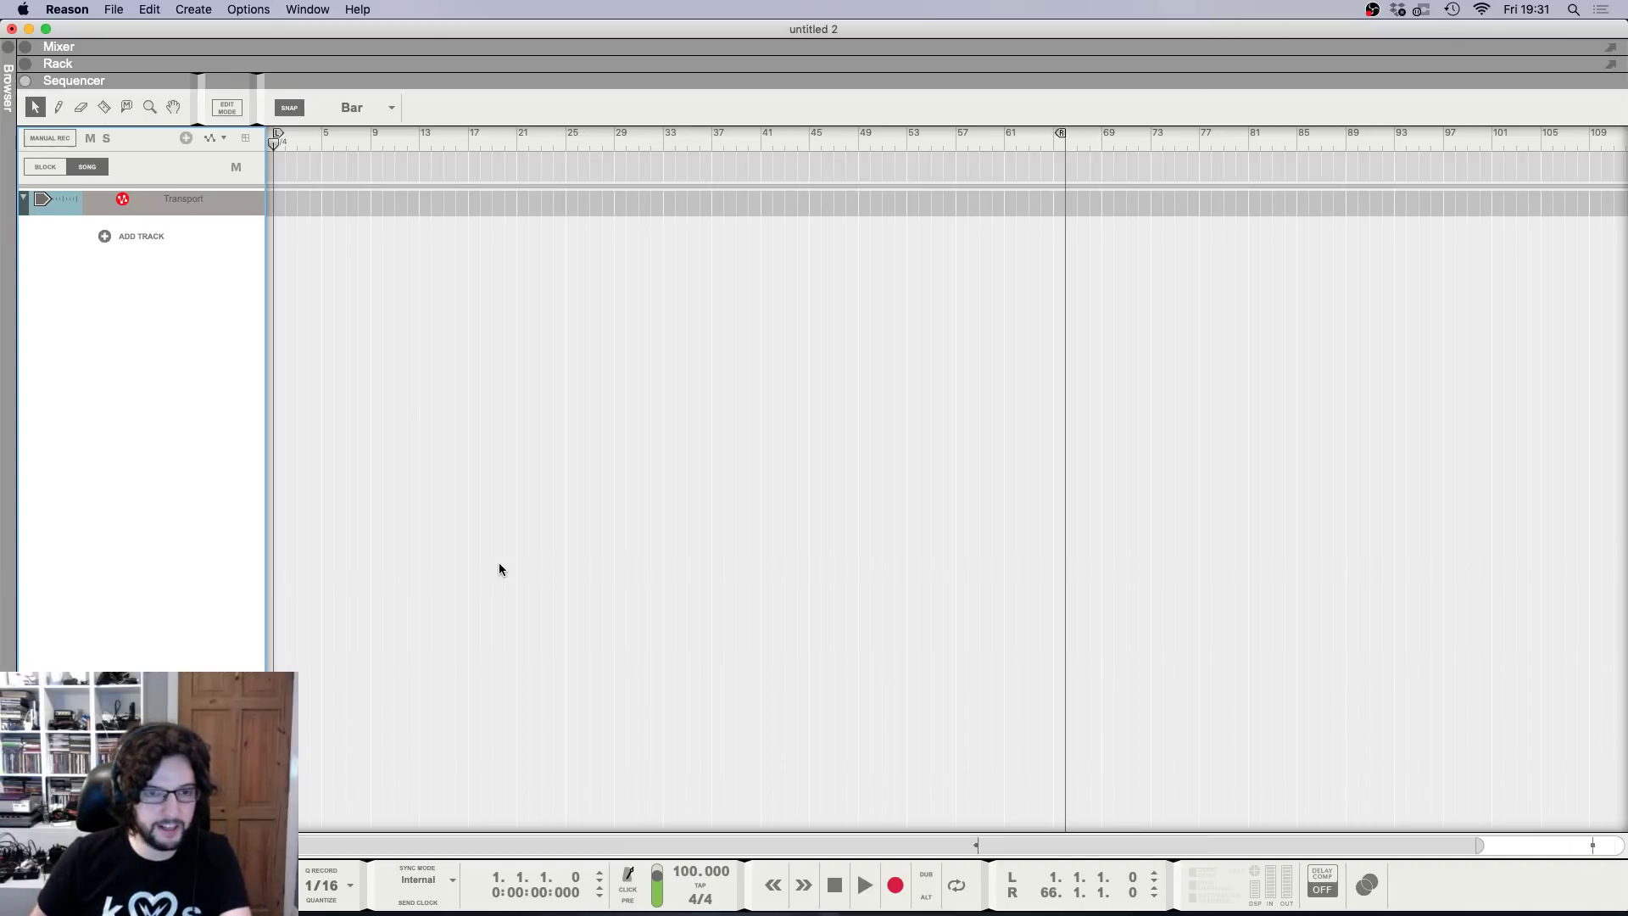
Show the rack and reveal the devices inside the MAIN MASTER Combinator.
key(F6)
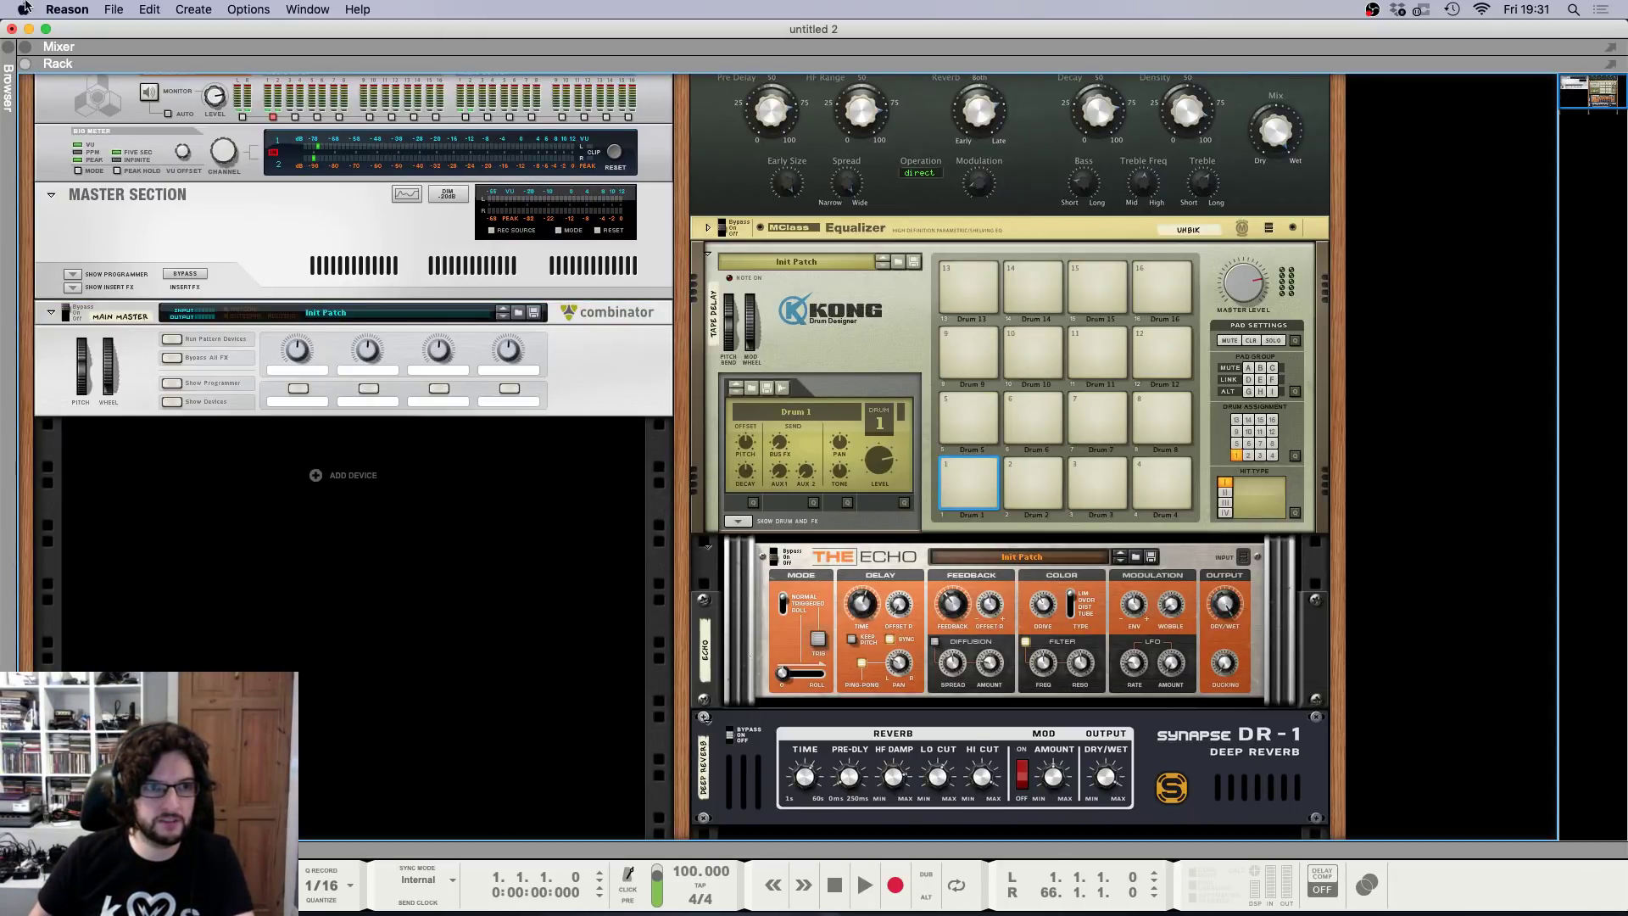
click(9, 52)
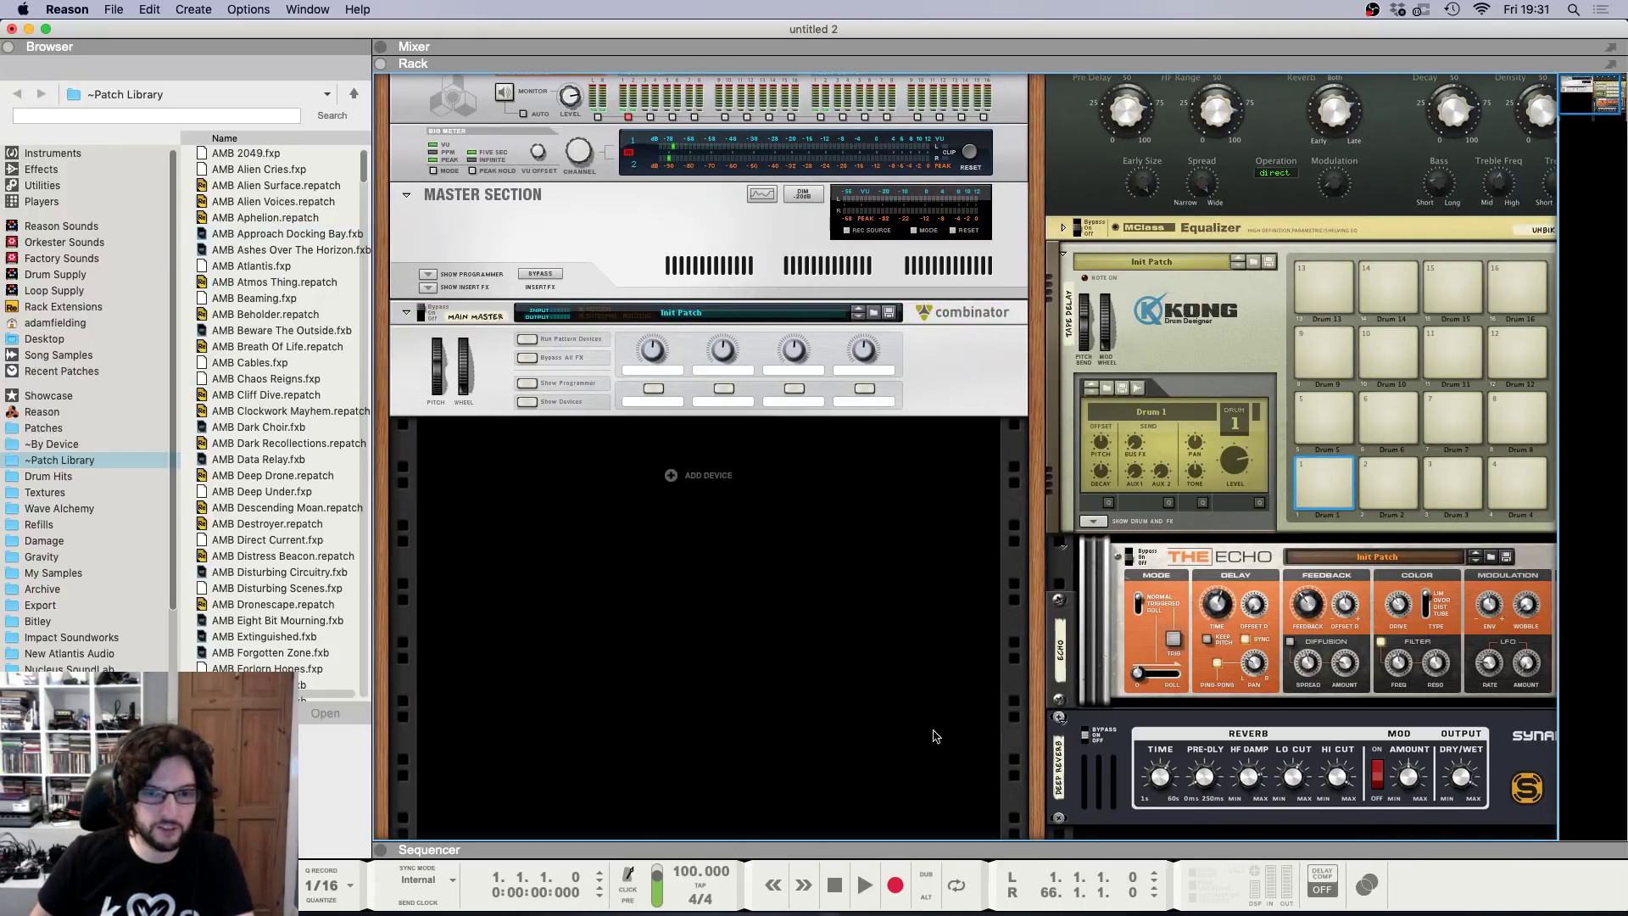
click(7, 51)
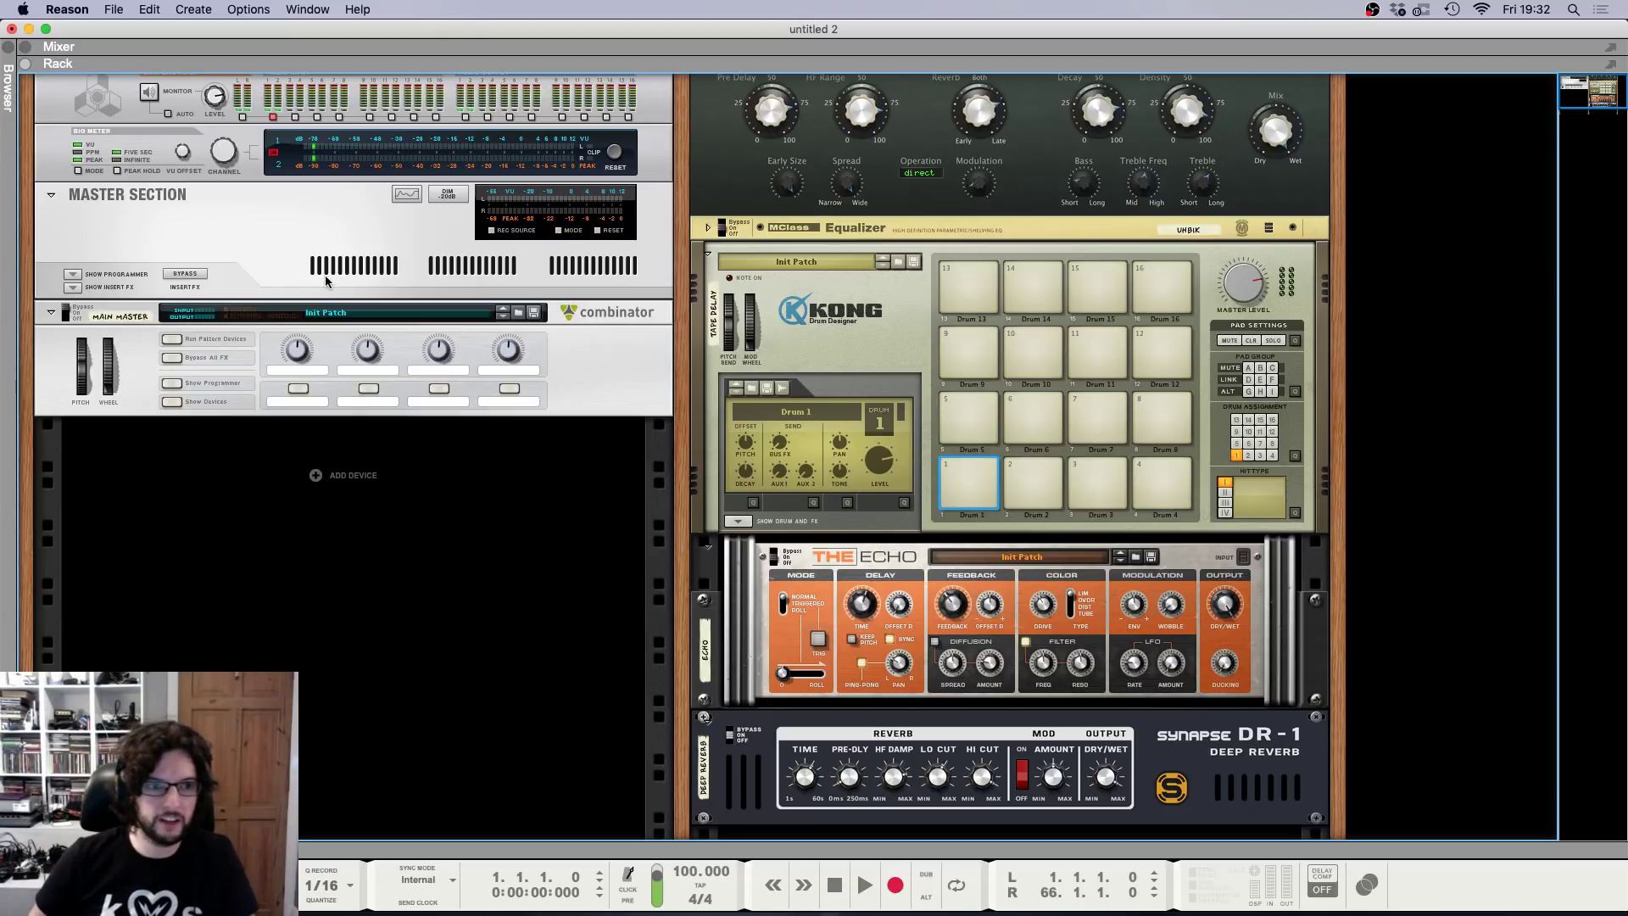
click(320, 265)
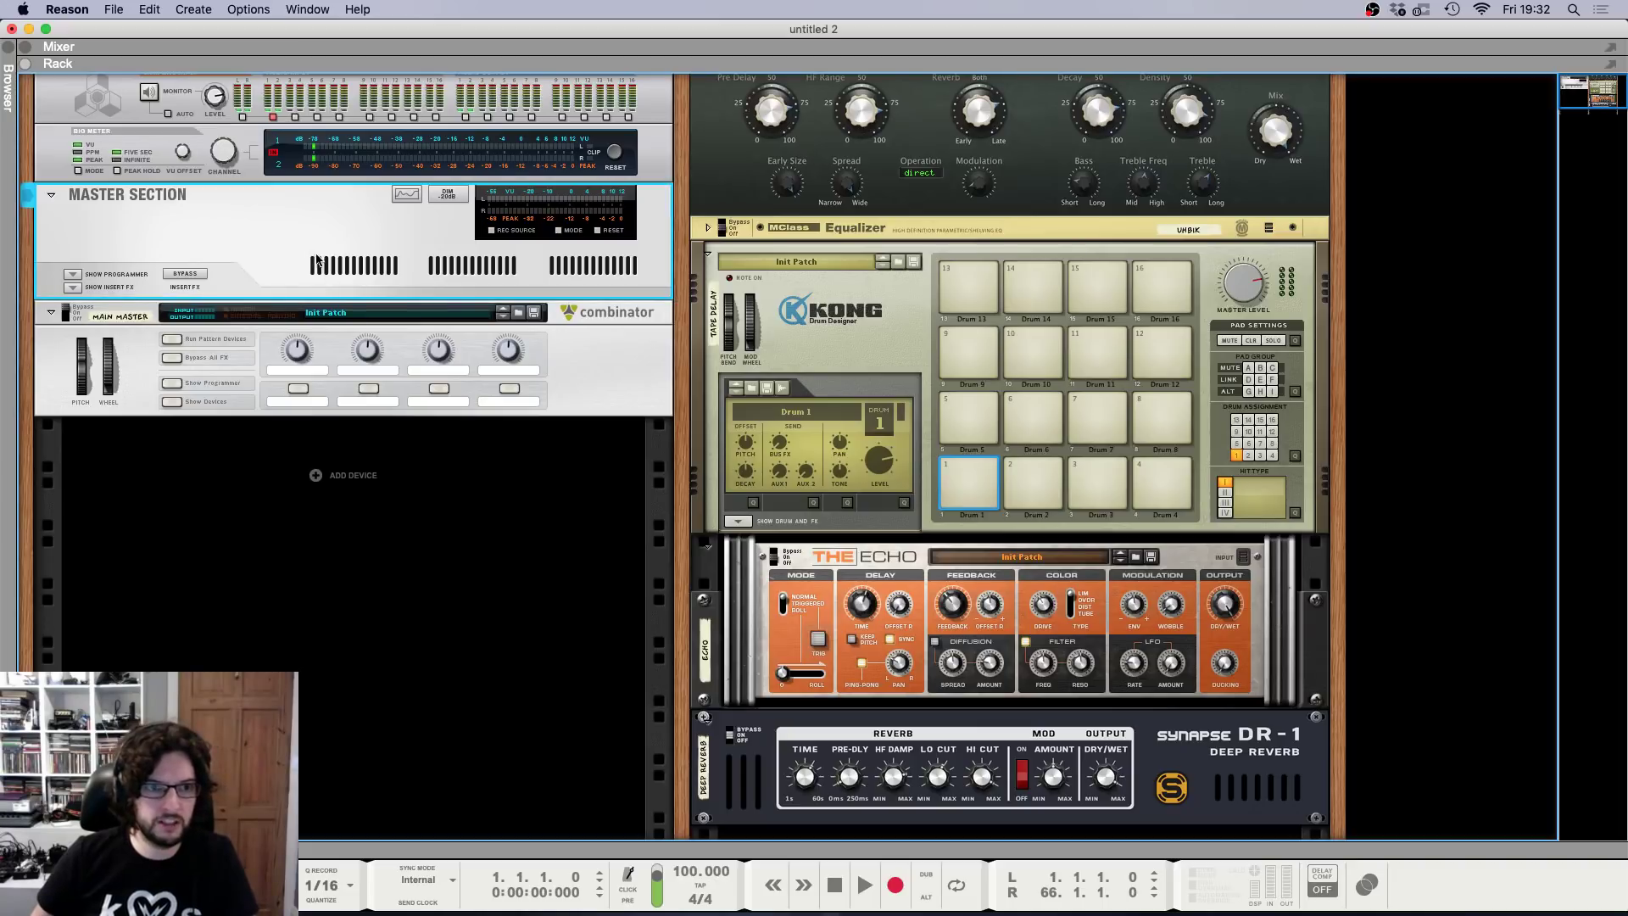
click(171, 401)
click(166, 518)
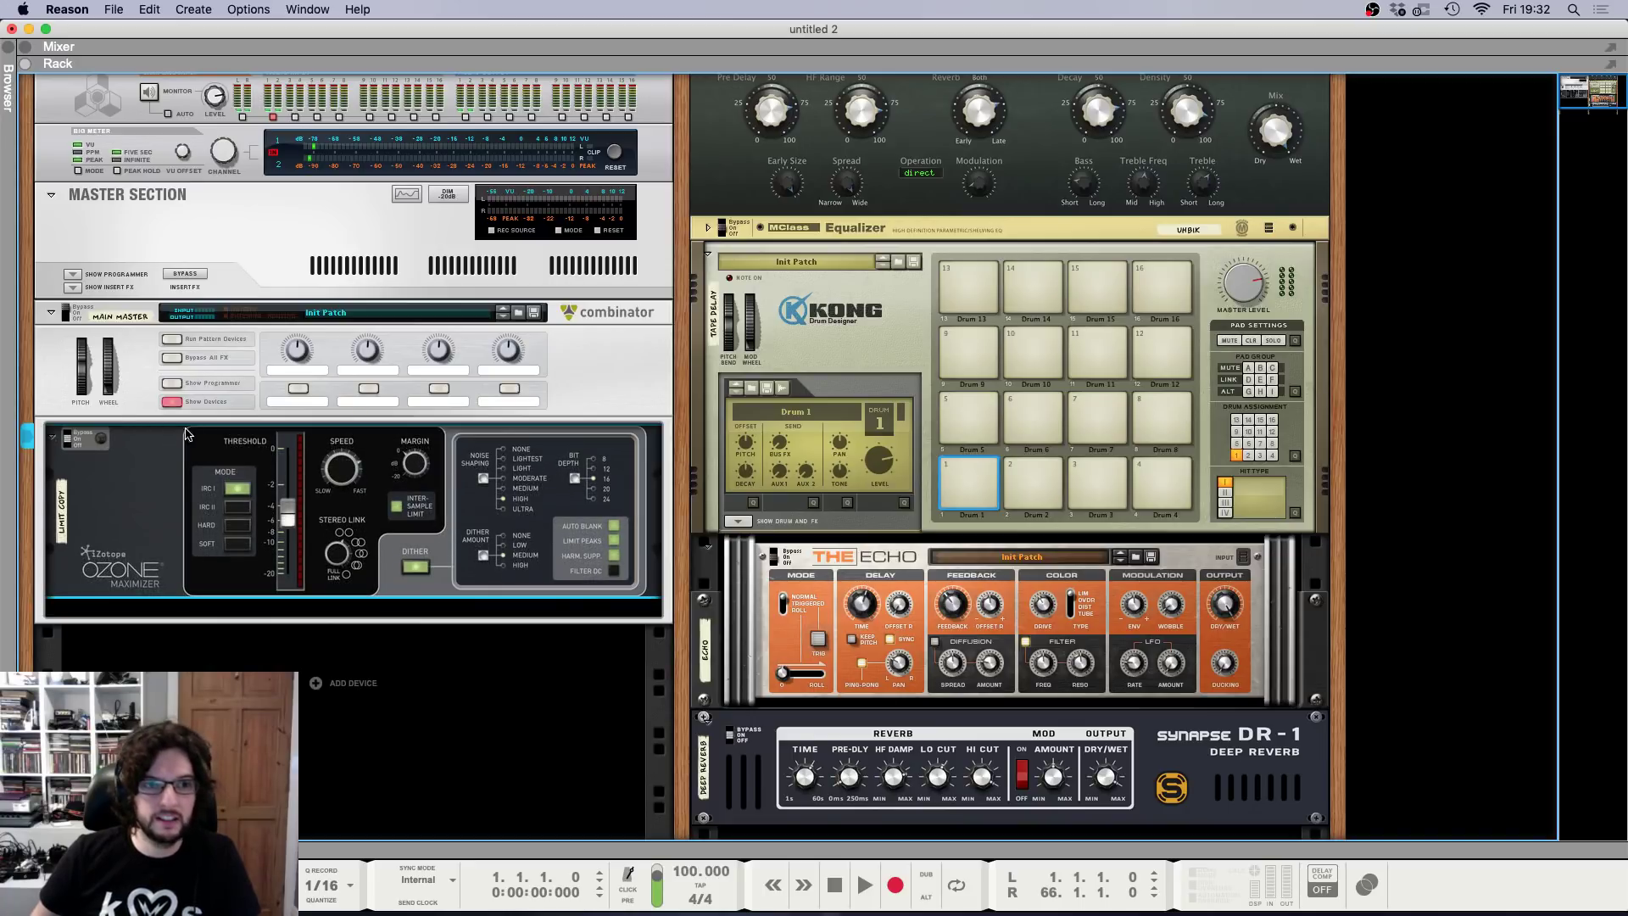
Compare the Master Section's insert FX area with the MAIN MASTER Combinator that holds the Ozone Maximizer.
click(151, 381)
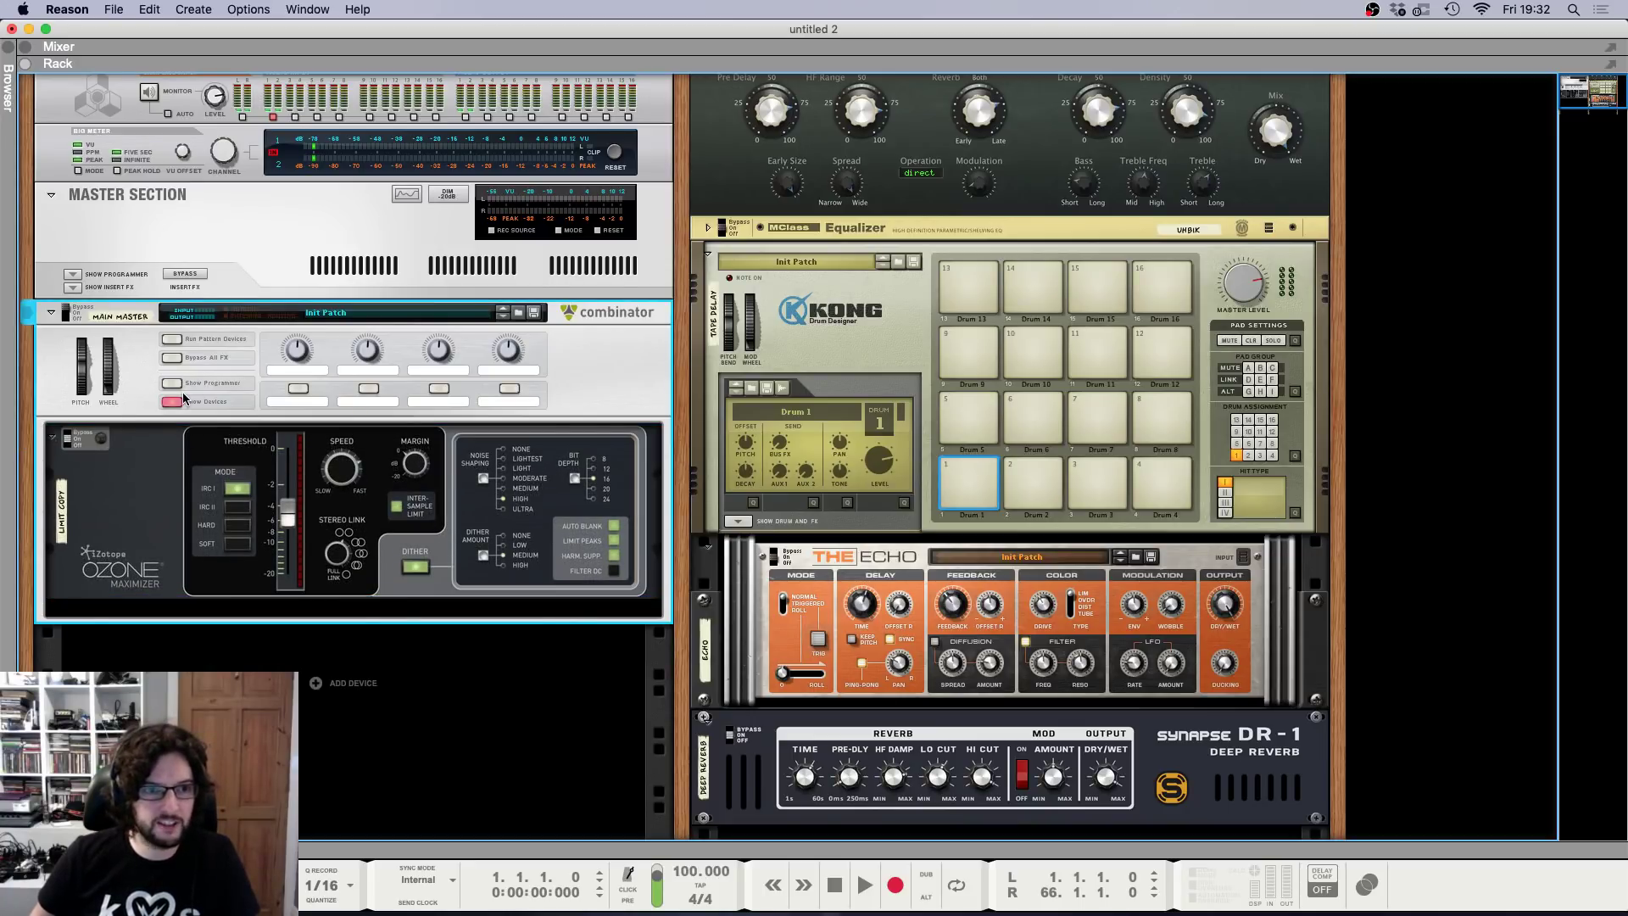
click(71, 288)
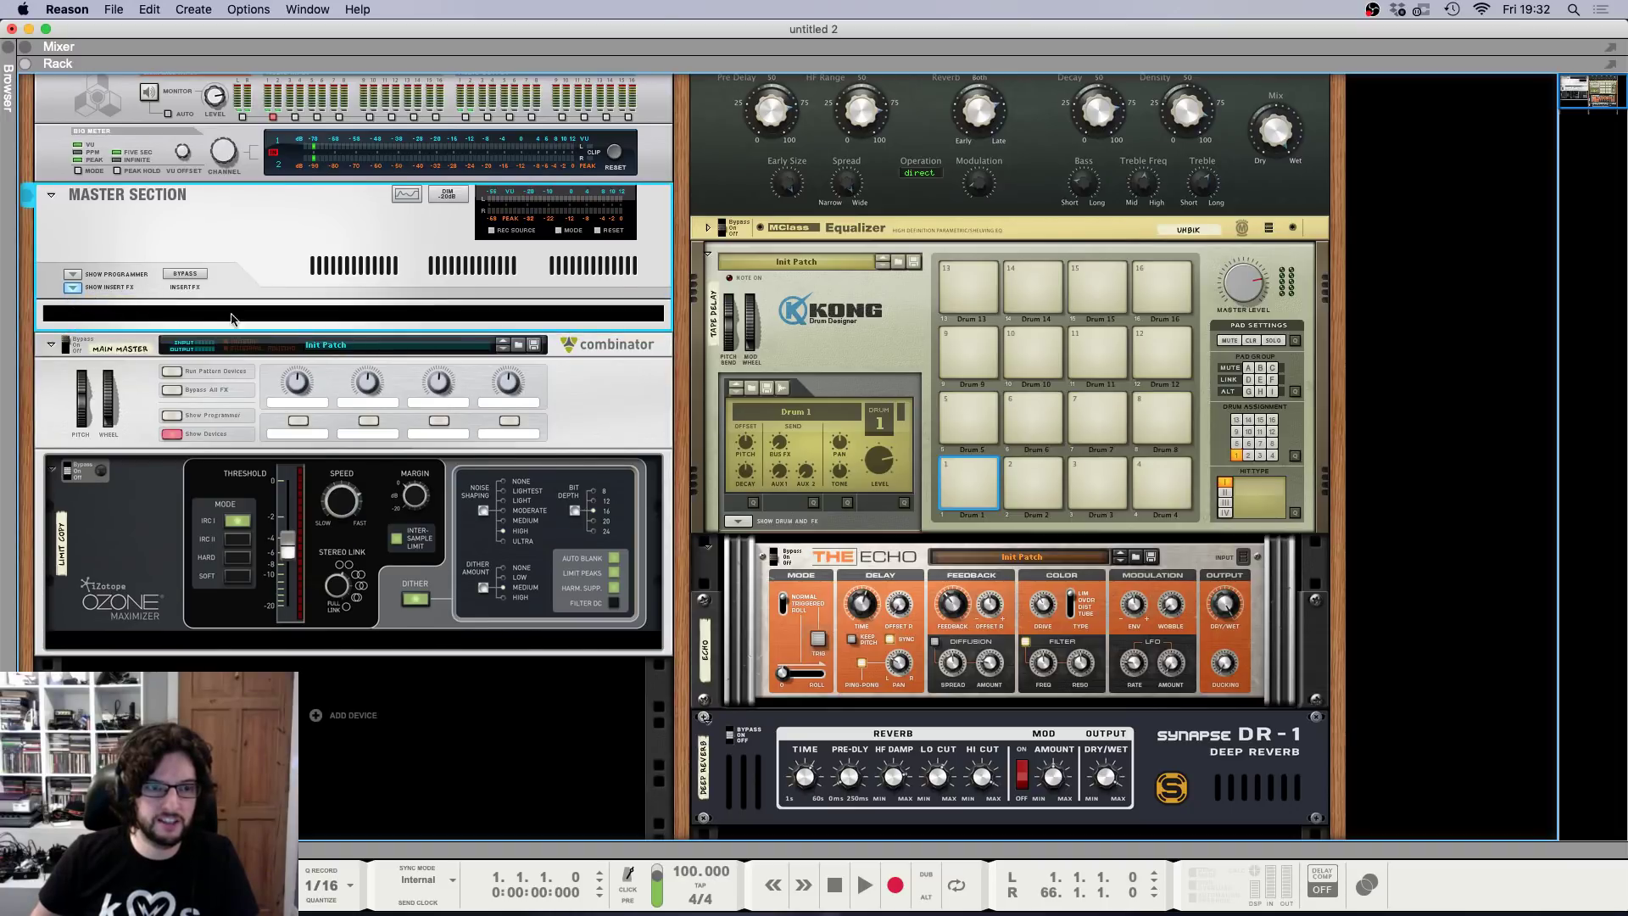
click(72, 289)
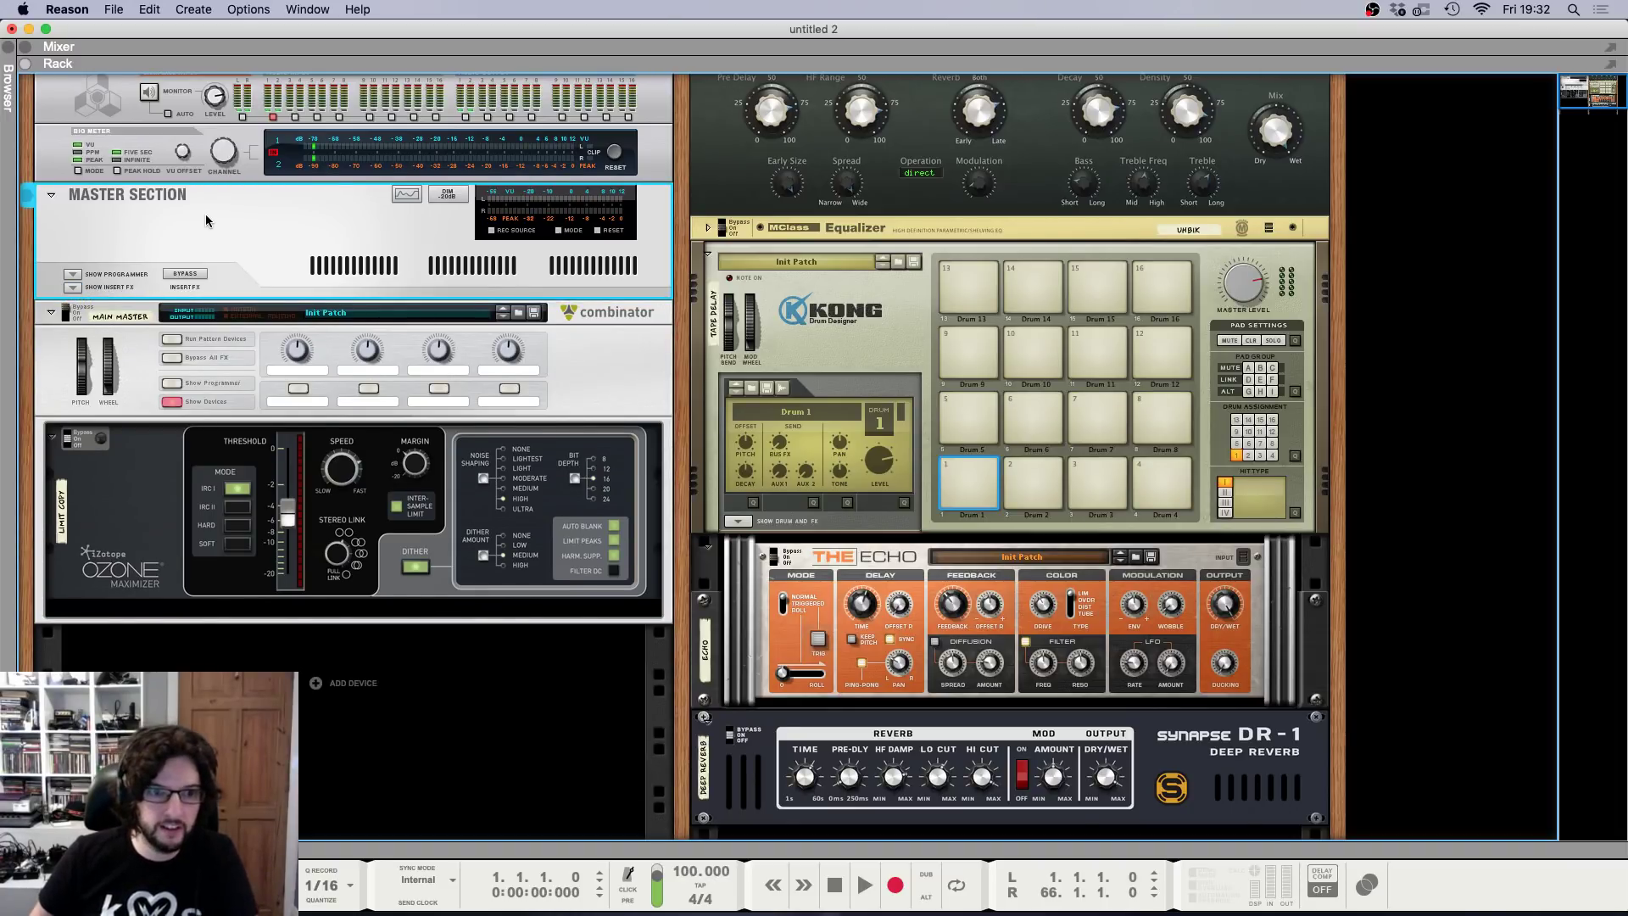
click(157, 545)
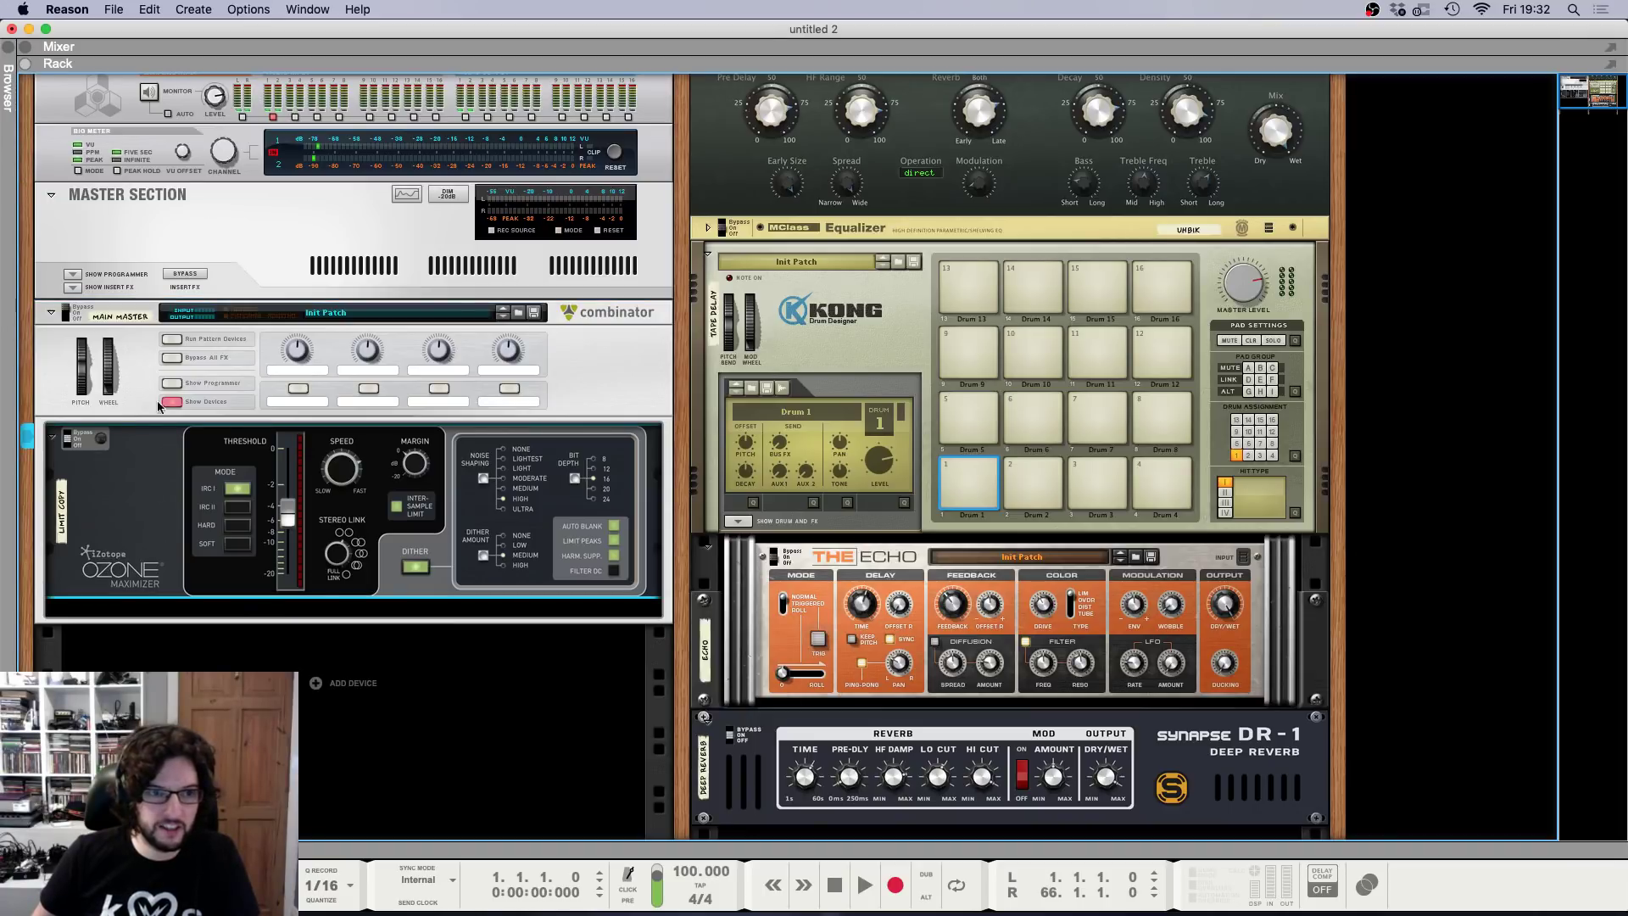
click(140, 379)
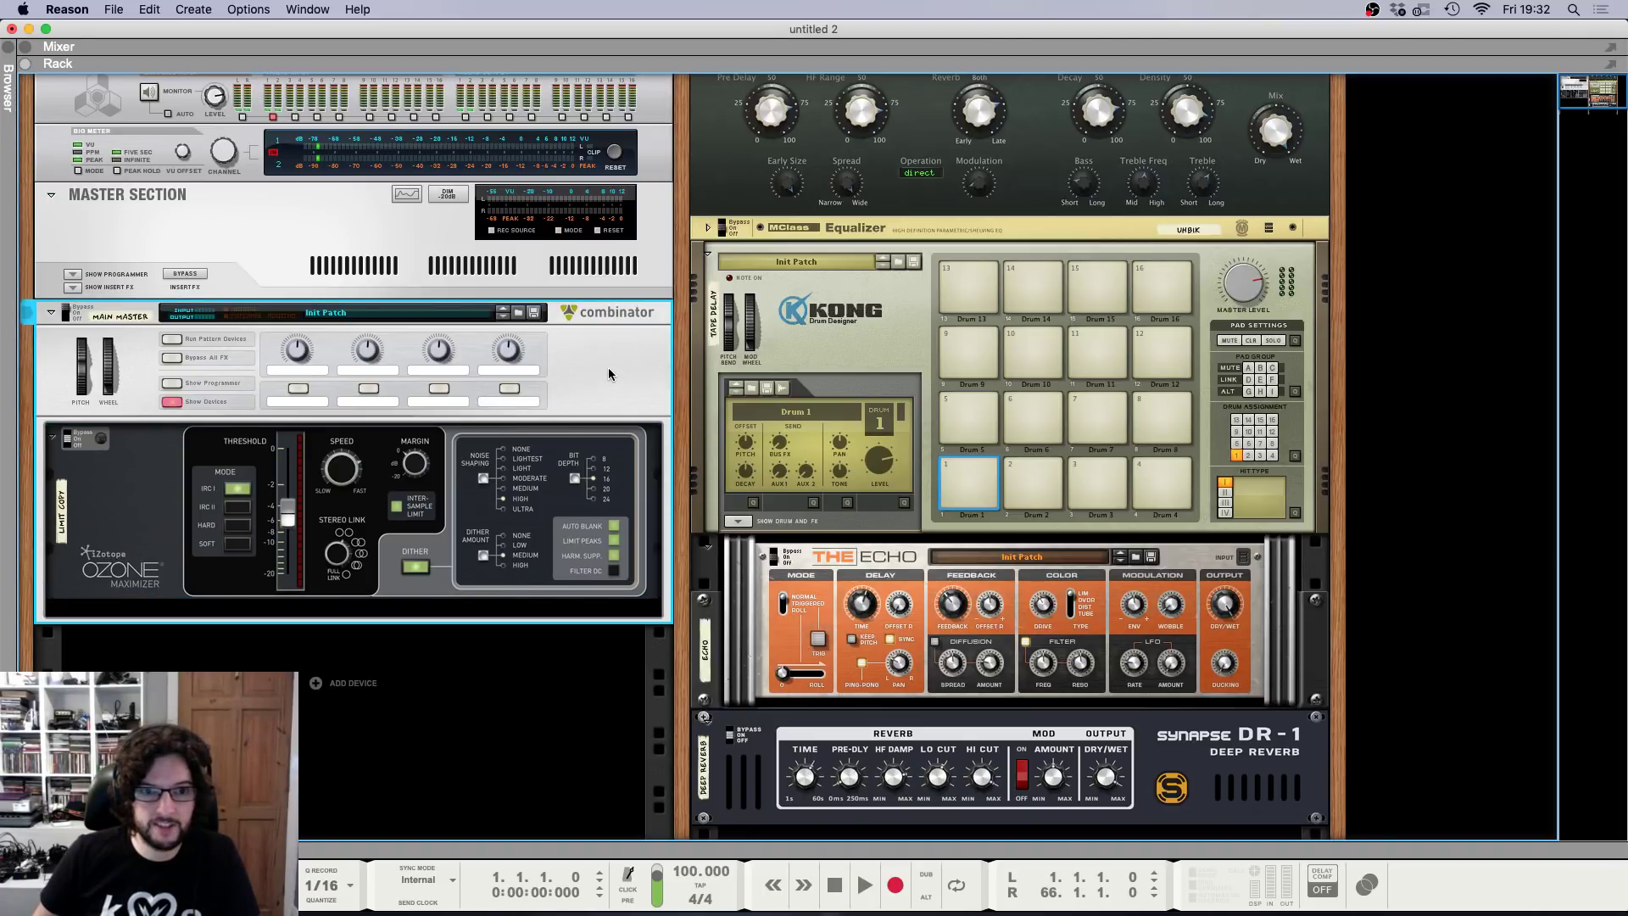
click(106, 515)
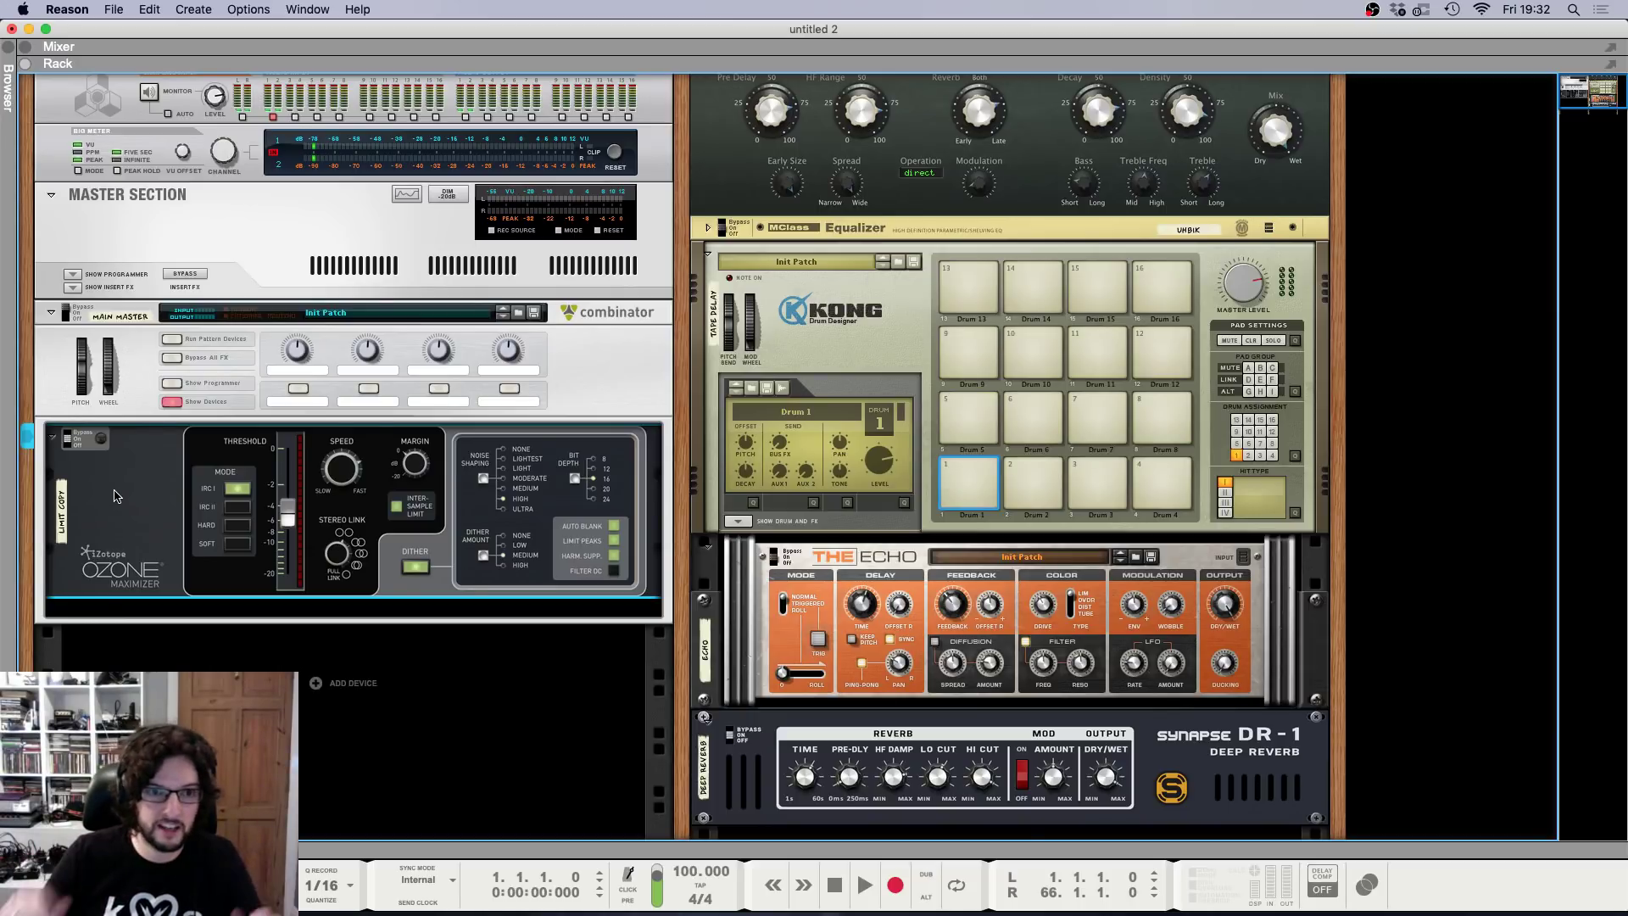
Examine the rear cabling from the Master Section's master out through the MAIN MASTER Combinator to the hardware audio outputs.
click(167, 412)
key(Tab)
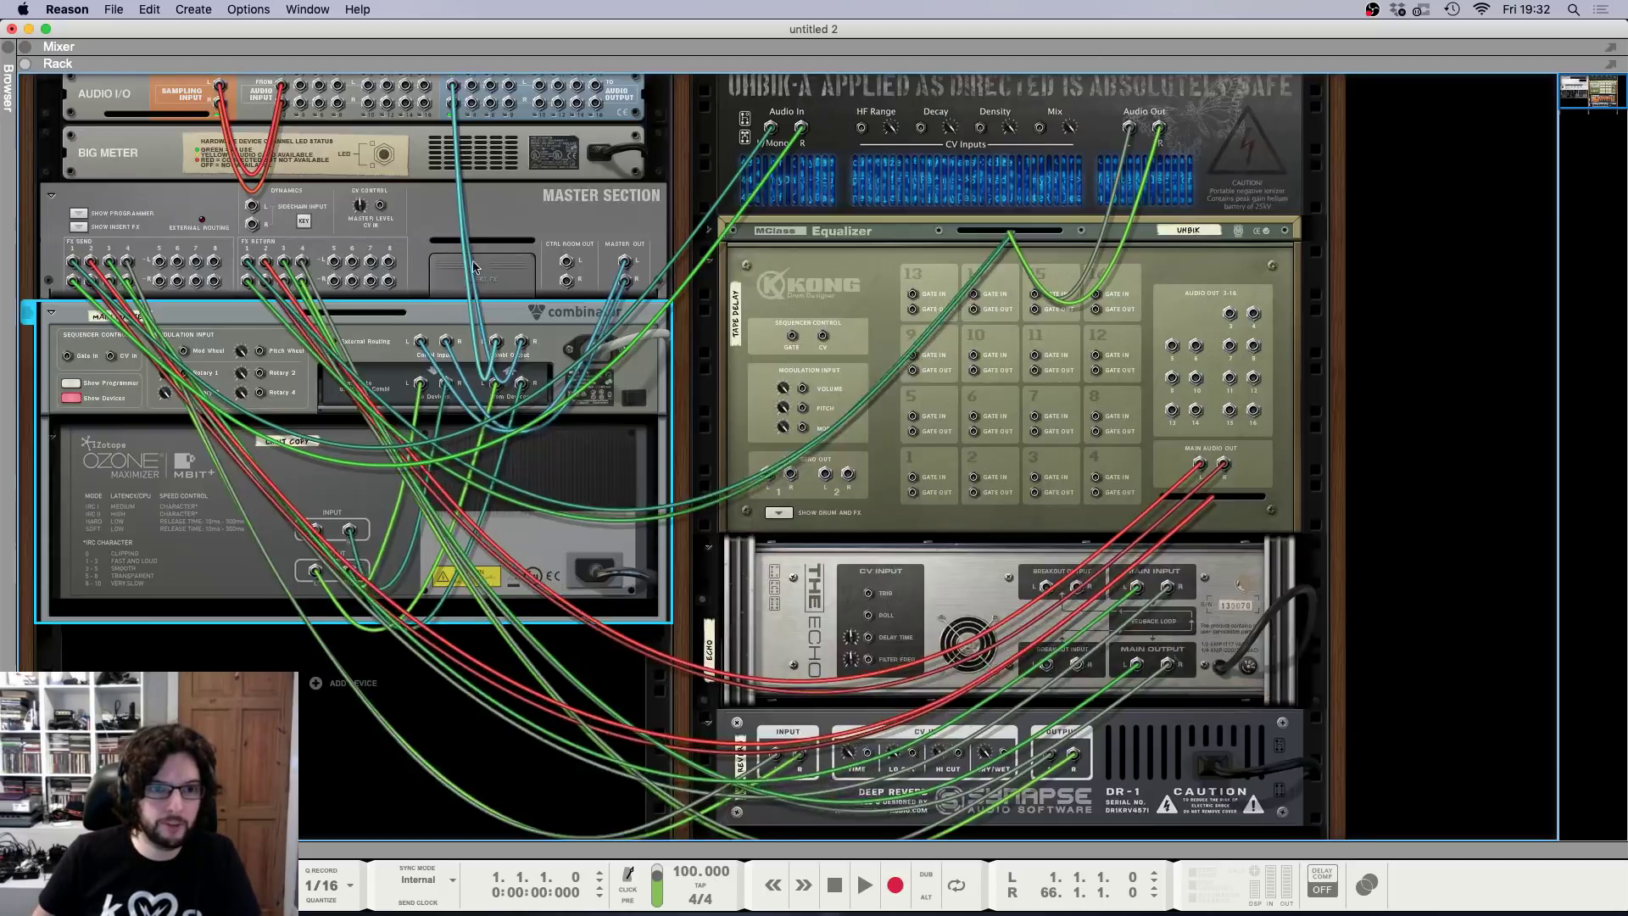
scroll(597, 291, up, 2)
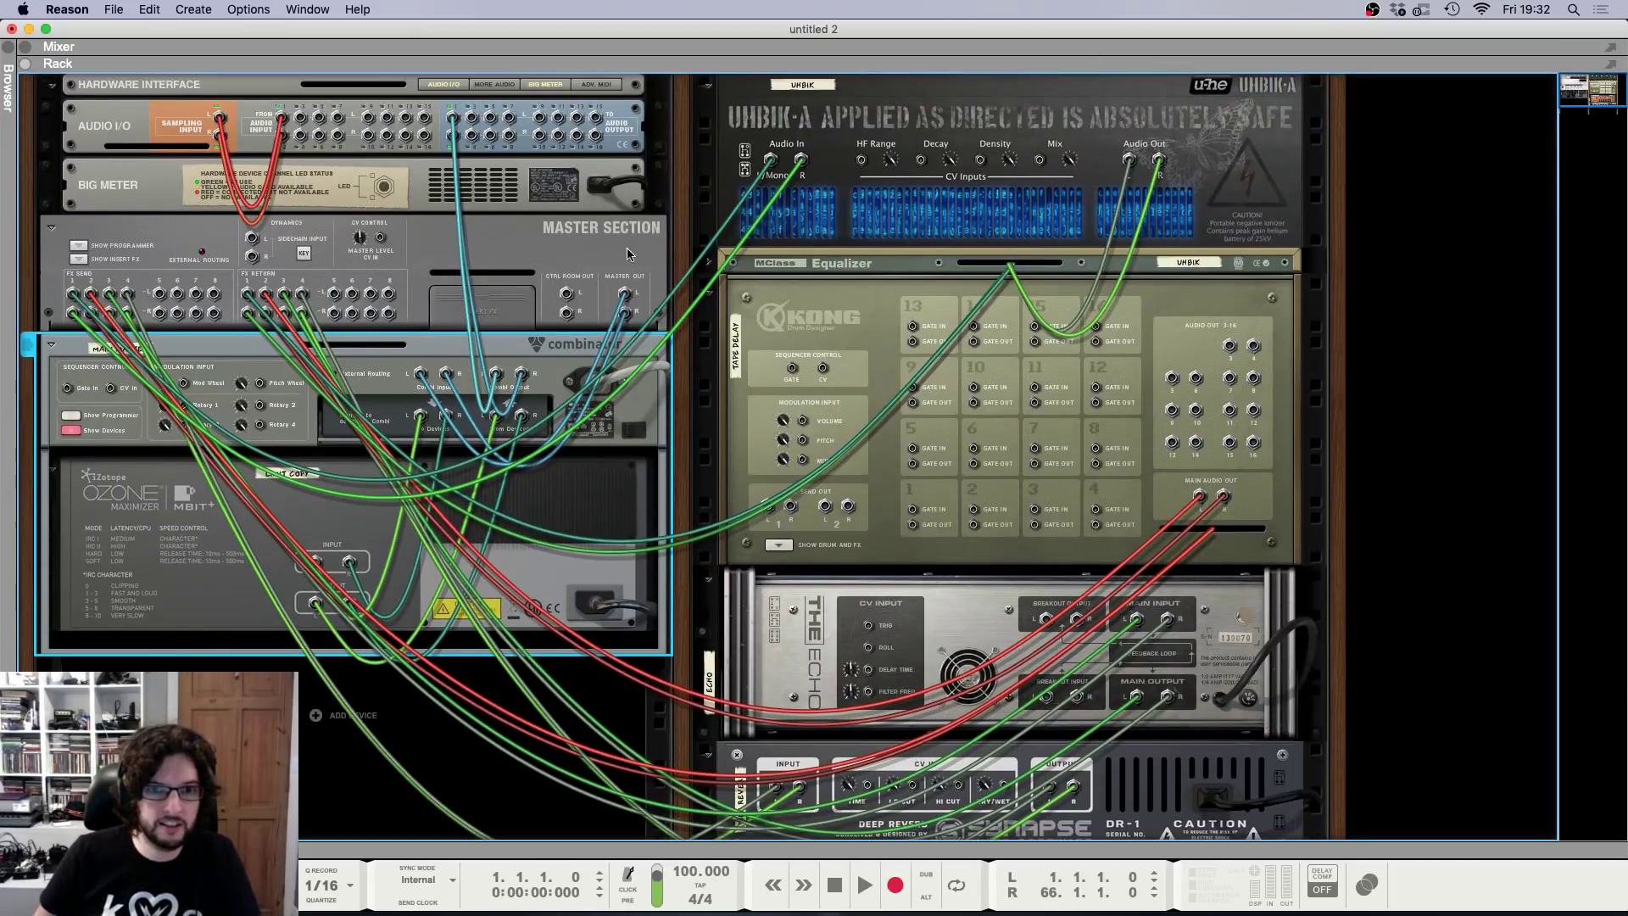
click(625, 296)
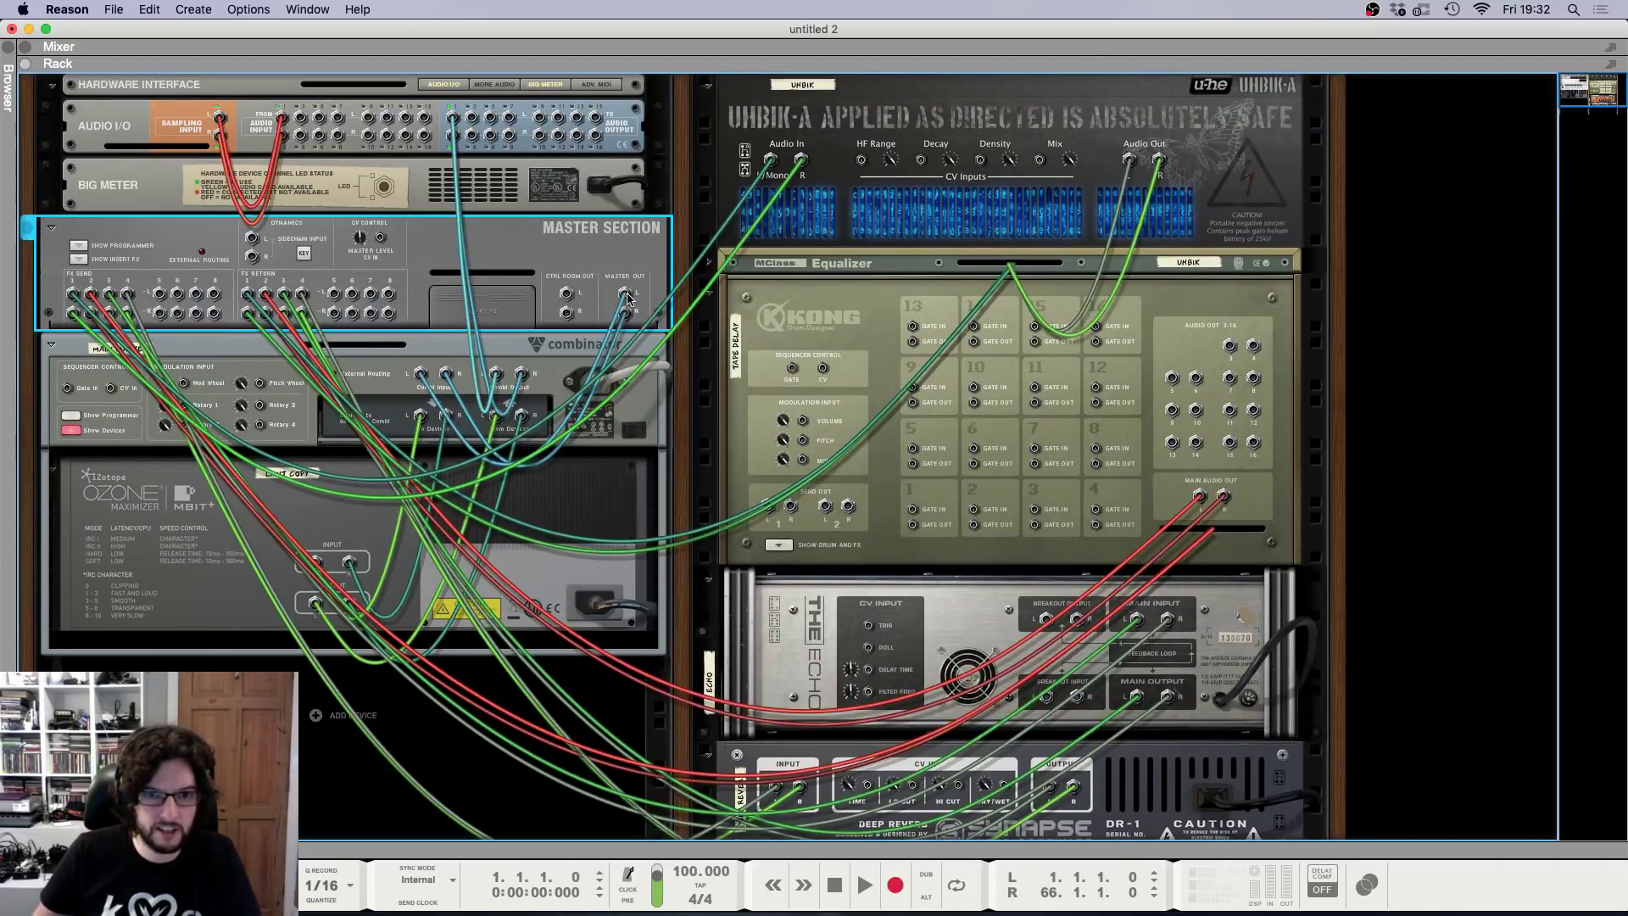
key(Tab)
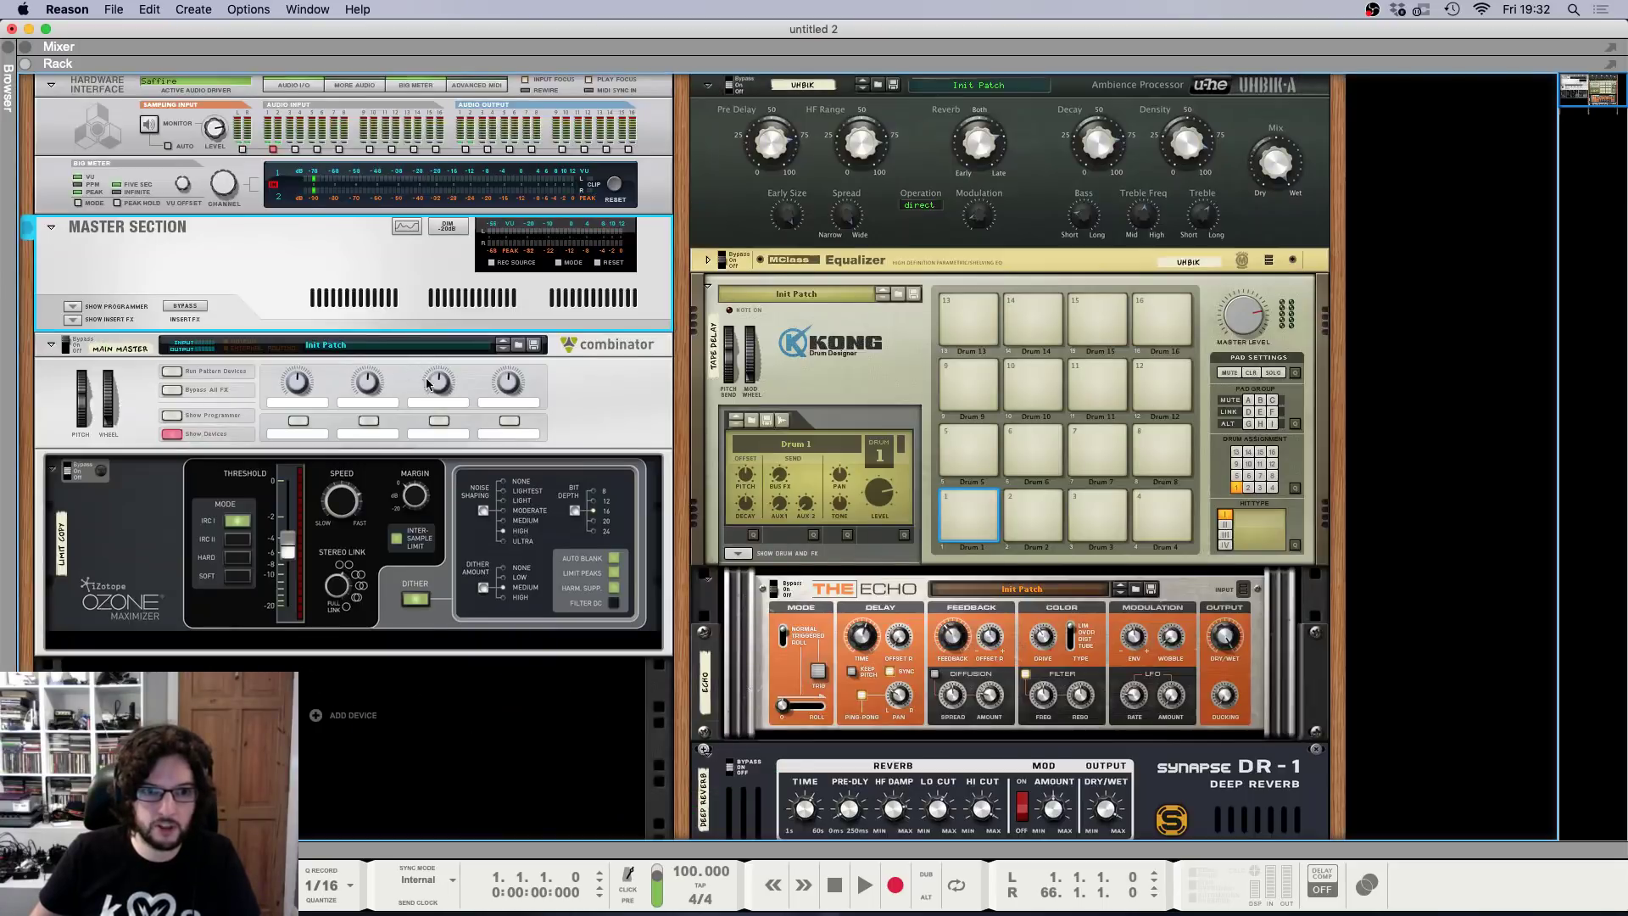
key(Tab)
click(490, 383)
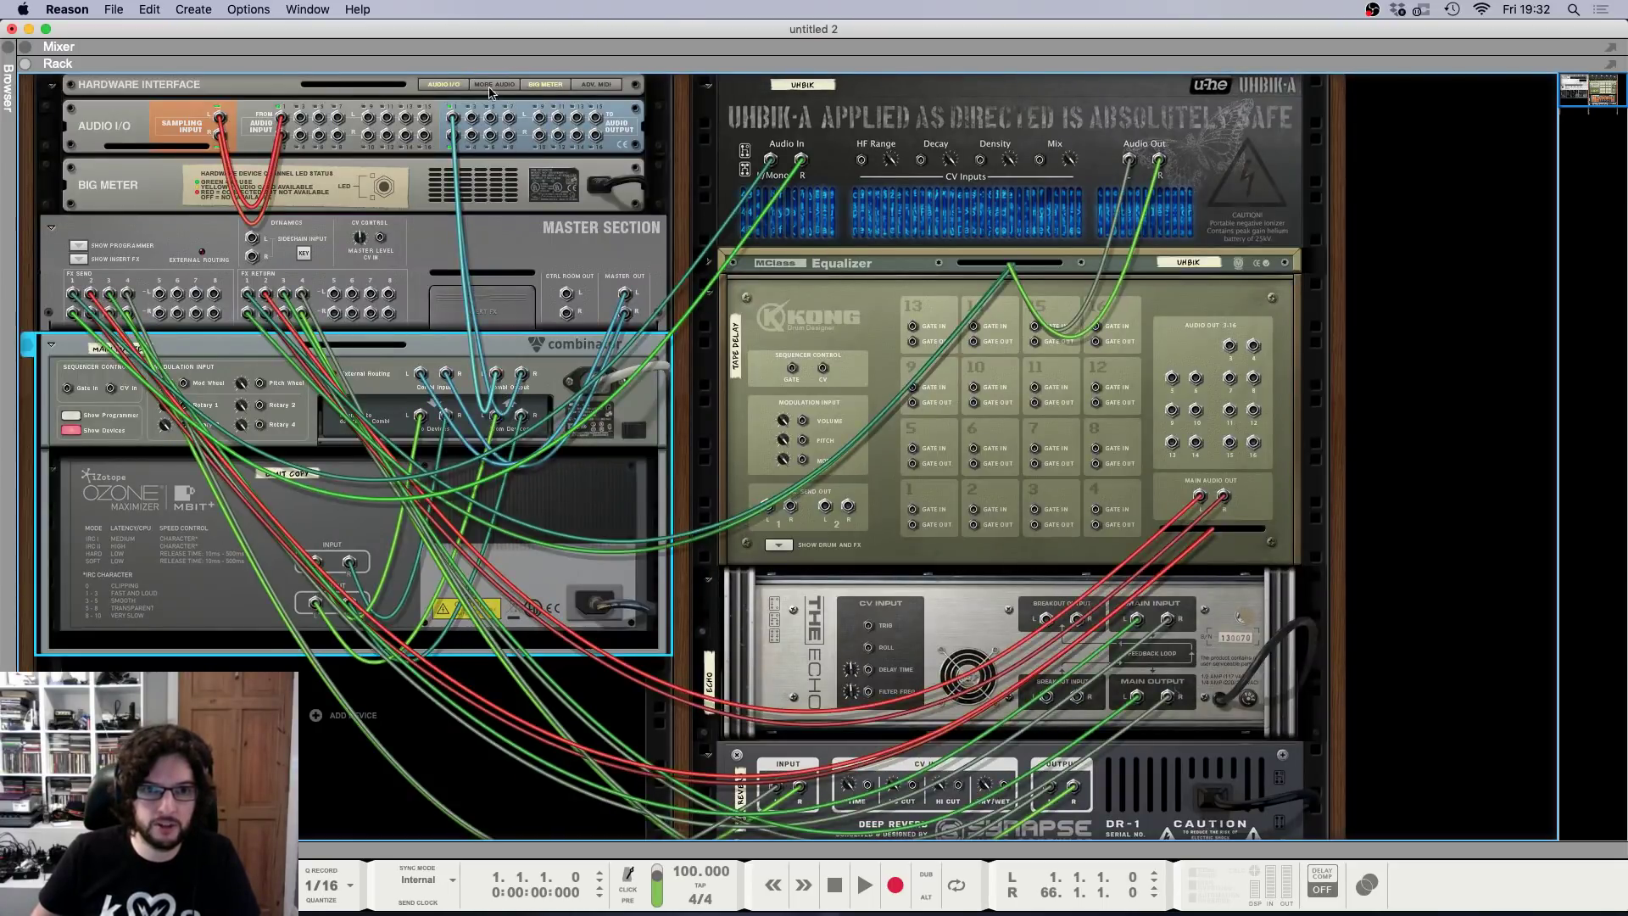
key(Tab)
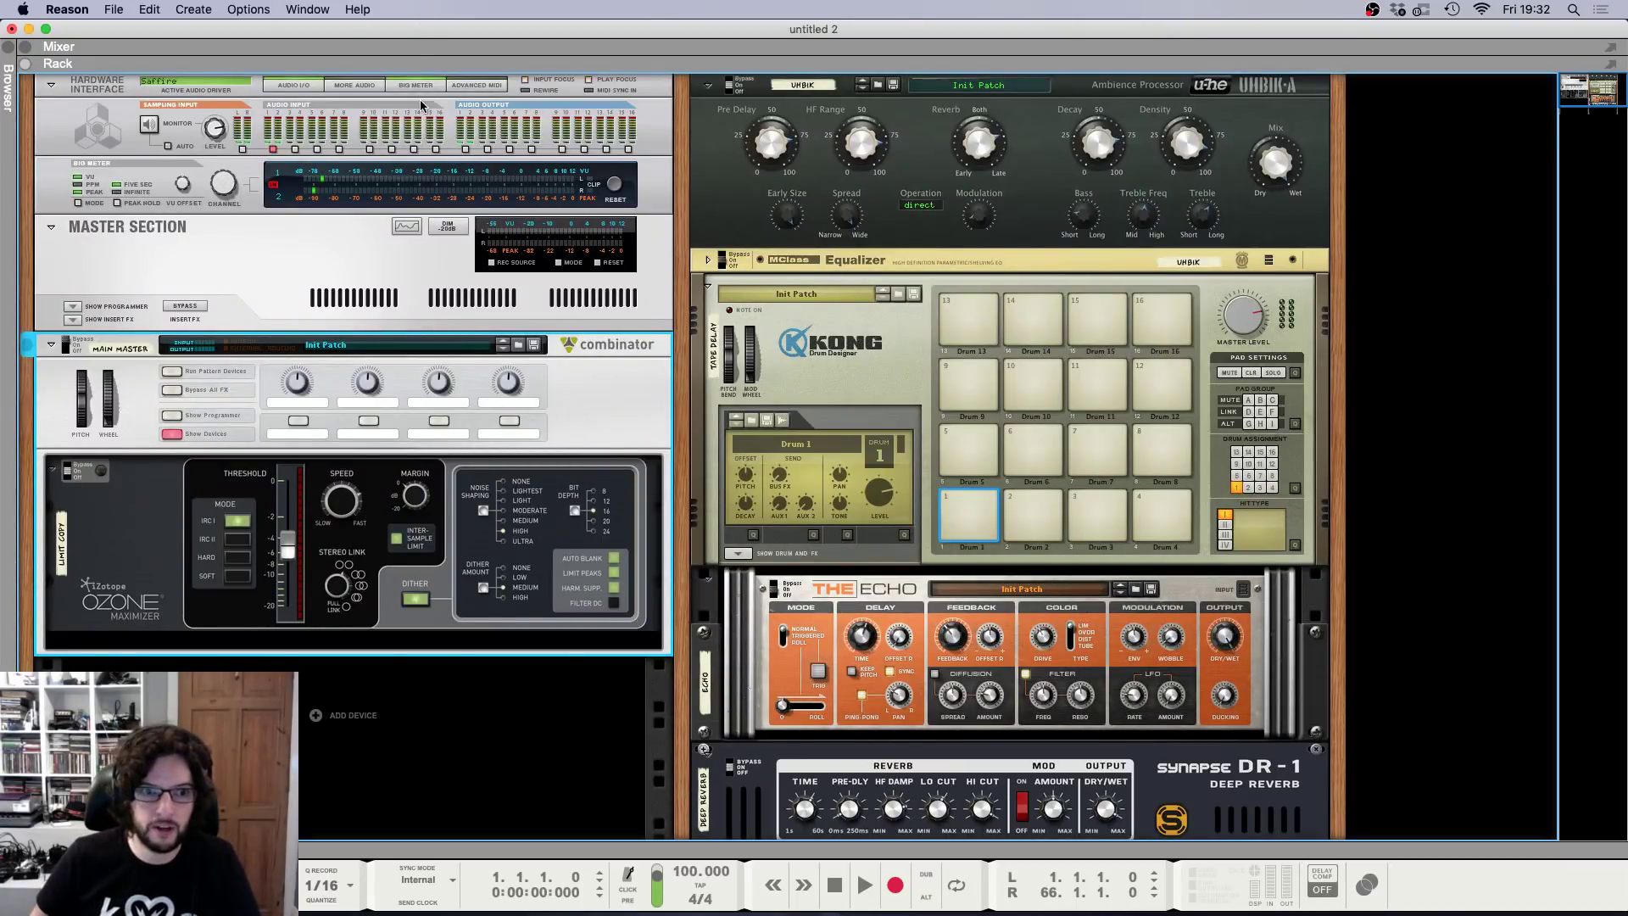
Show the Master Section's insert FX area in the rack.
click(128, 536)
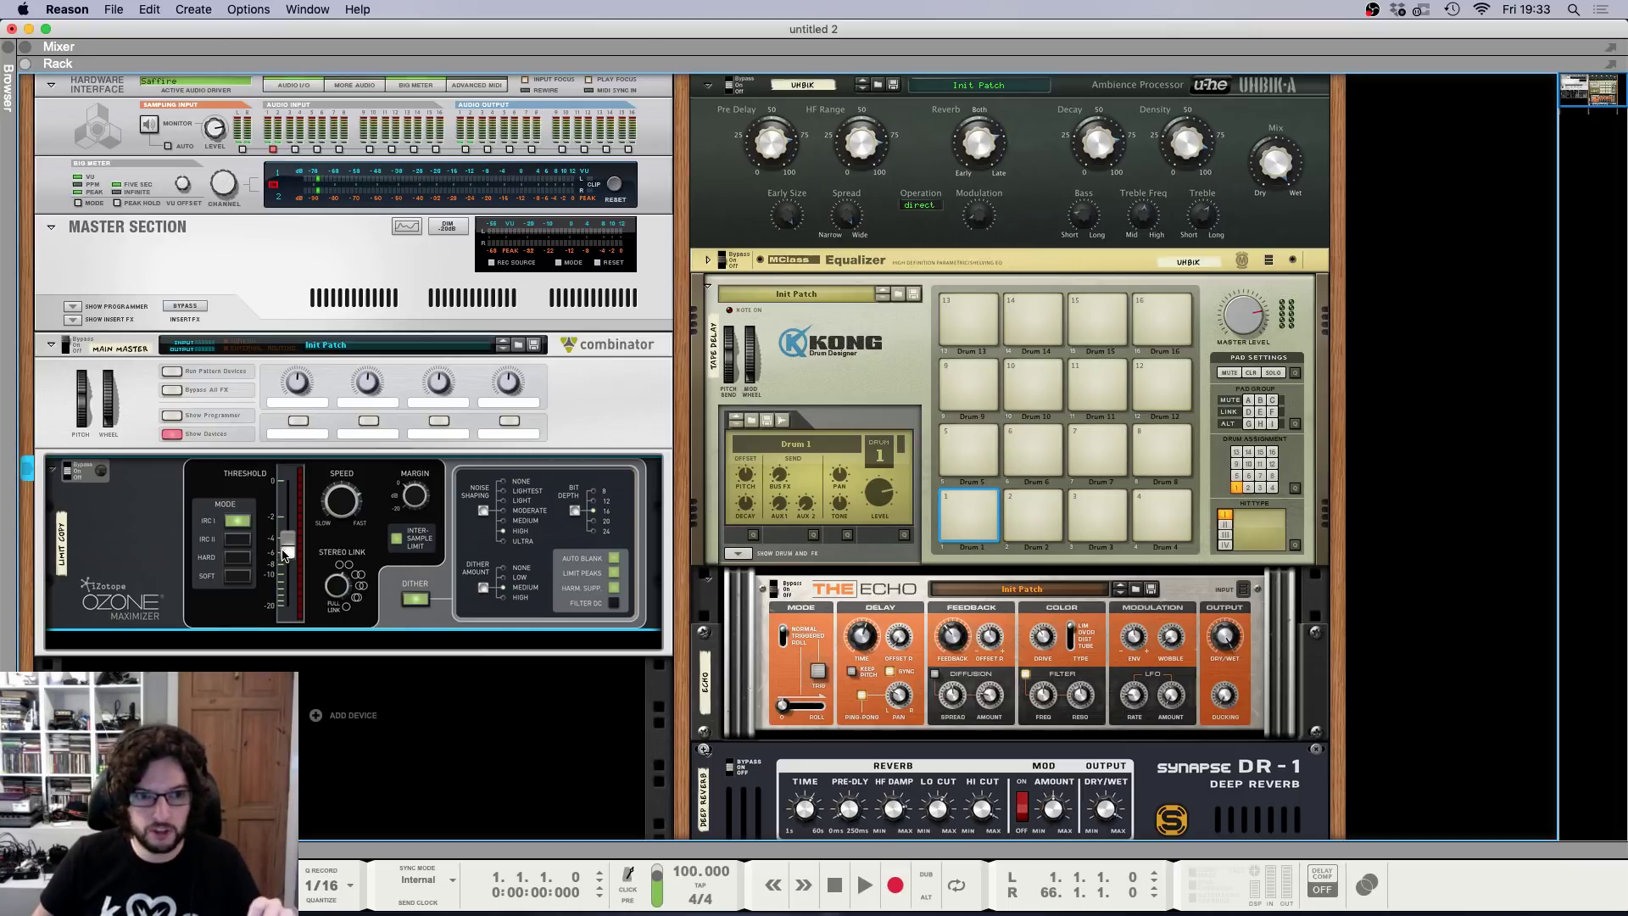
click(240, 247)
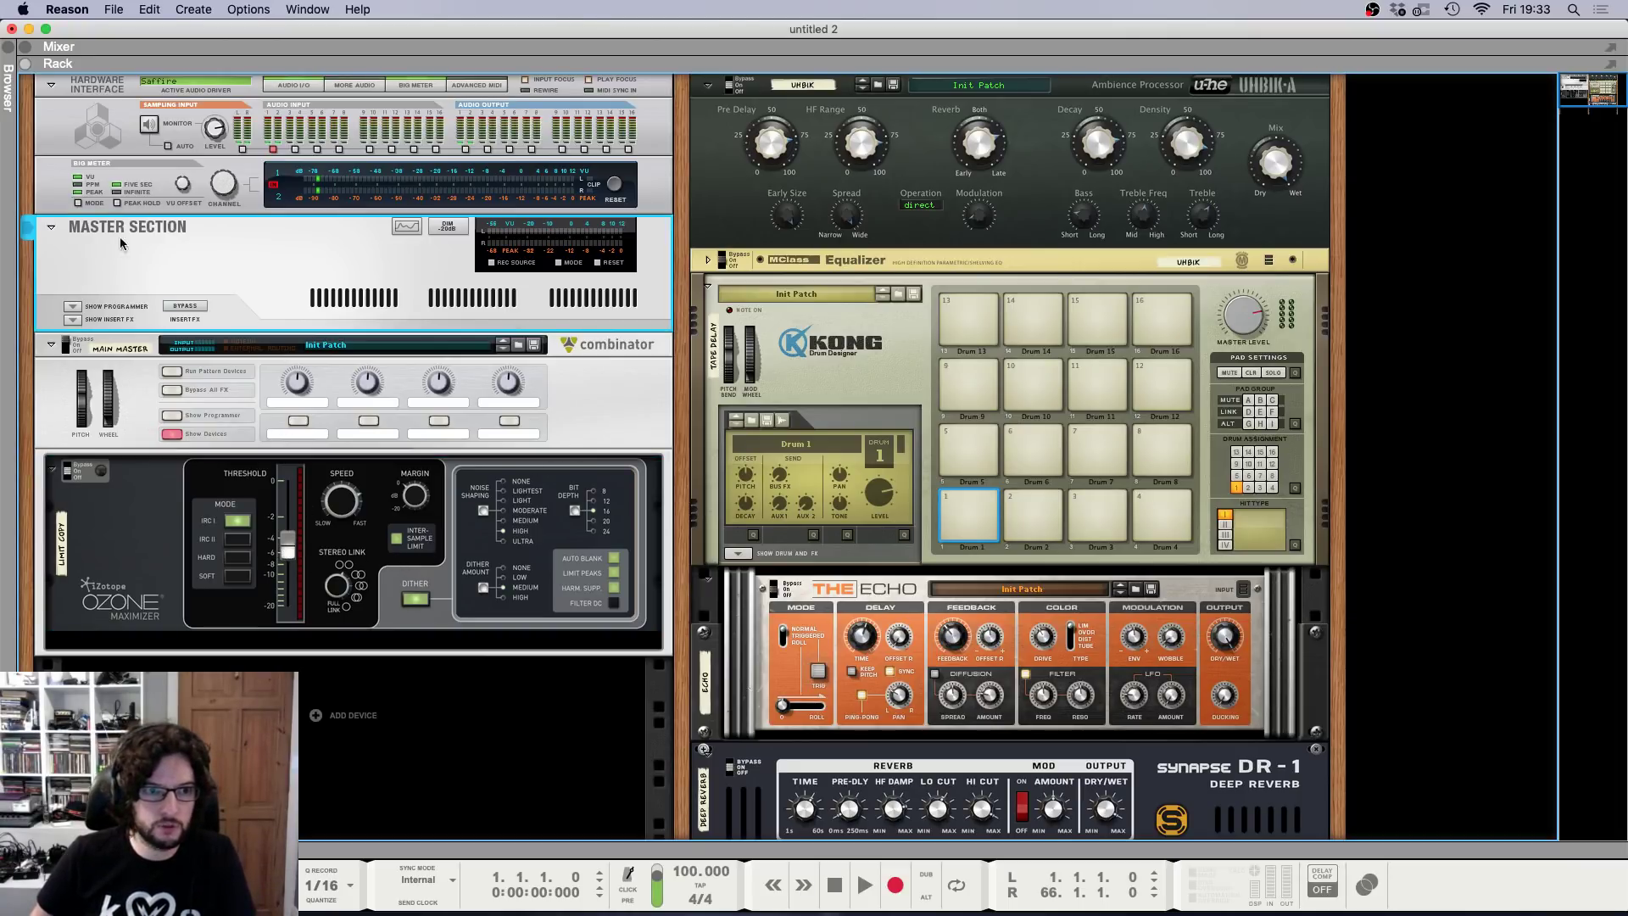
click(73, 319)
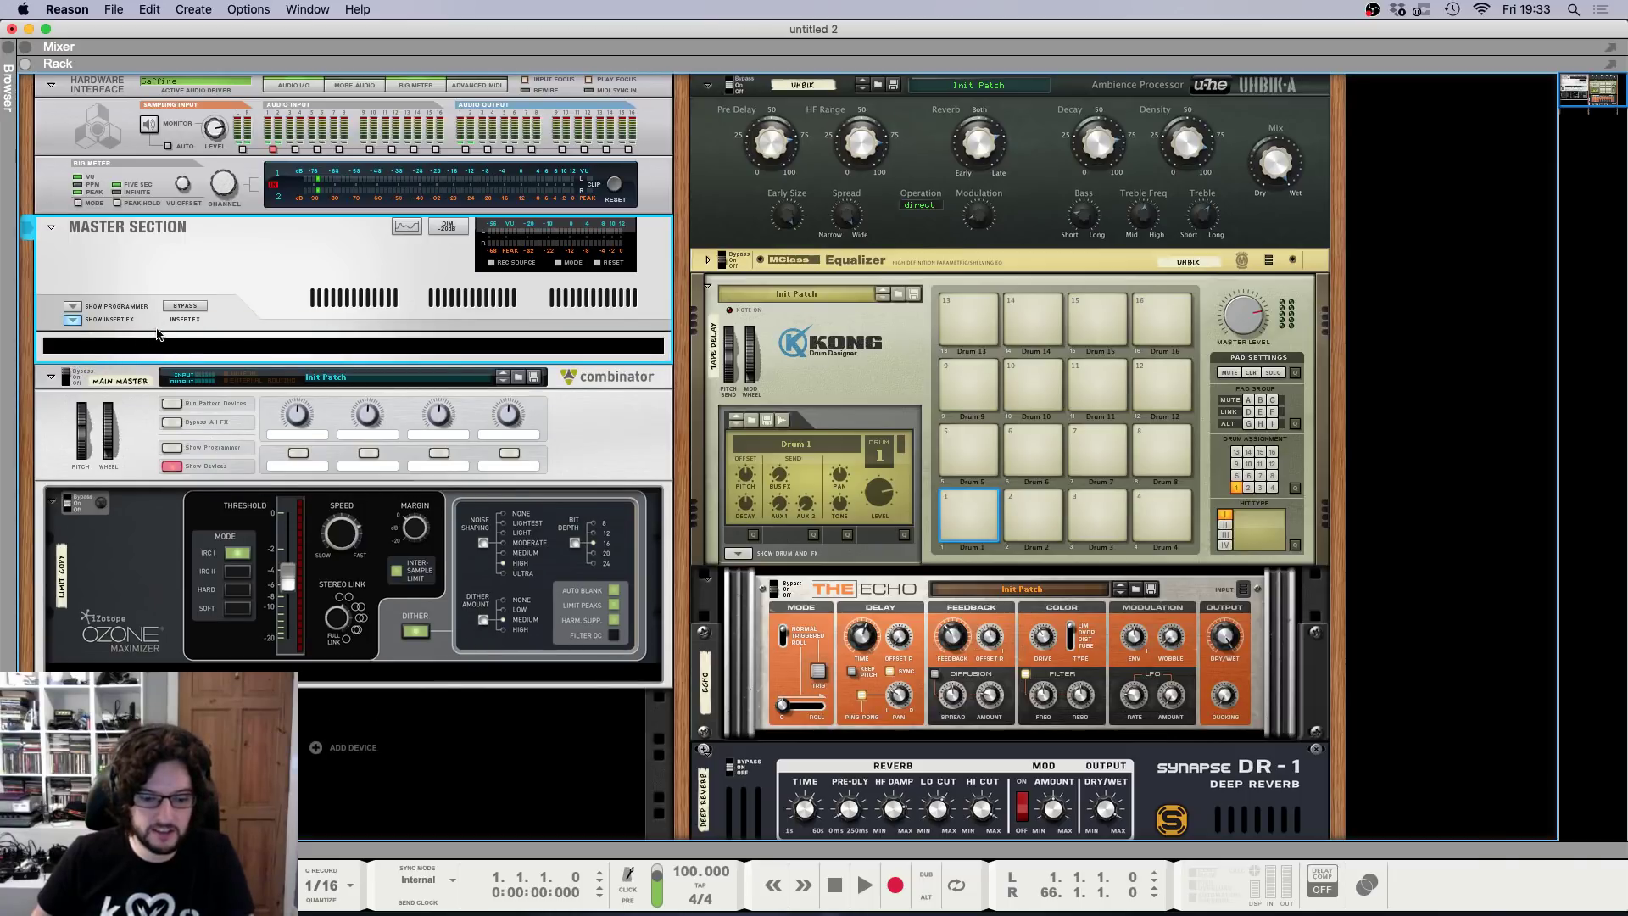
Try lowering the master fader to about -4.52 dB in the mixer and return to the rack.
key(F5)
key(F6)
key(F5)
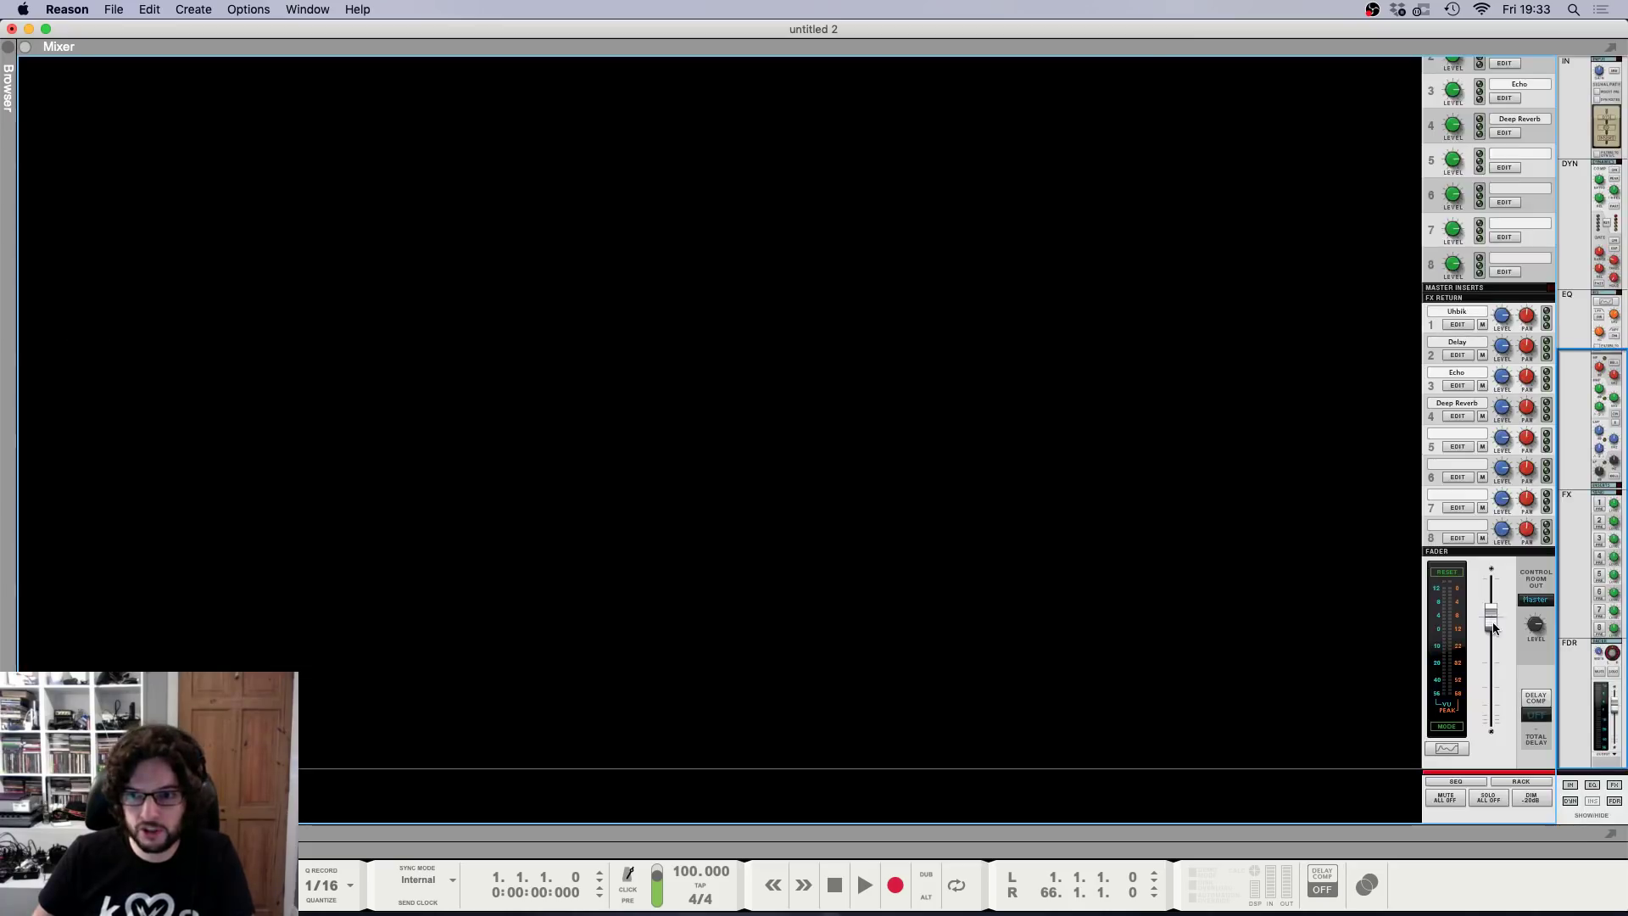
drag(1493, 627, 1495, 645)
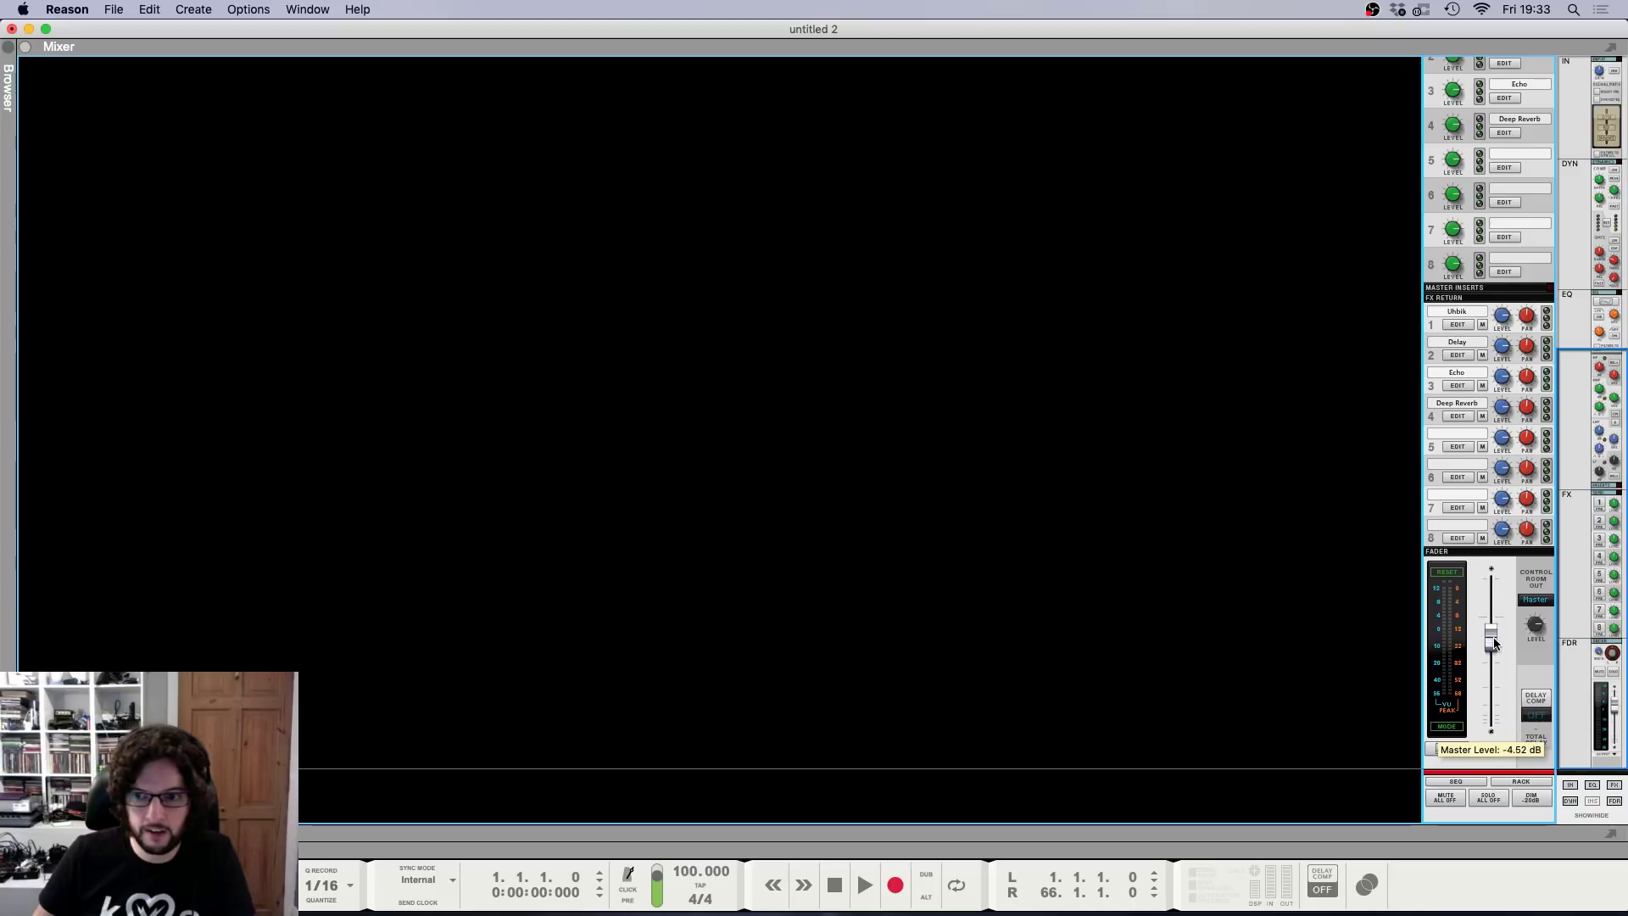
key(F6)
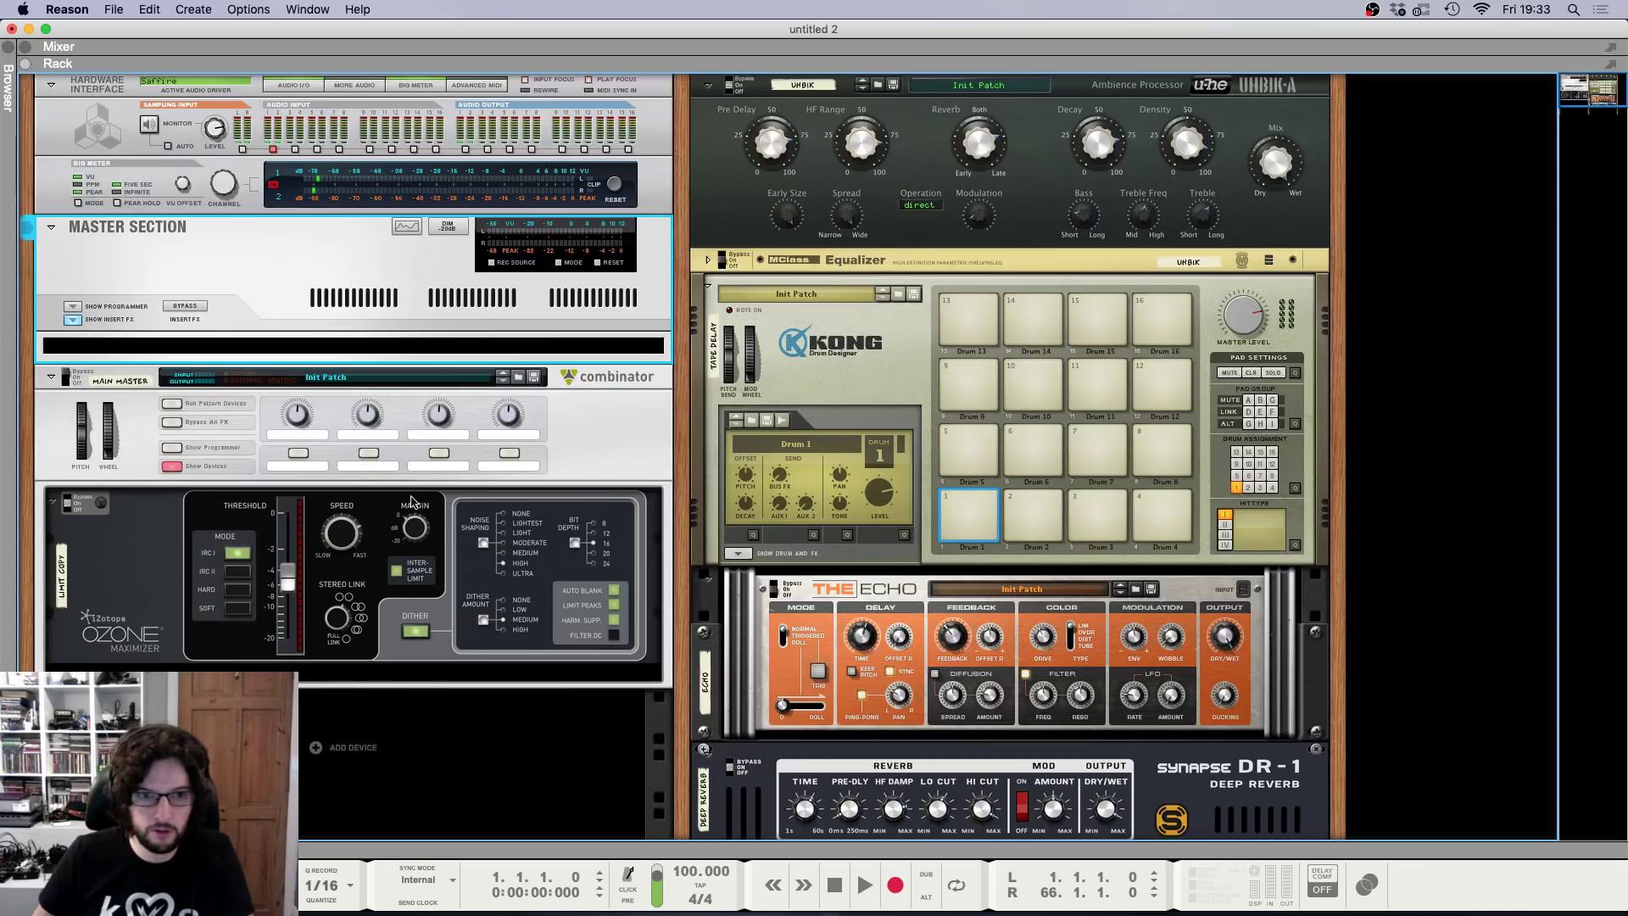
key(F5)
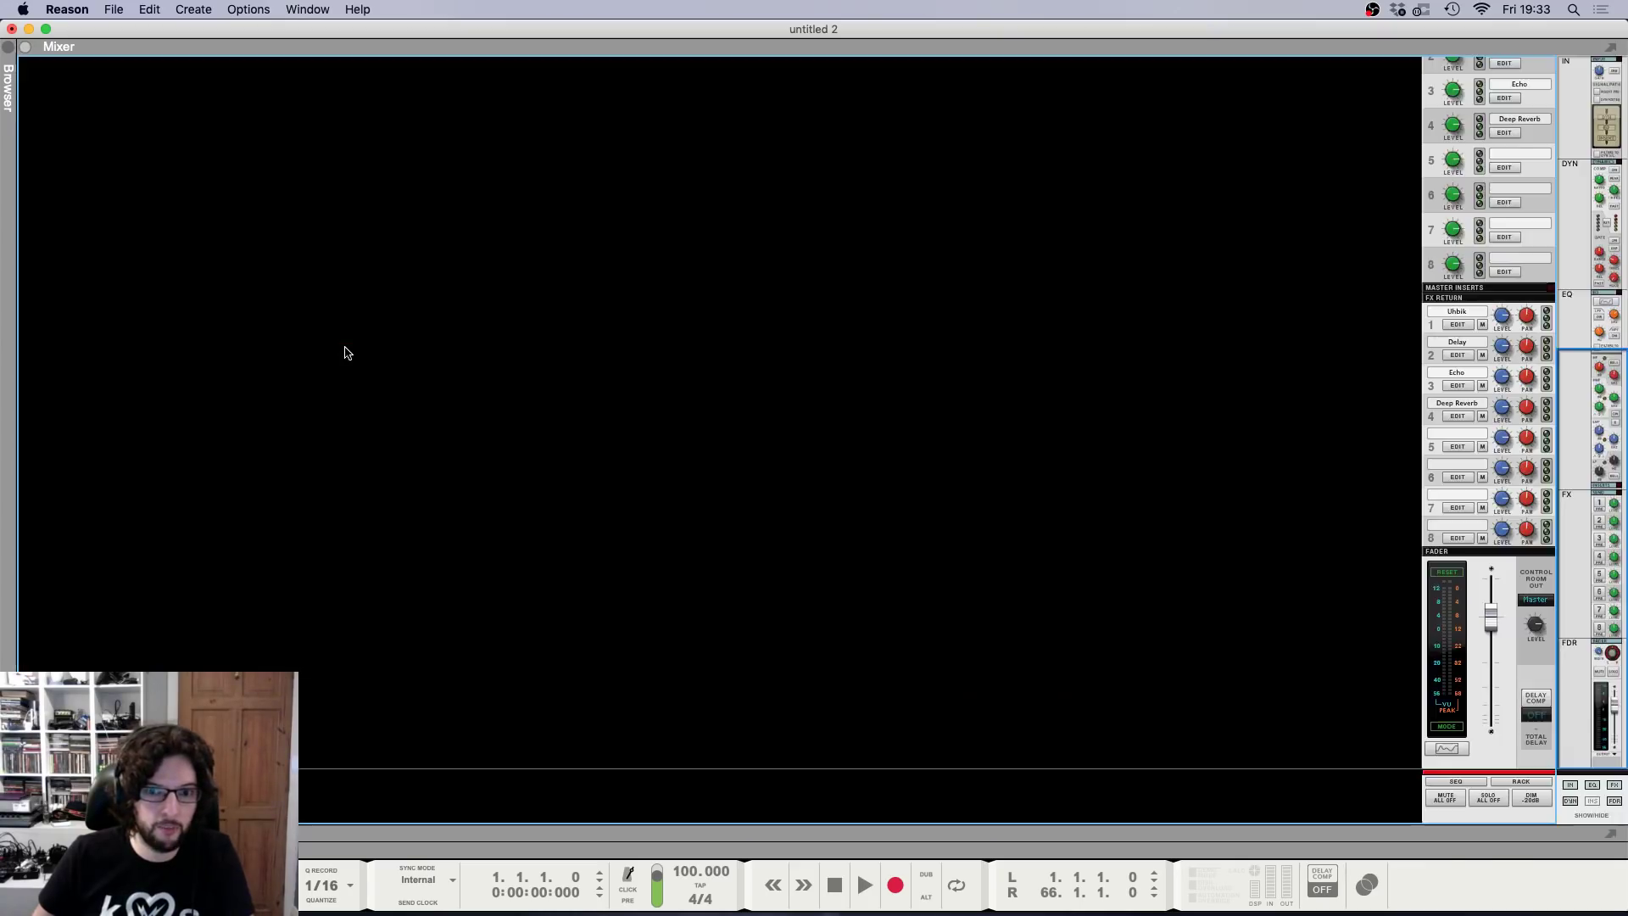
key(F6)
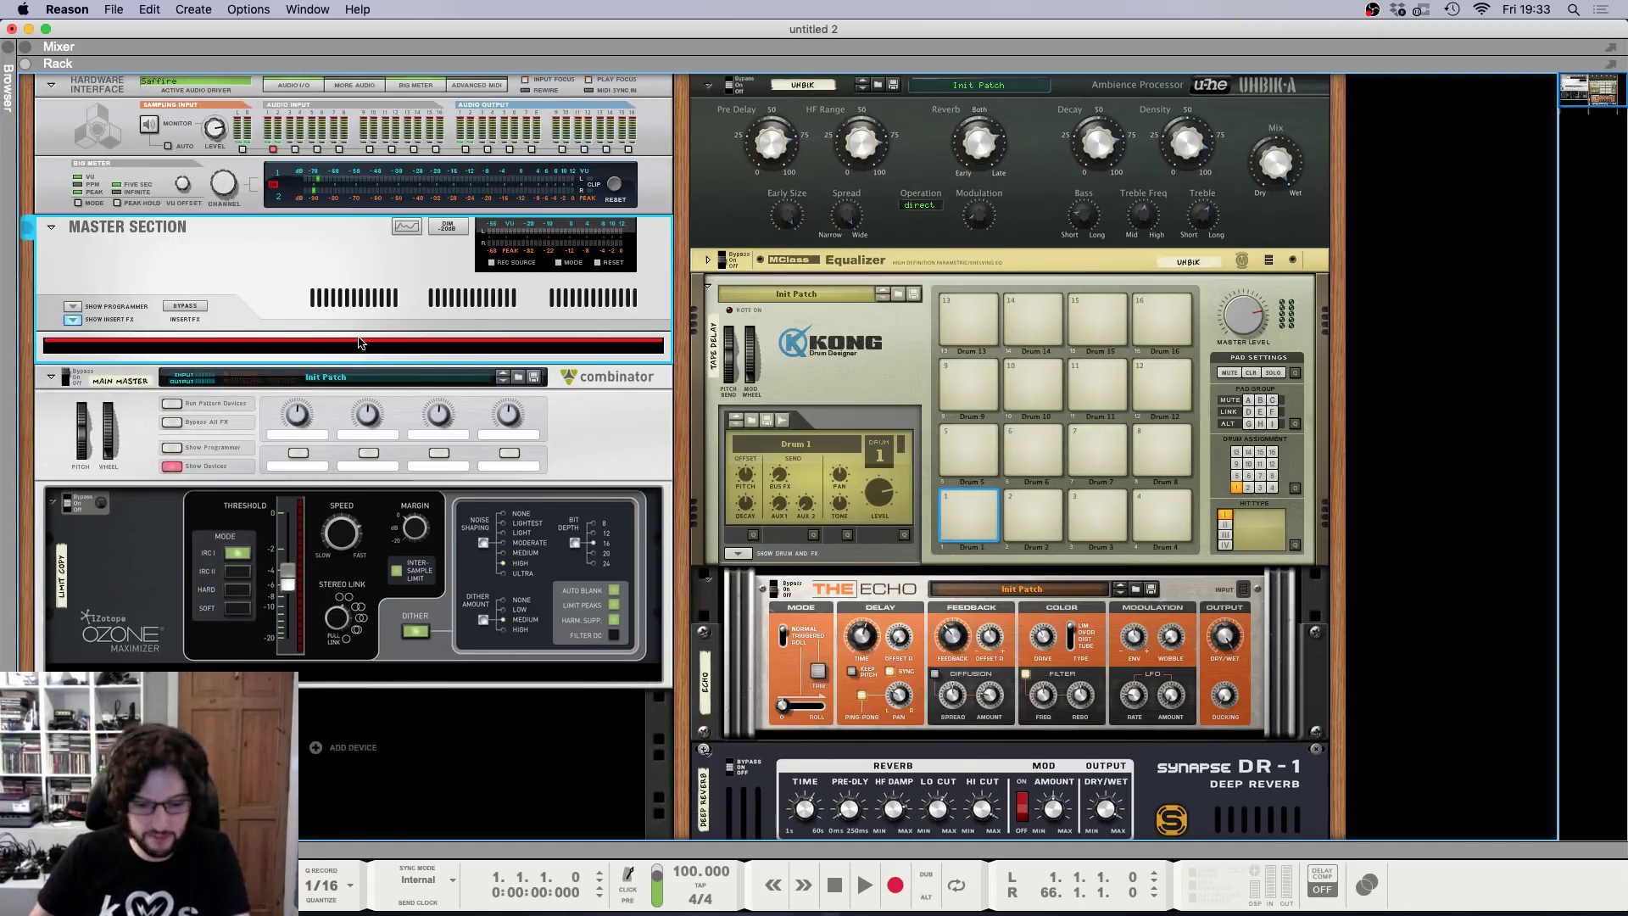
Try the Ozone Maximizer in the Master Section's insert FX area and move it back into the MAIN MASTER Combinator.
drag(87, 617, 195, 358)
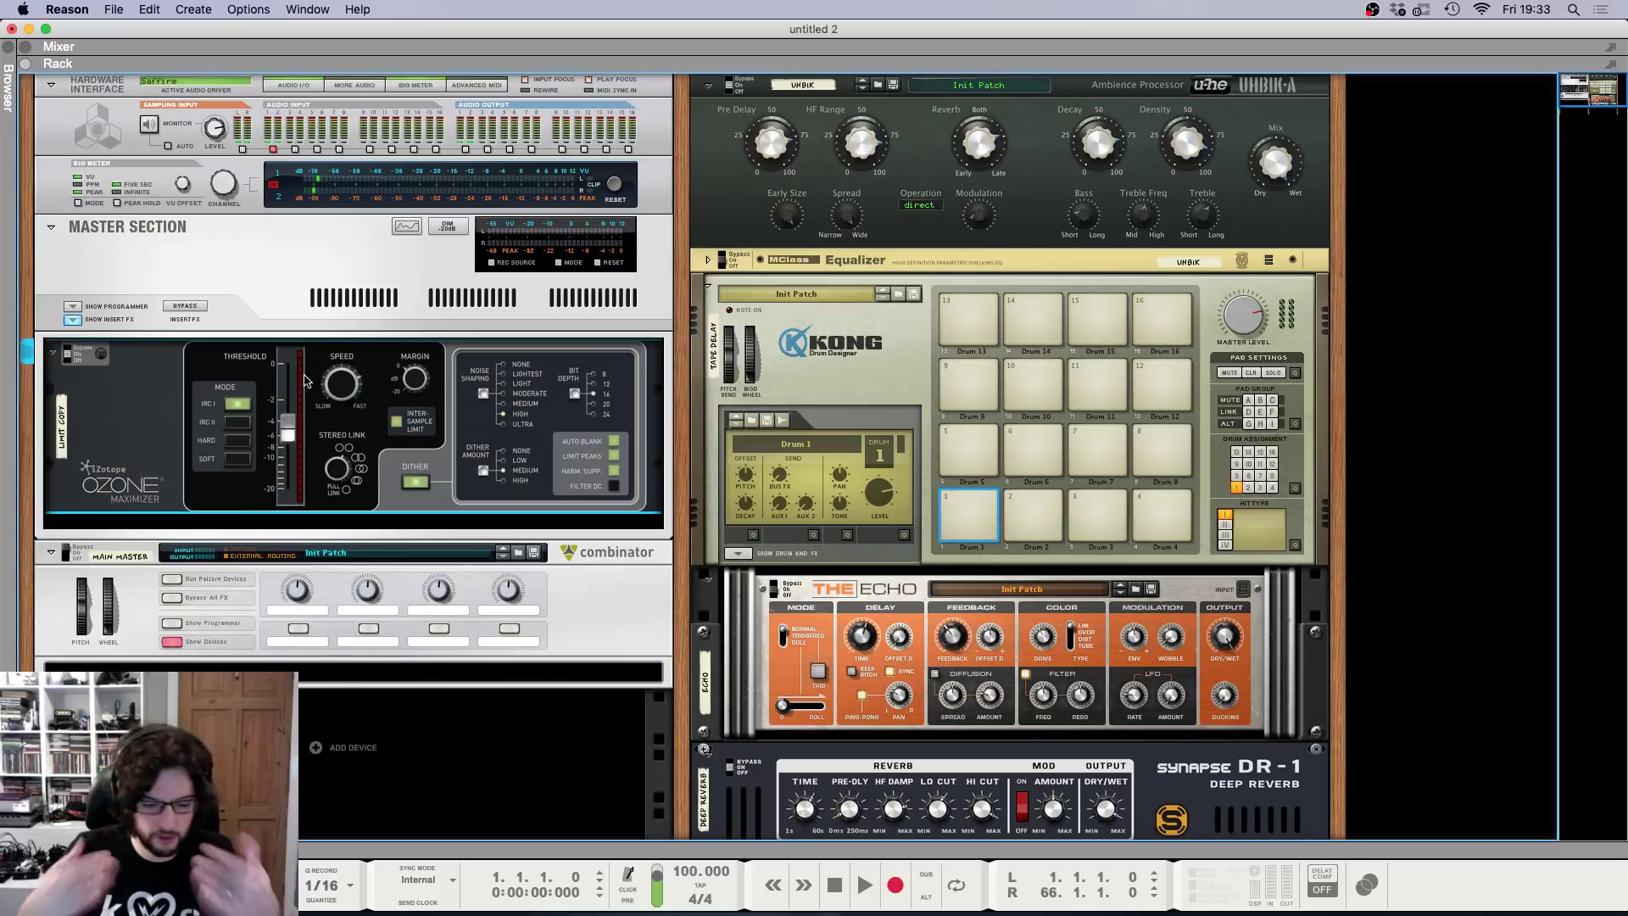
key(Tab)
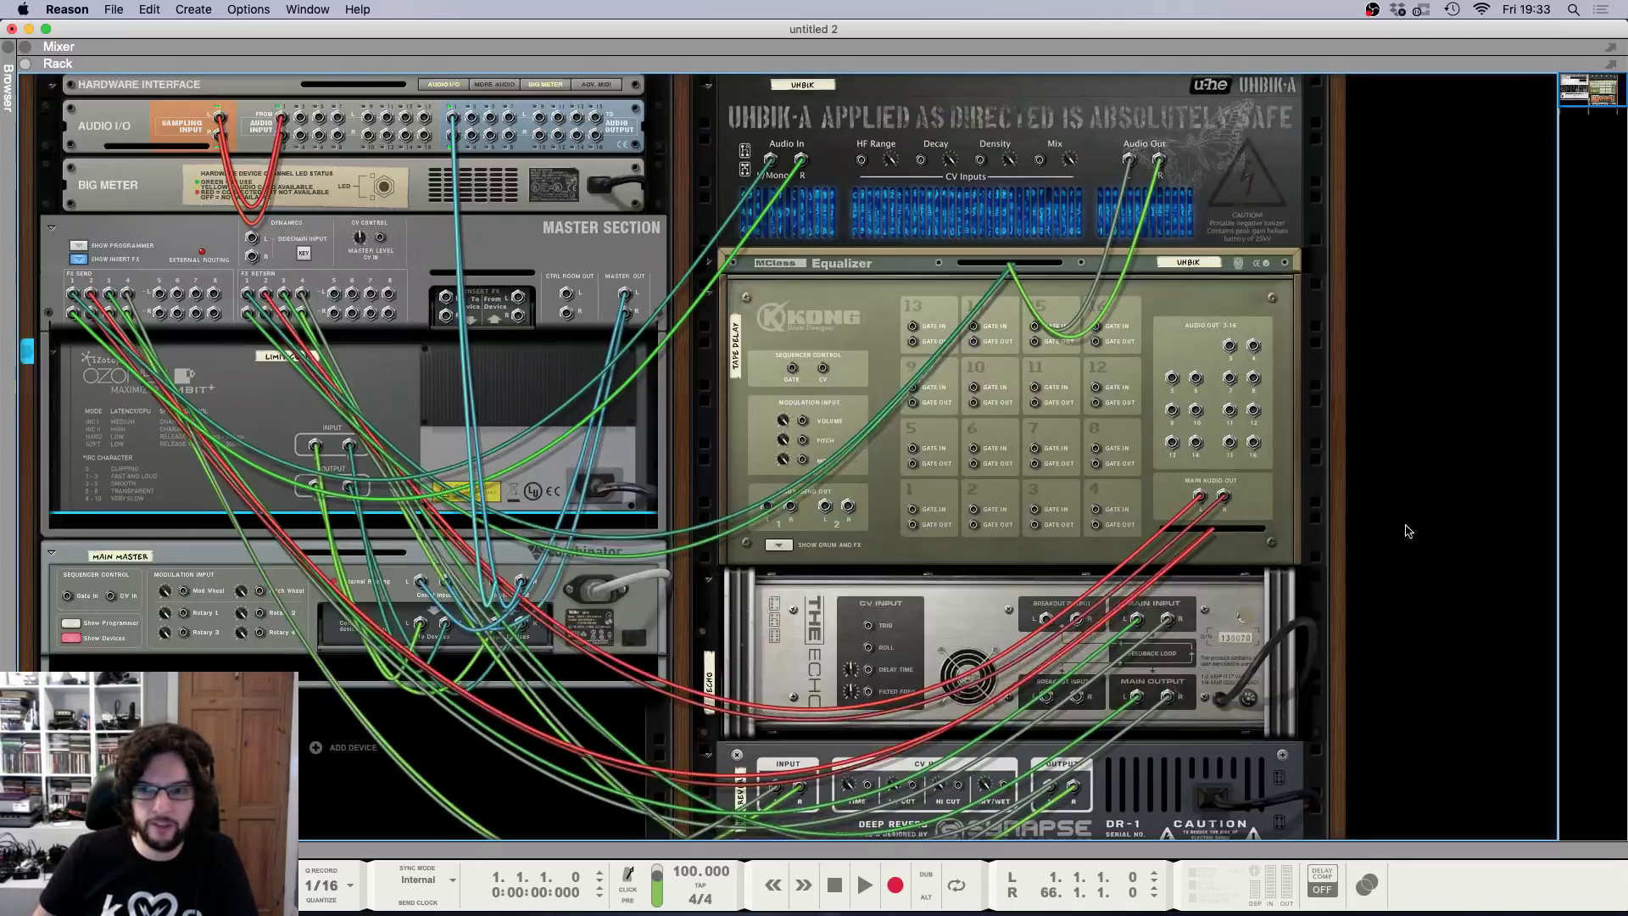
key(Tab)
key(F5)
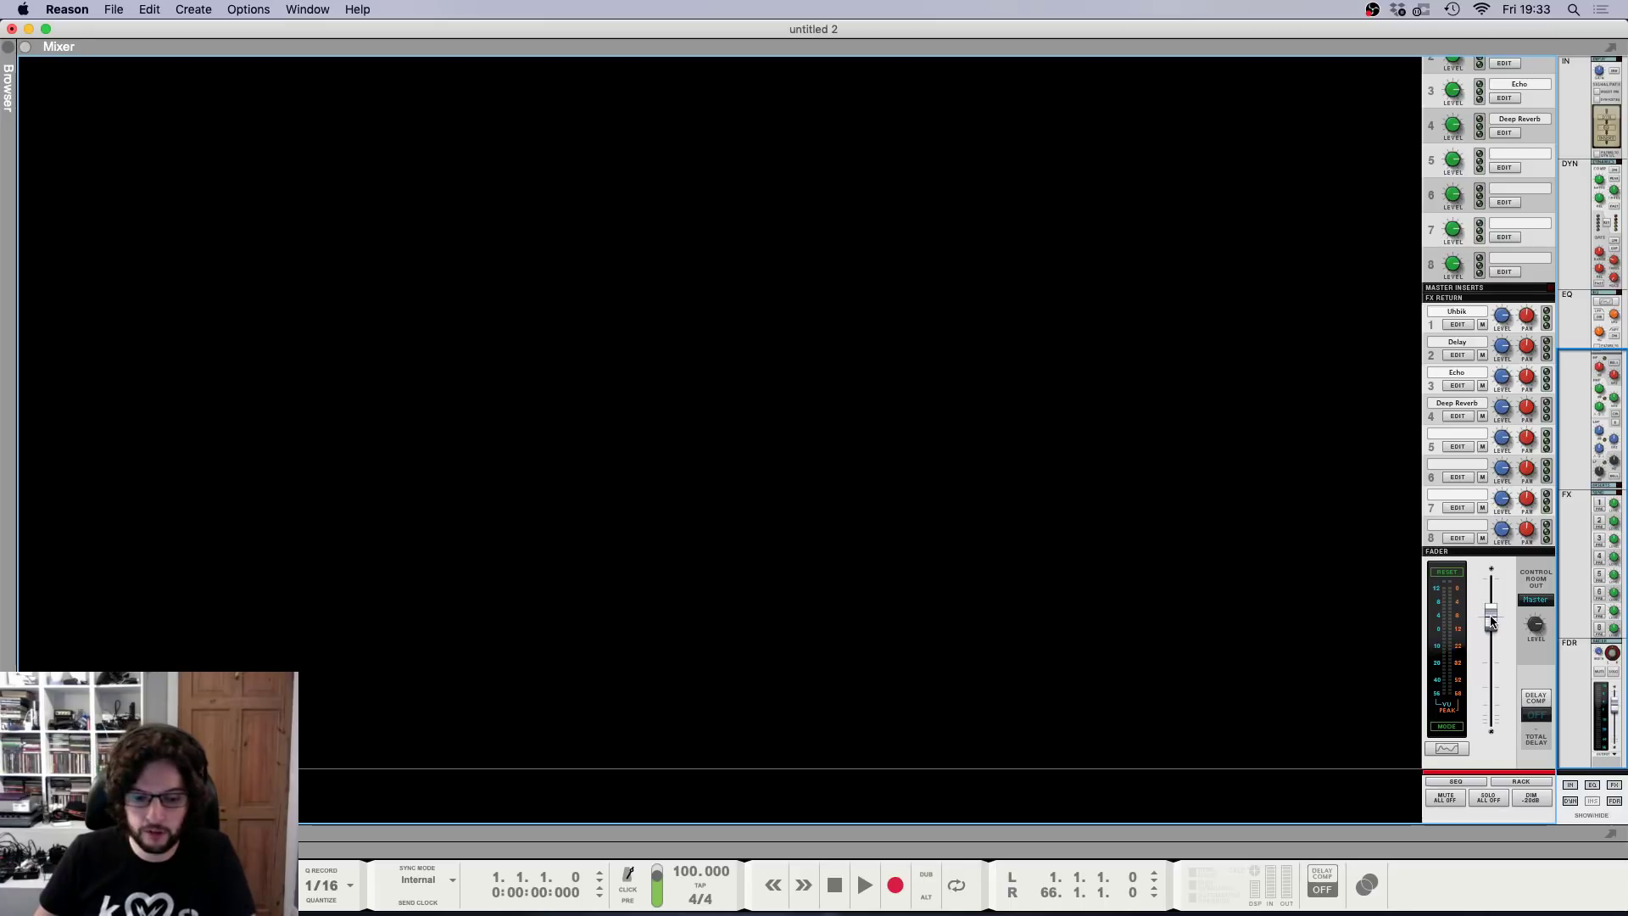
key(F5)
key(F6)
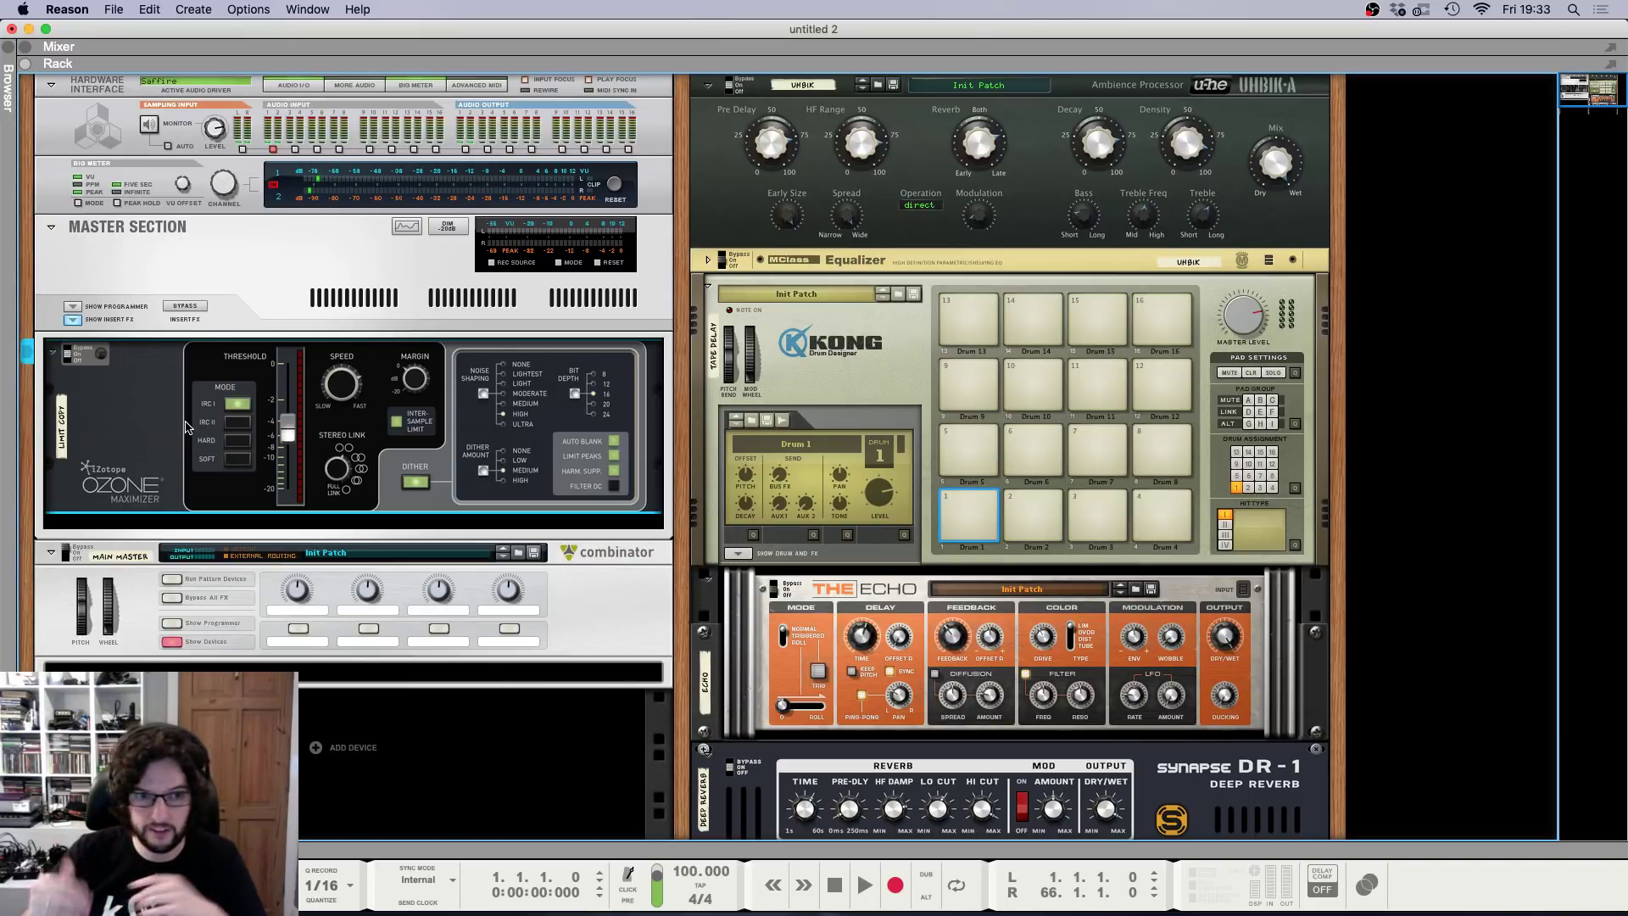
drag(140, 419, 275, 591)
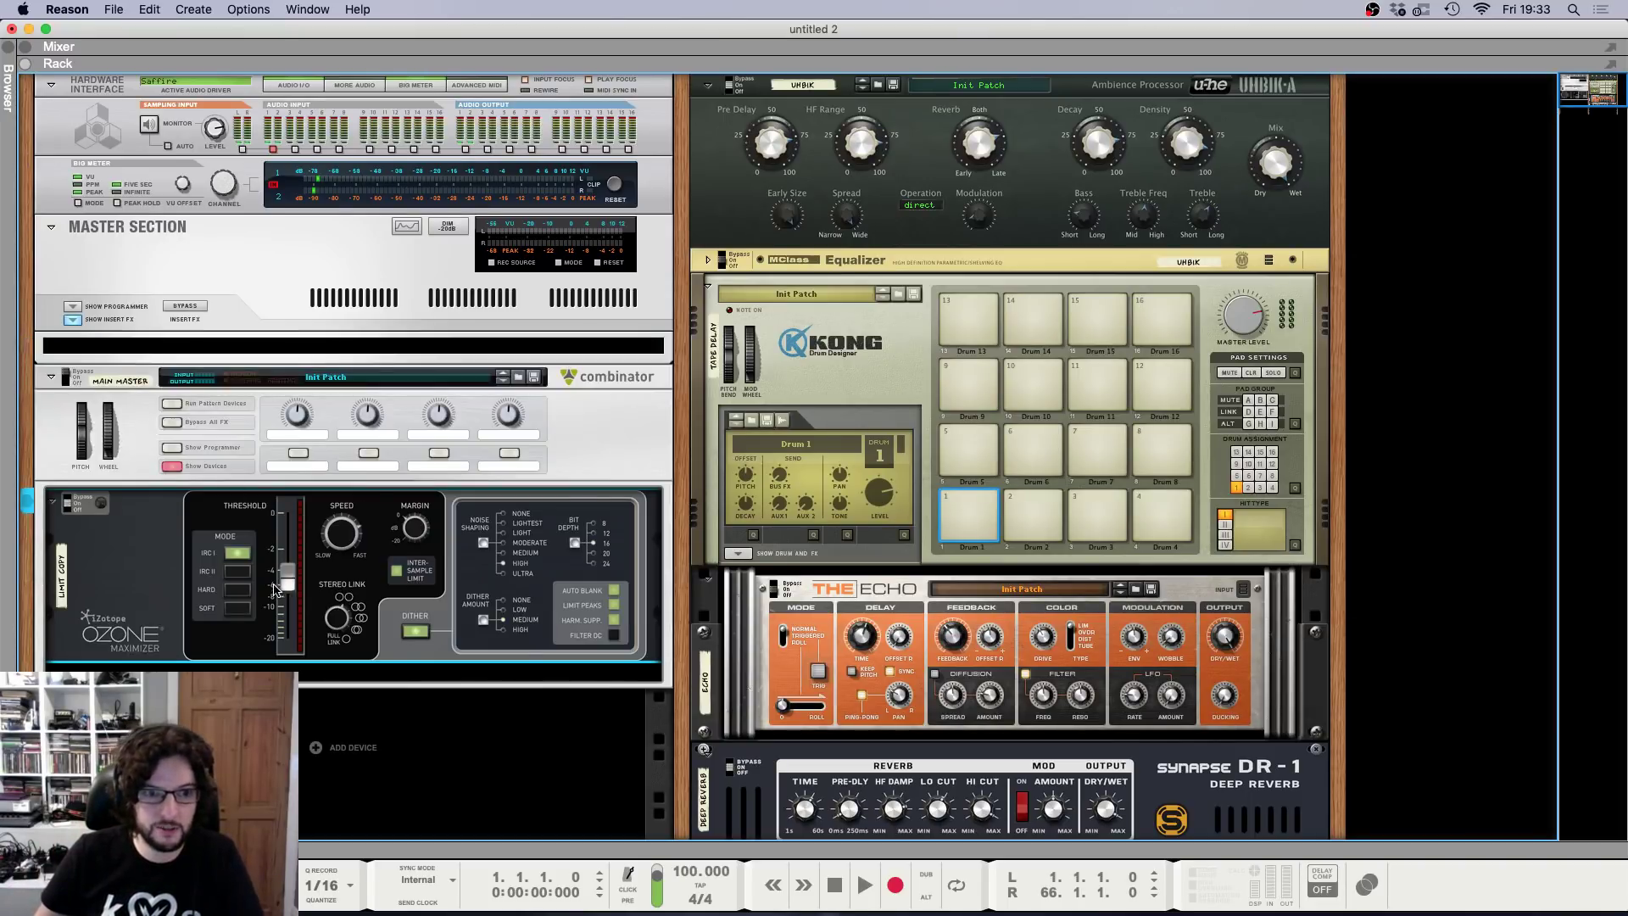
Add an MClass Compressor to the Master Section's insert FX.
click(148, 354)
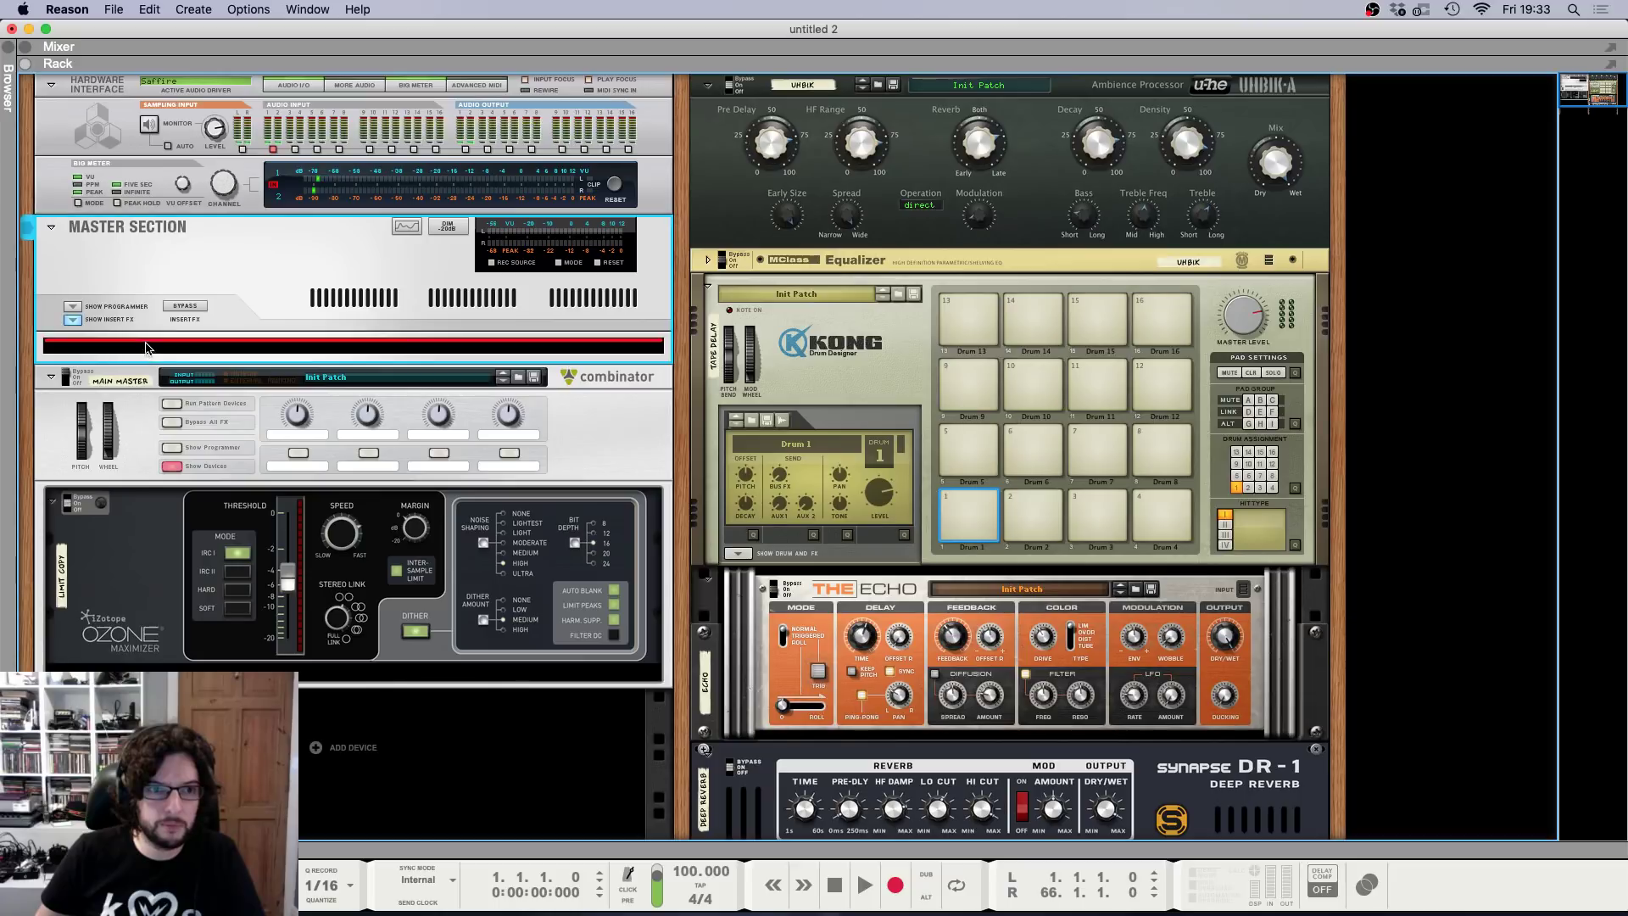
click(199, 345)
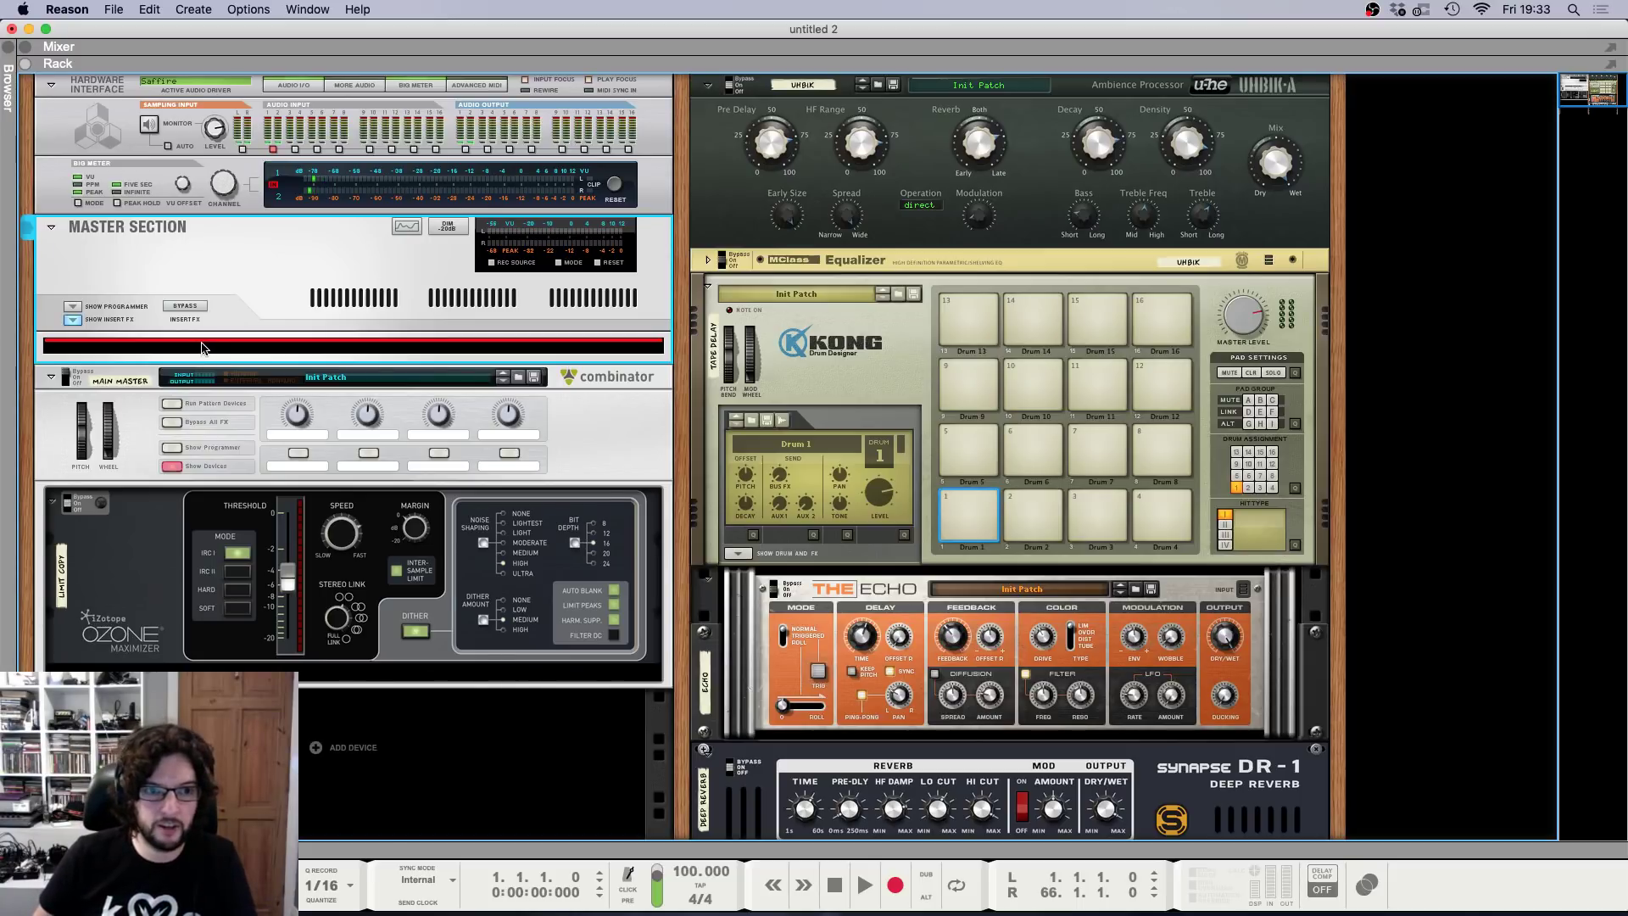
right_click(202, 348)
mouse_move(380, 534)
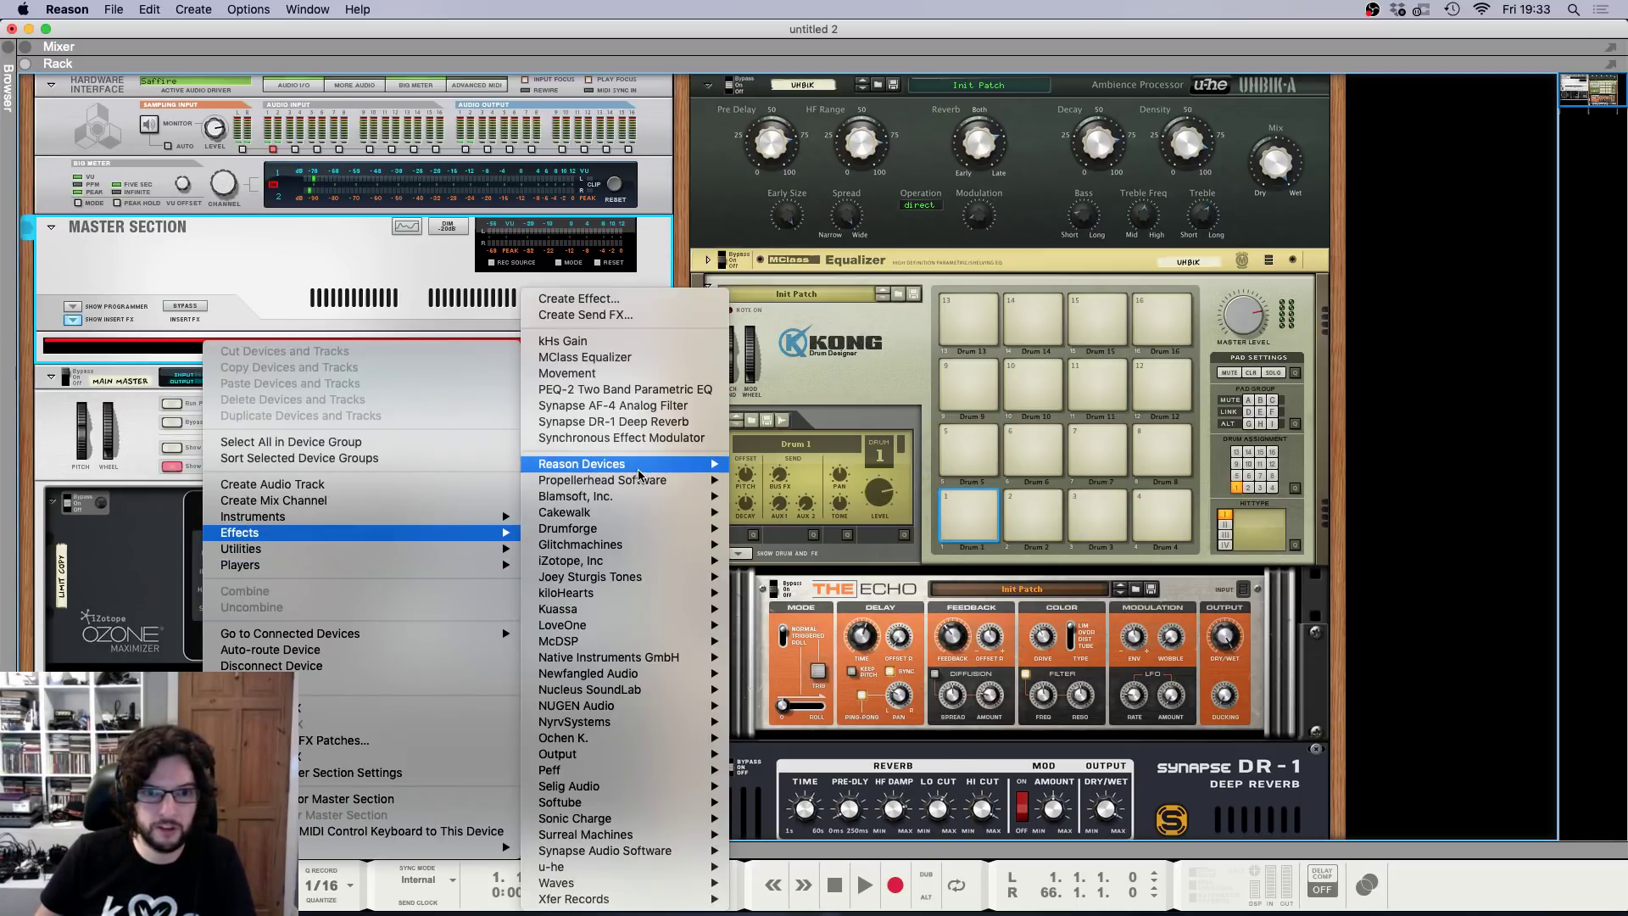
mouse_move(648, 464)
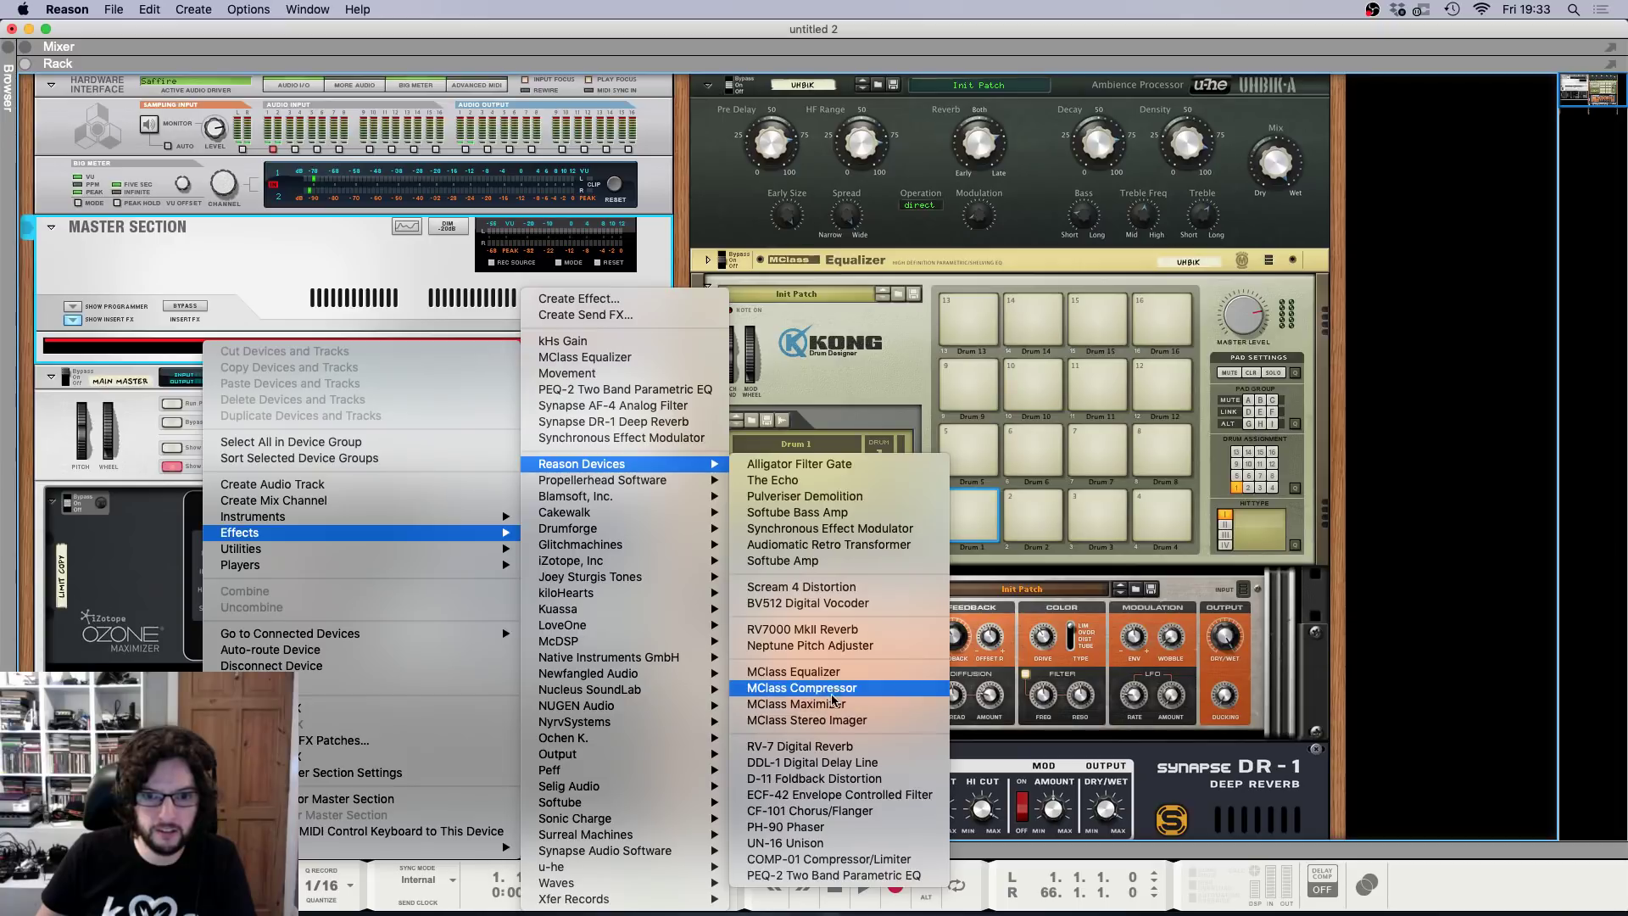
click(832, 693)
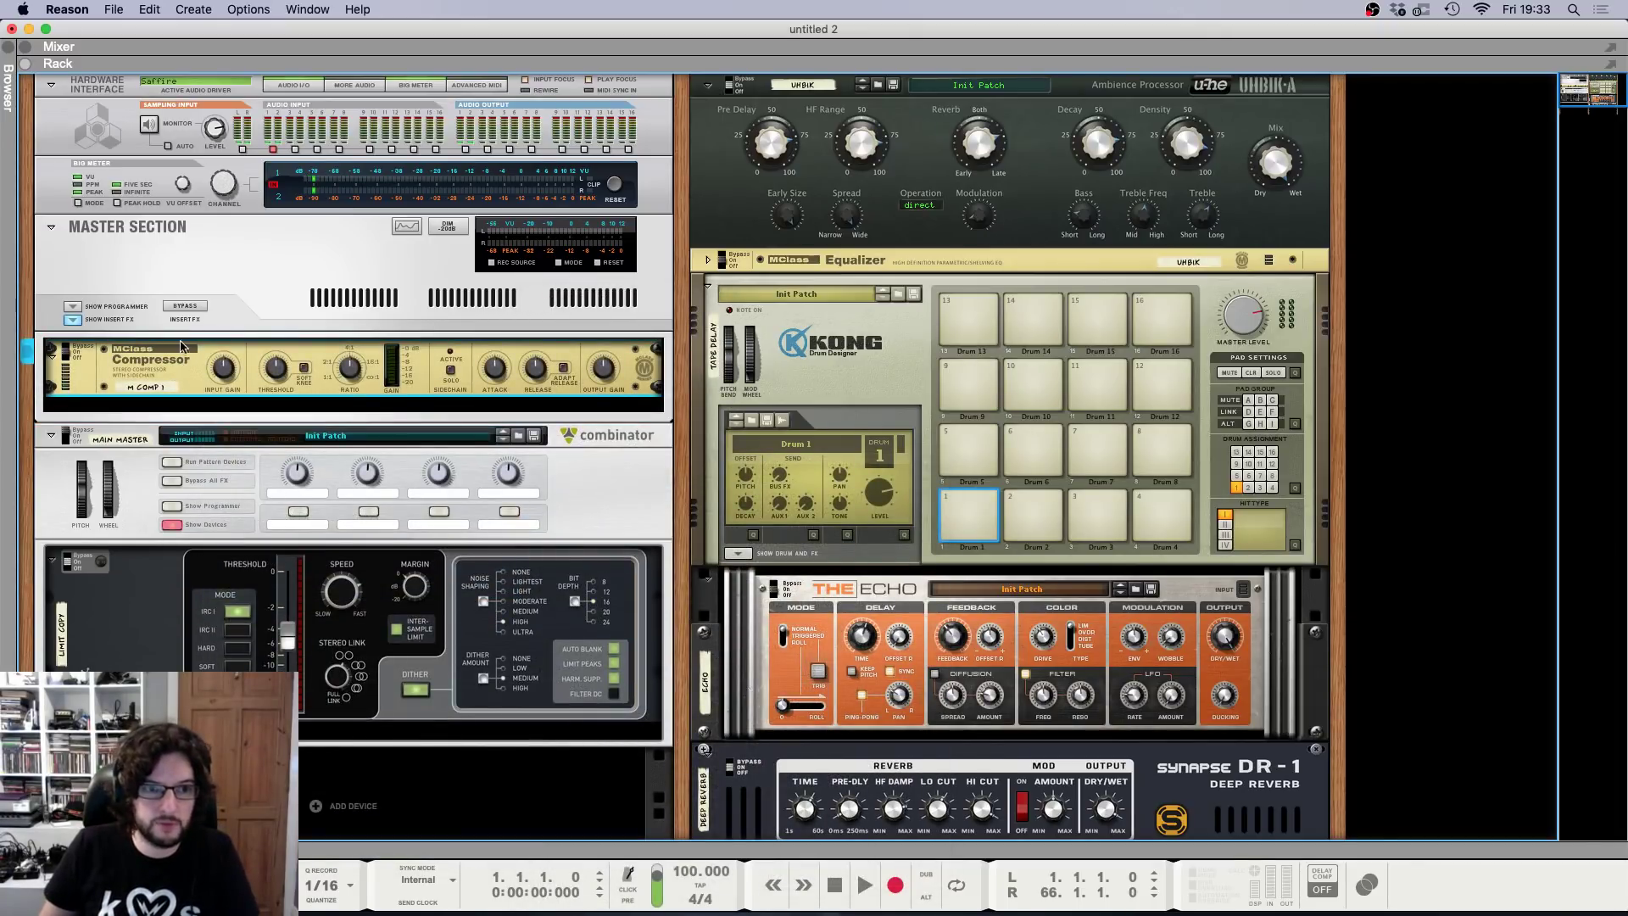
Remove the MClass Compressor from the Master Section's insert FX and hide the insert FX area.
drag(216, 381, 262, 246)
click(180, 573)
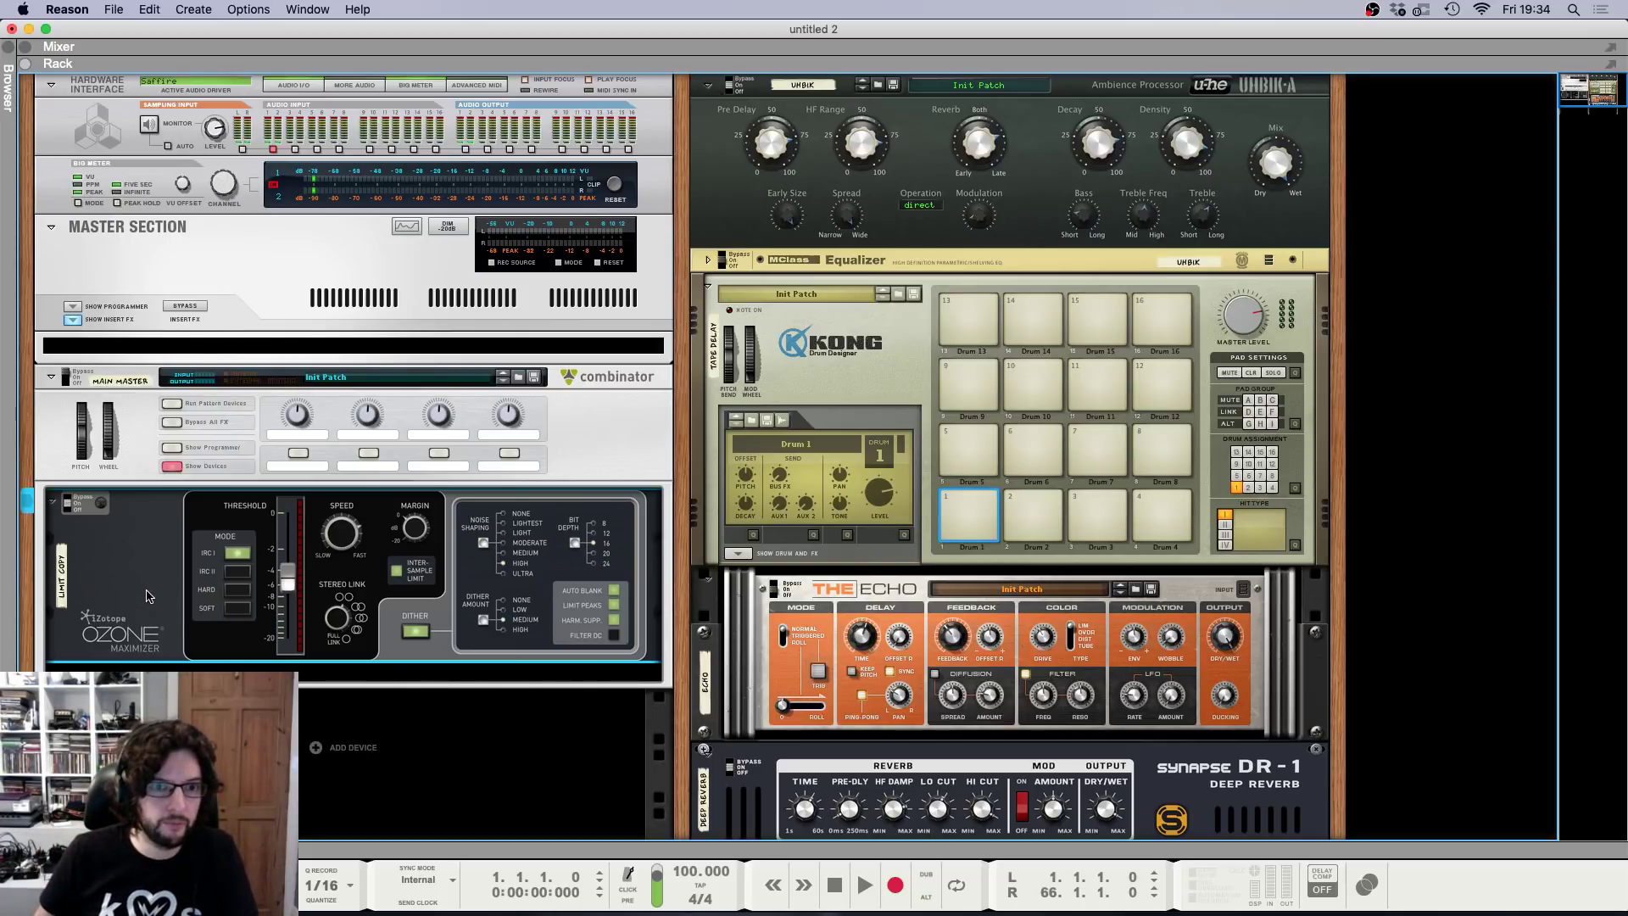
click(166, 349)
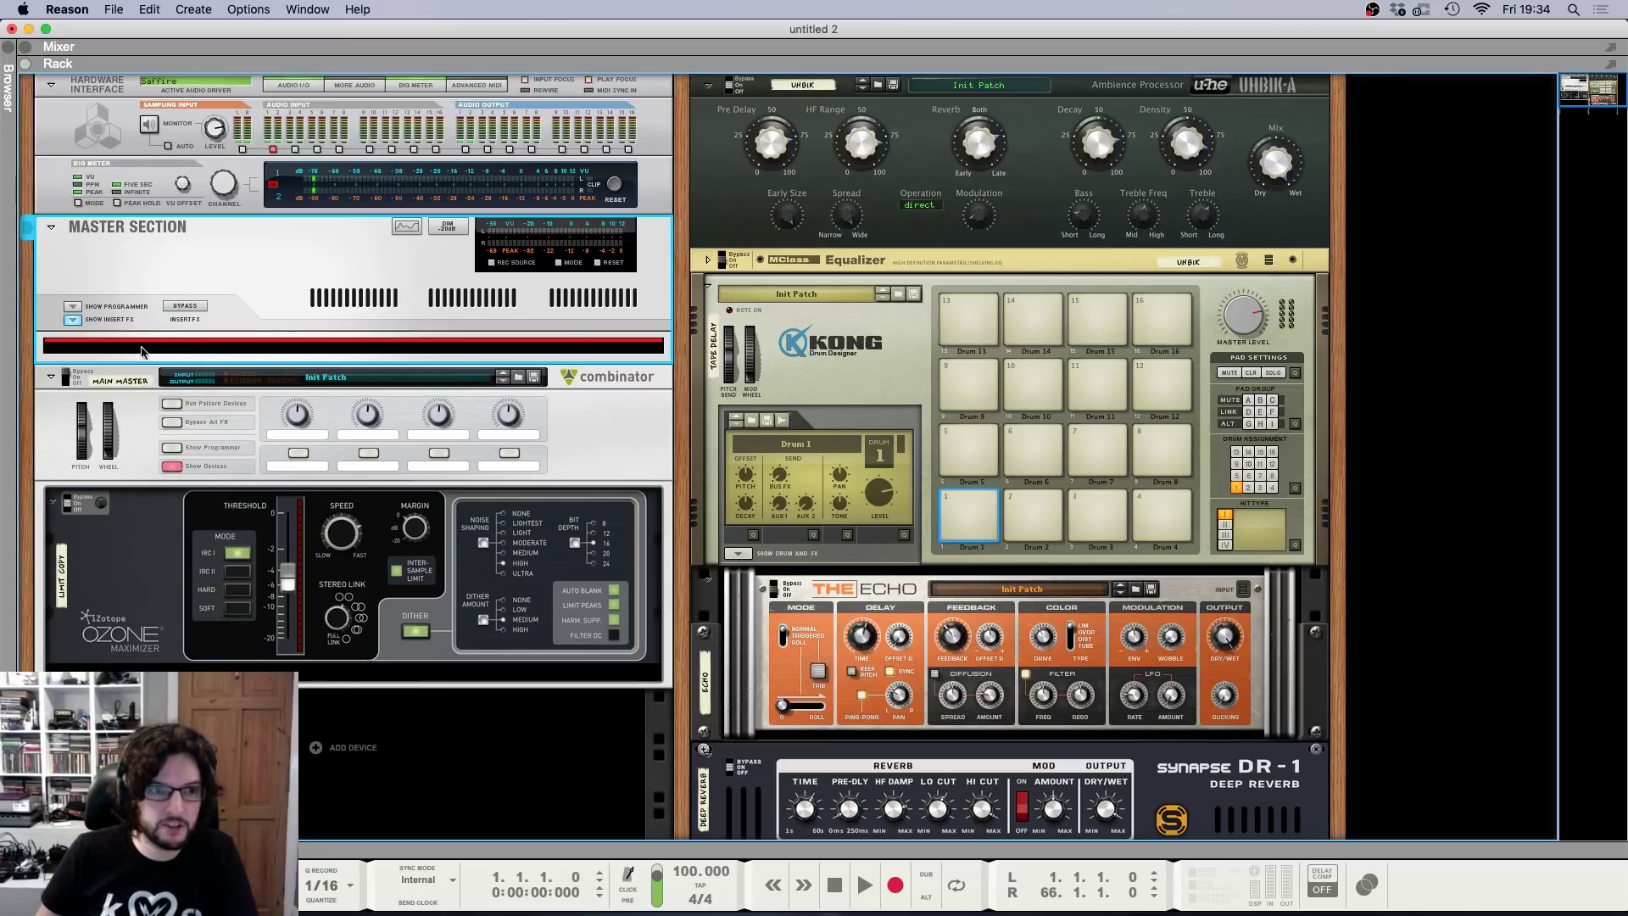
click(73, 322)
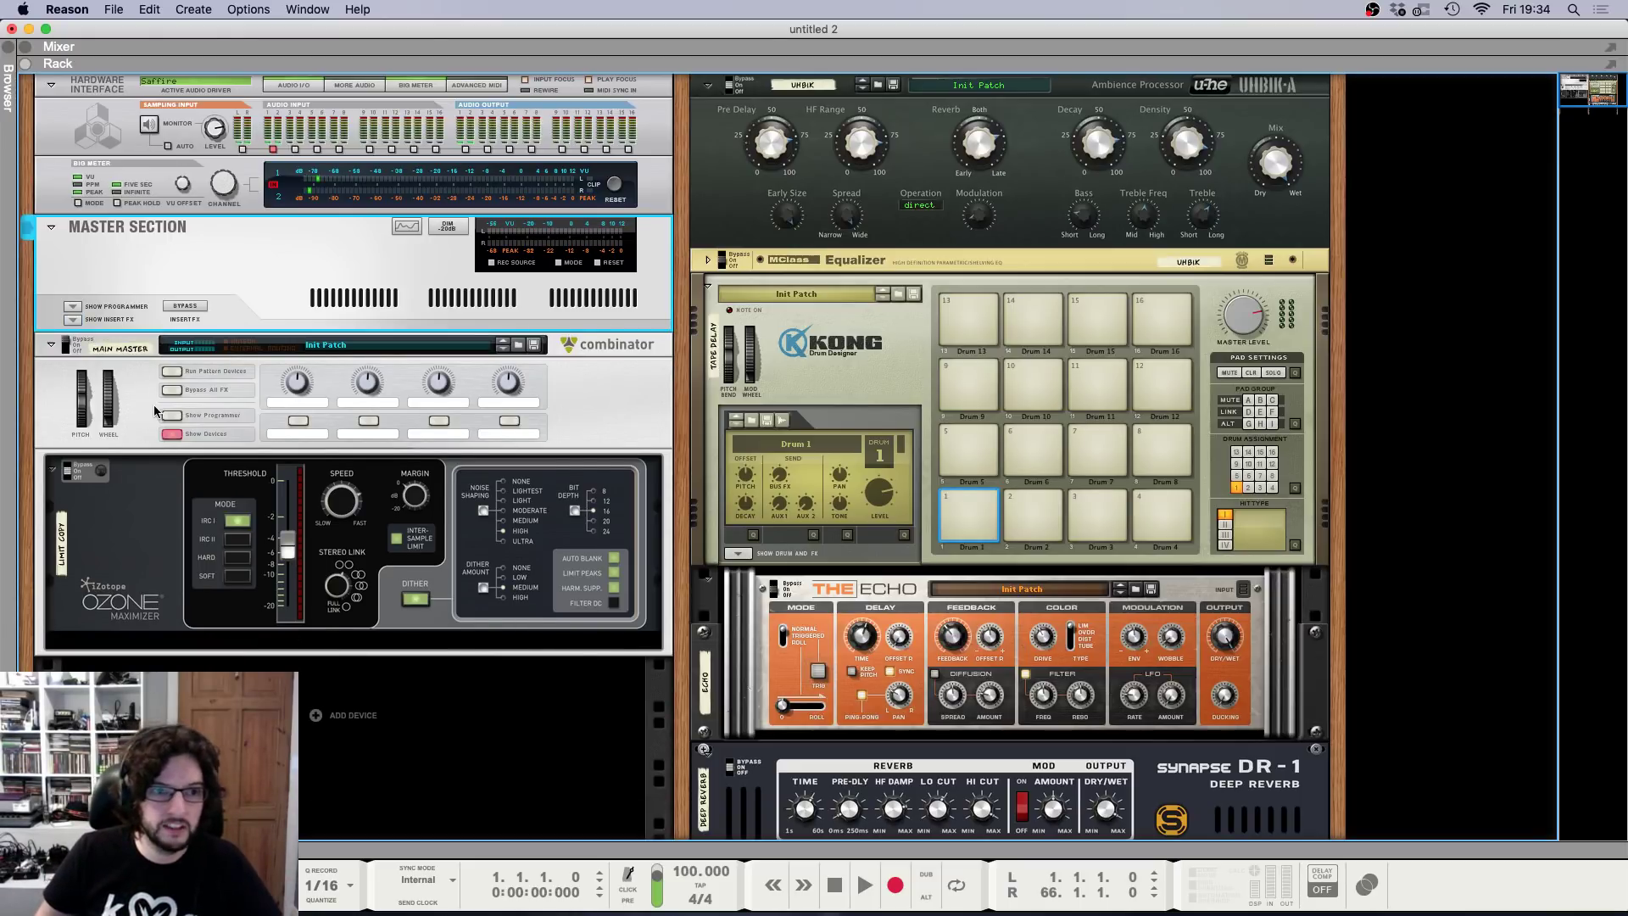
Hide the devices inside the MAIN MASTER Combinator, including the Ozone Maximizer, so only its main panel shows.
click(166, 431)
click(164, 430)
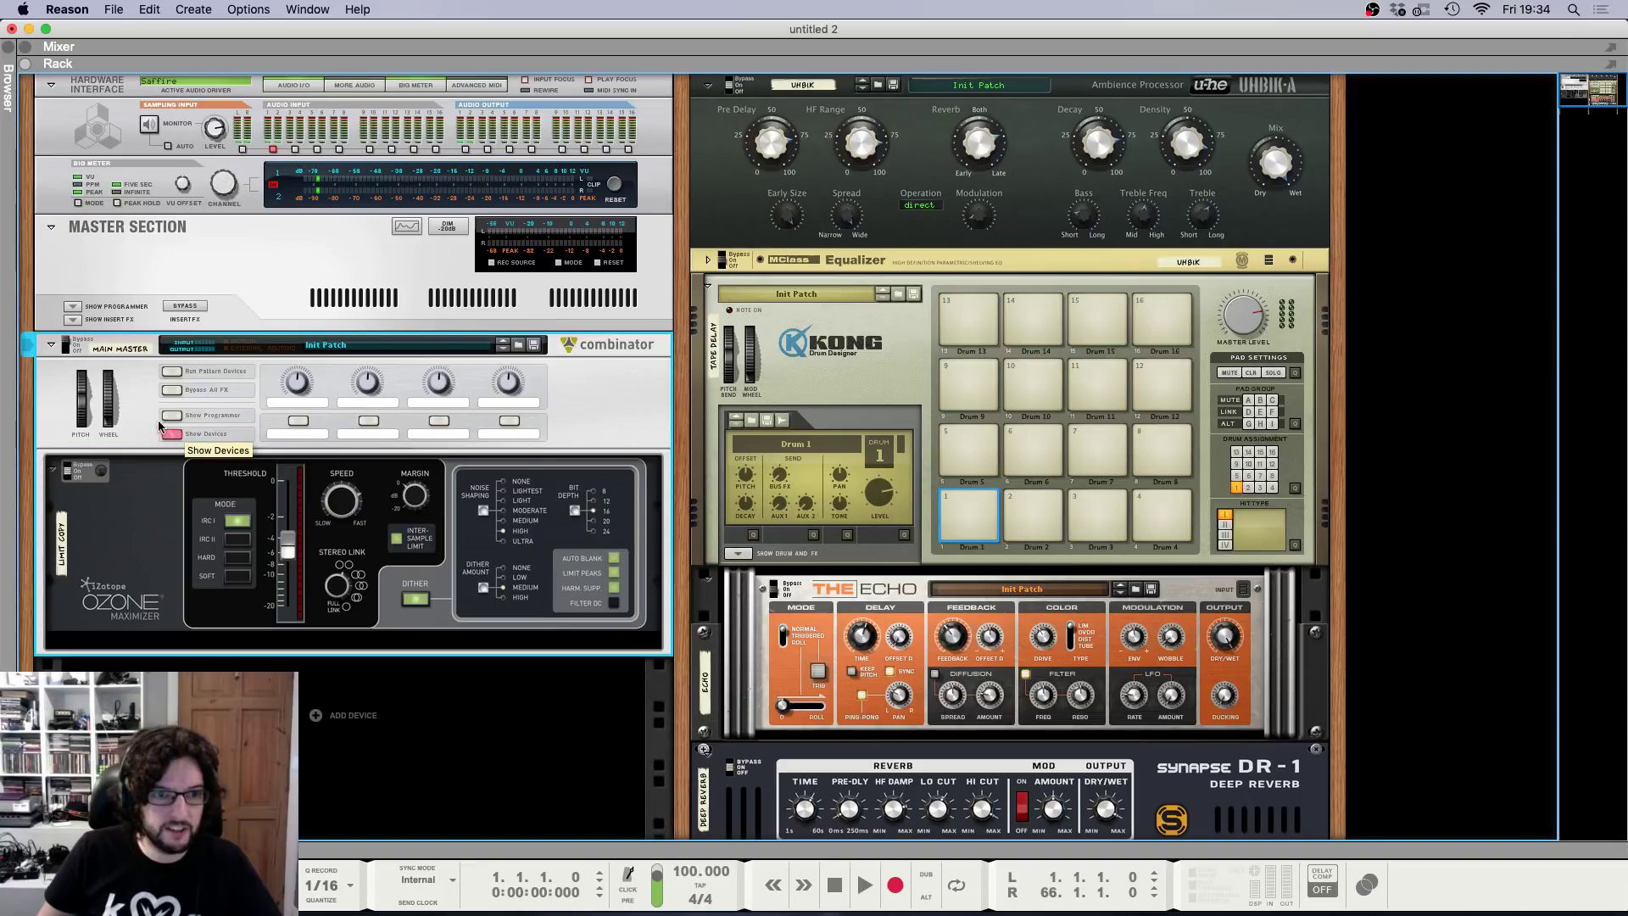
mouse_move(273, 546)
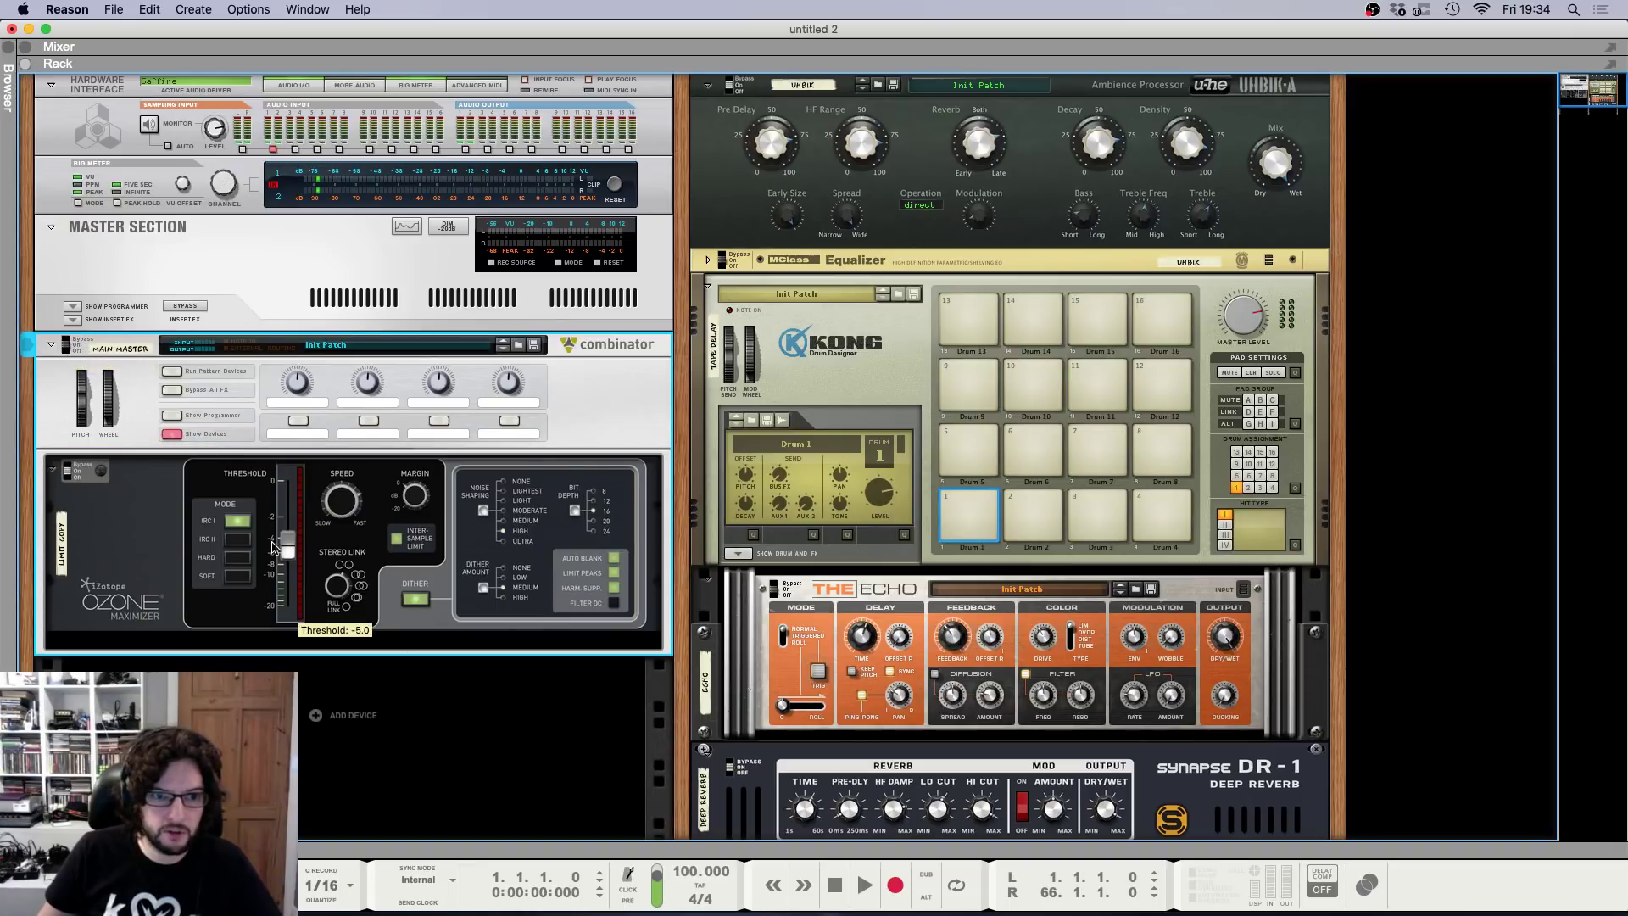
click(108, 561)
click(49, 429)
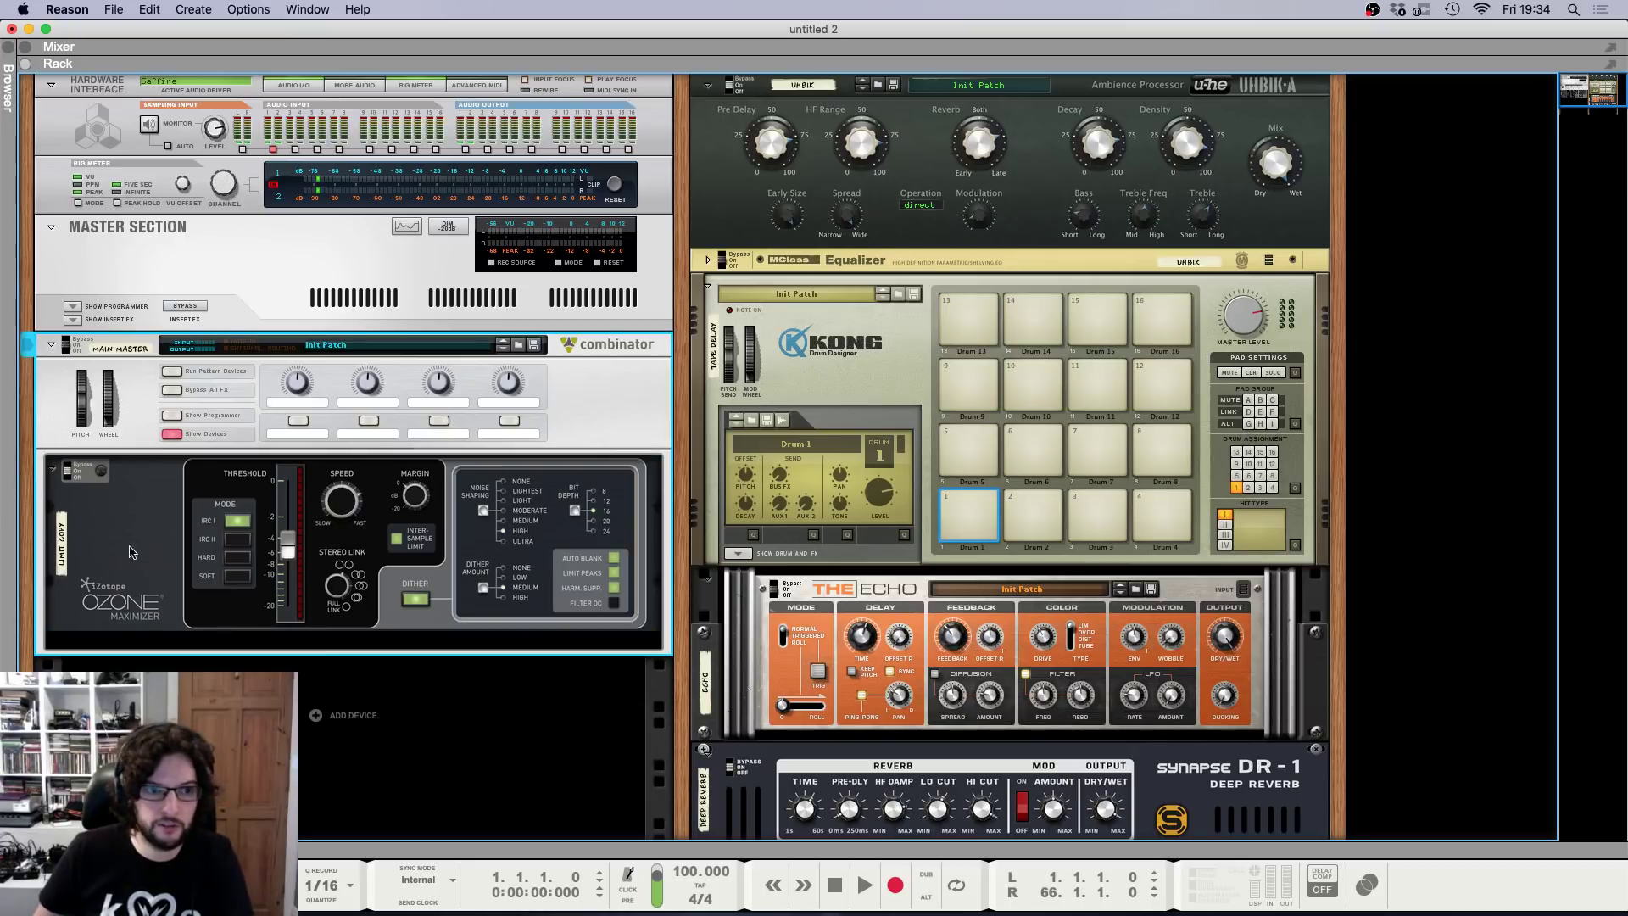
click(111, 708)
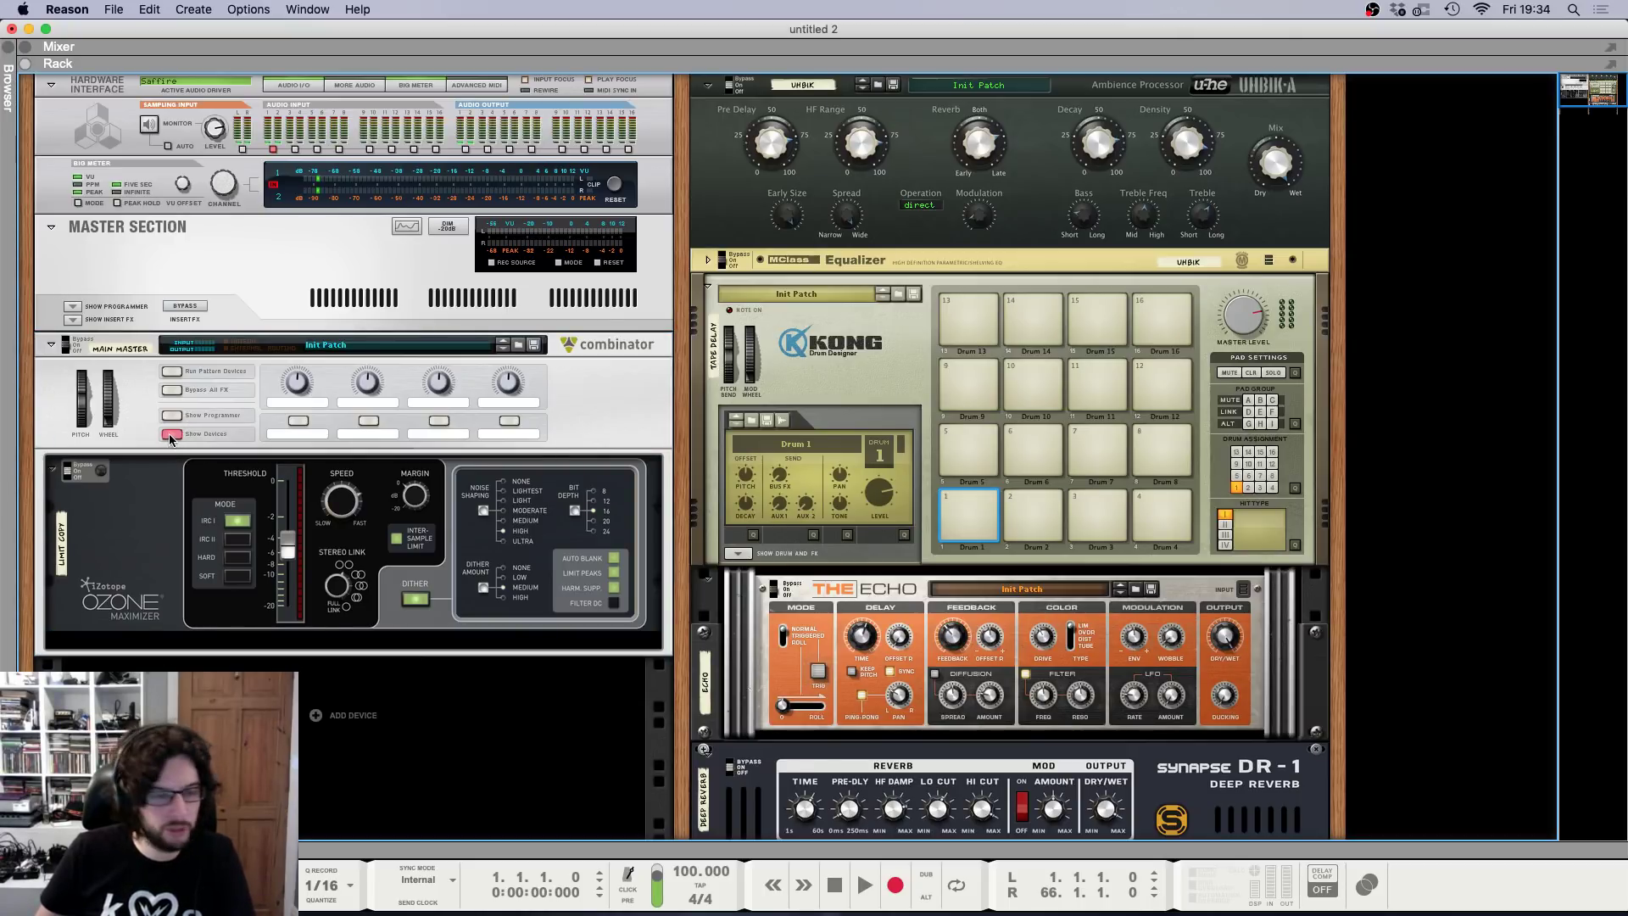
click(288, 551)
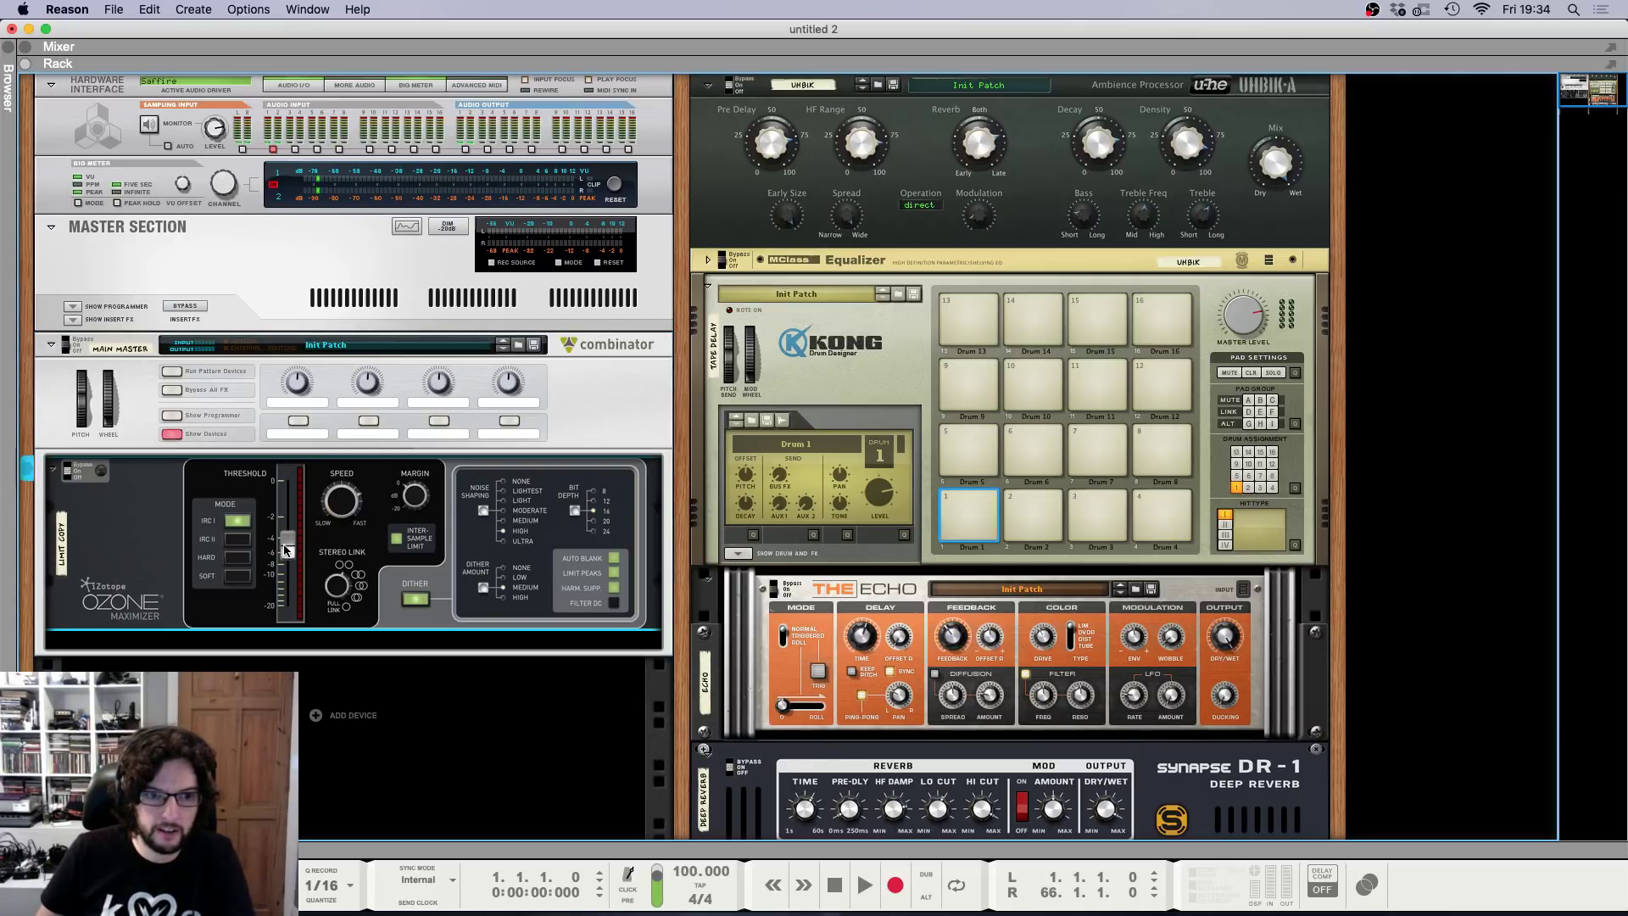
click(173, 434)
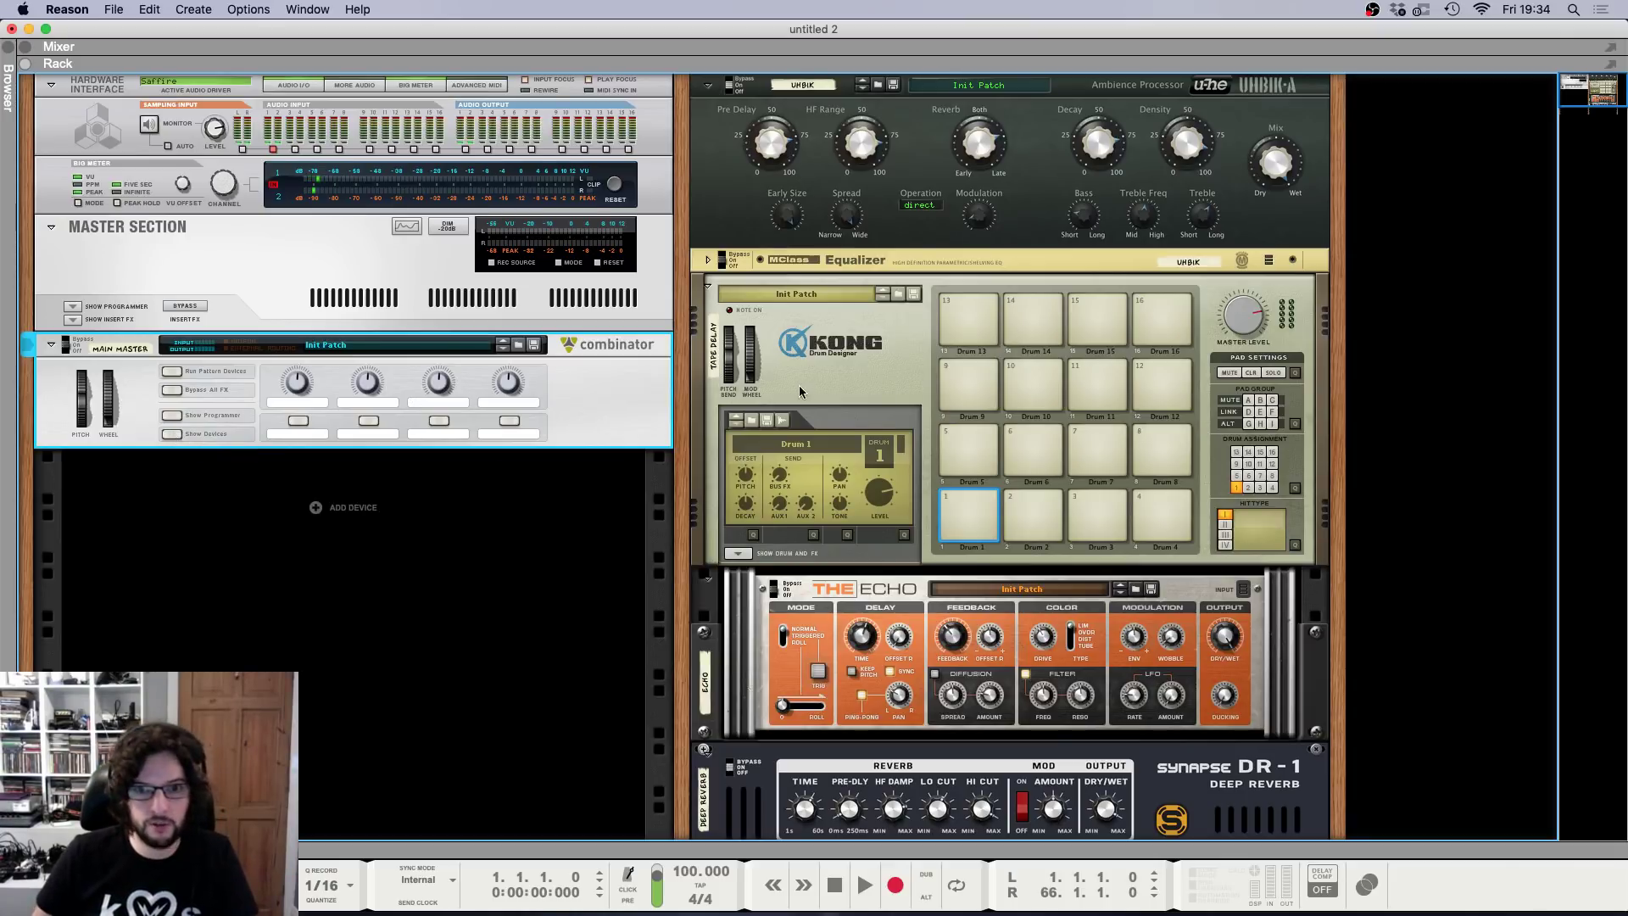
Inspect the settings of the MClass Equalizer paired with the Uhbik-A reverb and their send cabling on the back of the rack.
scroll(797, 388, down, 3)
scroll(797, 388, up, 3)
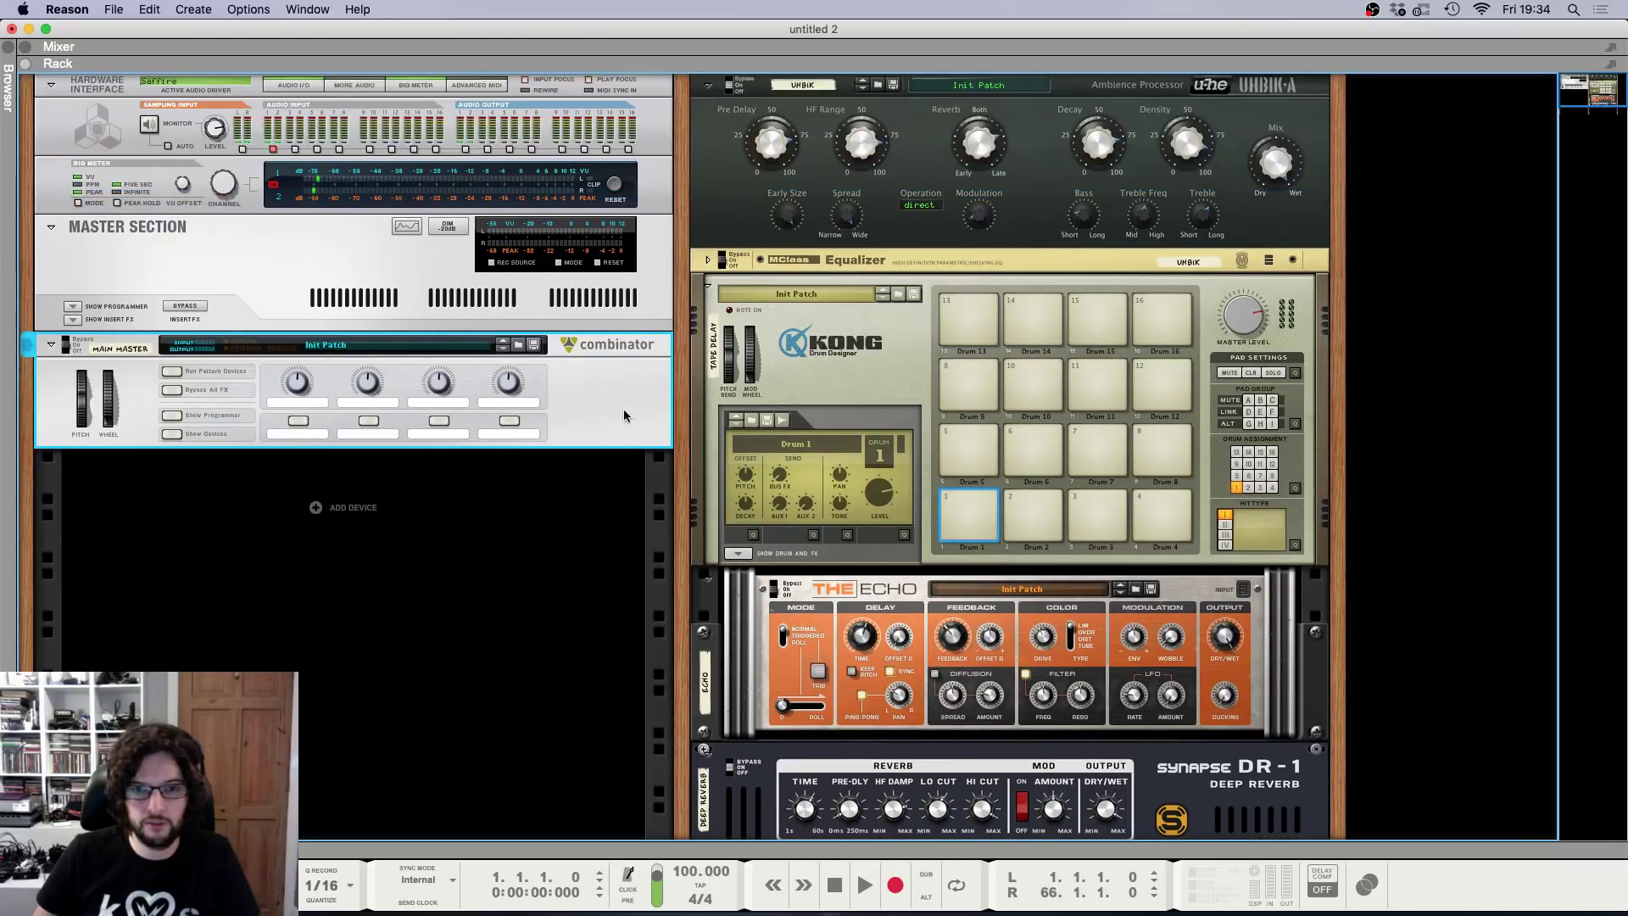
click(733, 179)
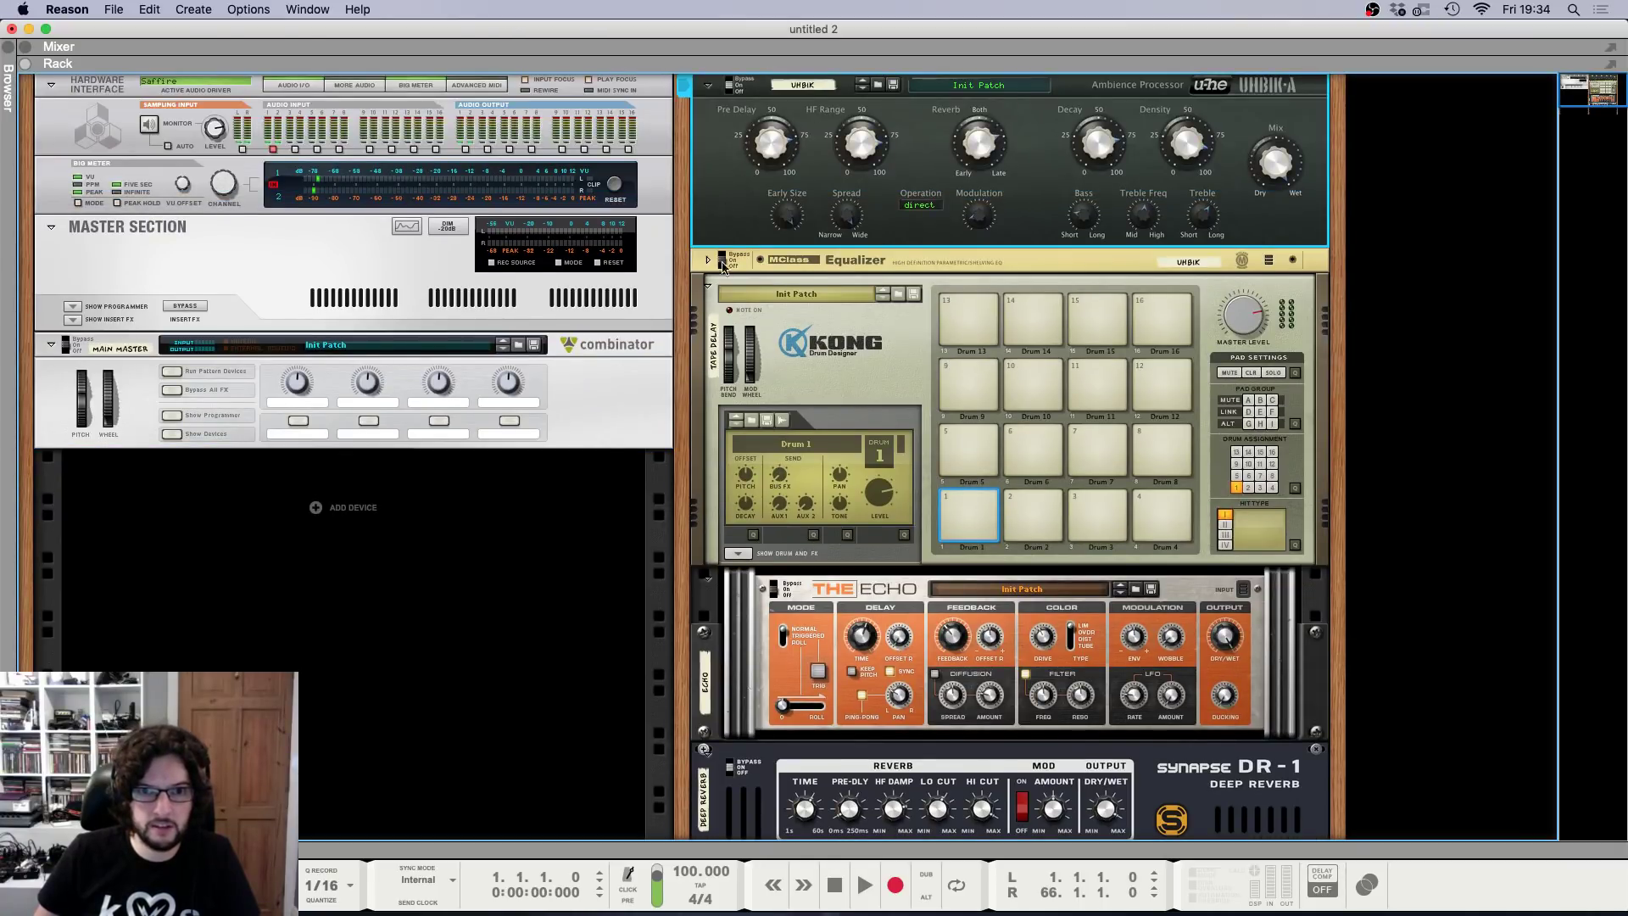
click(709, 262)
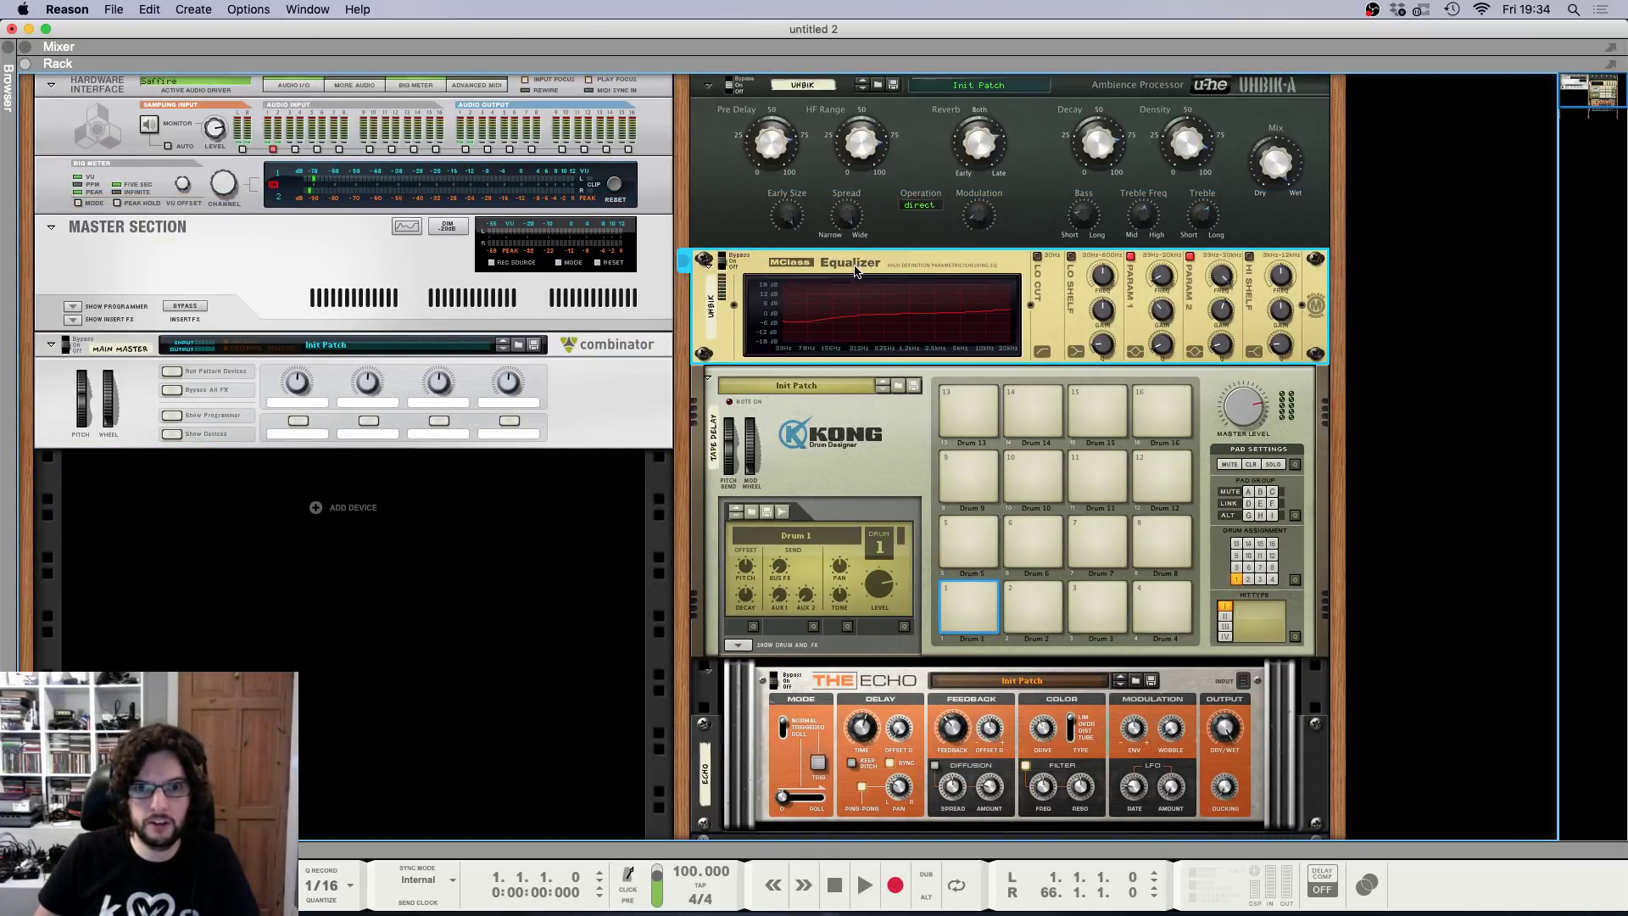
click(708, 266)
key(Tab)
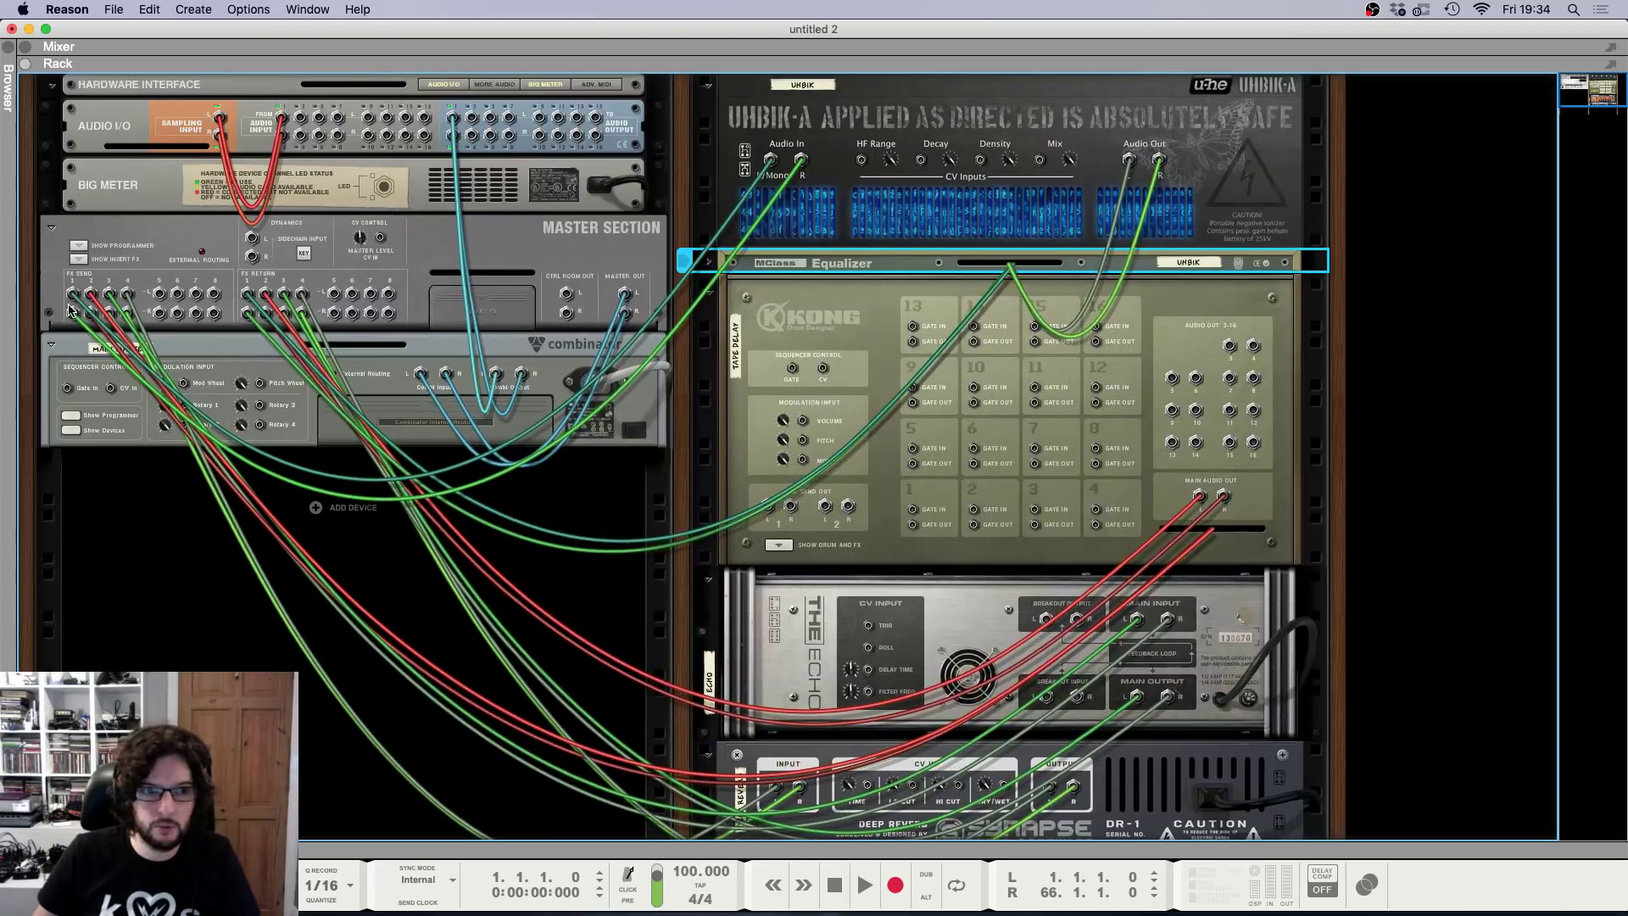
key(Tab)
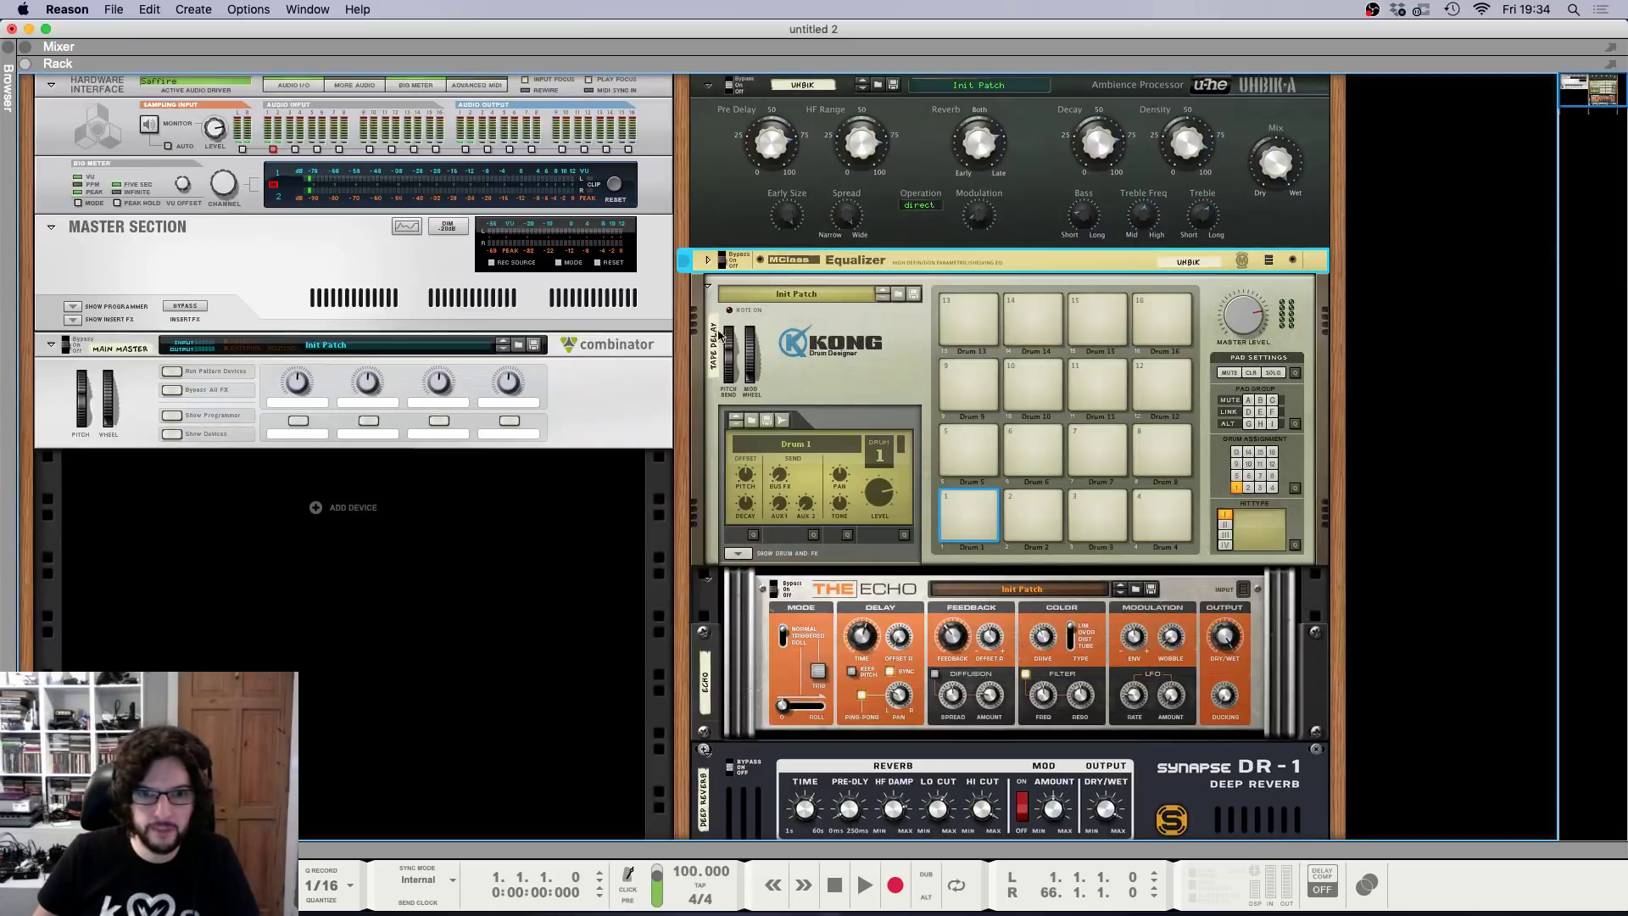
Review the Tape Echo settings in Kong's effects section, hide that section and fold the Kong device.
click(738, 553)
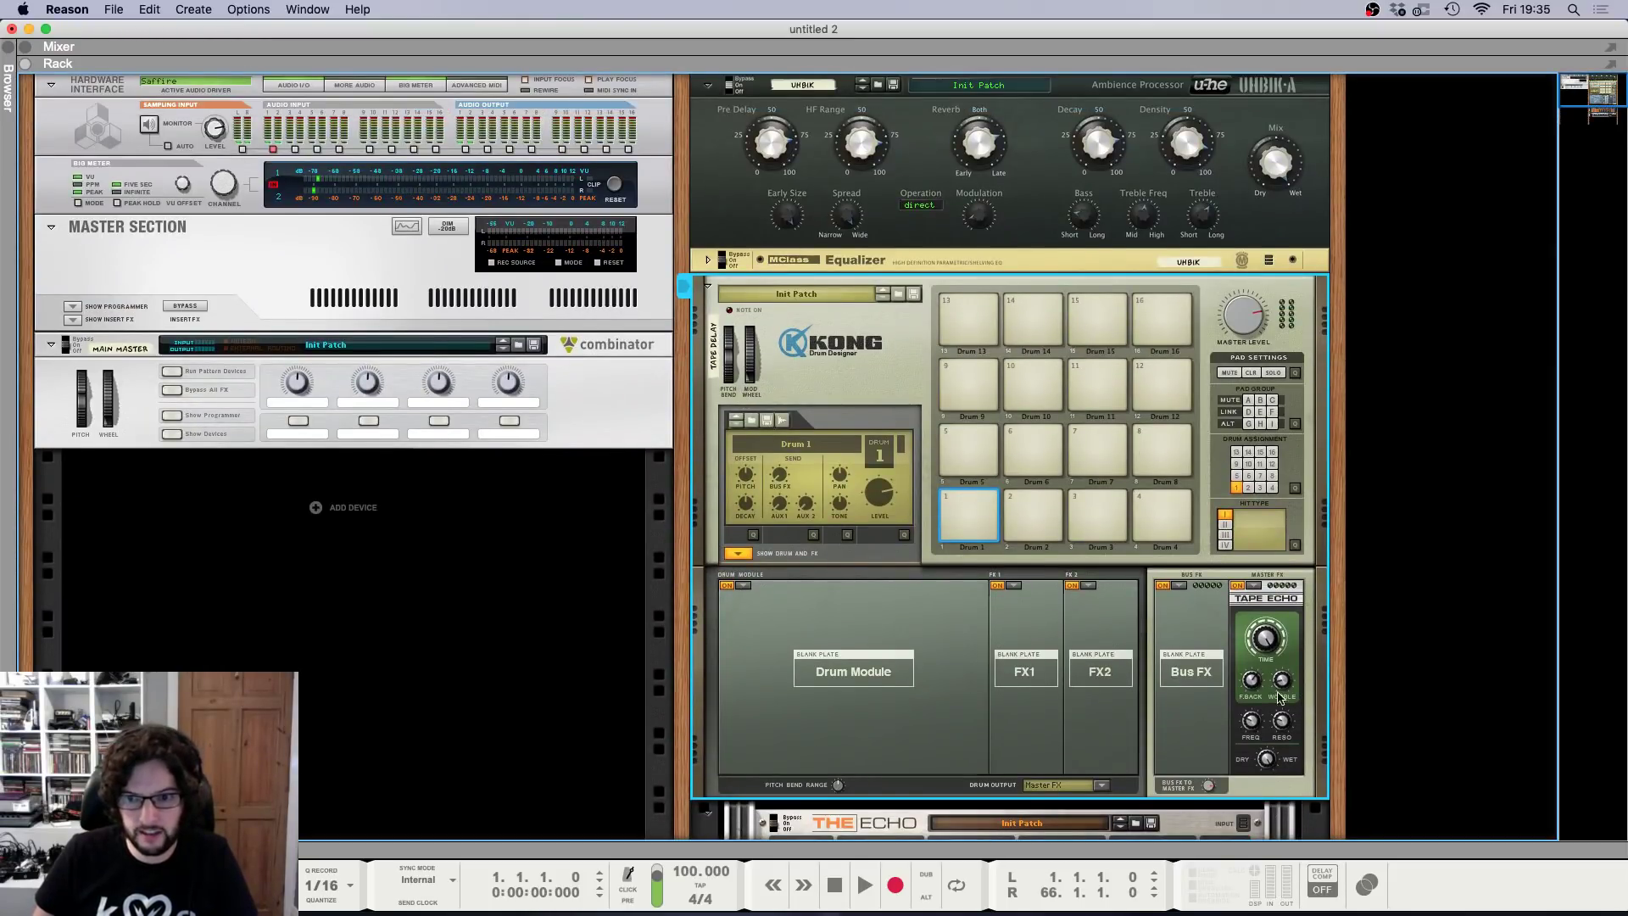
mouse_move(1272, 646)
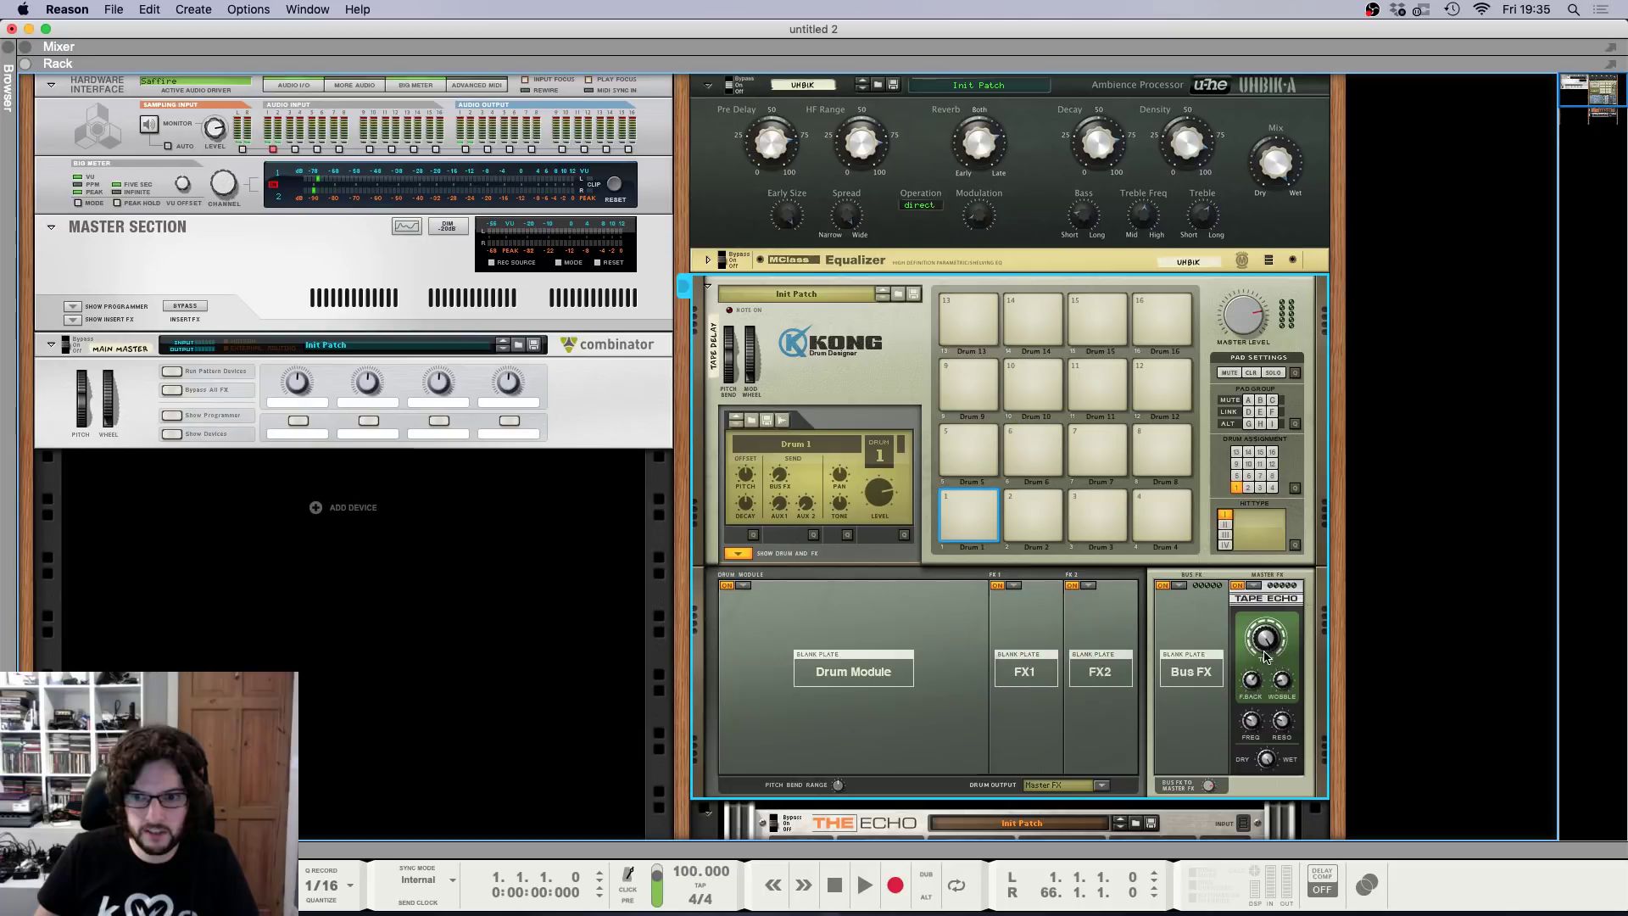
mouse_move(1252, 685)
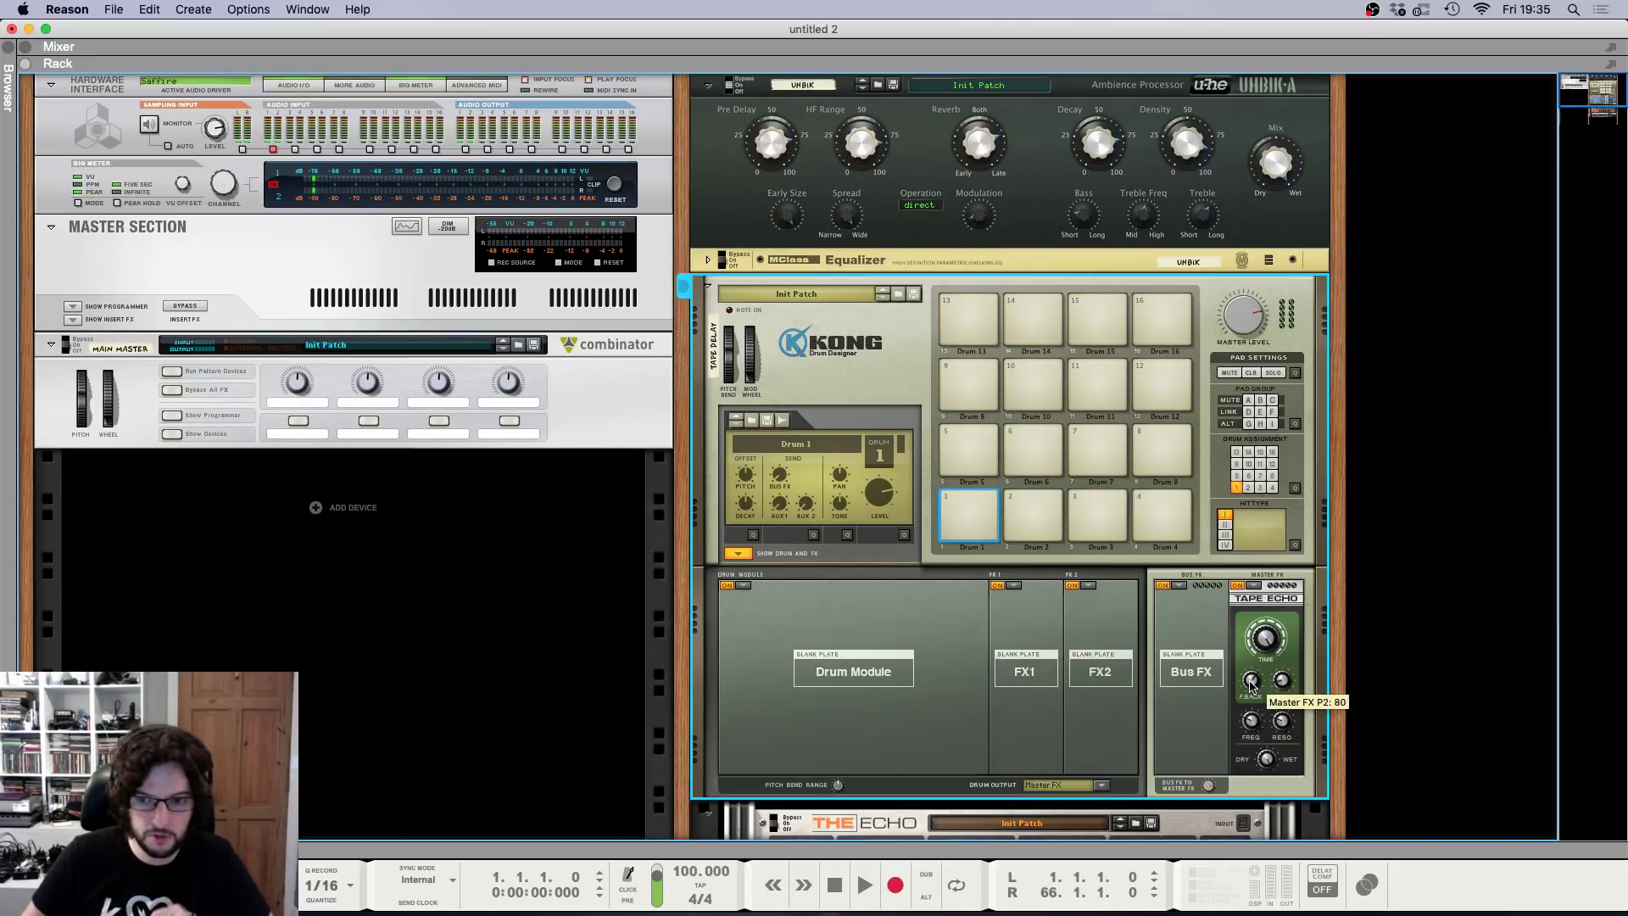
click(738, 553)
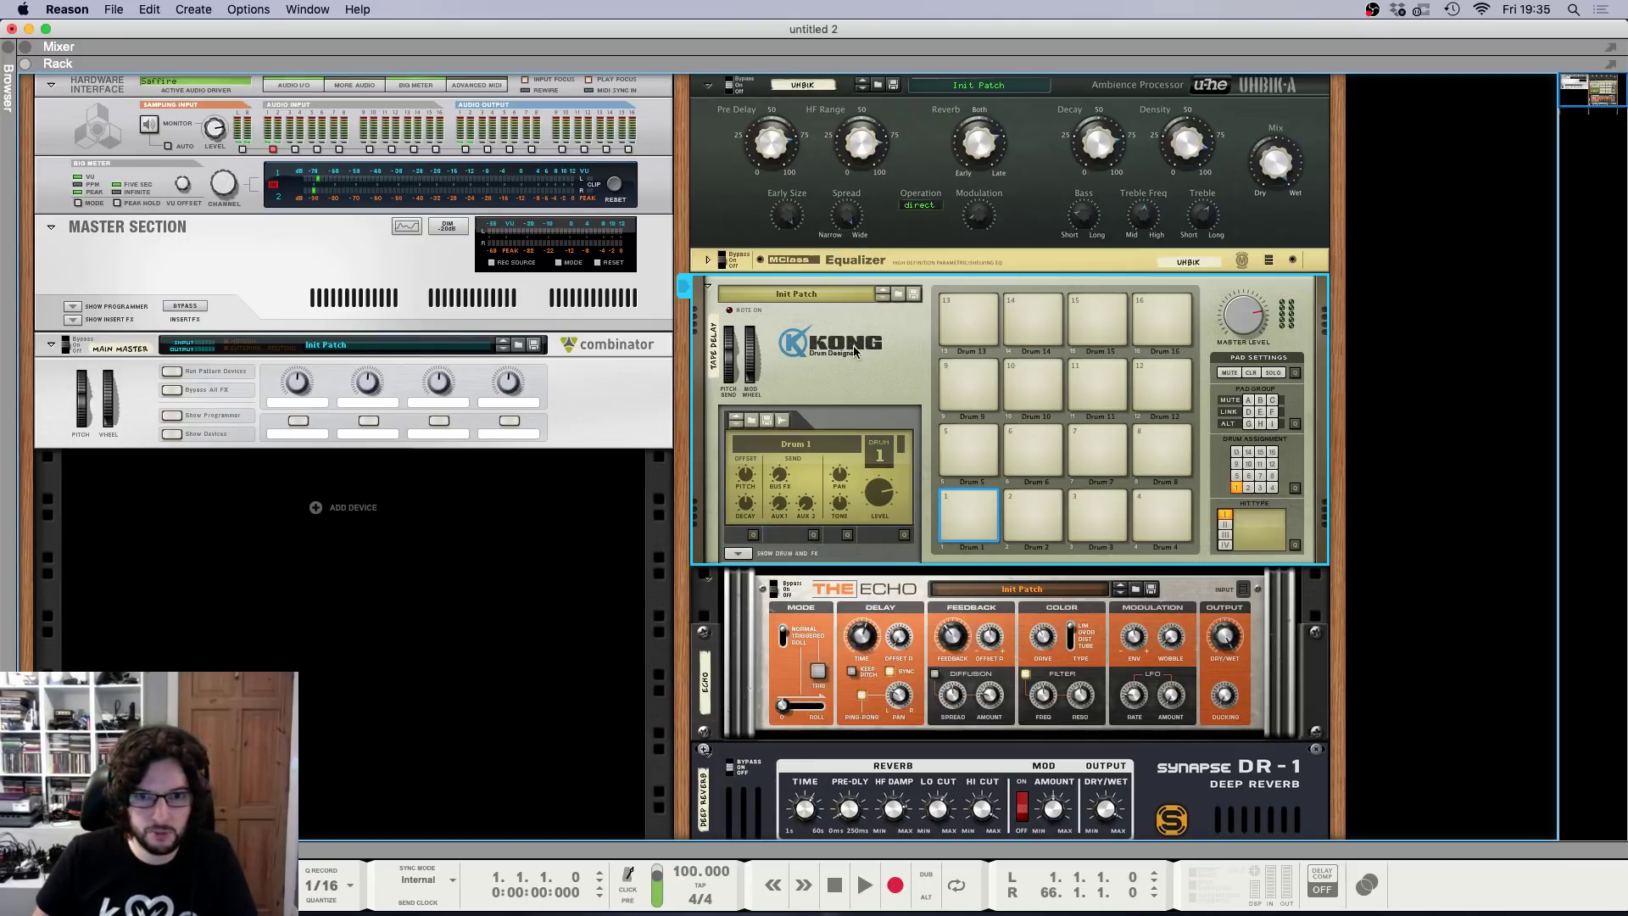
click(709, 287)
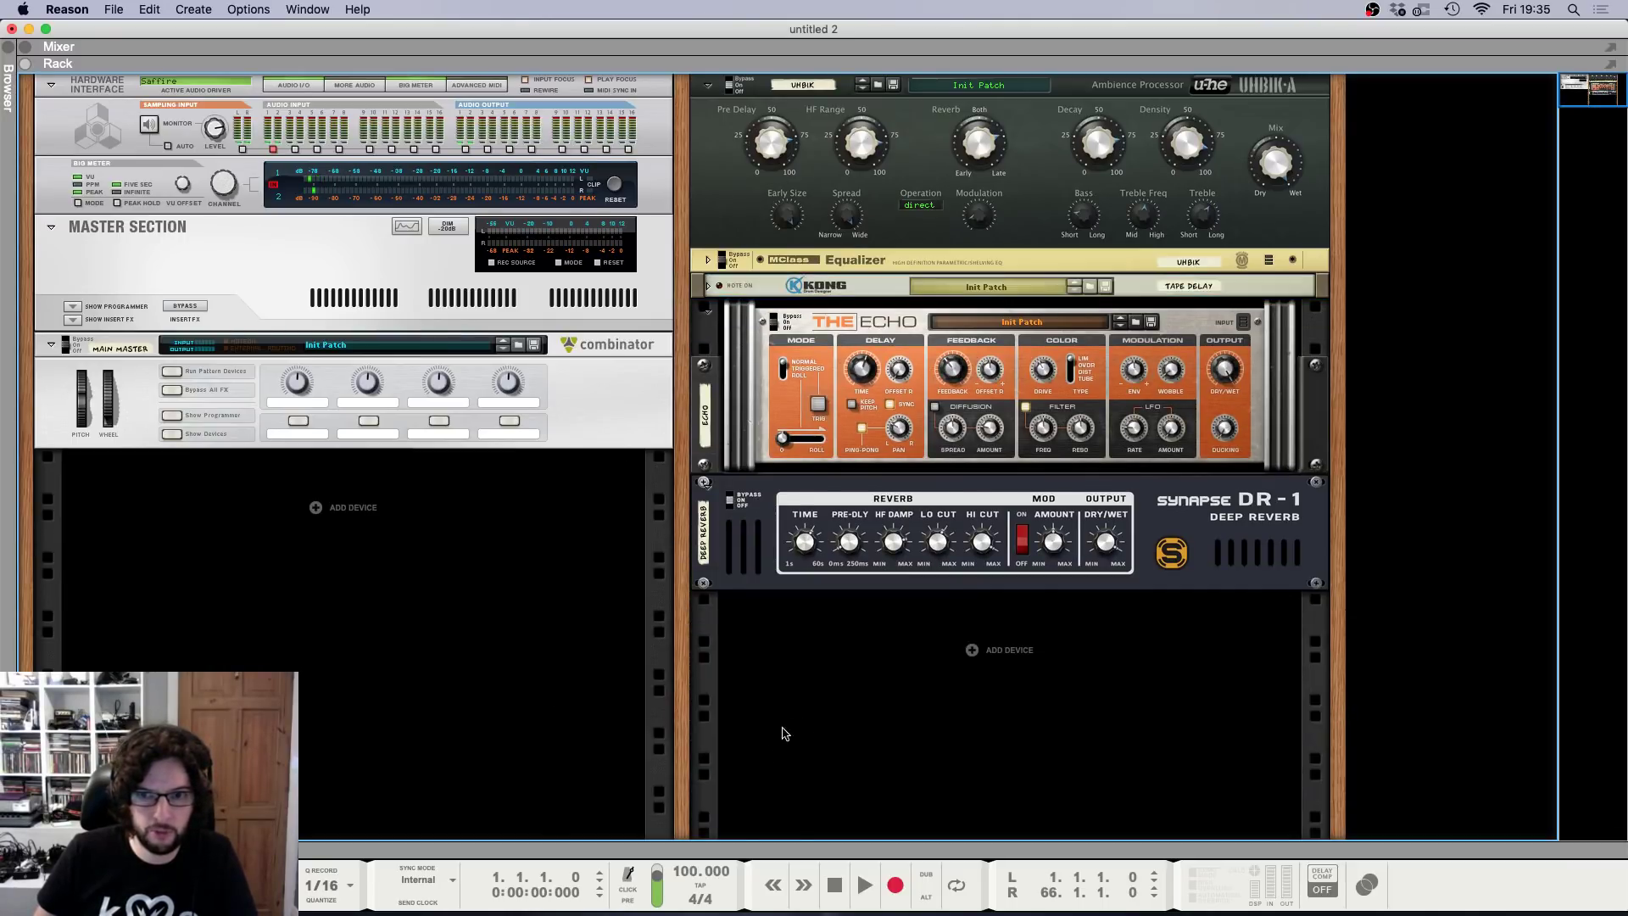
Examine the send effects The Echo and the Synapse DR-1 Deep Reverb, comparing the DR-1 with the Uhbik-A reverb.
click(860, 335)
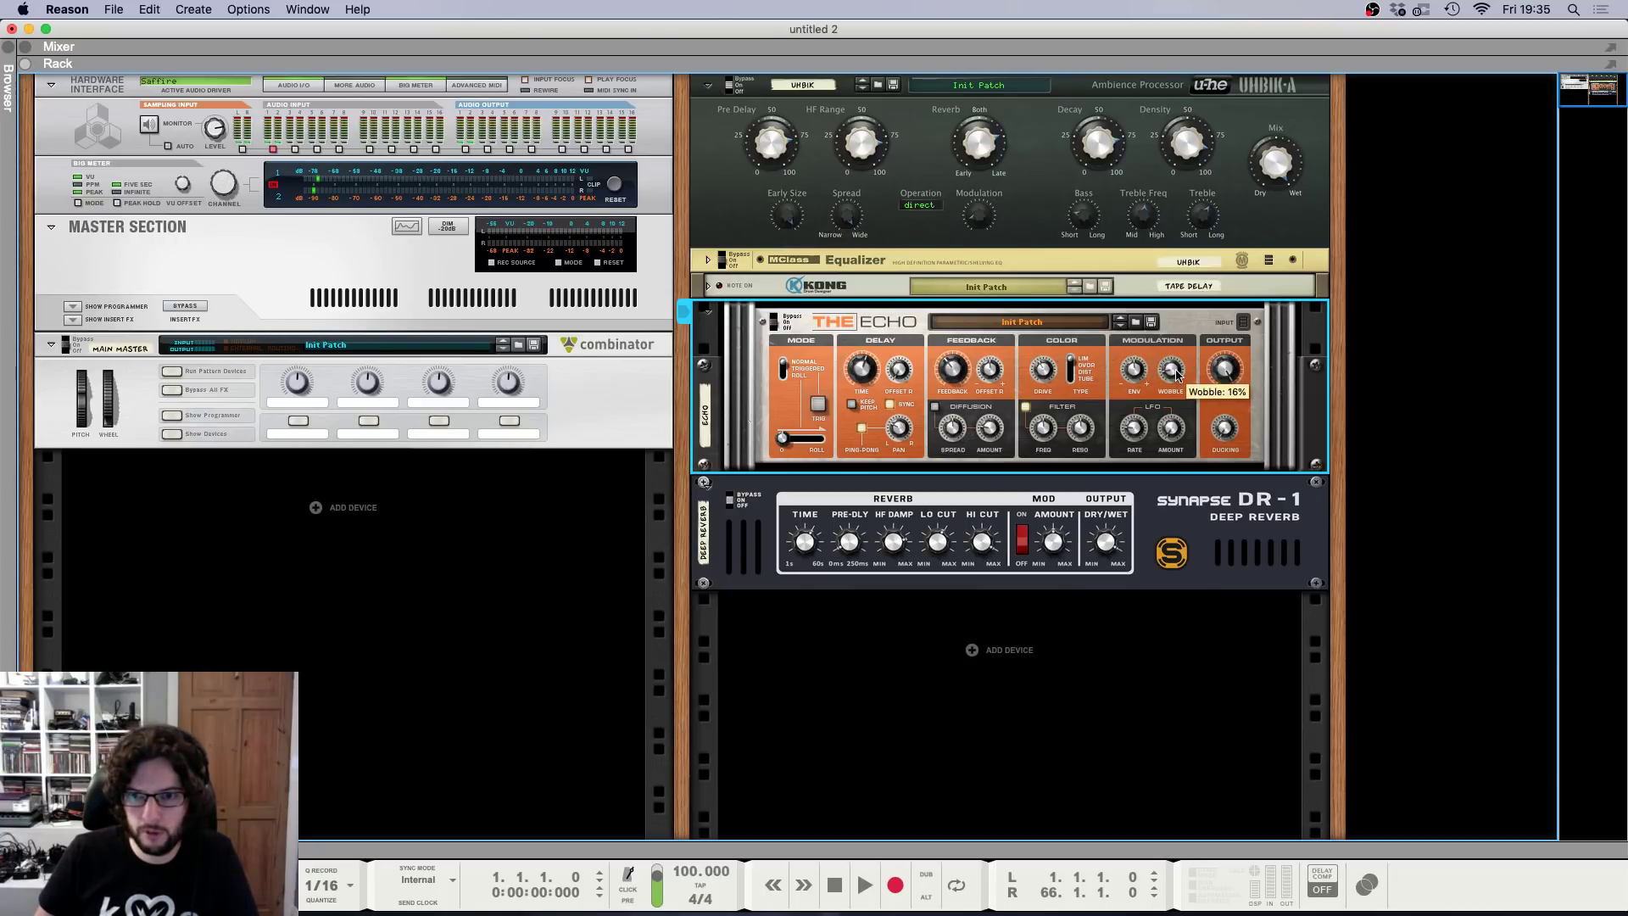
click(886, 502)
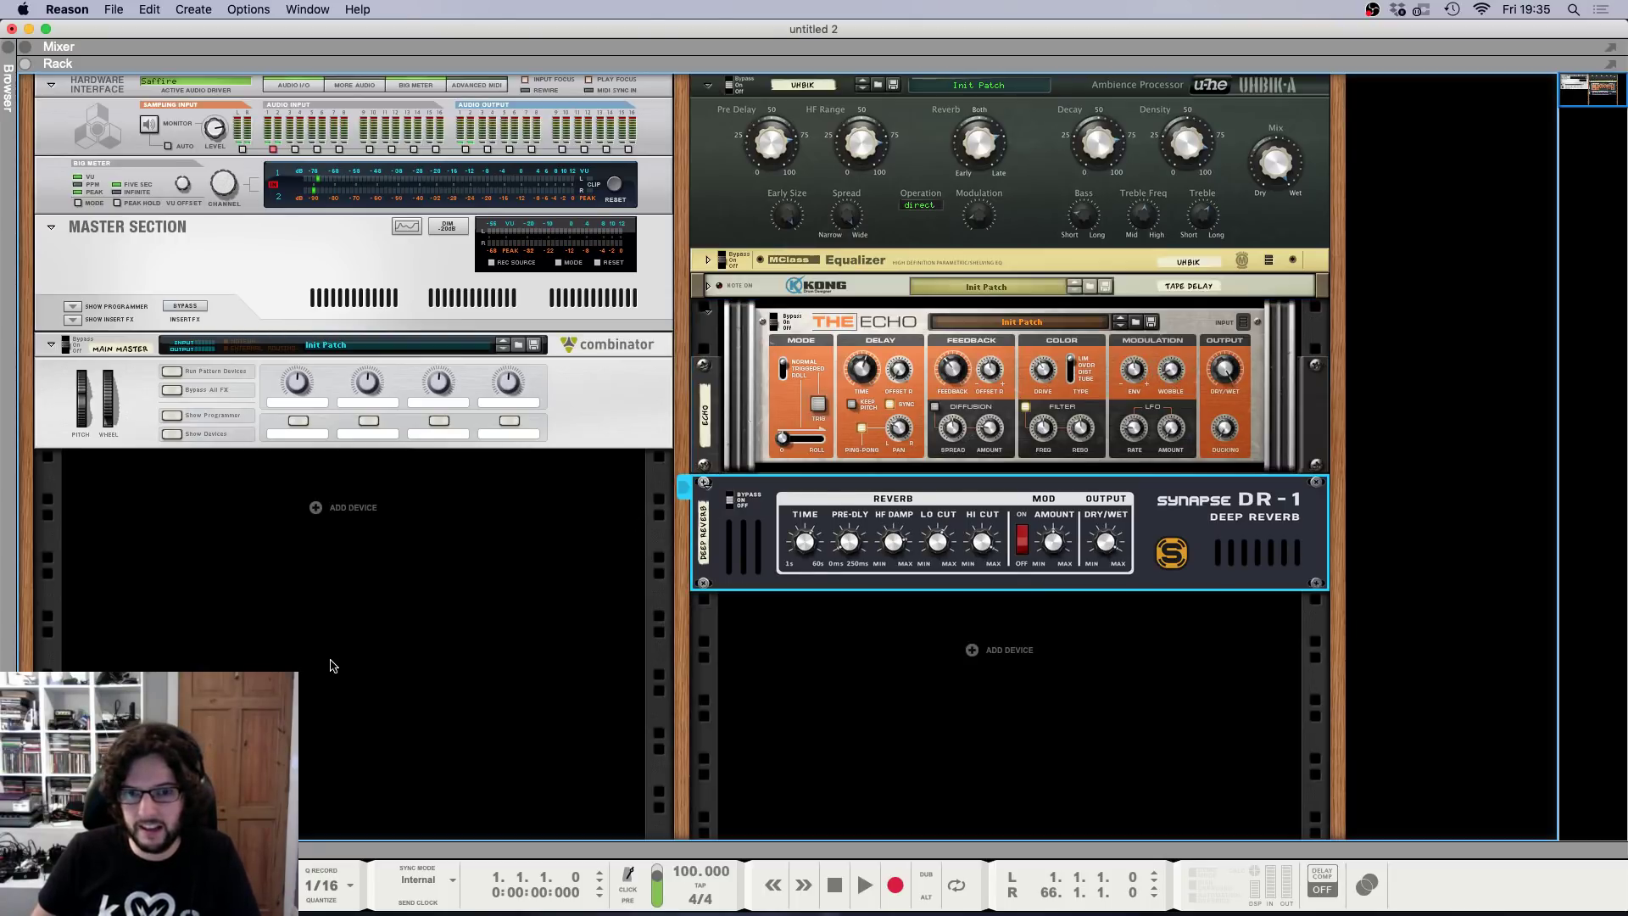
key(Tab)
key(Tab)
click(1214, 543)
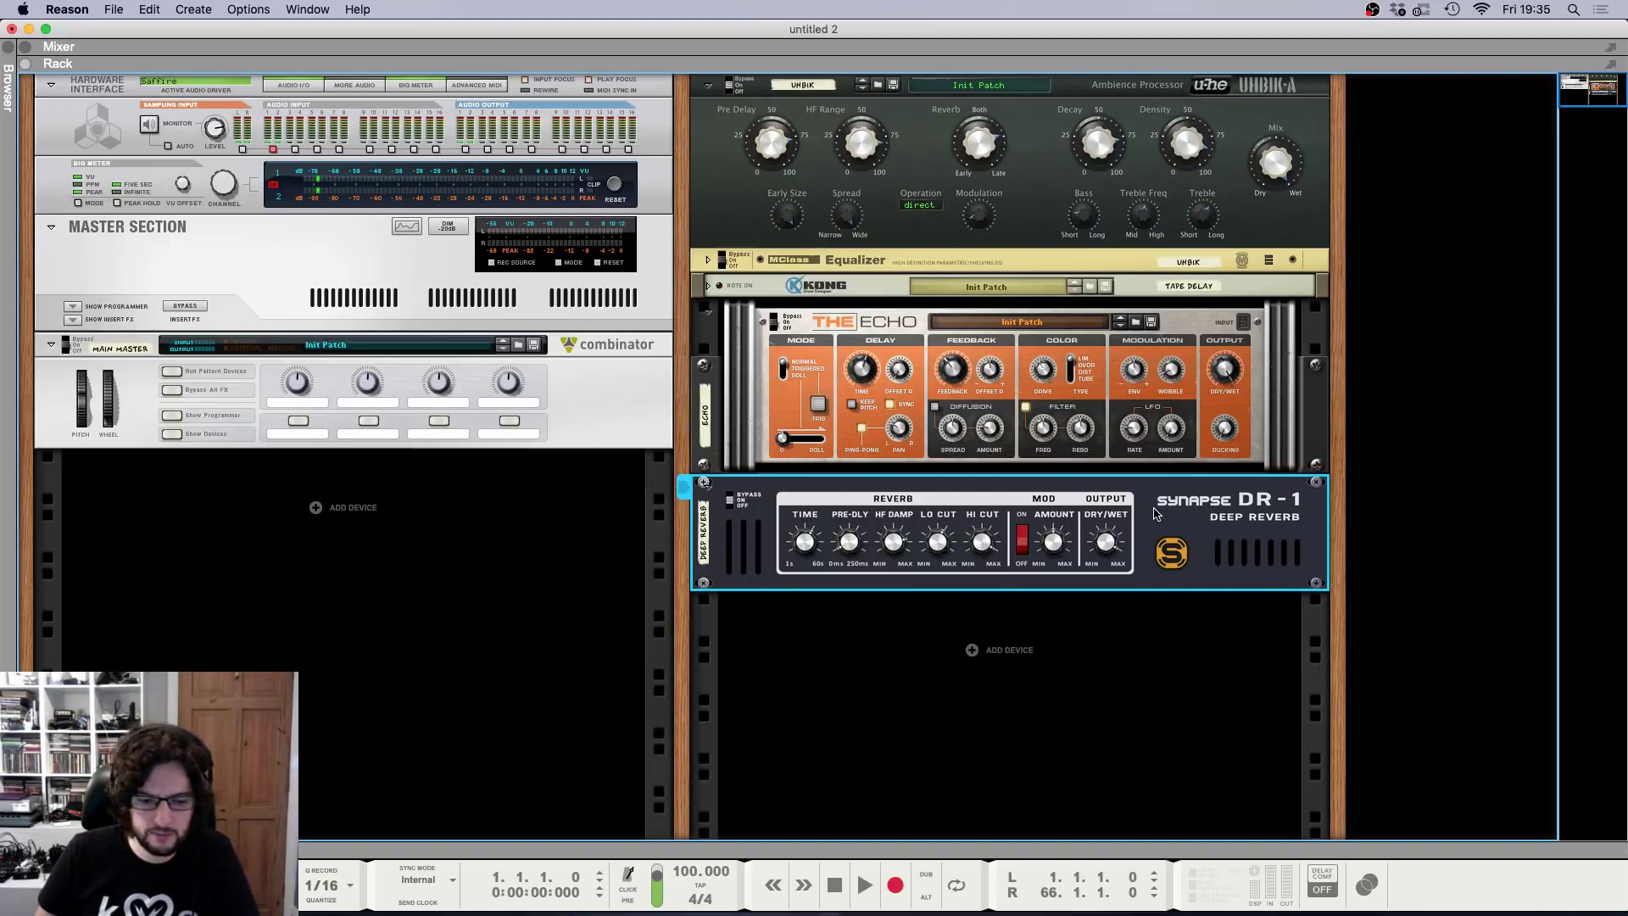
click(1045, 210)
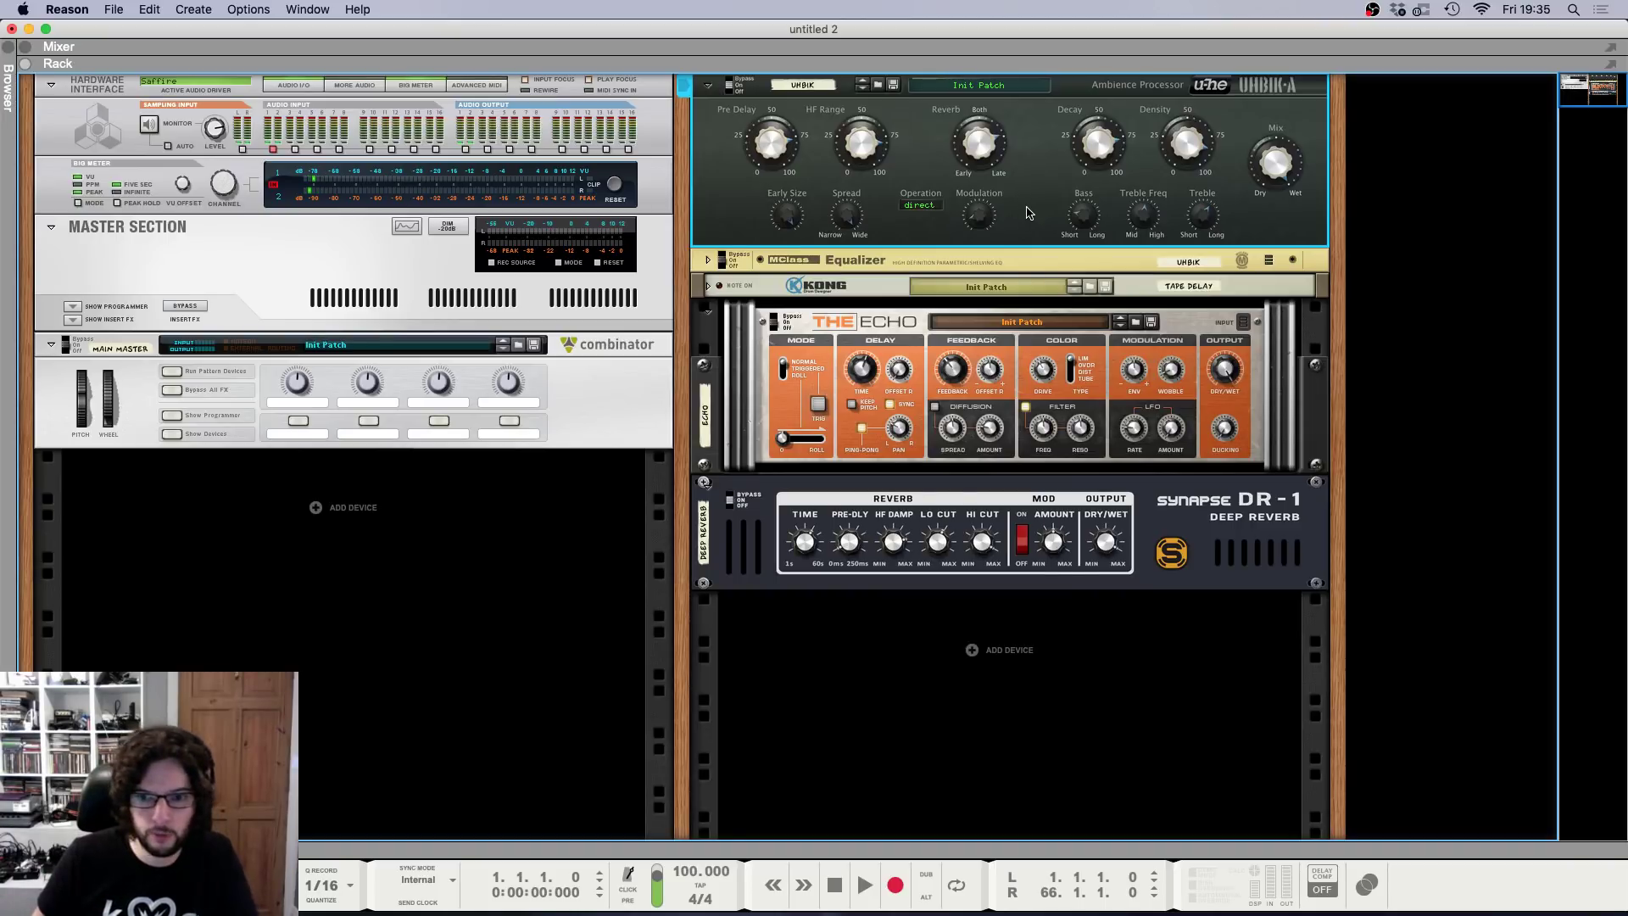
click(1235, 544)
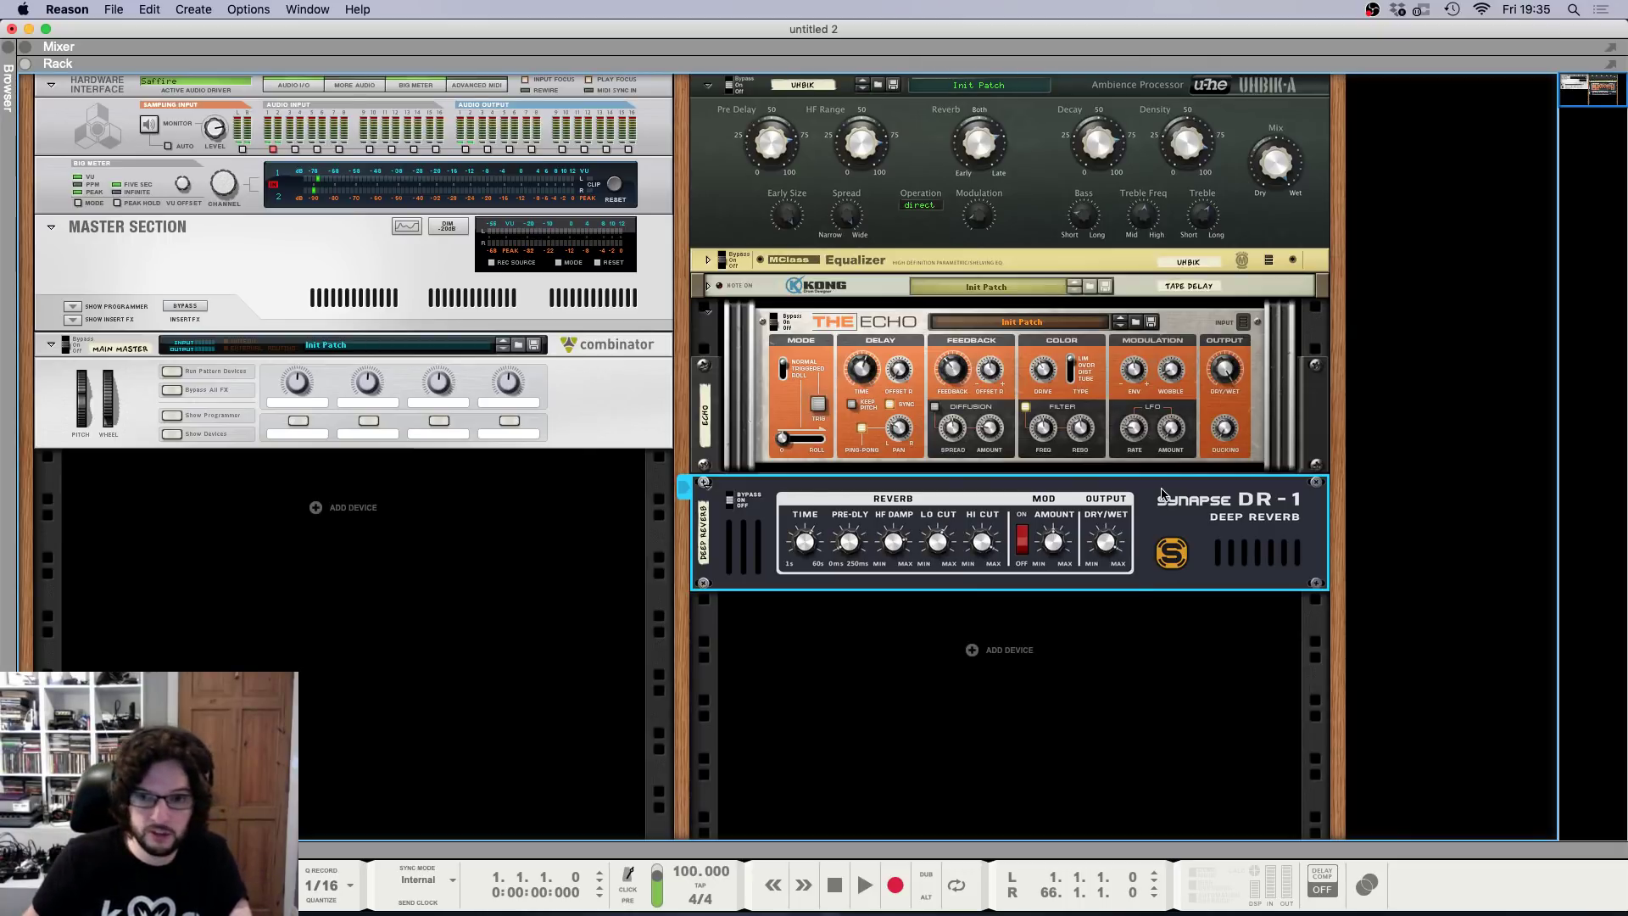
click(438, 643)
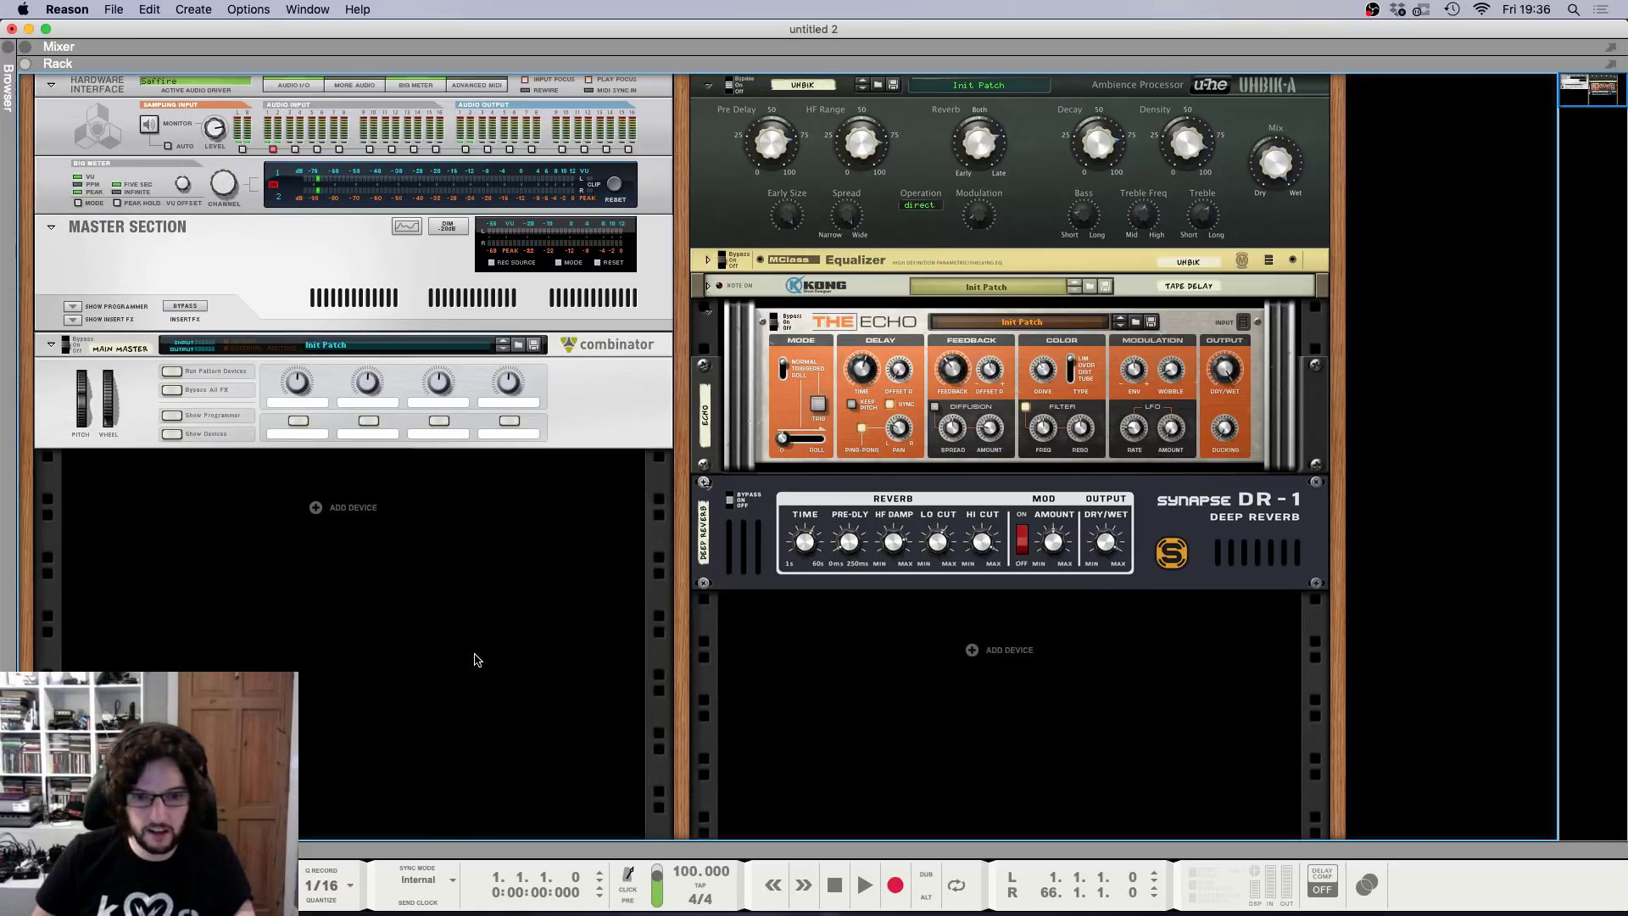
Set the song tempo to 80 BPM.
click(686, 871)
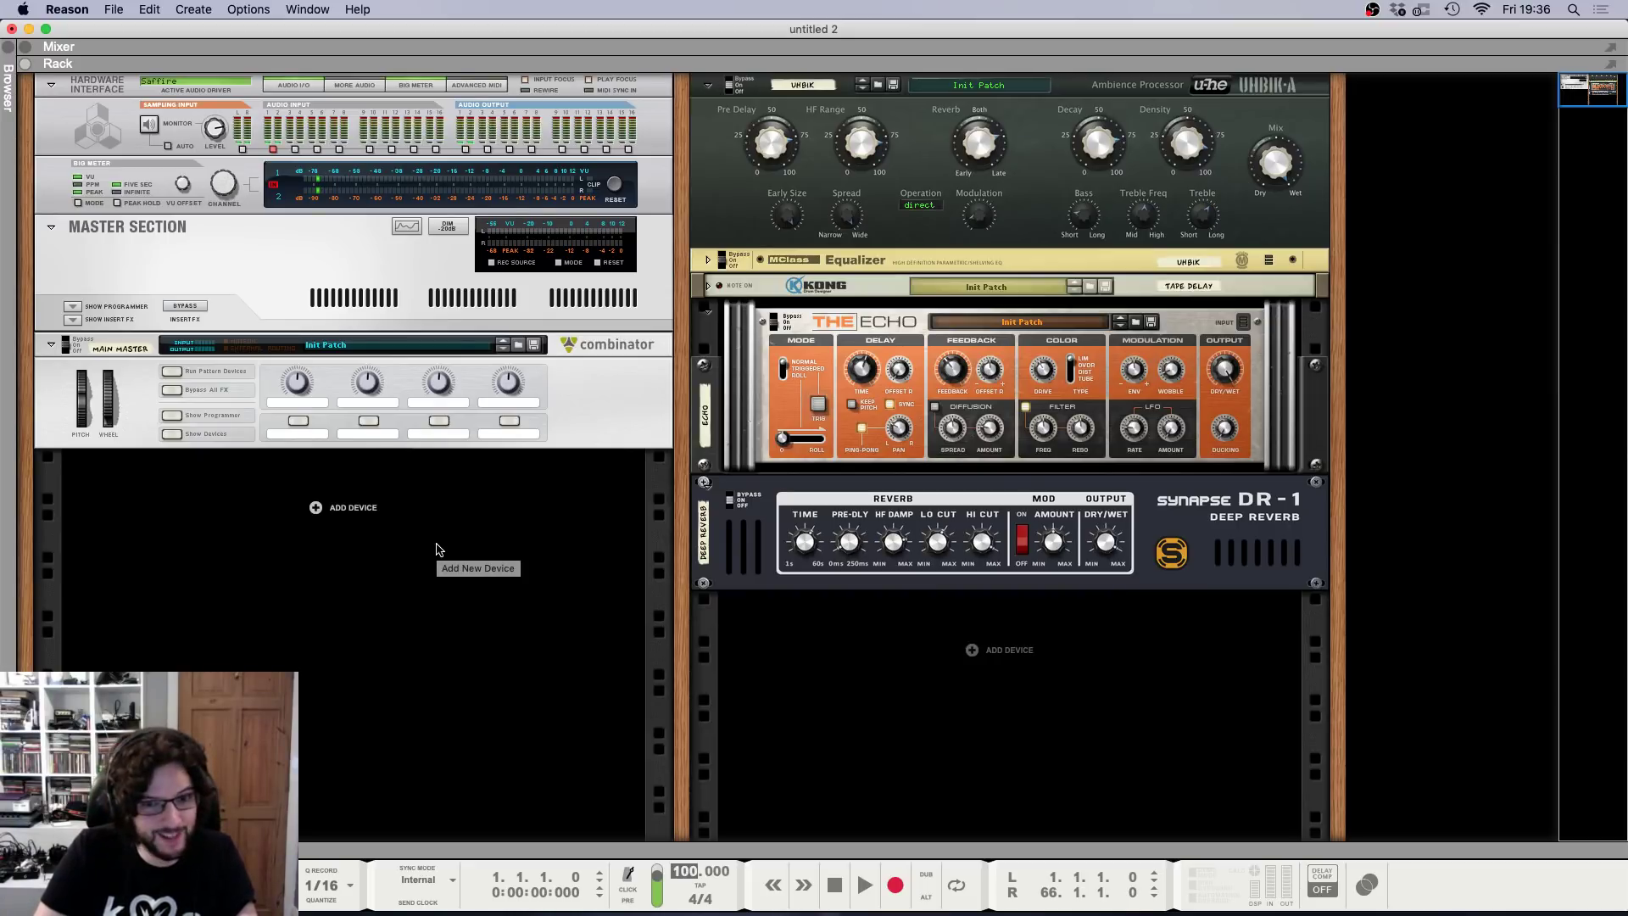
text(80)
key(Return)
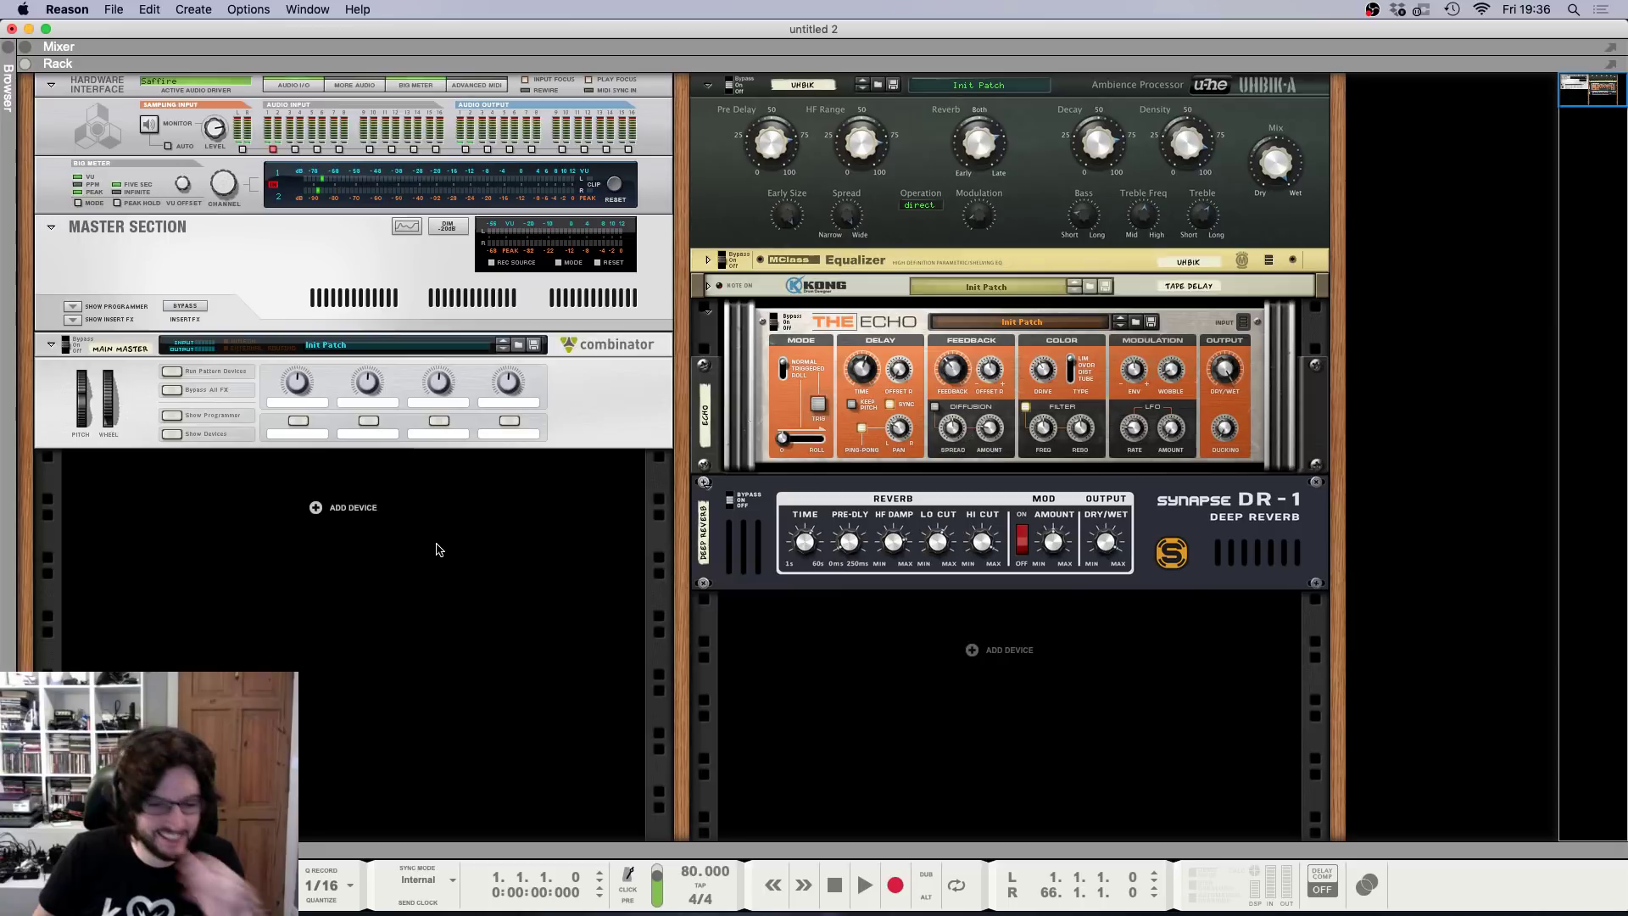
Look over the sequencer's track list and return to the rack.
click(465, 634)
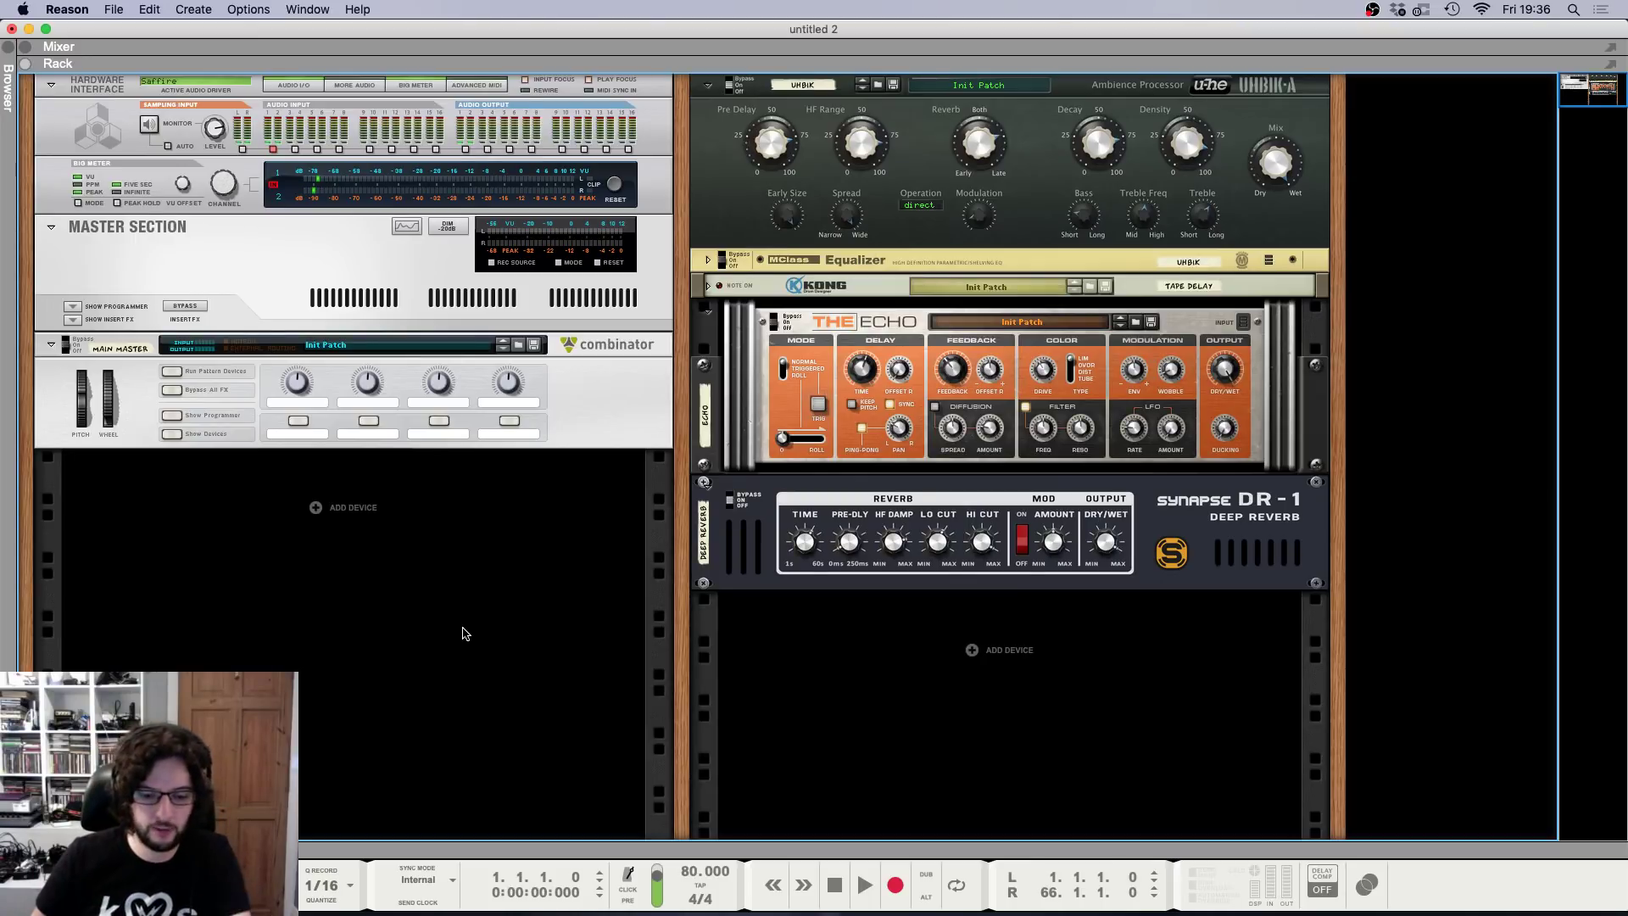
key(F7)
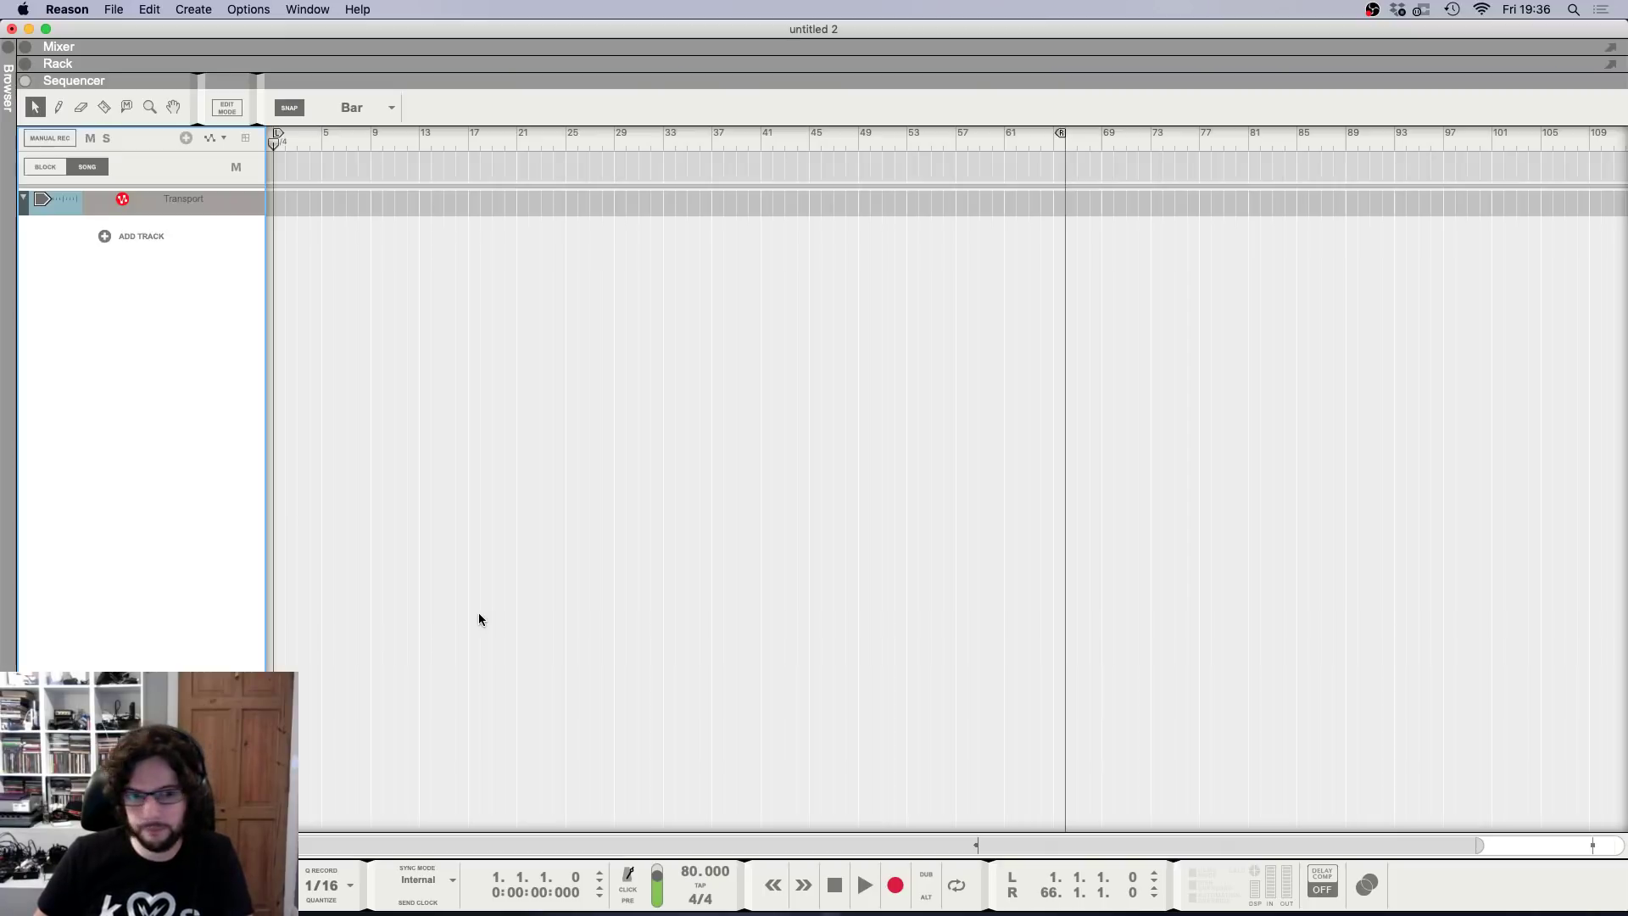
key(F6)
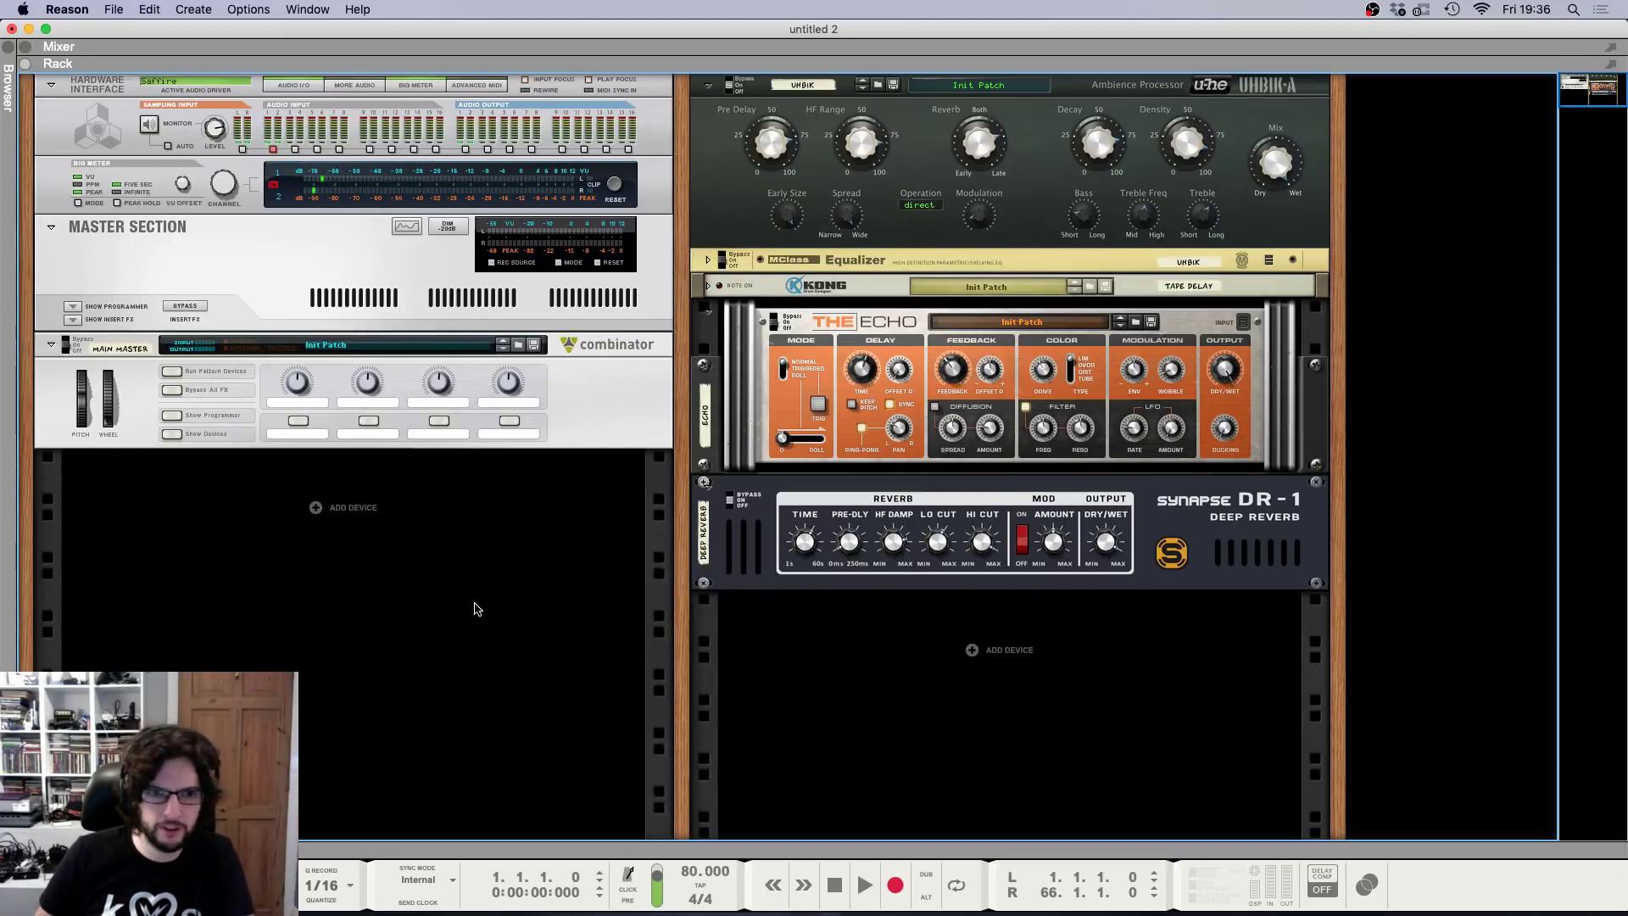
Add a Radical Piano instrument to the rack below the Main Master Combinator.
click(316, 509)
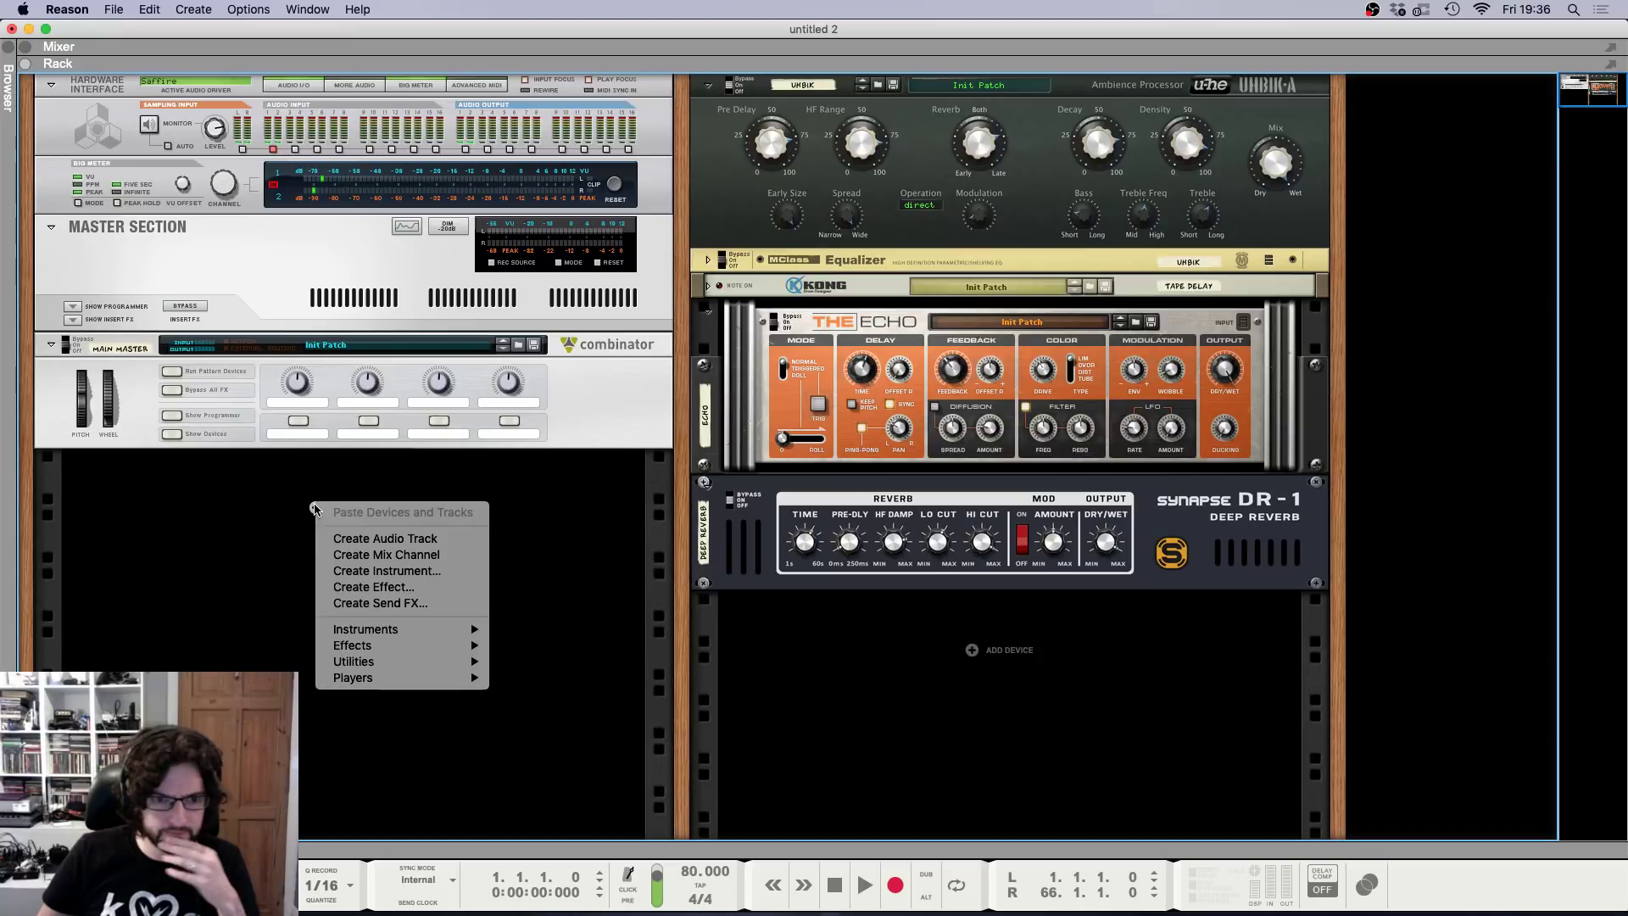
click(225, 564)
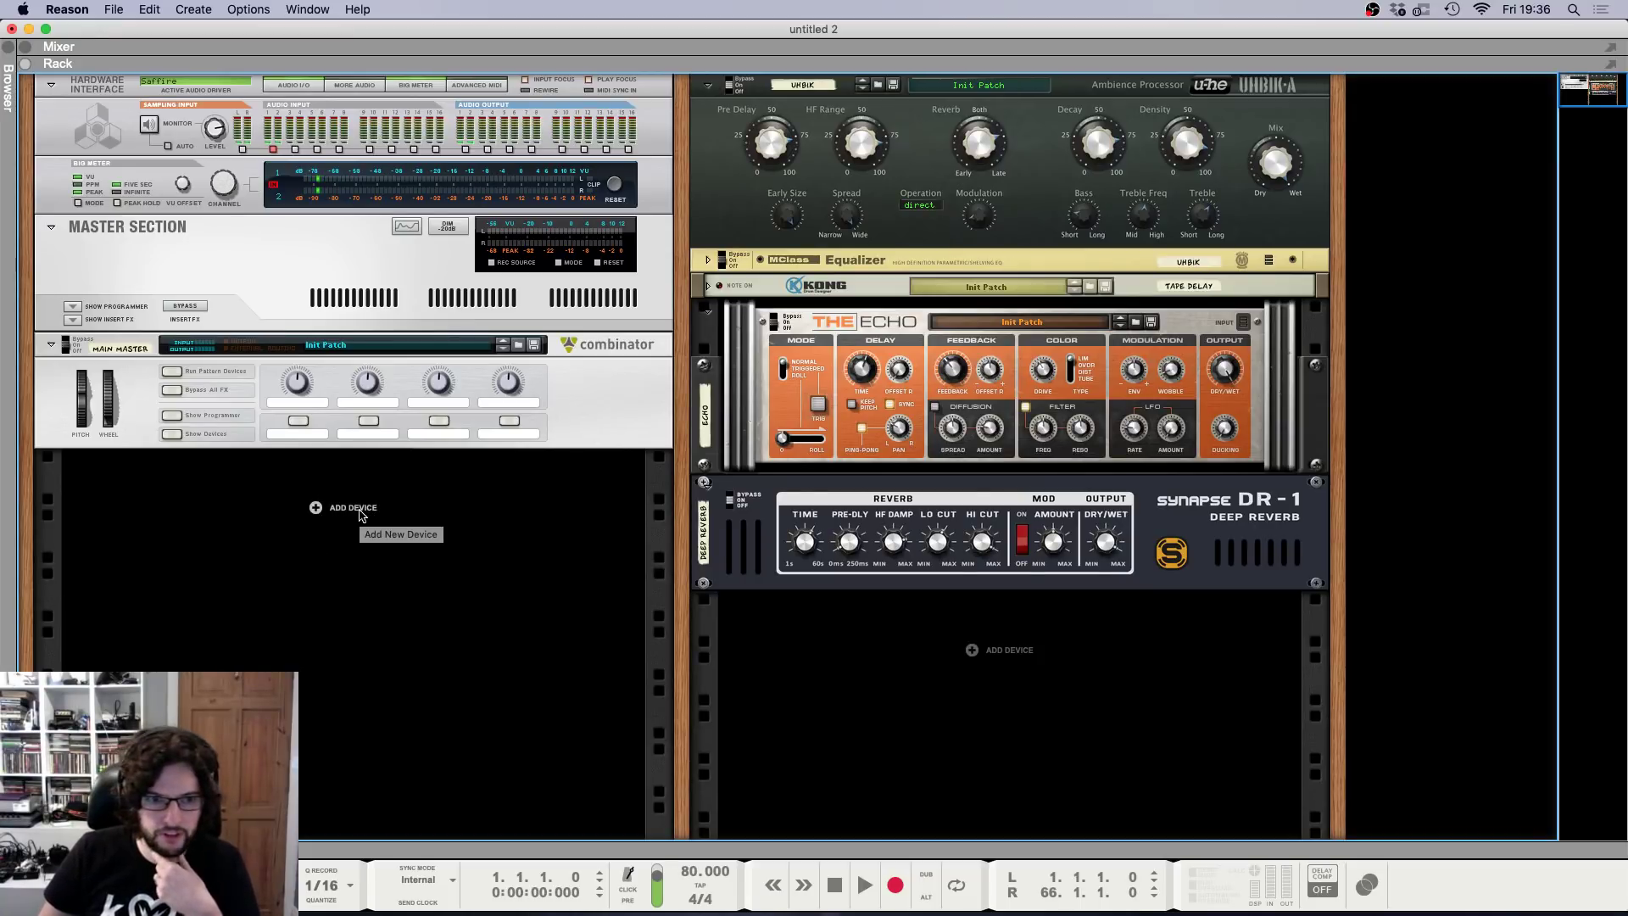
click(360, 513)
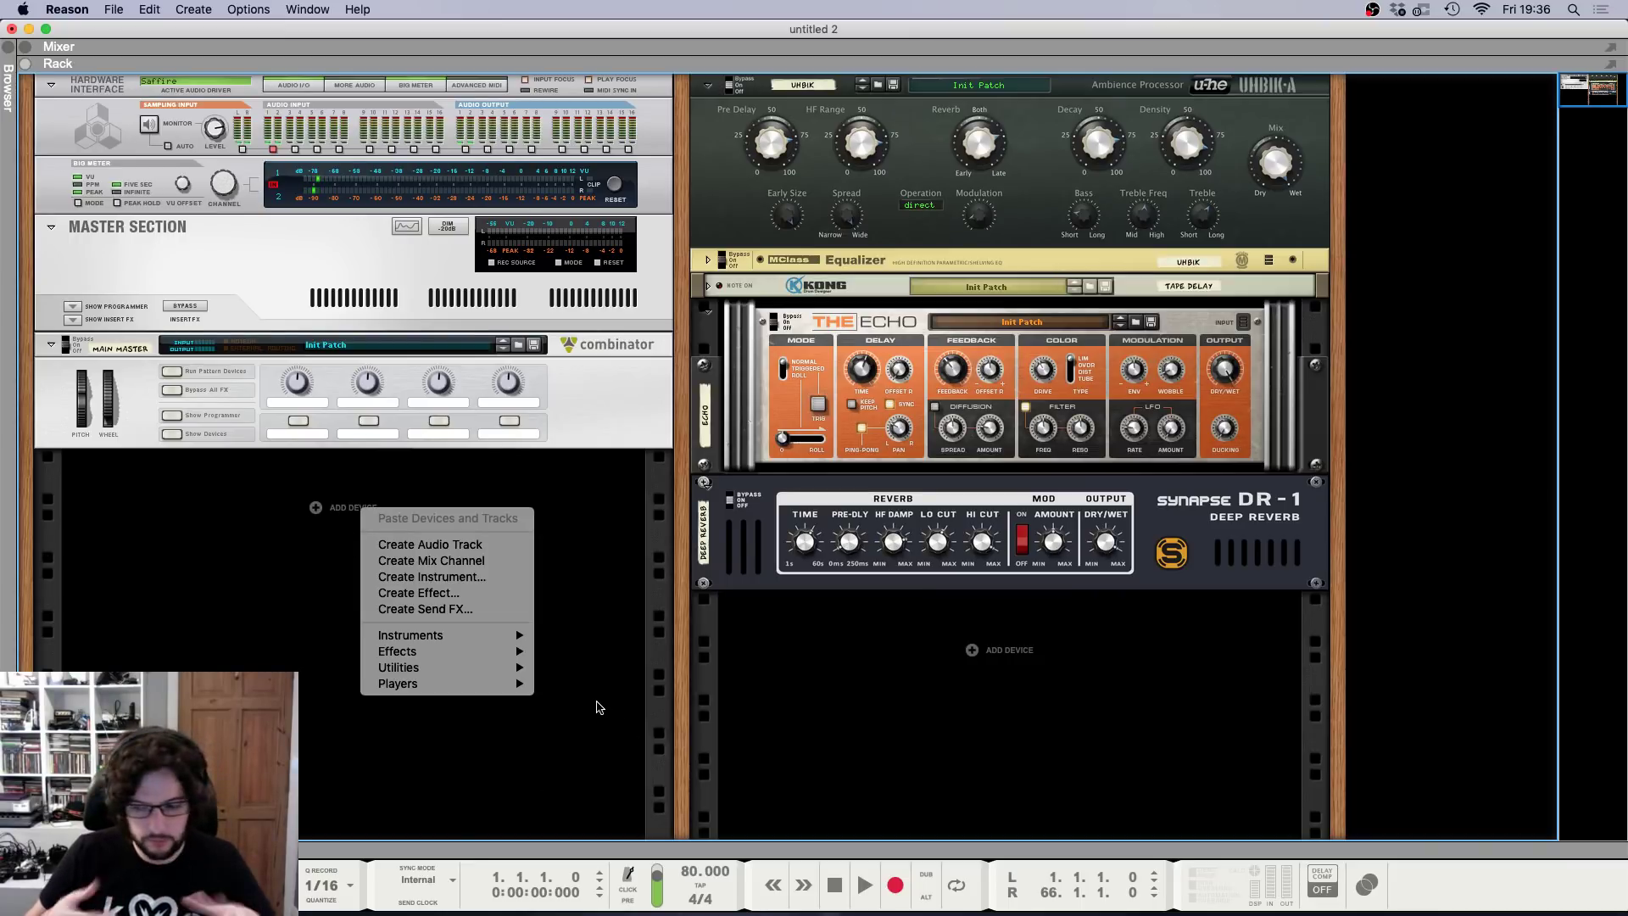
mouse_move(518, 644)
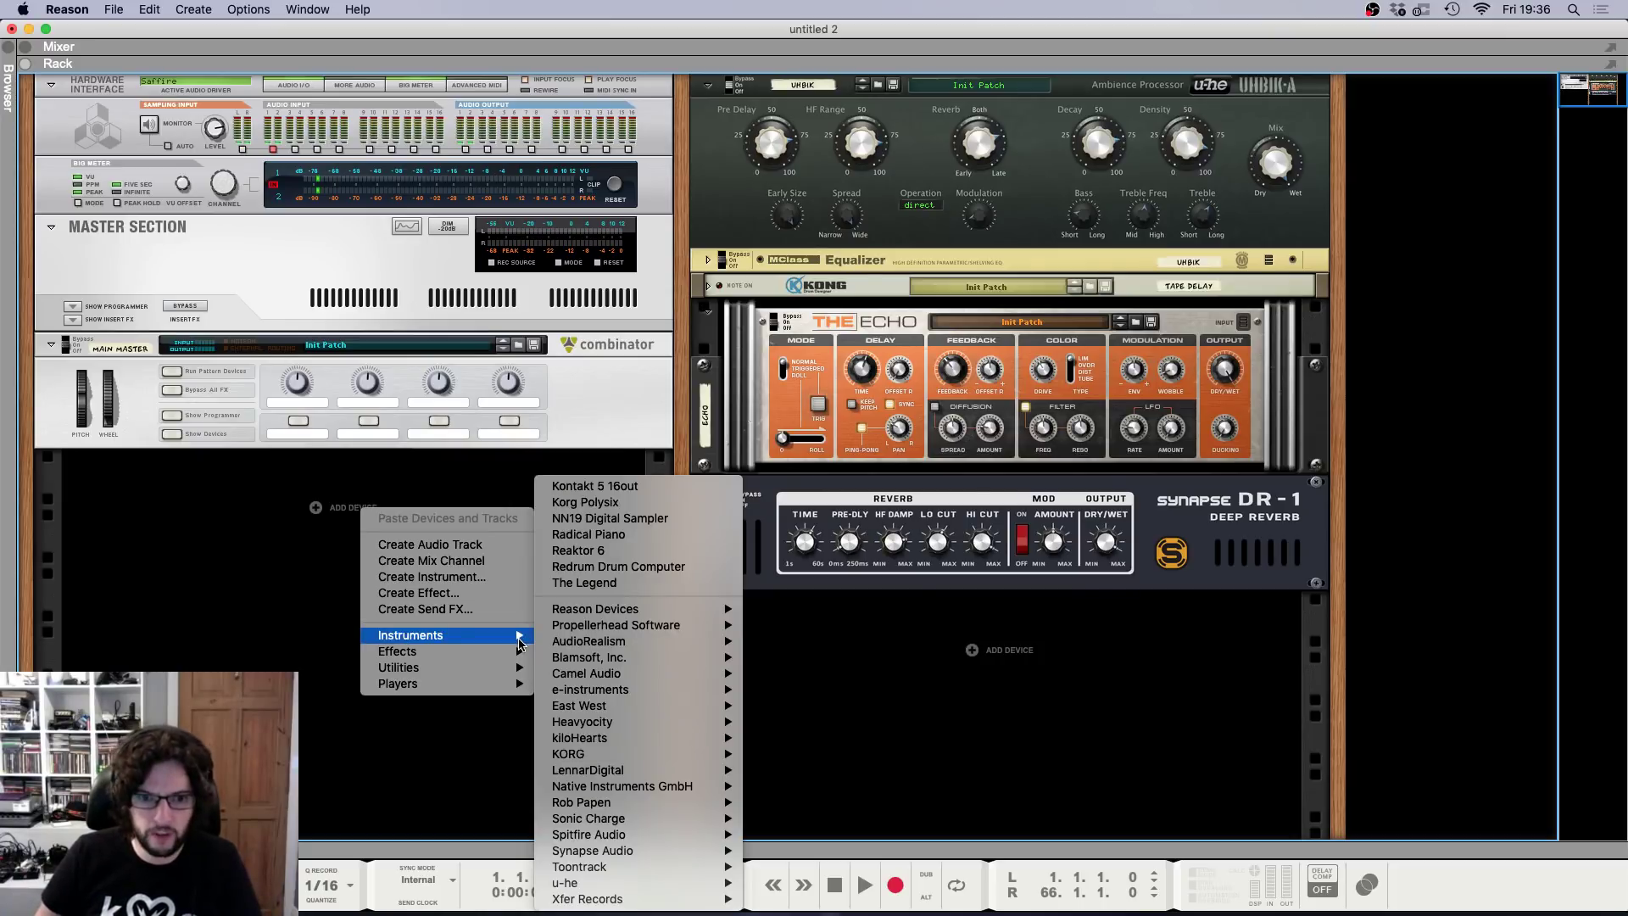
mouse_move(595, 617)
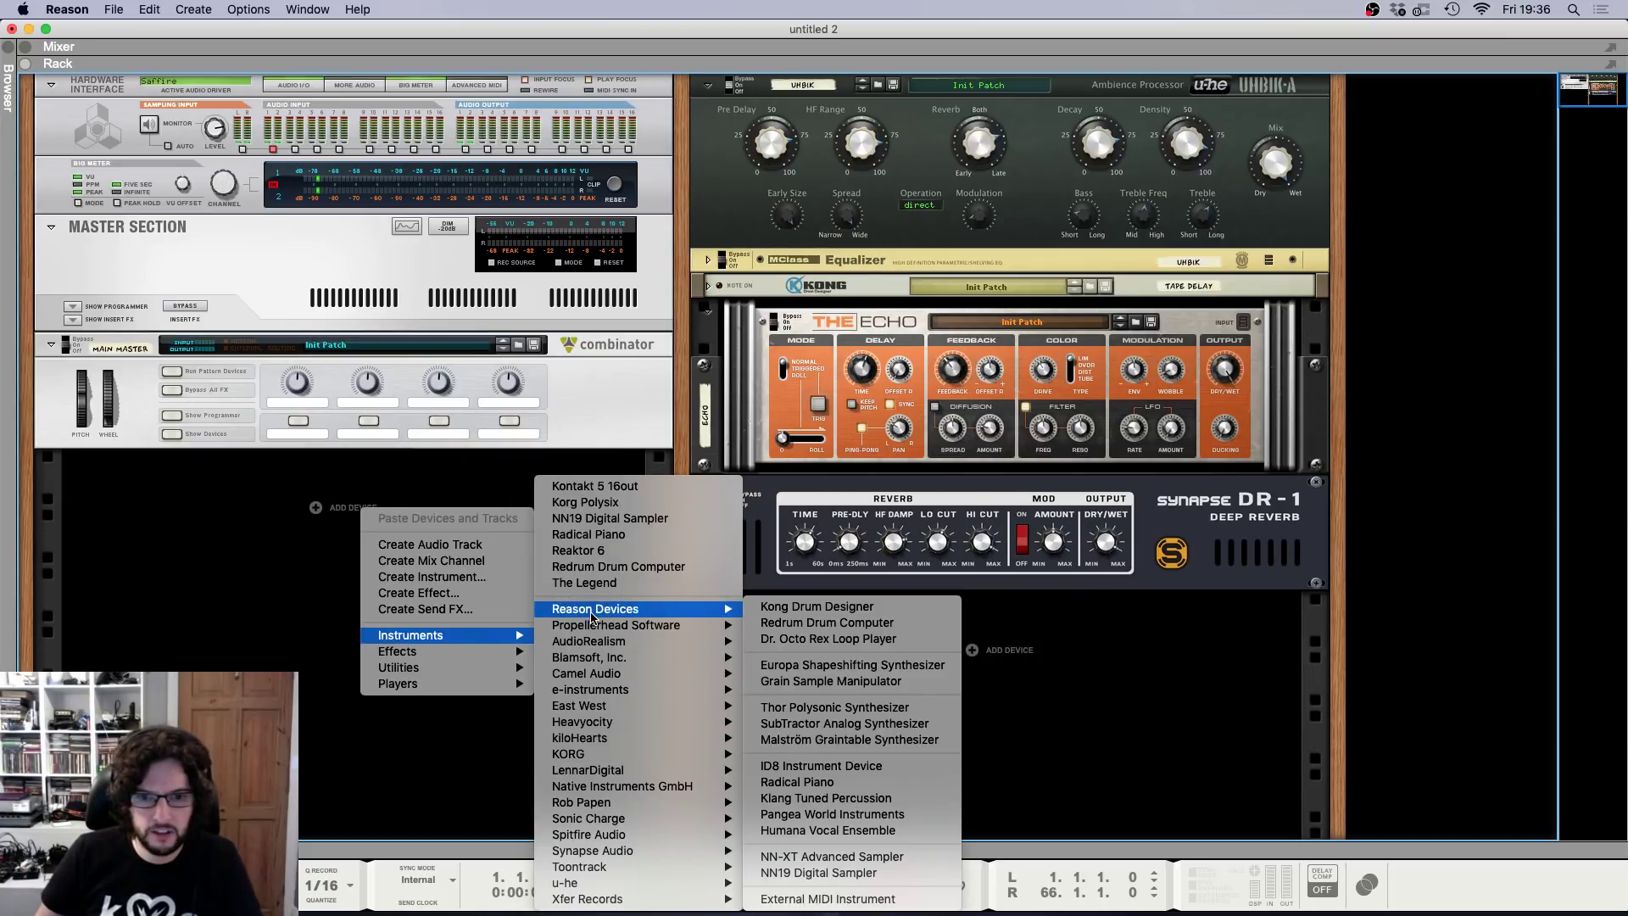
click(846, 782)
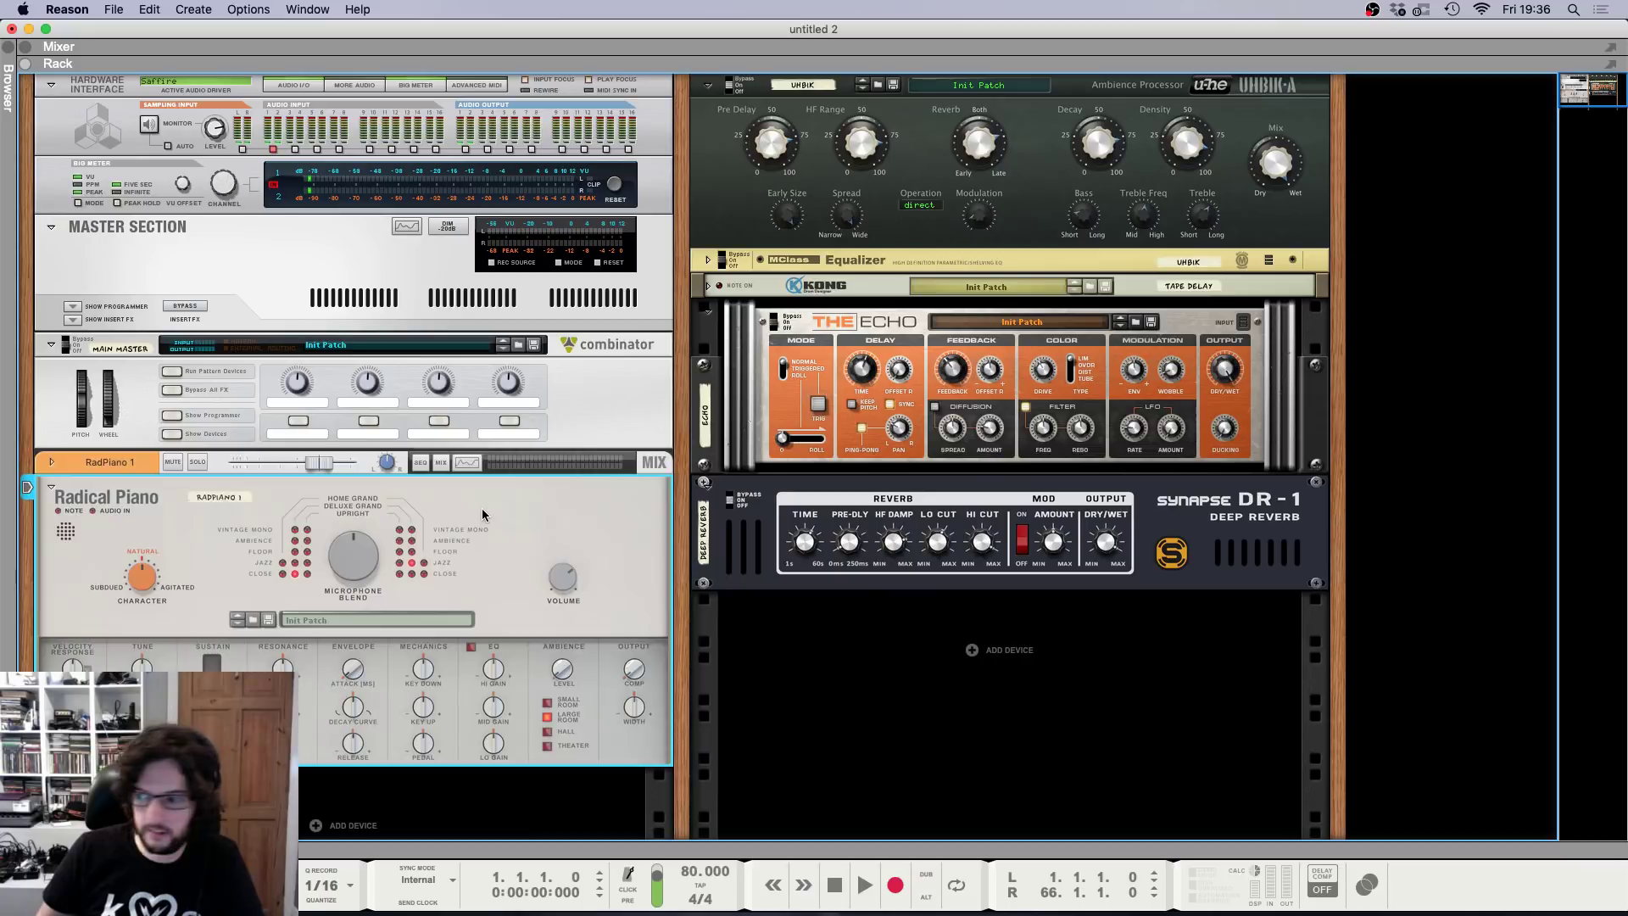
Switch Radical Piano's two microphone sources to Upright Close and Upright Jazz, and turn down its Key Up mechanics.
click(308, 574)
click(400, 563)
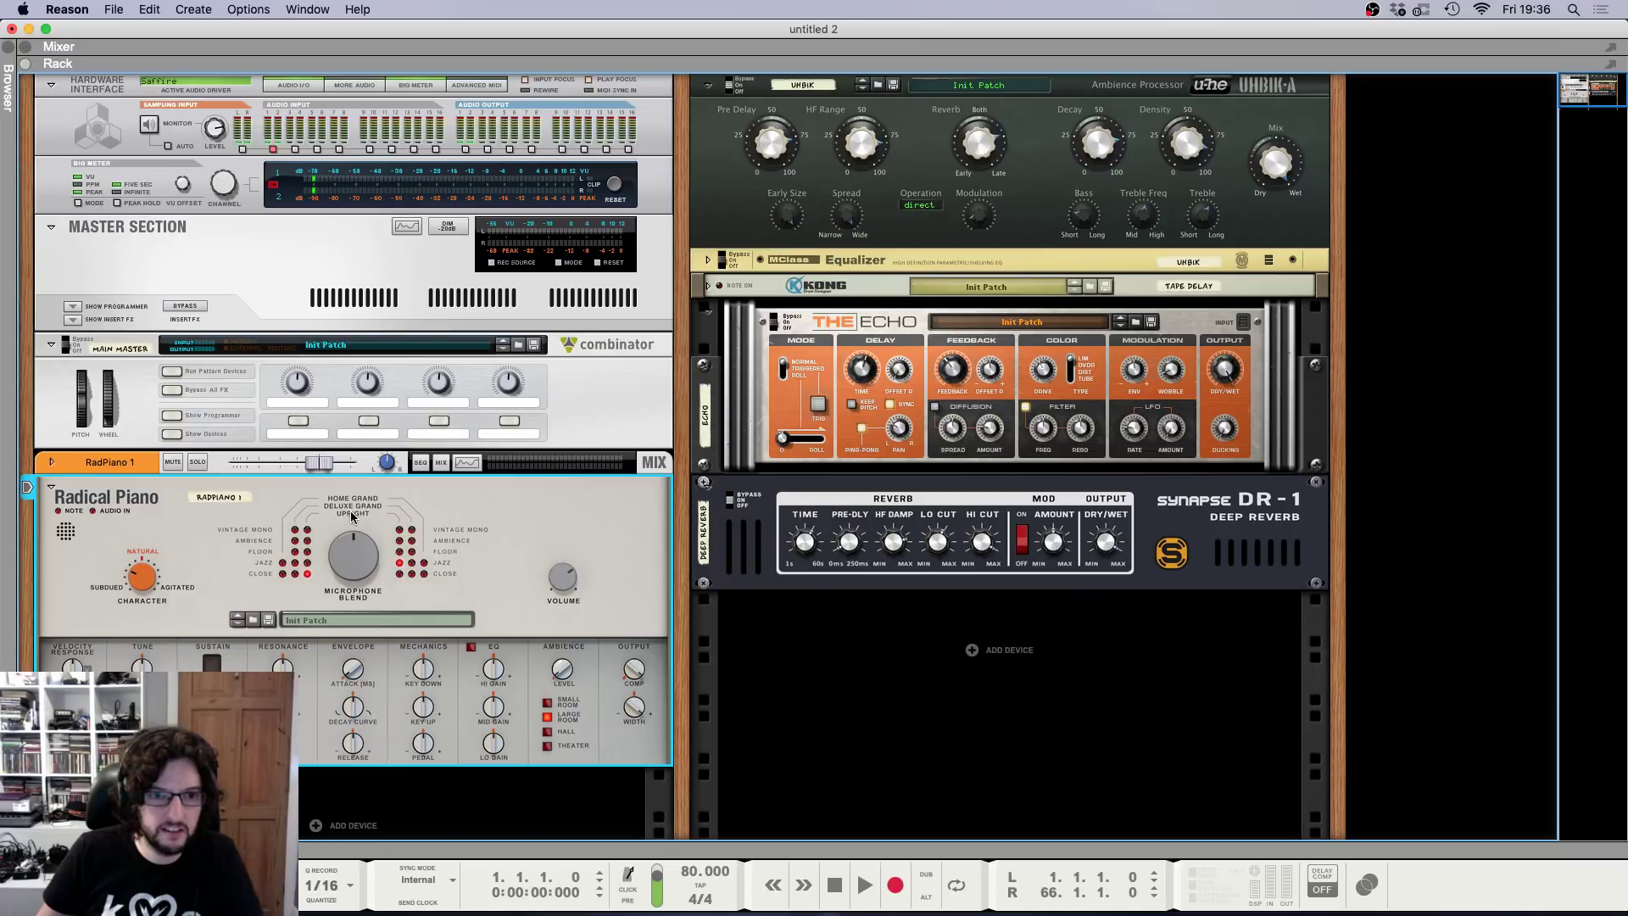
click(400, 564)
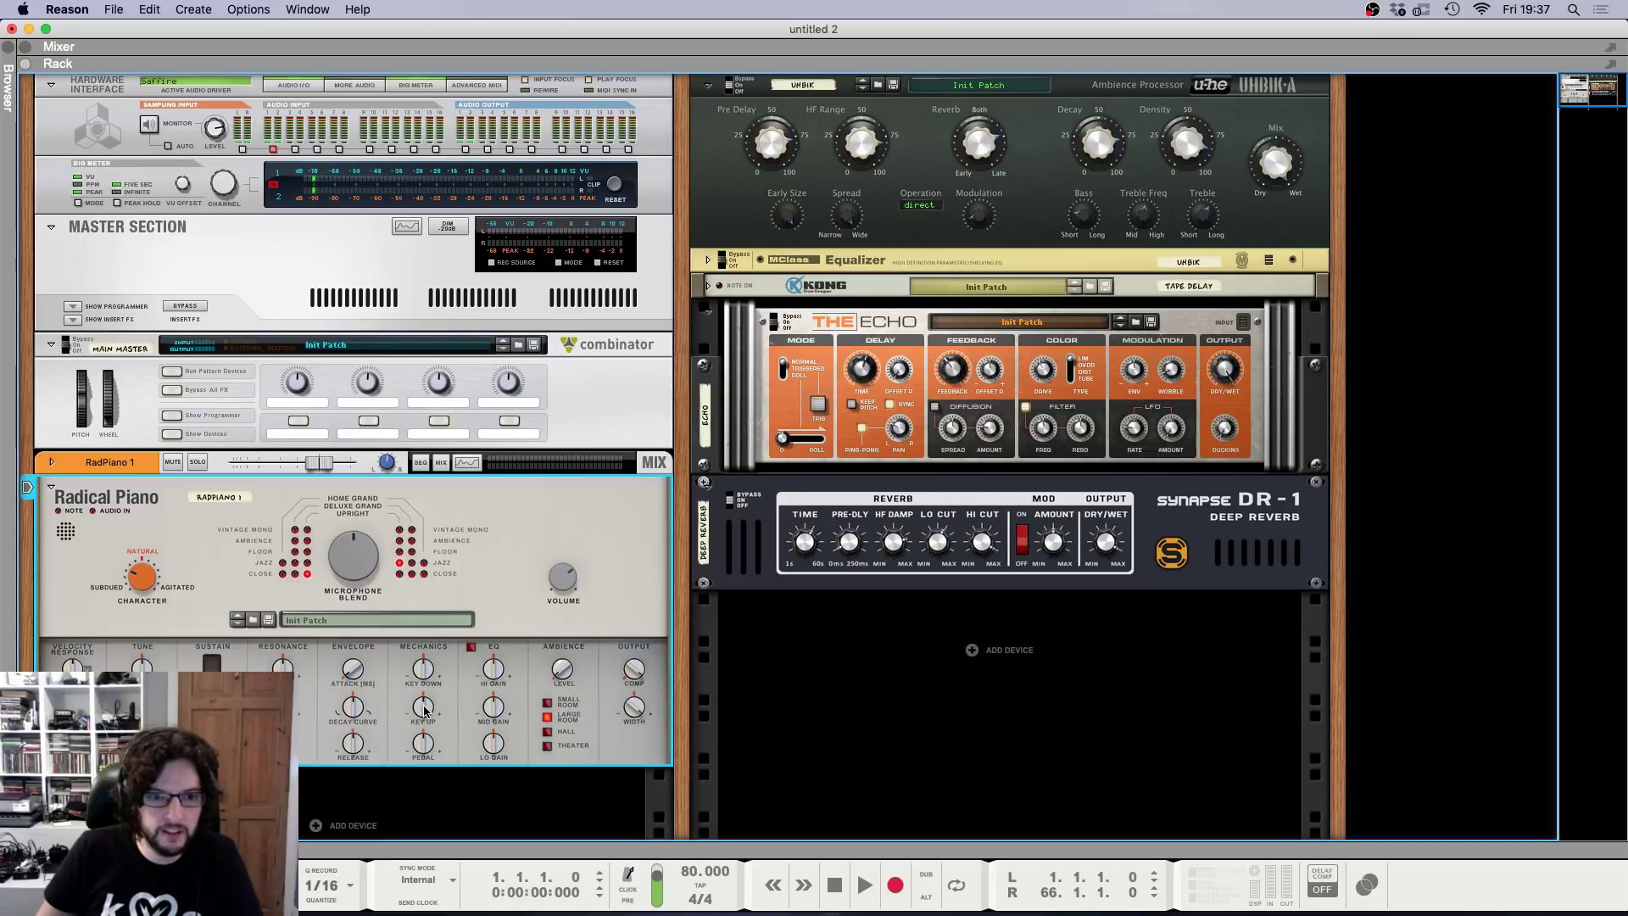
drag(426, 711, 426, 731)
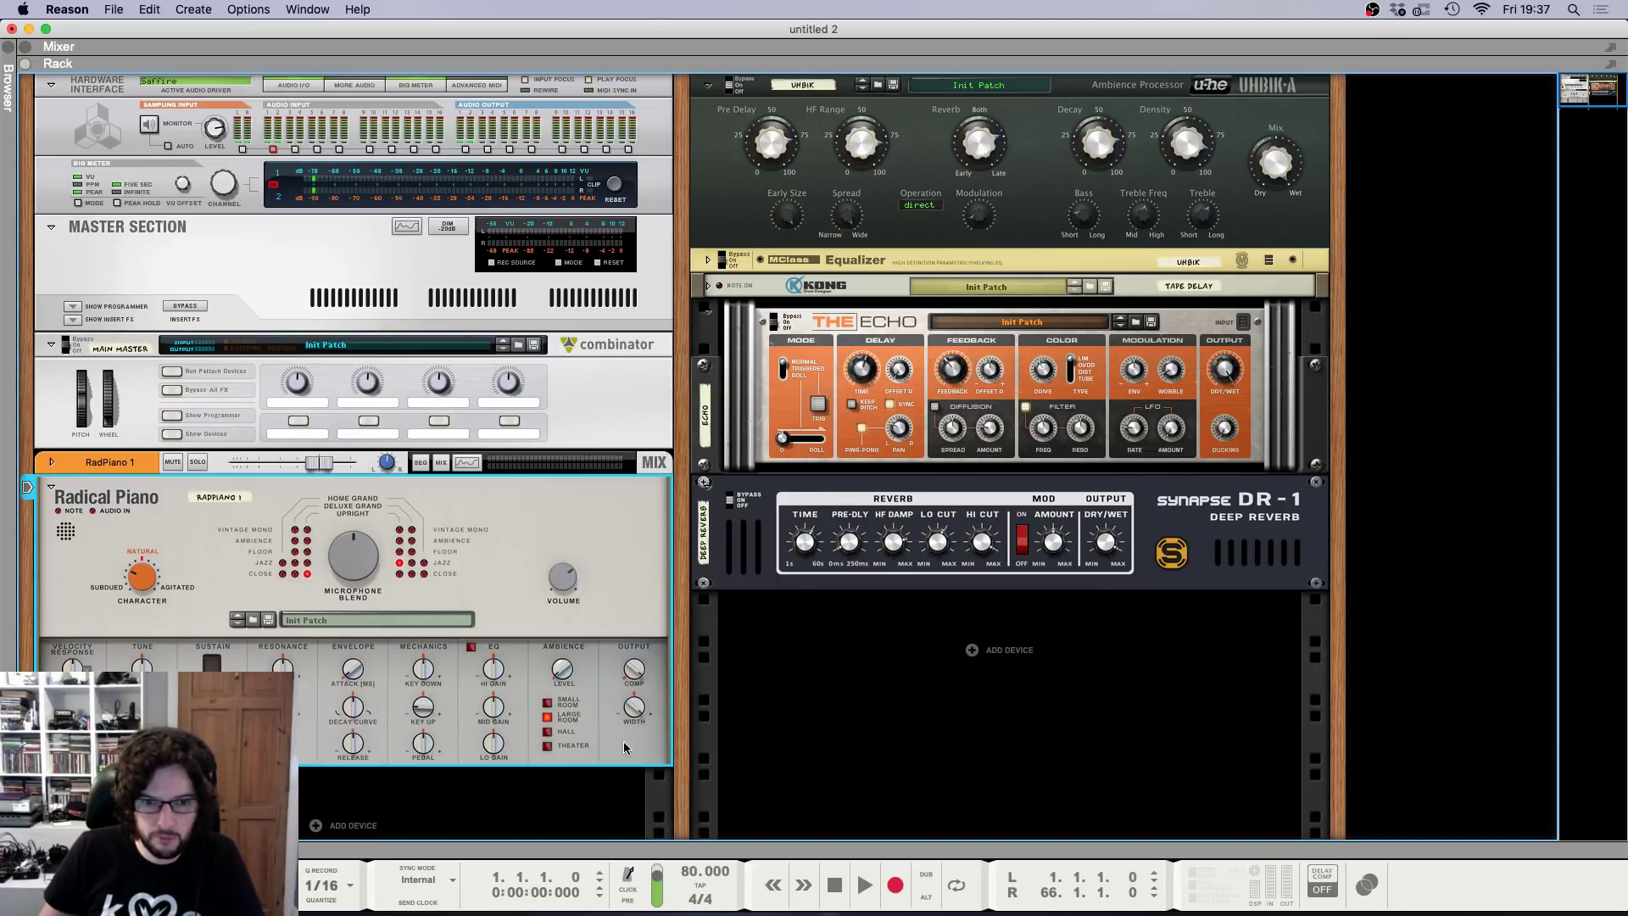
mouse_move(639, 681)
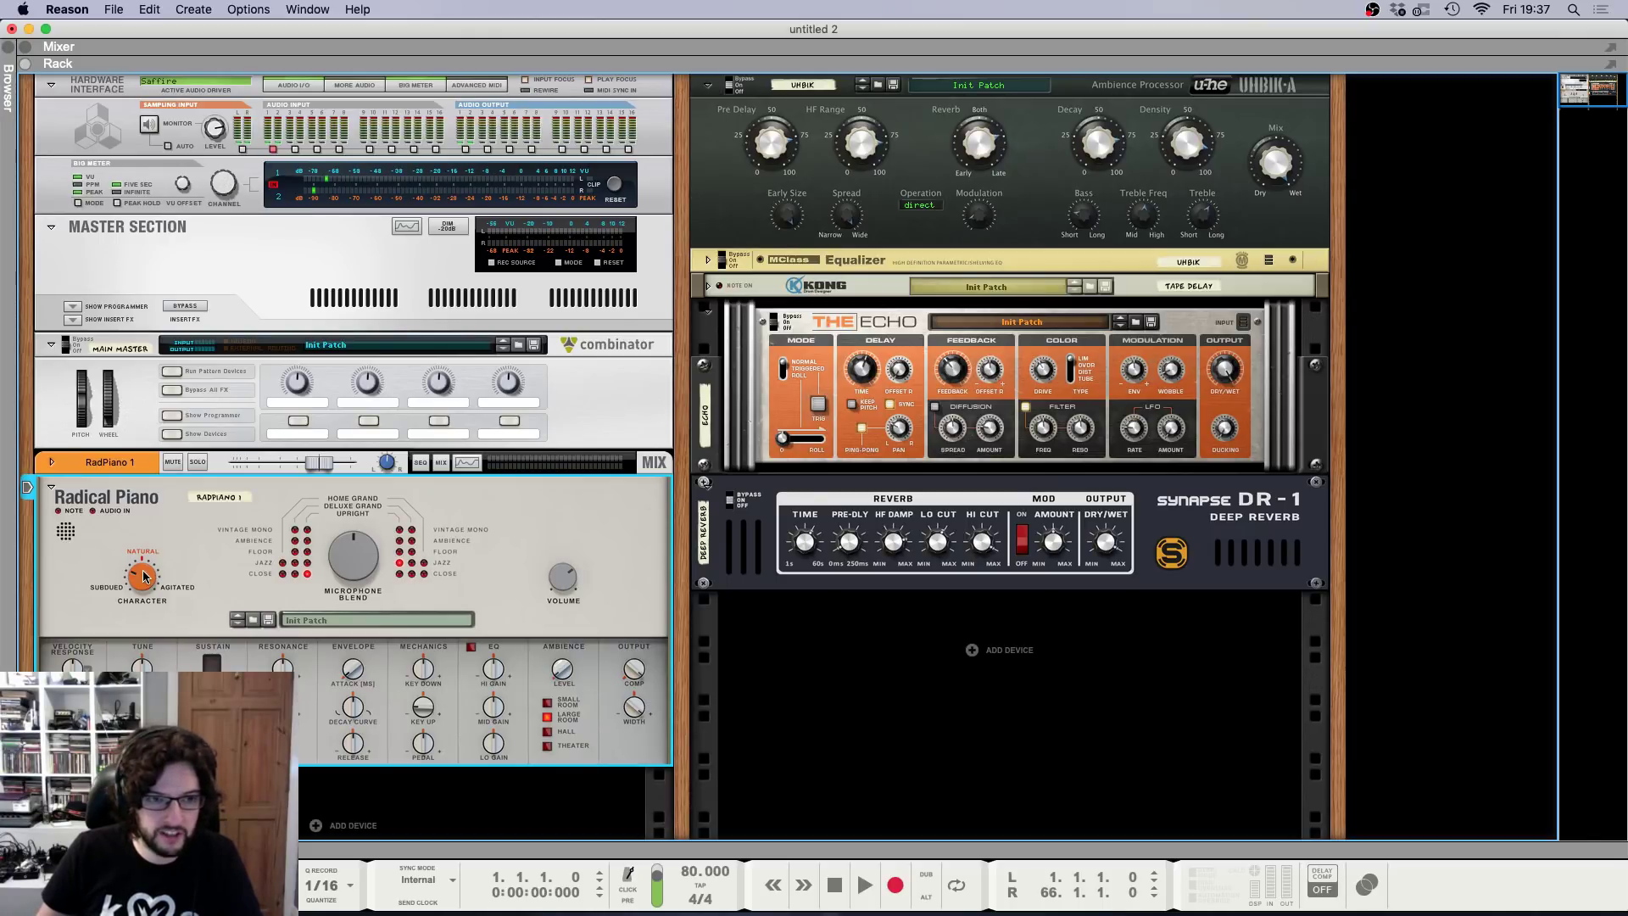
mouse_move(140, 577)
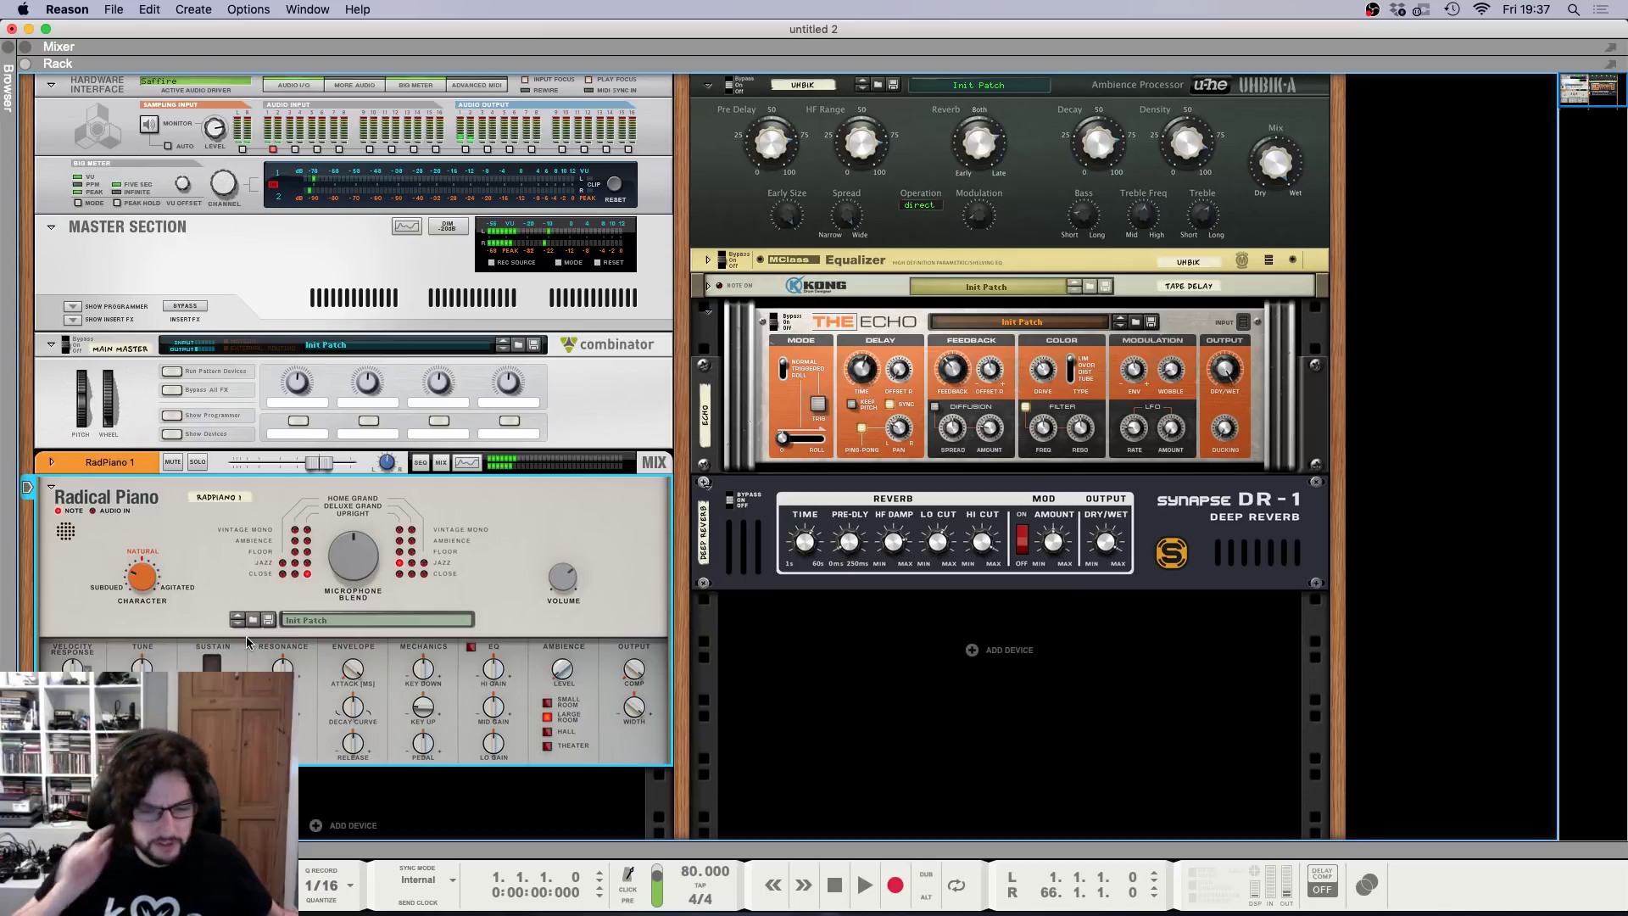
Raise Radical Piano's own volume and leave its mixer channel fader at 0.00 dB.
key(F5)
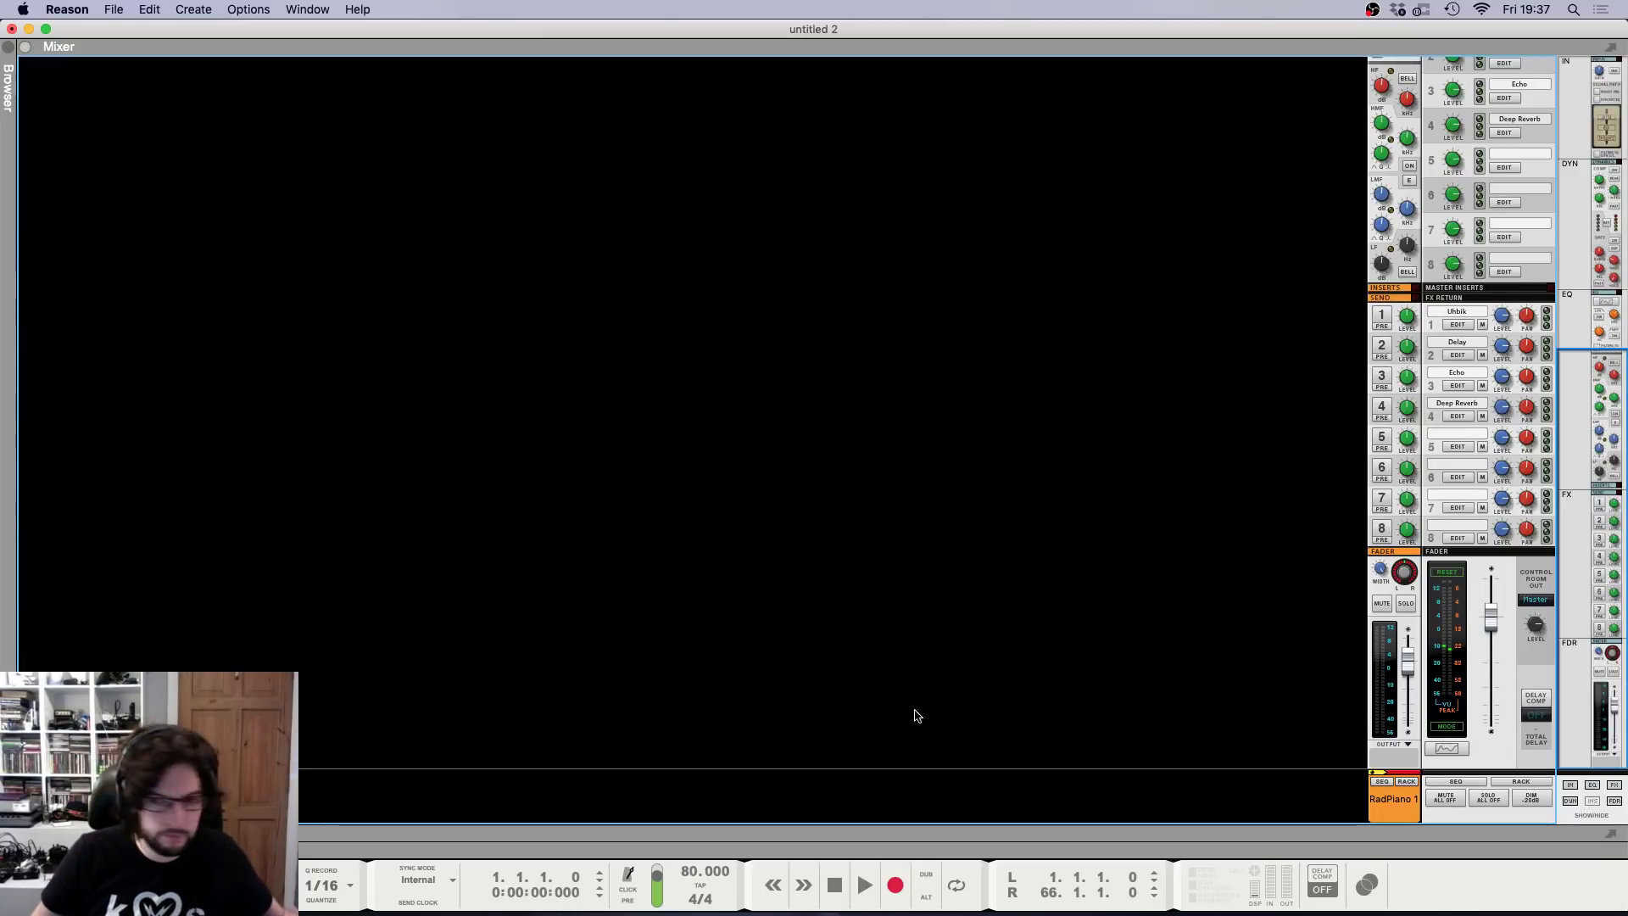
drag(1408, 667, 1409, 665)
key(F5)
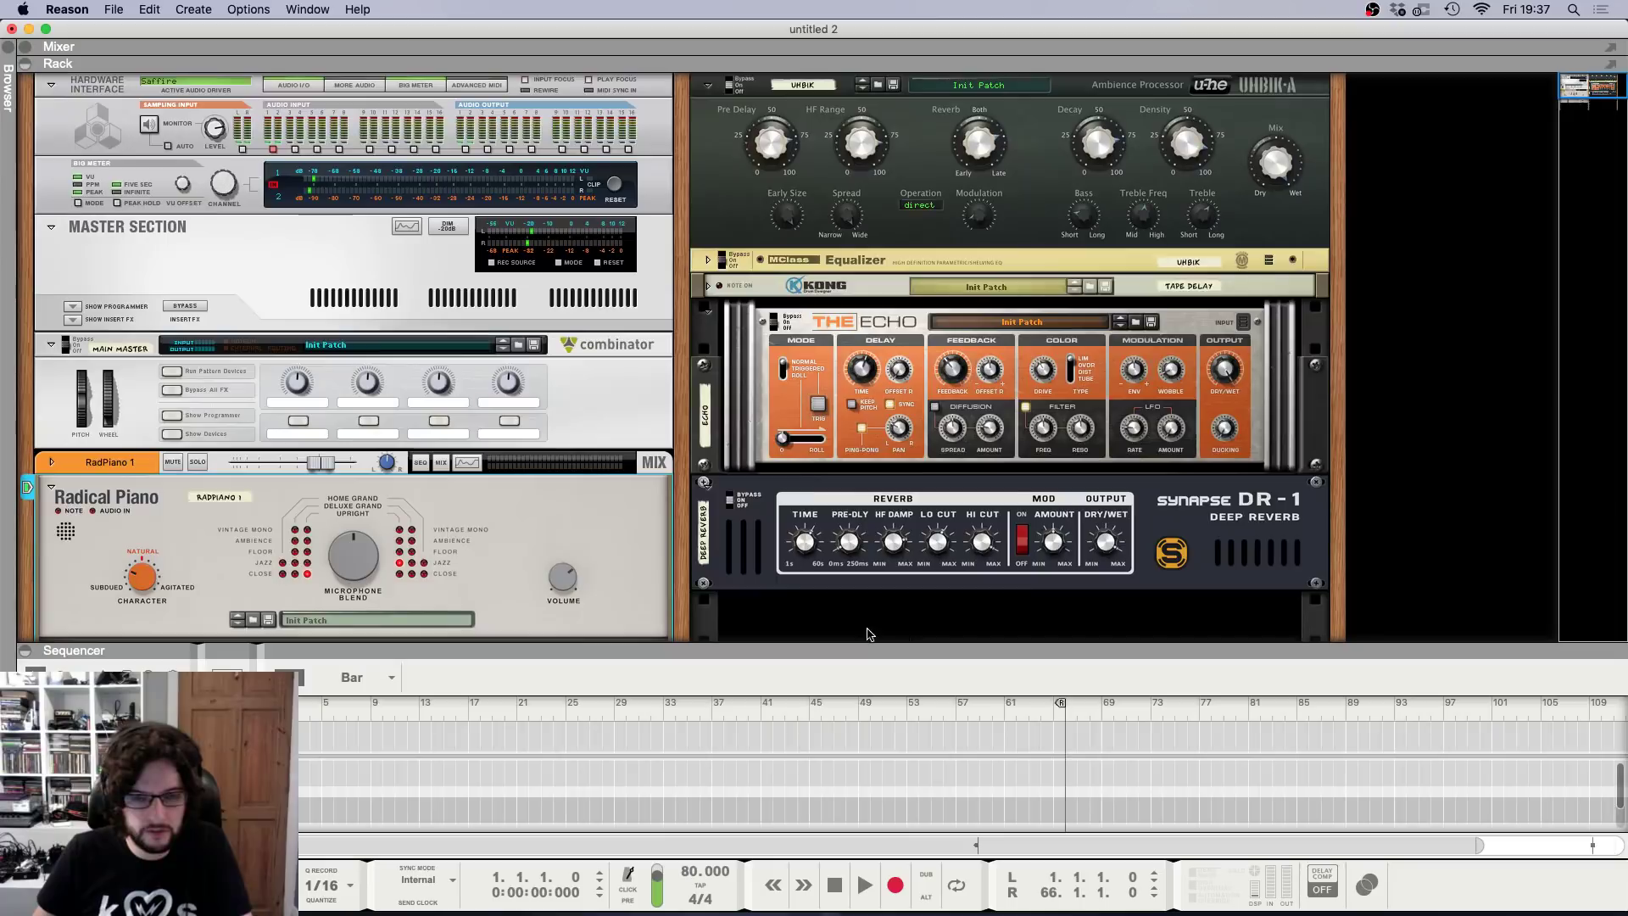
drag(563, 581, 563, 573)
key(F5)
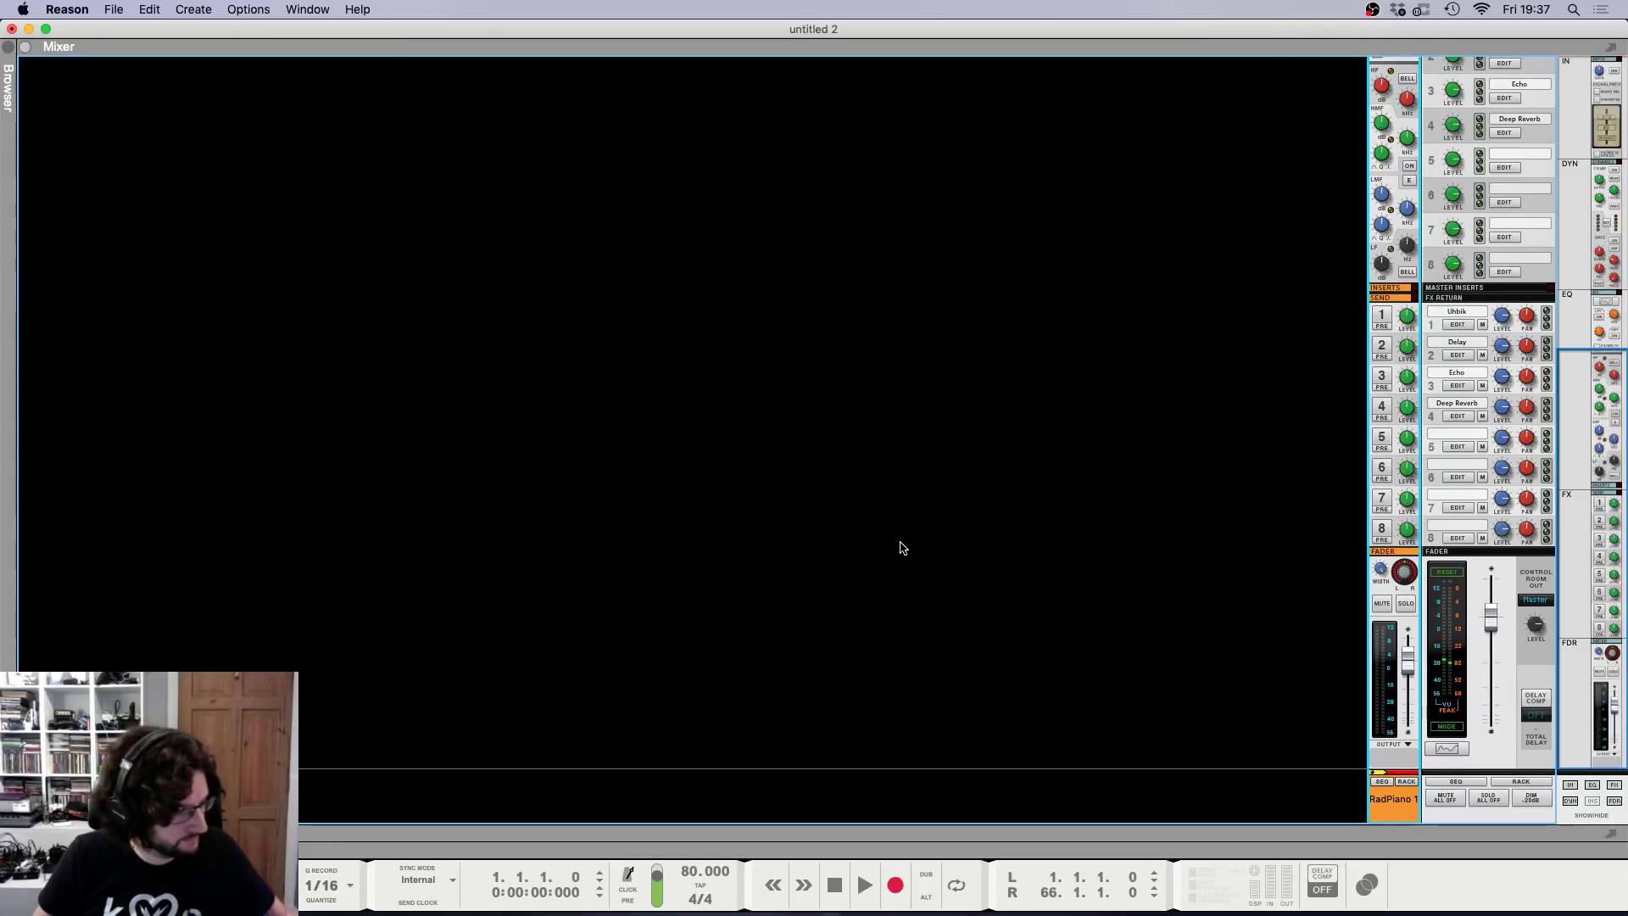
mouse_move(1408, 665)
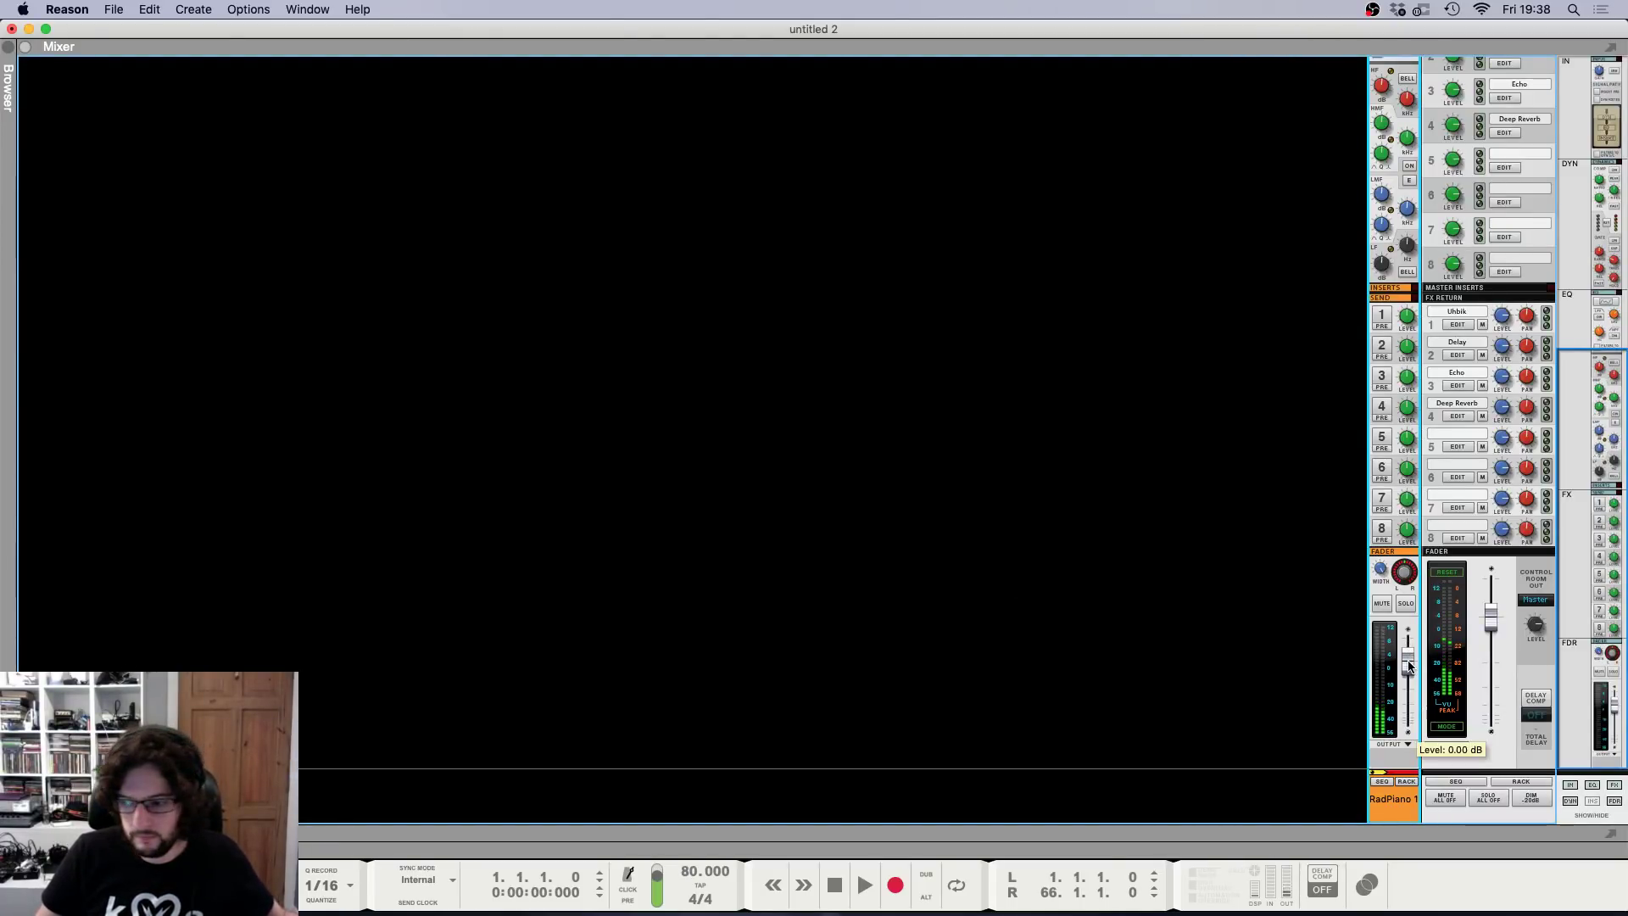
key(F5)
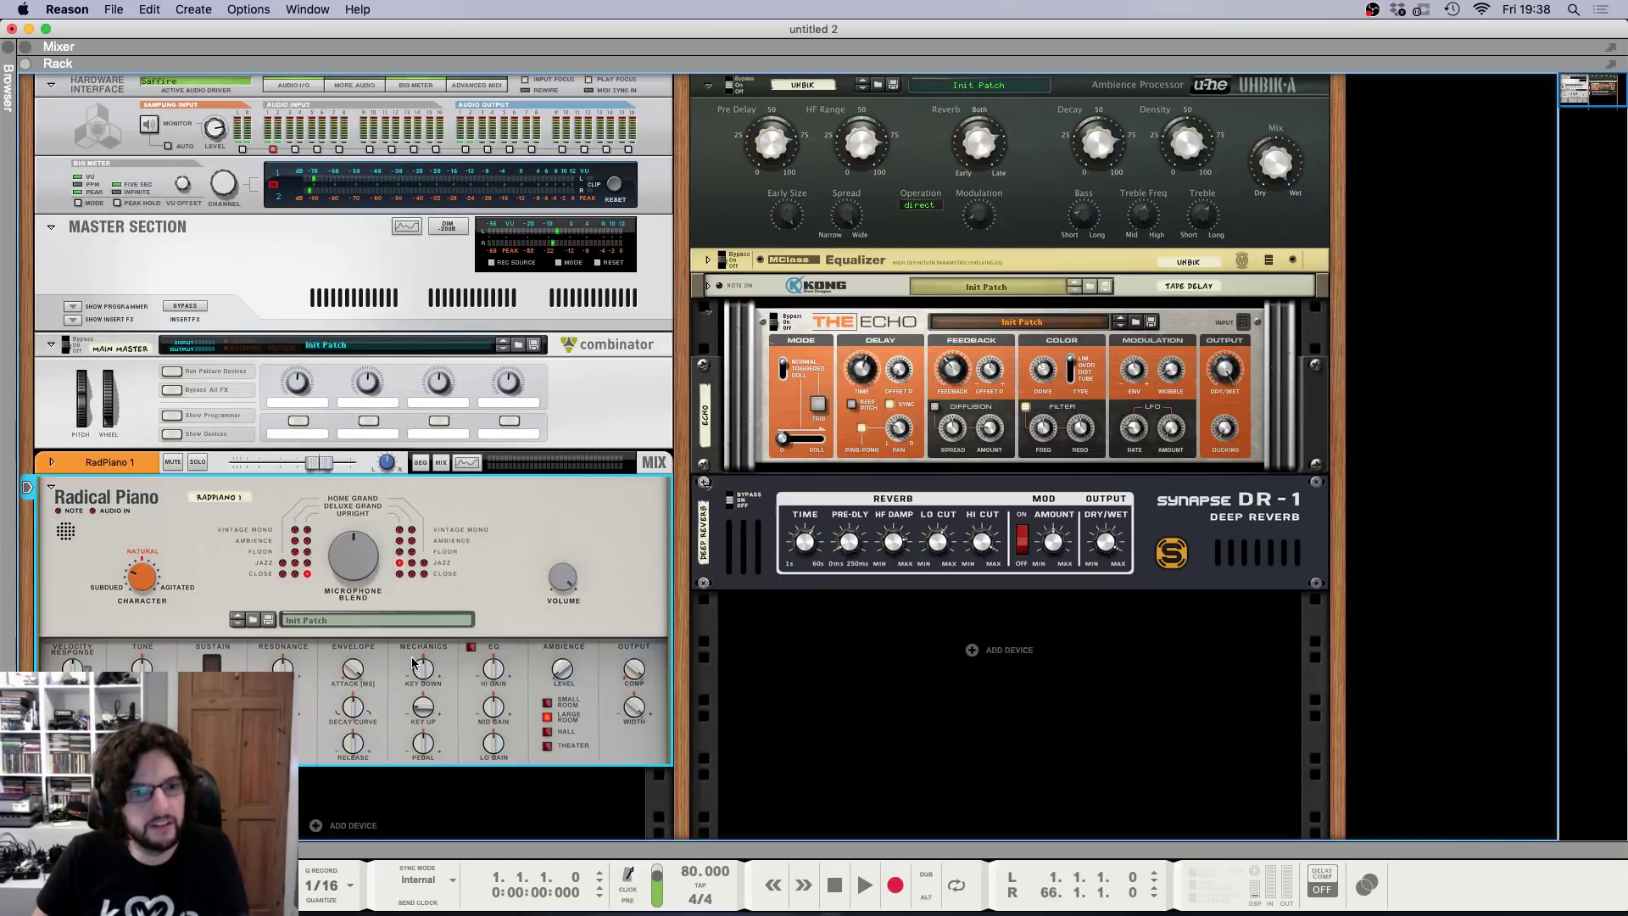
Add a kiloHearts kHs Reverser effect after Radical Piano and turn up its Crossfade.
right_click(505, 610)
mouse_move(624, 619)
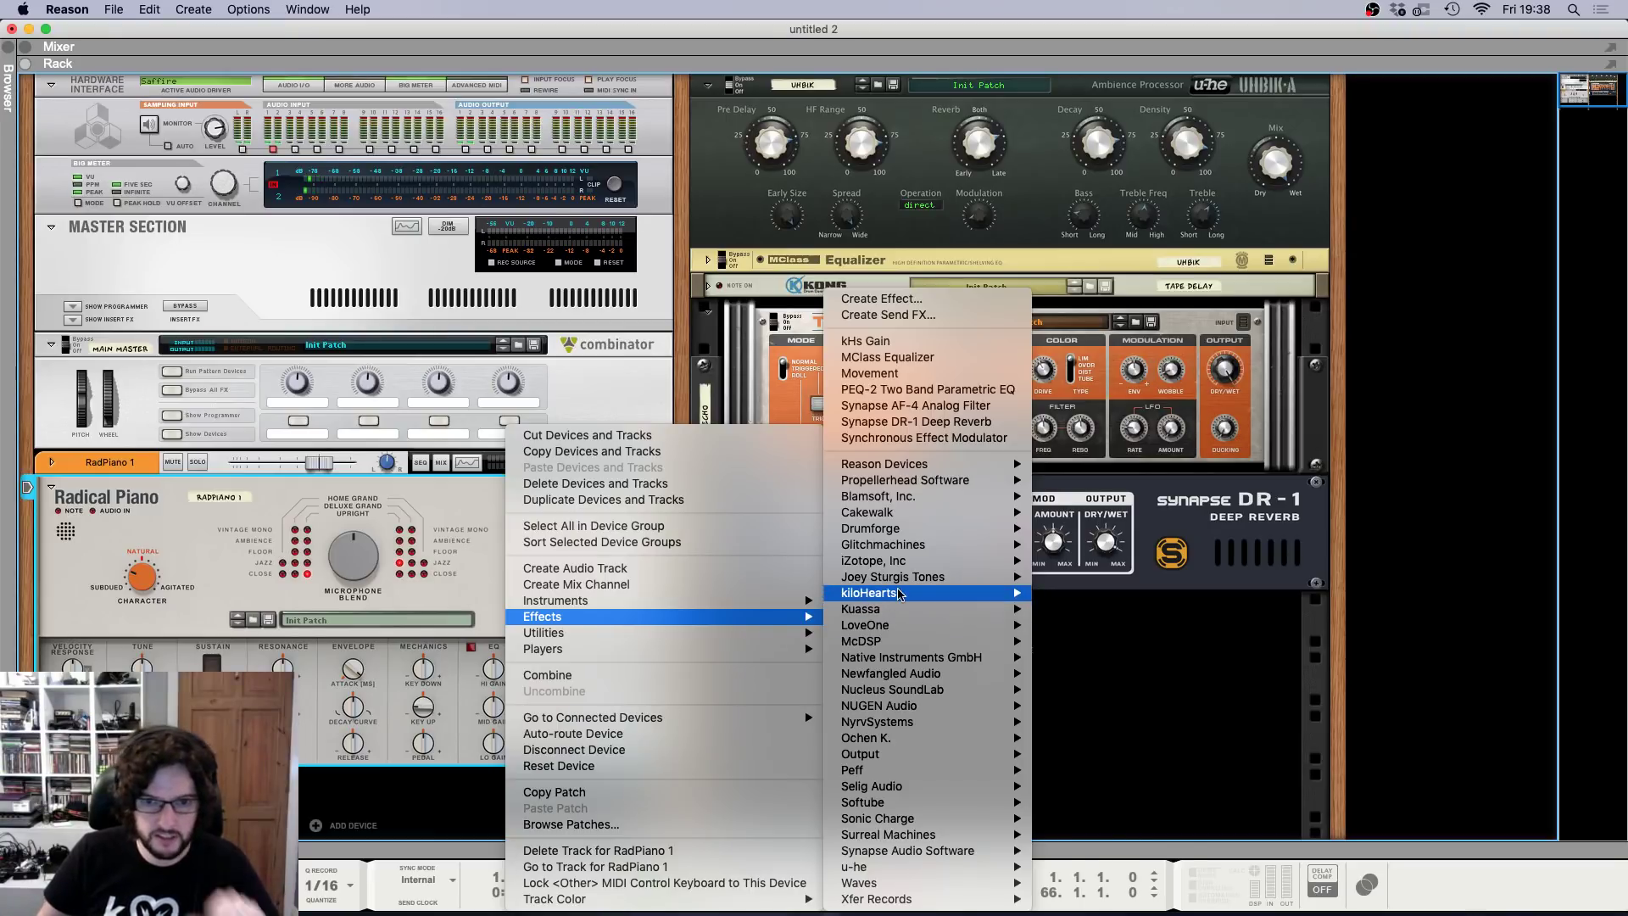
mouse_move(933, 593)
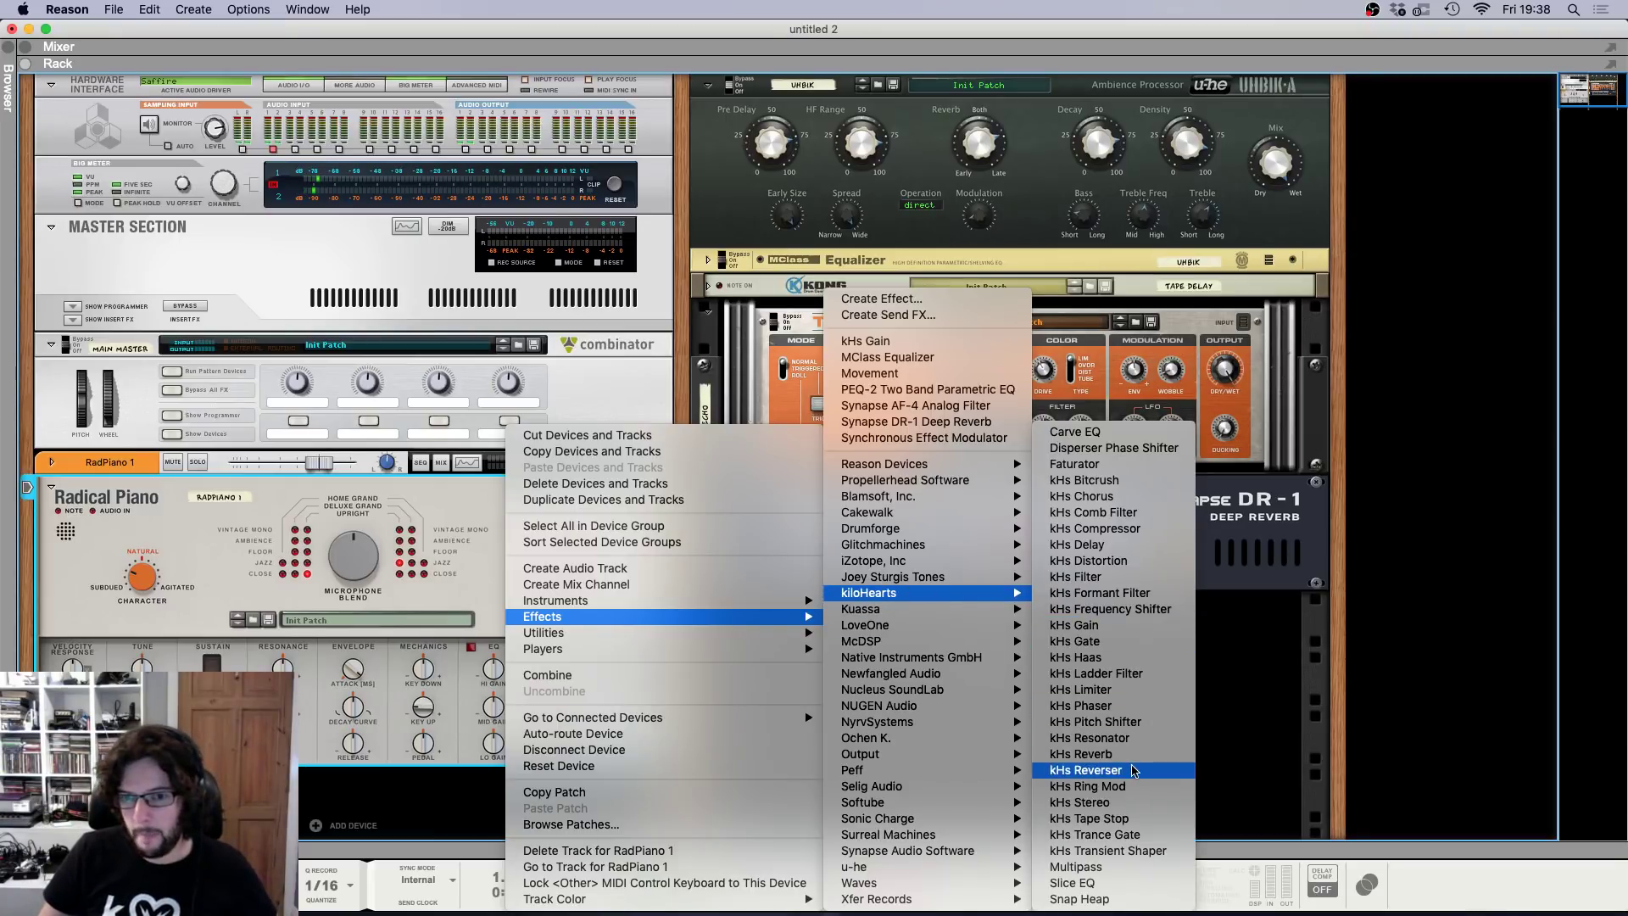
click(1134, 770)
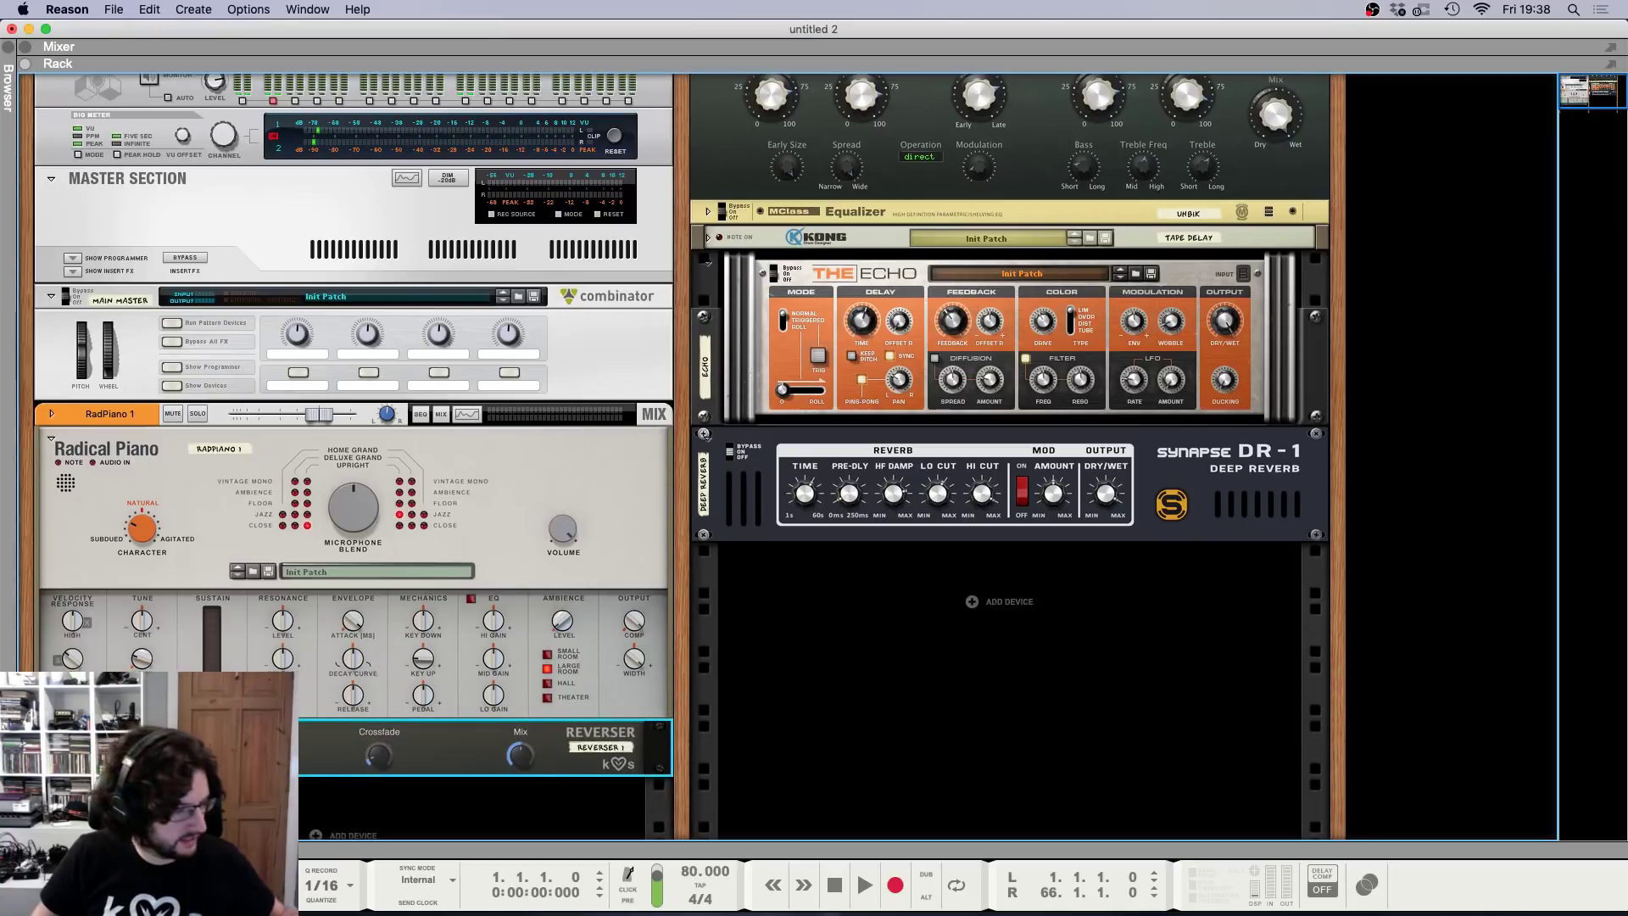
drag(377, 761, 381, 744)
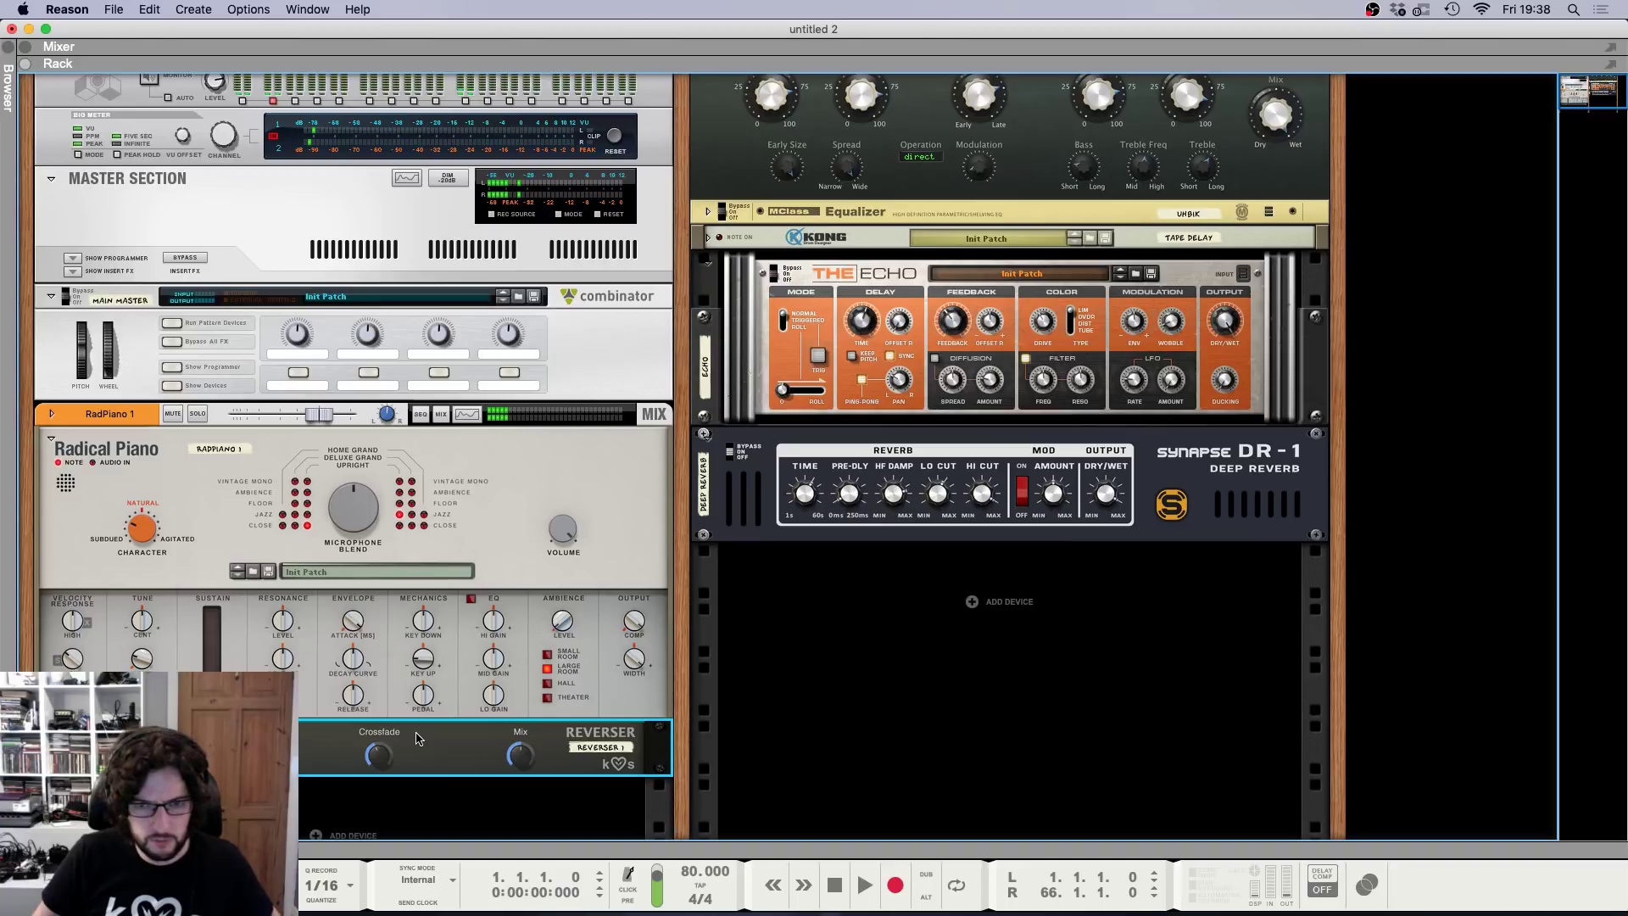
Add a kiloHearts kHs Delay effect after the Reverser.
right_click(417, 737)
mouse_move(535, 629)
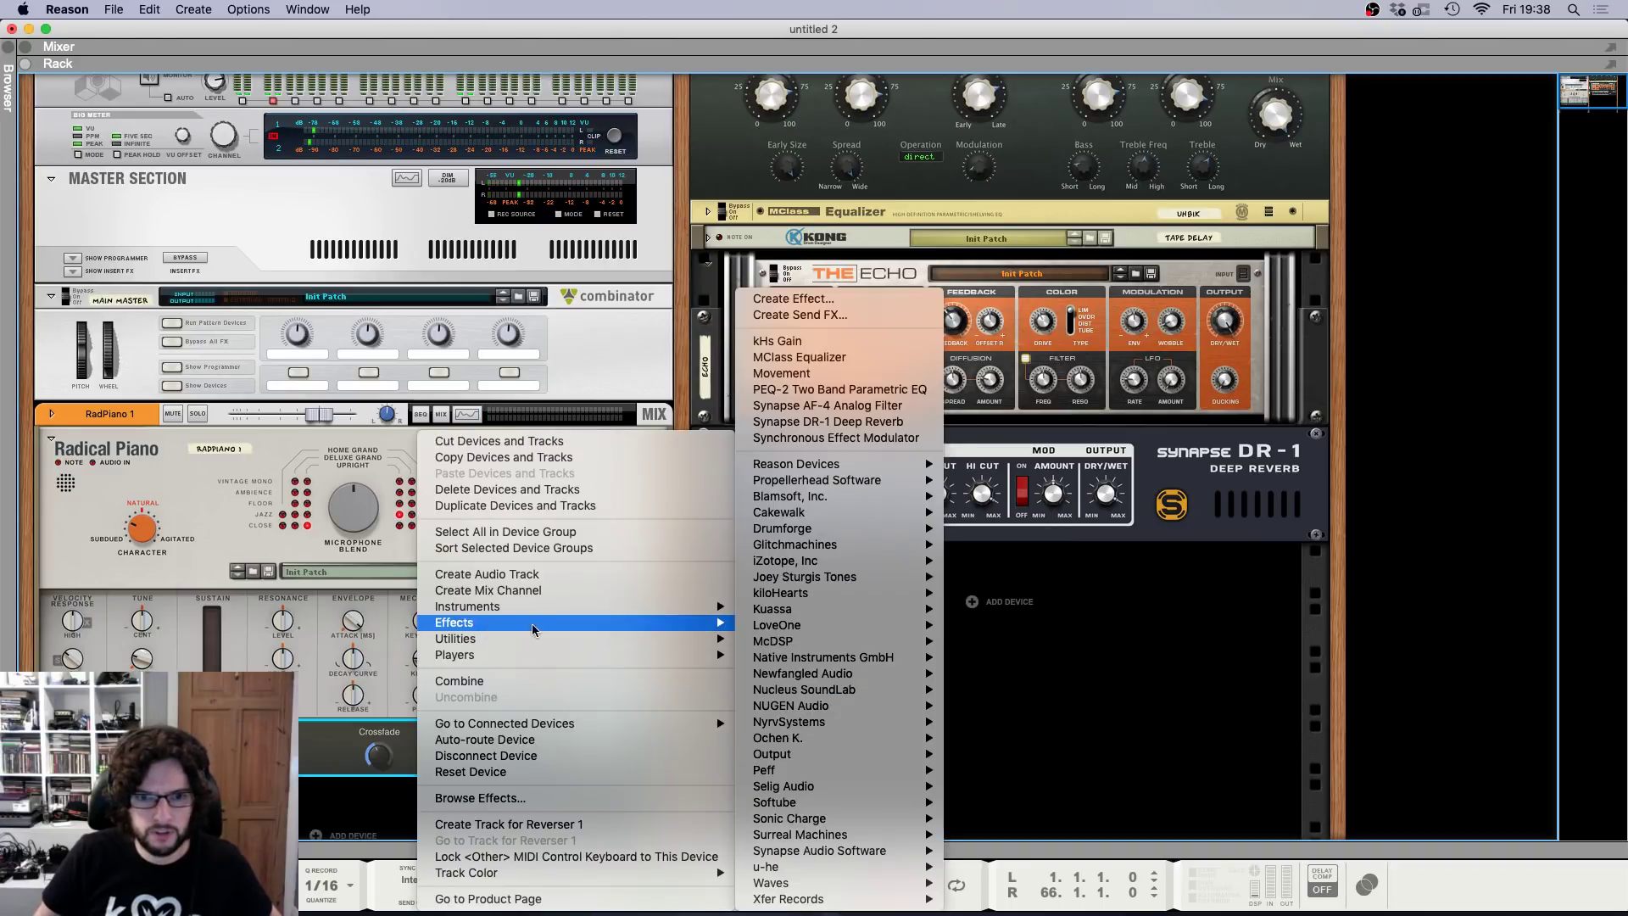
mouse_move(829, 597)
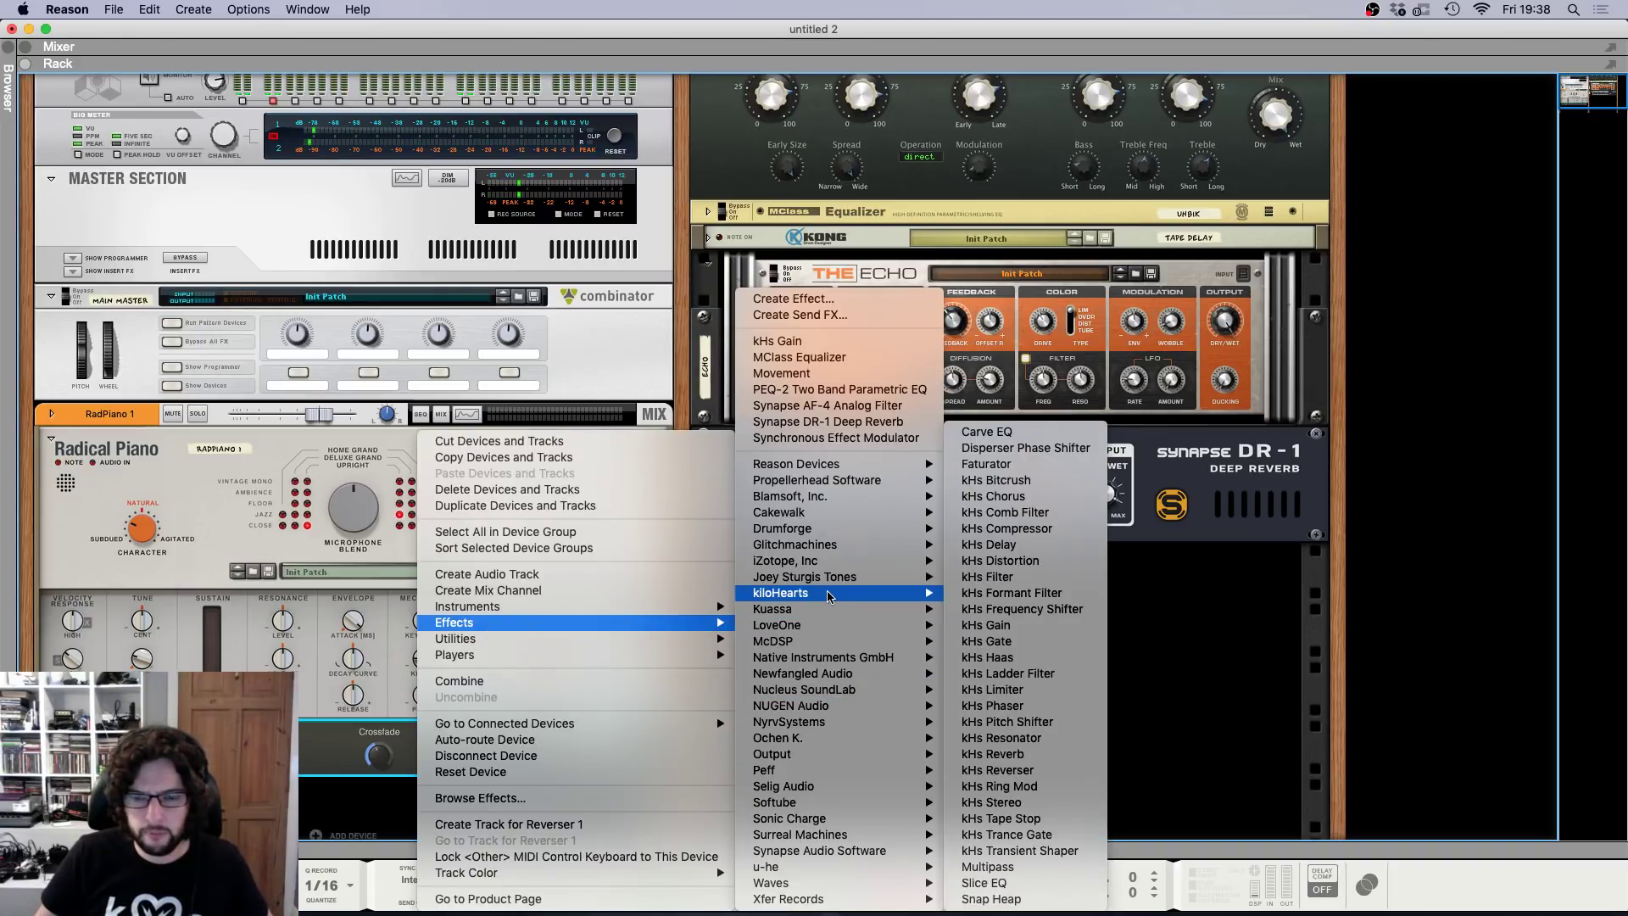
click(1029, 549)
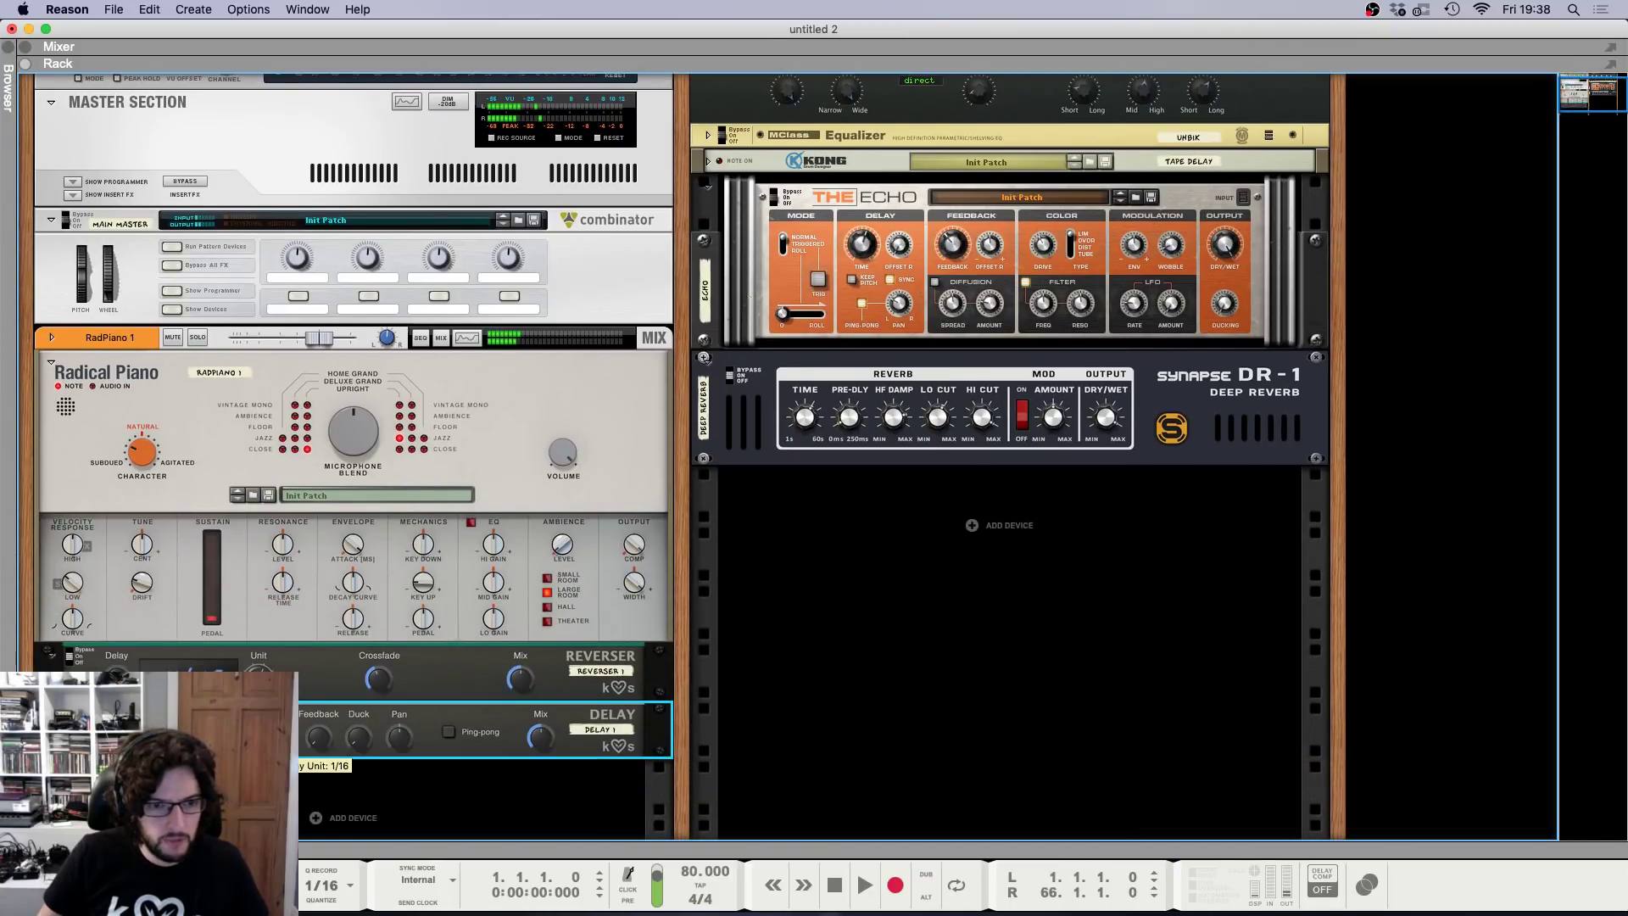
Adjust the kHs Delay's time unit and pan, raise its feedback and enable ping-pong.
drag(259, 738, 258, 729)
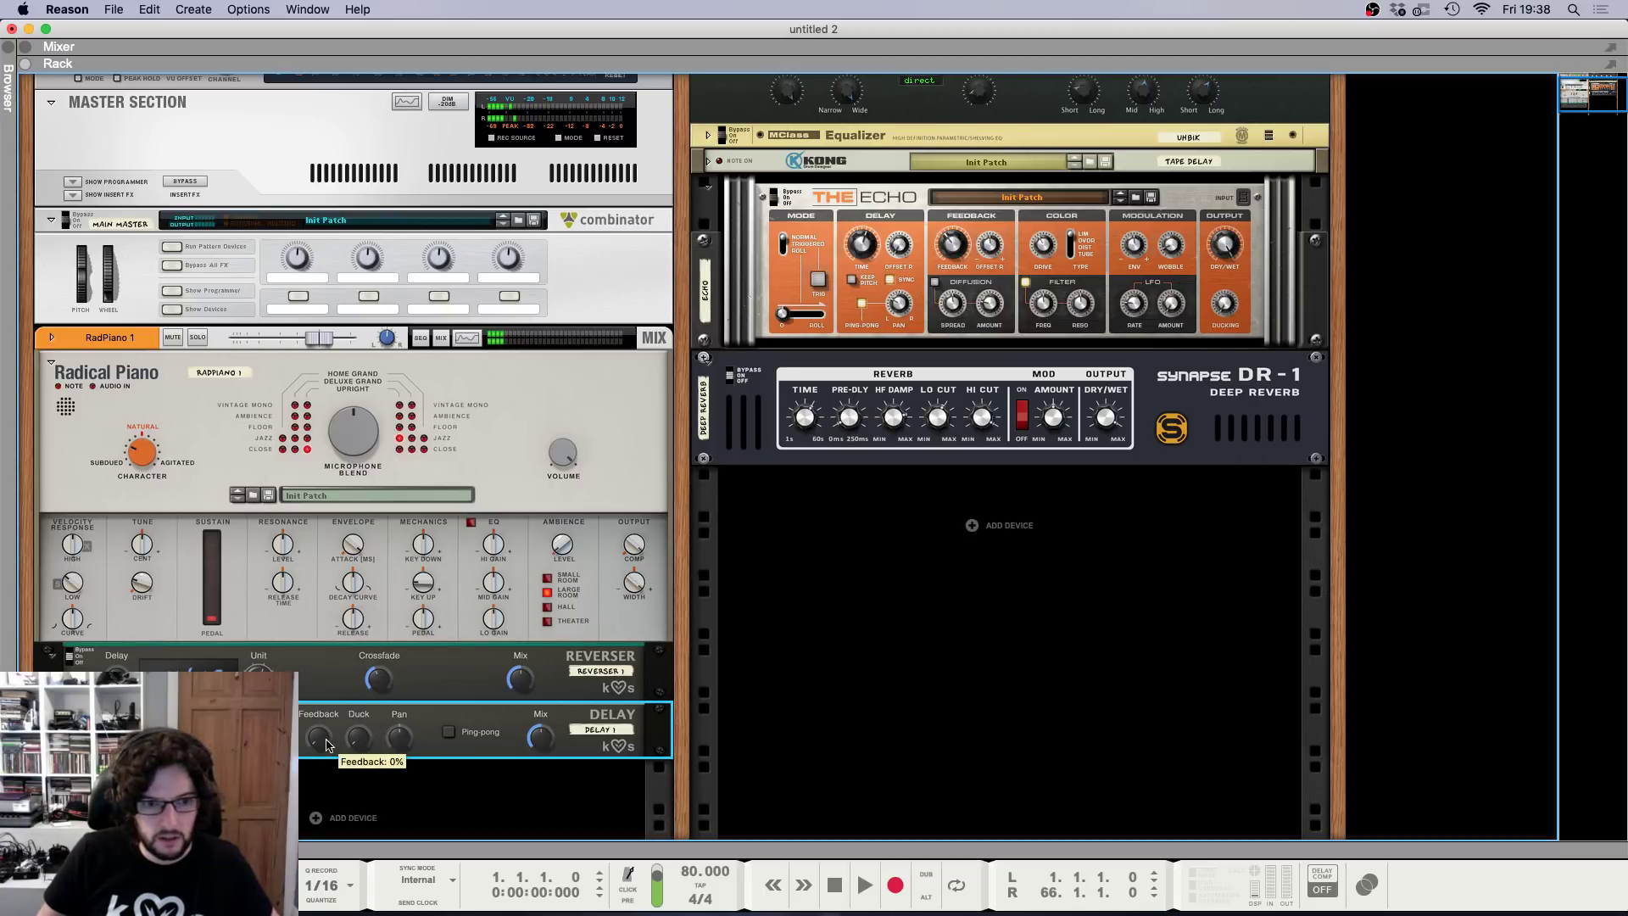
drag(324, 745, 327, 717)
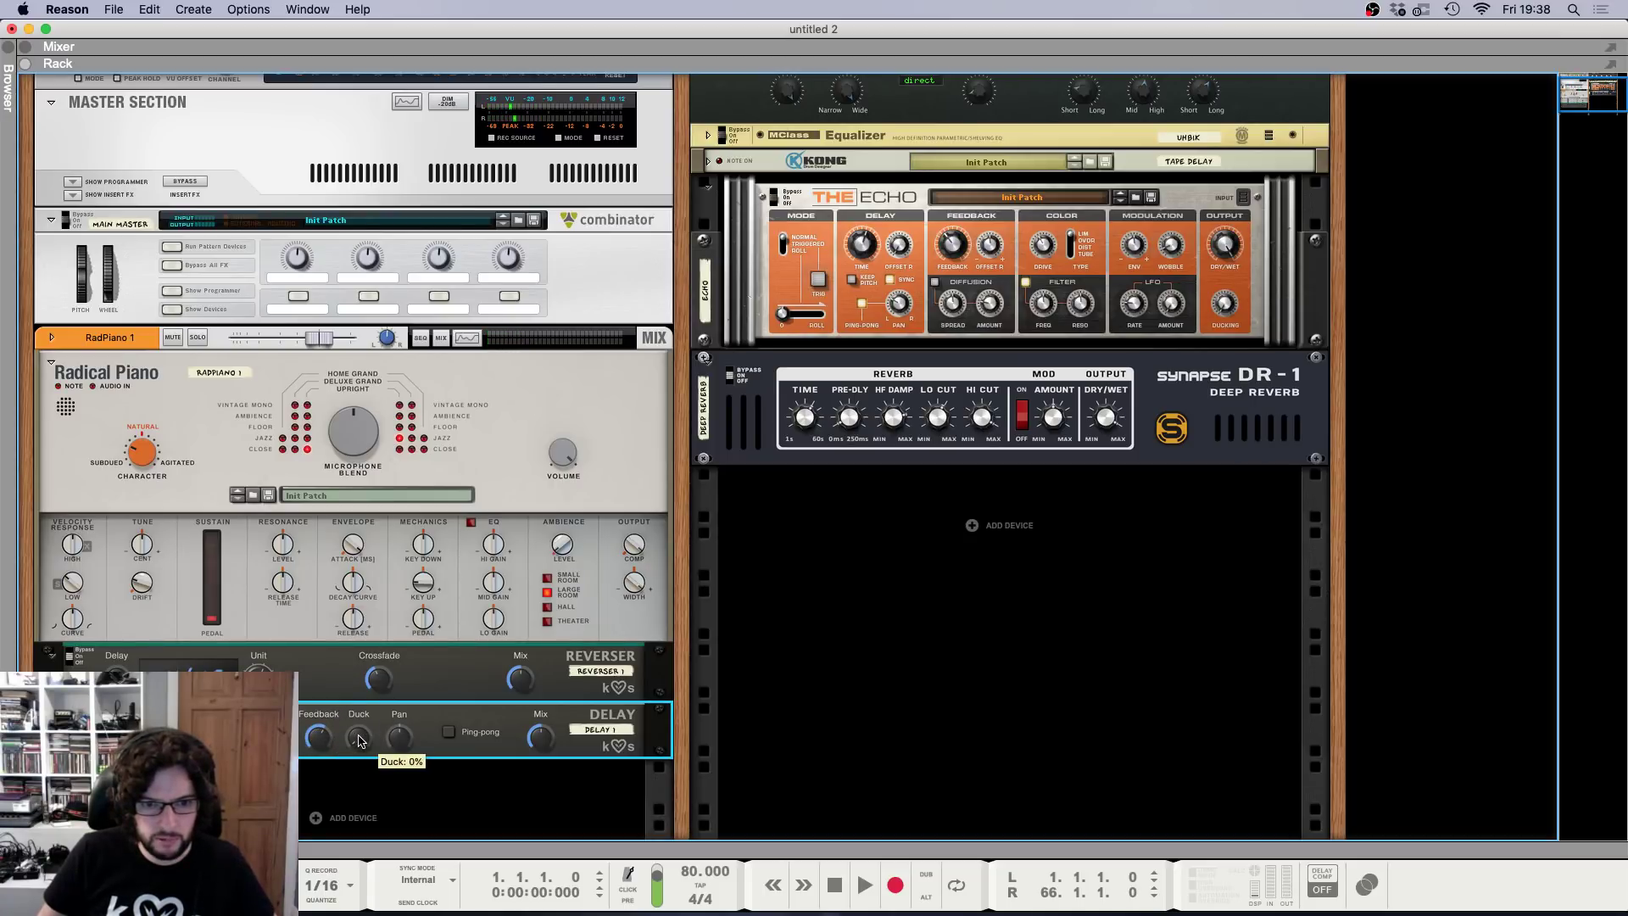
click(448, 732)
drag(401, 738, 399, 746)
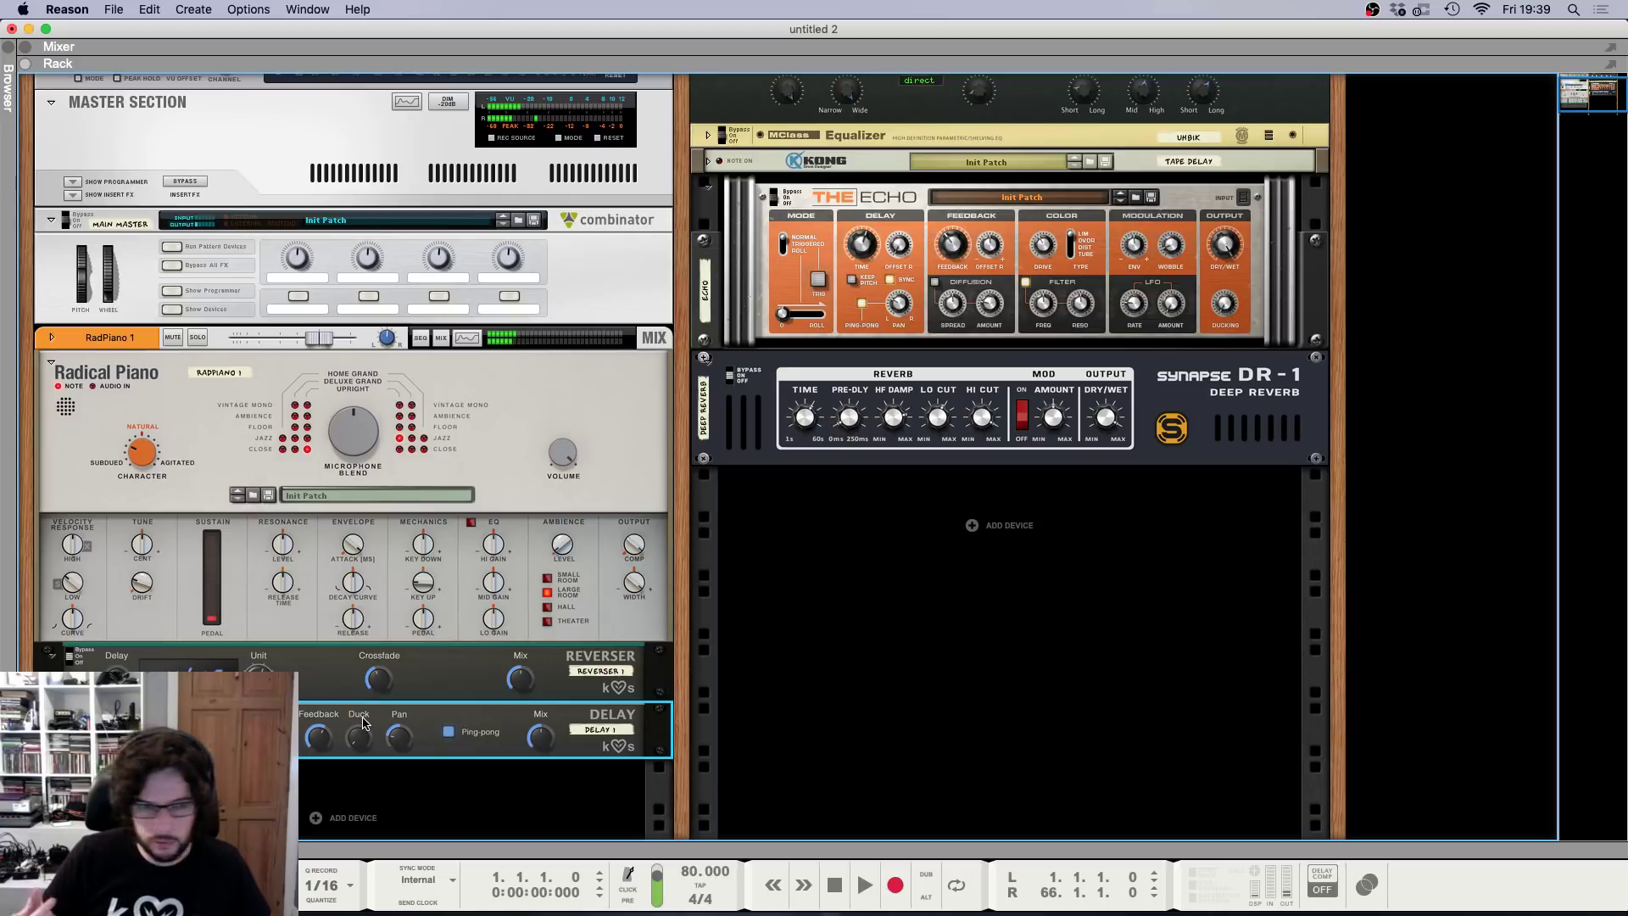
Enable the high-pass filter on the RadPiano 1 mixer channel, then return to the rack.
scroll(365, 716, down, 2)
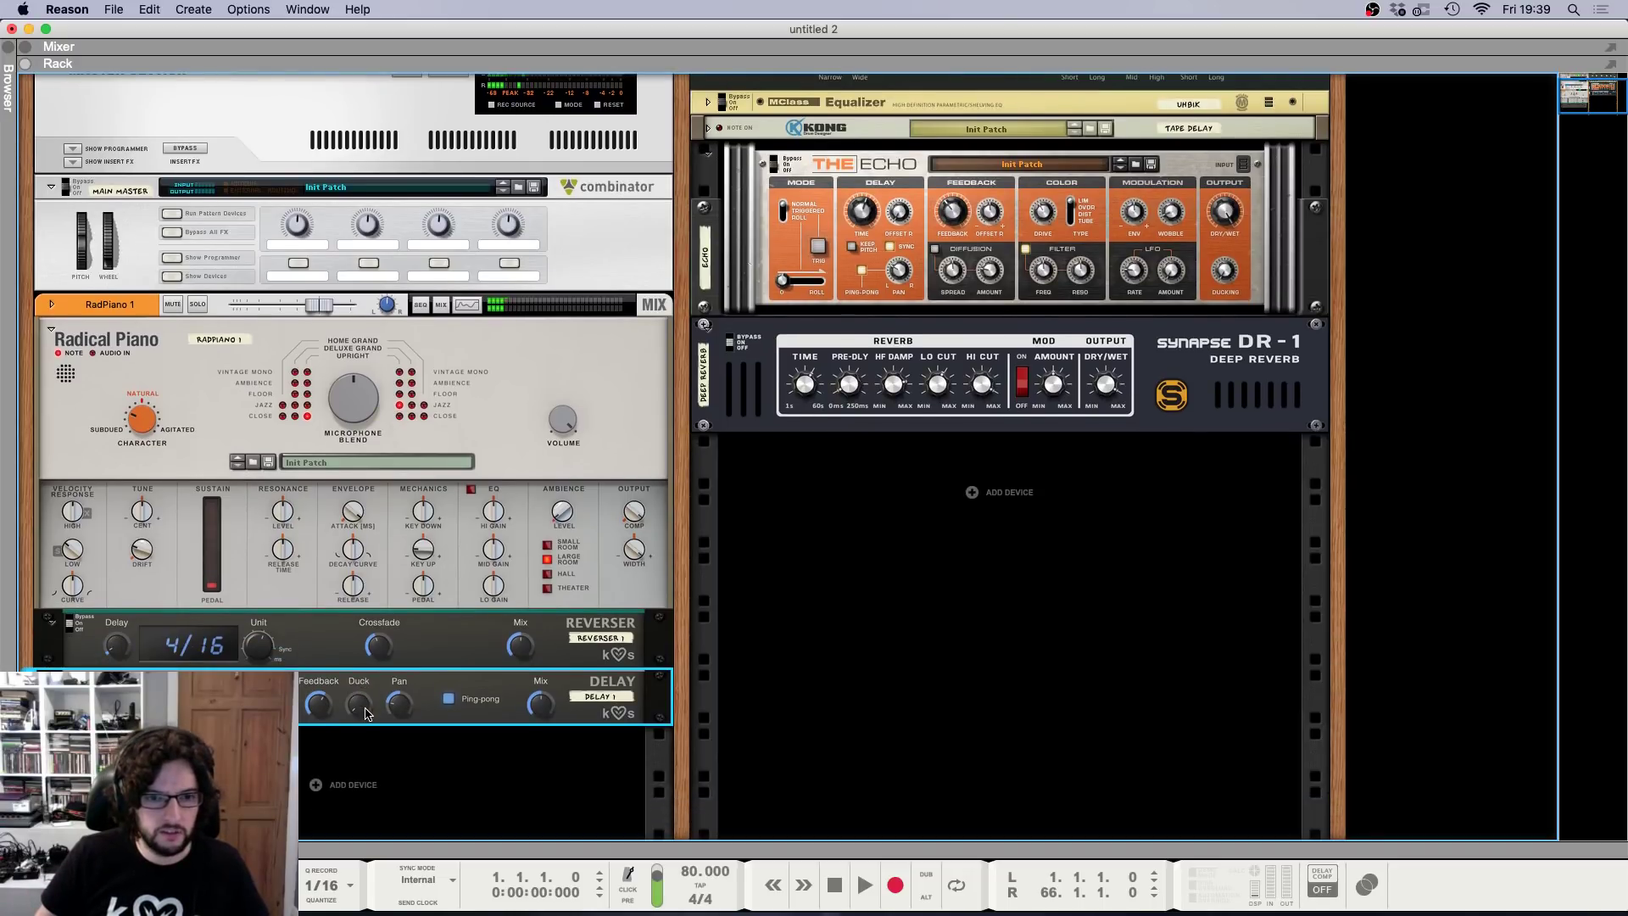
right_click(424, 687)
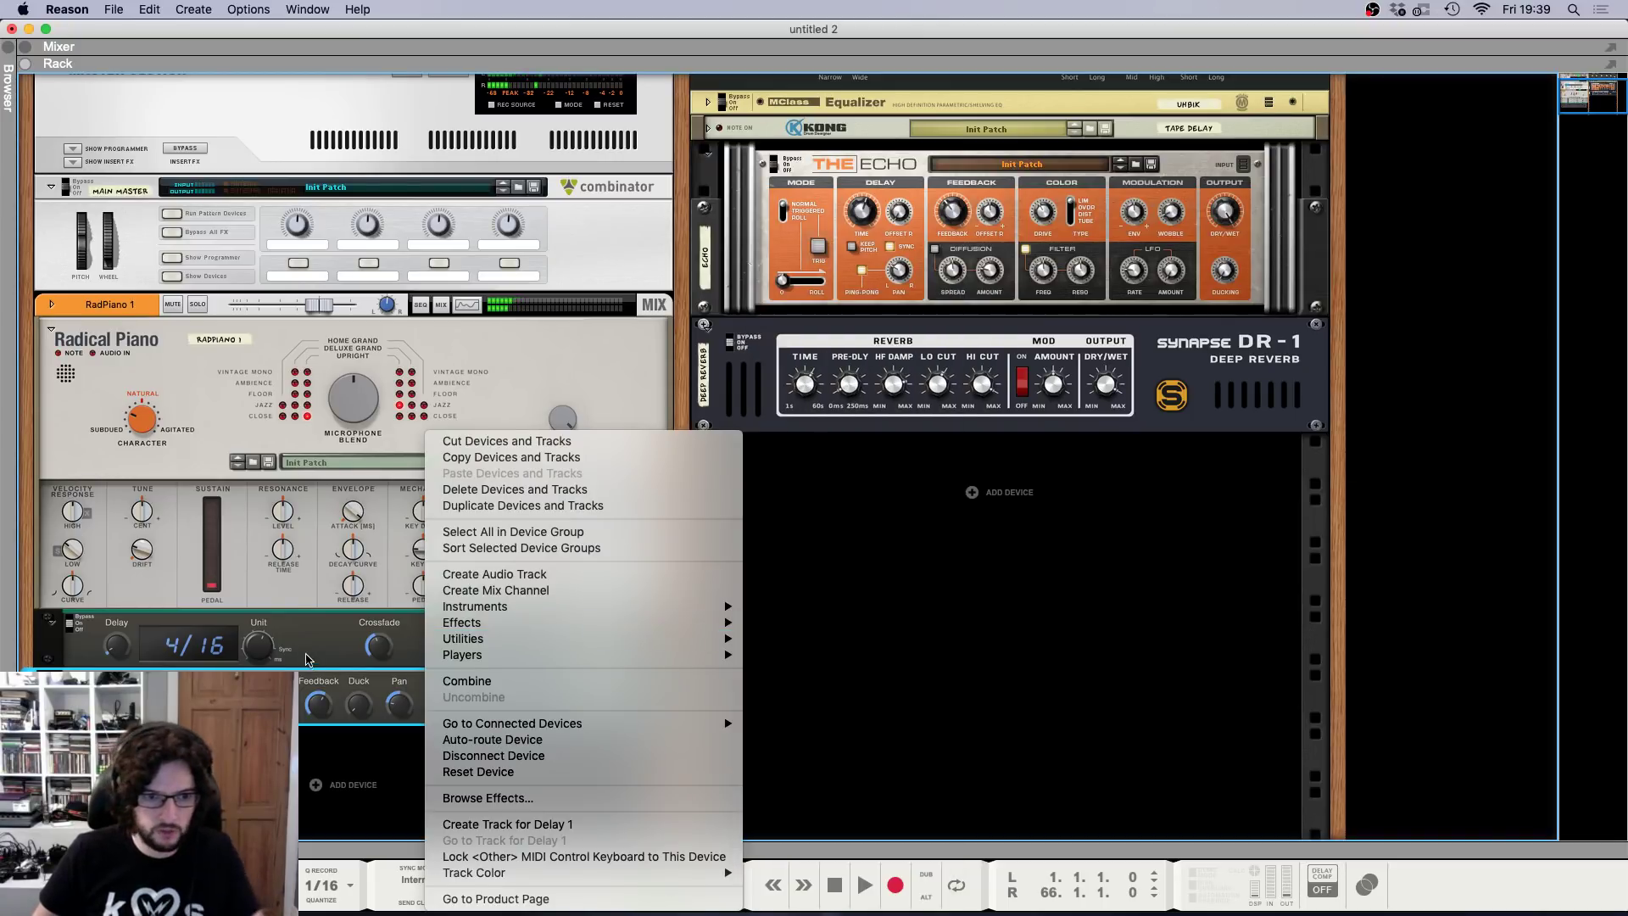
click(389, 670)
key(F5)
scroll(1486, 447, up, 5)
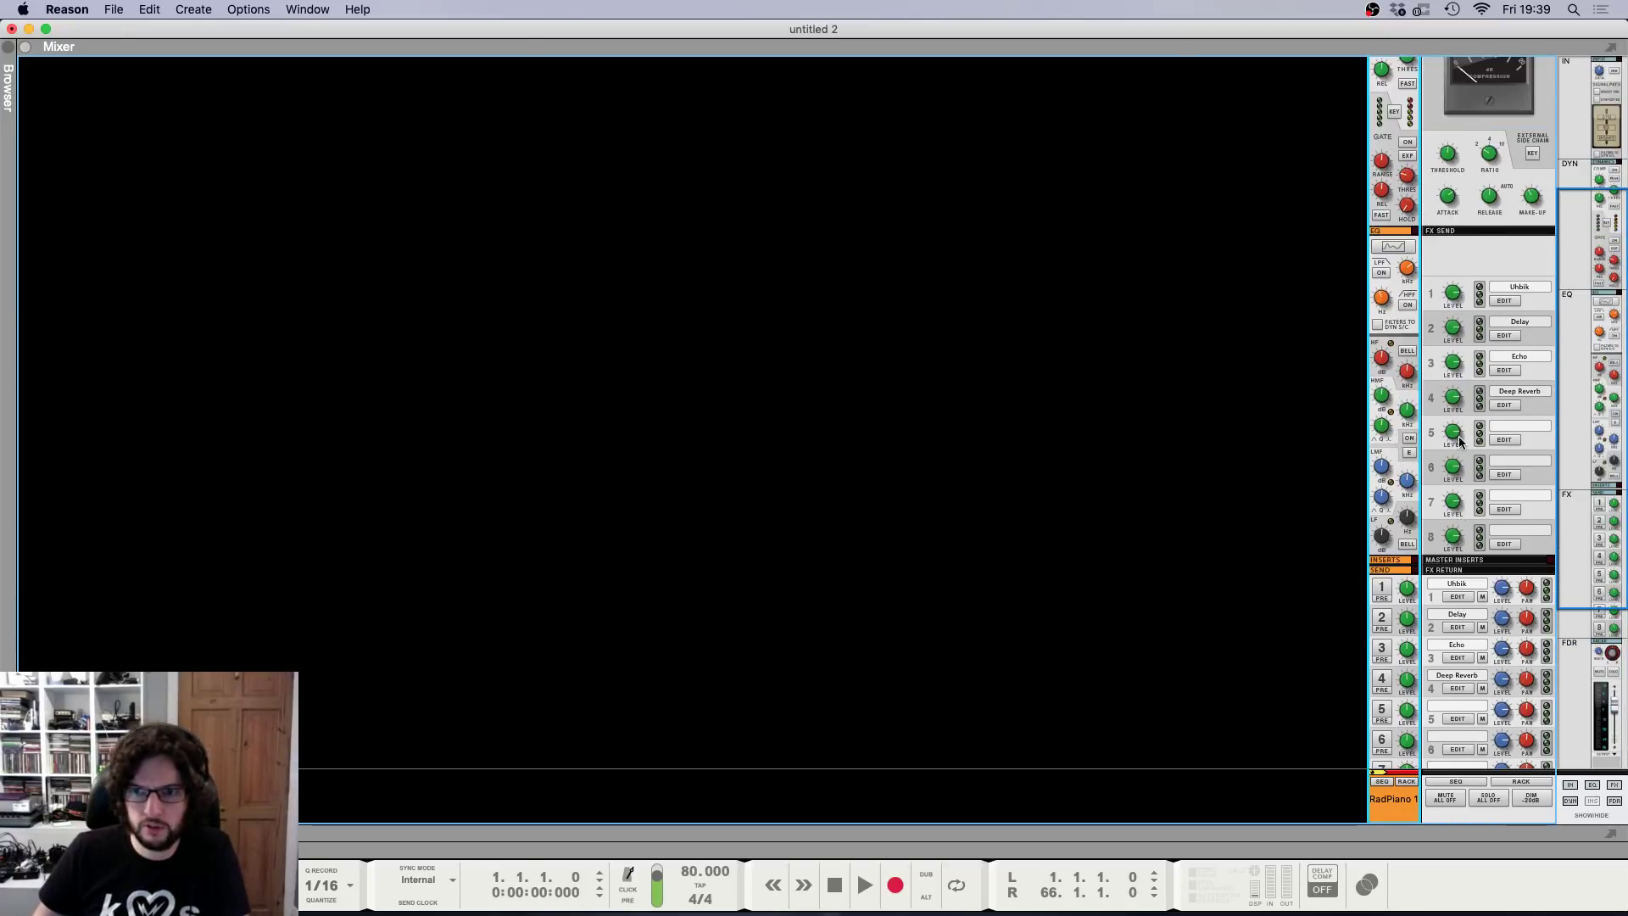
click(1408, 304)
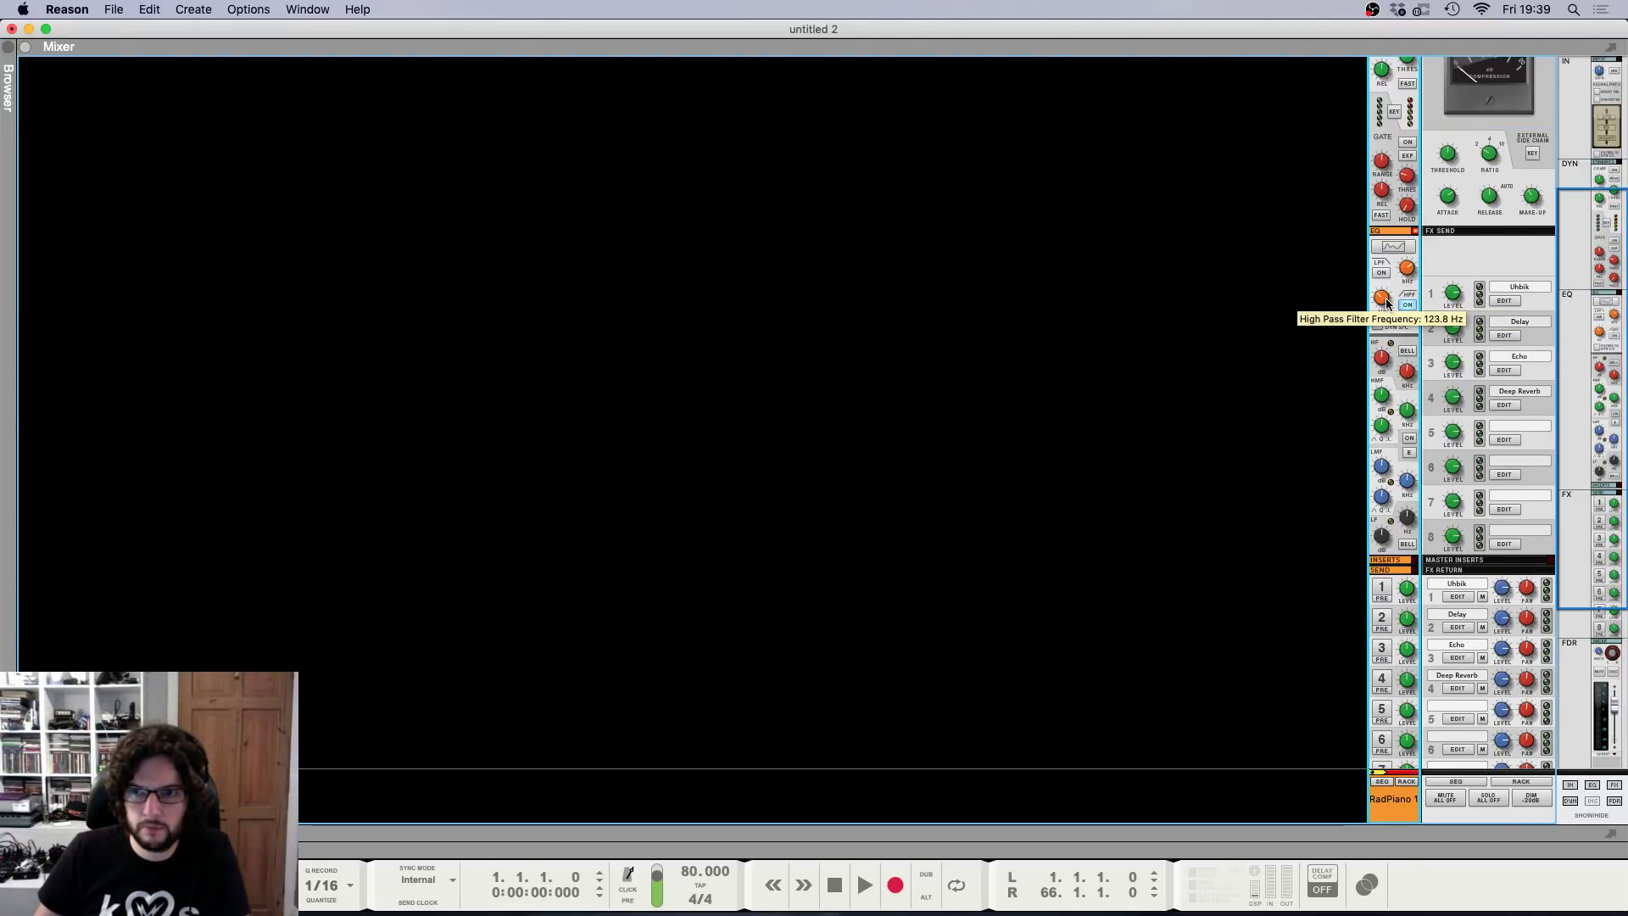
key(F7)
key(F6)
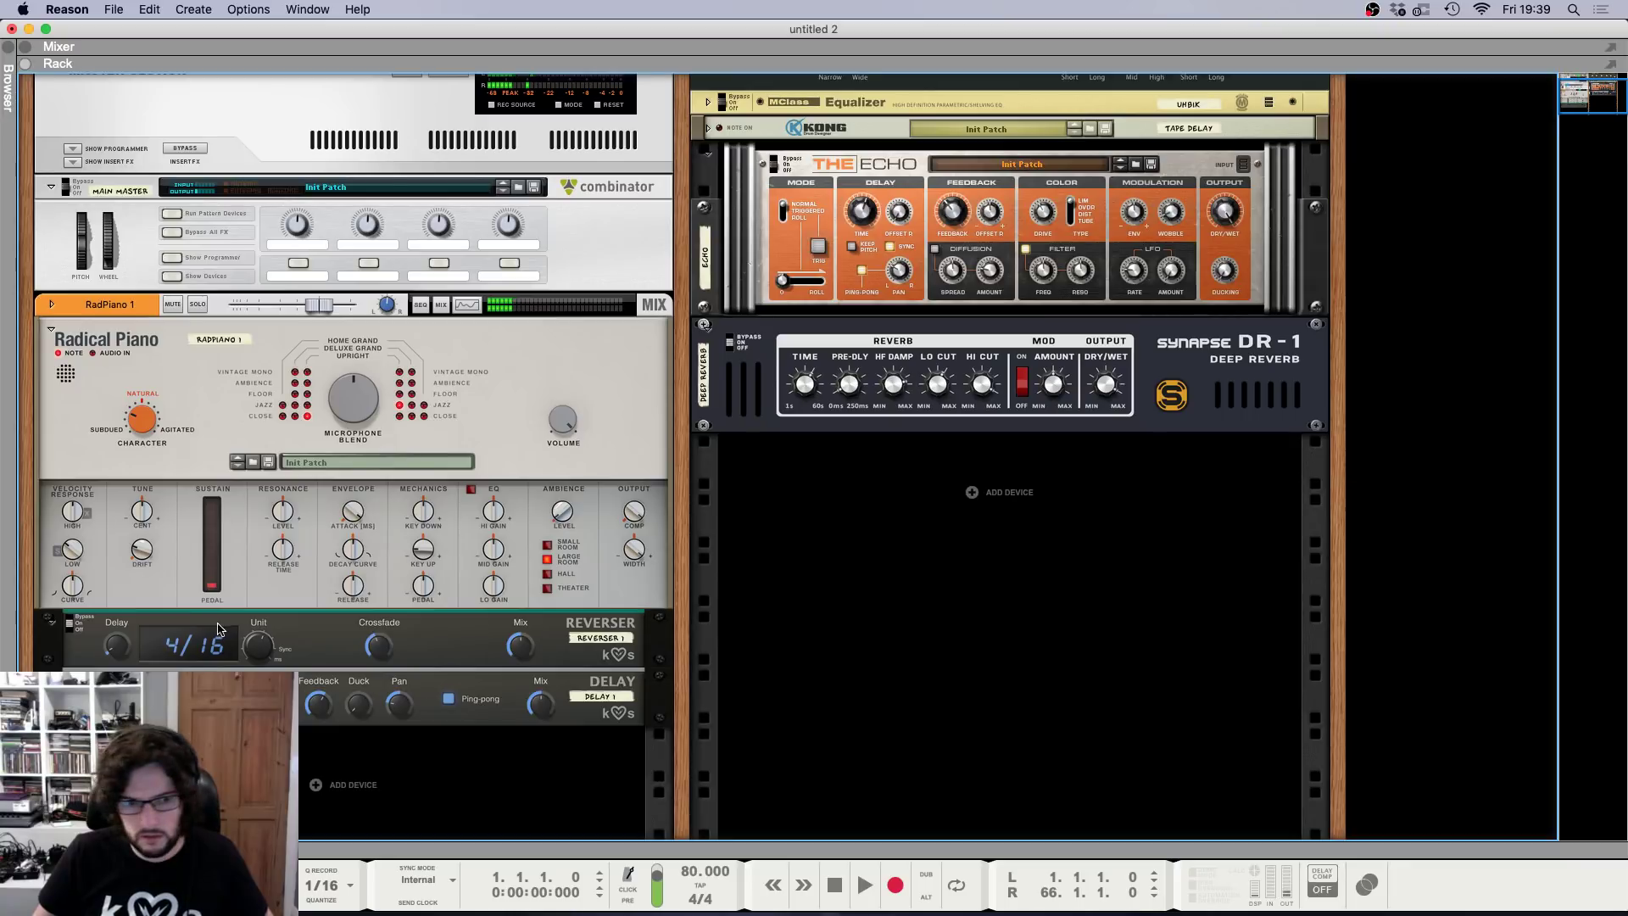
Add a Synapse DR-1 Deep Reverb after the kHs Delay in the piano's effect chain.
right_click(447, 696)
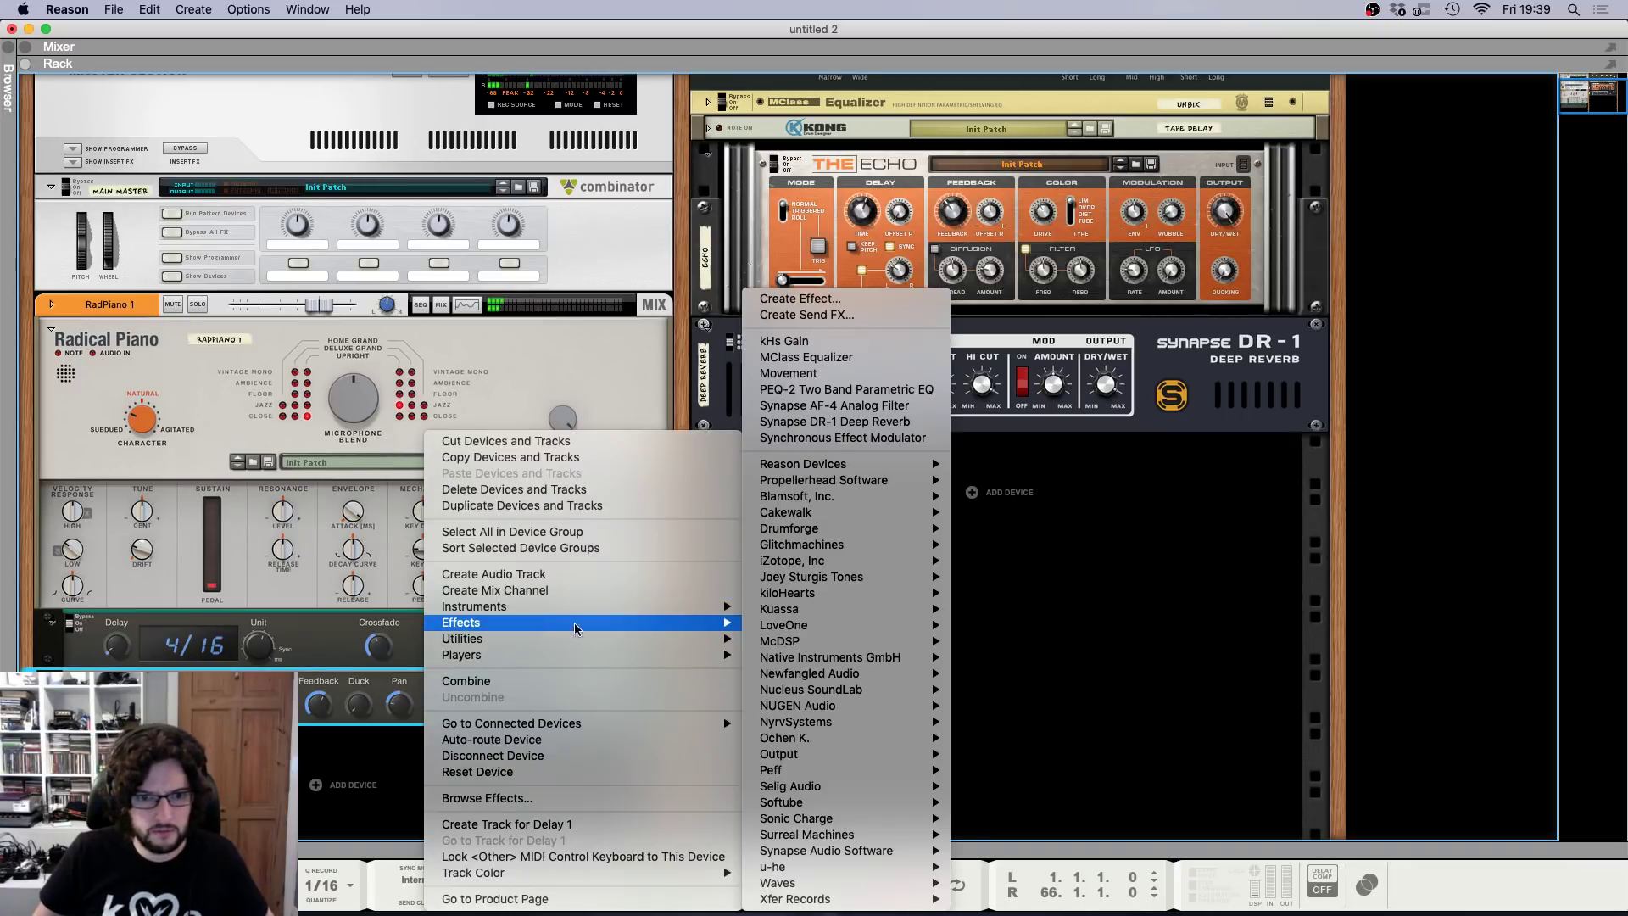
mouse_move(888, 852)
click(1115, 846)
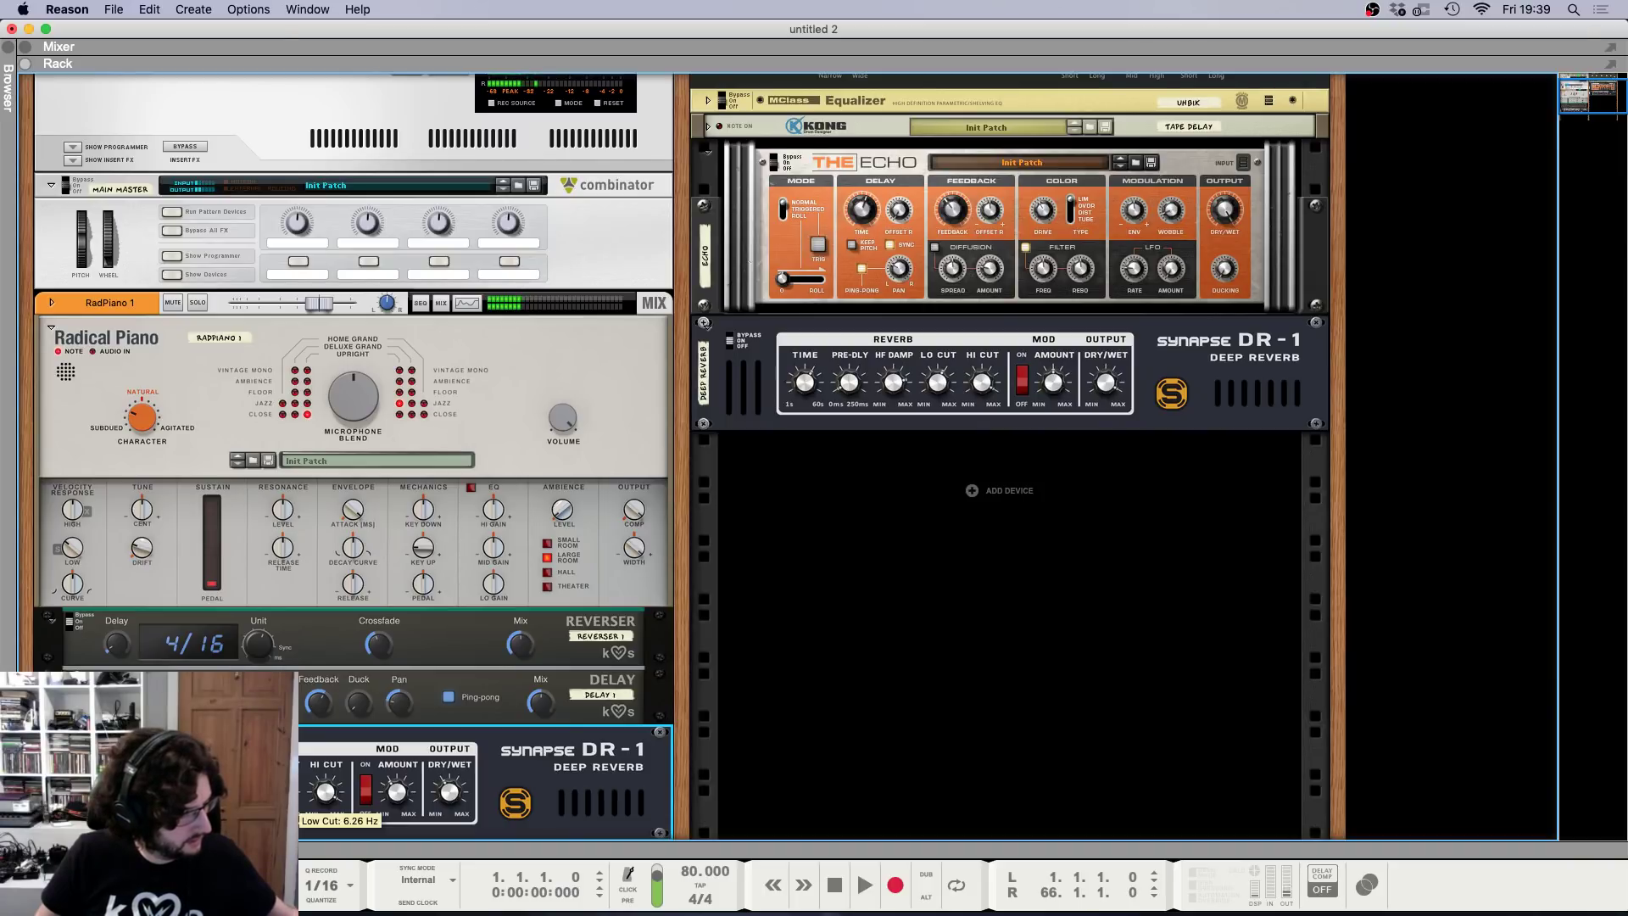
click(799, 764)
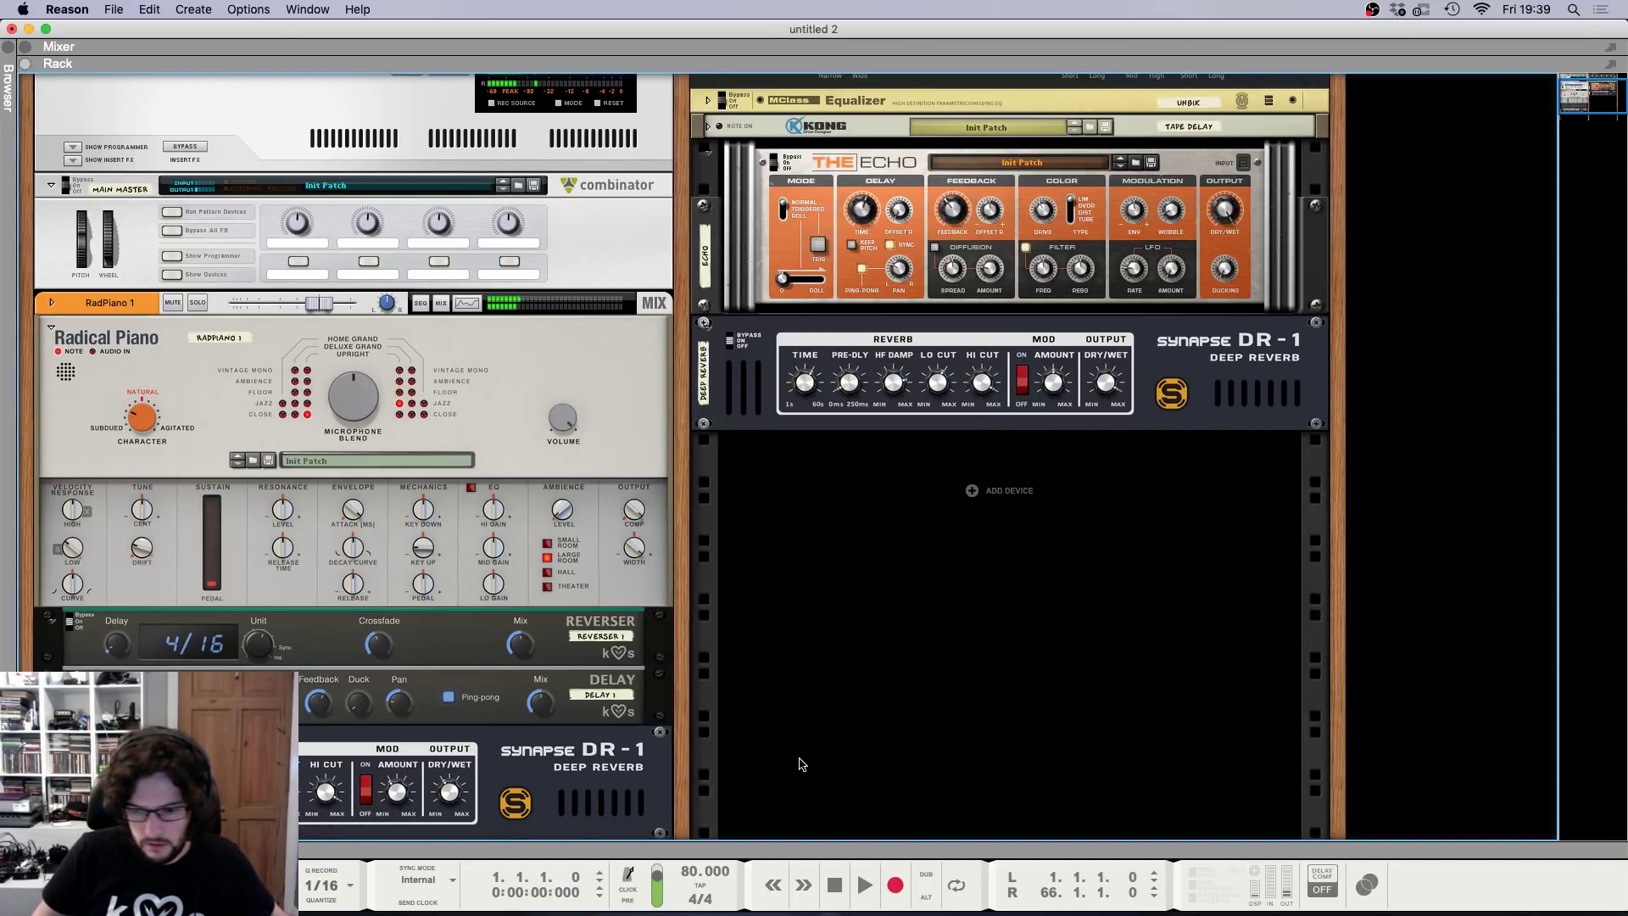
key(F5)
key(F6)
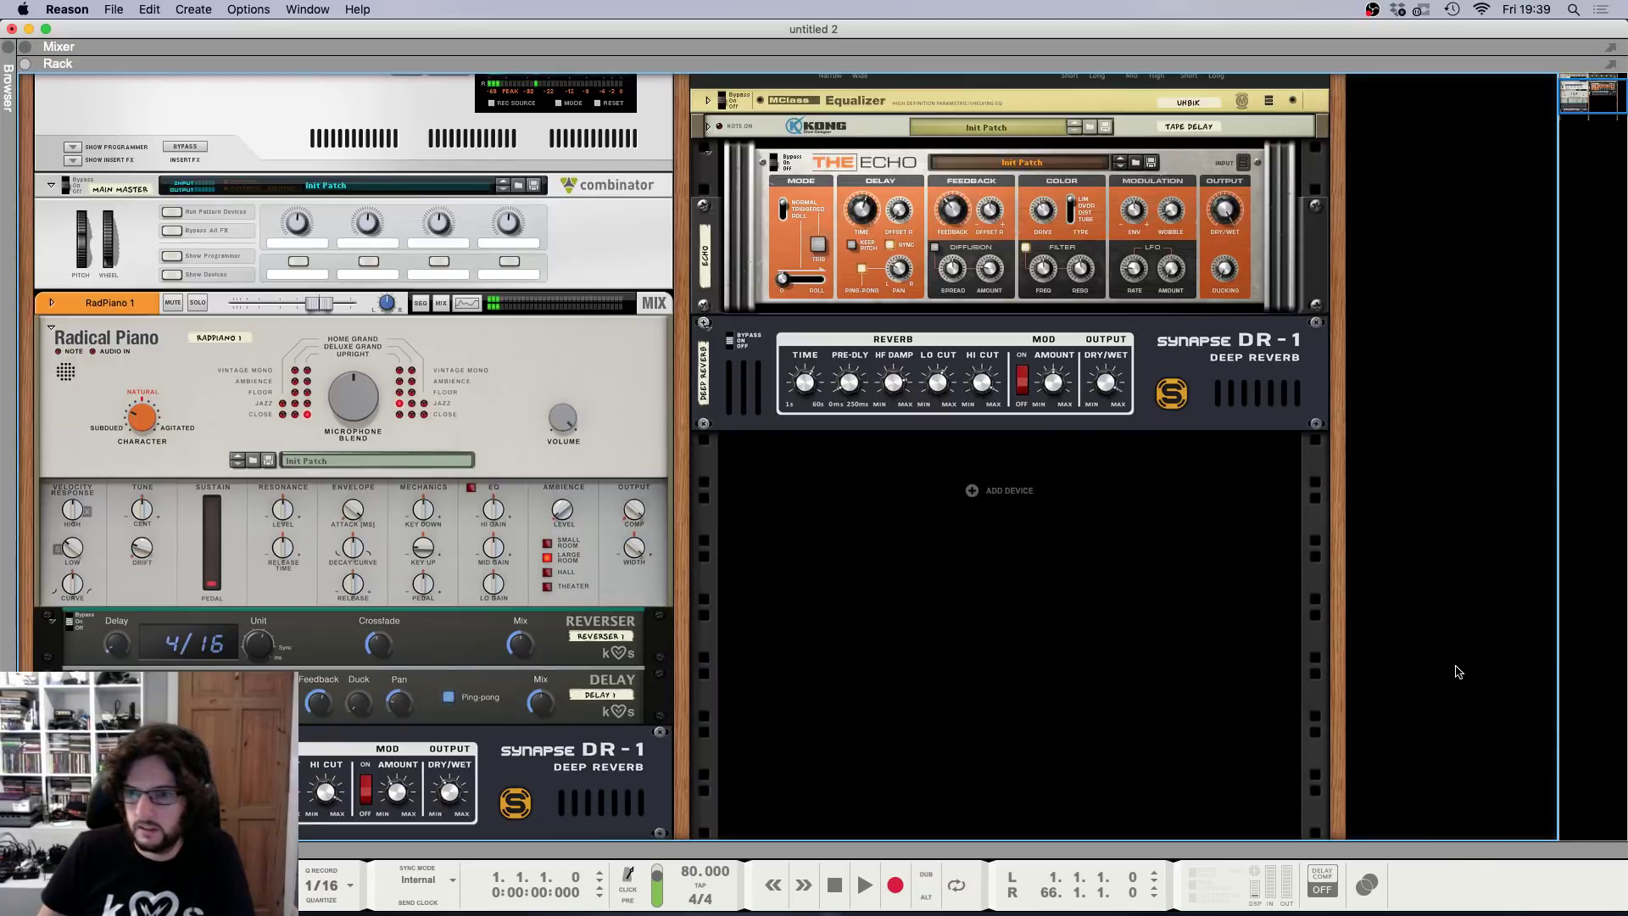
Try raising the RadPiano 1 mixer channel's fader to about 8 dB and undo the level change.
key(F5)
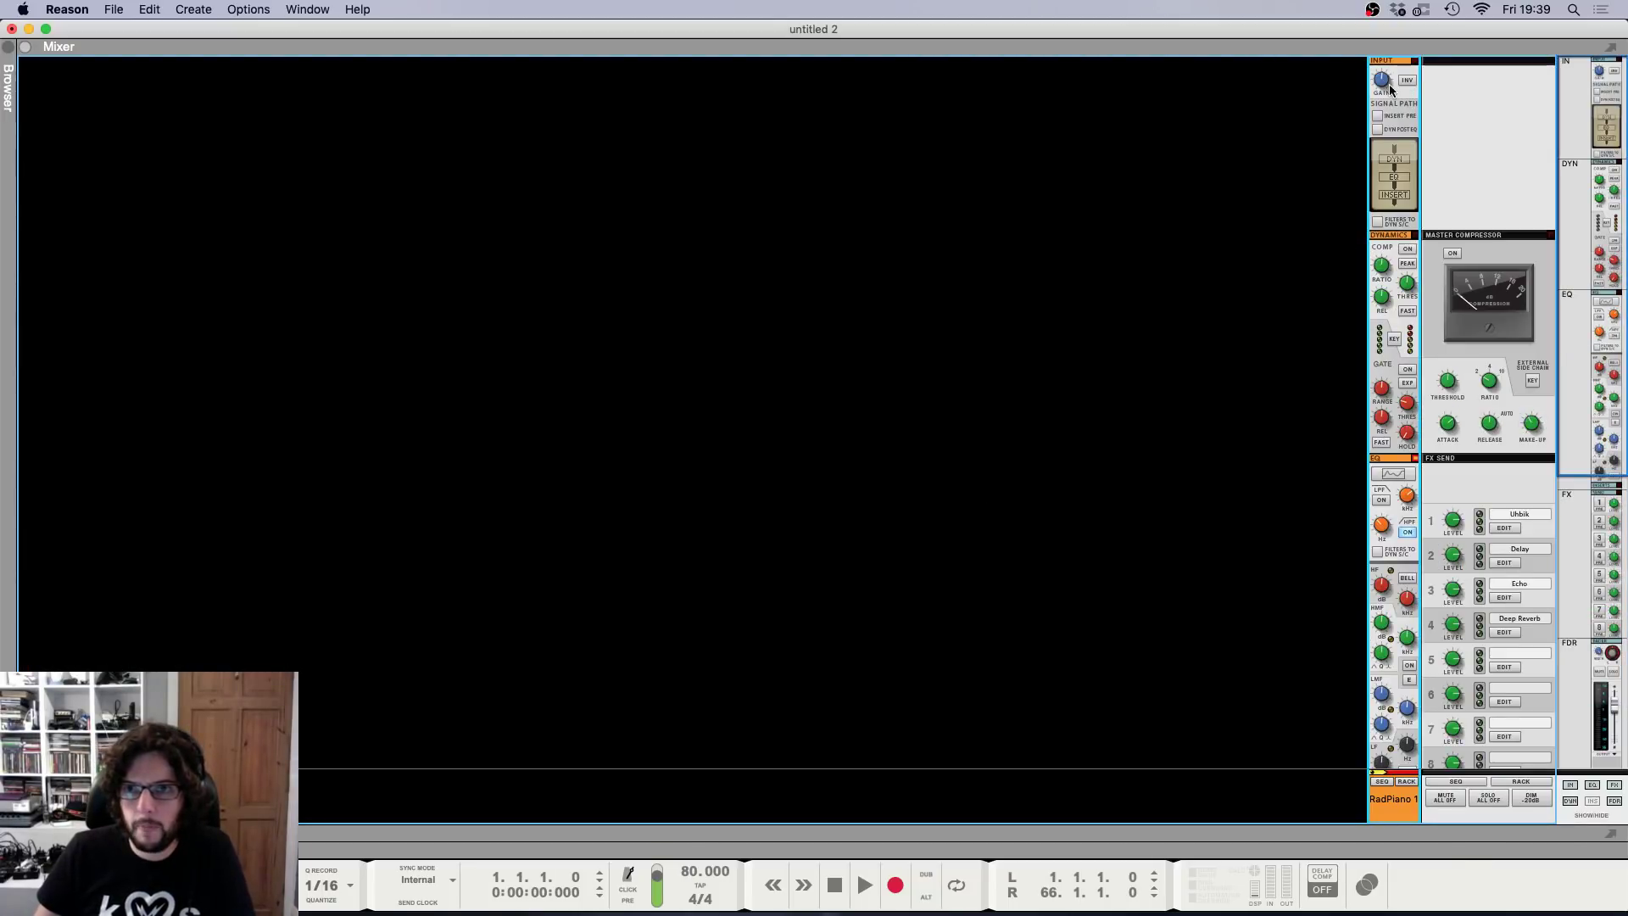
key(F7)
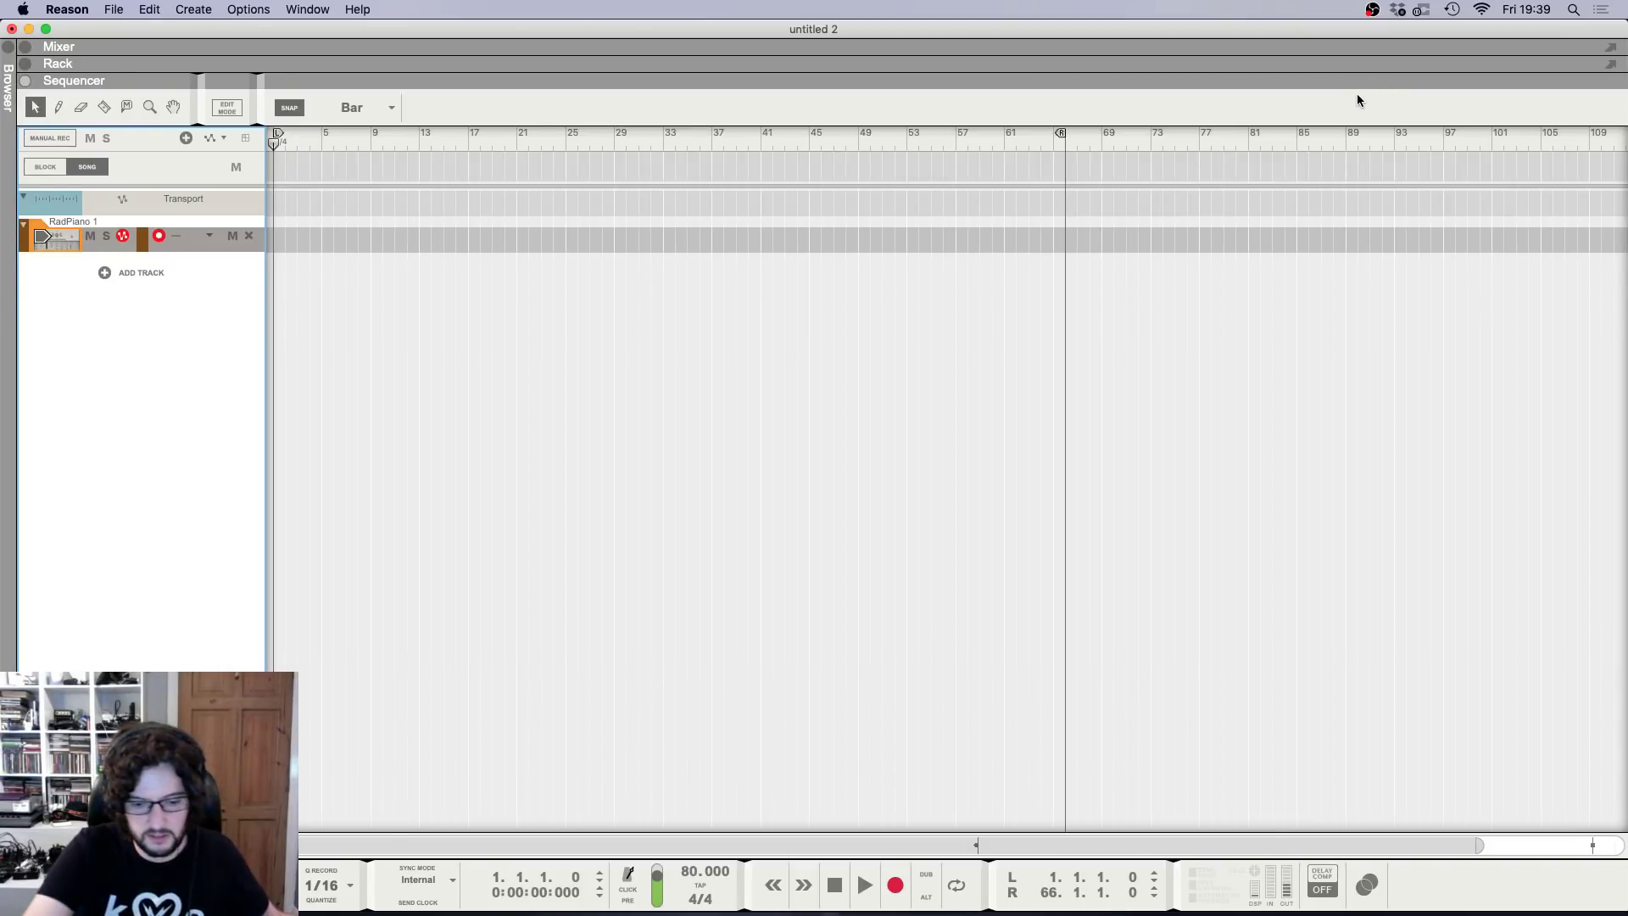
key(F5)
scroll(1372, 398, down, 6)
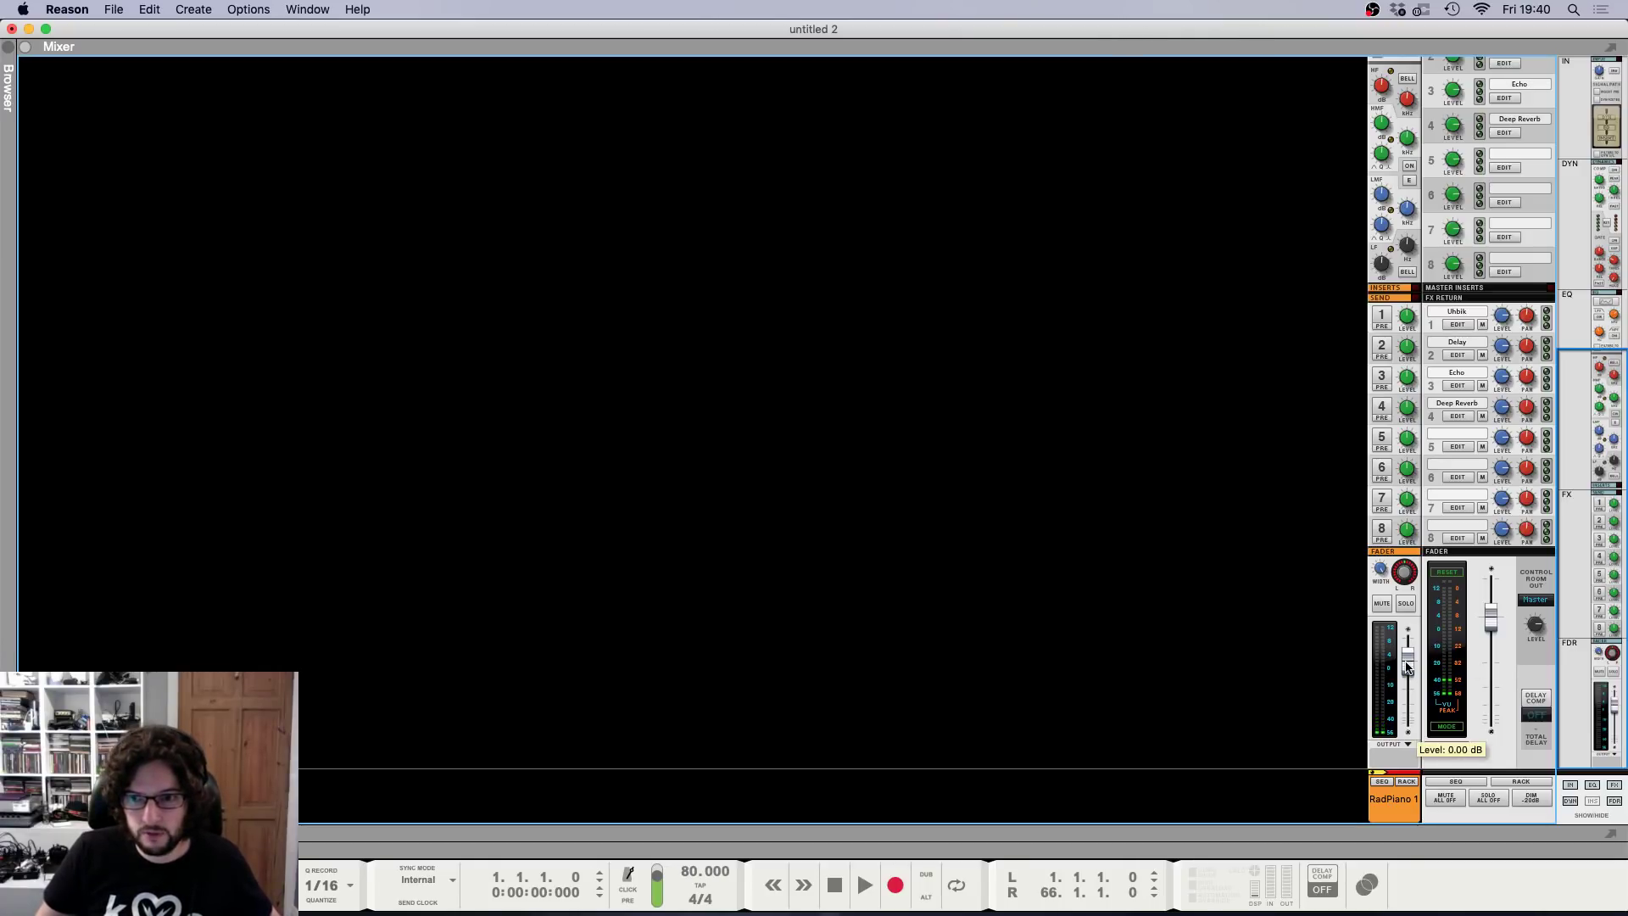
drag(1405, 667, 1418, 605)
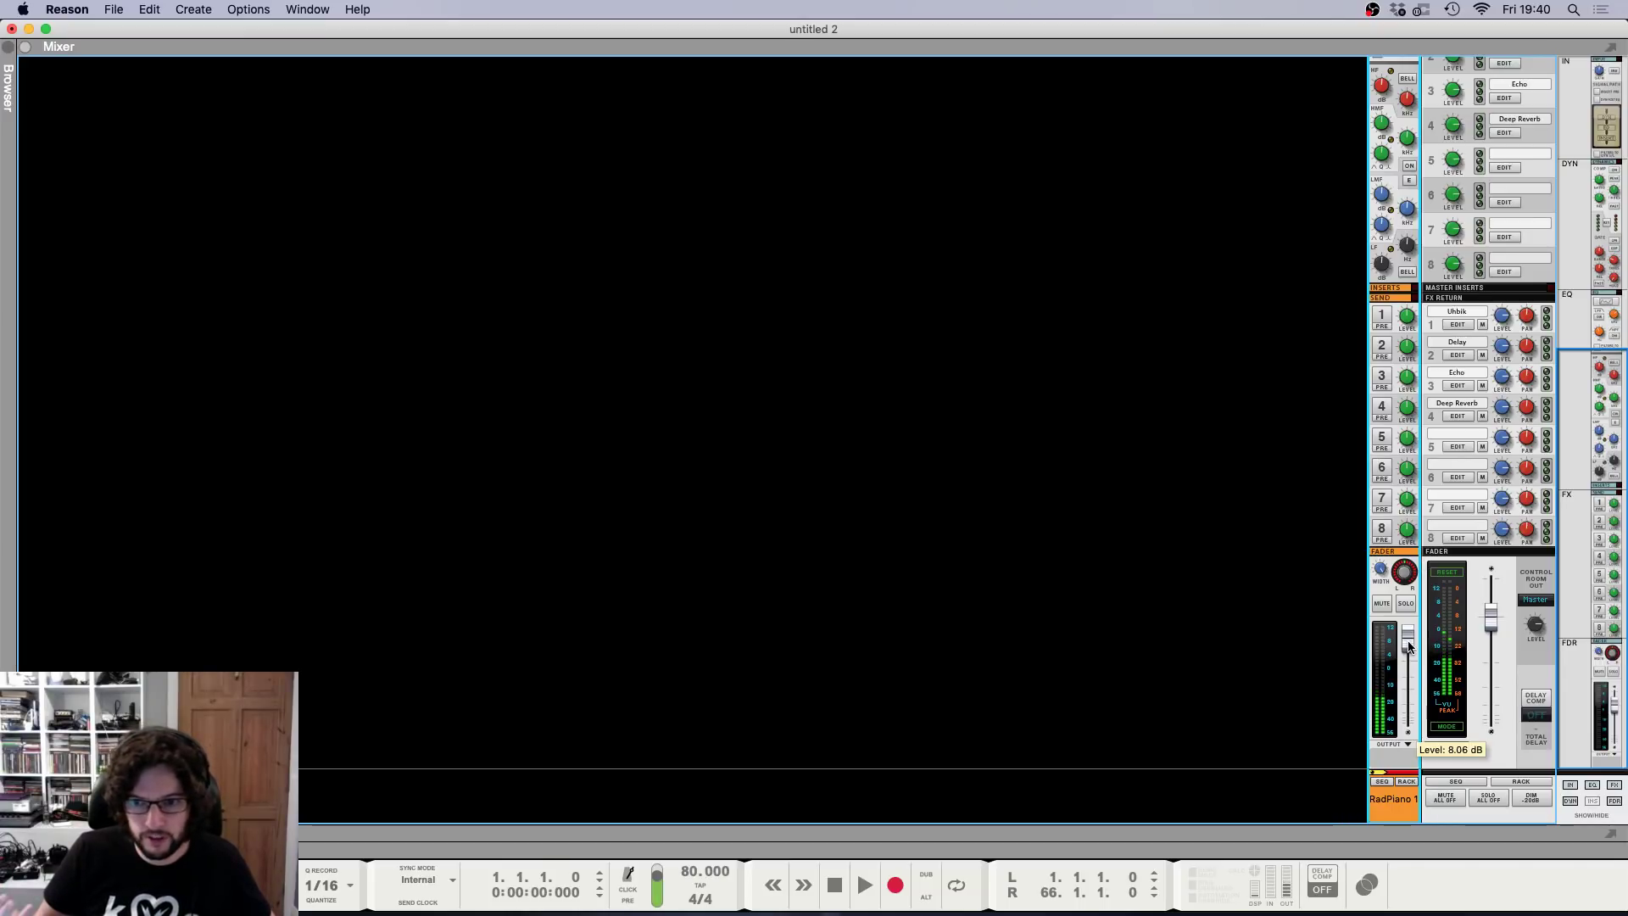
scroll(1213, 509, up, 3)
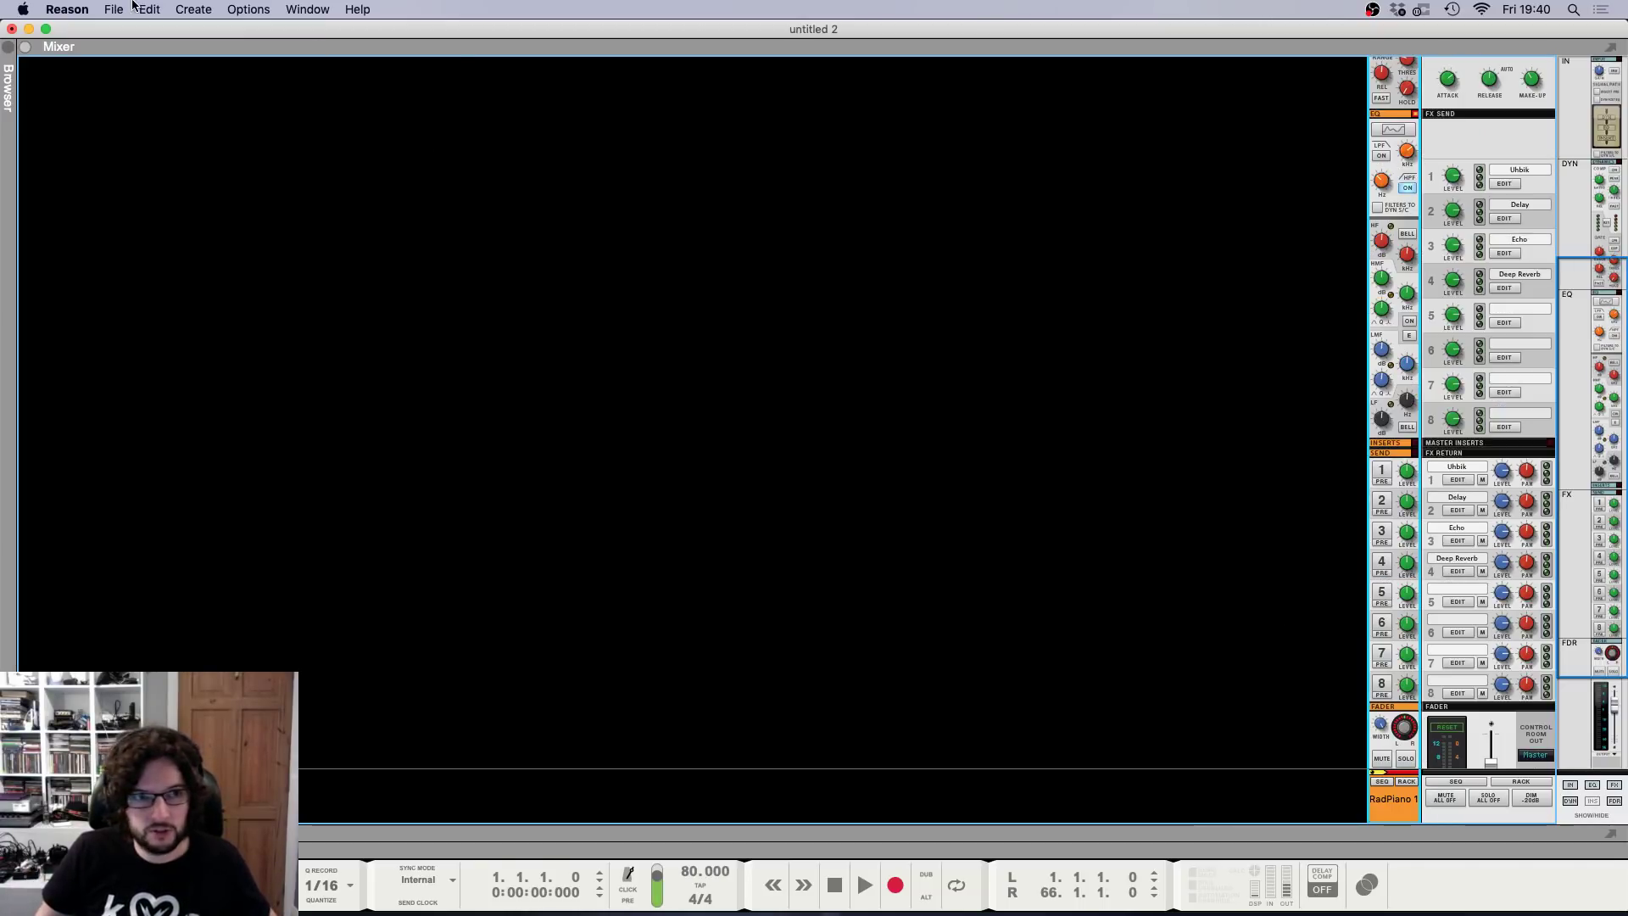
click(146, 10)
click(157, 30)
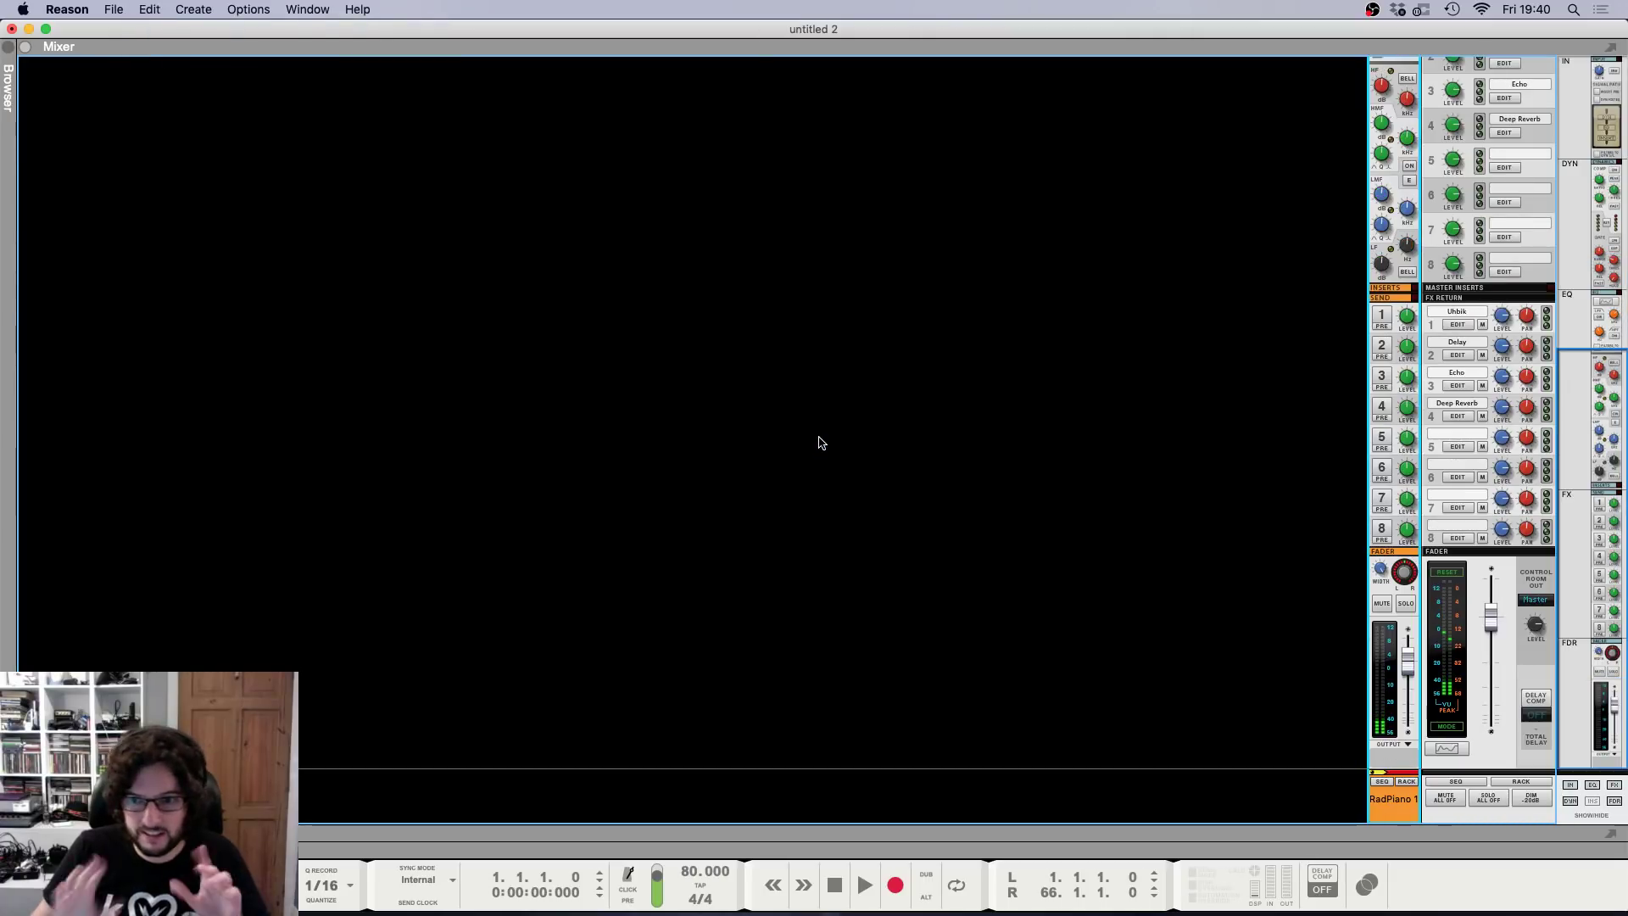
Rename the RadPiano 1 sequencer track as Piano Pad.
key(F6)
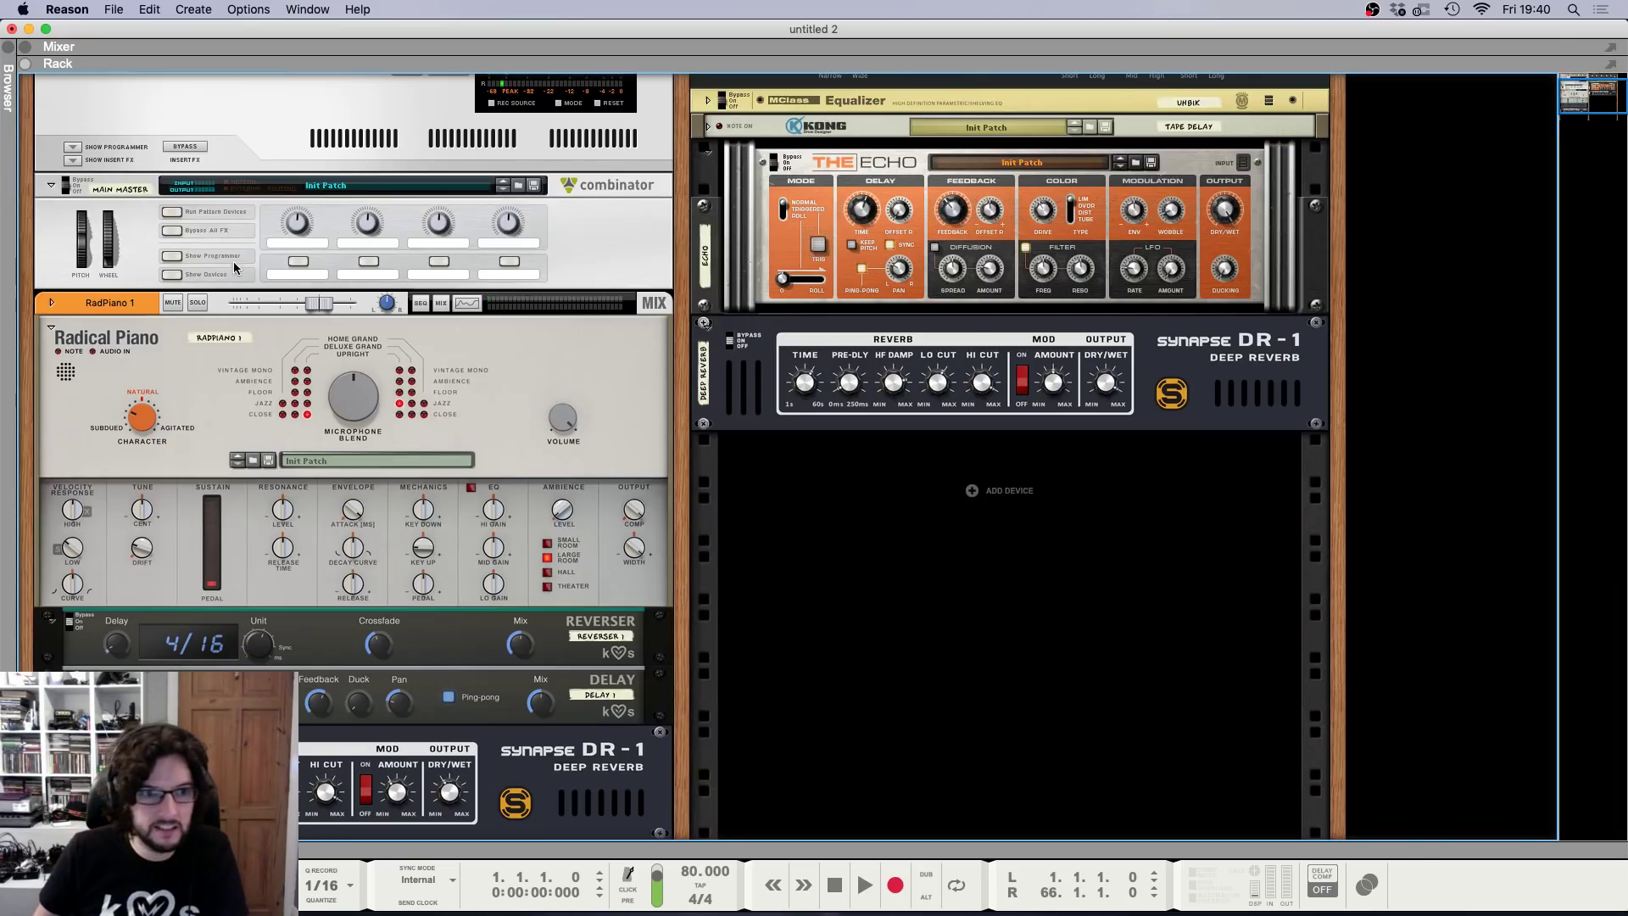
key(F7)
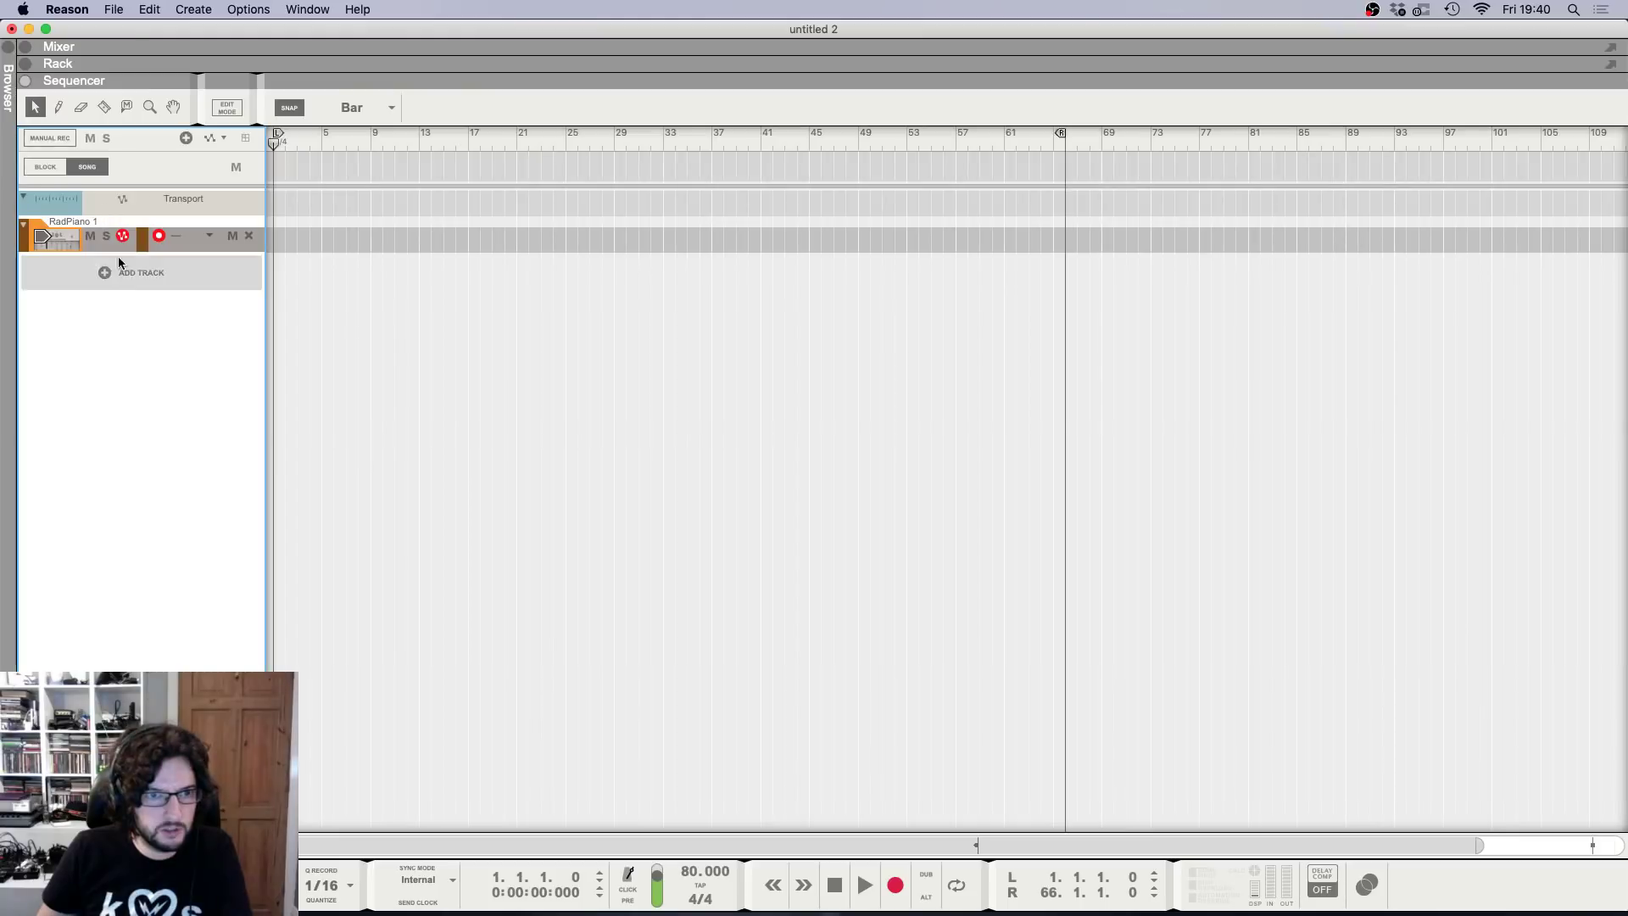
double_click(73, 221)
text(Piano Pad)
key(Return)
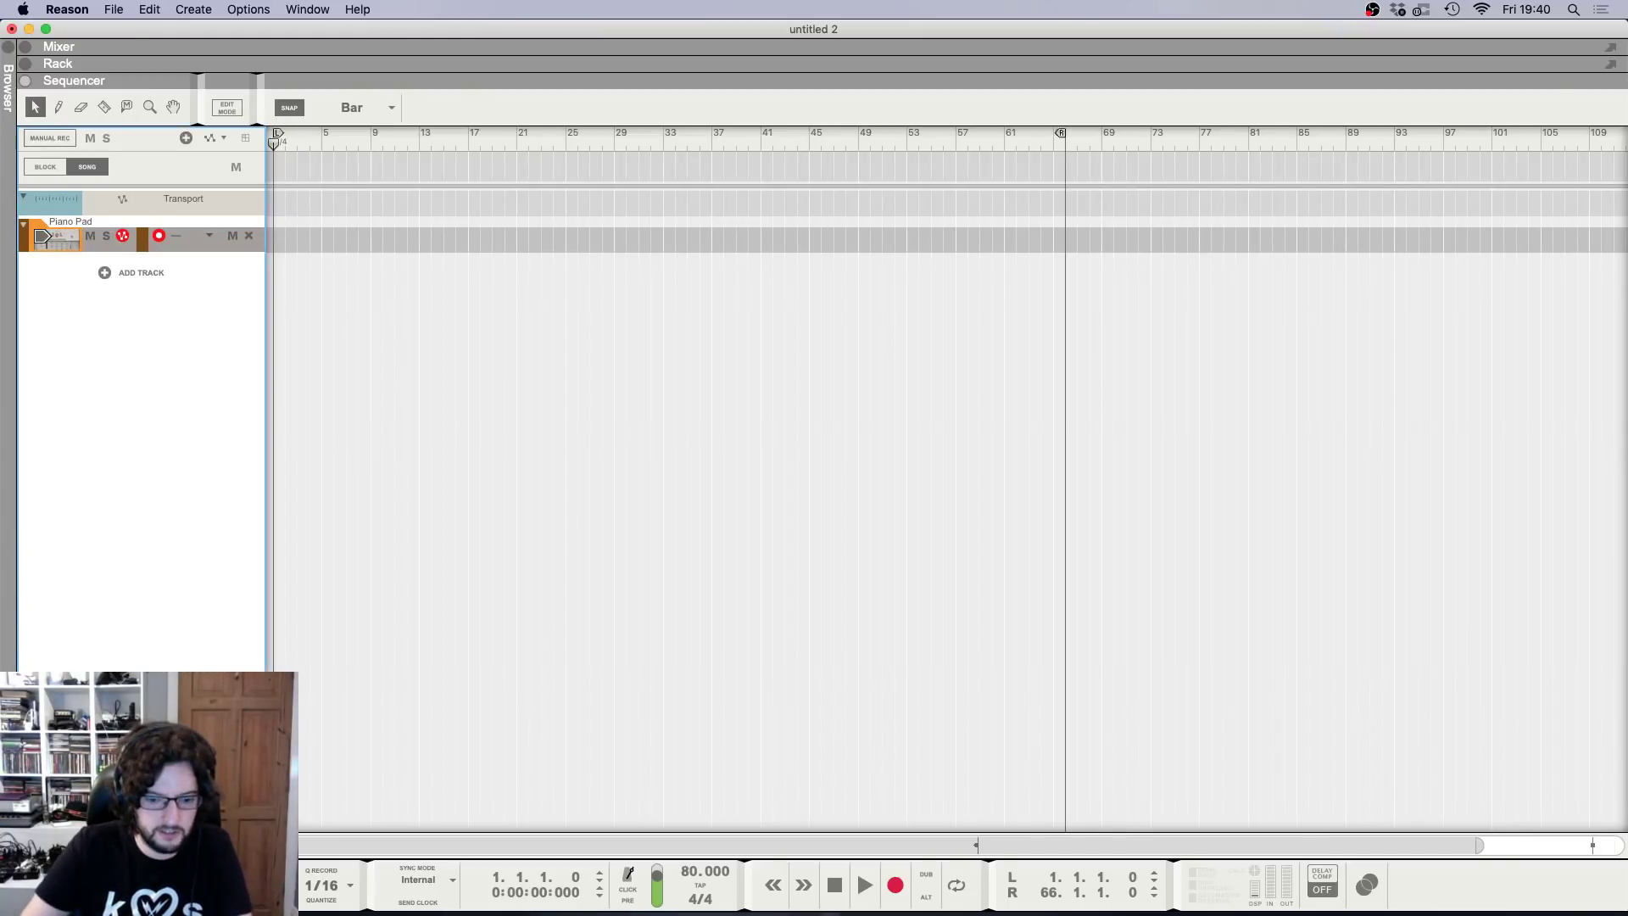
Turn on the metronome click in the sequencer and lower its level.
key(F6)
scroll(119, 210, up, 1)
key(F7)
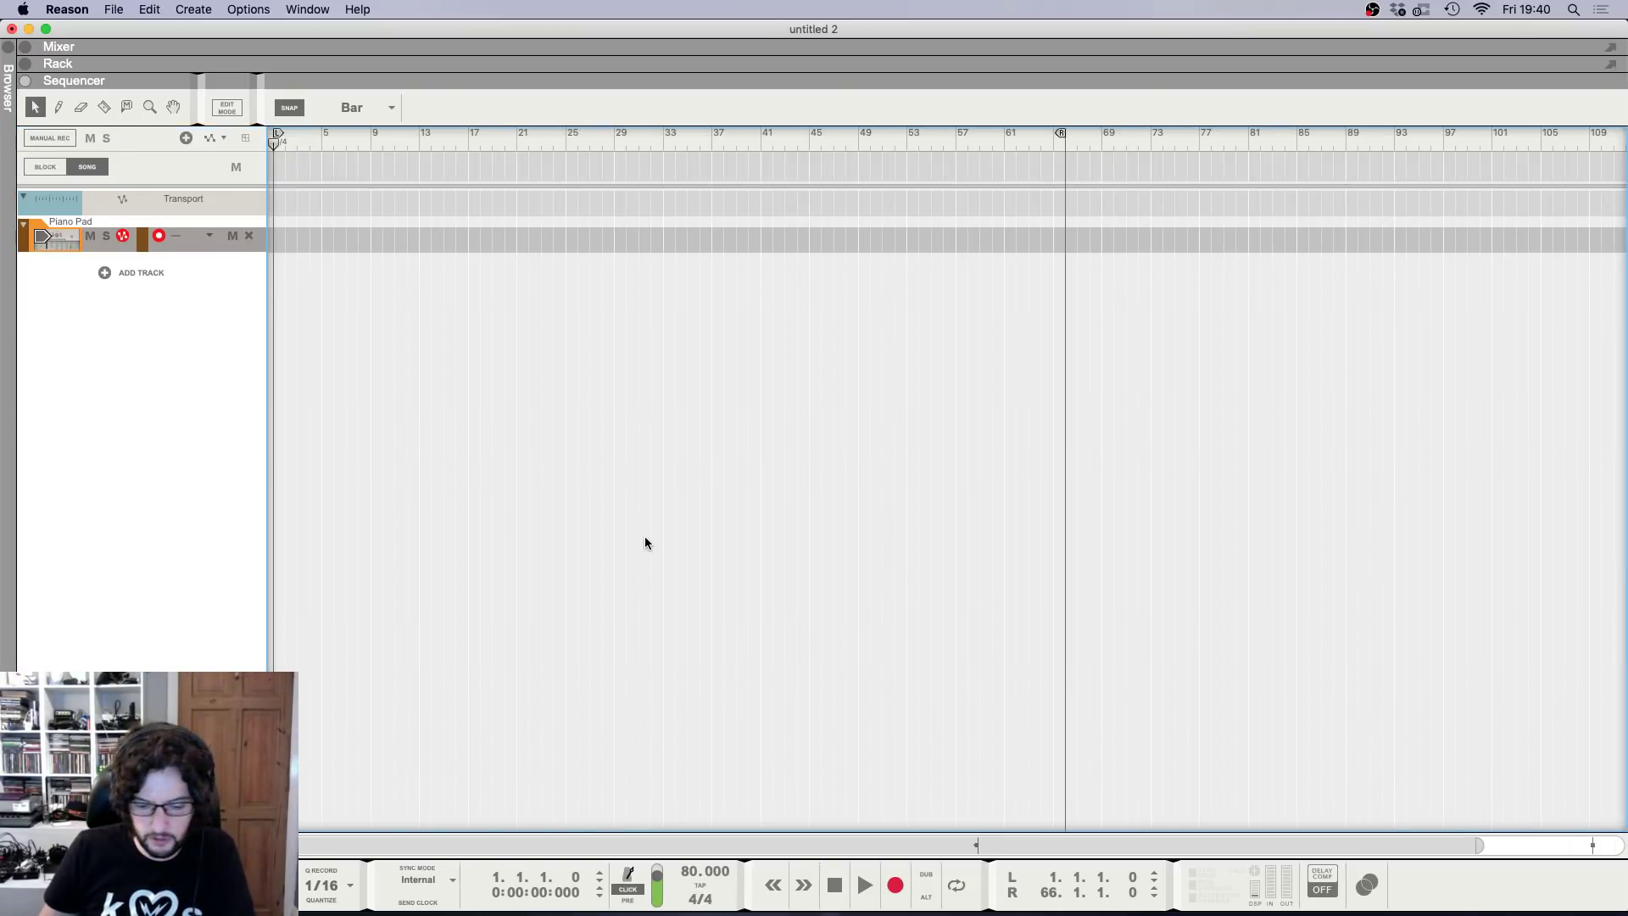
drag(658, 875, 657, 888)
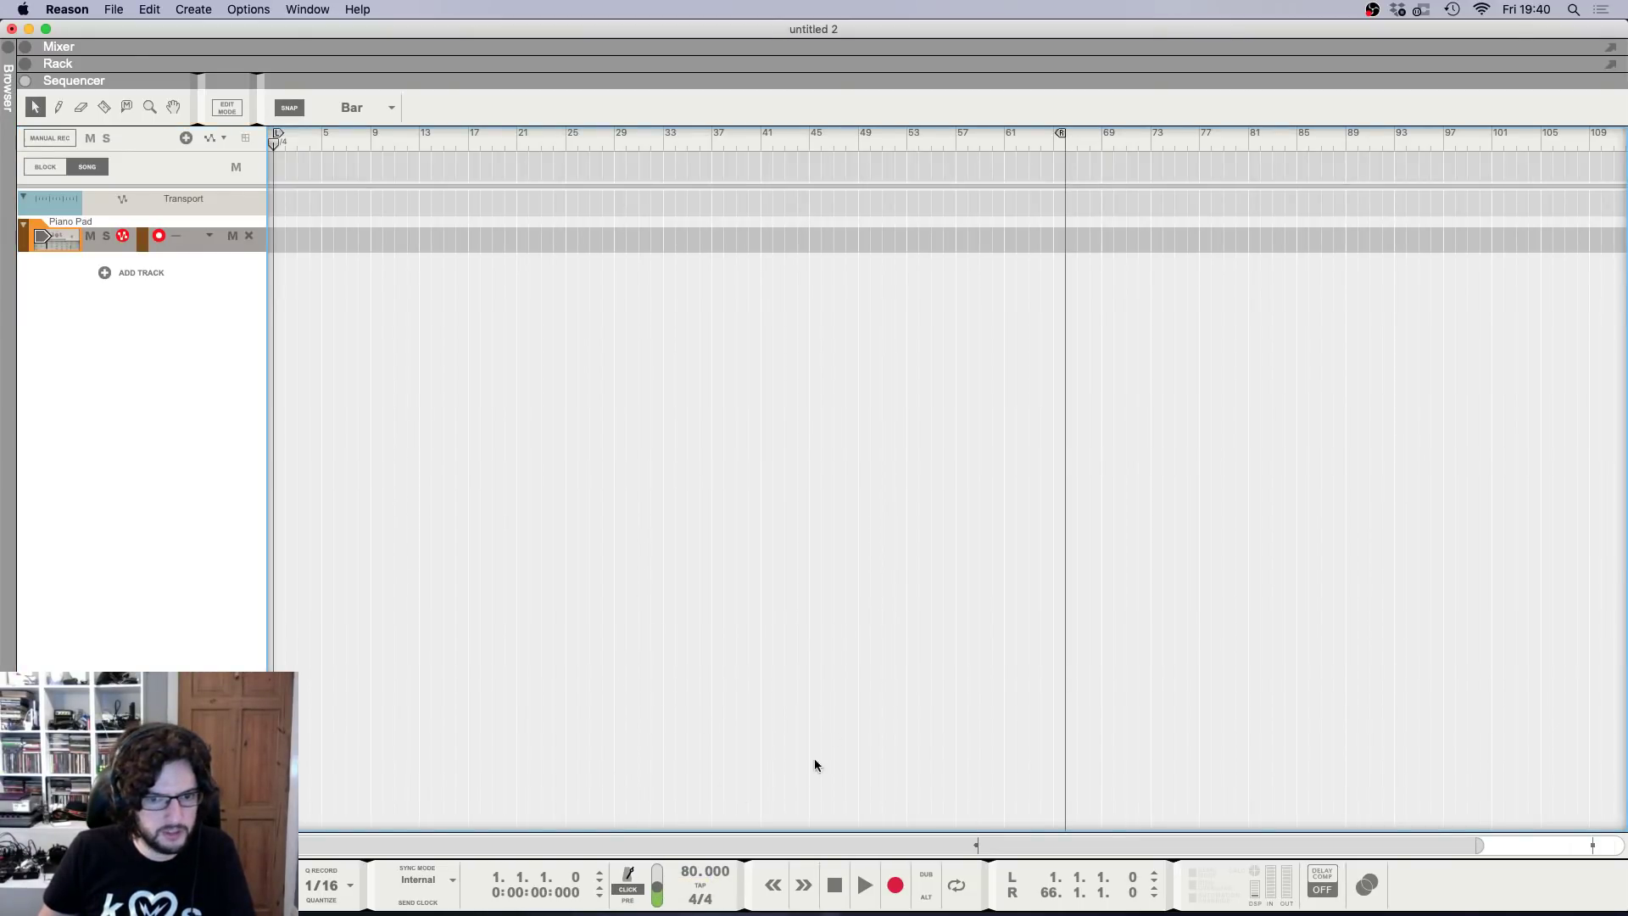
Record a piano take on the Piano Pad track, trim the clip's start to bar 6 and play it from there.
click(898, 904)
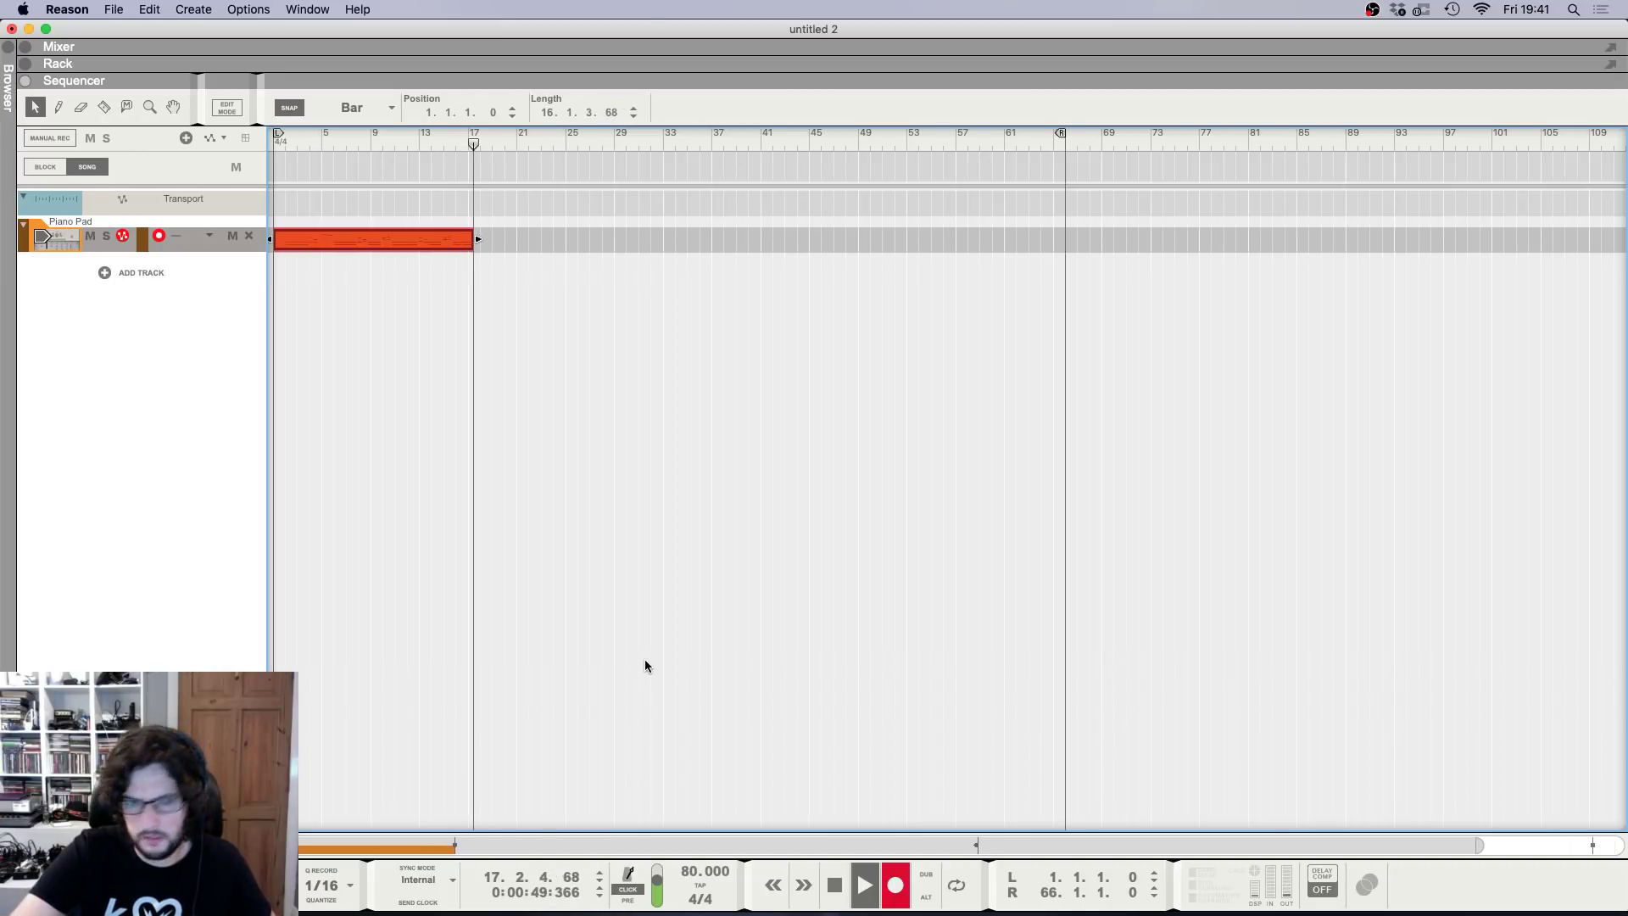
key(space)
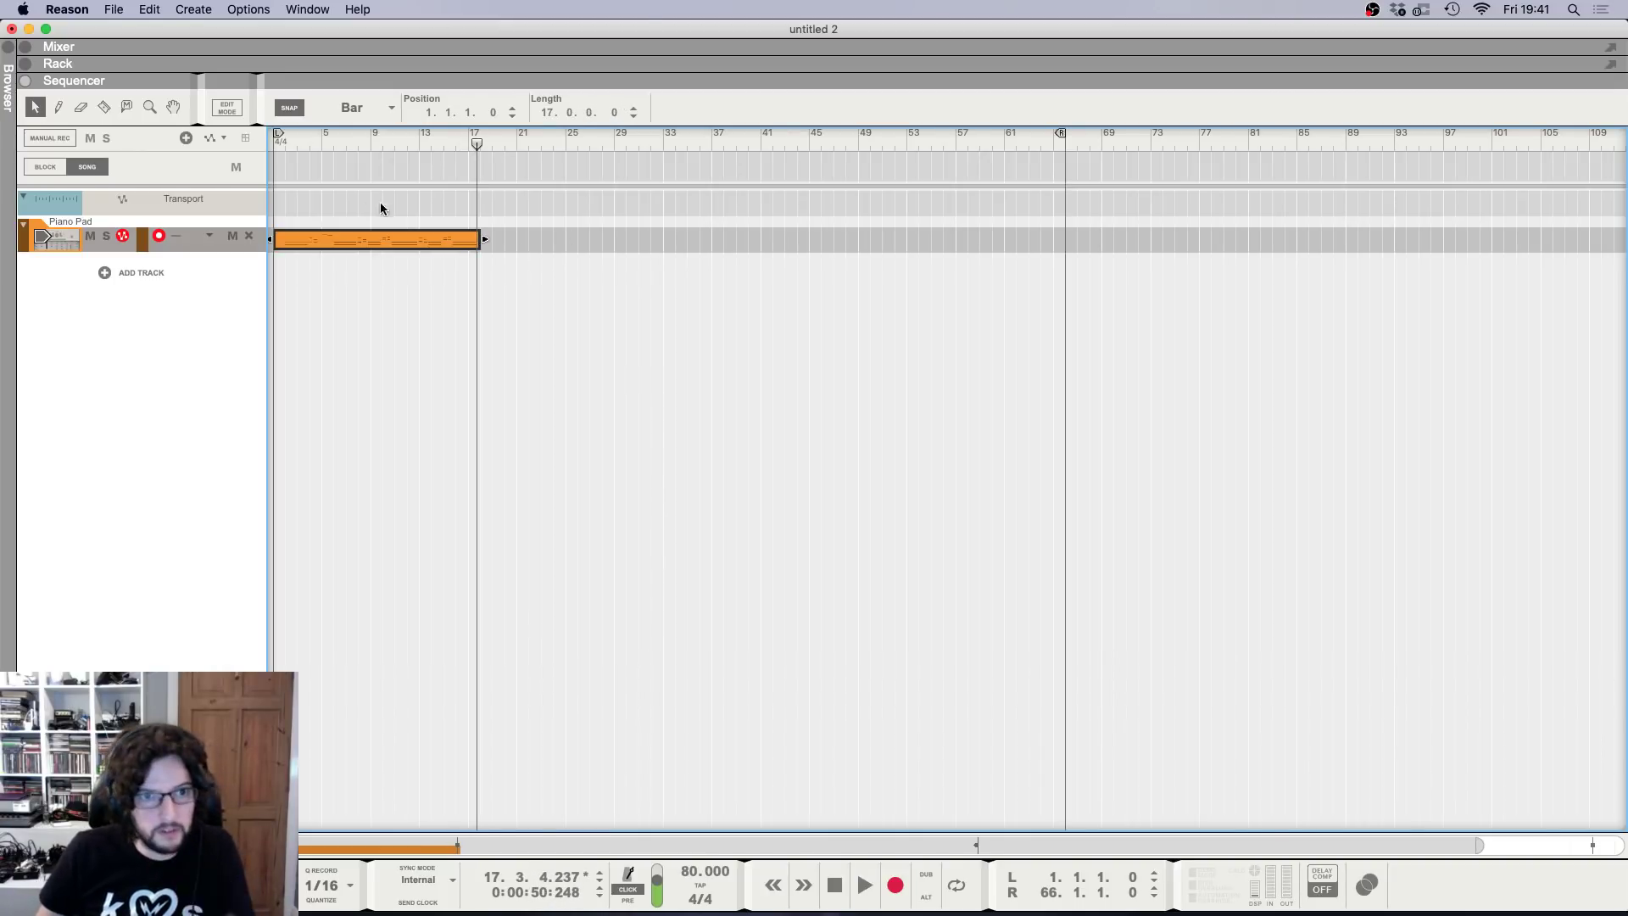
click(331, 141)
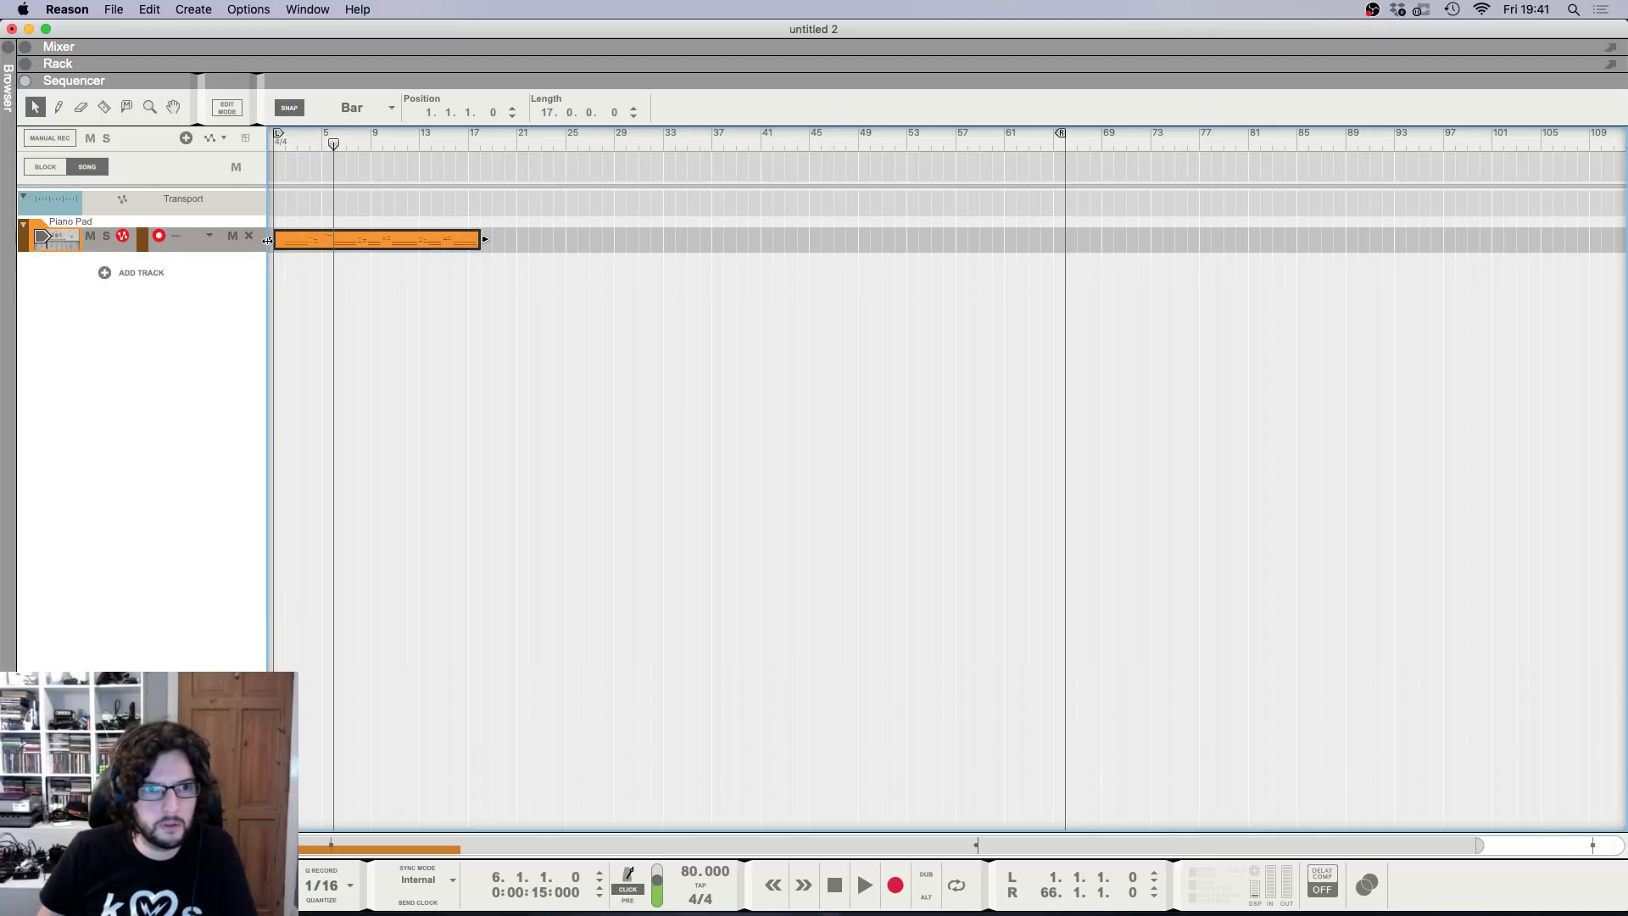
drag(268, 241, 335, 240)
key(space)
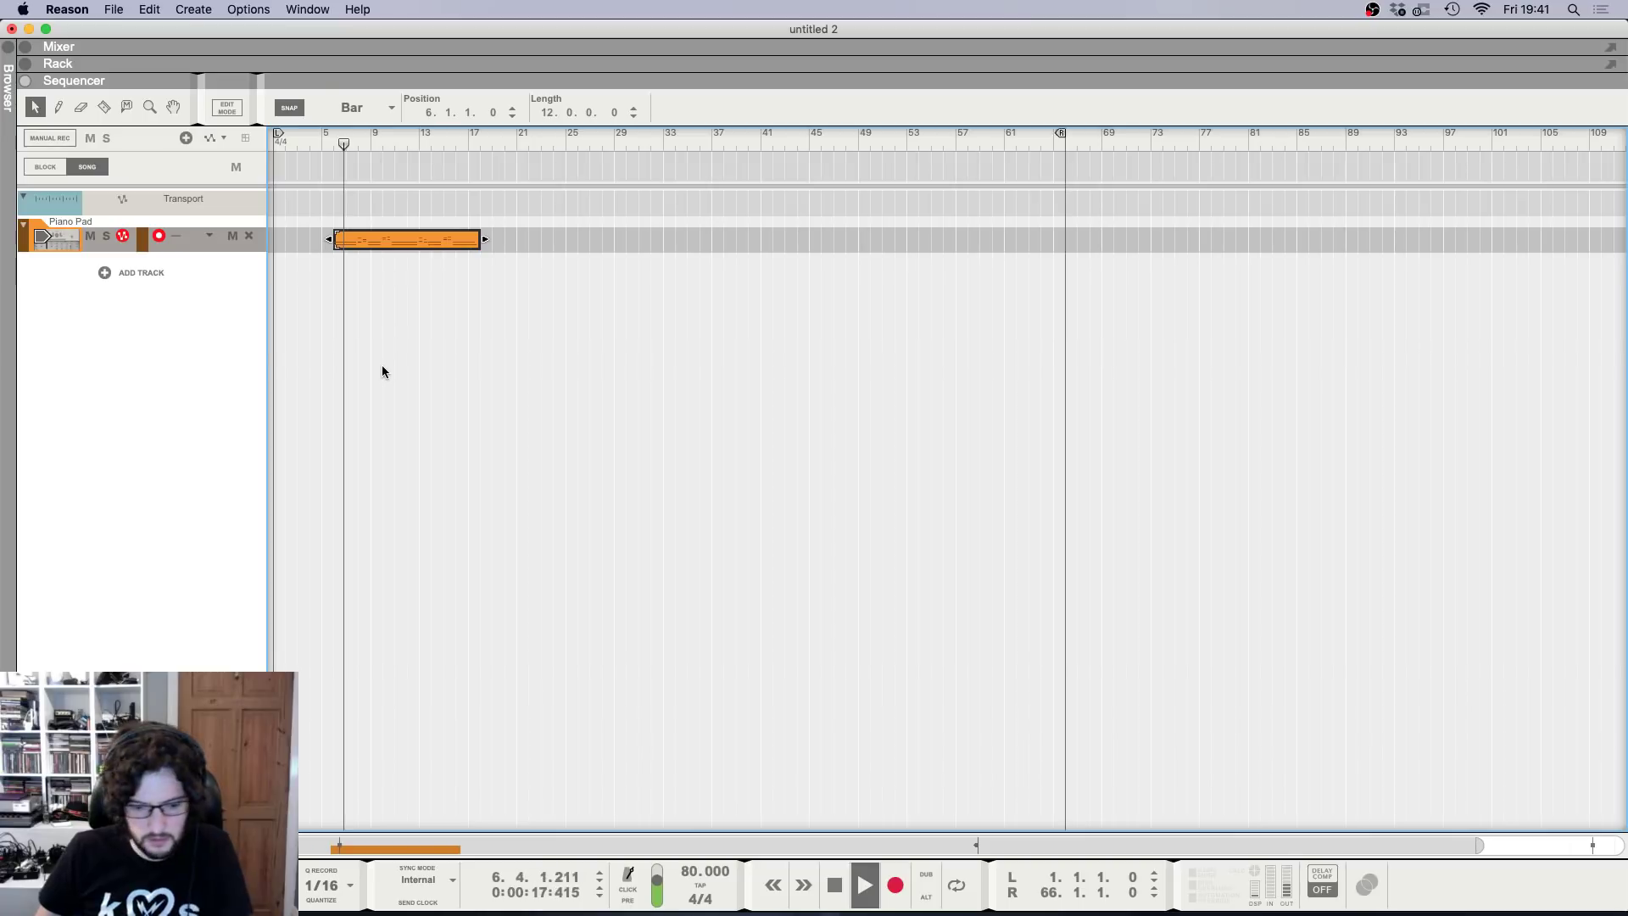
Set the Dry/Wet of the piano's DR-1 Deep Reverb to 28%, and return to the sequencer.
key(F6)
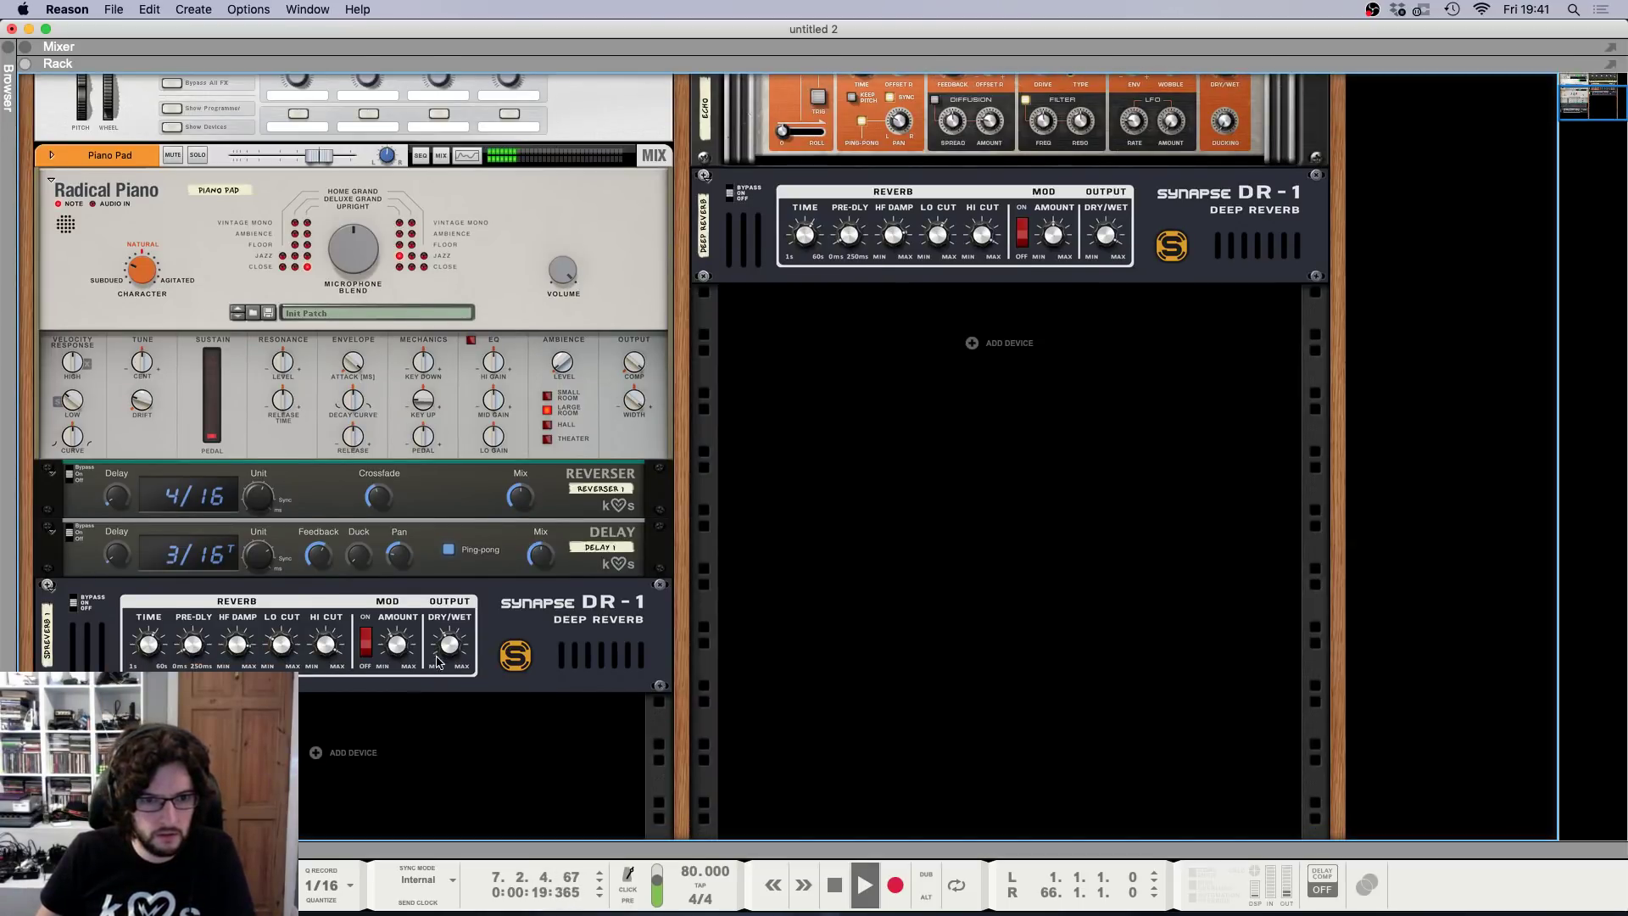
click(443, 651)
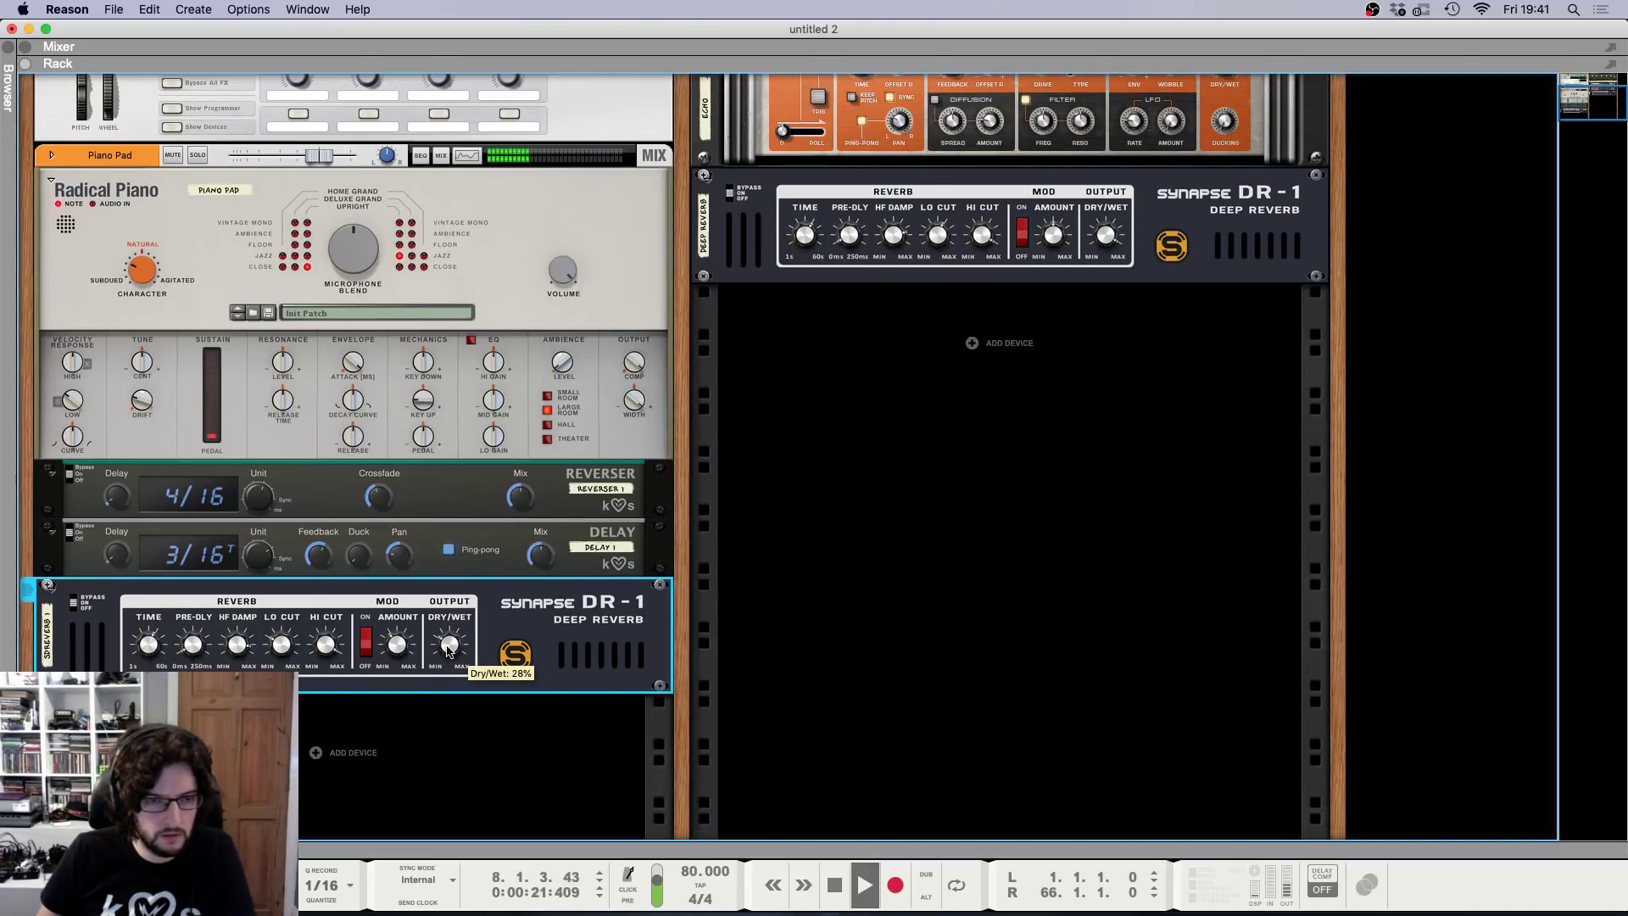
key(F7)
Open the clip's notes and adjust the bar 8 velocities, setting G#2 to 55 and lowering the following C3.
double_click(430, 242)
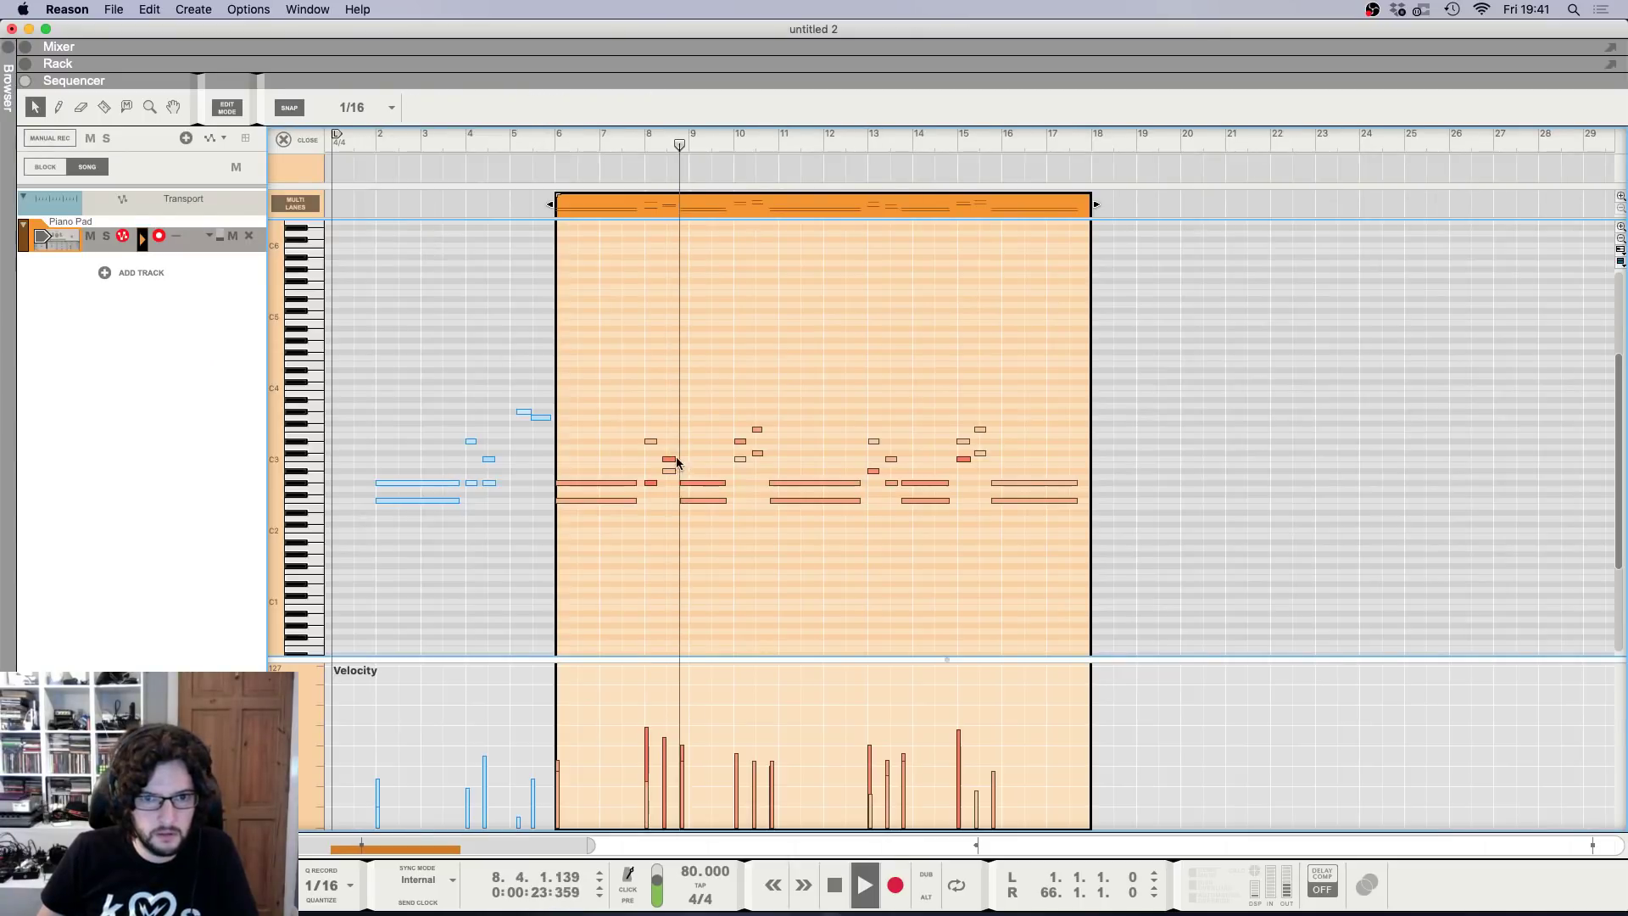
key(h)
key(h)
key(h)
key(h)
key(h)
key(h)
key(h)
key(h)
key(h)
key(h)
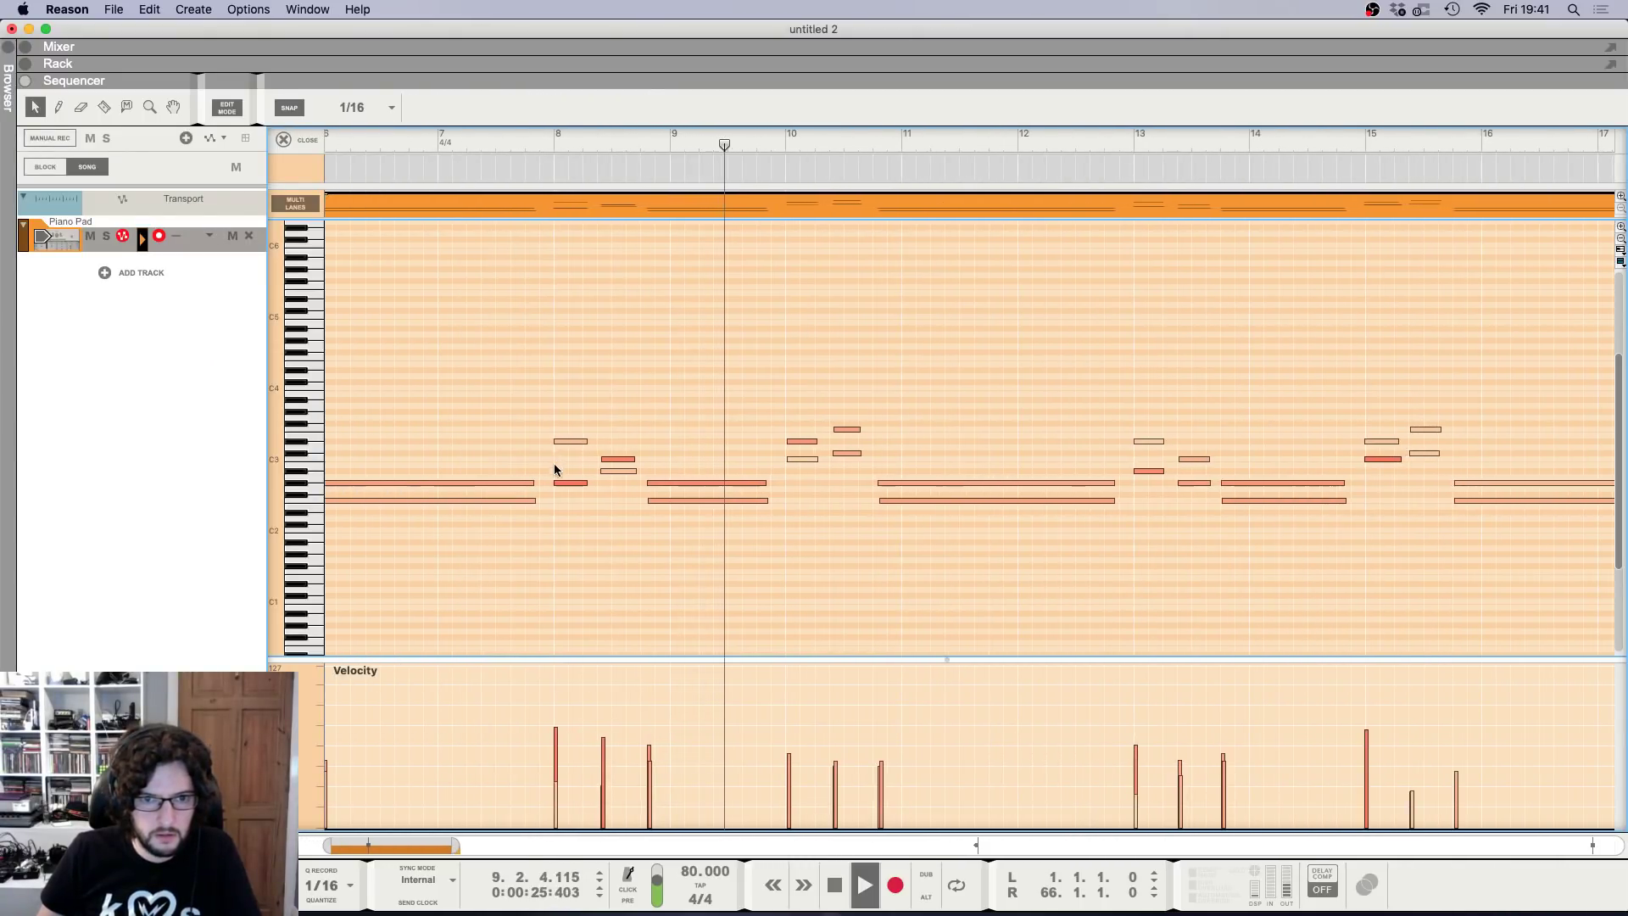
click(563, 483)
shift+click(621, 459)
click(557, 775)
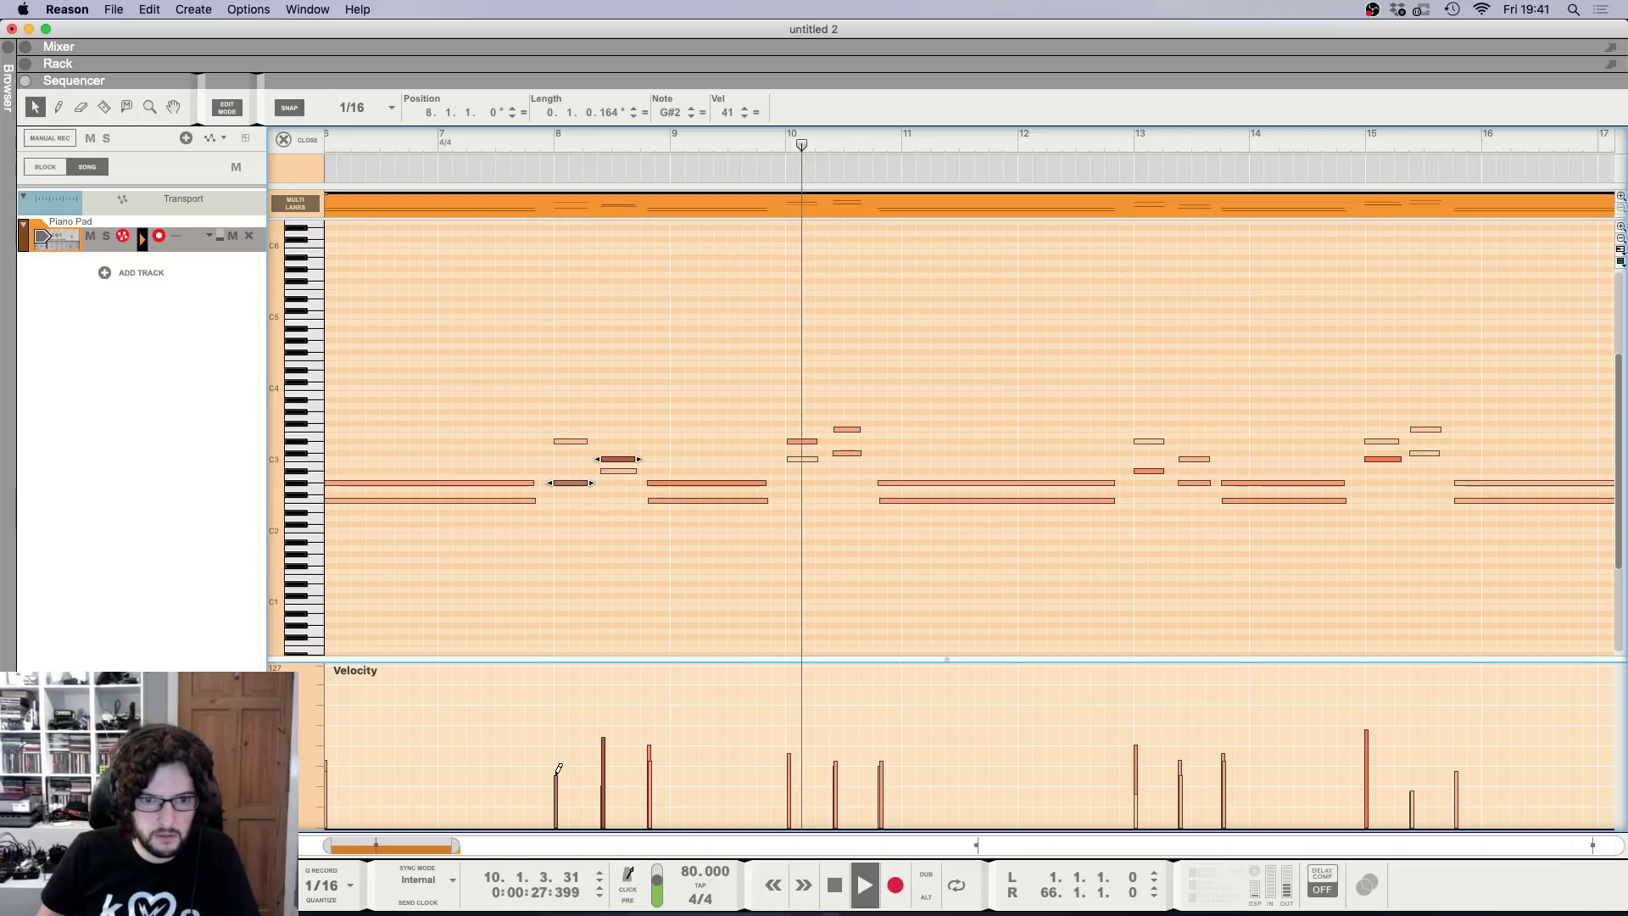
drag(564, 757, 610, 761)
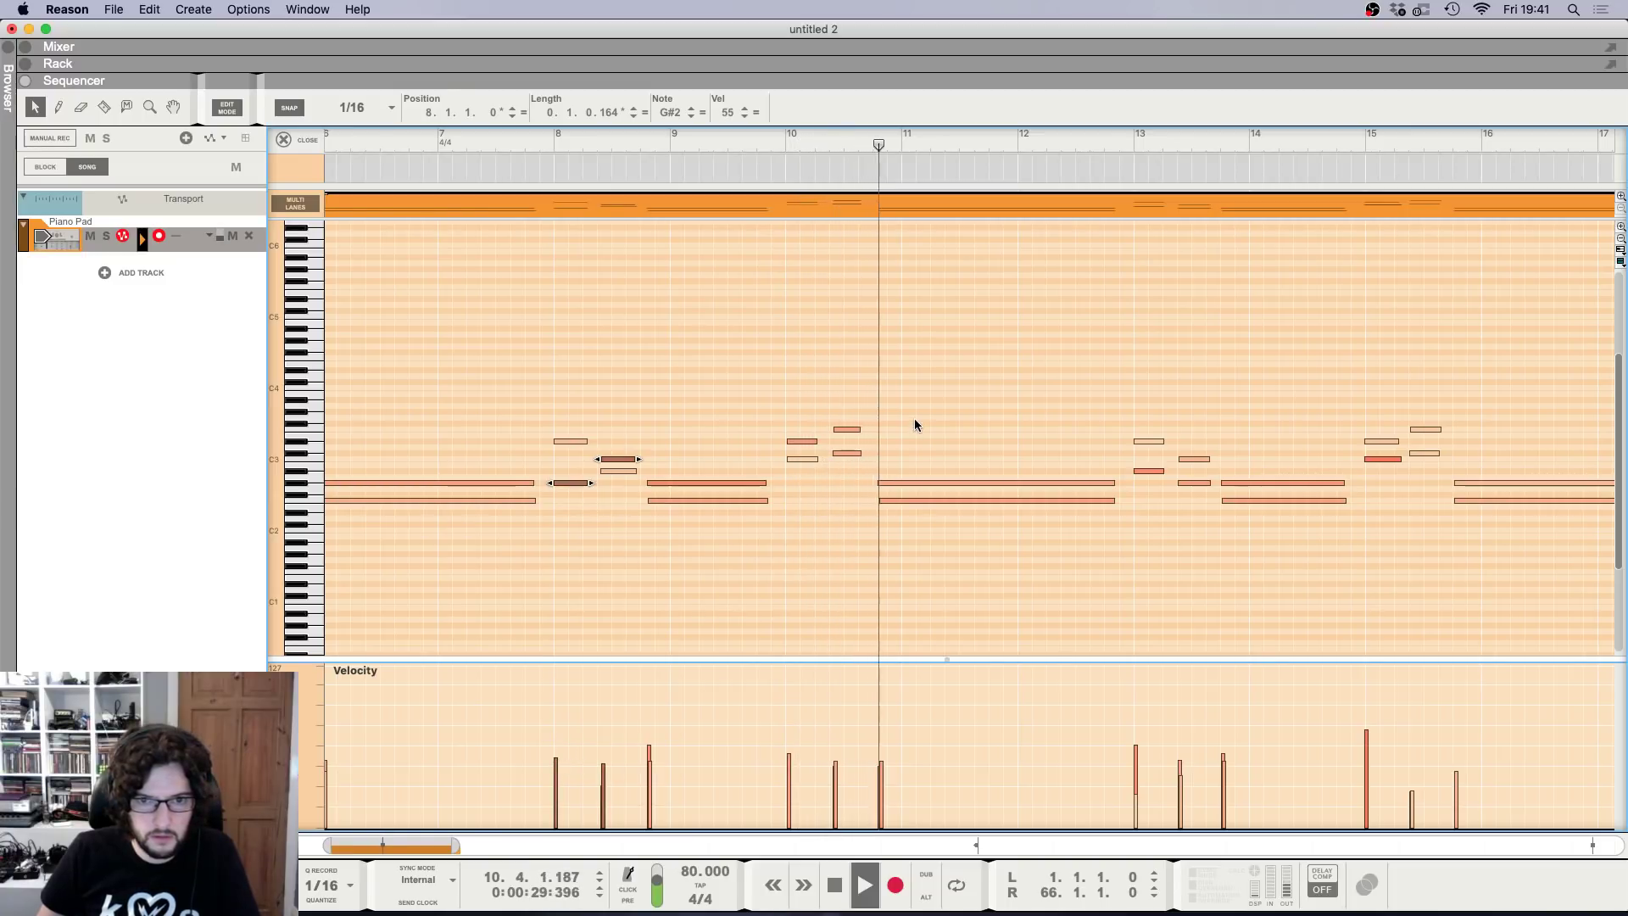
Lower the velocity of the C3 note at bar 15 to 64 and the A#2 note at bar 13 to 59.
key(g)
key(g)
key(g)
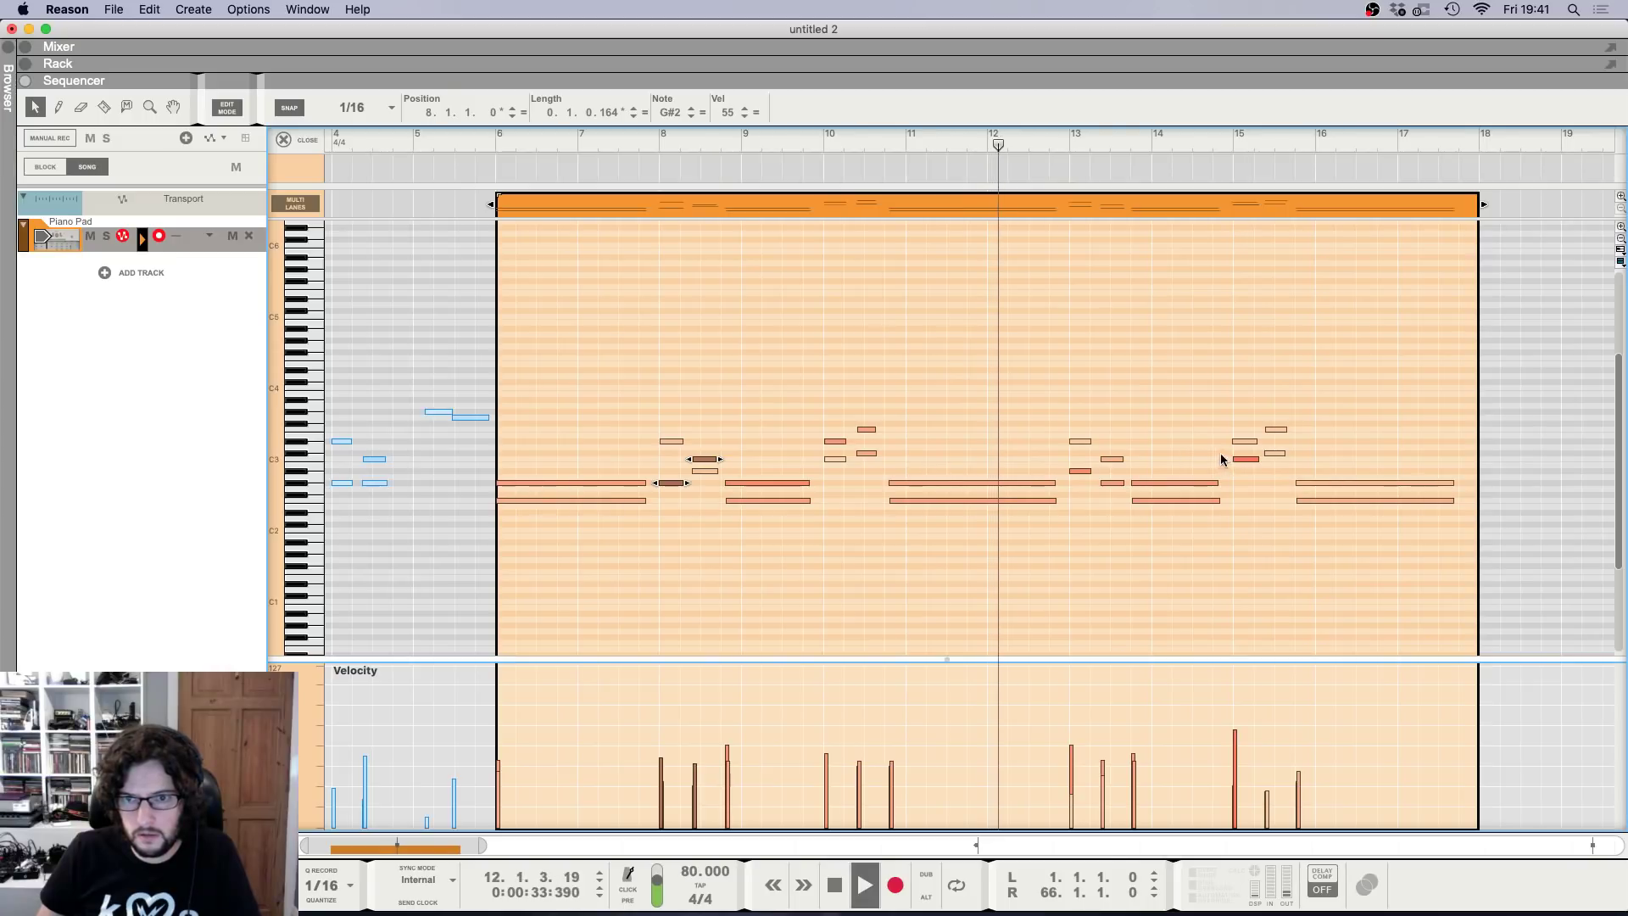
click(1245, 459)
click(1236, 748)
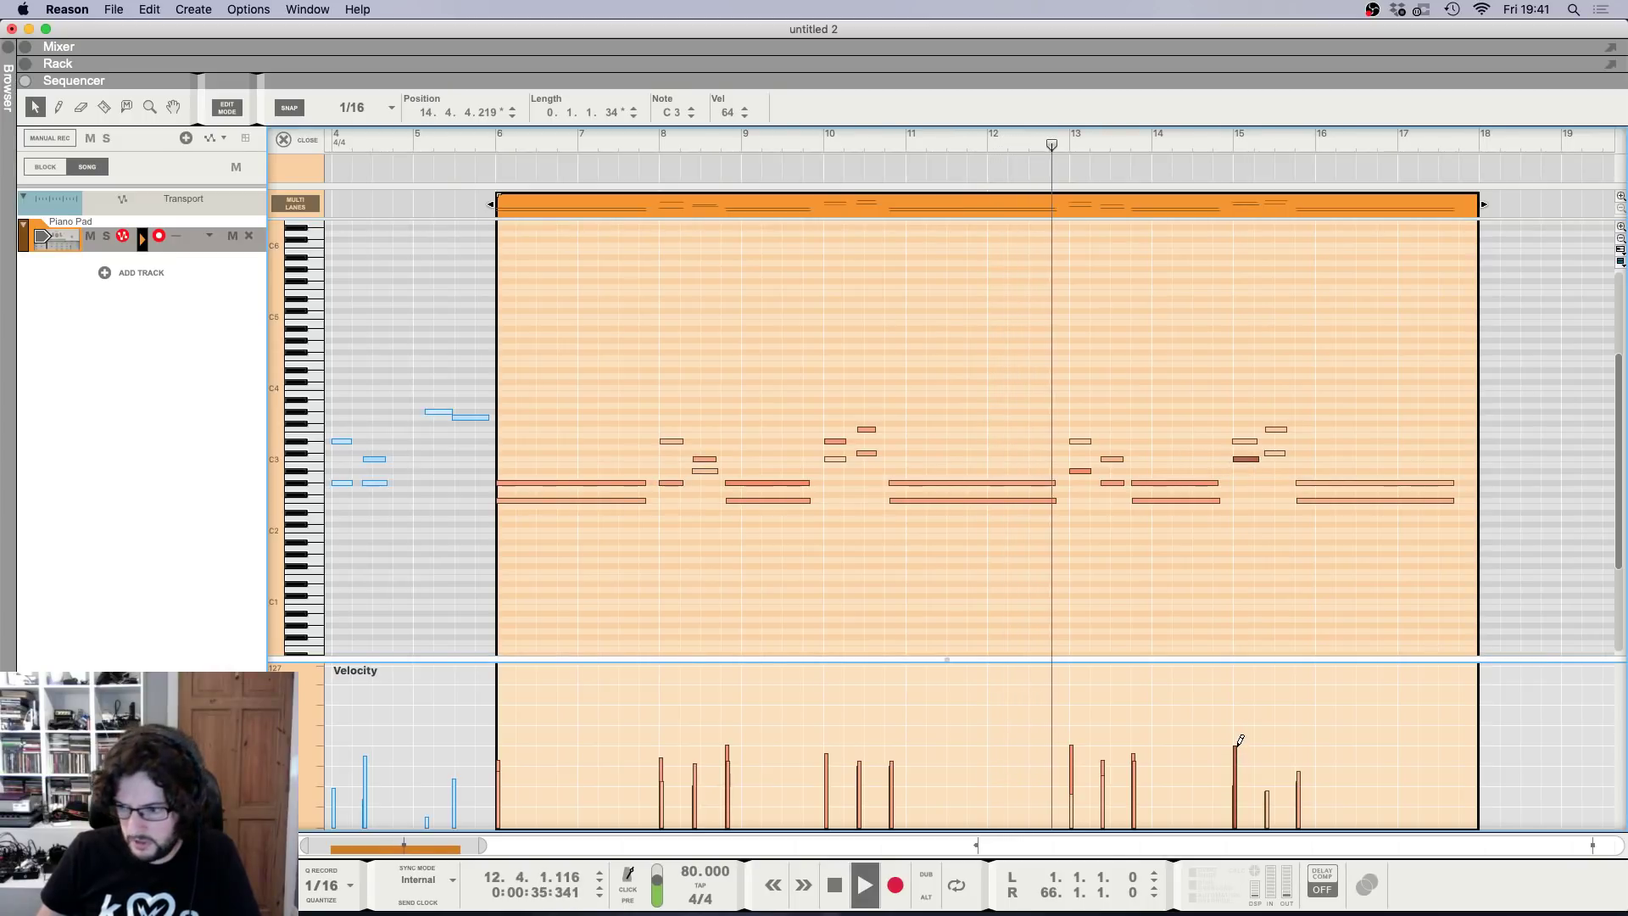
click(1079, 471)
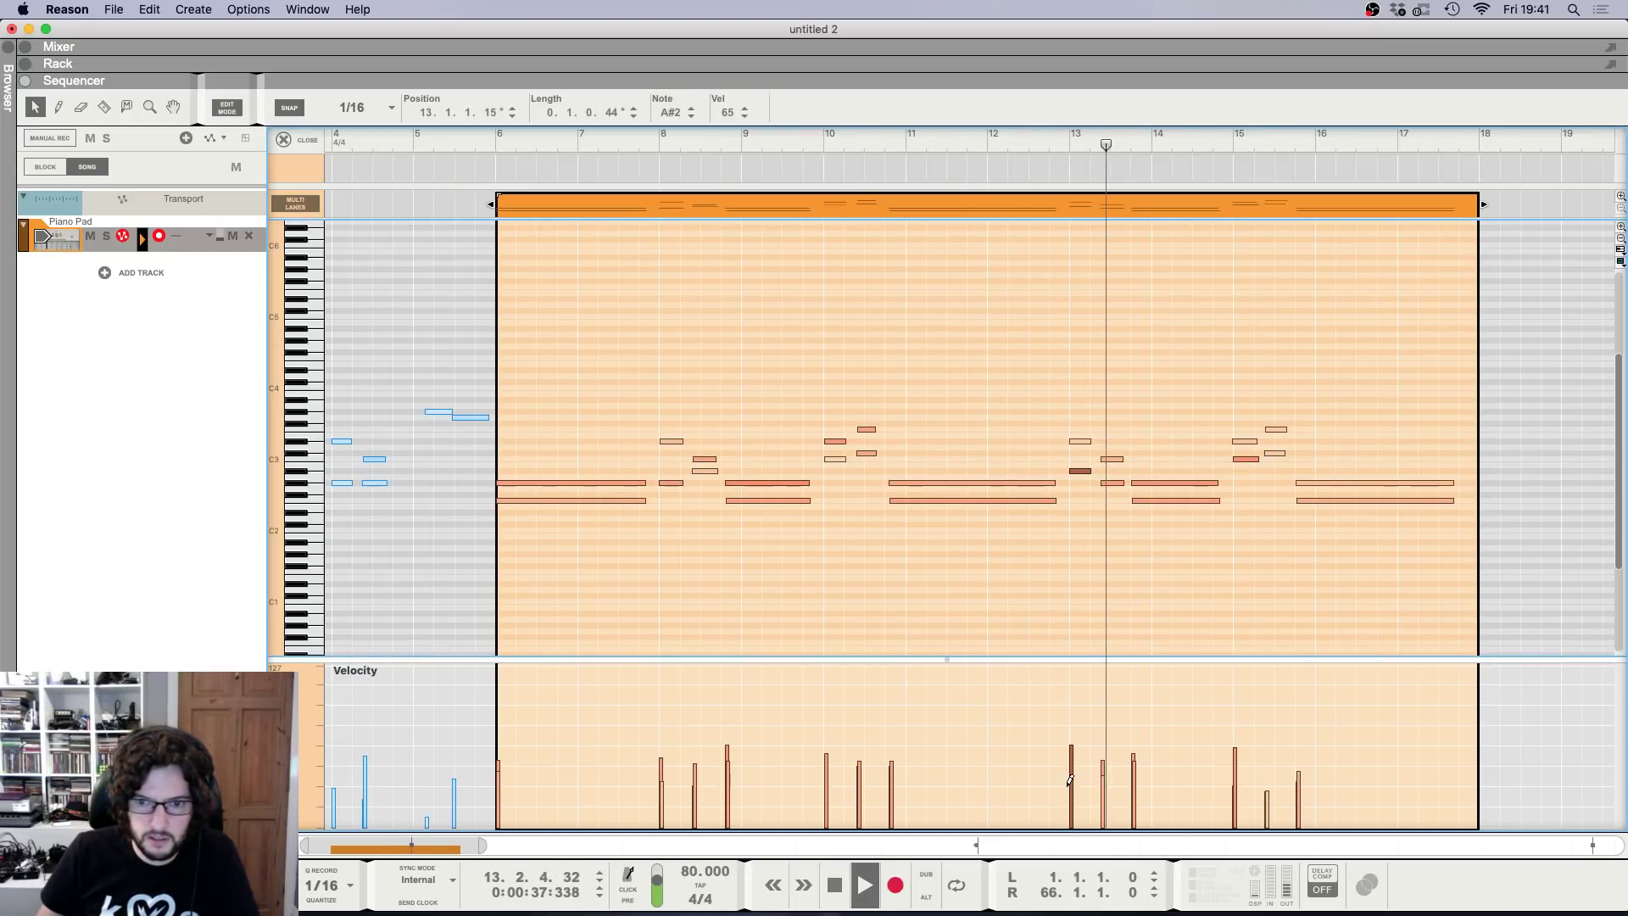
click(1071, 753)
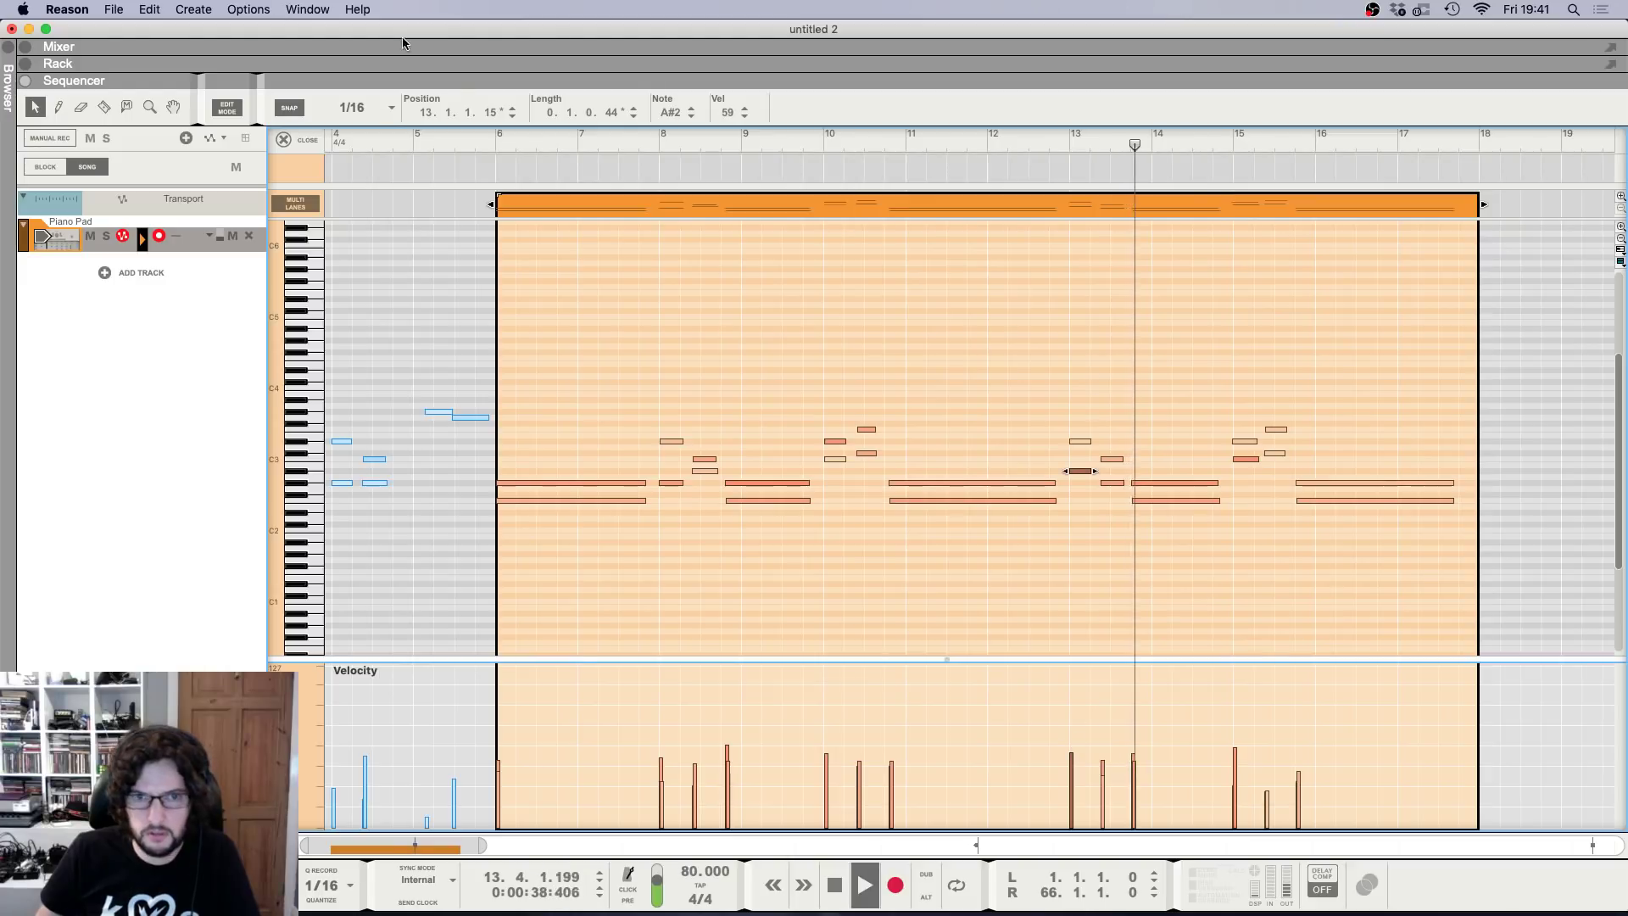
Set the left locator to bar 6 and the right locator to 17.4.2, and stop playback.
super+click(499, 140)
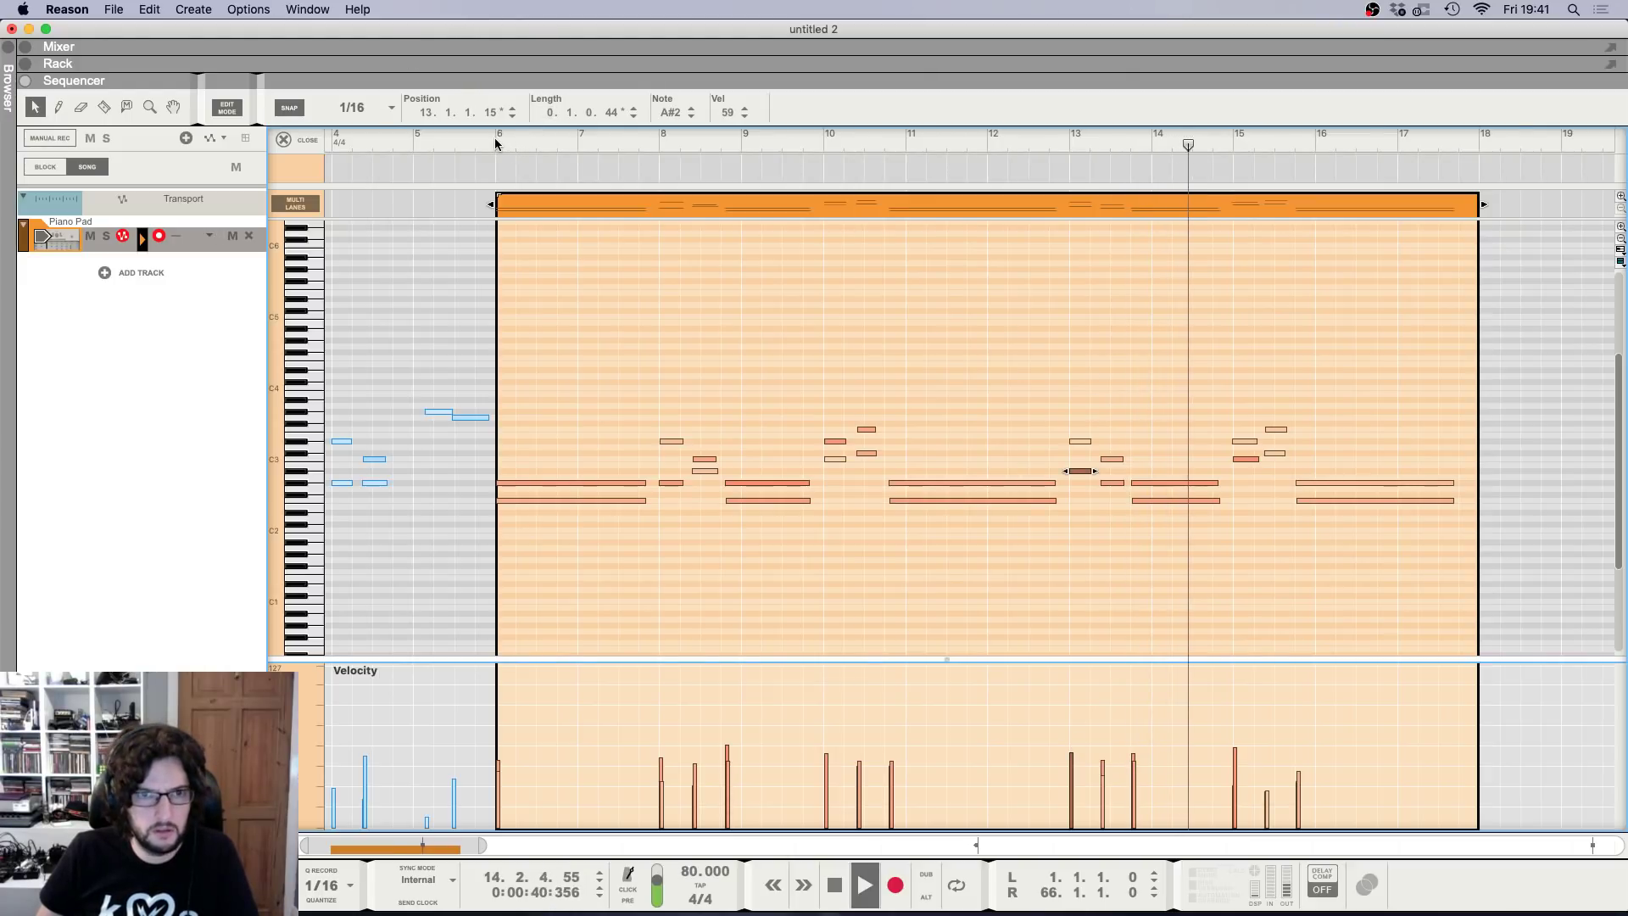
alt+click(1473, 140)
mouse_move(1475, 138)
mouse_down()
mouse_move(1393, 140)
mouse_move(1462, 140)
mouse_up()
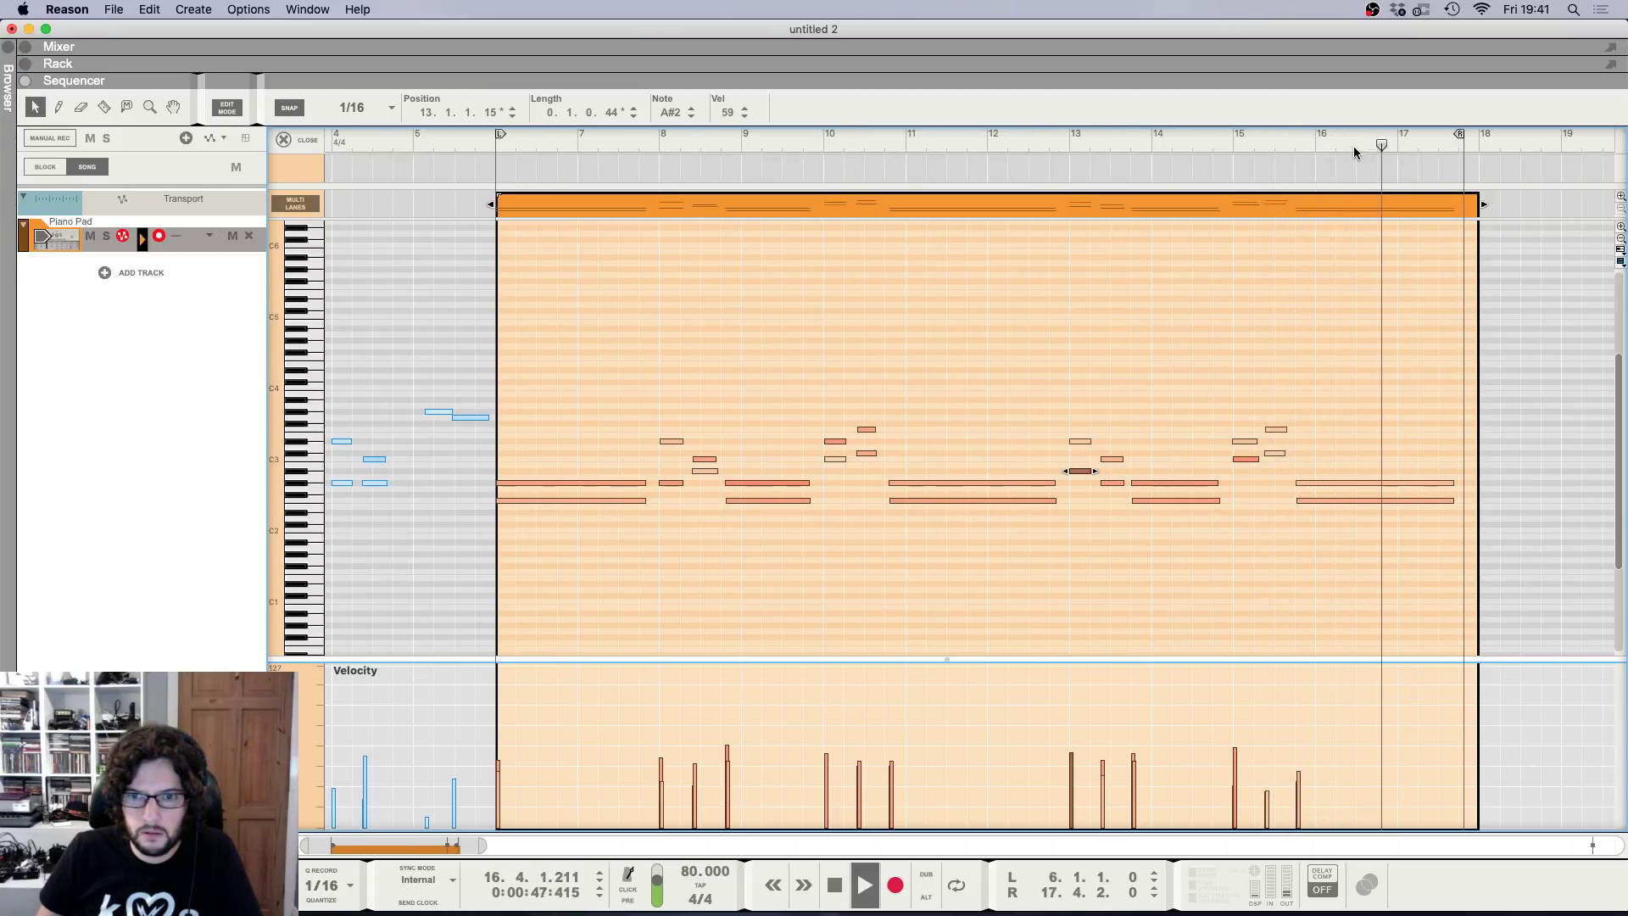
key(space)
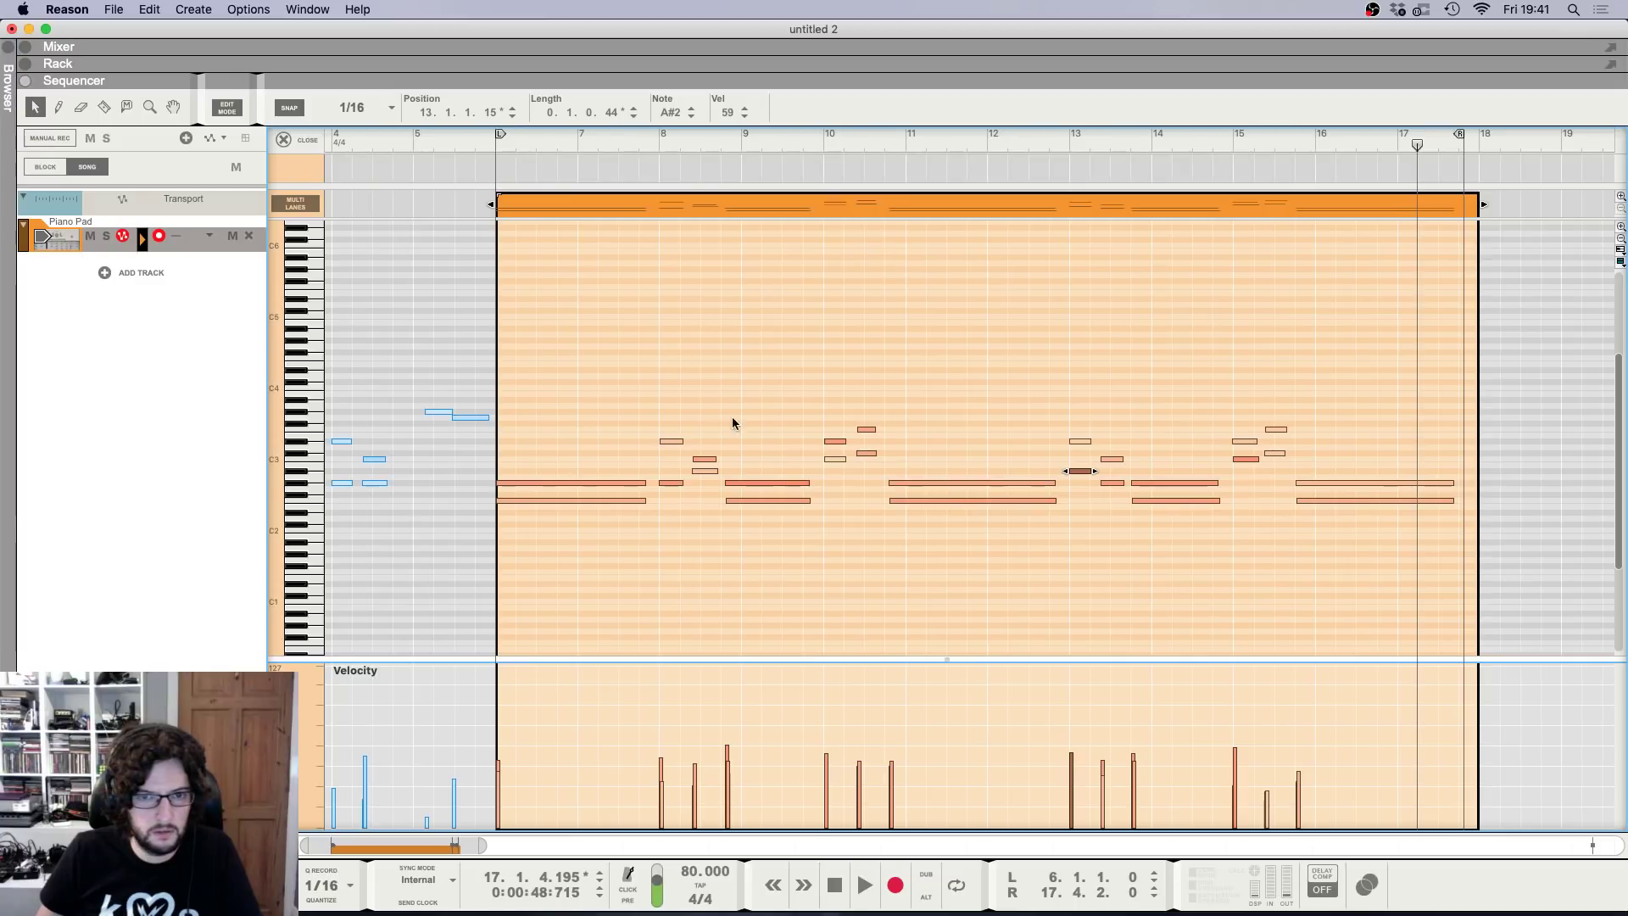
Play the clip from 9.4.4 and select the two long notes starting just before bar 11 to check their timing.
click(821, 145)
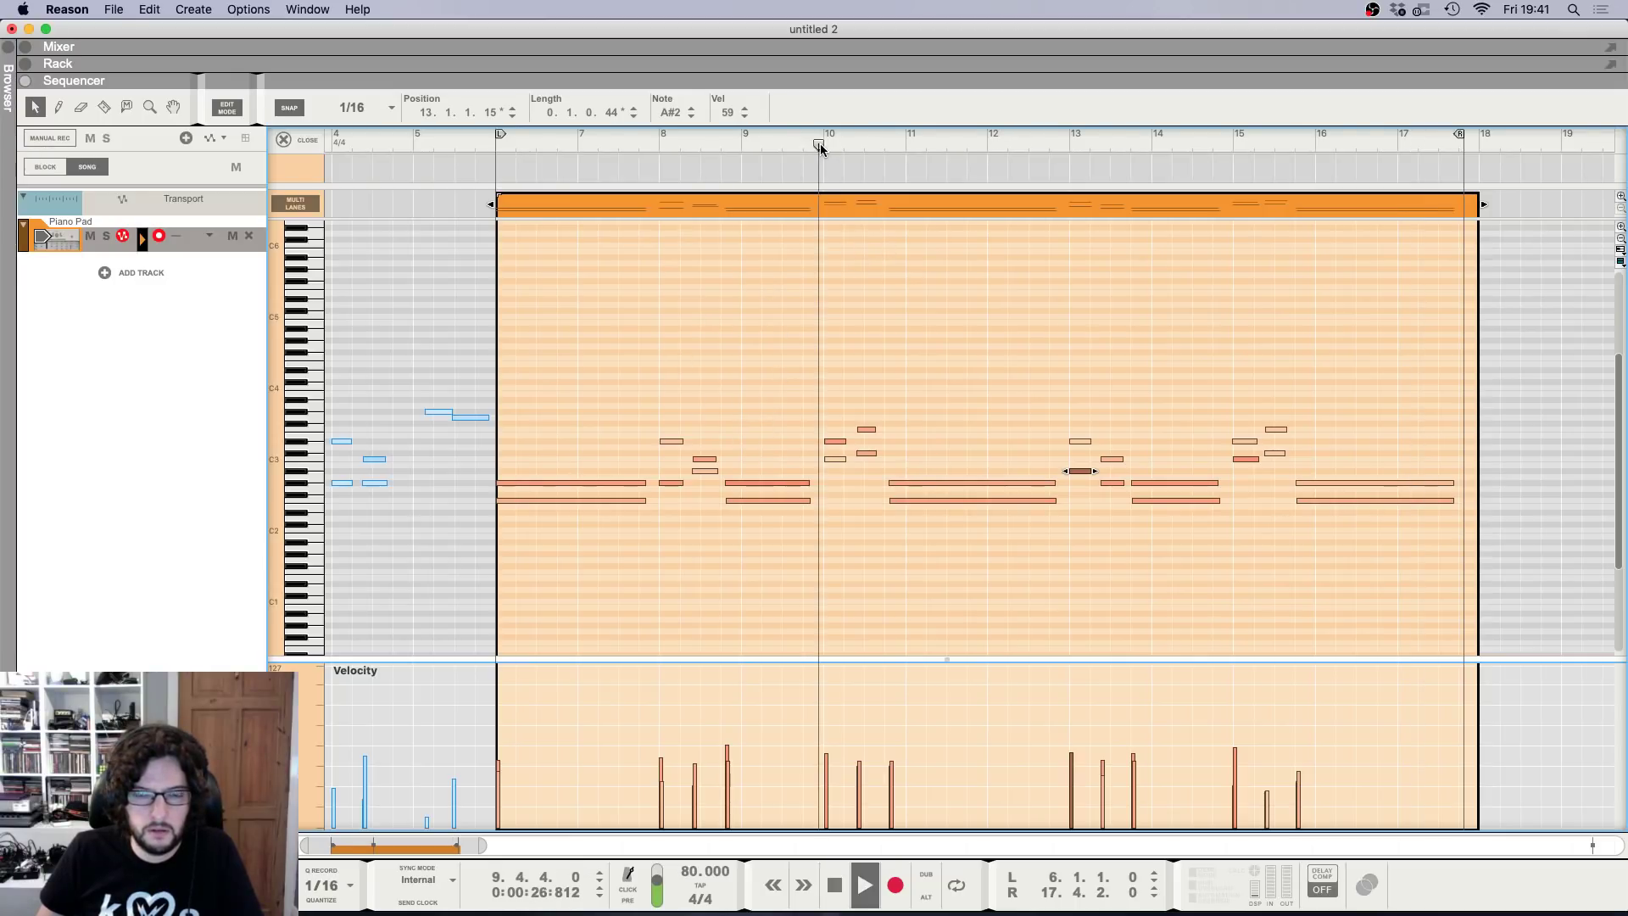
key(space)
drag(972, 431, 970, 559)
scroll(969, 560, up, 4)
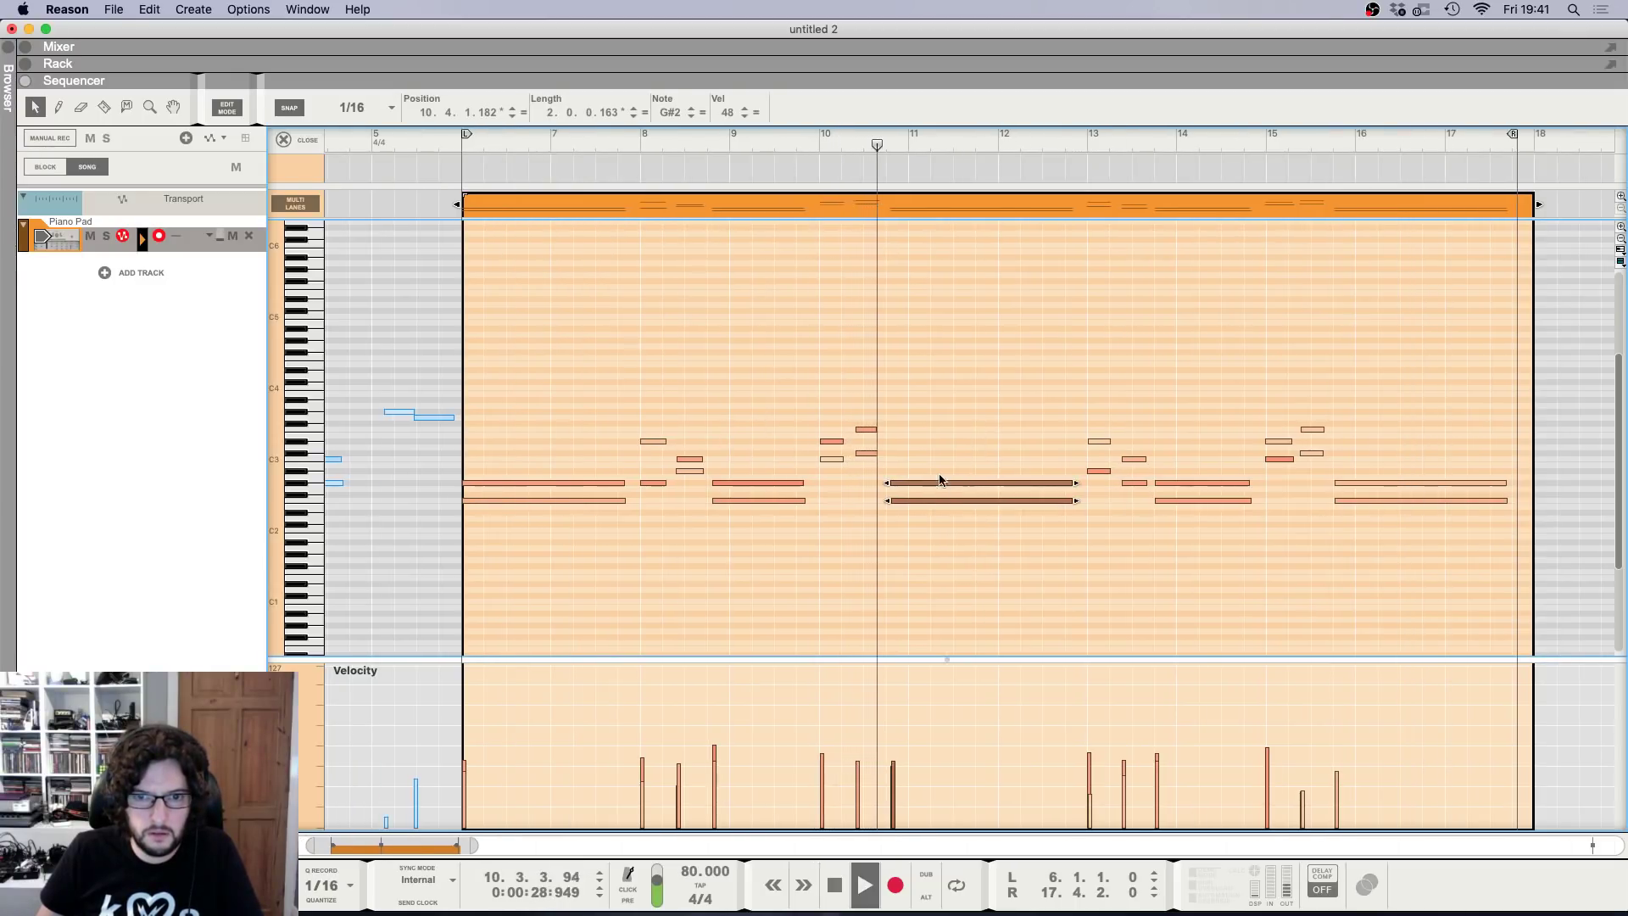
key(space)
scroll(531, 216, down, 4)
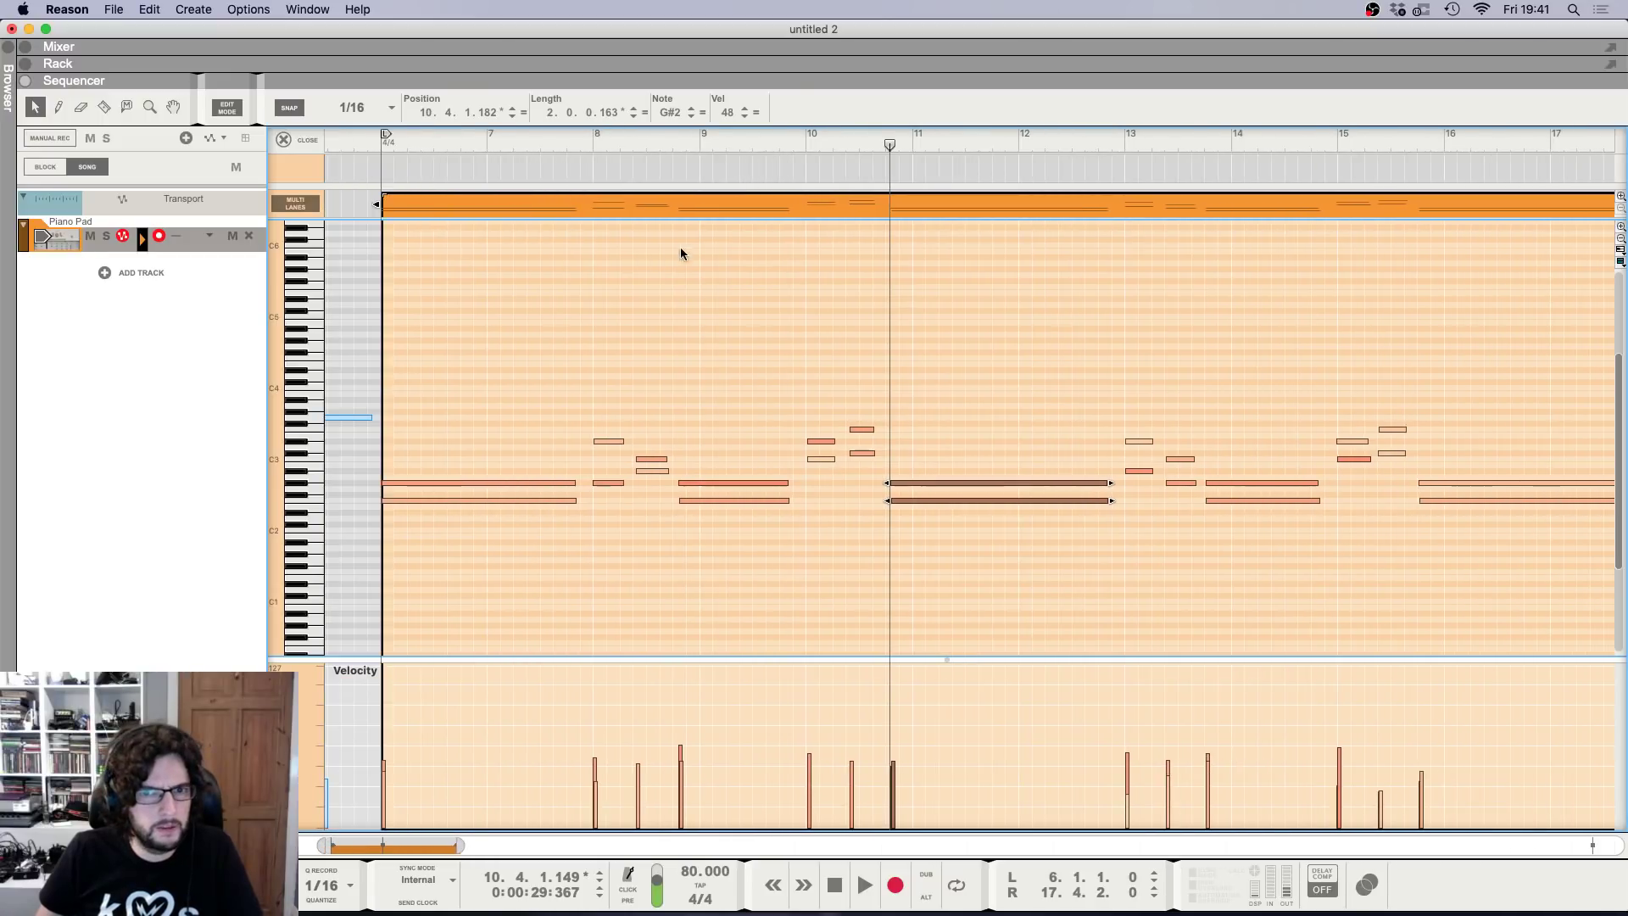
Close the note editor, delete the recorded Piano Pad clip and return to the song start.
click(303, 144)
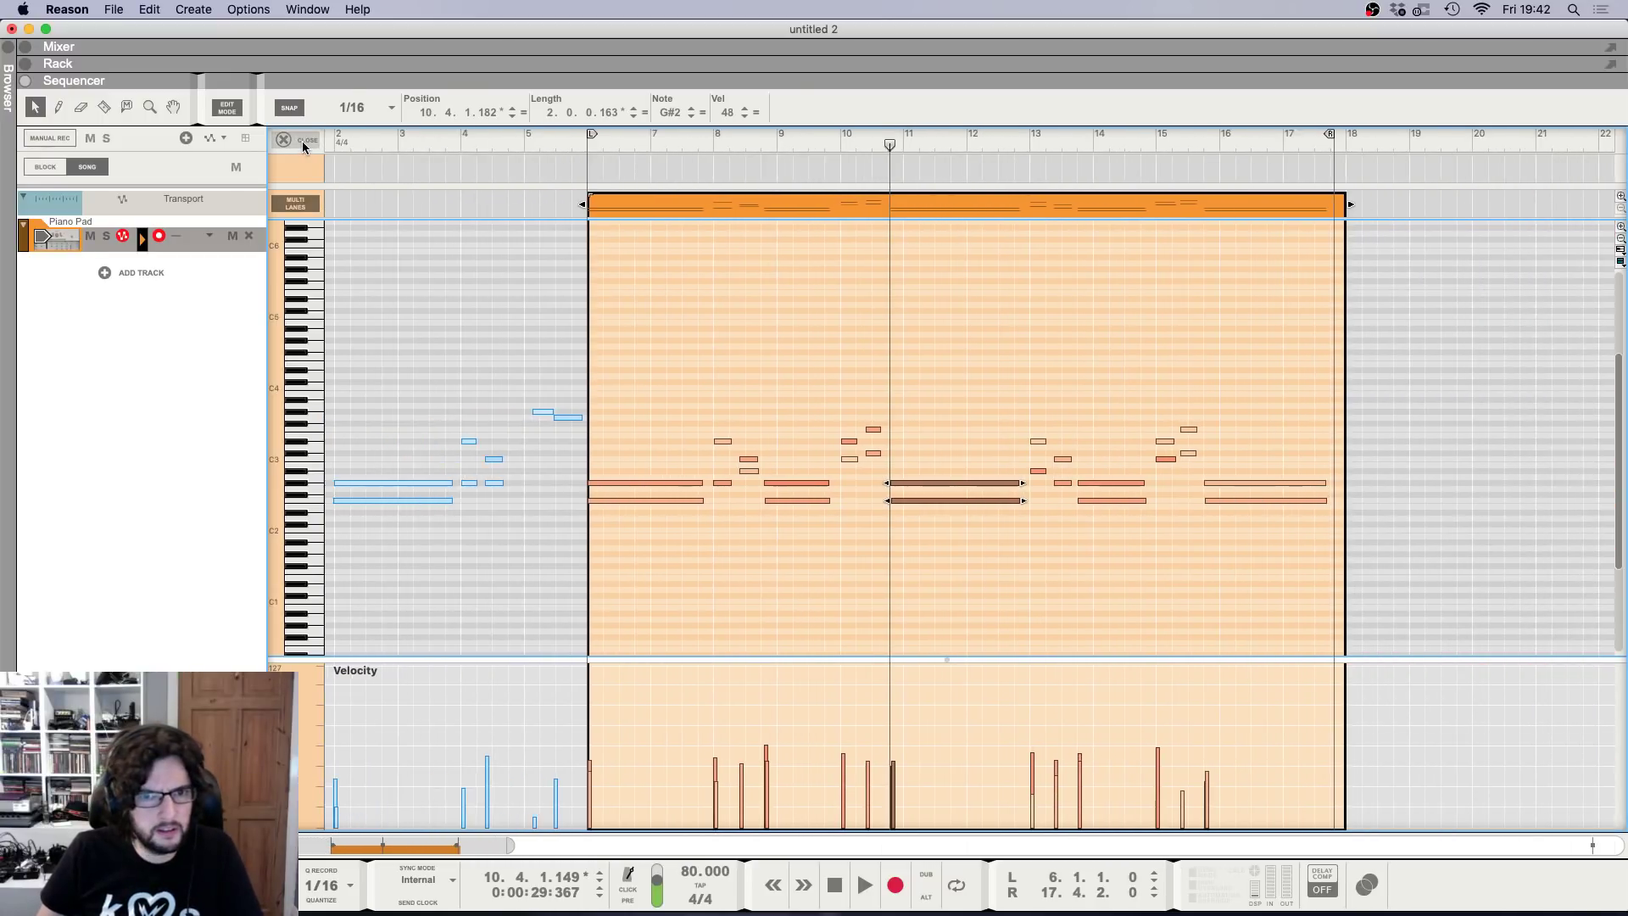
key(Return)
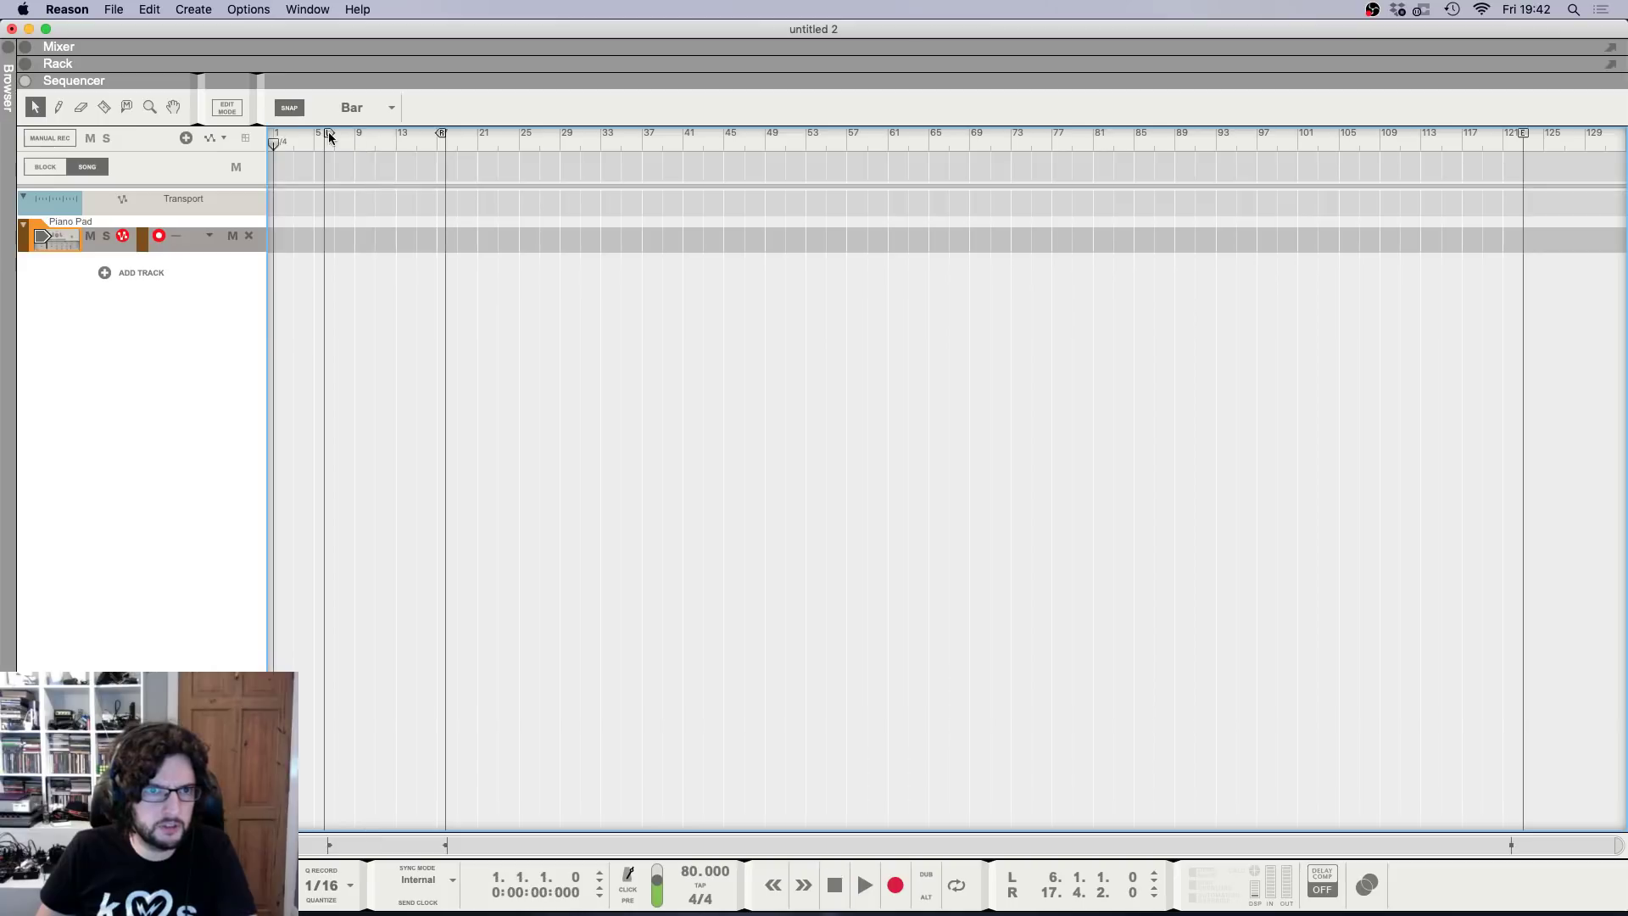
Set the left locator to bar 1 and the right locator to bar 25, and record a new Piano Pad part with the metronome click on.
drag(442, 136, 520, 136)
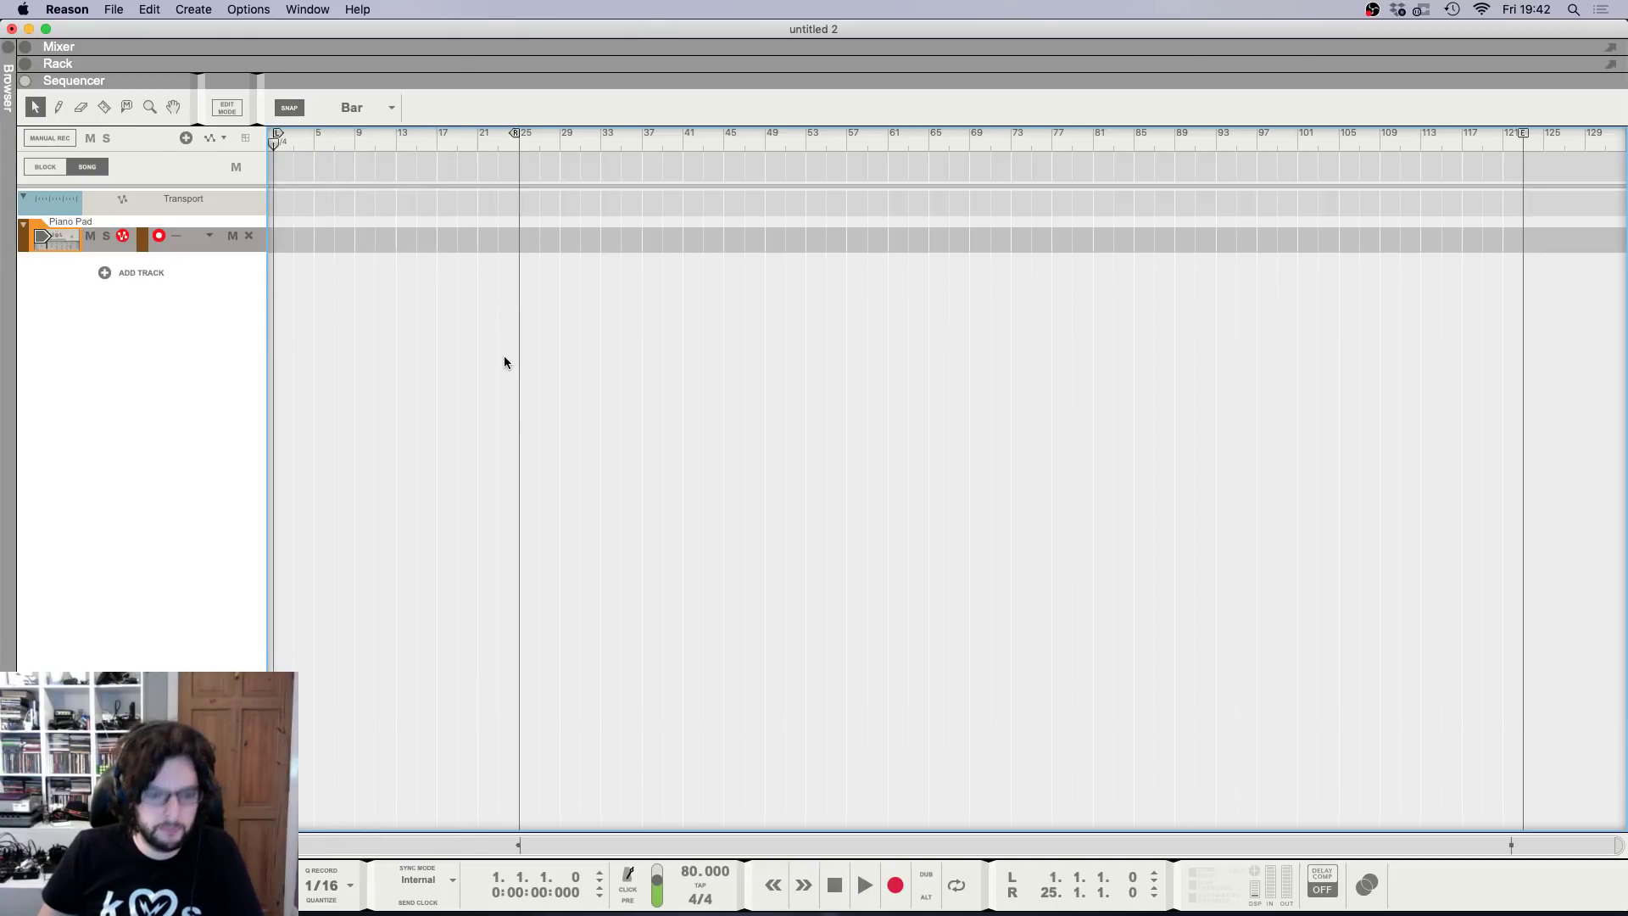
key(c)
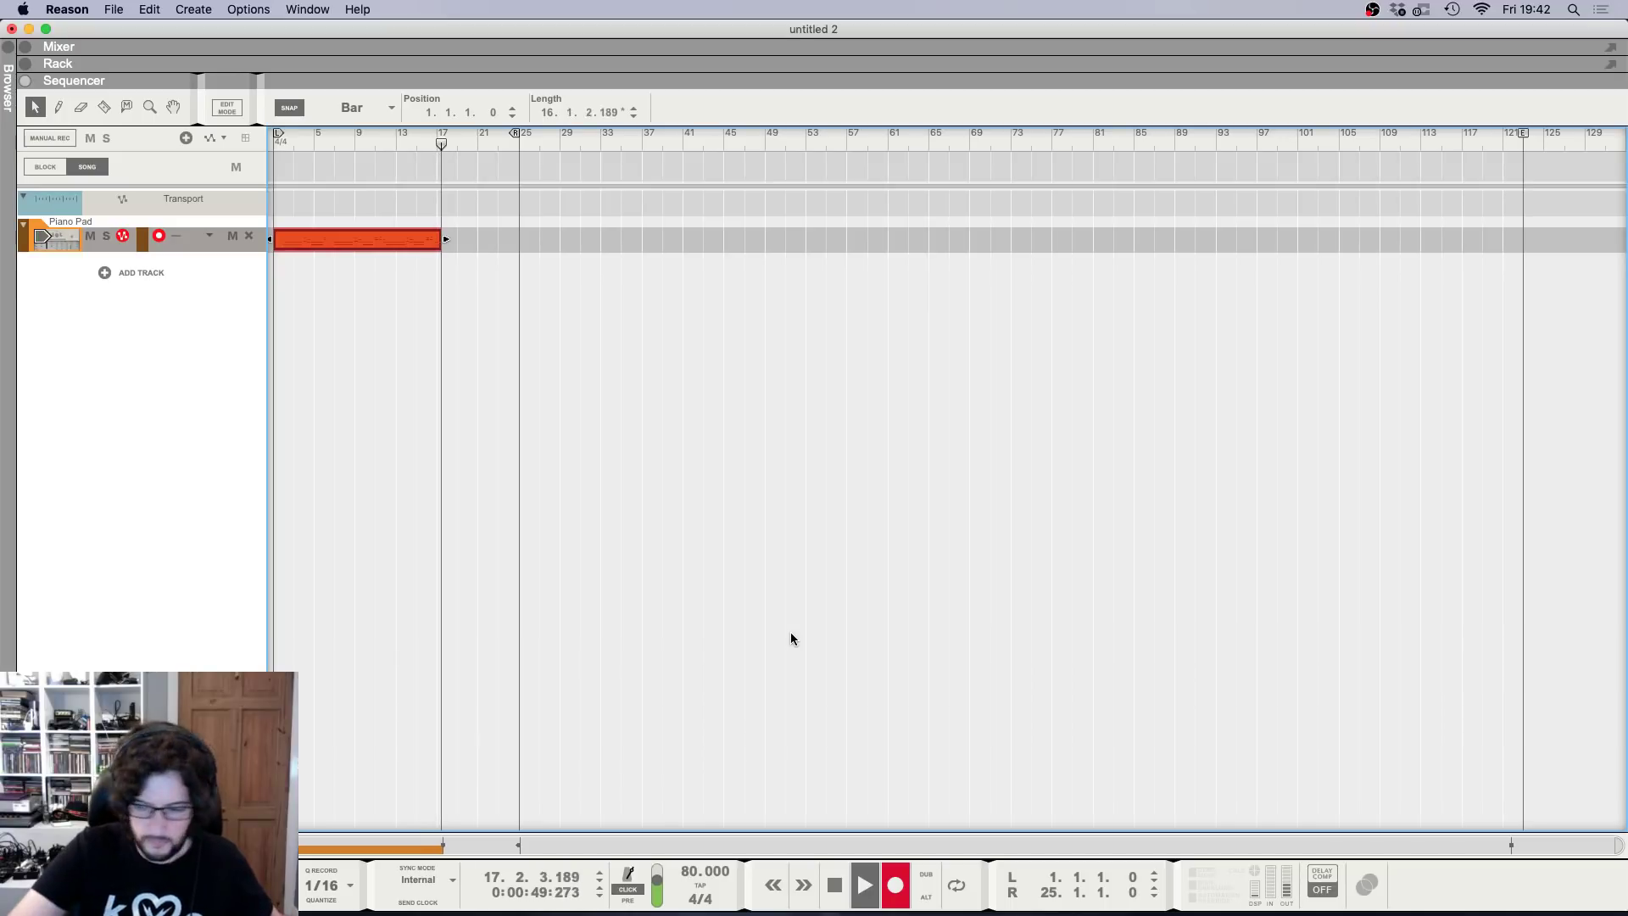
key(space)
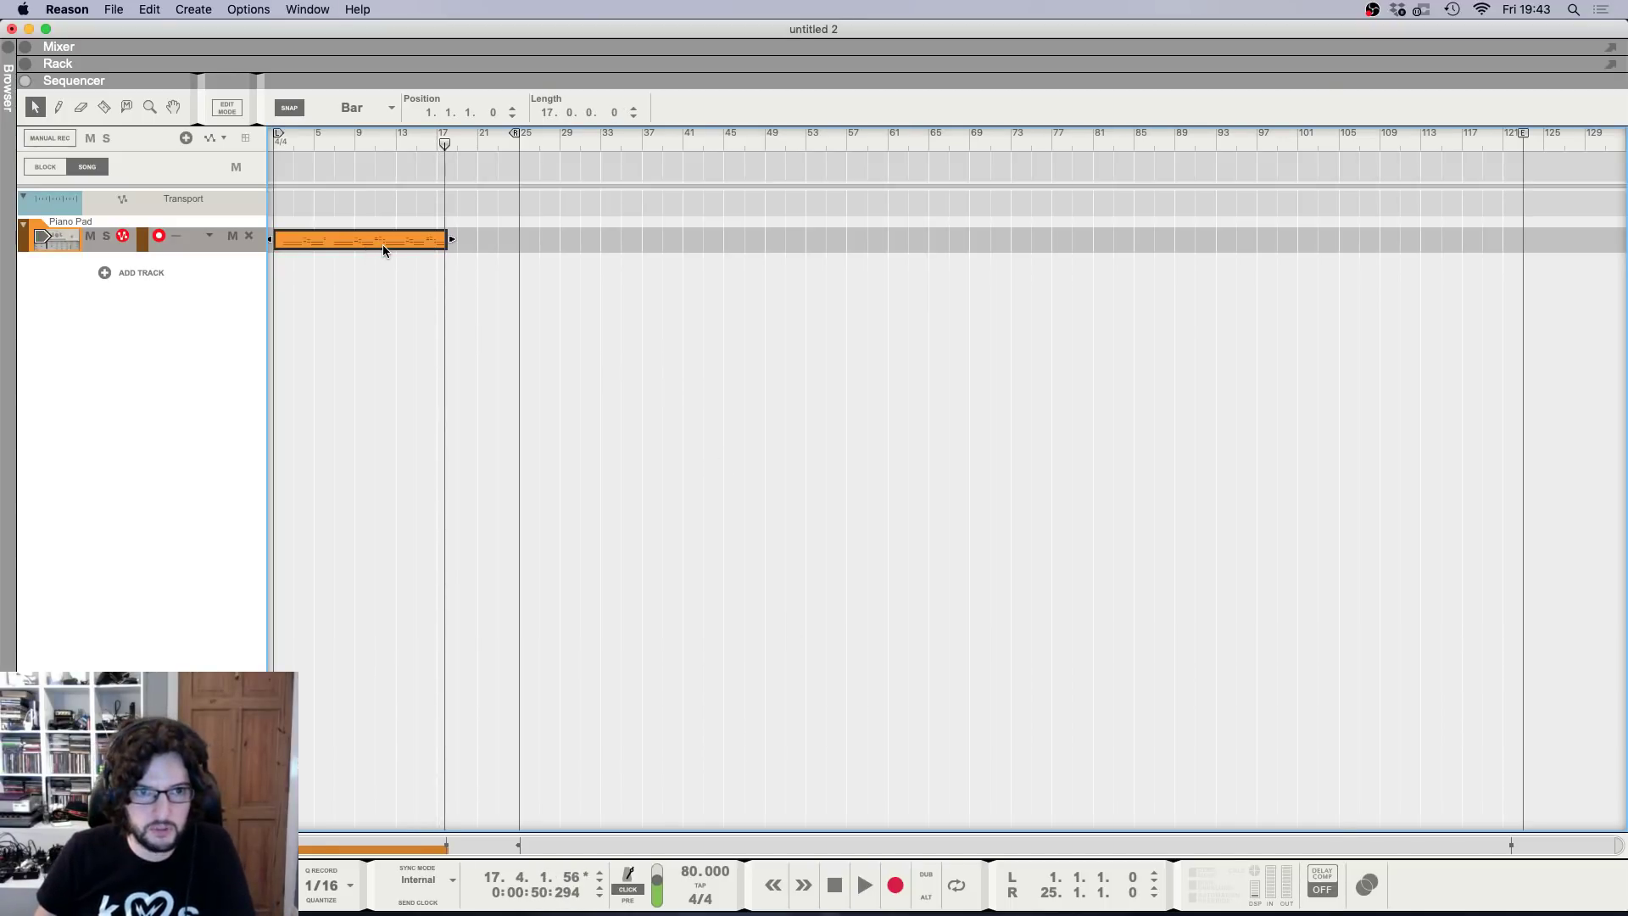
Set the quantize amount to 75% for the newly recorded Piano Pad clip, and deselect the clip.
key(F8)
click(1257, 208)
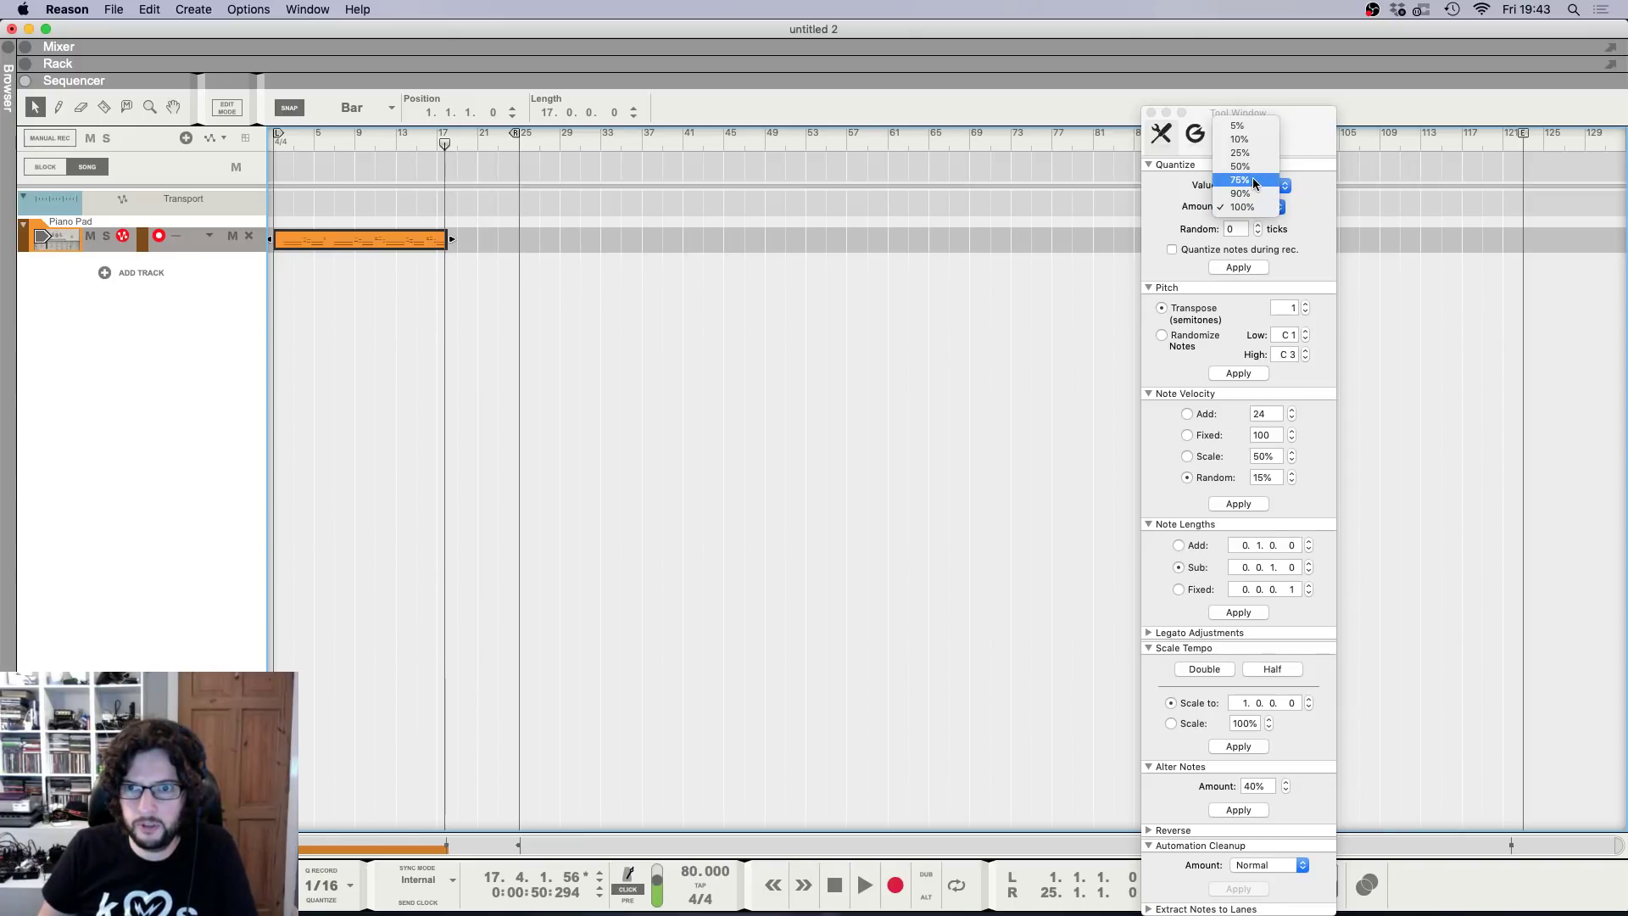
click(1240, 180)
click(1150, 112)
click(400, 186)
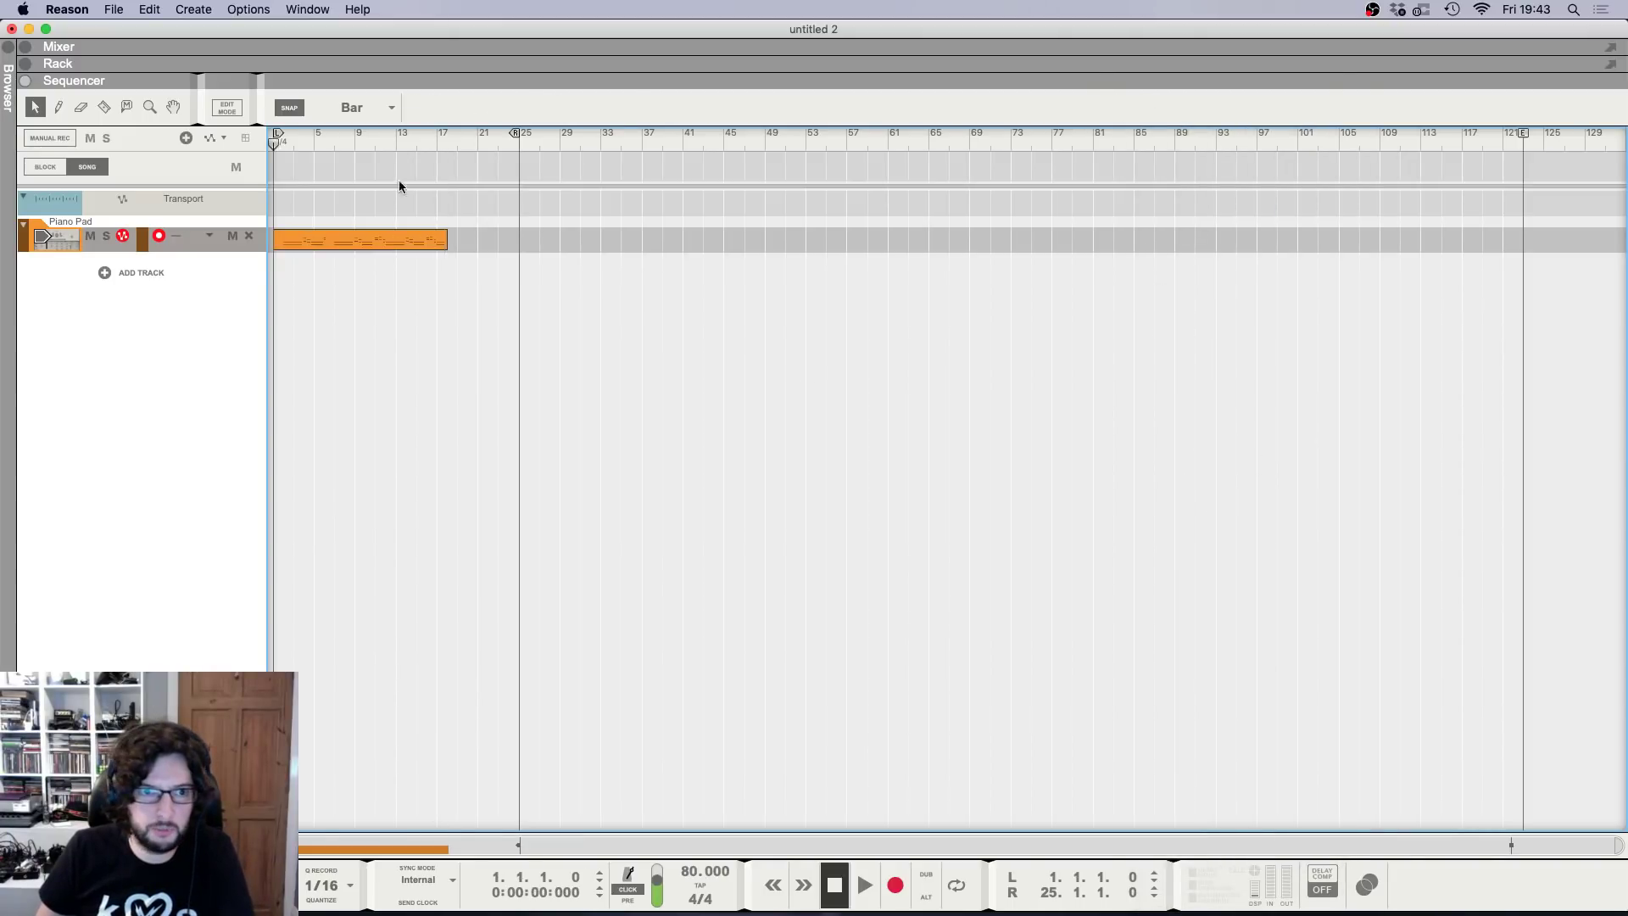
Open the Piano Pad clip for note editing and move all its notes one bar earlier so the first chord starts at bar 1.
key(space)
scroll(284, 246, up, 5)
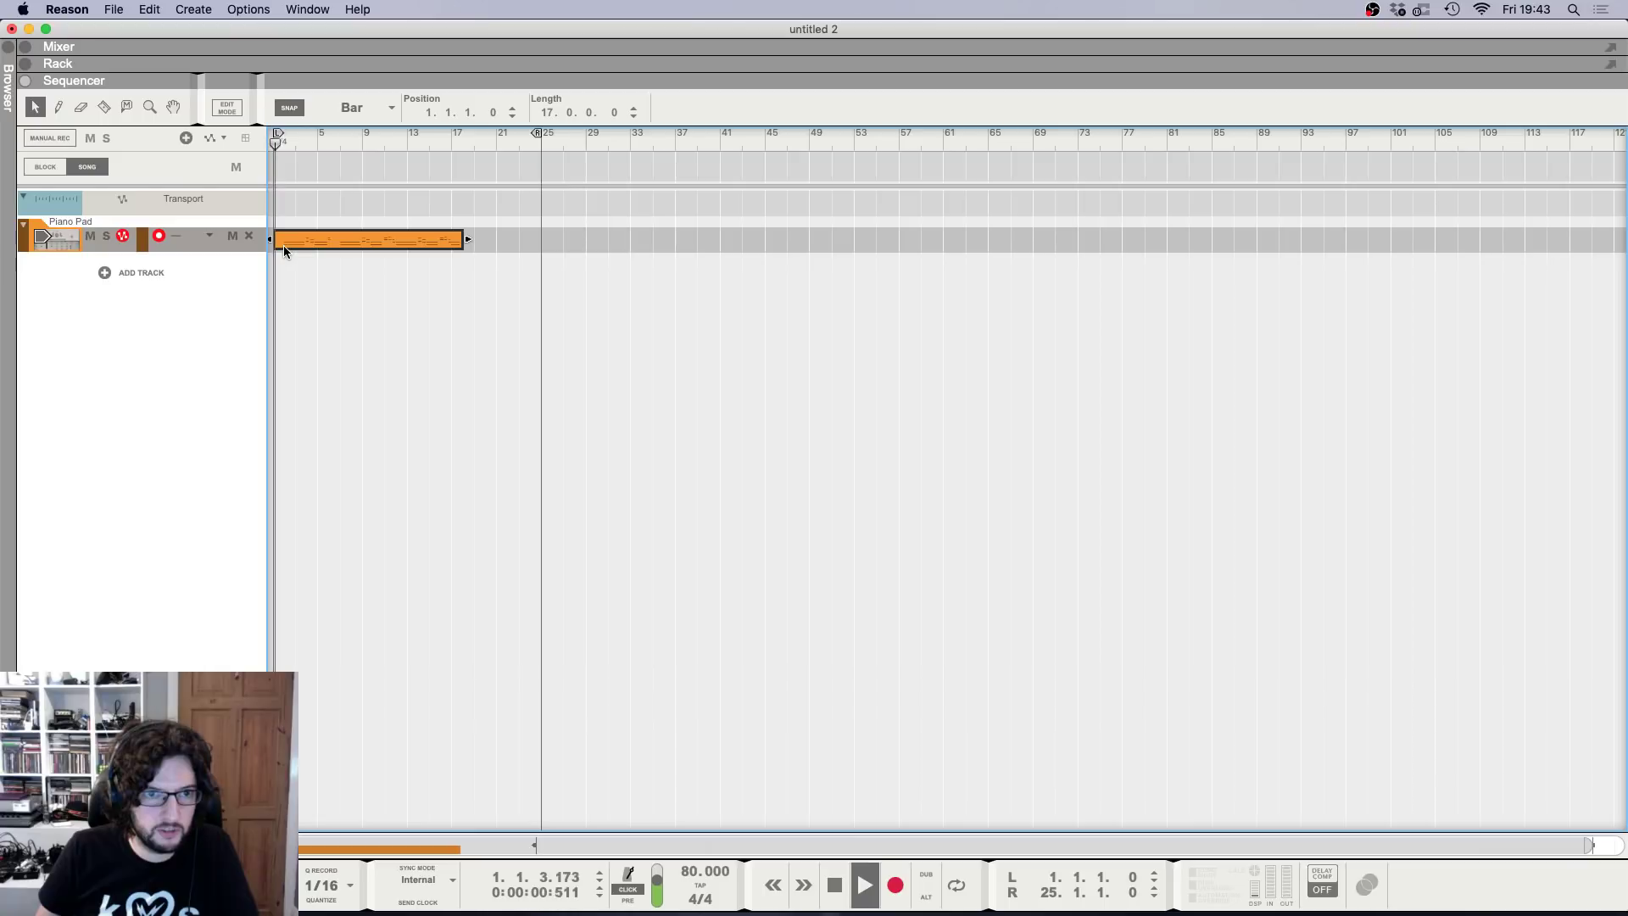
double_click(310, 246)
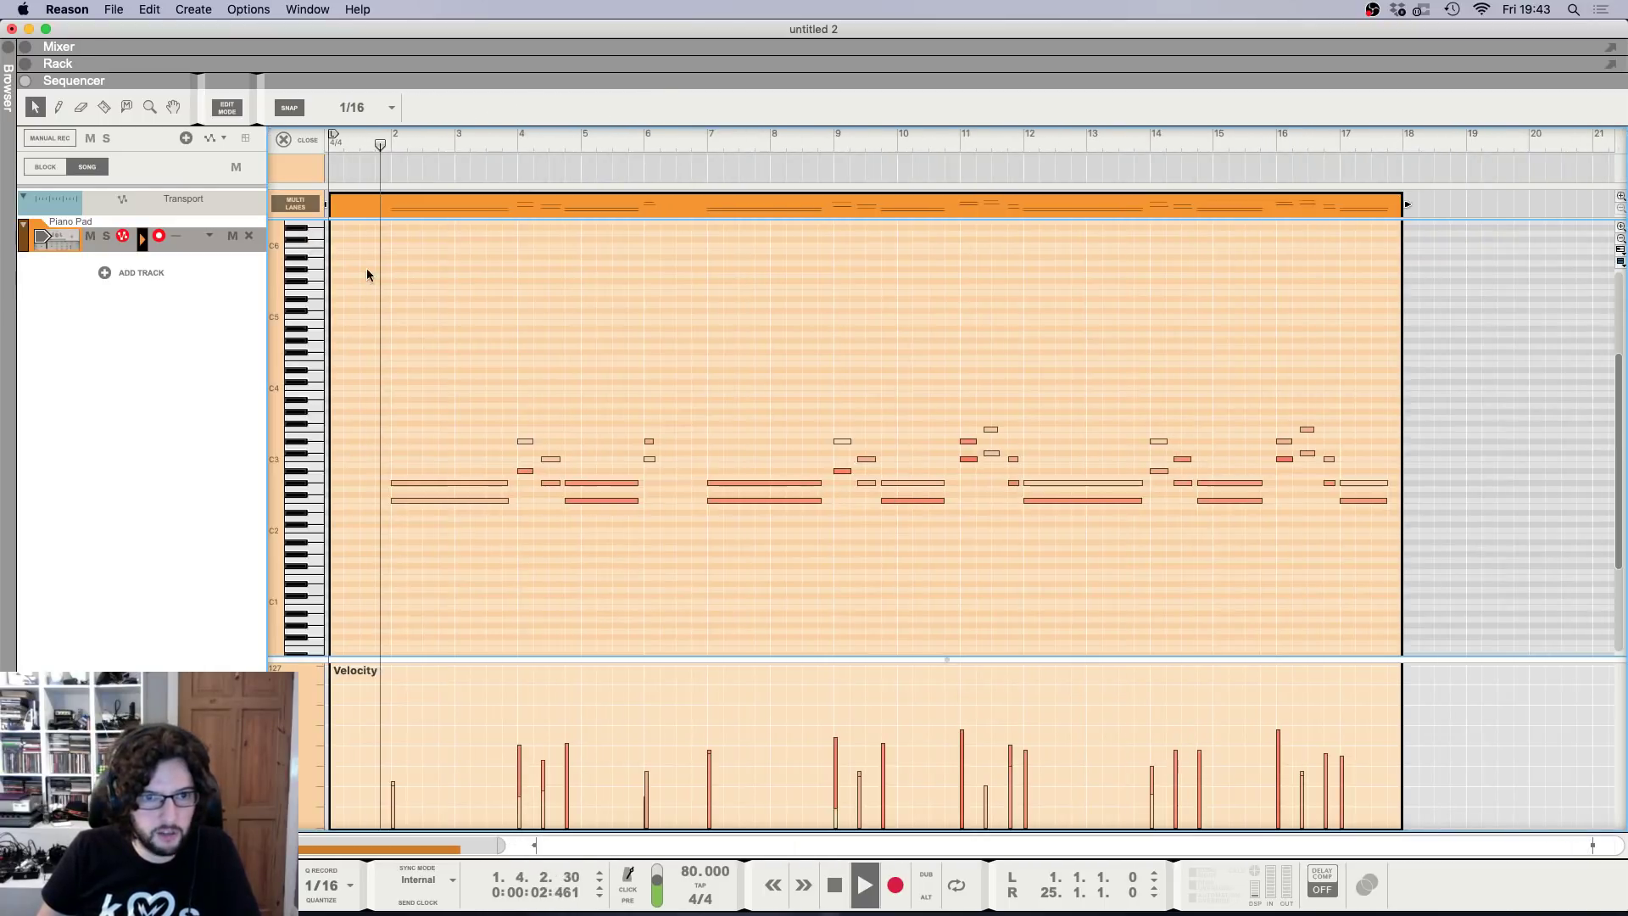
key(super+a)
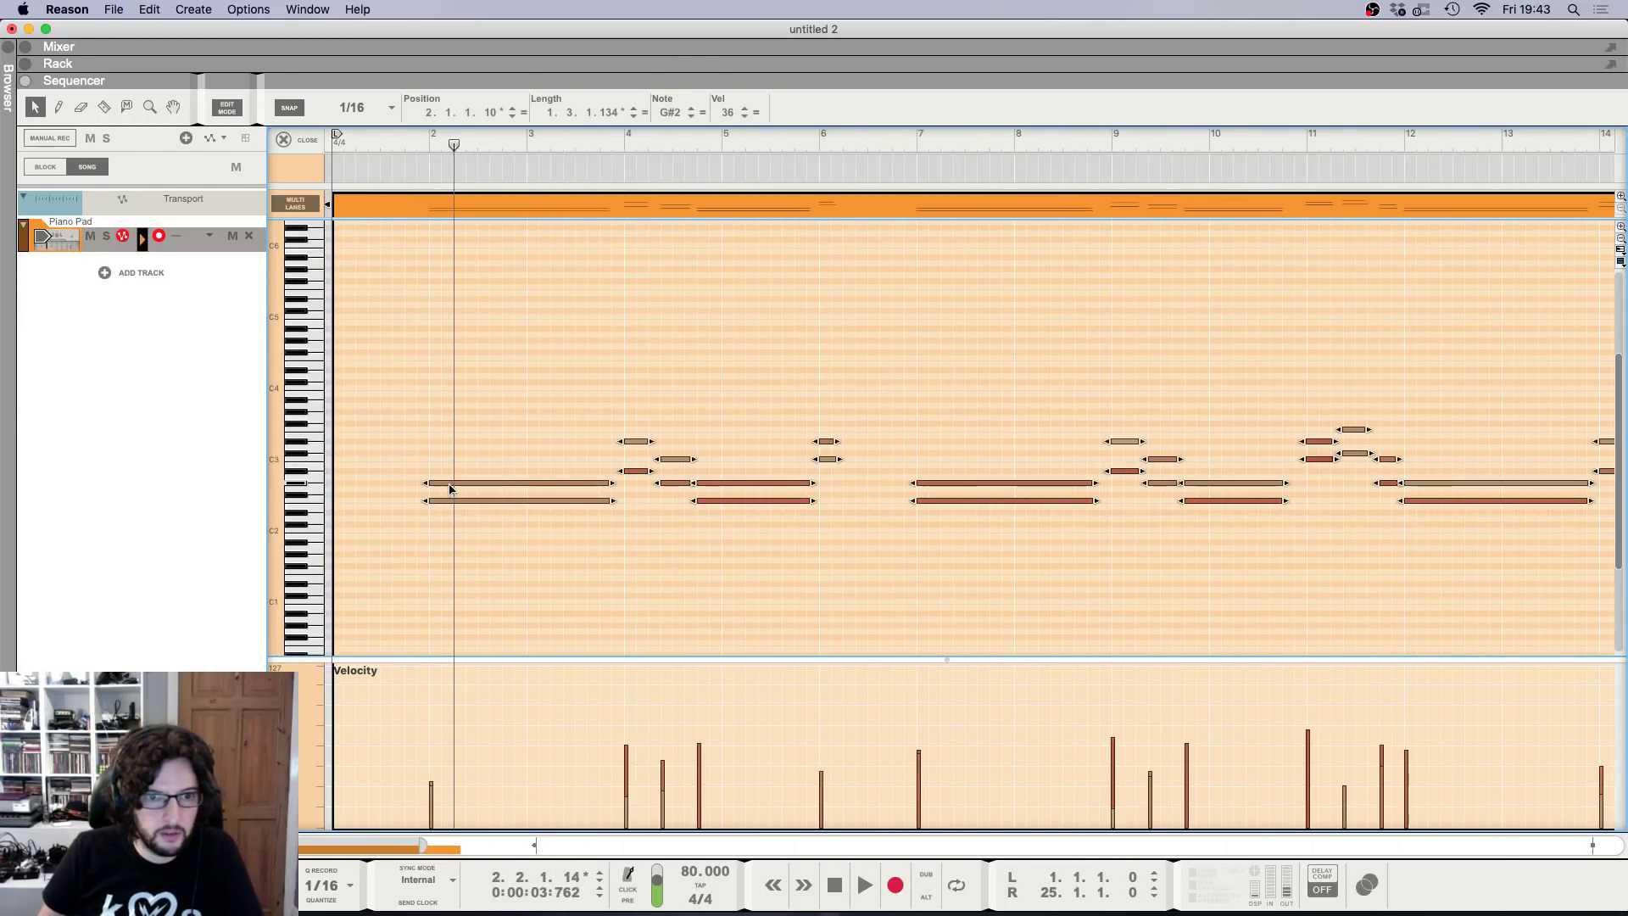
drag(452, 486, 346, 485)
key(shift+Return)
click(556, 430)
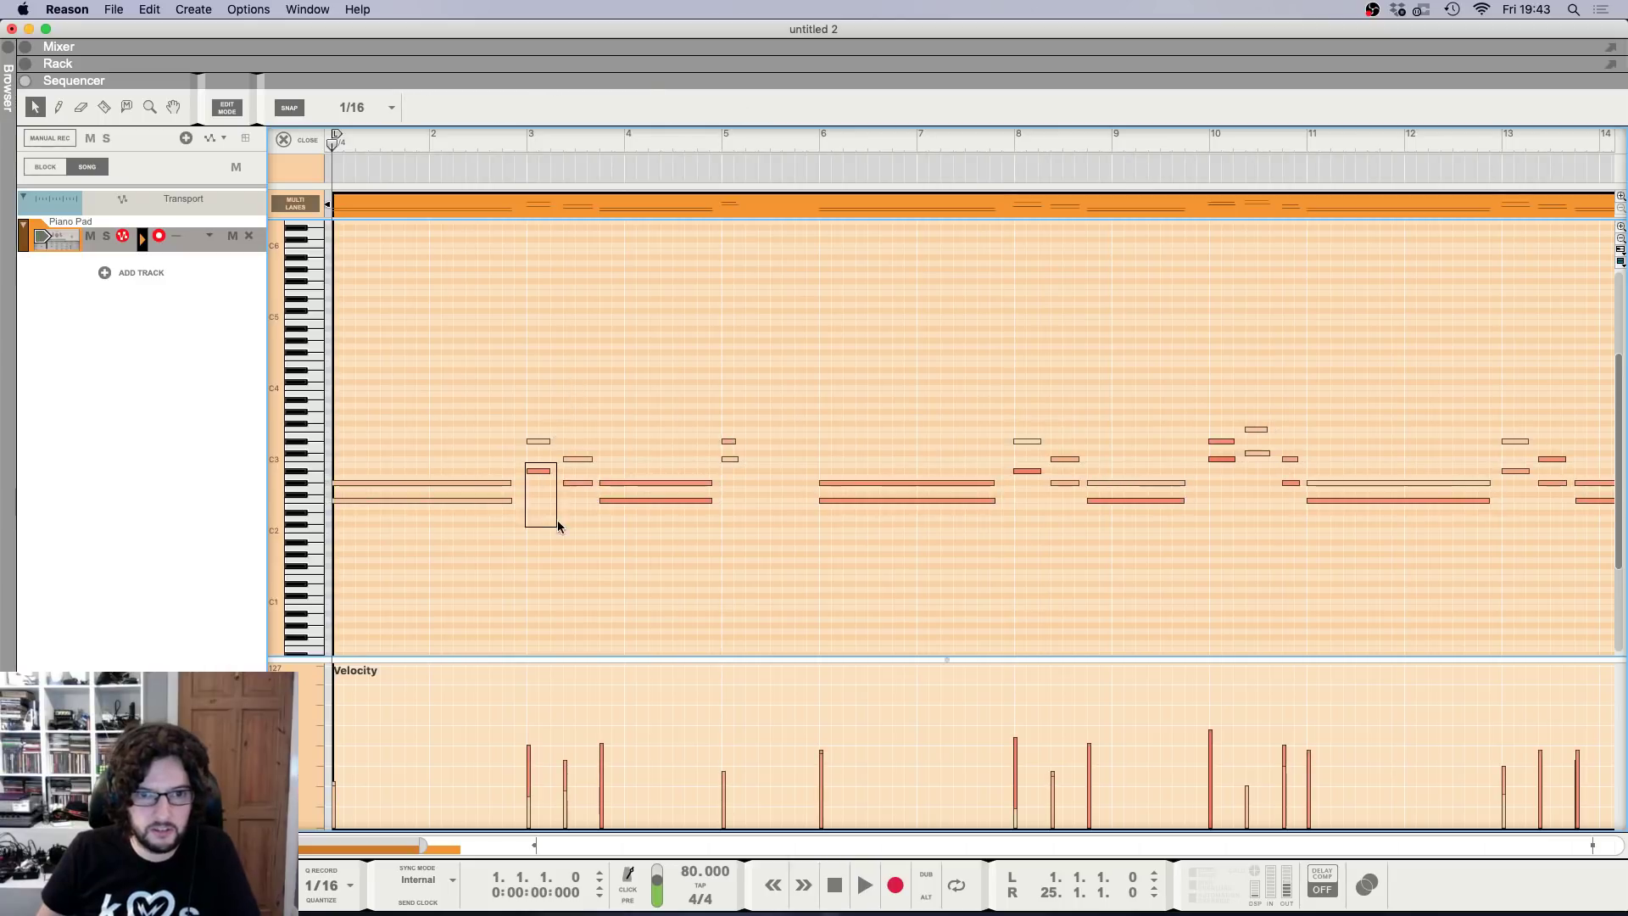
Lower the velocities of the A#2 note at bar 3, the long pair before bar 4 and the long pair at bar 6, the last to 54.
drag(634, 444, 595, 604)
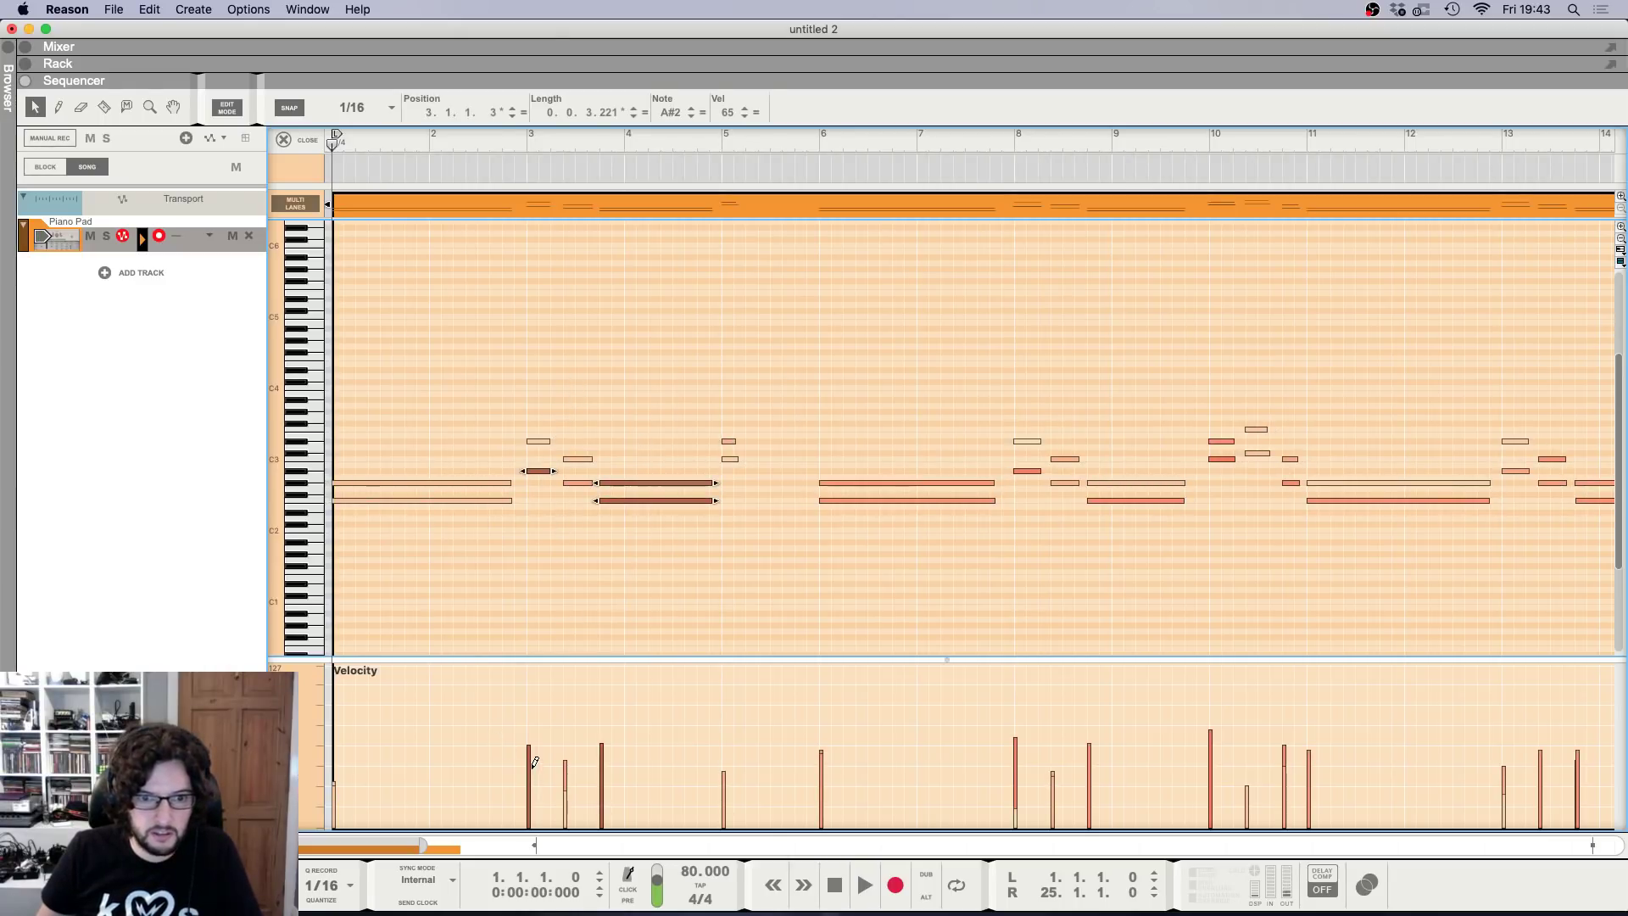
drag(535, 761, 531, 749)
drag(922, 411, 836, 730)
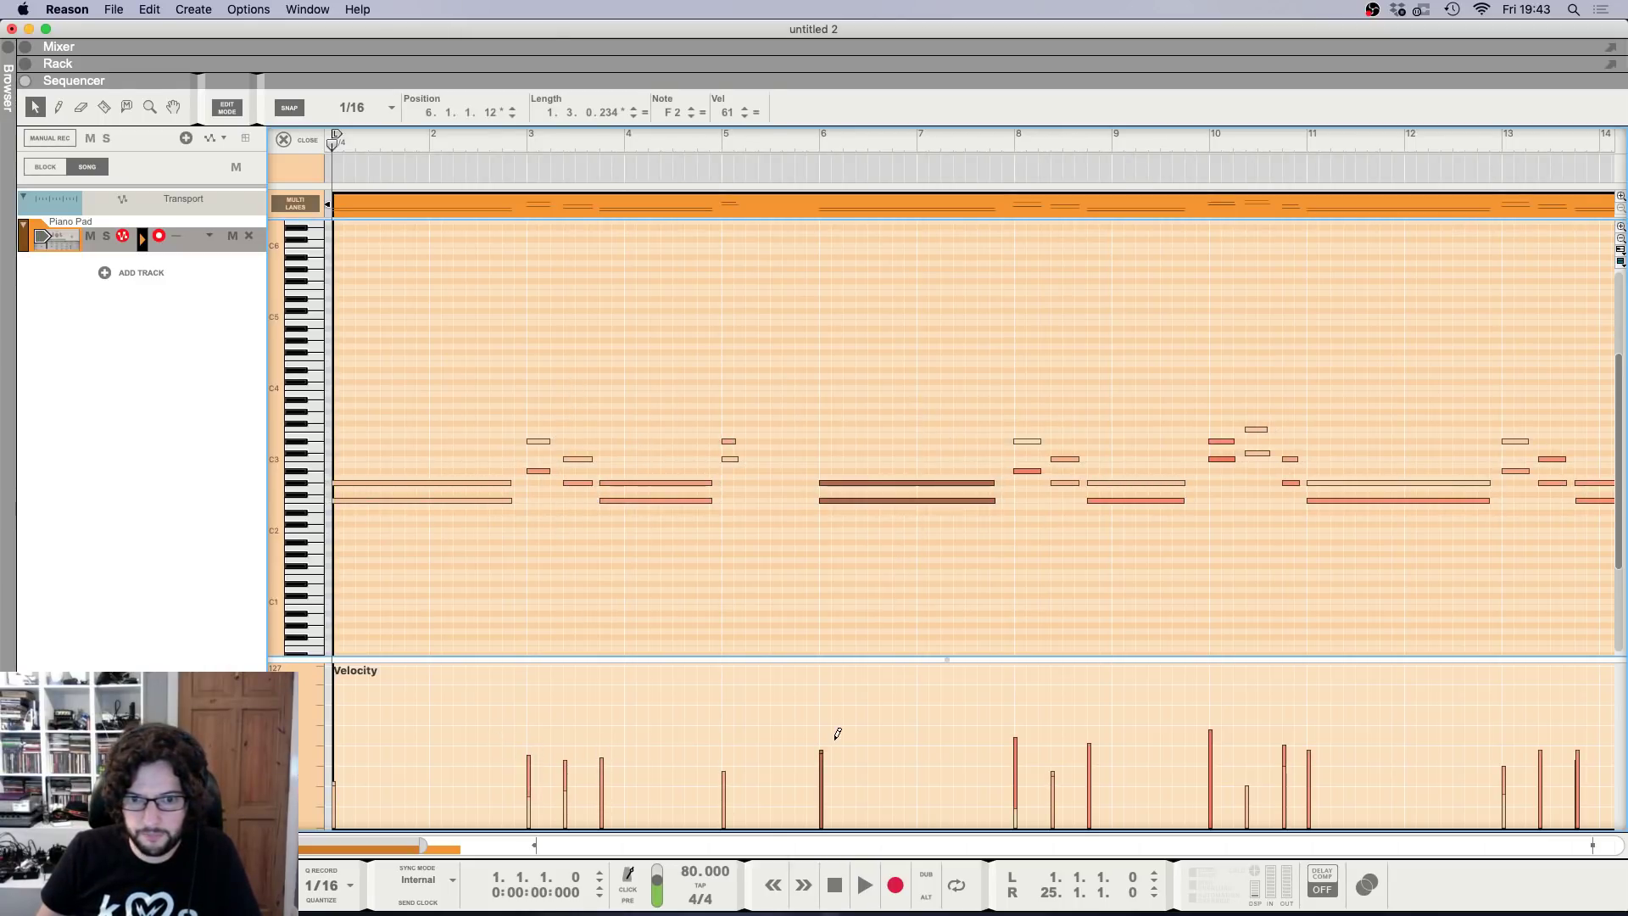
Lower the velocity of the A#2 note at bar 8 and set the long F2 note just before bar 9 to 53.
click(1032, 486)
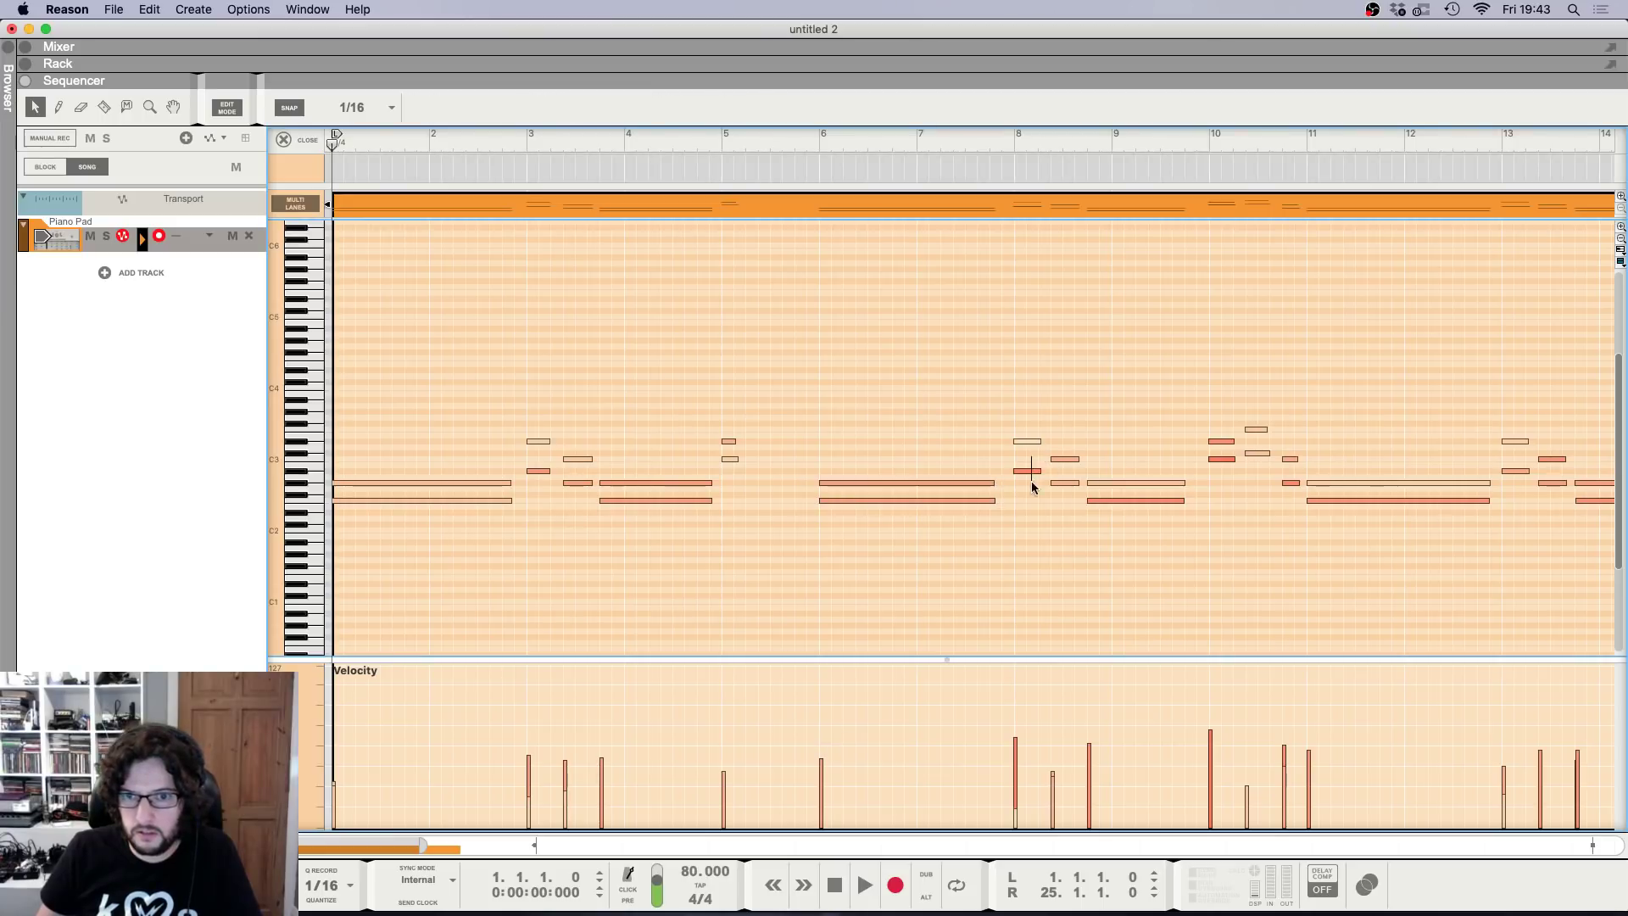
click(1020, 766)
drag(1131, 538, 1141, 507)
click(1091, 758)
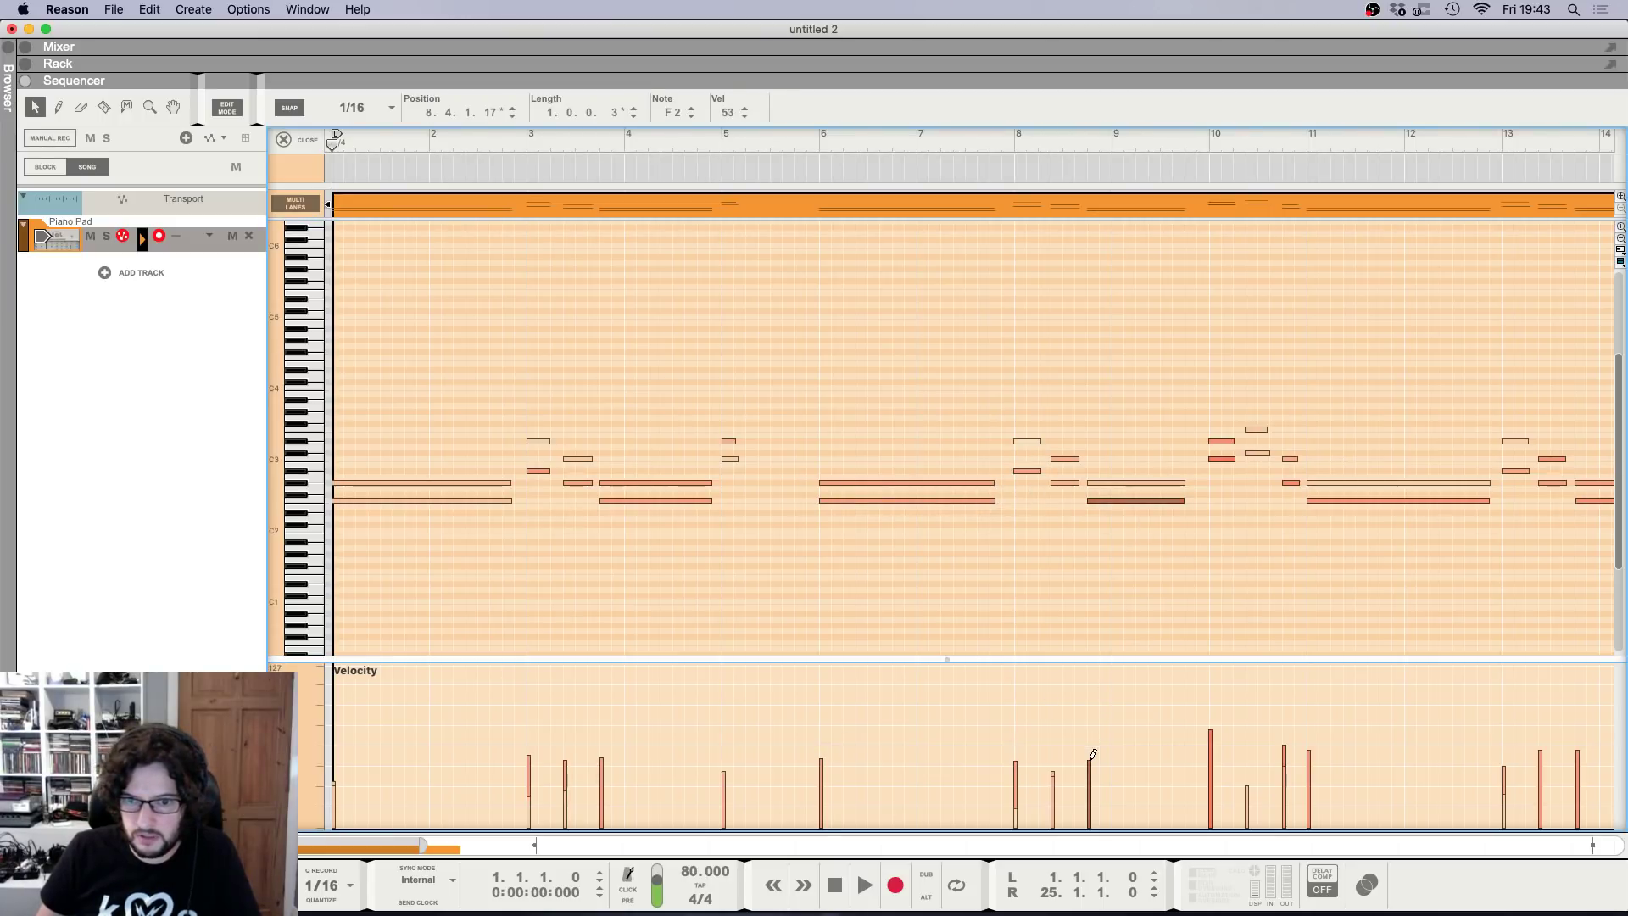
Lower the velocities of the D#3 and C3 pair at bar 10 to 59, the short pair before bar 11, and the long F2 note at bar 11 to 54.
drag(1229, 421, 1225, 502)
click(1213, 747)
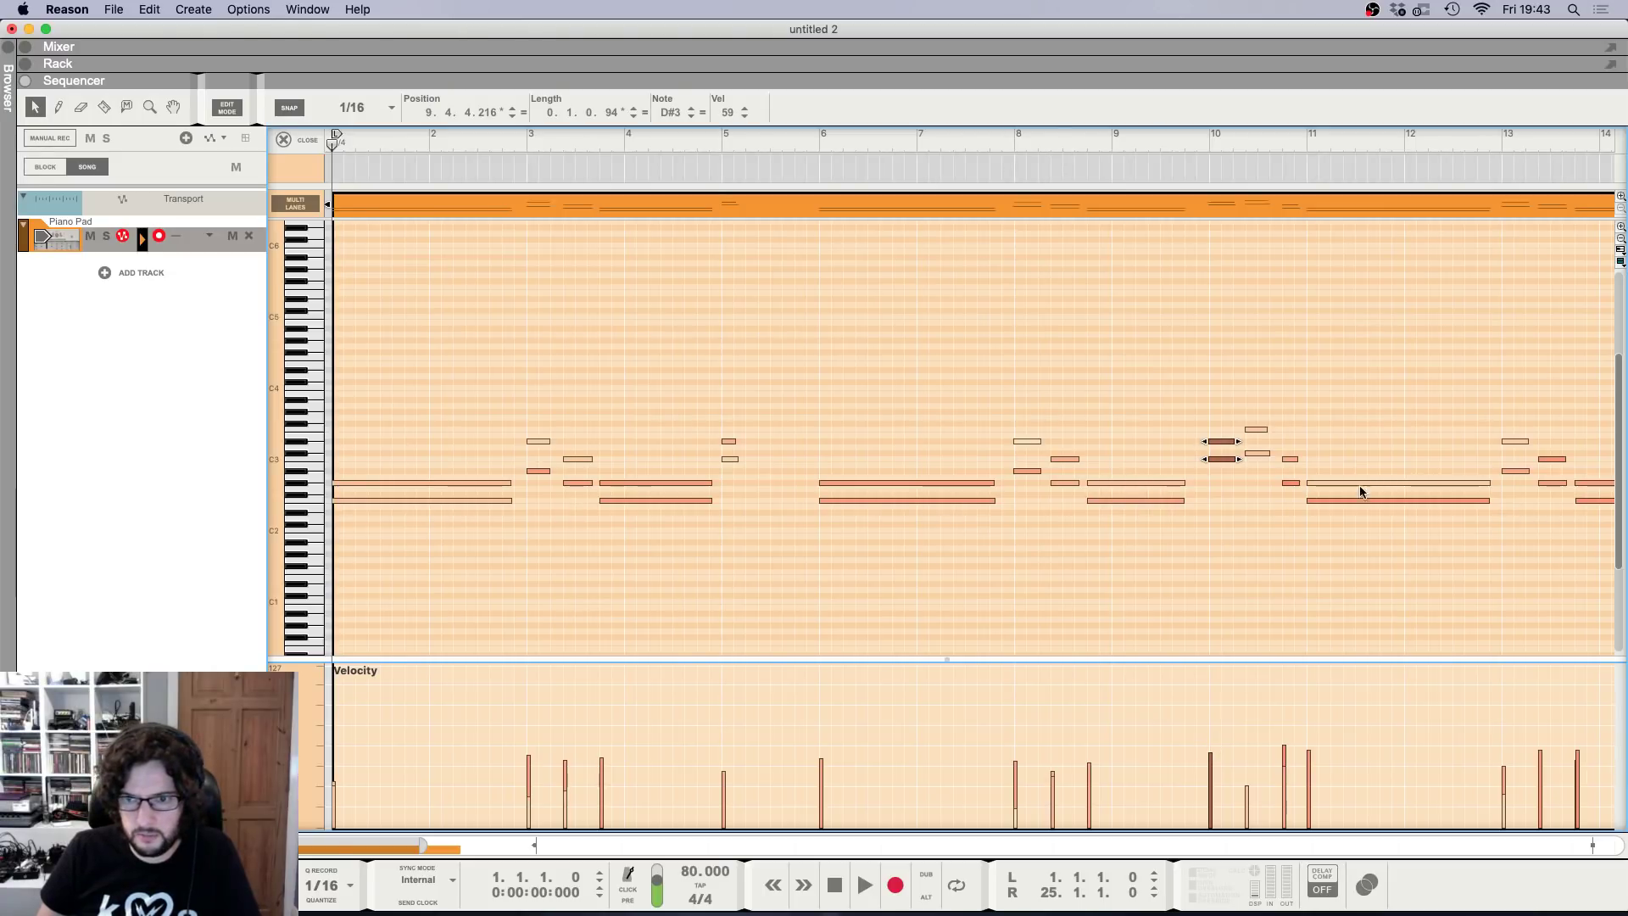
scroll(1292, 517, right, 3)
drag(1131, 434, 1134, 515)
click(1133, 759)
drag(1227, 542, 1223, 489)
click(1158, 762)
Lower the velocities of the second short pair in bar 13, the long pair before bar 14 and the C3 note at bar 15.
scroll(1357, 445, right, 5)
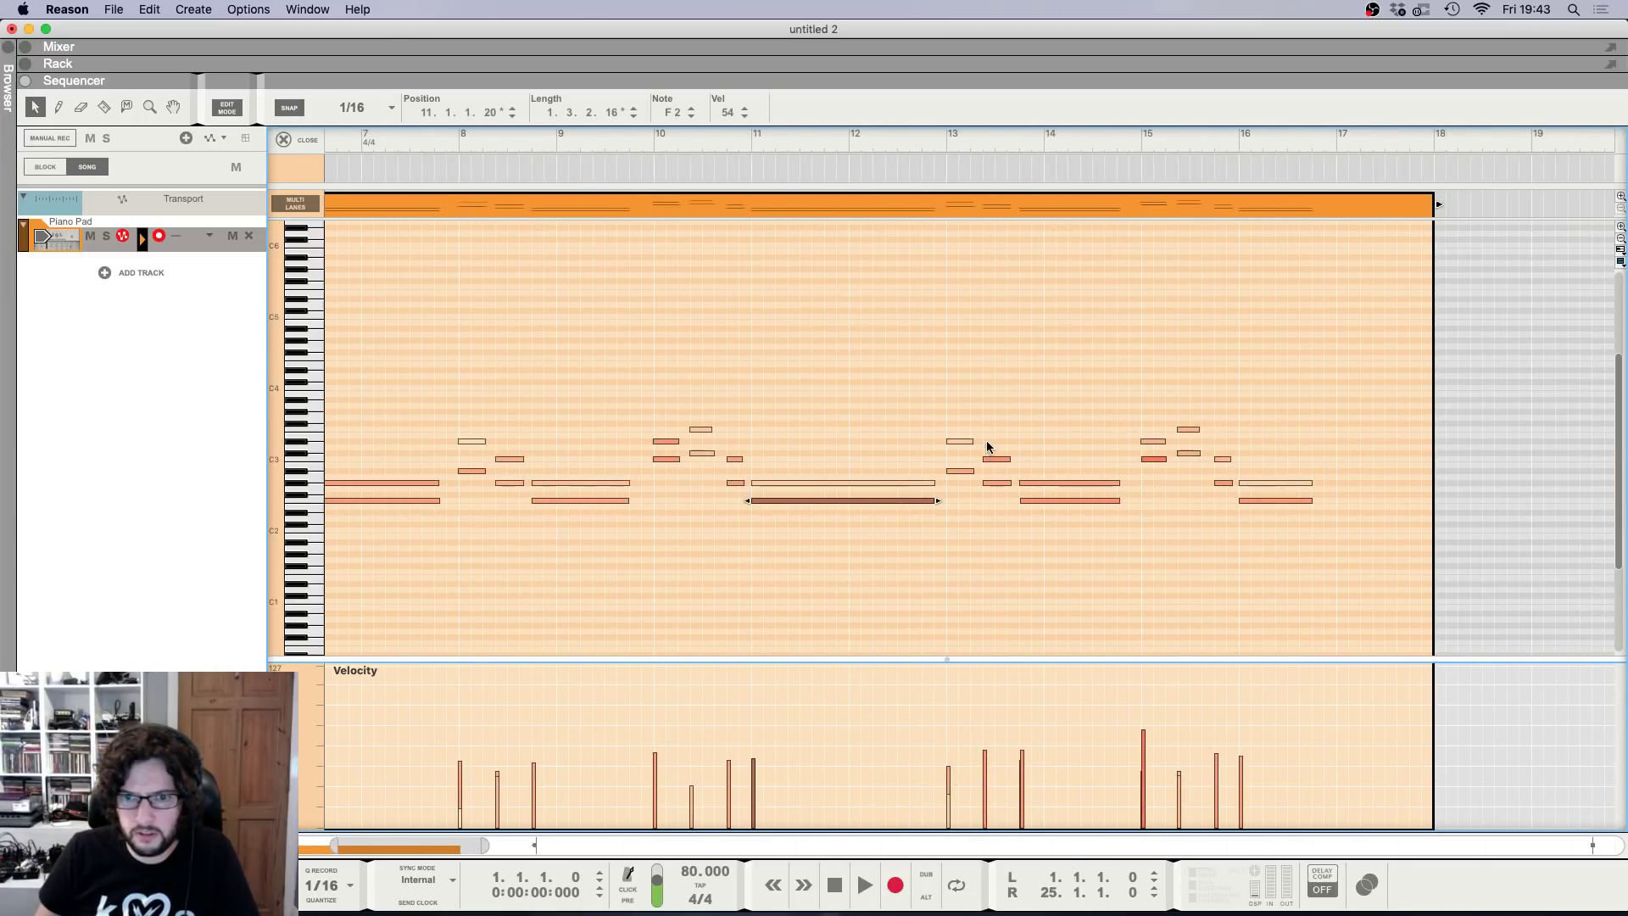
drag(988, 447, 989, 492)
drag(1051, 437, 1062, 564)
click(1024, 754)
drag(1129, 451, 1158, 471)
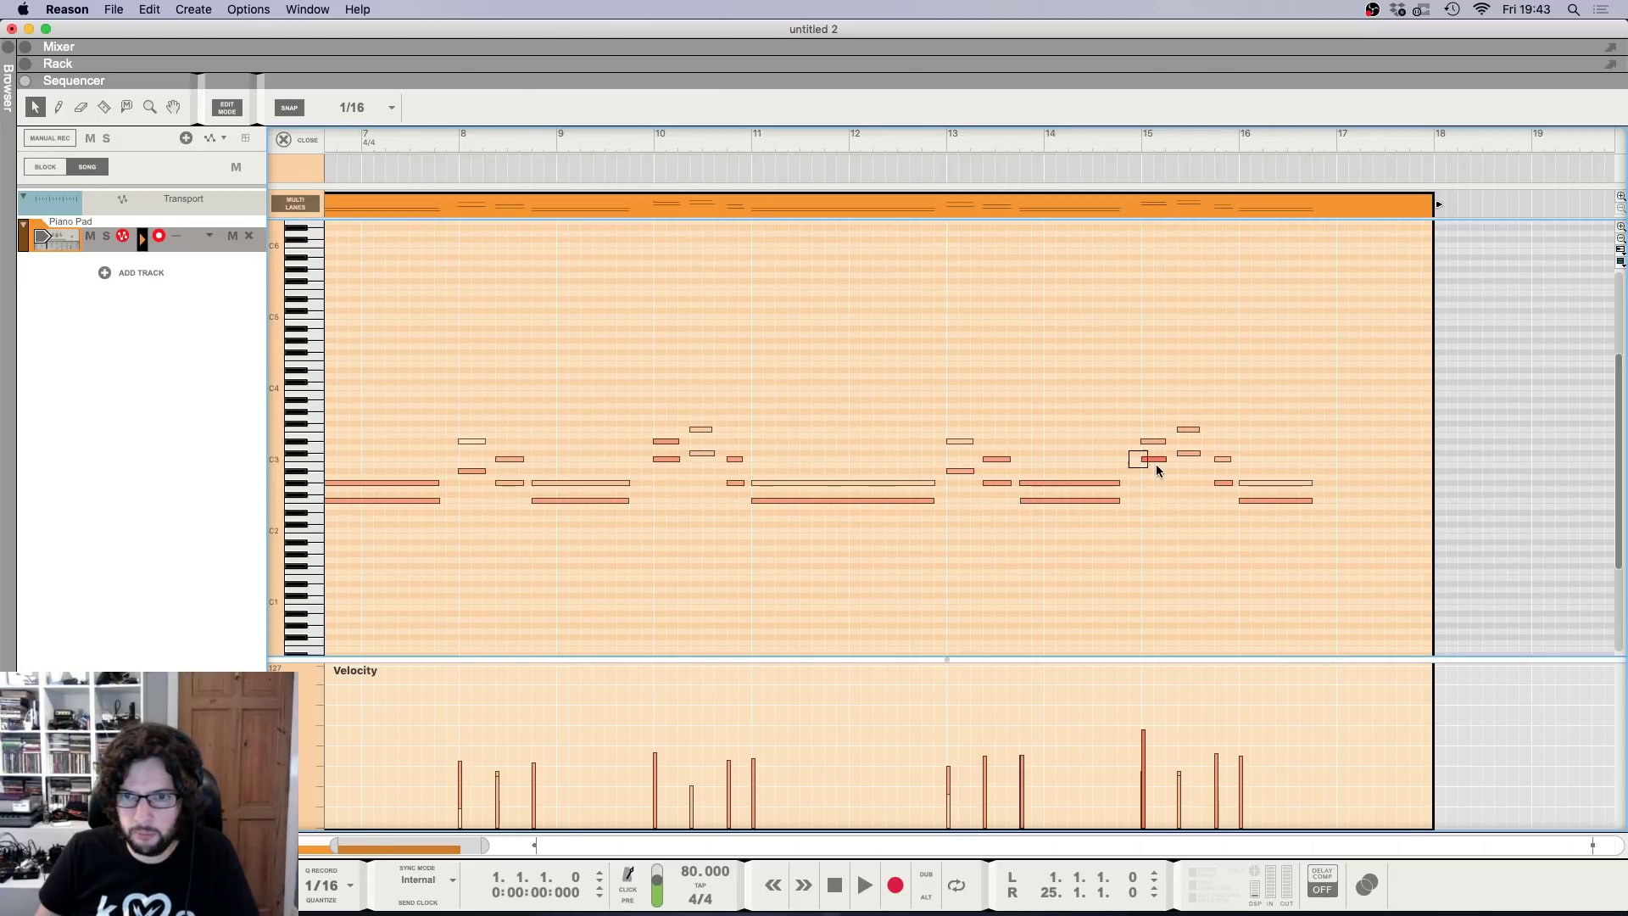
click(1285, 441)
Delete the final pair of notes starting at bar 16 and set the right locator to bar 16.
key(g)
key(g)
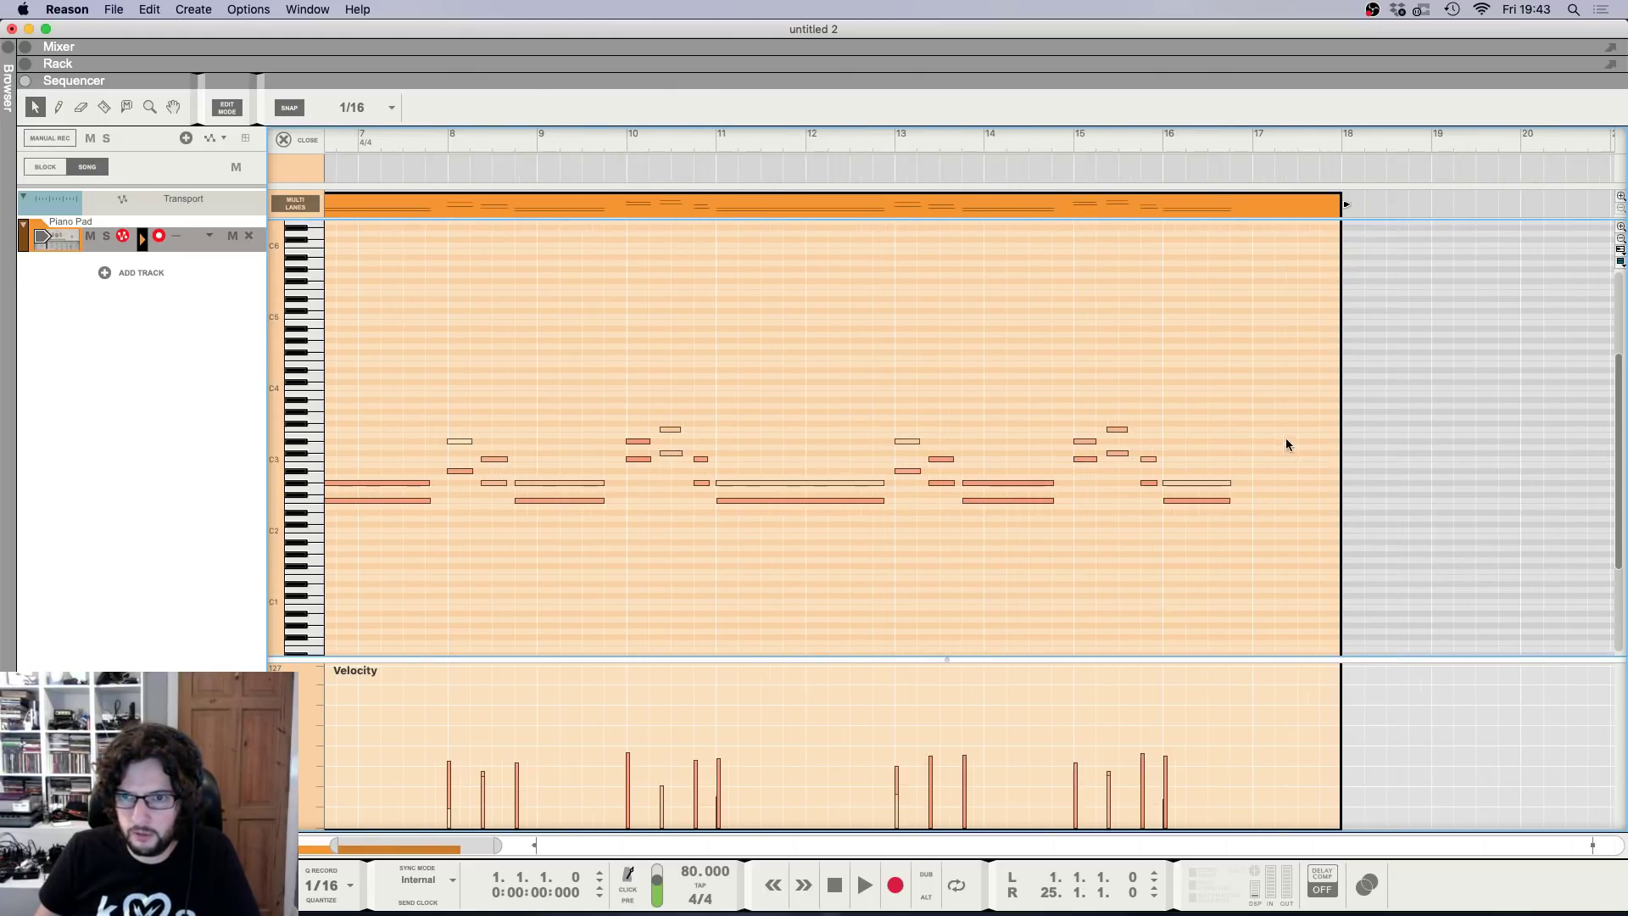
key(h)
key(h)
key(h)
drag(1355, 446, 1373, 607)
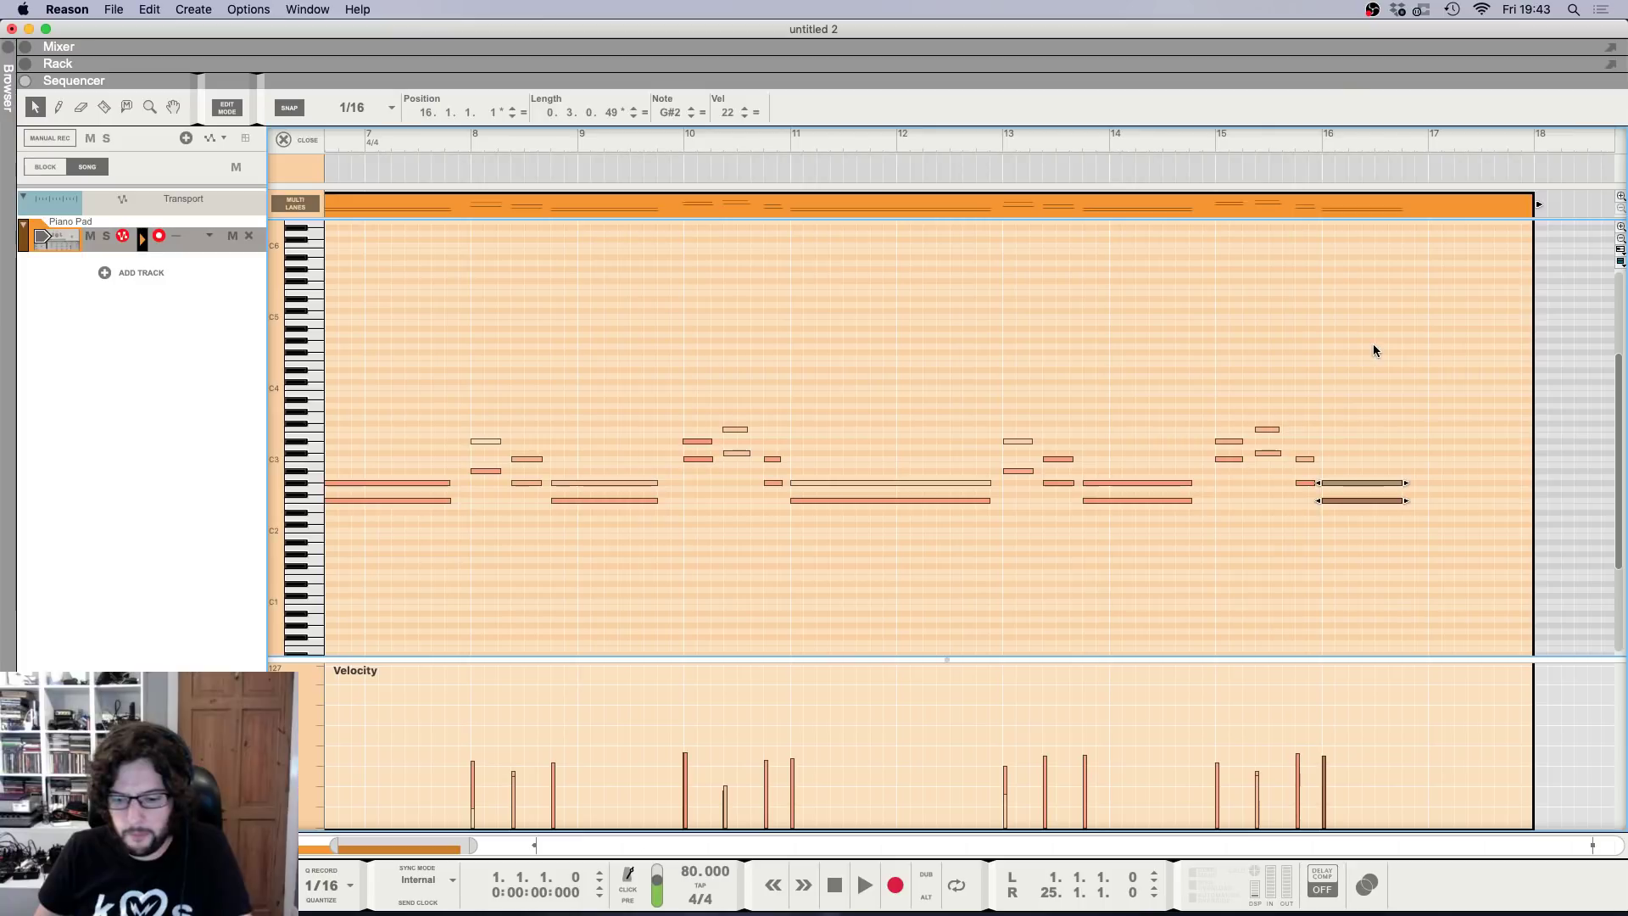
key(Delete)
key(g)
key(g)
key(g)
key(g)
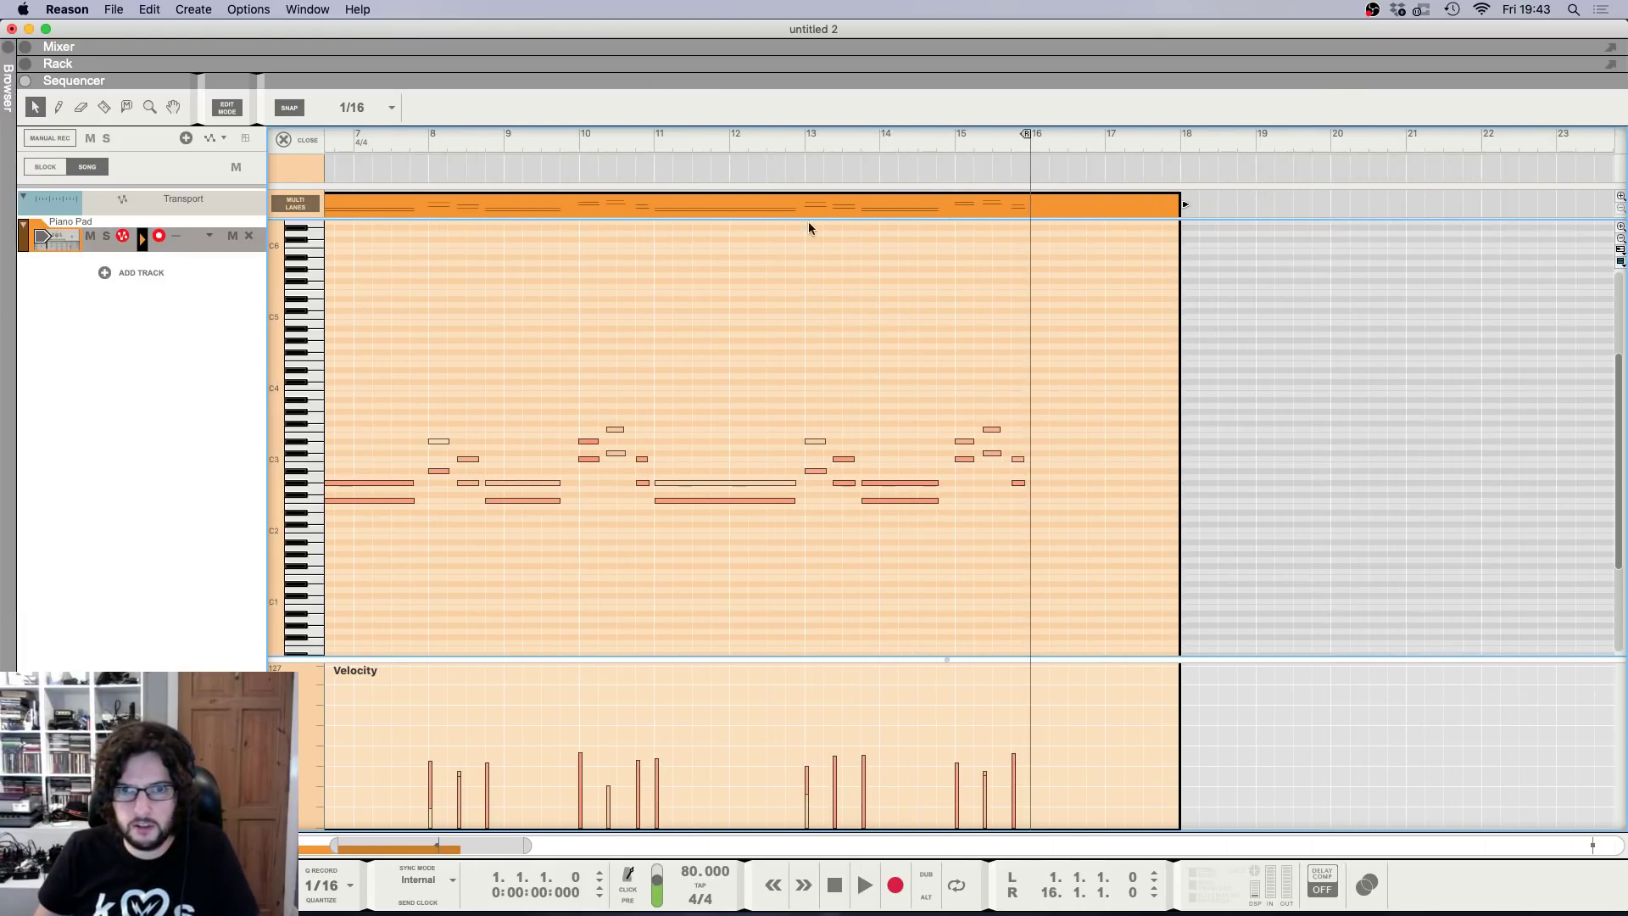
scroll(516, 265, left, 5)
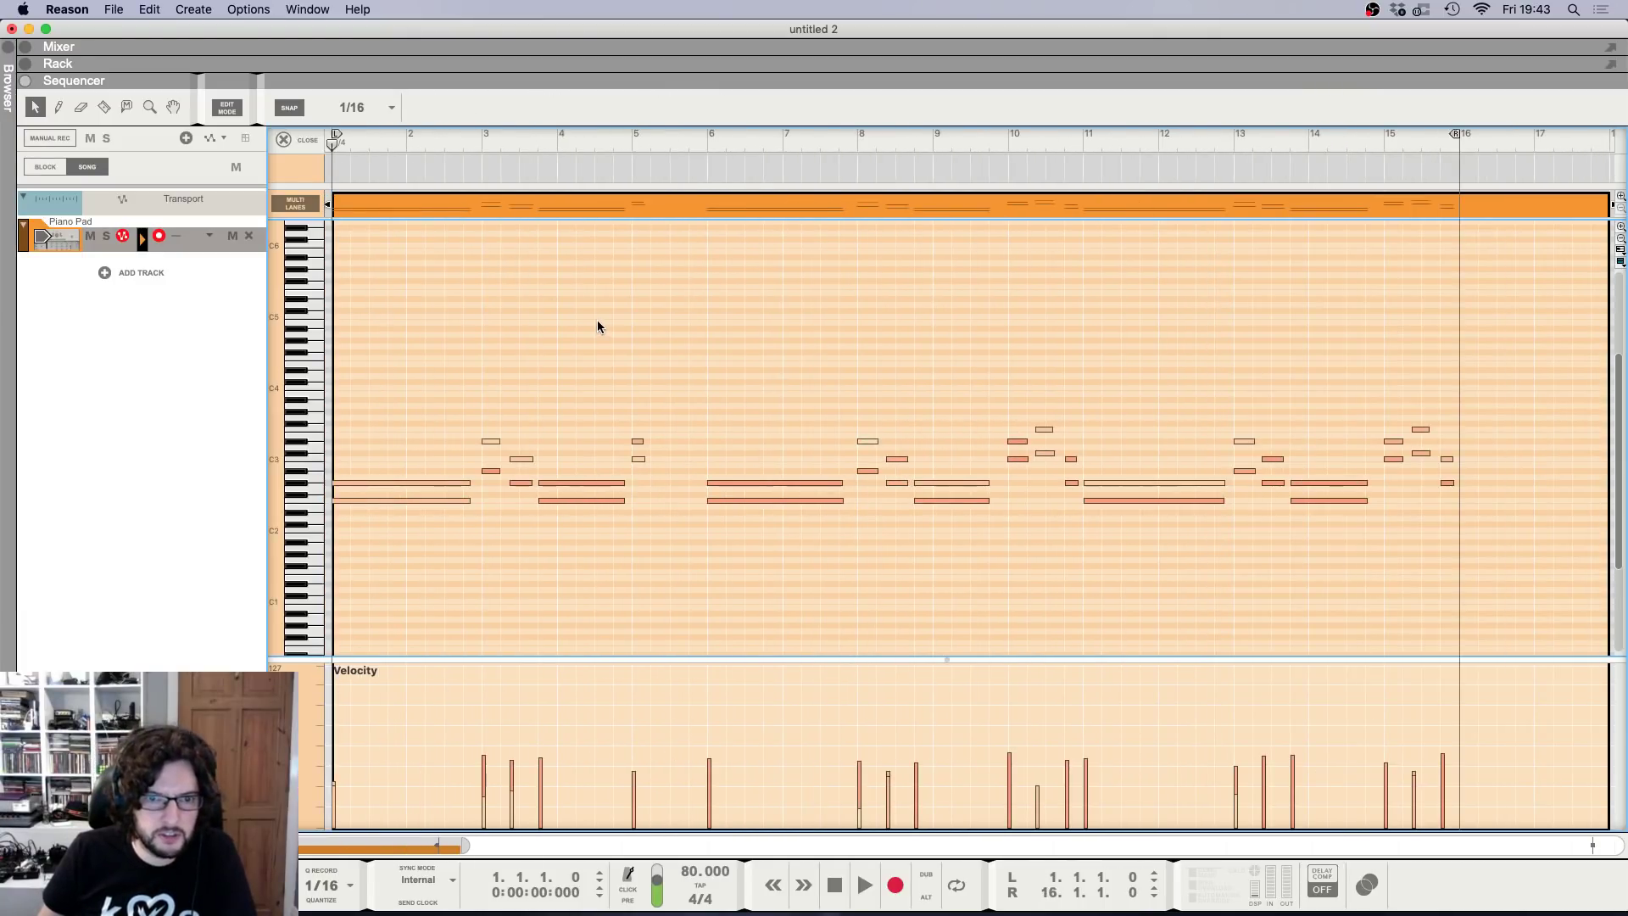
Delete all notes before bar 6 and move the remaining notes five bars earlier so they start at bar 1.
key(space)
key(space)
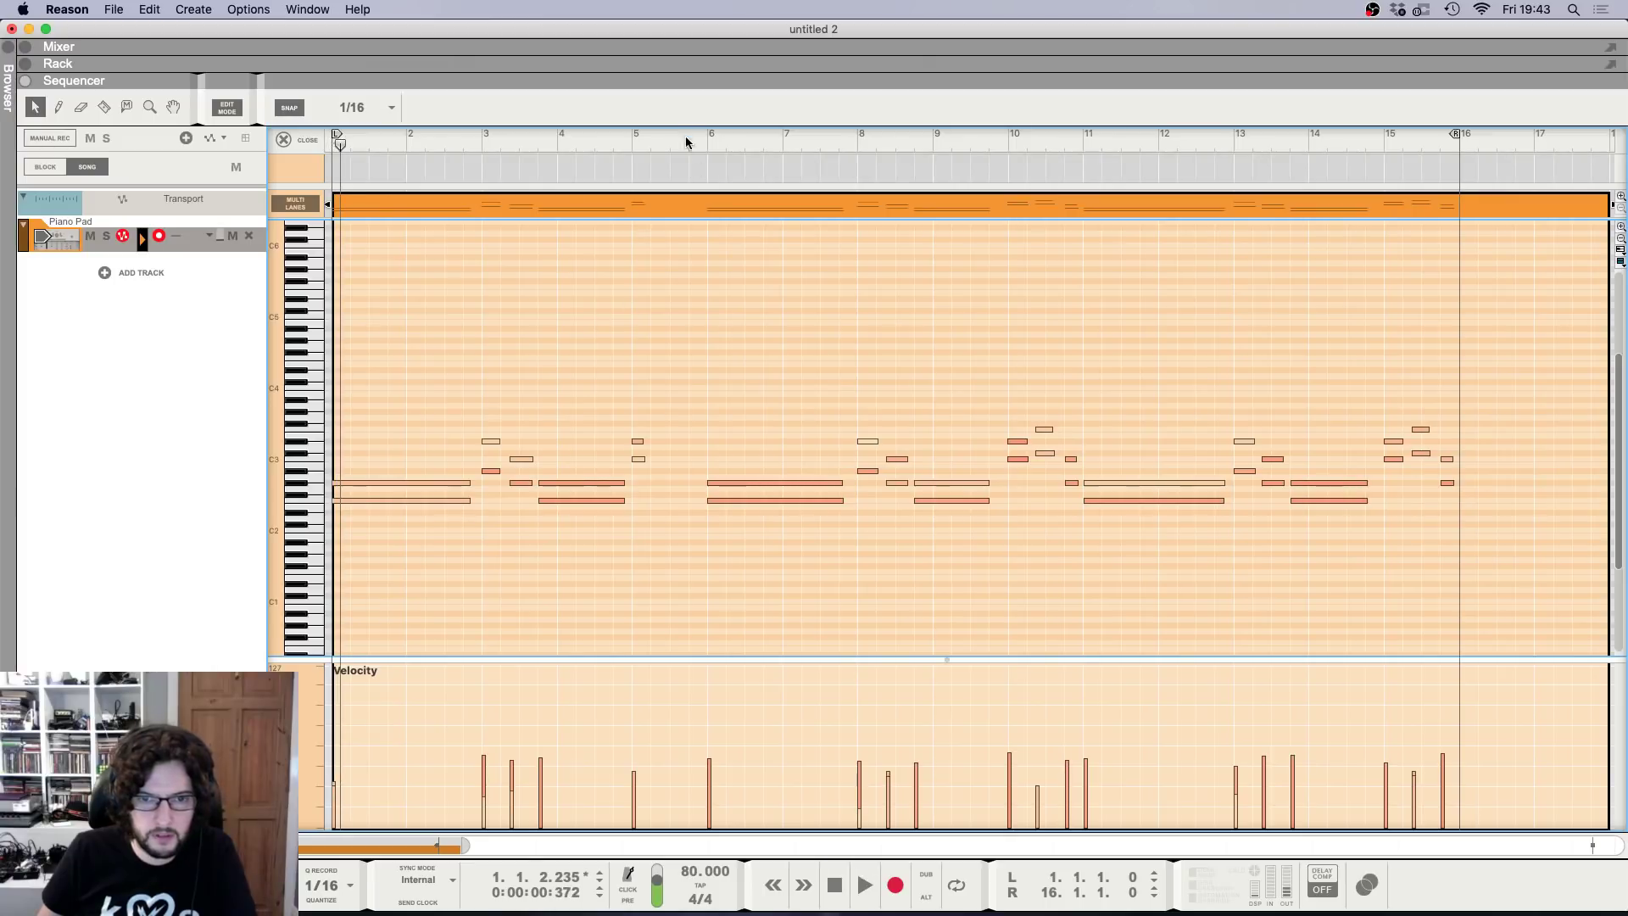
click(702, 142)
drag(108, 628, 107, 628)
key(Delete)
key(super+a)
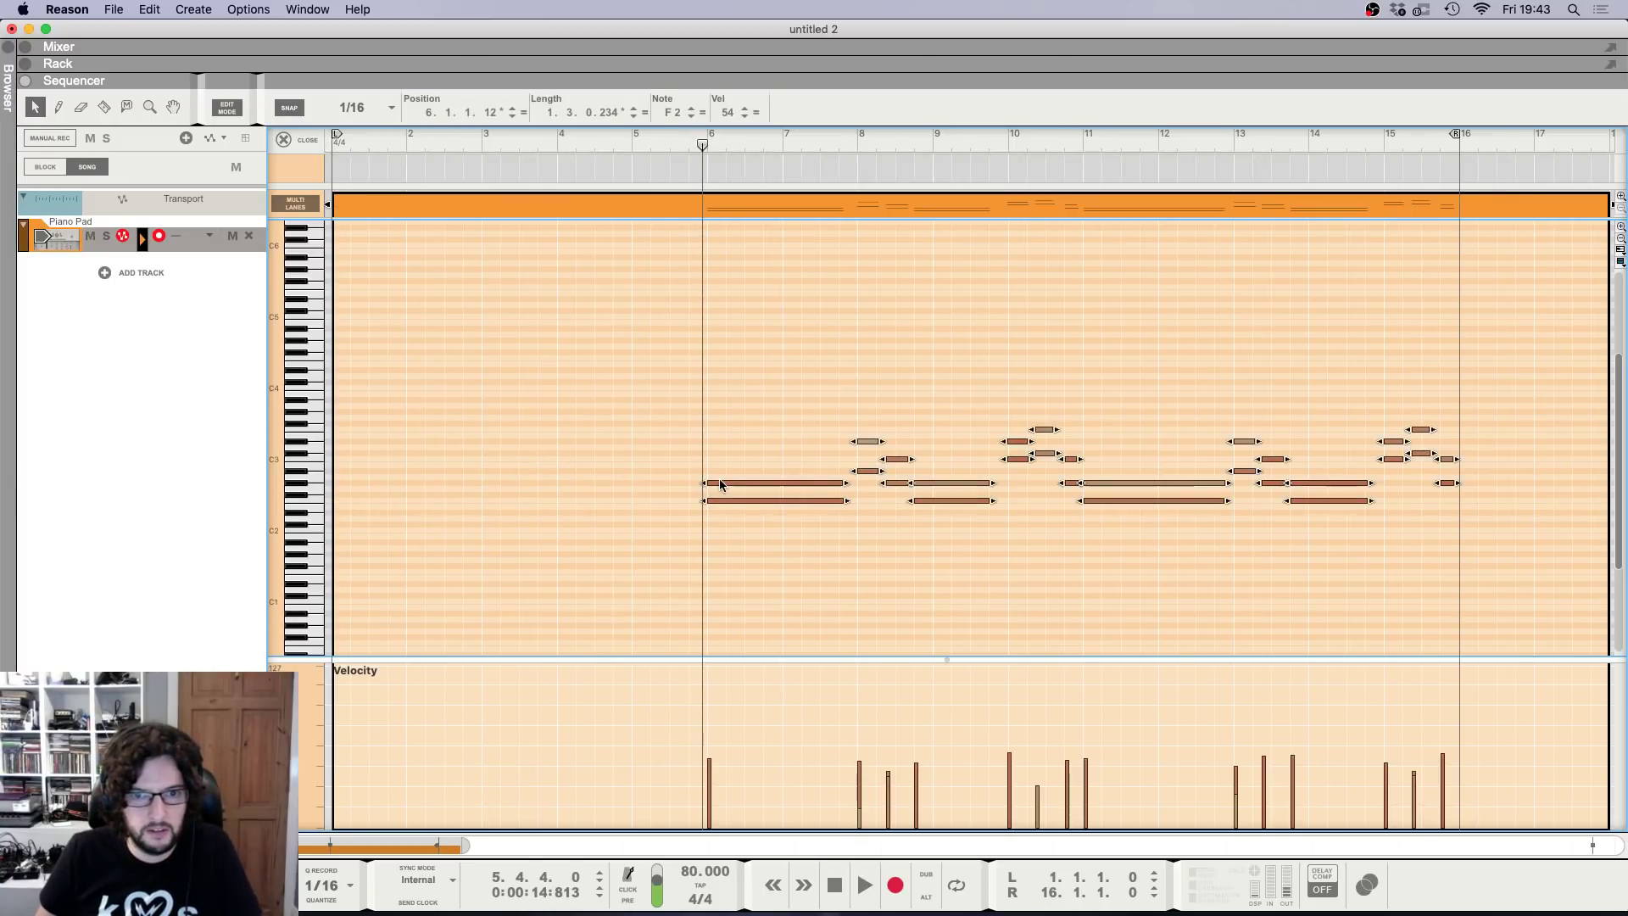
drag(720, 484, 298, 480)
click(435, 432)
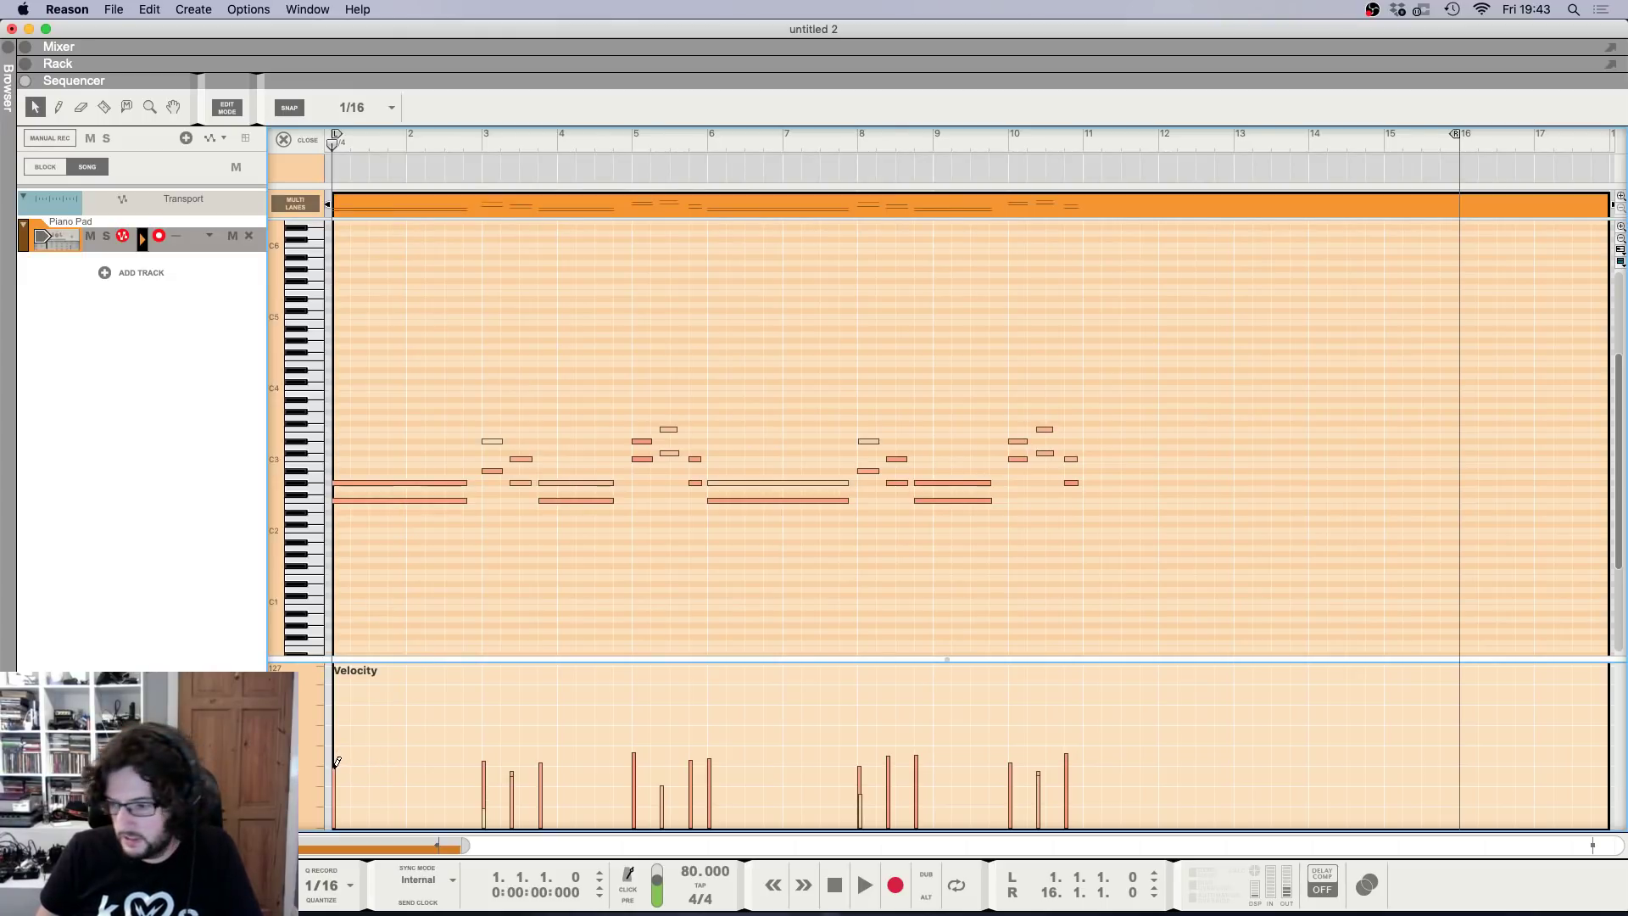
Play the shortened part, place the right locator at 10.4.4 and switch the snap value to Grid.
key(space)
scroll(388, 449, up, 4)
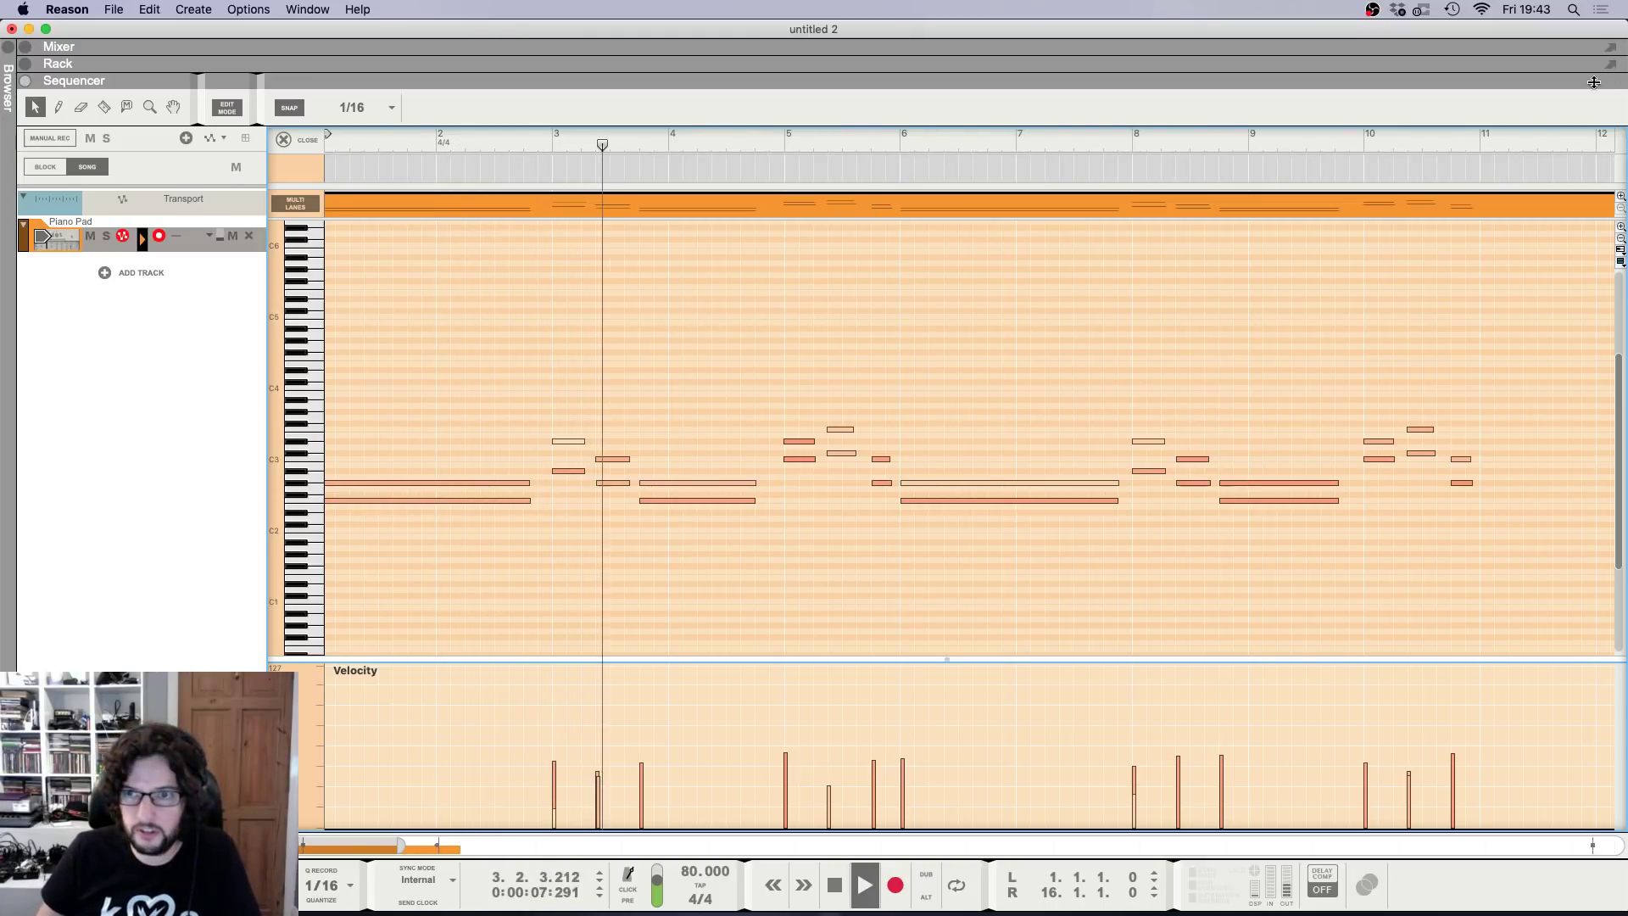
alt+click(1475, 151)
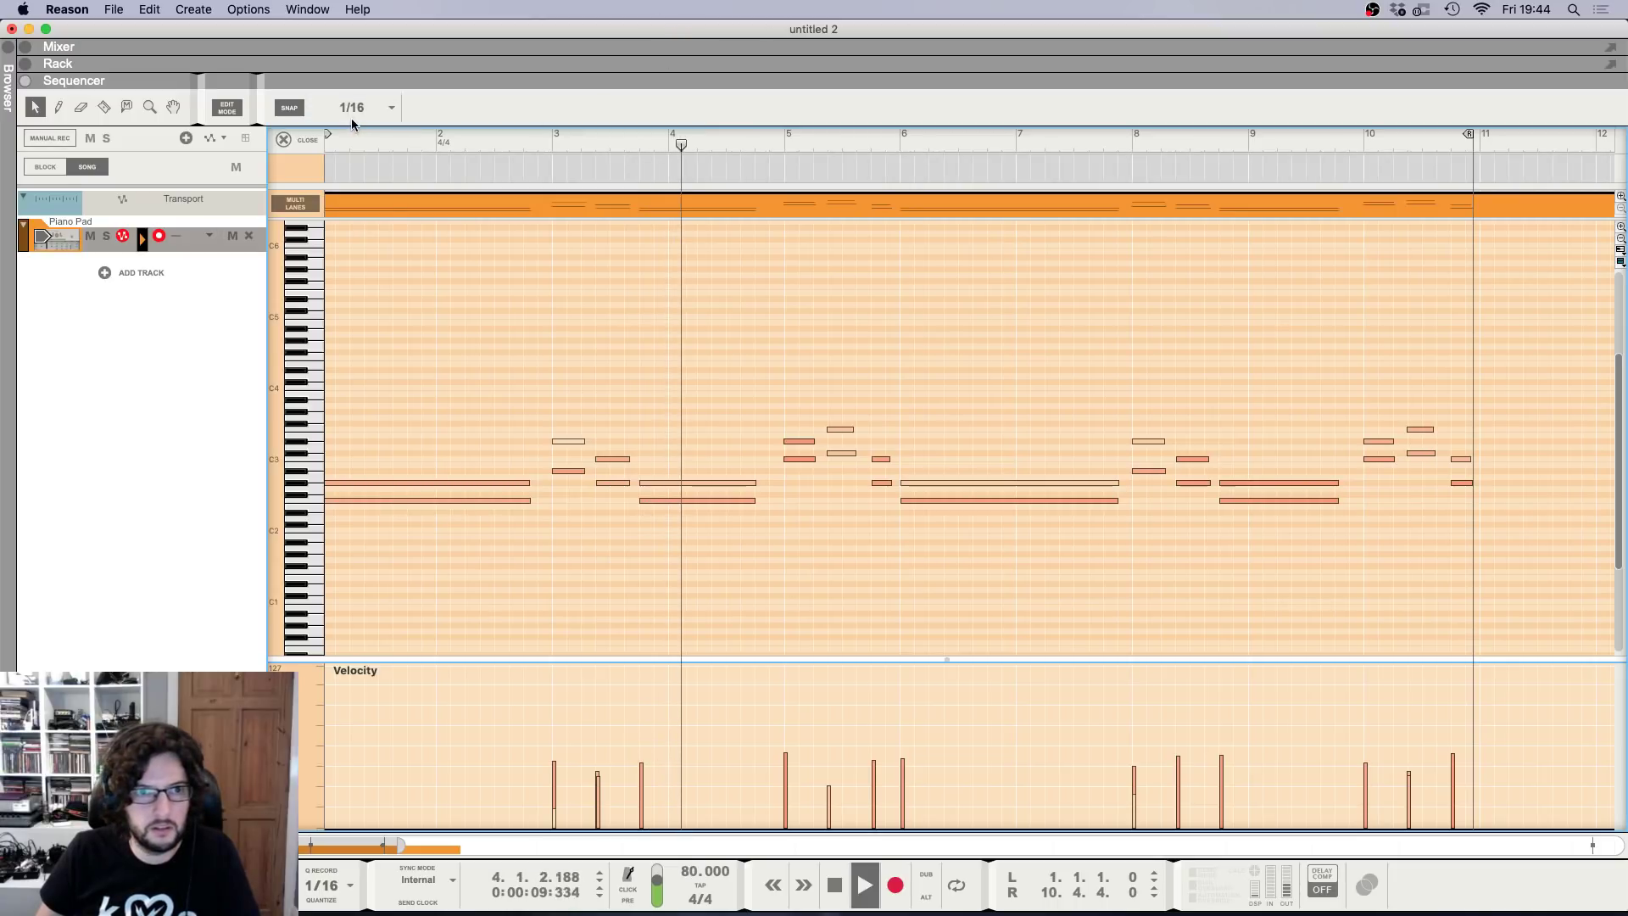
click(362, 108)
click(348, 106)
Set the right locator to bar 11, stop playback back at the song start and turn on looping.
alt+click(1479, 149)
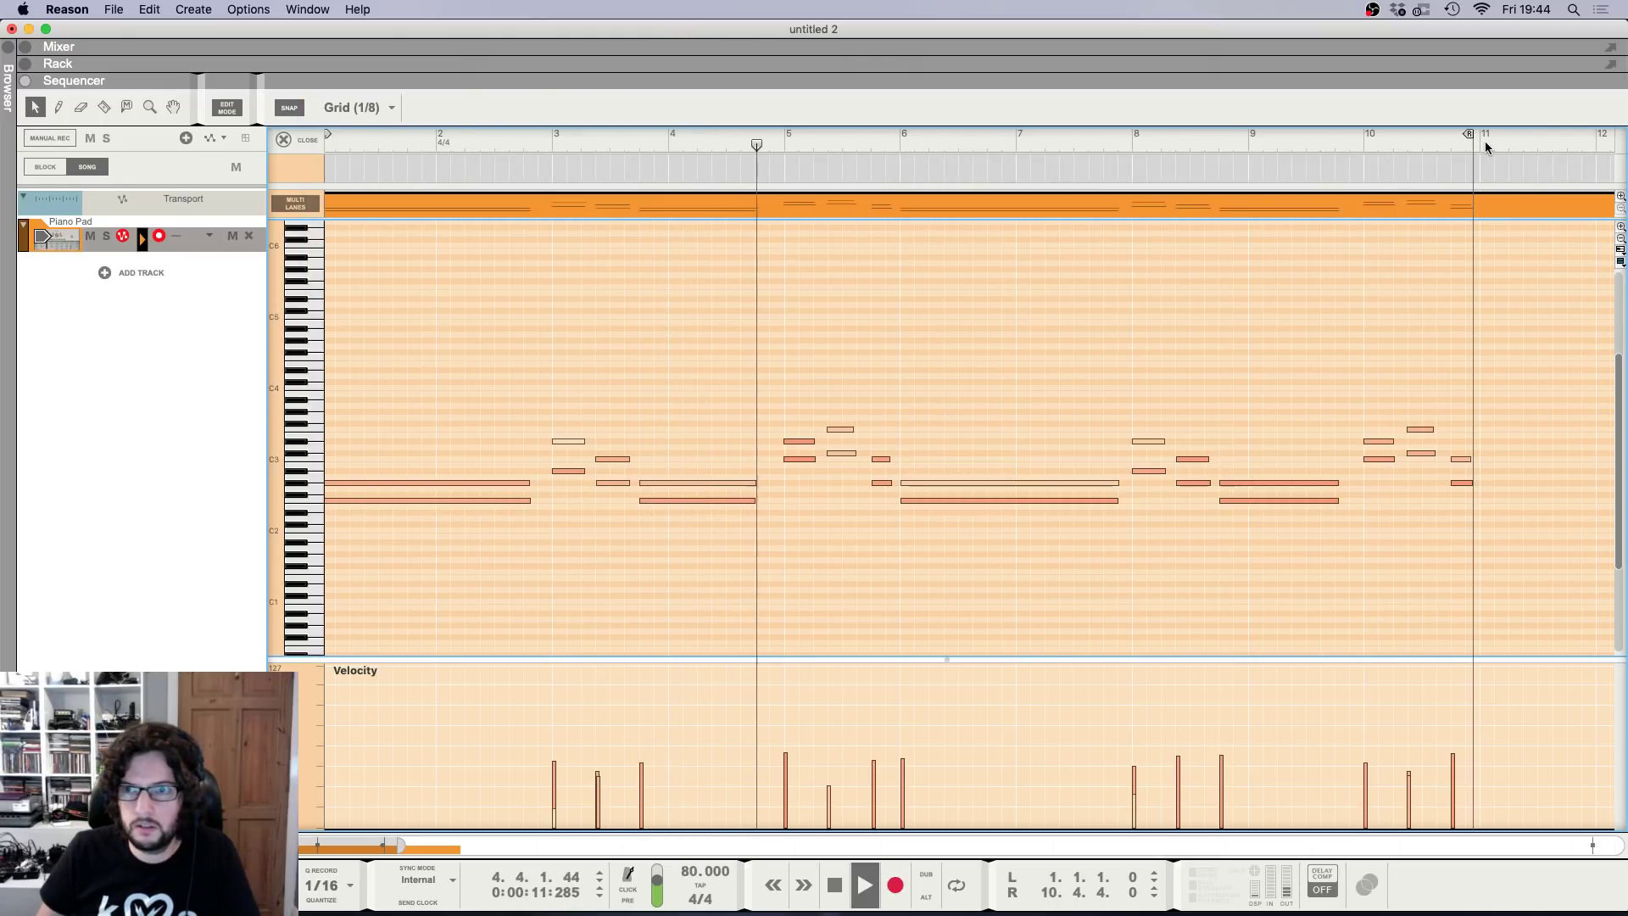
key(g)
key(g)
key(h)
key(h)
key(h)
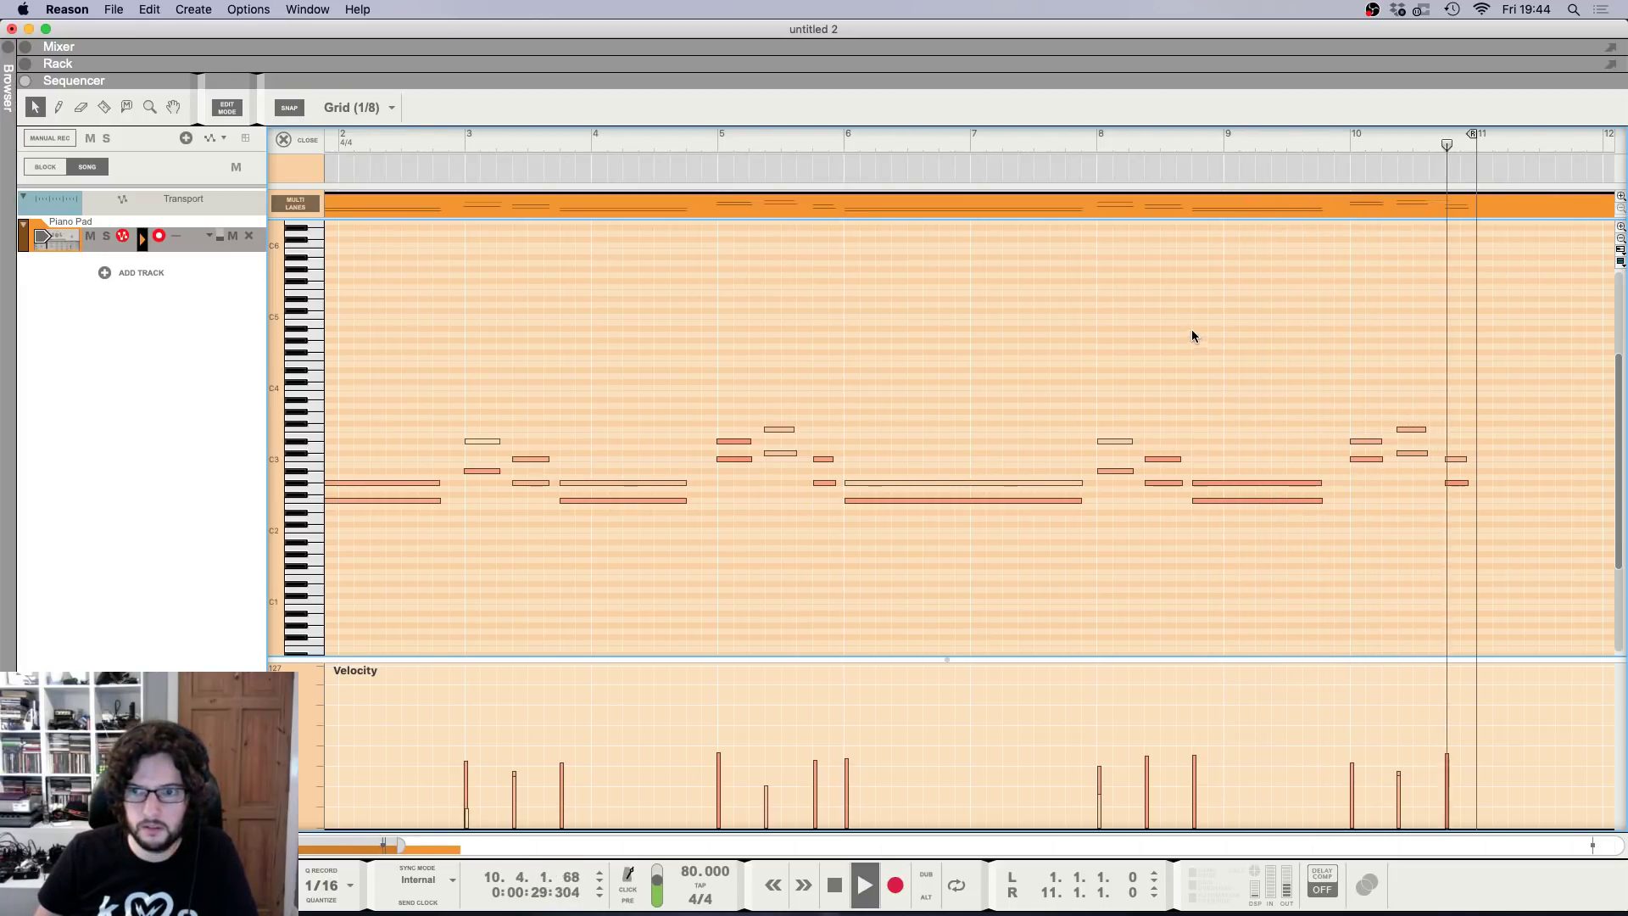
key(space)
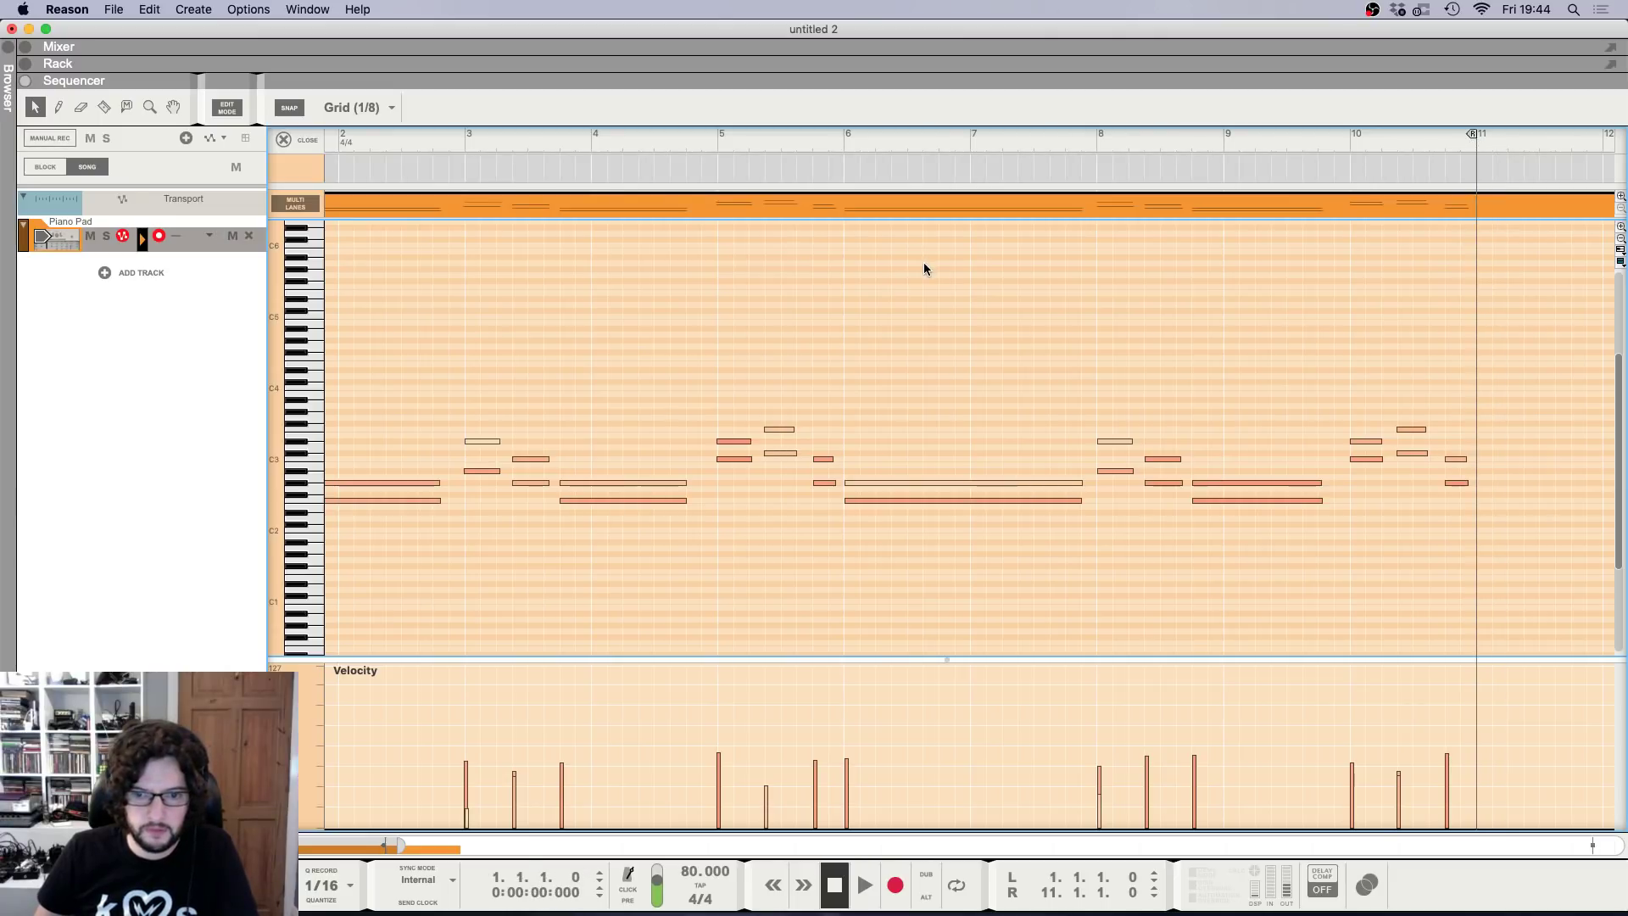
key(l)
Show the rack with the browser open and delete the DR-1 Deep Reverb below the Piano Pad's Delay device.
key(F6)
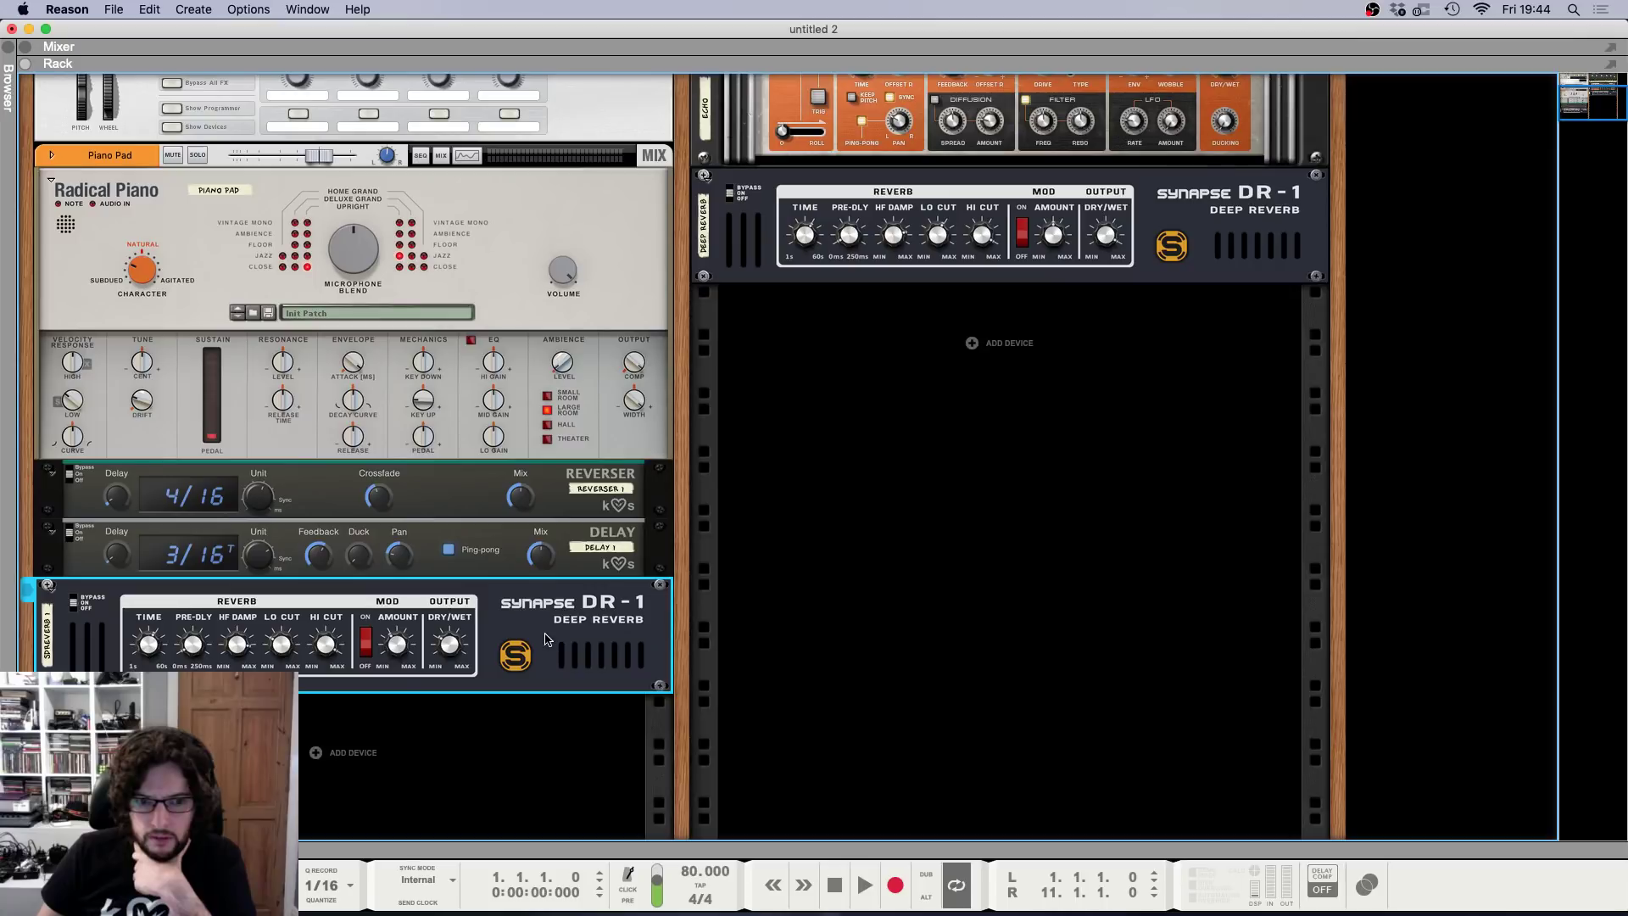
click(9, 49)
right_click(900, 433)
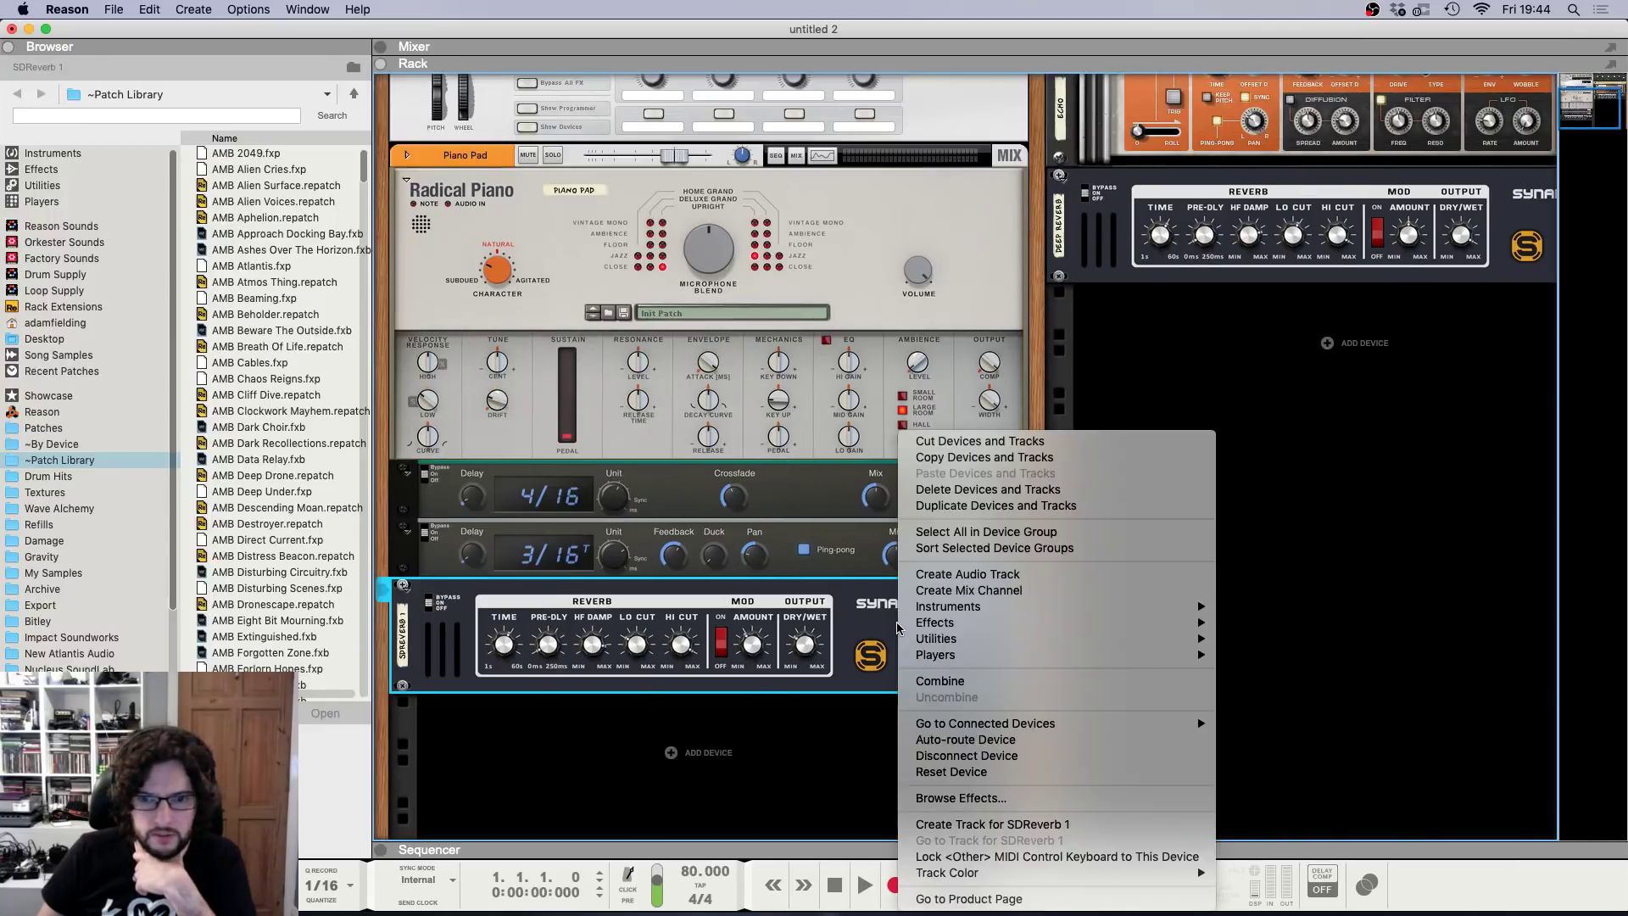
click(1009, 496)
click(953, 316)
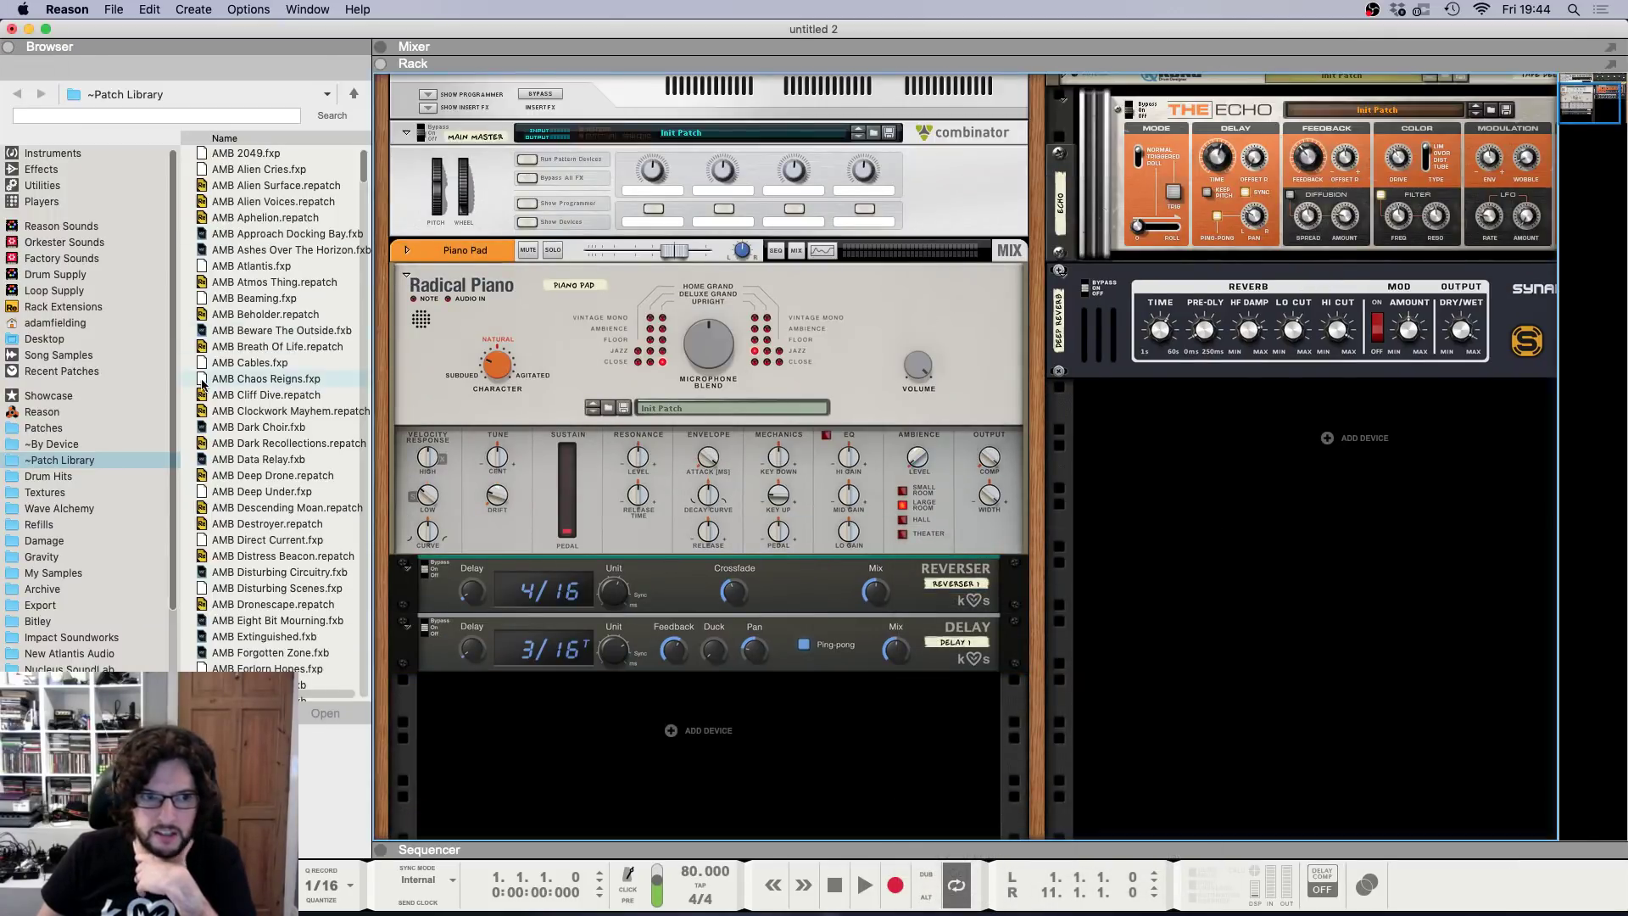
Add the Neutron Fifths patch from the FX folder in Patches below the Piano Pad's Delay, and show the Combinator's devices.
click(44, 428)
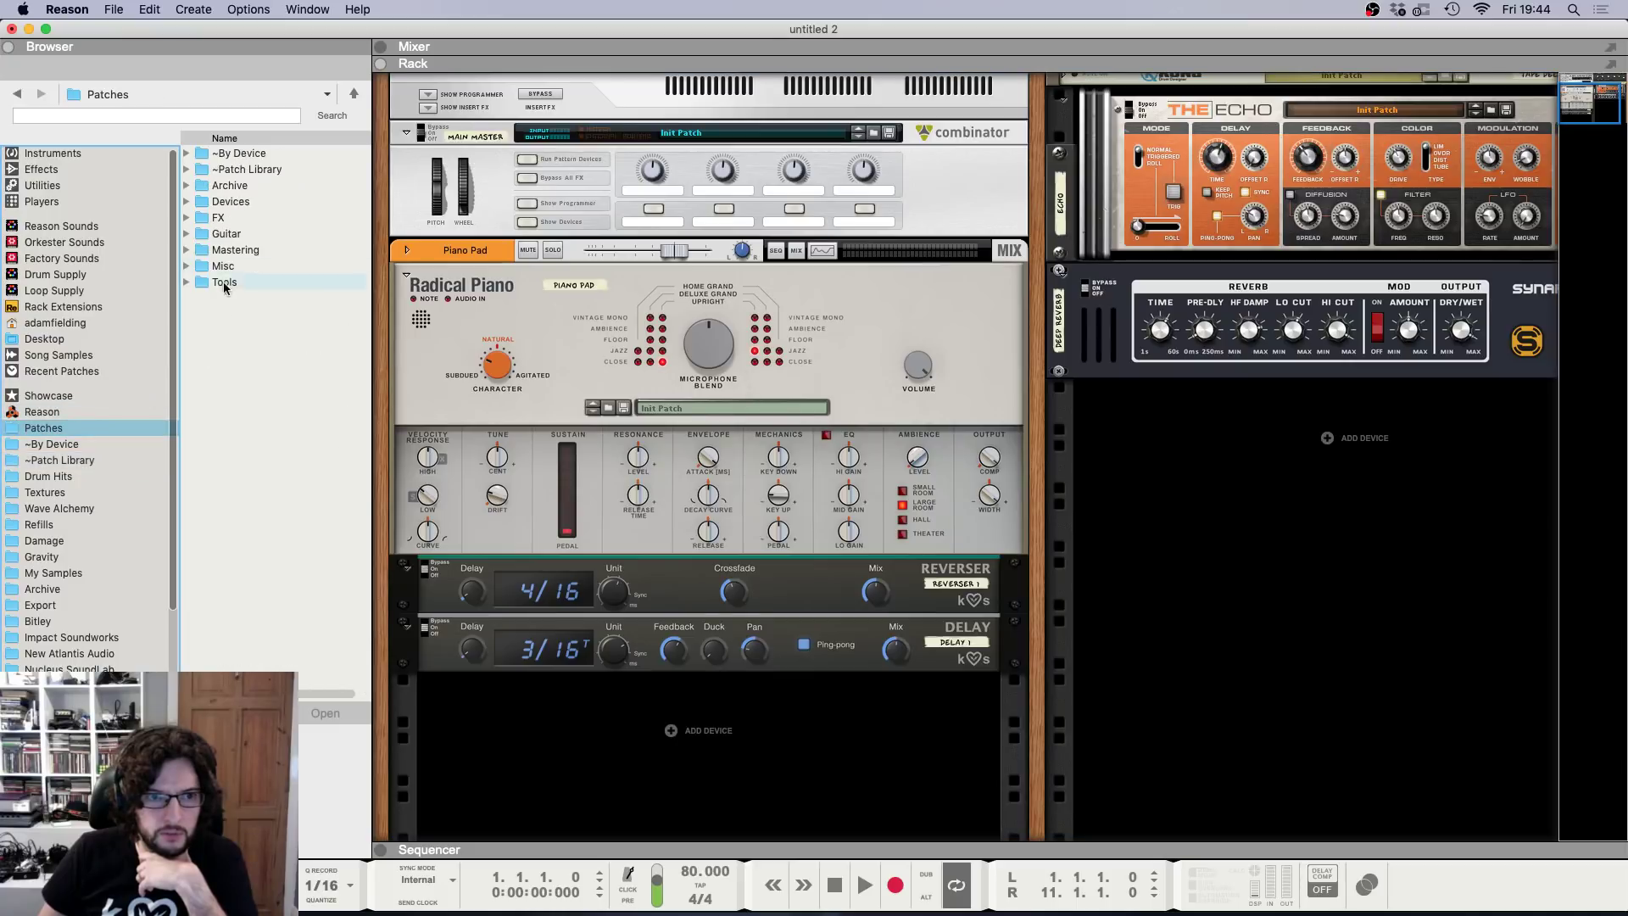
double_click(245, 221)
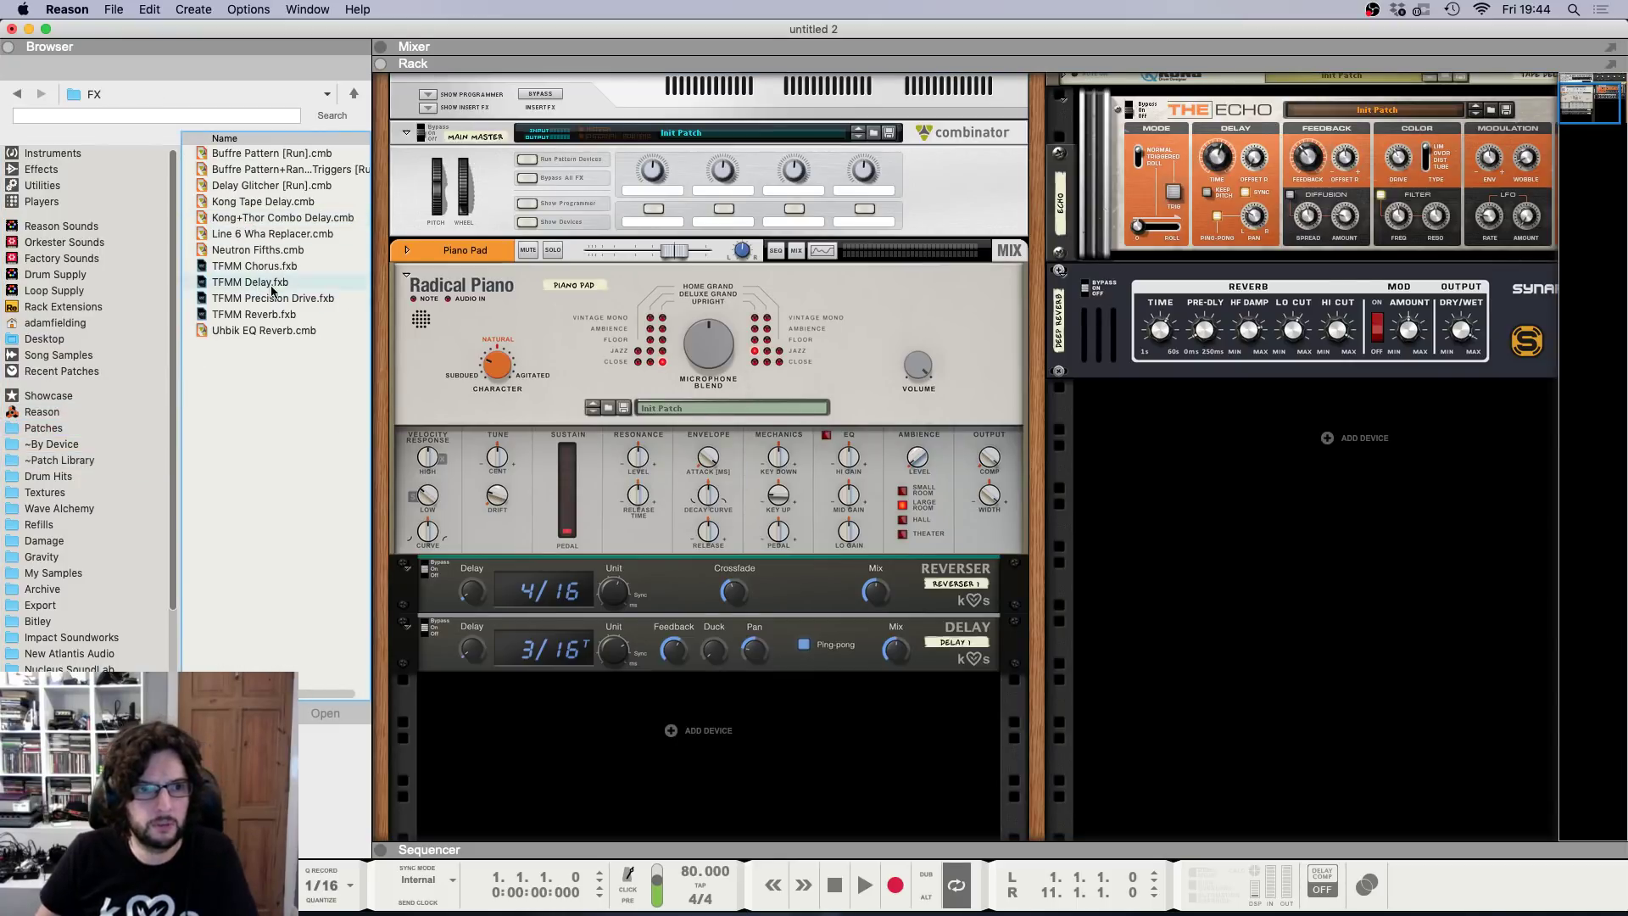
click(219, 251)
drag(218, 251, 713, 671)
click(9, 47)
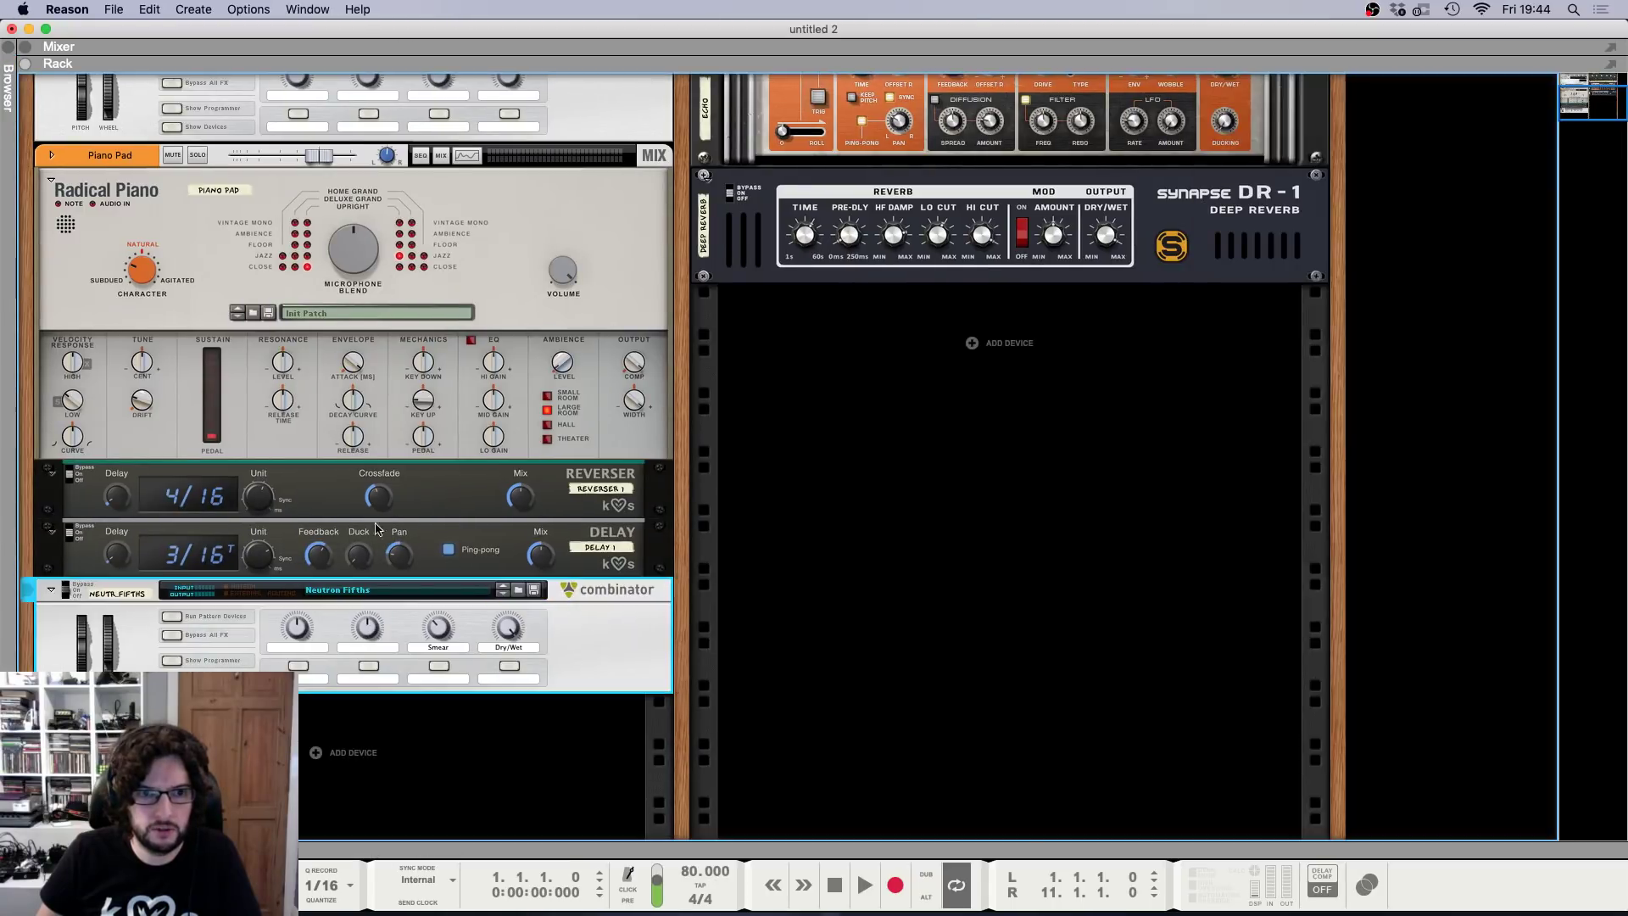
click(172, 678)
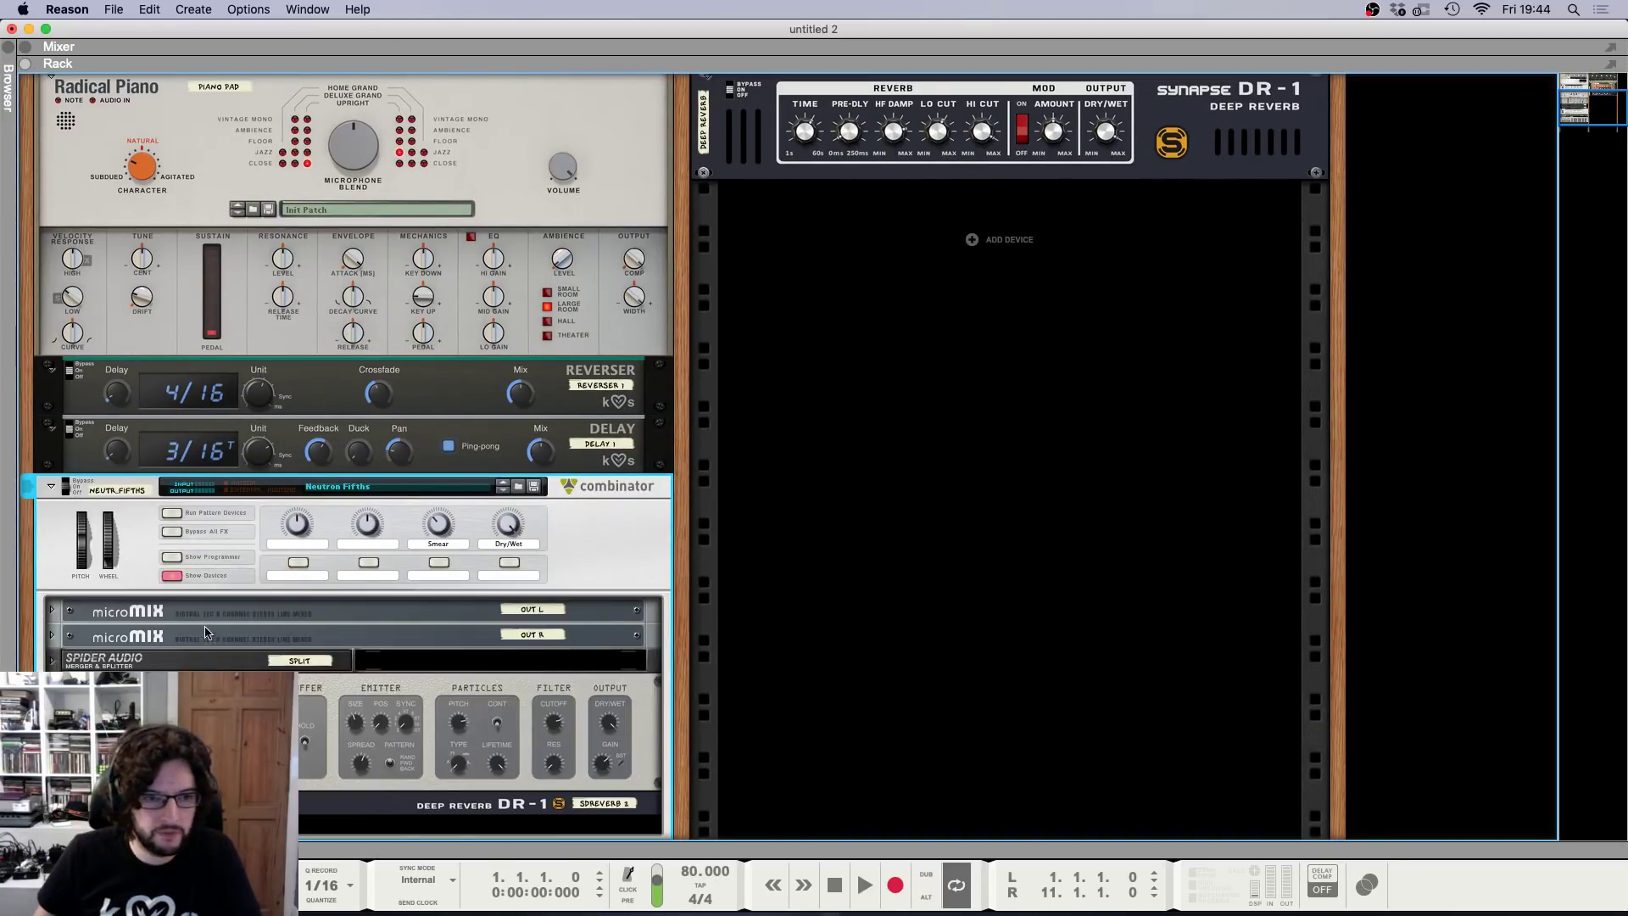
Adjust the Smear of the Neutron Fifths Combinator and set its Dry/Wet to 60.
scroll(205, 633, down, 3)
click(149, 633)
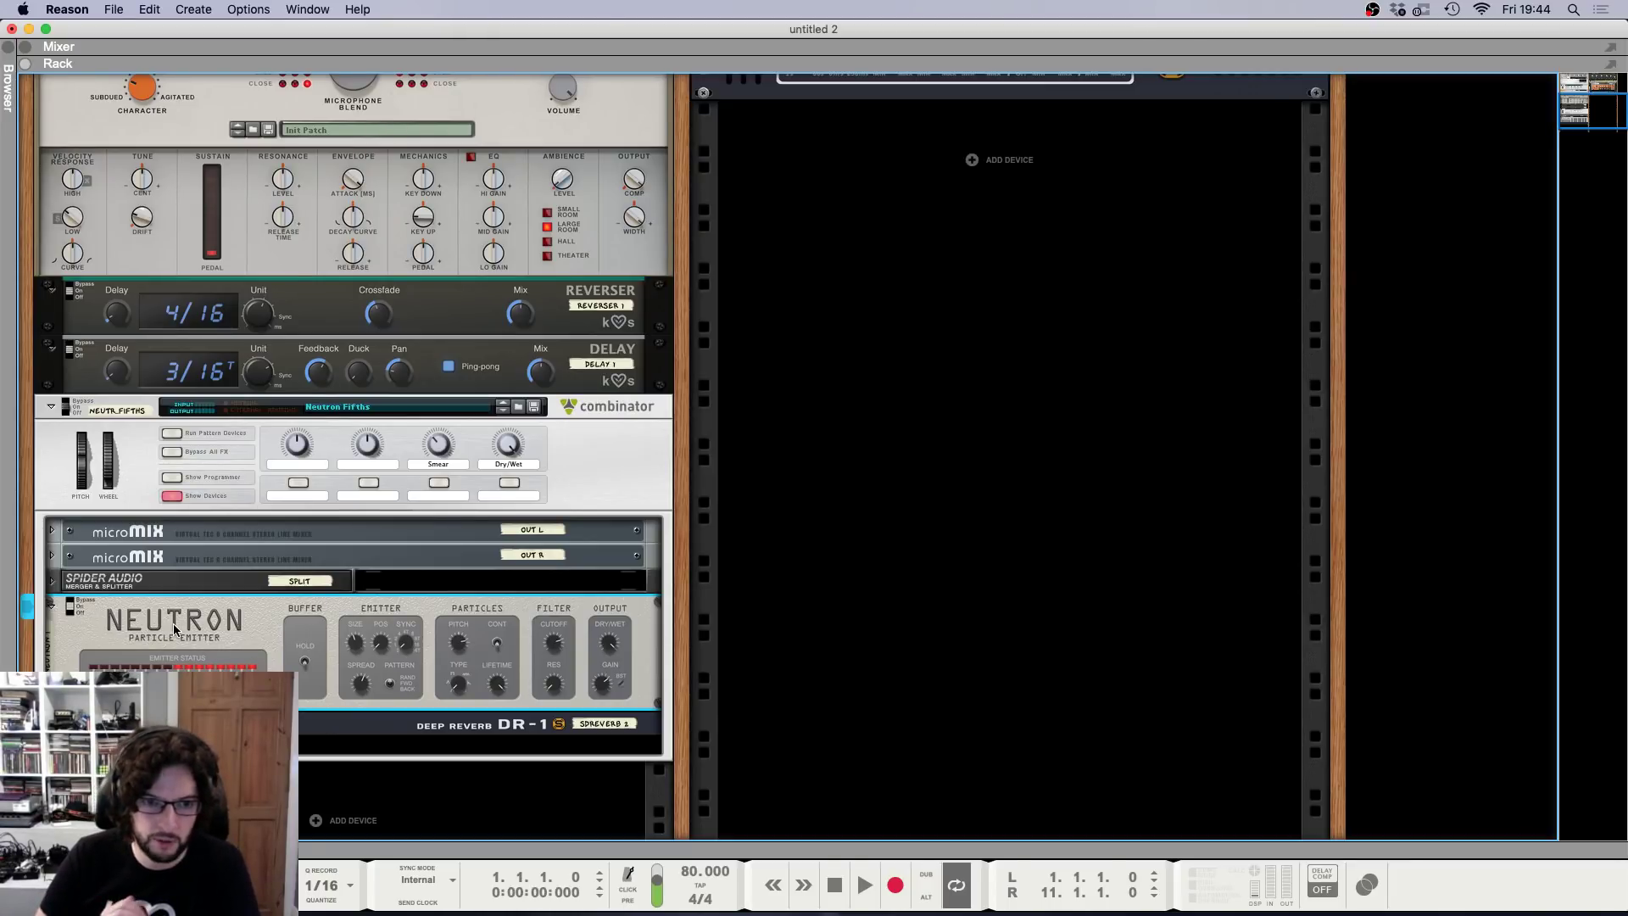
click(52, 725)
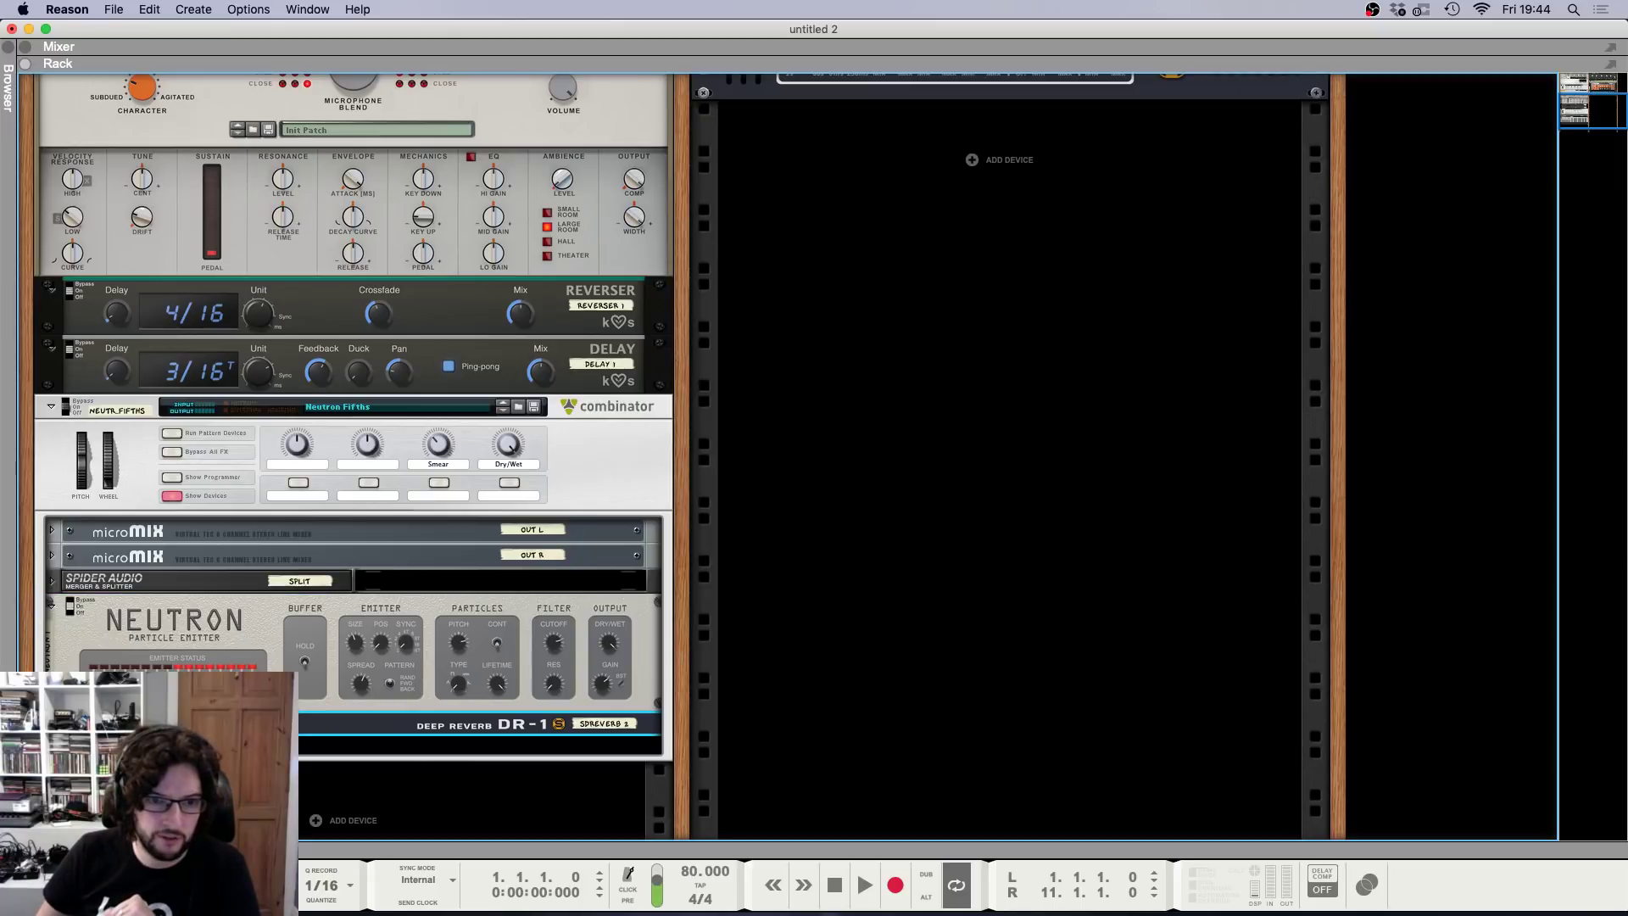
click(51, 725)
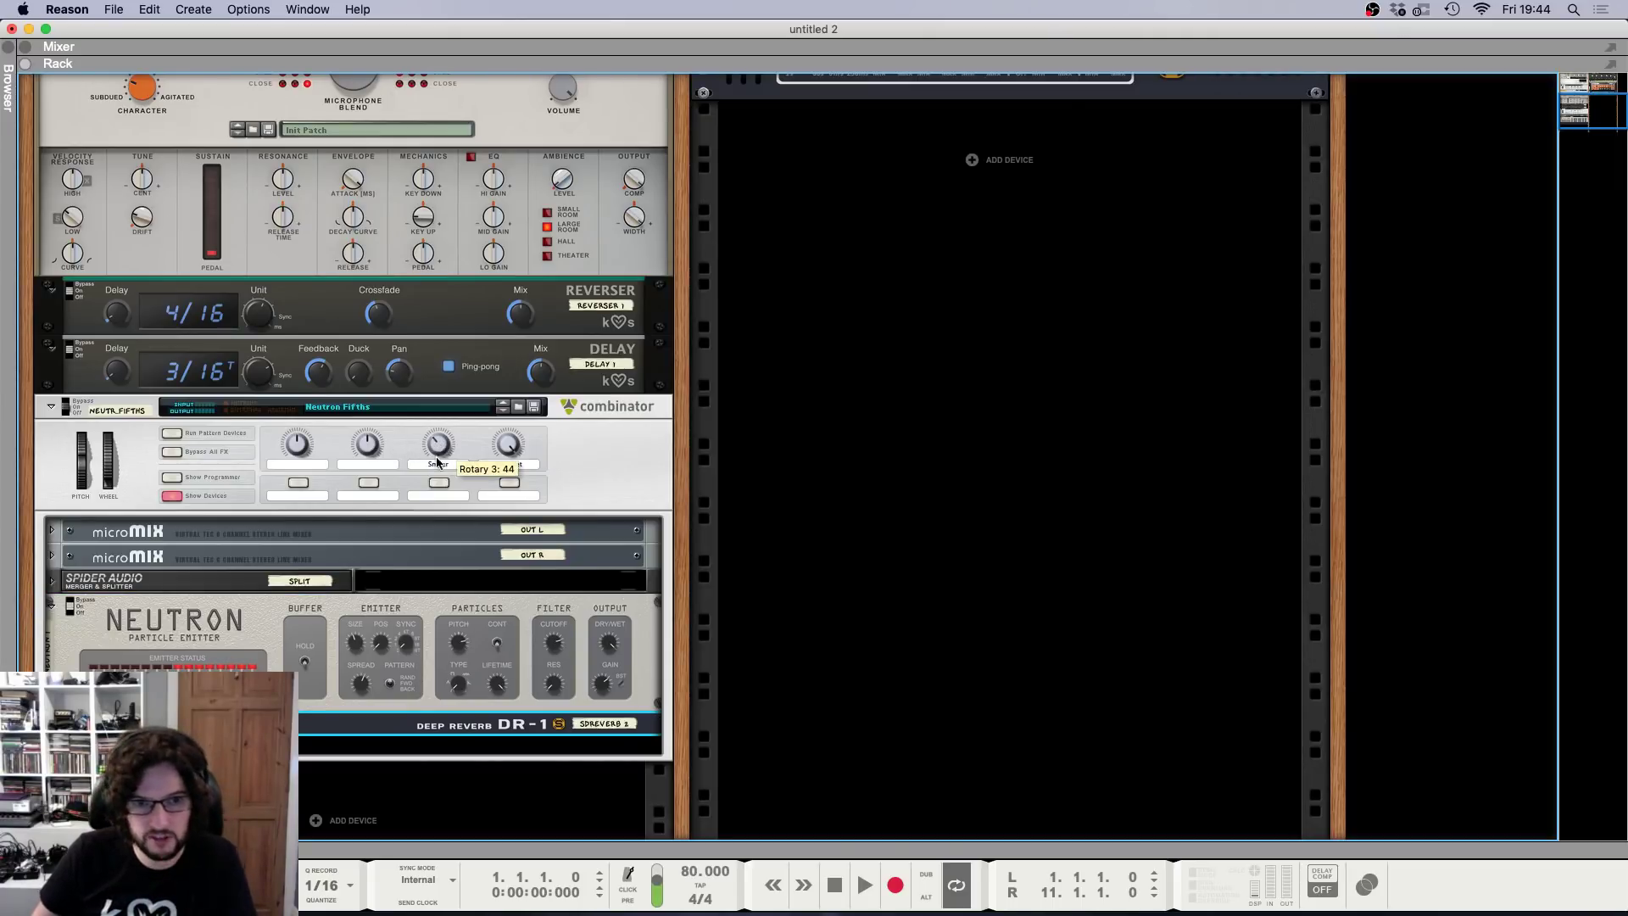
click(503, 452)
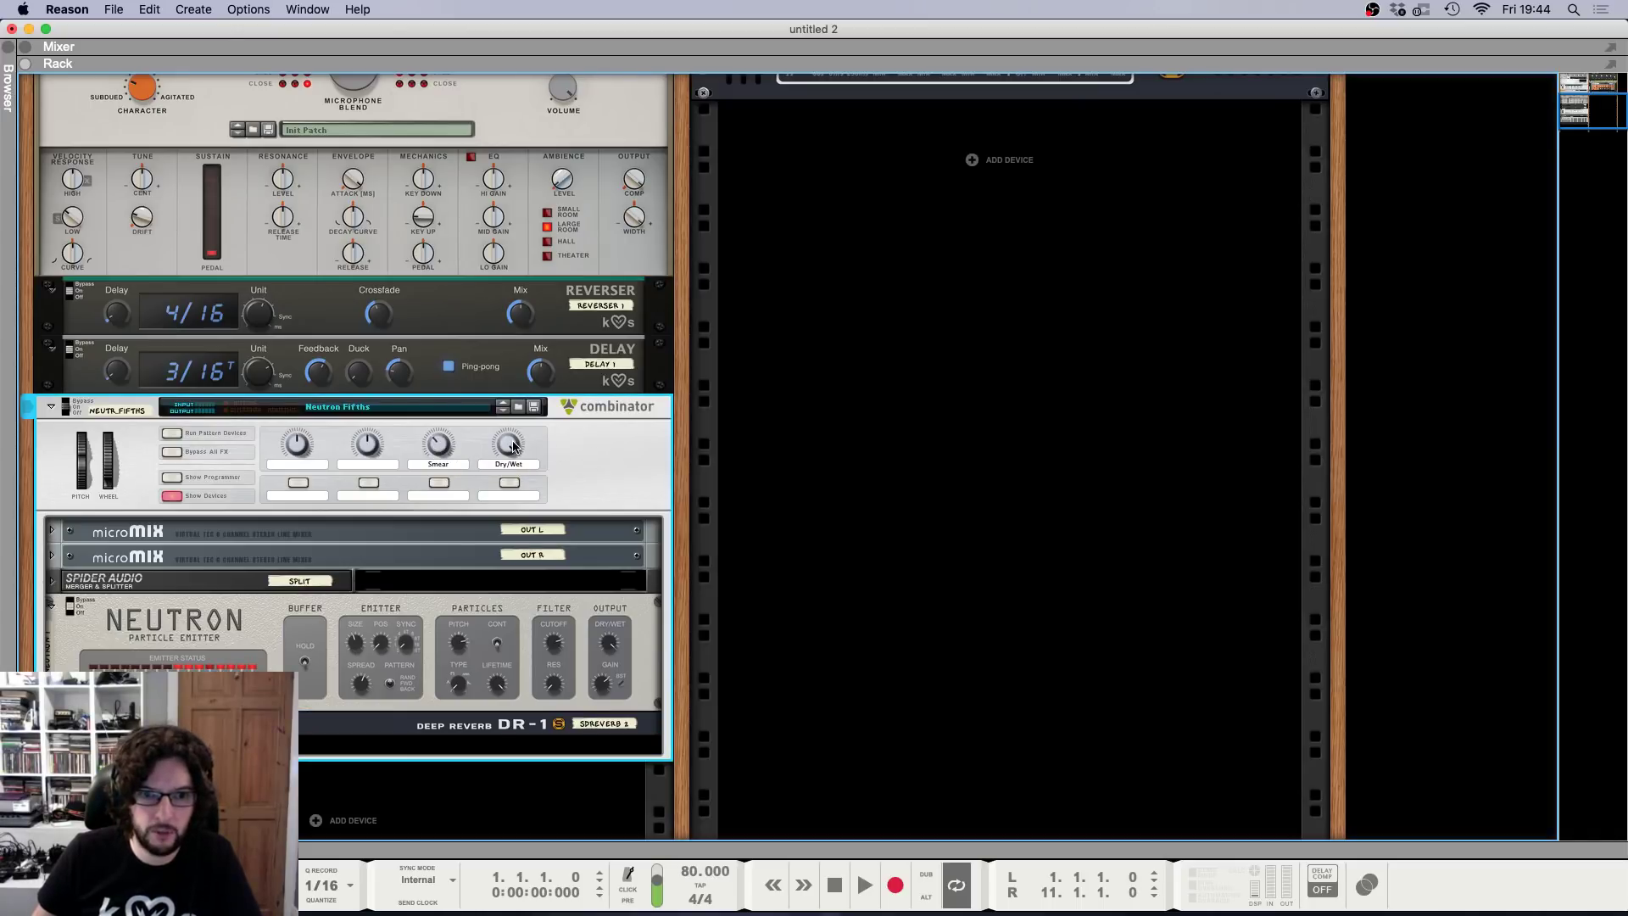
drag(512, 447, 514, 457)
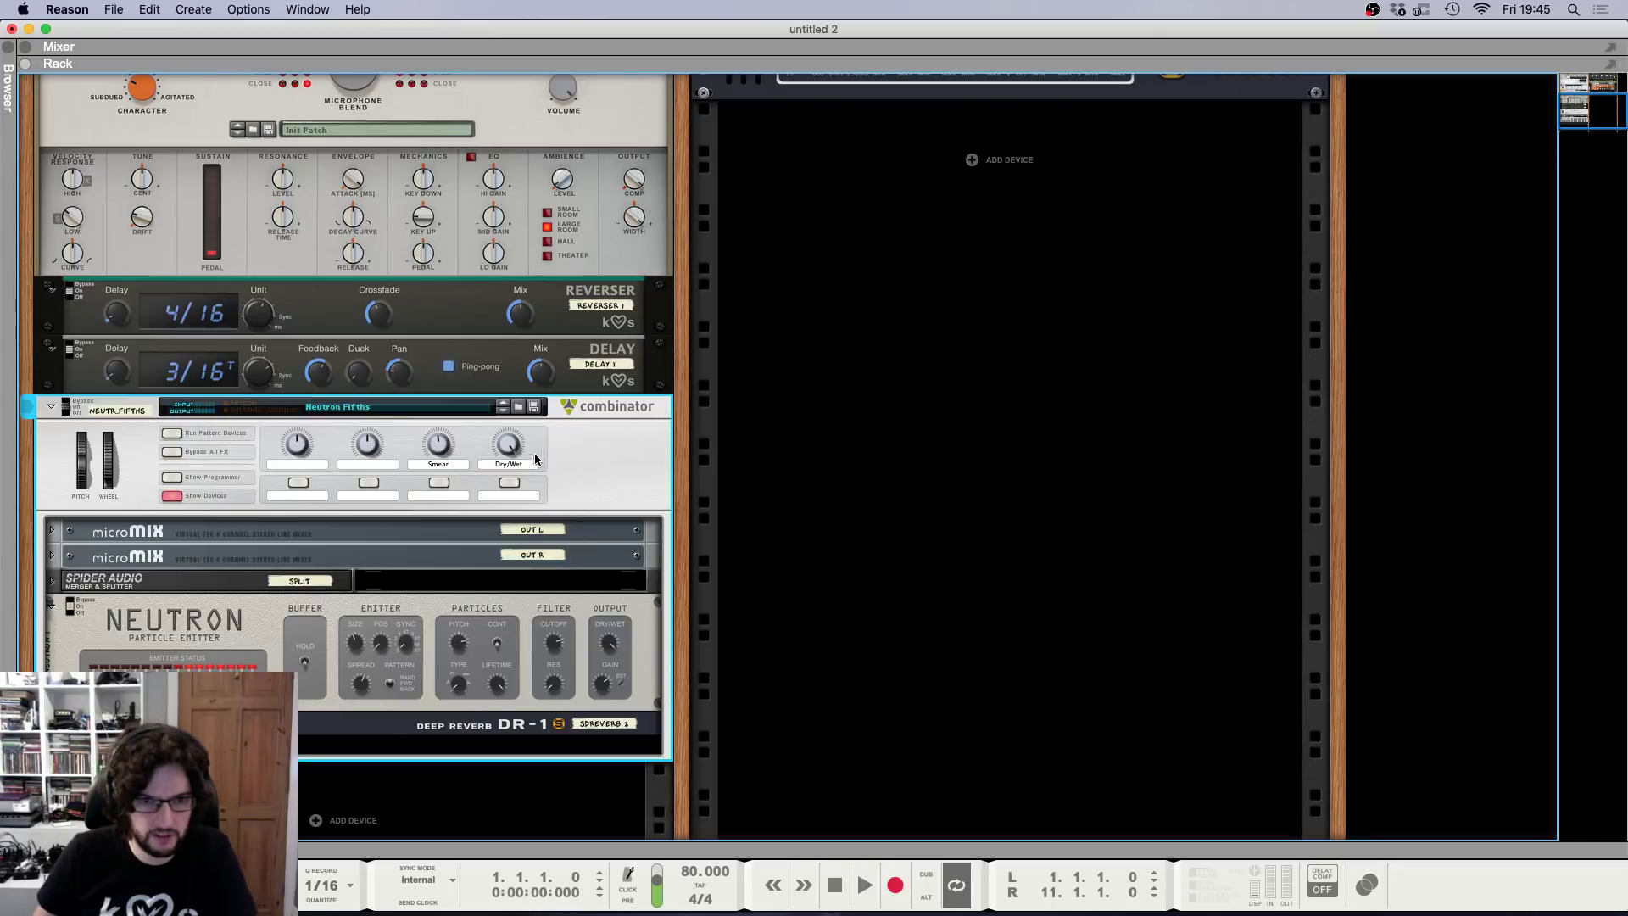
mouse_move(509, 465)
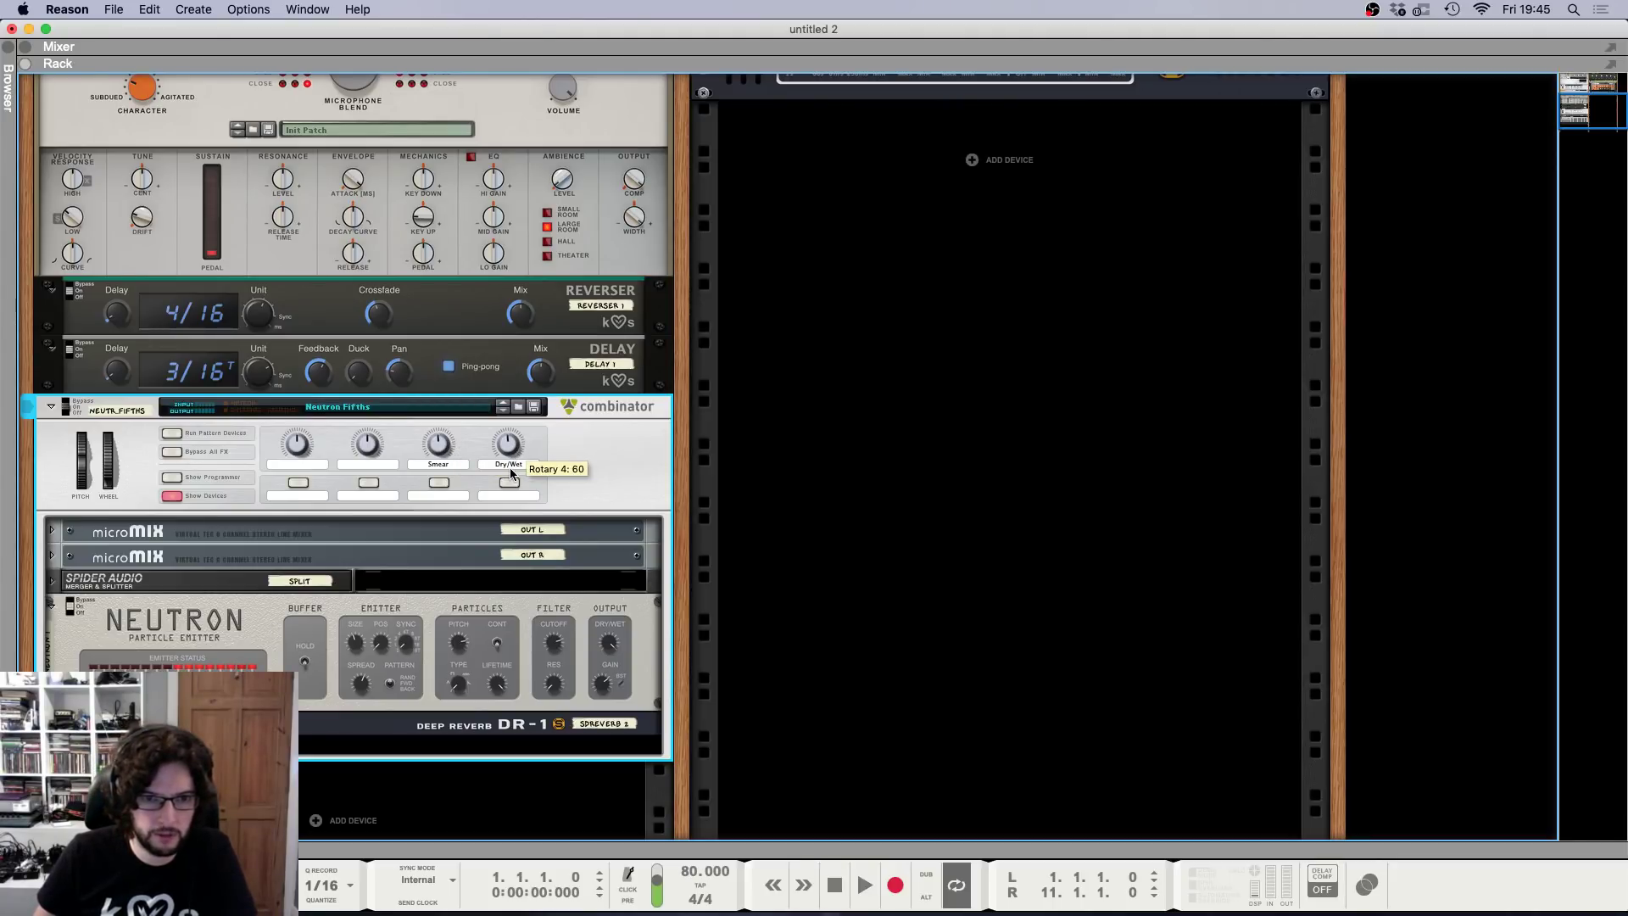
Play the looped pad with the Neutron Fifths effect and review its notes, mixer channel and rack devices.
key(space)
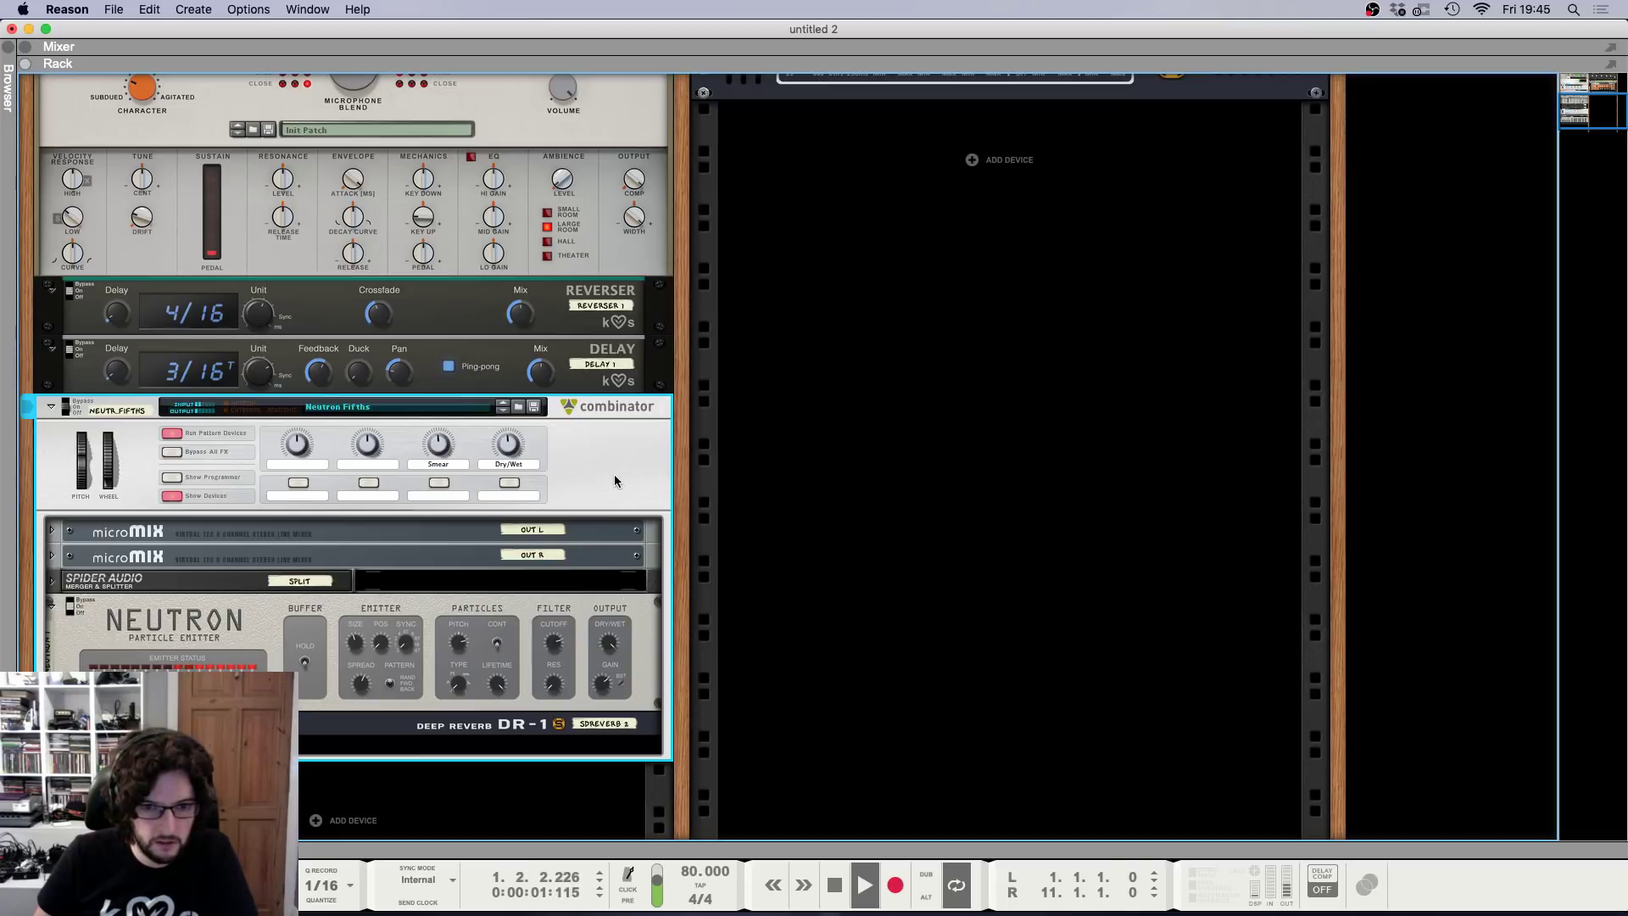
key(F7)
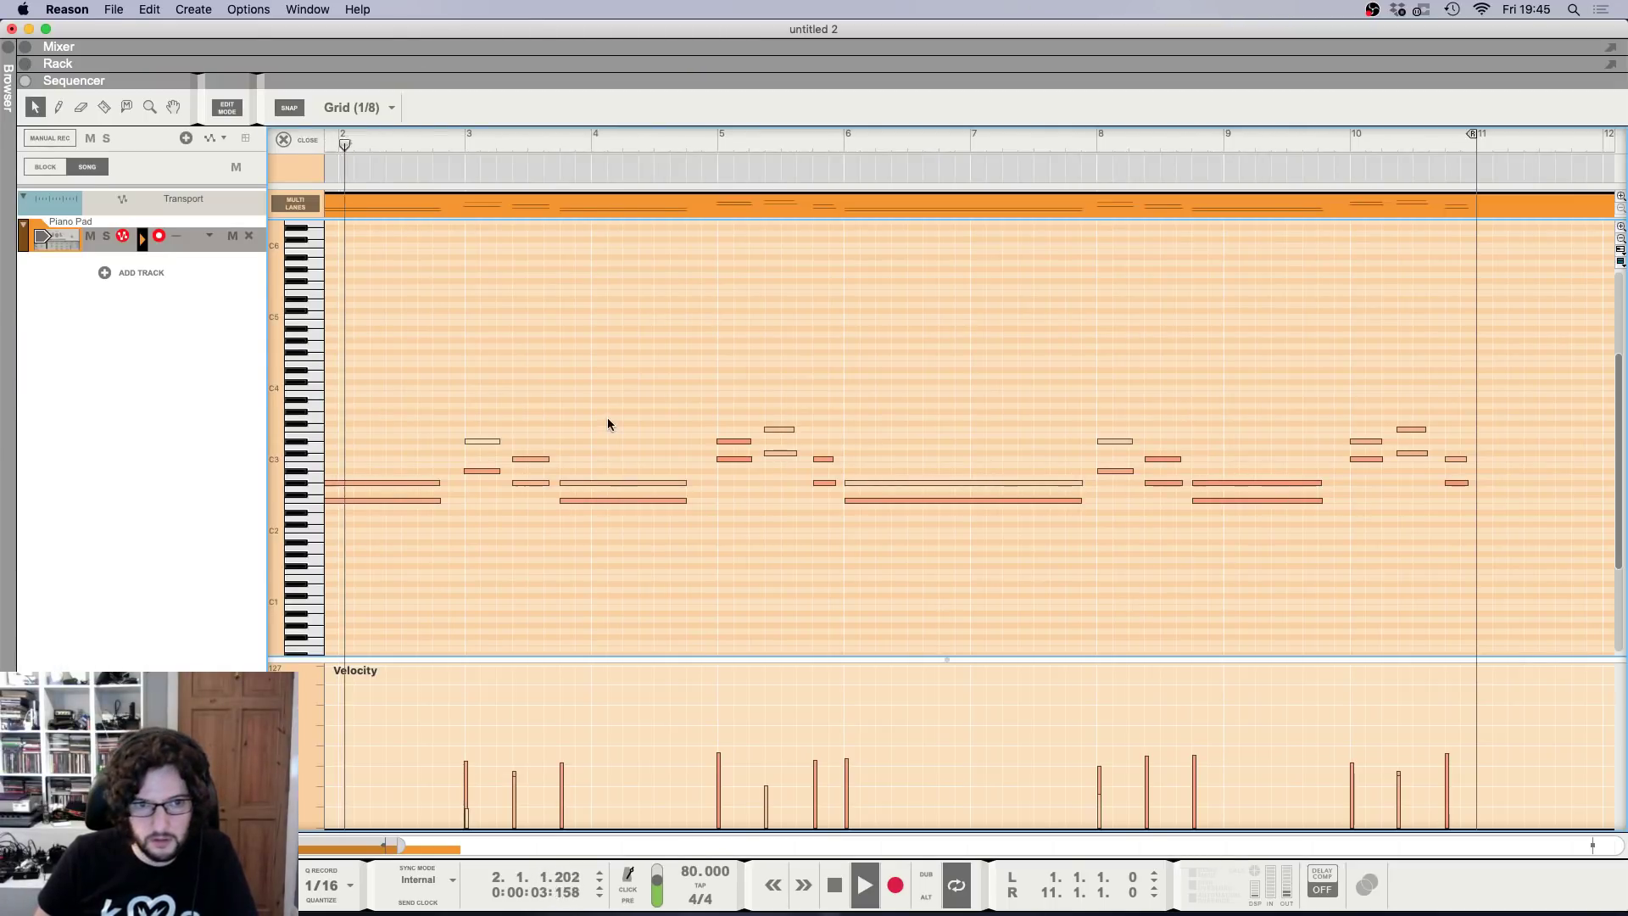
scroll(531, 505, left, 3)
scroll(534, 517, down, 3)
scroll(532, 513, down, 2)
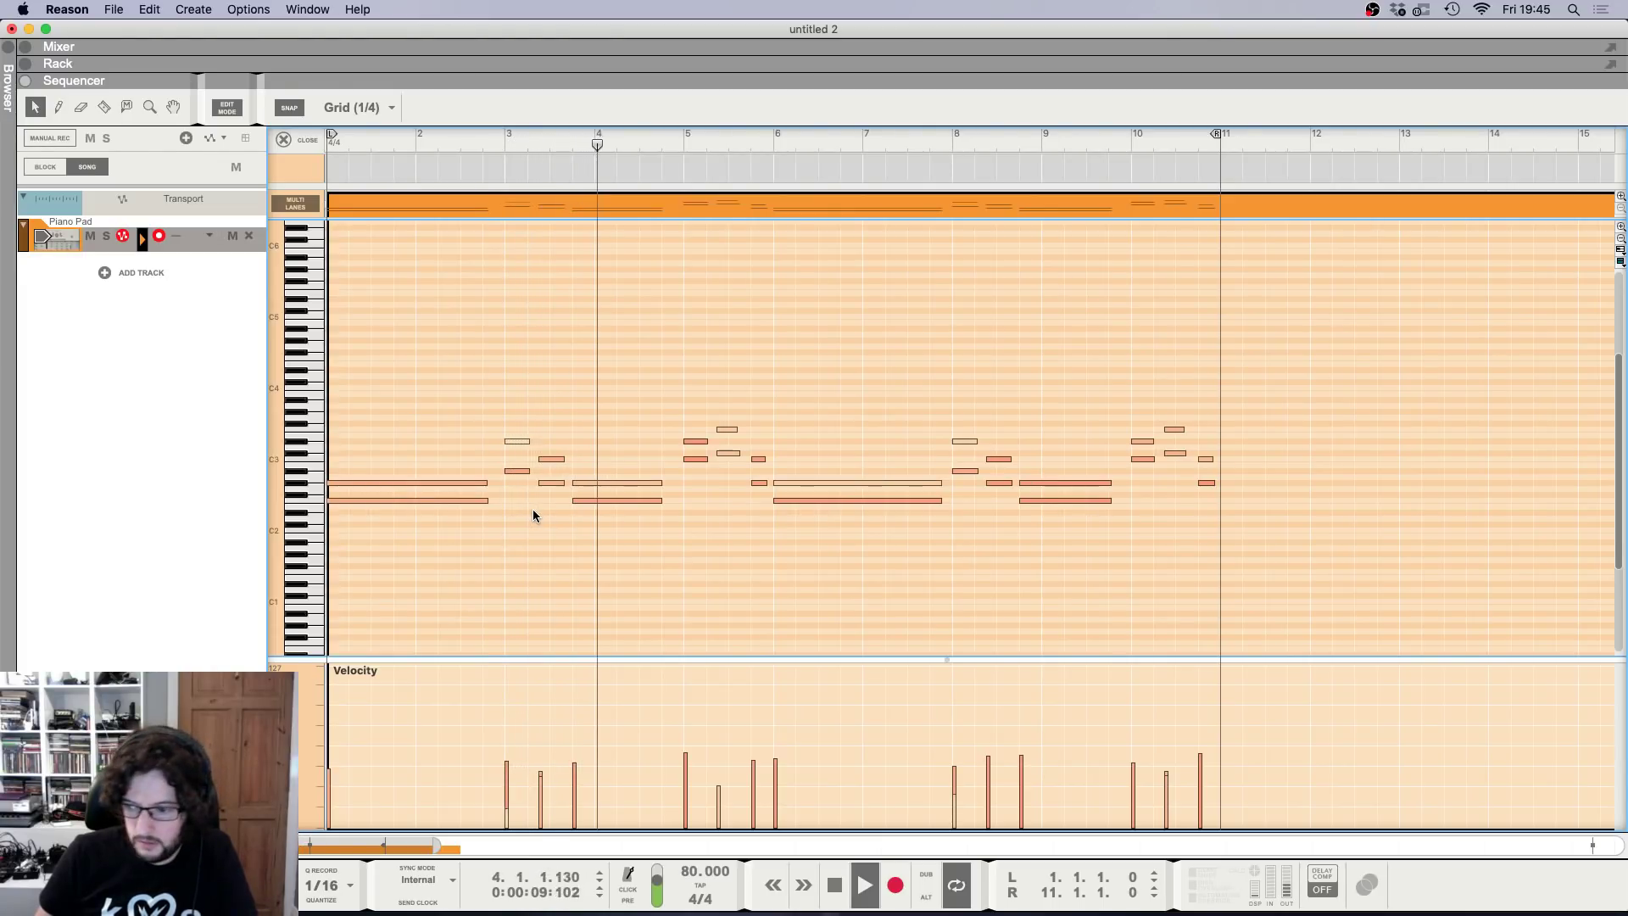
key(F6)
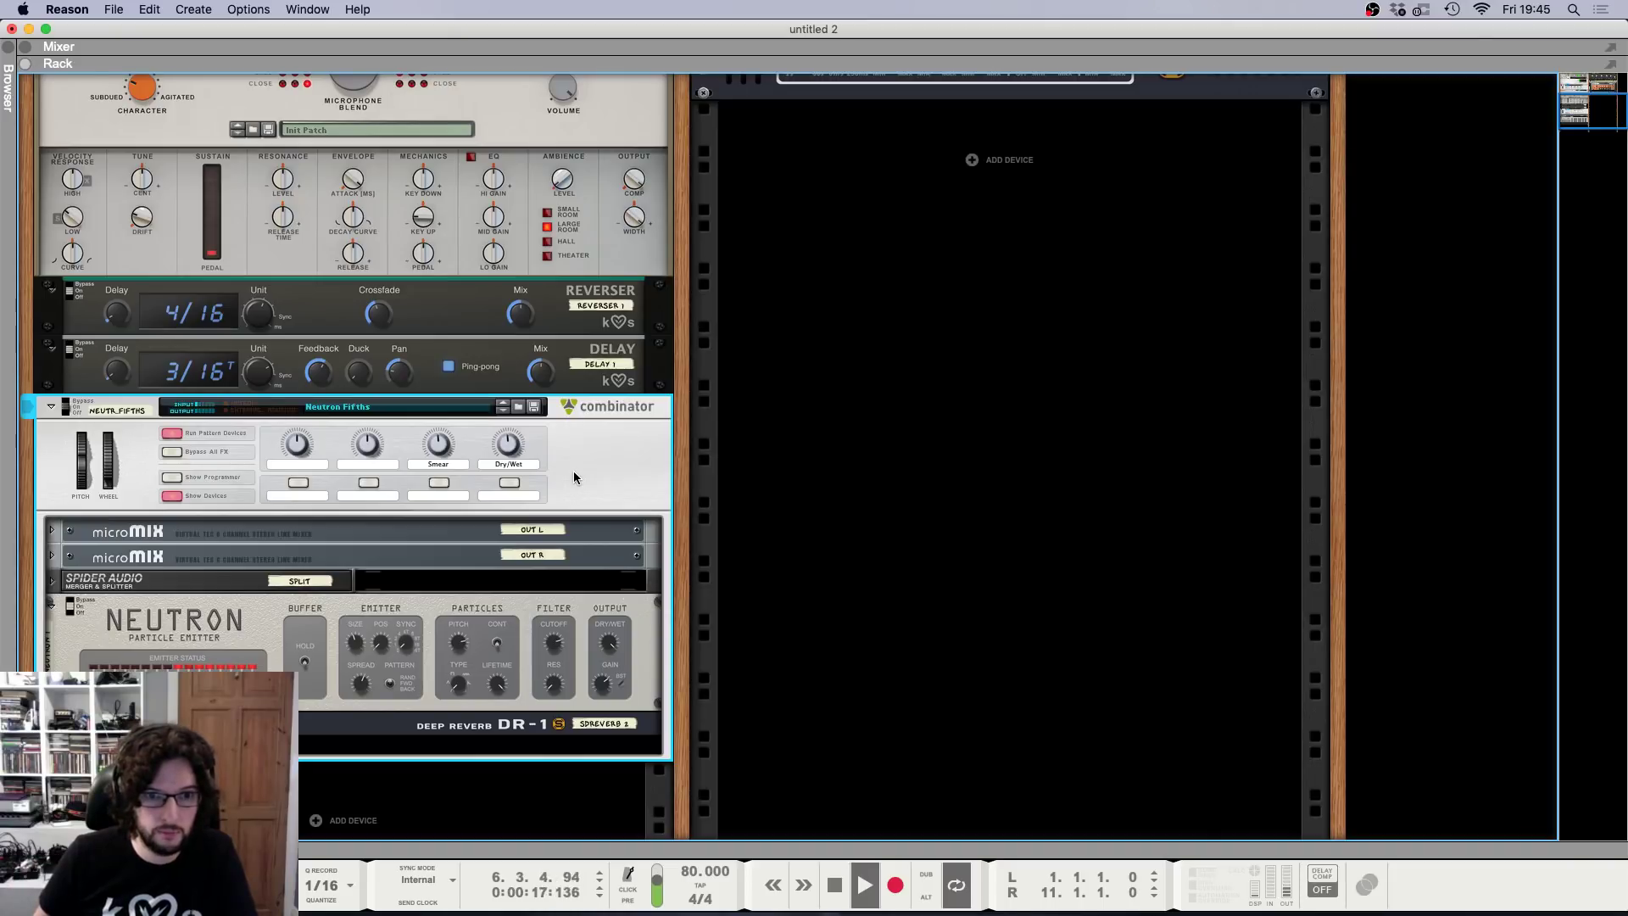
key(F7)
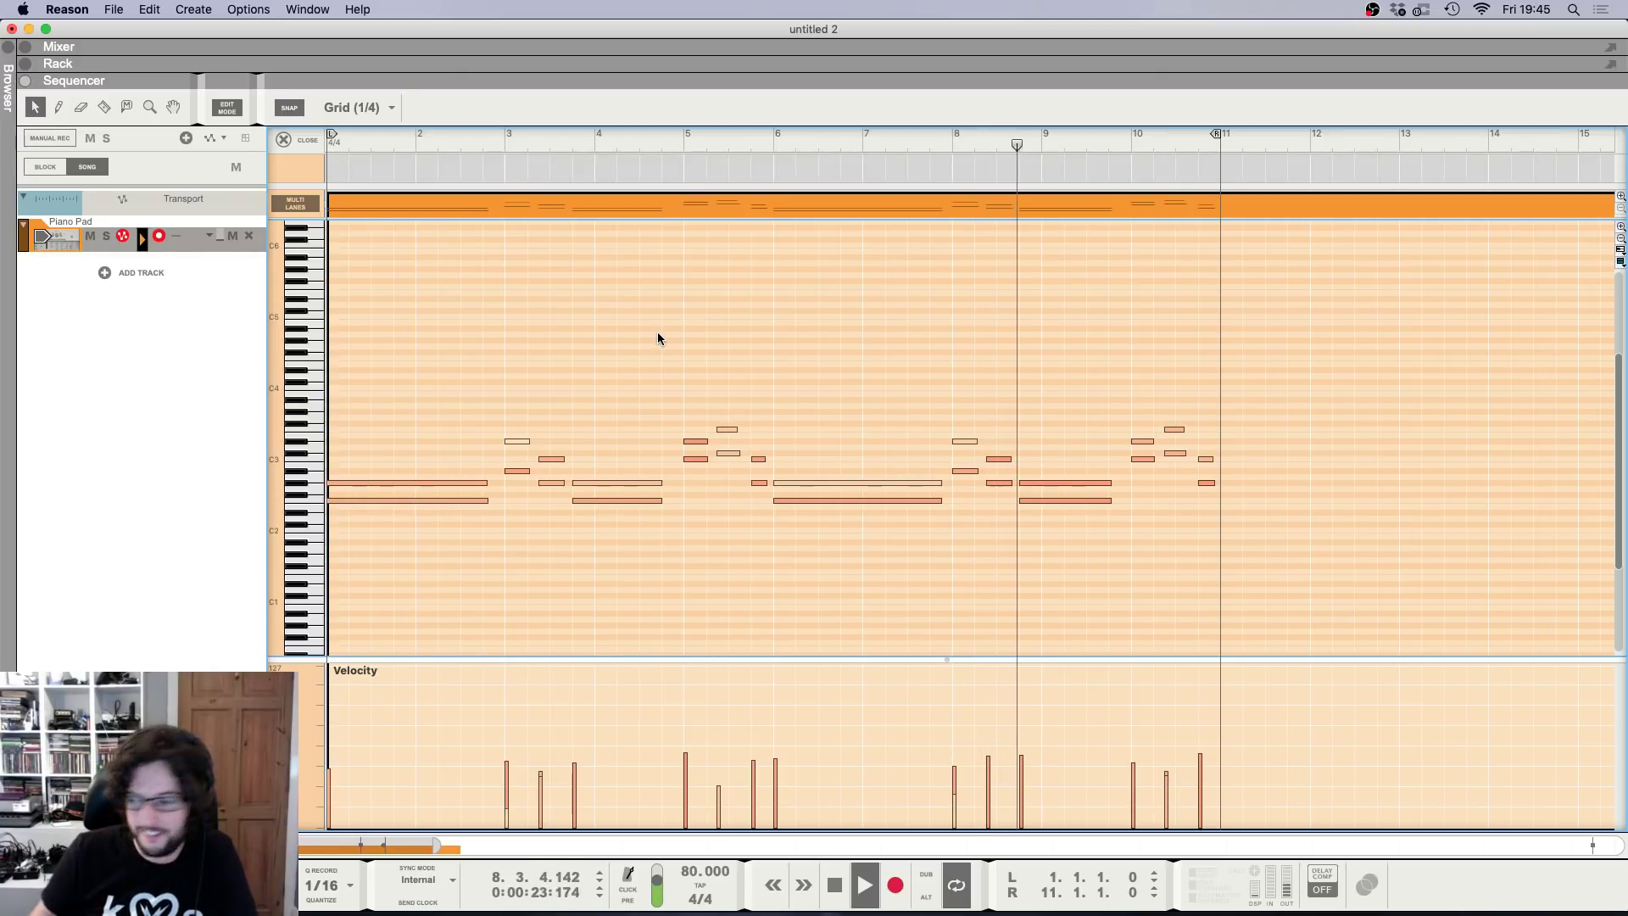
key(F6)
key(F5)
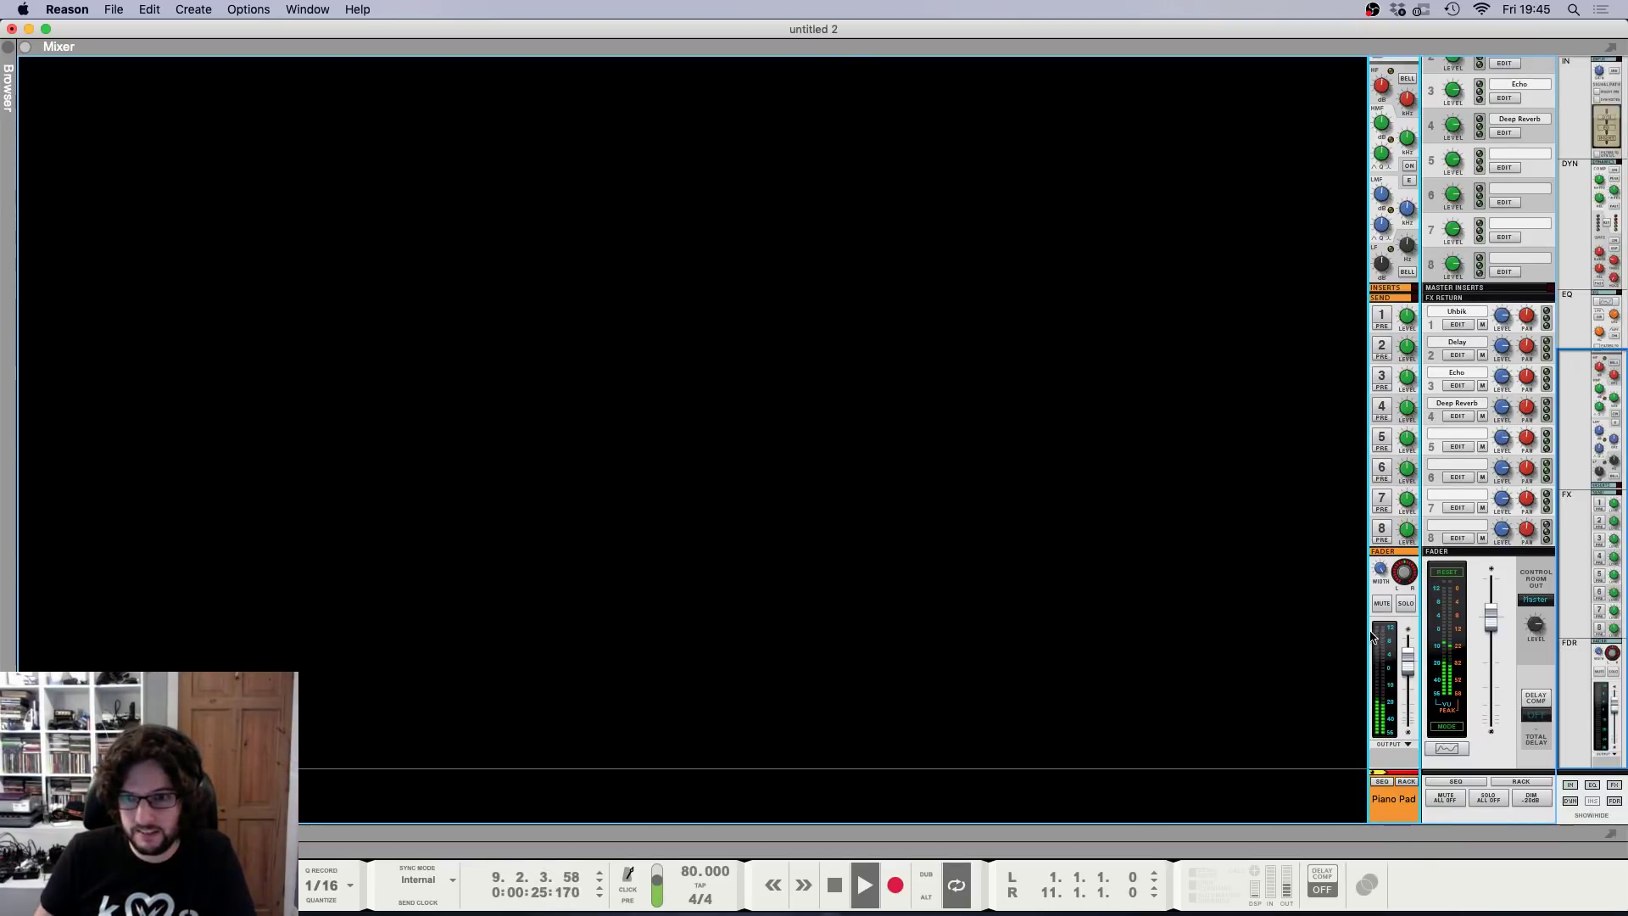
key(F6)
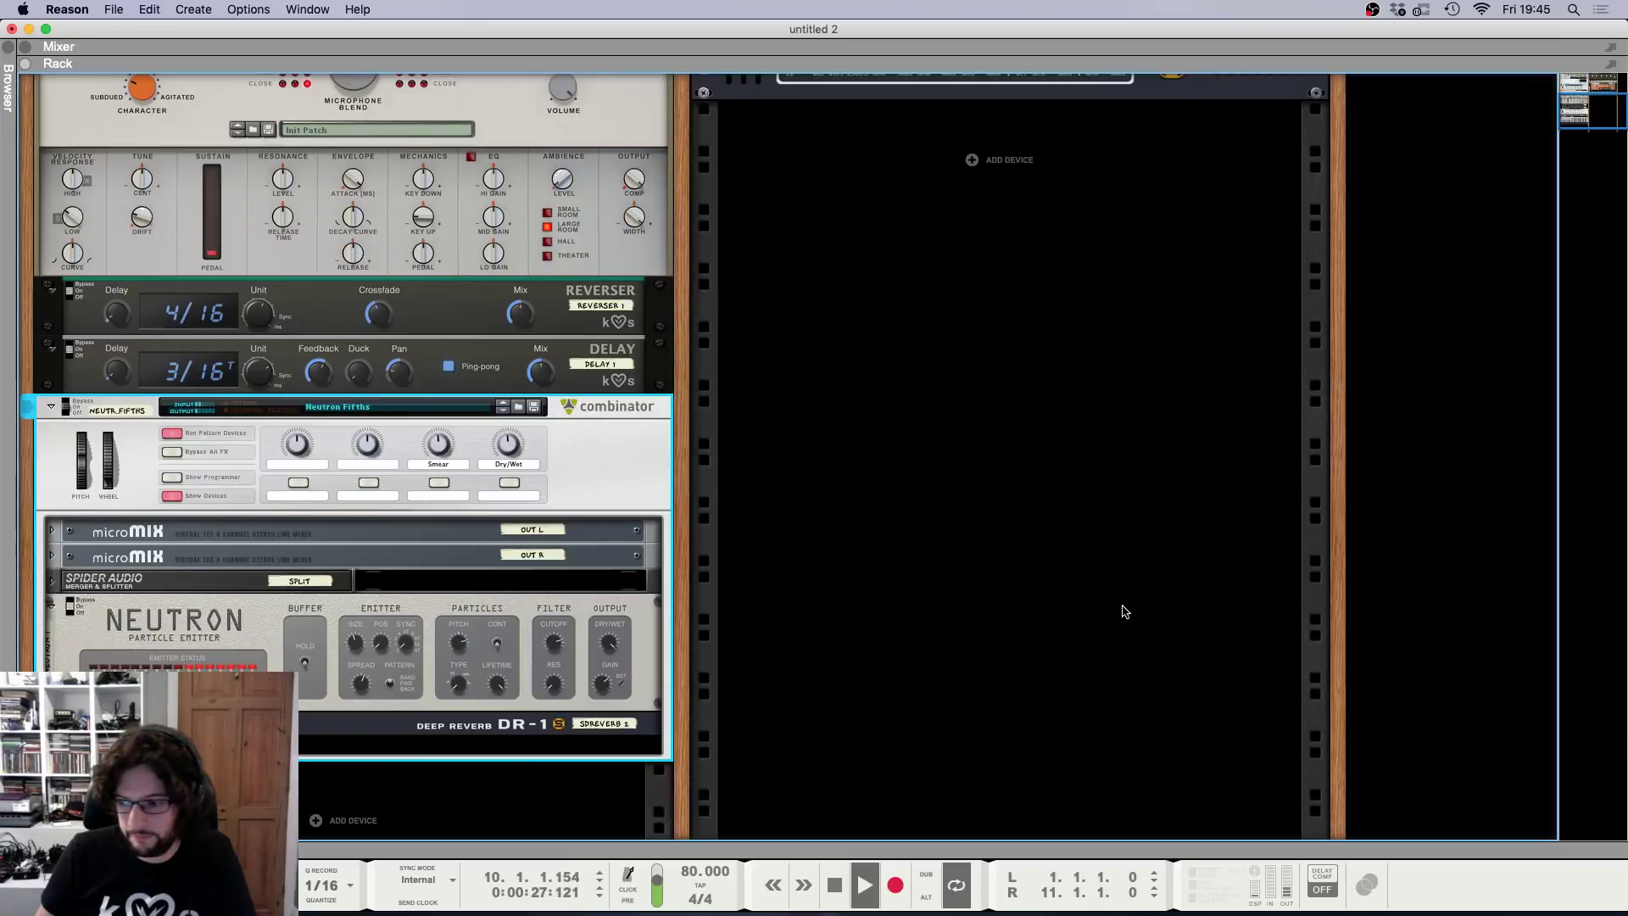
scroll(1073, 597, down, 2)
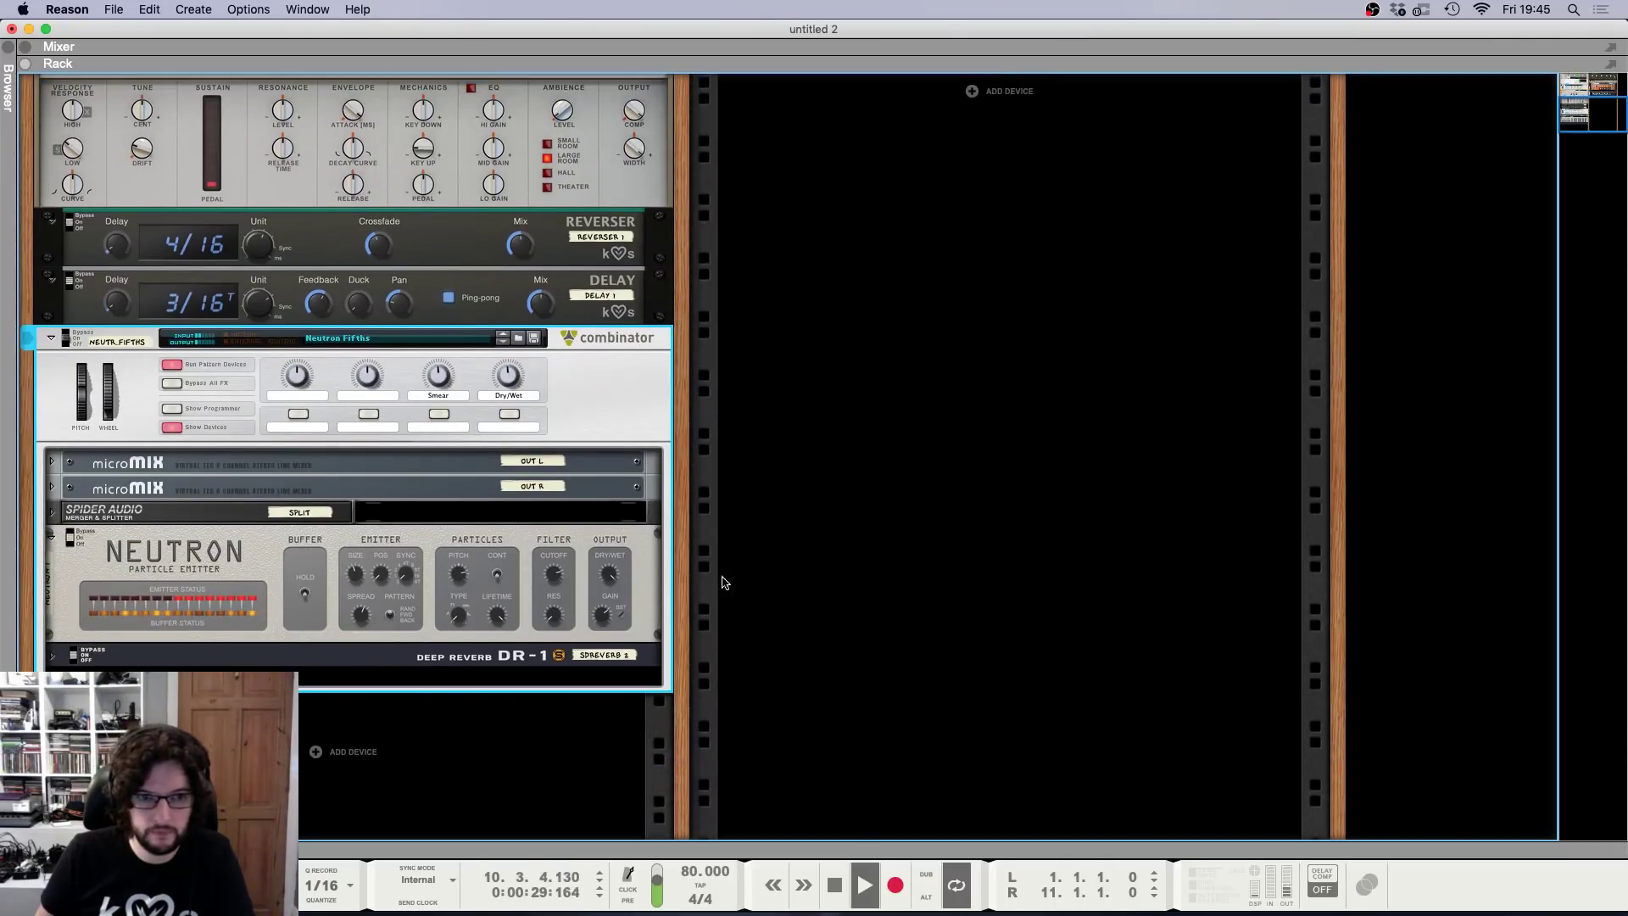
Hide the Neutron Fifths Combinator's devices and move the whole Piano Pad device group to a separate rack column beyond the send effects.
click(170, 427)
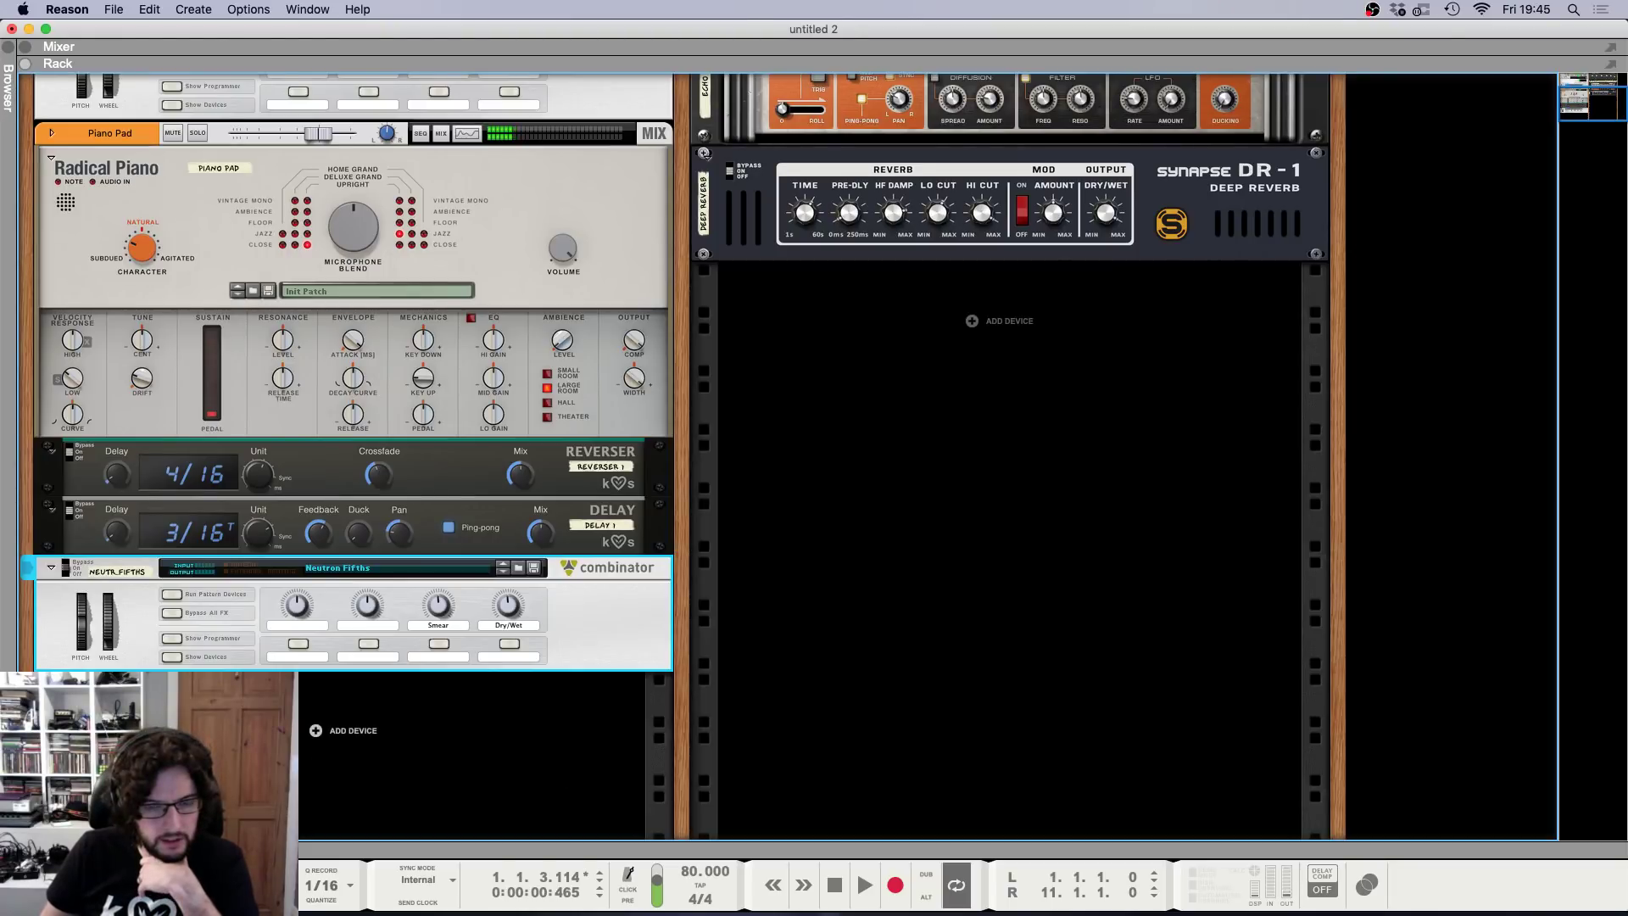
scroll(85, 467, up, 10)
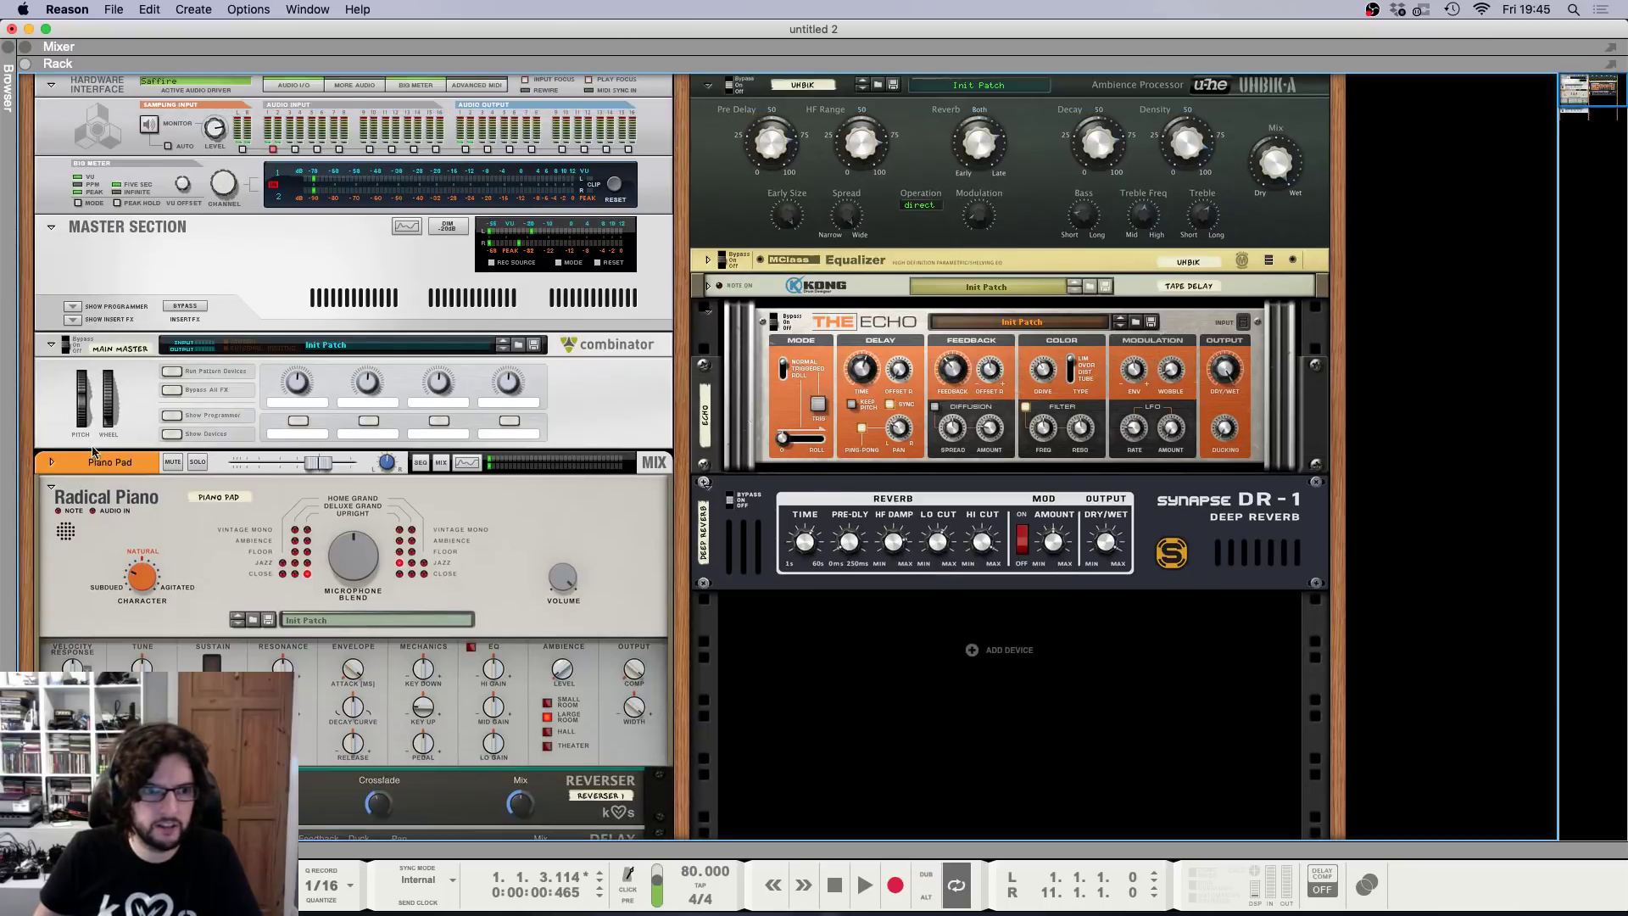
click(74, 464)
drag(74, 464, 1308, 410)
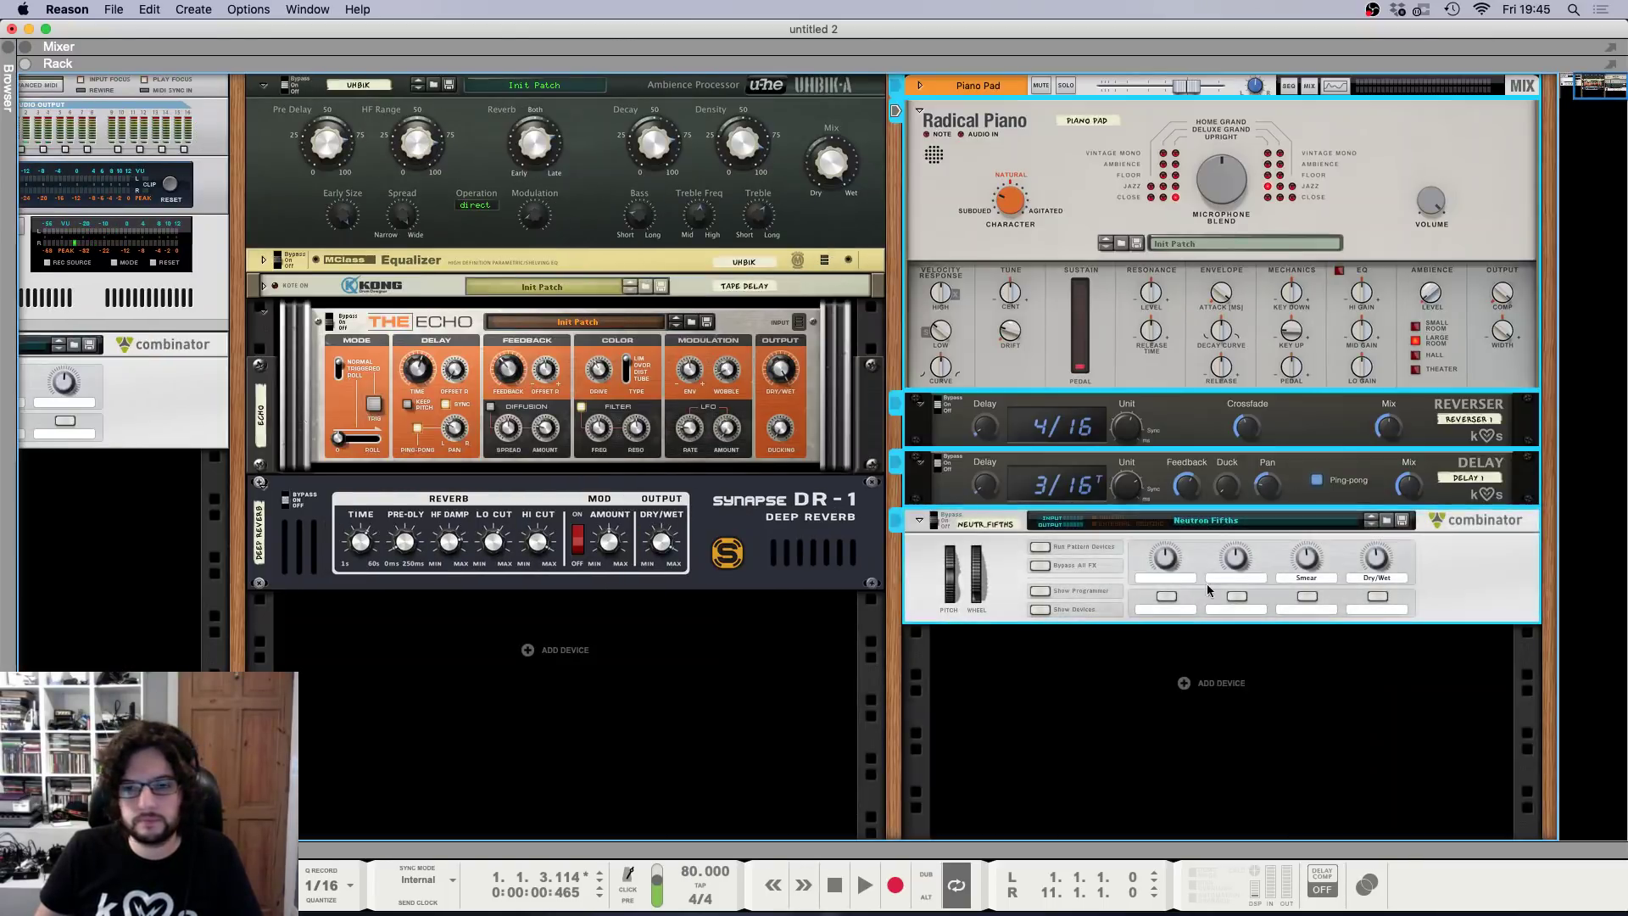
Add a Redrum Drum Computer from the Reason Devices instruments below the Piano Pad's effects.
right_click(1230, 702)
mouse_move(1304, 804)
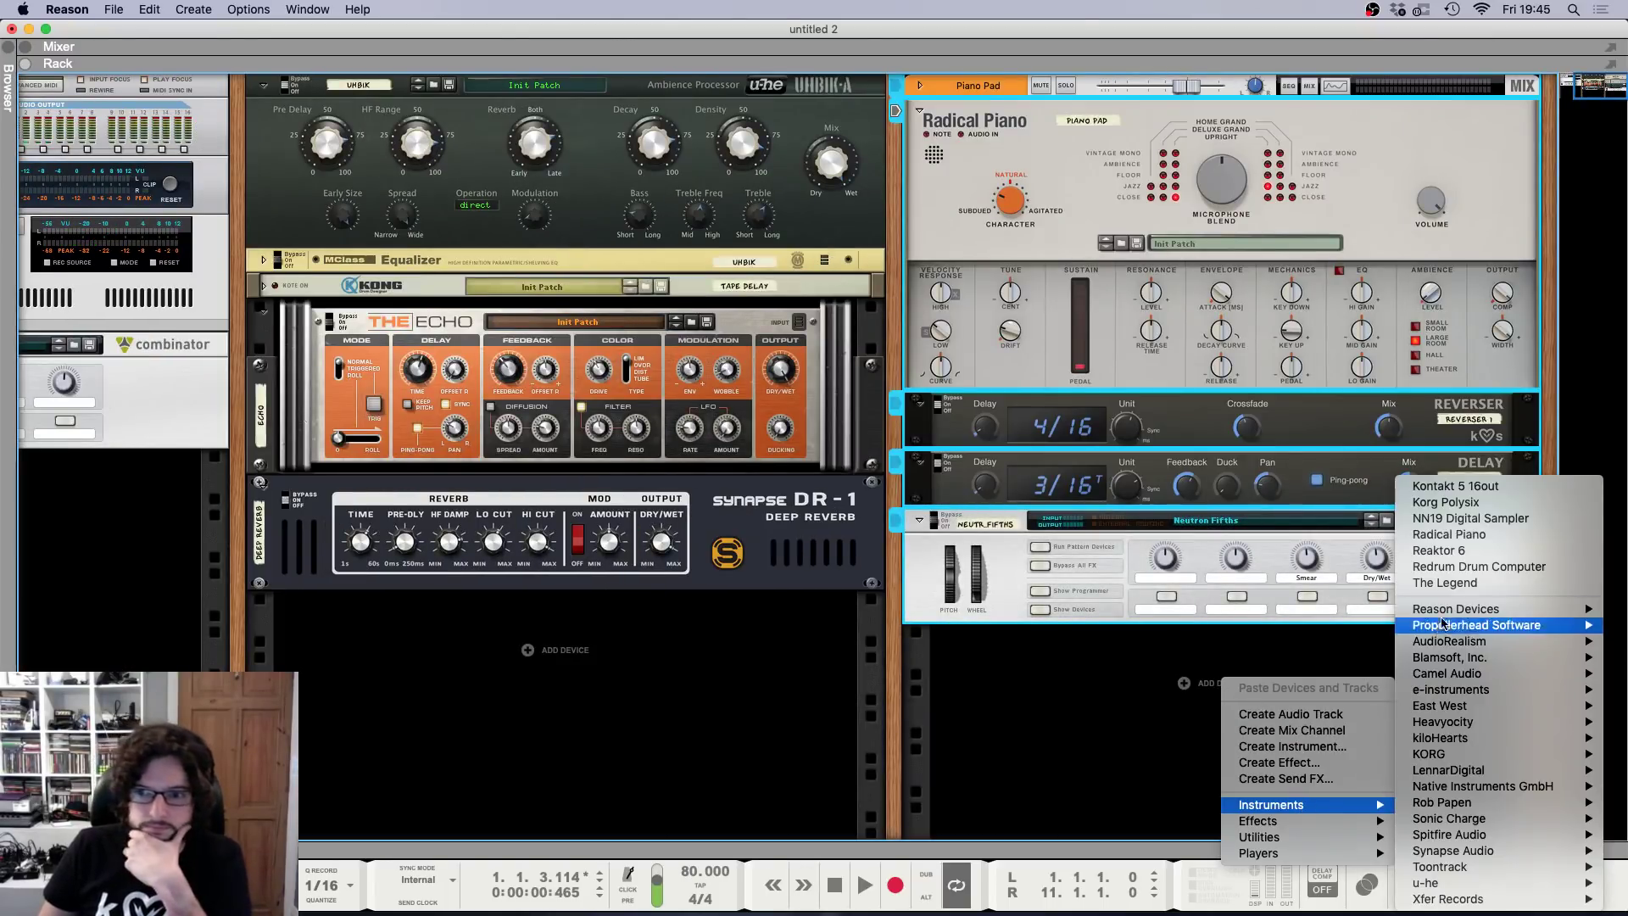
mouse_move(1458, 609)
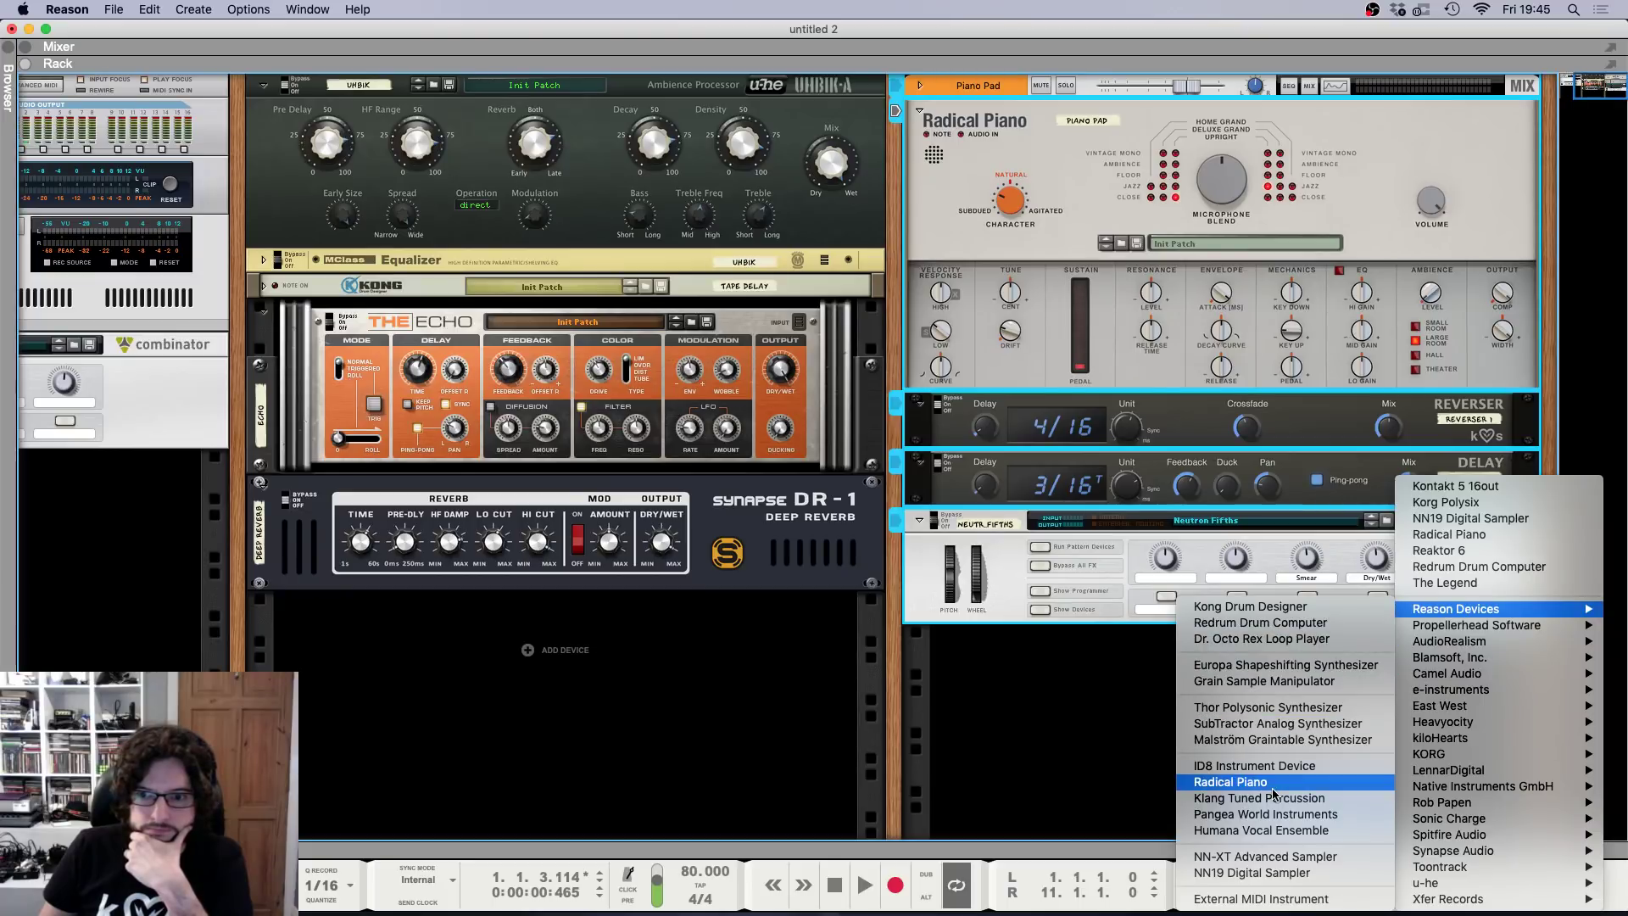
click(1260, 622)
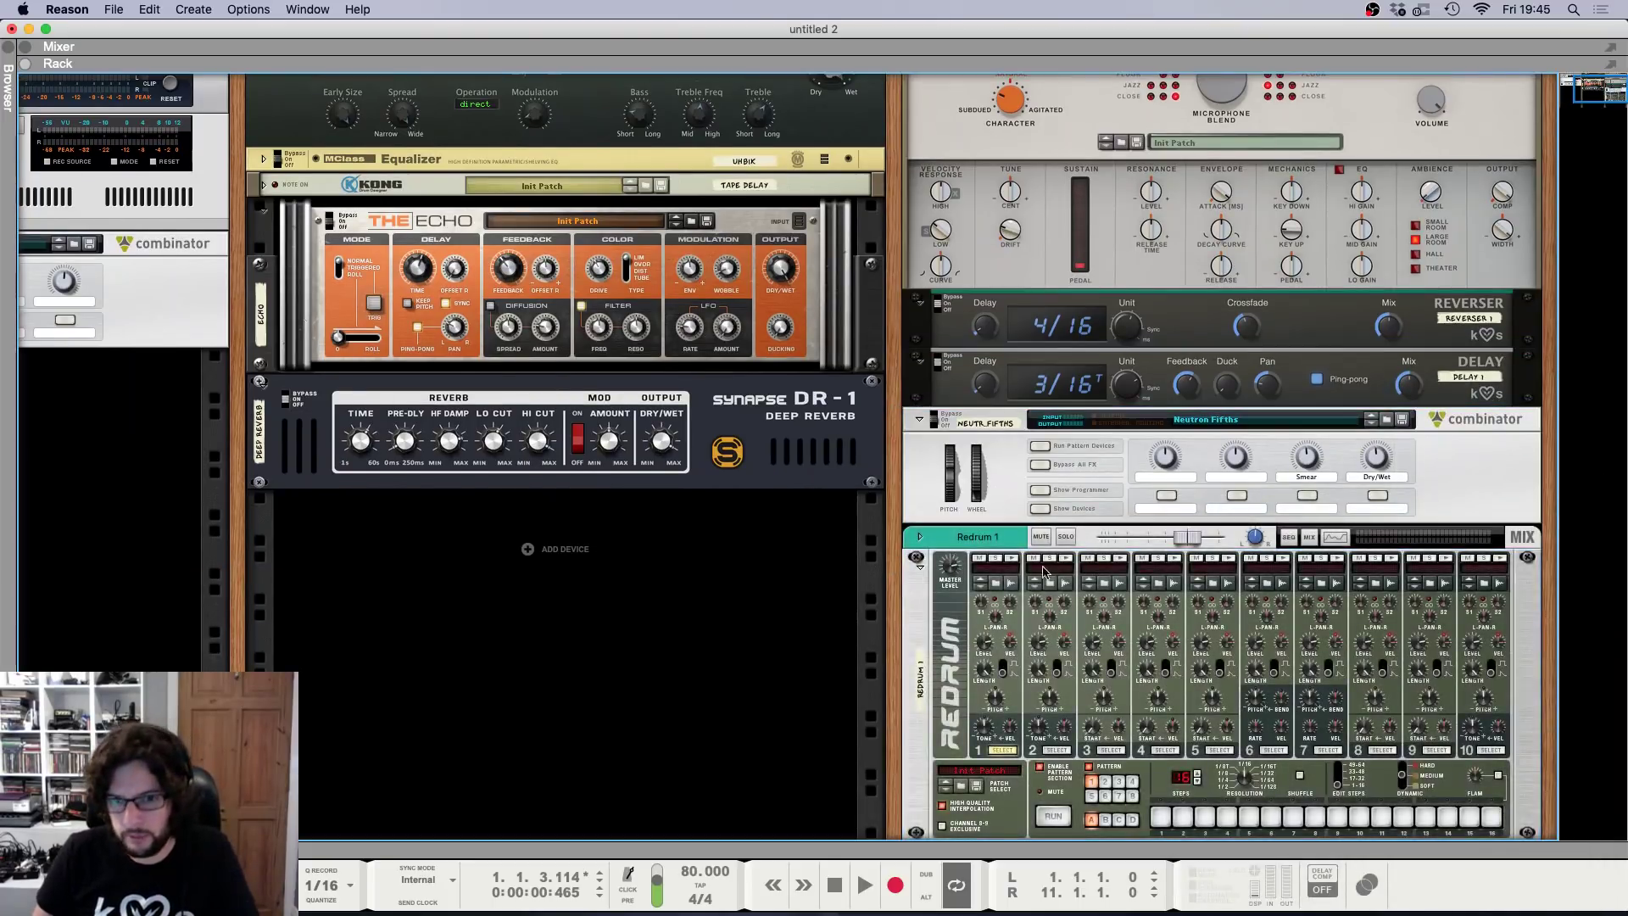
Browse samples for Redrum channel 1 and open the Punchy folder inside the Kicks folder of Drum Hits.
click(997, 585)
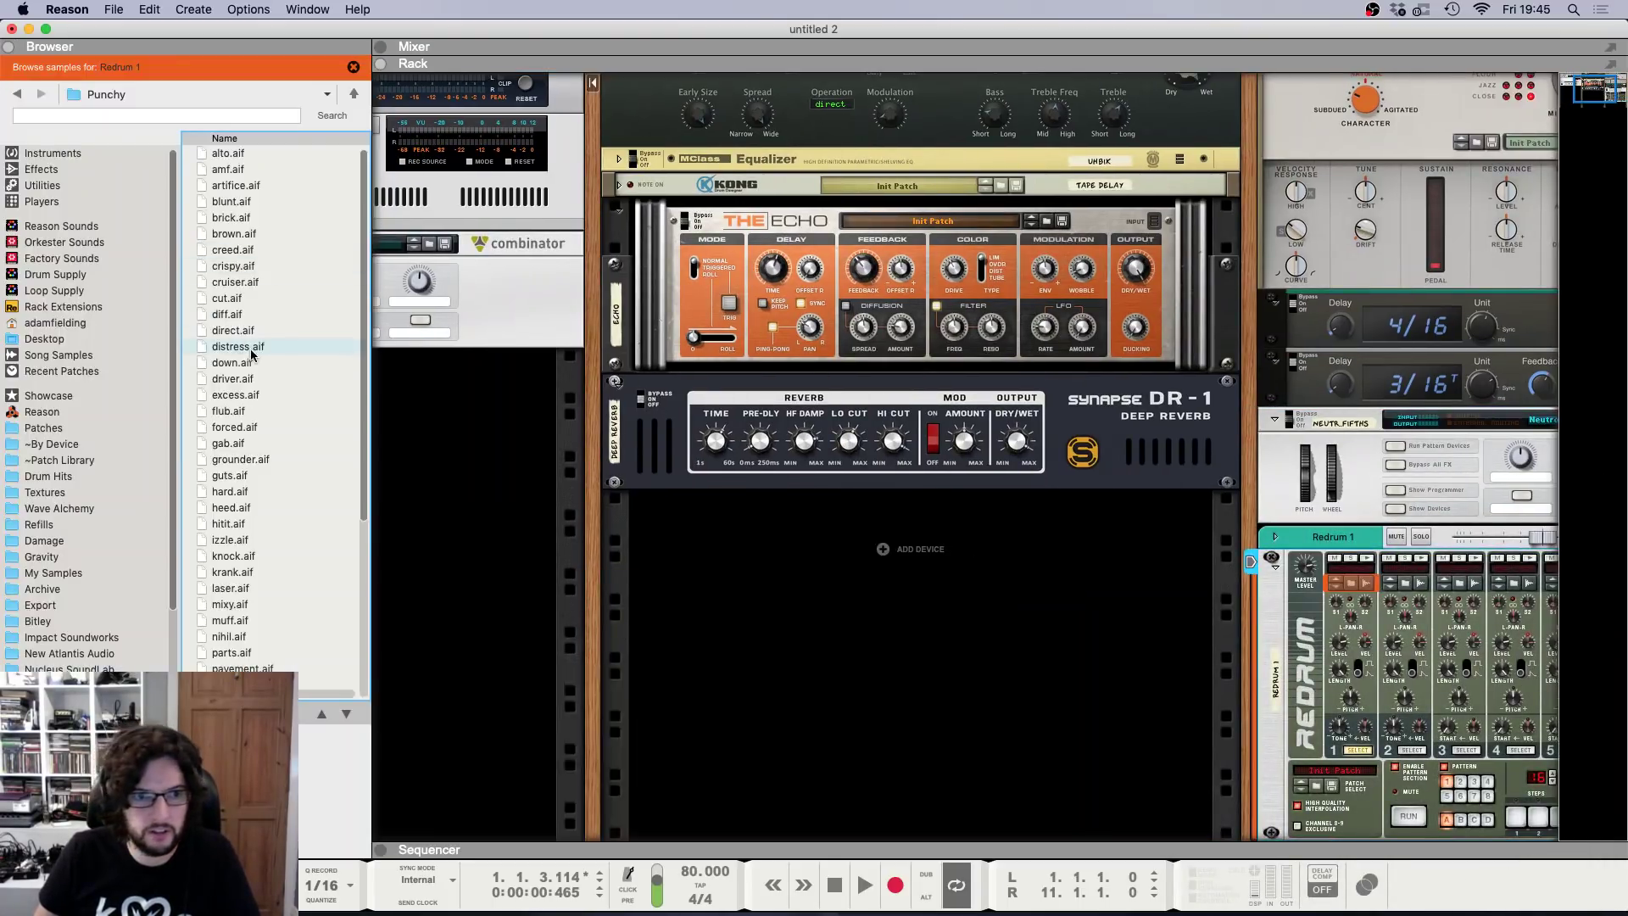
click(31, 429)
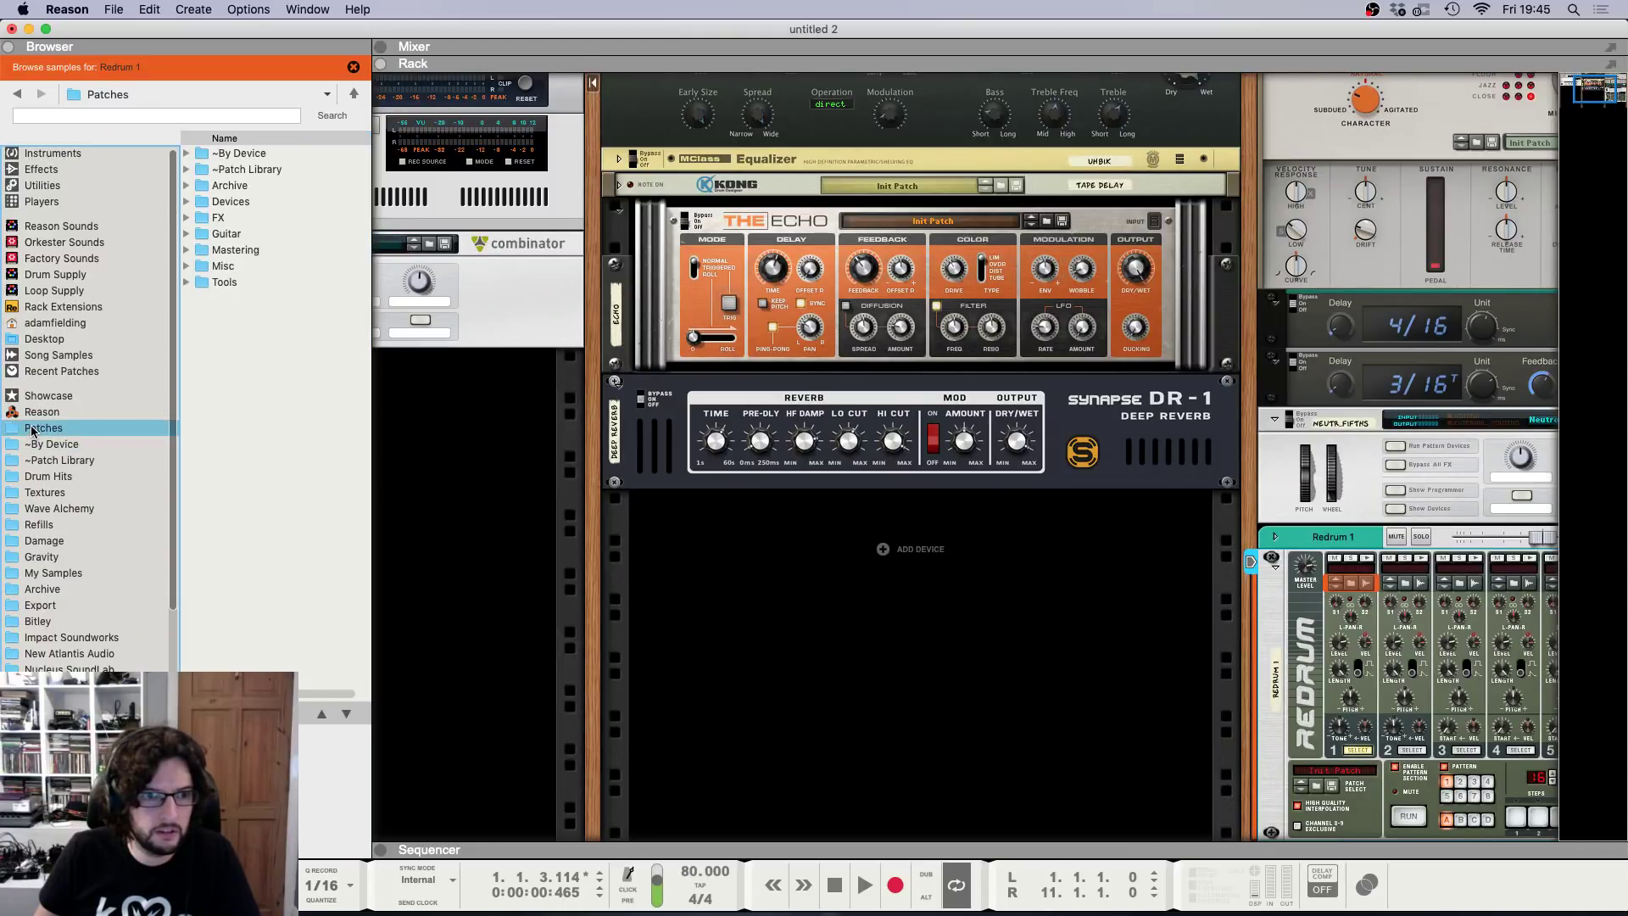
click(121, 477)
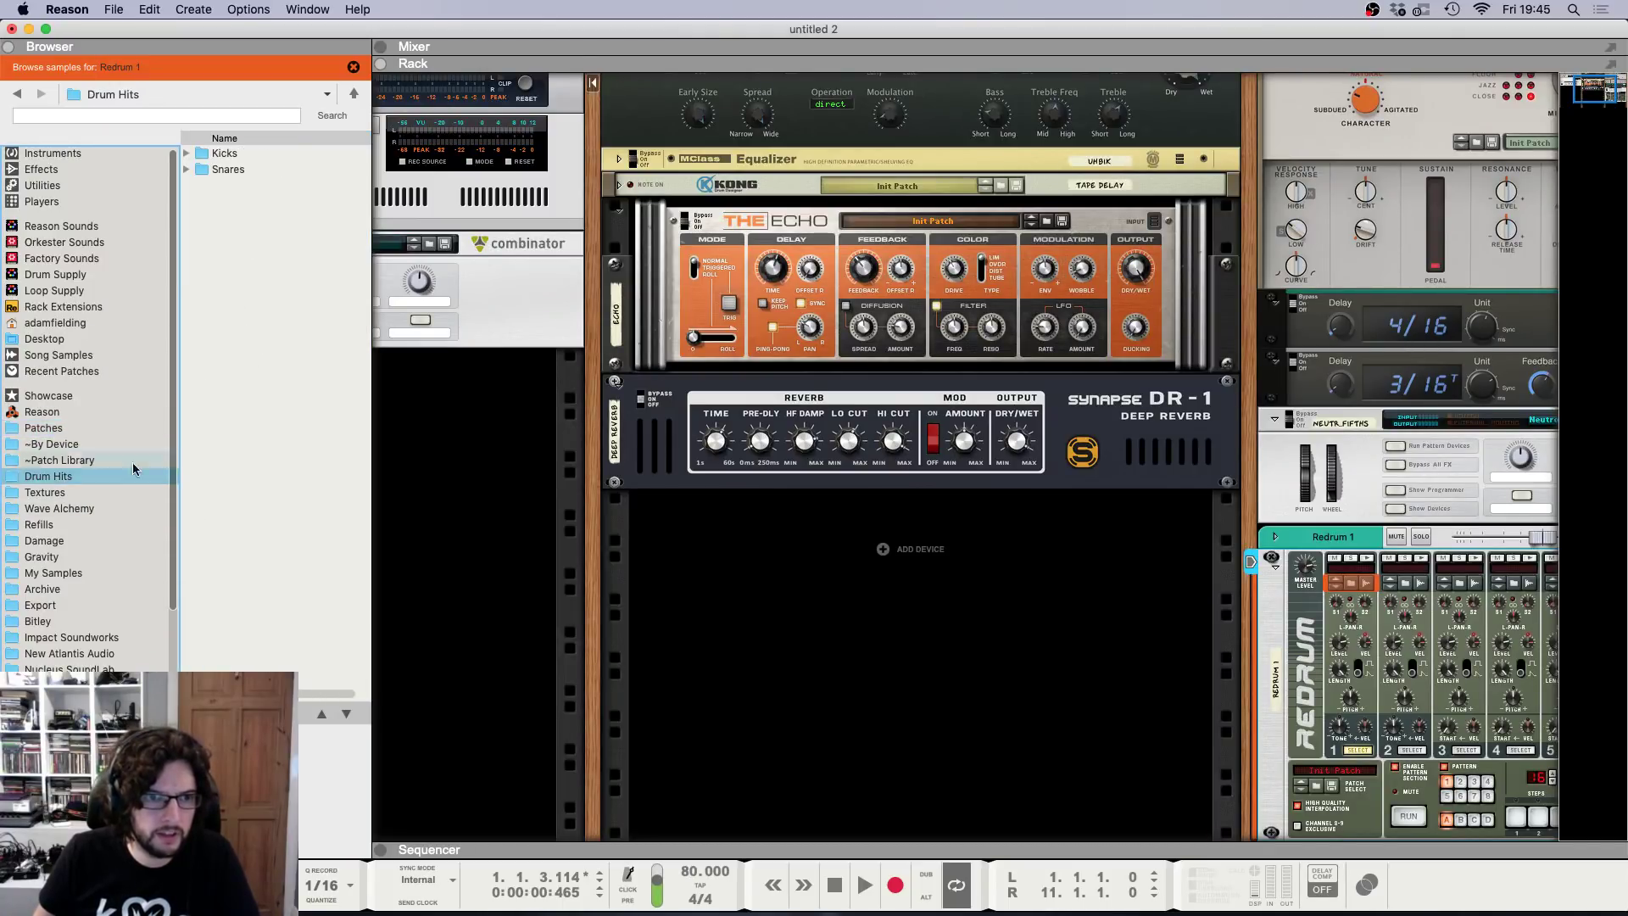
double_click(262, 155)
double_click(263, 156)
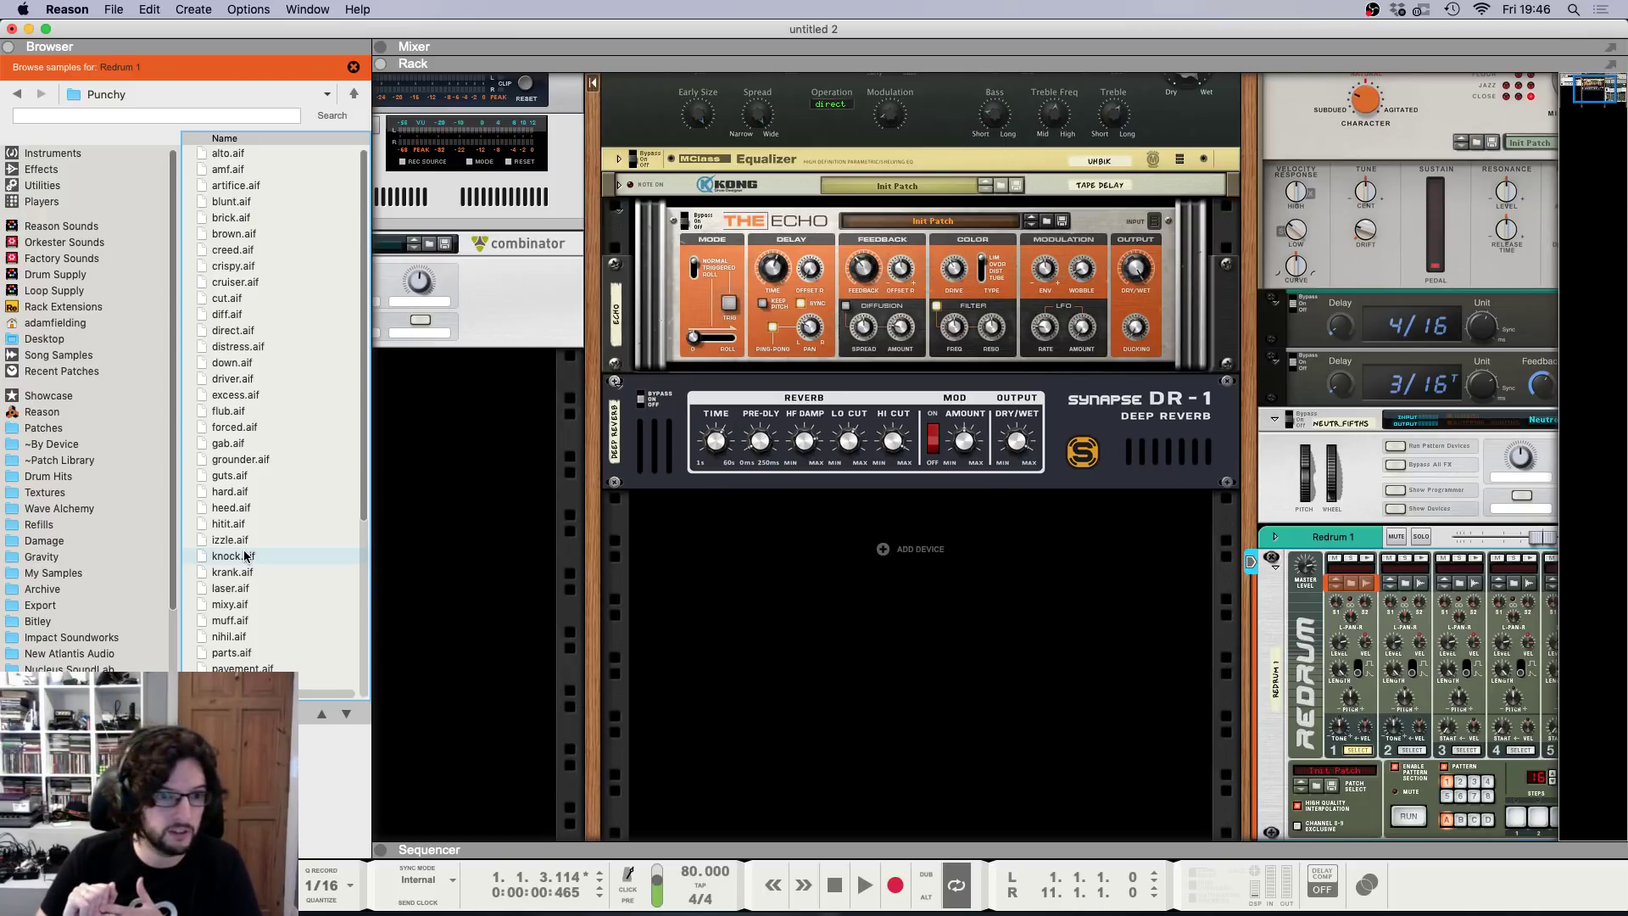
Audition the kicks guts.aif, grounder.aif and excess.aif, and load guts.aif into Redrum channel 1.
click(248, 474)
click(245, 459)
click(245, 394)
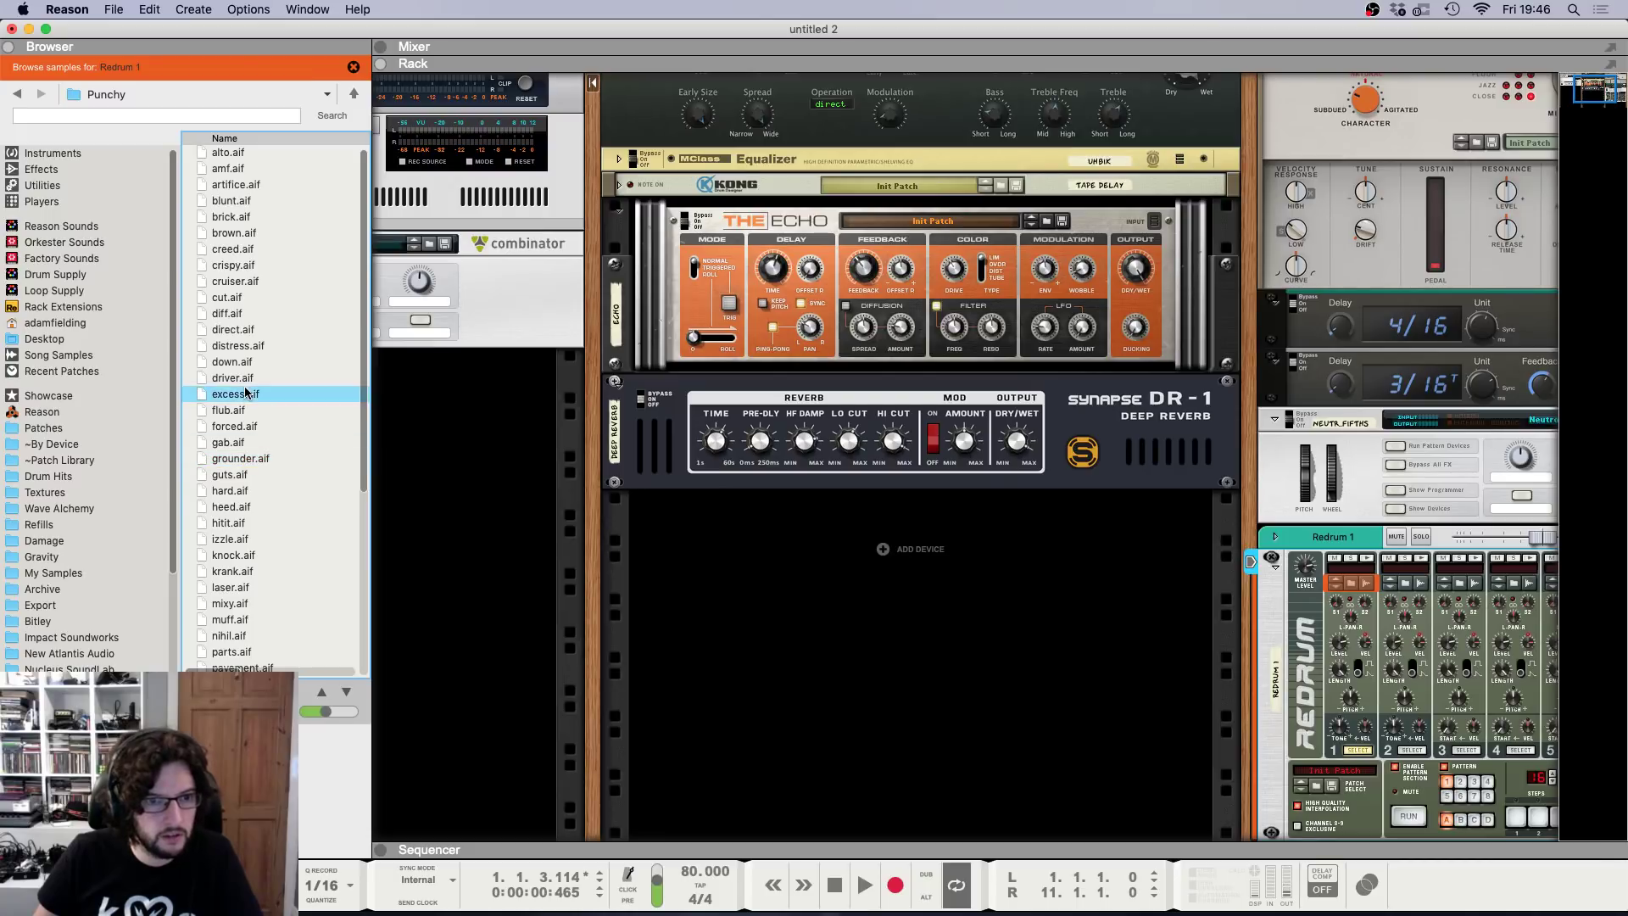
click(245, 476)
drag(247, 481, 1352, 652)
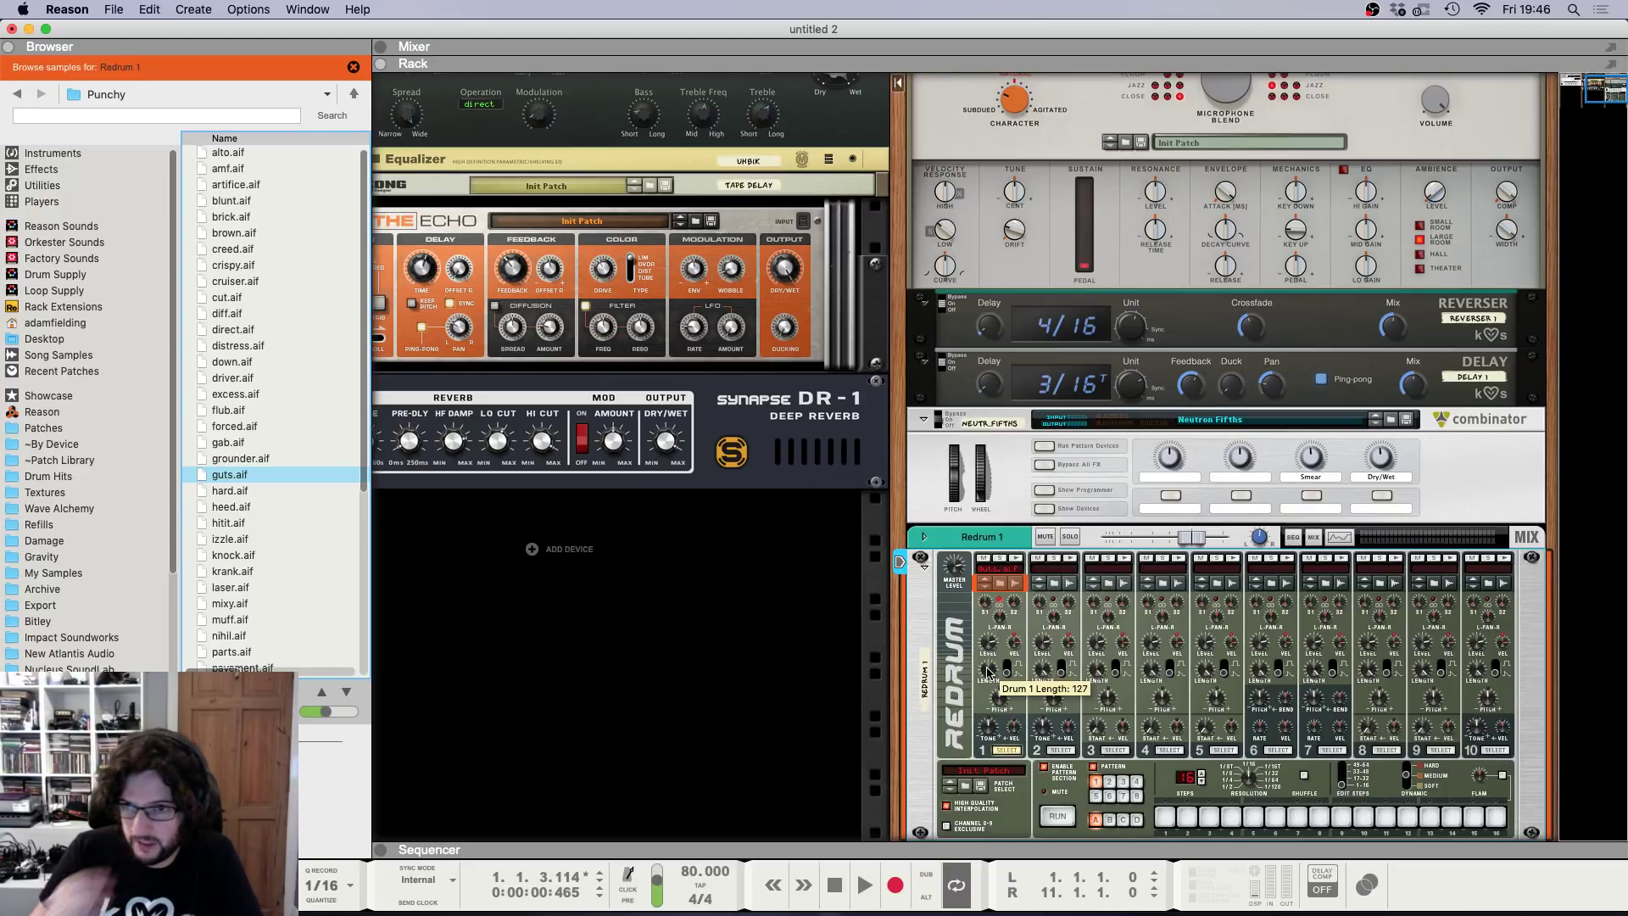
Set Drum 1's length to 68 and slightly lower the Redrum mixer channel's fader.
drag(988, 672, 993, 697)
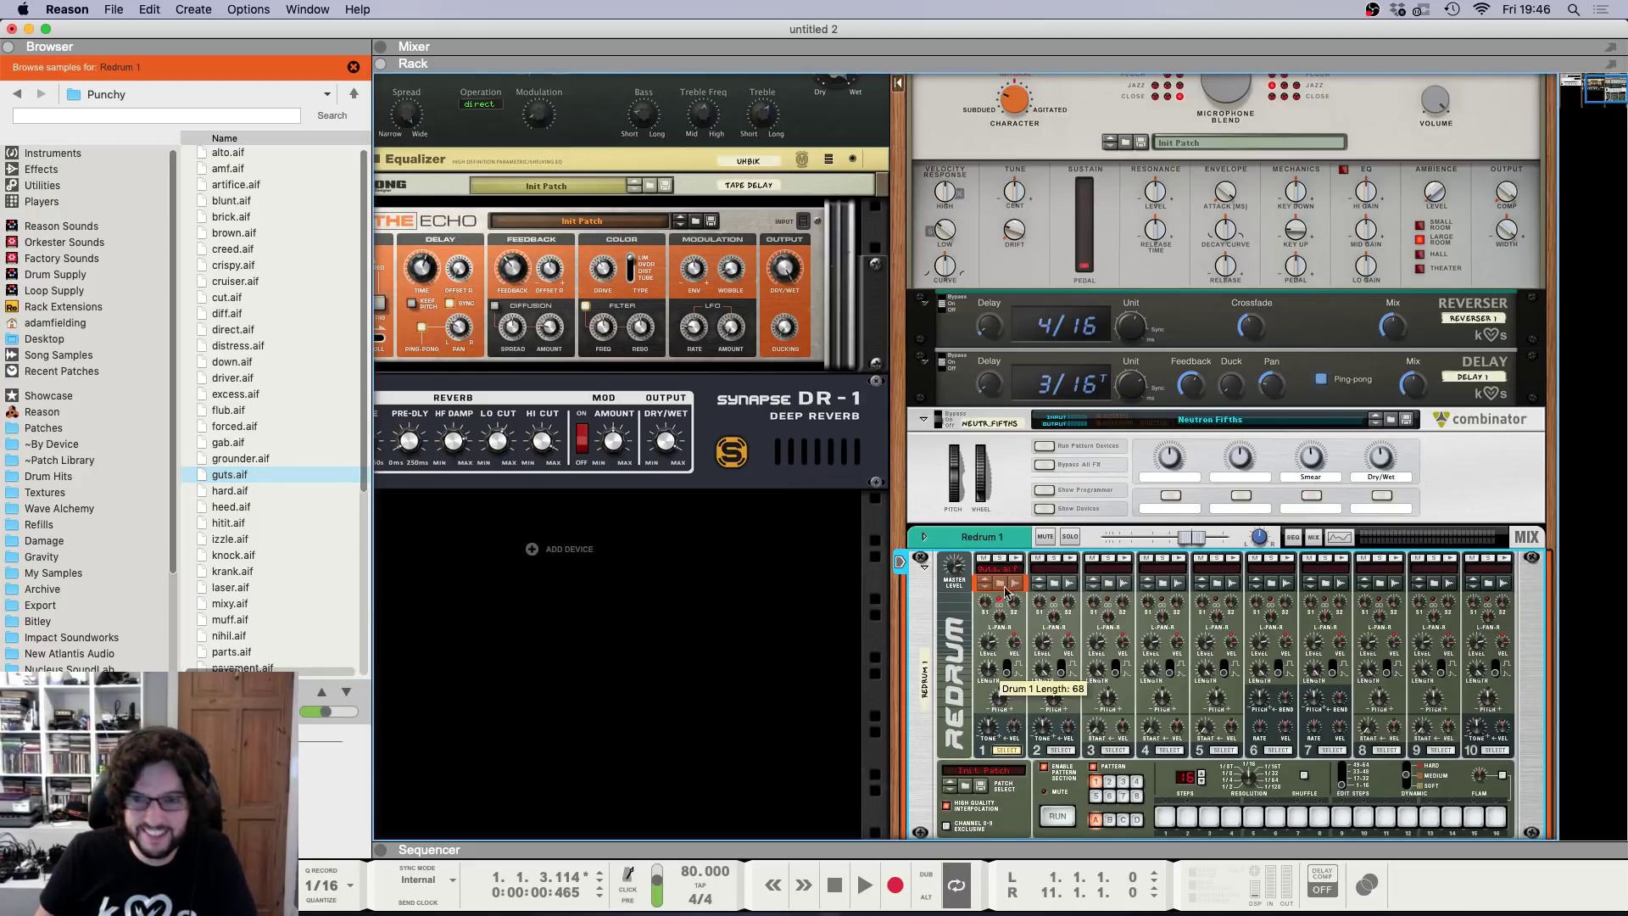
key(F5)
drag(1404, 663, 1404, 670)
key(F6)
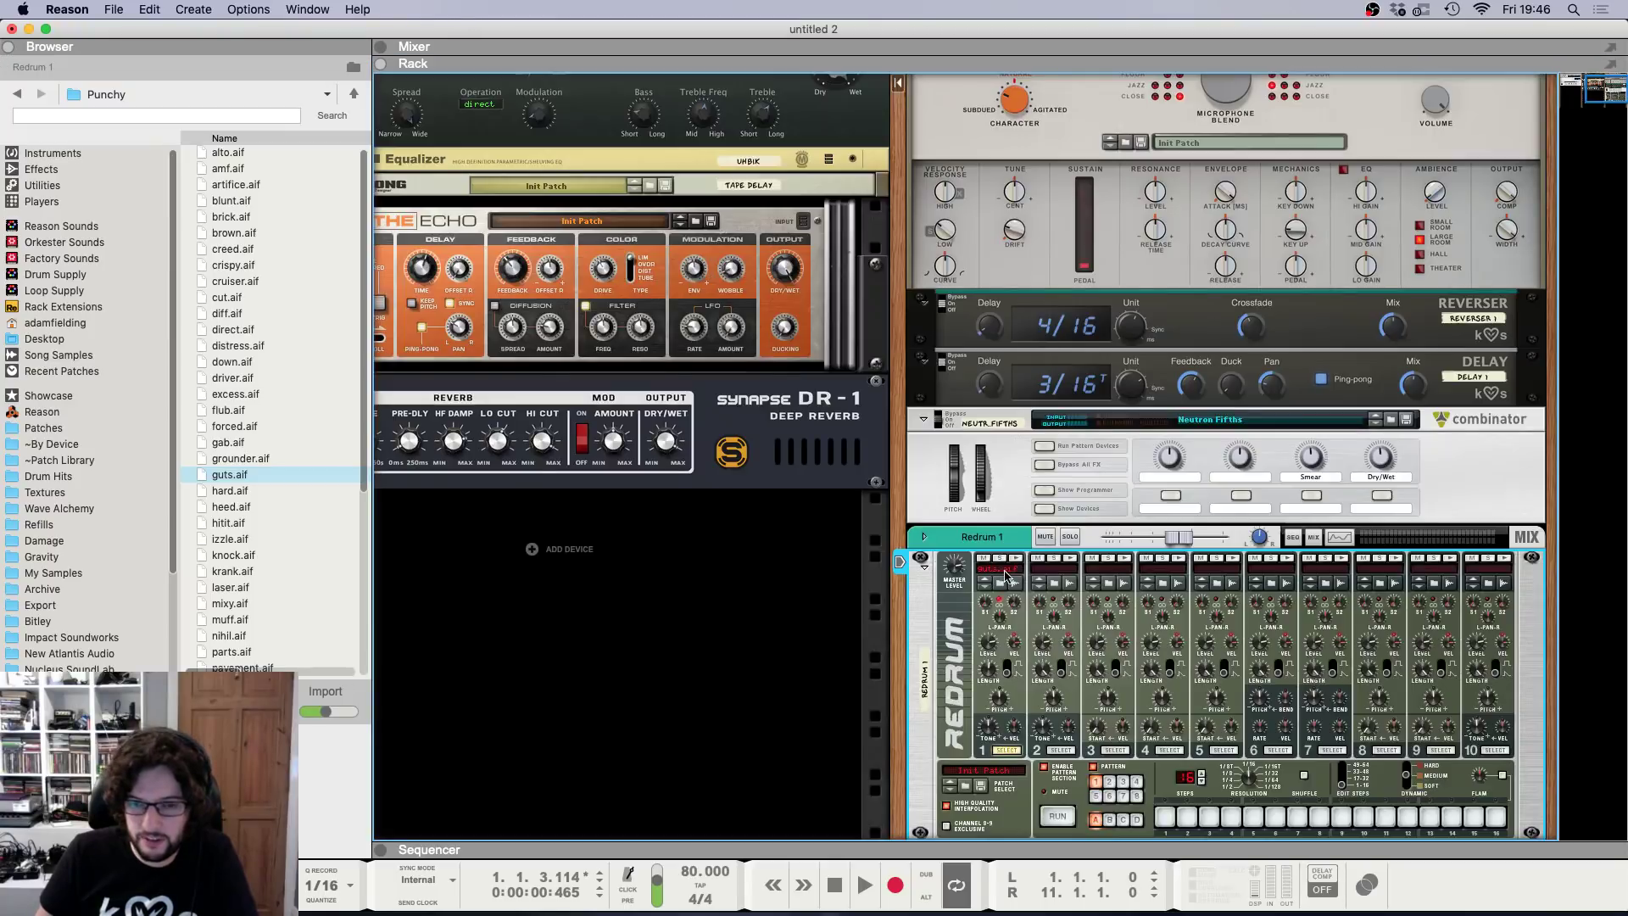
key(F5)
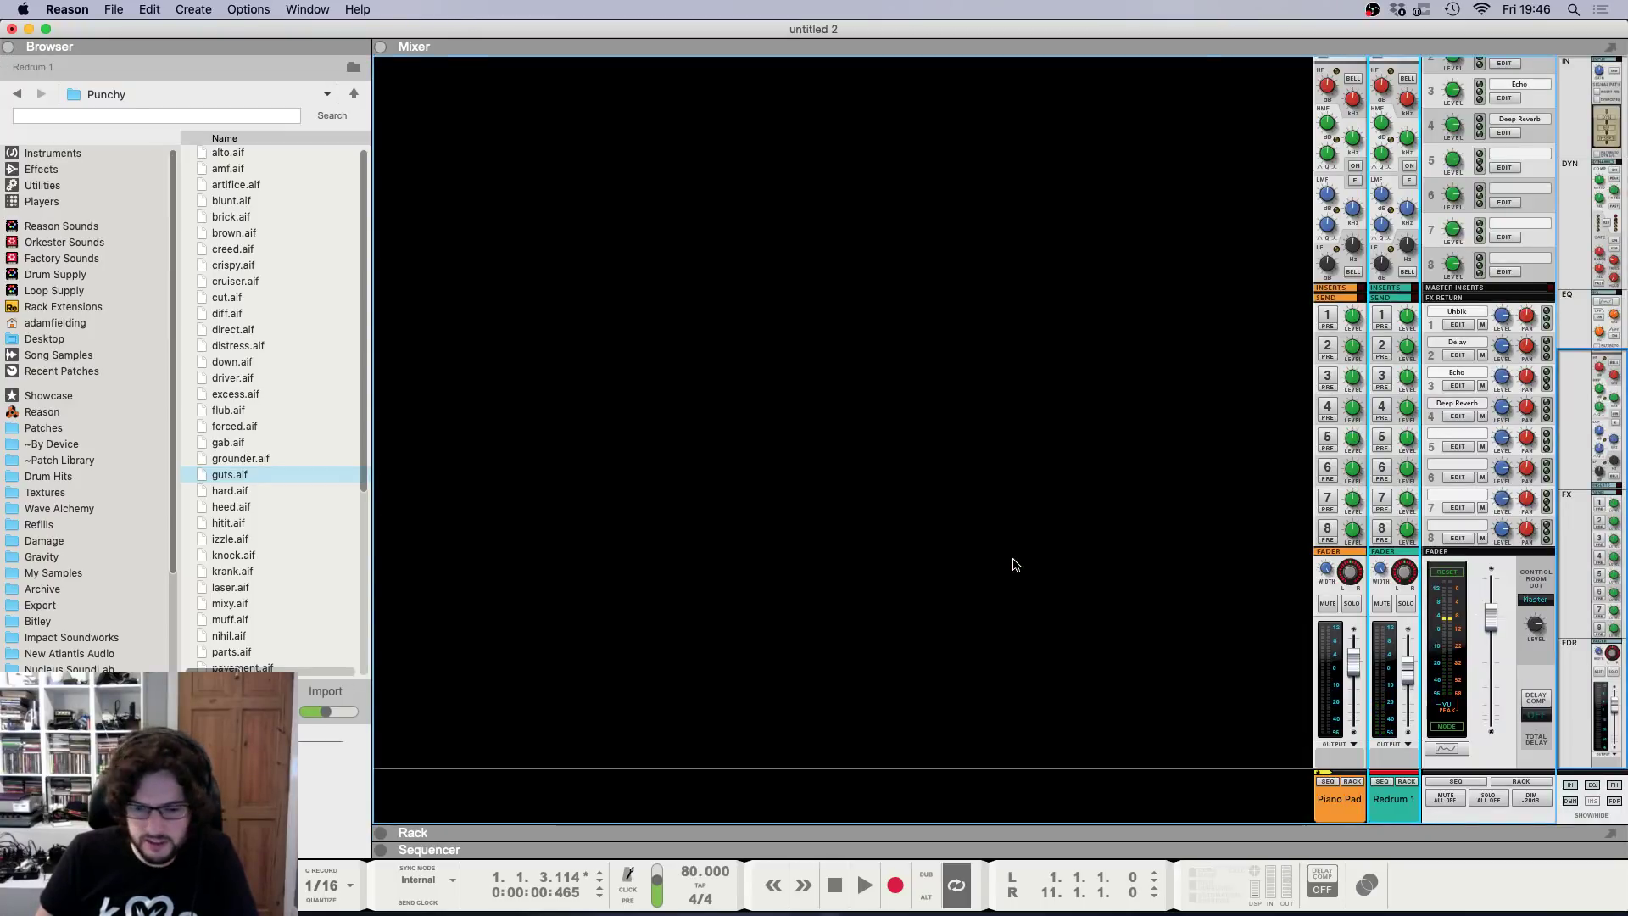
Return to the song start, leave the Redrum track's edit view and add a short clip at the start of its lane.
key(F7)
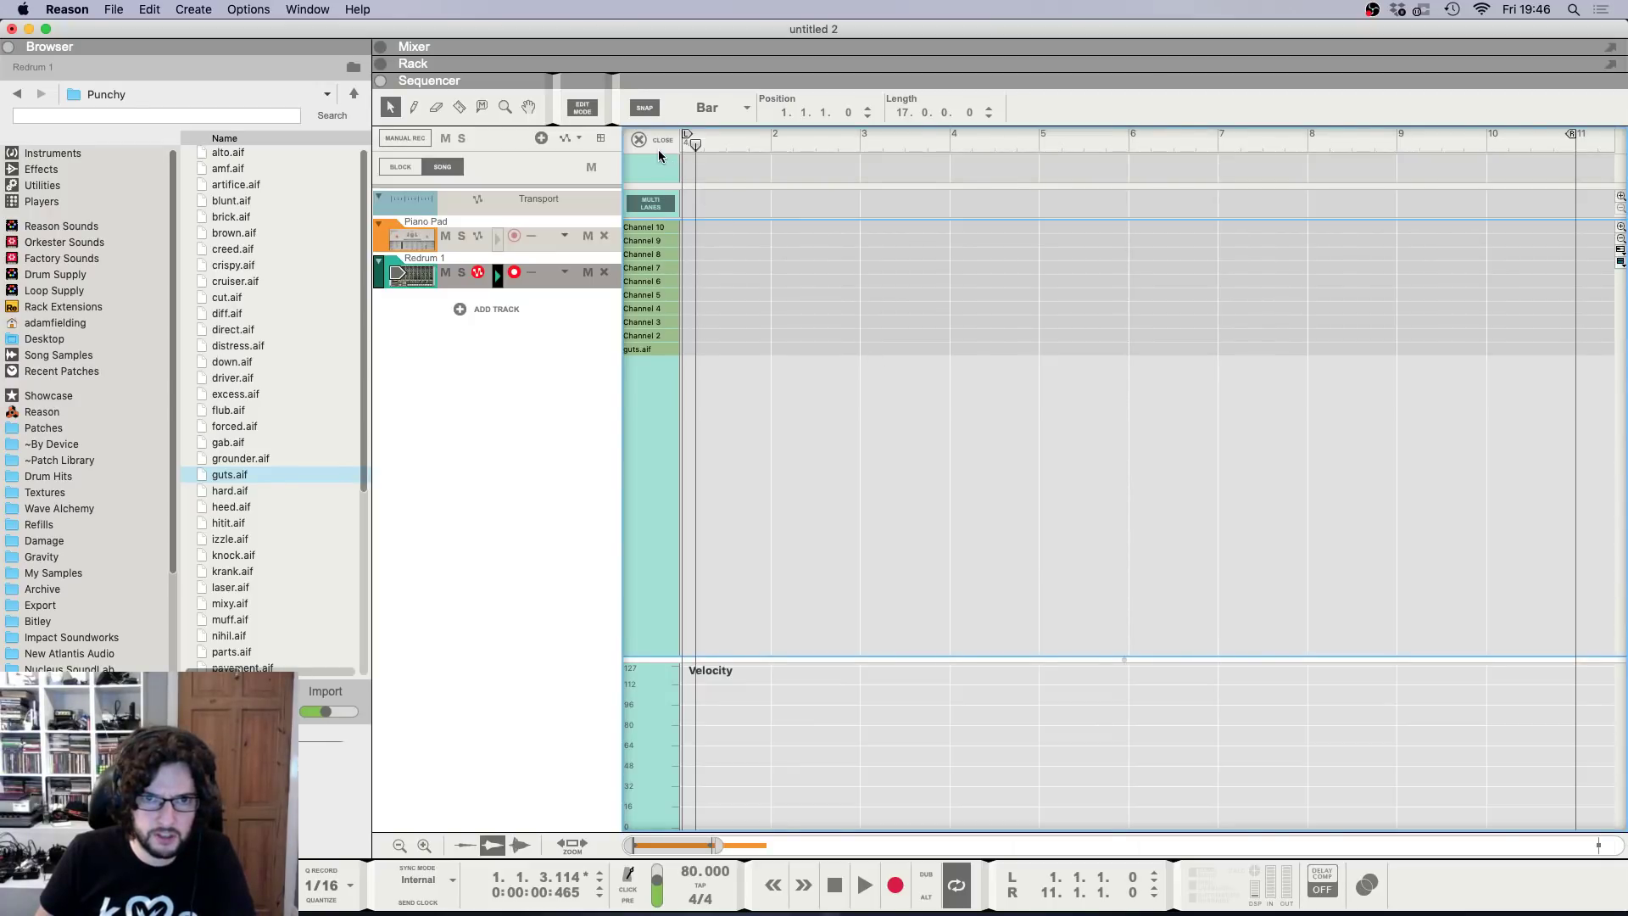
key(shift+Return)
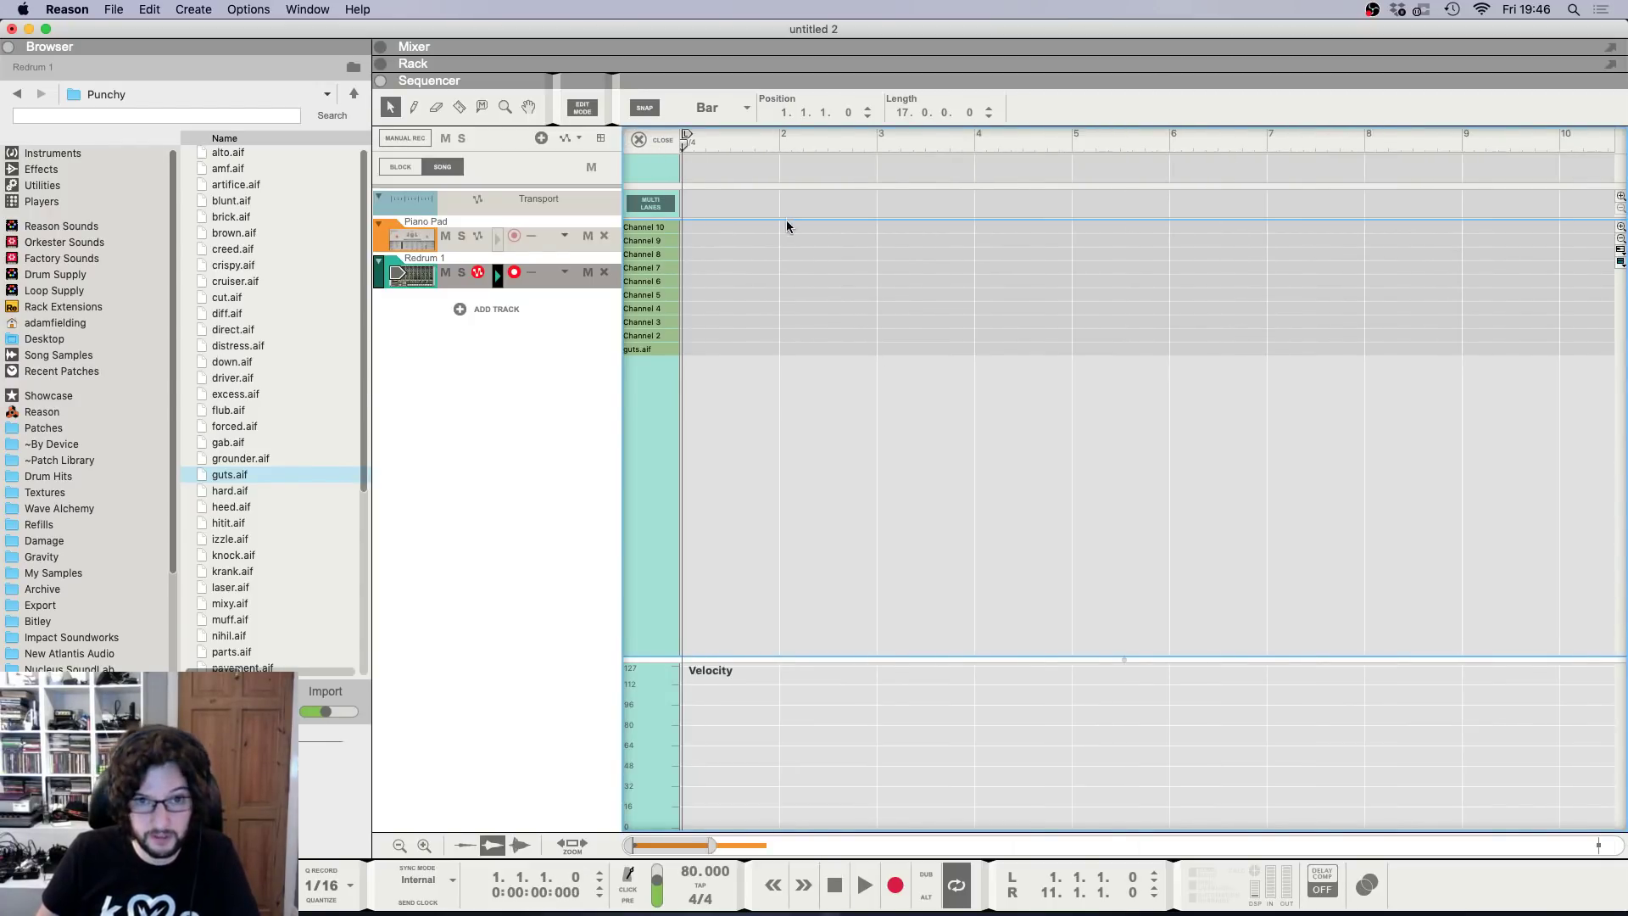
click(662, 139)
key(h)
key(h)
key(h)
drag(640, 275, 676, 276)
double_click(675, 278)
Browse samples for Redrum channel 2 and load wa_evolve_cl-hat_12.wav from Wave Alchemy's Evolve Free hi-hats folder.
key(F6)
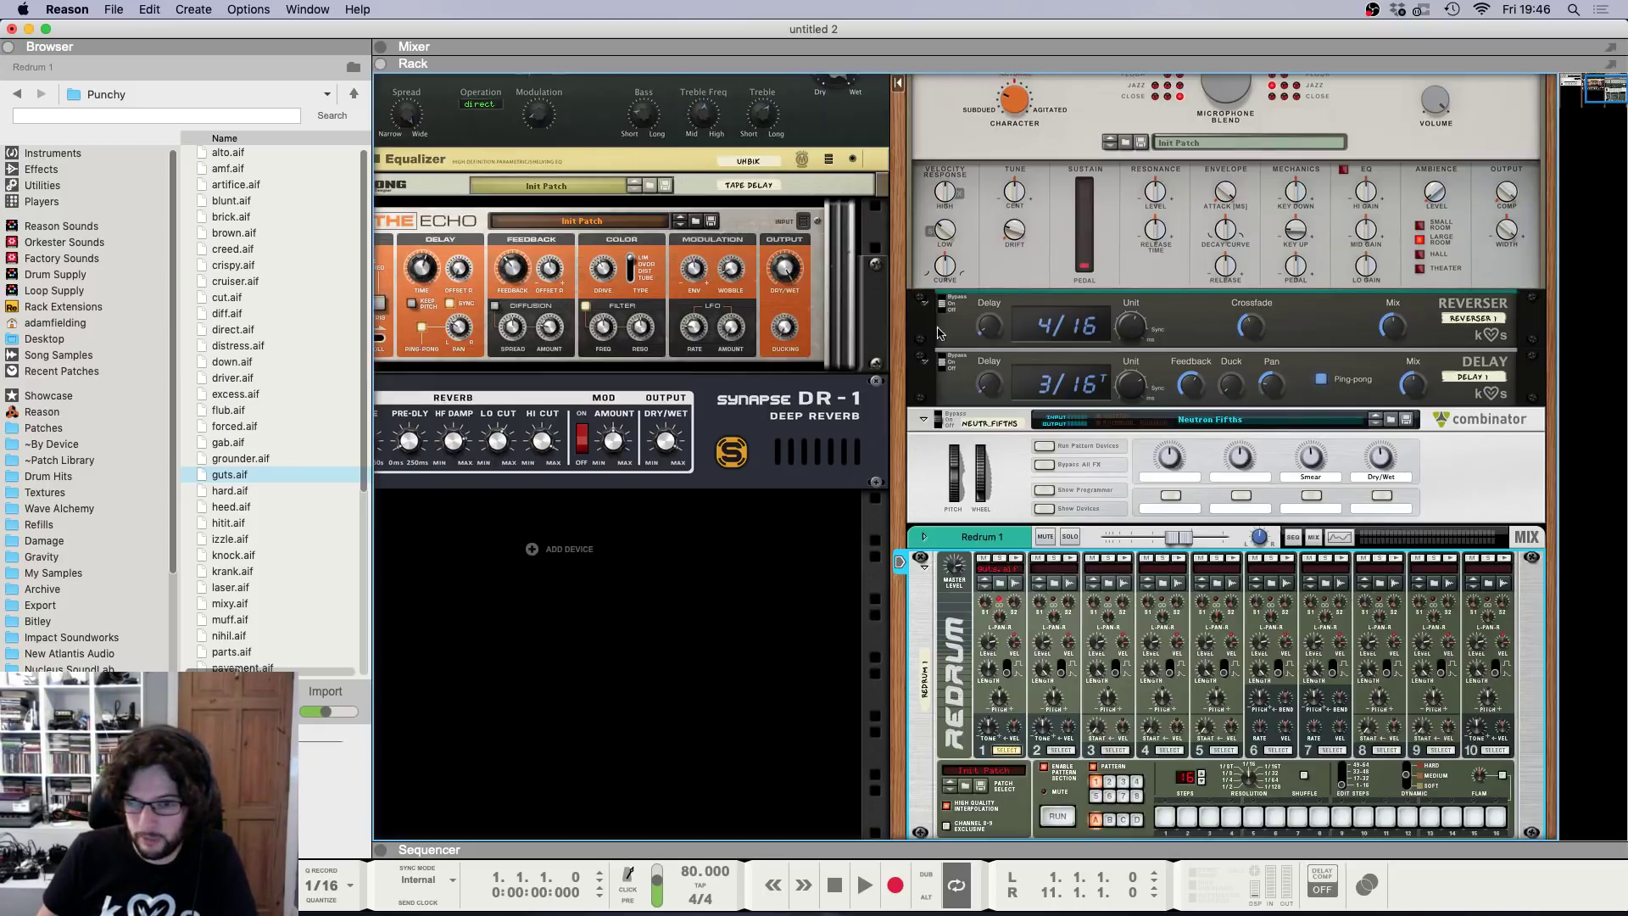
click(1054, 584)
click(102, 508)
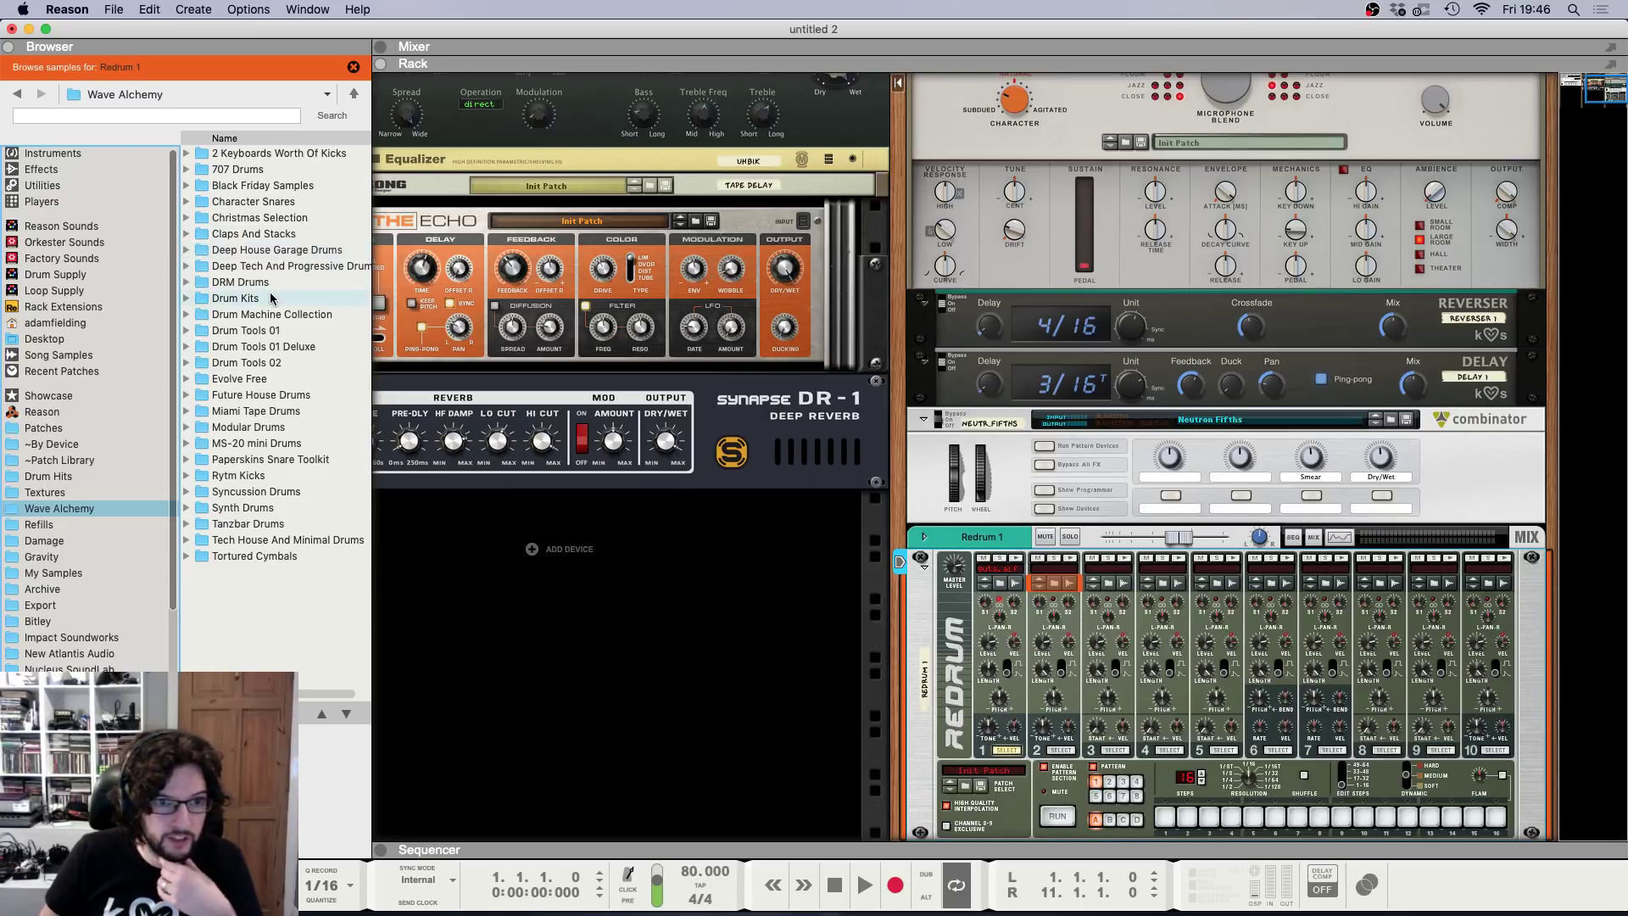
double_click(263, 386)
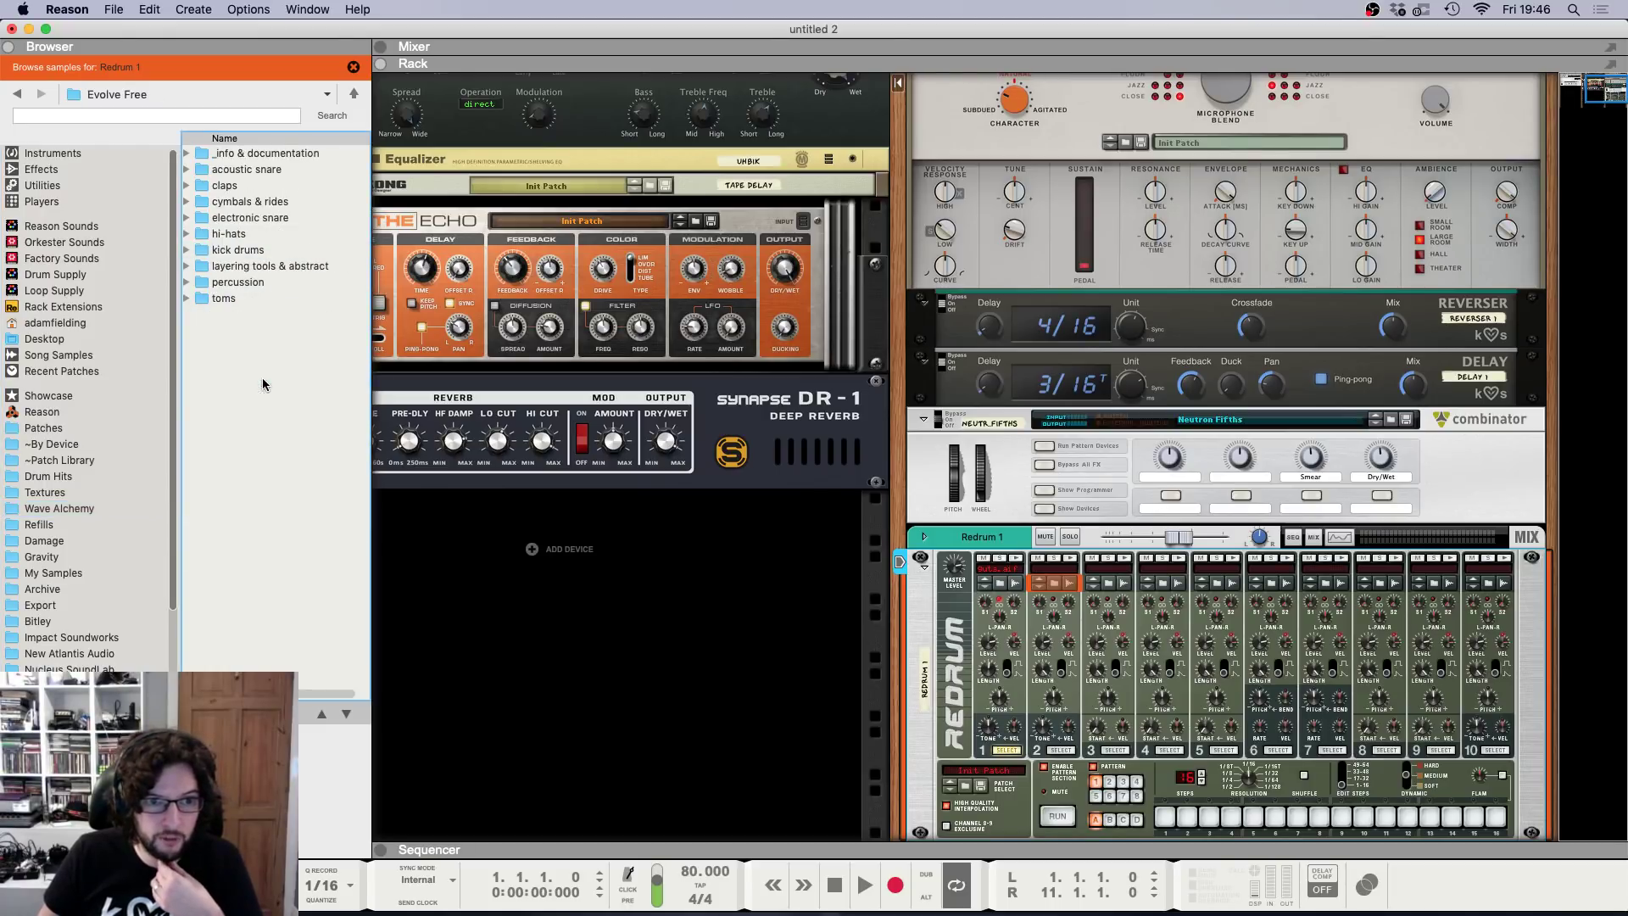
double_click(255, 237)
click(270, 249)
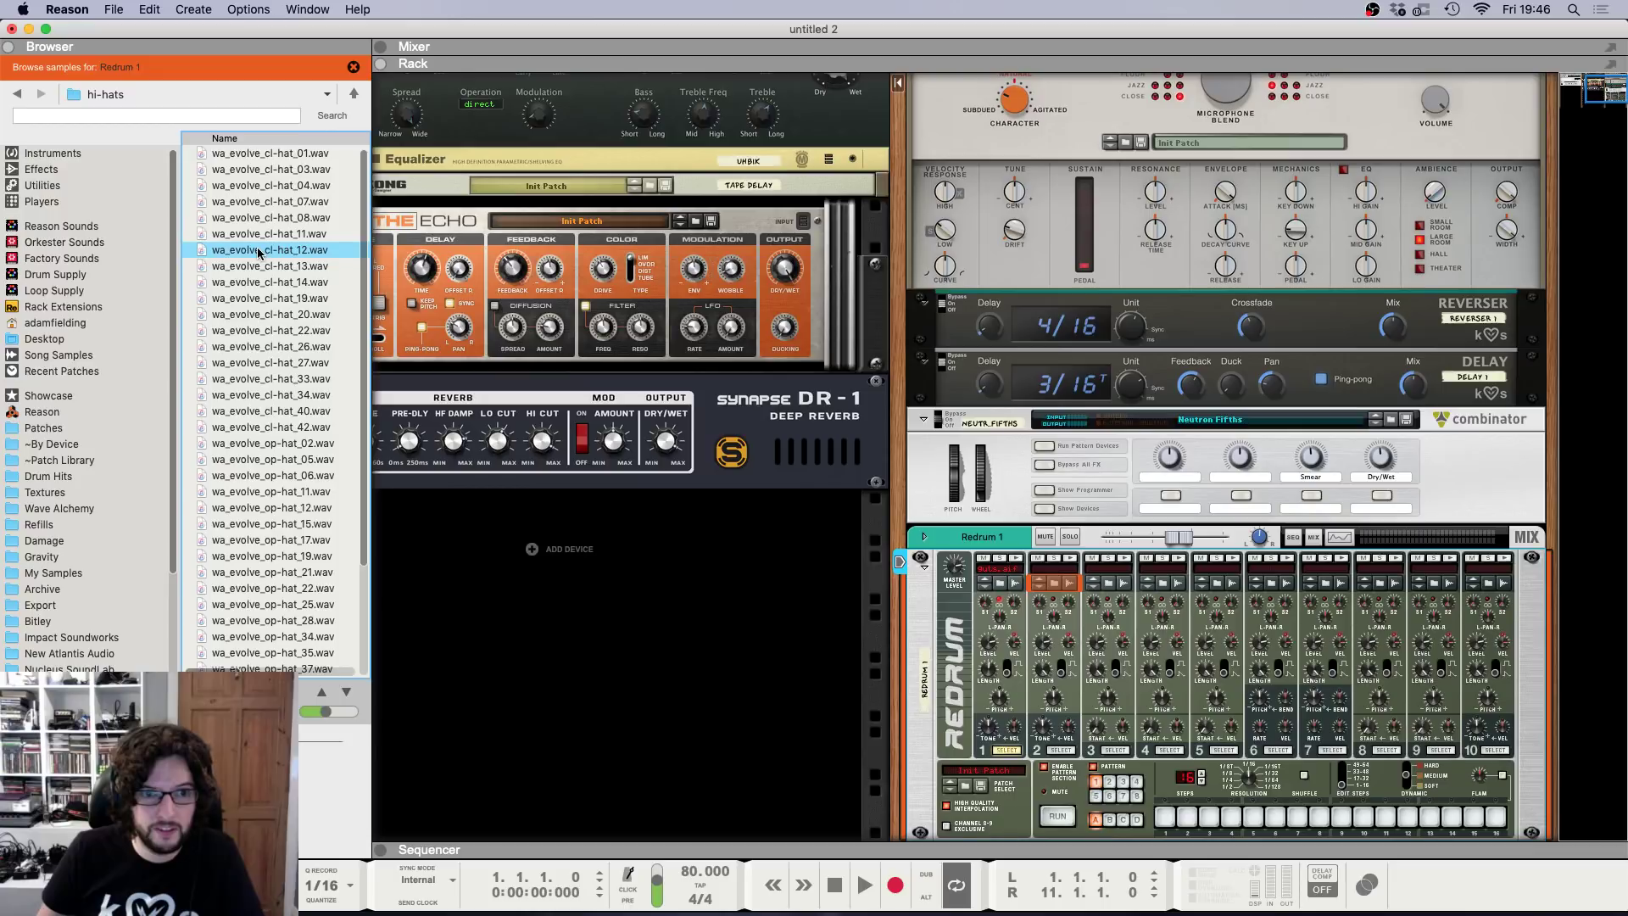
drag(245, 252, 1057, 695)
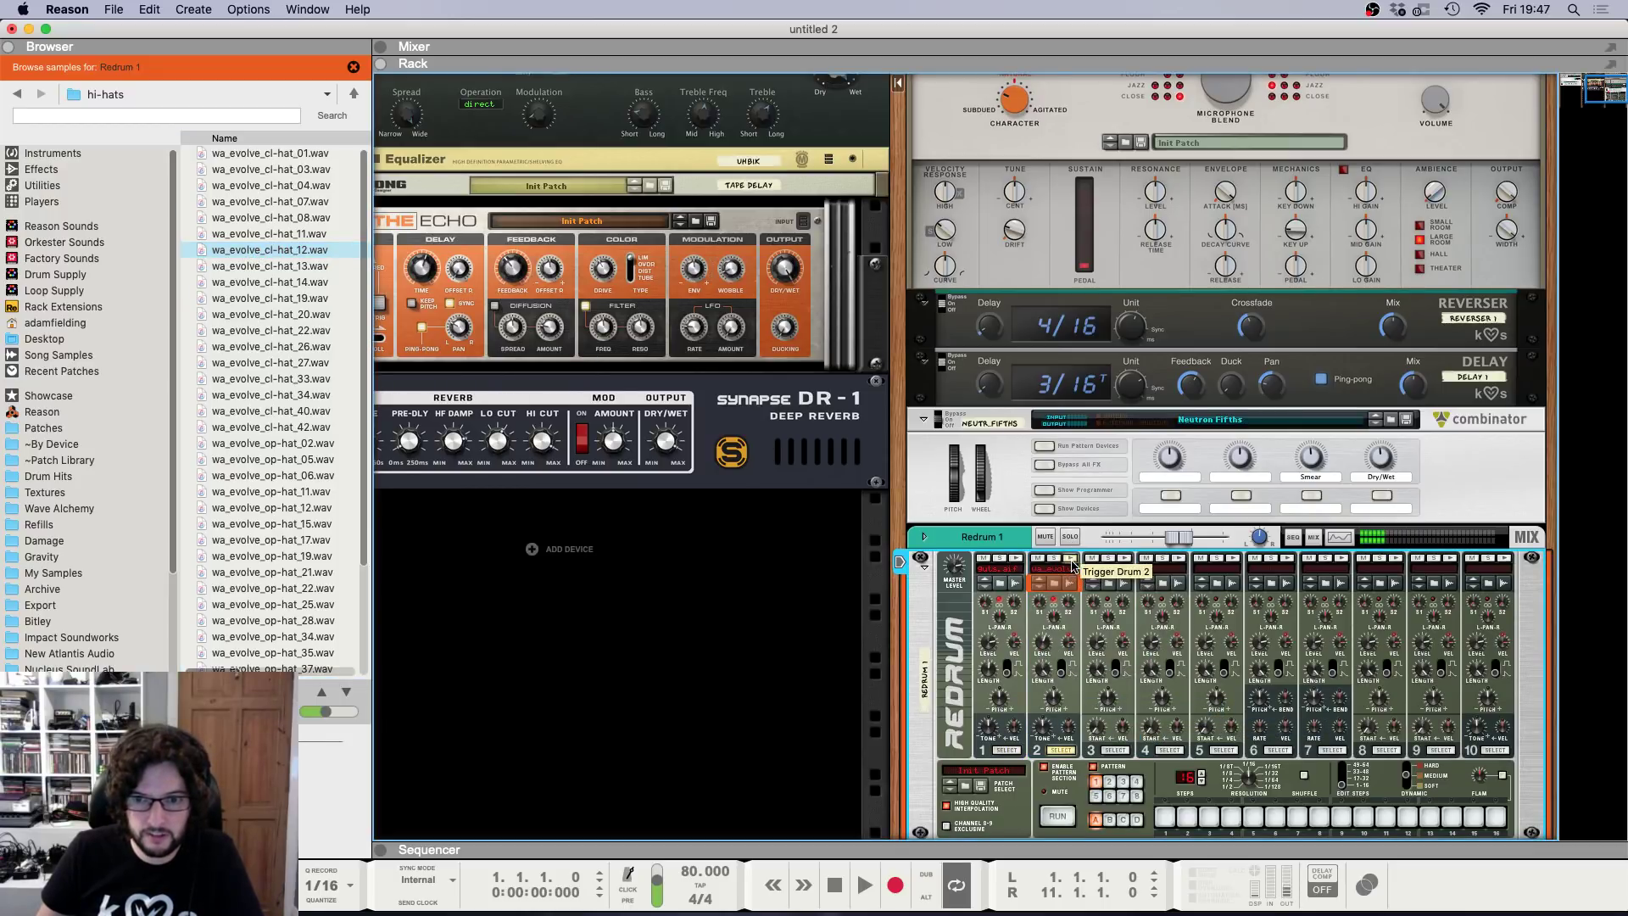
Audition samples in Evolve Free's electronic snare folder and load wa_evolve_snare_57.wav into Redrum channel 3.
click(16, 101)
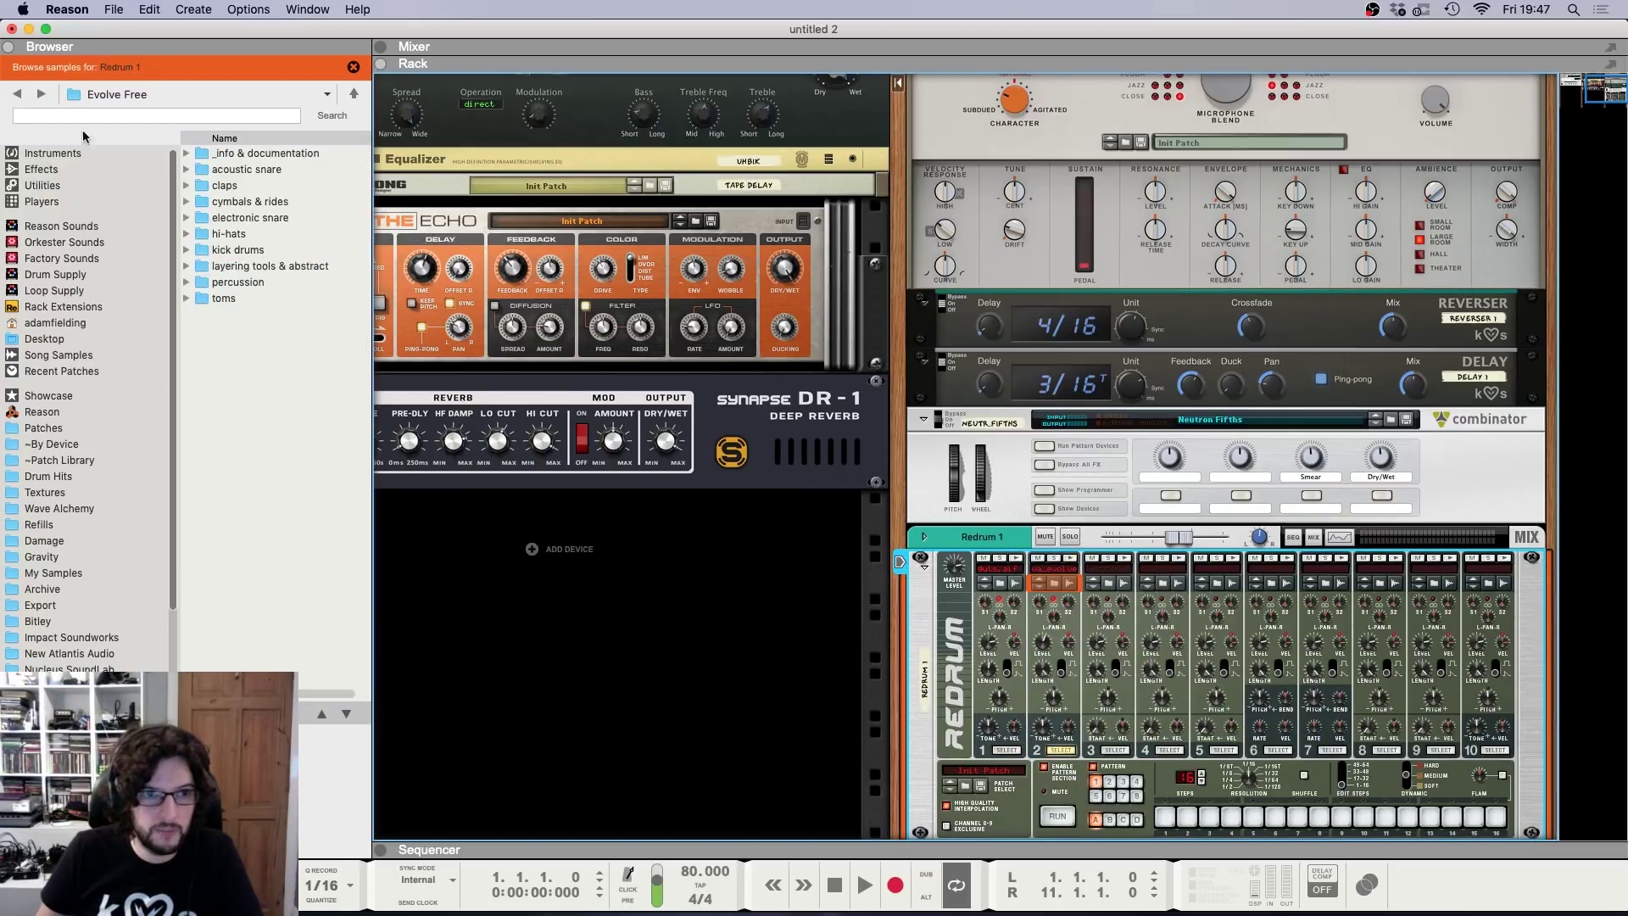
double_click(276, 218)
scroll(278, 526, down, 2)
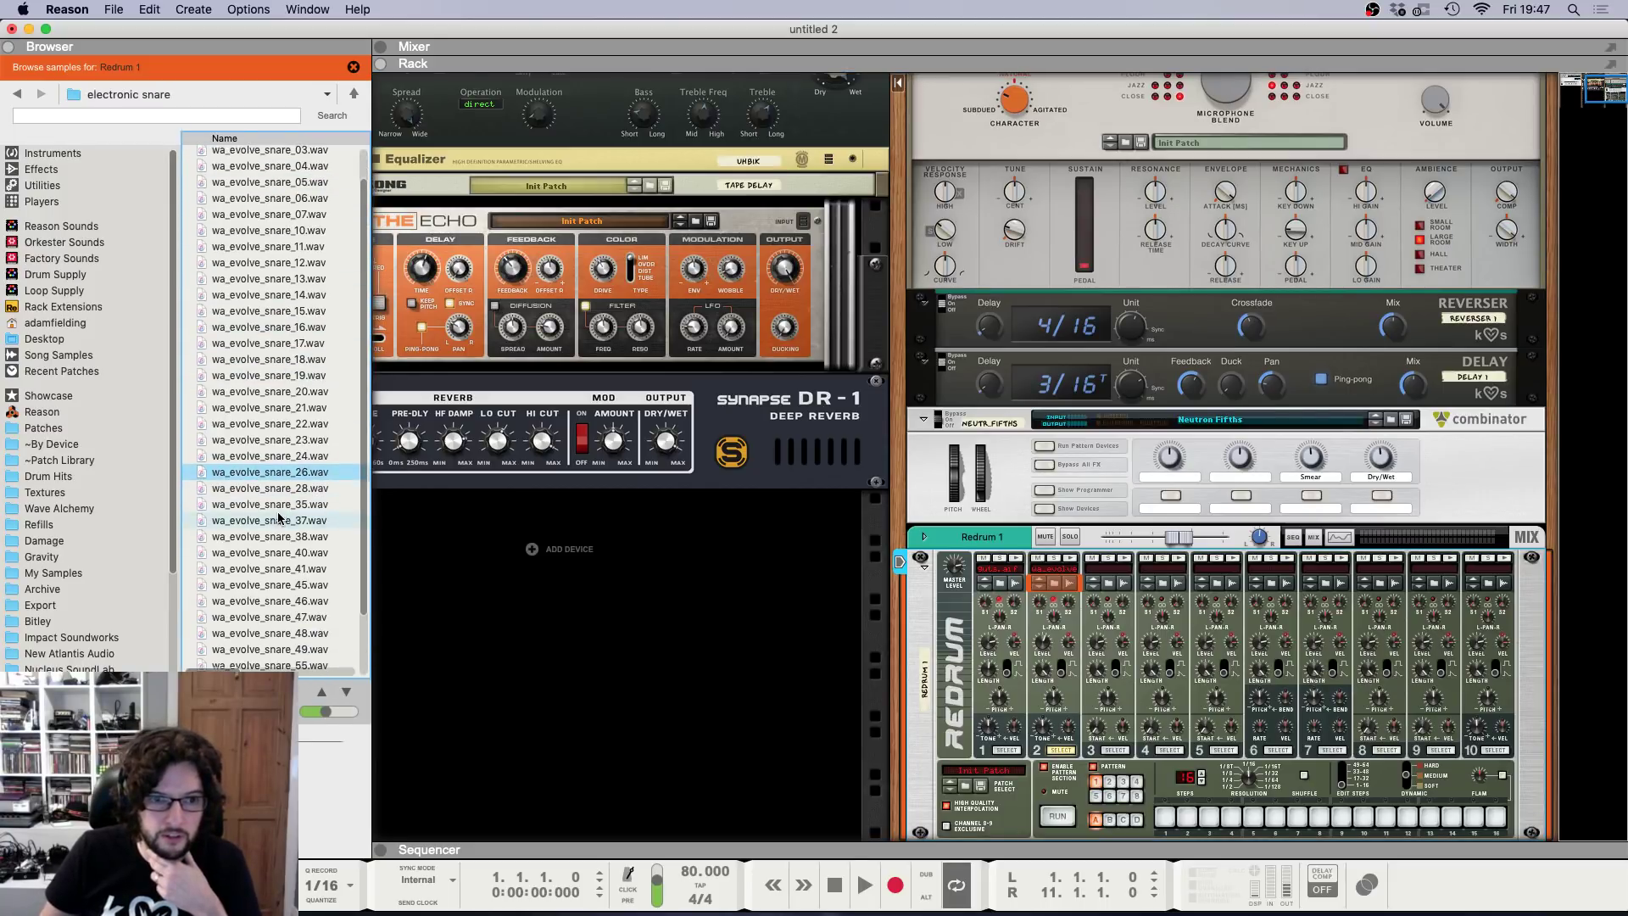
click(276, 554)
scroll(276, 555, down, 4)
click(276, 550)
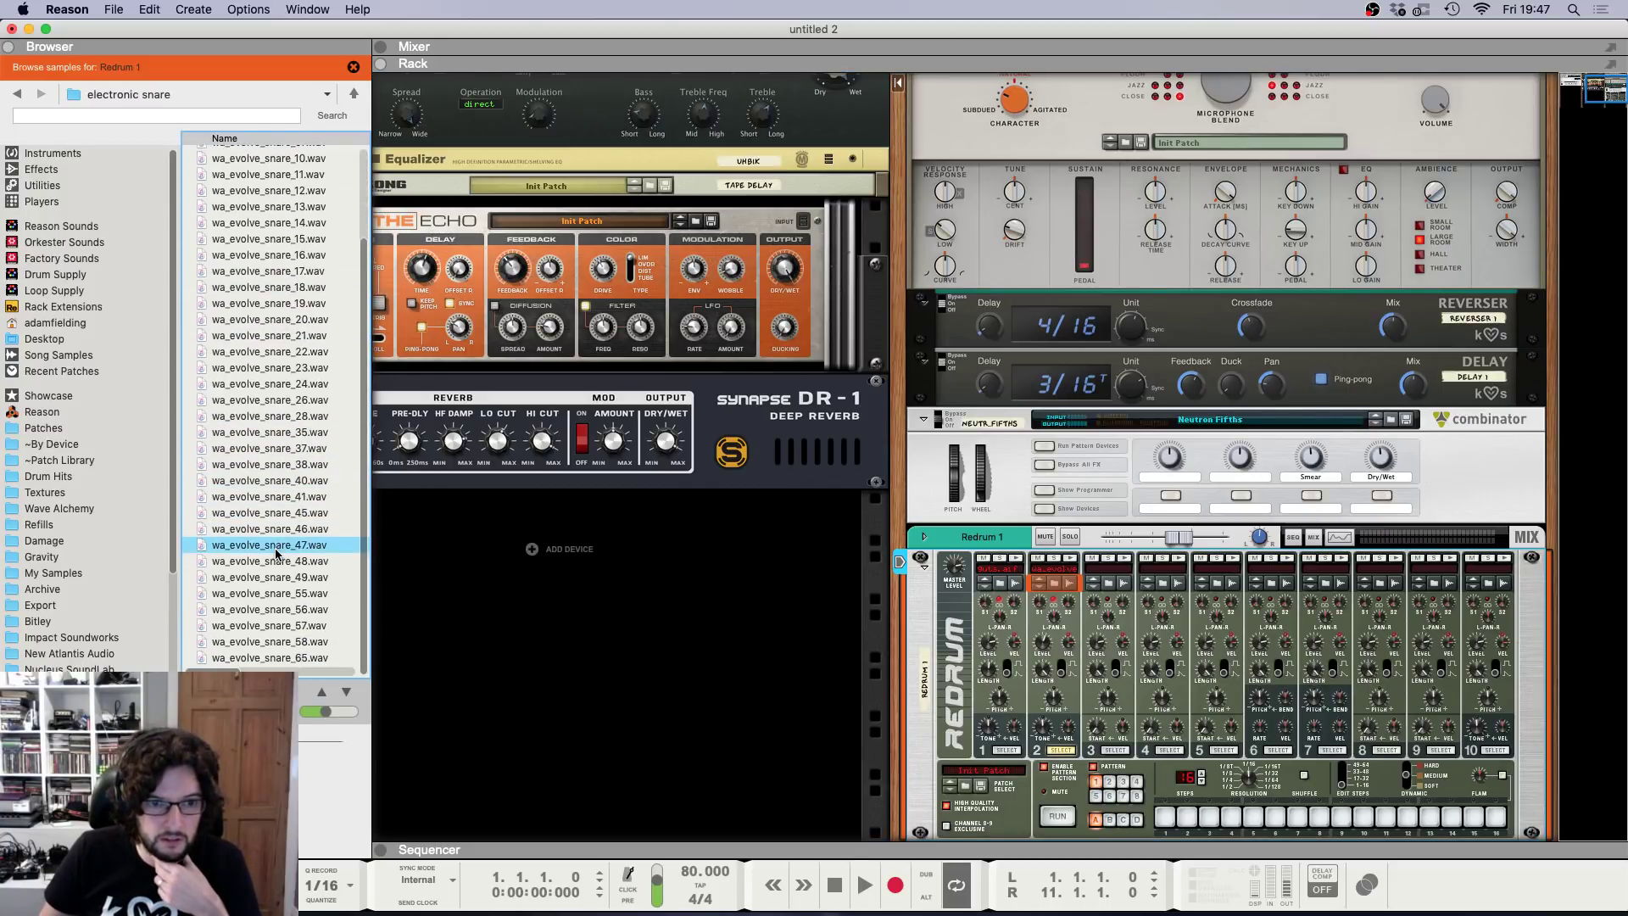
click(281, 626)
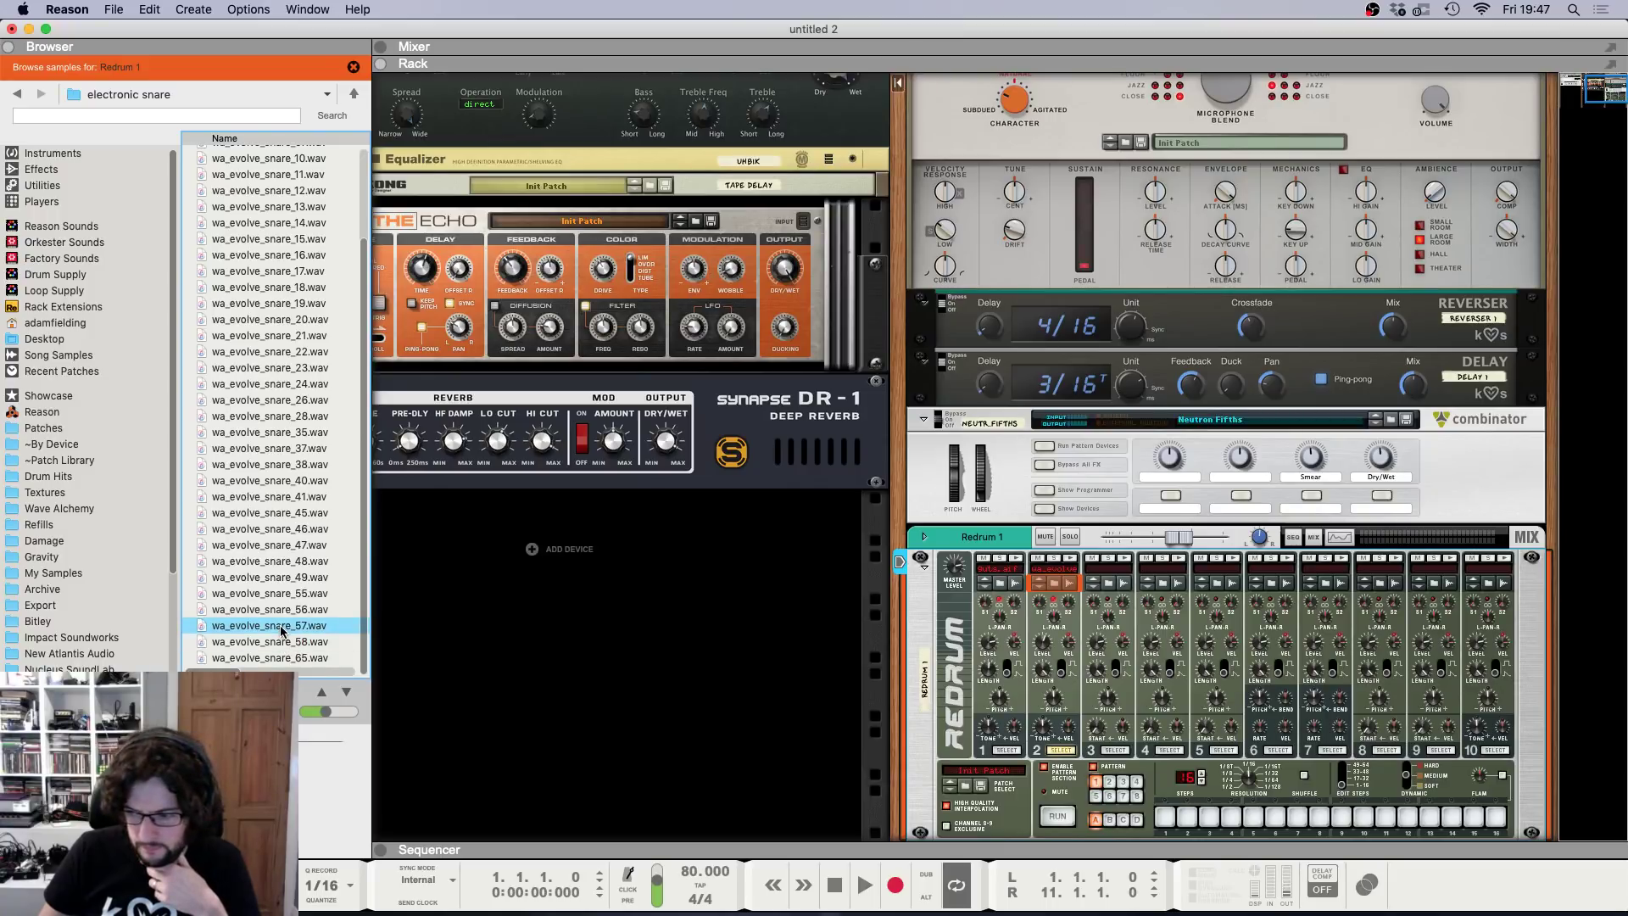
drag(281, 628, 1113, 653)
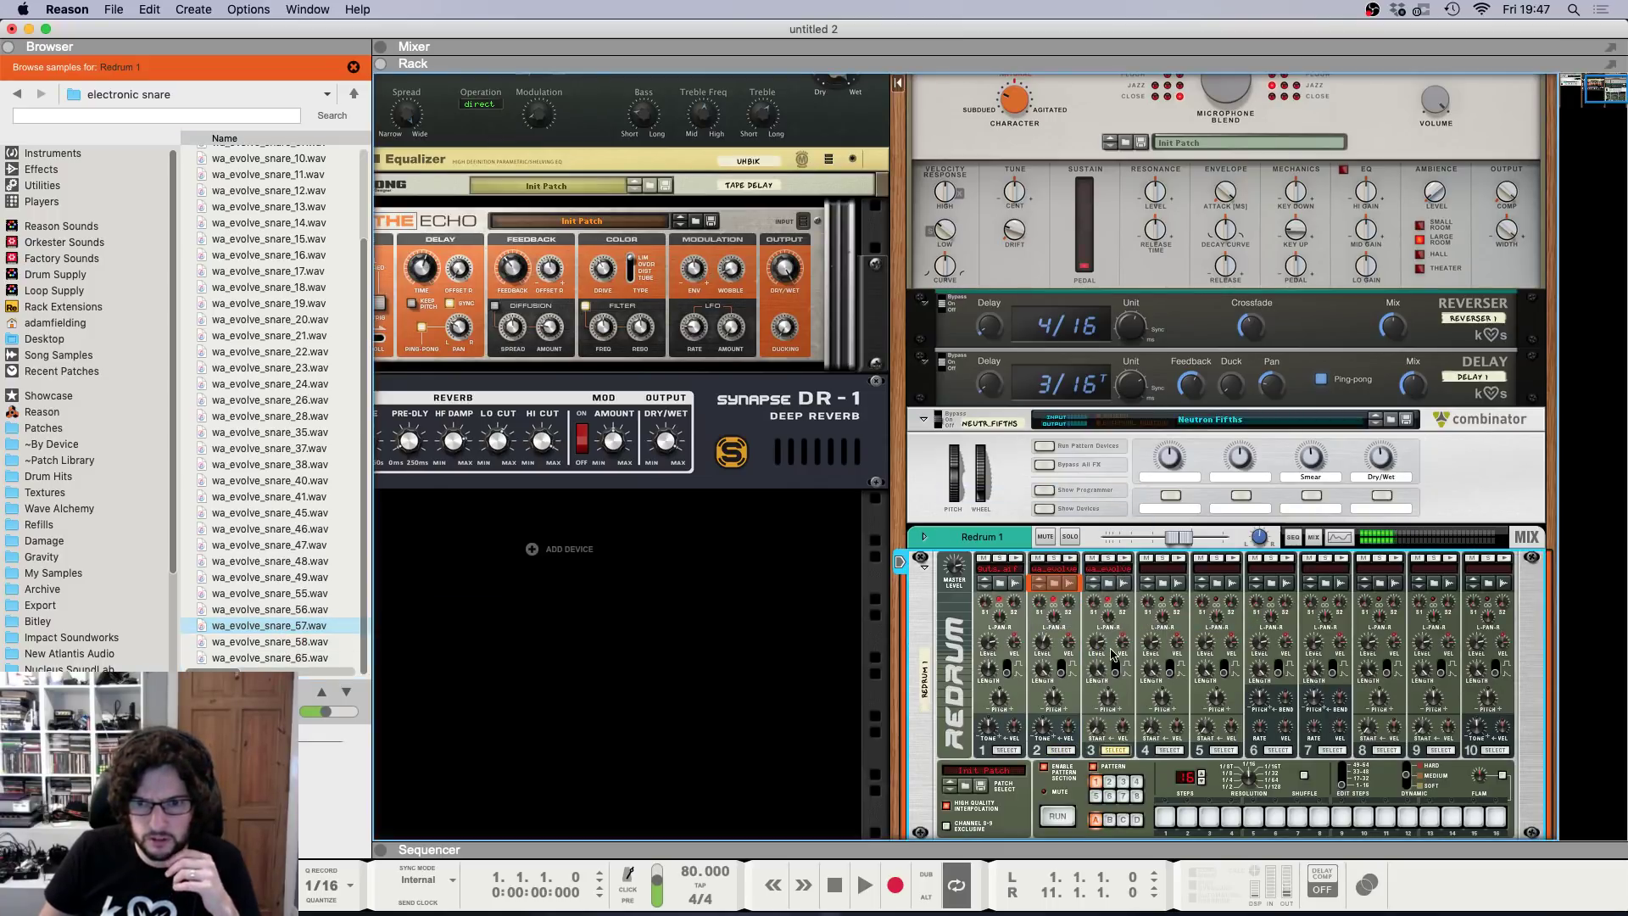
Add a guts.aif kick note at 1.1.1 in the Redrum clip and audition Drum 1 in the rack.
key(F7)
key(h)
key(h)
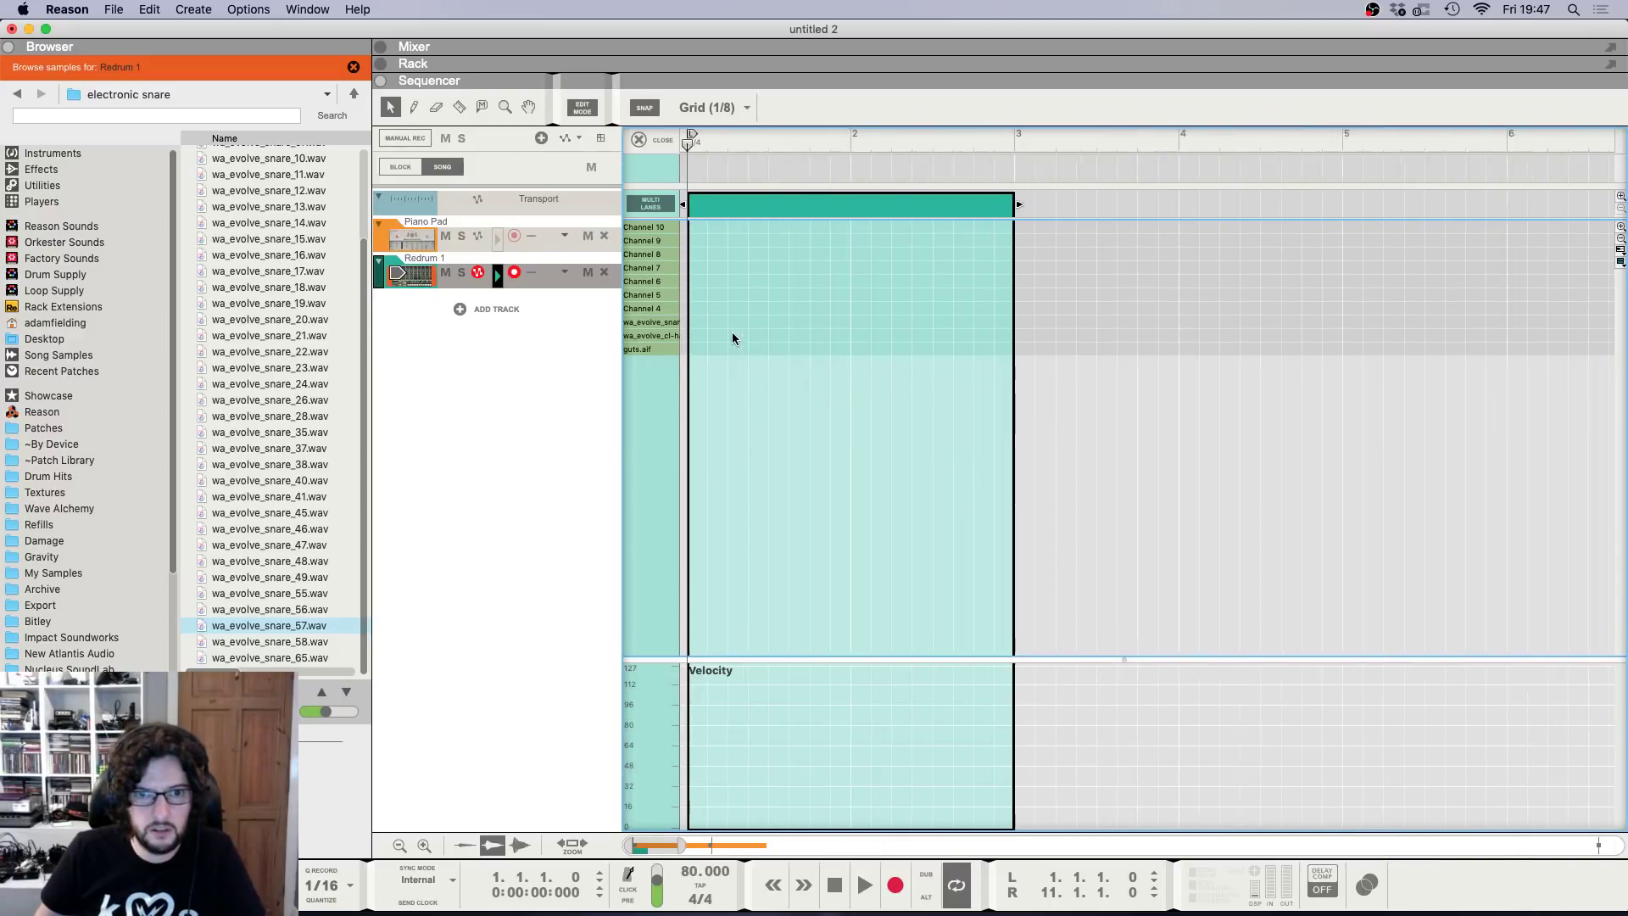
key(h)
key(h)
key(h)
key(h)
key(h)
key(h)
key(h)
key(h)
key(h)
key(h)
key(h)
super+click(693, 348)
key(h)
key(h)
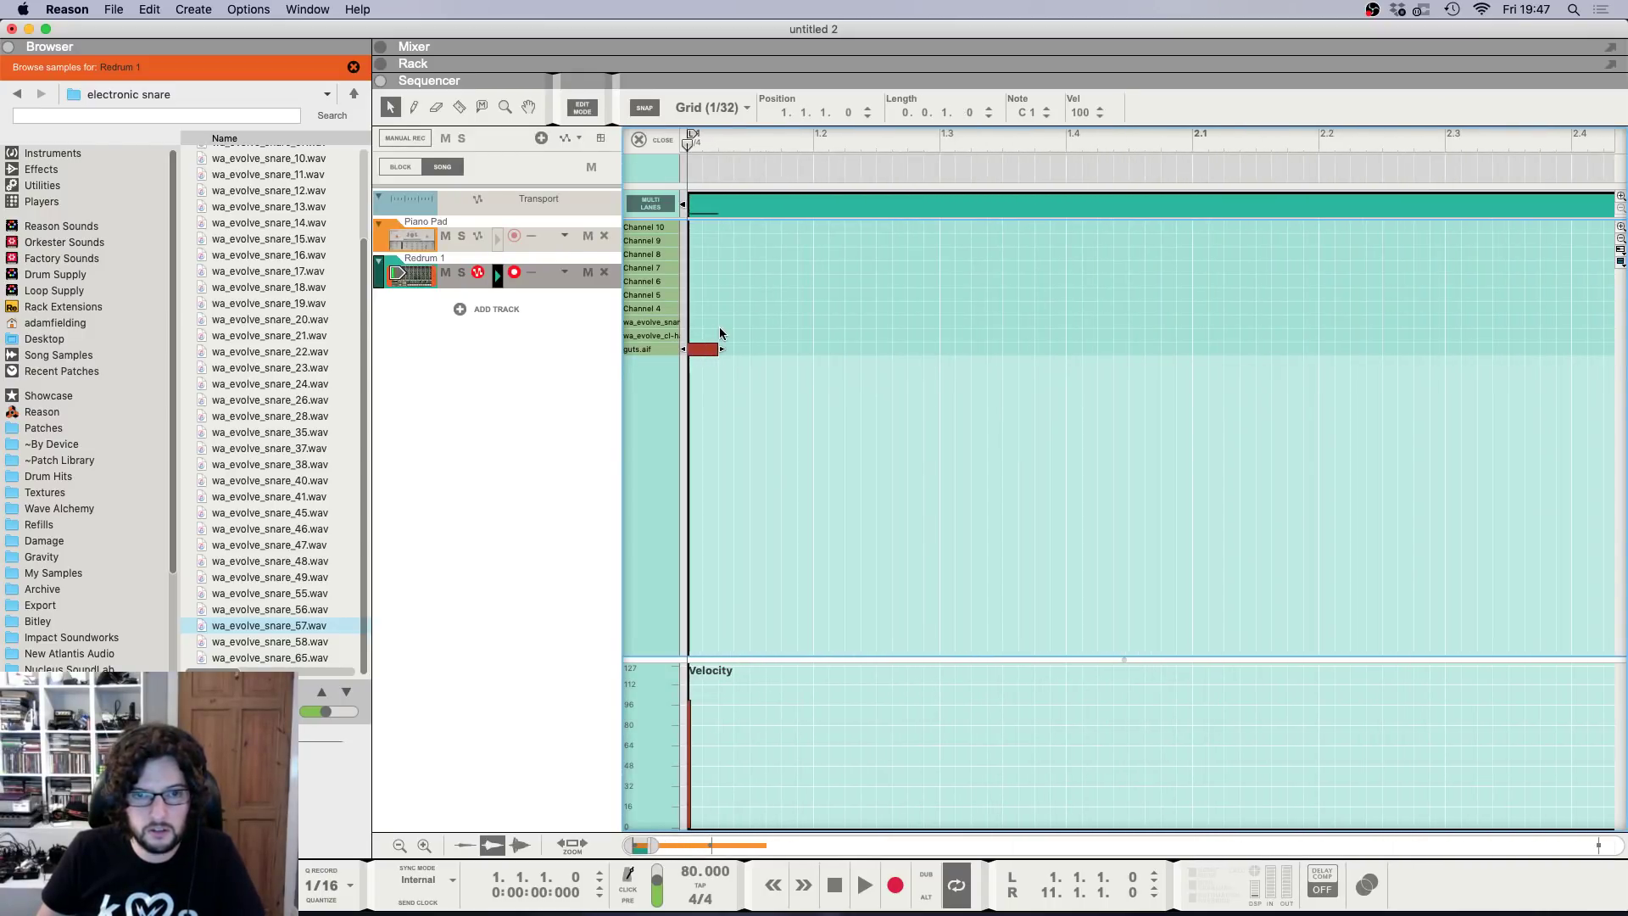
key(F6)
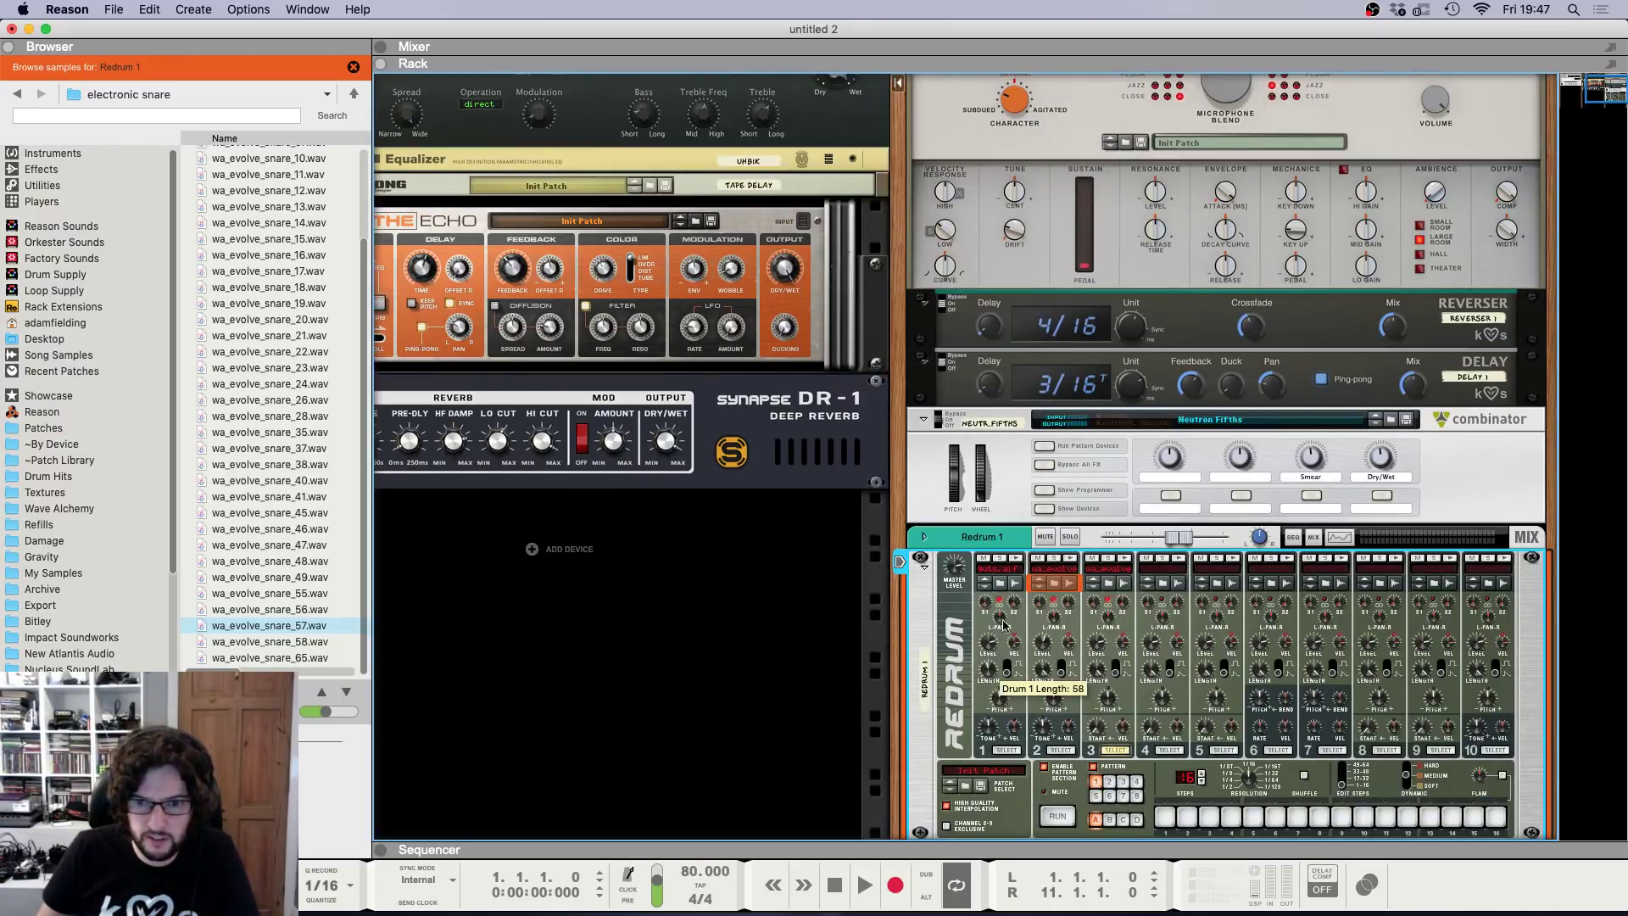
click(1013, 560)
key(F7)
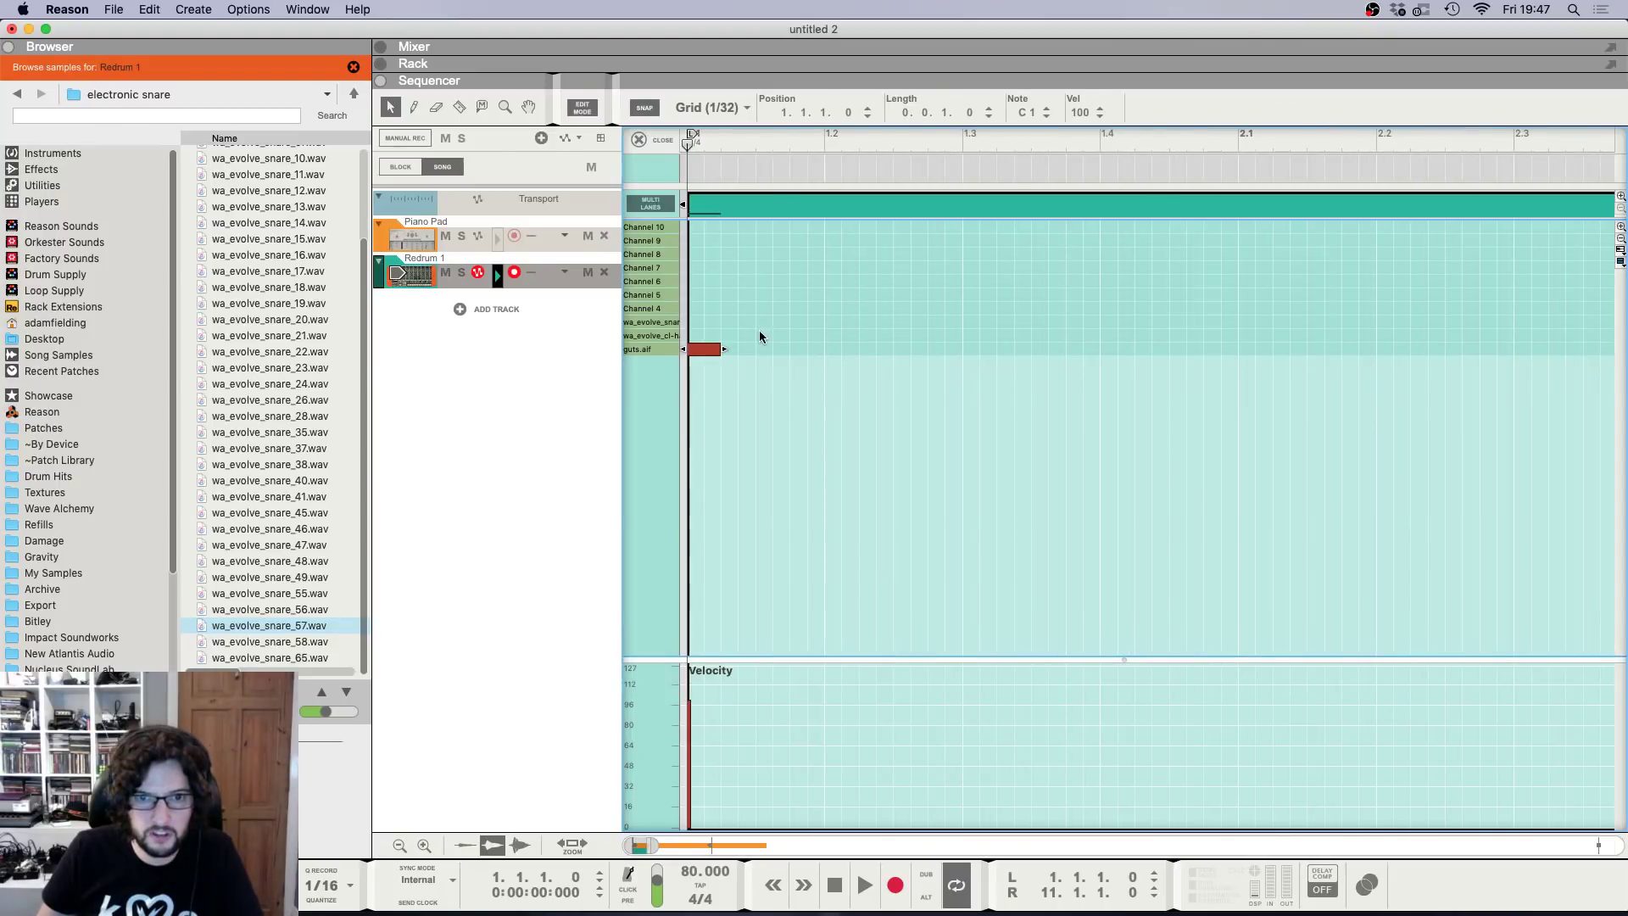
Add a closed hi-hat note at 1.1.3 in the Redrum clip and play the pattern briefly.
super+click(742, 336)
key(space)
drag(746, 336, 782, 337)
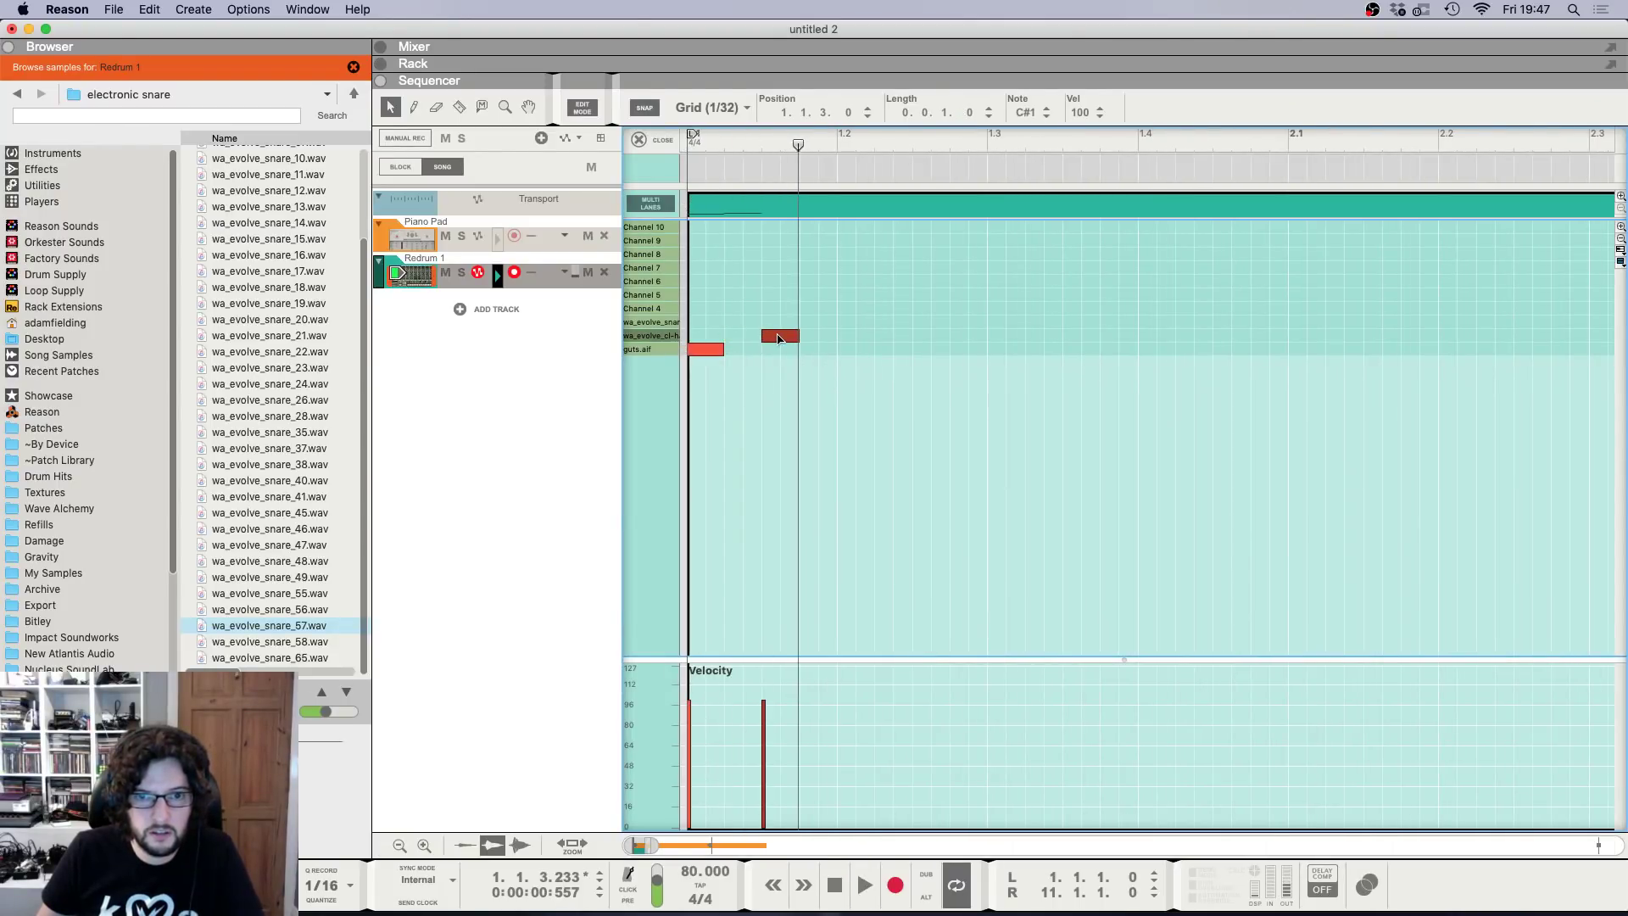
key(h)
key(g)
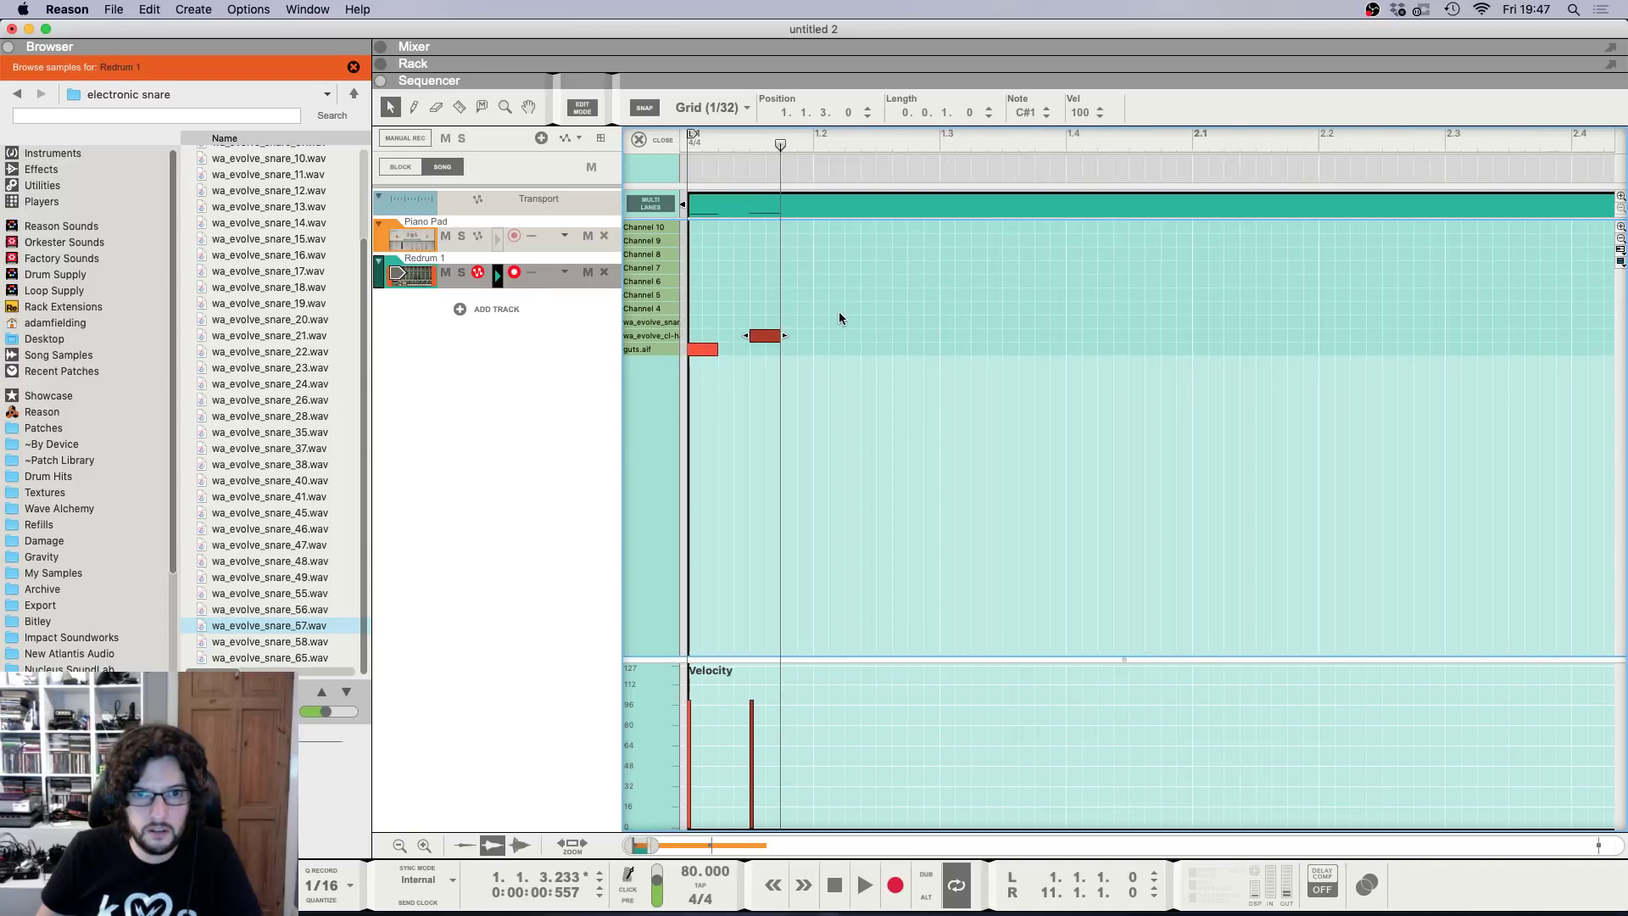
Add a snare at 1.2.1, a hi-hat at 1.2.3 and a kick at 1.2.4, playing the pattern between additions.
super+click(778, 322)
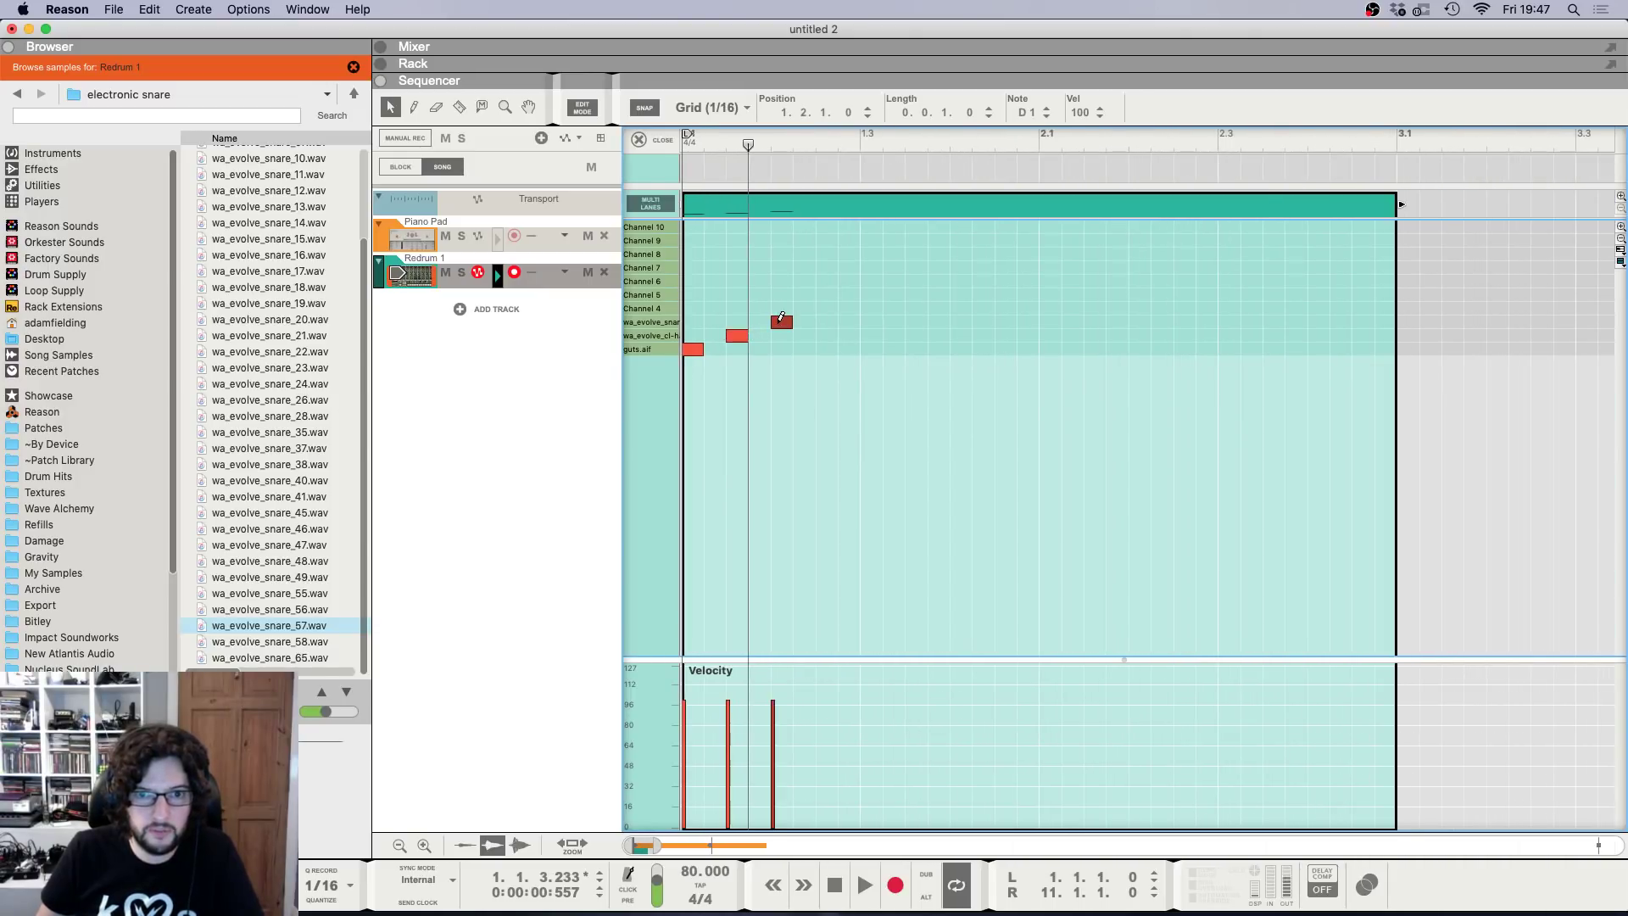
key(space)
key(space)
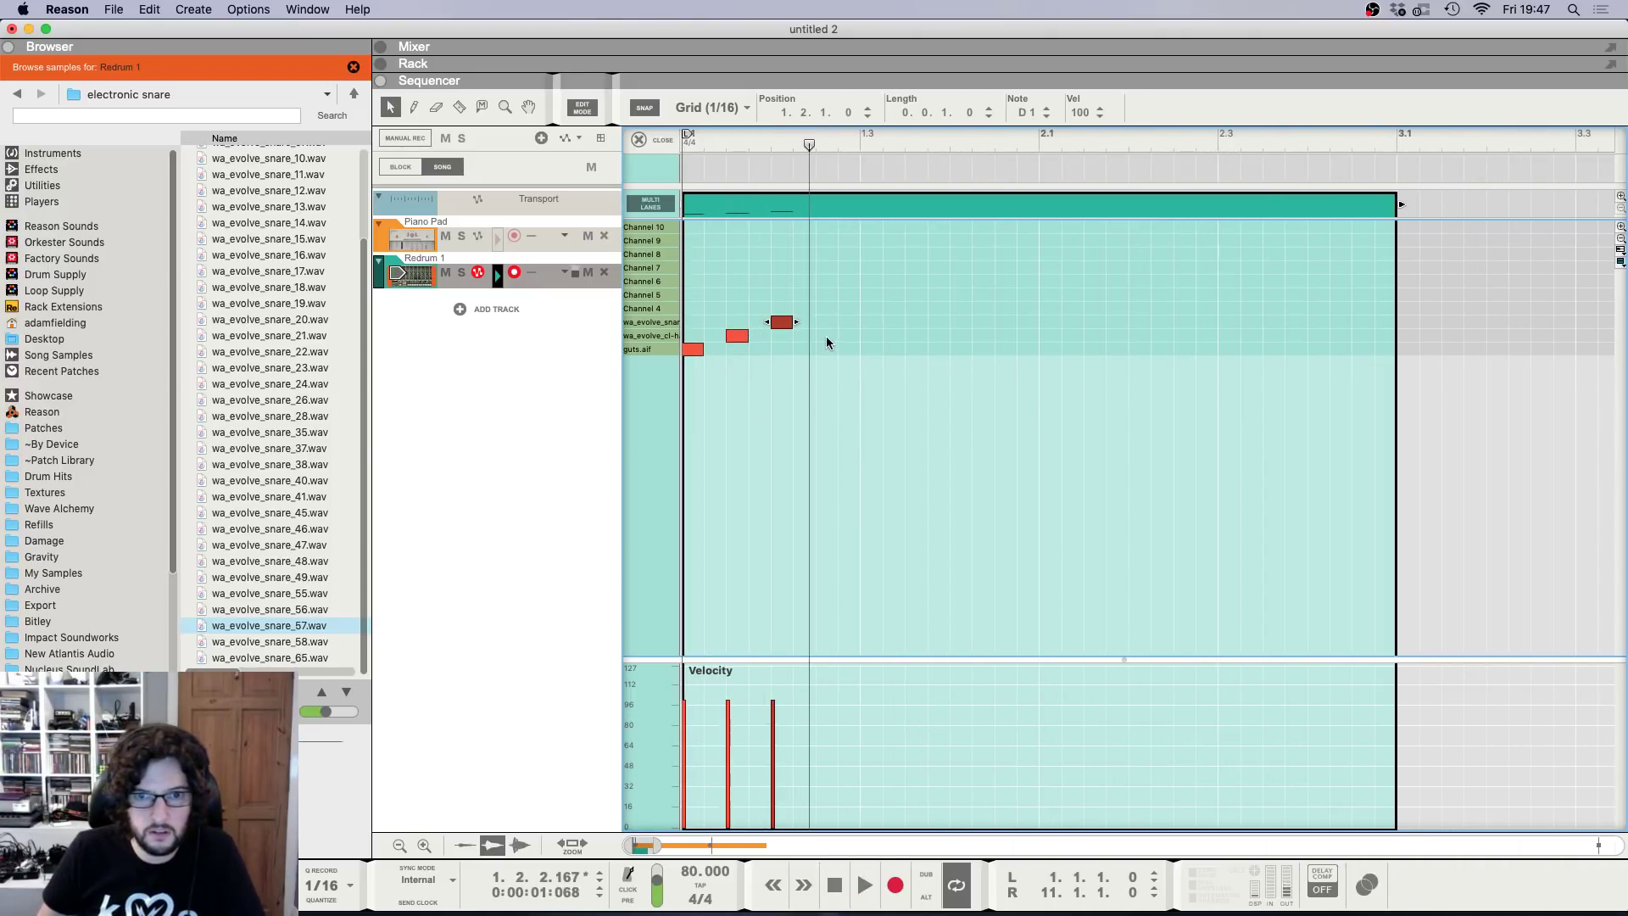
super+click(826, 336)
super+click(859, 347)
key(space)
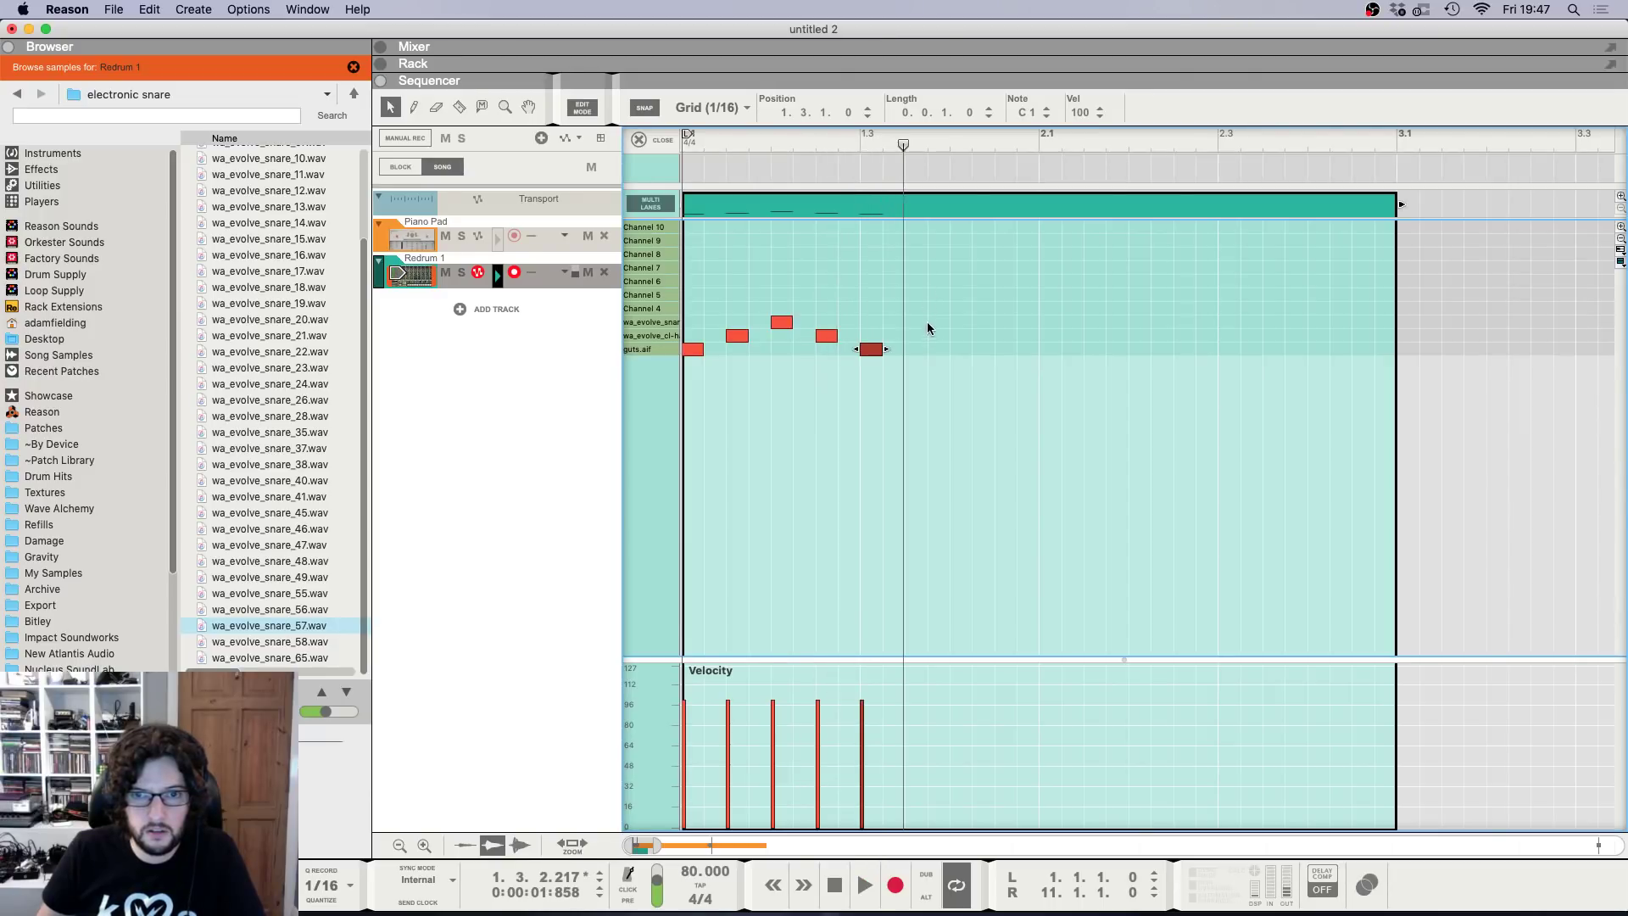
key(space)
drag(862, 354, 839, 355)
click(897, 267)
key(space)
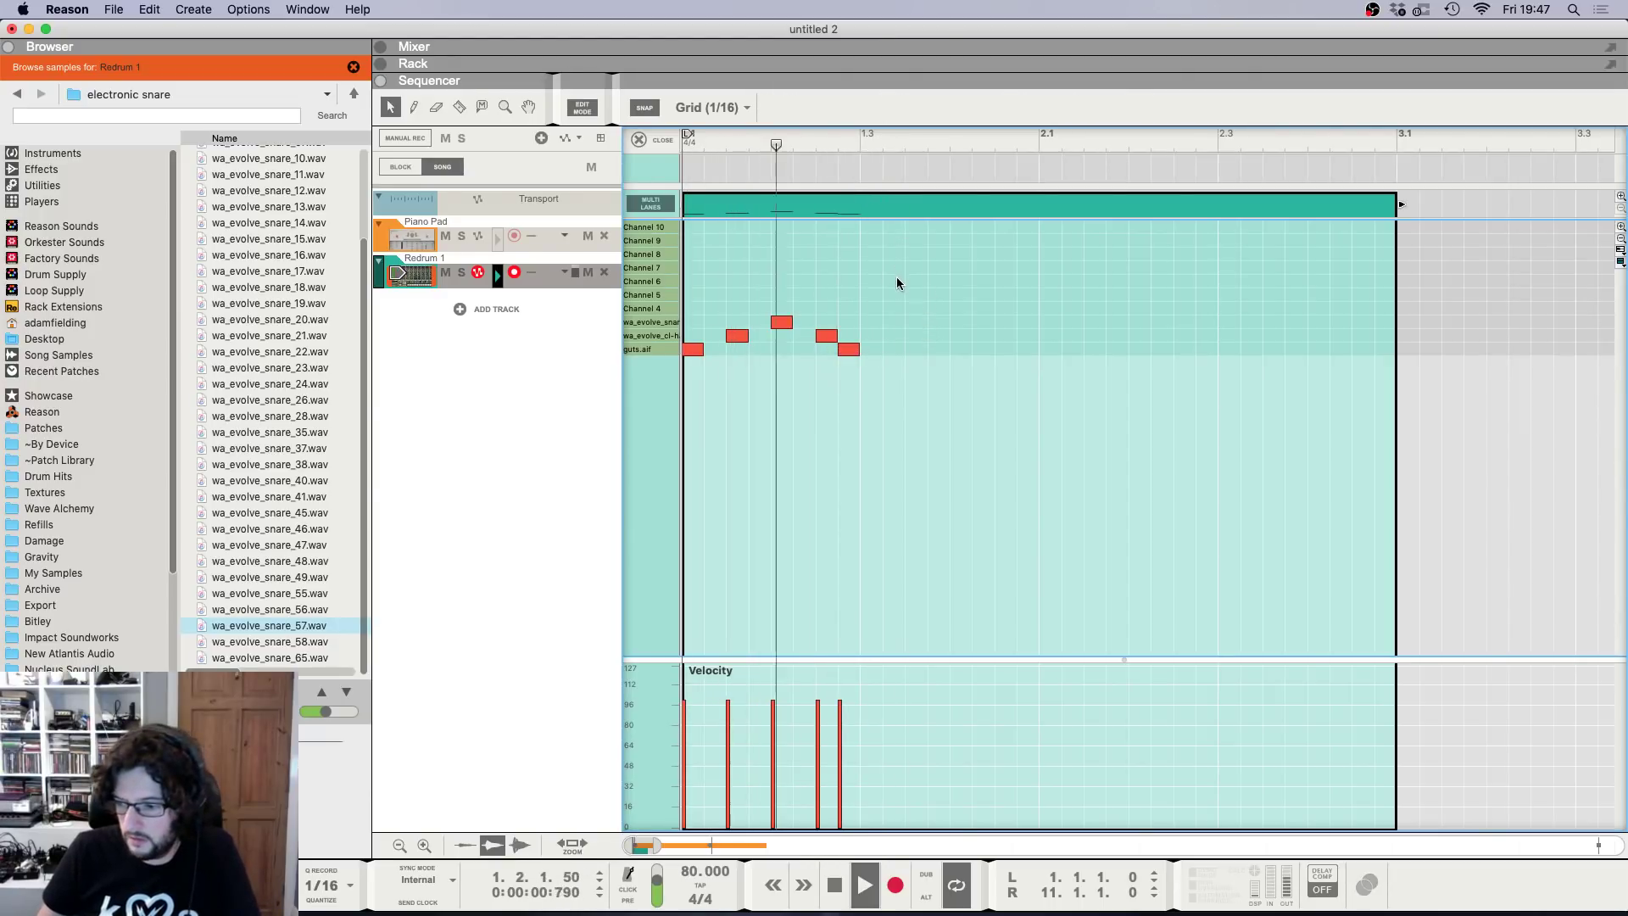
Finish bar 1 with a hi-hat at 1.3.2, a kick at 1.3.3, a snare at 1.4.1 and a hi-hat at 1.4.3.
super+click(893, 336)
super+click(916, 349)
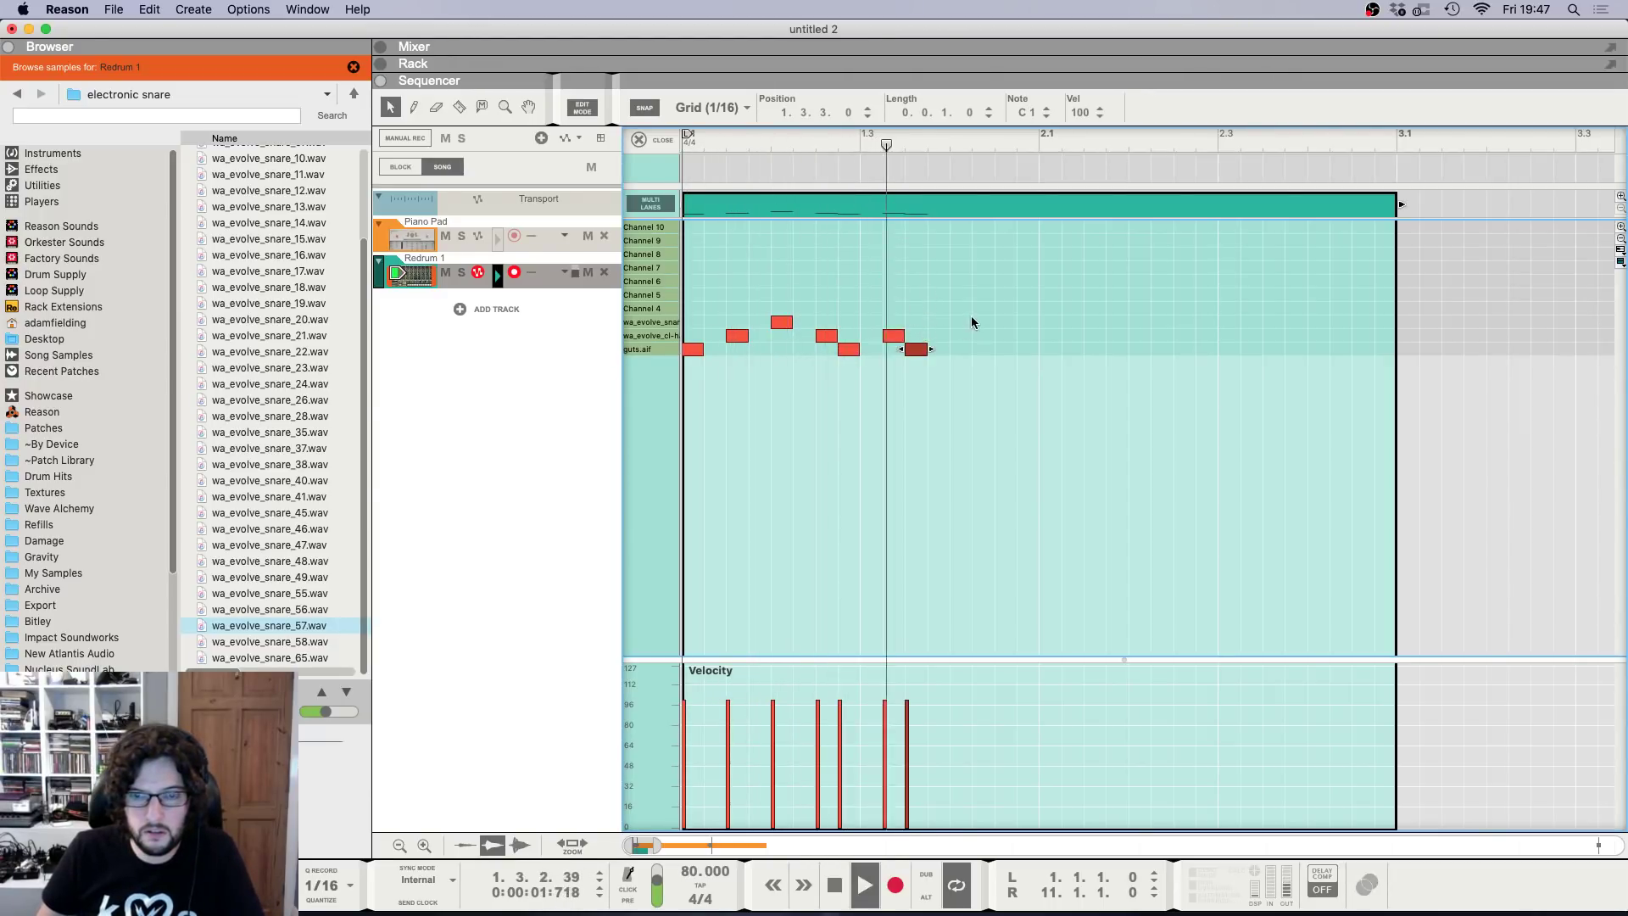
key(space)
super+click(981, 336)
drag(985, 336, 969, 325)
super+click(1006, 336)
key(space)
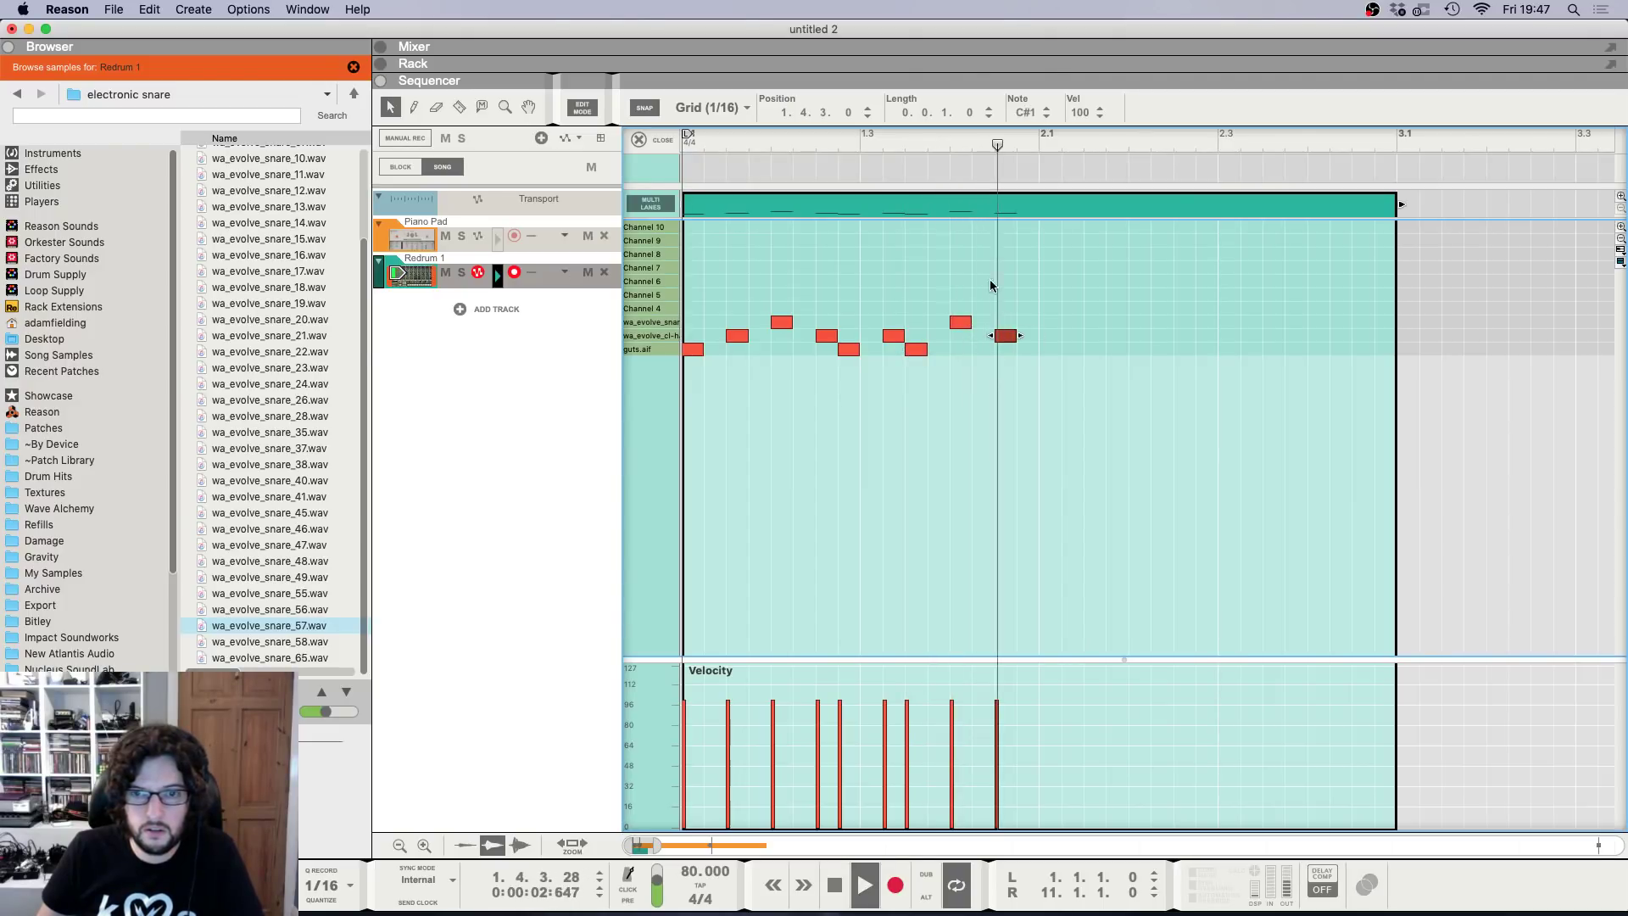
Duplicate all of bar 1's drum notes into bar 2, play them back and remove the final hi-hat note of bar 2.
key(space)
key(super+a)
key(super+d)
key(space)
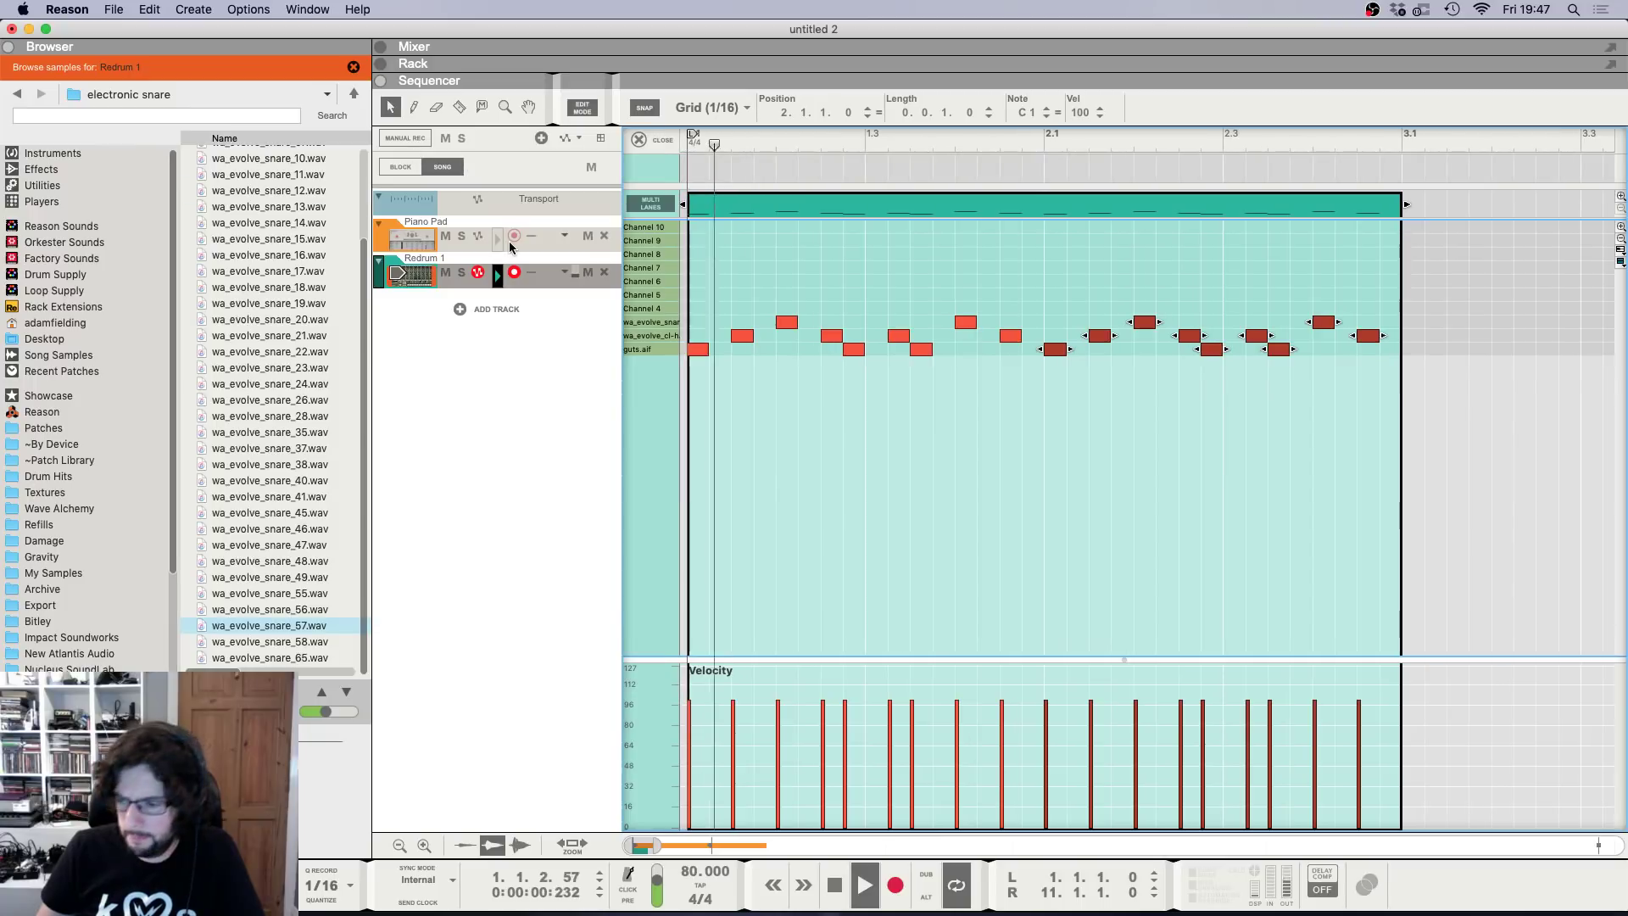
key(F5)
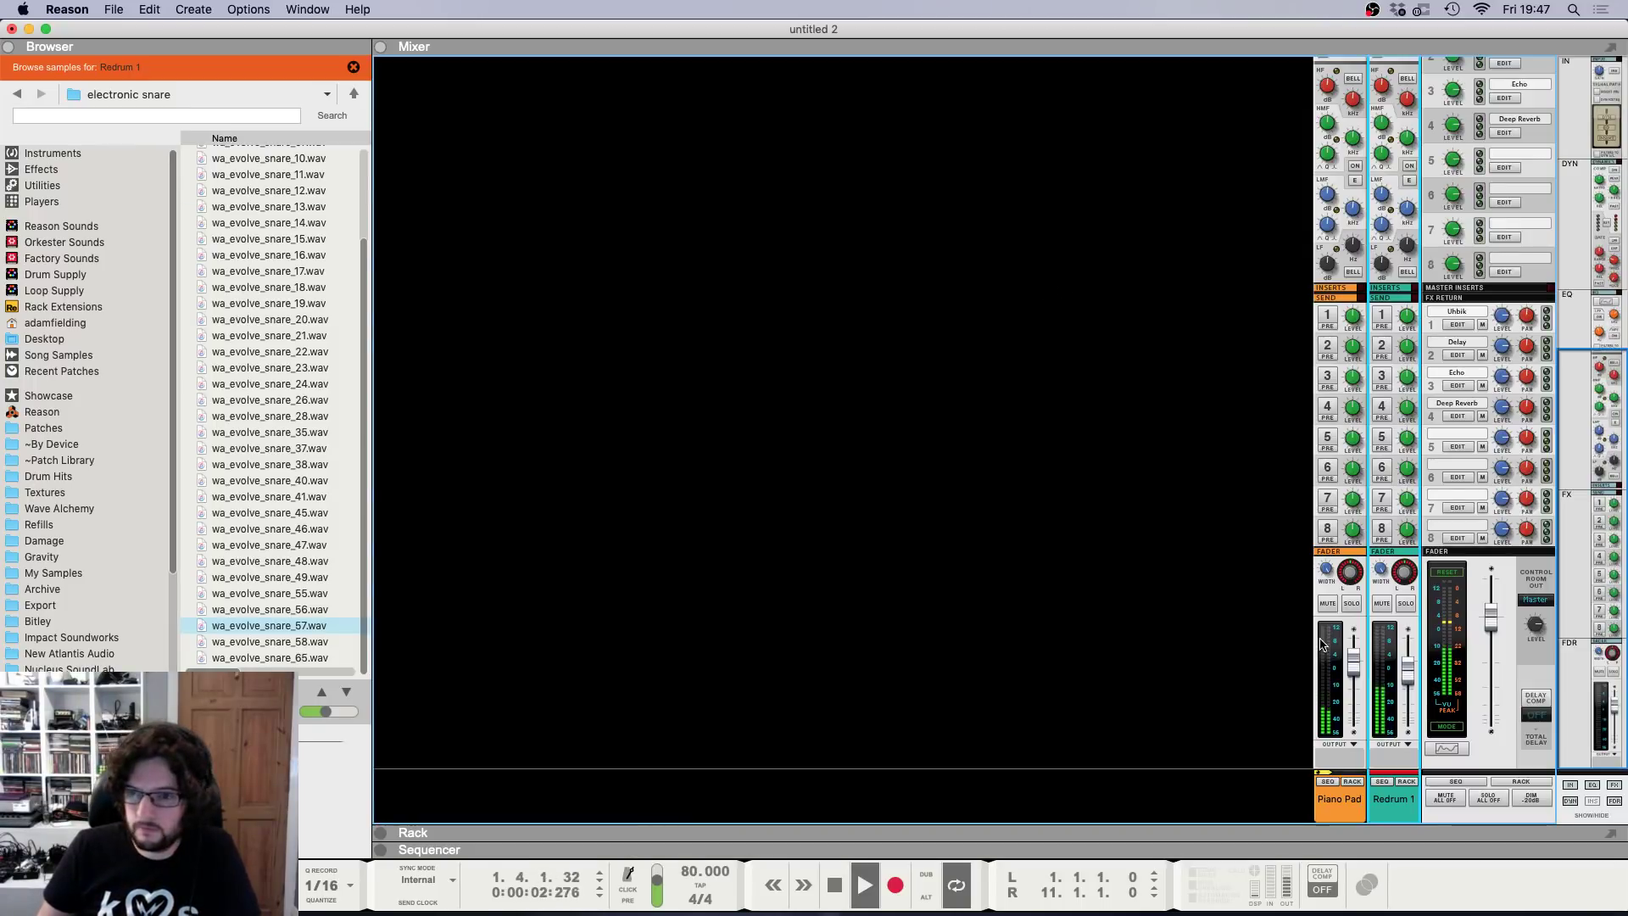
key(F7)
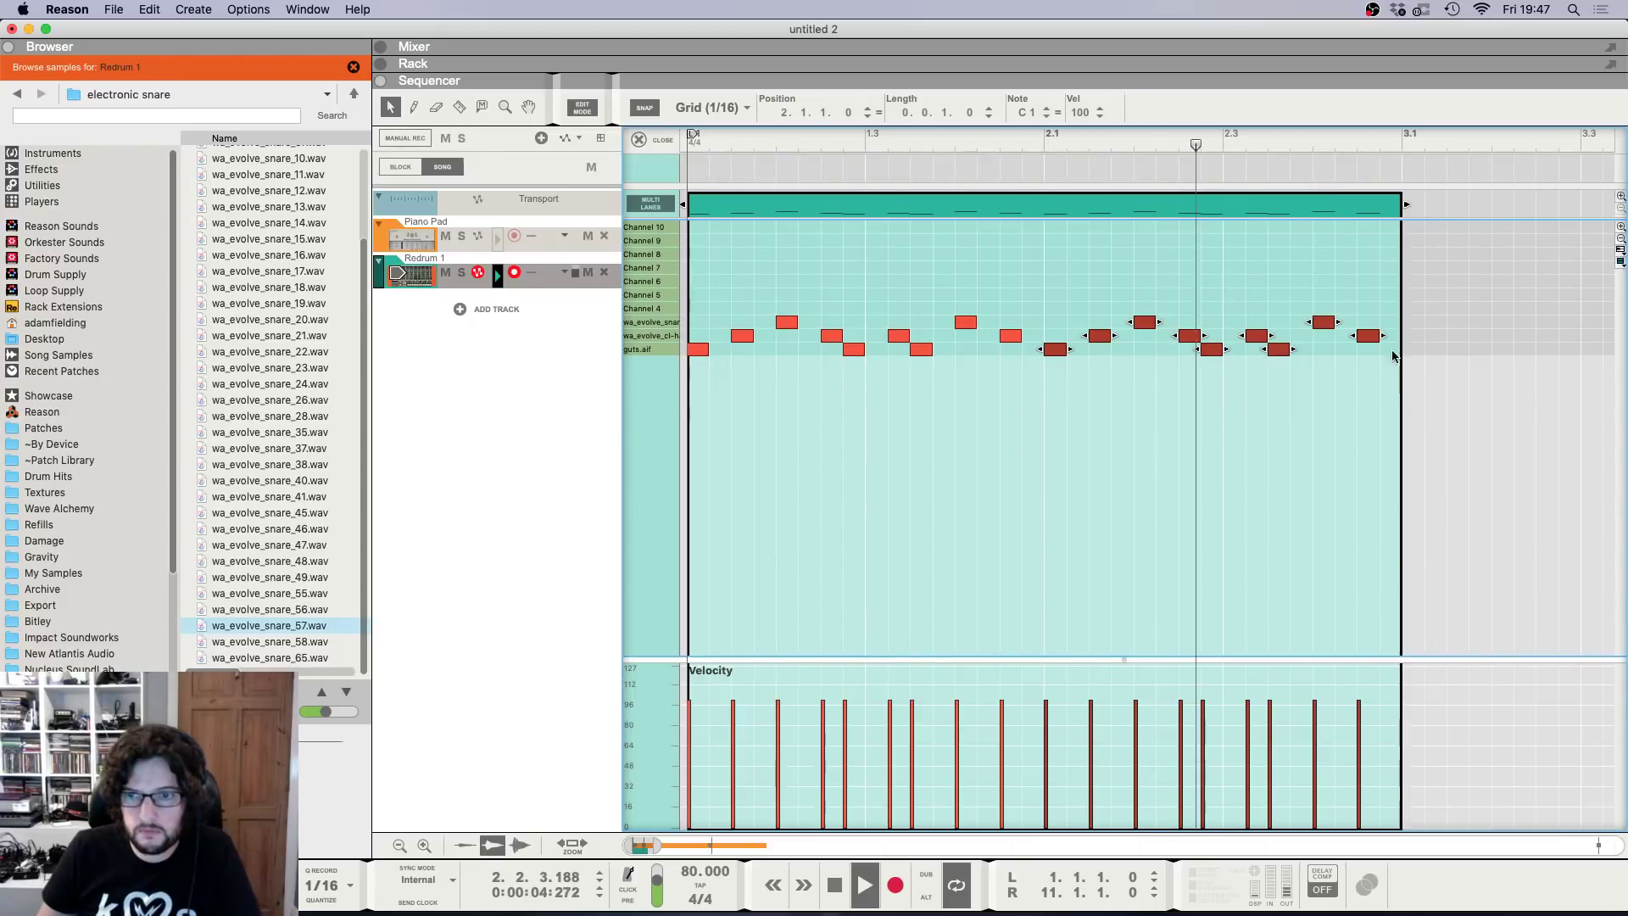
key(space)
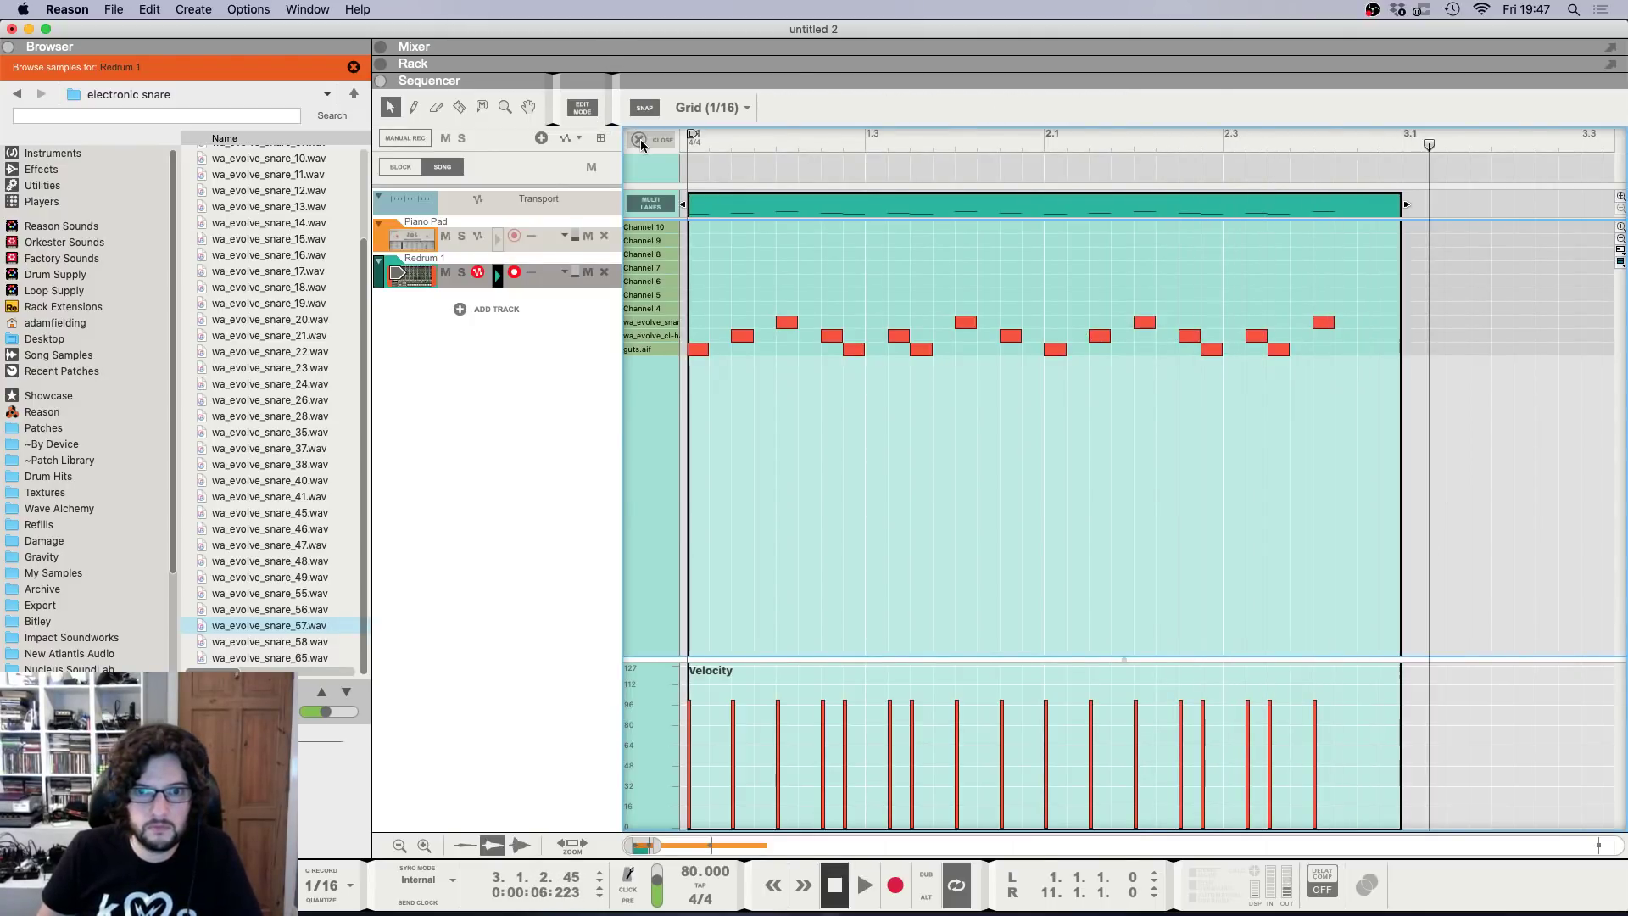
Leave the clip's edit view, paste a copy of the two-bar Redrum clip at bar 3 and play the song from the start.
click(639, 140)
key(super+c)
key(super+v)
key(shift+Return)
key(space)
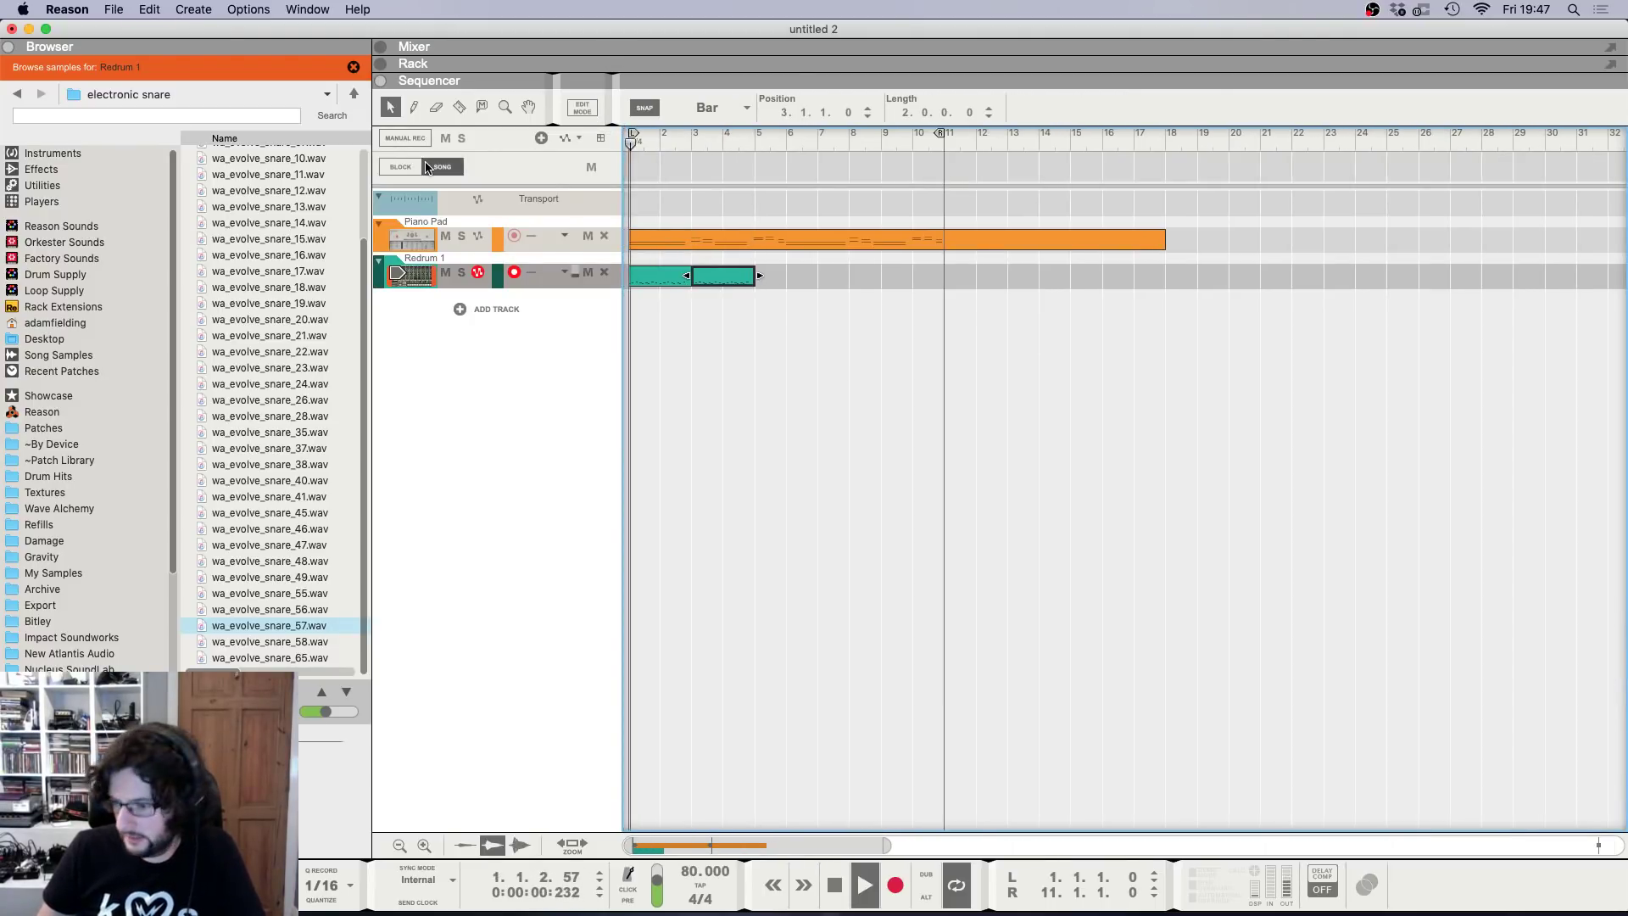
scroll(695, 327, up, 5)
scroll(779, 343, up, 1)
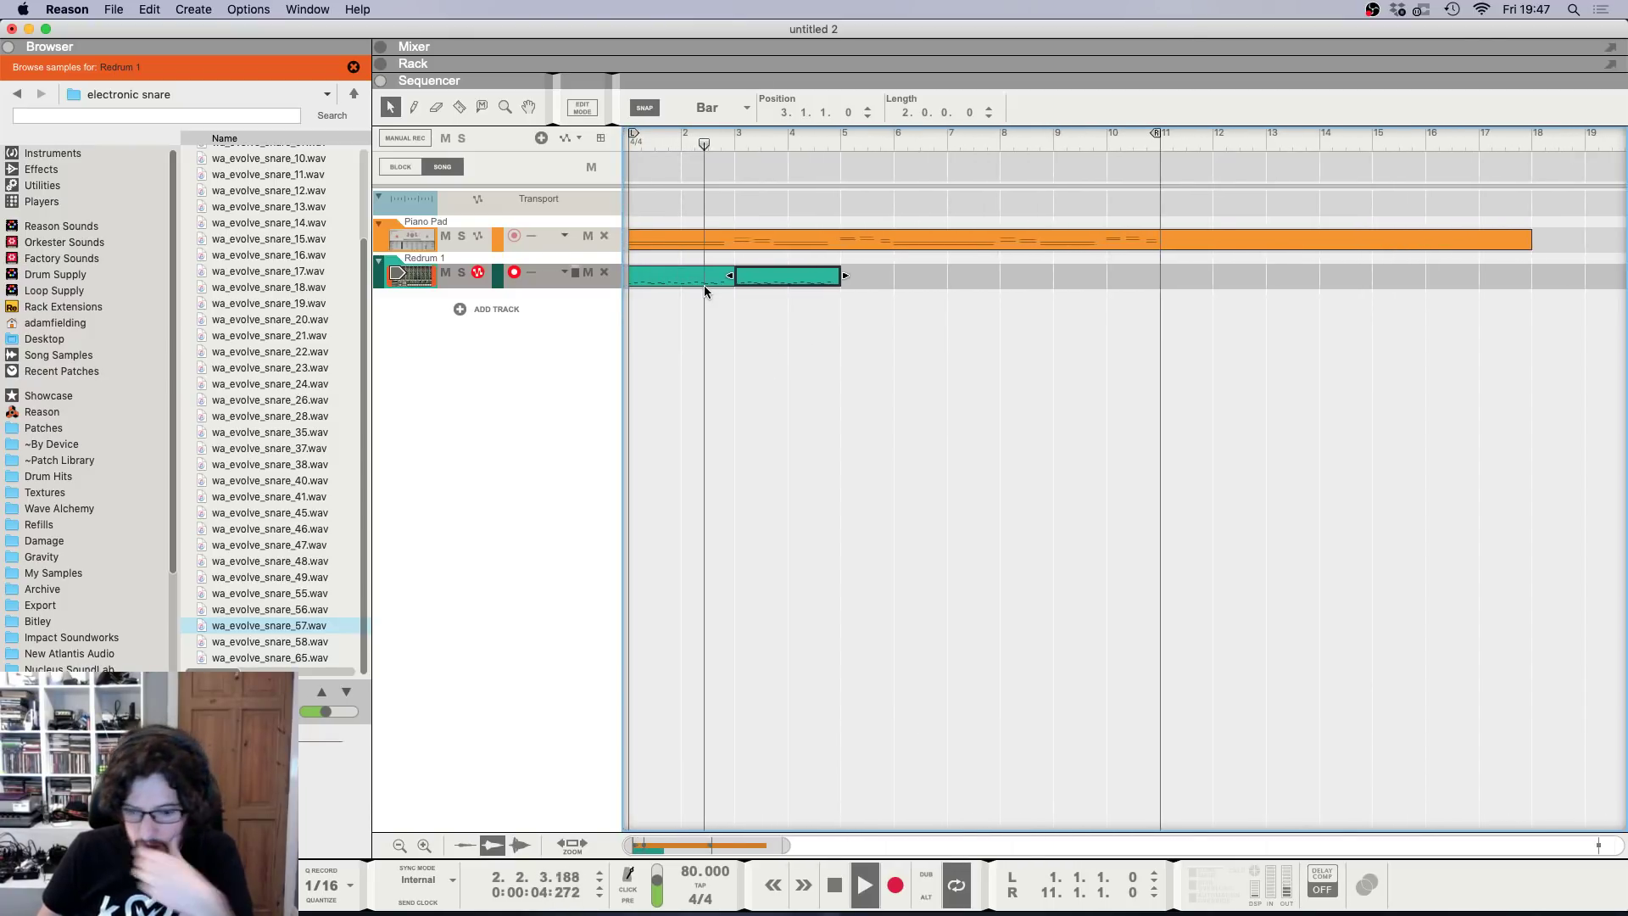
Set the mixer levels to 0.70 dB for Piano Pad and -4.23 dB for Redrum, and stop playback in the sequencer.
click(792, 338)
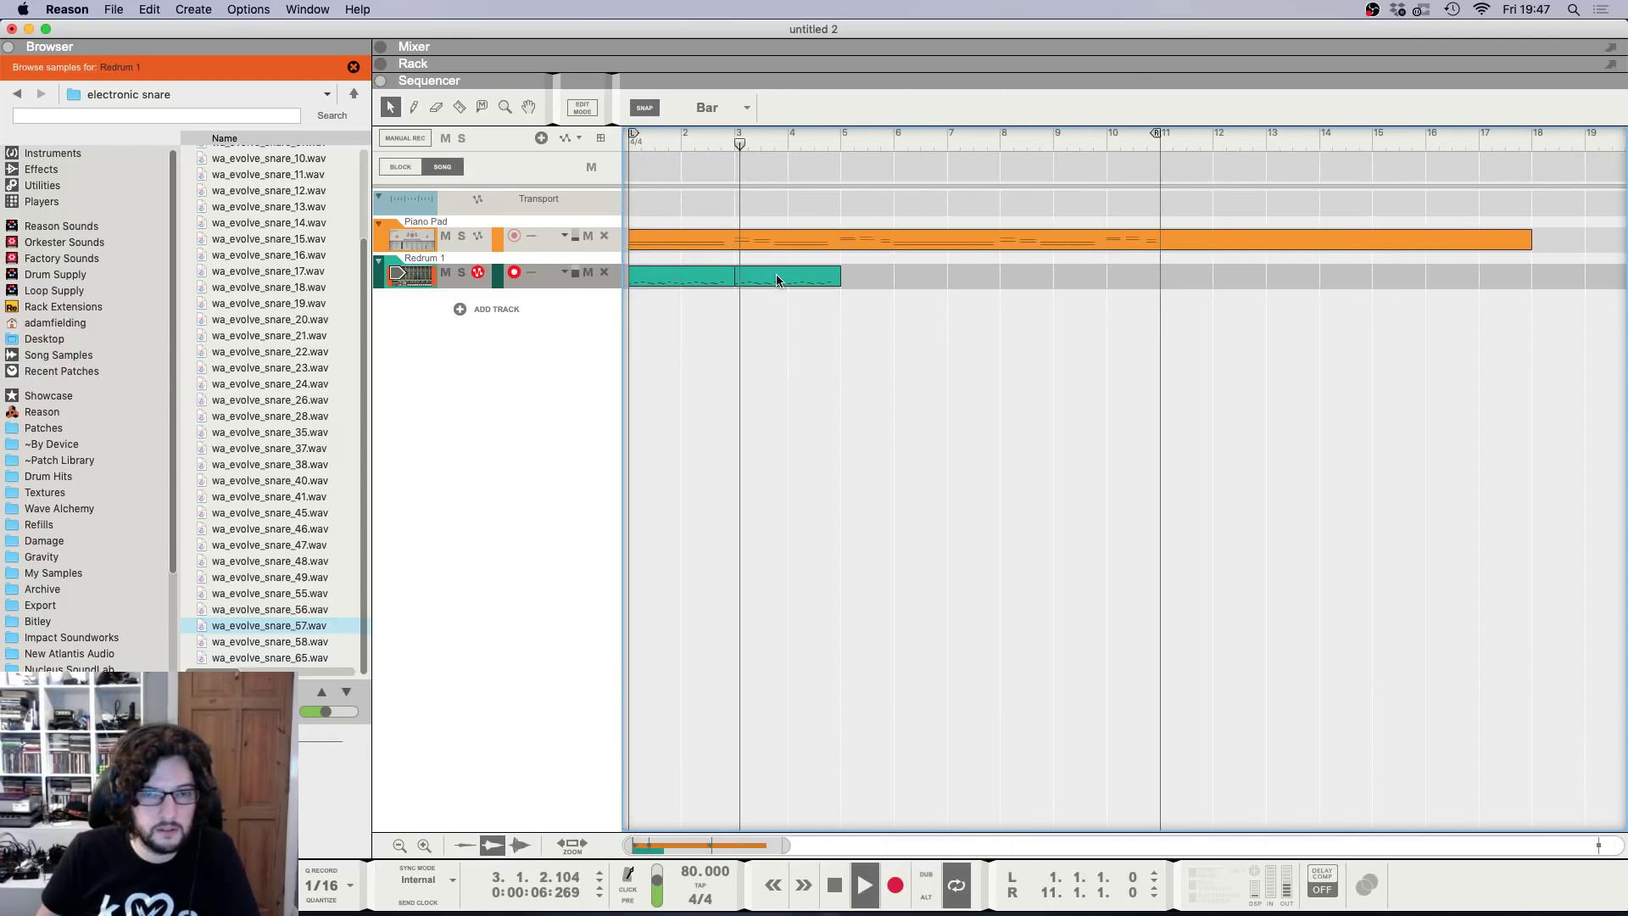
key(F5)
click(1353, 666)
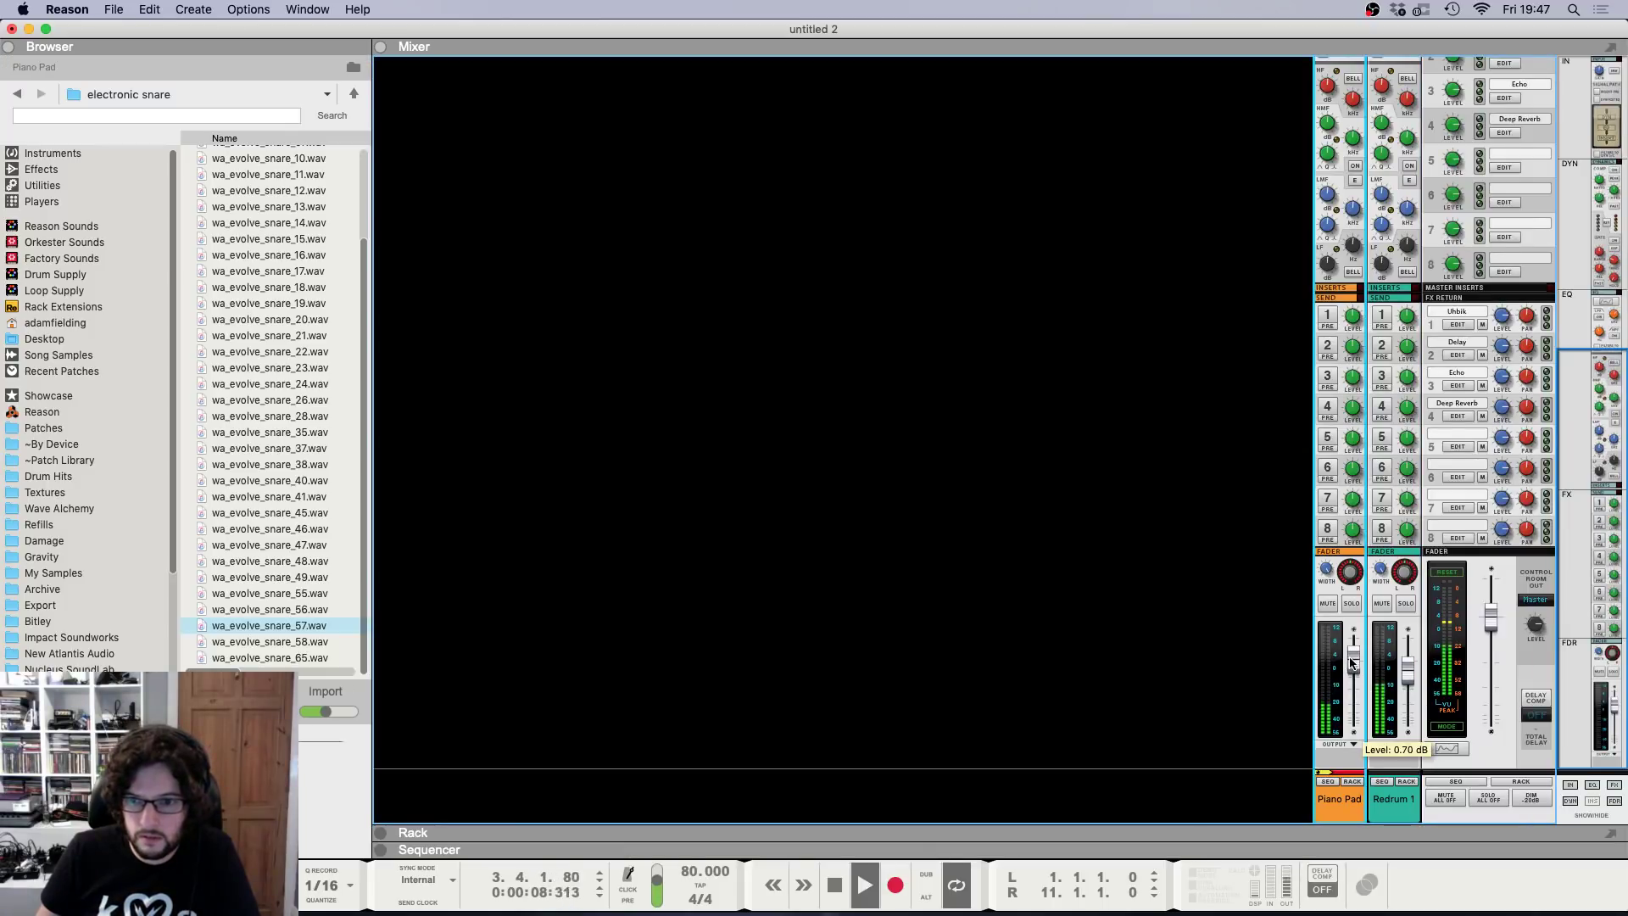
click(1397, 673)
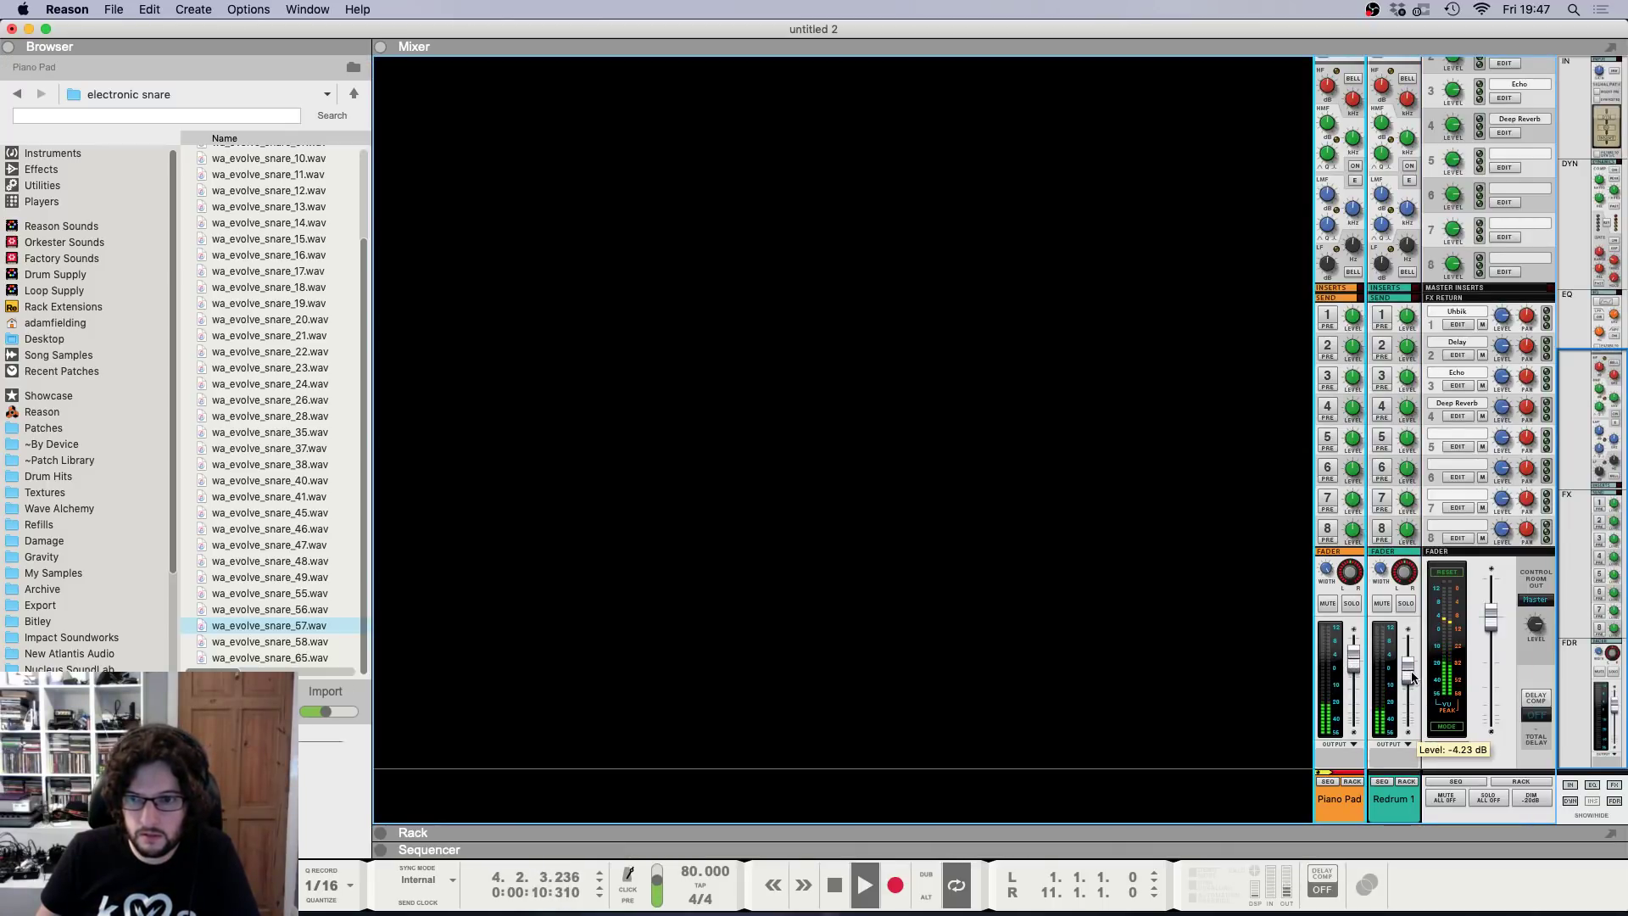
key(F7)
key(space)
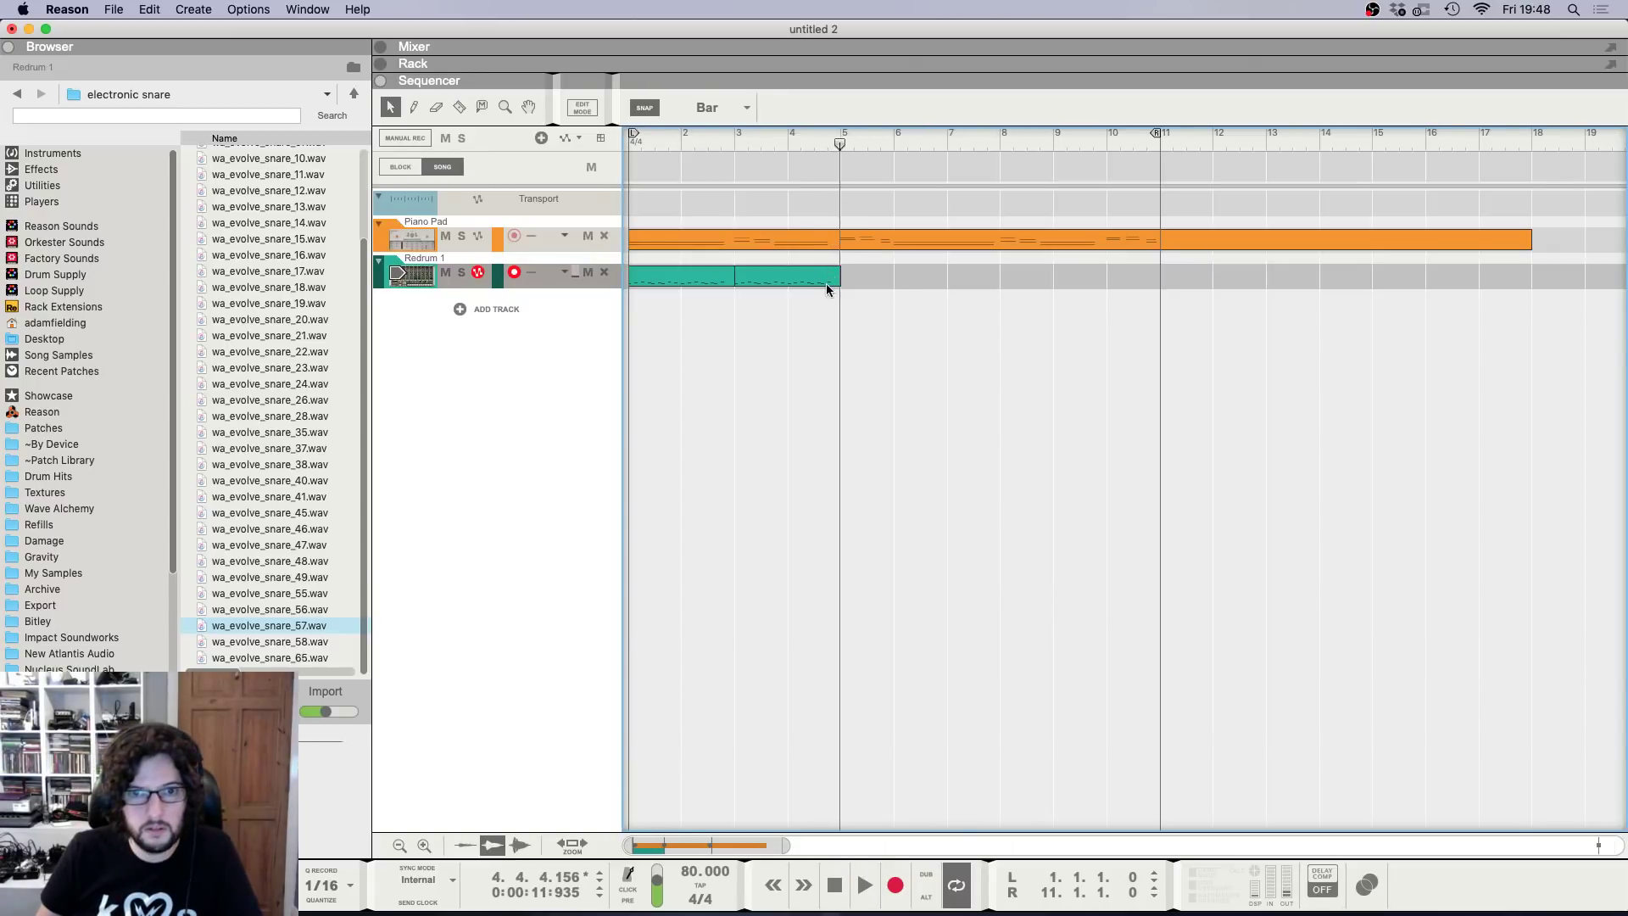
Open the second Redrum clip and add a closed hi-hat note at 4.4.3.
double_click(826, 277)
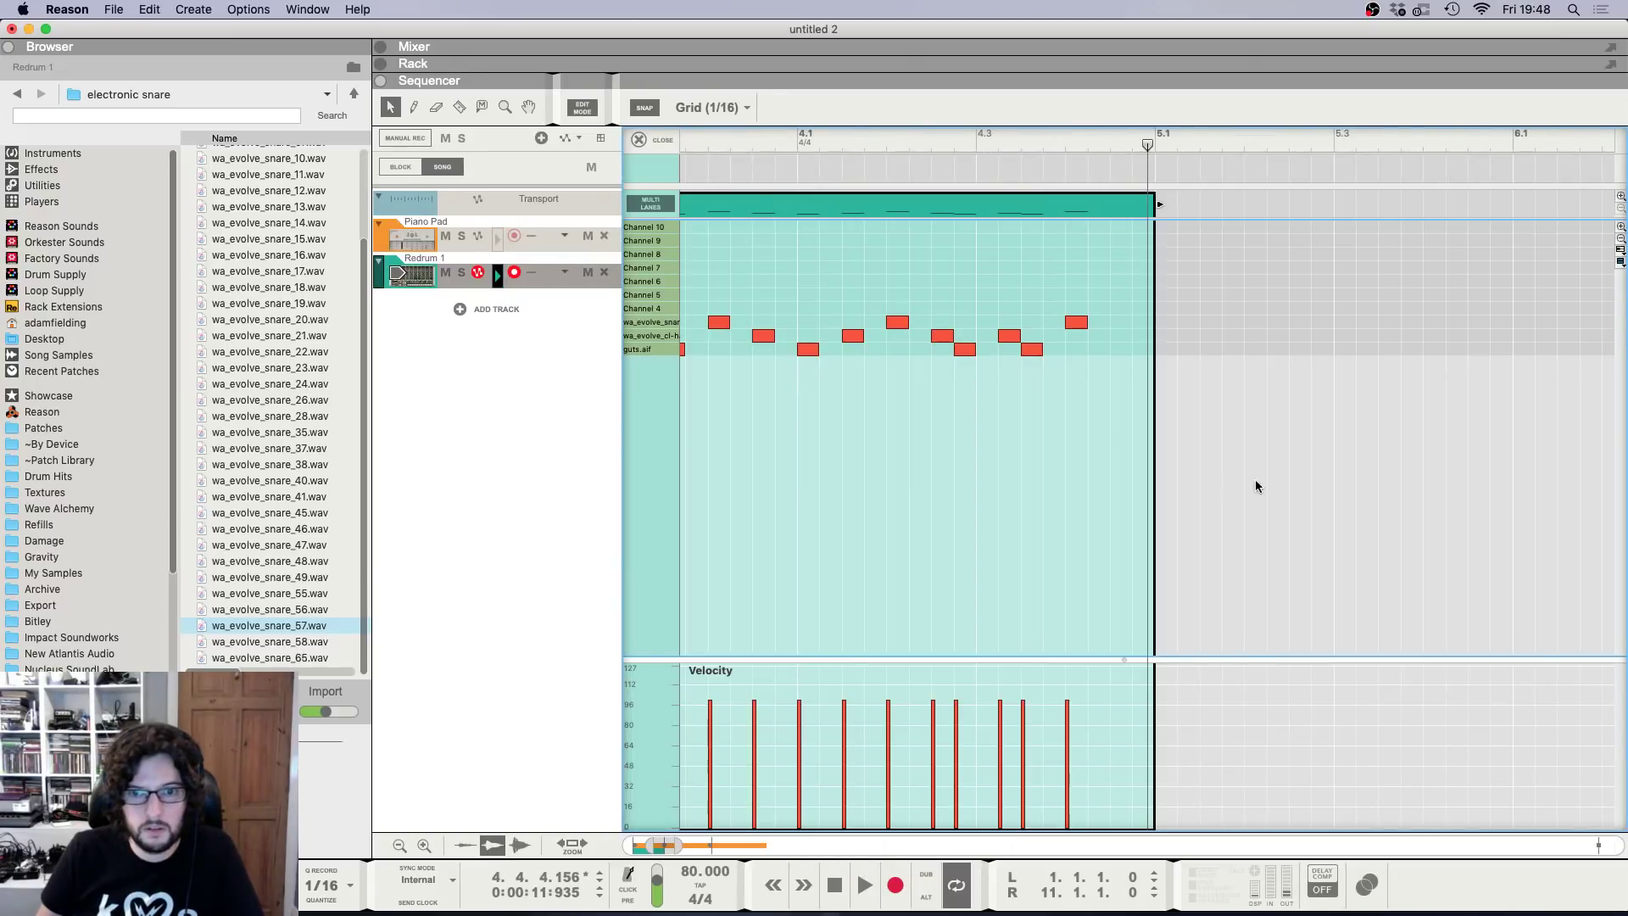
click(1080, 333)
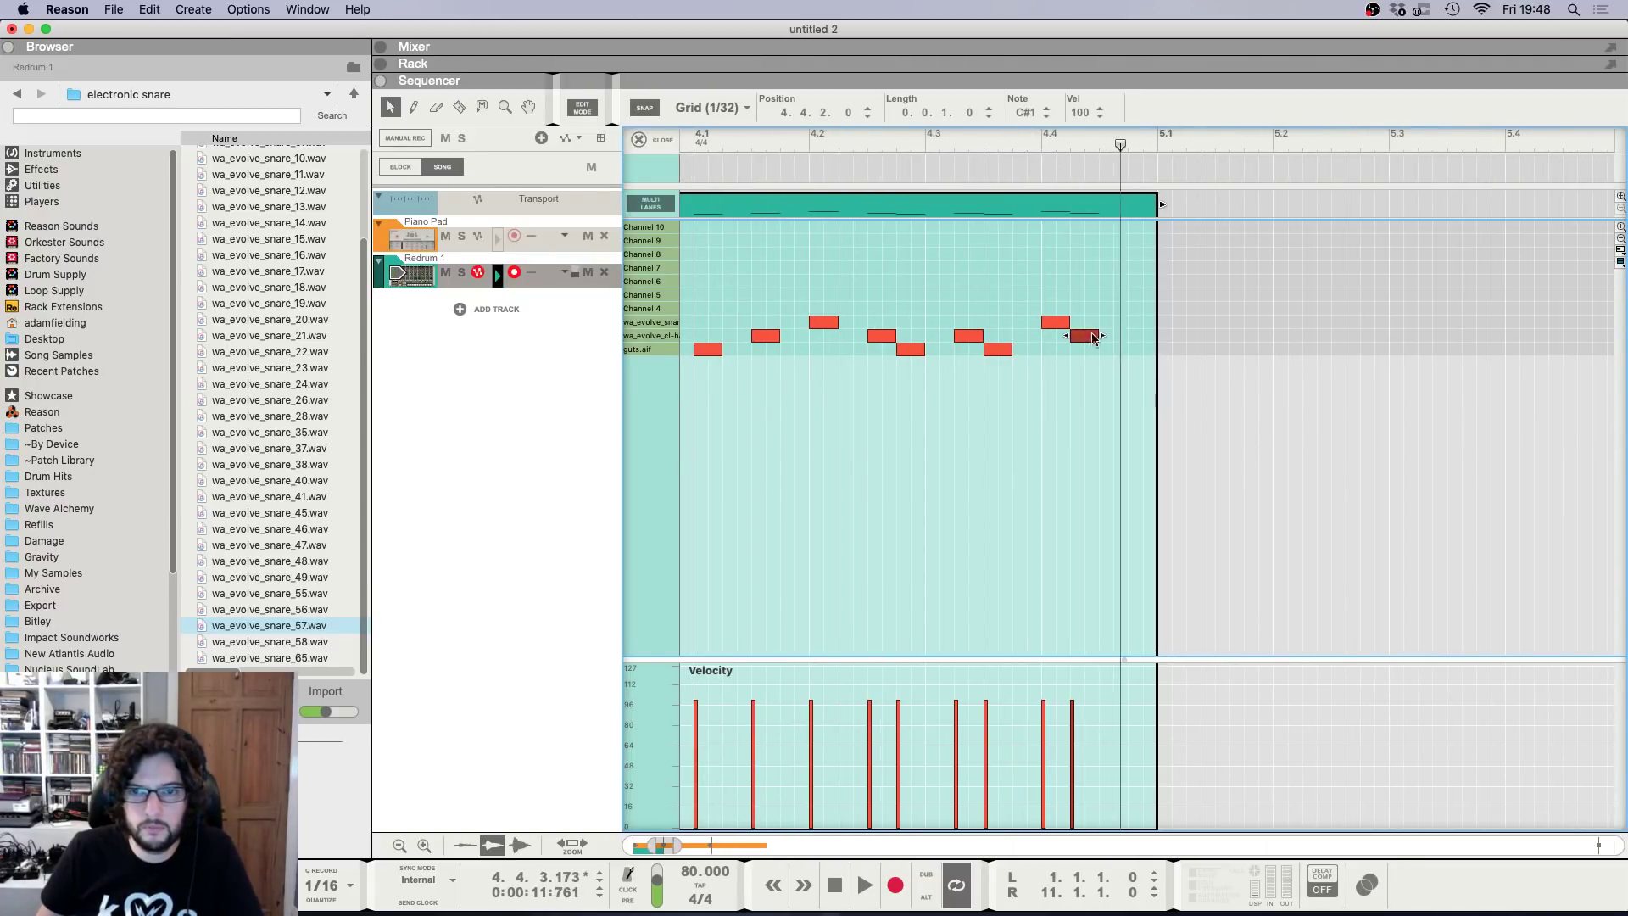
key(super+Right)
key(super+Right)
scroll(1043, 145, down, 3)
scroll(1065, 146, down, 1)
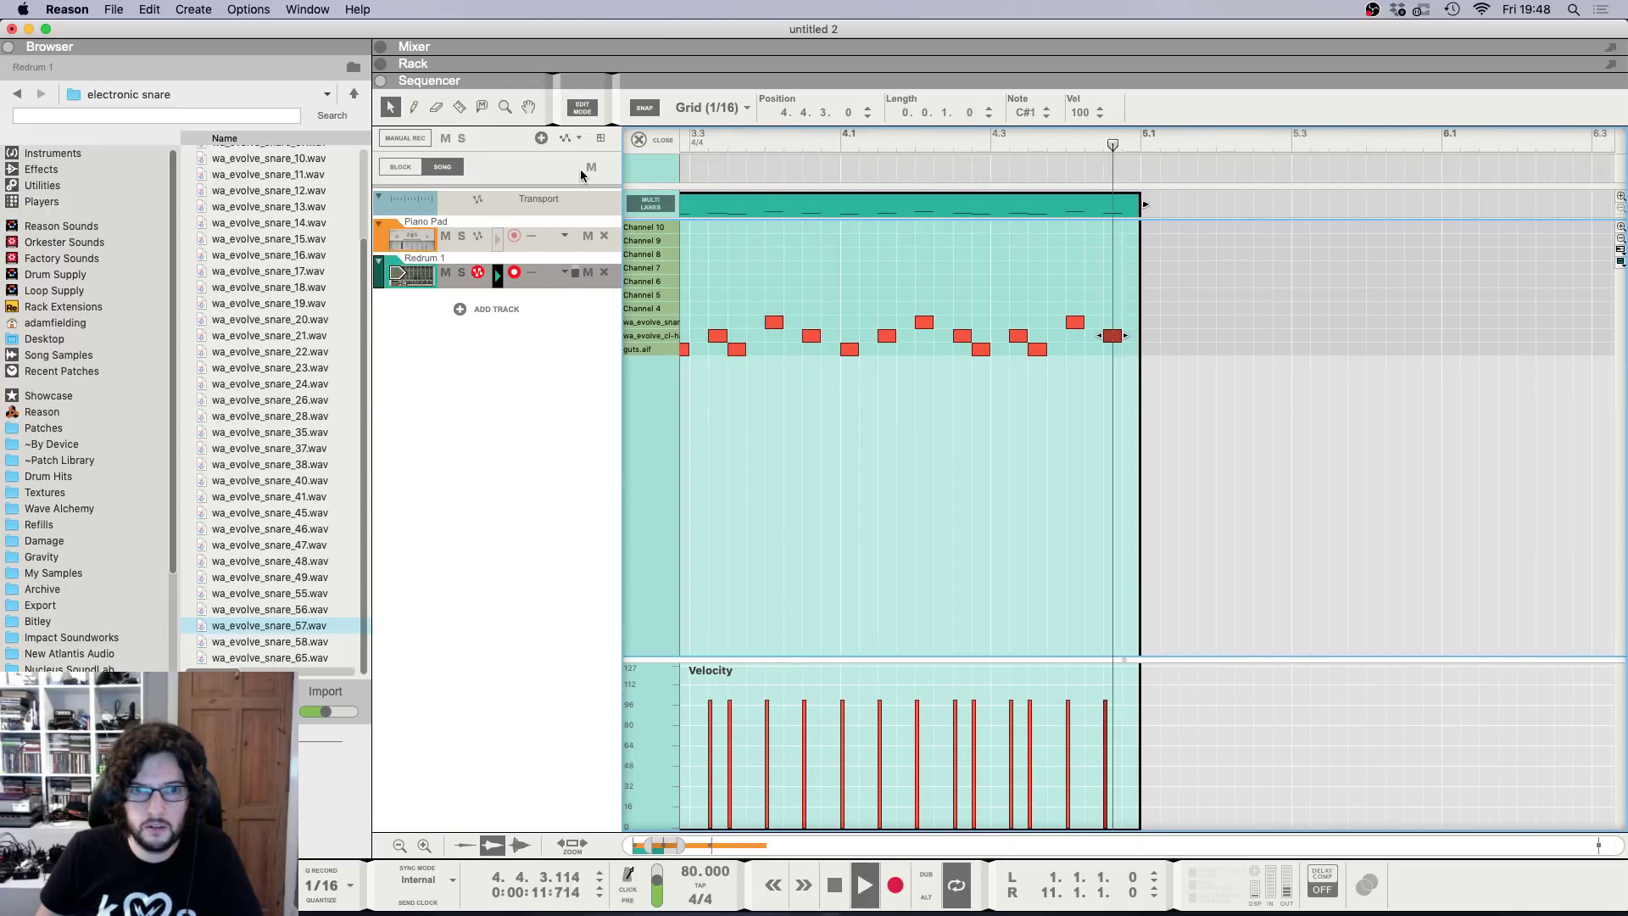
Leave the clip's edit view, paste a copy of the first two-bar Redrum clip at bar 5 and play the song.
key(space)
click(641, 139)
click(708, 277)
key(super+c)
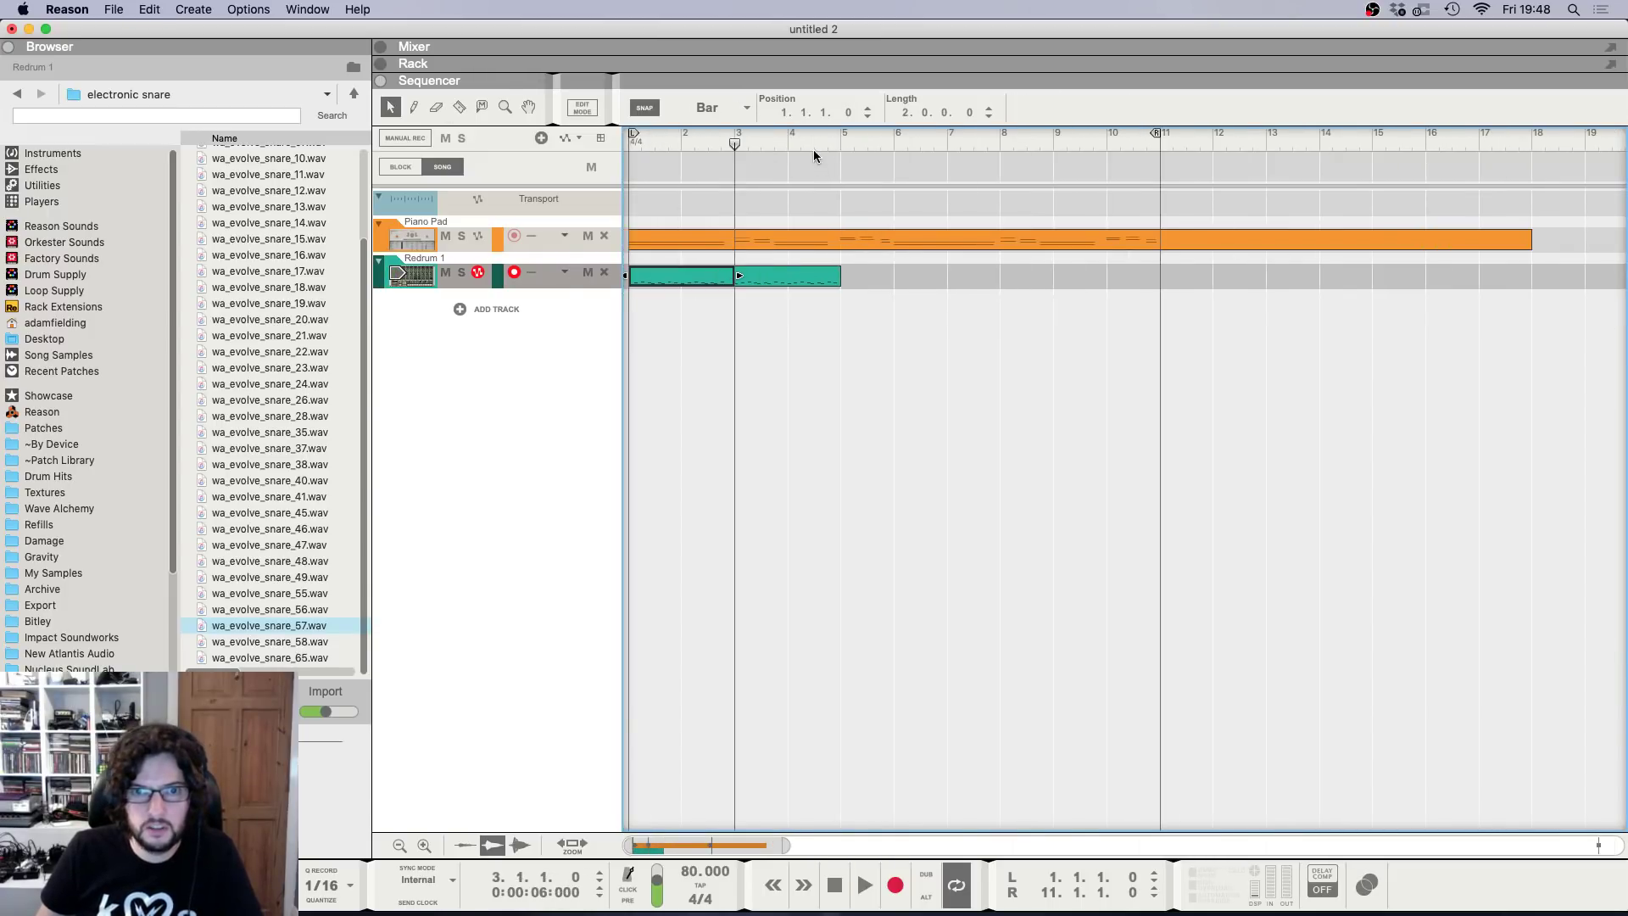
click(841, 144)
key(super+v)
drag(842, 142, 38, 96)
key(space)
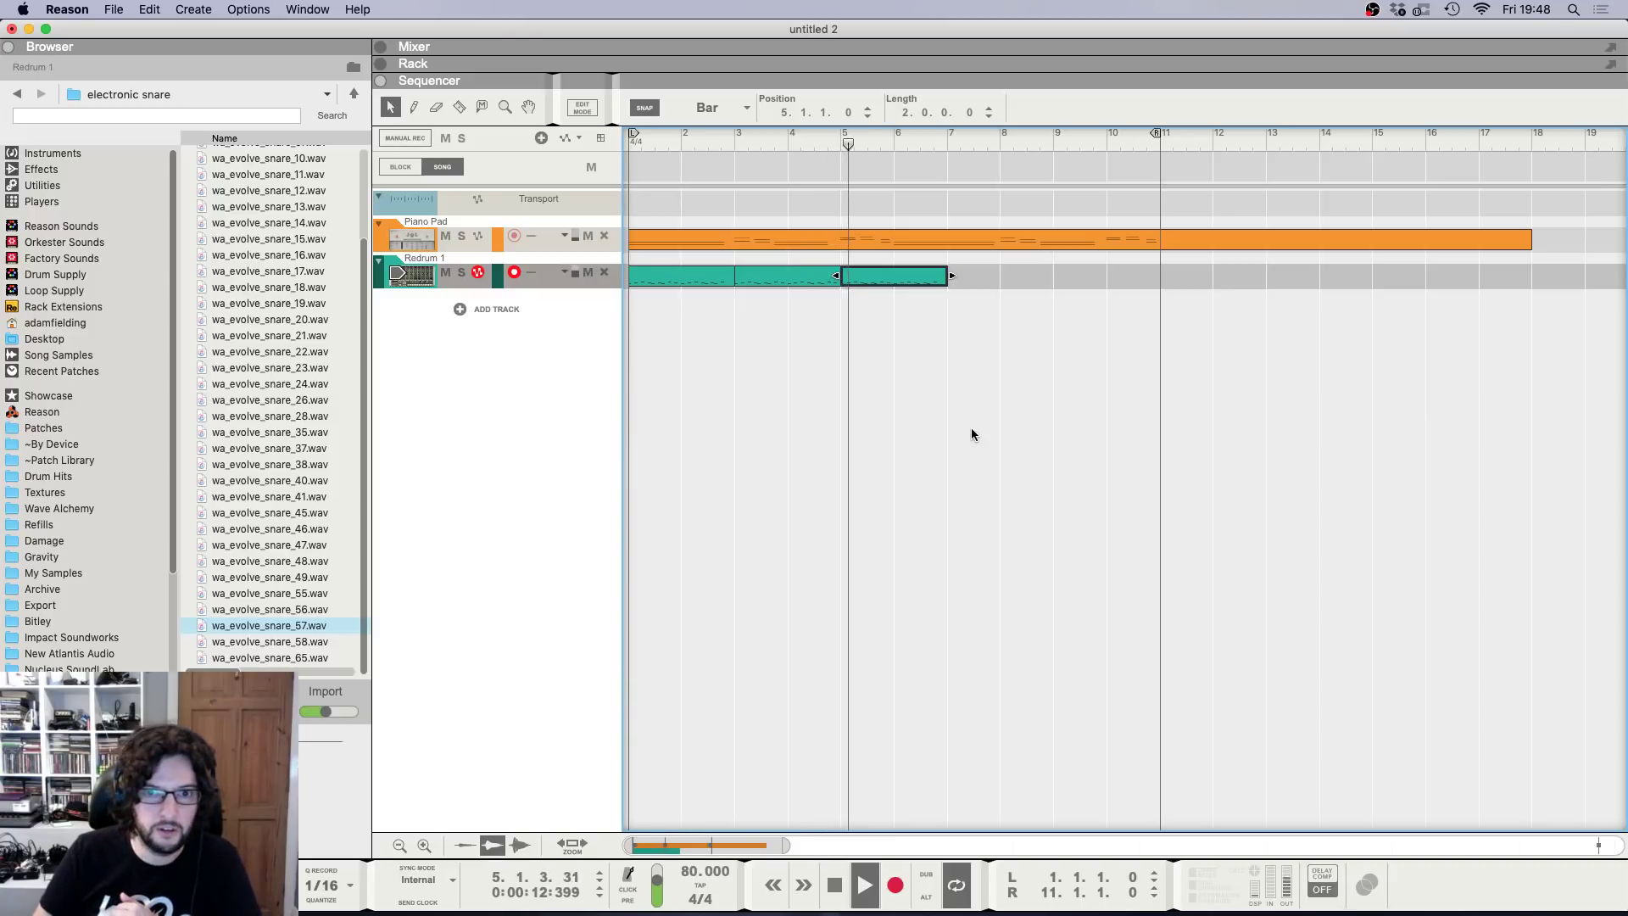
Open the Redrum clip at bar 5 and delete its closed hi-hat note at 5.4.3.
key(h)
key(h)
key(h)
key(h)
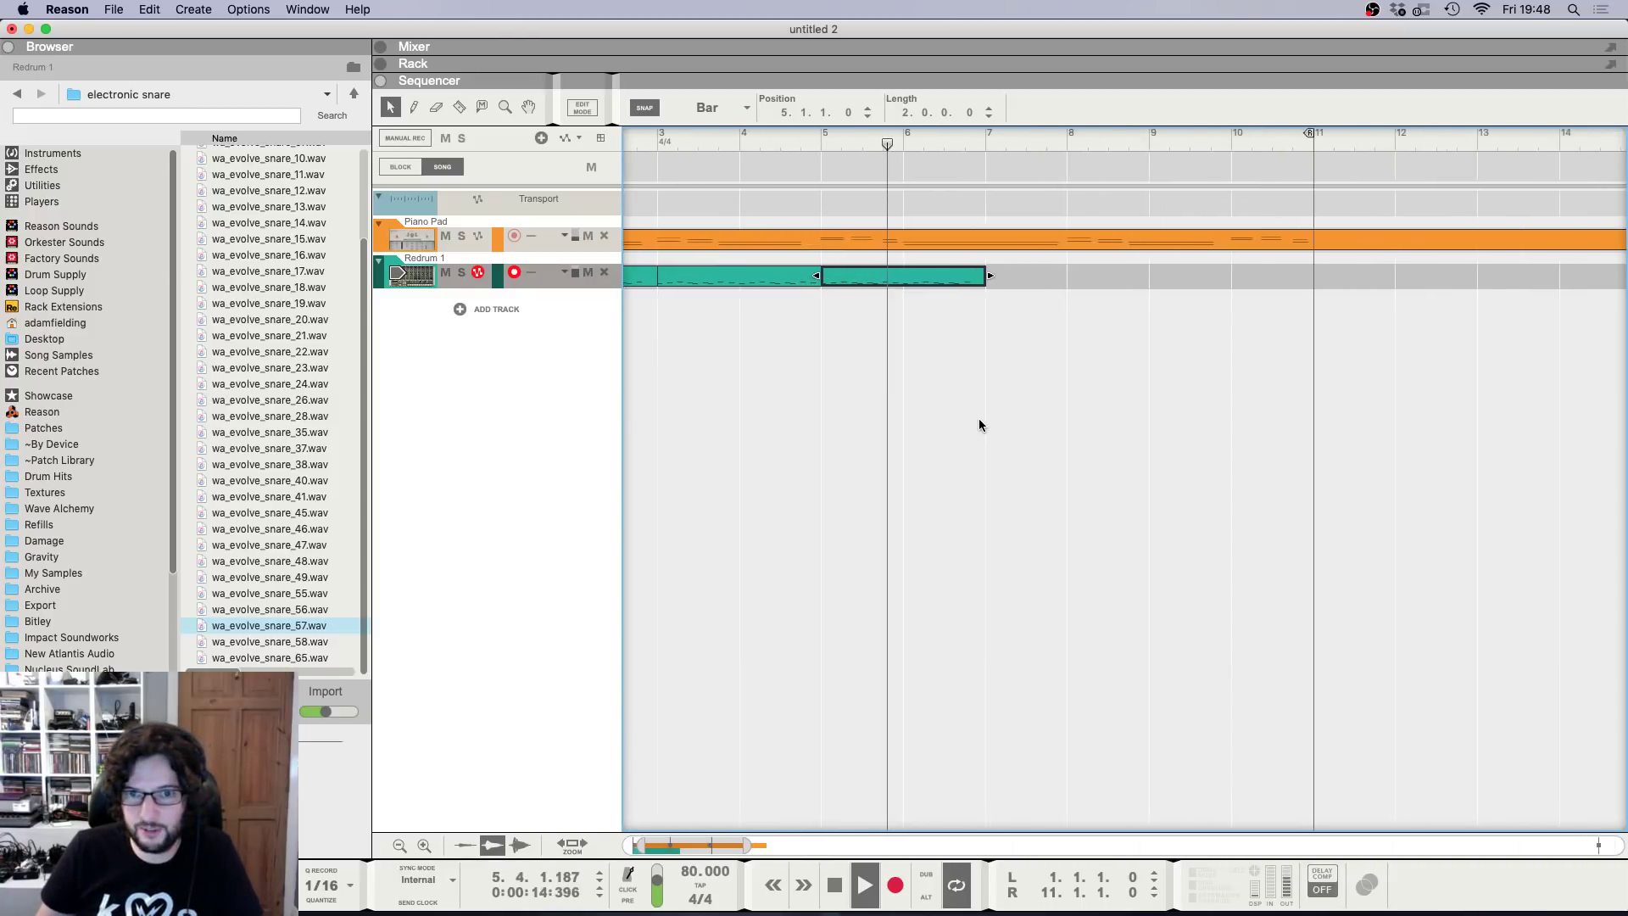
double_click(927, 275)
key(h)
key(h)
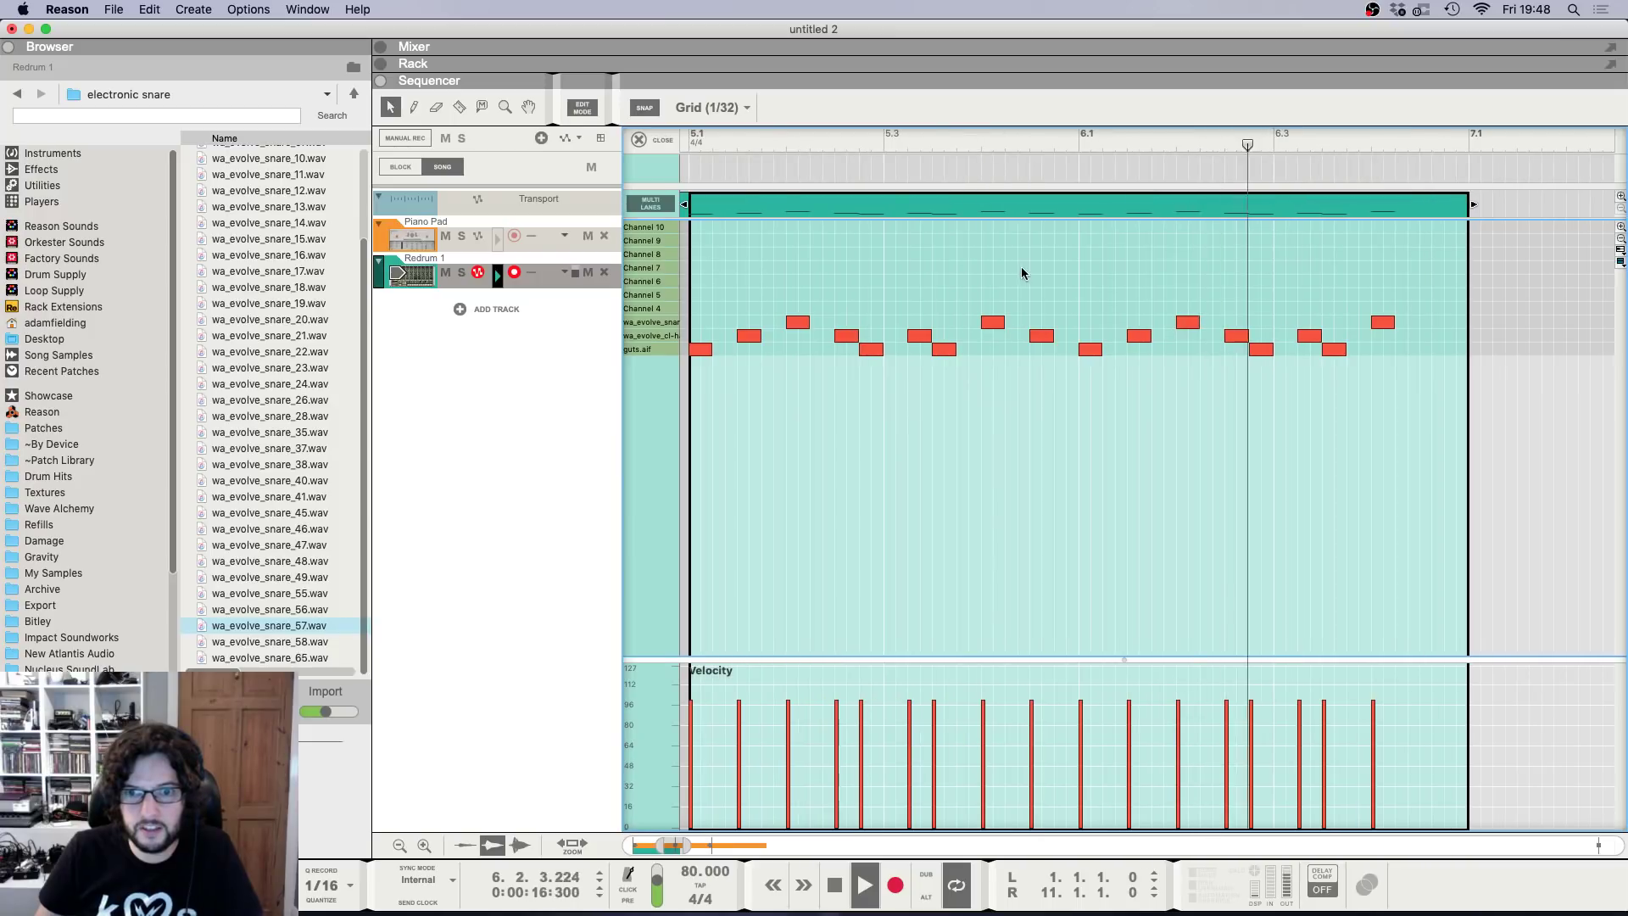
drag(1021, 272, 1048, 360)
key(Delete)
key(space)
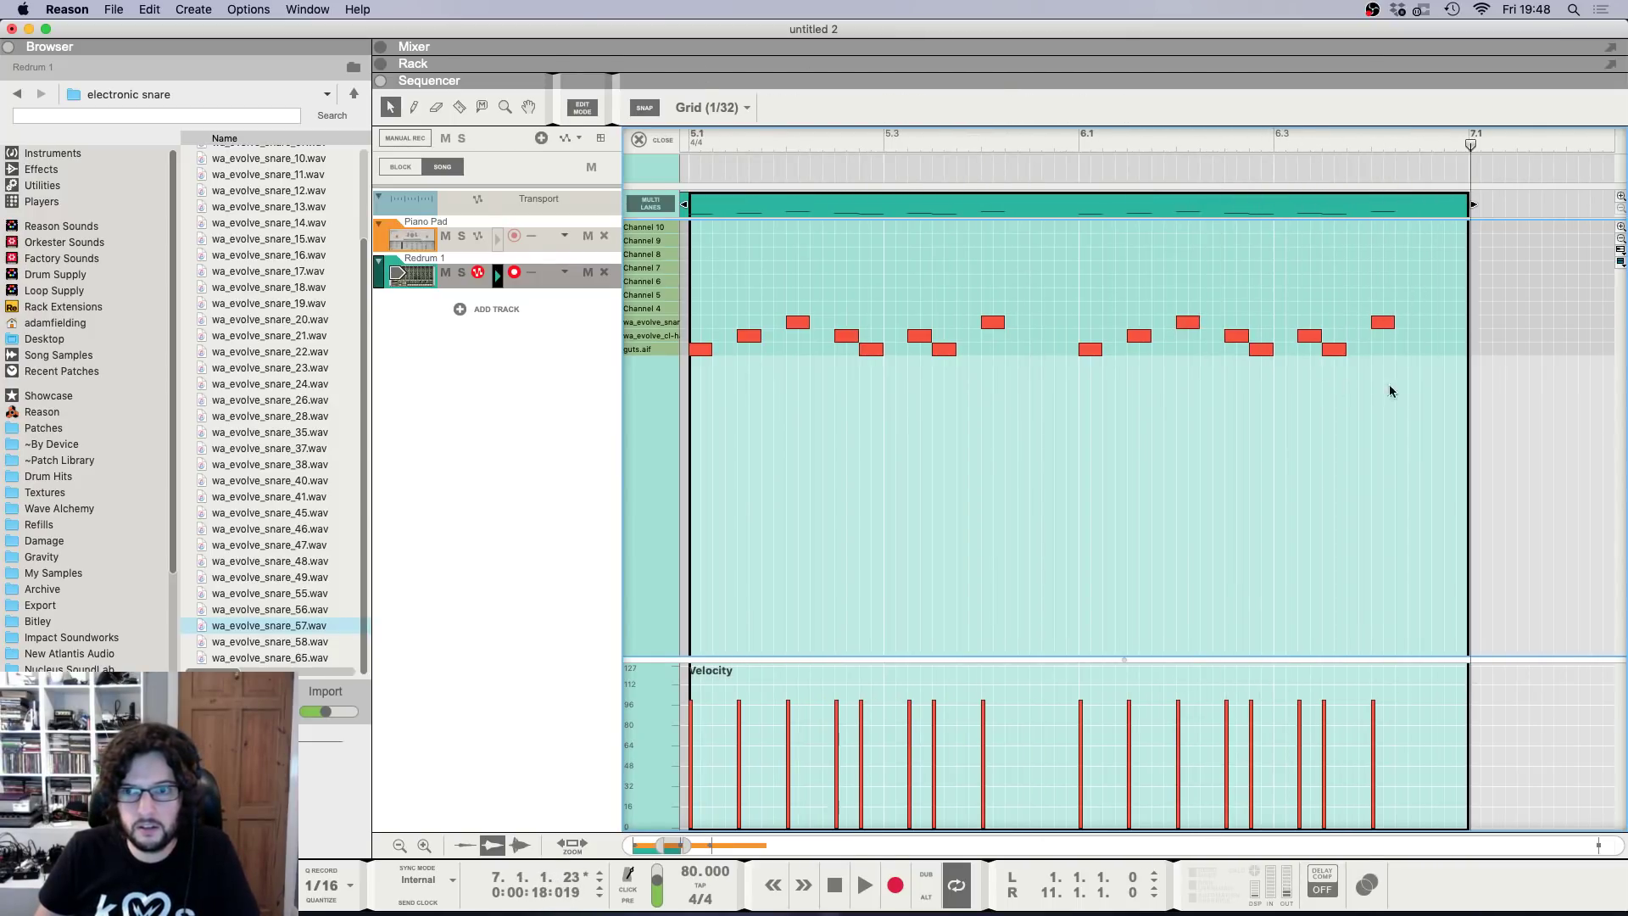
Add a closed hi-hat note at 6.4.3 and play back the end of bar 6.
drag(1426, 336, 1440, 336)
click(1368, 137)
key(space)
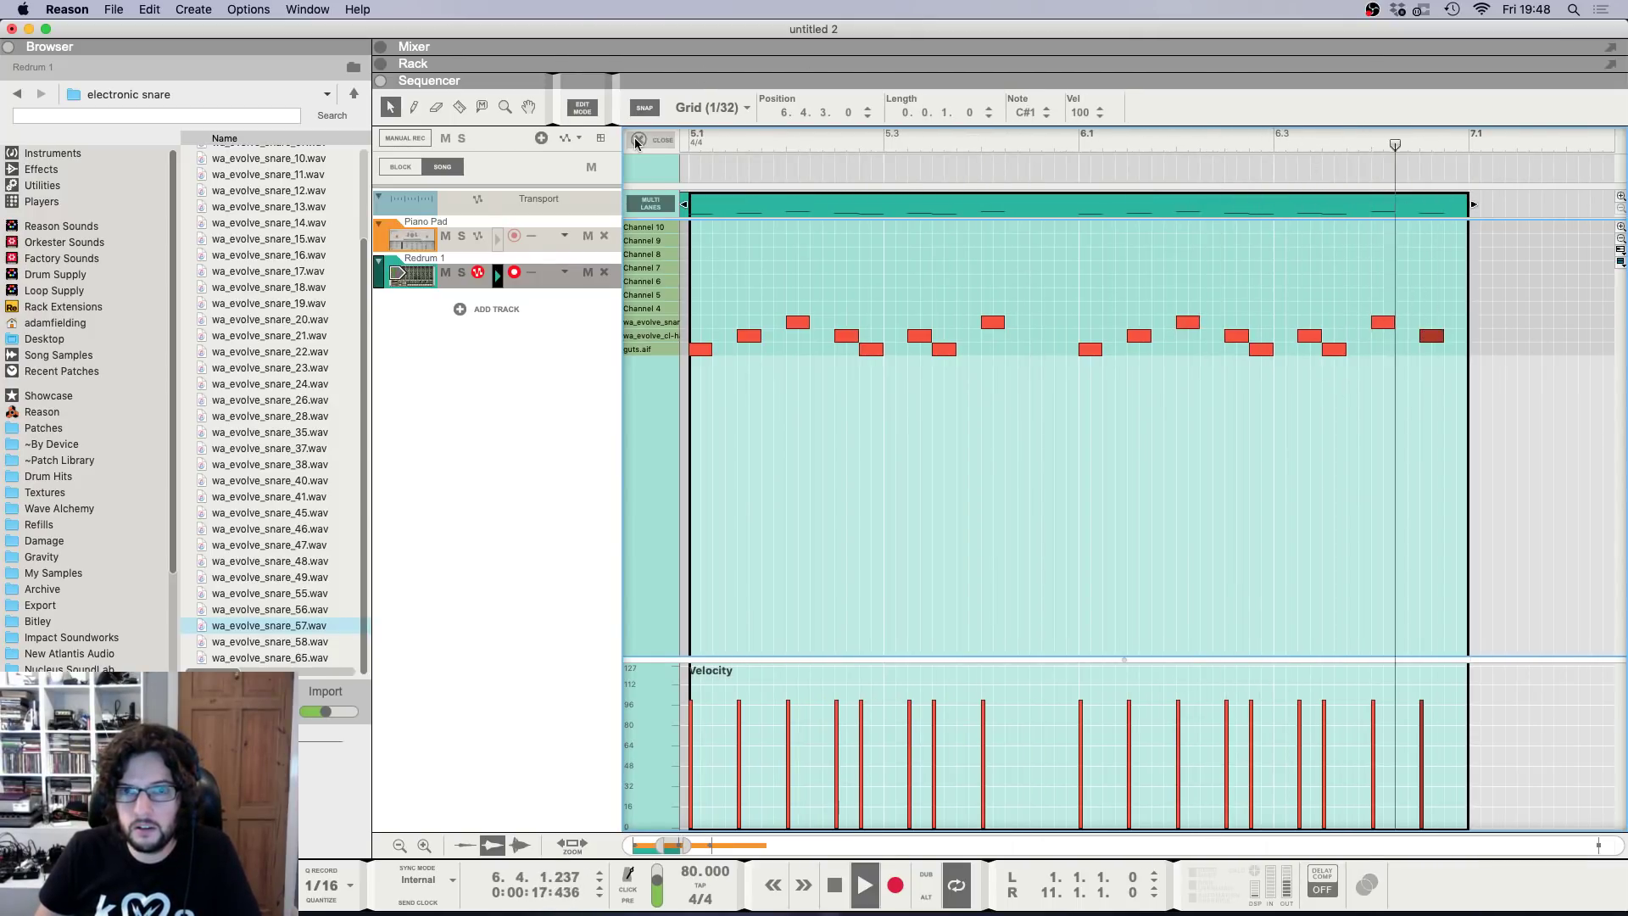
Leave the clip's edit view and paste copies of the first Redrum clip at bars 7 and 9.
click(639, 140)
key(space)
click(825, 137)
key(g)
scroll(831, 249, left, 5)
key(g)
key(g)
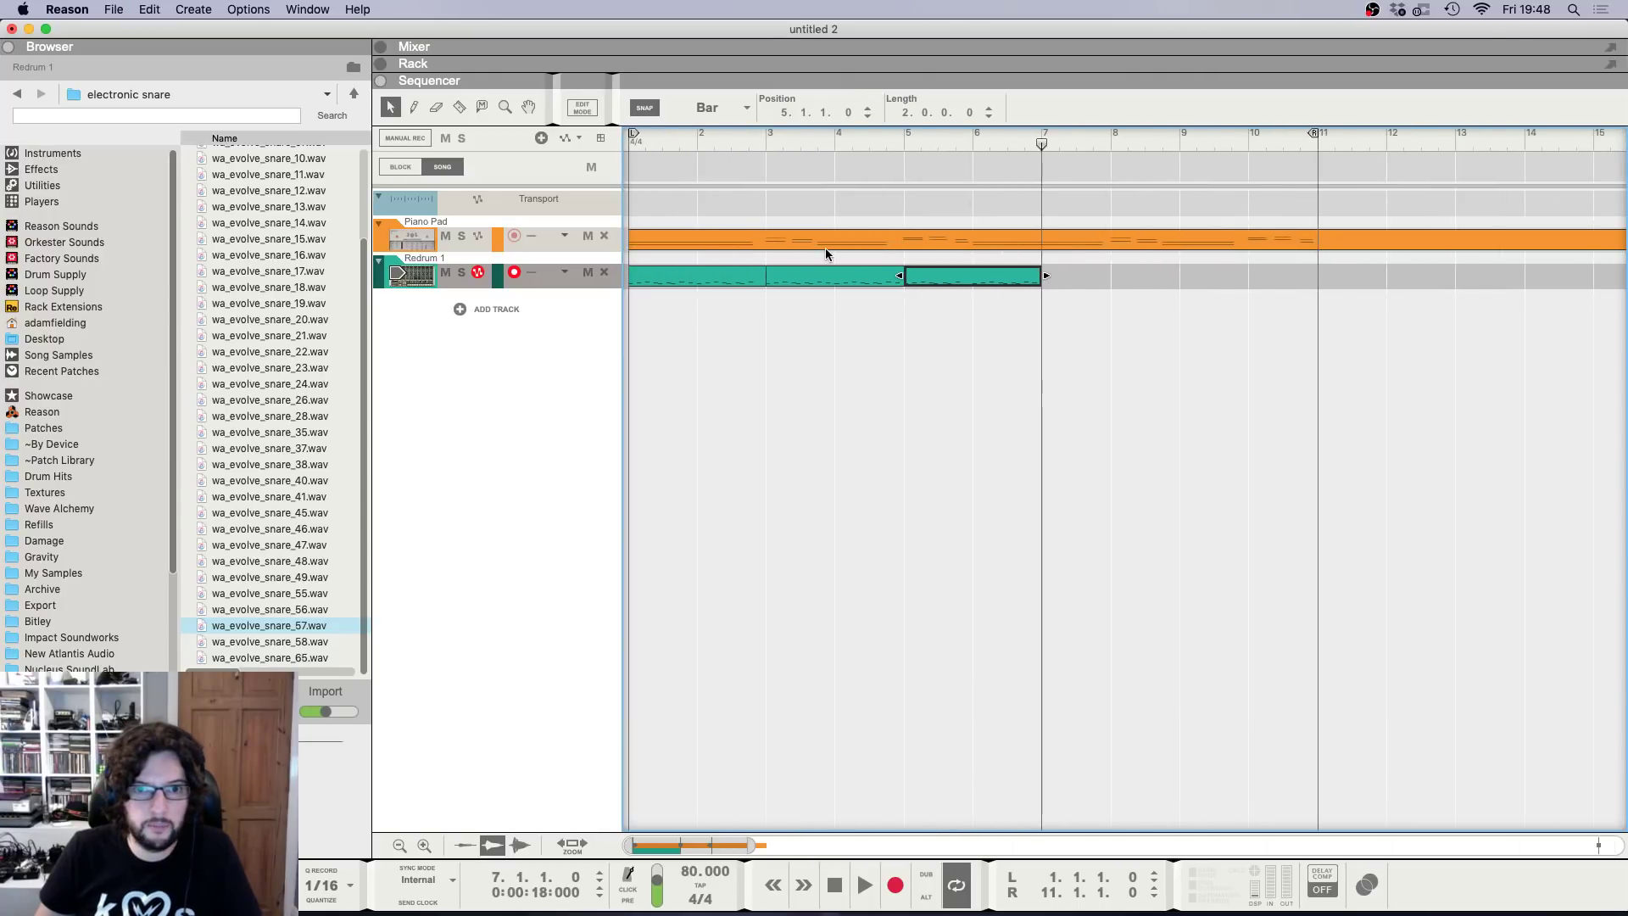
click(669, 282)
key(super+c)
key(super+v)
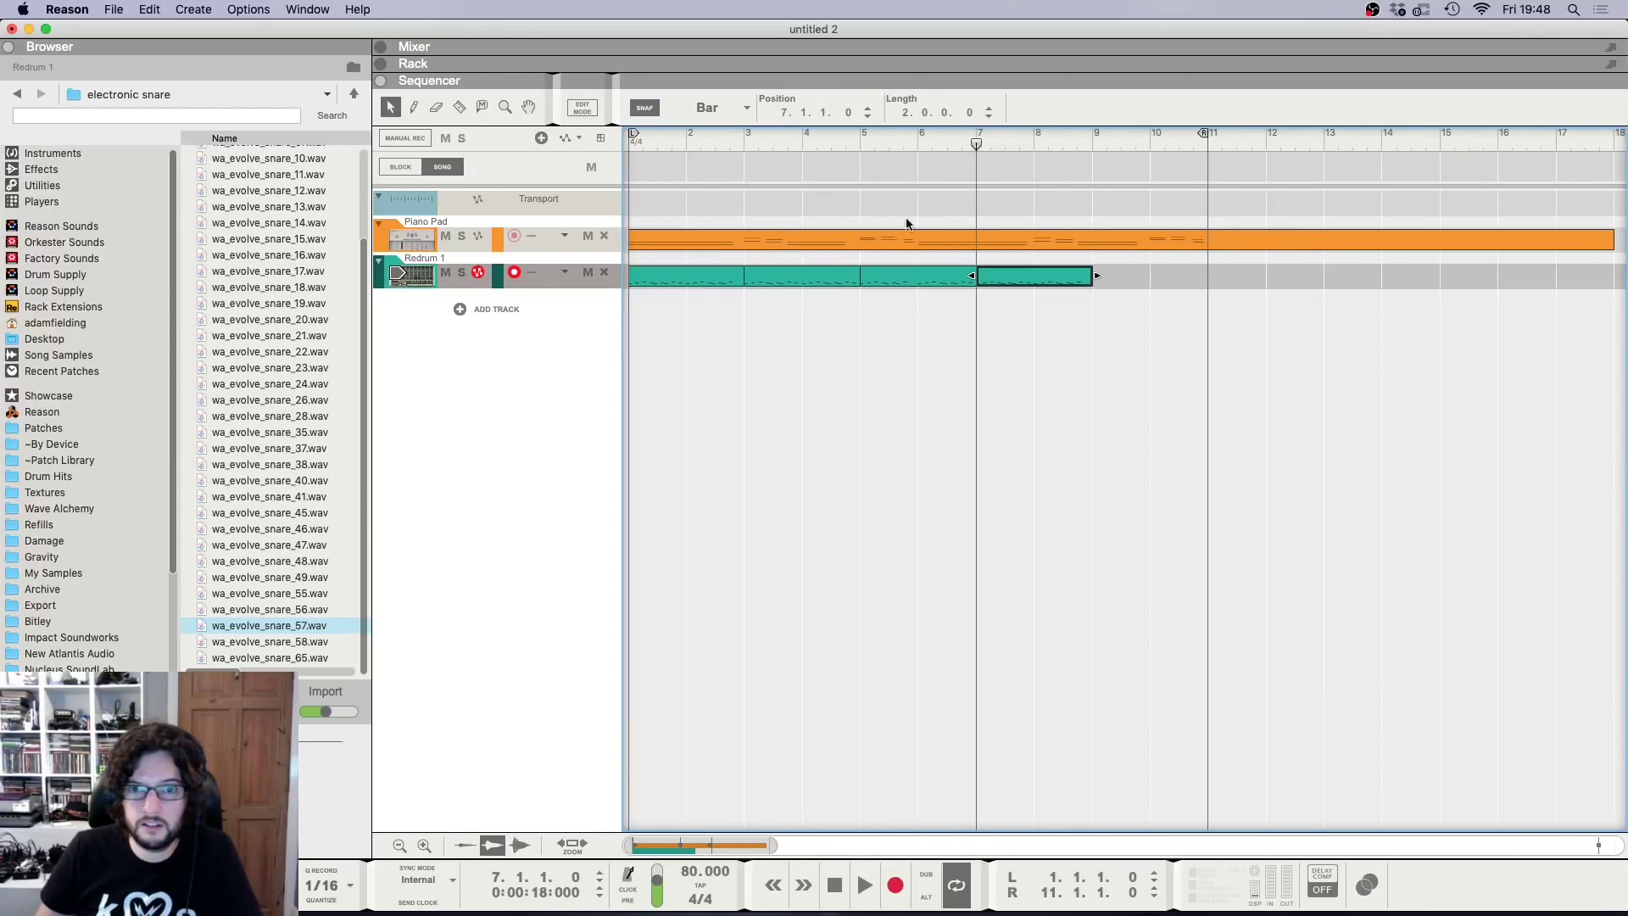
click(1096, 133)
key(super+v)
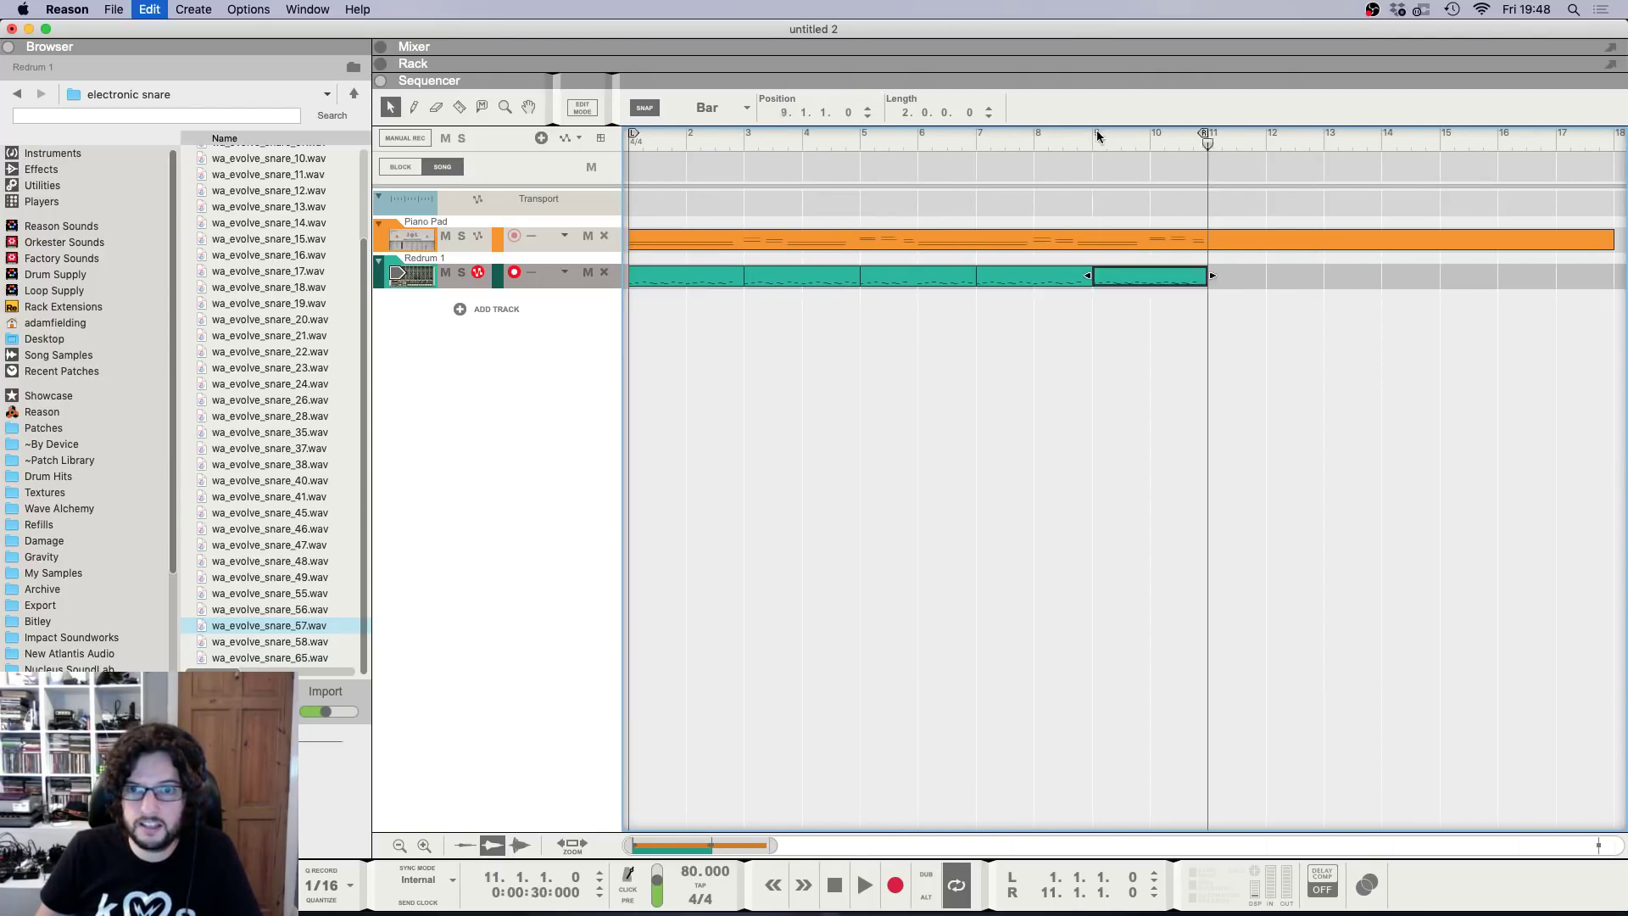
Open the Redrum clip at bar 9 and add closed hi-hat notes at 10.3.4 and 10.4.3 and a snare note at 10.4.4.
click(1148, 462)
key(h)
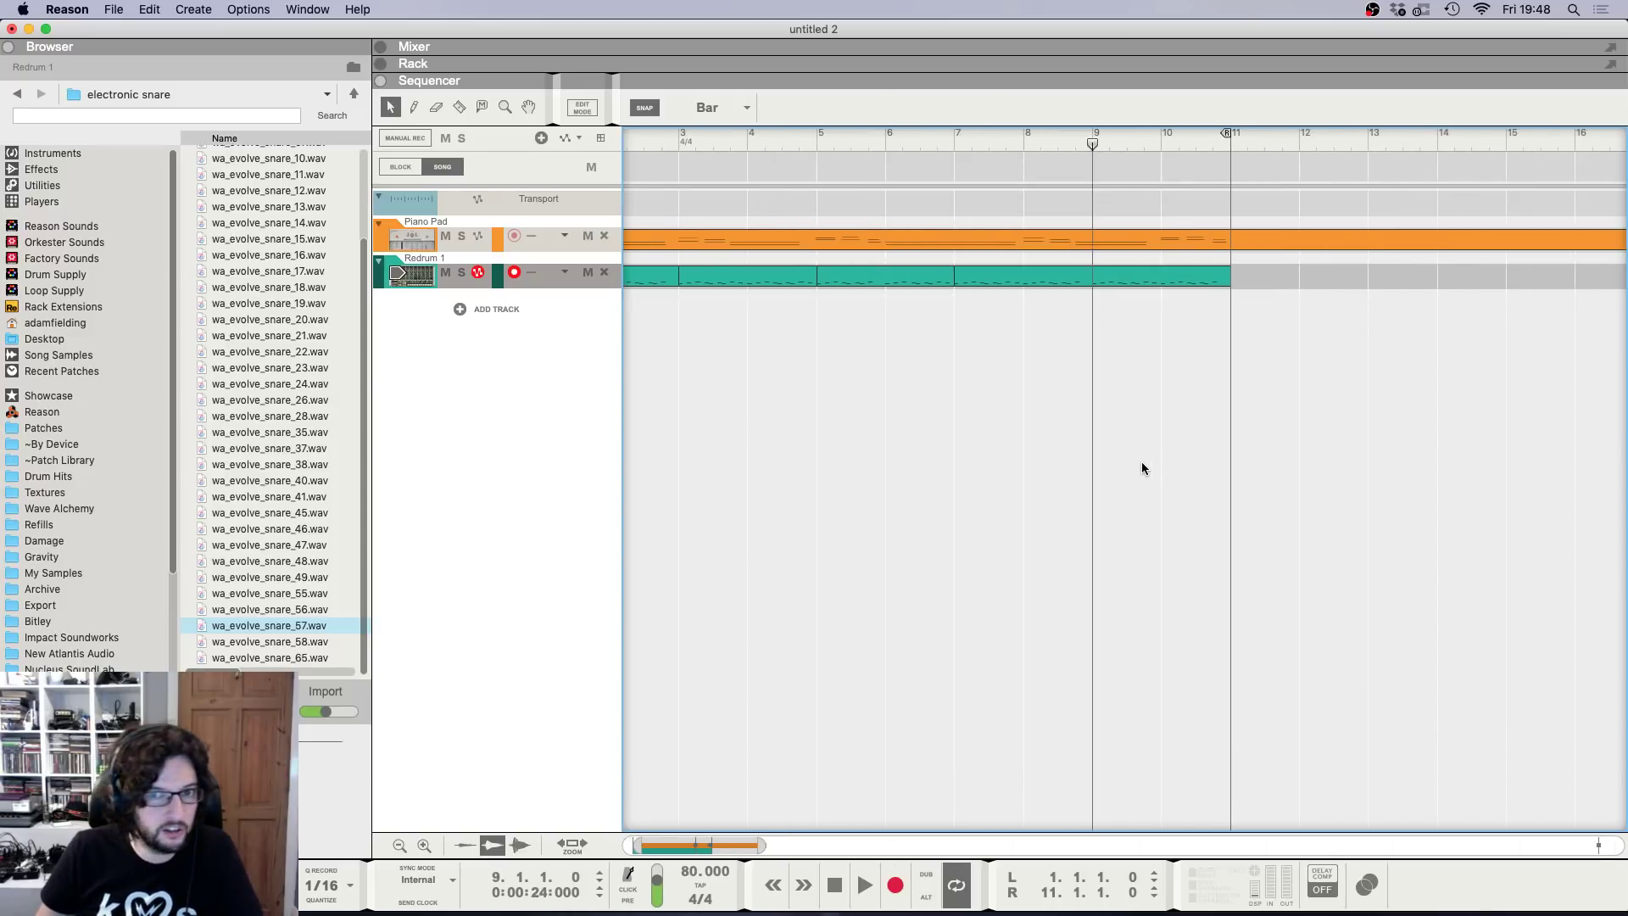
key(space)
key(h)
key(h)
key(h)
key(h)
key(h)
key(h)
key(h)
key(h)
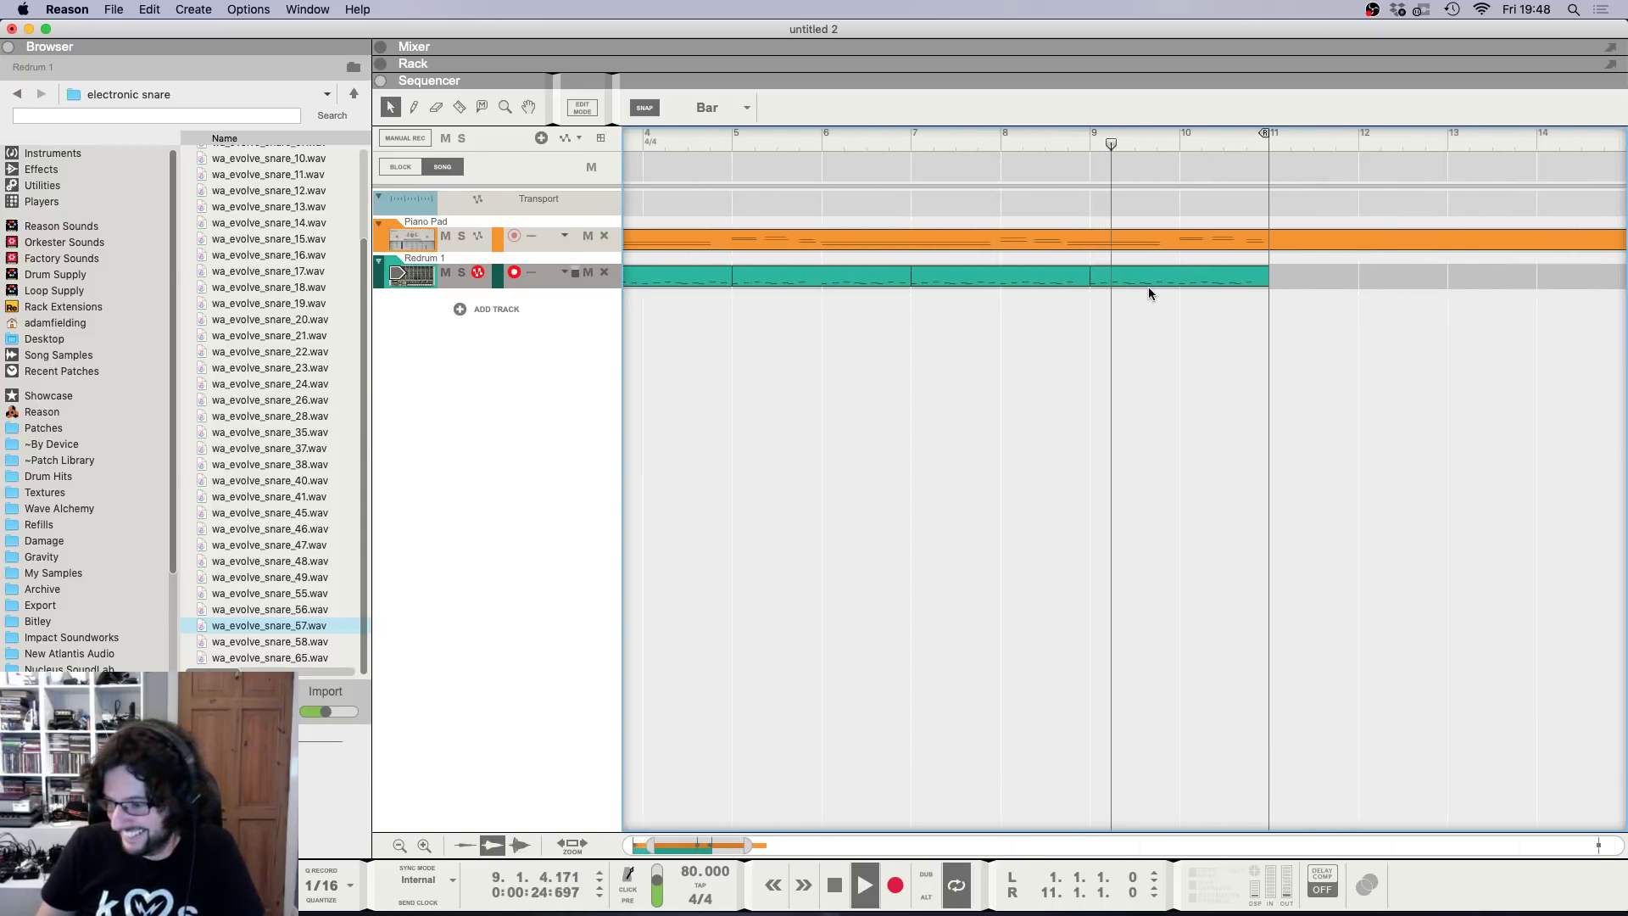
double_click(1196, 285)
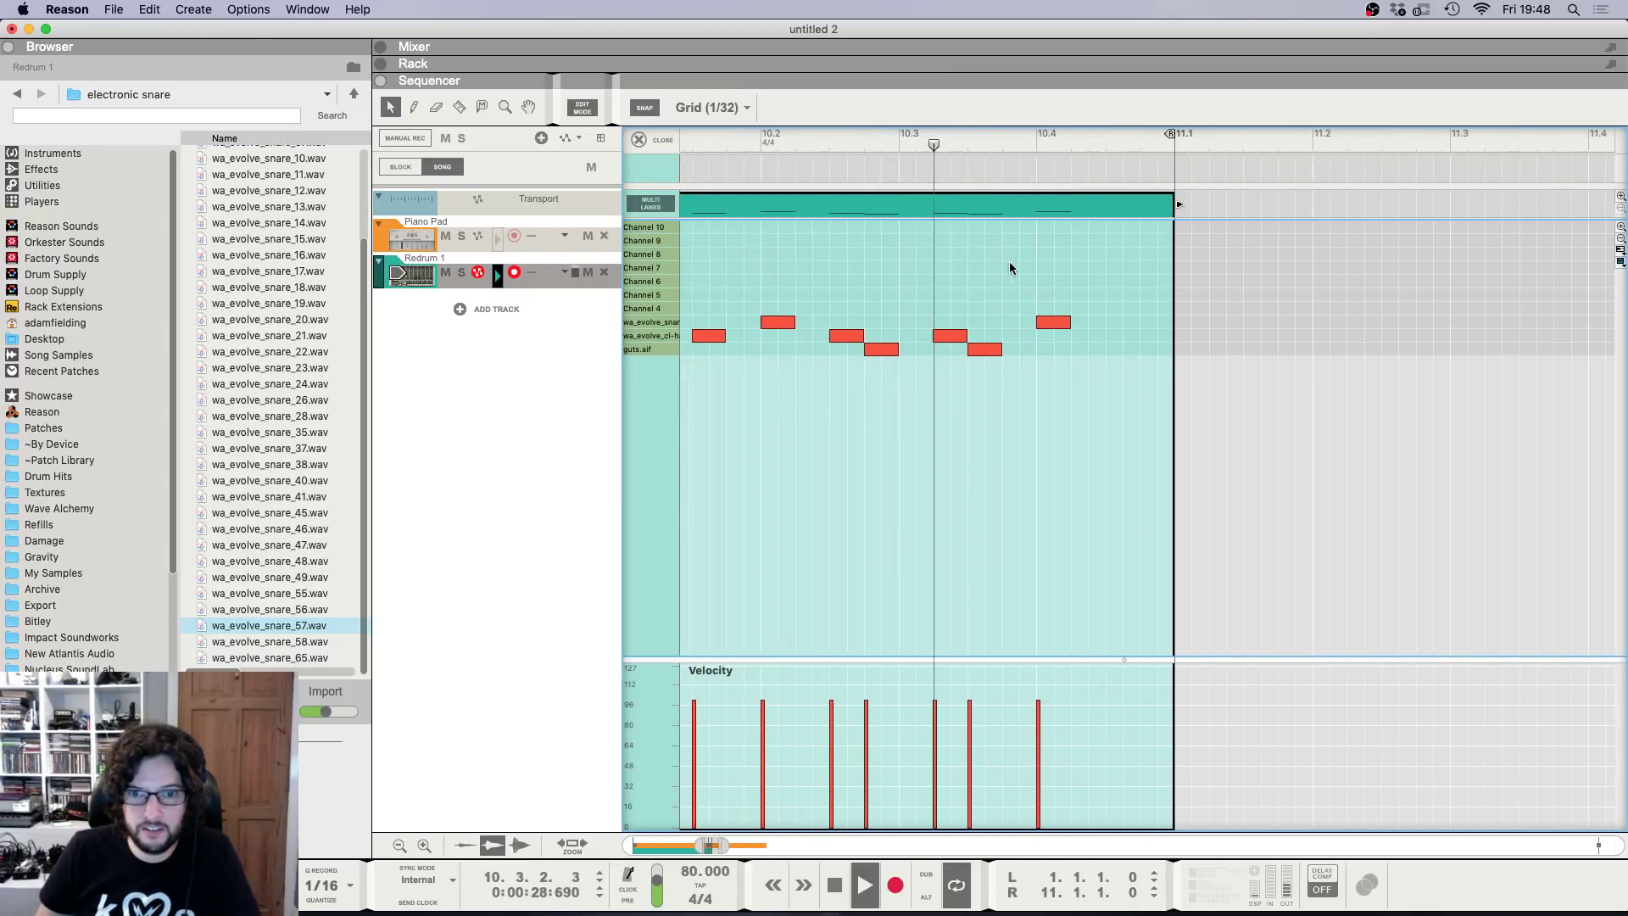
key(space)
click(1016, 334)
key(space)
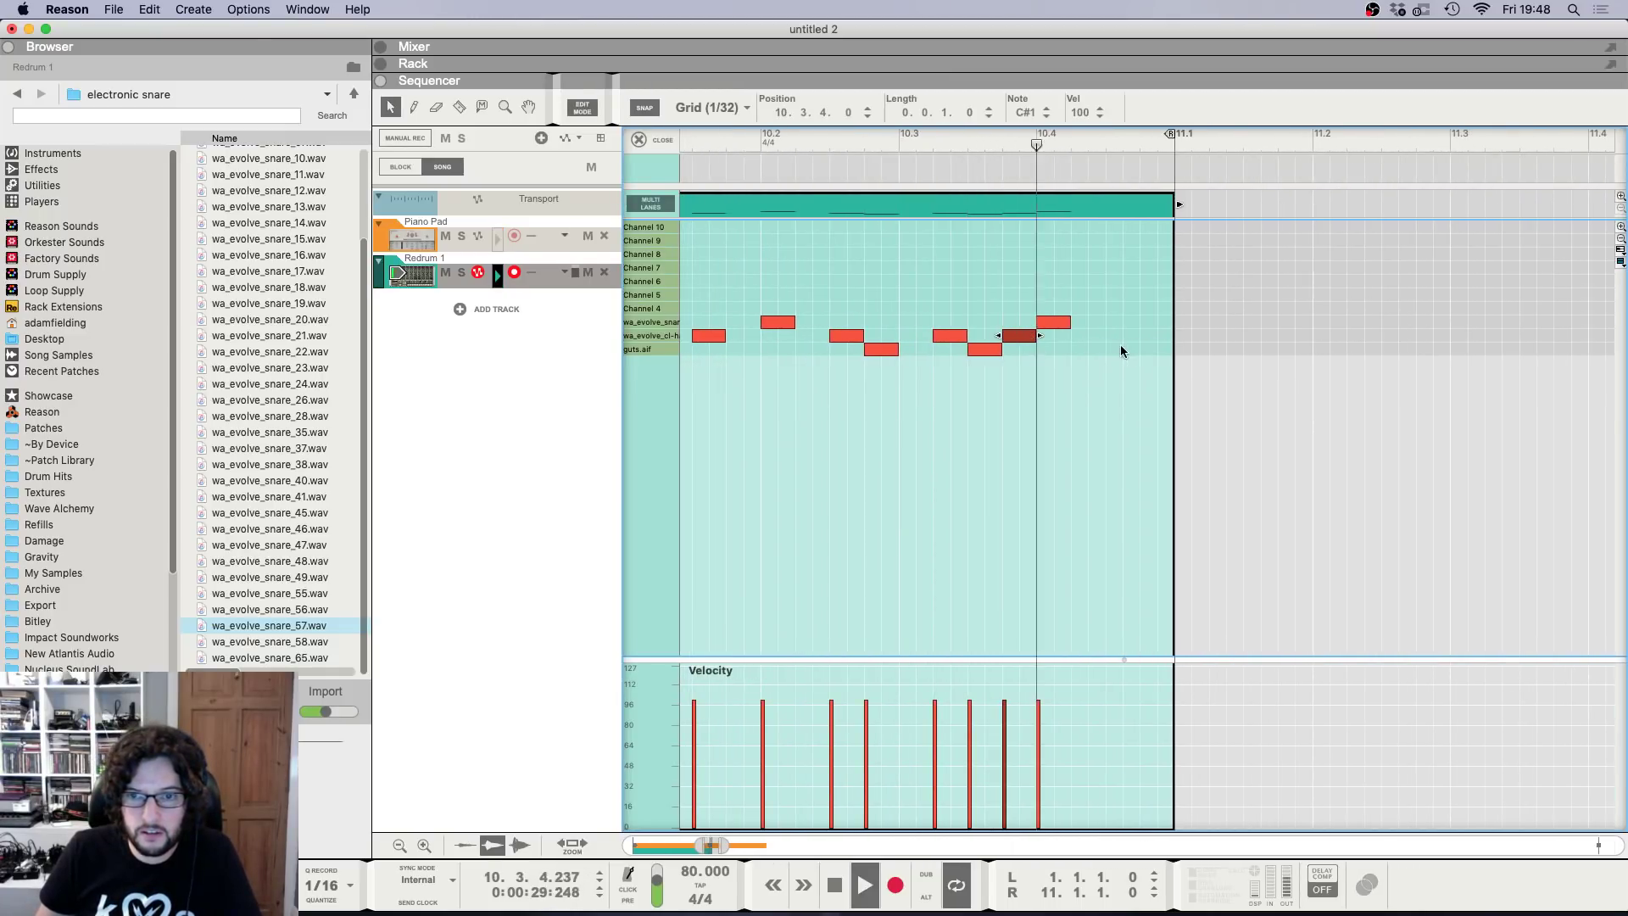
click(1106, 334)
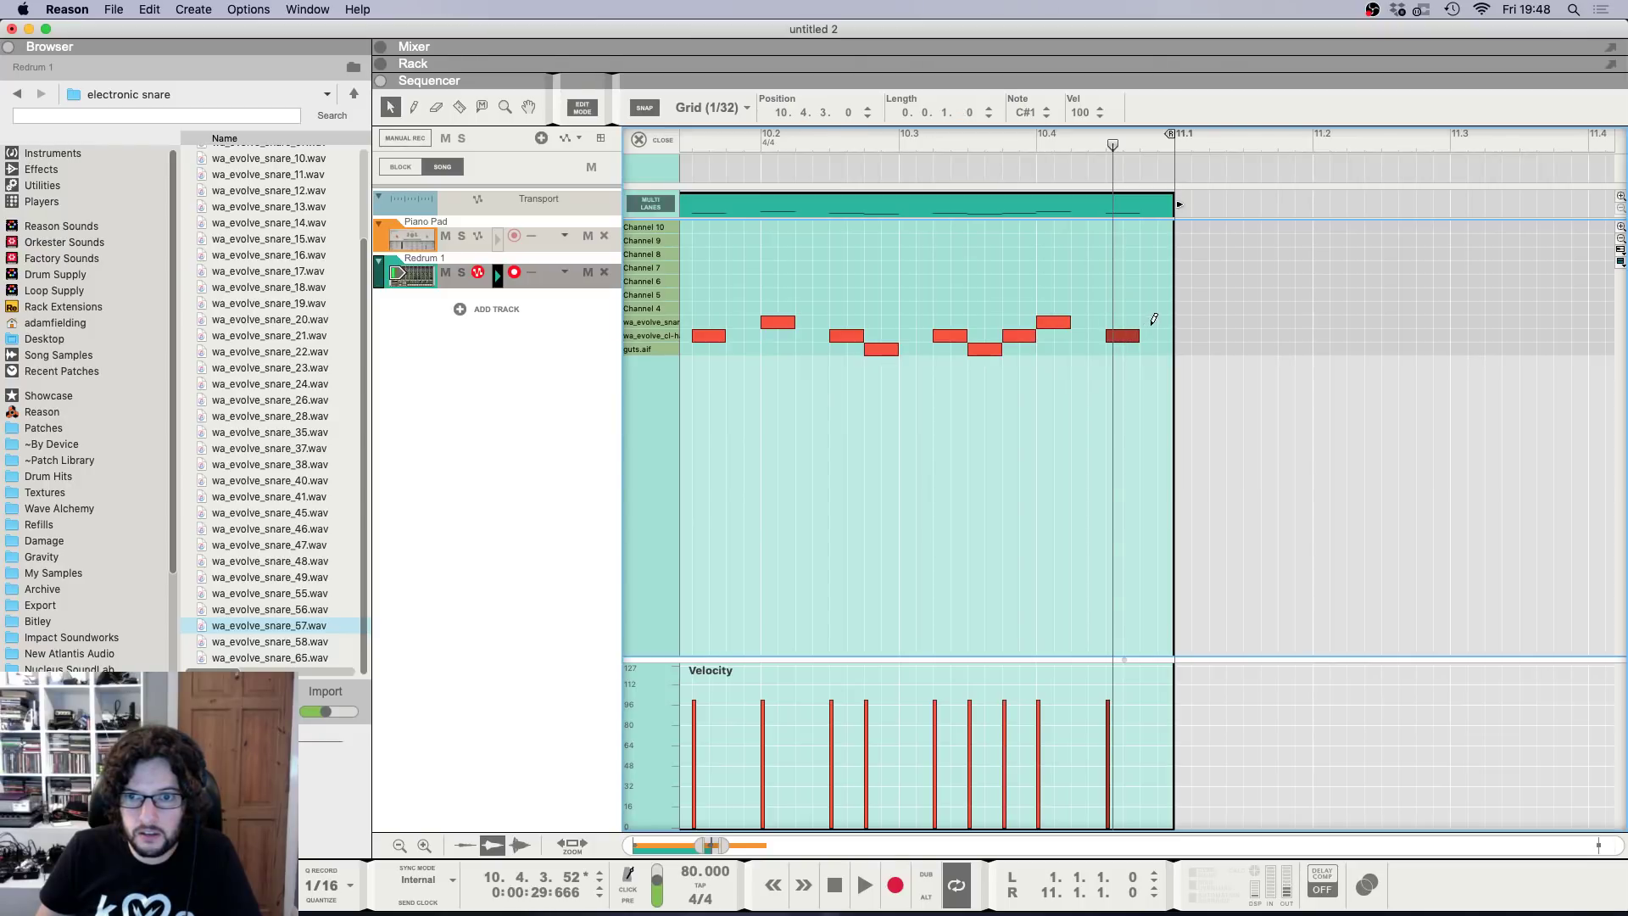
click(1144, 322)
Play back the end of bar 10 across the loop point, stop playback and leave the clip's edit view.
click(1036, 141)
key(g)
key(g)
key(g)
key(g)
key(g)
key(g)
key(g)
key(g)
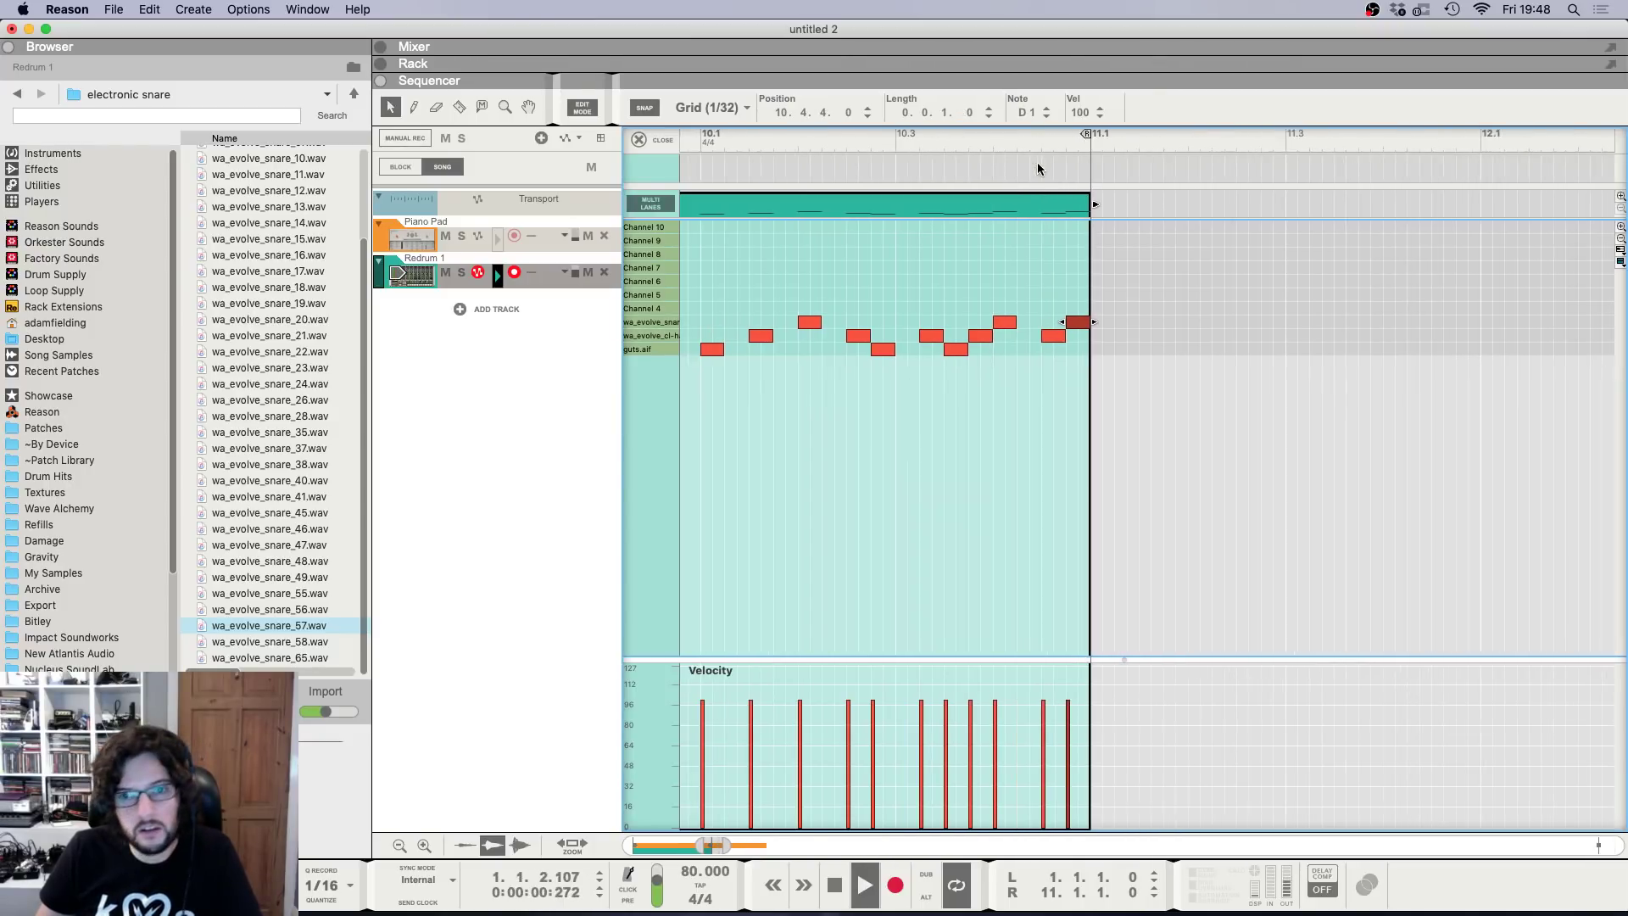
key(space)
click(639, 140)
Browse samples for Redrum channel 4 in the rack and open the claps folder of Evolve Free.
key(F6)
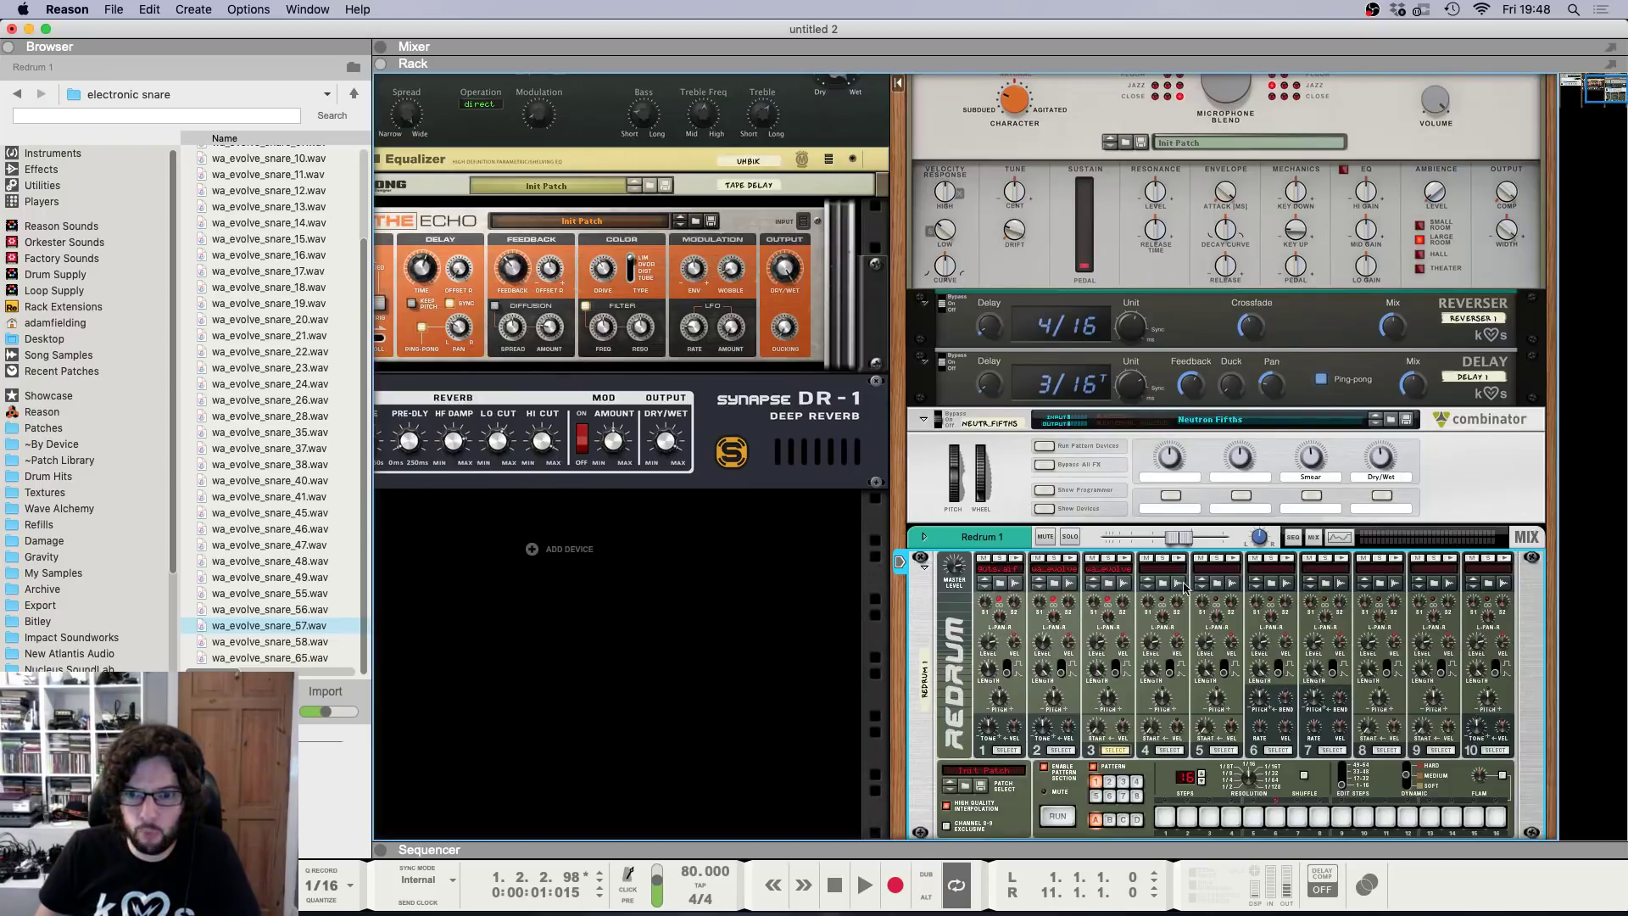
click(1163, 585)
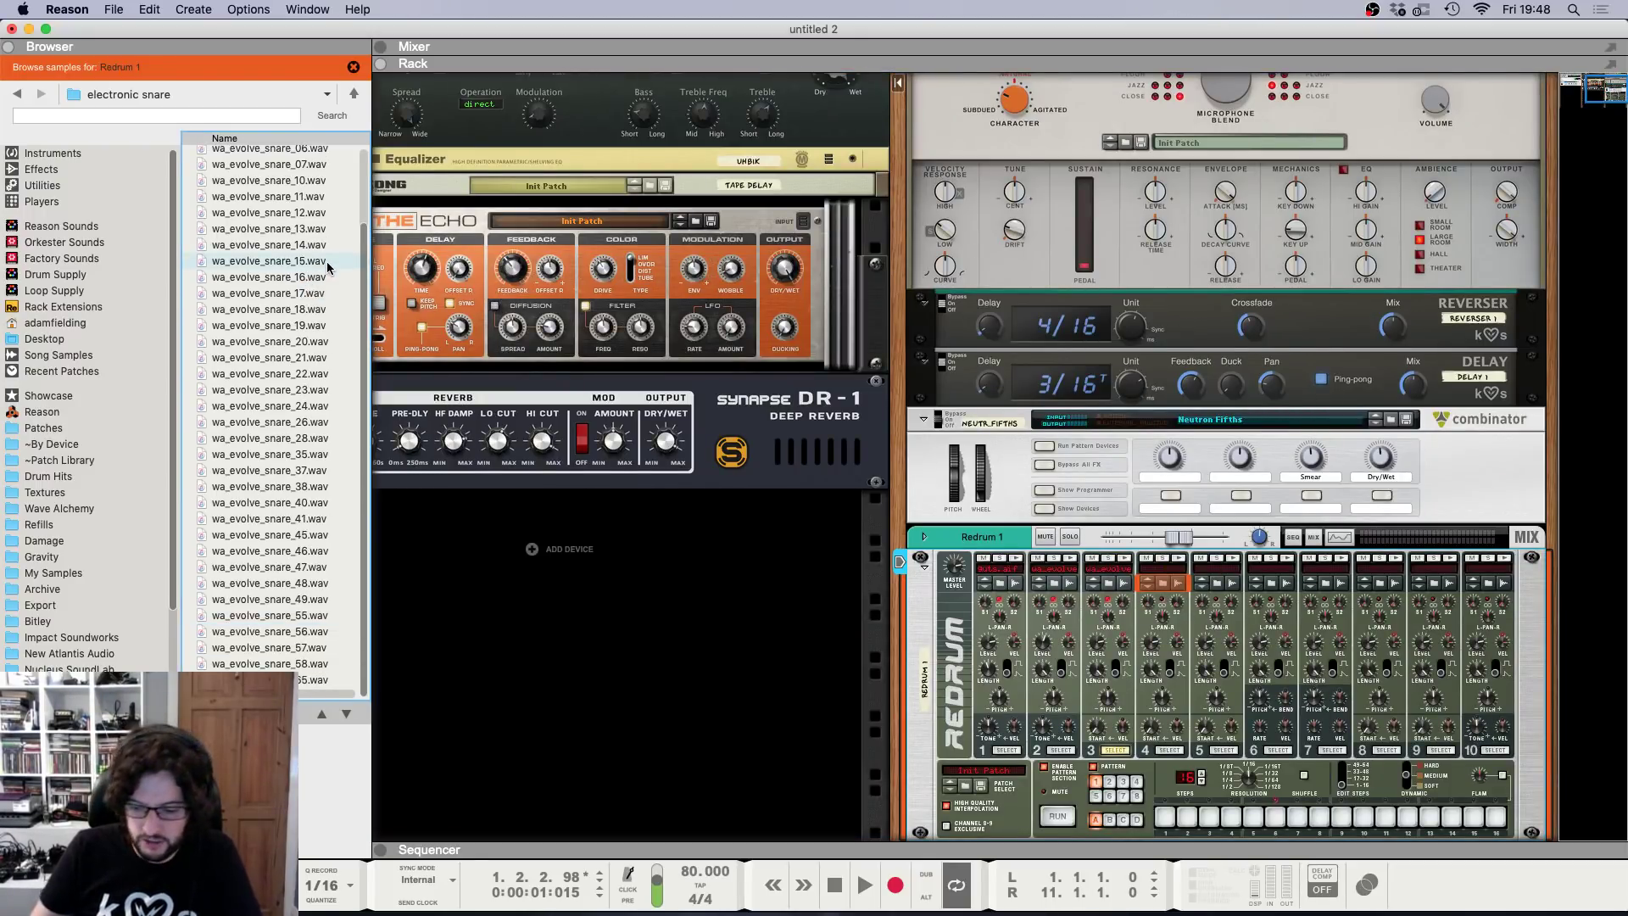
key(BackSpace)
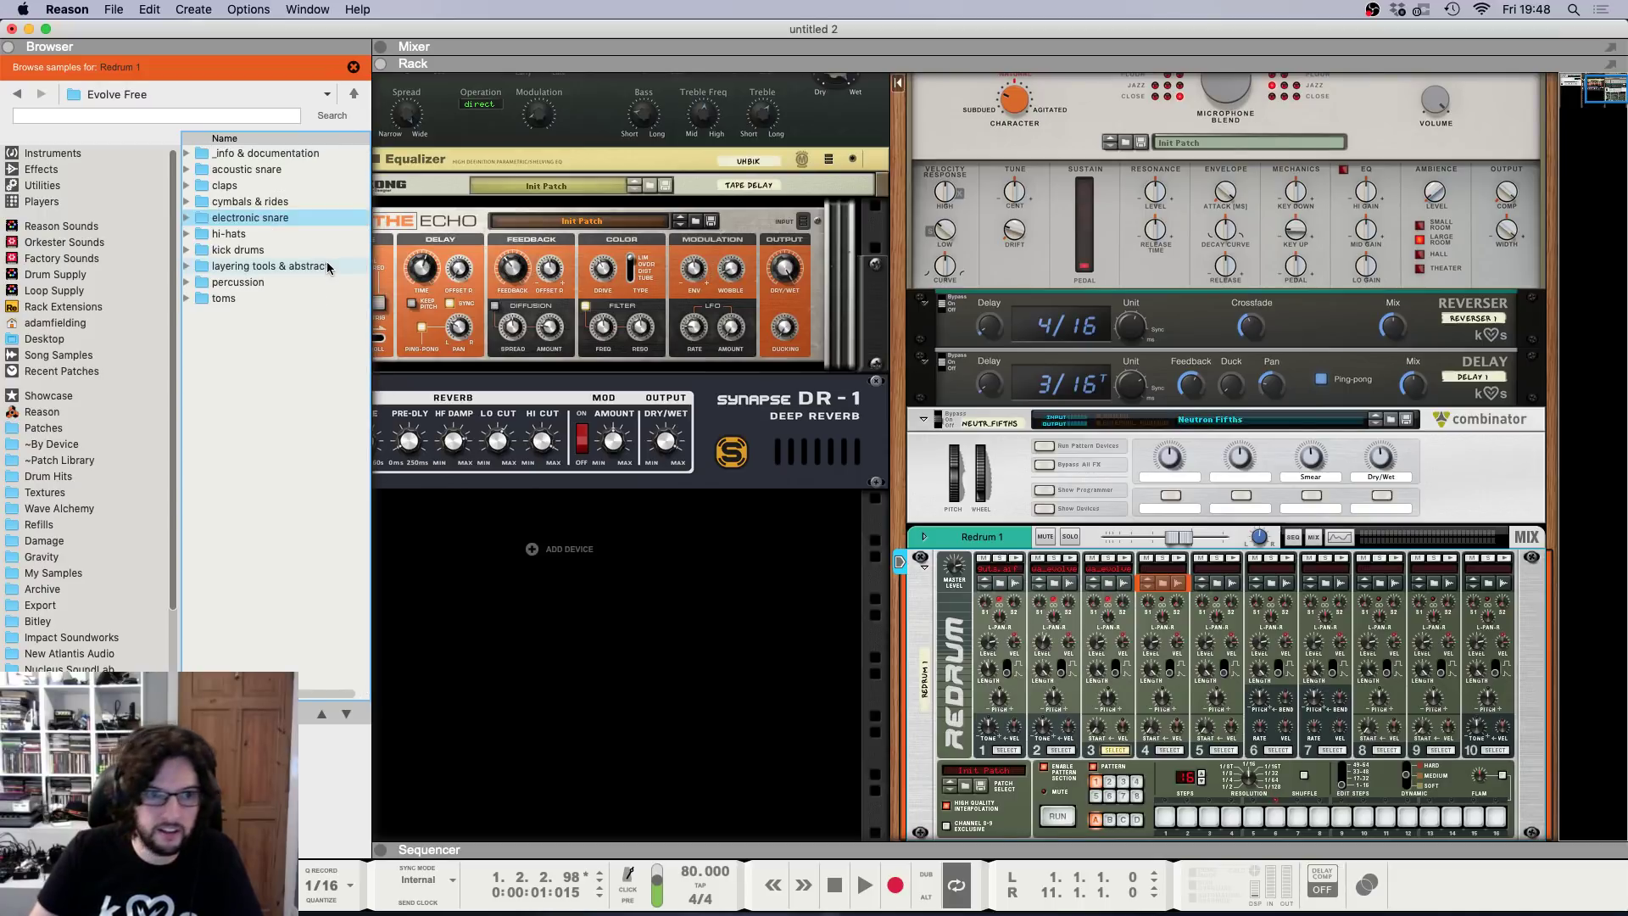
click(294, 186)
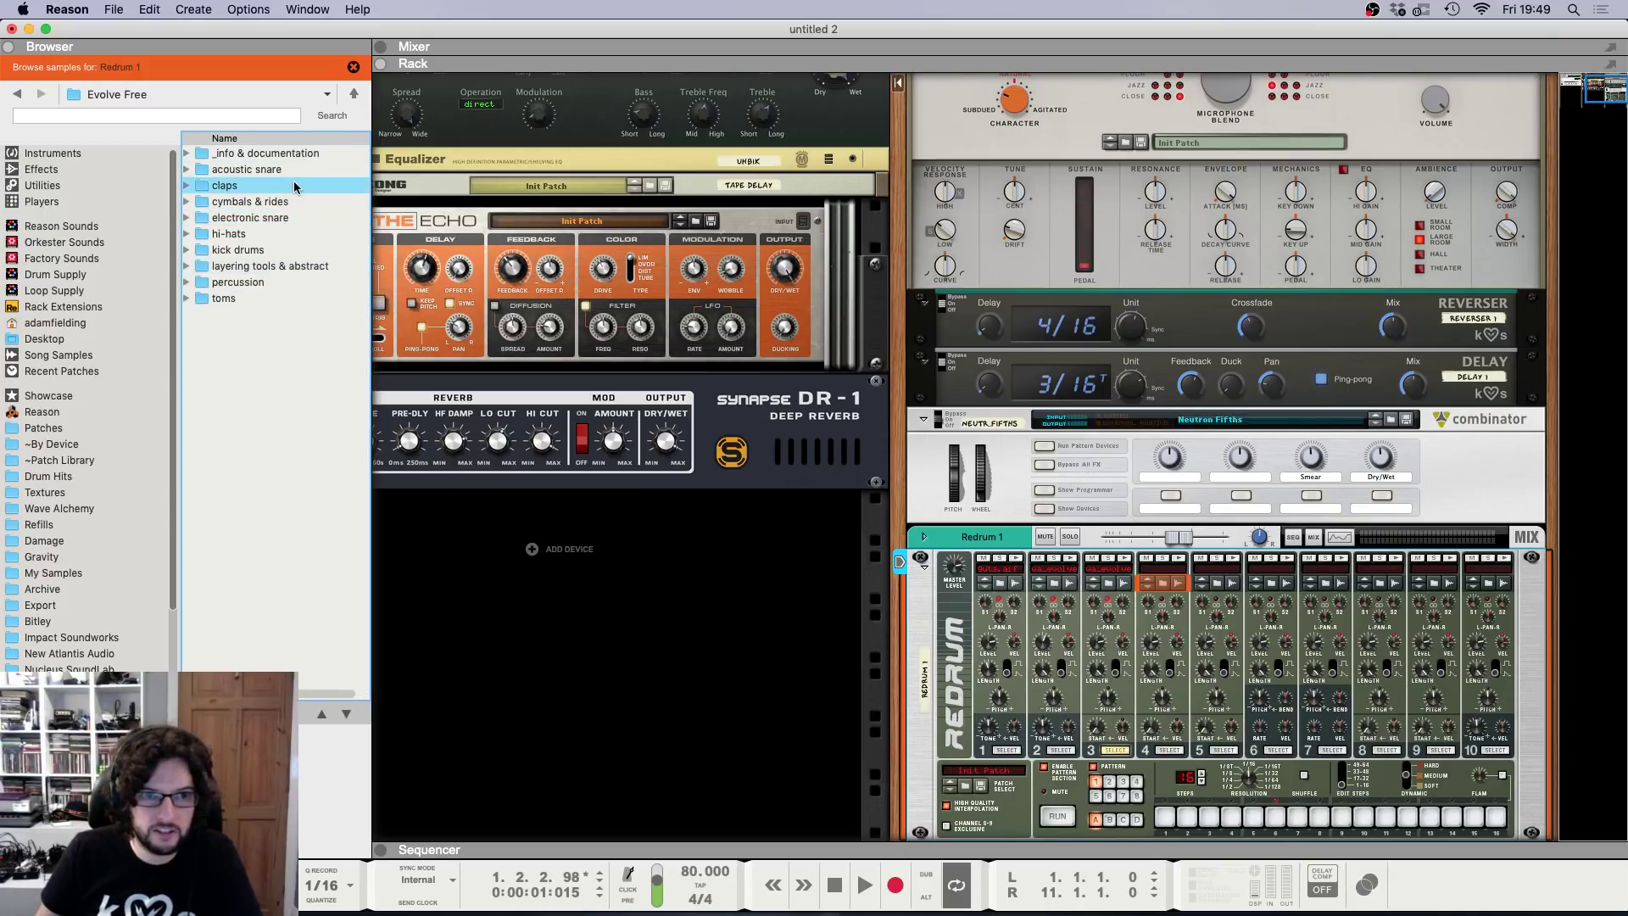
double_click(295, 186)
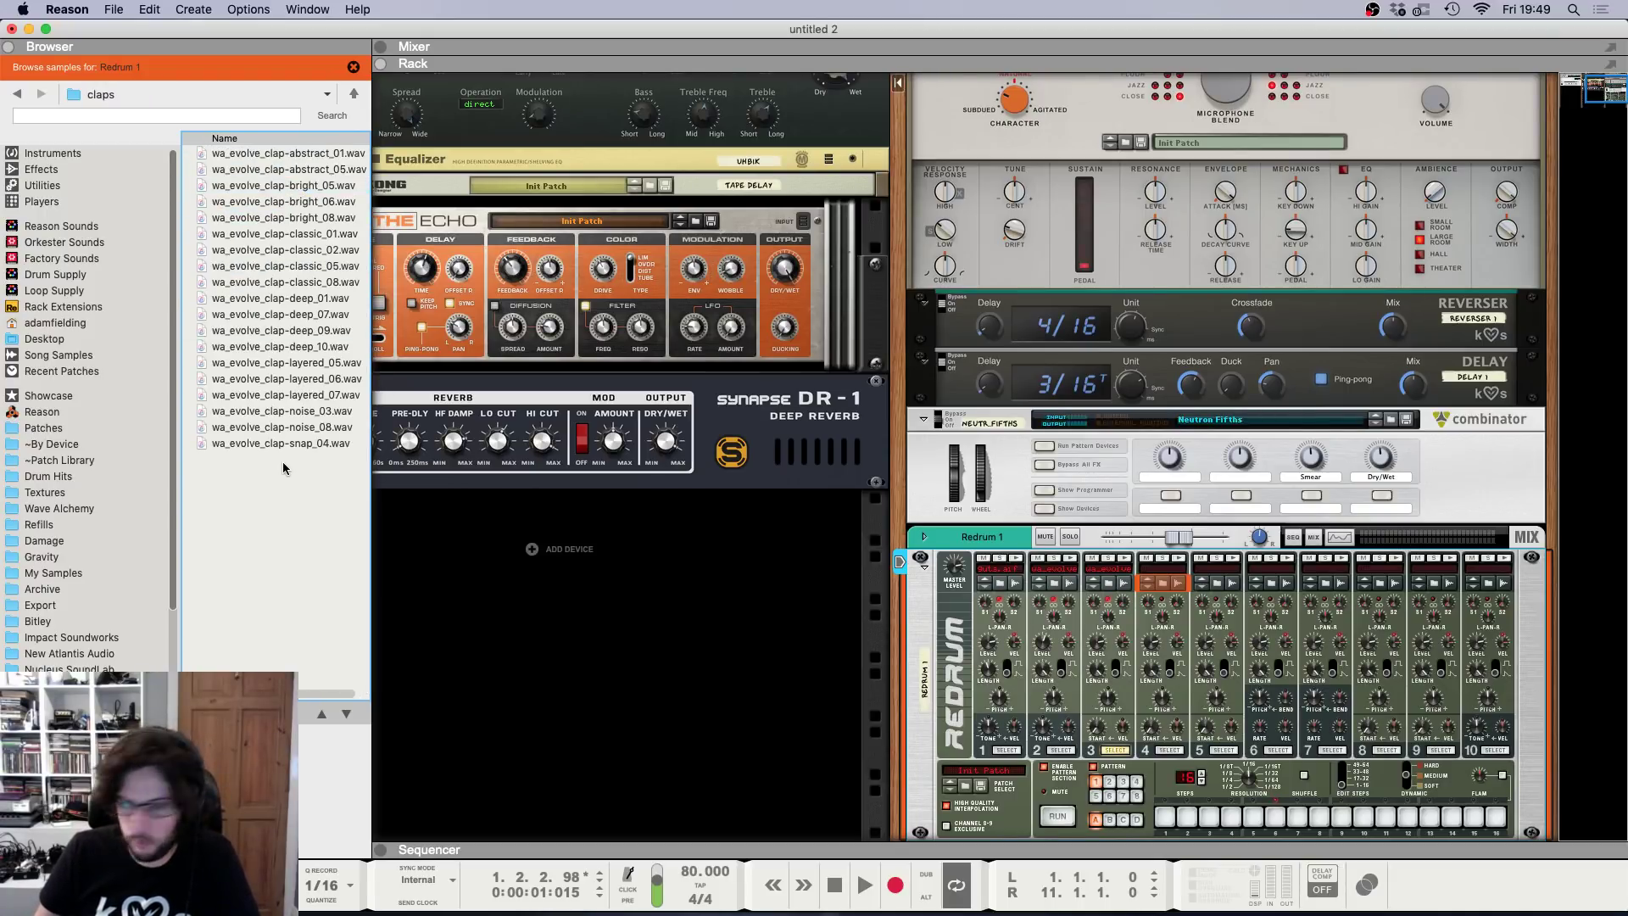
Audition several claps and load wa_evolve_clap-snap_04.wav into Redrum channel 4.
click(279, 363)
click(295, 298)
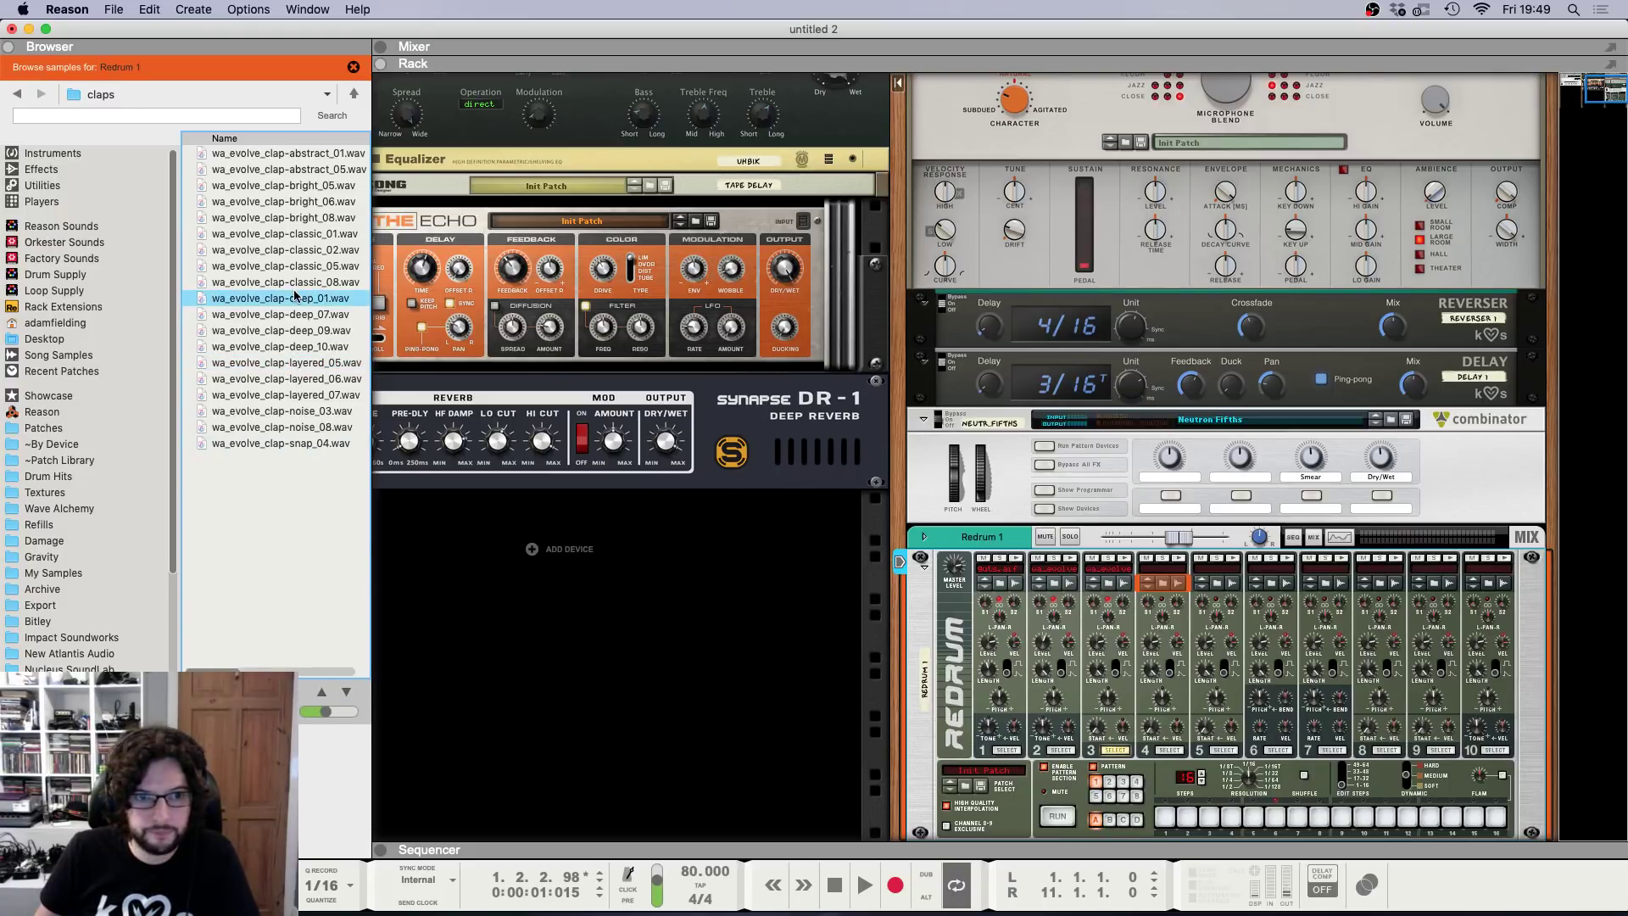
click(296, 443)
drag(280, 448, 1174, 675)
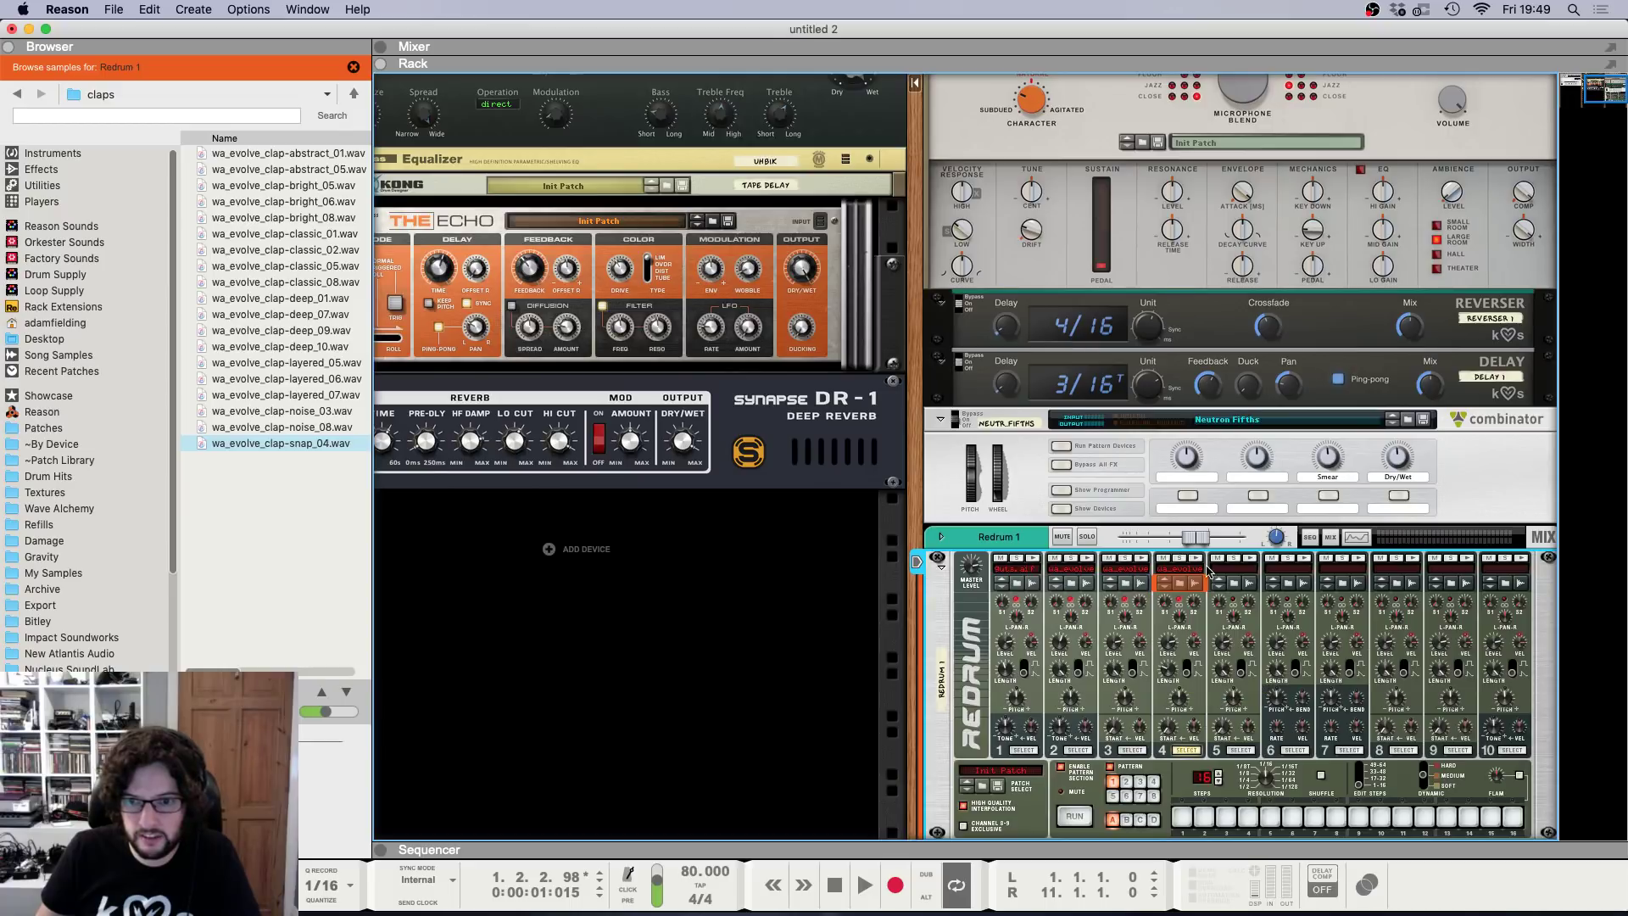
Add a second note lane to the Redrum track in the sequencer and join all its clips into one 10-bar clip.
key(F7)
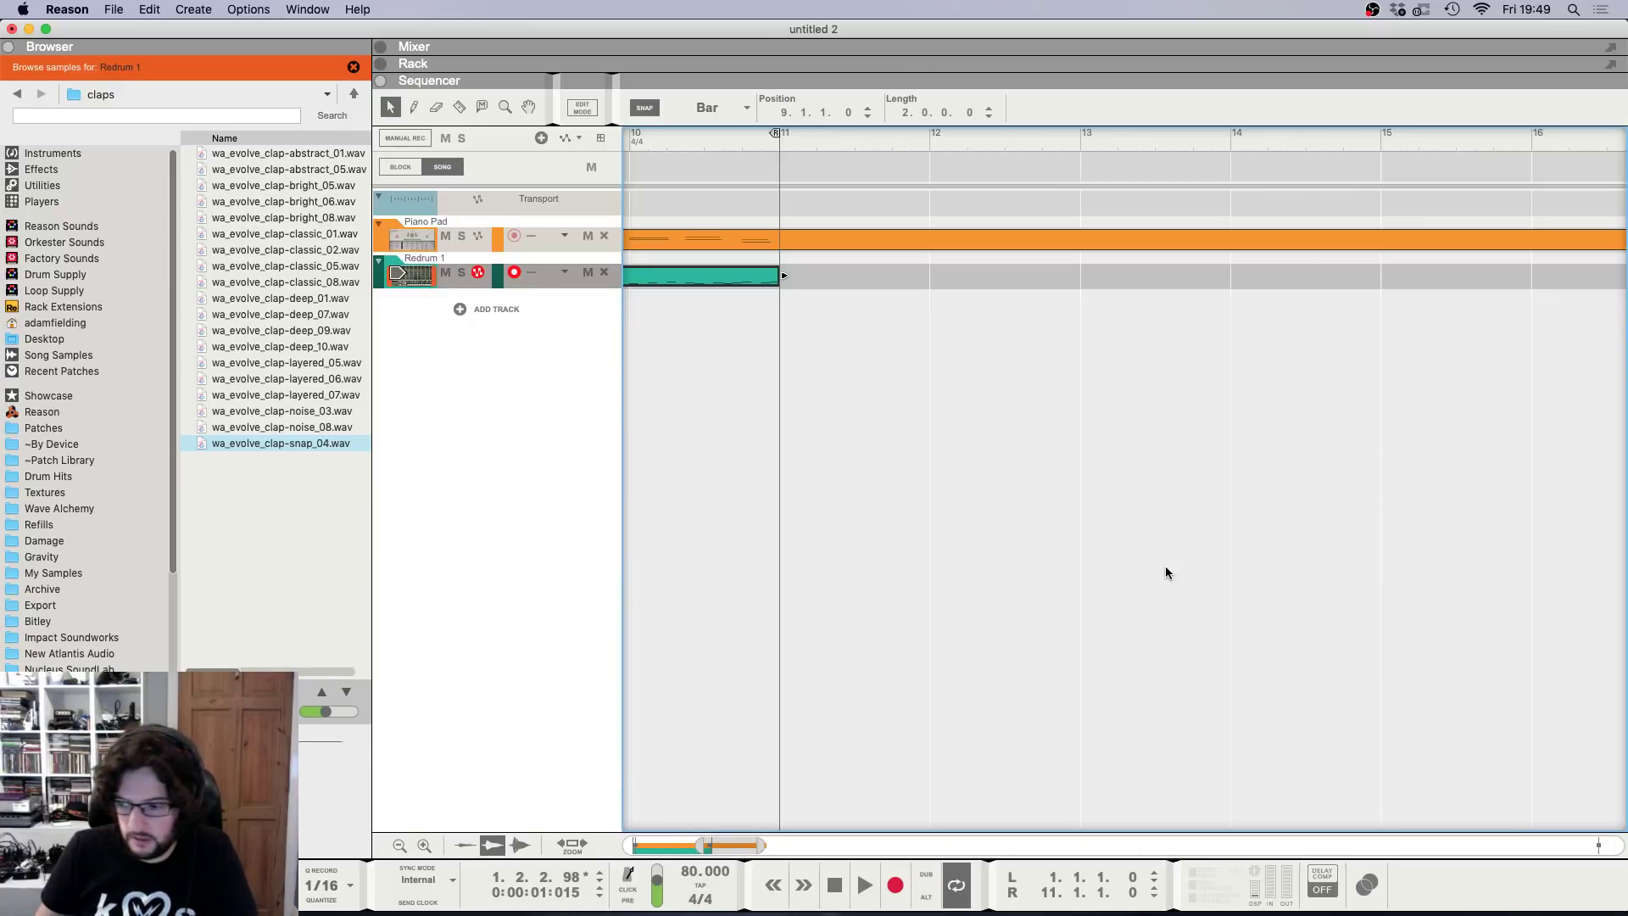
right_click(468, 286)
click(543, 548)
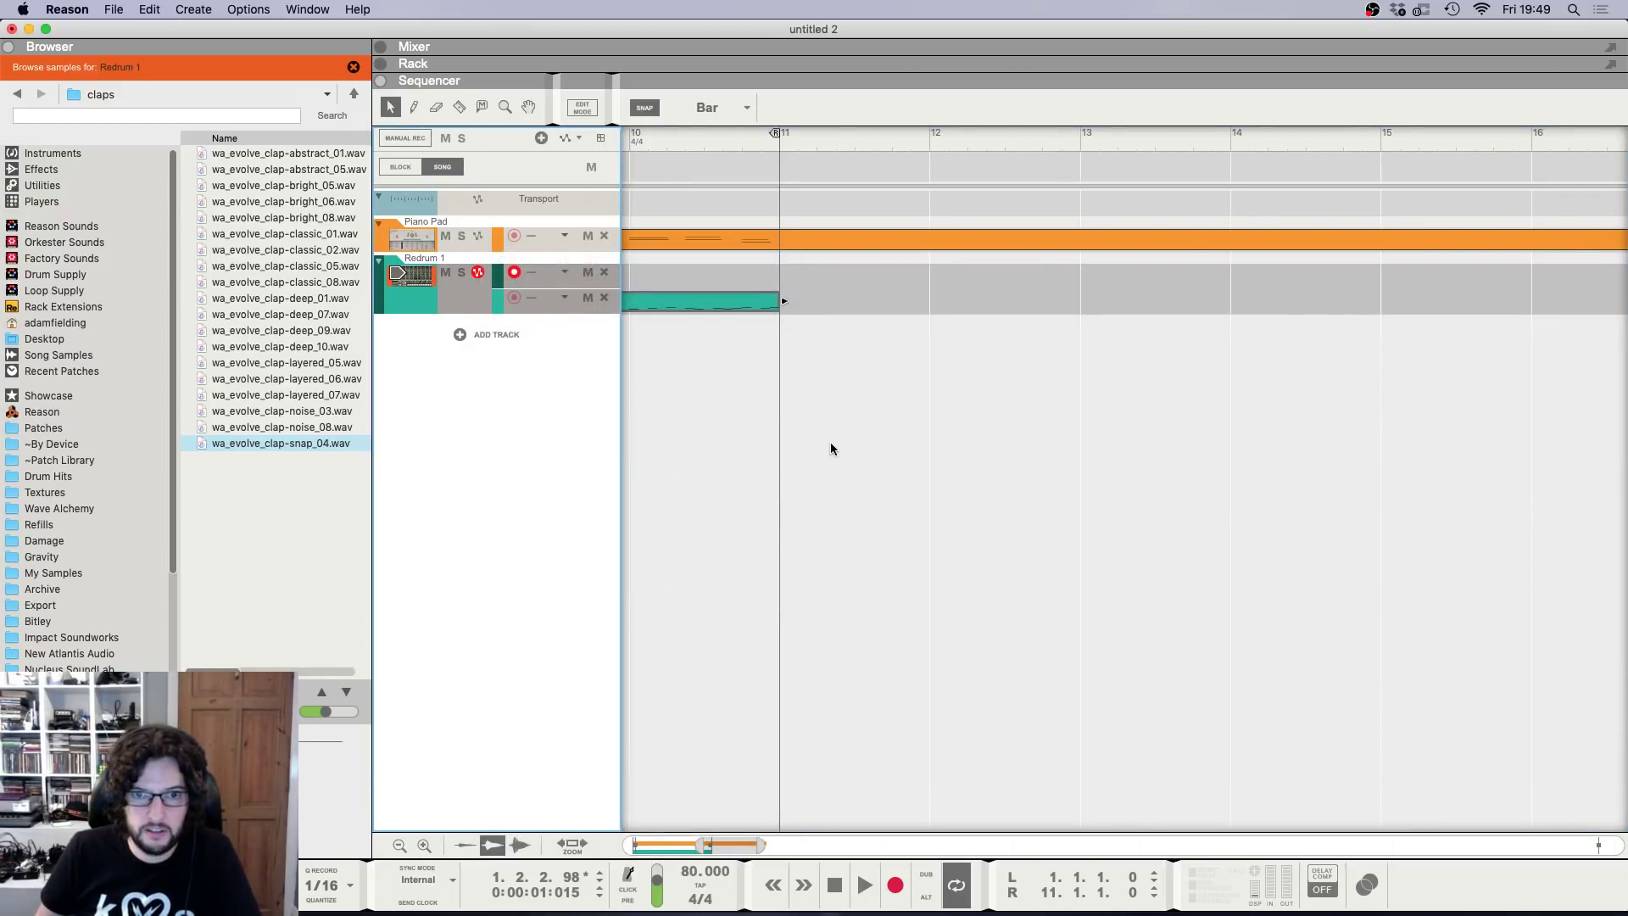
scroll(814, 432, left, 8)
scroll(746, 374, down, 4)
drag(1388, 316, 121, 321)
right_click(663, 297)
click(728, 521)
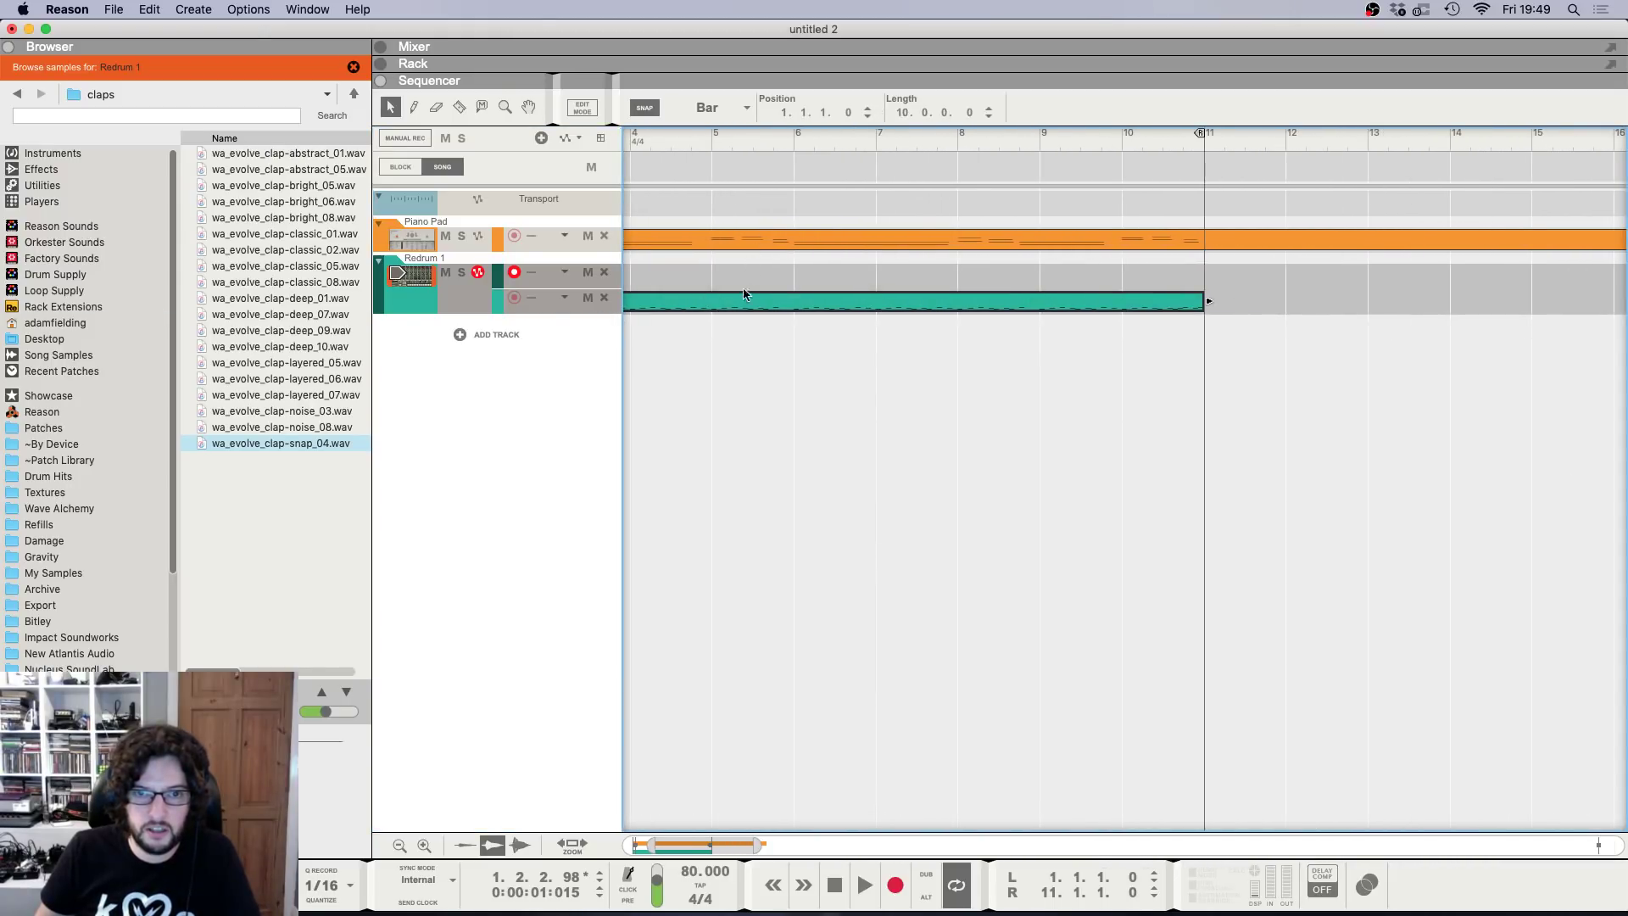
Copy the joined 10-bar Redrum clip onto the empty upper note lane.
drag(746, 303, 745, 285)
scroll(768, 282, down, 3)
scroll(761, 269, left, 5)
scroll(751, 280, down, 3)
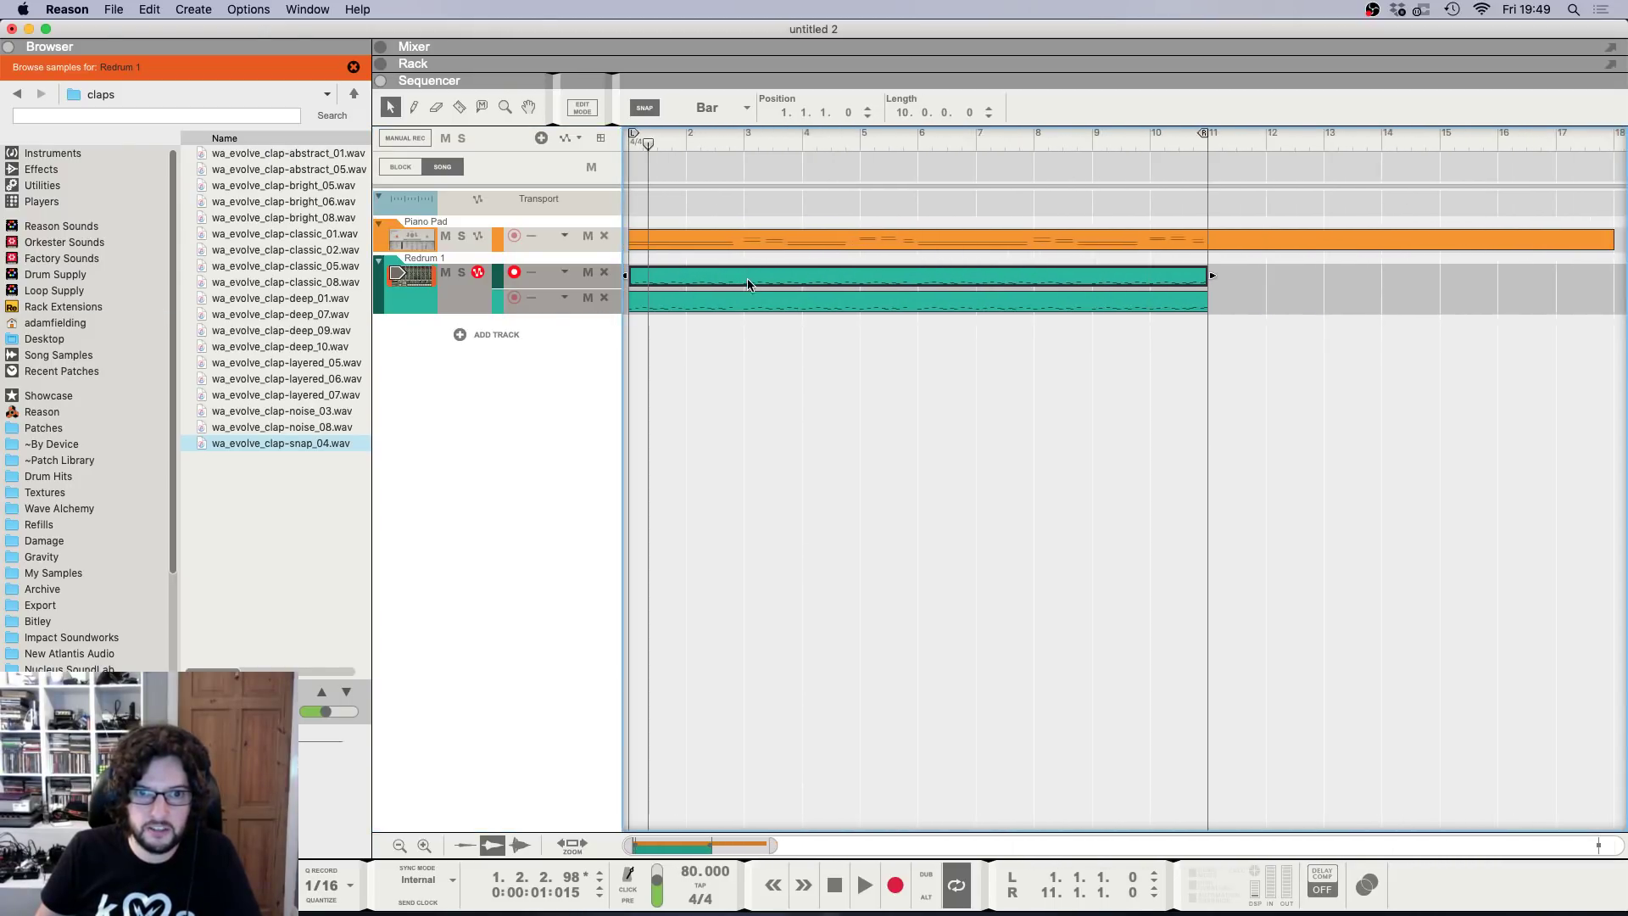
Open the copied clip on the upper lane and delete all its kick and hi-hat notes, keeping the snare notes.
double_click(747, 284)
scroll(865, 343, down, 3)
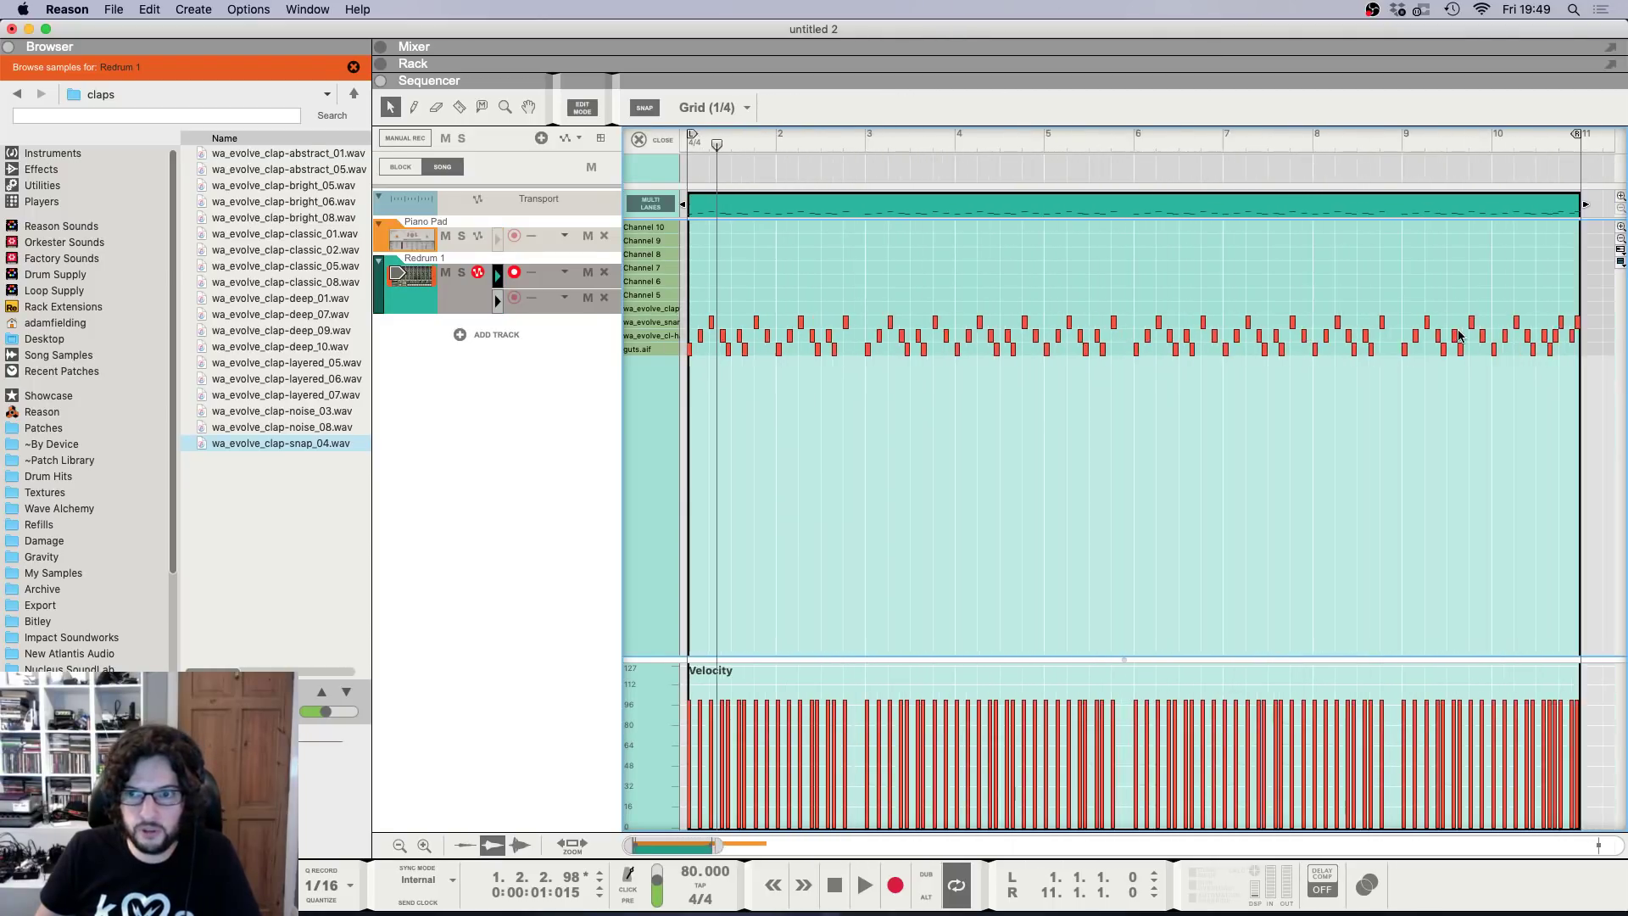
scroll(1463, 337, down, 2)
drag(1489, 330, 415, 473)
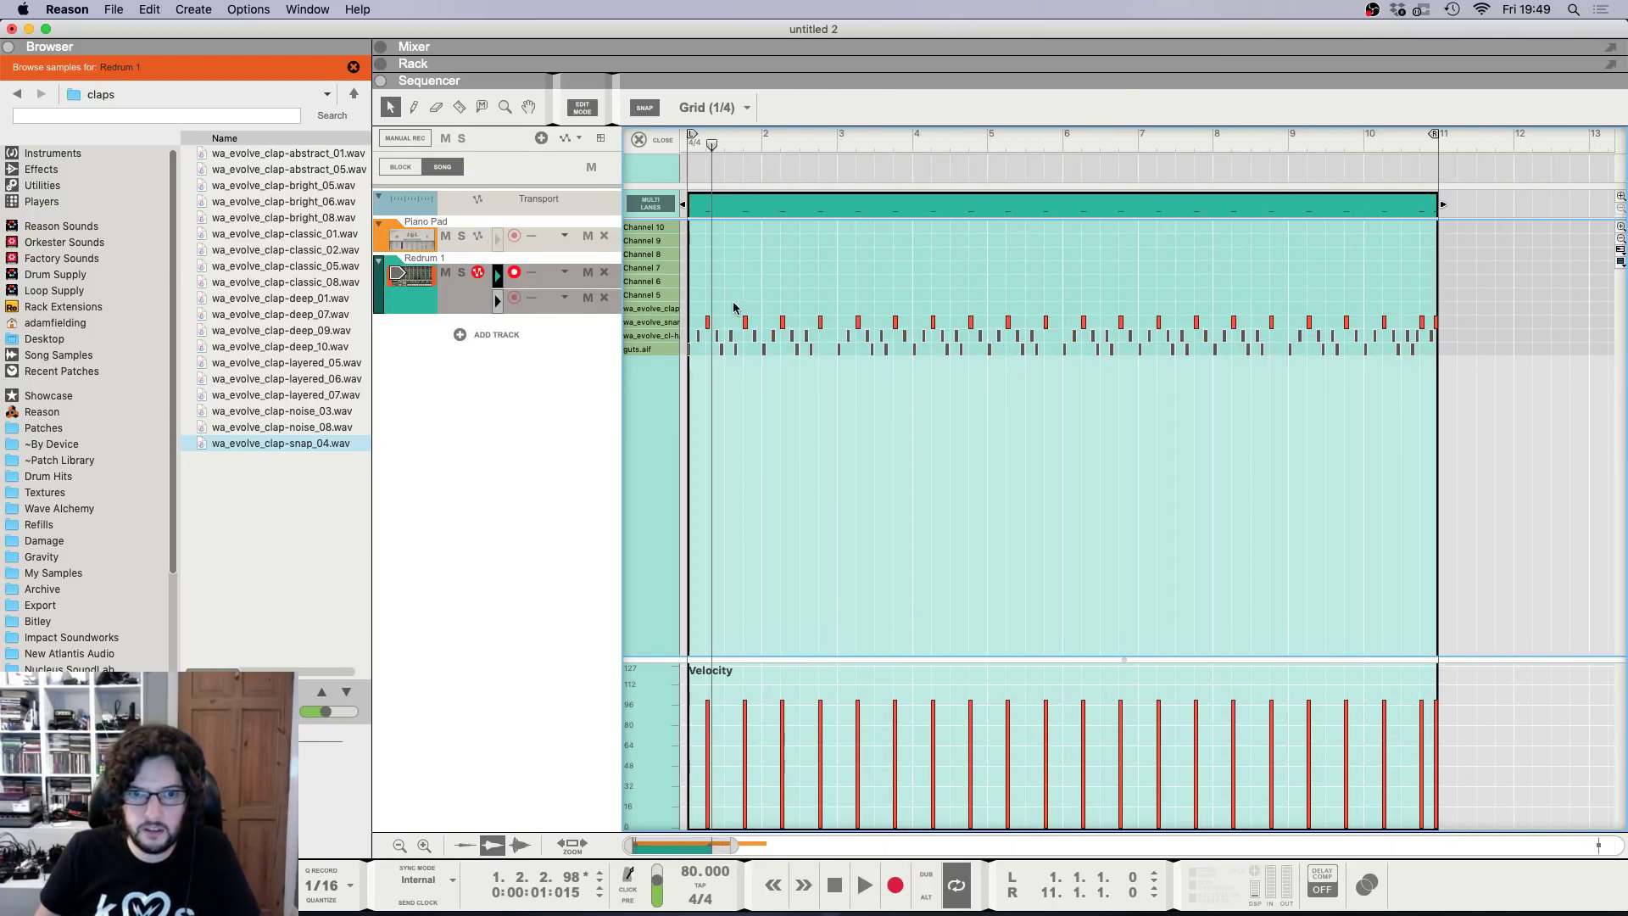
Transpose all snare notes in the copied clip up 1 semitone to the clap channel, and close the Tool Window.
drag(697, 289, 1524, 380)
key(F8)
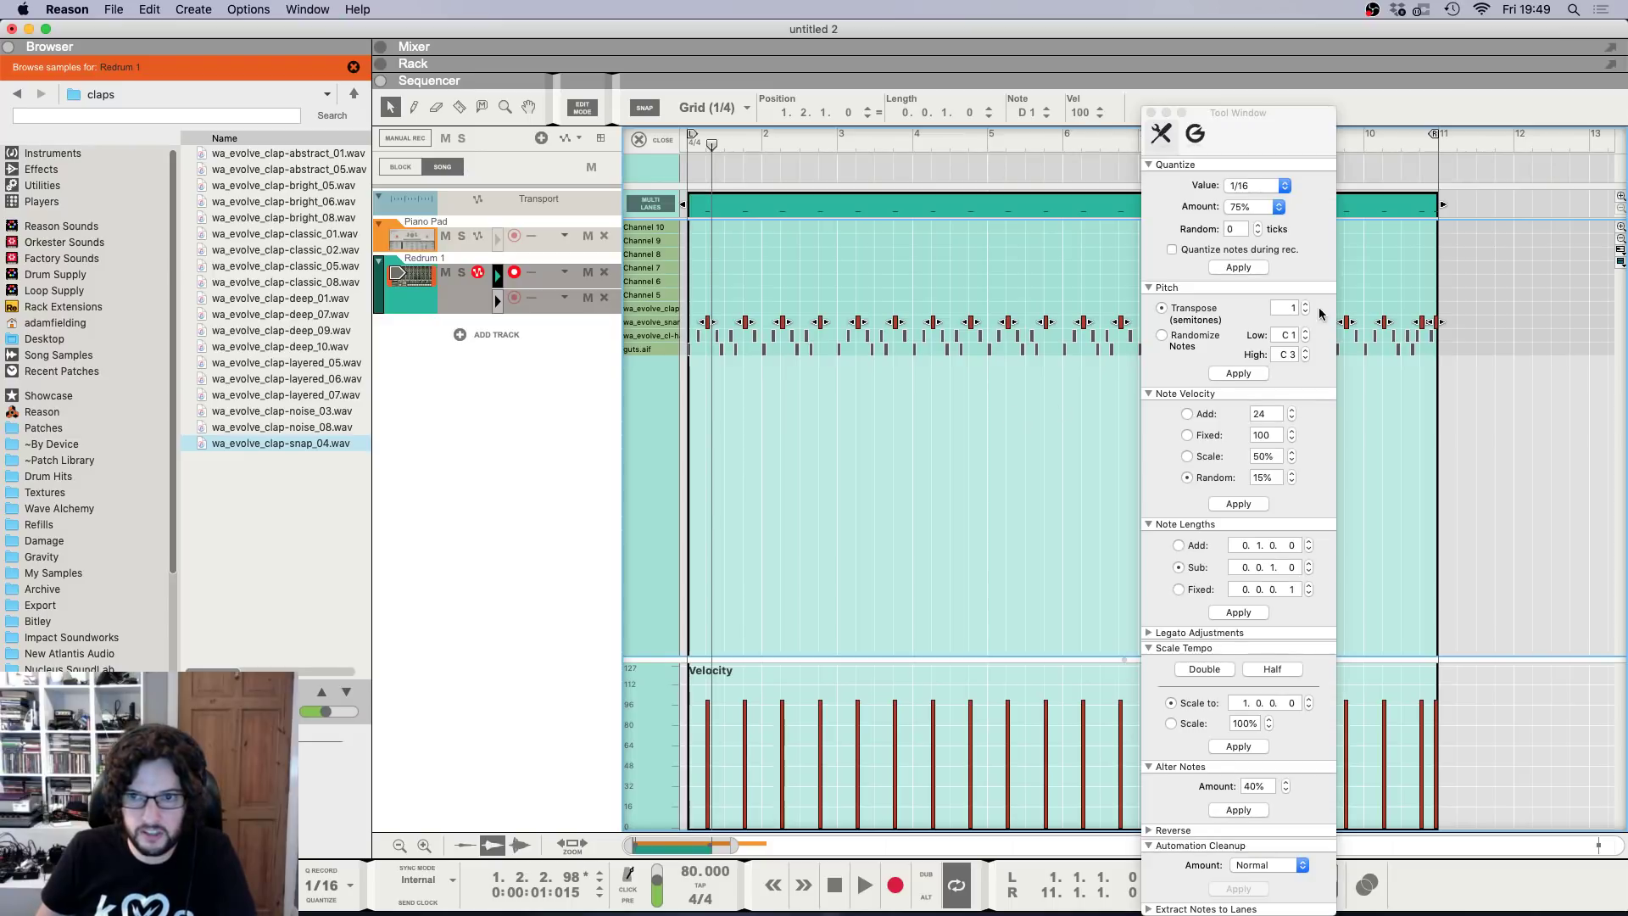
click(1253, 374)
click(1151, 115)
click(889, 209)
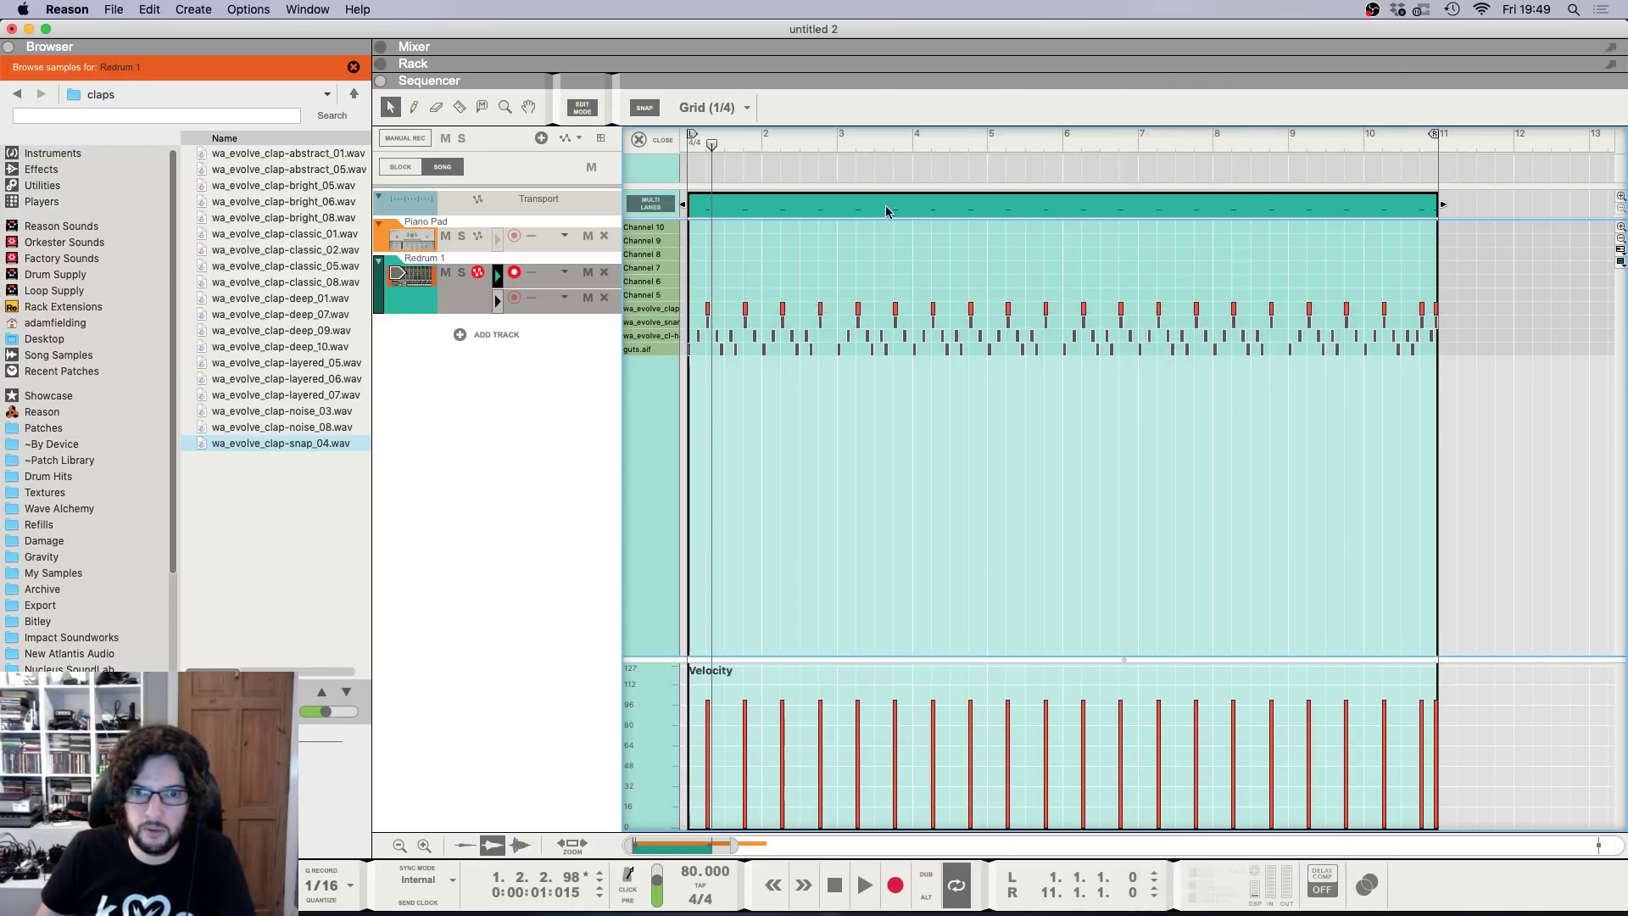
Play the song from the start with the added claps, leave the clip's edit view and stop playback, ending in the sequencer.
key(shift+Return)
key(h)
key(h)
key(h)
key(h)
key(h)
key(h)
key(h)
key(h)
key(h)
key(h)
key(h)
key(h)
key(h)
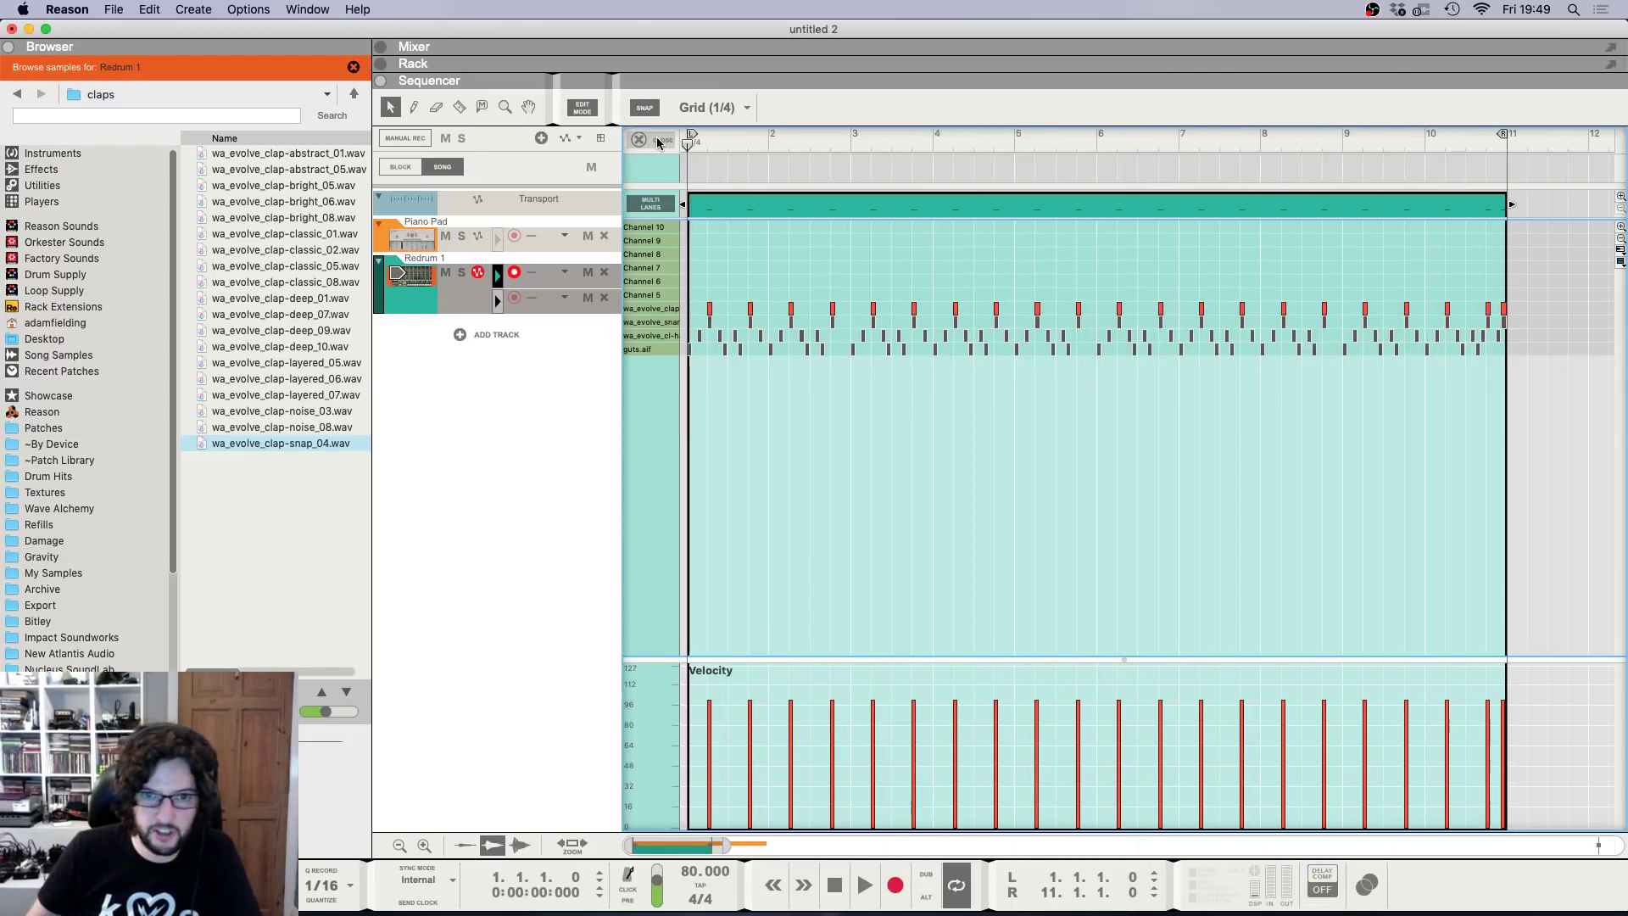
key(space)
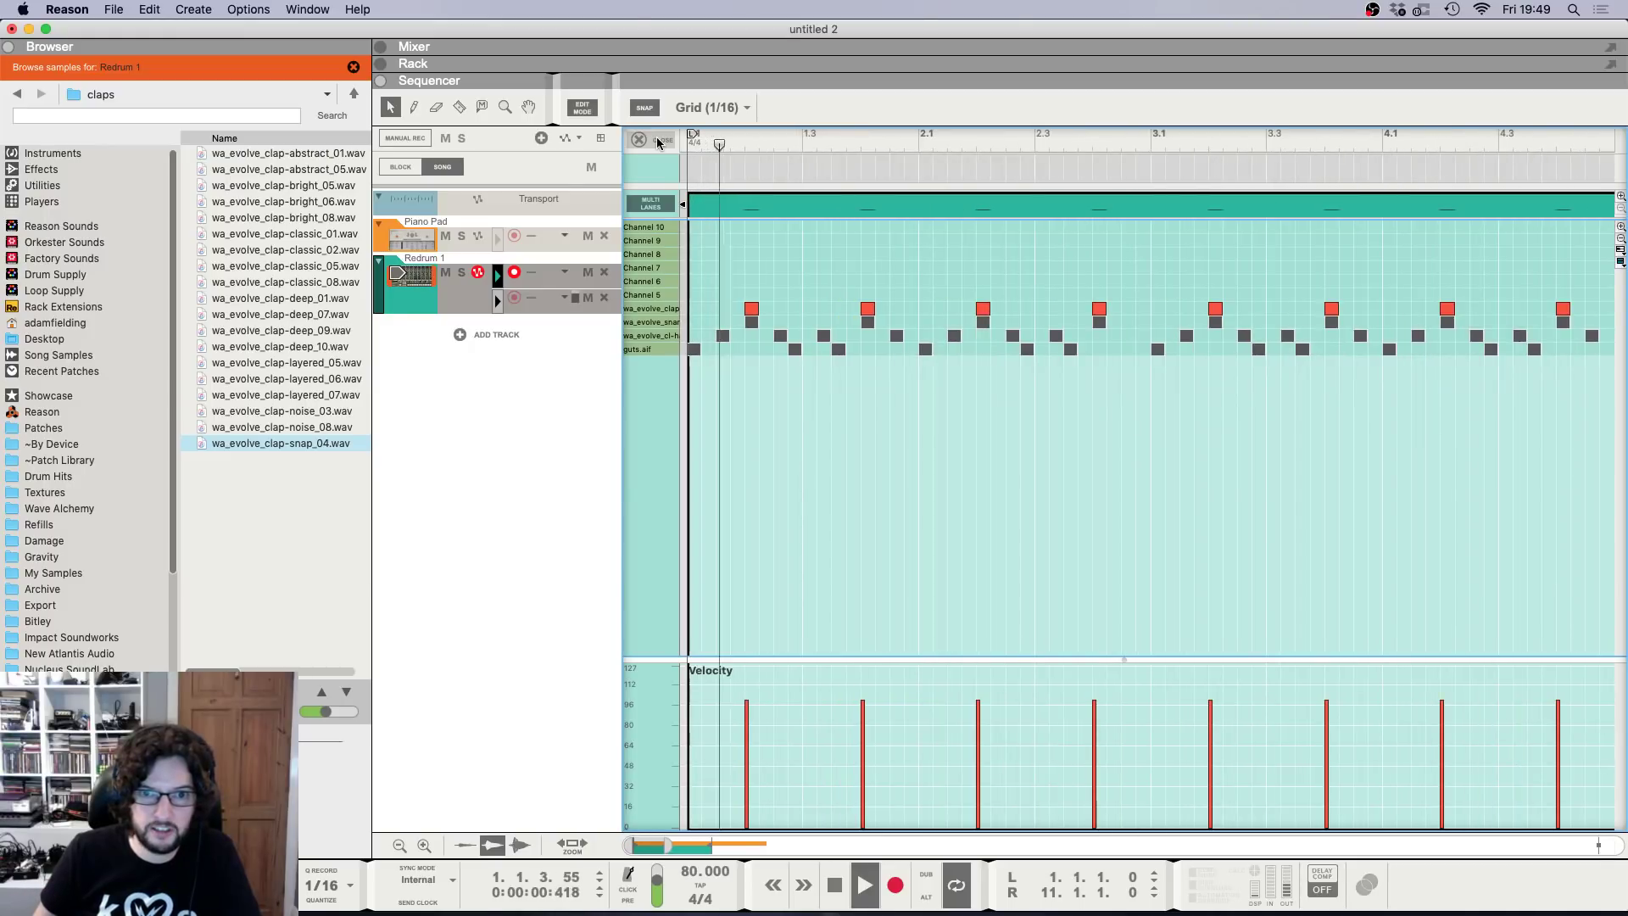
click(657, 139)
key(F5)
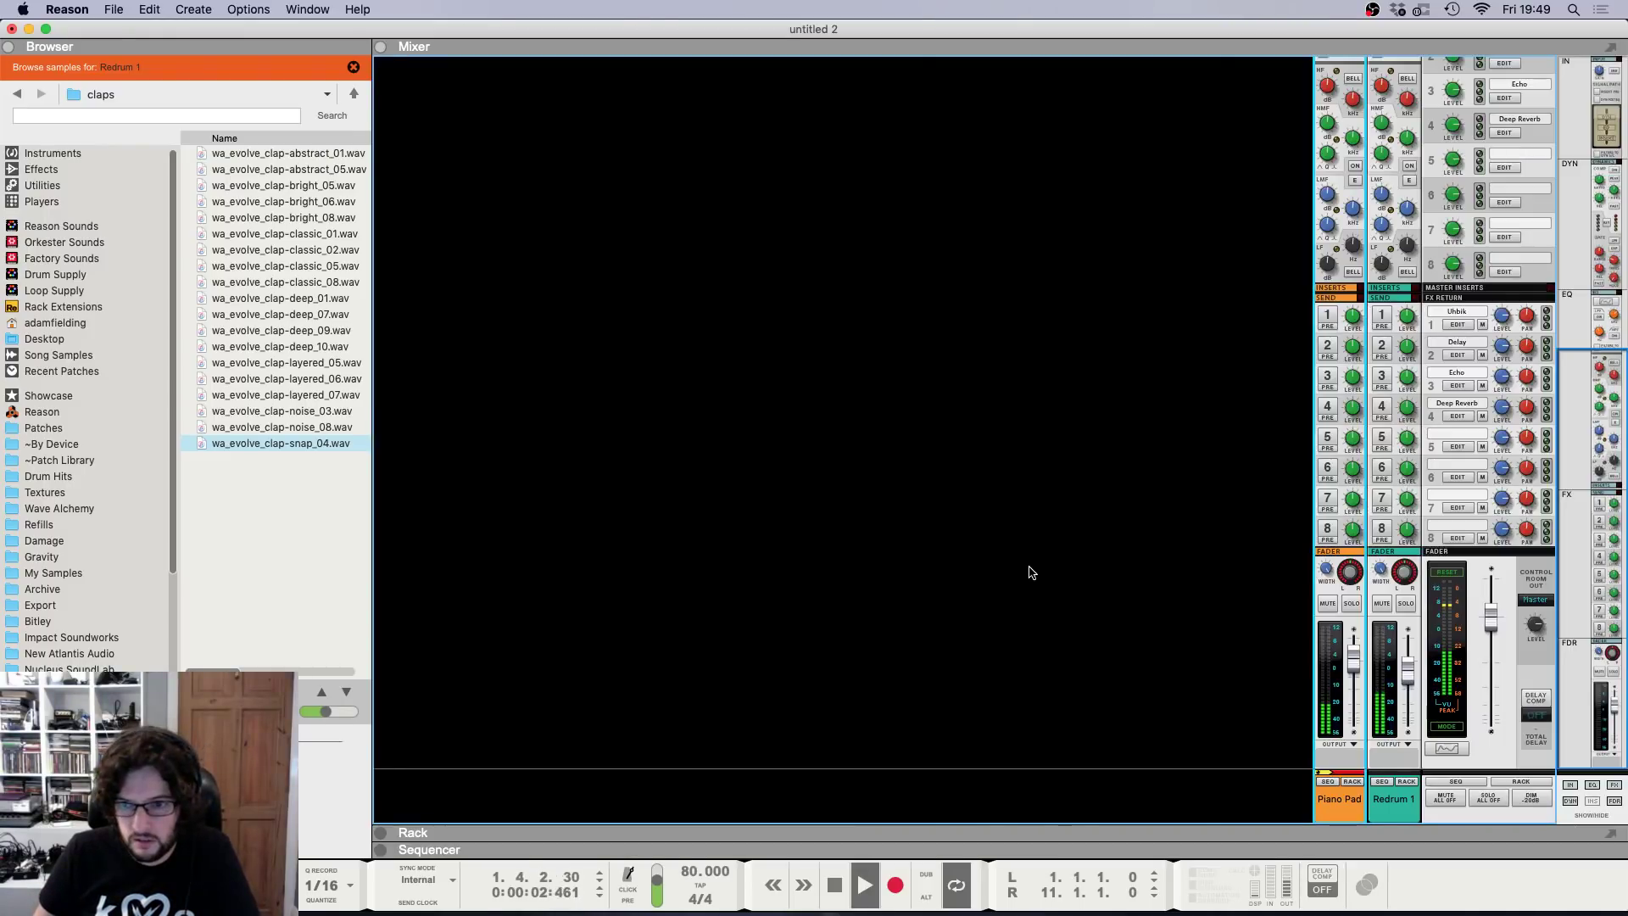
key(F6)
key(space)
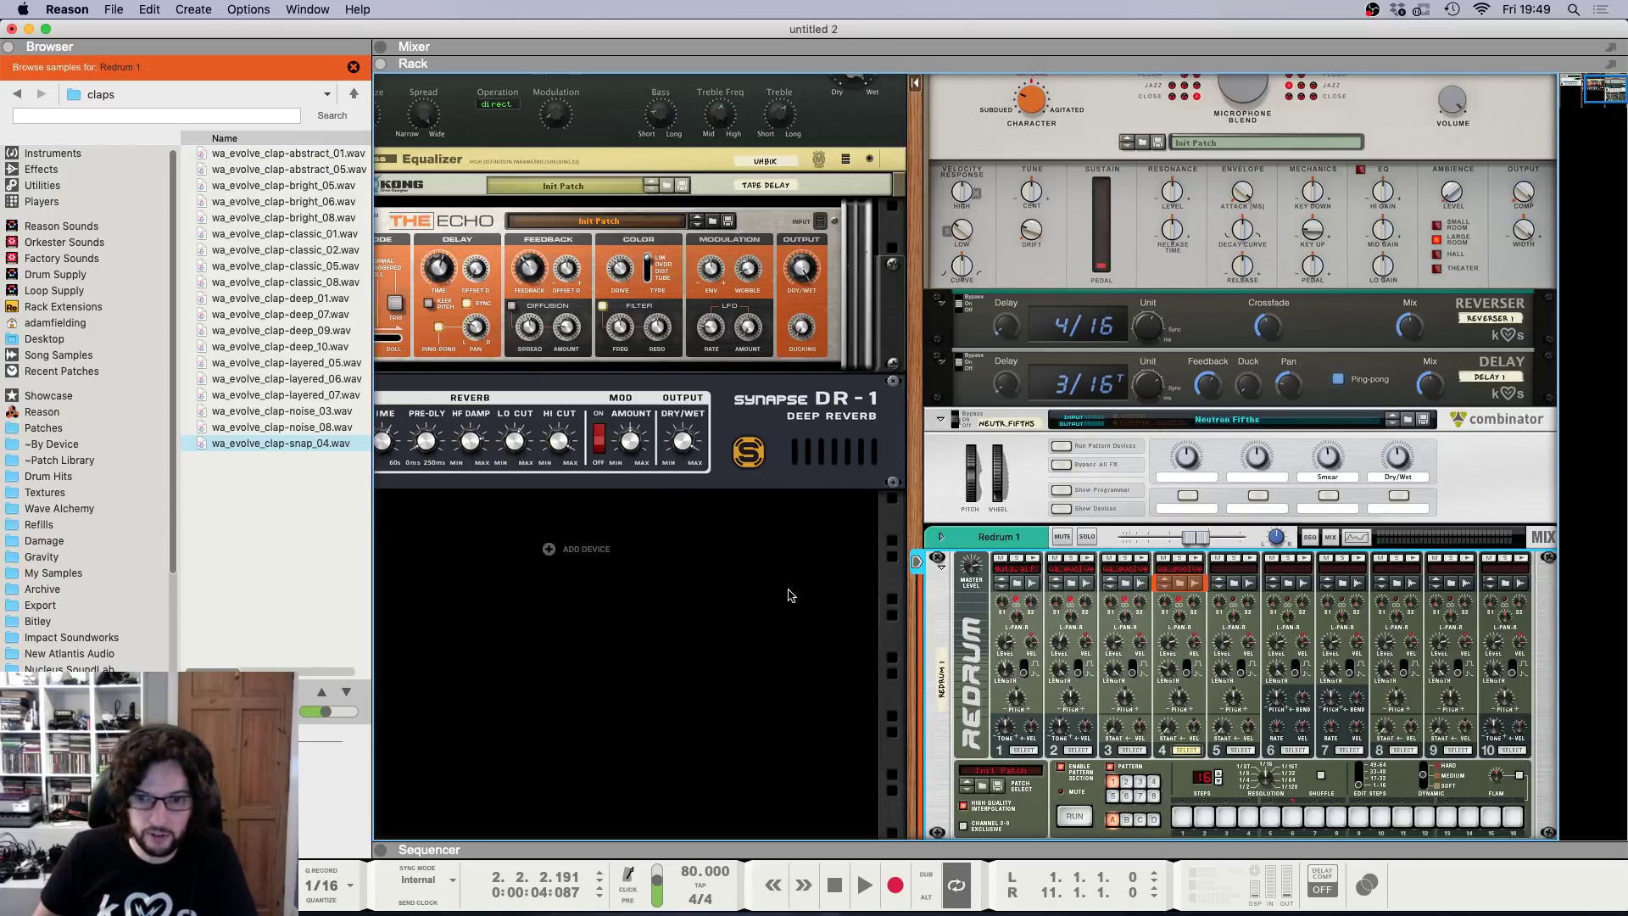
key(F7)
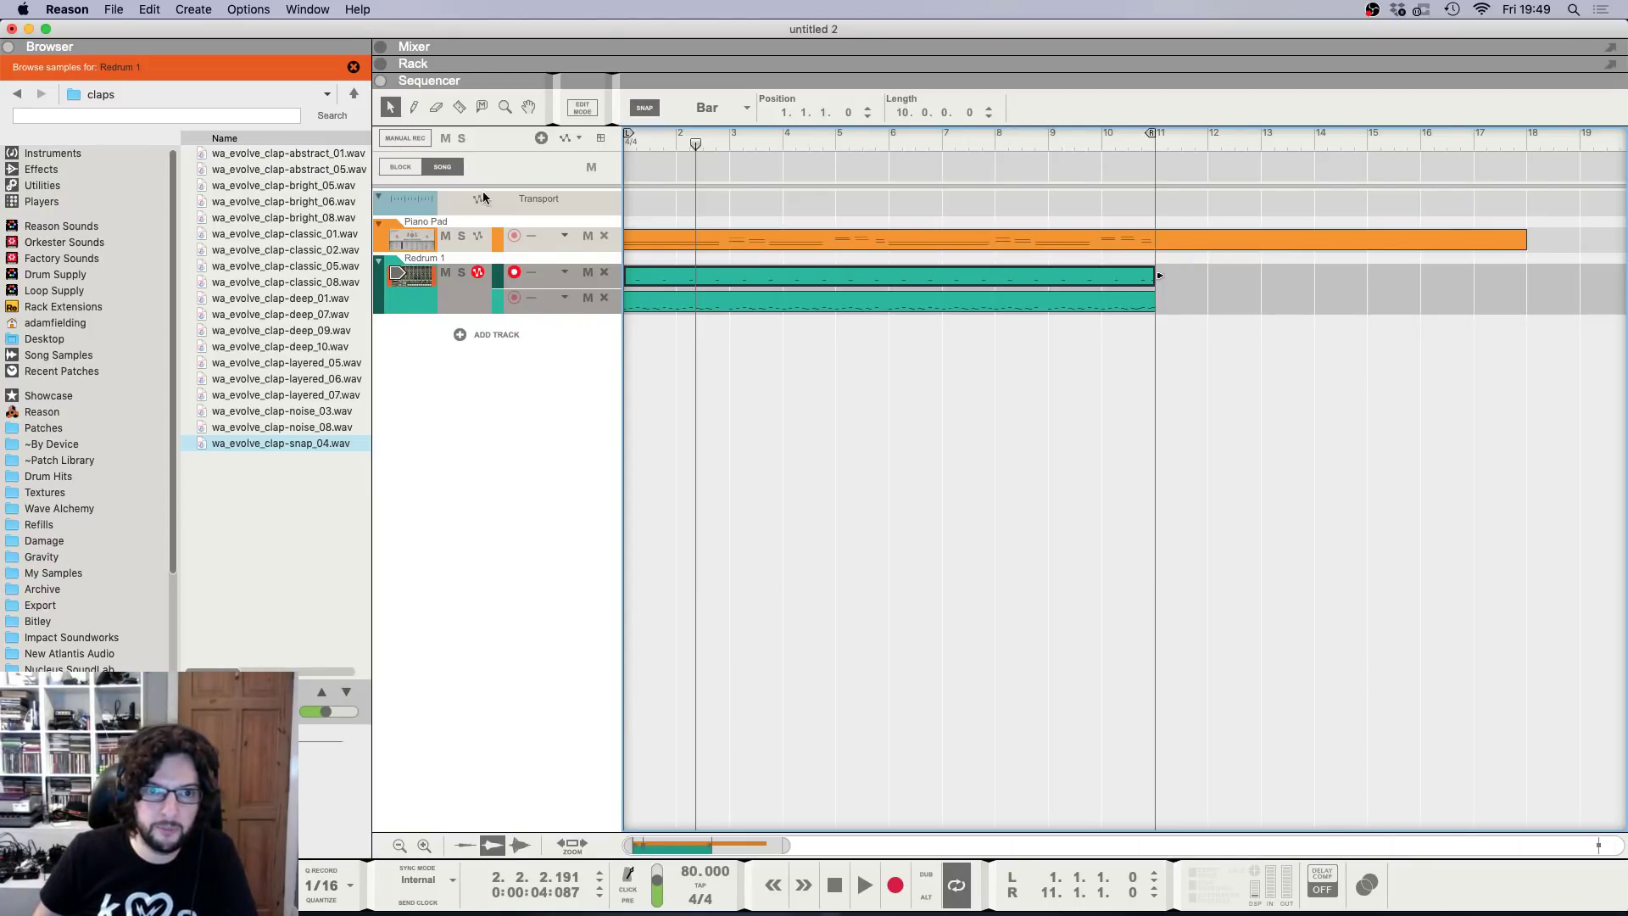
Assign the upper Redrum clap lane to groove channel A1 and set A1's random timing to about 21 ticks.
click(533, 271)
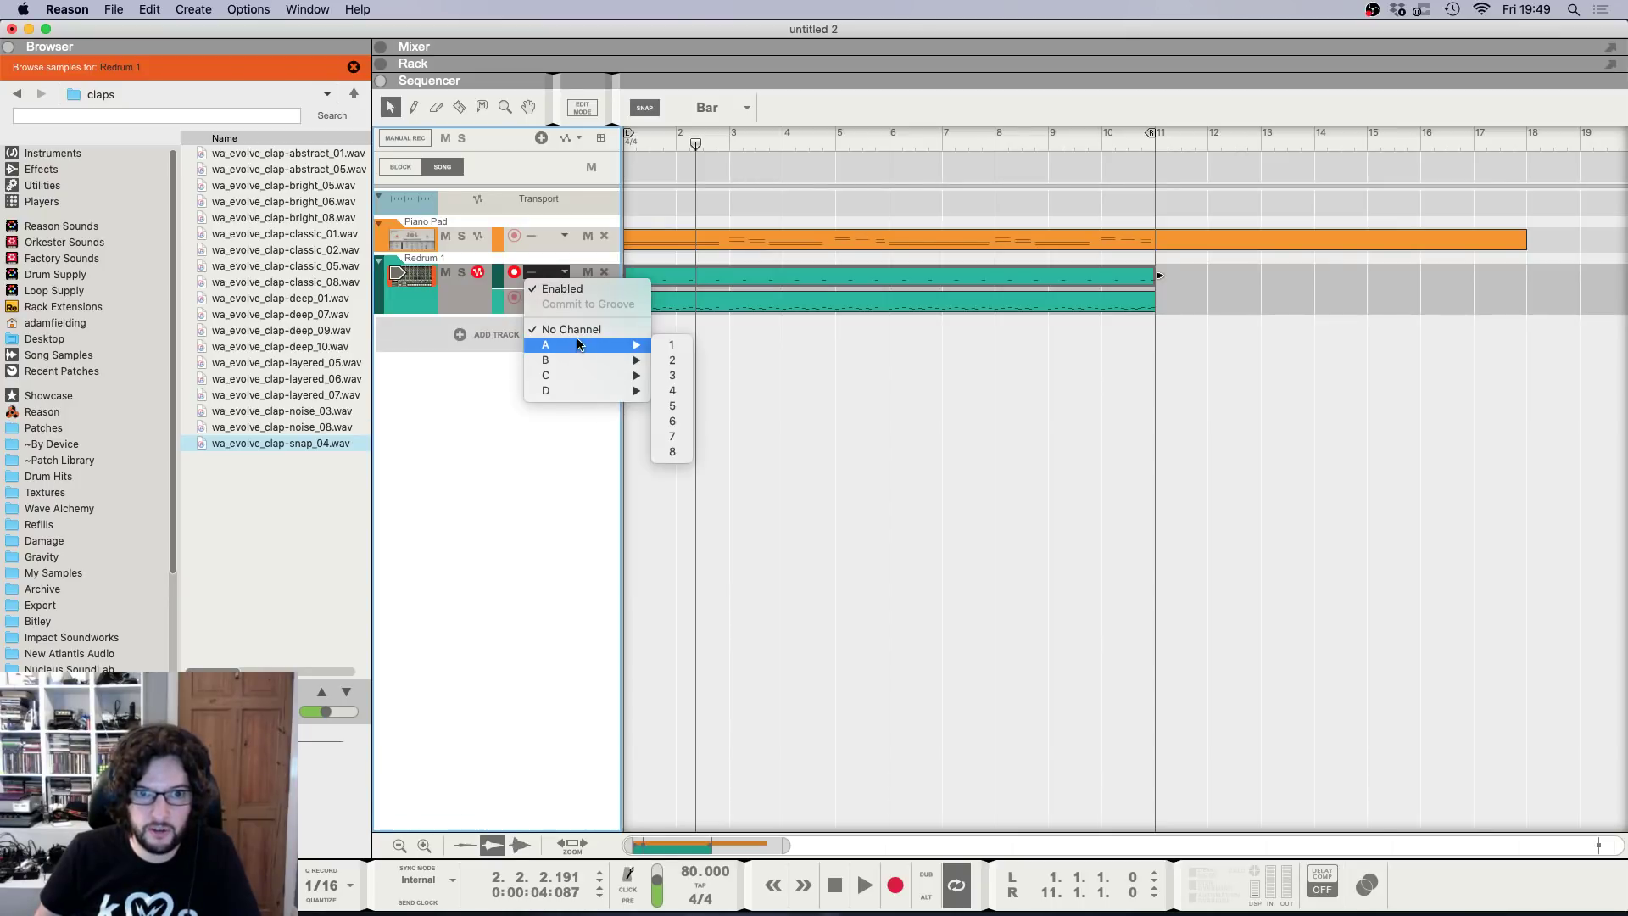
click(668, 347)
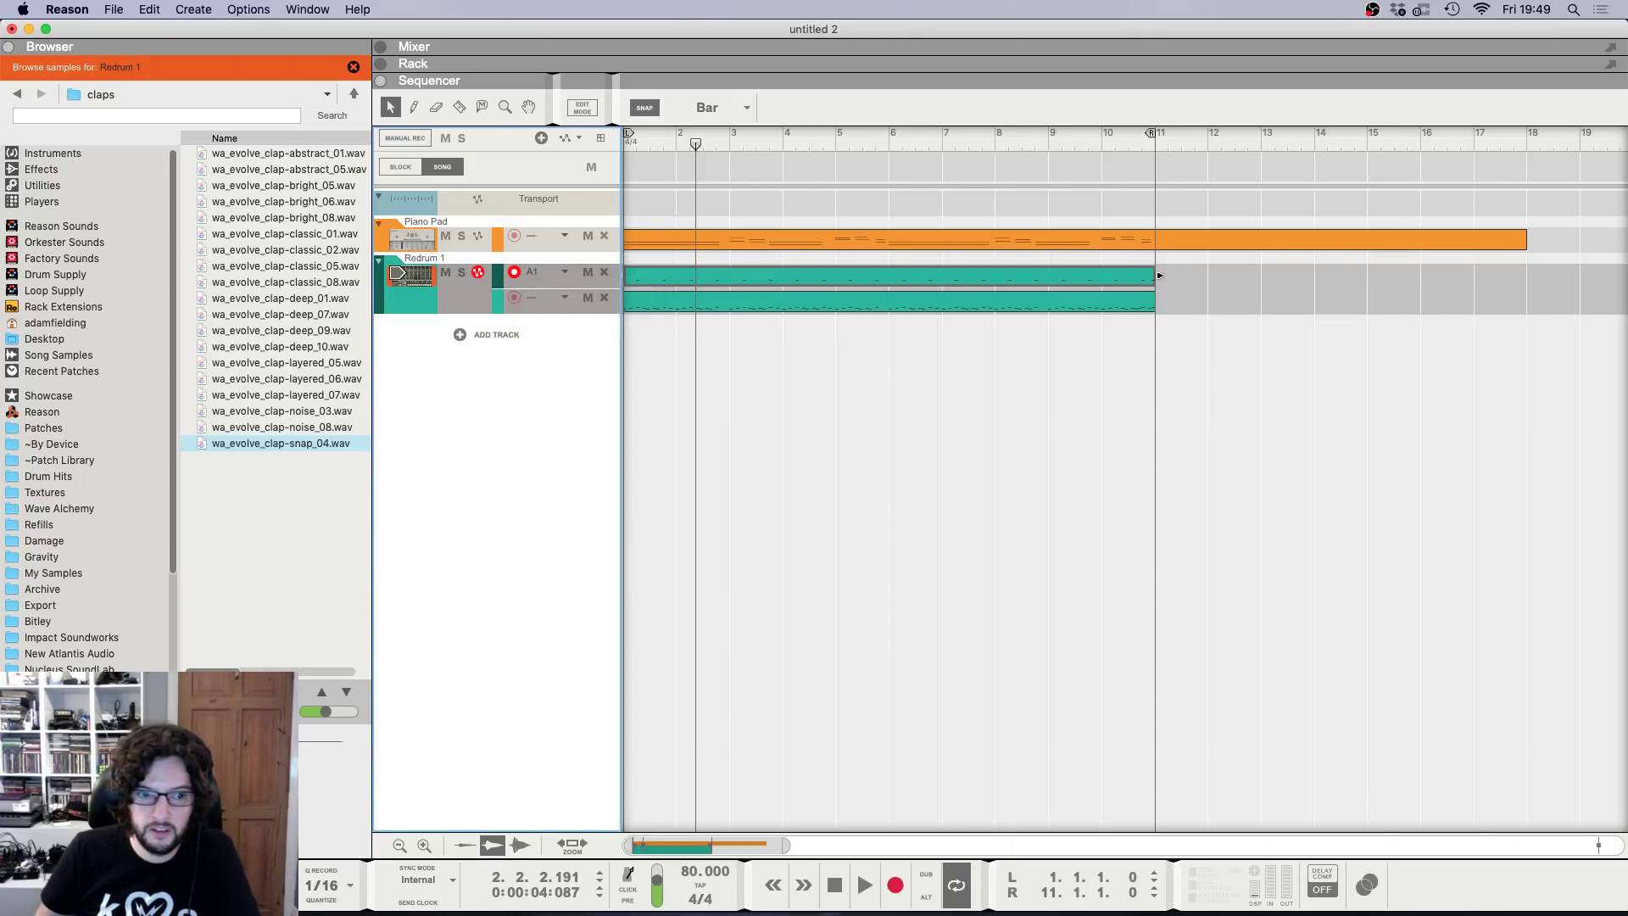
click(278, 885)
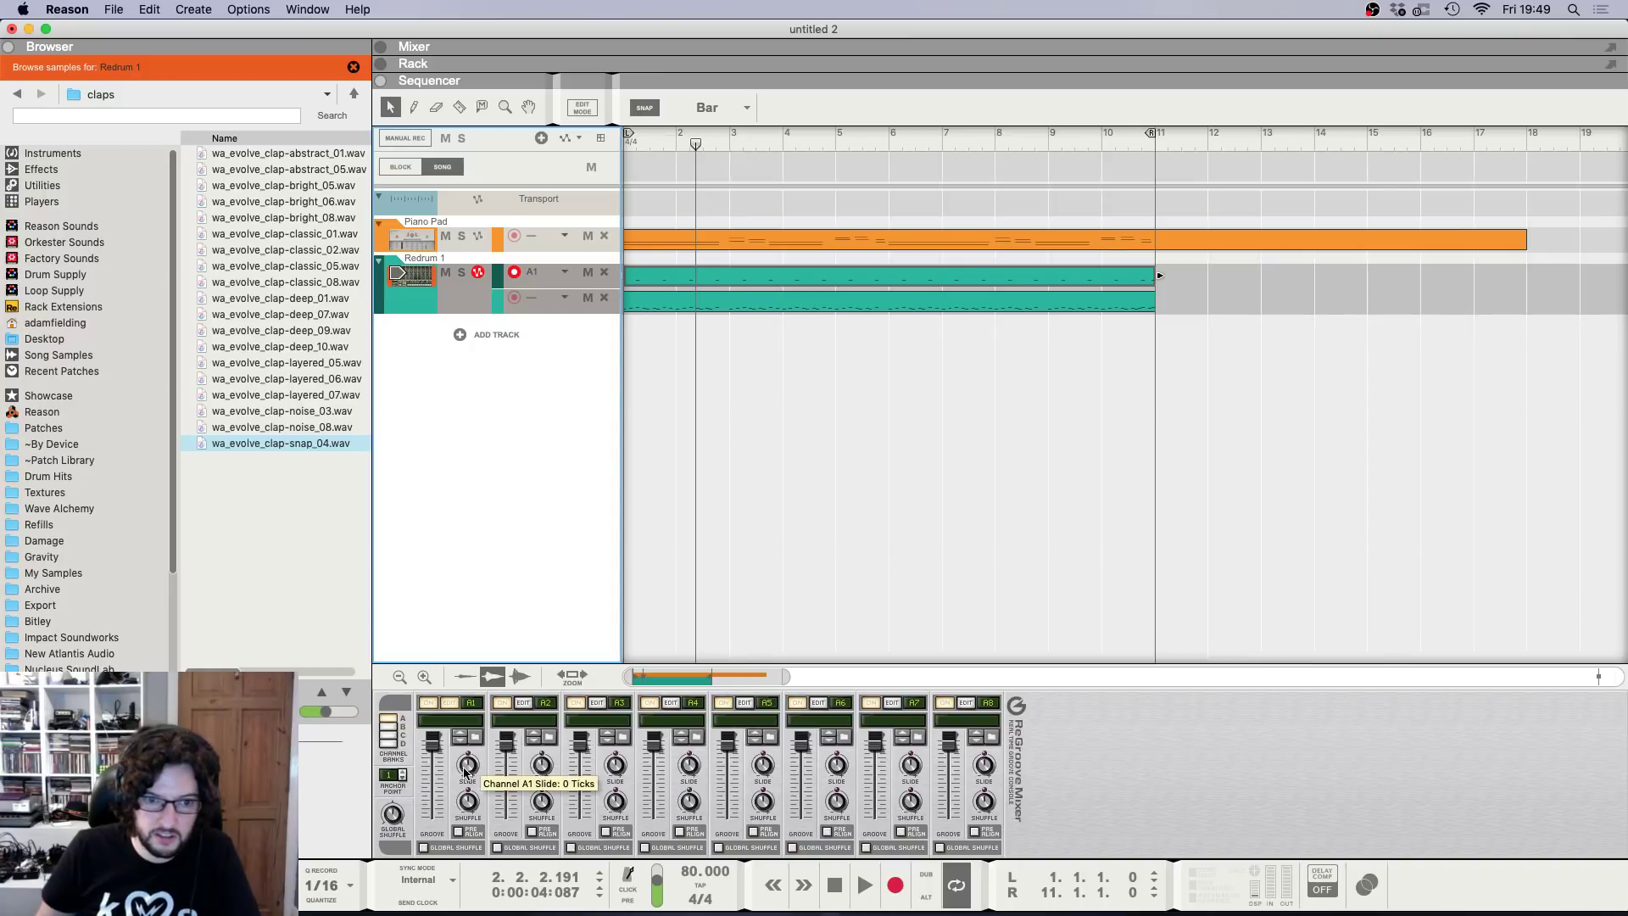
click(450, 702)
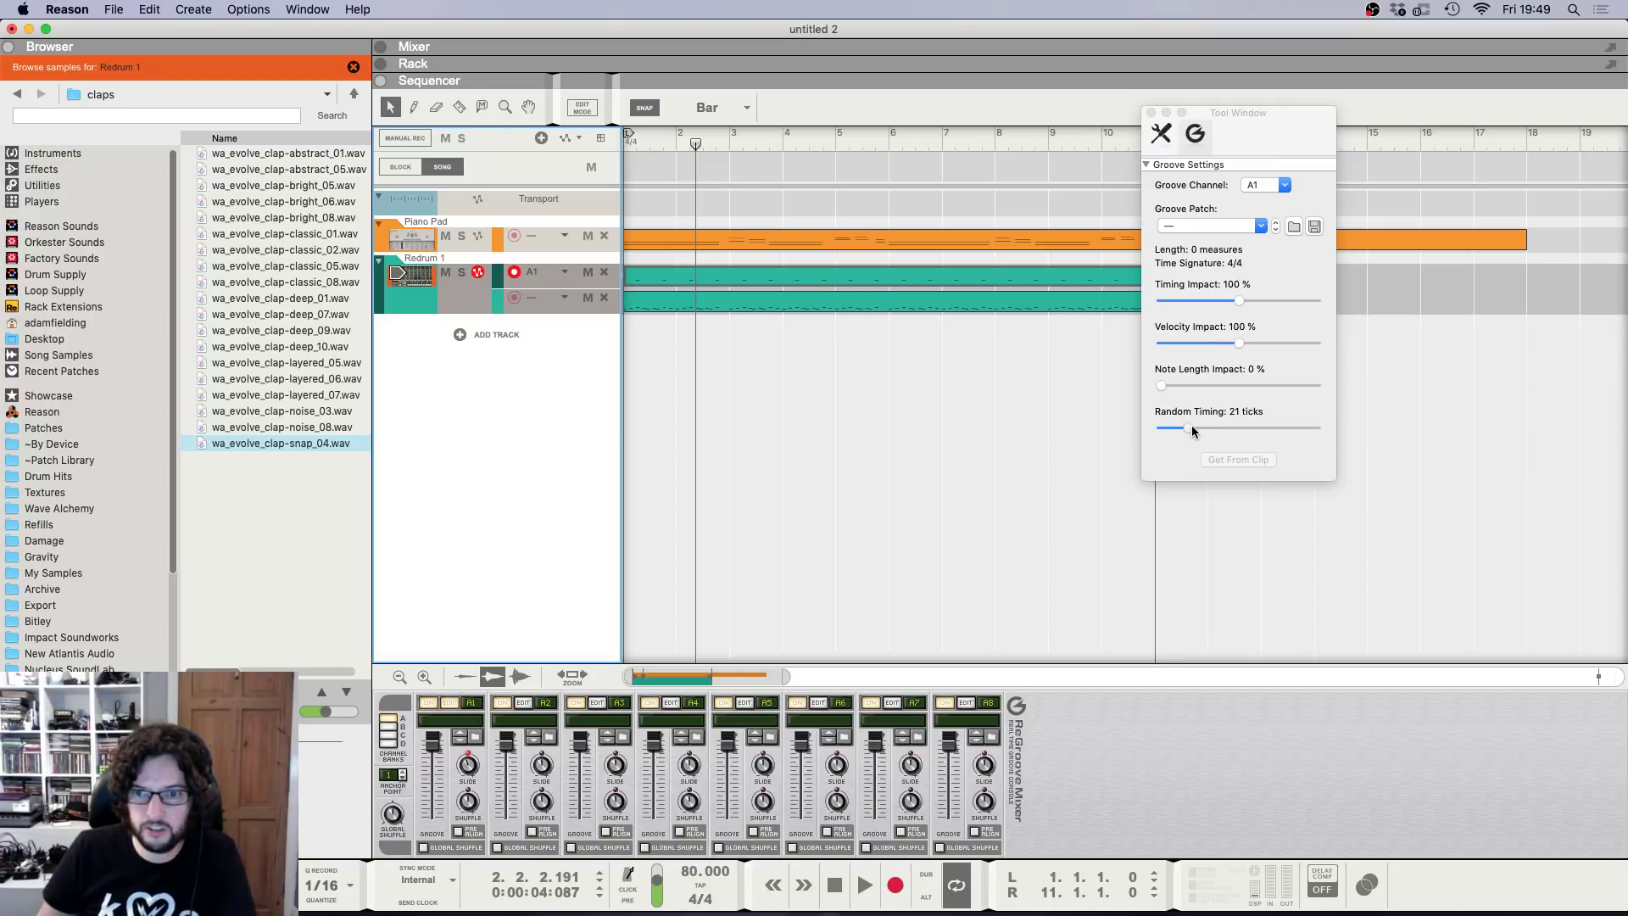
click(1151, 112)
Play the song from the start to hear the clap groove, viewing the rack, and end stopped in the sequencer.
click(975, 453)
key(shift+Return)
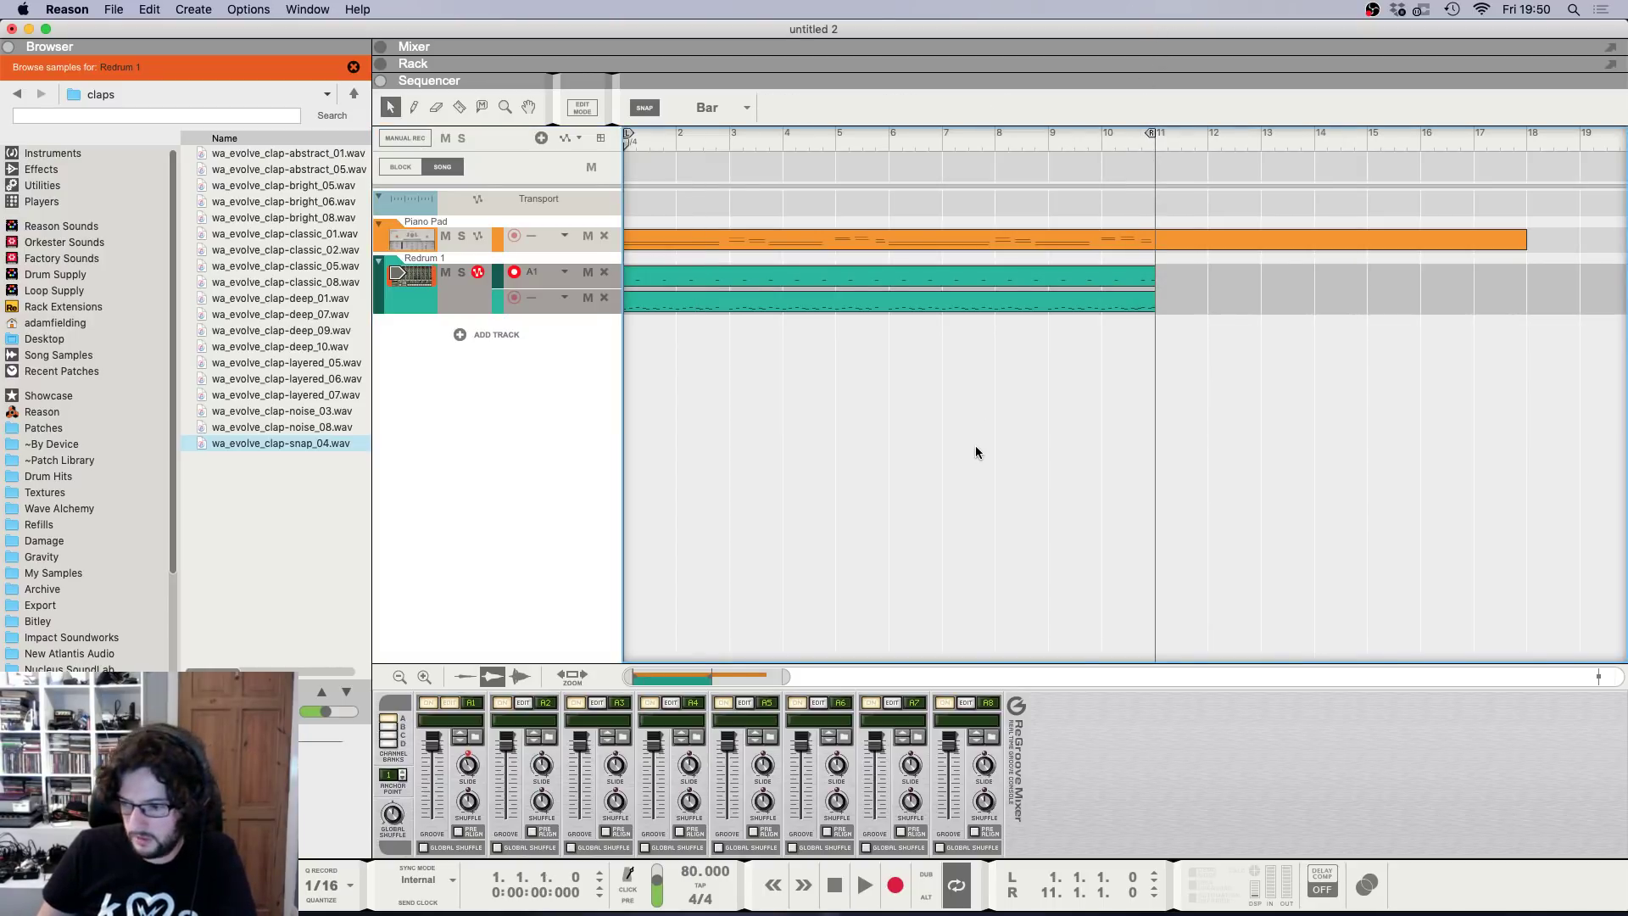
key(space)
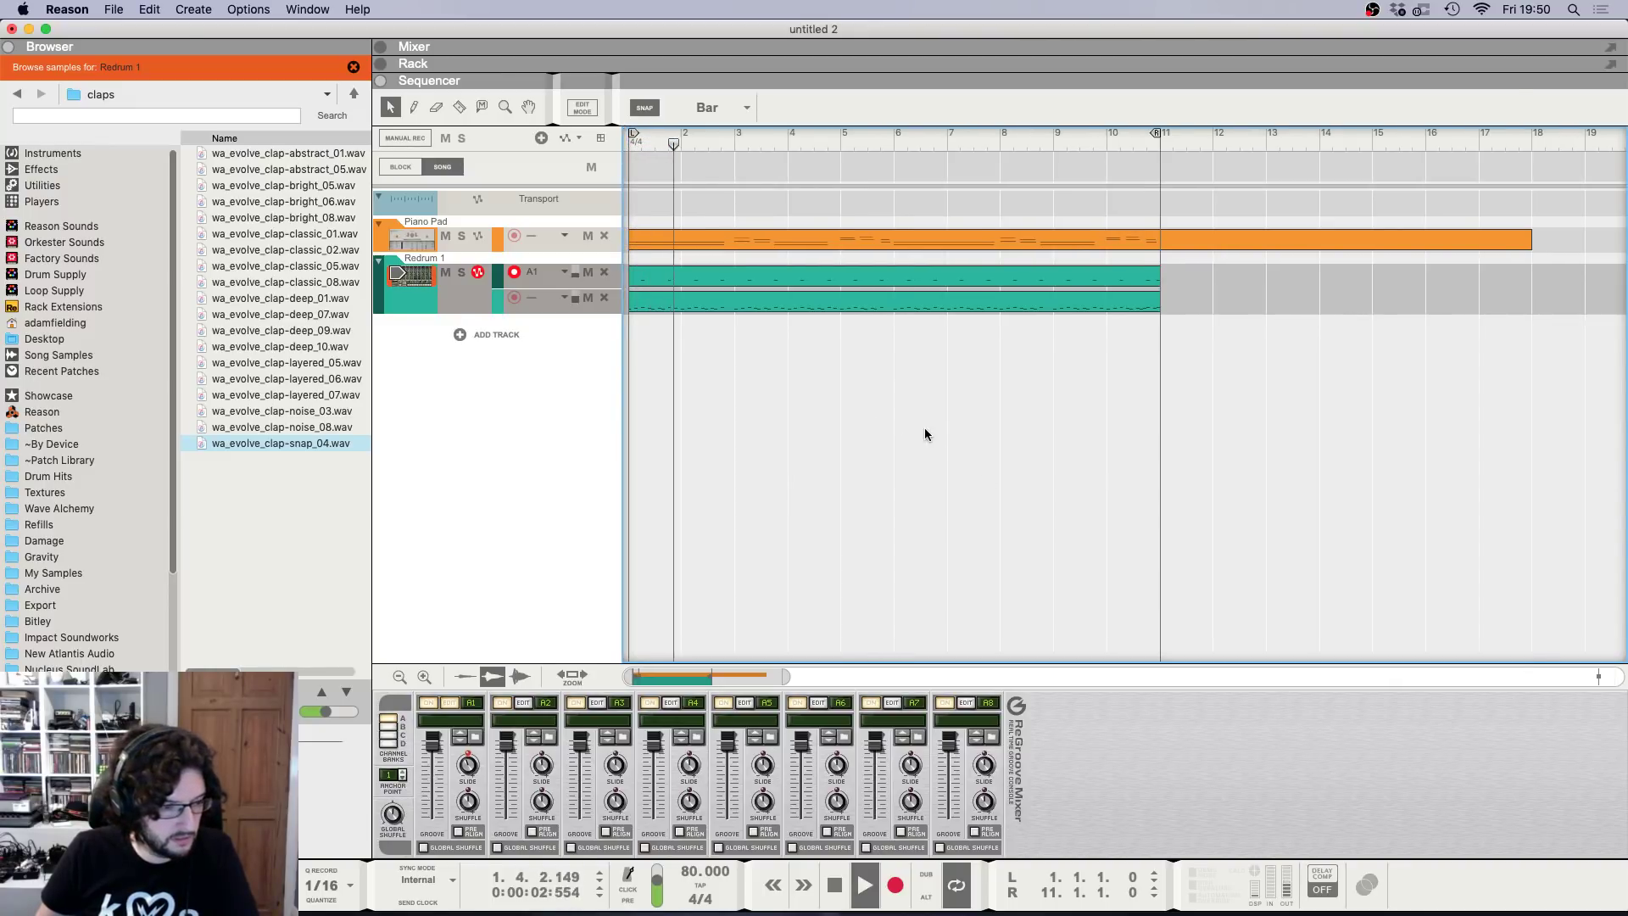
key(F6)
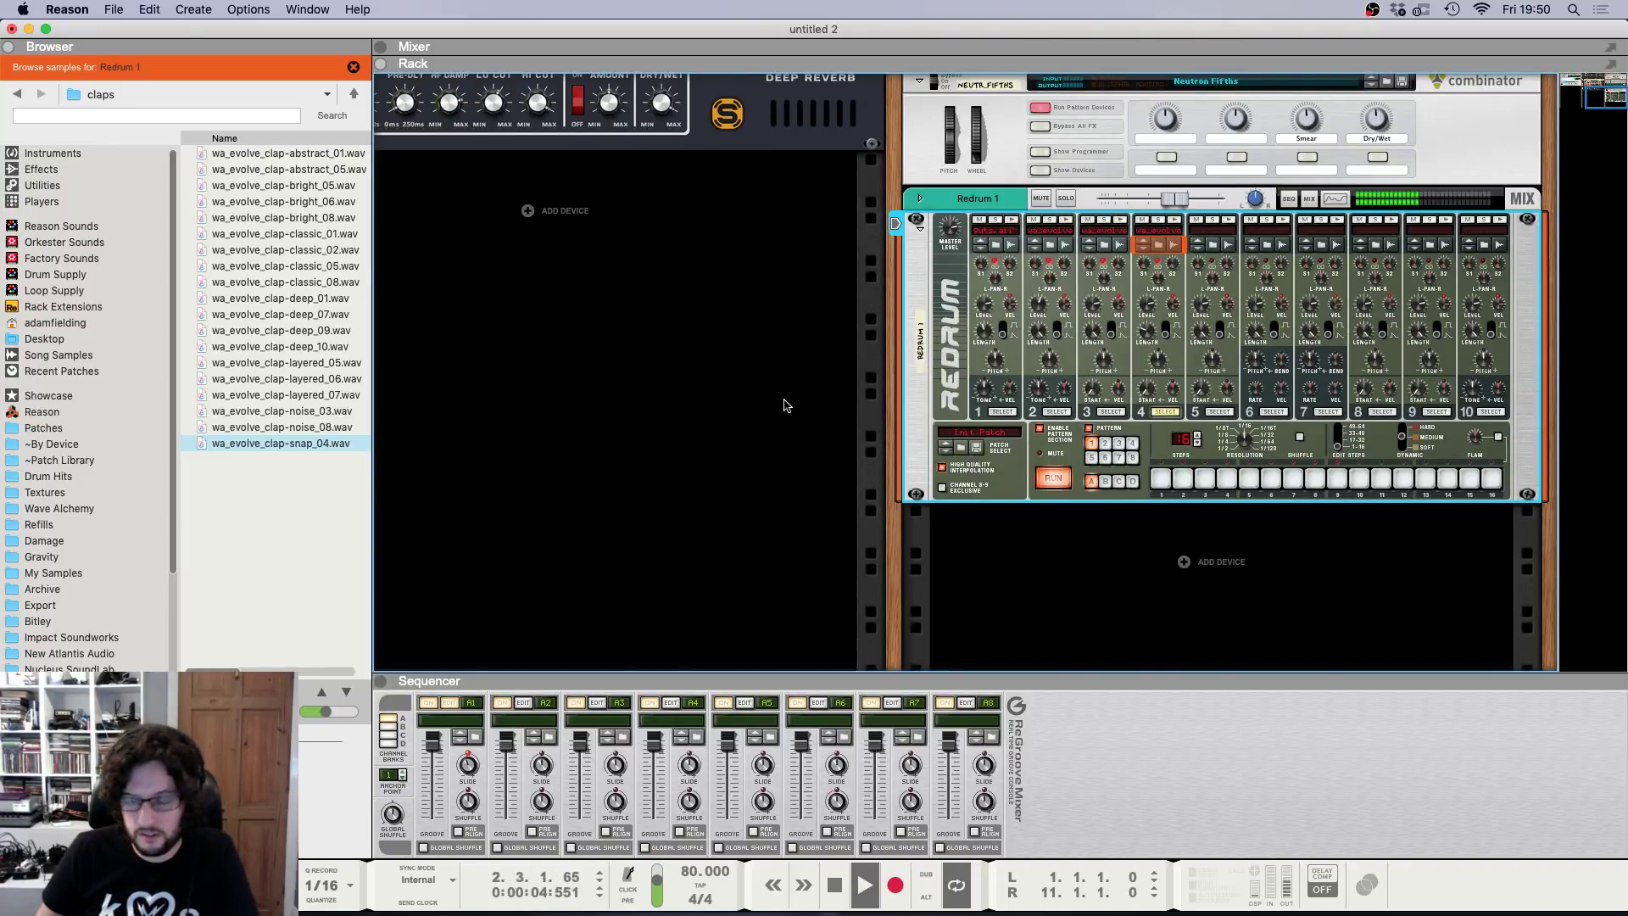
scroll(785, 405, up, 1)
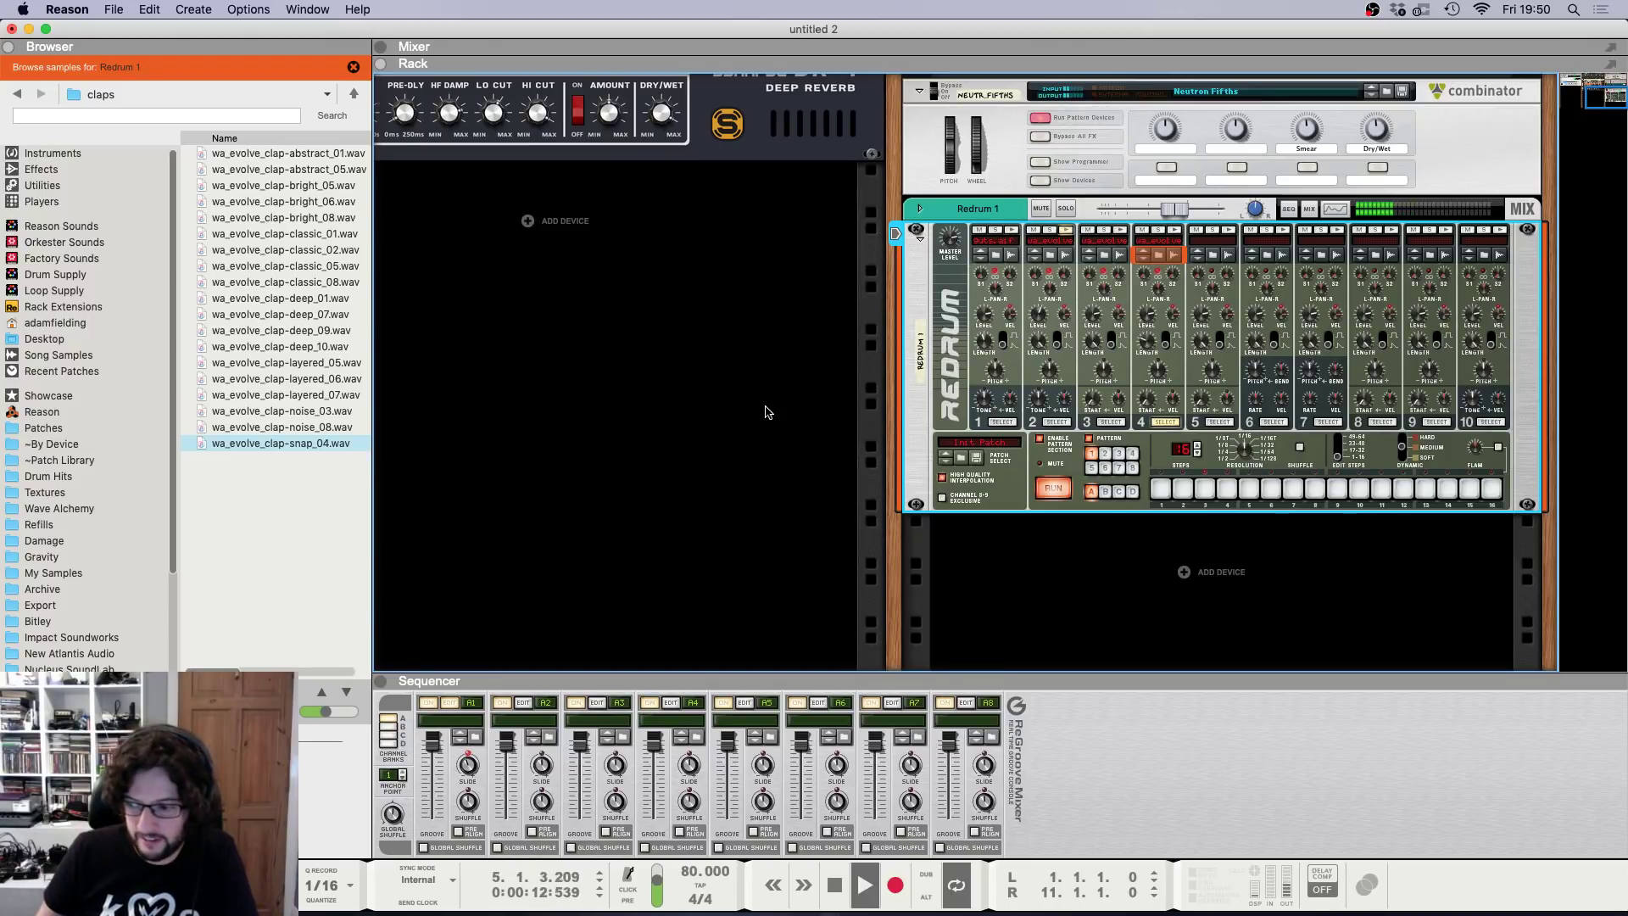
key(F7)
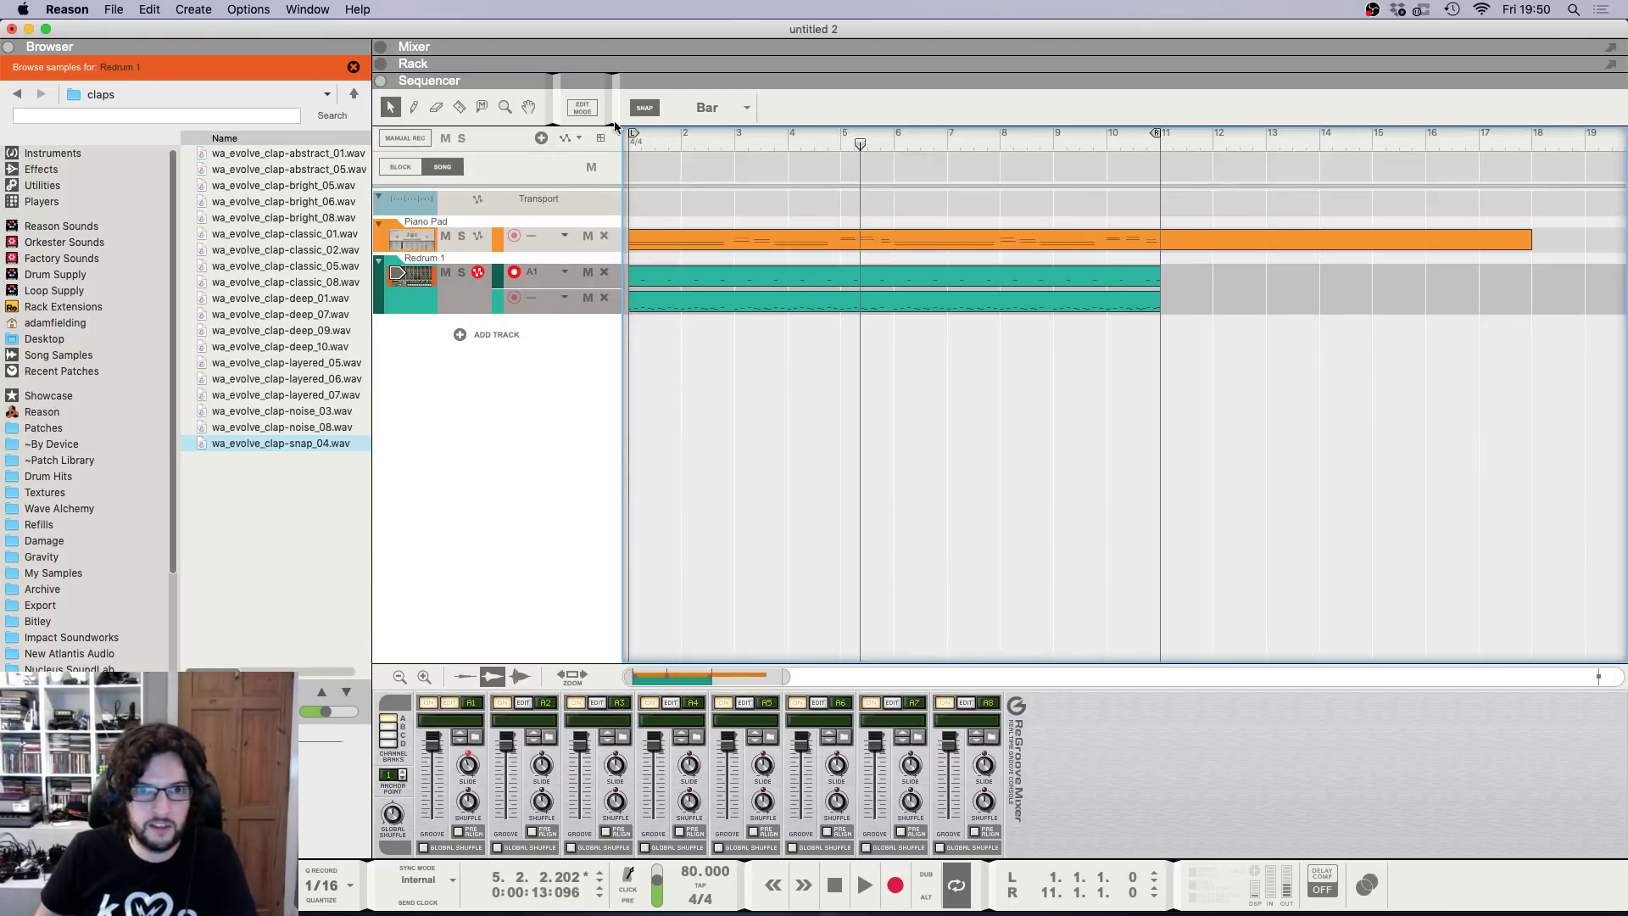
Shorten the Piano Pad clip to 10 bars to match the Redrum clips, and hide the ReGroove Mixer.
click(1199, 242)
key(g)
key(g)
key(g)
drag(1327, 238, 1039, 239)
key(h)
key(F9)
key(g)
key(g)
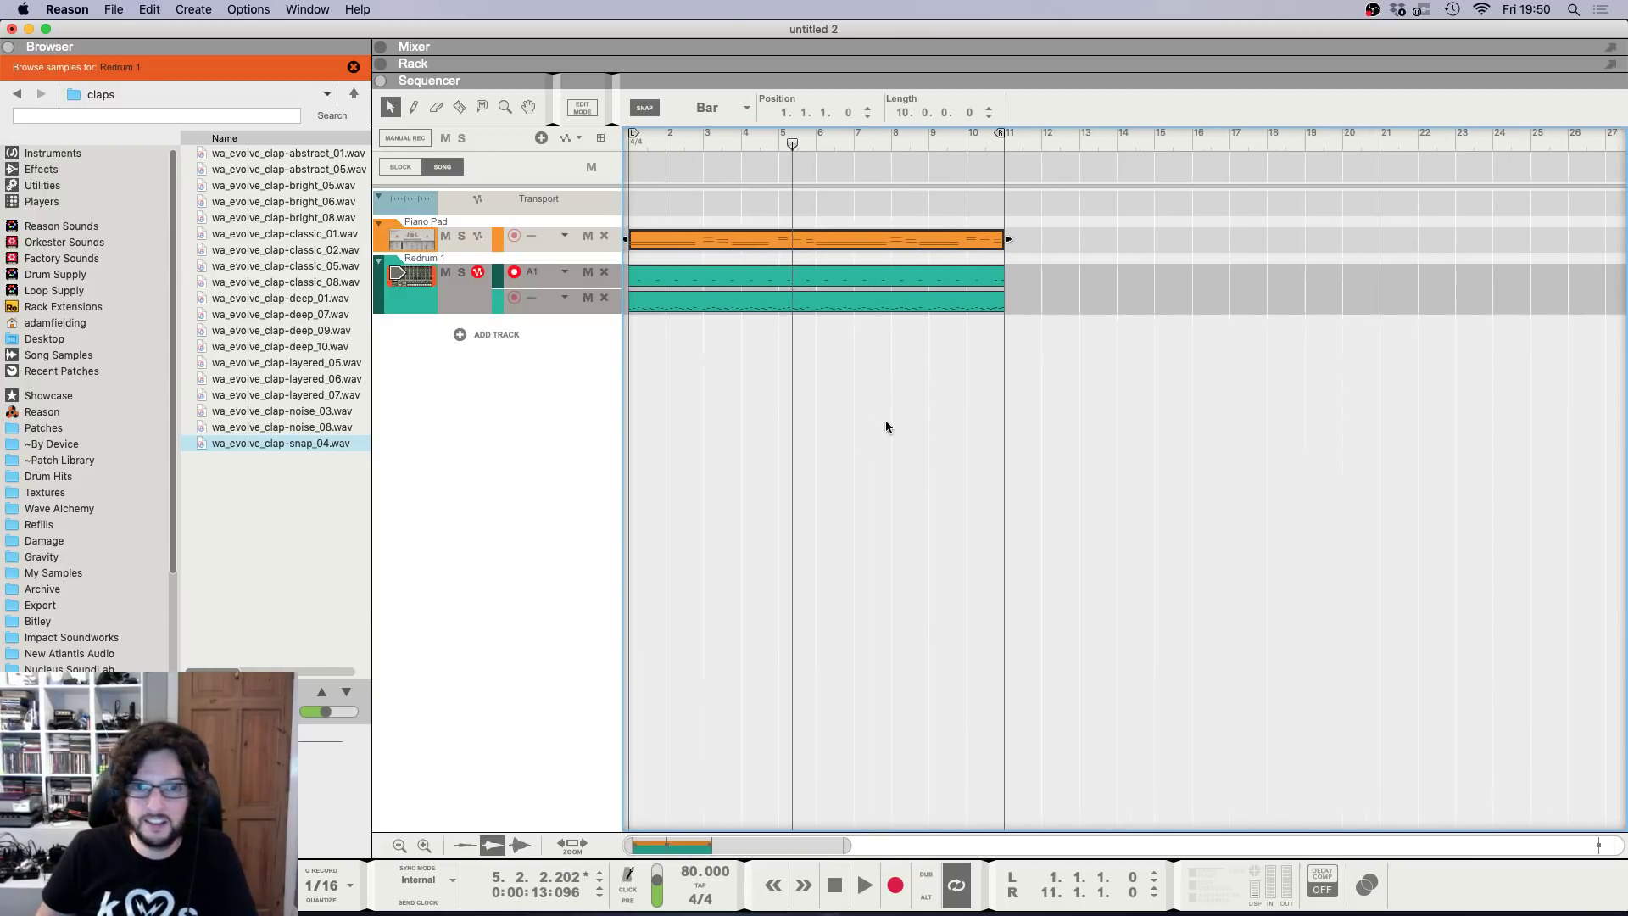
Hide the Browser and play the song from the start, stopping in bar 4 with the sequencer in view.
click(886, 405)
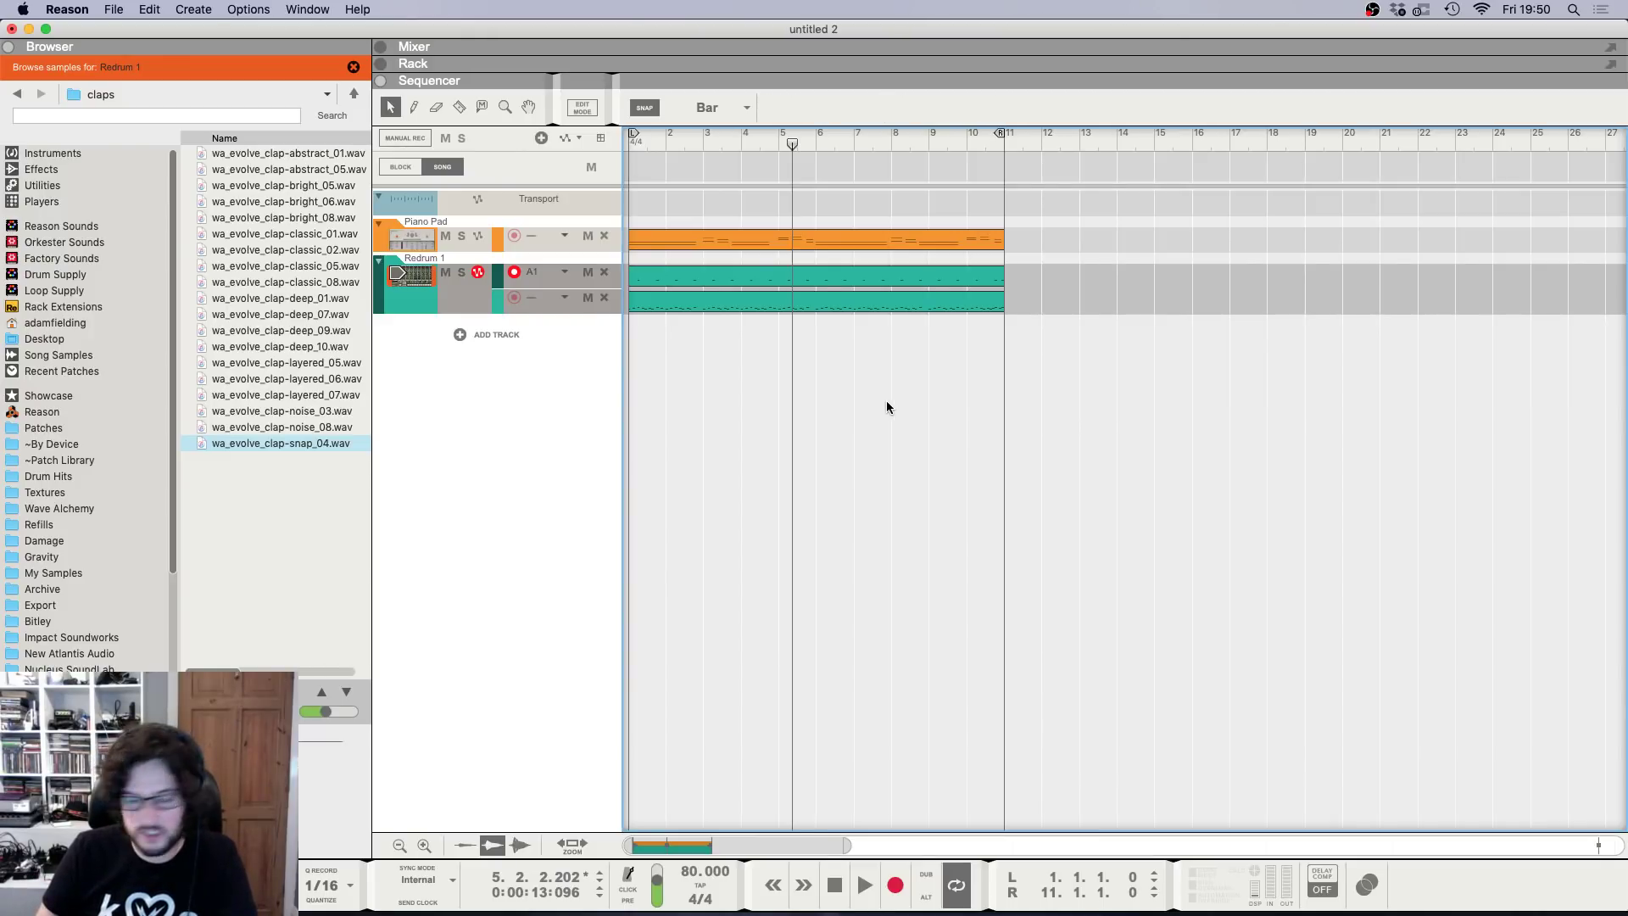
key(shift+Return)
key(shift+Return)
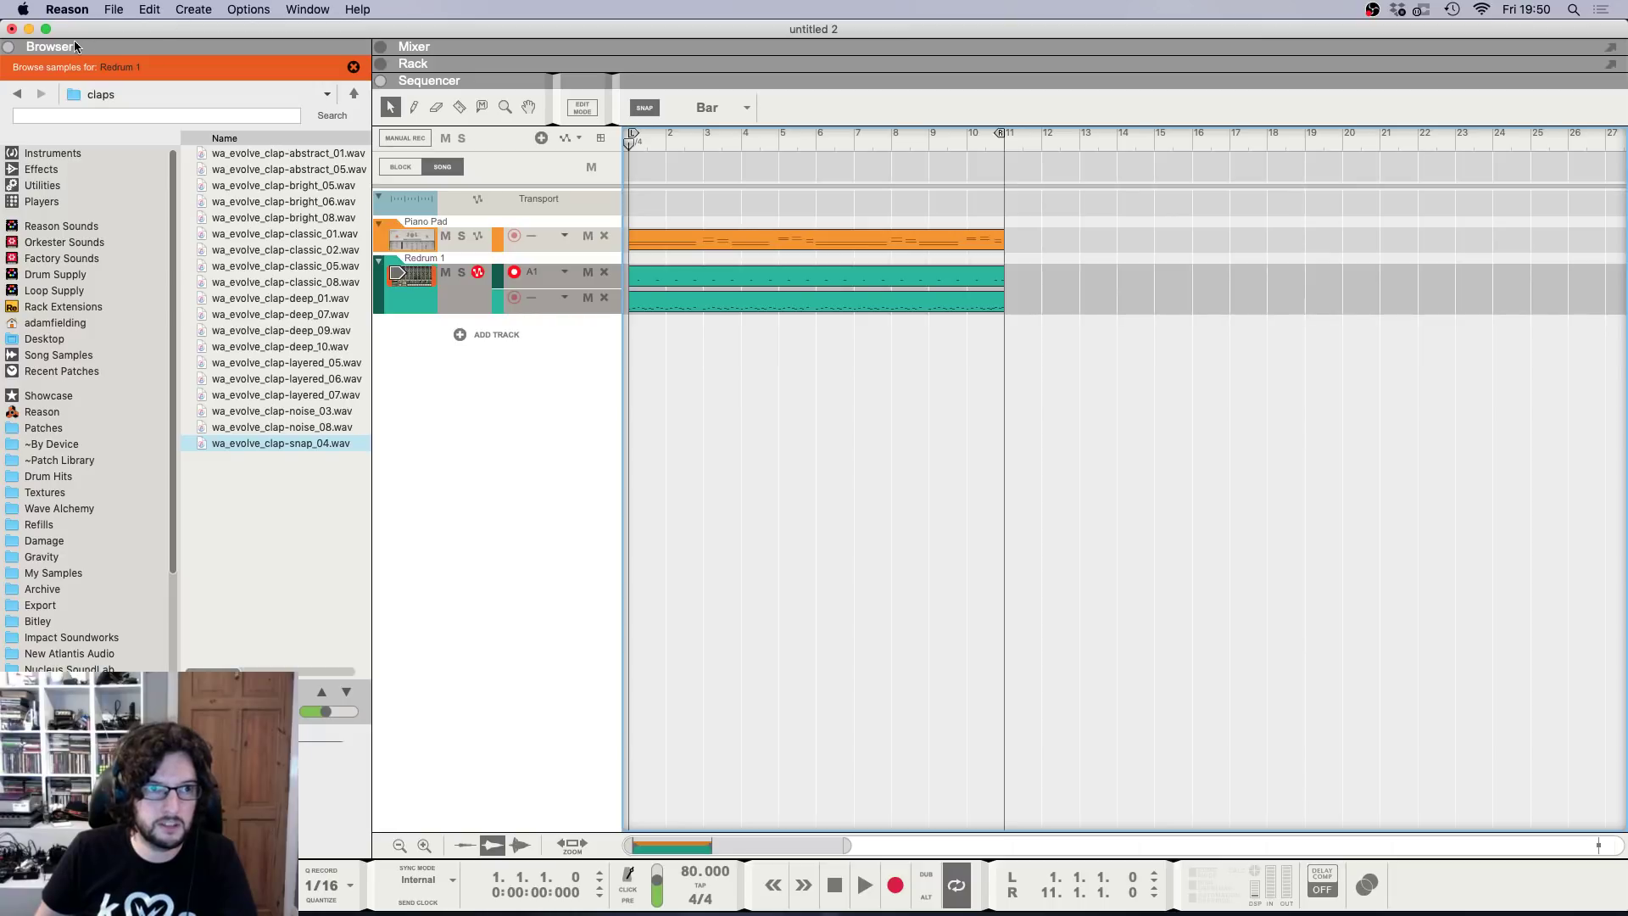
click(5, 51)
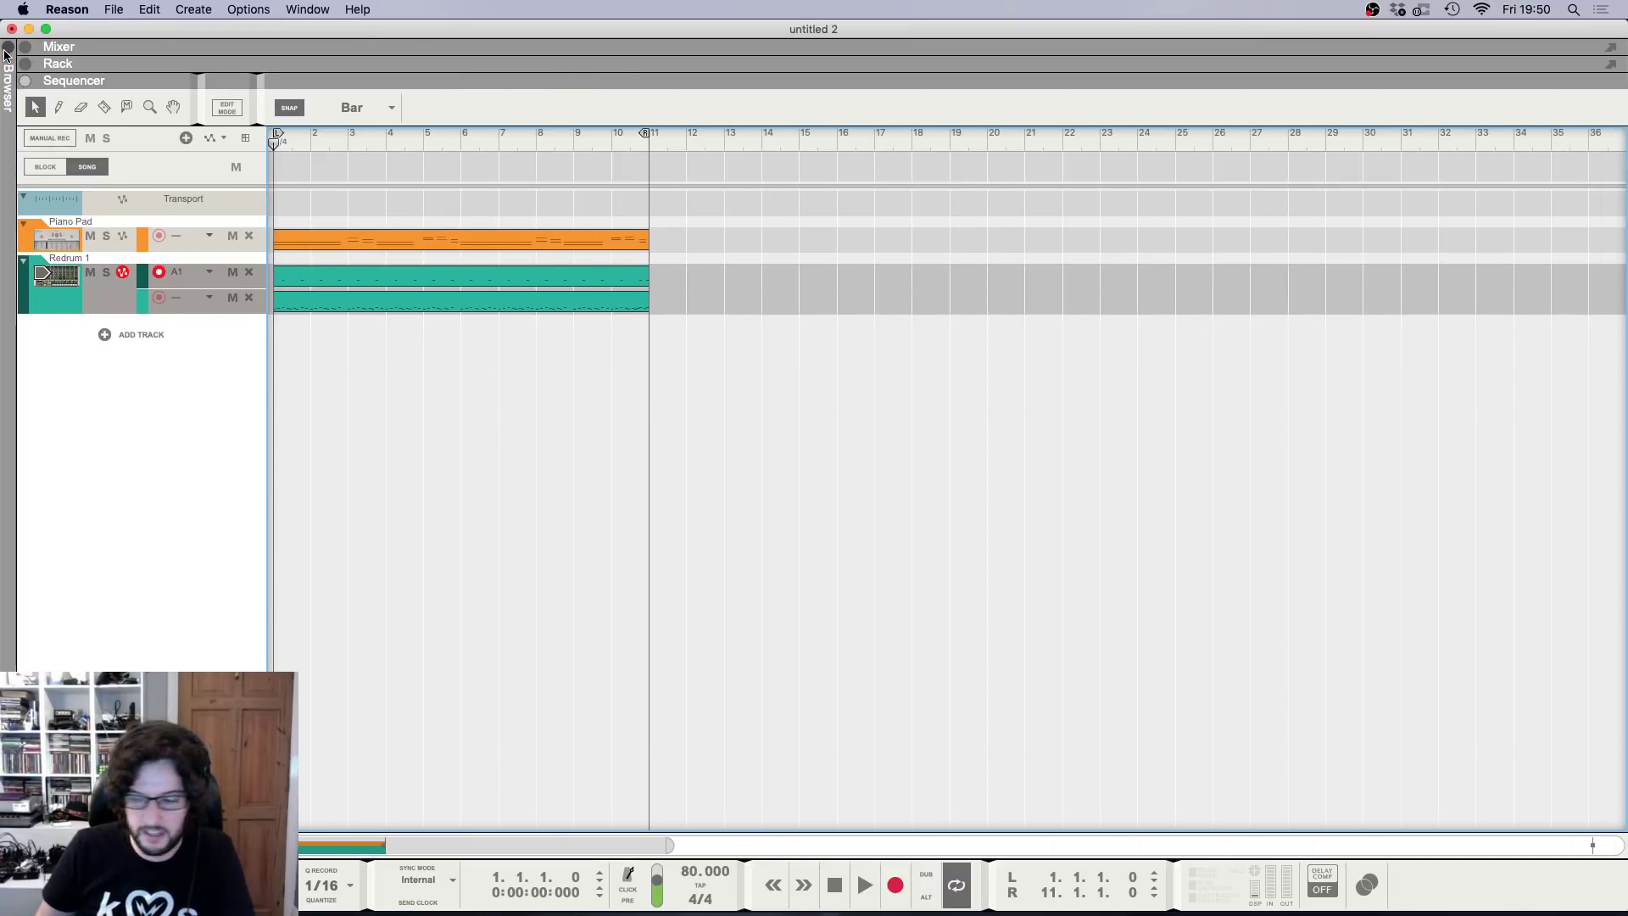
key(space)
key(h)
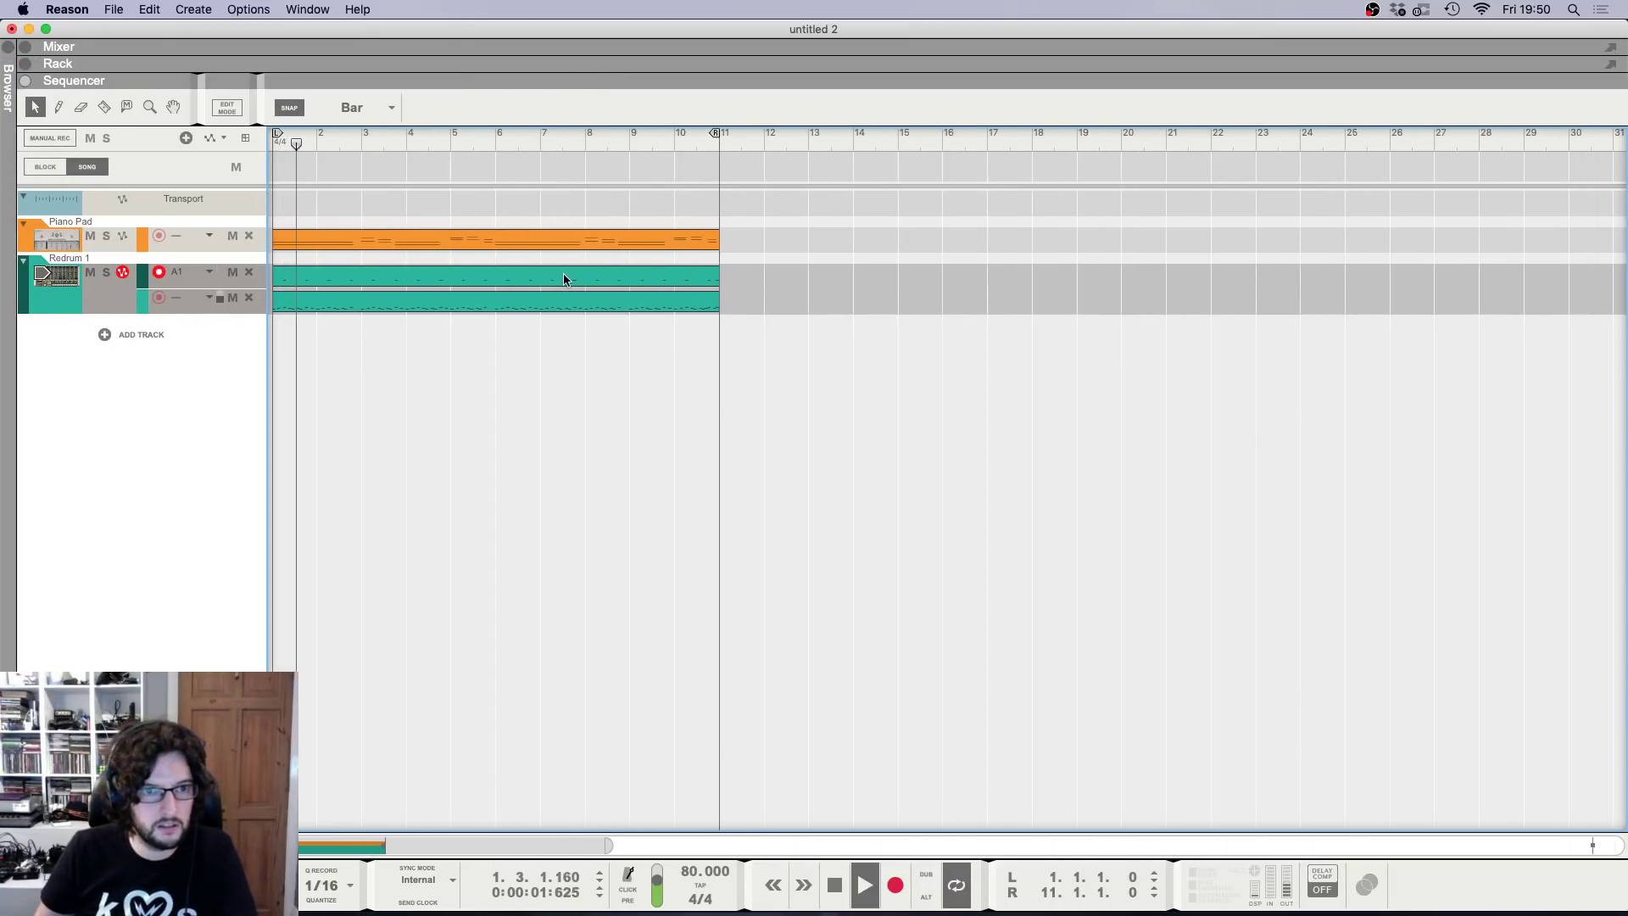
key(F6)
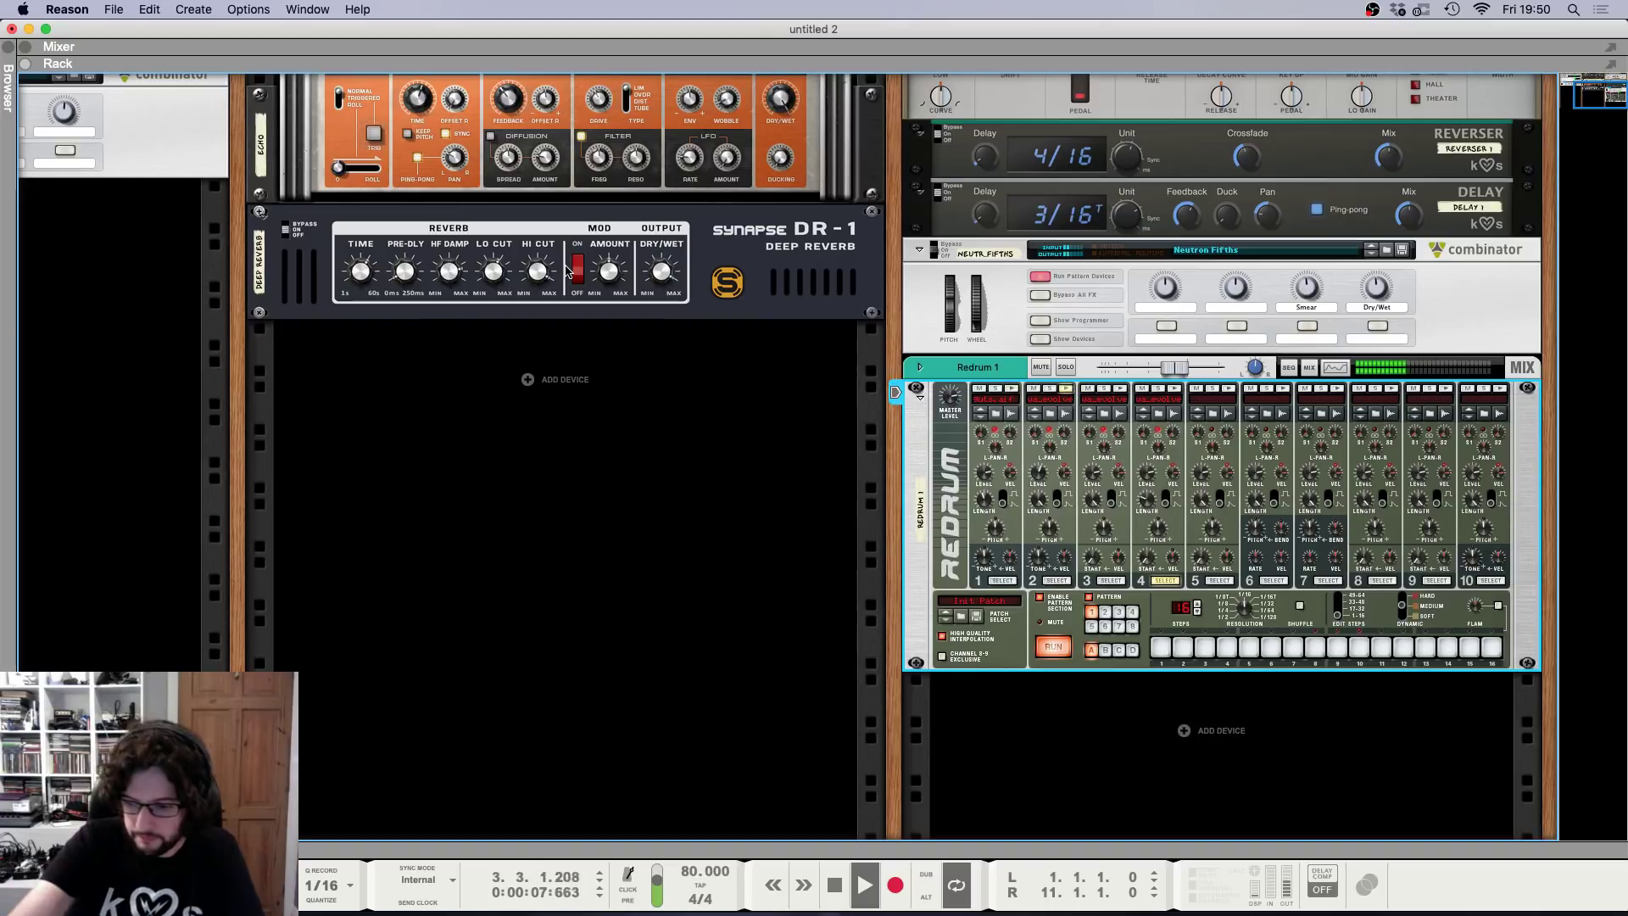
key(F7)
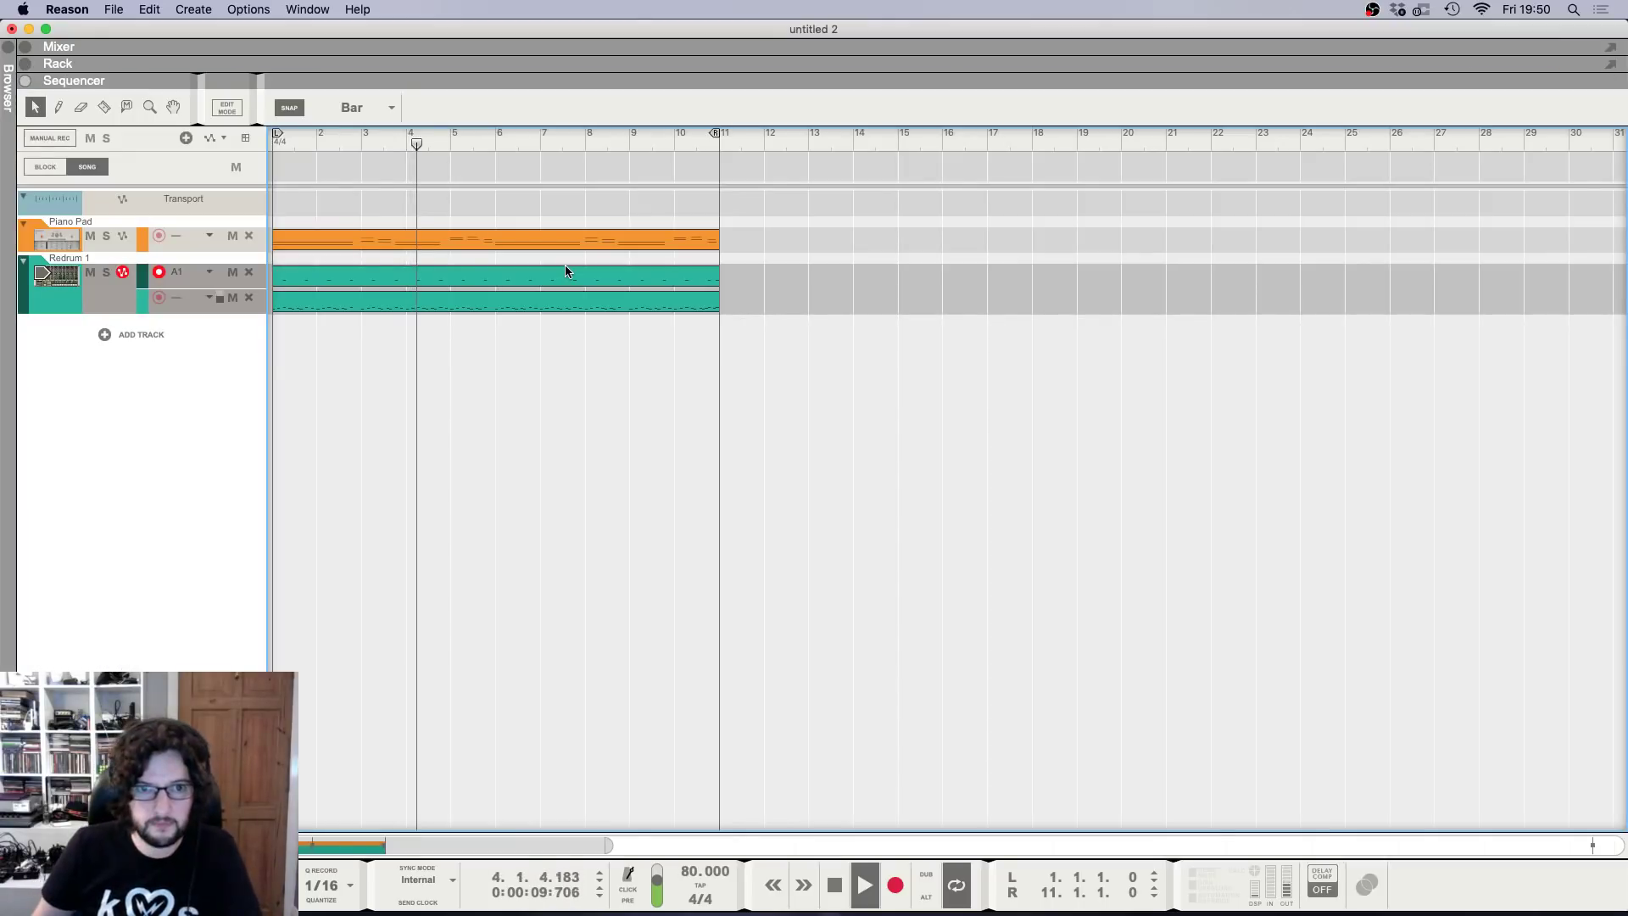
key(space)
View the Redrum drum and clap notes in the clip's edit mode, and return to the full arrangement.
drag(411, 133, 413, 143)
key(space)
double_click(441, 273)
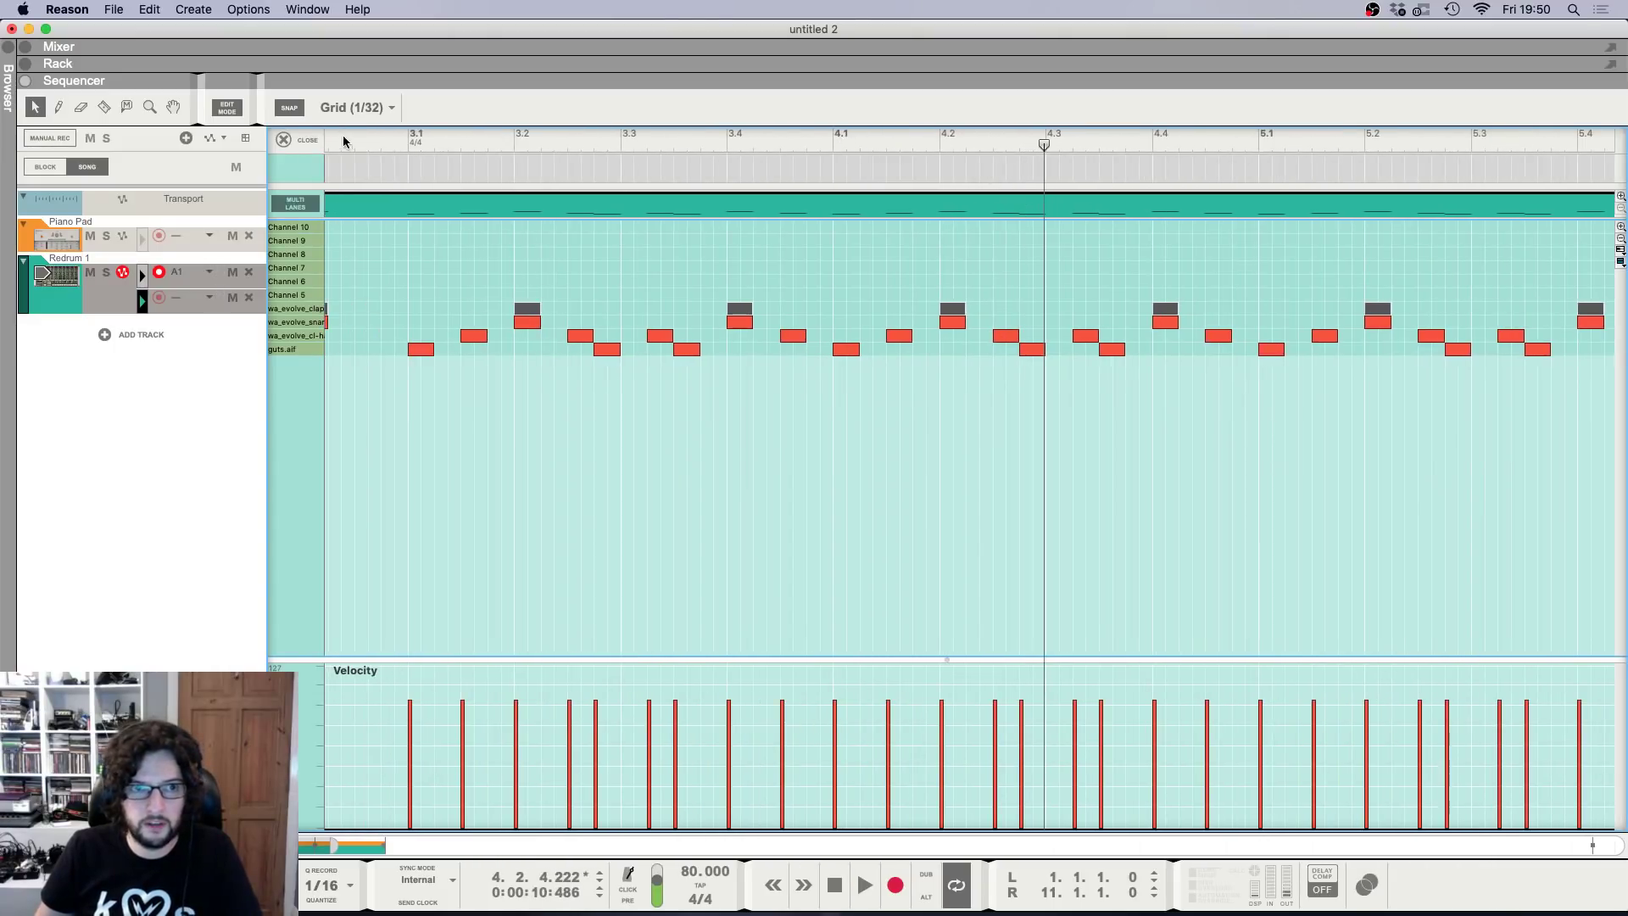
click(284, 140)
scroll(461, 308, left, 2)
scroll(461, 308, down, 4)
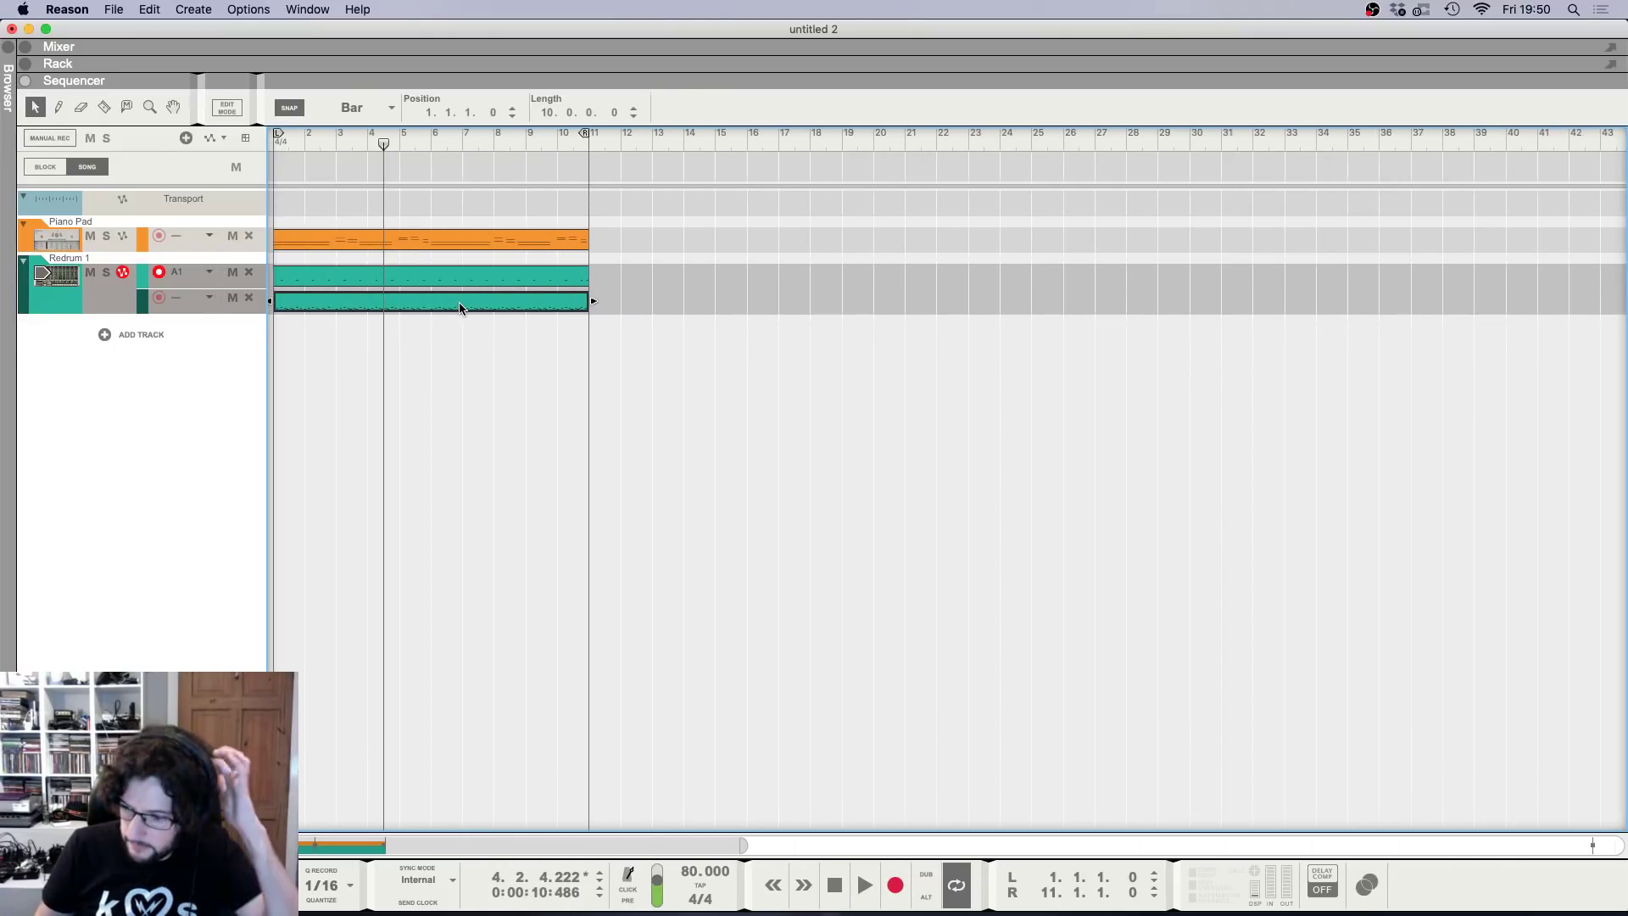
click(592, 482)
Create a SubTractor Analog Synthesizer in the empty rack space below Redrum 1.
key(F6)
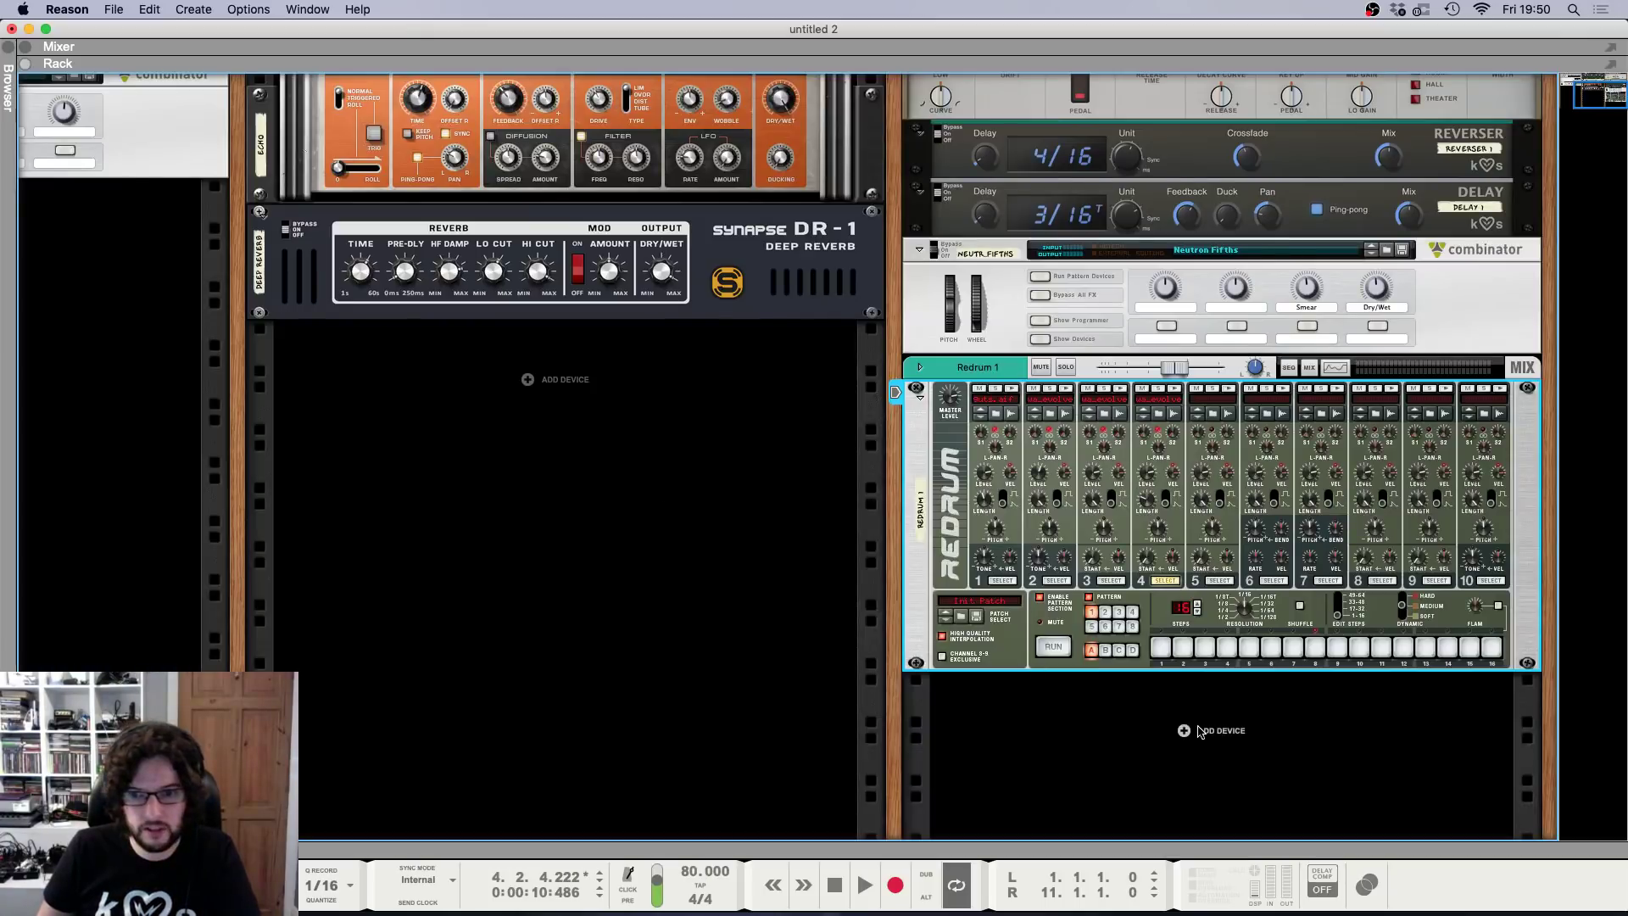
right_click(1241, 742)
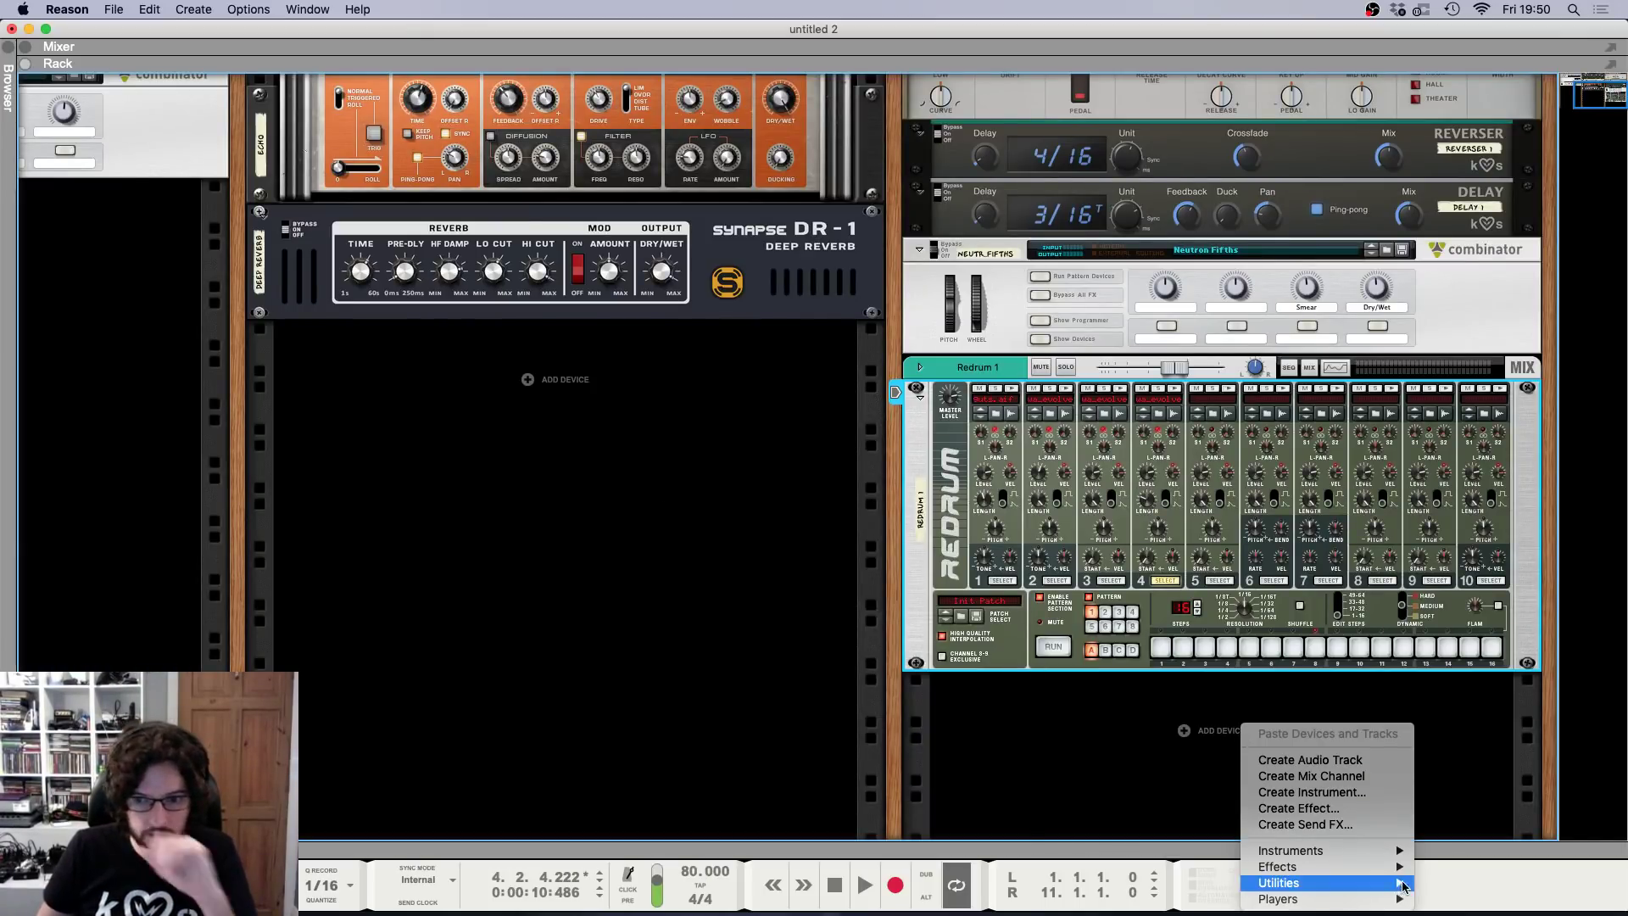
mouse_move(1377, 859)
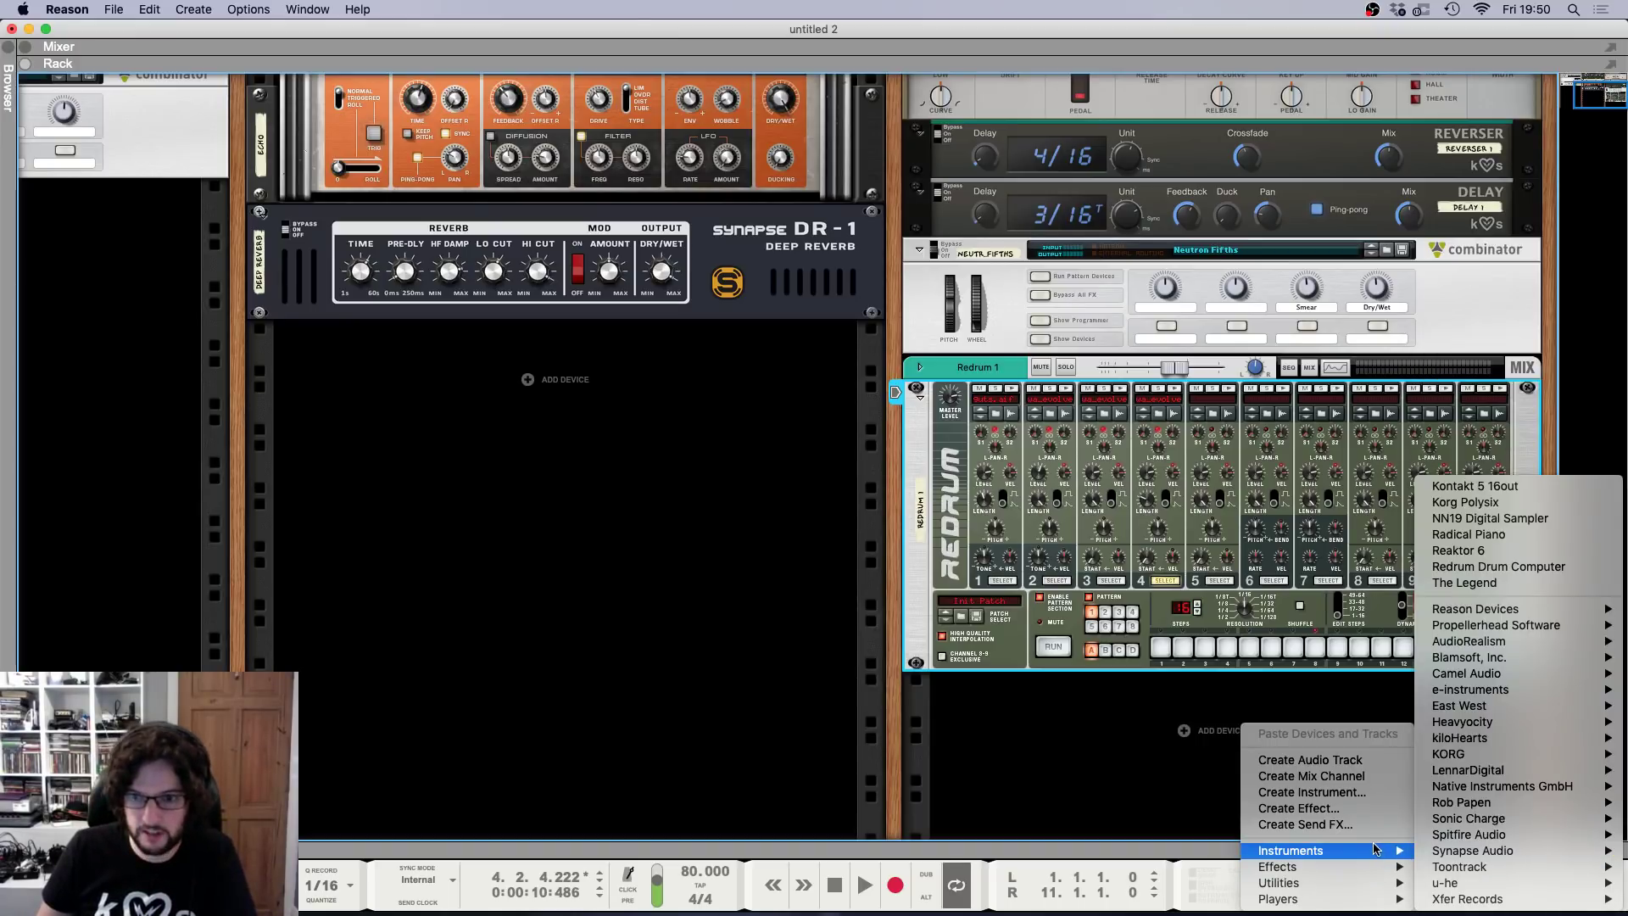
mouse_move(1513, 609)
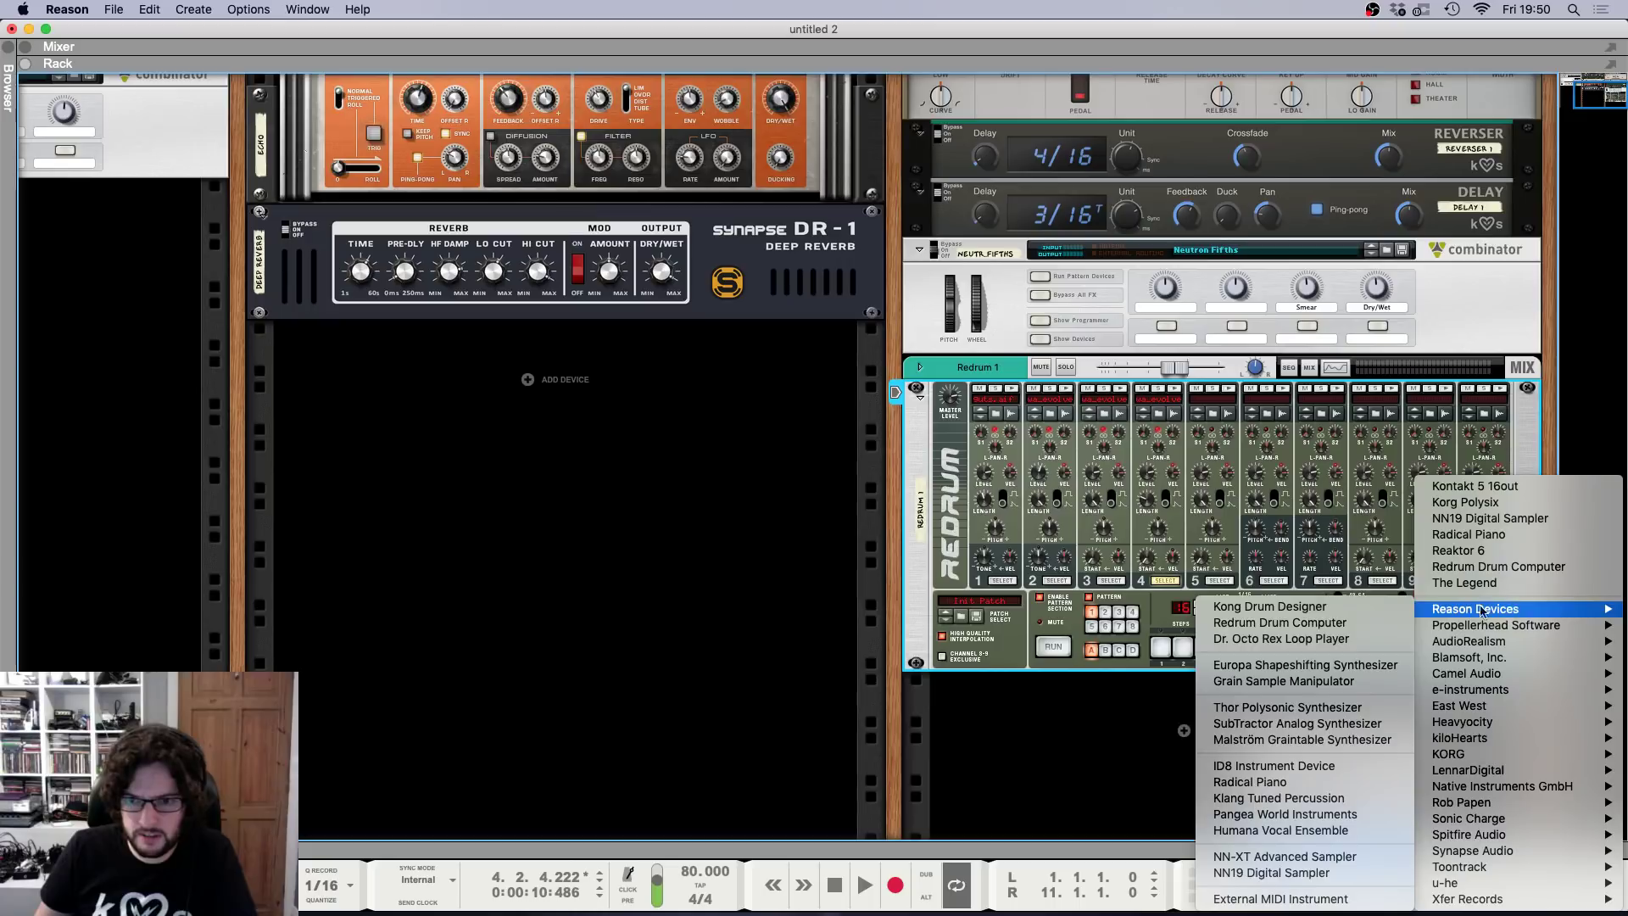
click(1316, 727)
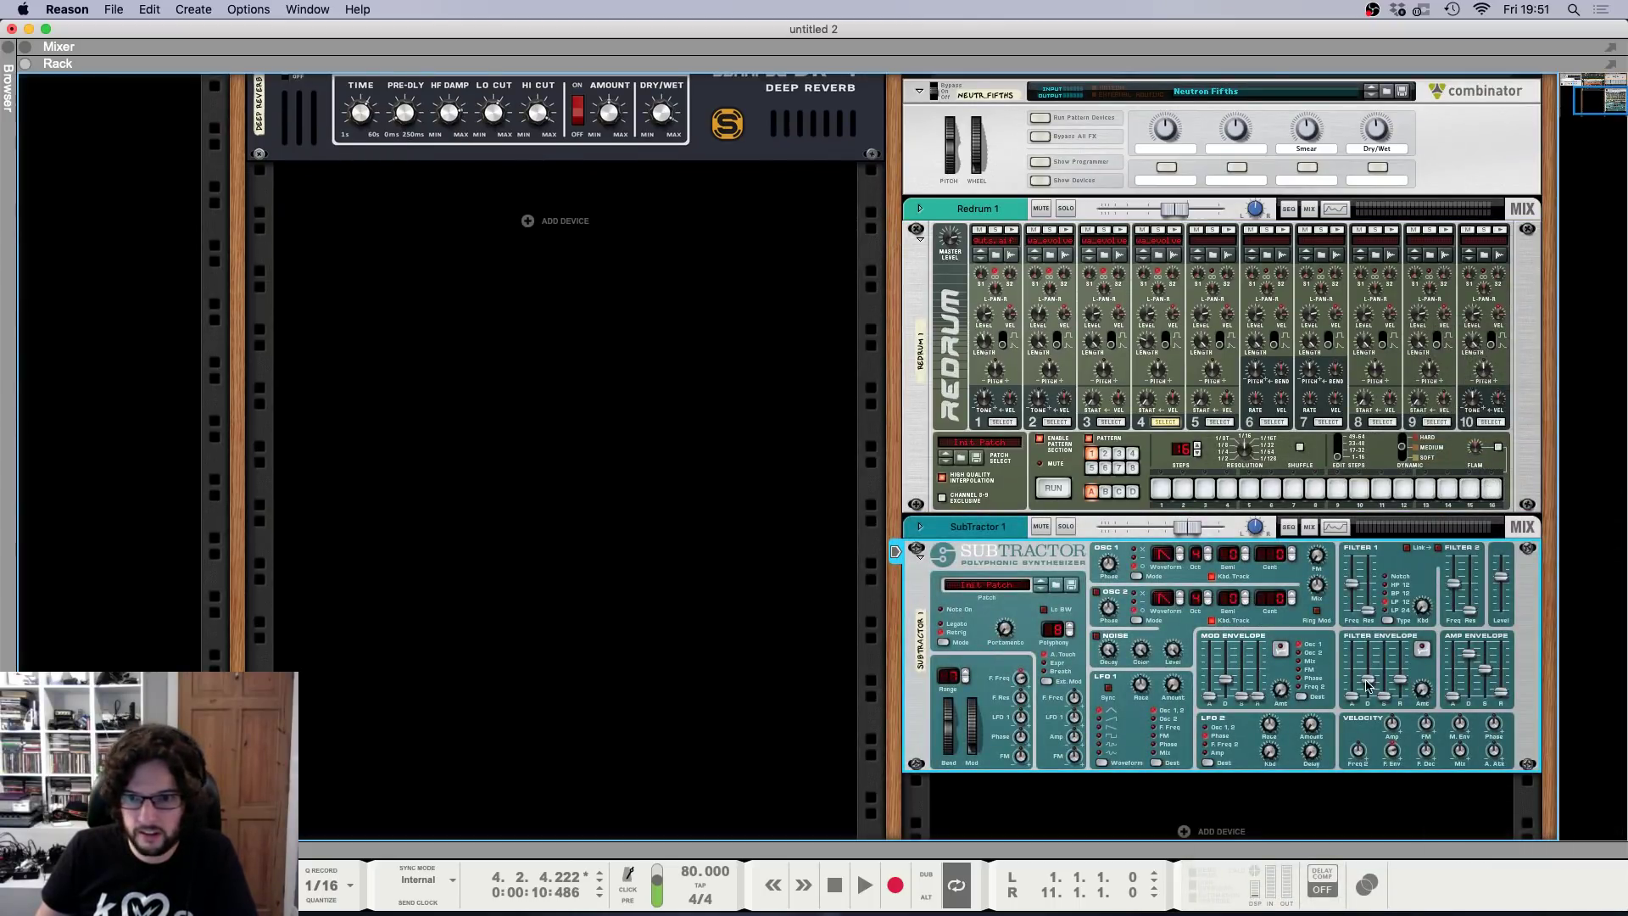
Shorten the SubTractor's amp envelope decay and turn on its noise generator.
drag(1469, 655, 1468, 689)
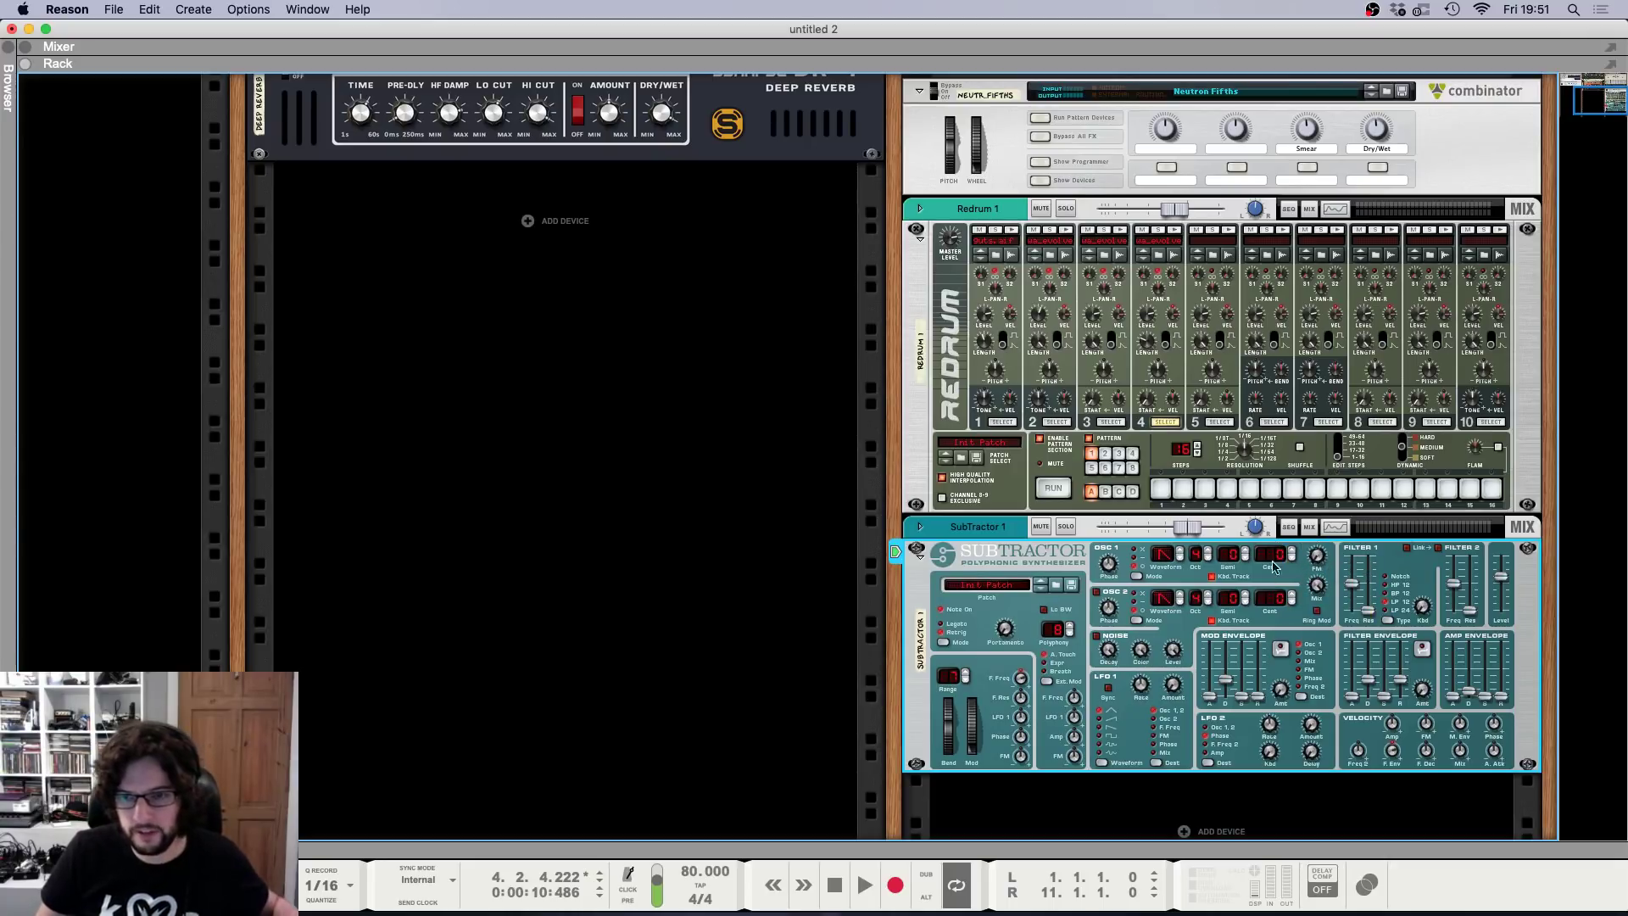
click(1096, 635)
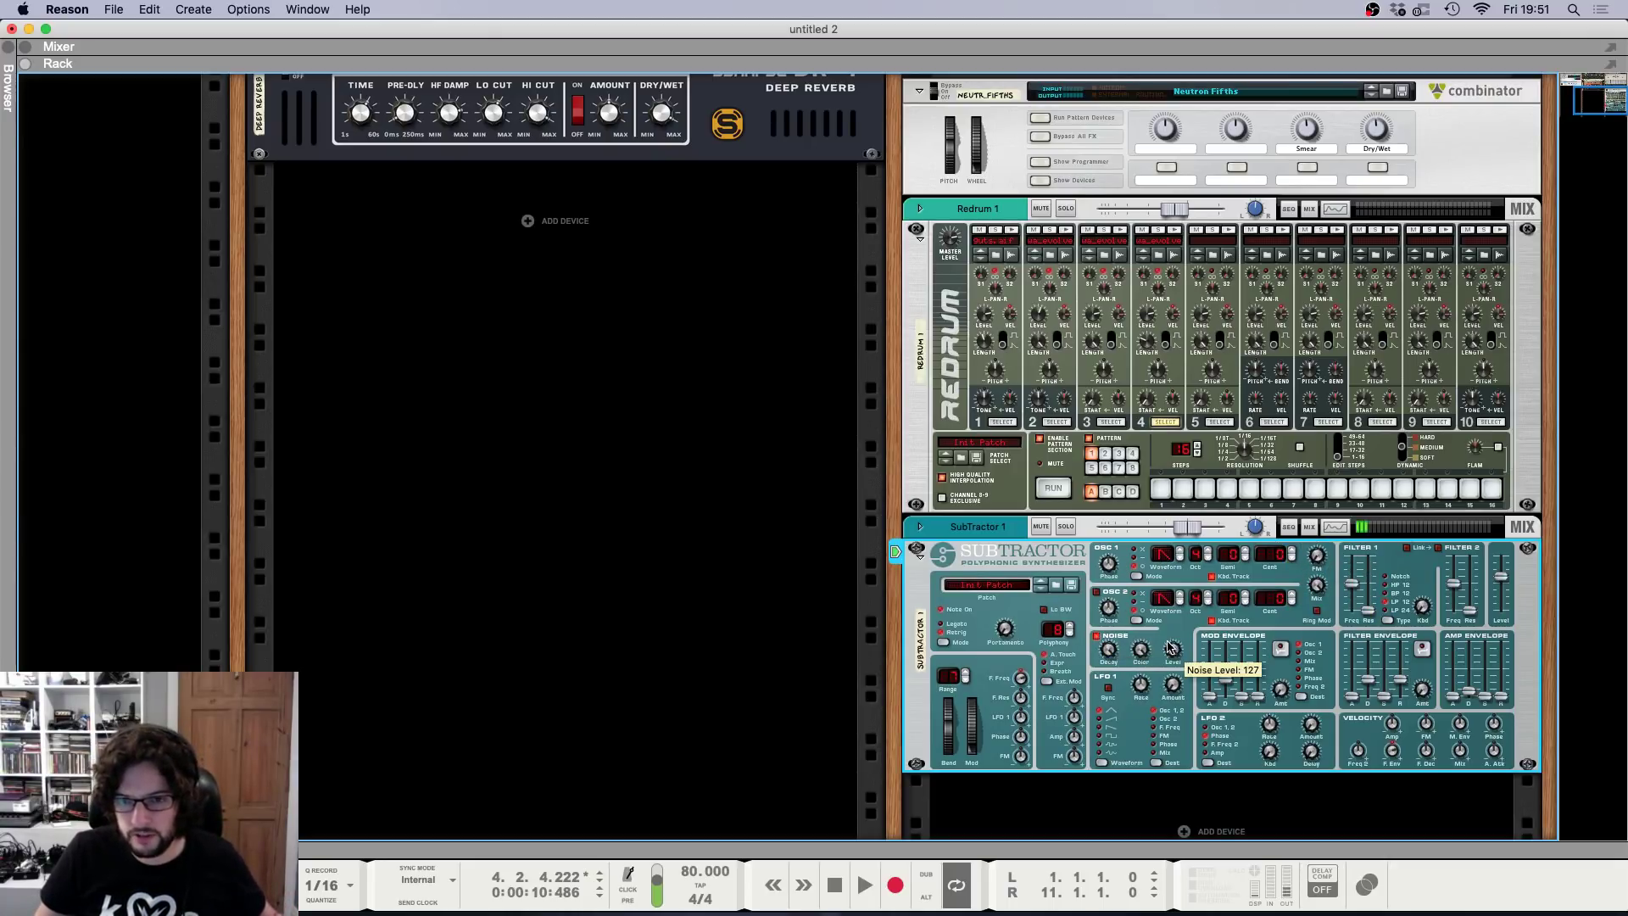
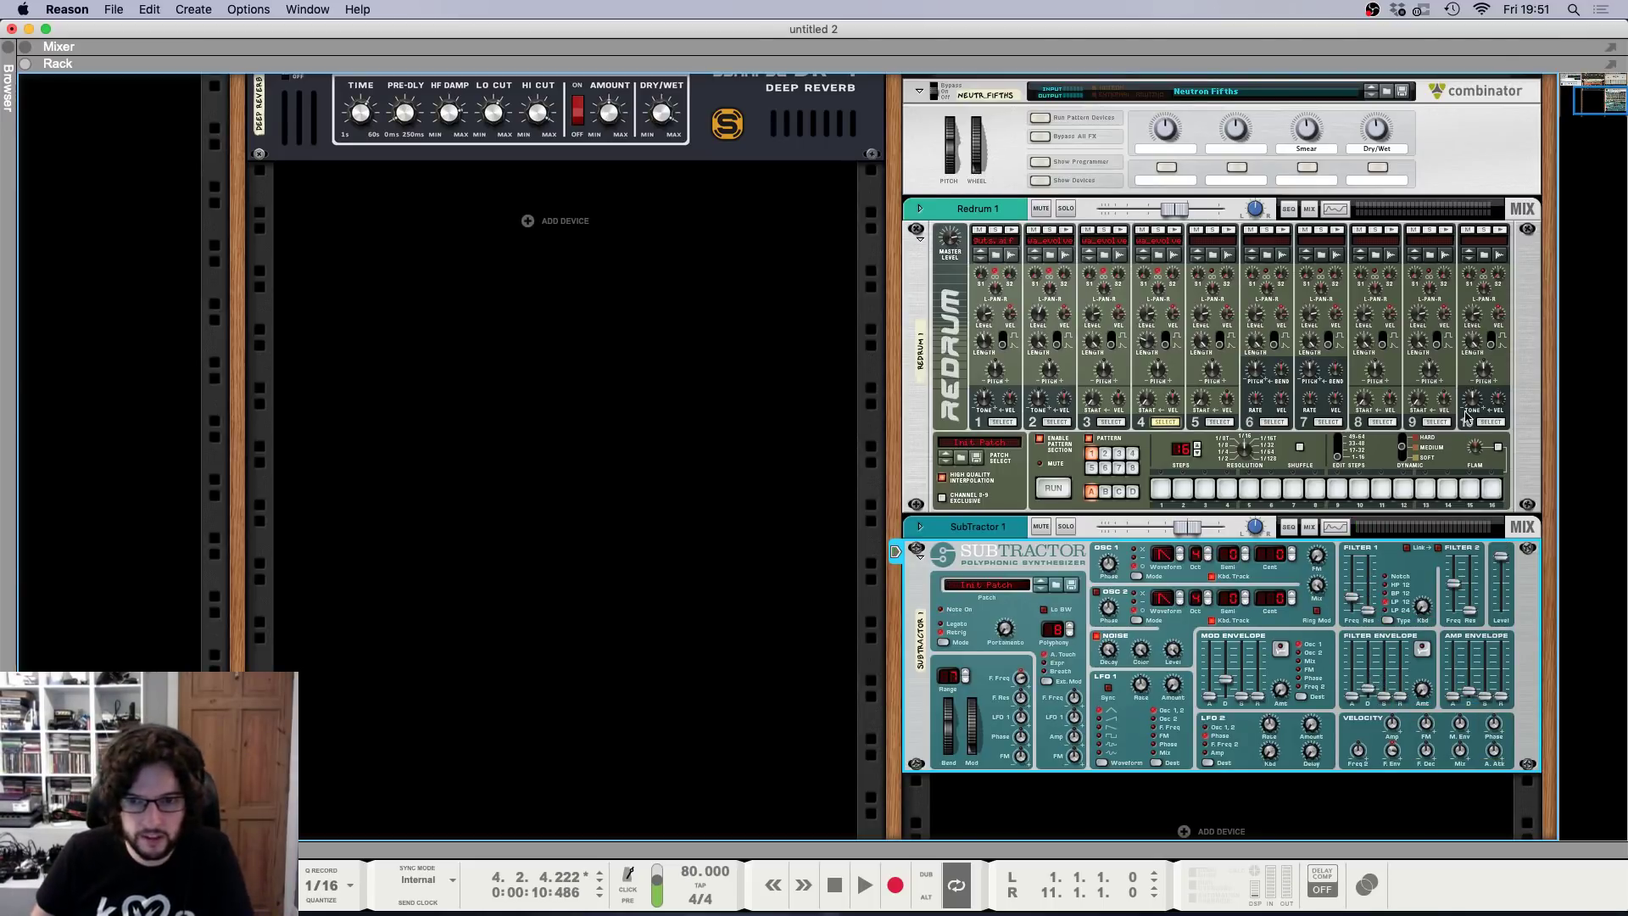
Add a Matrix Pattern Sequencer to the SubTractor, set it to 31 steps and randomize its pattern.
right_click(1049, 561)
mouse_move(1171, 636)
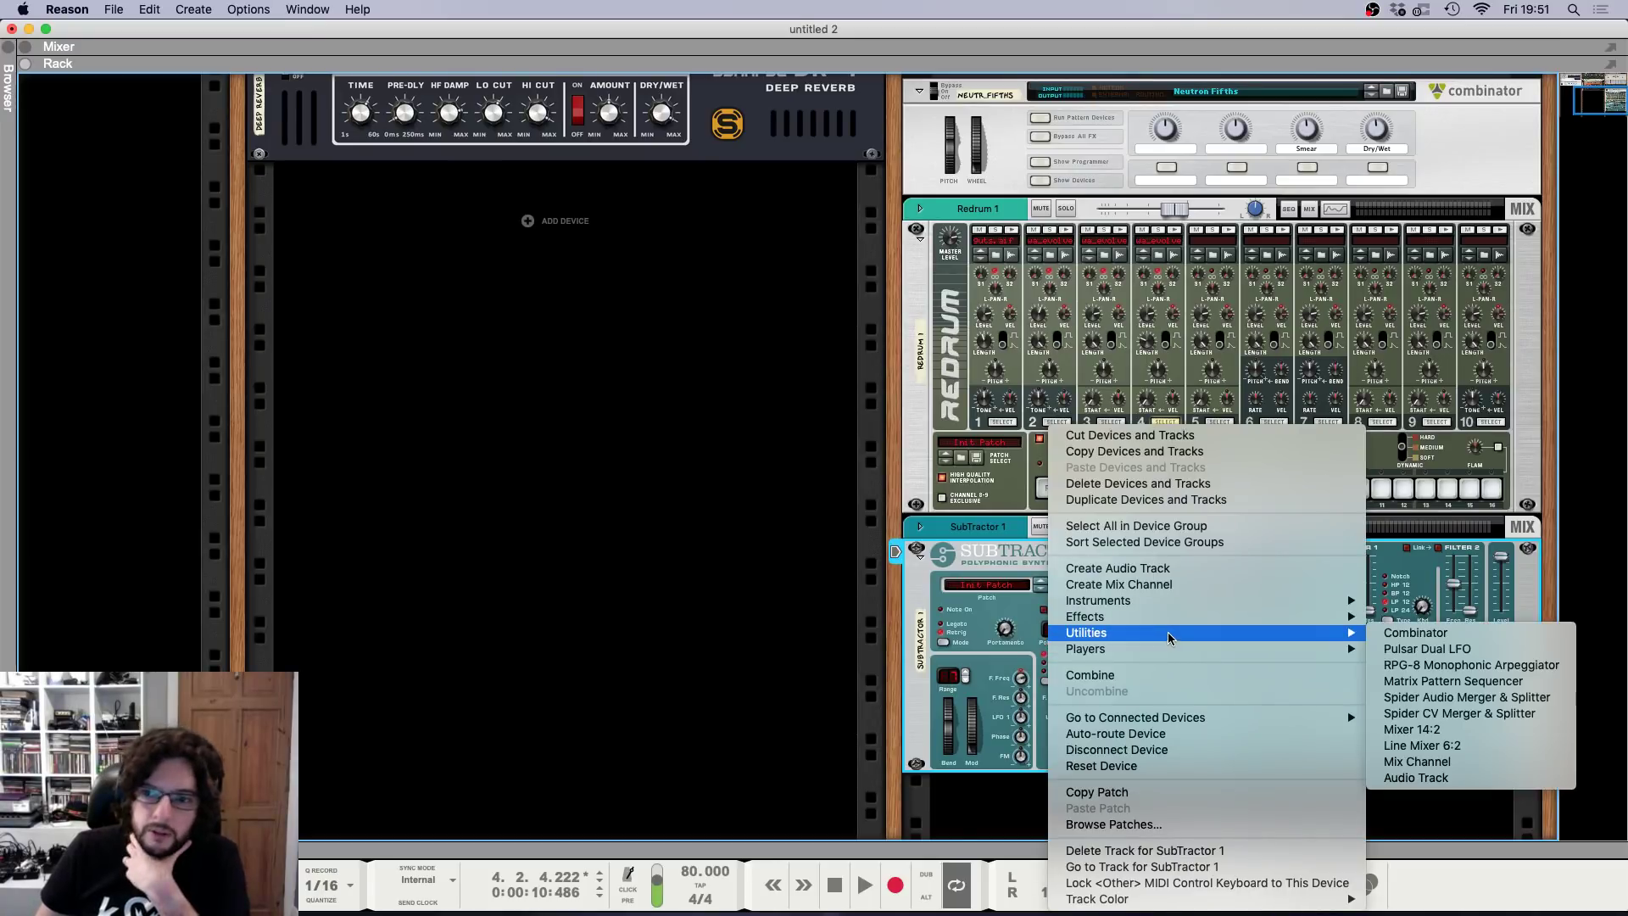
click(1498, 690)
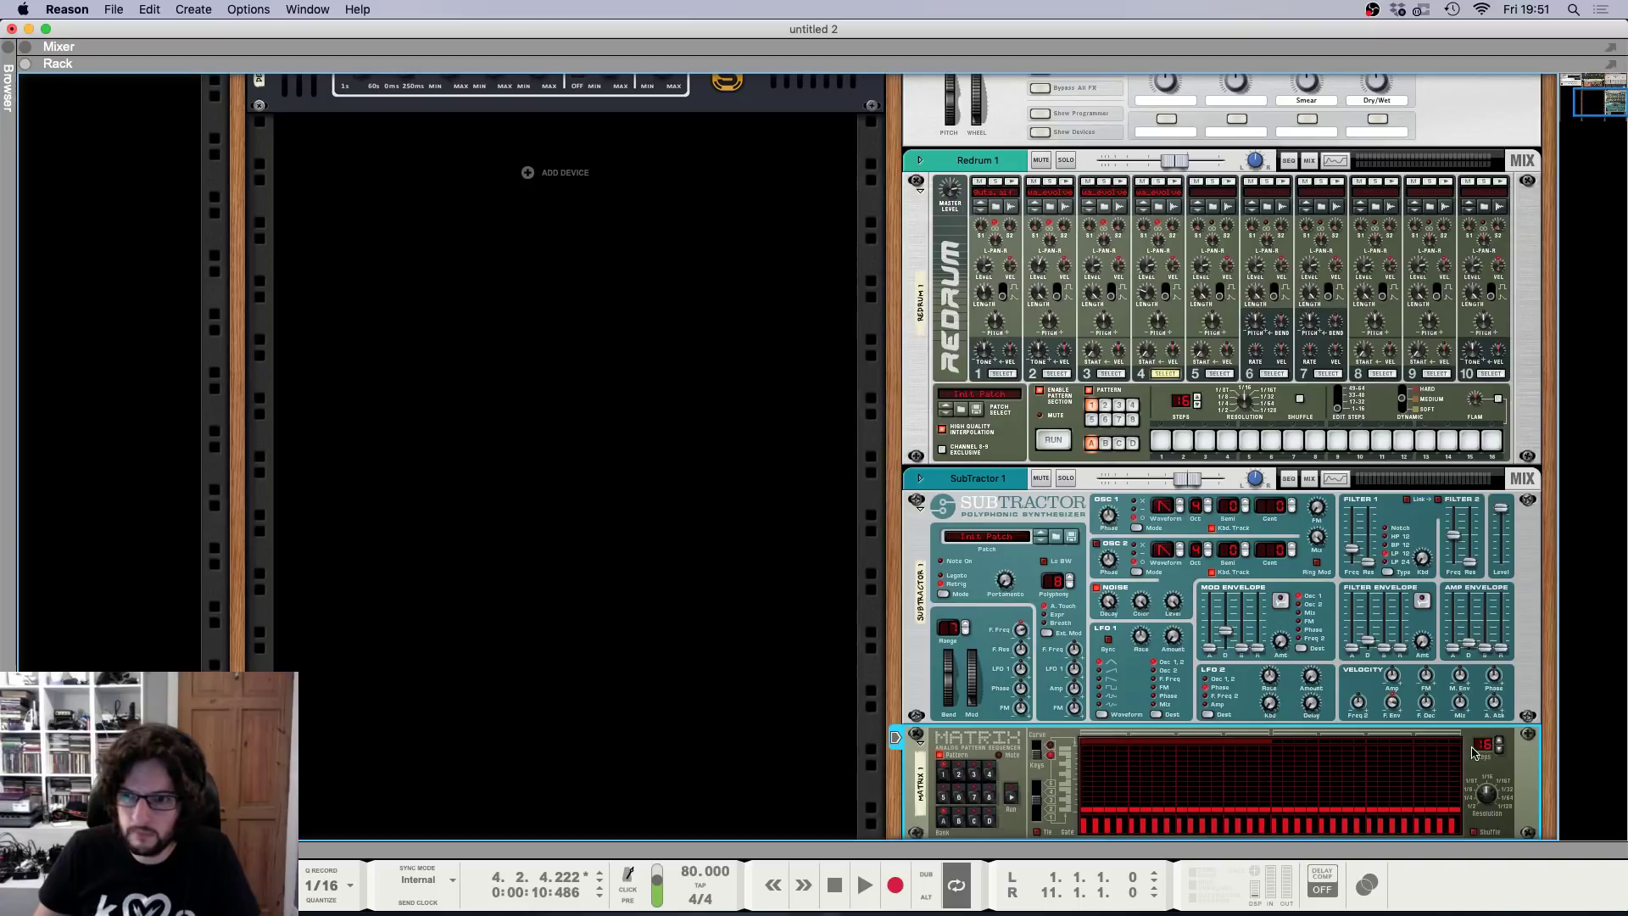
drag(1479, 746, 1459, 624)
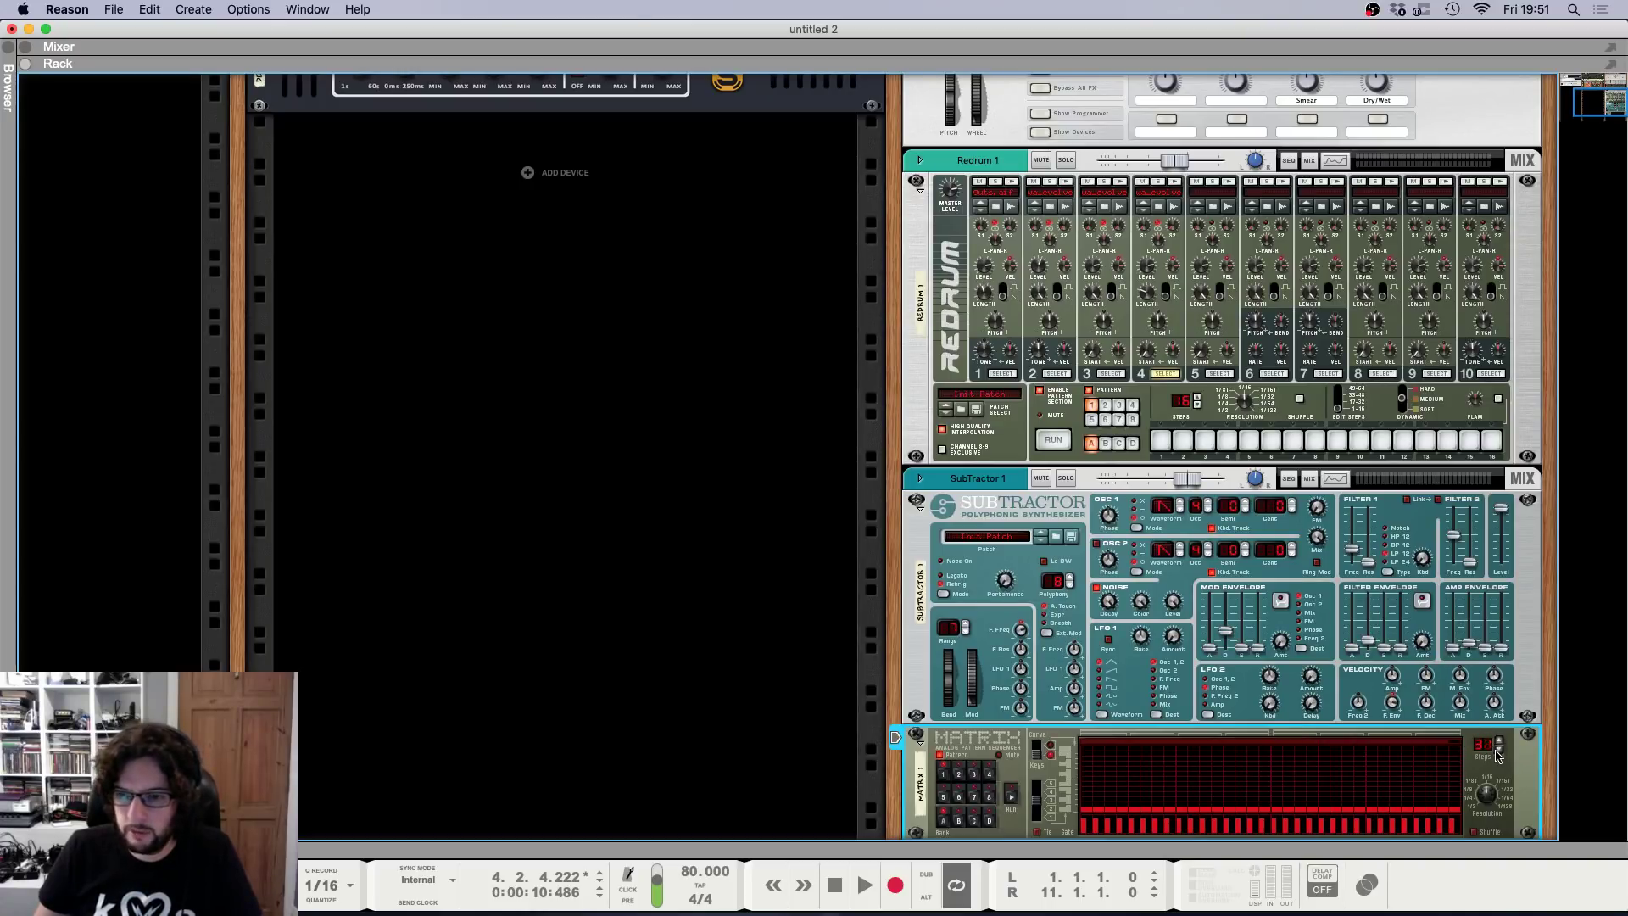
key(super+r)
Play the song from the start and lower the SubTractor 1 mixer channel level to about -10.3 dB.
key(KP_0)
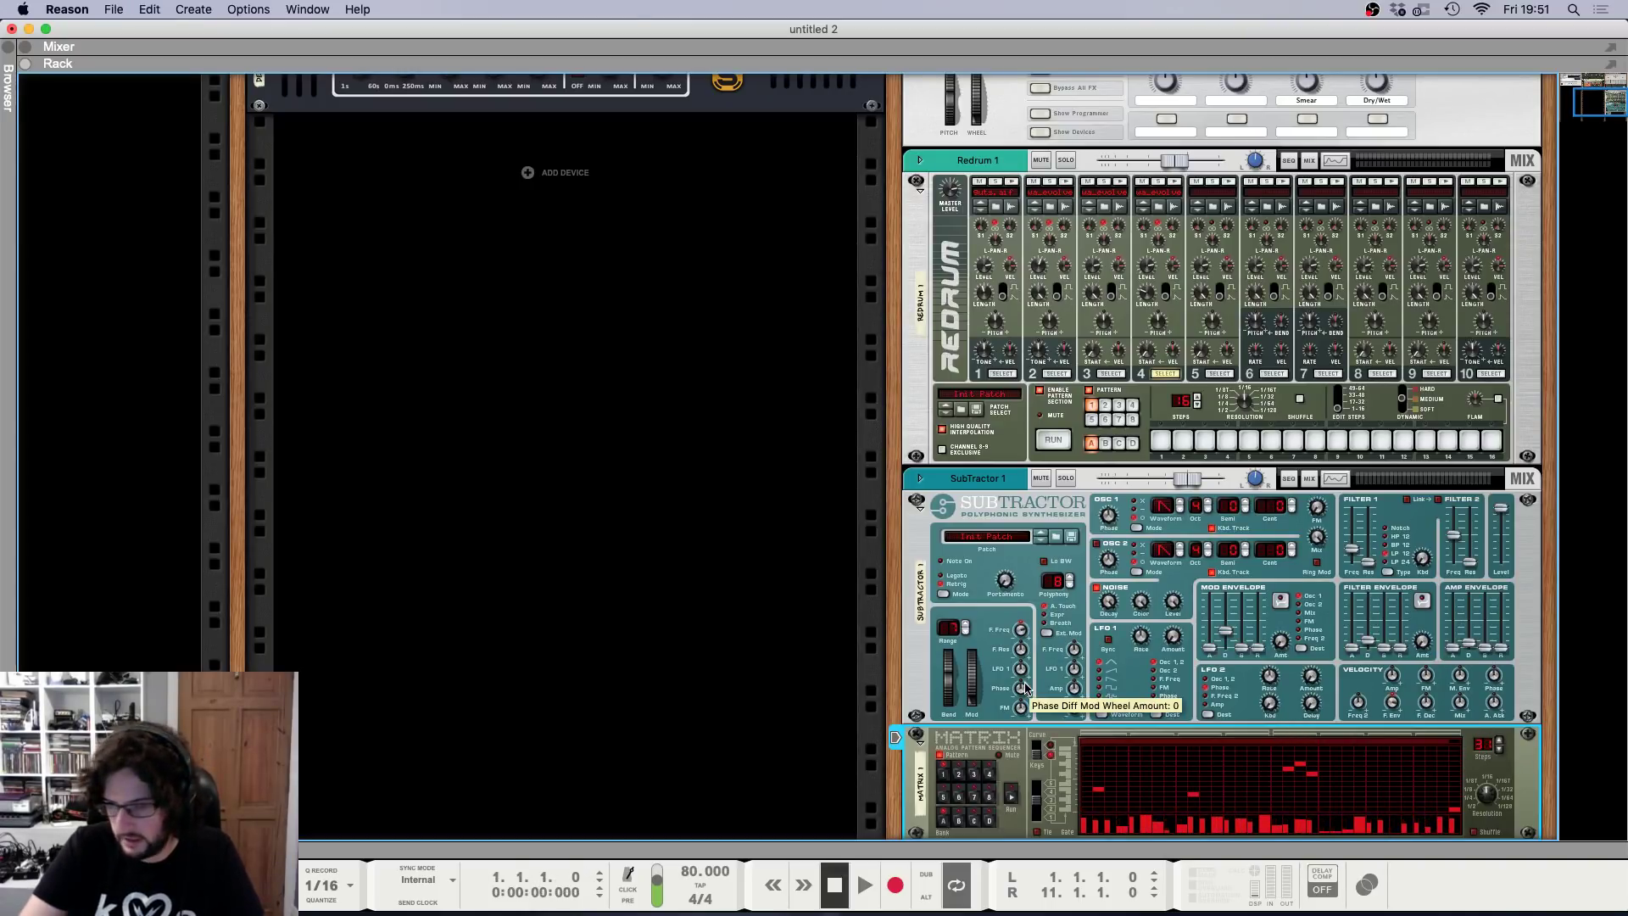
key(space)
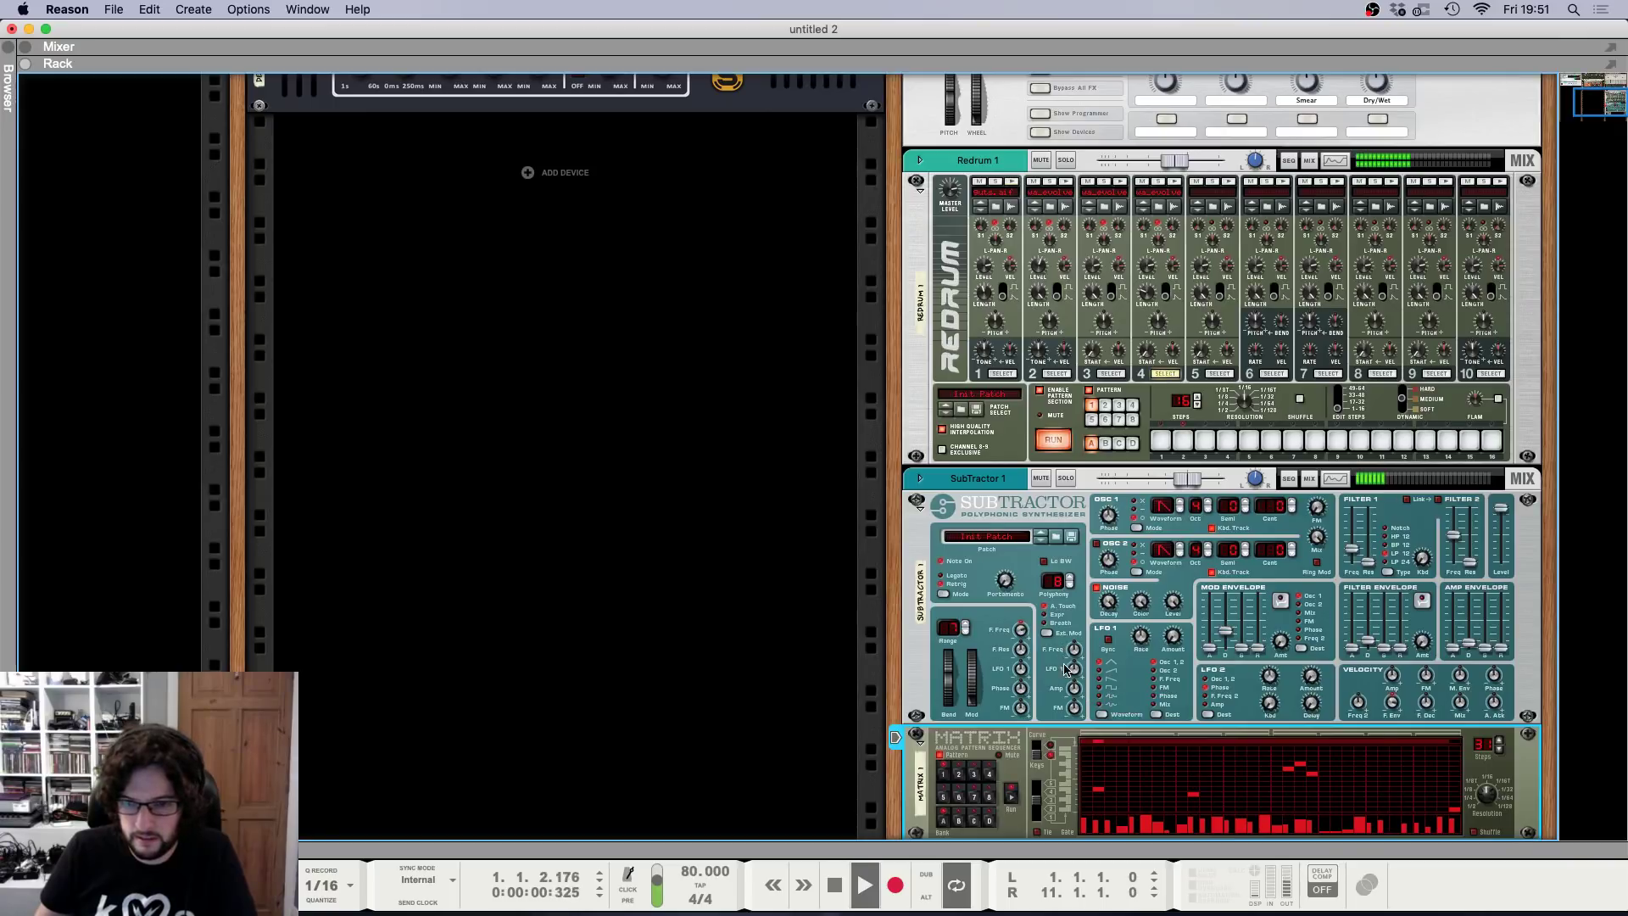
key(F5)
drag(1407, 661, 1406, 697)
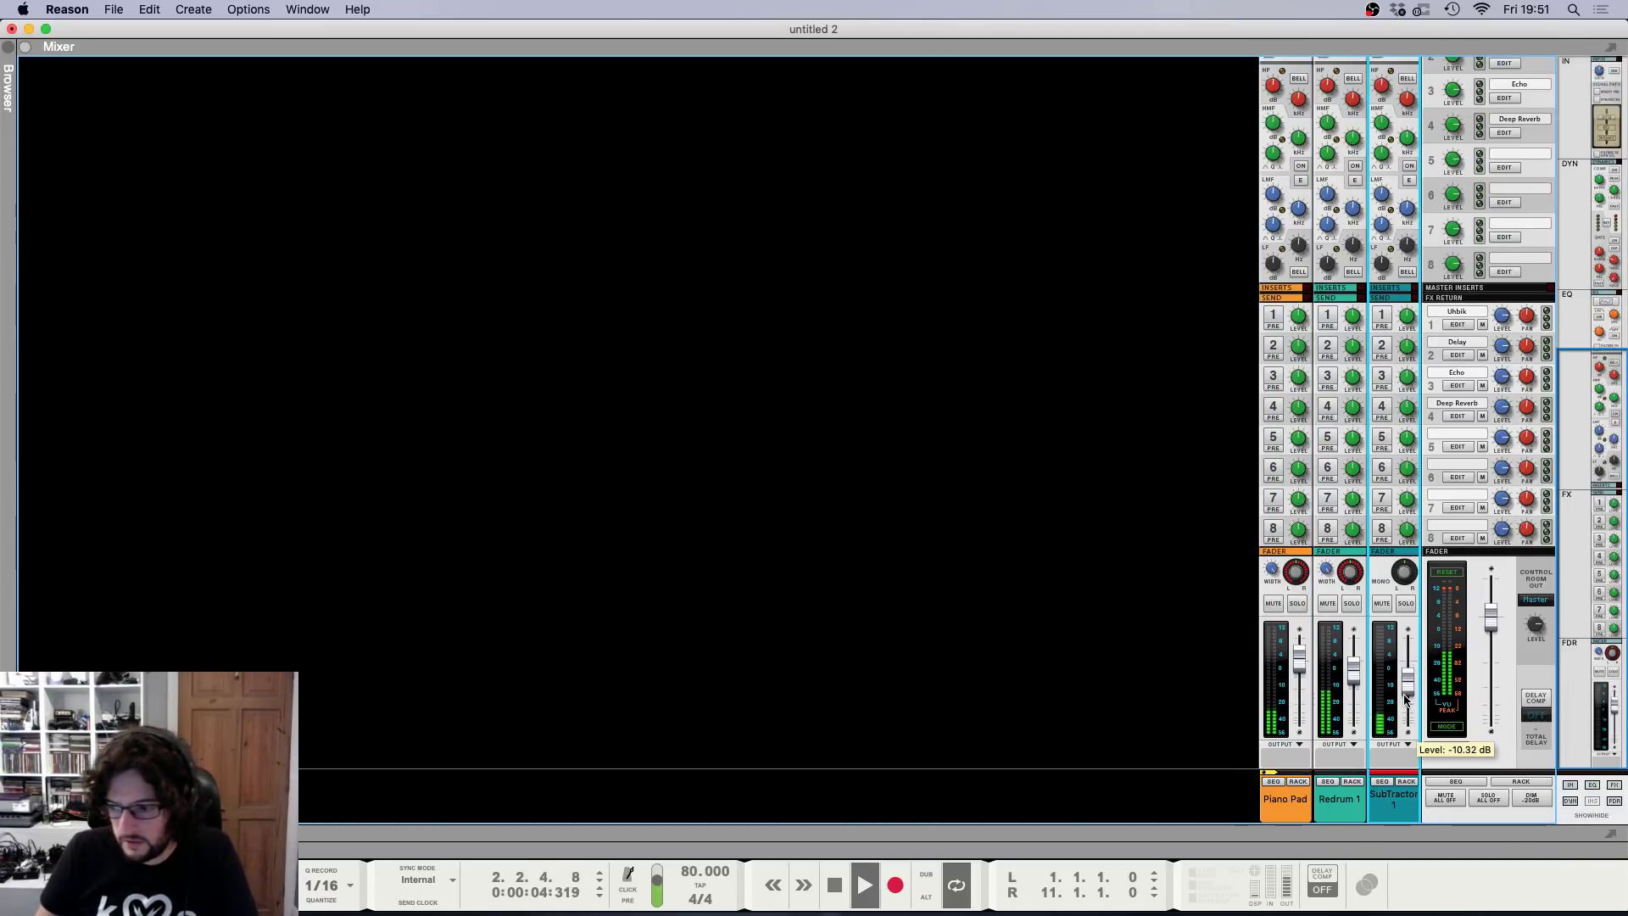
Turn on the high-pass filter of the SubTractor 1 mixer channel with its frequency at about 704 Hz.
key(F6)
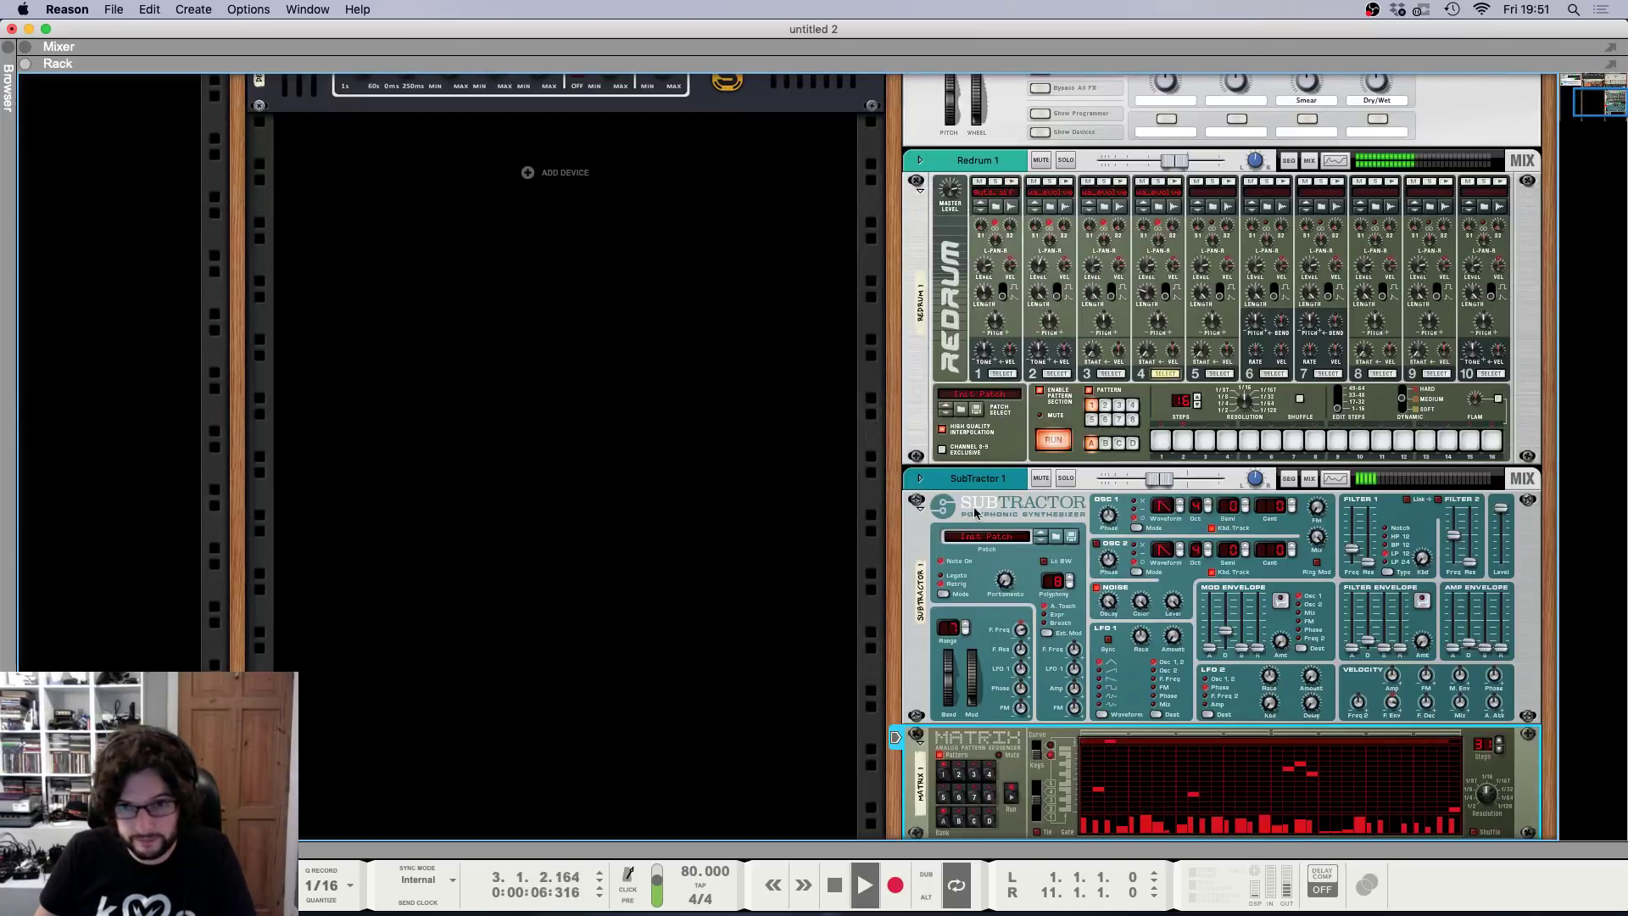
click(964, 480)
scroll(967, 509, down, 3)
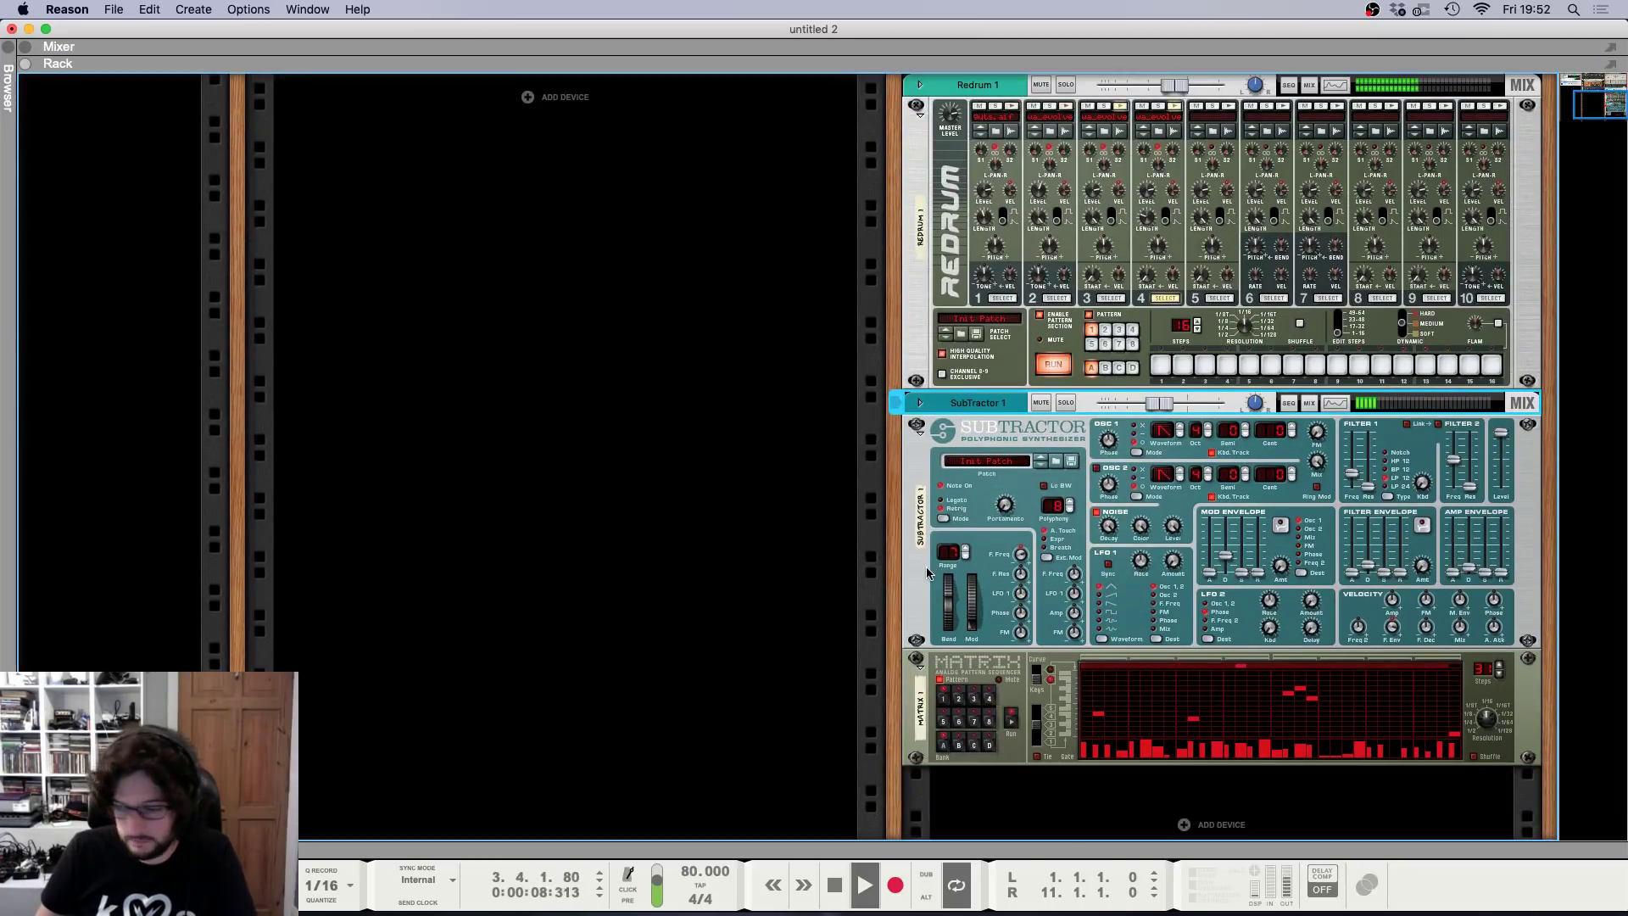
key(F7)
key(F5)
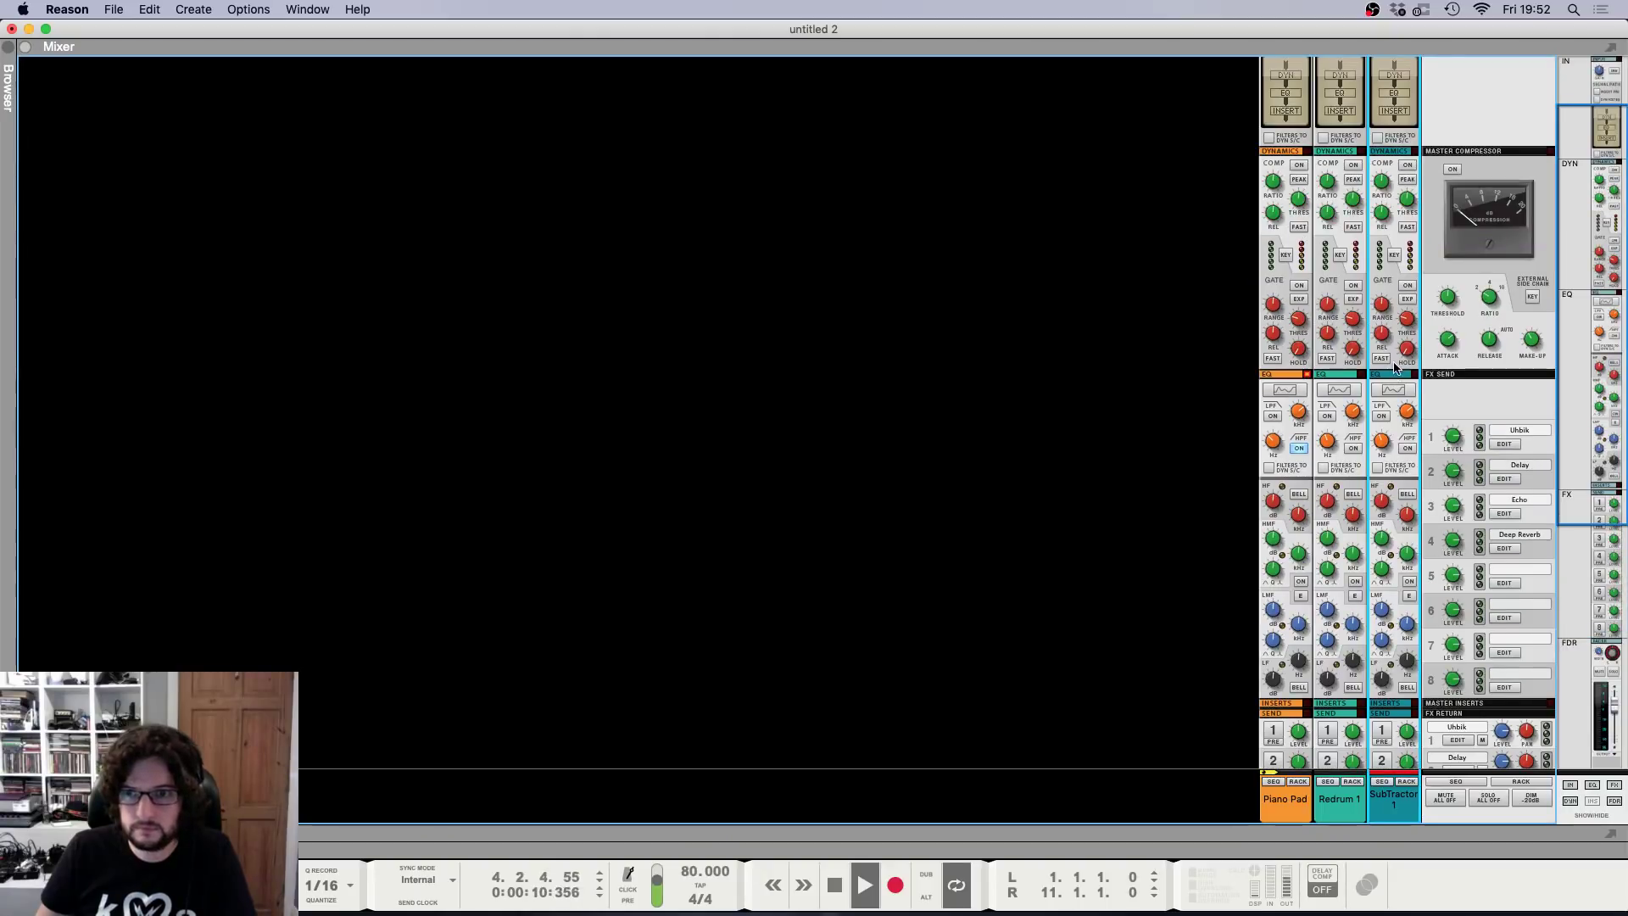
click(1408, 450)
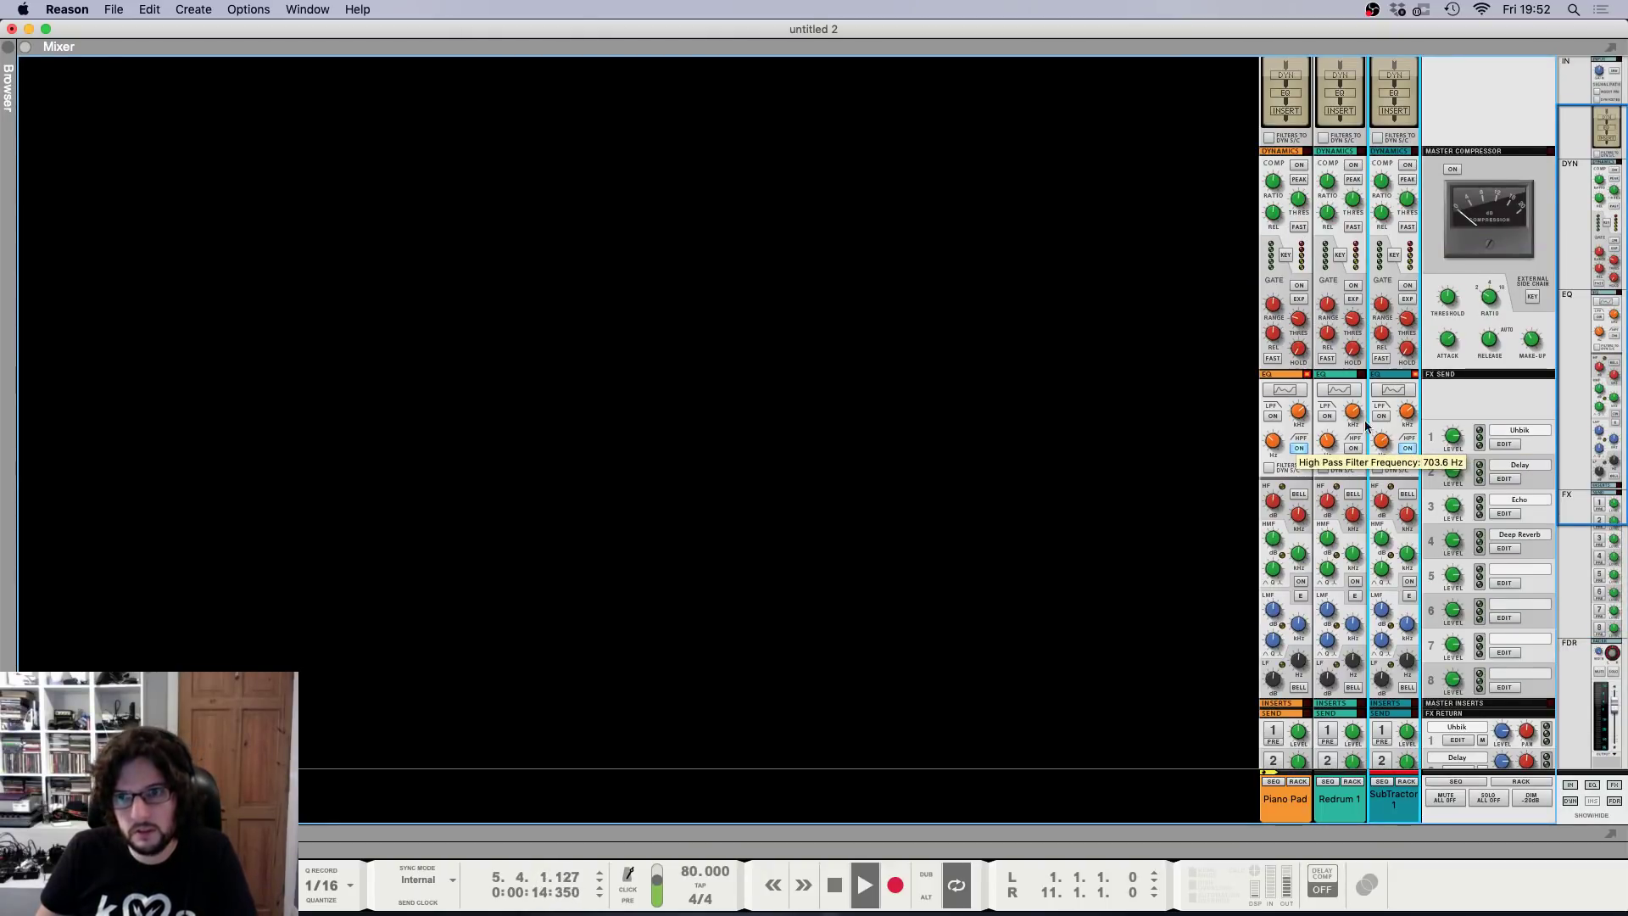
Load the Delay Glitcher [Run] patch as SubTractor 1's insert effect and reveal the insert devices.
key(F6)
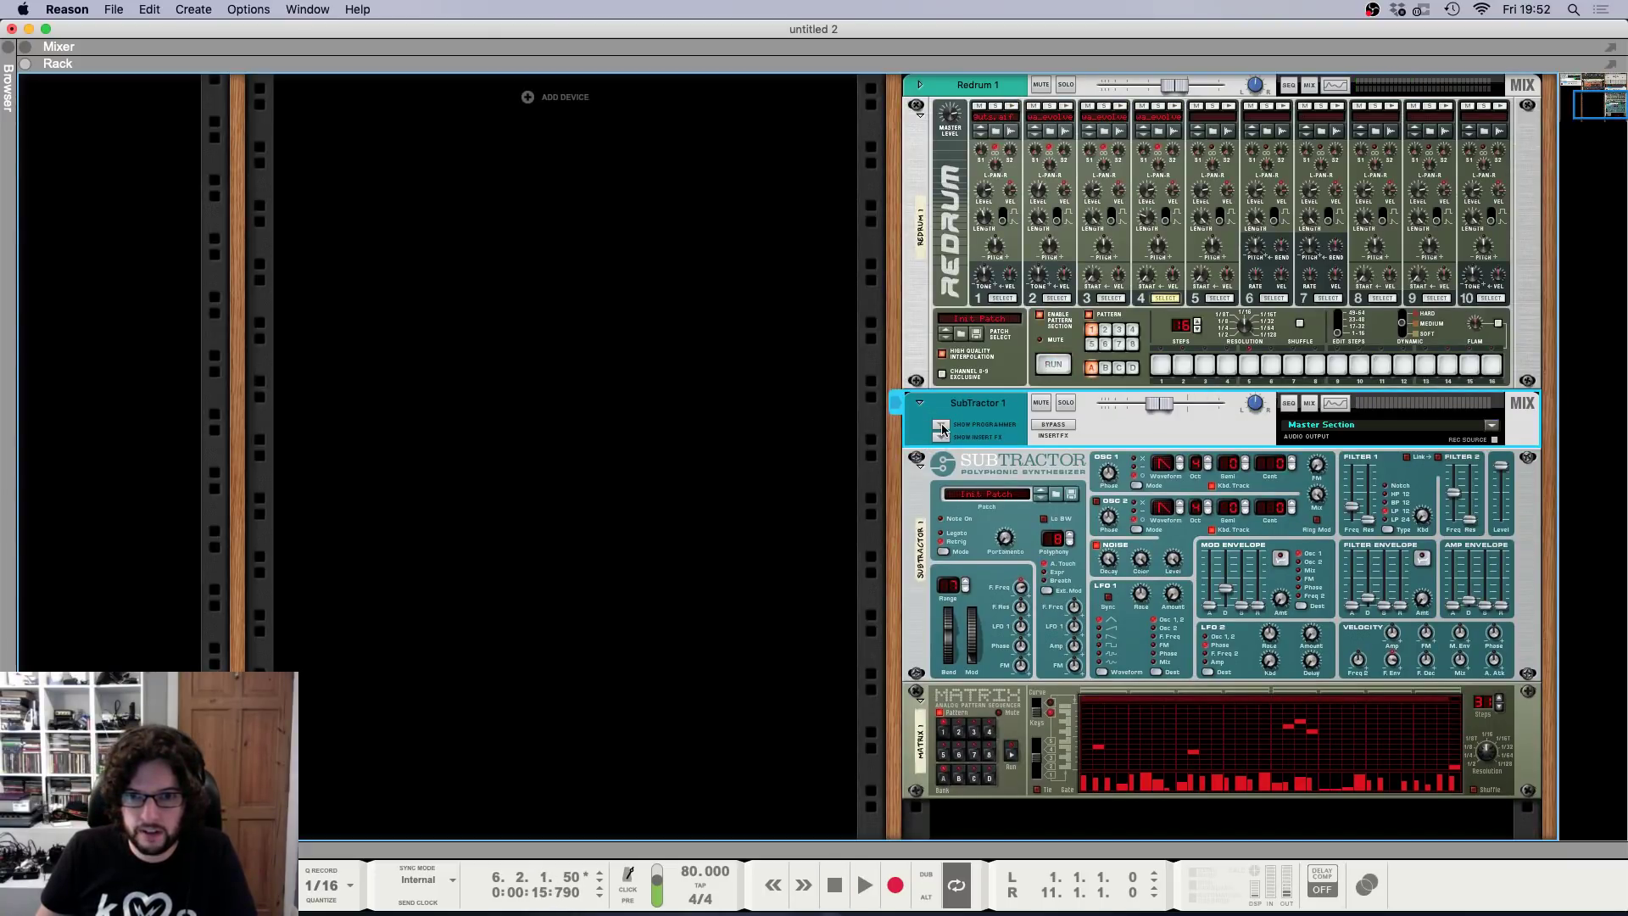
click(941, 433)
click(1092, 475)
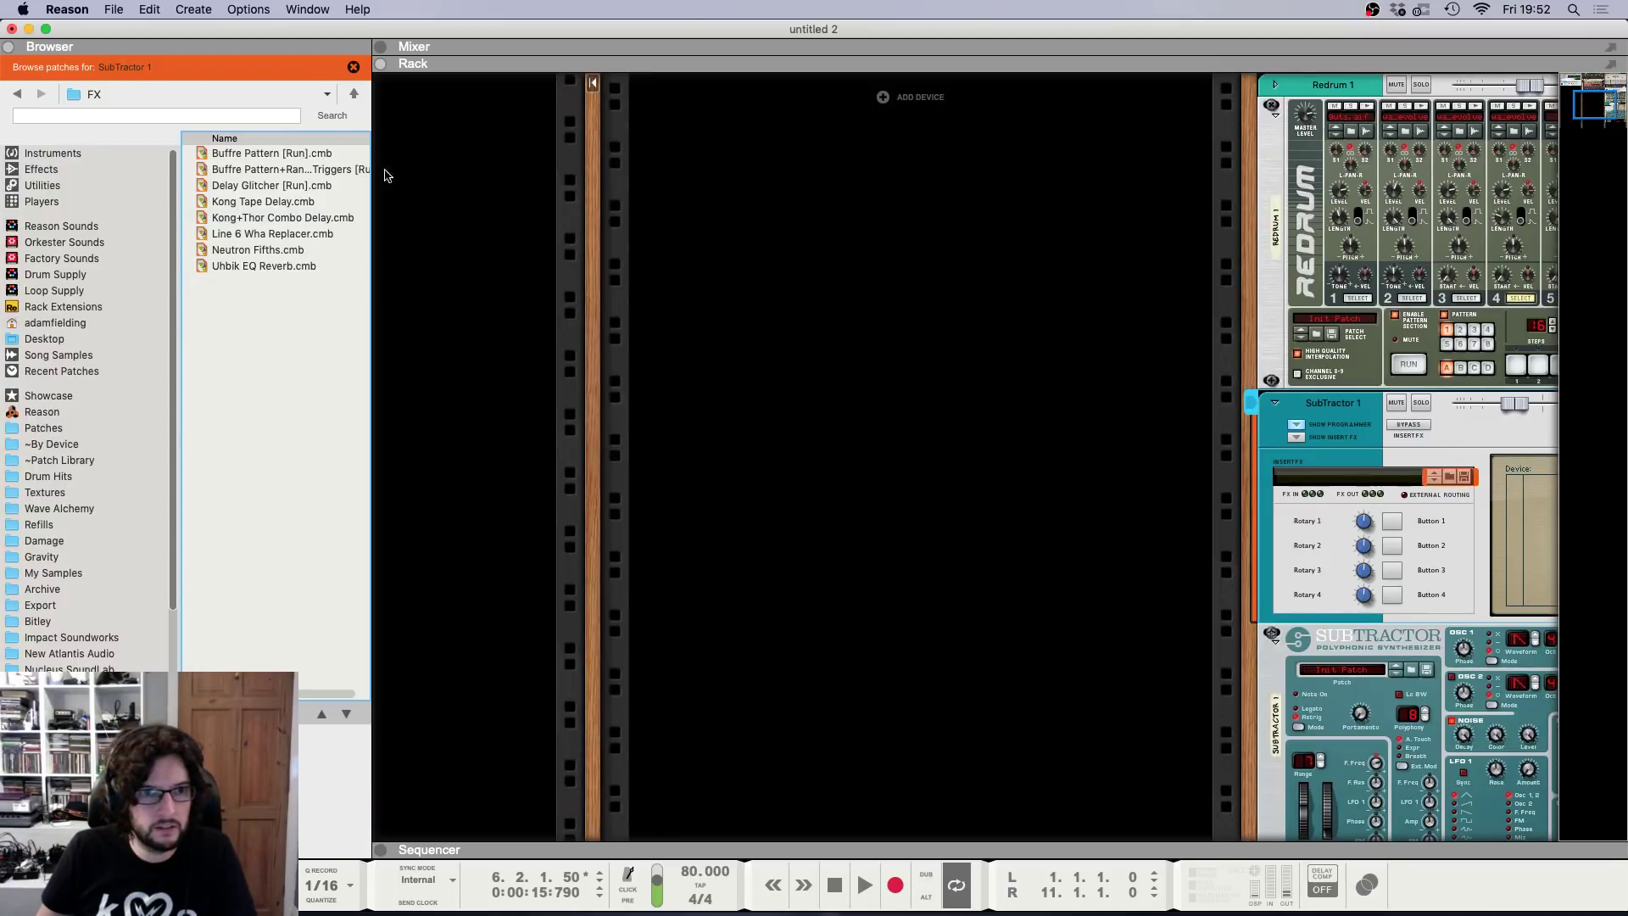
drag(288, 187, 1336, 506)
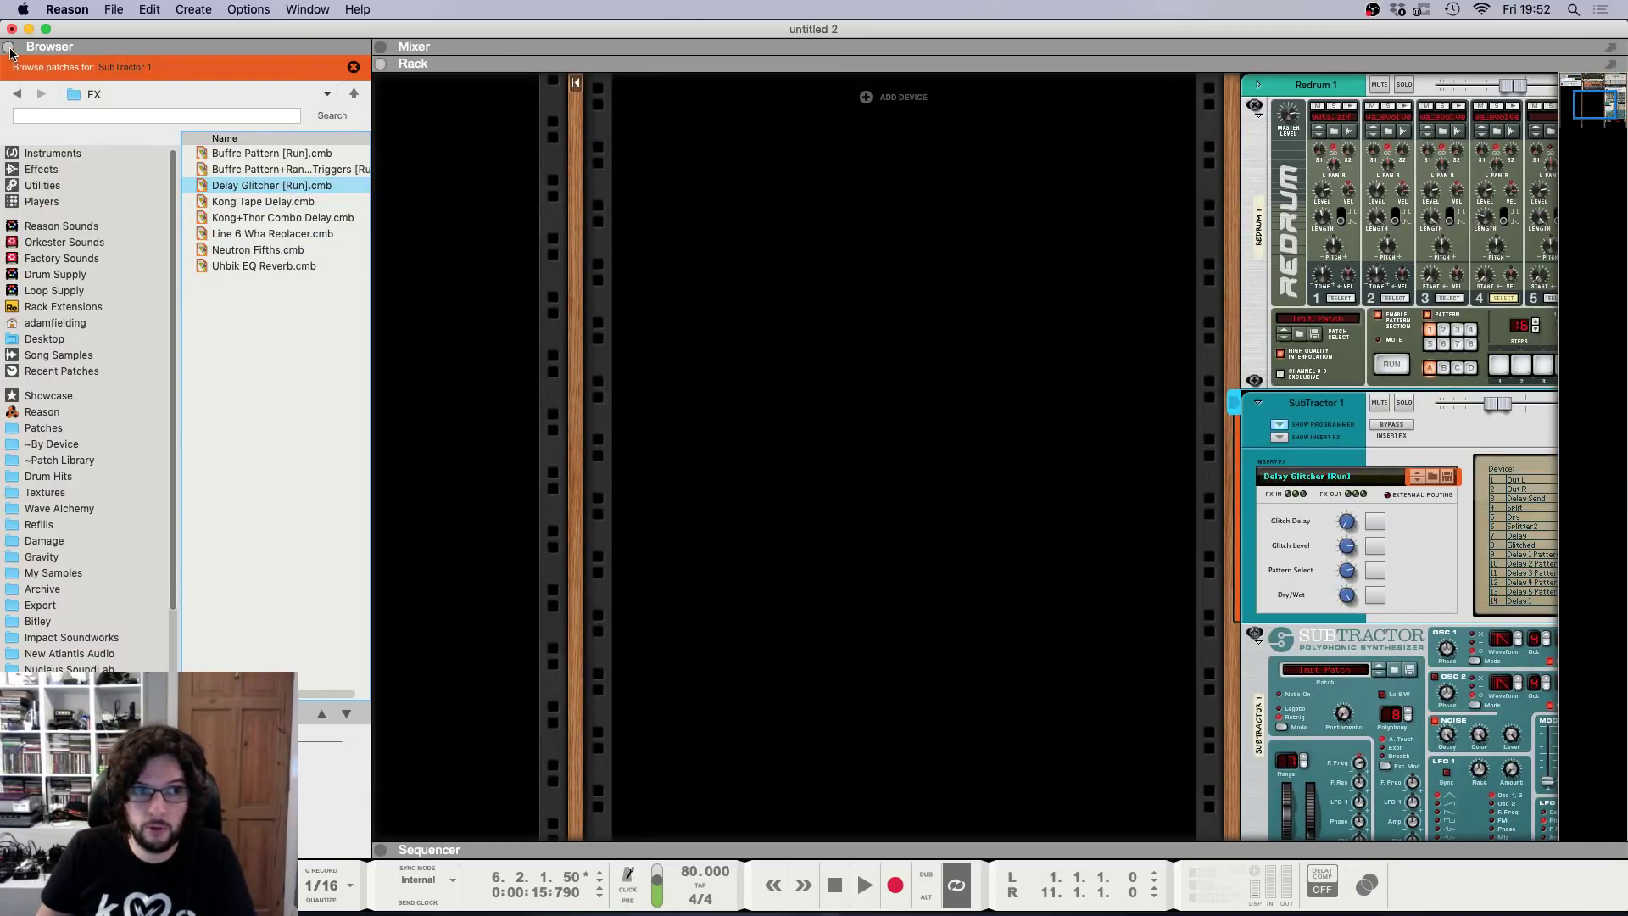
click(9, 48)
click(940, 437)
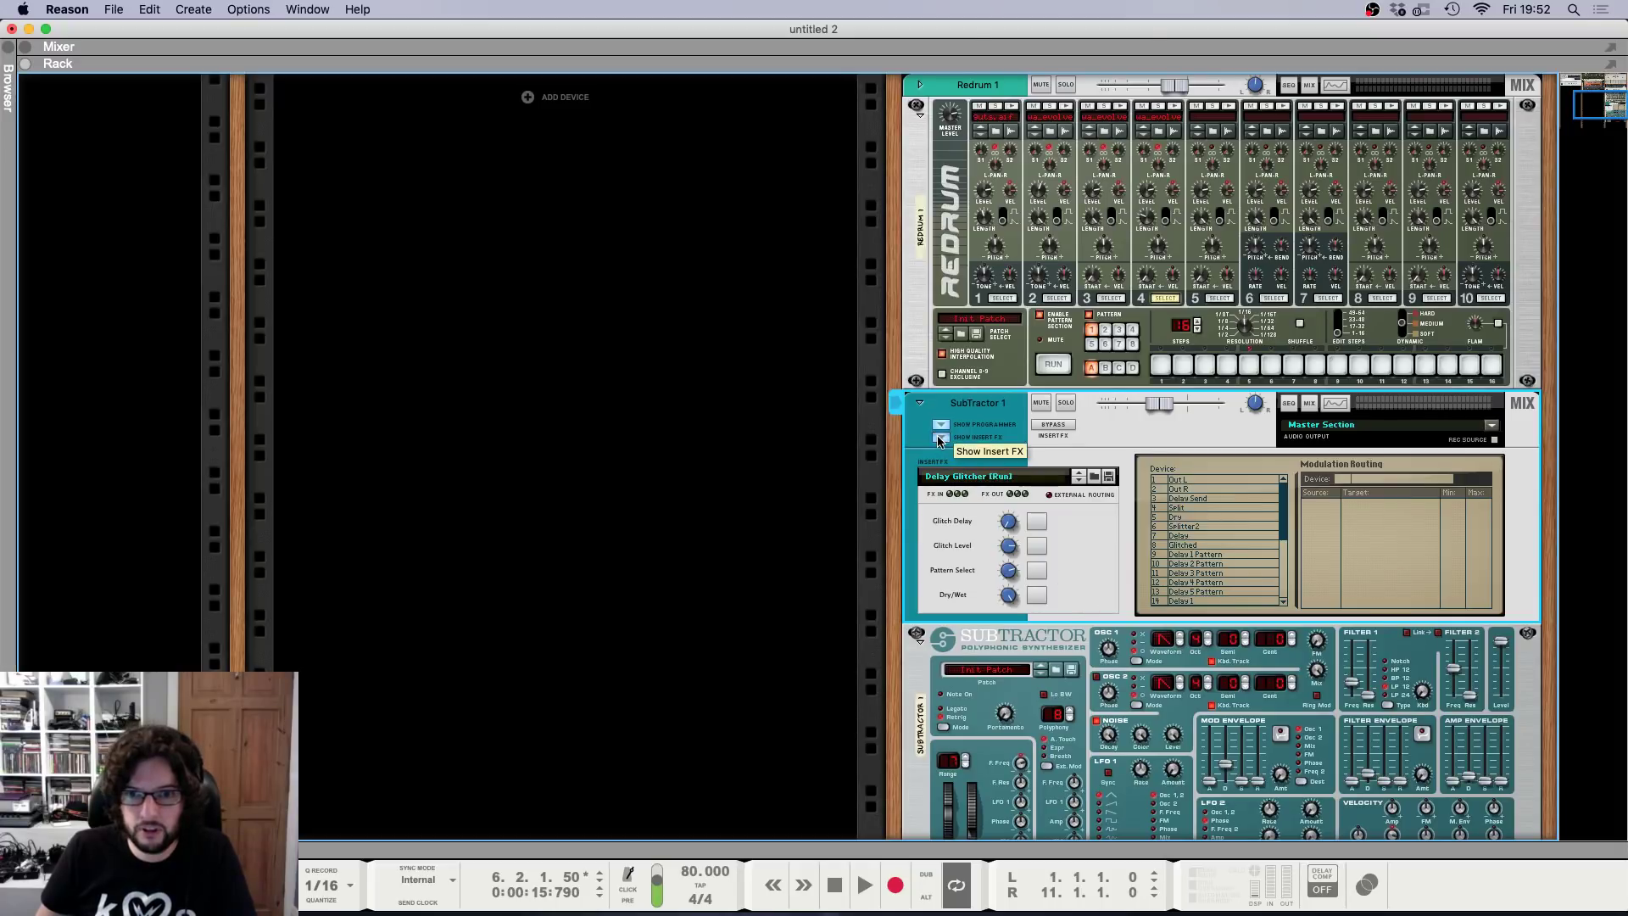
Examine the devices inside the Delay Glitcher insert, including its Matrix sequencers, micromixers and DDL-1 delay lines.
scroll(975, 467, down, 5)
scroll(978, 475, down, 5)
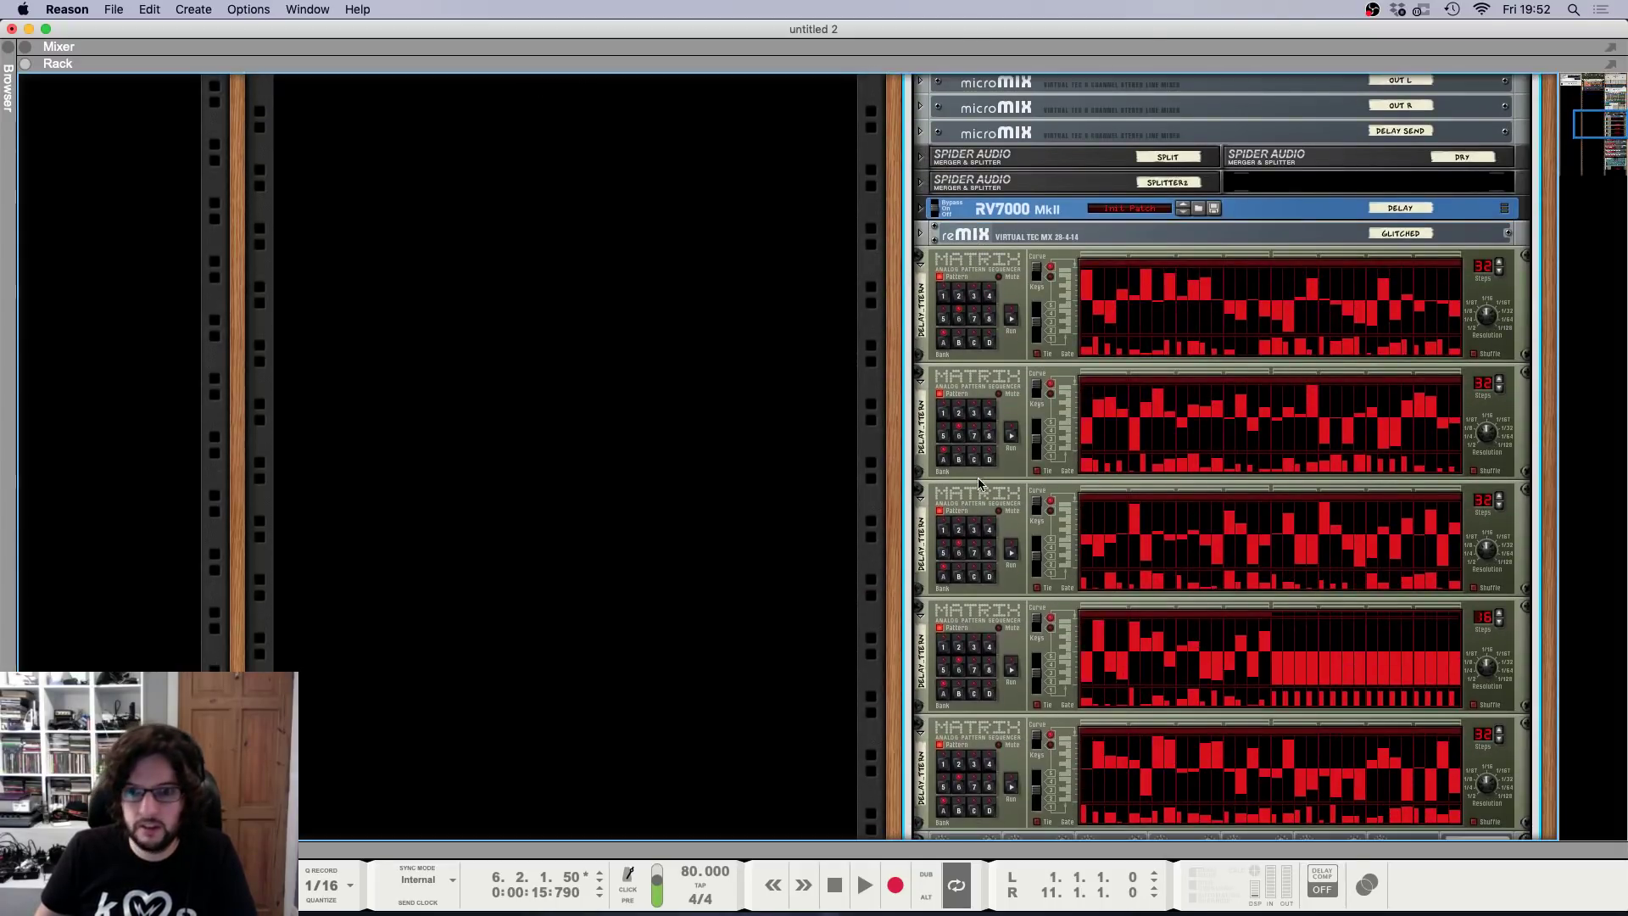
scroll(1050, 304, up, 5)
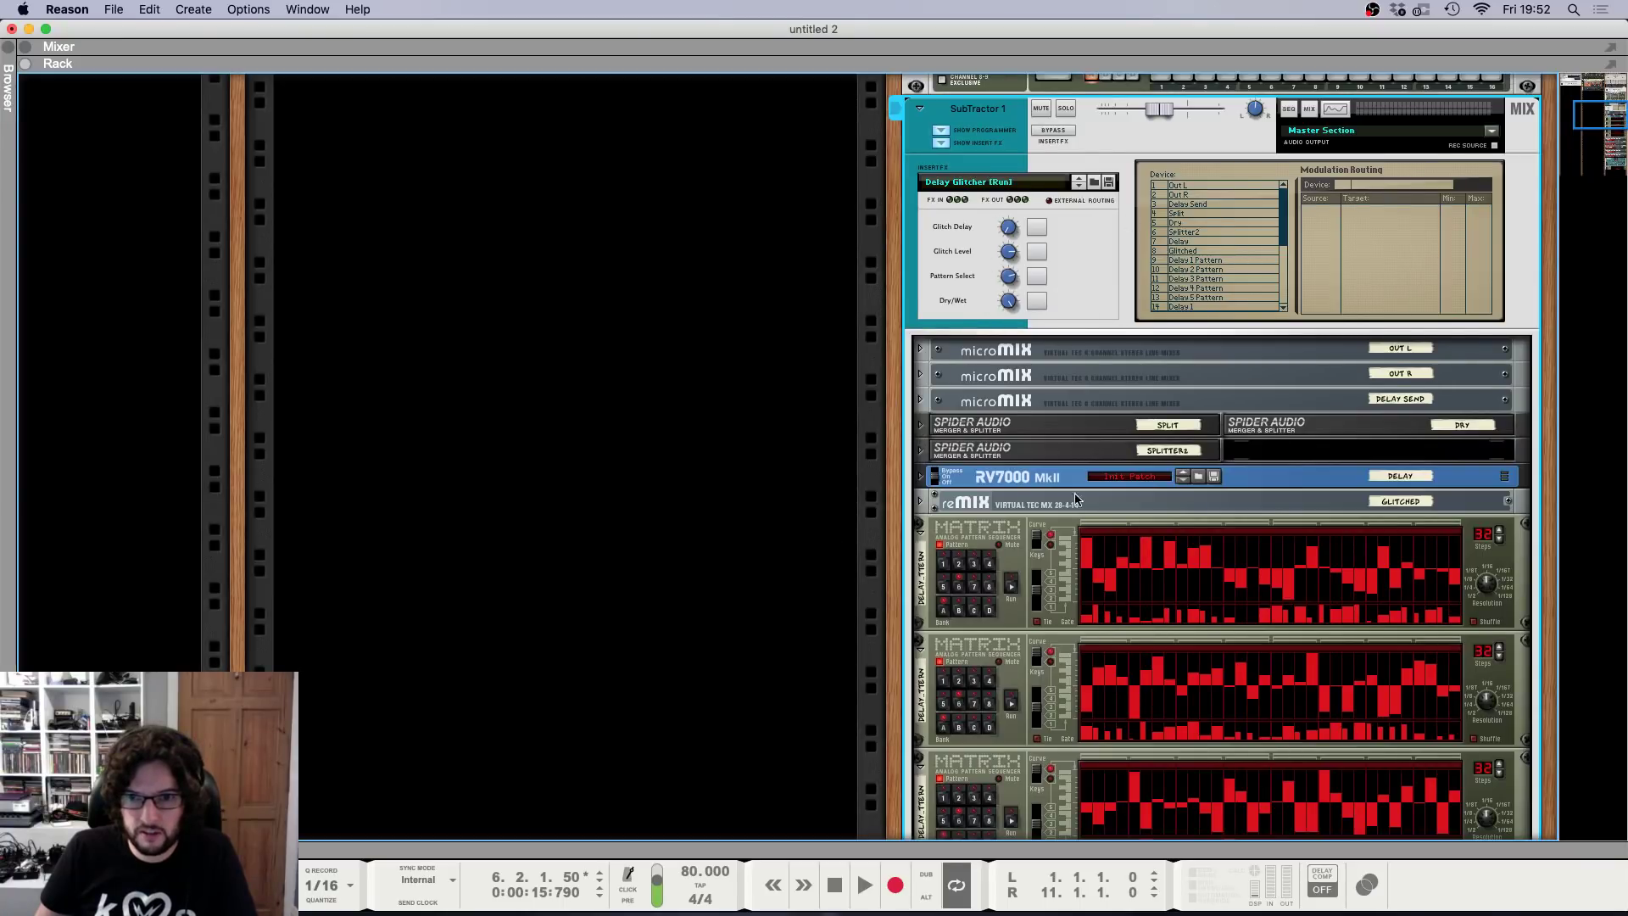
scroll(1085, 458, down, 2)
scroll(1070, 323, down, 13)
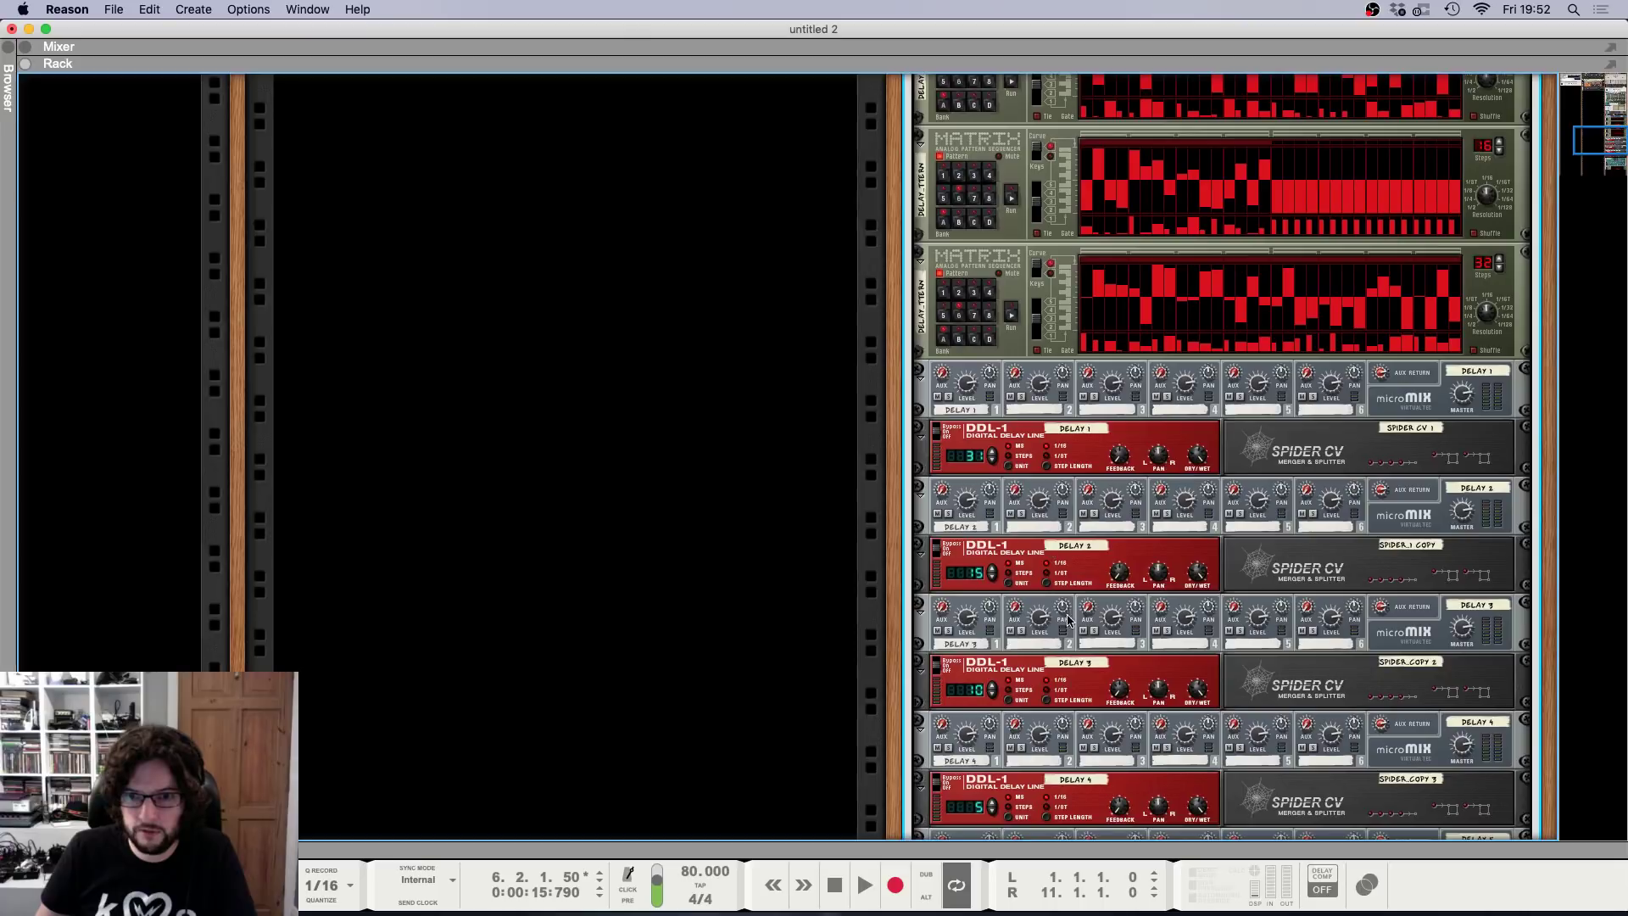
scroll(1067, 621, down, 5)
click(1085, 676)
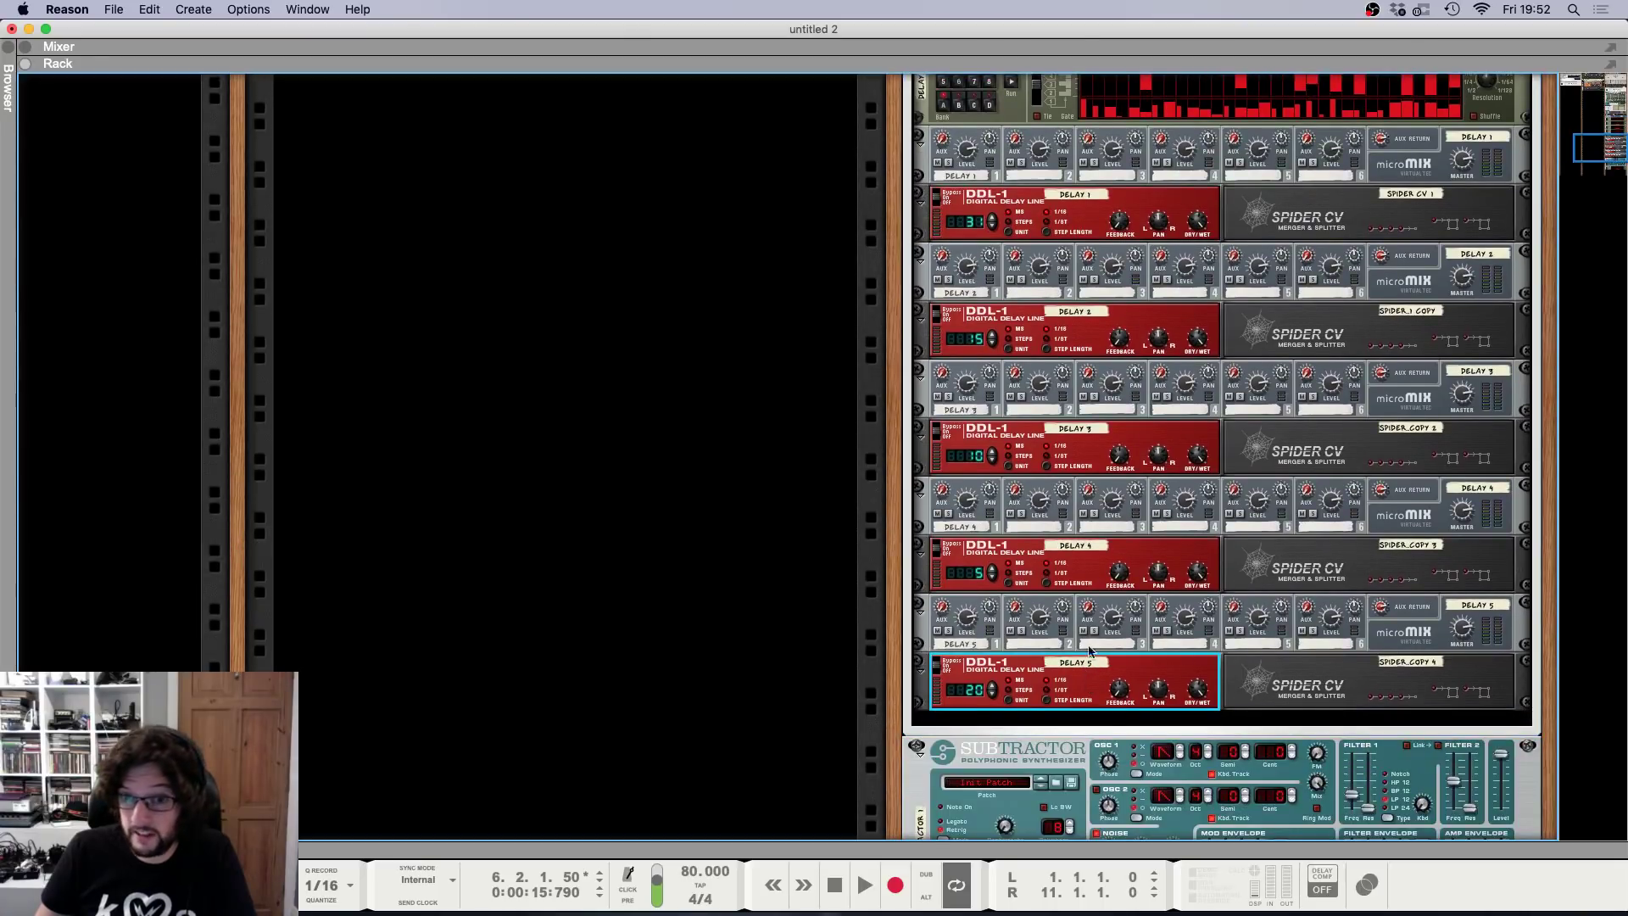
scroll(1085, 562, up, 1)
click(1014, 568)
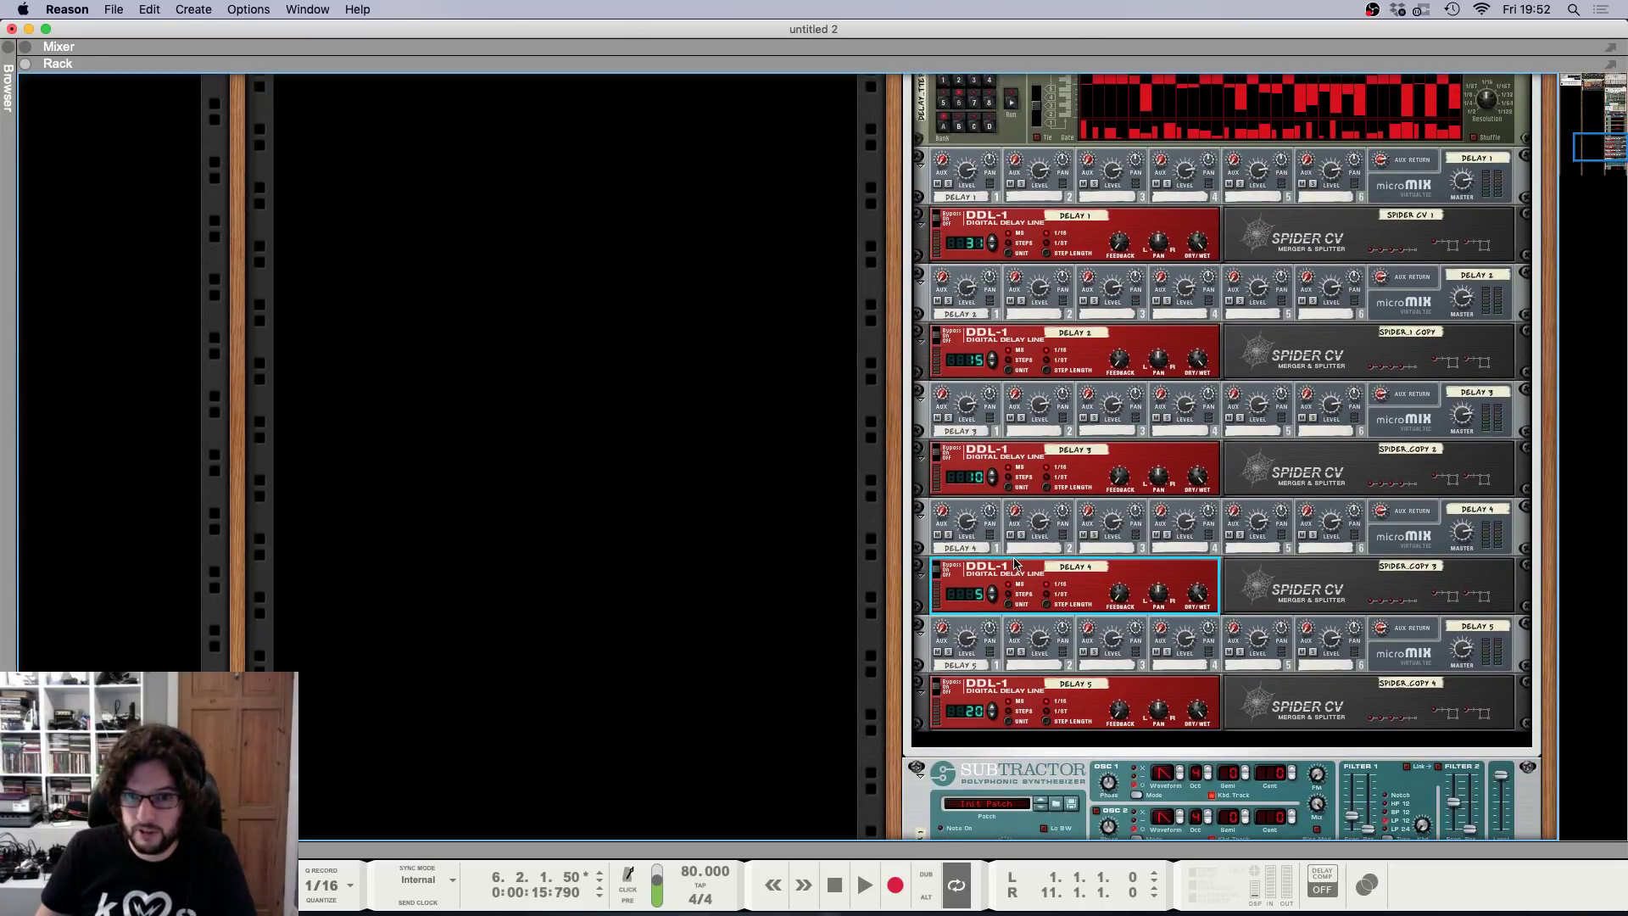
scroll(1026, 703, up, 4)
scroll(1211, 325, up, 9)
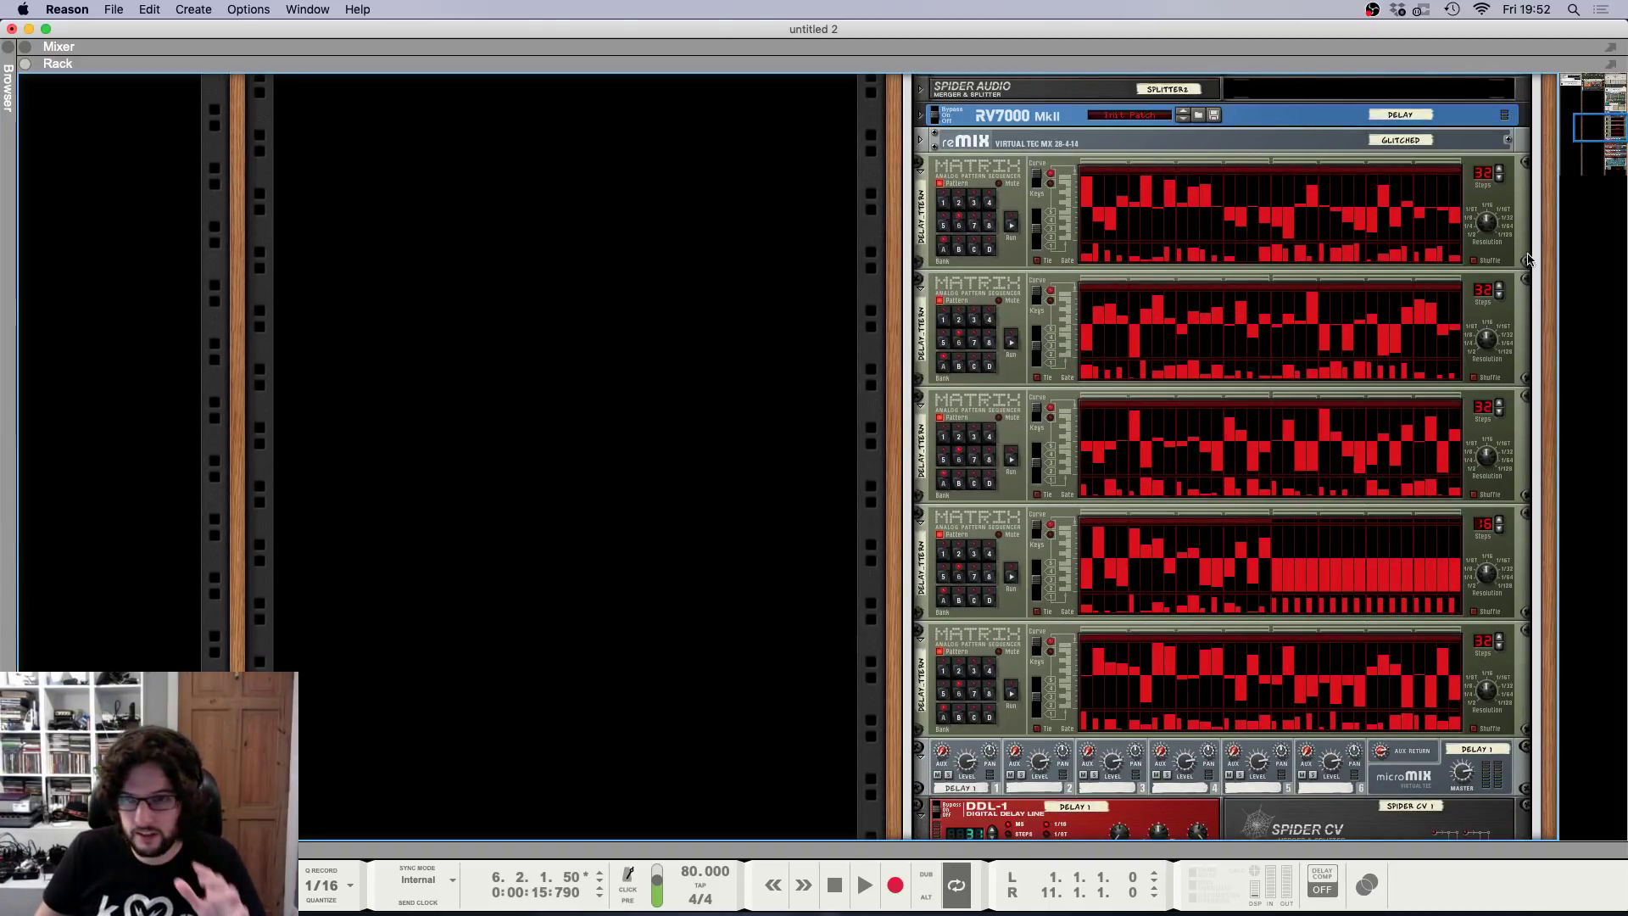
scroll(1158, 358, down, 10)
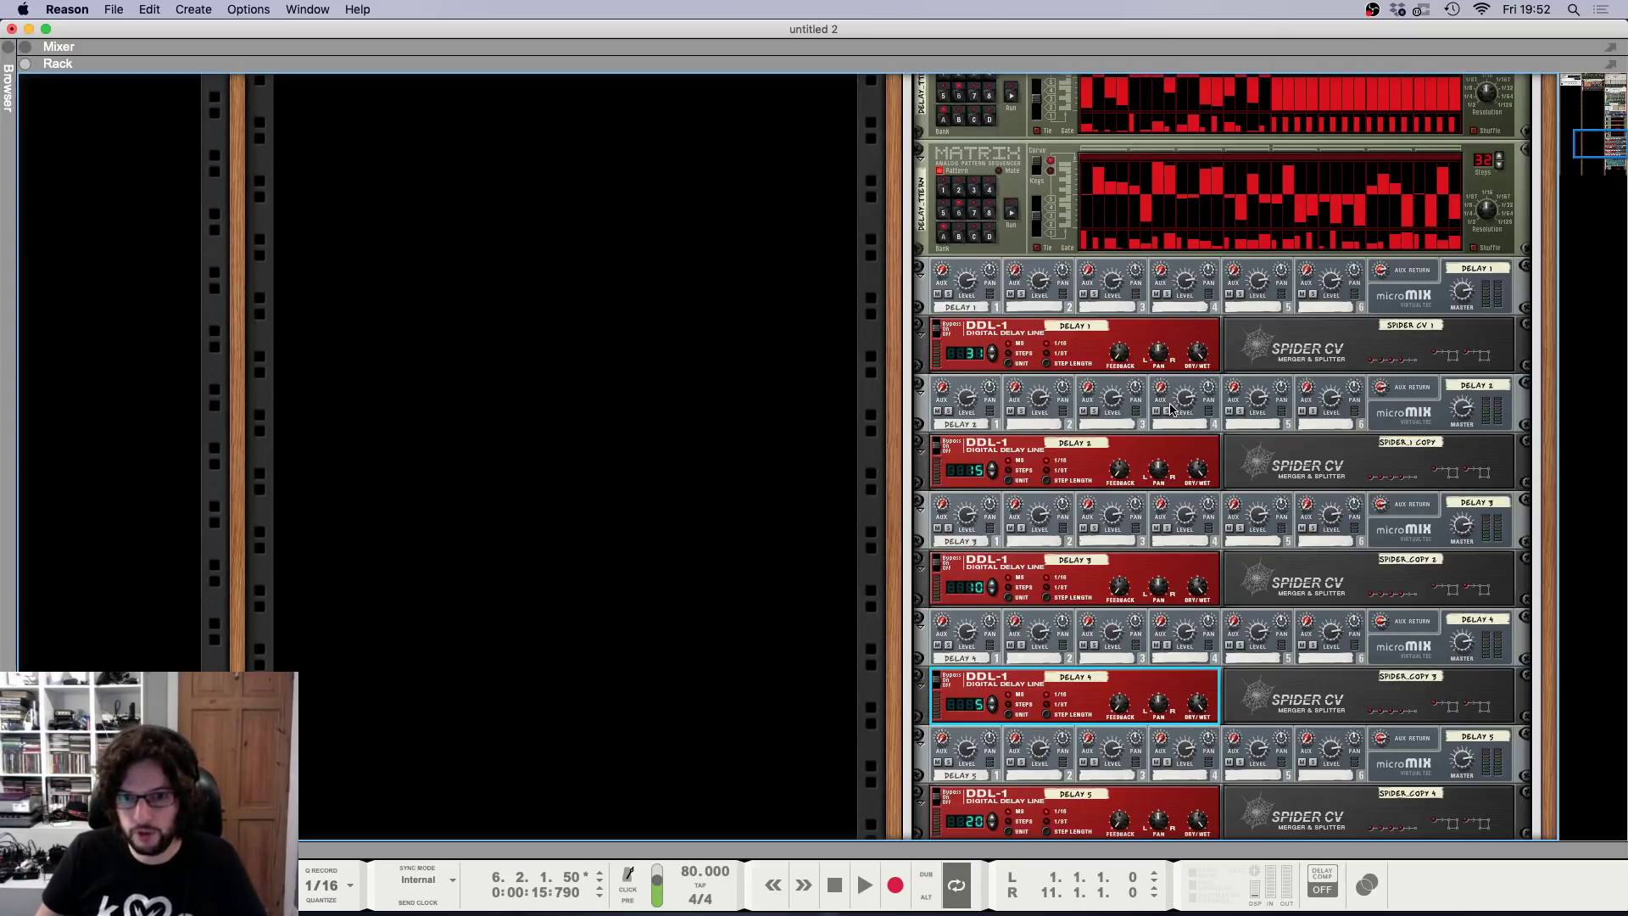
Set the Delay Glitcher's five Matrix sequencers to odd lengths: 15 steps for the fourth and 31 for the others.
scroll(1424, 399, up, 6)
scroll(1425, 399, up, 4)
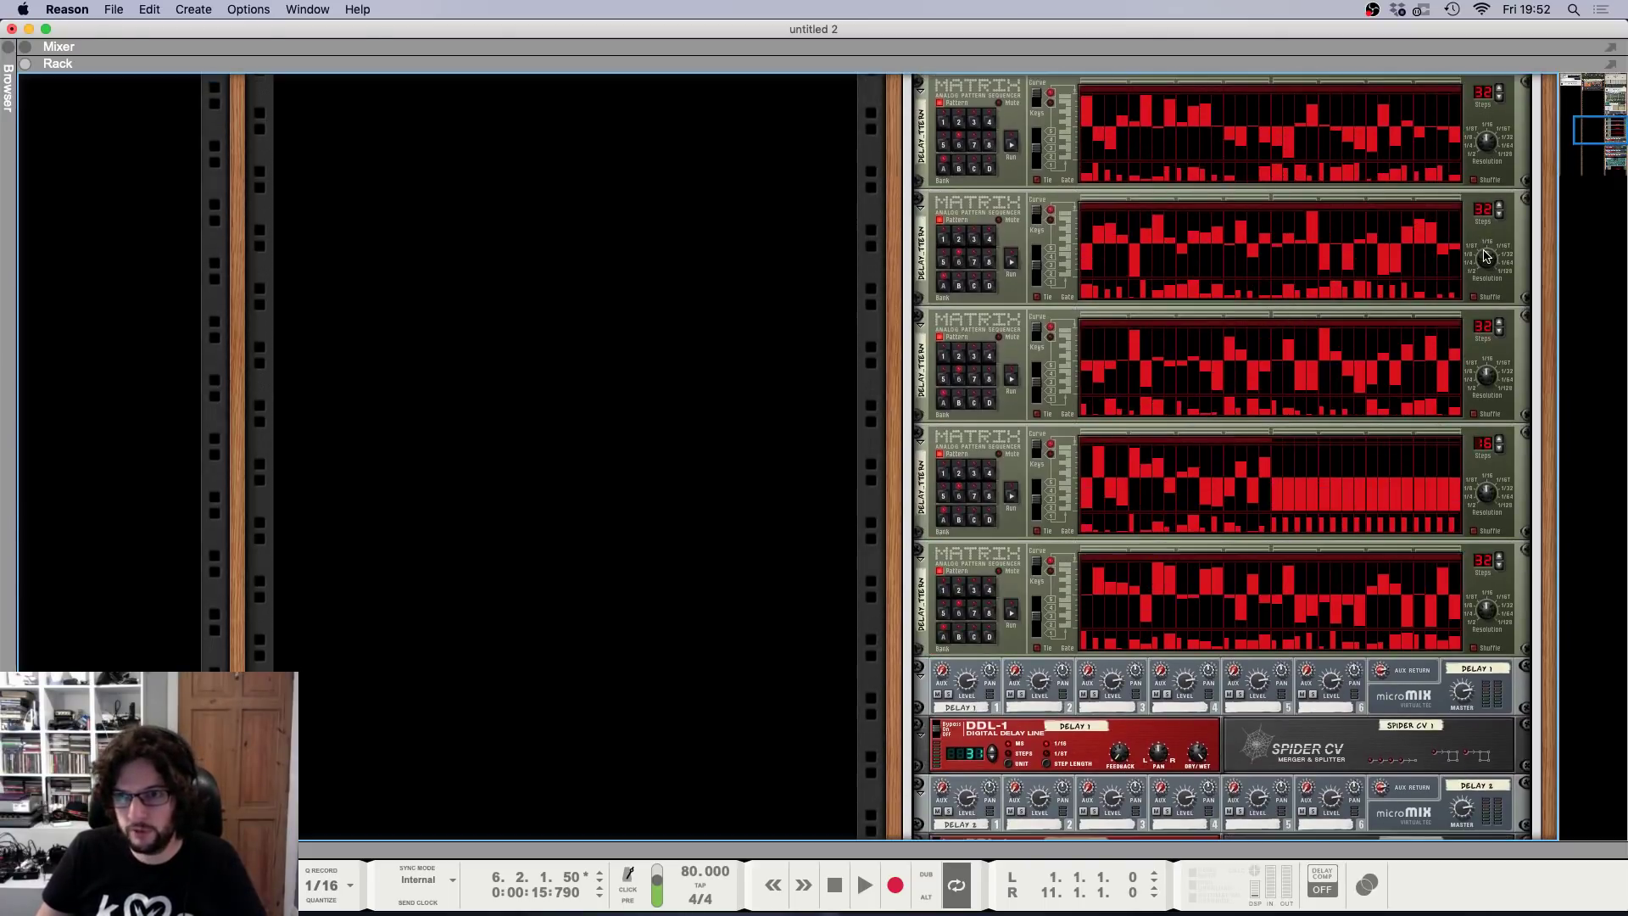
click(1499, 218)
click(1499, 335)
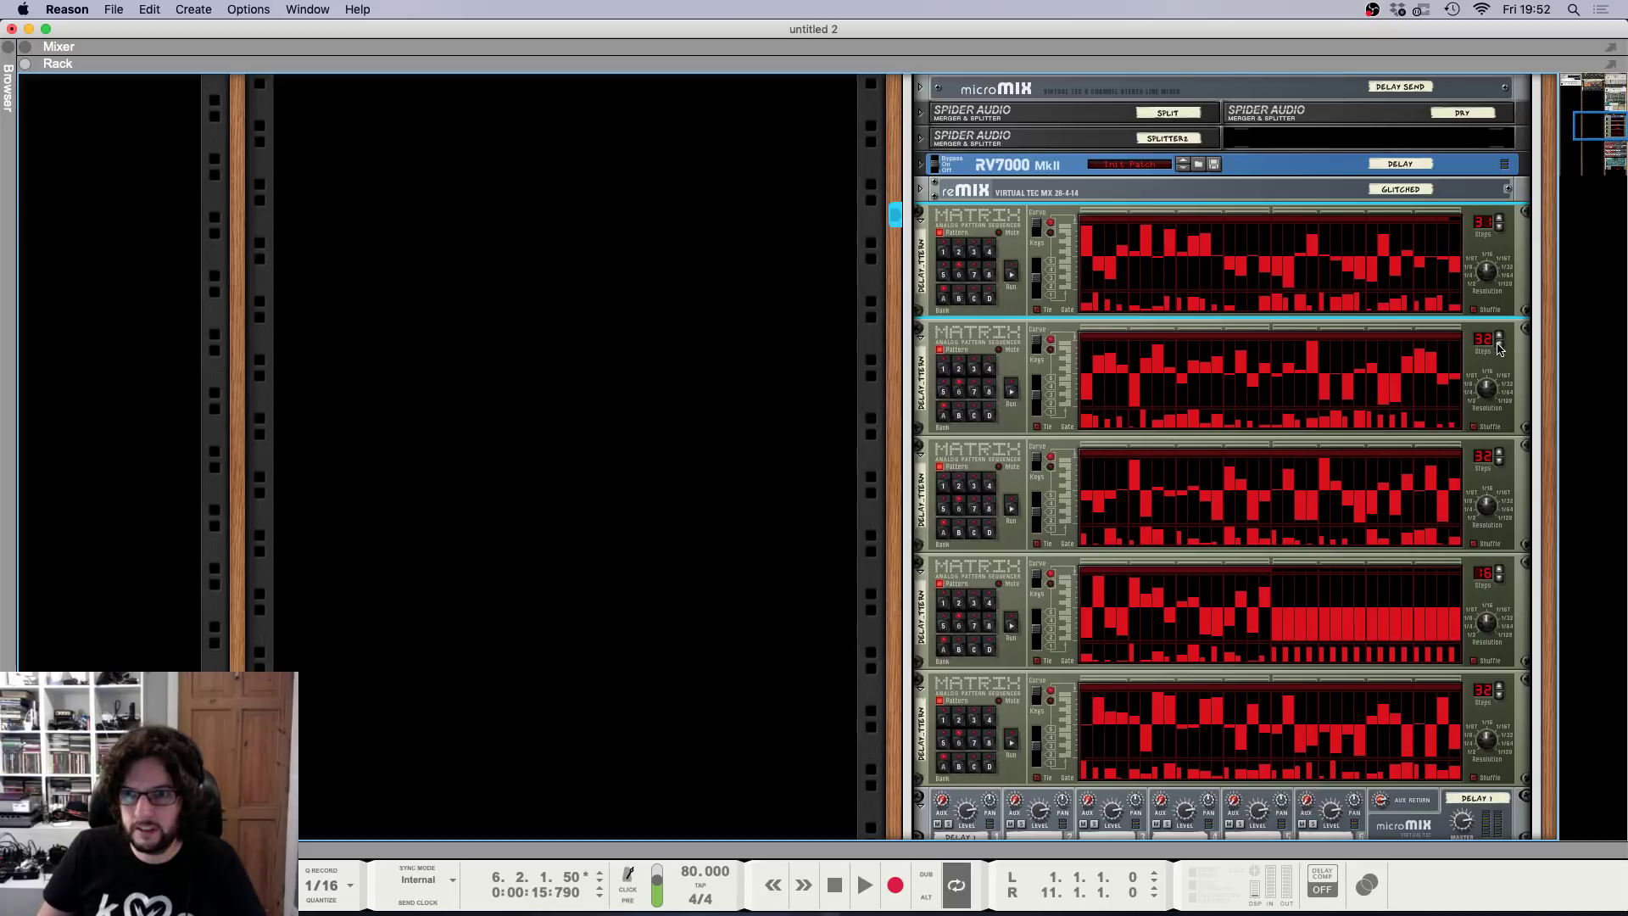
click(1500, 455)
click(1499, 580)
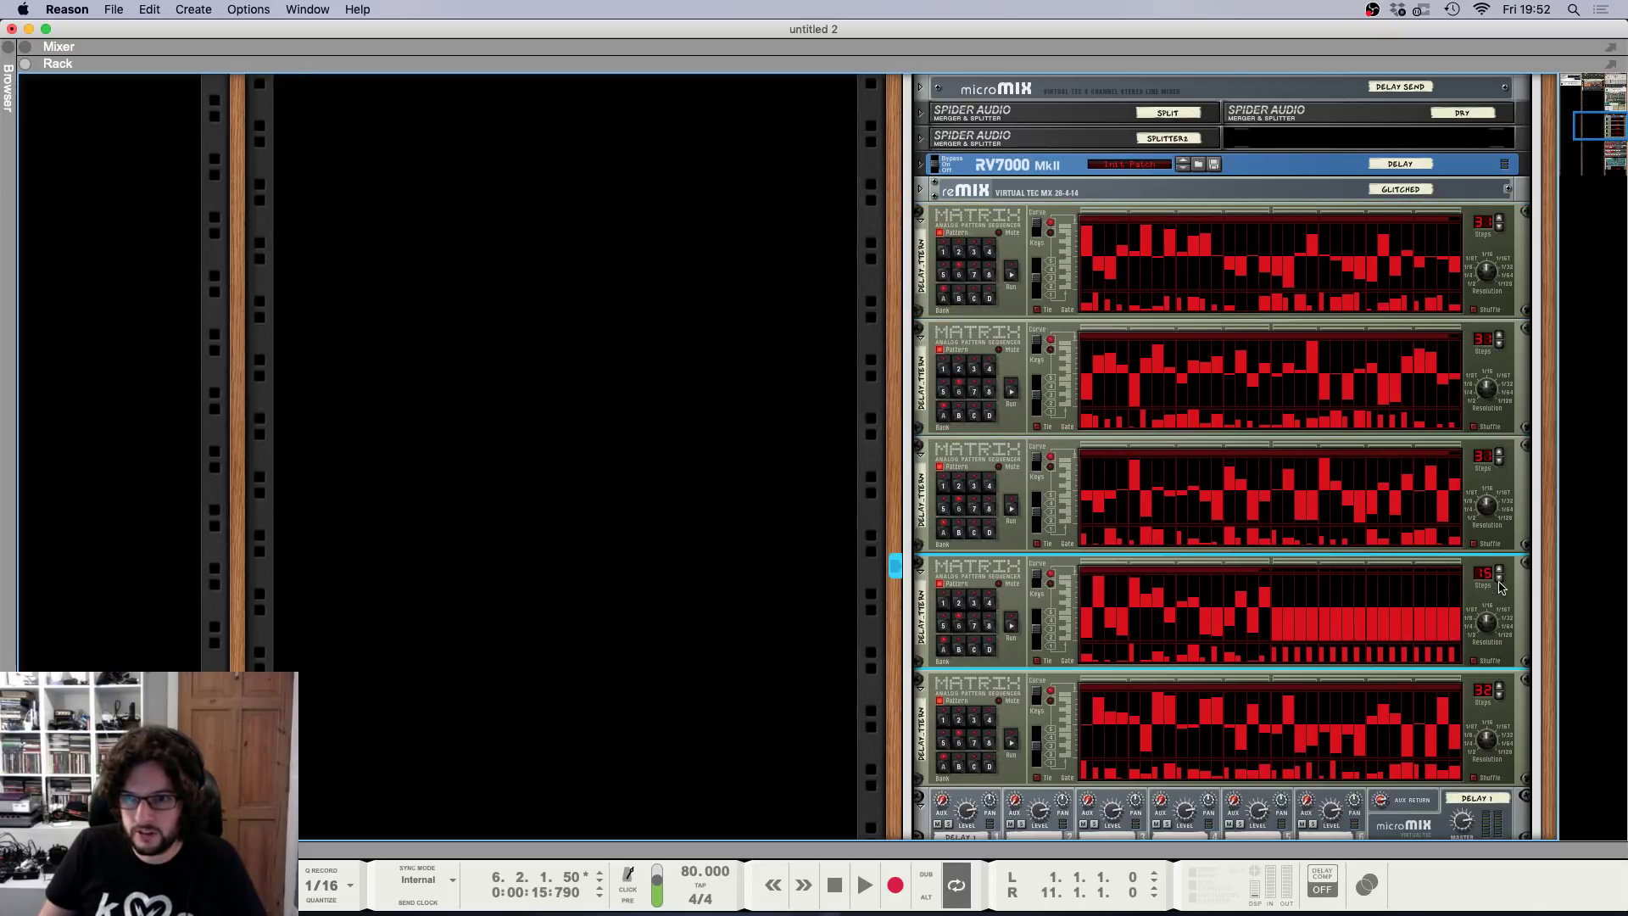
click(1499, 690)
Play the song from the start and lower the SubTractor 1 mixer channel level to about -15.6 dB.
key(shift+Return)
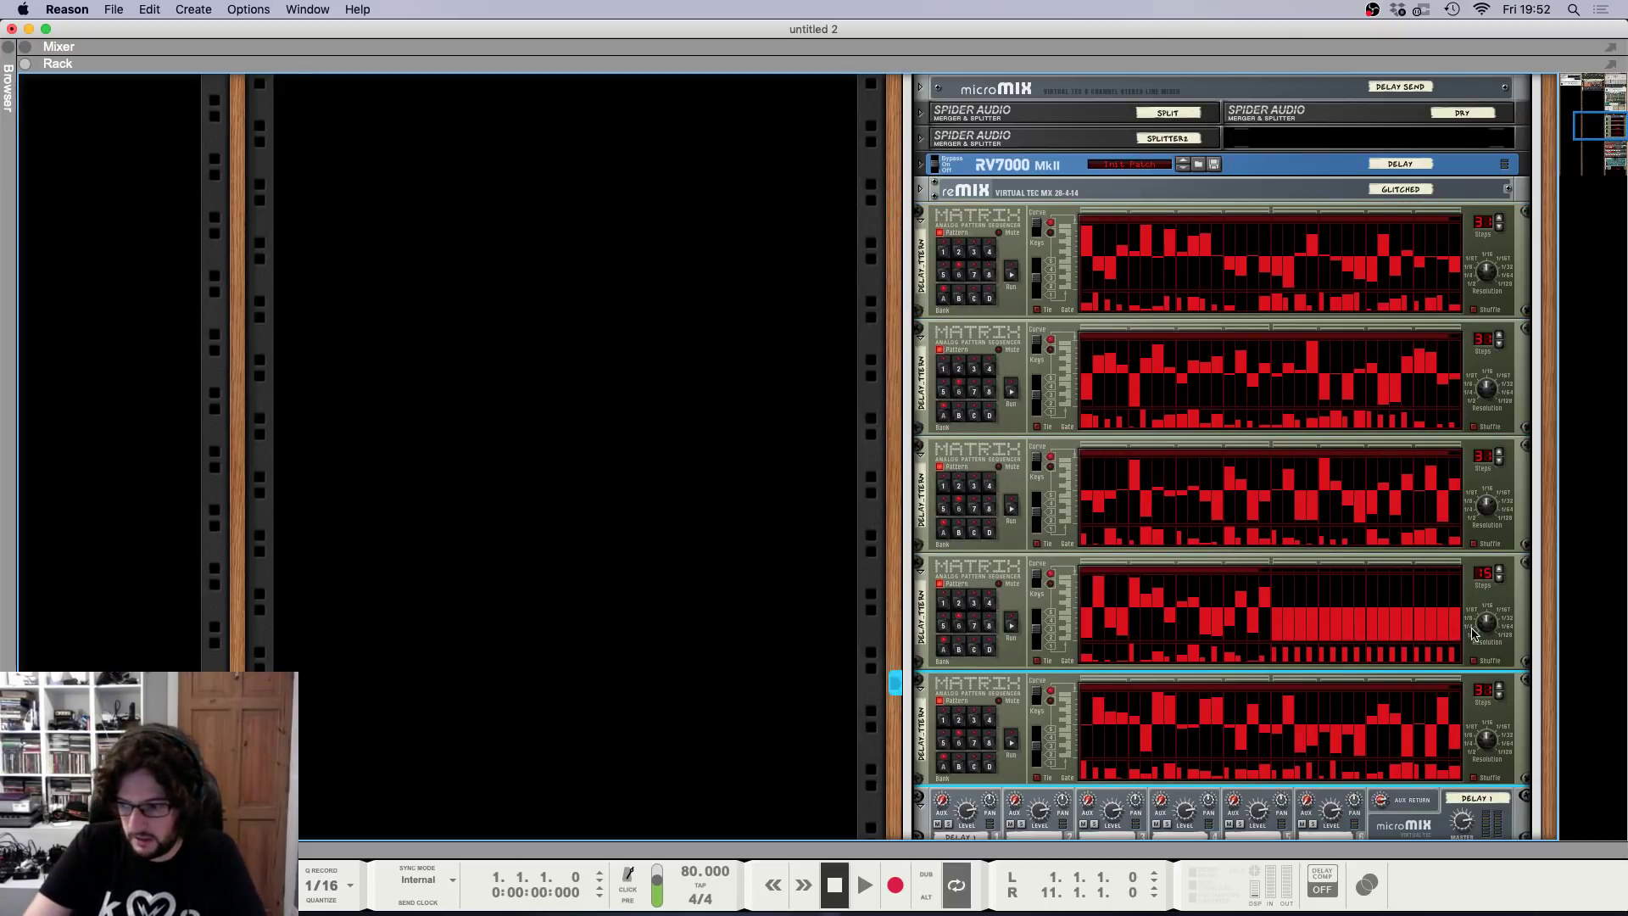
key(space)
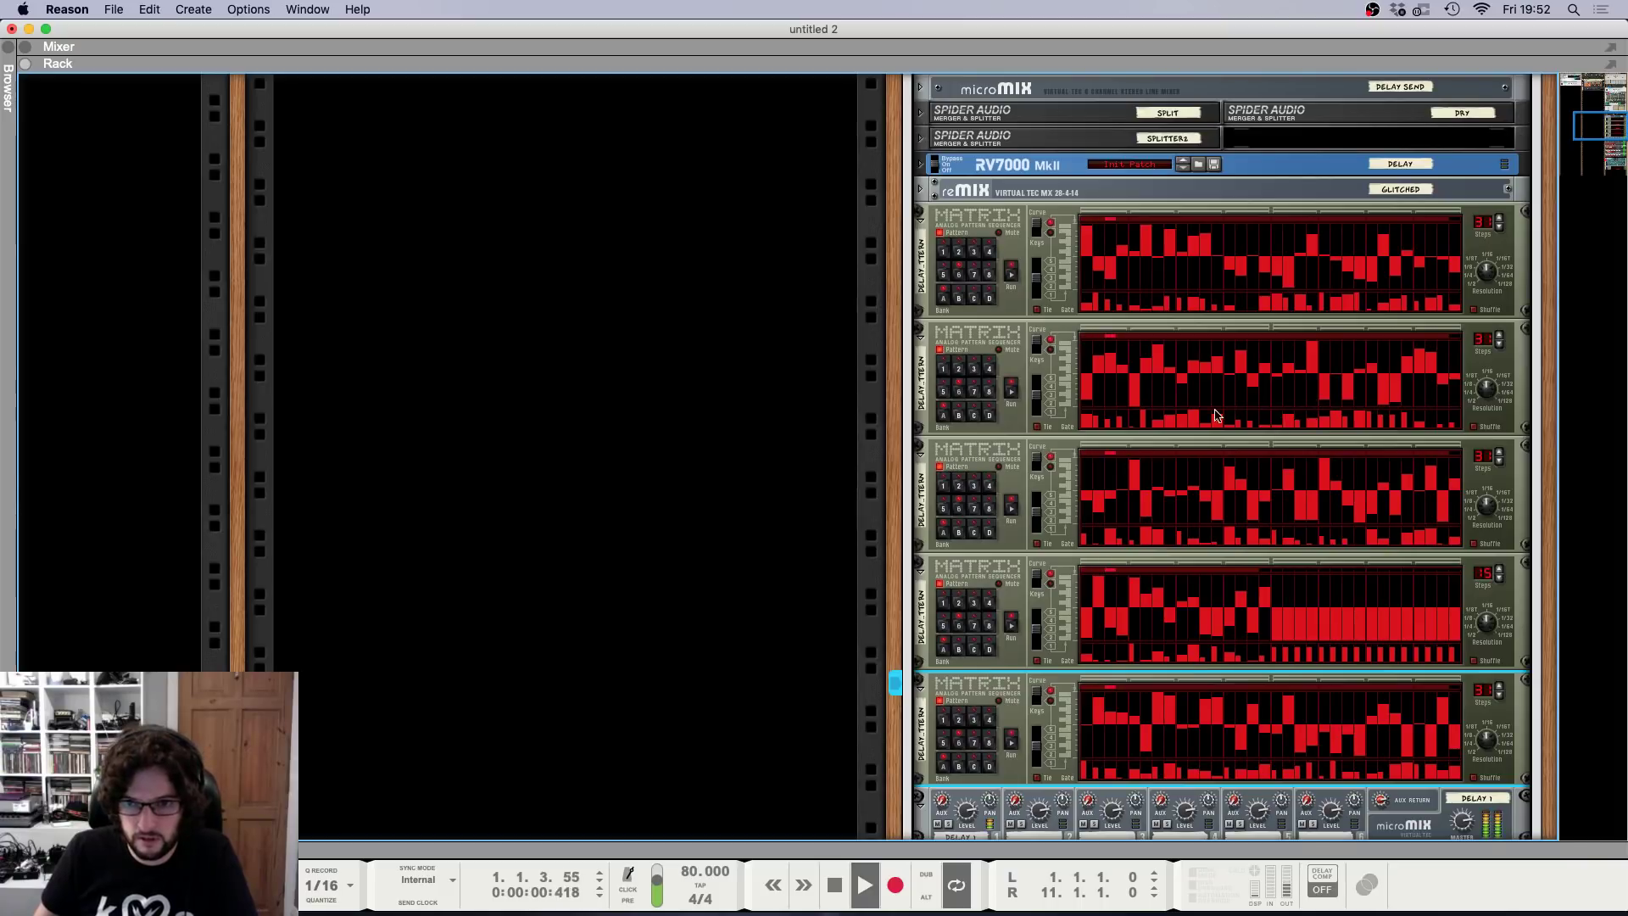
key(F5)
scroll(1408, 593, down, 5)
drag(1407, 696, 1410, 700)
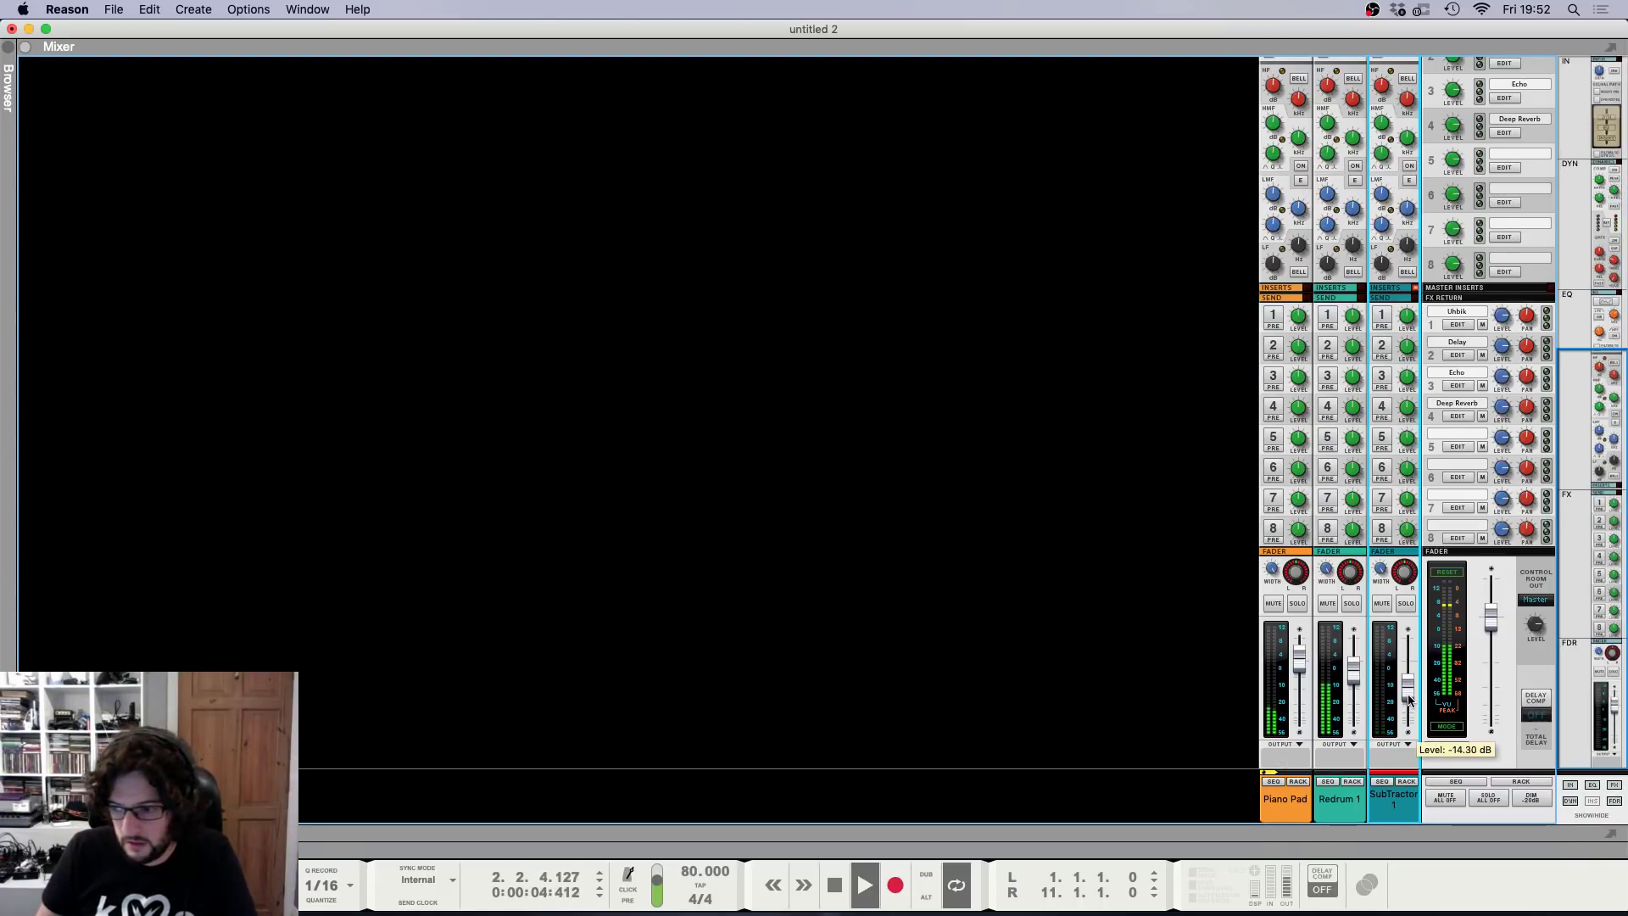
key(F6)
scroll(754, 456, up, 7)
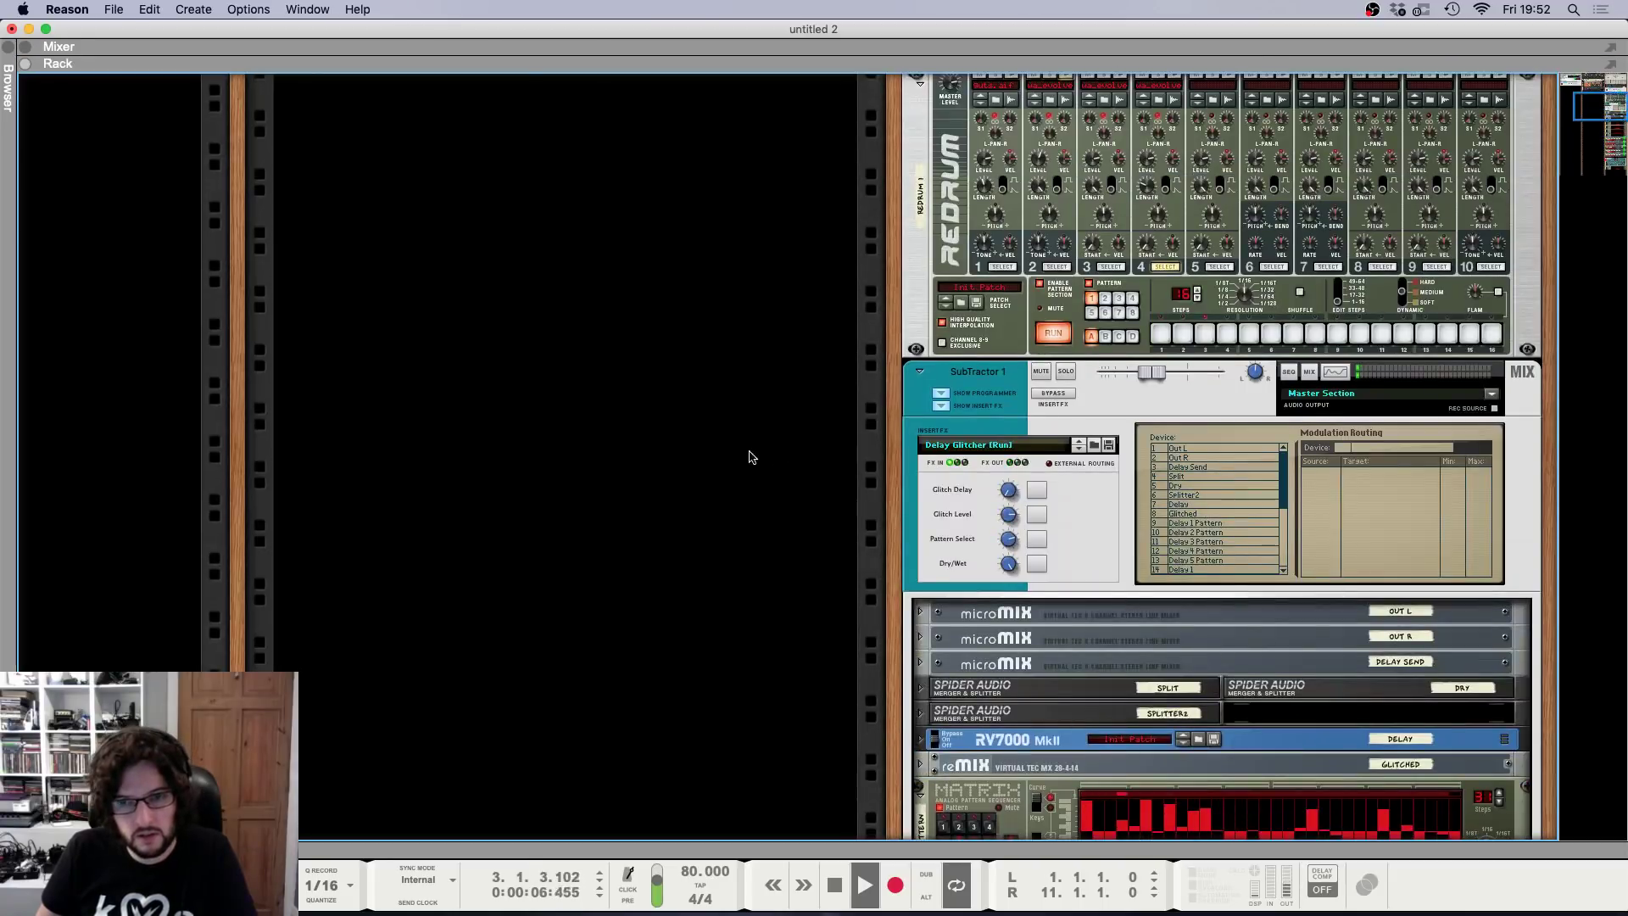
key(F5)
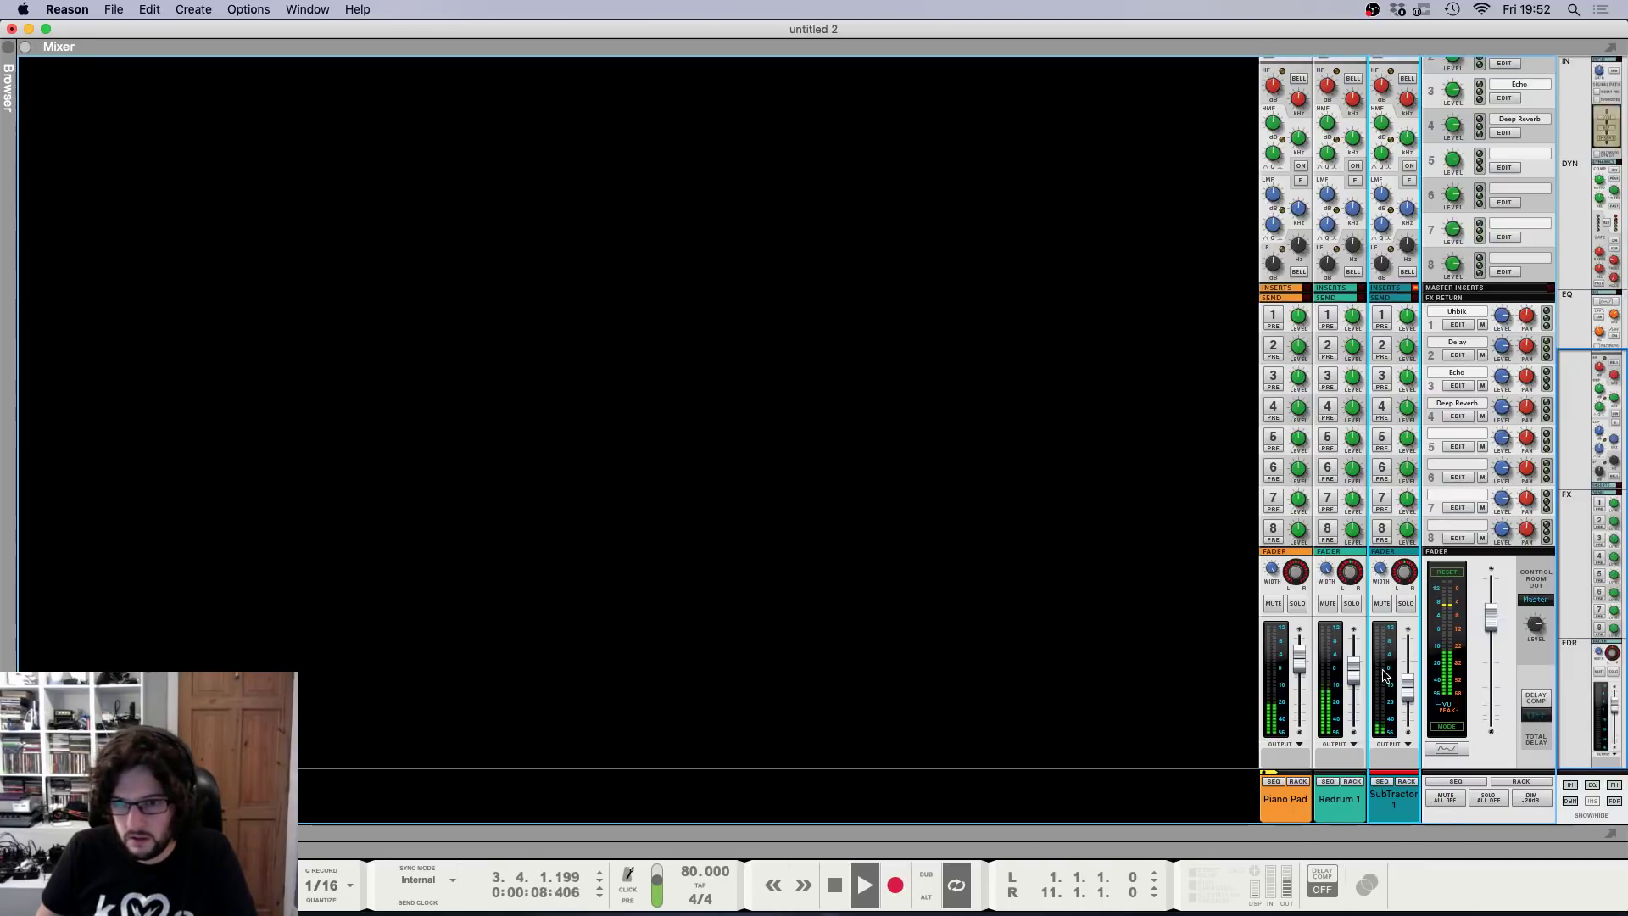
drag(1404, 692, 1404, 693)
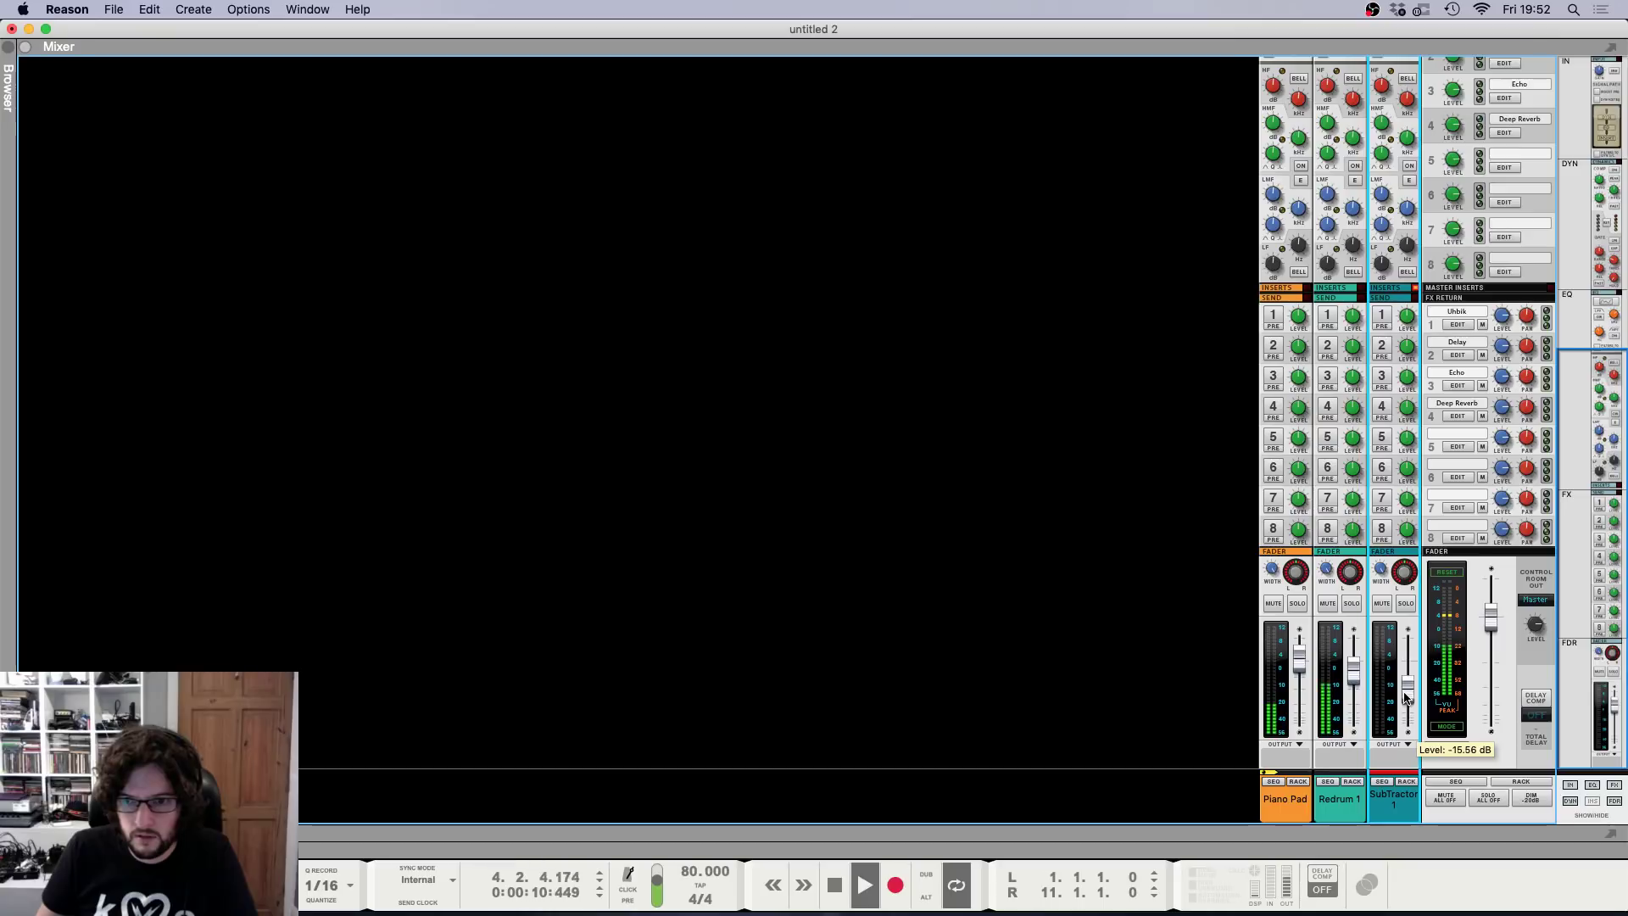
Collapse SubTractor 1's insert section and add a kHs Resonator effect after the synthesizer.
key(F6)
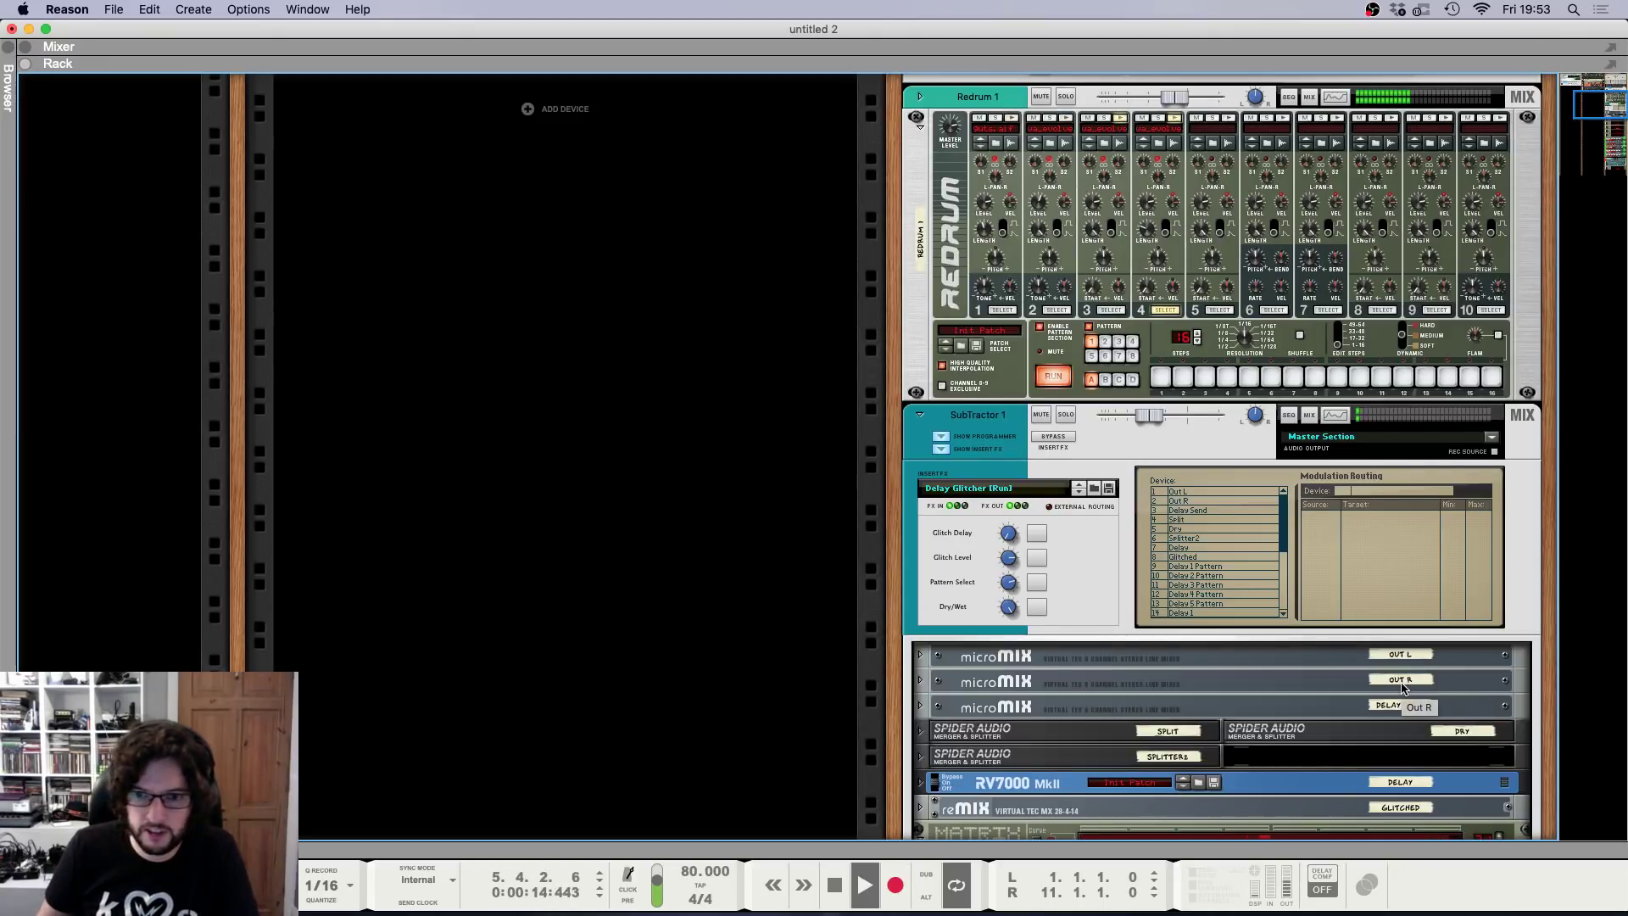
click(941, 436)
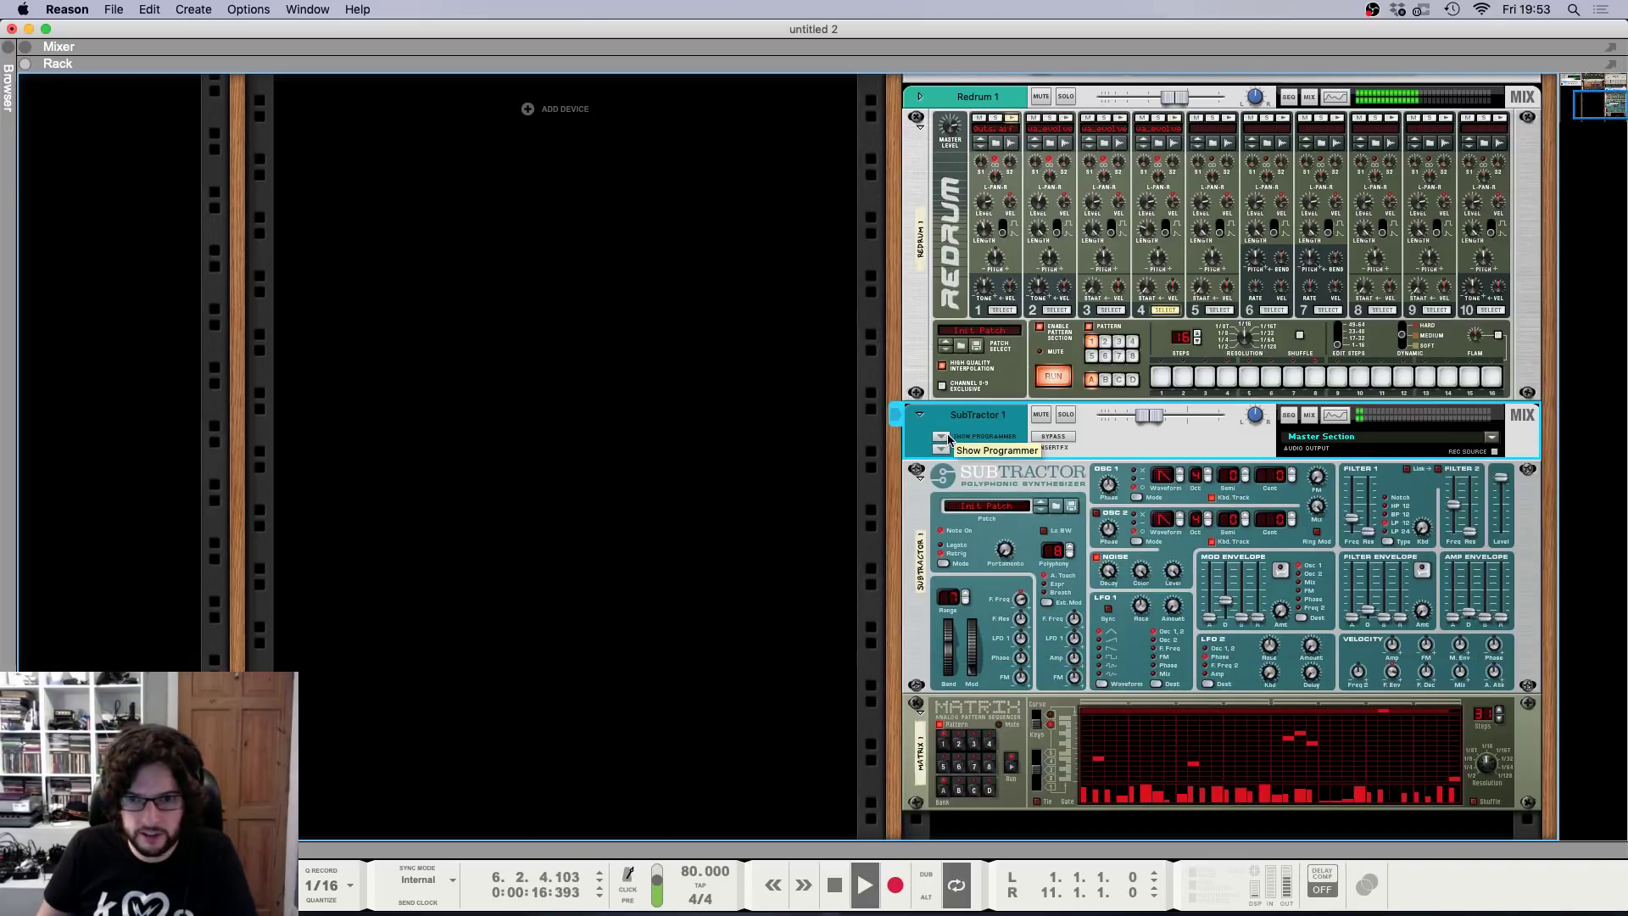
right_click(1005, 429)
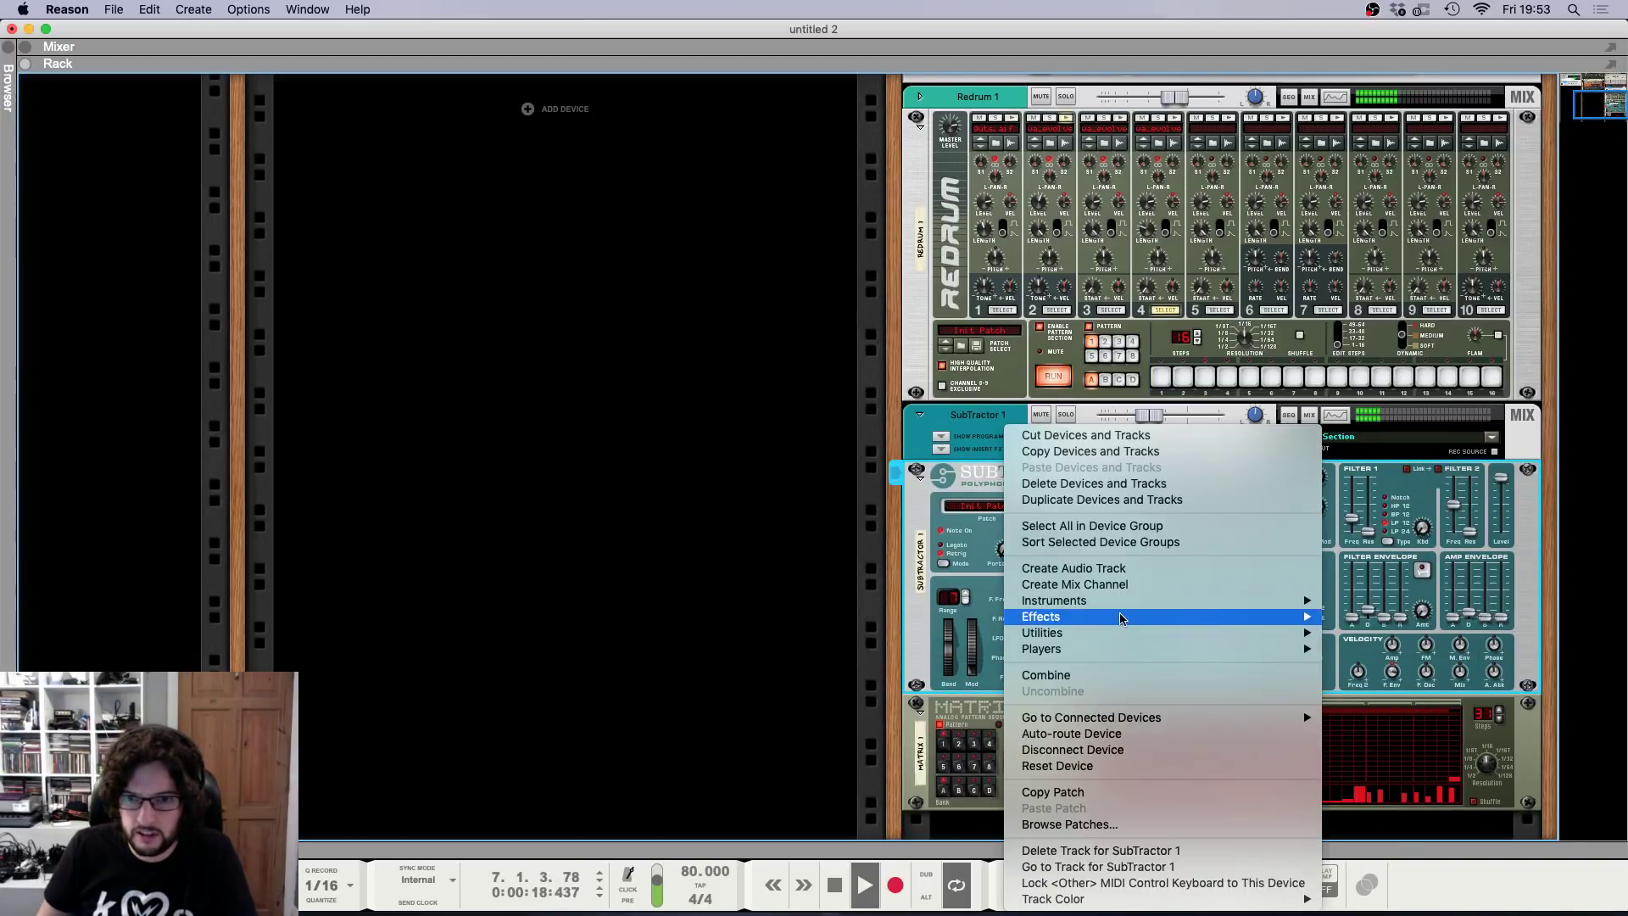
mouse_move(1119, 618)
mouse_move(1399, 593)
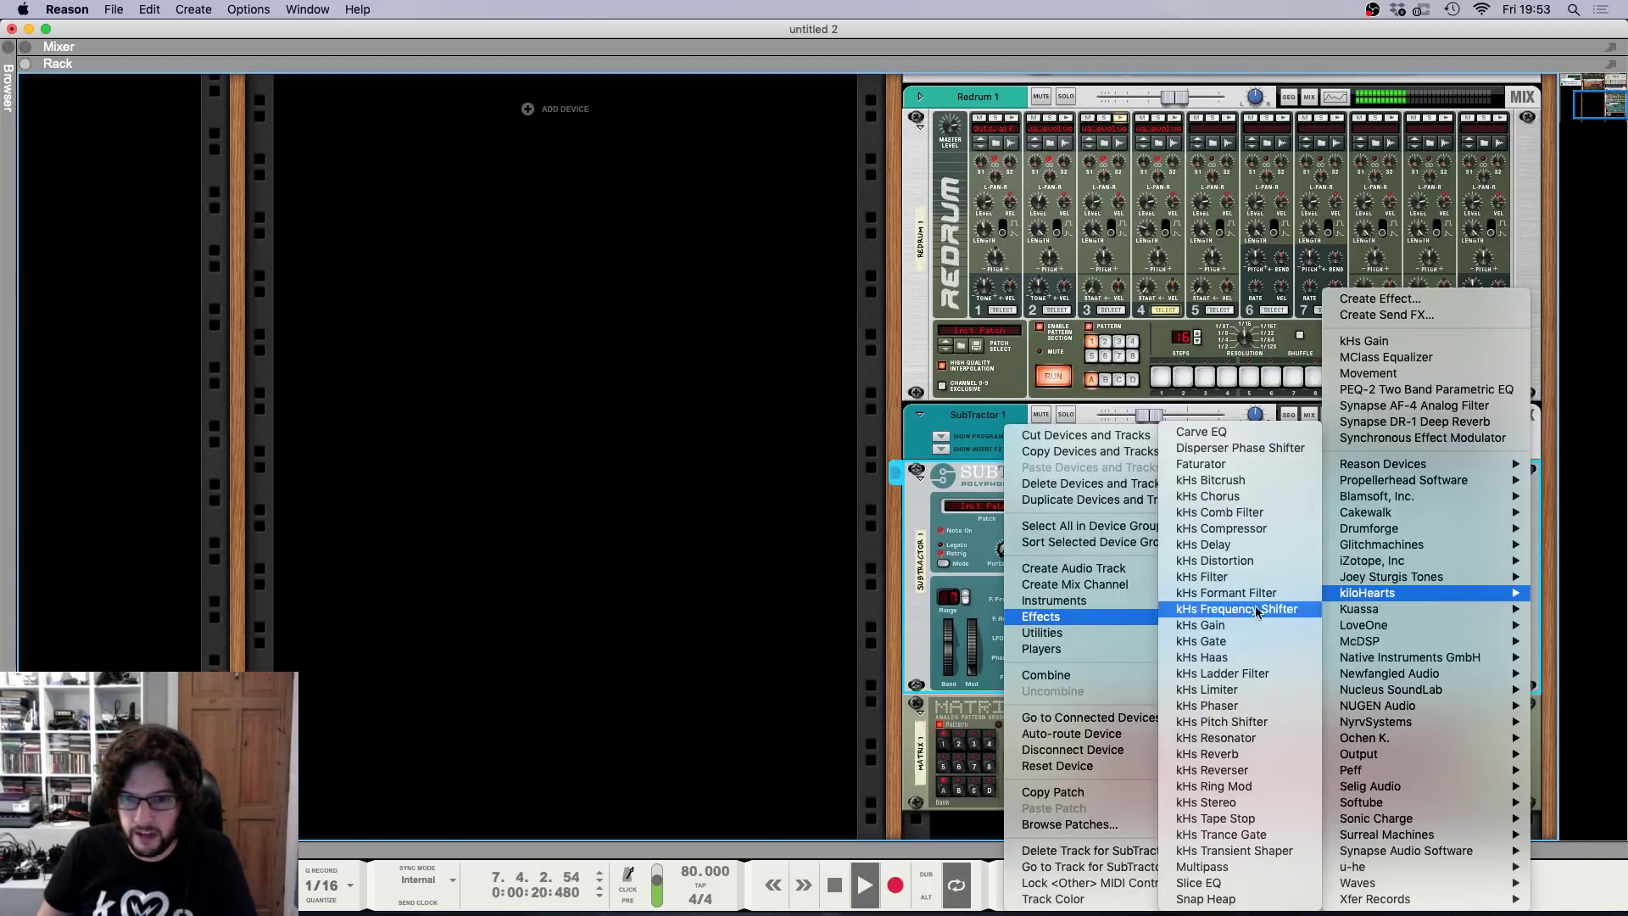
click(1243, 741)
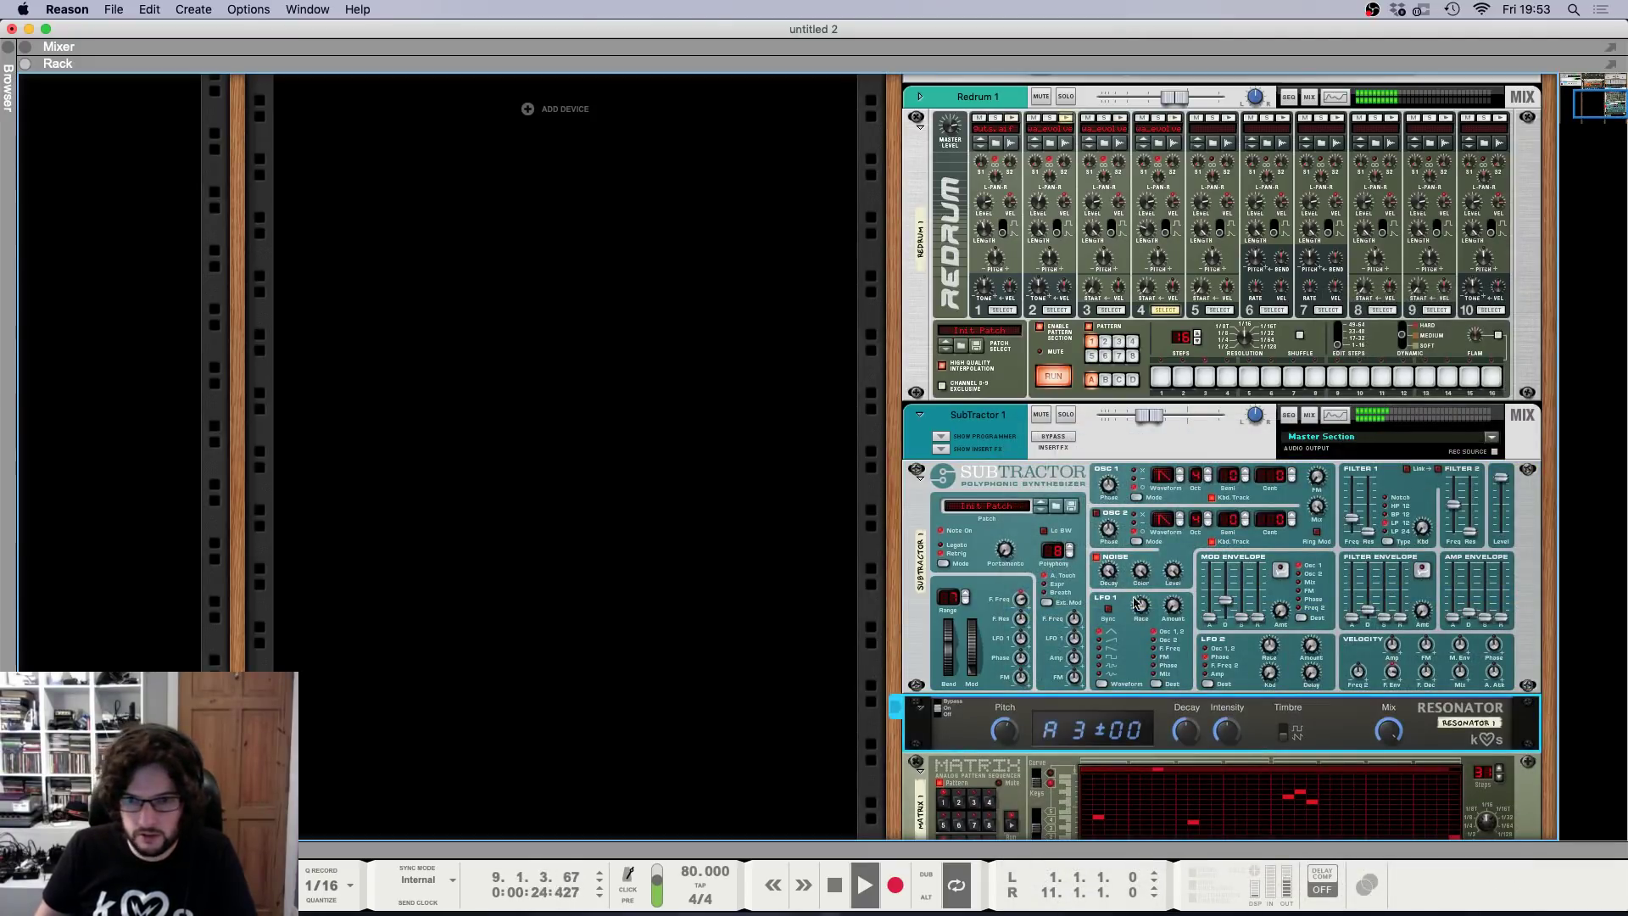
Tune the Resonator's pitch down to A0+38, set its decay to about 31 ms and its mix to about 42%.
drag(1004, 731, 1011, 750)
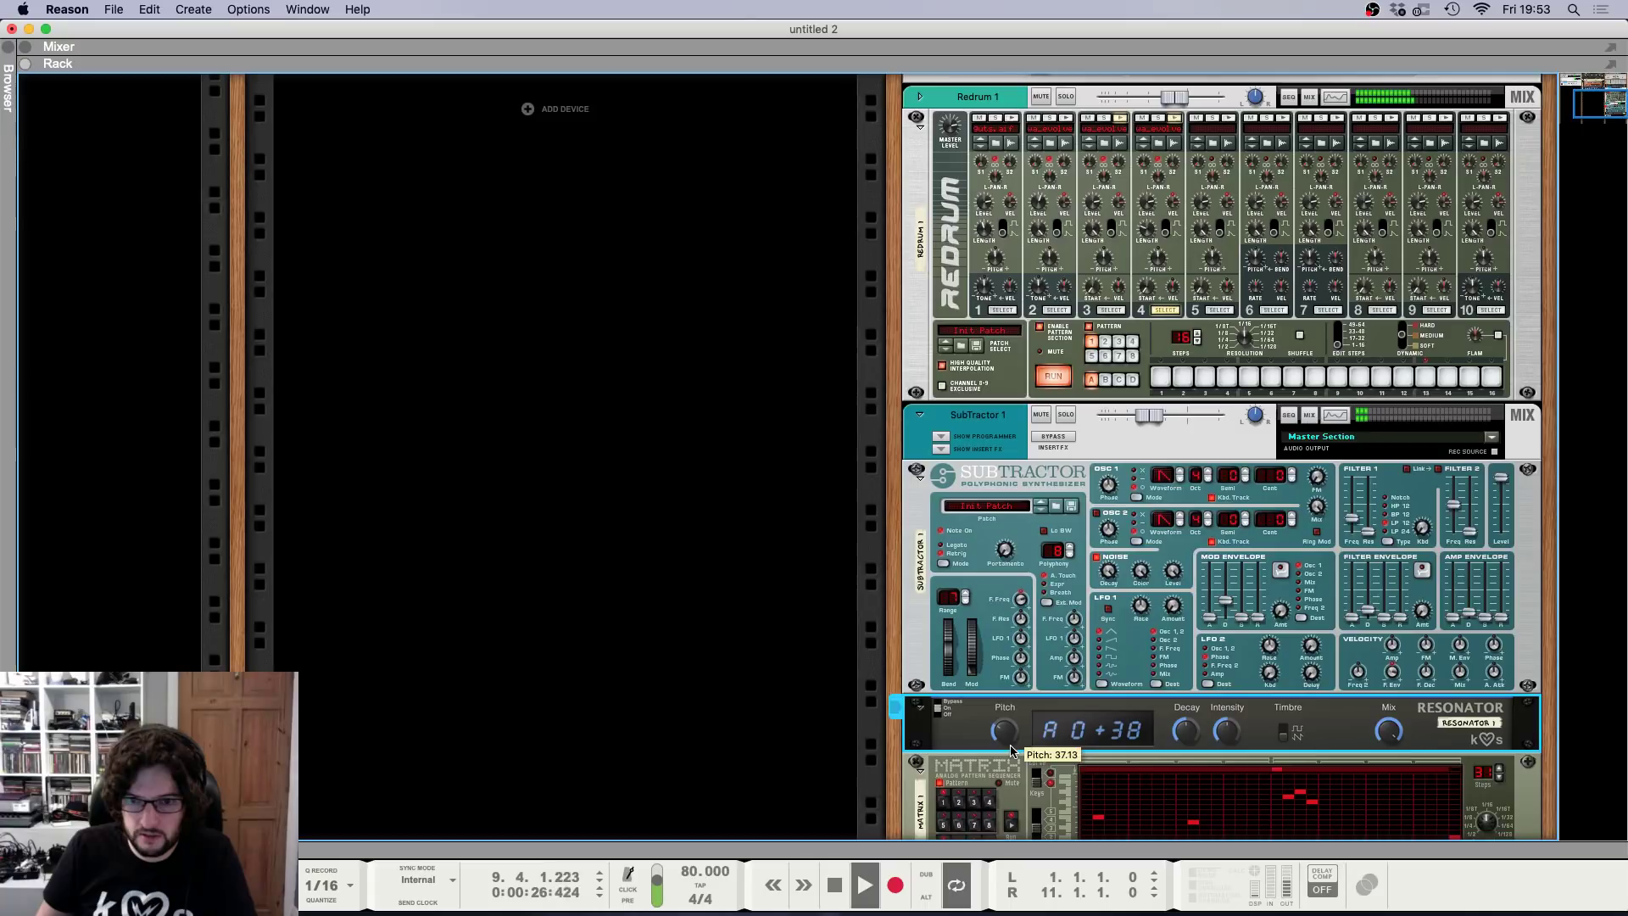
scroll(1356, 594, down, 5)
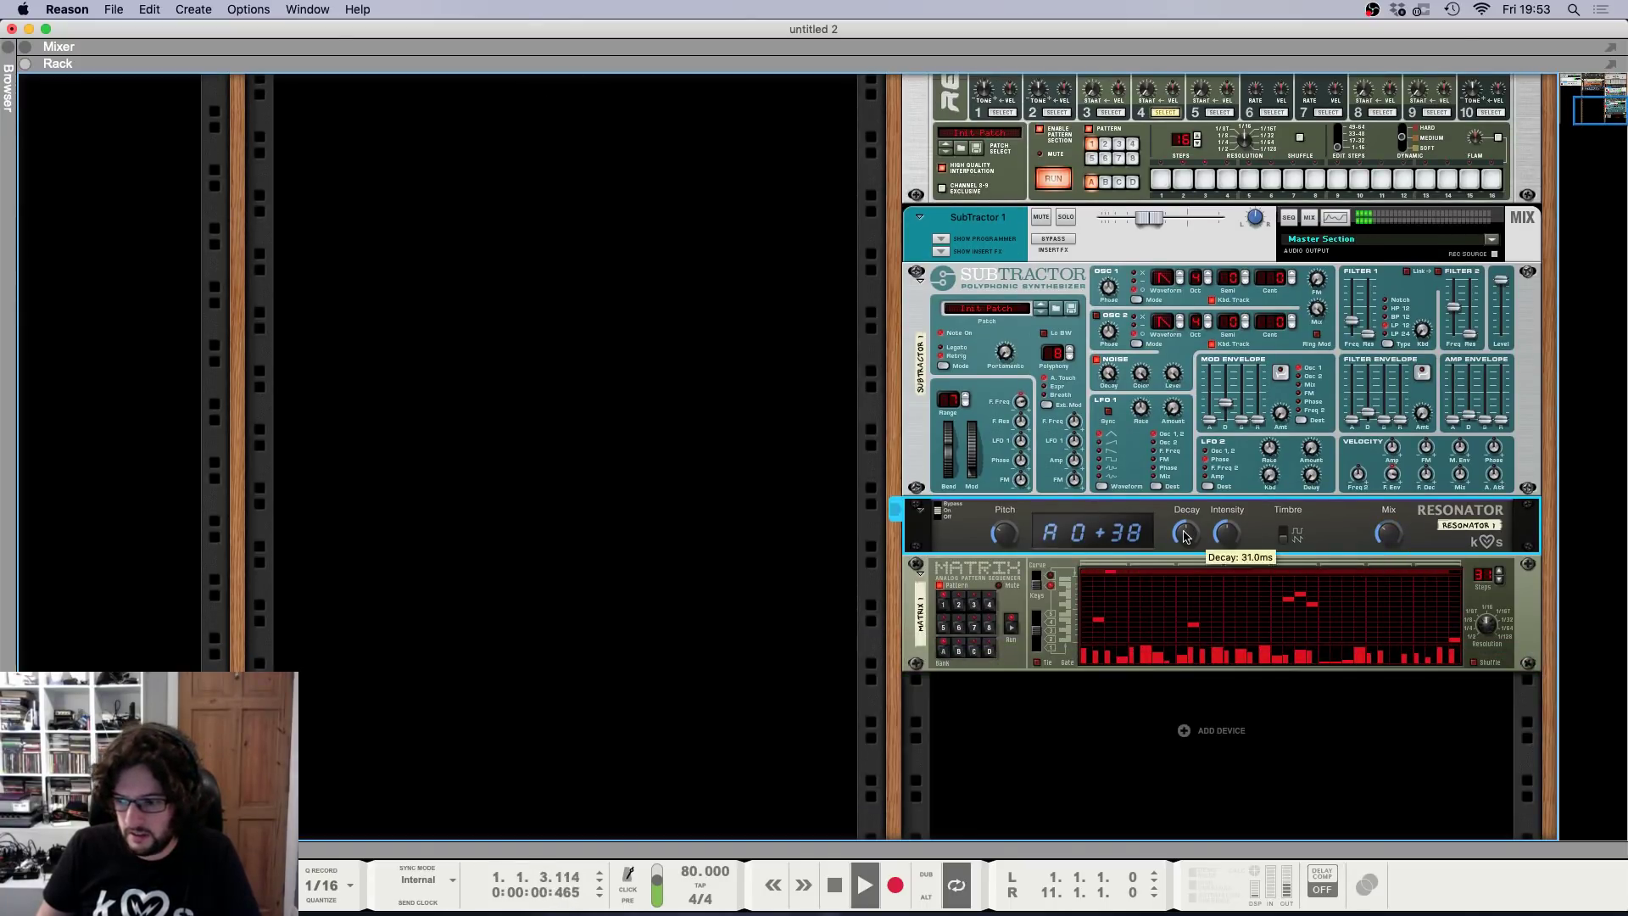
key(Tab)
drag(963, 598, 1064, 588)
key(Tab)
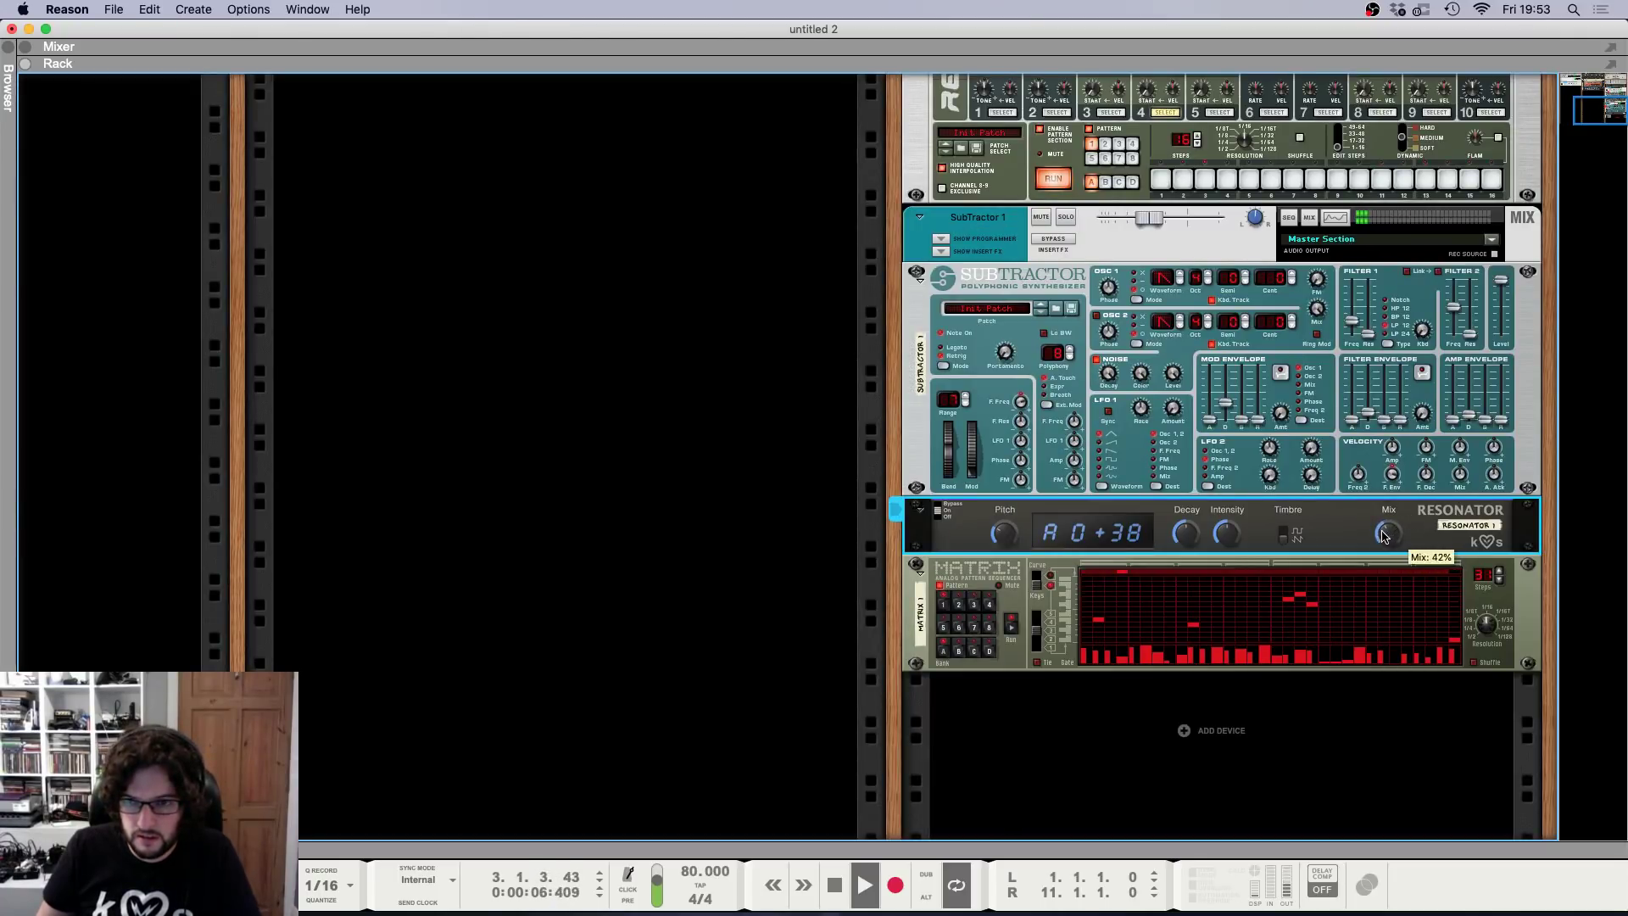
drag(1384, 535, 1382, 542)
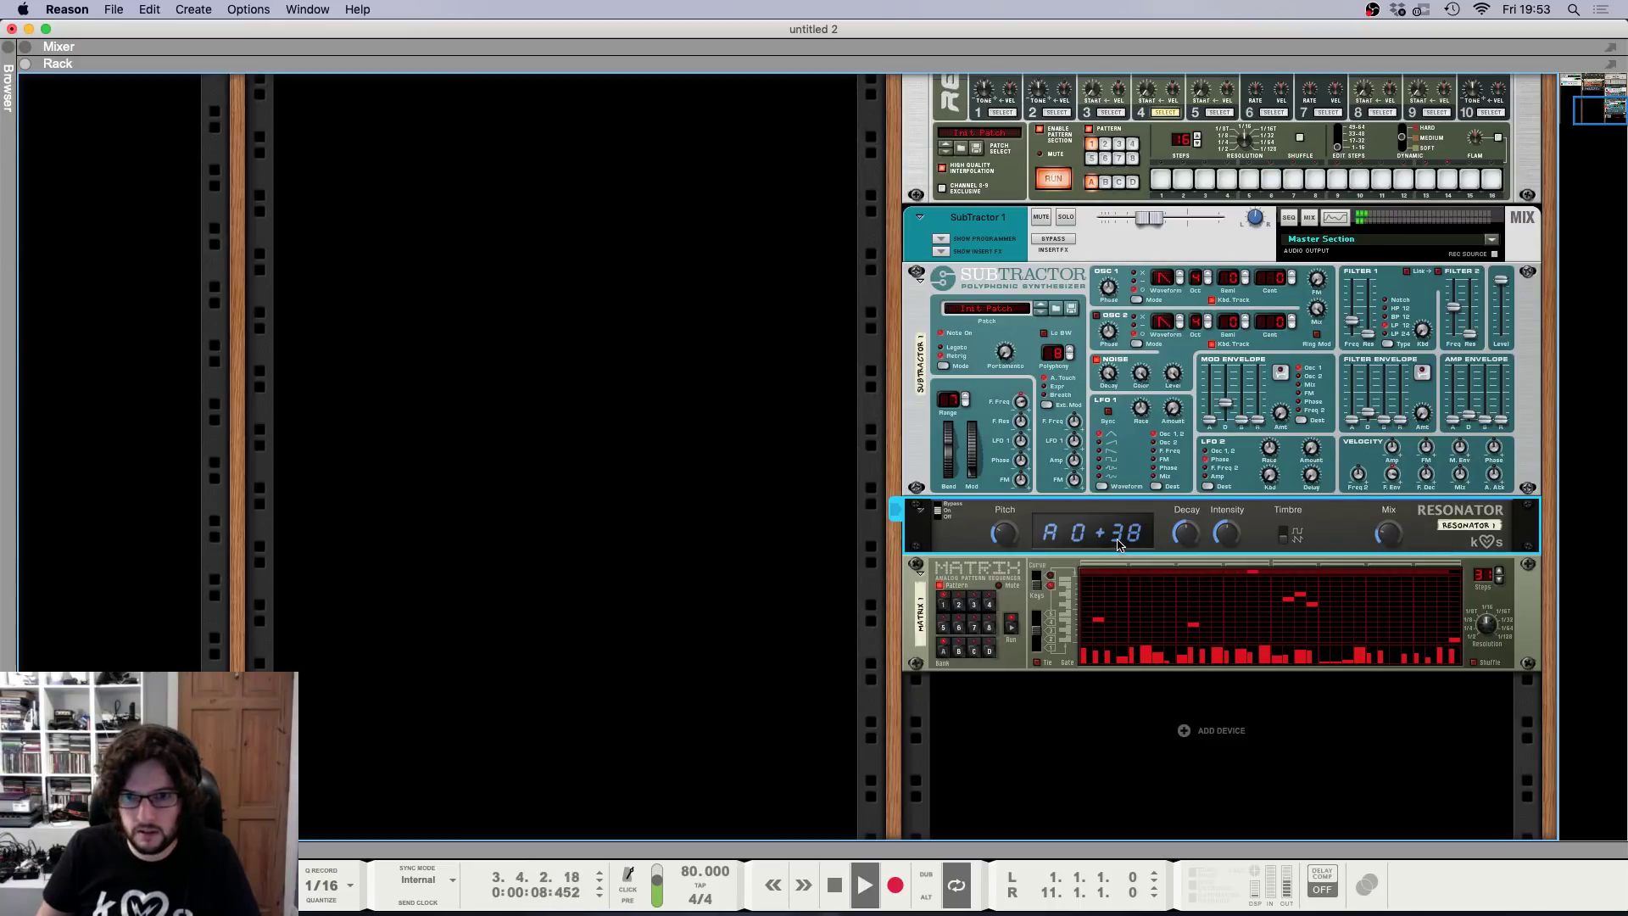
Check the rear of the rack and lower the SubTractor 1 mixer channel level to about -17.6 dB.
scroll(1357, 610, up, 1)
key(Tab)
key(Tab)
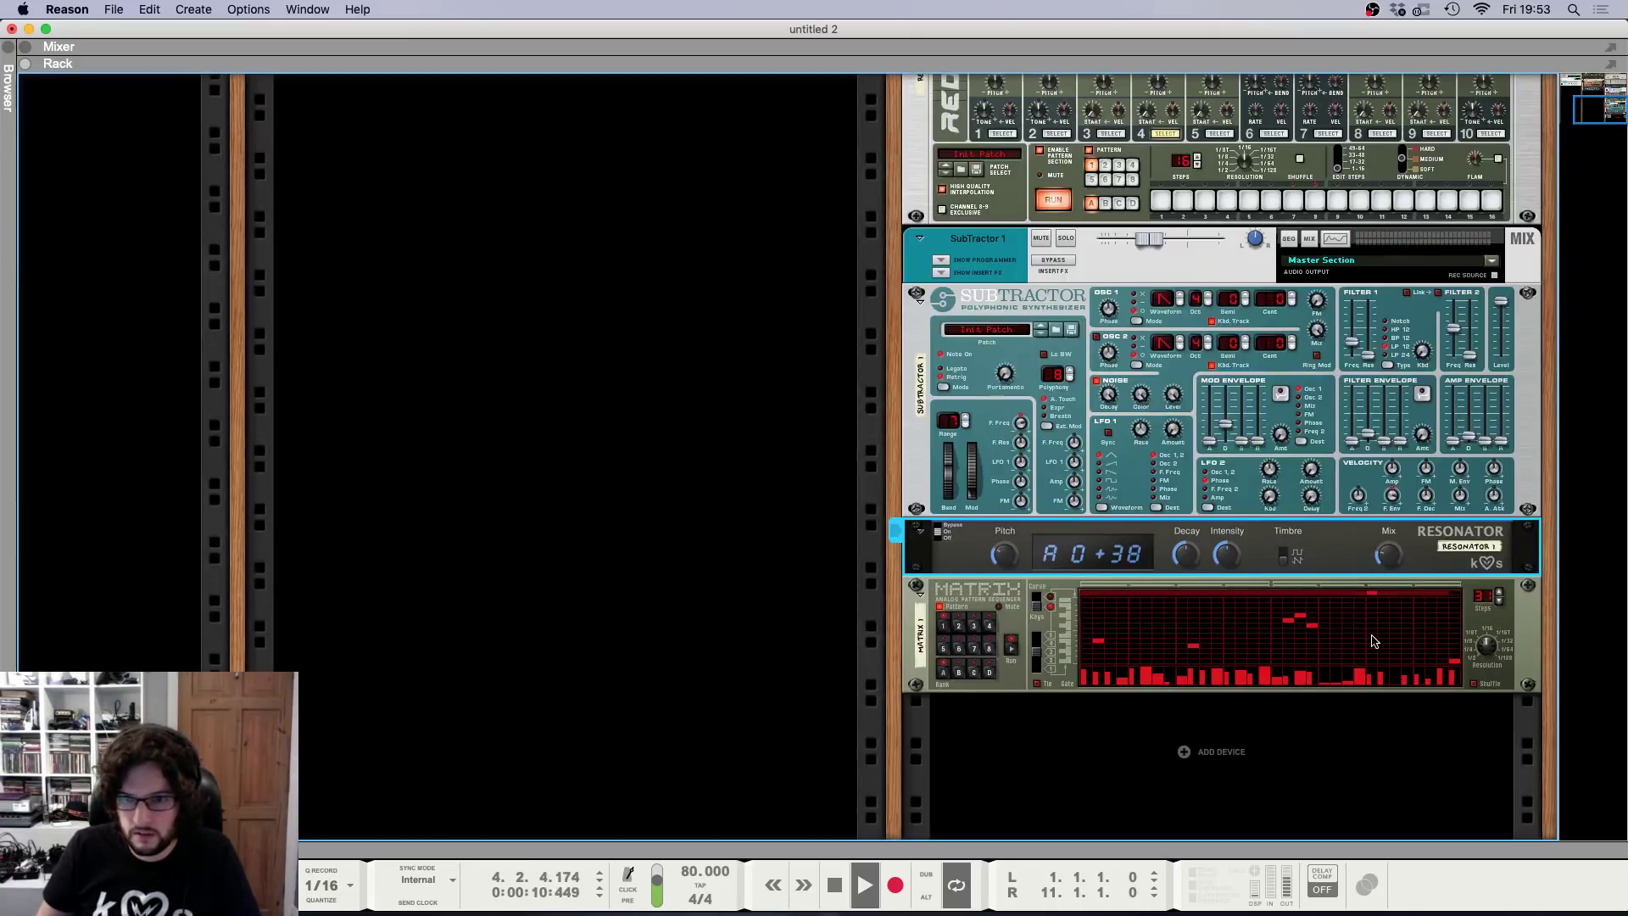
key(F5)
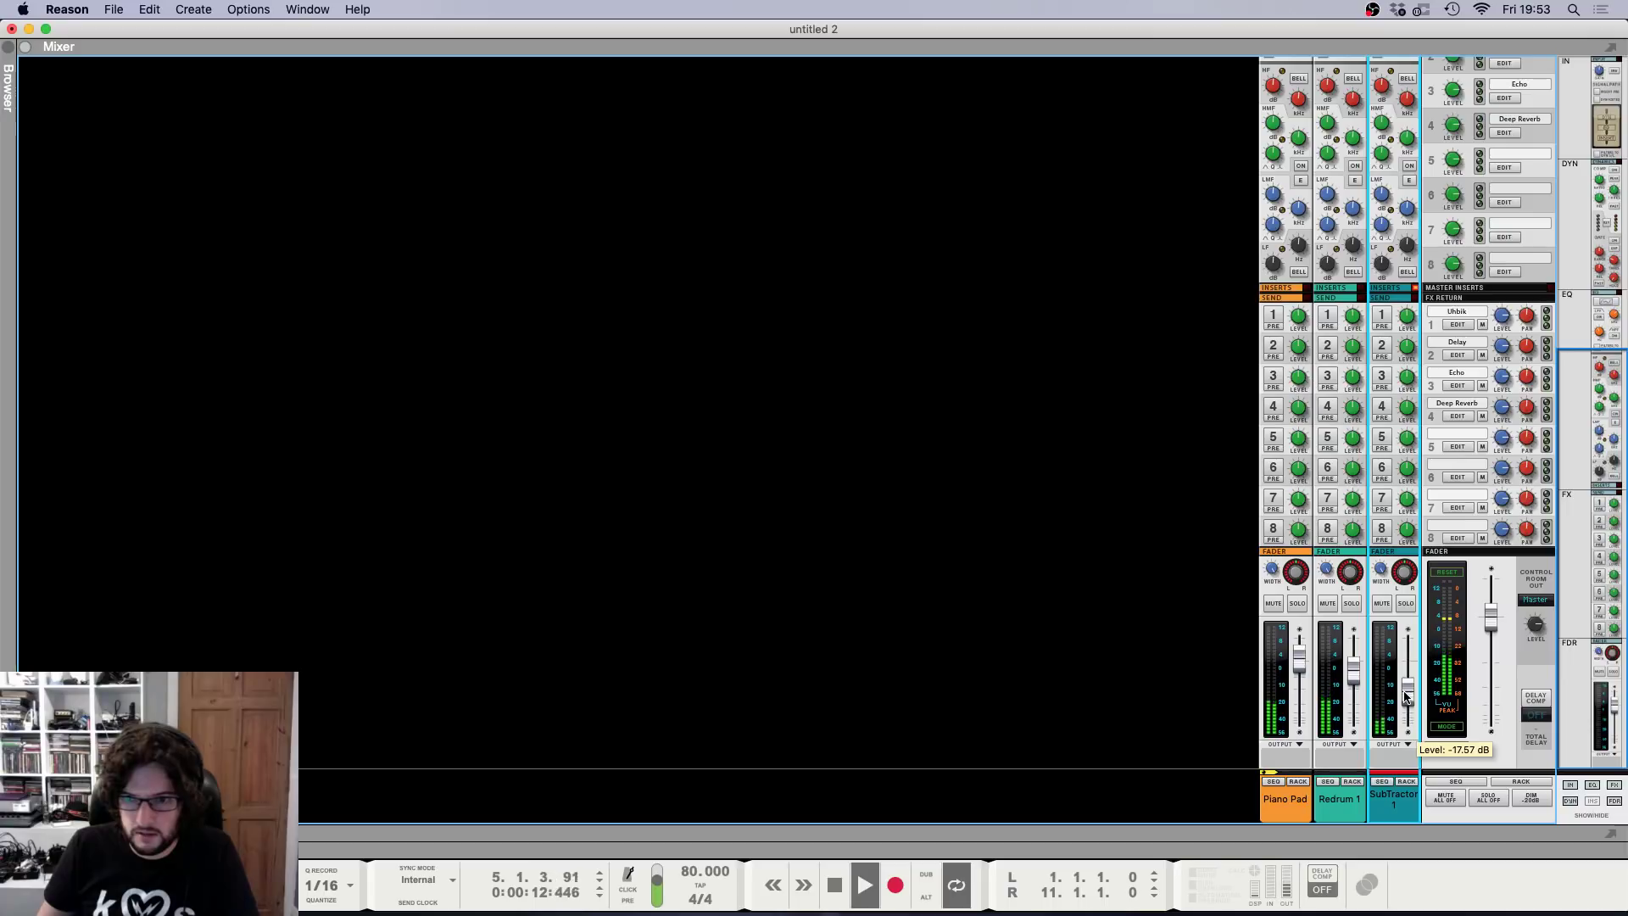
Lower the Resonator's mix to about 17%.
key(F6)
scroll(816, 560, up, 3)
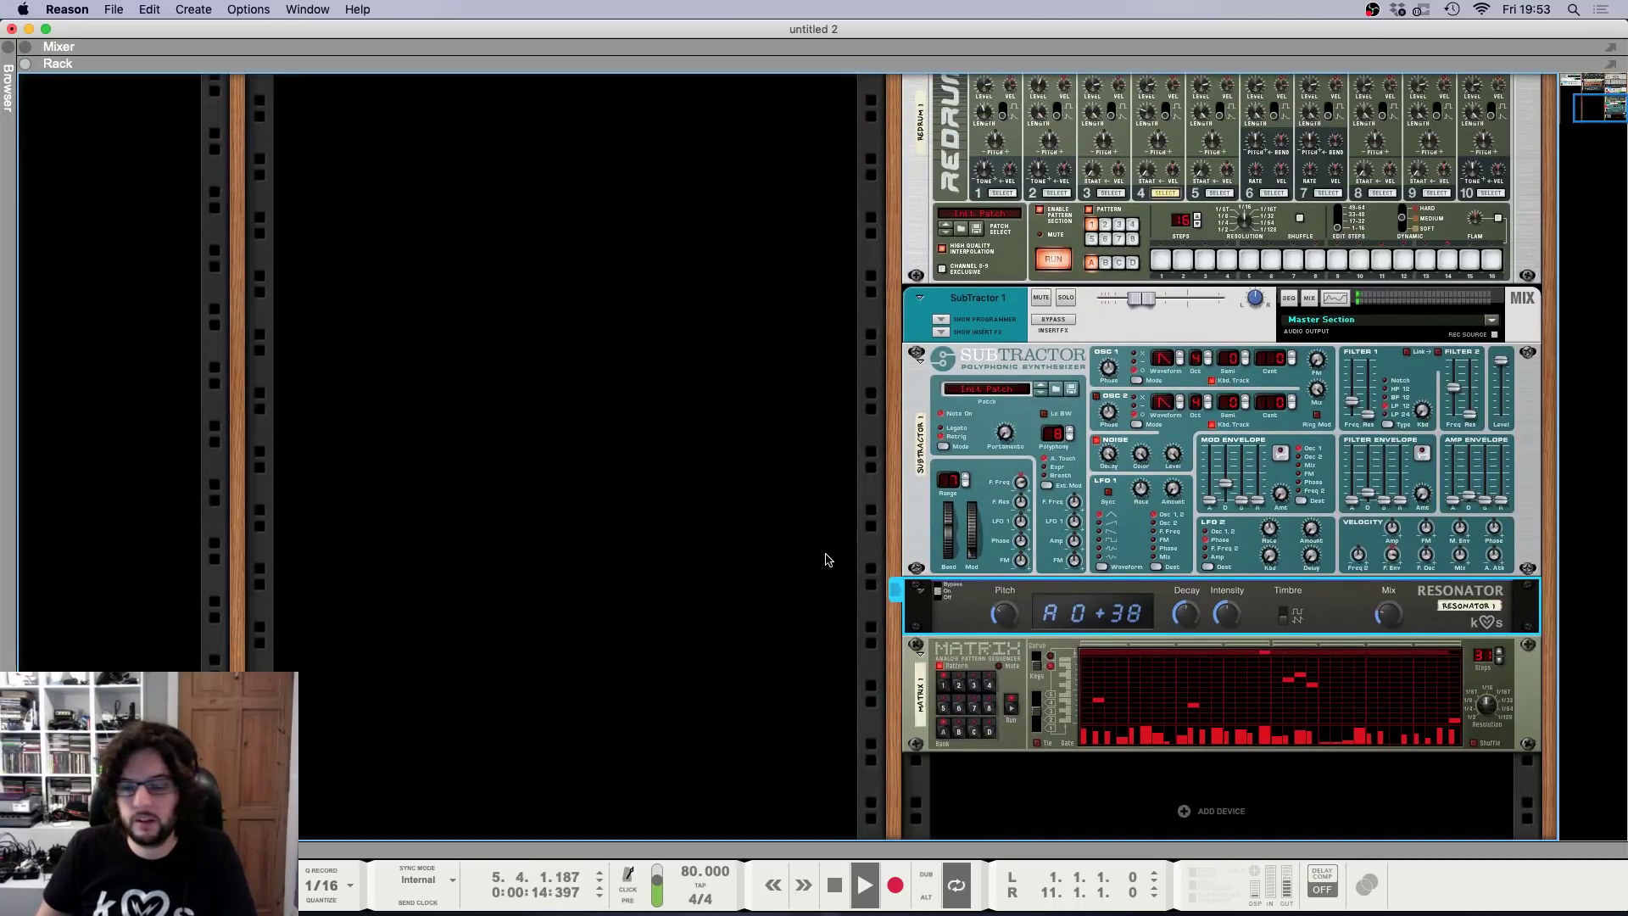
drag(1398, 615, 1400, 623)
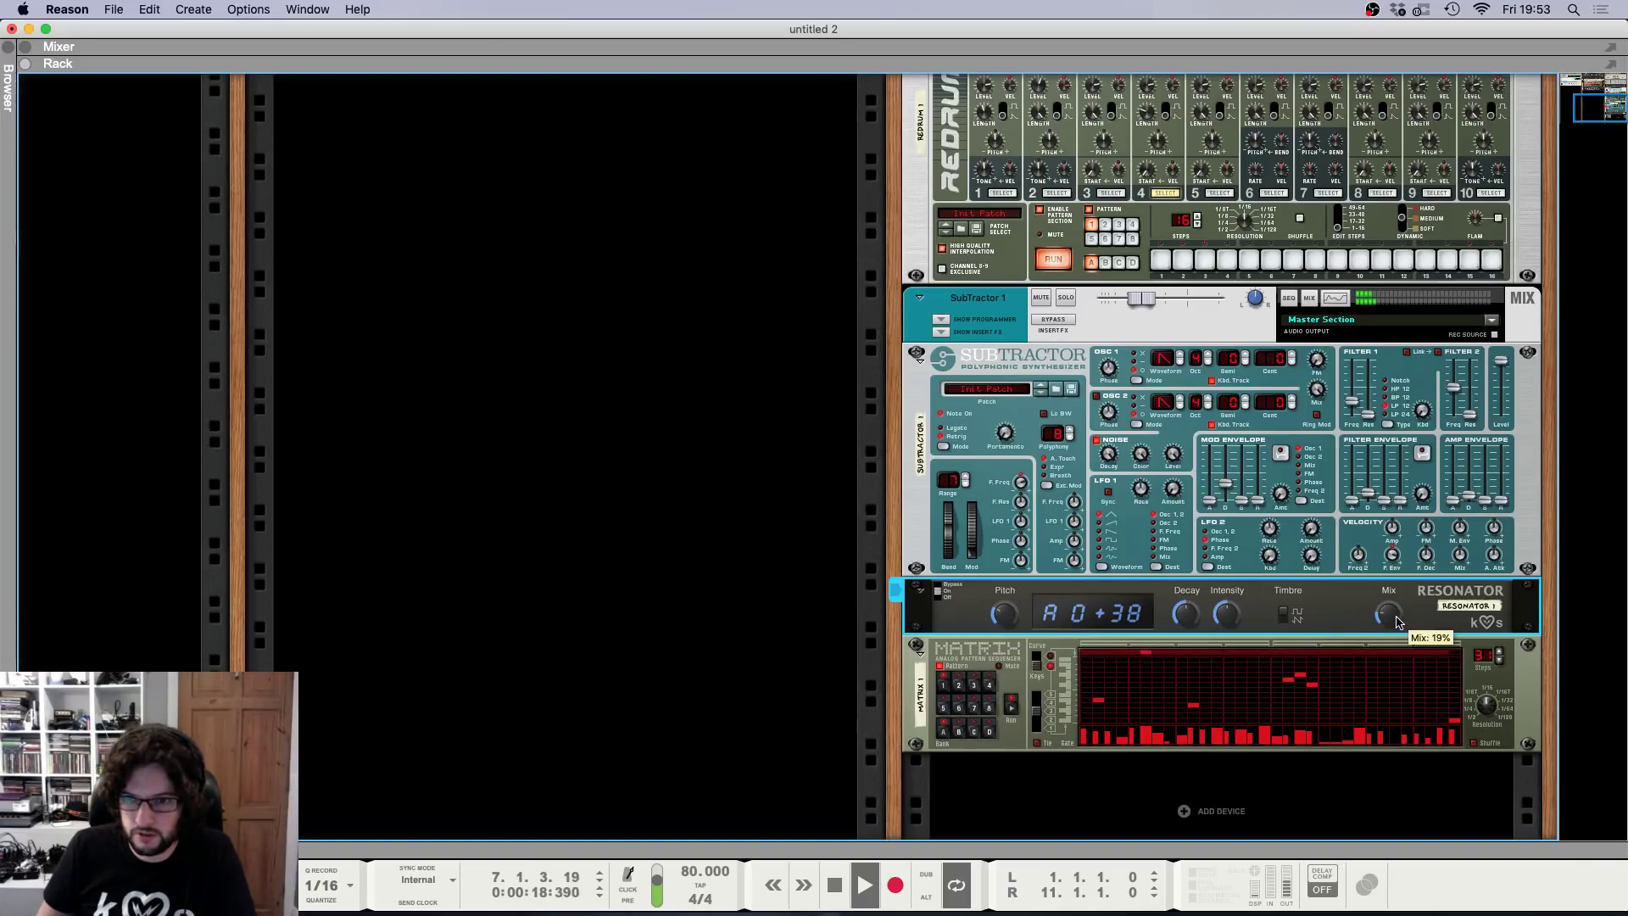
drag(1397, 621, 1396, 623)
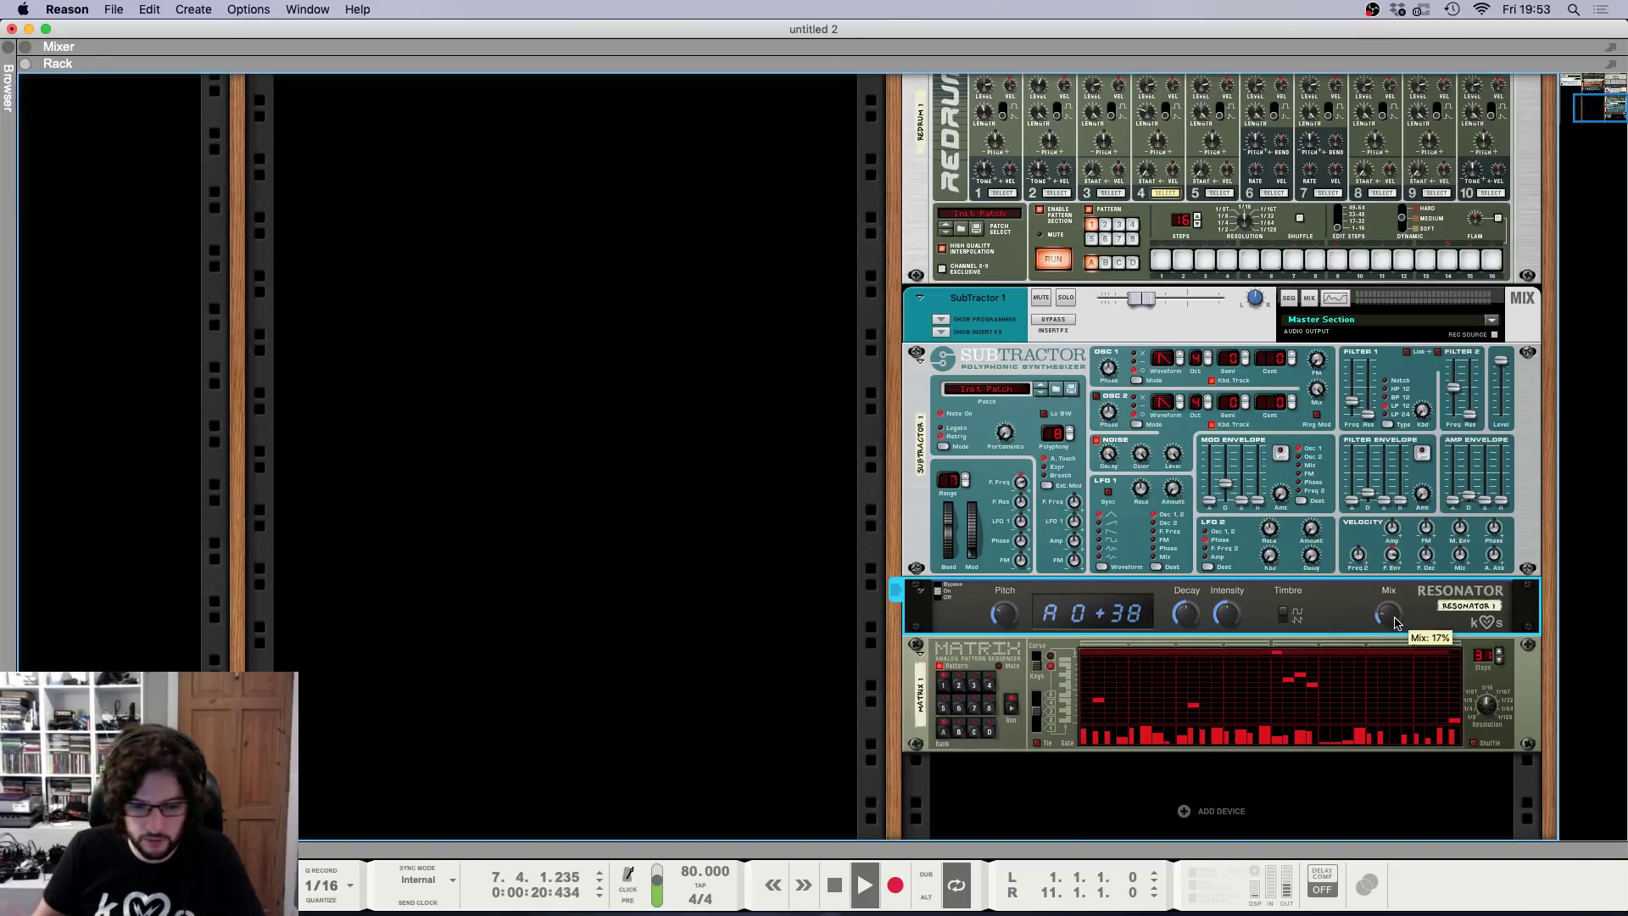
Audition SubTractor 1 in solo, lower its mixer channel level to about -19.8 dB, and unsolo it.
key(F5)
click(1405, 603)
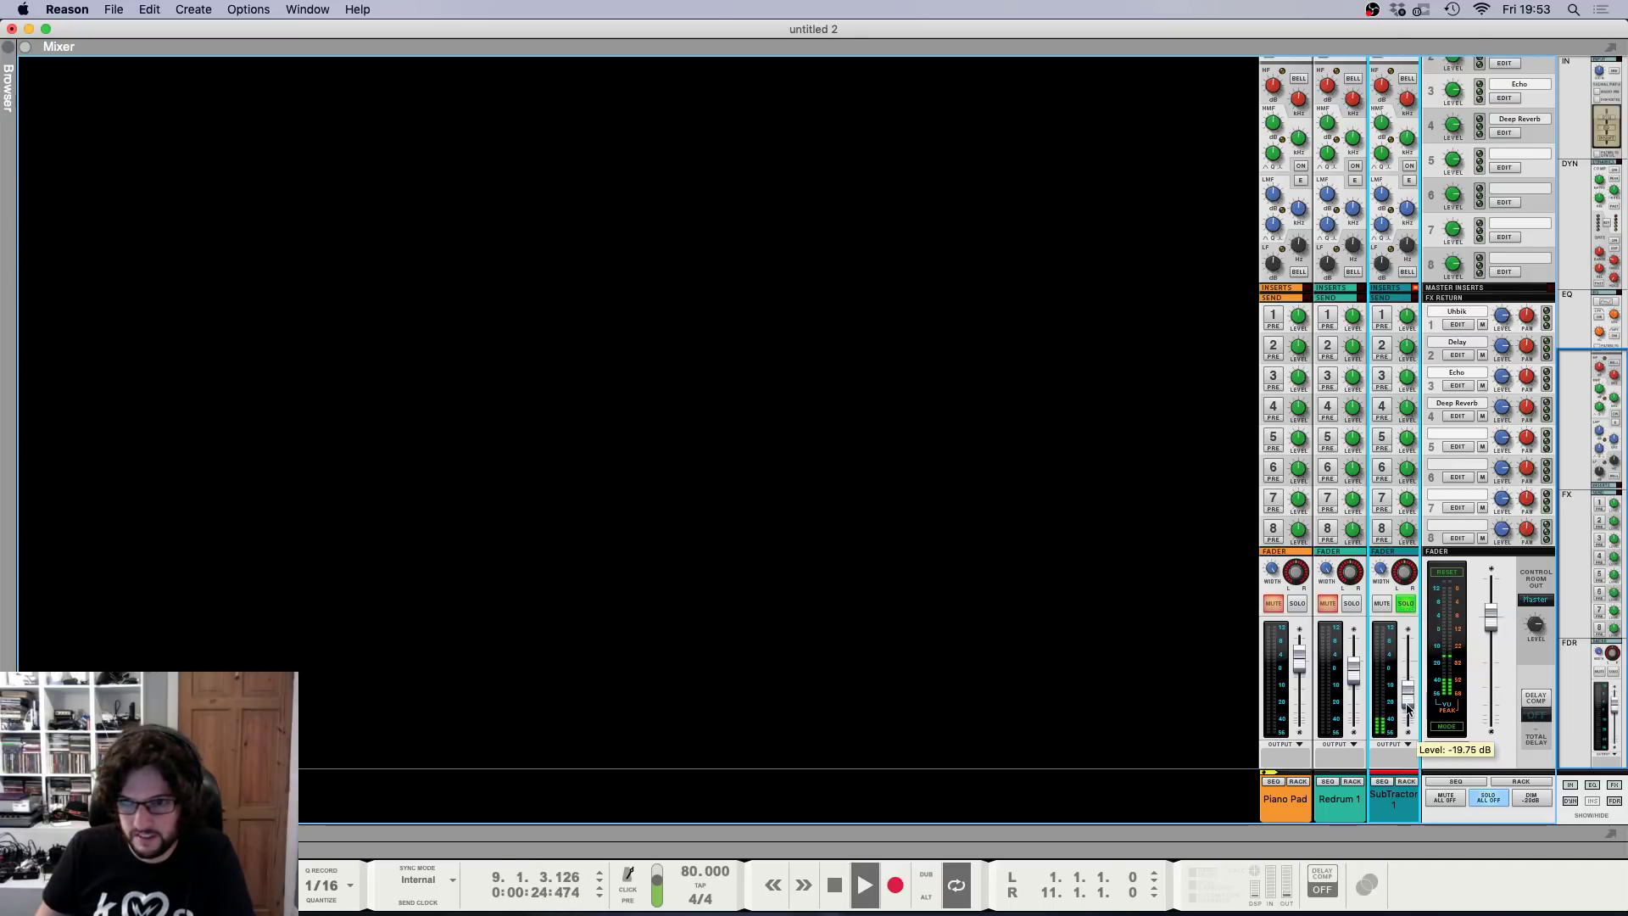
click(1405, 602)
Stop playback and add a Kontakt 5 16out instrument below the Matrix, loaded with the Fruit Shake library instrument.
key(F6)
scroll(831, 498, down, 3)
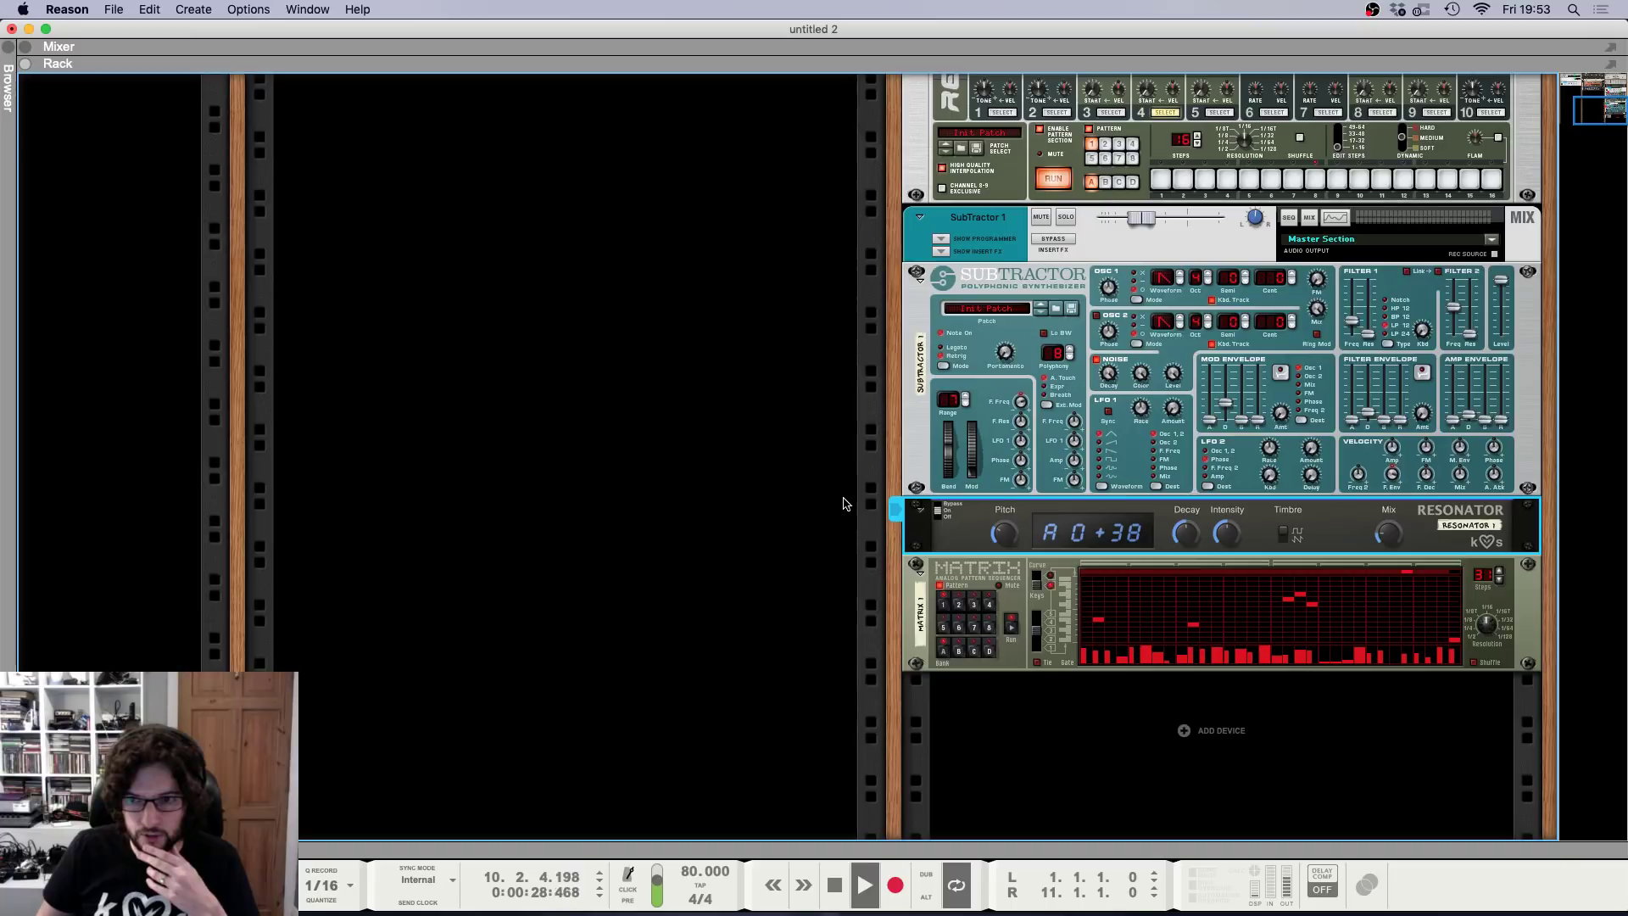
key(space)
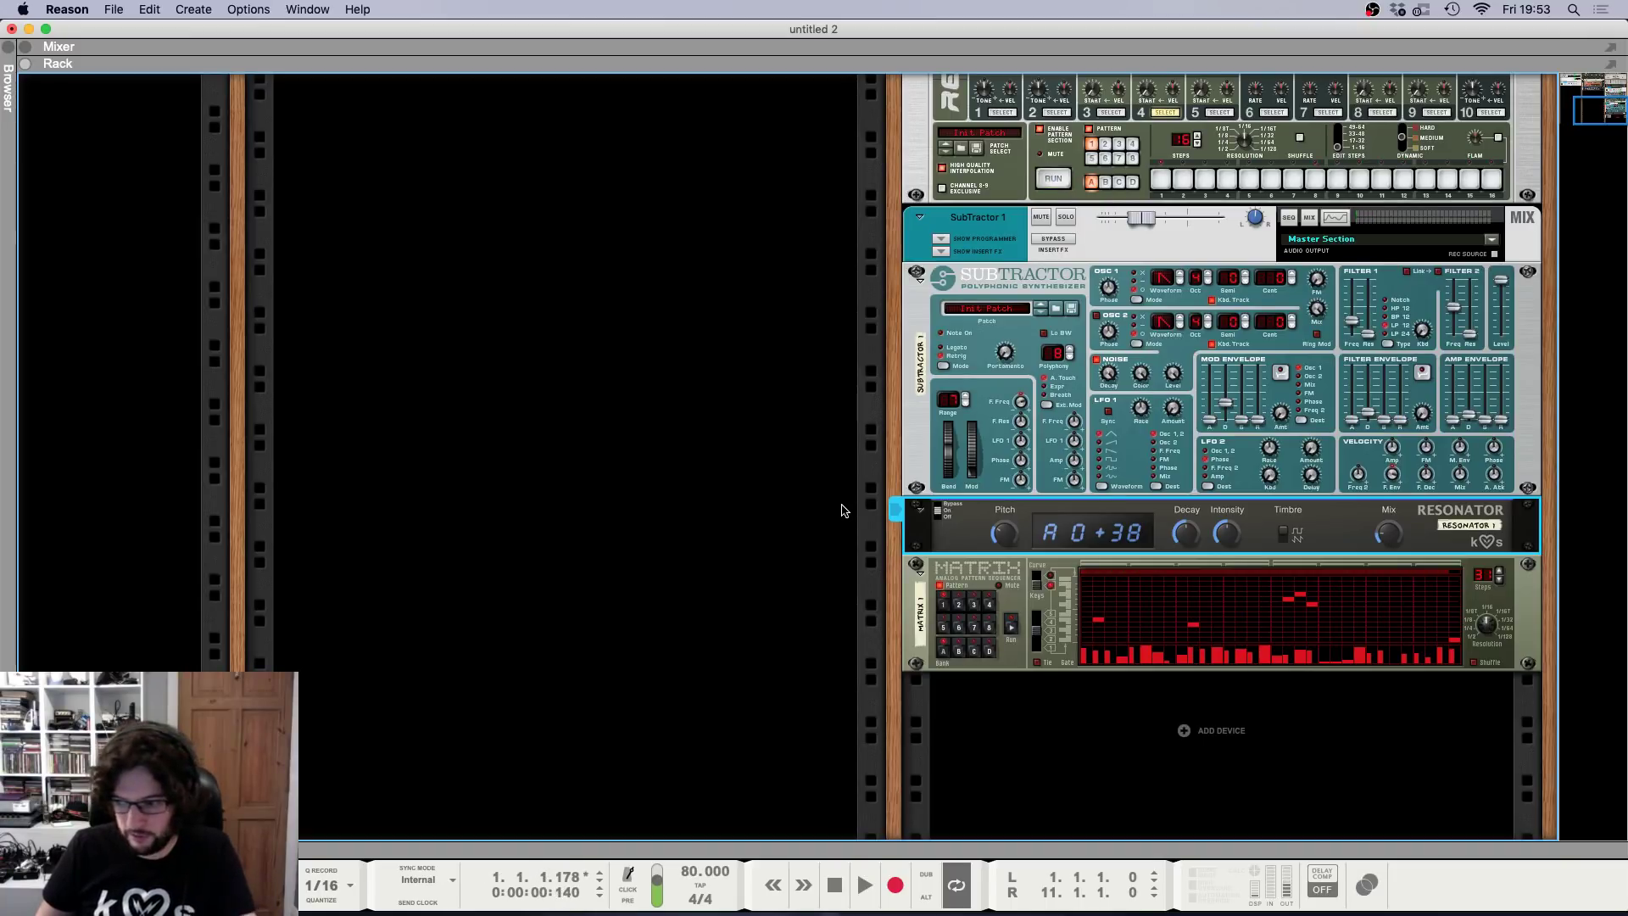
key(shift+Return)
right_click(1199, 736)
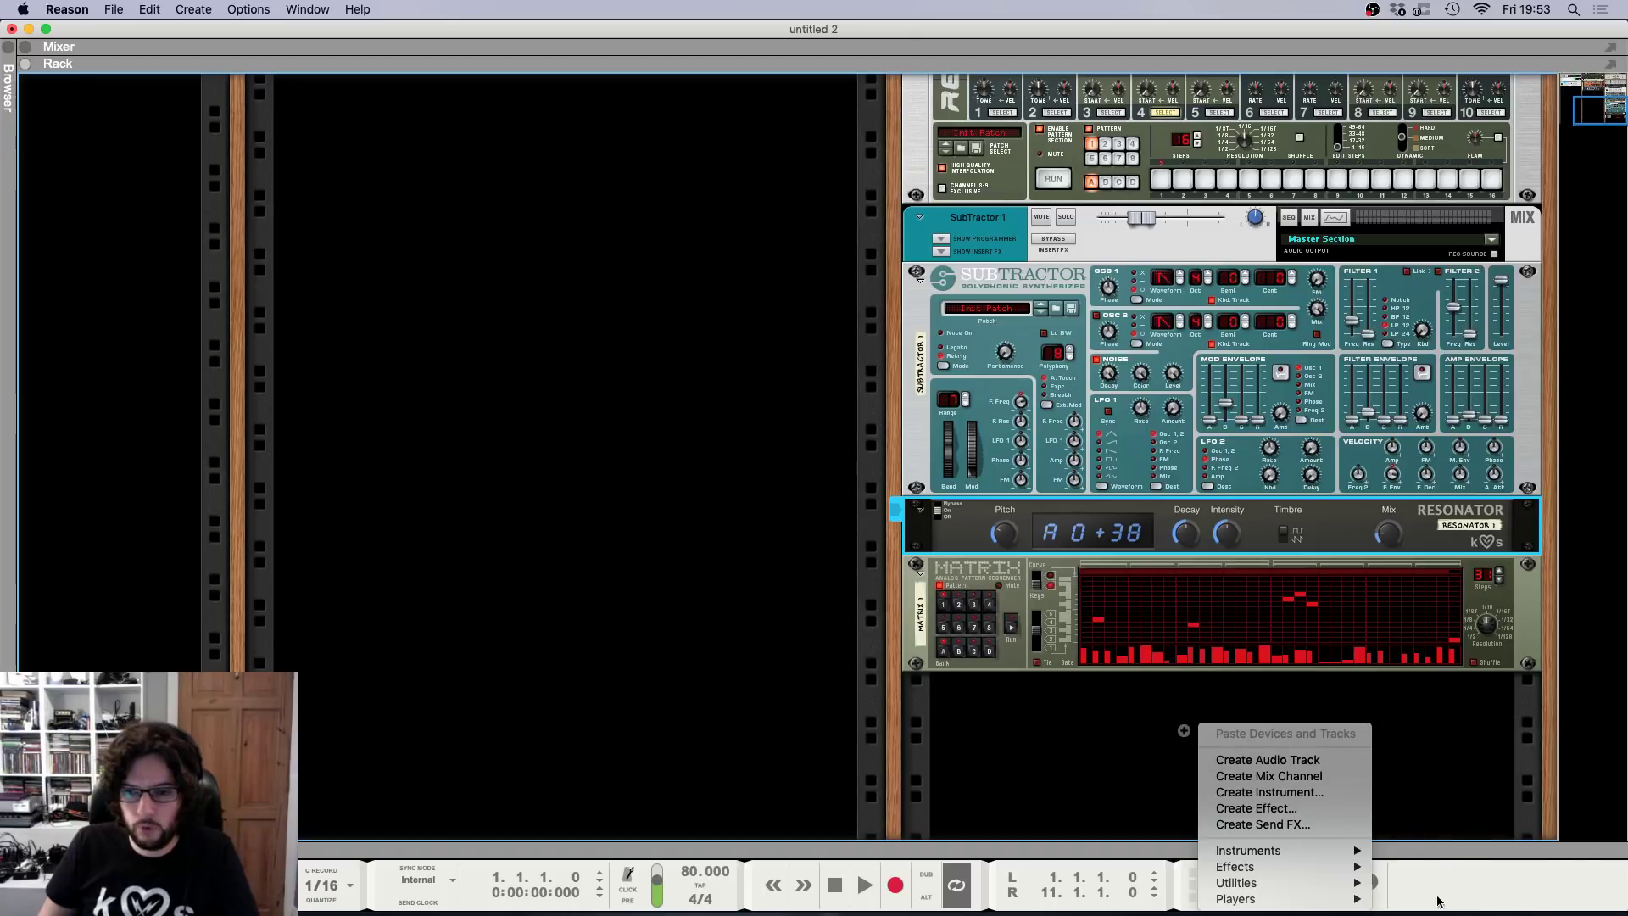
mouse_move(1253, 850)
mouse_move(1460, 786)
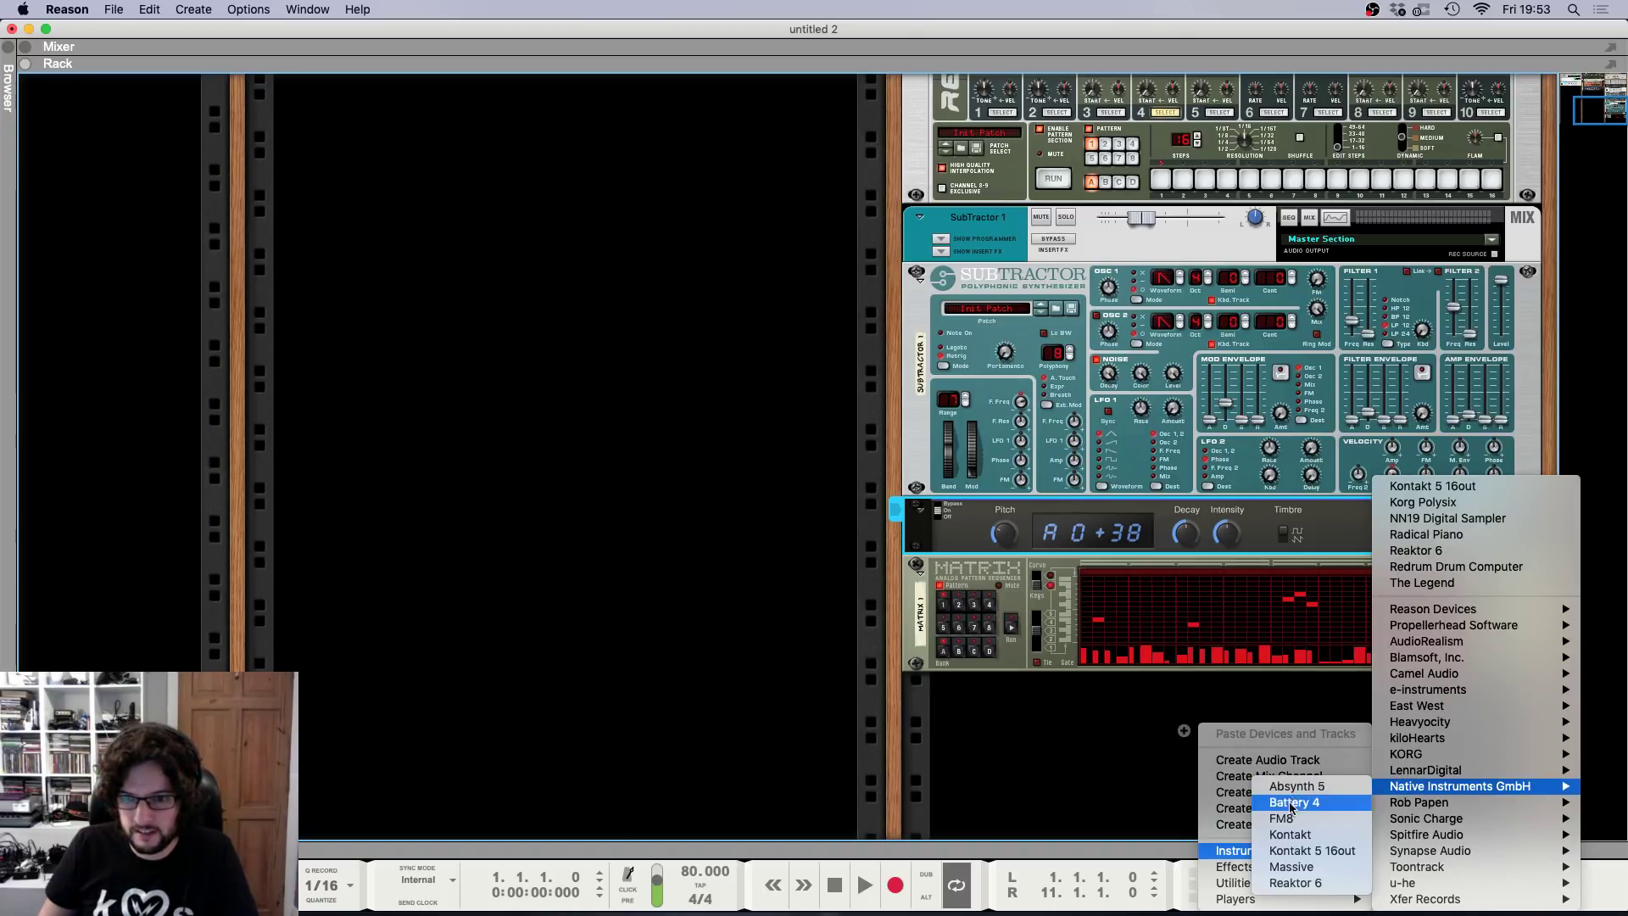
click(1308, 851)
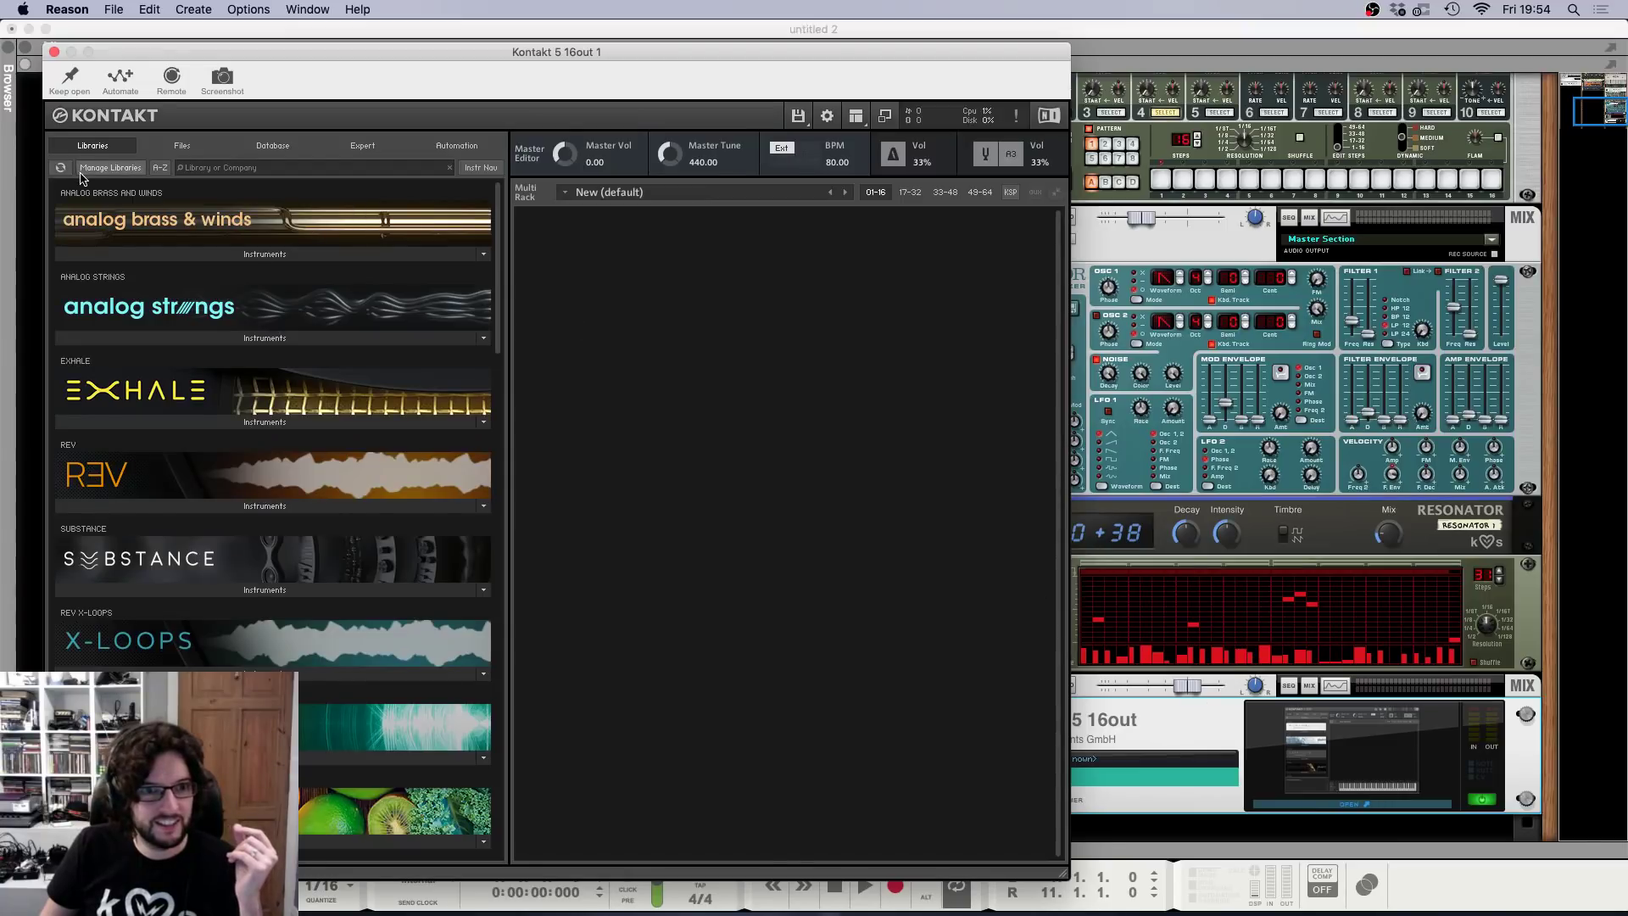
scroll(322, 352, down, 5)
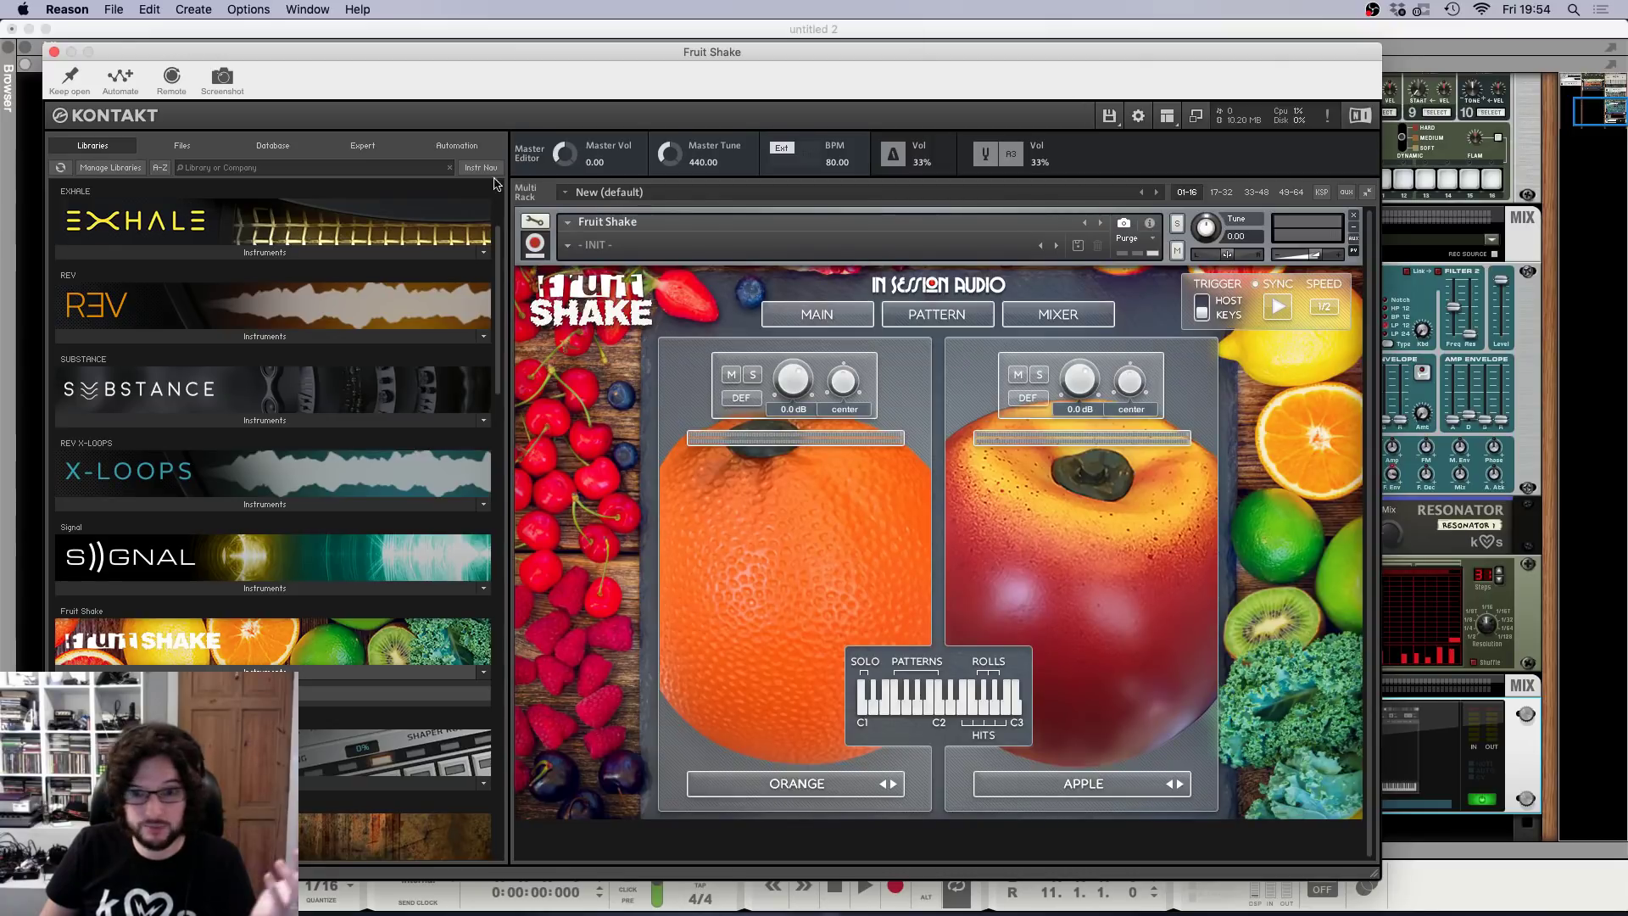
click(54, 53)
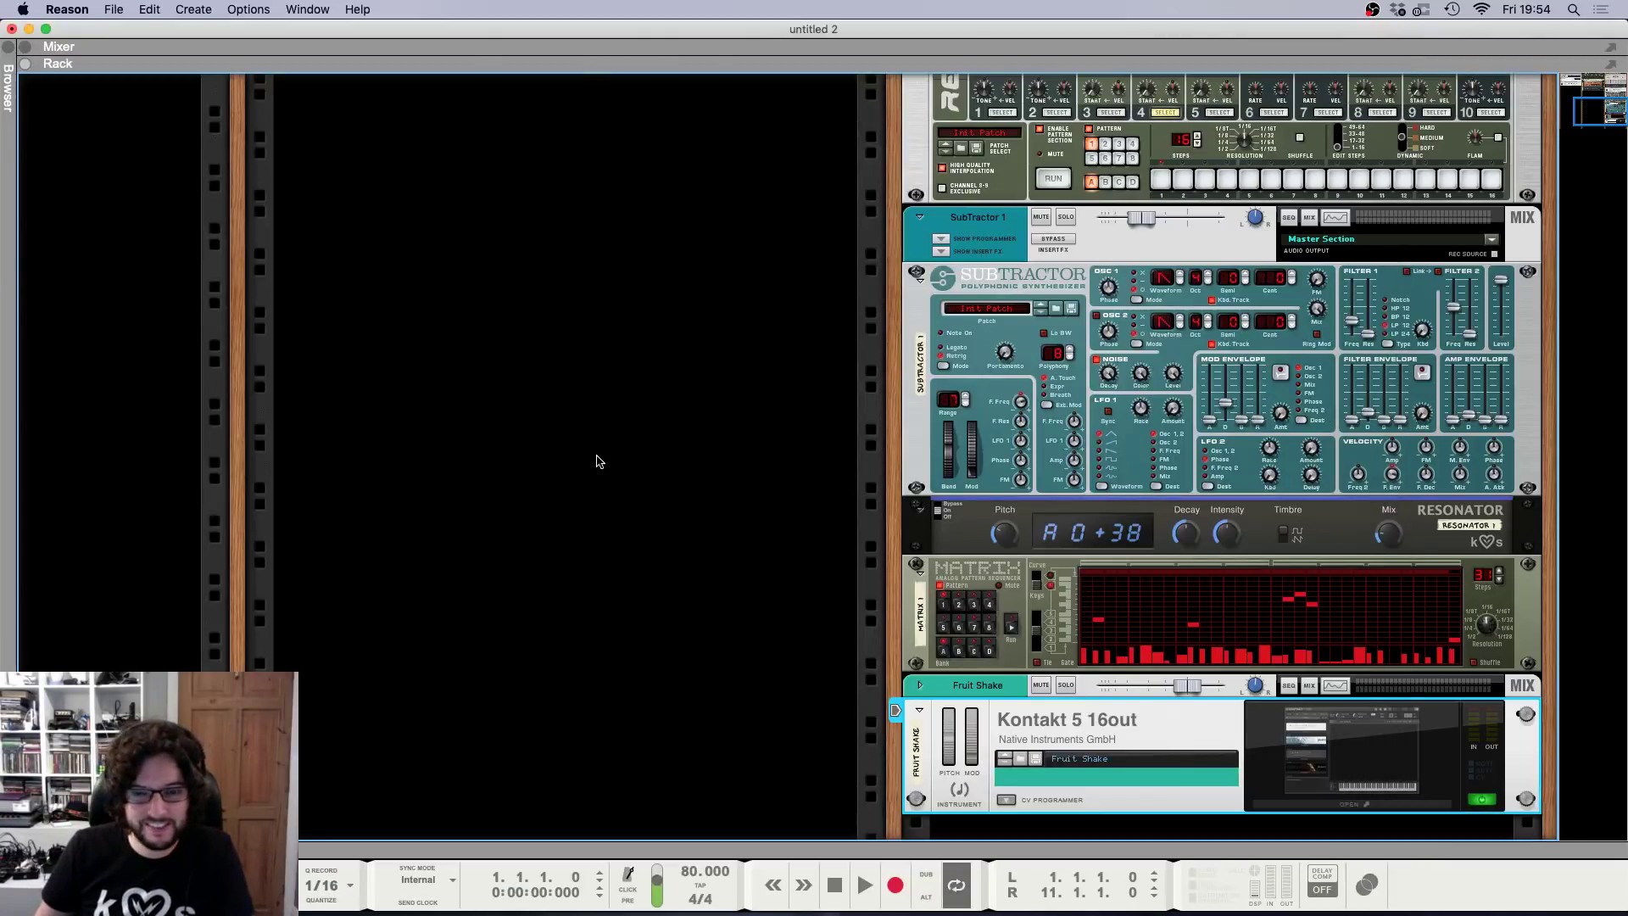
Create a five-bar clip at bar 1 on the Fruit Shake track and draw a G1 note at its start.
drag(287, 401, 429, 402)
double_click(365, 399)
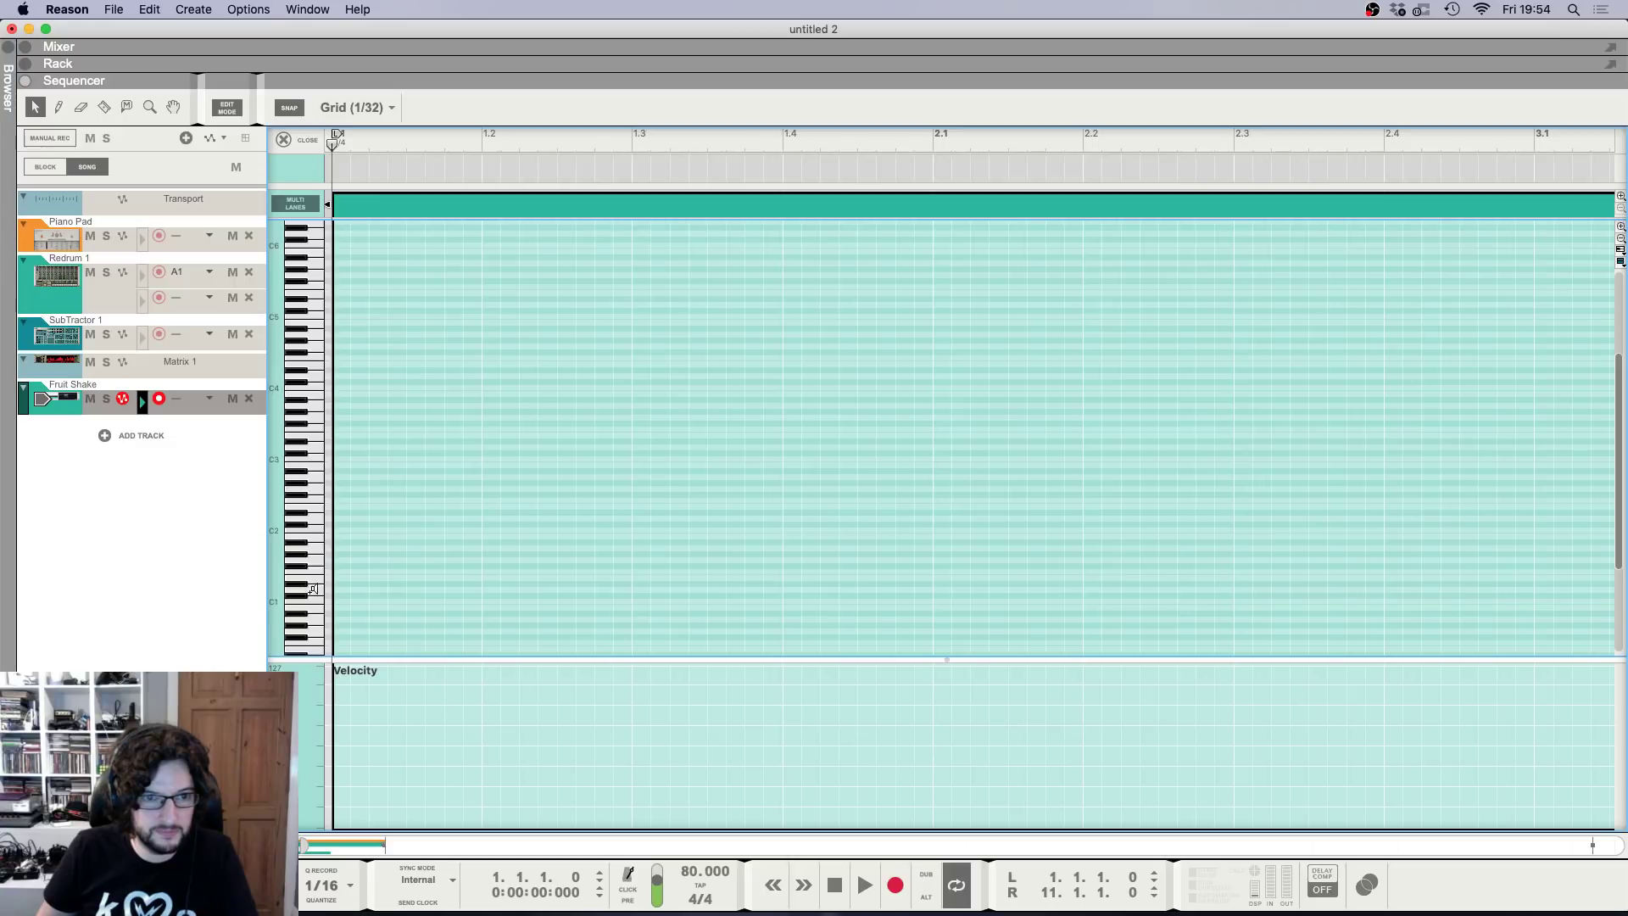
click(305, 559)
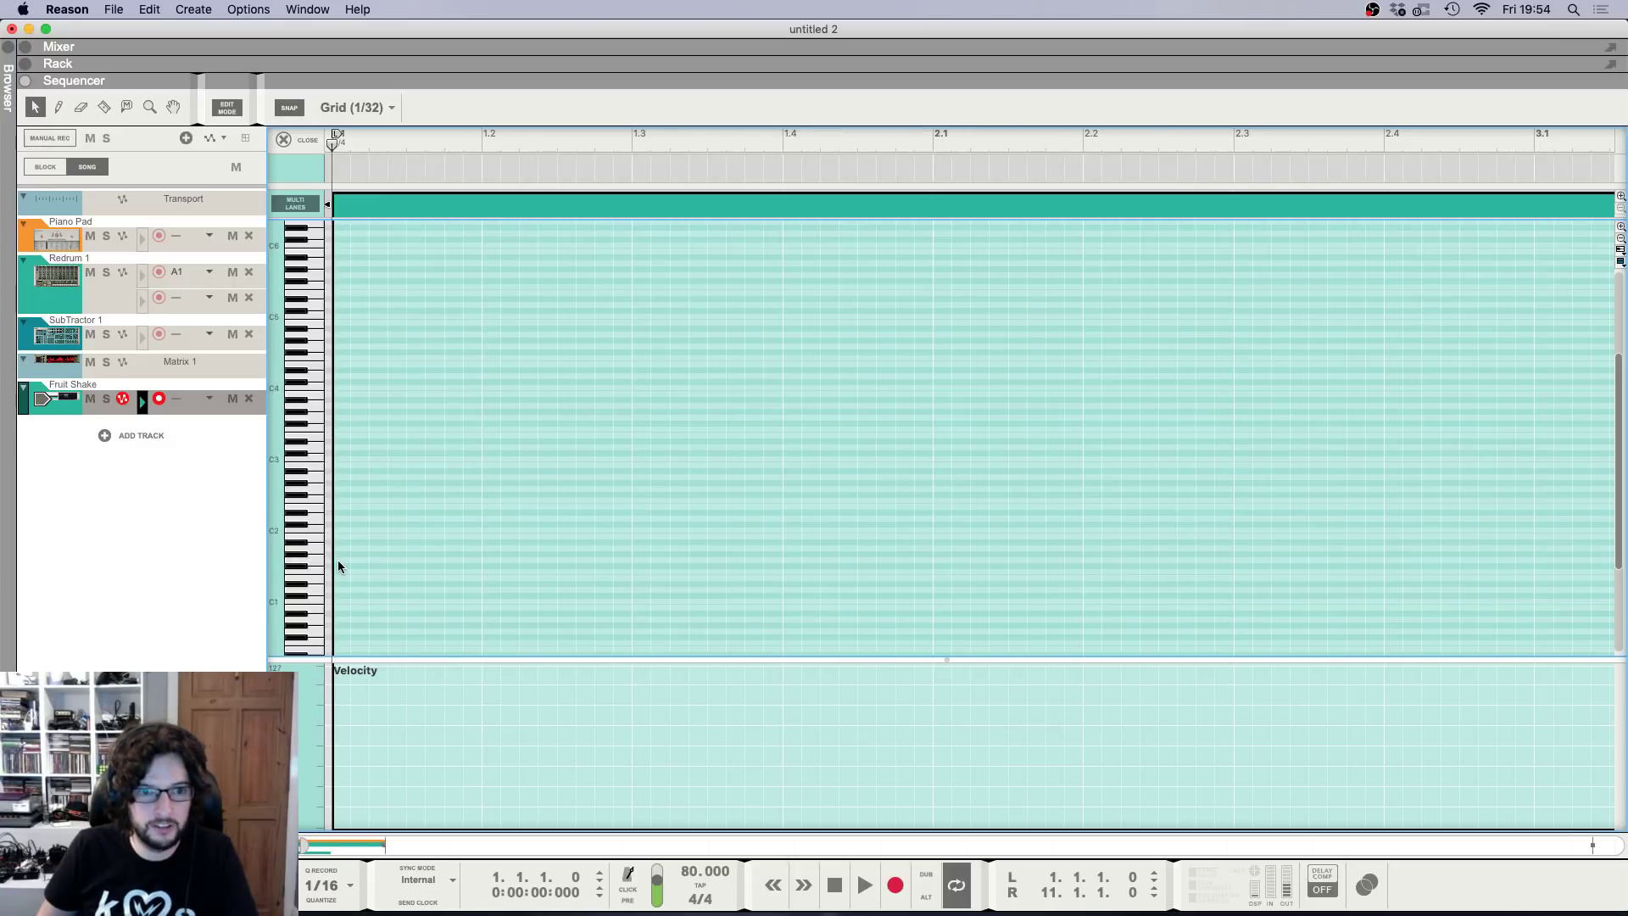
drag(338, 558, 746, 553)
On Fruit Shake's mixer page, turn the master delay and reverb returns down to -inf dB.
key(F6)
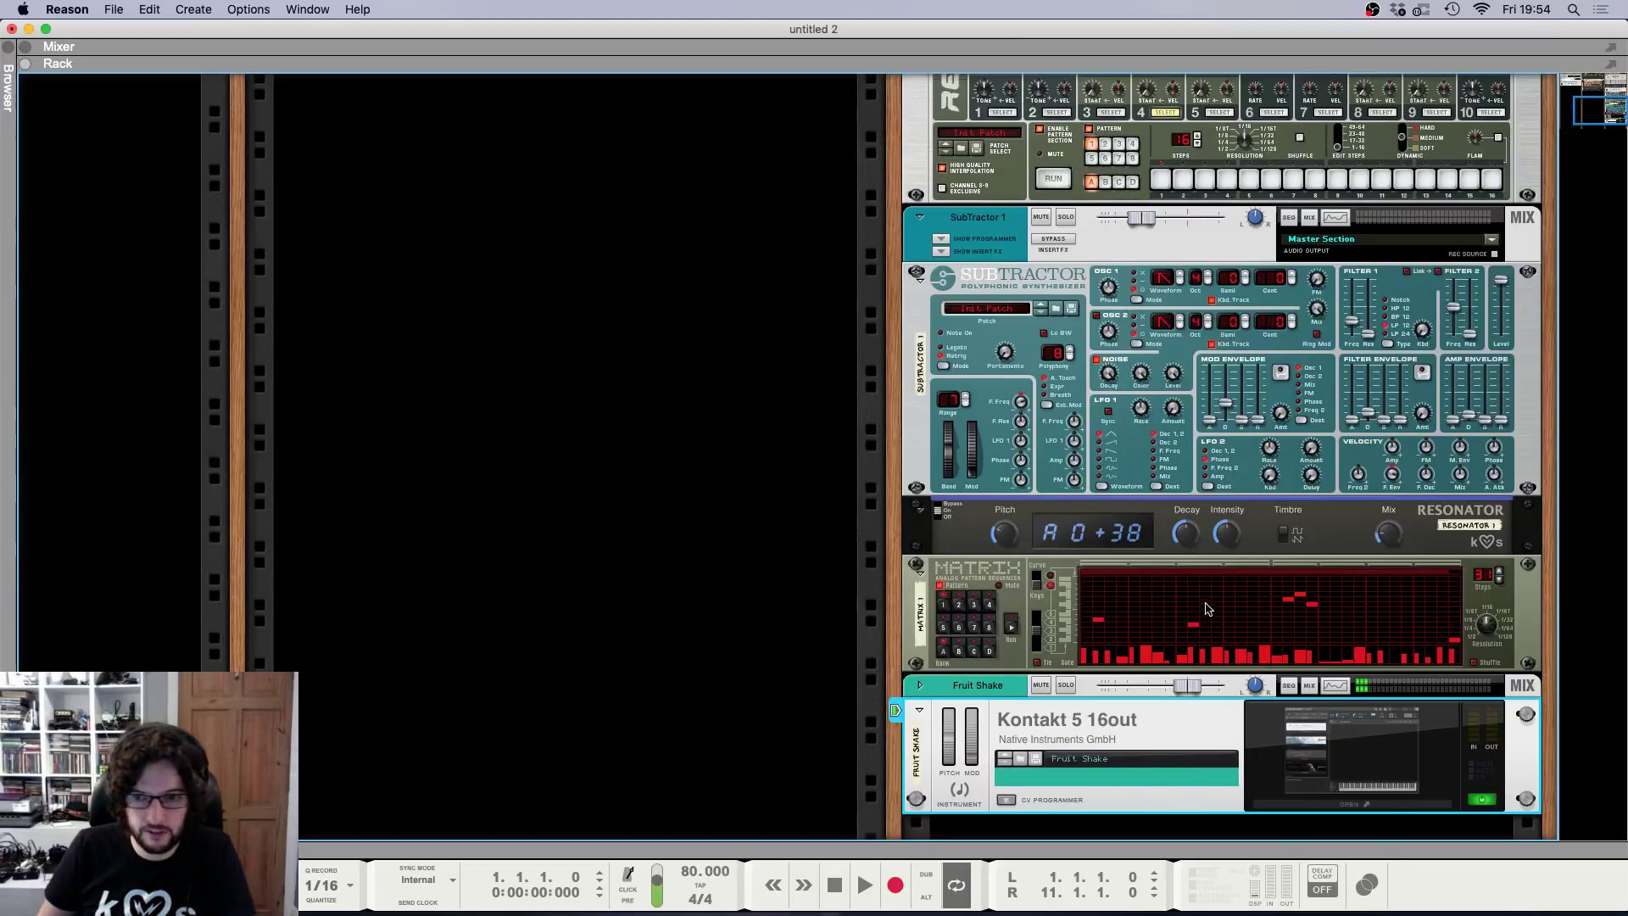
click(1346, 804)
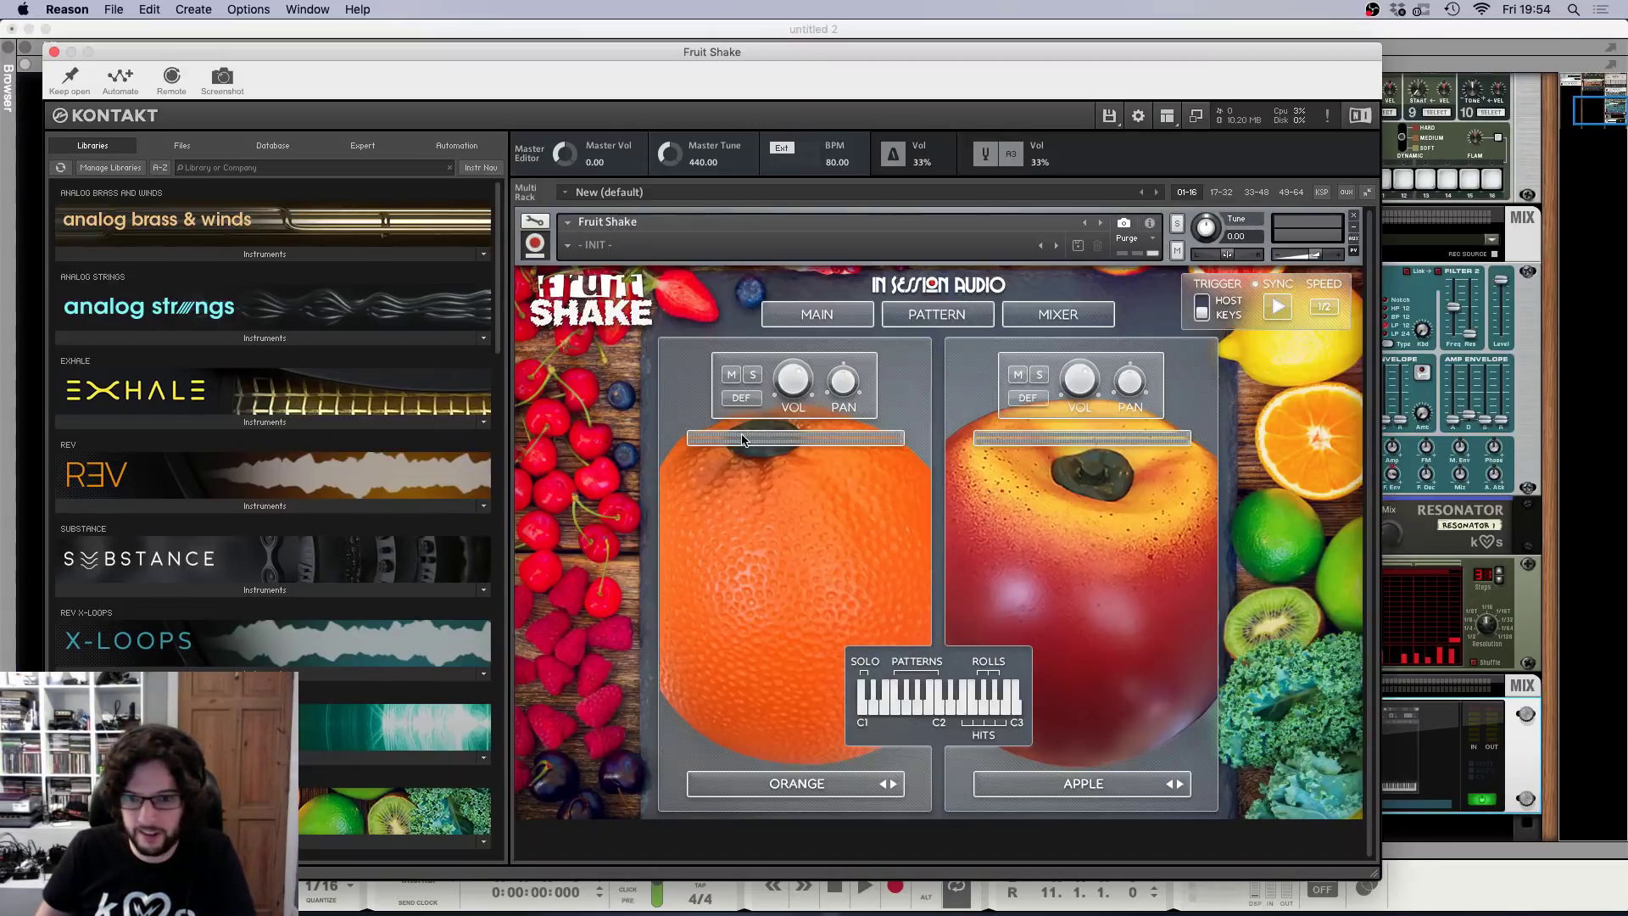
click(1018, 316)
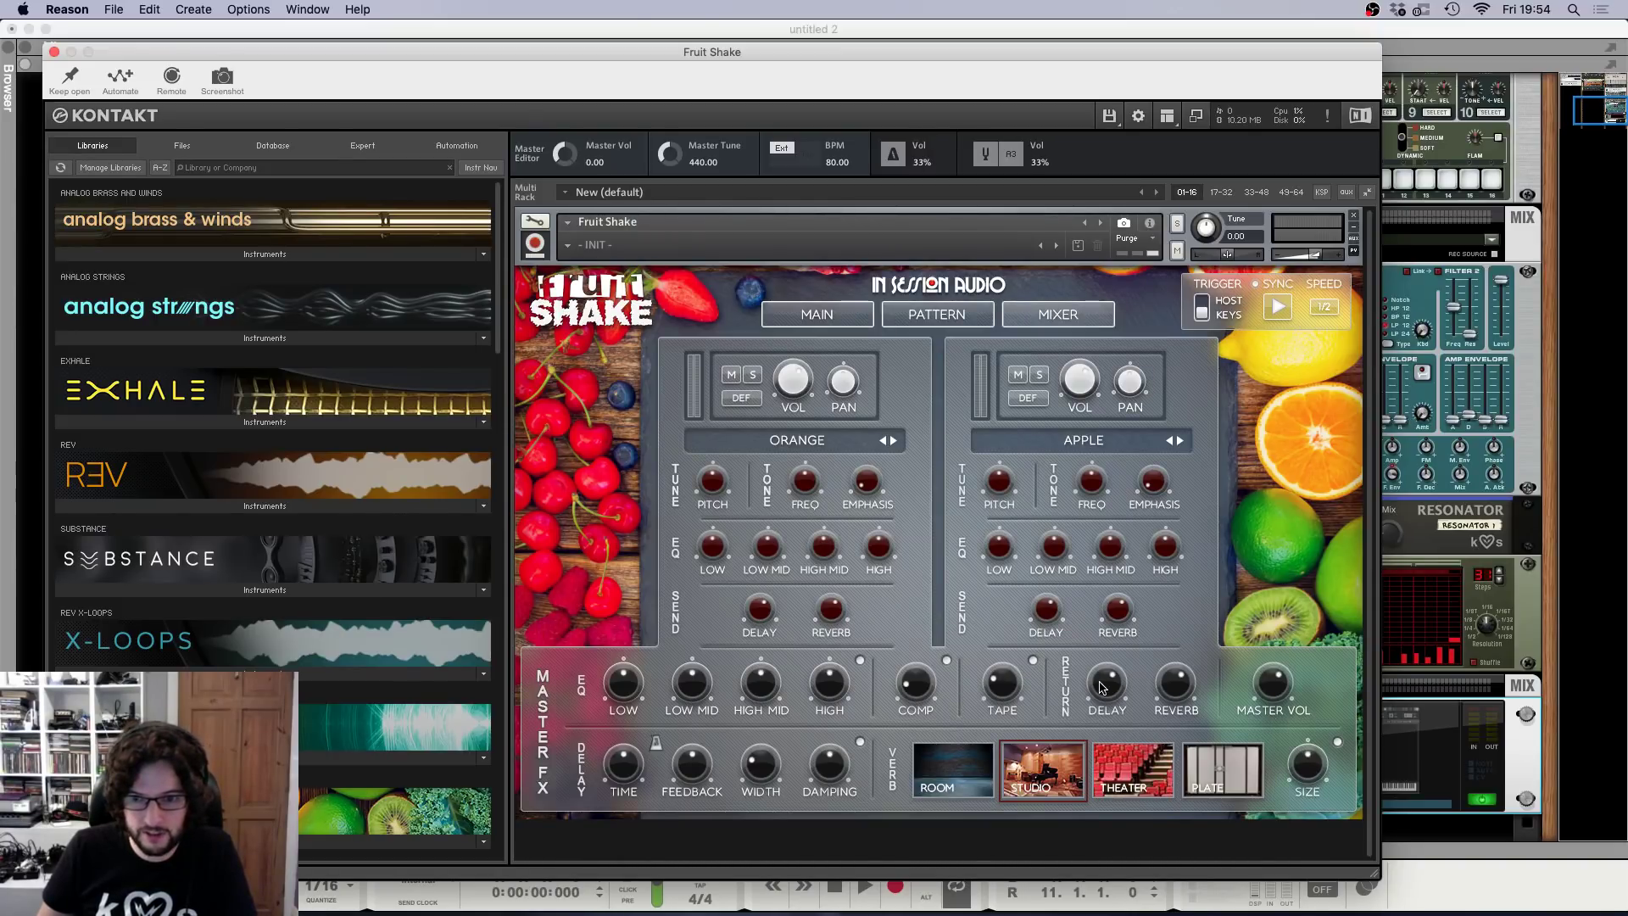
mouse_move(1101, 688)
drag(1174, 681, 1159, 914)
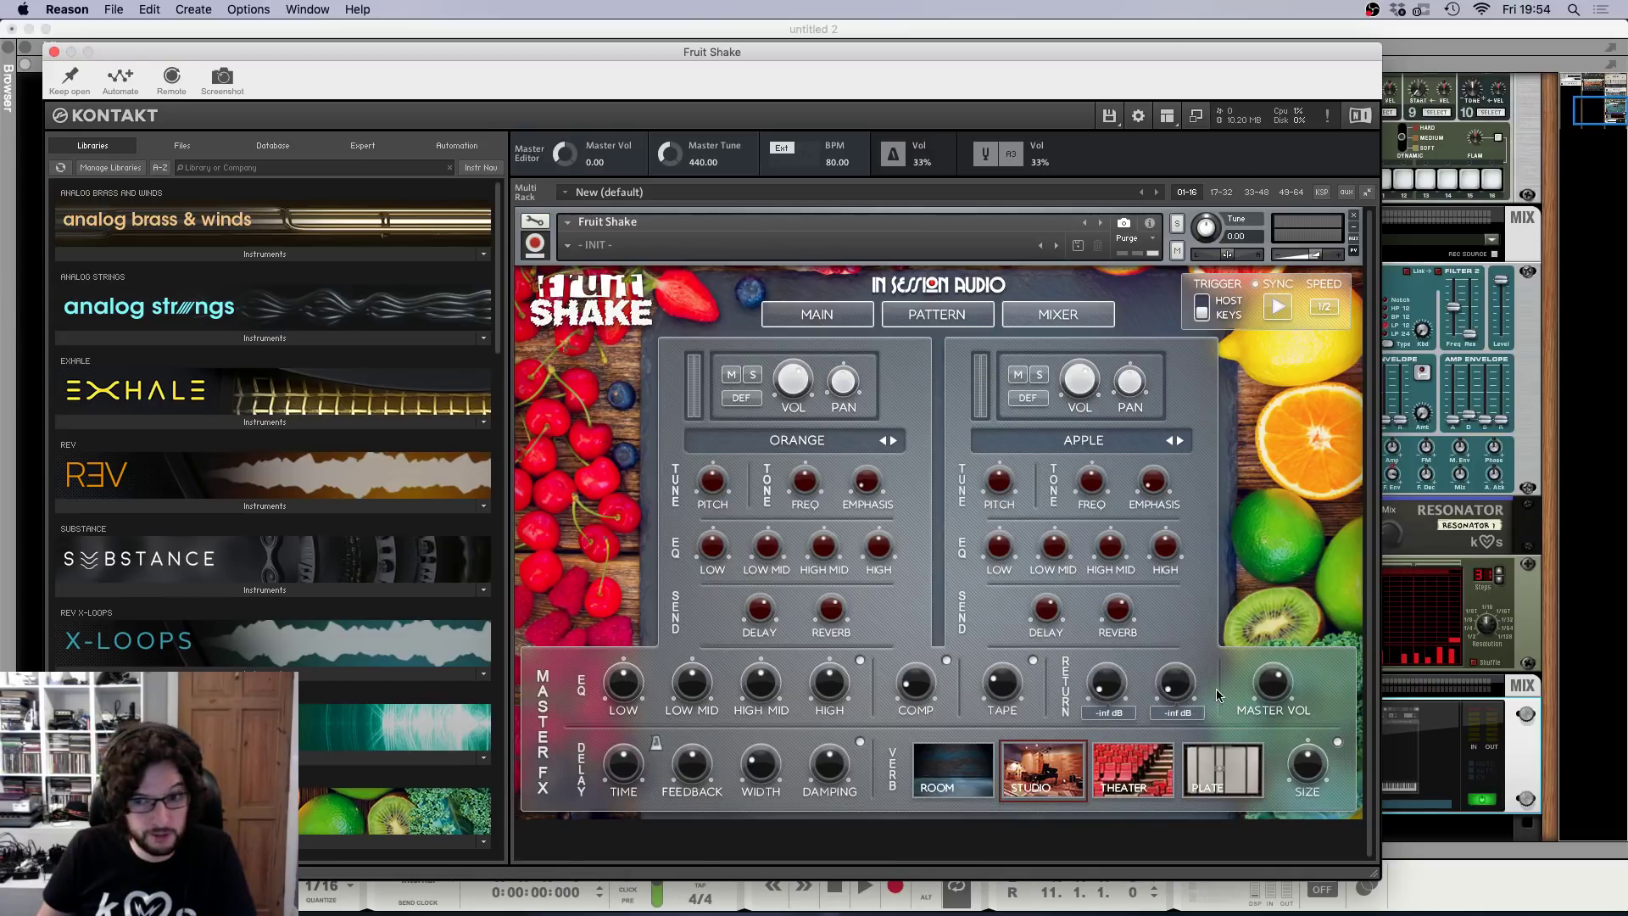
click(54, 52)
Play the song from the start, lower the Fruit Shake mixer channel level, and stop playback.
key(space)
key(F5)
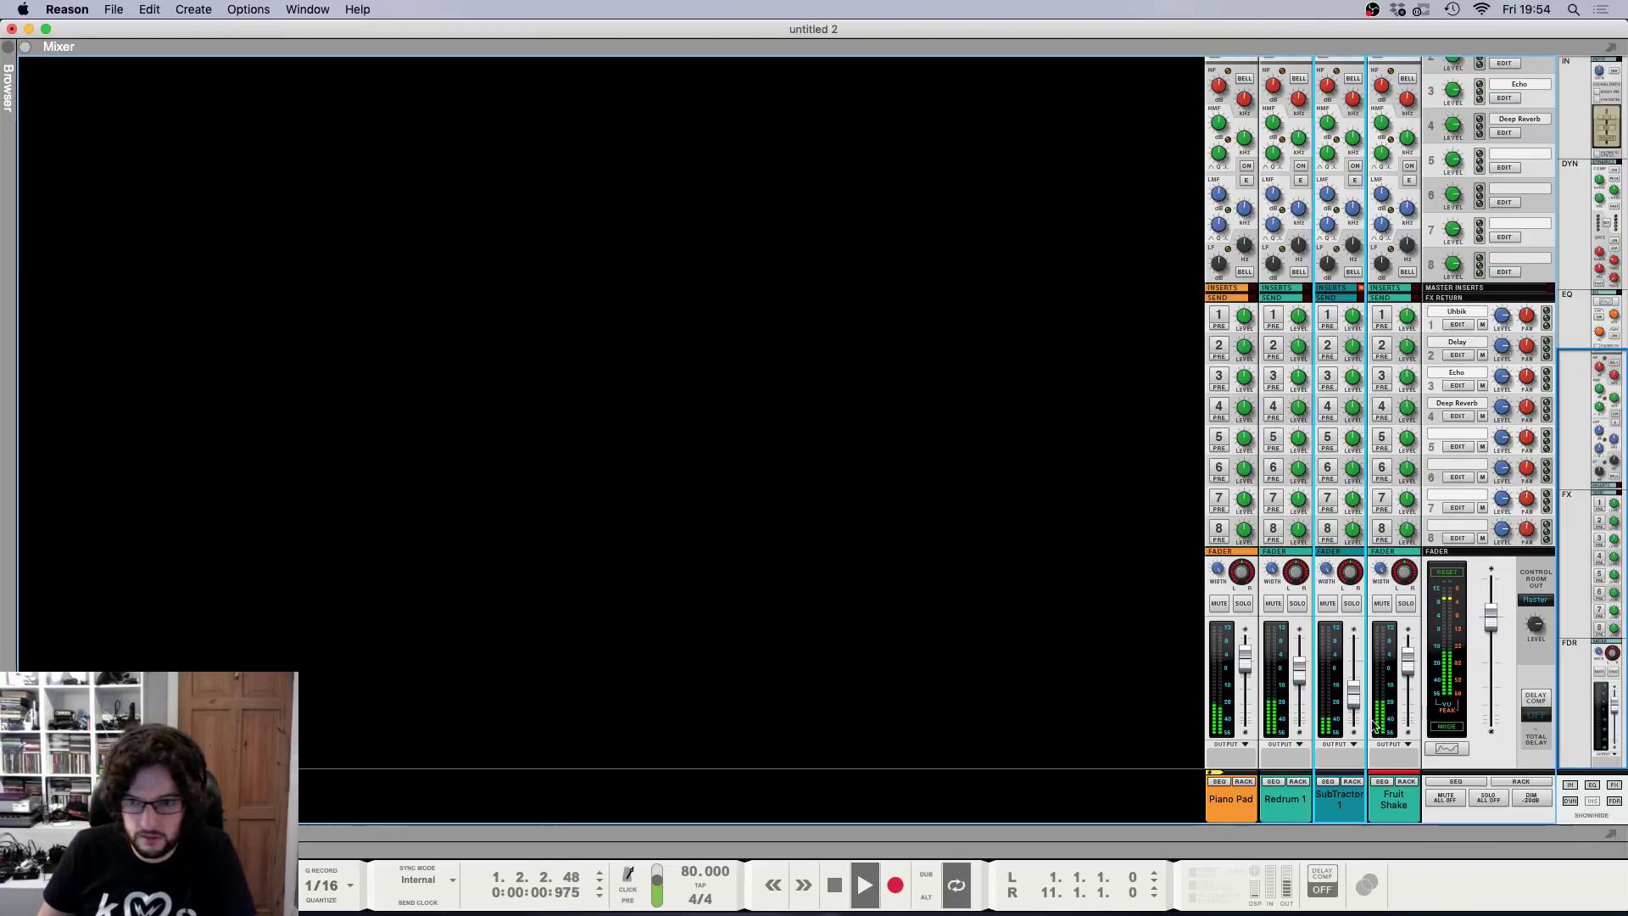
drag(1406, 664, 1406, 693)
key(F7)
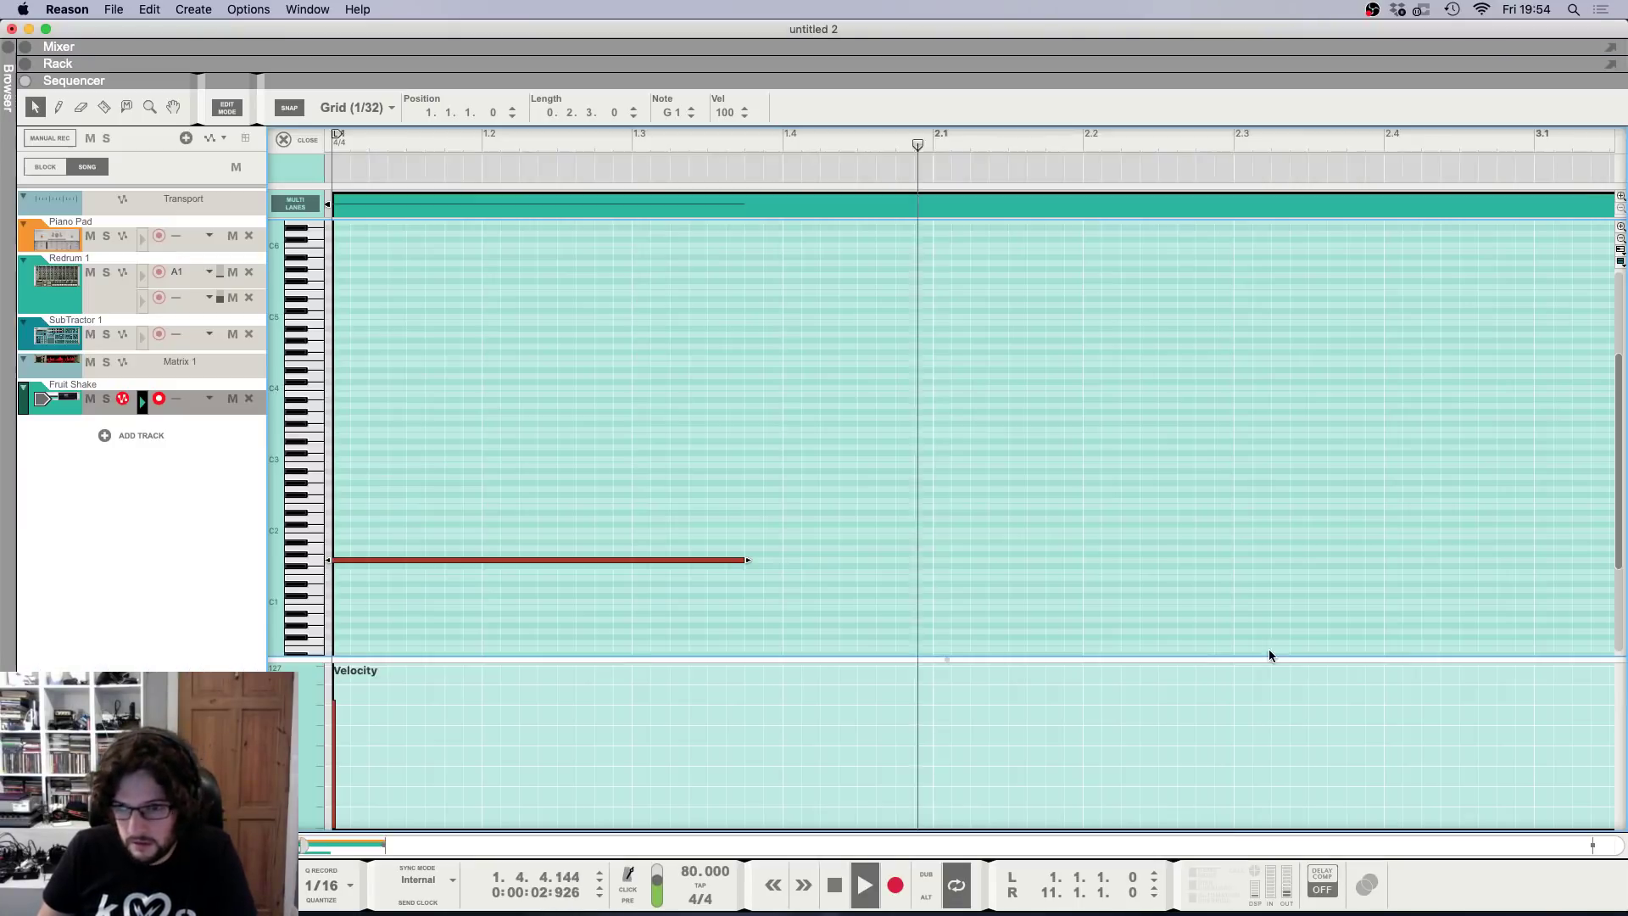
key(space)
Extend the G1 note to the end of the five-bar Fruit Shake clip and return to the arrangement.
scroll(709, 528, down, 6)
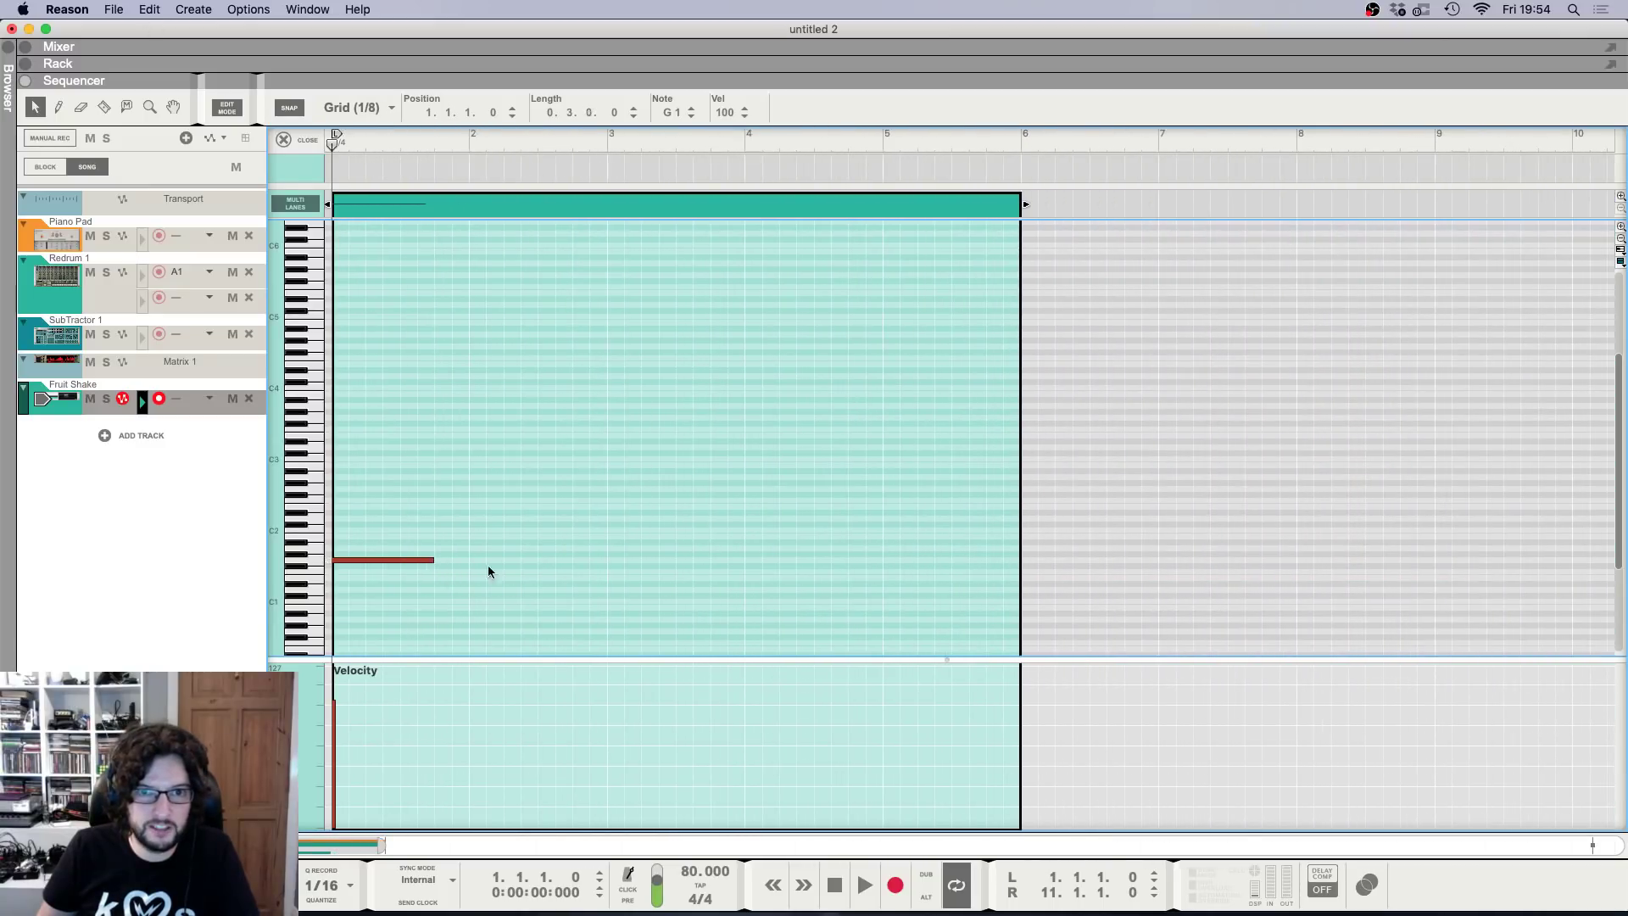
drag(433, 560, 1017, 607)
click(283, 139)
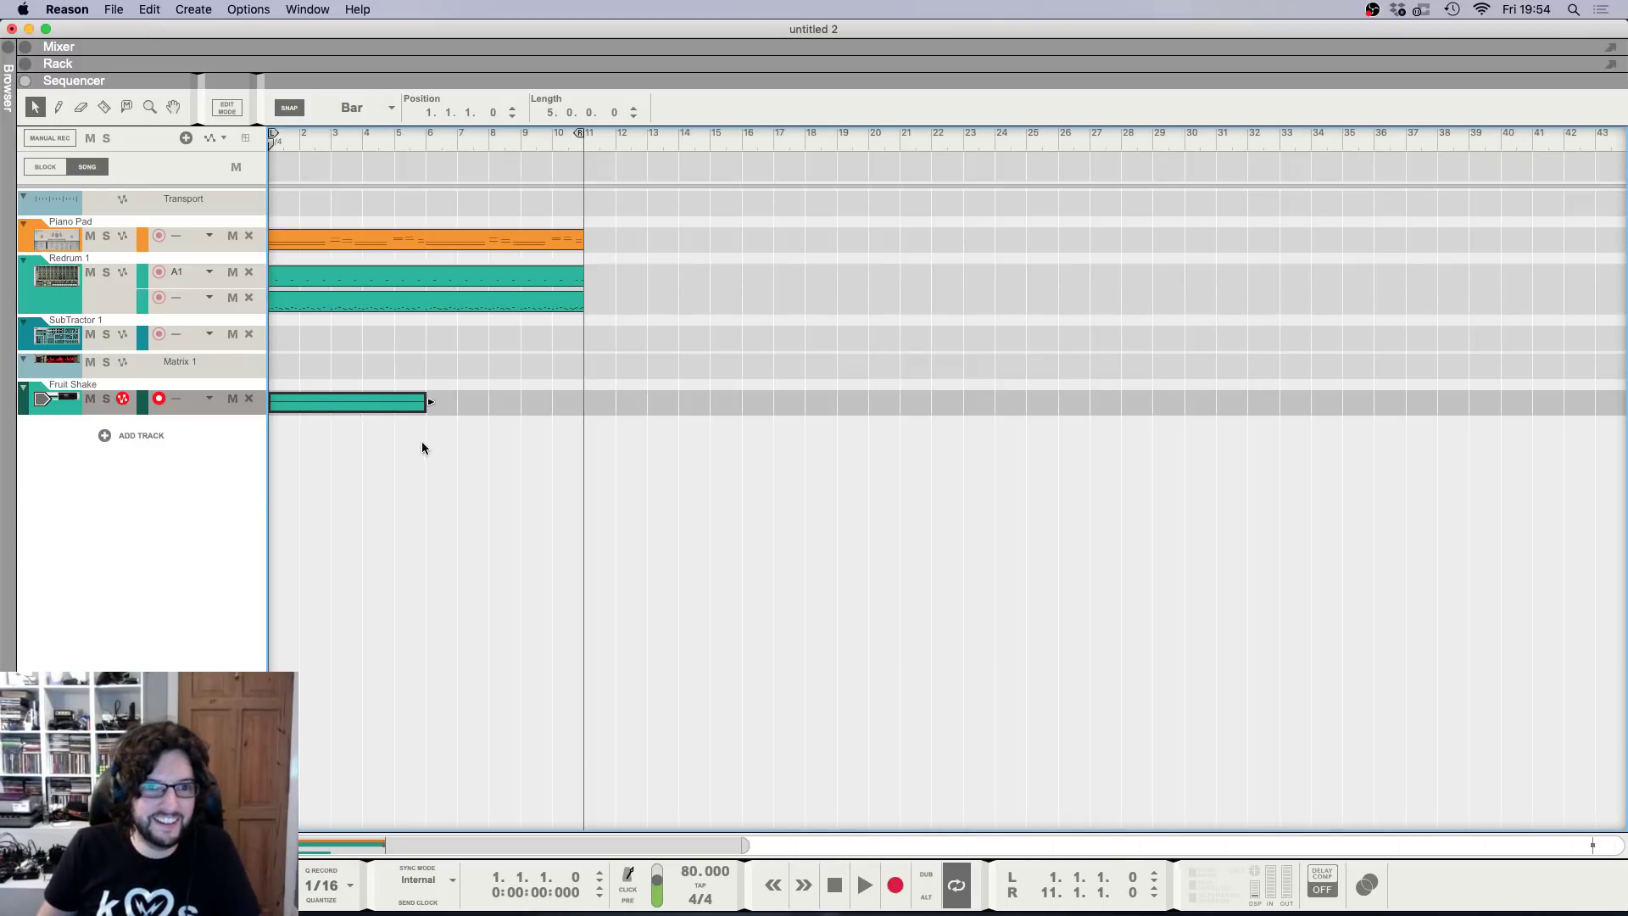
Copy the Fruit Shake clip to bar 6 so the part fills the ten-bar loop, and play the song.
drag(407, 402, 564, 406)
click(632, 324)
key(space)
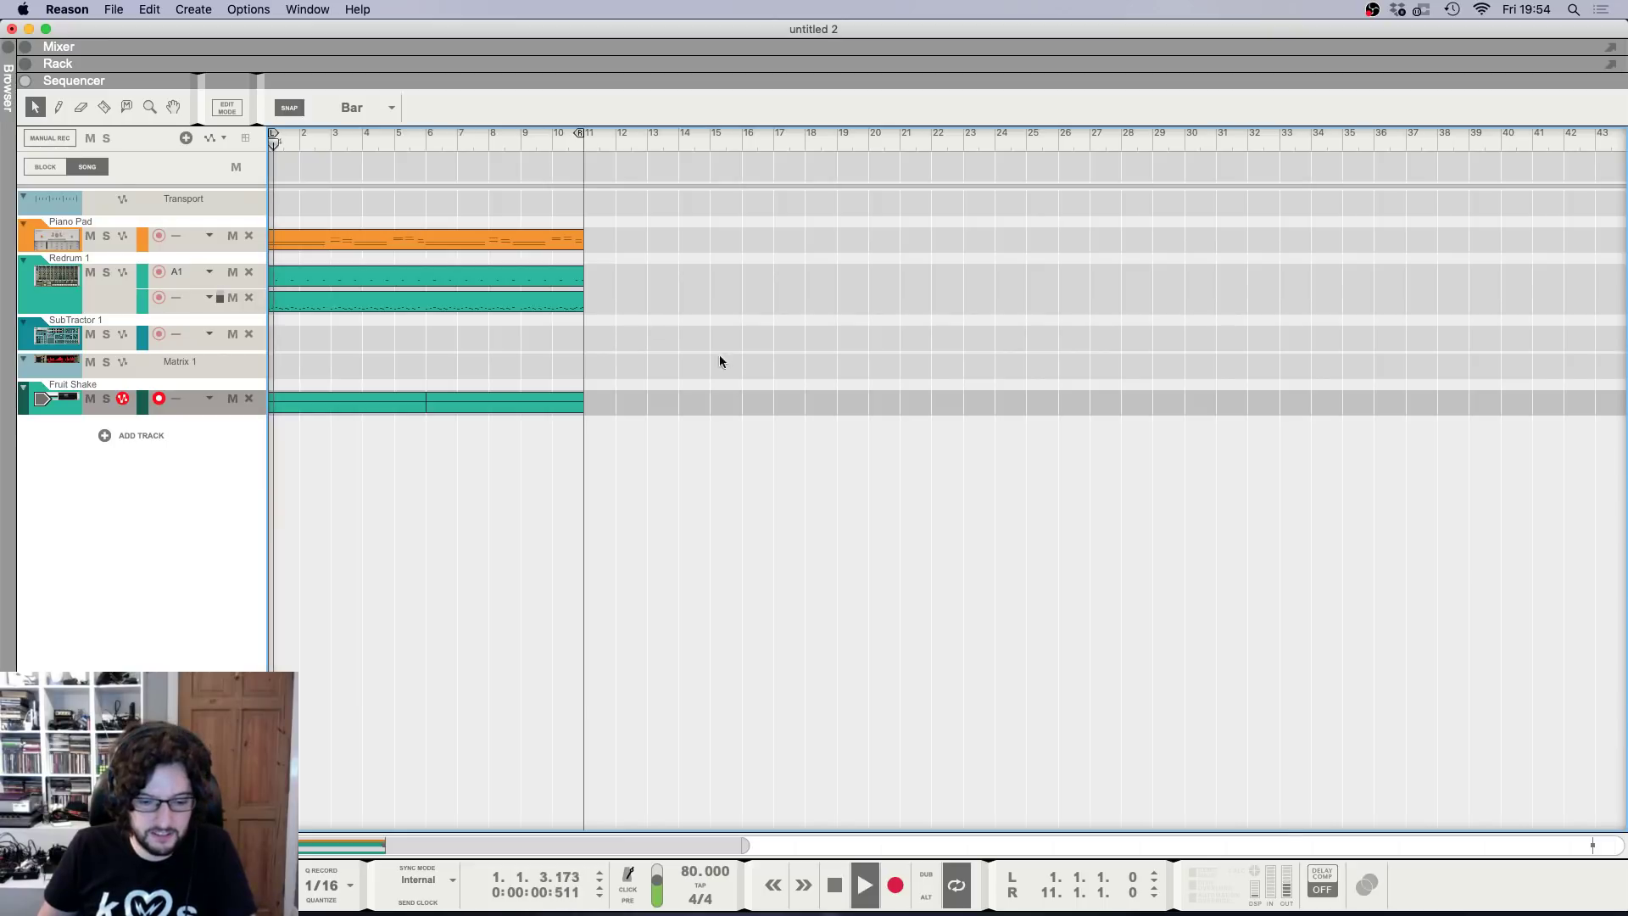
Set the Resonator's pitch to G 3 +13 while the song plays, and stop playback after listening.
key(F5)
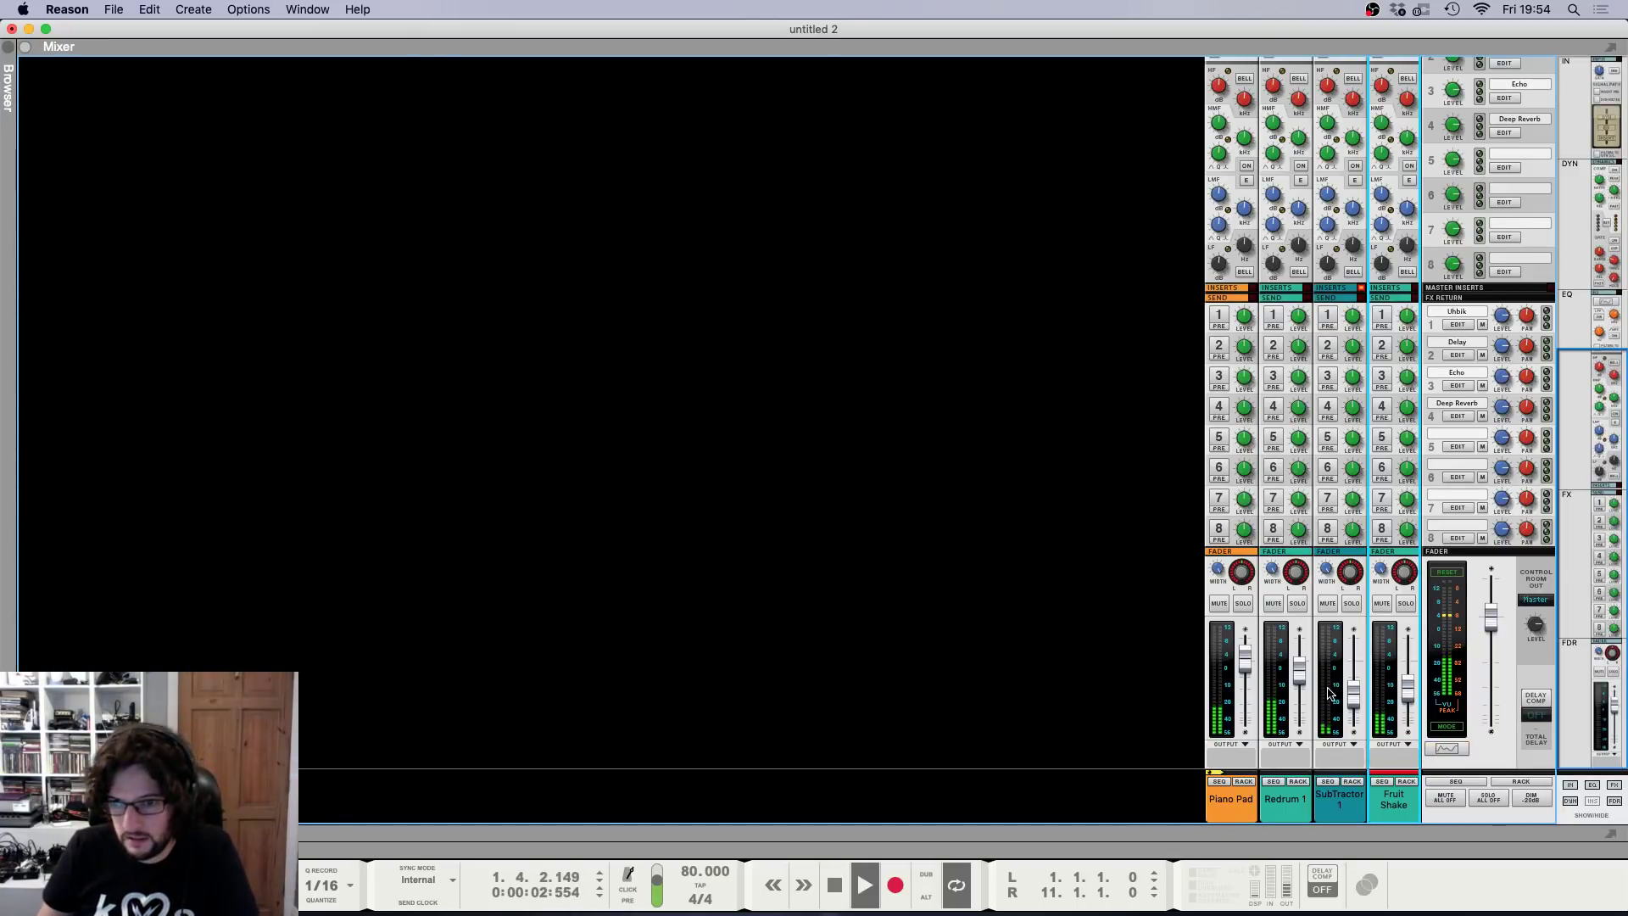
key(F6)
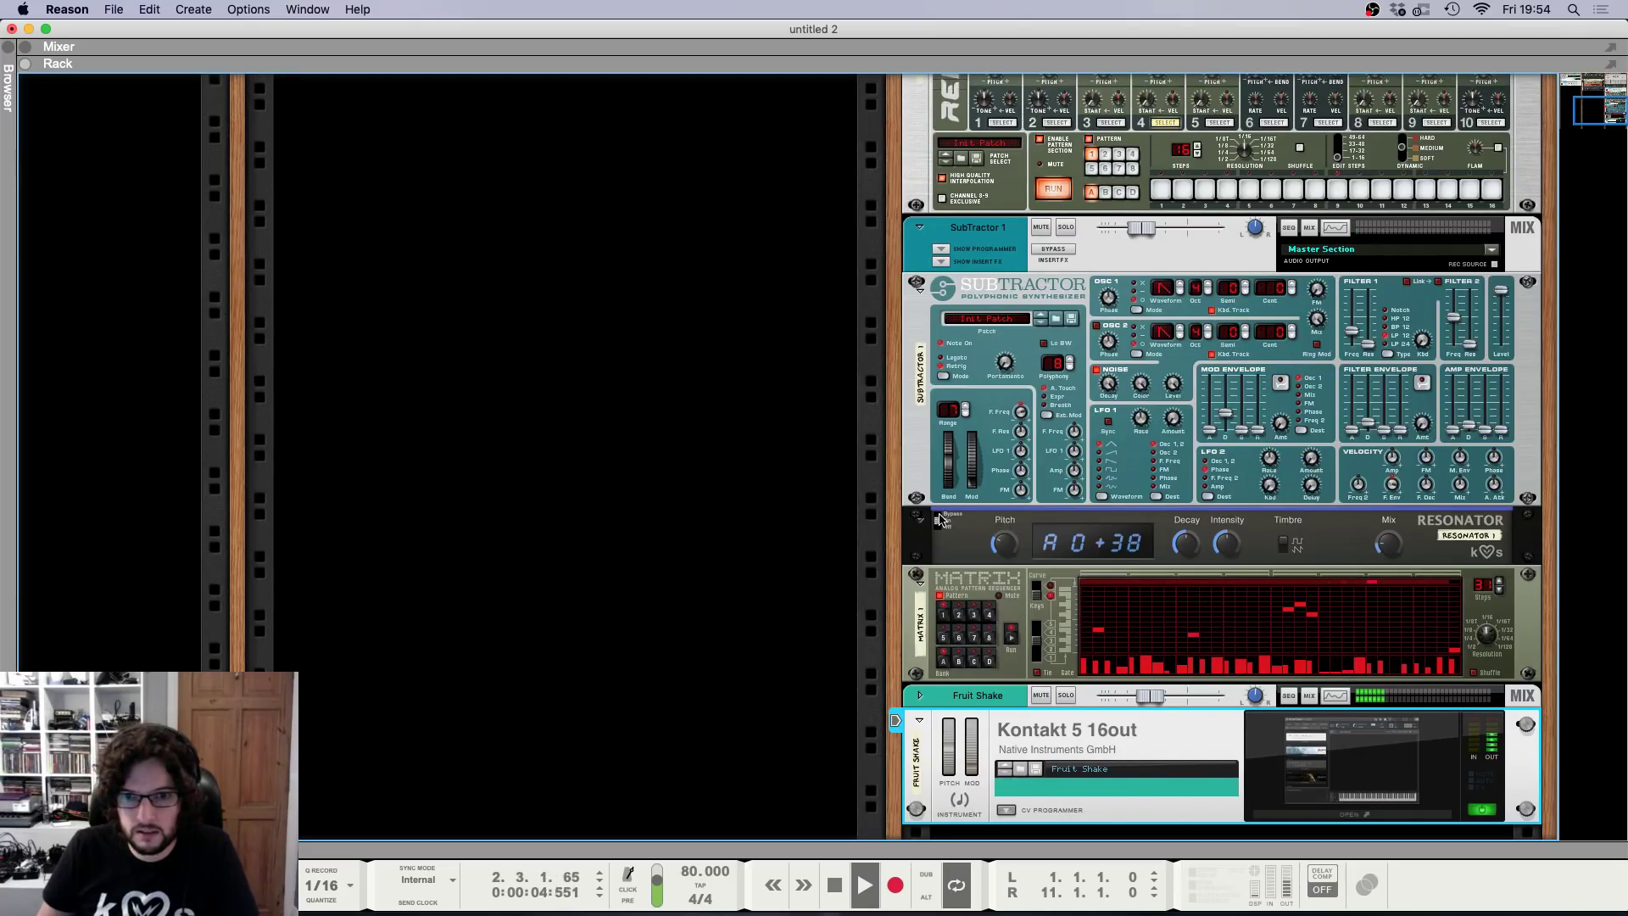
drag(990, 547, 1420, 551)
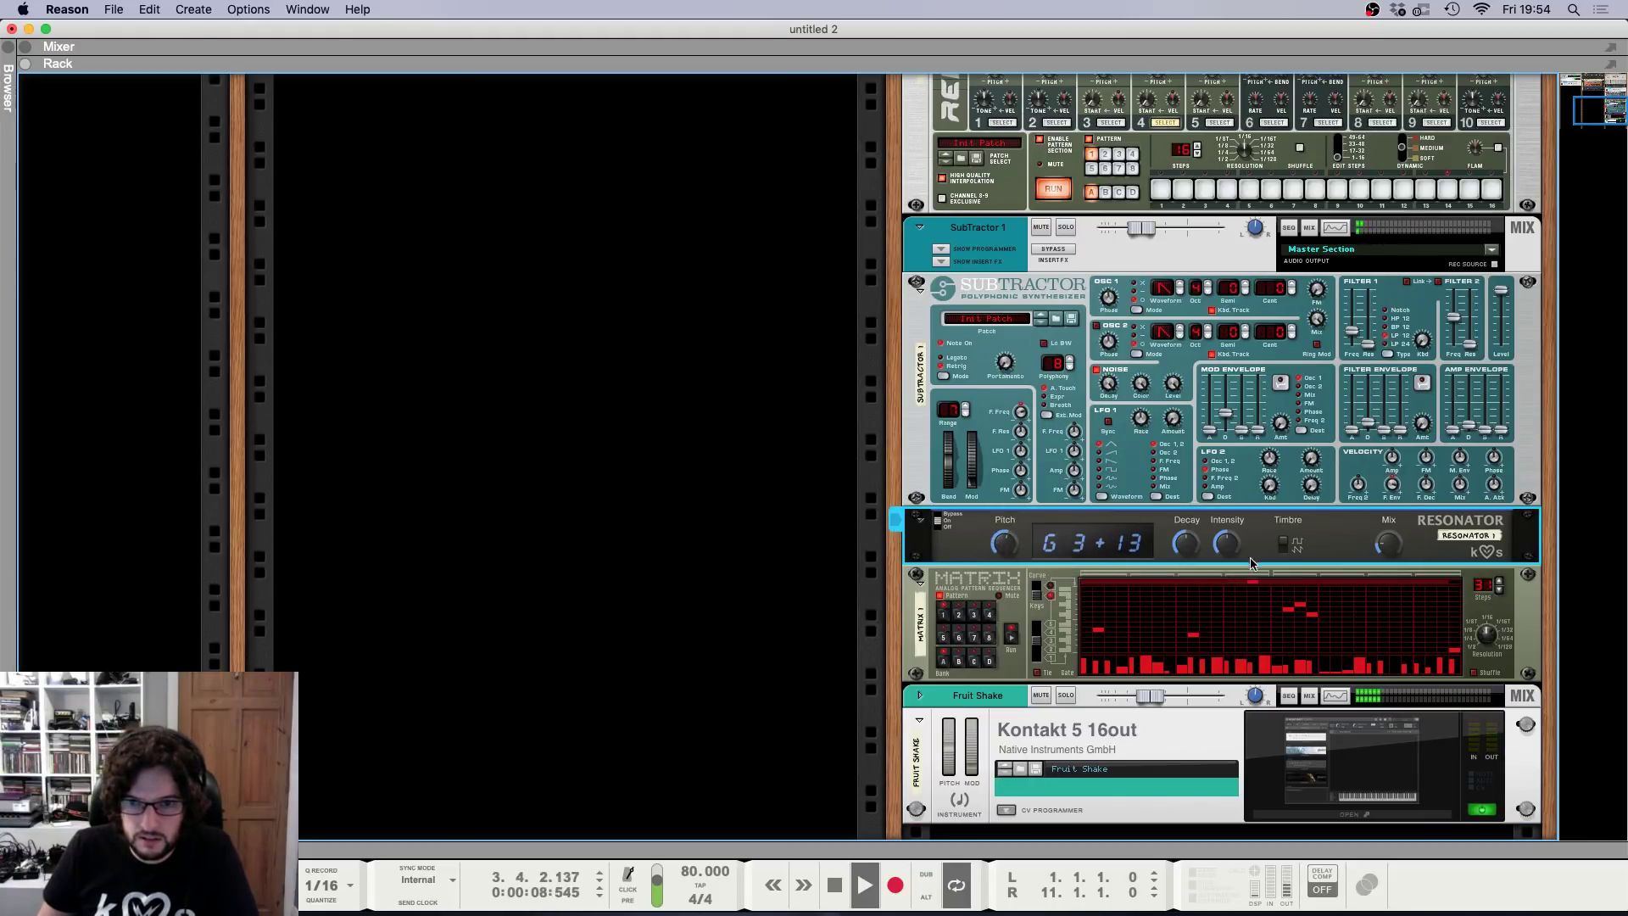
drag(1194, 543, 1167, 552)
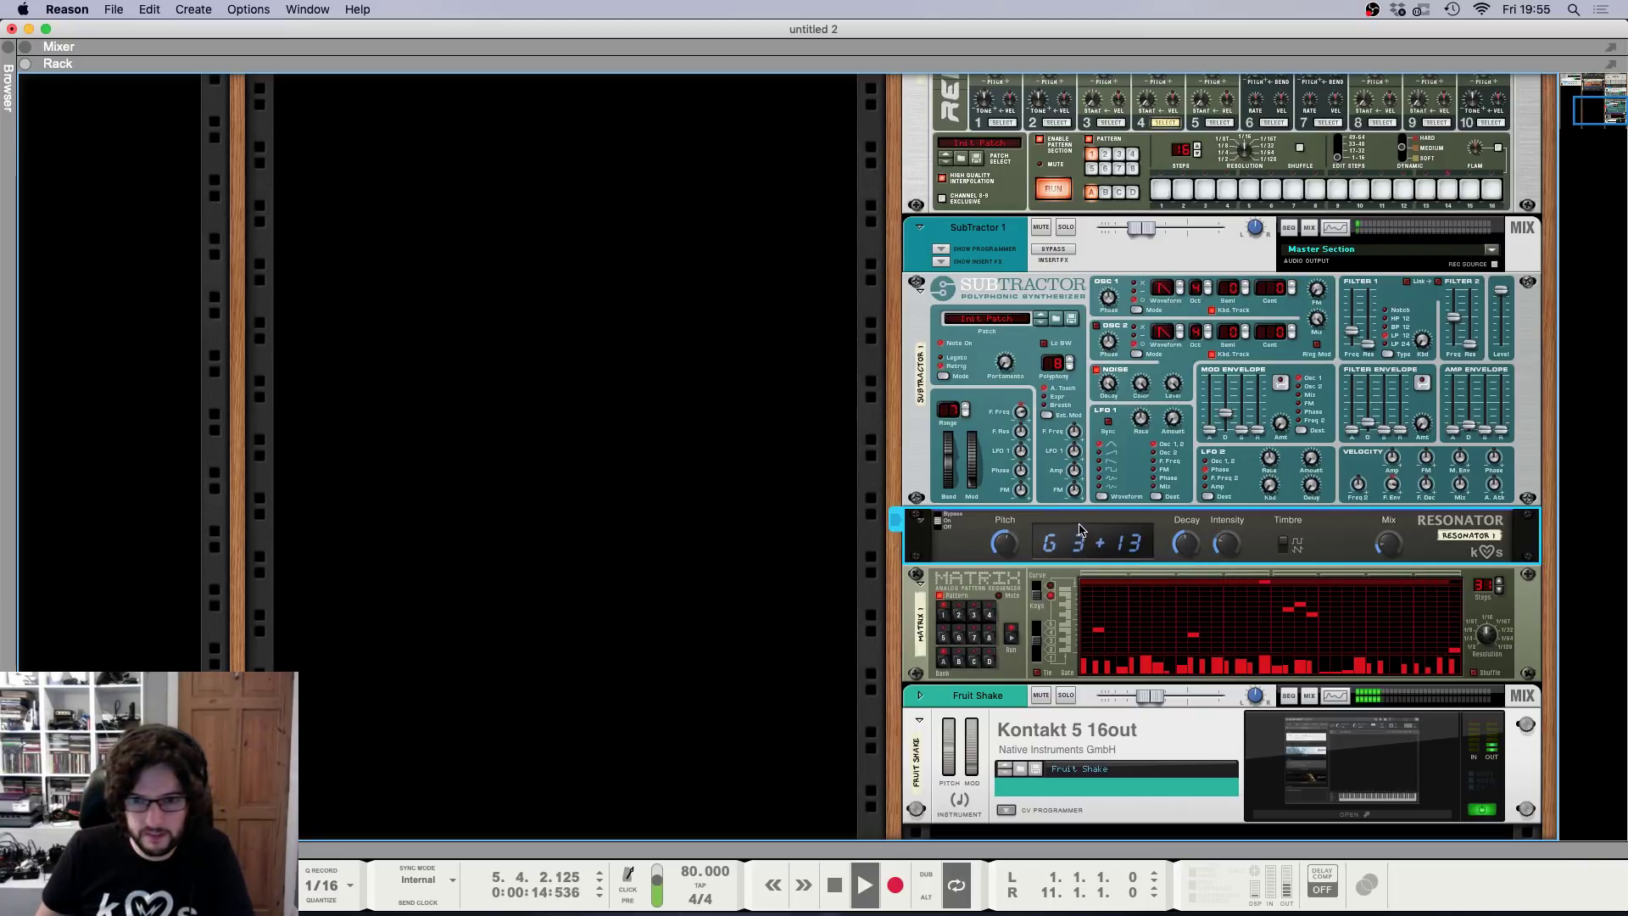
click(742, 568)
scroll(734, 556, up, 3)
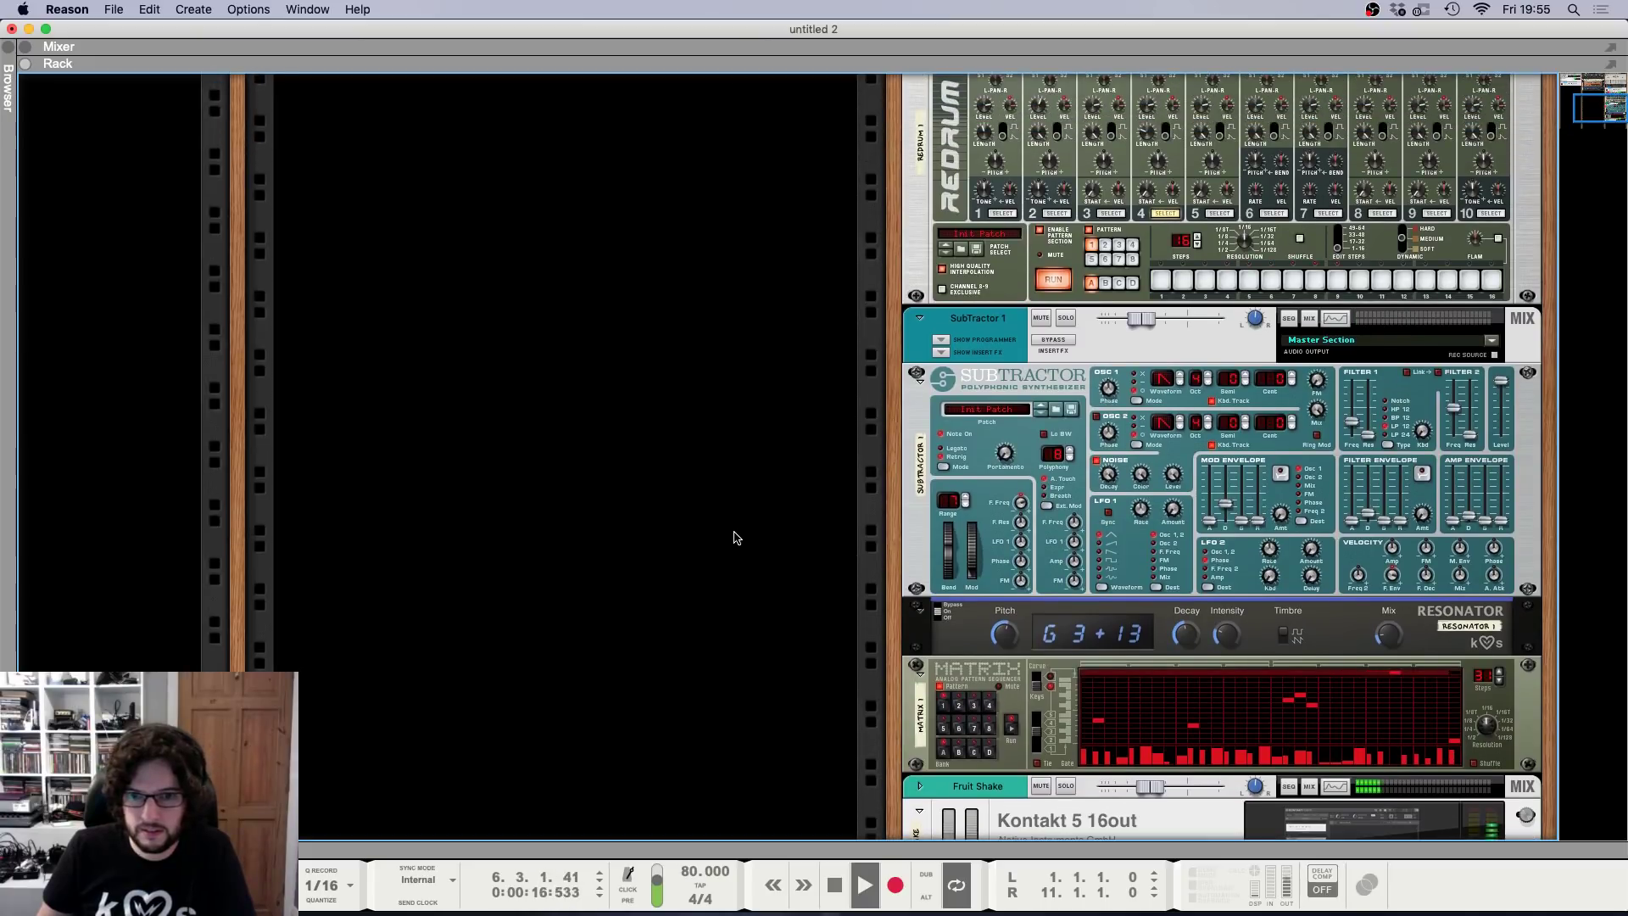
scroll(735, 534, down, 7)
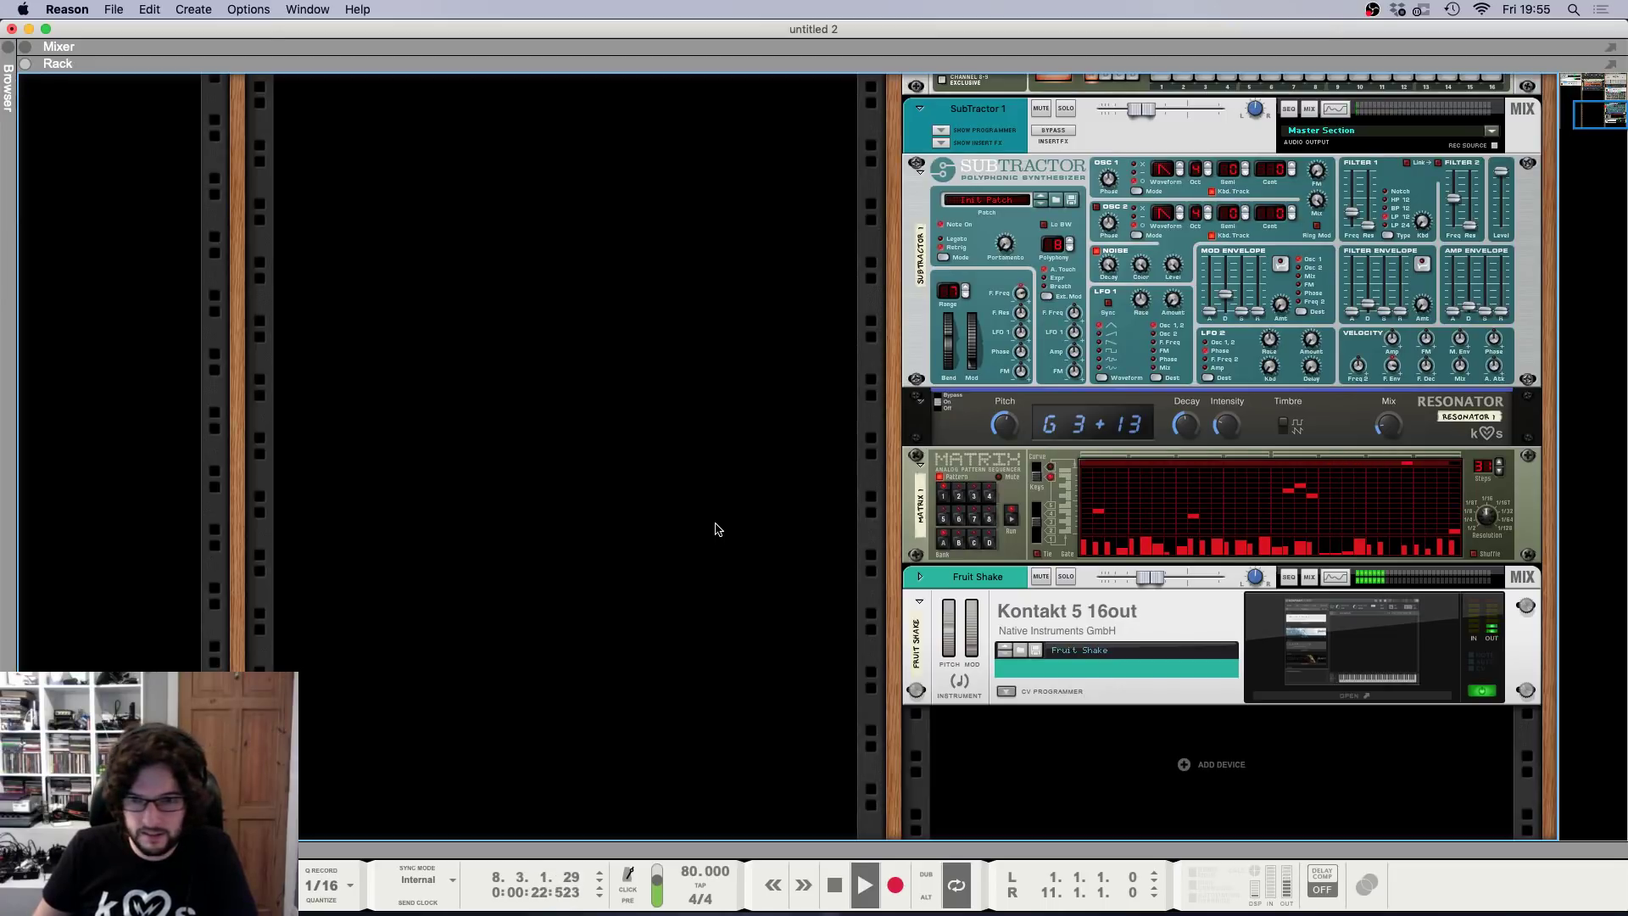
key(space)
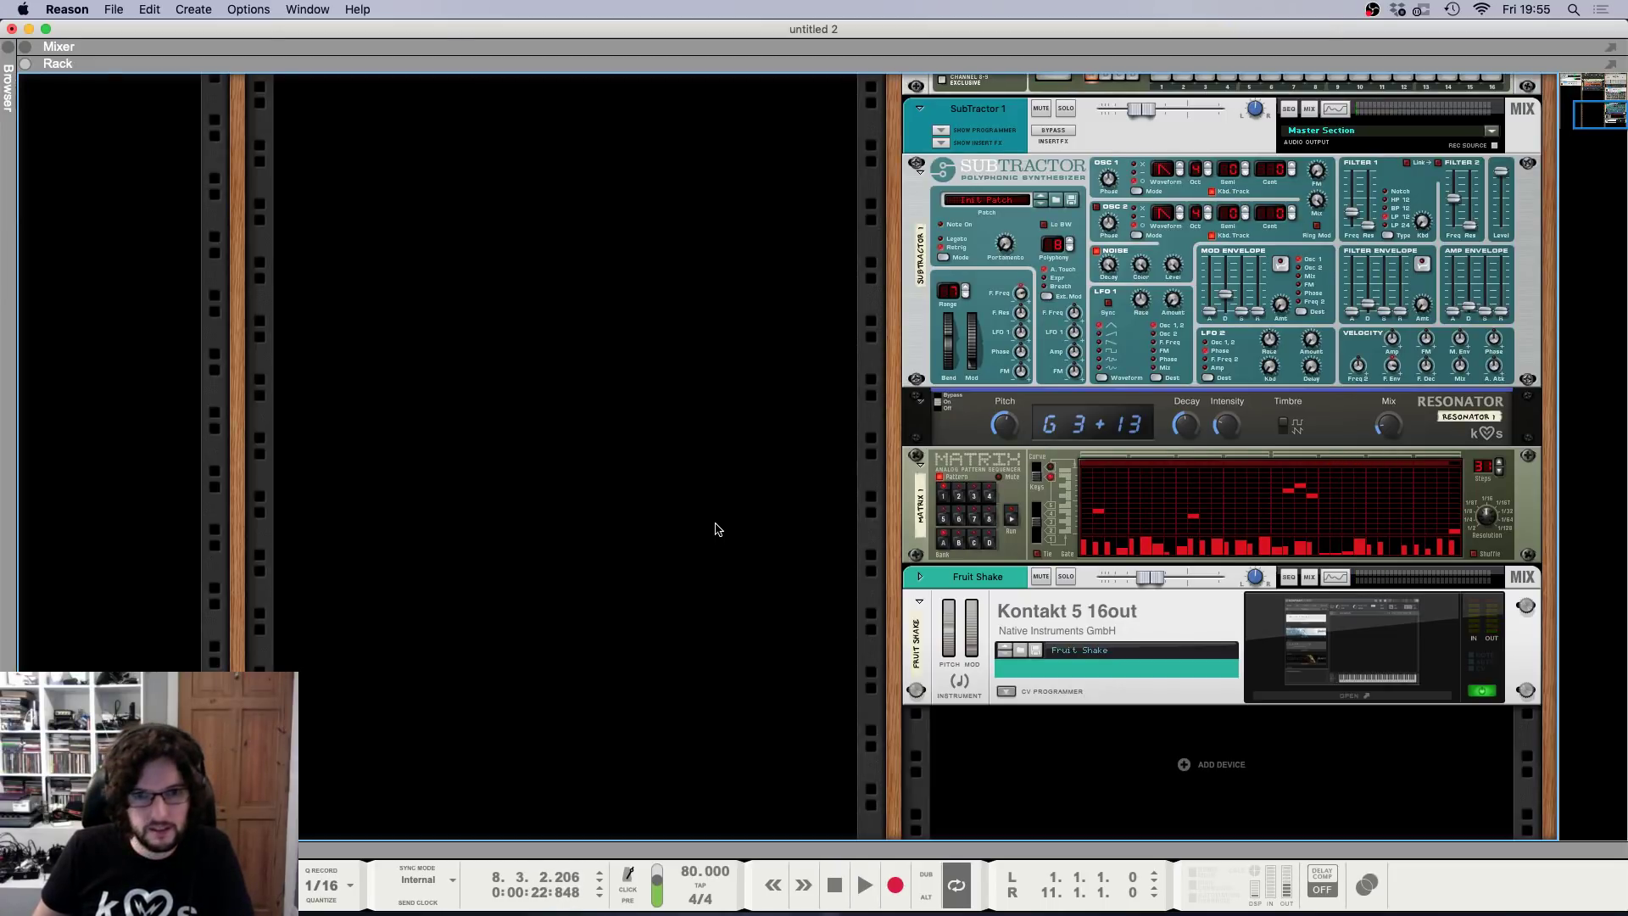
In the Fruit Shake instrument's main page, change the two shakers to Lemon and Banana and audition them with the song.
click(1120, 615)
key(F7)
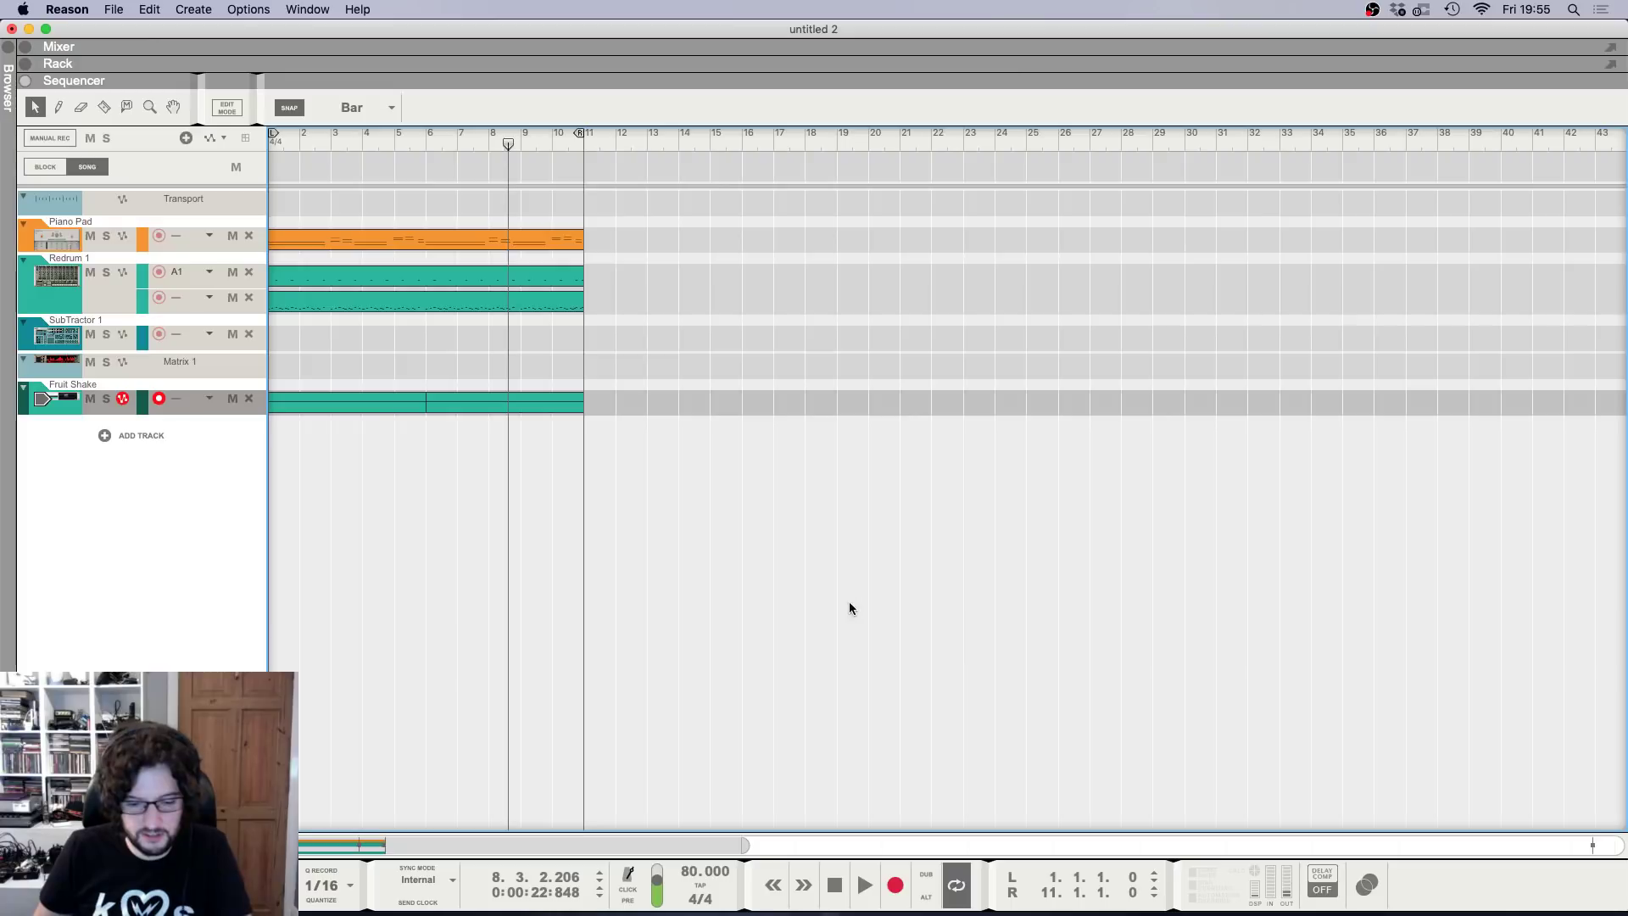
key(F6)
click(1323, 697)
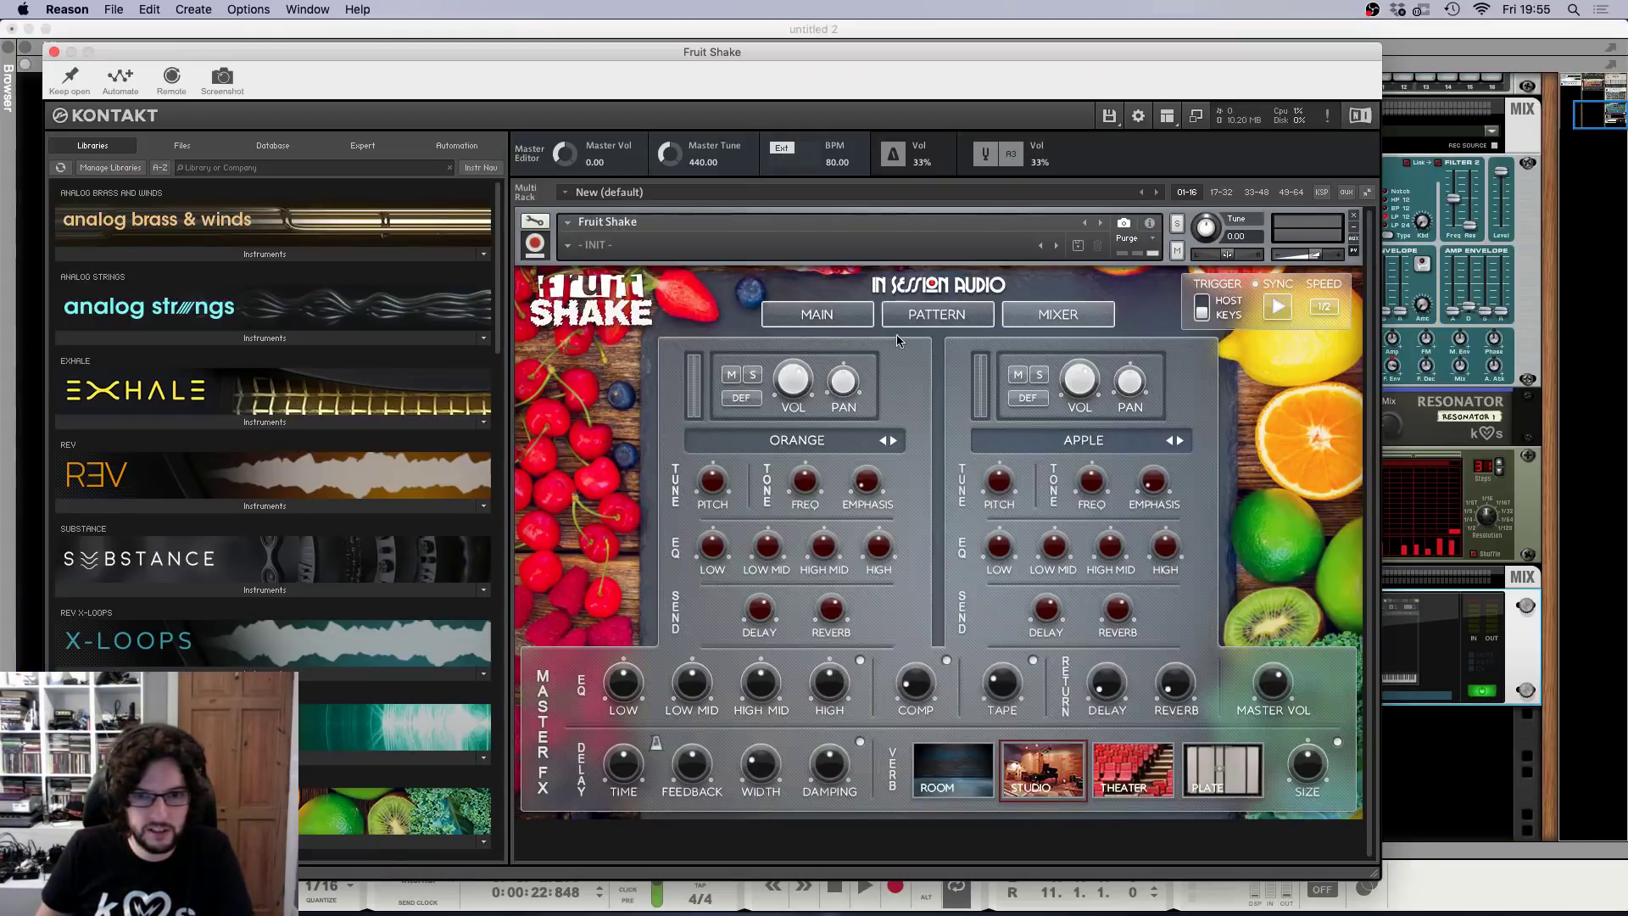
click(817, 314)
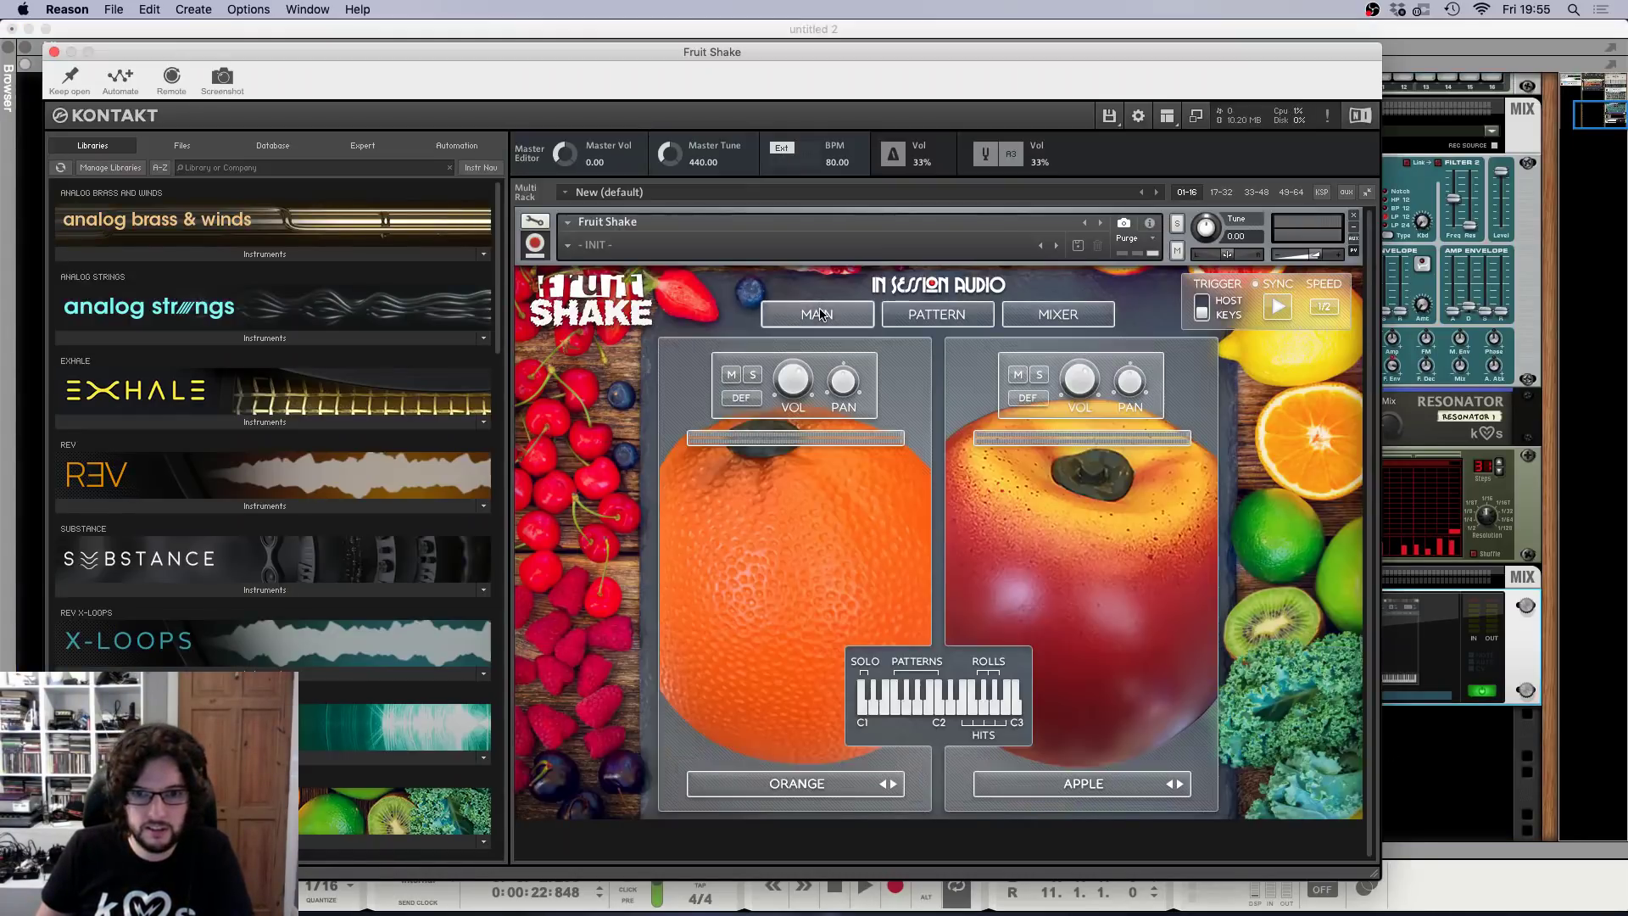
click(803, 785)
click(715, 821)
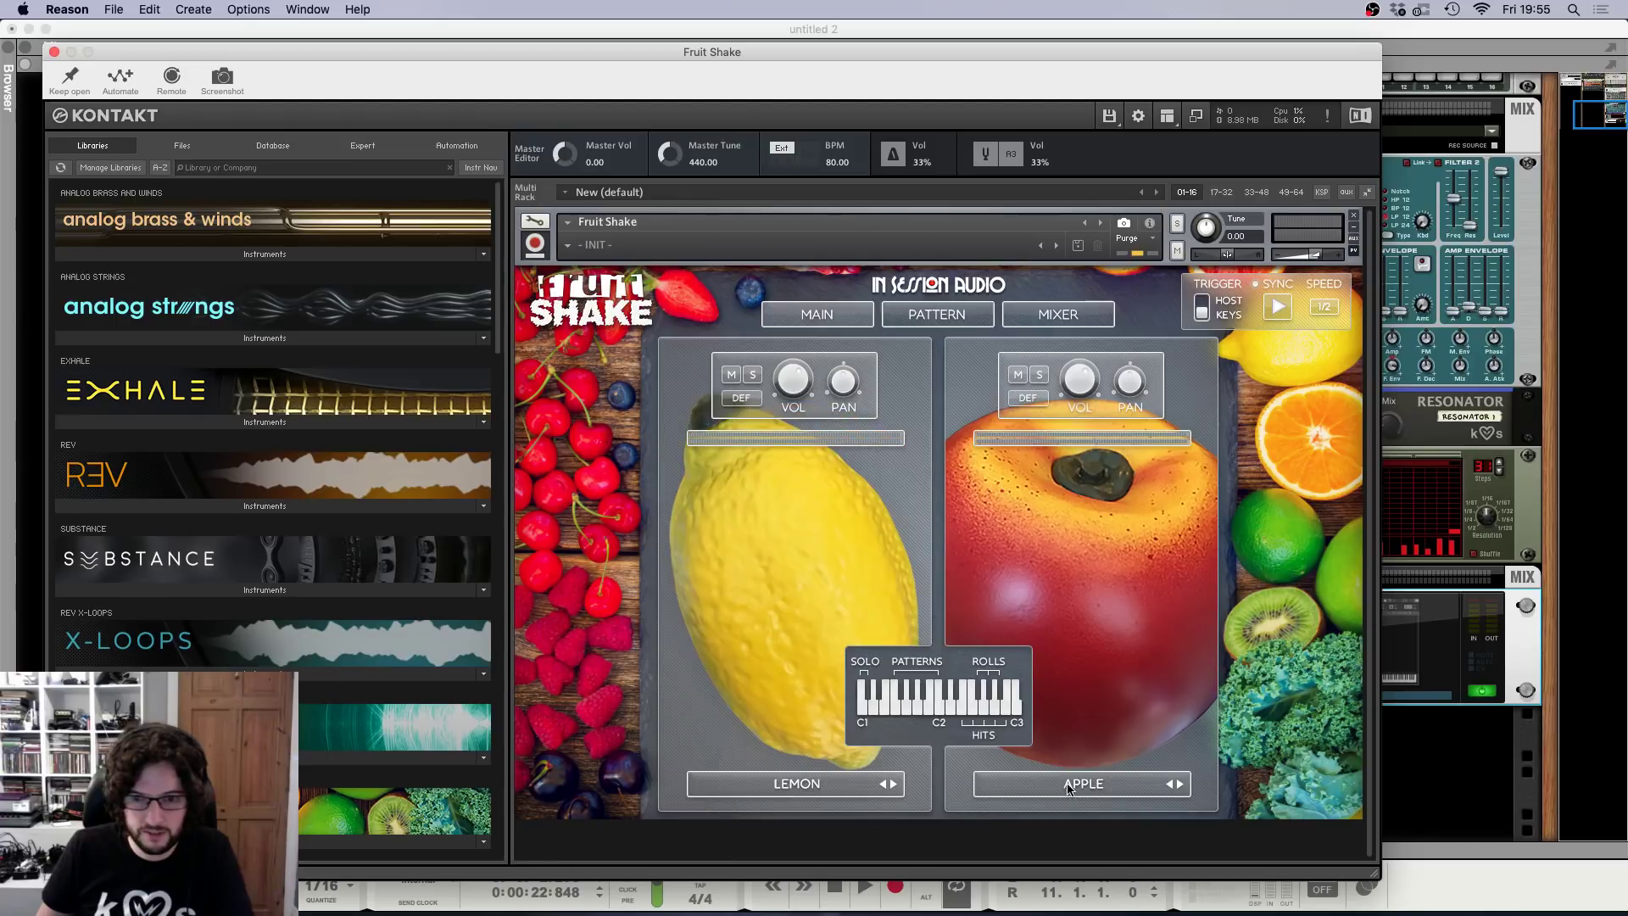
click(1005, 784)
click(1003, 820)
key(space)
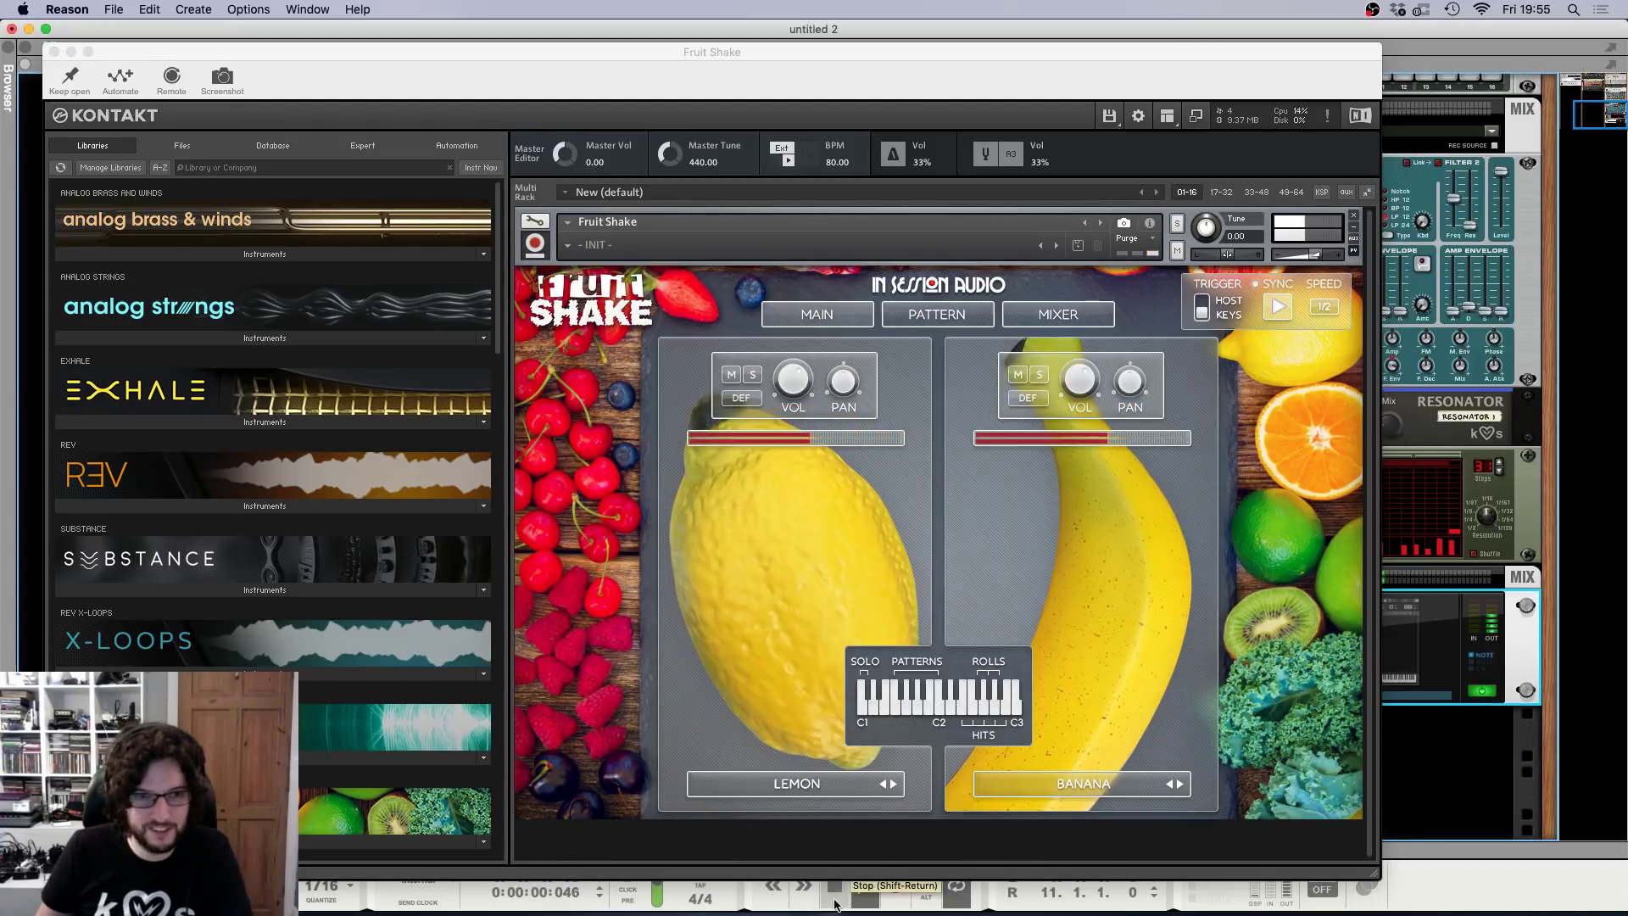
click(54, 52)
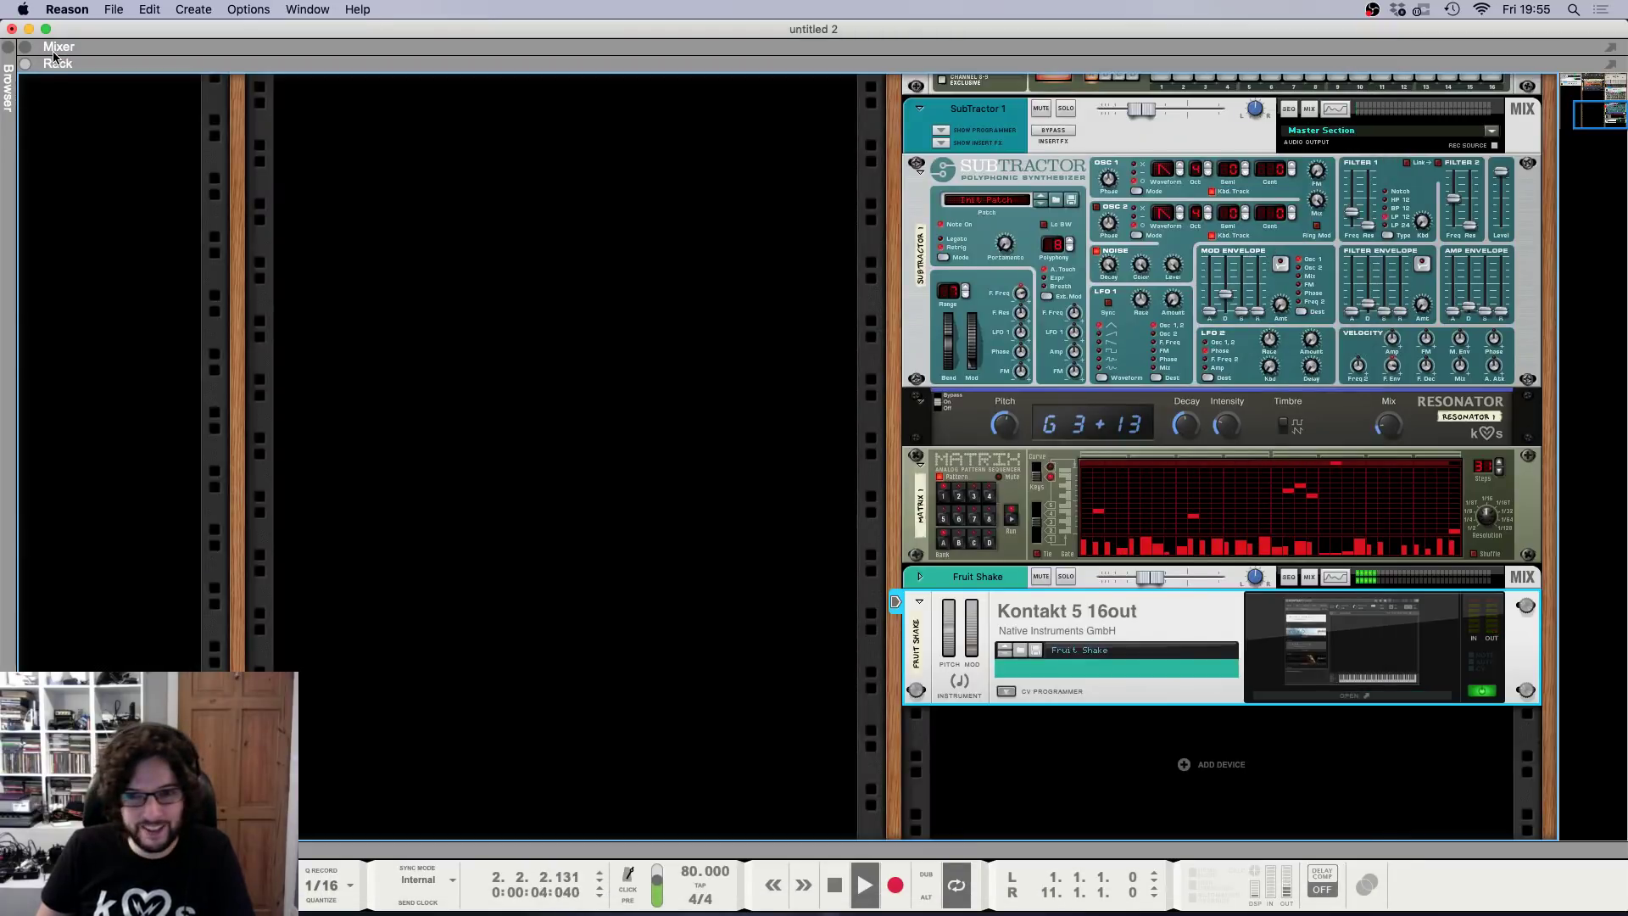
Stop playback and raise the Fruit Shake channel's fader in the mixer to the same level as Piano Pad's.
key(F5)
key(F7)
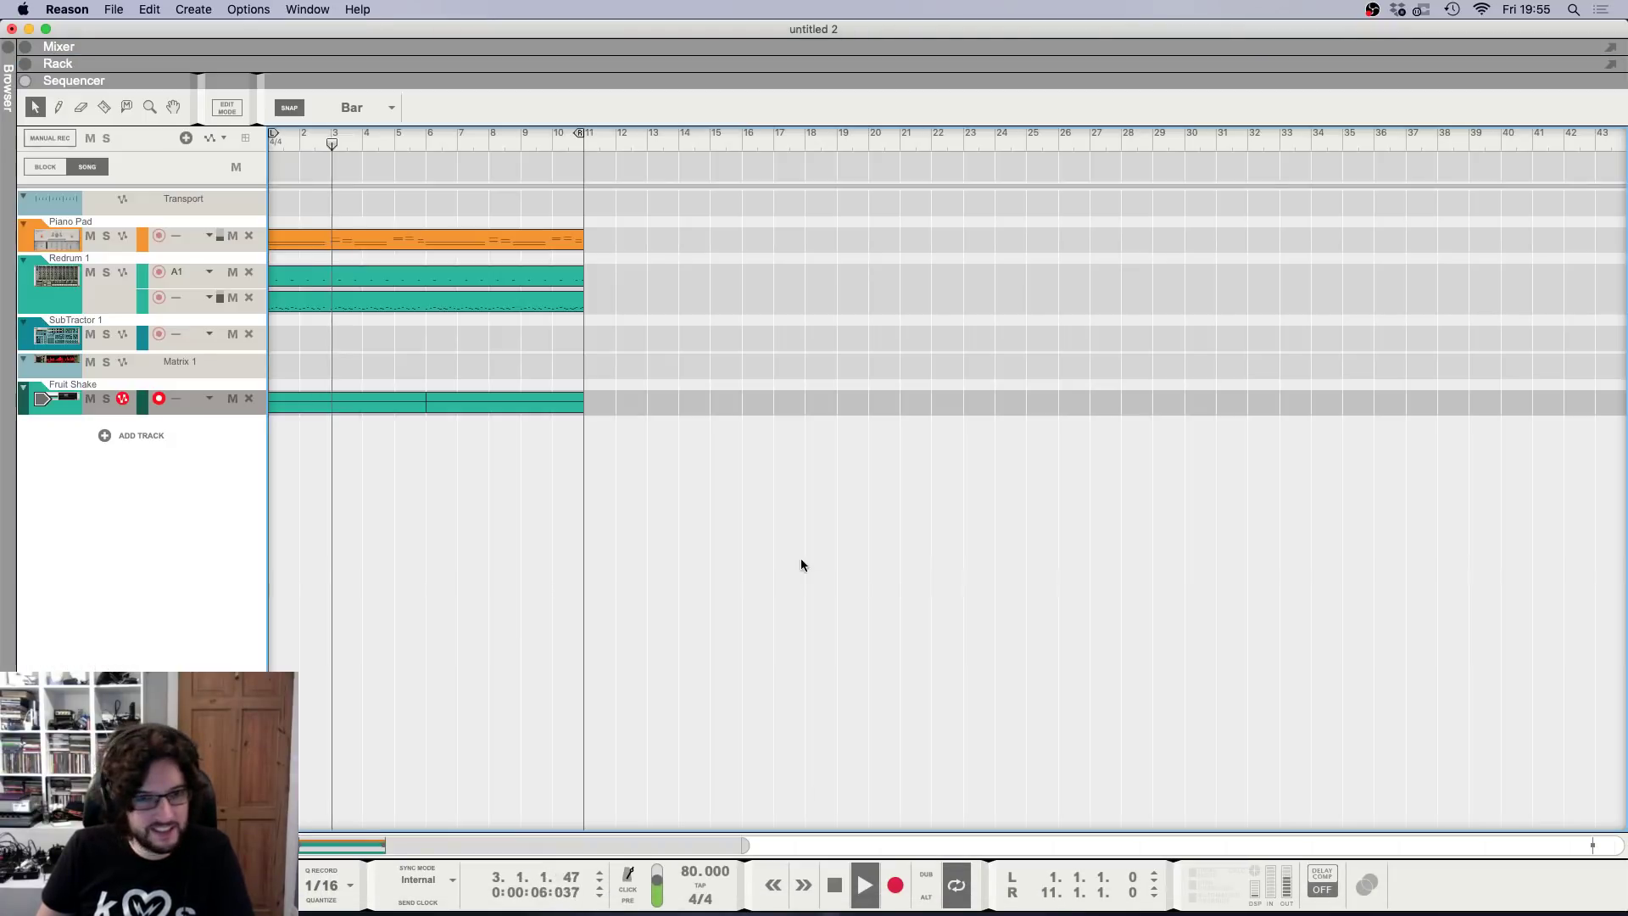
key(F5)
scroll(1378, 662, up, 6)
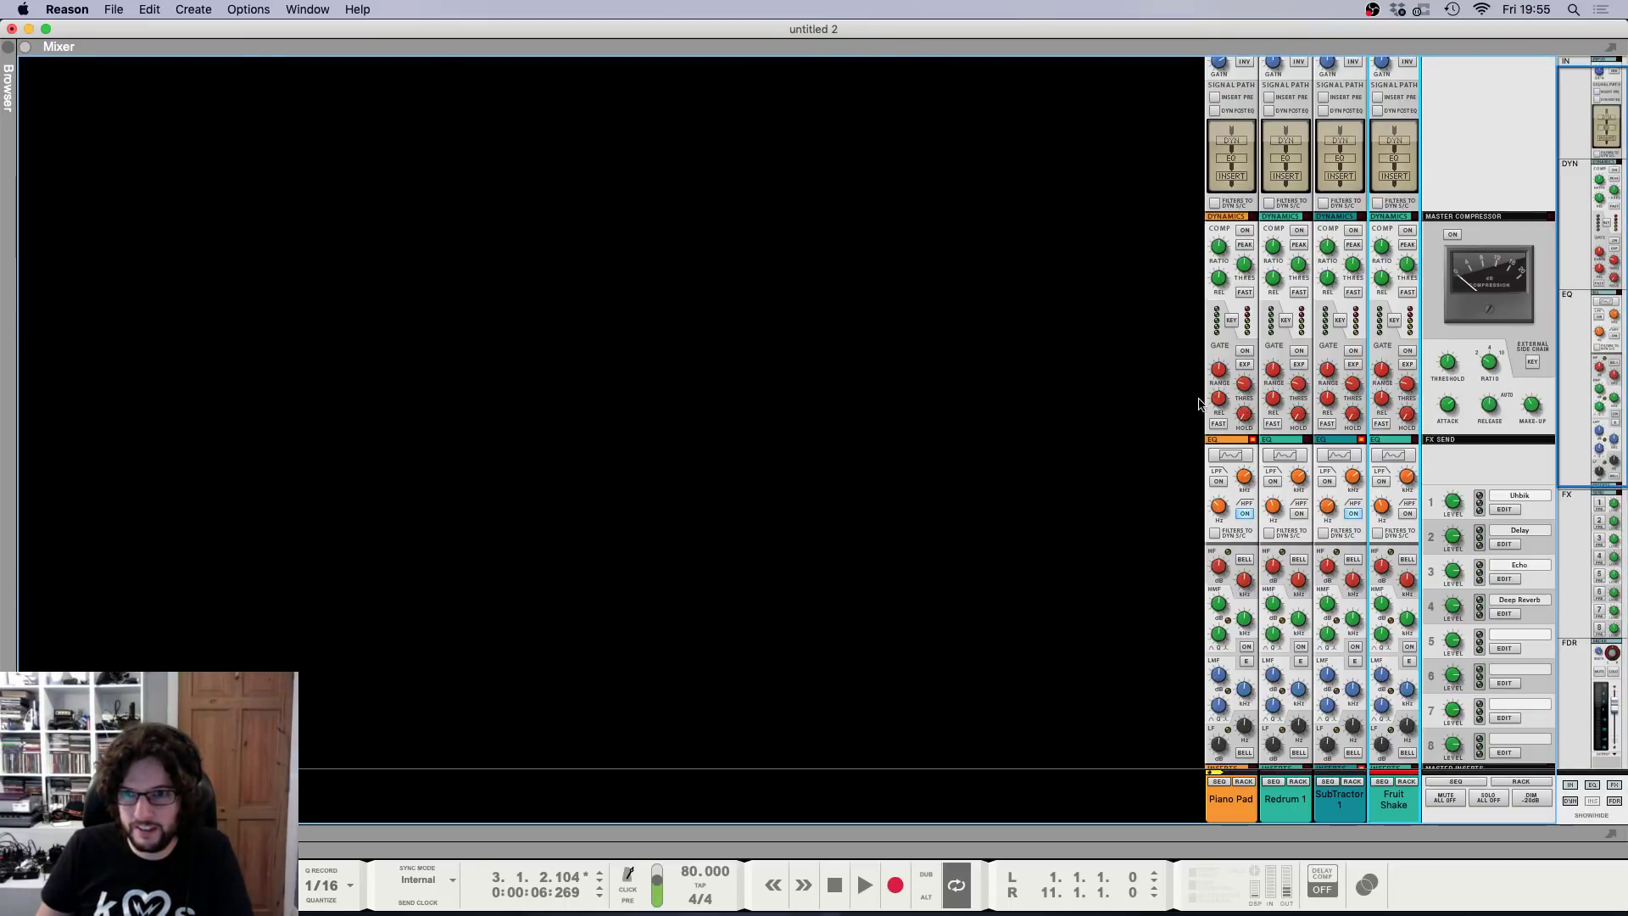
key(F6)
key(F5)
scroll(1412, 717, down, 6)
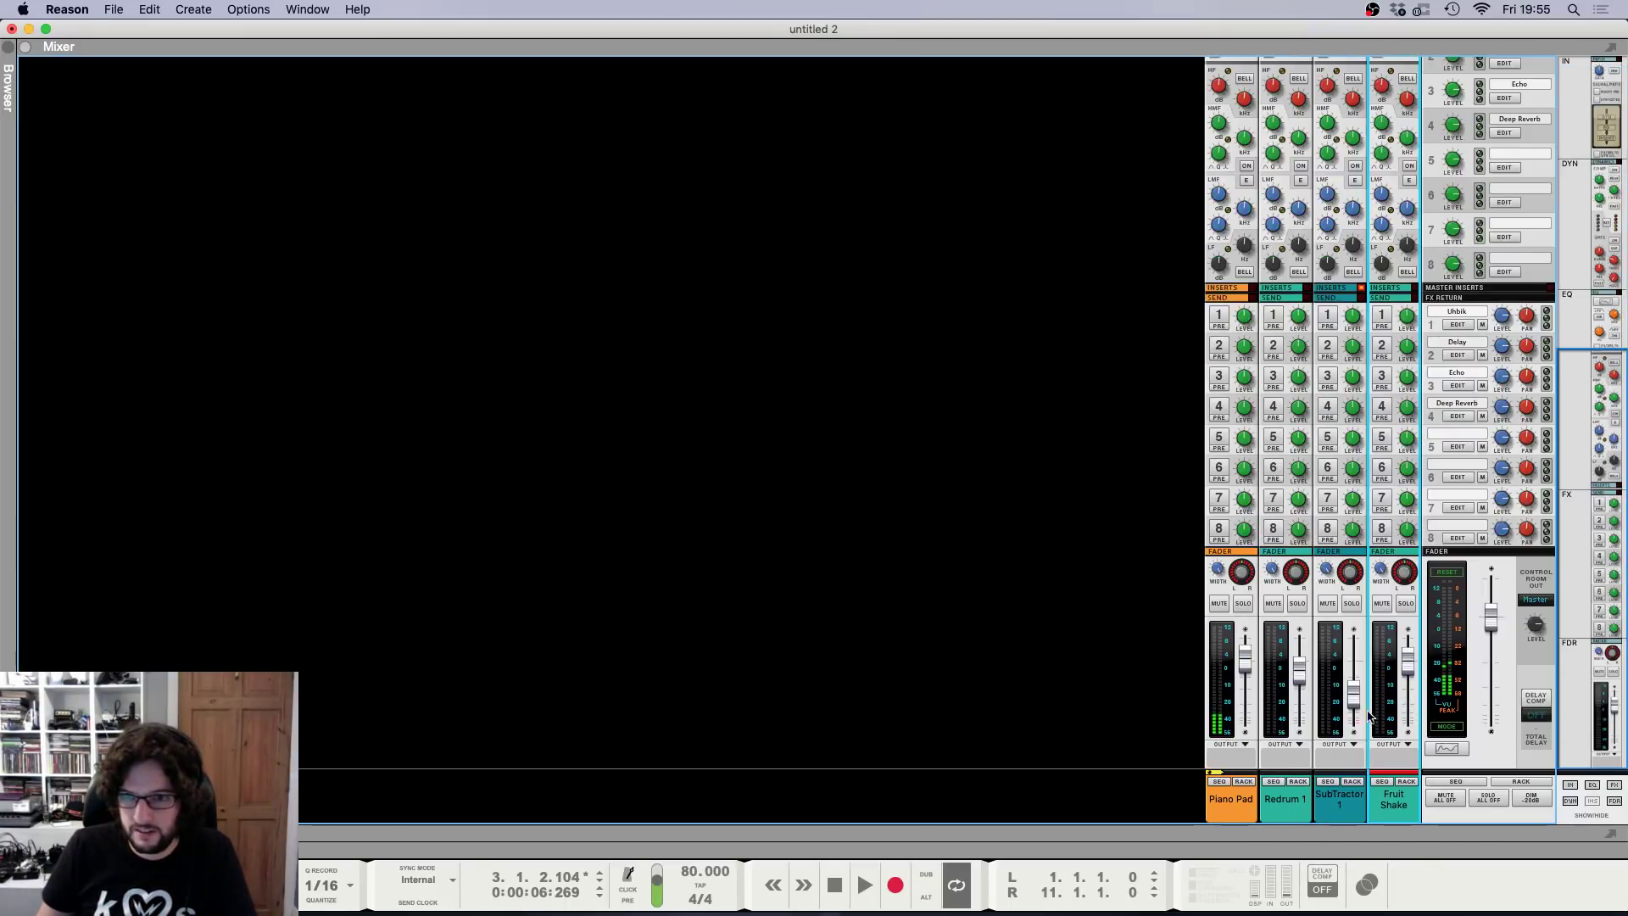
key(F7)
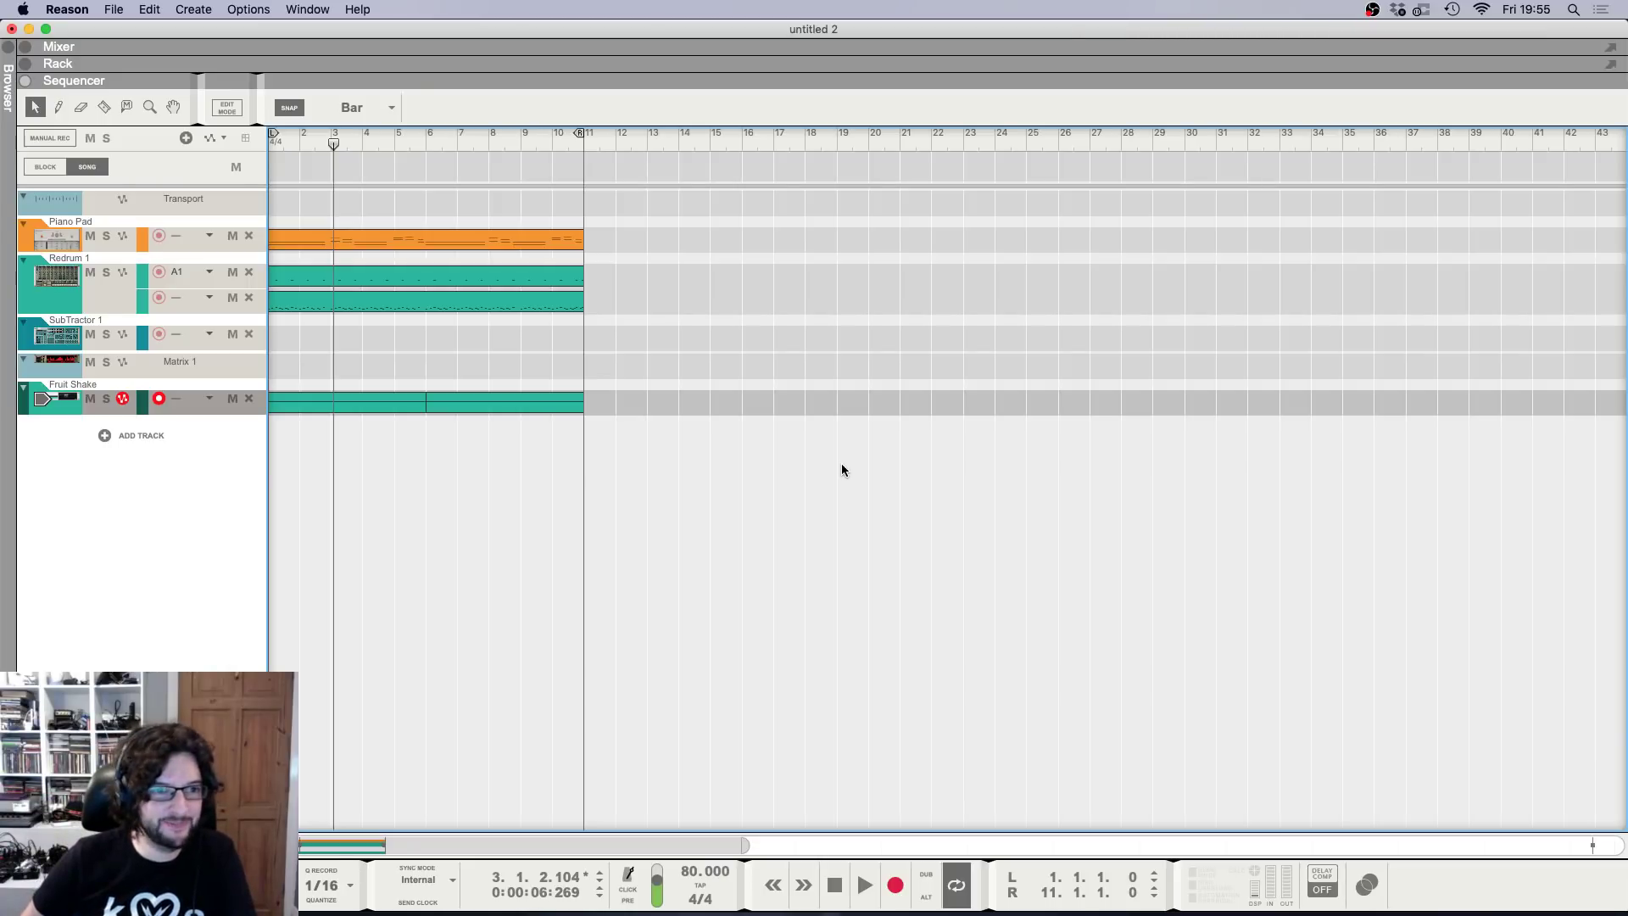
Shorten the first Fruit Shake clip to 2 bars and bounce it in place to a new audio track.
key(shift+Return)
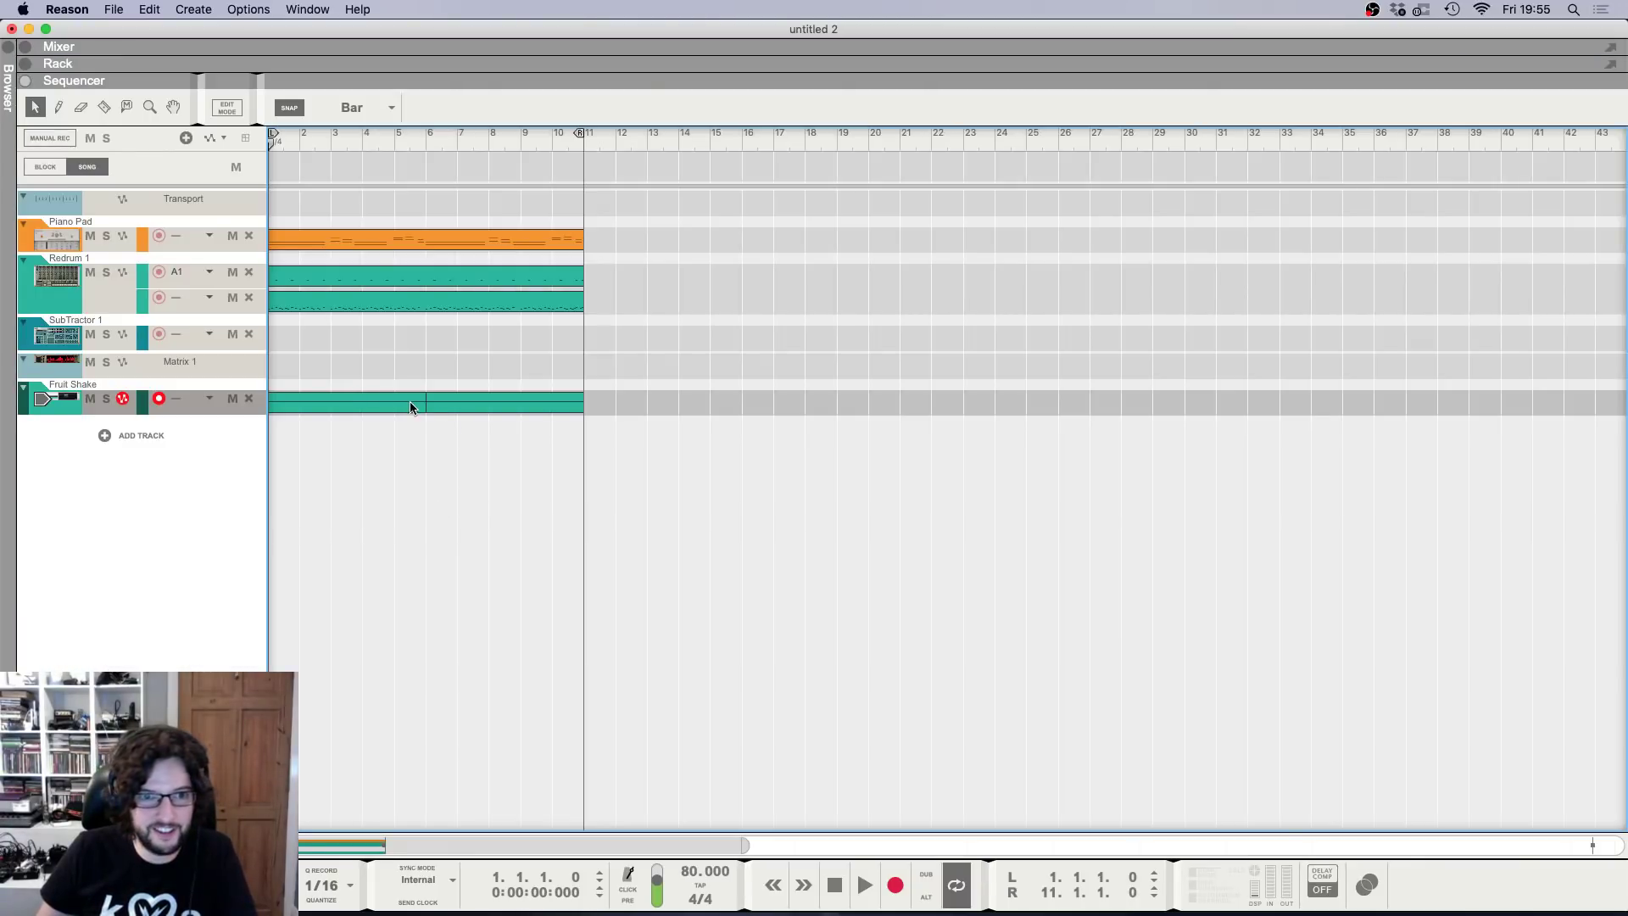
click(409, 407)
drag(426, 403, 329, 414)
right_click(297, 405)
click(421, 611)
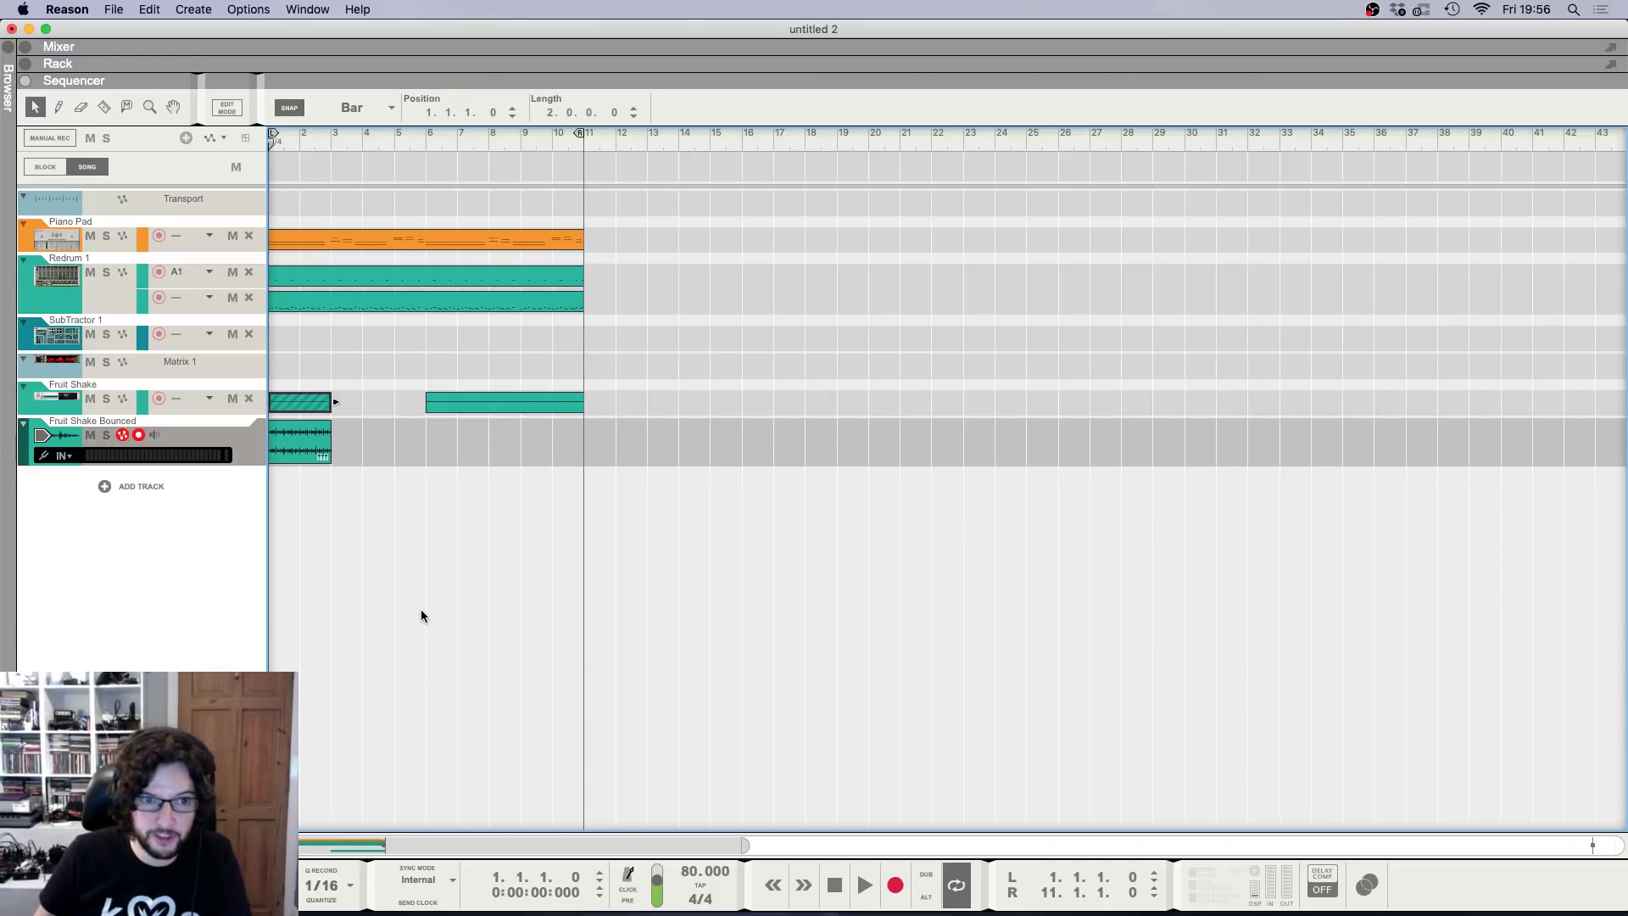
click(422, 611)
Duplicate the two-bar bounced Fruit Shake audio clip end to end until it reaches bar 11.
click(169, 381)
drag(291, 437, 563, 441)
click(566, 496)
click(598, 440)
Delete the original Fruit Shake instrument device and its track, keeping the bounced audio track.
click(190, 378)
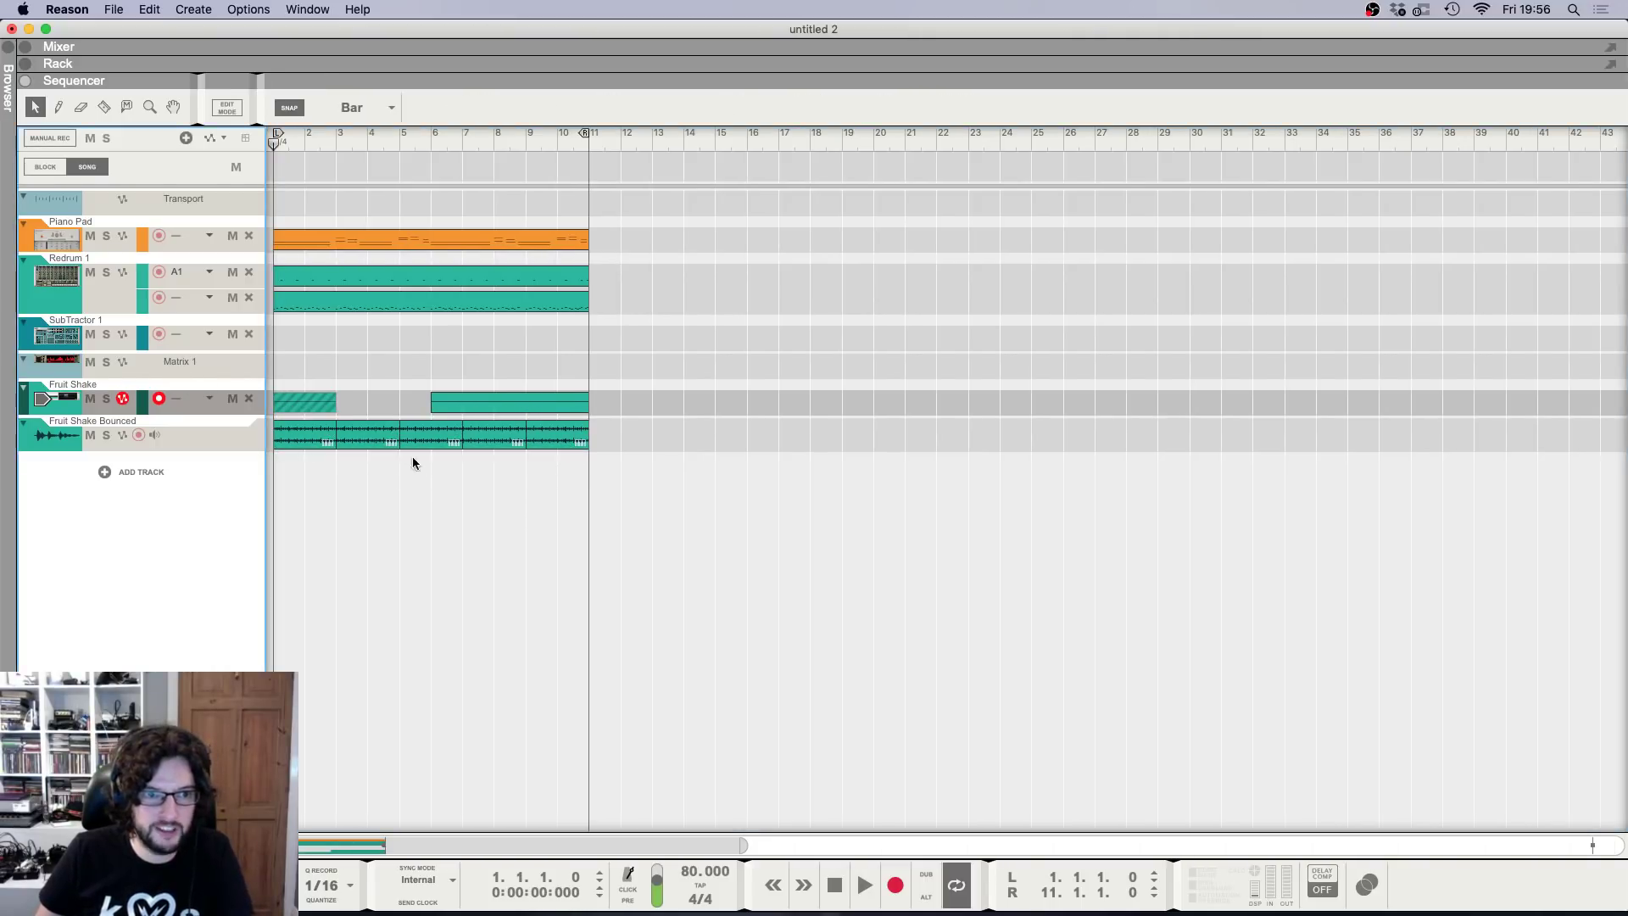
key(F6)
right_click(1018, 558)
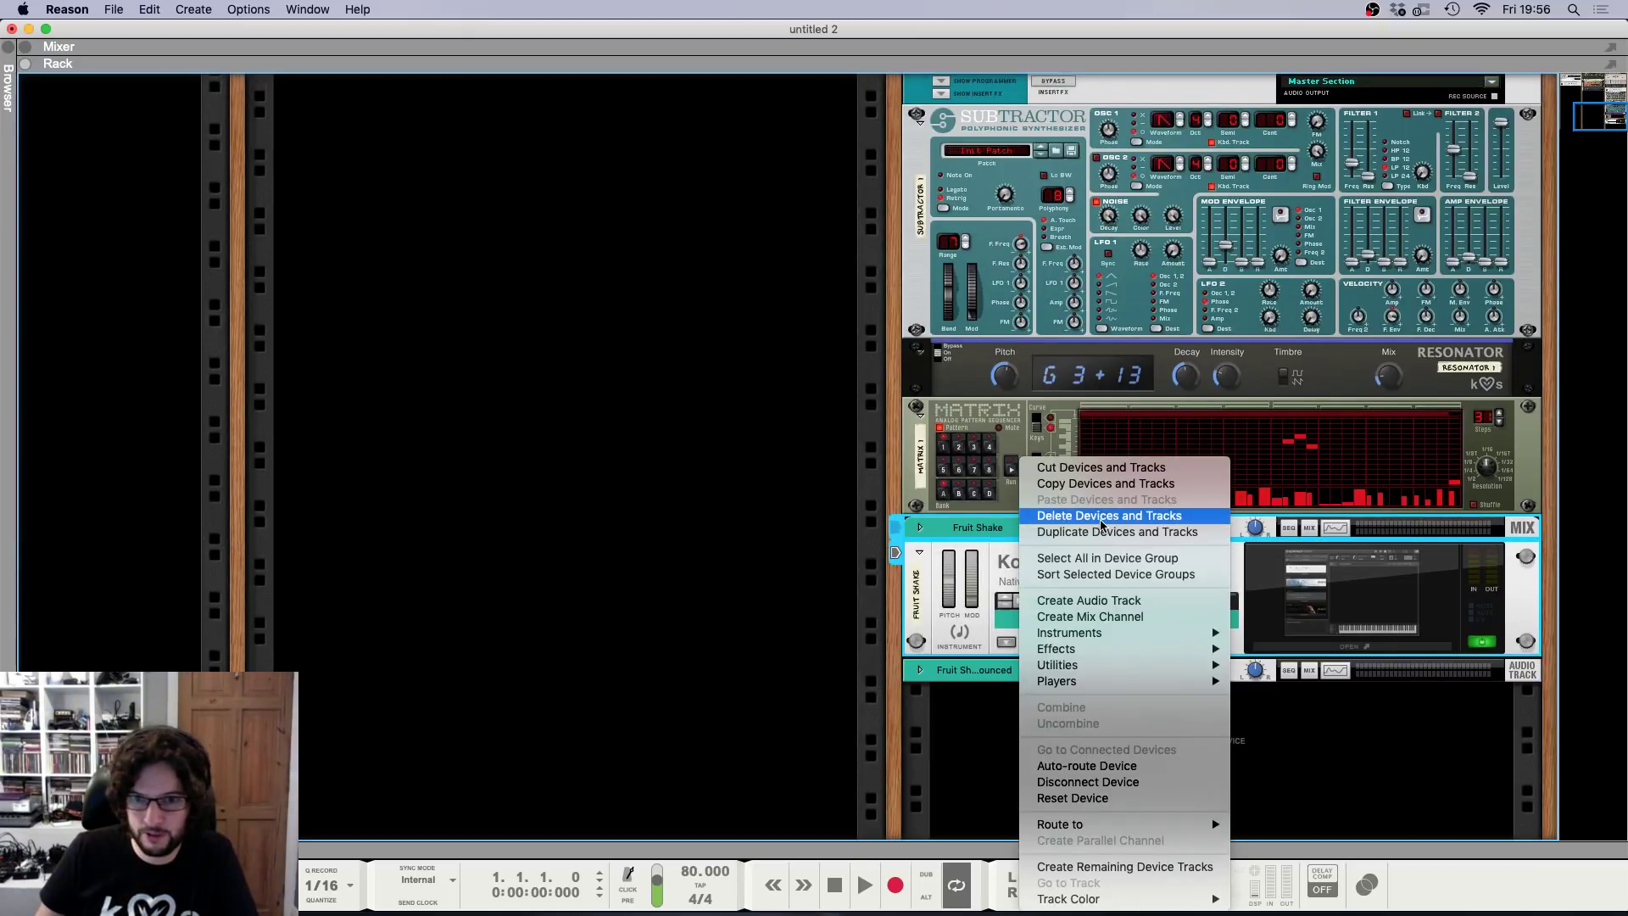
click(1101, 515)
key(Return)
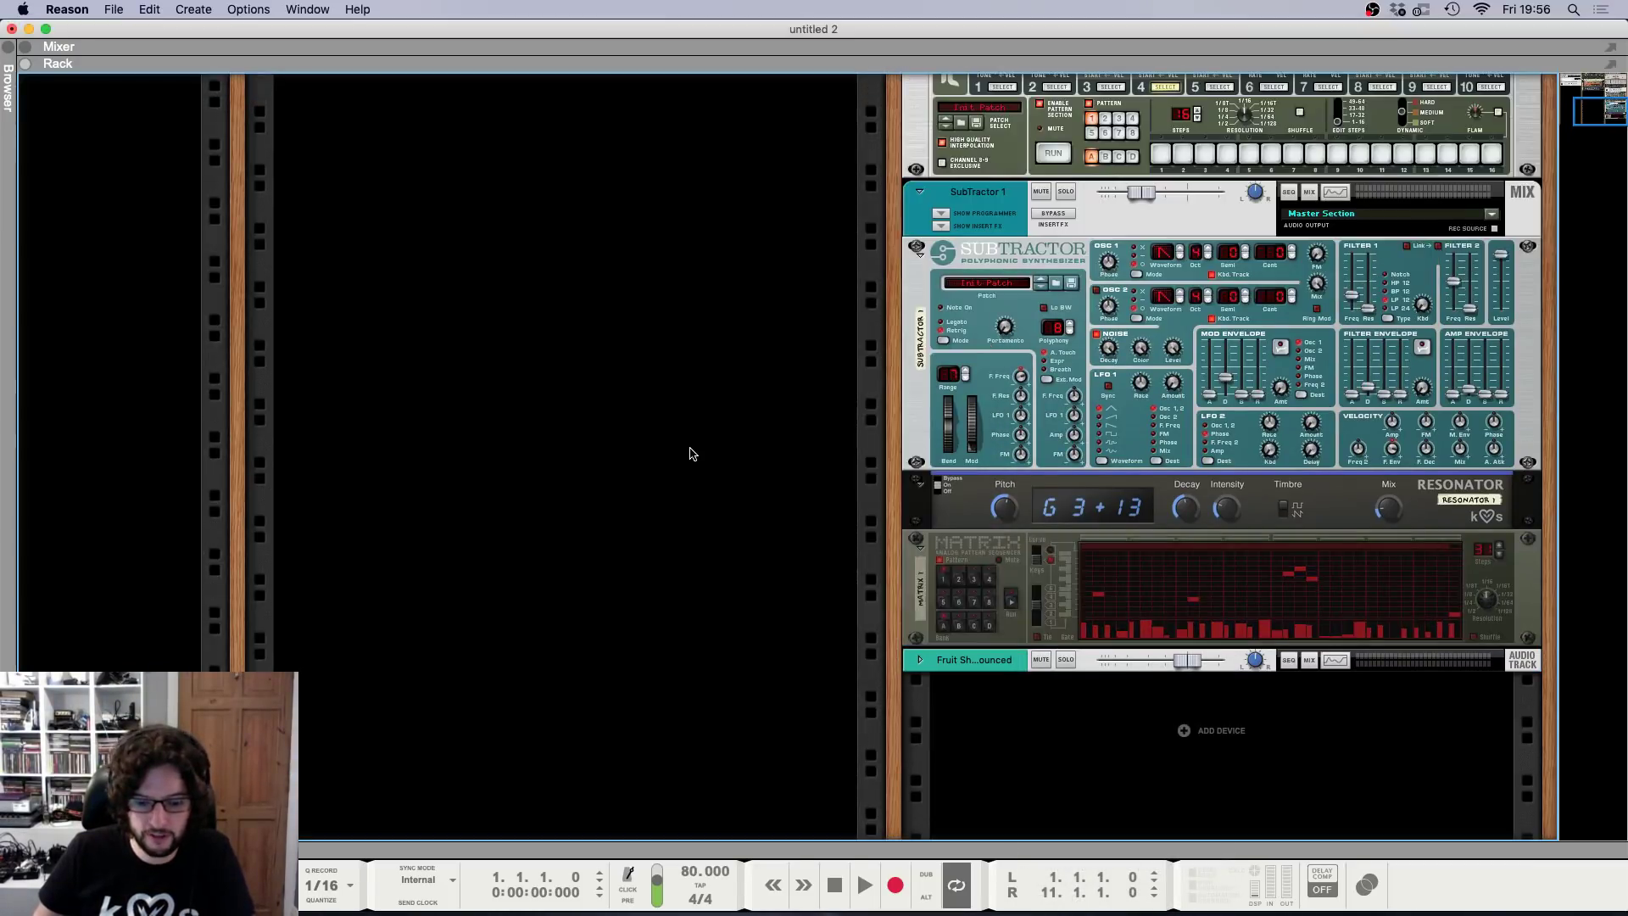
Play the song and lower the bounced Fruit Shake channel's fader, nudging the SubTractor 1 fader slightly down.
key(space)
key(F6)
key(F5)
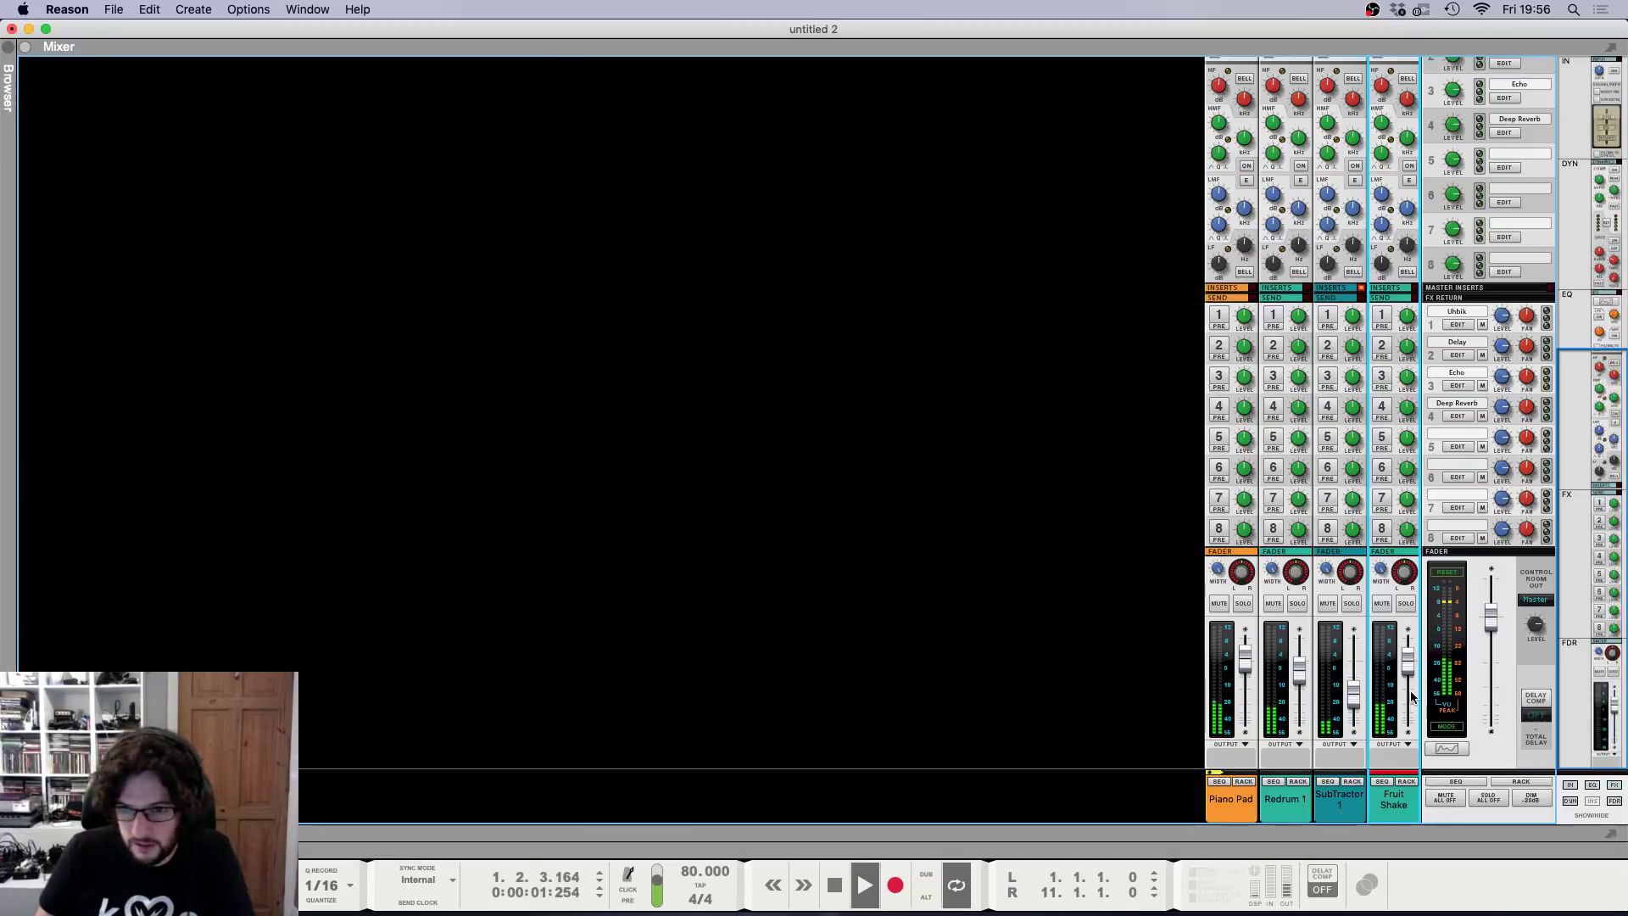
drag(1408, 658, 1411, 702)
scroll(1060, 504, up, 5)
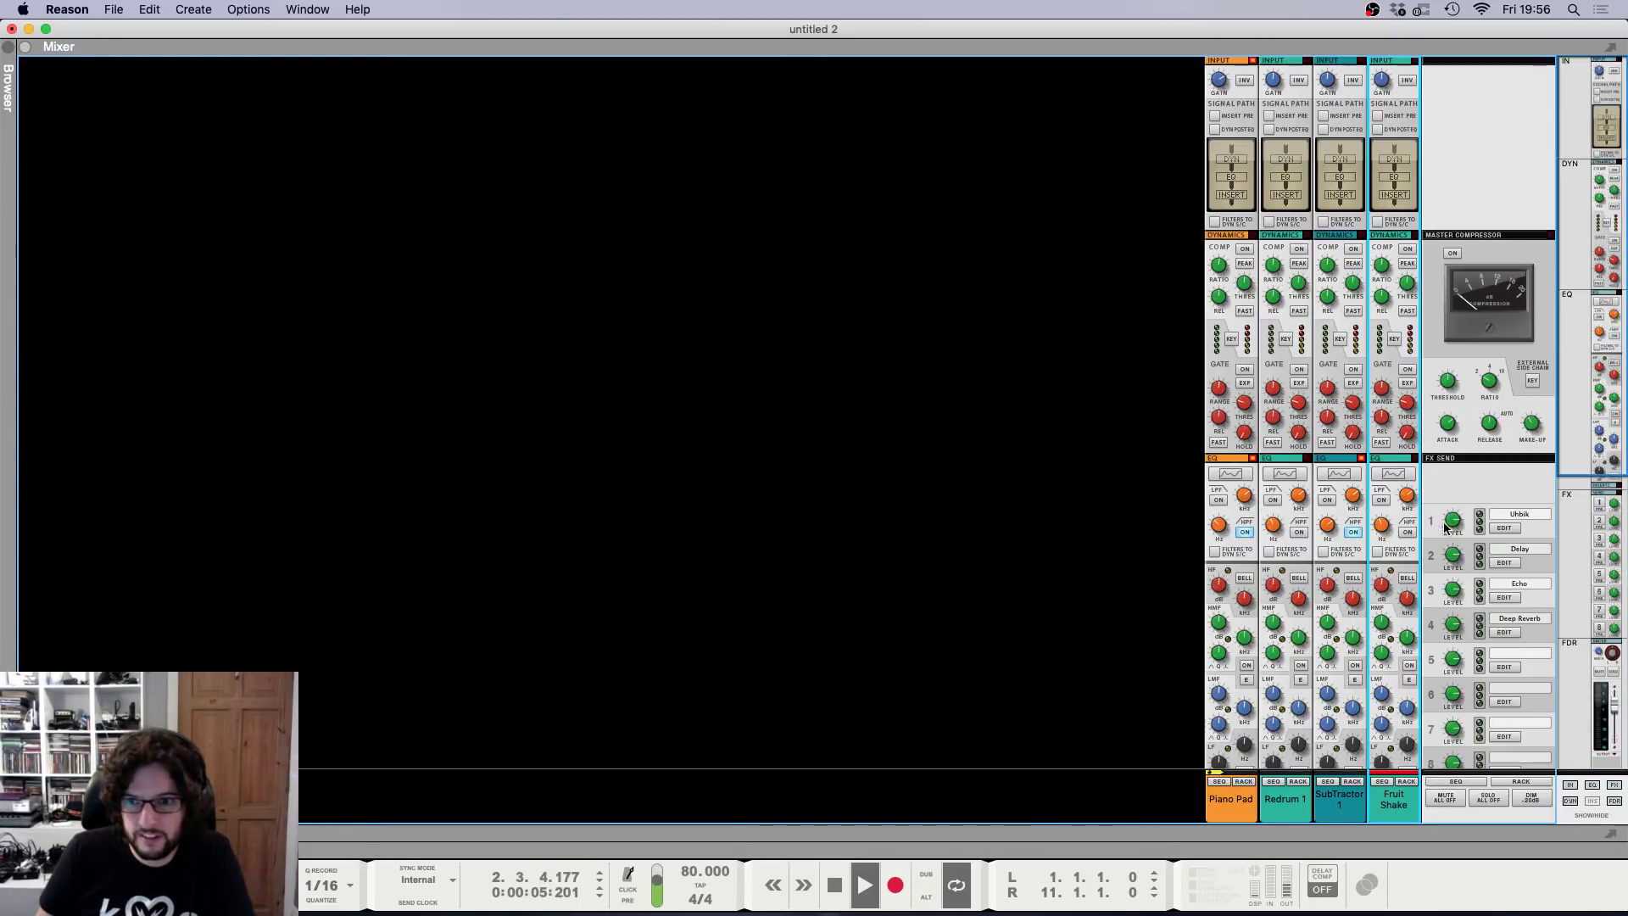
scroll(1321, 725, down, 5)
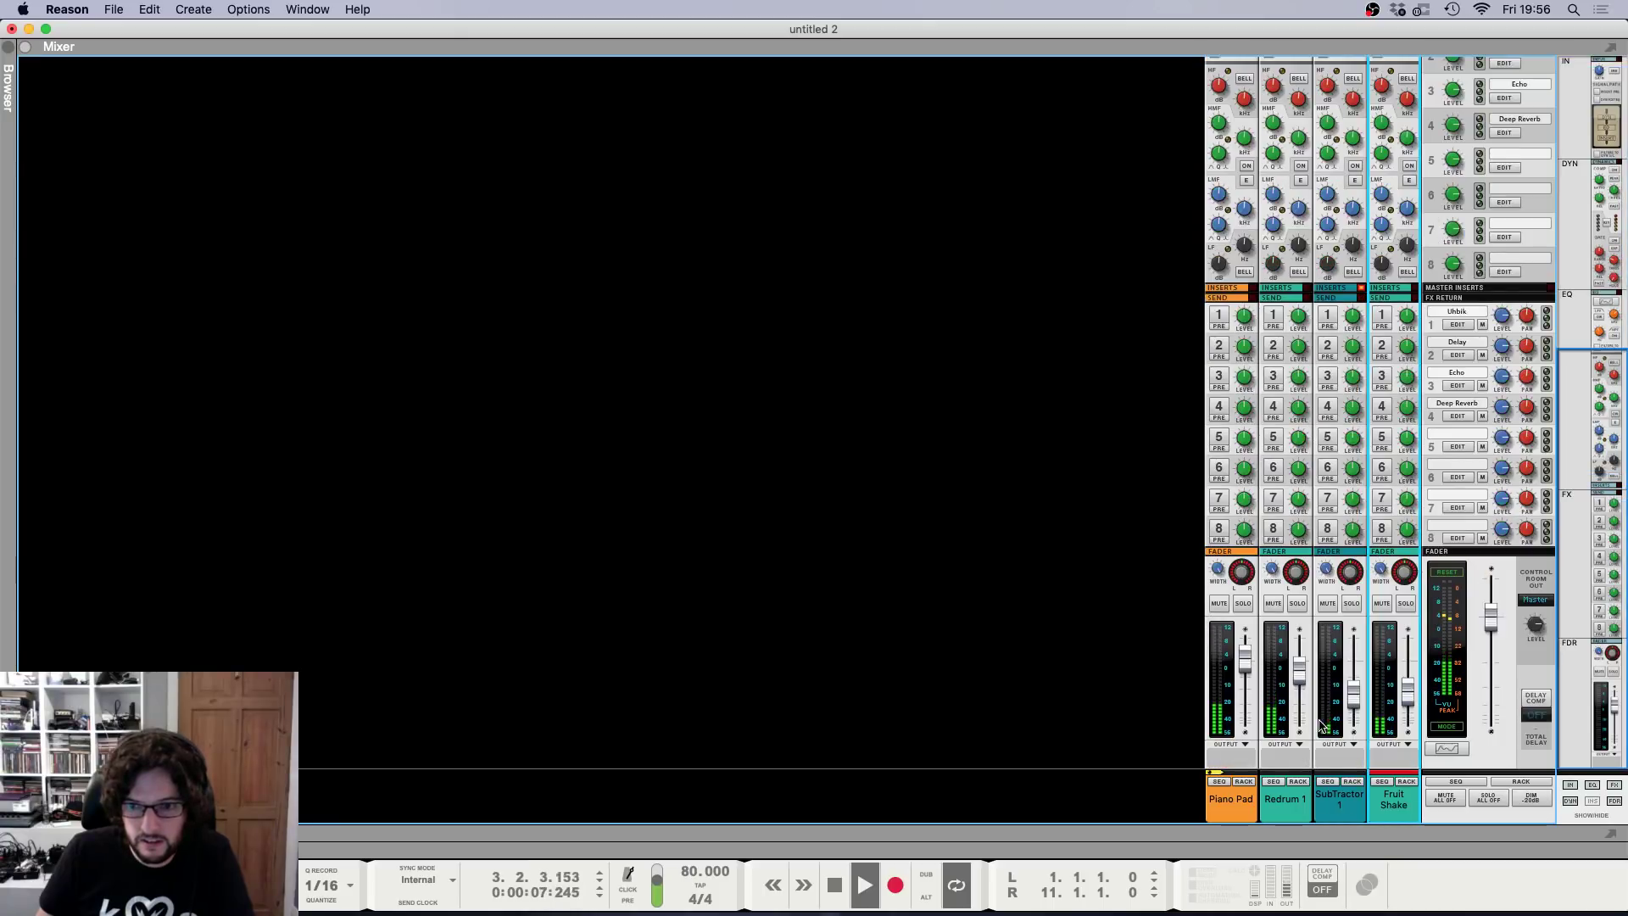
drag(1353, 696, 1353, 699)
Listen to the balance while reviewing the SubTractor, Resonator and Matrix devices in the rack, and stop playback.
key(F6)
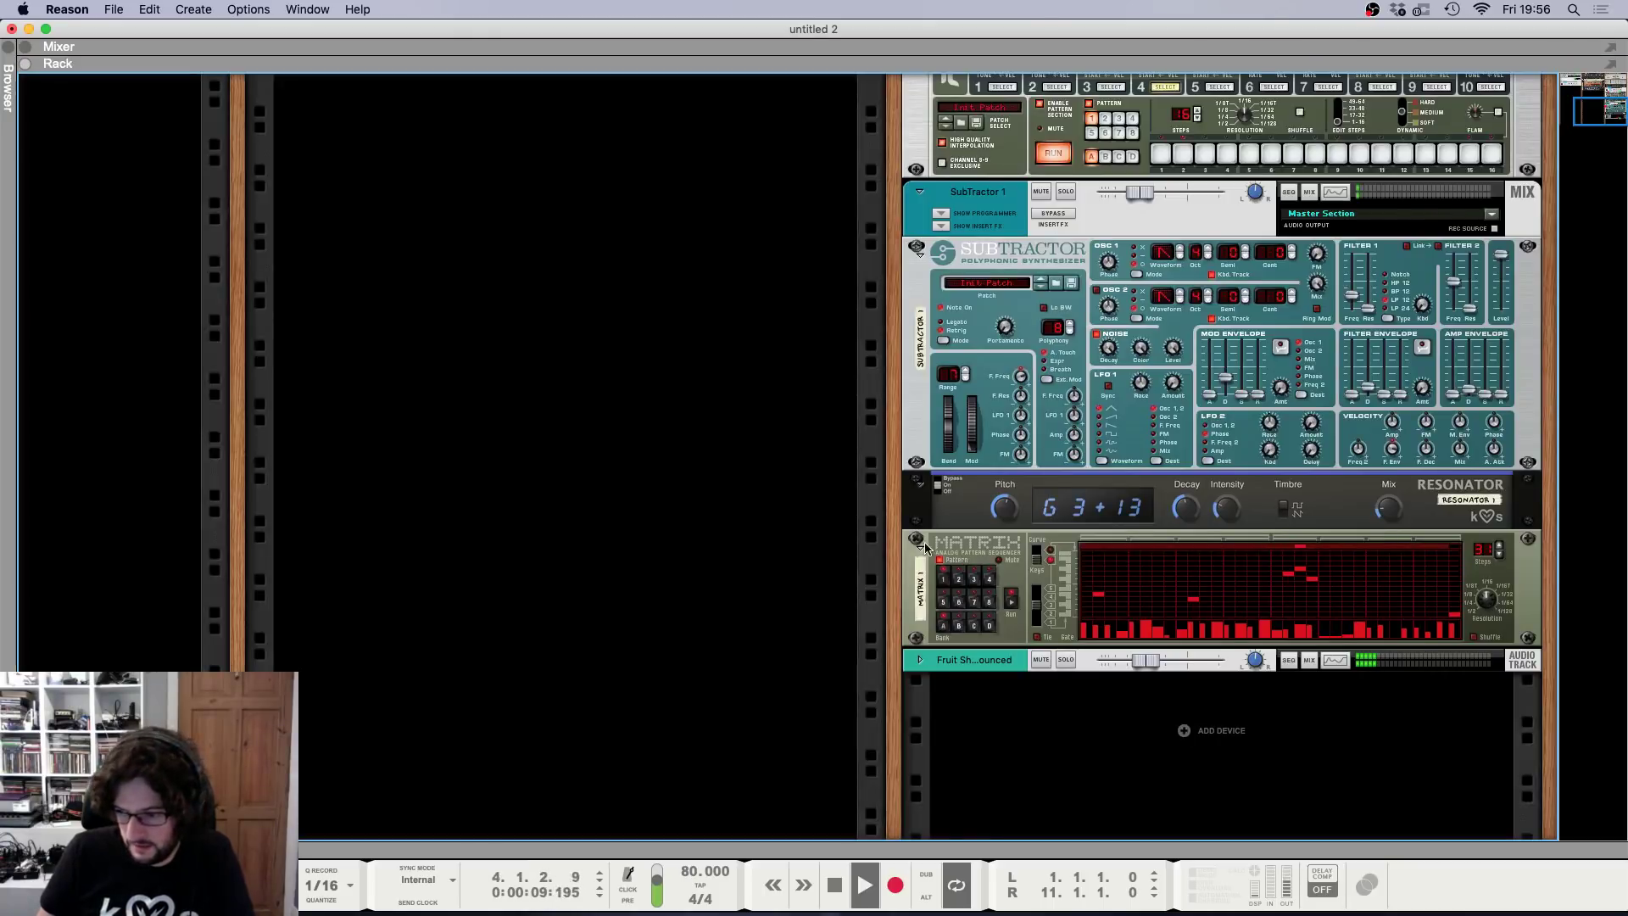
scroll(711, 535, up, 3)
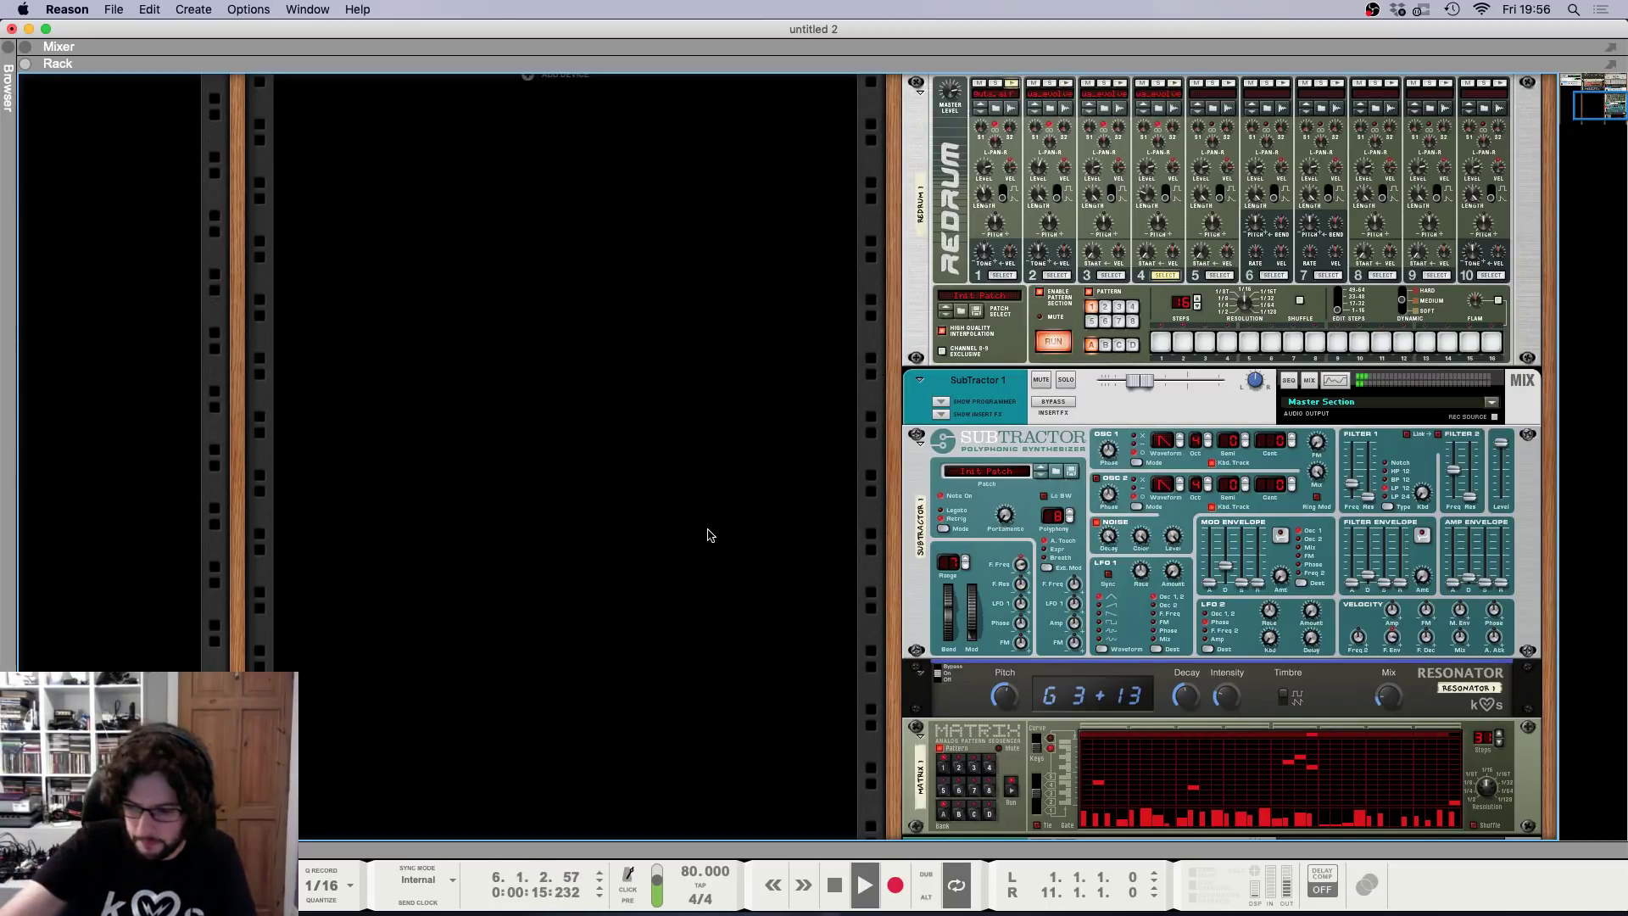
scroll(704, 521, down, 5)
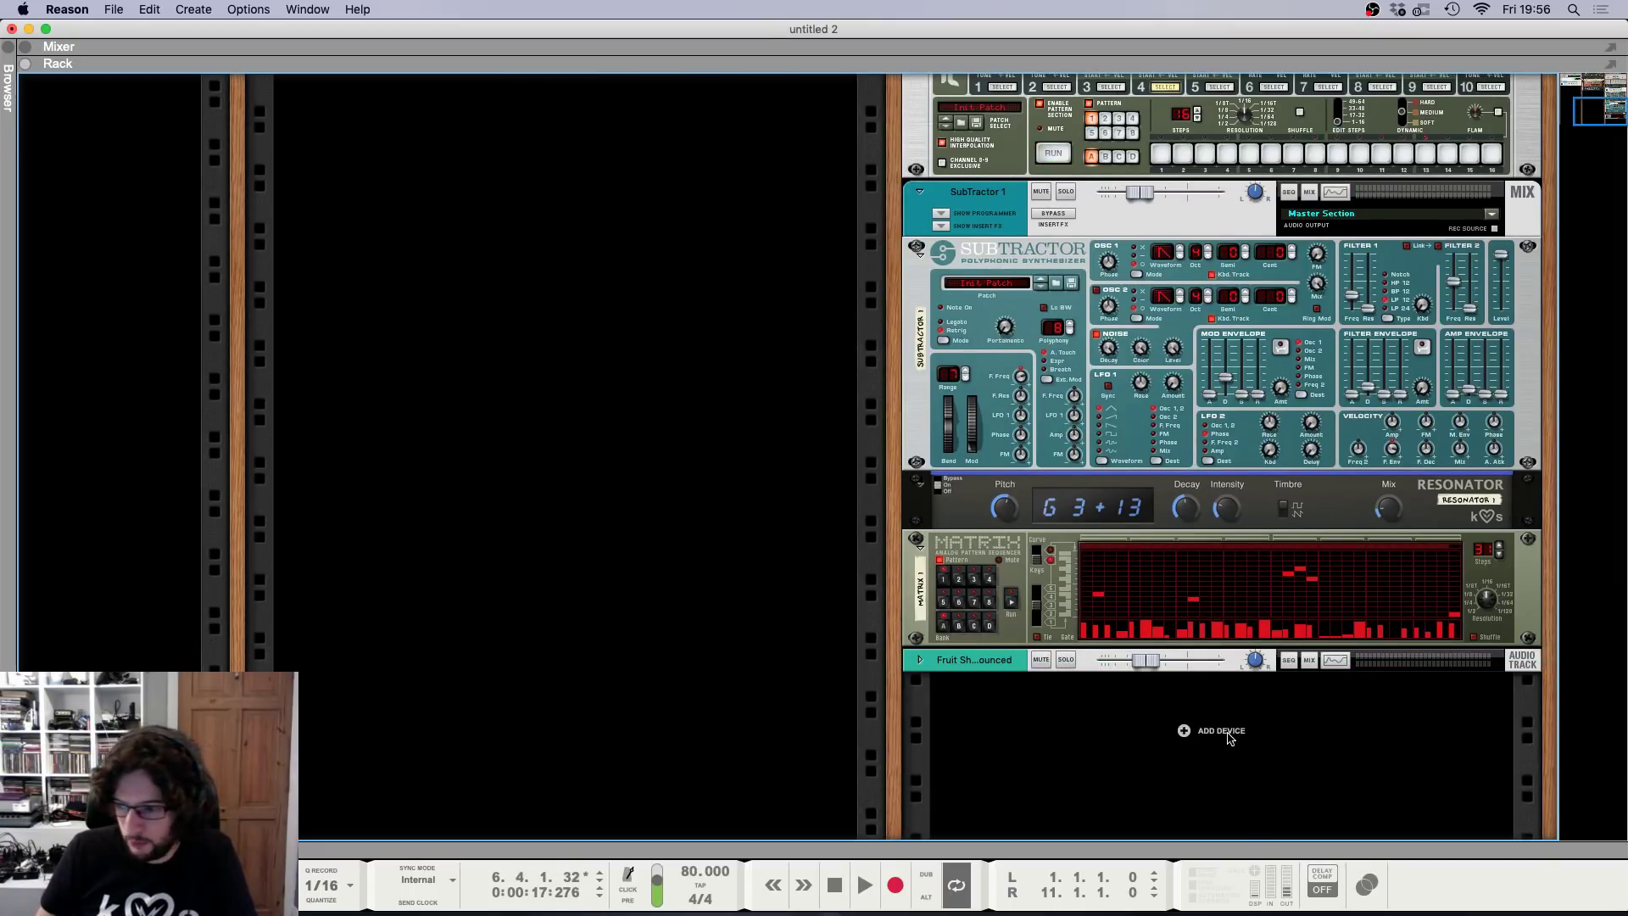
key(F7)
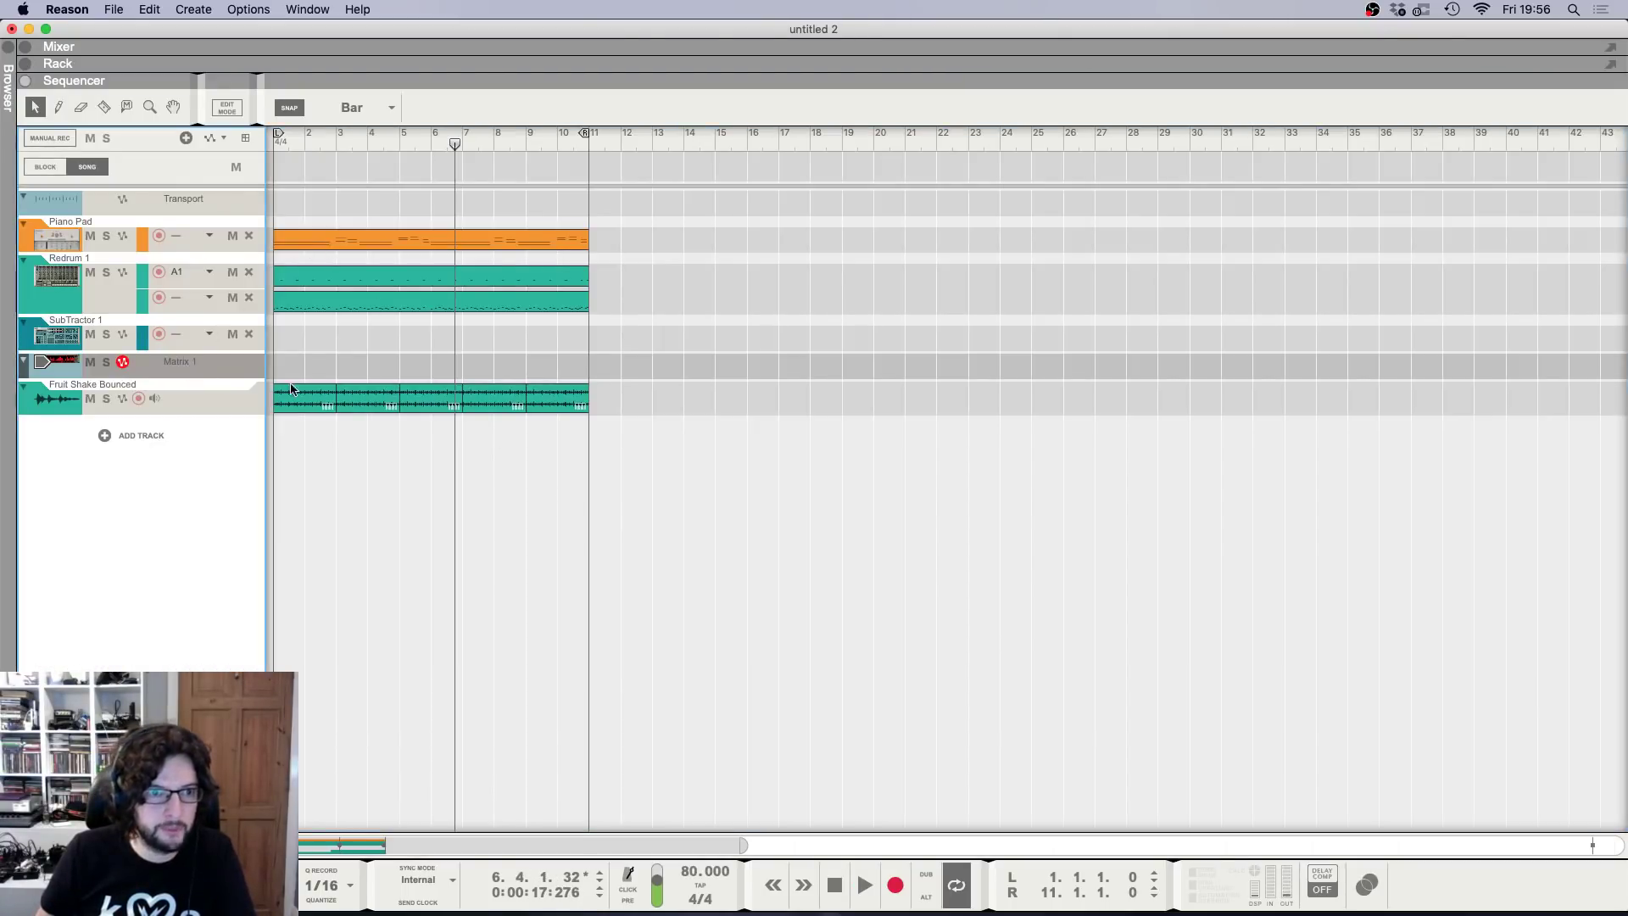
key(F6)
key(F7)
key(F6)
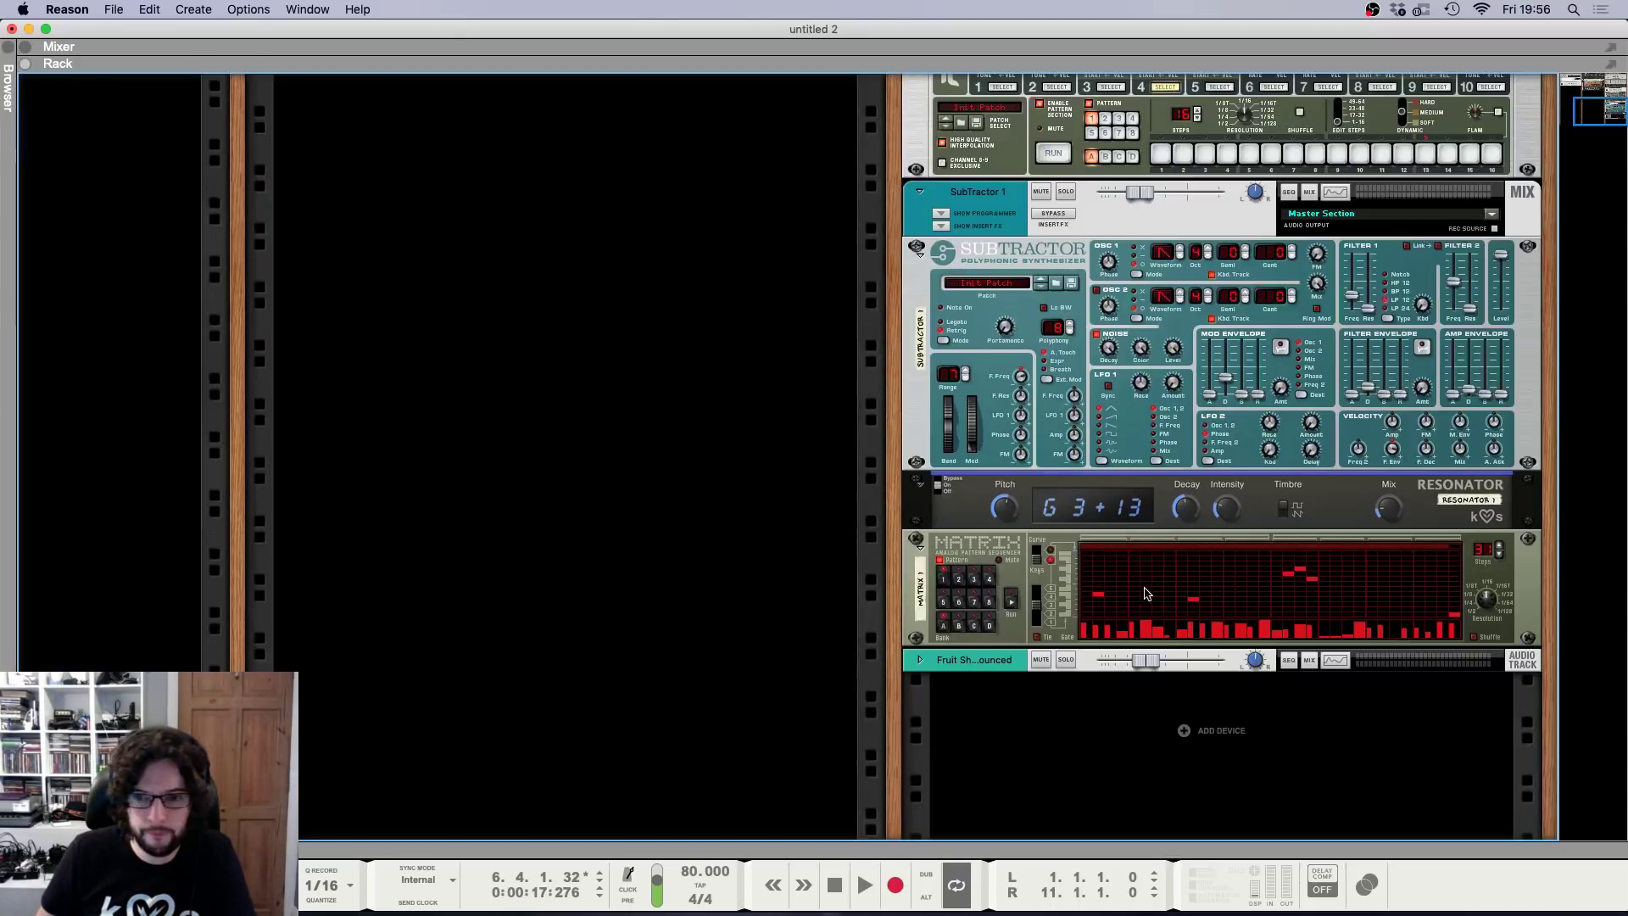
Add a Pattern Enable automation lane for Matrix 1 and draw an automation clip on it from bar 1 to bar 11.
click(965, 554)
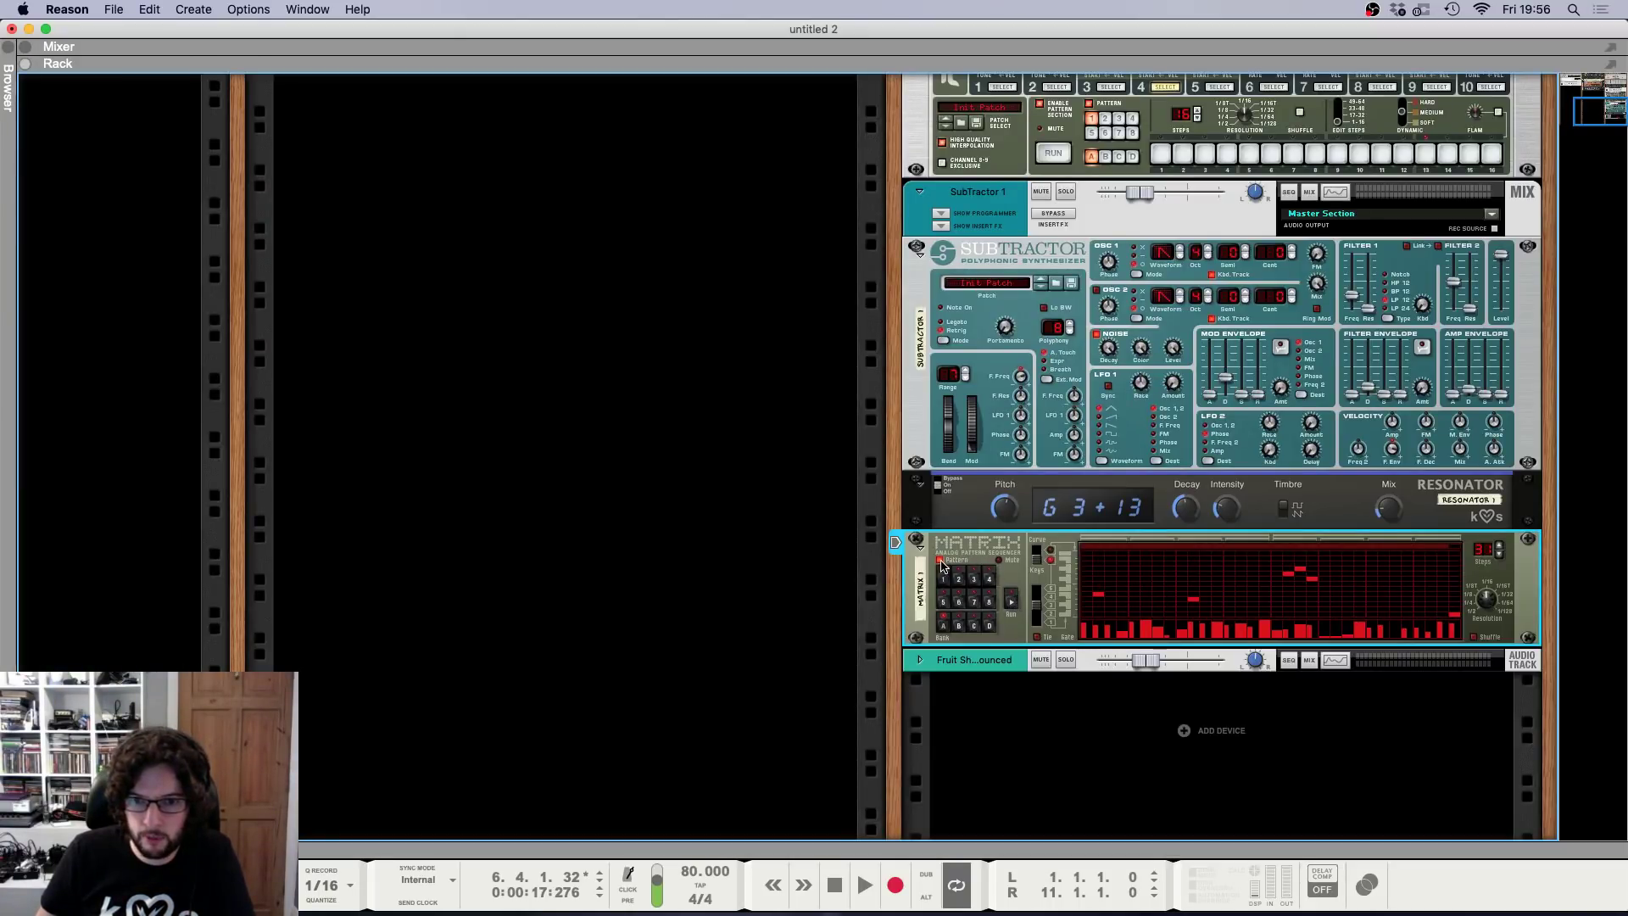
right_click(940, 559)
key(Escape)
key(F7)
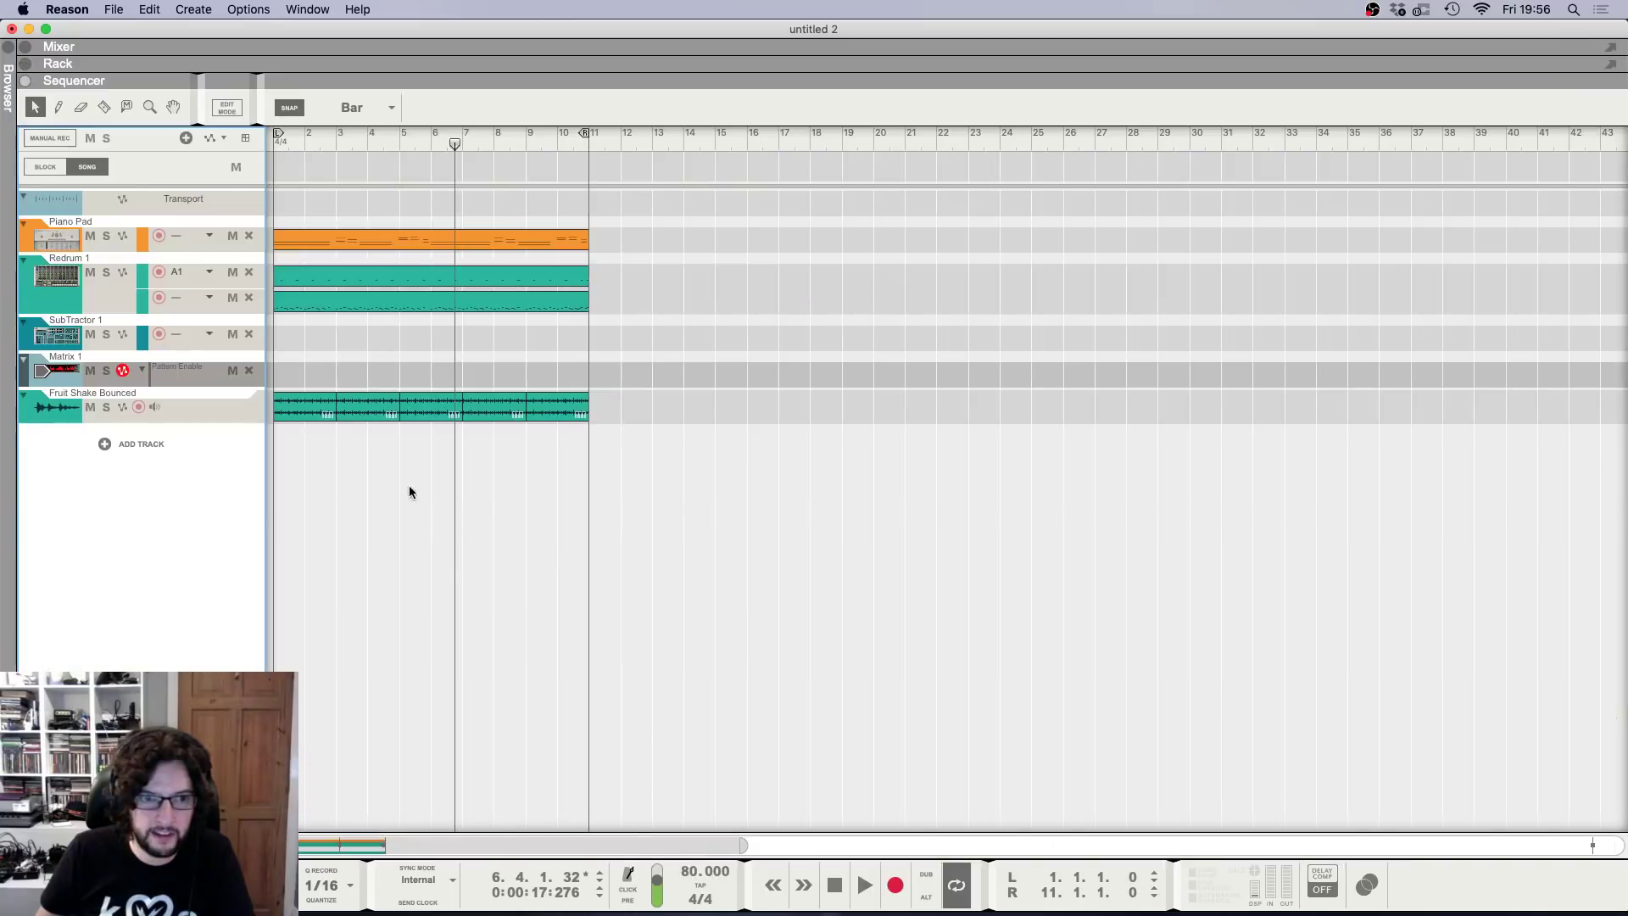
mouse_move(287, 371)
mouse_down()
mouse_move(651, 370)
mouse_move(548, 378)
mouse_up()
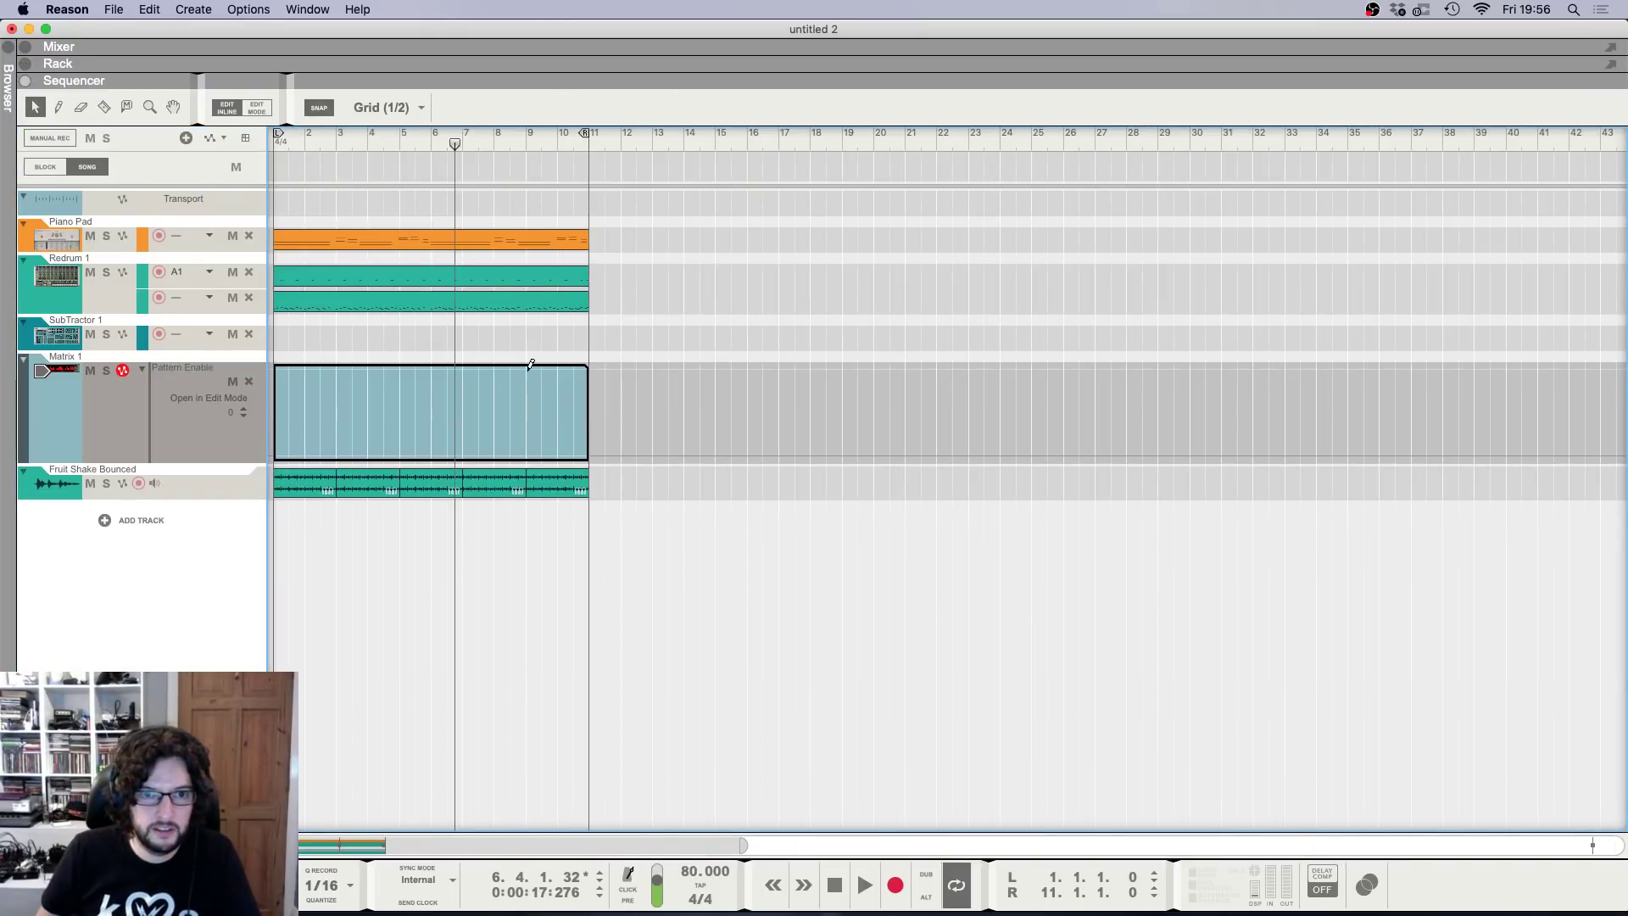
super+click(528, 370)
key(Escape)
Delete the SubTractor 1 track from the sequencer and return the song position to the start.
right_click(188, 325)
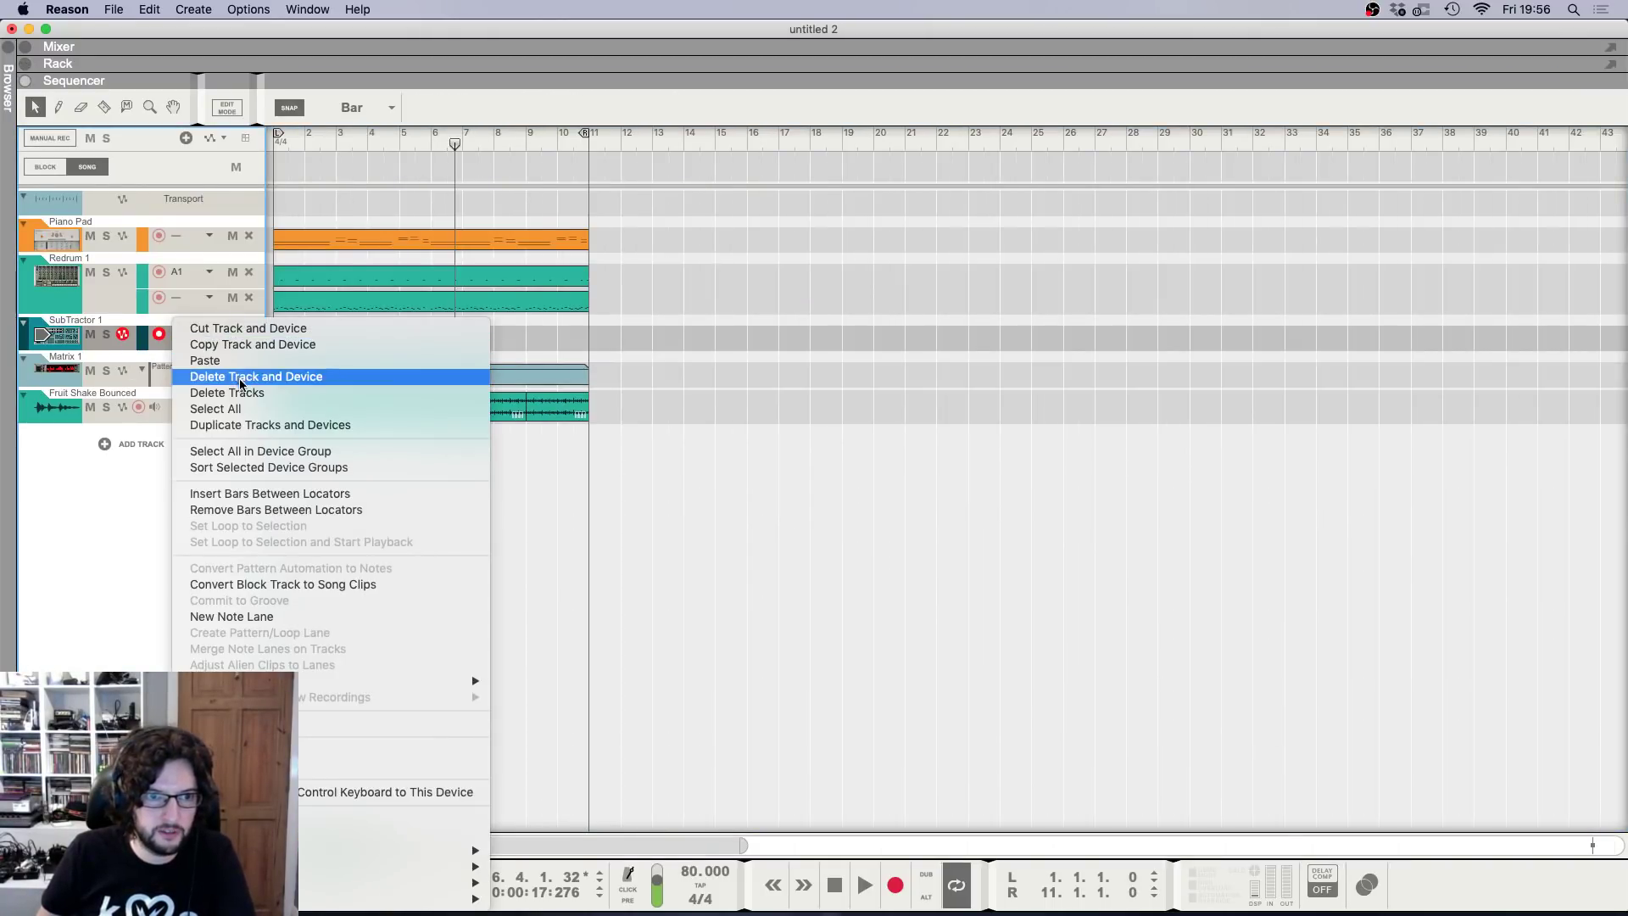
click(616, 644)
key(shift+Return)
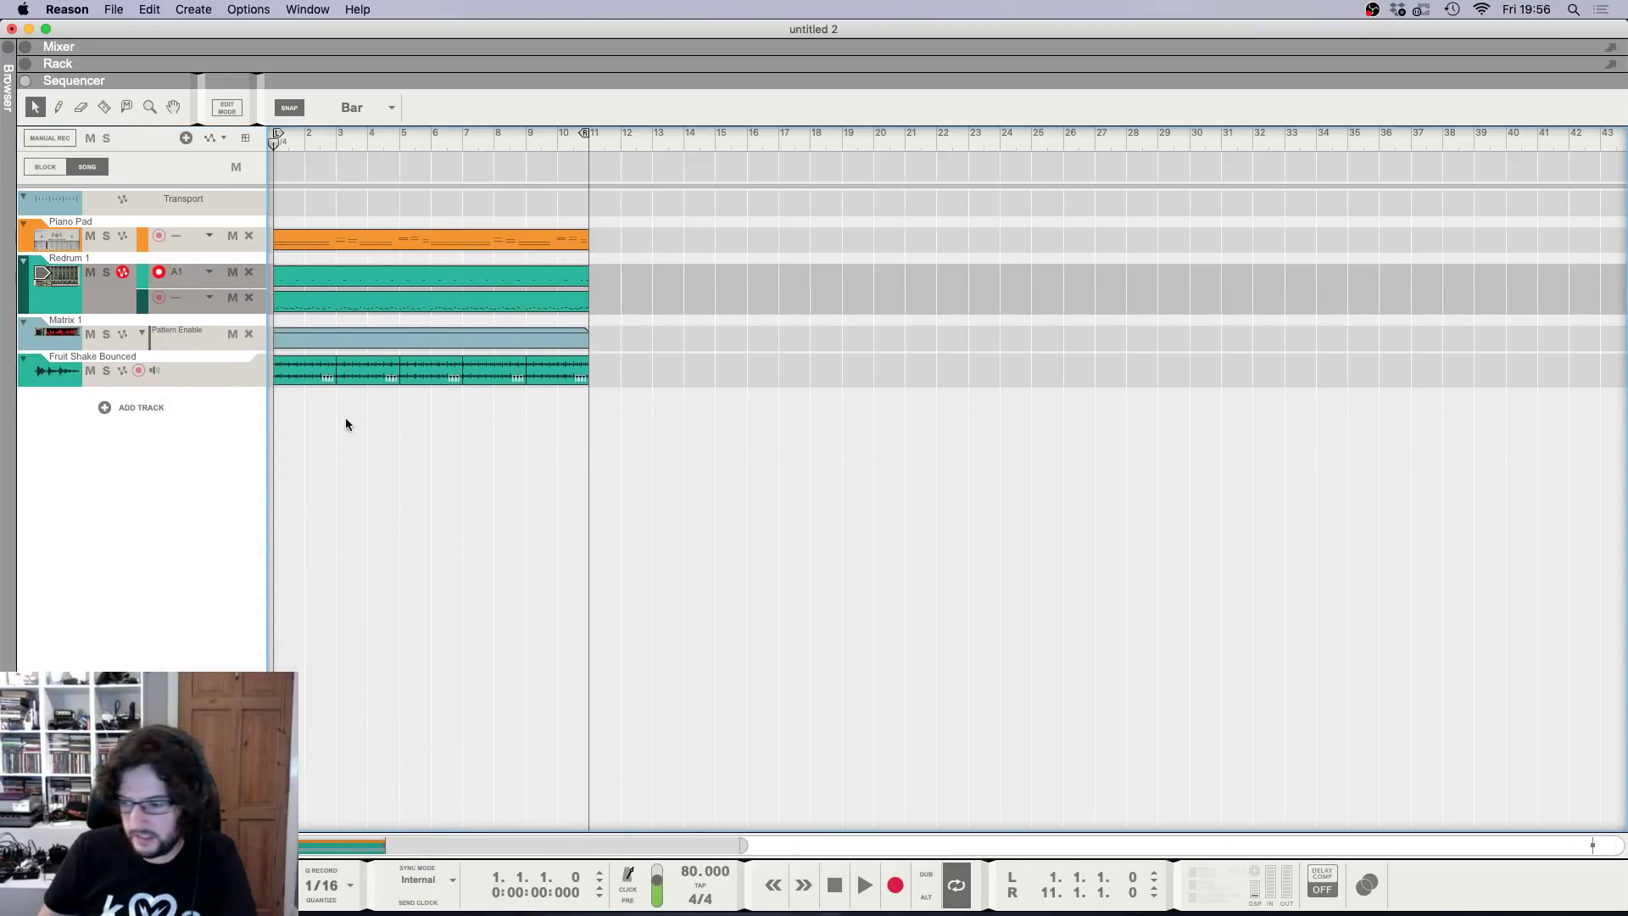
Audition the loop, stop playback, and add a Synapse Audio The Legend synth below the bounced Fruit Shake channel in the rack.
key(space)
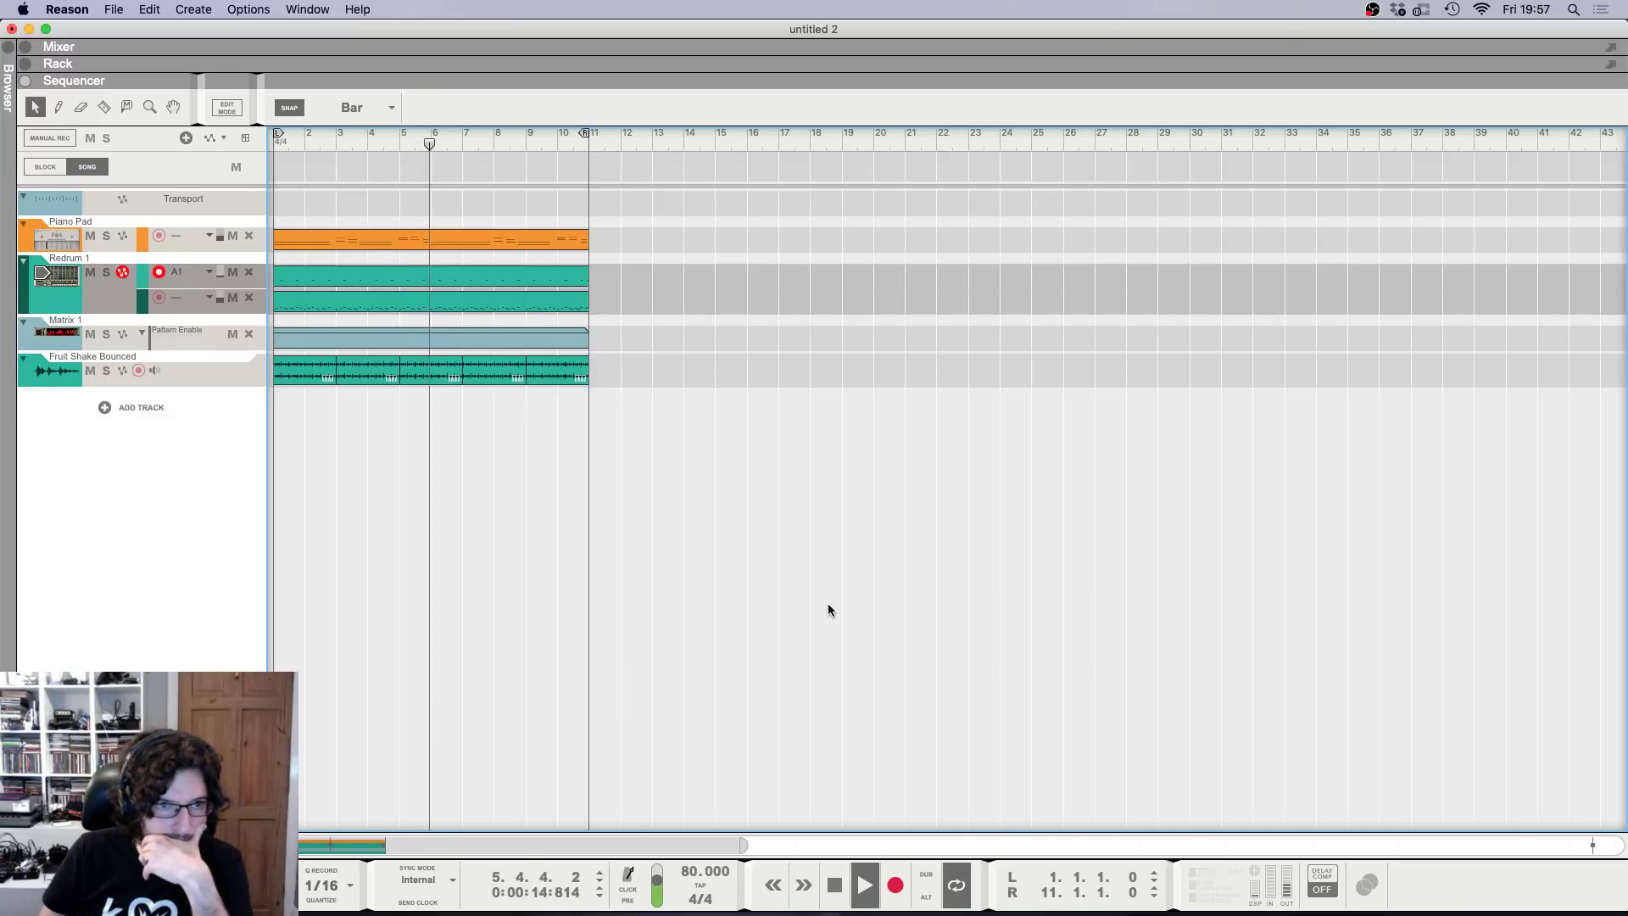
key(space)
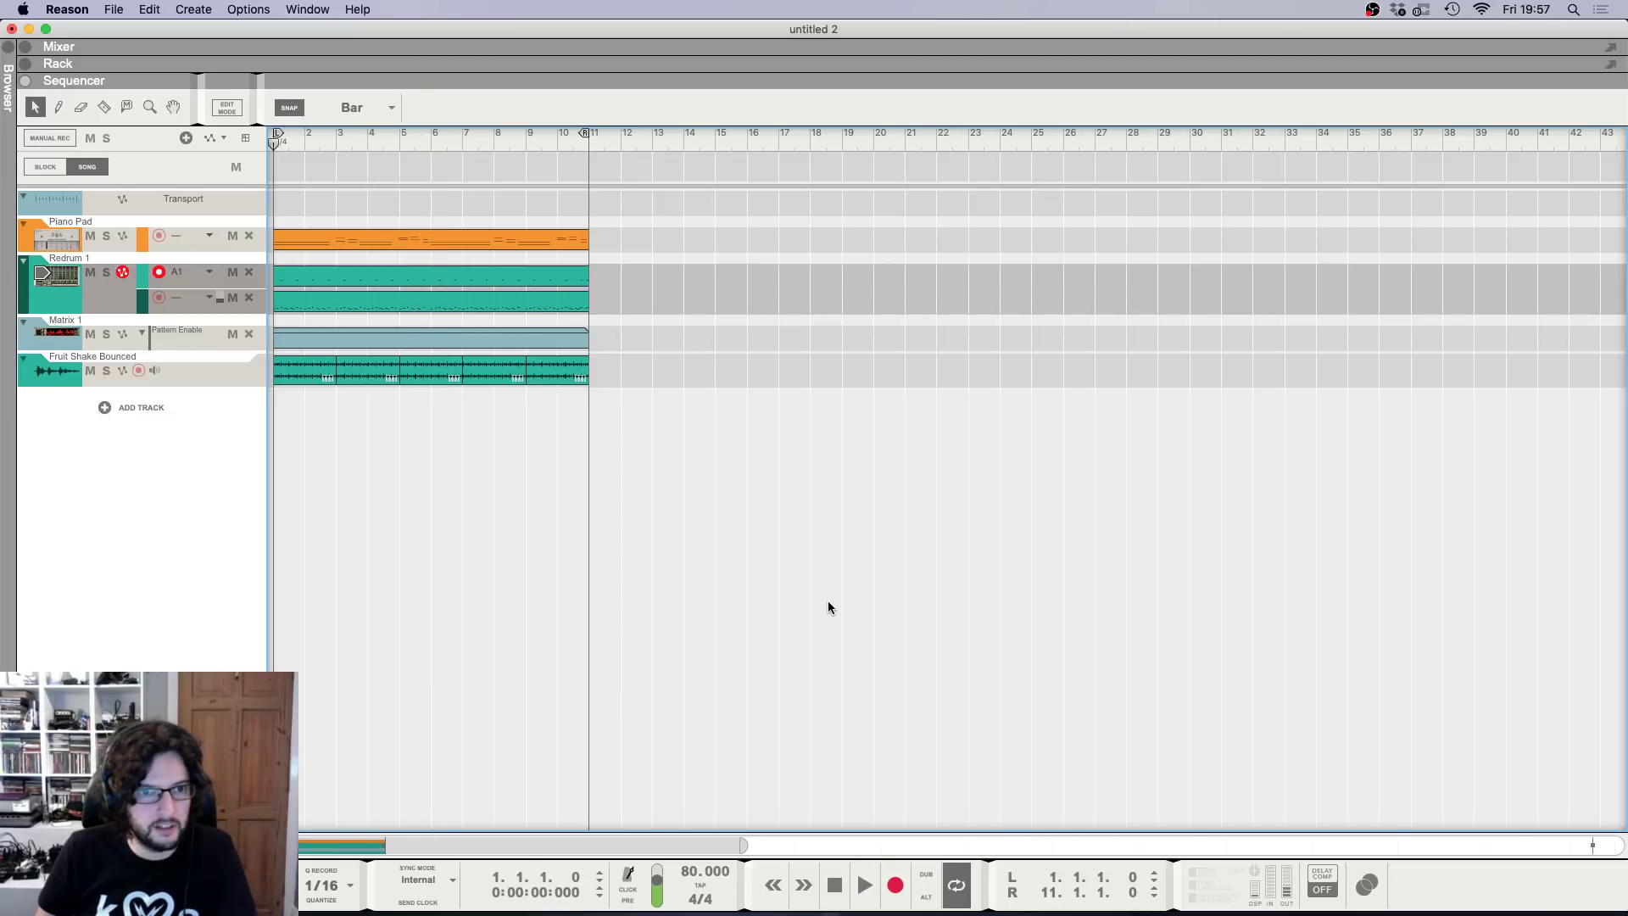
key(F6)
scroll(1092, 674, down, 4)
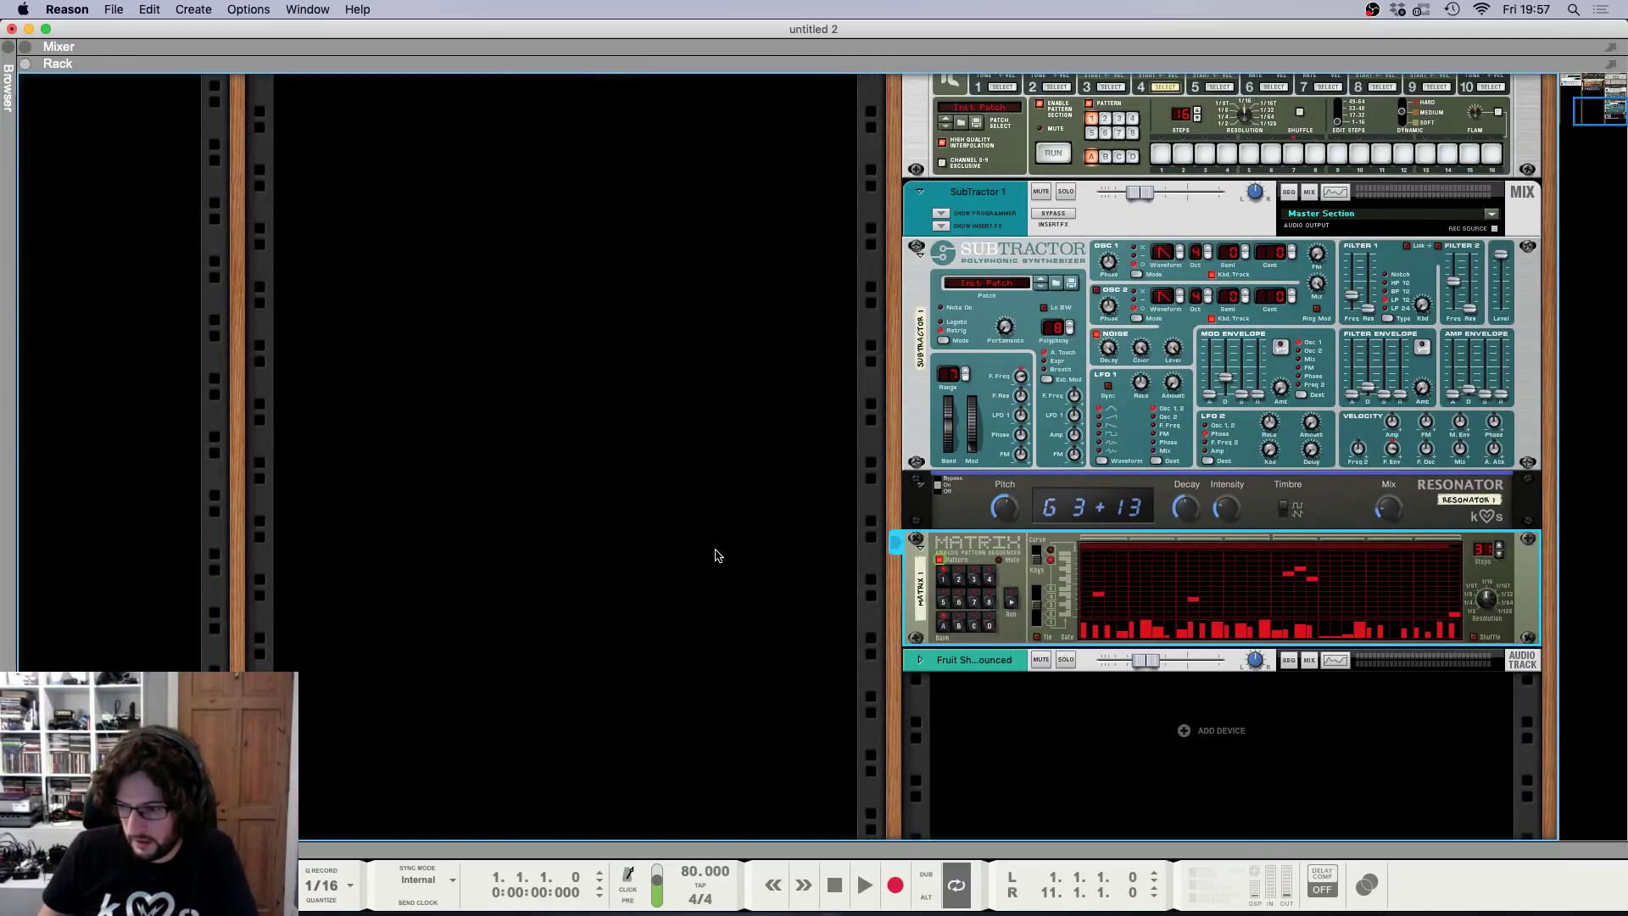
right_click(1197, 723)
mouse_move(1320, 851)
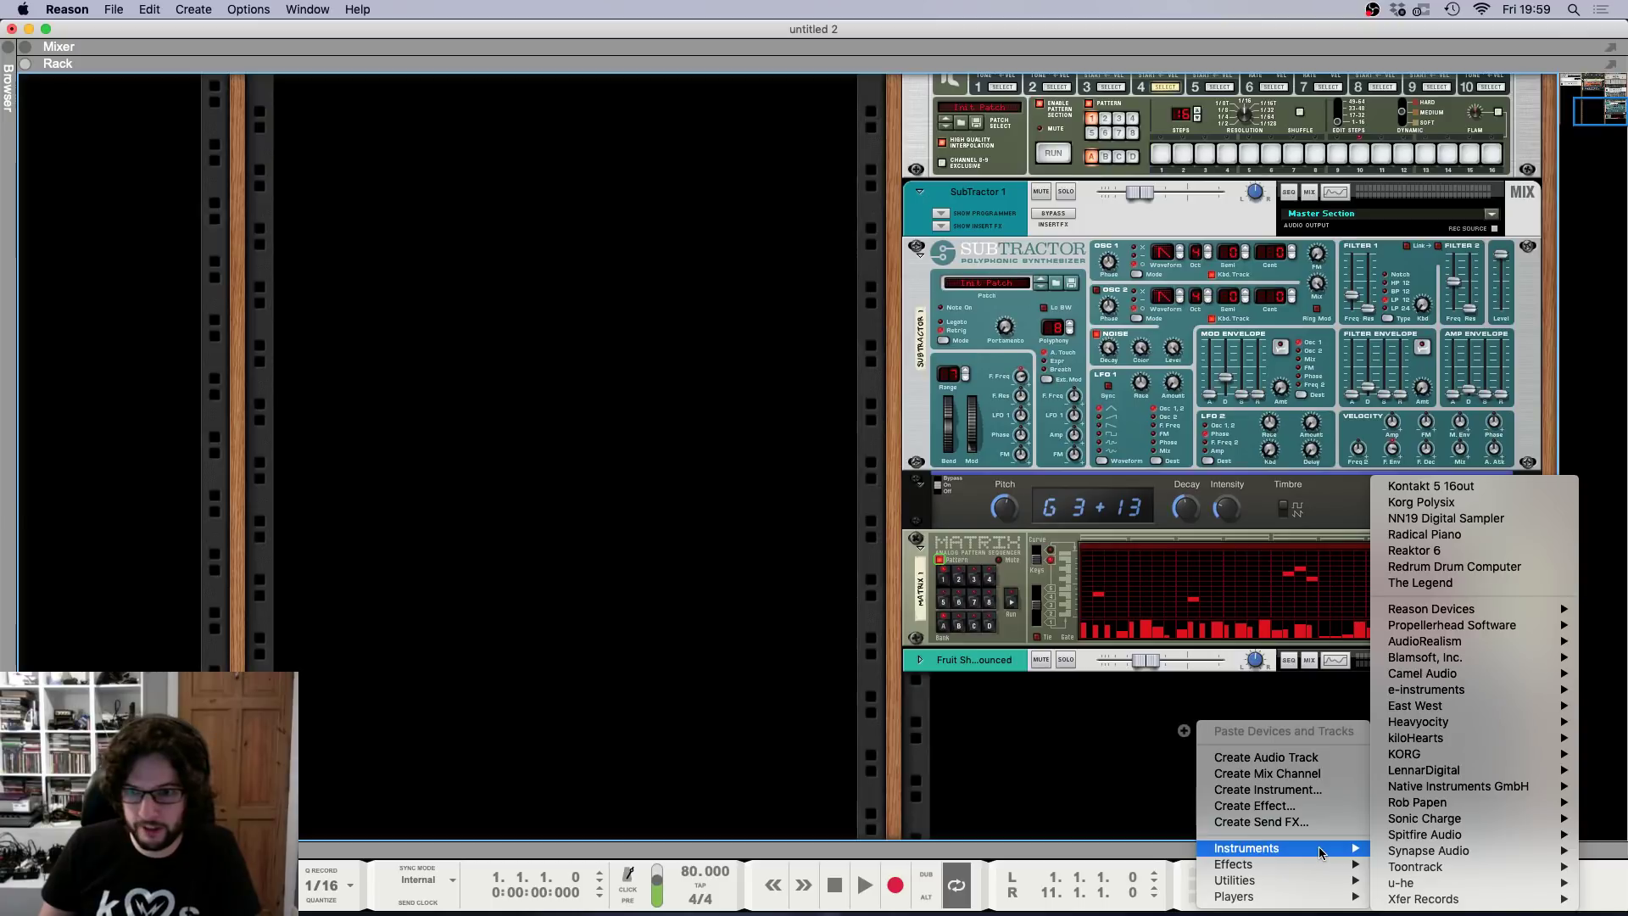
mouse_move(1433, 850)
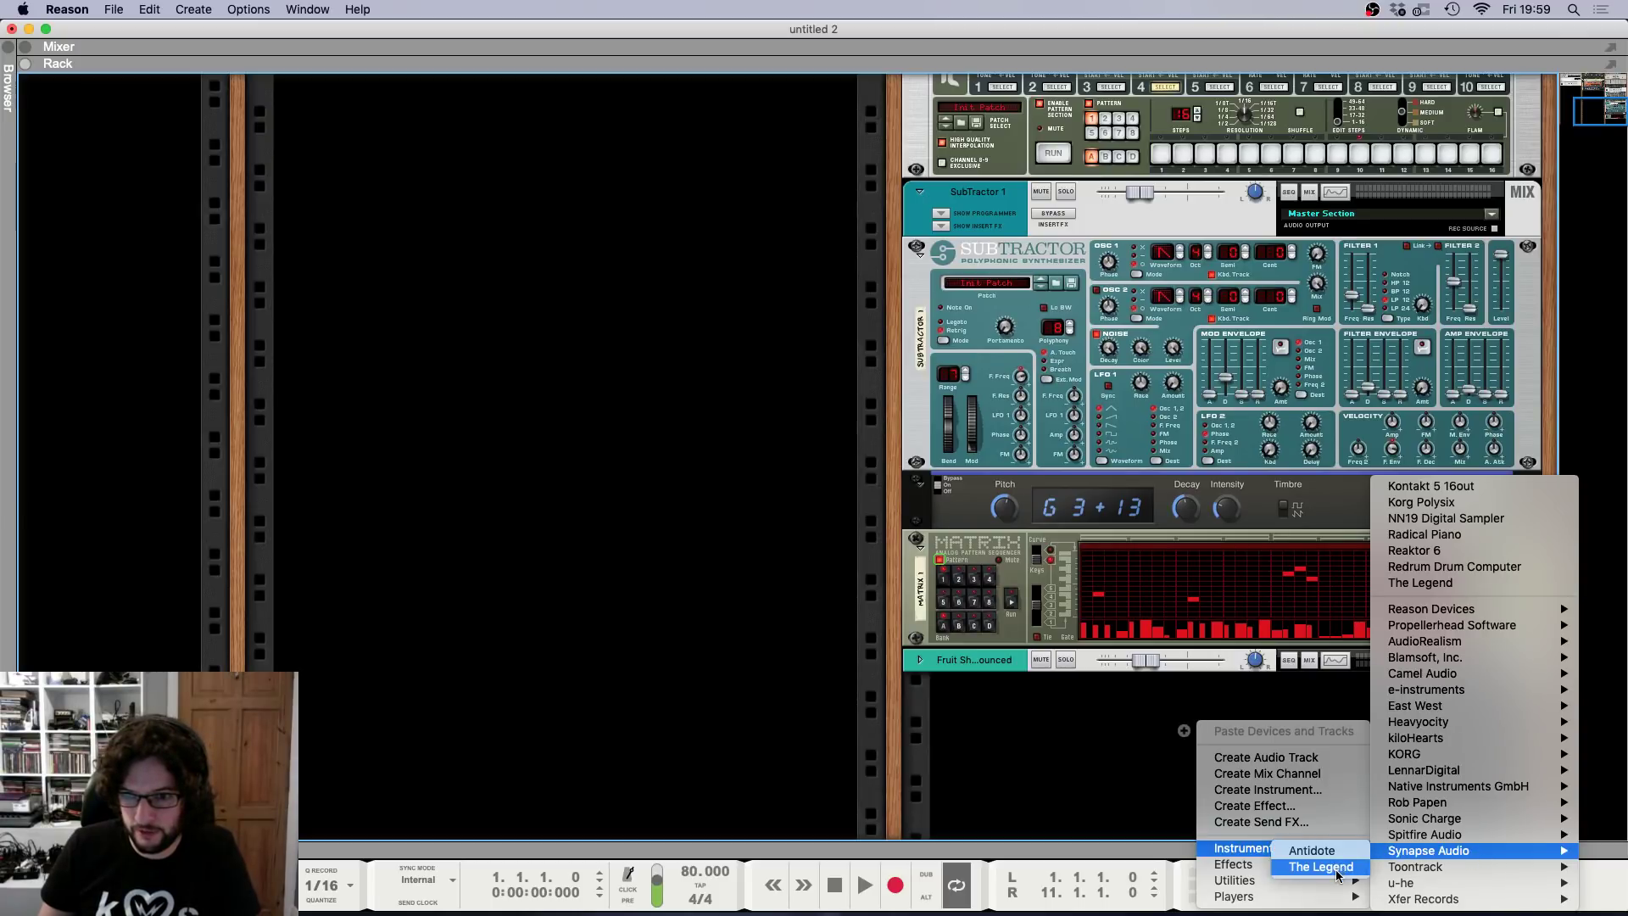
click(1323, 864)
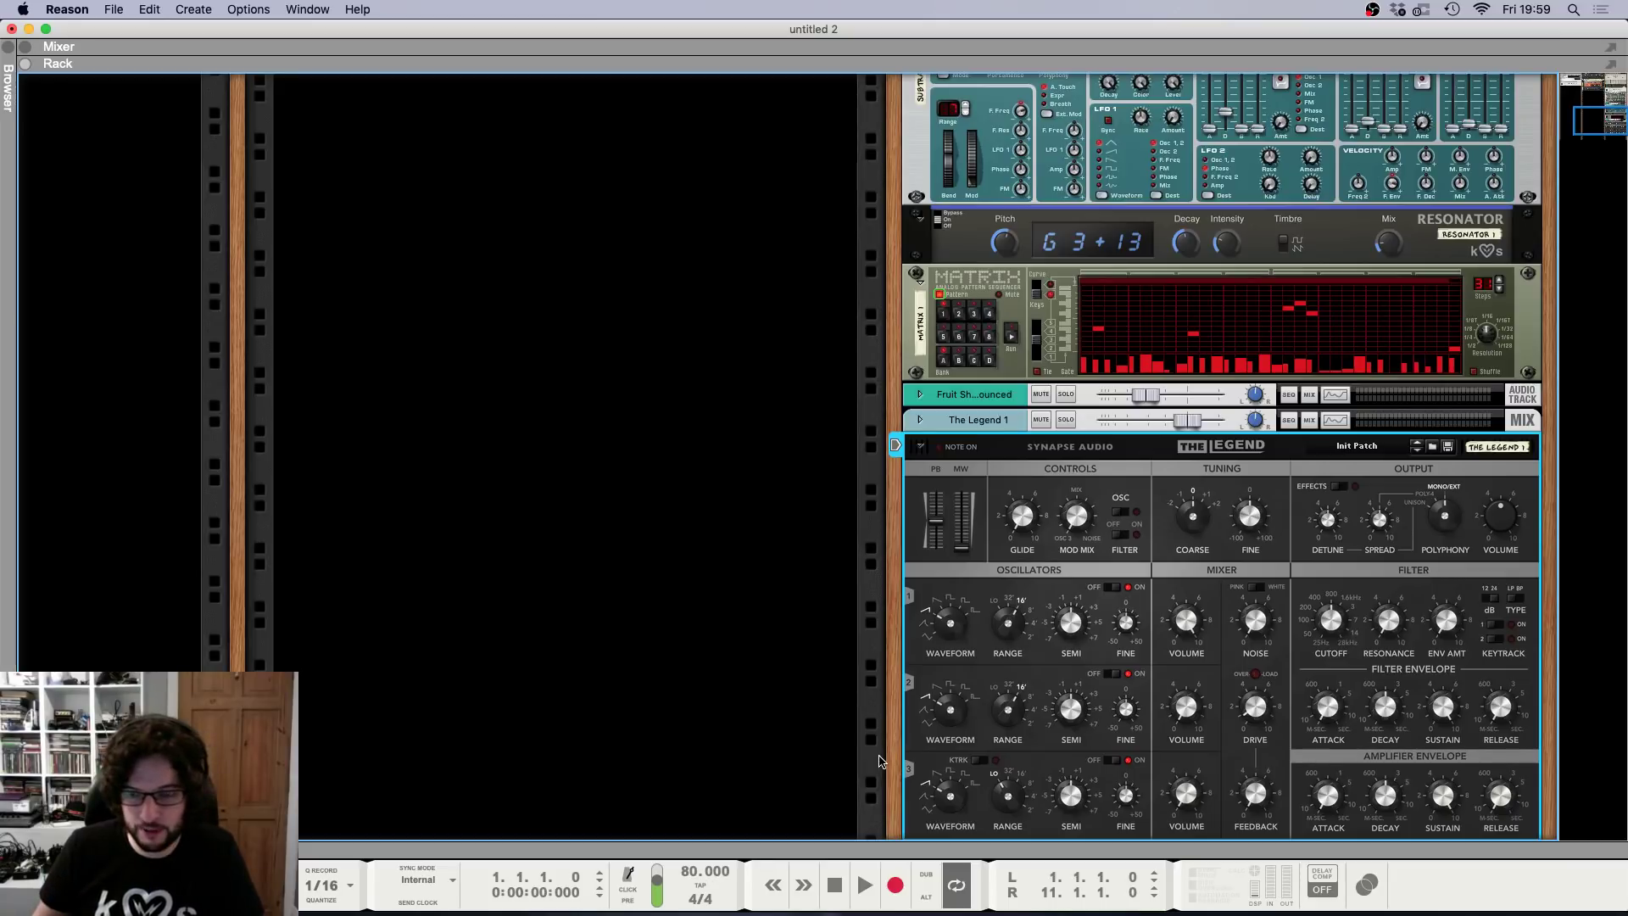
Lower The Legend 1 channel's fader to -8.29 dB in the mixer and return to the synth in the rack.
key(F5)
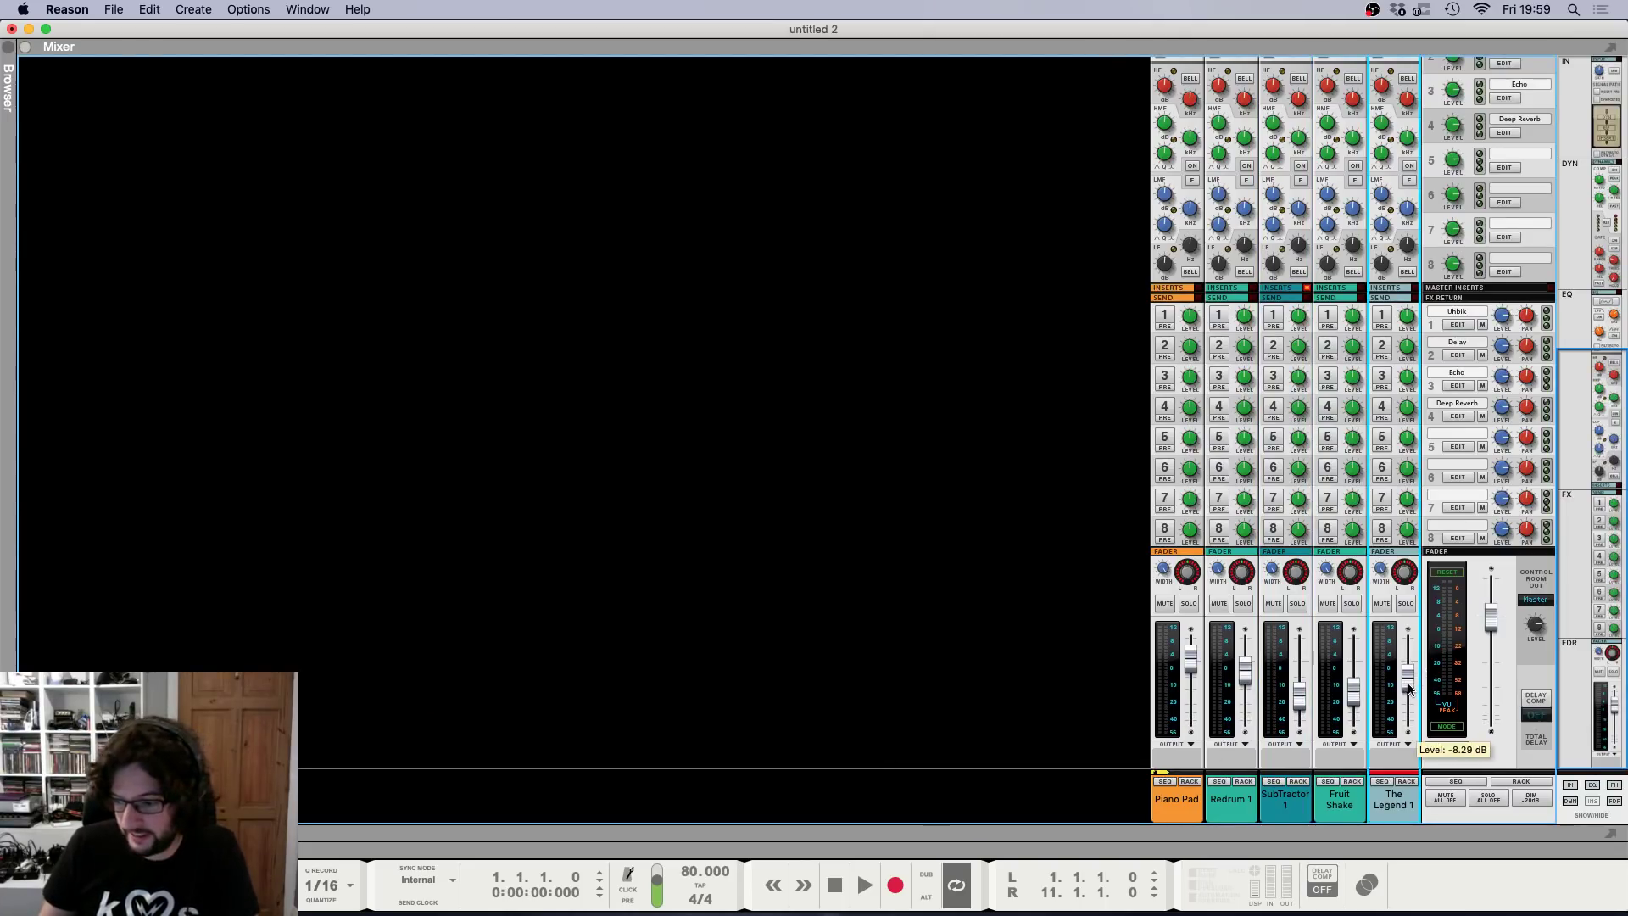
key(F7)
key(F6)
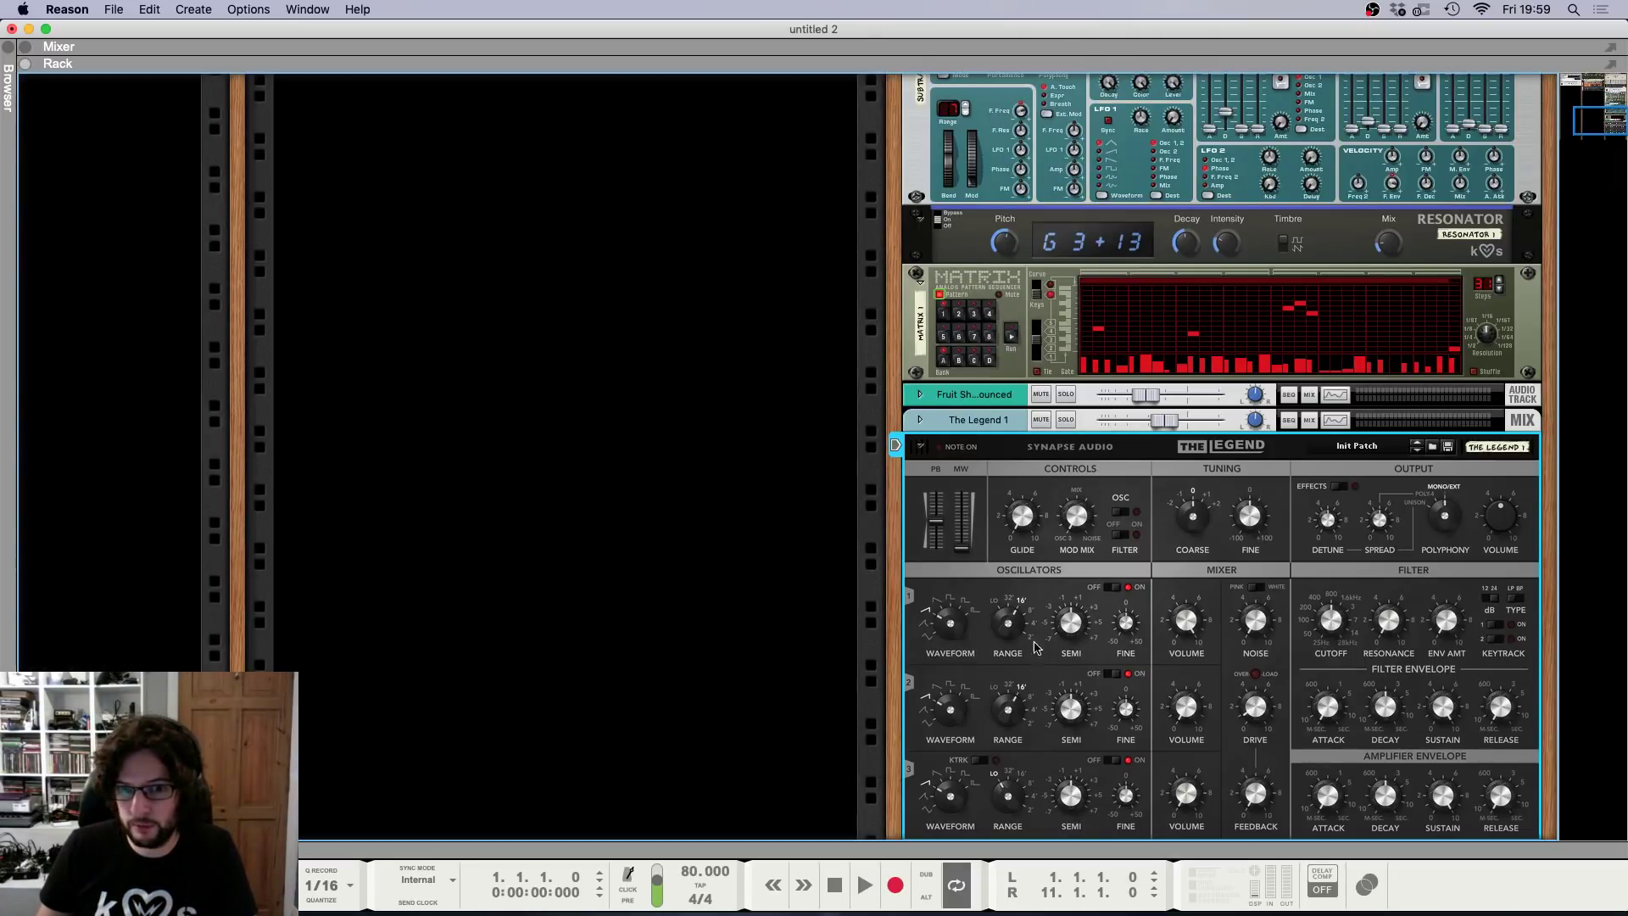
Set The Legend's oscillators 1 and 2 to square waves, oscillator 1's range to 32', and adjust oscillator 2's mixer volume.
drag(956, 635, 963, 621)
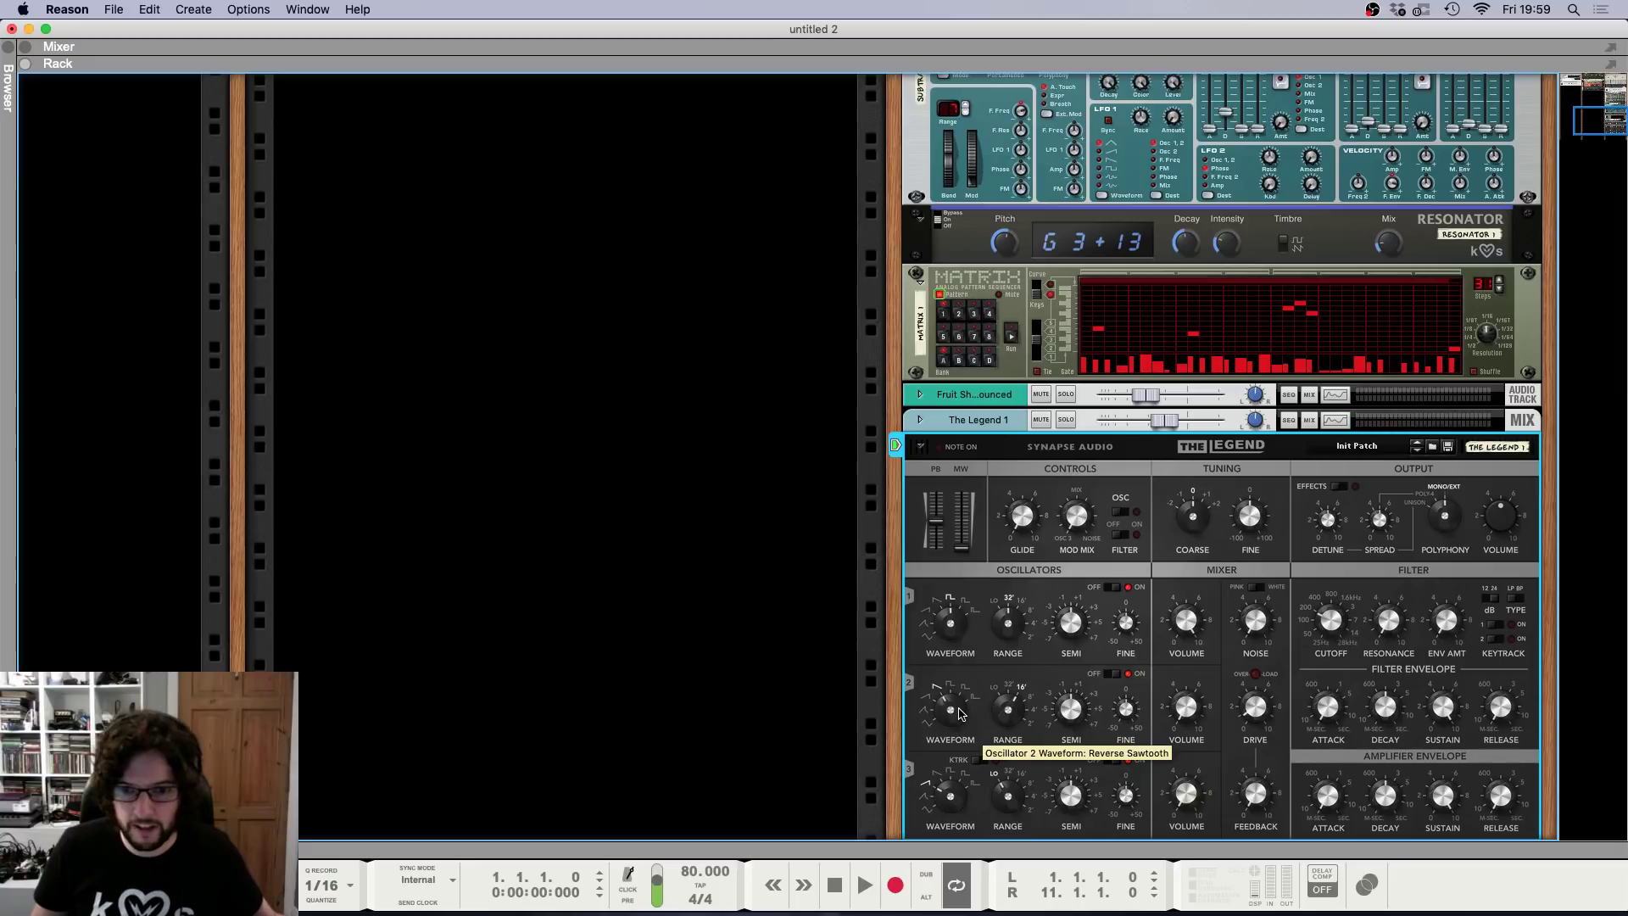
drag(960, 719, 961, 711)
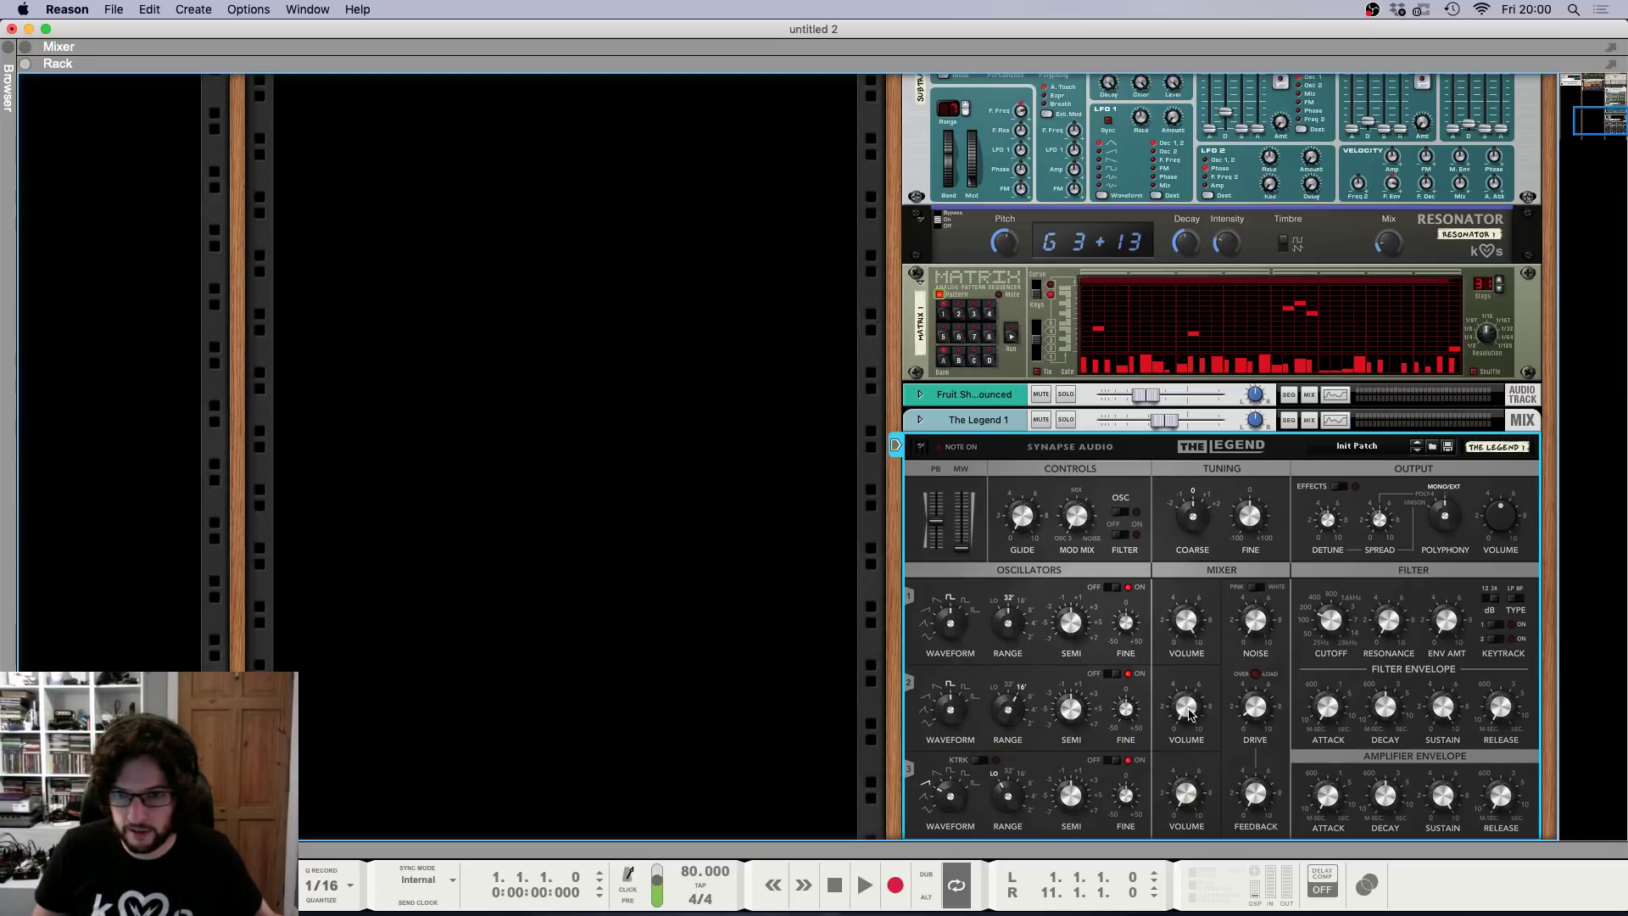
drag(1189, 714, 1185, 692)
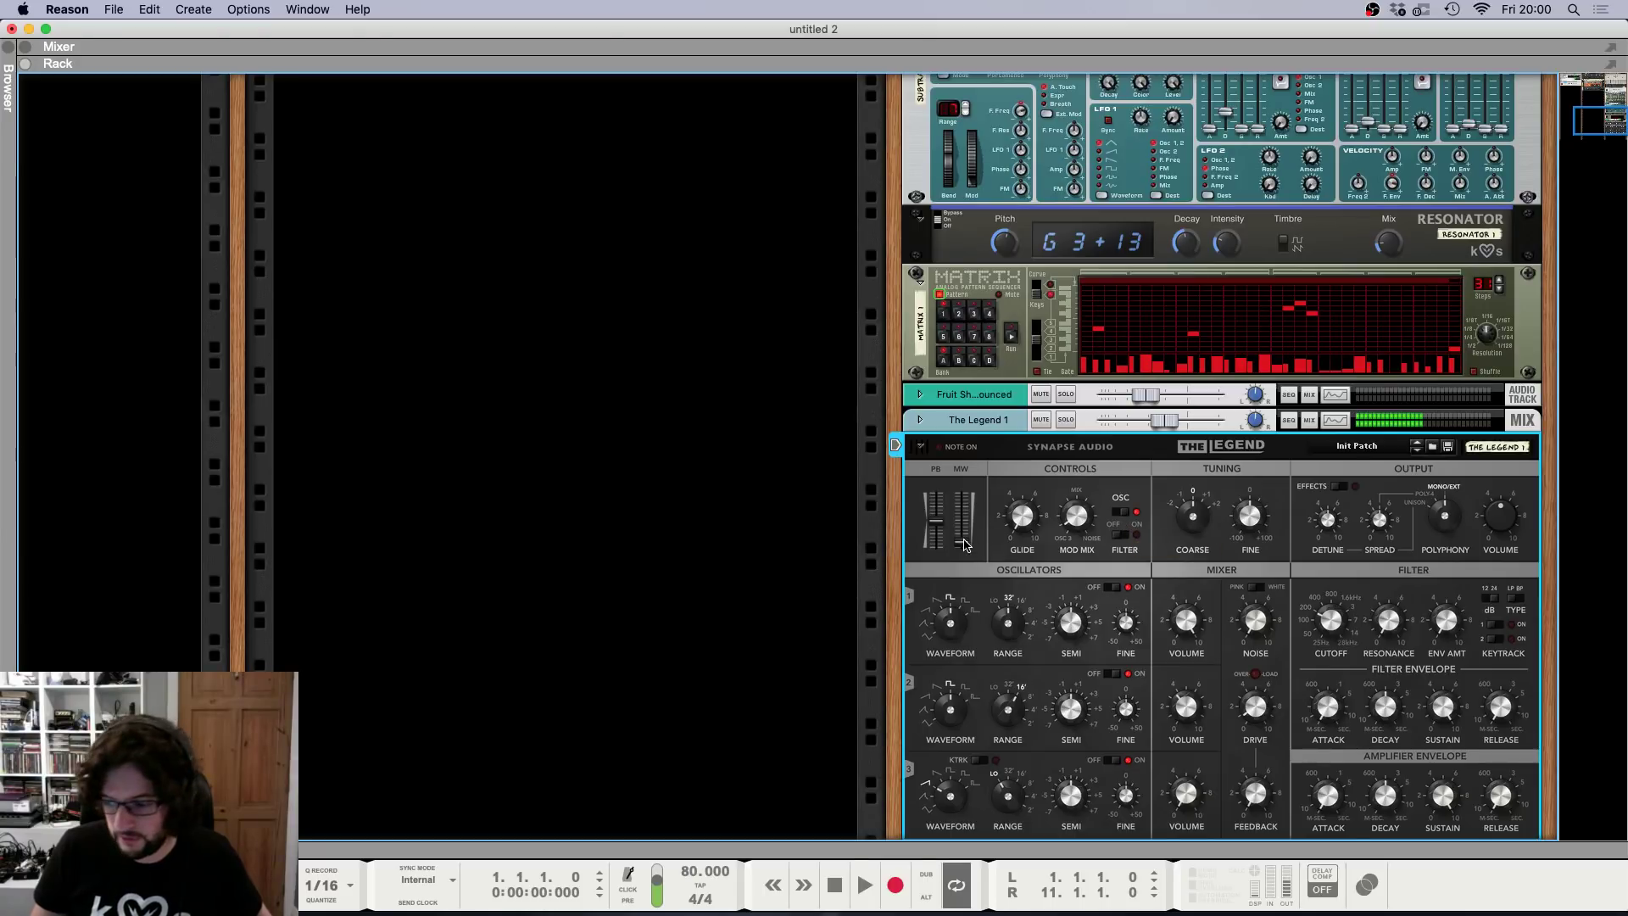
Set The Legend's mod wheel to 19% with oscillator modulation on, and change oscillator 3's waveform.
drag(964, 542, 974, 502)
drag(974, 502, 973, 526)
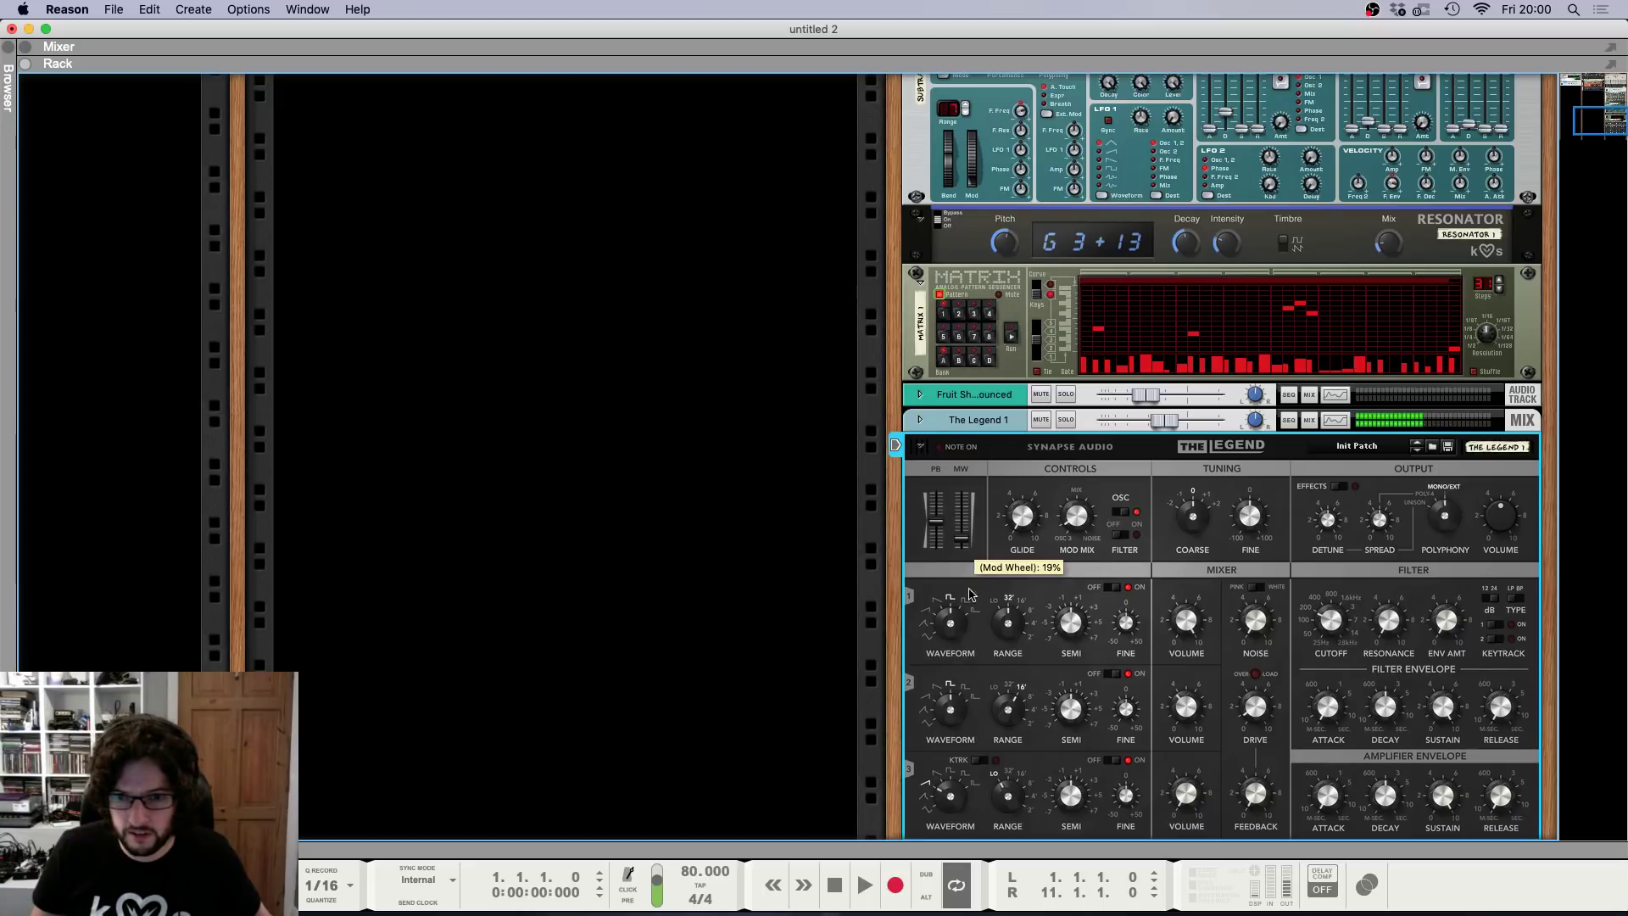
scroll(969, 594, down, 1)
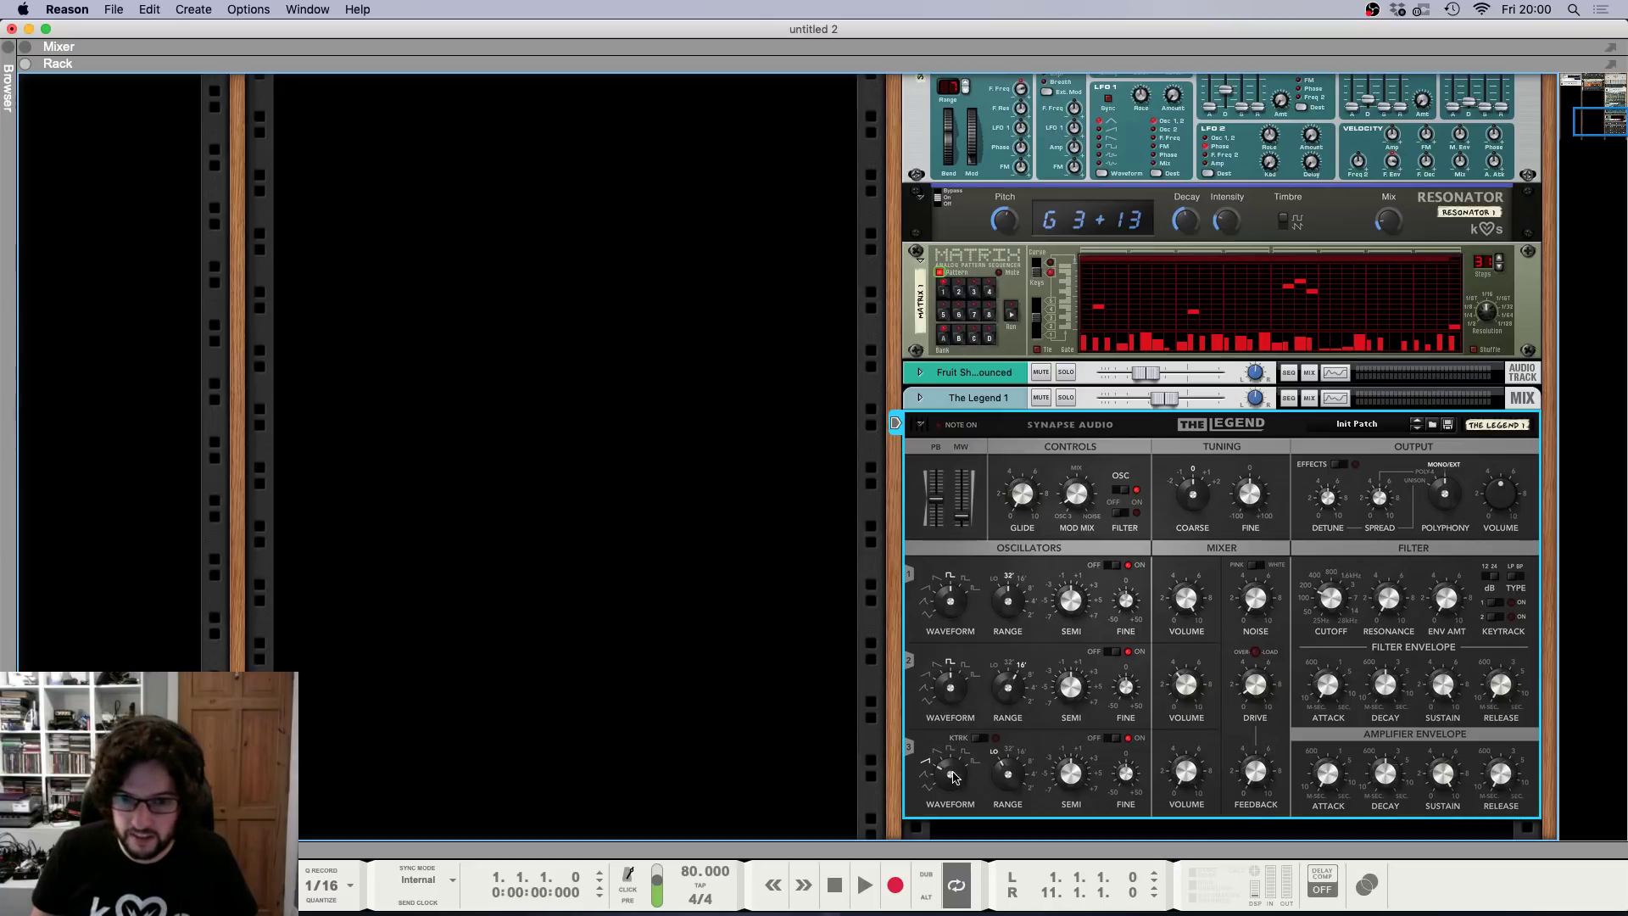
drag(953, 776, 955, 797)
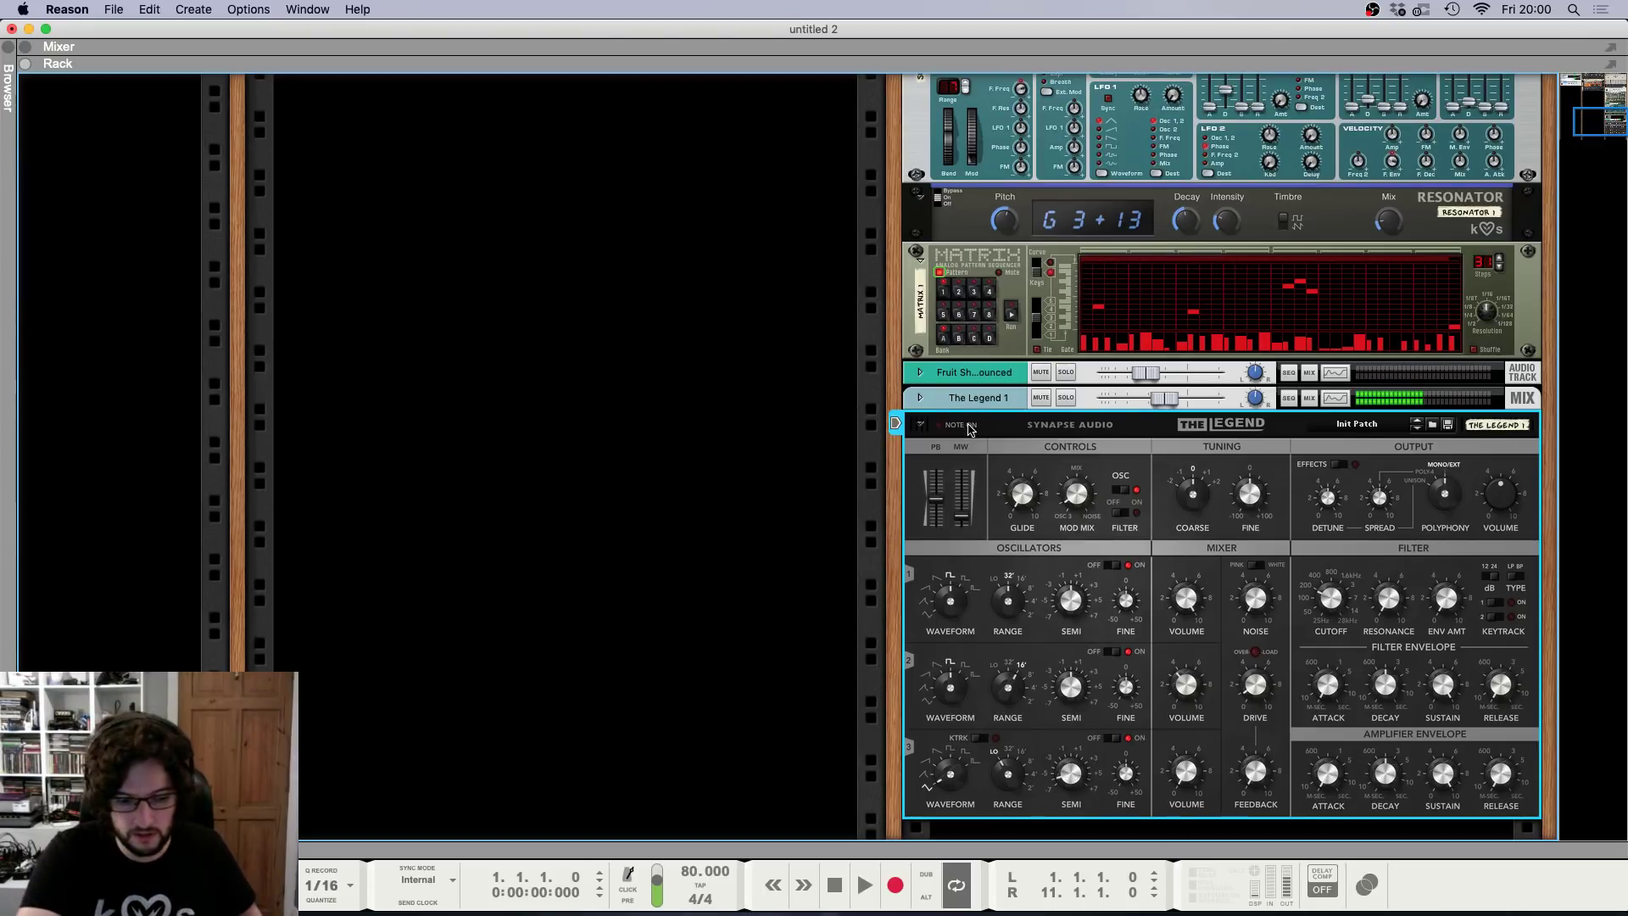
Check The Legend's rear panel, raise its mixer Drive and adjust the filter resonance.
key(Tab)
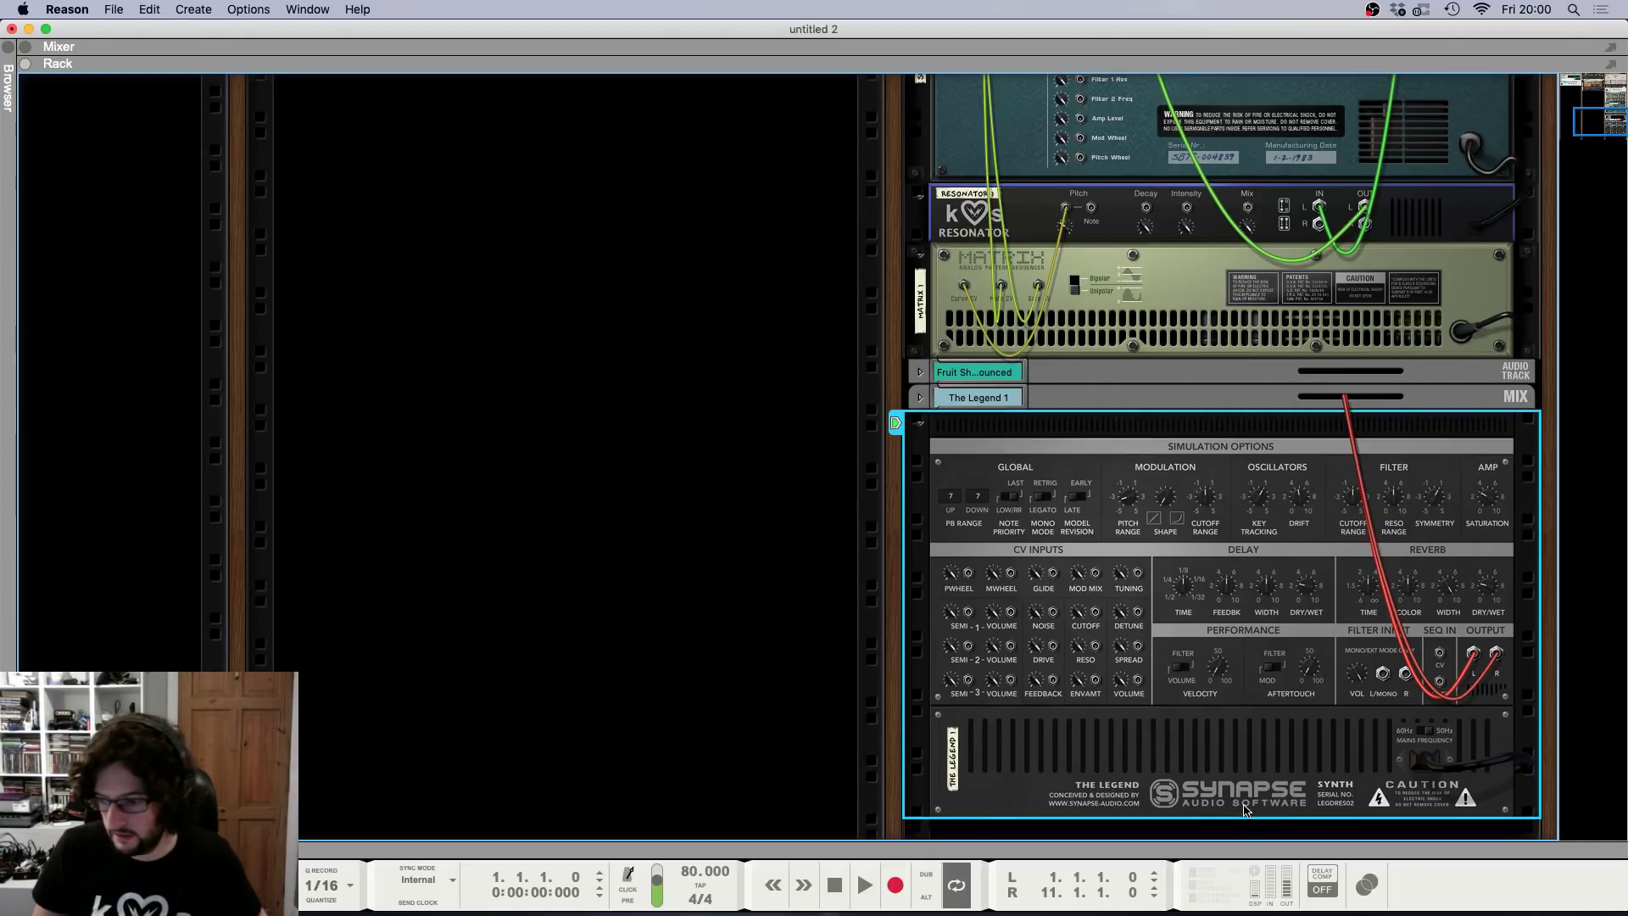
key(Tab)
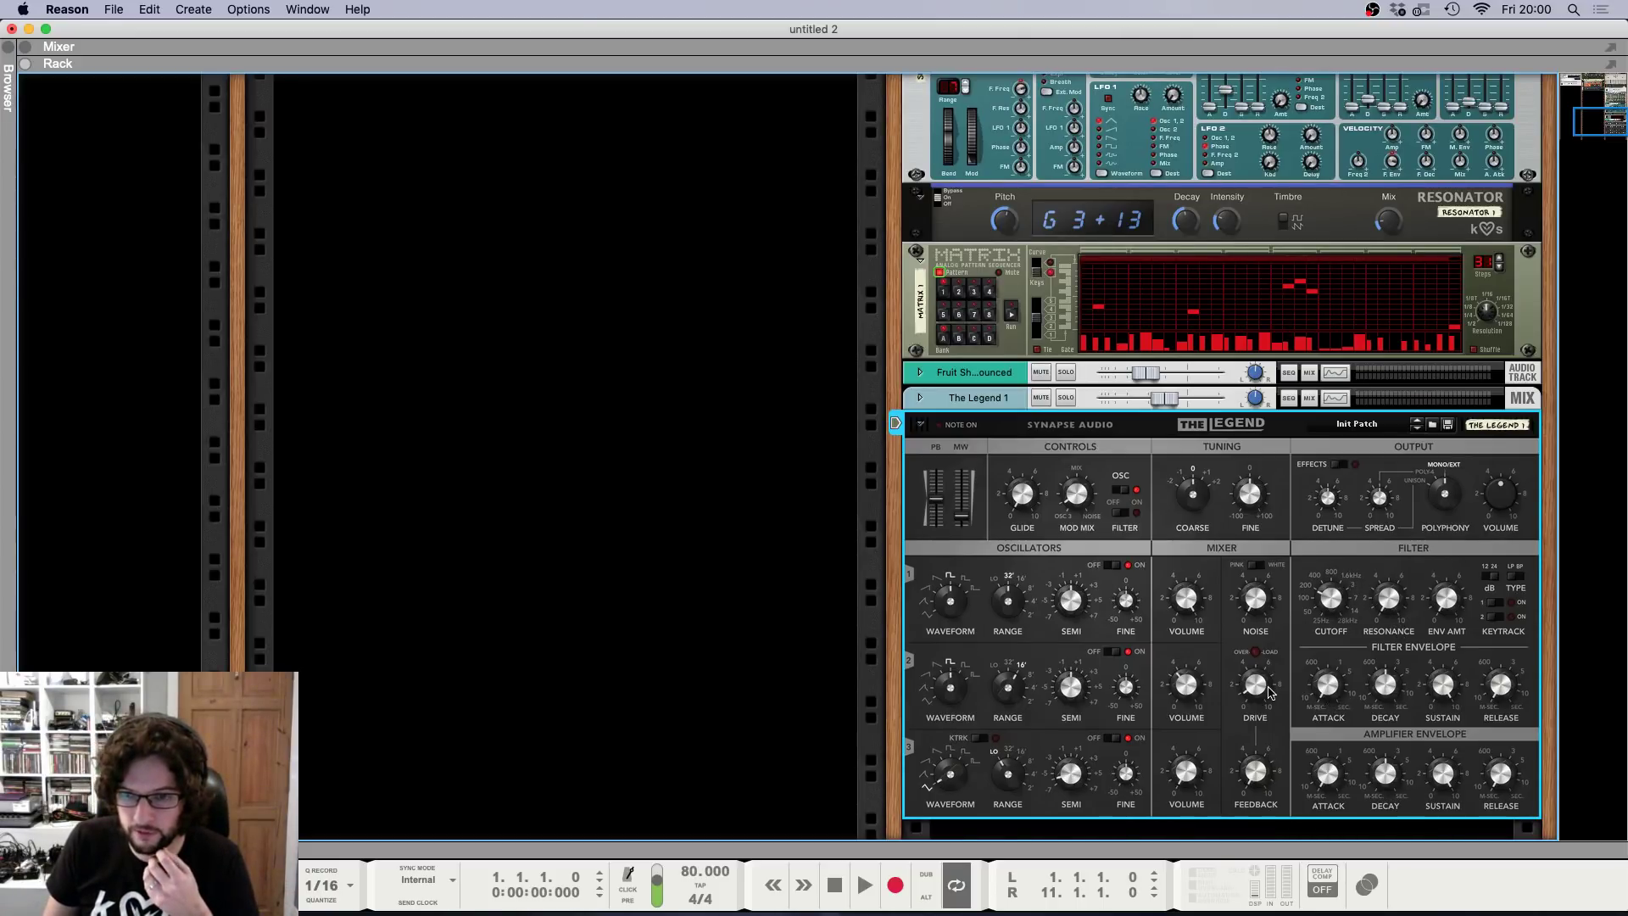
drag(1260, 687, 1262, 671)
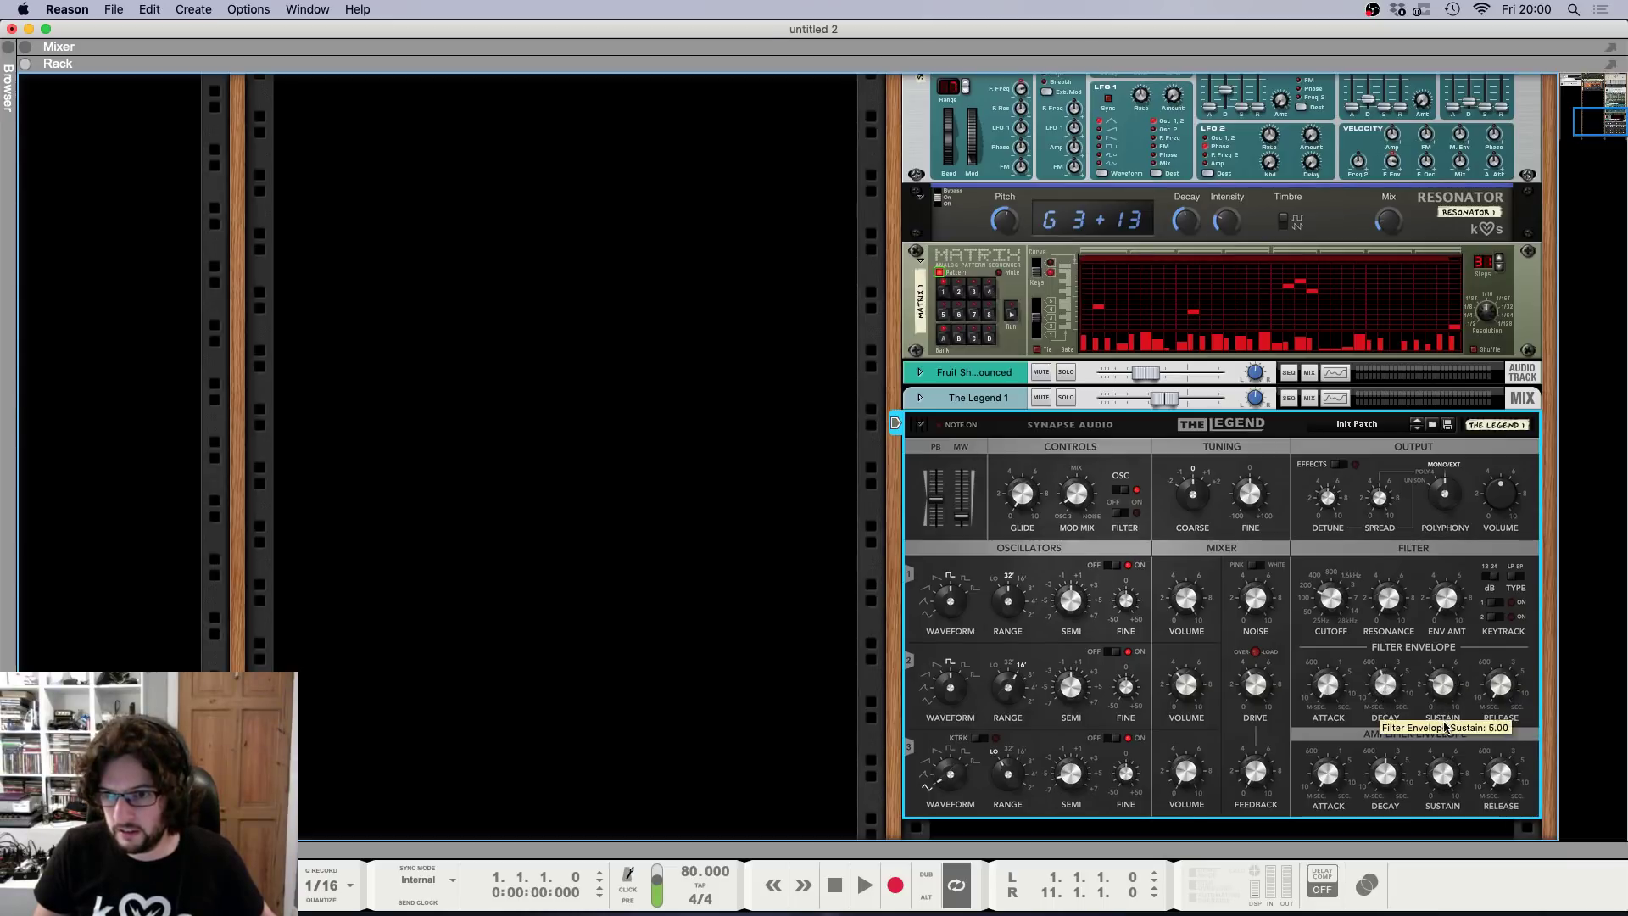
scroll(1444, 789, down, 10)
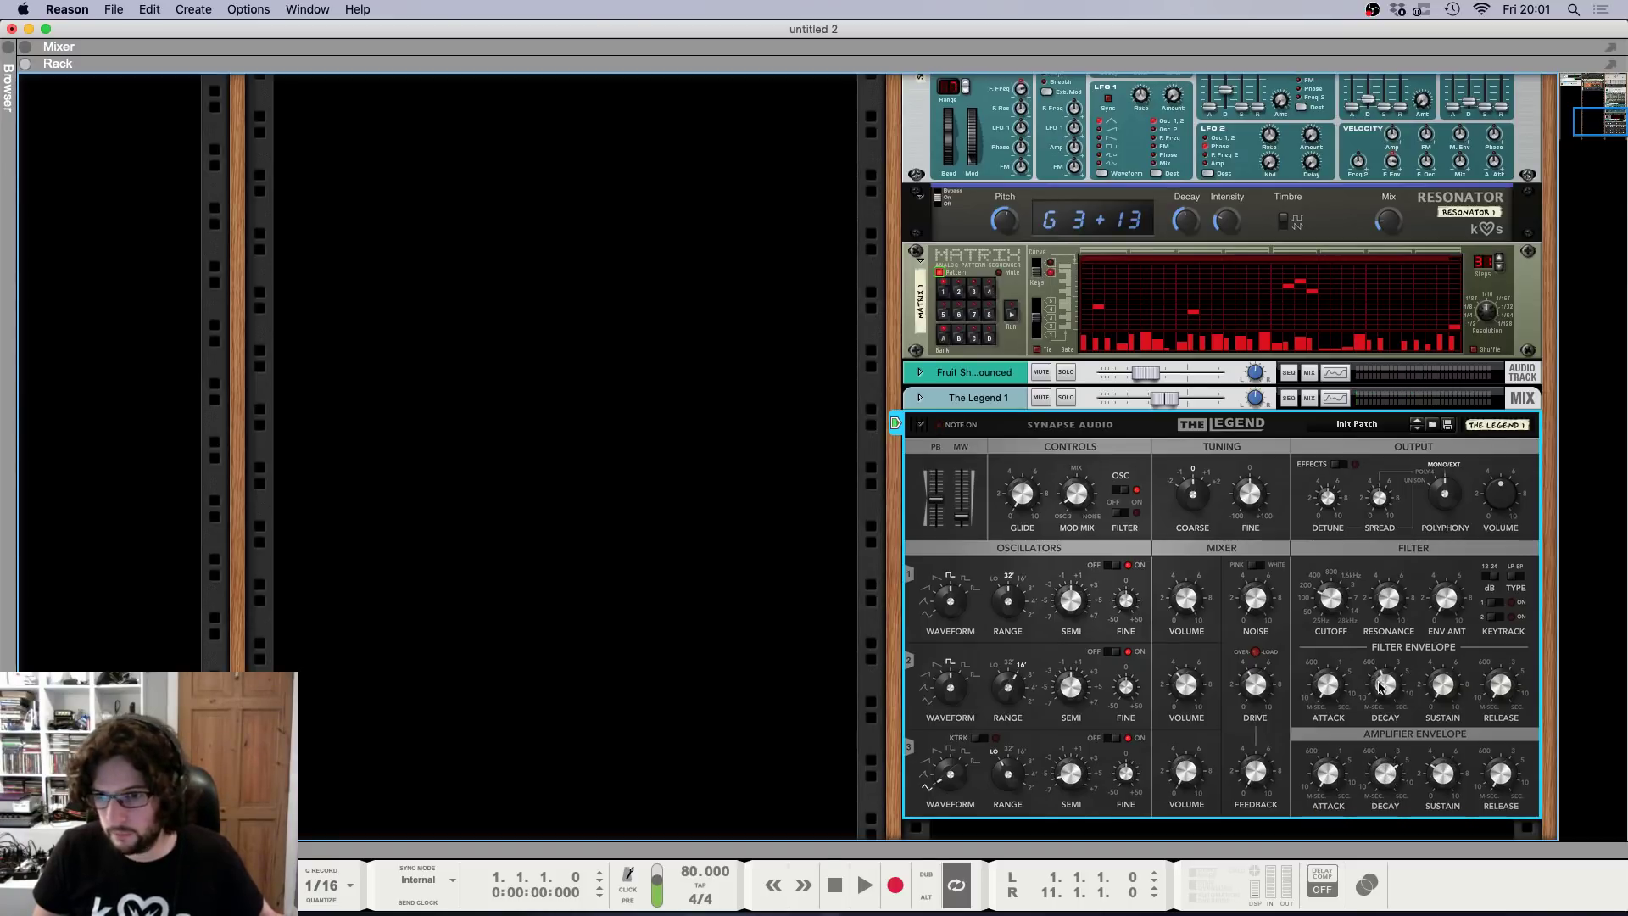
drag(1383, 596, 1406, 558)
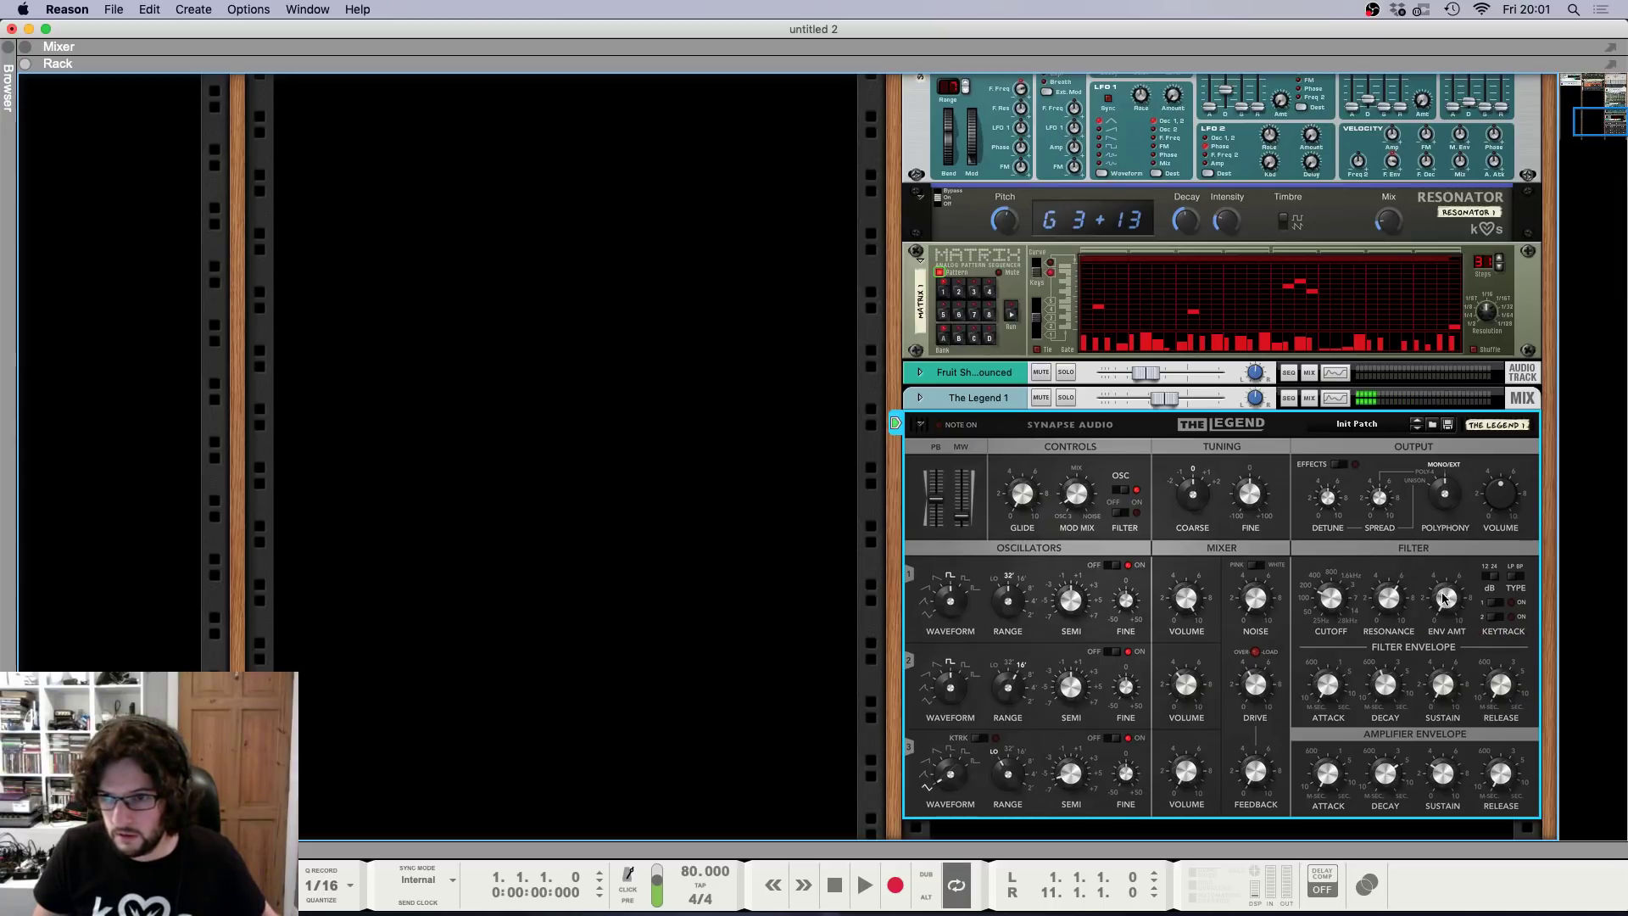
Review The Legend's rear-panel velocity amount and set the filter envelope decay to 80 ms.
key(Tab)
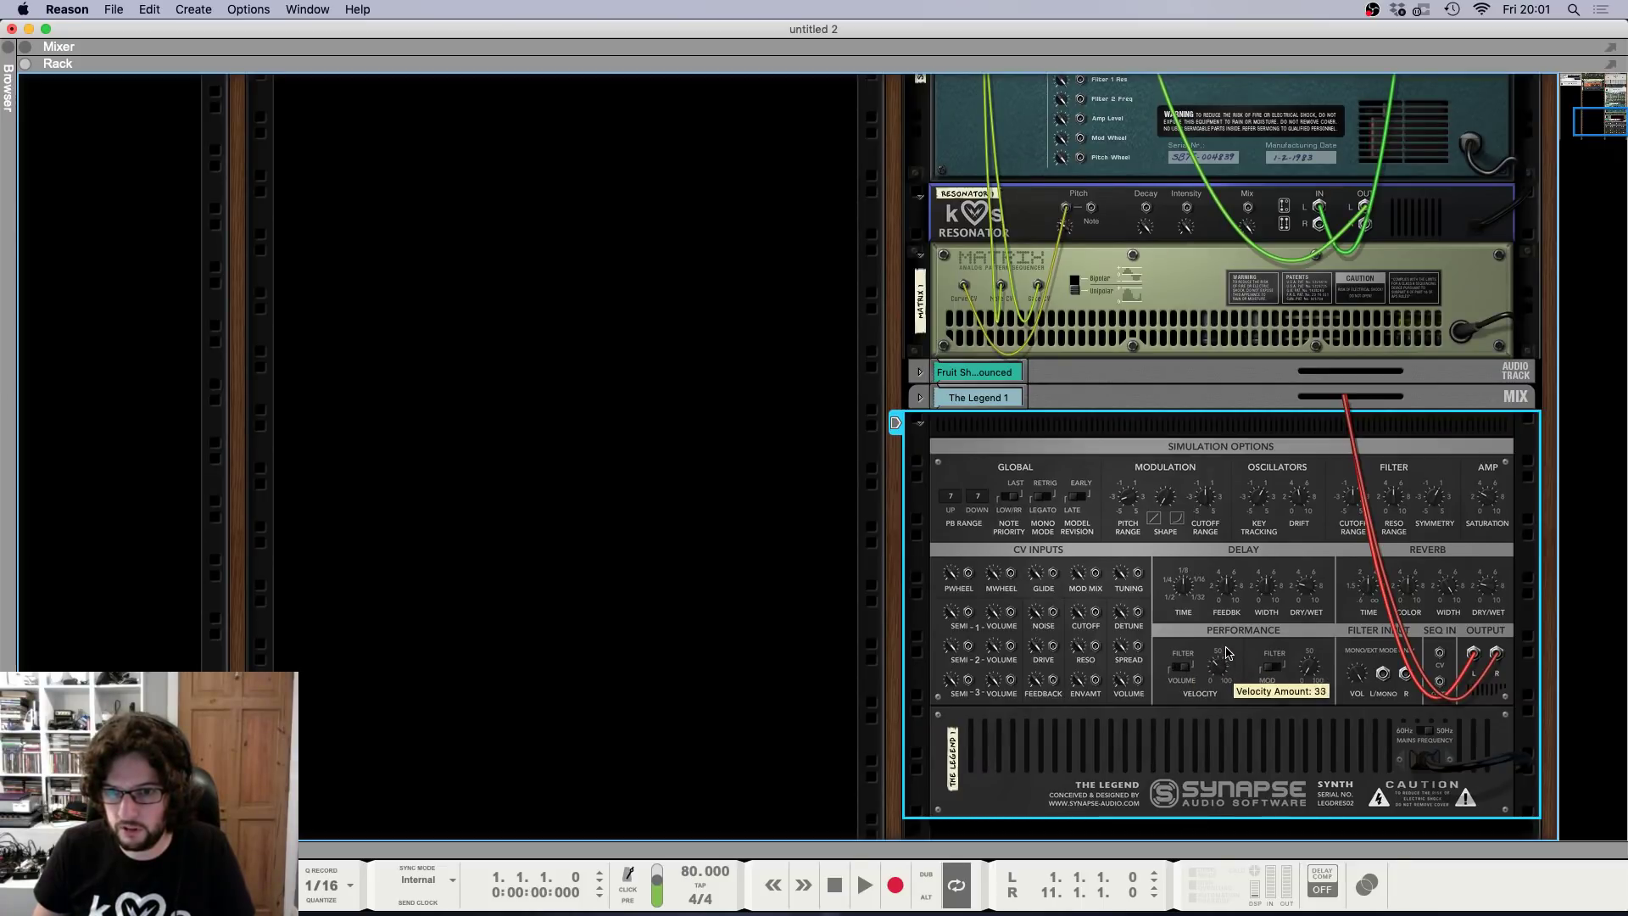
key(Tab)
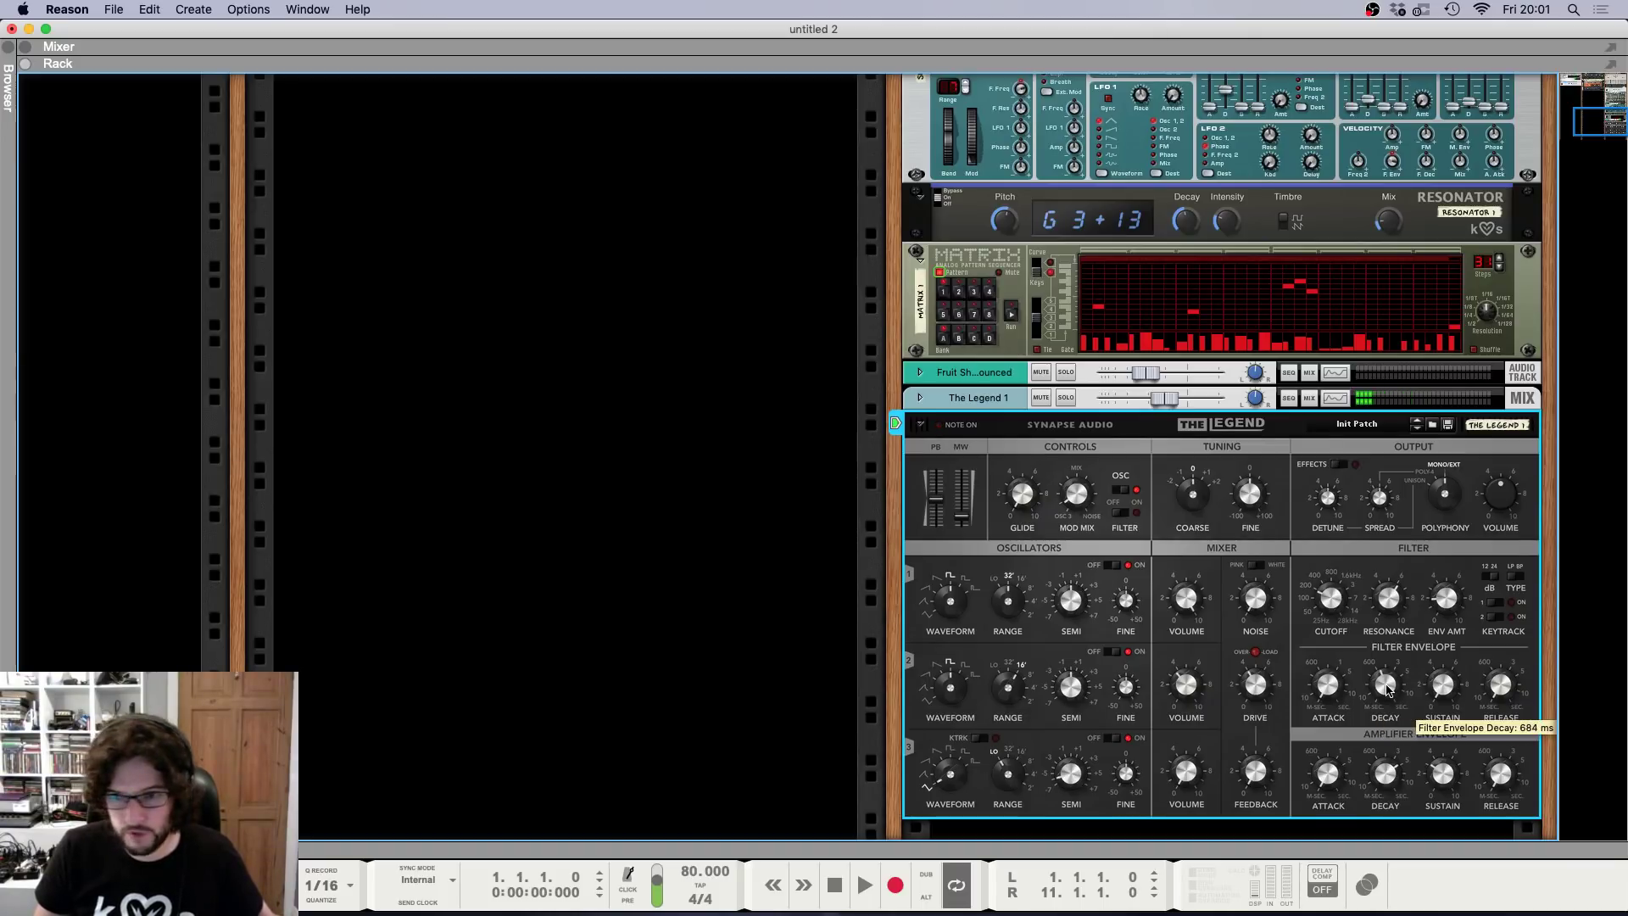
drag(1386, 687, 1390, 700)
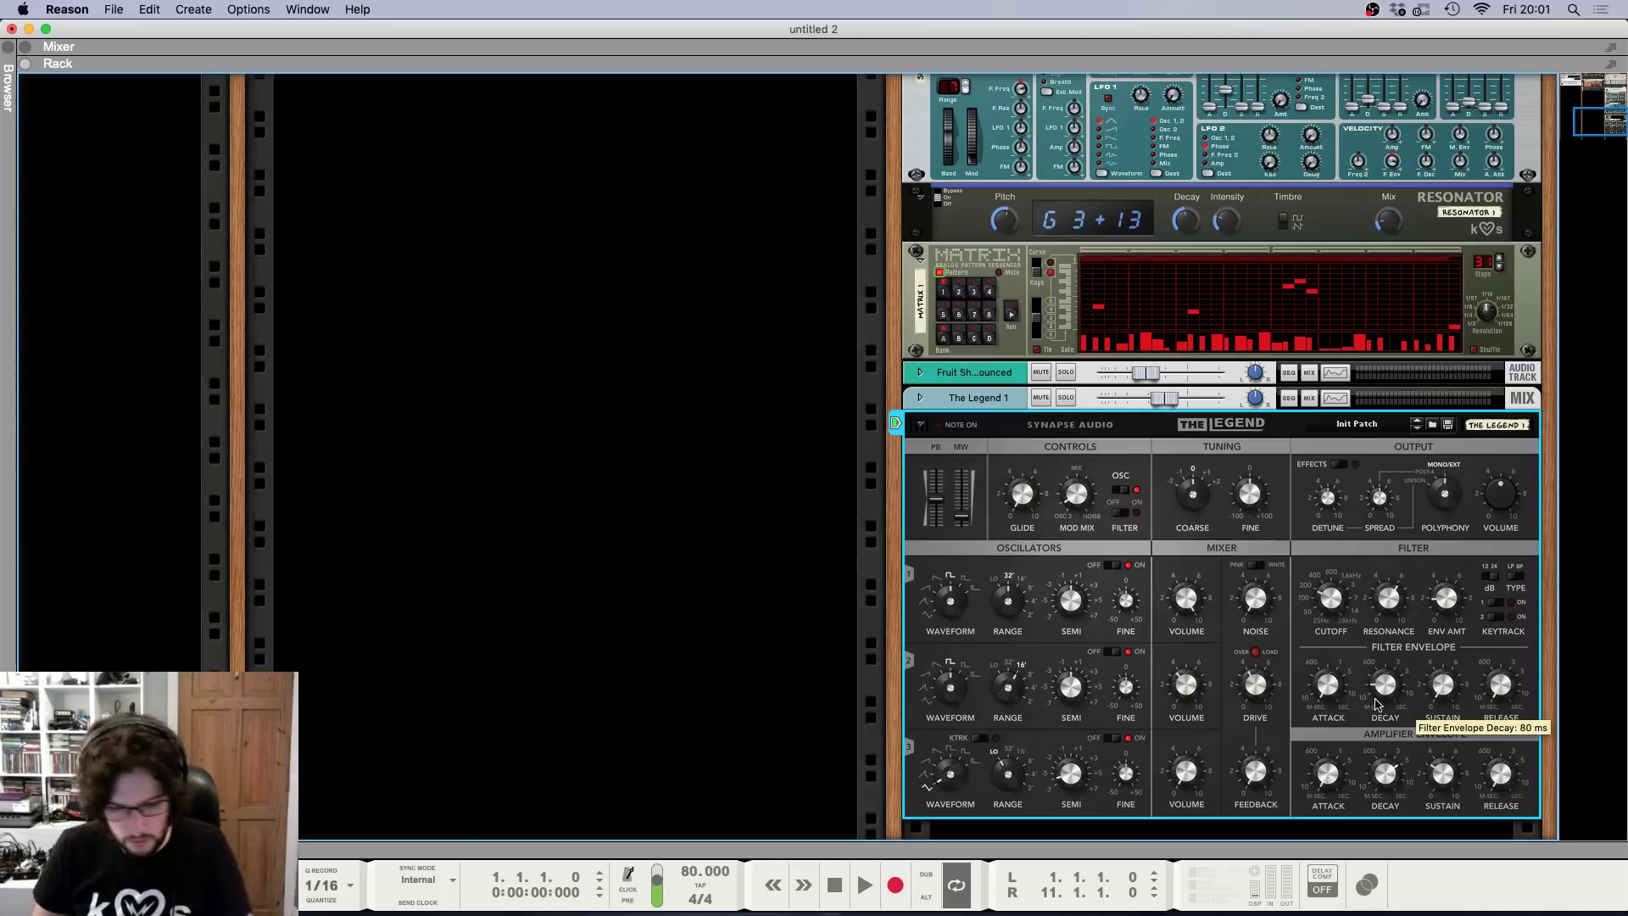
Copy the Piano Pad note clip onto The Legend 1 track and open the copy for note editing.
key(F7)
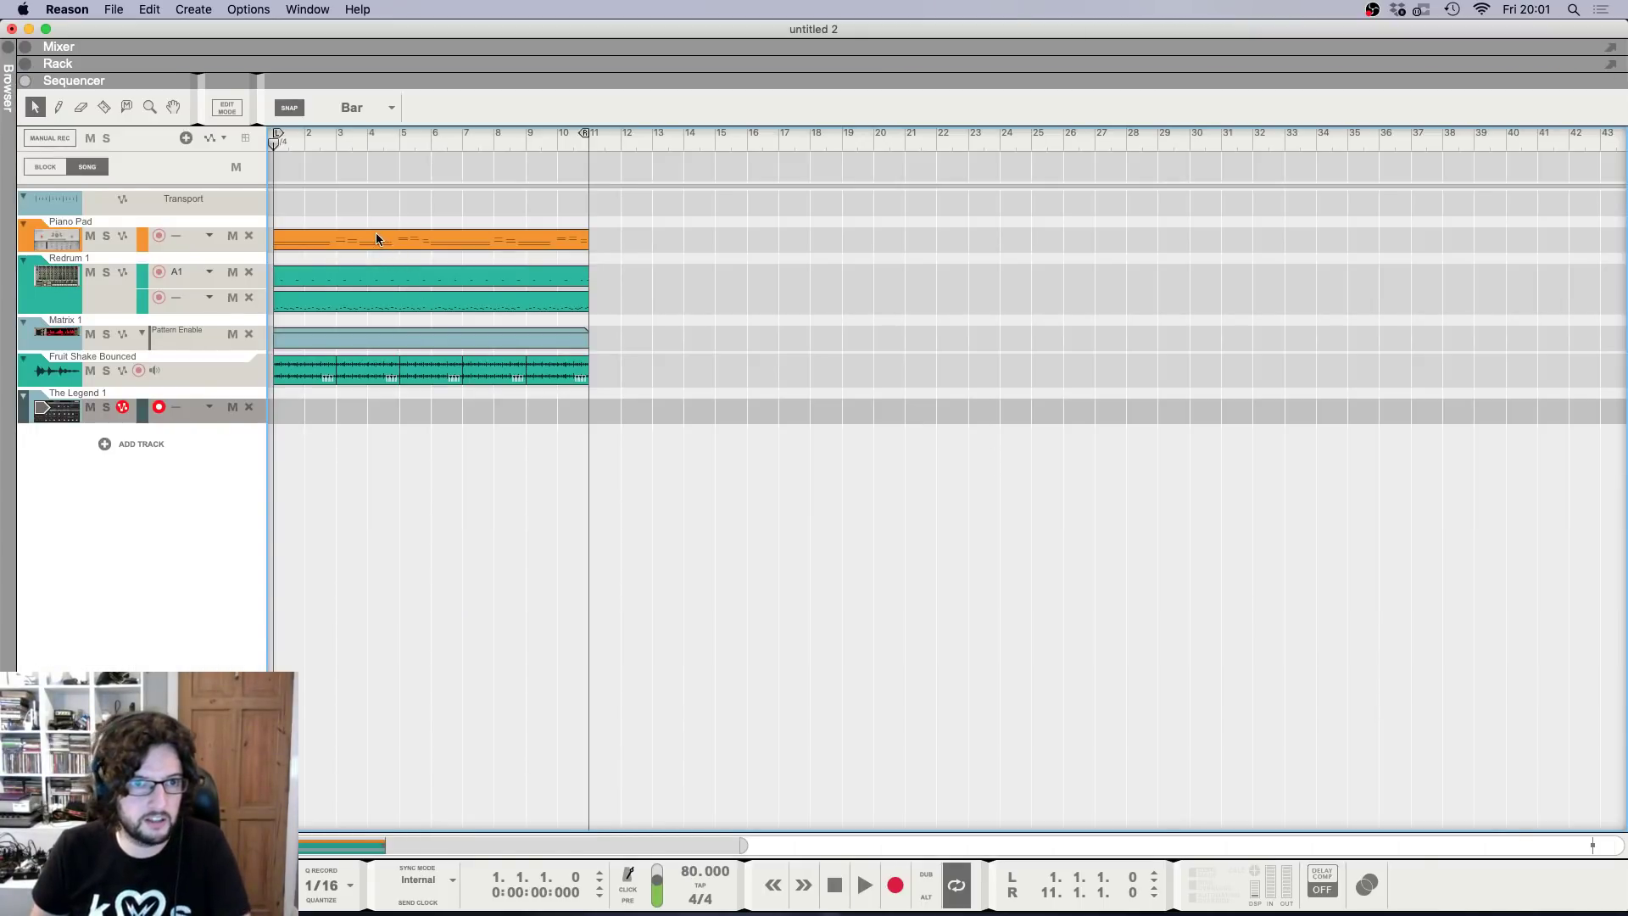
drag(376, 238, 356, 583)
double_click(346, 415)
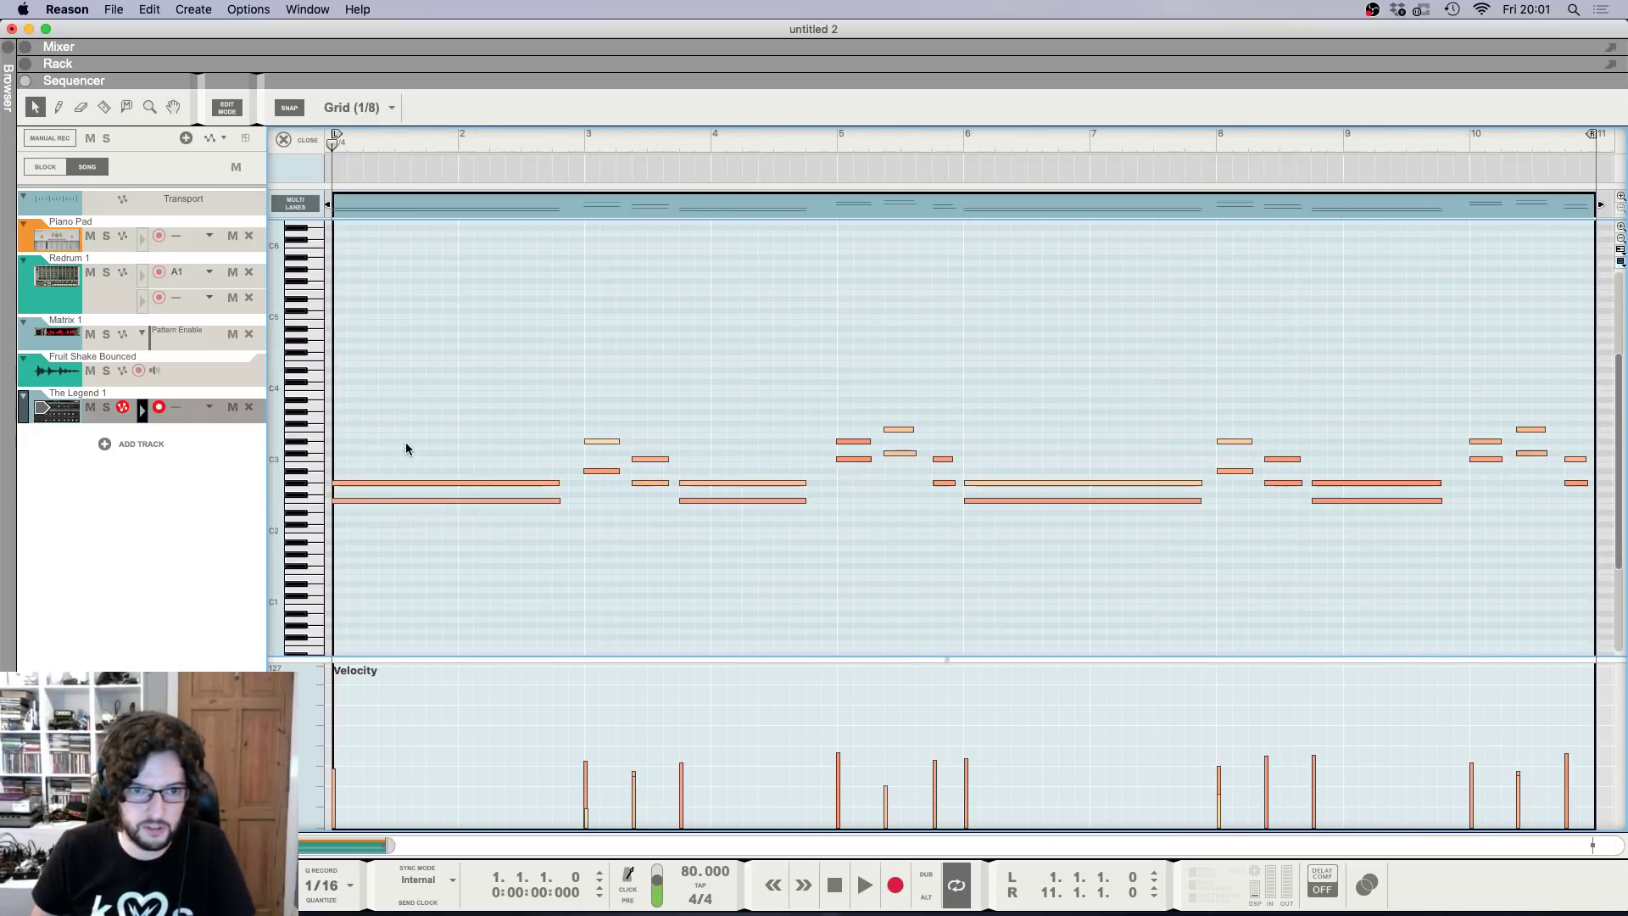
Delete the upper note of each chord in bars 1 to 5 of The Legend 1 clip, keeping only the lowest line.
drag(391, 421, 434, 489)
key(Delete)
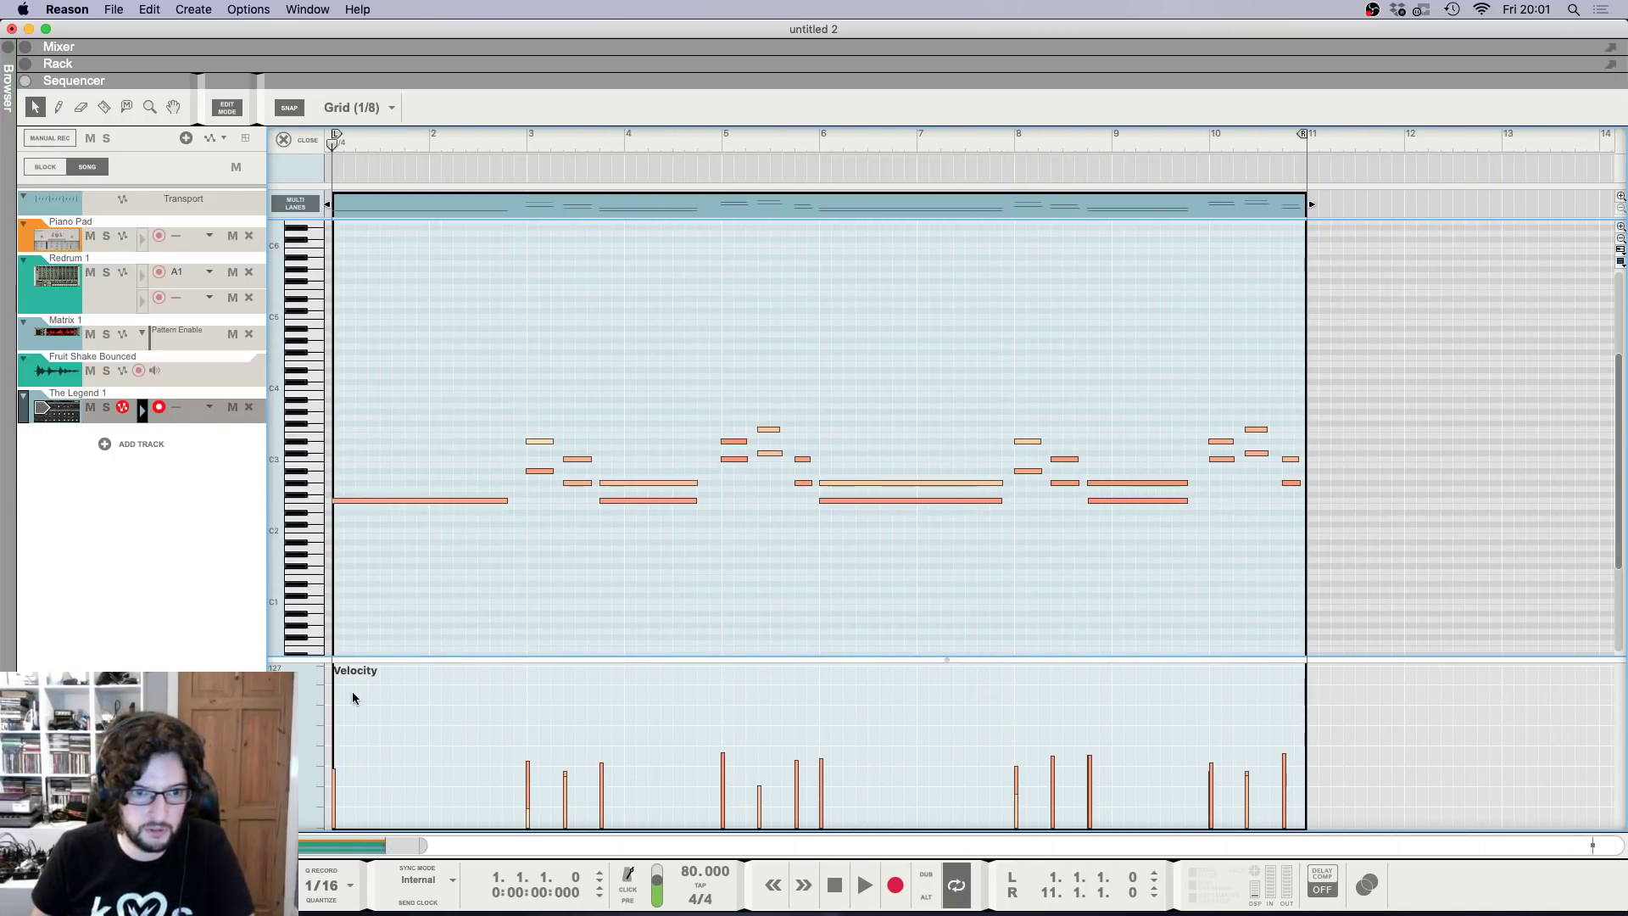
drag(514, 403, 603, 473)
key(Delete)
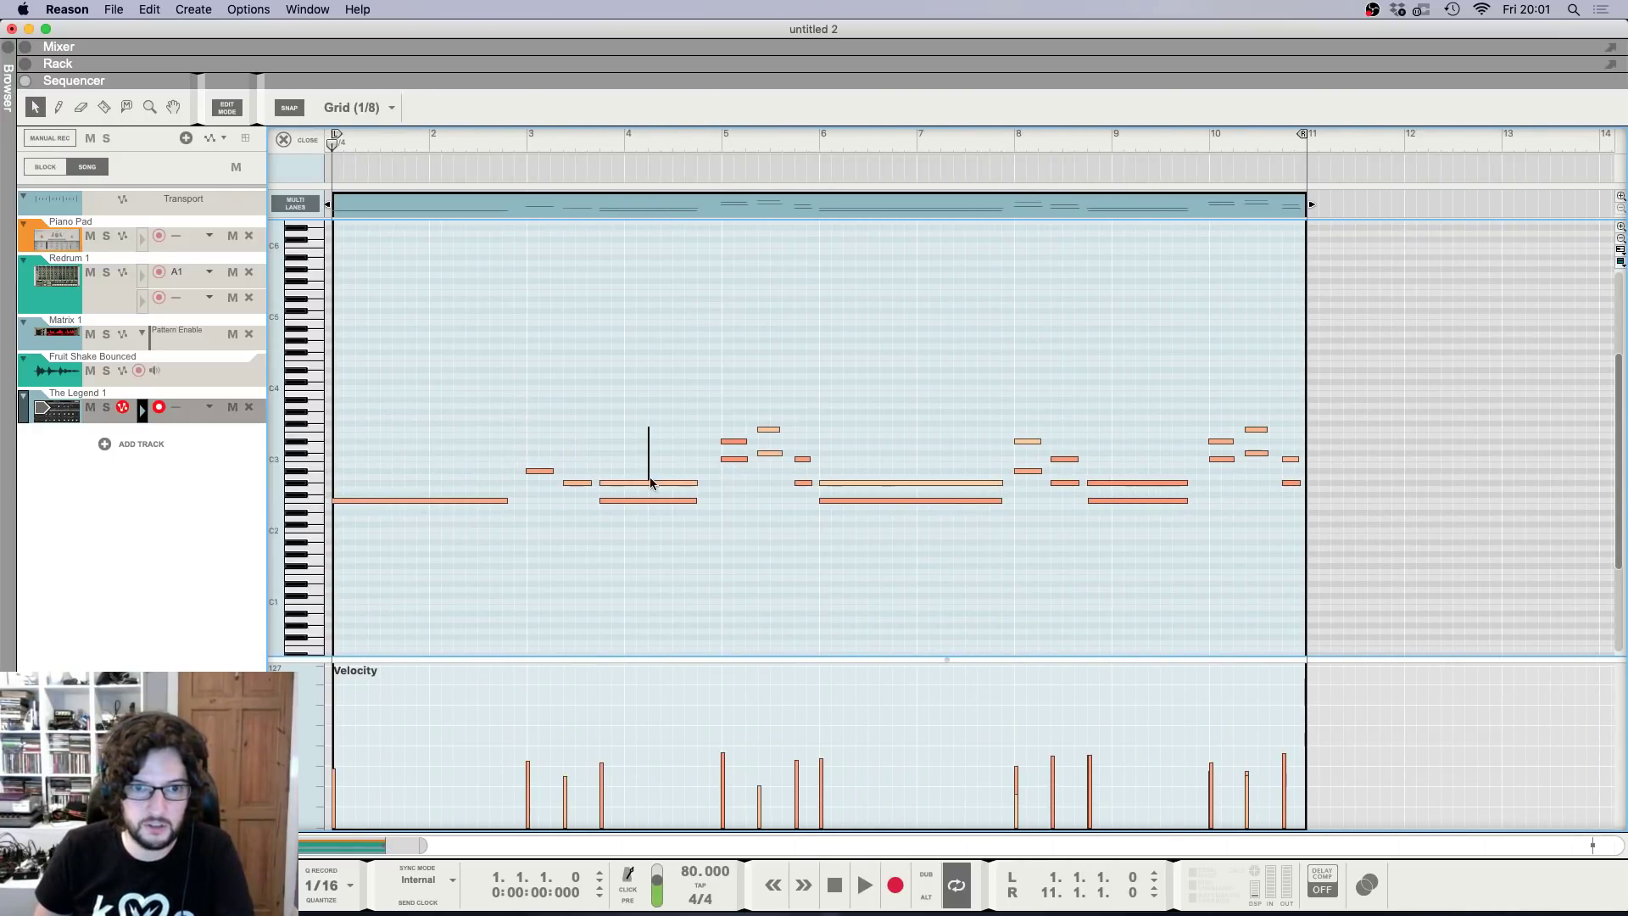
click(657, 483)
key(Delete)
drag(728, 385, 815, 473)
key(Delete)
key(Delete)
Delete the upper chord notes in bars 6 to 10 of The Legend 1 clip, keeping only the lowest line.
drag(891, 444, 897, 492)
key(Delete)
drag(1038, 372, 1090, 471)
key(Delete)
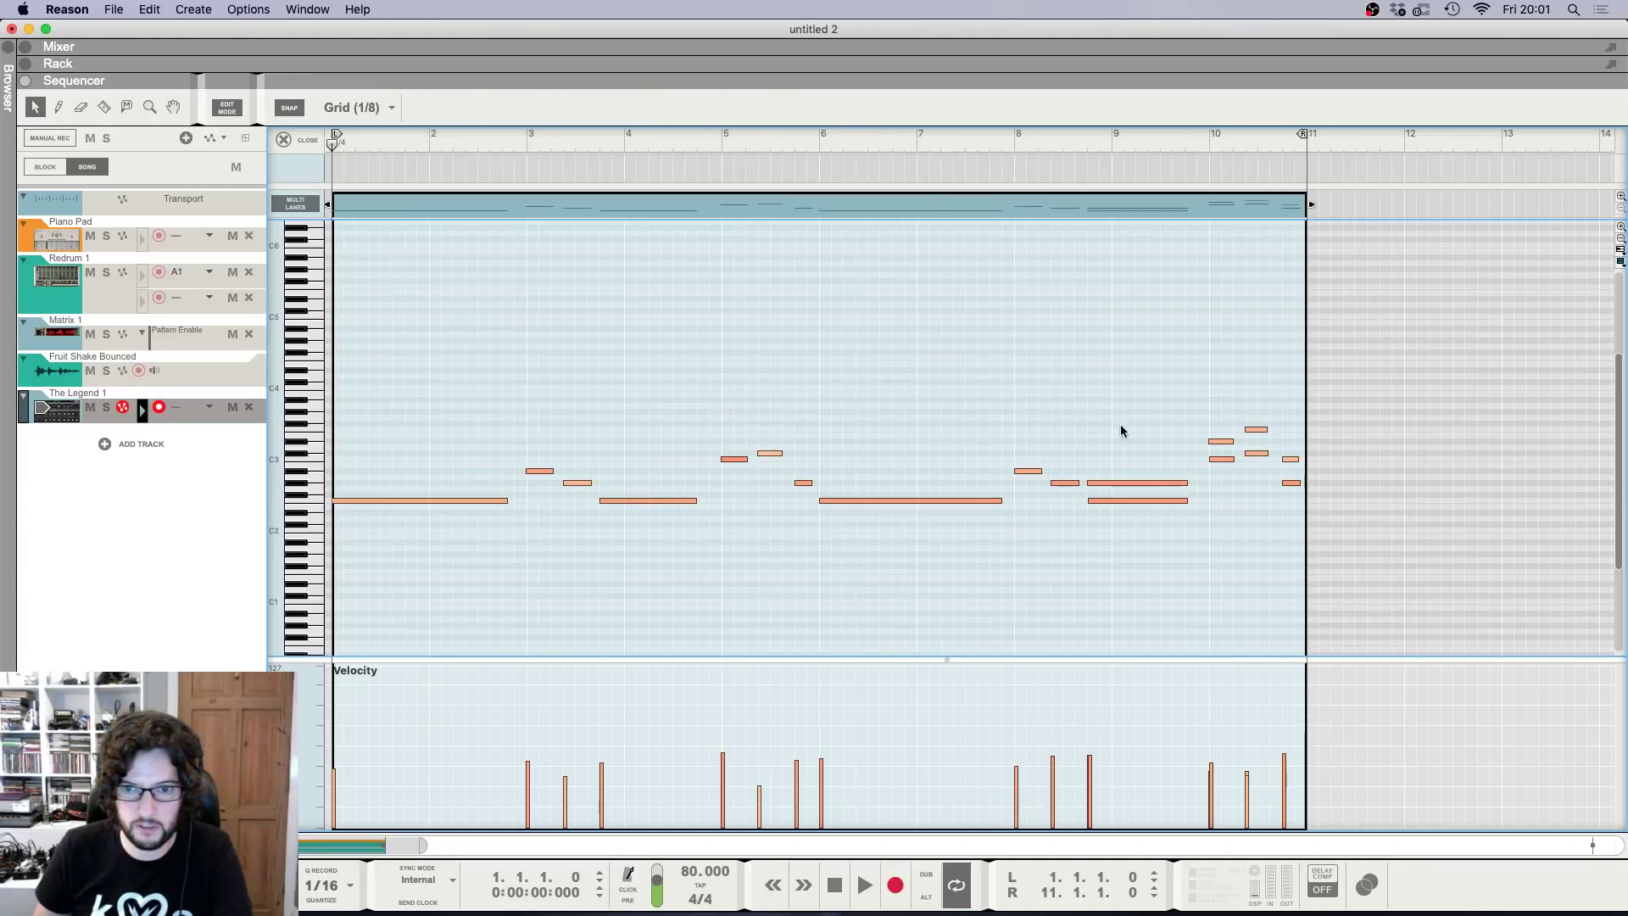
drag(1256, 433, 1253, 444)
key(Delete)
drag(1155, 434, 1160, 490)
key(Delete)
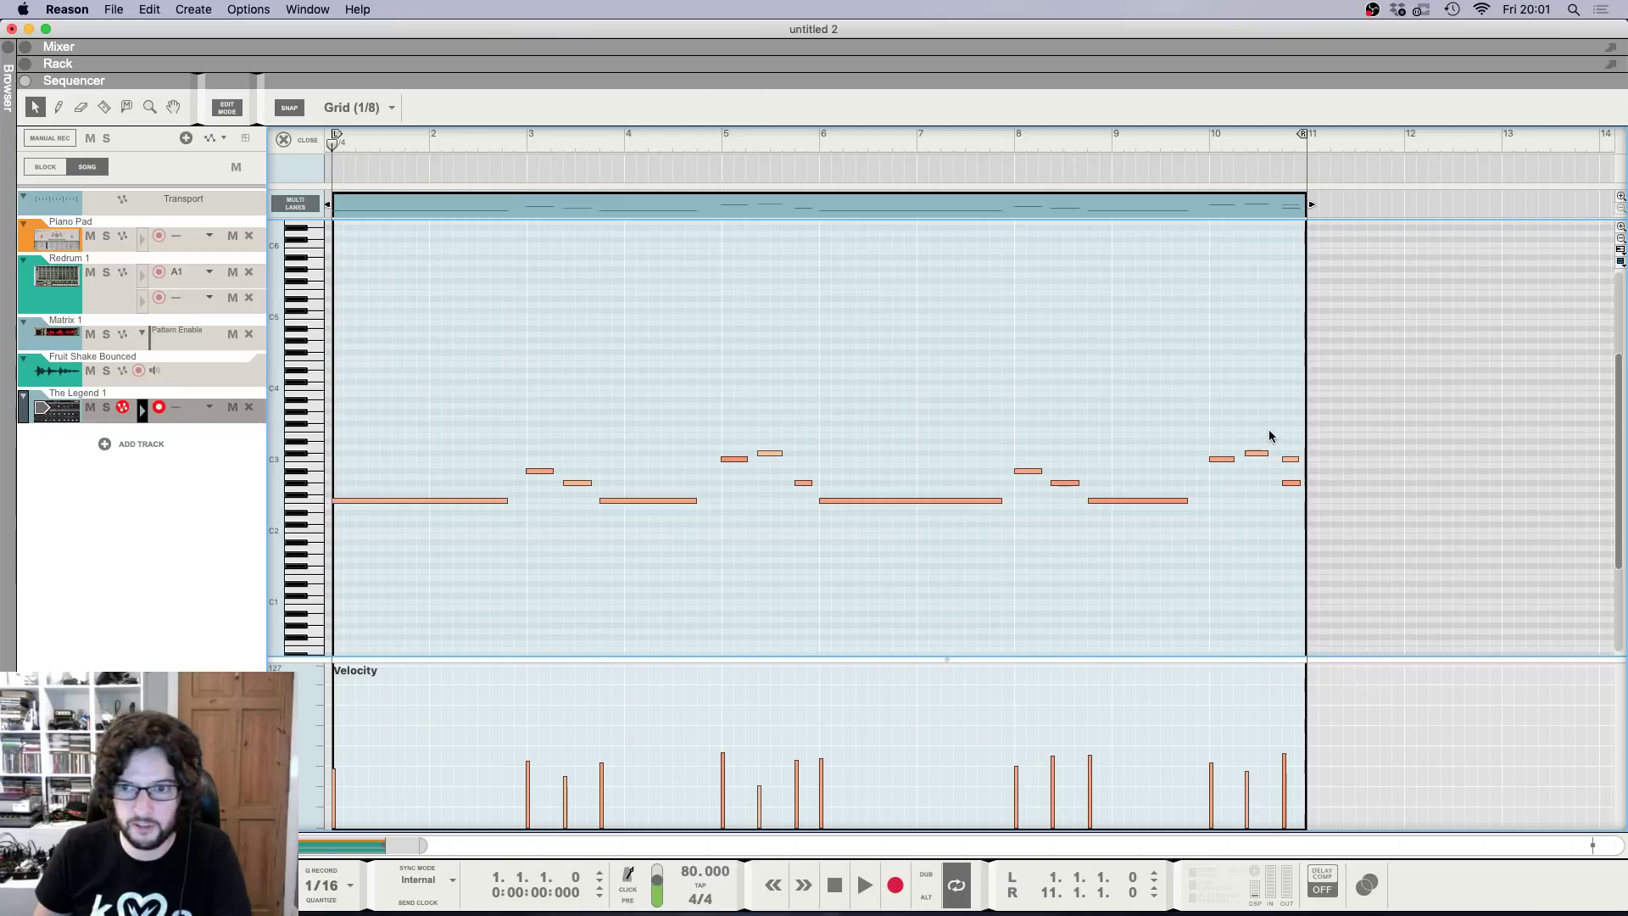
drag(1295, 460, 1295, 460)
key(Delete)
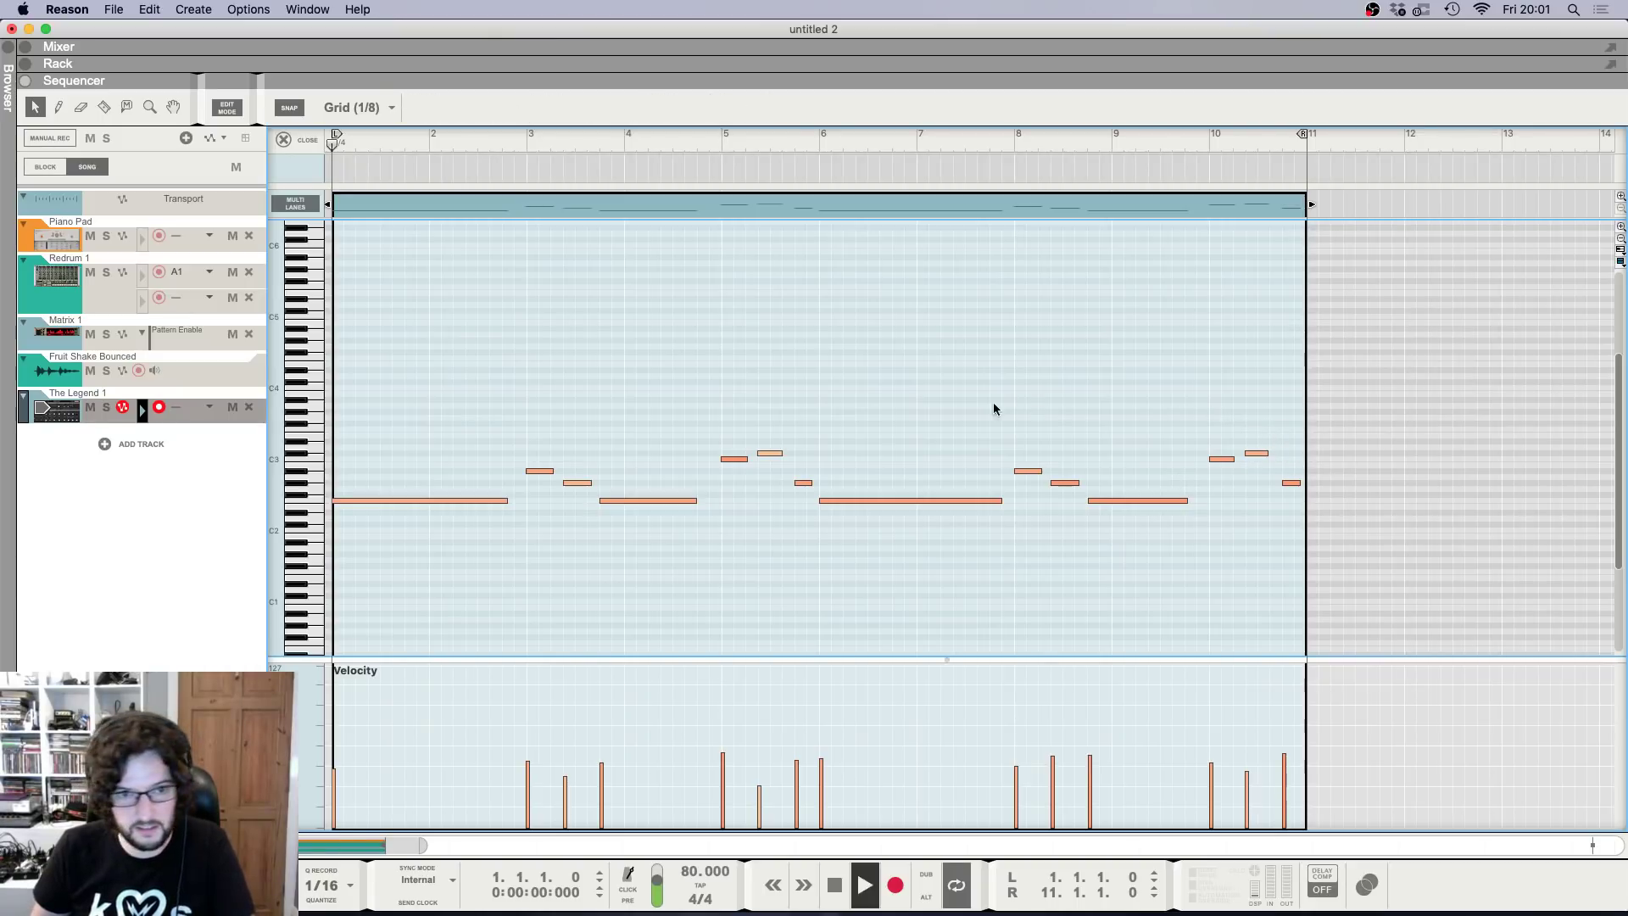
Play the song, raise The Legend 1 channel's fader to -4.65 dB and return to the note editor.
key(space)
key(F5)
mouse_move(1414, 676)
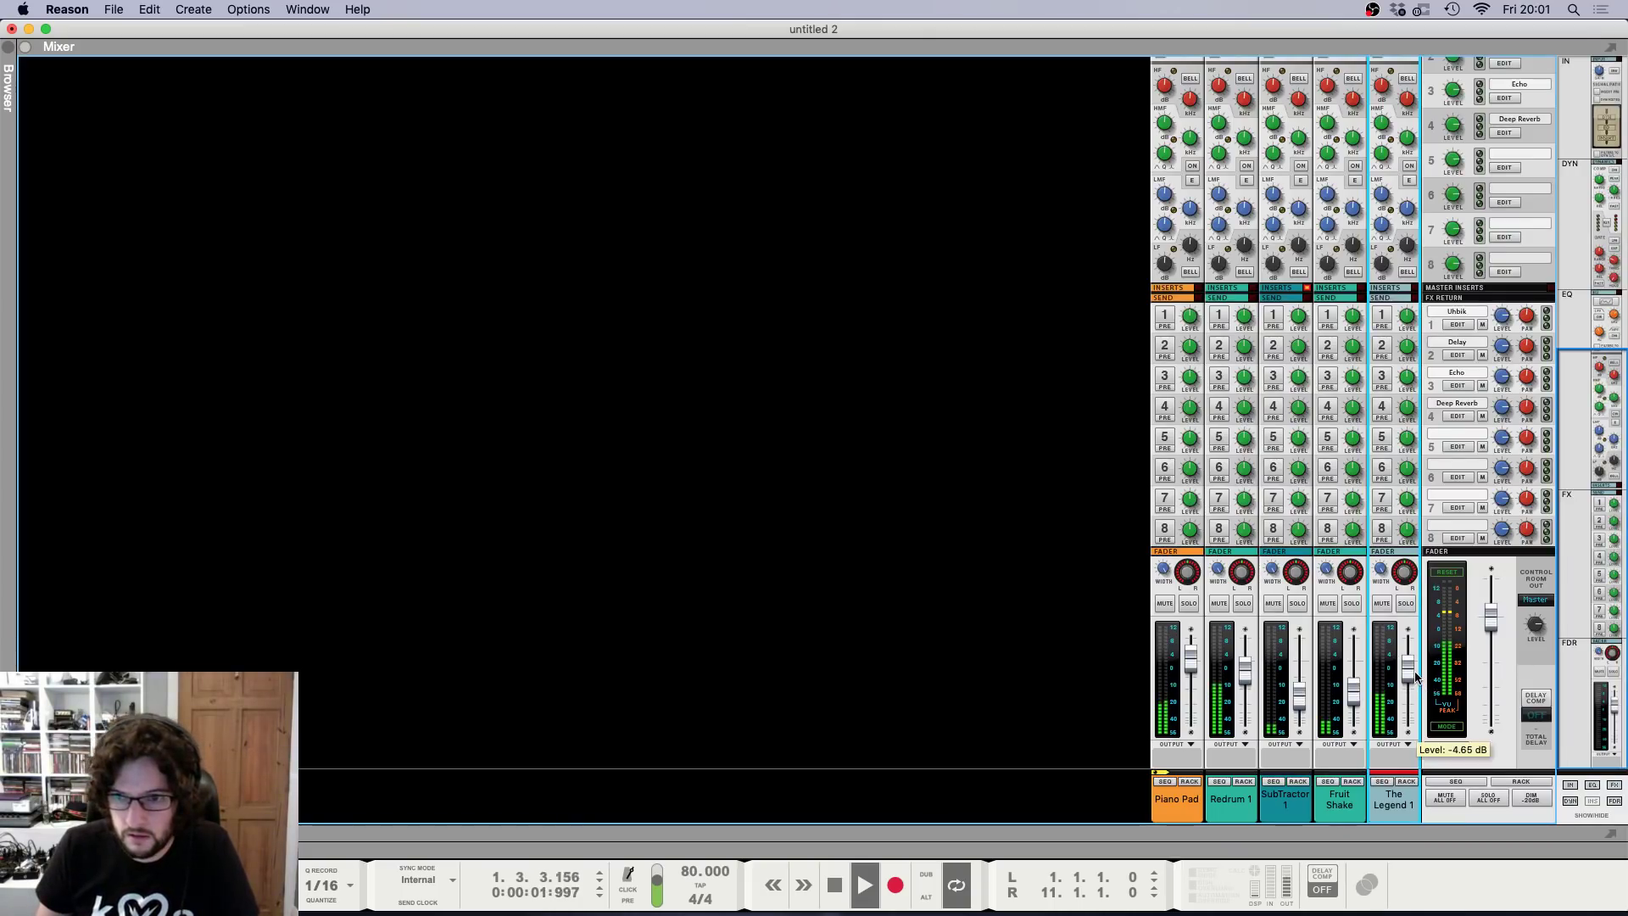
key(F7)
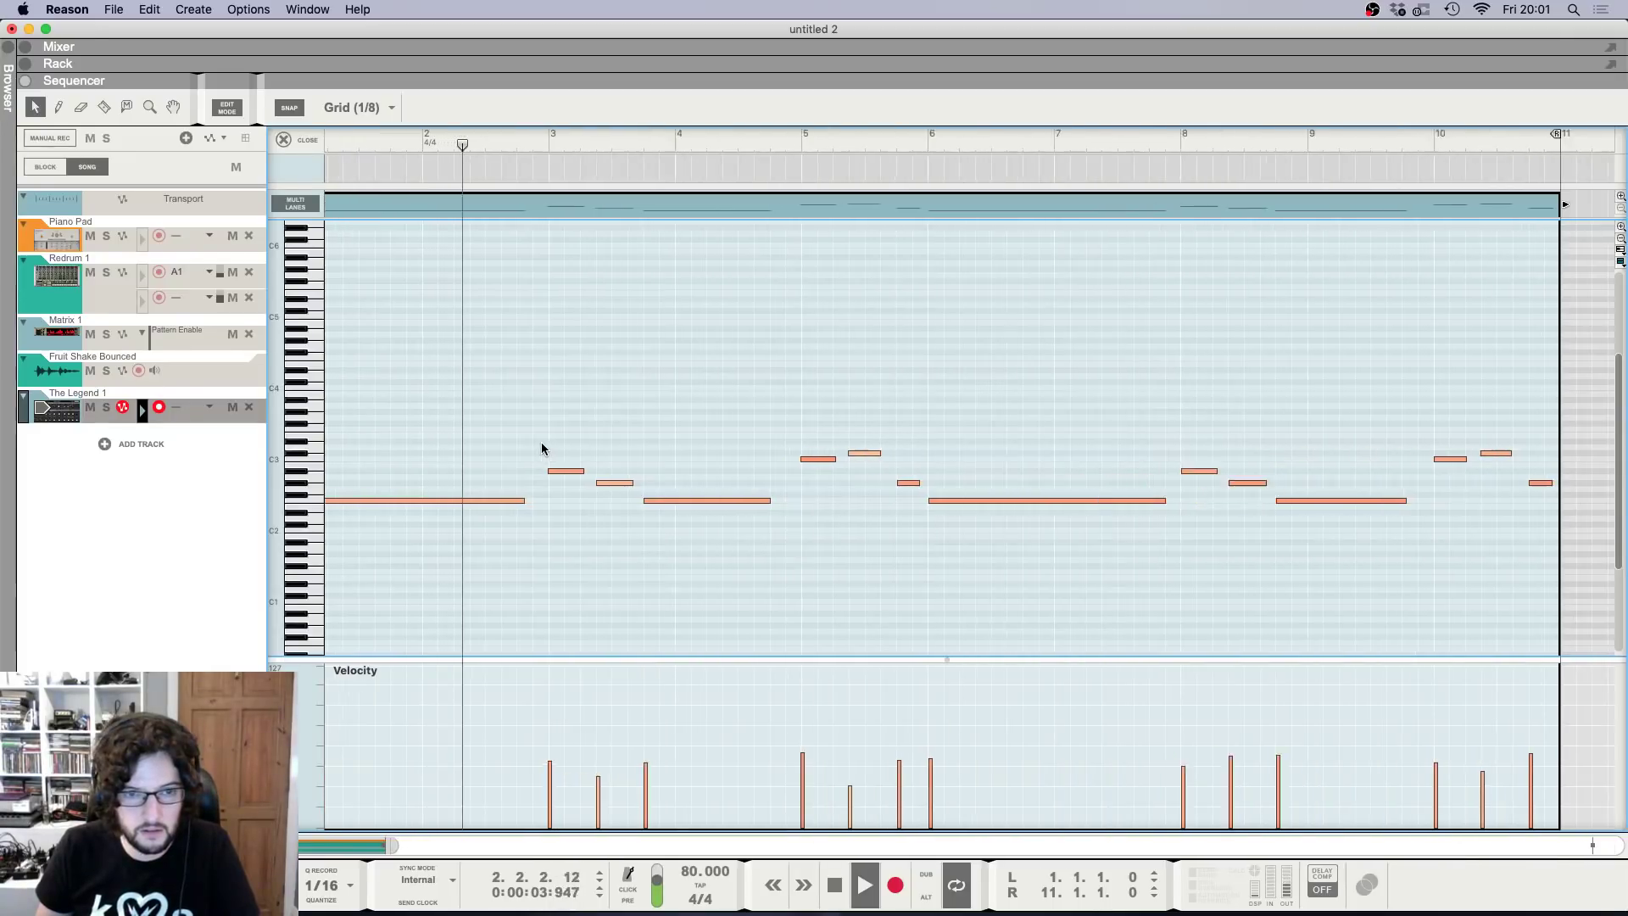
While the song plays, lengthen the two short bass notes in bar 3 and the long note that follows through bar 4.
drag(593, 432, 679, 496)
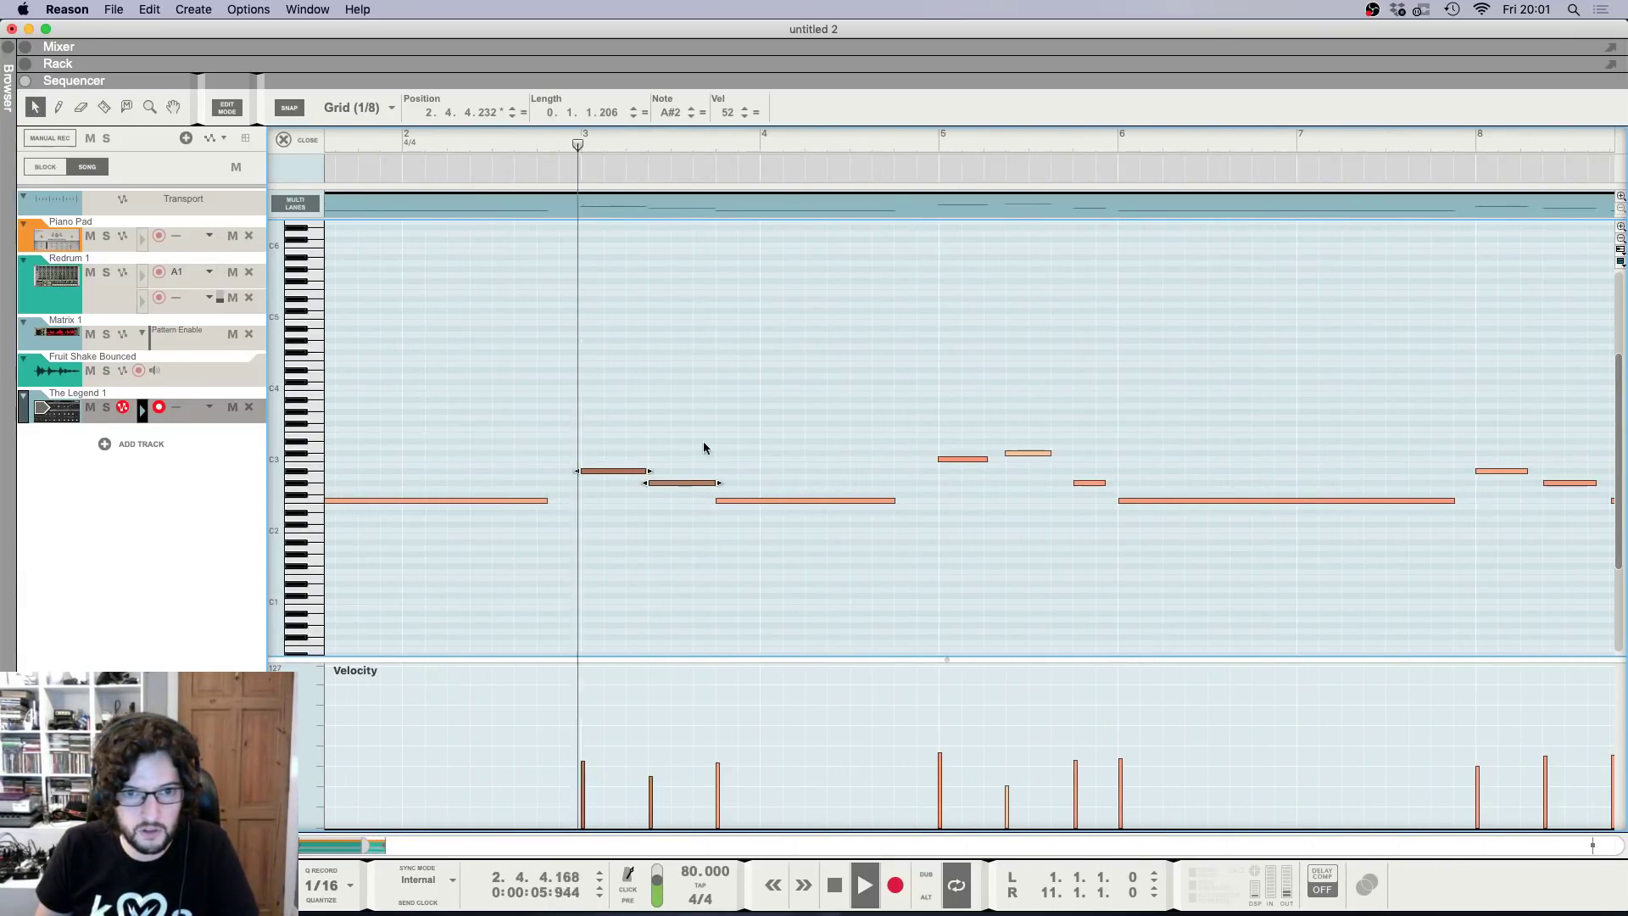
scroll(703, 430, down, 5)
click(763, 429)
drag(709, 450, 717, 546)
click(741, 441)
scroll(743, 444, down, 2)
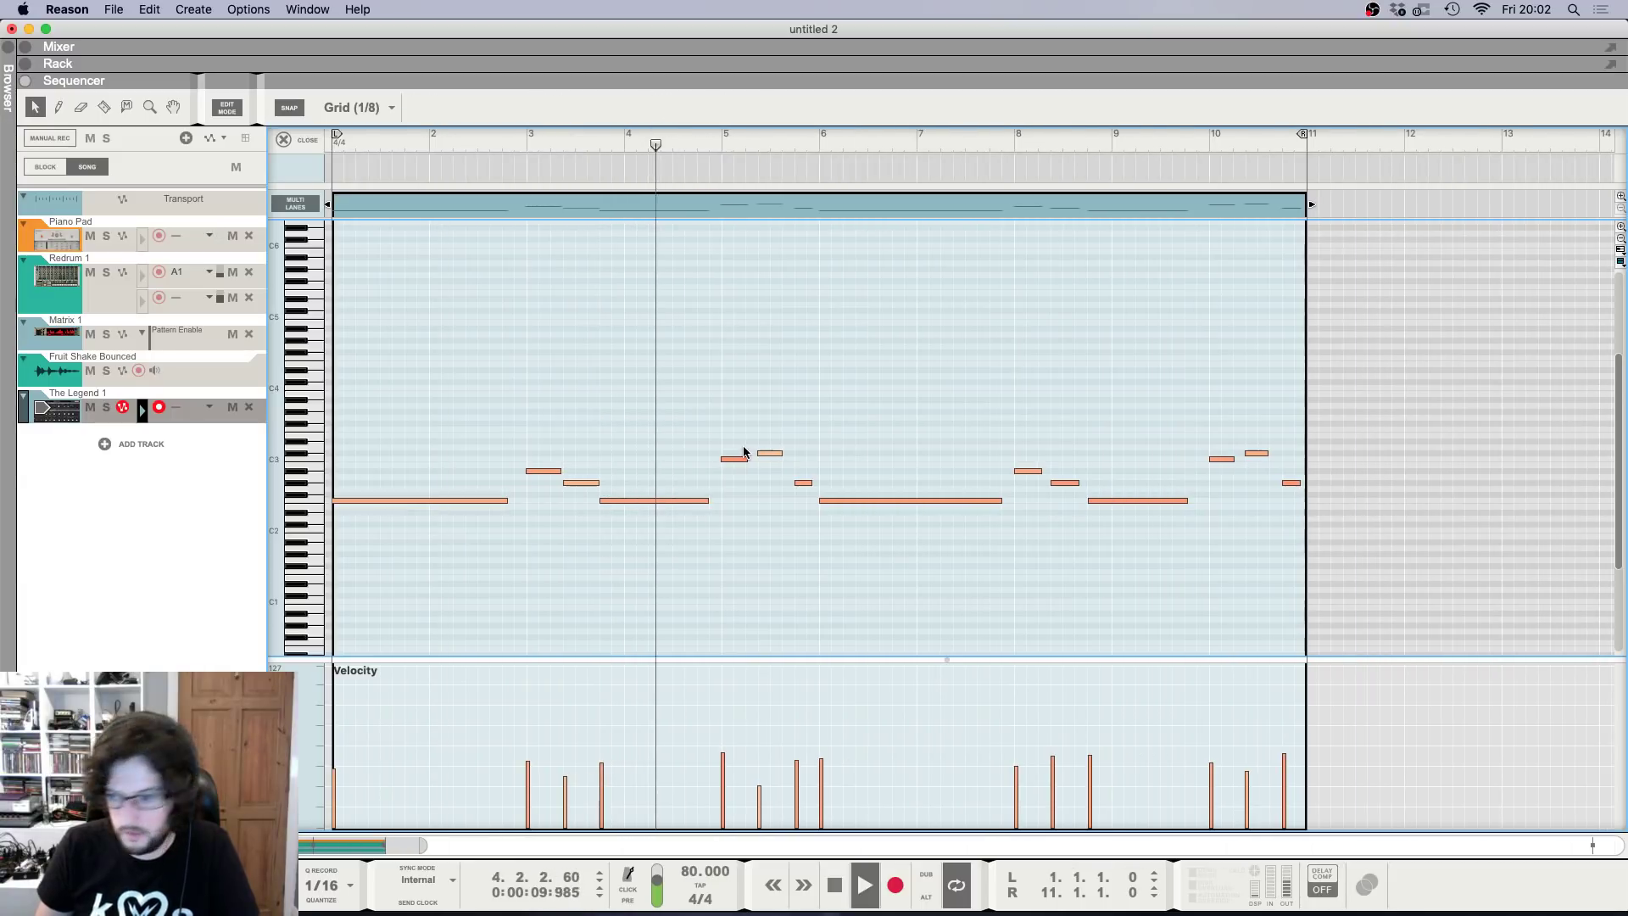
click(742, 458)
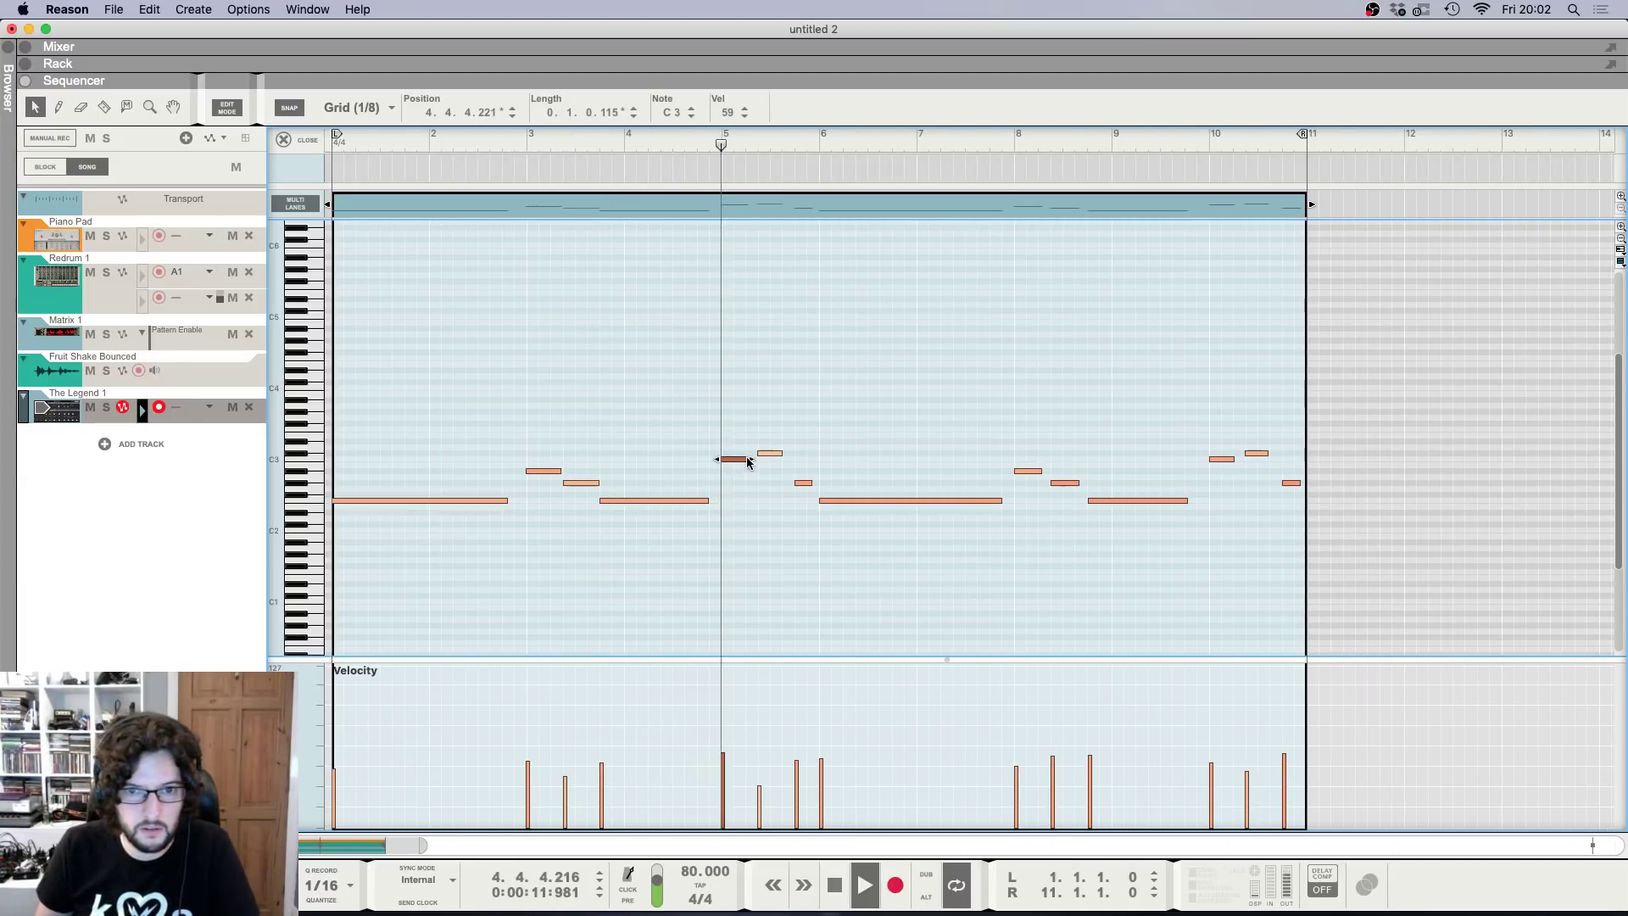
click(713, 473)
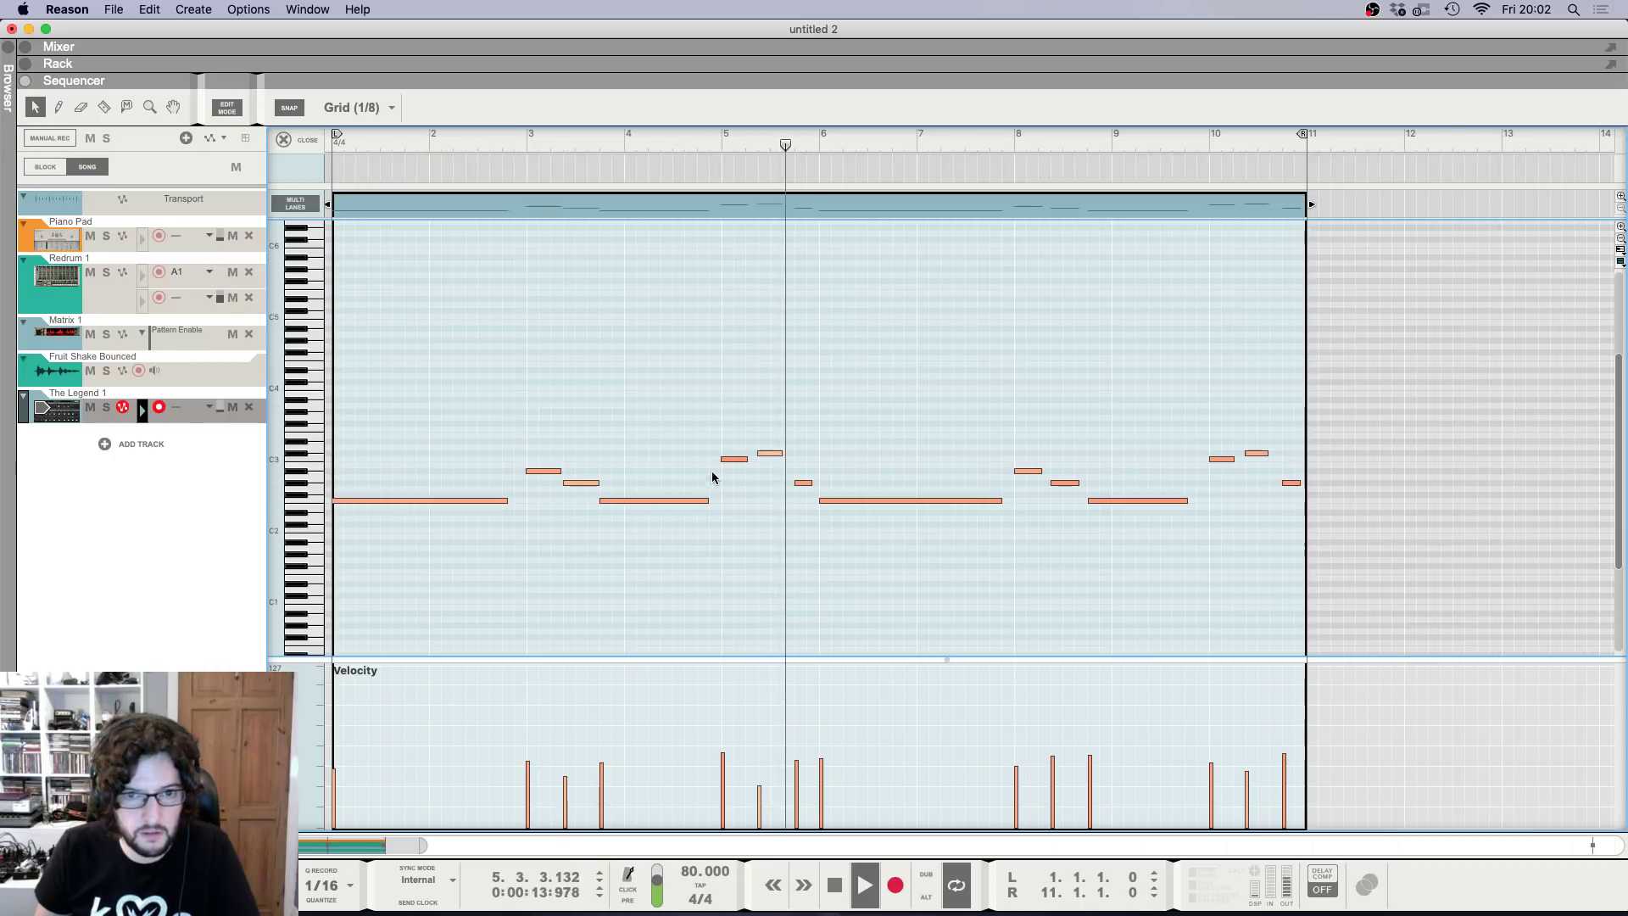
Stop playback, quantize all notes in The Legend 1 clip at 100% and return to the start of the song.
key(super+a)
key(F8)
key(space)
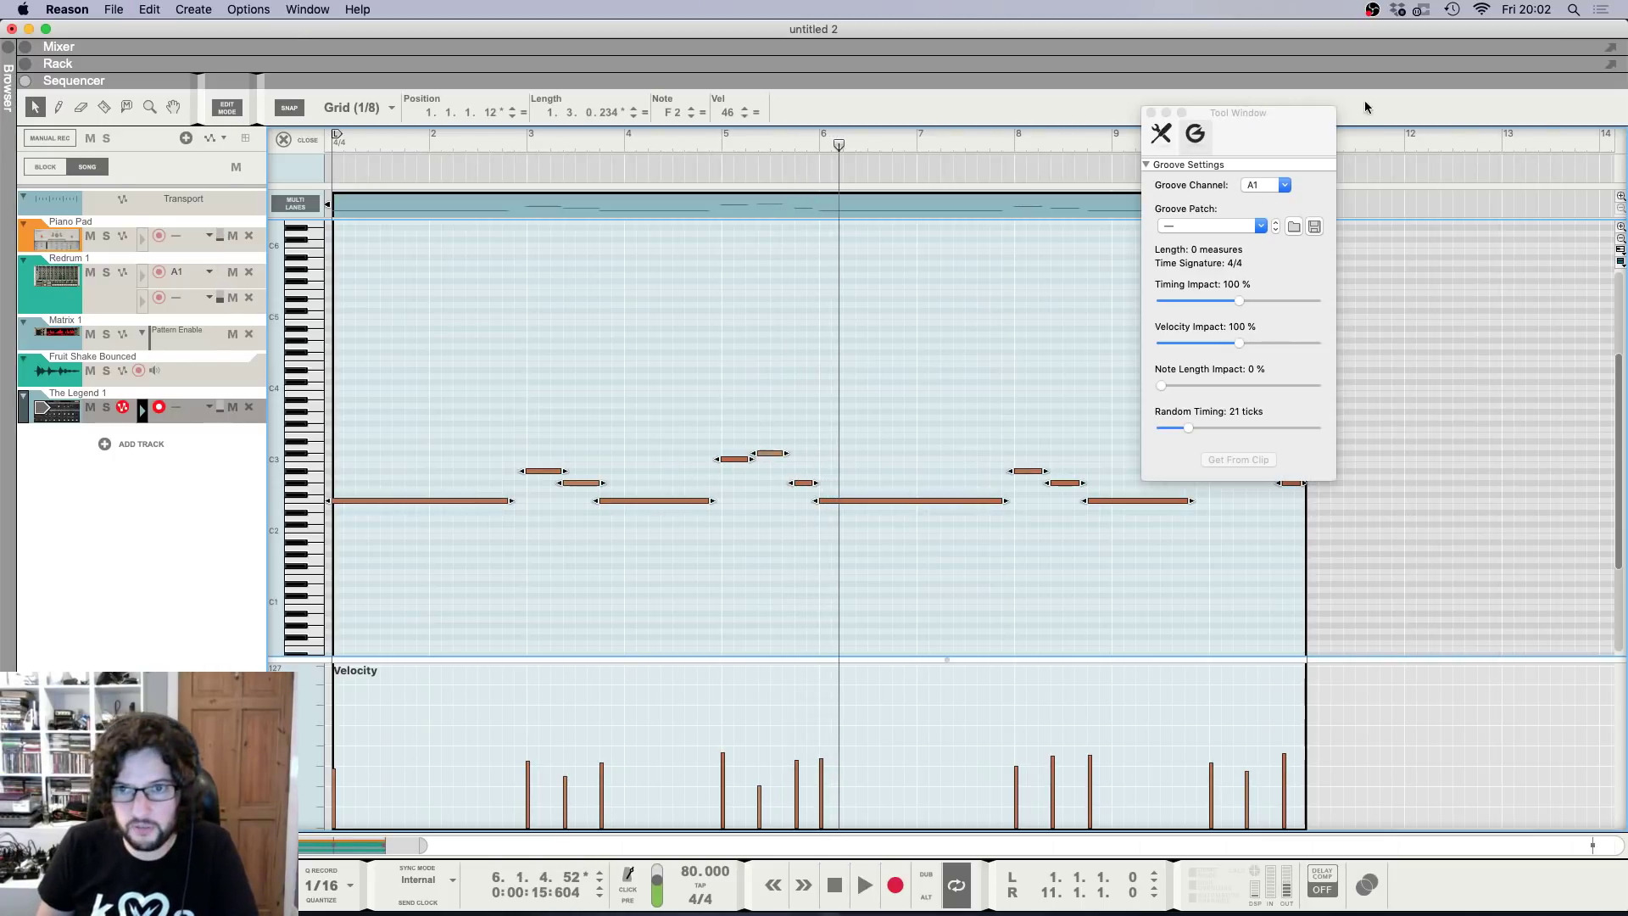
click(1160, 135)
click(1242, 206)
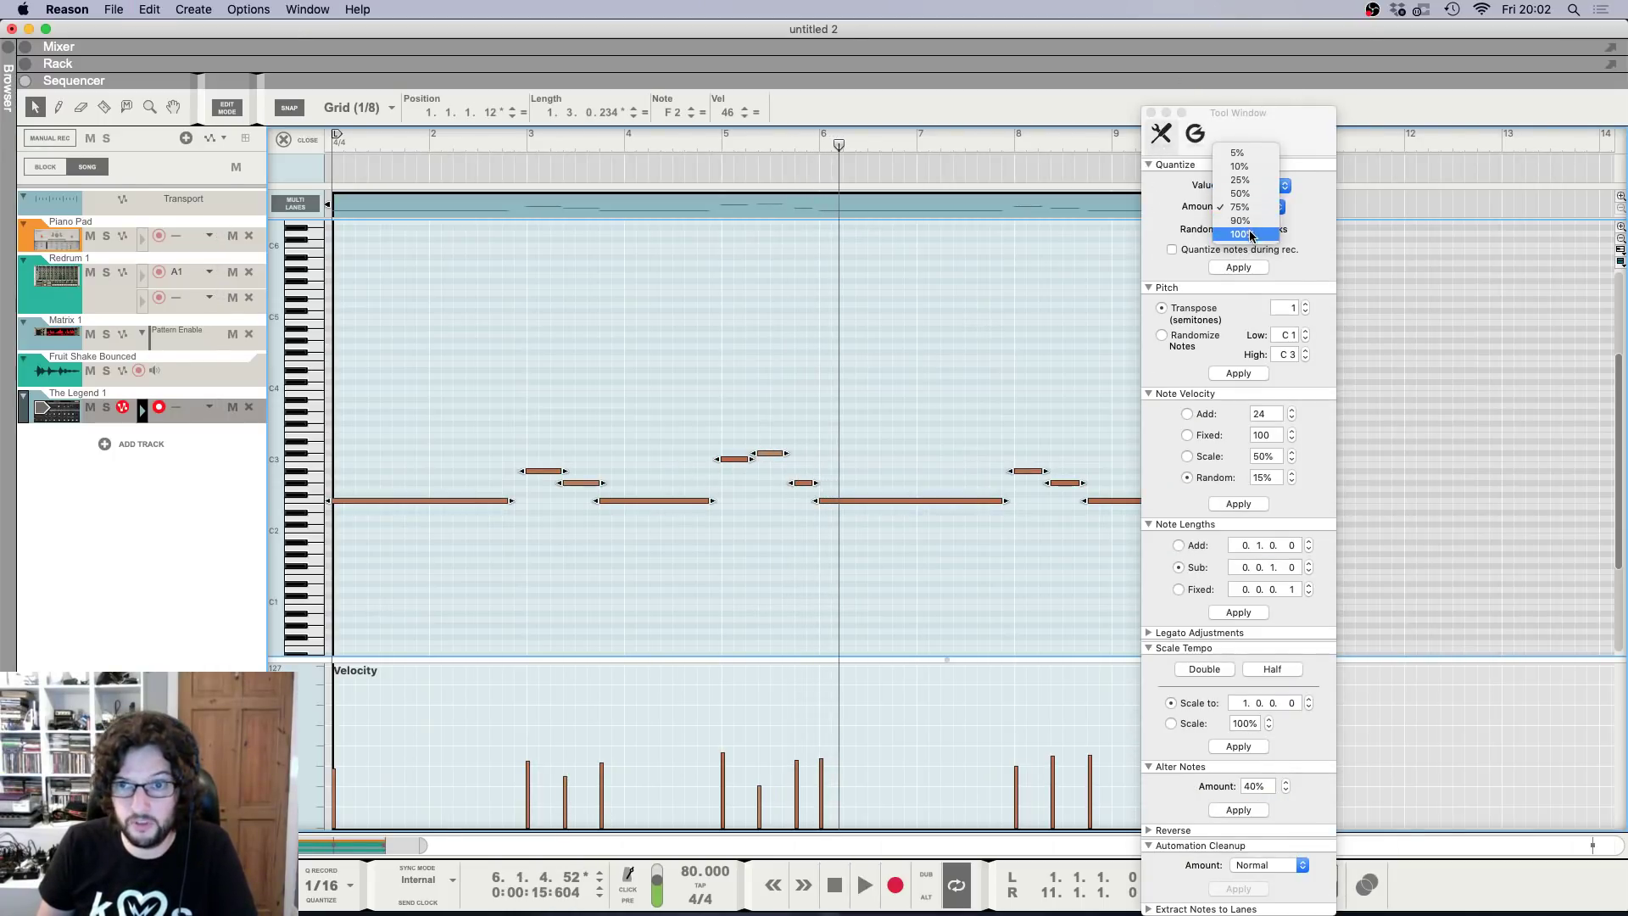
click(1250, 234)
click(1238, 268)
click(1150, 112)
click(614, 508)
key(shift+Return)
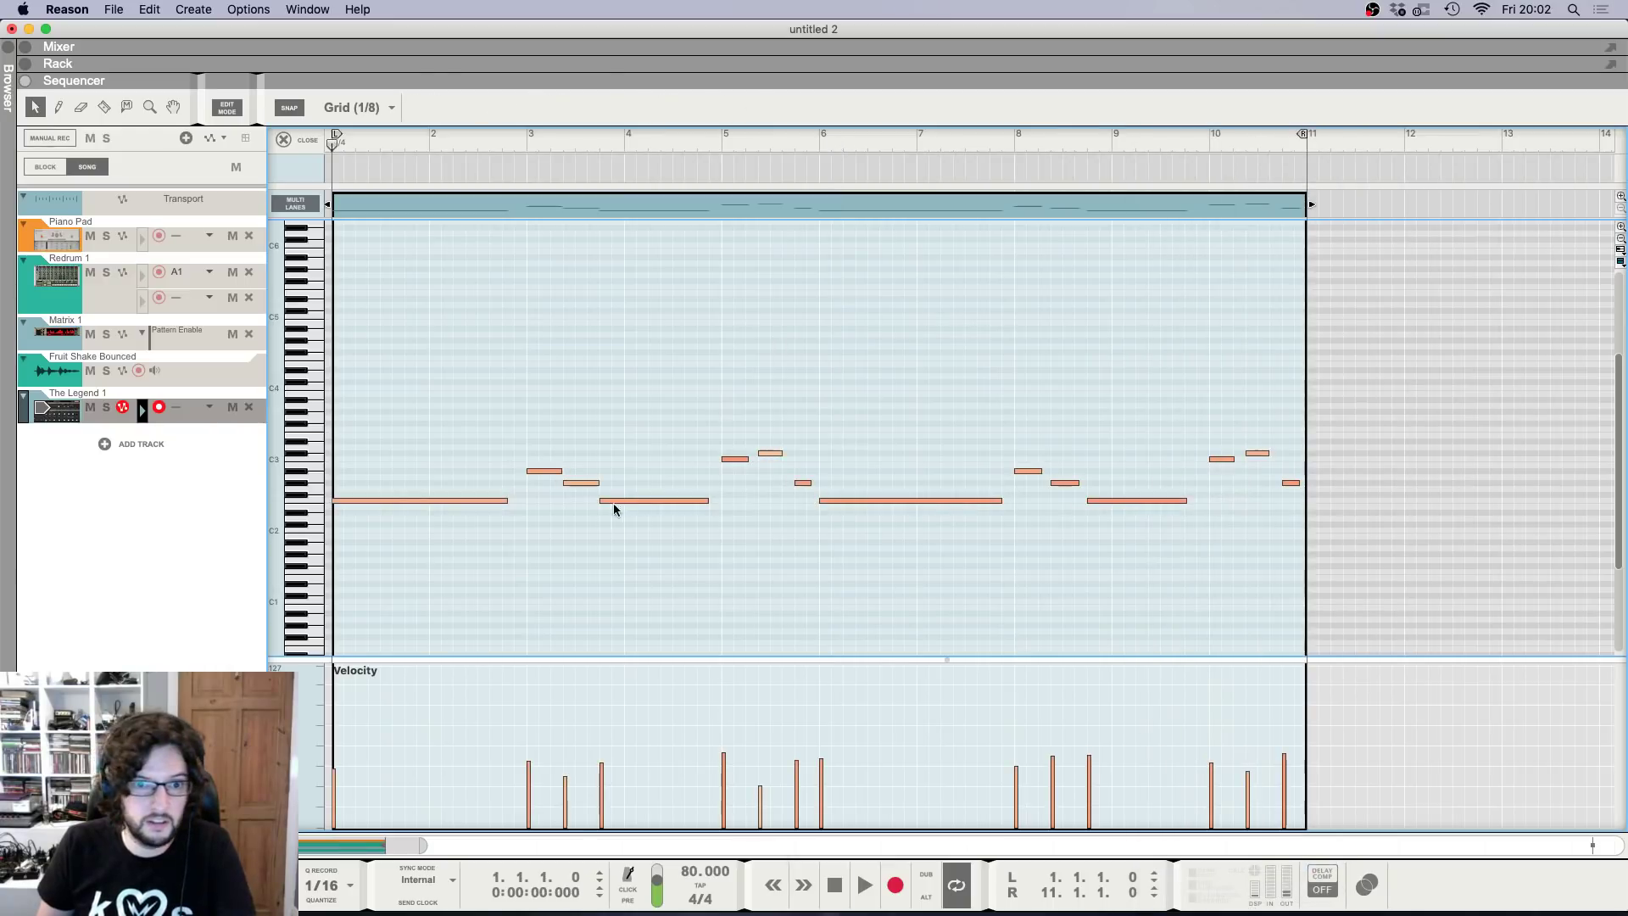
Extend bar 3's first bass note to meet the second, and the following long F2 note to bar 5, length 1.1.0.0.
key(h)
key(h)
key(h)
click(759, 501)
key(h)
key(h)
key(h)
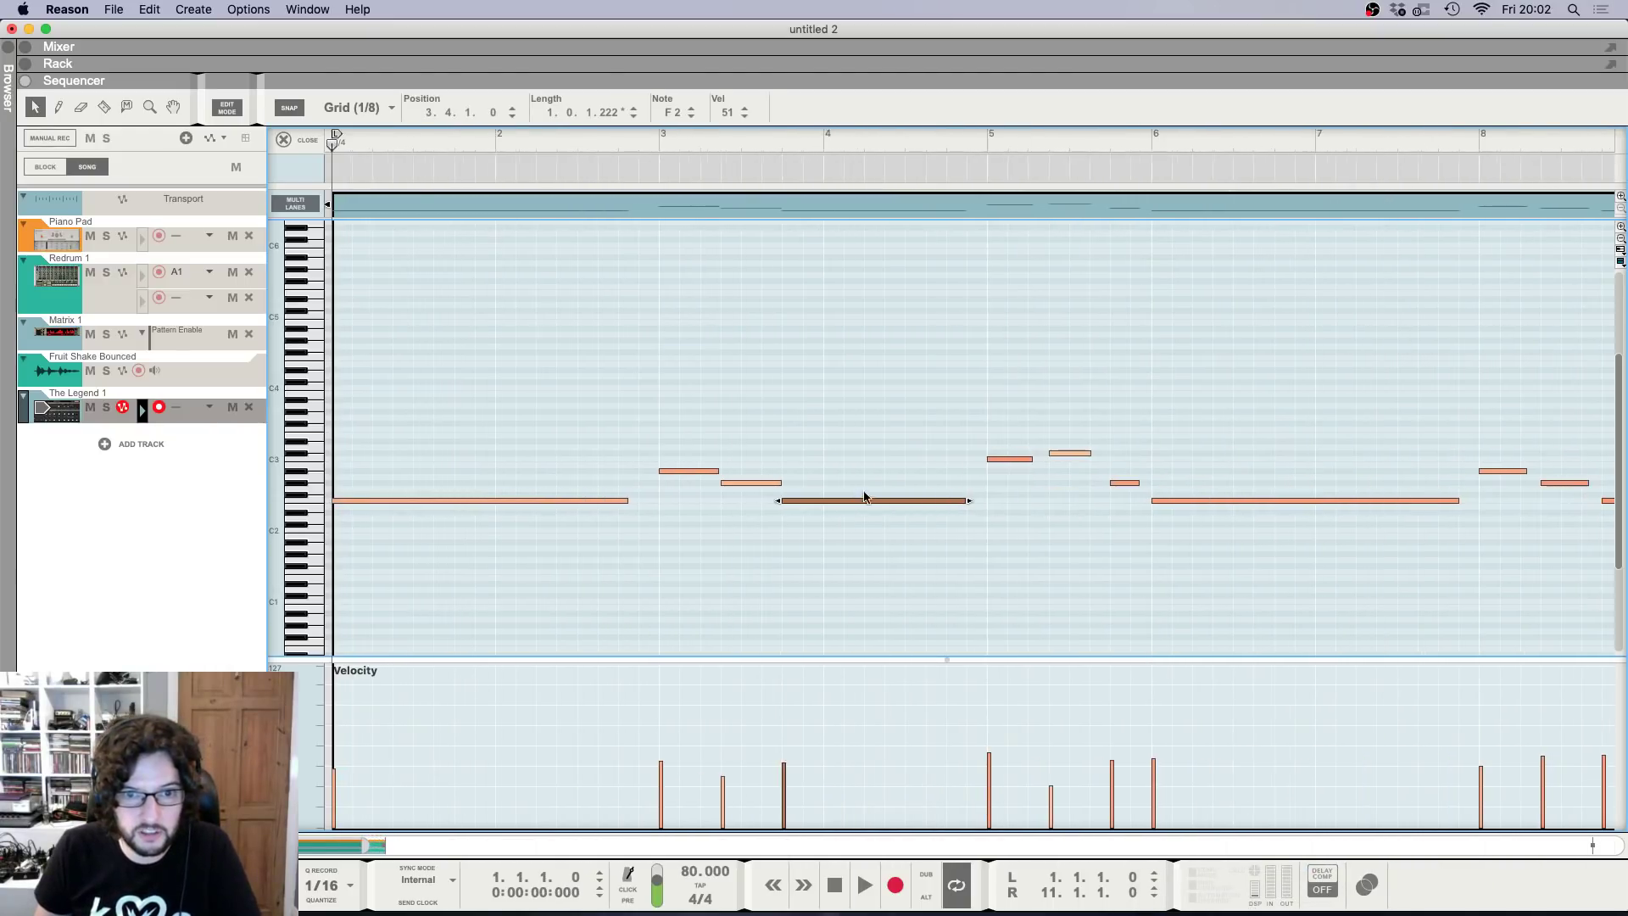
click(710, 472)
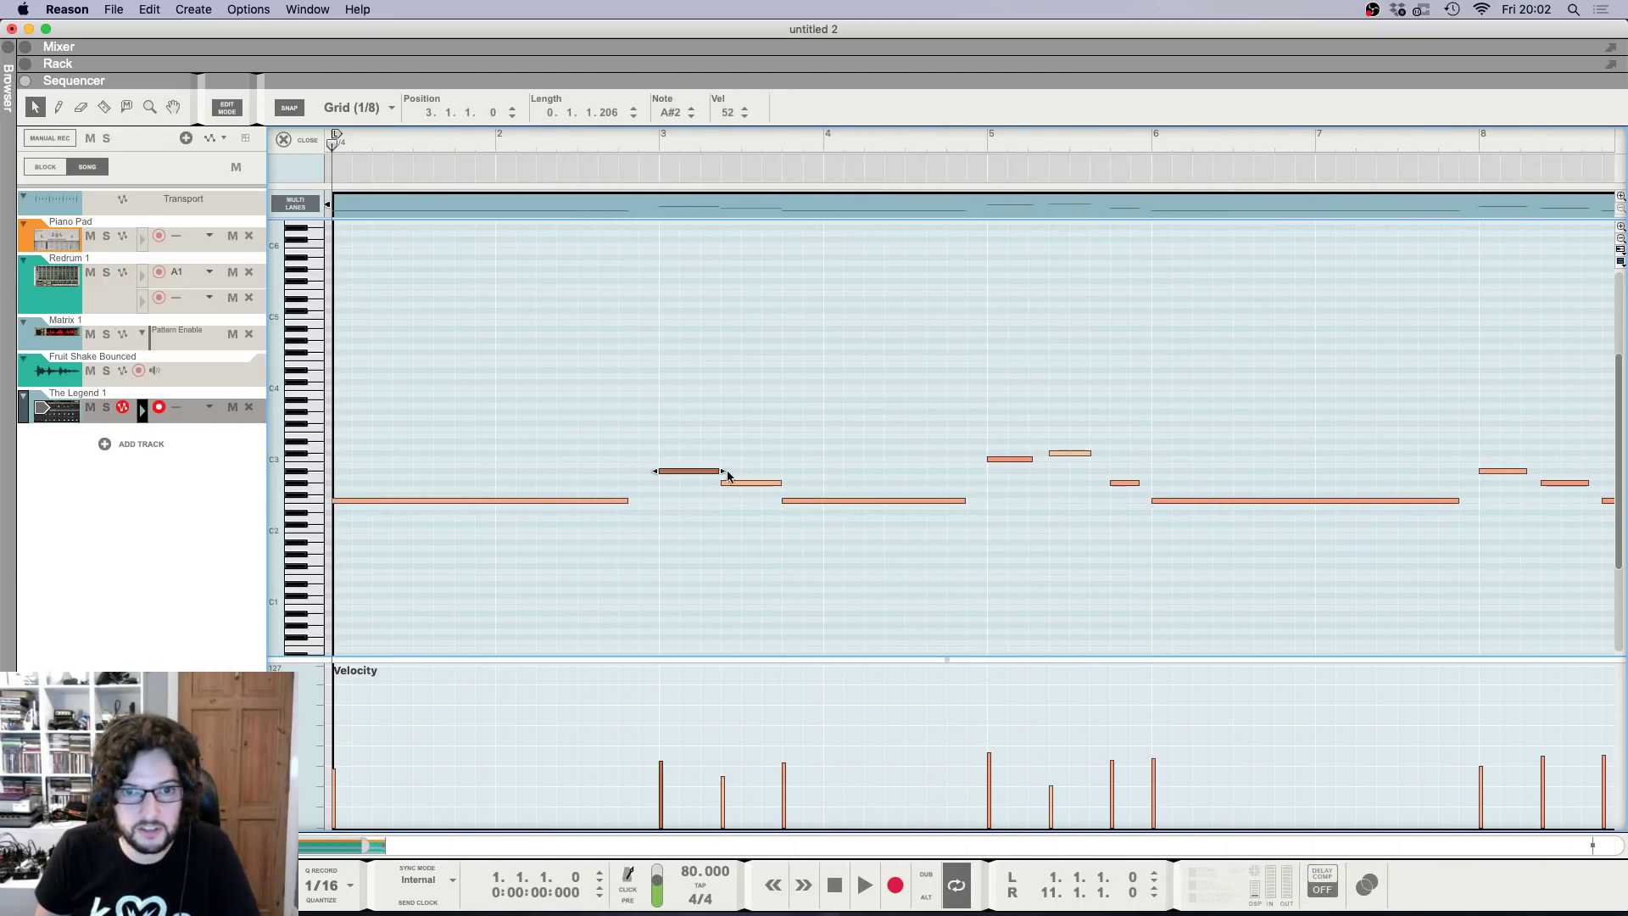
click(965, 501)
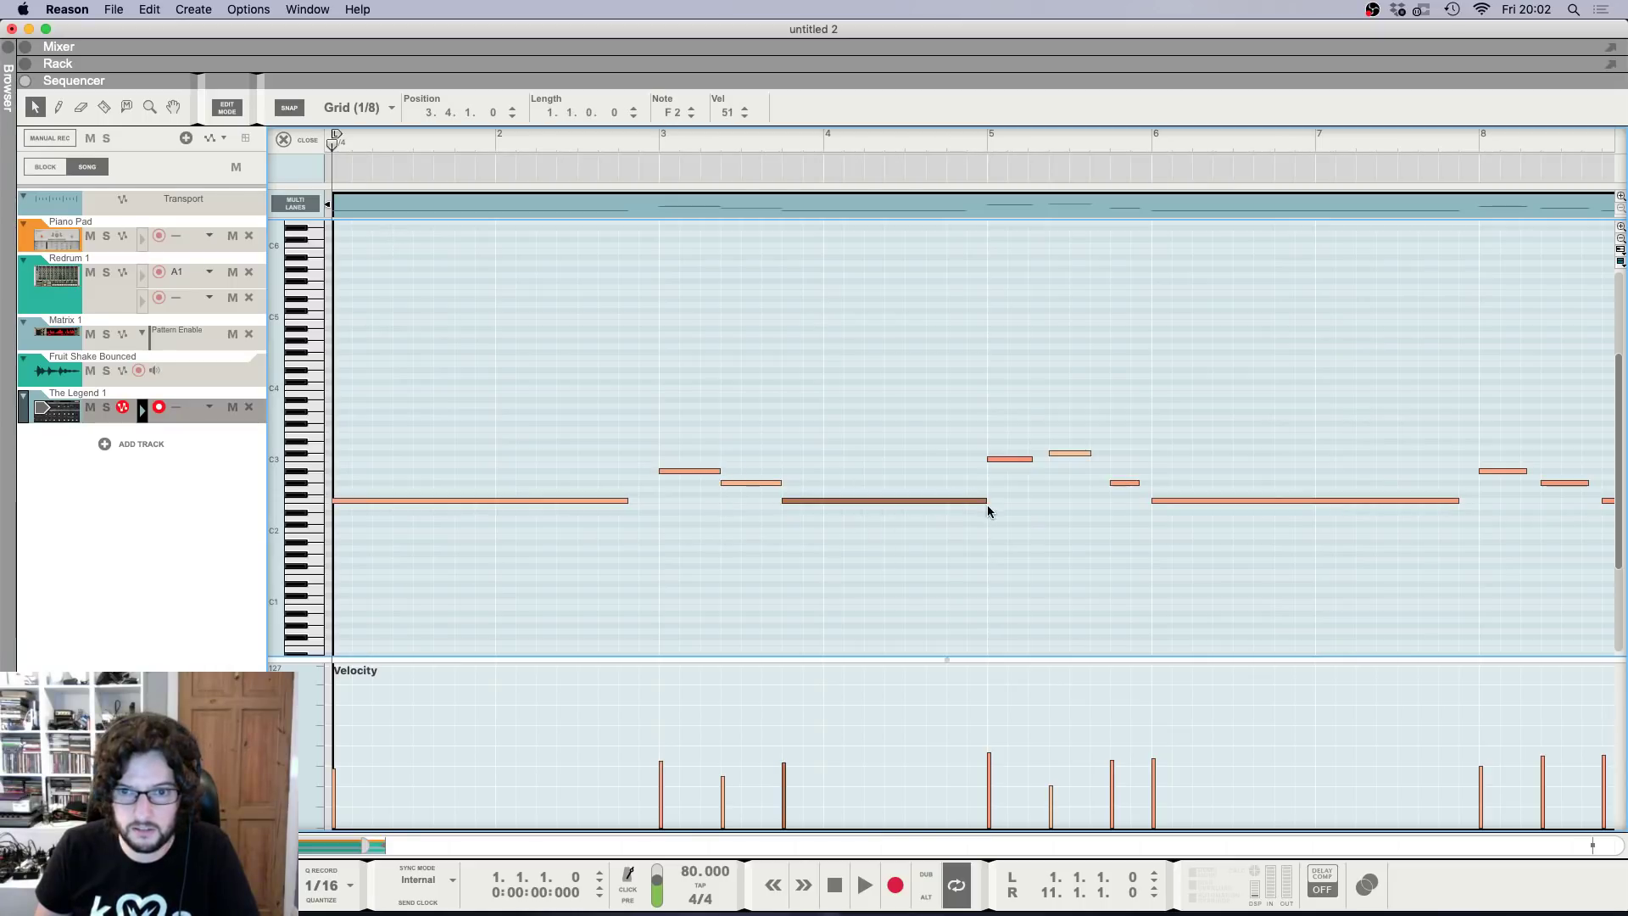
While the song plays, lengthen bar 5's C3 note to 0.1.2.0 and its G#2 note to 0.1.0.0.
key(space)
key(g)
click(878, 460)
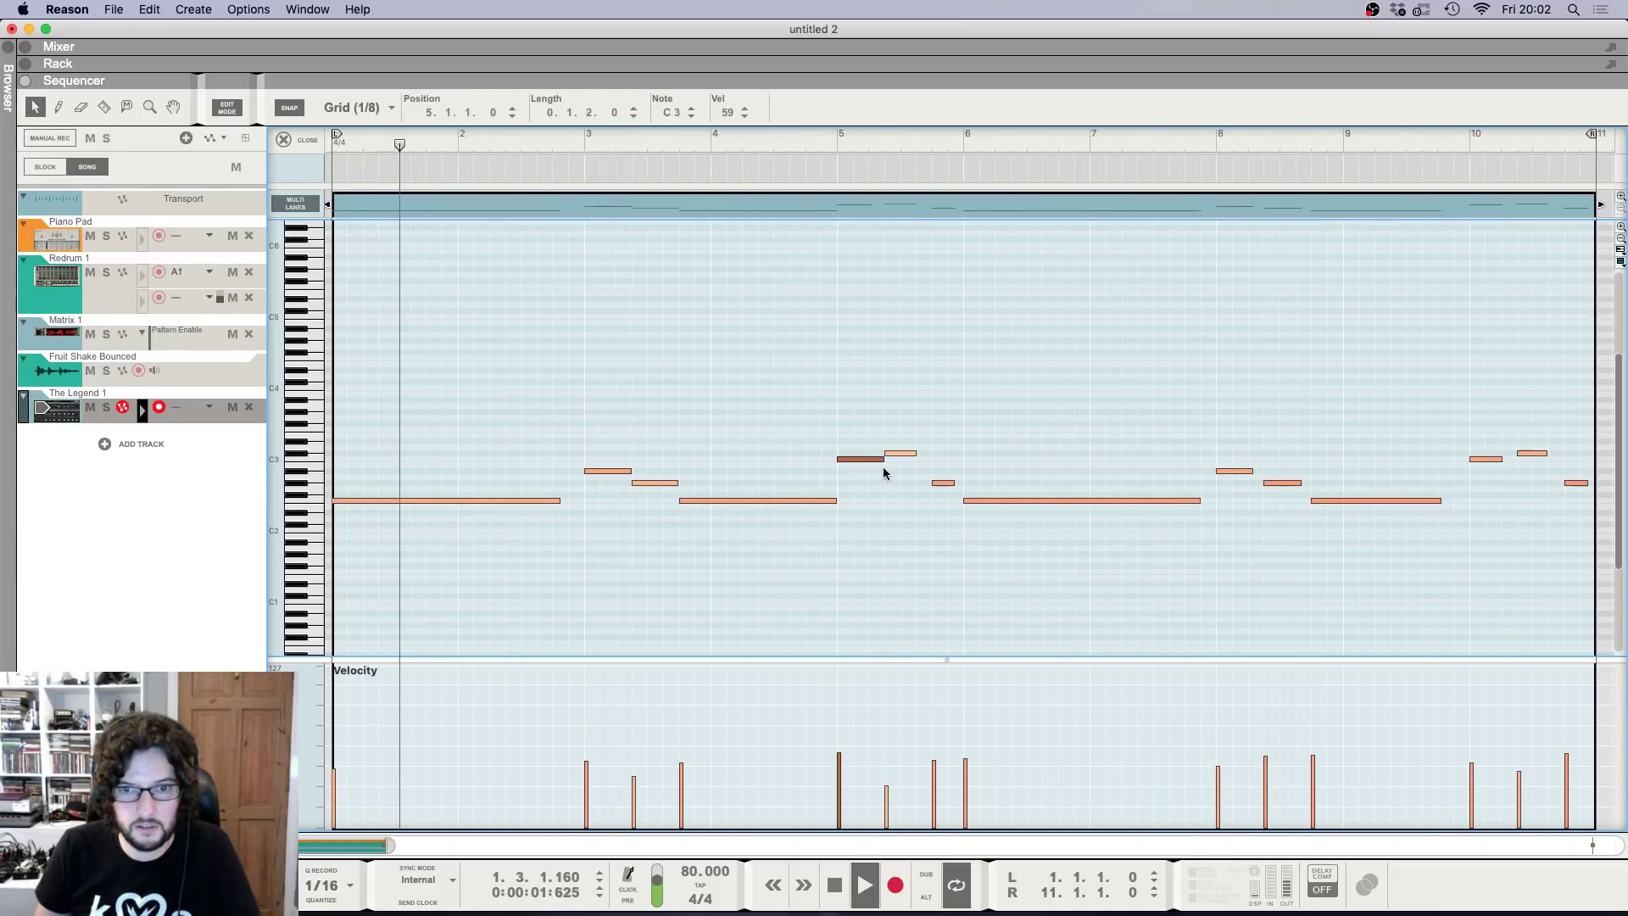
drag(921, 427, 912, 470)
click(921, 454)
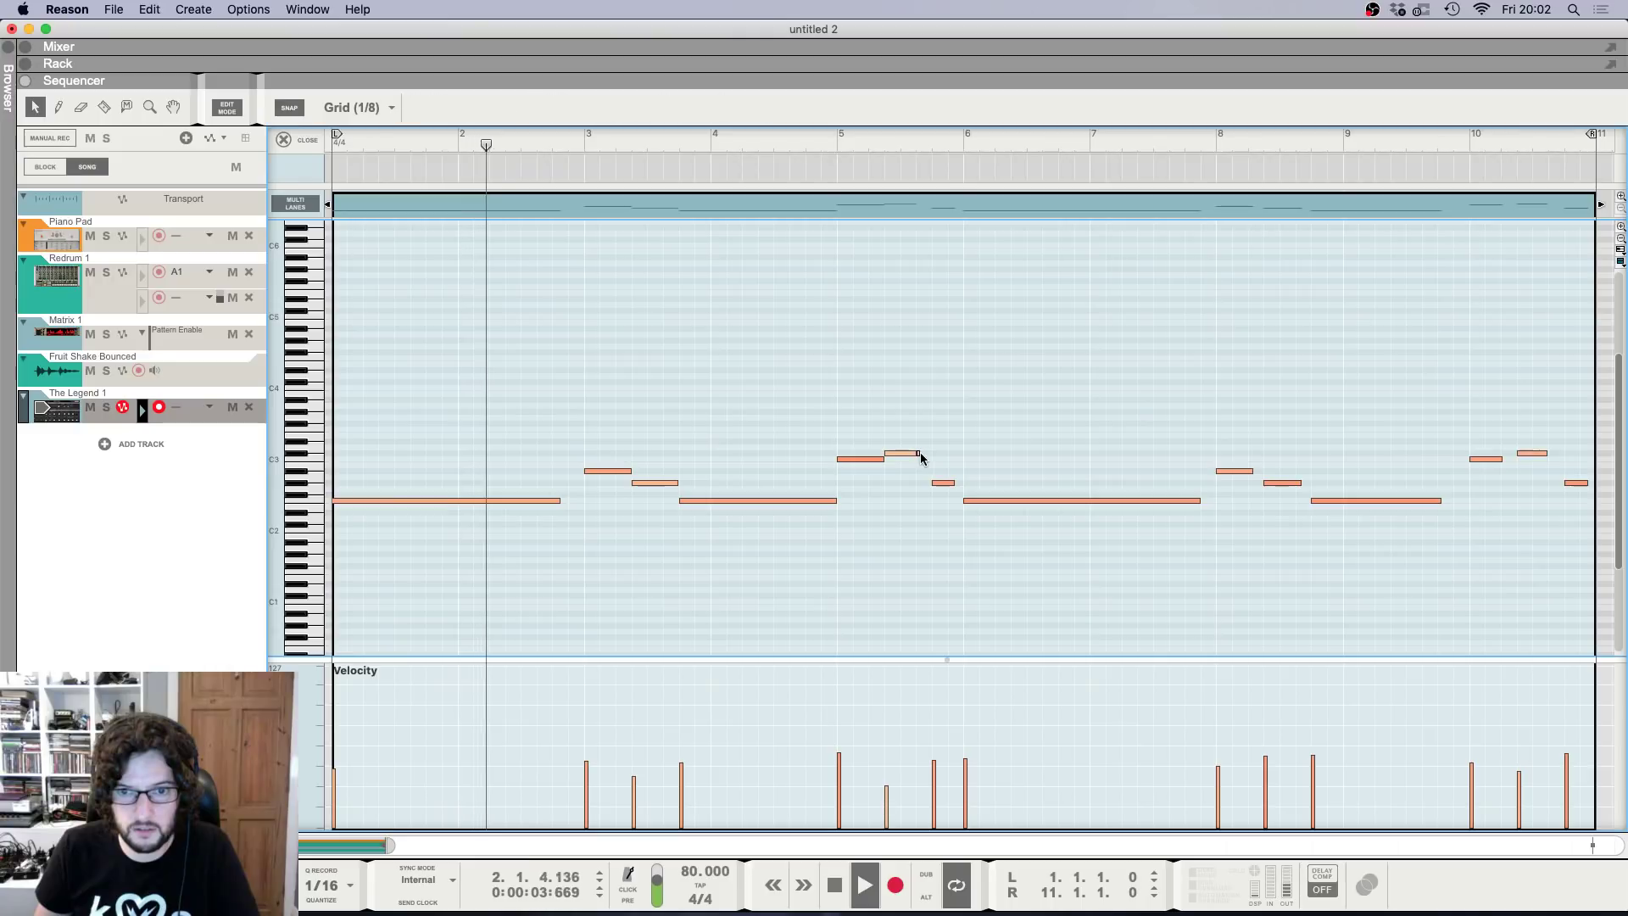
click(940, 482)
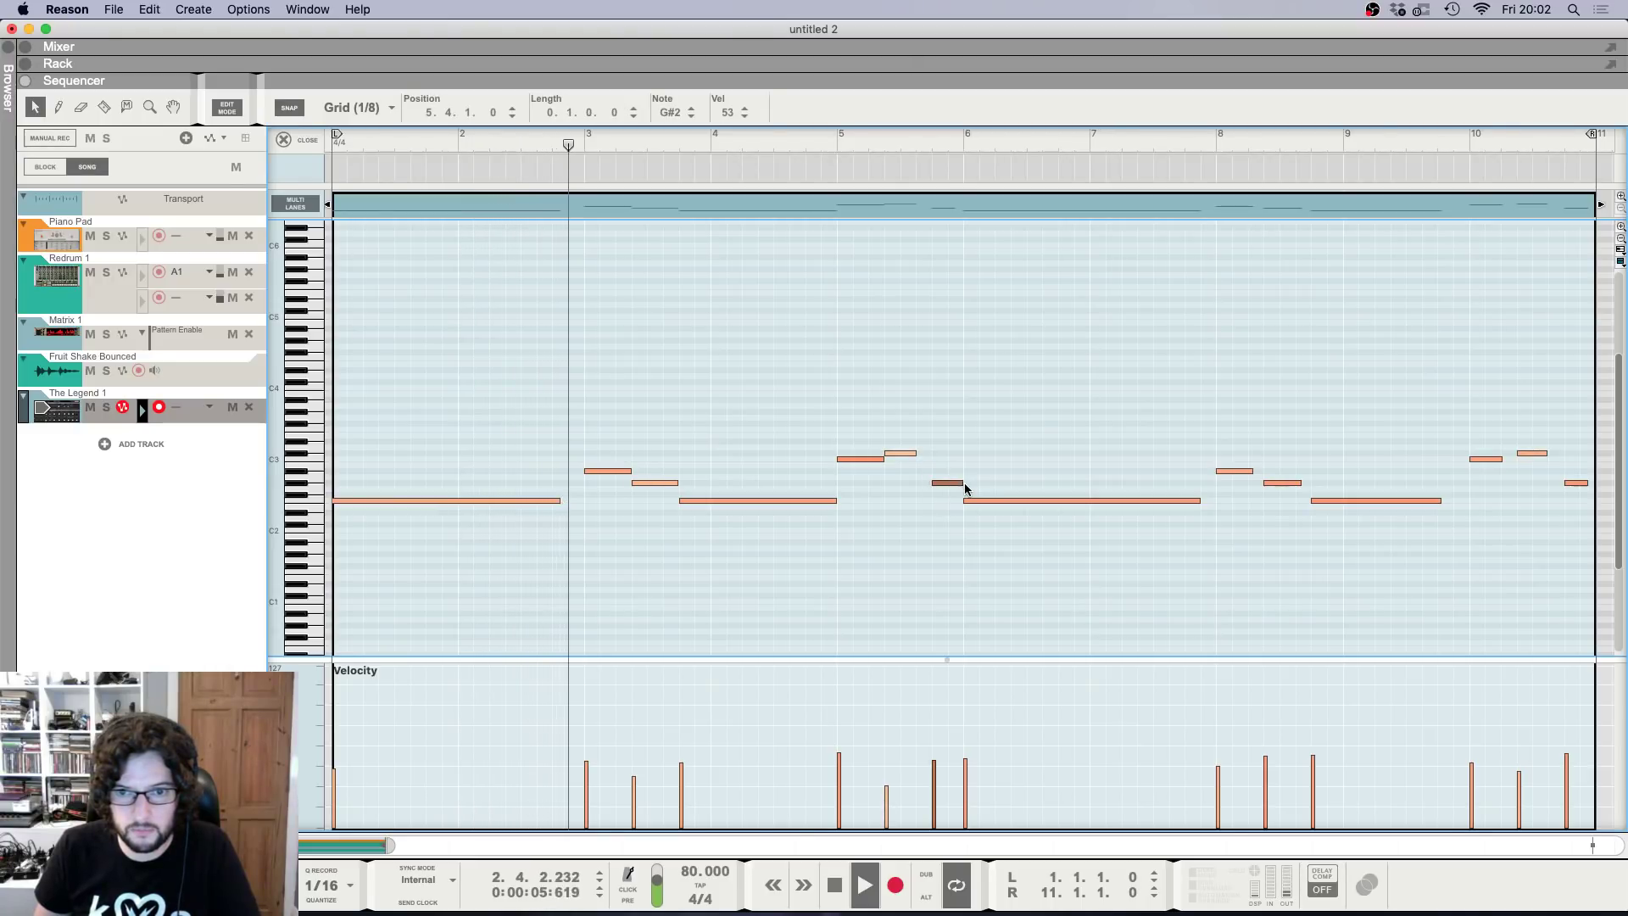
Lengthen the opening long F2 note slightly towards the end of bar 2.
key(g)
drag(404, 473, 515, 502)
click(595, 393)
key(h)
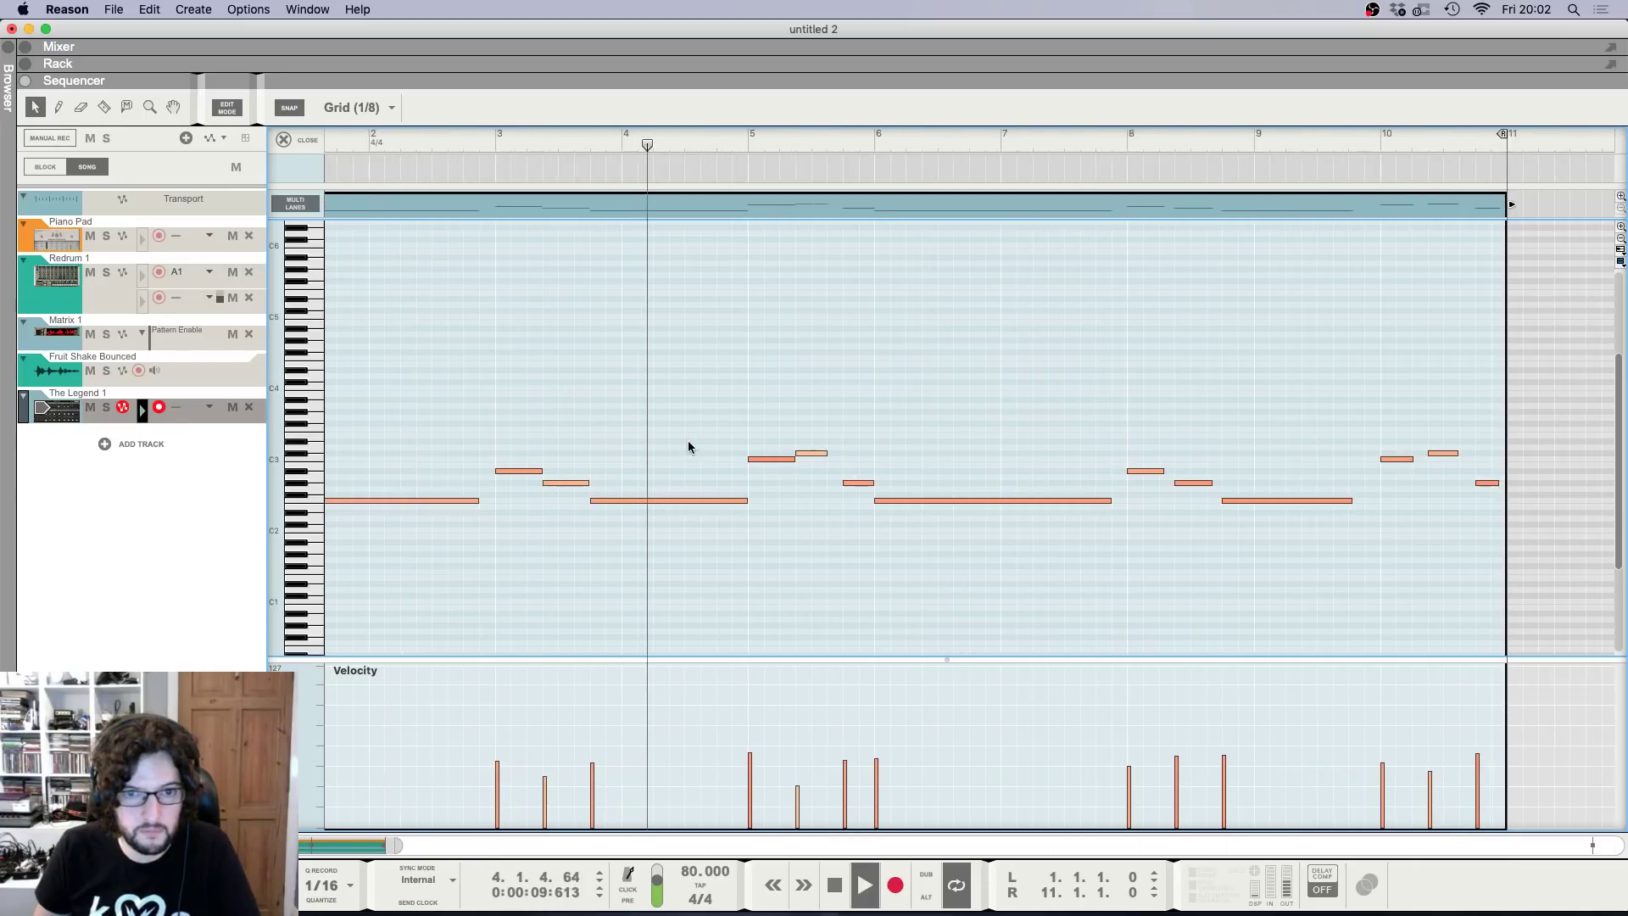
key(g)
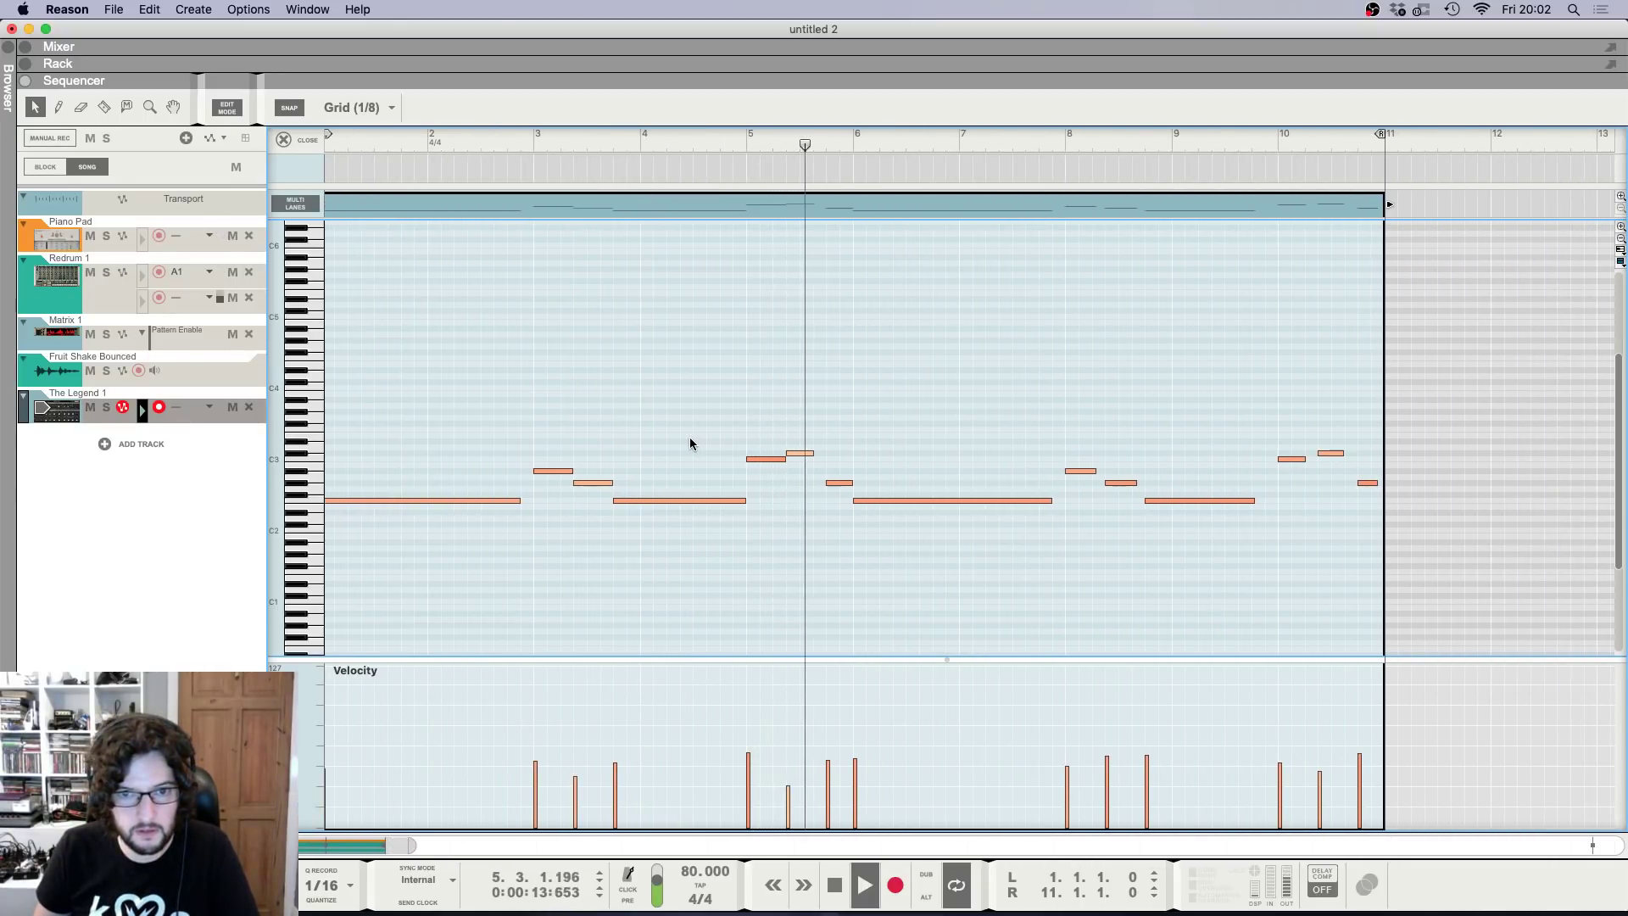
Listen to the bass line from bar 6 while checking the mixer channels and the rack devices.
key(g)
key(g)
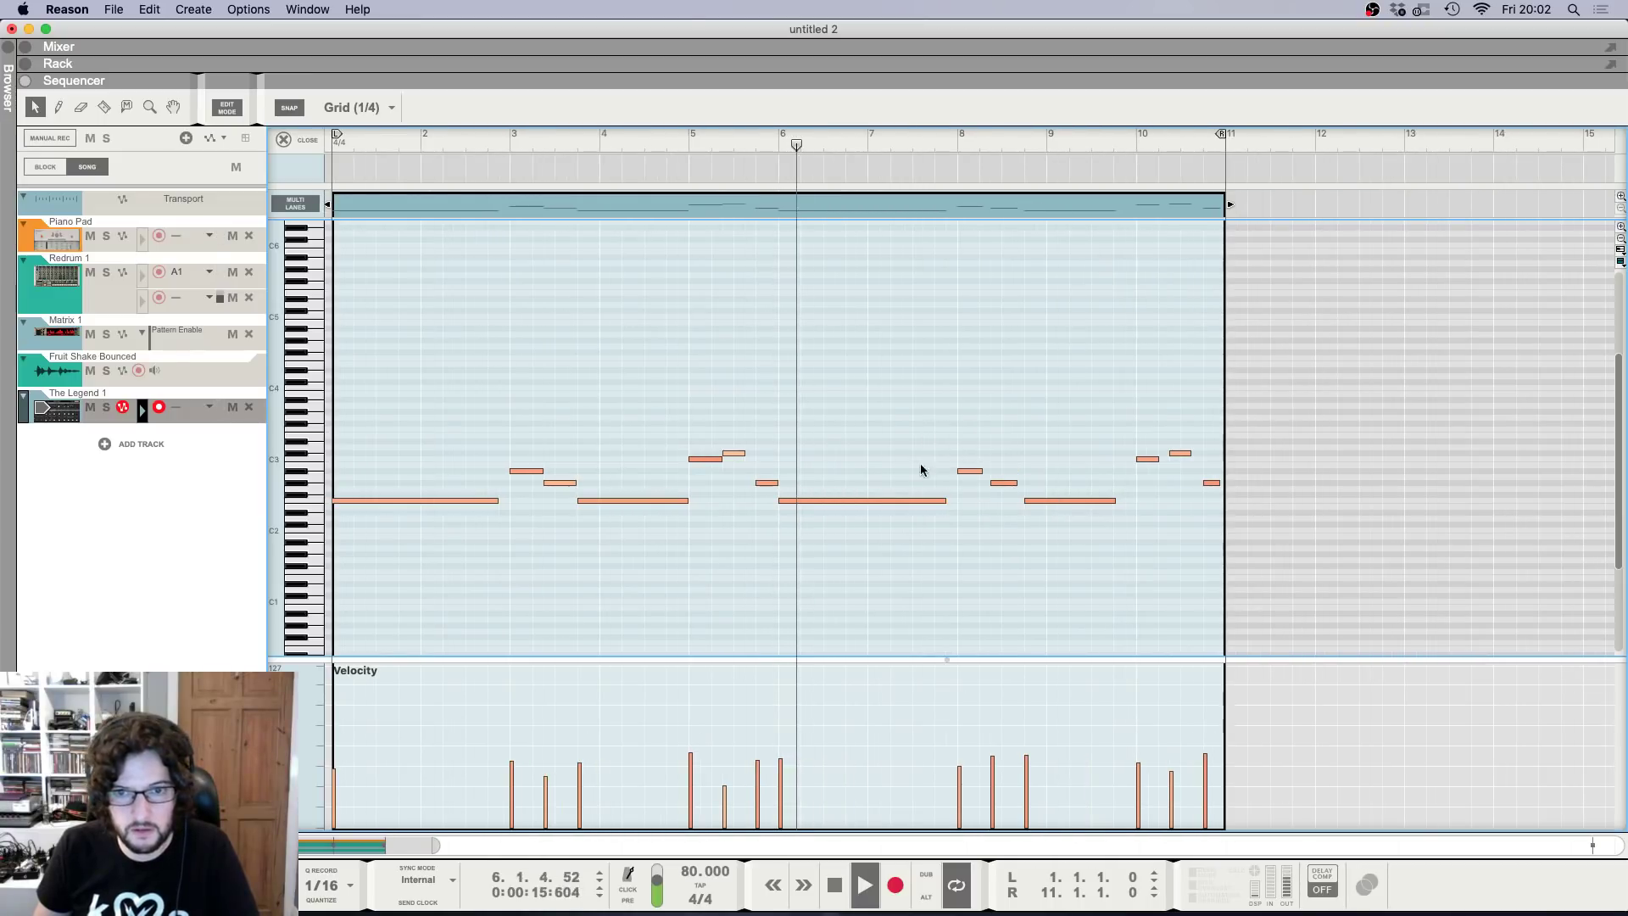
key(h)
key(h)
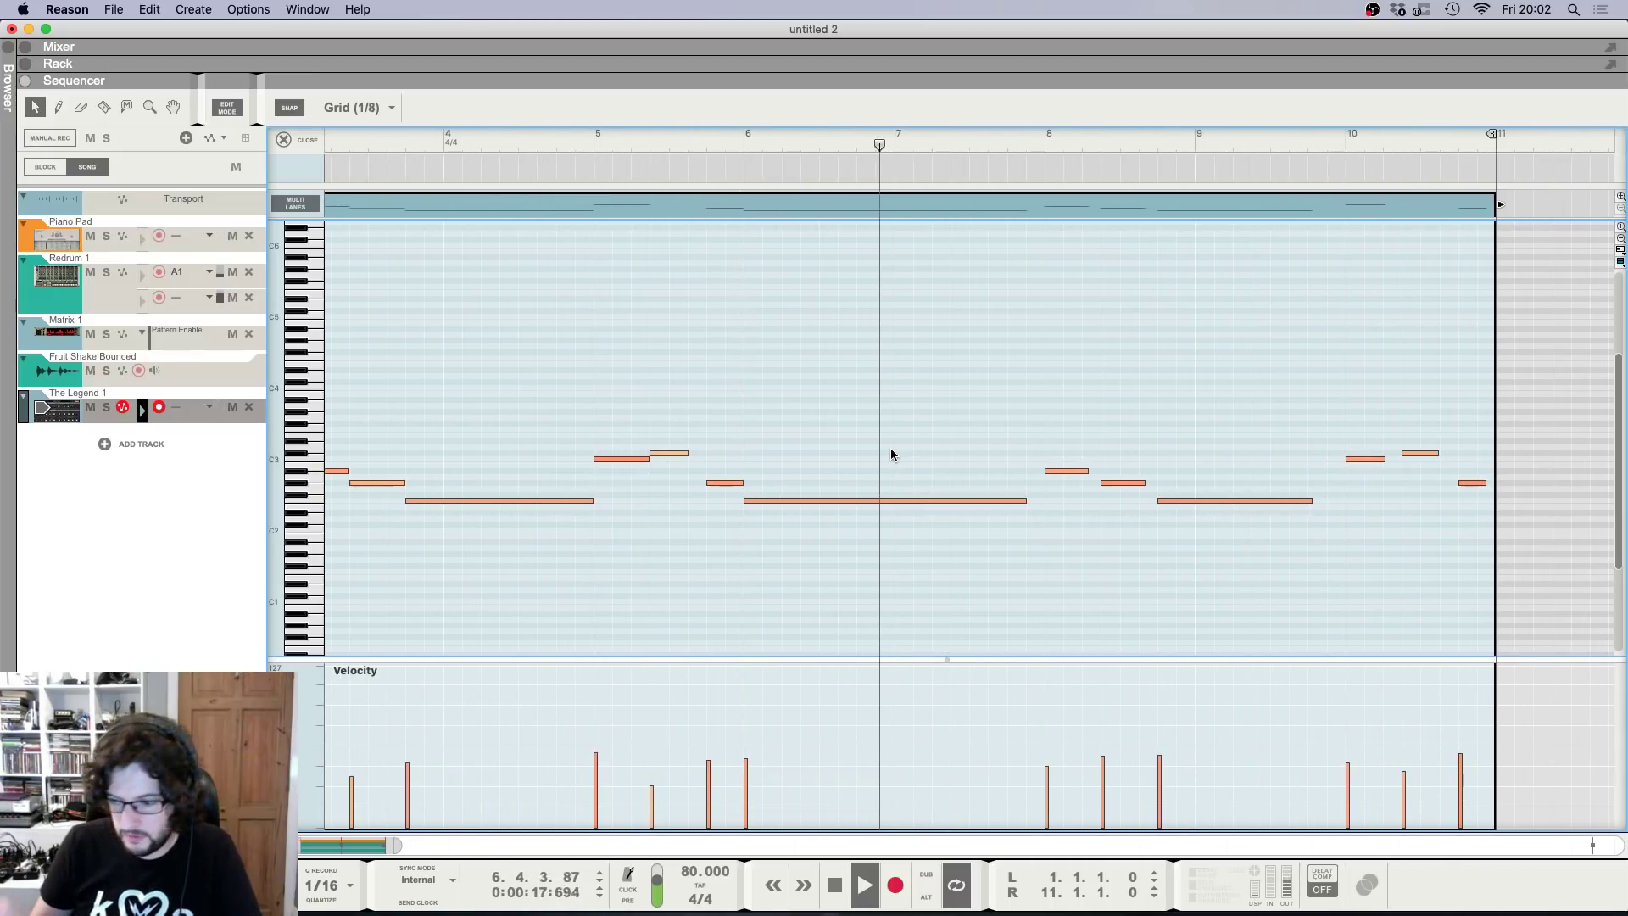
key(F5)
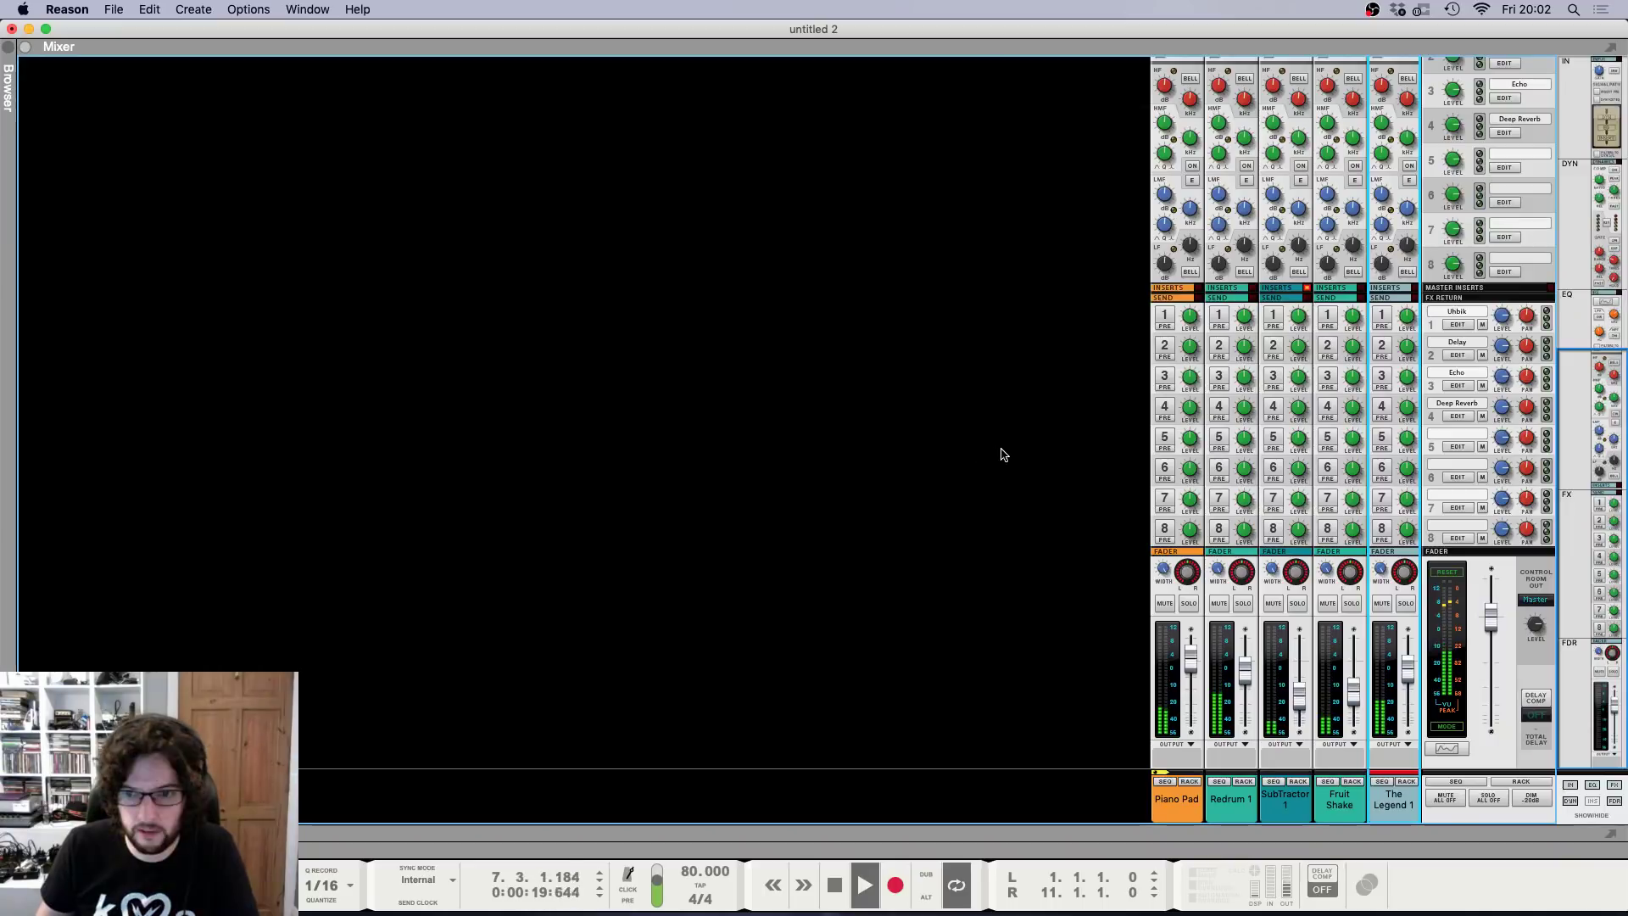
key(F6)
key(F5)
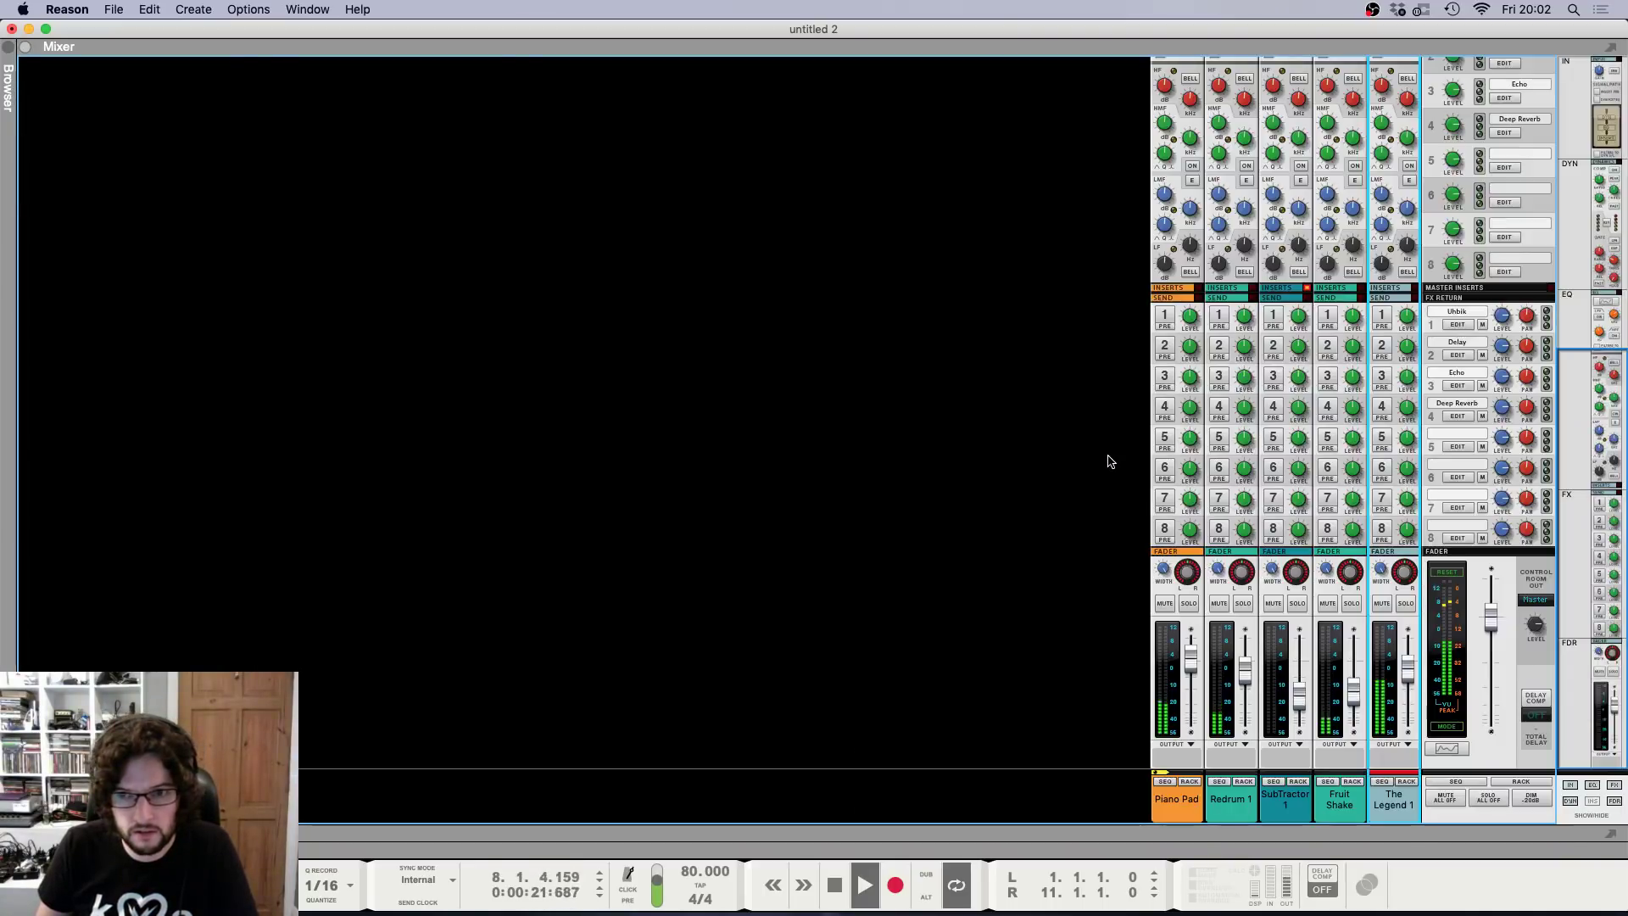
key(F6)
key(F5)
key(F7)
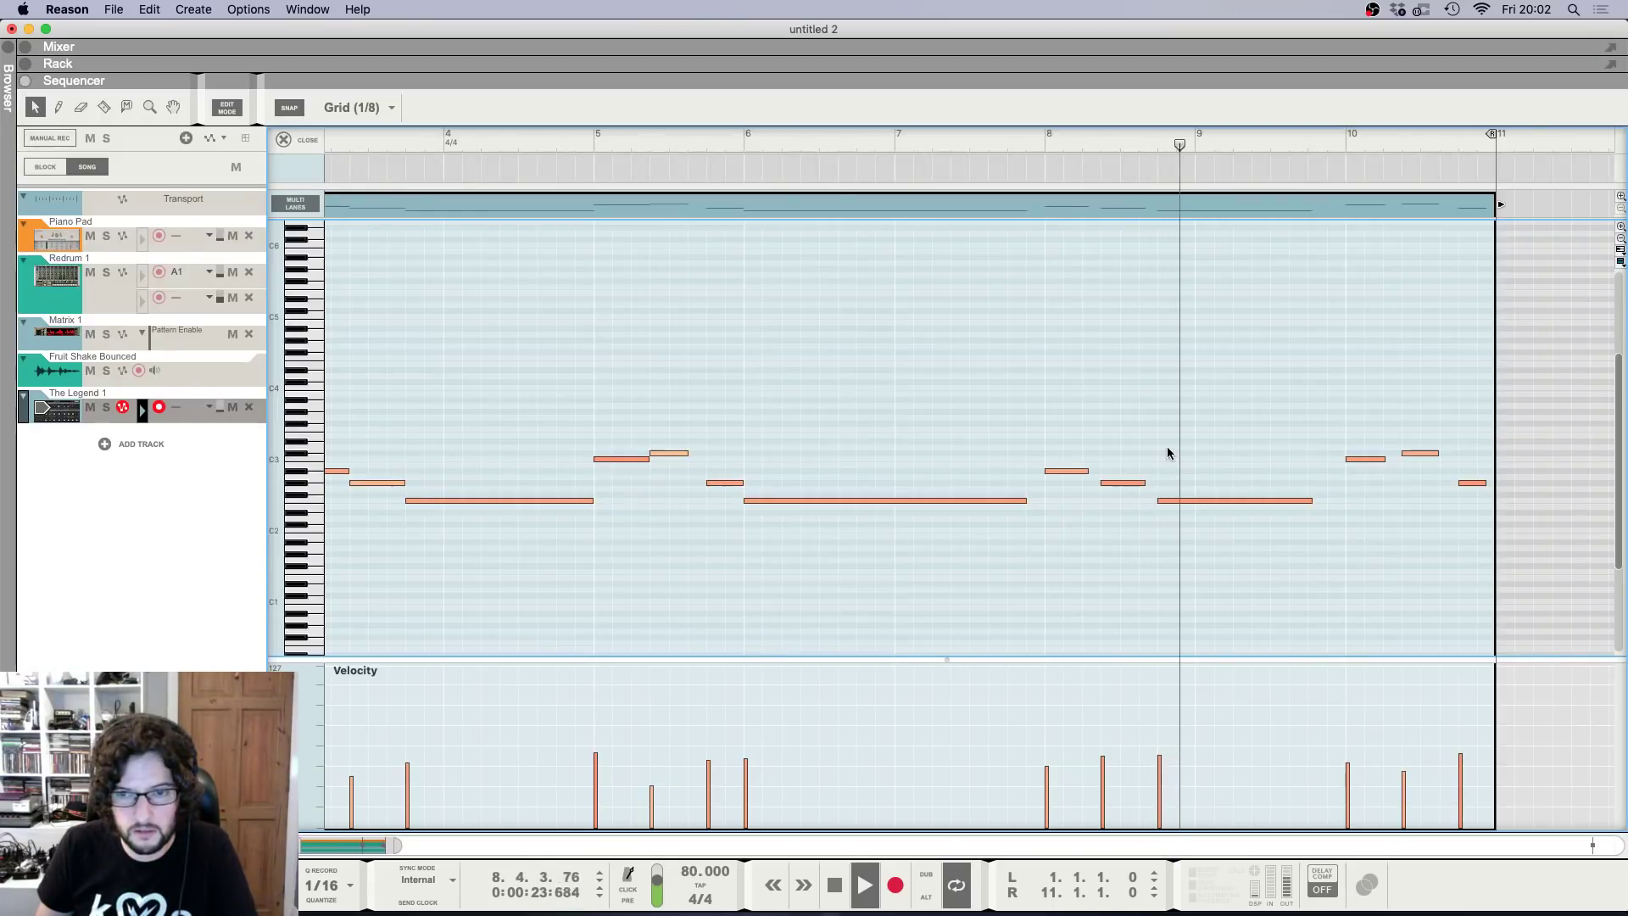
Extend the long F2 note to bar 10, bar 10's C#3 note to 0.1.2.0, and the final note to the clip's end.
drag(1313, 500, 1346, 500)
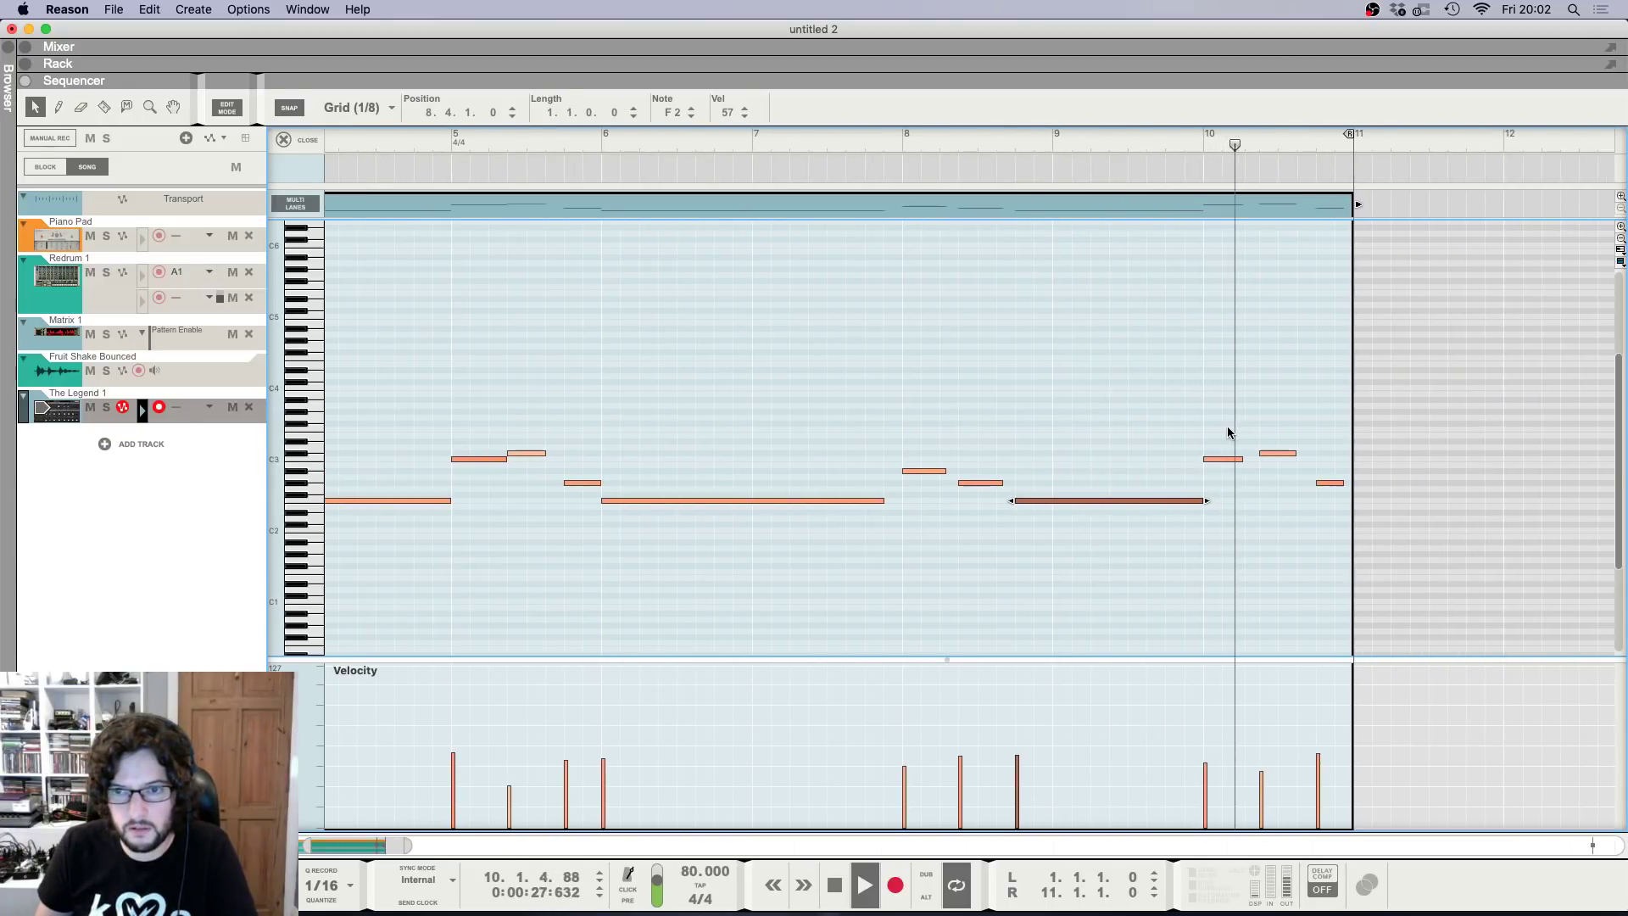
drag(1226, 422, 1314, 459)
click(1293, 431)
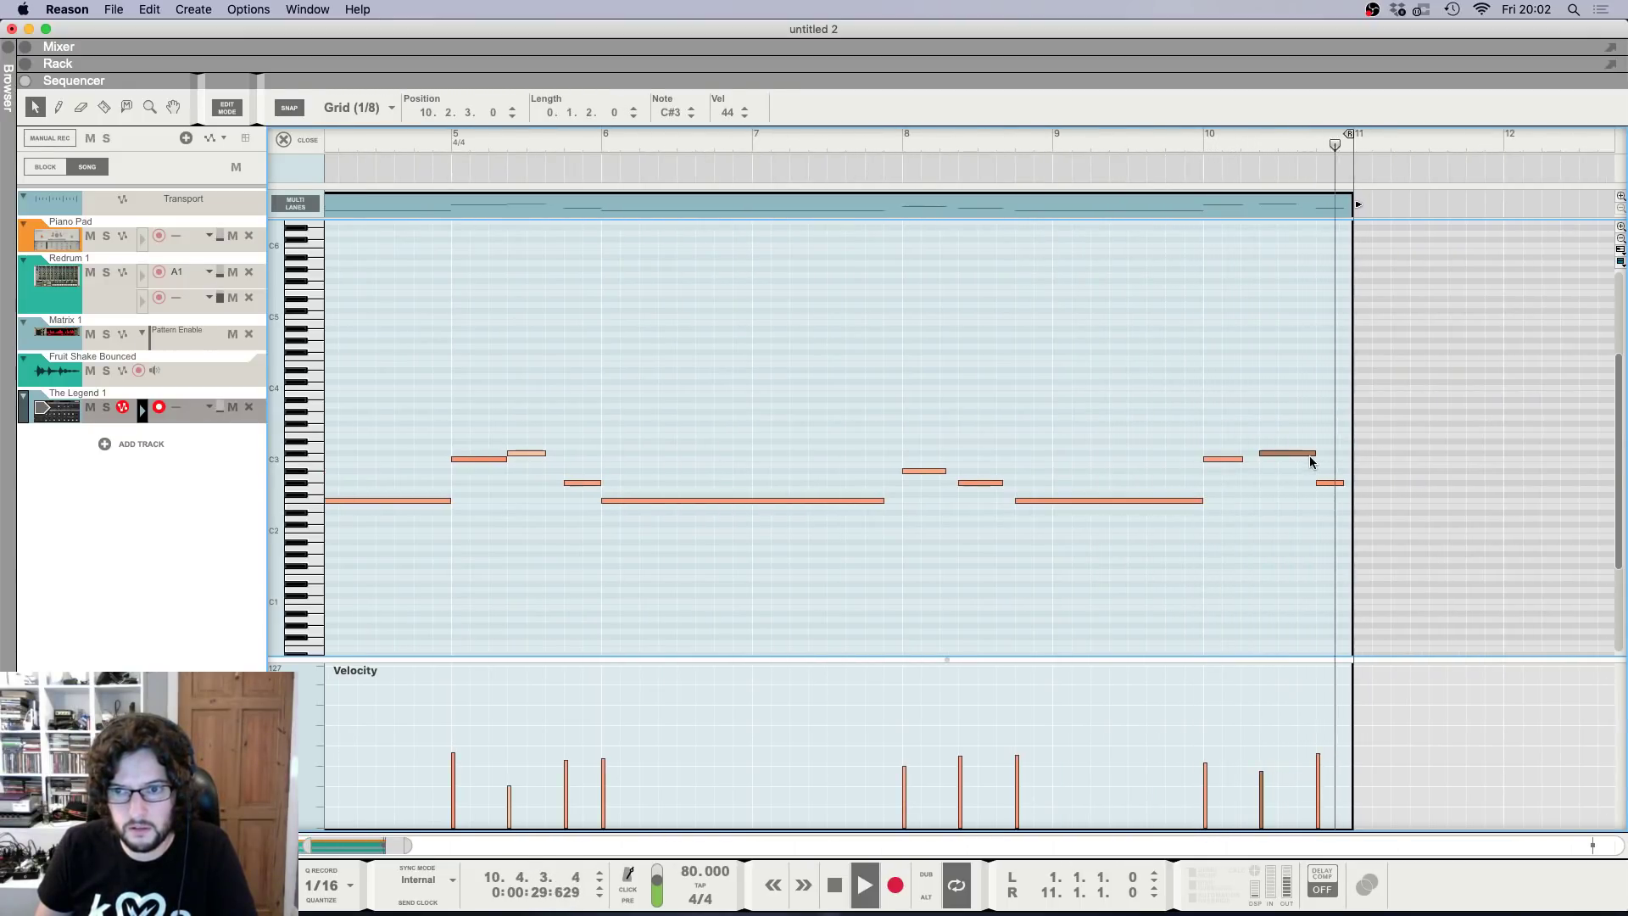
click(1333, 473)
click(1333, 481)
click(1270, 333)
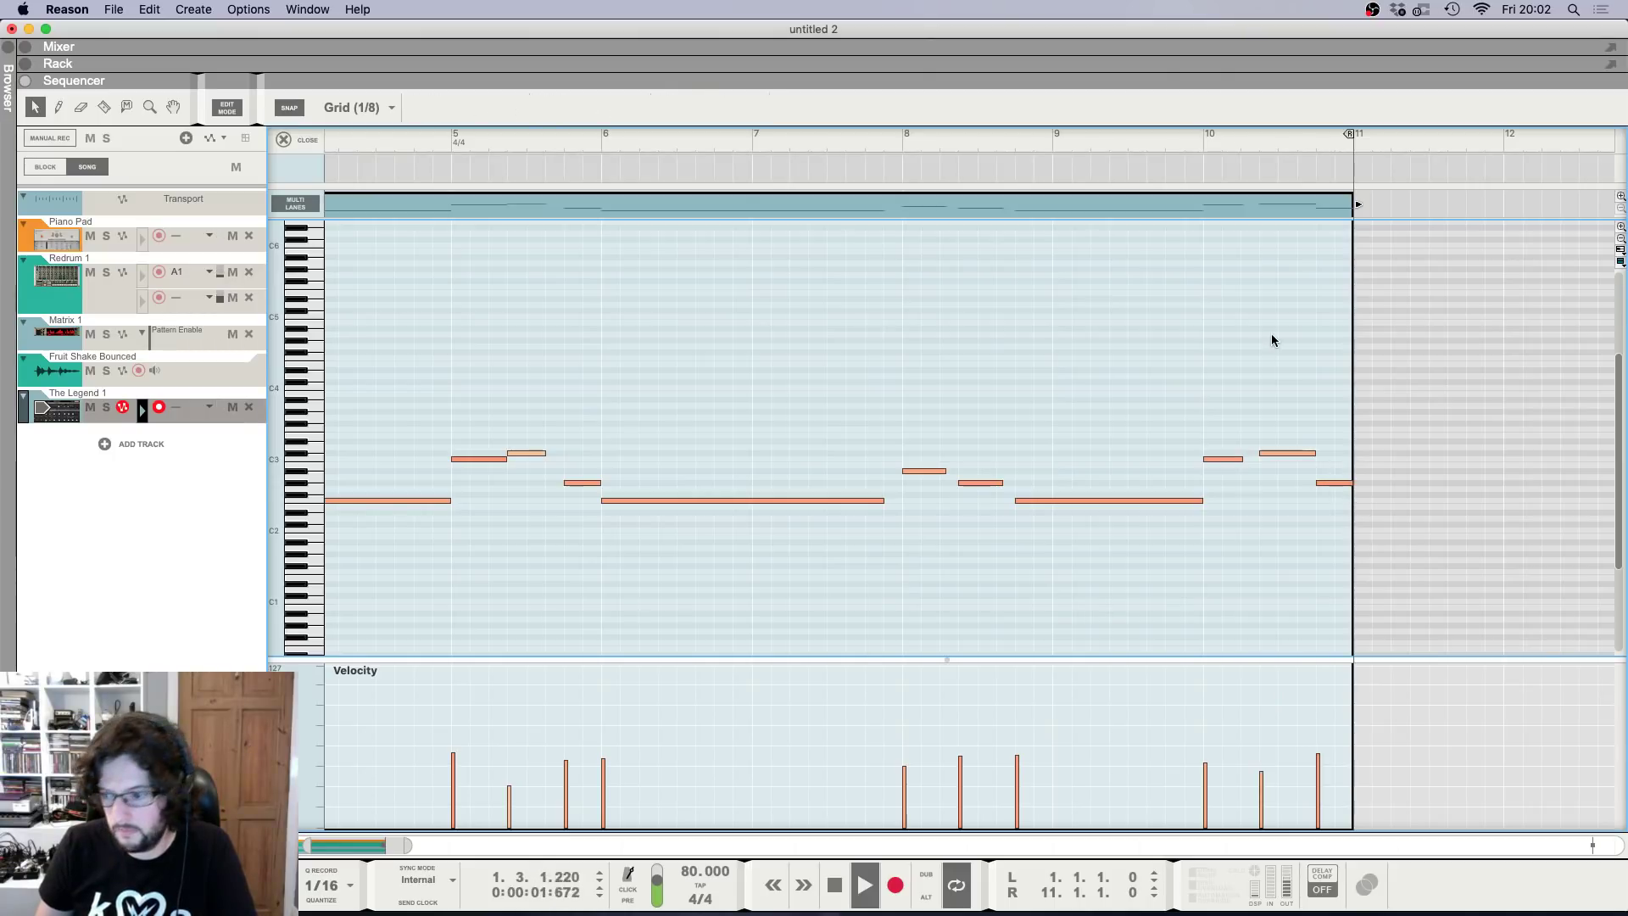
Replay the song from the start, examining The Legend 1 channel level and the synth's filter settings.
key(space)
key(F5)
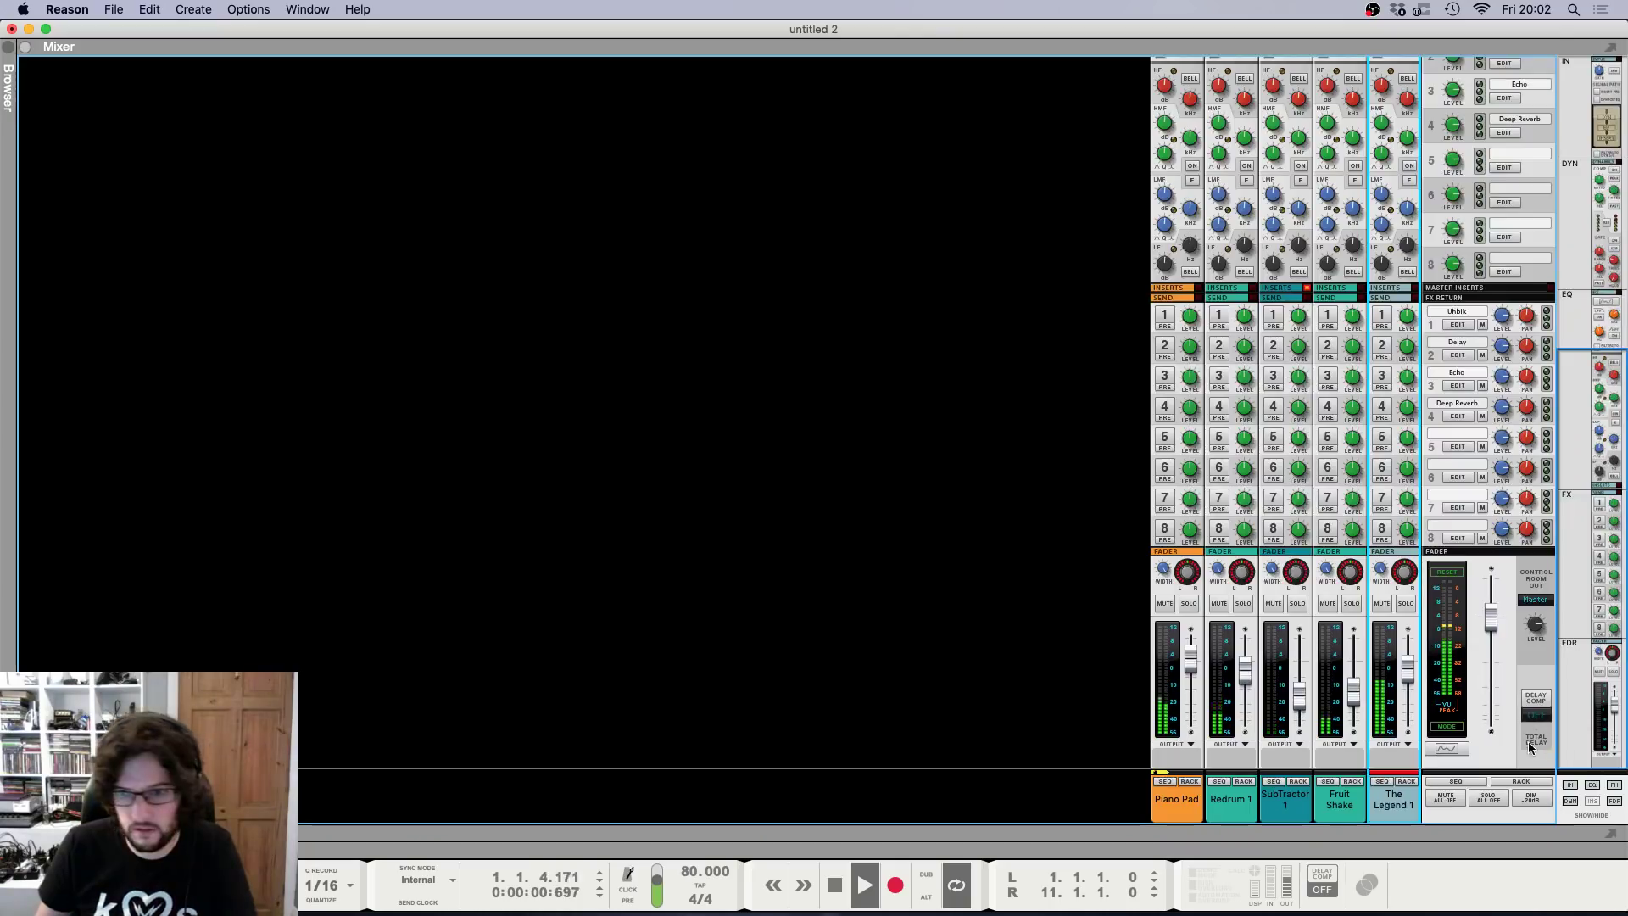
key(F6)
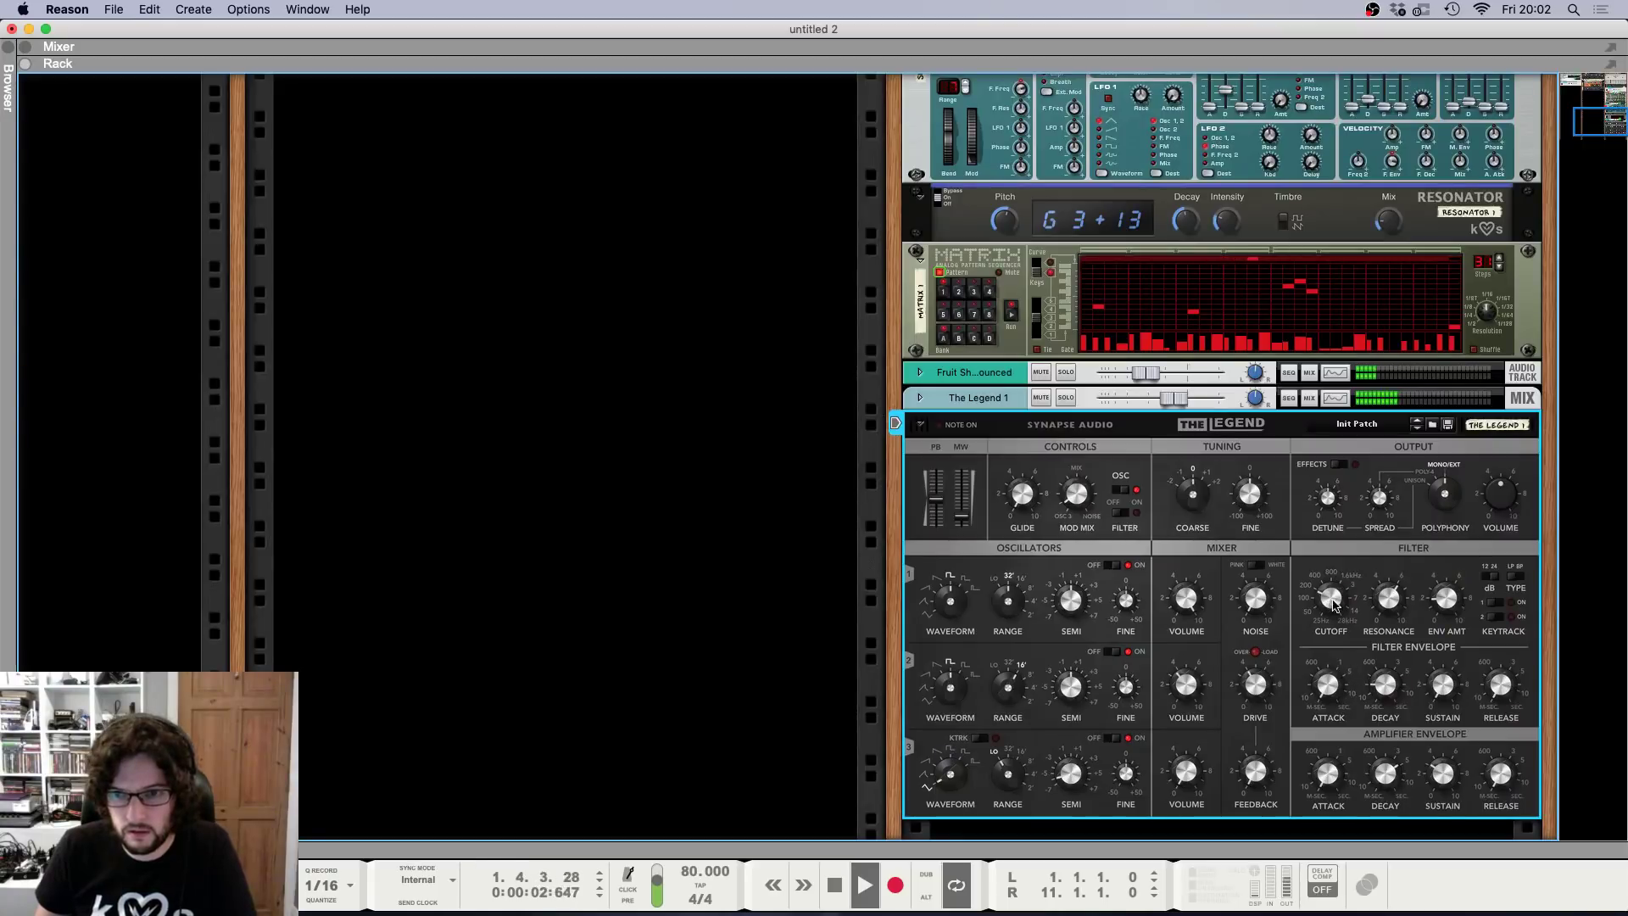
mouse_move(1331, 603)
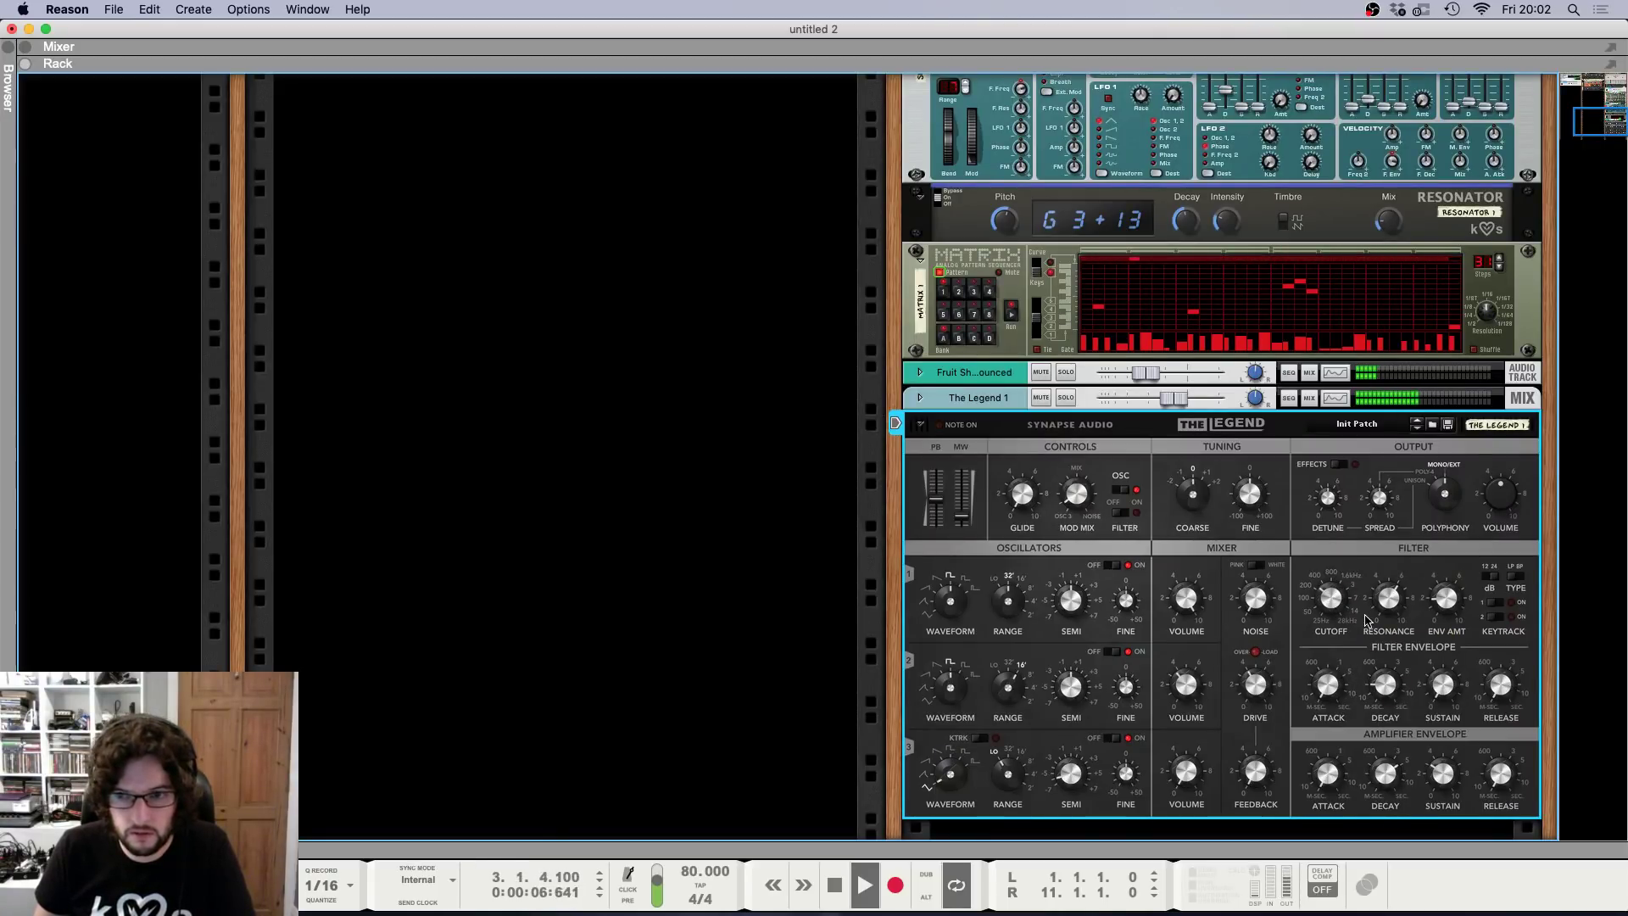
key(F6)
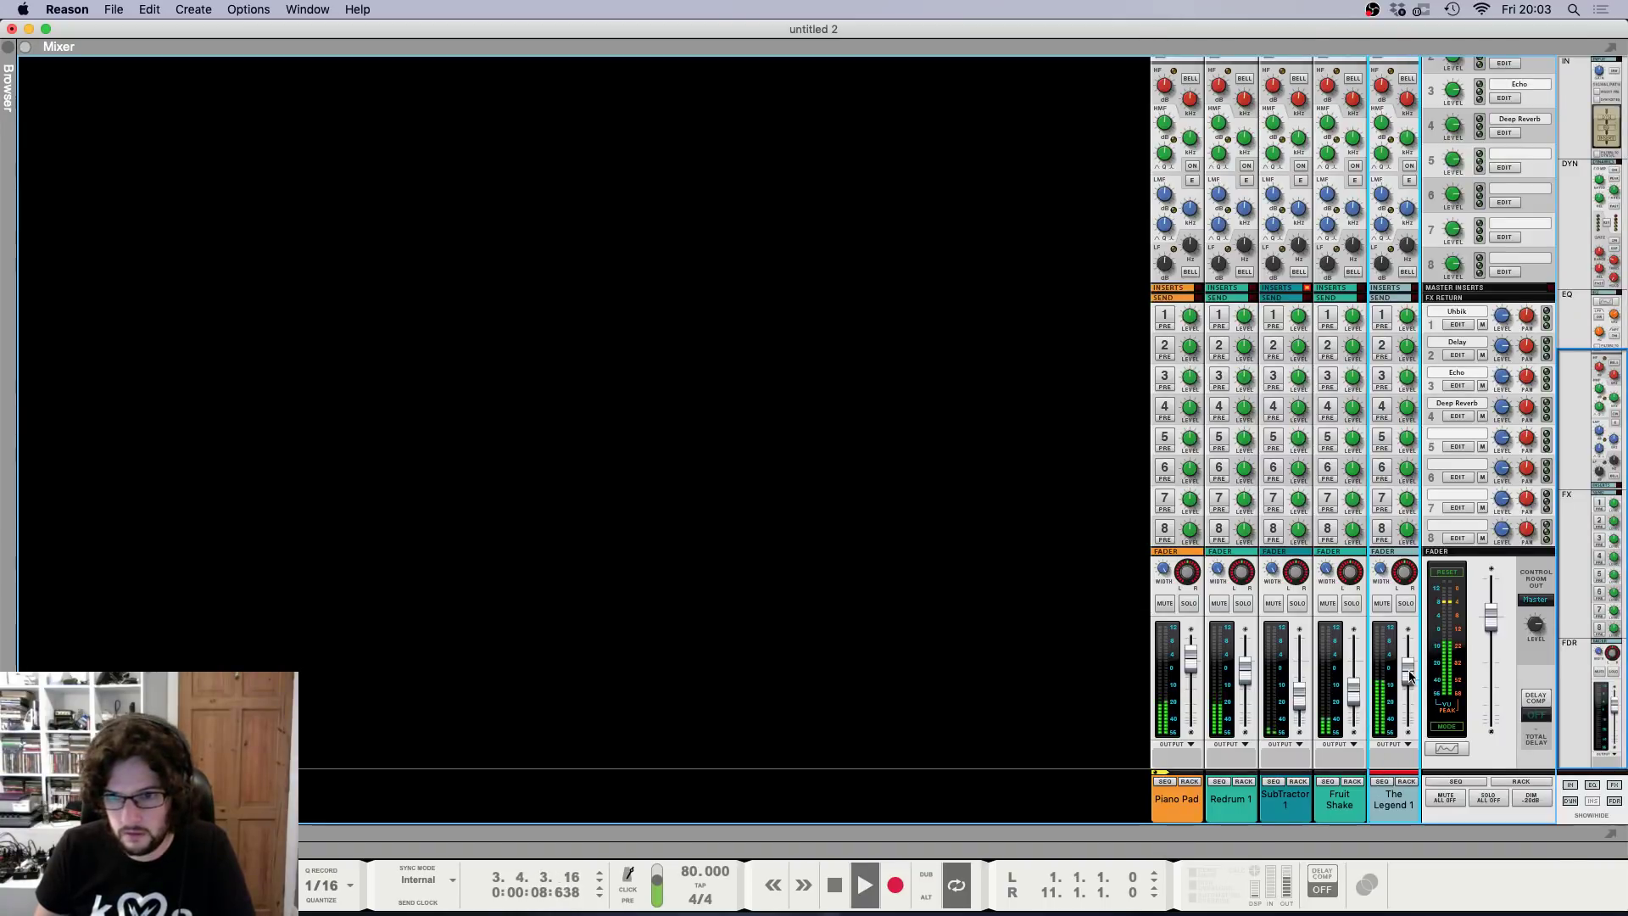
key(F6)
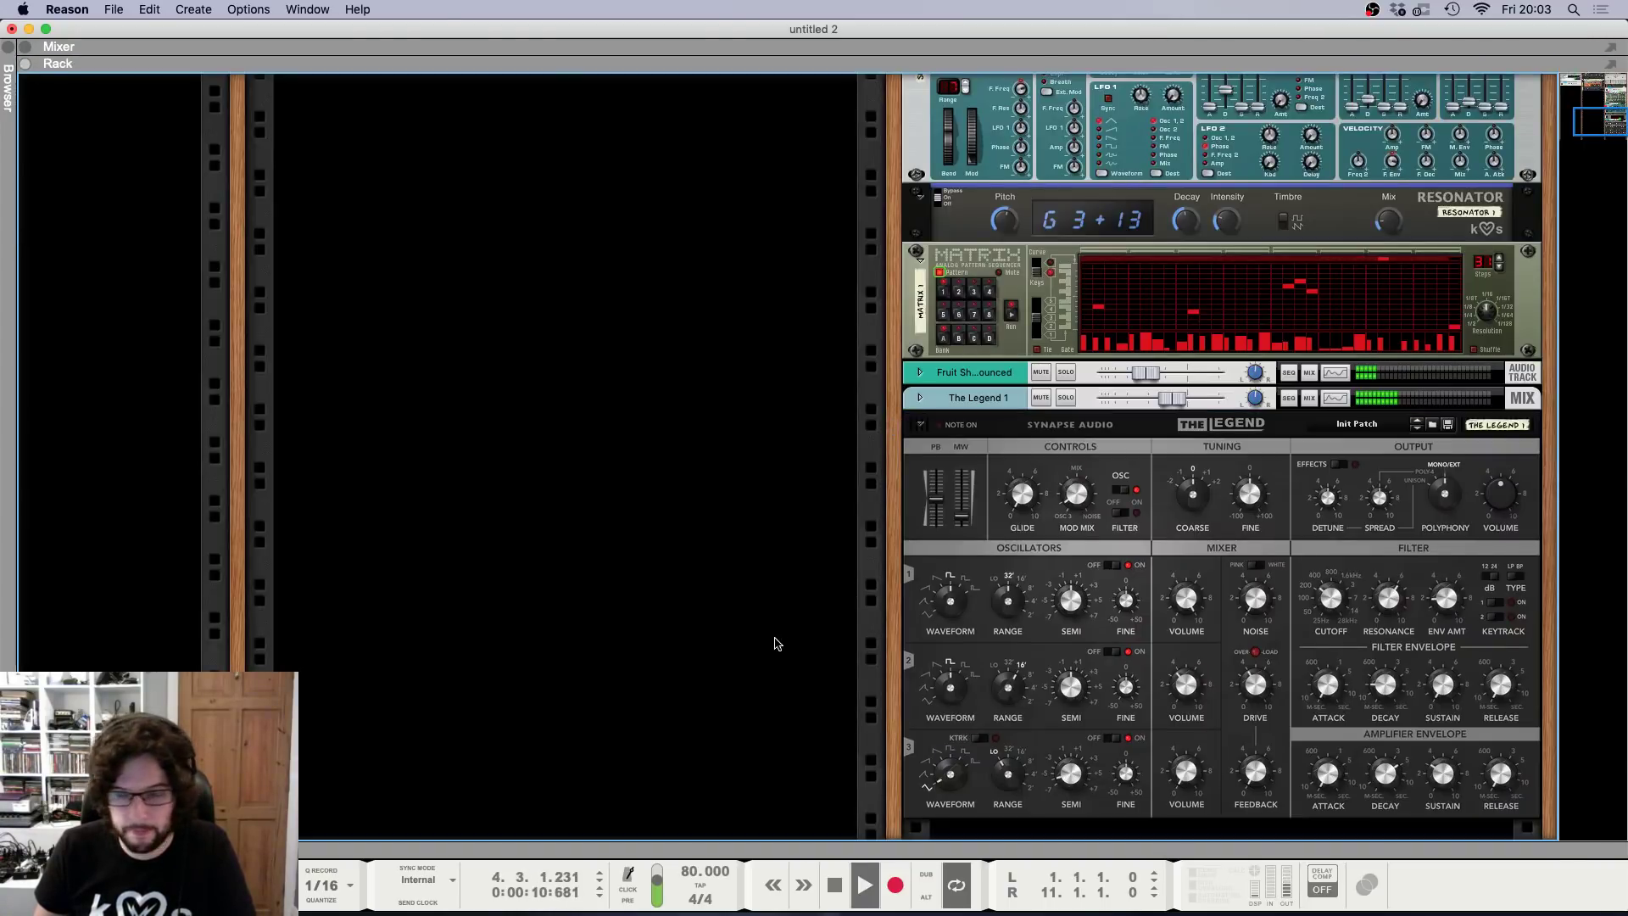
key(space)
scroll(778, 646, down, 3)
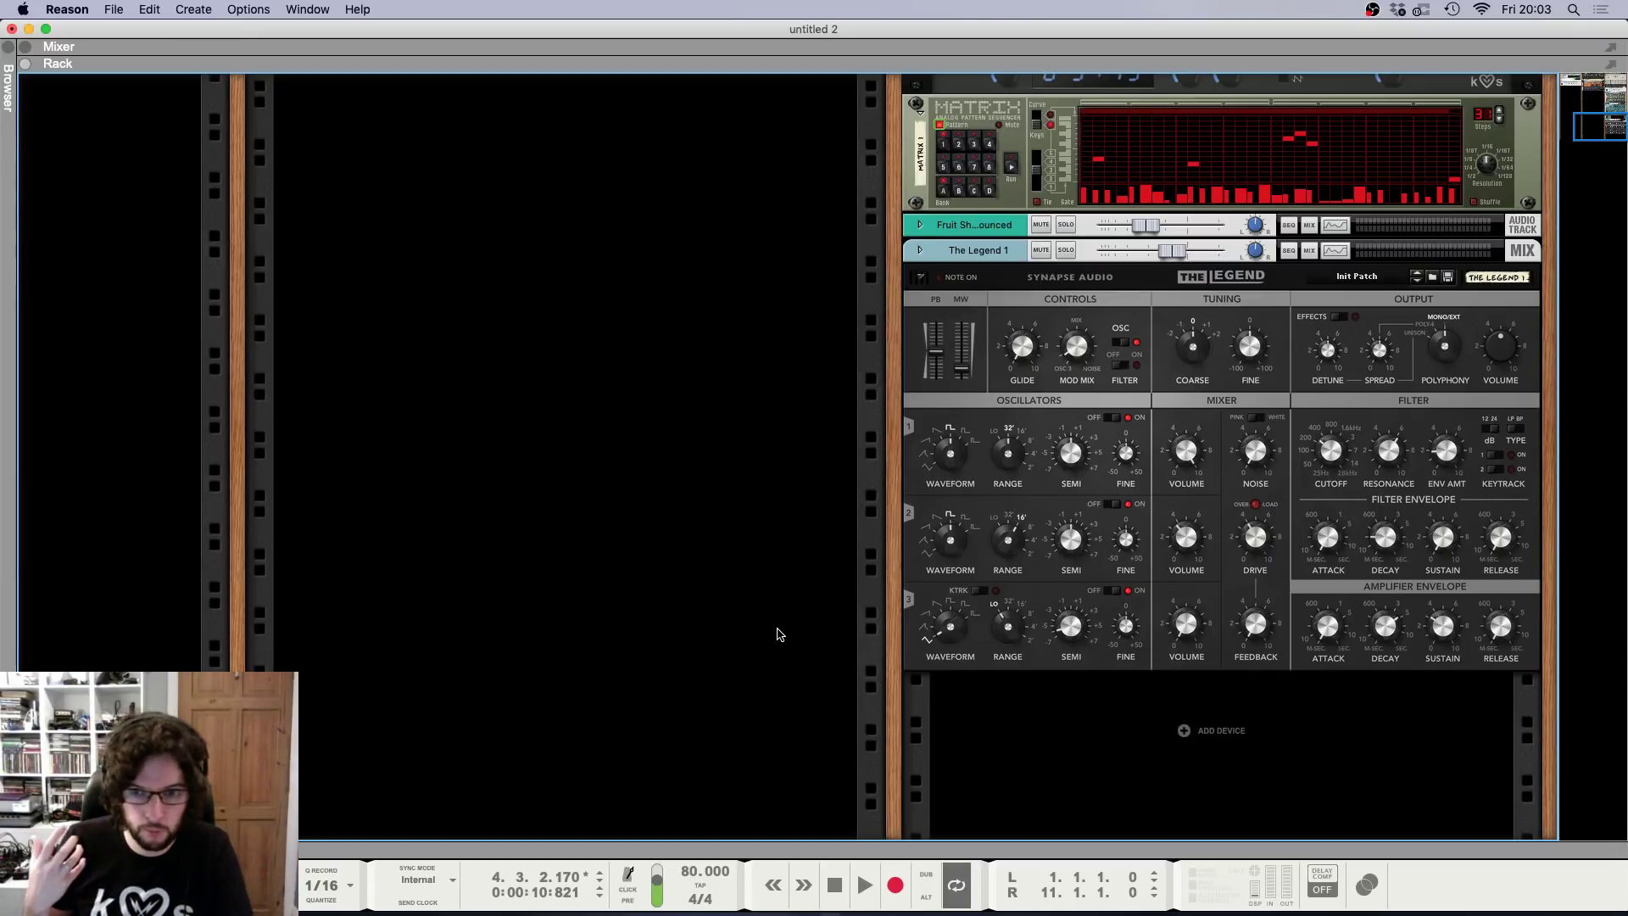
Restart playback from the beginning of the song and set The Legend's filter resonance to 6.56.
key(F7)
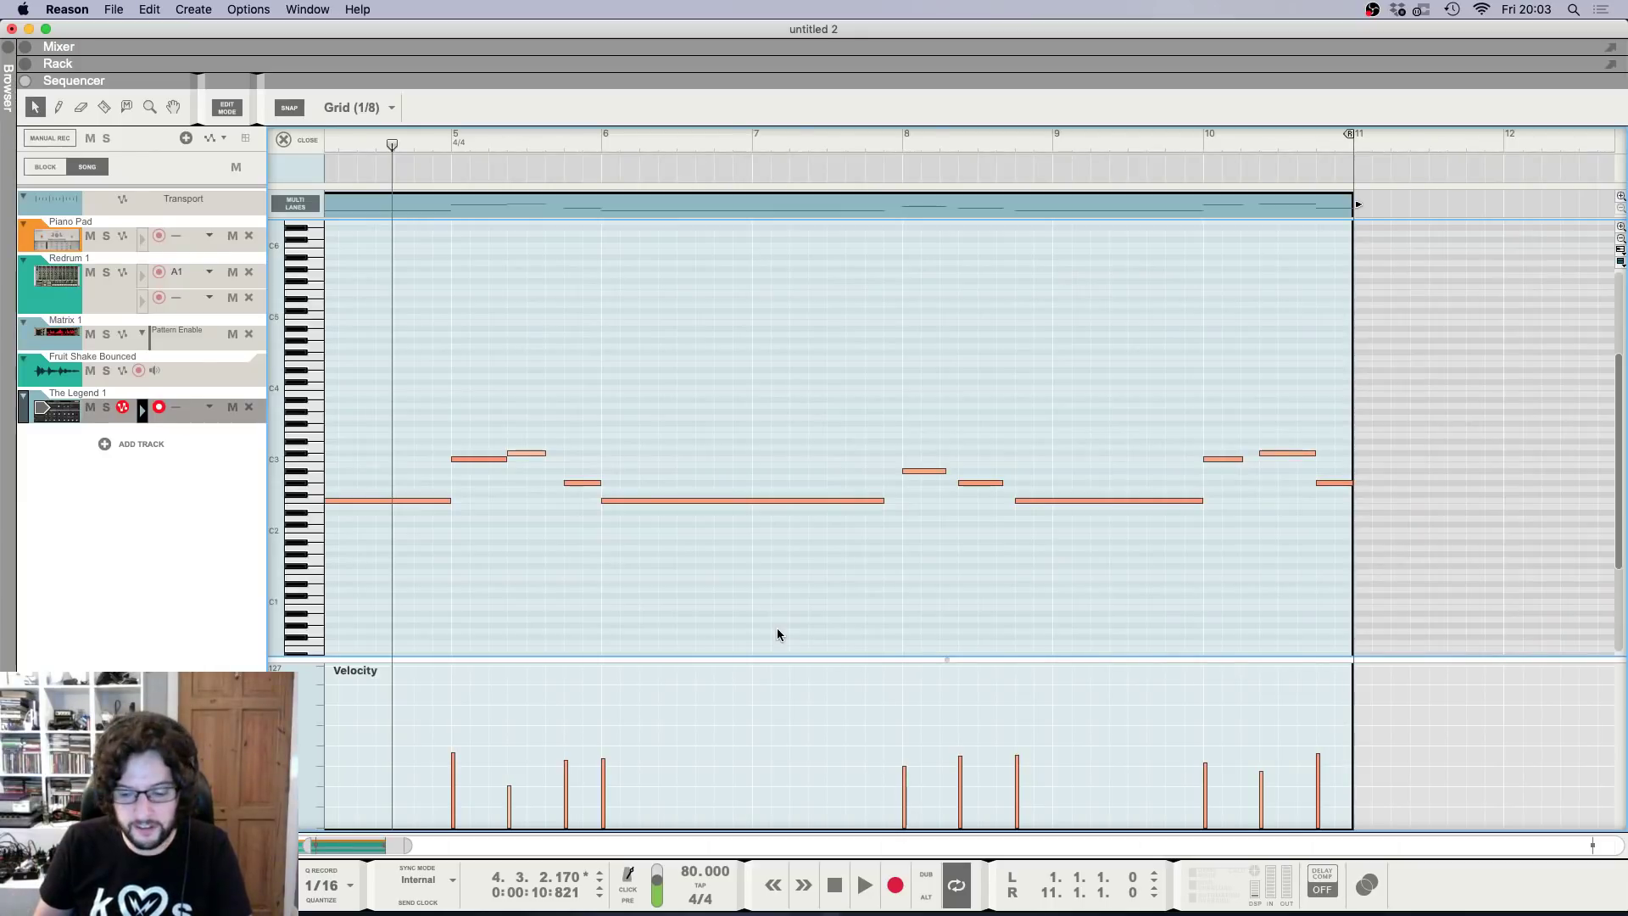
key(KP_0)
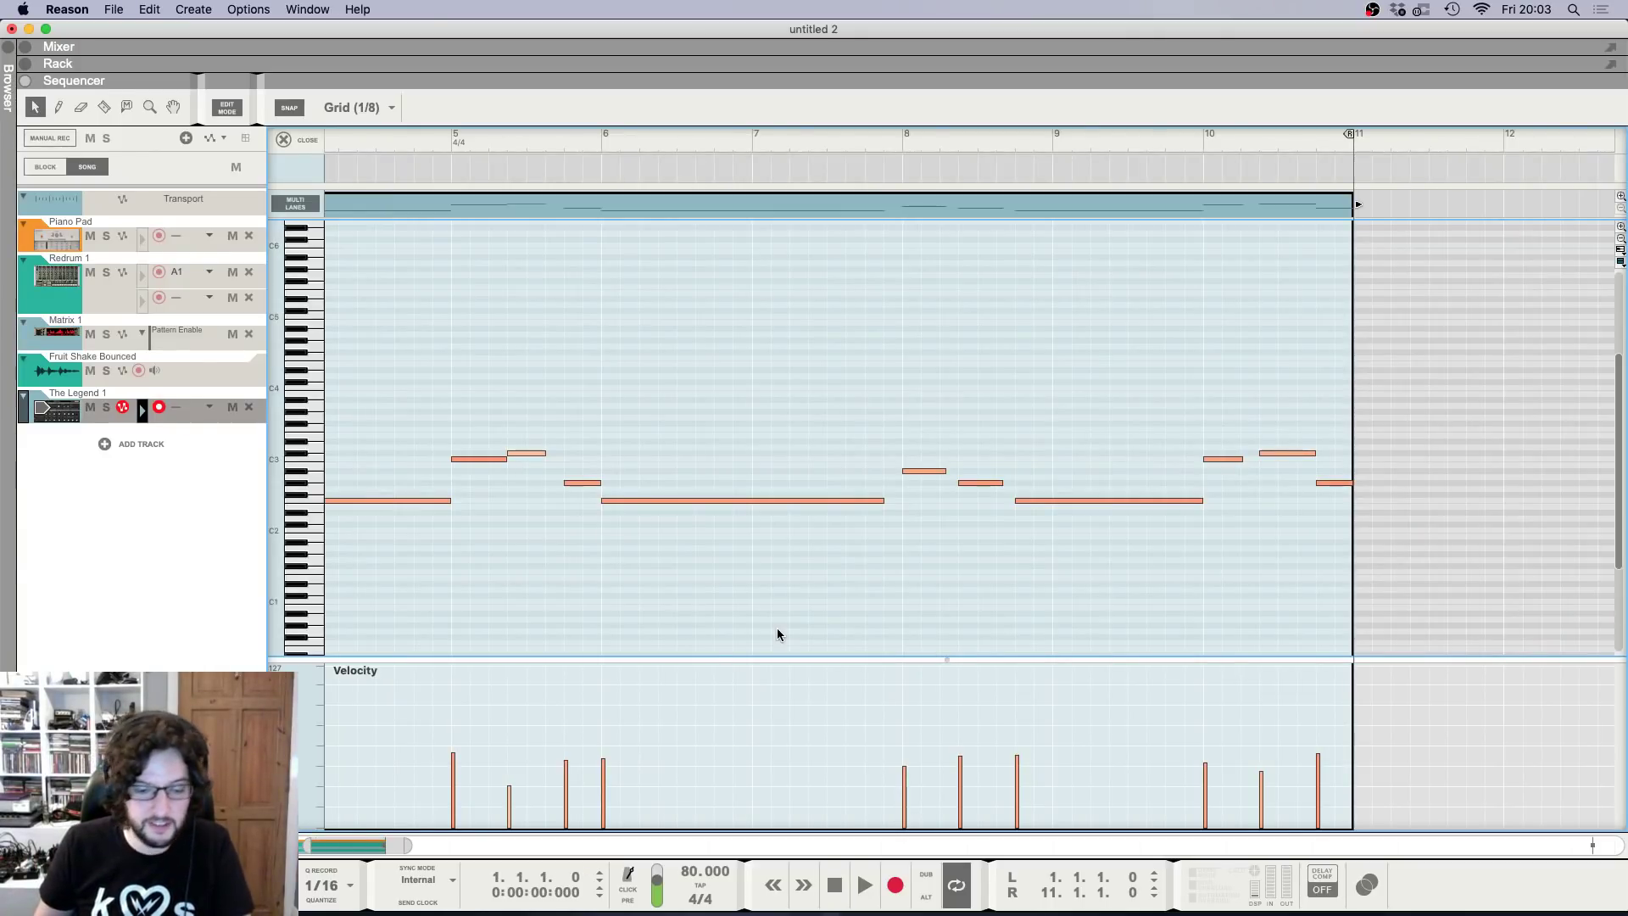
scroll(781, 561, left, 6)
key(g)
key(space)
key(g)
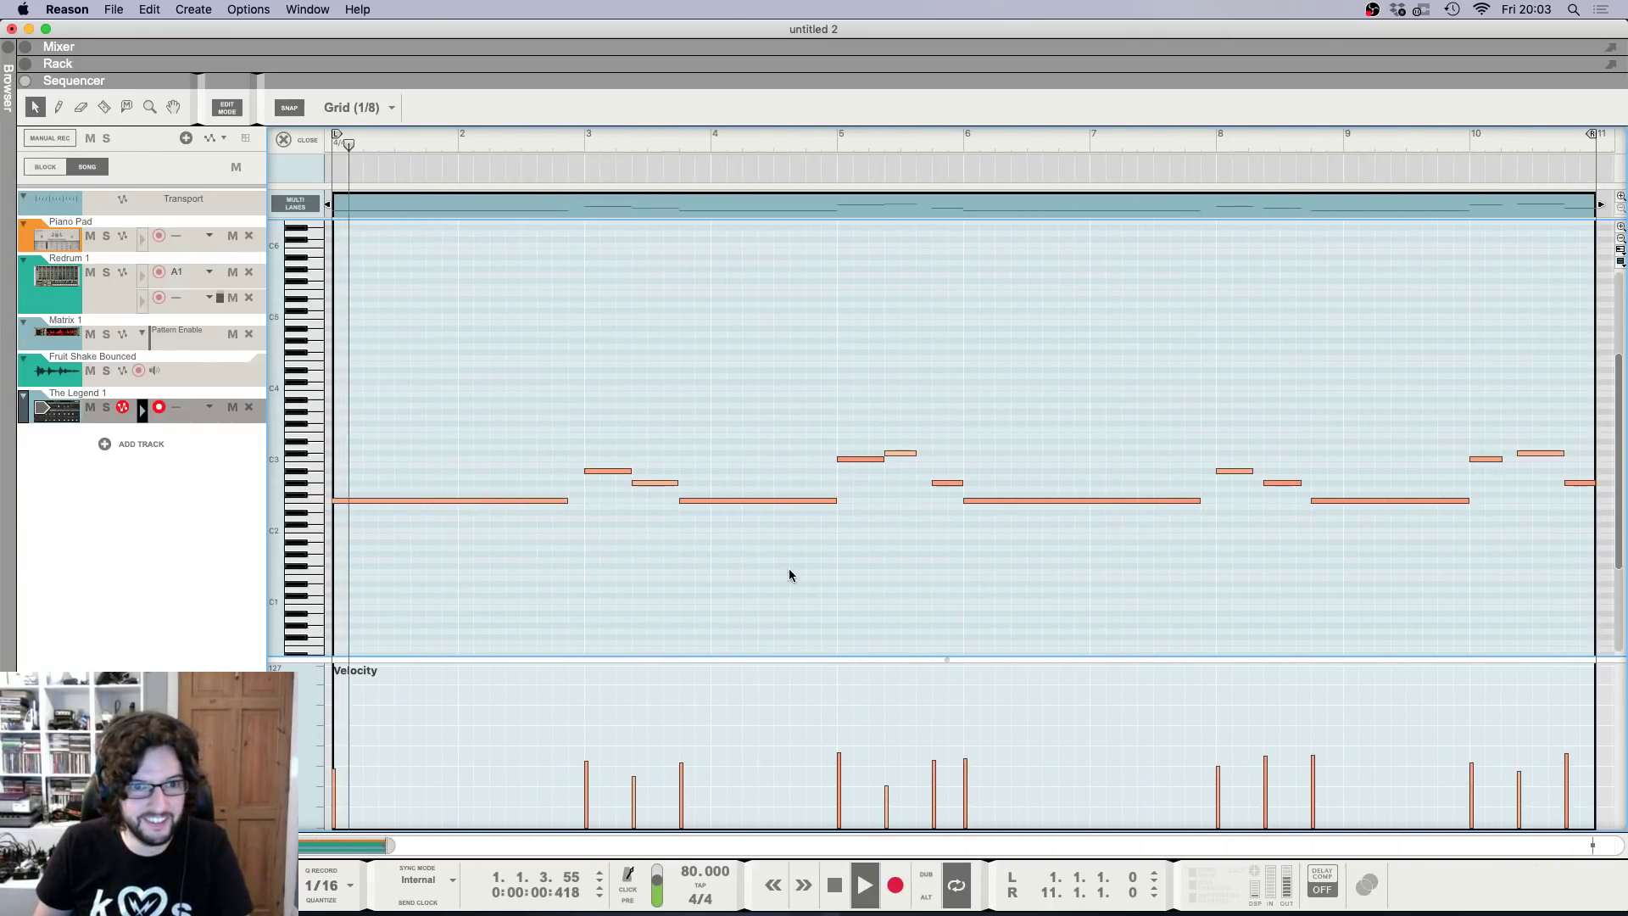
key(F6)
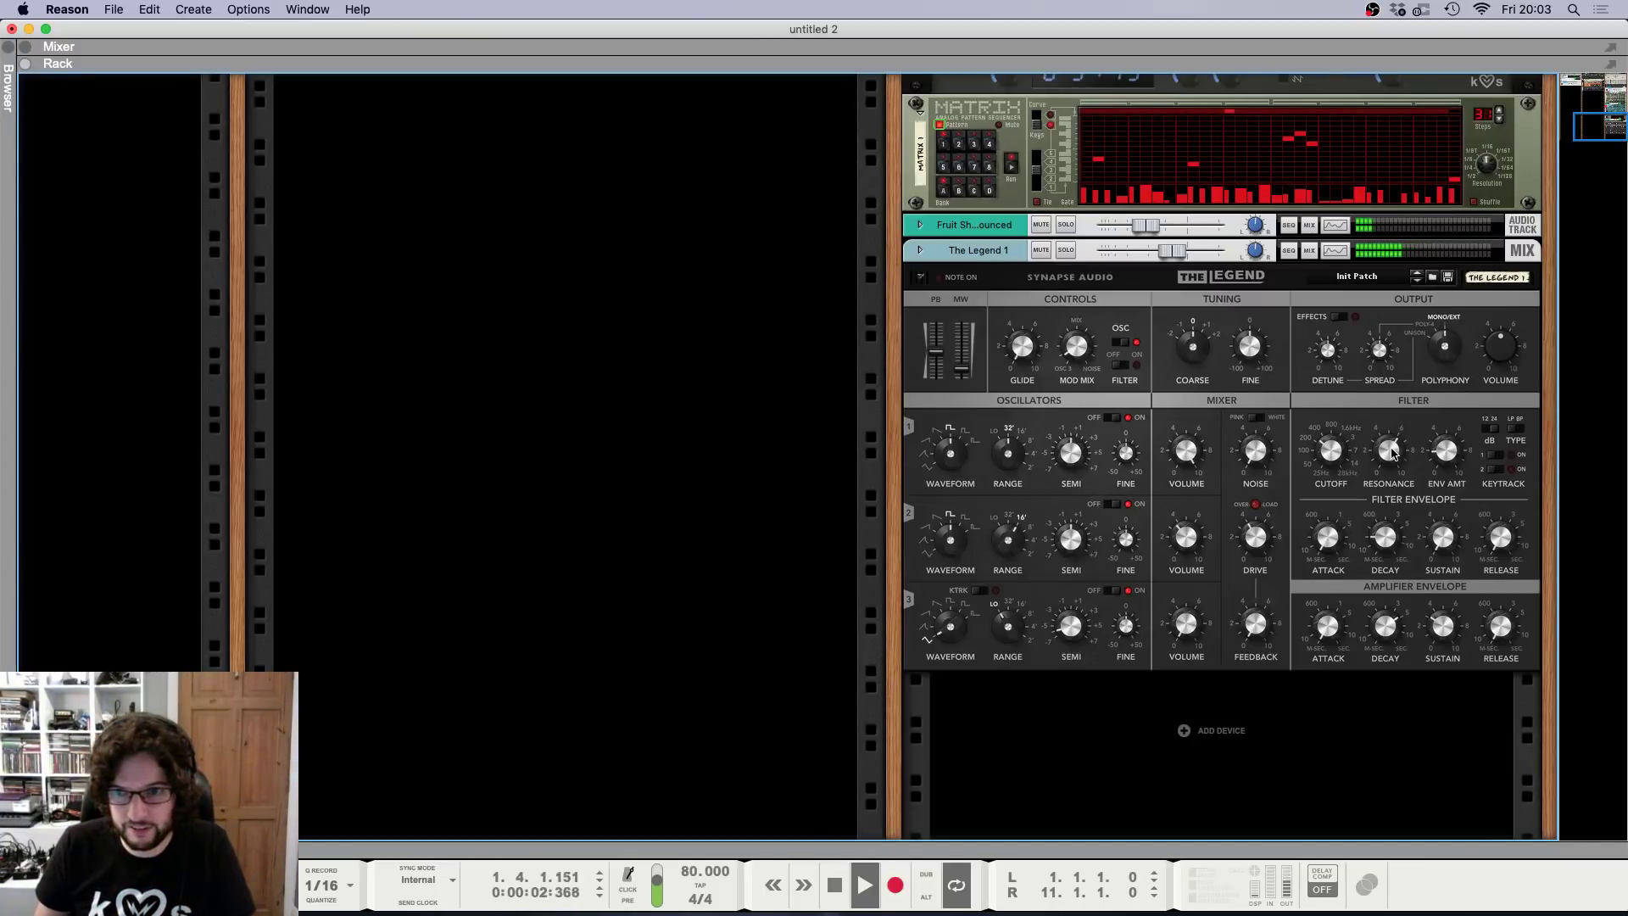
drag(1393, 454, 1394, 438)
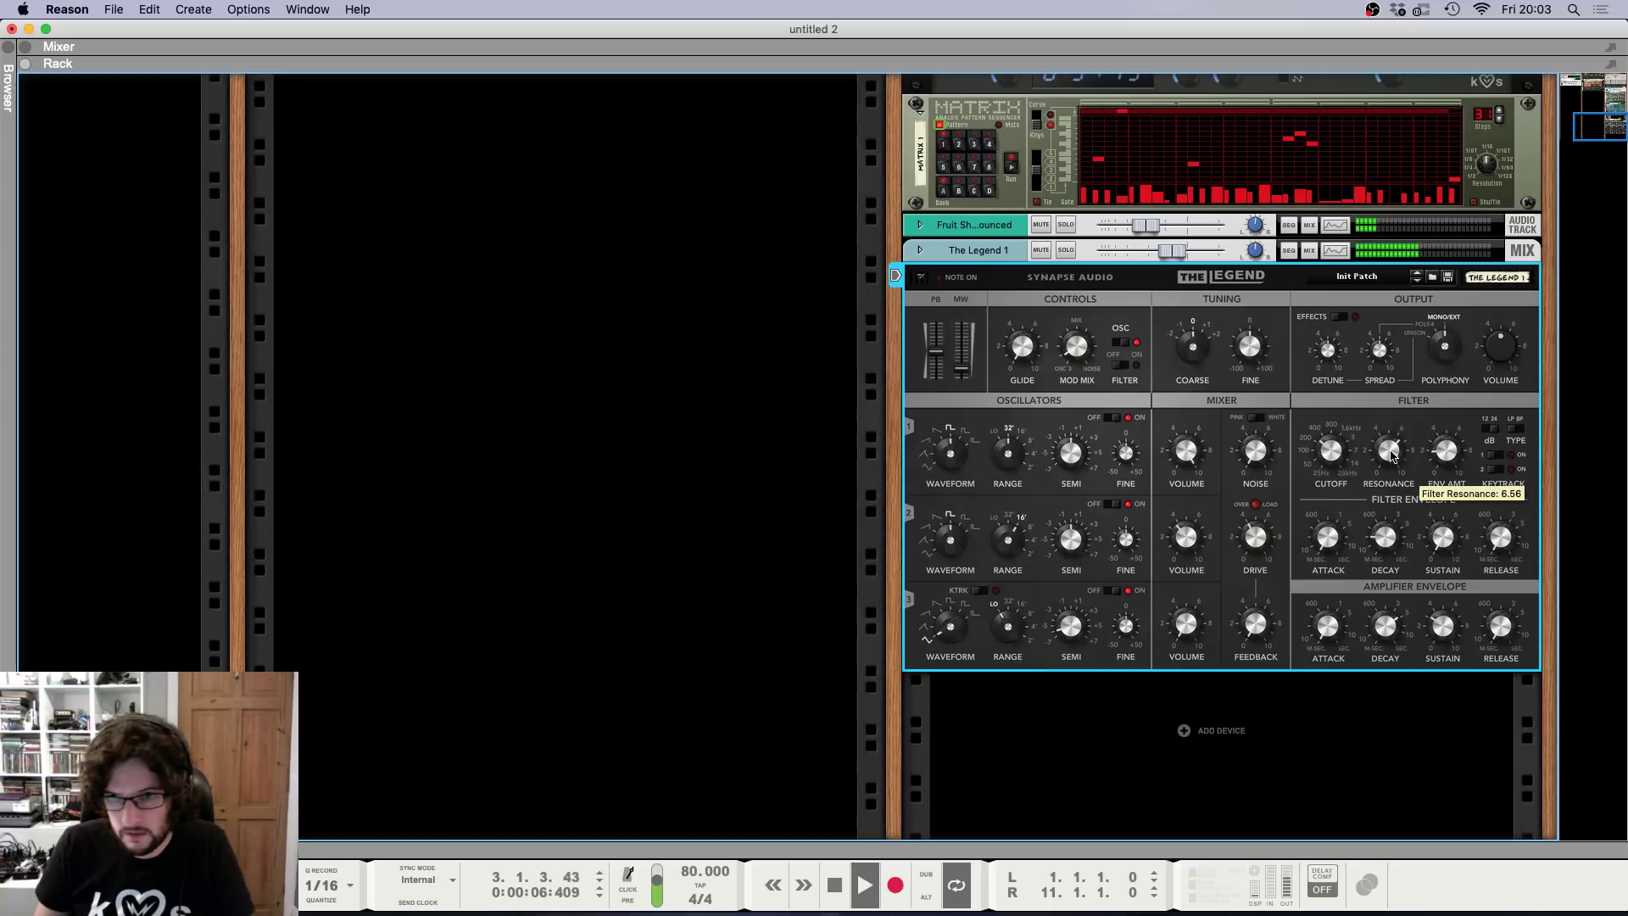
Close the note editor to show the full arrangement, check The Legend in the rack during playback, and stop the song.
key(F5)
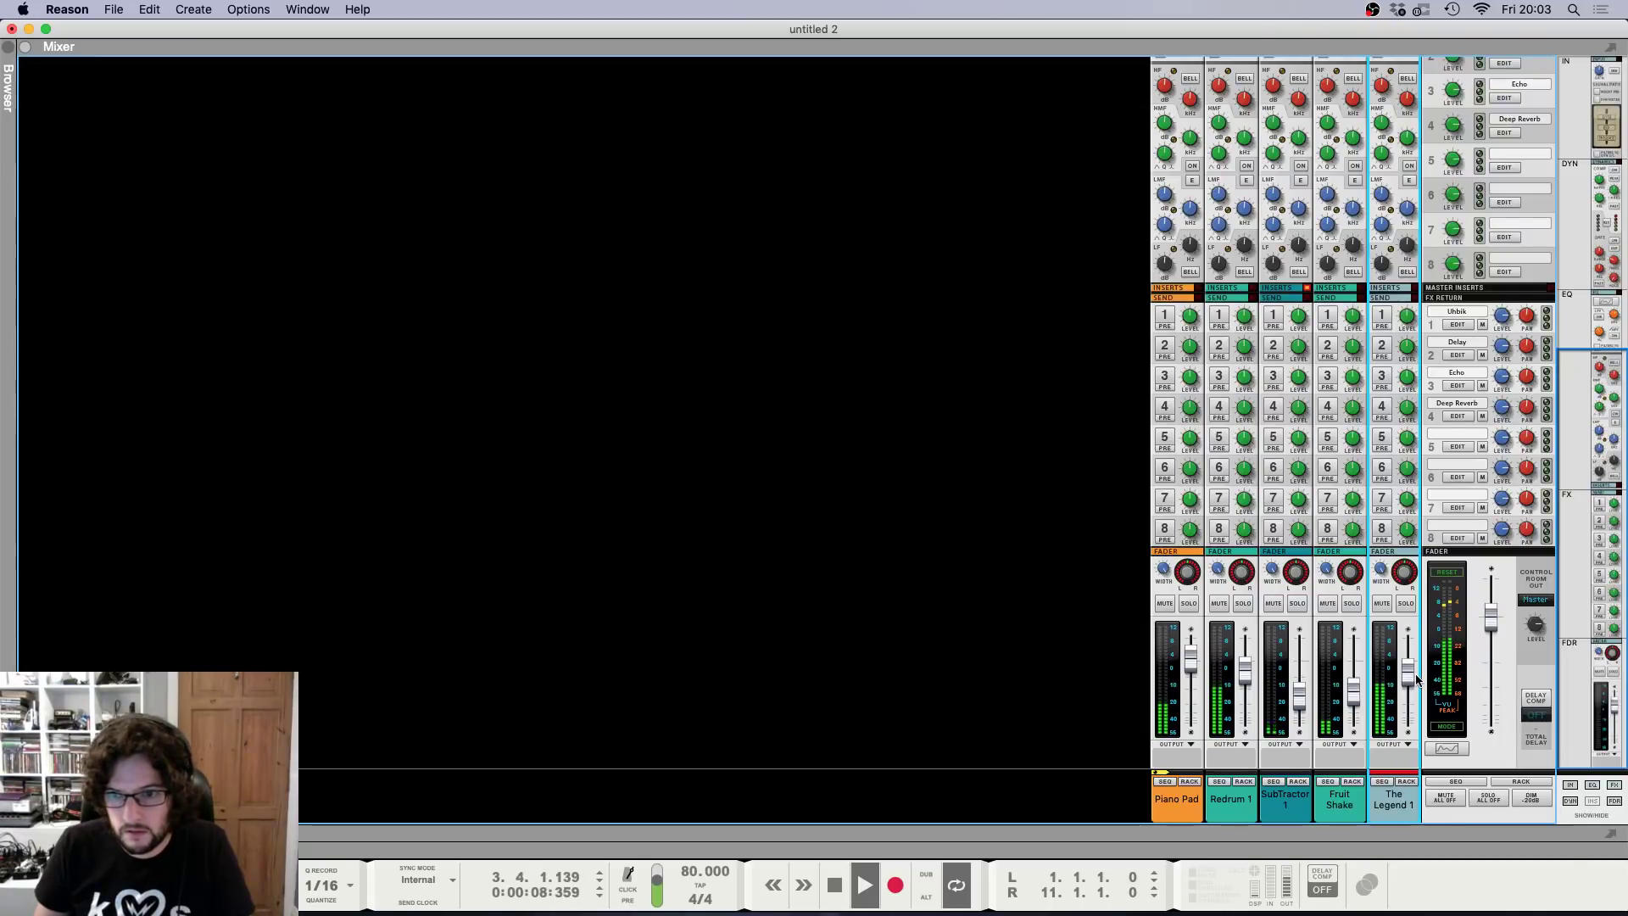
key(F6)
key(F7)
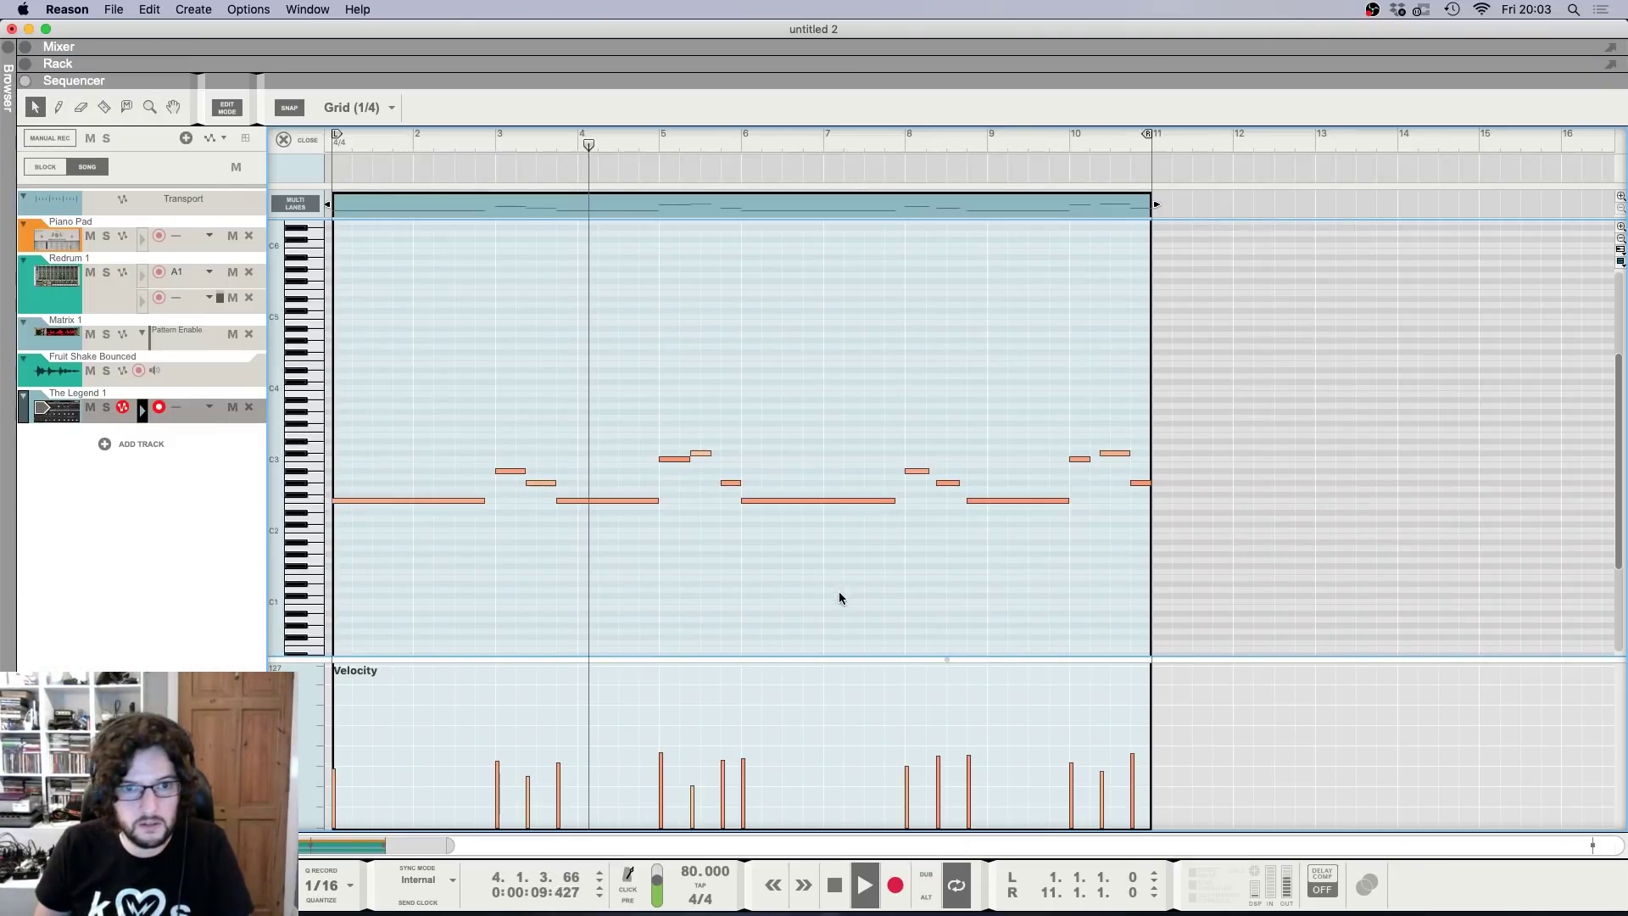
click(309, 144)
click(1017, 399)
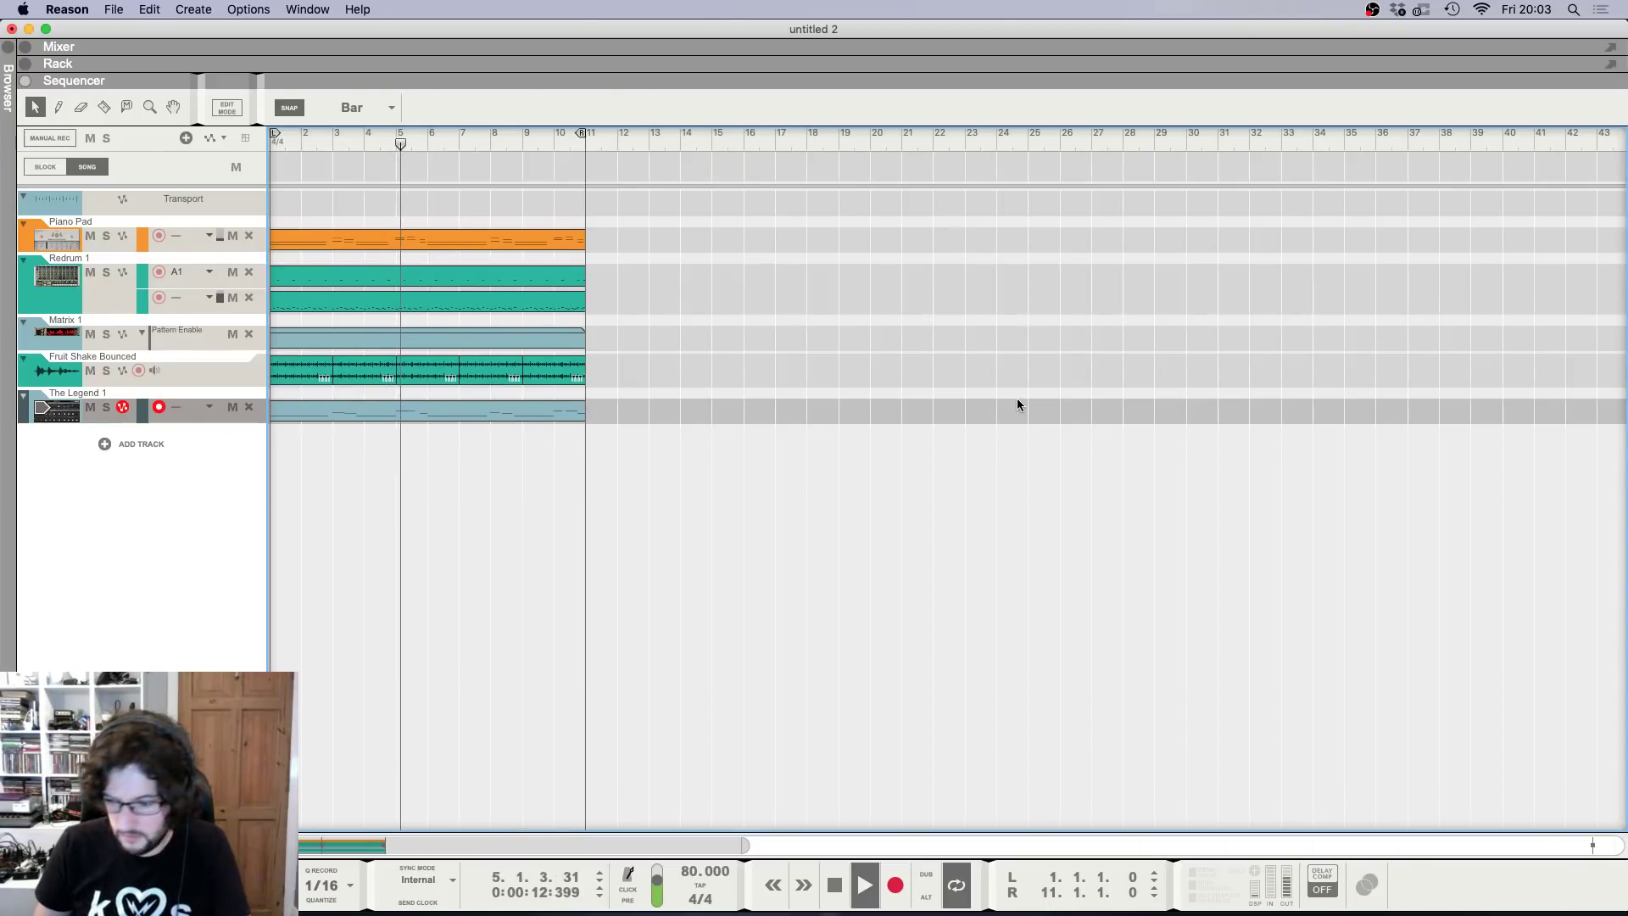
key(F6)
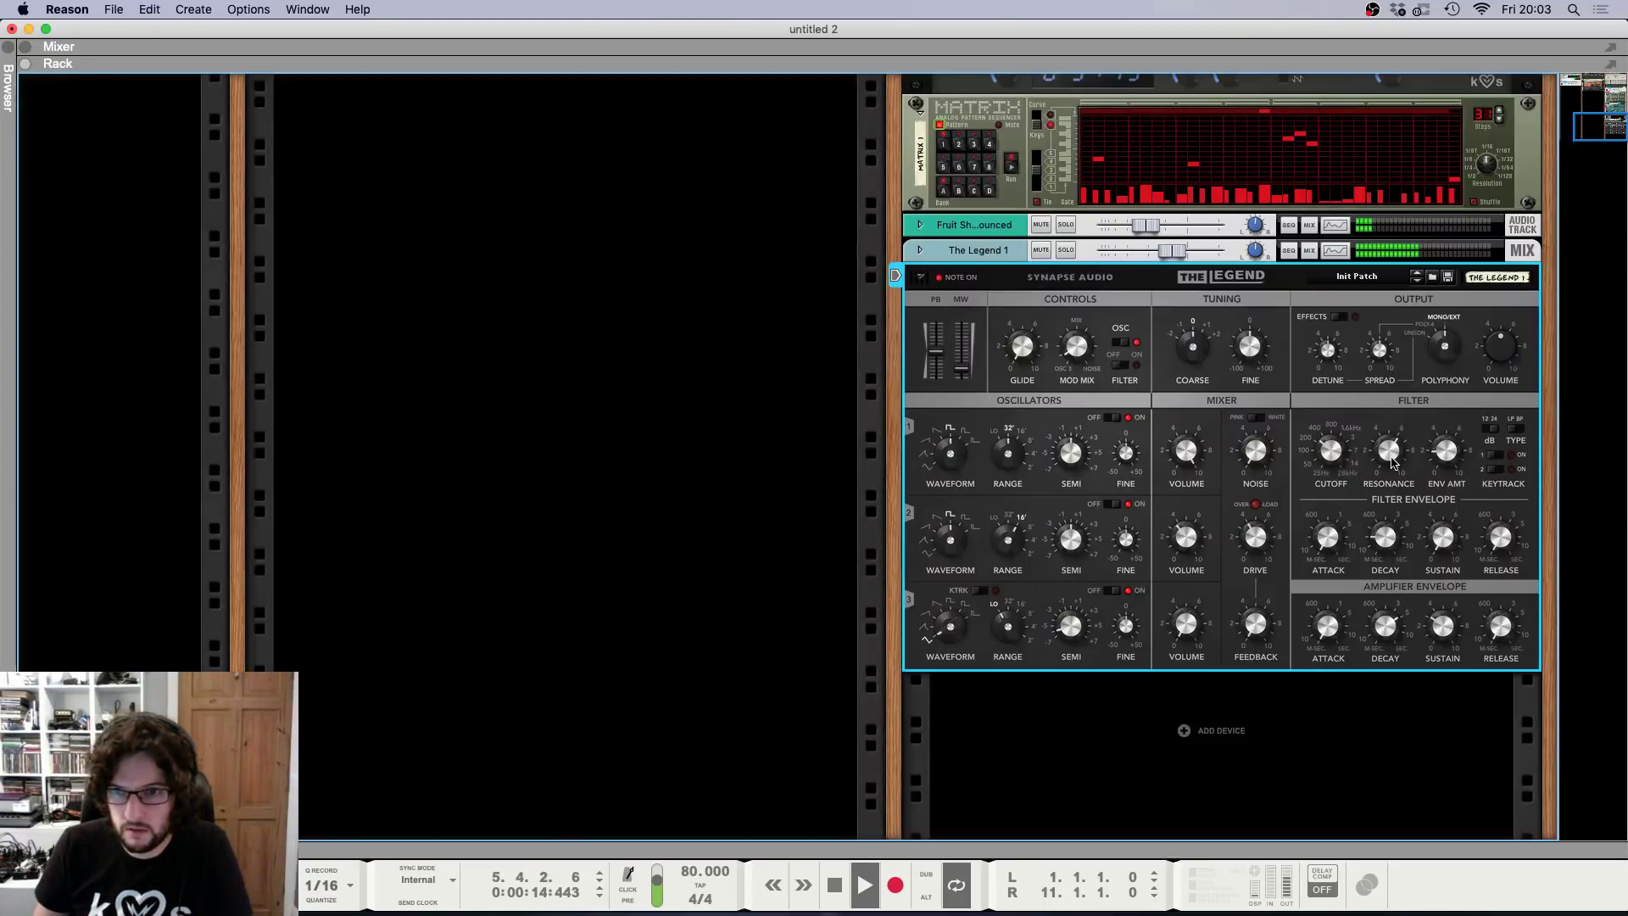
key(F7)
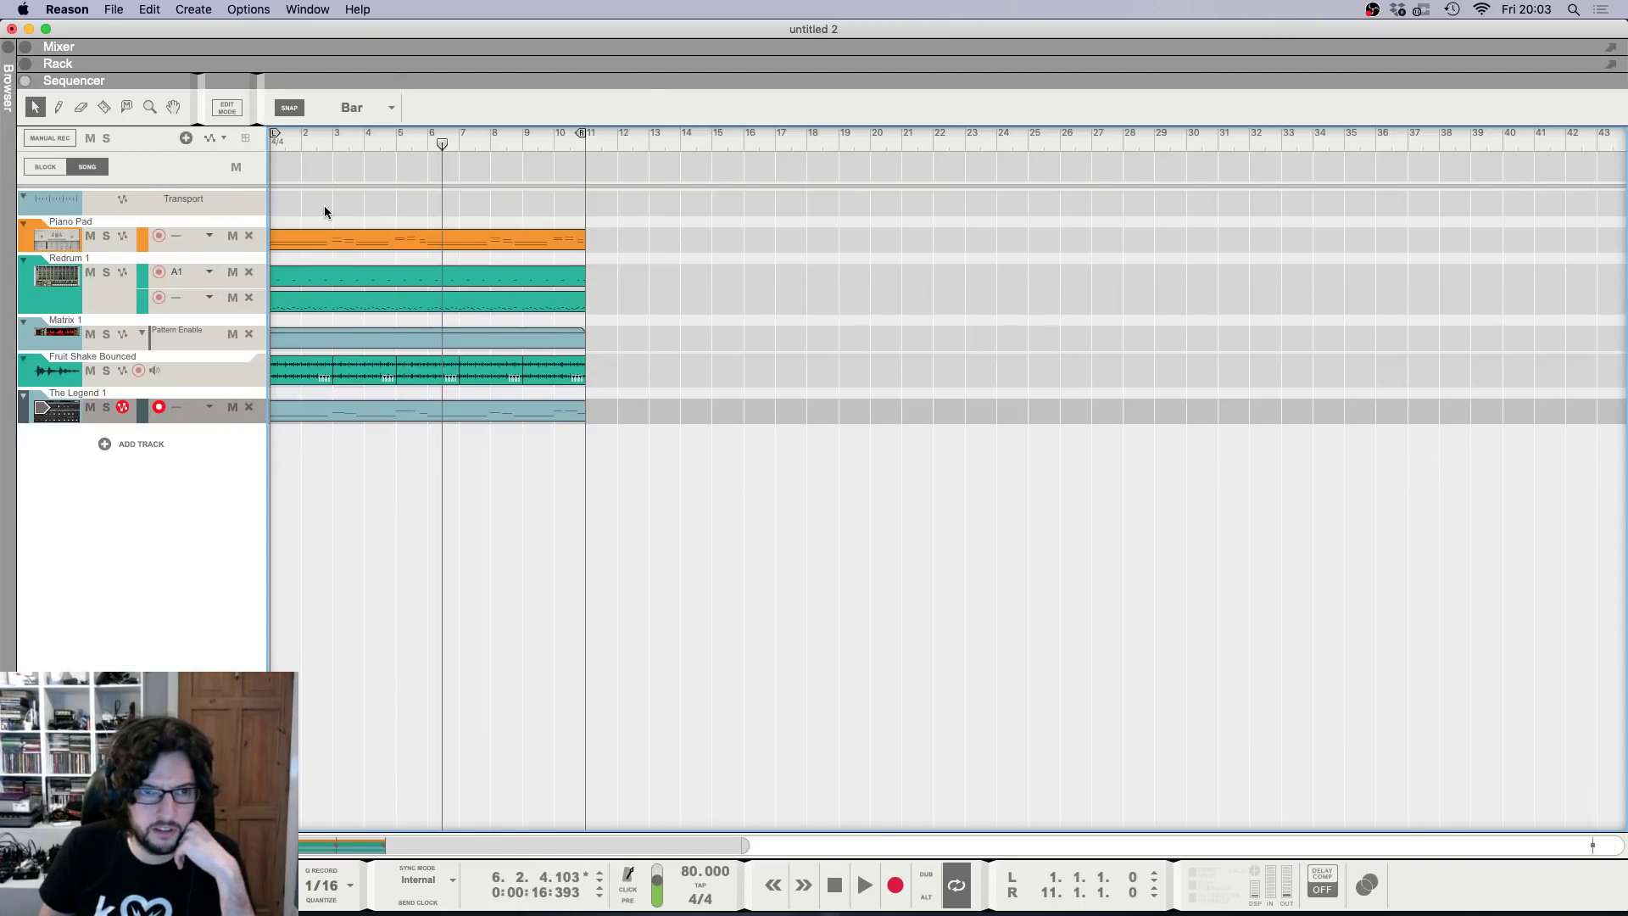
Add a Europa Shapeshifting Synthesizer below The Legend in the rack.
click(323, 246)
click(757, 562)
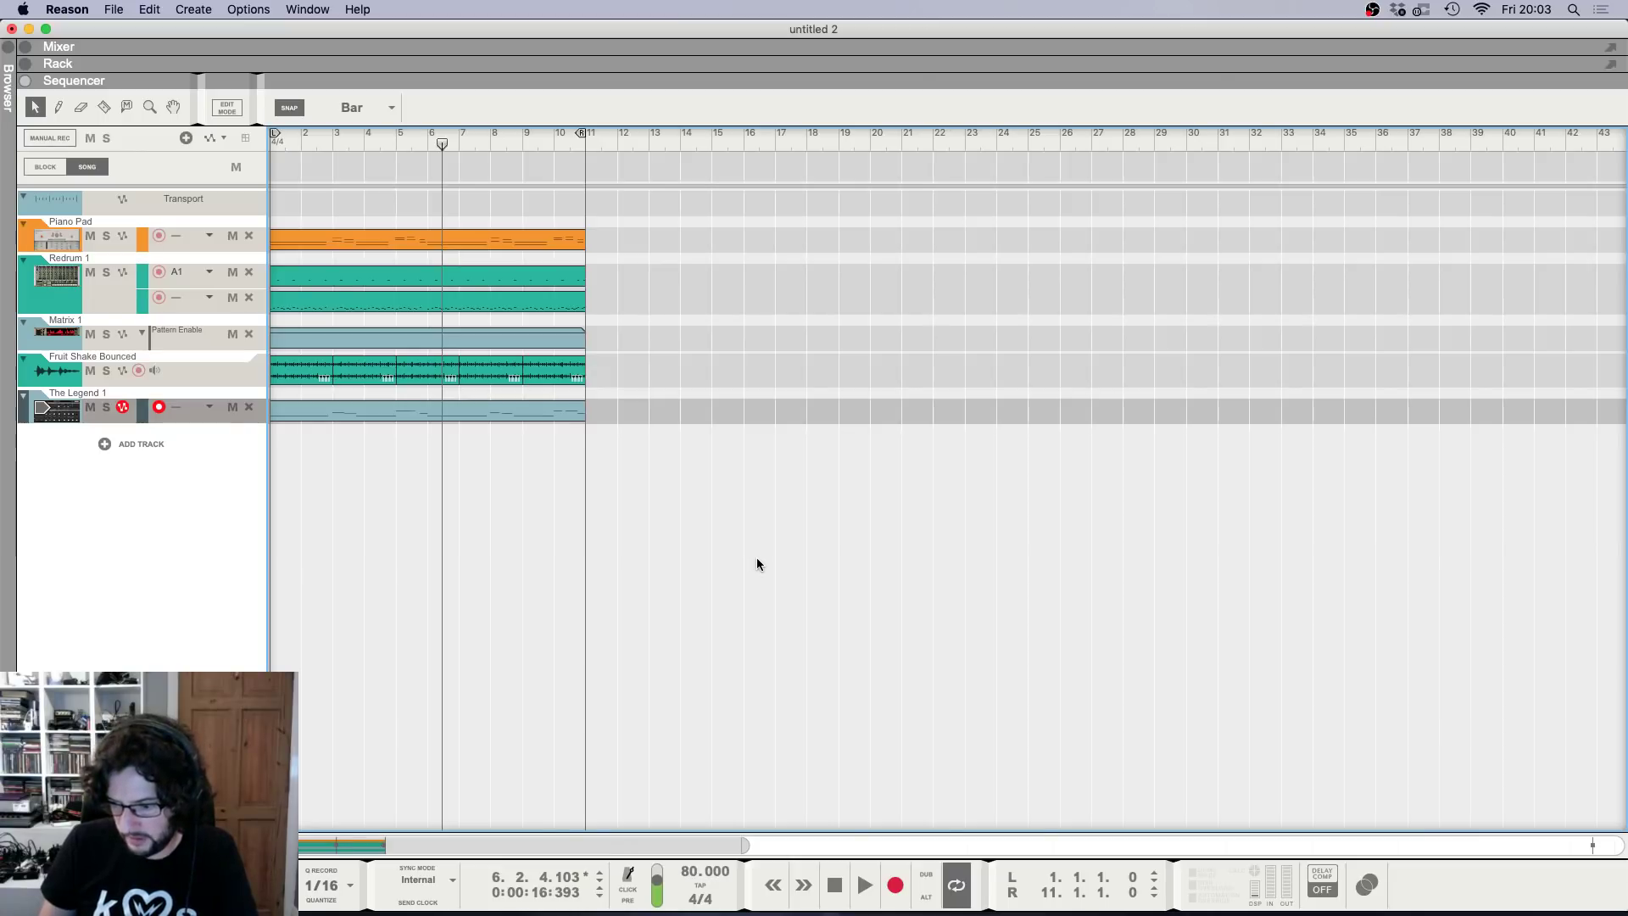
key(F6)
right_click(1214, 718)
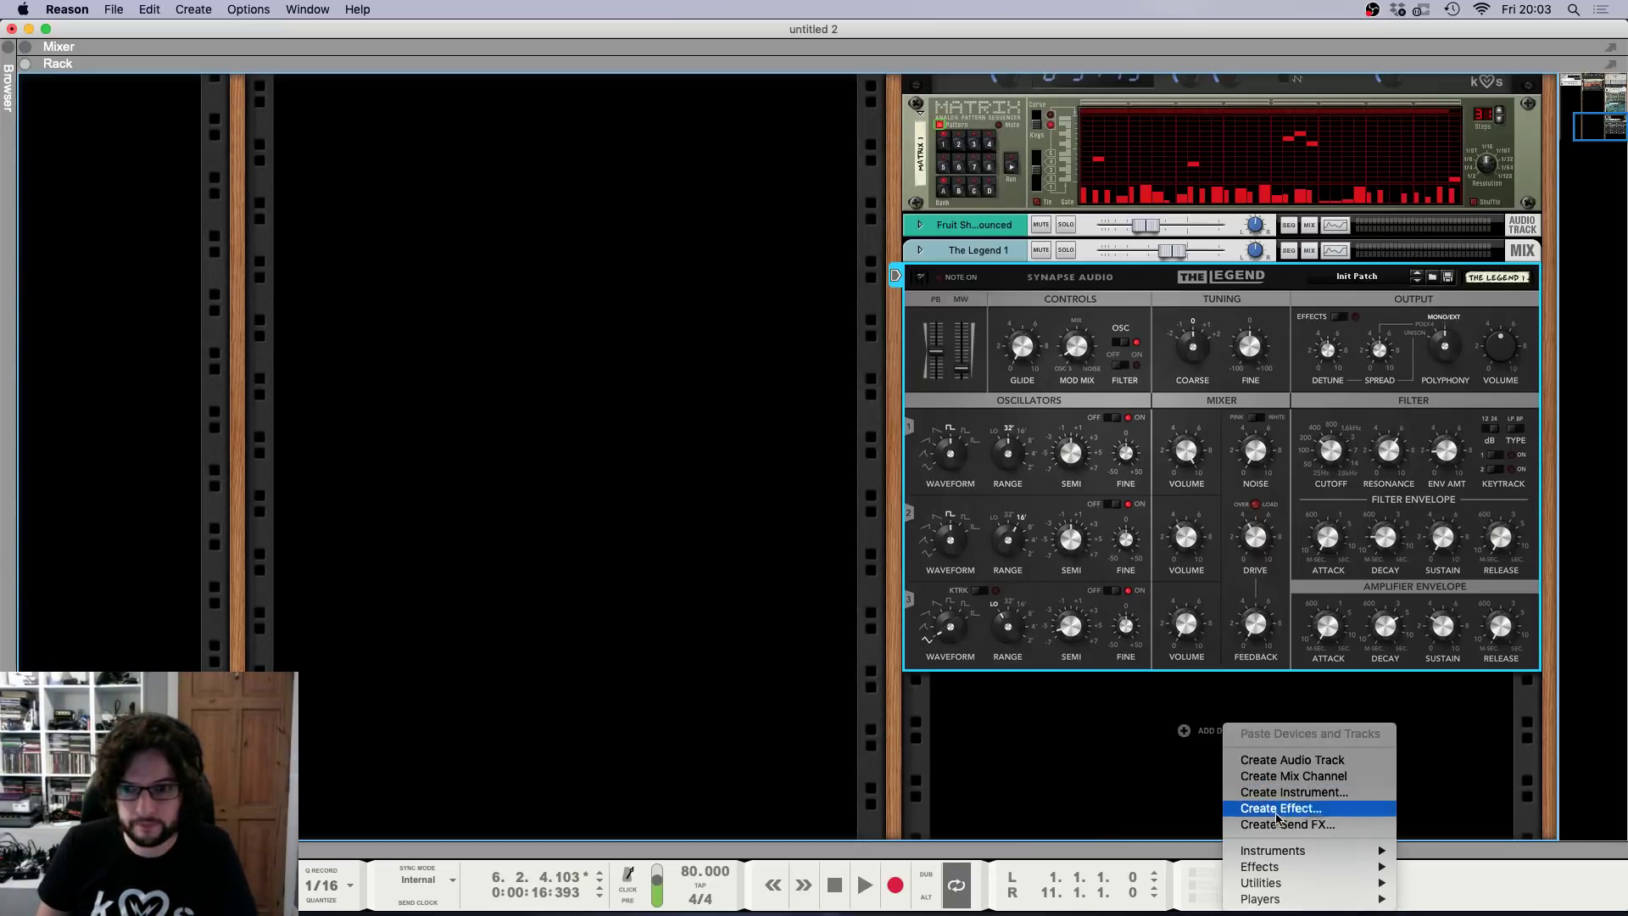
mouse_move(1292, 856)
mouse_move(1457, 609)
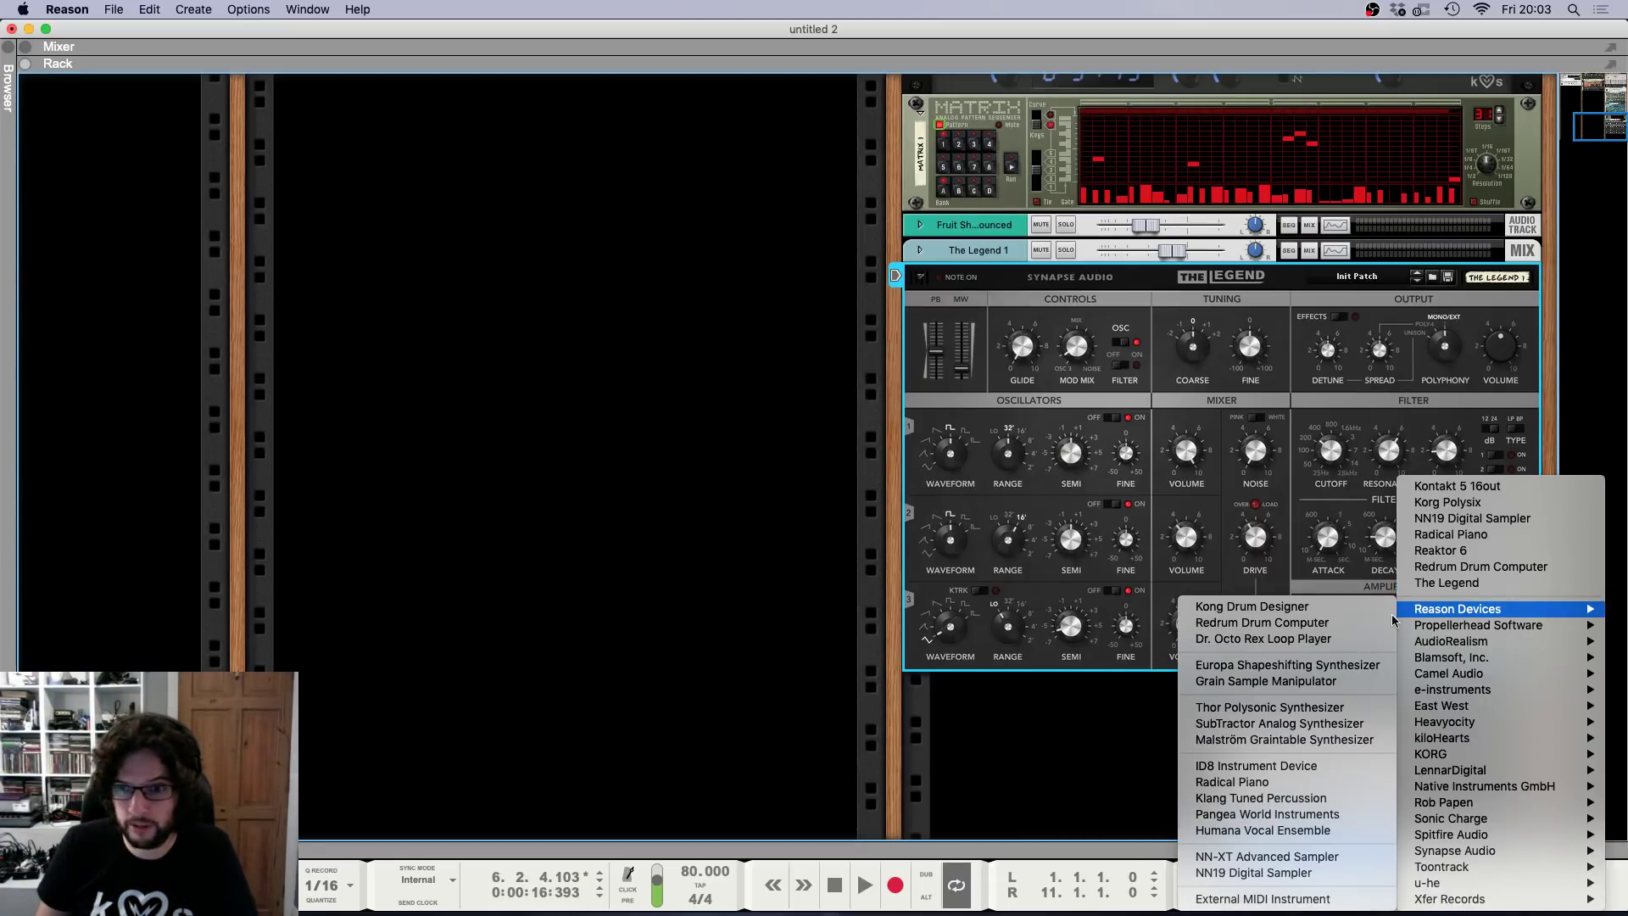
click(1280, 667)
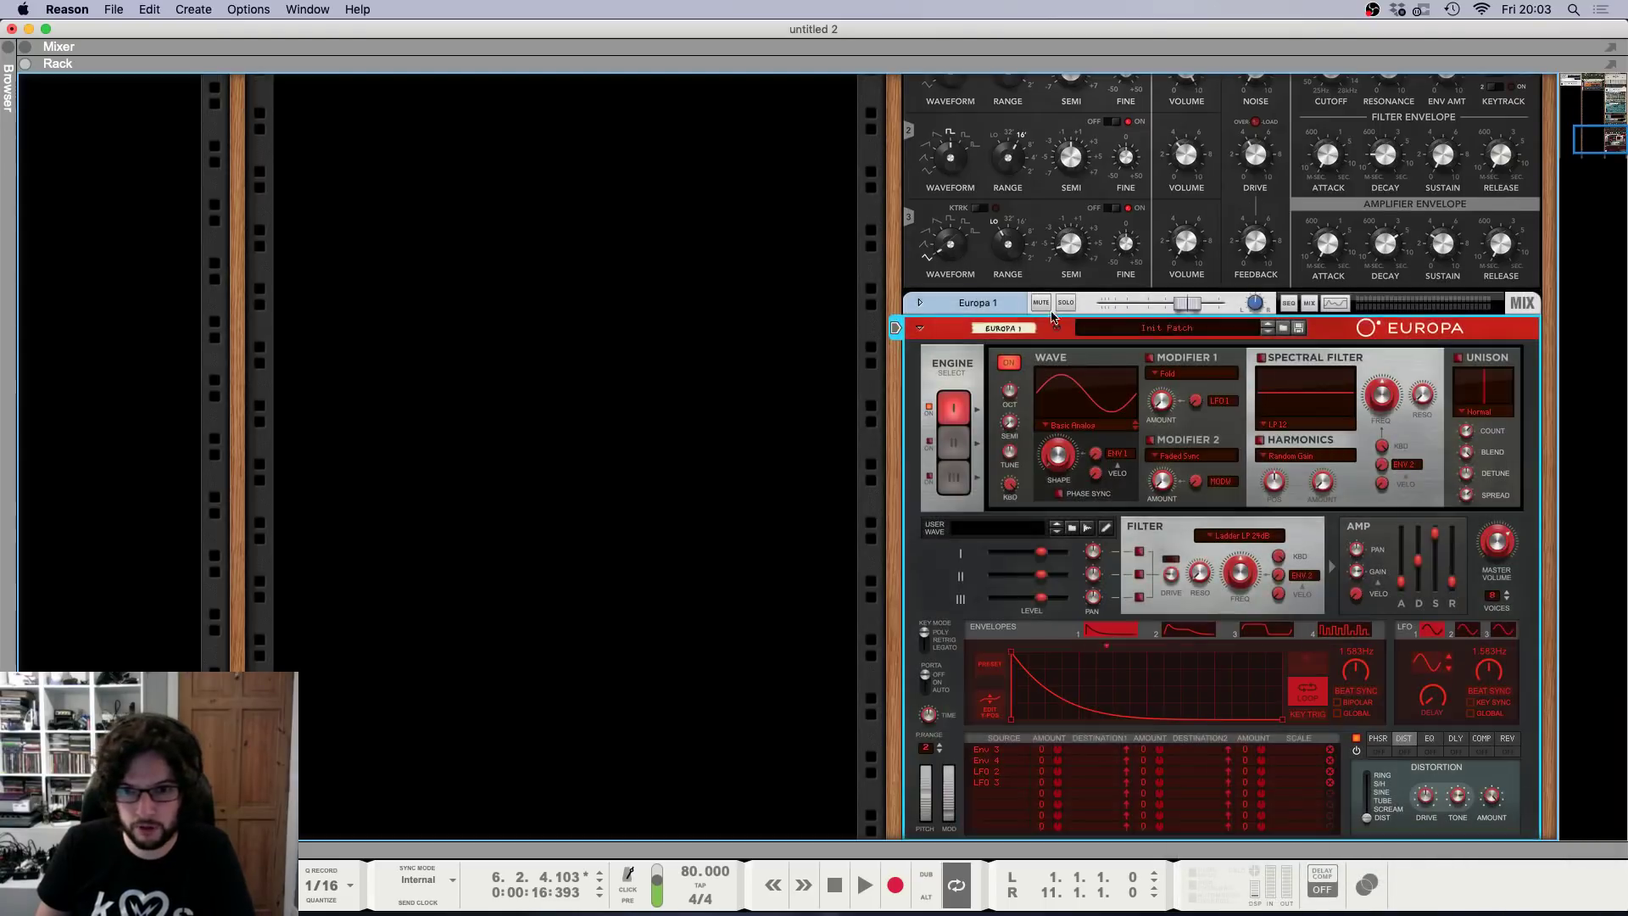
Load the What Lies Beyond patch into Europa from the Textures folder of its Rack Extensions sounds.
click(1285, 329)
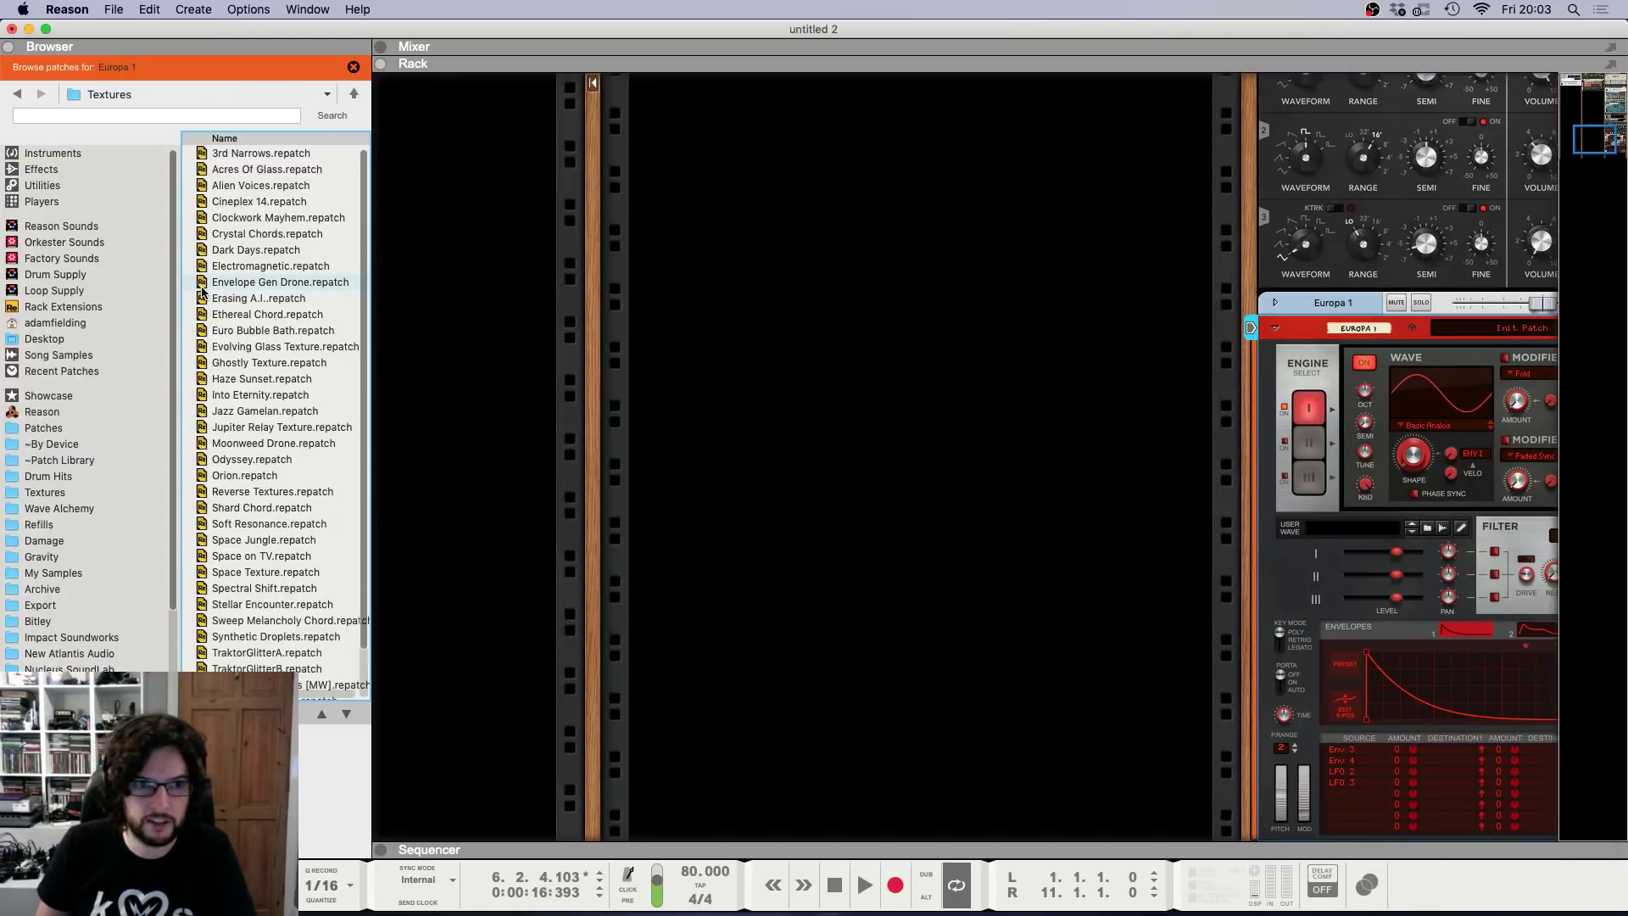
click(88, 307)
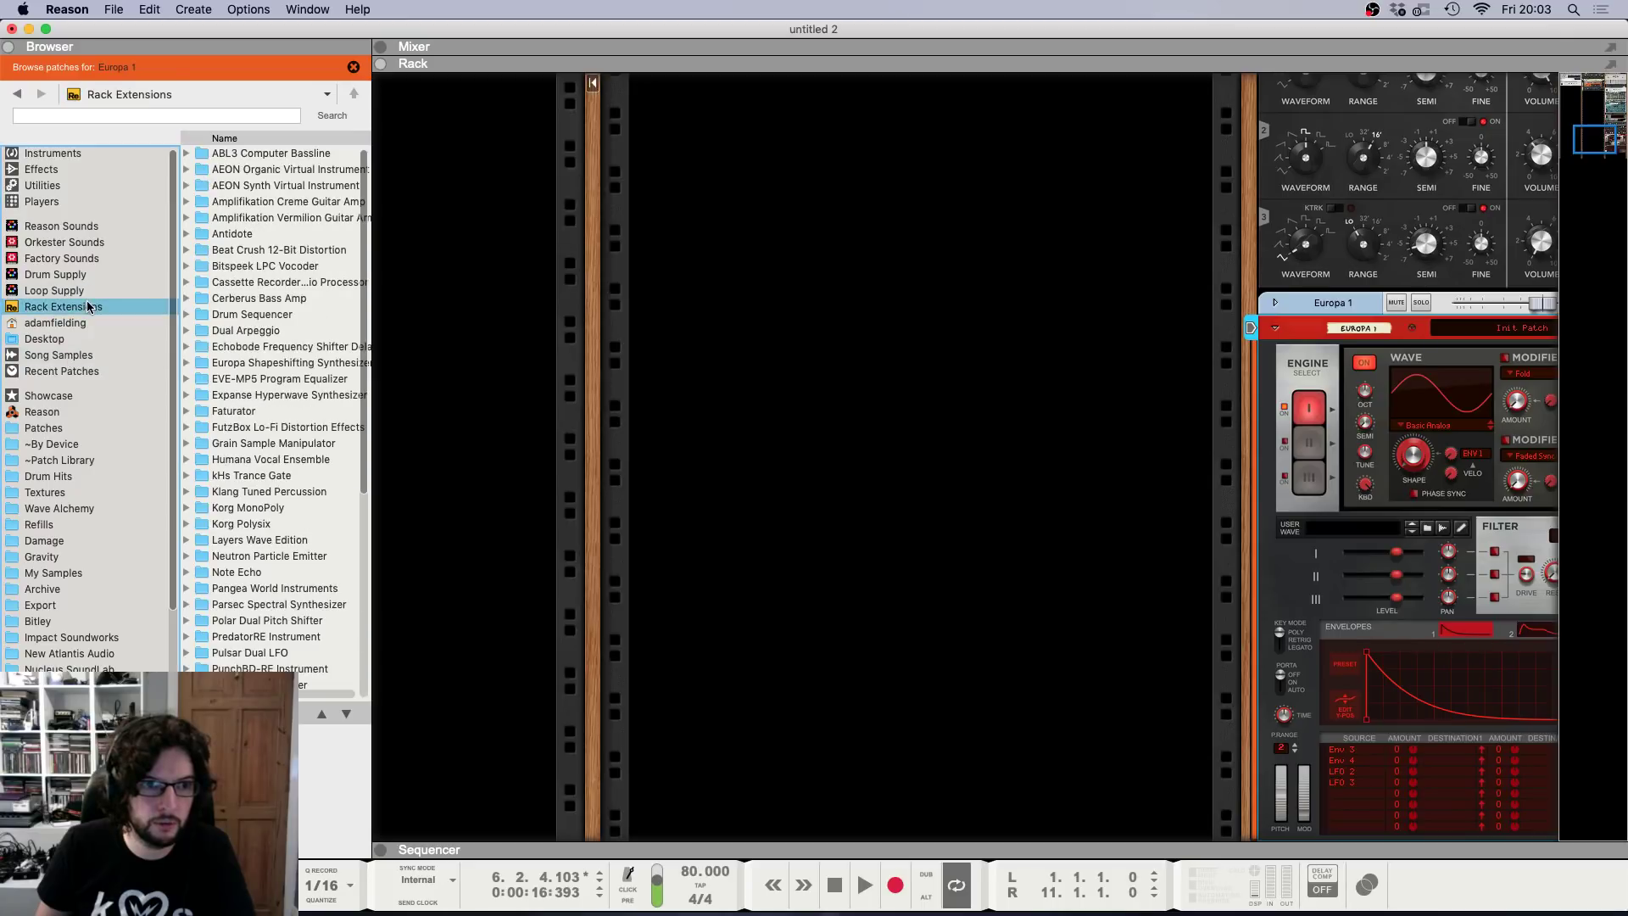
scroll(247, 580, down, 1)
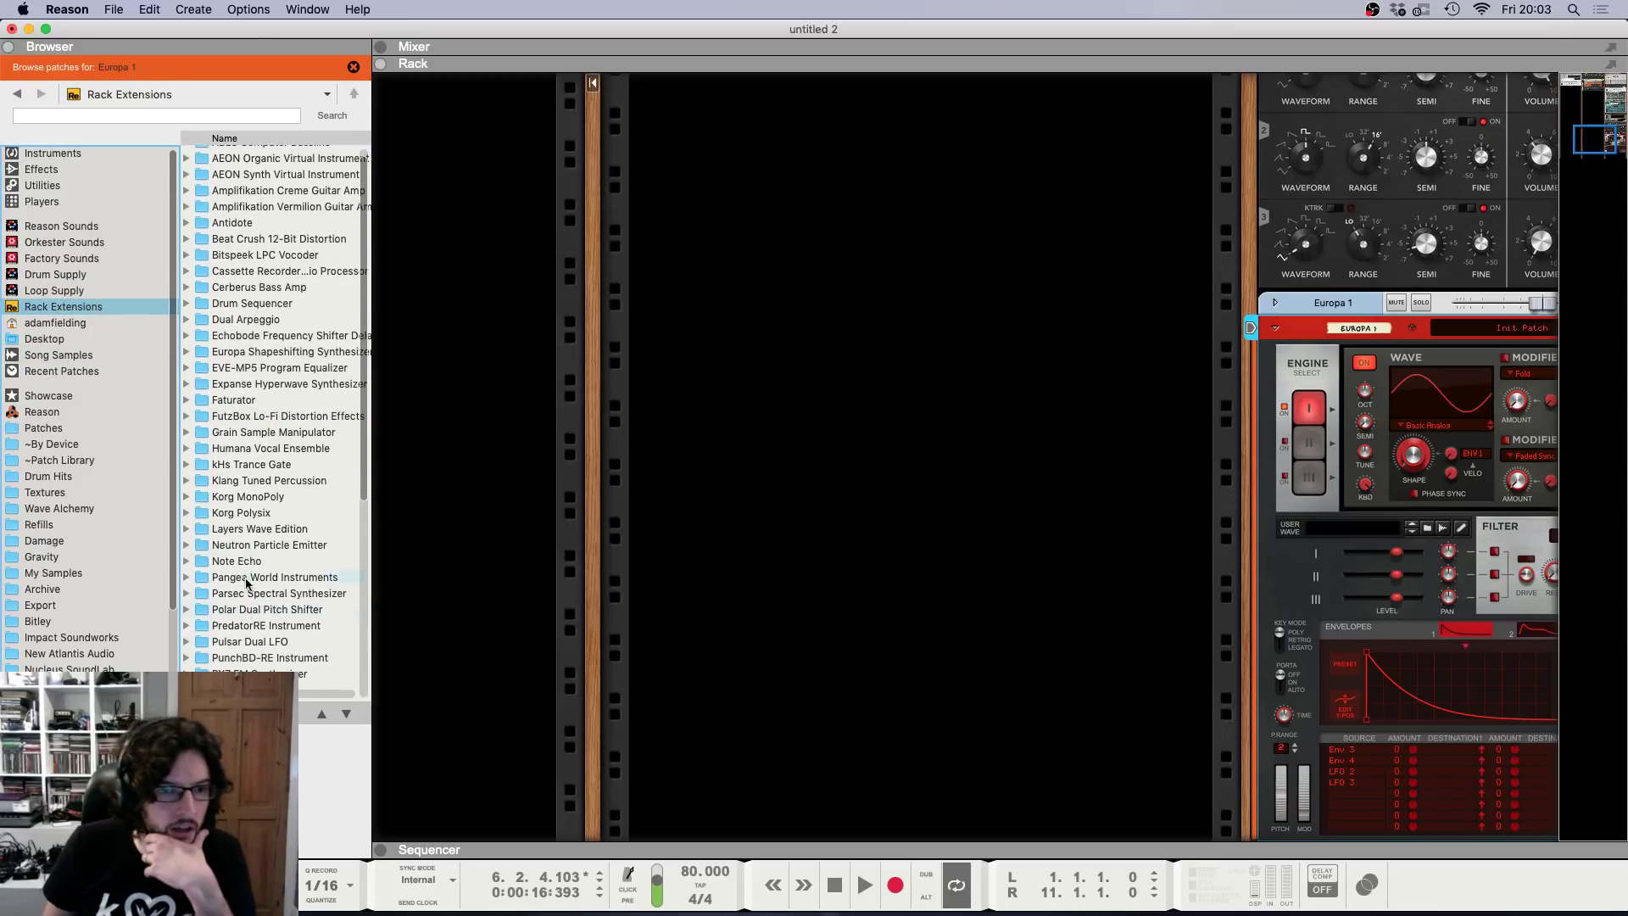
double_click(255, 355)
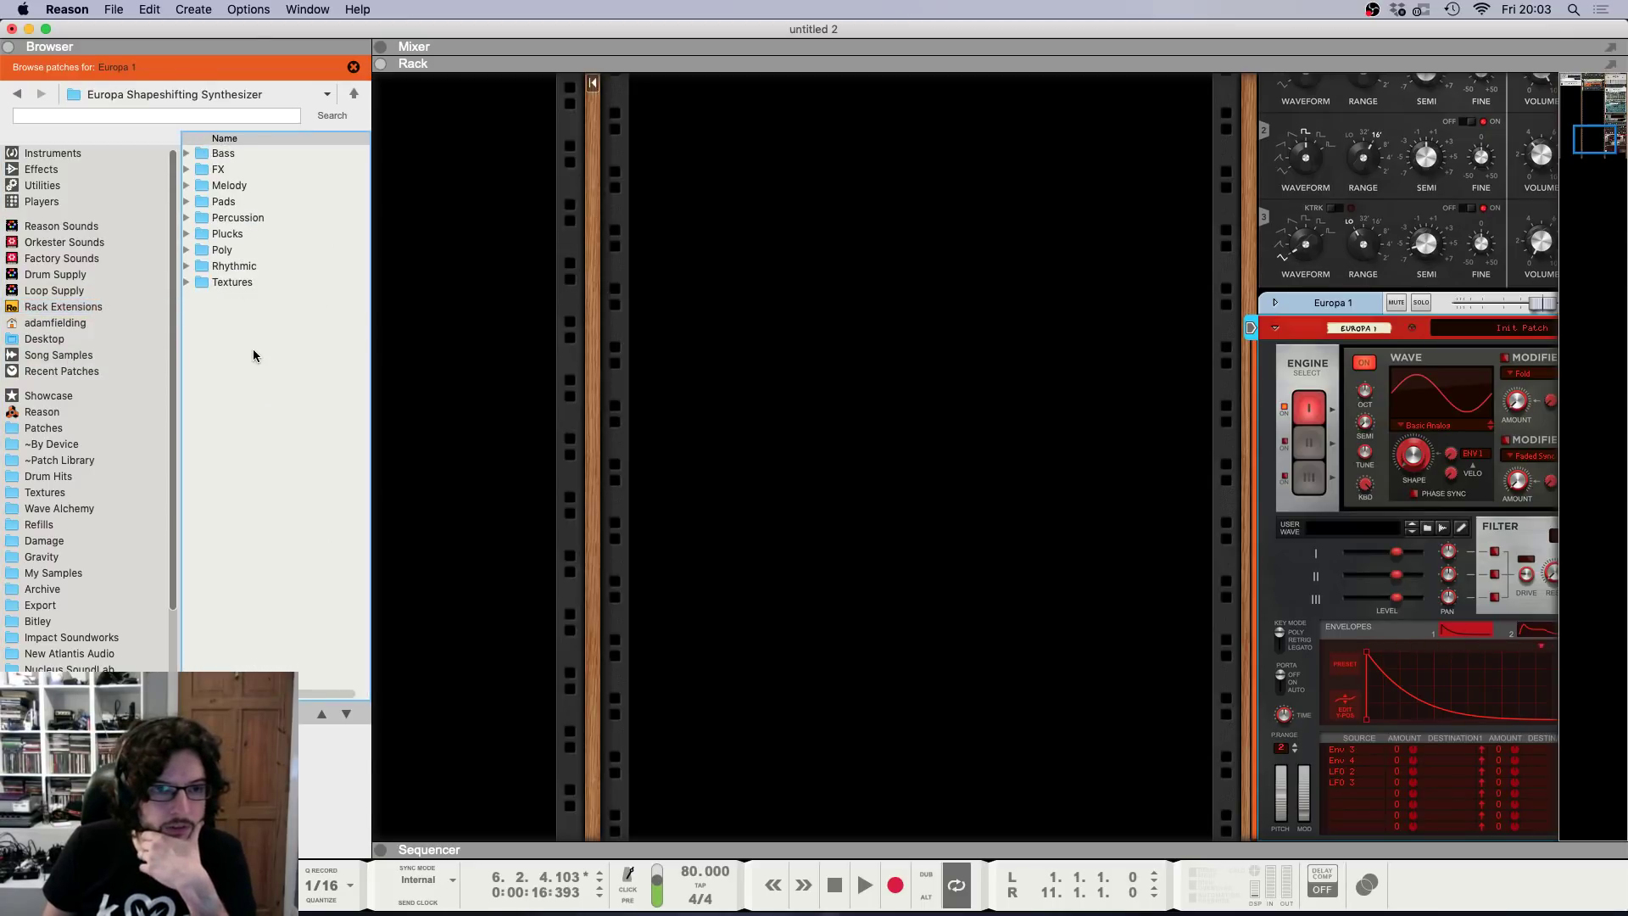
double_click(252, 283)
scroll(257, 306, down, 1)
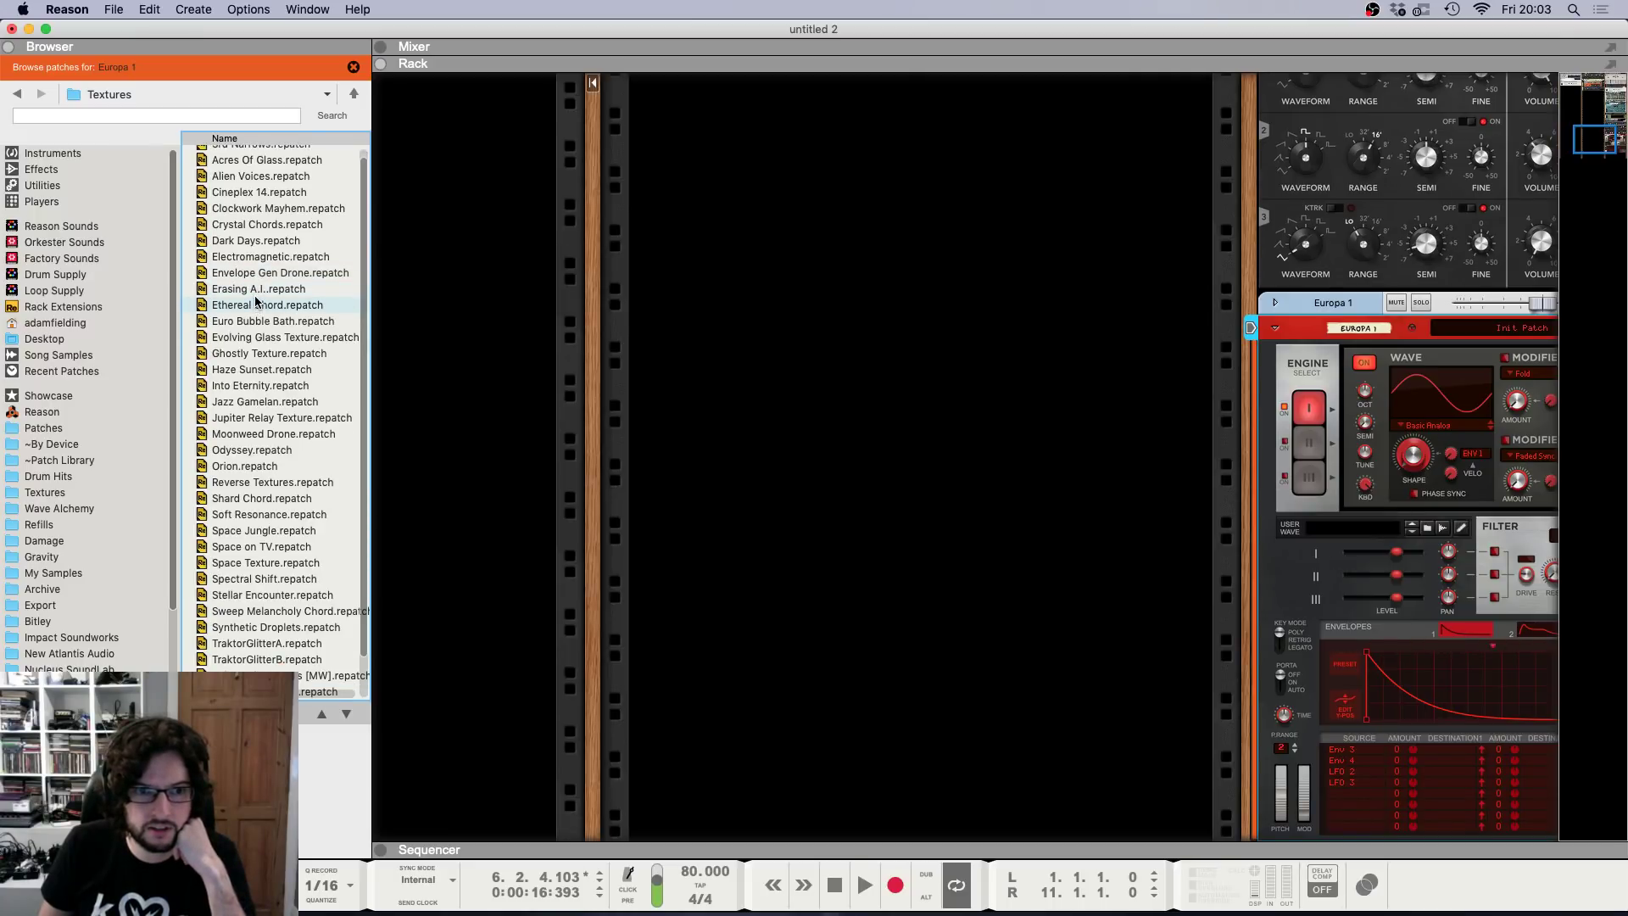
scroll(257, 300, down, 4)
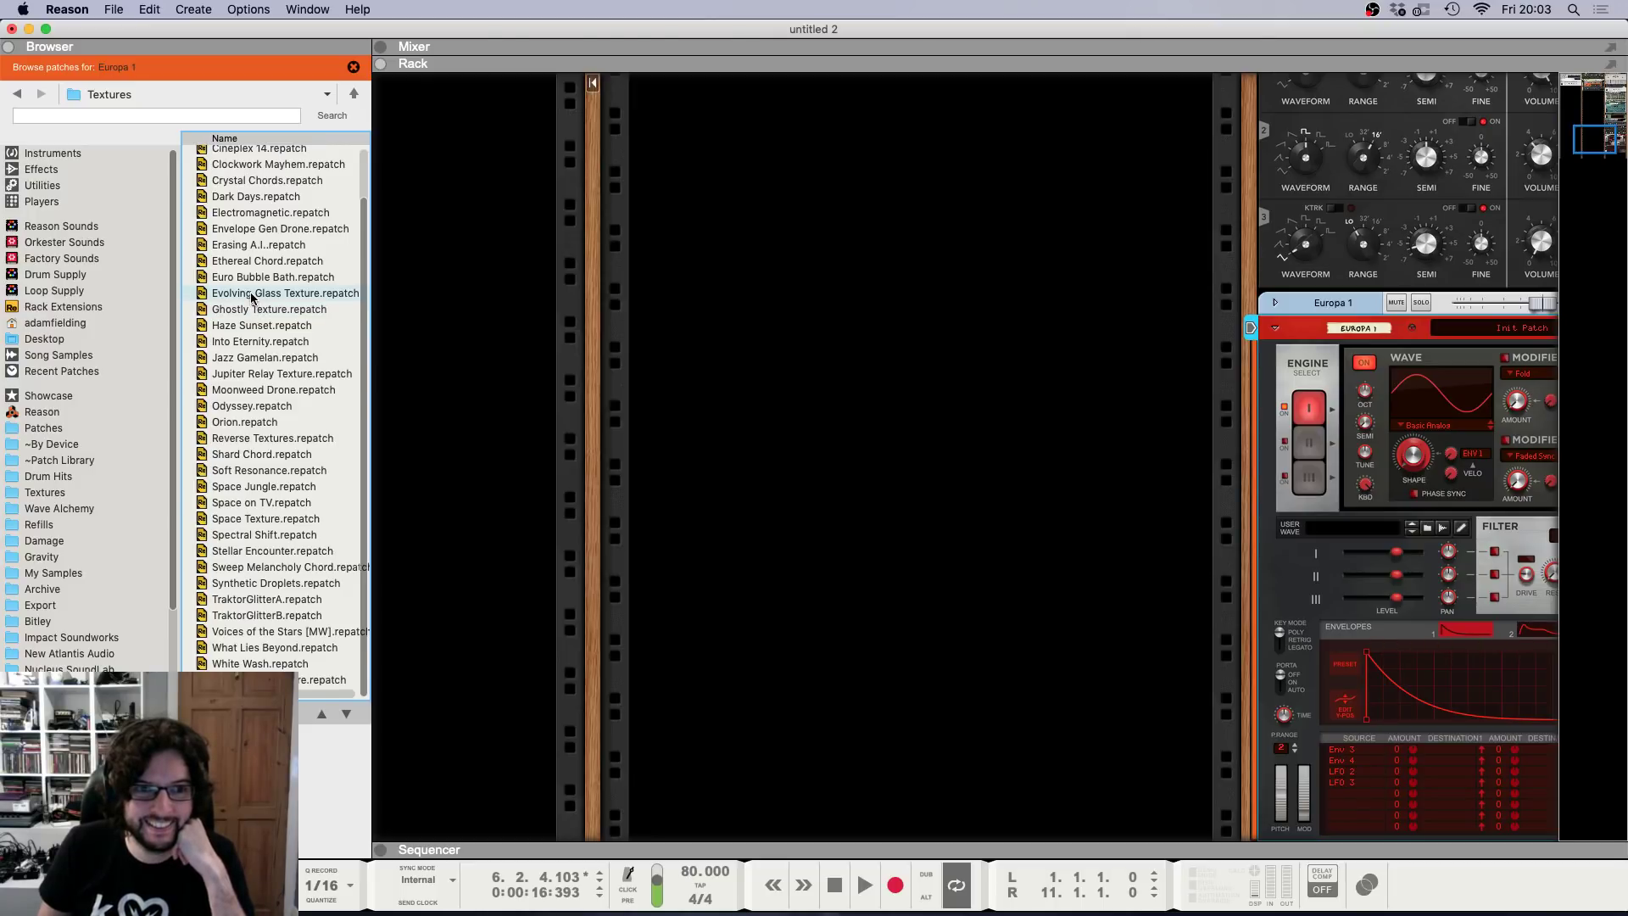
double_click(282, 651)
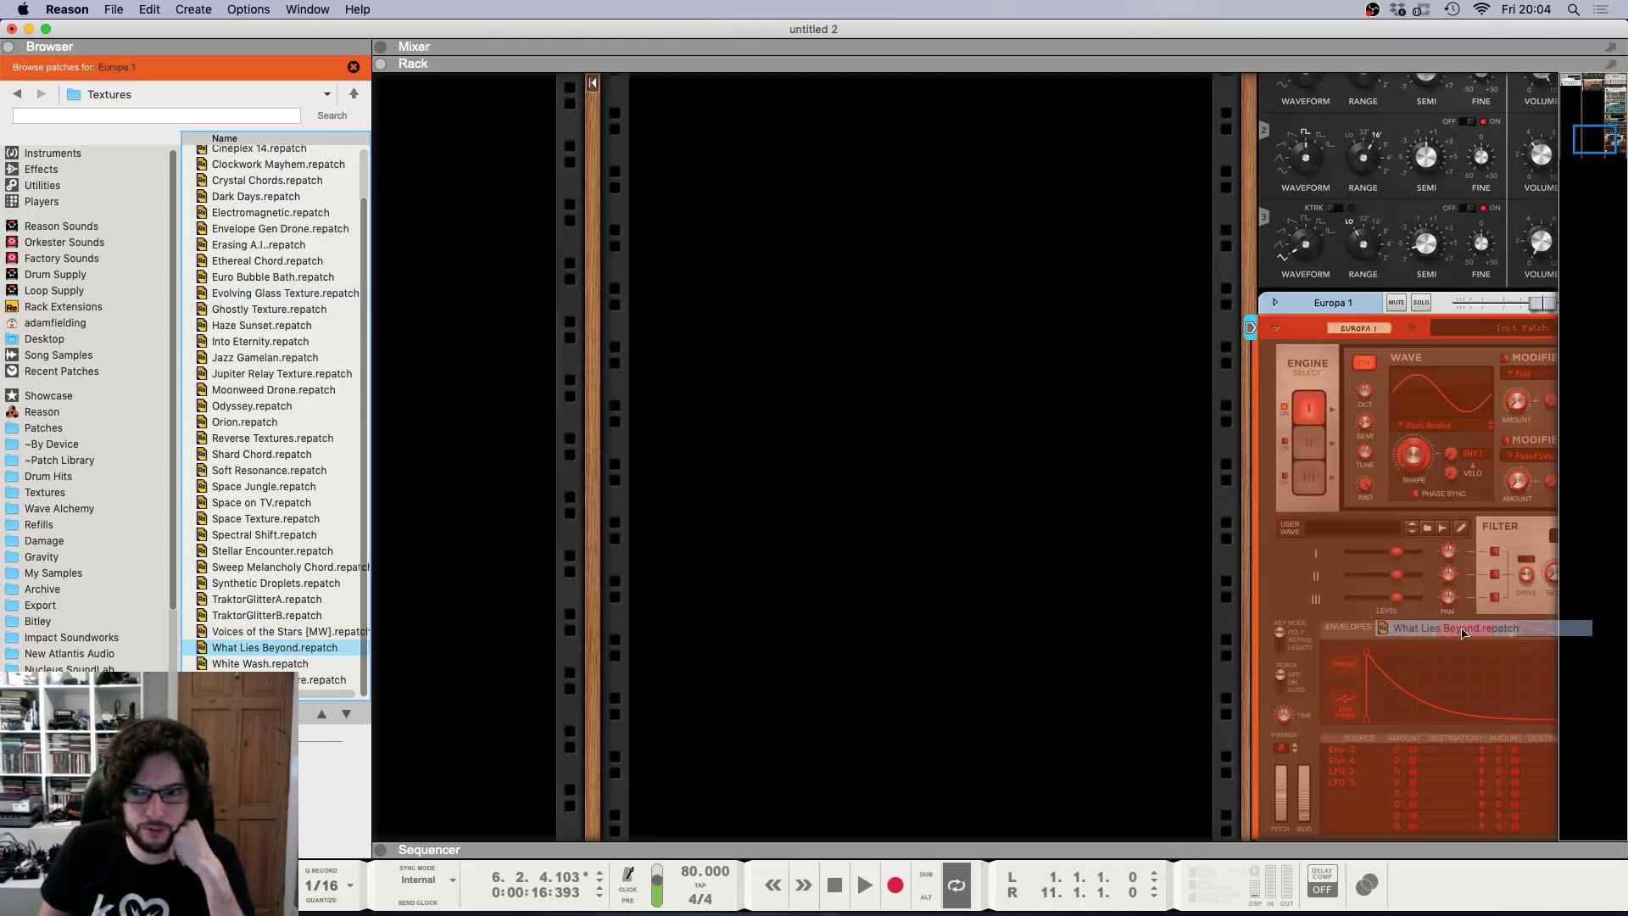
Copy the Piano Pad clip onto the What Lies Beyond track and open the copy for note editing from the song start.
key(F7)
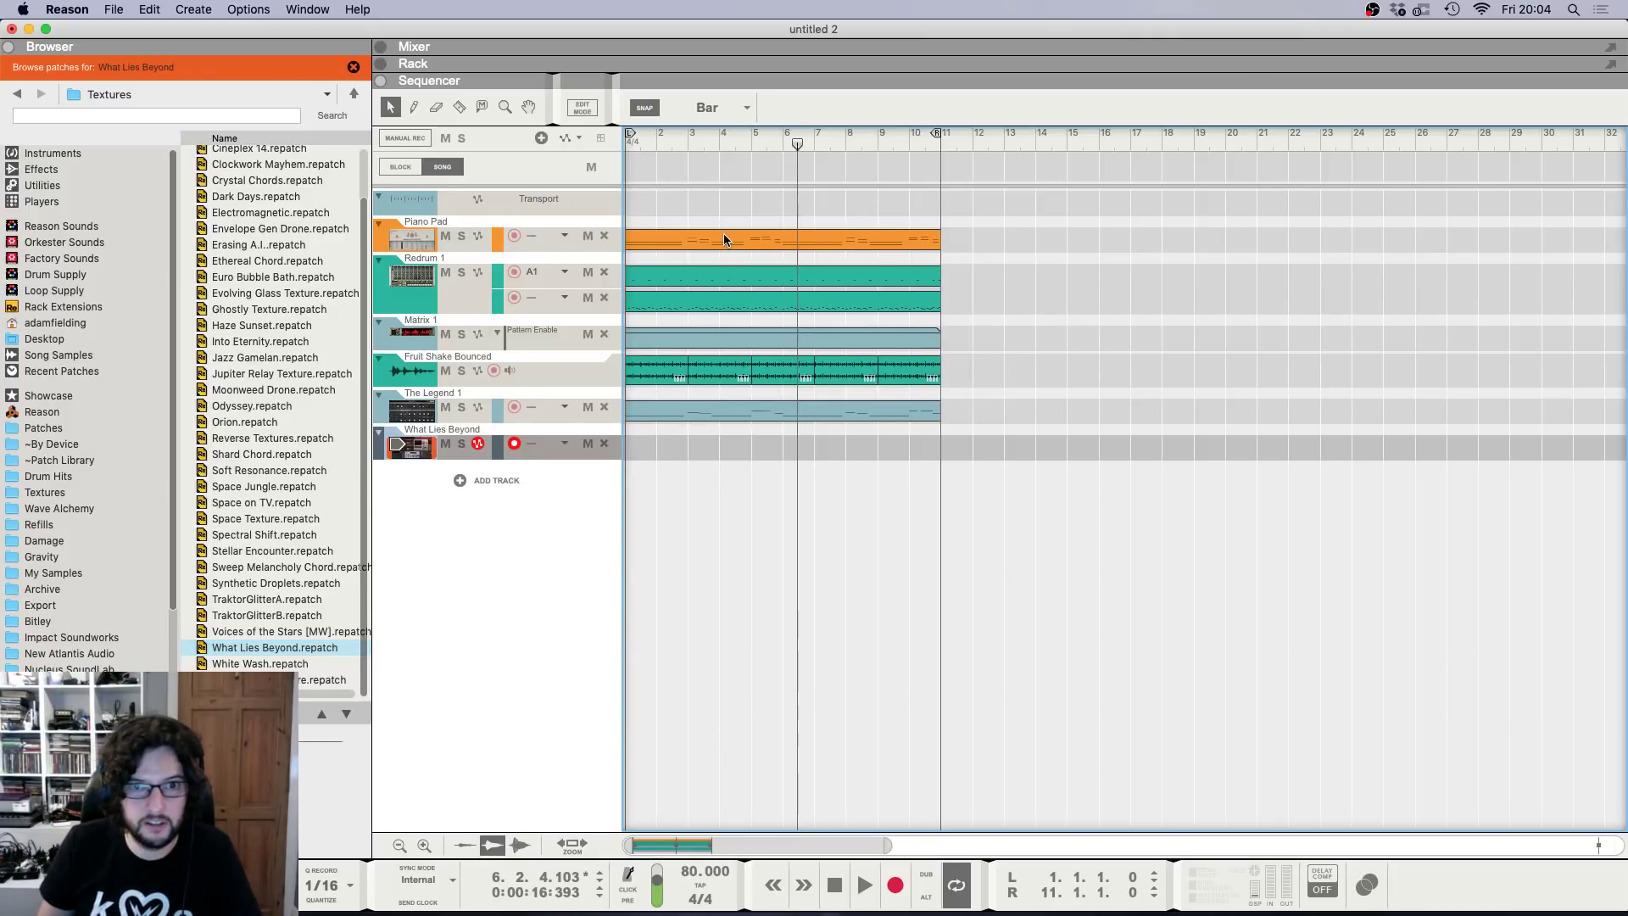
drag(724, 236, 708, 449)
key(KP_0)
double_click(712, 449)
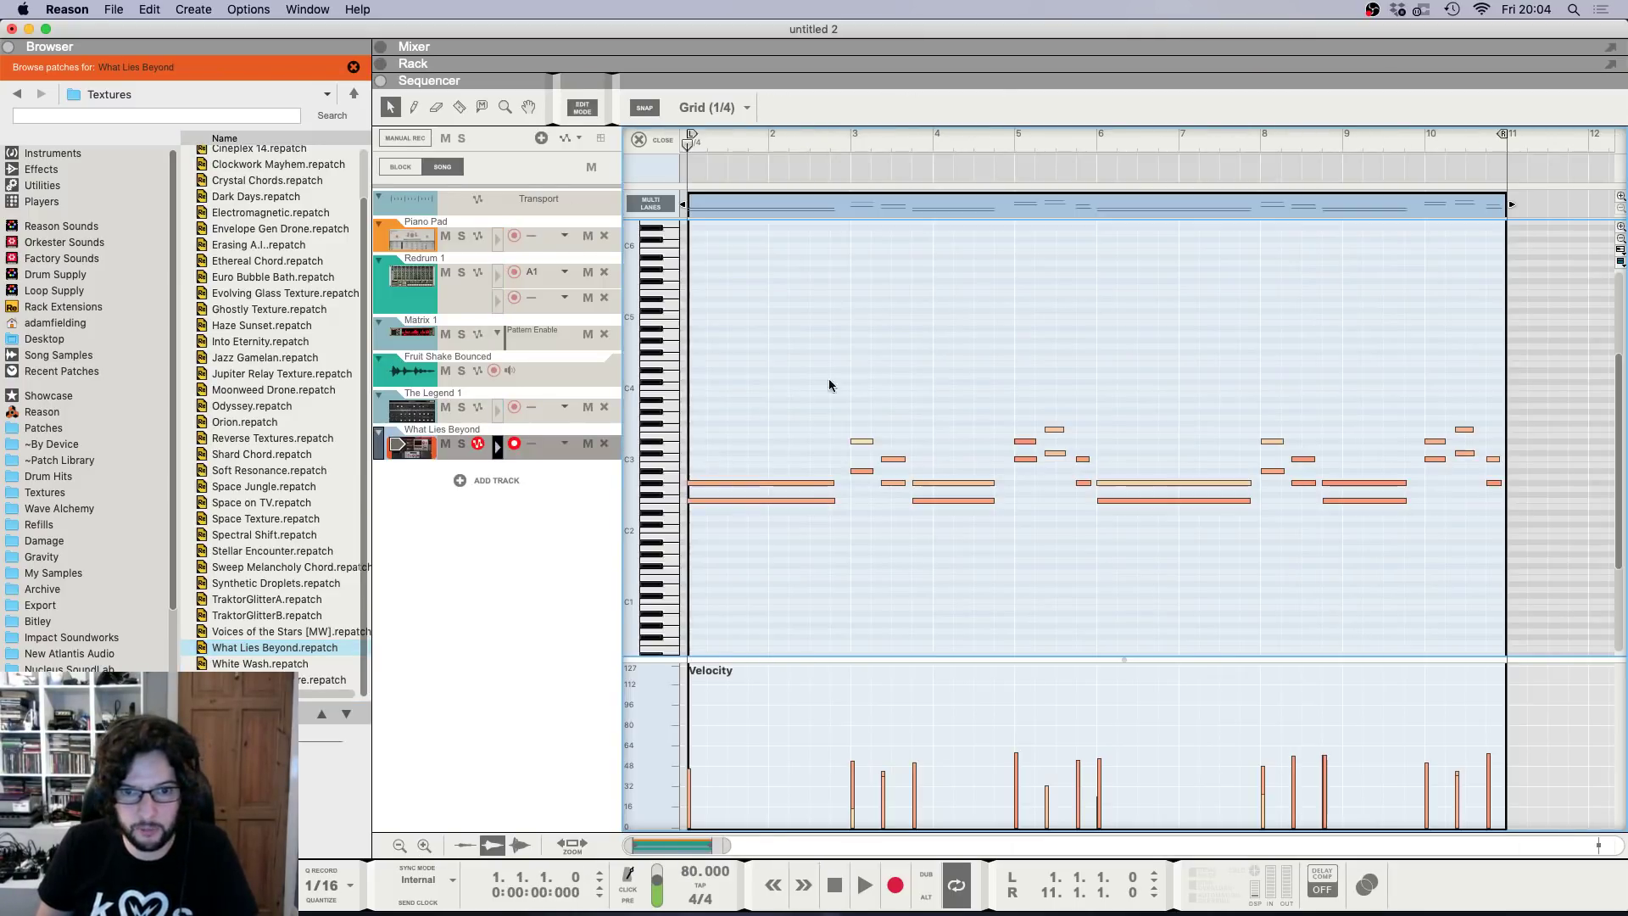
Solo What Lies Beyond, play its part, and lower its mixer channel level to about -11.4 dB.
click(464, 447)
key(space)
key(F5)
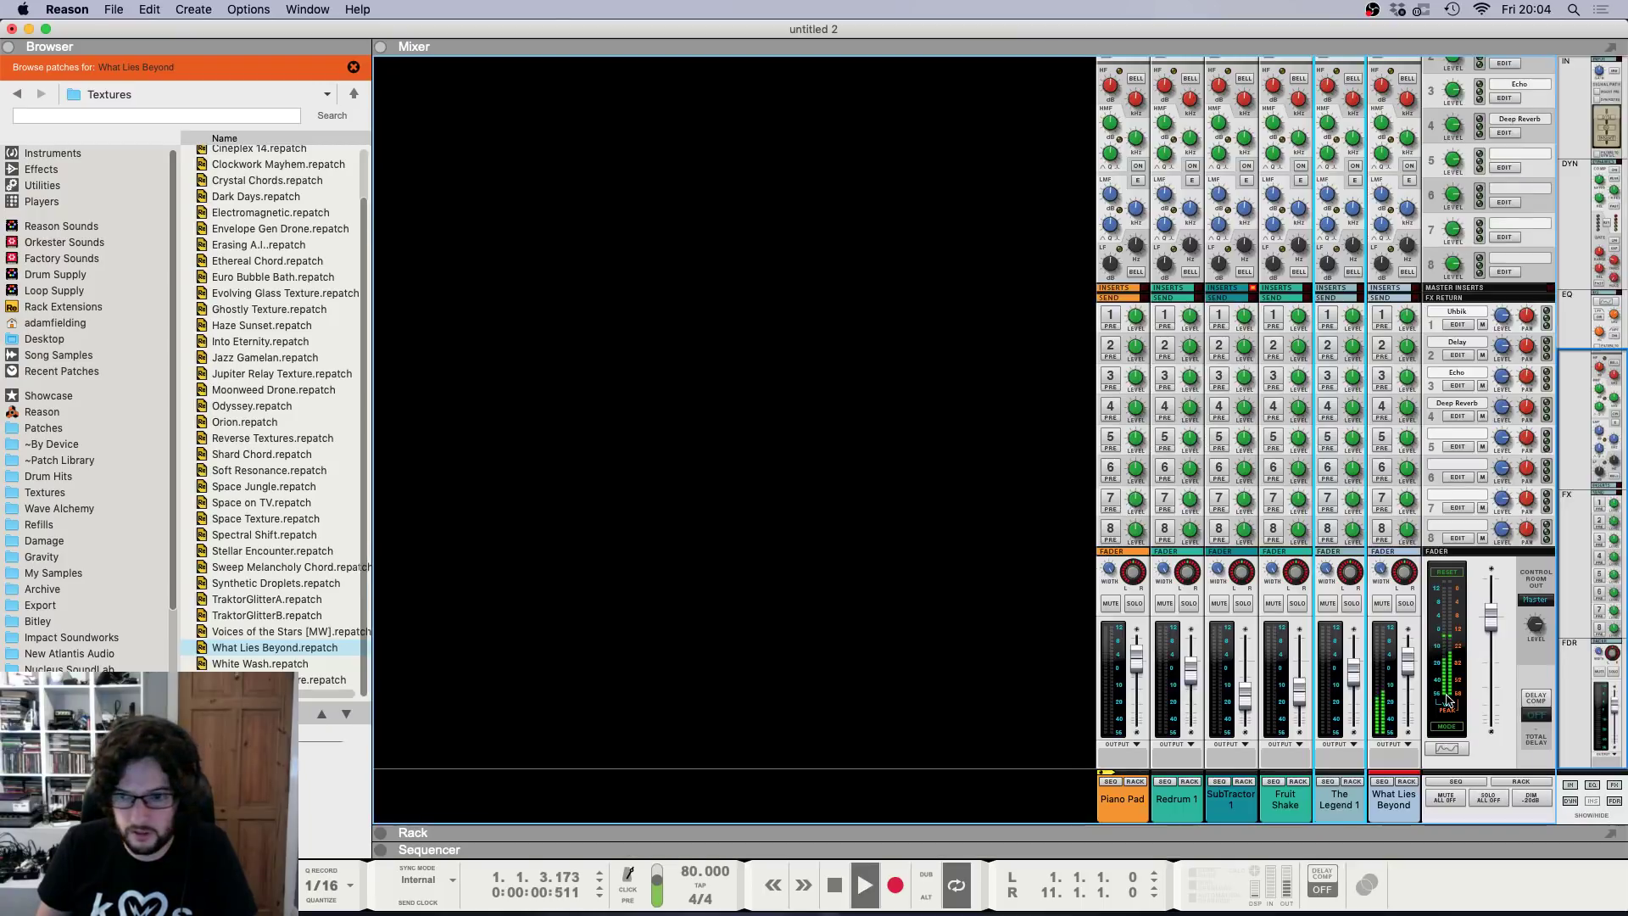
drag(1409, 667, 1409, 692)
key(F6)
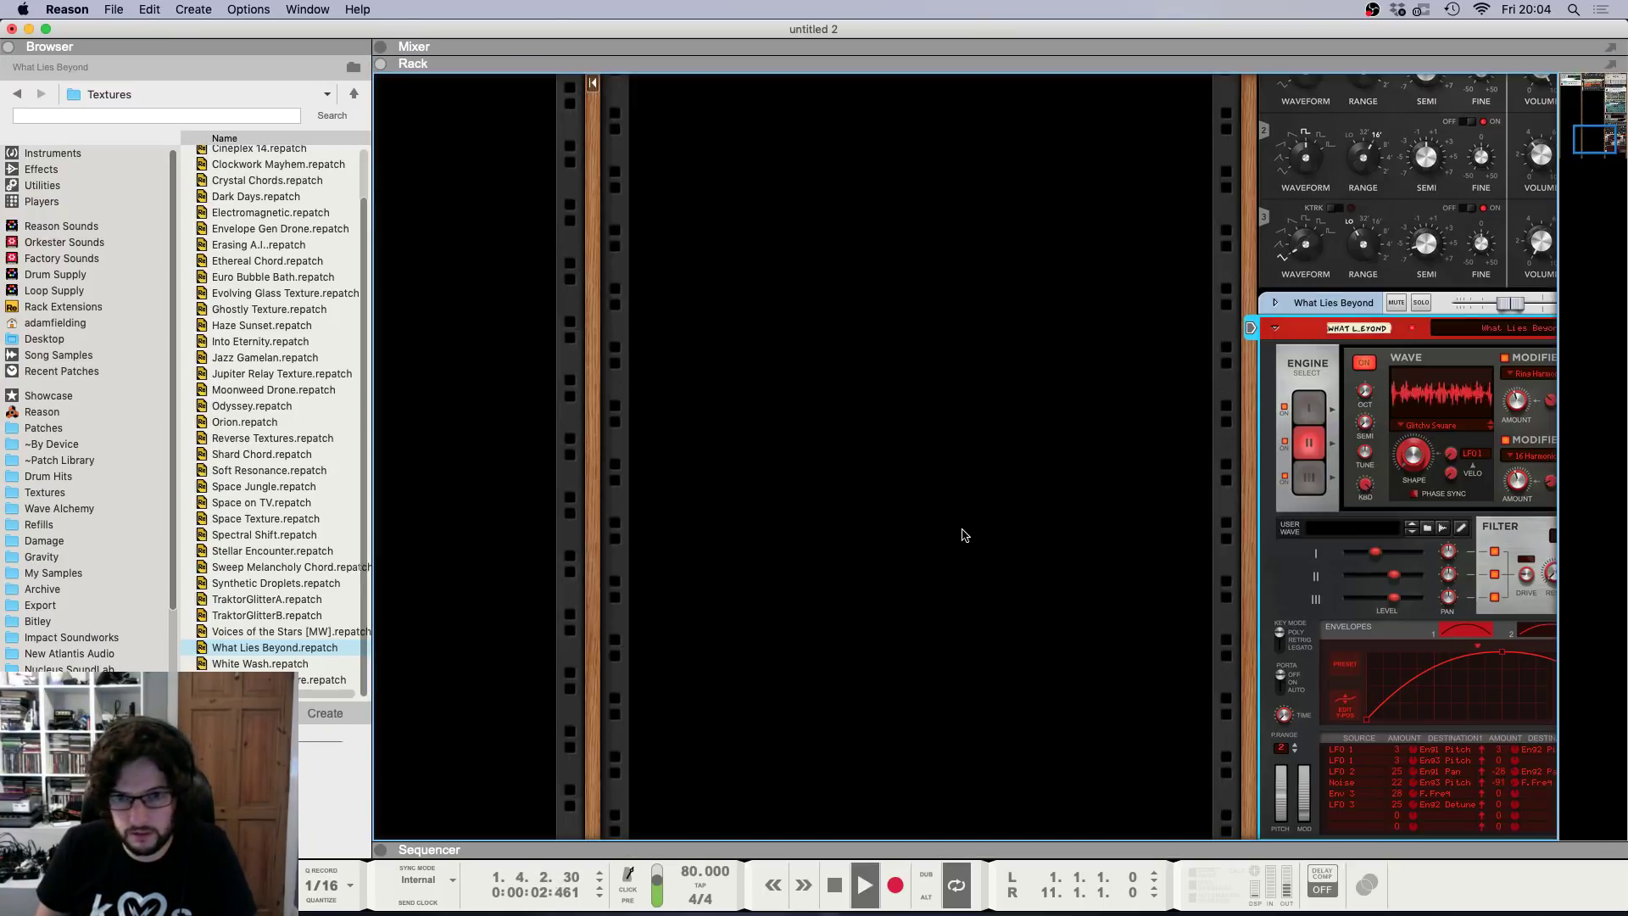
key(F7)
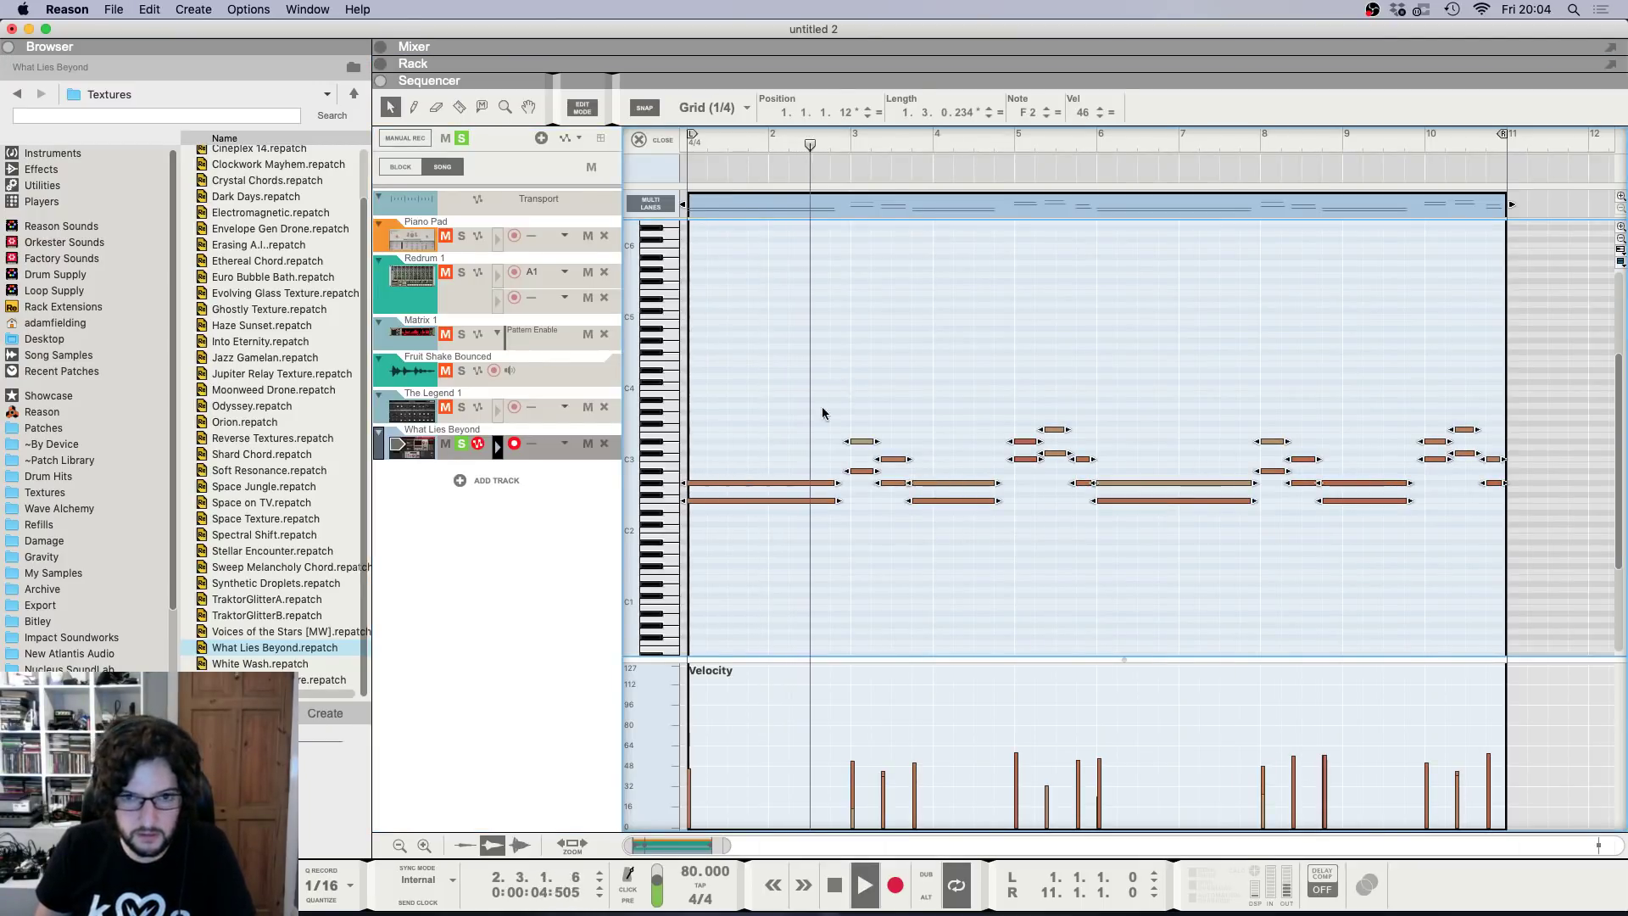
Stop playback and duplicate the first chord's upper note and the short chords' top notes in bars 3, 5, 8 and 10 one octave higher.
click(764, 477)
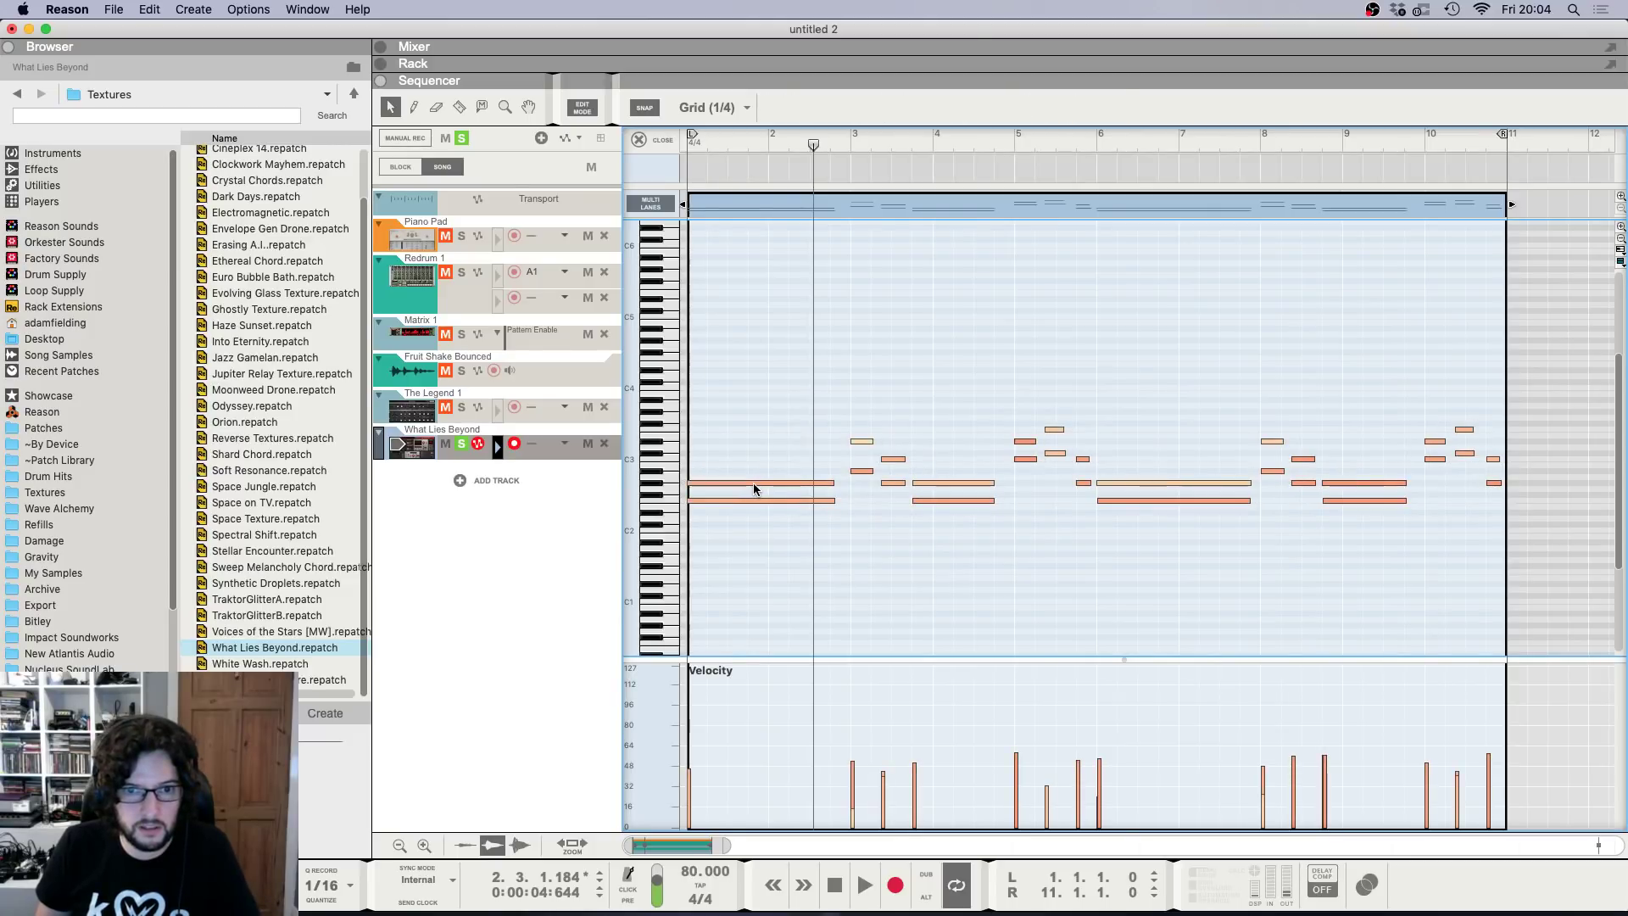
drag(753, 489, 749, 417)
drag(867, 403, 917, 465)
drag(1009, 387, 1081, 464)
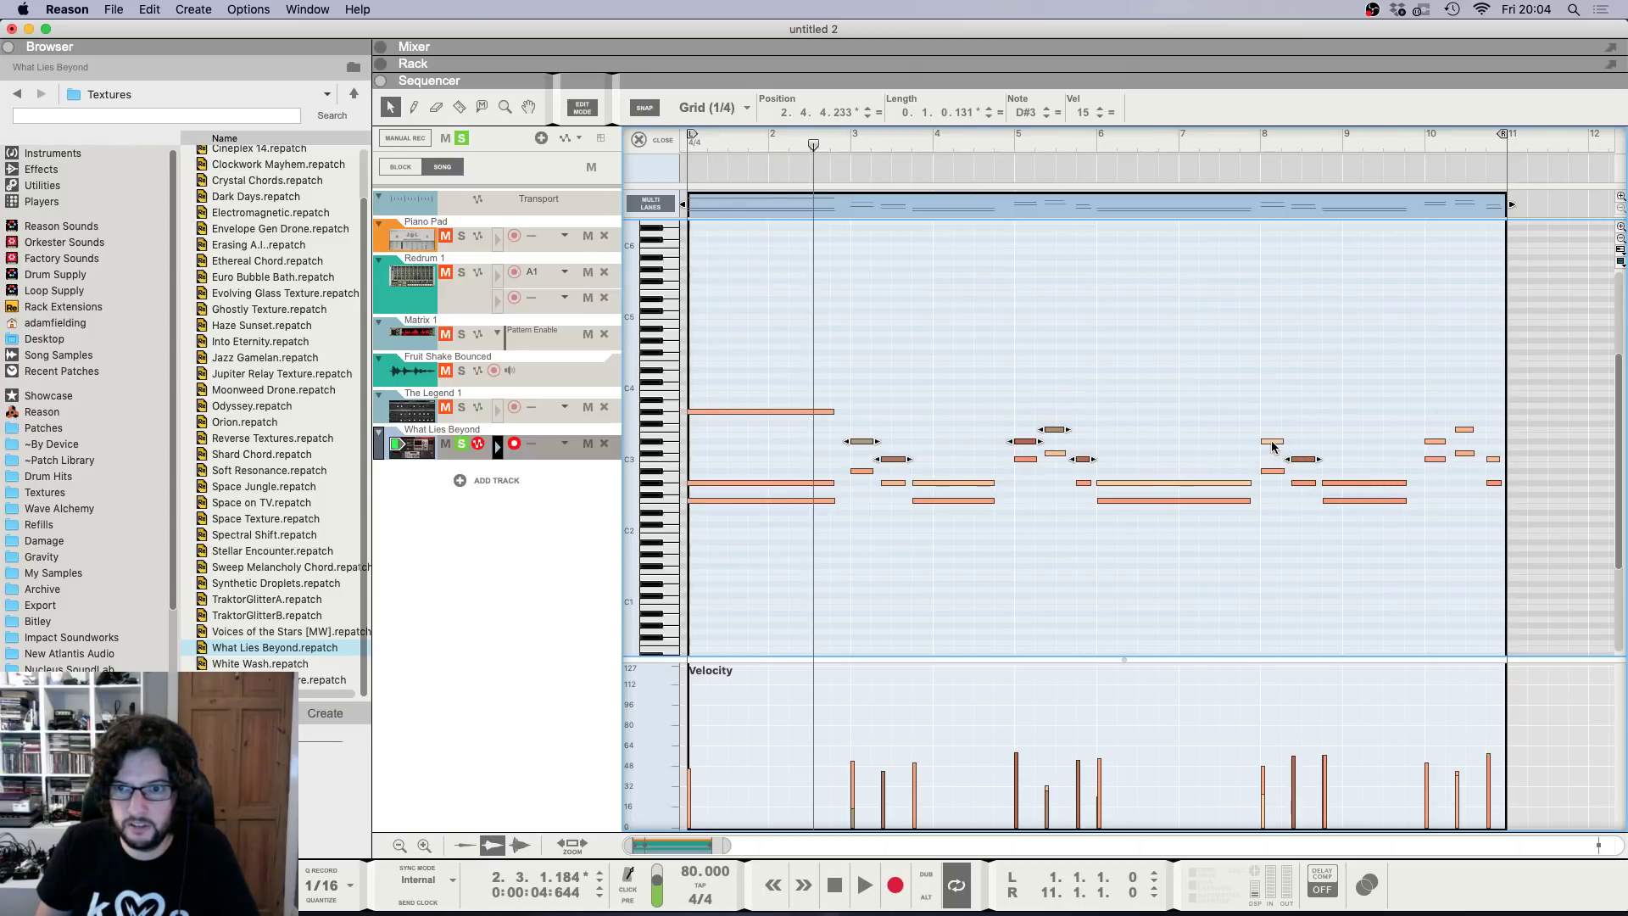
shift+click(1466, 430)
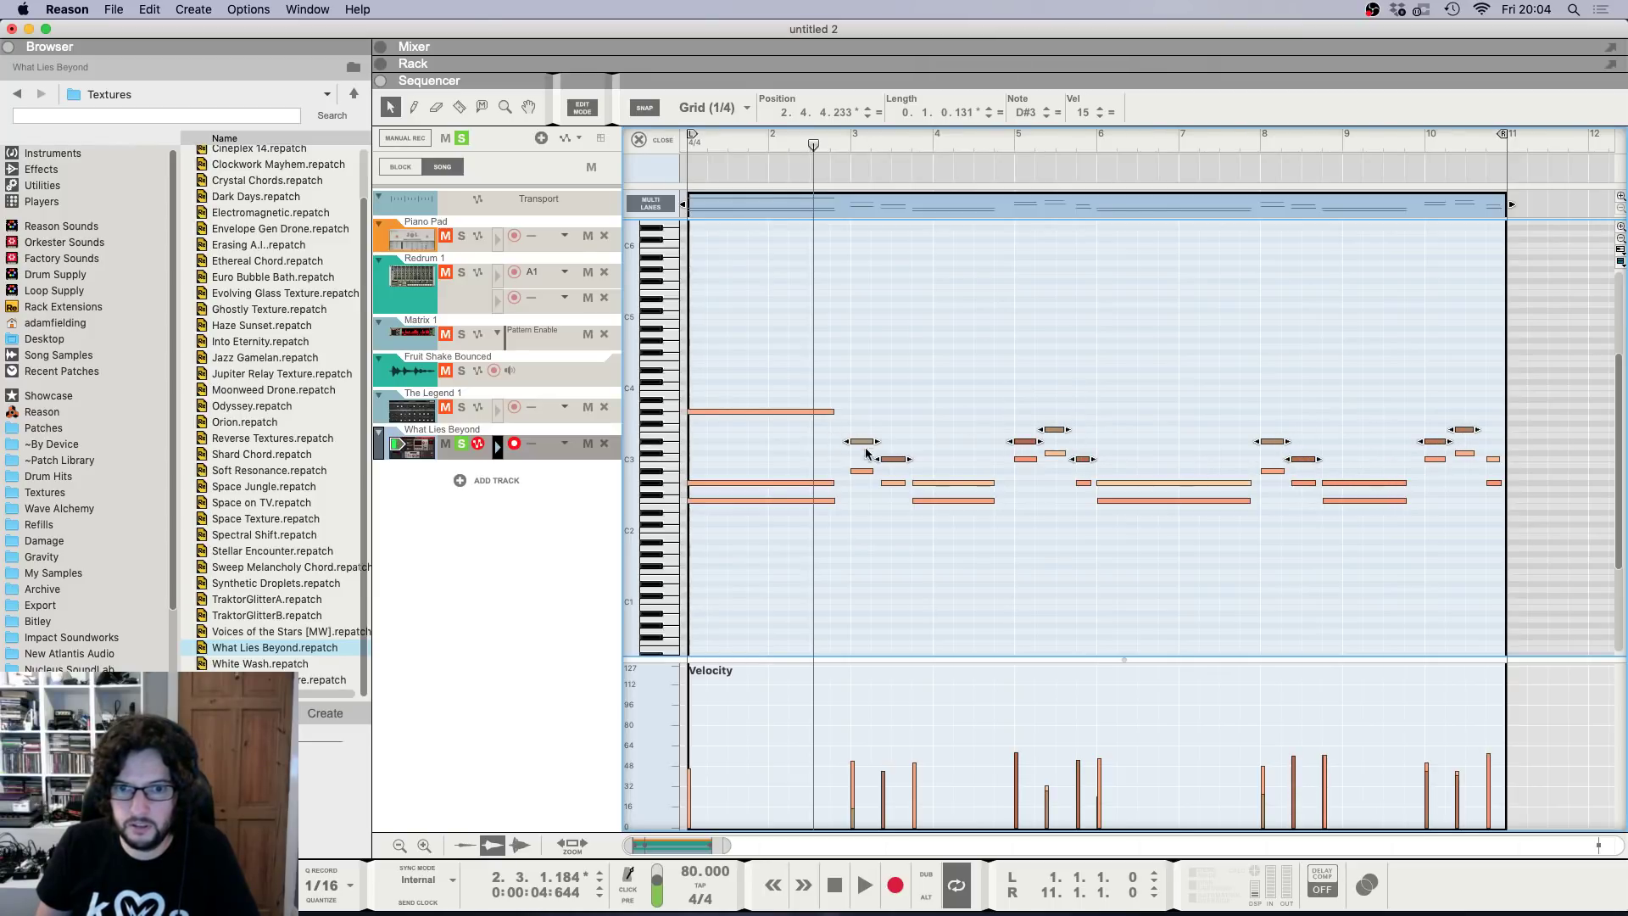
drag(862, 444, 863, 373)
click(849, 298)
Play the song from the start, clear the solo, and check the What Lies Beyond channel level in the mix.
key(Return)
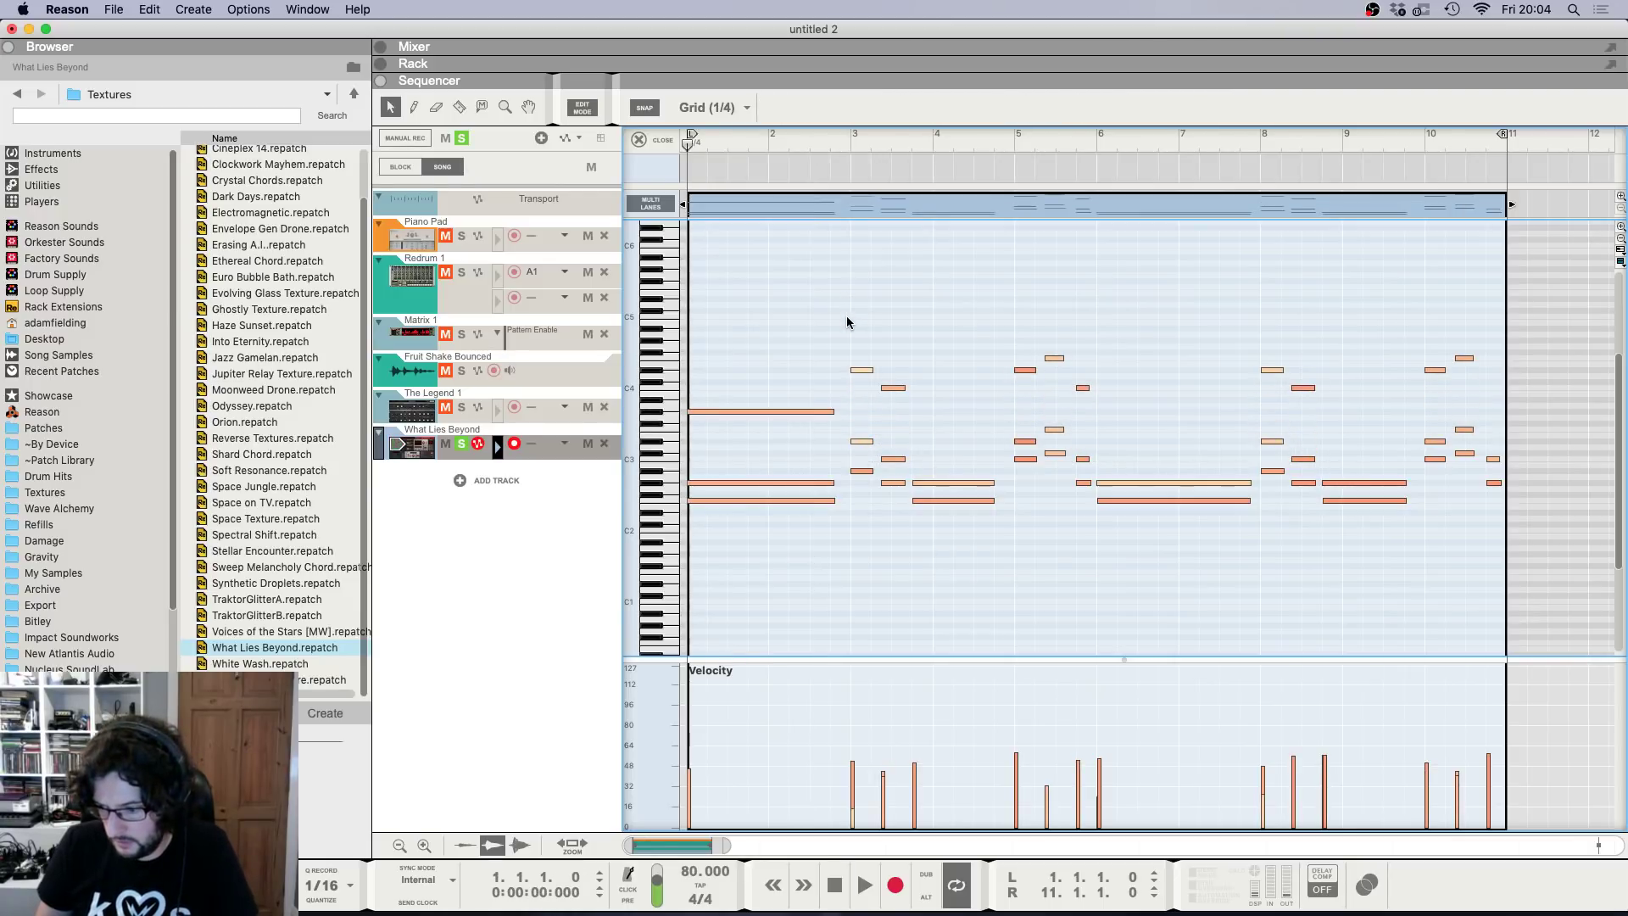
key(space)
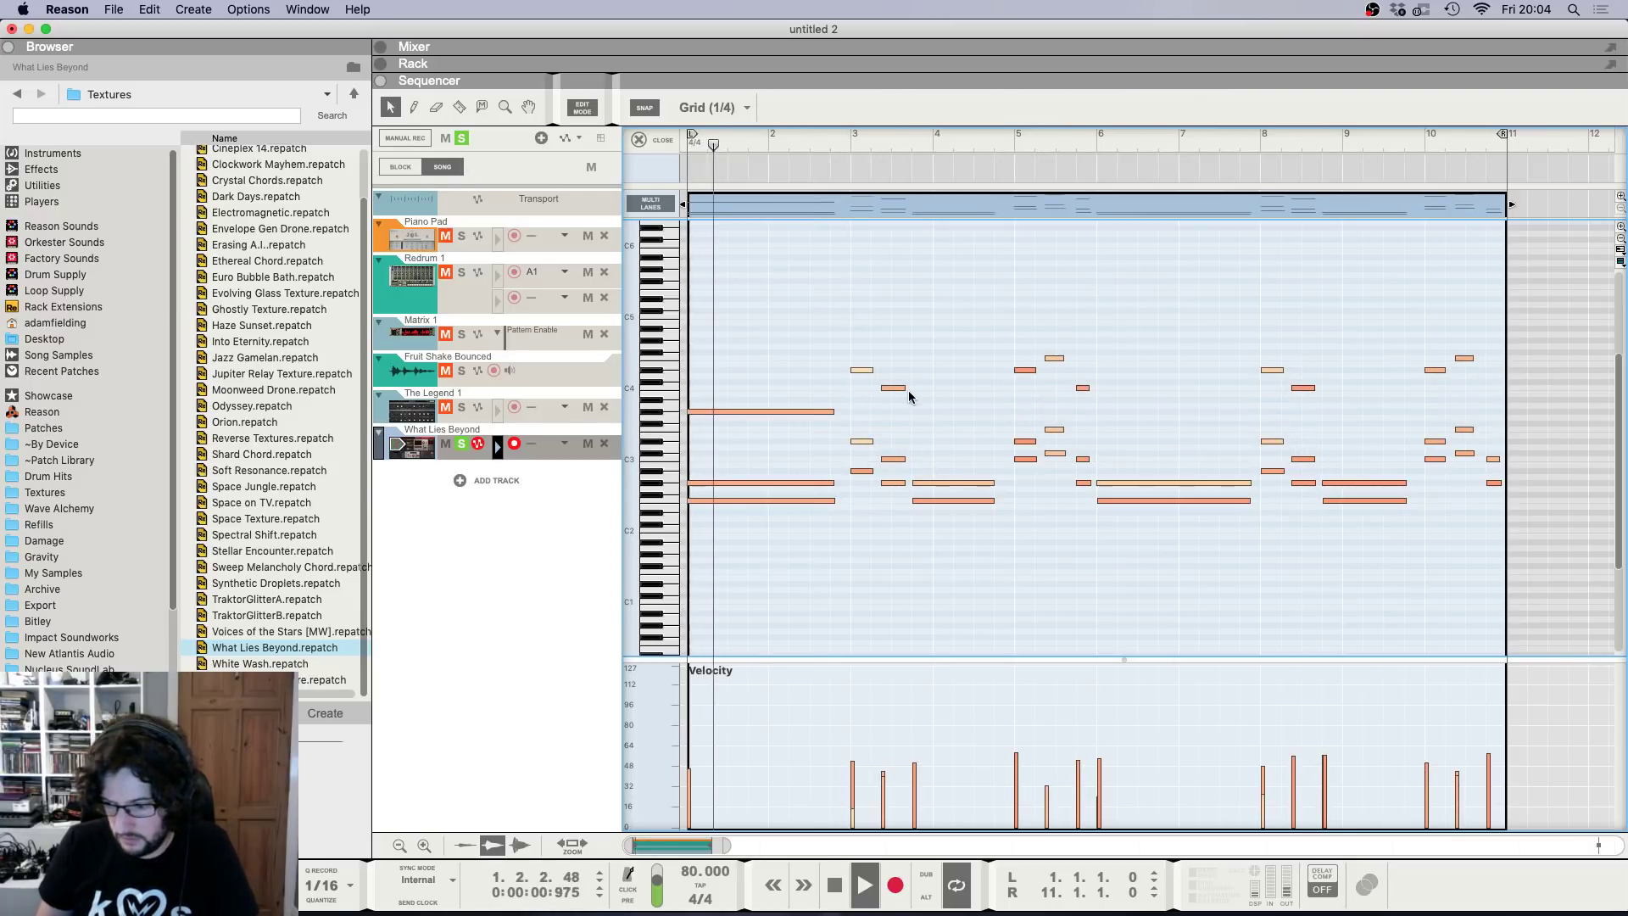
key(F5)
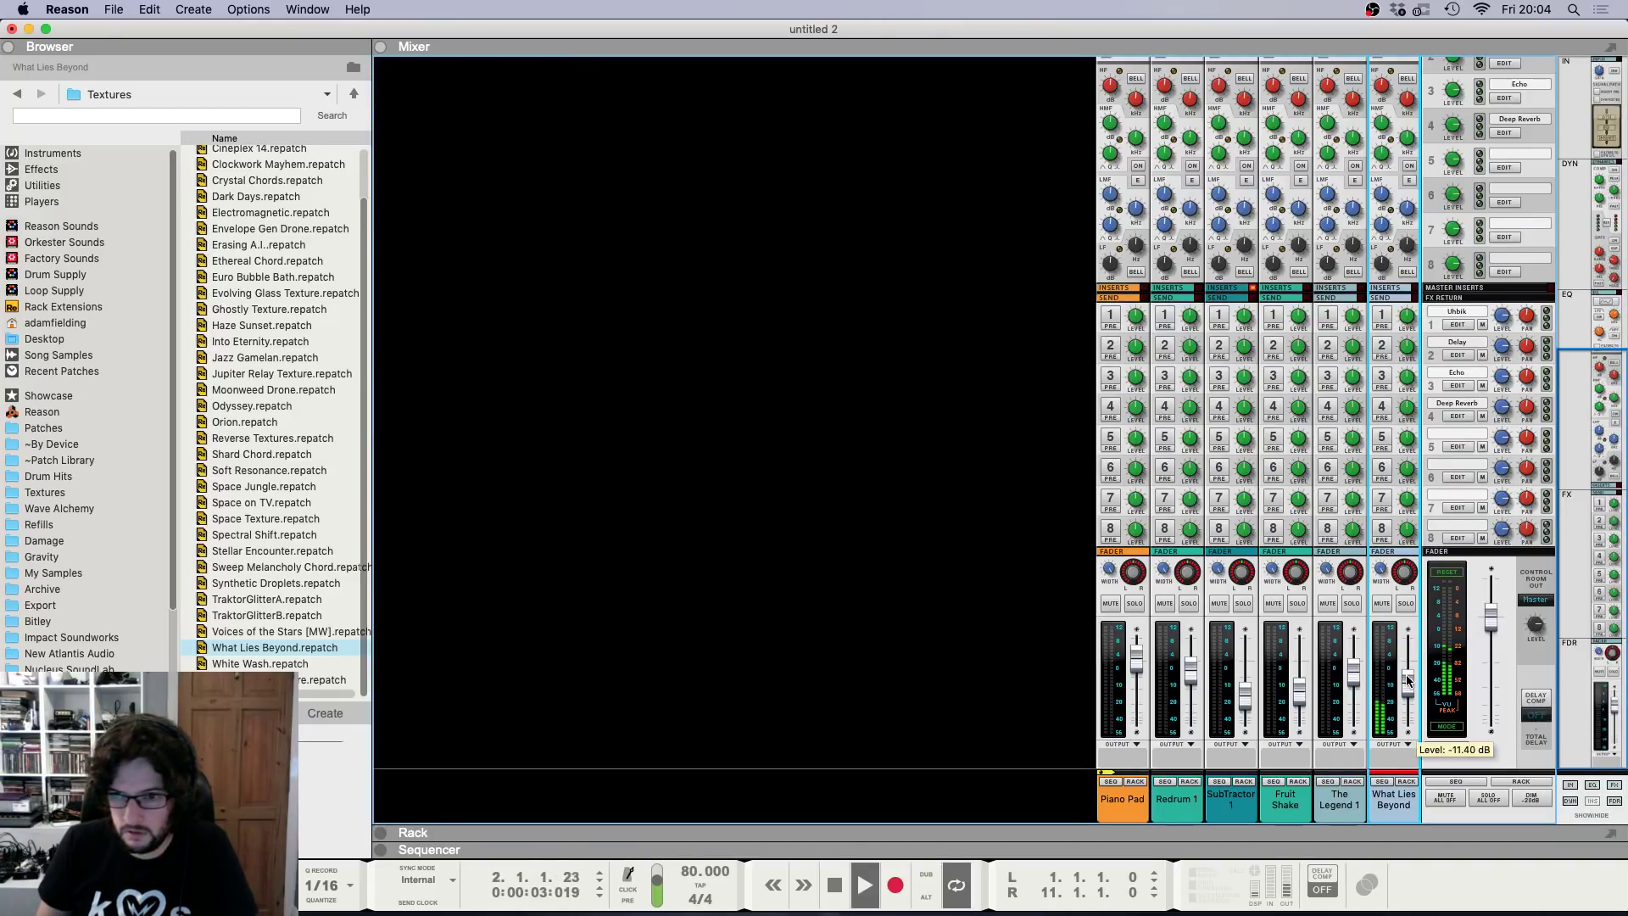
key(F6)
key(F7)
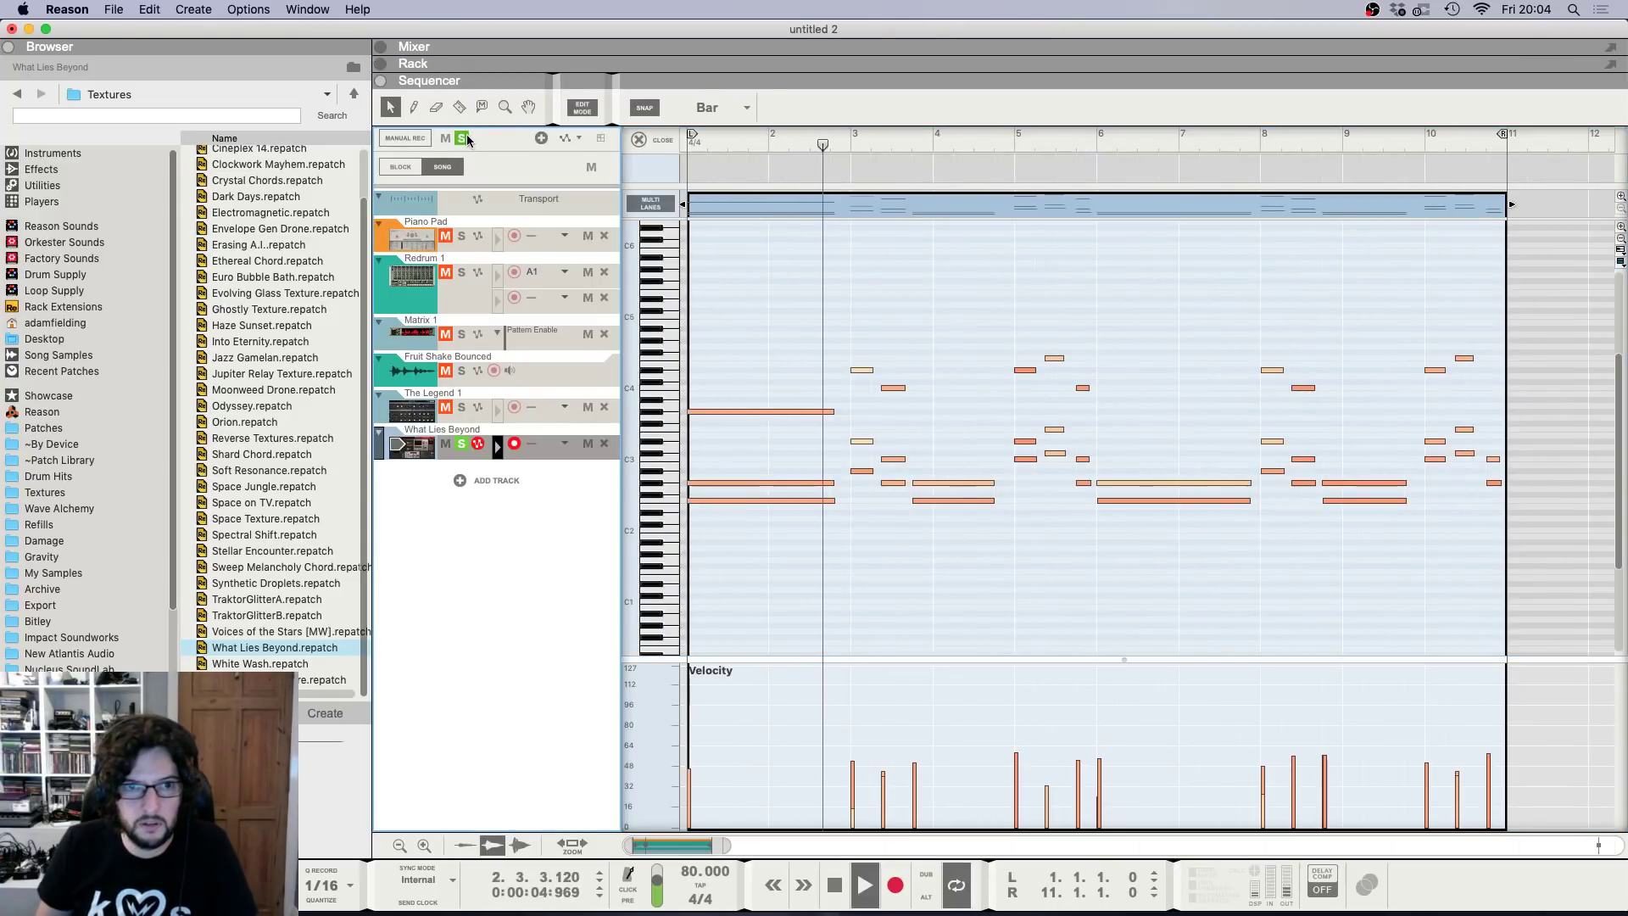
key(F5)
key(F6)
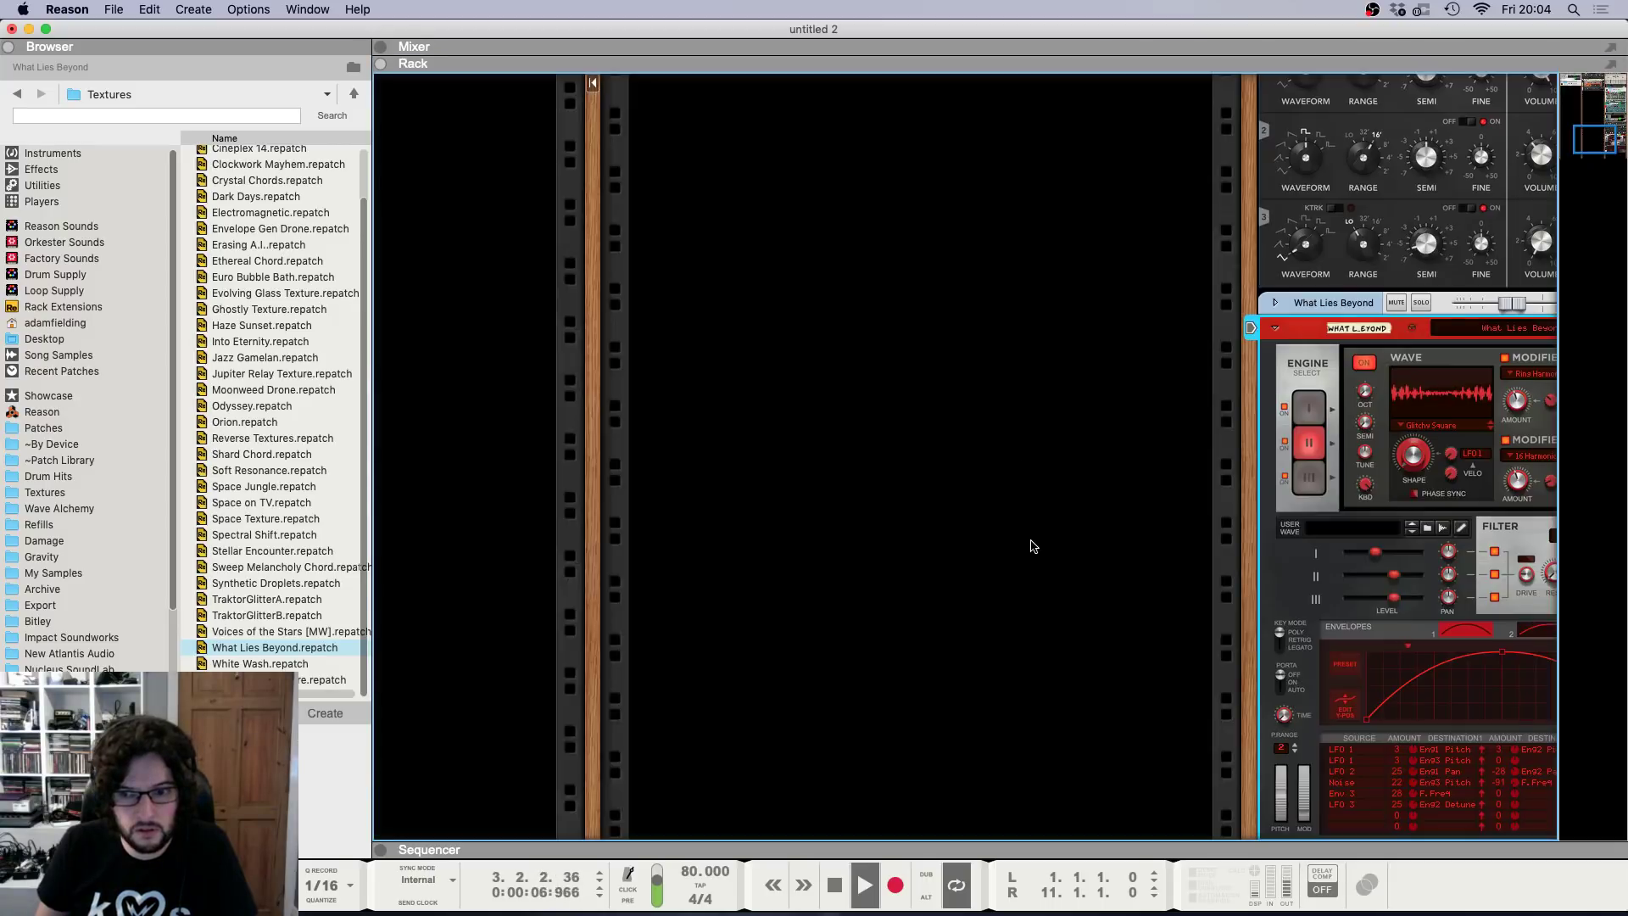
key(F5)
mouse_move(1411, 688)
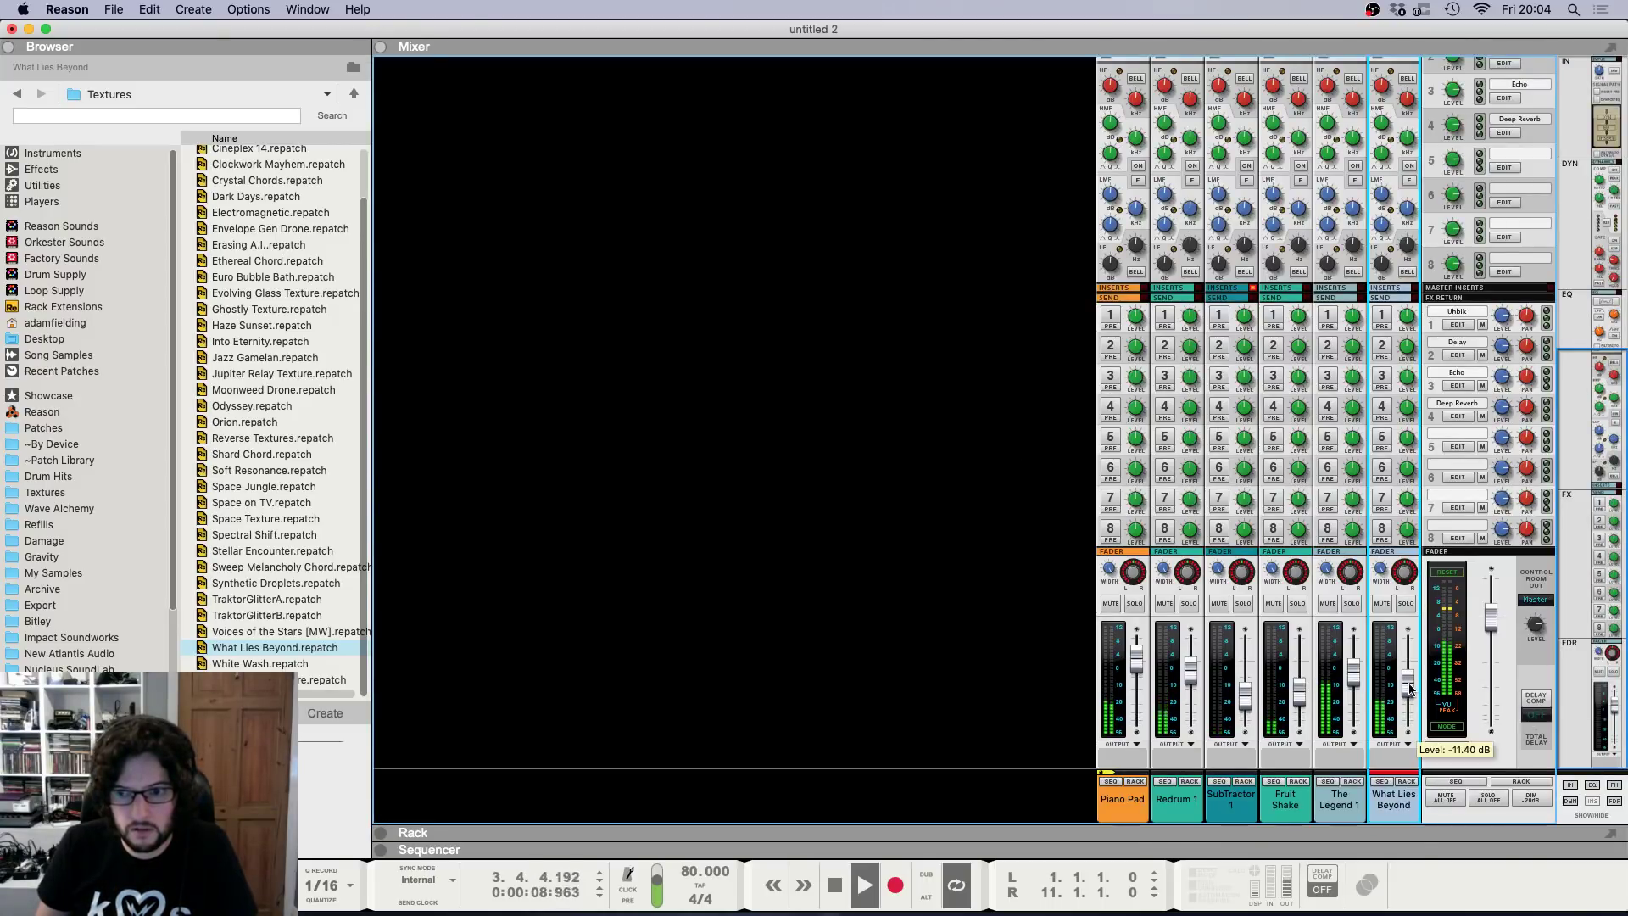
Hide the browser and examine Europa's engine 1, reverb and delay settings in the rack during playback.
key(F6)
scroll(988, 568, right, 5)
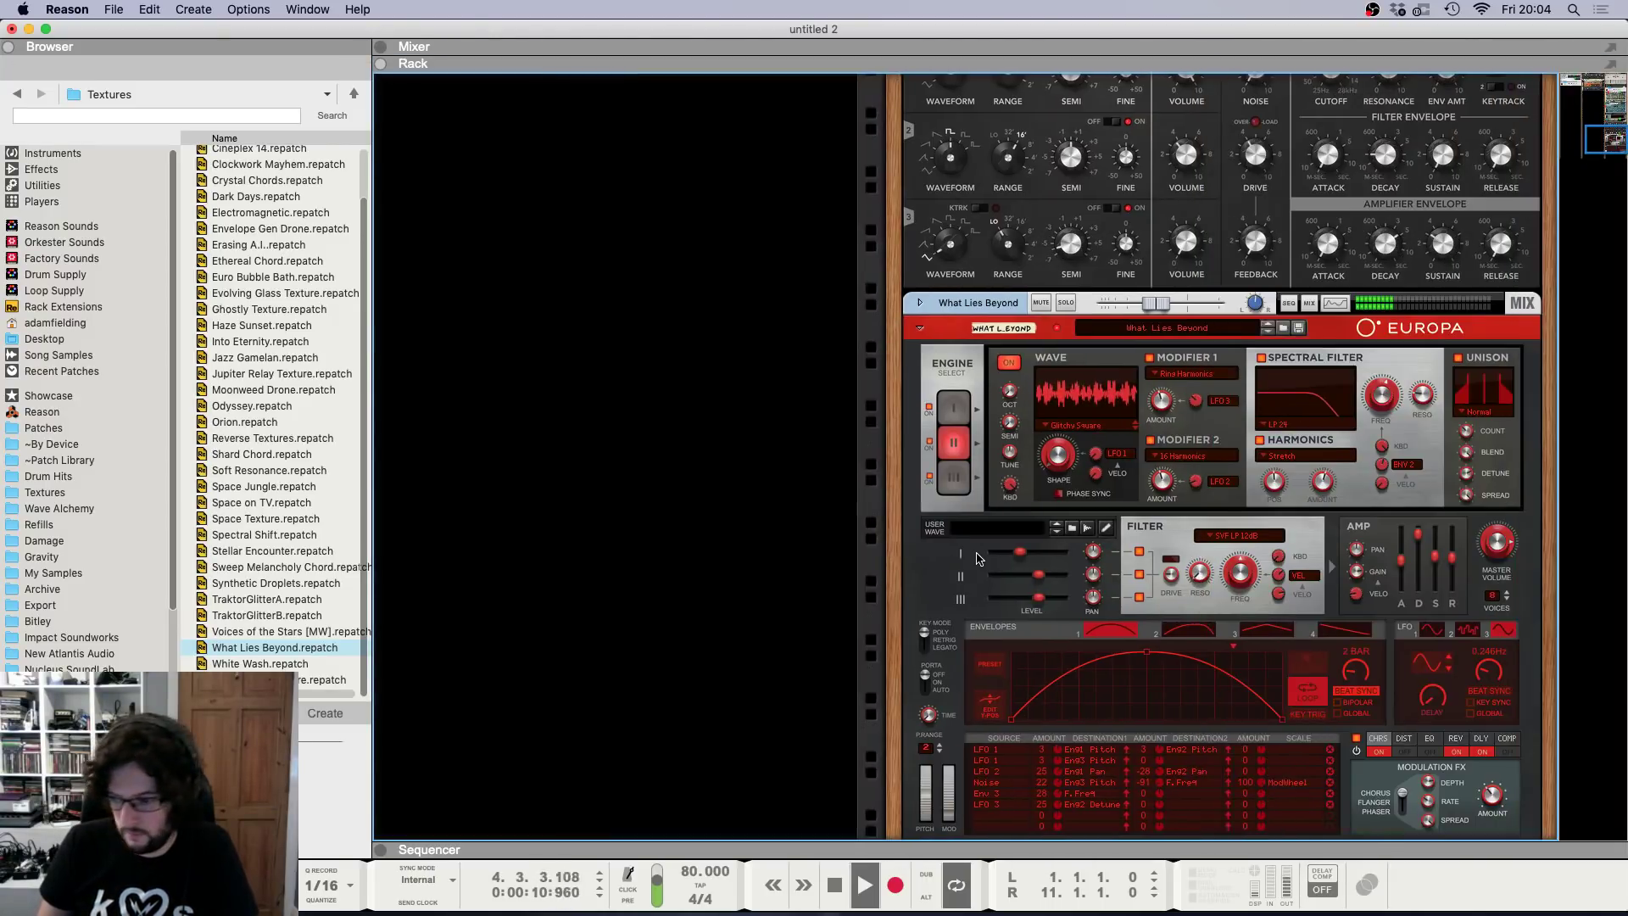
key(F3)
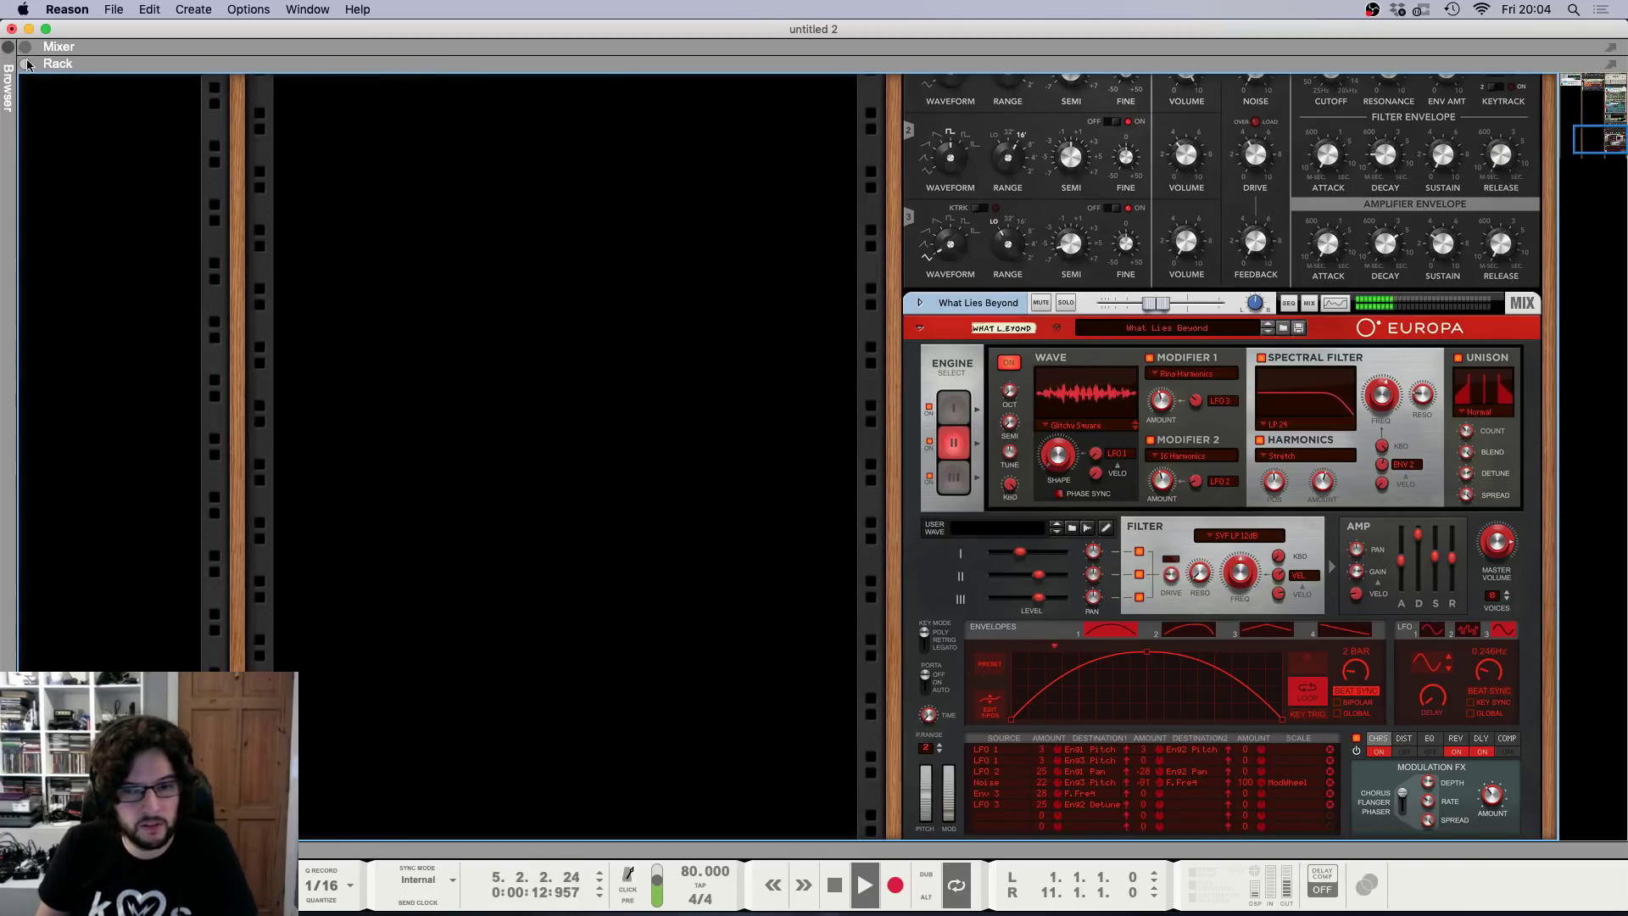
click(953, 408)
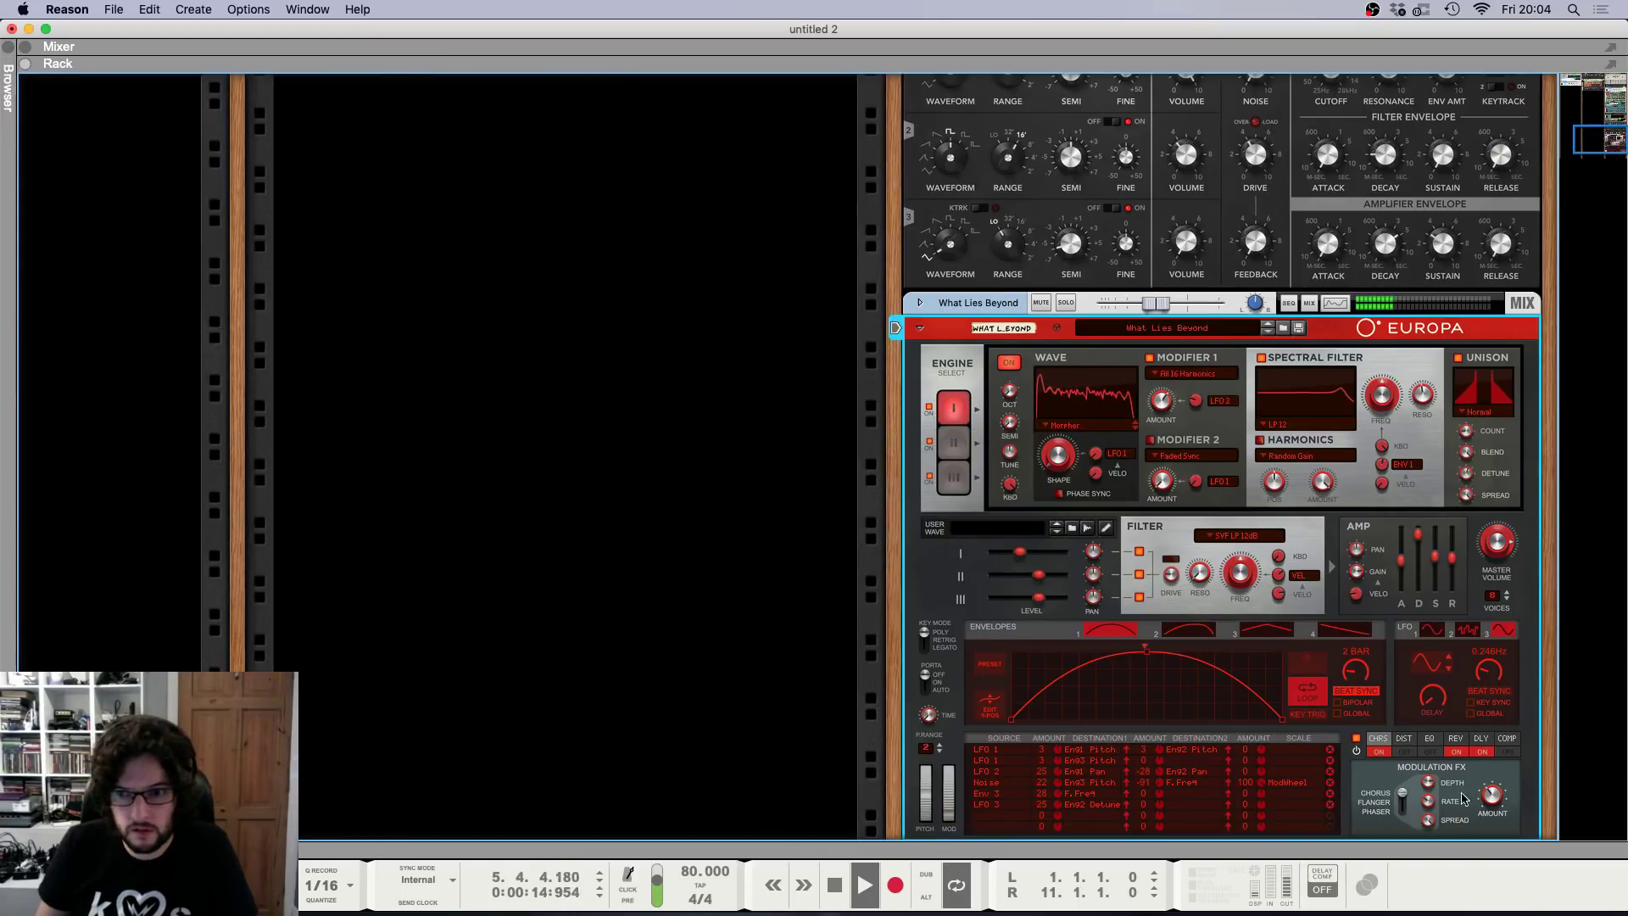
click(1456, 741)
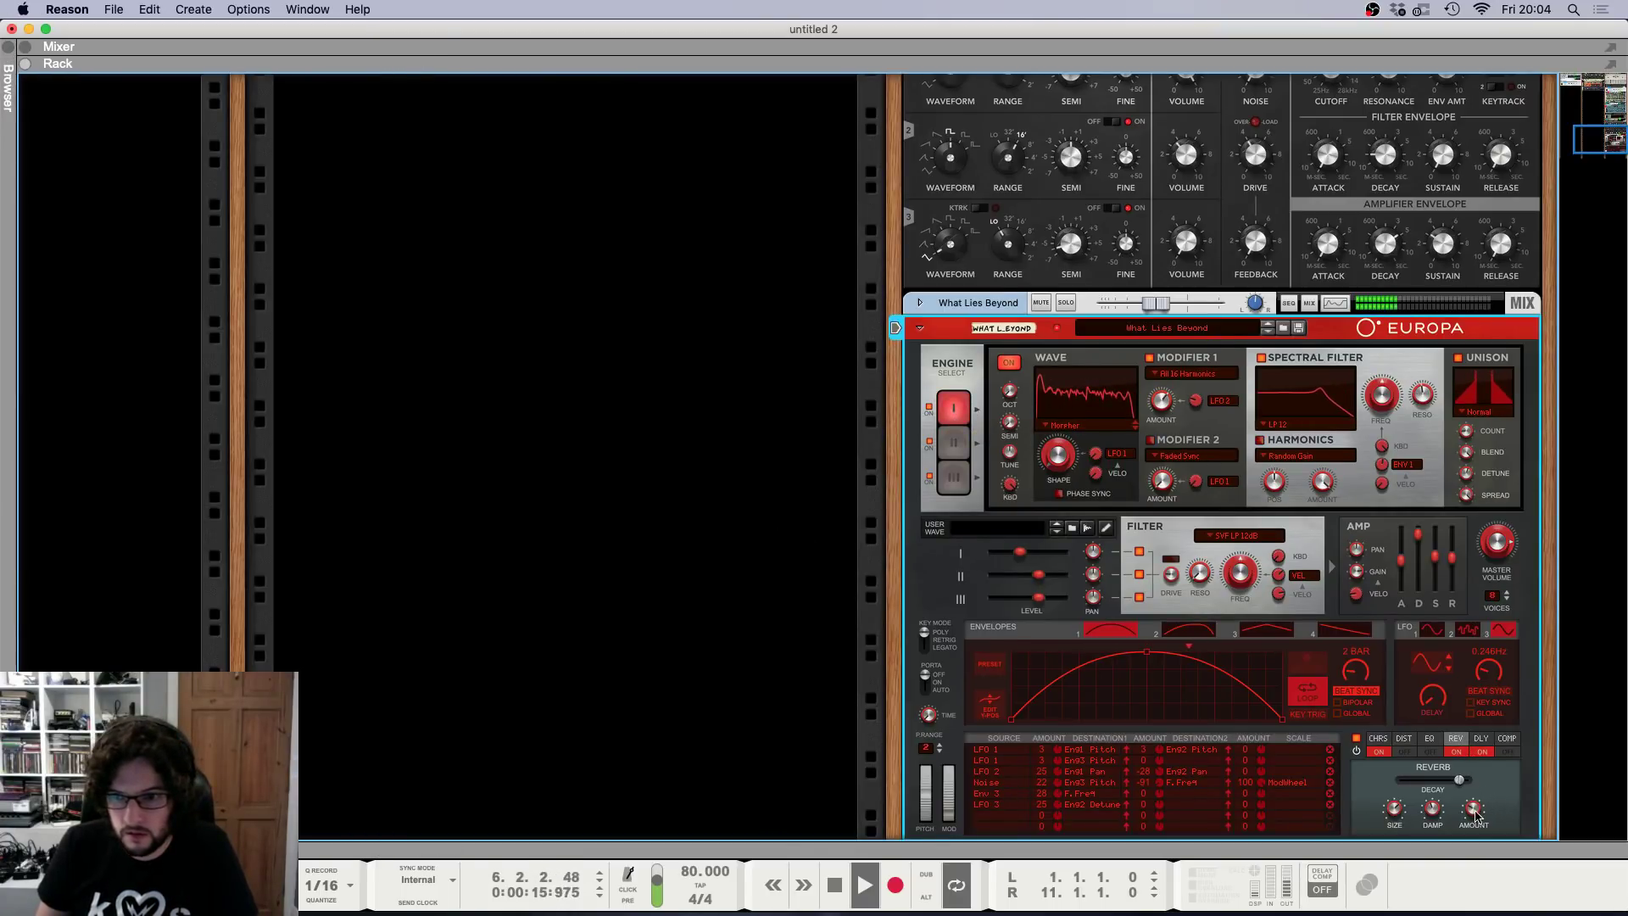
click(1479, 740)
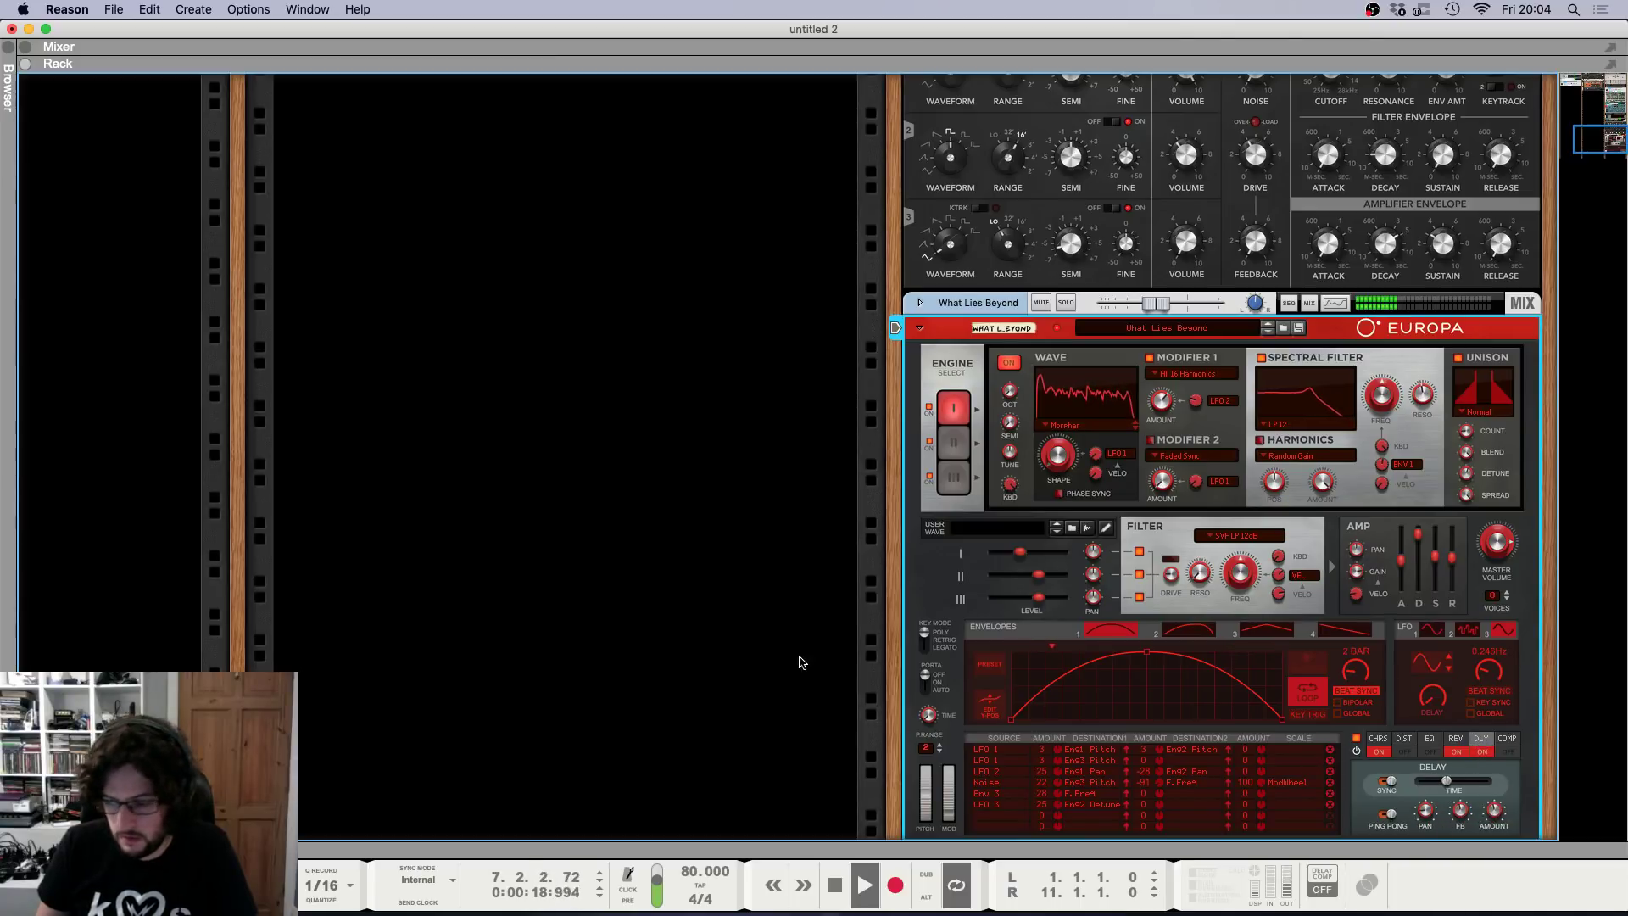
click(1456, 741)
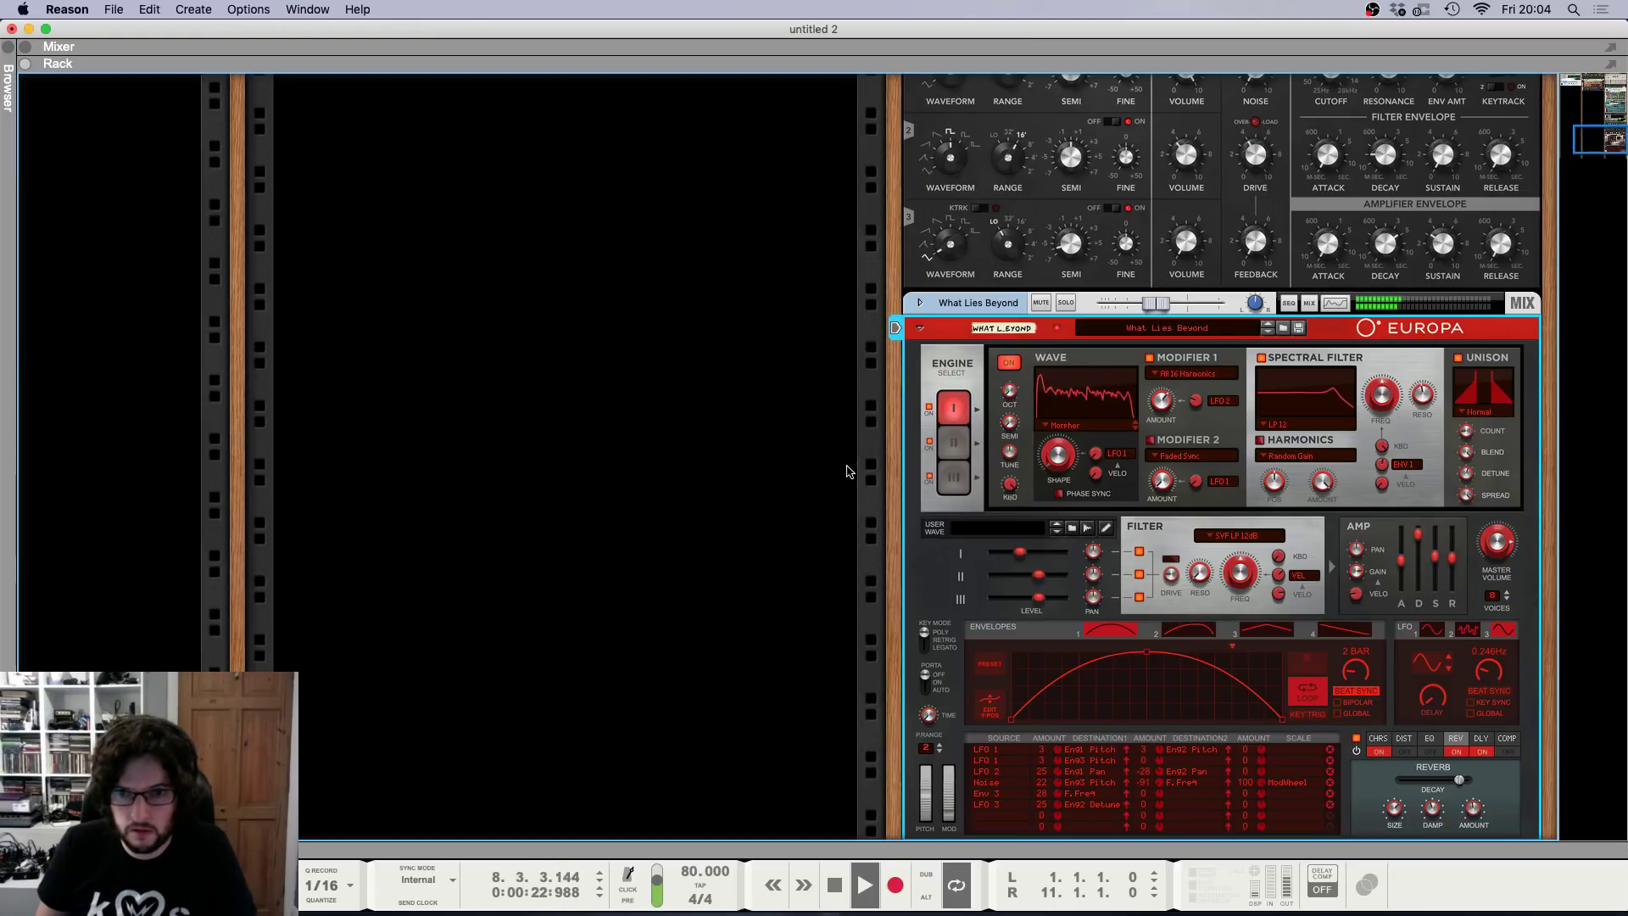
Stop playback, return to the song start, and set Europa's reverb decay to 78.1 %.
key(space)
key(F7)
key(shift+Return)
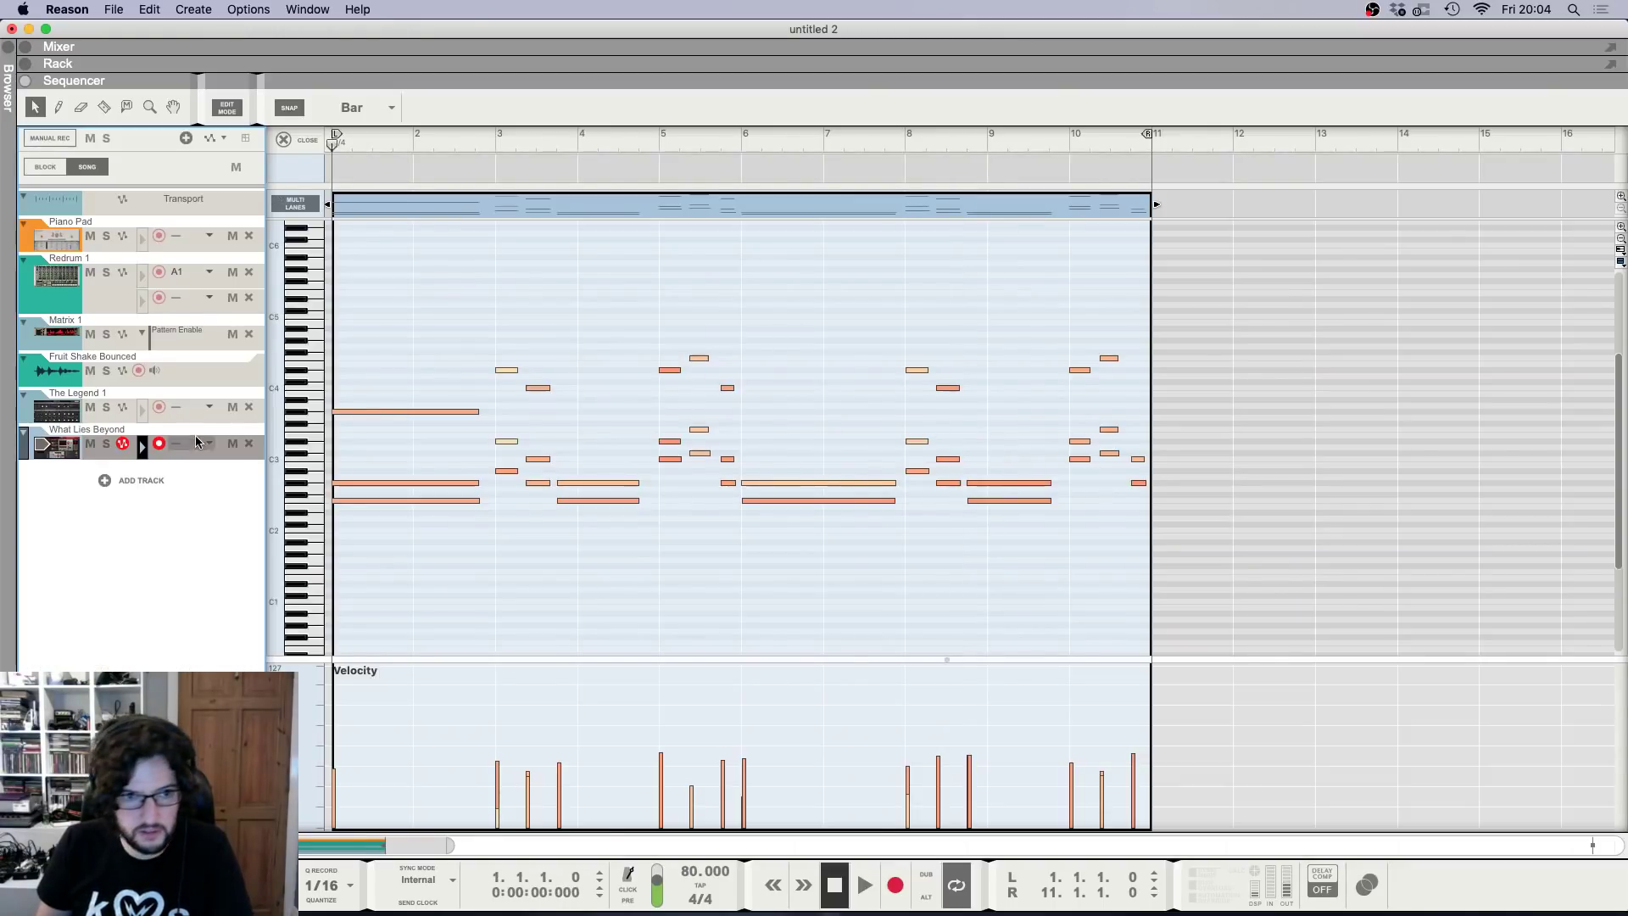
key(F5)
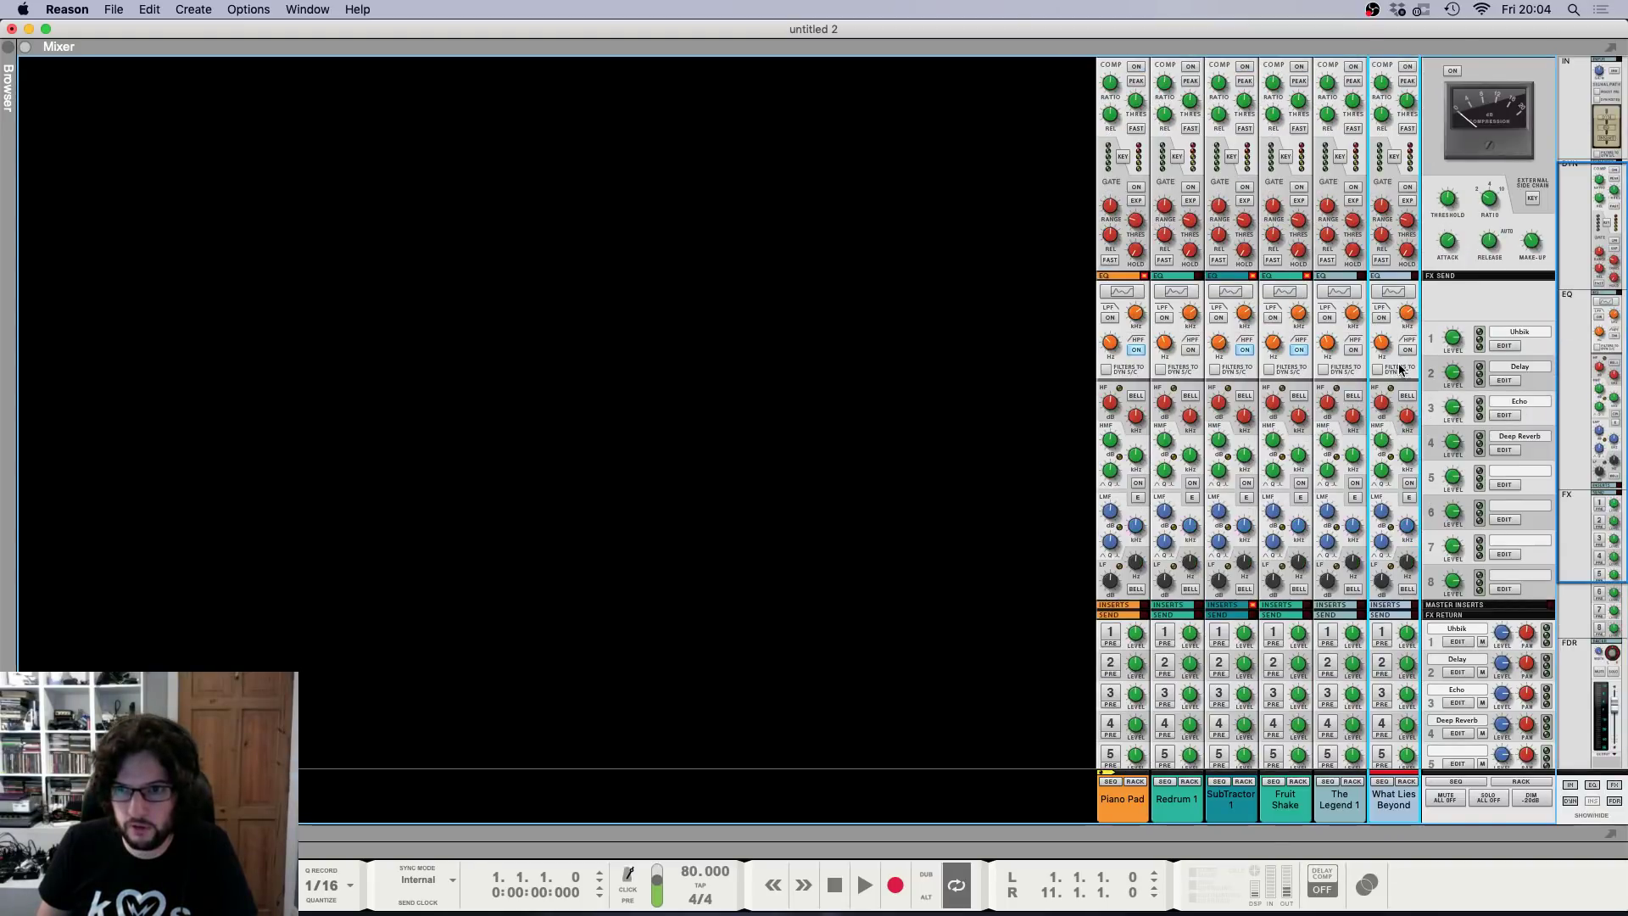
key(F6)
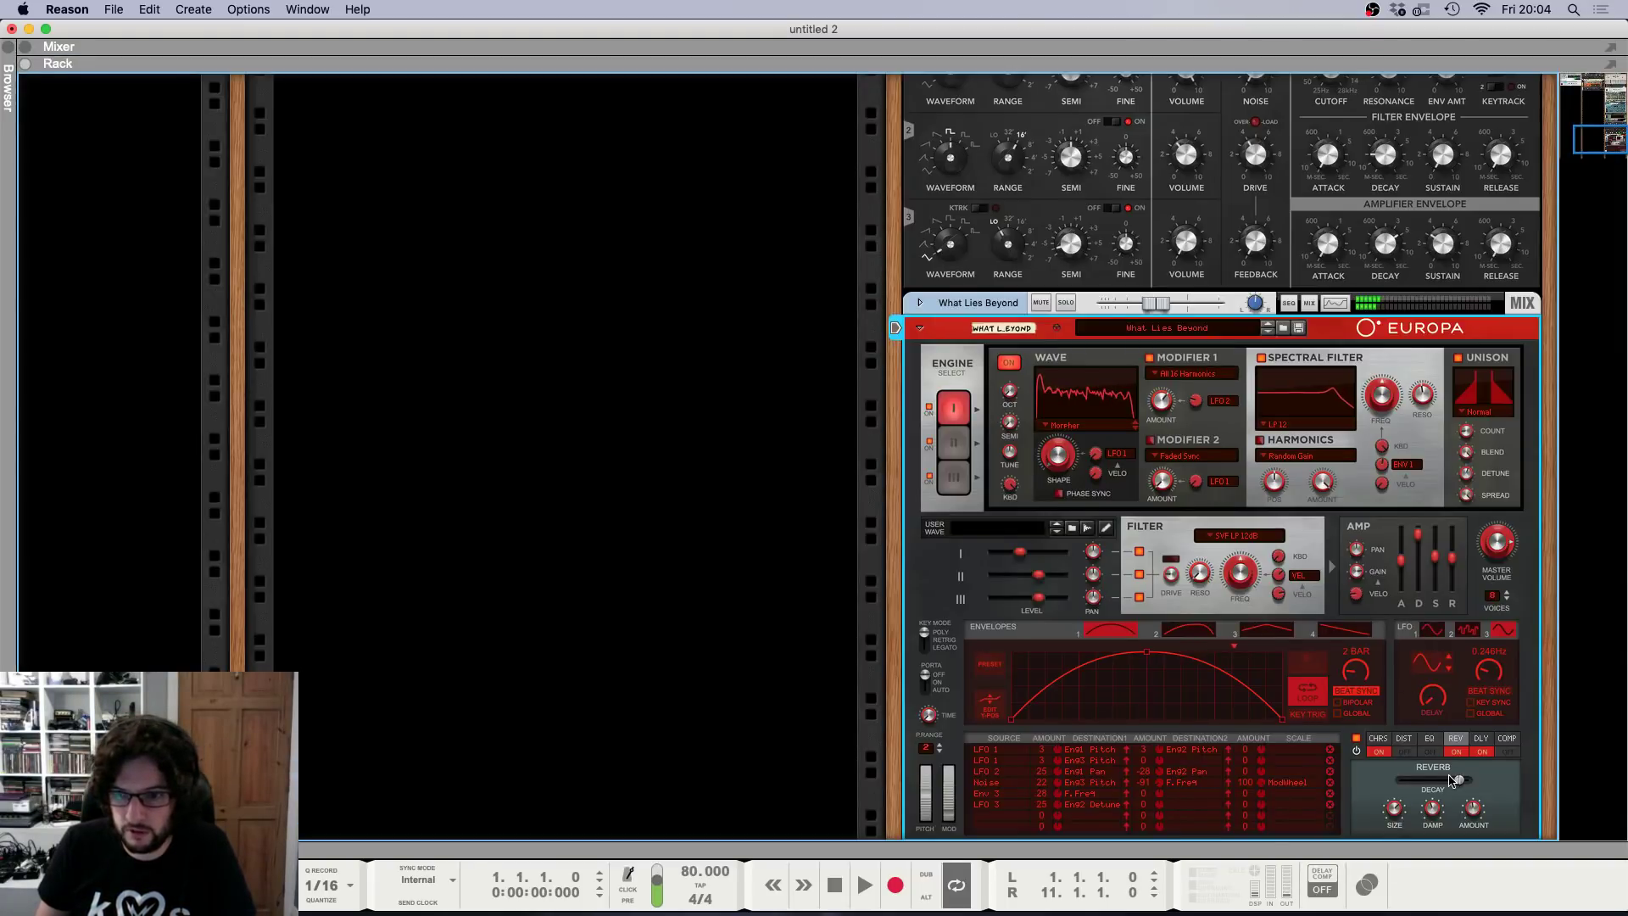
drag(1450, 778, 1453, 785)
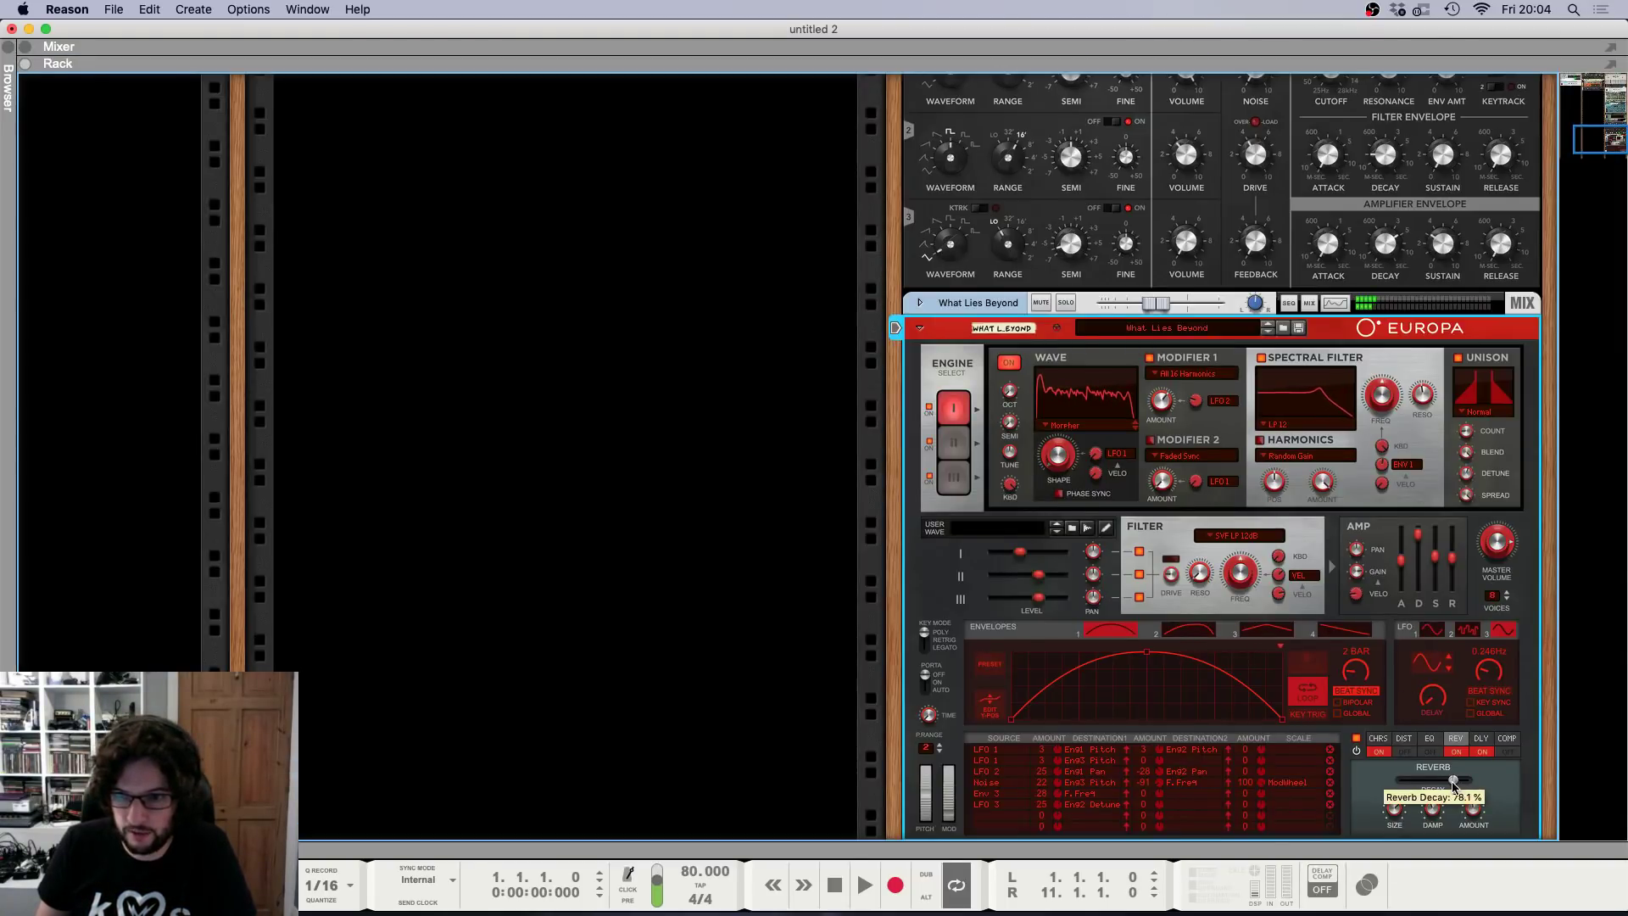
Isolate Europa's engine 1 by switching engines 2 and 3 off, and audition it from the song start.
click(738, 639)
key(F7)
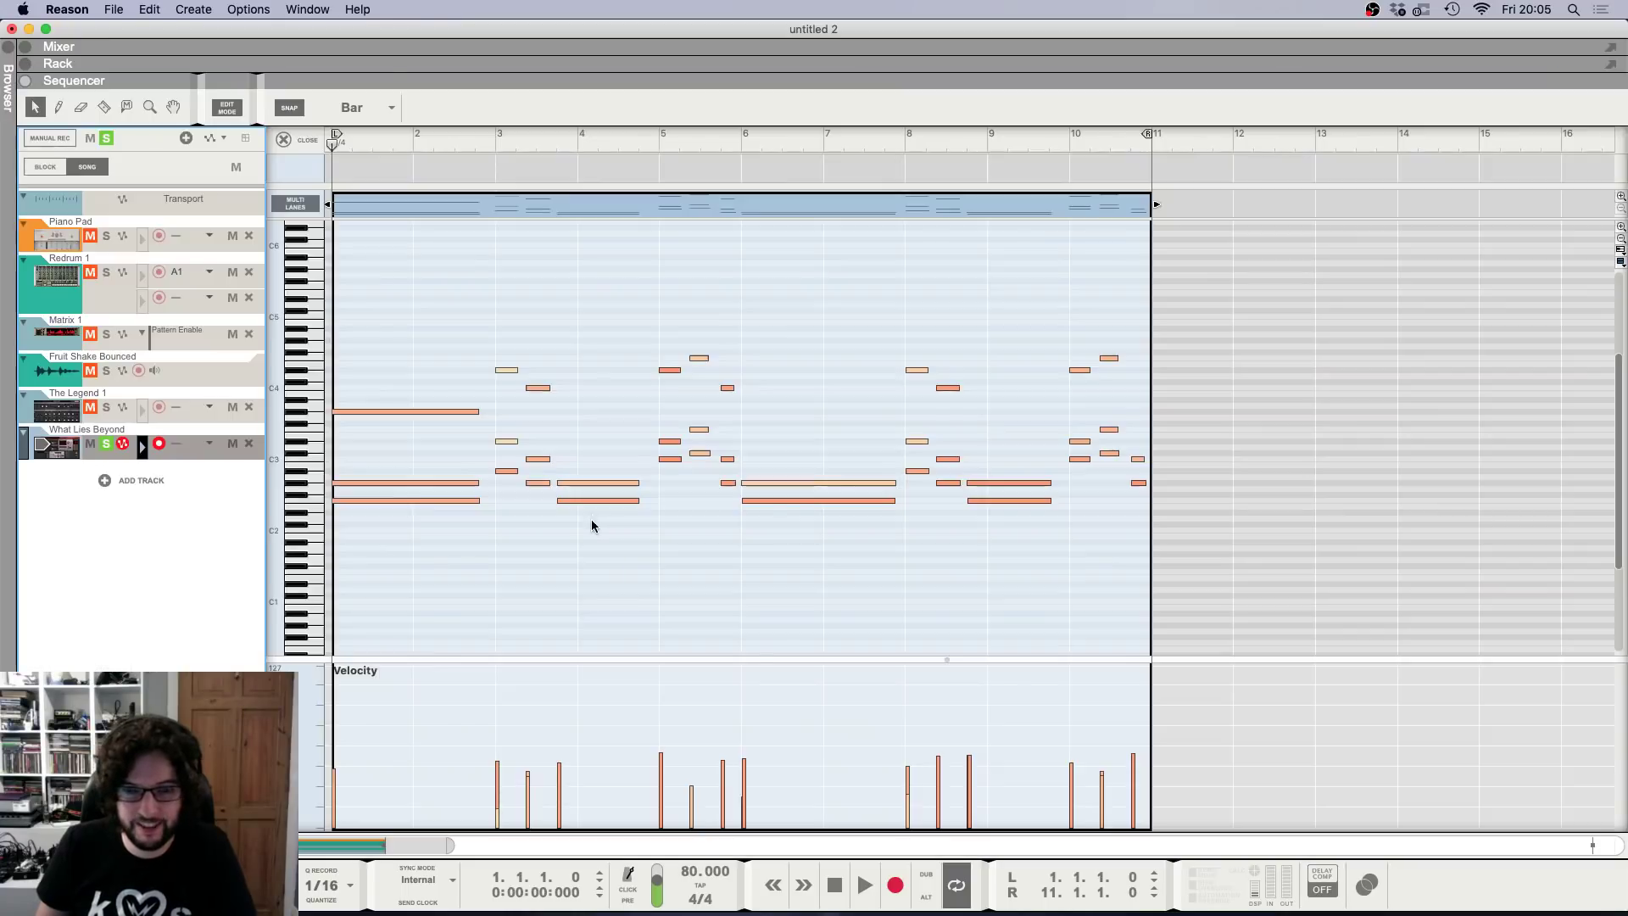
key(F6)
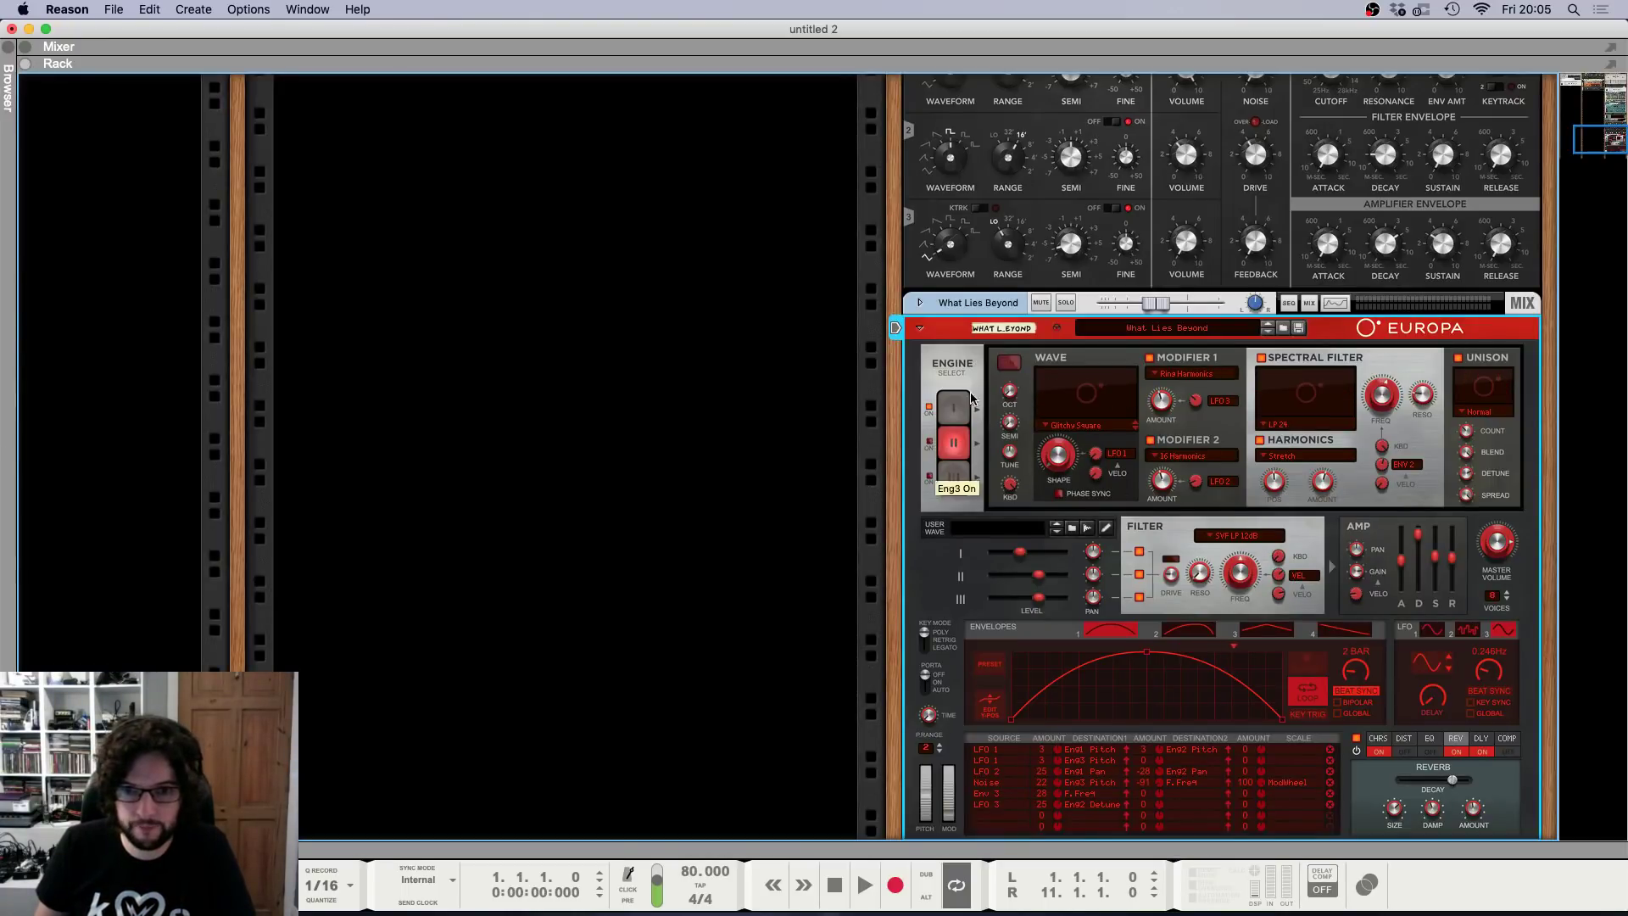
key(space)
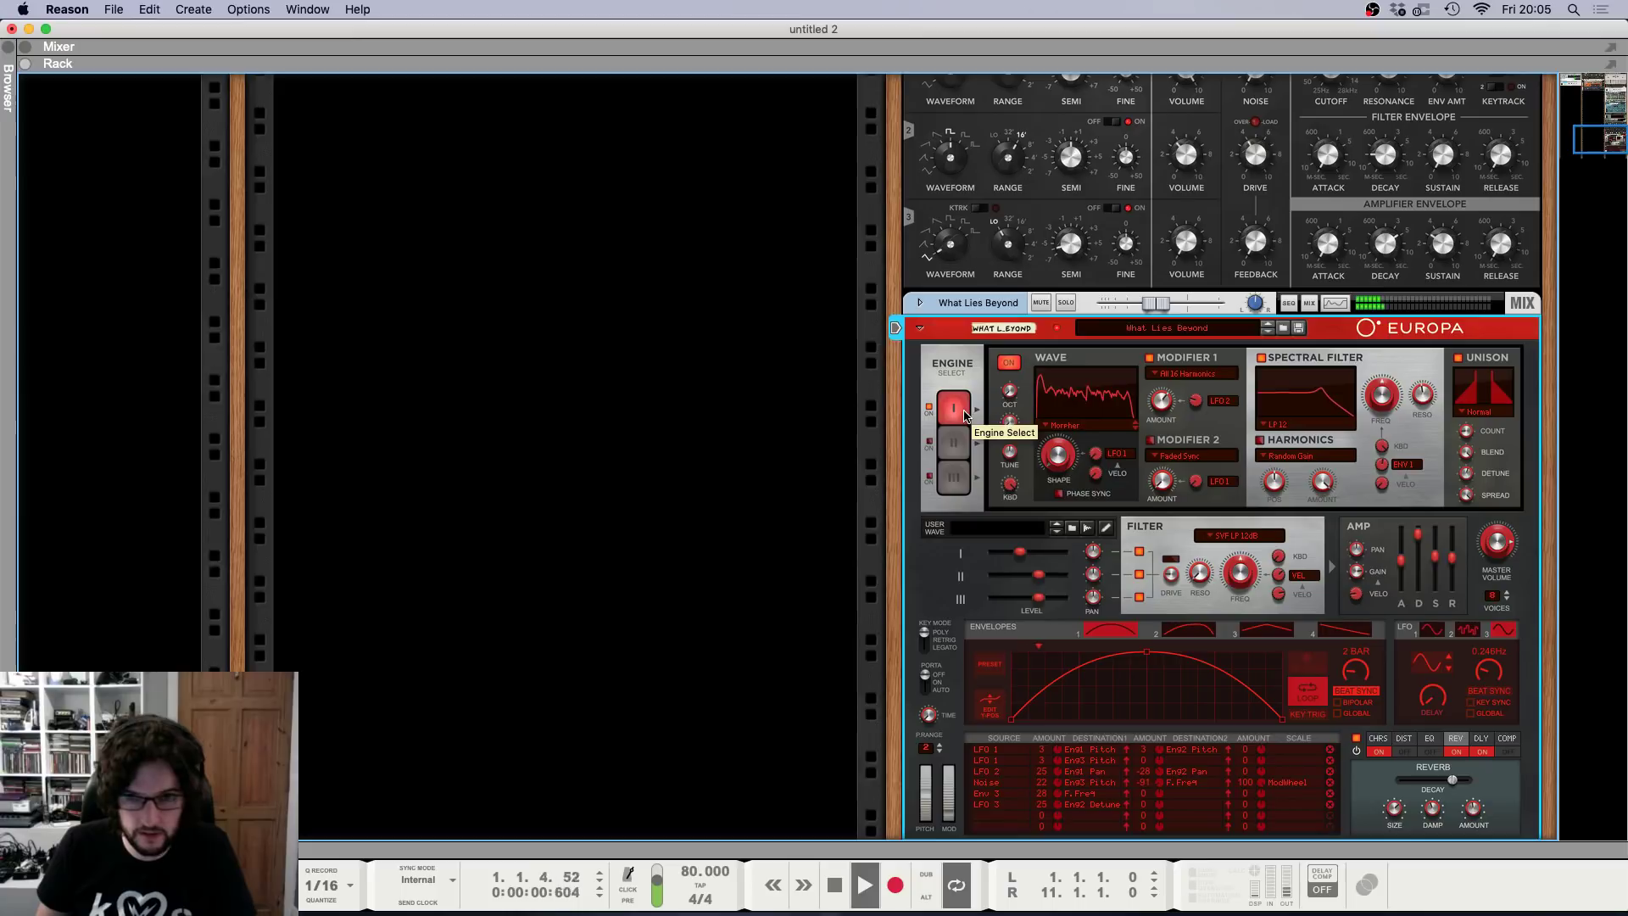
key(space)
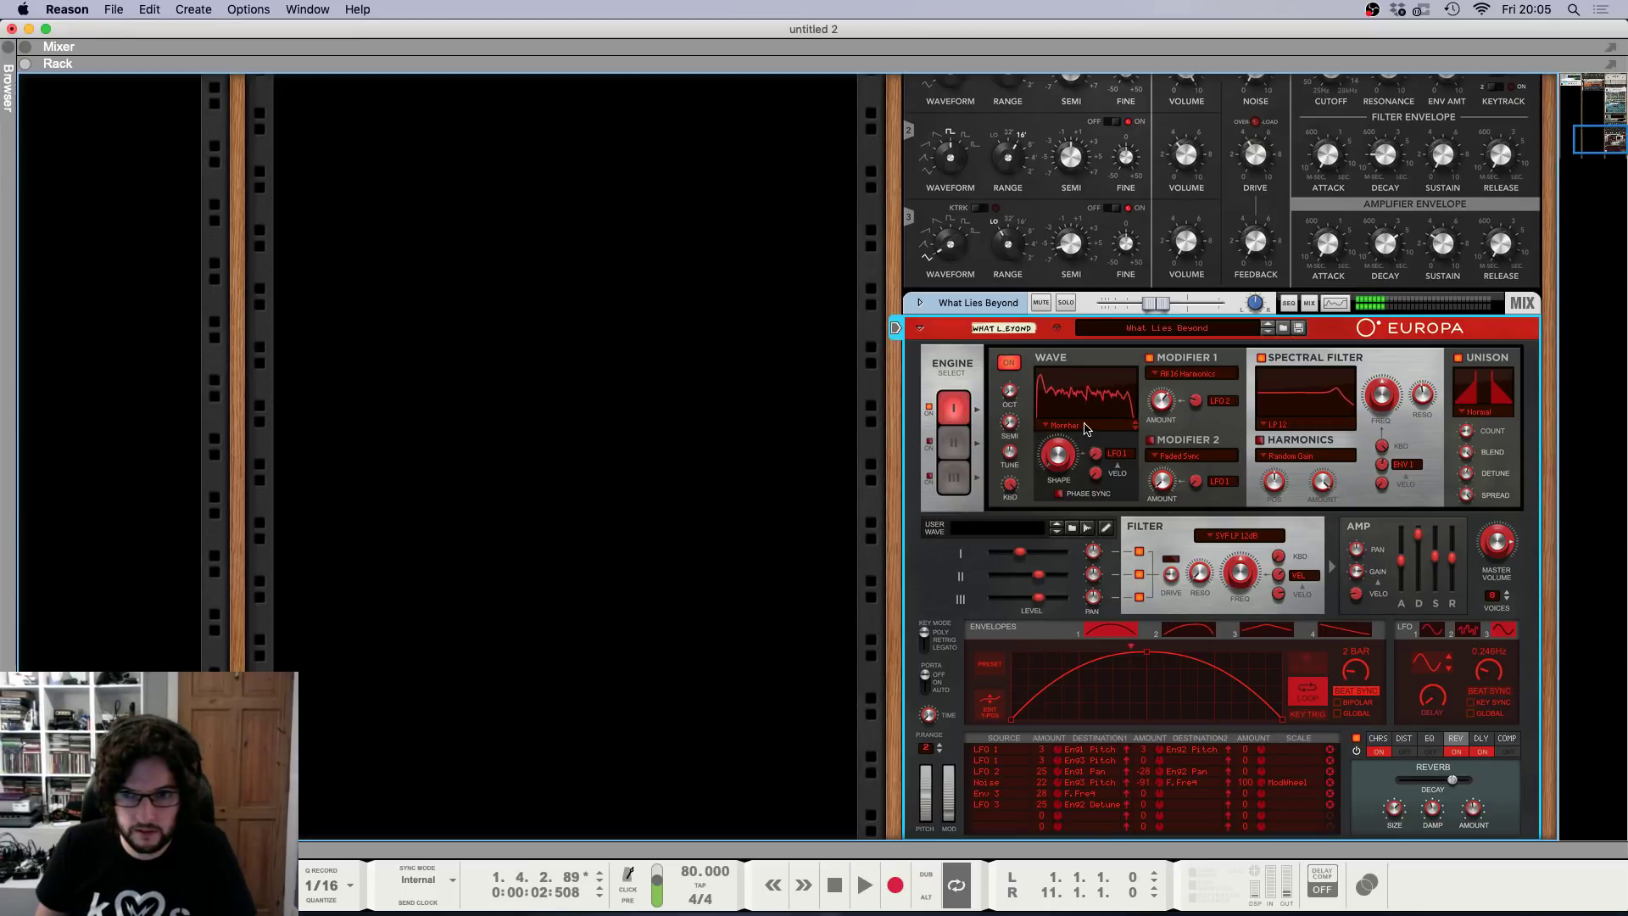
Change Europa's engine 1 wave to the Transformer wavetable and resume playback to audition it.
click(1086, 426)
mouse_move(1110, 607)
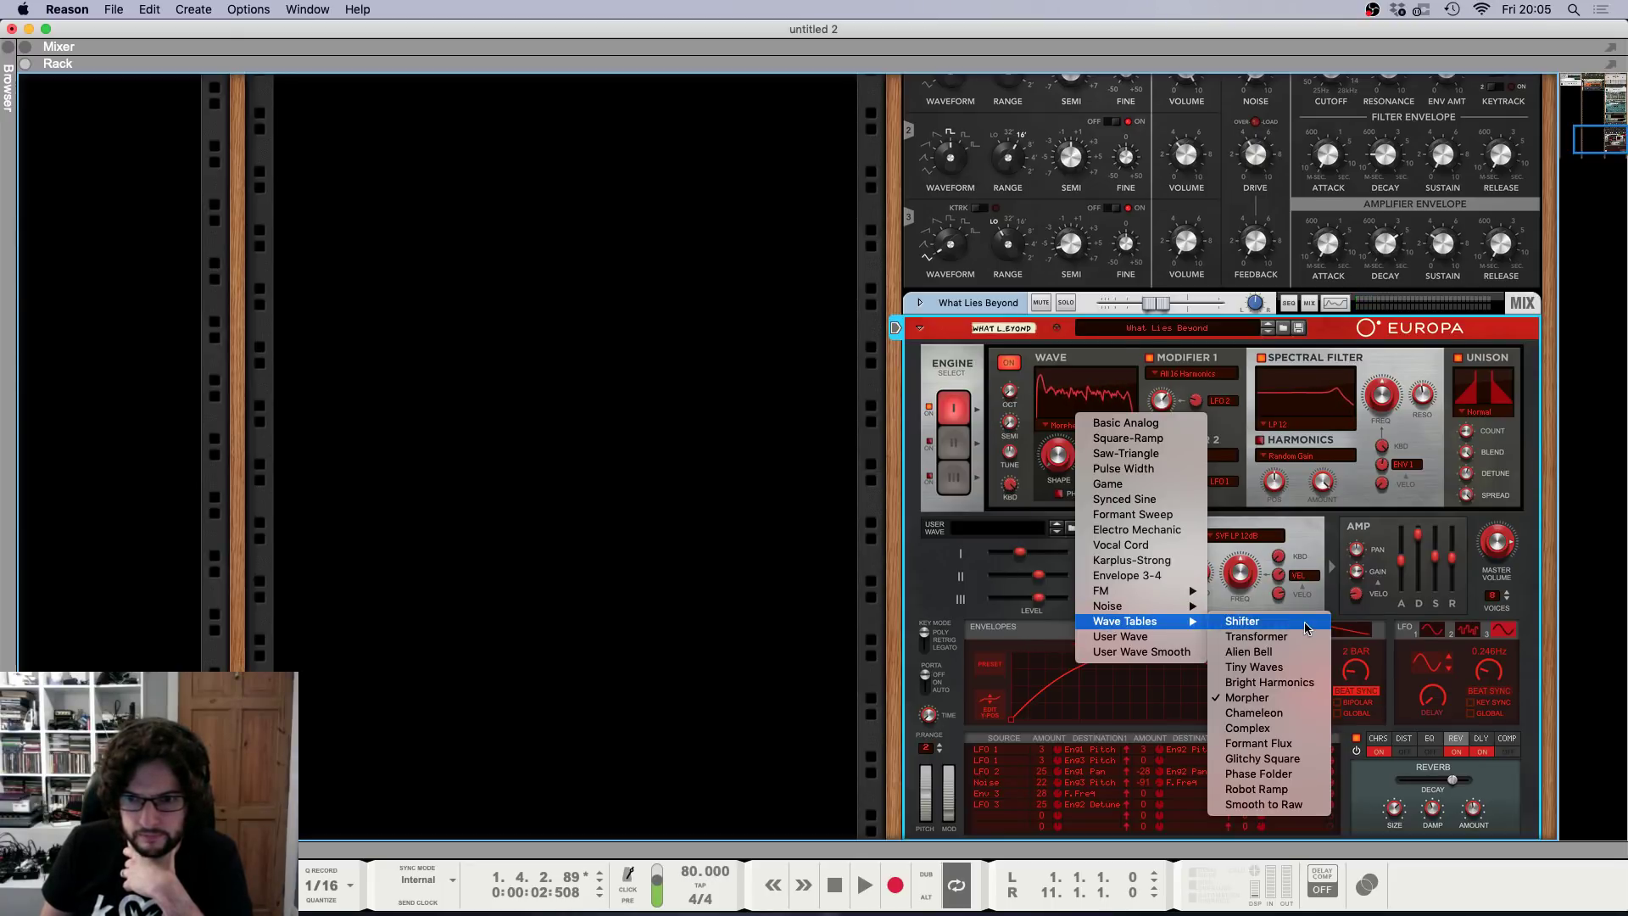
click(1264, 637)
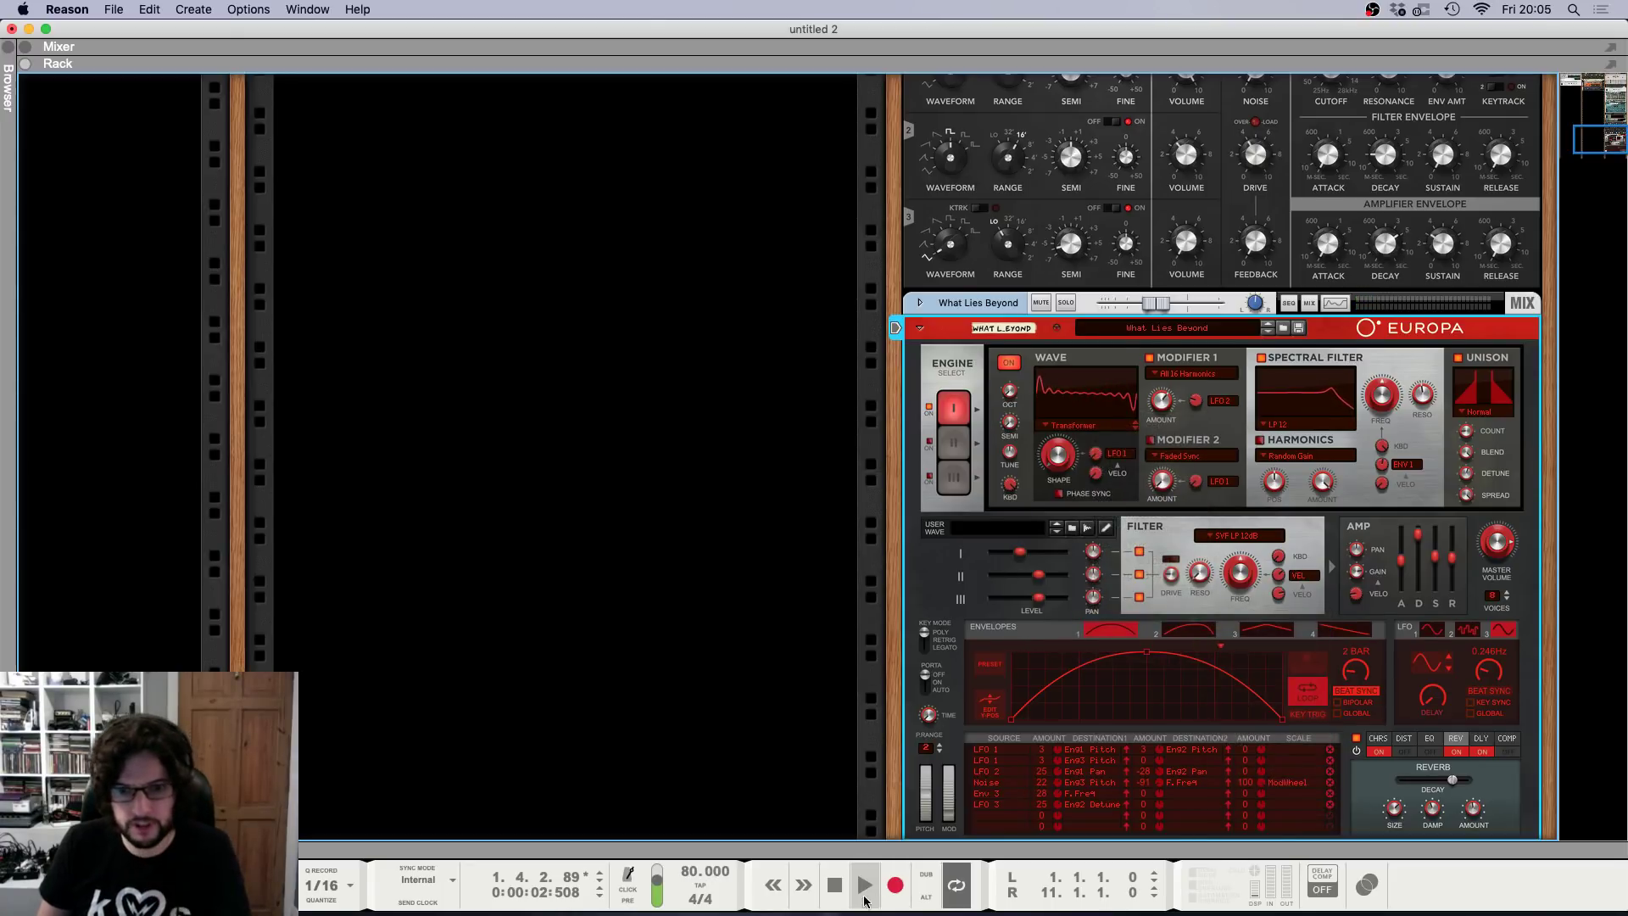
key(space)
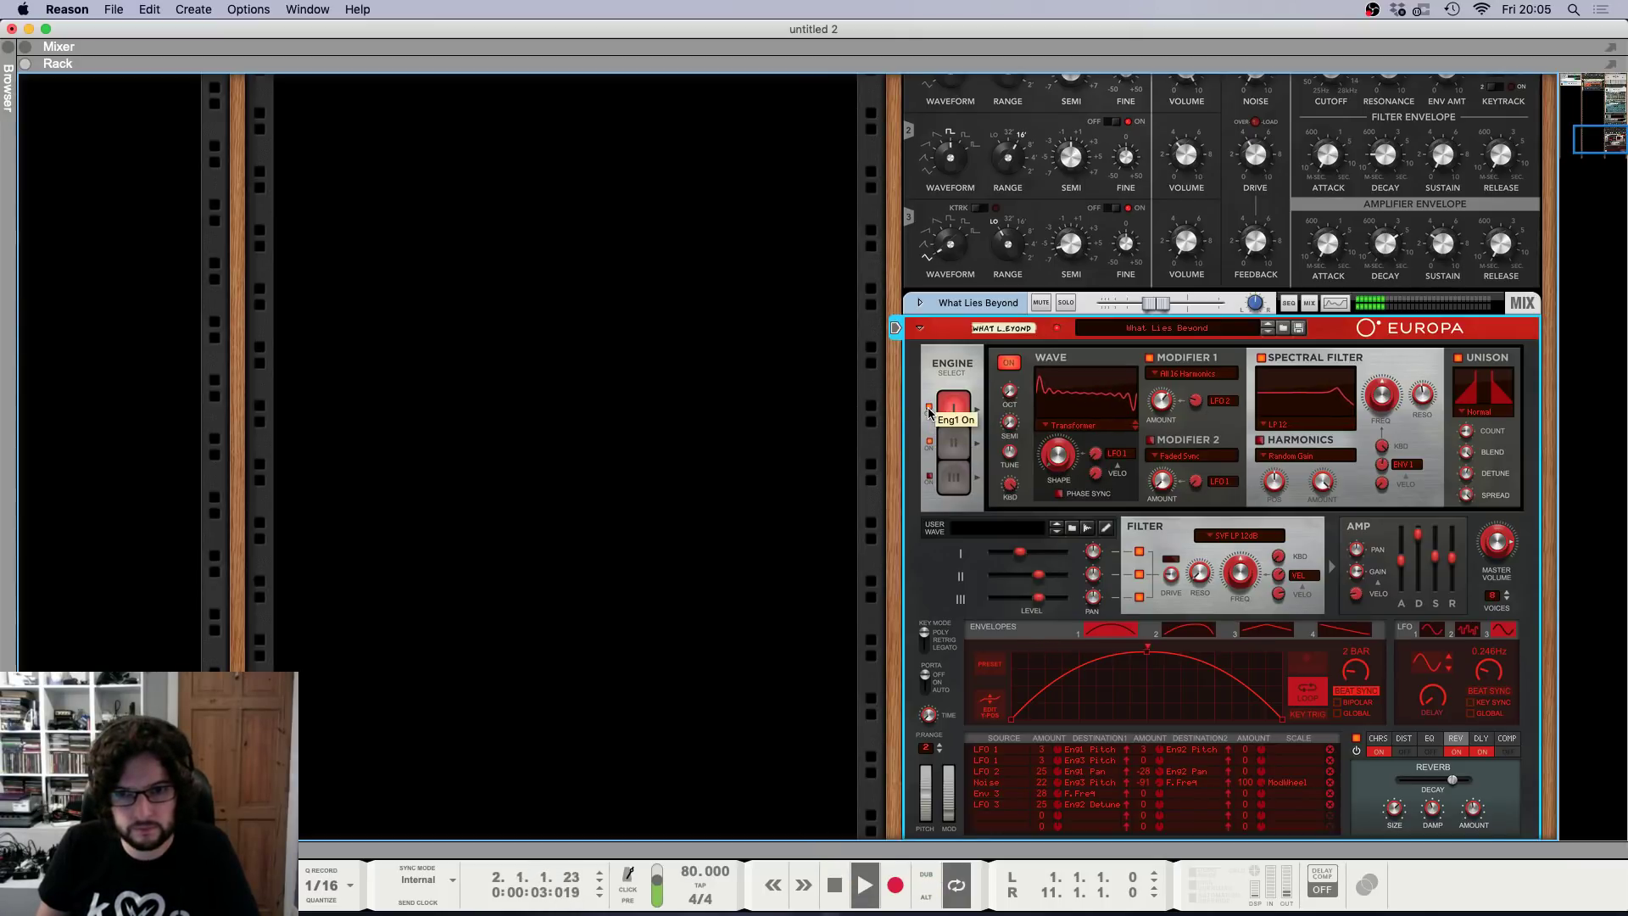
Isolate Europa's engine 2 and review its available waveforms without changing the wave.
click(953, 442)
click(1081, 424)
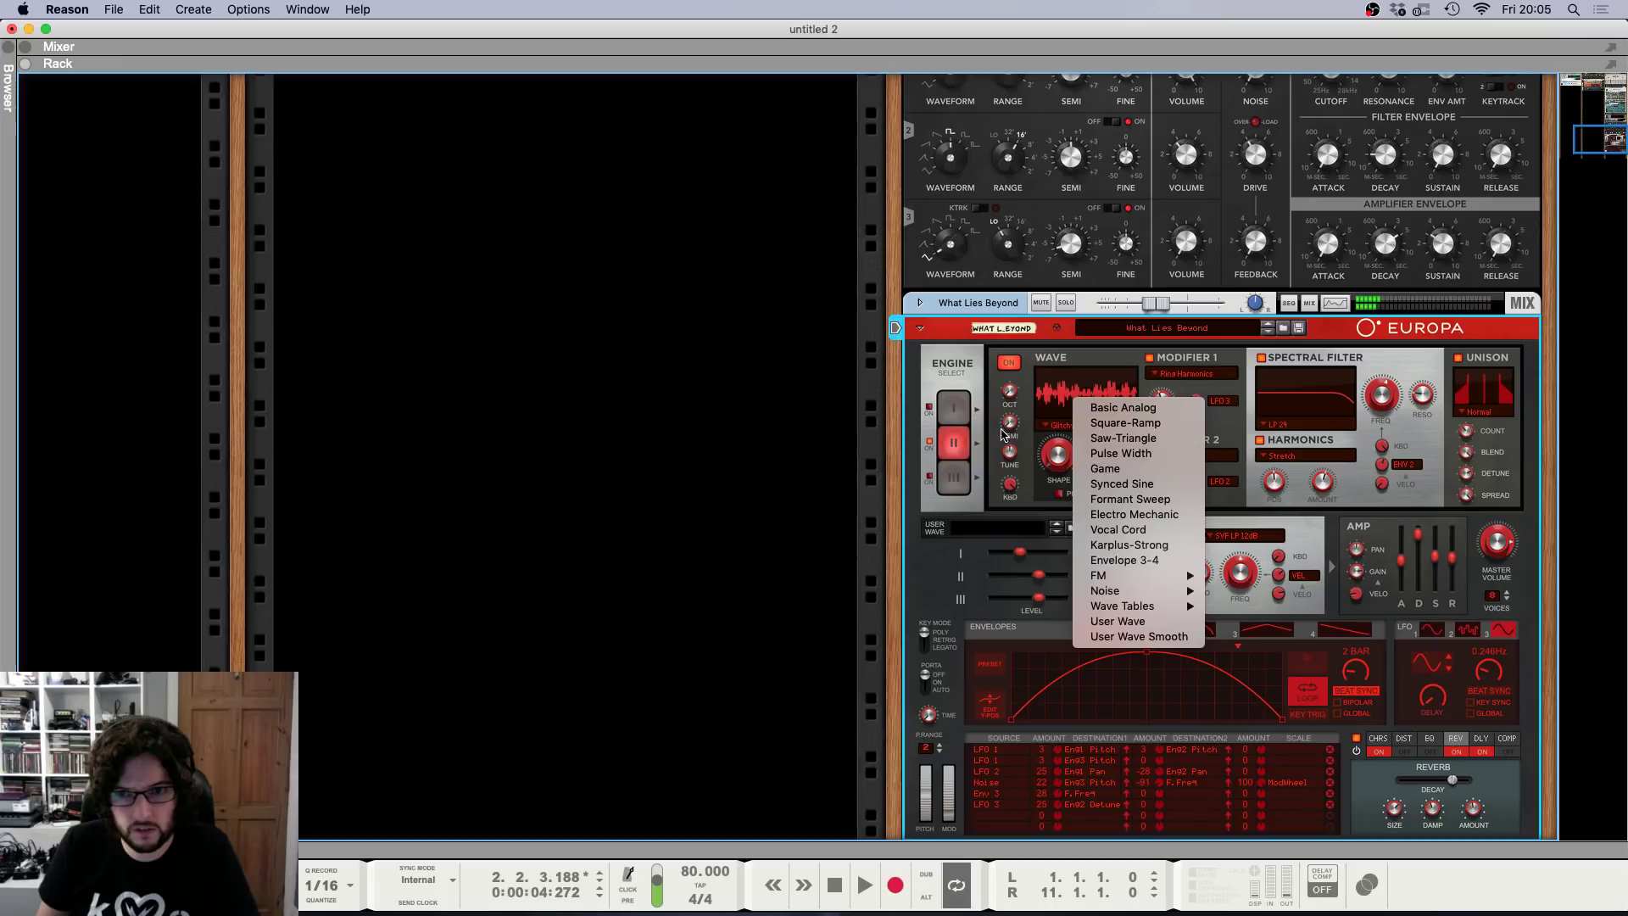
click(944, 378)
Isolate Europa's engine 3 and set its wave to FM Ratio 2:1.
click(955, 477)
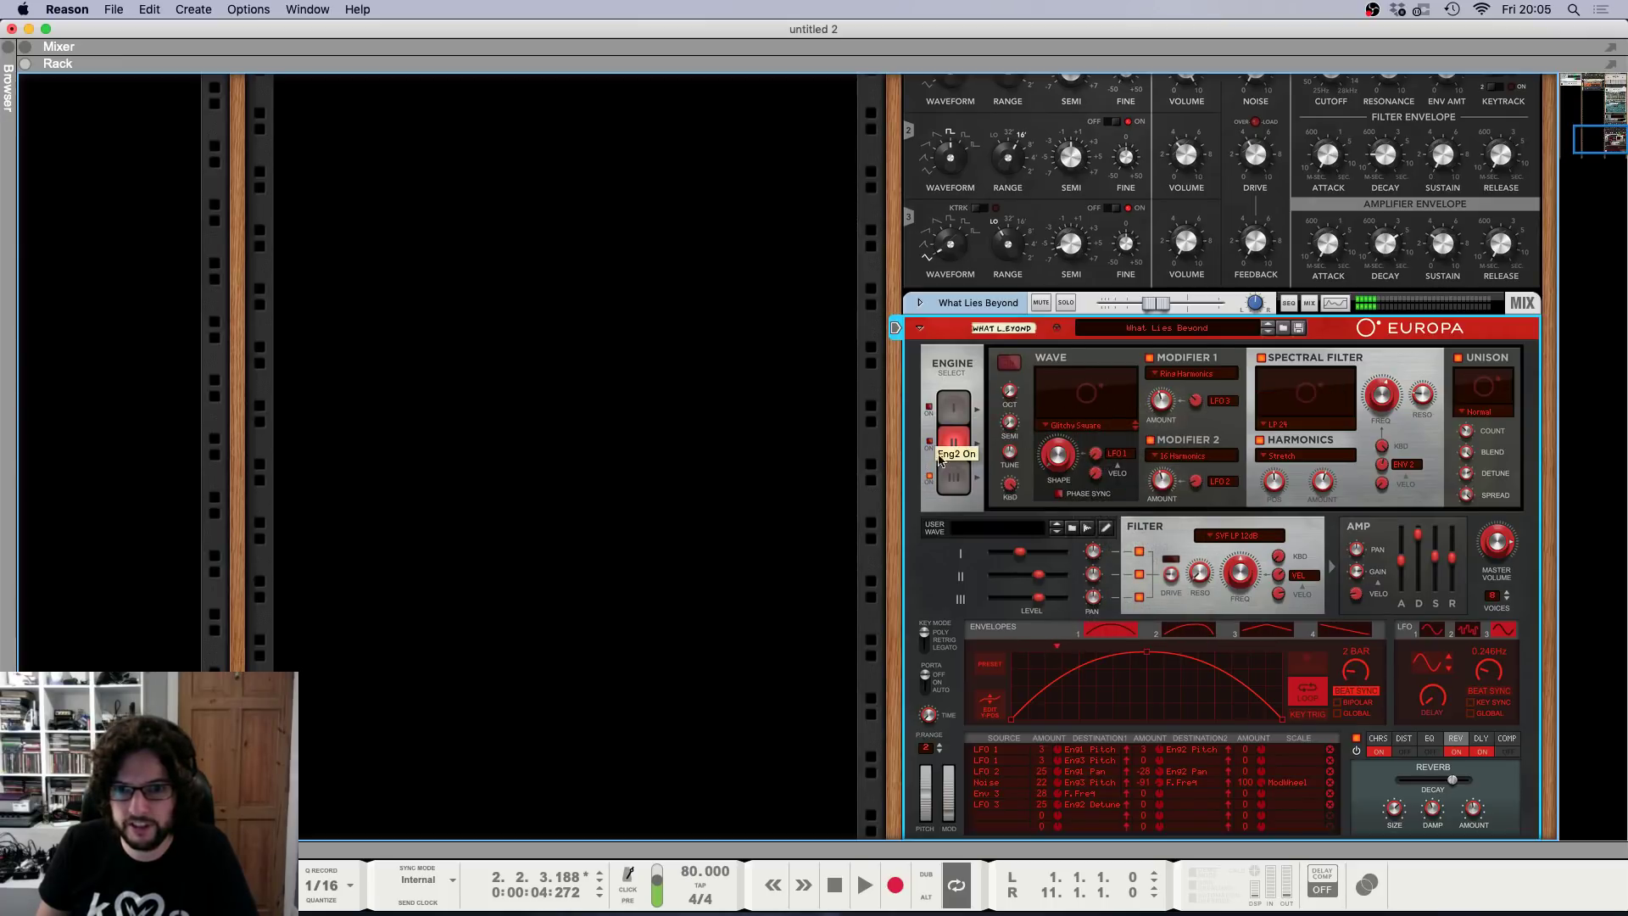
click(1094, 426)
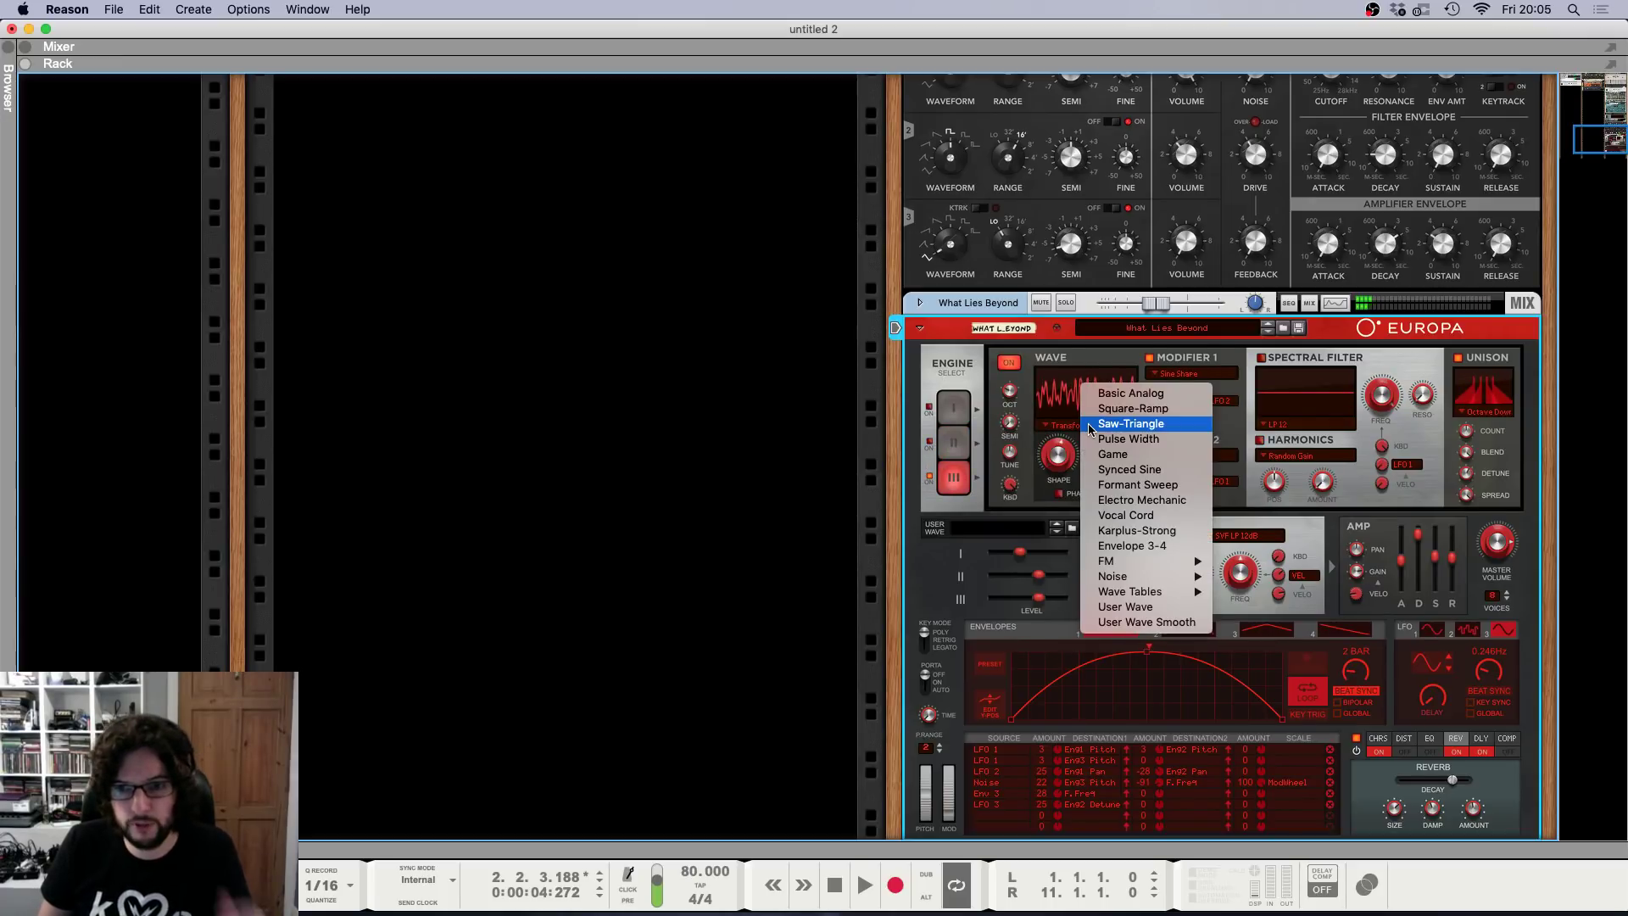
mouse_move(1131, 566)
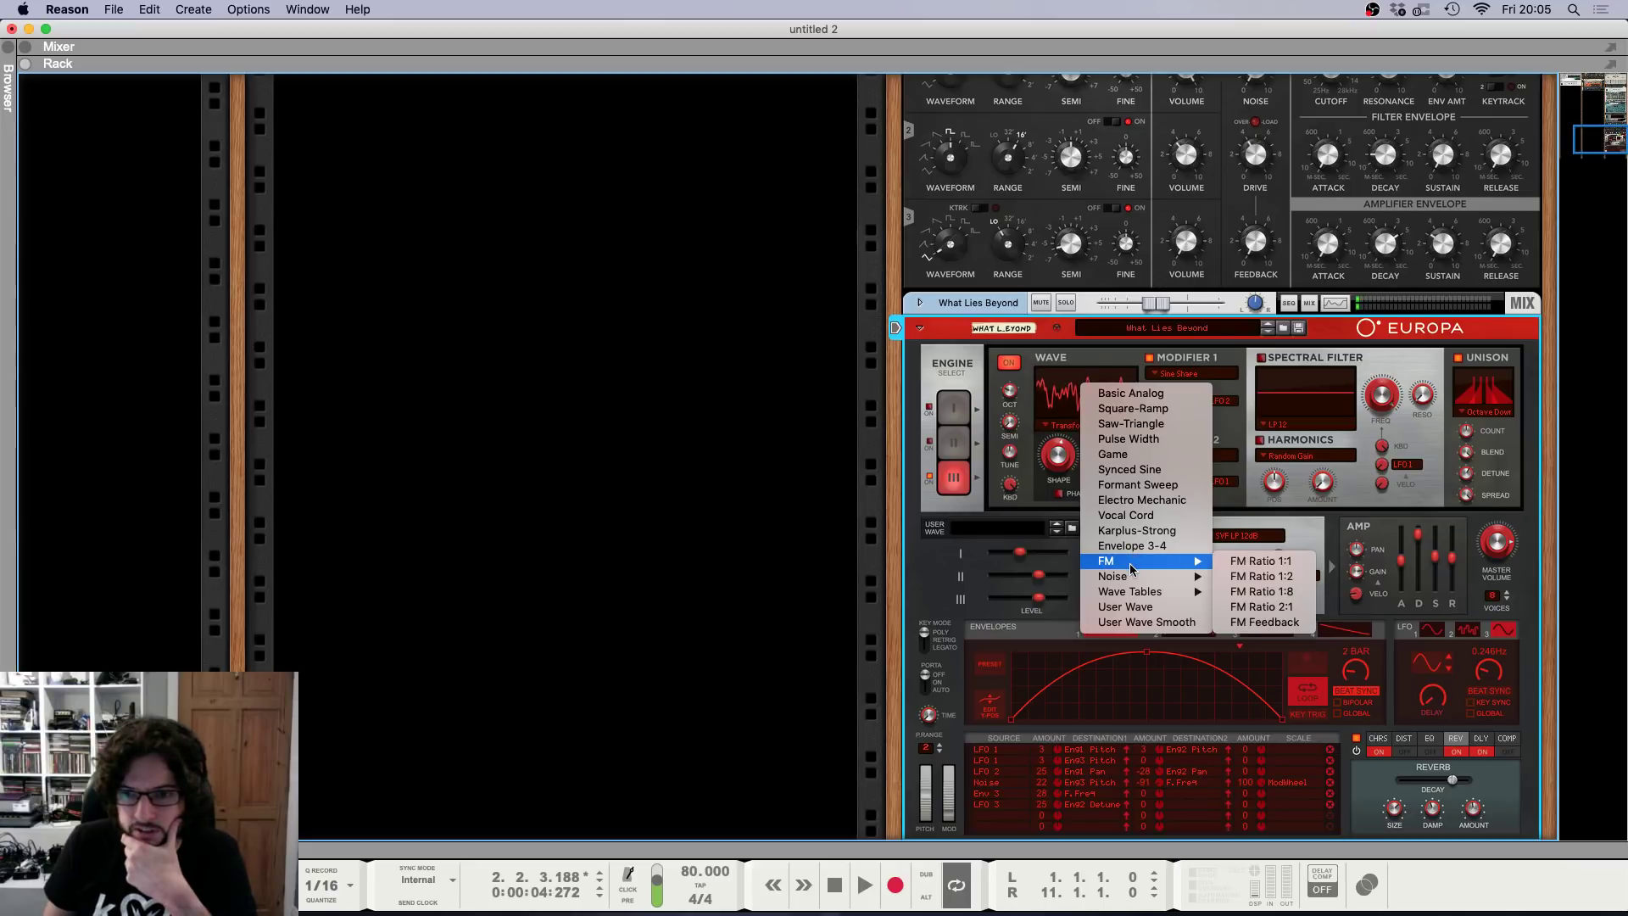
click(1260, 608)
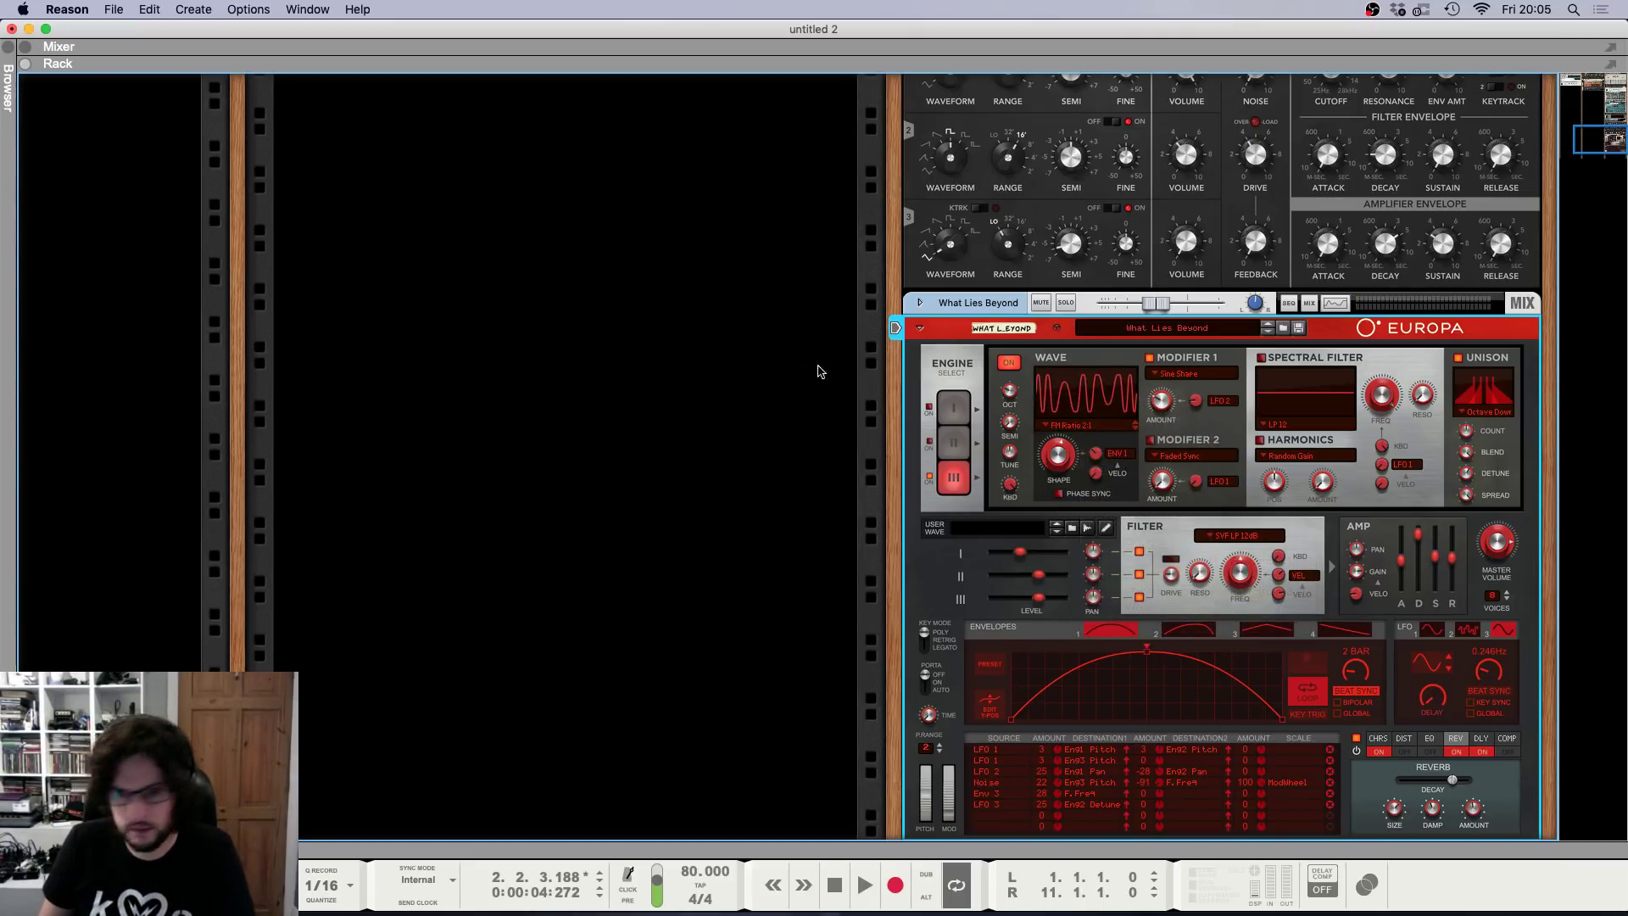
Switch Europa's engines 1 and 2 back on and play the song from the start.
click(929, 442)
click(929, 407)
key(shift+Return)
key(space)
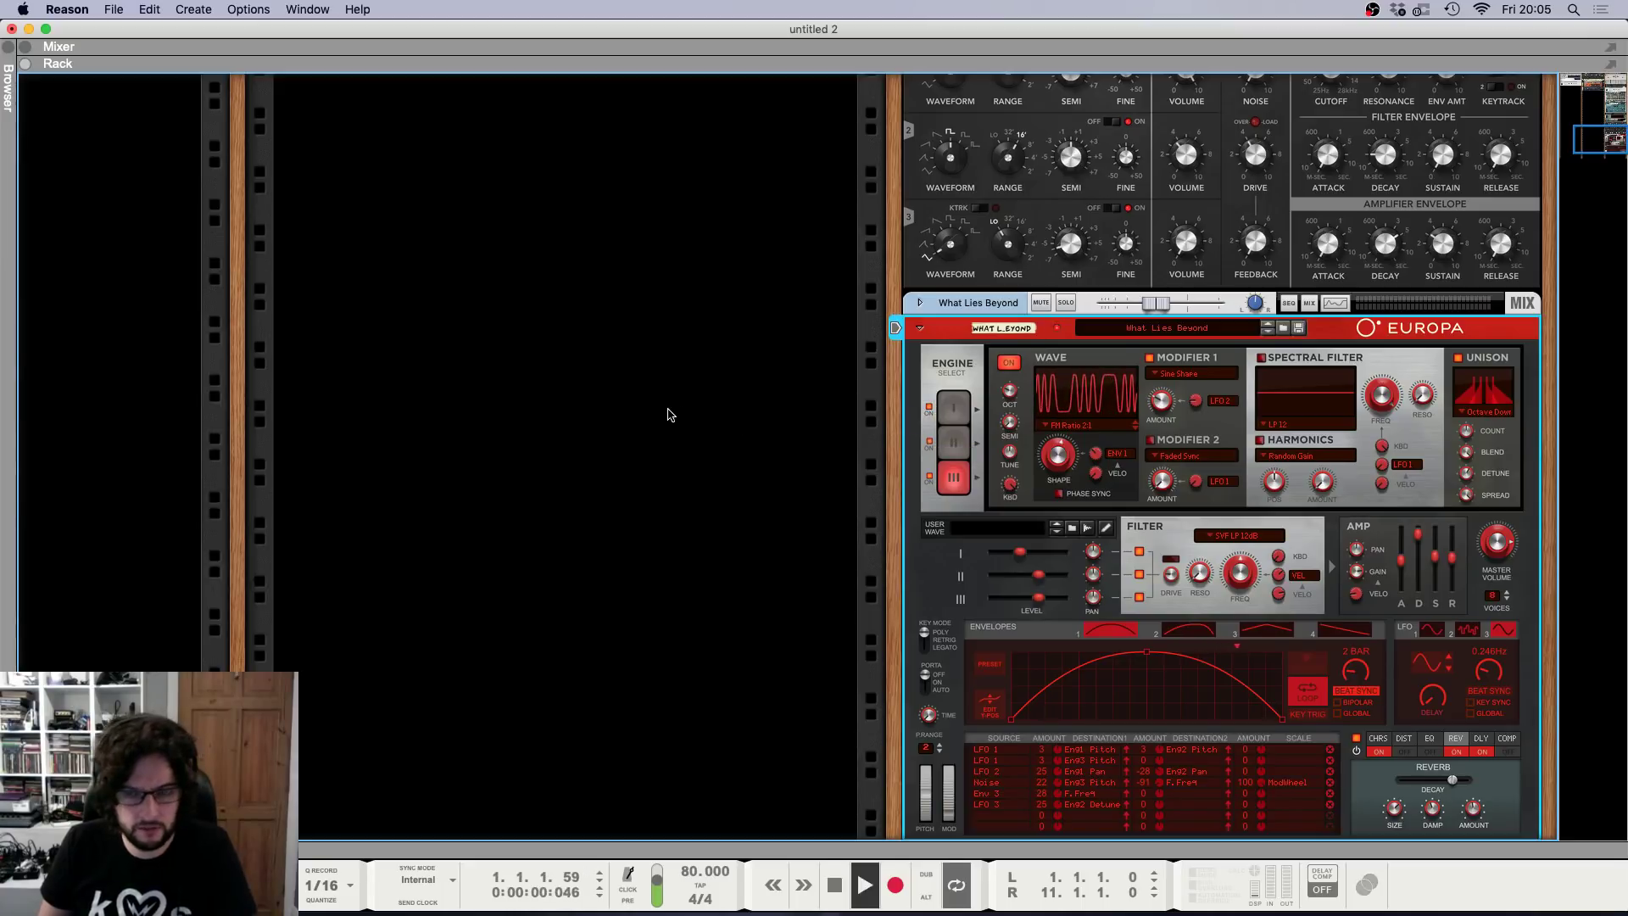
Lower the What Lies Beyond channel level in the mix during playback.
key(F5)
scroll(1272, 674, down, 5)
drag(1408, 691, 1408, 695)
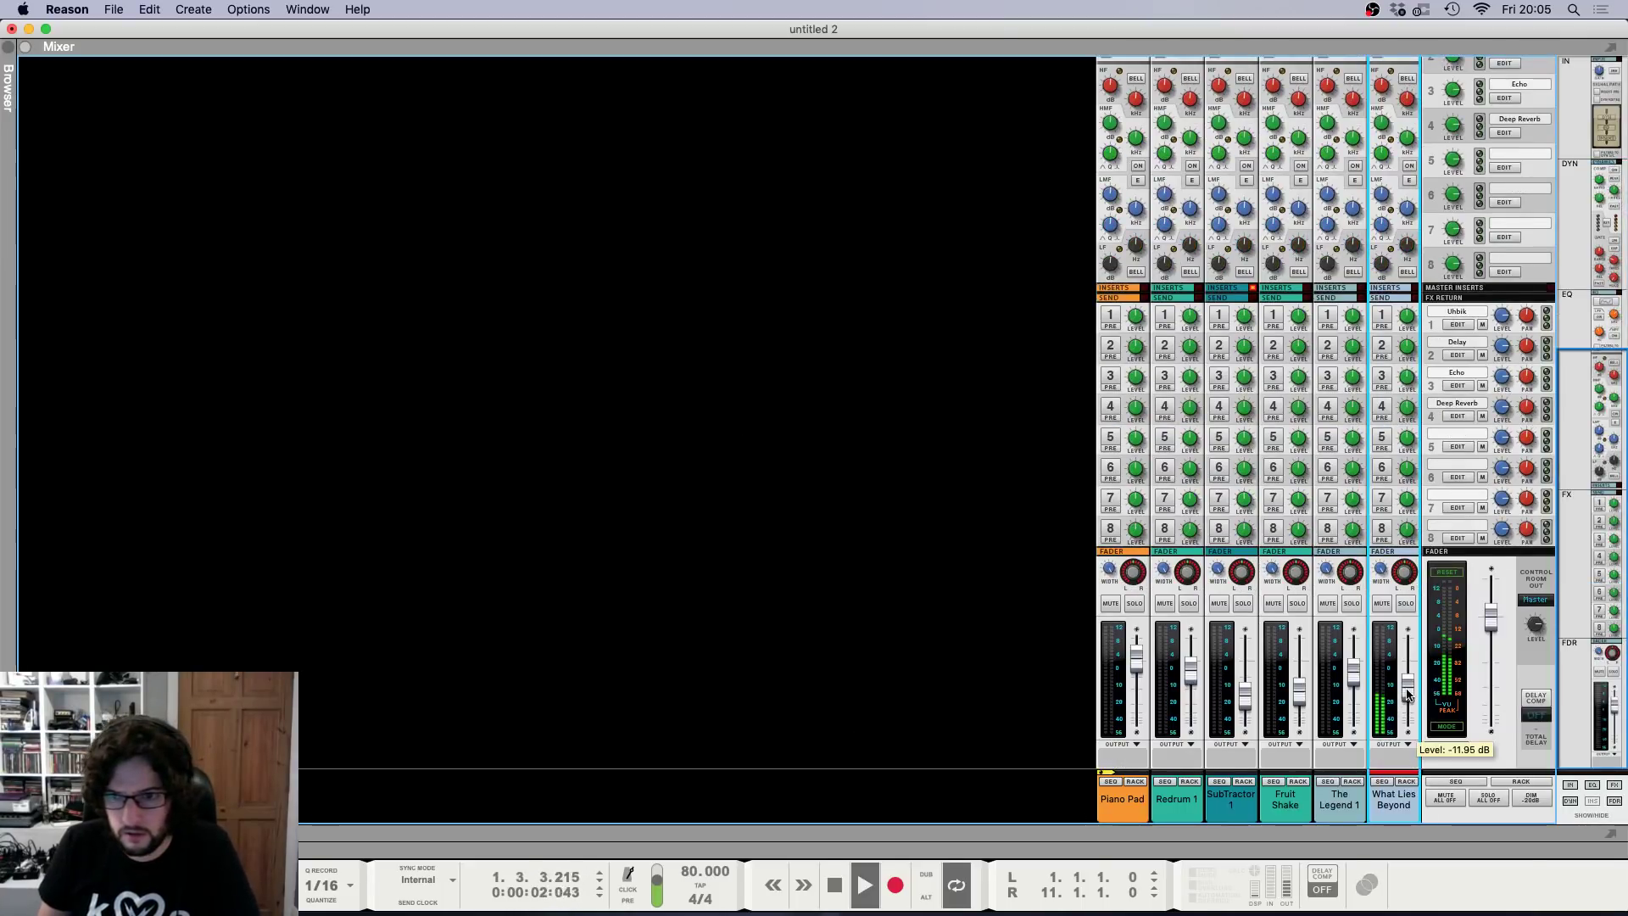
Transpose all notes in the What Lies Beyond clip up 12 semitones, and replay the song from the start.
key(F7)
key(super+a)
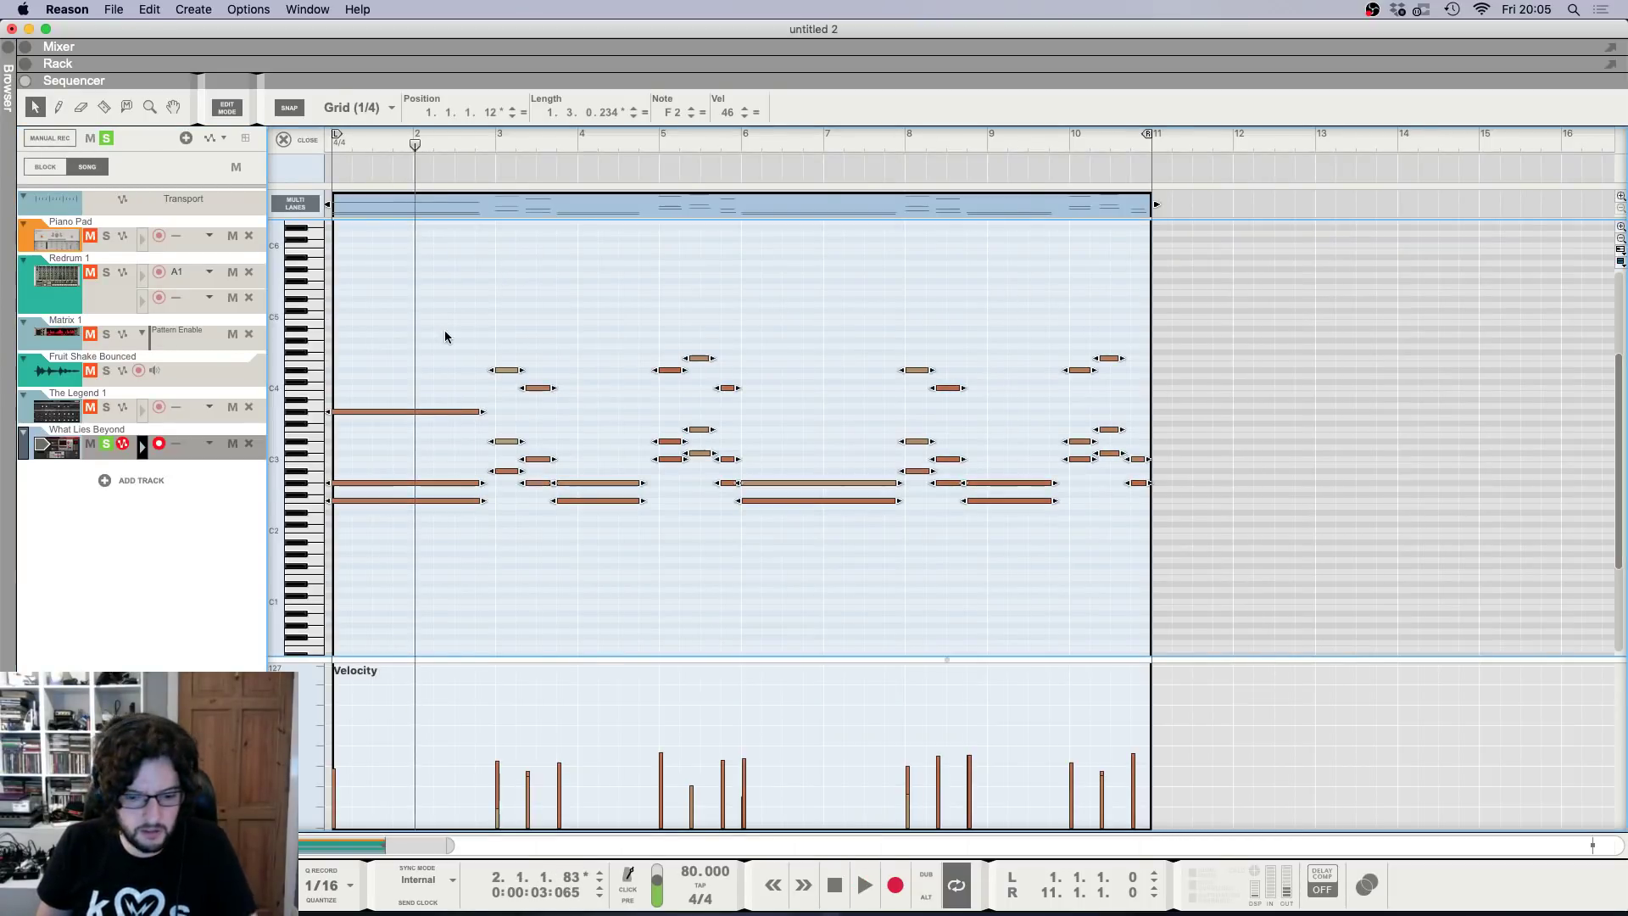
key(F8)
double_click(1293, 308)
text(12)
click(1226, 374)
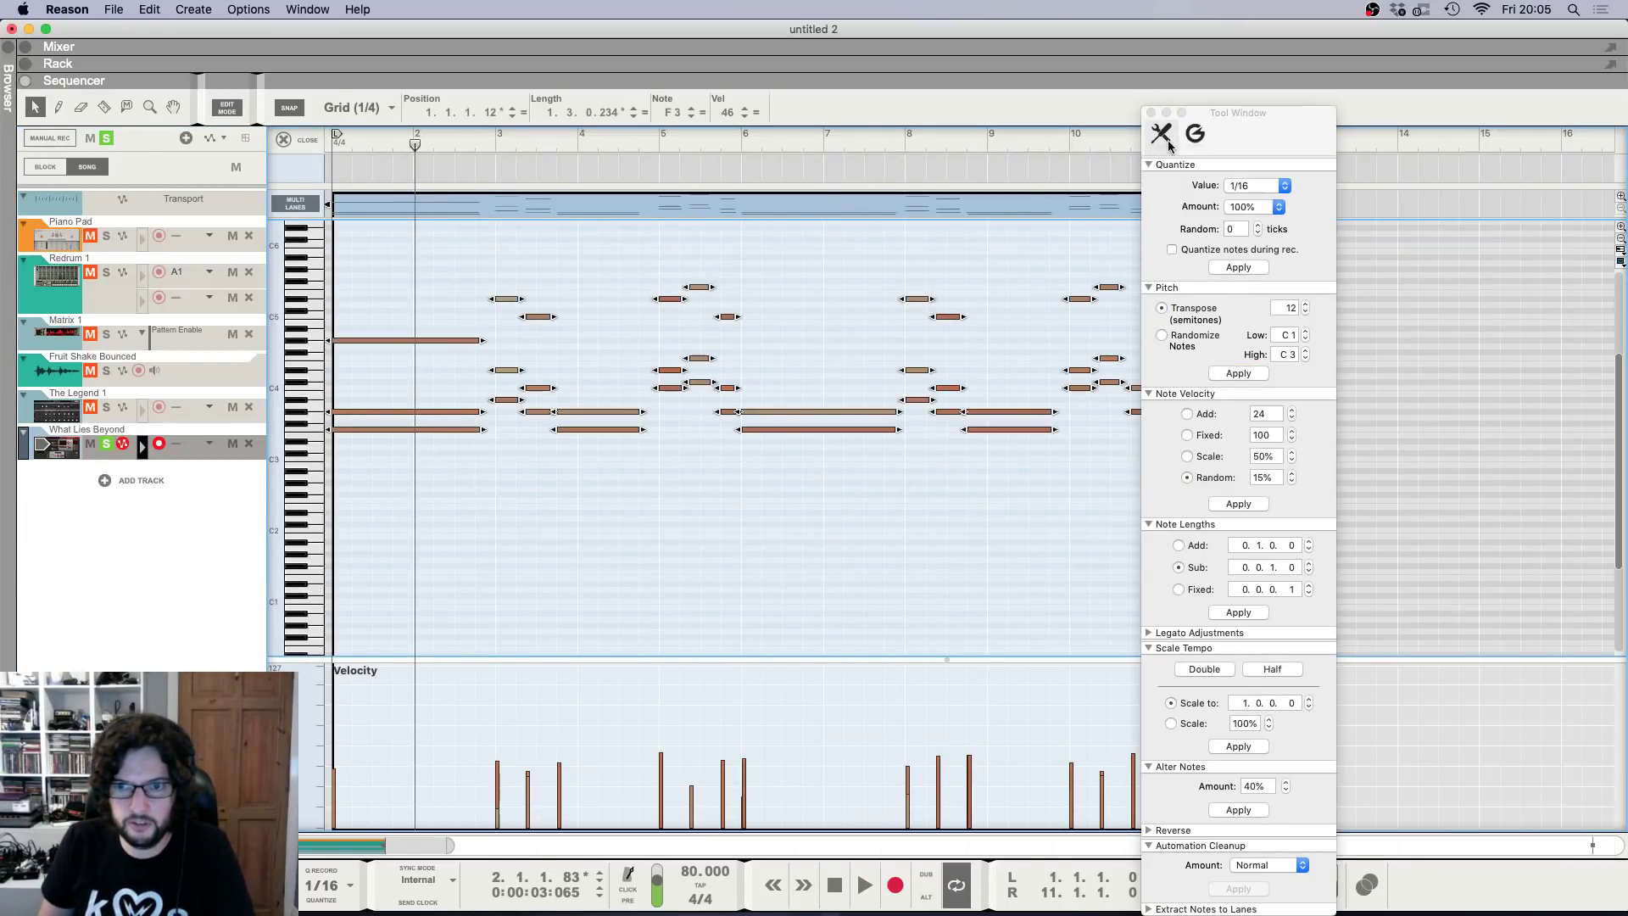
key(shift+Return)
key(space)
click(1150, 113)
Check the What Lies Beyond channel's strip and level in the mix during playback.
key(F5)
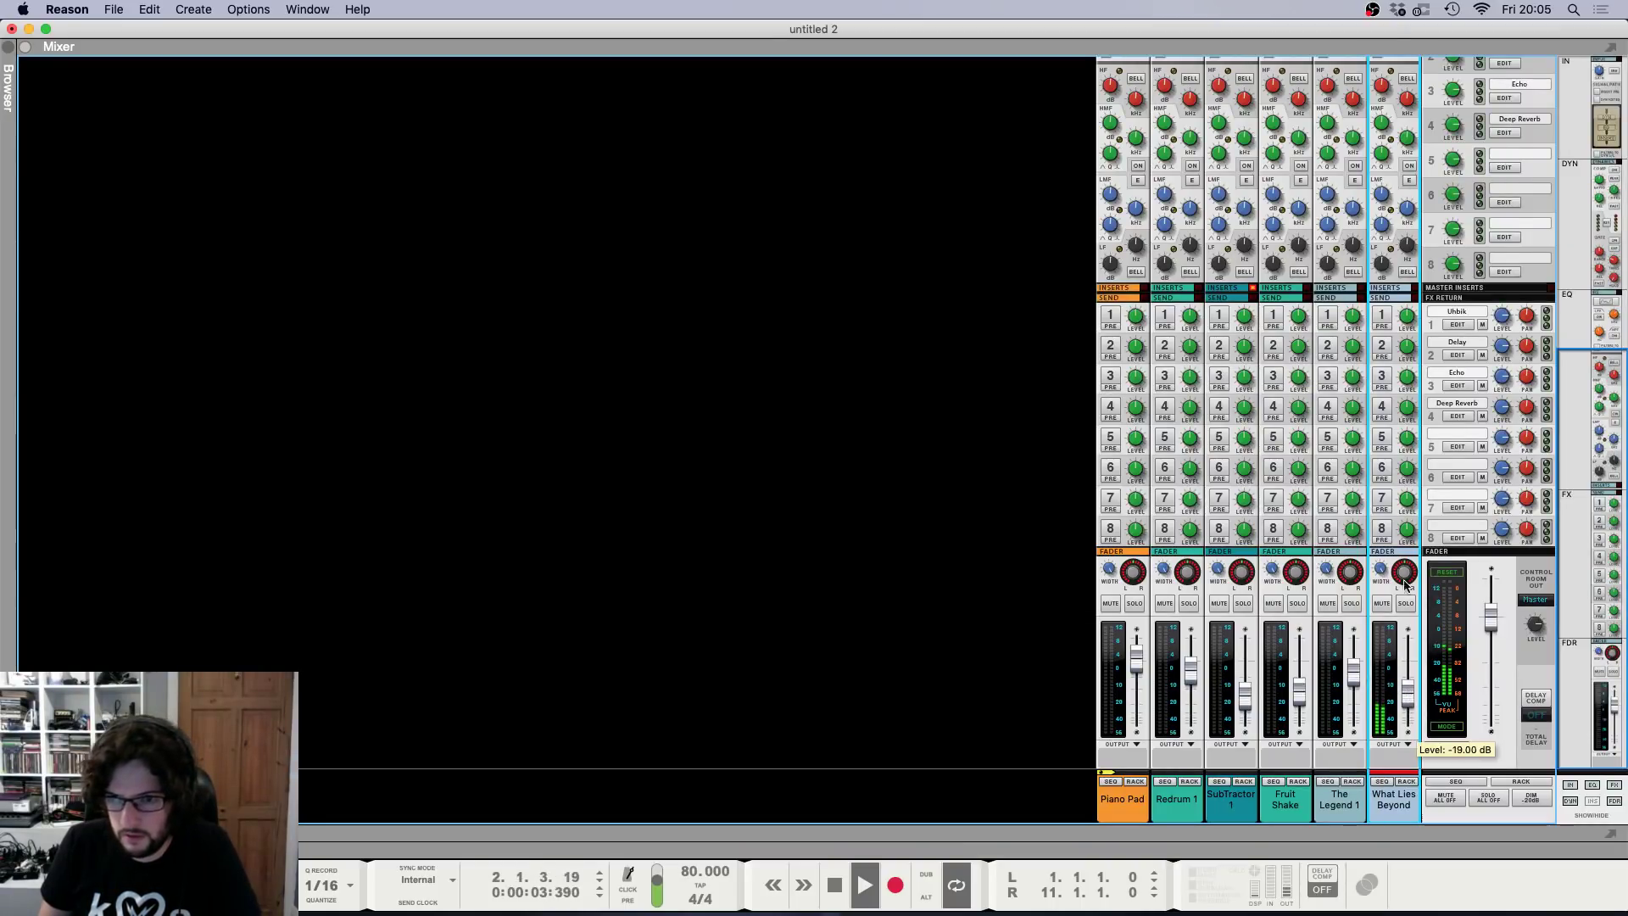
scroll(1395, 508, up, 10)
scroll(1382, 438, down, 10)
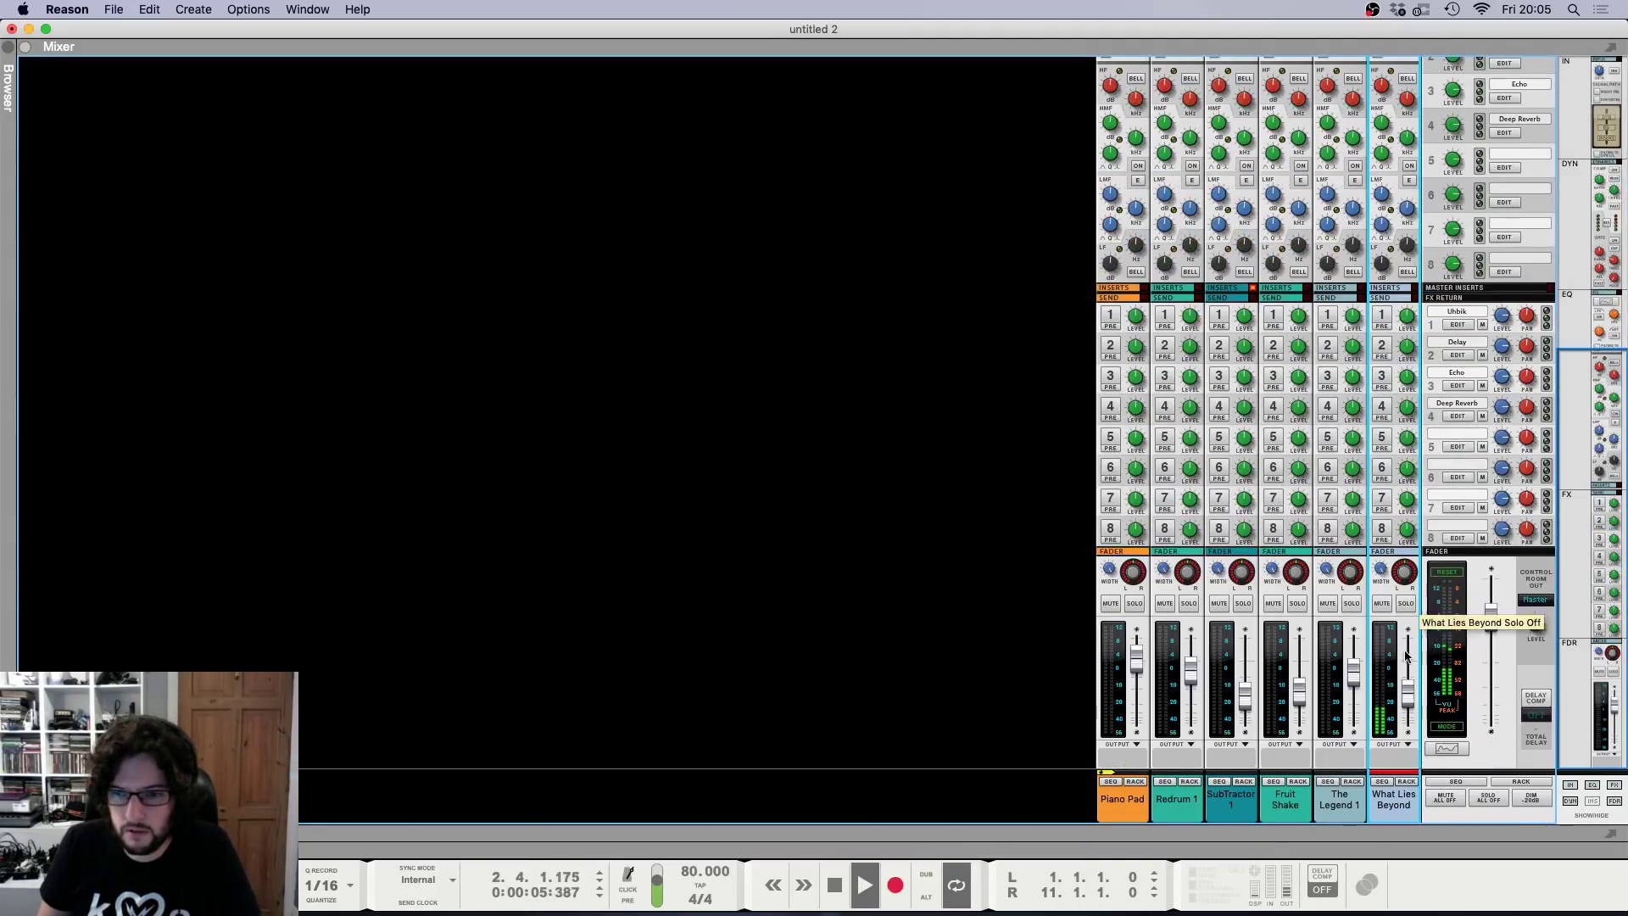
key(F6)
key(F5)
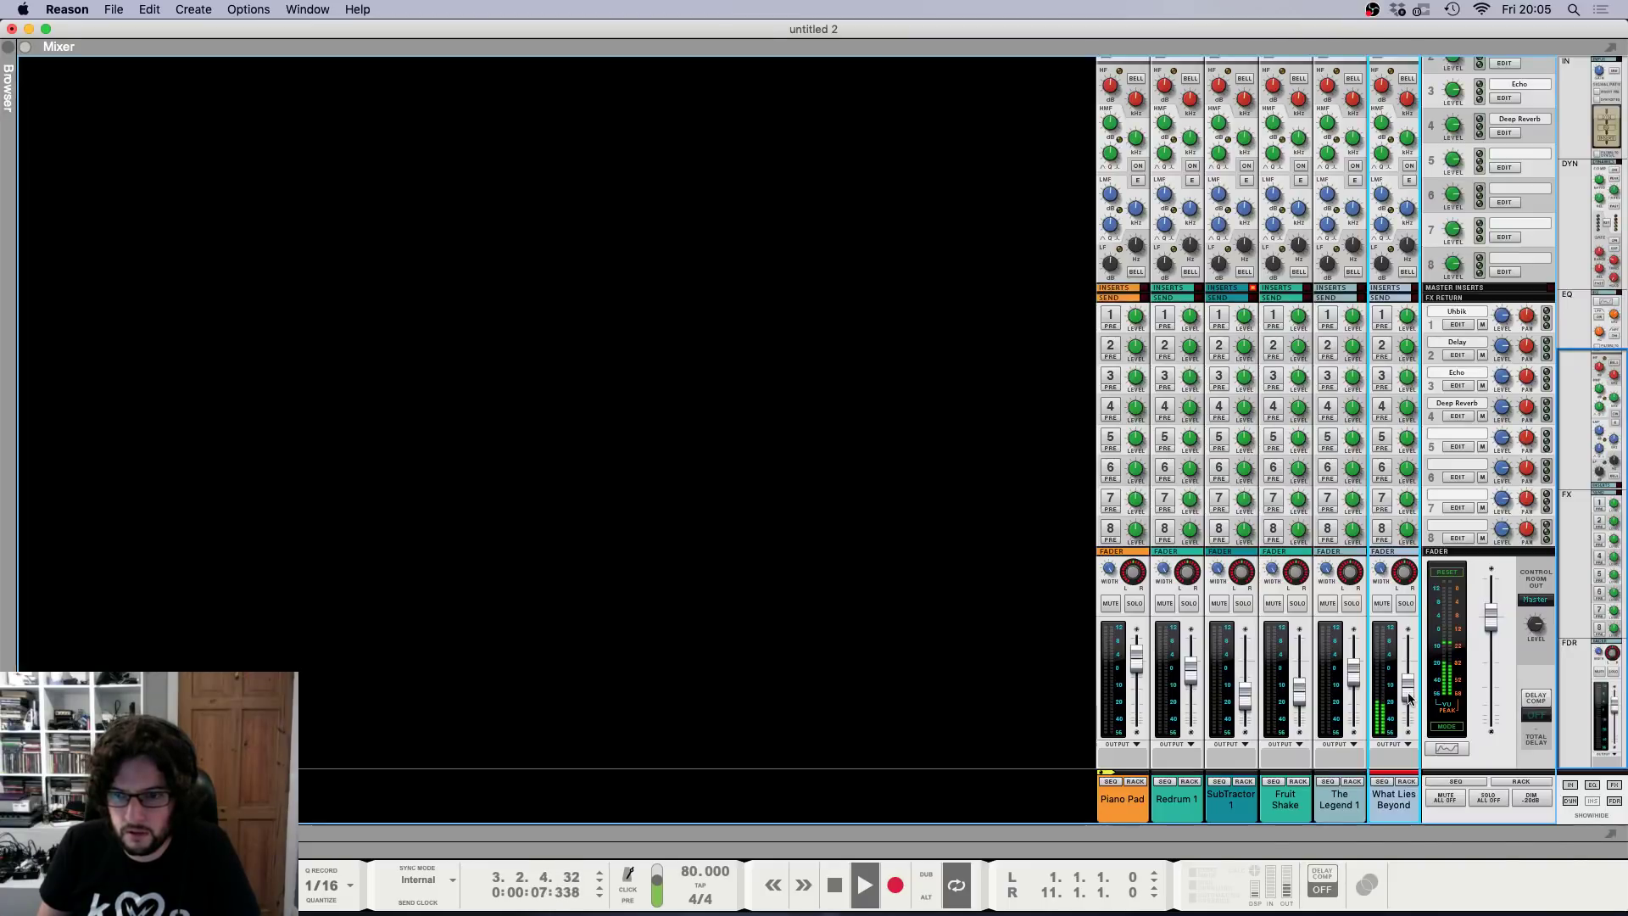
Clear the solo, replay the full song from the start, and set the What Lies Beyond channel level to -16.88 dB.
key(F7)
key(space)
key(shift+Return)
click(108, 140)
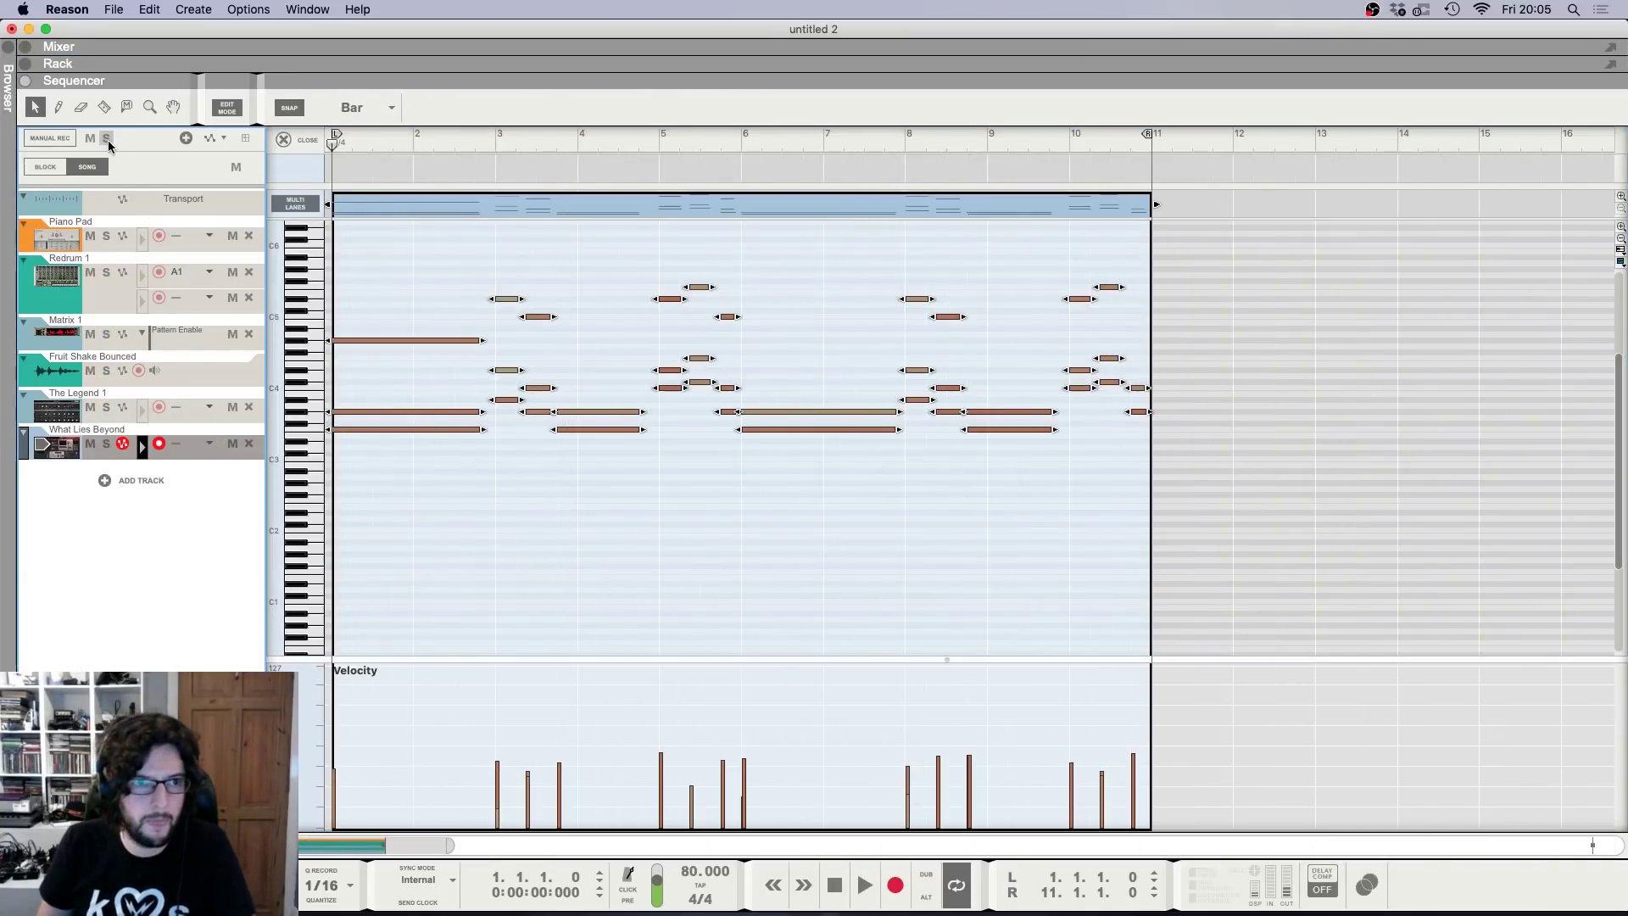
key(space)
key(F5)
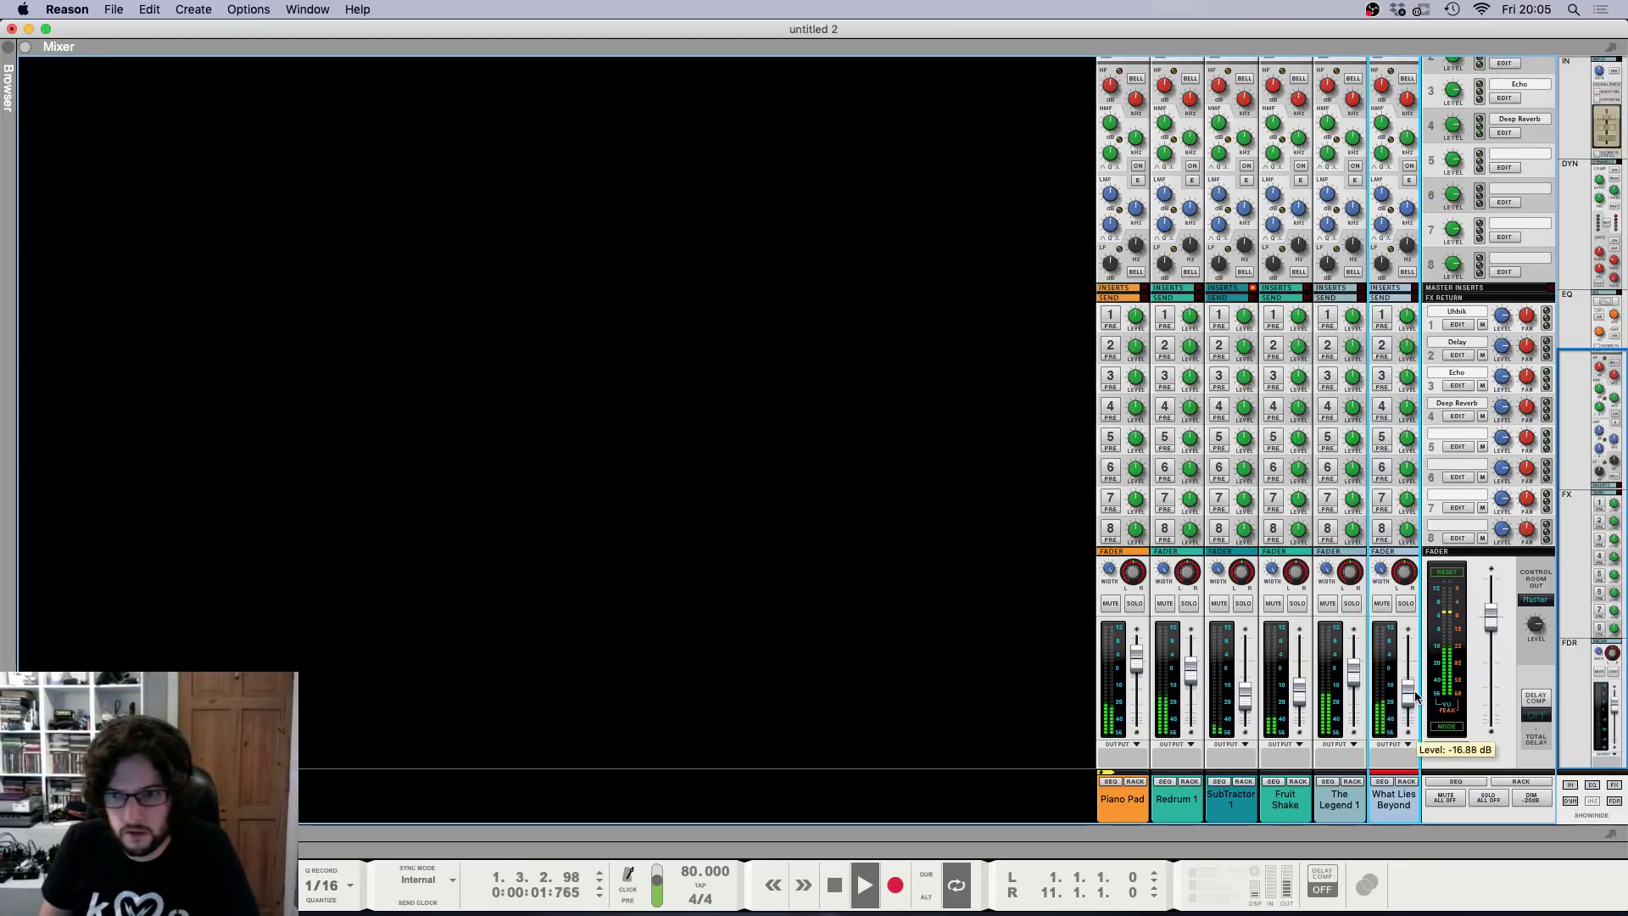
Examine Europa's engines 2 and 1 and its reverb and delay settings during playback, and stop the song.
key(F6)
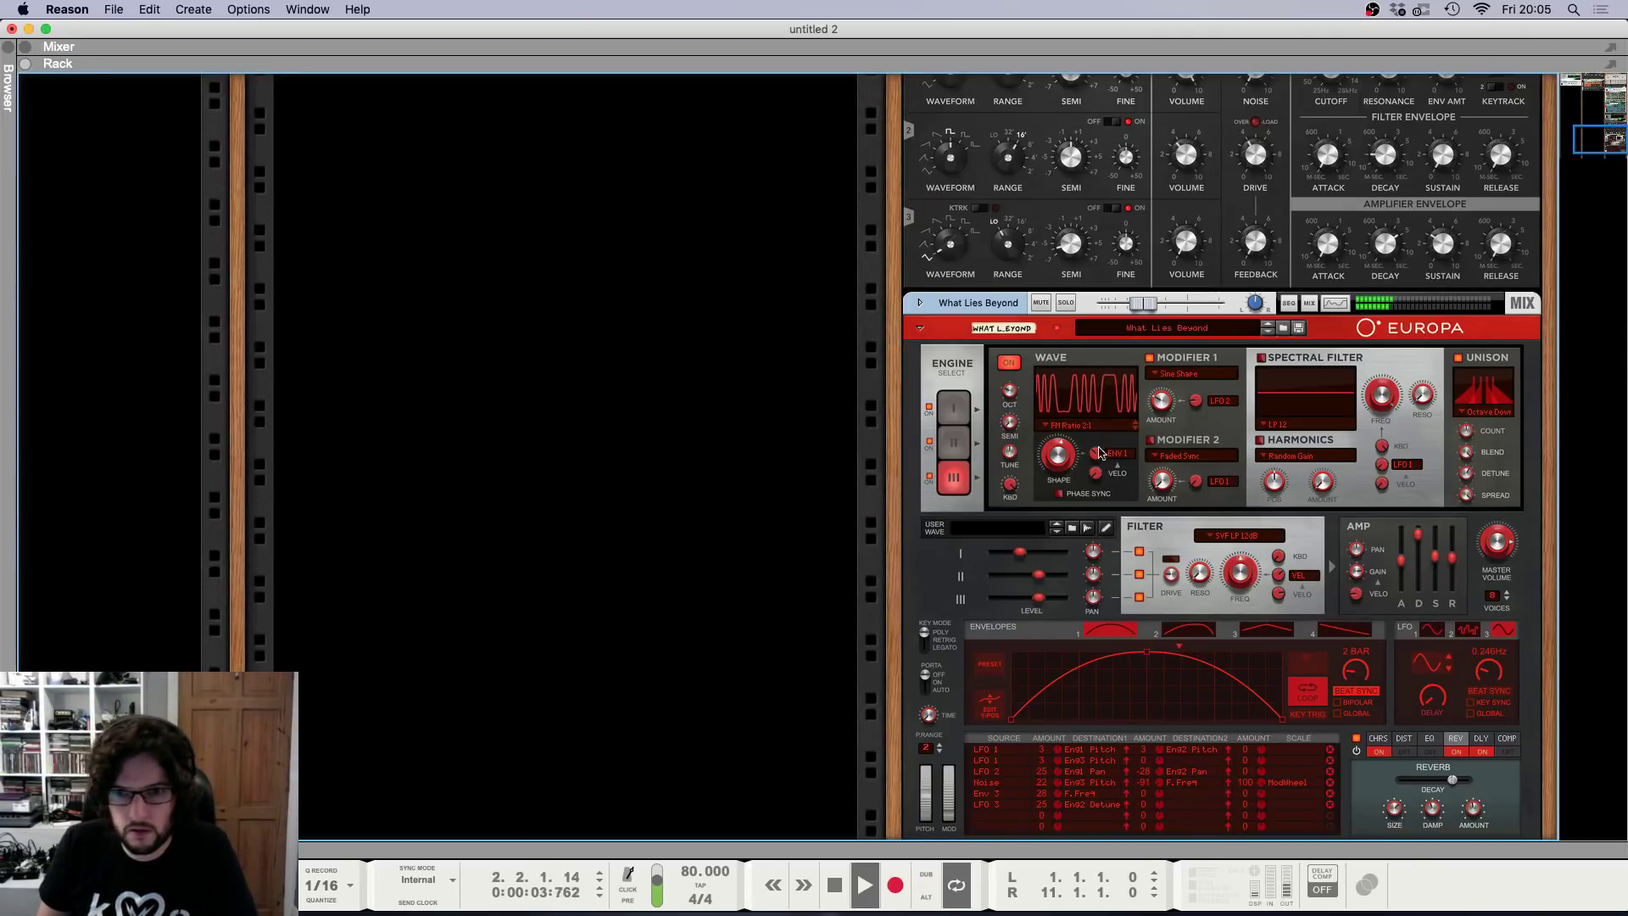
click(955, 442)
click(951, 407)
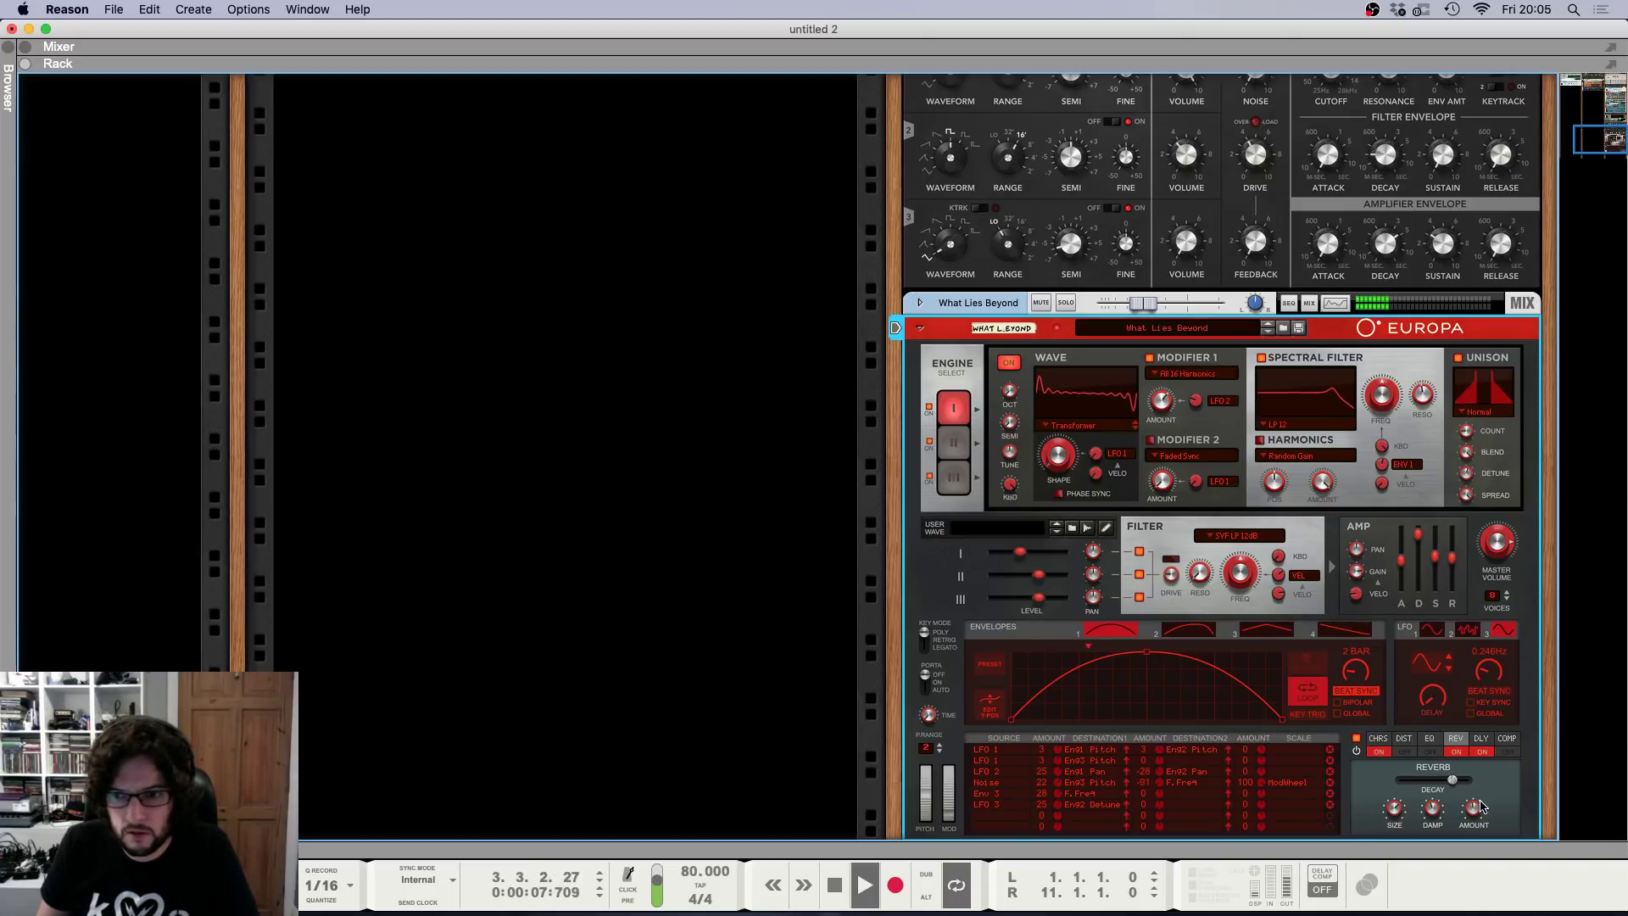
mouse_move(1479, 805)
click(1478, 754)
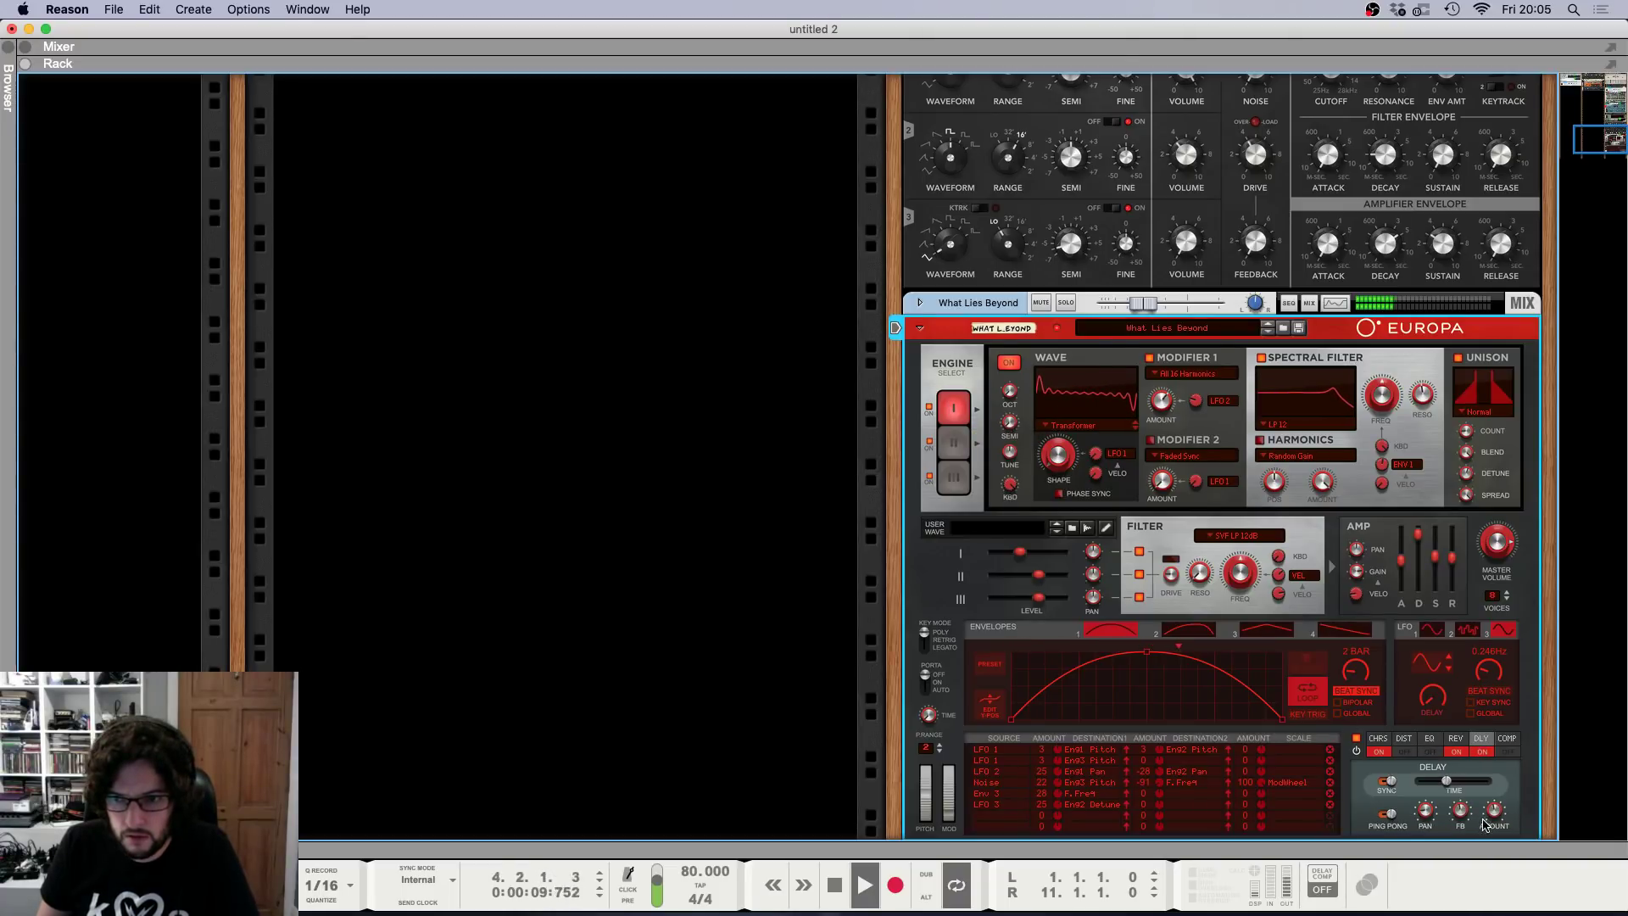
click(571, 452)
key(space)
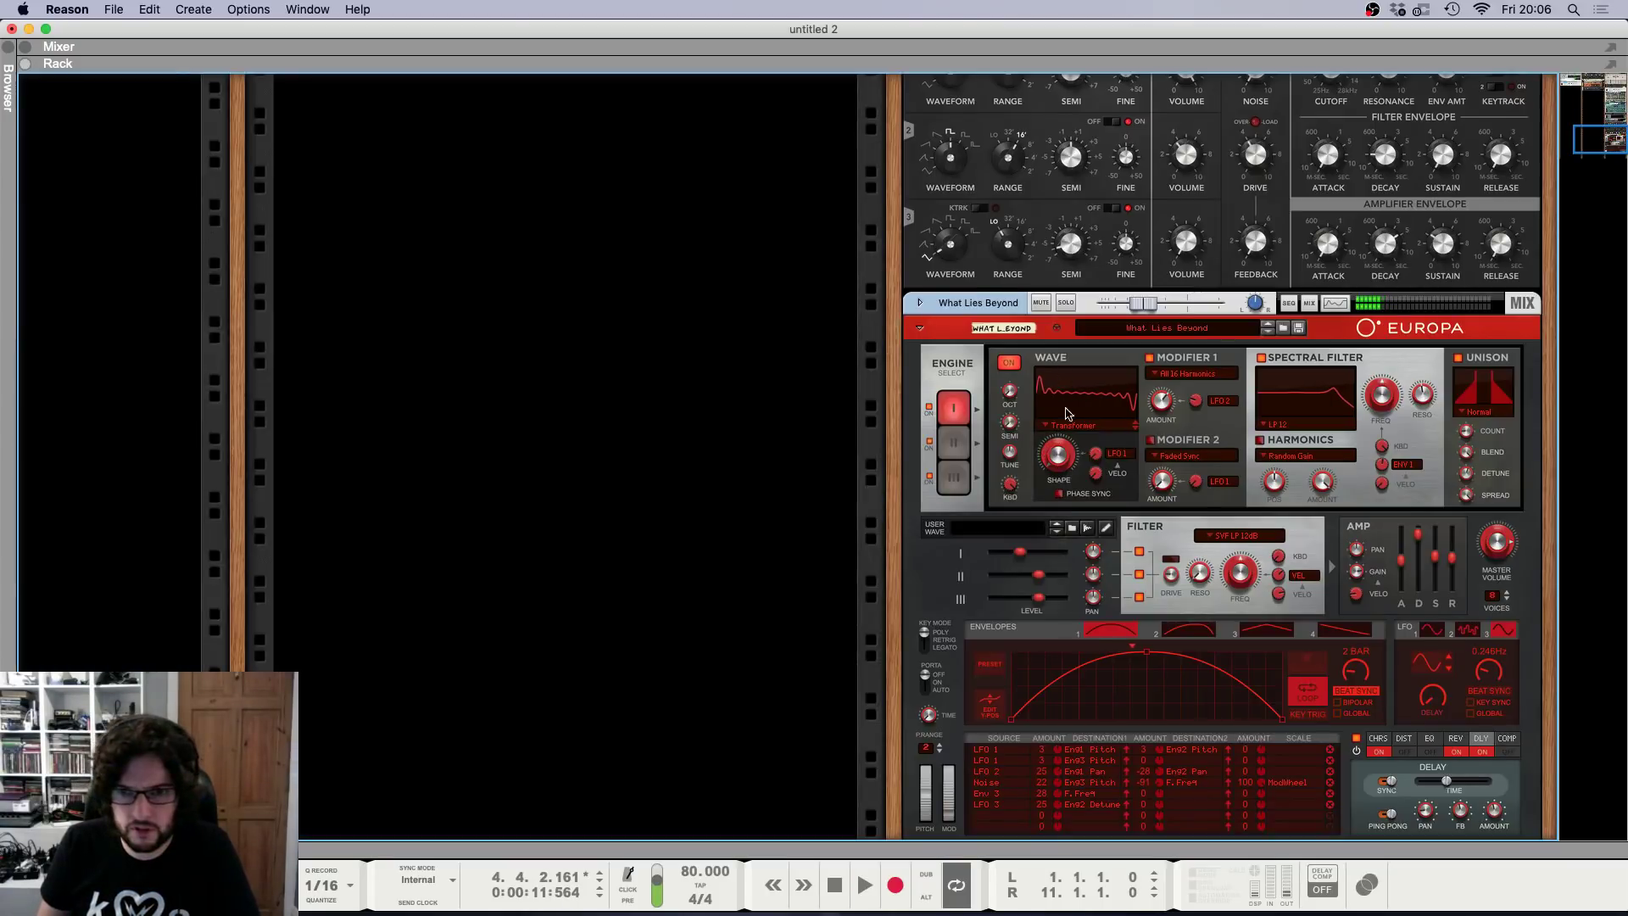
Set Europa's engine 1 wave to the Alien Bell wavetable and play the song from the start.
click(1081, 426)
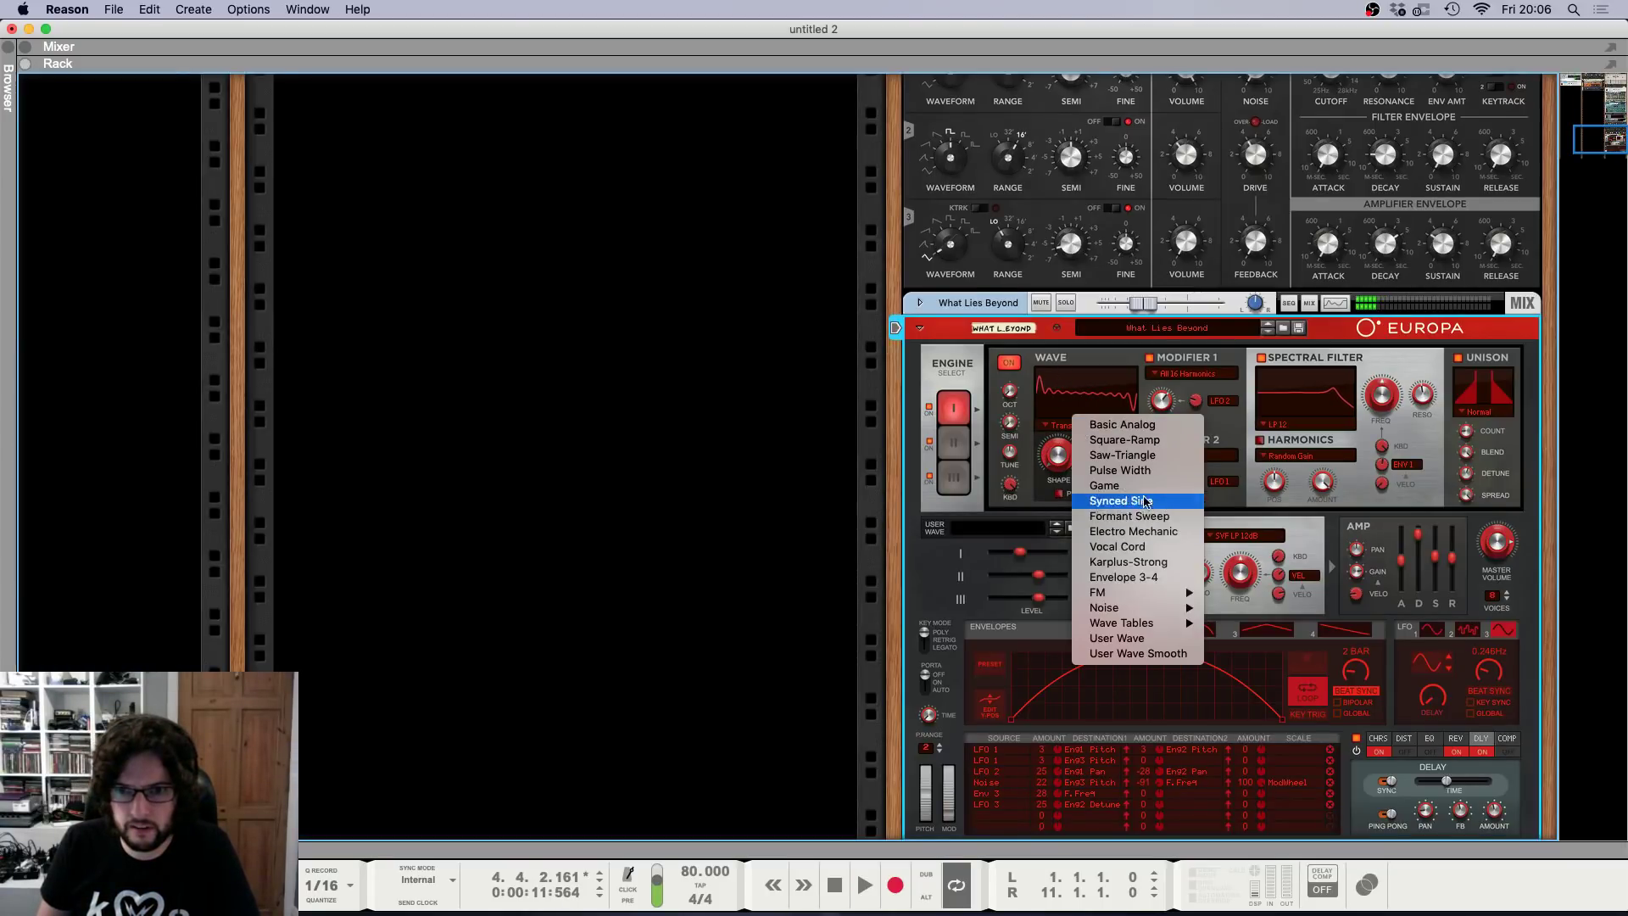
mouse_move(1162, 599)
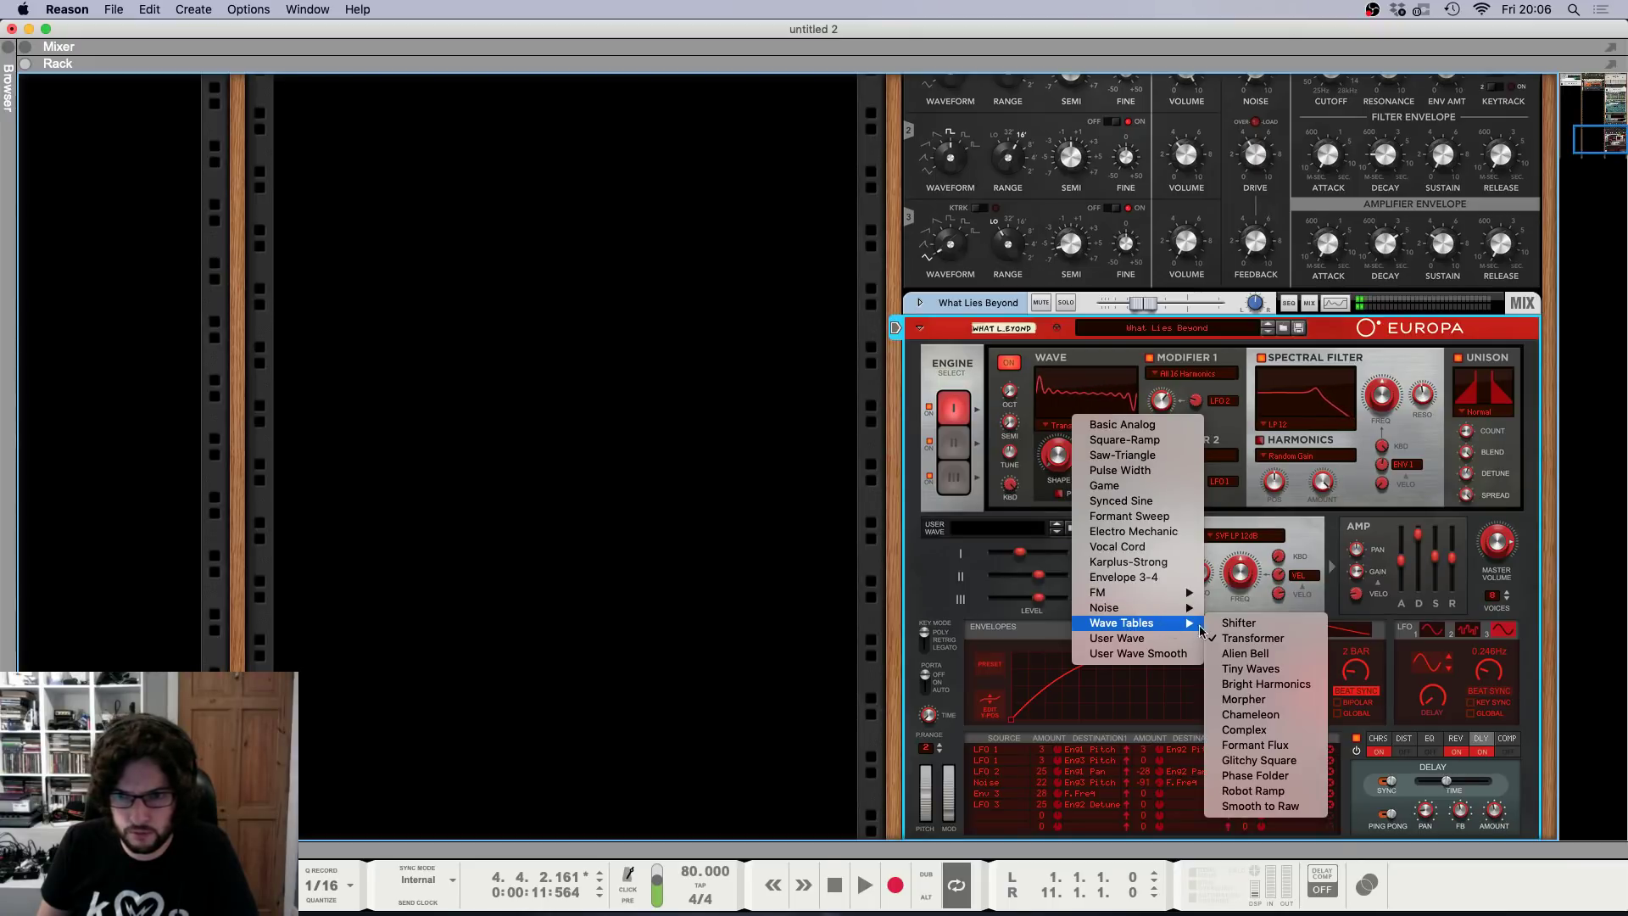
click(1250, 655)
click(835, 885)
click(865, 885)
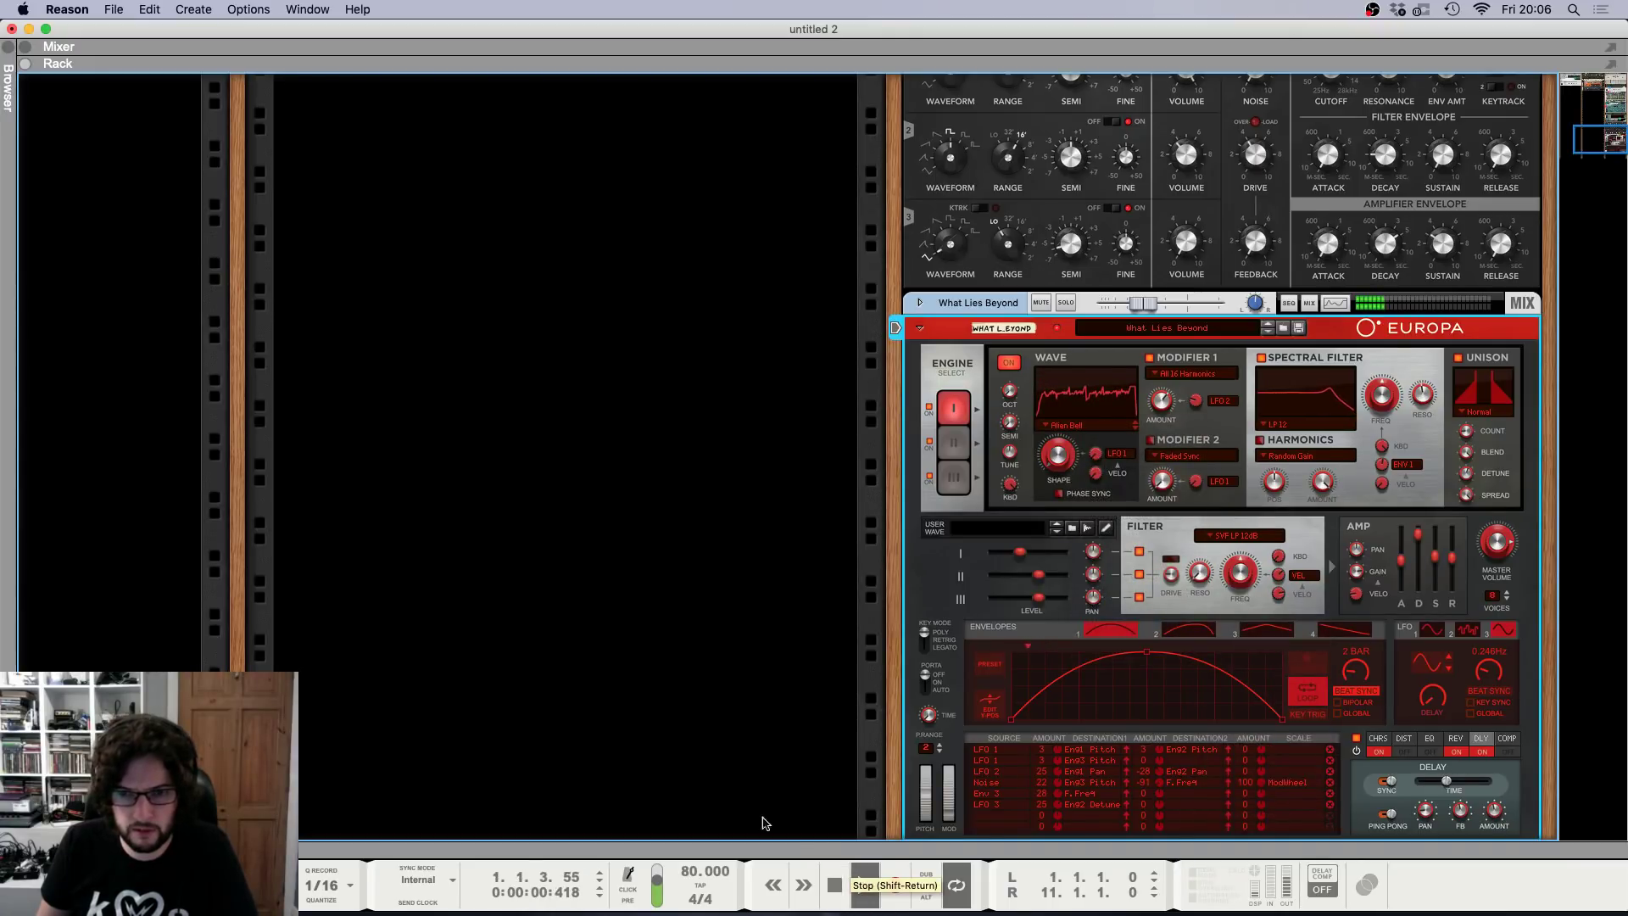
Compare the channel levels during playback and set the SubTractor 1 channel level to -16.88 dB.
key(F5)
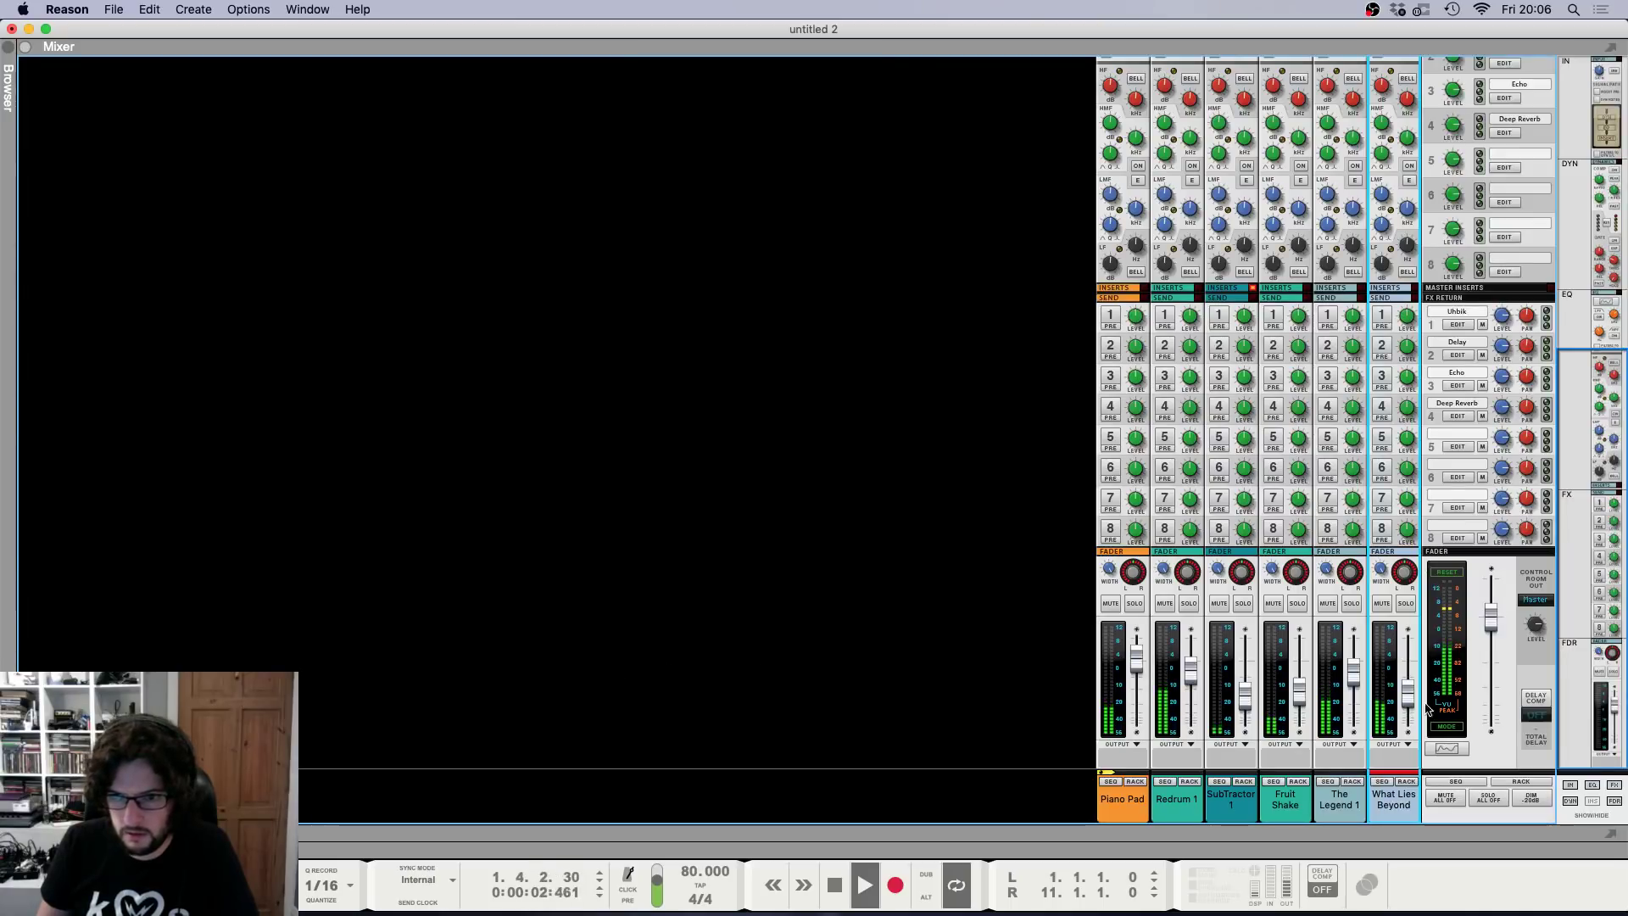
mouse_move(1407, 697)
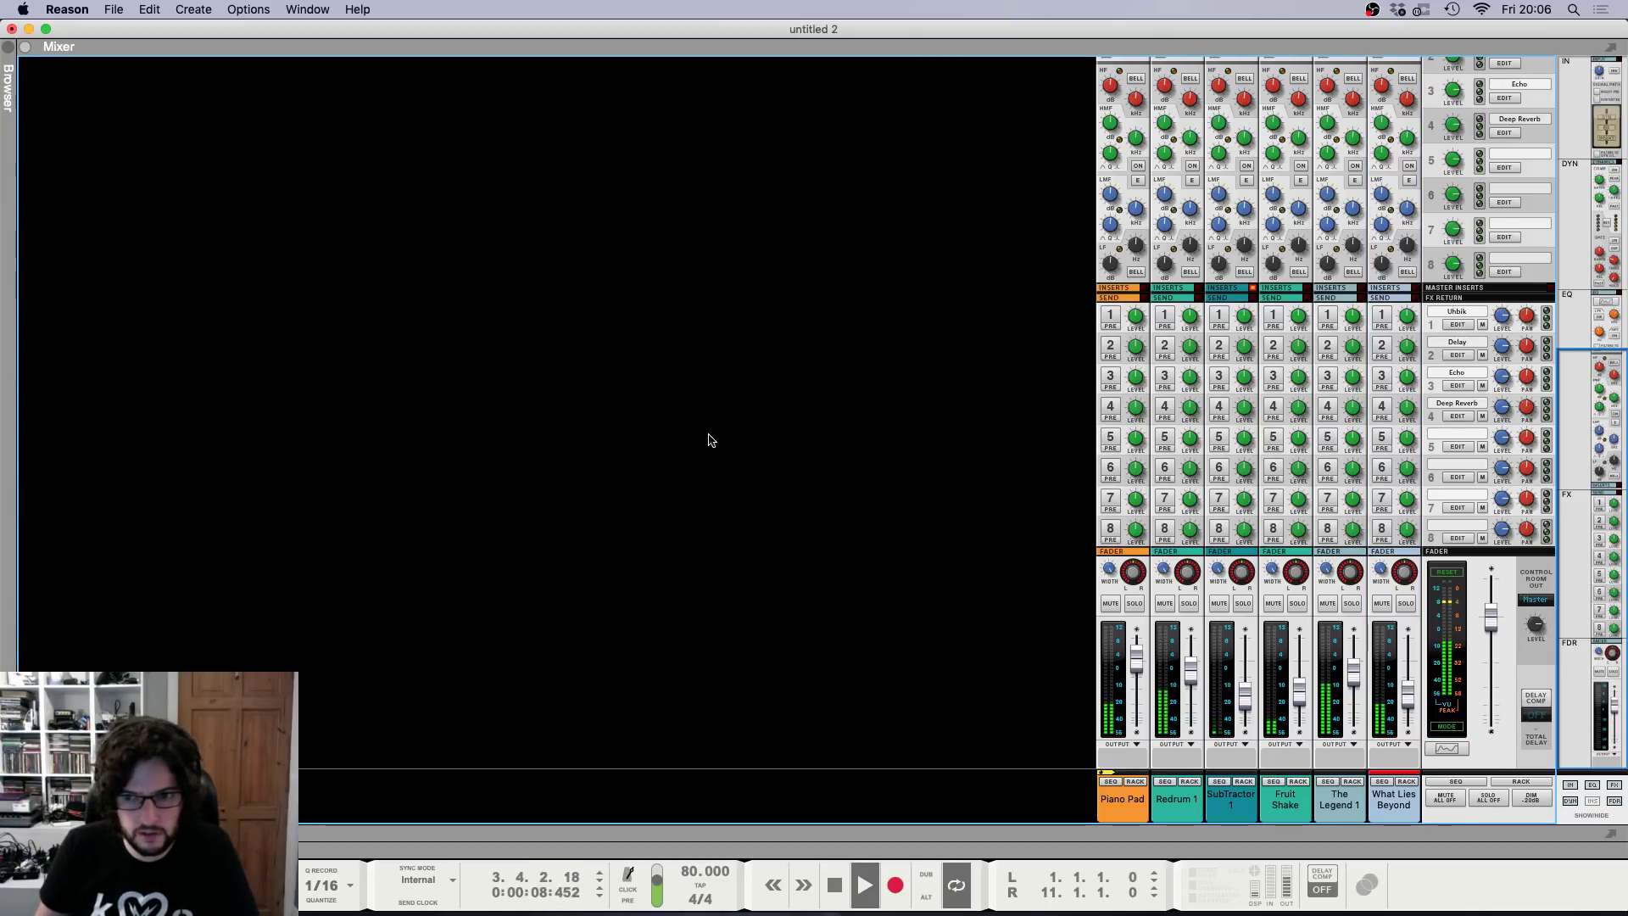
key(F7)
key(F5)
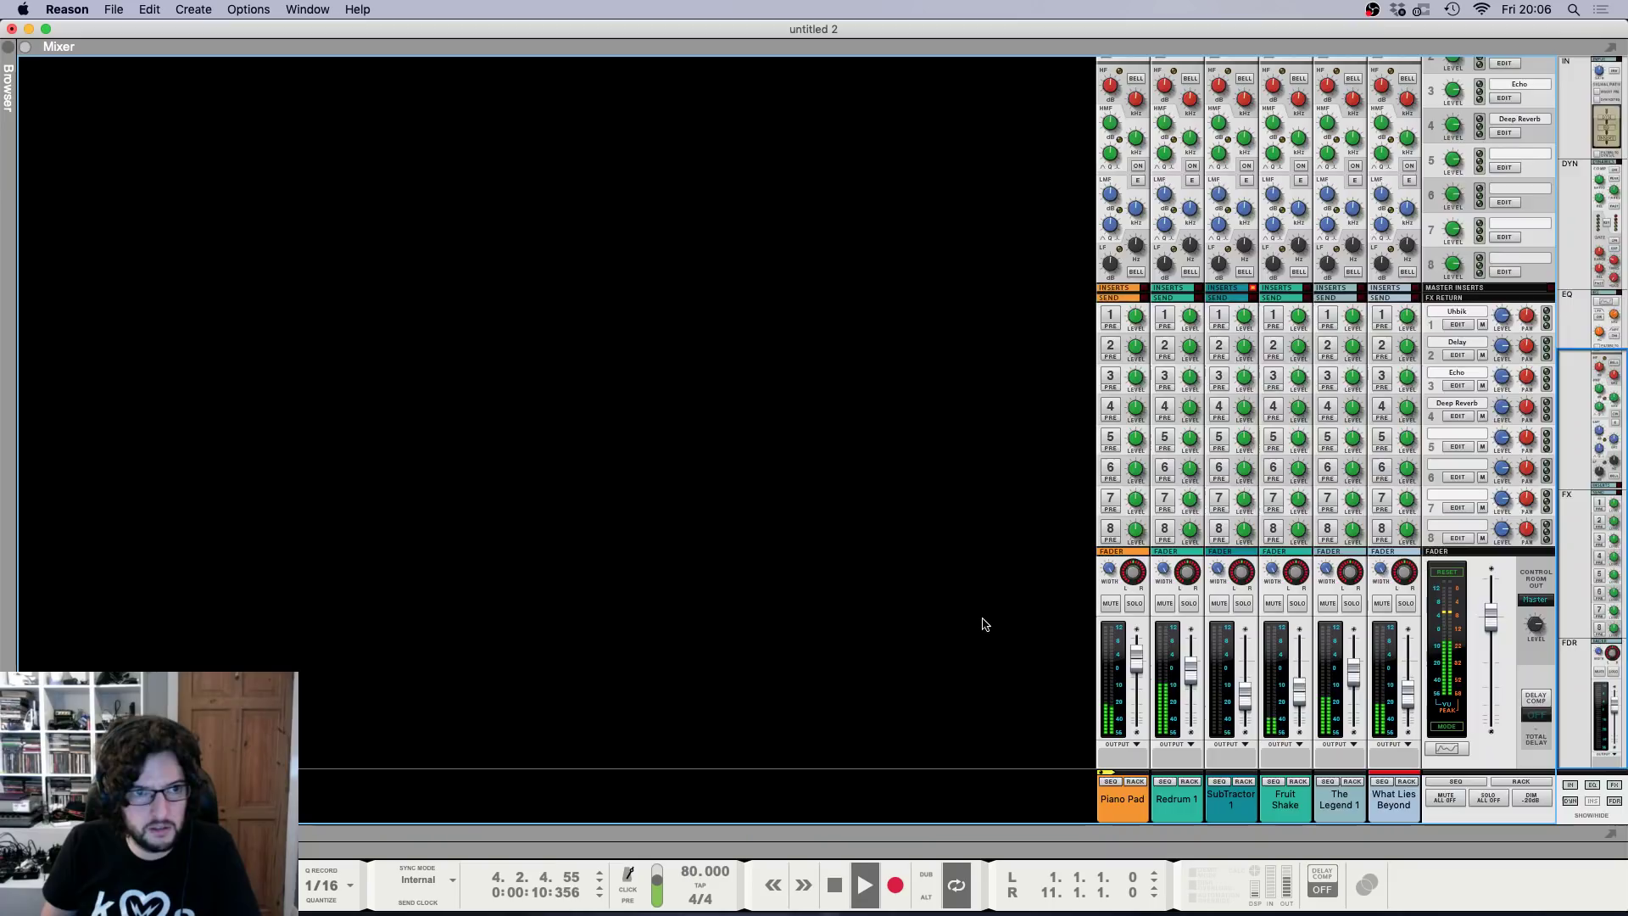
click(1246, 694)
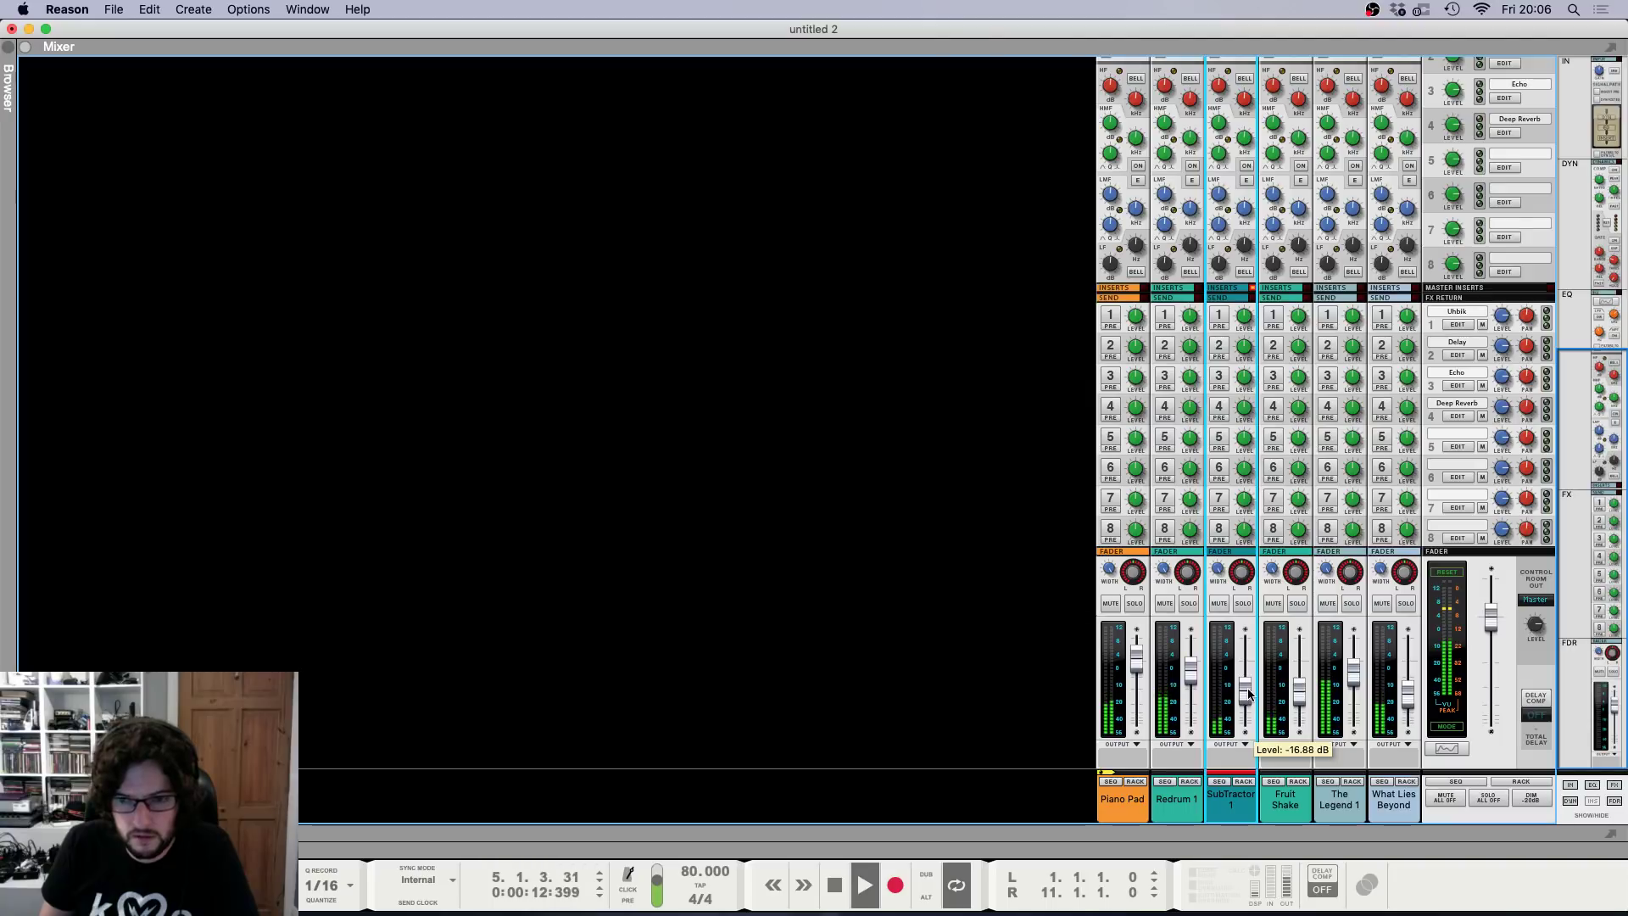
drag(1247, 693, 1244, 694)
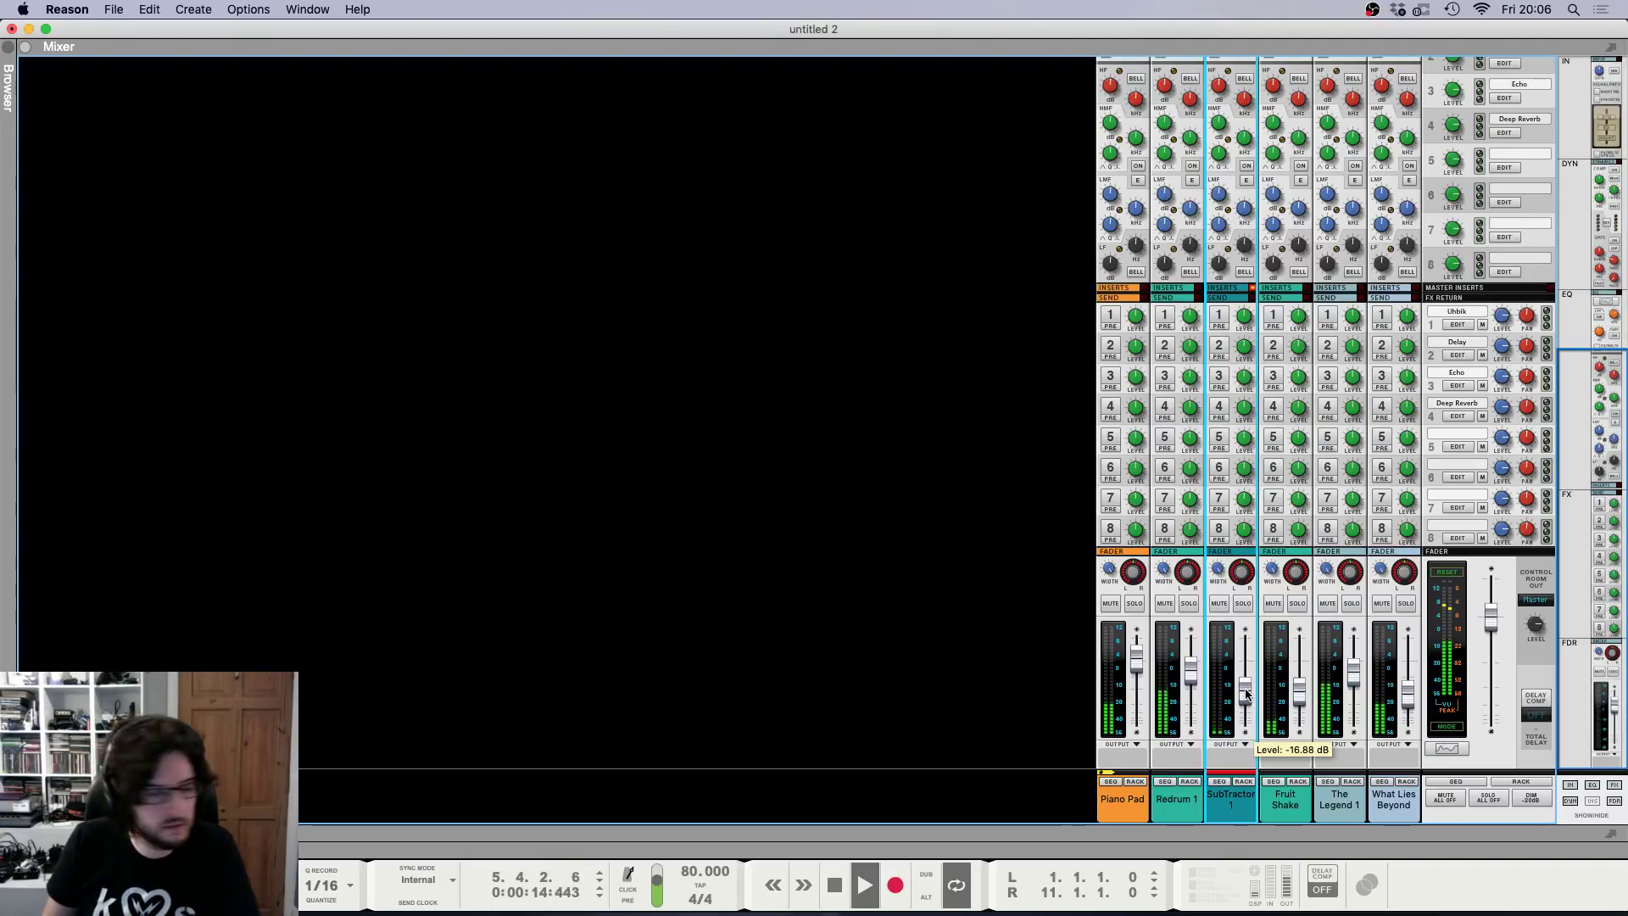
key(F7)
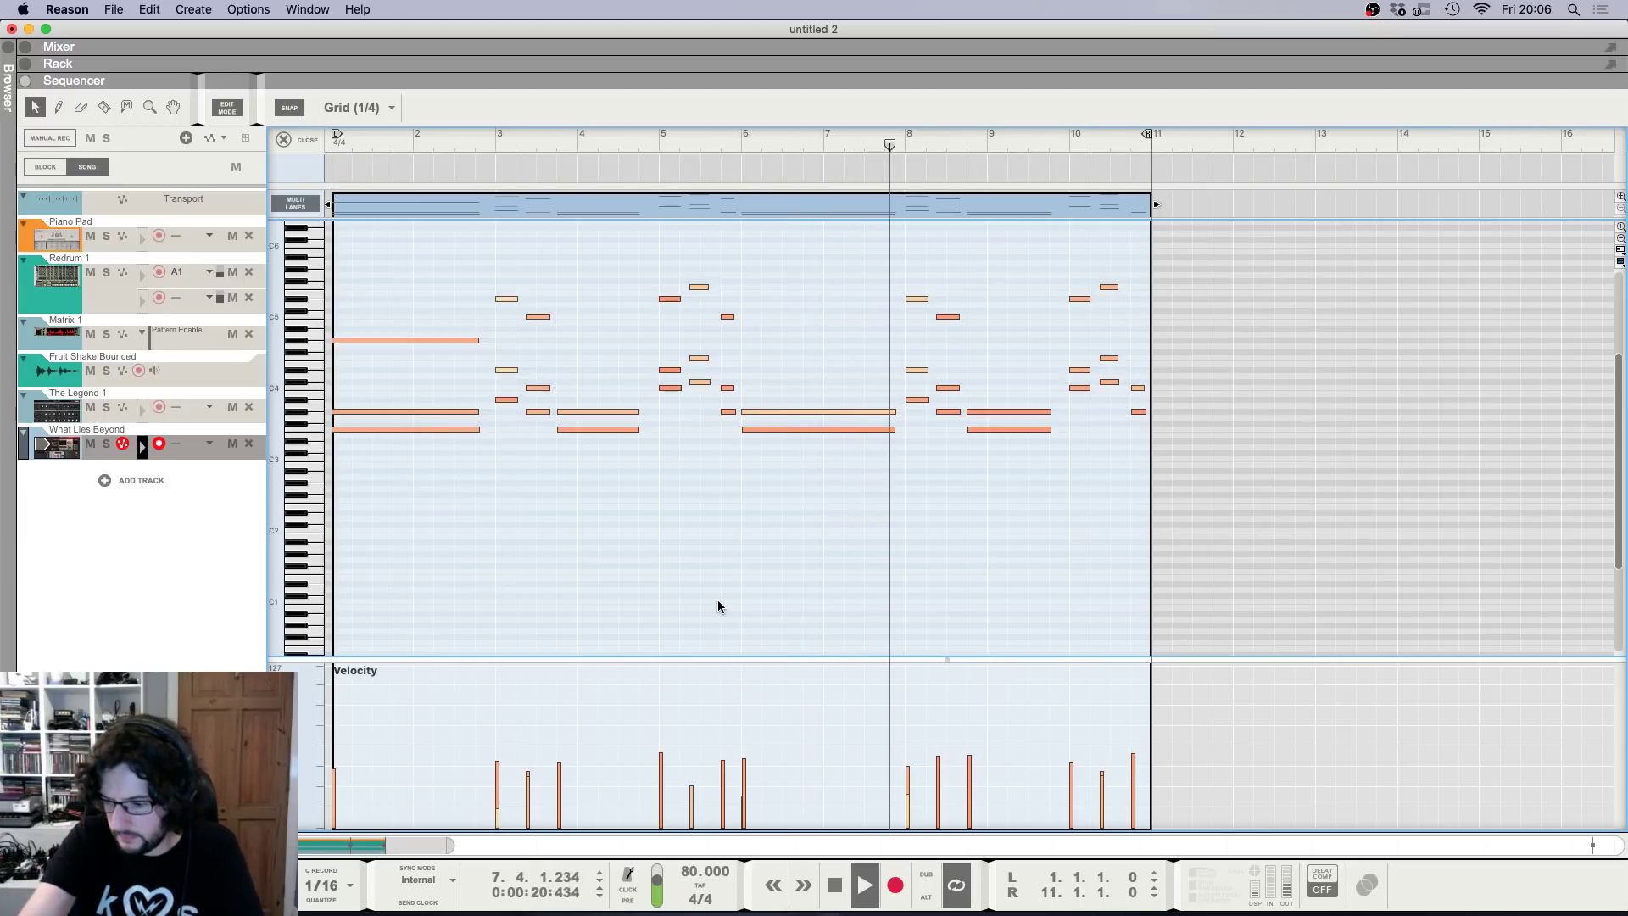
key(F6)
key(F7)
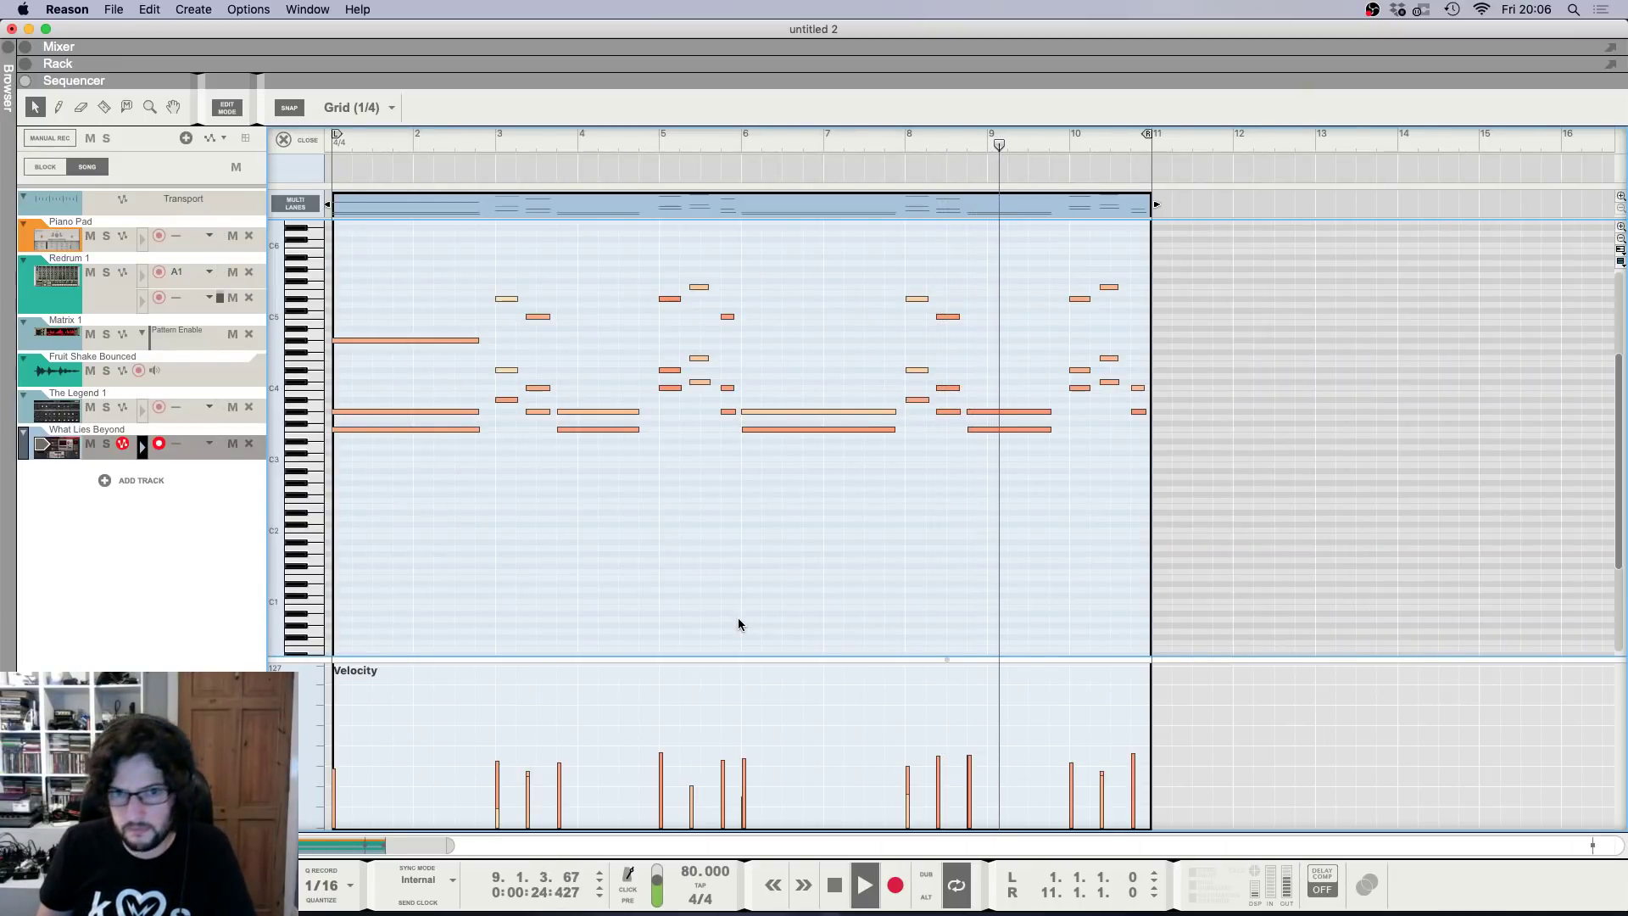
Copy the three long G#3 notes in the What Lies Beyond clip up an octave to G#4.
scroll(751, 619, up, 1)
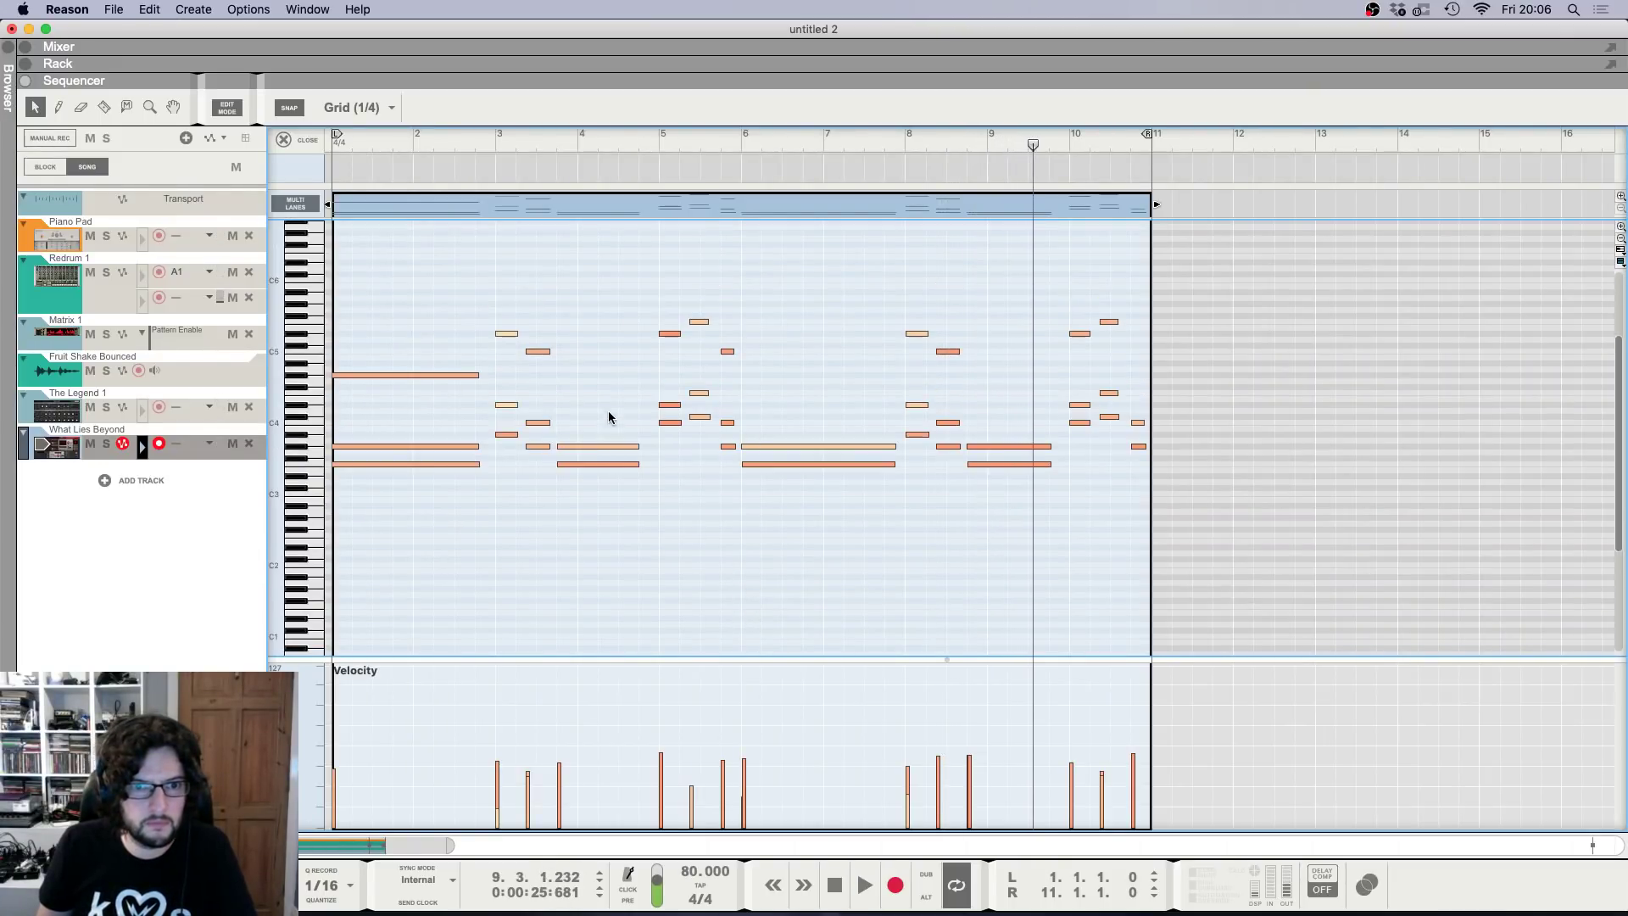
scroll(608, 417, down, 3)
scroll(610, 331, up, 1)
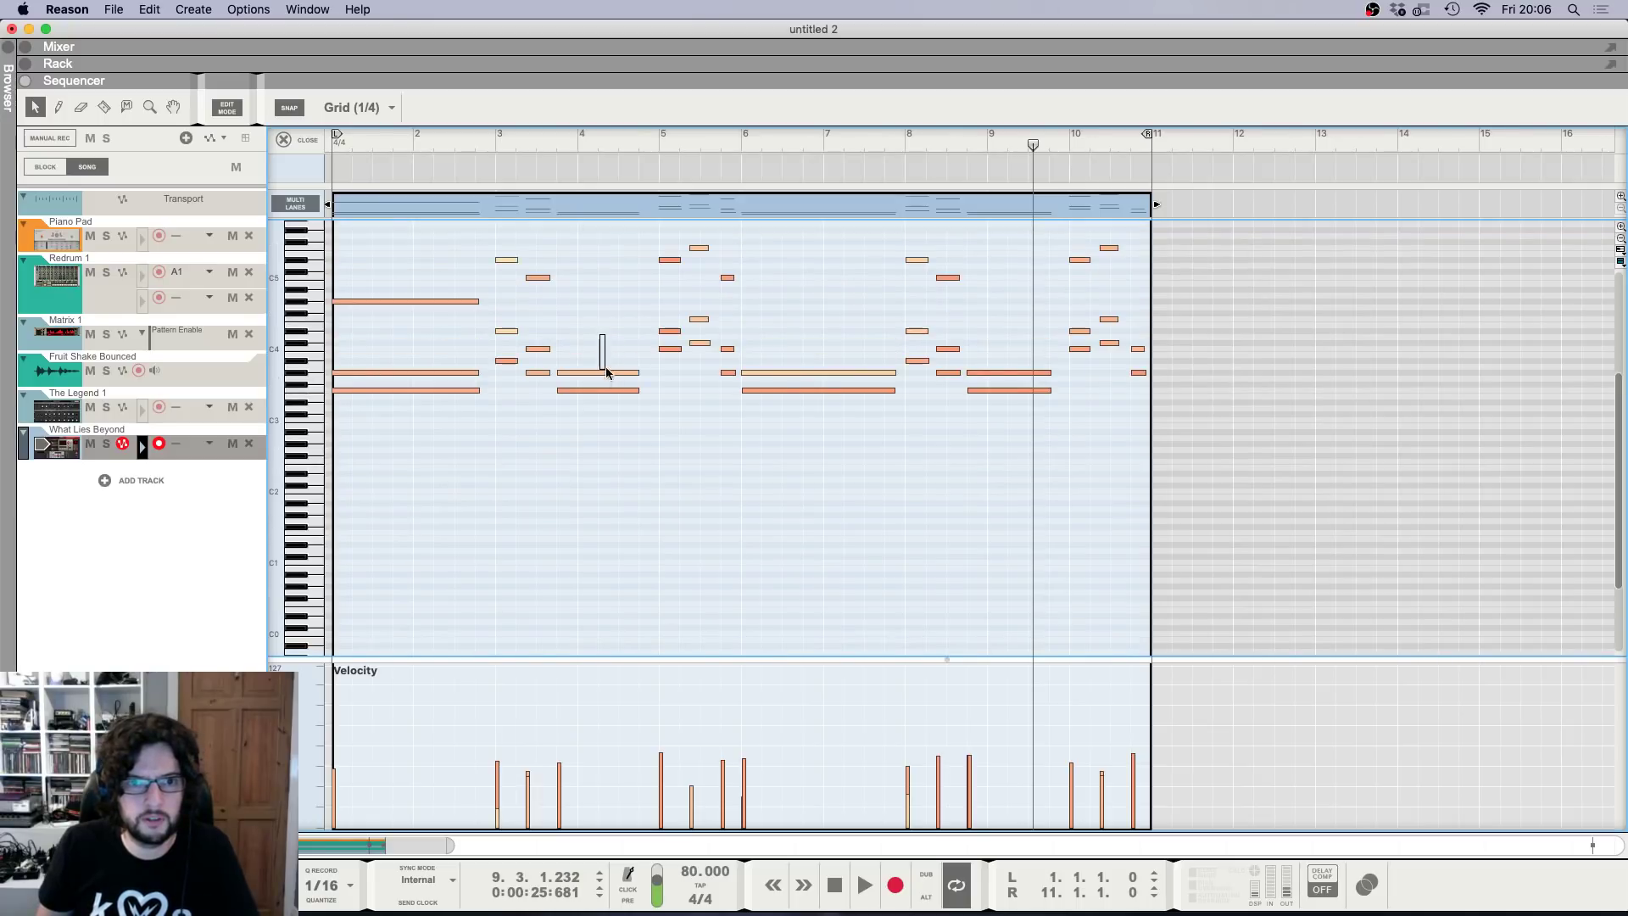
click(607, 373)
shift+click(979, 374)
scroll(609, 396, up, 1)
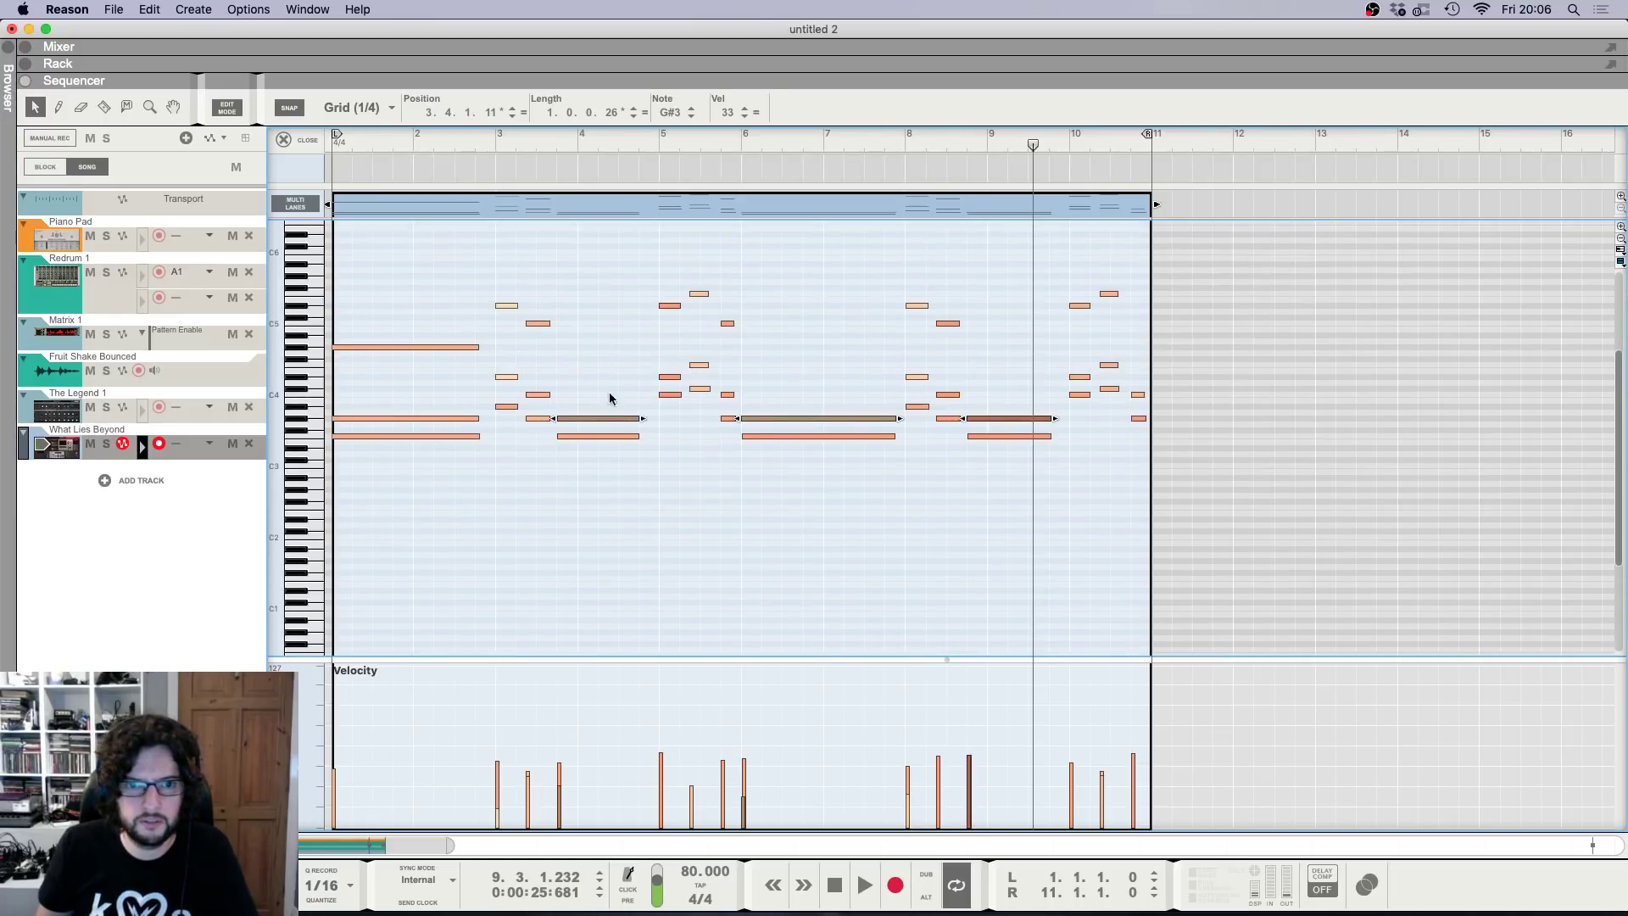
drag(581, 418, 582, 347)
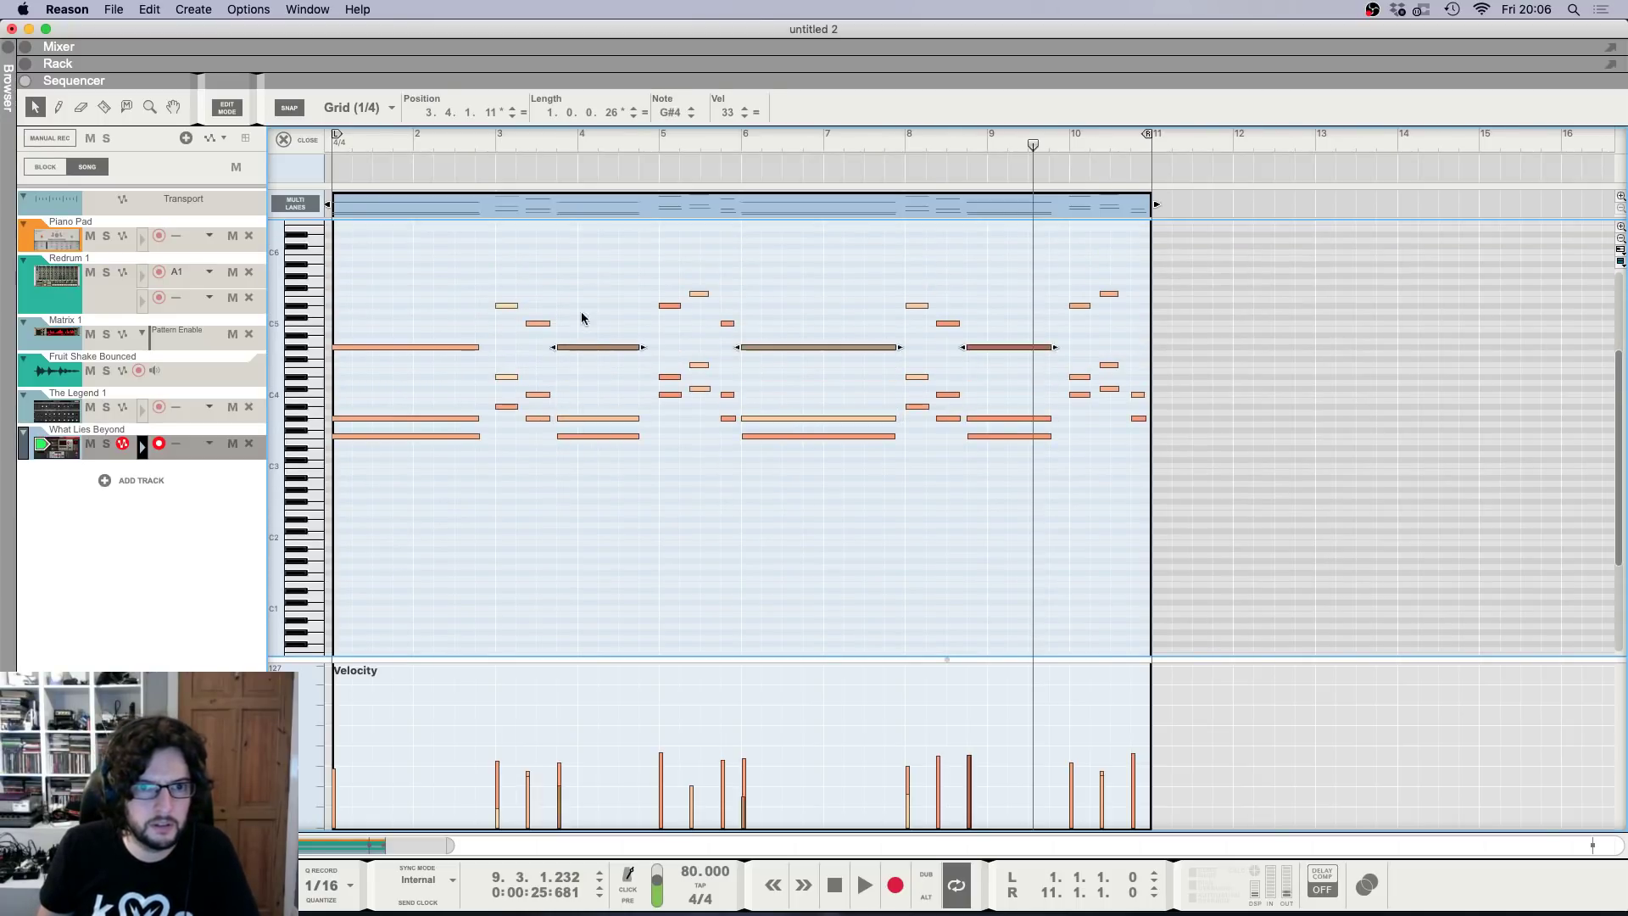
Play the edited Europa part from bar 3, check Europa in the rack during playback, and stop the song.
click(583, 311)
key(shift+Return)
click(543, 144)
key(space)
click(624, 196)
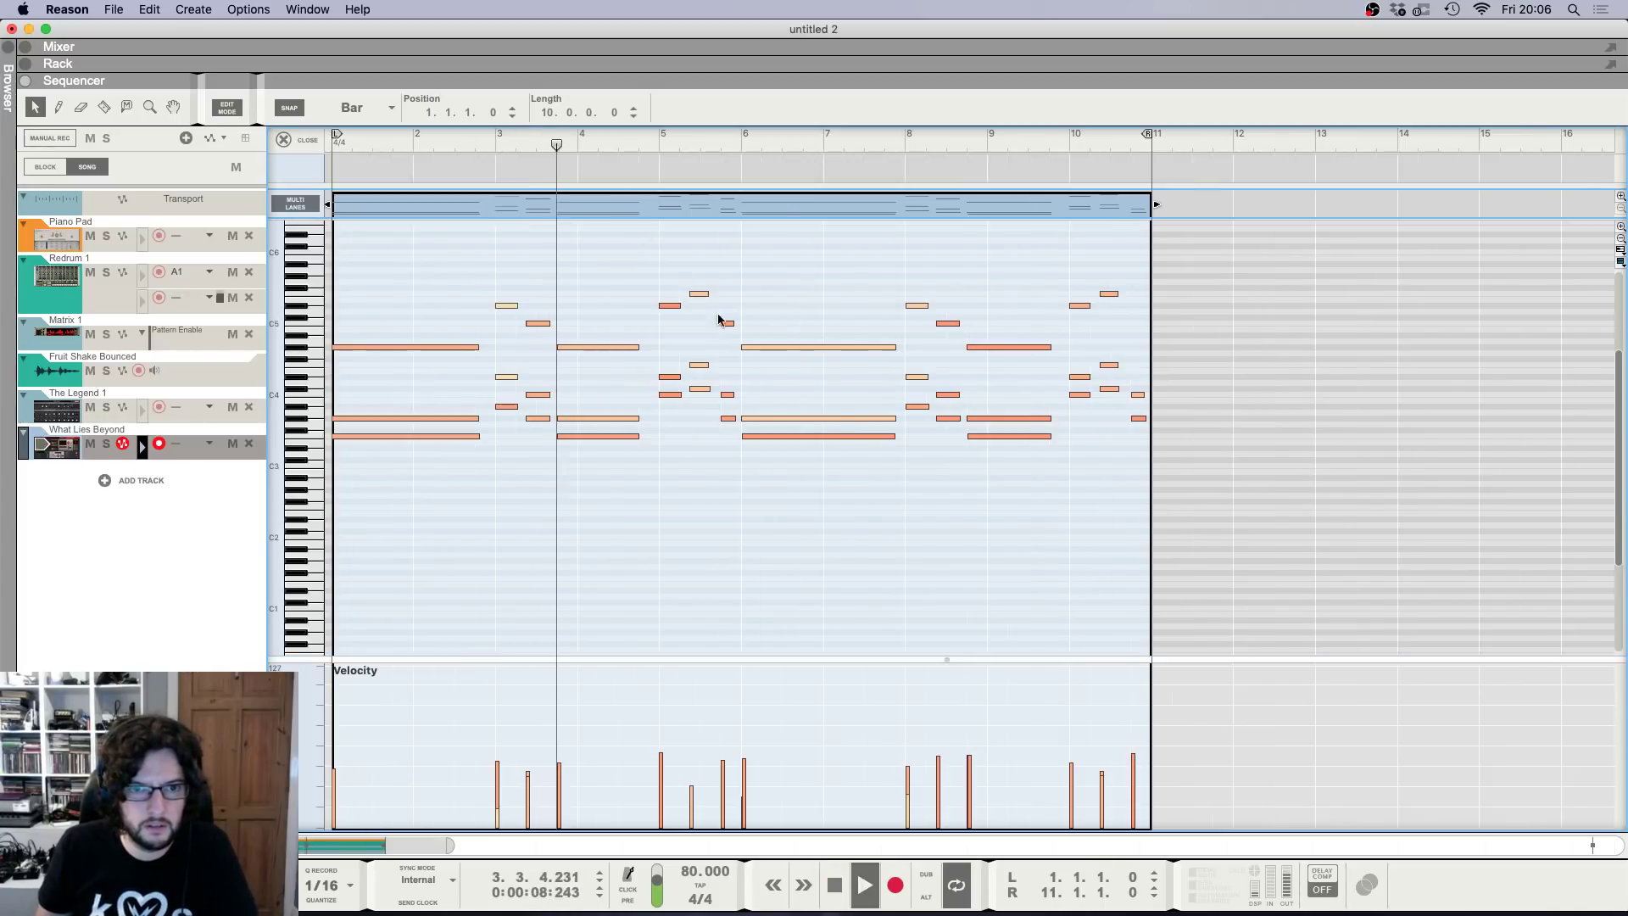
key(F5)
key(F6)
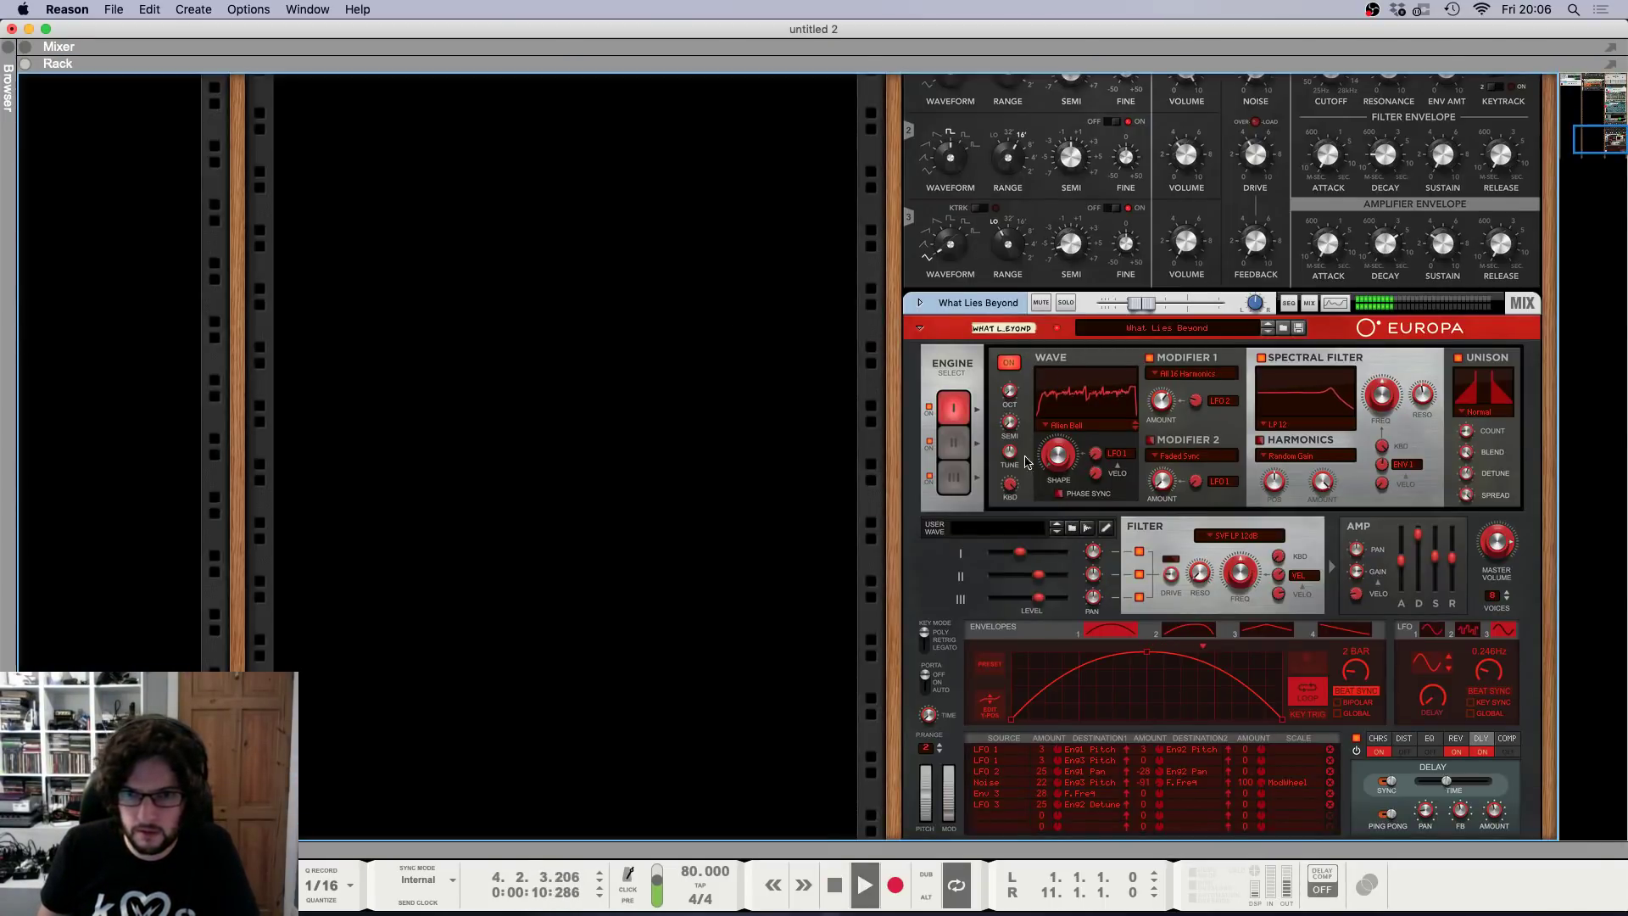
key(F7)
key(space)
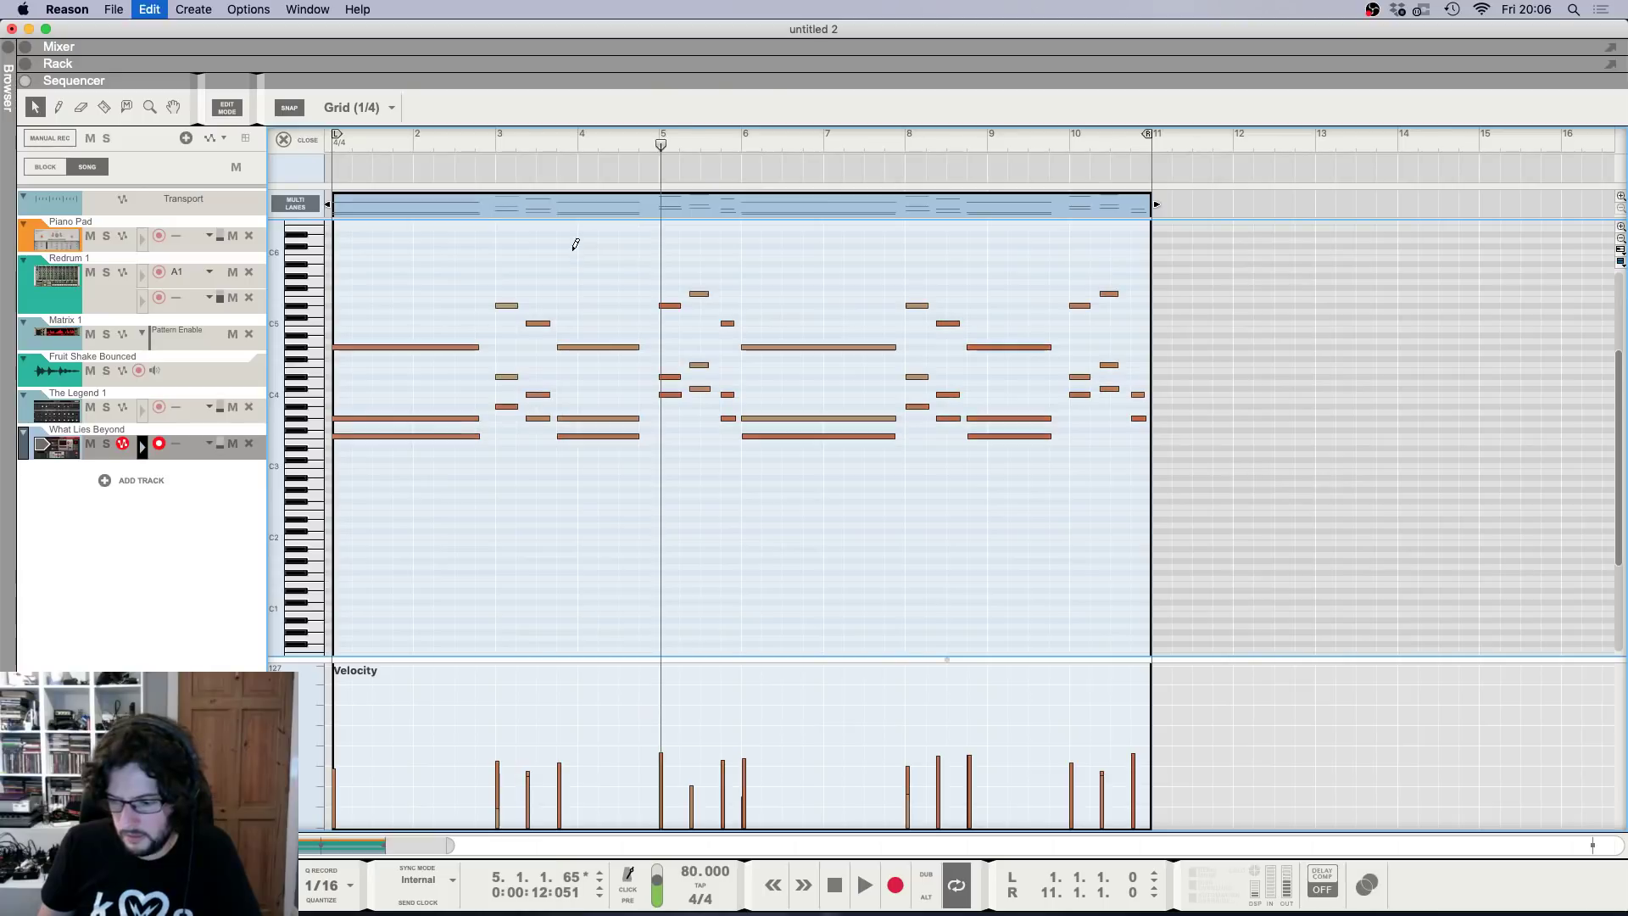
Transpose all notes in the What Lies Beyond clip up 12 semitones and play the song from the start.
key(super+a)
key(F8)
click(1238, 373)
key(shift+Return)
key(shift+Return)
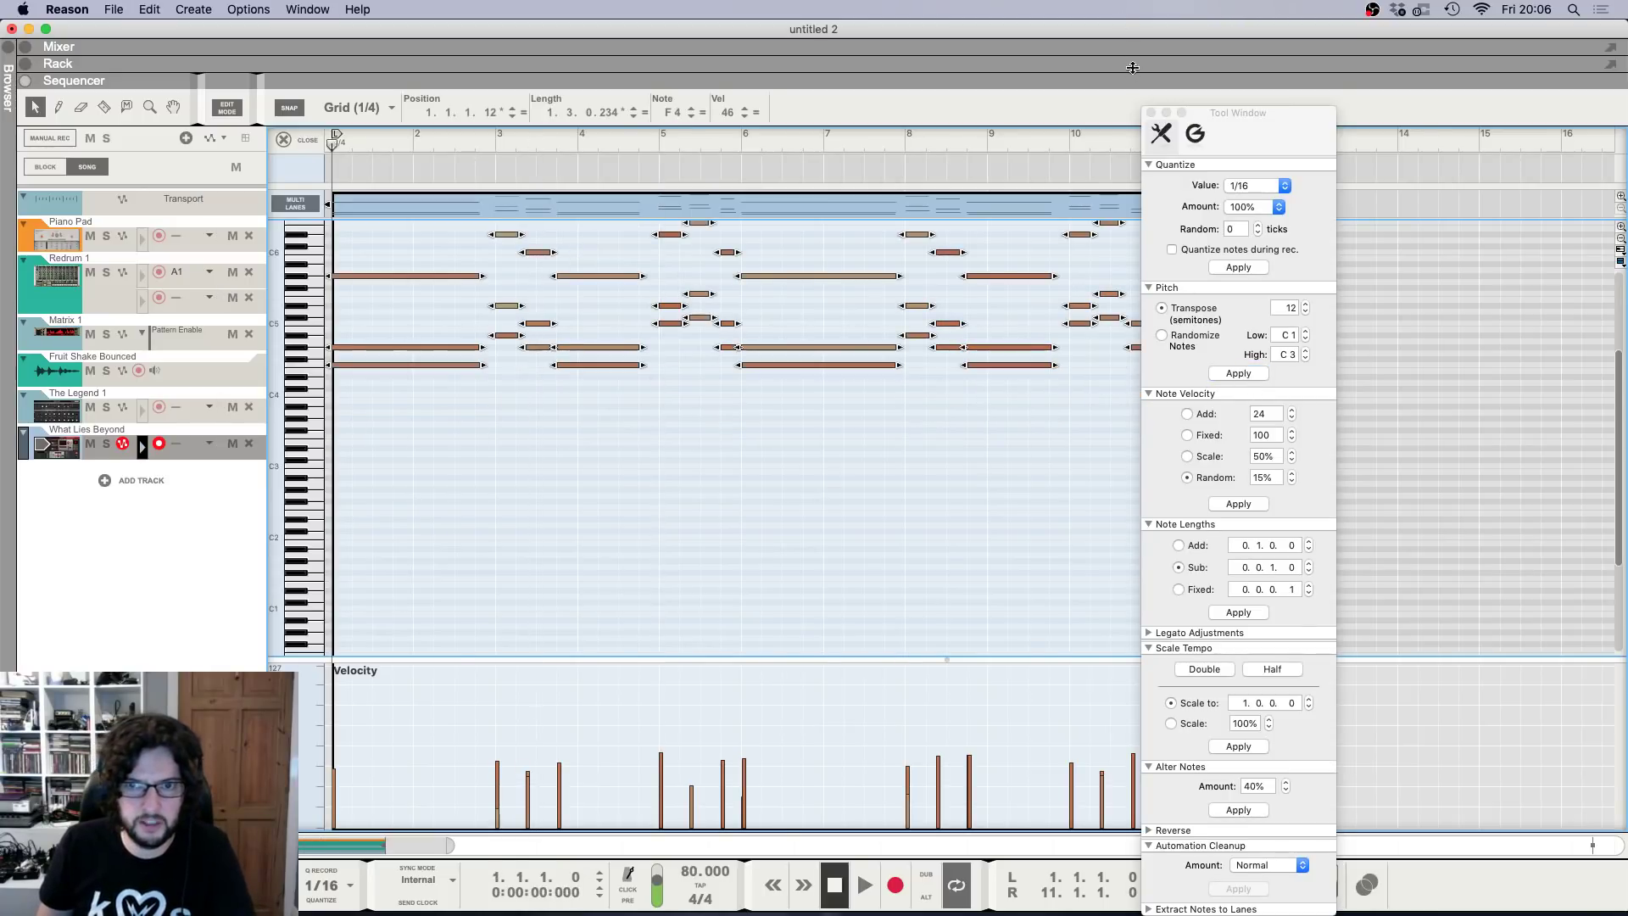
key(space)
click(1151, 113)
scroll(912, 397, up, 3)
Set the What Lies Beyond channel level to -20.52 dB and try its Echo and Deep Reverb sends.
key(F6)
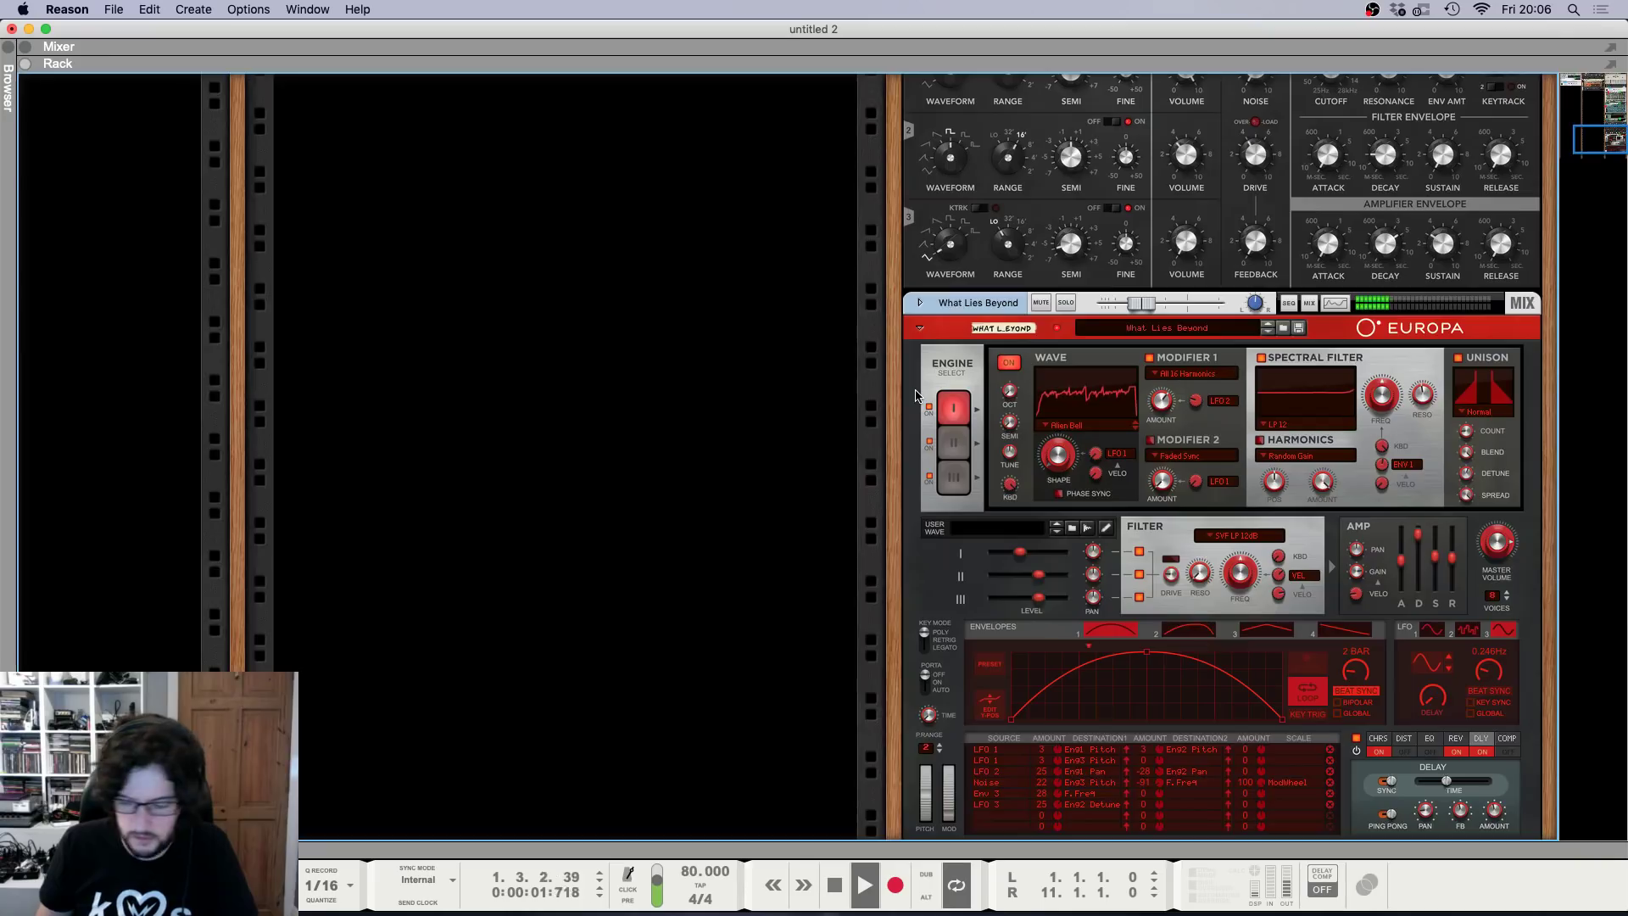
key(F7)
key(F5)
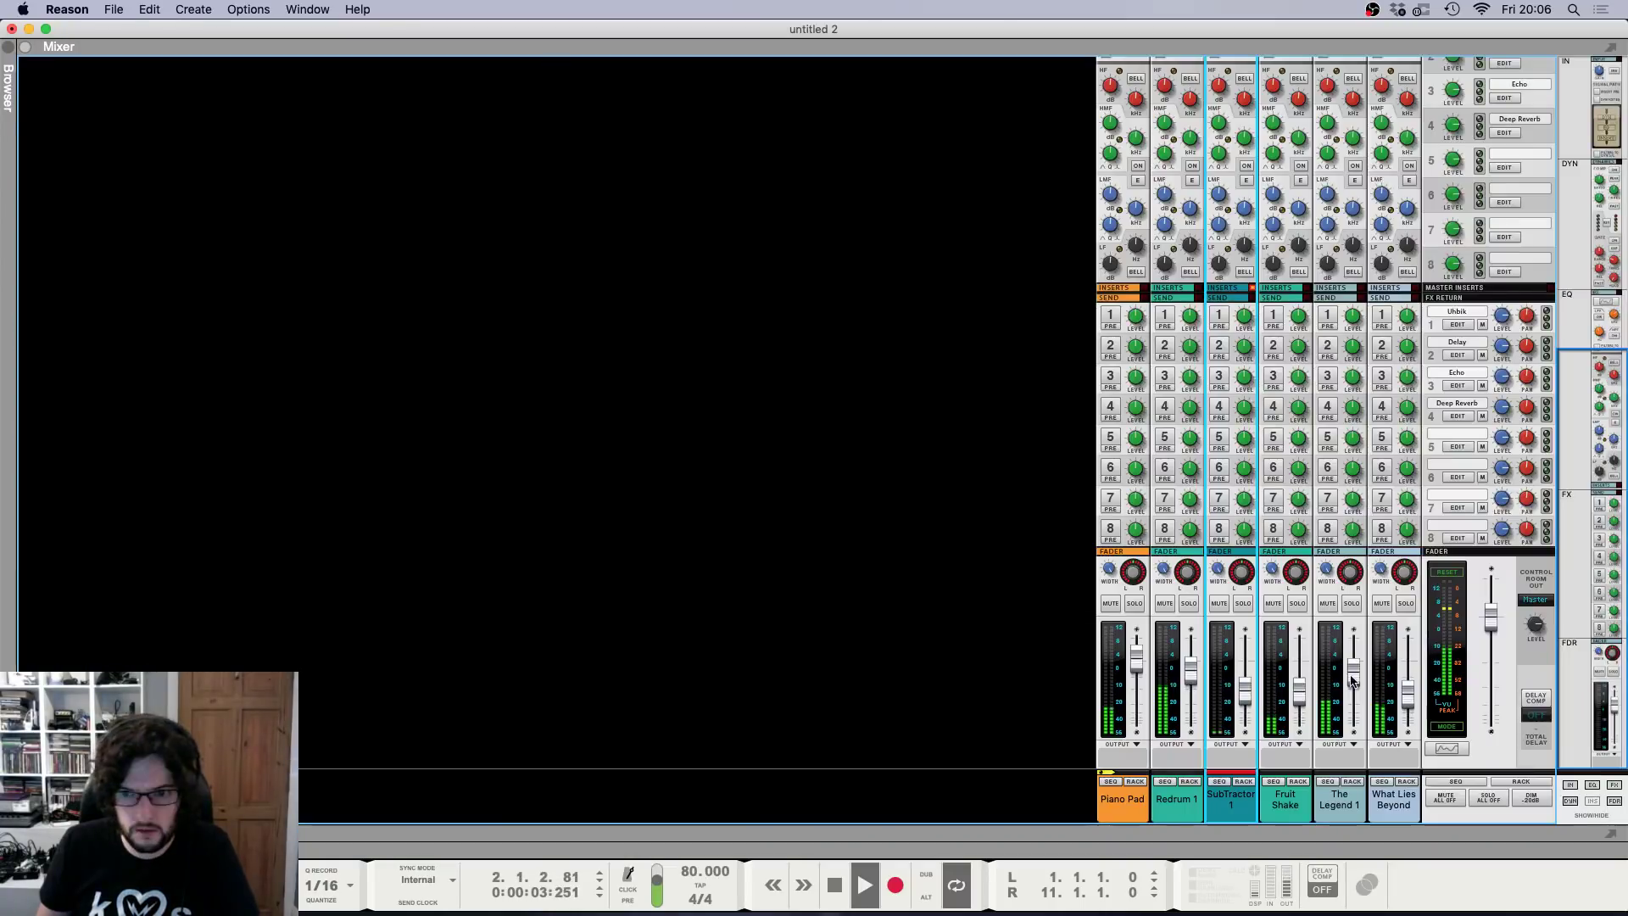
click(1411, 699)
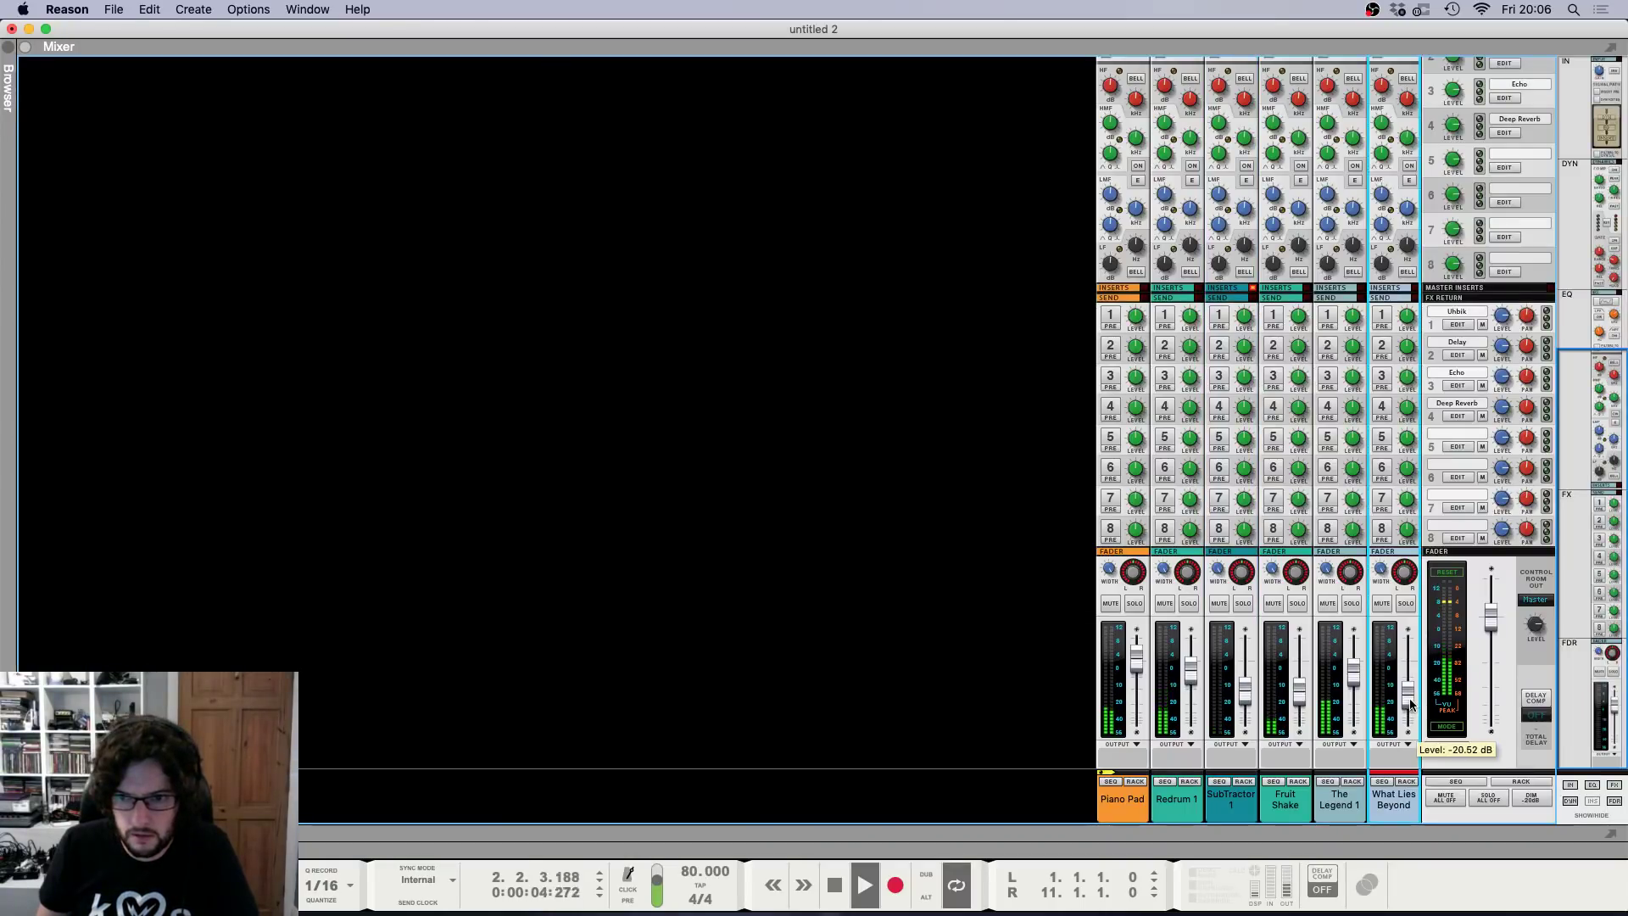
click(1382, 375)
click(1382, 406)
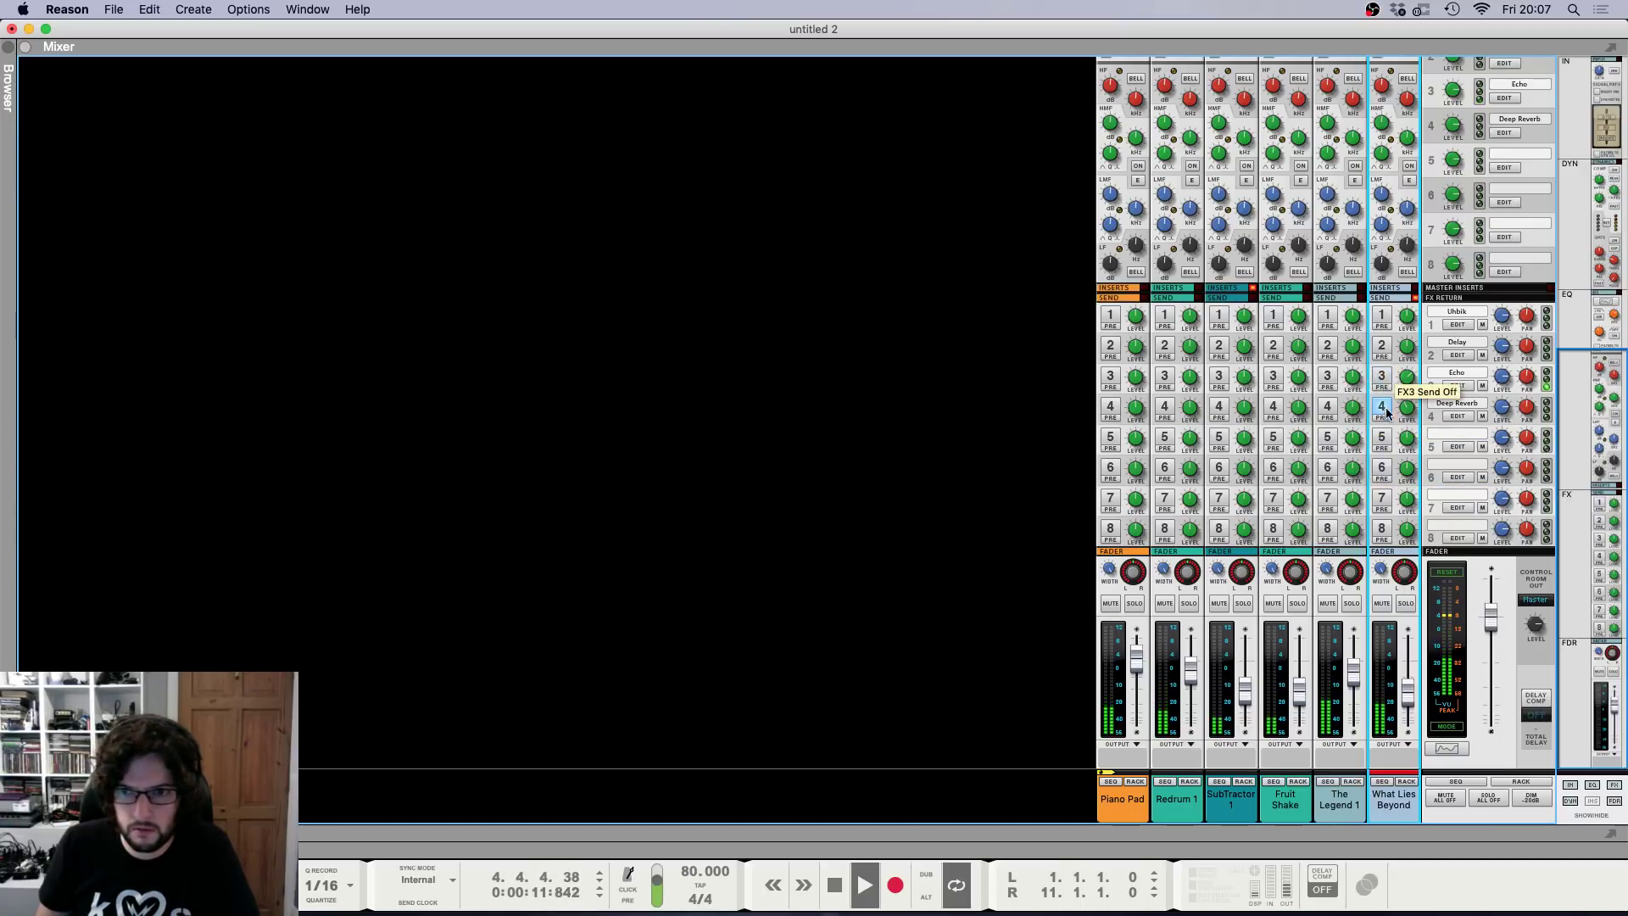
Stop the song and add a Synapse DR-1 Deep Reverb effect to the Europa device.
key(F6)
scroll(987, 591, down, 1)
scroll(987, 591, down, 1)
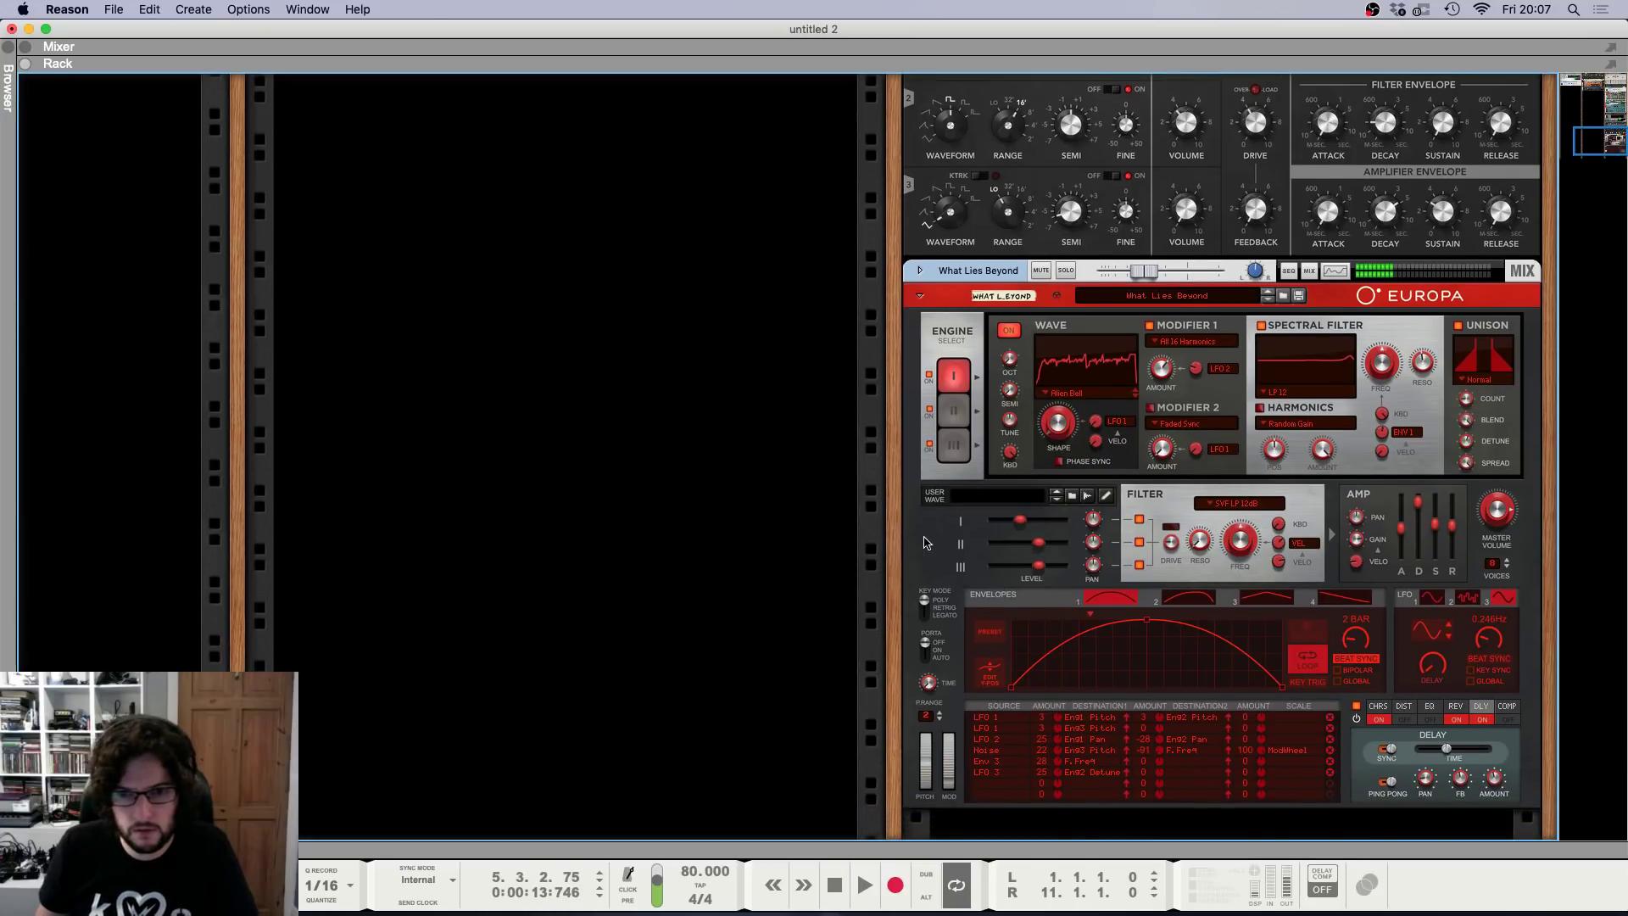
right_click(926, 594)
mouse_move(1022, 617)
mouse_move(1406, 864)
mouse_move(1356, 850)
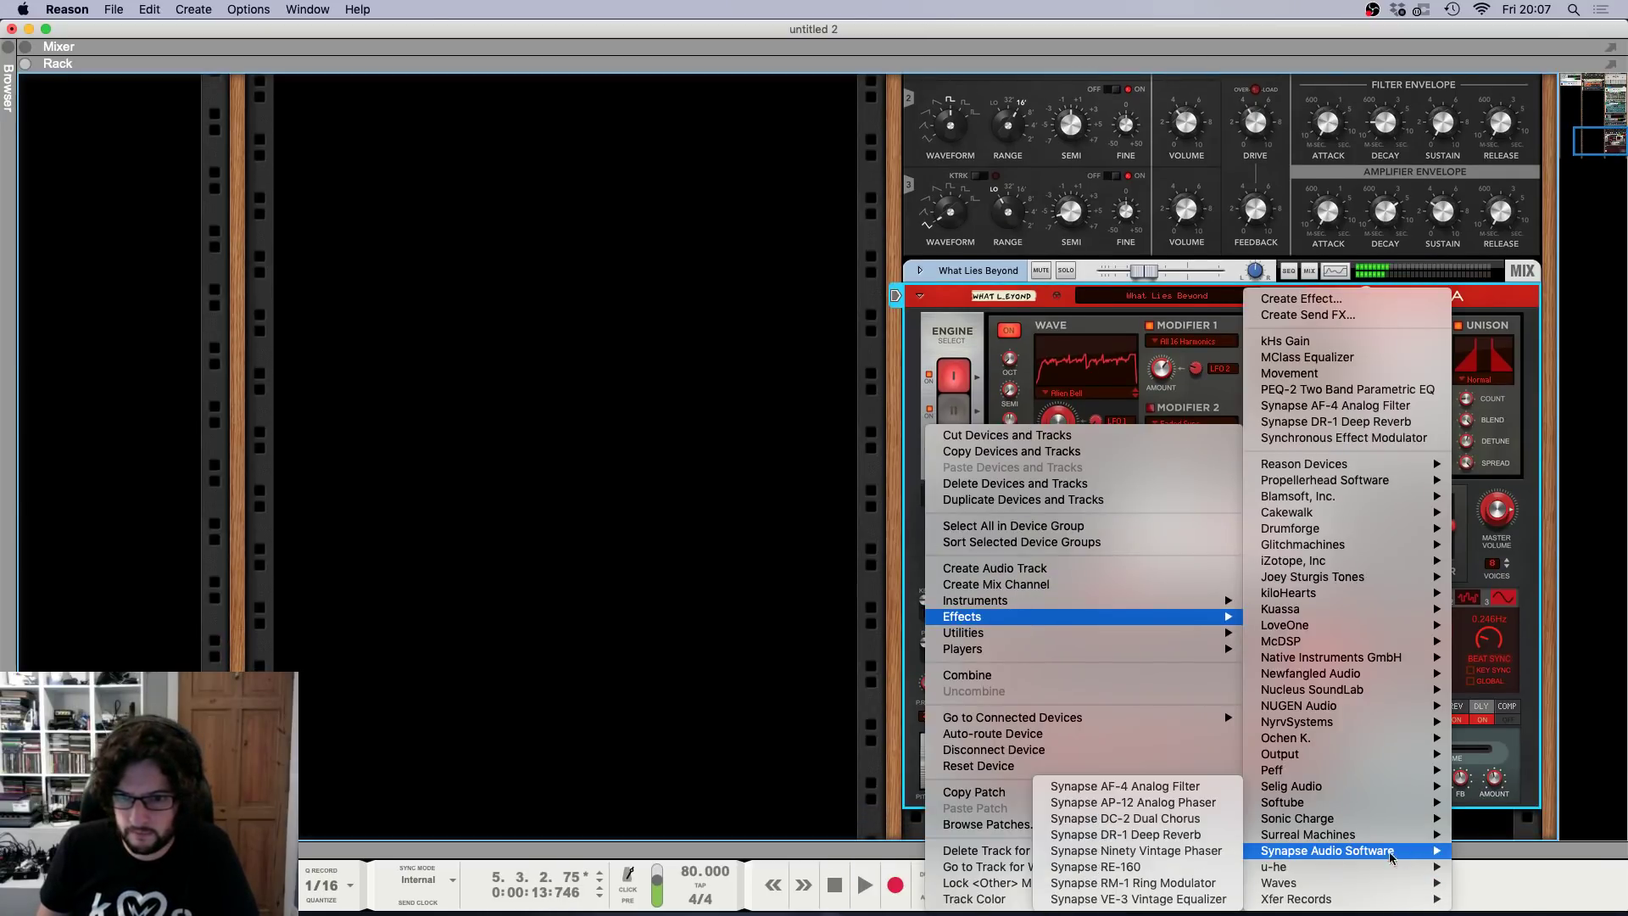
click(1127, 835)
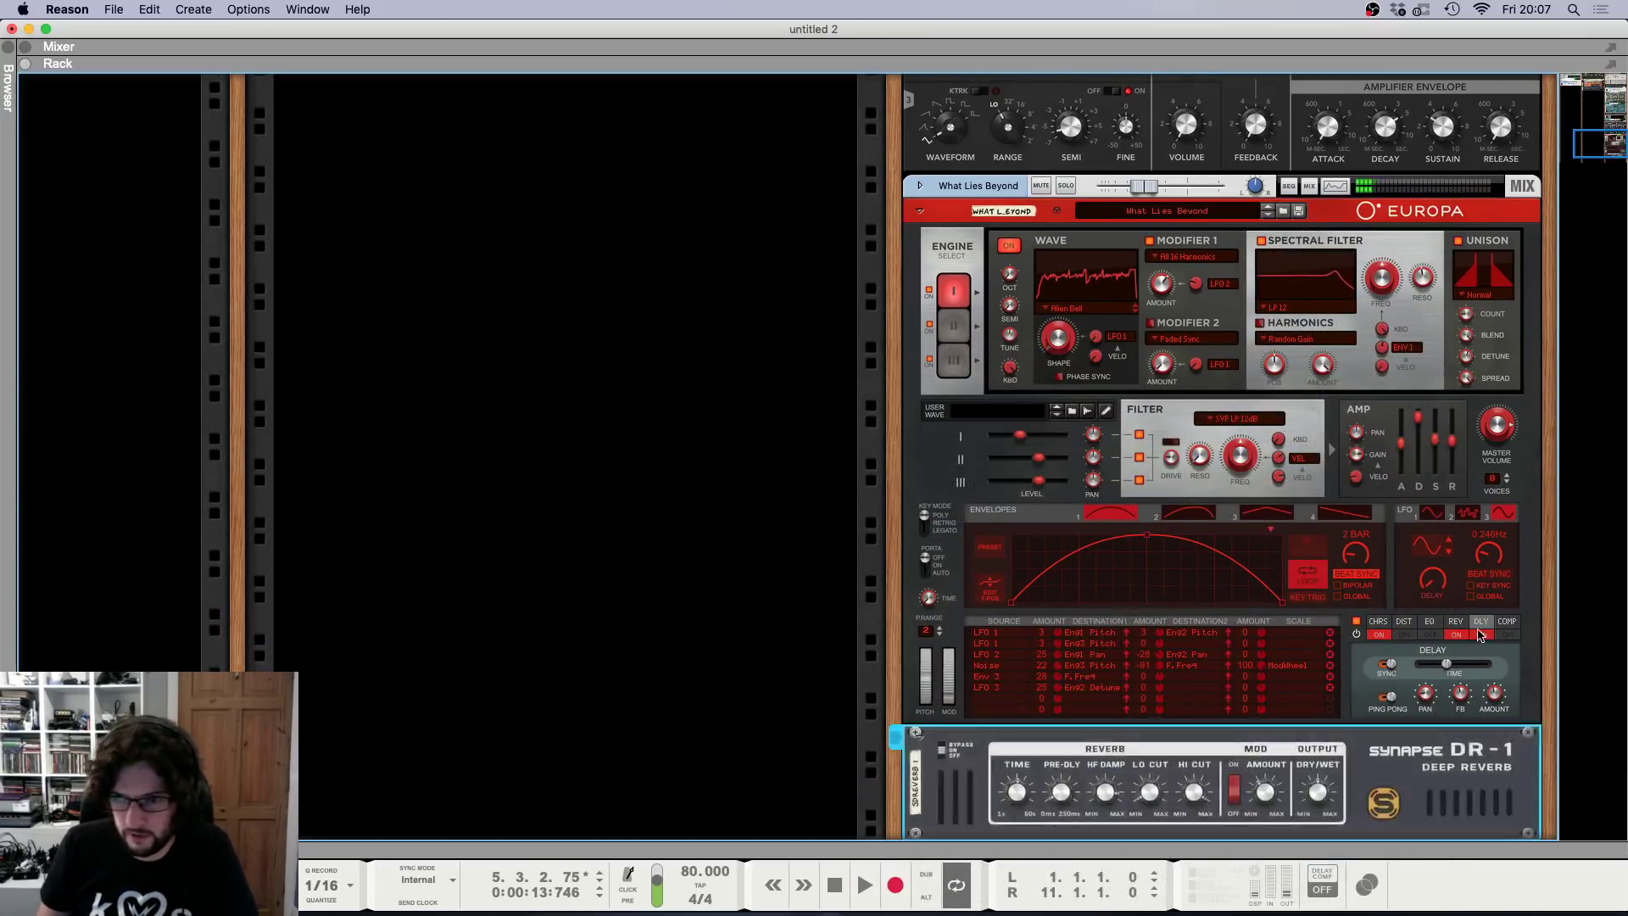
Switch off Europa's built-in reverb, select the DR-1 reverb and play the song.
click(1456, 634)
scroll(1039, 551, down, 2)
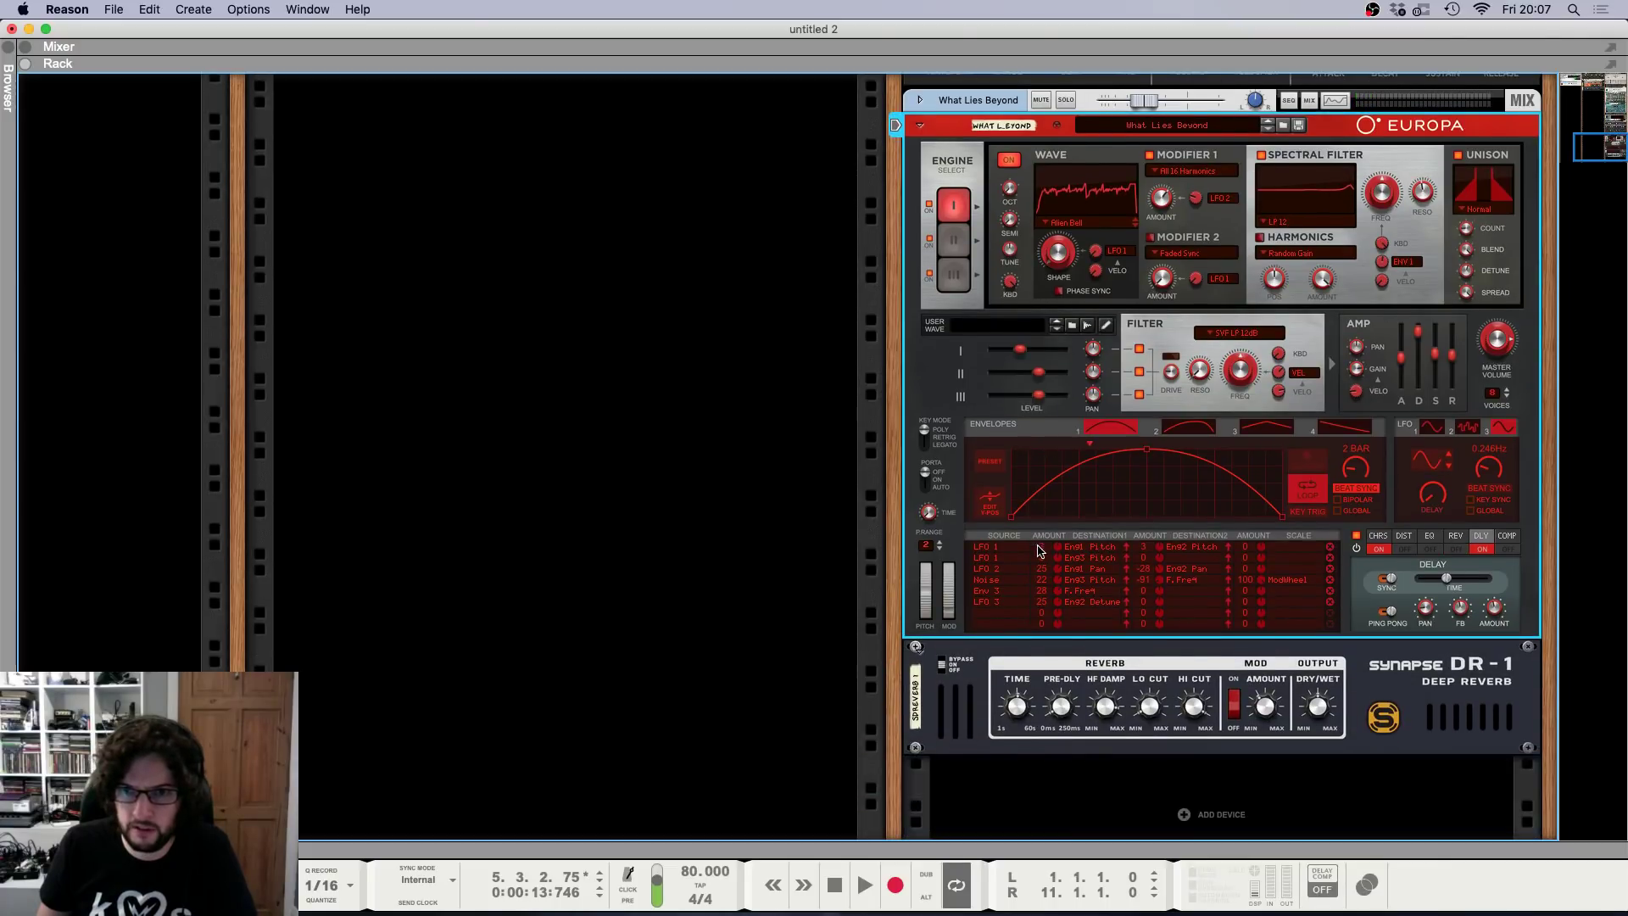
click(1331, 725)
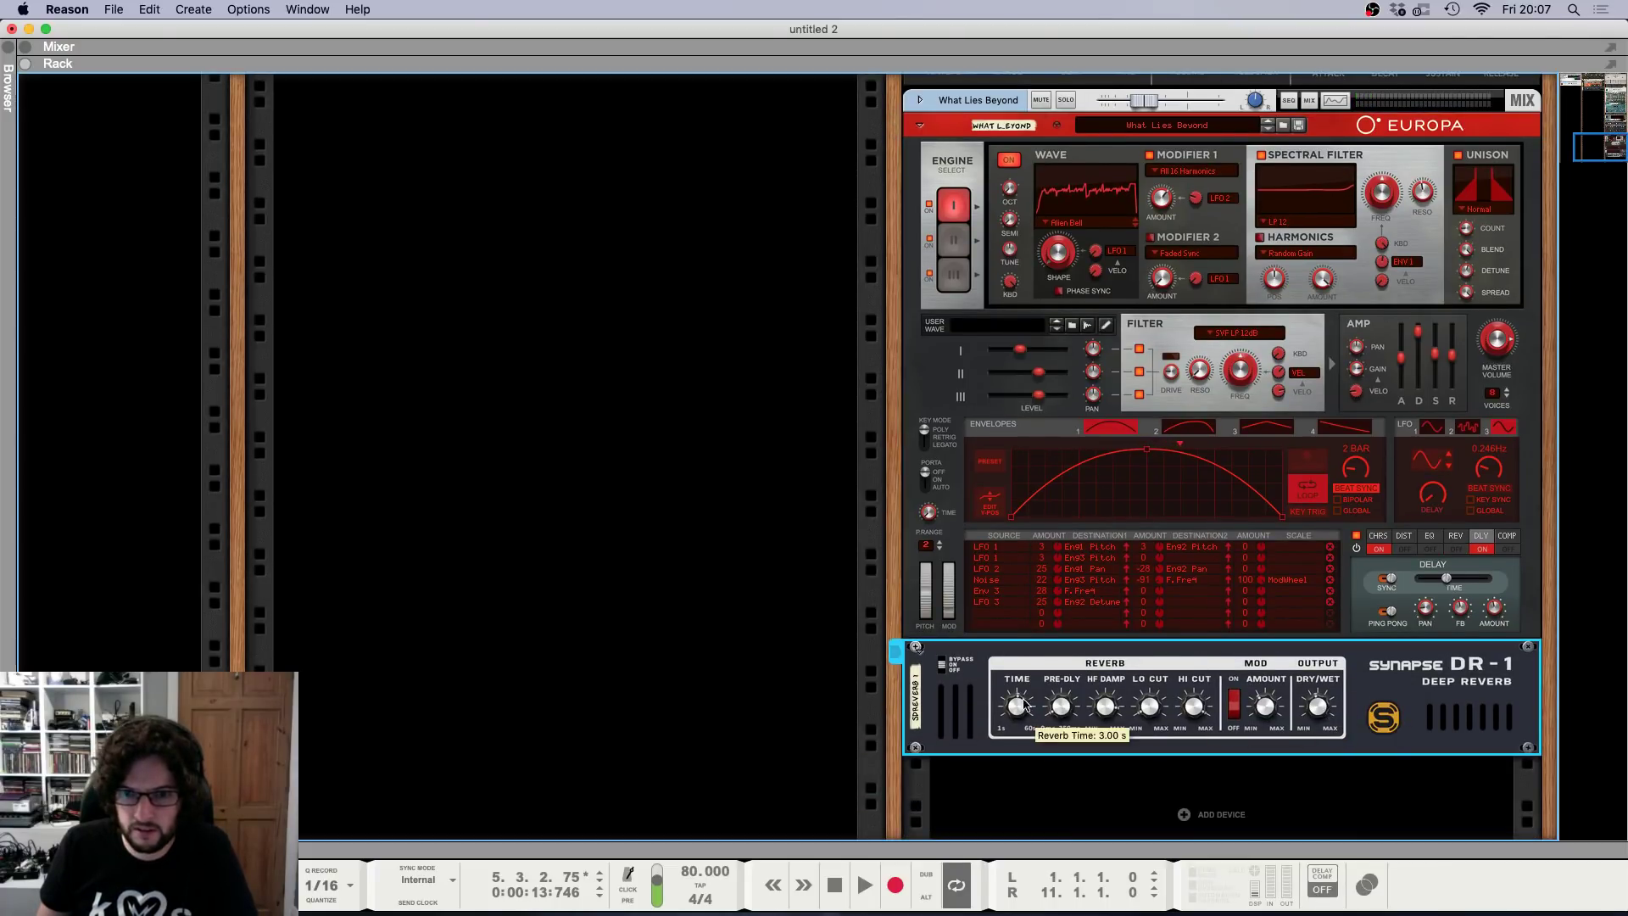
key(space)
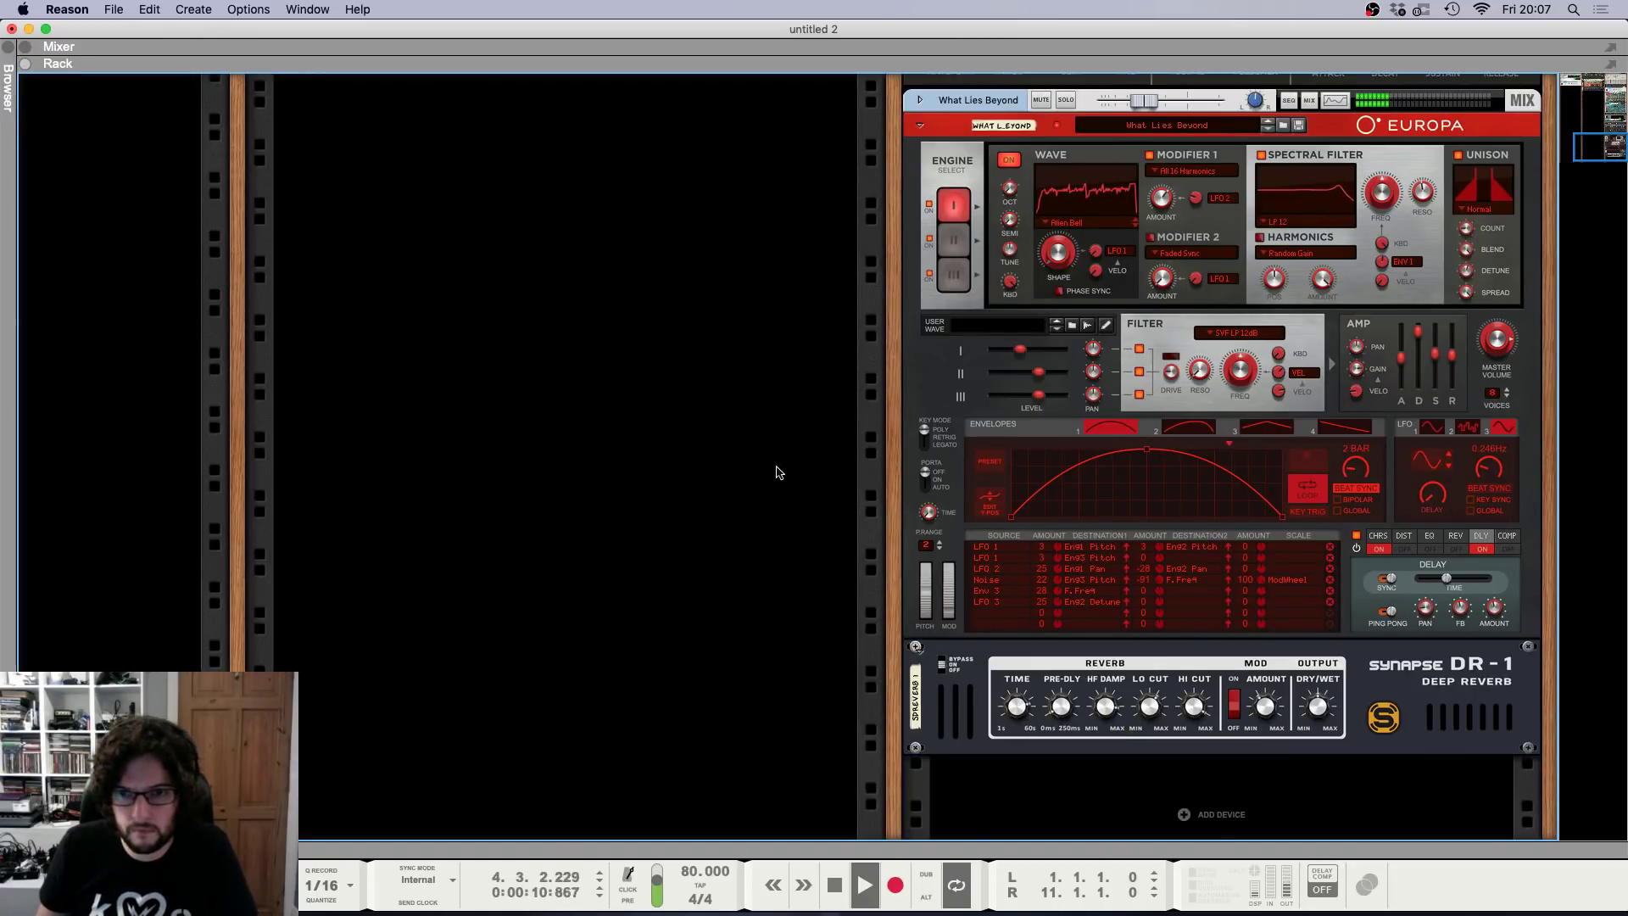
Review the rack and channel levels during playback, show the full arrangement in the sequencer, and stop the song.
scroll(774, 469, up, 5)
scroll(778, 472, down, 2)
key(F5)
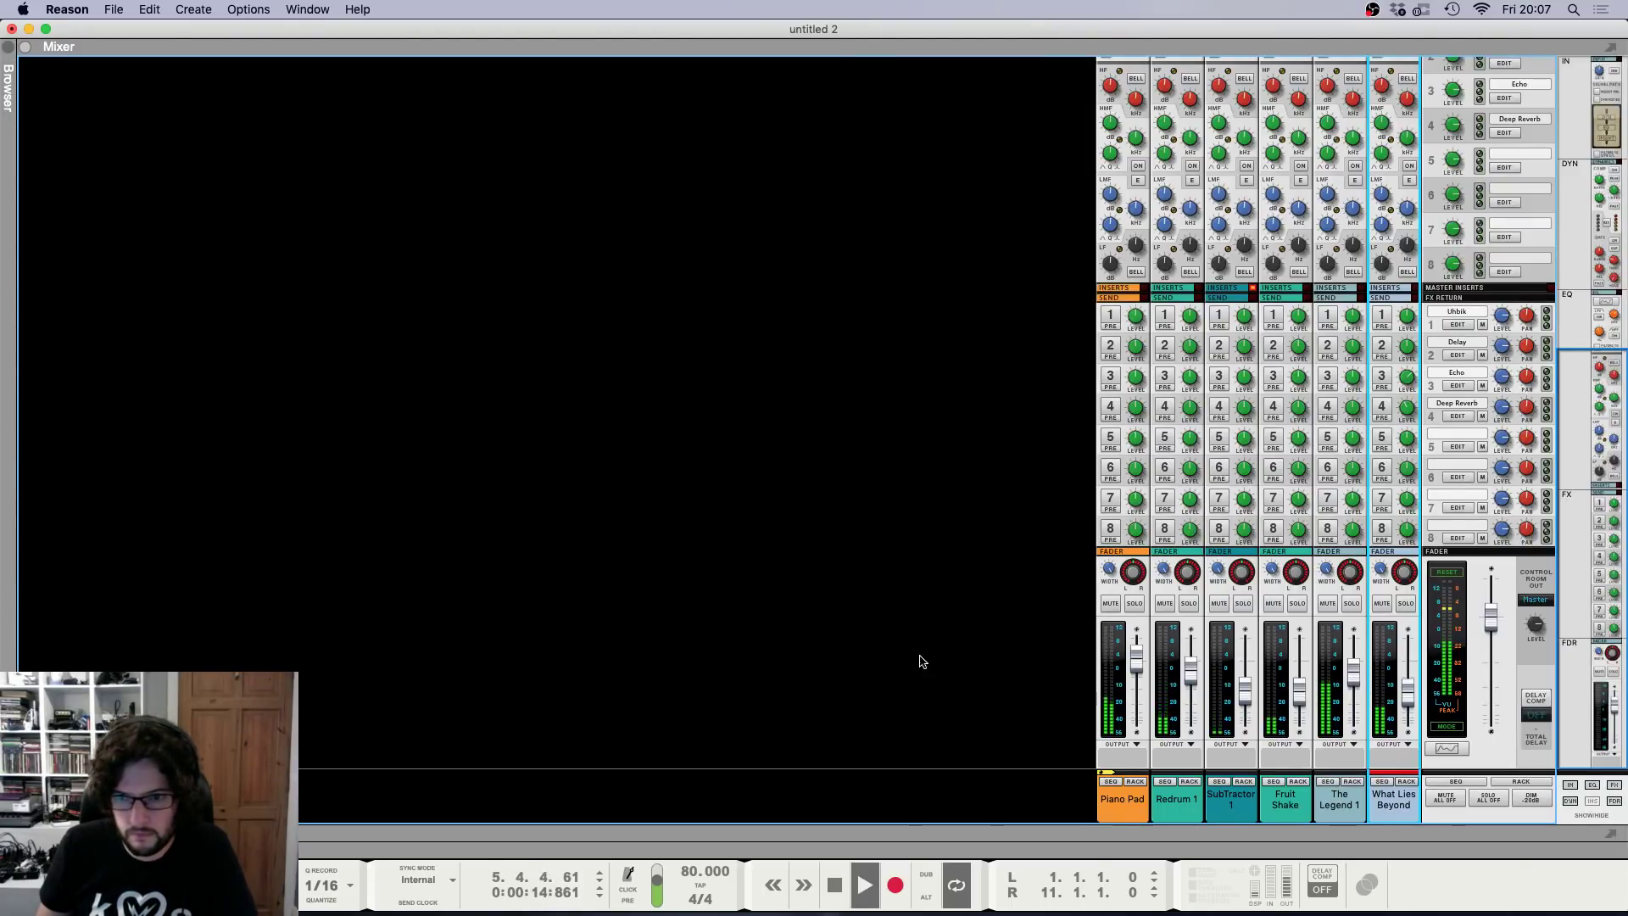
key(F6)
key(F7)
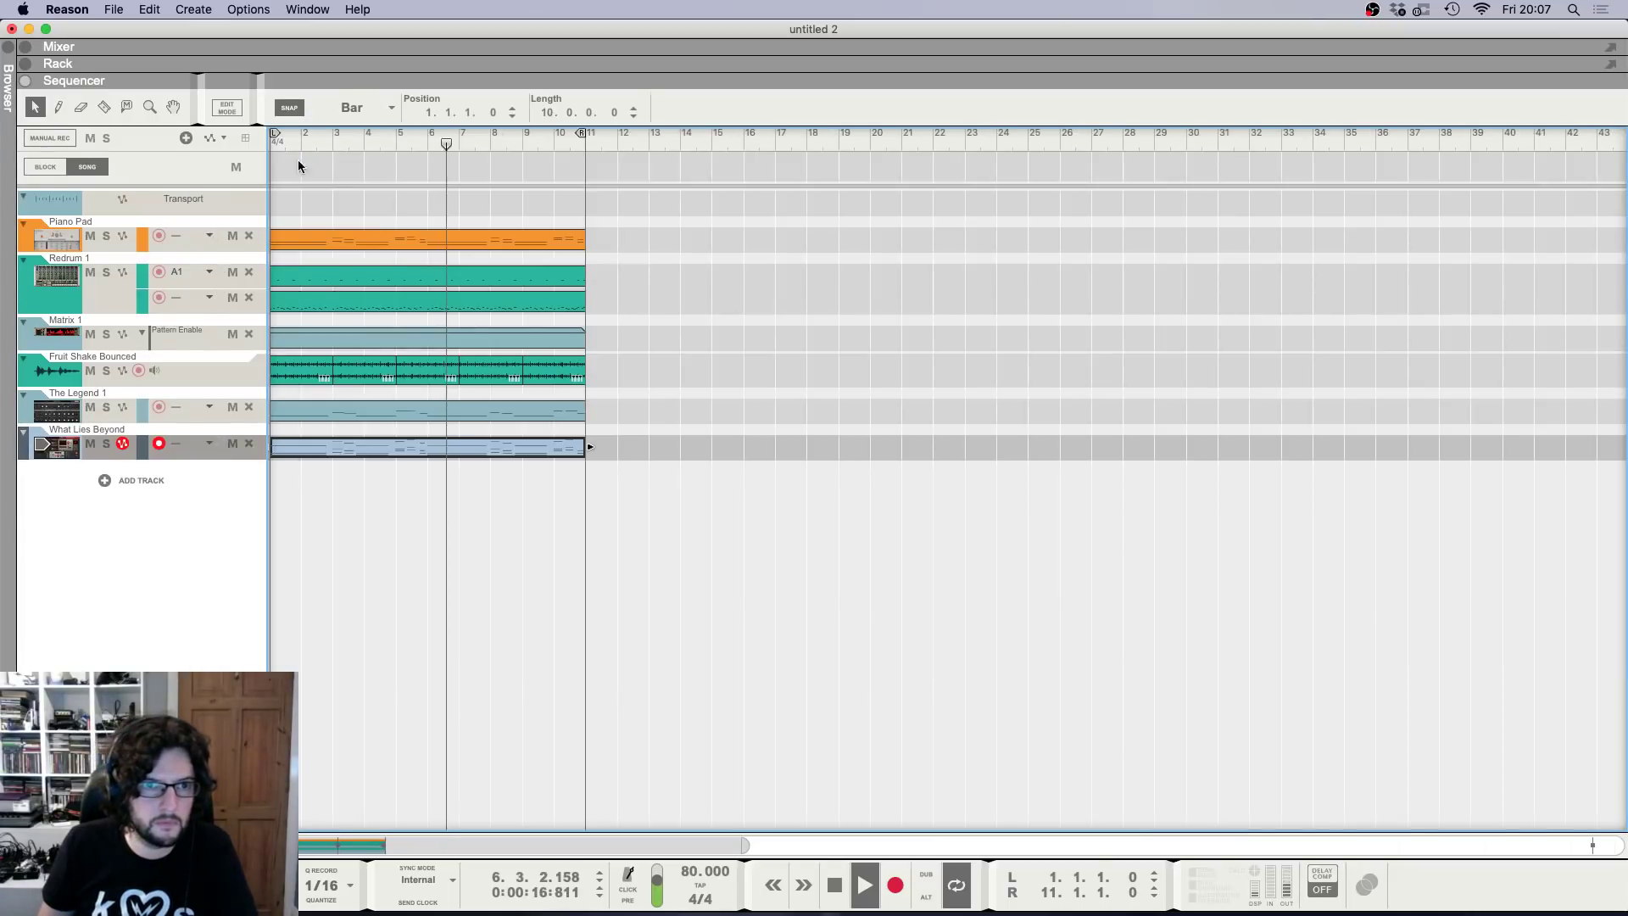
key(shift+Tab)
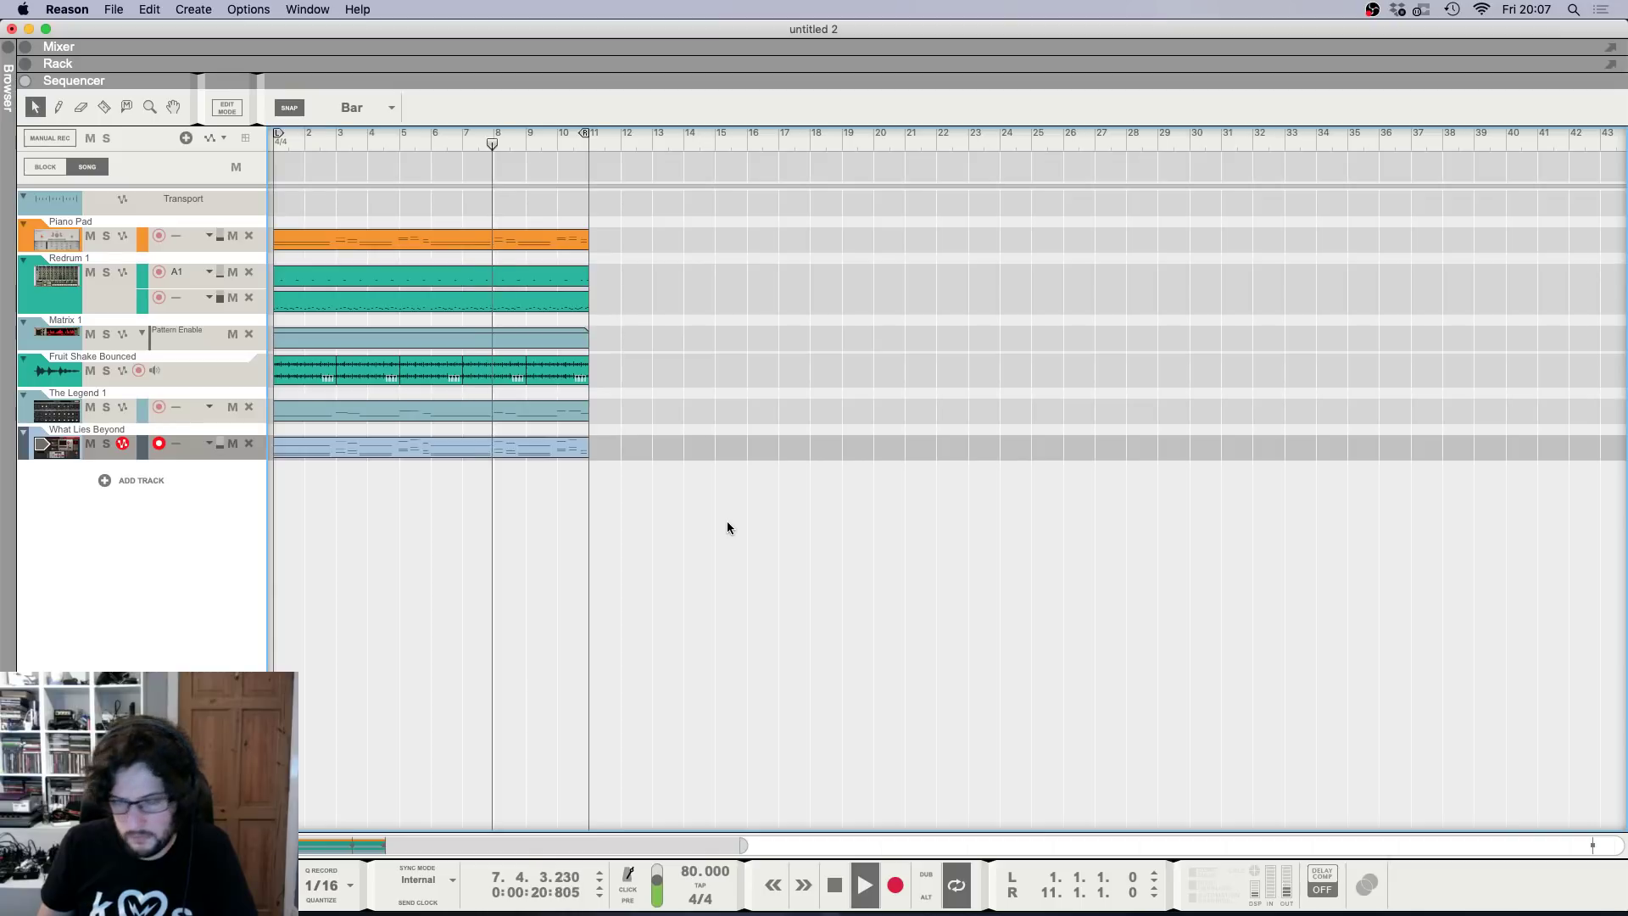
key(space)
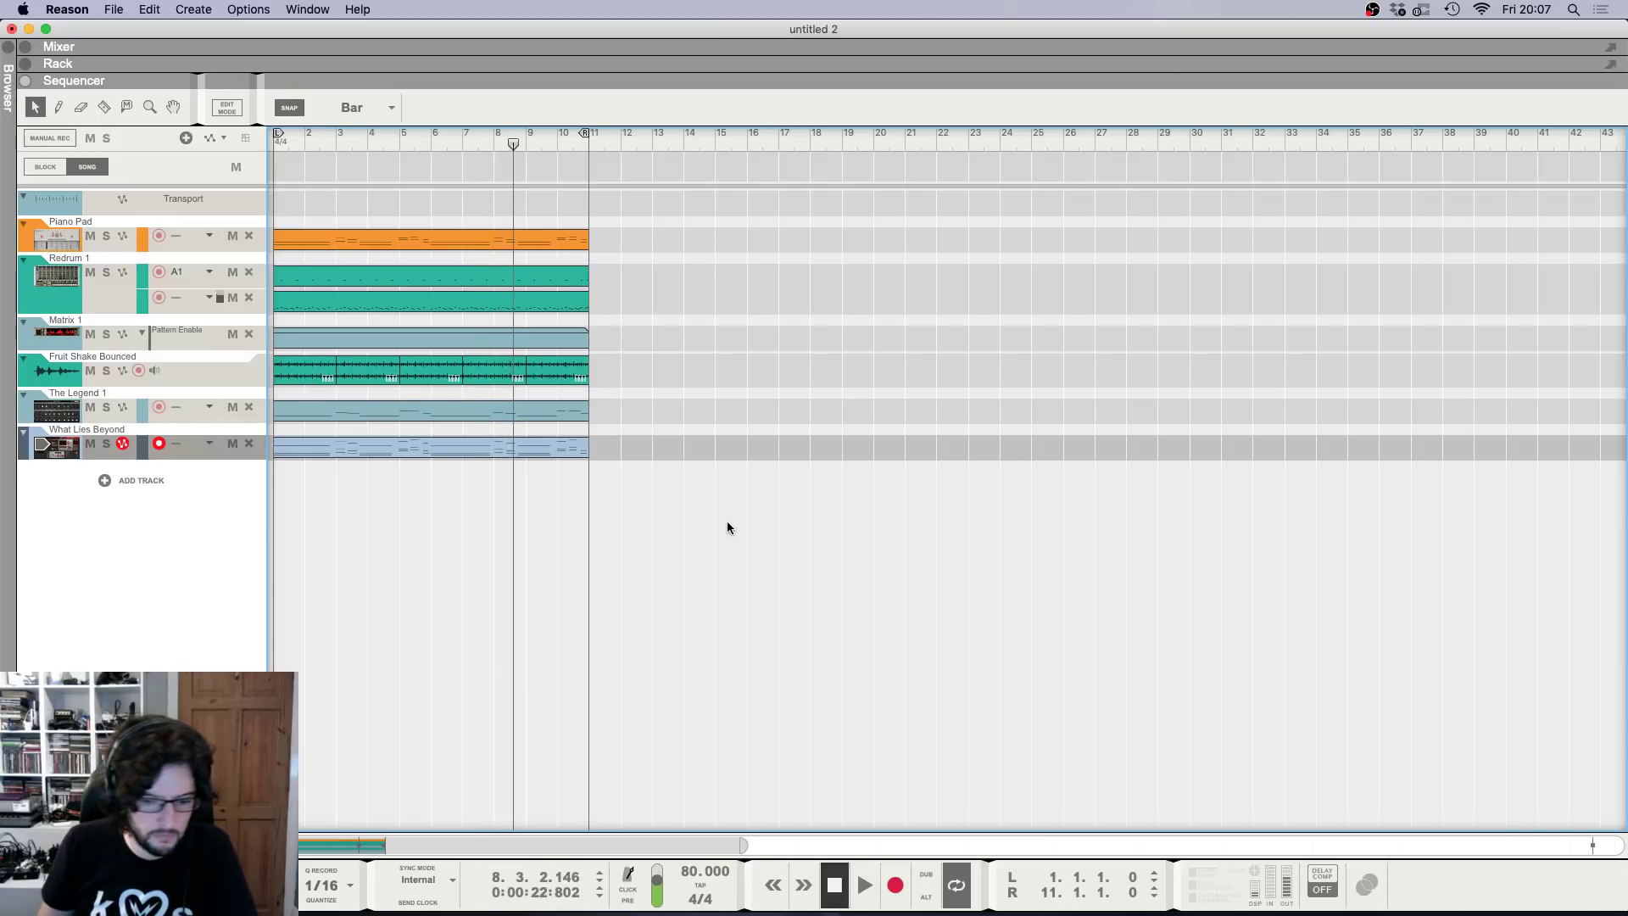
Create a second The Legend synth from Synapse Audio below the DR-1 reverb in the rack.
key(F6)
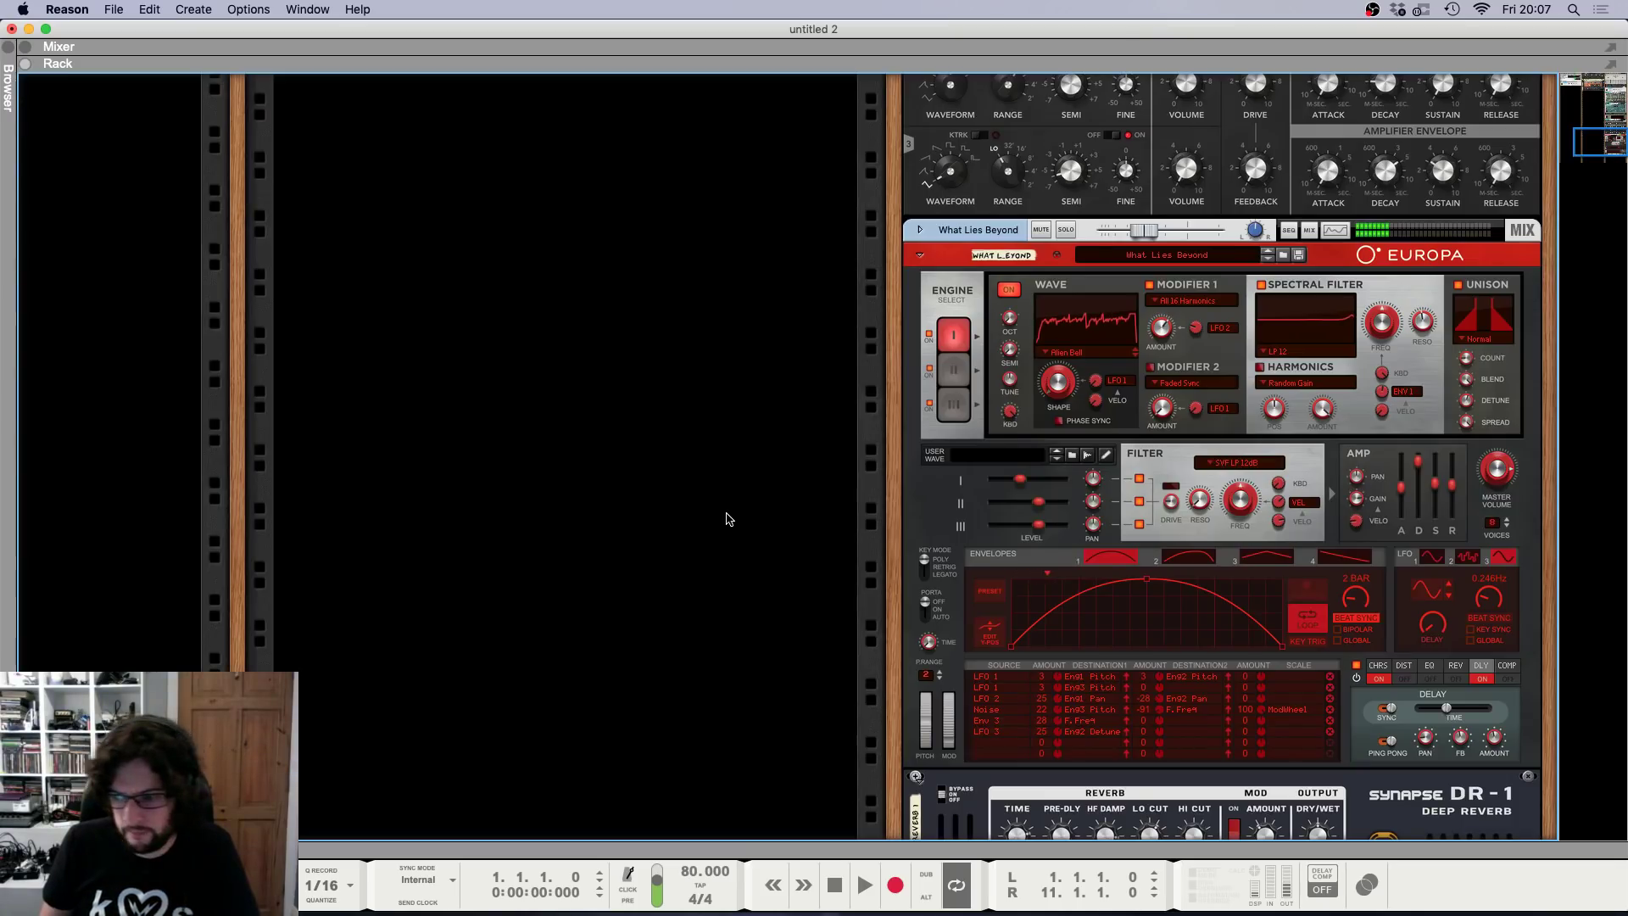
scroll(726, 513, down, 3)
right_click(1184, 729)
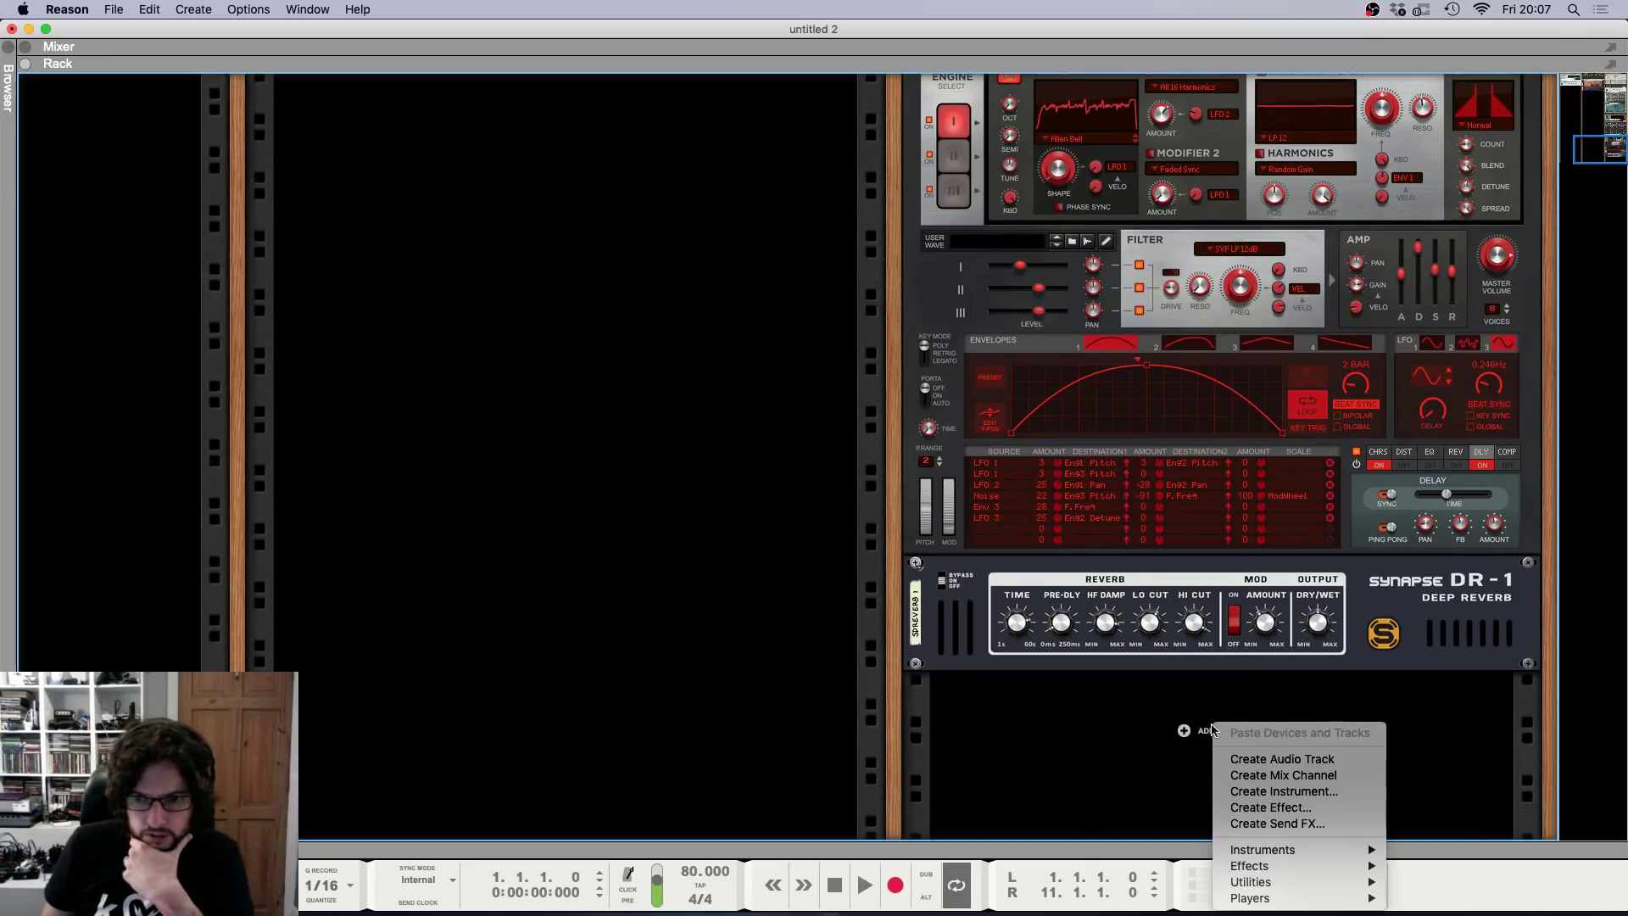
mouse_move(1272, 849)
mouse_move(1536, 726)
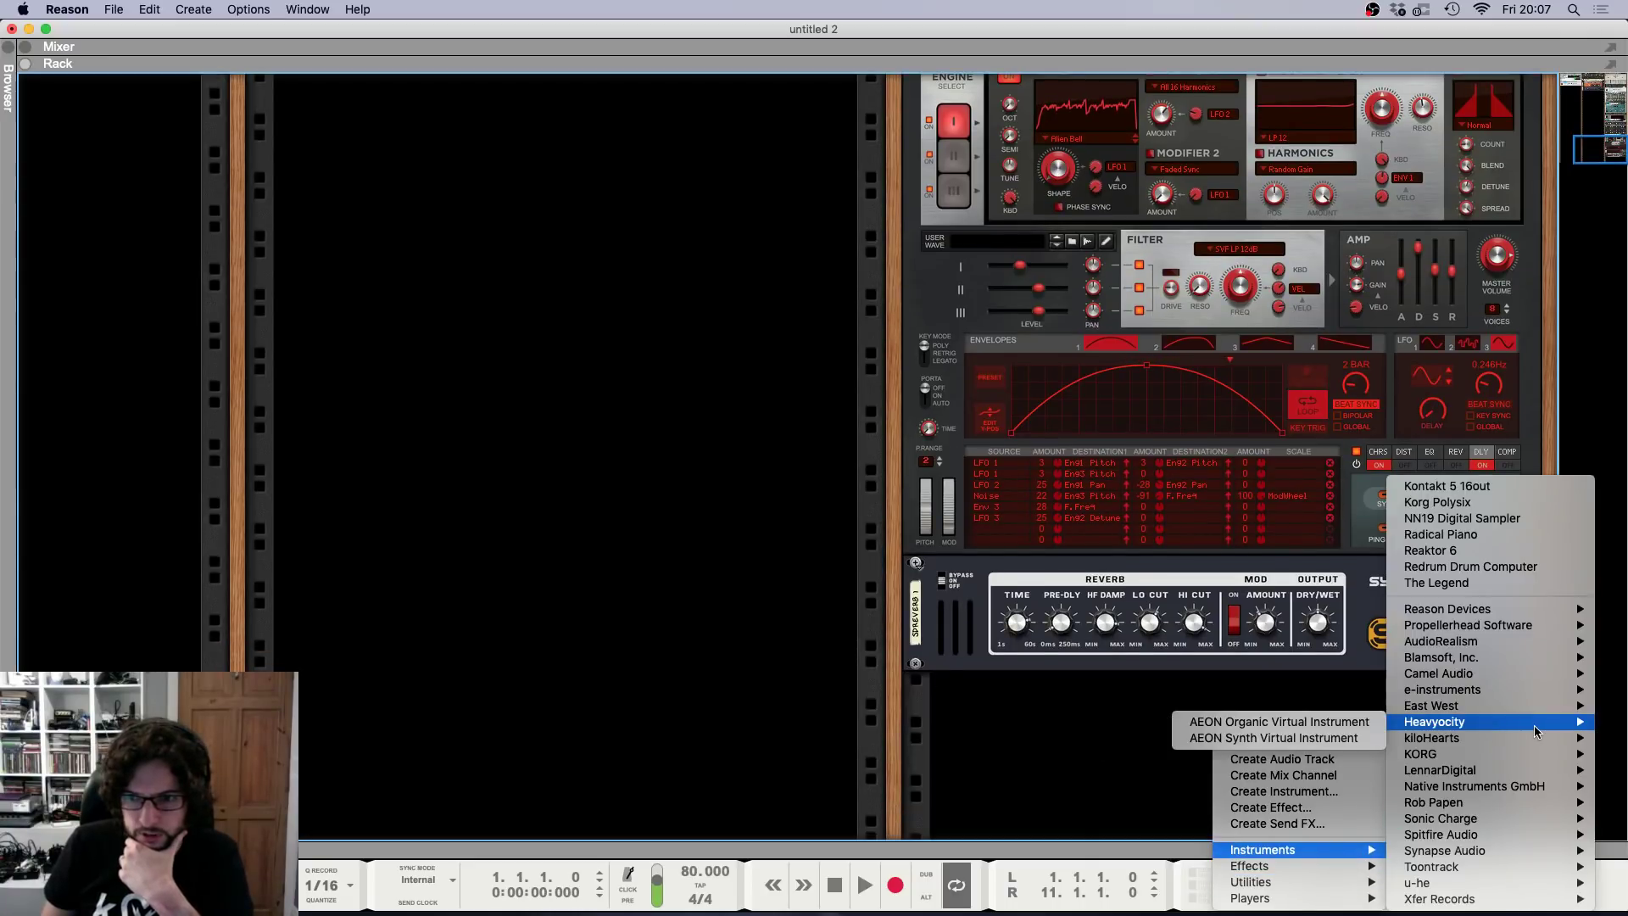
mouse_move(1484, 850)
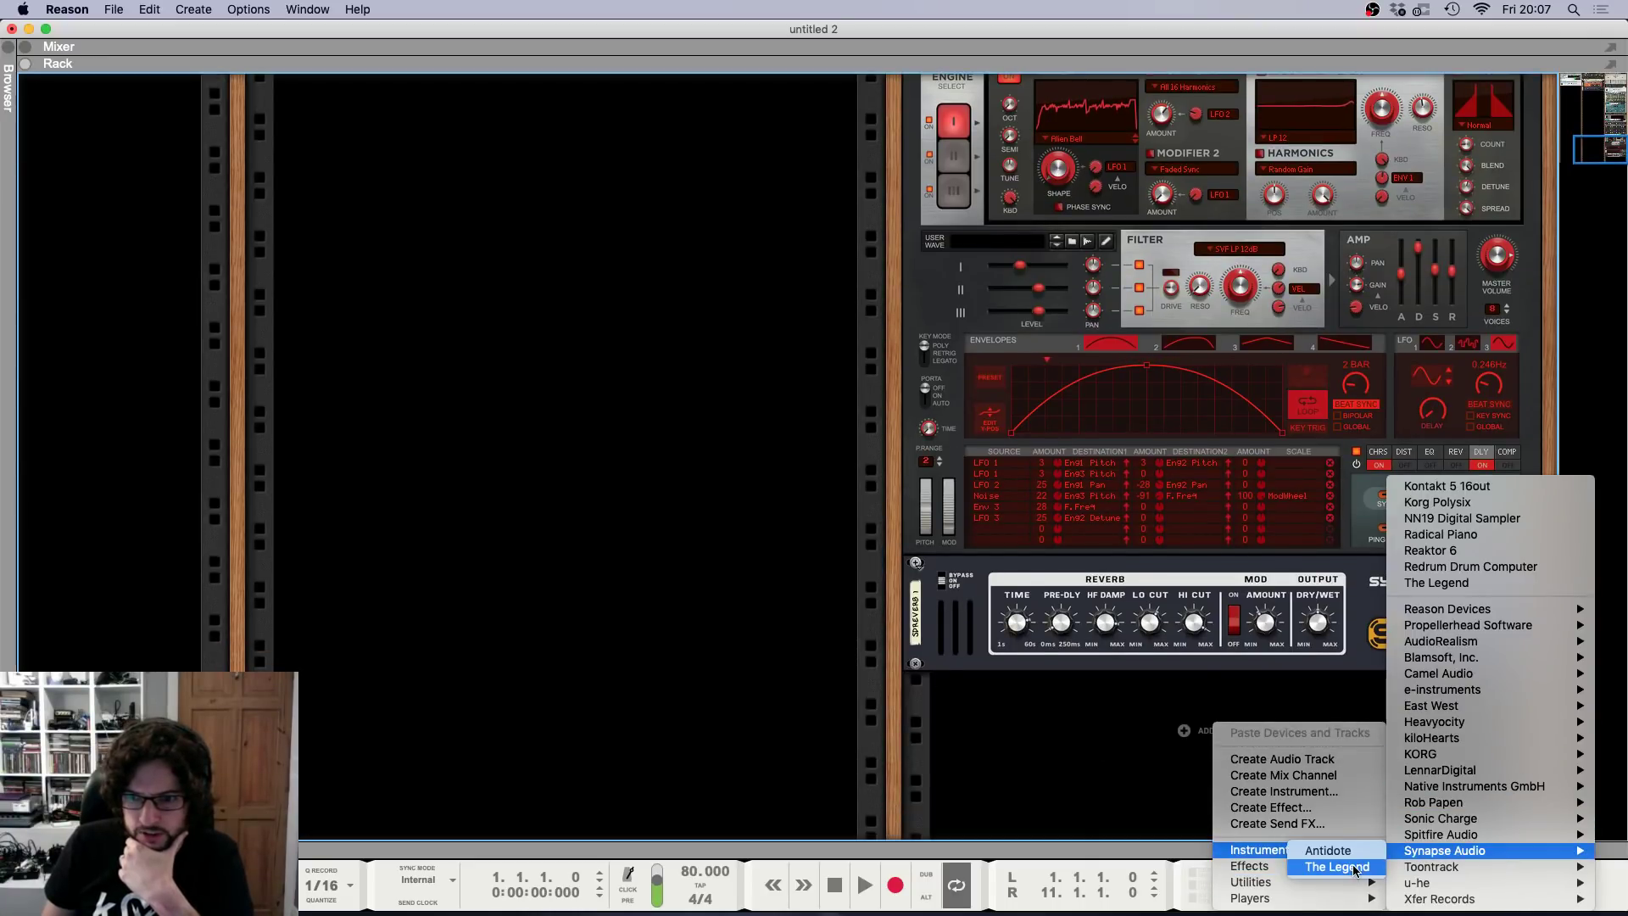
click(1354, 871)
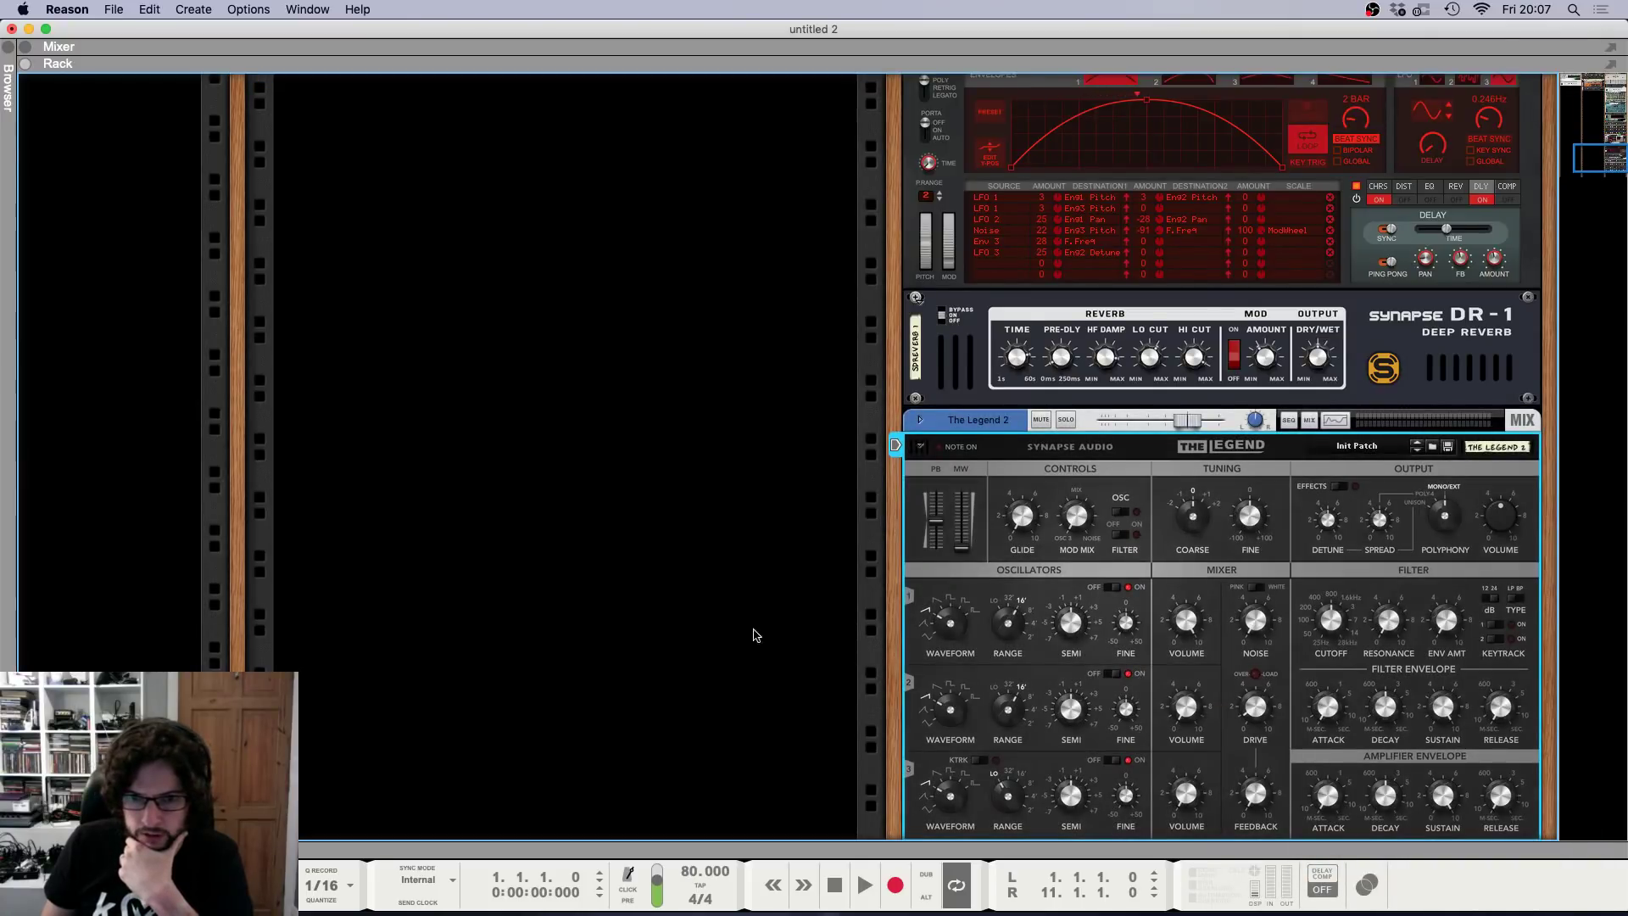
Turn on oscillator modulation on the new The Legend and set its mod wheel to 19%, checking its rear modulation options.
drag(945, 629, 946, 636)
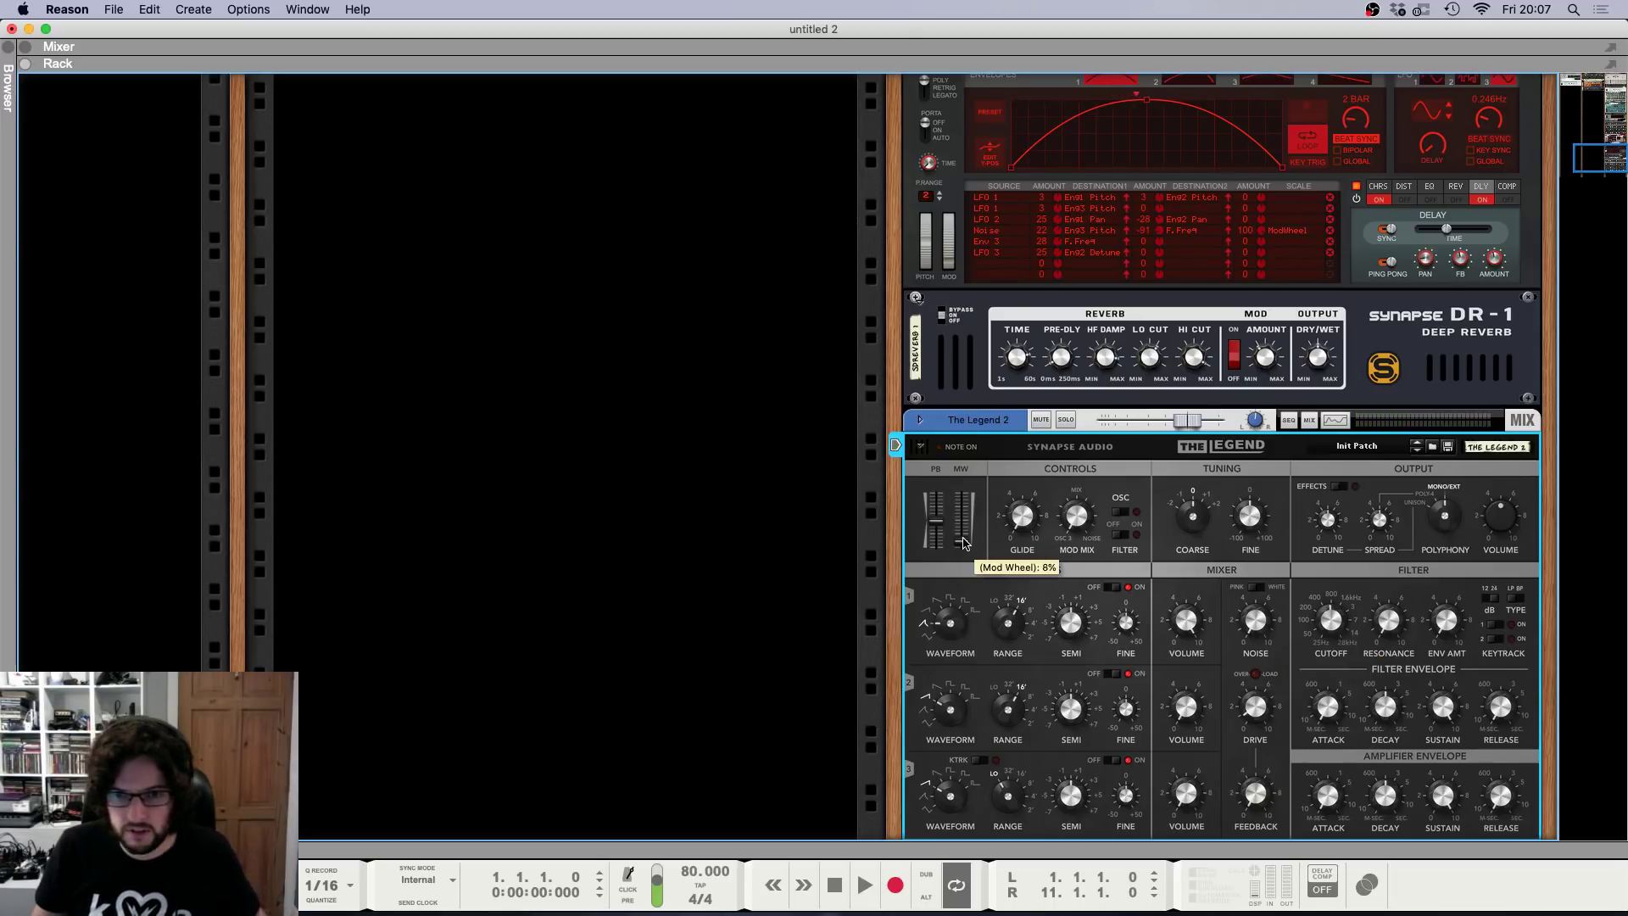
key(Tab)
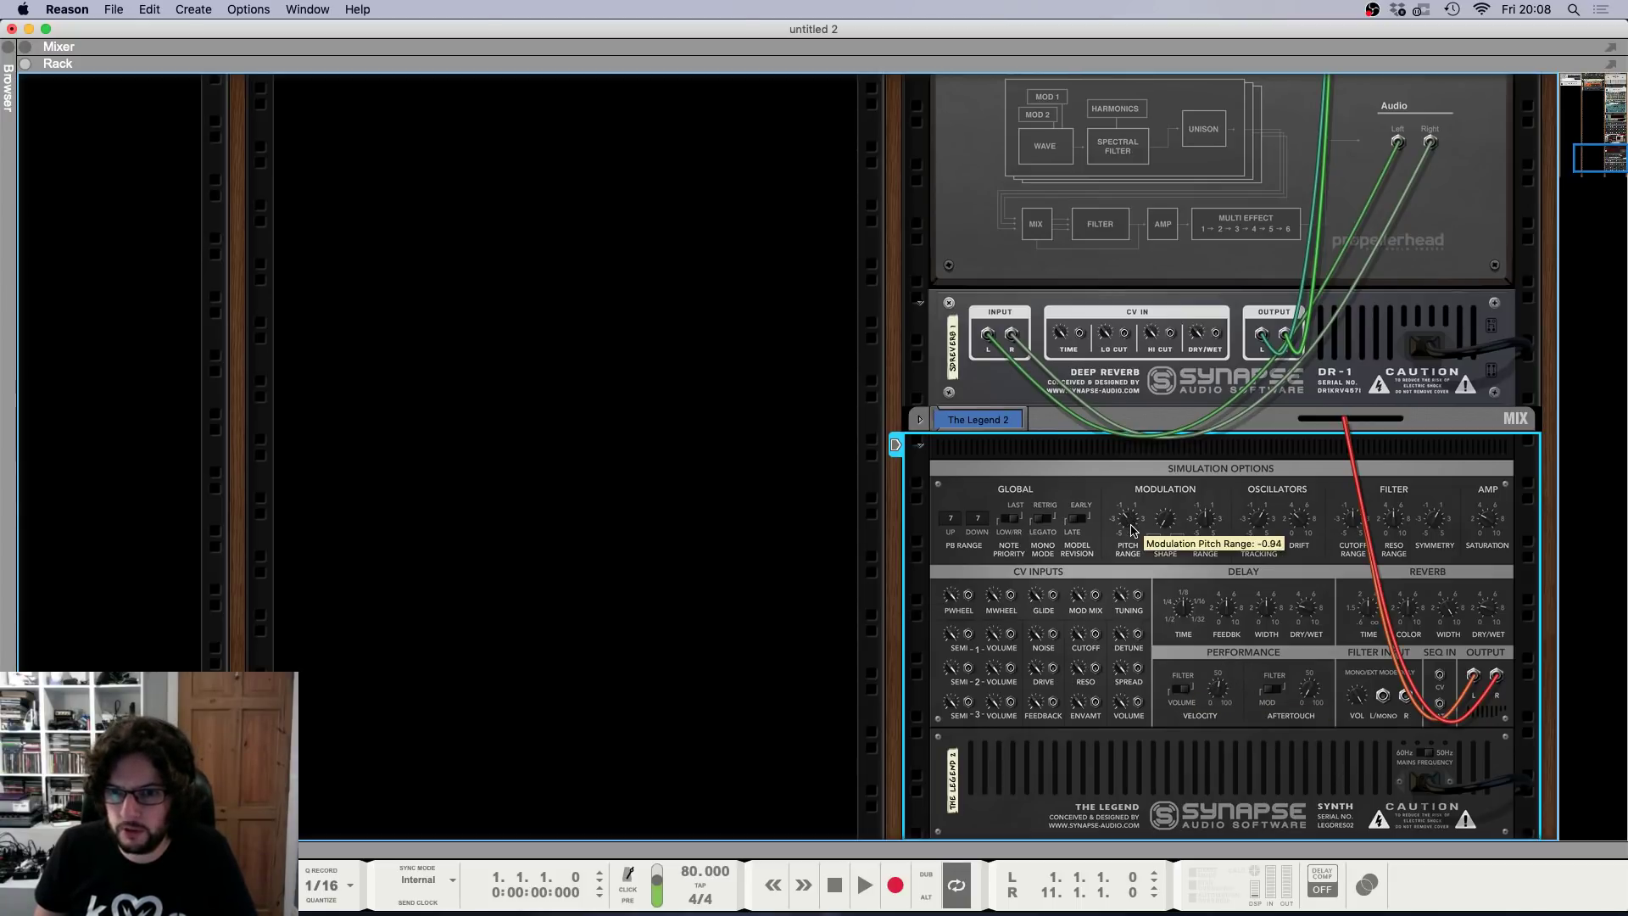
key(Tab)
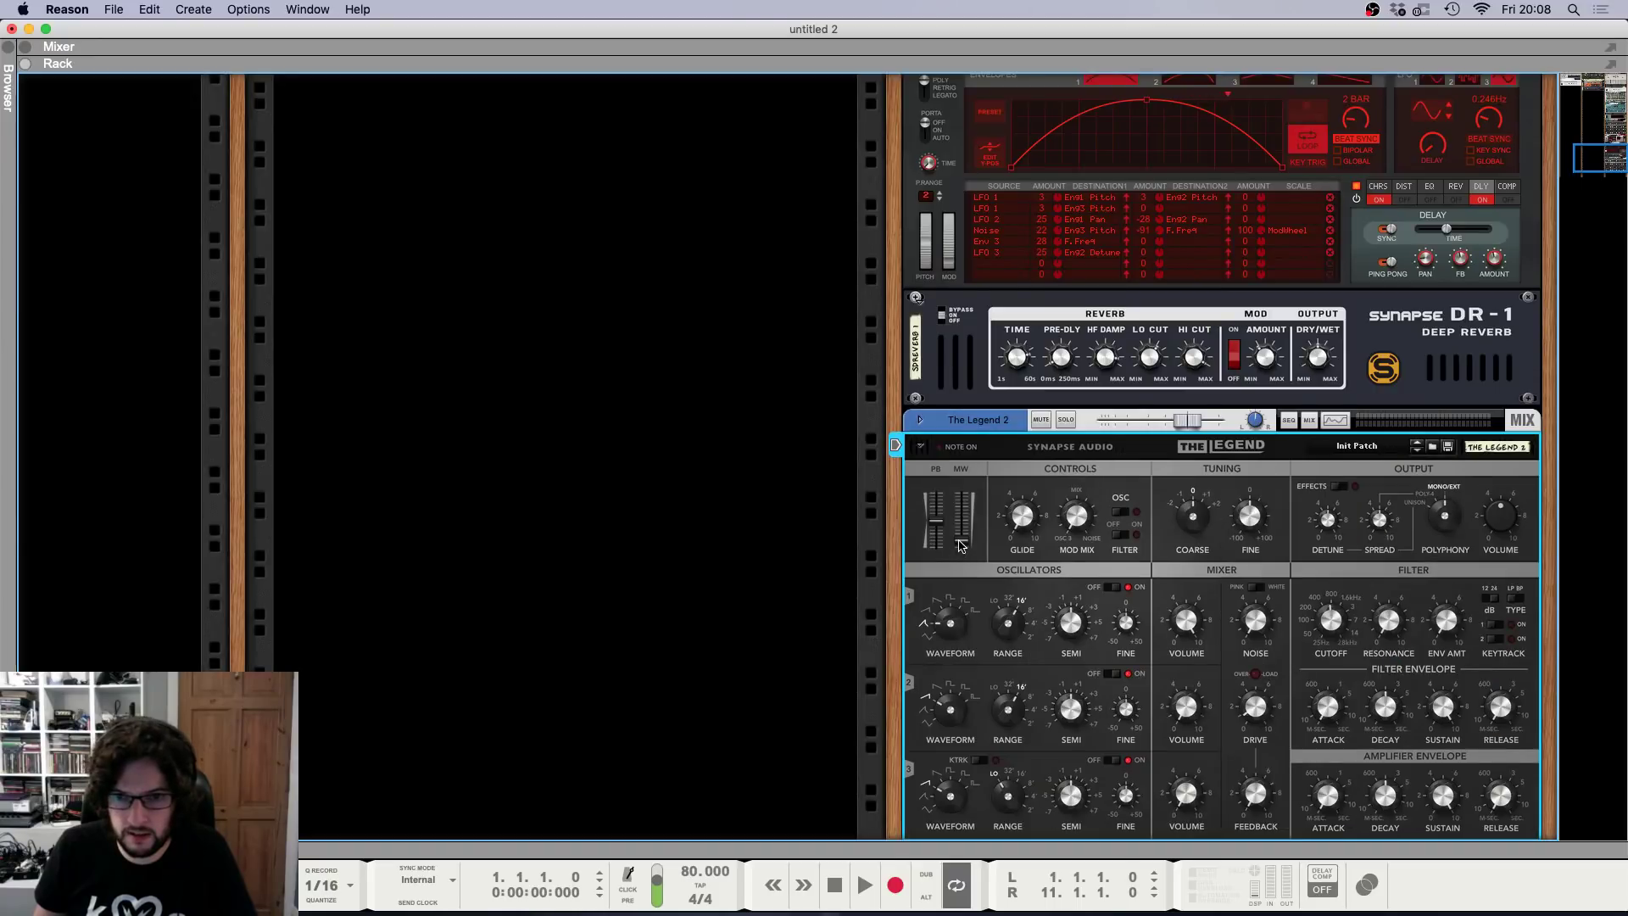
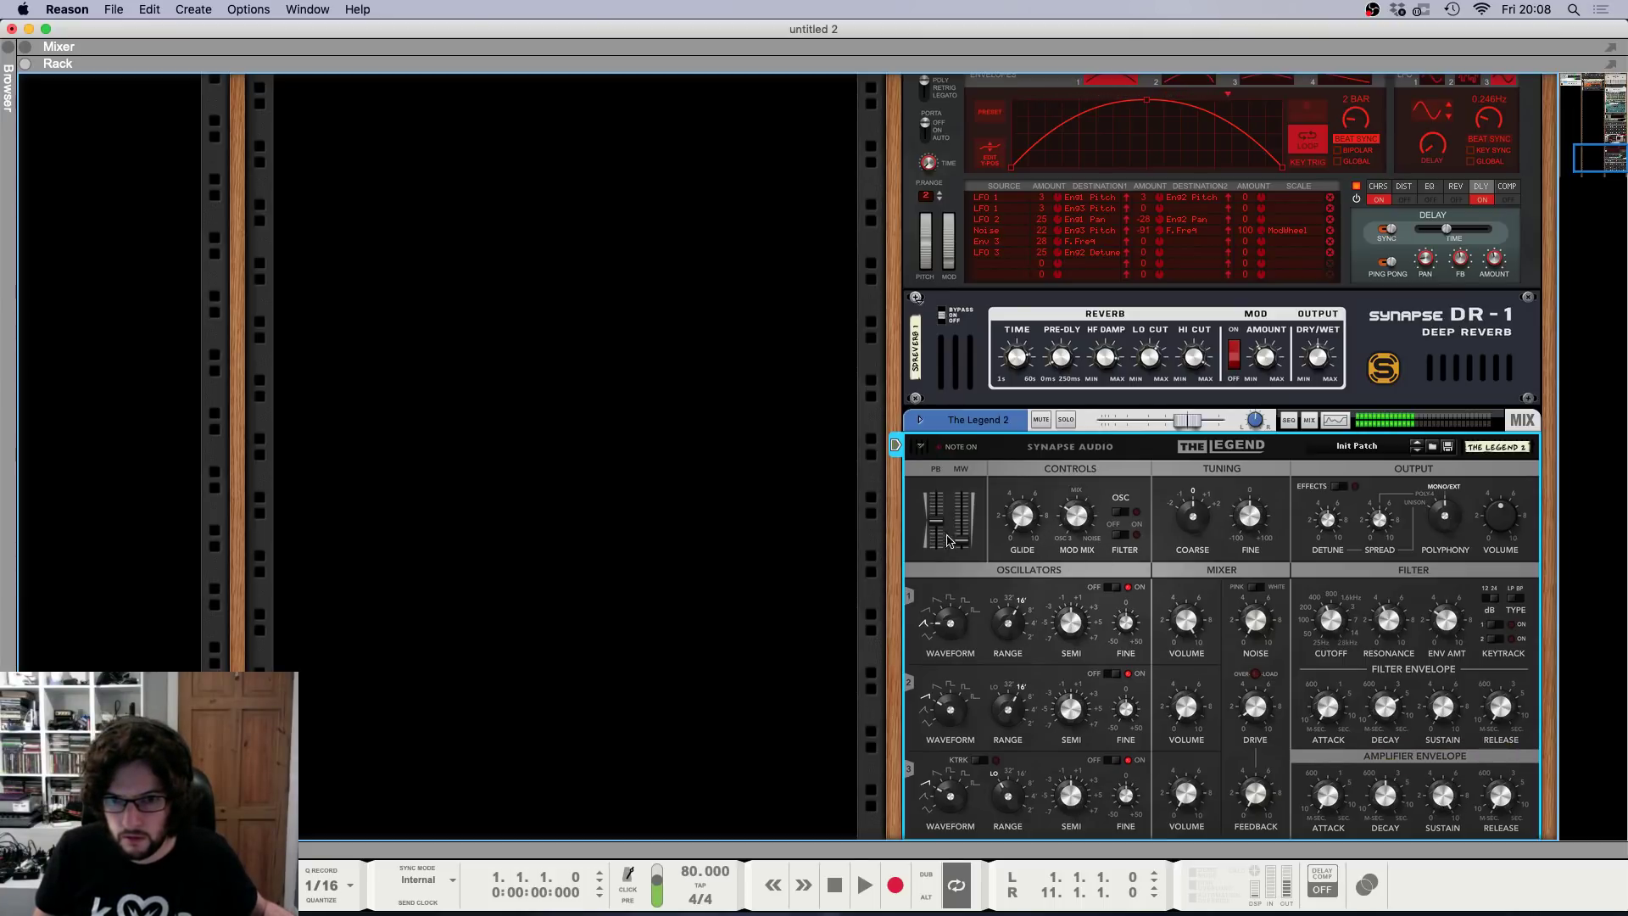
mouse_move(965, 543)
mouse_down()
mouse_move(970, 513)
mouse_move(964, 546)
mouse_up()
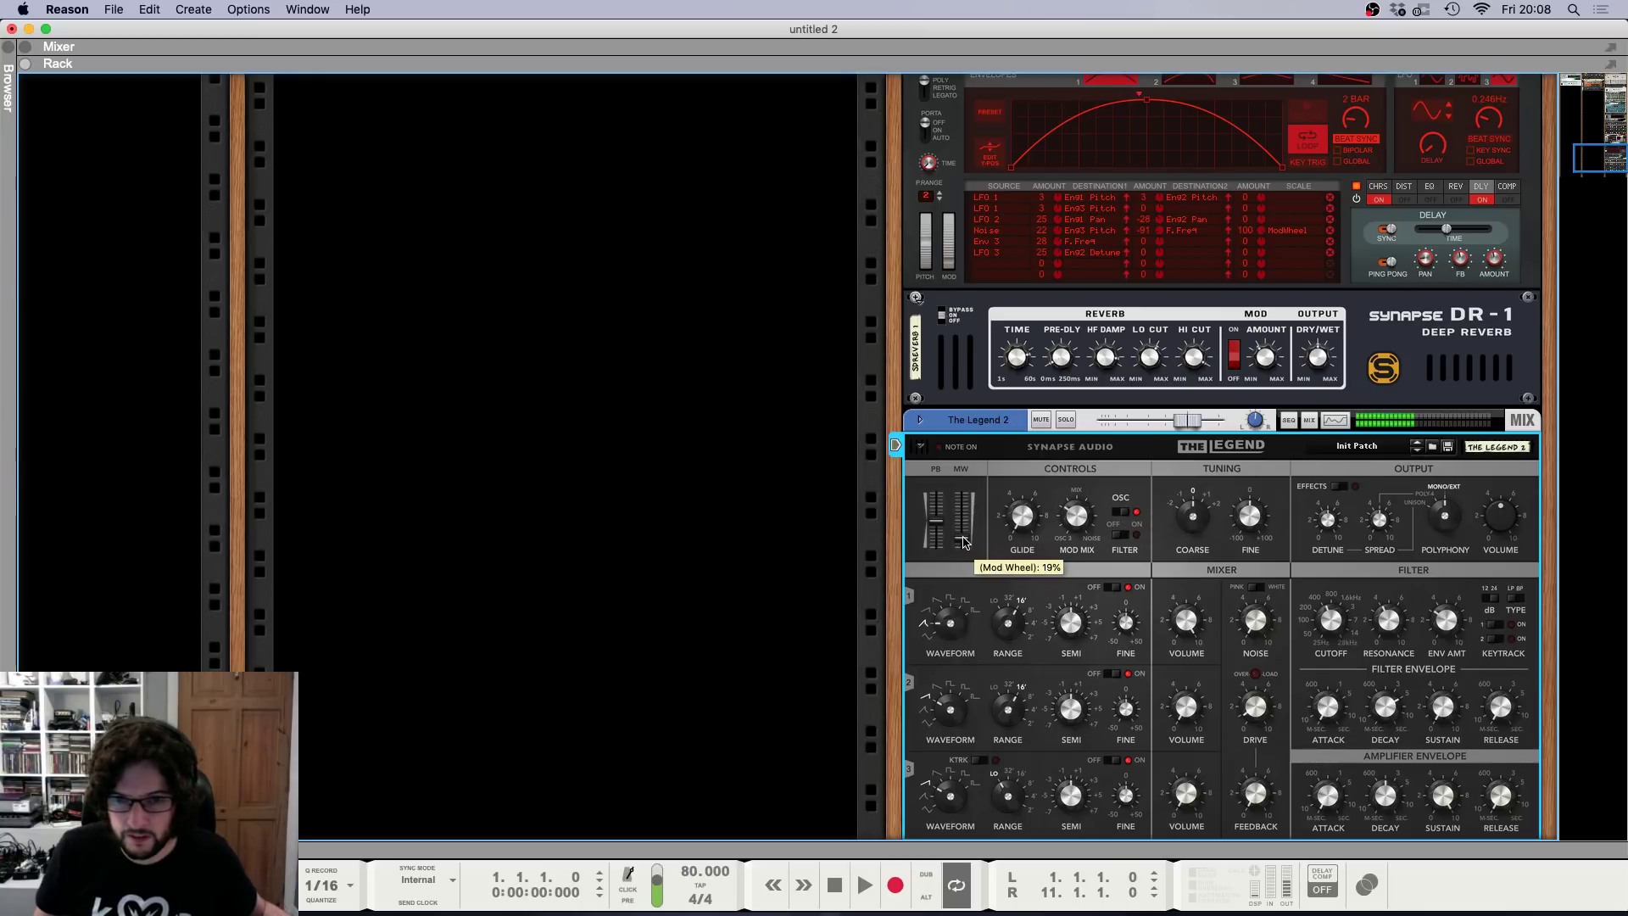
Check the new The Legend's rear simulation options and adjust the waveform of oscillator 3.
key(Tab)
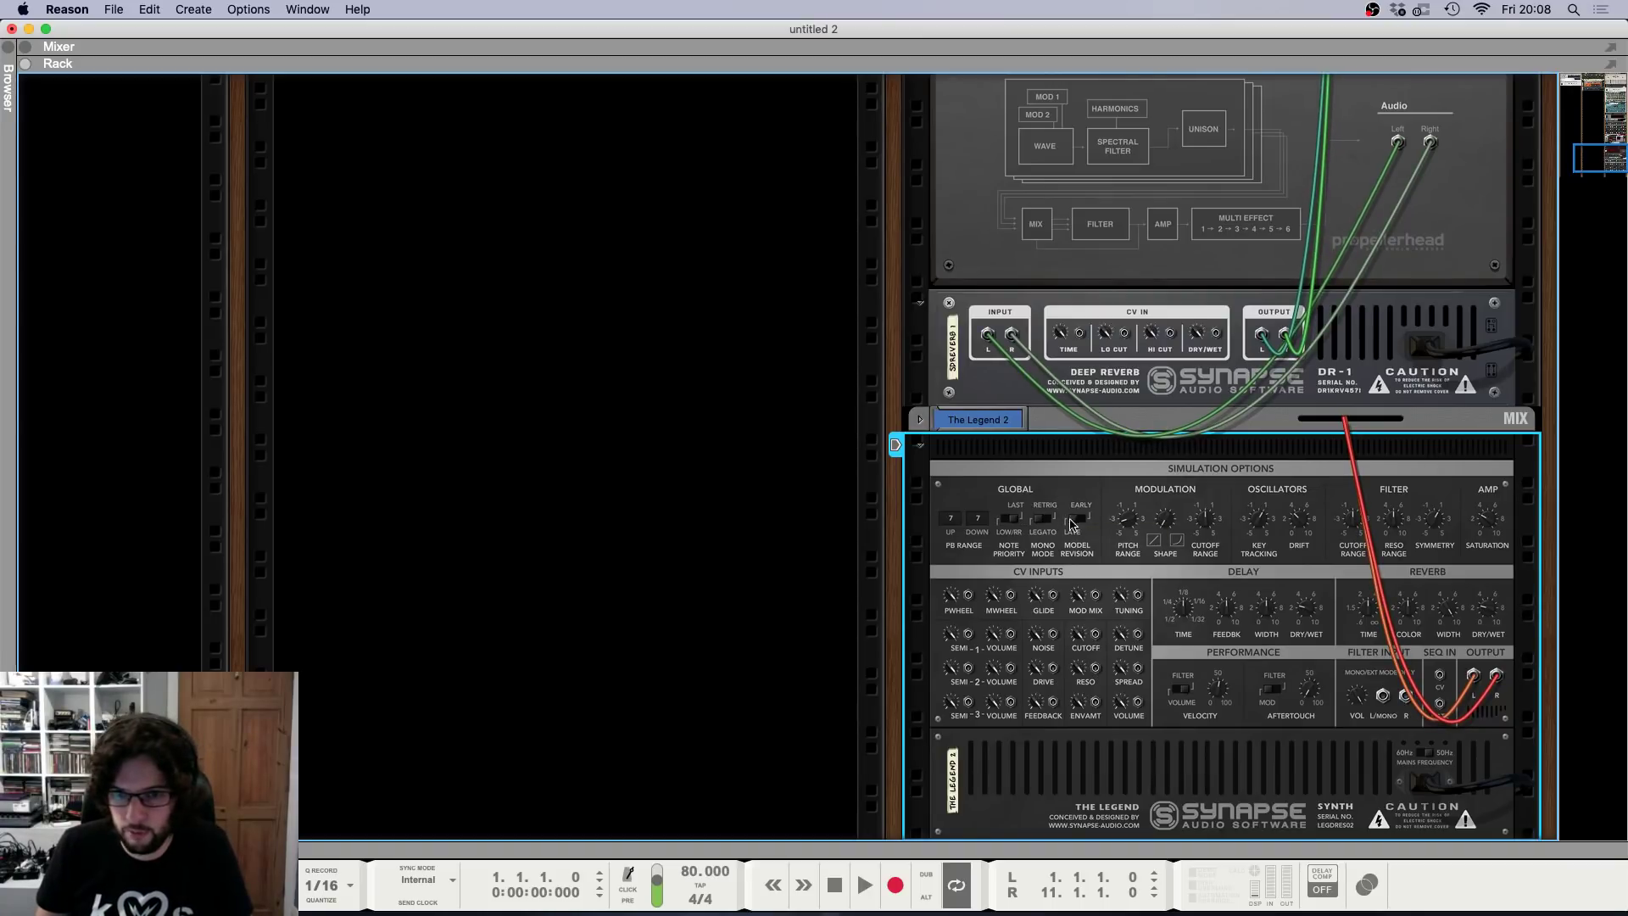
key(Tab)
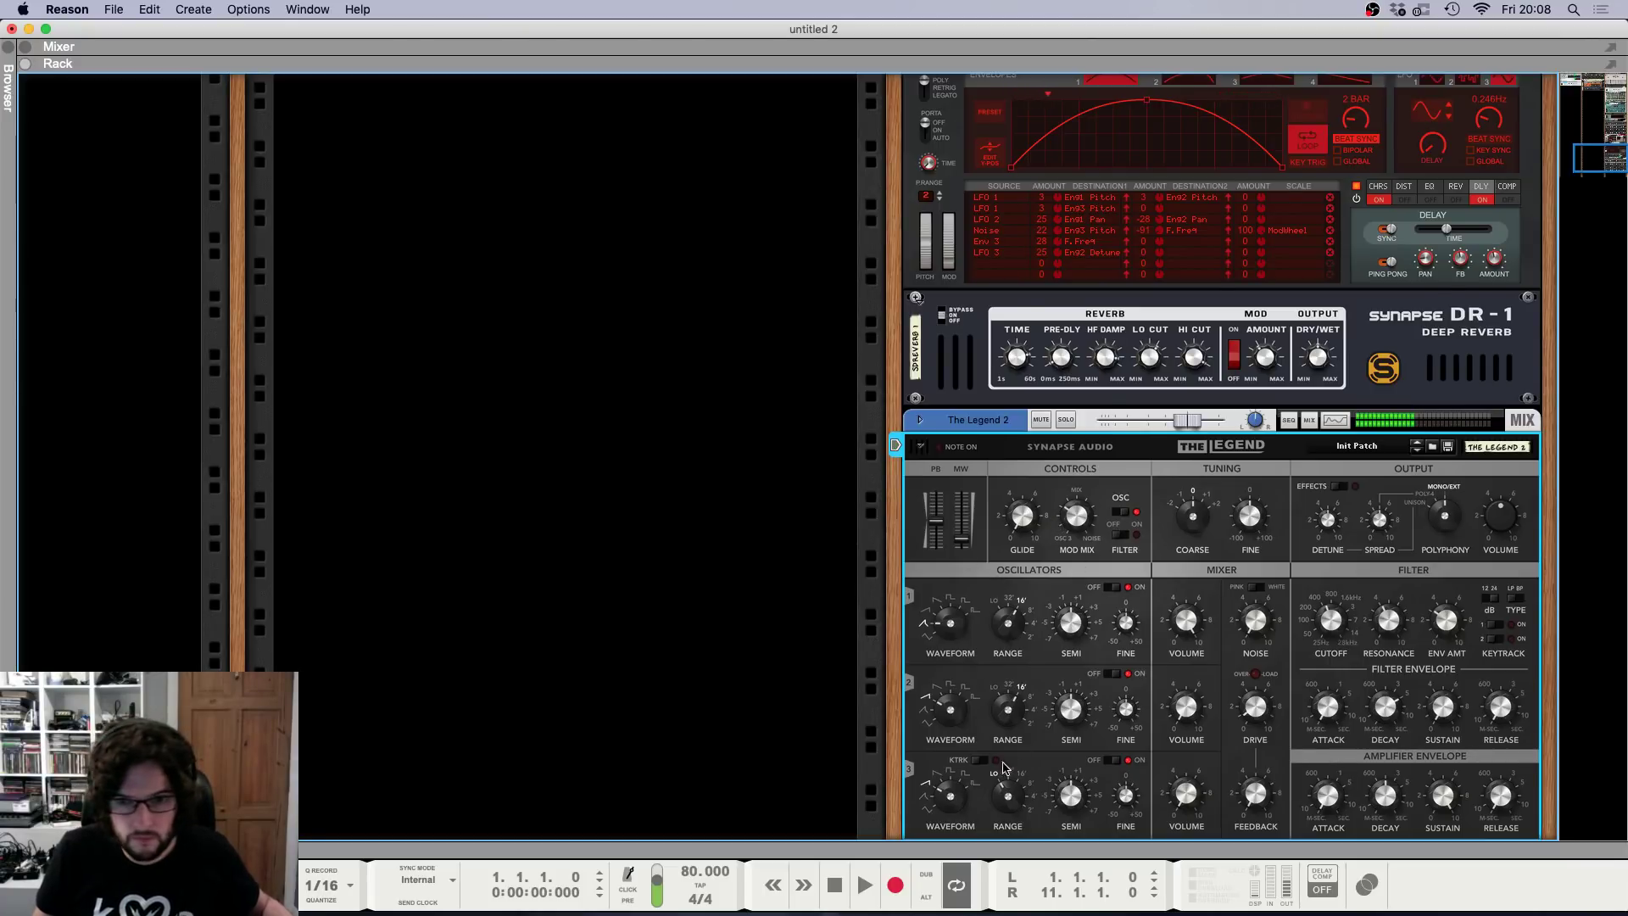
drag(953, 804, 950, 823)
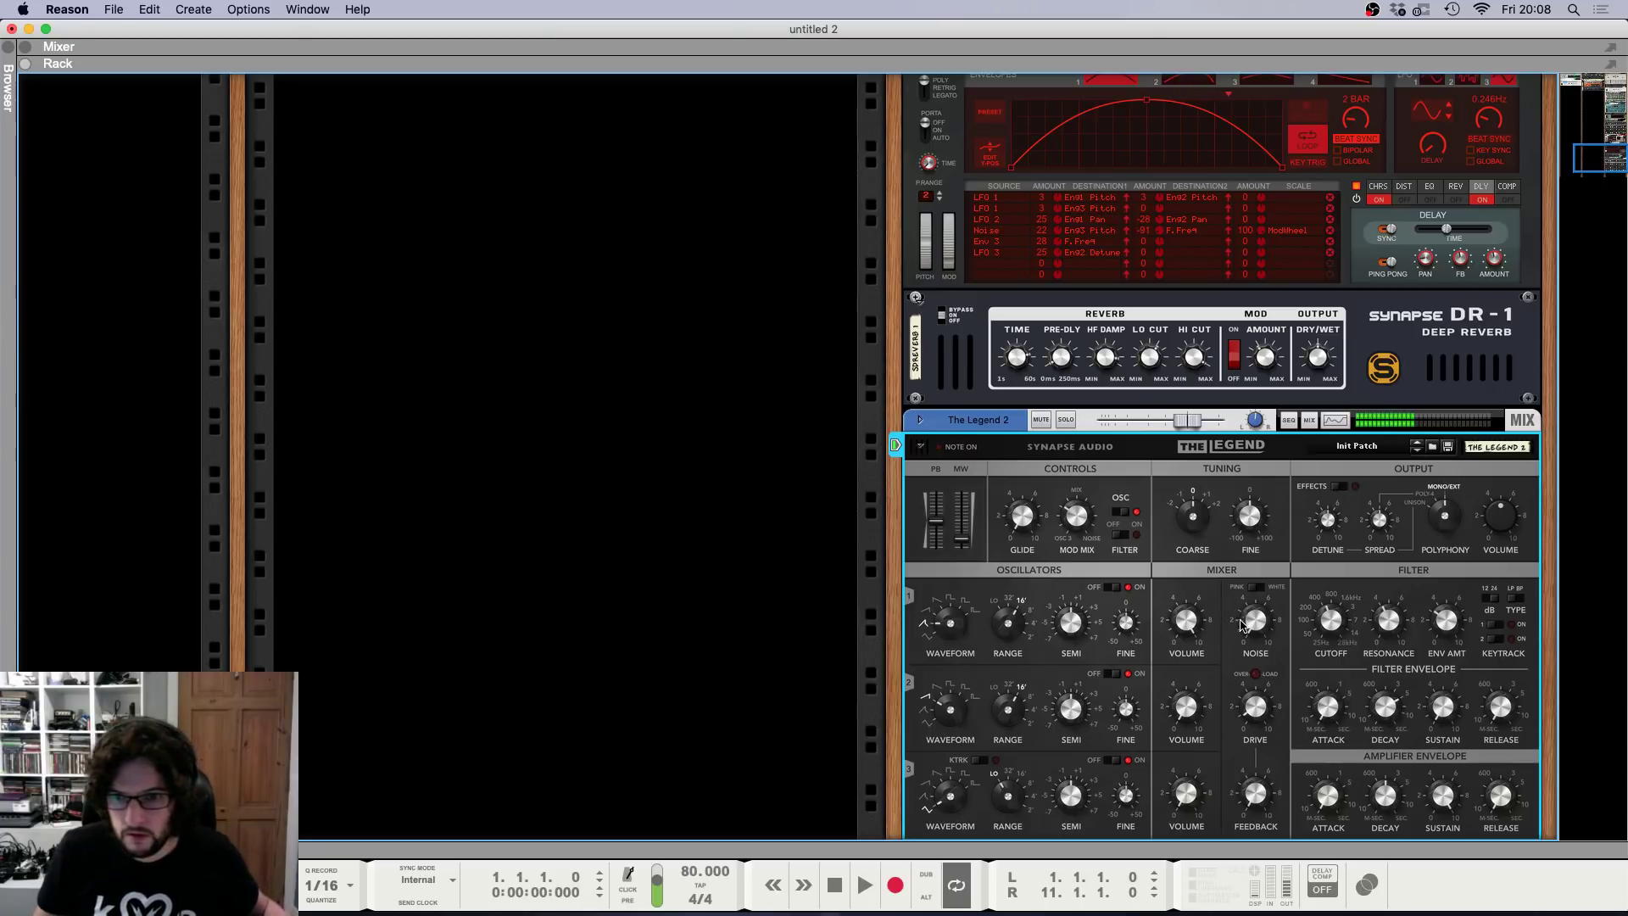
Adjust the drive, noise amount and oscillator 2 range on the new The Legend synth.
drag(1261, 708, 1266, 681)
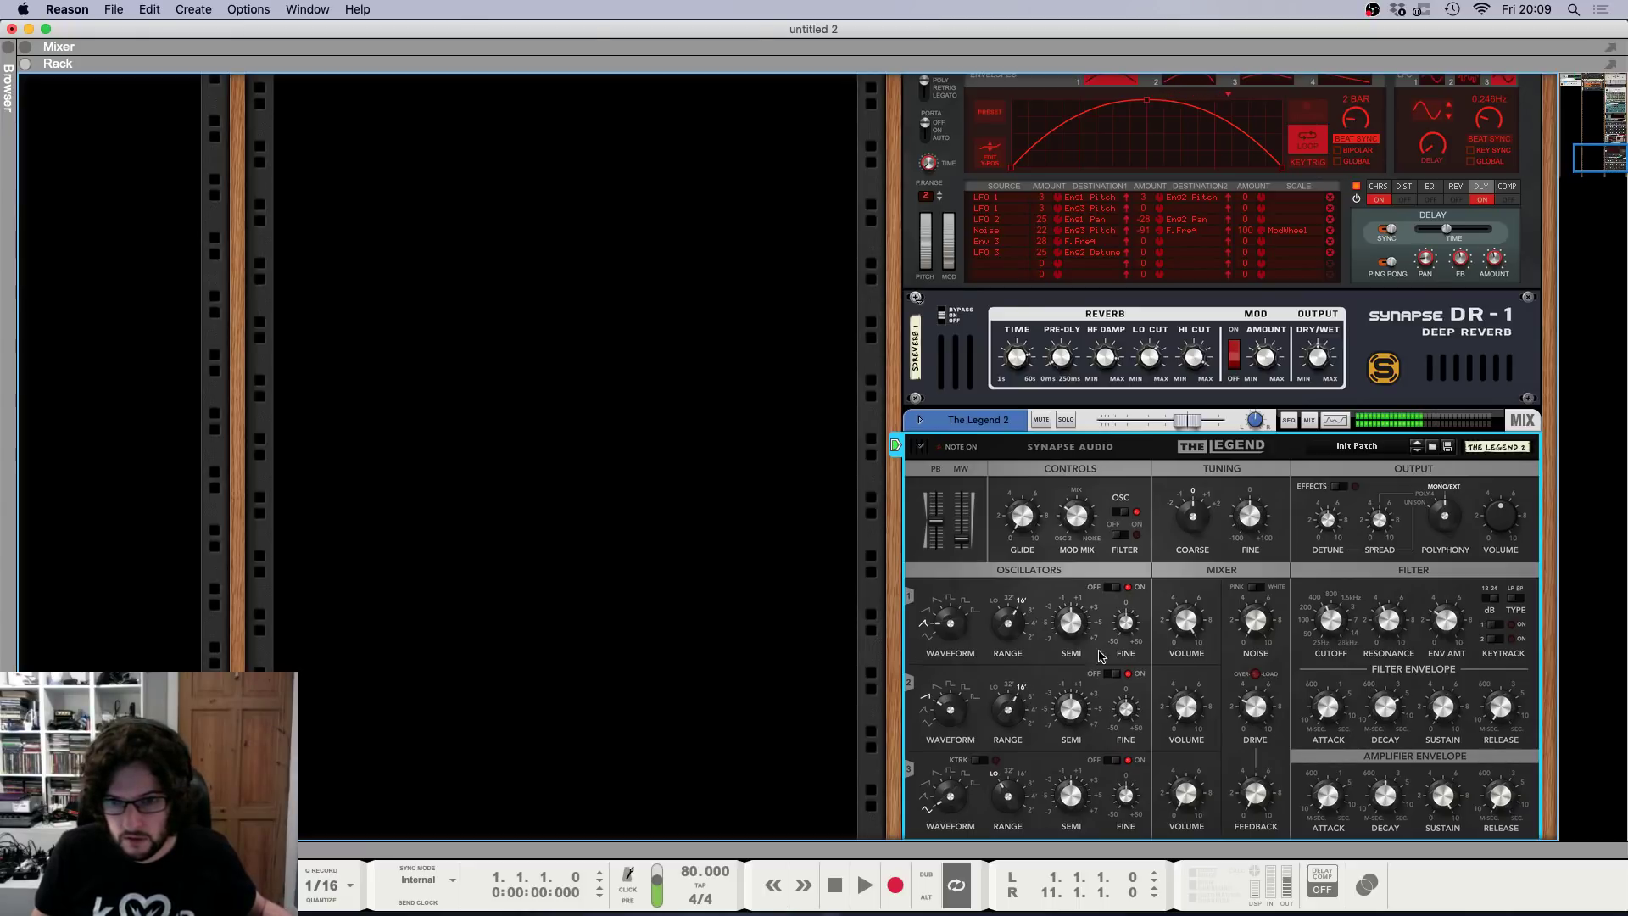
mouse_move(1260, 628)
mouse_down()
mouse_move(1264, 599)
mouse_move(1261, 632)
mouse_up()
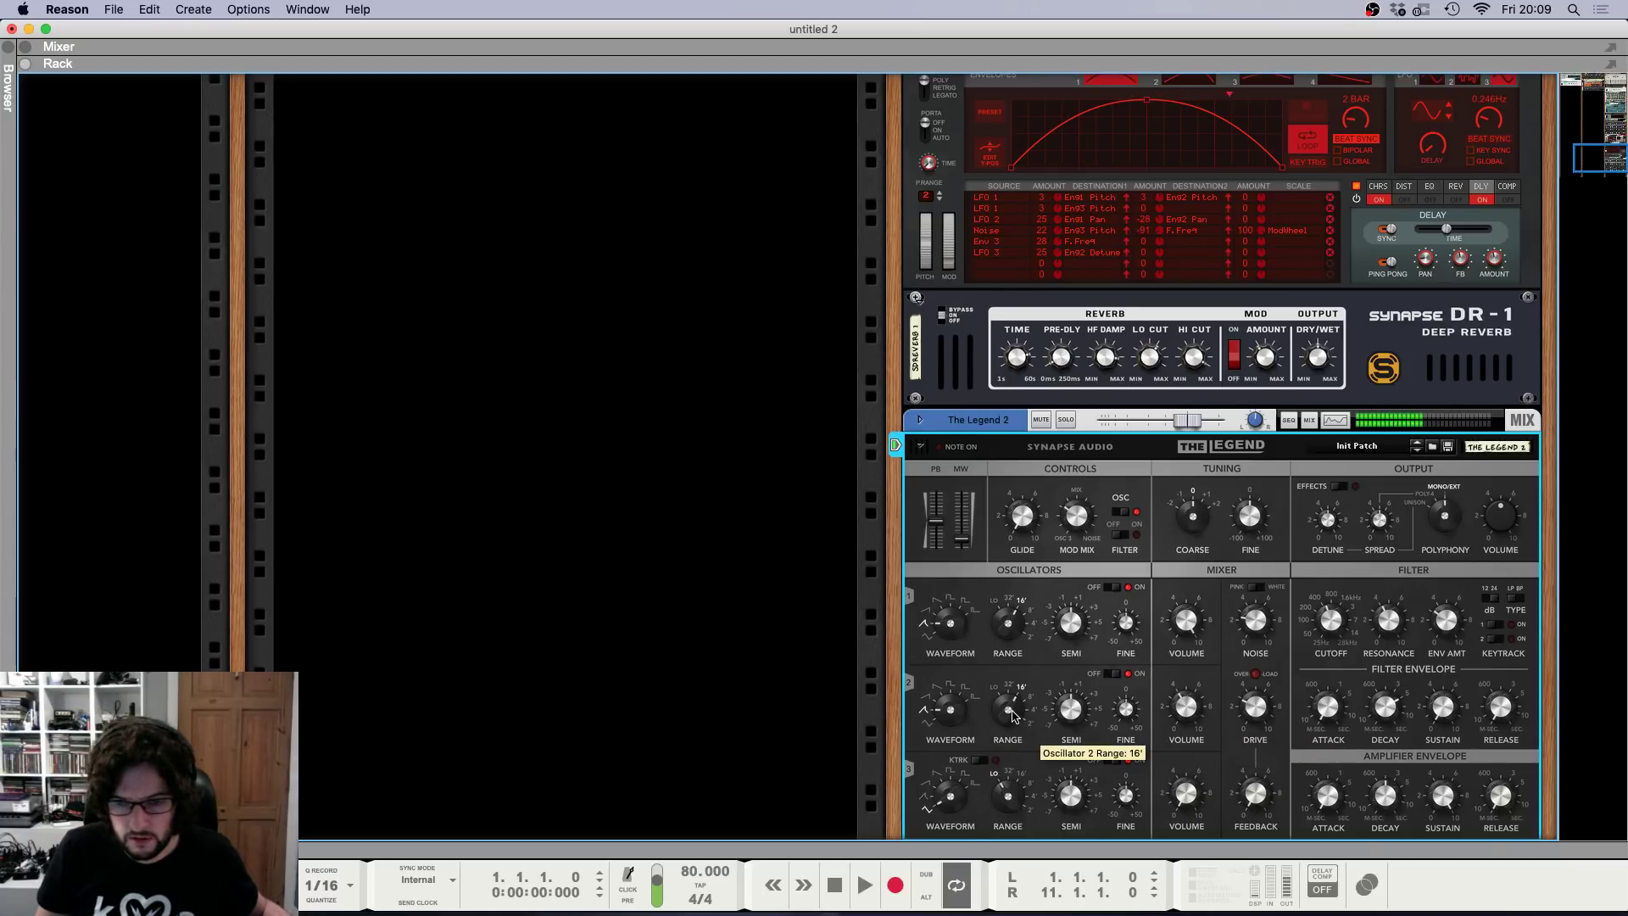
drag(1014, 714, 1014, 725)
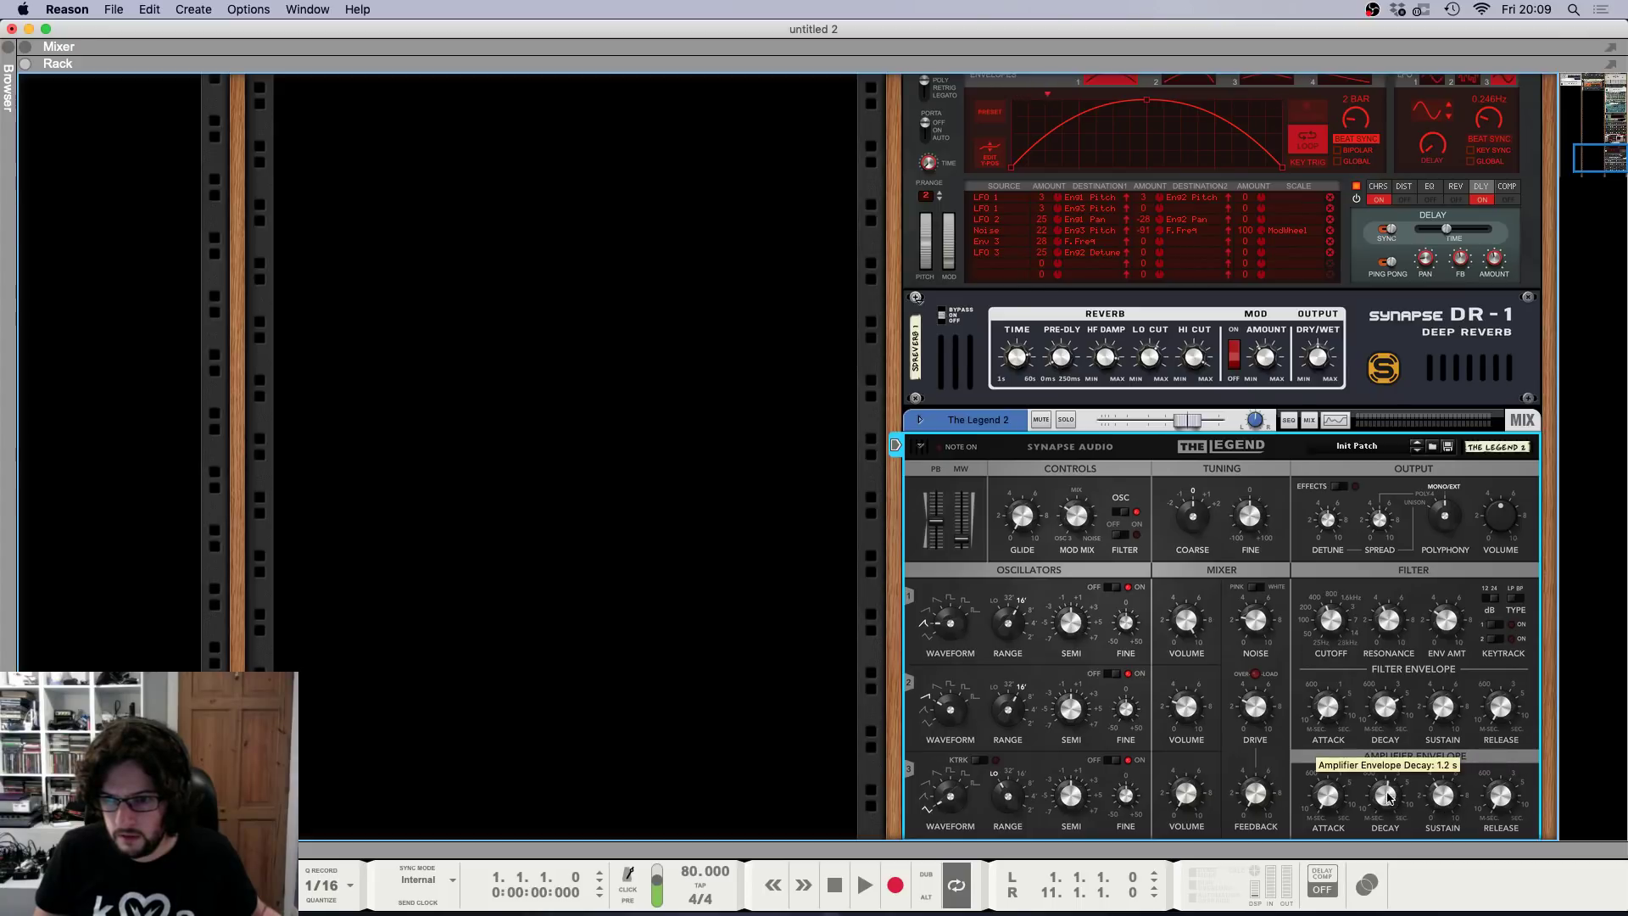
Set the new The Legend's filter cutoff to 116 Hz and noise amount to 2.34, checking the rack's rear view.
scroll(1388, 798, up, 10)
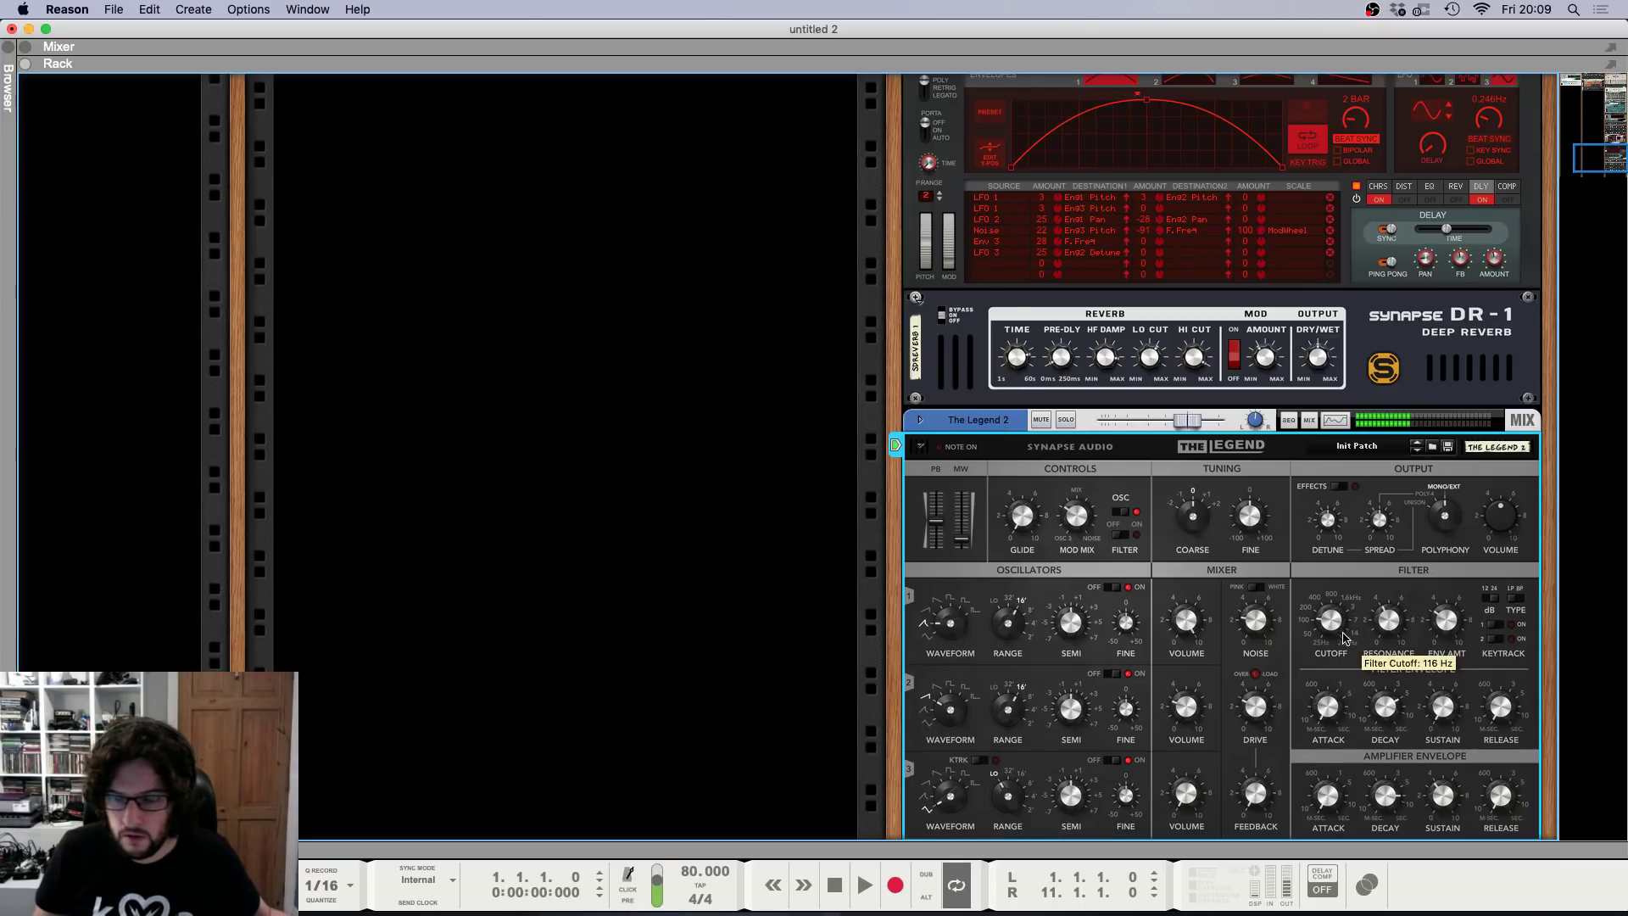
scroll(1344, 638, up, 2)
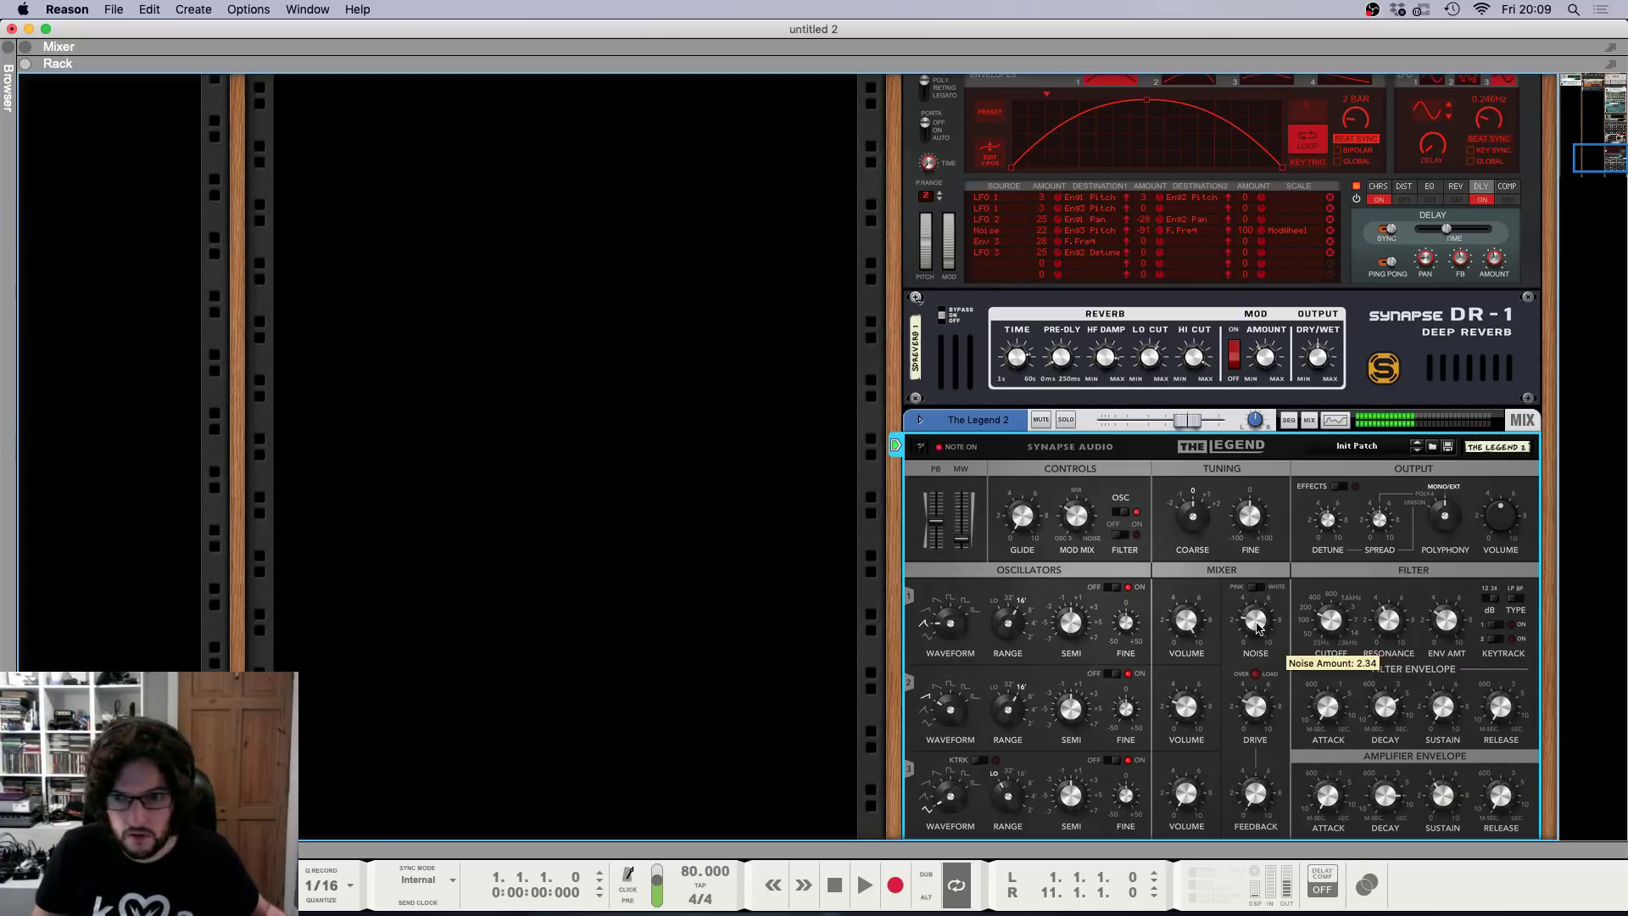
key(Tab)
key(Tab)
key(Tab)
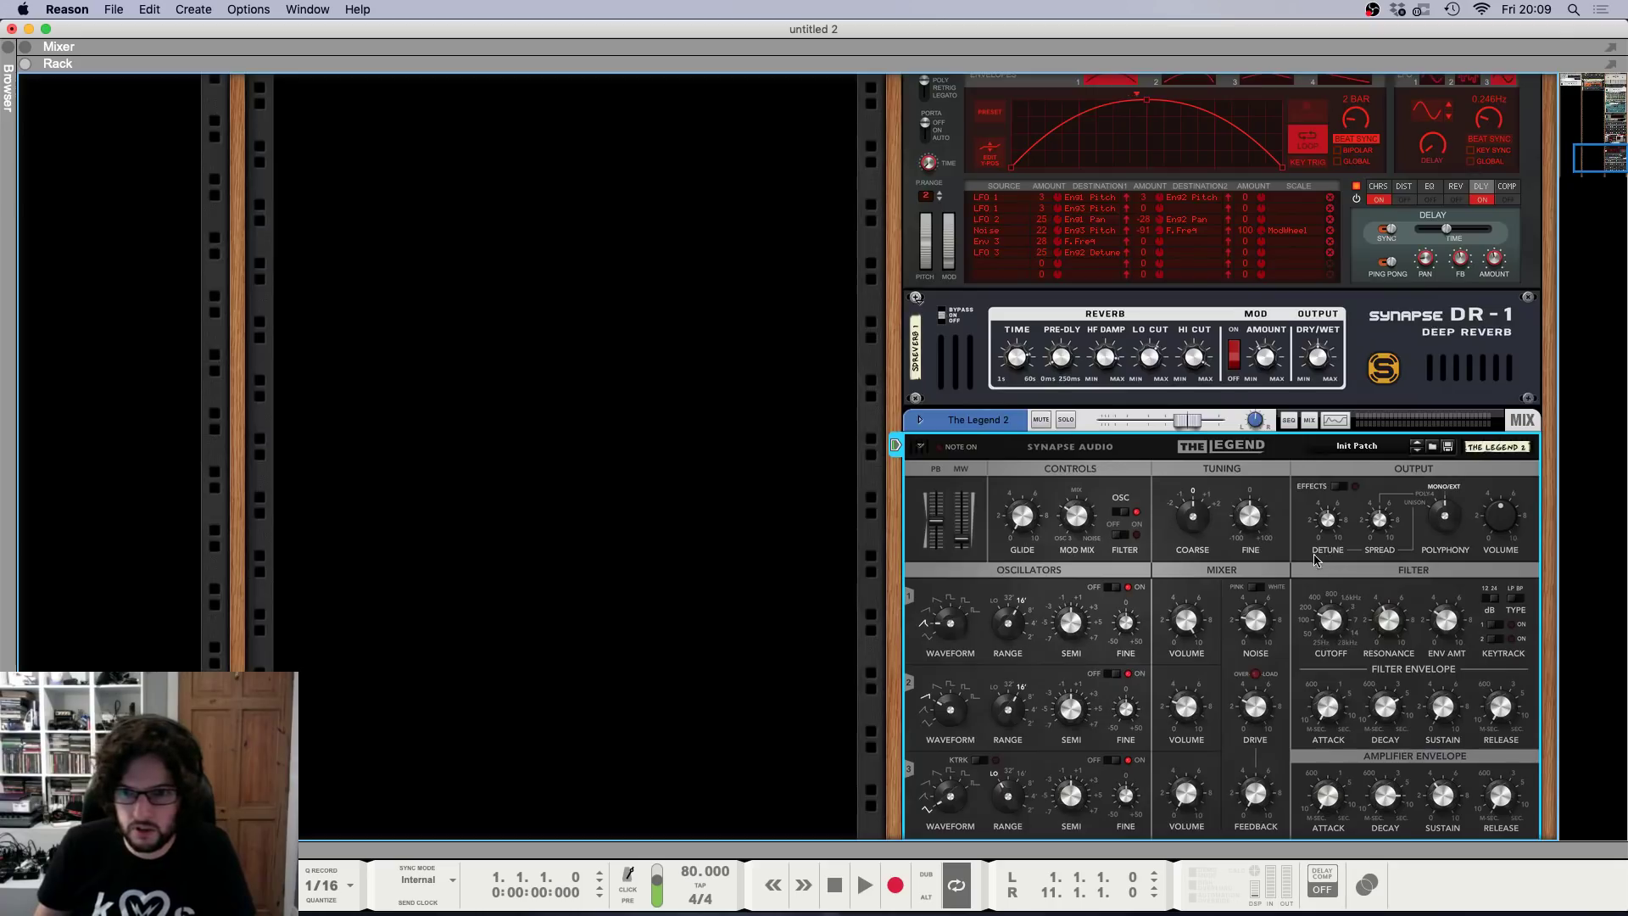
Enable the Echo send on The Legend 2's mixer channel and raise its send level.
key(F5)
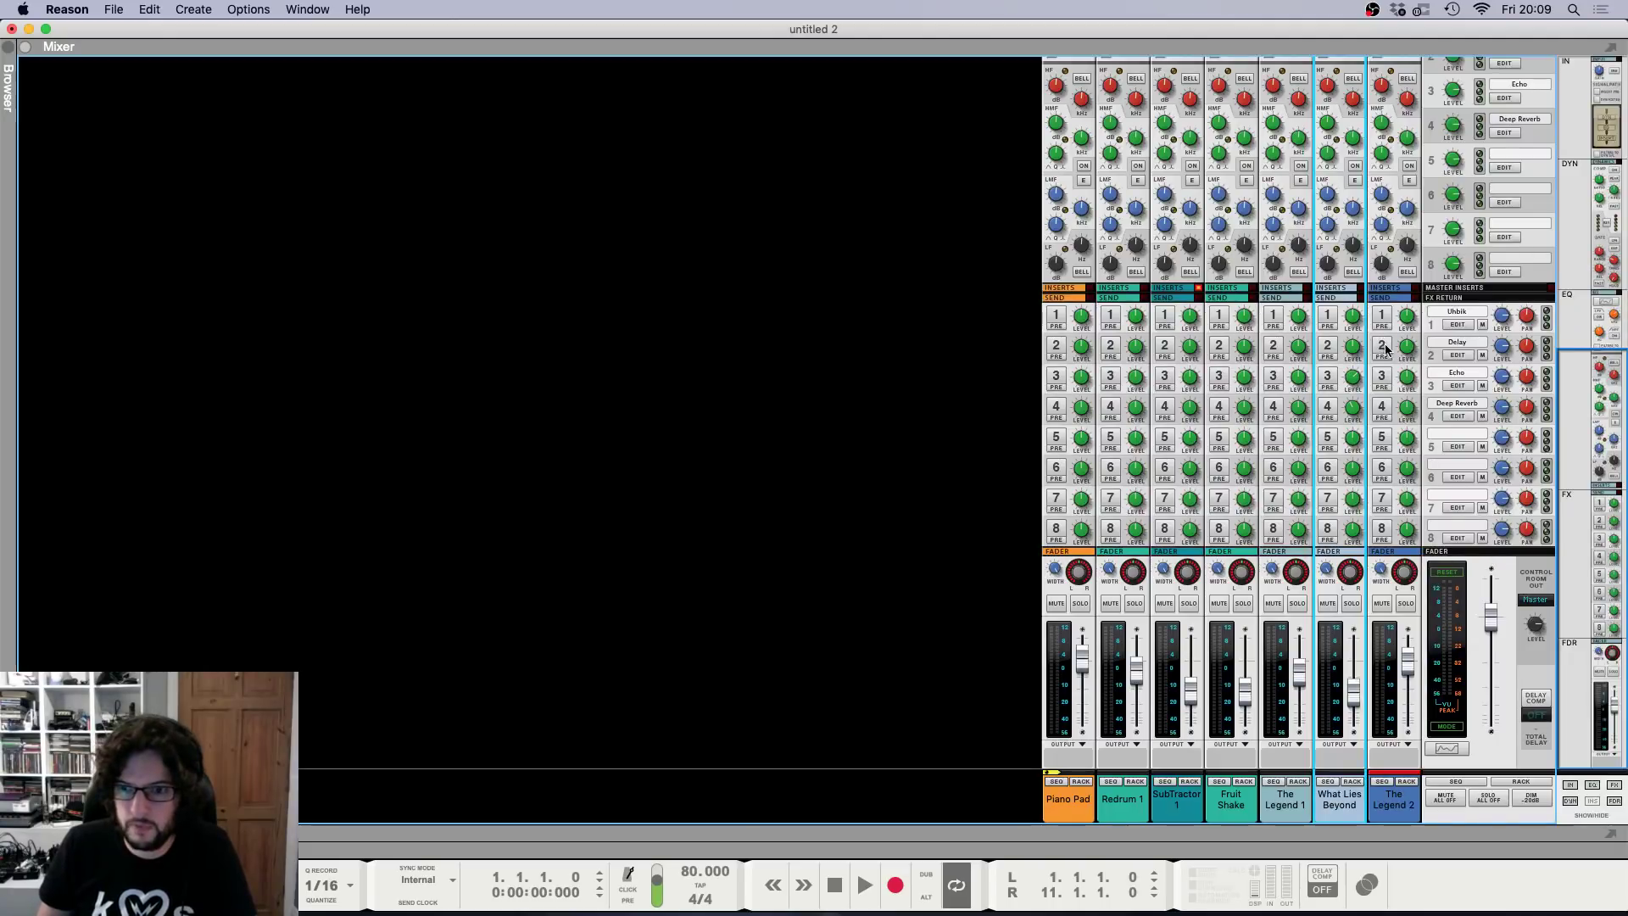
click(1360, 383)
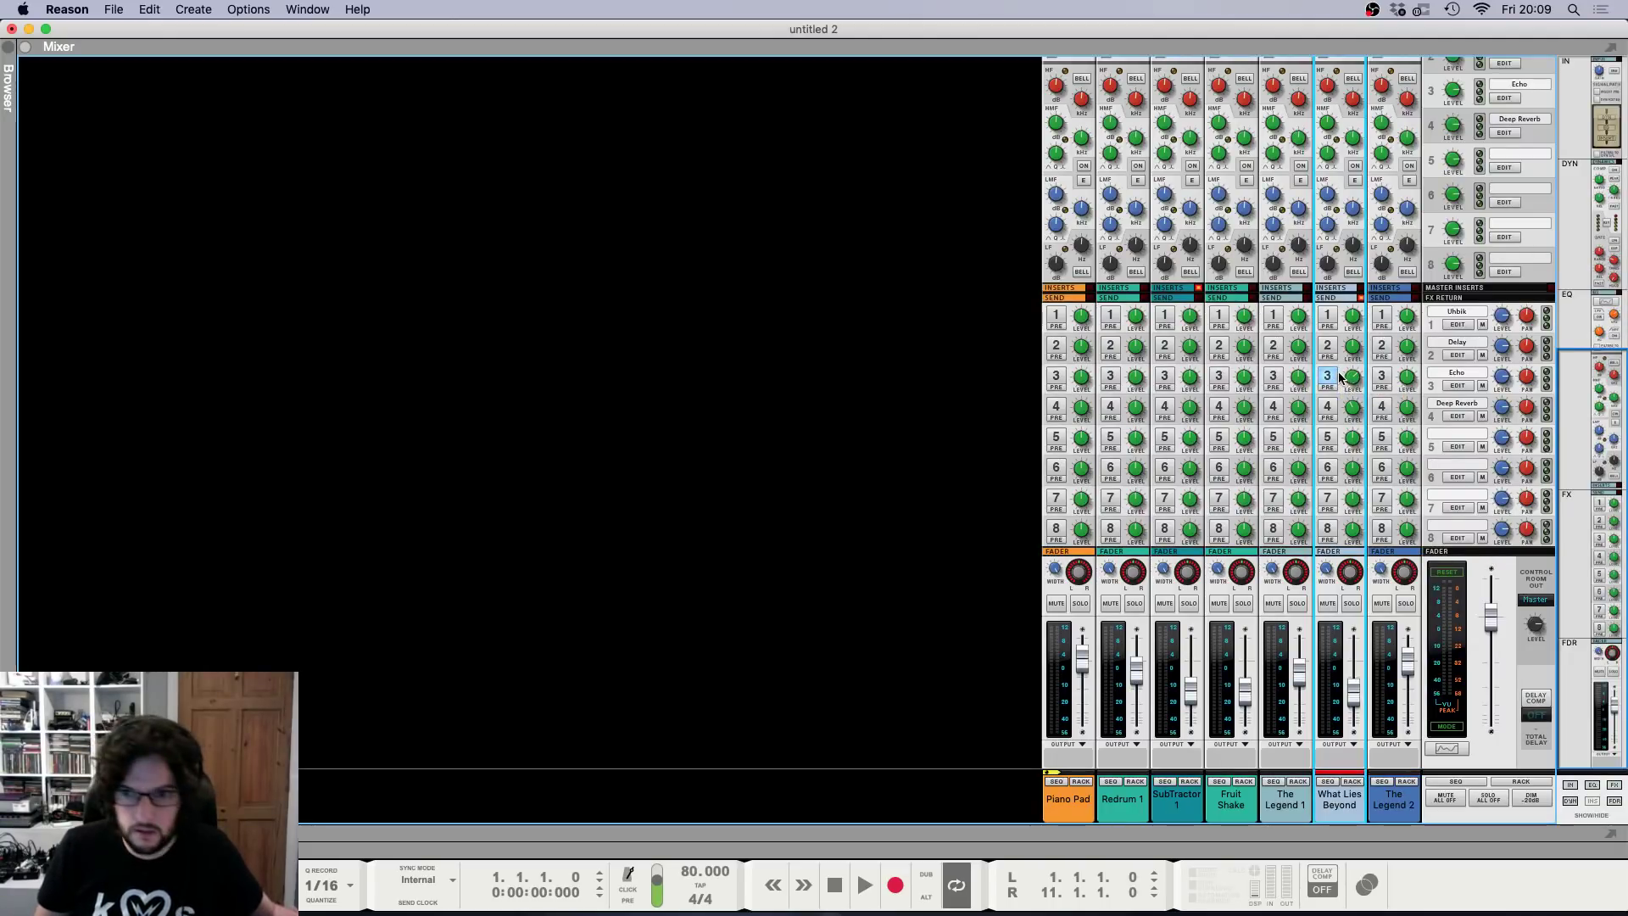
click(1381, 376)
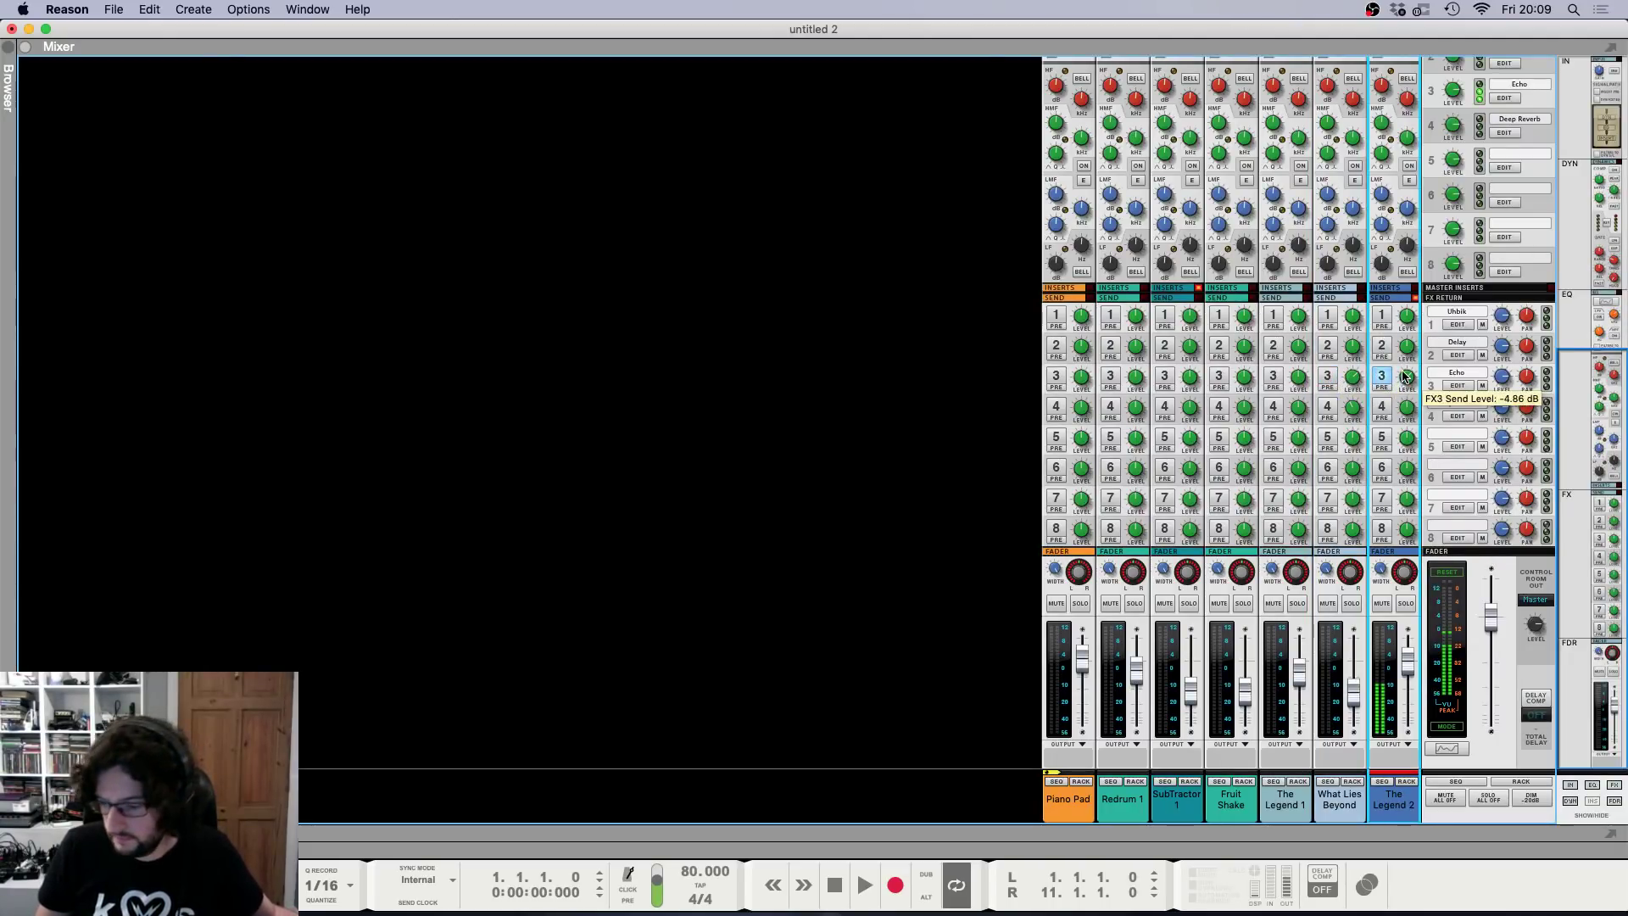
drag(1403, 376, 1408, 383)
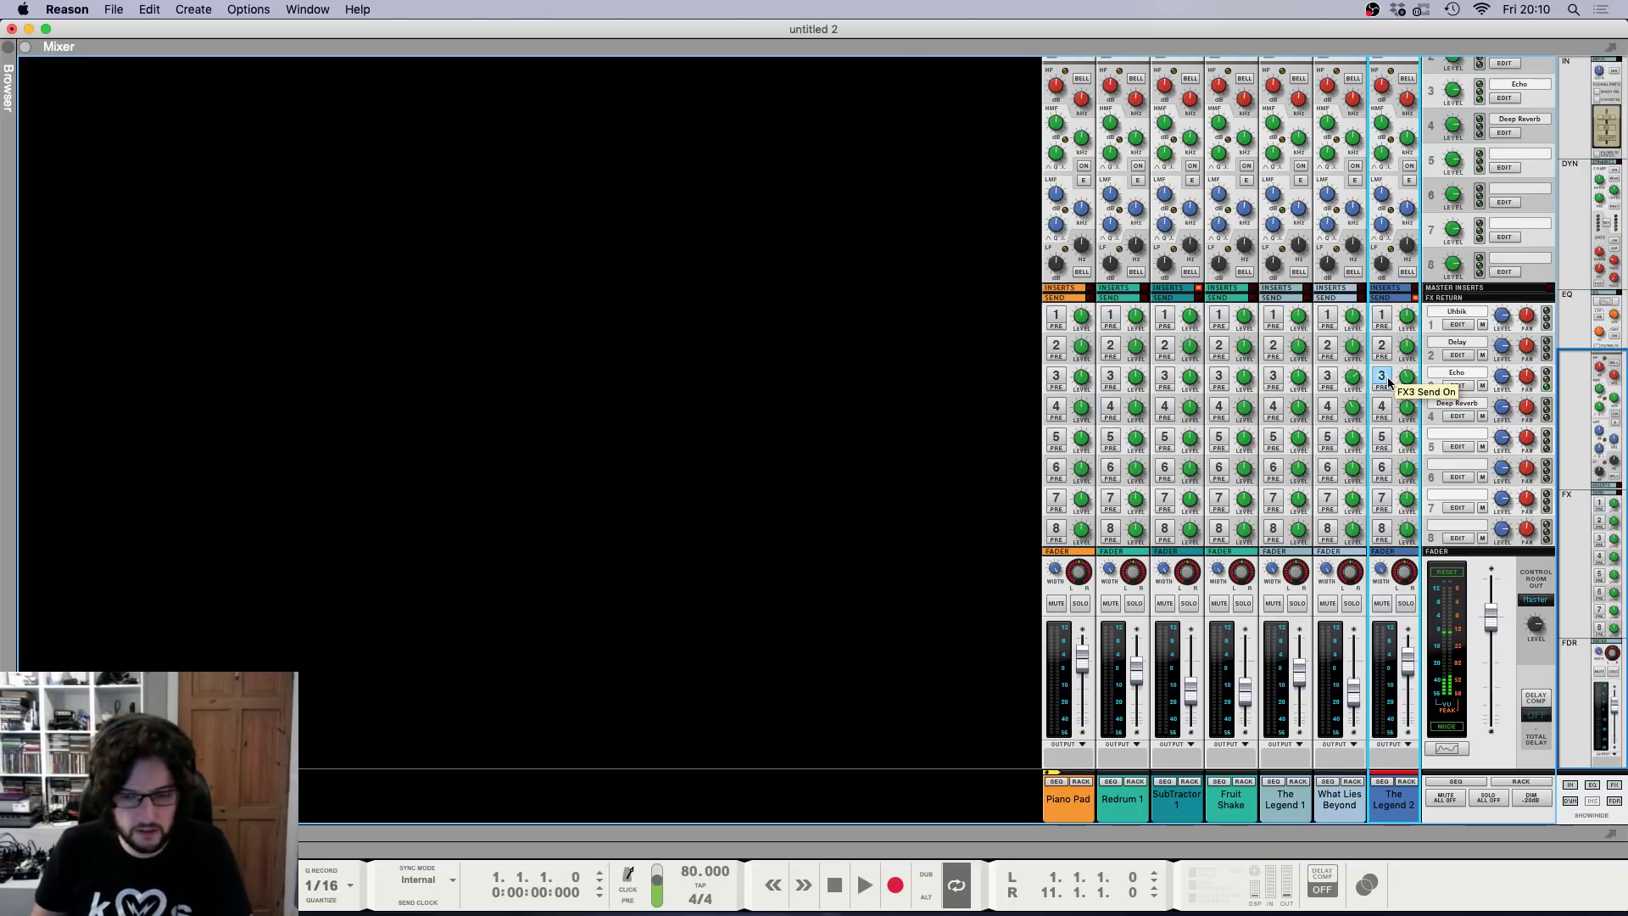
Copy The Legend 1's note clip onto The Legend 2 track and open the copy for note editing.
key(F7)
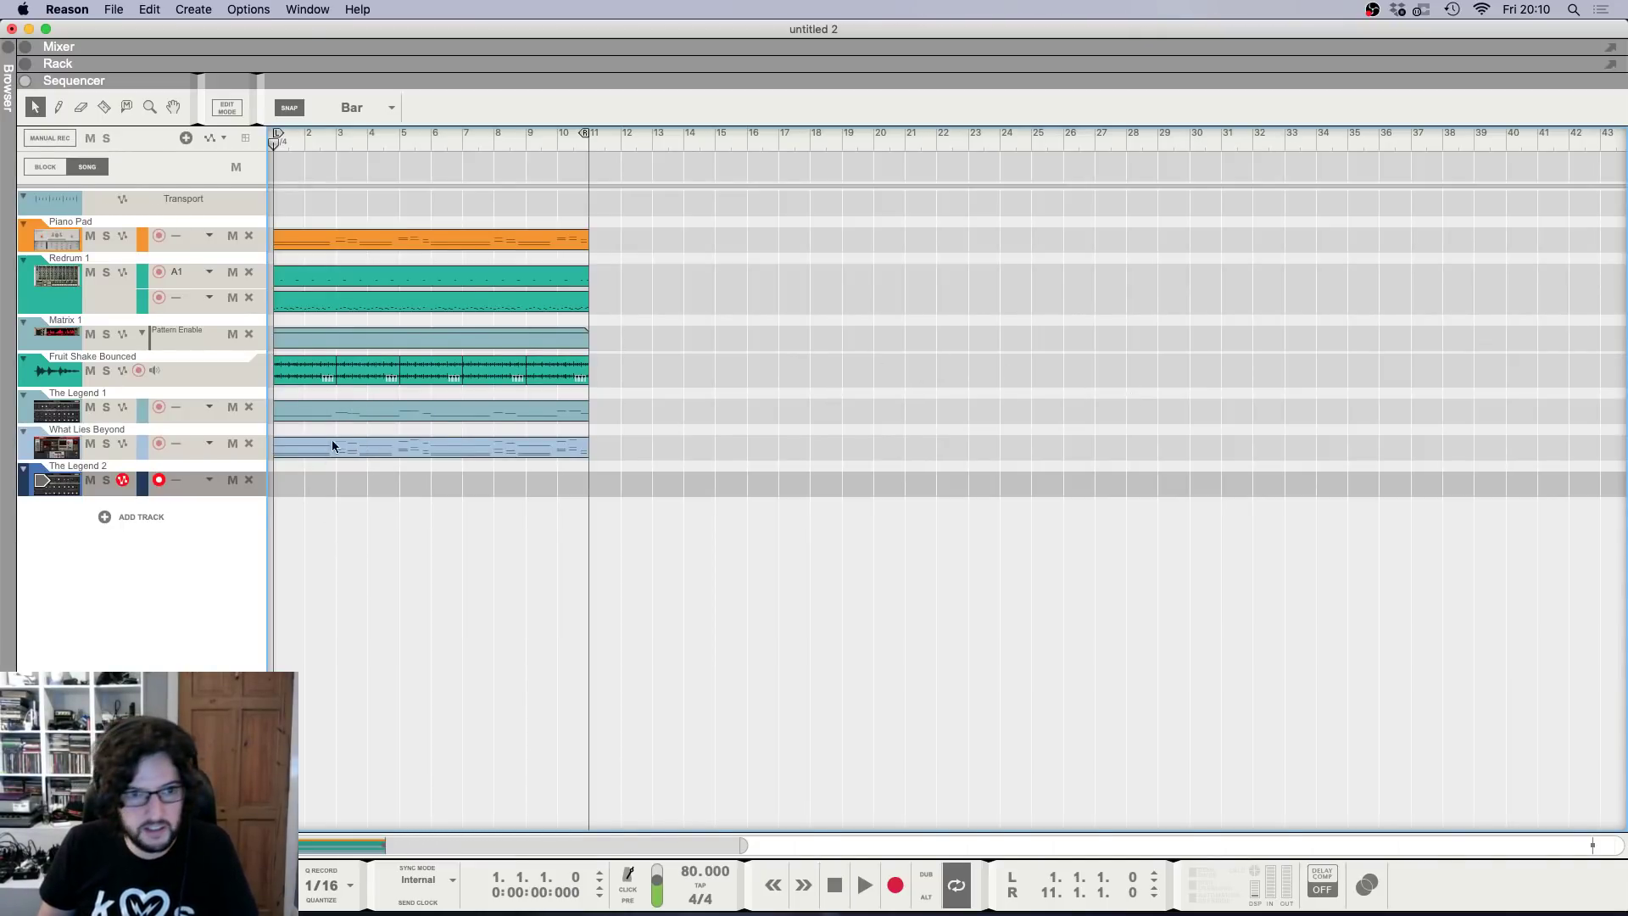
drag(316, 411, 300, 542)
double_click(353, 484)
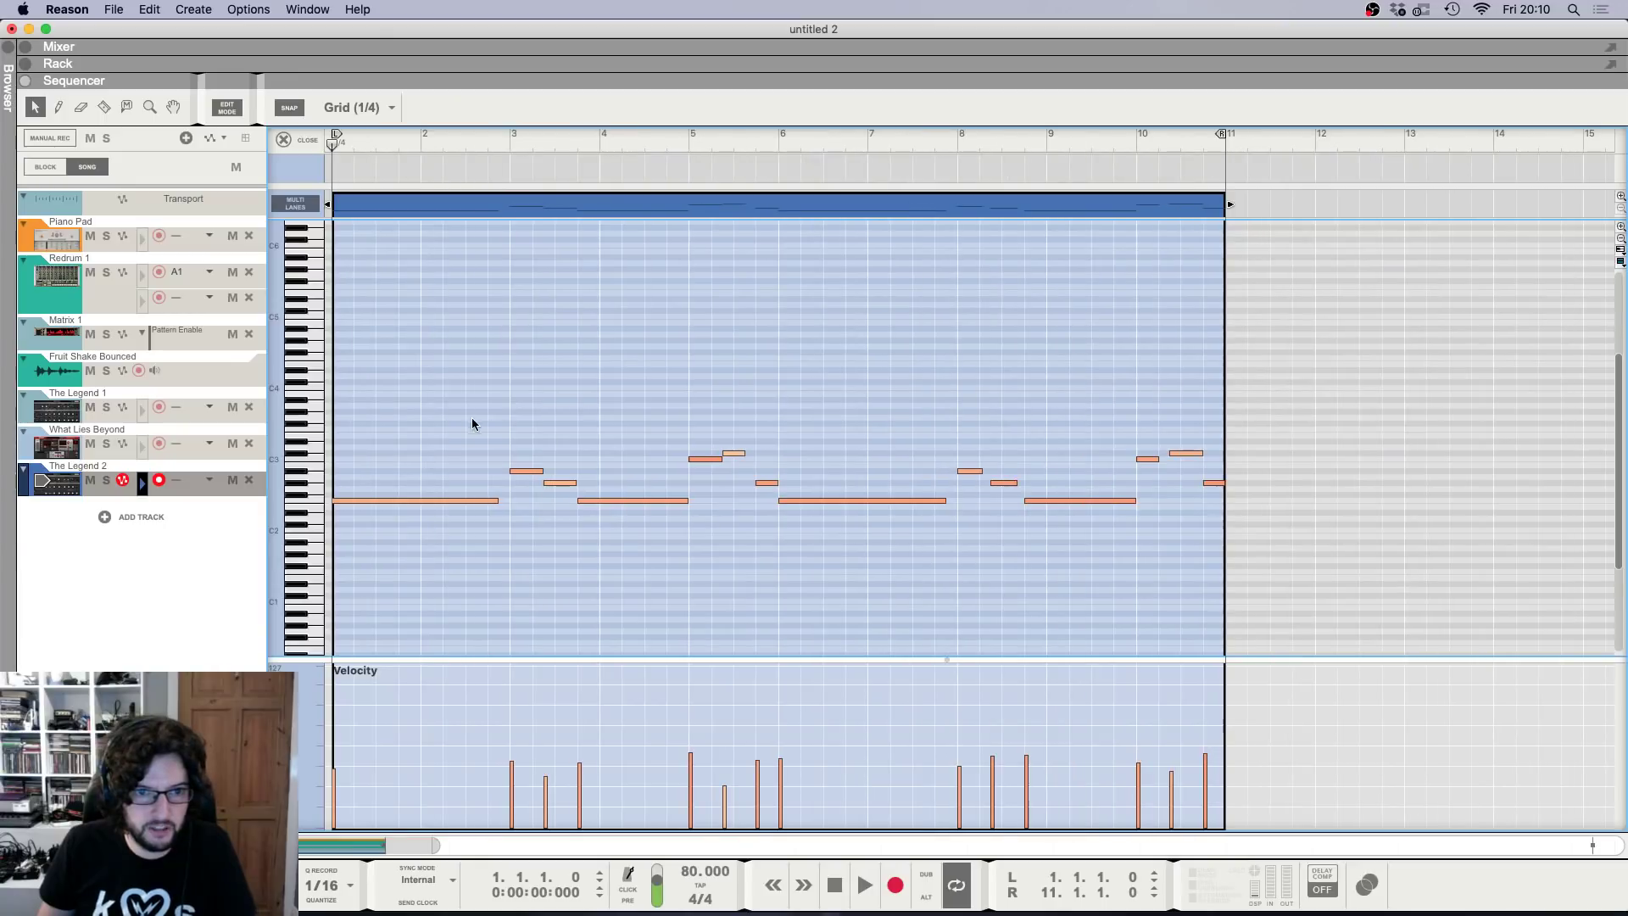
scroll(405, 451, up, 3)
Transpose all notes in The Legend 2 clip up by 12 semitones.
click(360, 500)
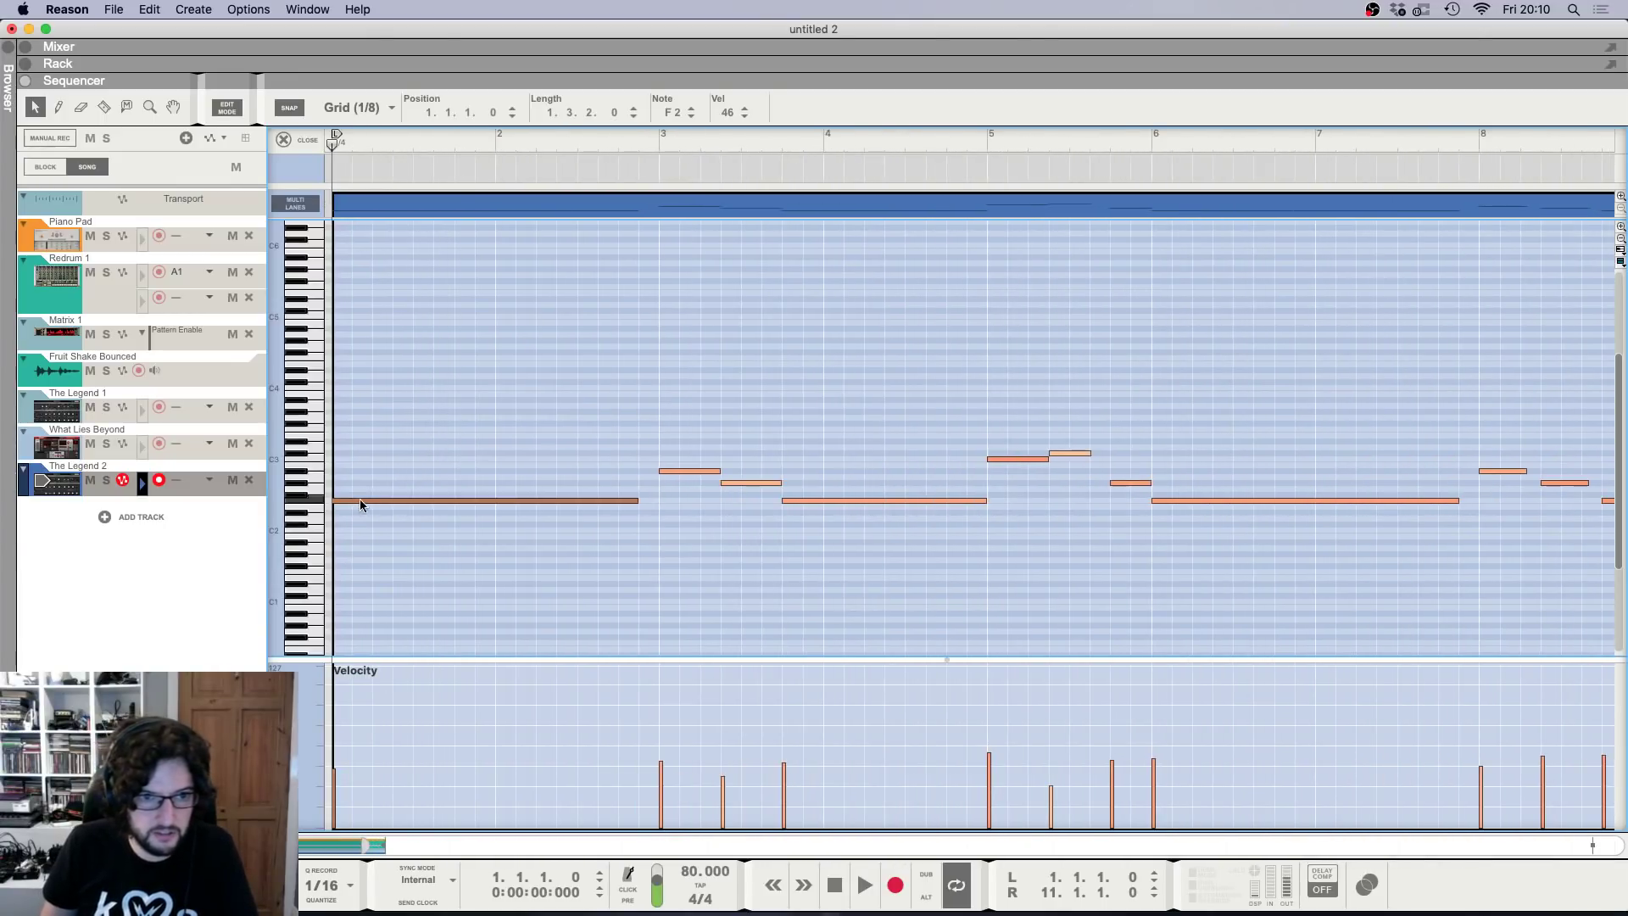
key(super+a)
key(super+8)
click(1238, 373)
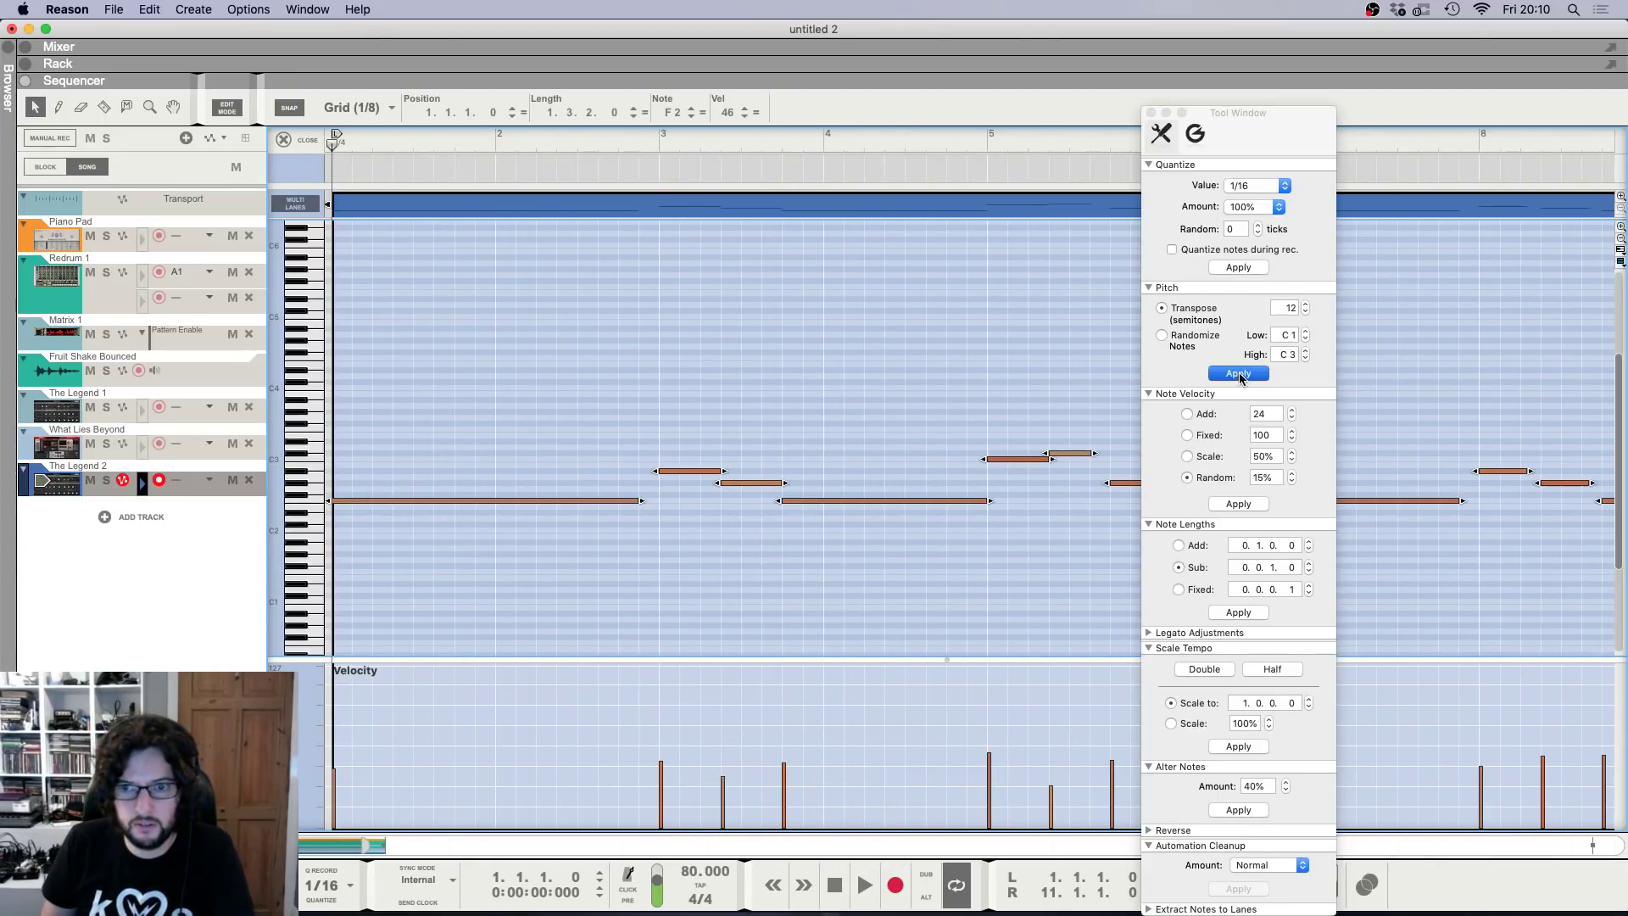
click(389, 428)
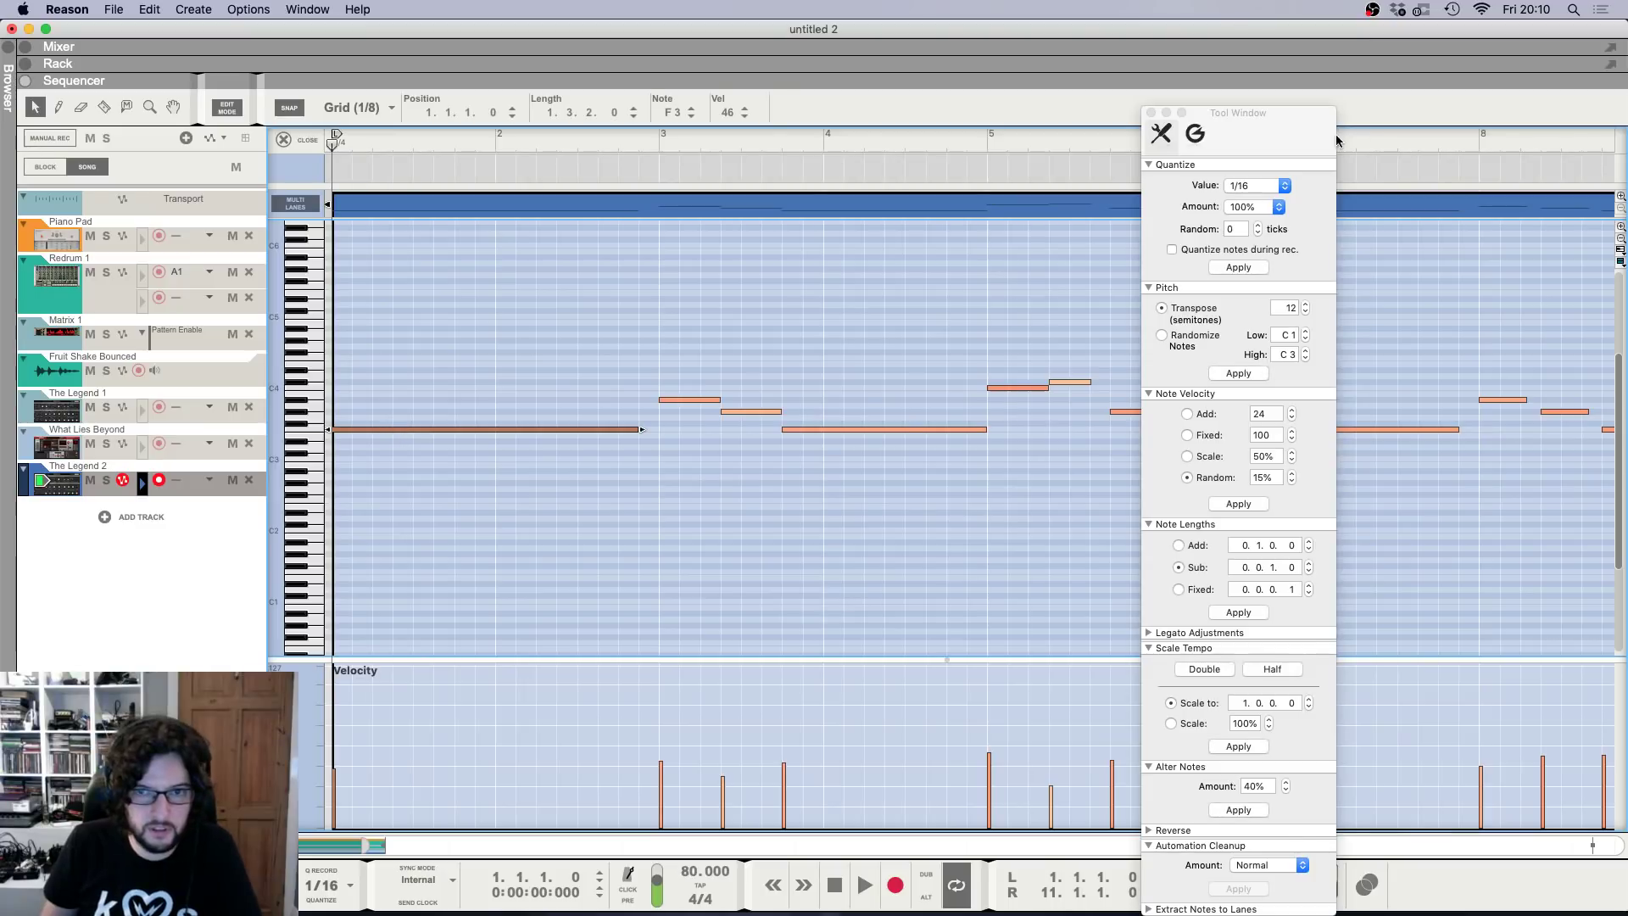
click(1149, 113)
Set the clip's first note, F3, to velocity 105 and shorten its length to 0.1.2.0.
click(334, 693)
key(space)
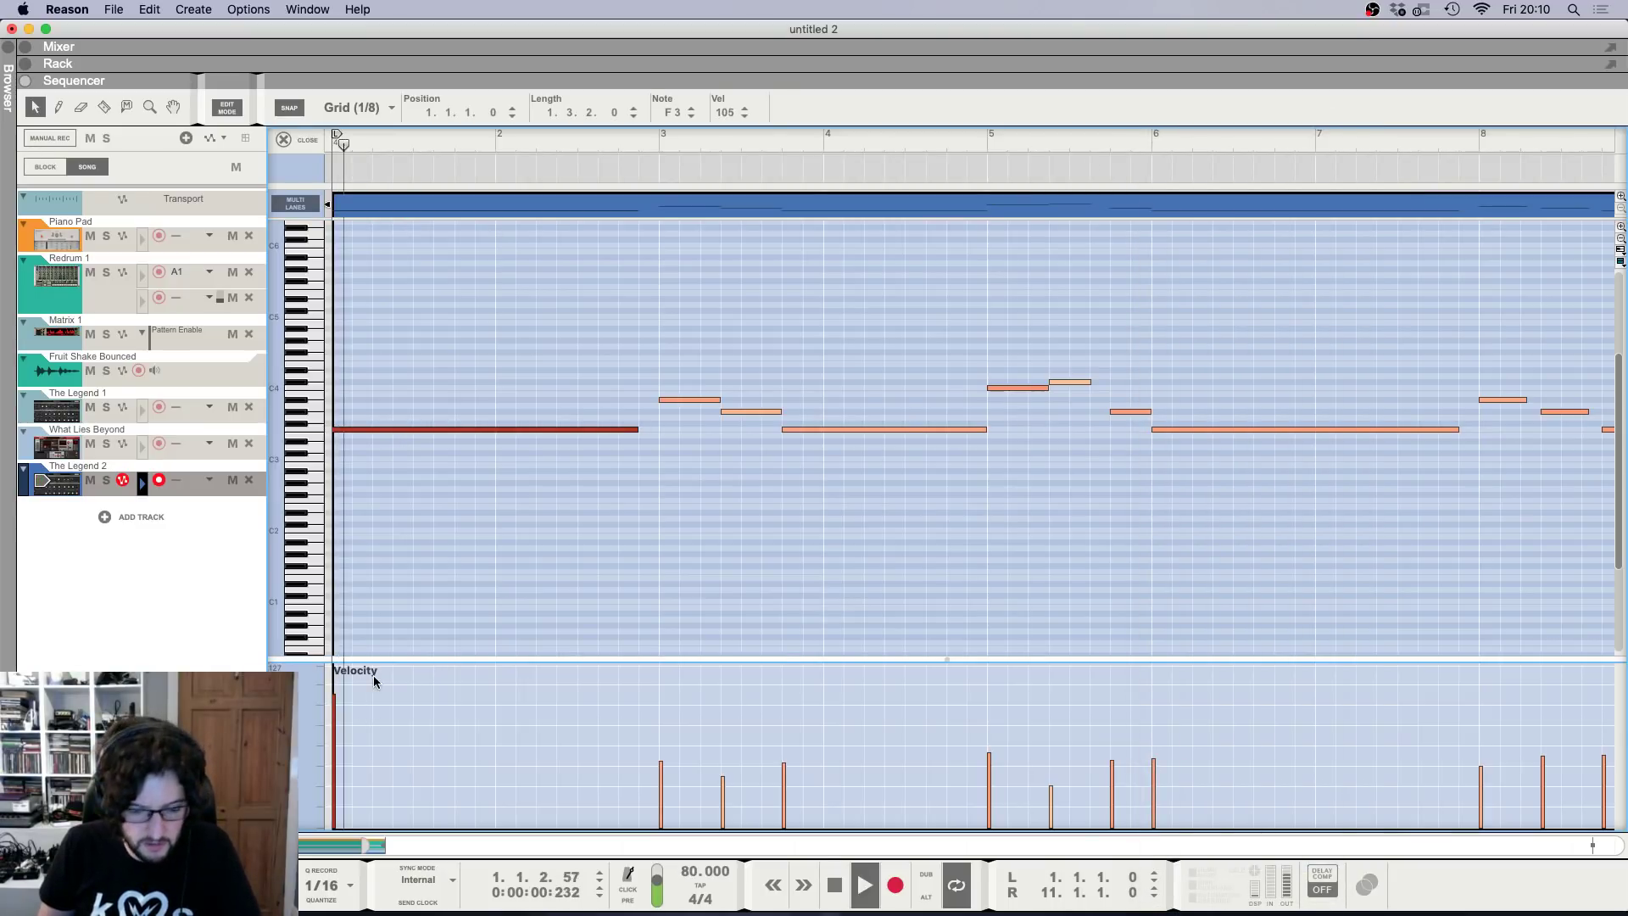
key(space)
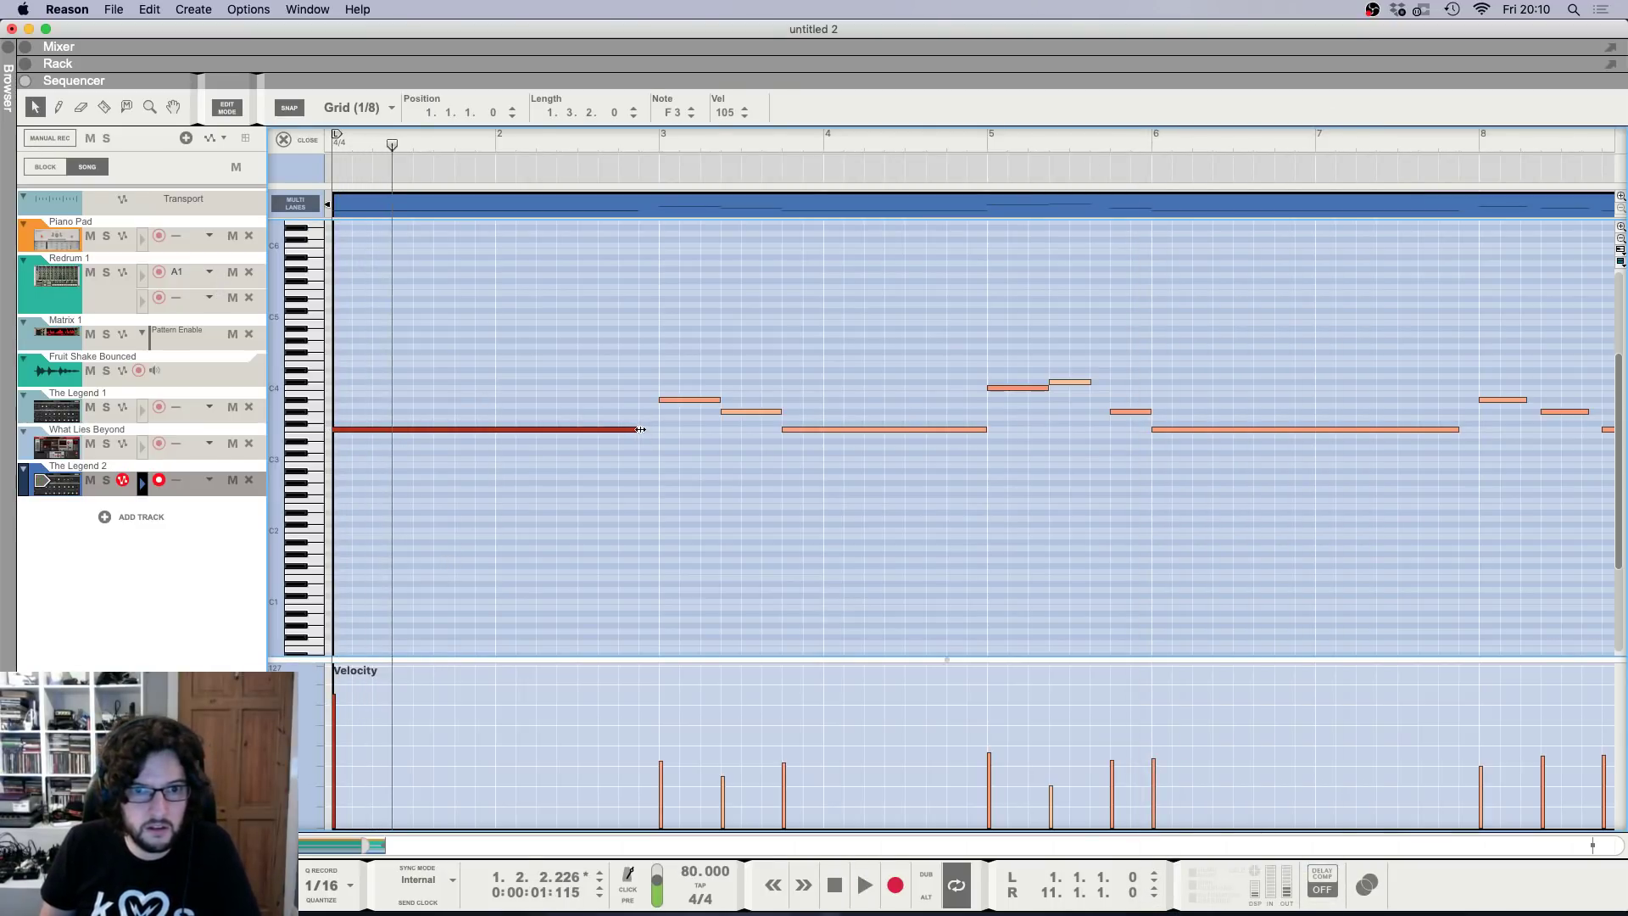
drag(640, 430, 391, 431)
scroll(387, 485, up, 1)
Add a D#4 note at 1.2.3.0 with velocity 86 and a length of 1.1.0.0.
click(299, 395)
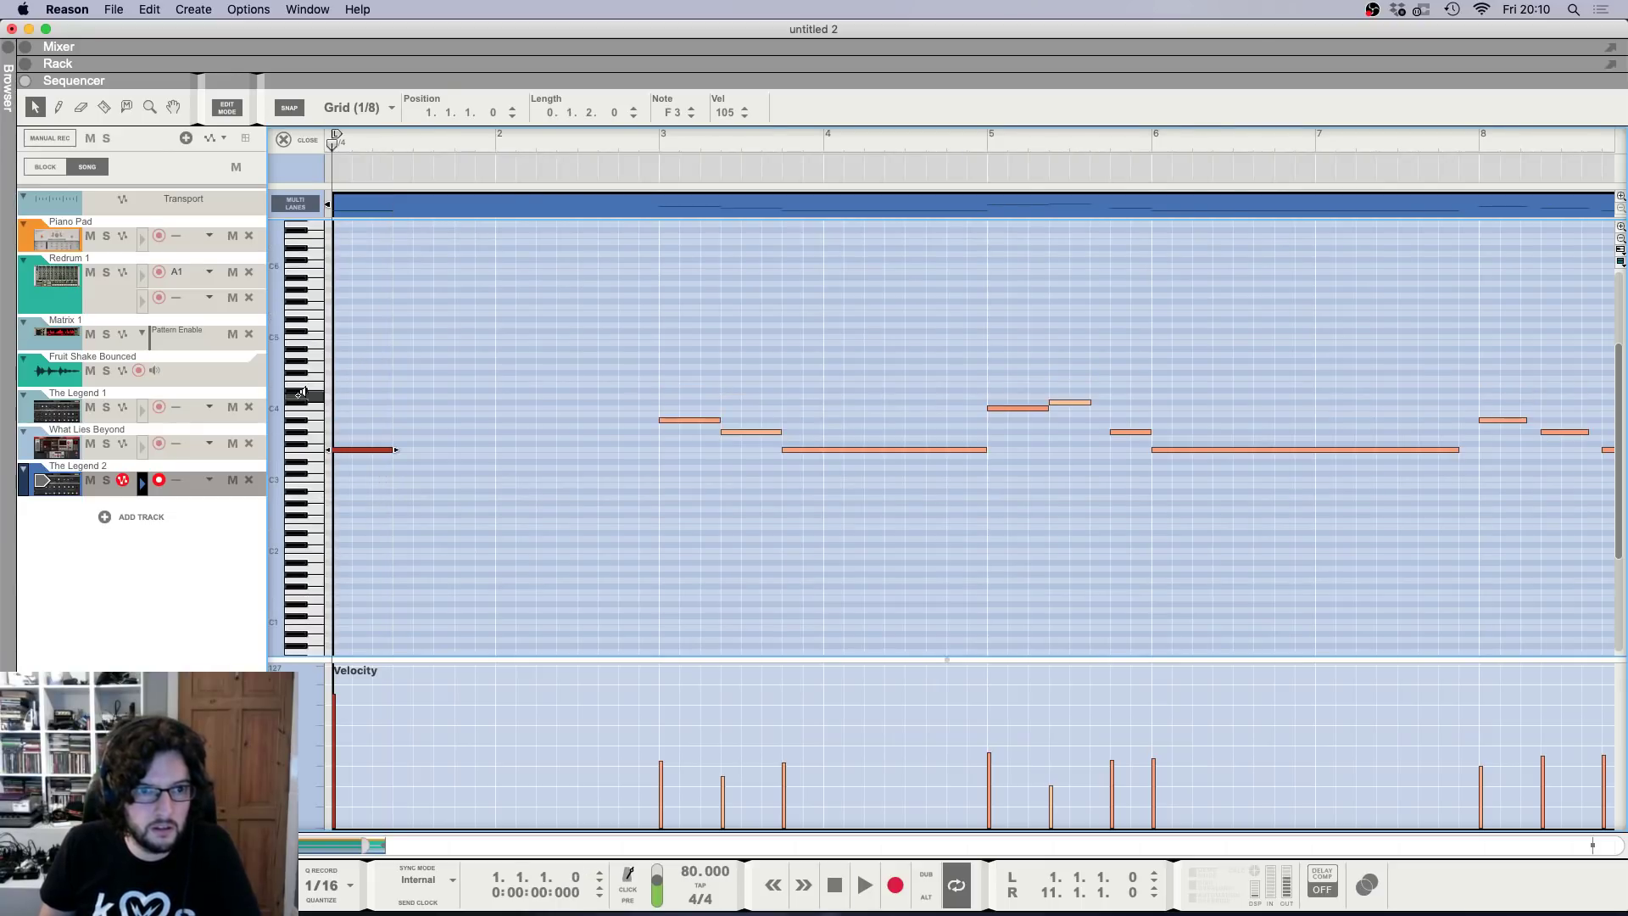
drag(405, 388, 496, 390)
key(space)
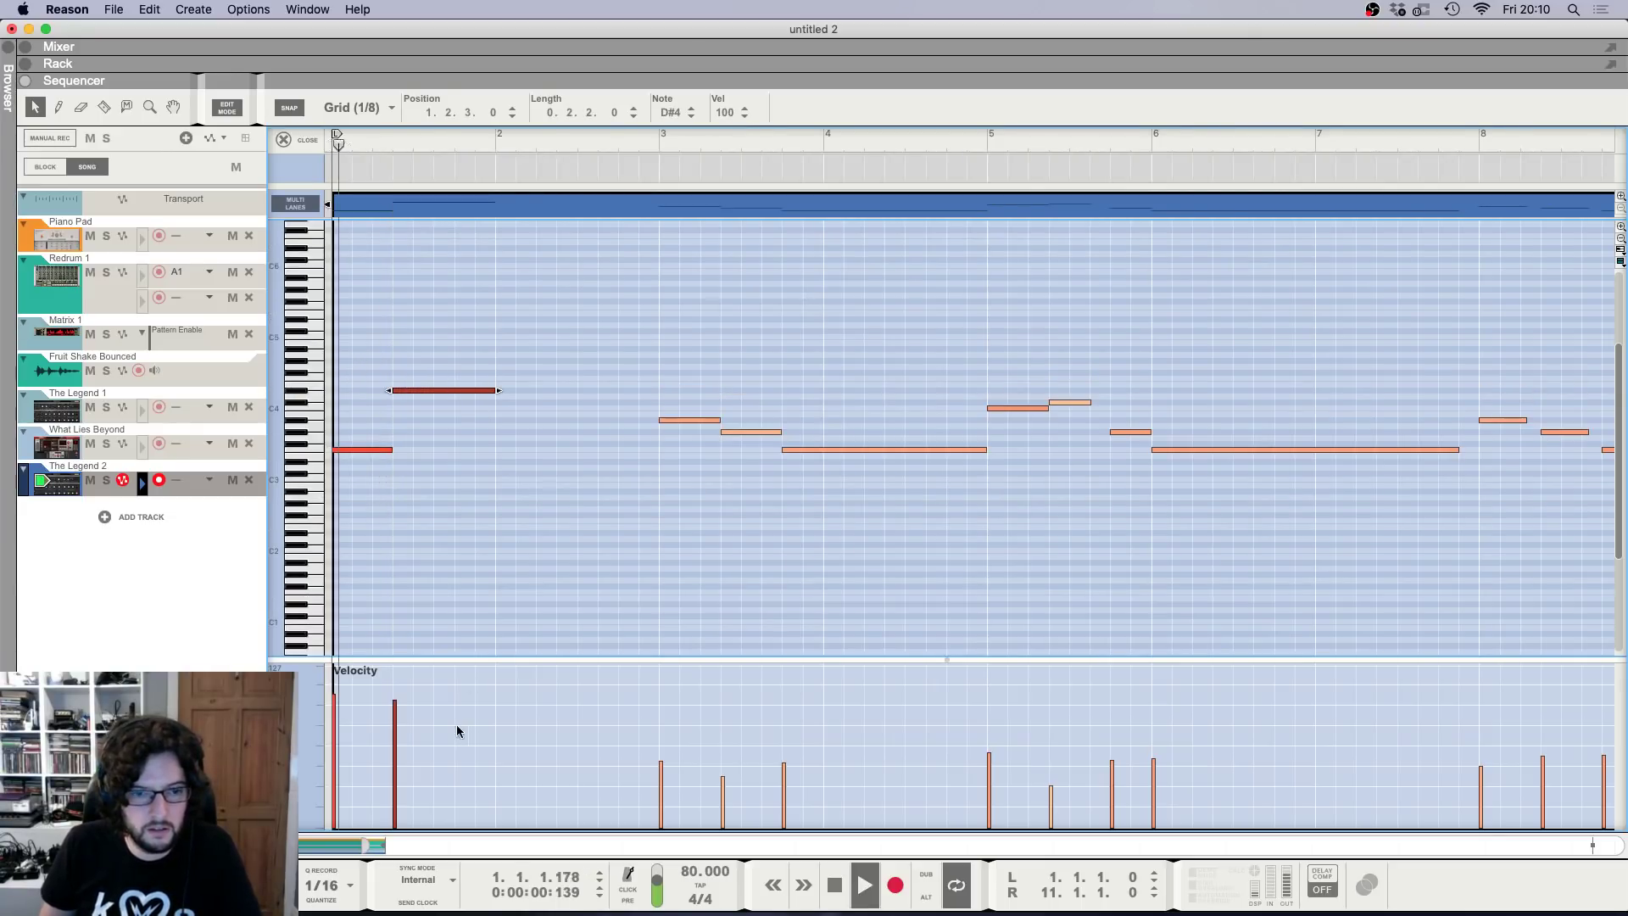
click(399, 722)
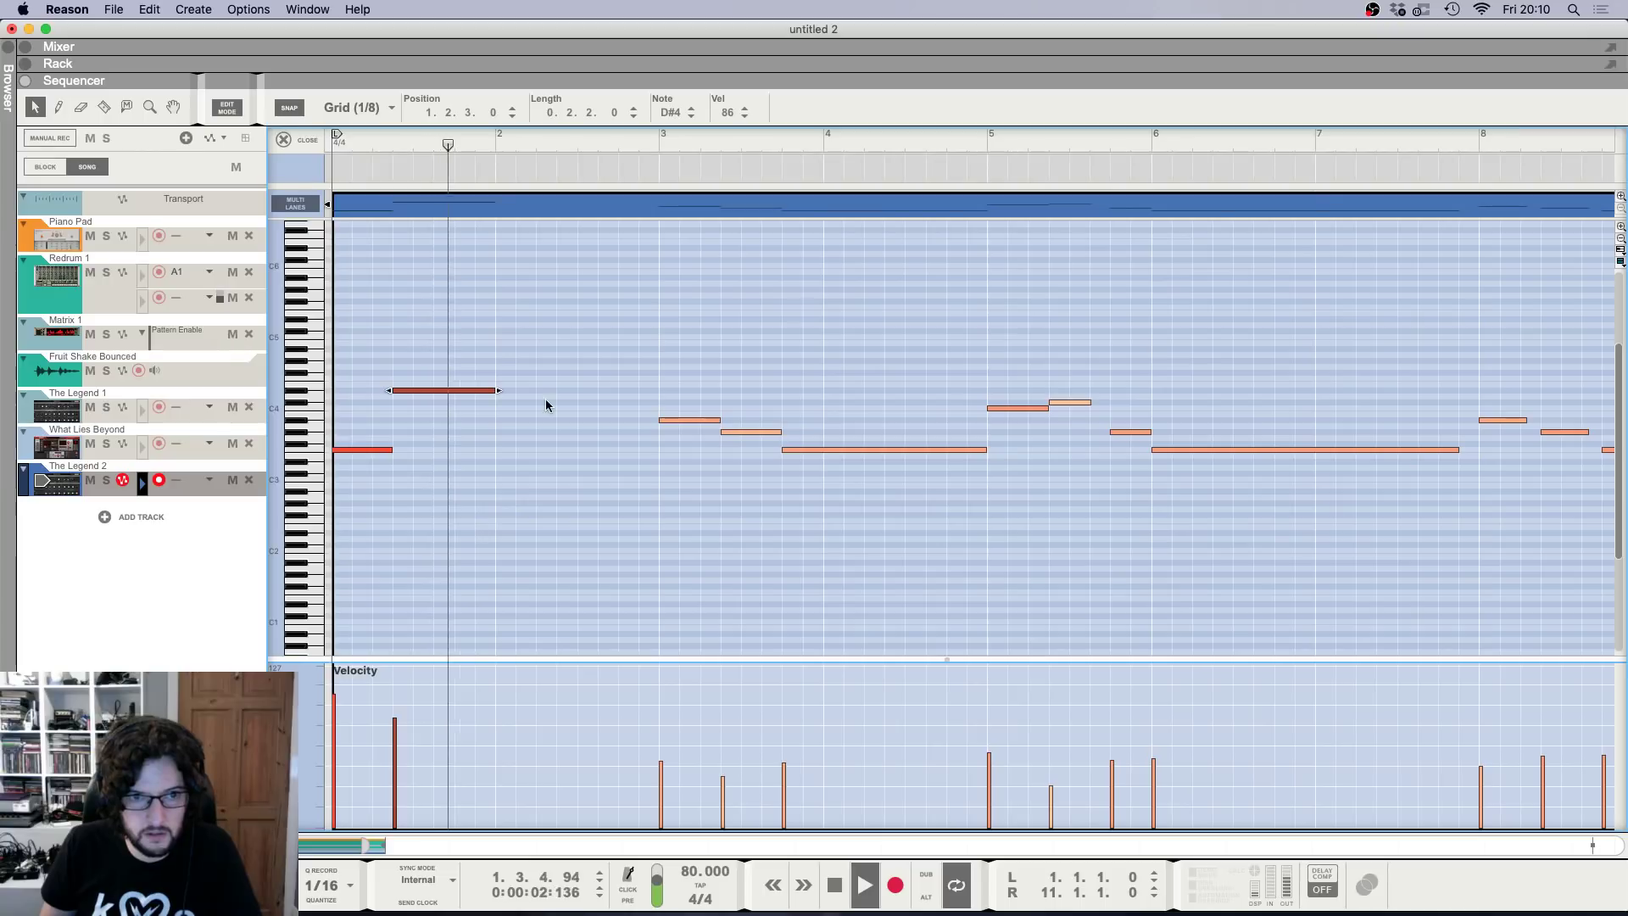
drag(501, 391, 602, 390)
key(space)
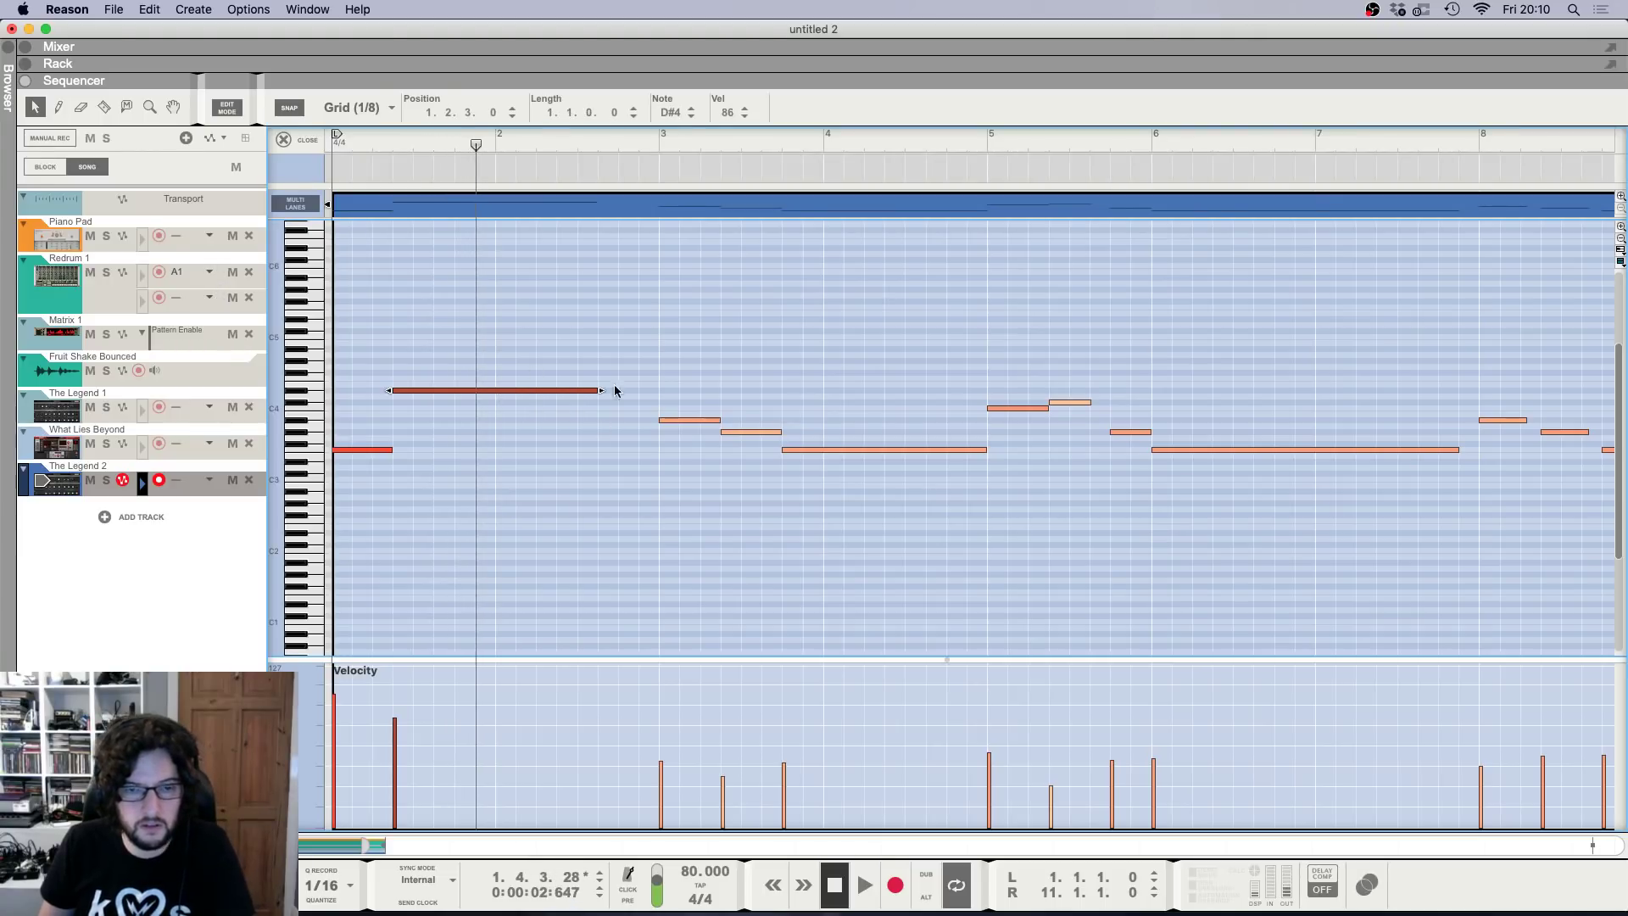
Lower The Legend 2's channel fader during playback and enable its Deep Reverb send at 0.26 dB.
key(space)
key(F5)
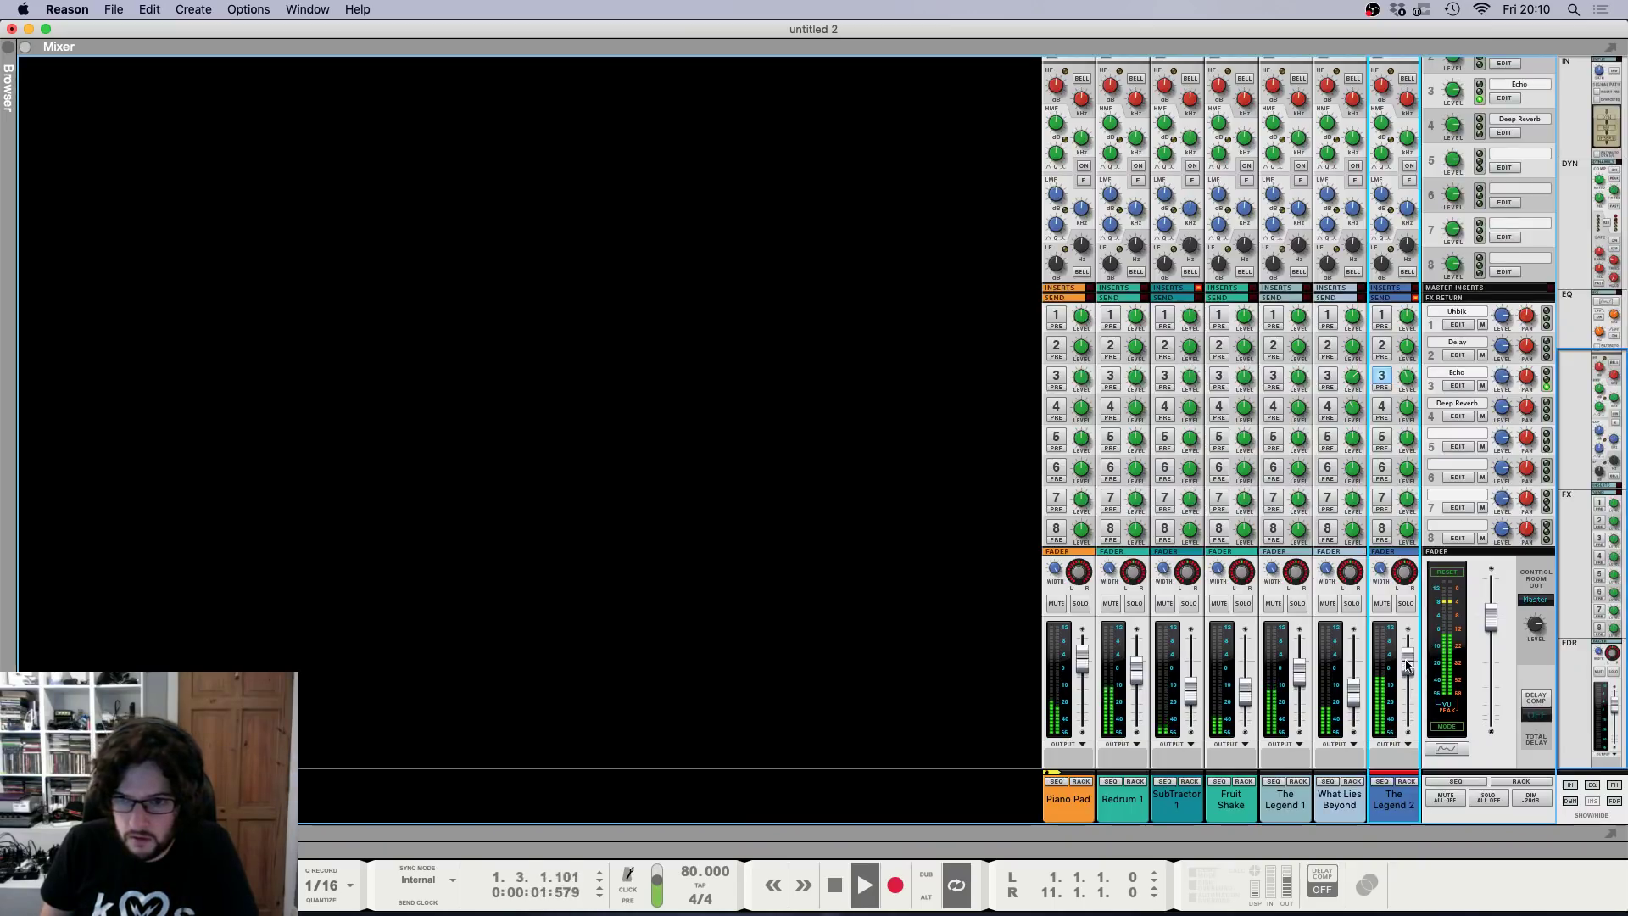
drag(1406, 665, 1408, 680)
click(1381, 407)
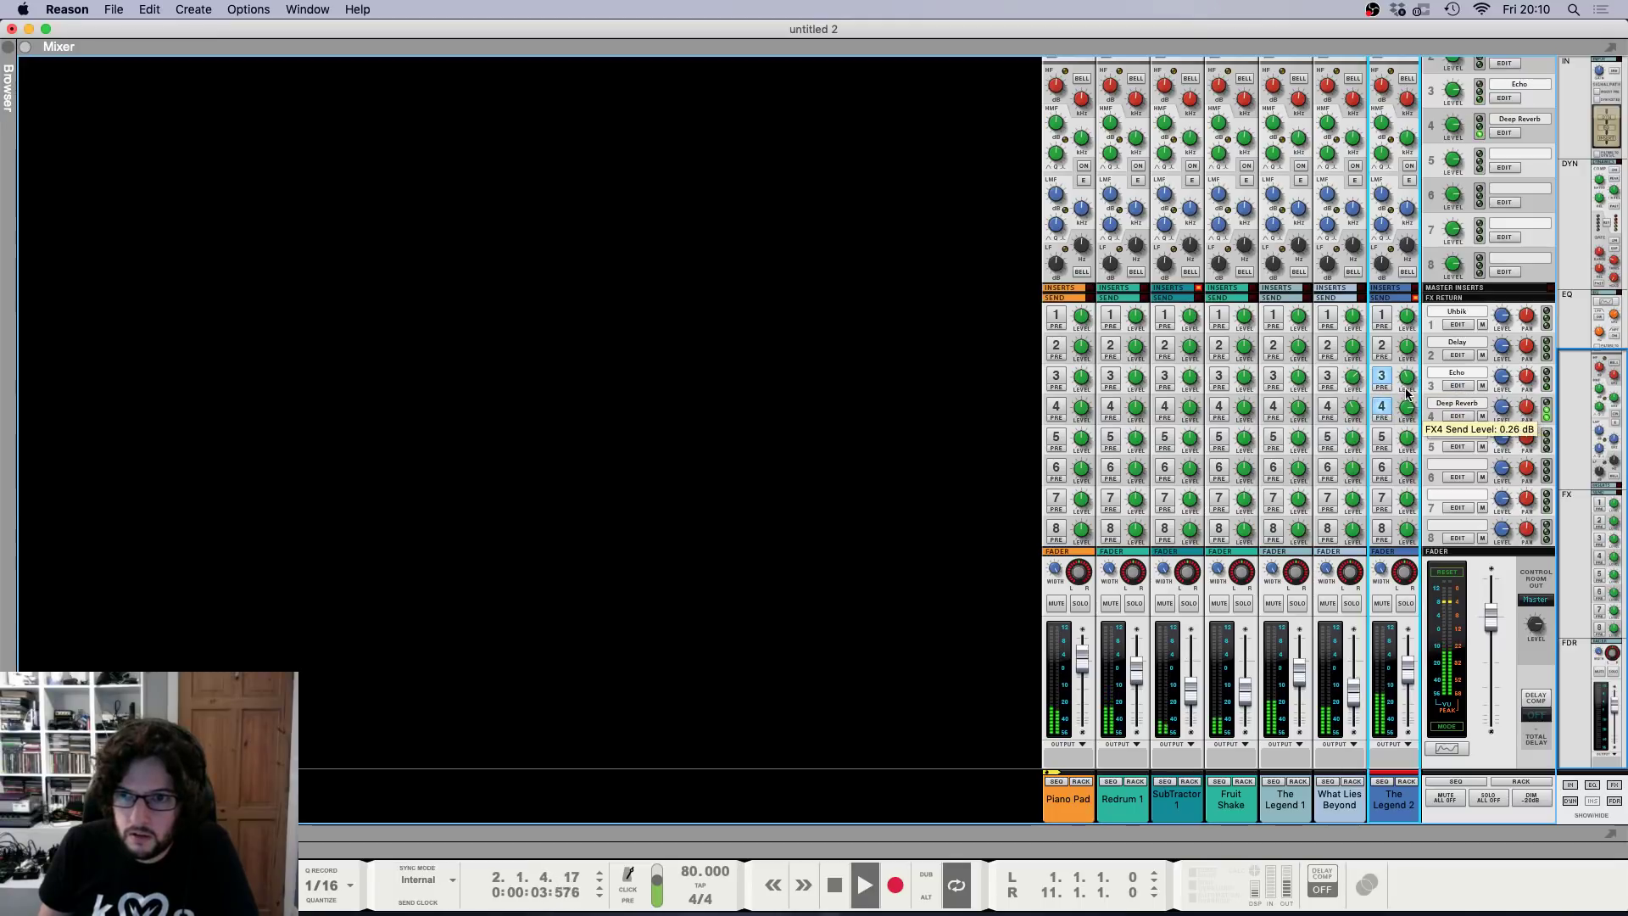
Try a short high note just before bar 3 and replay the loop from the start.
key(F7)
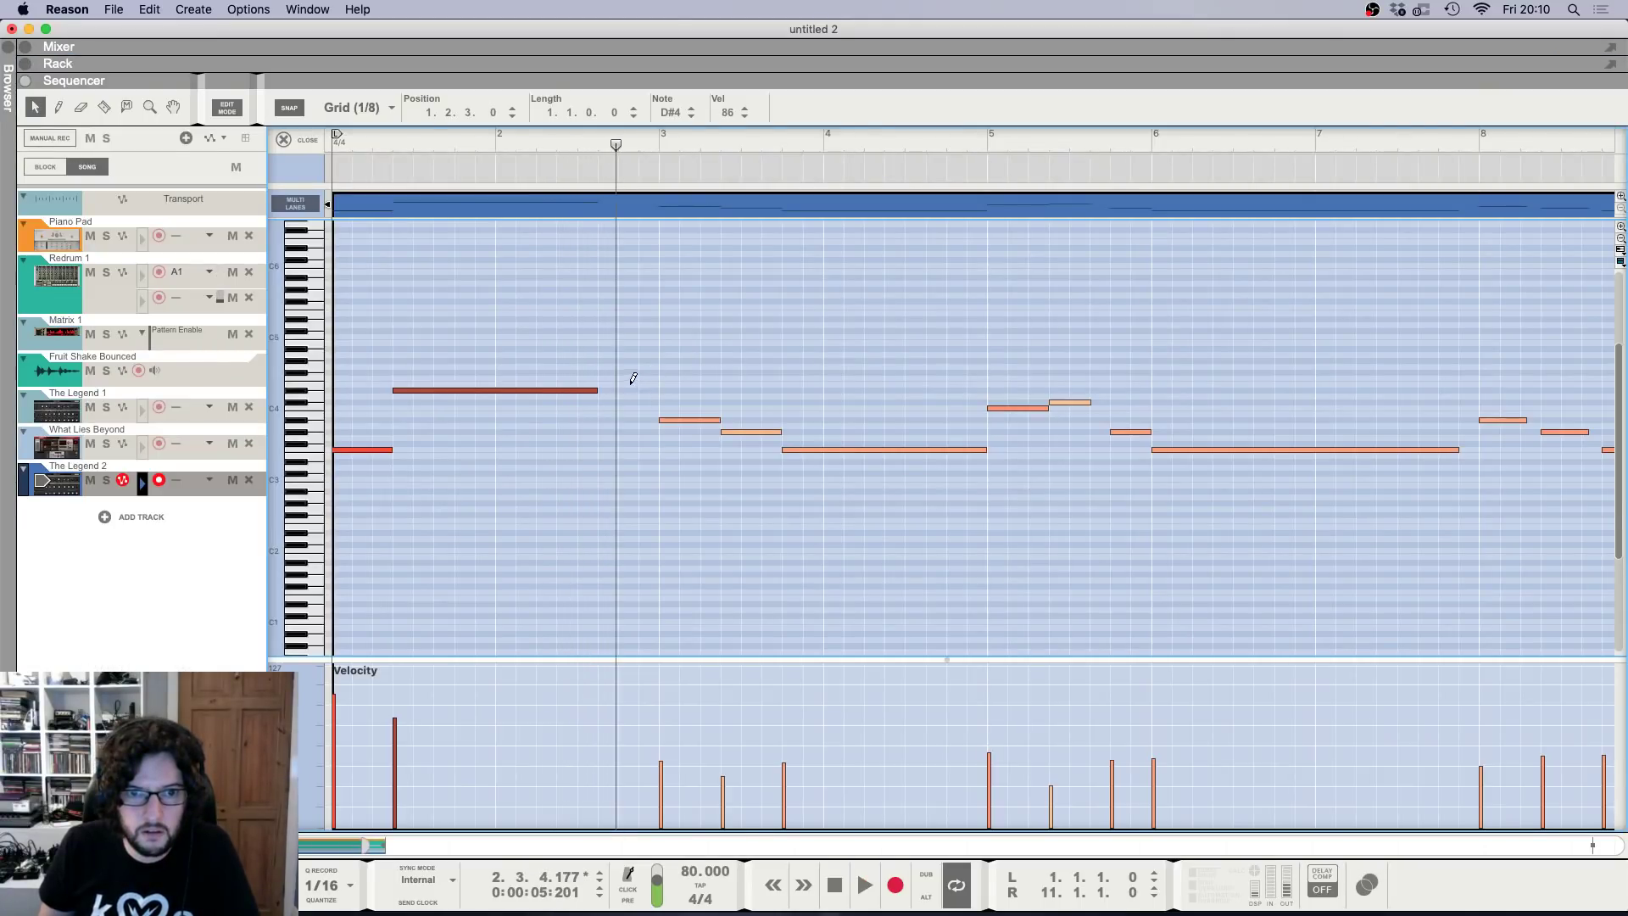
drag(633, 378, 652, 374)
key(F5)
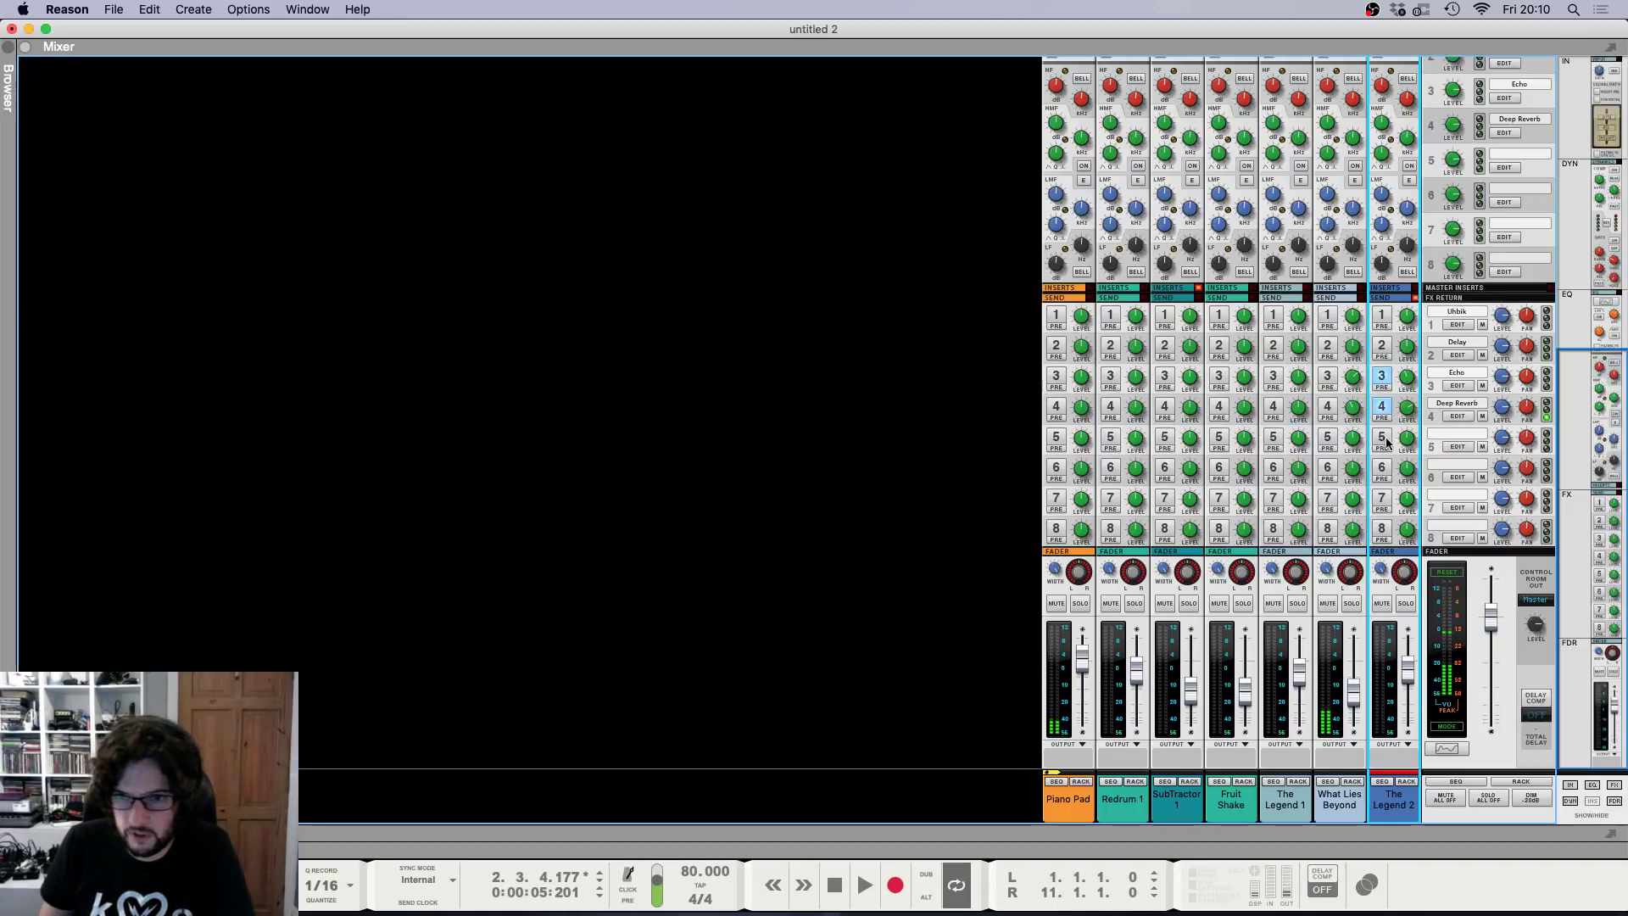
key(shift+Return)
key(space)
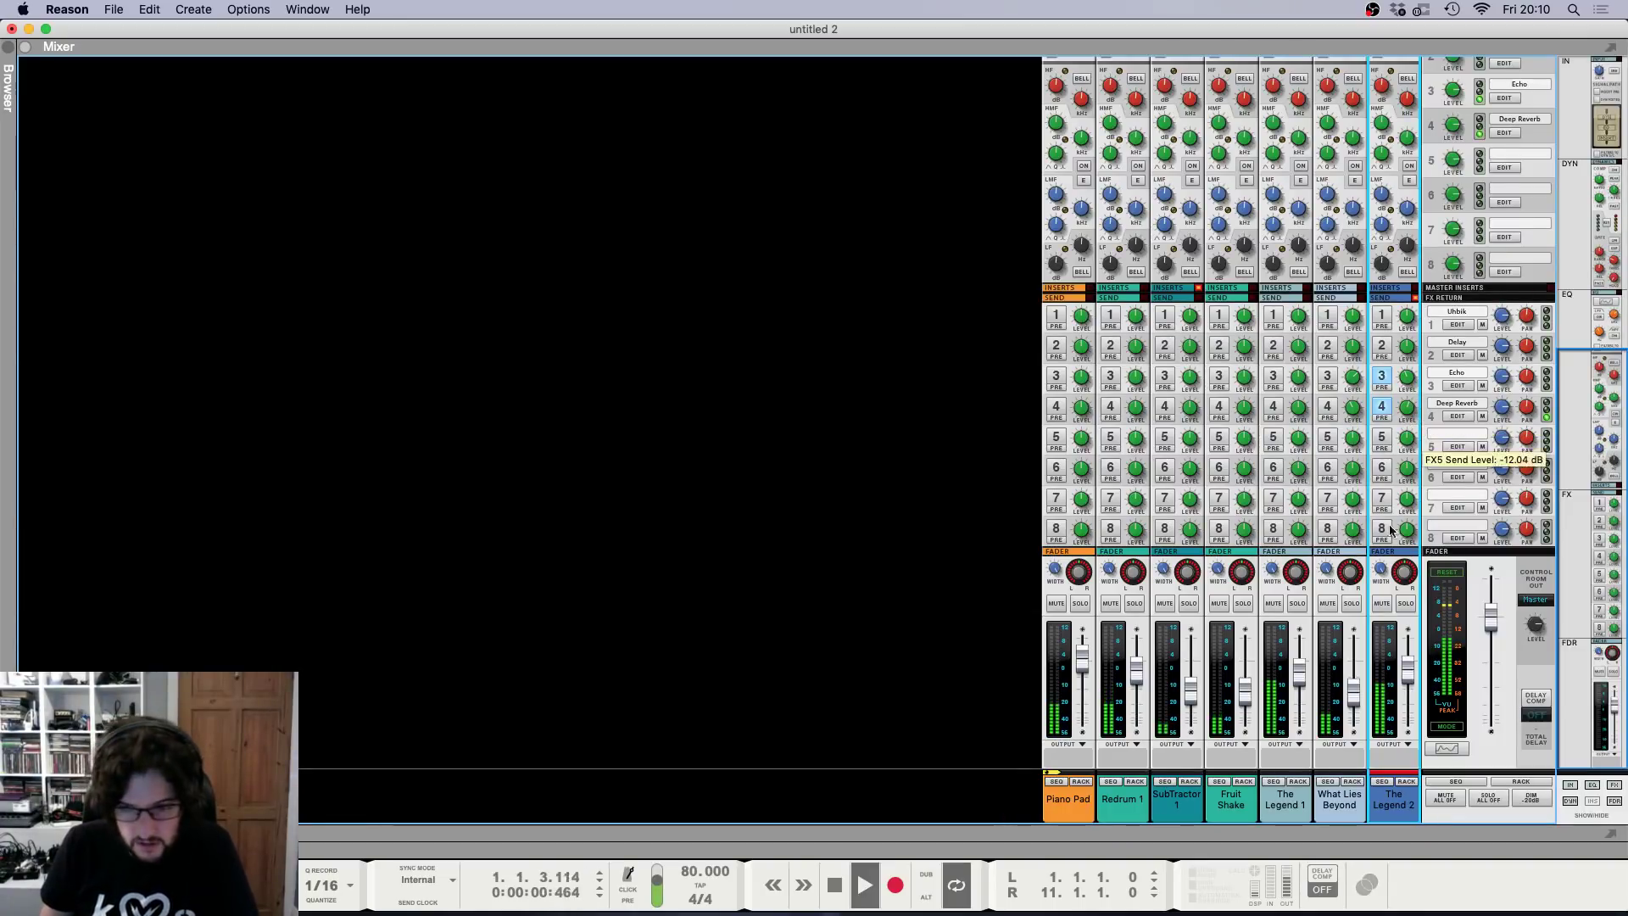
key(F6)
key(Tab)
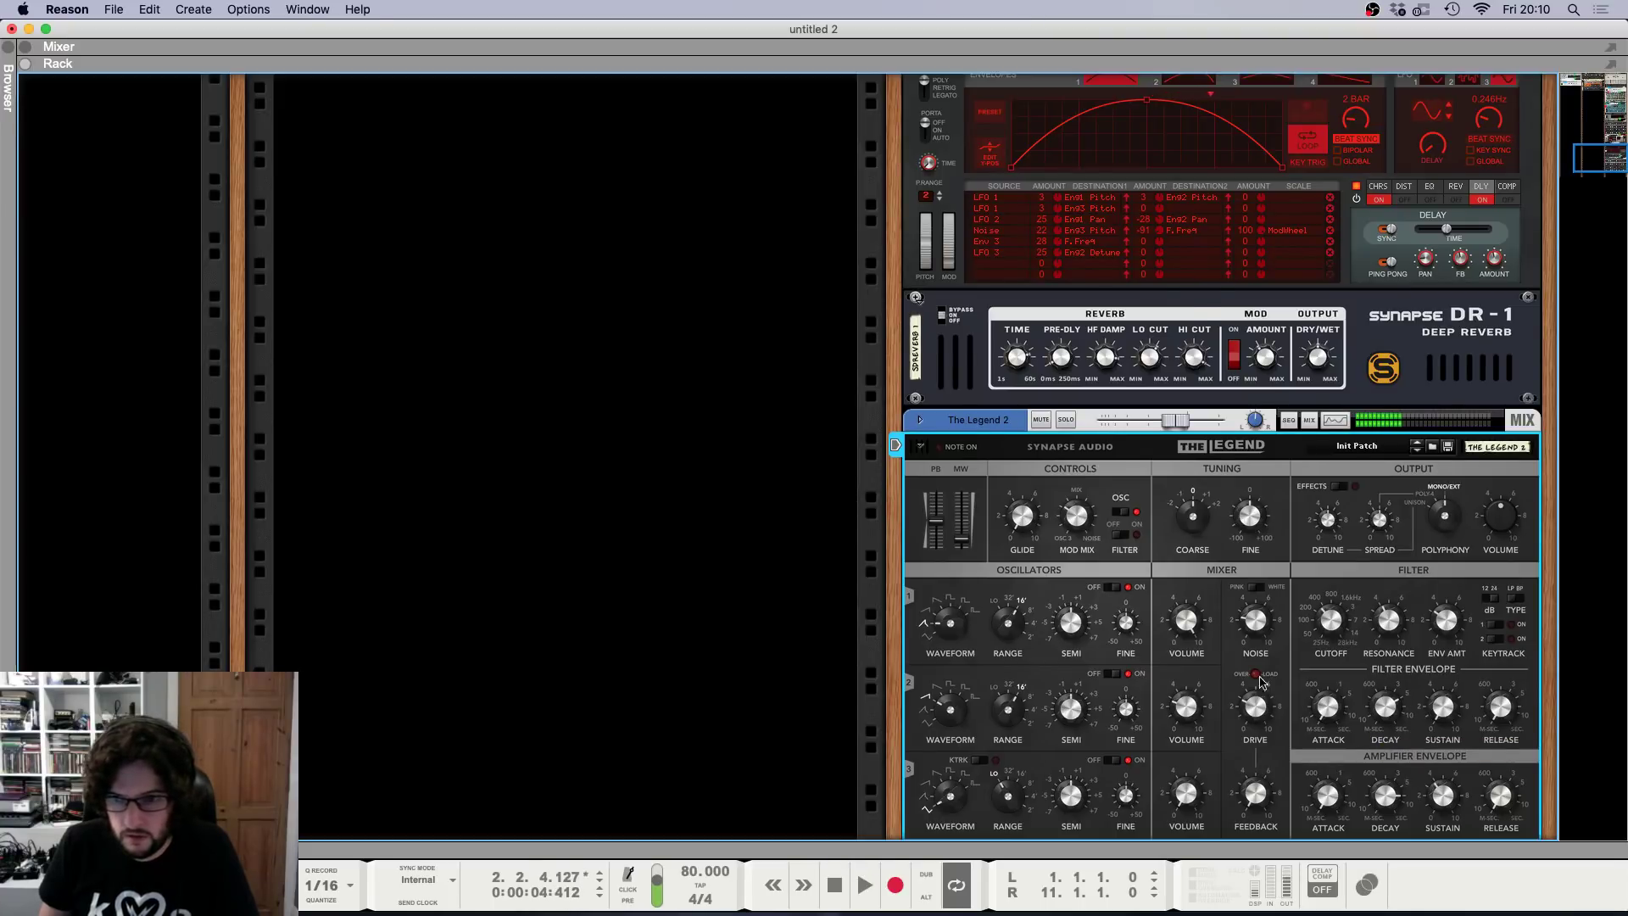
Listen to the short high note just before bar 3 and delete it.
key(F7)
click(637, 368)
key(space)
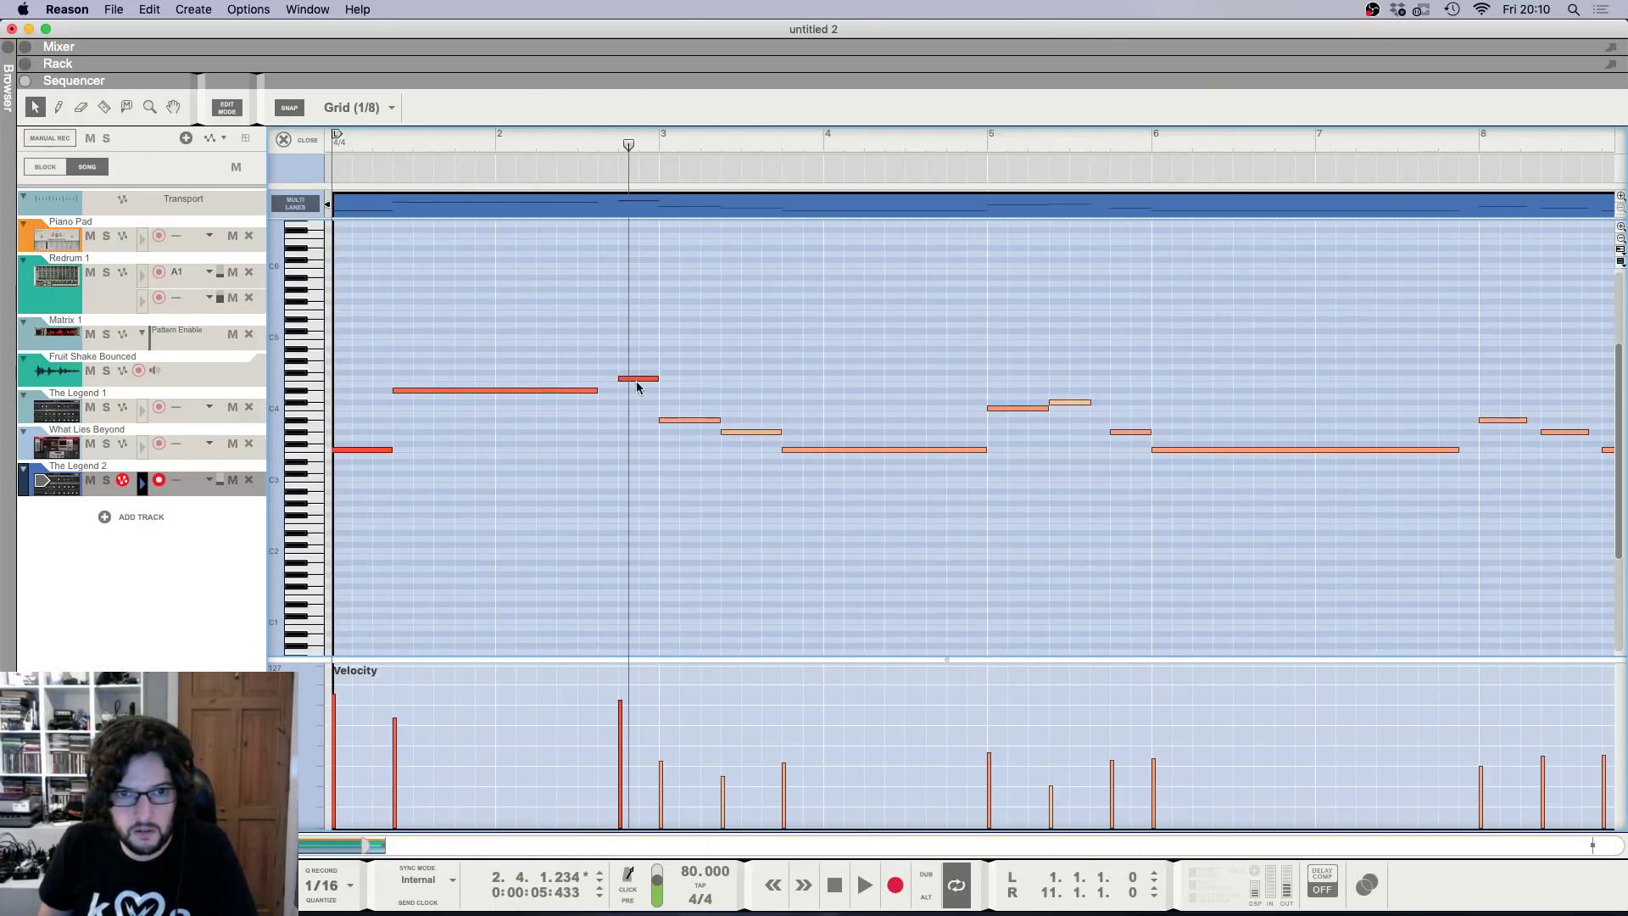
click(638, 379)
key(Delete)
Shorten the D#4 note to end at 2.3.1, adding A#3 at 2.3.1.0 and C4 at 2.4.1.0, each 0.1.0.0 long.
key(shift+Return)
key(space)
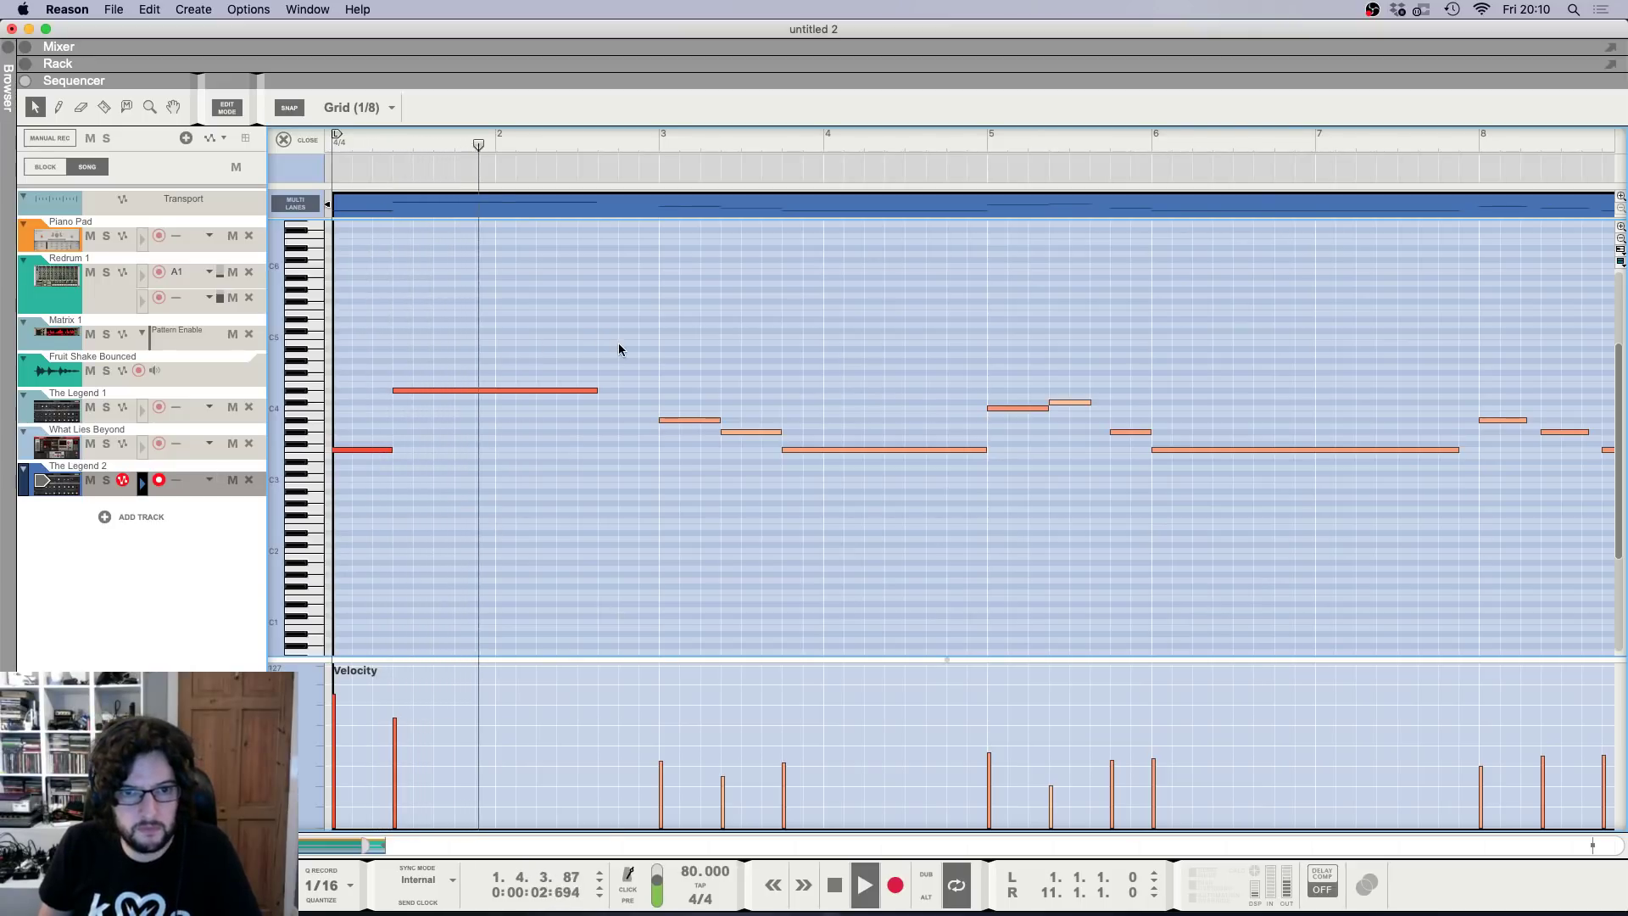
key(space)
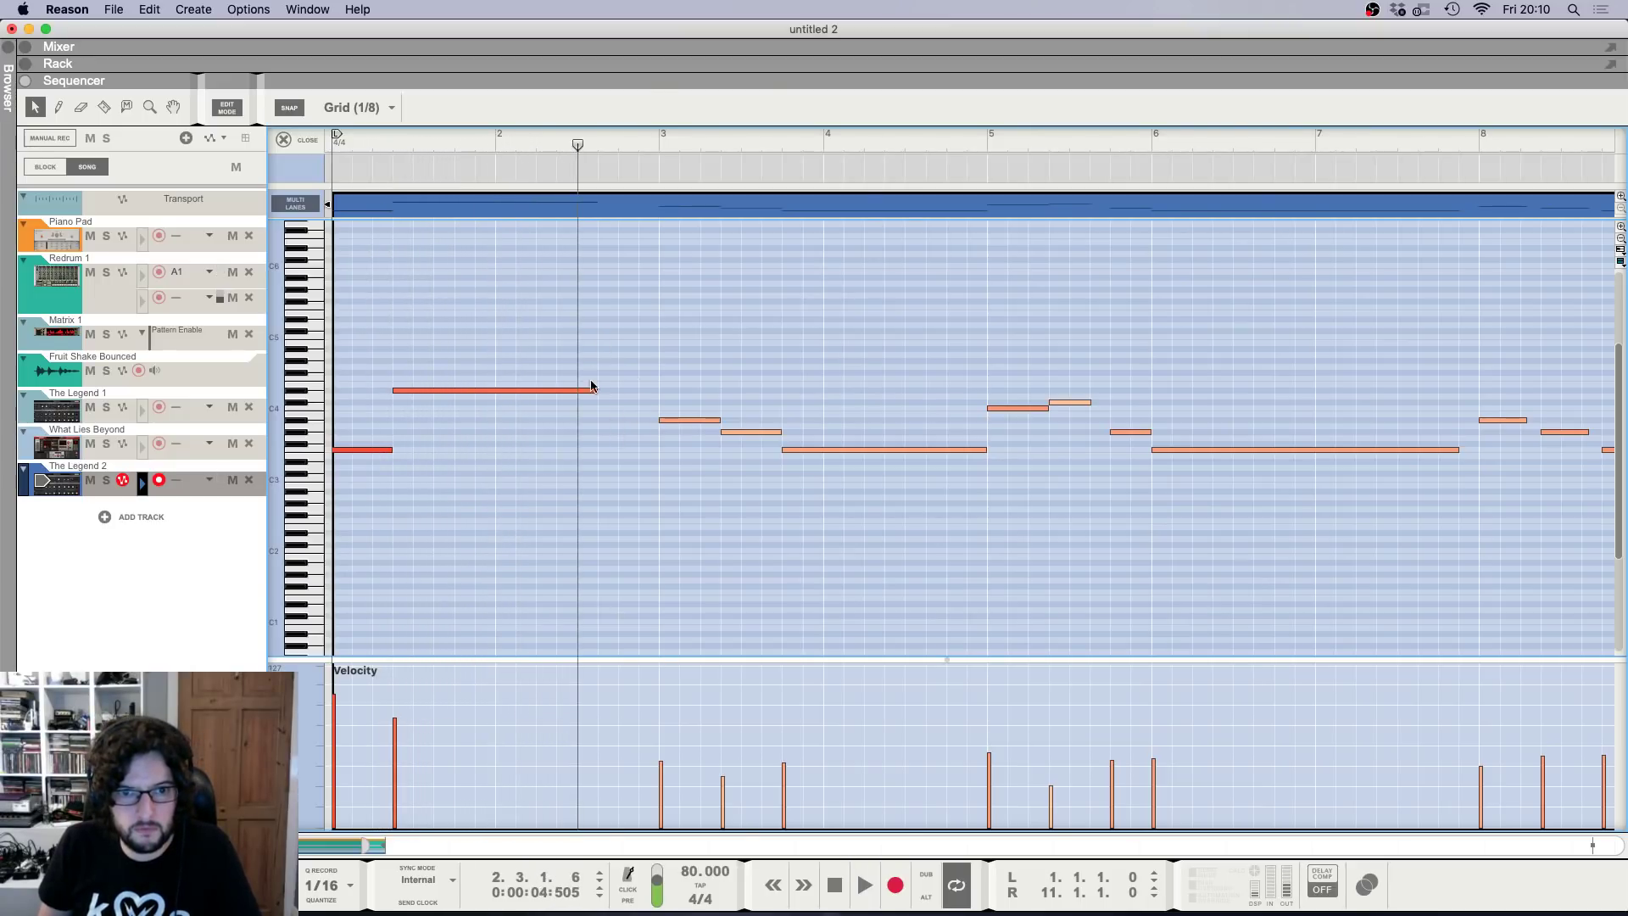
click(599, 391)
click(586, 420)
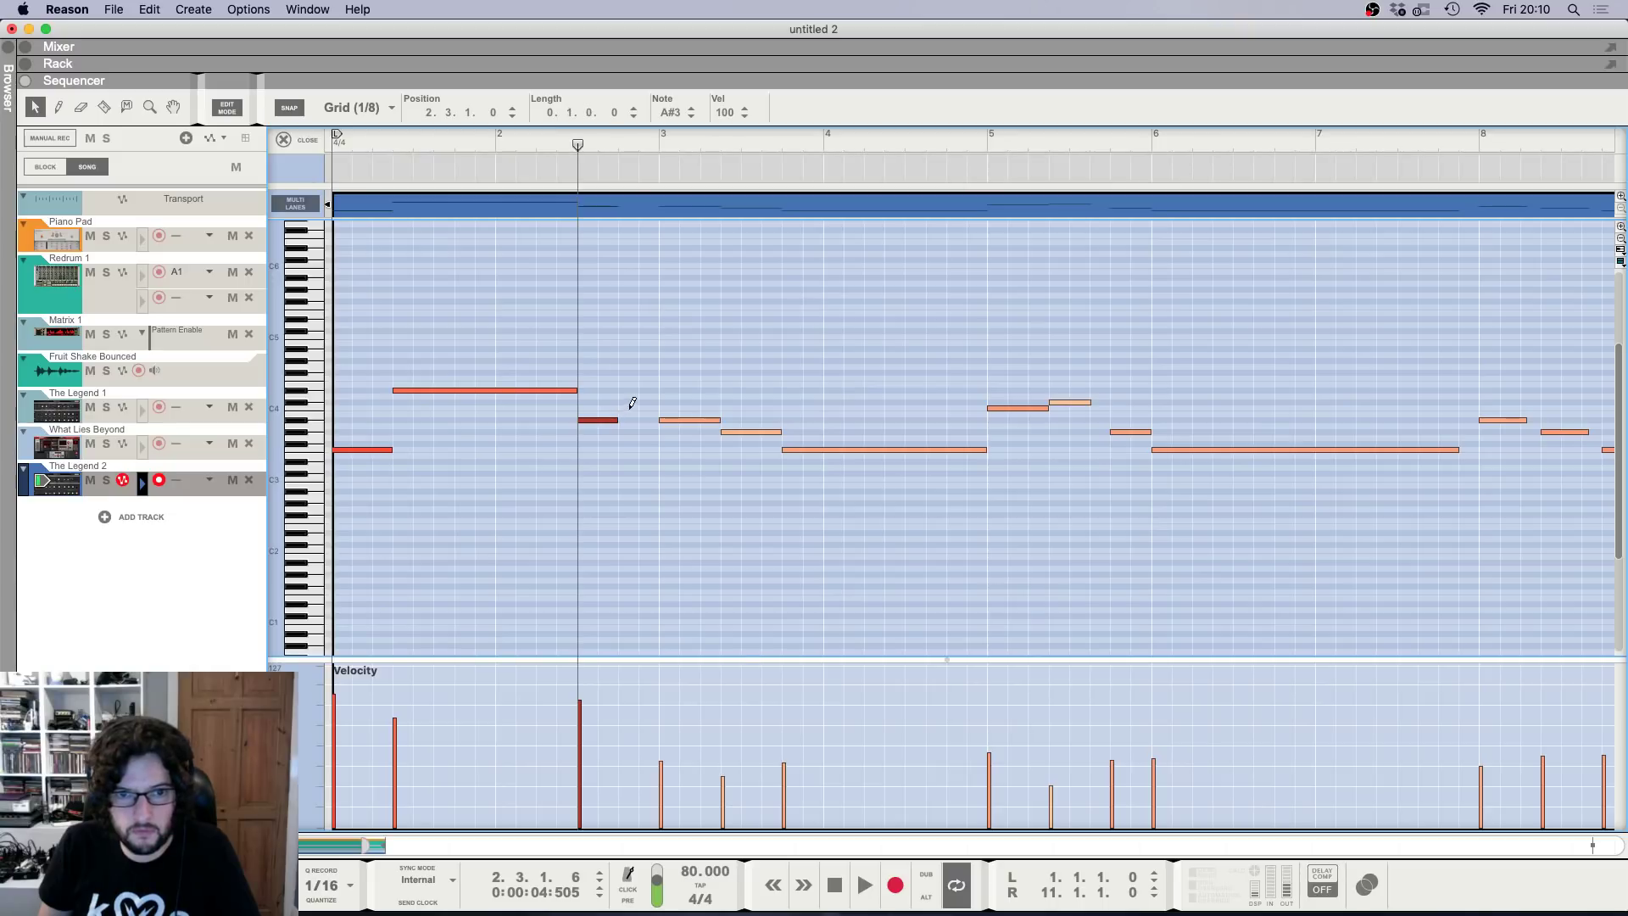
click(631, 408)
key(h)
key(h)
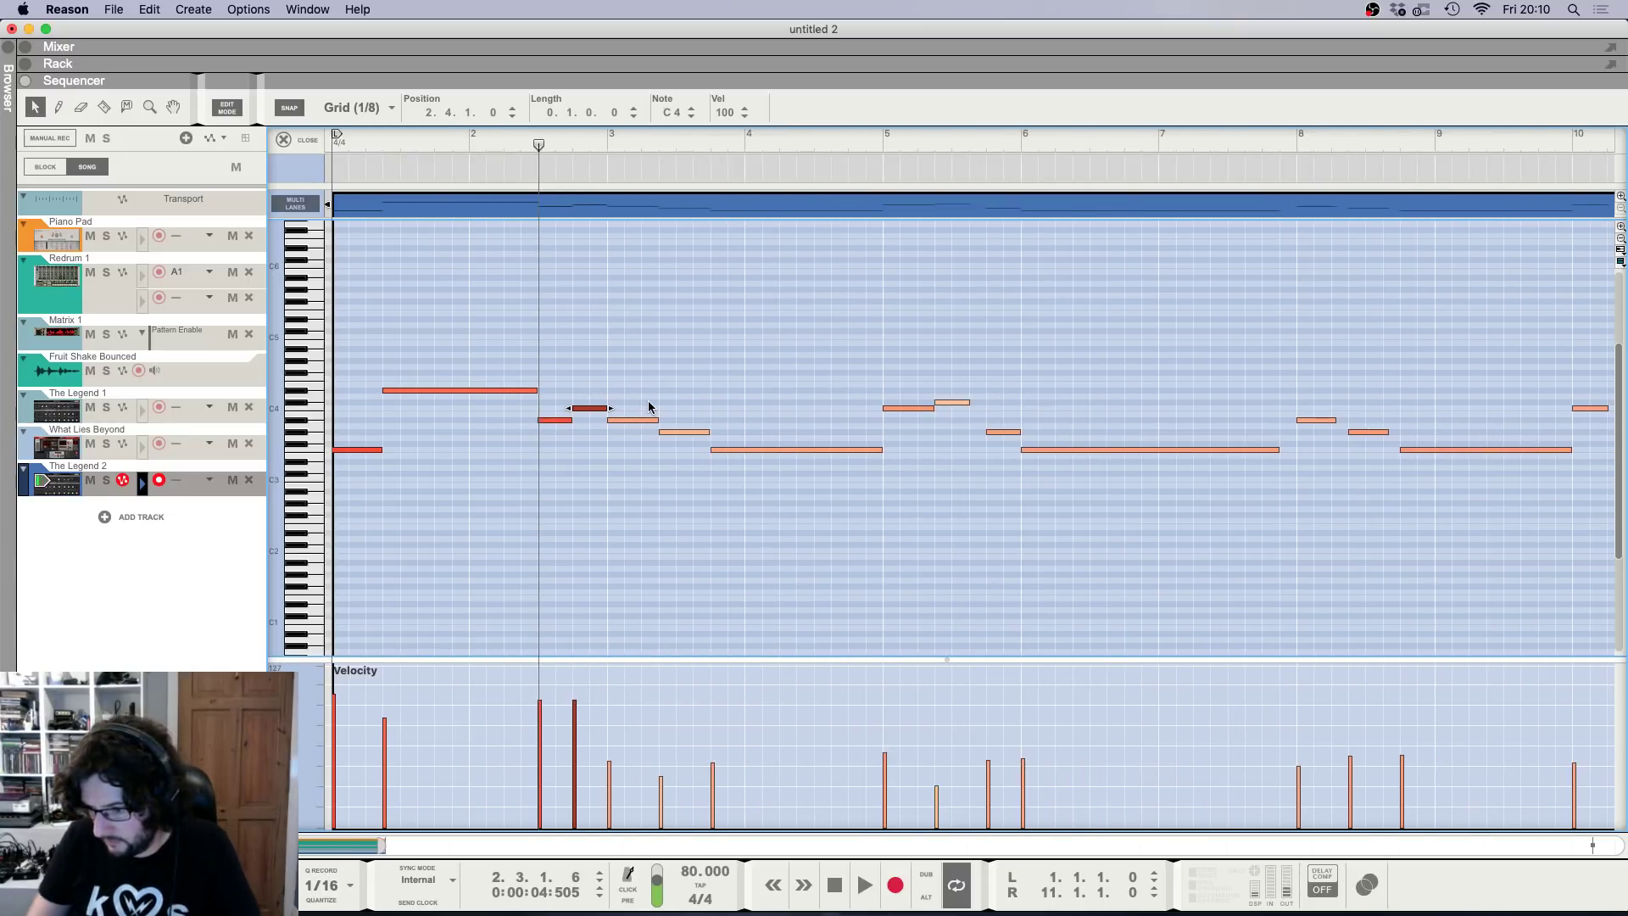
Replay the edited melody from the start while checking The Legend 2's high-pass filter in the mixer.
key(shift+Return)
key(space)
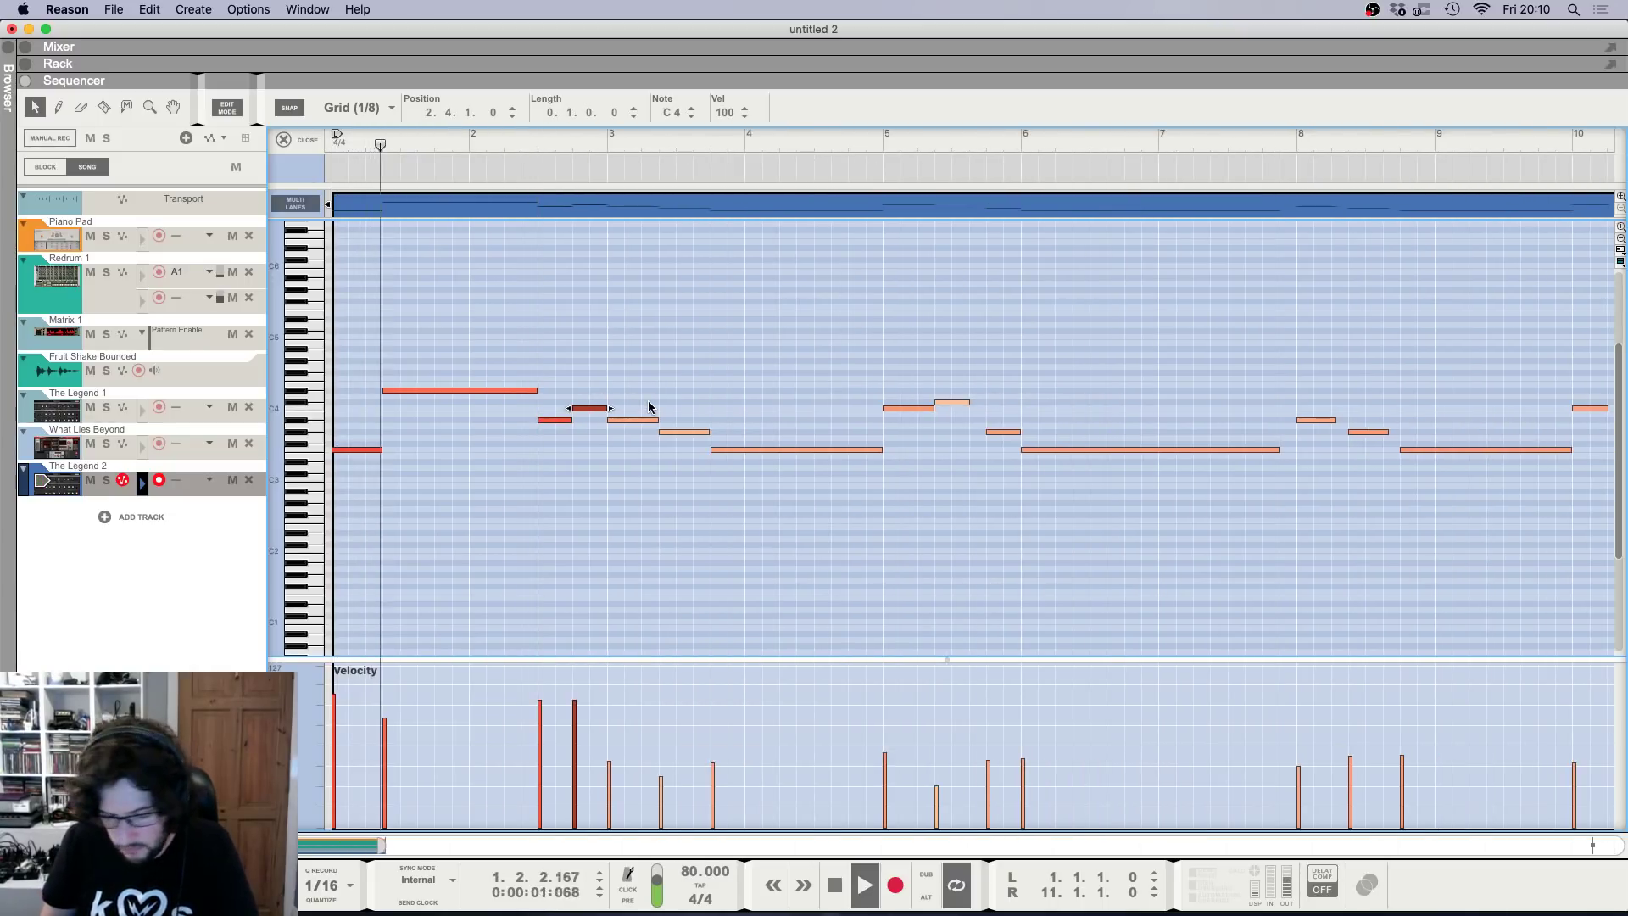
key(F5)
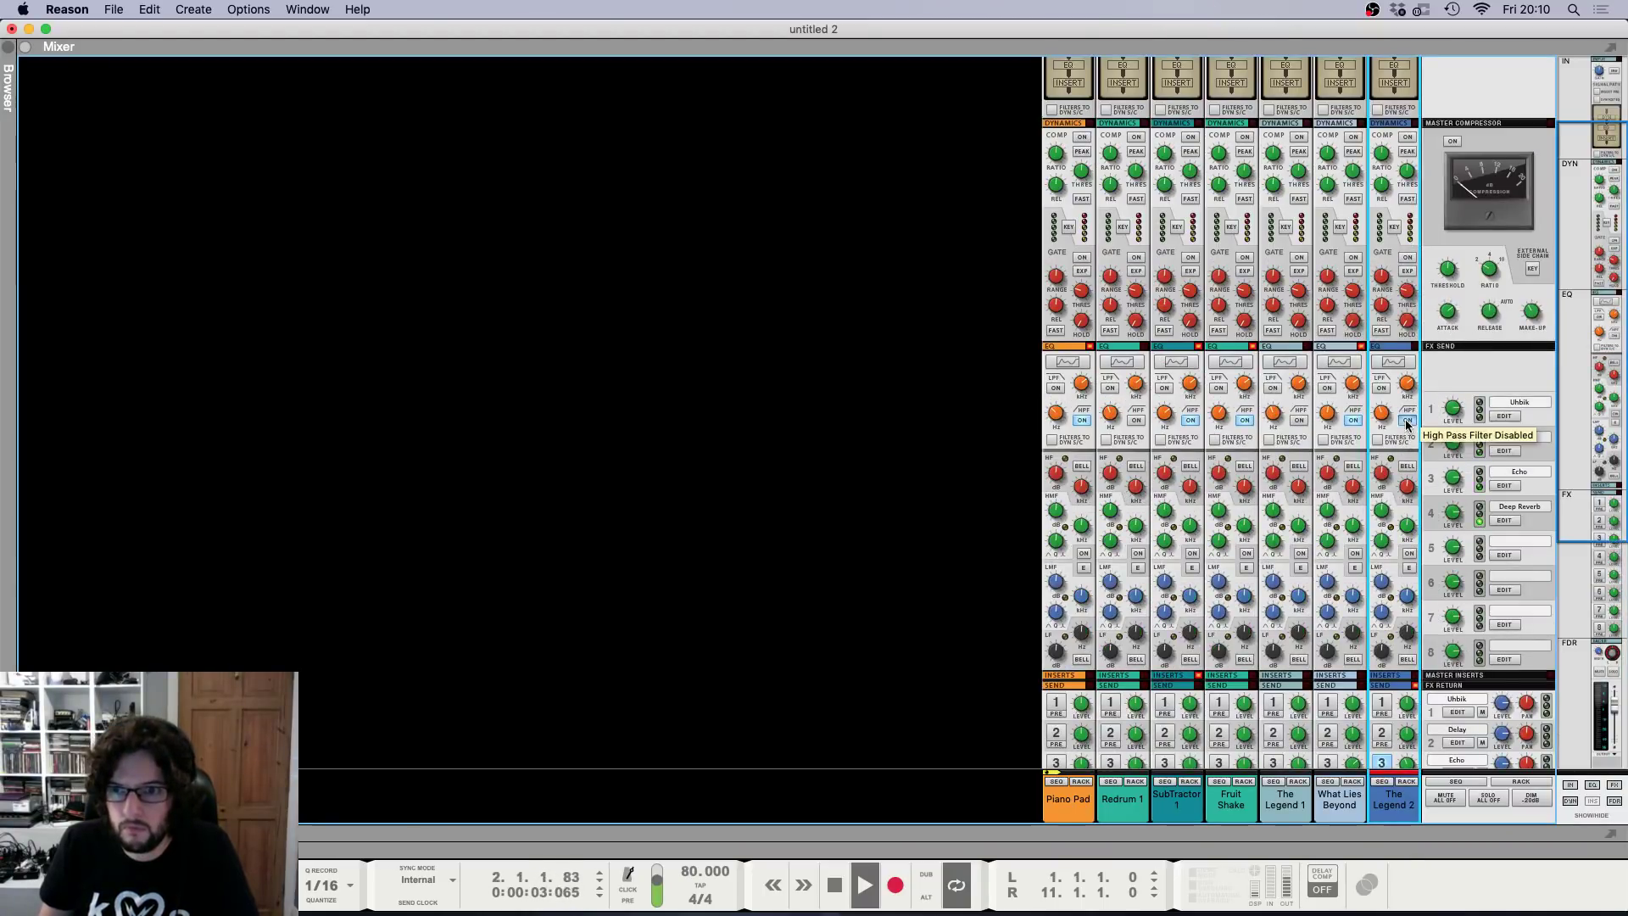
key(F7)
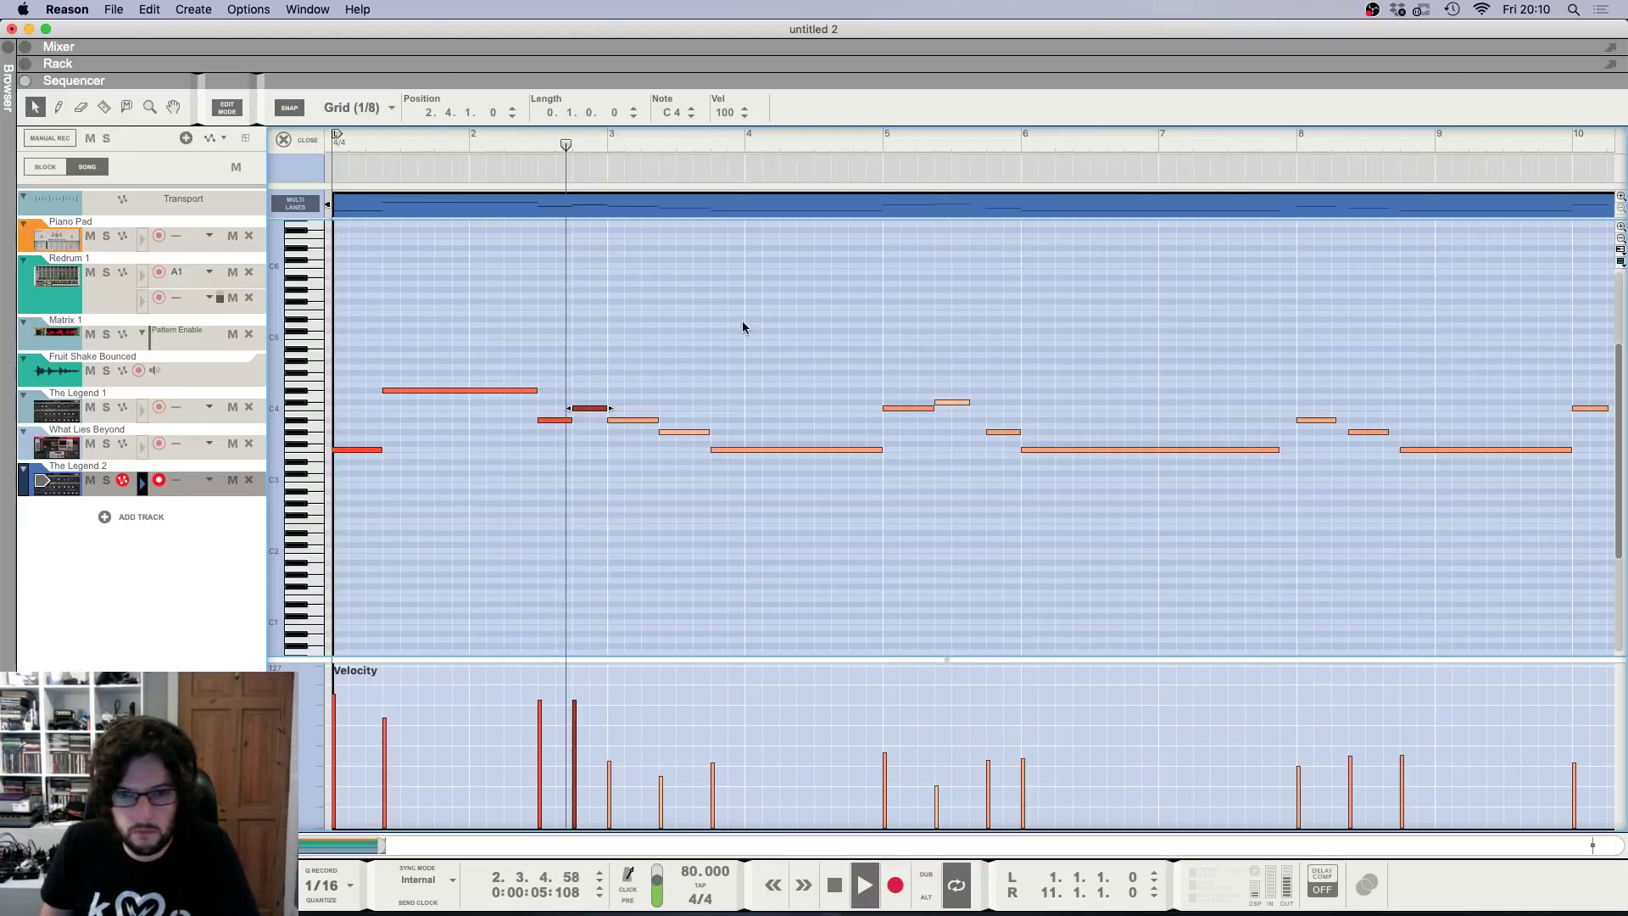
Raise bar 3's note velocities, moving the note at 3.2.3.0 up to C#4 with velocity 86 and the one at 3.4.1.0 to G#3 with velocity 94.
key(space)
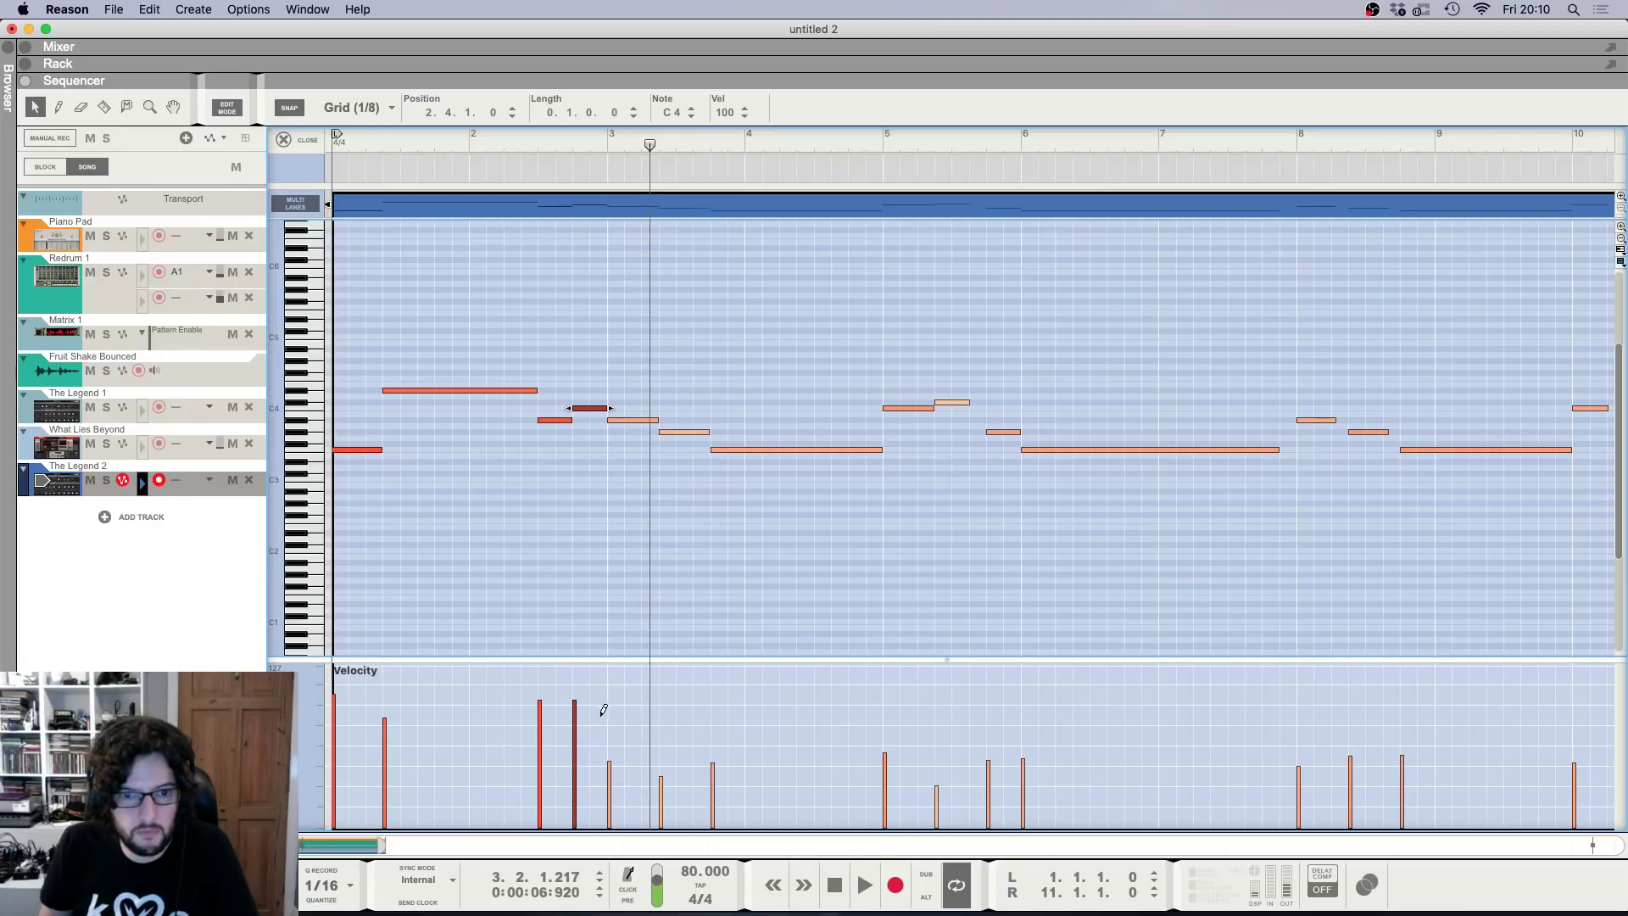
click(610, 711)
drag(698, 433, 683, 409)
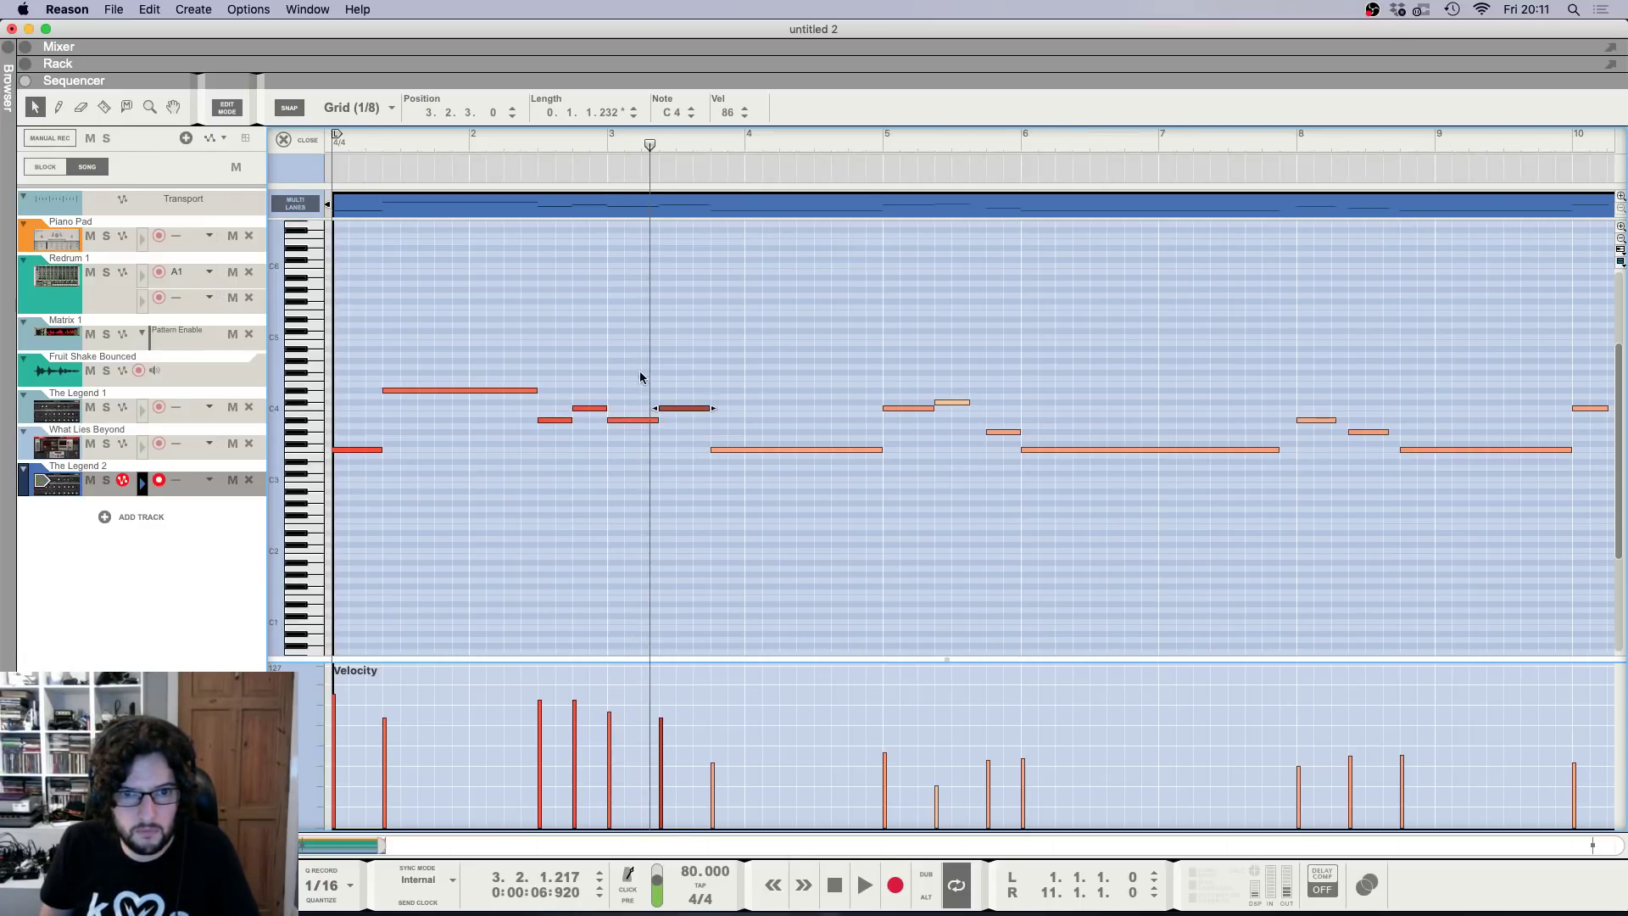
click(650, 419)
drag(670, 410, 670, 403)
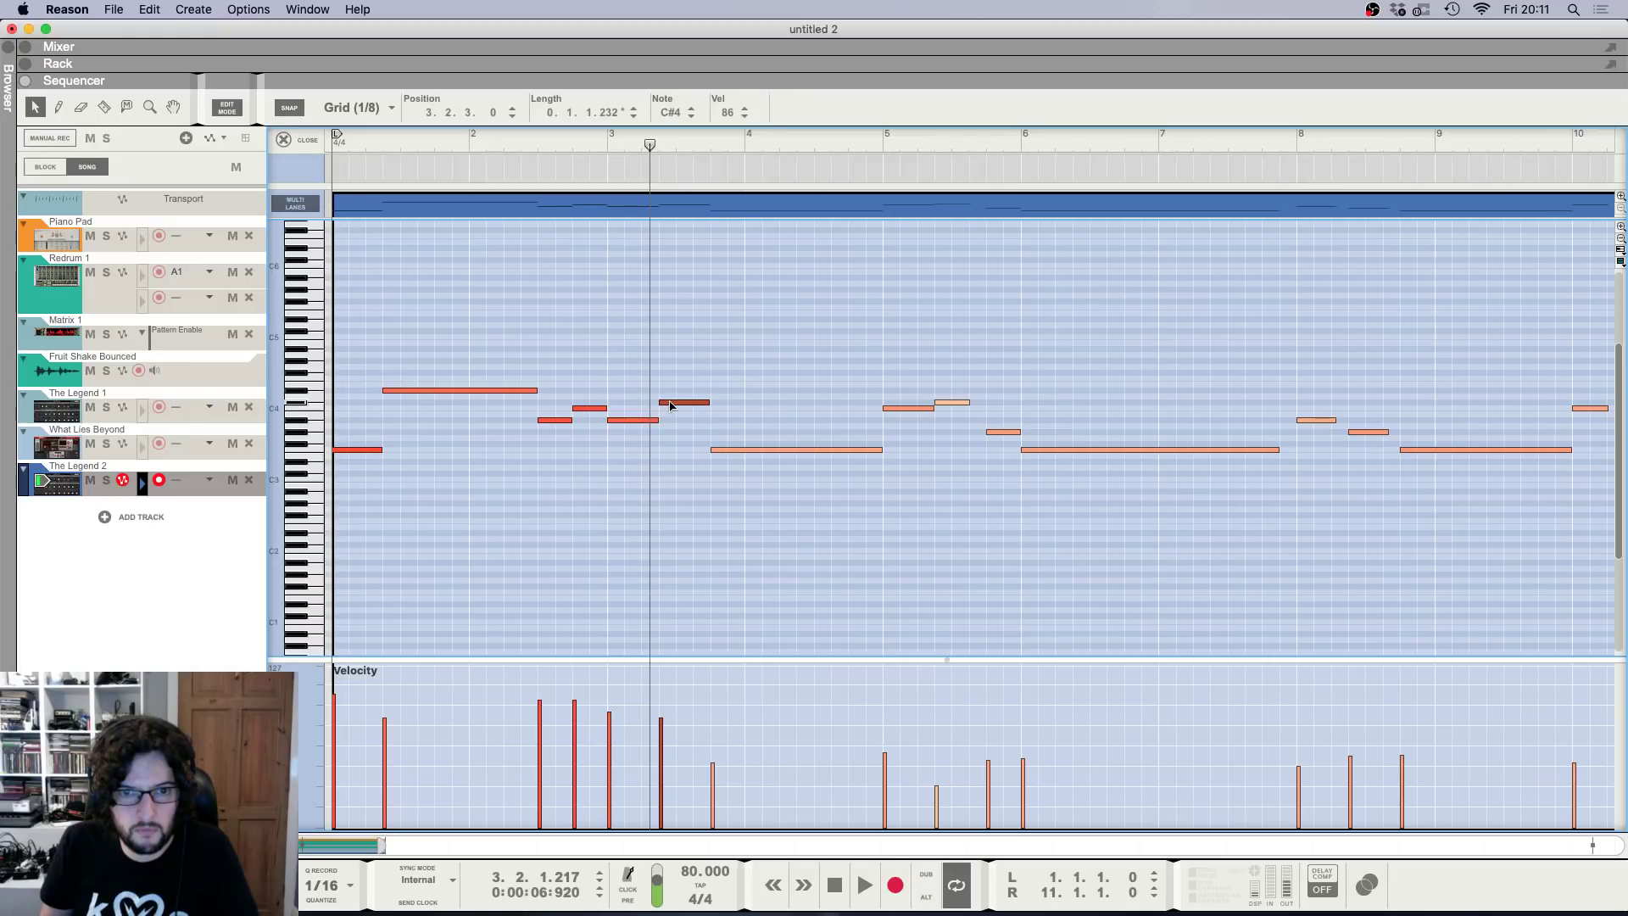
drag(743, 450, 745, 437)
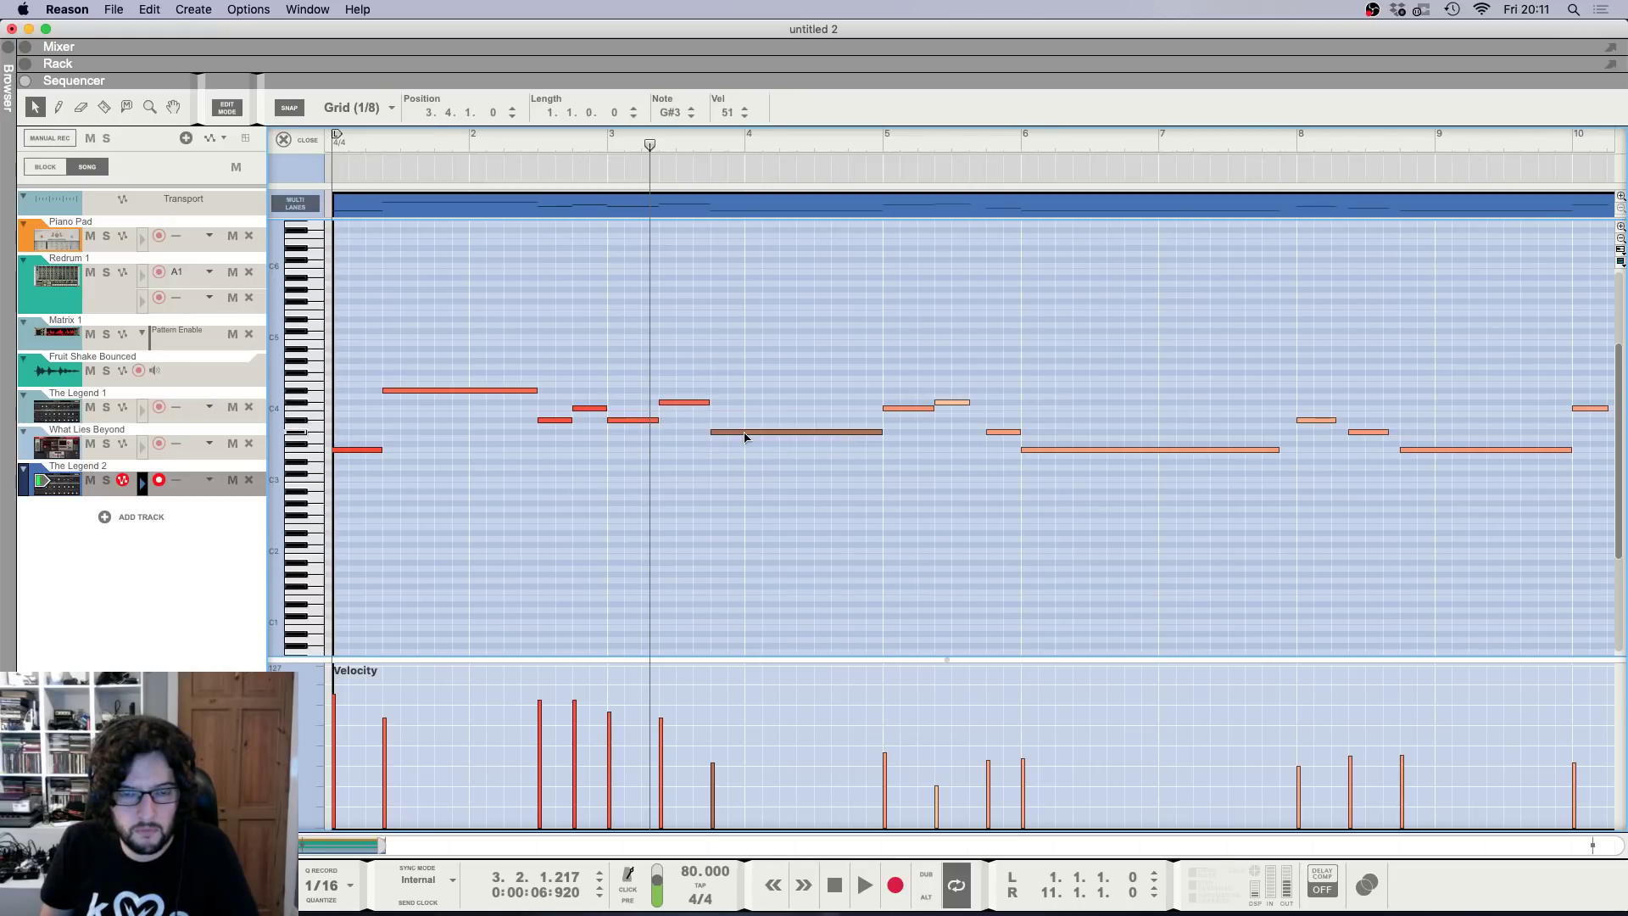
click(713, 702)
Replay the edited melody from the start and glance at the mixer channels while it plays.
key(shift+Return)
key(space)
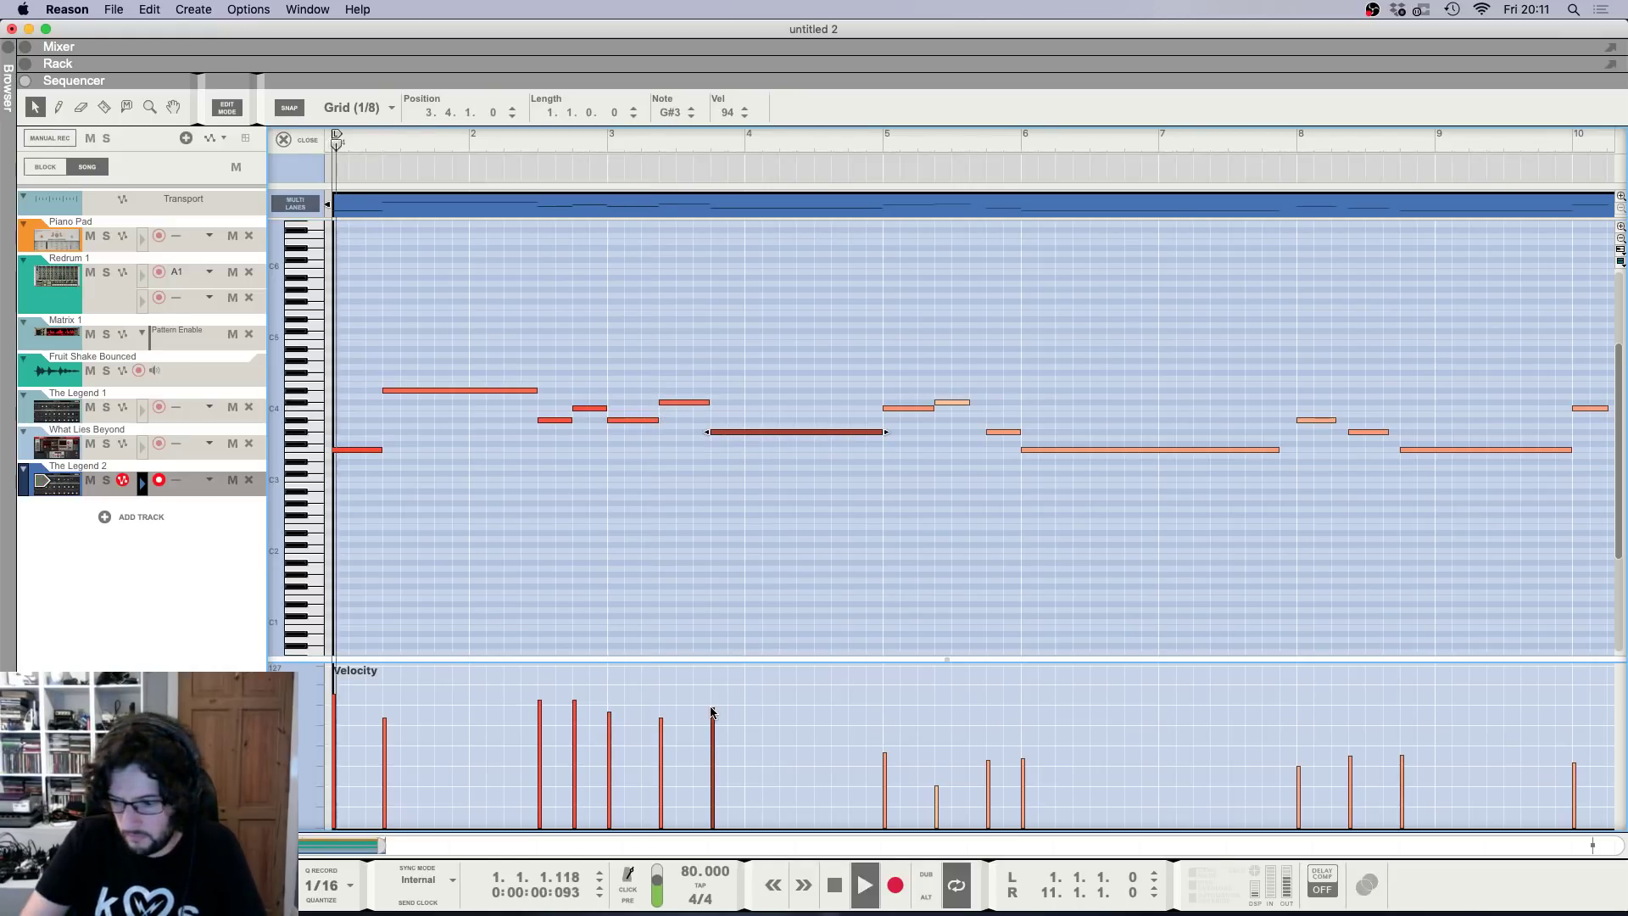
key(F5)
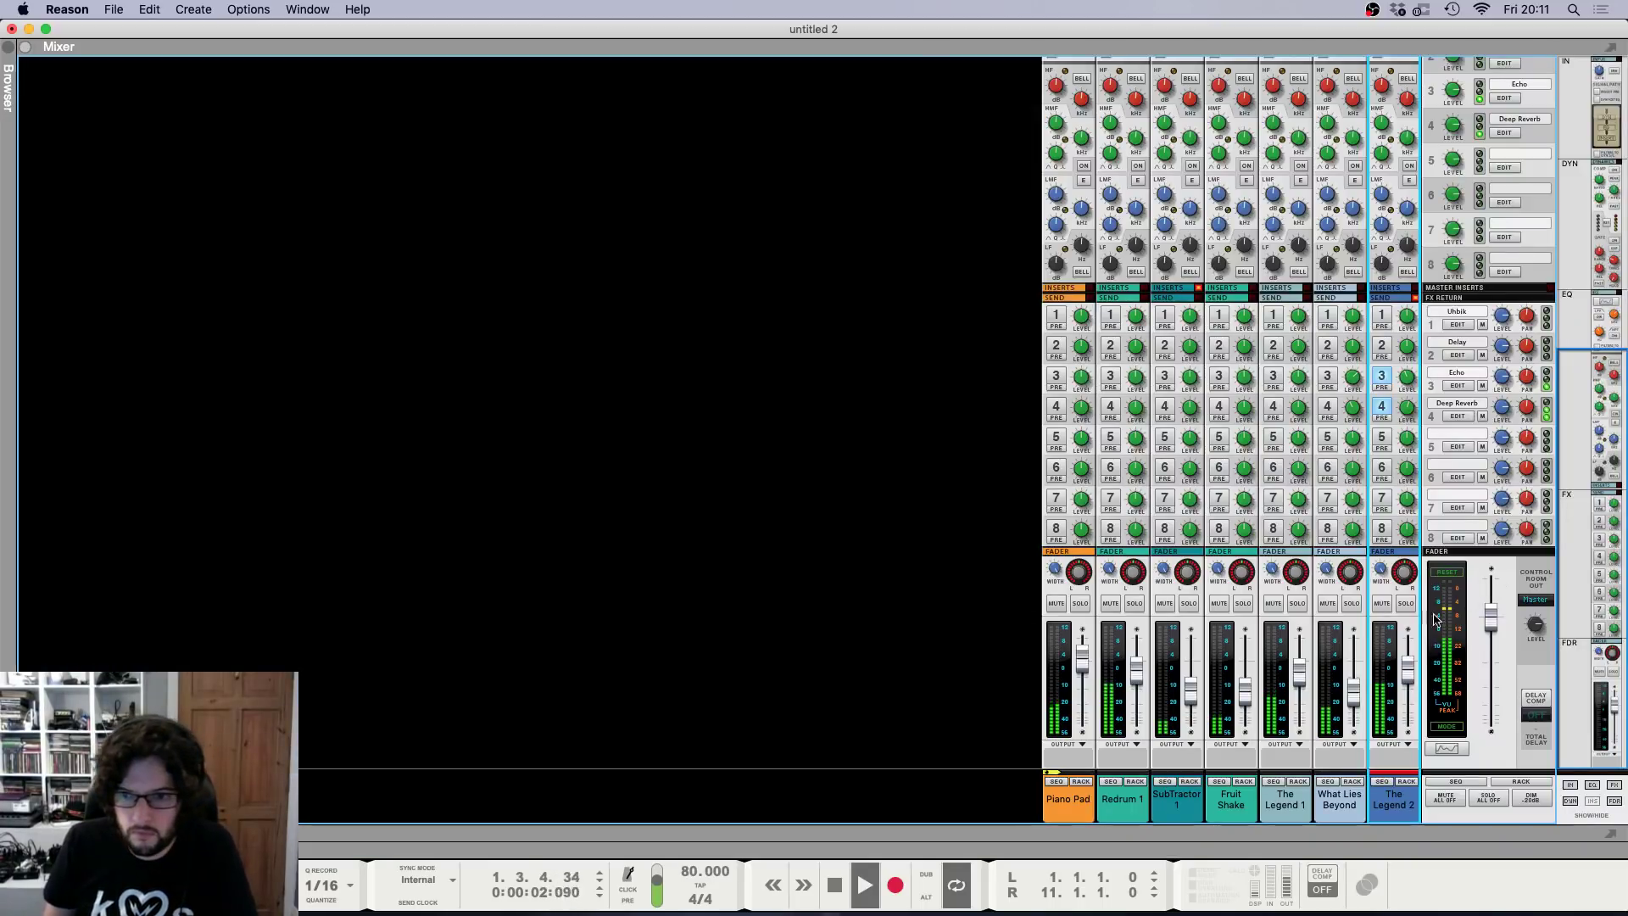
scroll(1433, 620, up, 5)
key(F7)
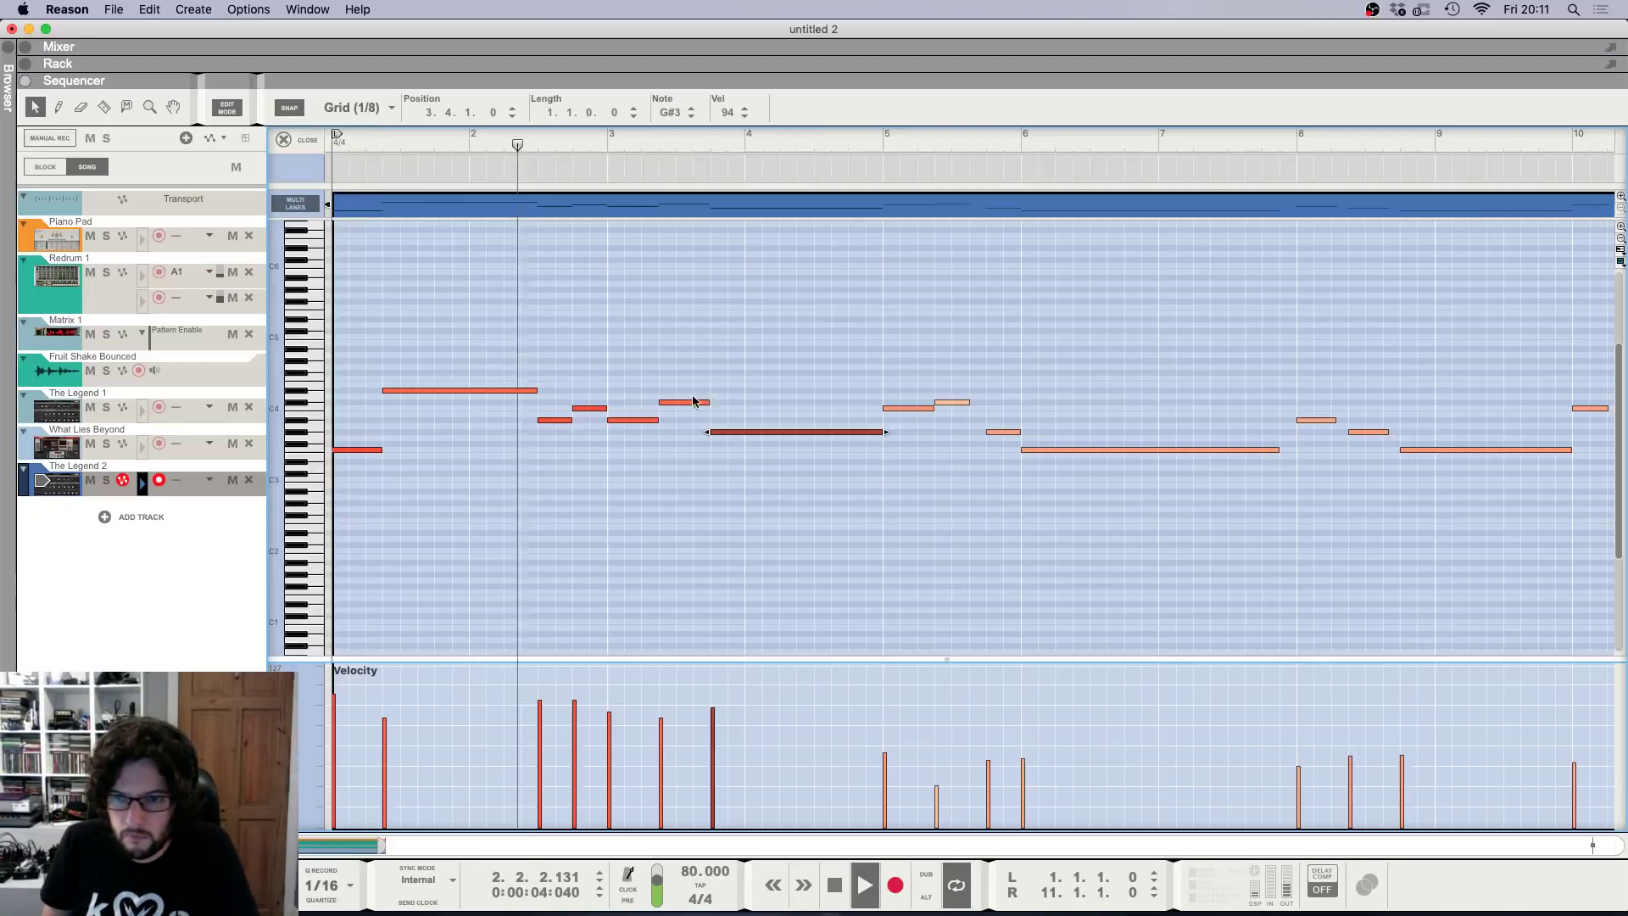
click(715, 336)
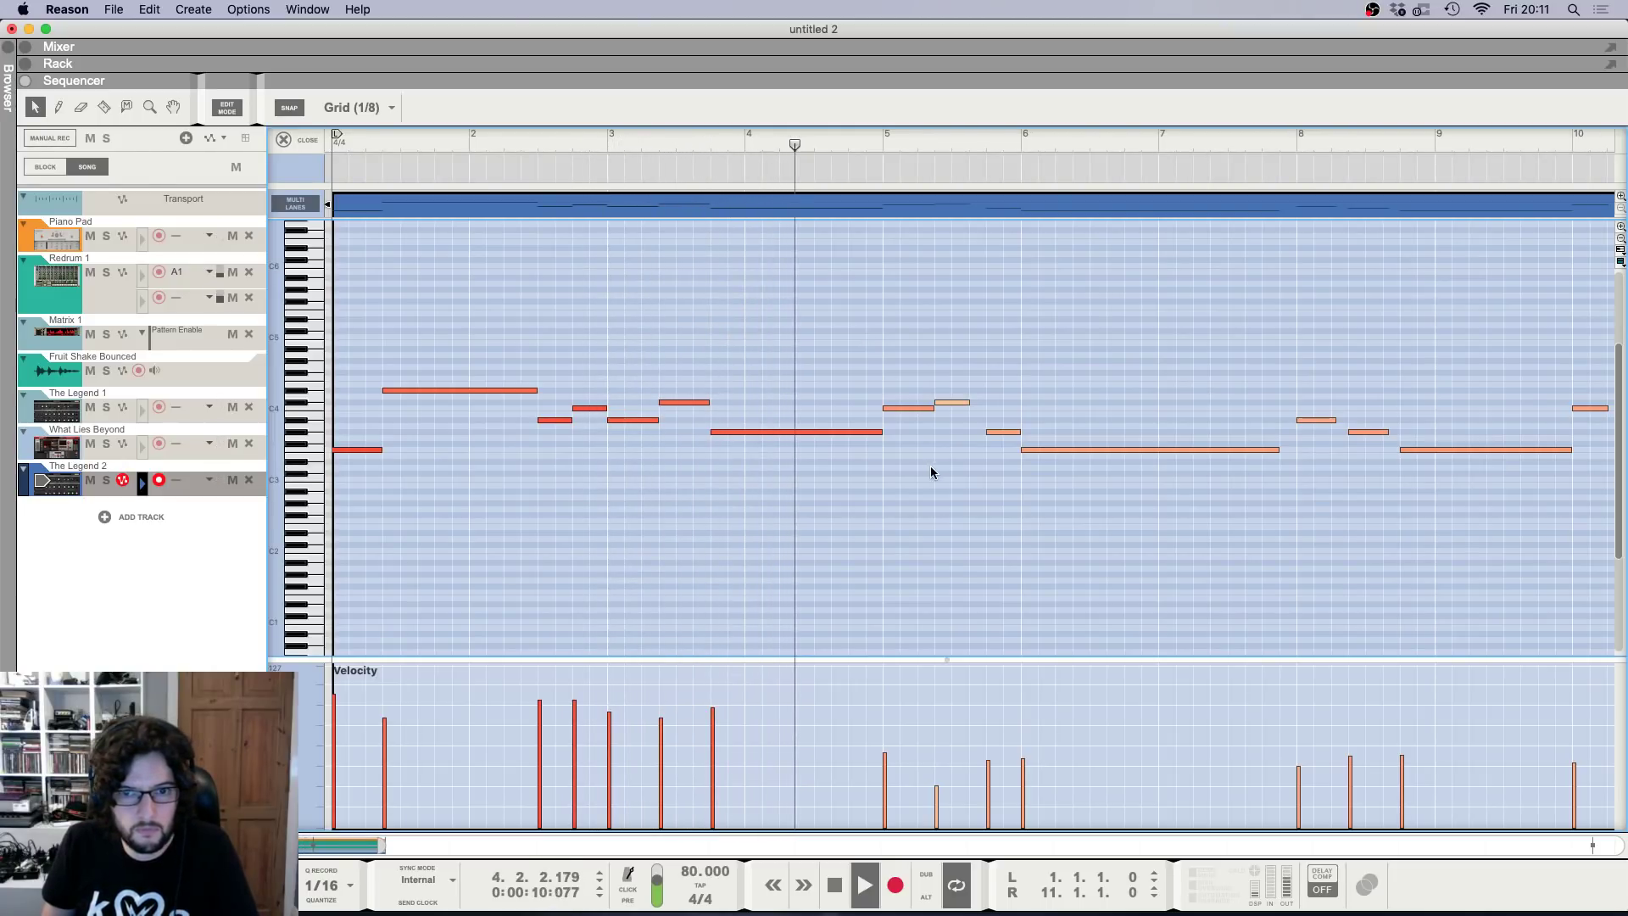
Raise the velocities of the first two notes in bar 5 and lengthen the C#4 note to end at 5.4.1.0.
drag(884, 708, 937, 708)
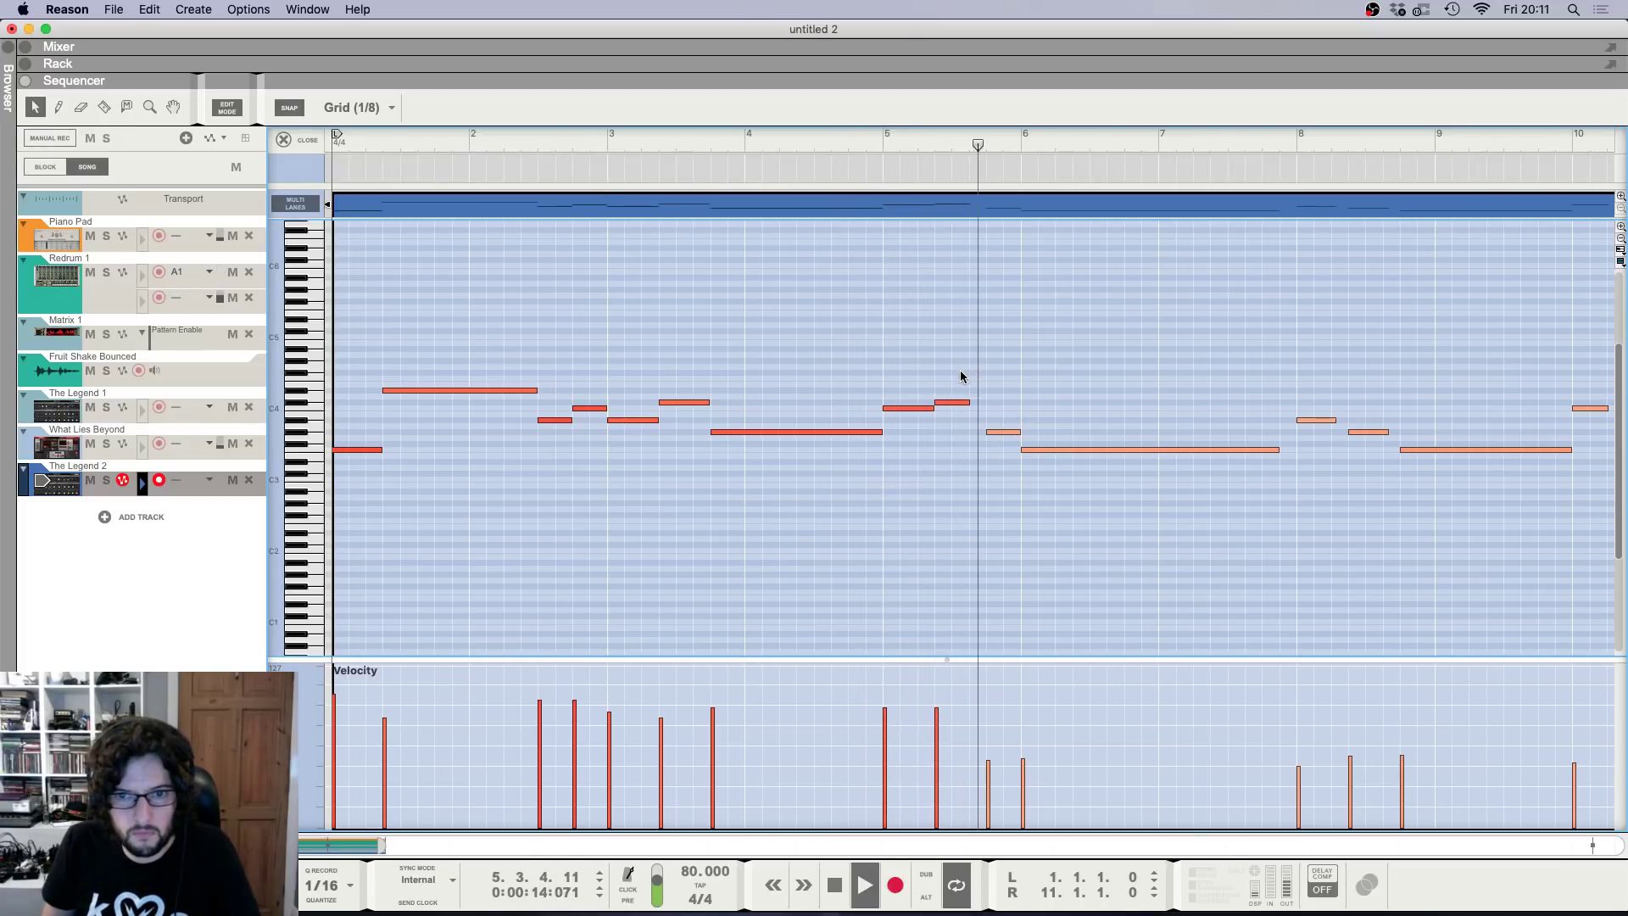
key(space)
click(967, 402)
Move the note at 5.4.1.0 up to D#4 with velocity 86 and raise the velocity of the long note at bar 6.
drag(996, 435, 995, 396)
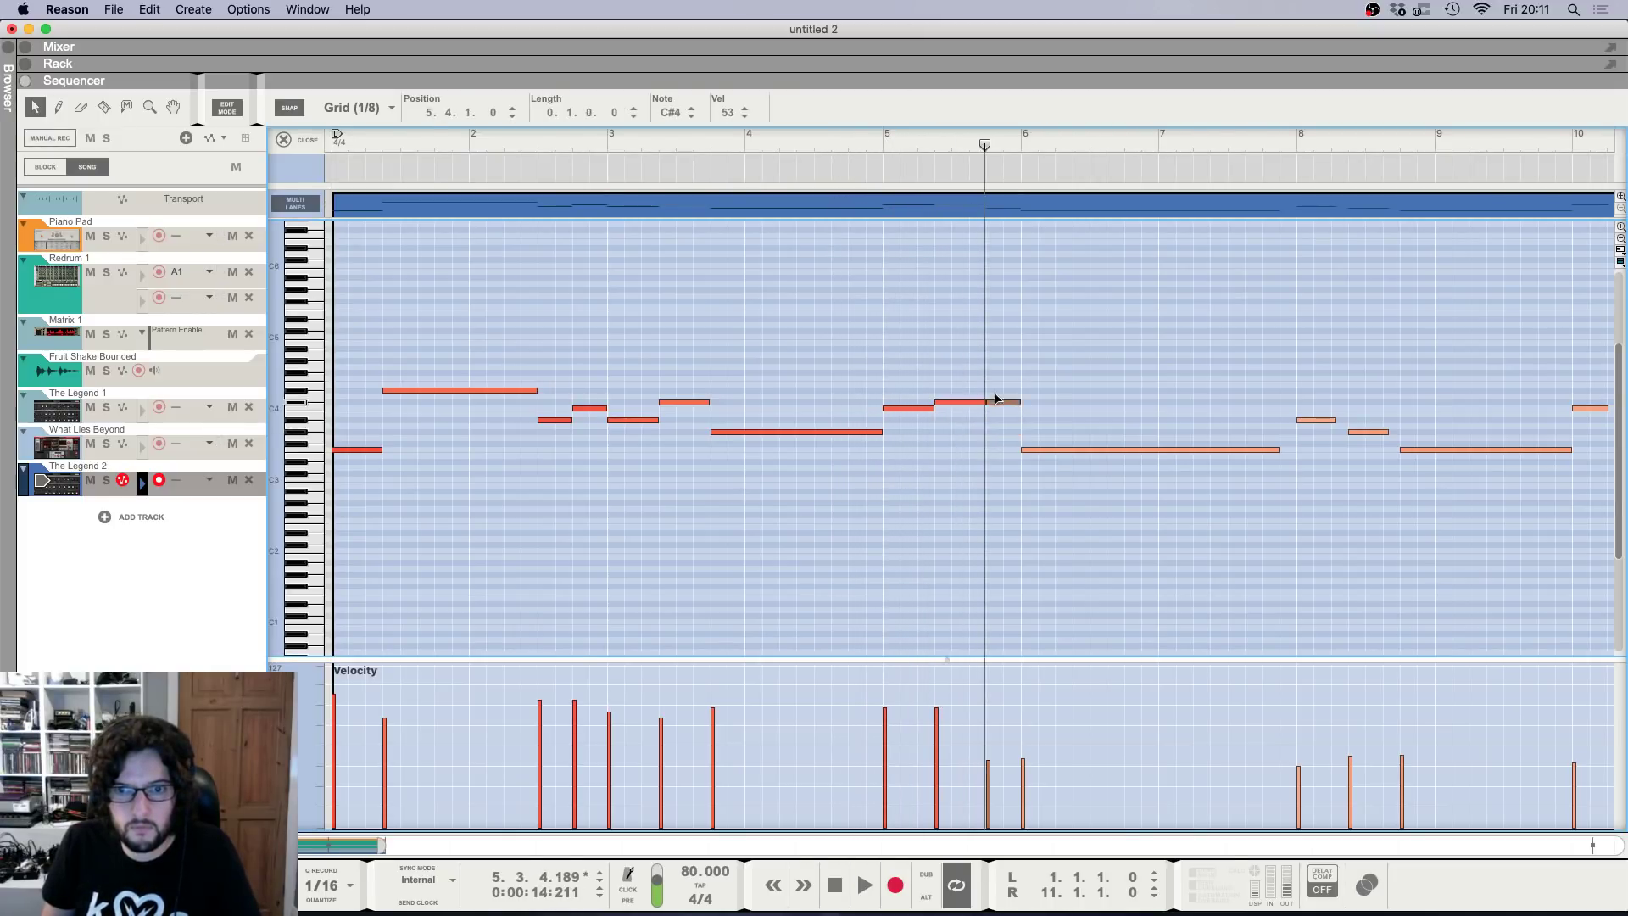
click(987, 716)
key(space)
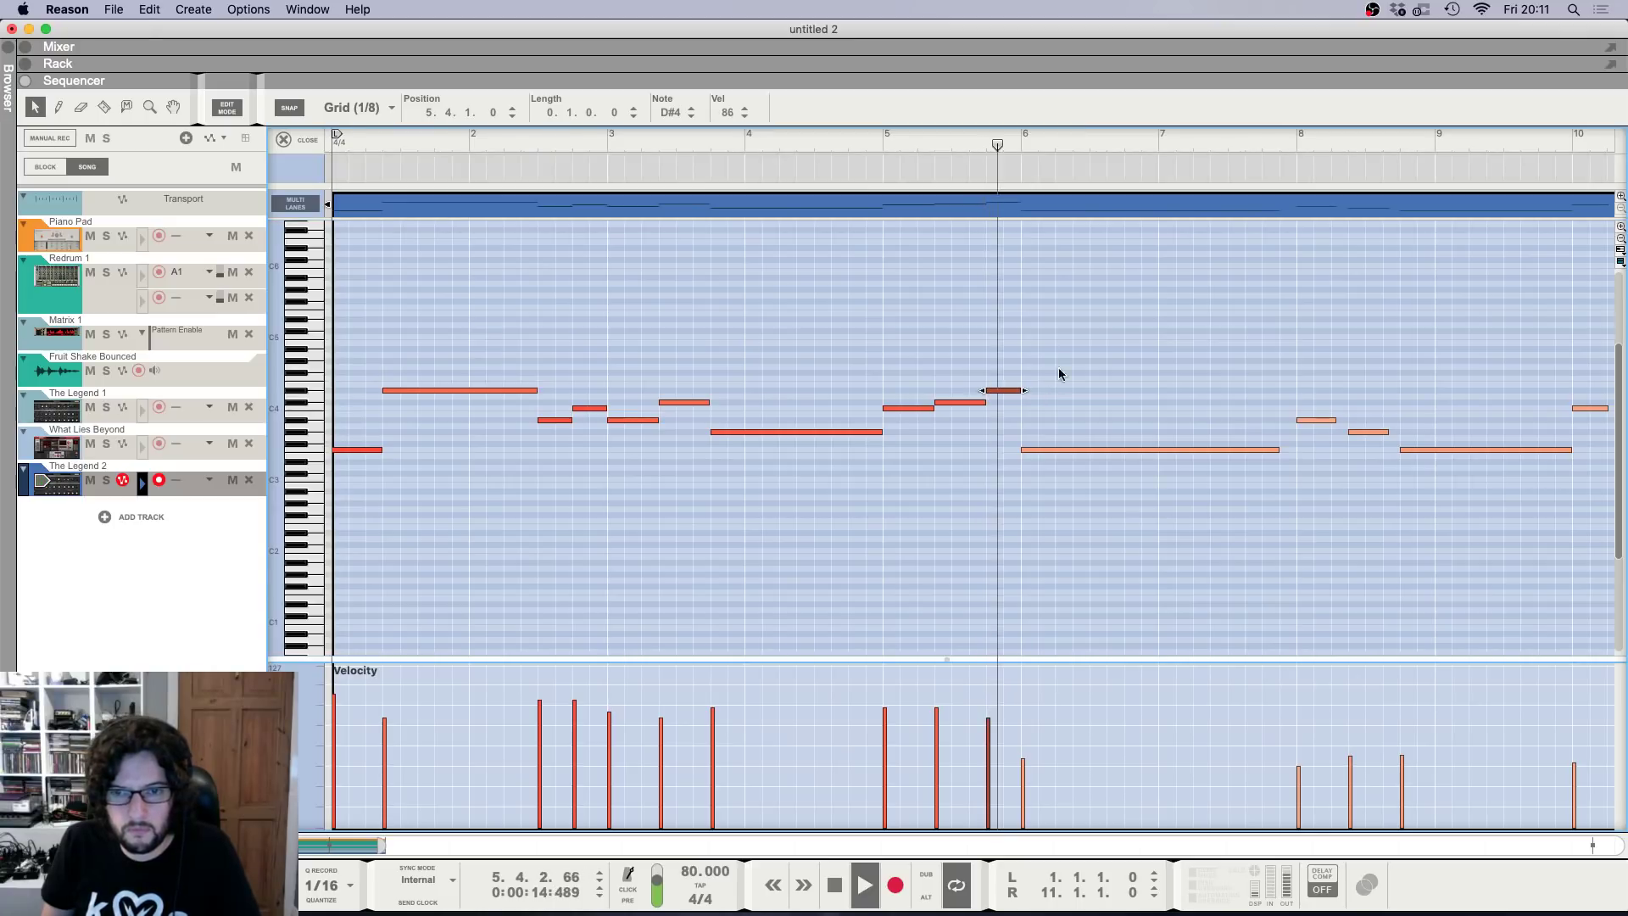
click(1023, 708)
key(space)
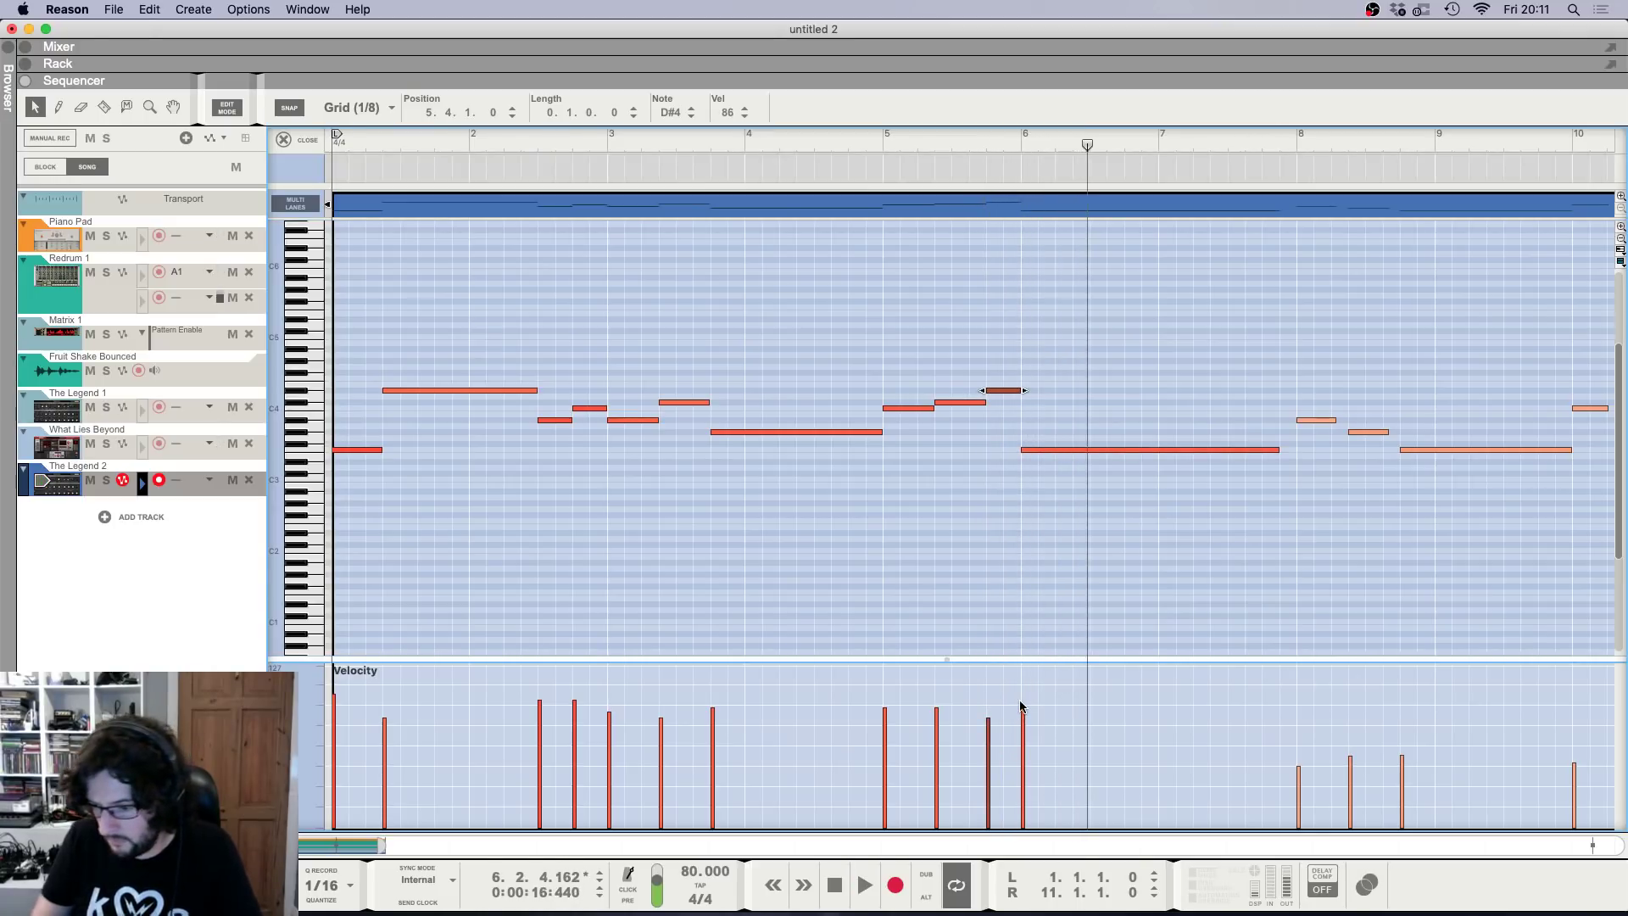
Leave note editing and replay the whole loop from the start in the song arrangement.
key(shift+Return)
key(space)
scroll(1022, 706, down, 1)
key(g)
key(g)
key(b)
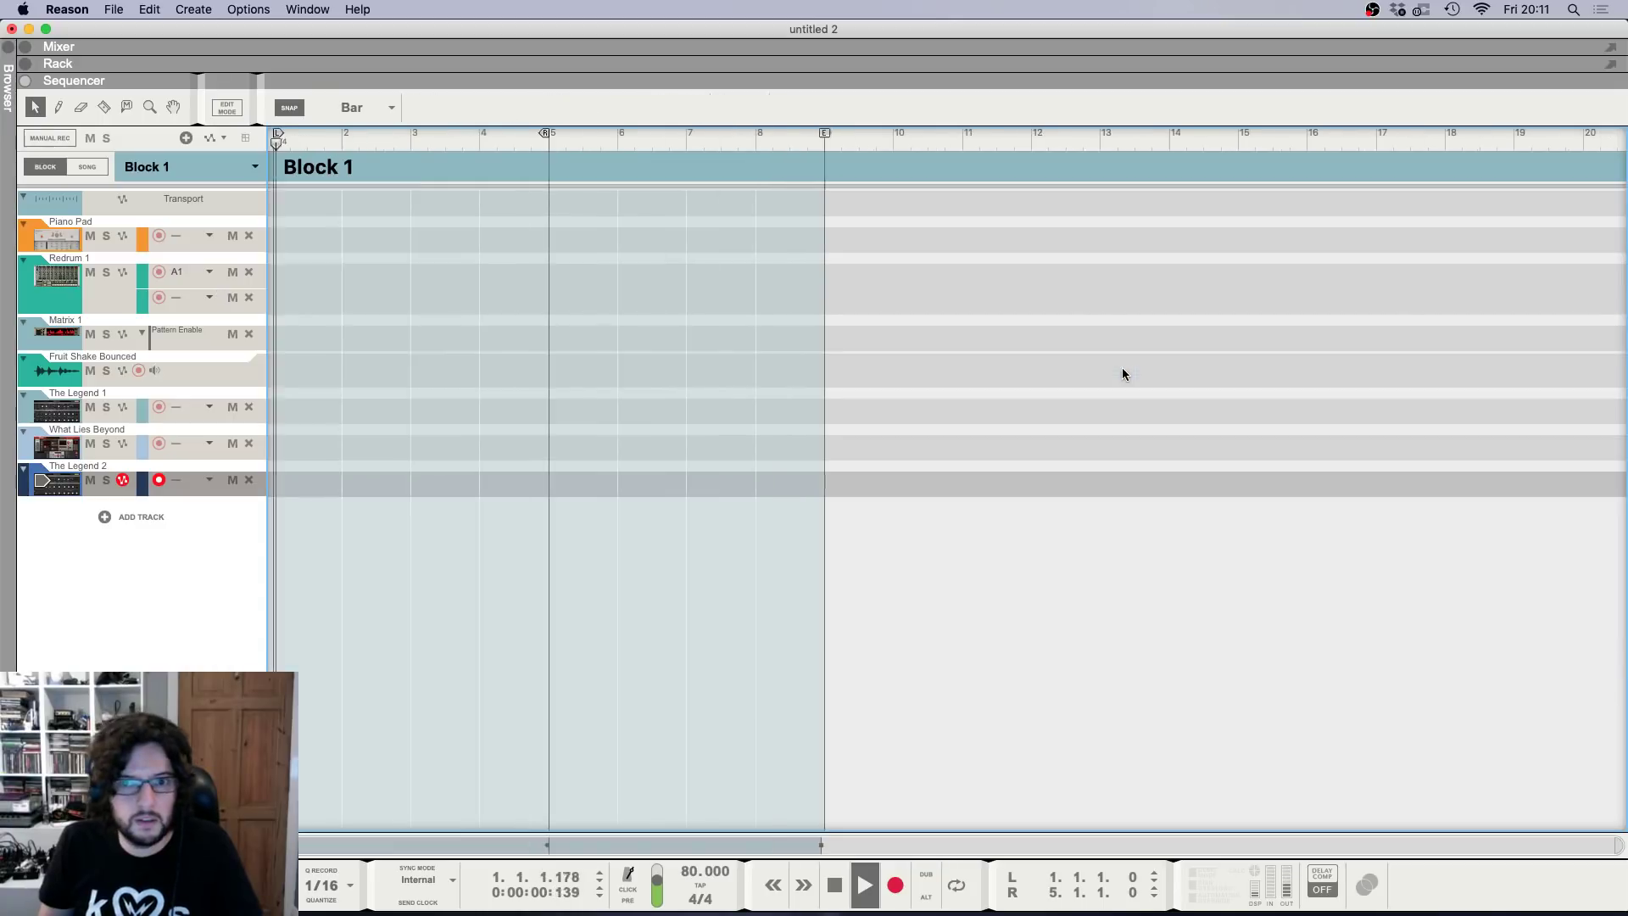
key(b)
key(space)
key(shift+Return)
key(shift+Return)
key(space)
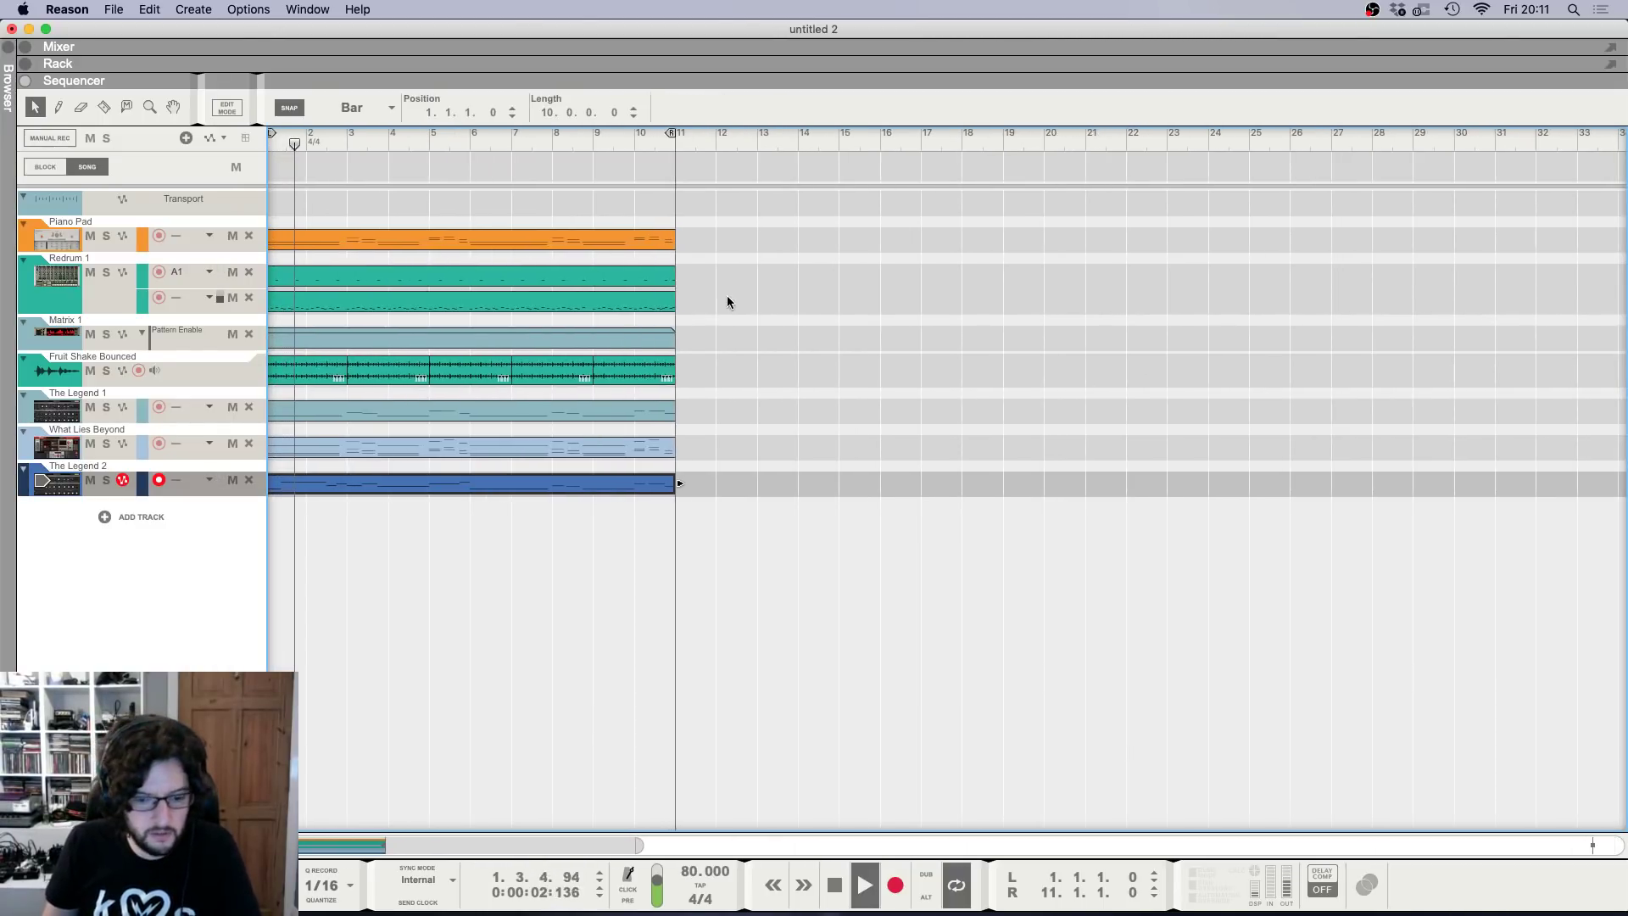
Inspect The Legend 2's synth settings and its mixer channel while the loop plays.
key(F6)
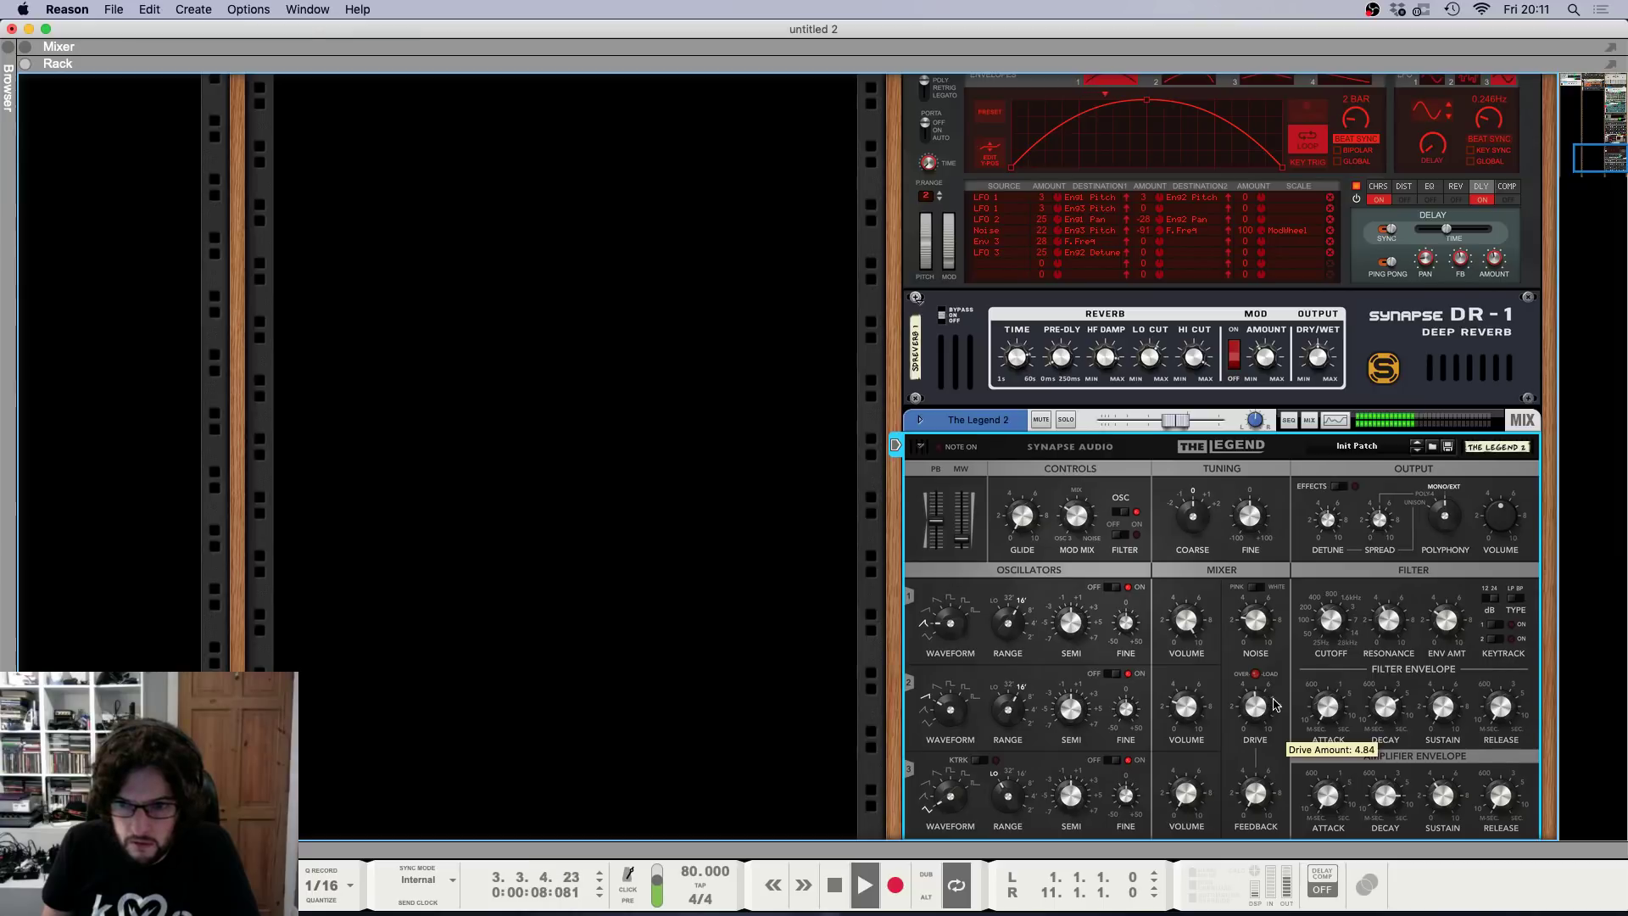
scroll(1125, 693, down, 2)
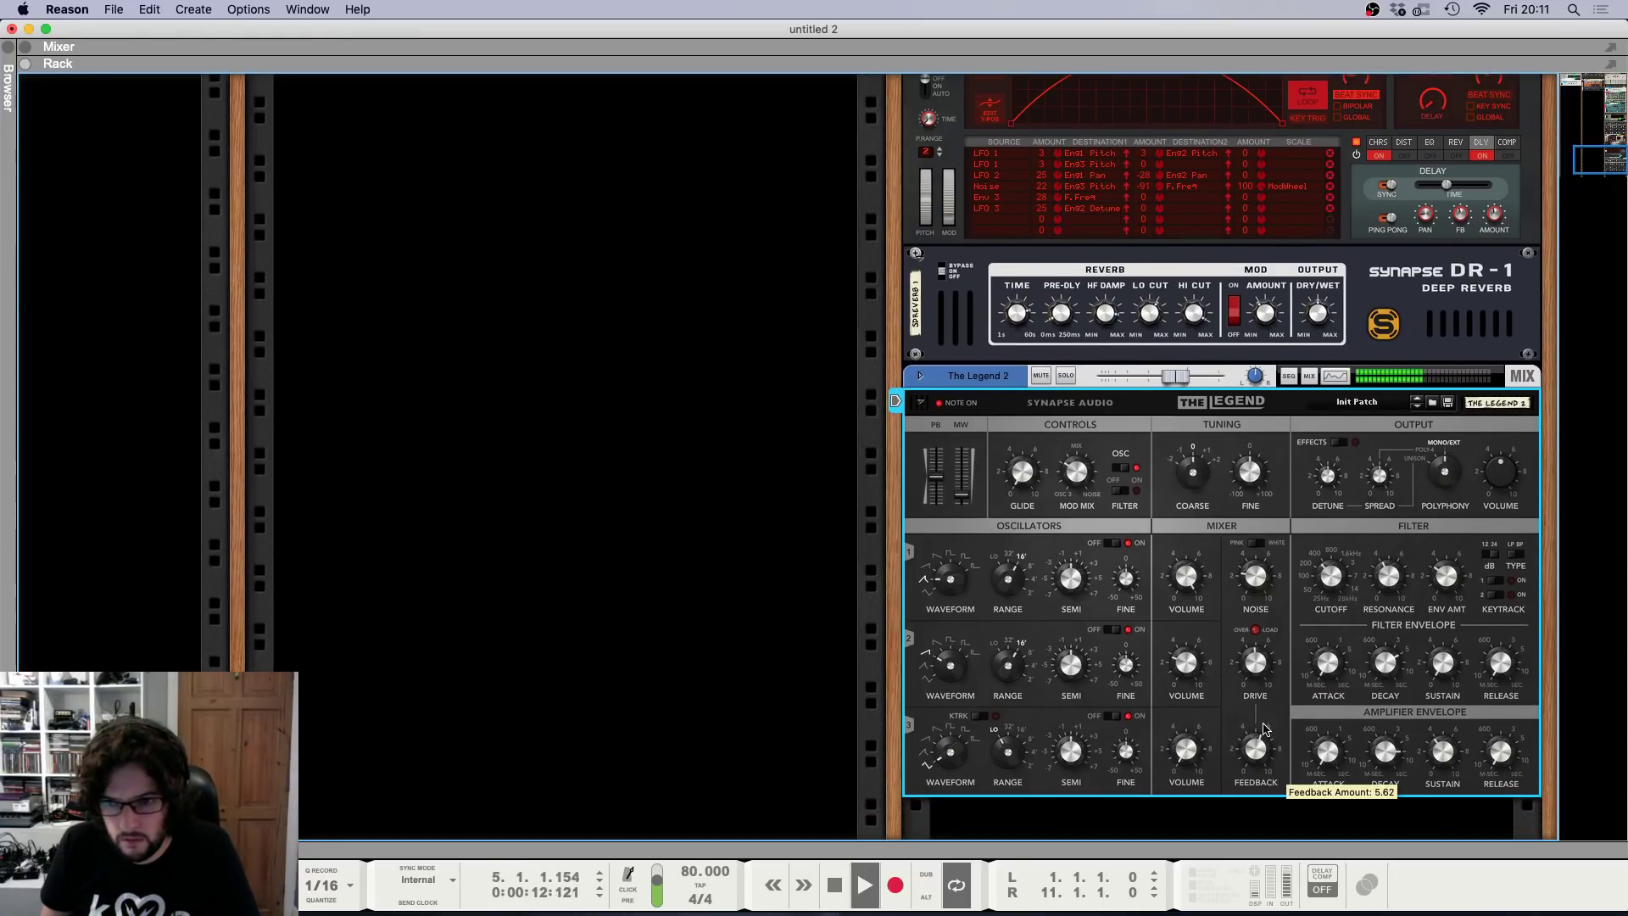
key(F5)
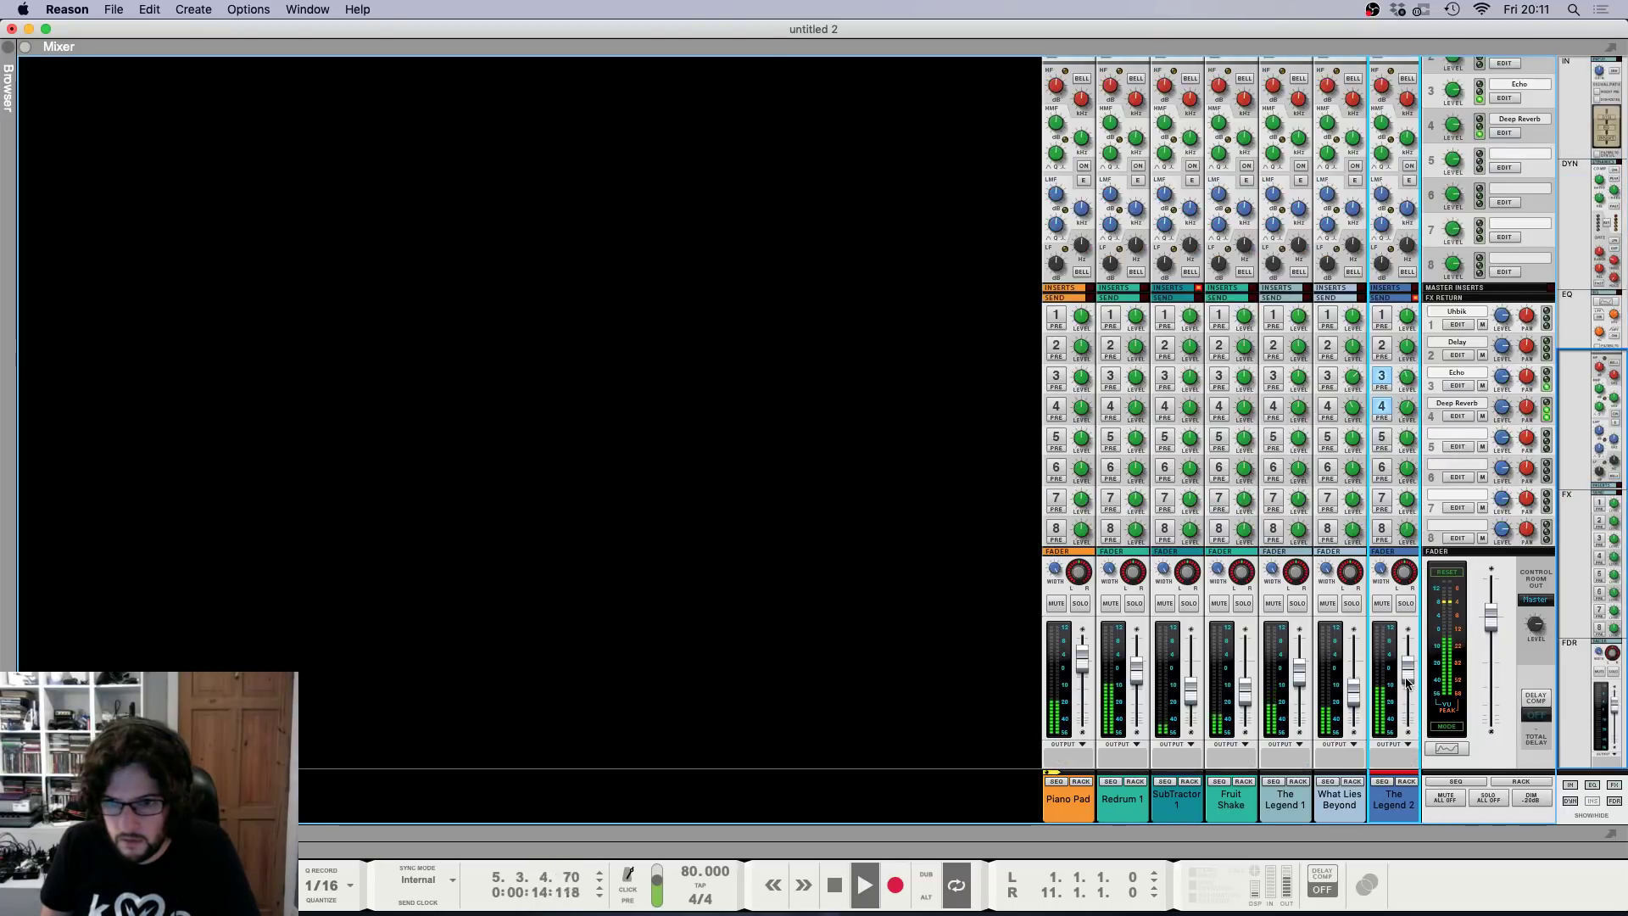
key(F7)
Open The Legend 2's clip for note editing and delete every note from bar 6 to the end of the clip.
double_click(598, 486)
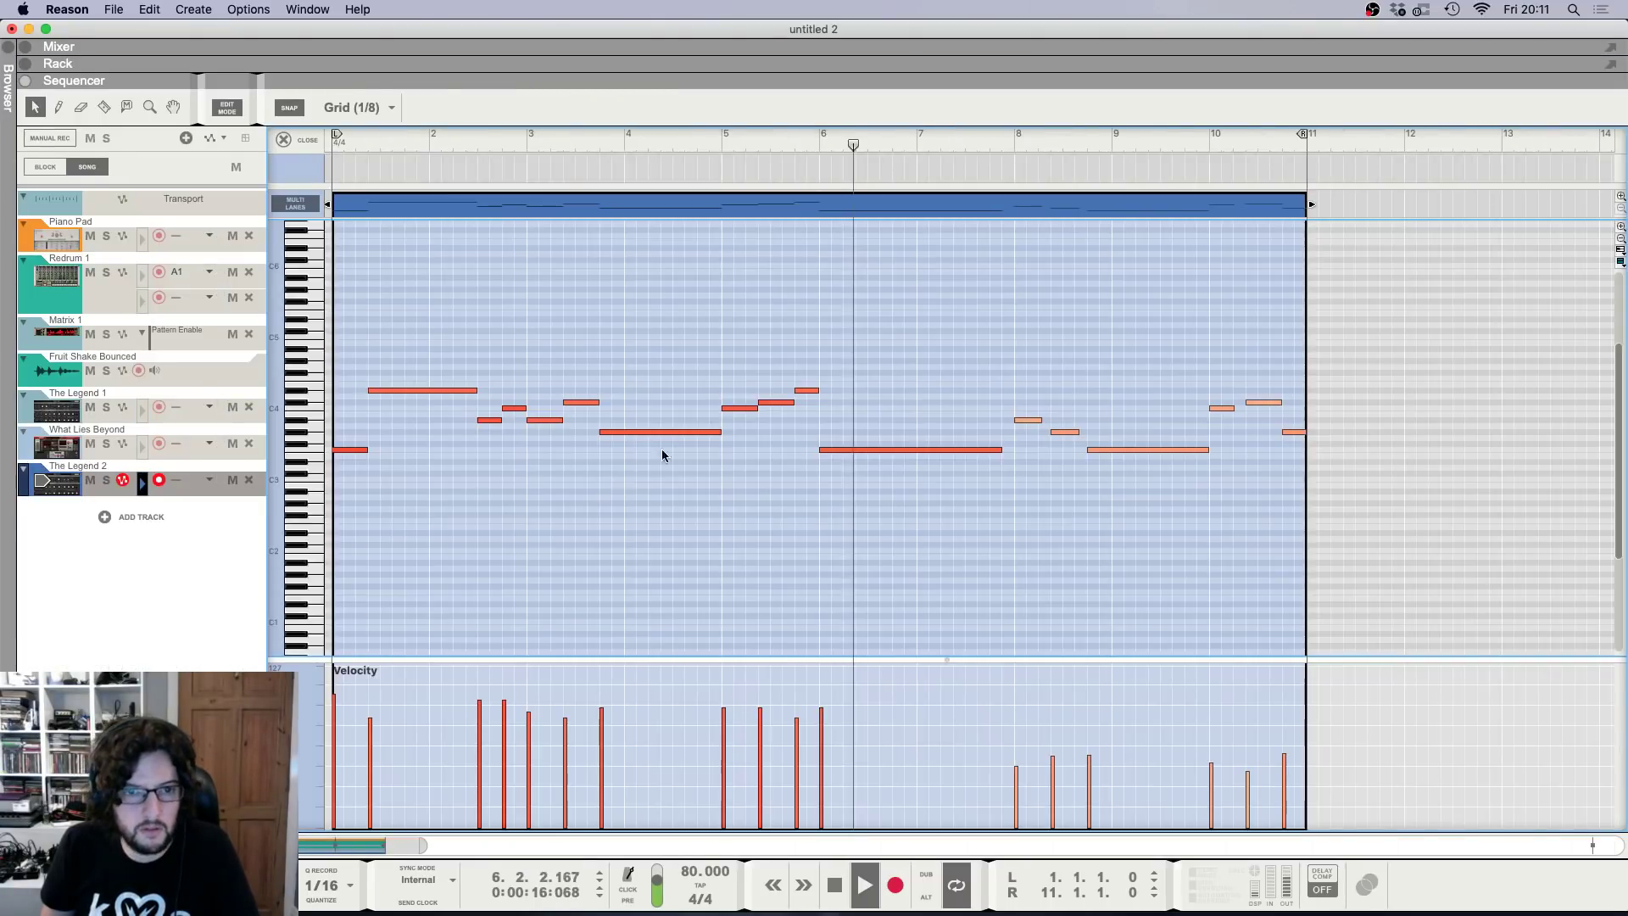
key(g)
key(g)
key(g)
key(h)
key(h)
key(h)
key(h)
key(g)
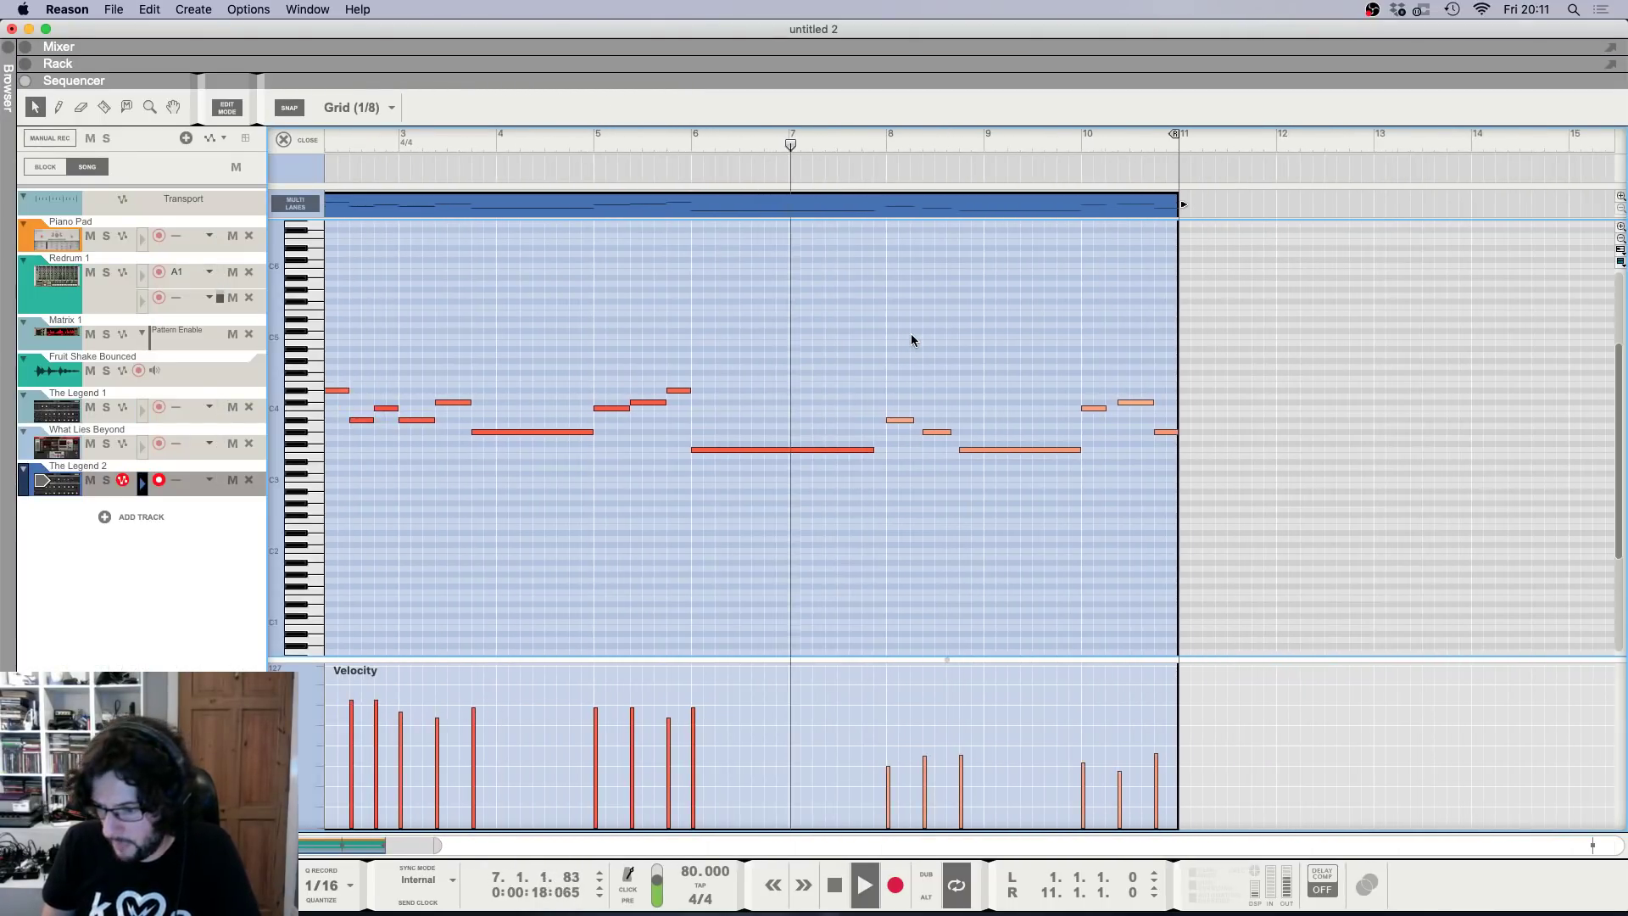
key(g)
key(space)
key(g)
scroll(772, 316, left, 1)
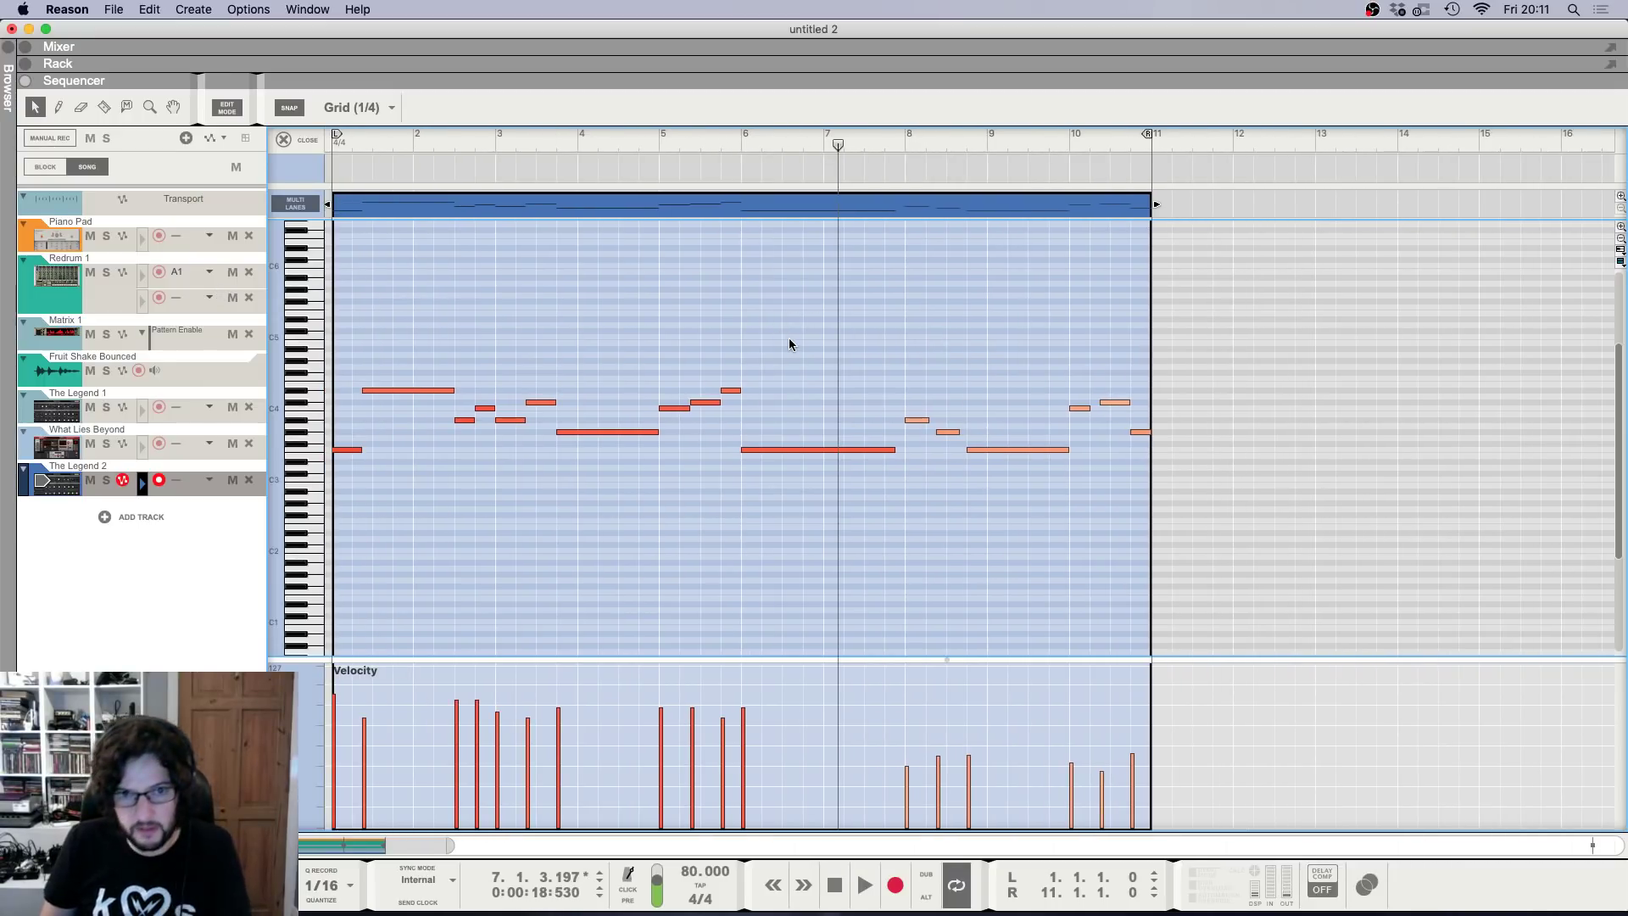
drag(781, 316, 1142, 565)
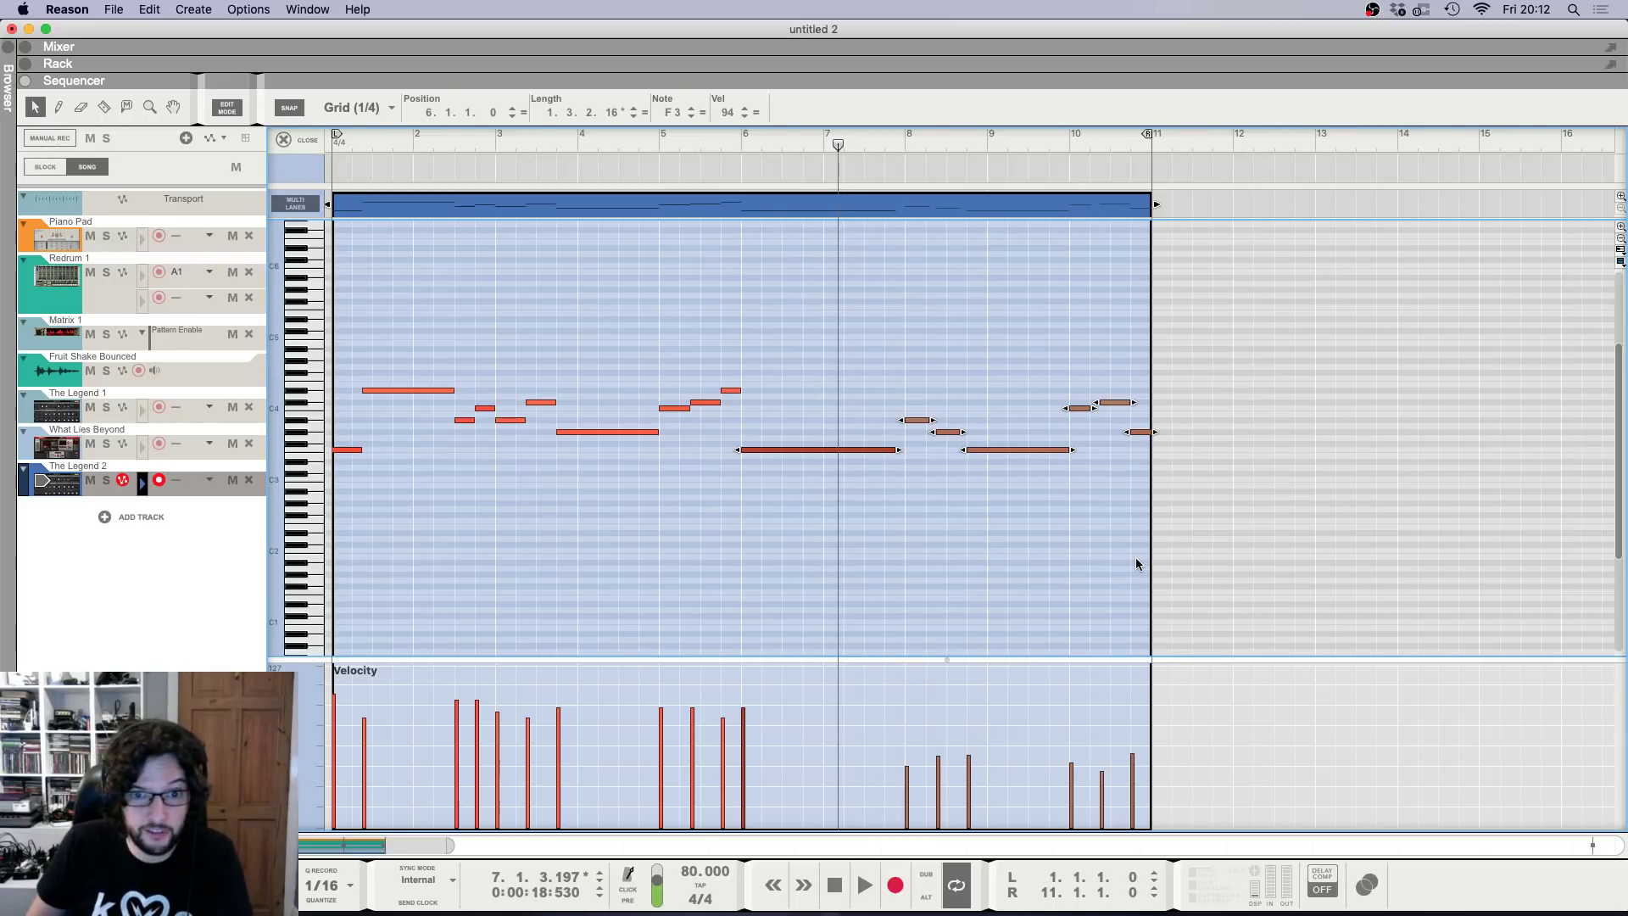
key(Delete)
Duplicate the melody of bars 1 to 5 so the copy starts at bar 6, and return to the song start.
key(super+a)
key(super+c)
key(super+v)
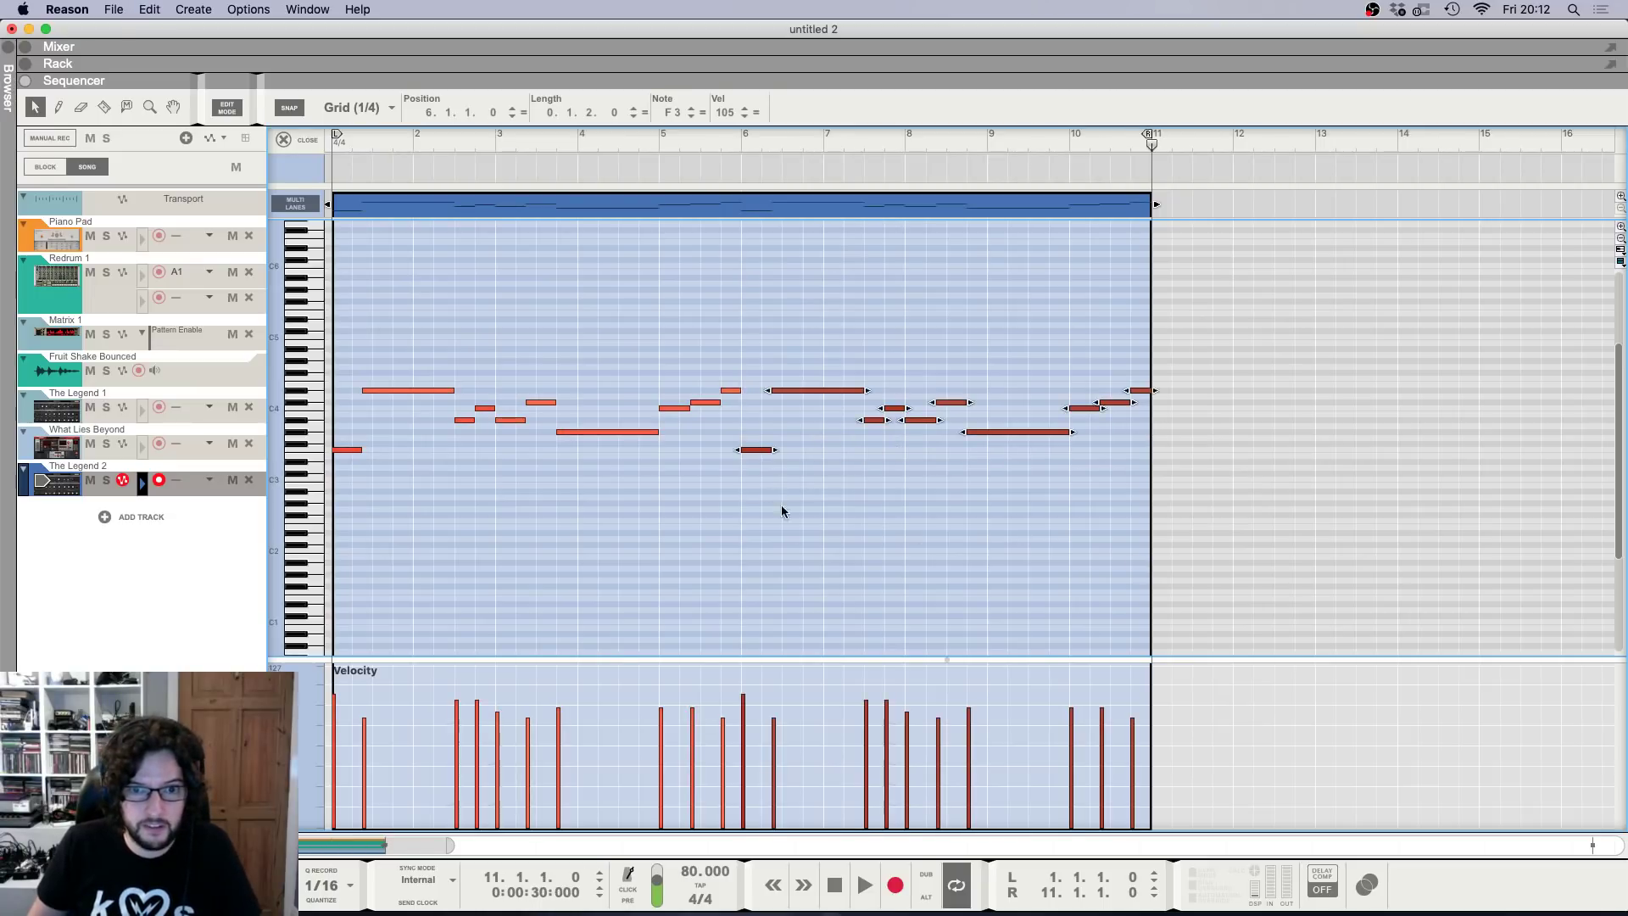
click(791, 526)
key(g)
key(h)
key(h)
key(h)
key(h)
key(shift+Return)
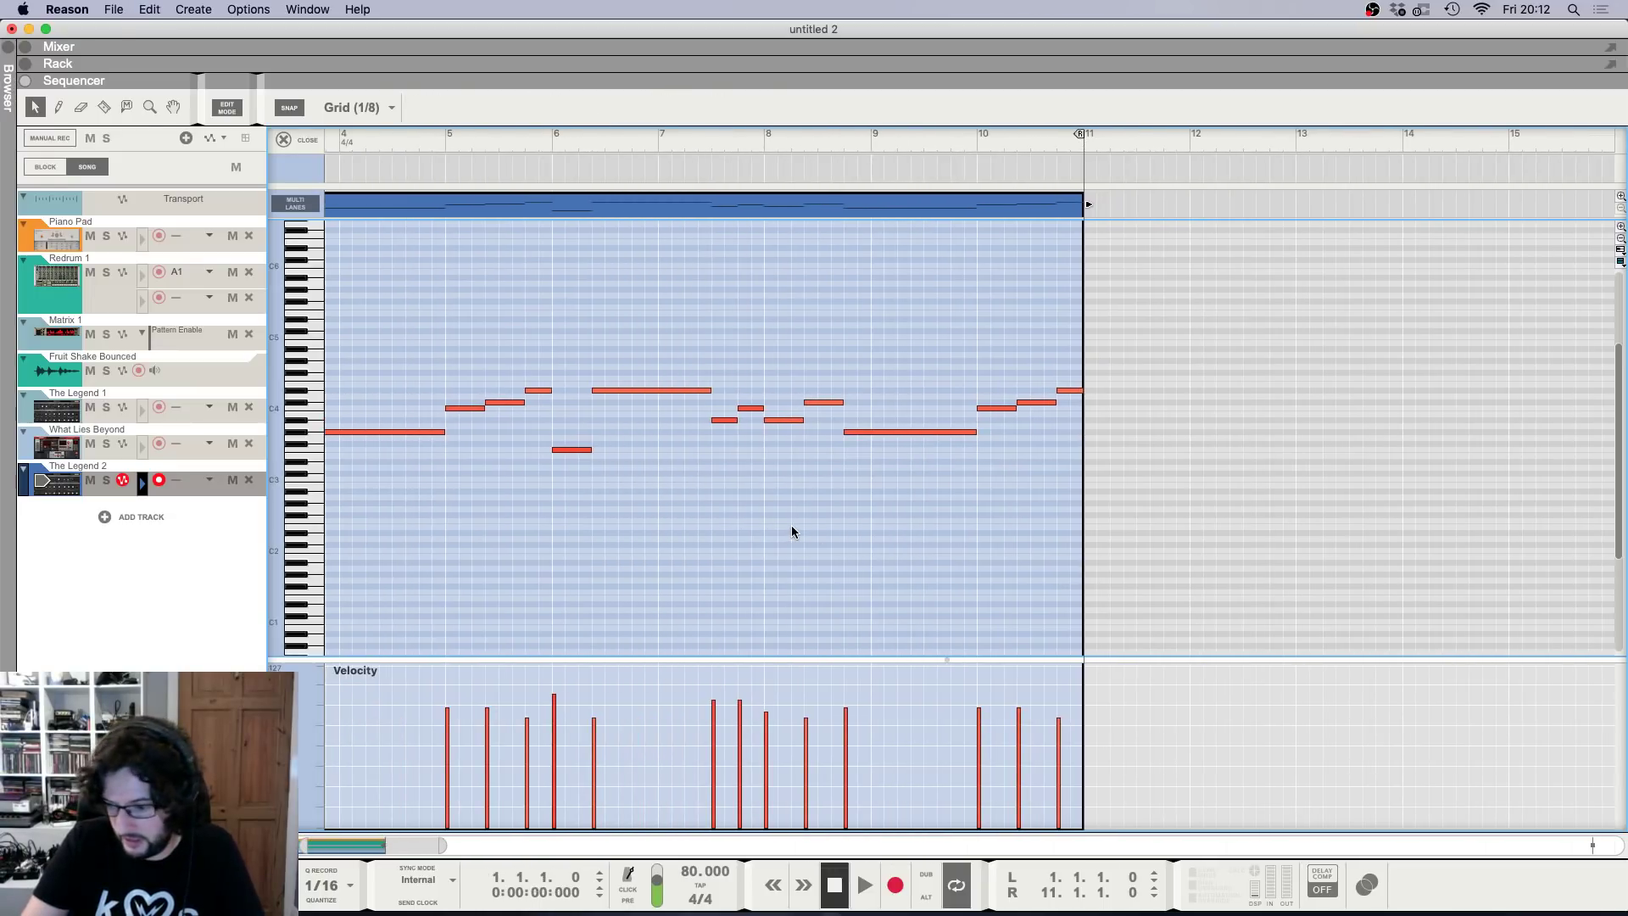
key(g)
scroll(715, 500, left, 5)
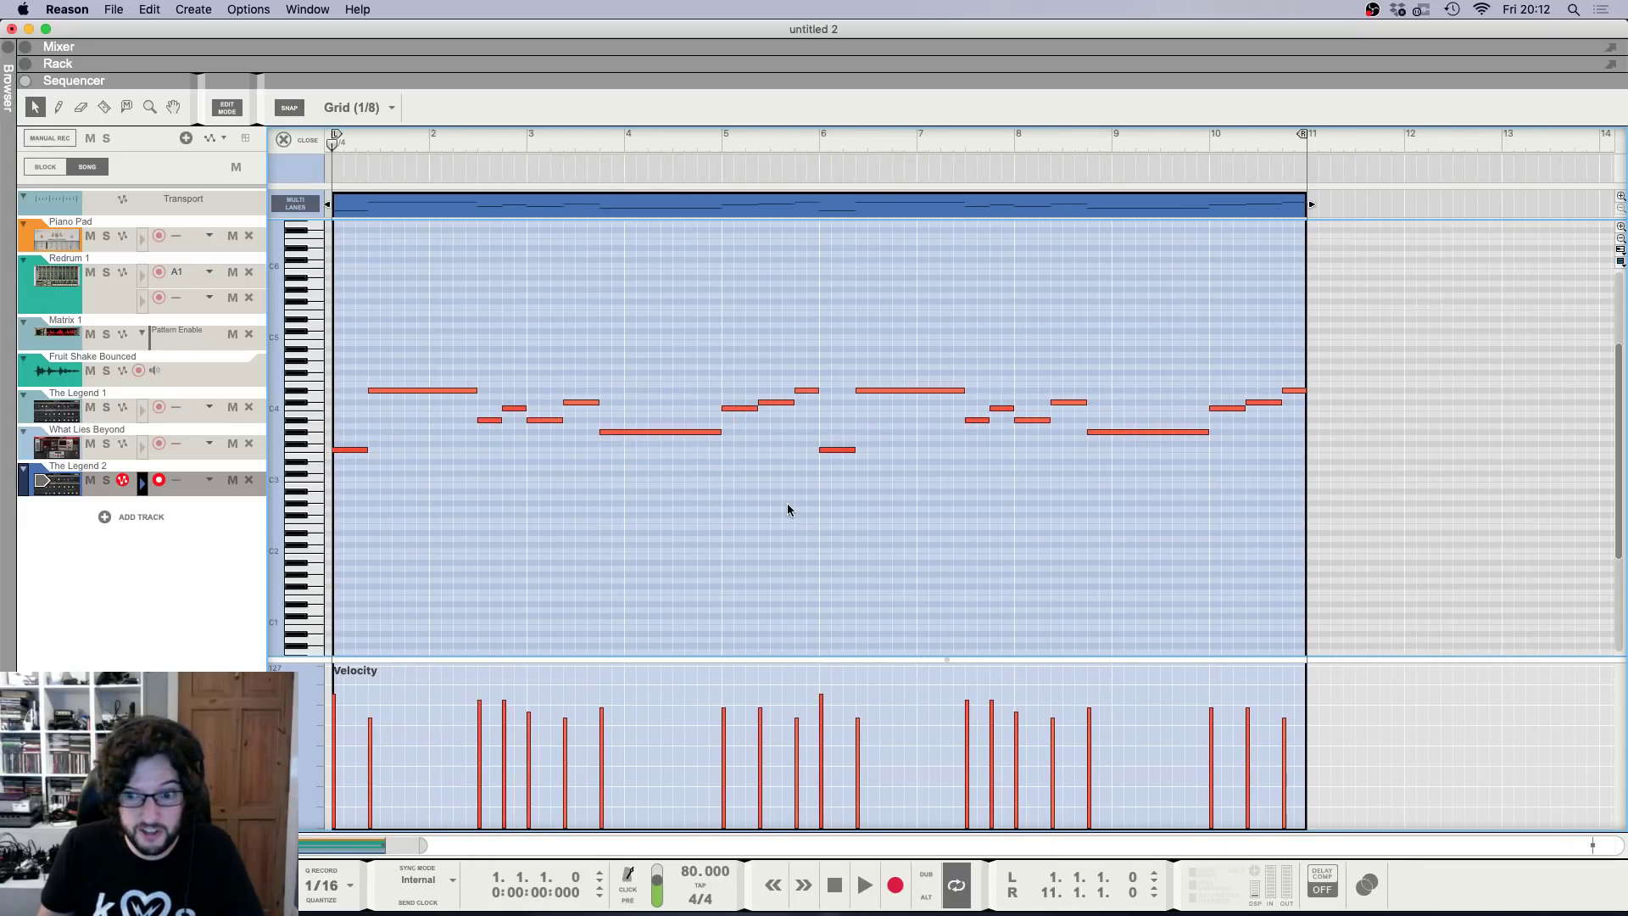
Start playback and randomize the velocities of all The Legend 2 notes by 15%.
key(F6)
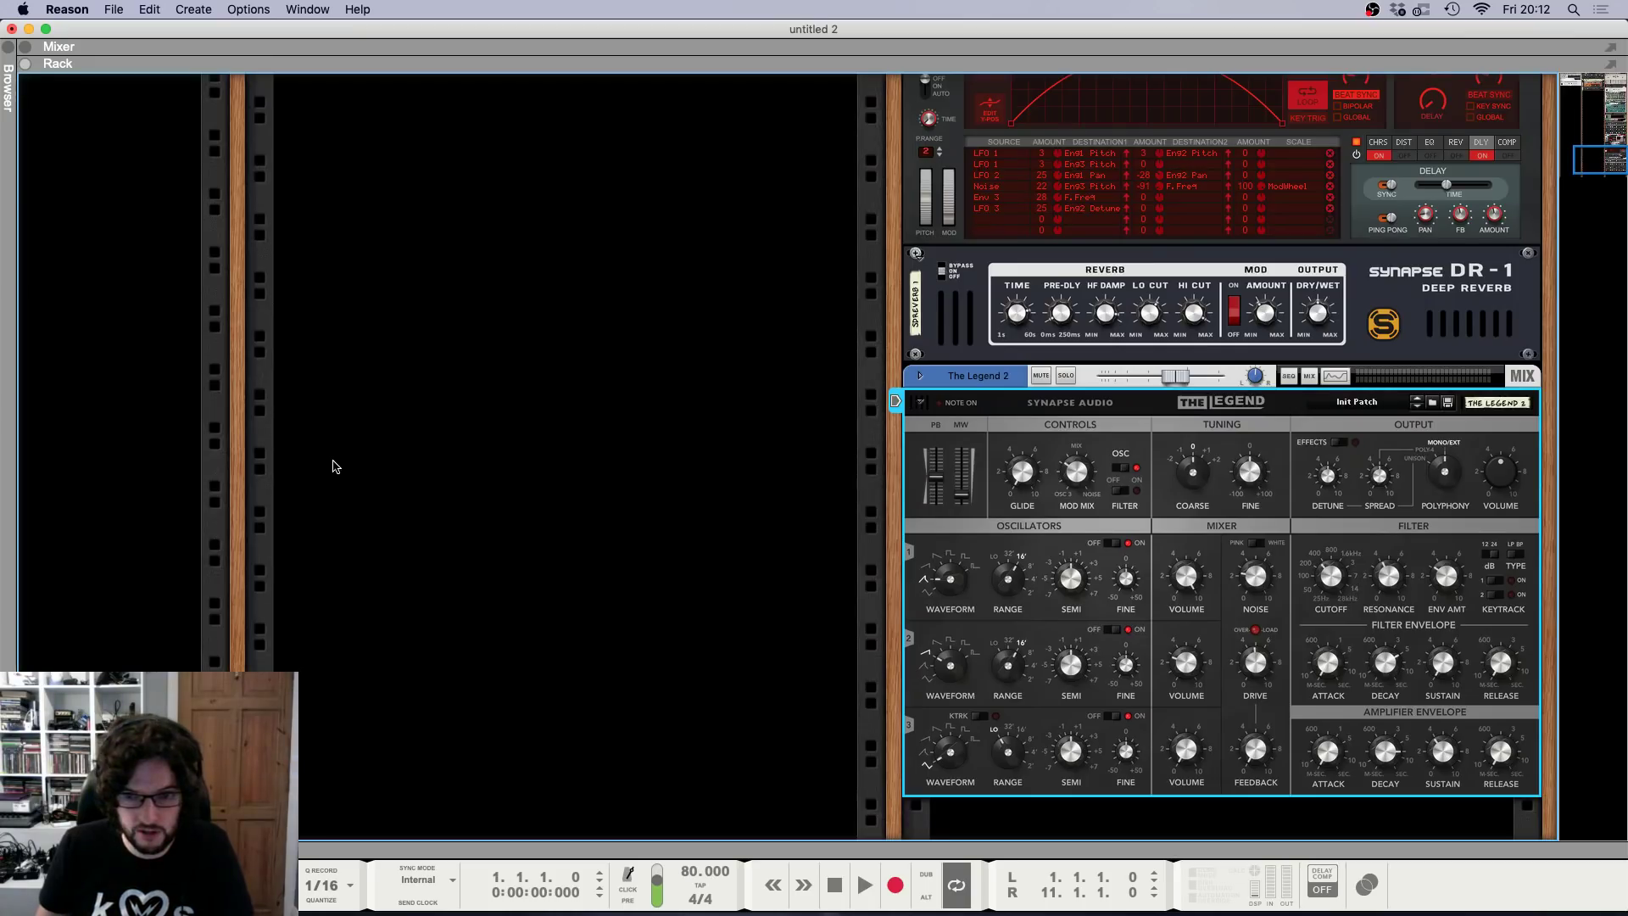
key(F7)
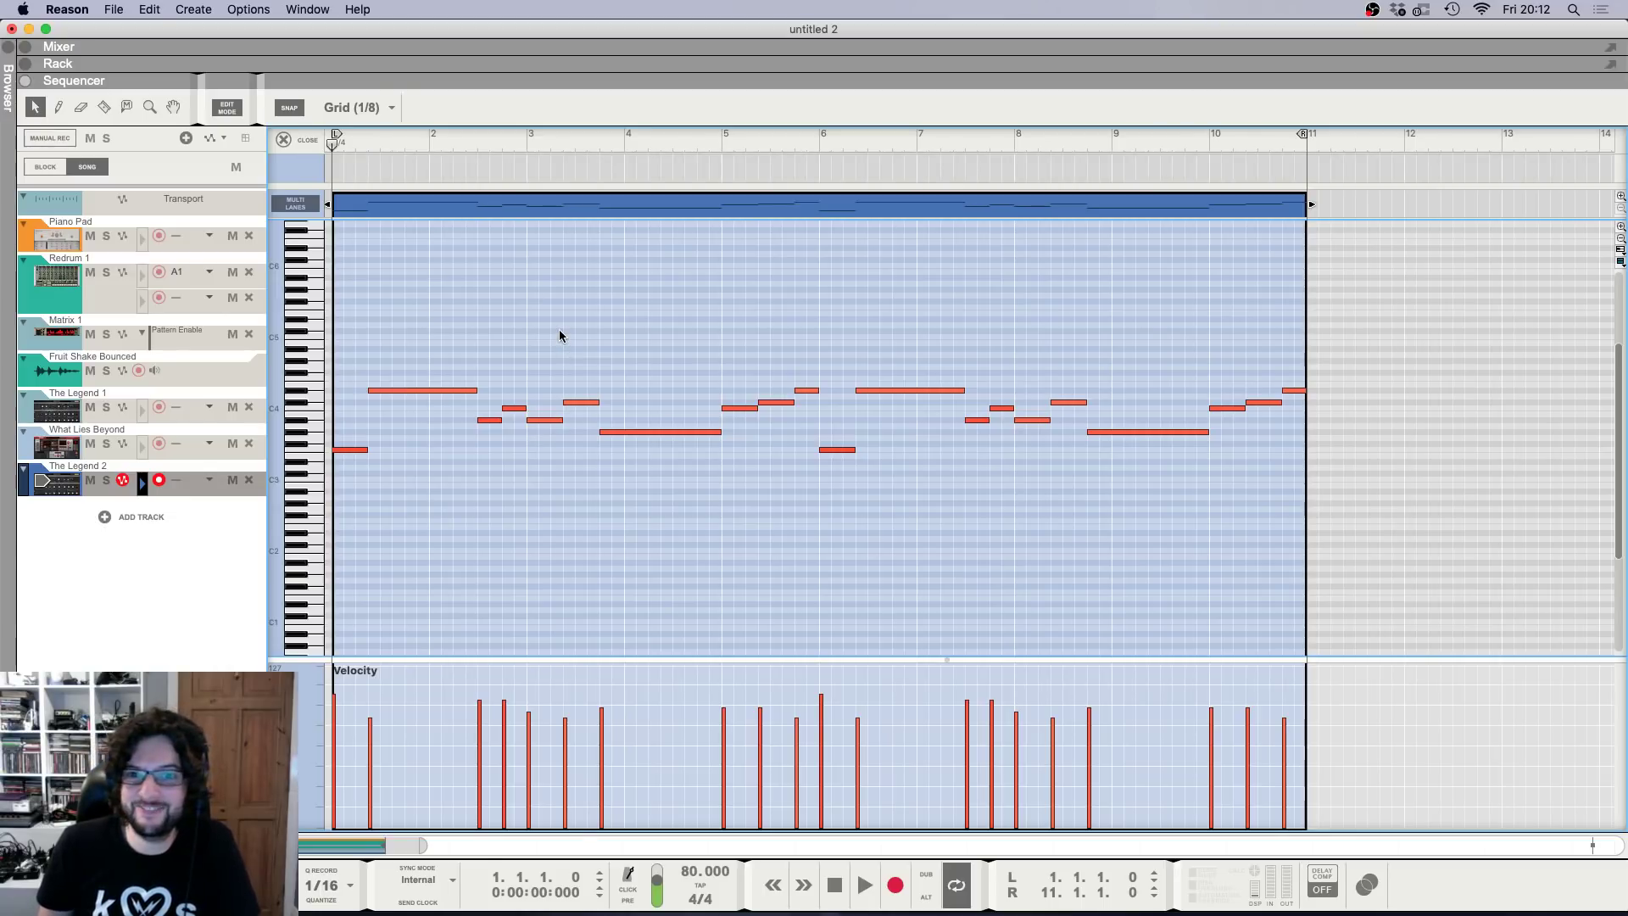
key(space)
key(super+a)
key(F8)
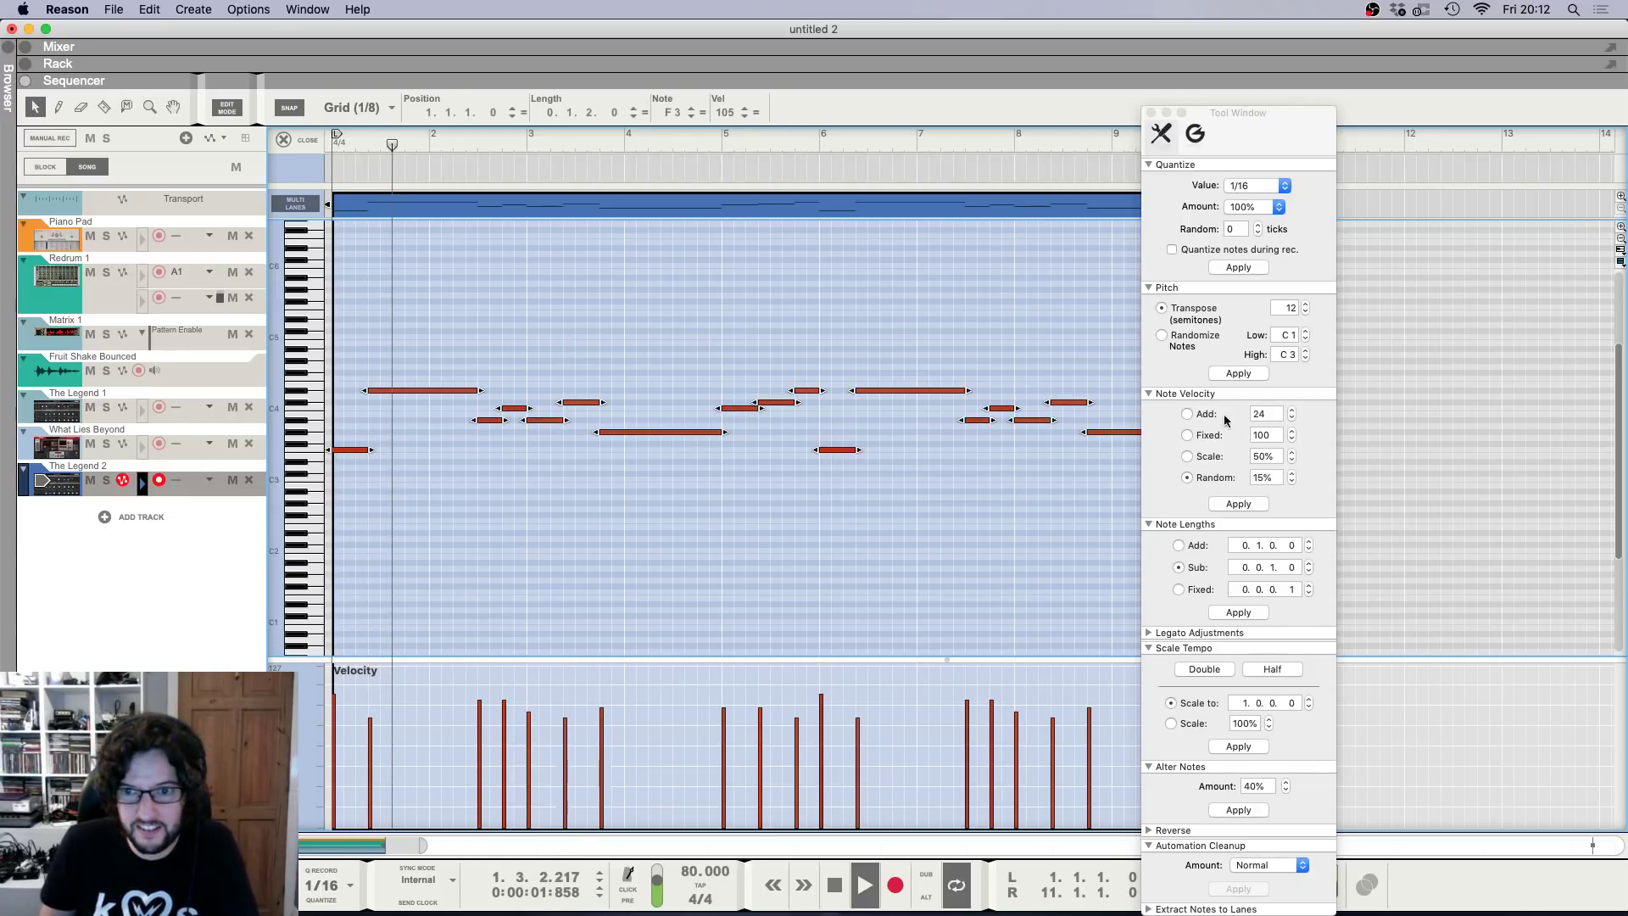
click(1238, 504)
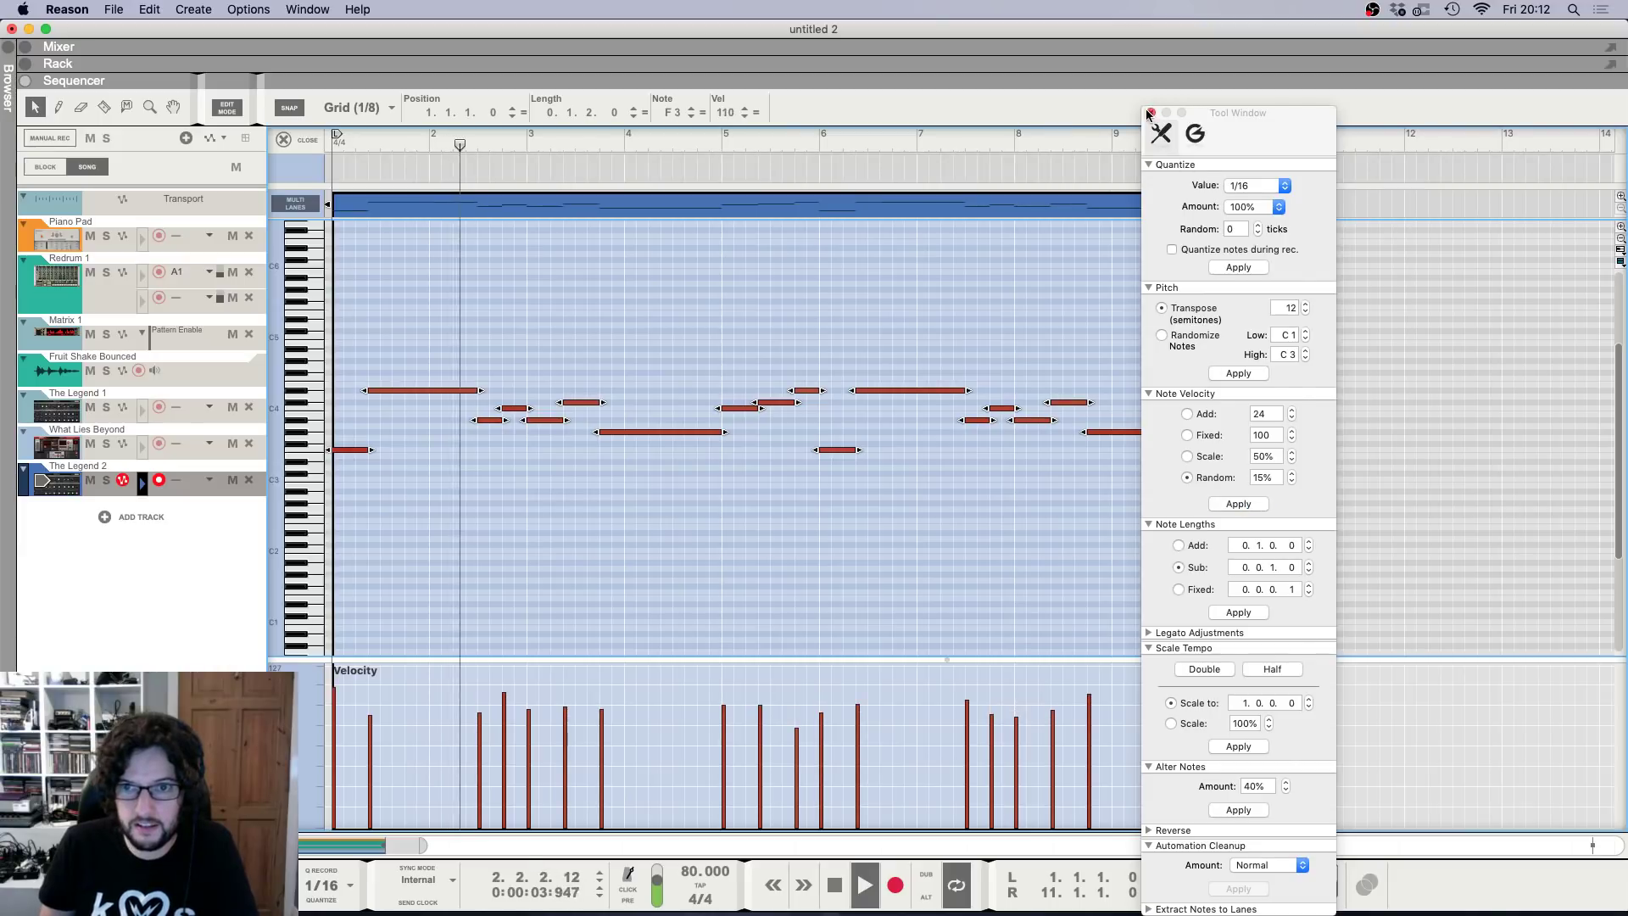
click(1149, 114)
Listen to the repeated melody up to bar 8 while checking The Legend 2's fader level in the mixer.
key(F5)
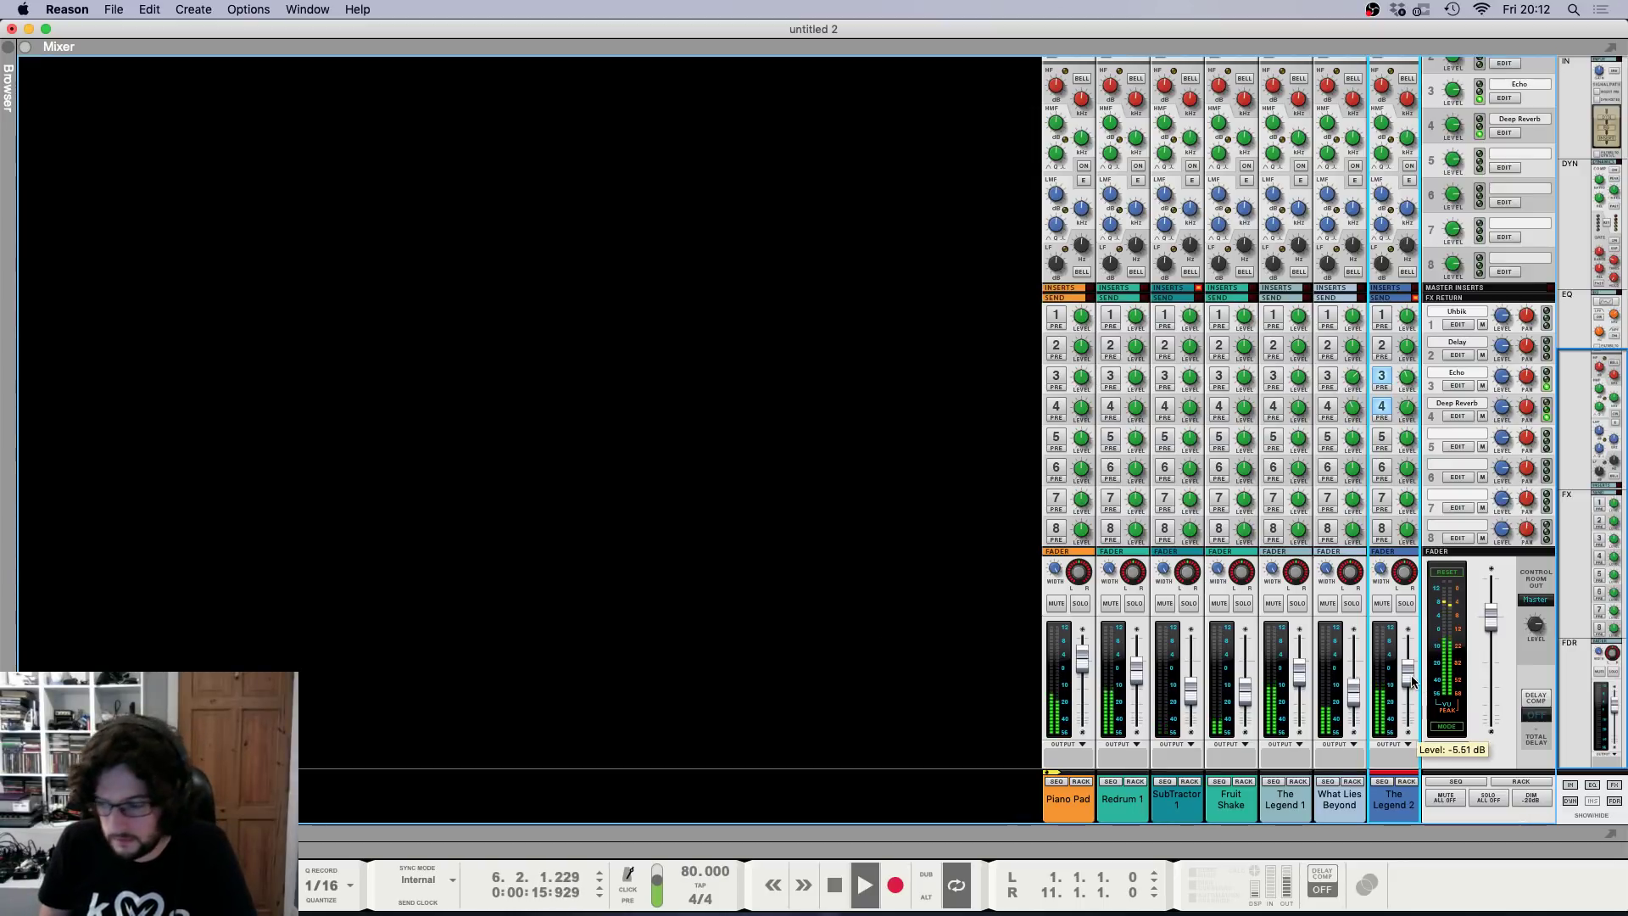
key(F7)
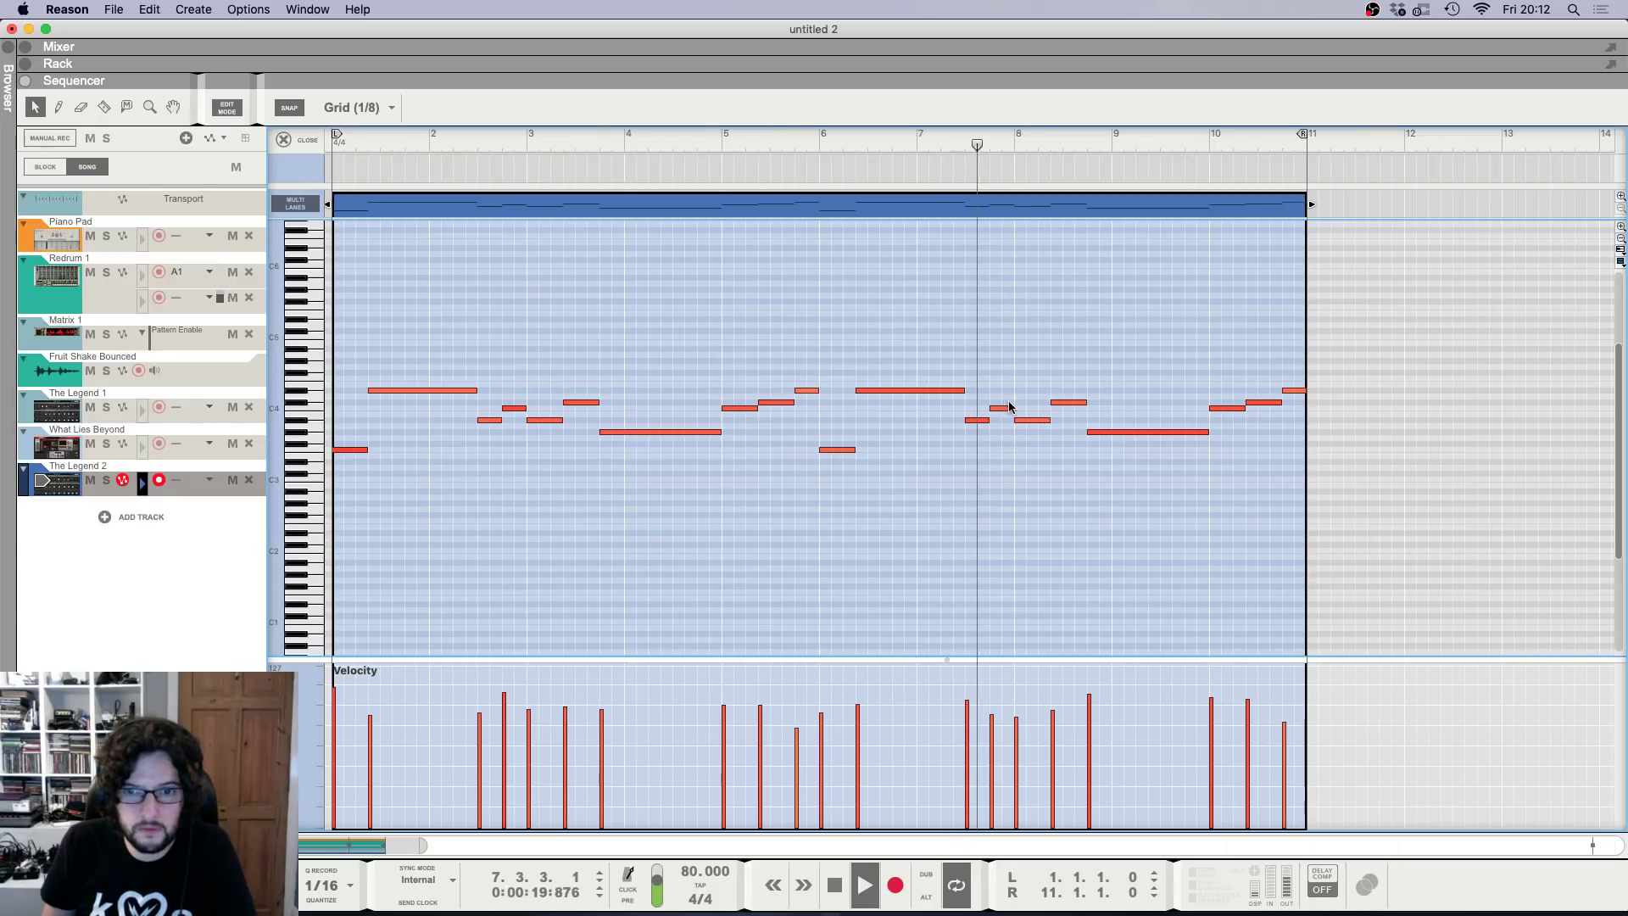
key(space)
scroll(1036, 393, up, 7)
key(space)
key(space)
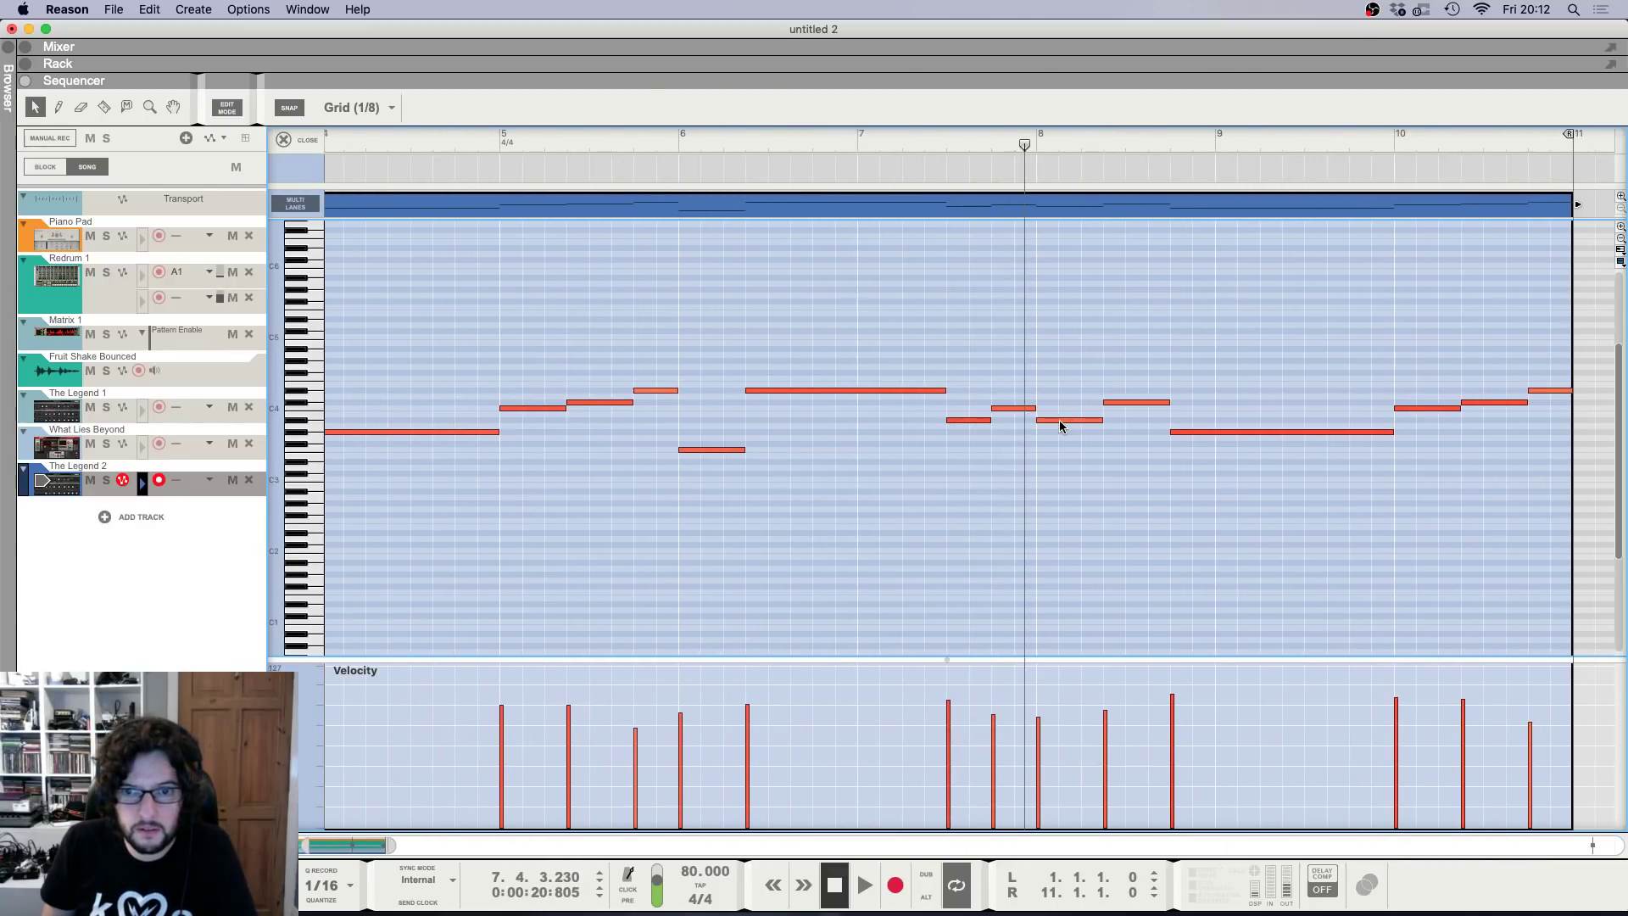
Move the note at 8.1.1.0 up to G#4 and the long note at 8.4.1.0 up to C4 while listening to the change.
drag(1060, 425, 1058, 365)
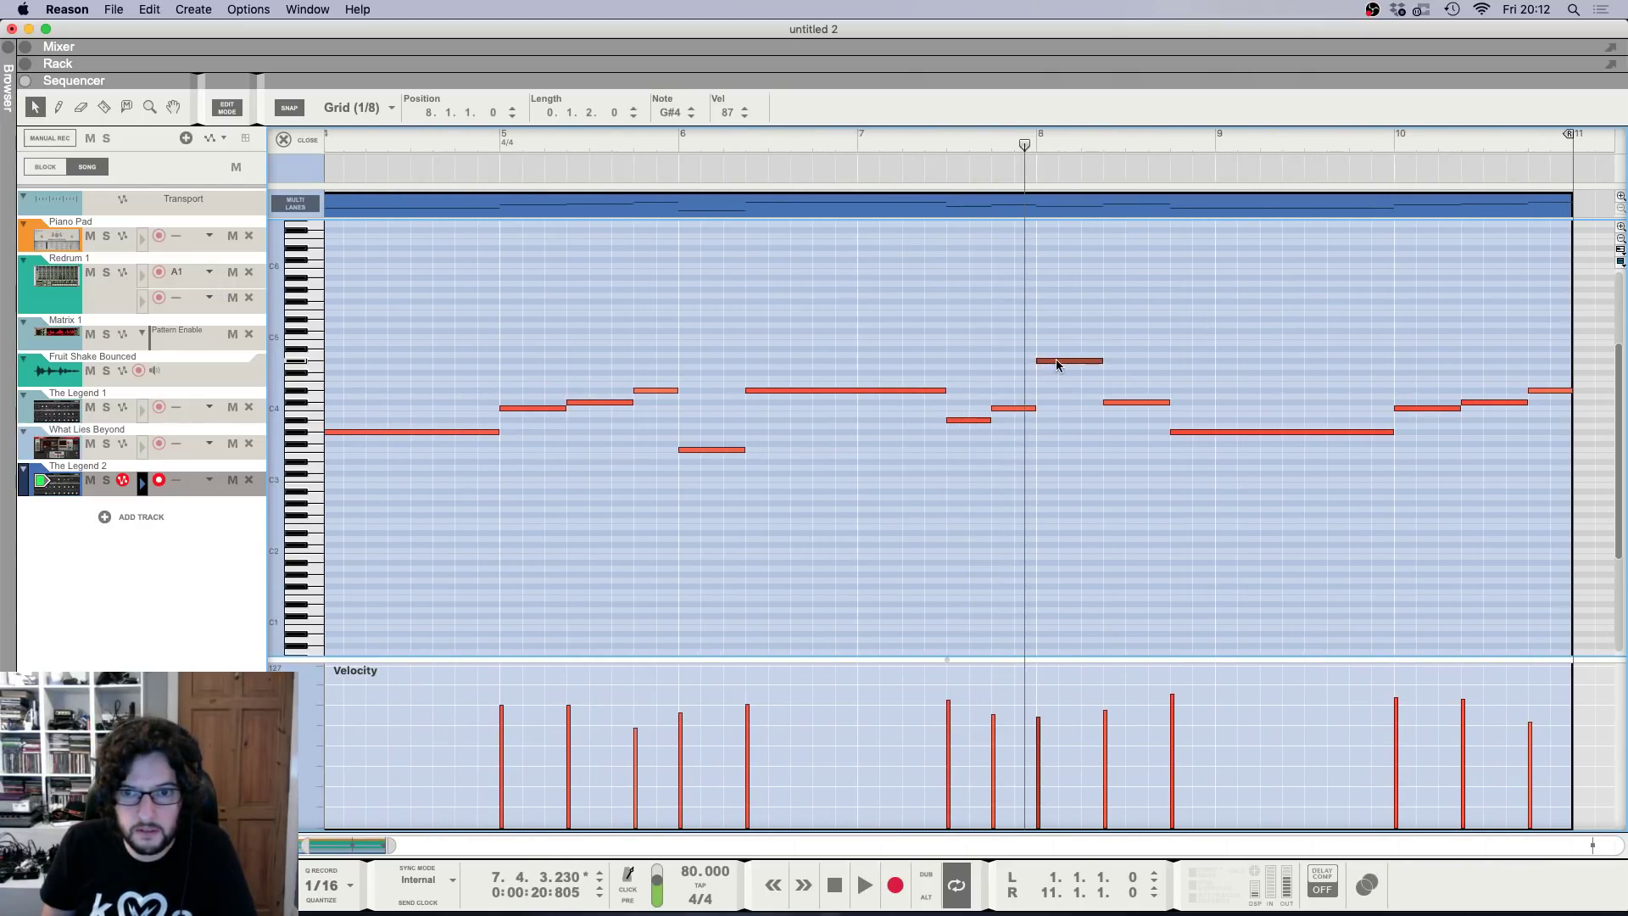
key(space)
click(1211, 402)
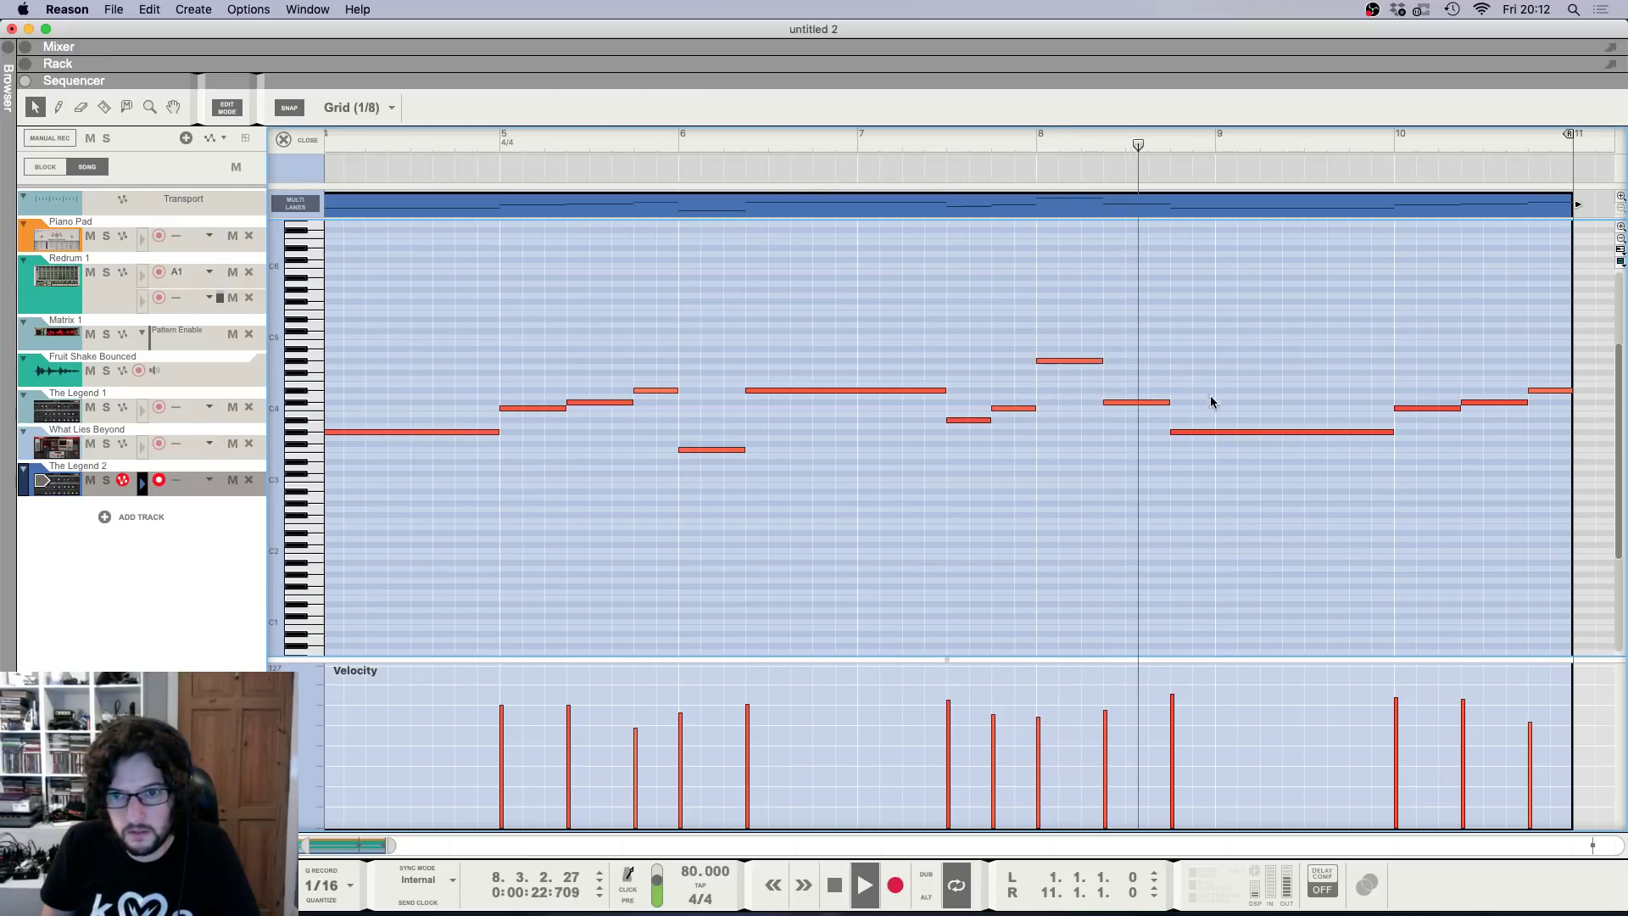
drag(1204, 432, 1192, 407)
scroll(1396, 348, down, 5)
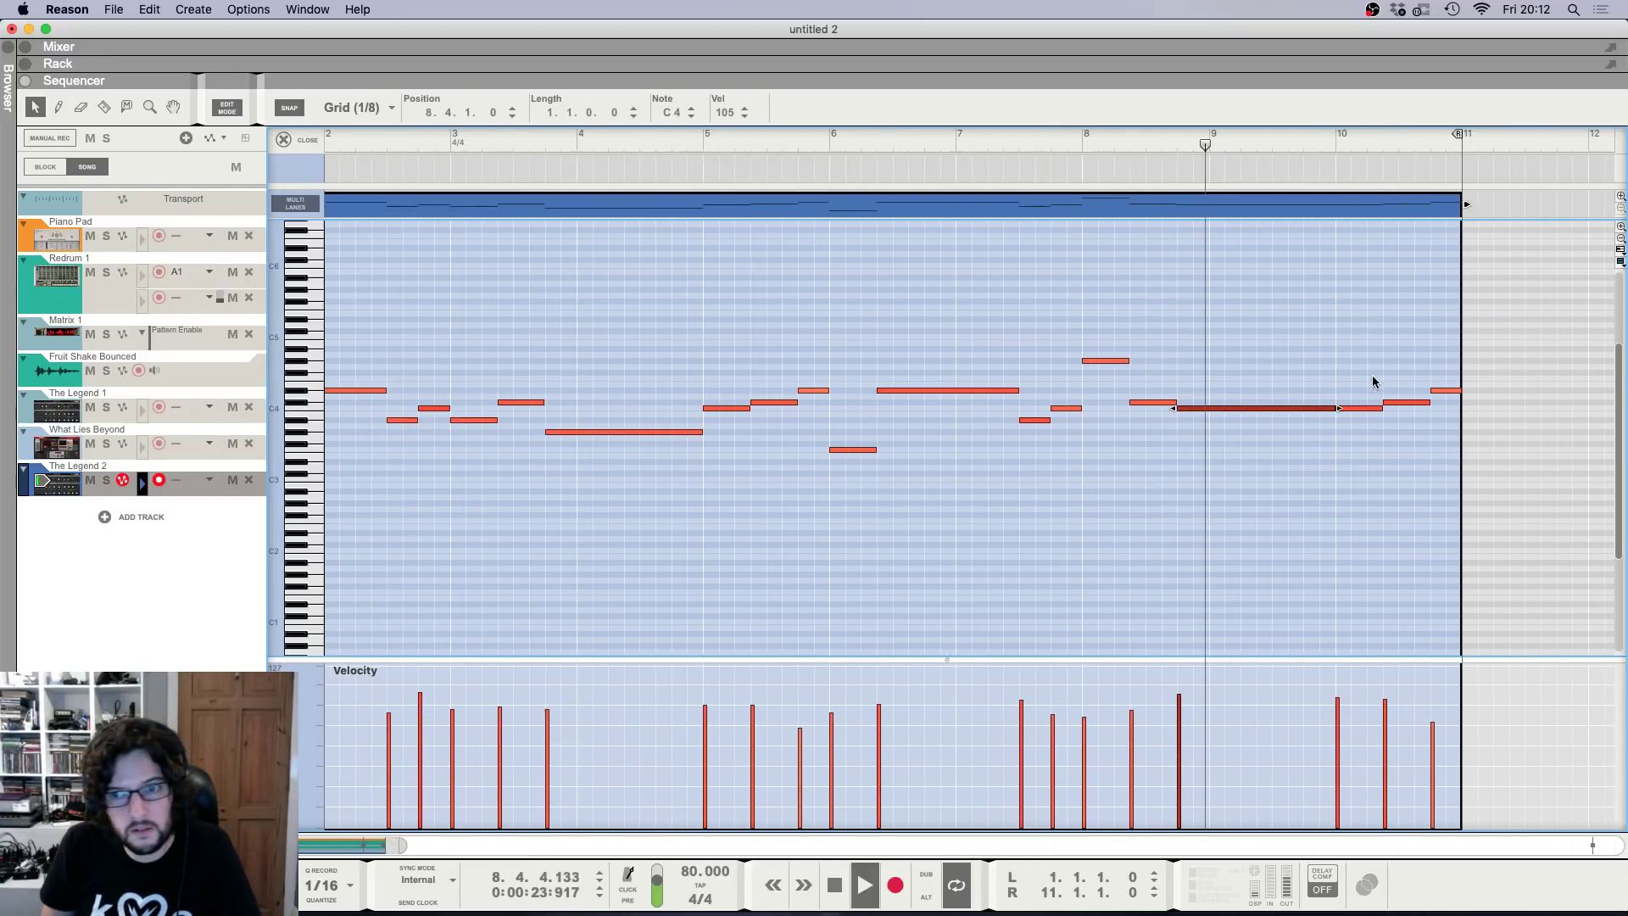
scroll(1374, 382, up, 5)
click(1404, 423)
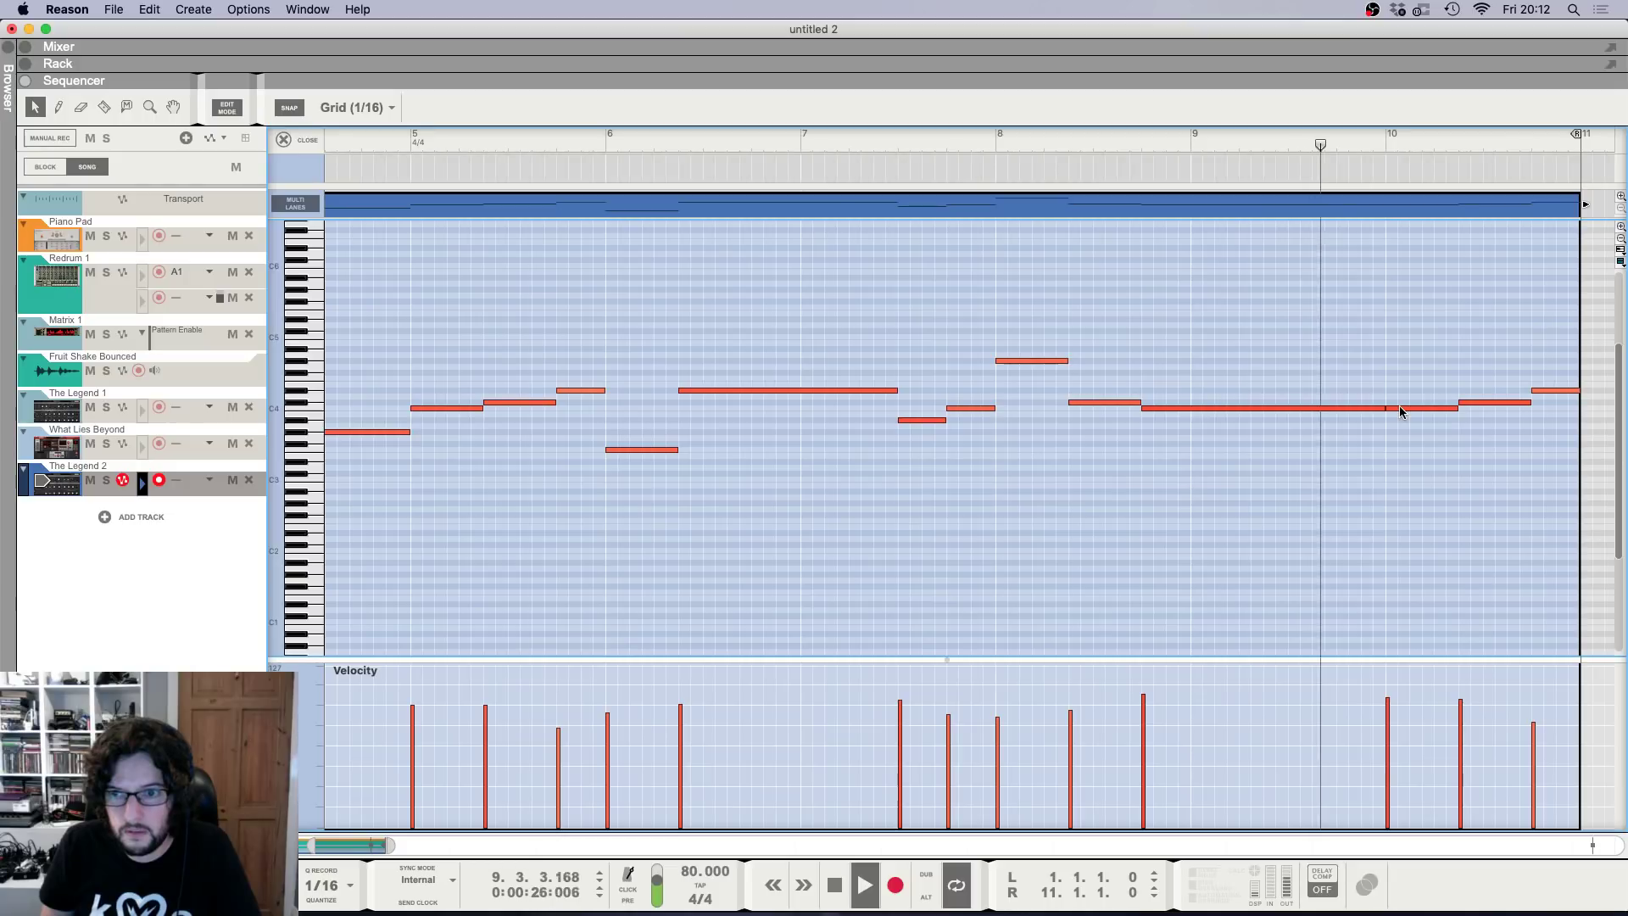
Try lowering the C4 note at 10.1.1.0 to A#3 during playback.
drag(1391, 408, 1412, 422)
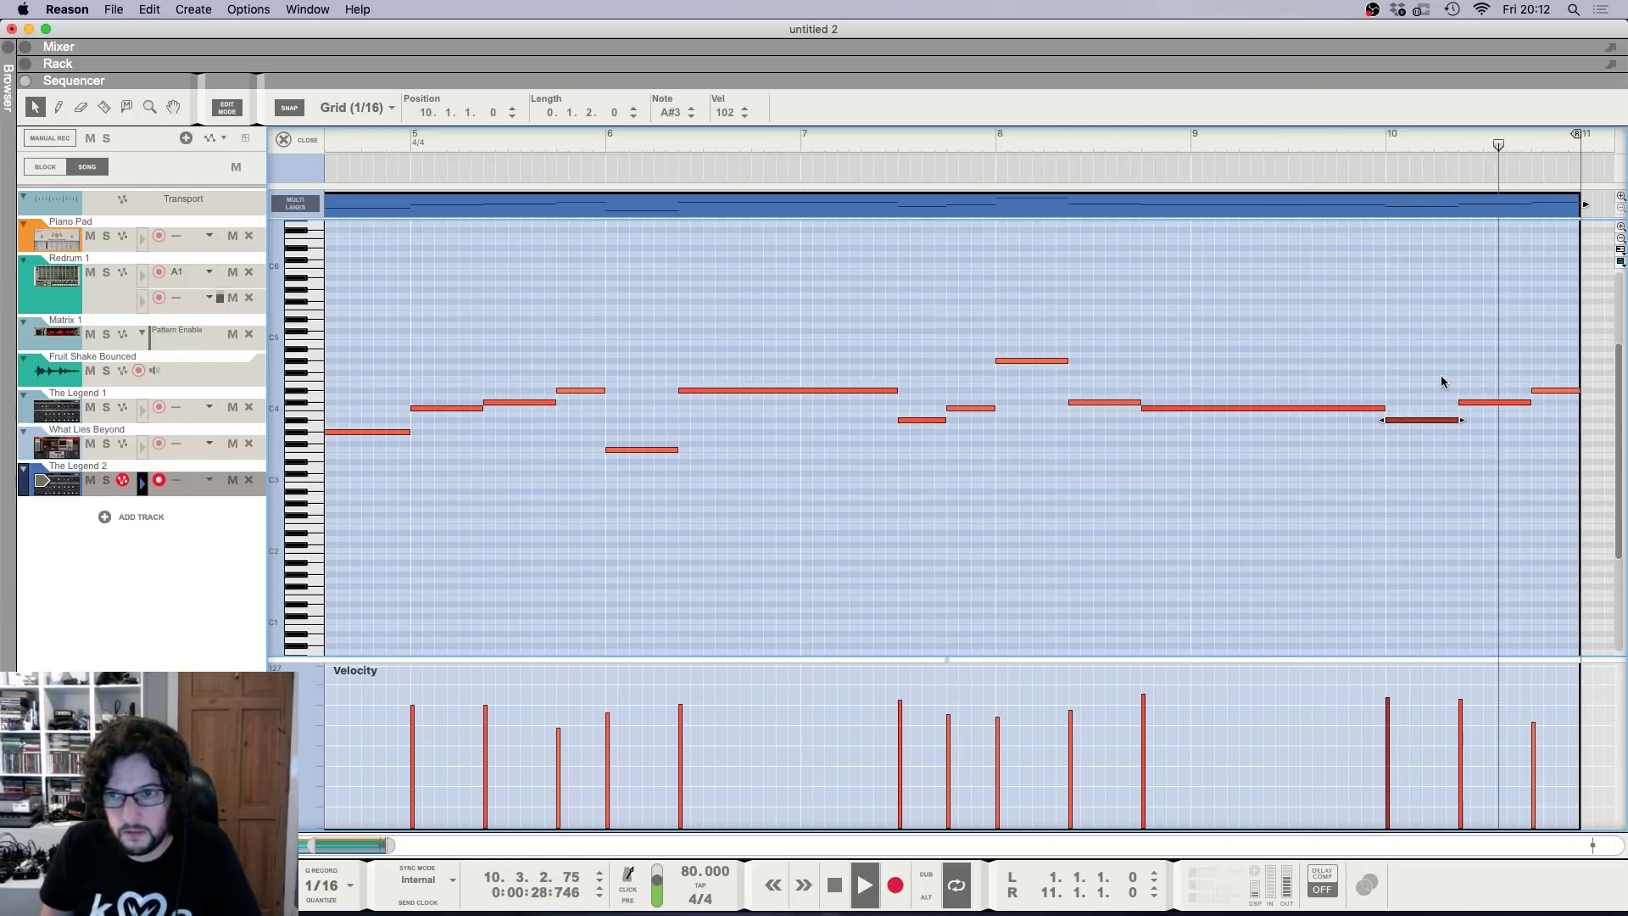
key(super+z)
Shorten the long C4 note to end at 9.4.1.0 and fill the gap with an A#3 note of length 0.1.0.0.
scroll(1381, 236, down, 3)
click(1187, 161)
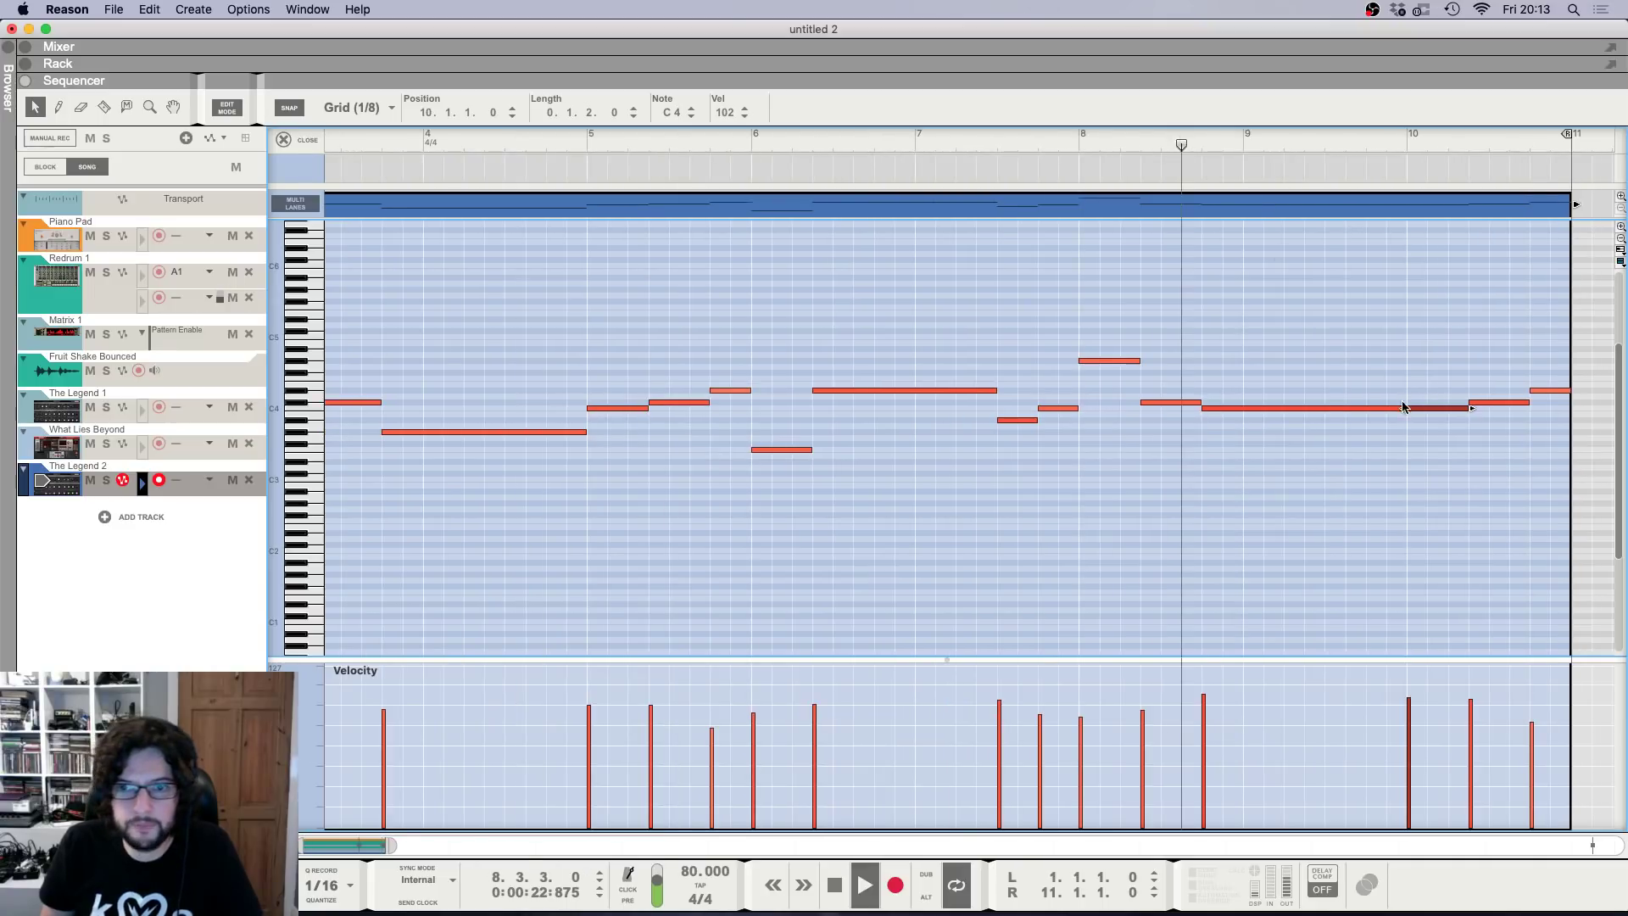
key(h)
click(1414, 364)
click(1415, 408)
key(h)
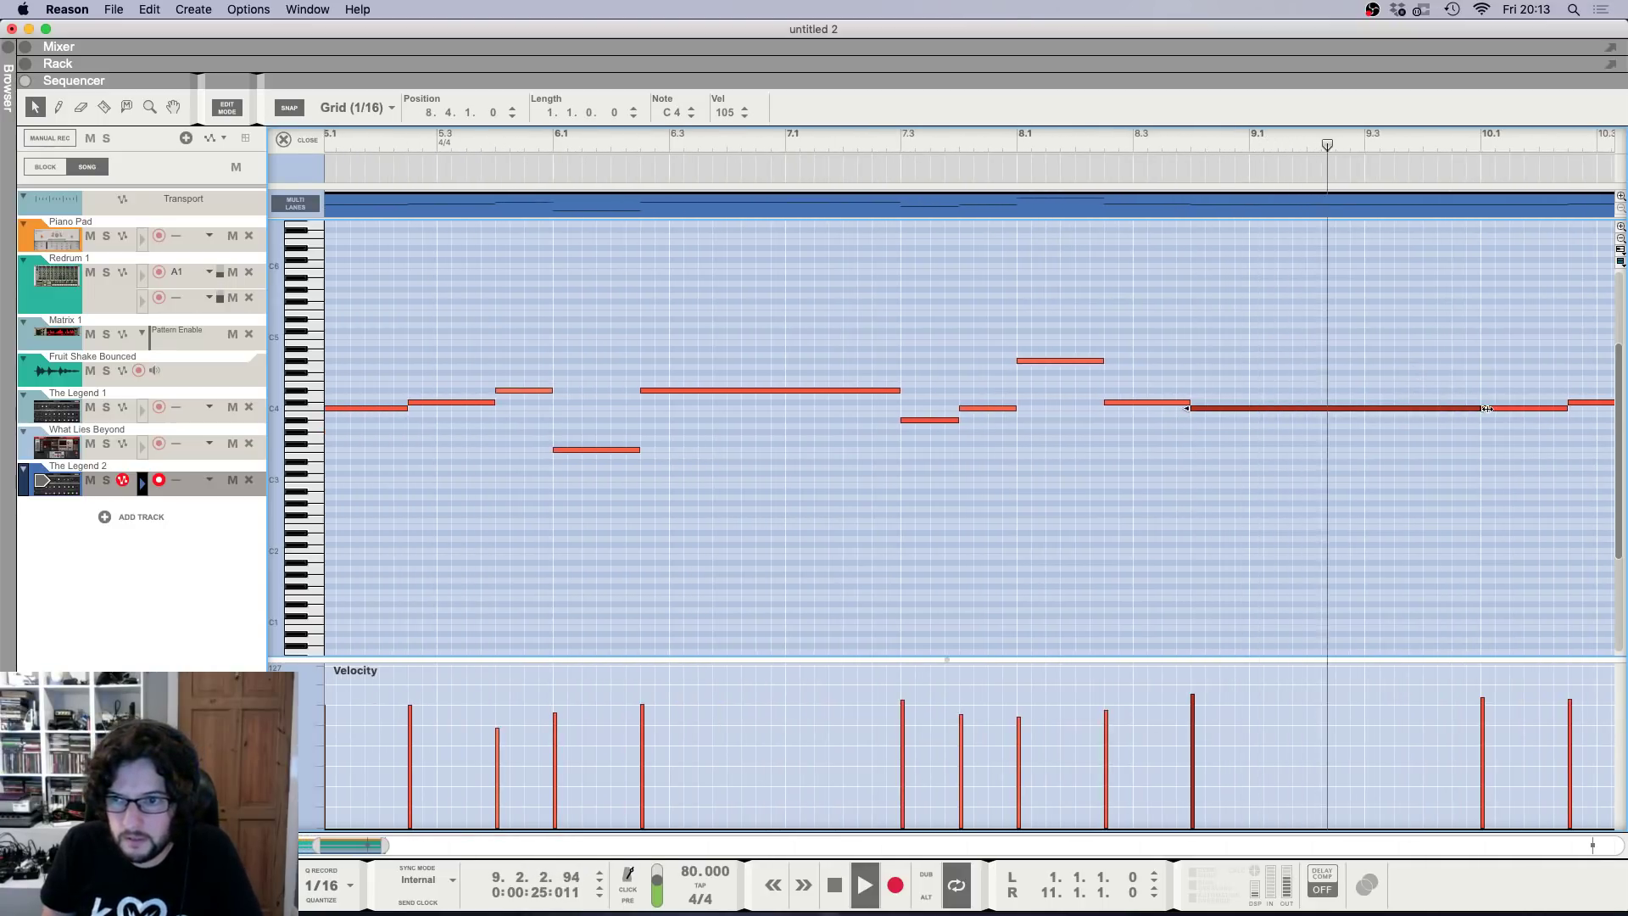
mouse_move(1487, 408)
mouse_down()
mouse_move(1425, 421)
mouse_move(1452, 420)
mouse_up()
key(space)
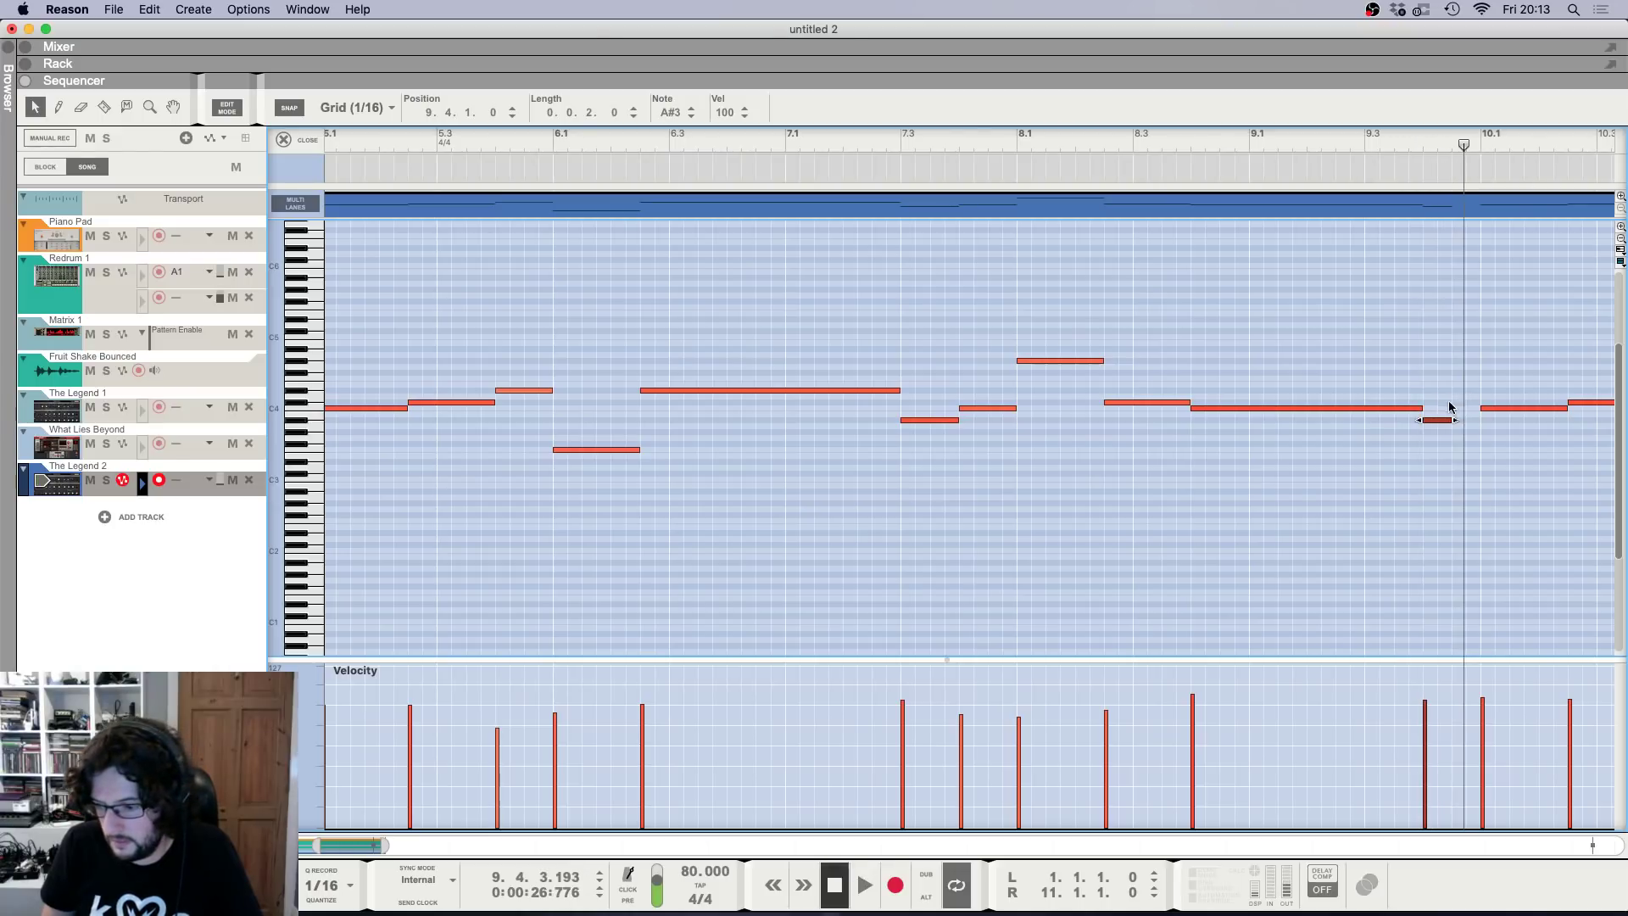
click(1417, 161)
key(space)
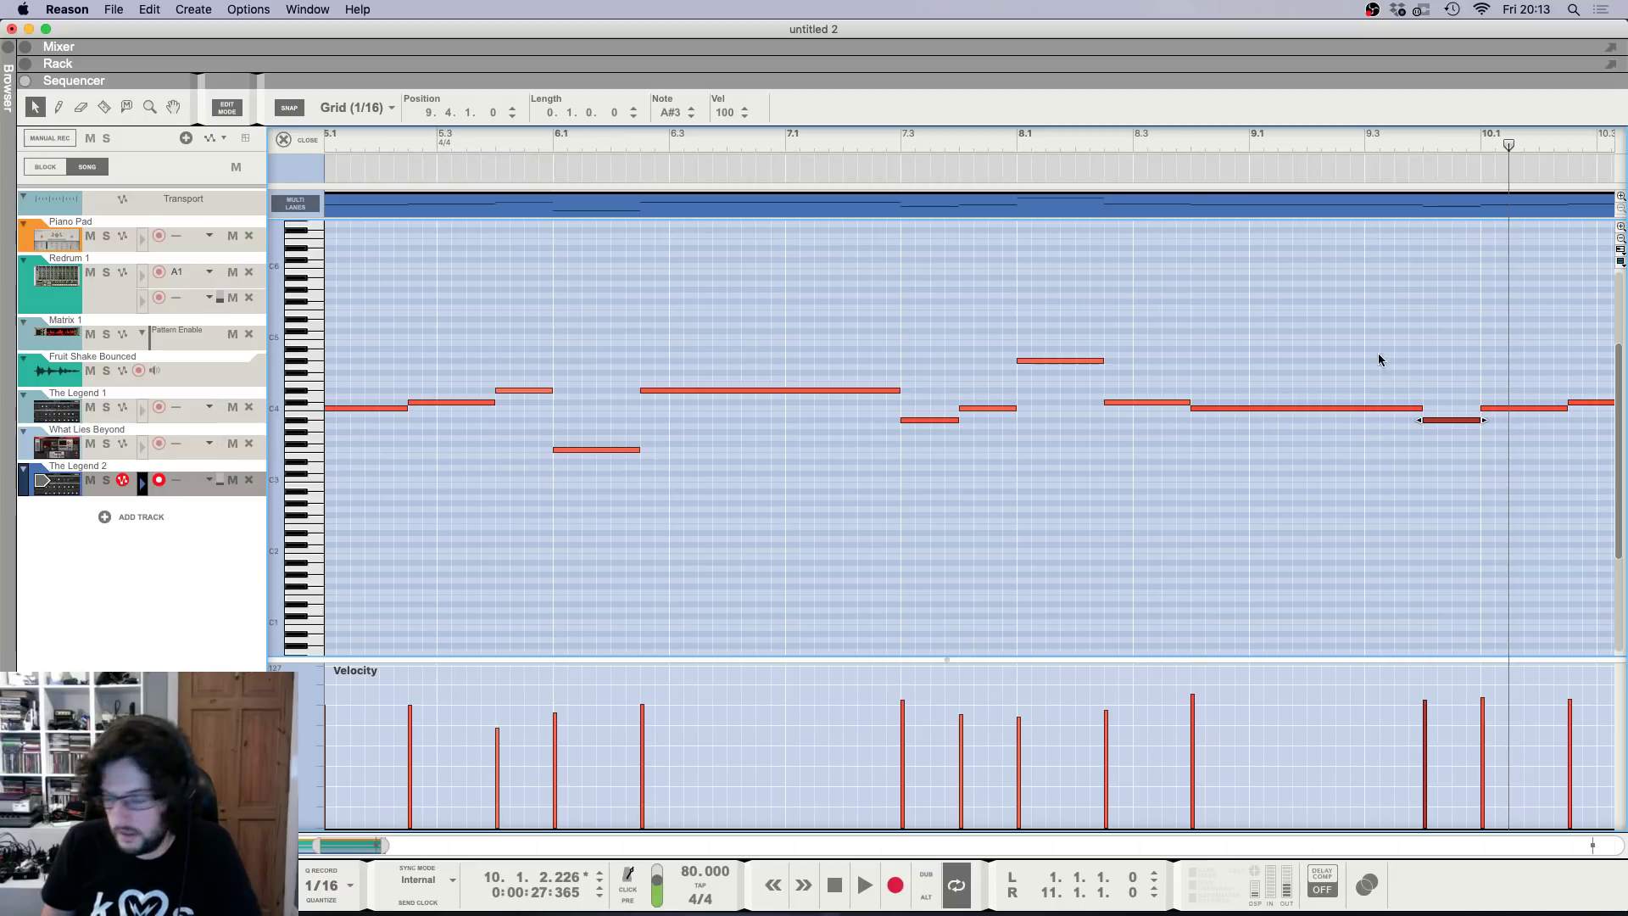
Return to the song start and select The Legend 2 synth in the rack.
click(1379, 354)
key(shift+Return)
key(F6)
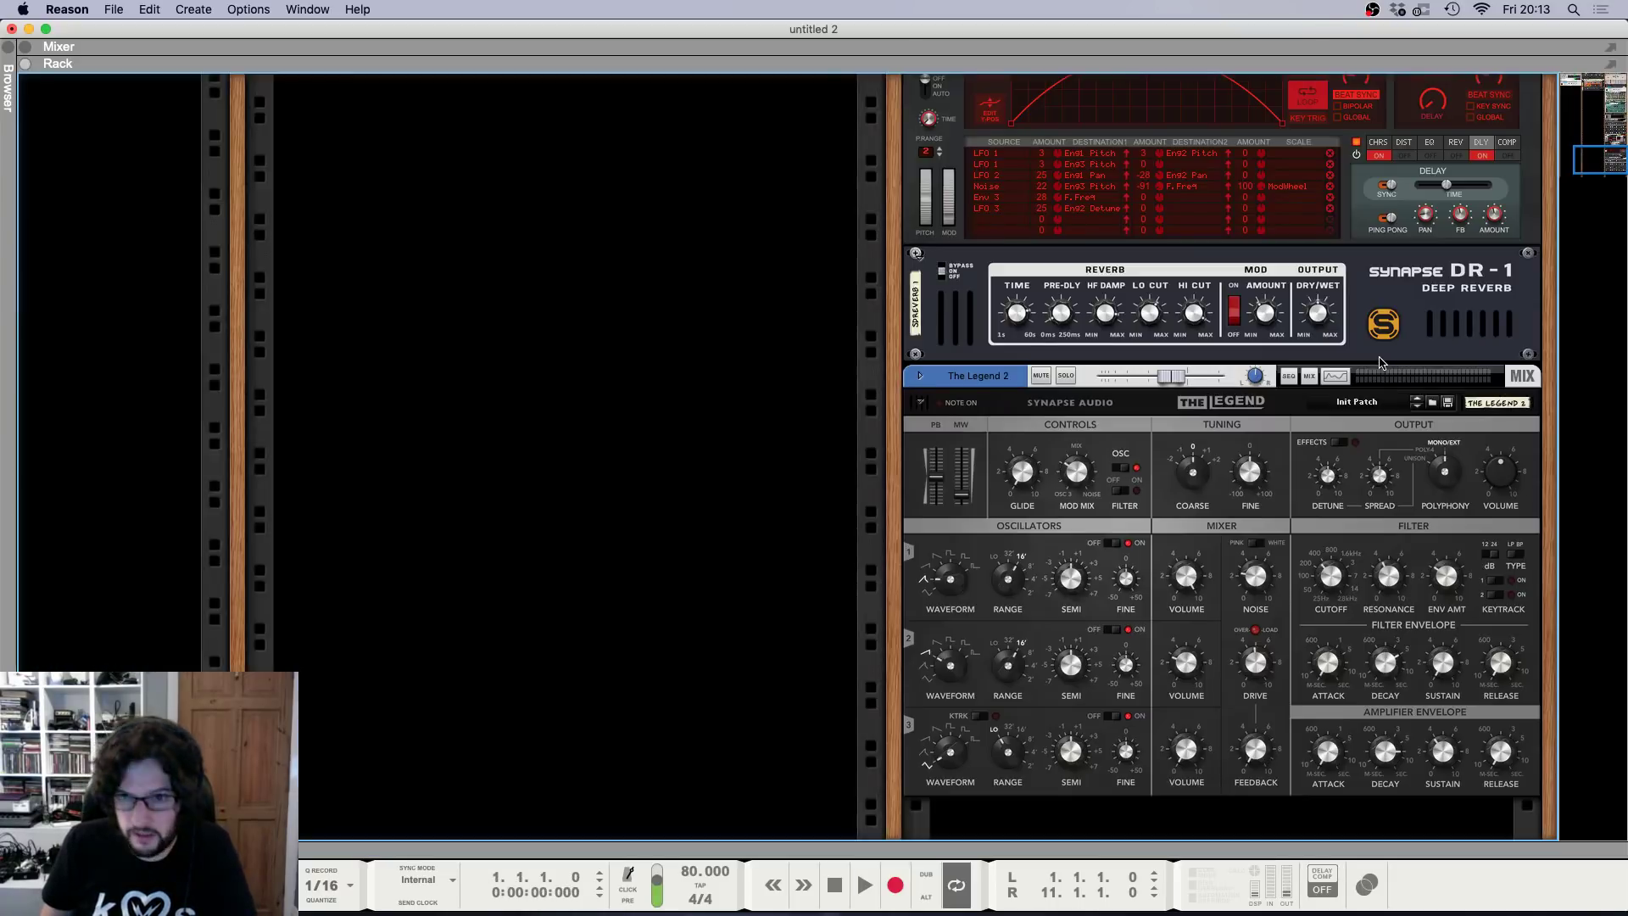
click(1049, 424)
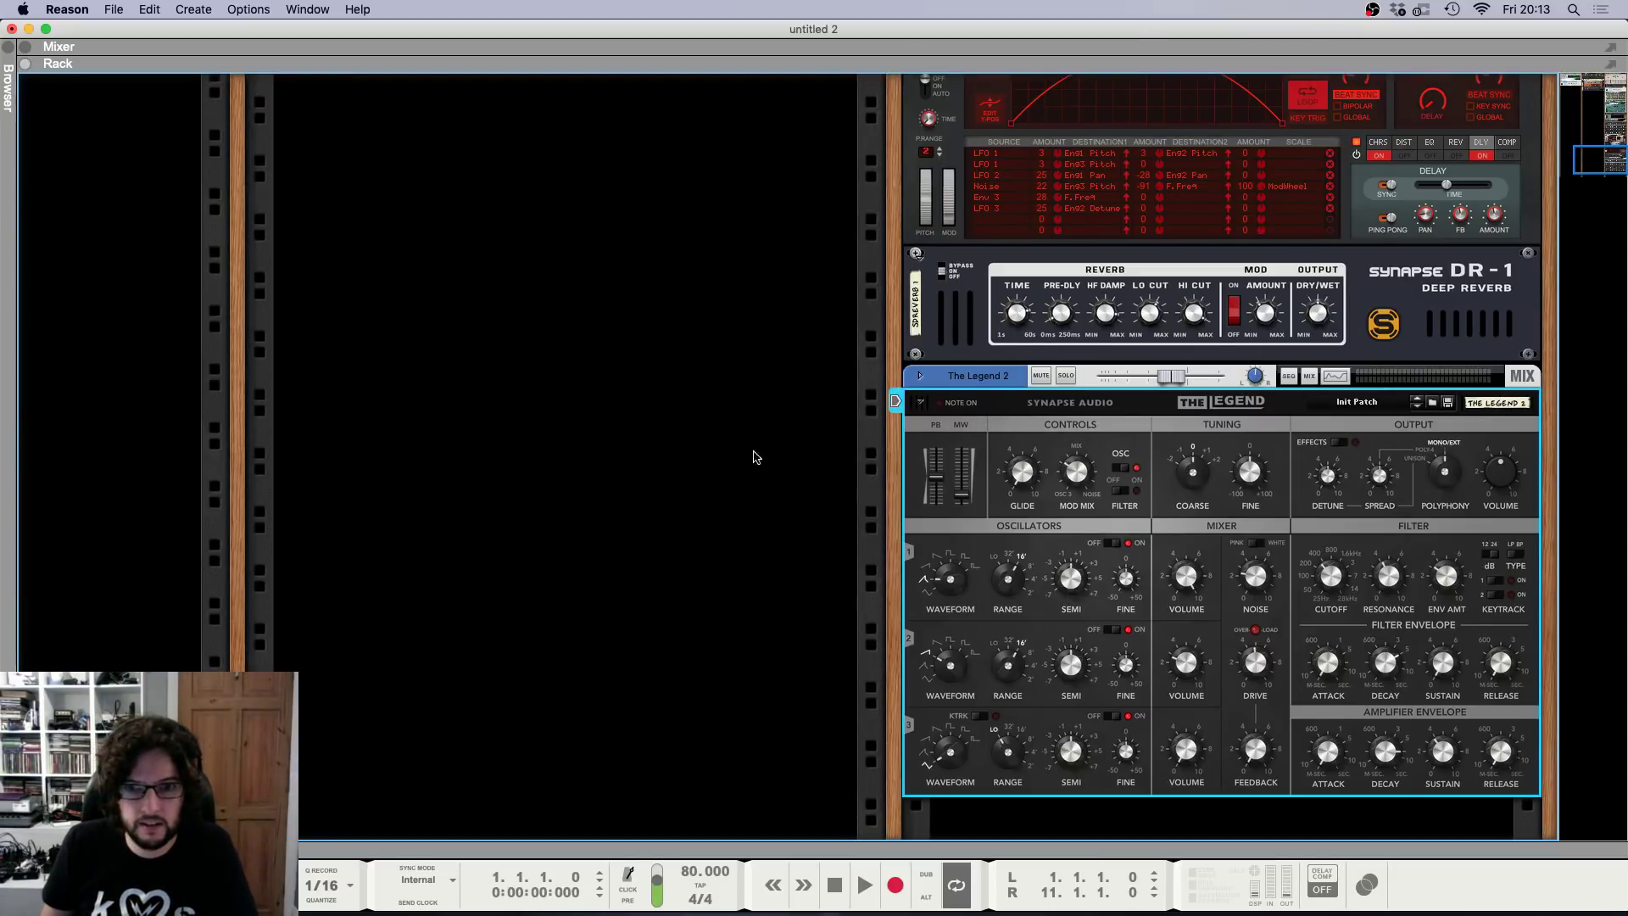
click(728, 459)
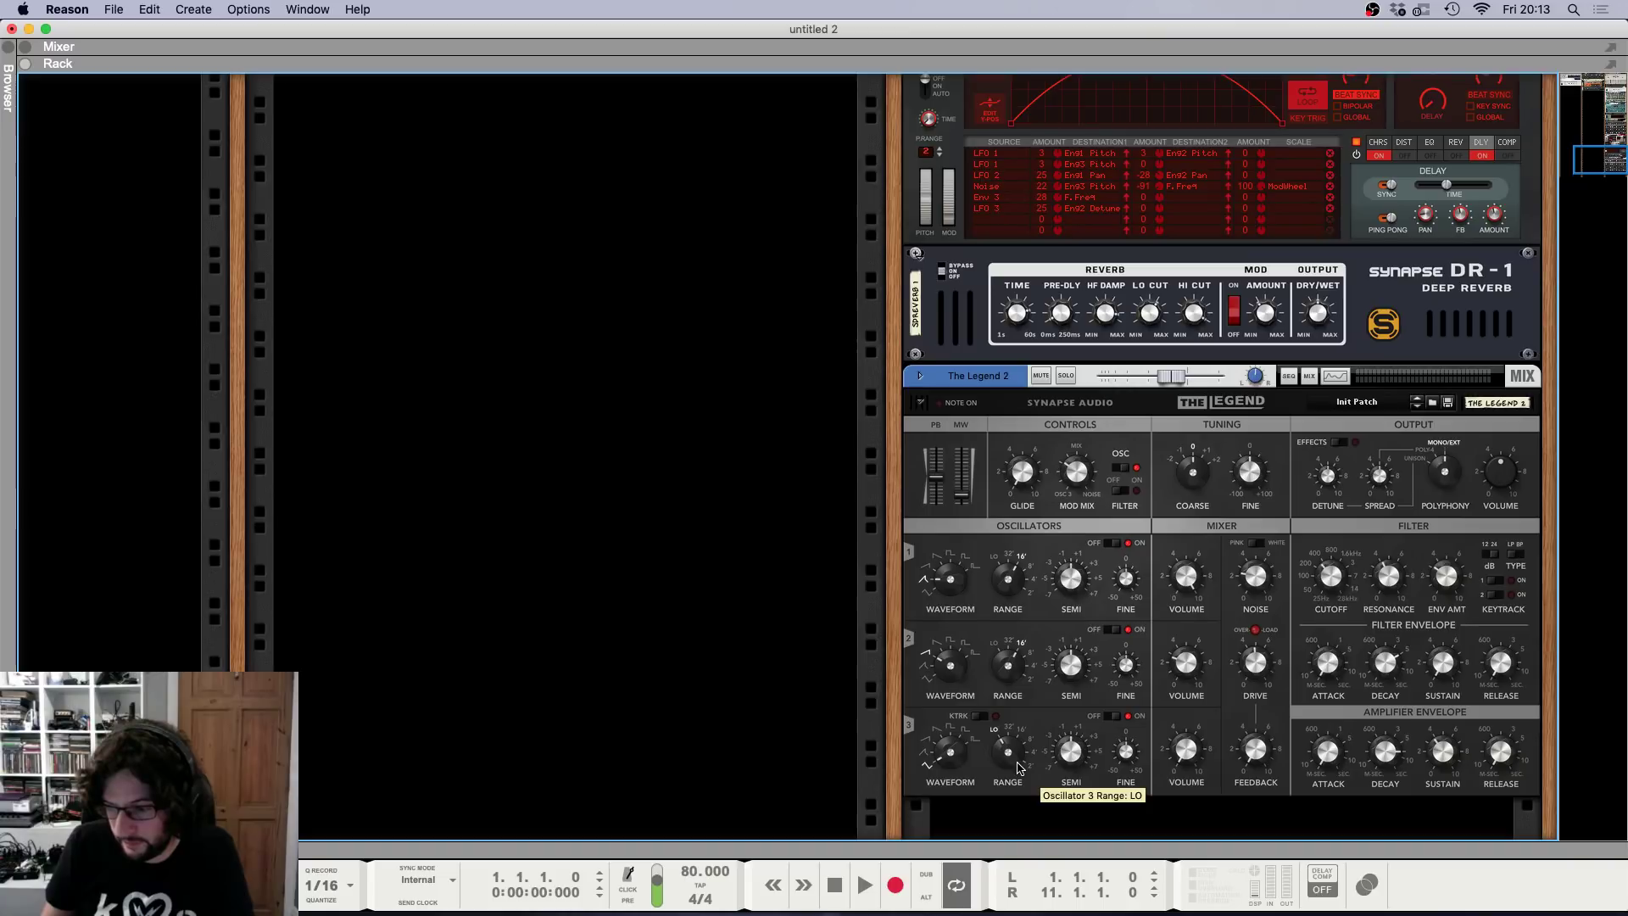
click(967, 434)
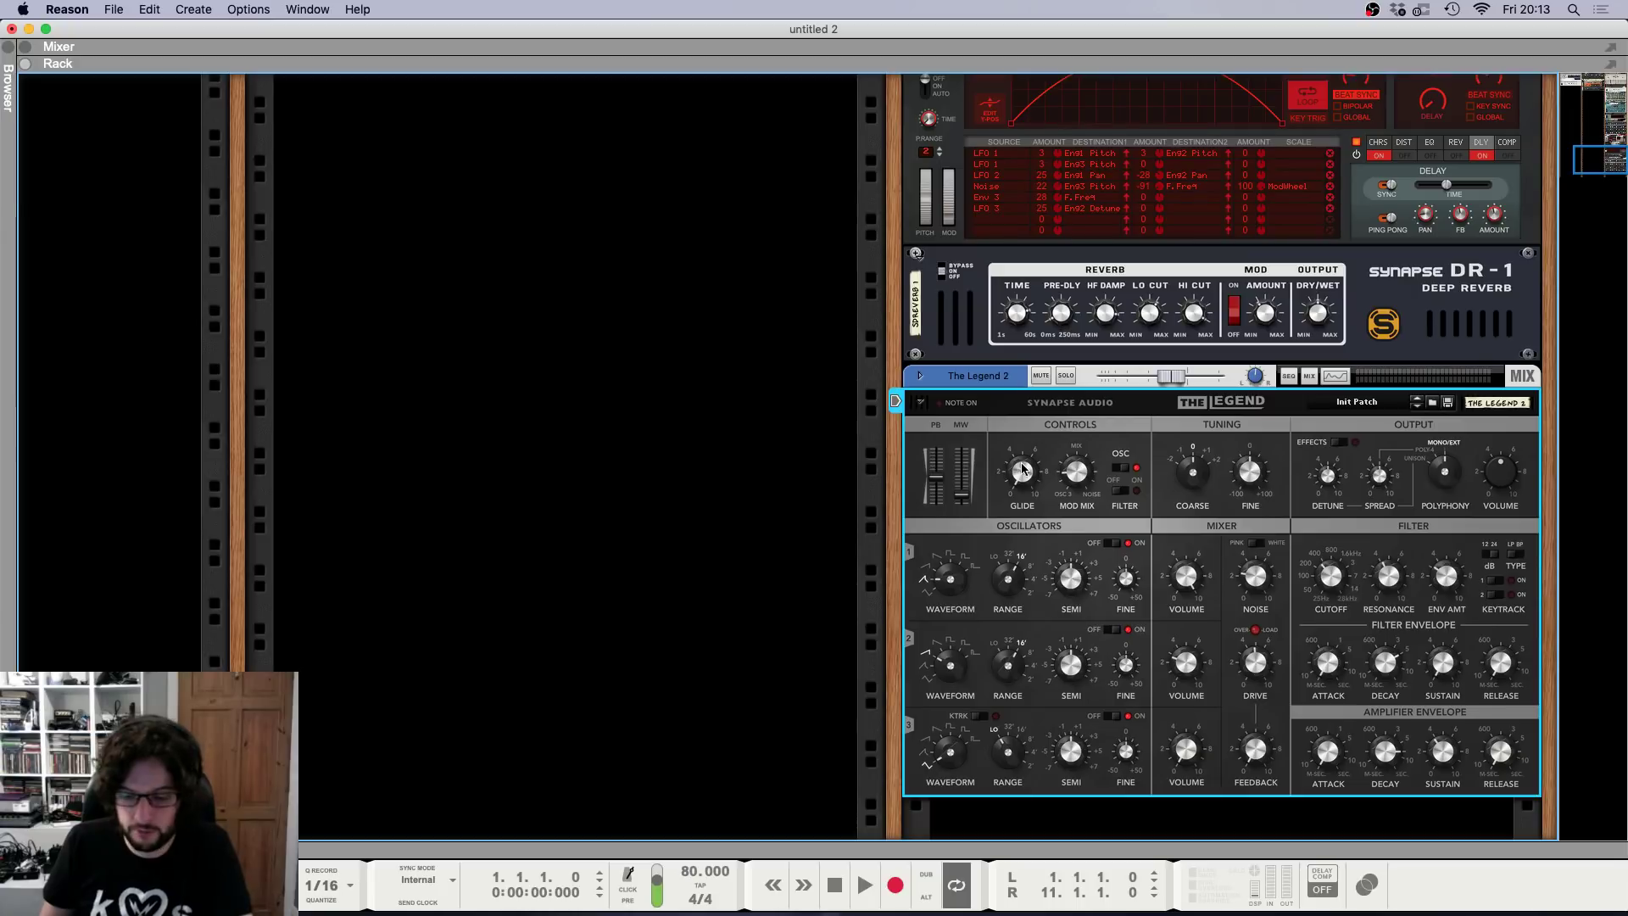
Try The Legend 2's mod wheel at 100% during playback.
key(space)
scroll(971, 476, up, 10)
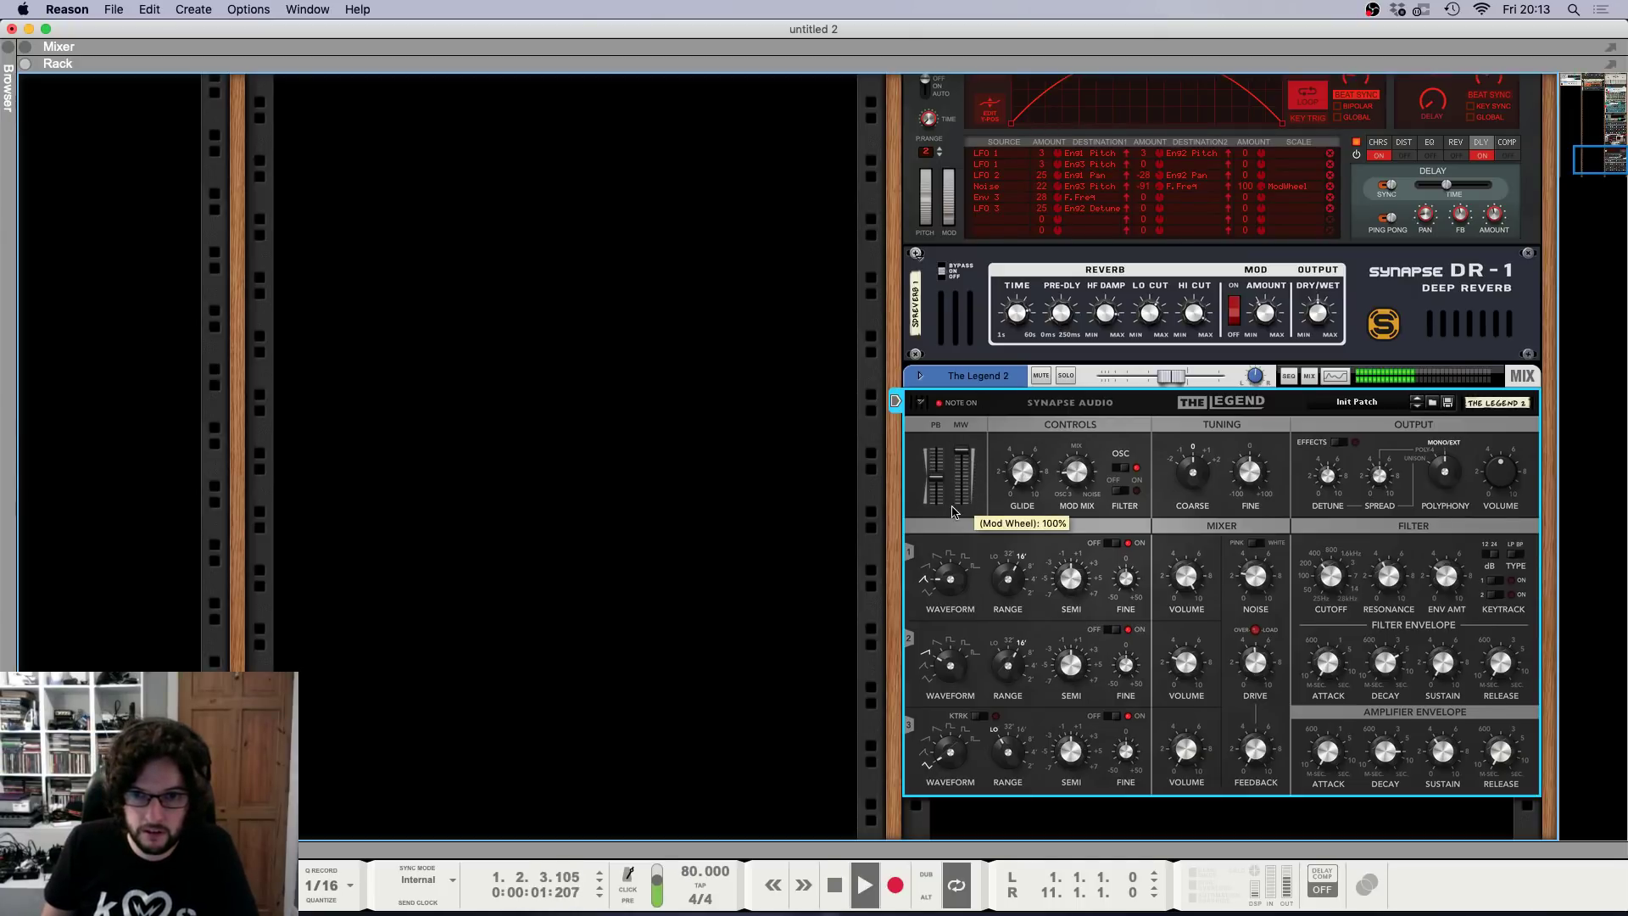
key(super+z)
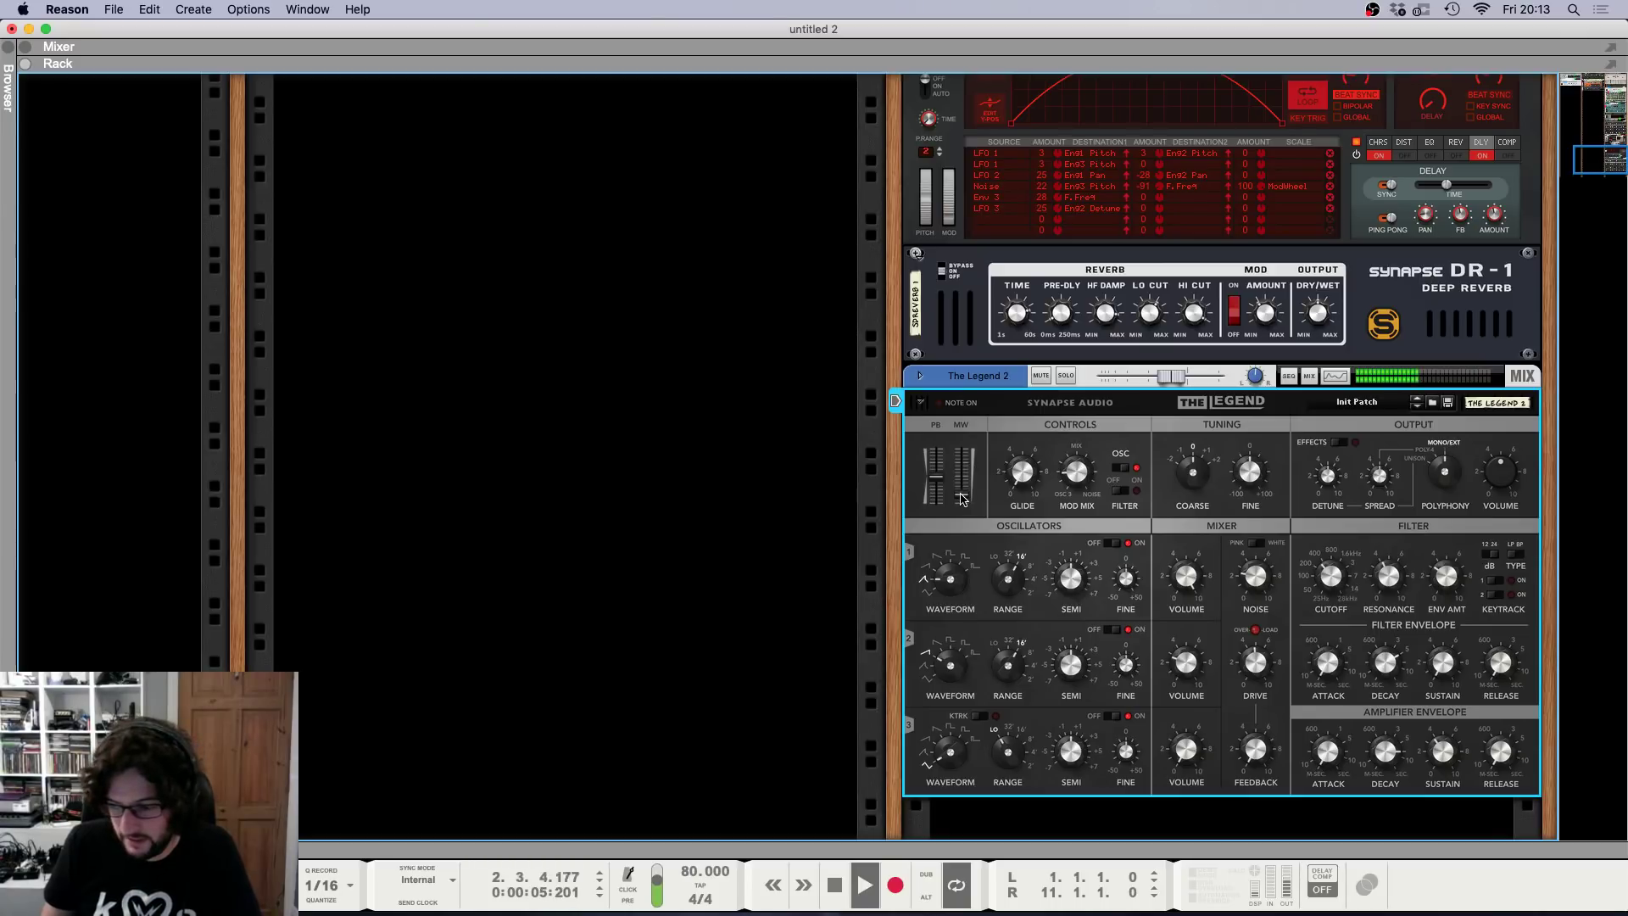
mouse_move(961, 492)
key(space)
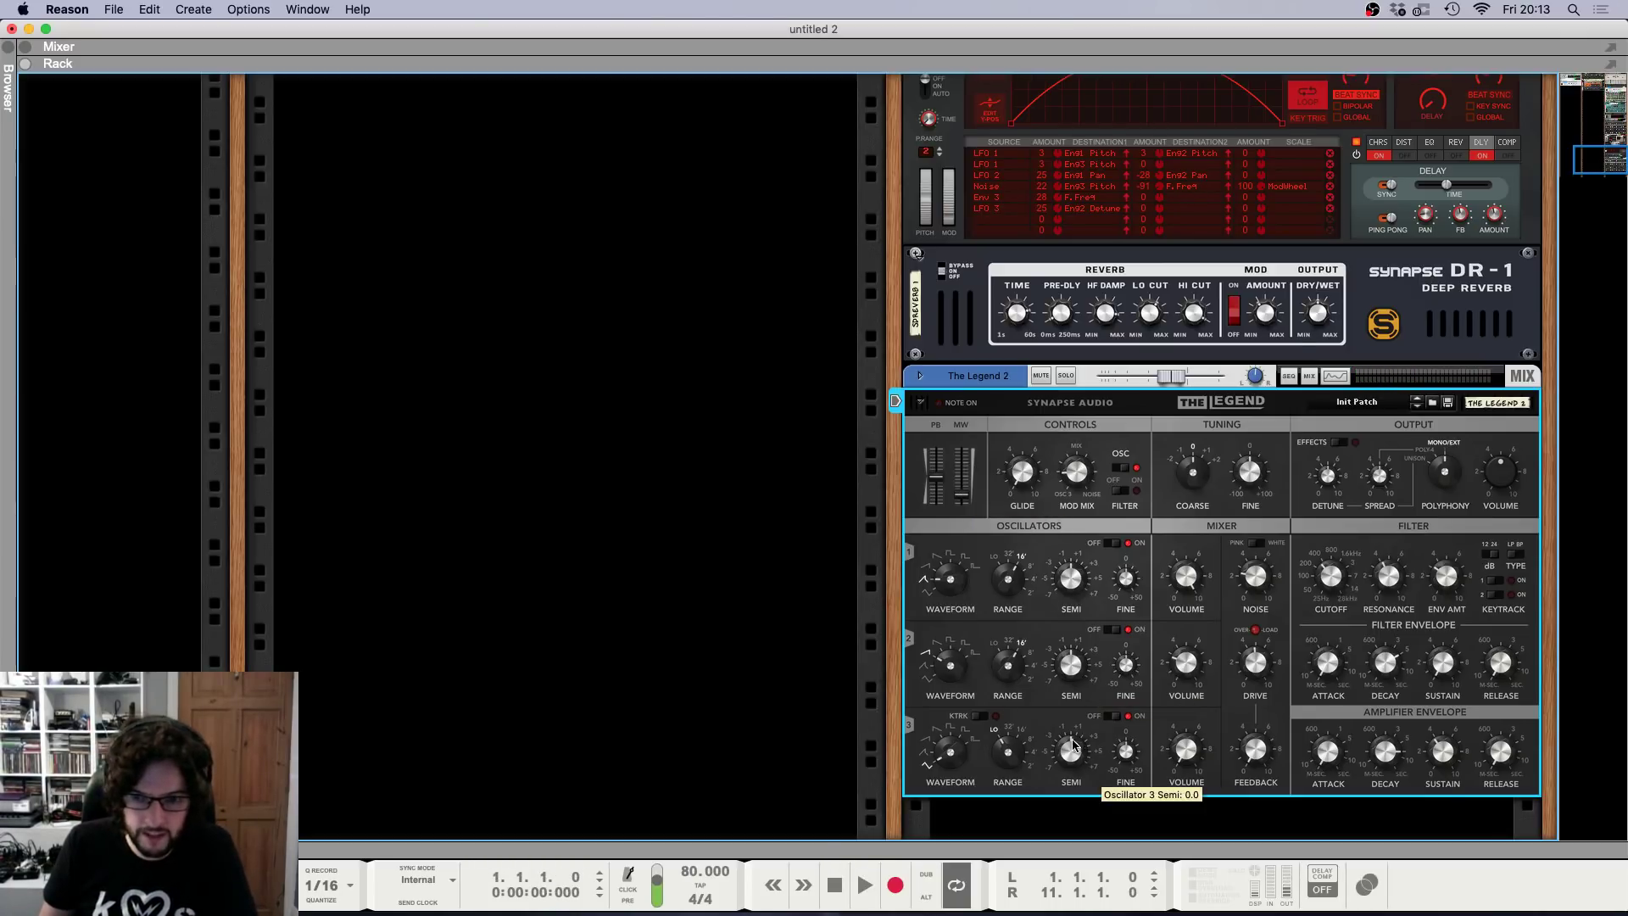
Tune The Legend 2's oscillator 3 to -2.0 semitones while listening from the song start.
drag(1072, 745, 1067, 765)
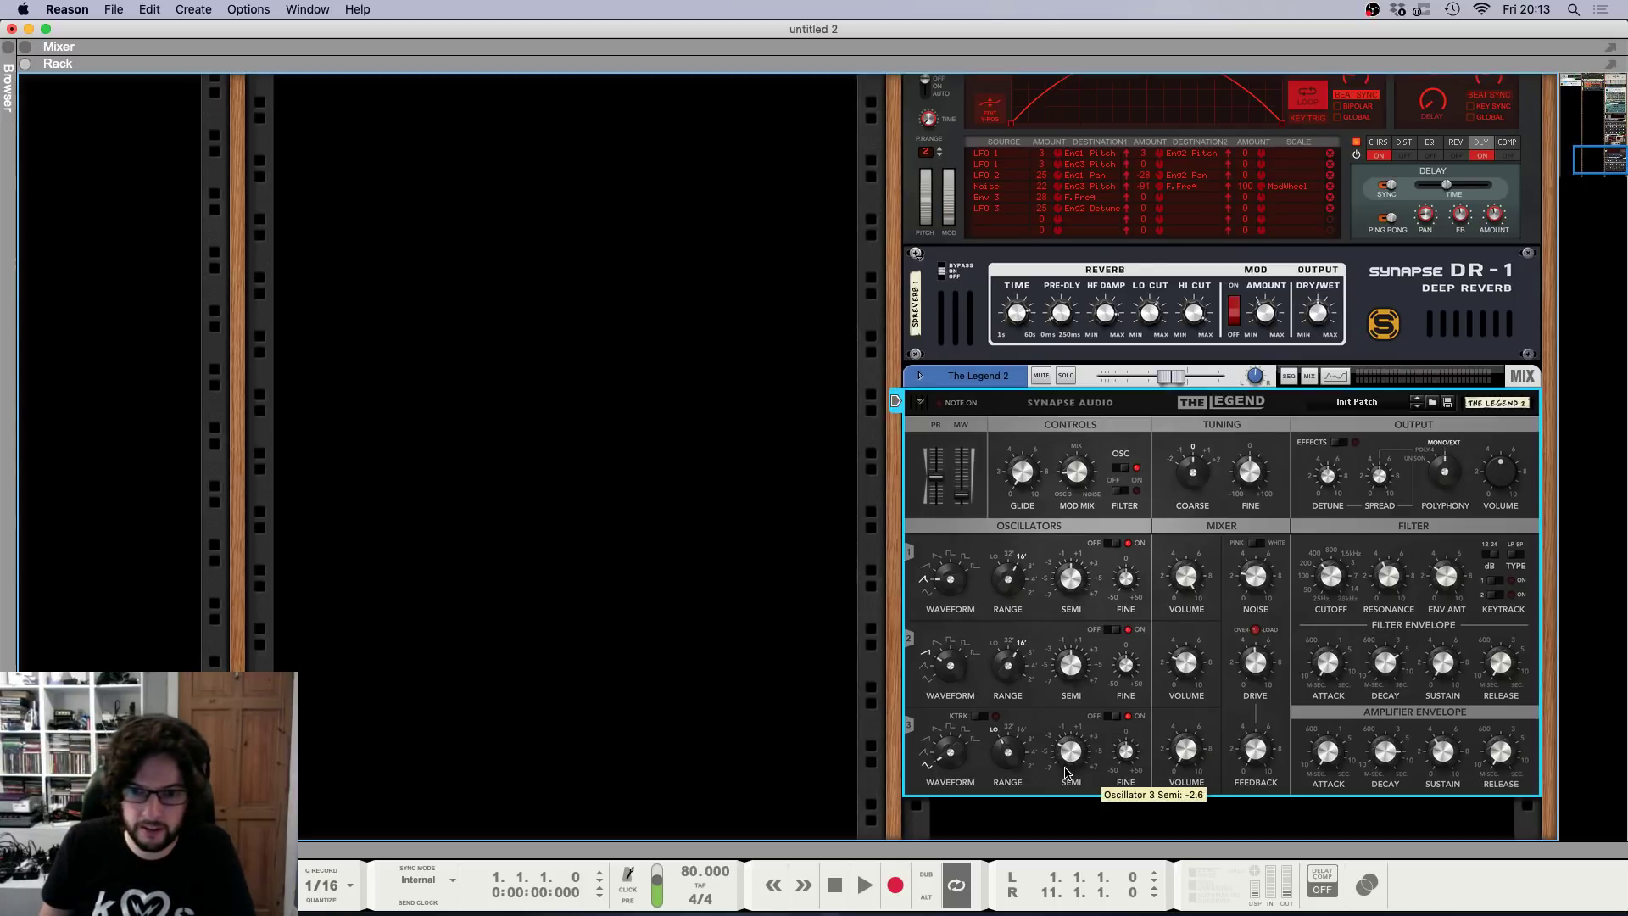
key(space)
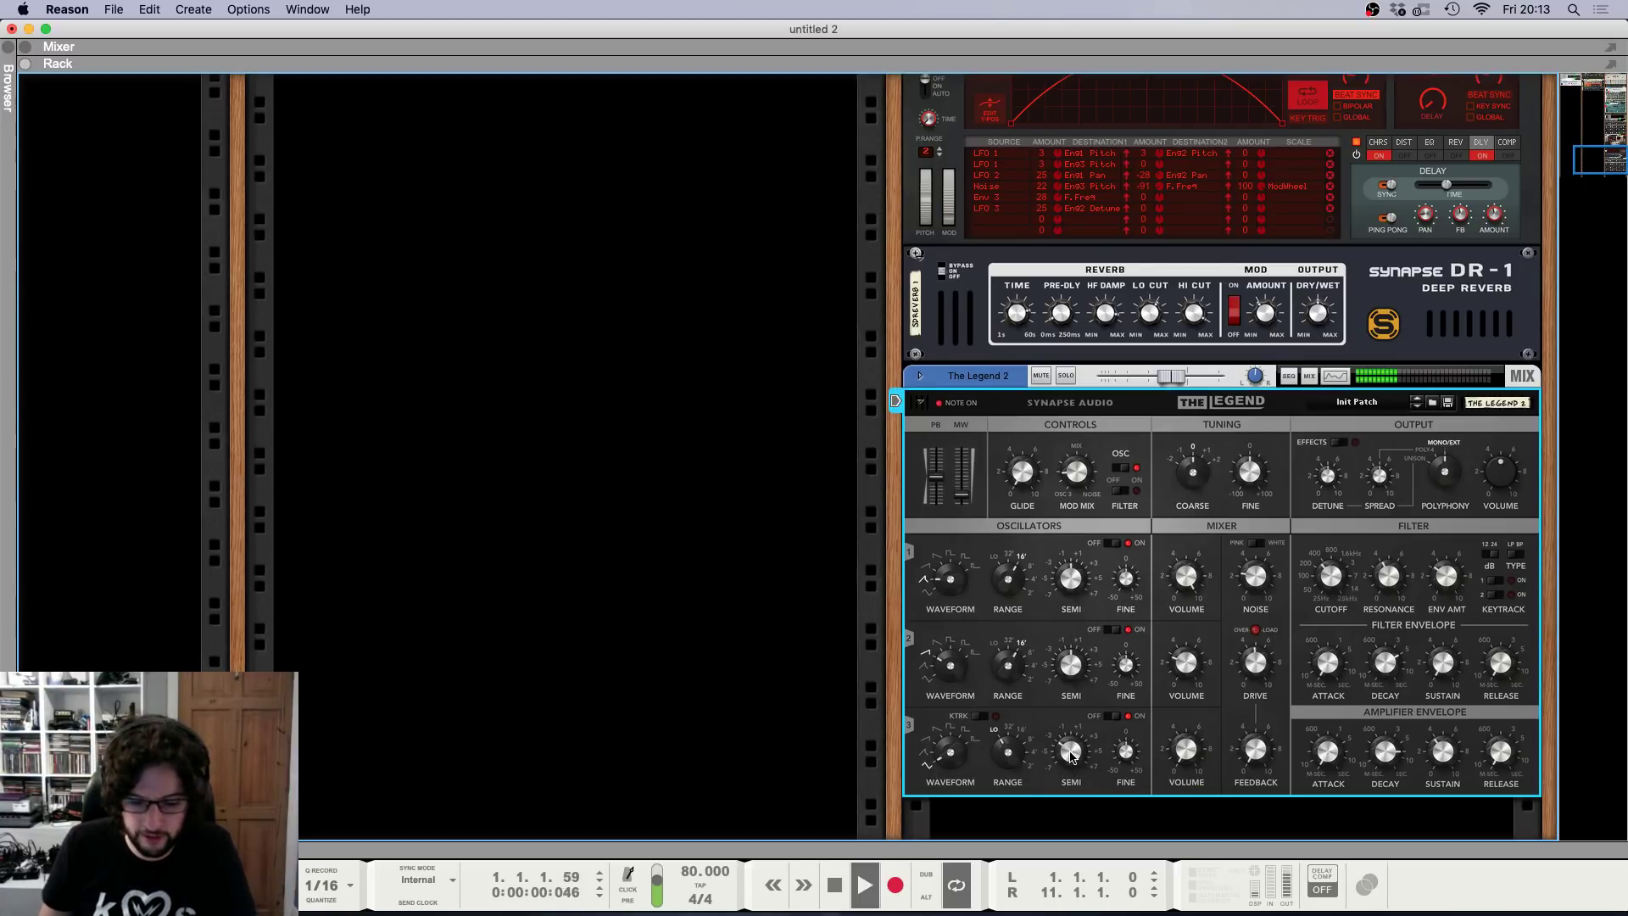
mouse_move(1070, 757)
mouse_down()
mouse_move(1089, 726)
mouse_move(1082, 755)
mouse_up()
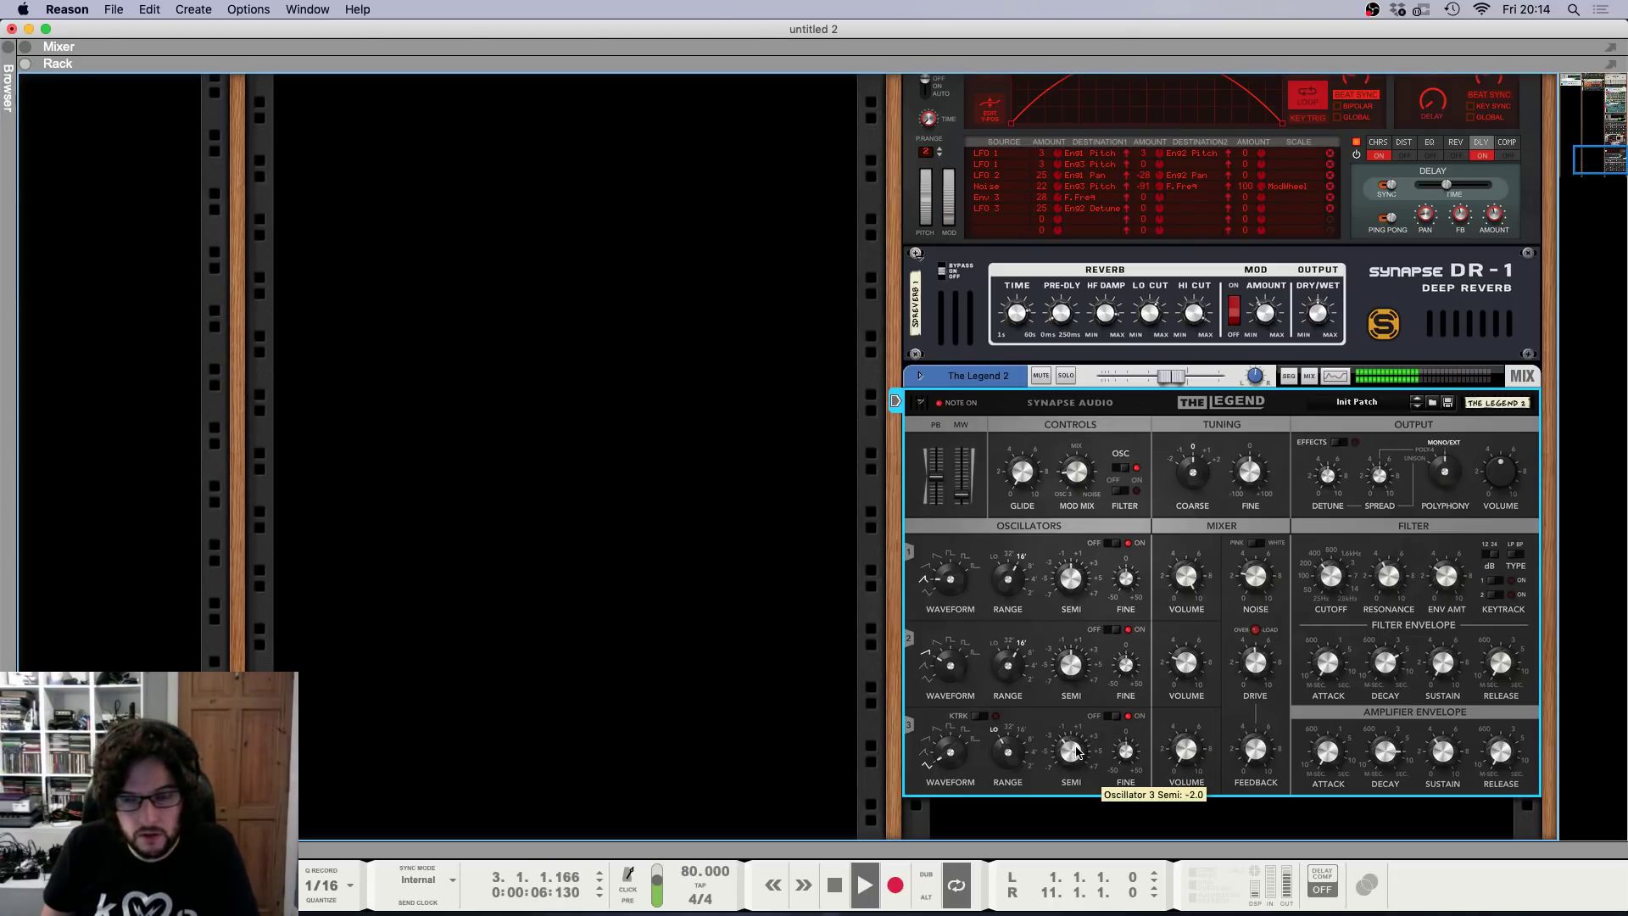
Try The Legend 2 at a mixer level of -5.96 dB with its mod wheel at 16%.
key(F5)
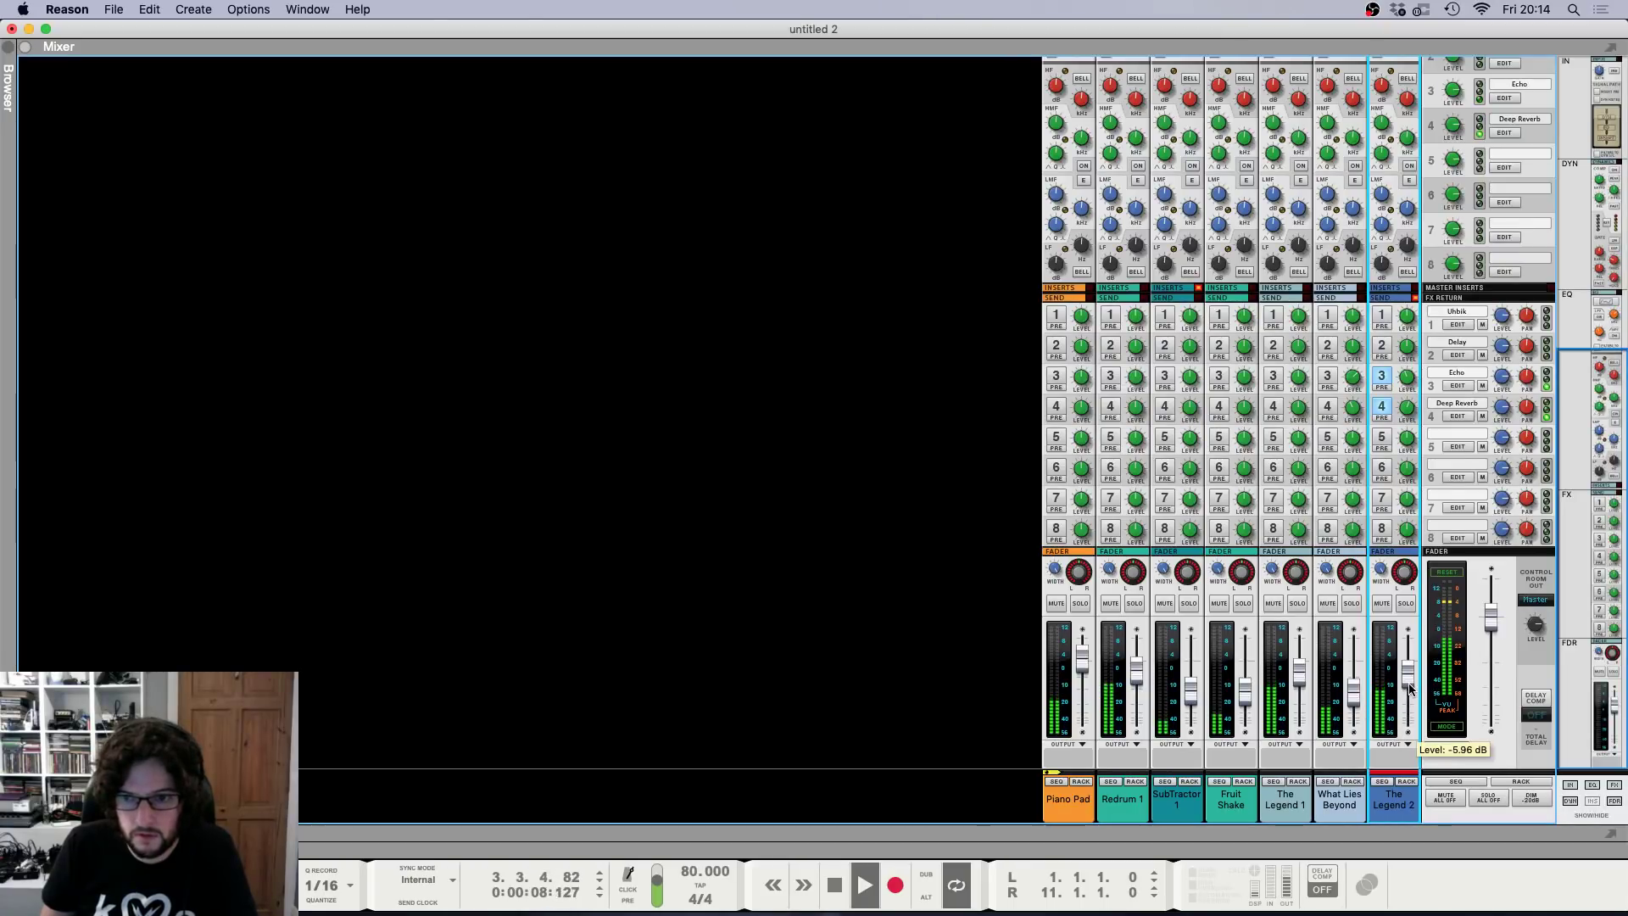
key(F6)
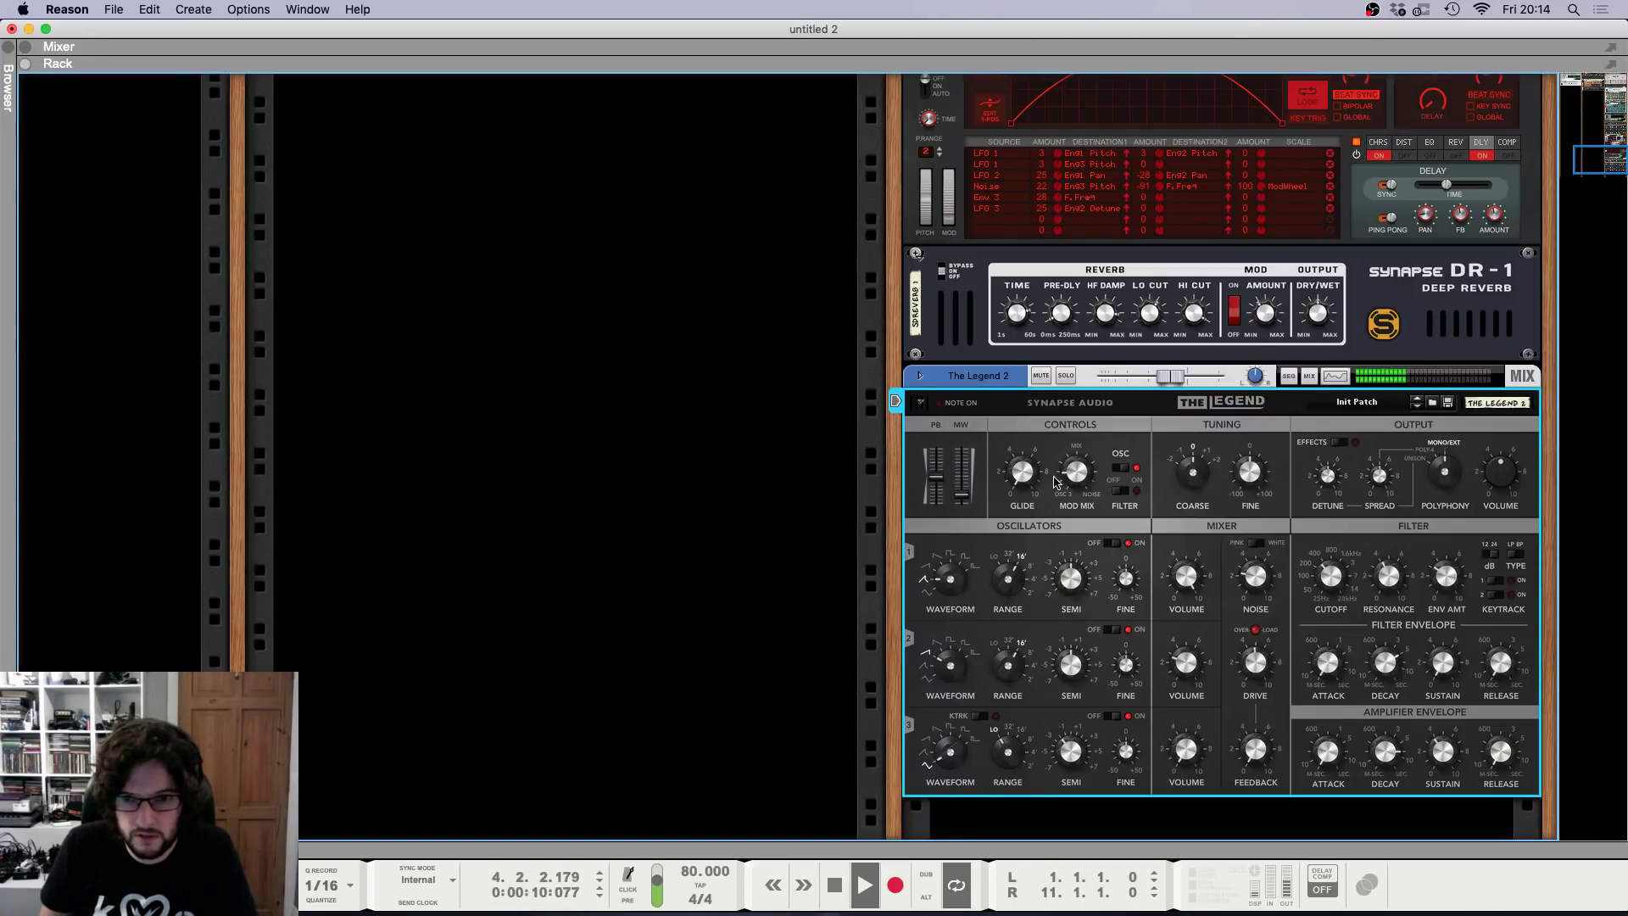
mouse_move(963, 498)
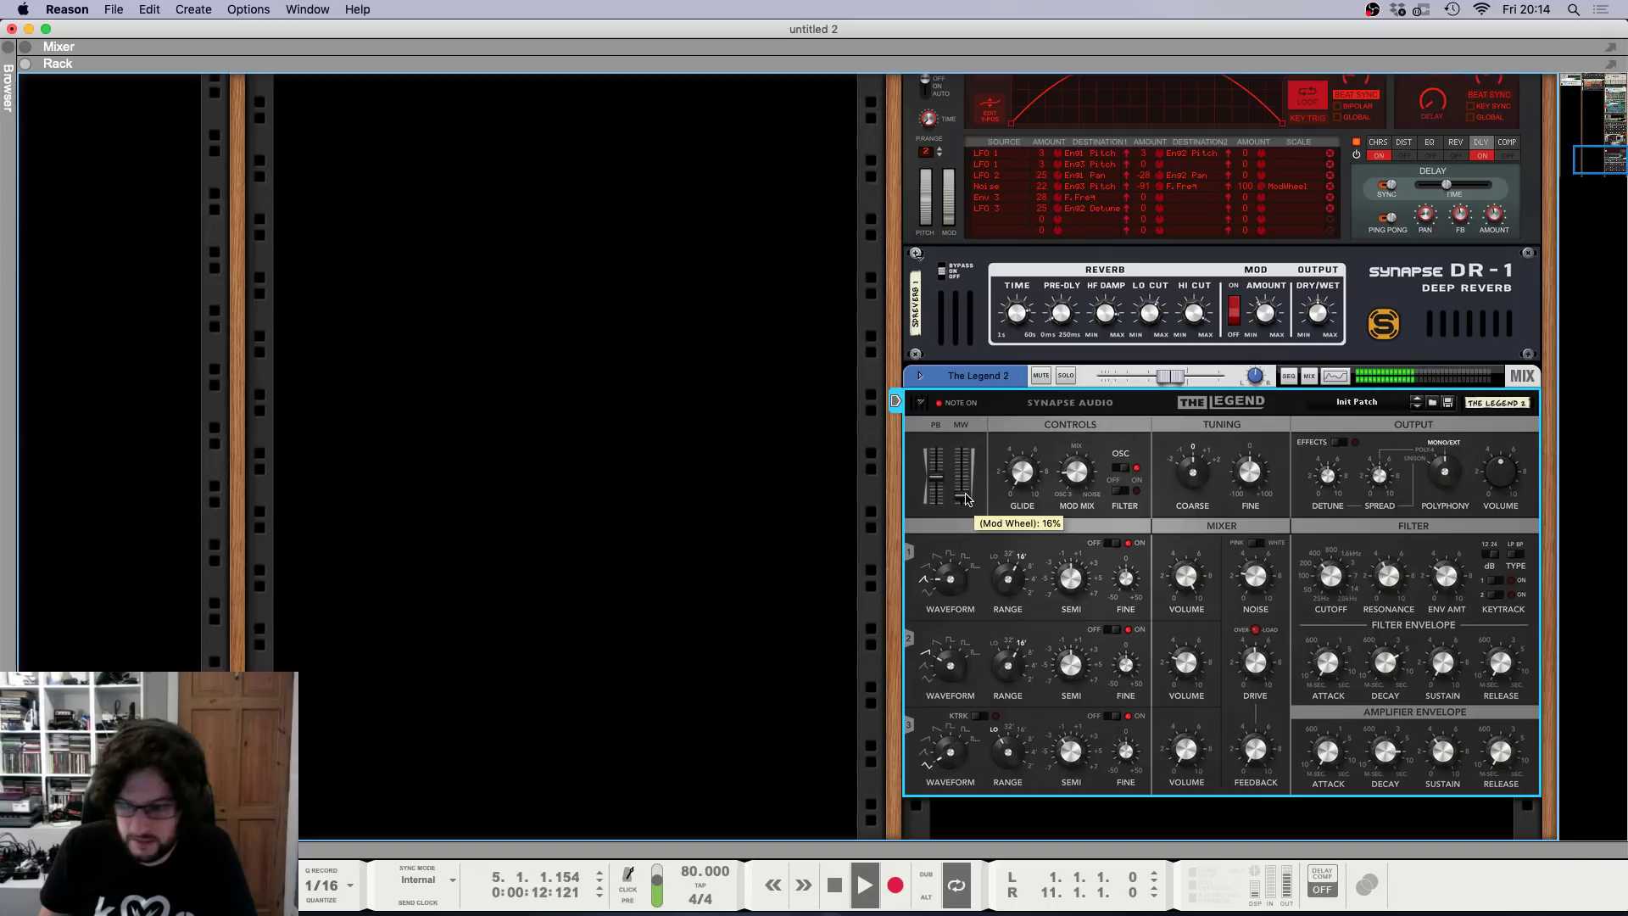
Check the whole ten-bar melody during playback and set The Legend 2's mod wheel to 13%.
key(F5)
key(F7)
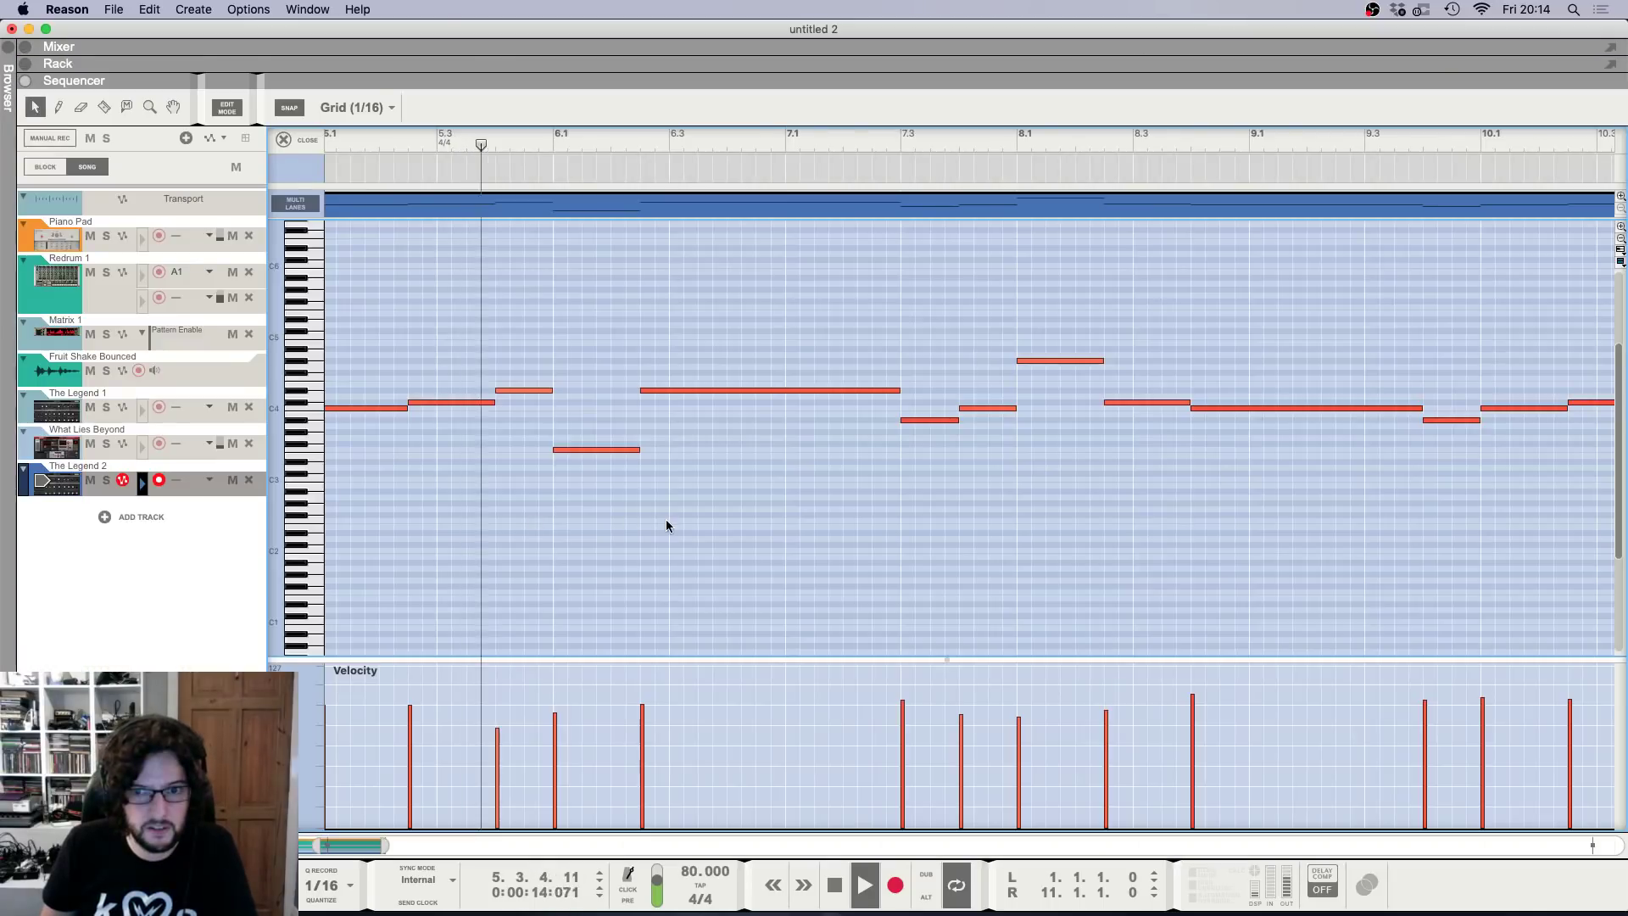
key(g)
key(g)
key(g)
key(g)
key(g)
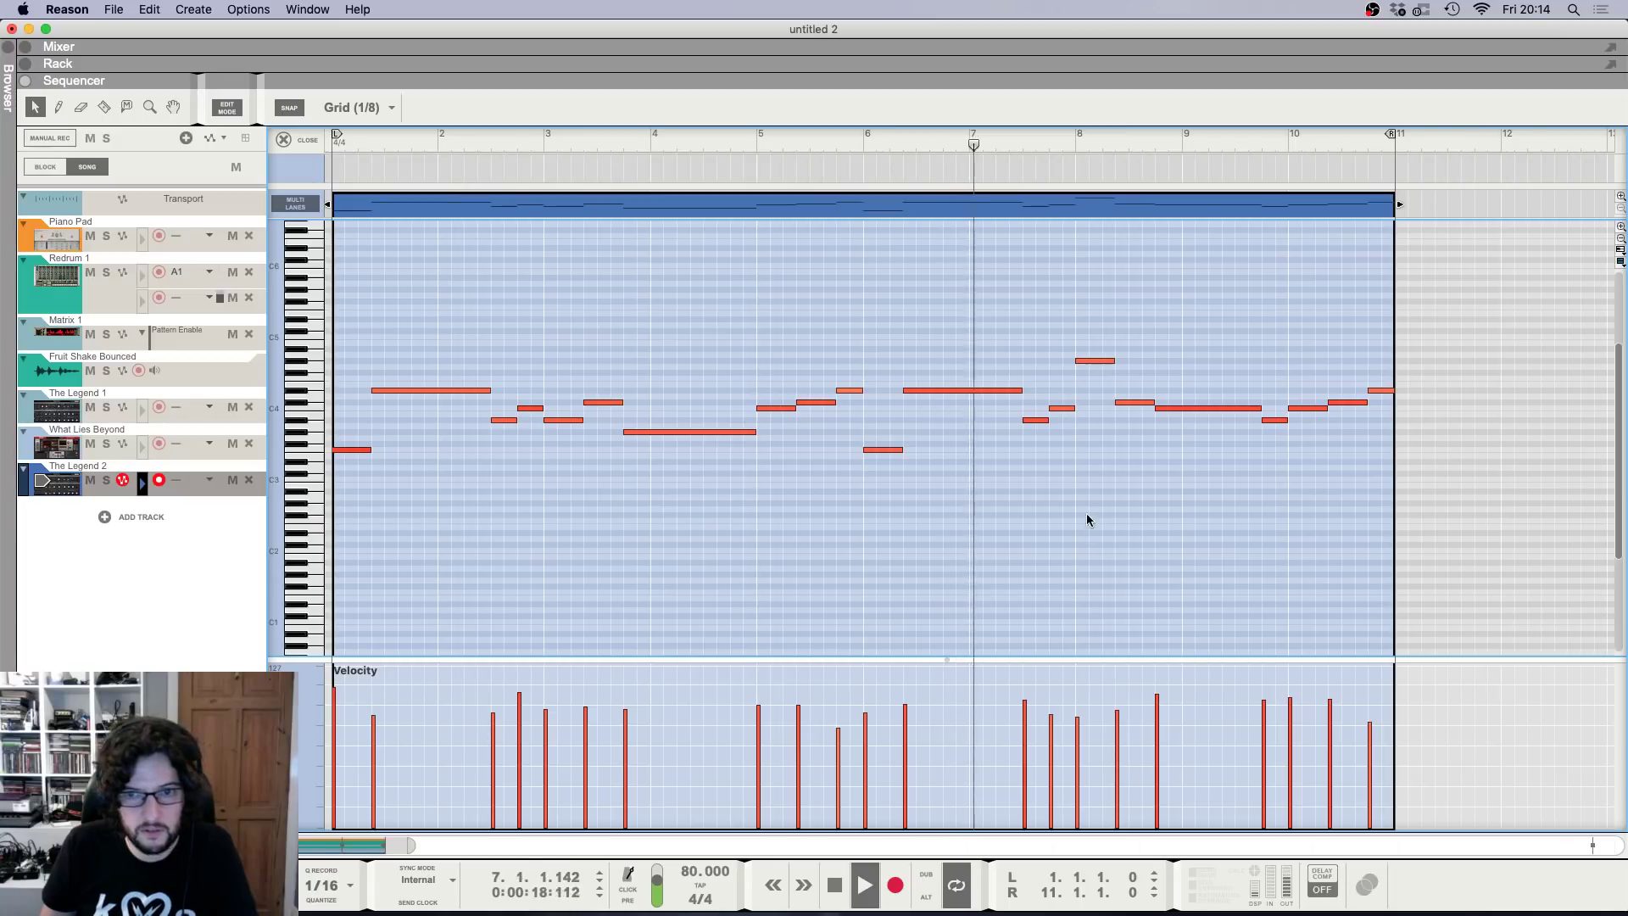
key(F6)
click(960, 500)
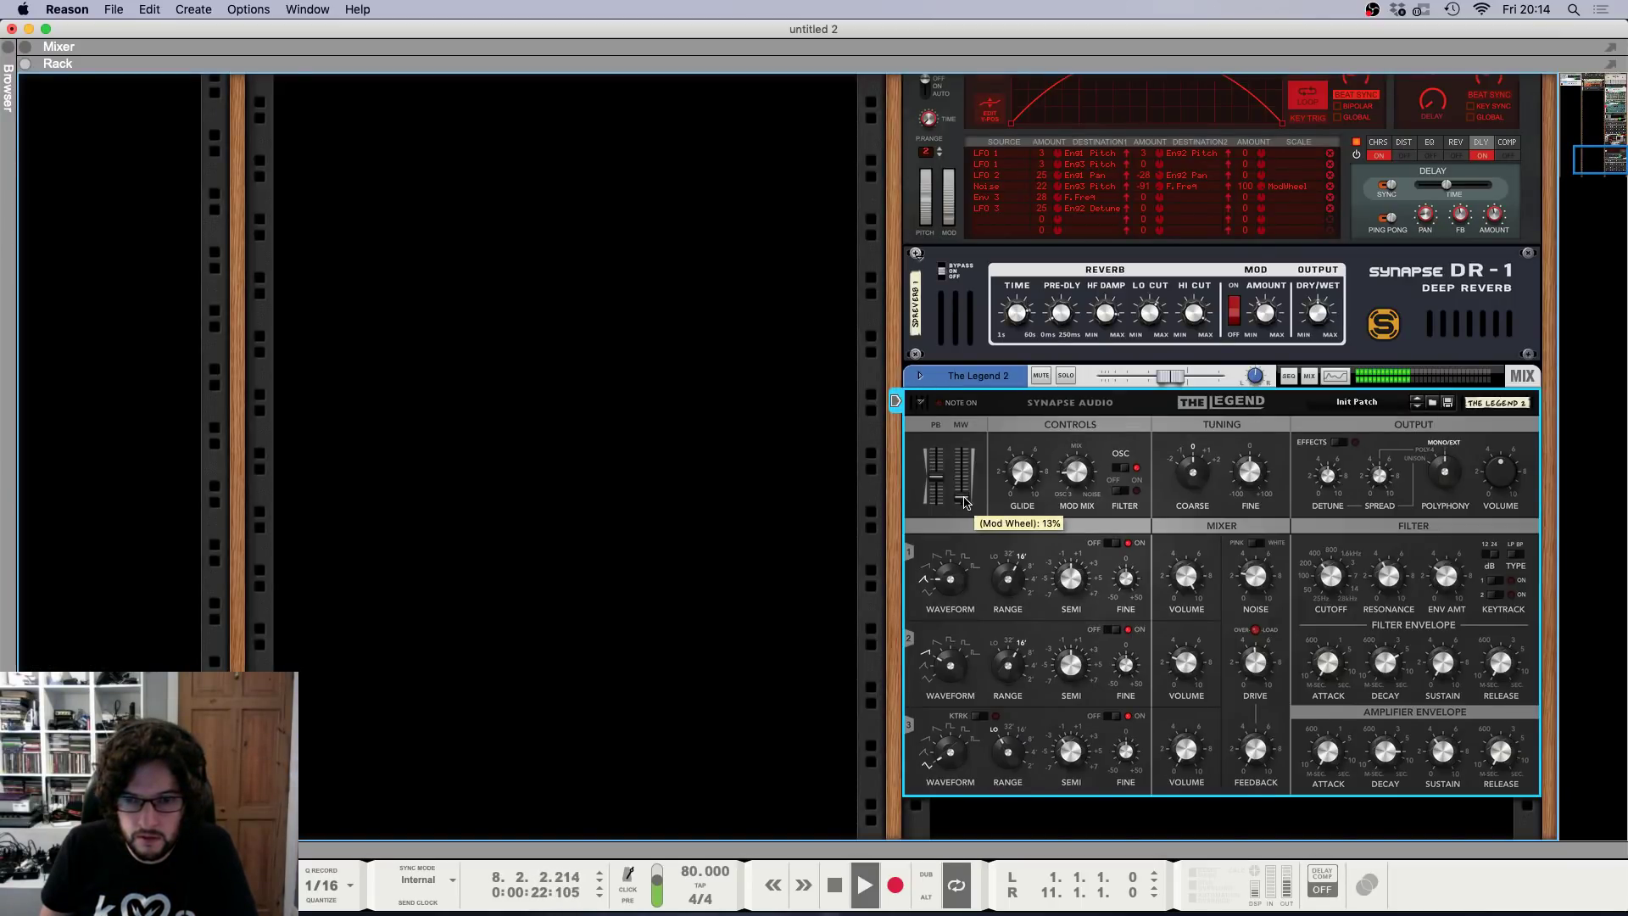
Lower The Legend 2's mixer level to -6.41 dB while following the melody's last bars, and stop playback at the loop restart.
key(F7)
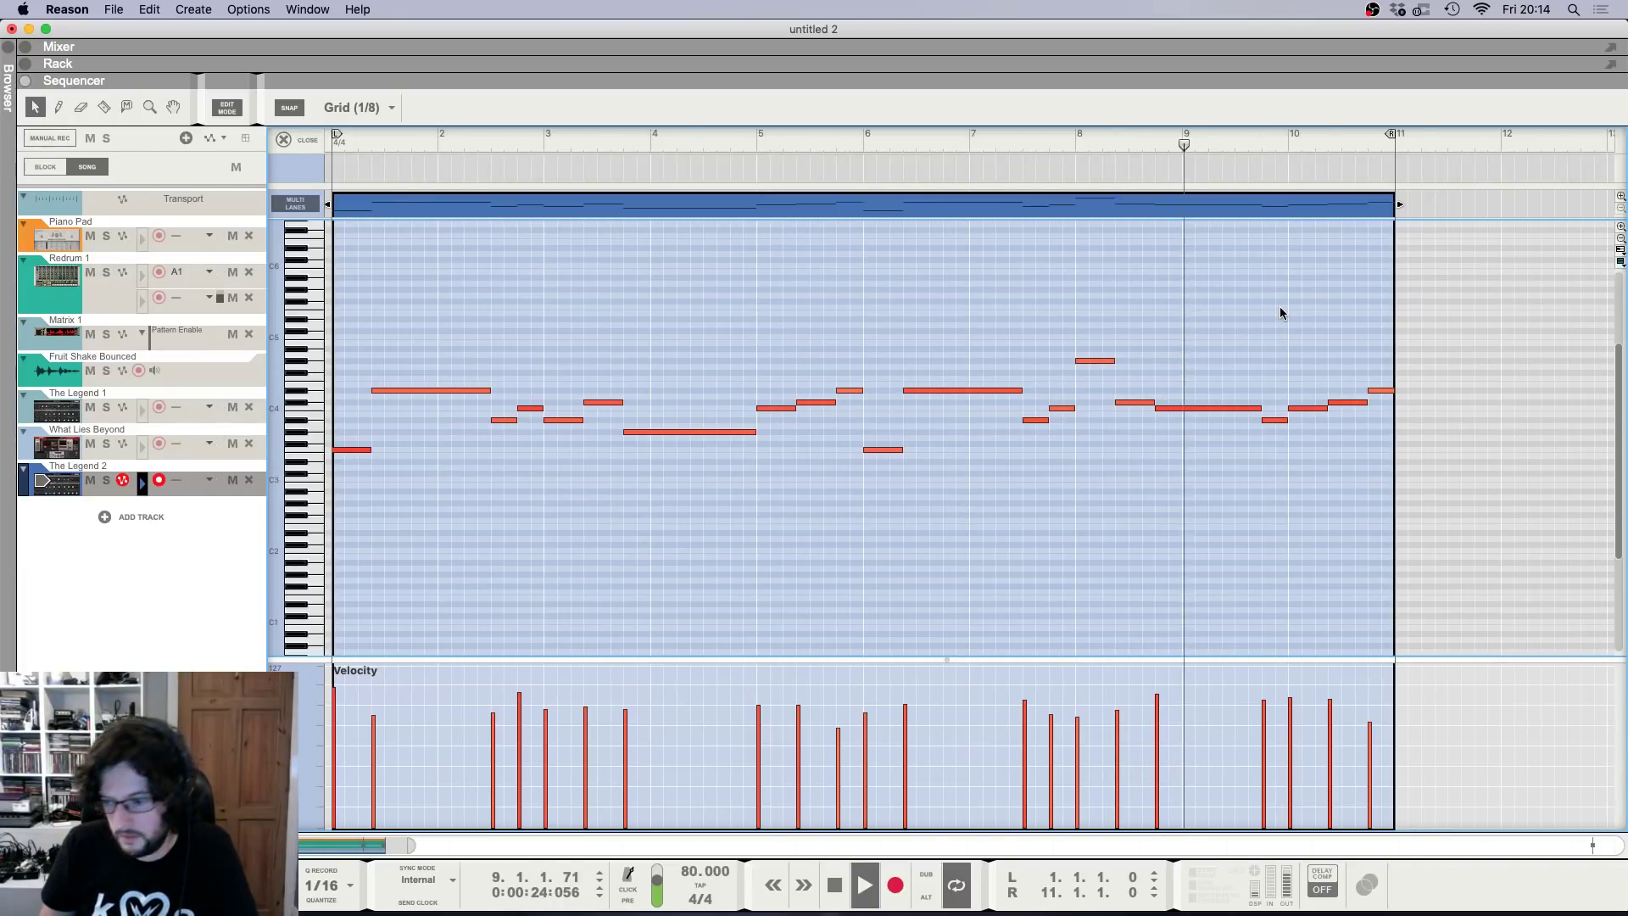
scroll(1269, 308, down, 3)
scroll(1223, 332, up, 5)
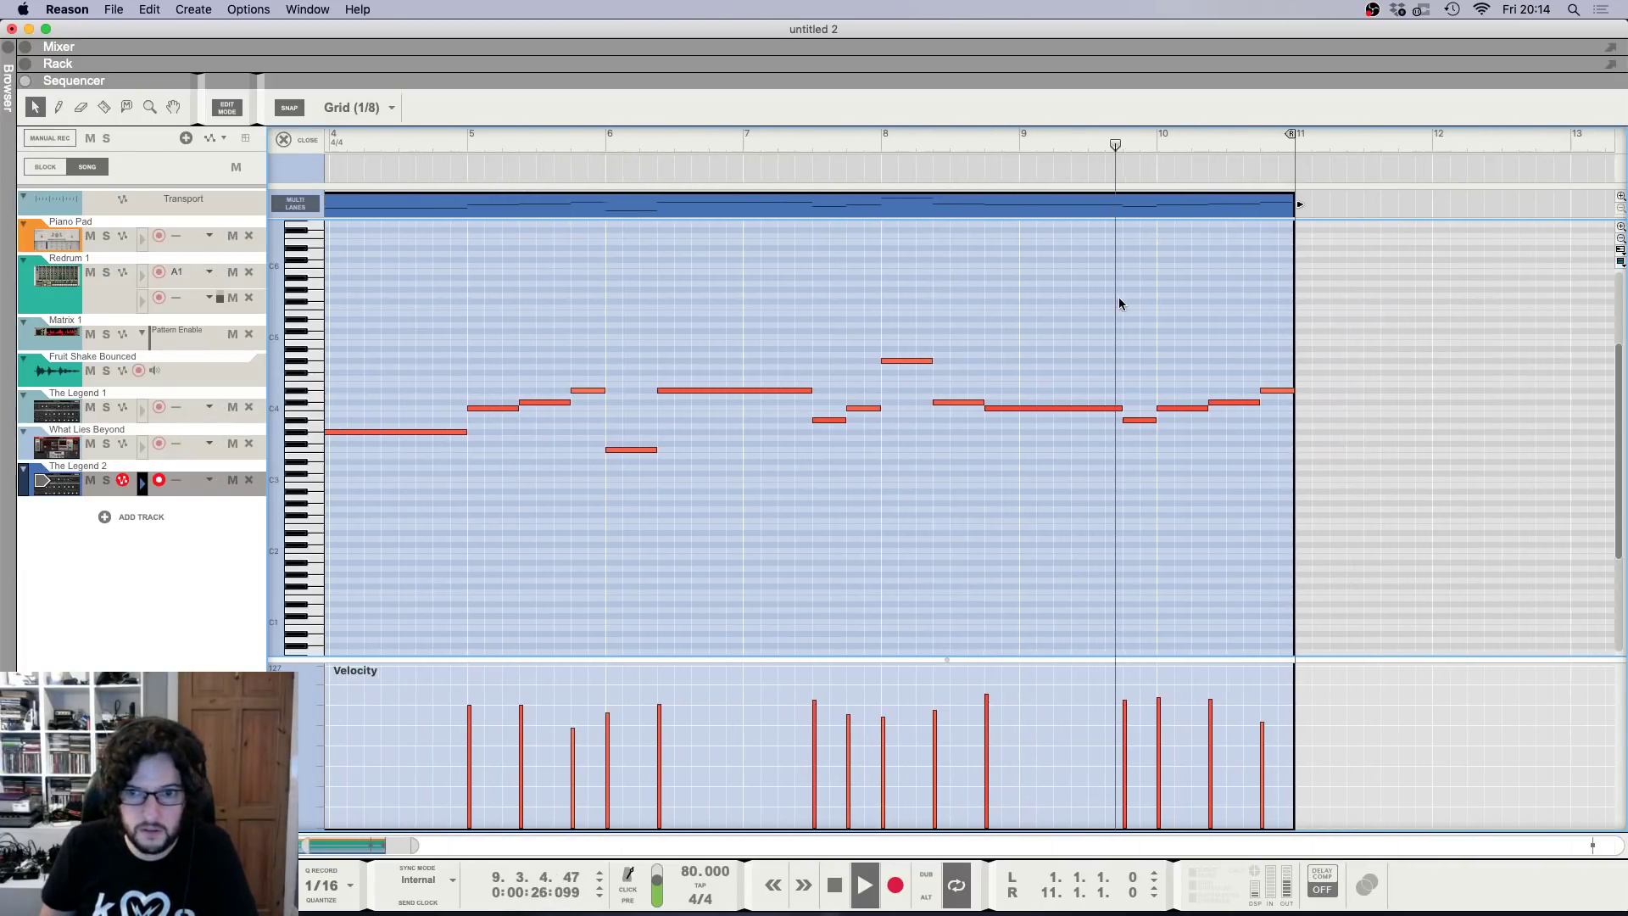
key(F5)
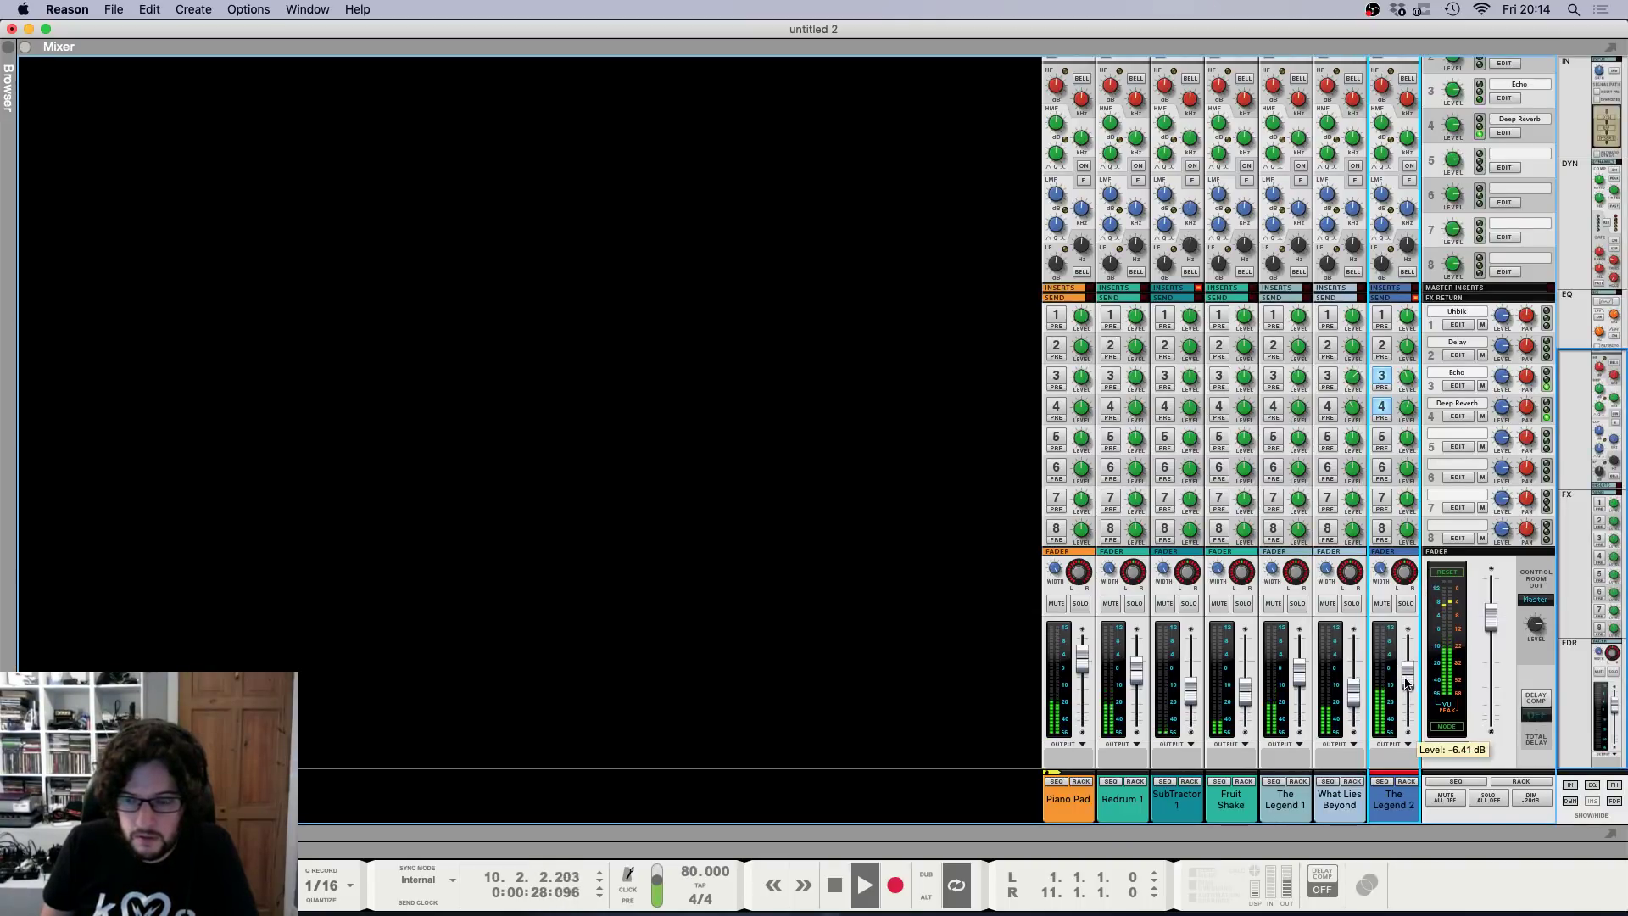
key(F7)
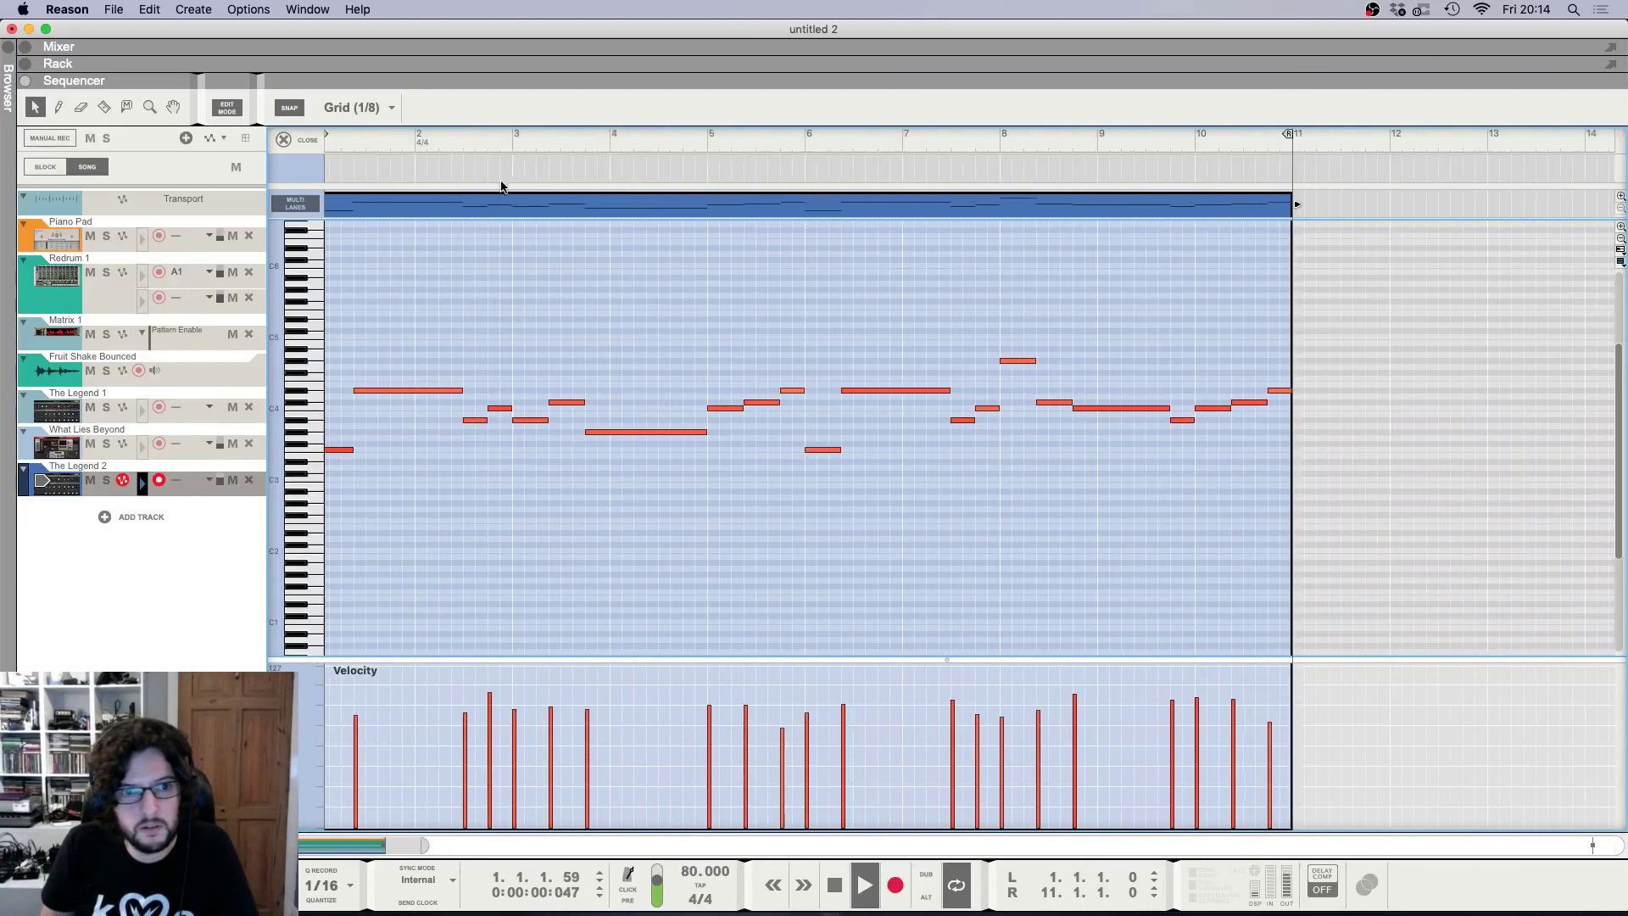
scroll(501, 187, down, 1)
key(space)
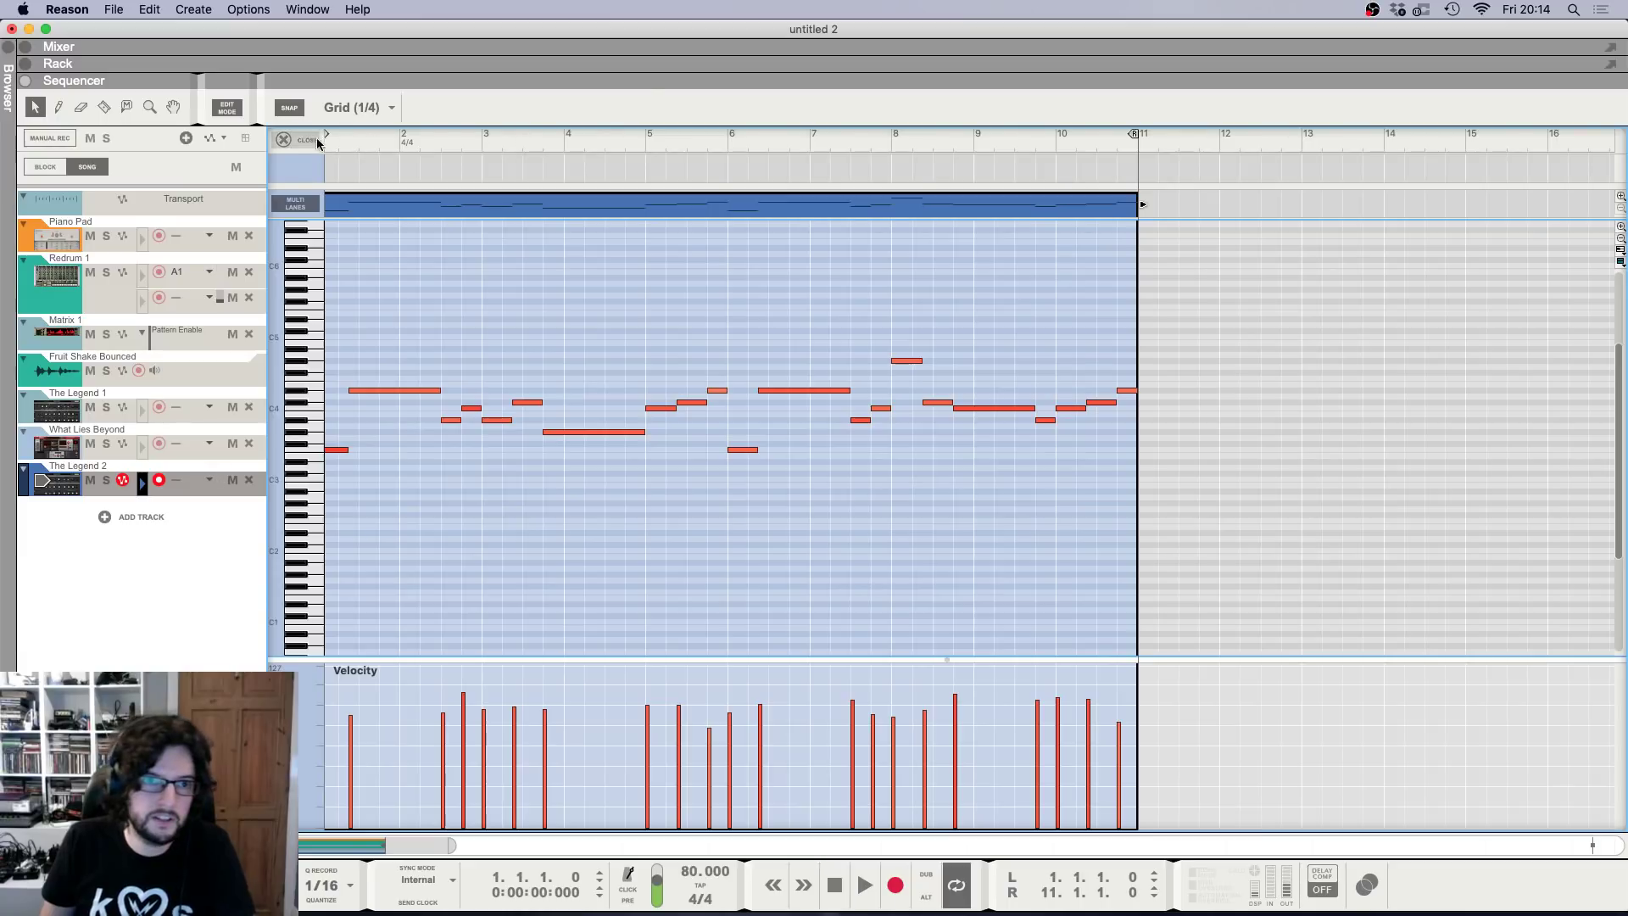
Close the note editor and examine The Legend 2's Echo and Deep Reverb sends and its rack devices while listening to the loop.
click(317, 140)
key(F5)
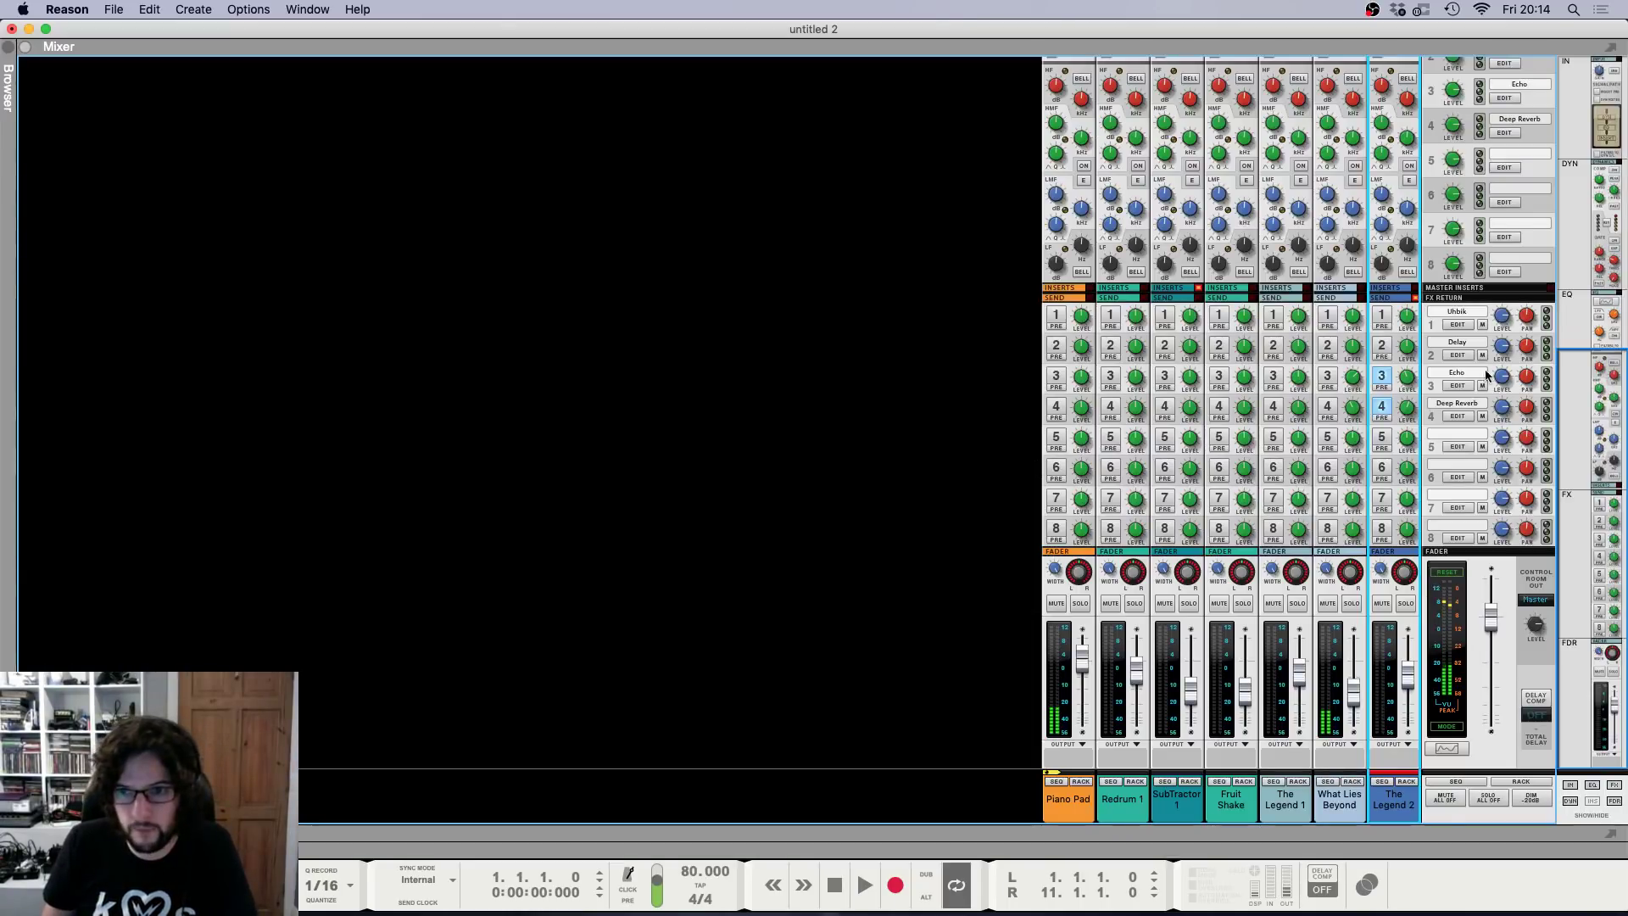
drag(1405, 381, 1407, 411)
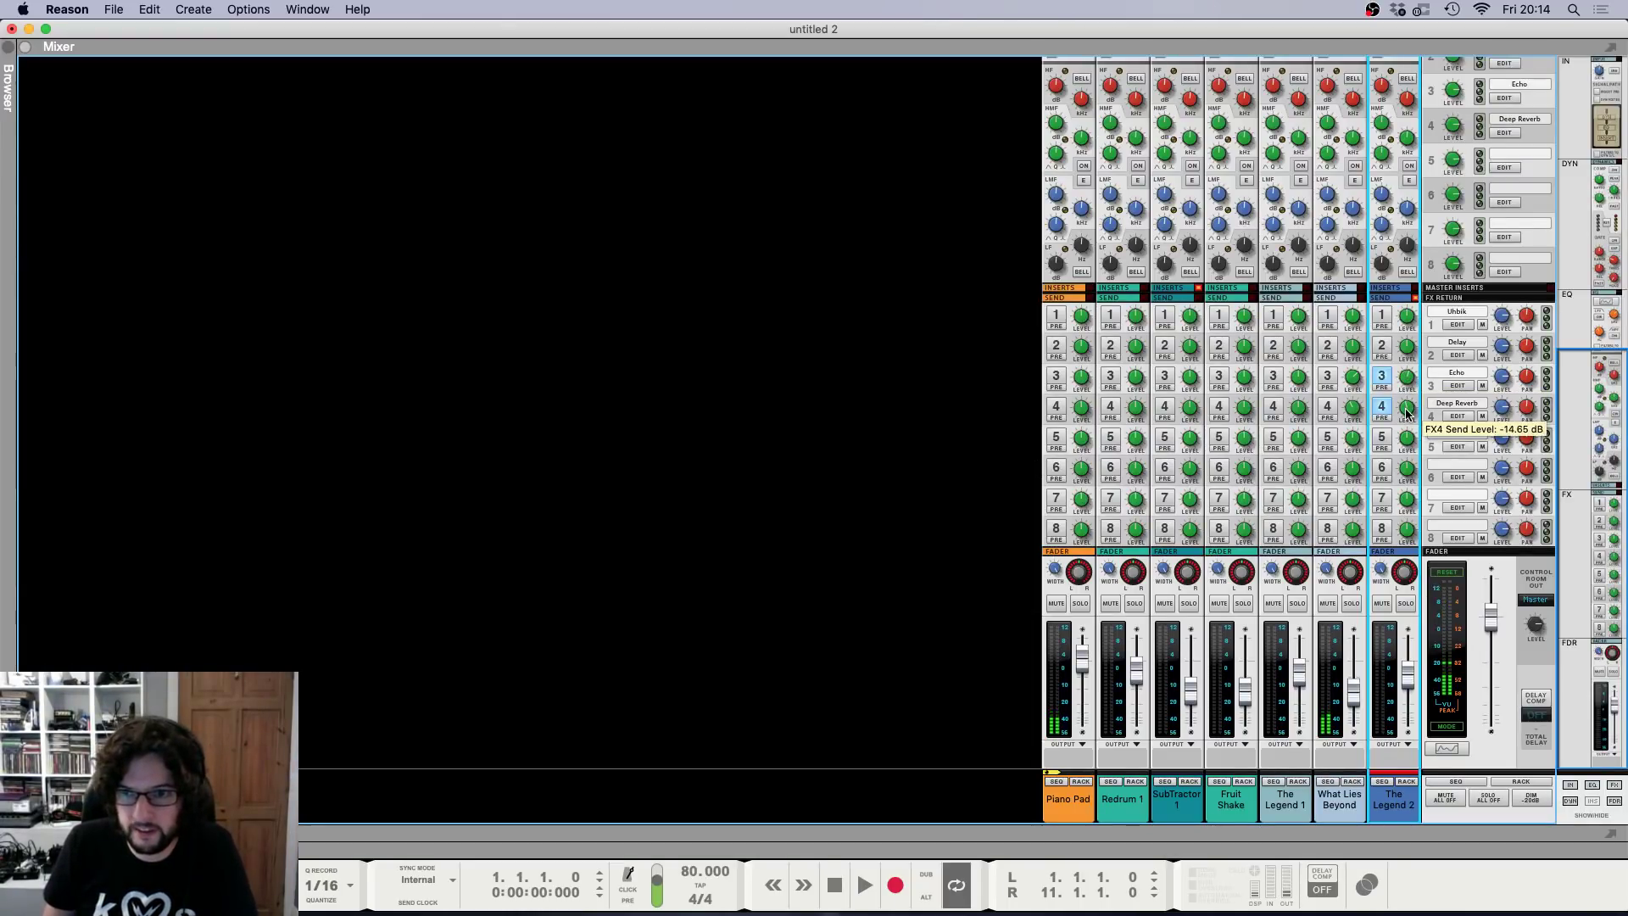
key(space)
key(space)
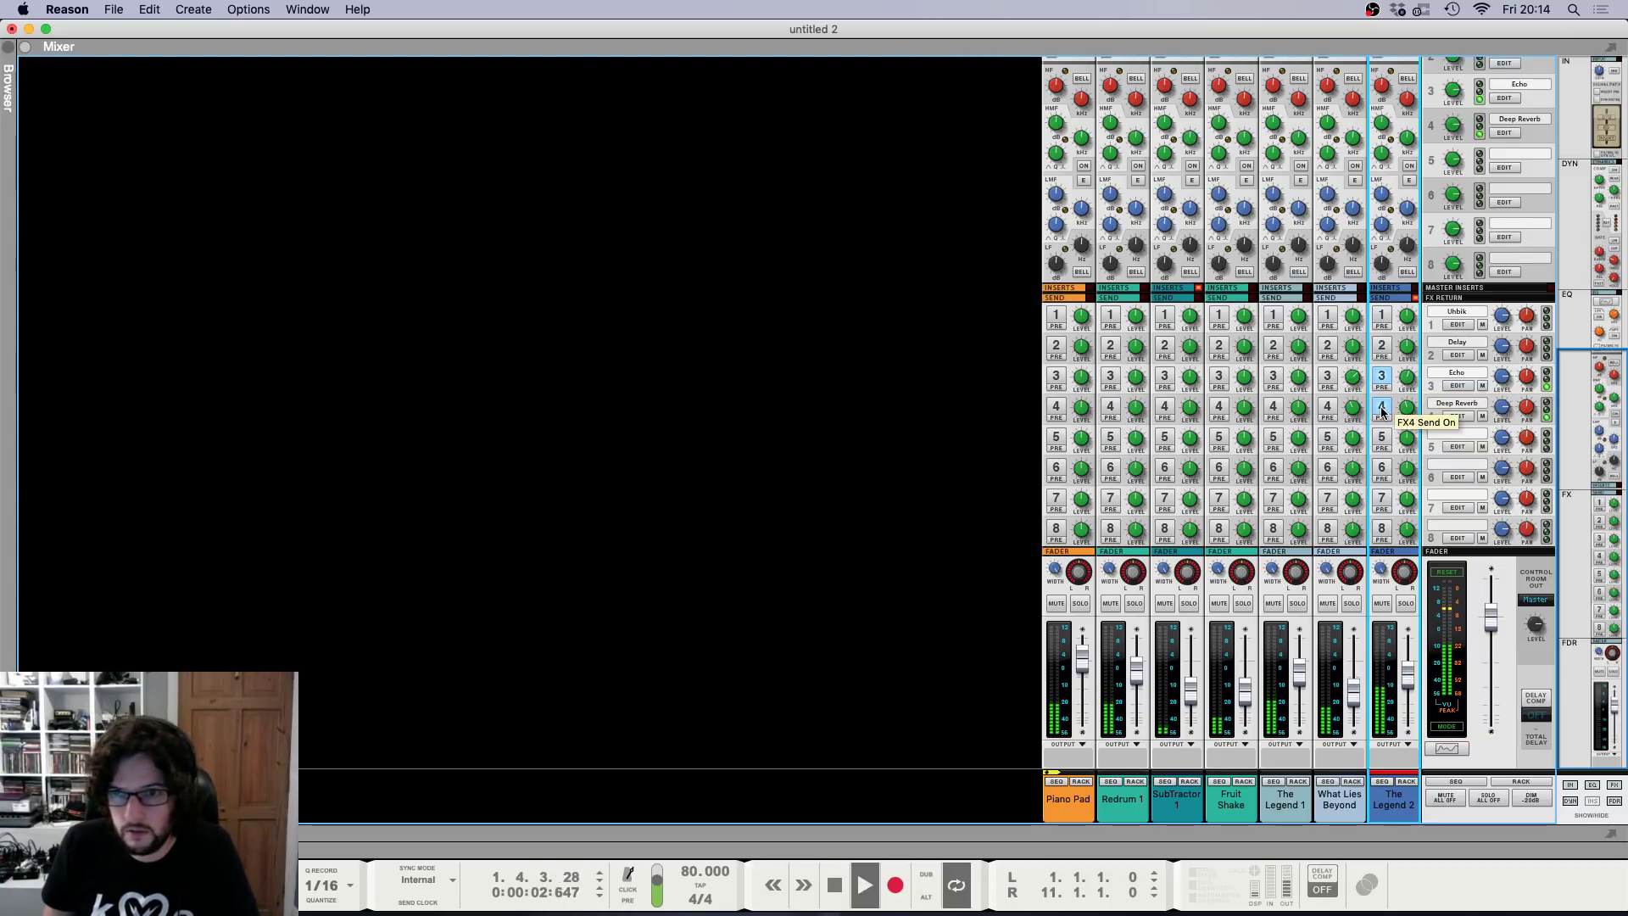
key(F6)
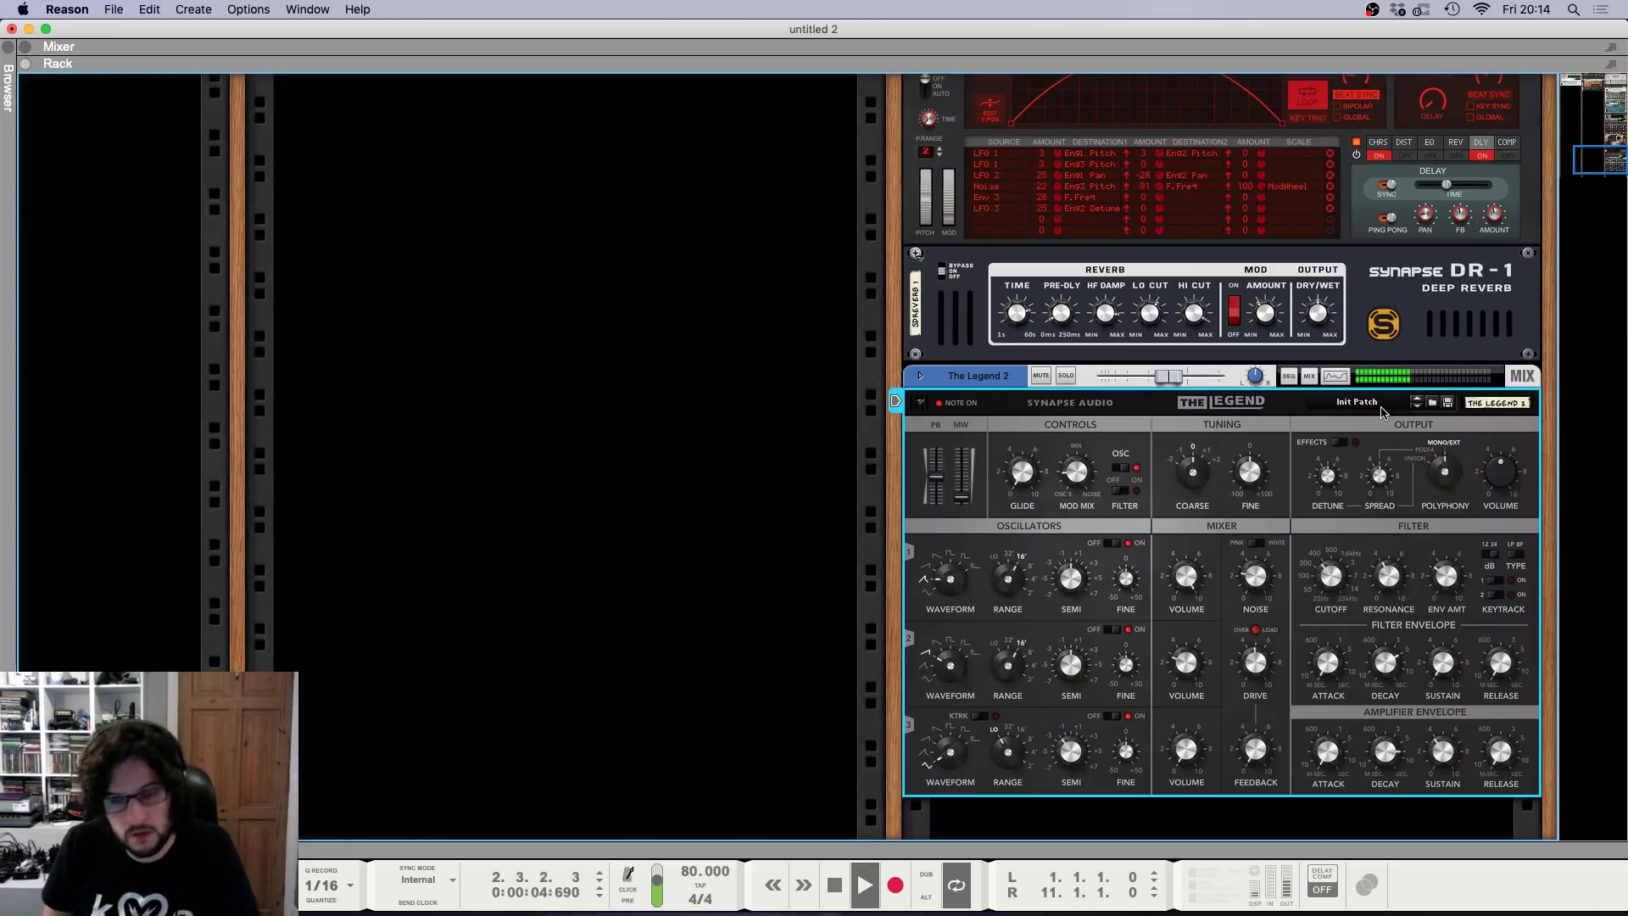
scroll(573, 521, up, 4)
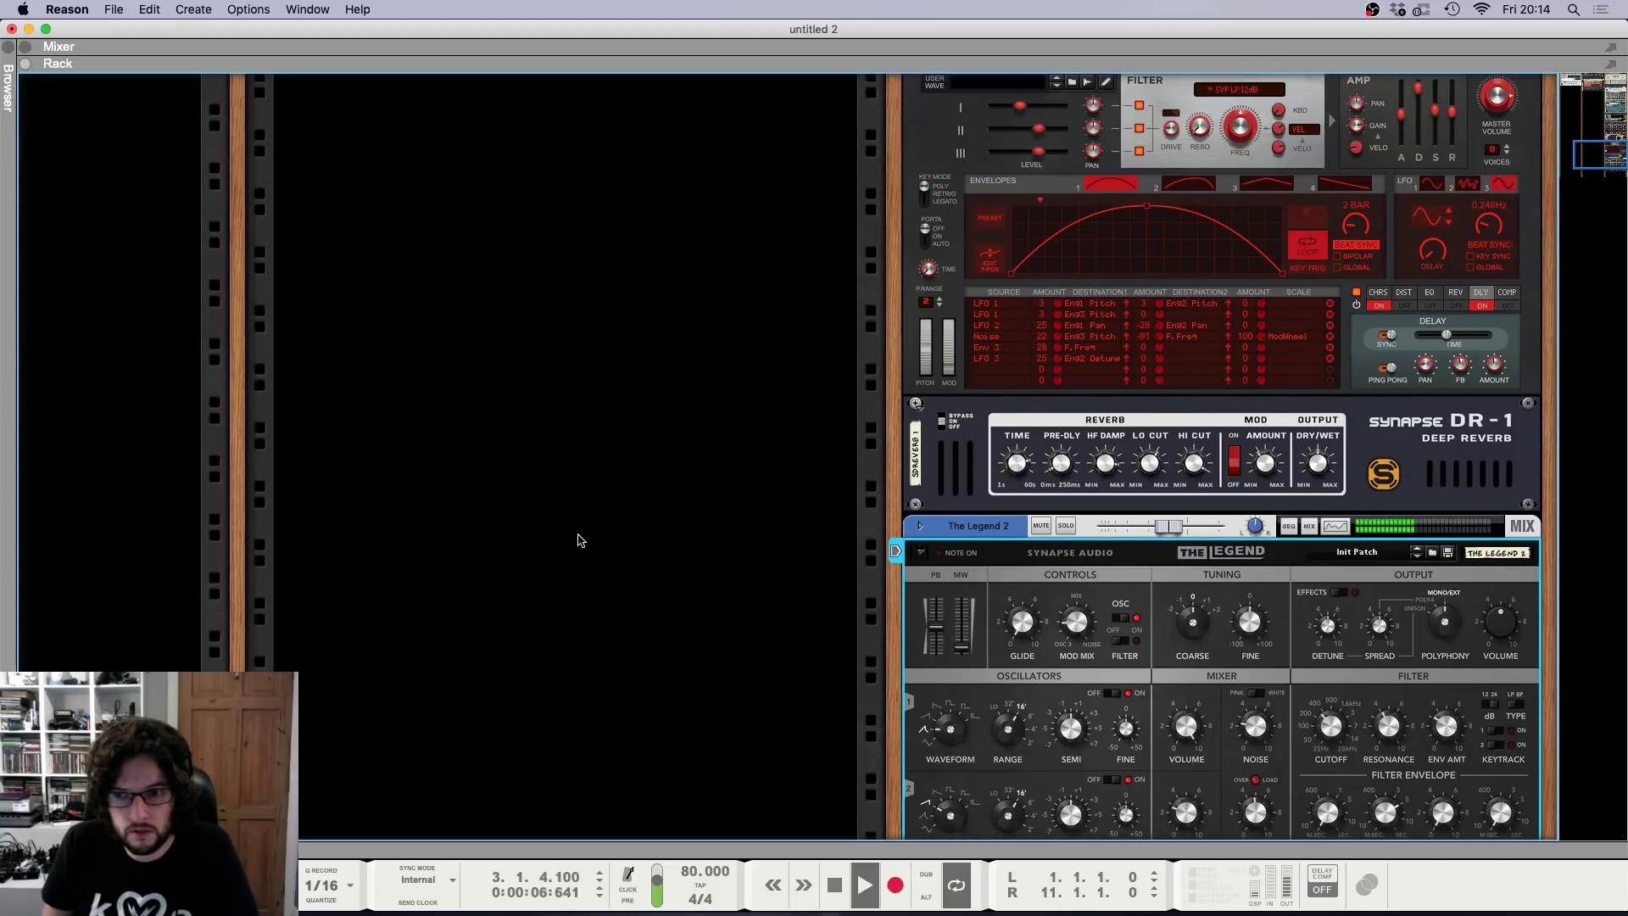
scroll(579, 540, down, 2)
key(space)
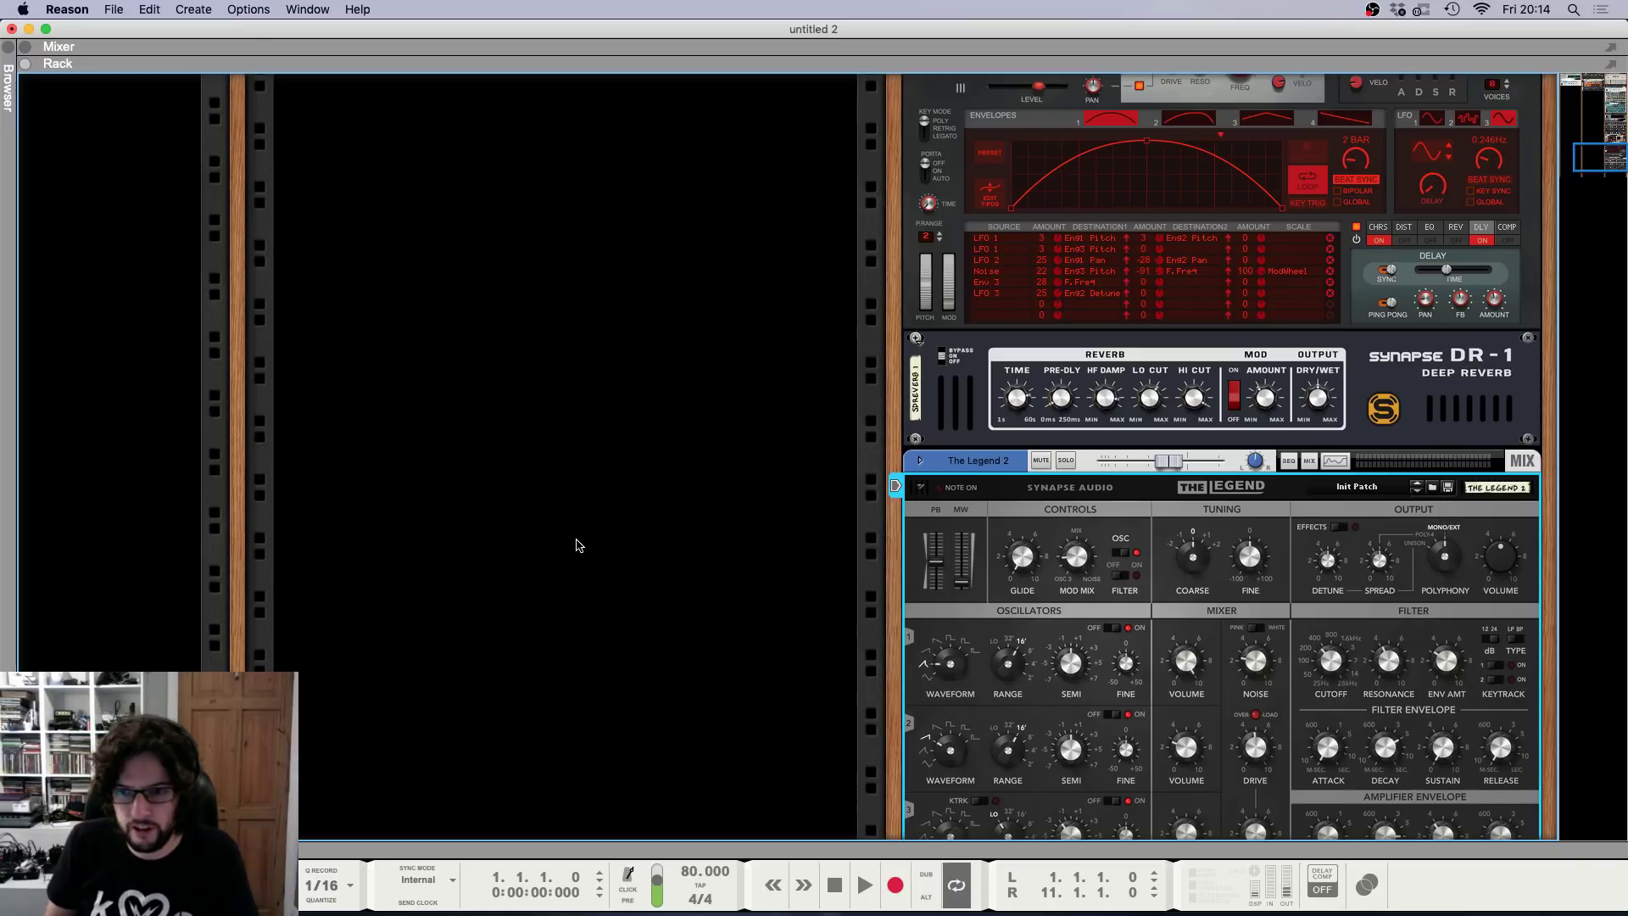
key(F5)
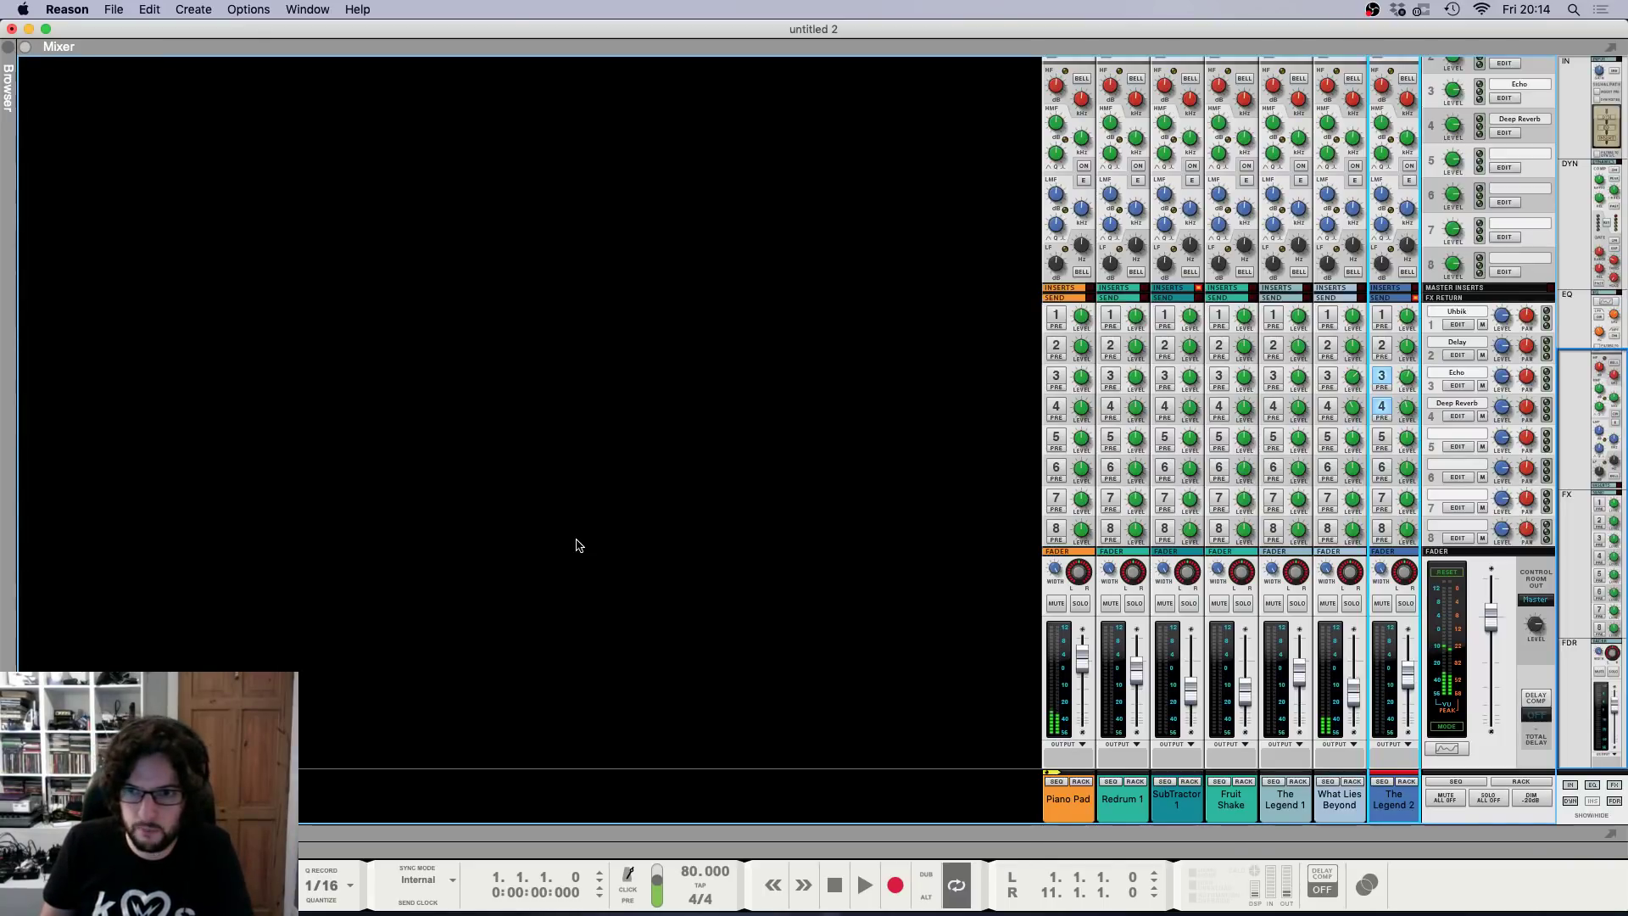
key(F6)
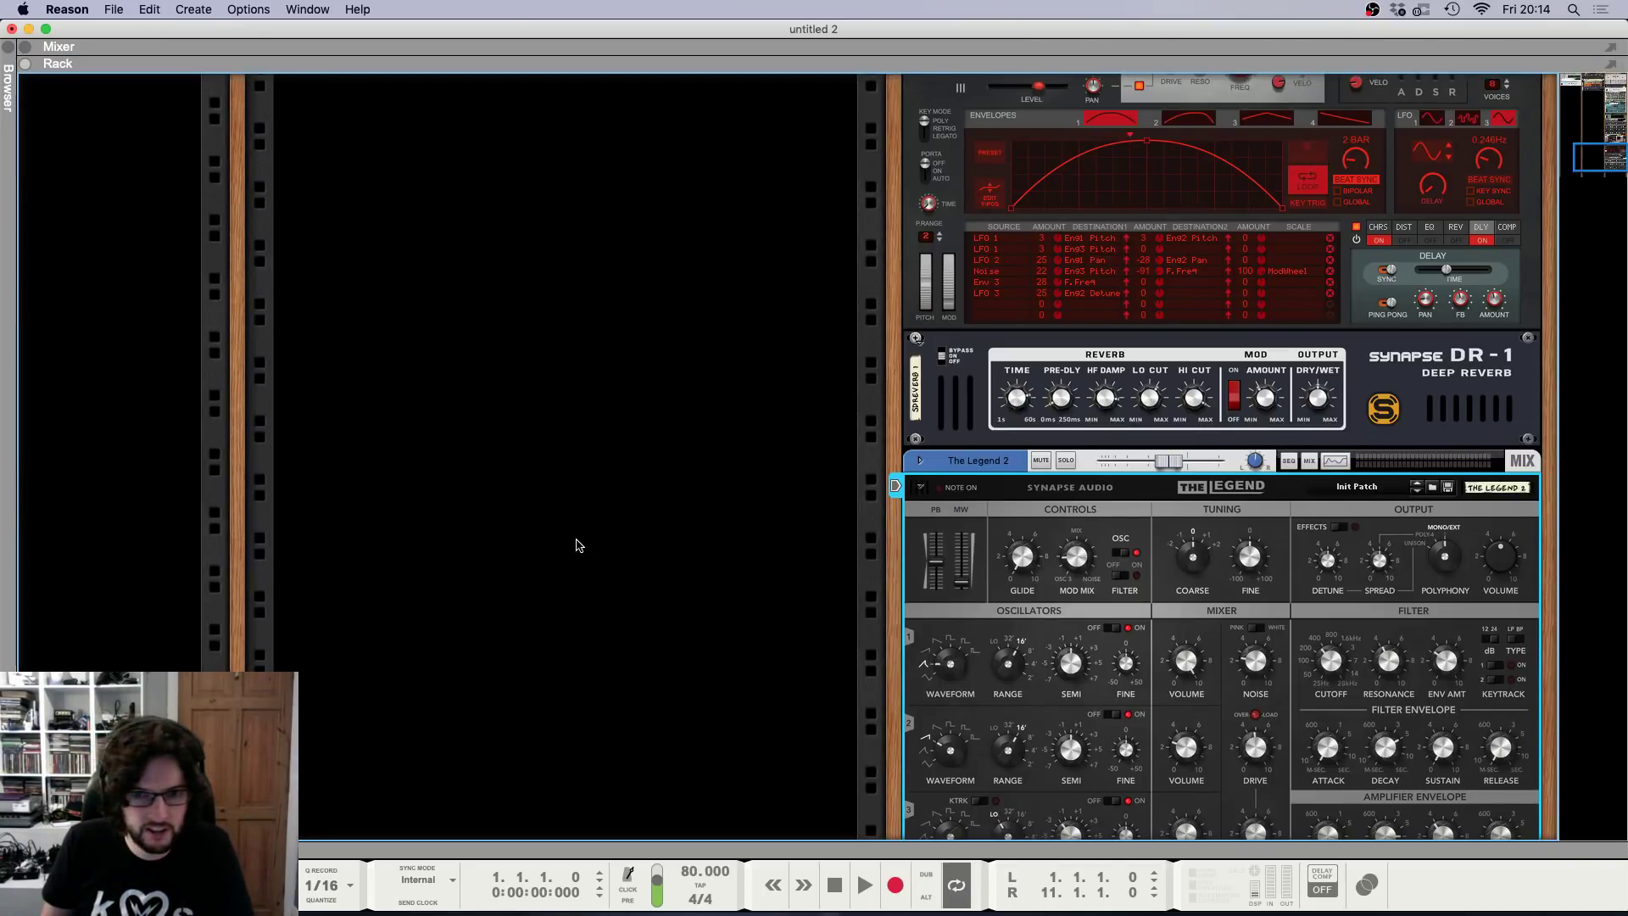
scroll(622, 588, down, 3)
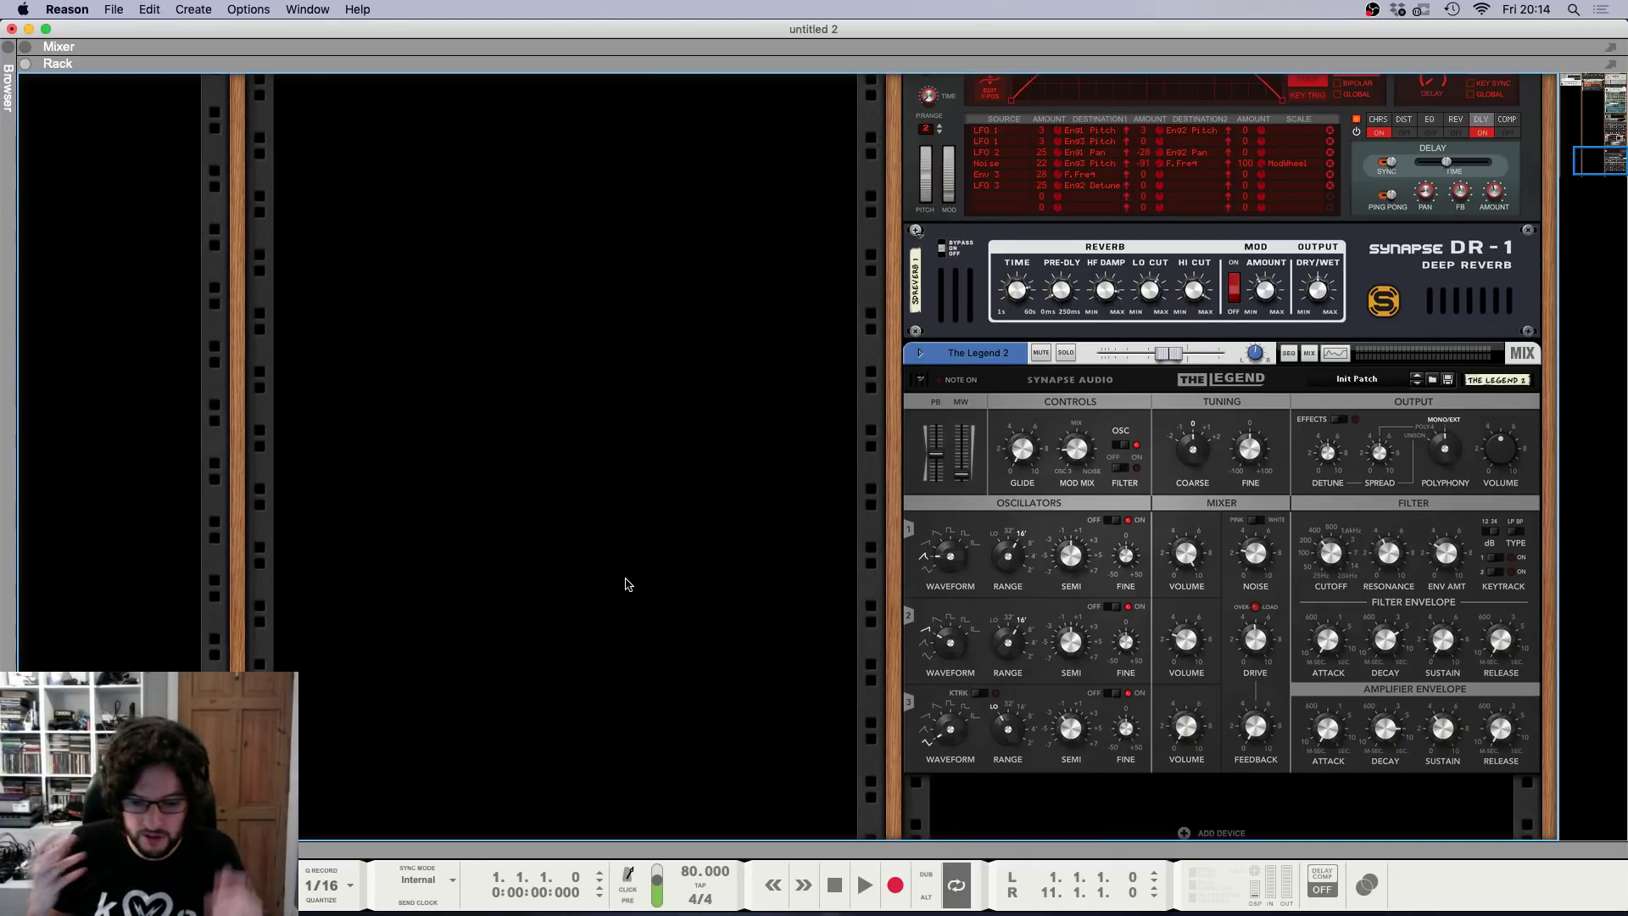
Return to the arrangement, clear the clip selection and play the ten-bar loop from its start.
key(F5)
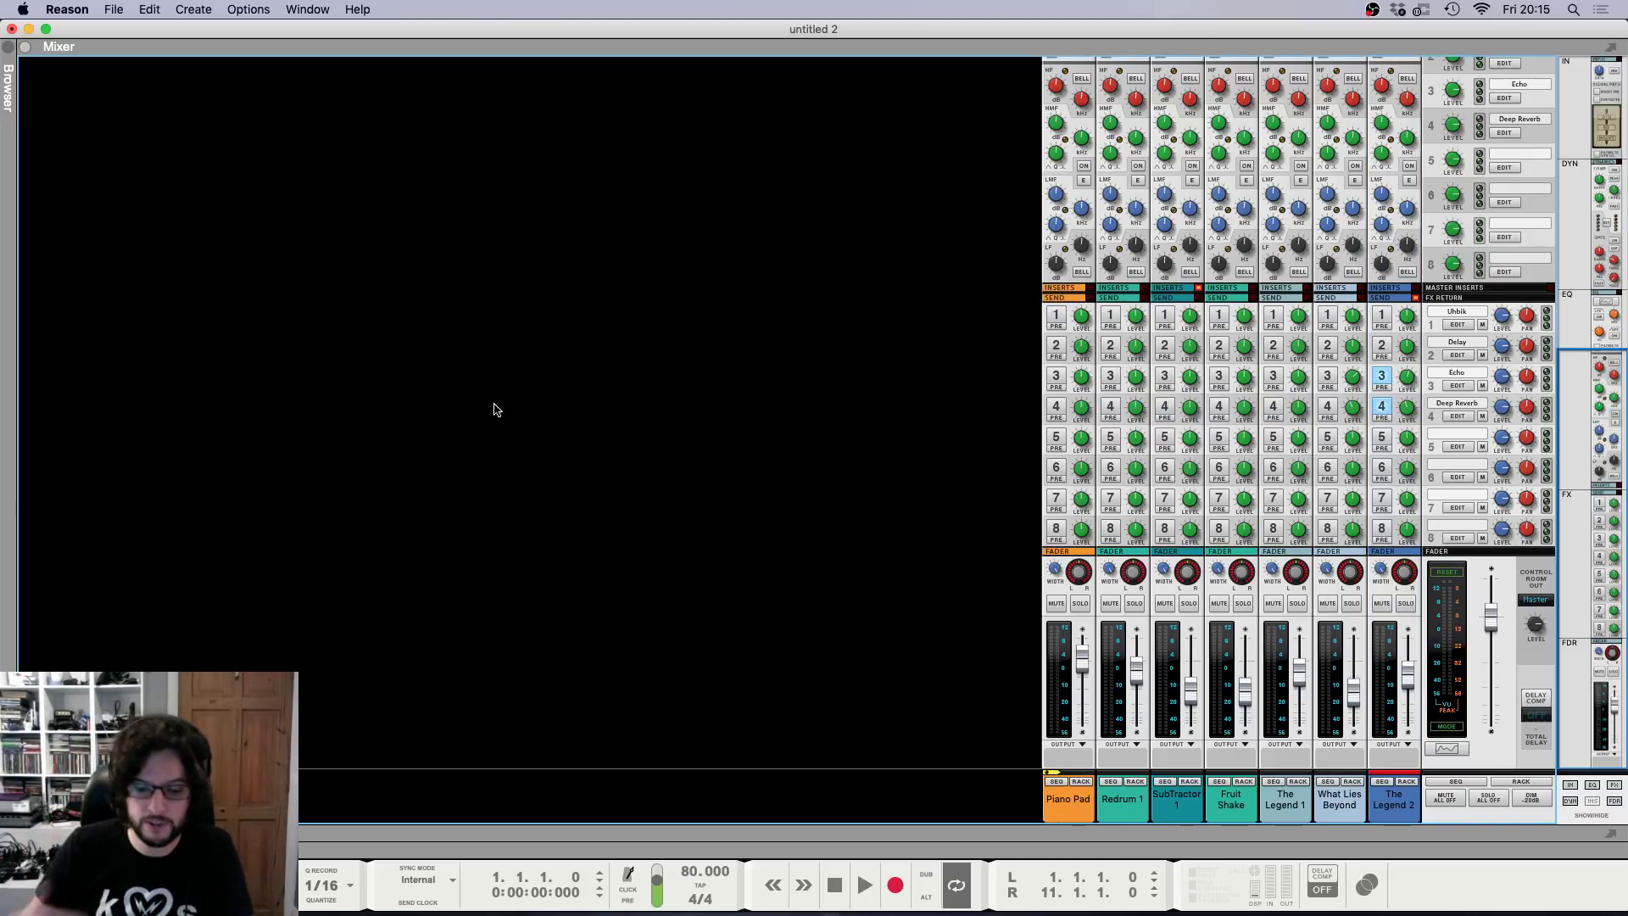
key(F7)
key(shift+Return)
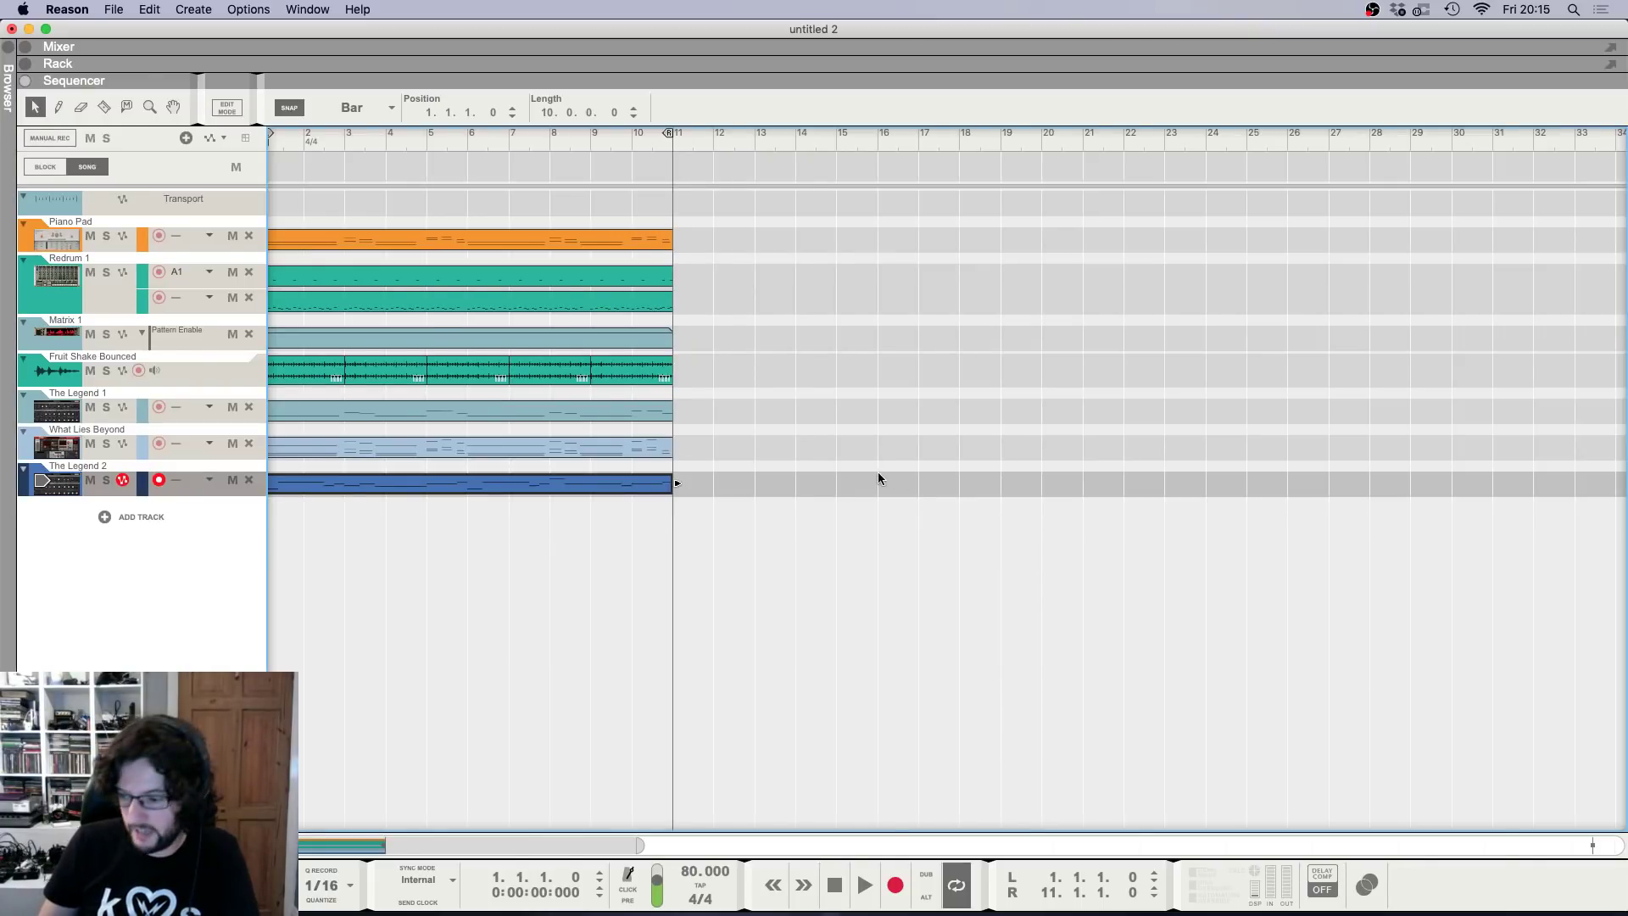
scroll(846, 436, left, 1)
click(845, 436)
scroll(845, 436, right, 1)
scroll(844, 438, right, 1)
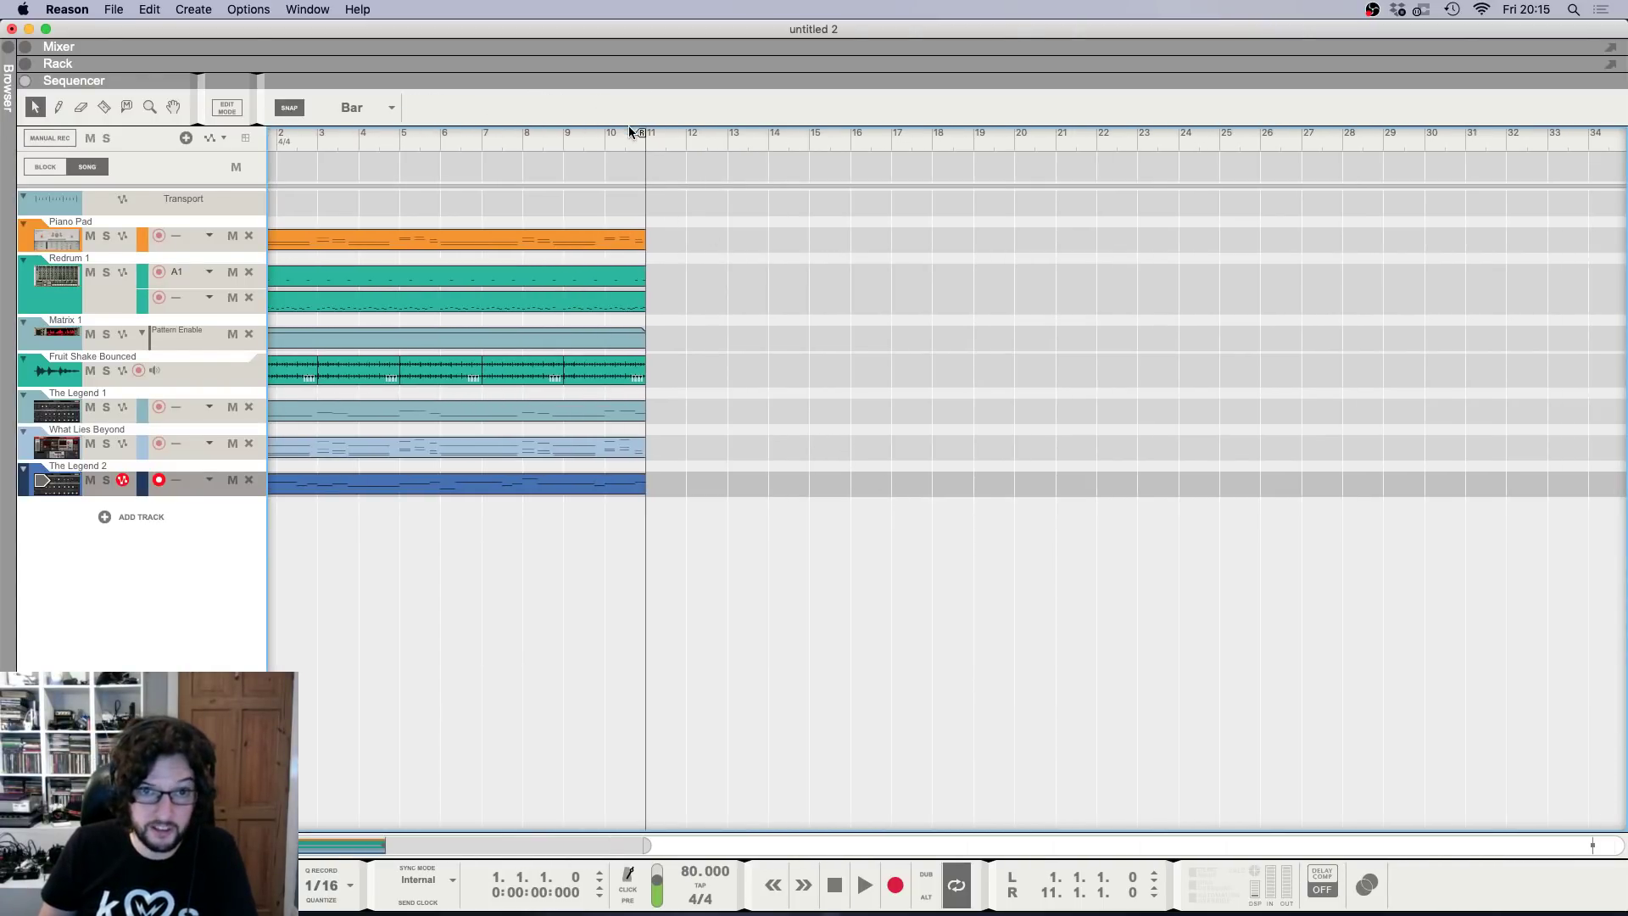
drag(632, 145, 5, 112)
key(space)
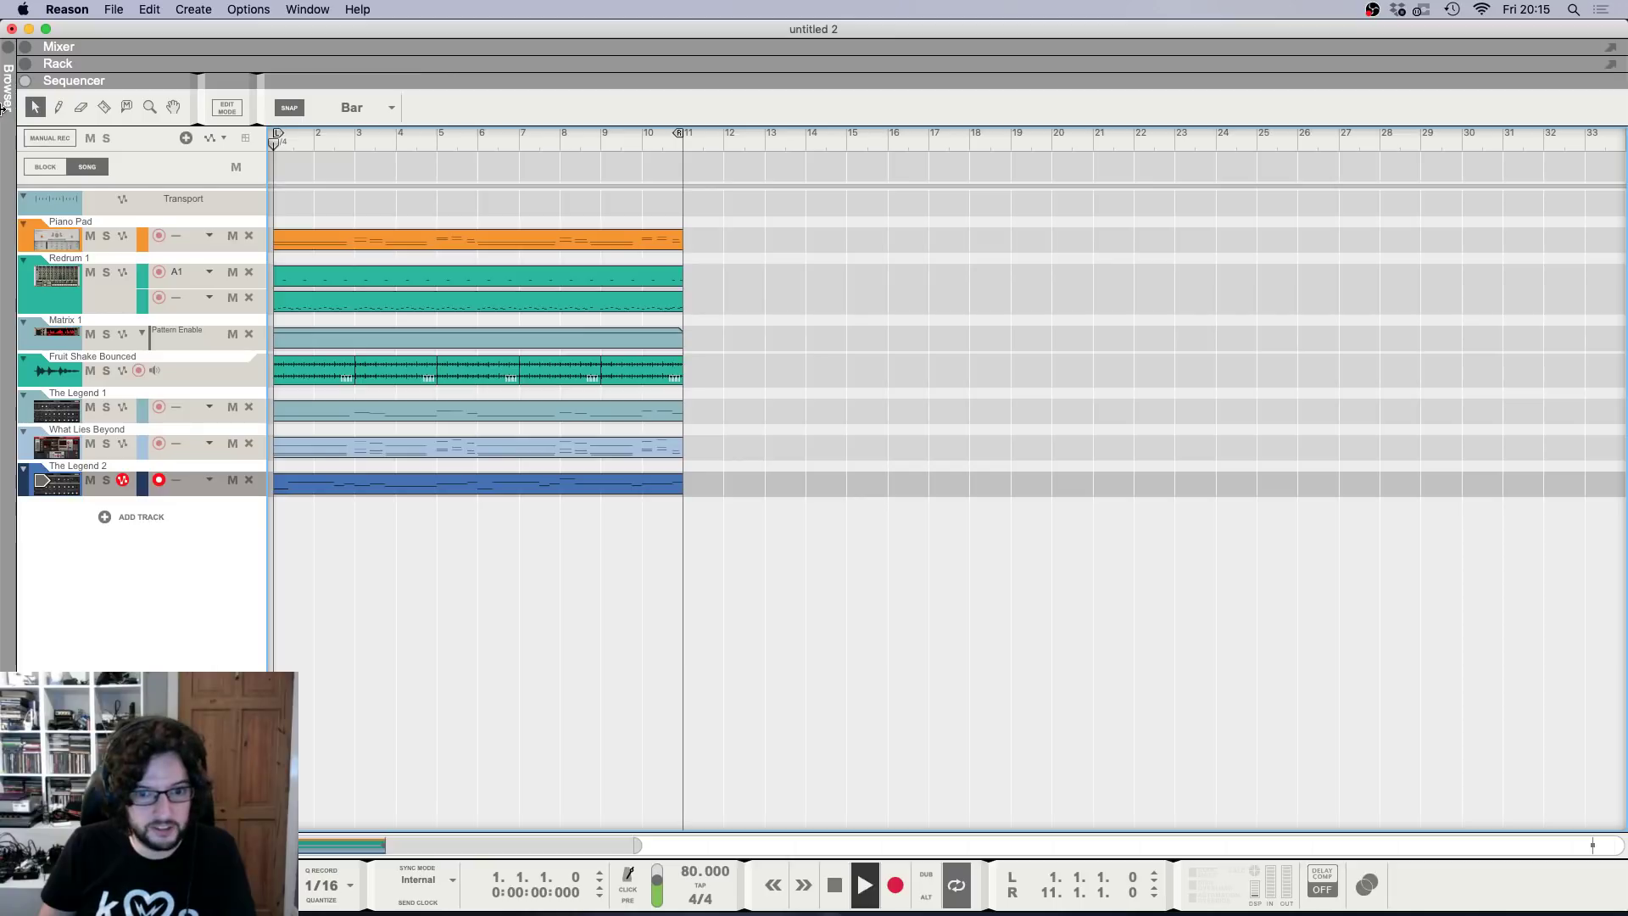
Examine the mixer channels and the rack's instrument and send effect devices while the loop plays, and stop playback.
key(F5)
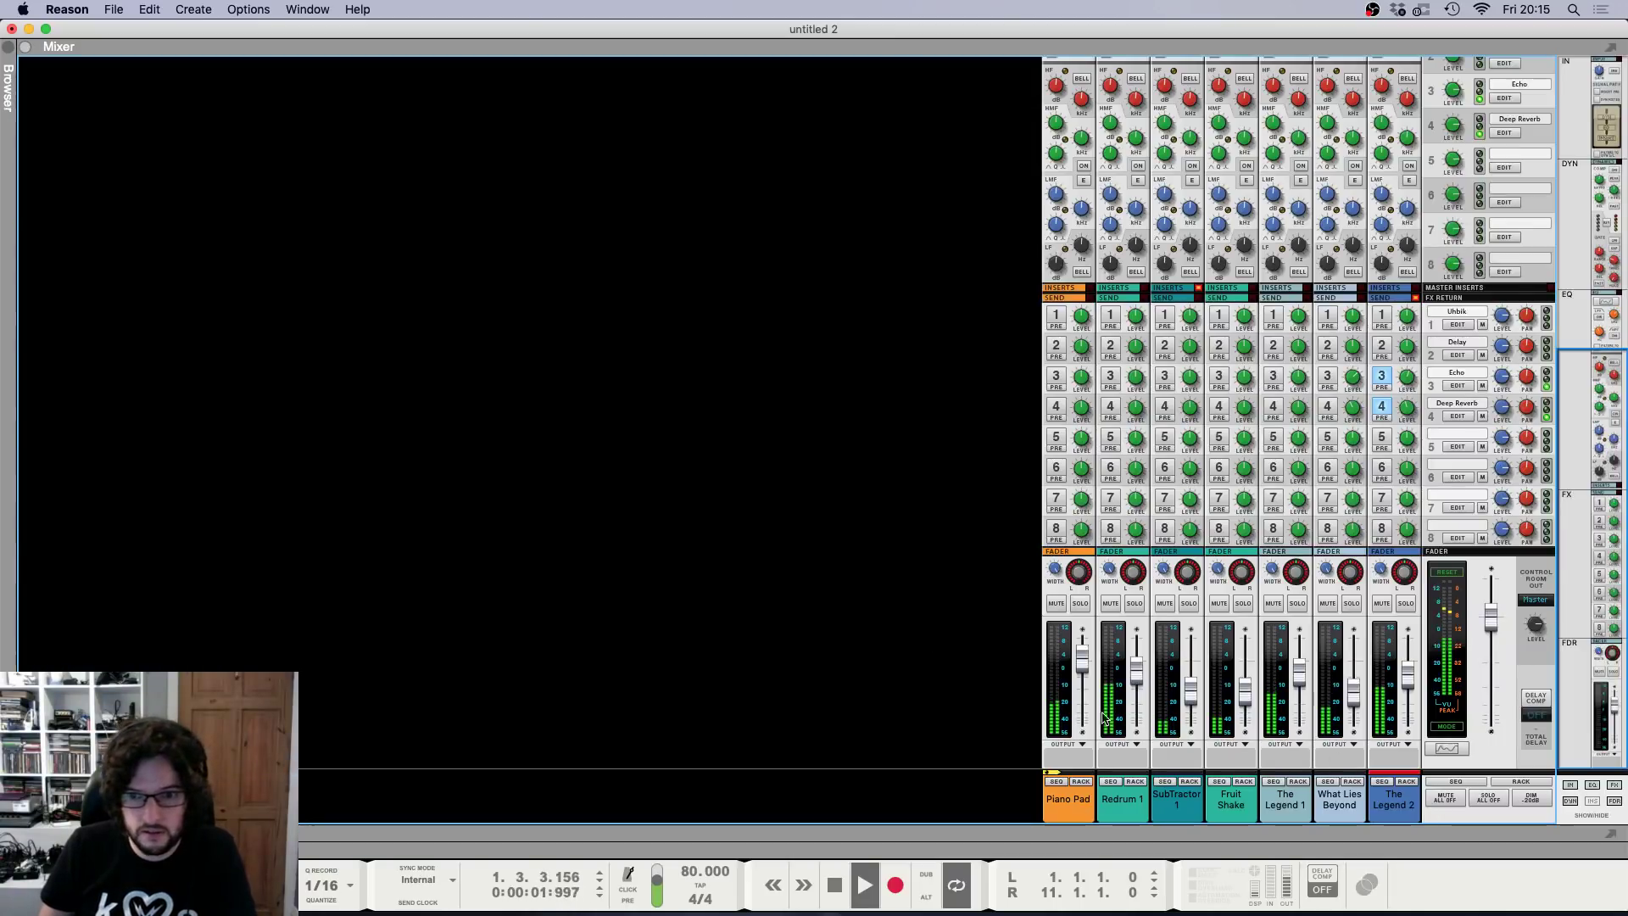
key(F6)
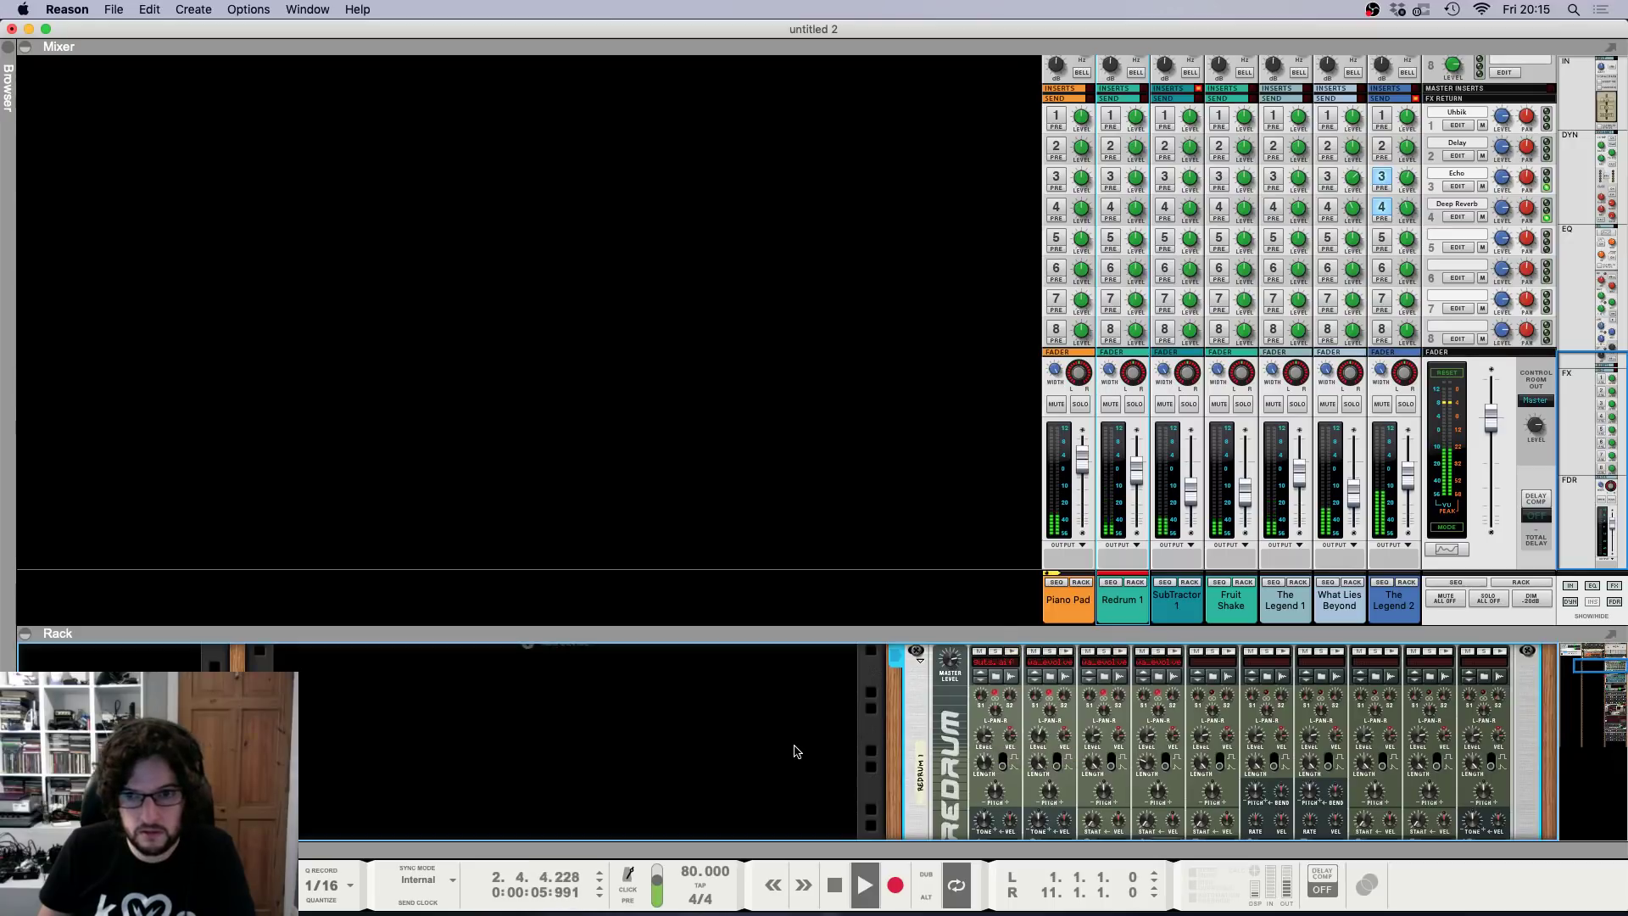
key(F5)
scroll(711, 643, down, 5)
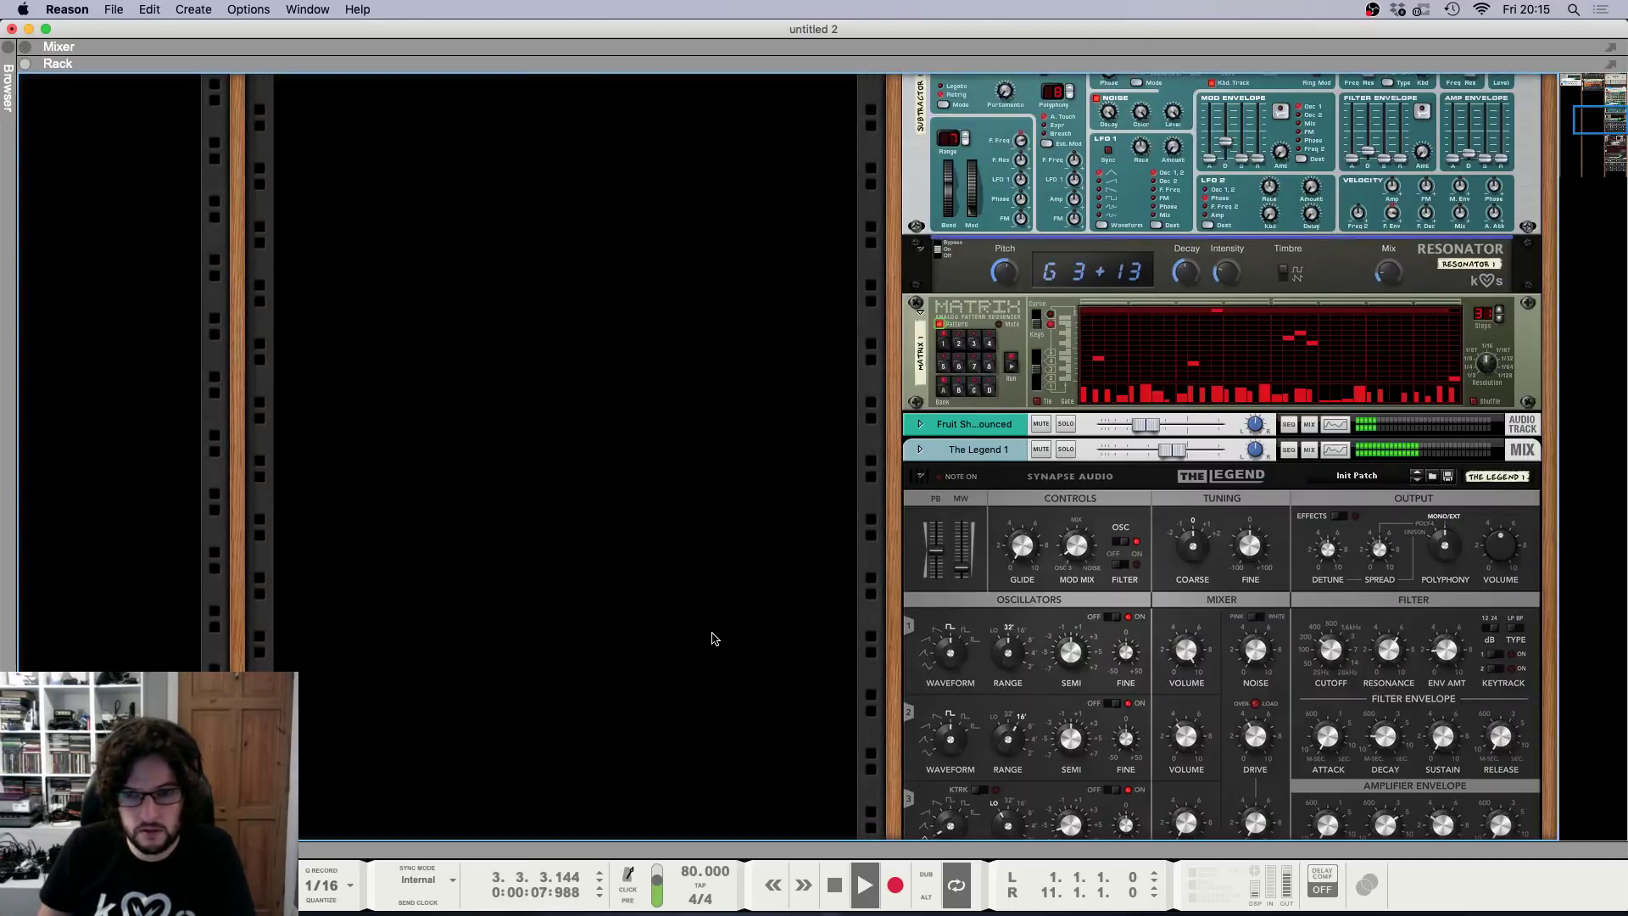
scroll(730, 634, up, 10)
scroll(731, 635, up, 2)
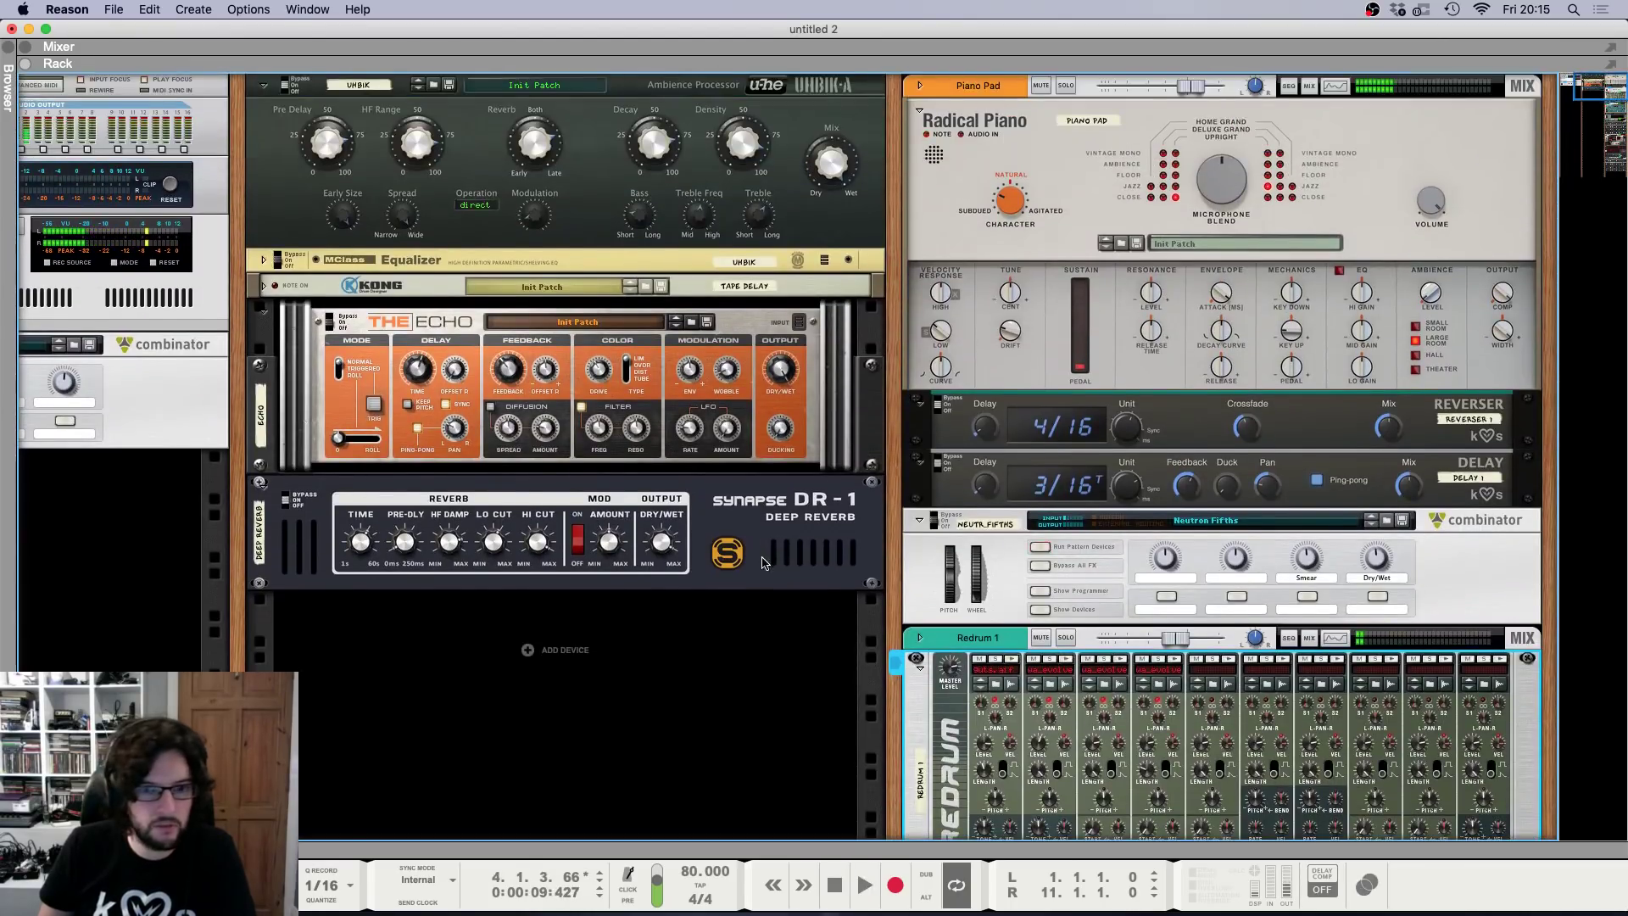
Add a Synchronous Effect Modulator after the DR-1 Deep Reverb in the What Lies Beyond device chain.
scroll(767, 585, down, 10)
scroll(773, 566, down, 10)
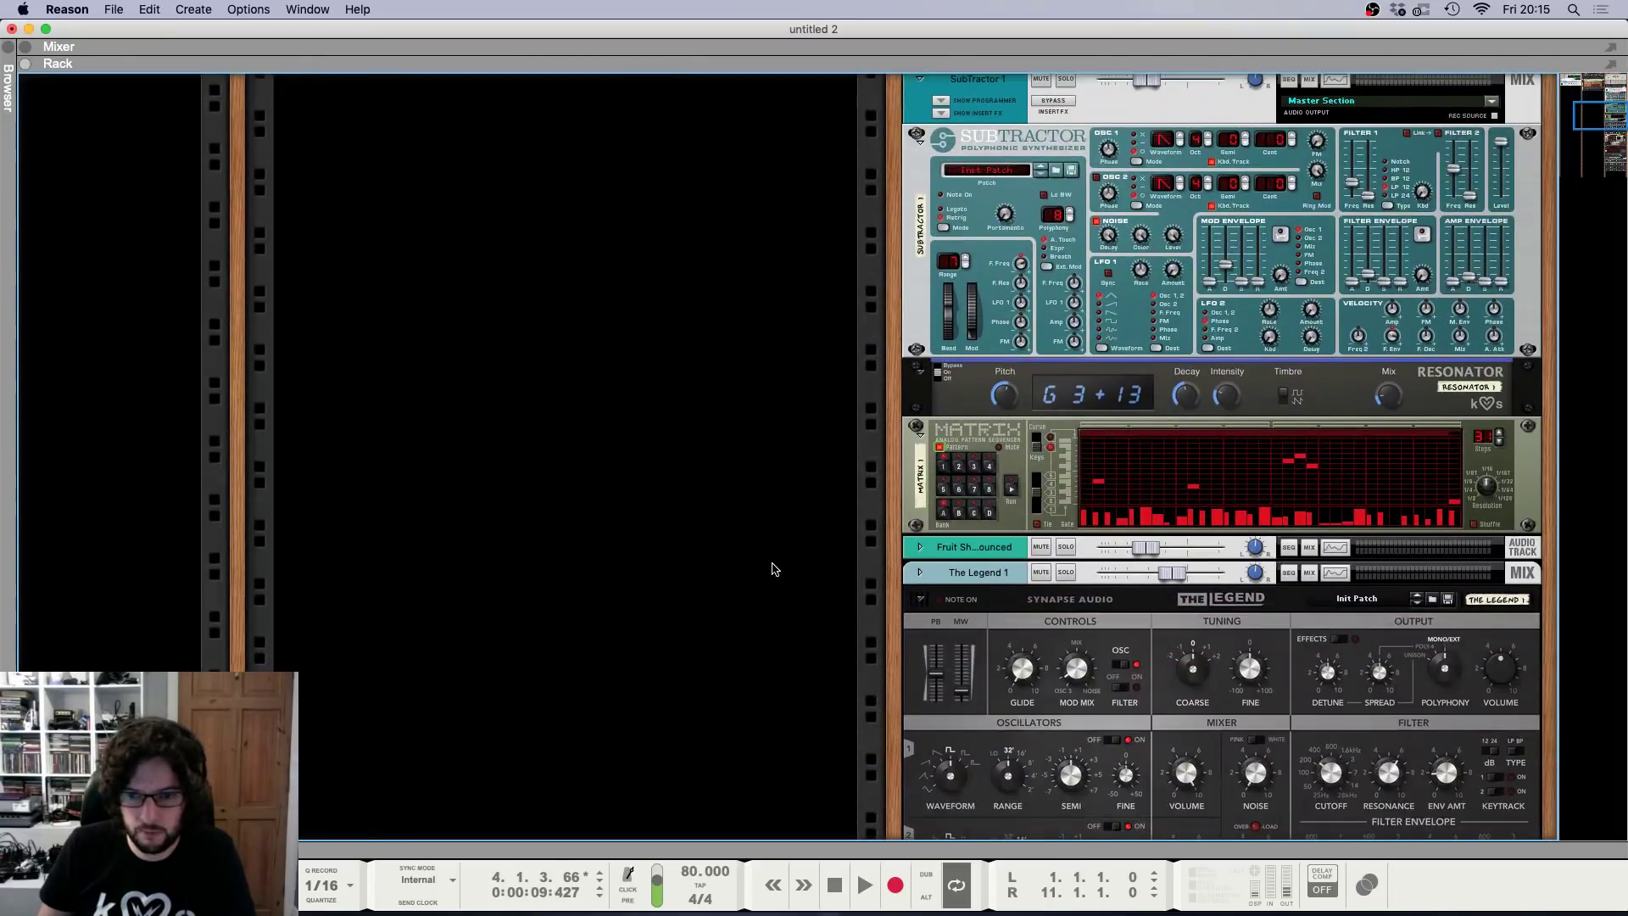
scroll(788, 559, down, 10)
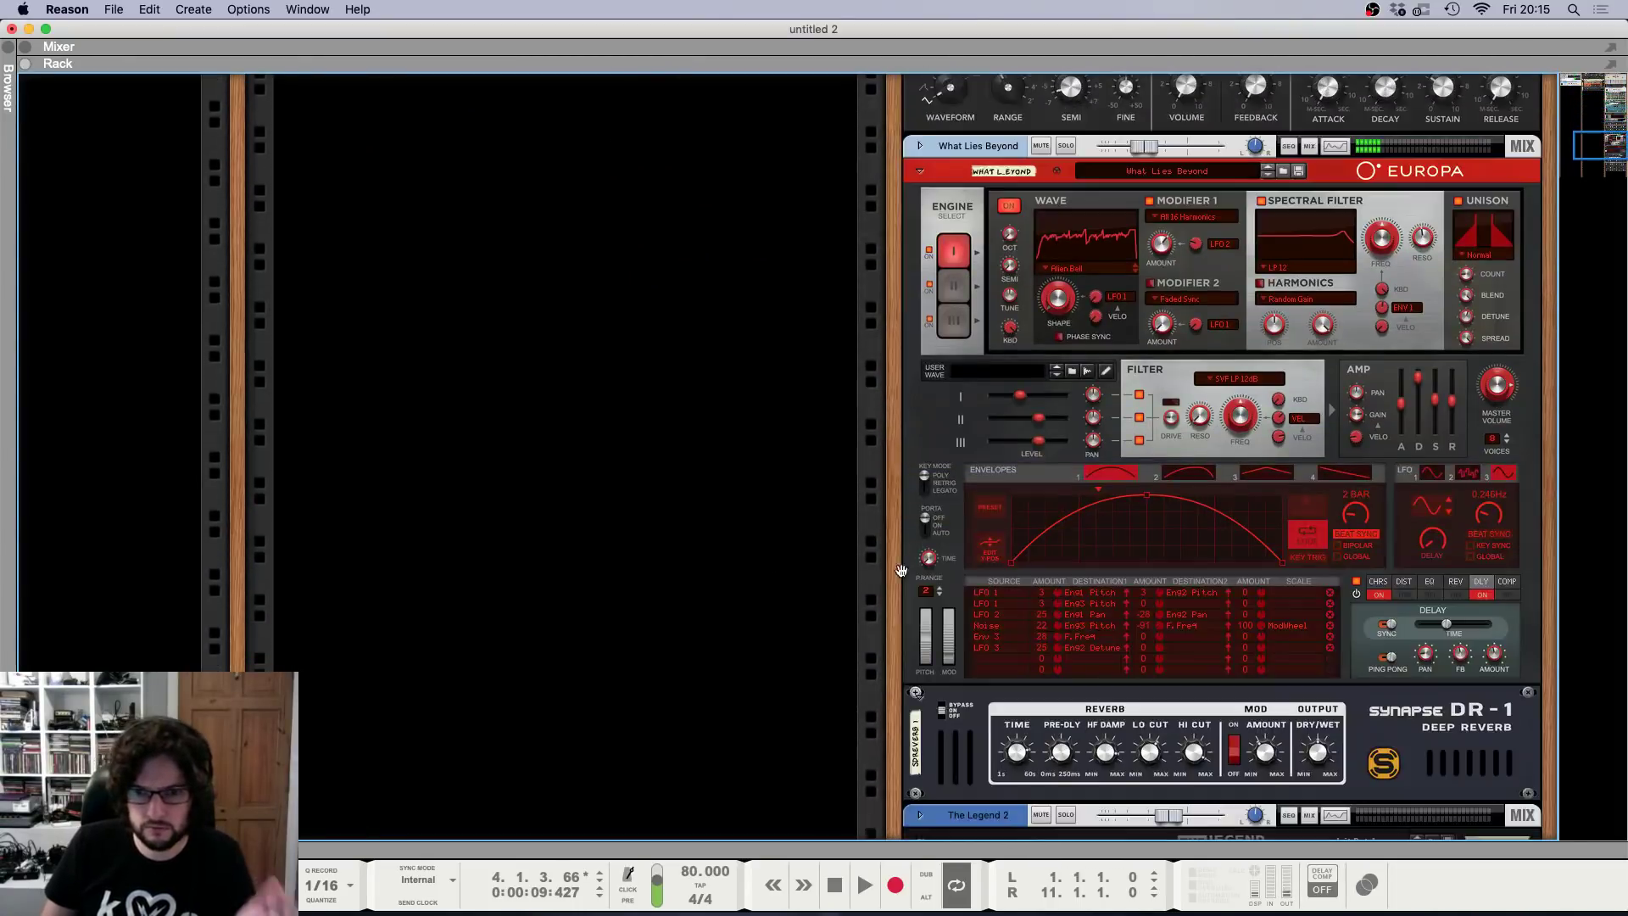
right_click(959, 767)
mouse_move(1051, 622)
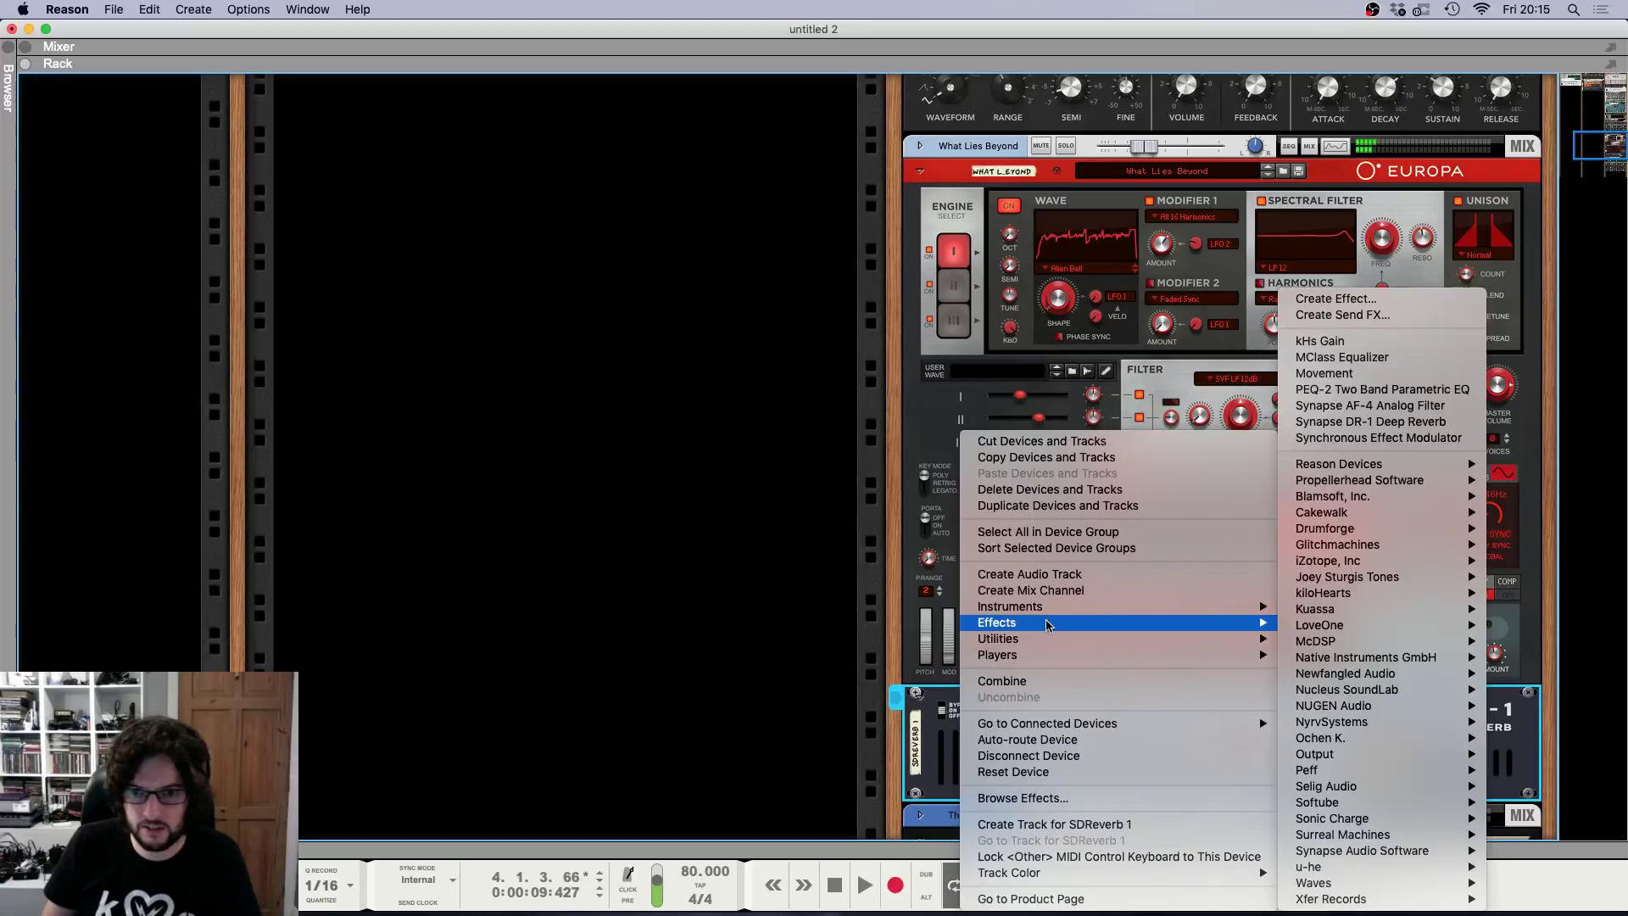
mouse_move(1379, 485)
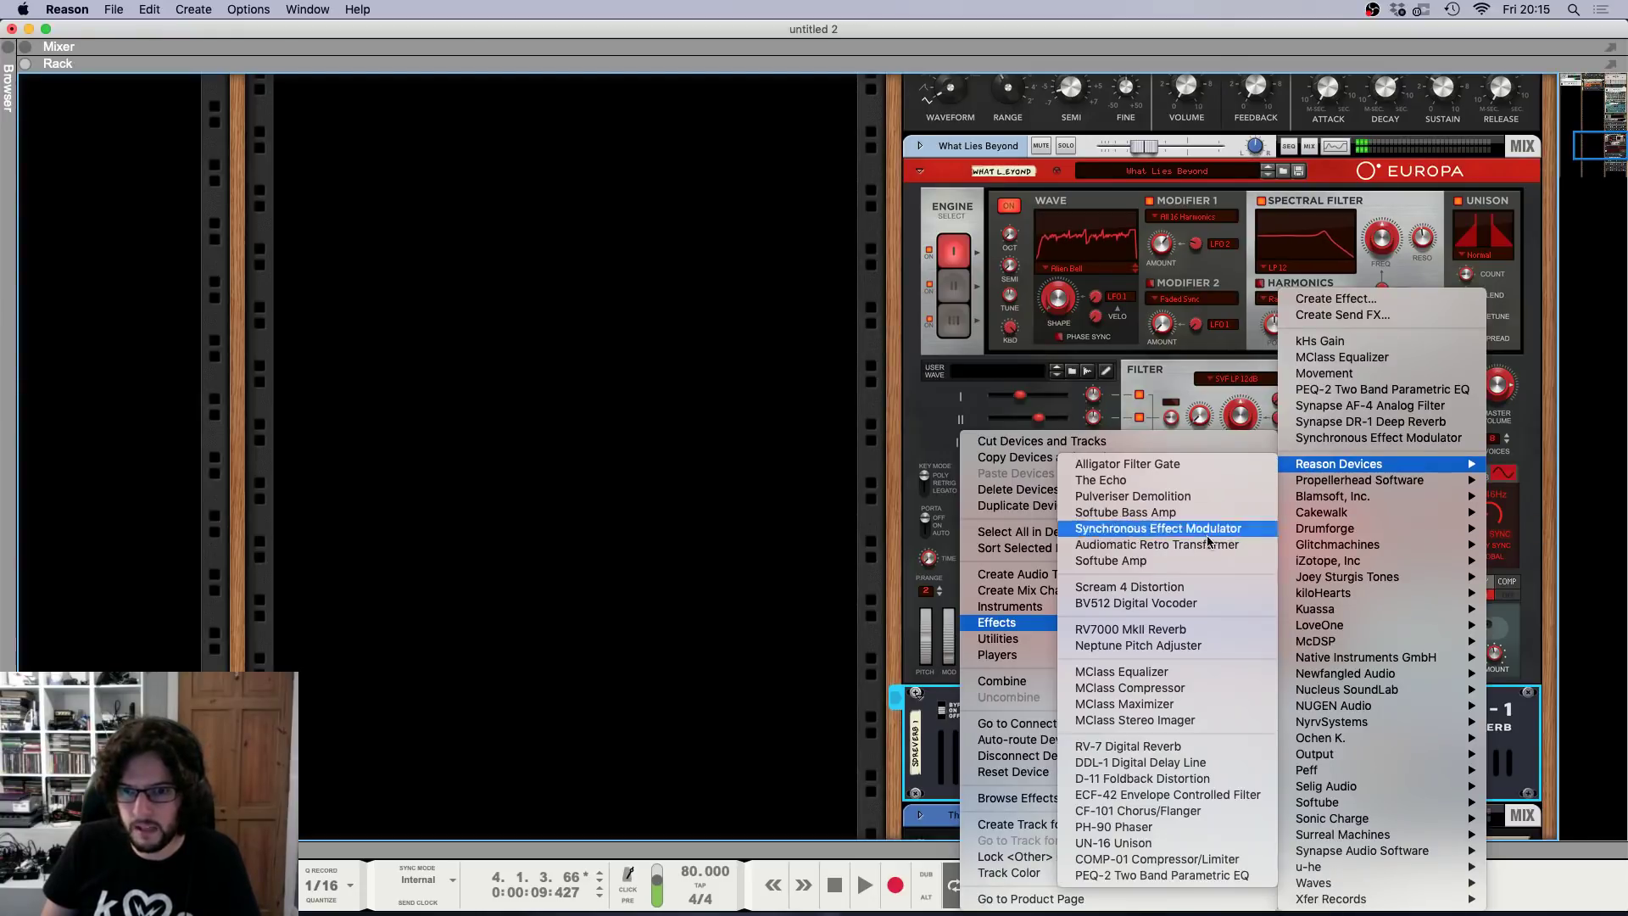
click(1187, 528)
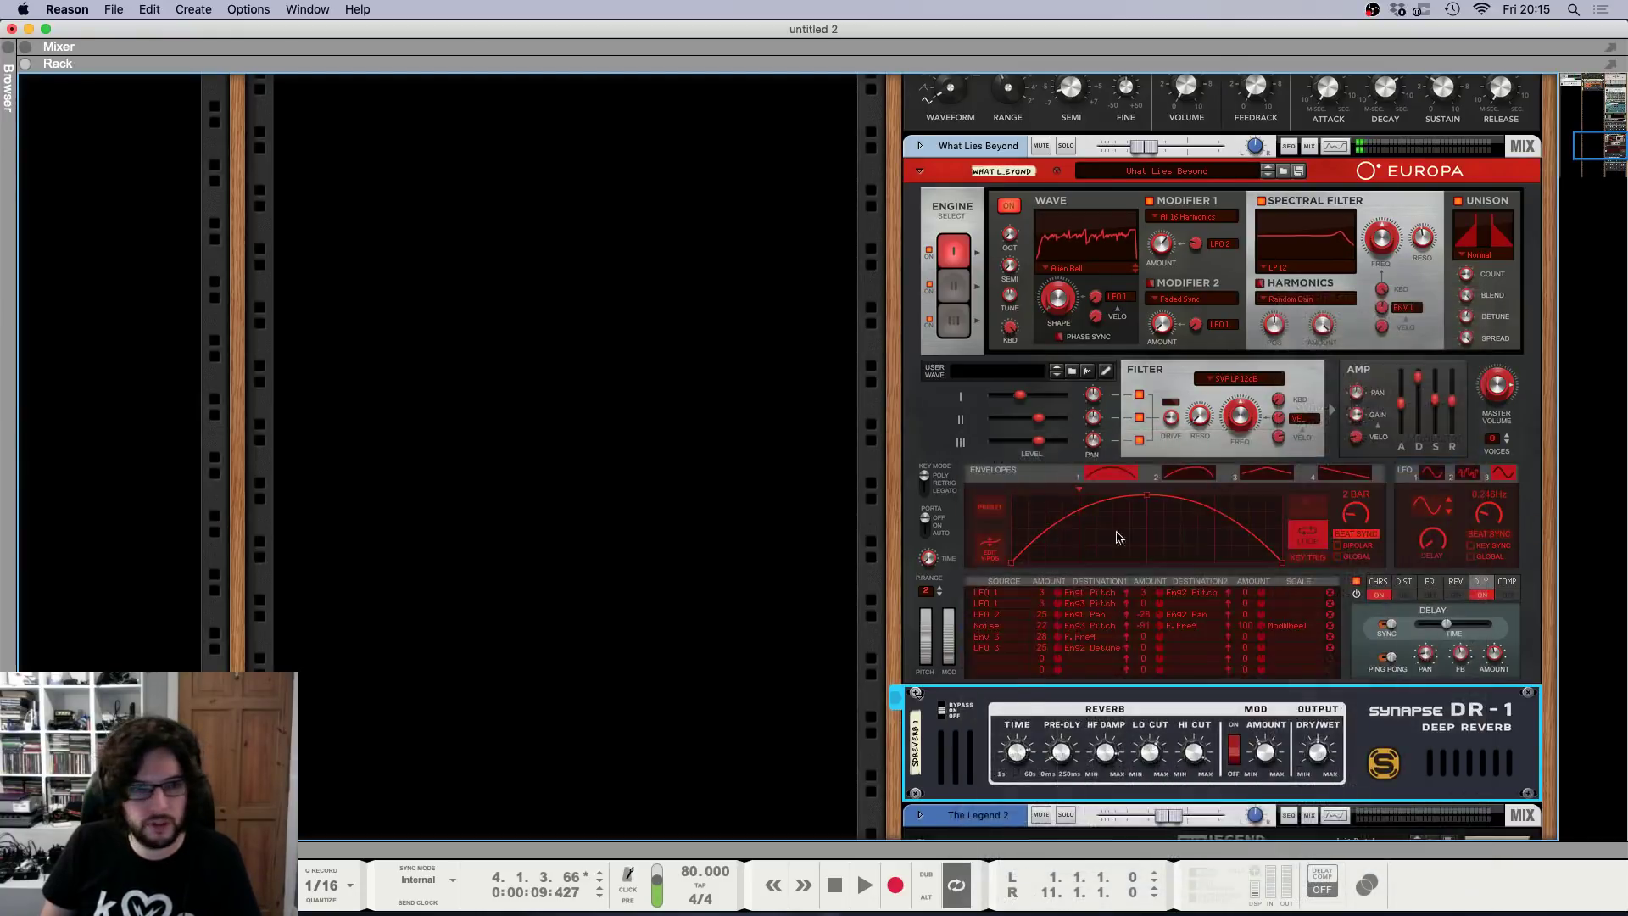
Load the Sidechain patch from the Pumping folder into the Synchronous Effect Modulator and end patch browsing.
click(1439, 512)
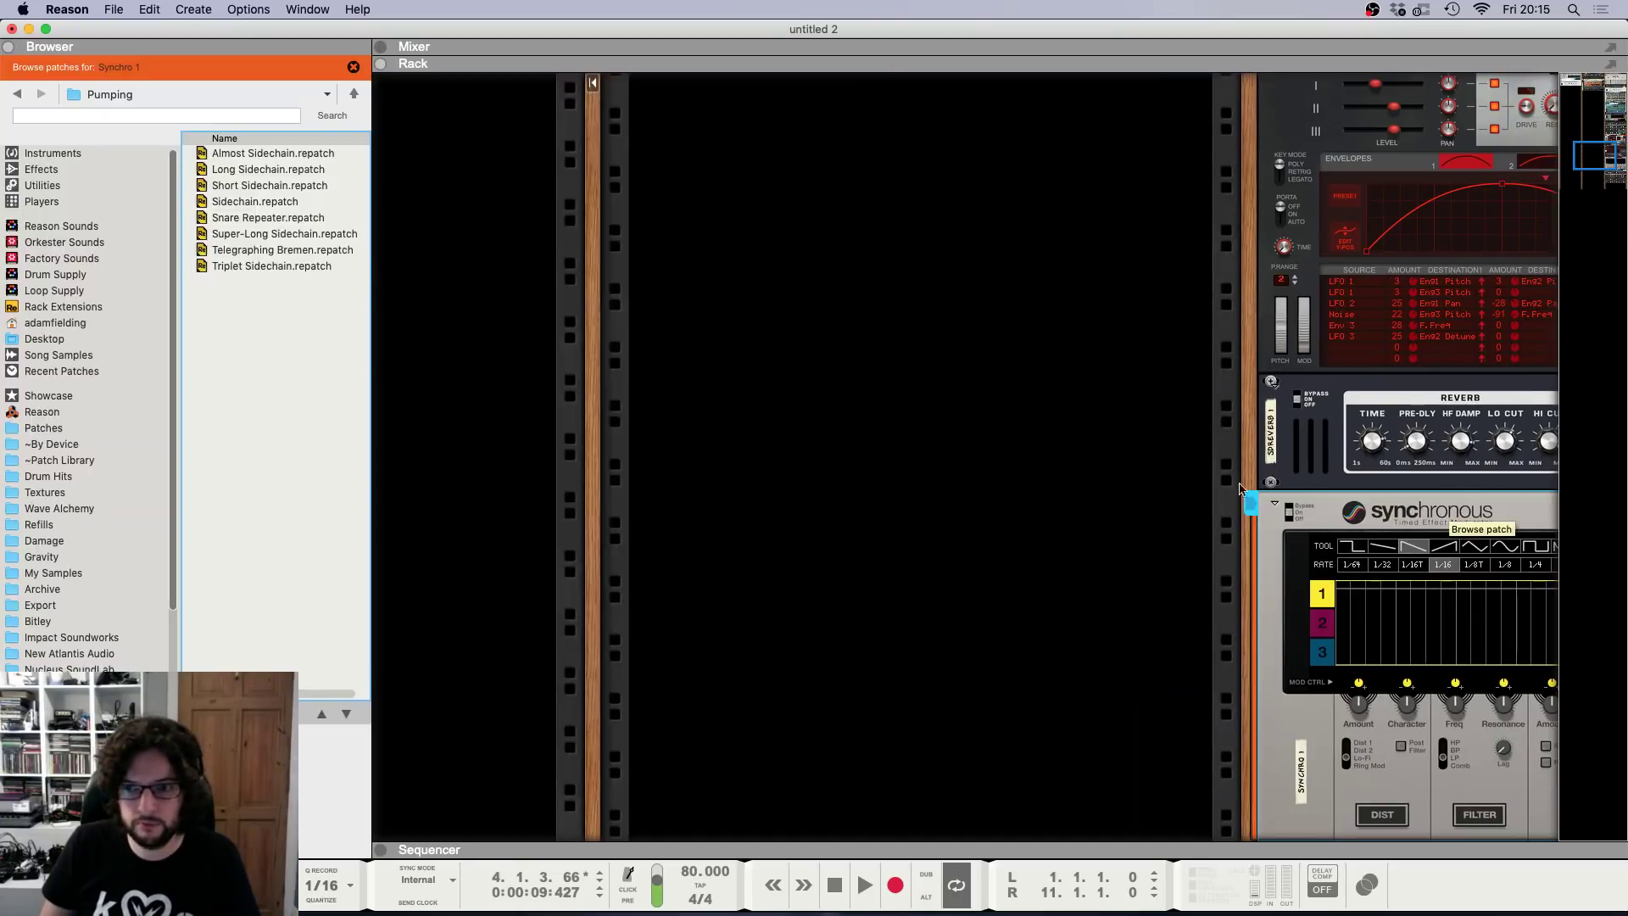
drag(254, 201, 1473, 612)
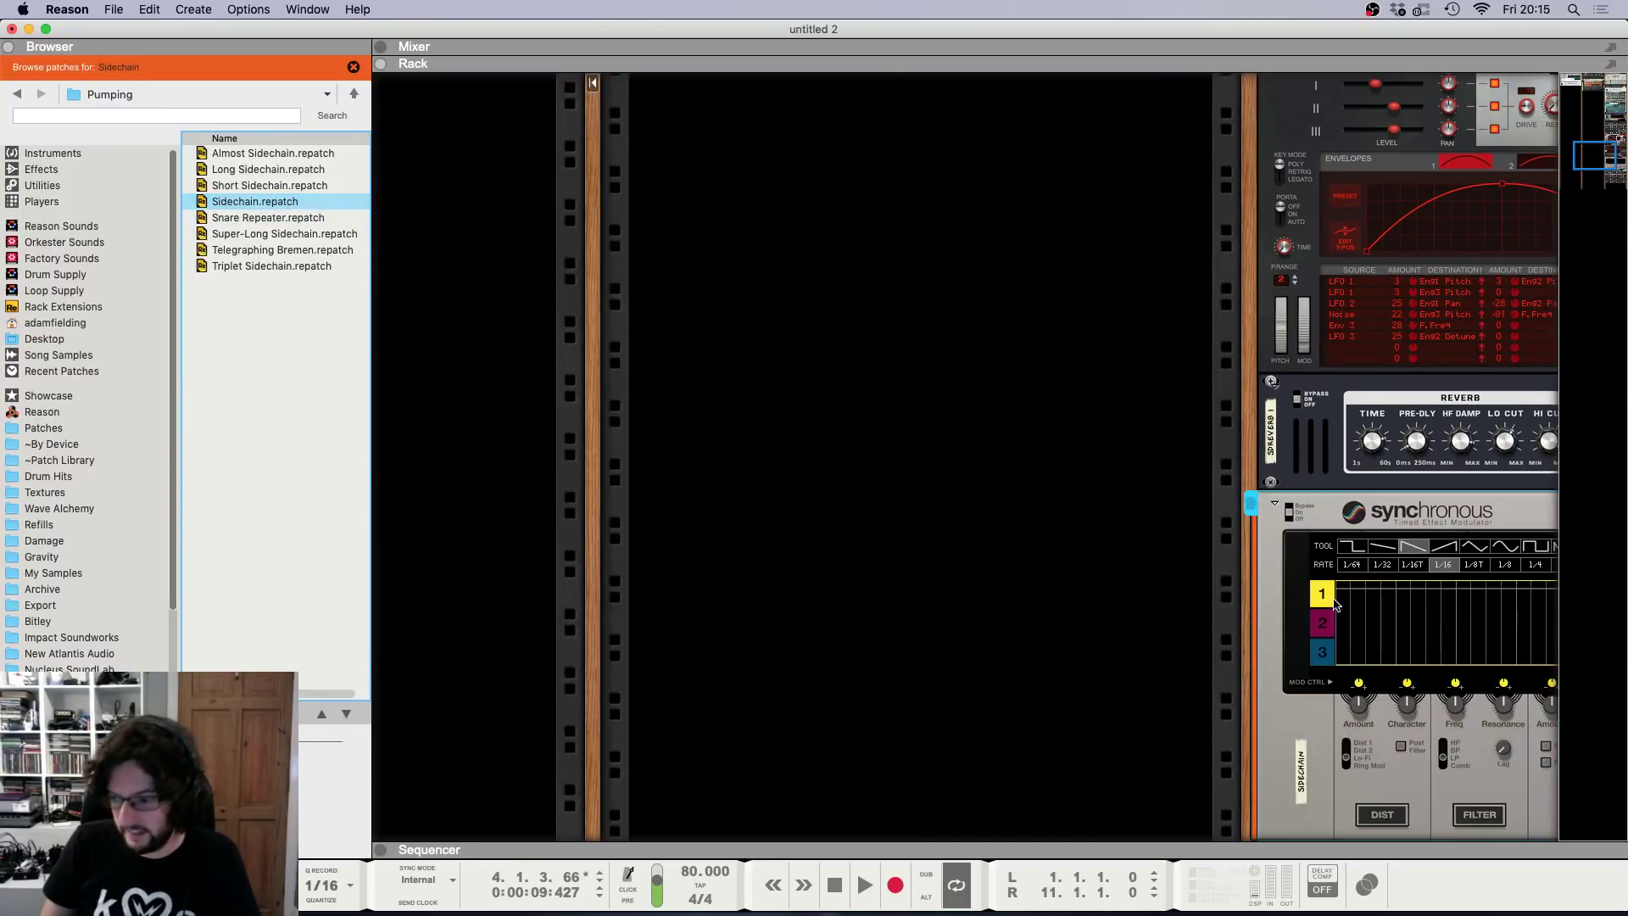
scroll(950, 585, right, 5)
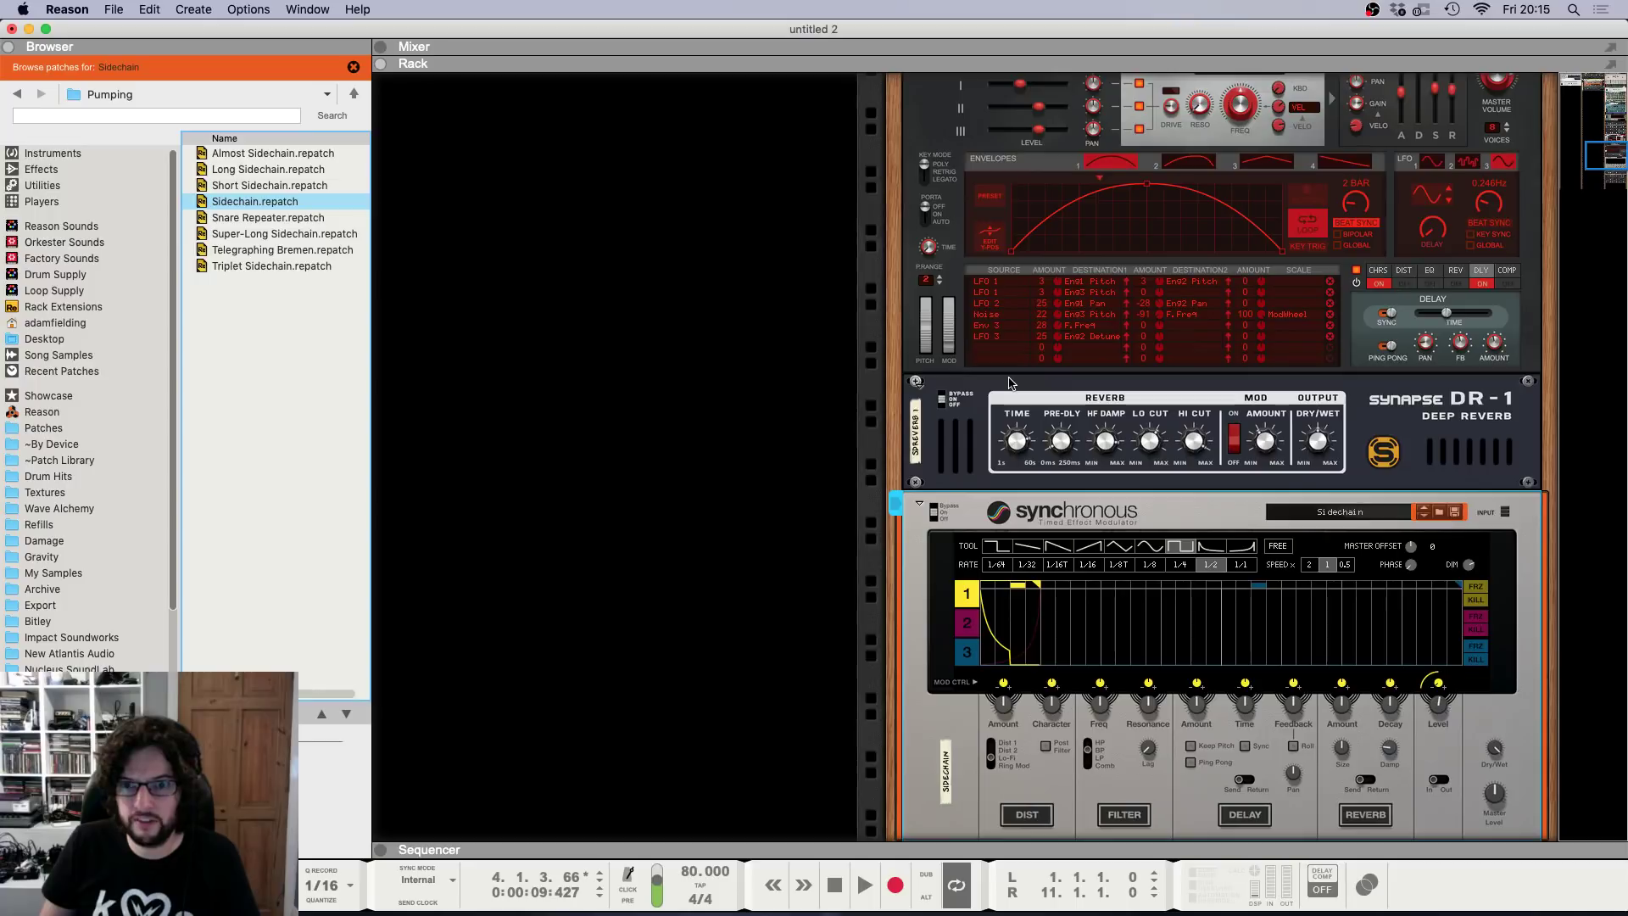
click(985, 451)
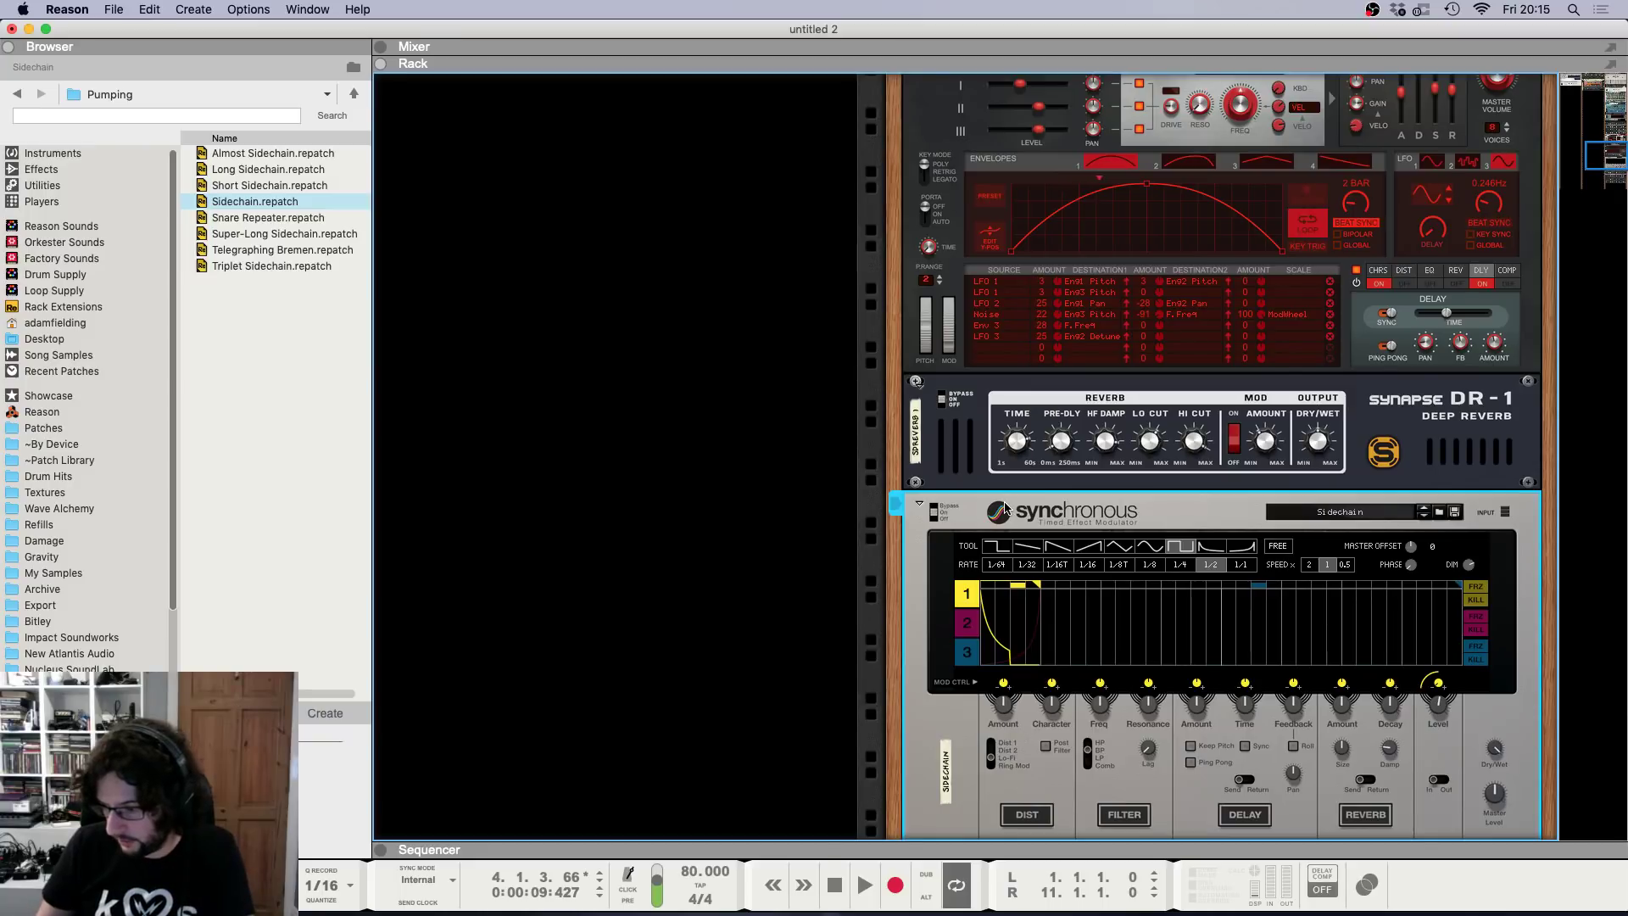
Play the loop from the start with What Lies Beyond soloed and set the Synchronous effect's Dry/Wet to 67%.
key(KP_0)
key(KP_0)
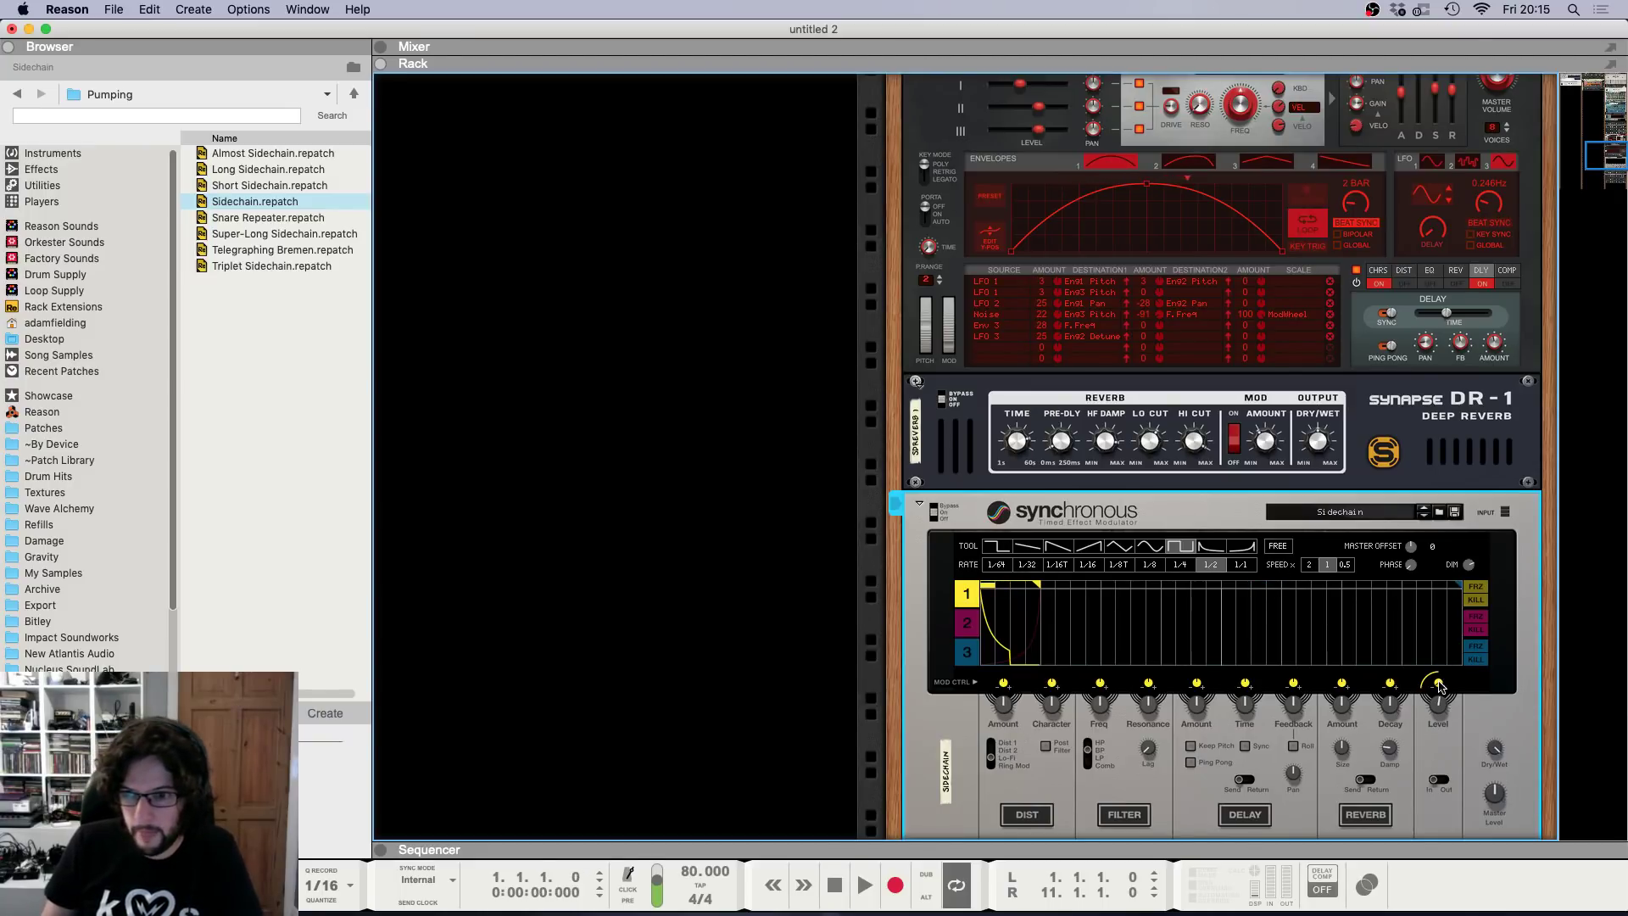
key(space)
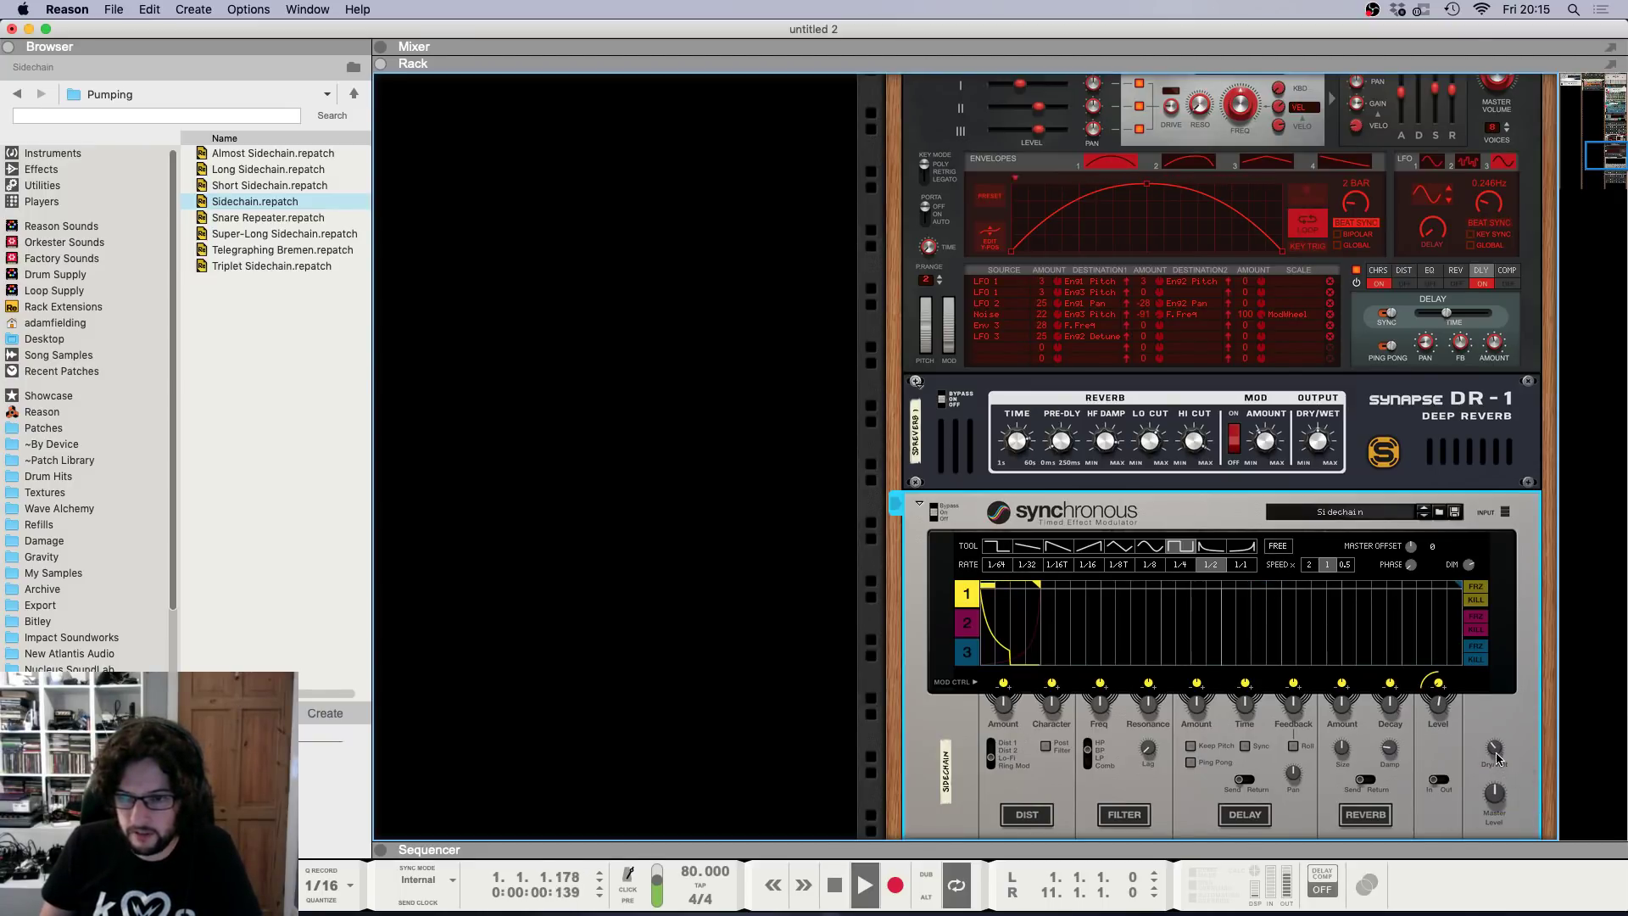
key(F5)
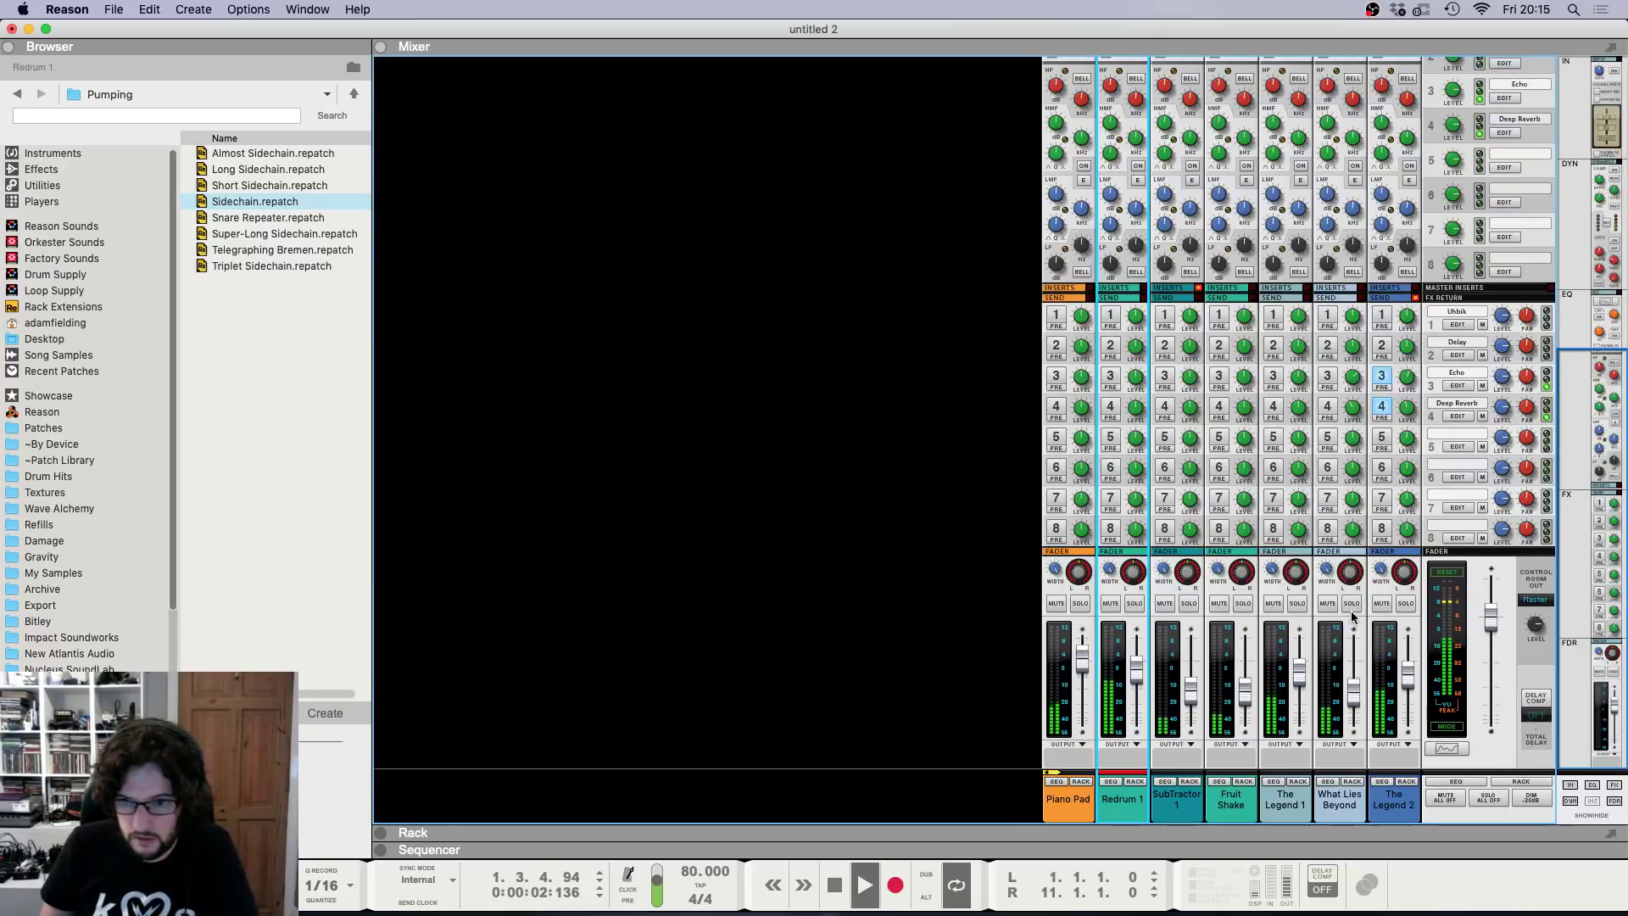
click(1352, 603)
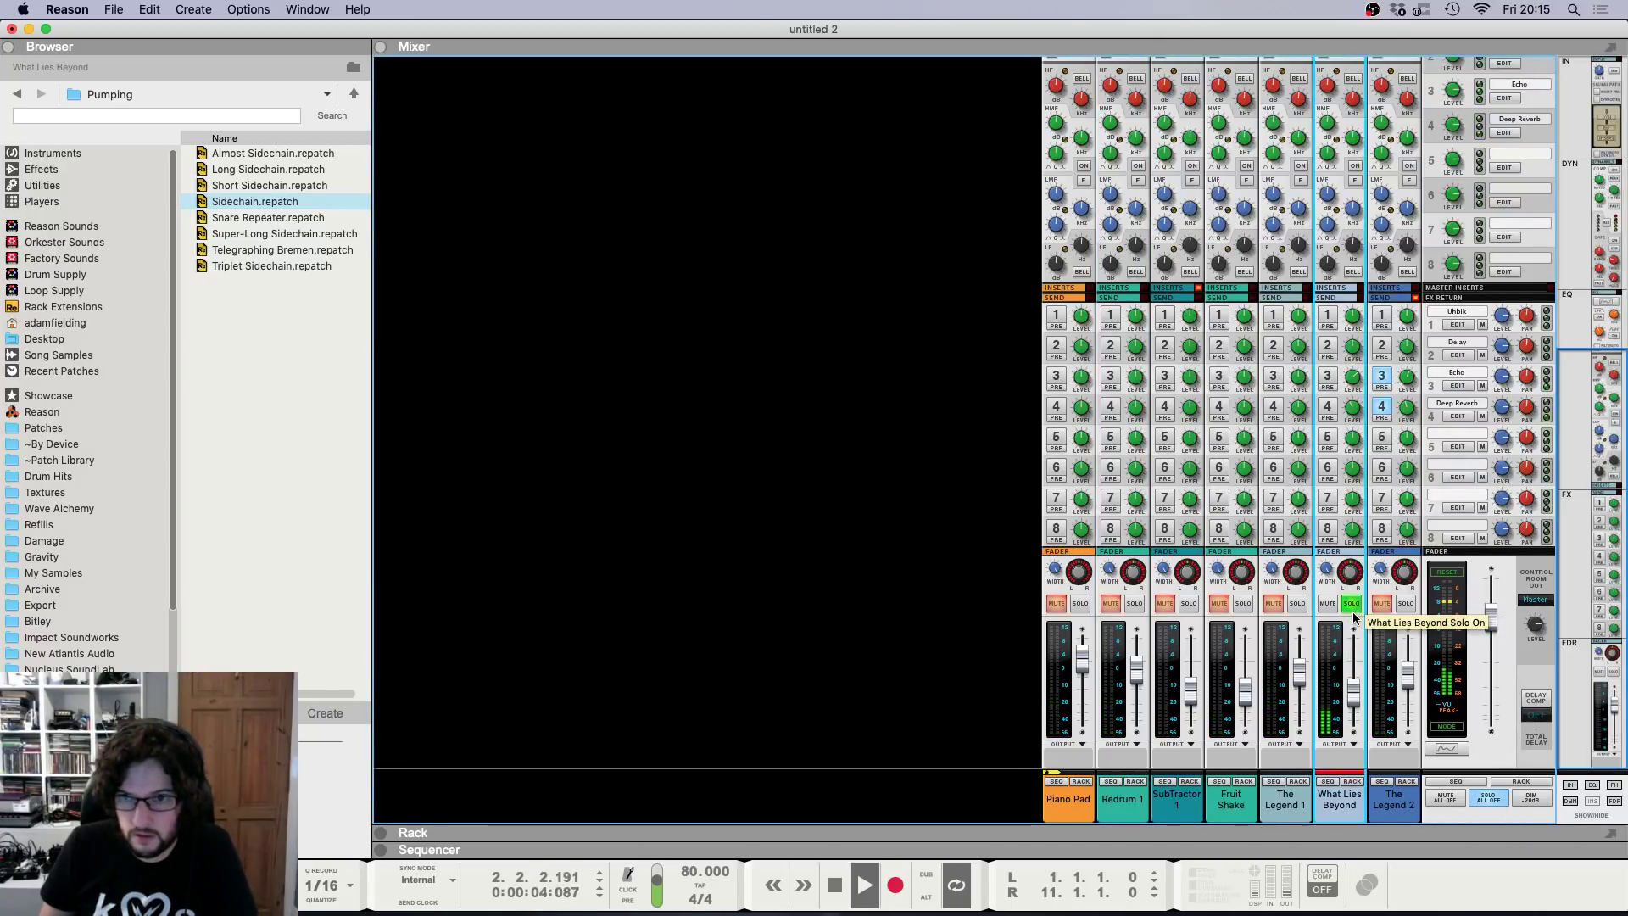
key(F6)
mouse_move(1494, 748)
mouse_down()
mouse_move(1501, 698)
mouse_move(1496, 772)
mouse_up()
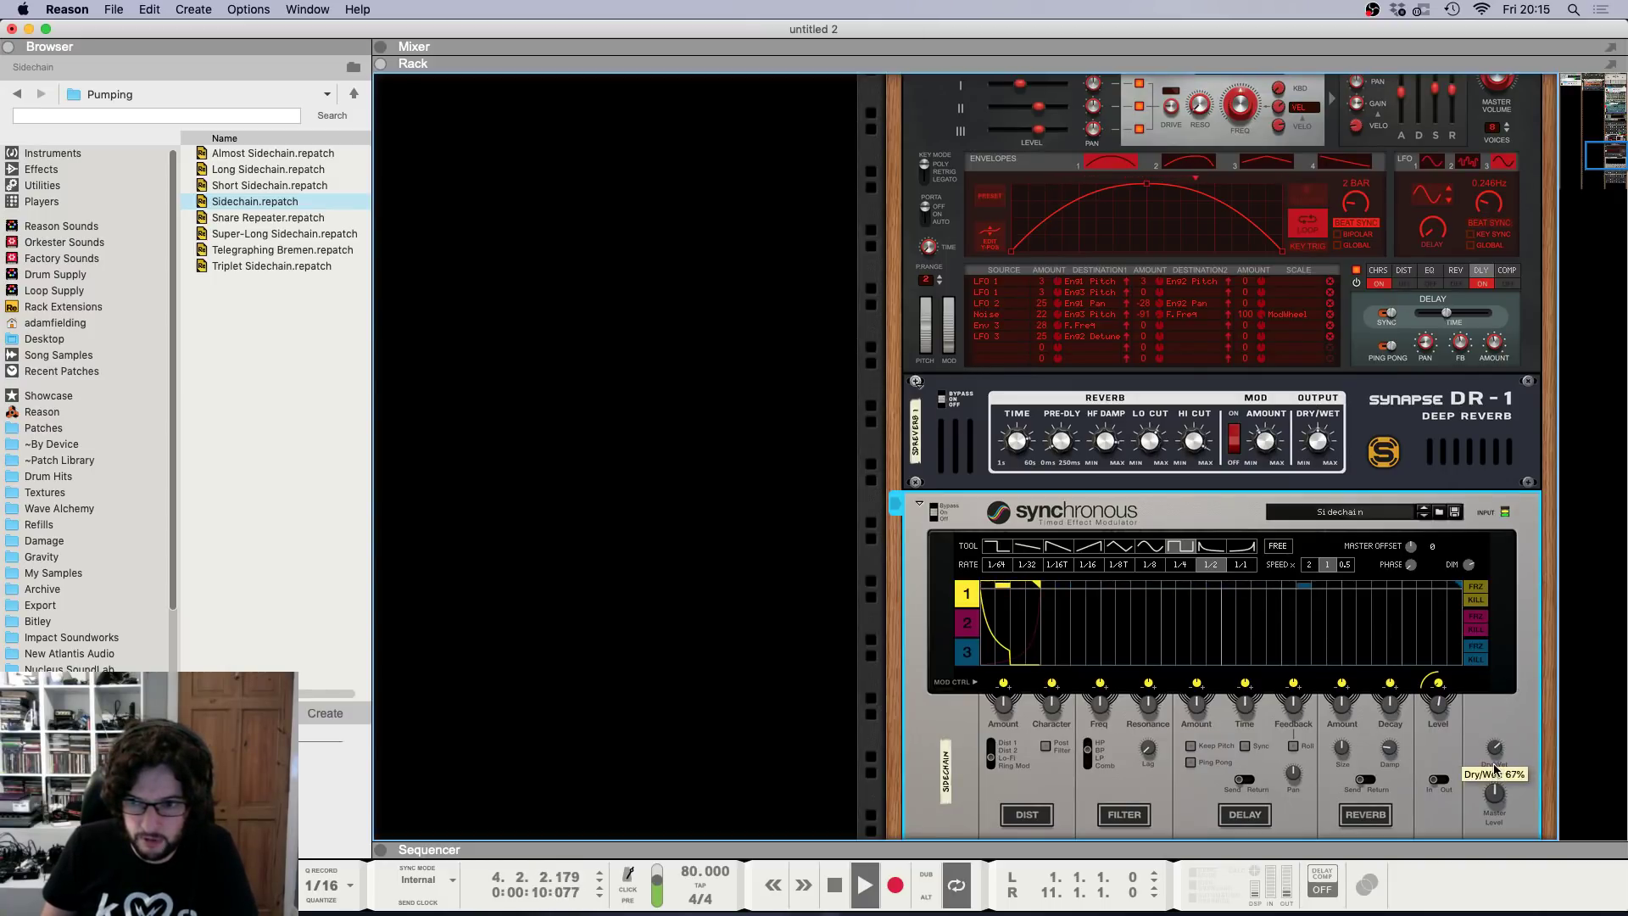
Unsolo What Lies Beyond and set its mixer level to -13.69 dB.
key(F5)
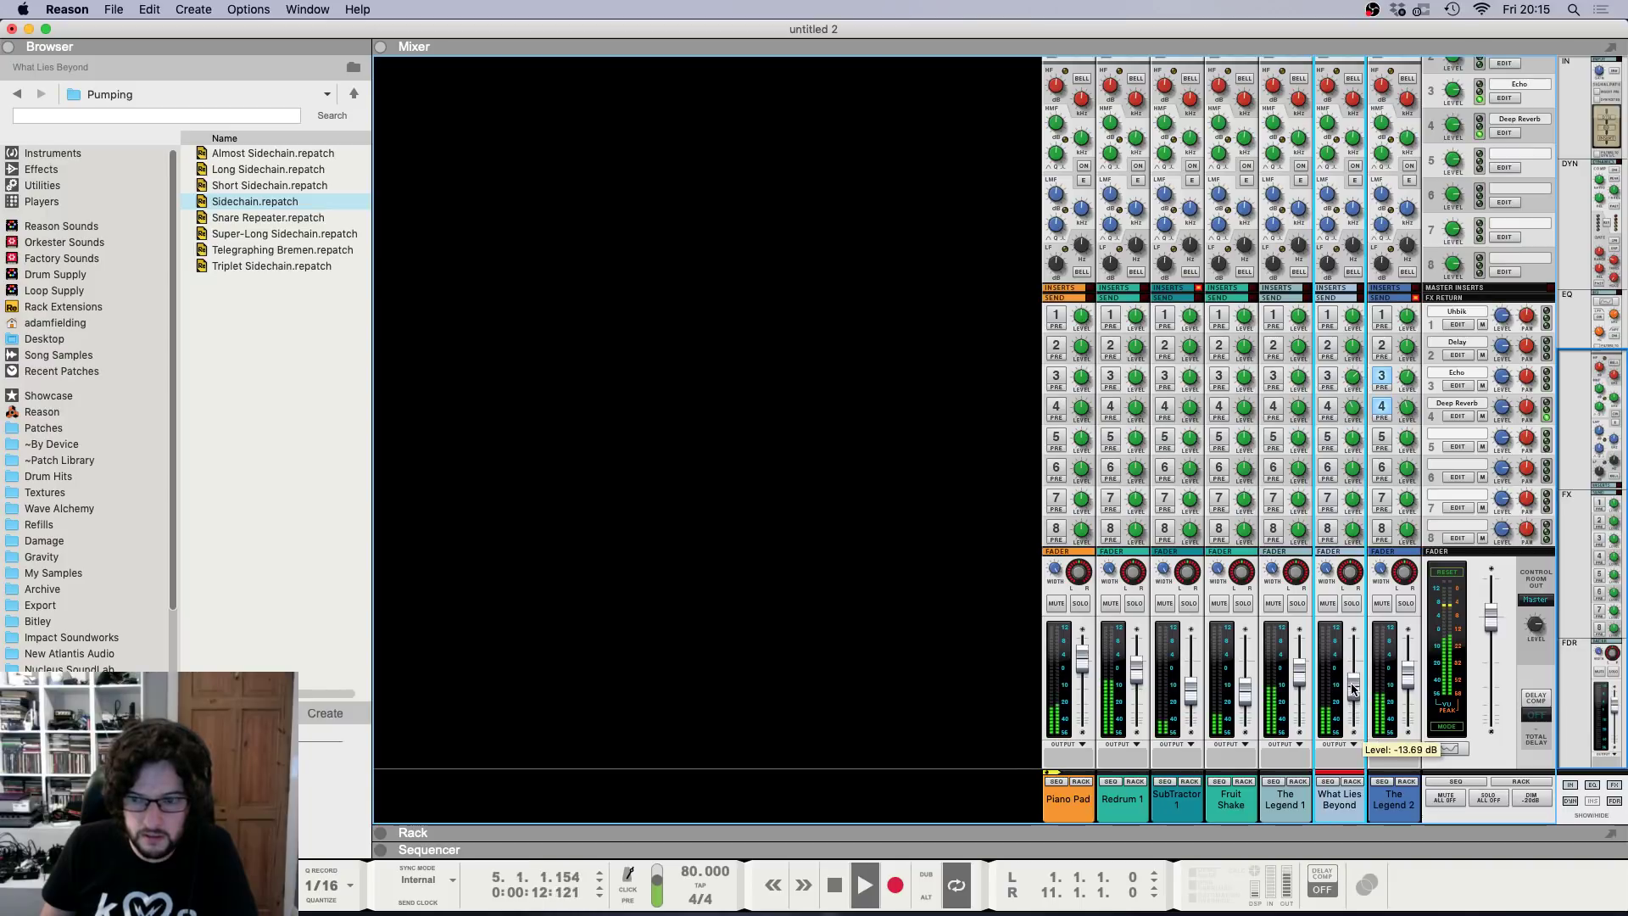
key(F6)
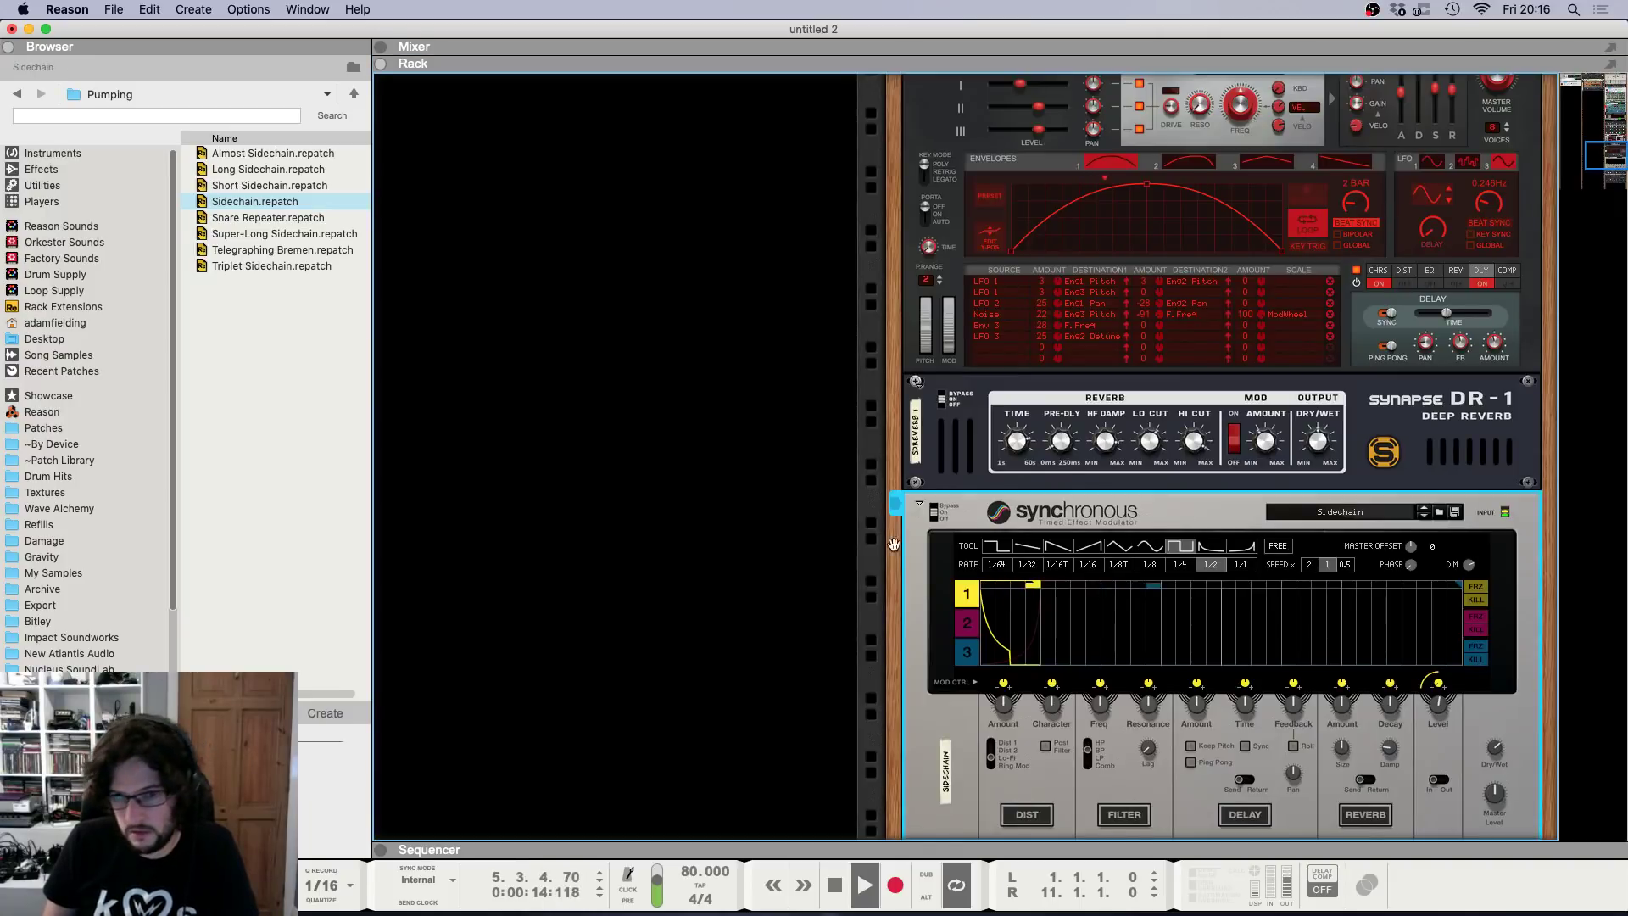
Listen to the full mix while checking the Synchronous effect and The Legend 2 in the rack, close the patch browser and stop playback.
scroll(712, 477, down, 2)
scroll(711, 477, down, 5)
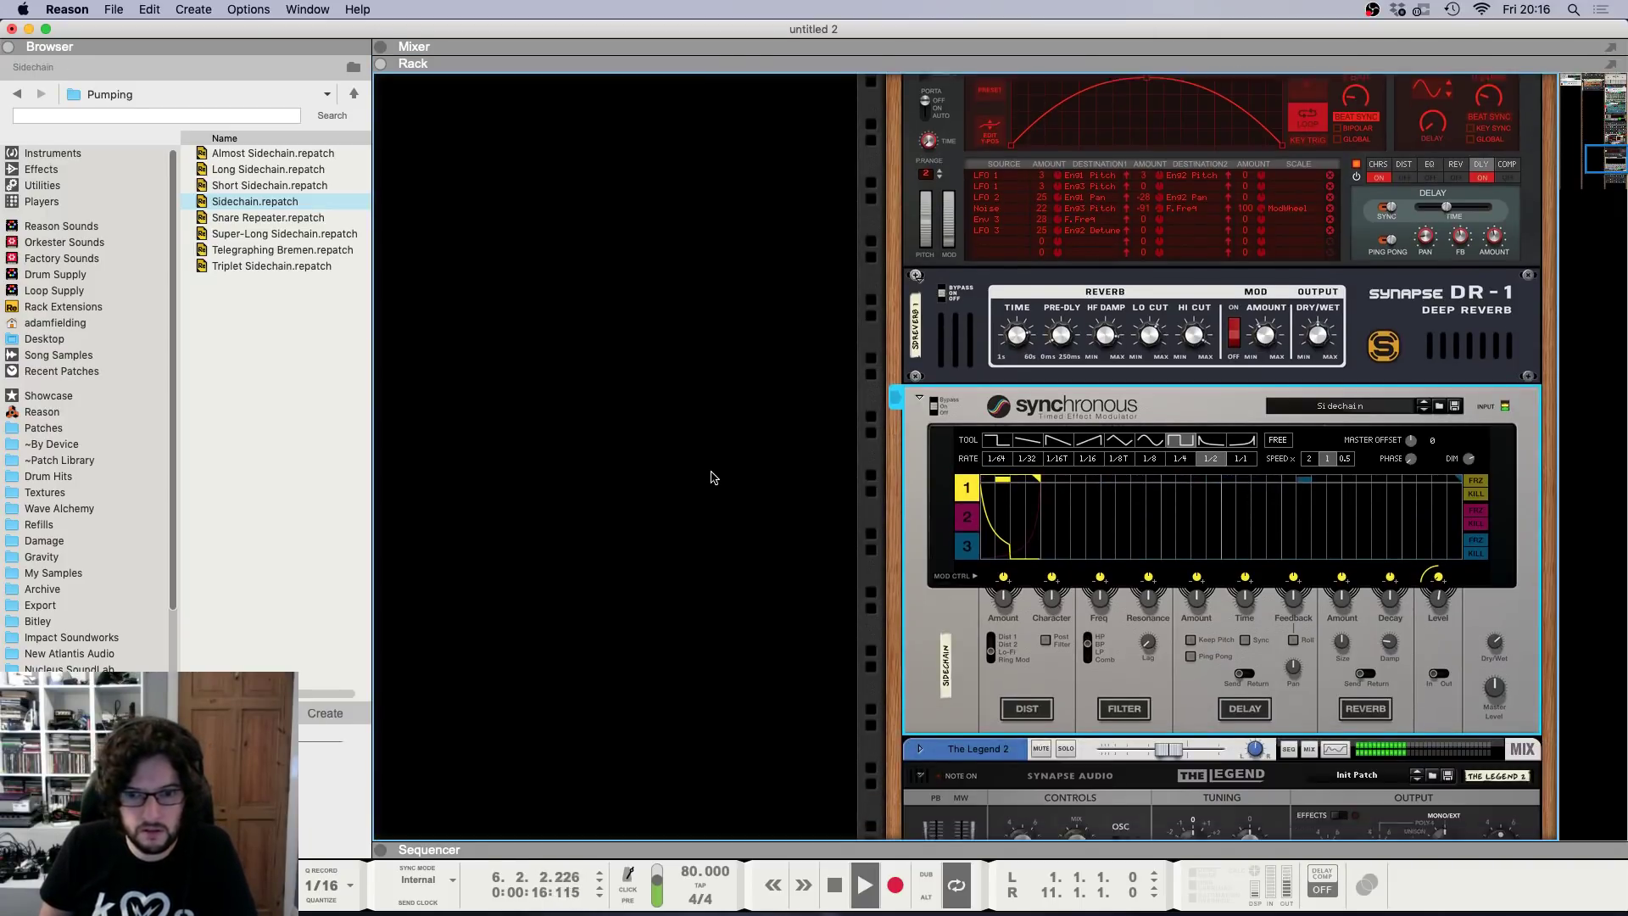
scroll(712, 475, down, 2)
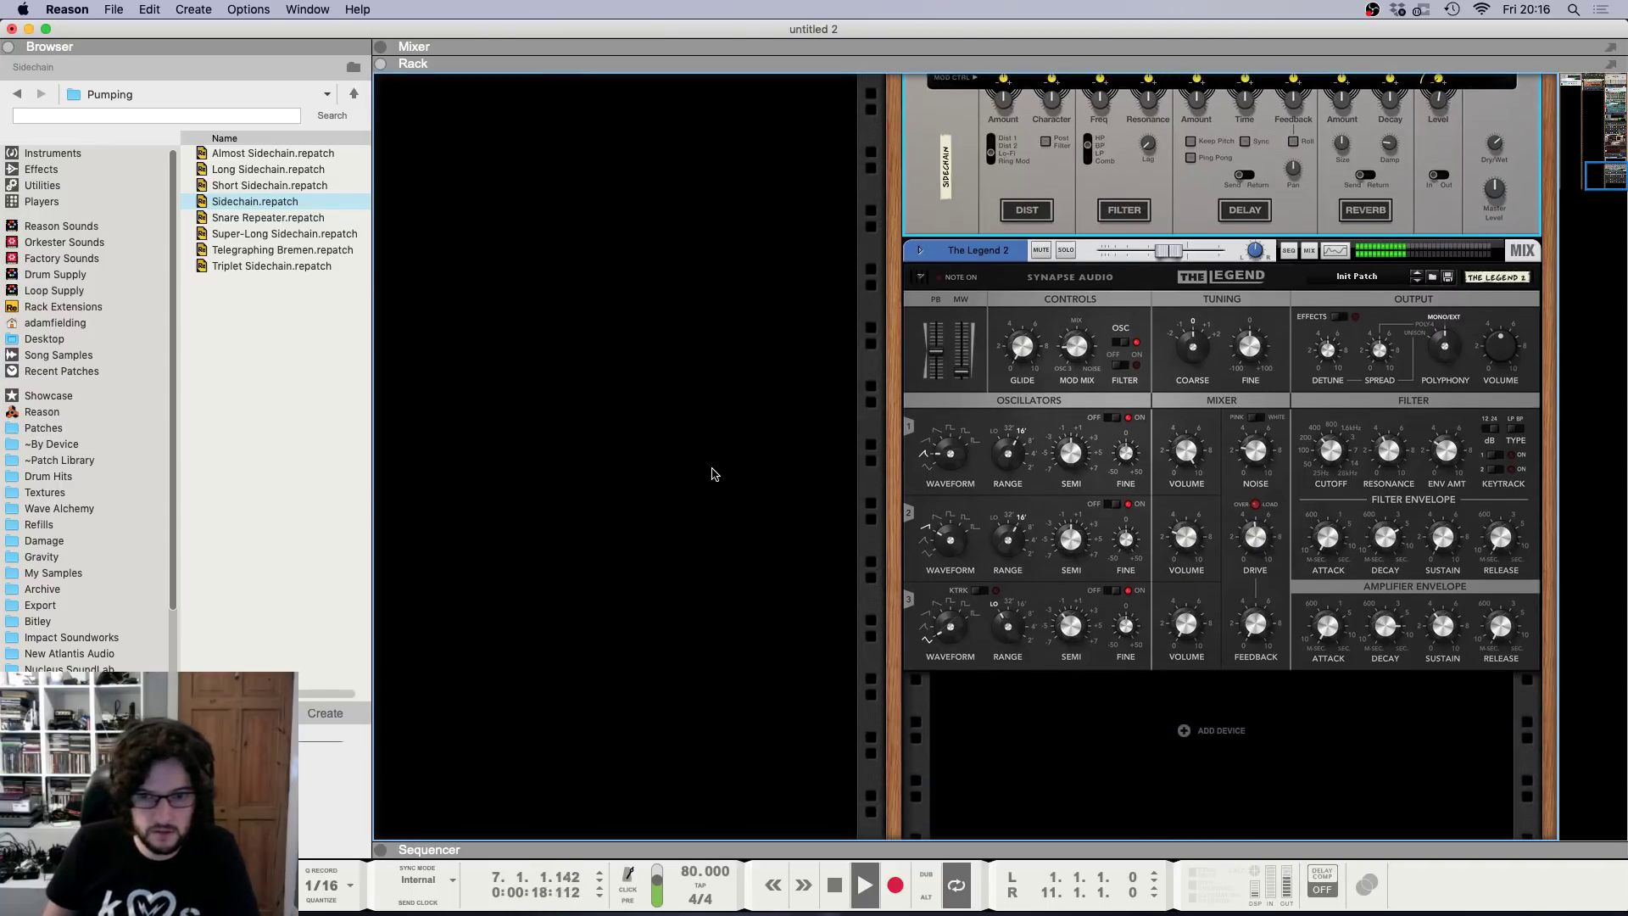
scroll(711, 474, up, 5)
key(F3)
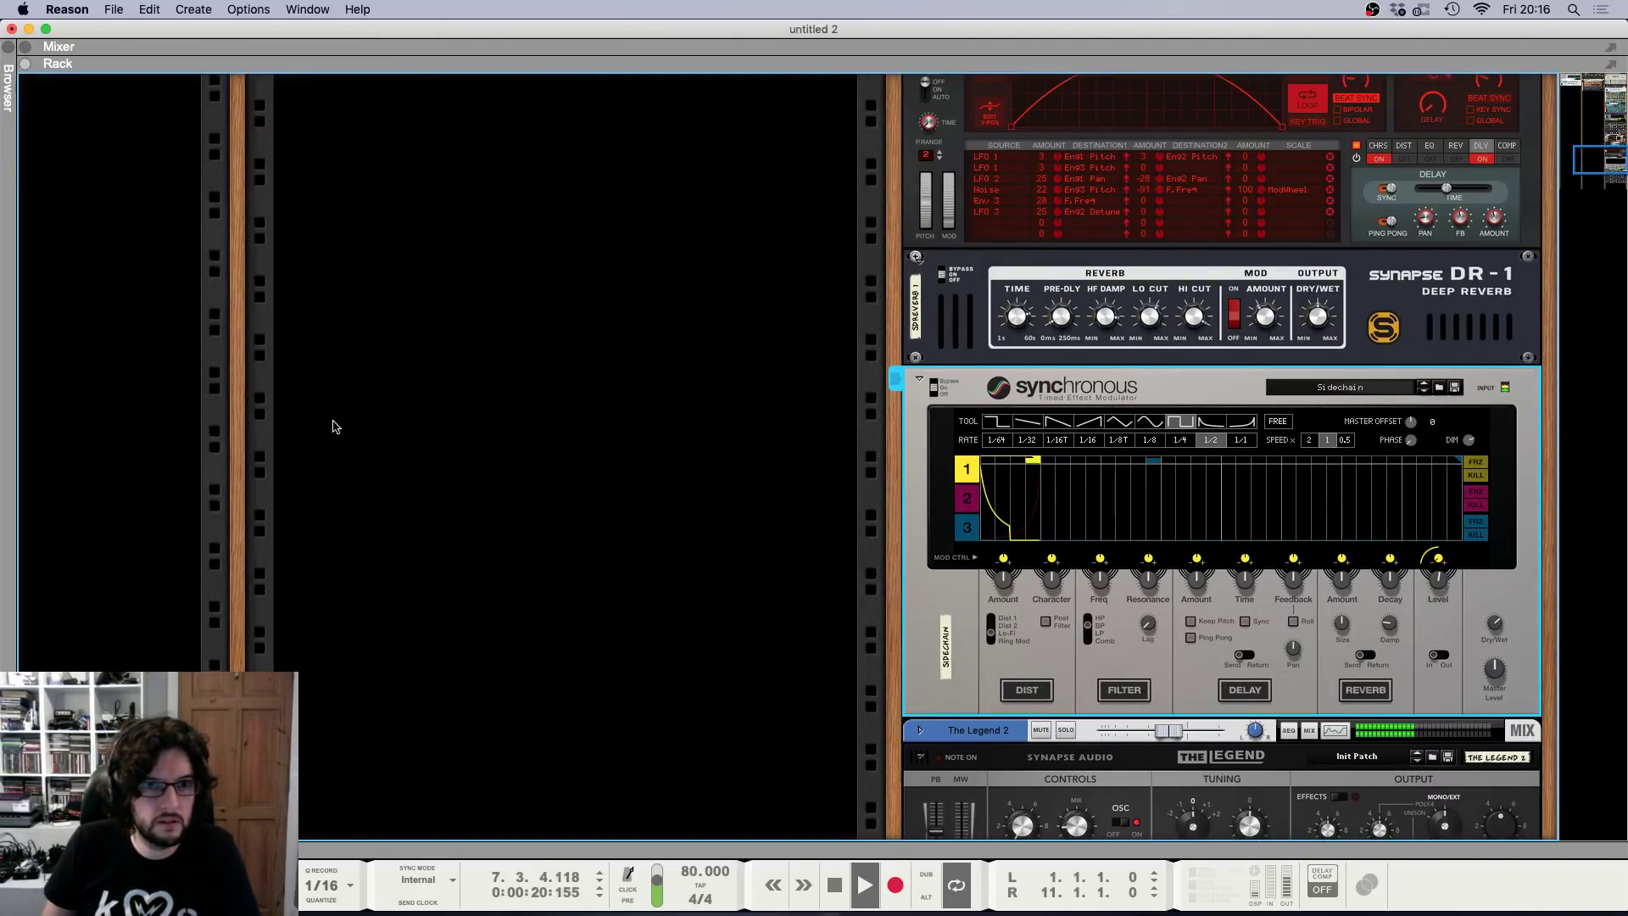
click(334, 426)
key(space)
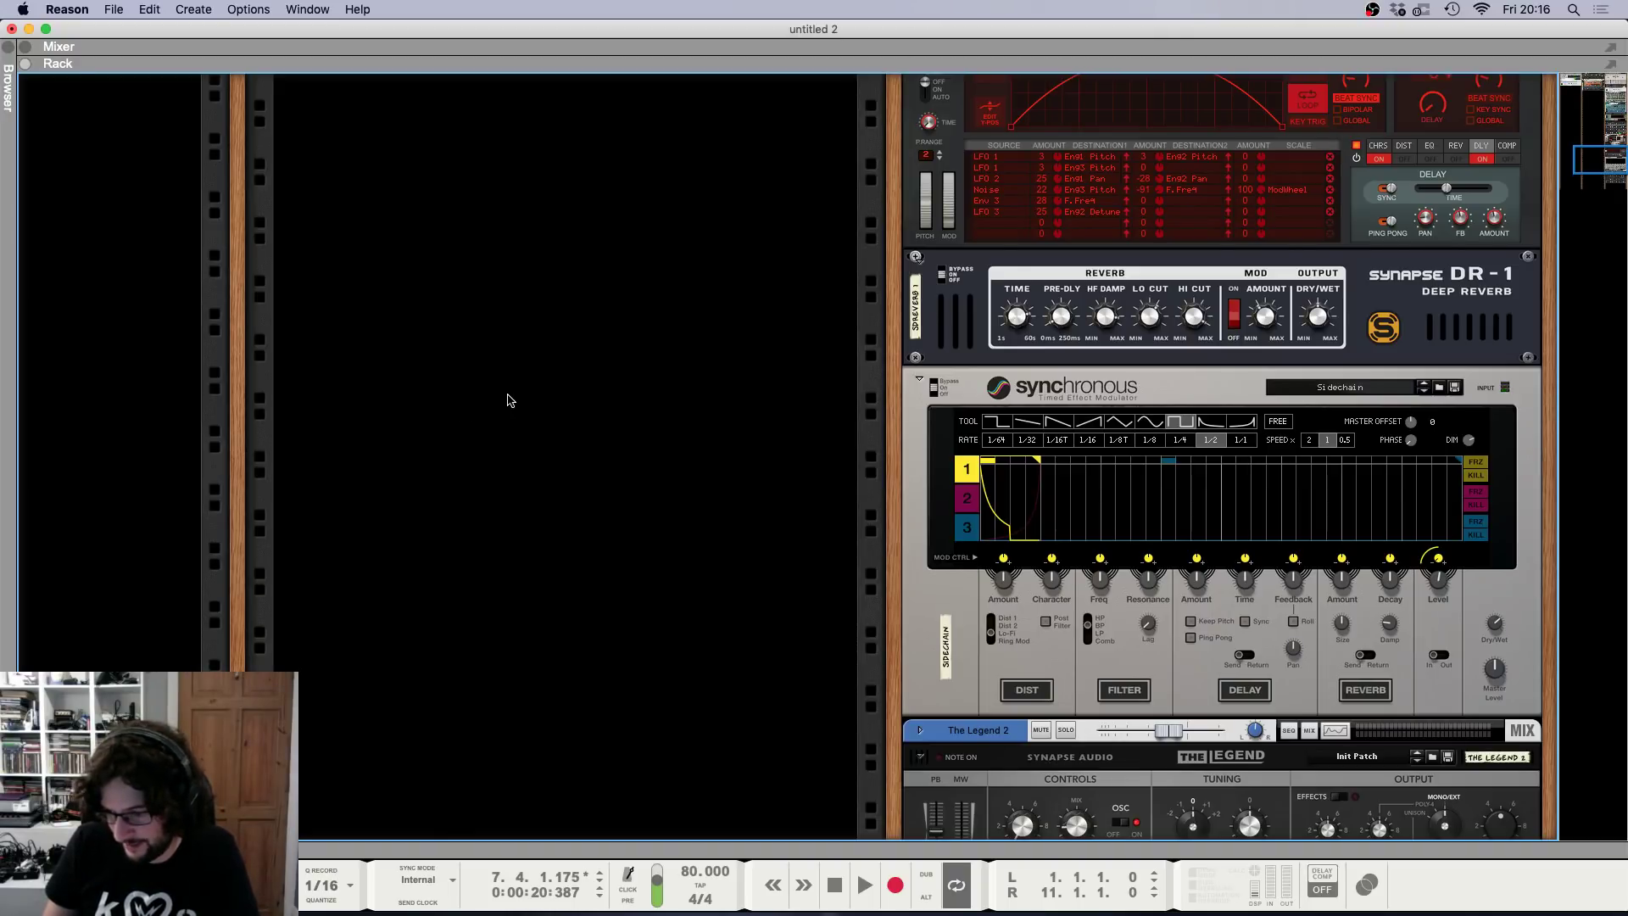
Look over the rack devices from The Legend 2 back to the send effects, and select the Redrum 1 drum machine.
scroll(566, 399, down, 5)
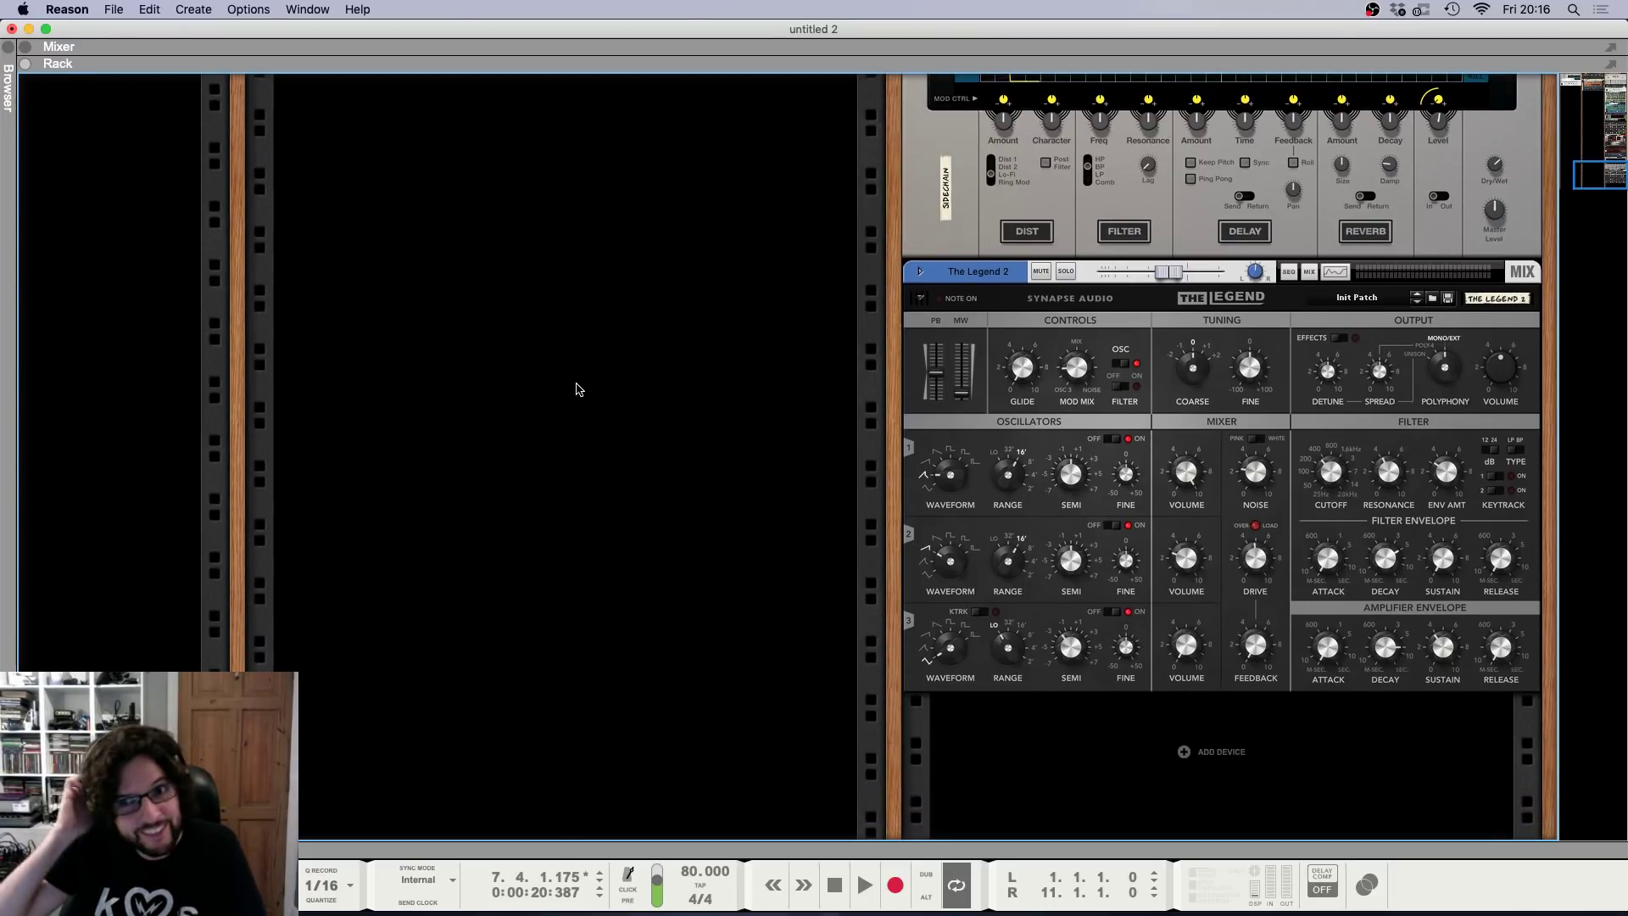
scroll(576, 391, up, 15)
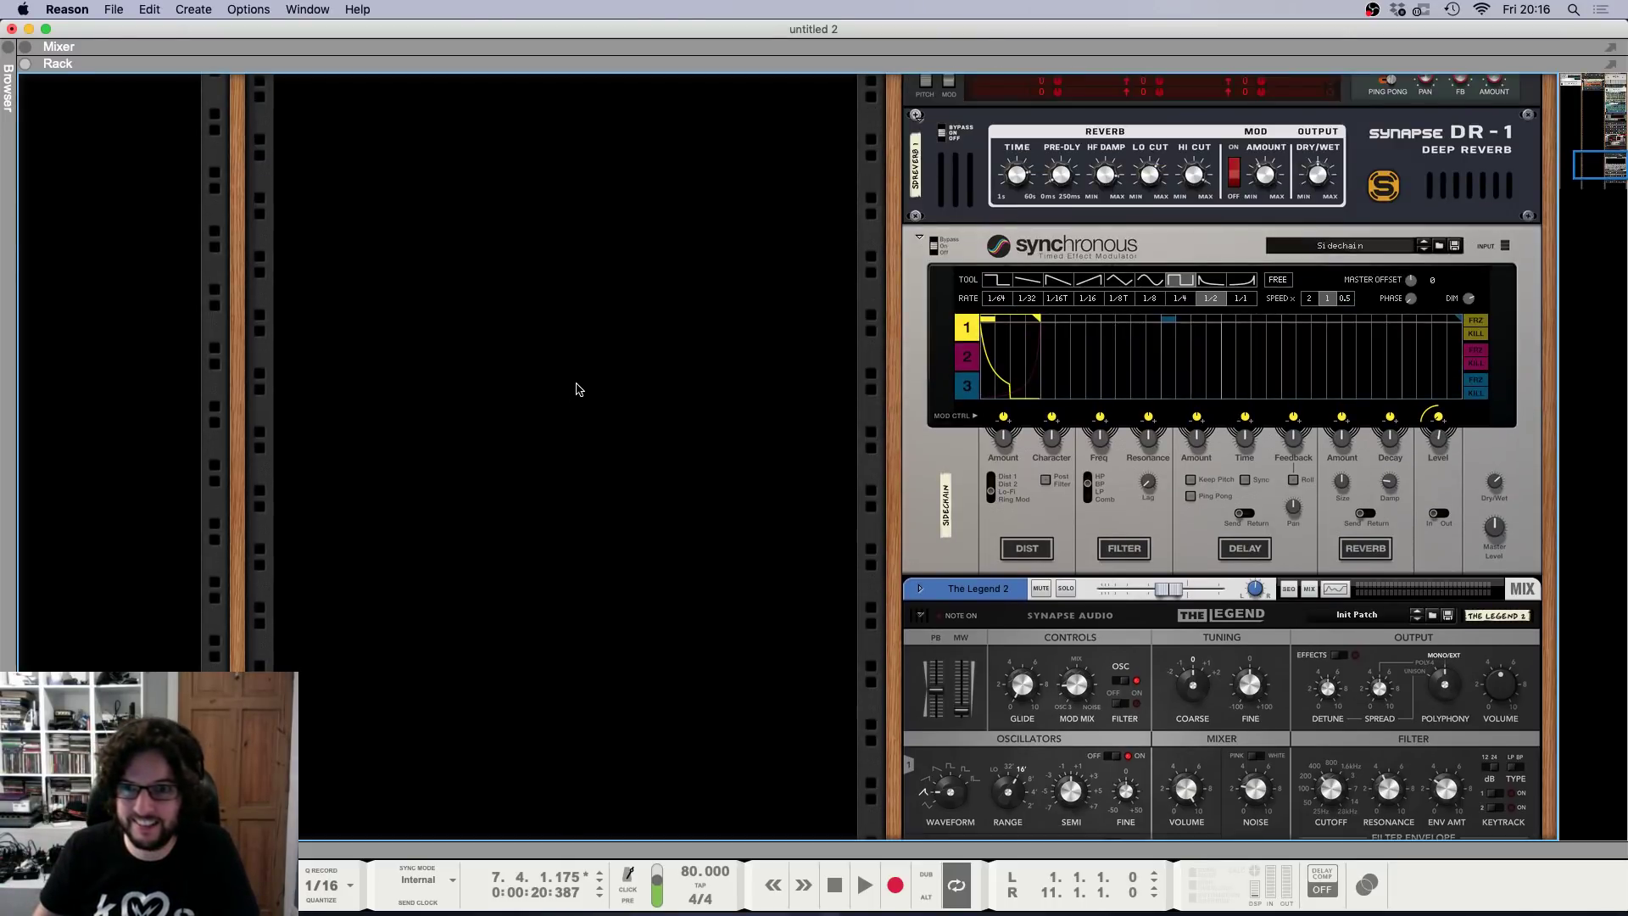
scroll(579, 410, up, 20)
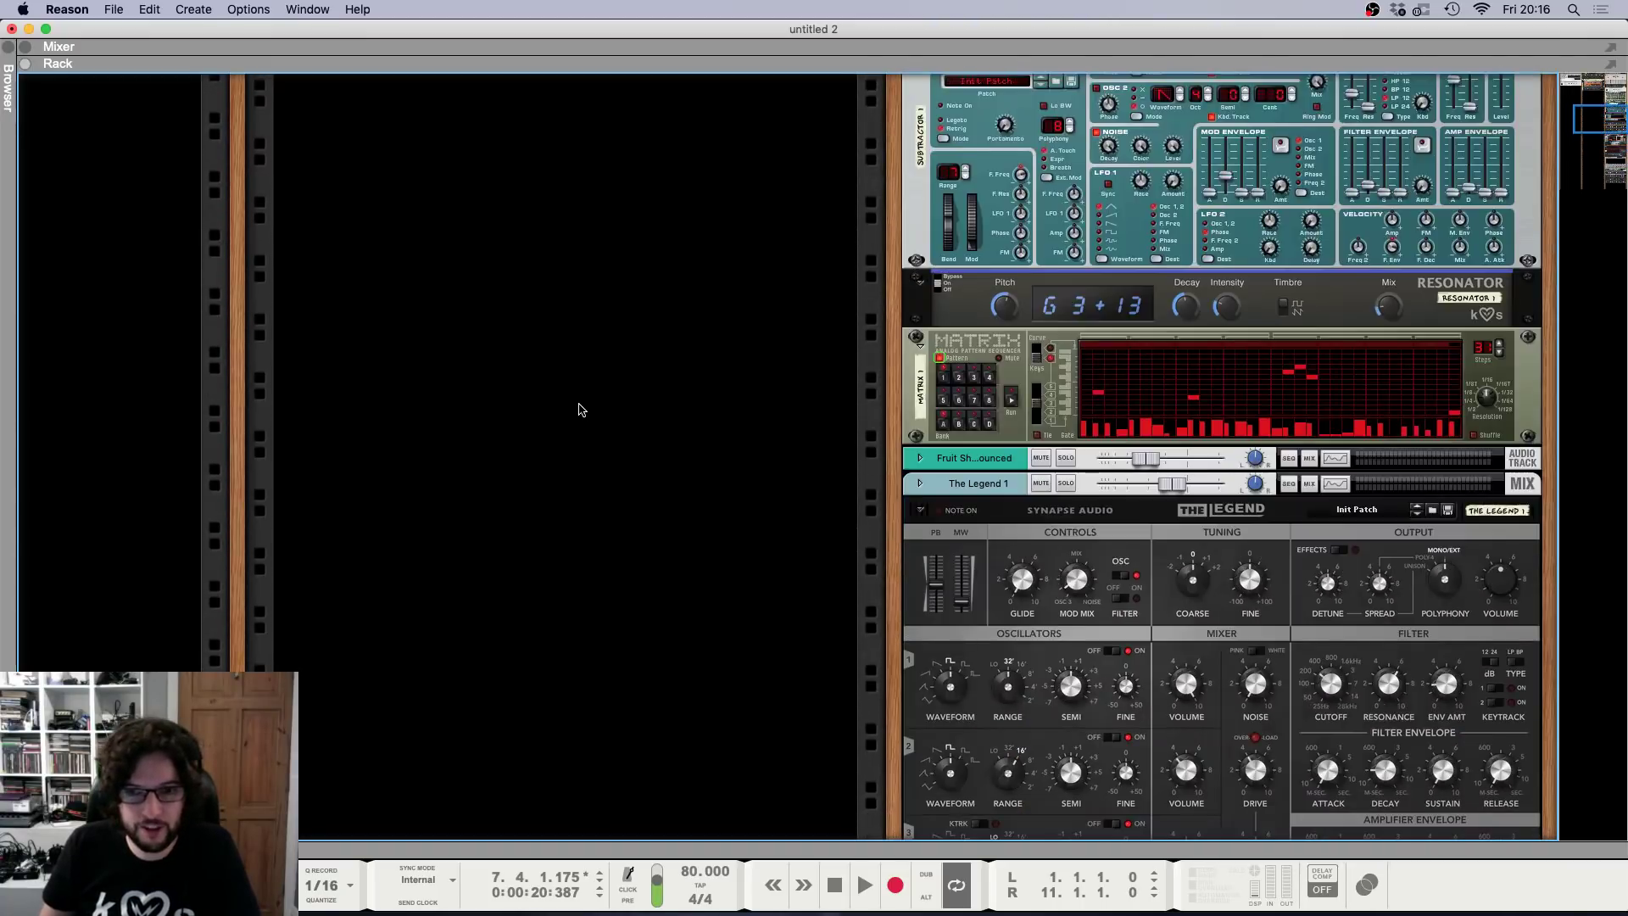
scroll(581, 402, up, 1)
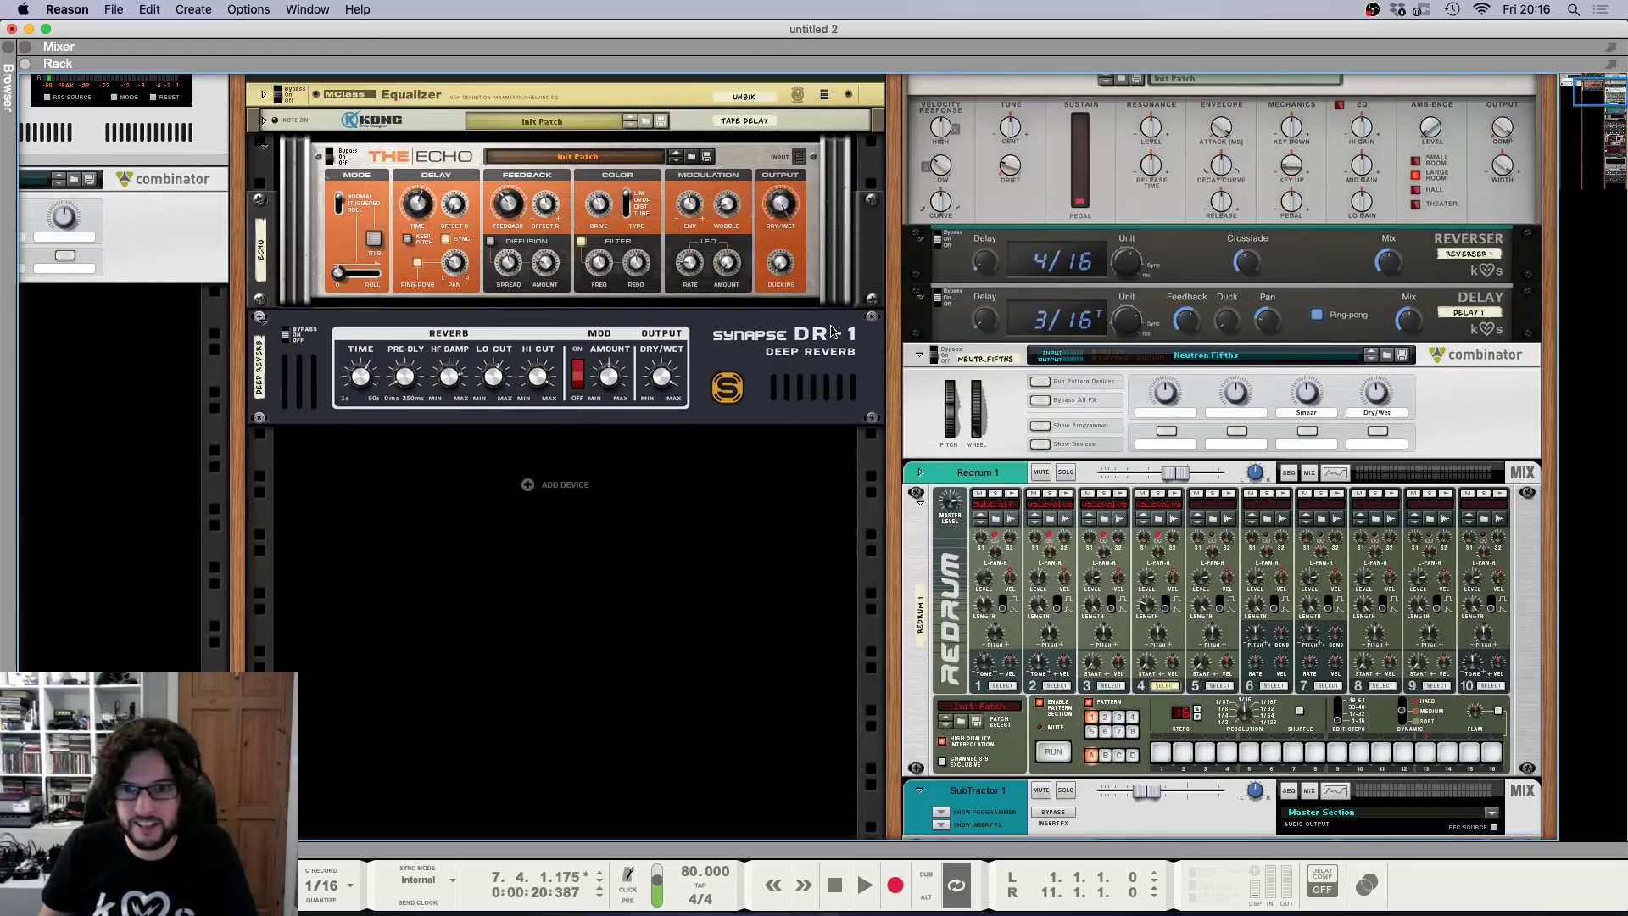
scroll(848, 338, up, 8)
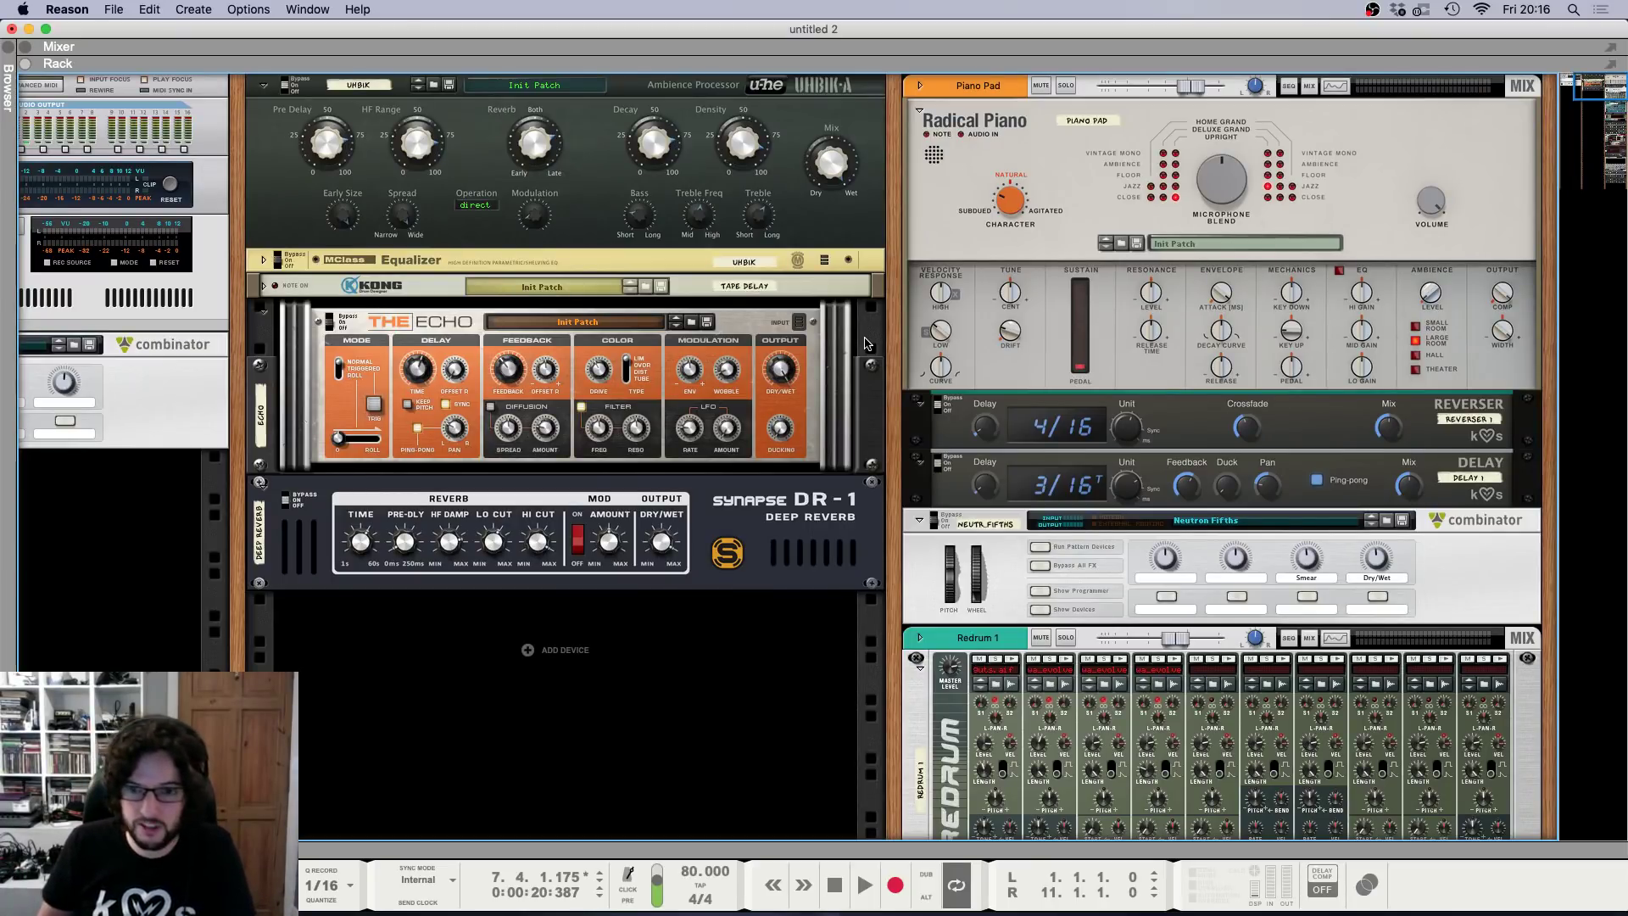
scroll(873, 346, down, 9)
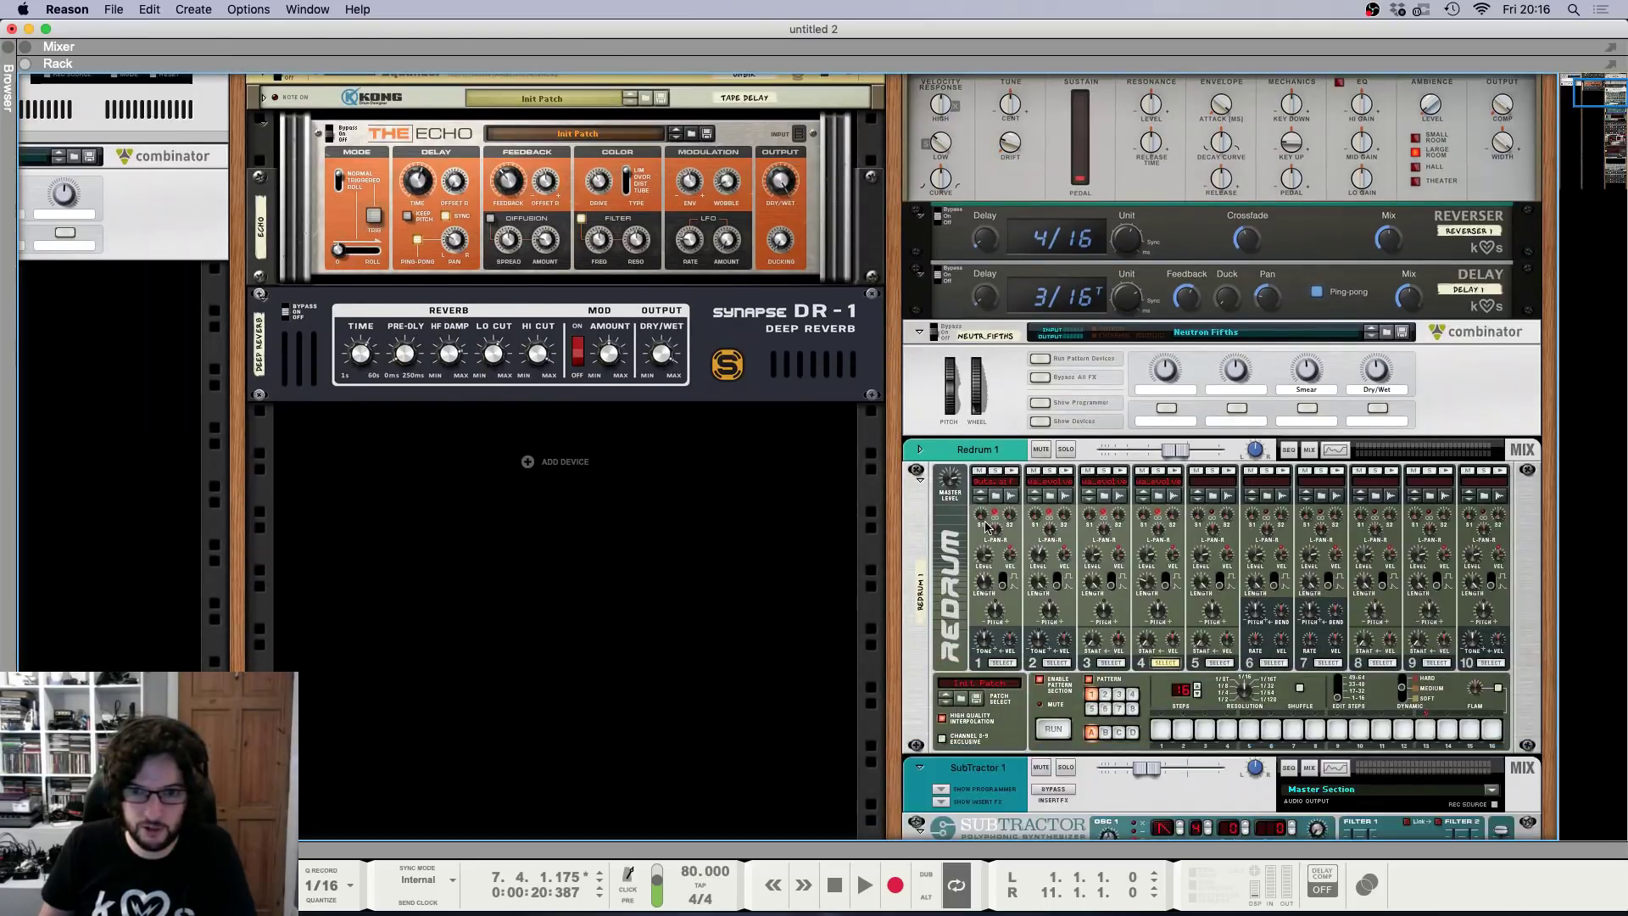
click(930, 511)
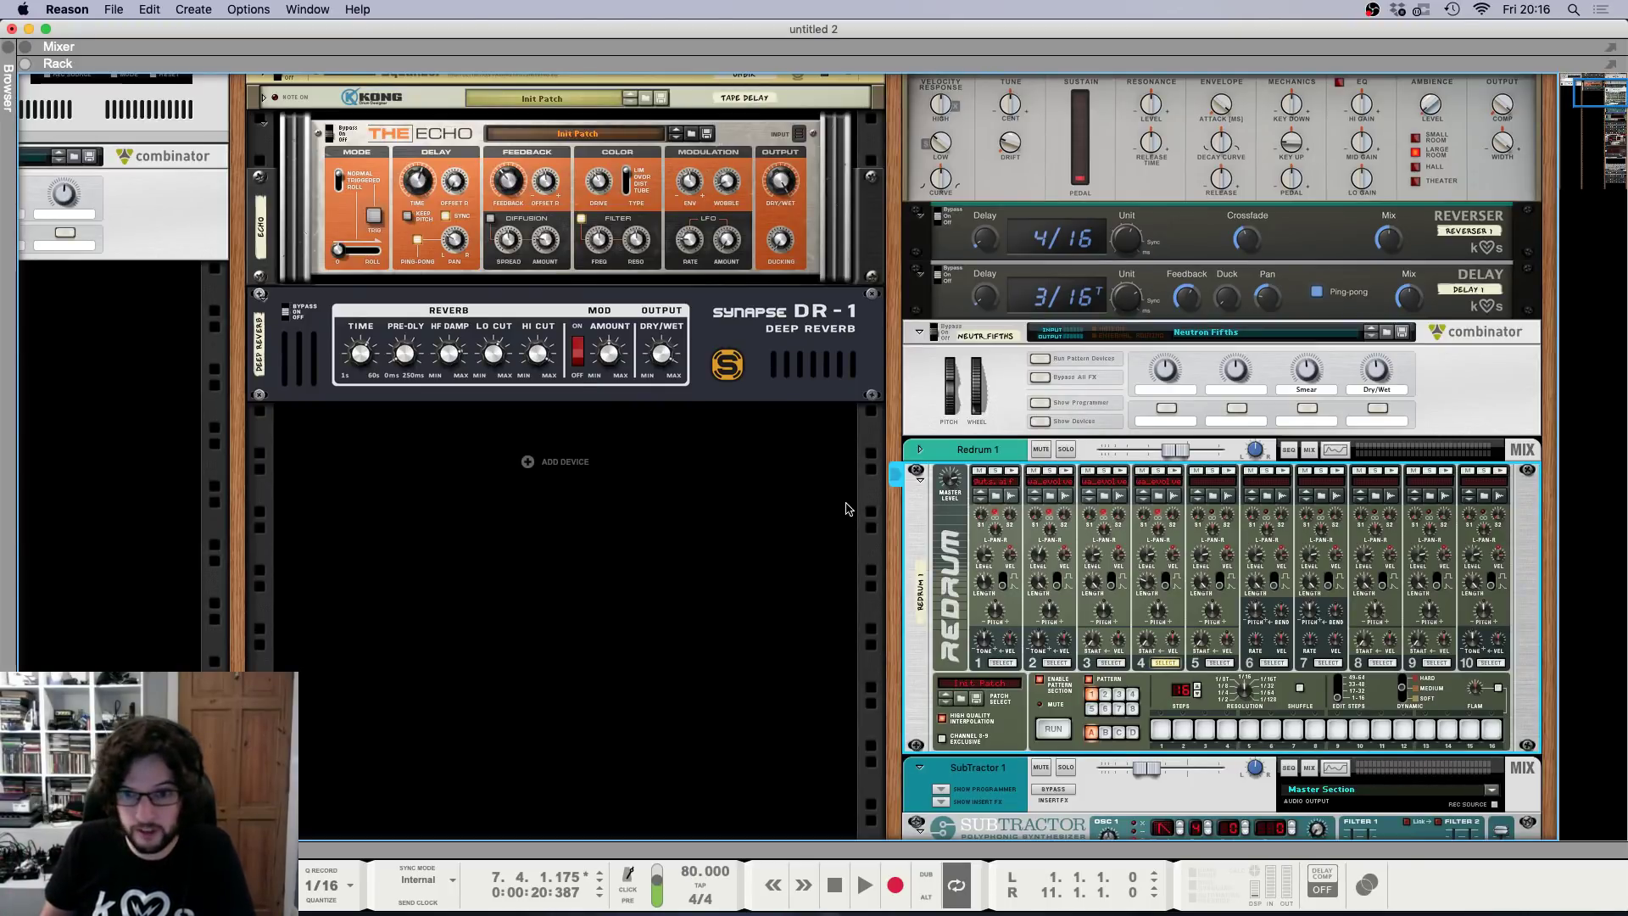
Select the Radical Piano and examine the mixer's channel strips and the rack devices from Piano Pad through to What Lies Beyond.
scroll(900, 481, up, 5)
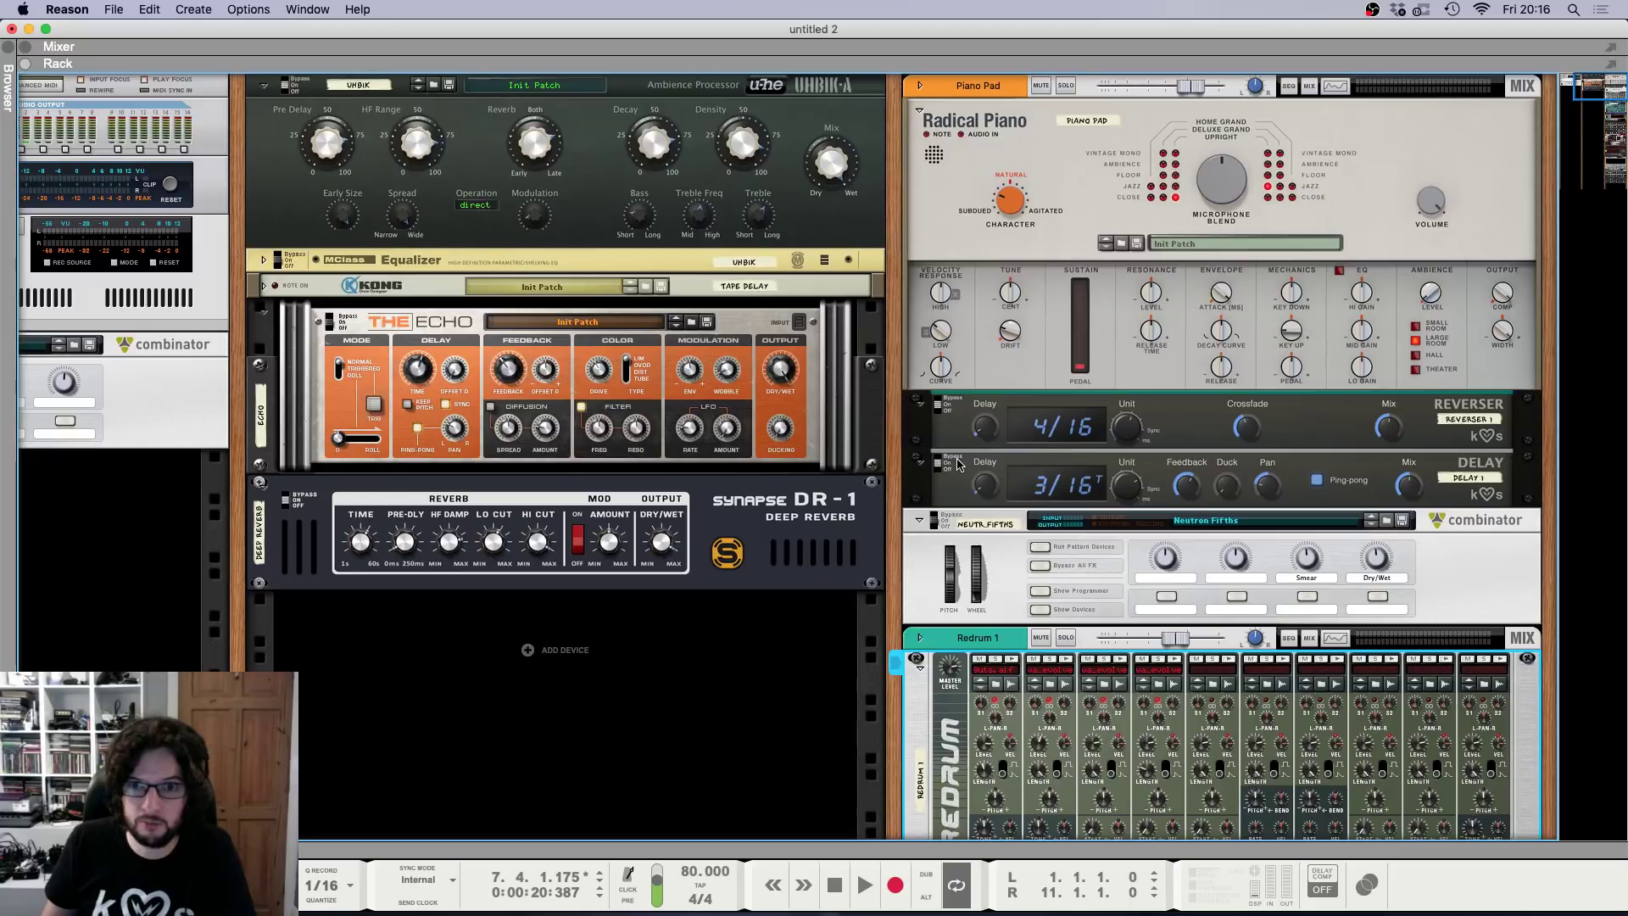
click(946, 246)
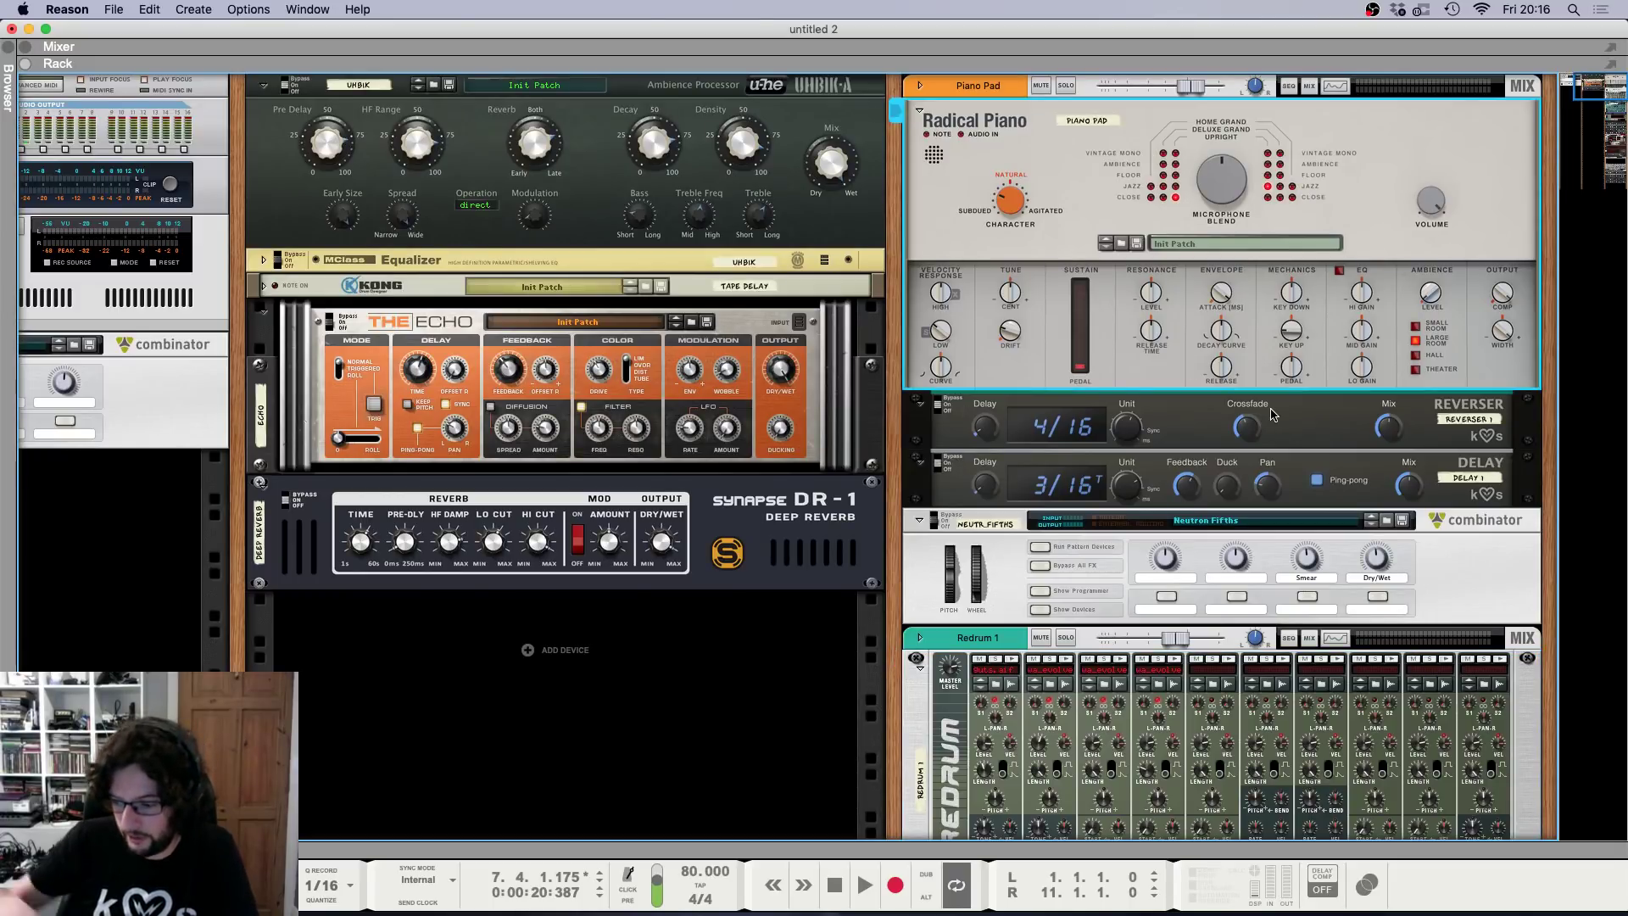
key(F5)
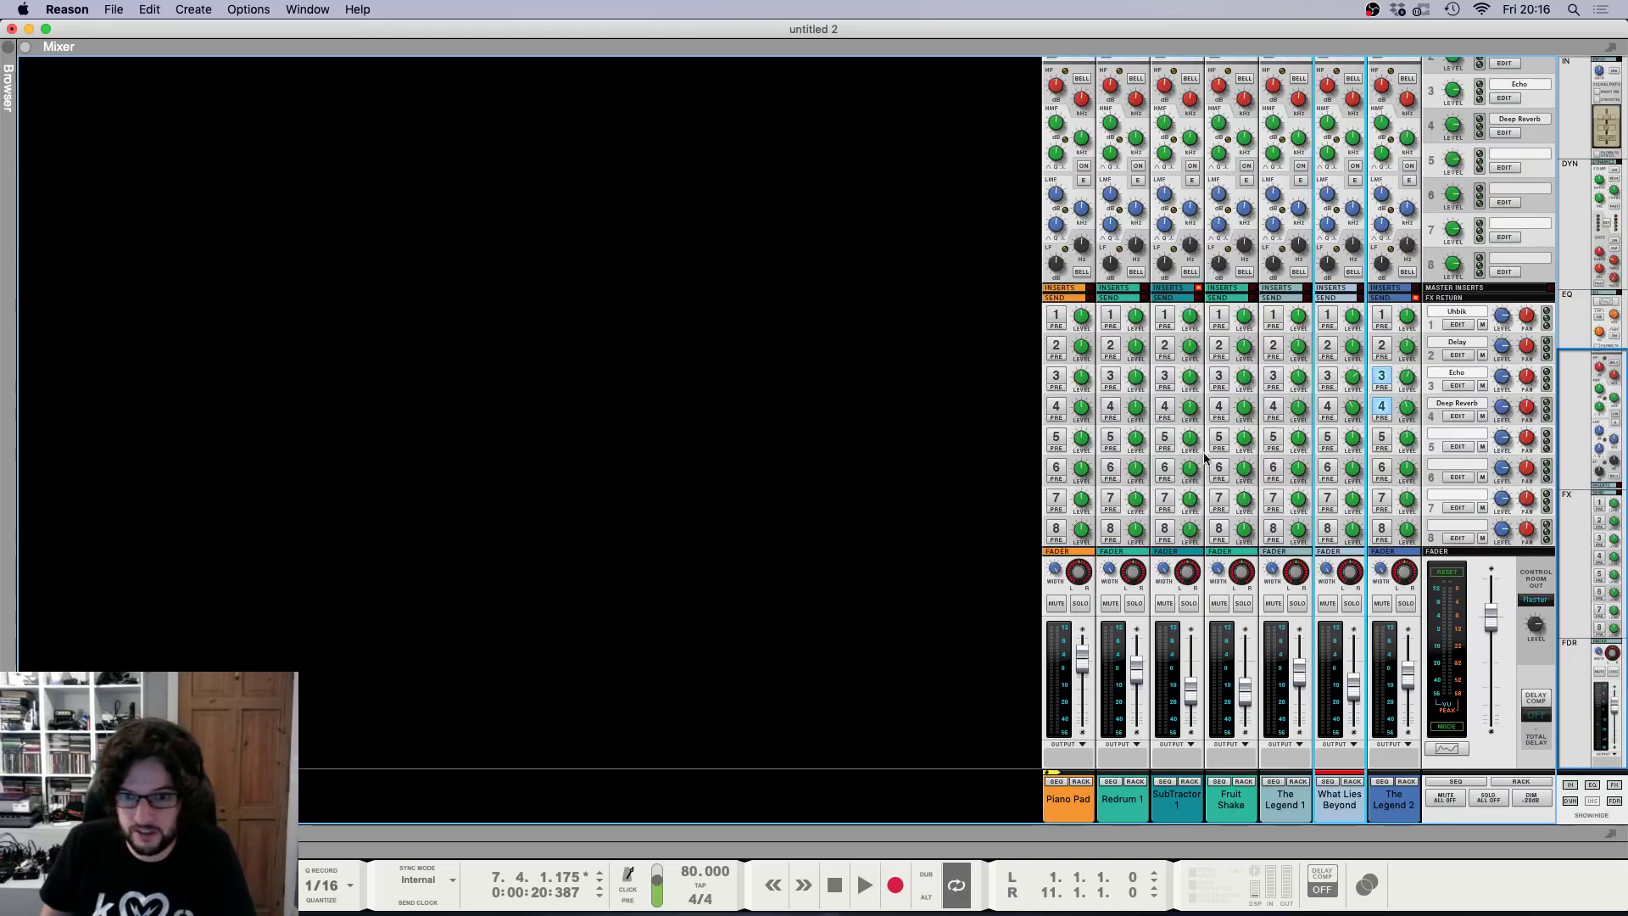
scroll(1112, 354, up, 10)
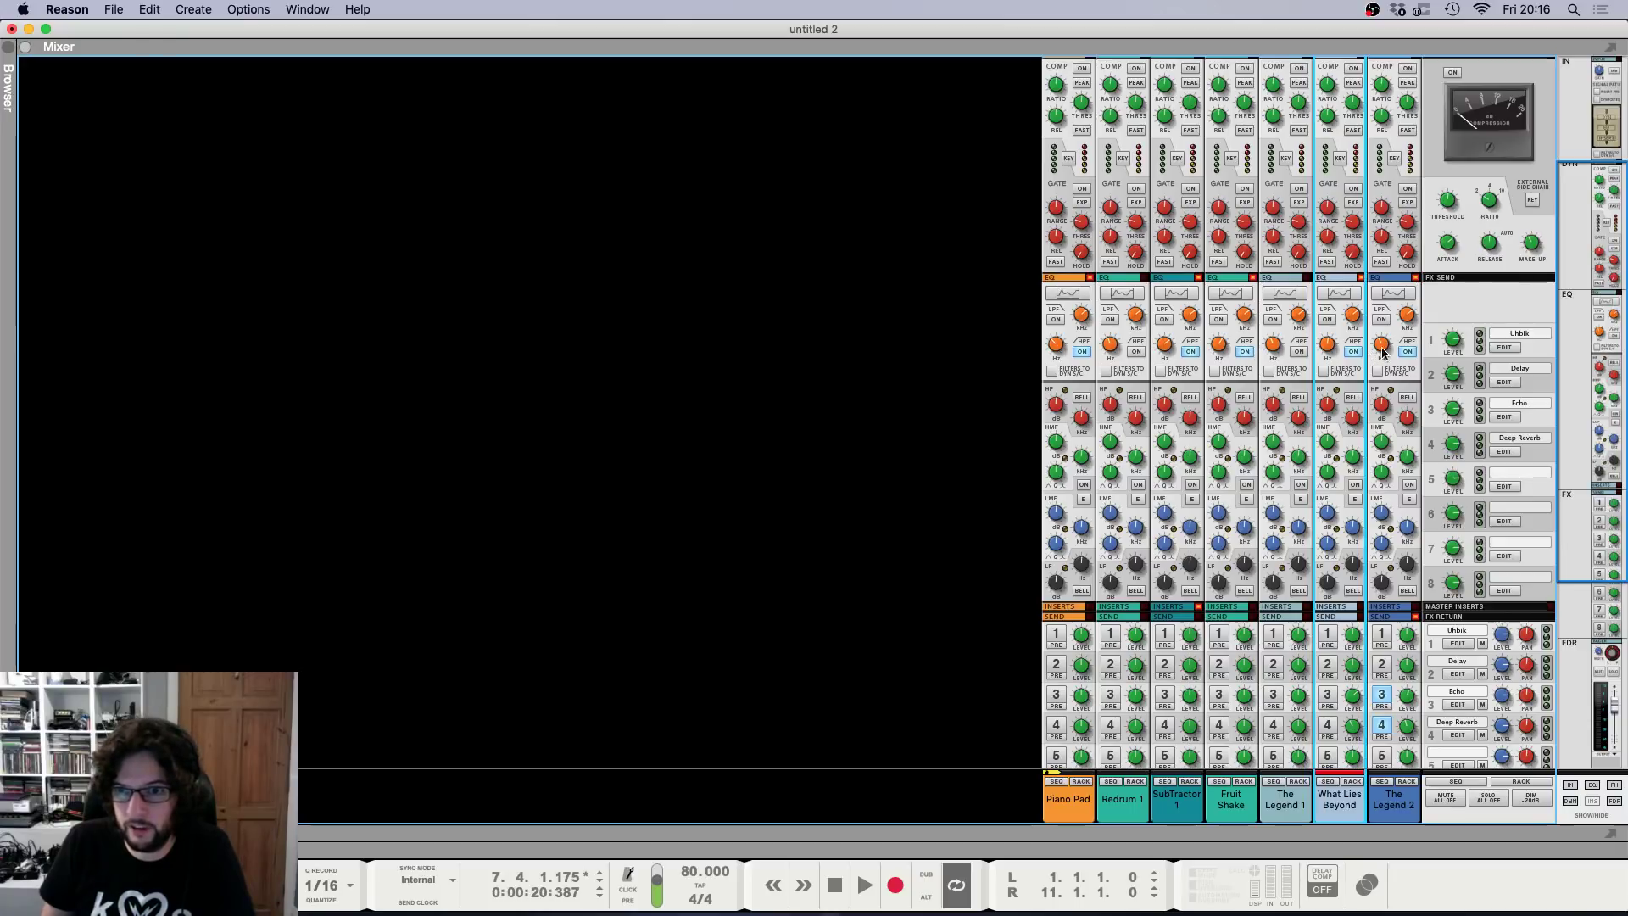
key(F6)
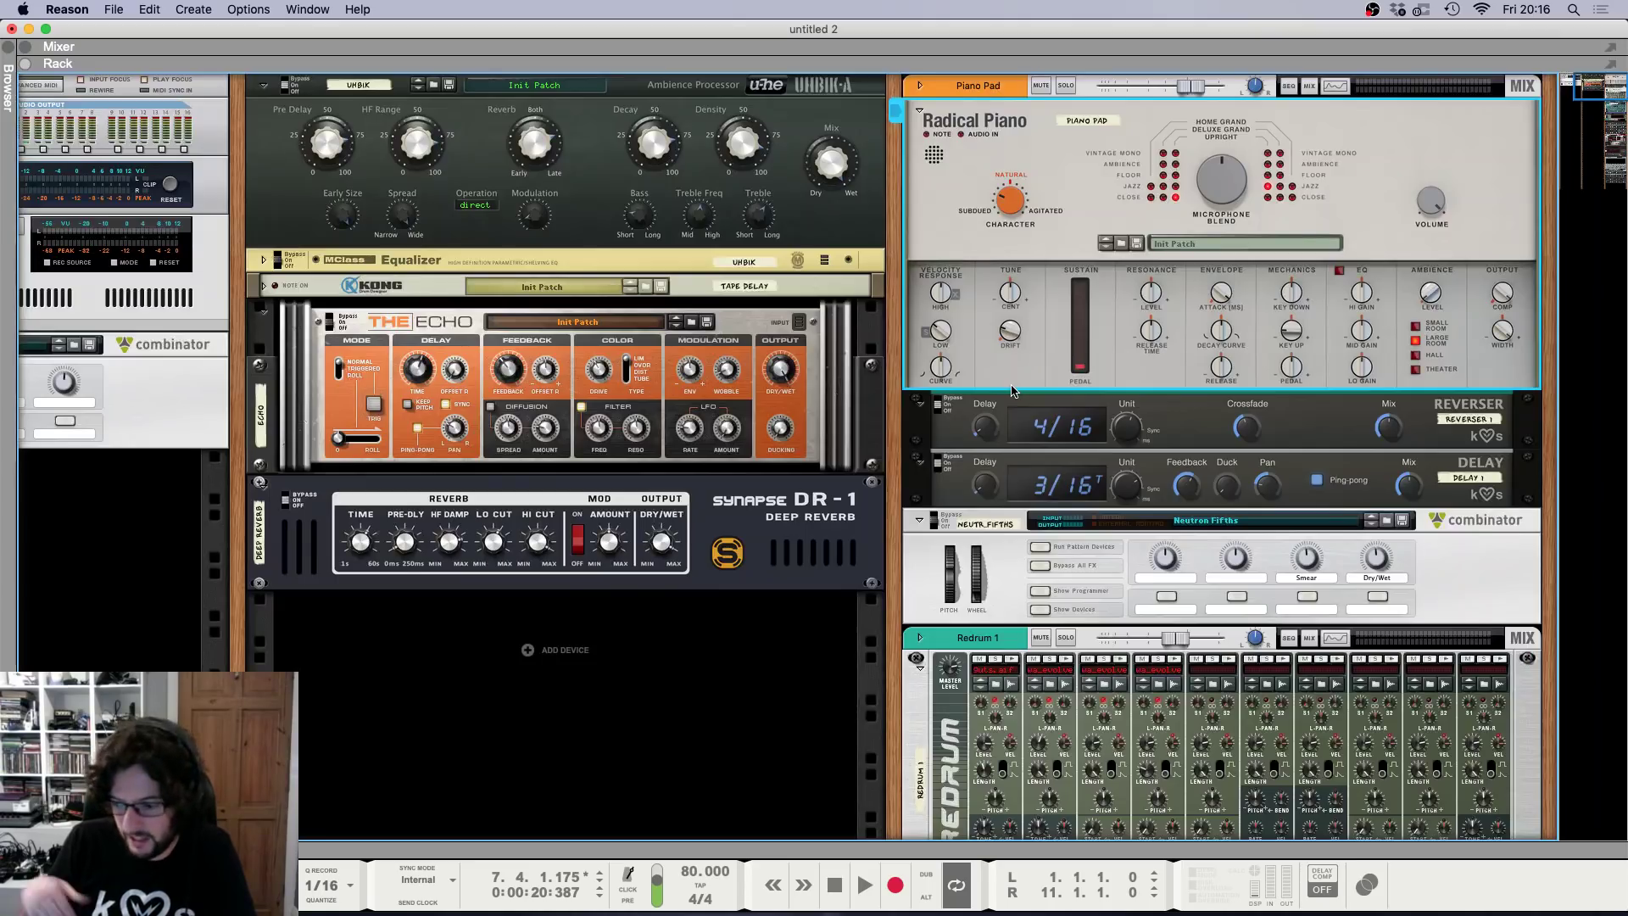
scroll(1012, 390, down, 20)
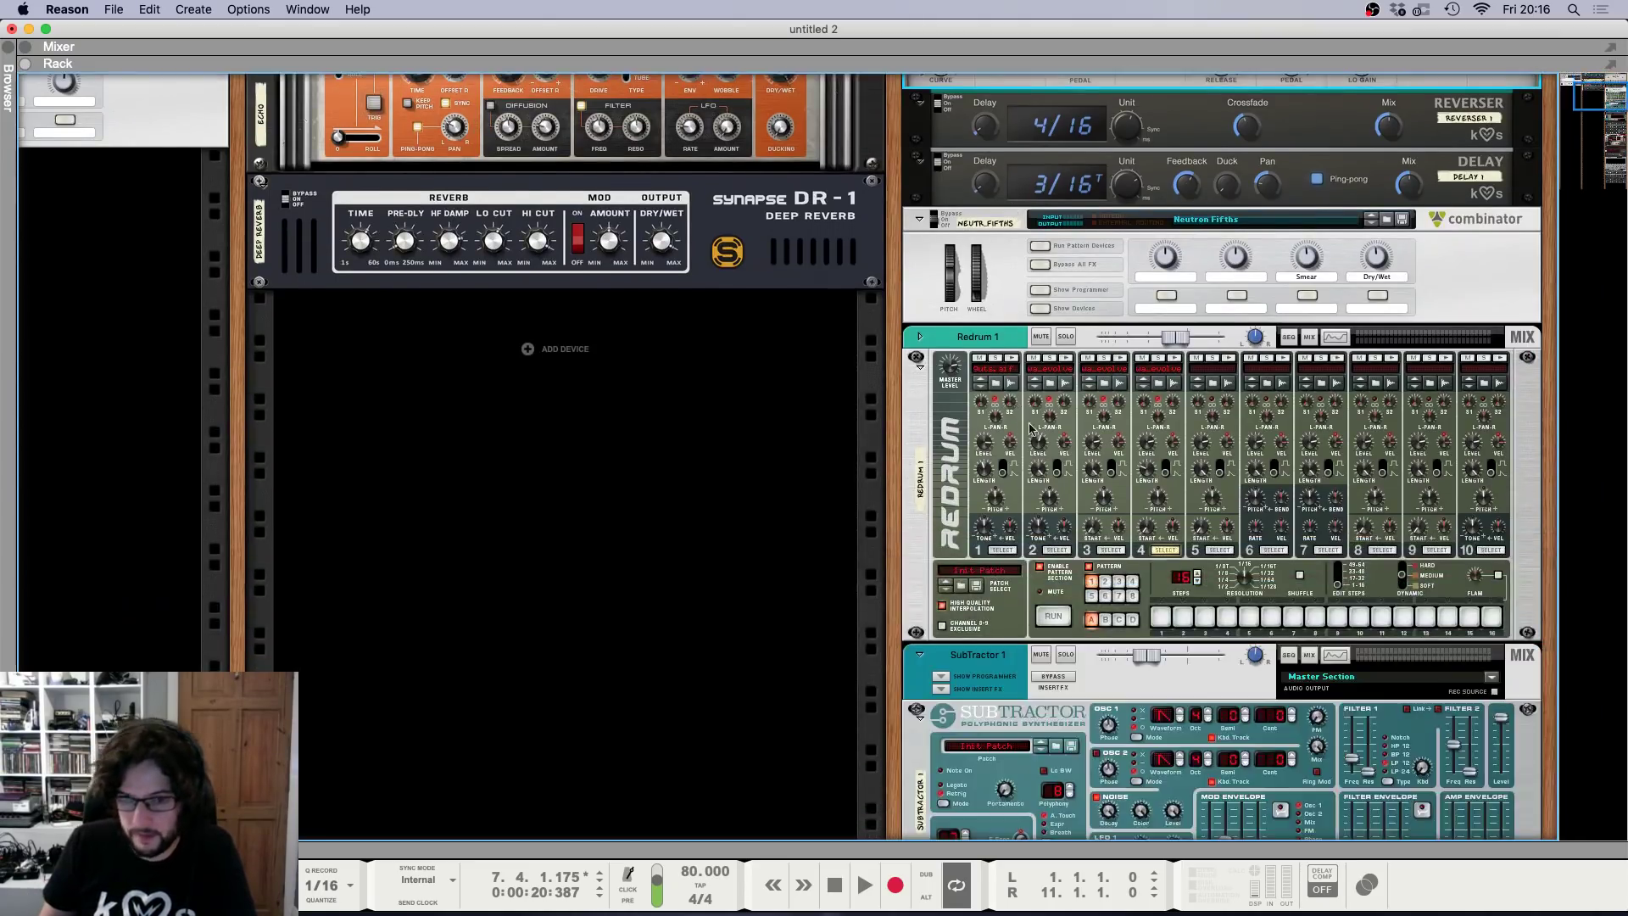
scroll(852, 429, down, 1)
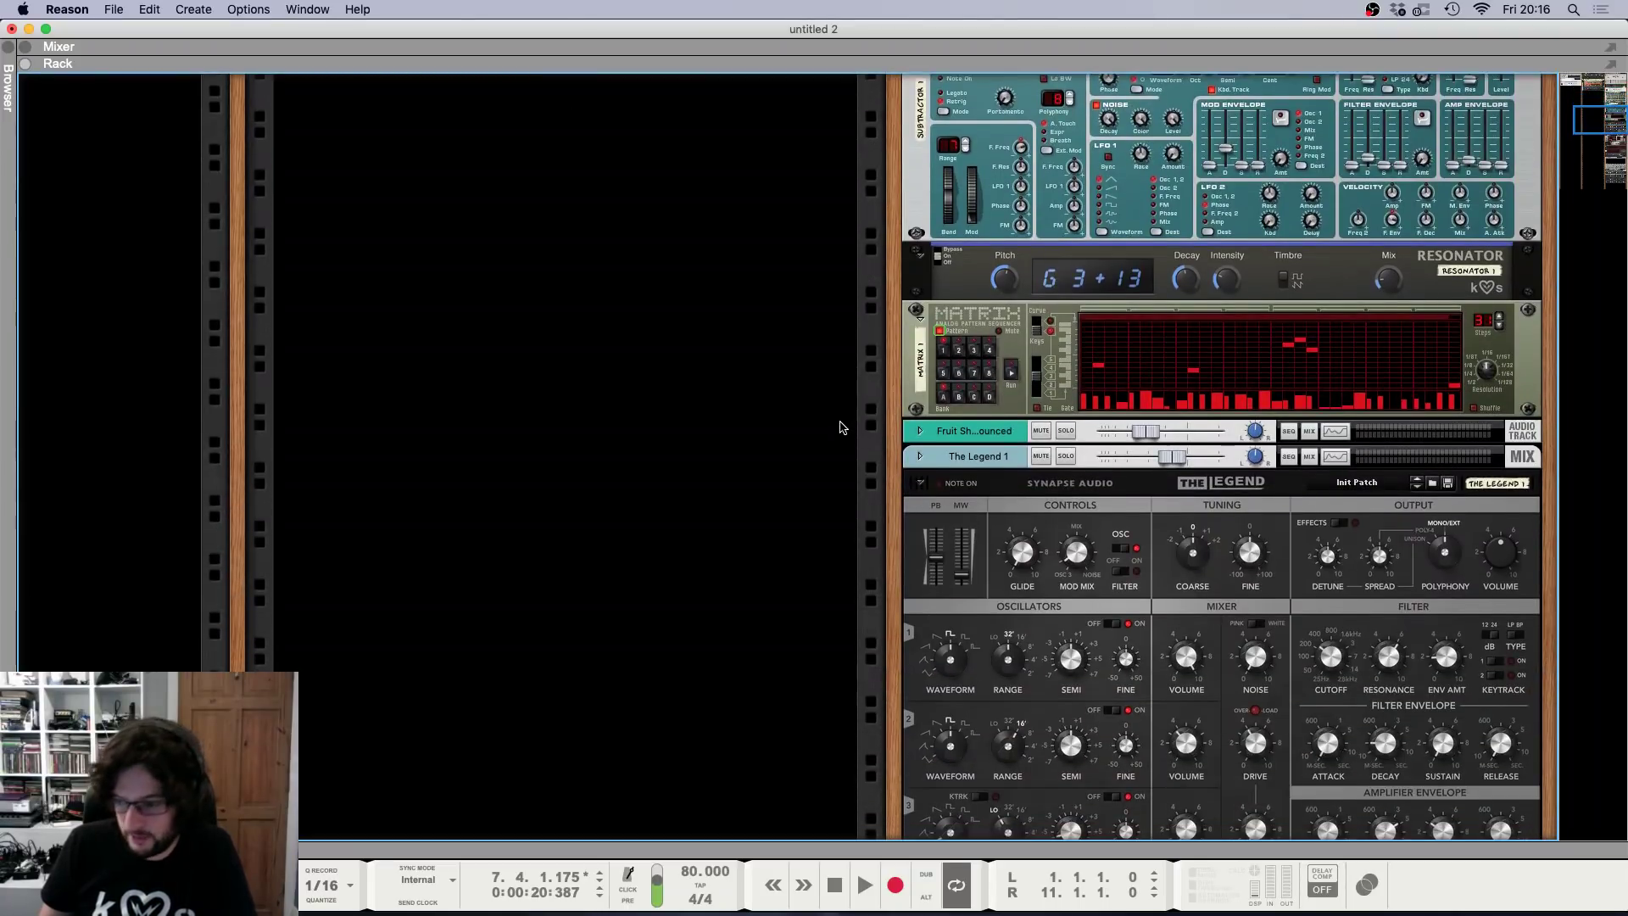
scroll(850, 441, down, 15)
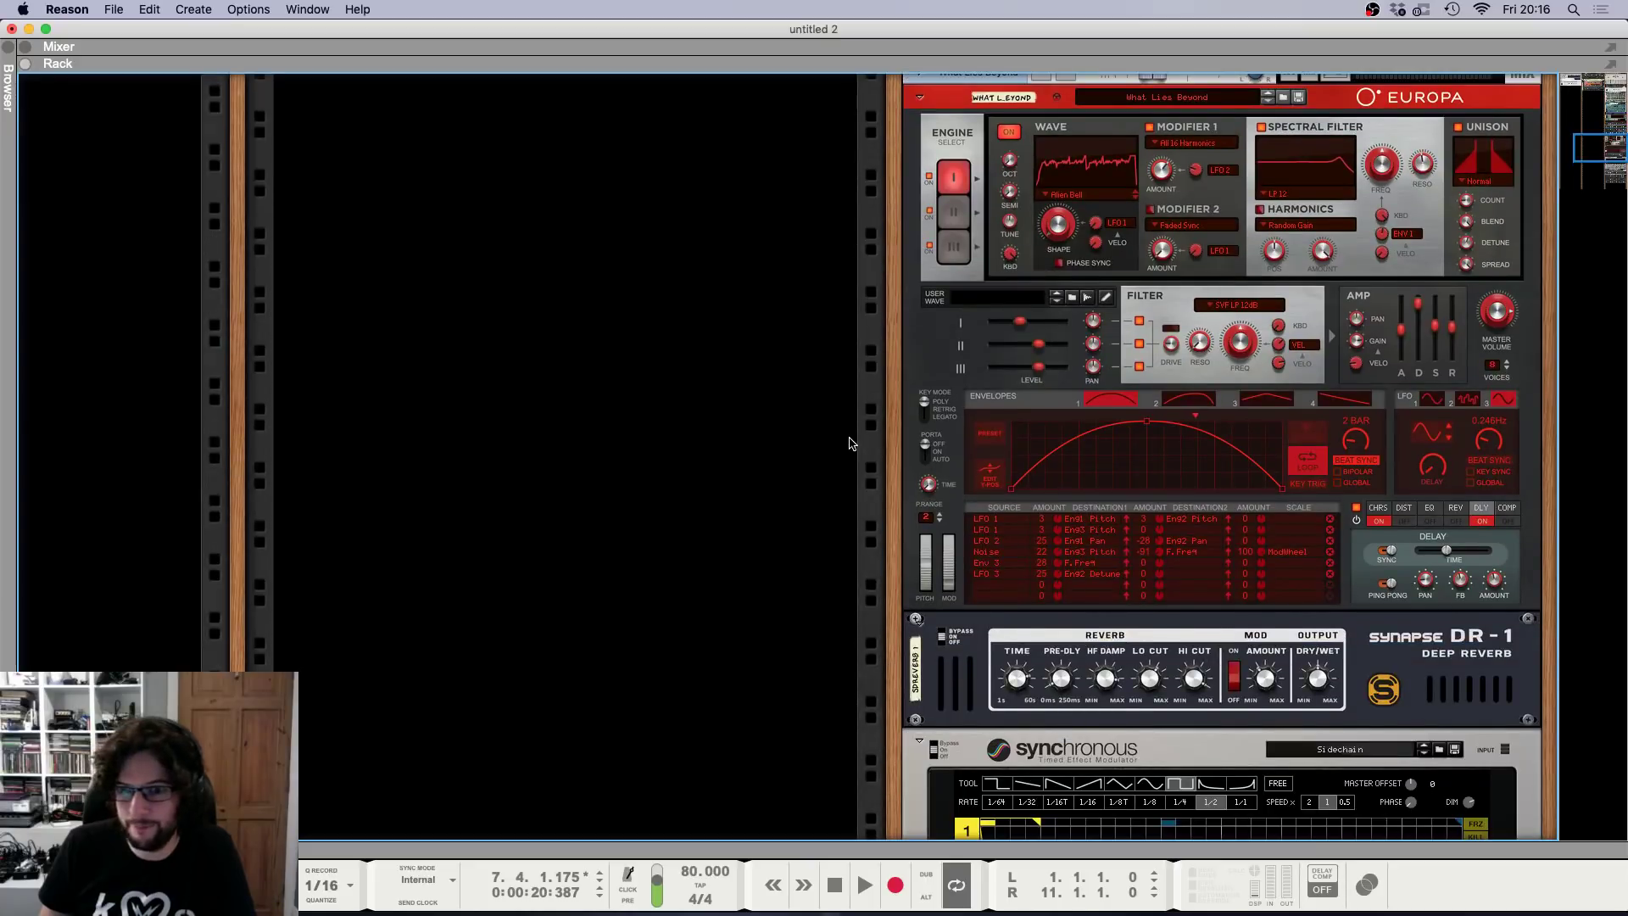
scroll(851, 441, down, 5)
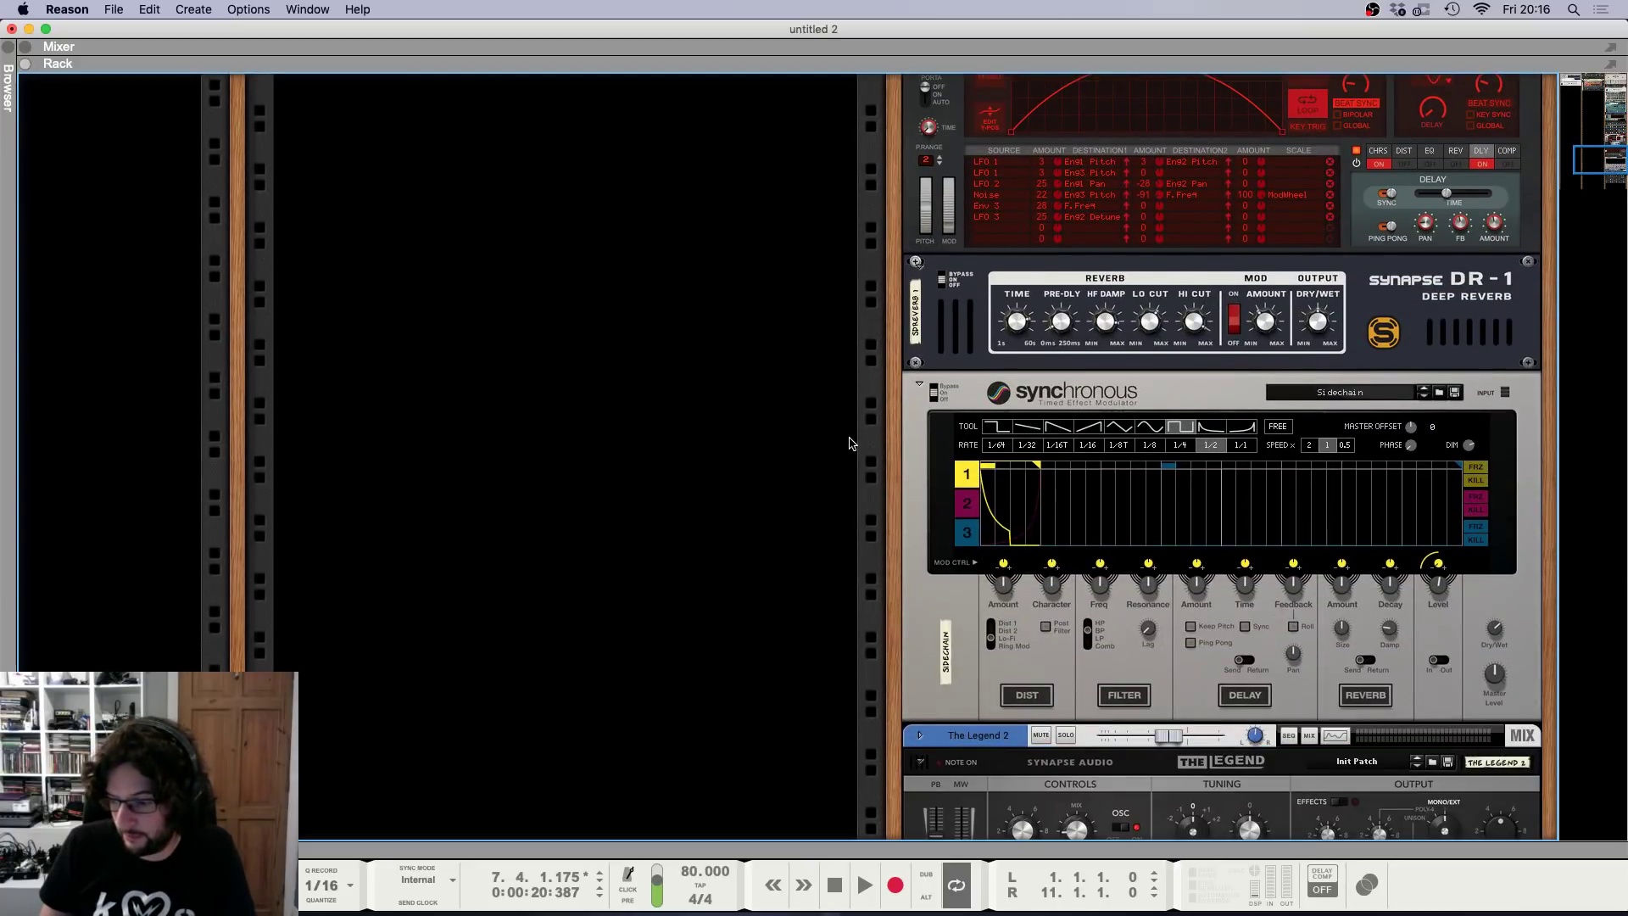
scroll(852, 436, up, 20)
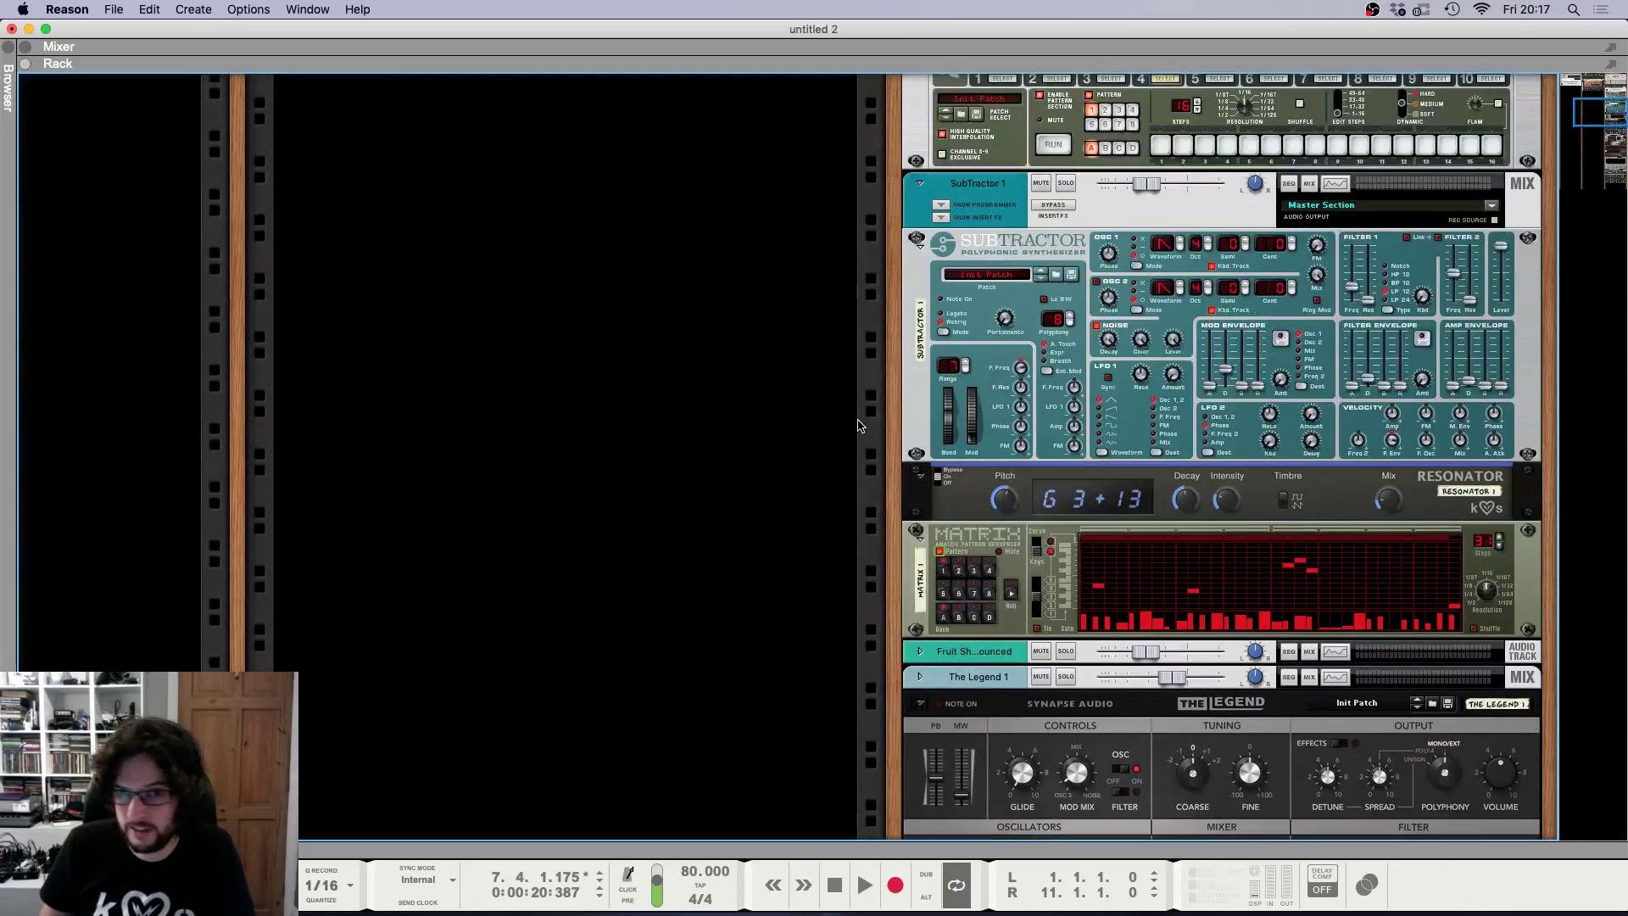
scroll(858, 425, up, 6)
scroll(858, 428, up, 3)
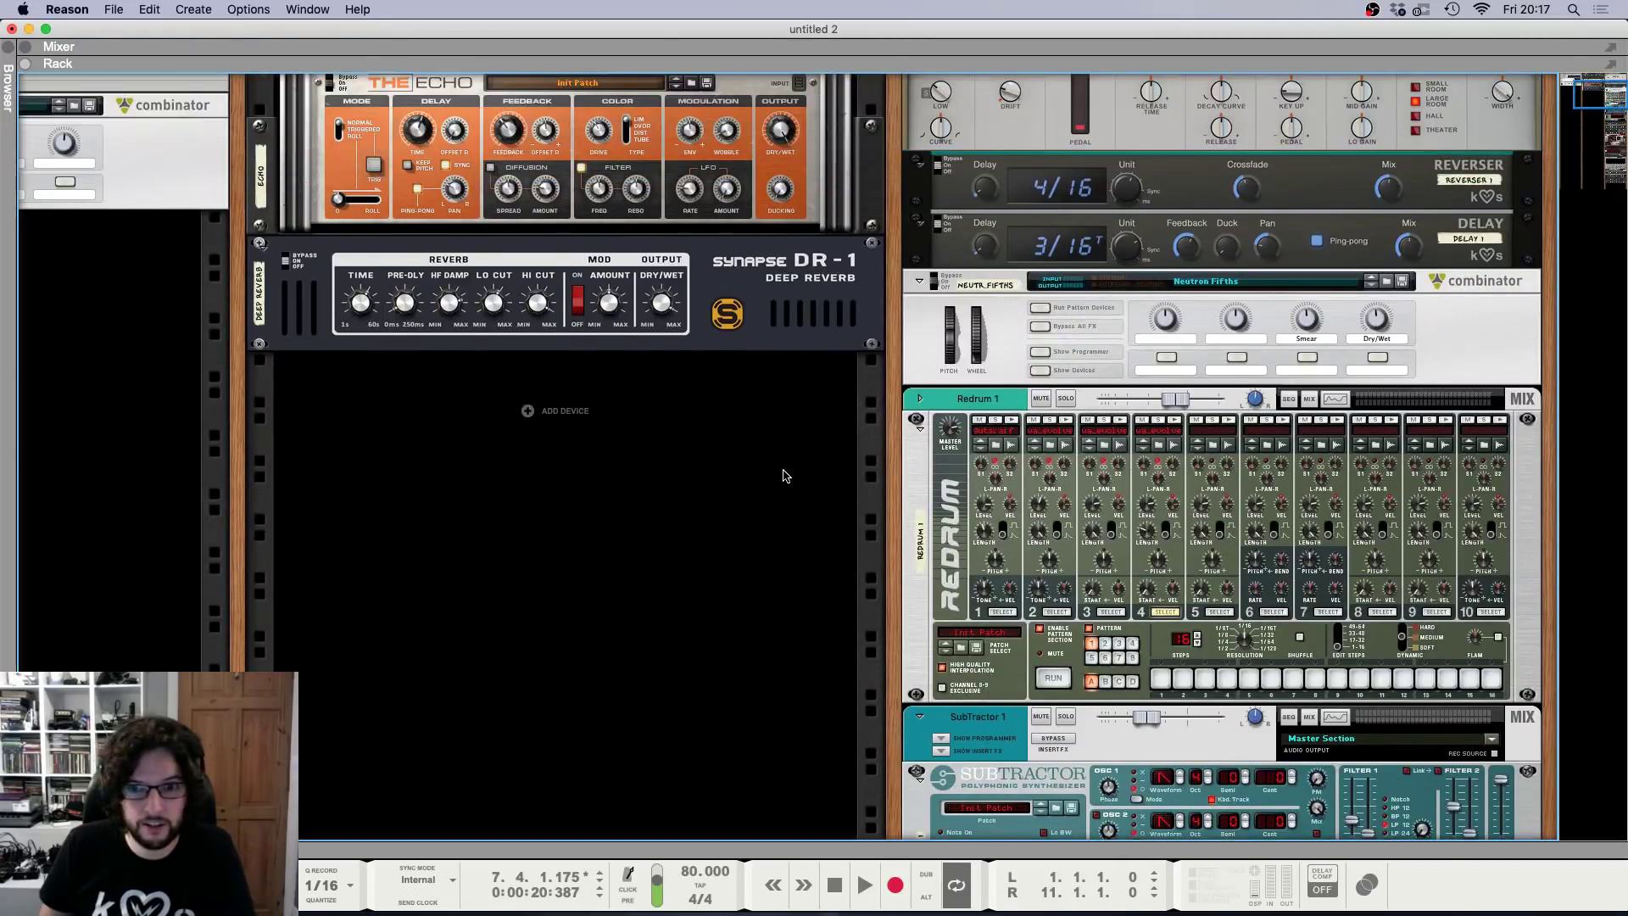
scroll(784, 473, up, 3)
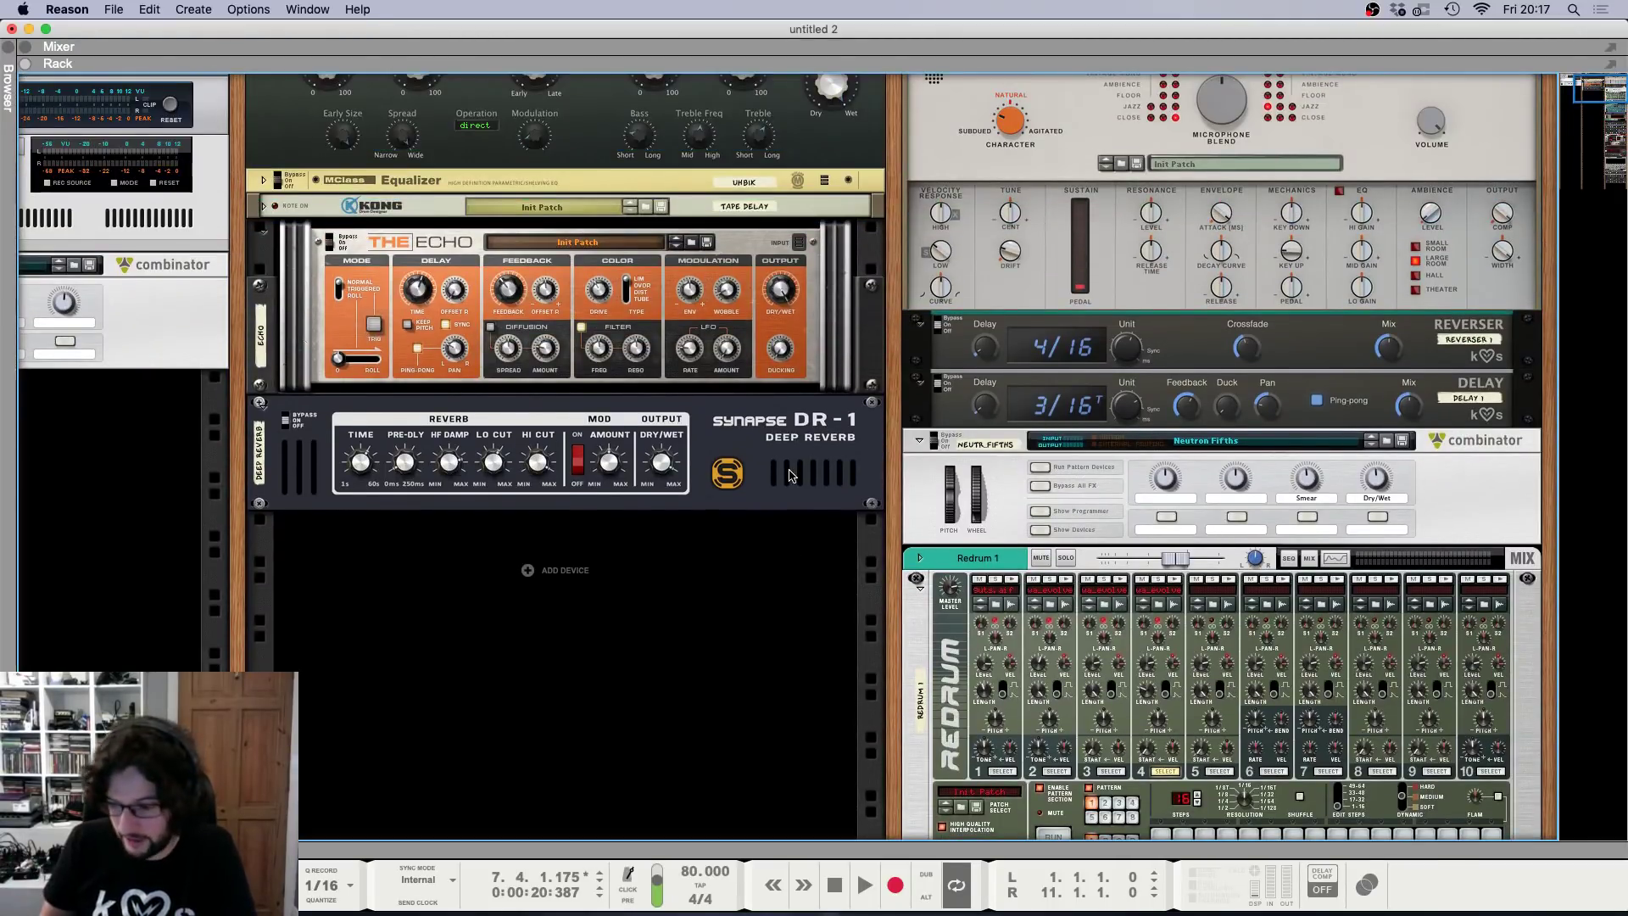
Show the sequencer and play the arrangement from the start.
key(F7)
key(KP_0)
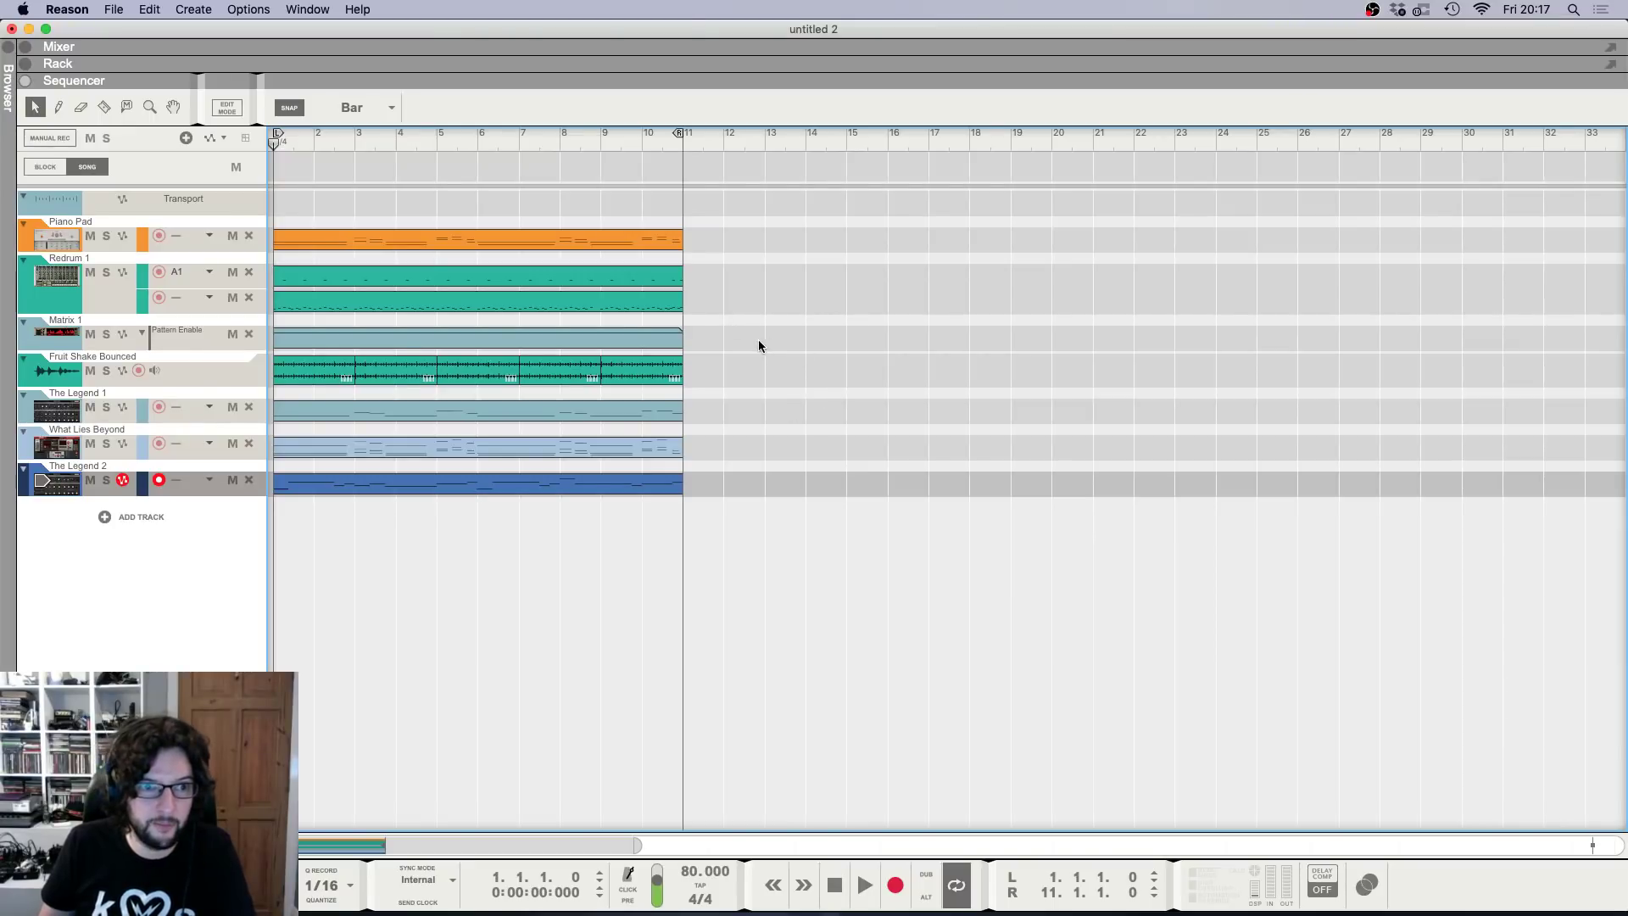
click(328, 366)
click(922, 400)
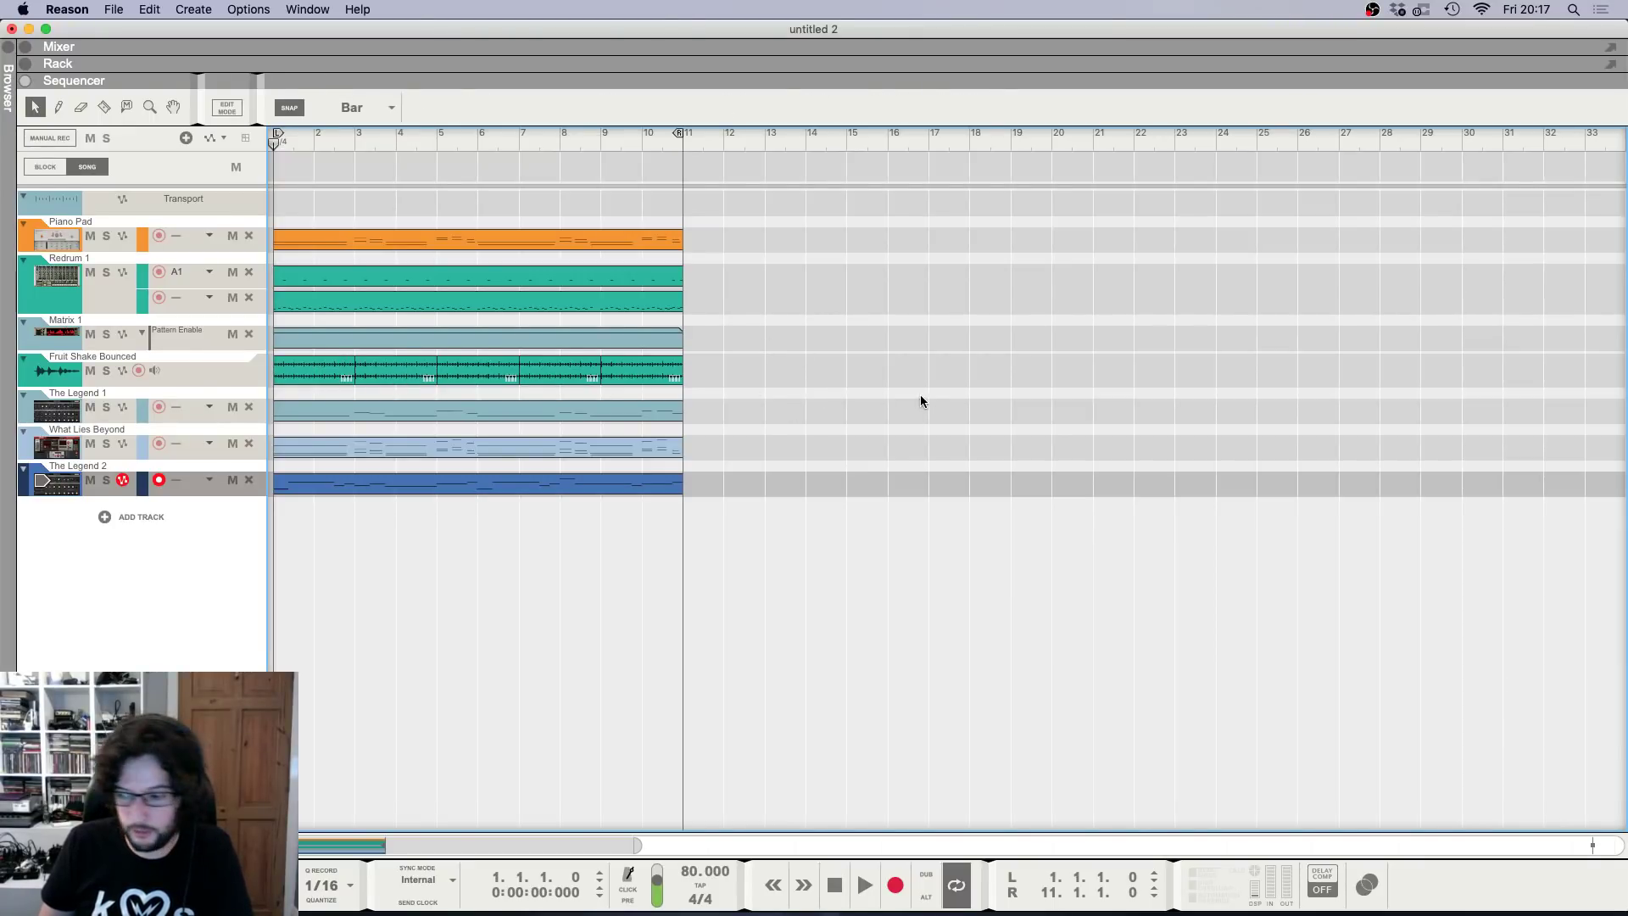
key(space)
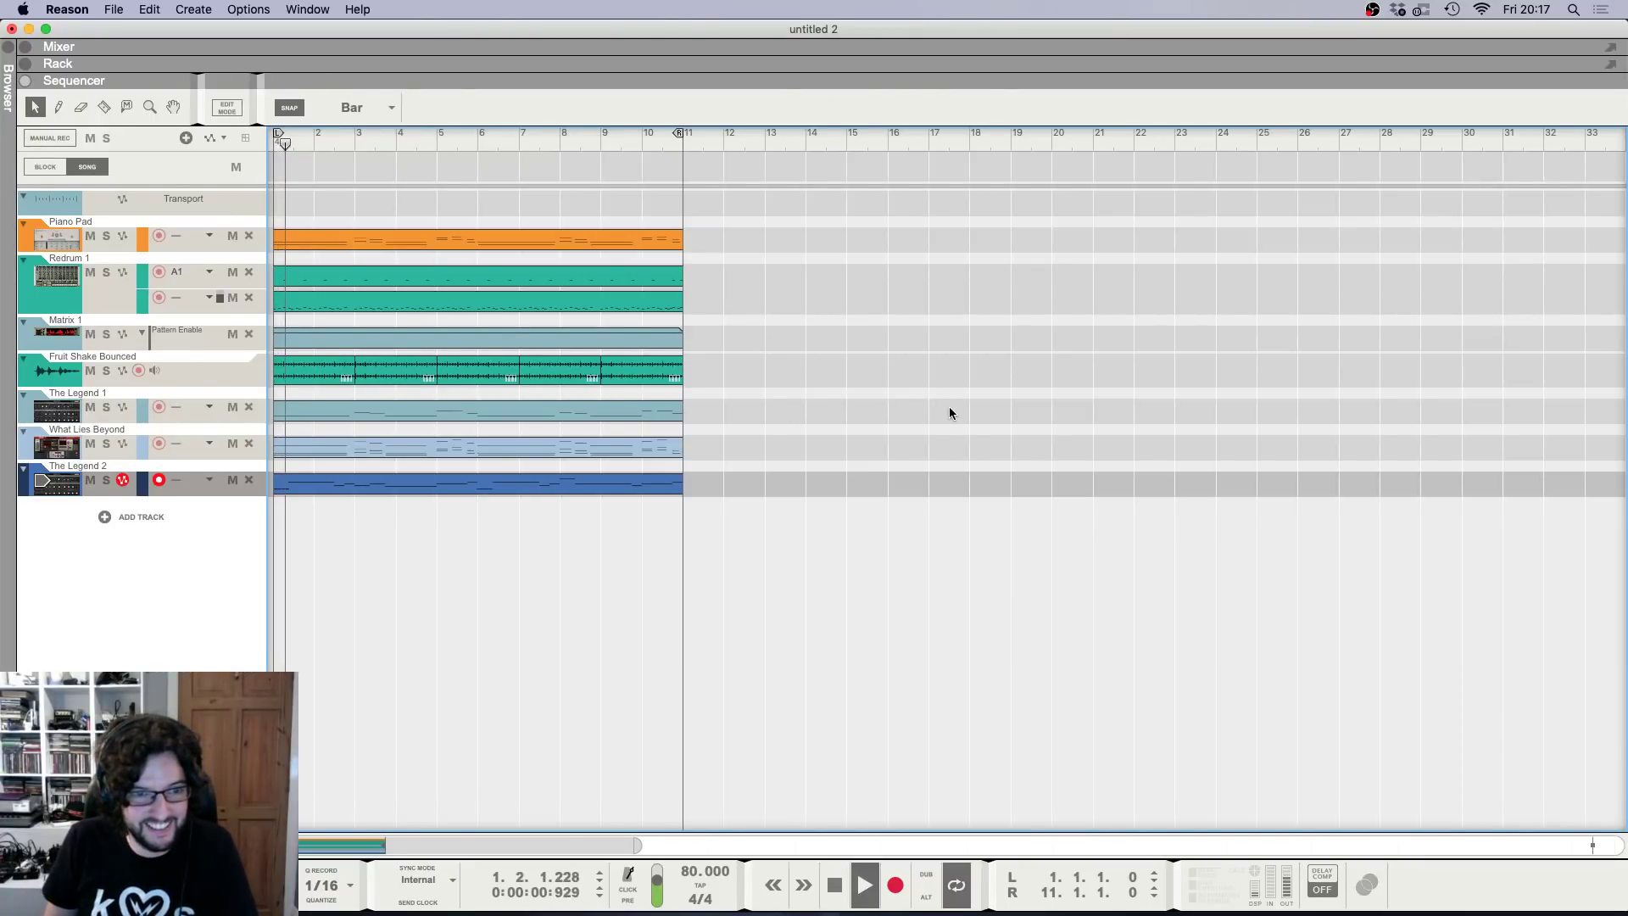
In the rack, rename the SubTractor 1 mix channel to Glitch Perc and the Redrum 1 mix channel to Drums.
key(F5)
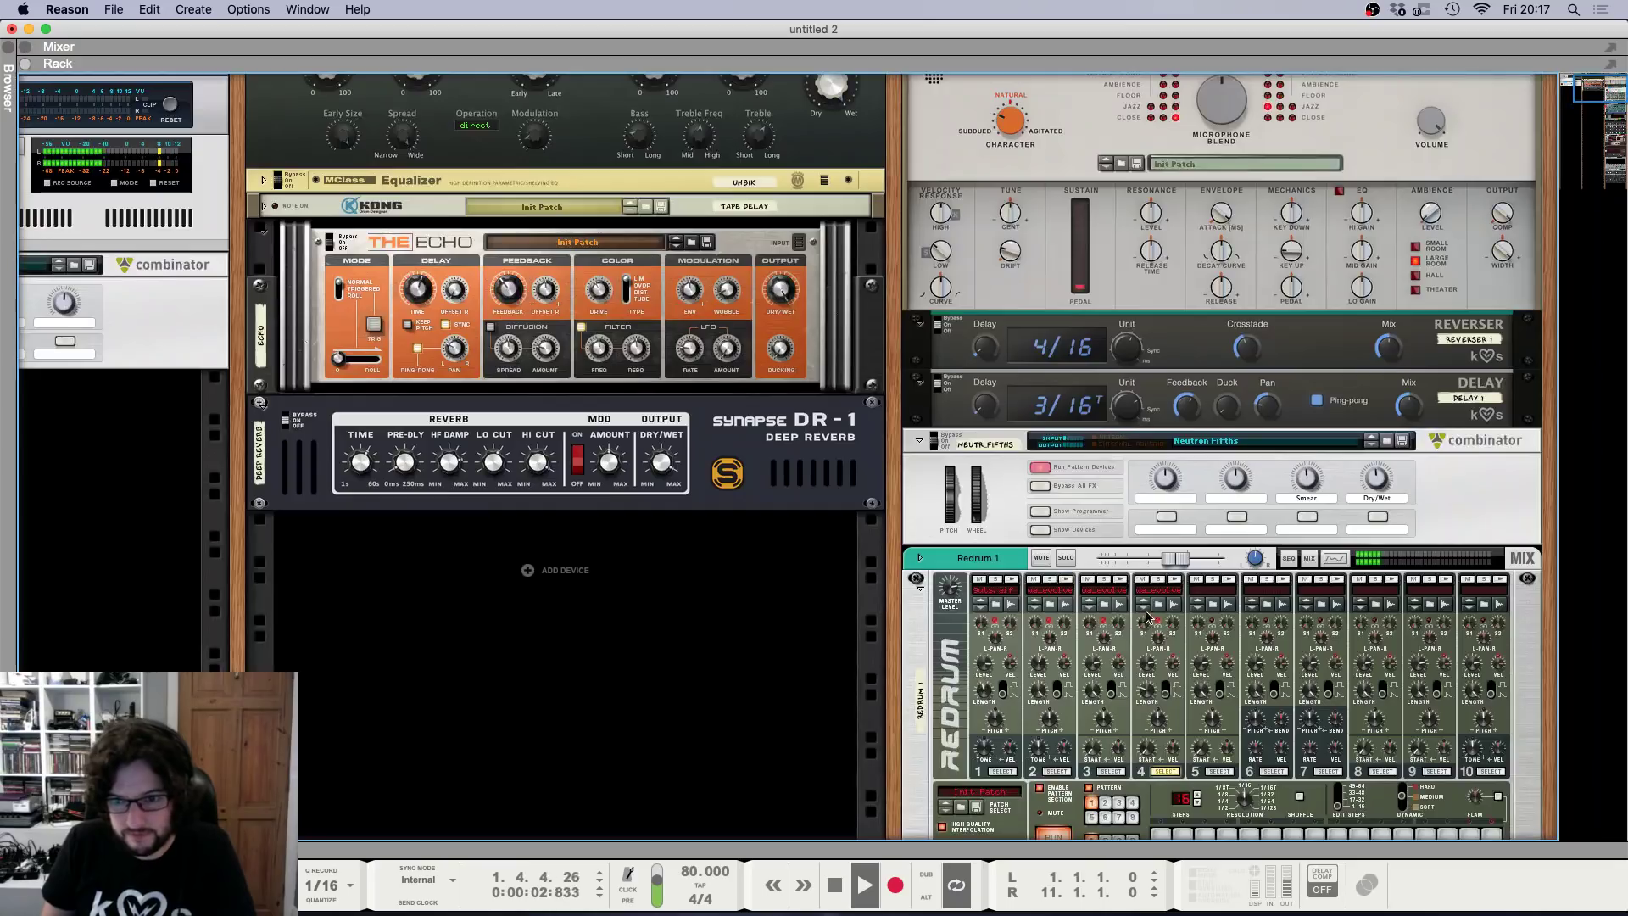
key(F6)
scroll(1103, 594, down, 5)
scroll(1102, 594, down, 3)
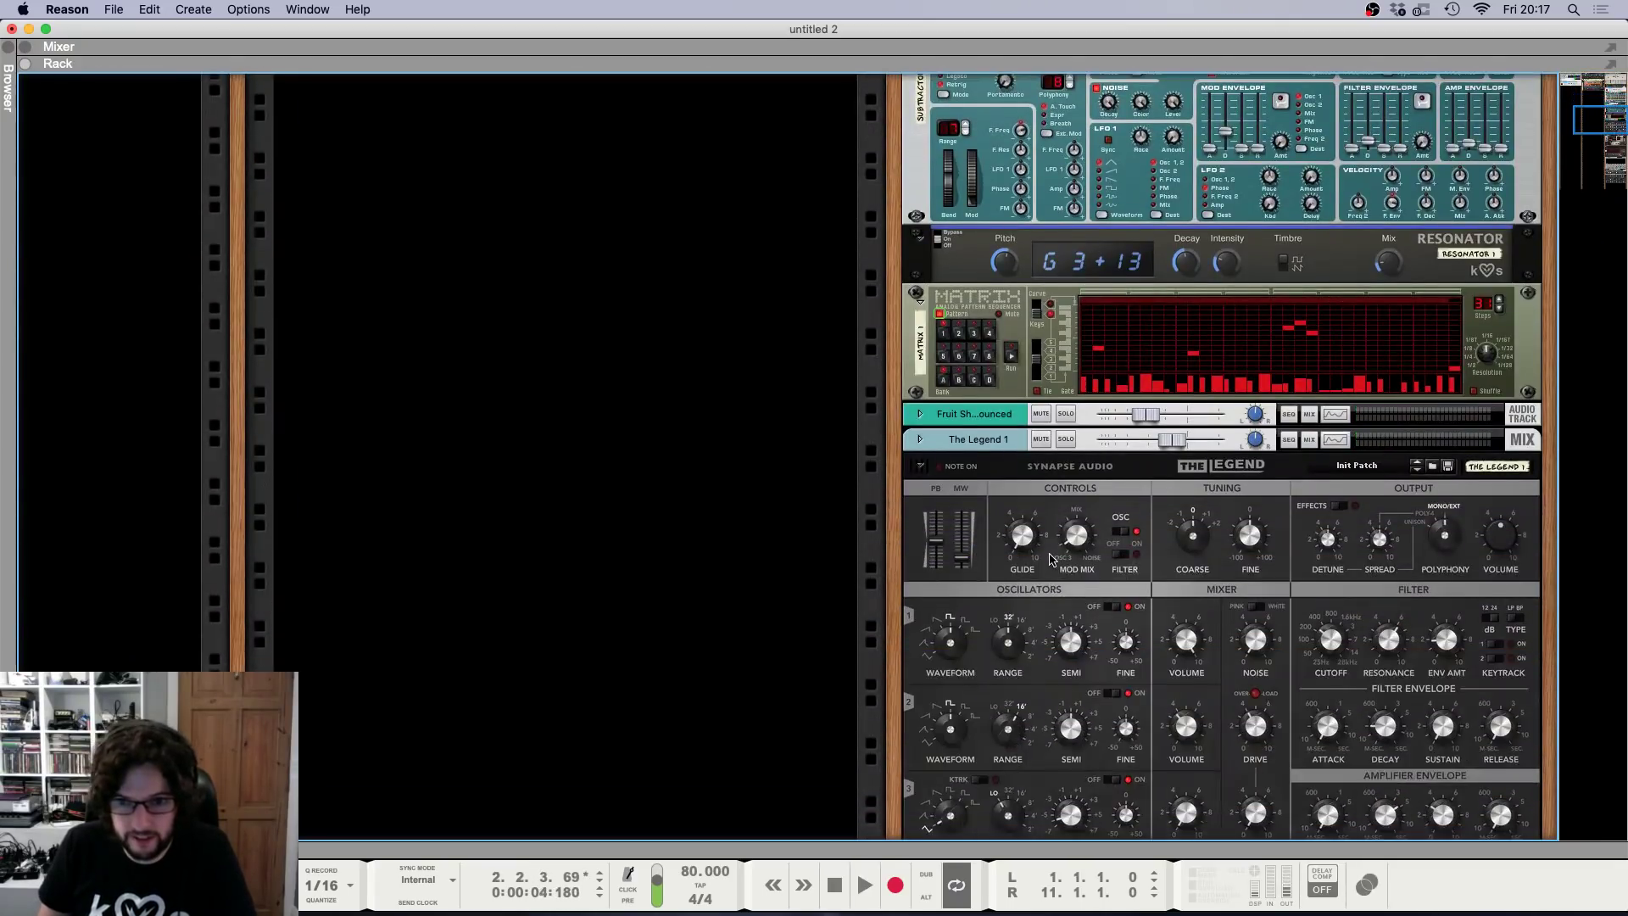
scroll(967, 406, up, 10)
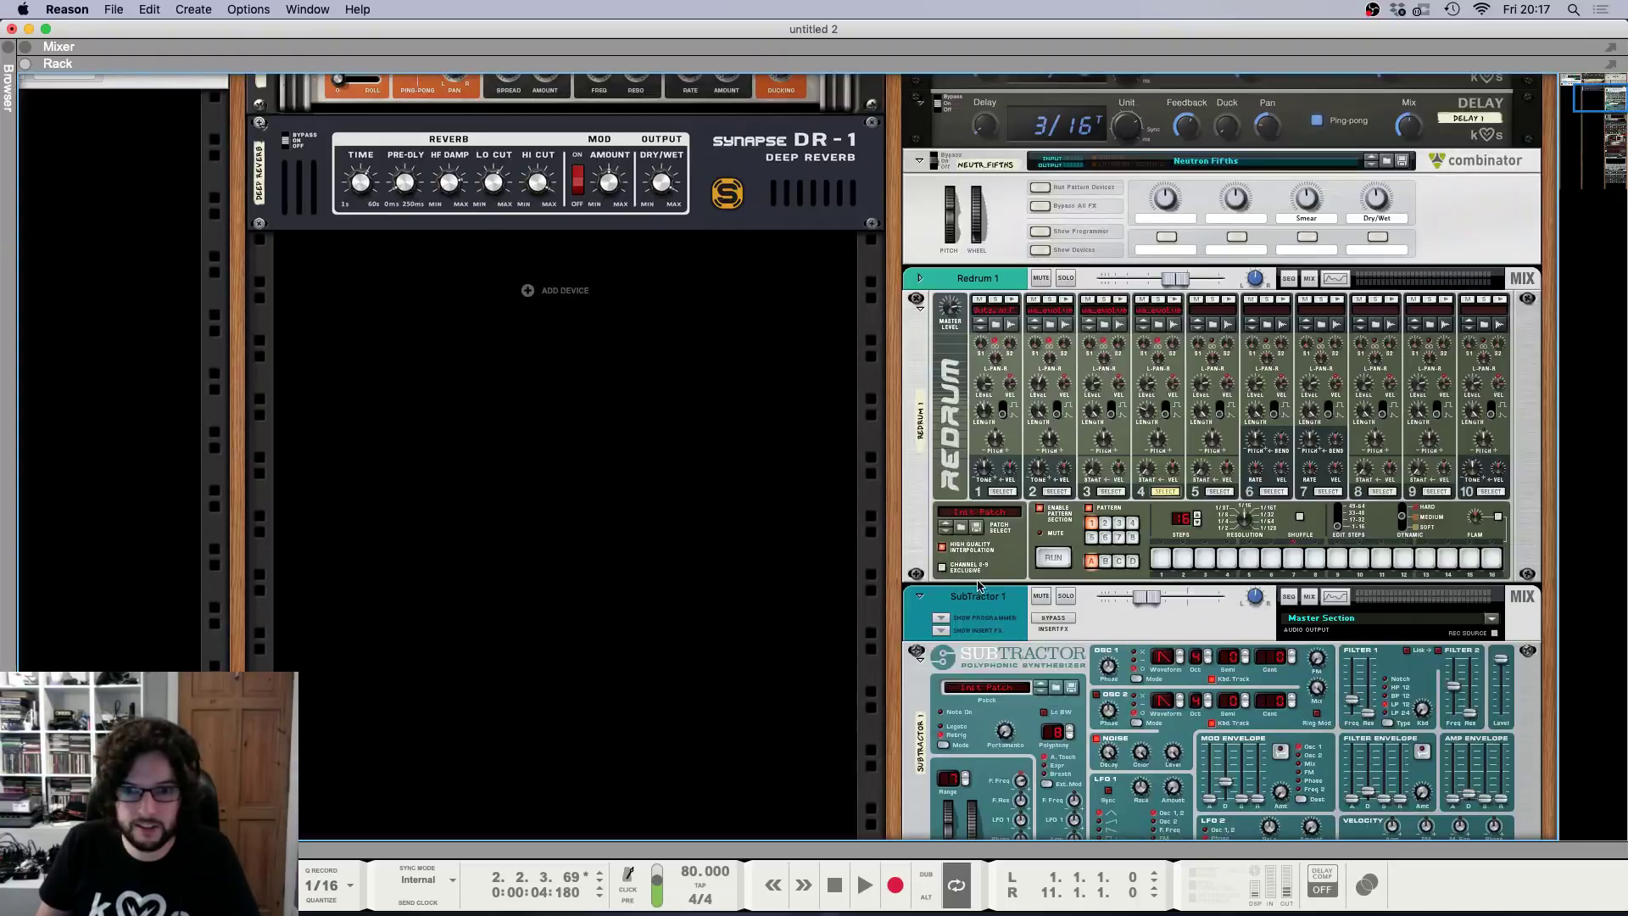
double_click(977, 596)
text(Glitch Perc)
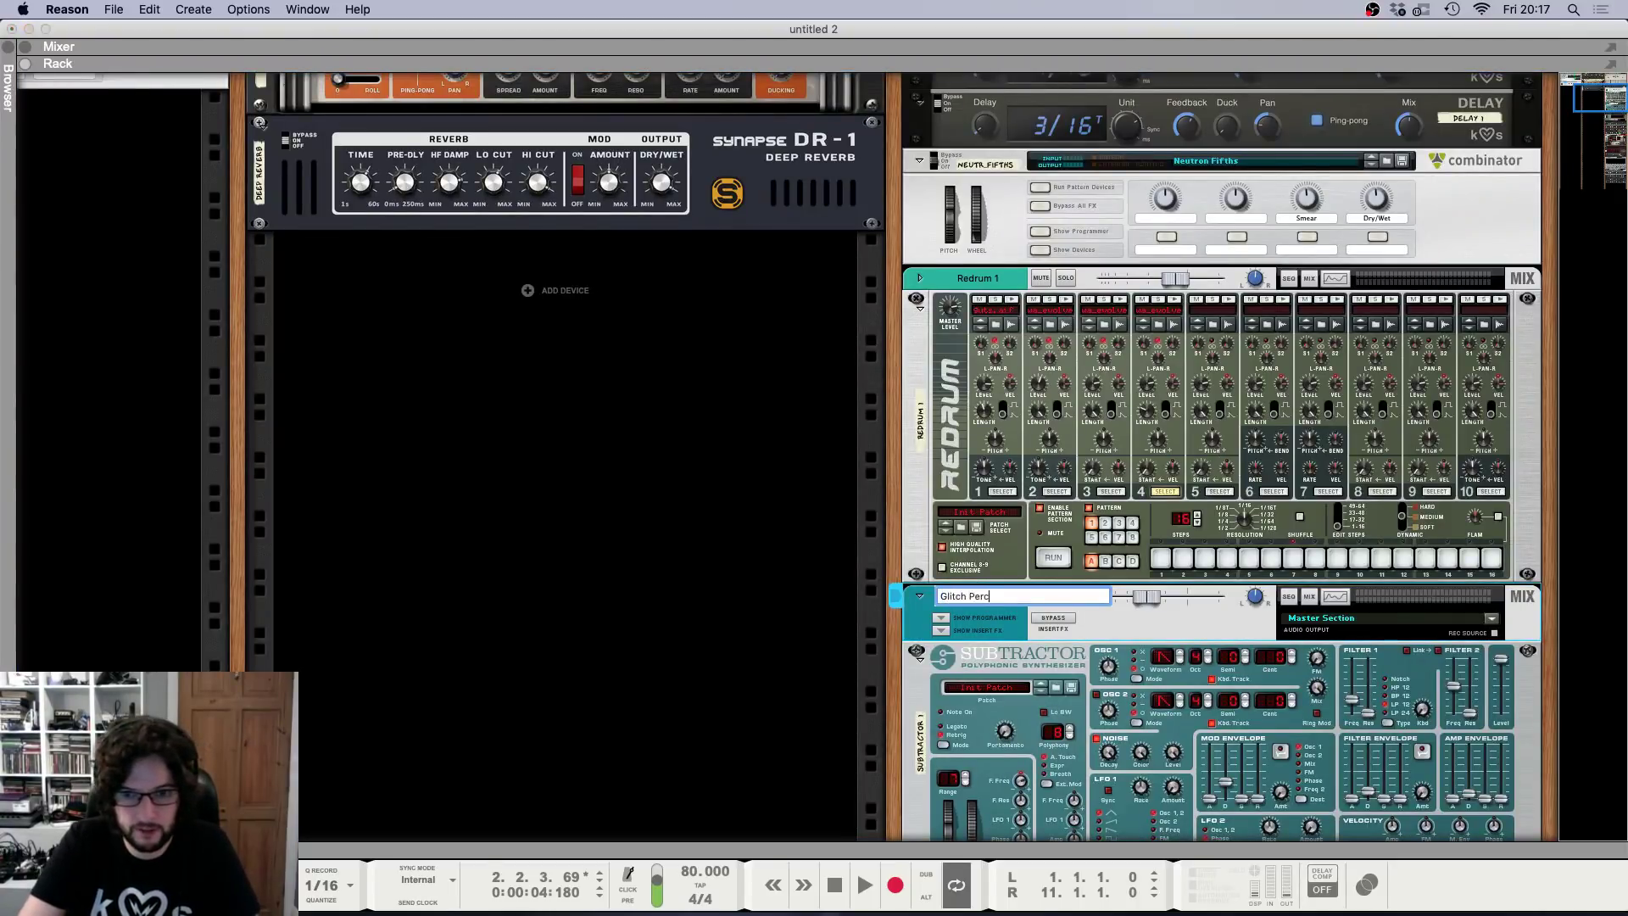
key(Return)
double_click(992, 278)
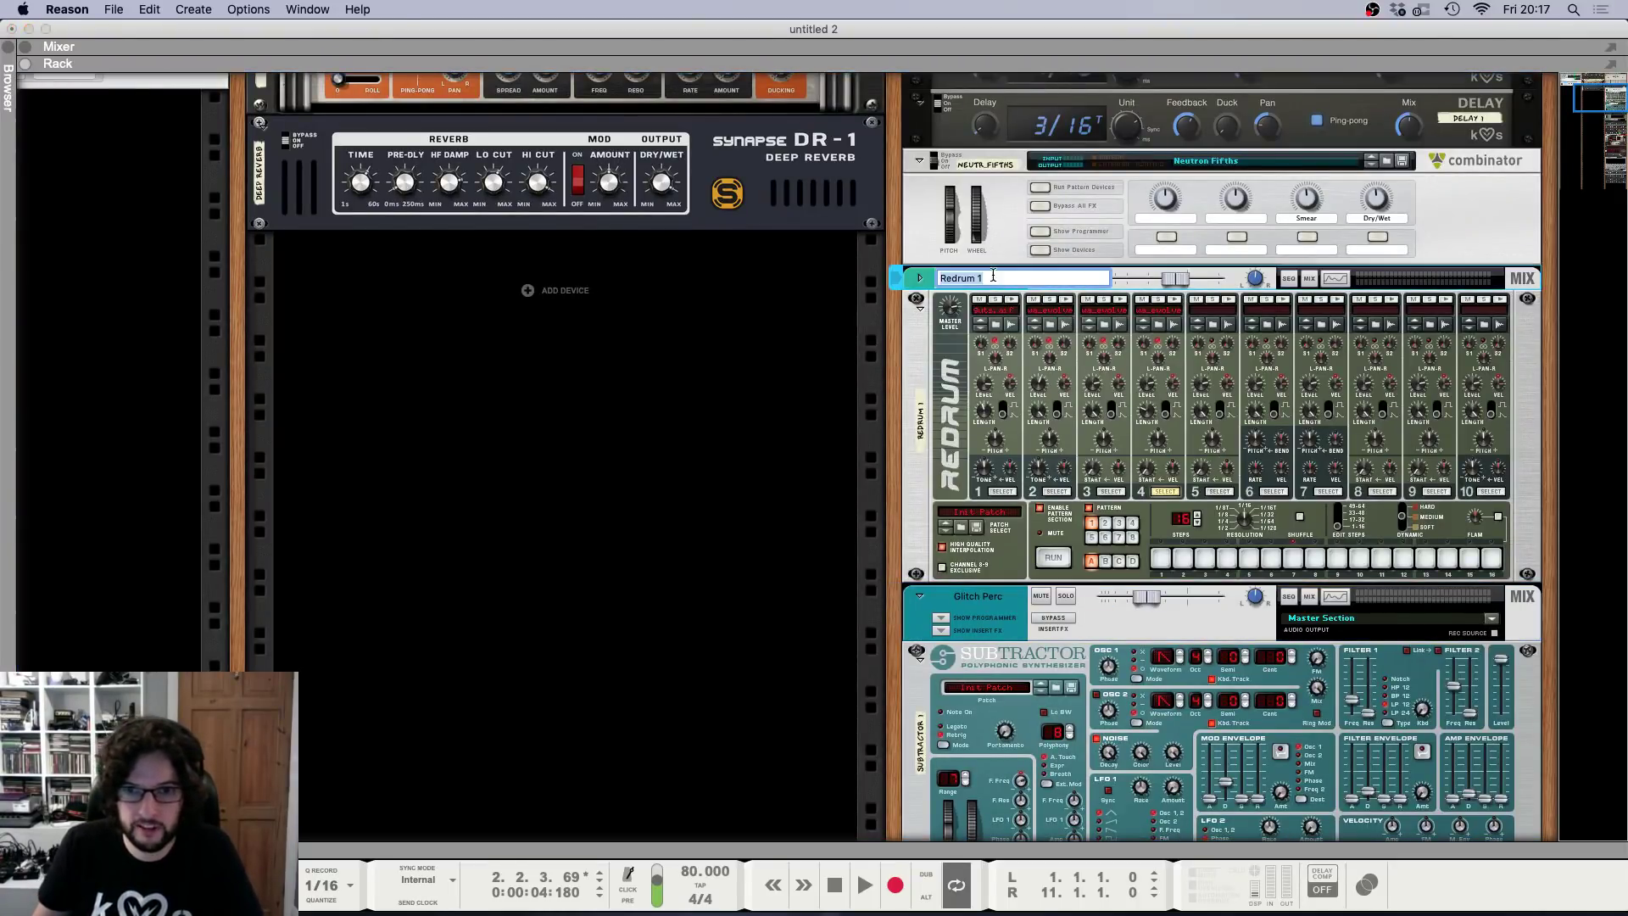
text(Drums)
key(Return)
In the mixer, rename the Fruit Shake channel to Shaker and The Legend 1 channel to Bass.
key(F6)
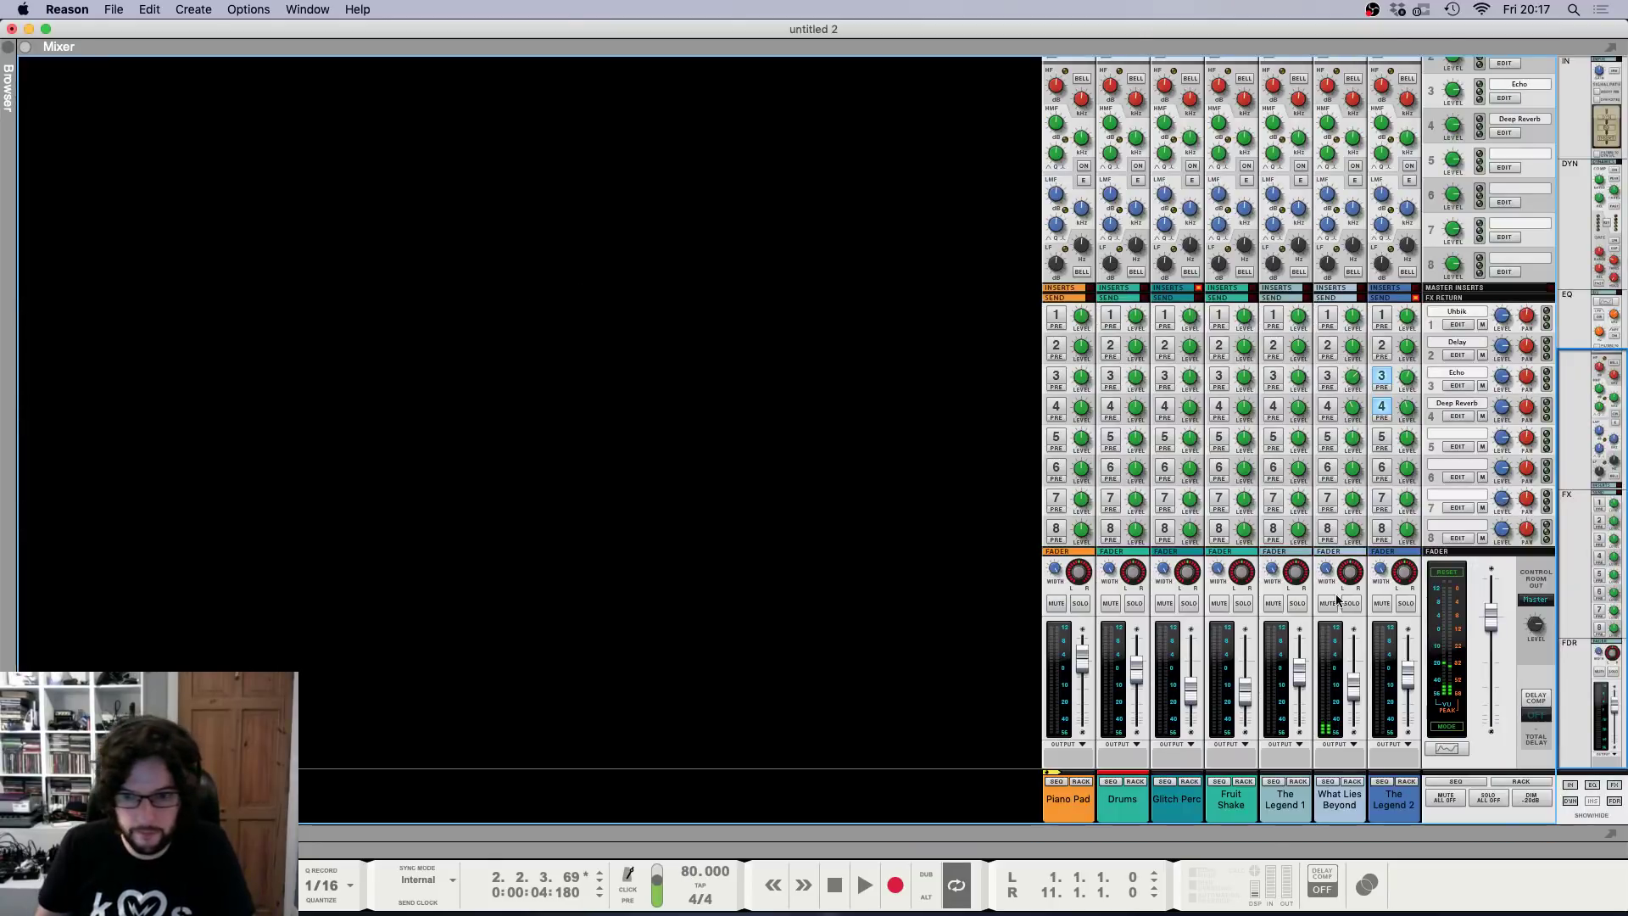
double_click(1231, 799)
text(Shaker)
key(Return)
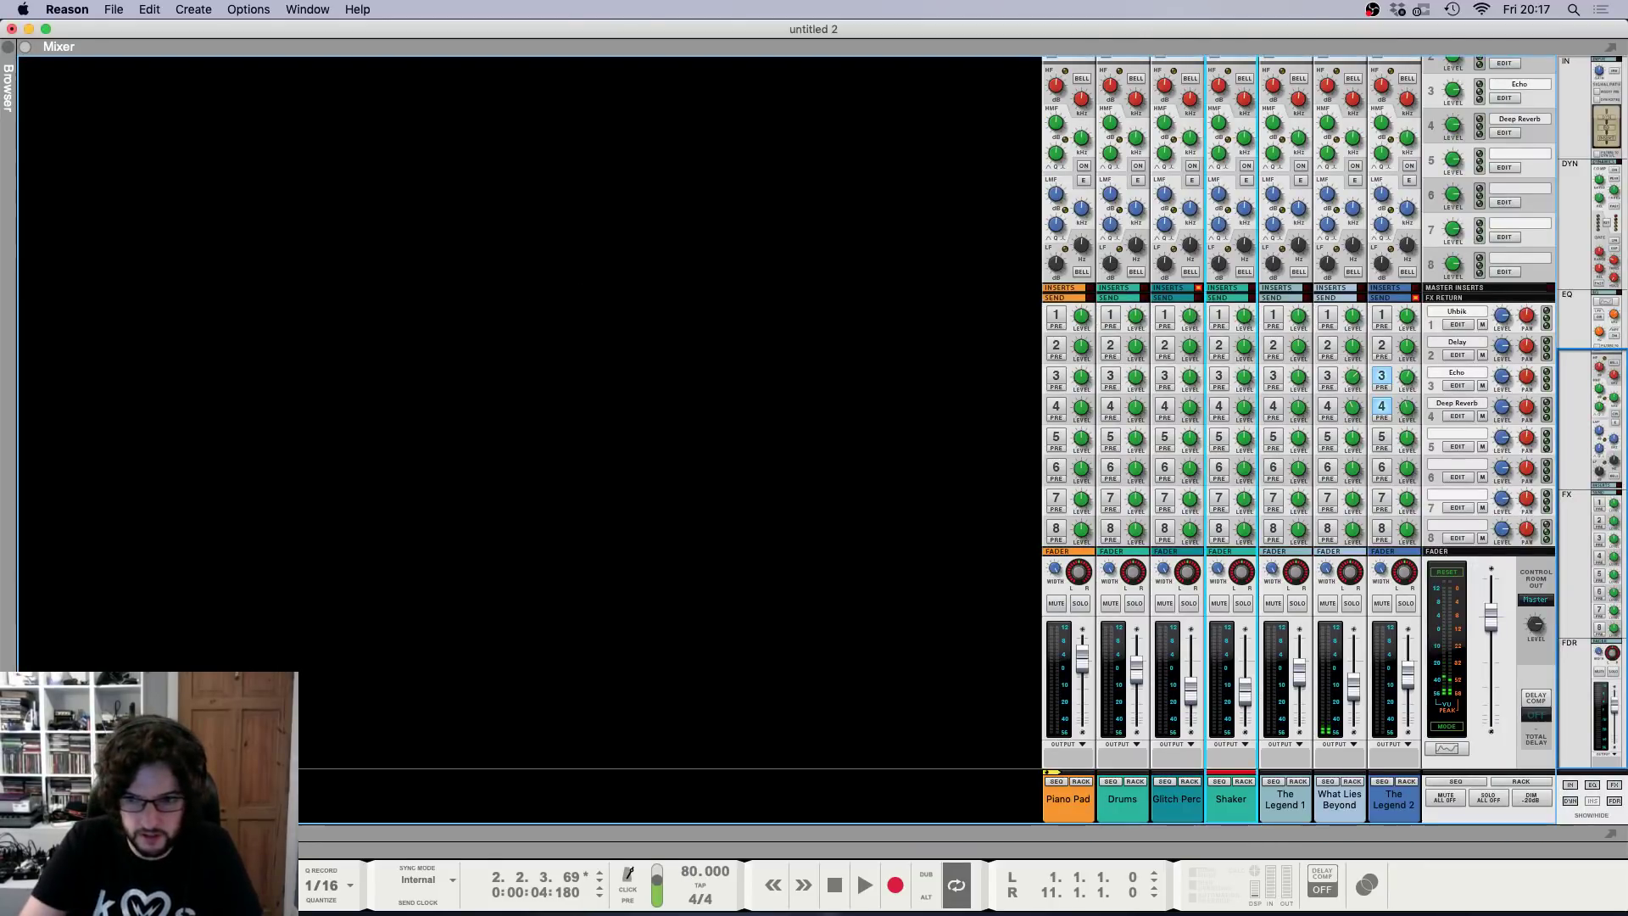
double_click(1263, 800)
text(Bass)
key(Return)
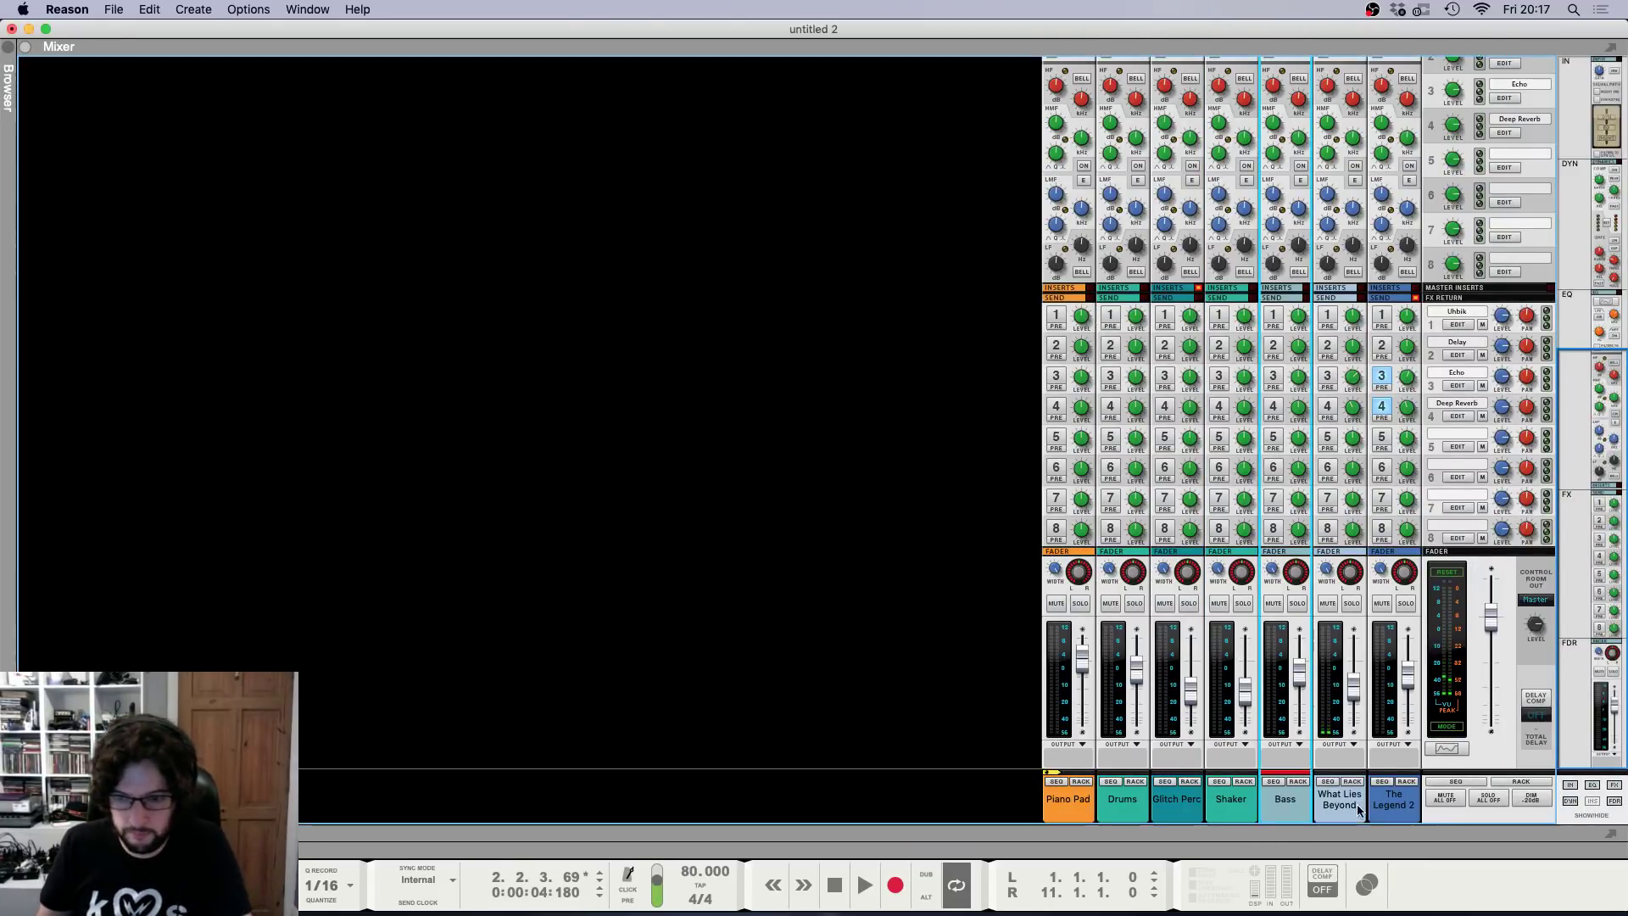
Rename the What Lies Beyond mixer channel to Pad and The Legend 2 channel to Lead.
click(1333, 806)
double_click(1333, 806)
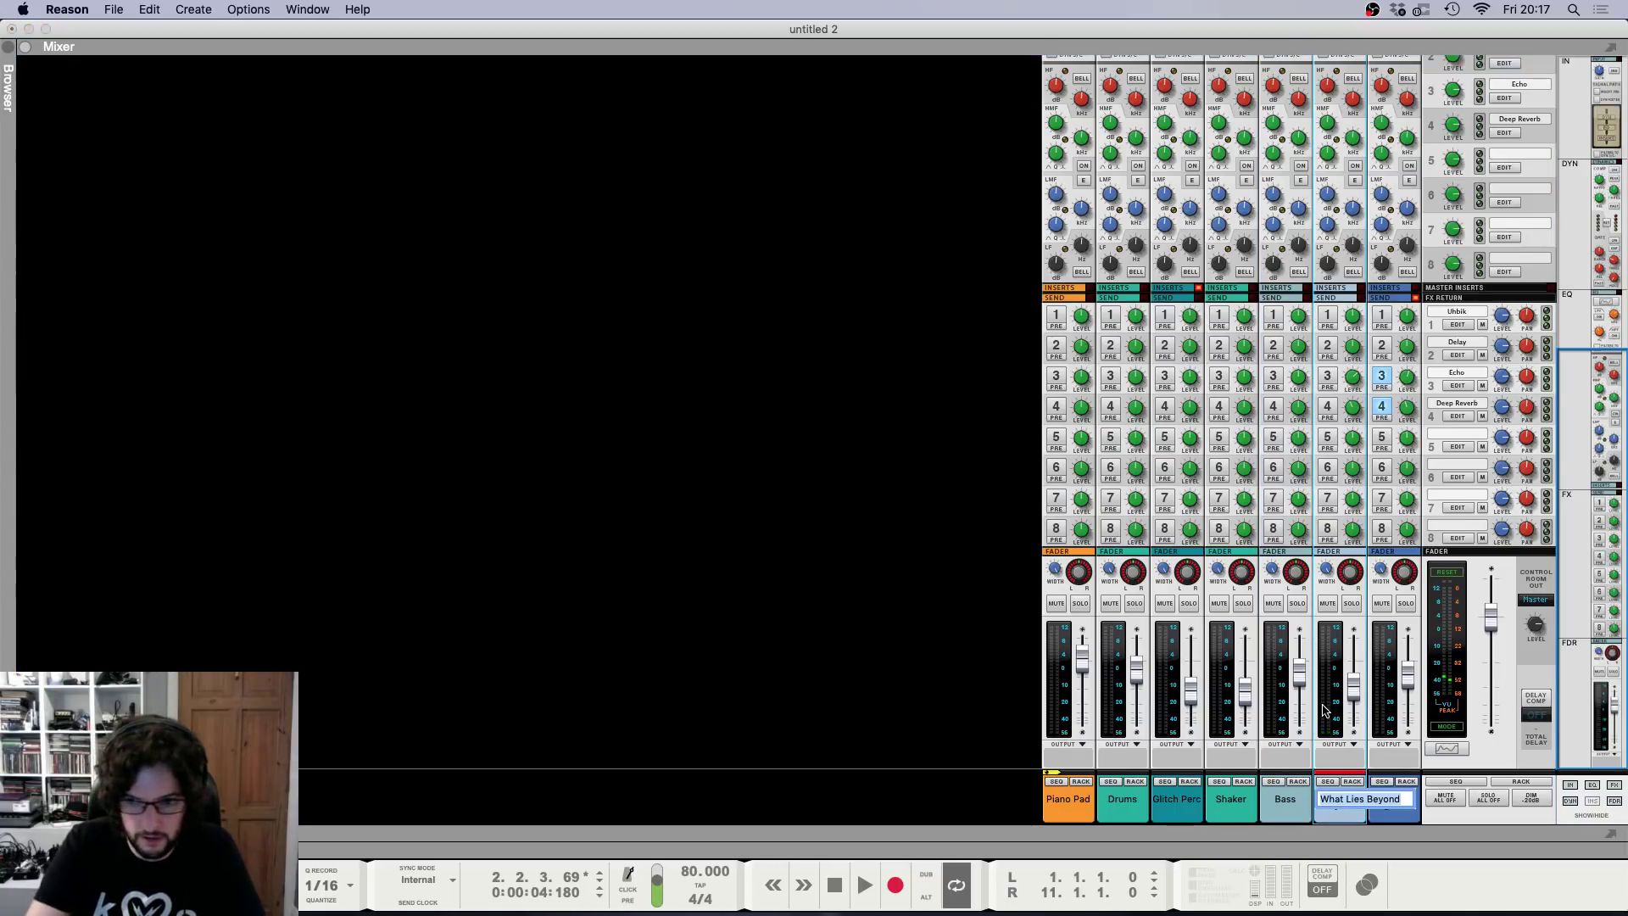
text(Pad)
key(Return)
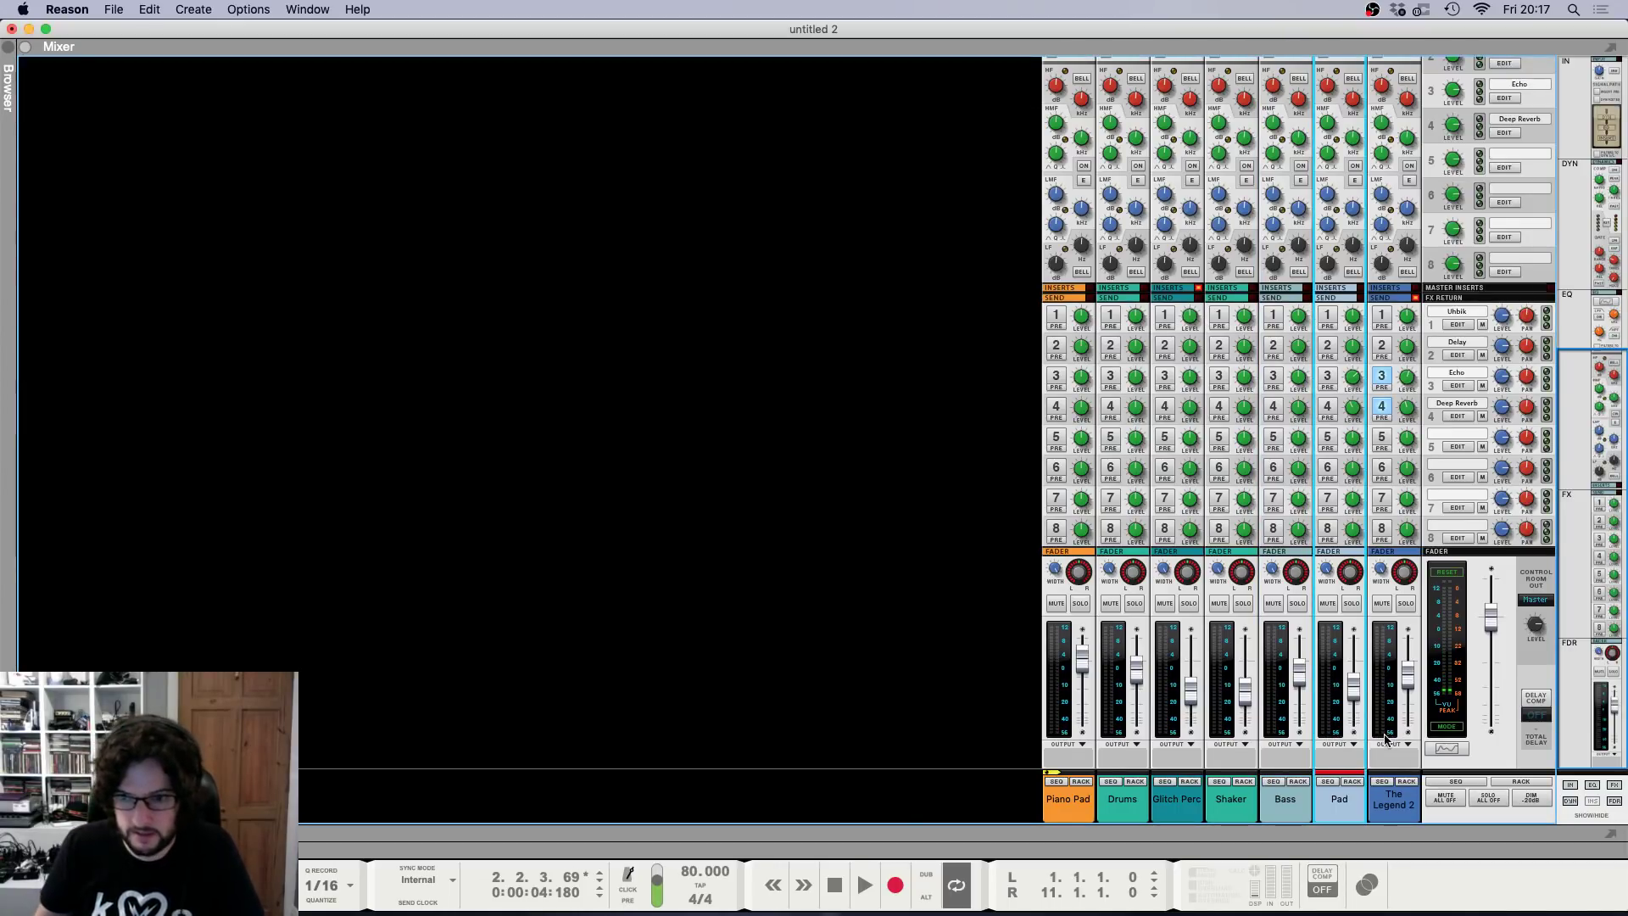
double_click(1387, 815)
text(La)
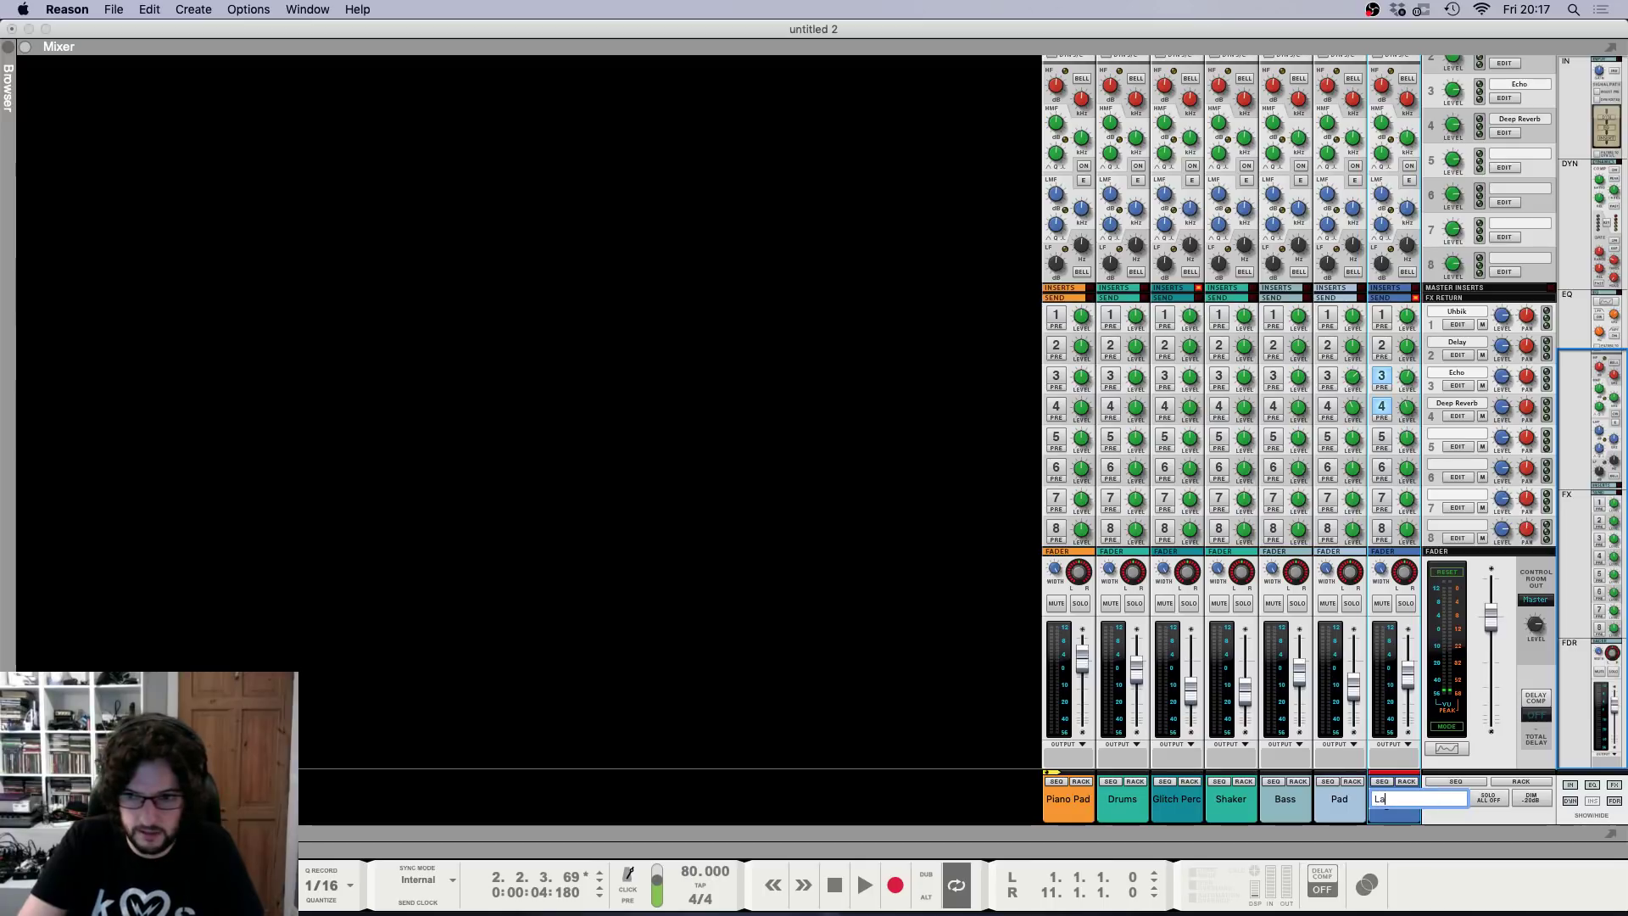
text(ad)
key(Return)
Start playback and add a Synchronous Effect Modulator to The Legend 1 bass synth in the rack.
key(space)
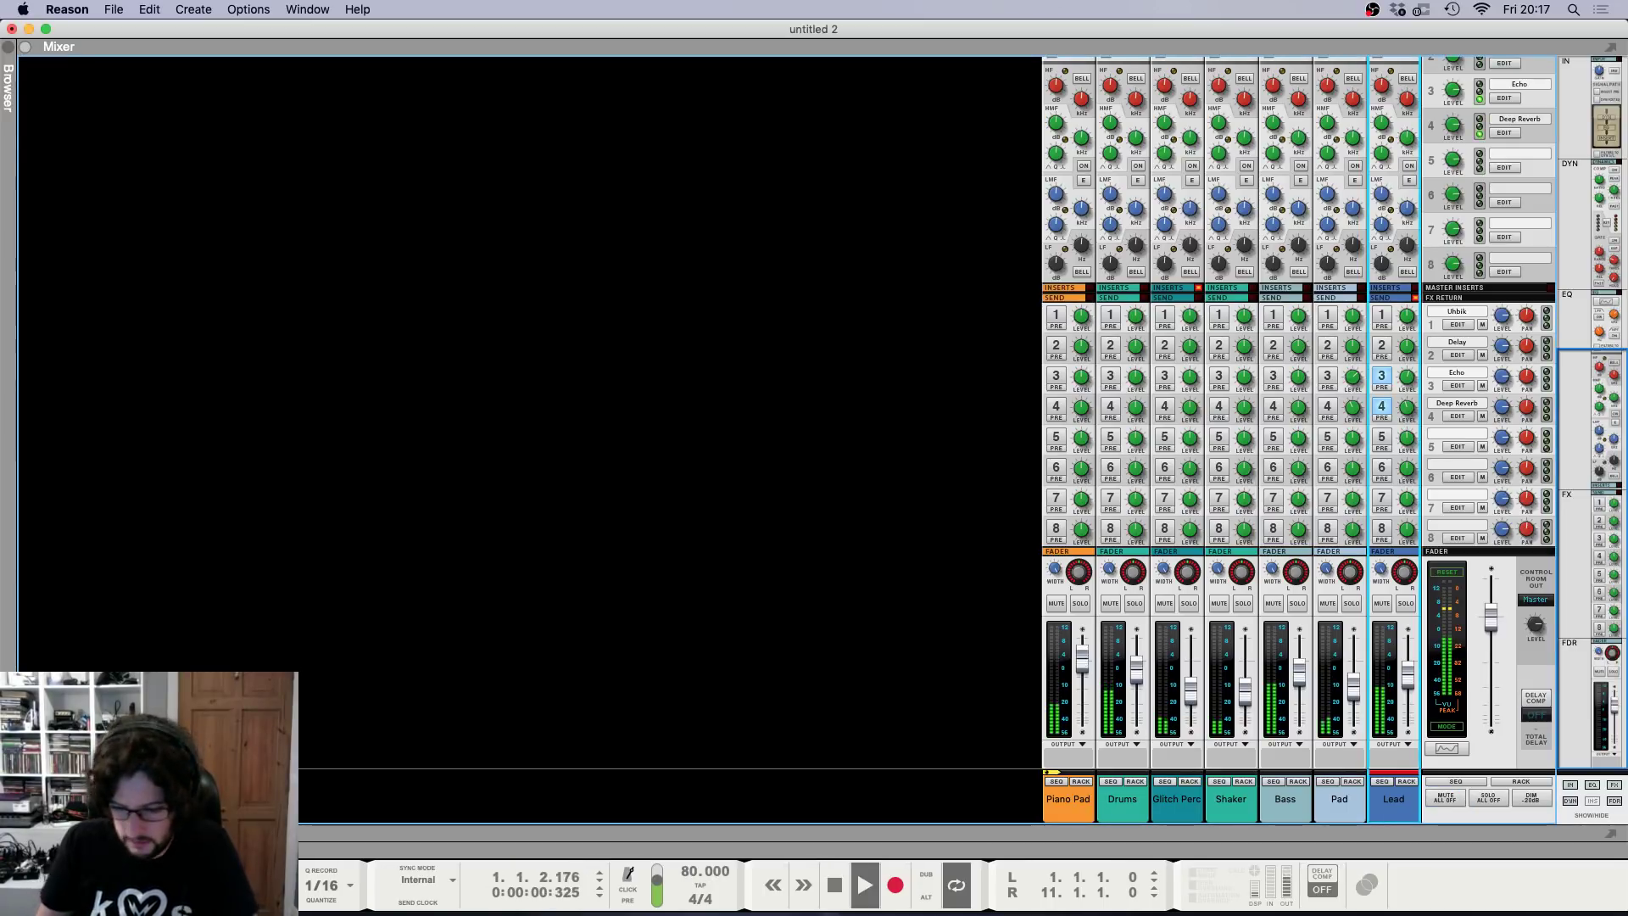
click(1352, 781)
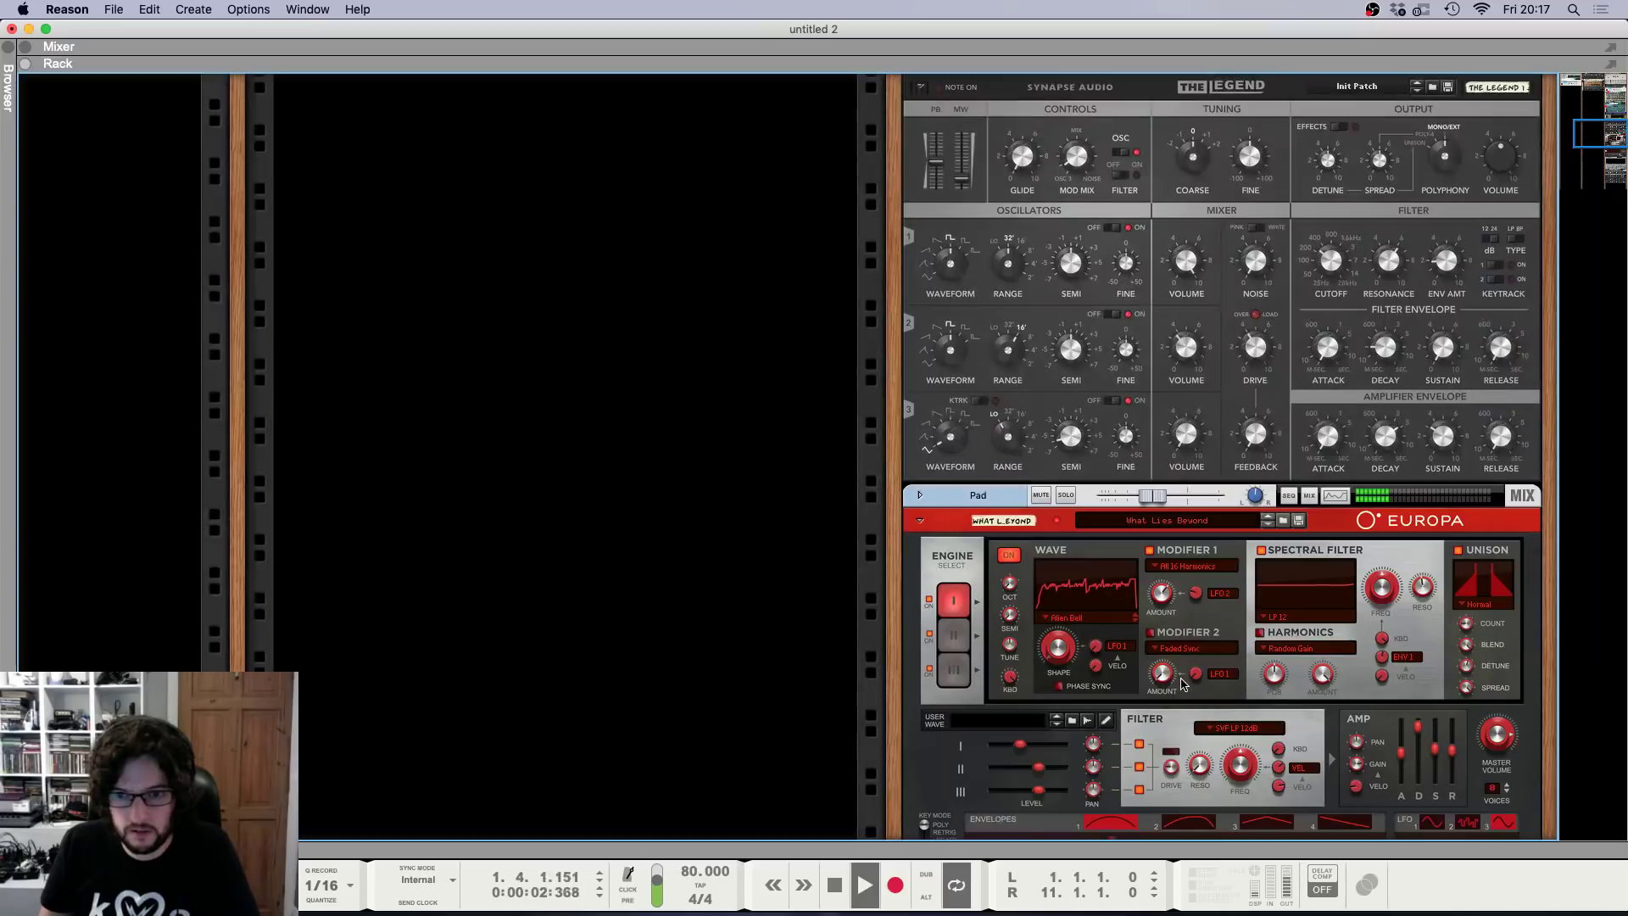
right_click(928, 472)
mouse_move(1061, 592)
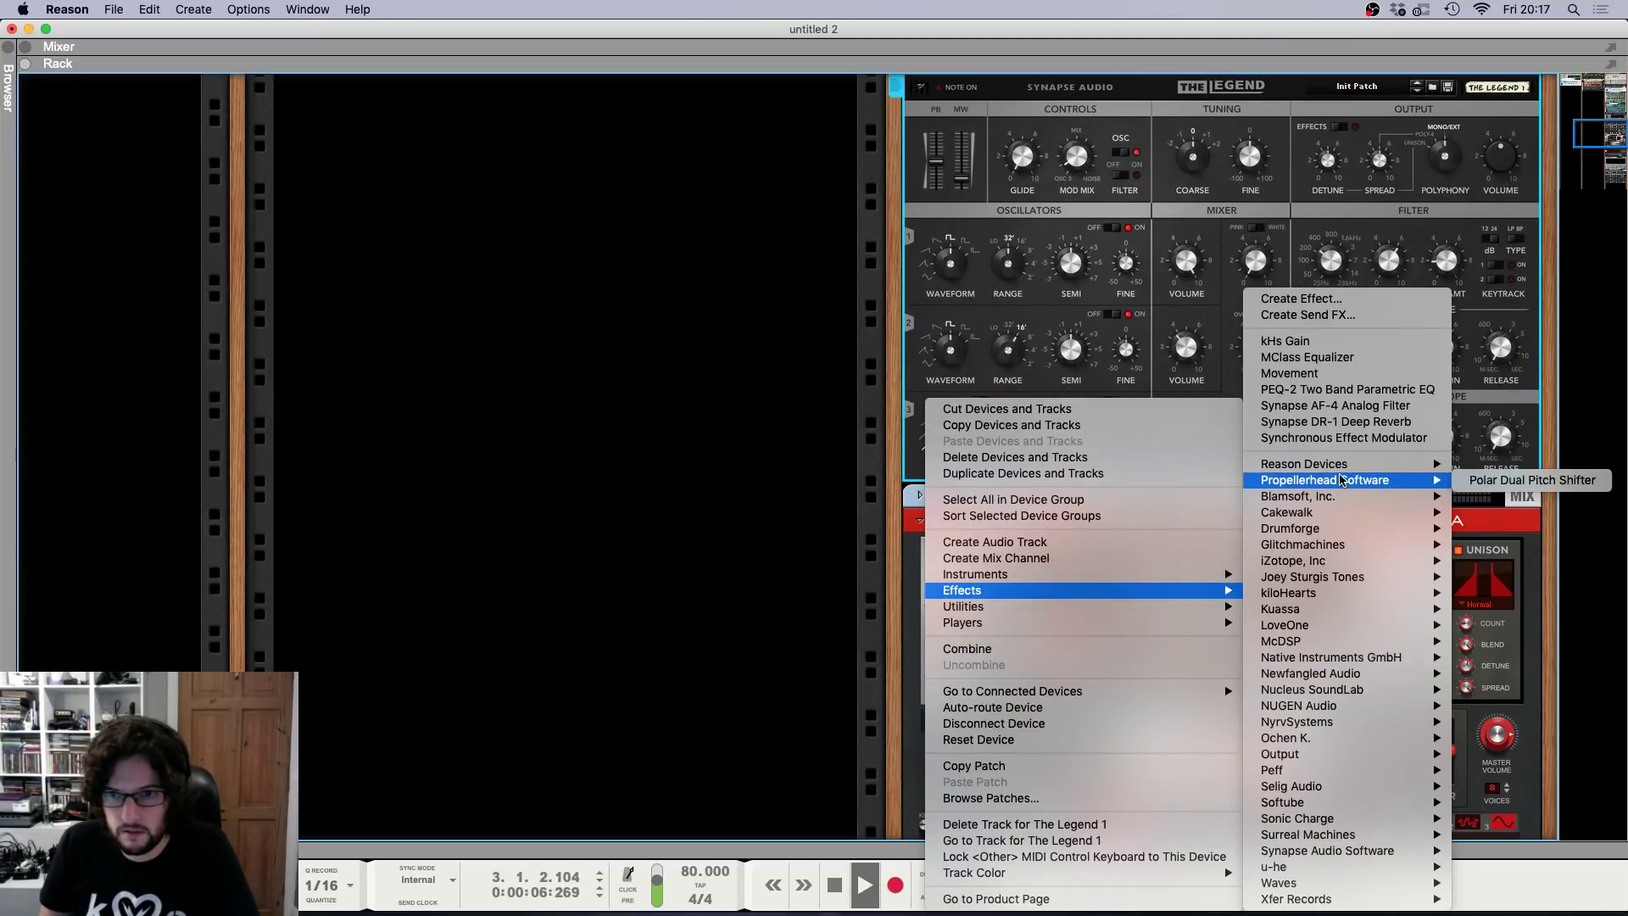
mouse_move(1347, 471)
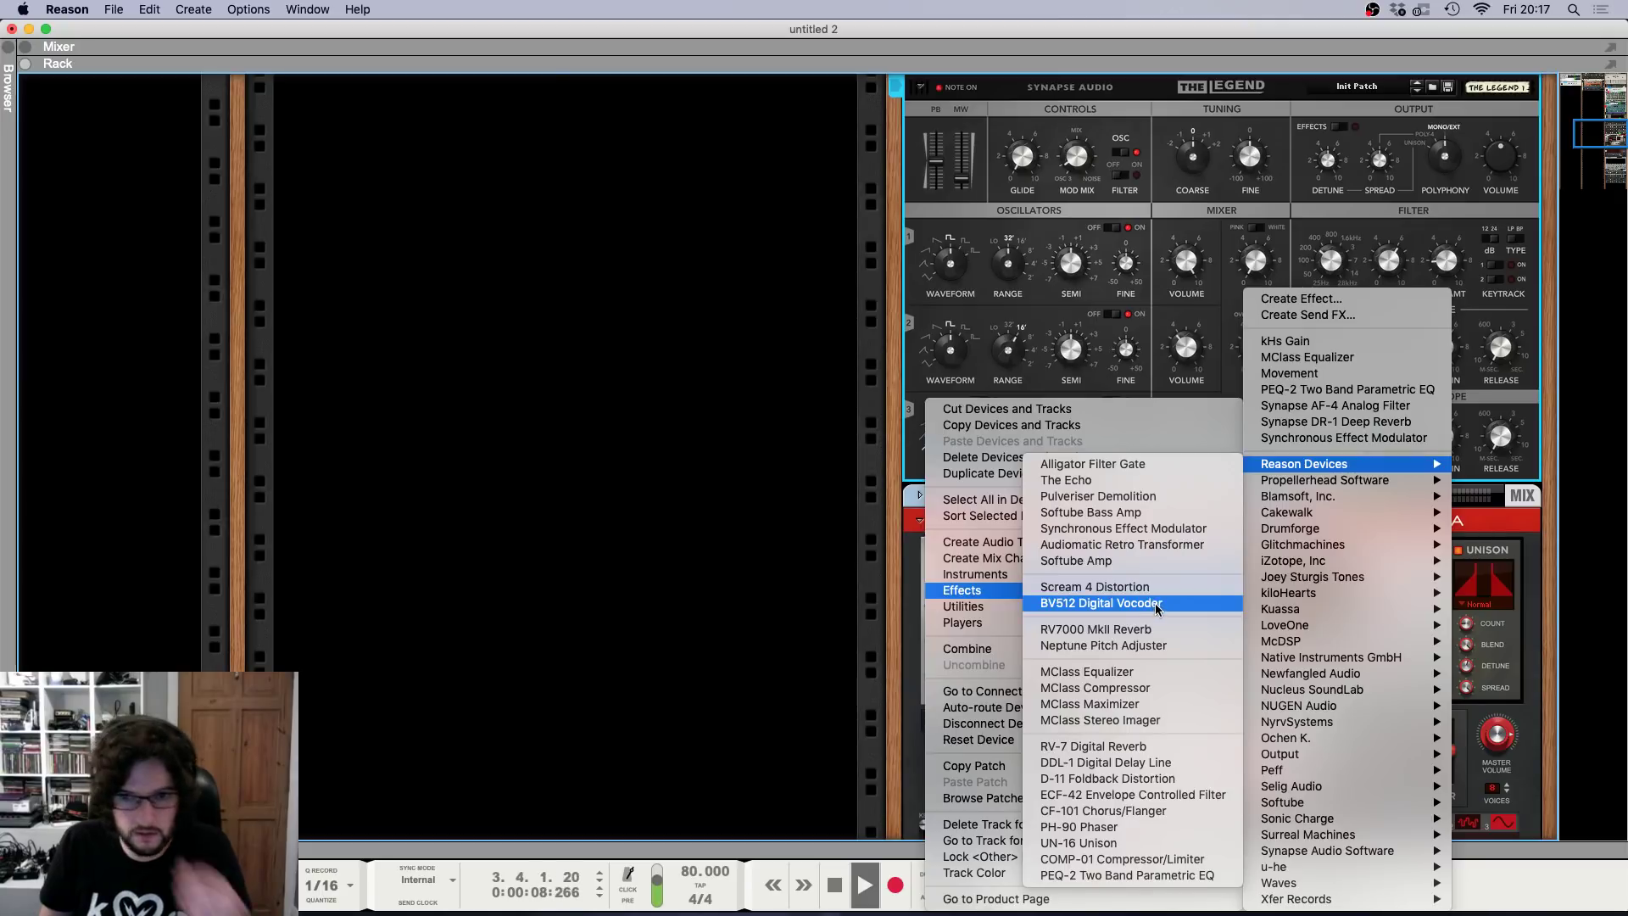
click(1102, 528)
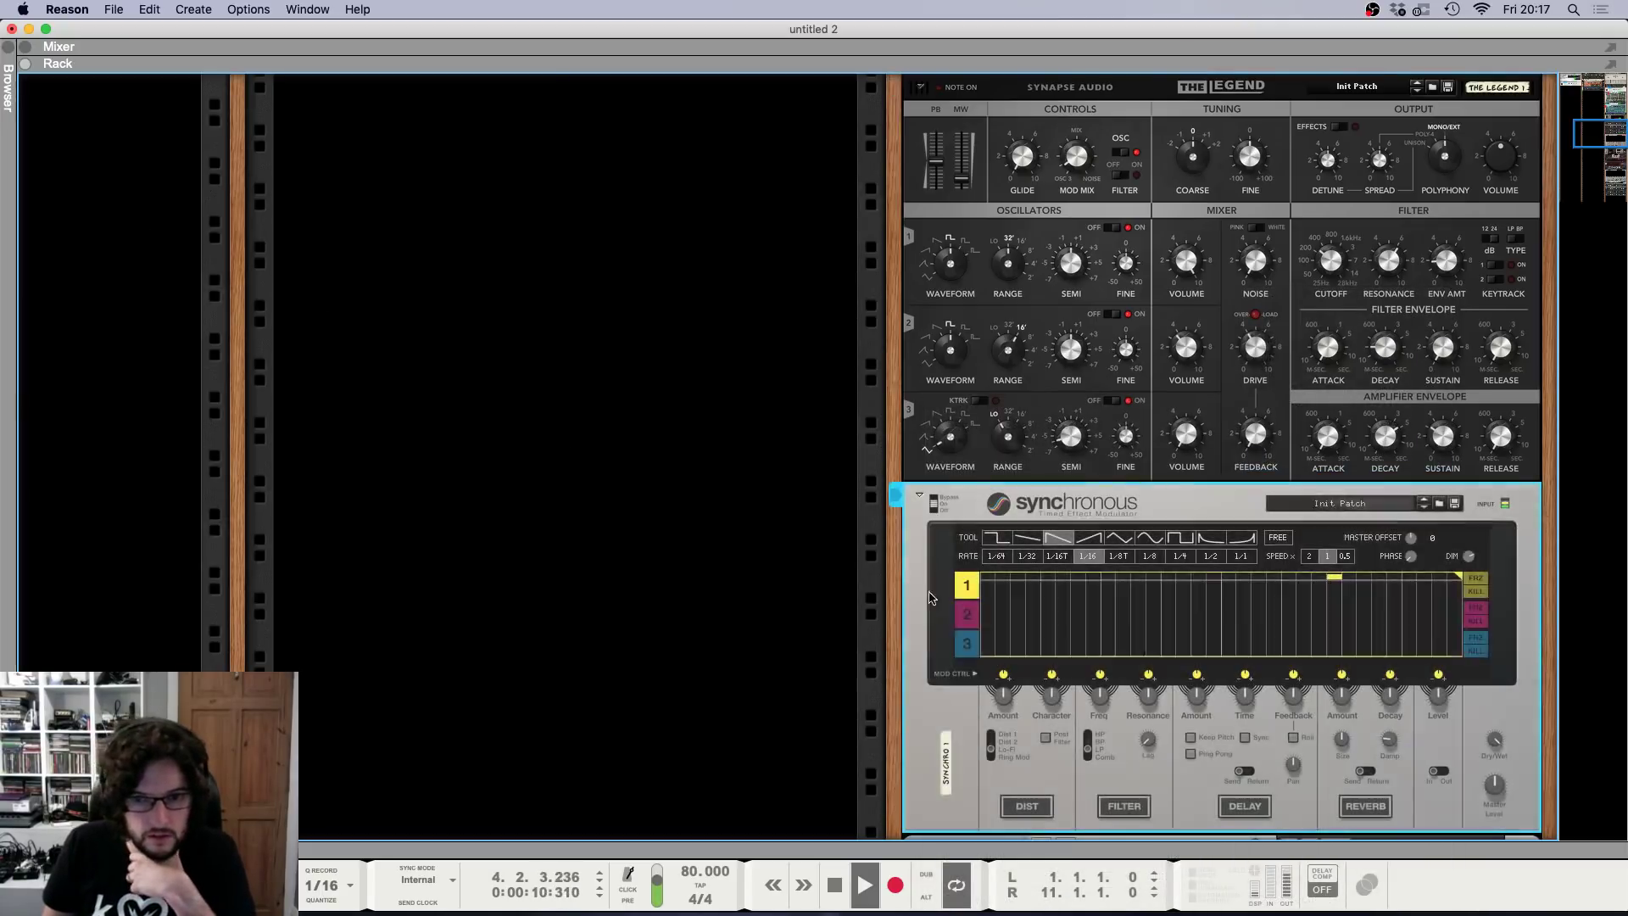
Load the Sidechain patch into the bass's Synchronous modulator and lower its Dry/Wet amount.
click(1439, 503)
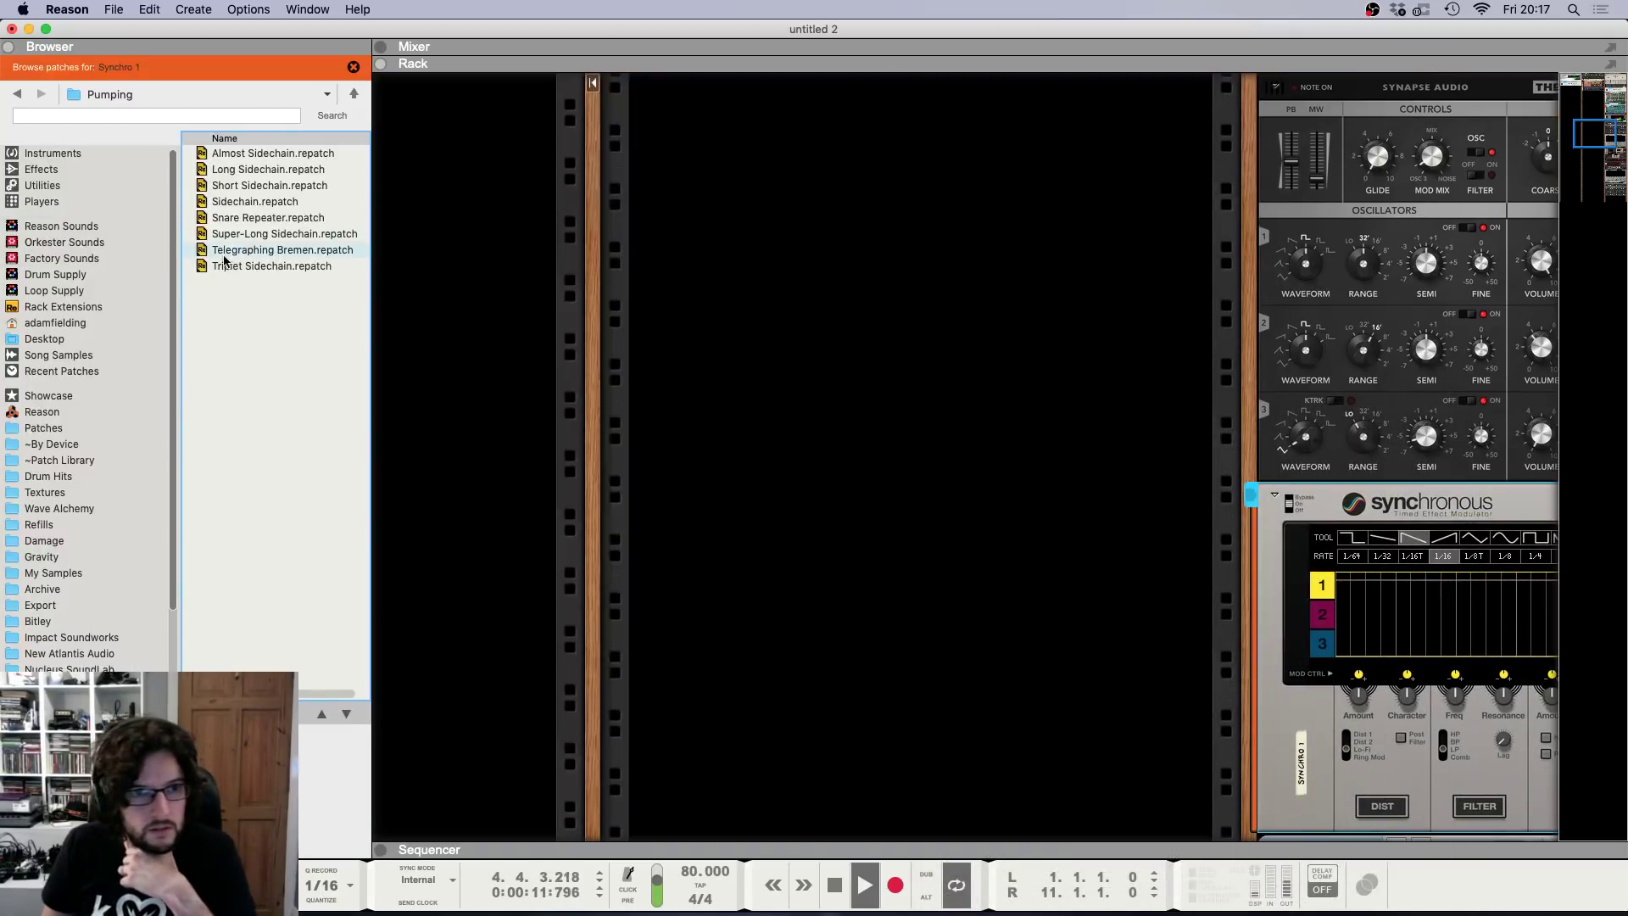
click(237, 204)
scroll(1025, 570, right, 5)
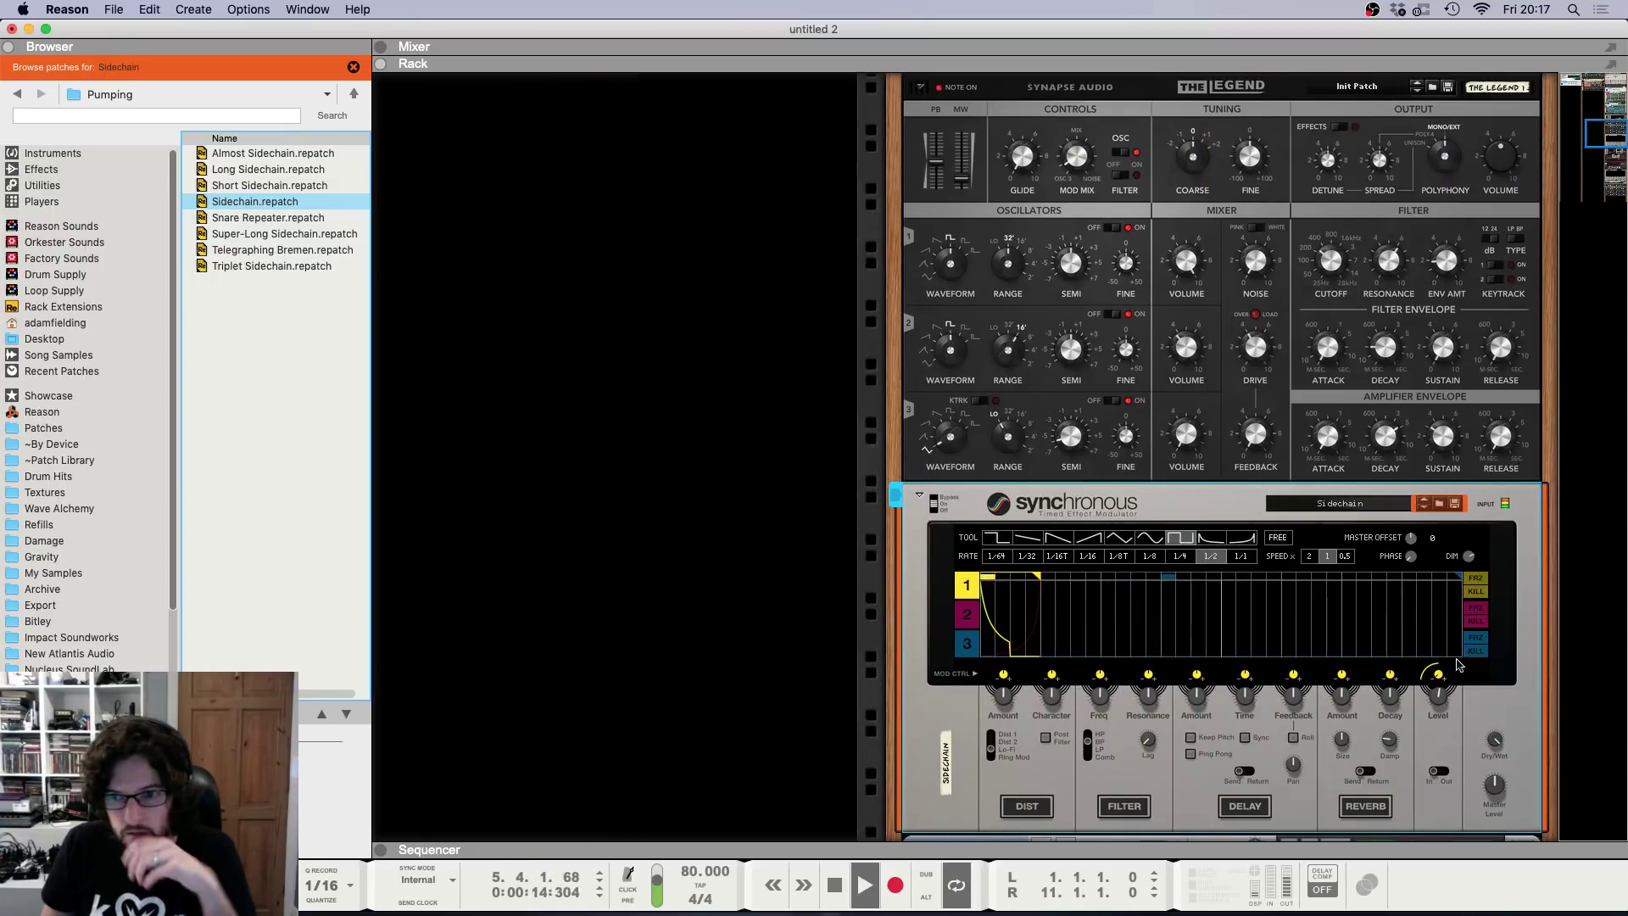
drag(1494, 737, 1493, 780)
Check the channel levels in the mixer during playback, return to the rack and stop the song.
key(F5)
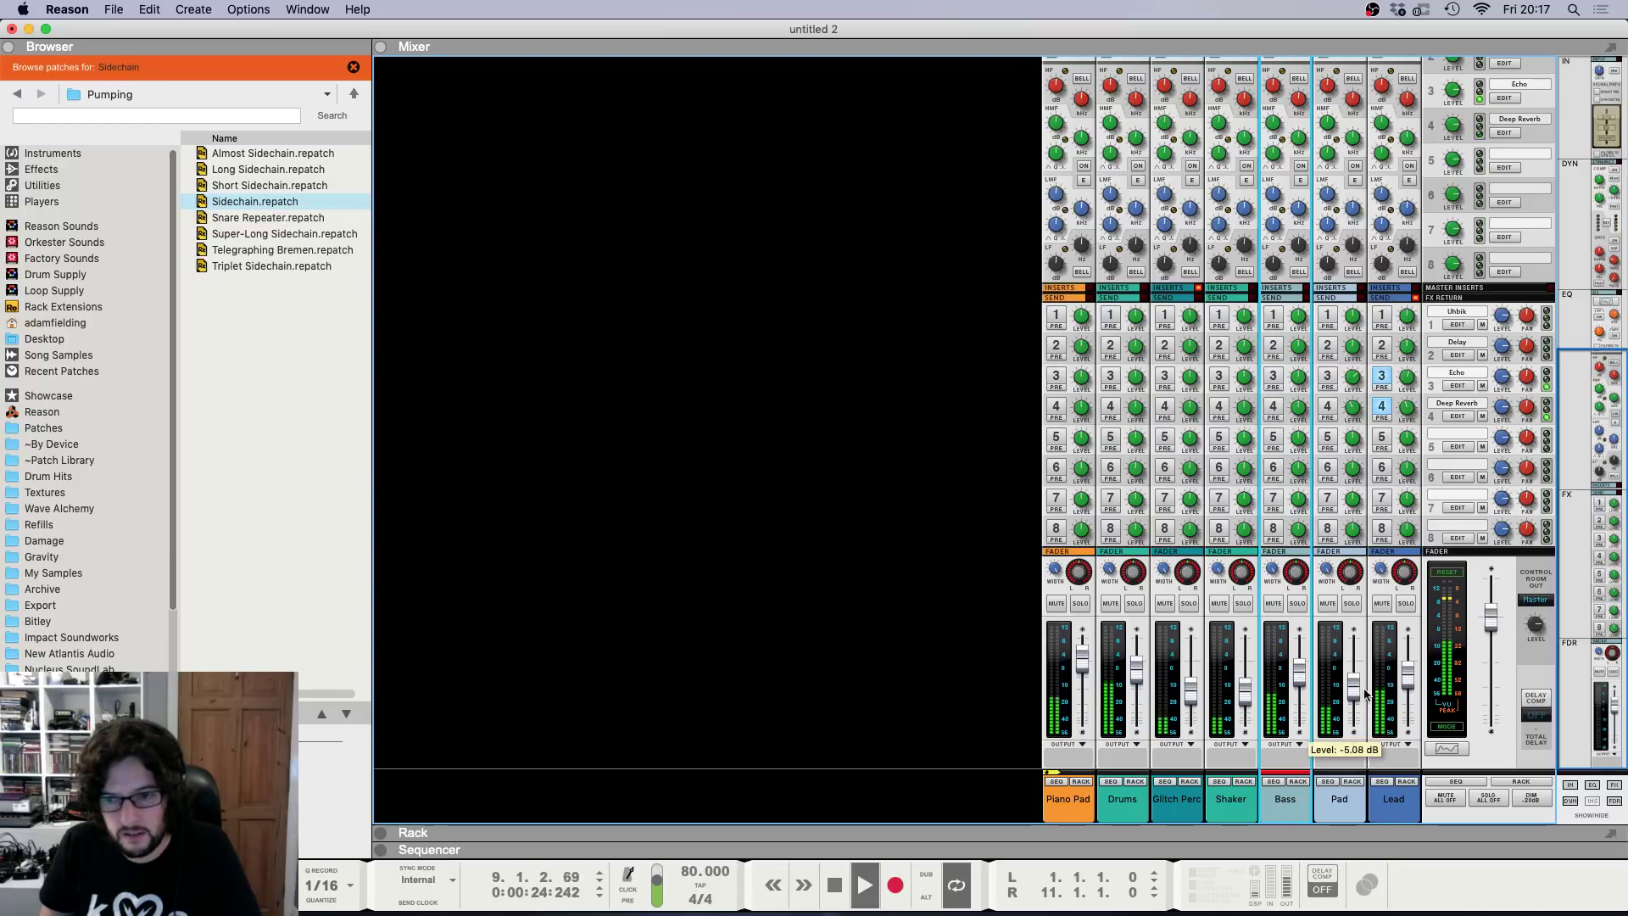
key(F6)
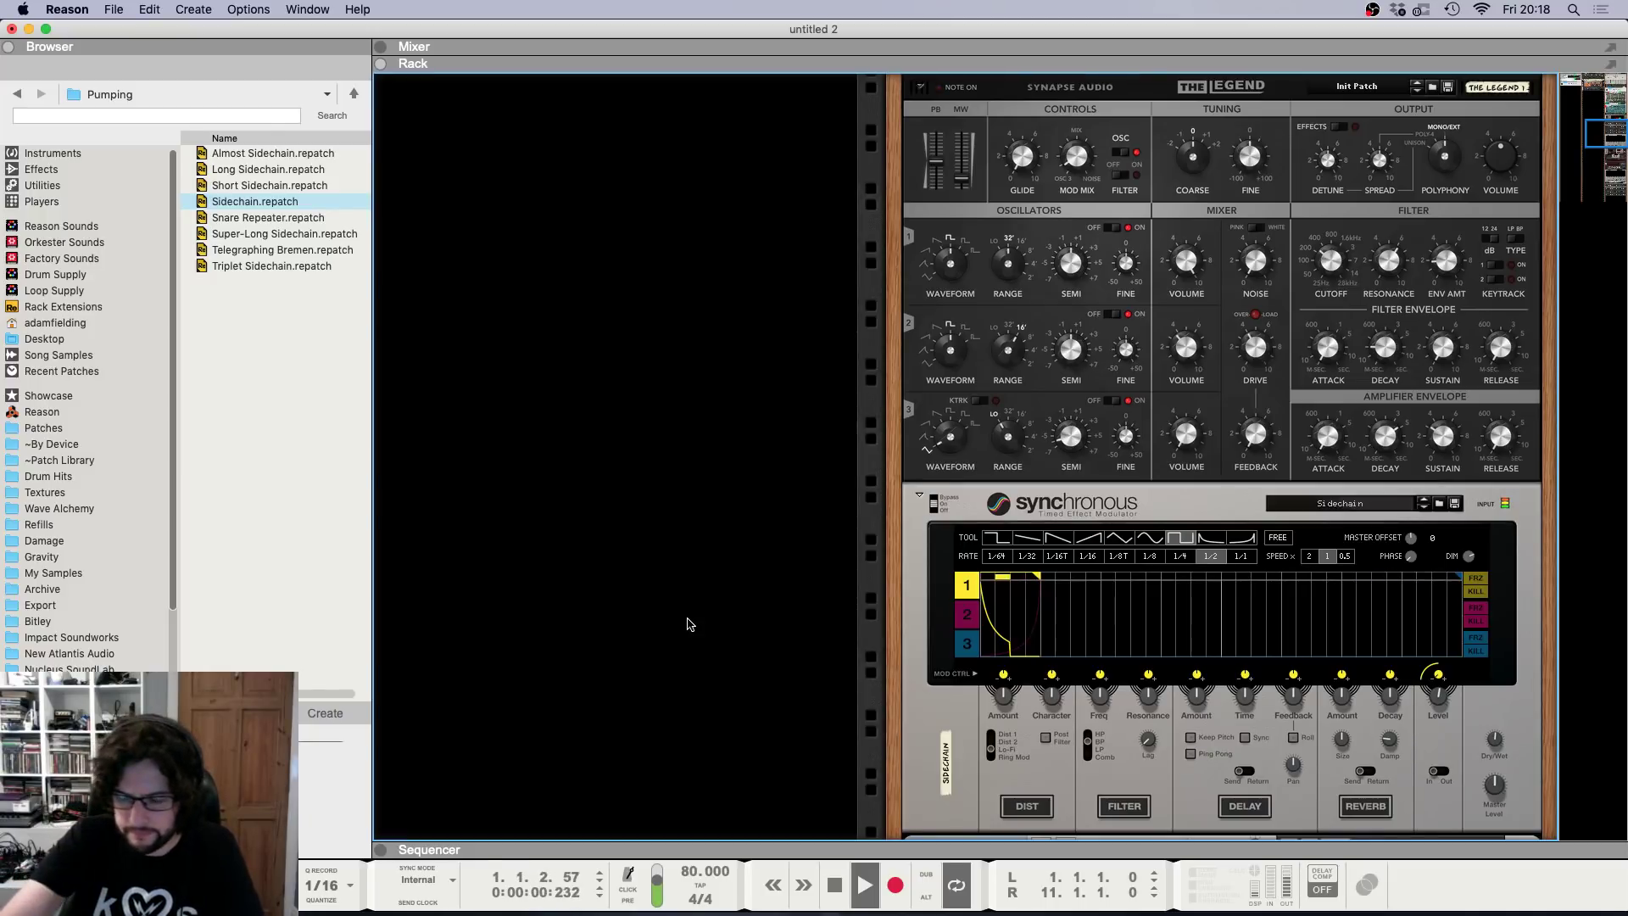
key(space)
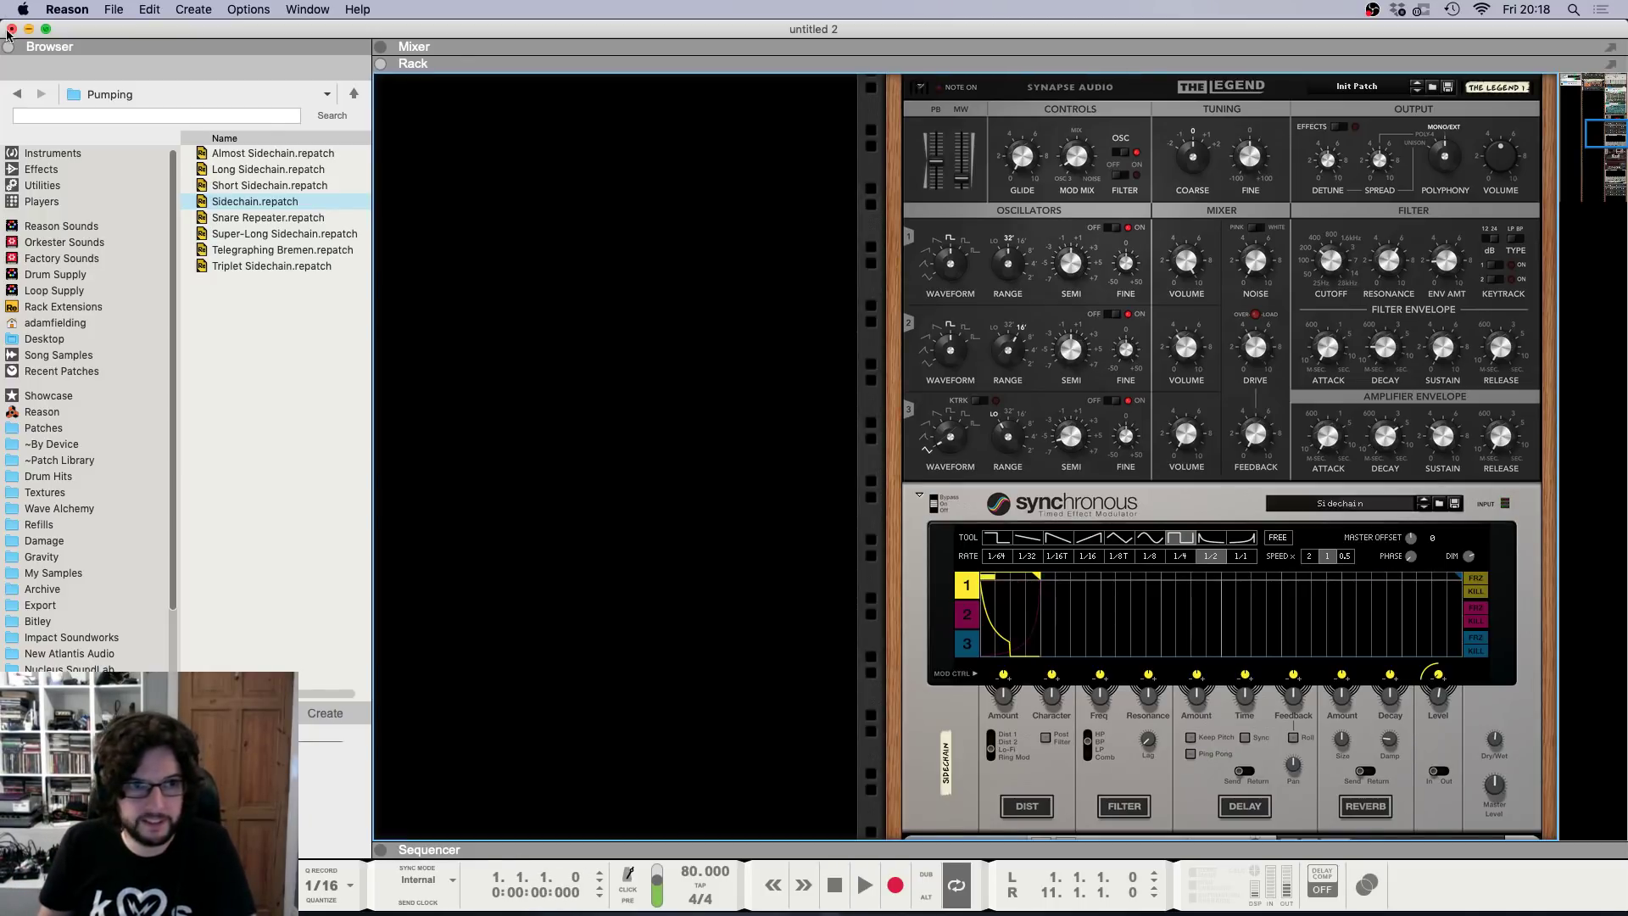
Close the patch browser and show the sequencer.
click(8, 46)
key(F7)
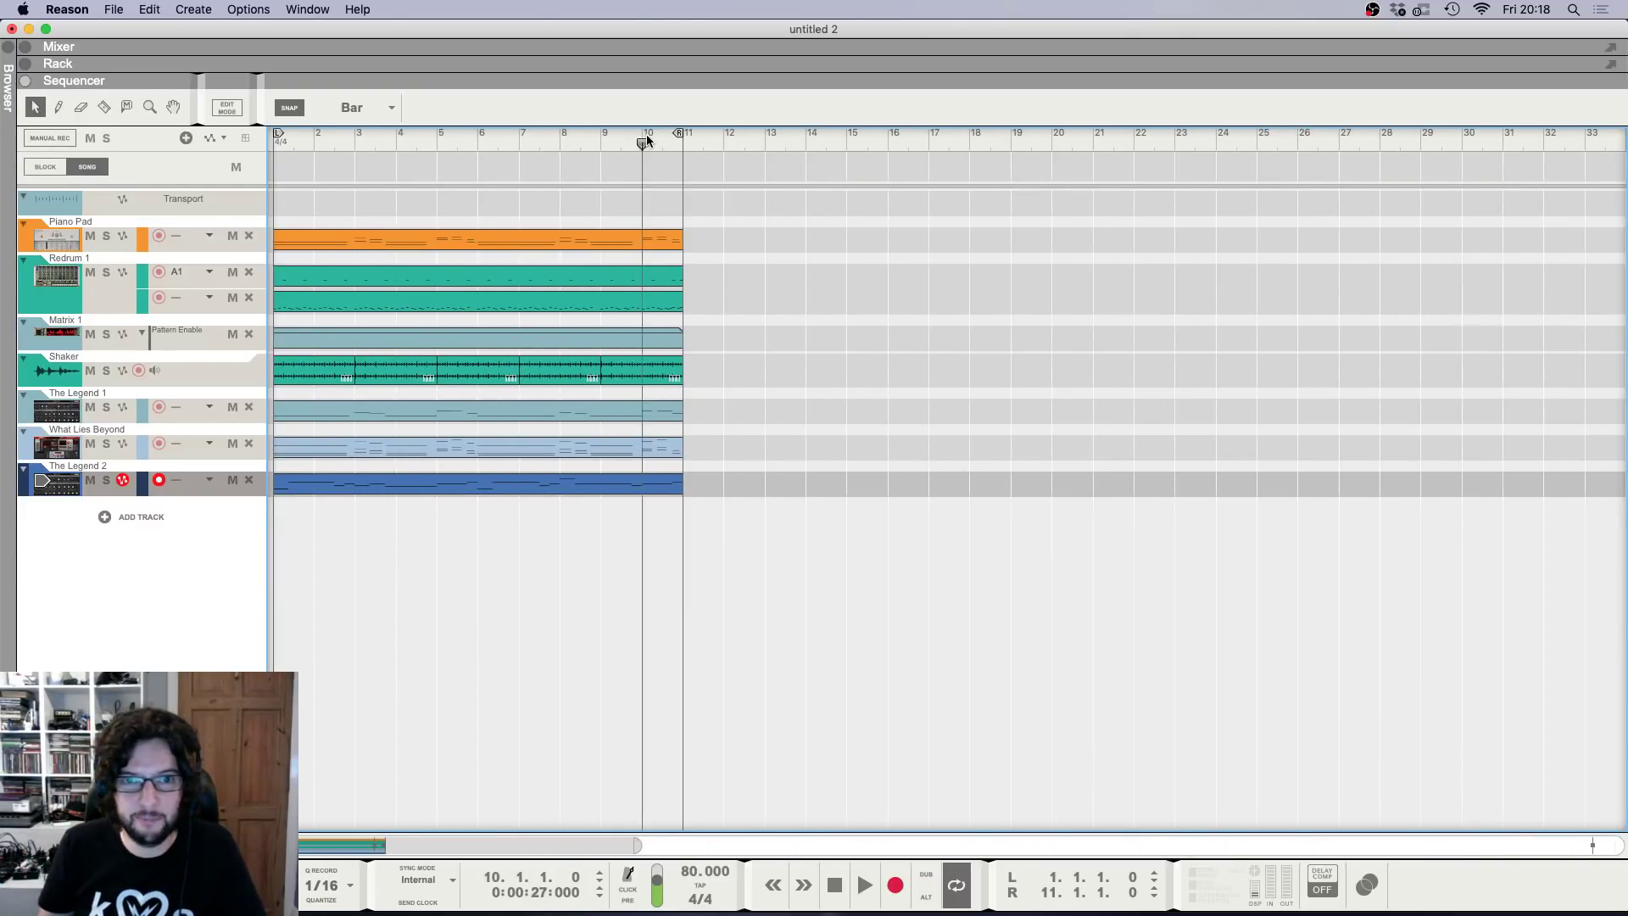
key(h)
key(h)
key(h)
key(h)
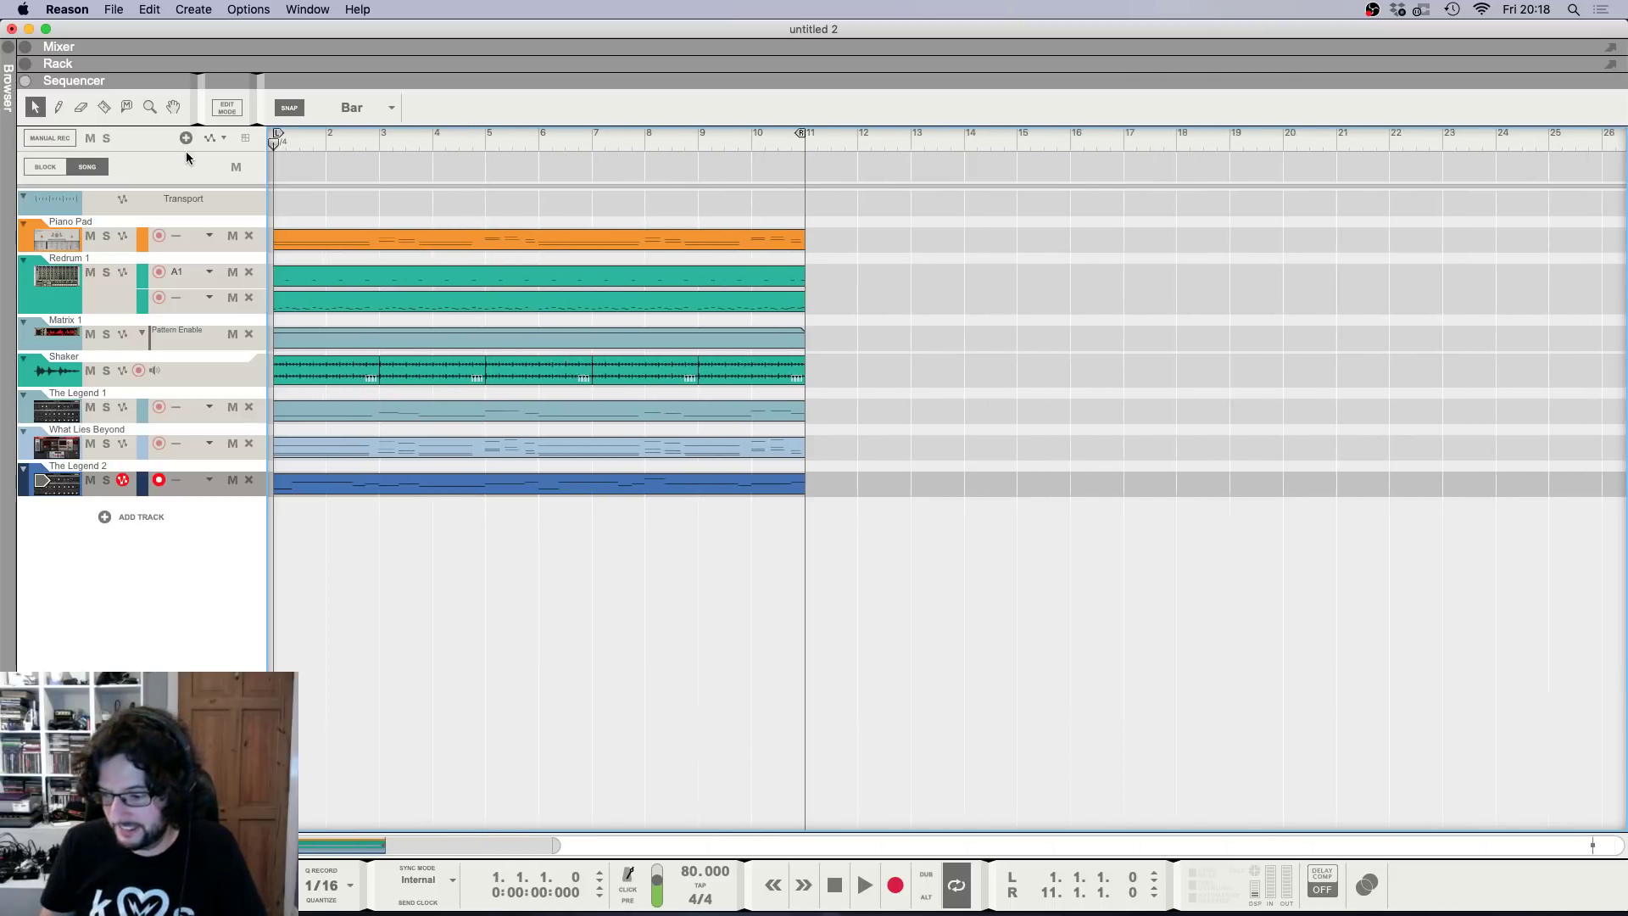
key(g)
key(g)
key(g)
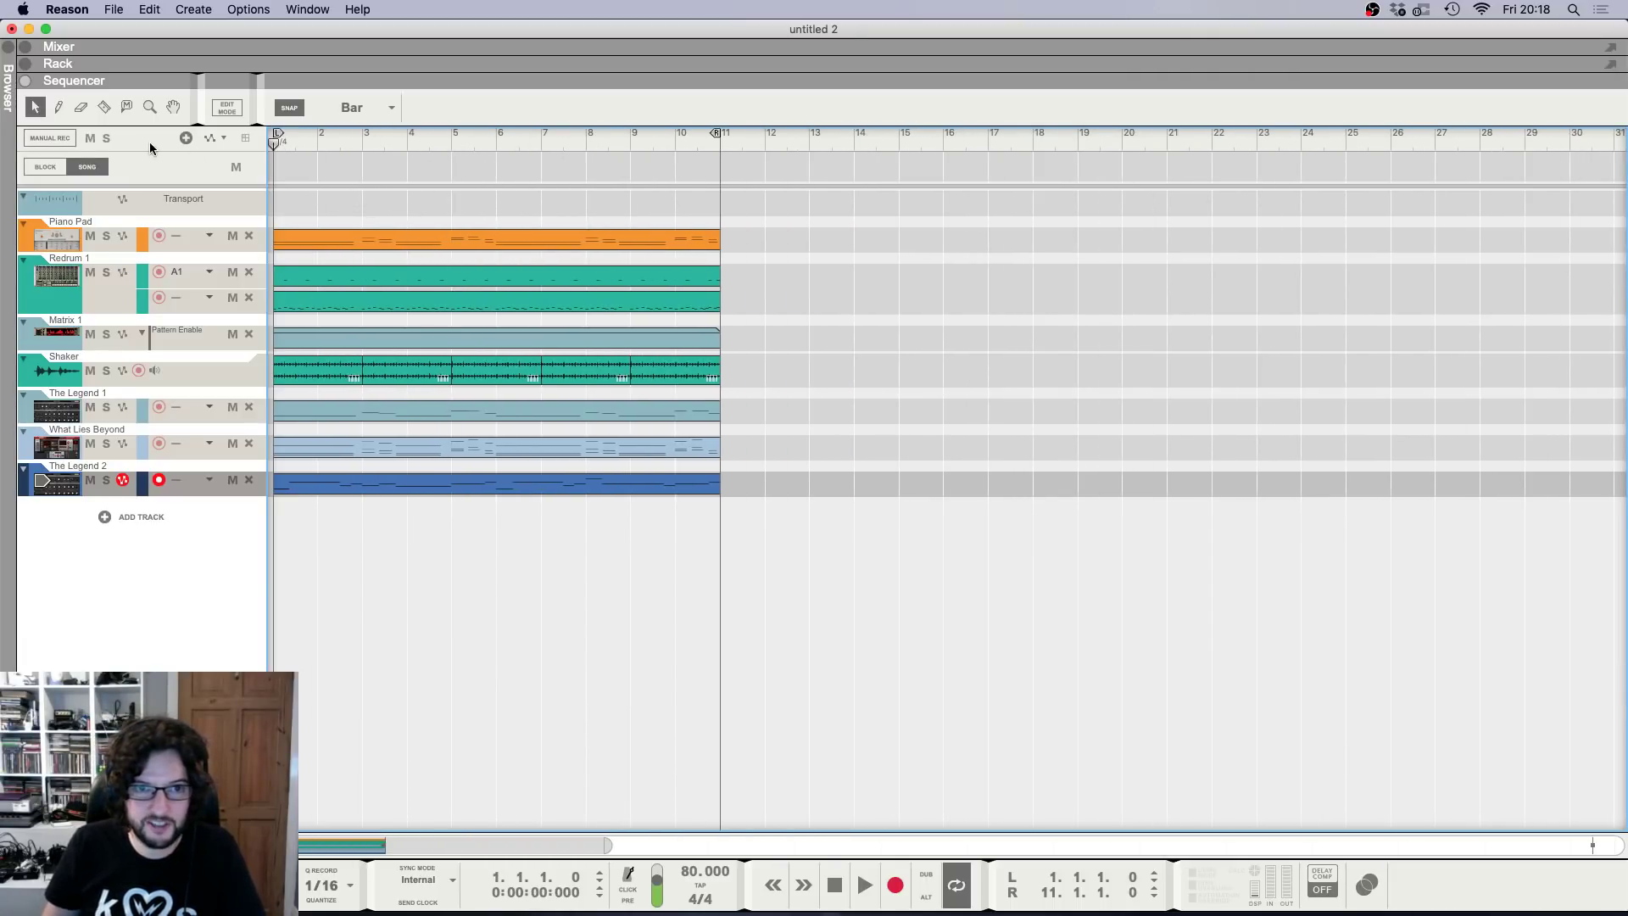
key(g)
key(h)
key(h)
key(h)
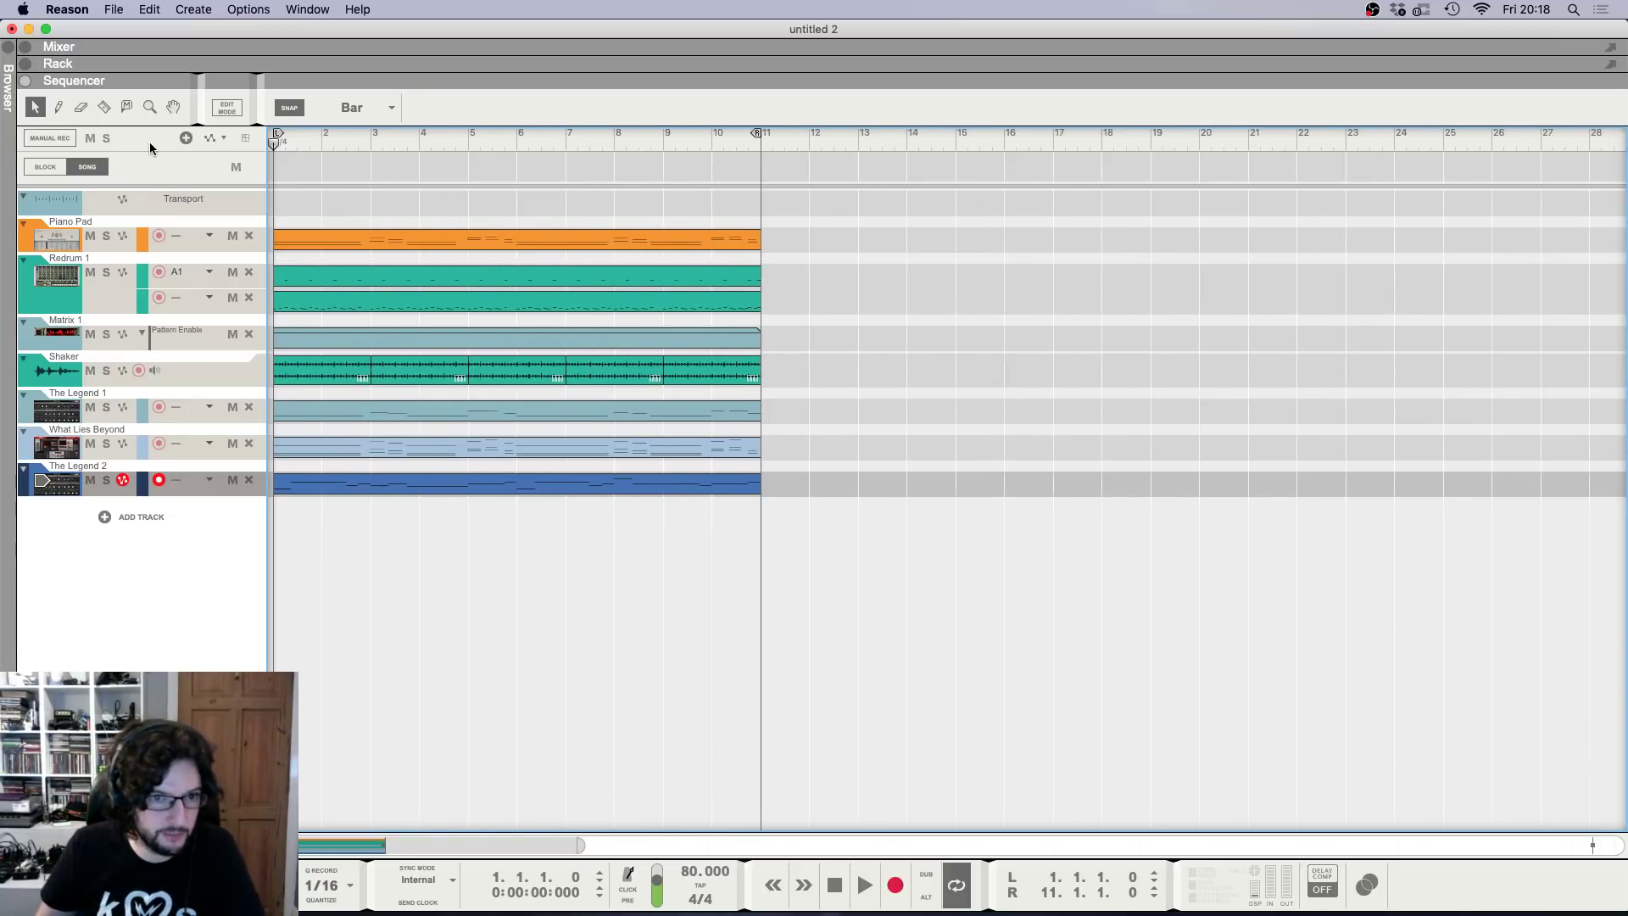
key(g)
key(g)
key(g)
scroll(373, 377, left, 2)
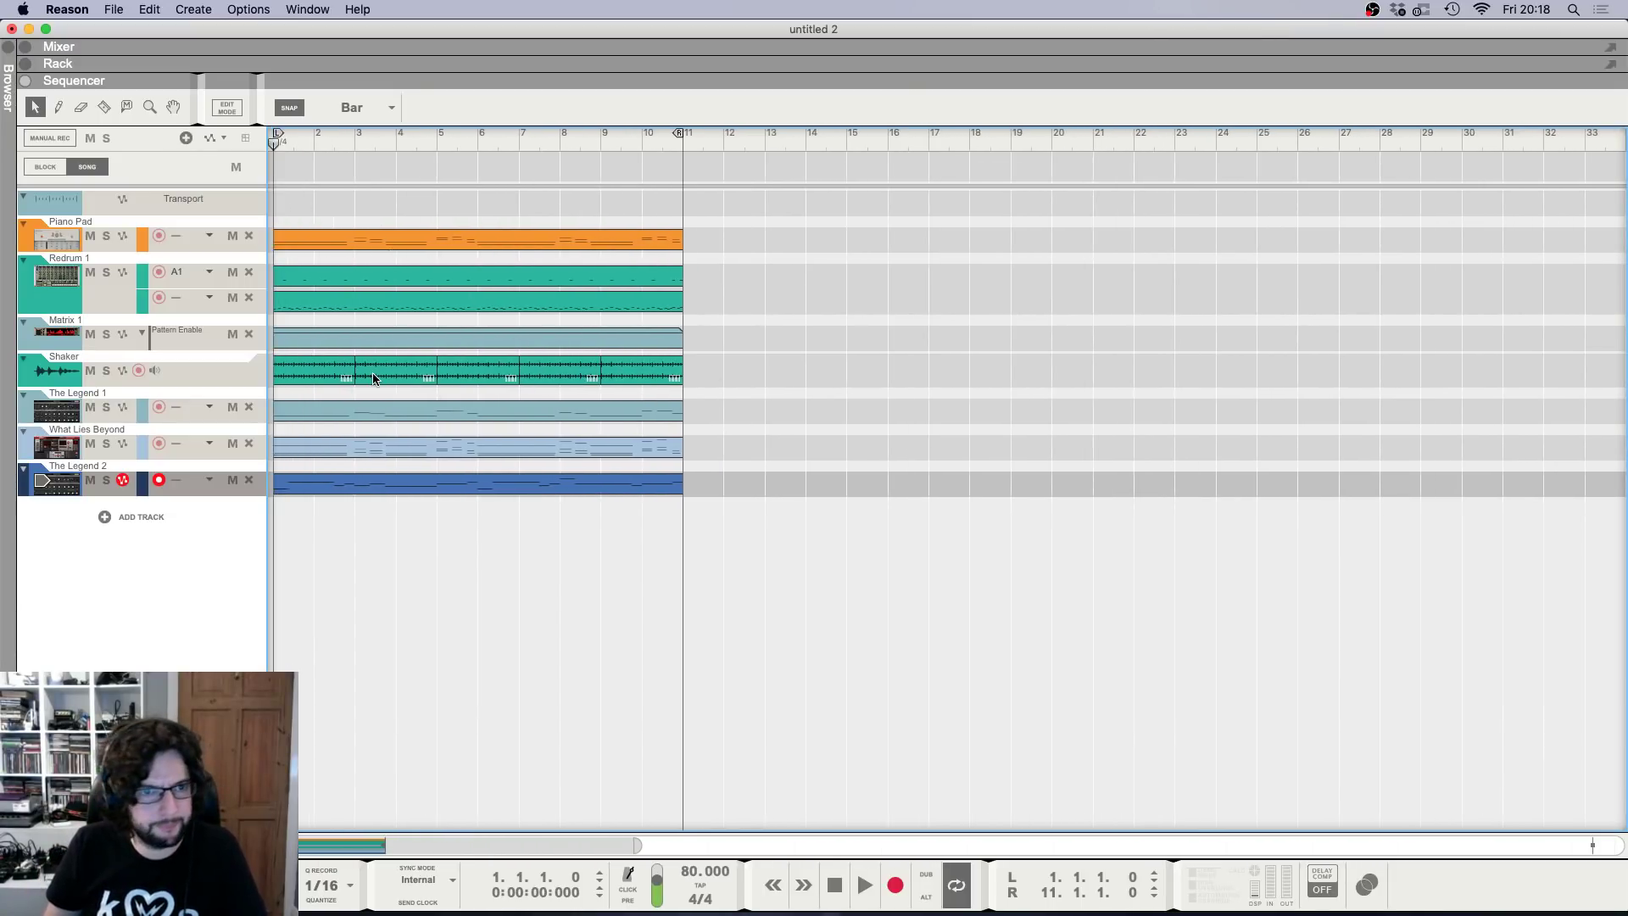
Try to move all the clips along the timeline past the end of the loop, and undo it.
key(g)
key(g)
key(super+a)
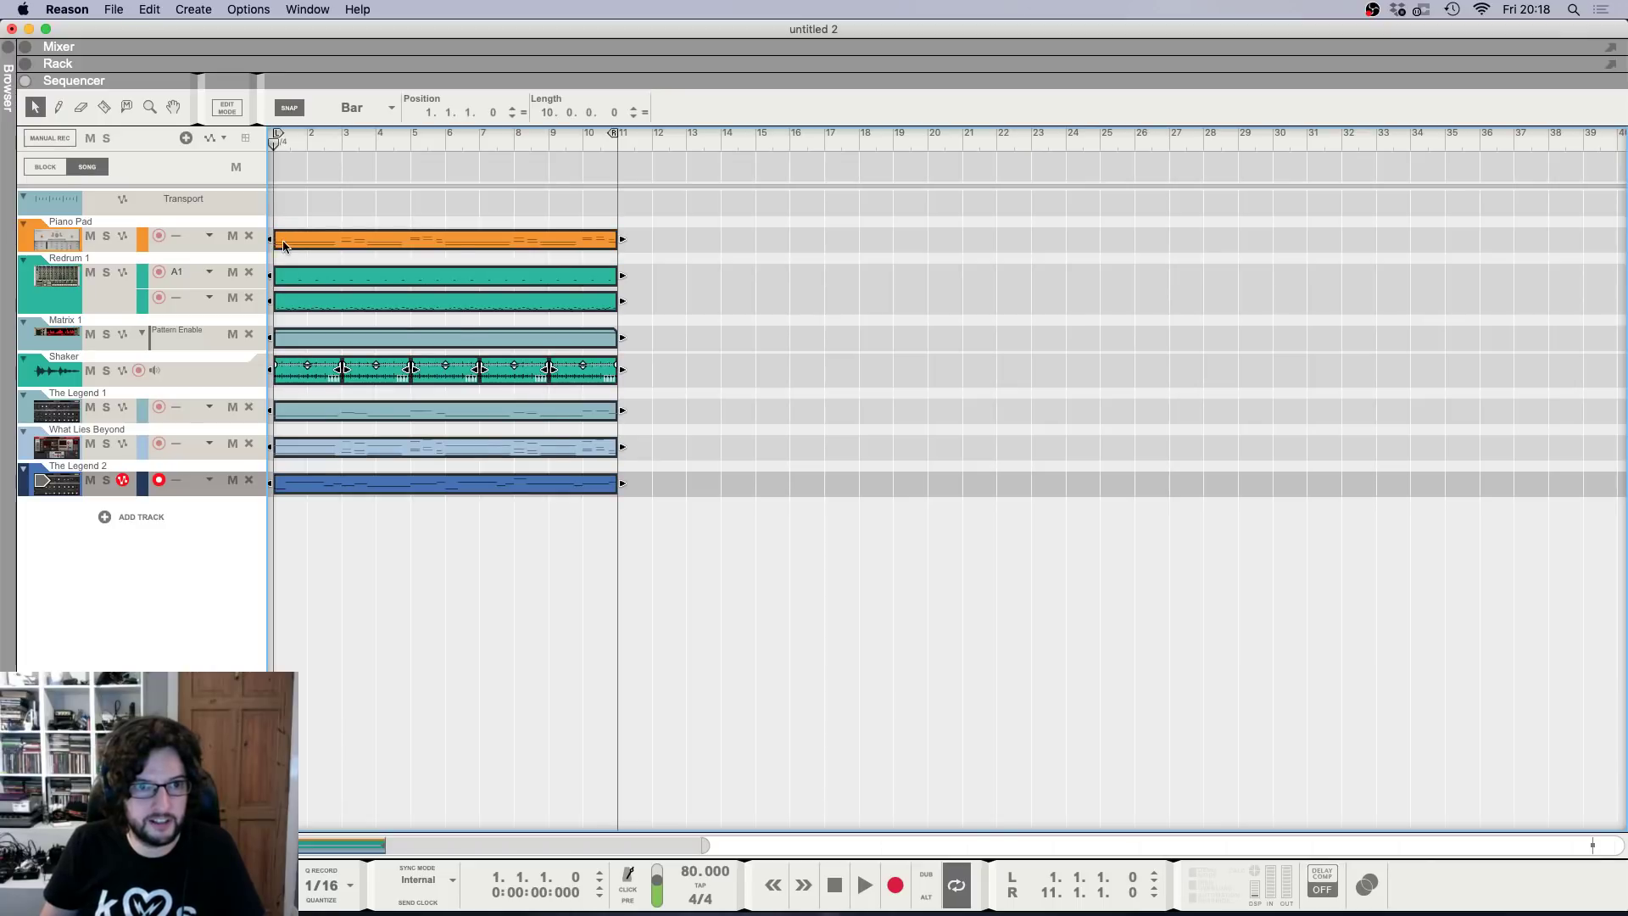
drag(284, 242, 632, 254)
key(super+z)
click(1082, 396)
key(h)
key(h)
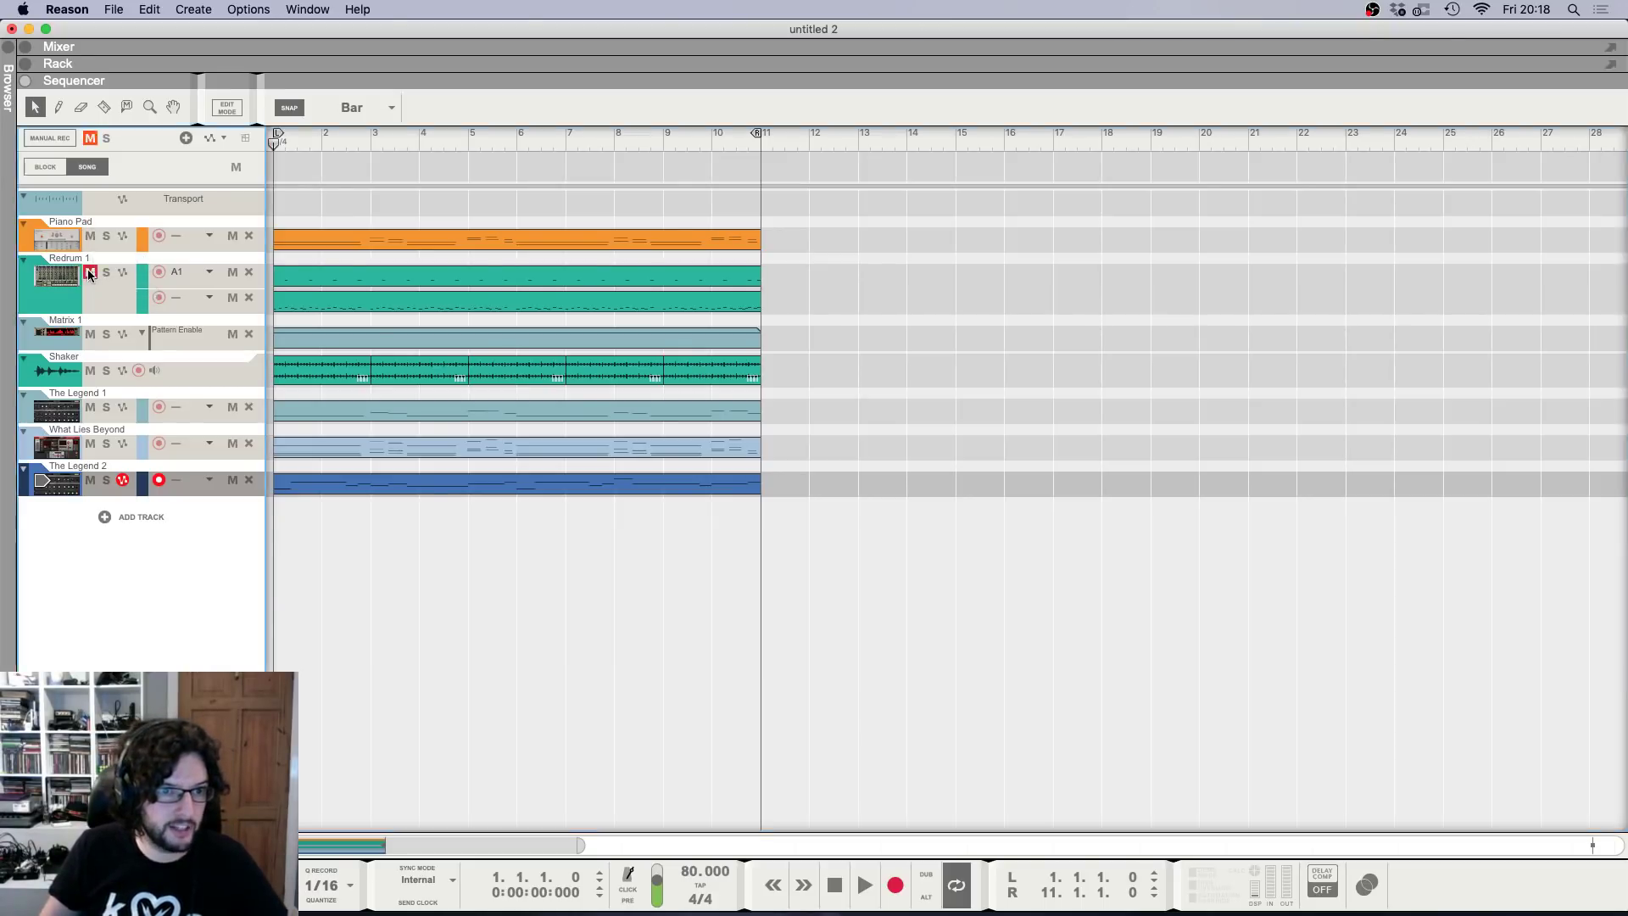
Mute the Redrum, Matrix, Shaker and both Legend tracks, and play the loop to hear the remaining parts.
click(90, 272)
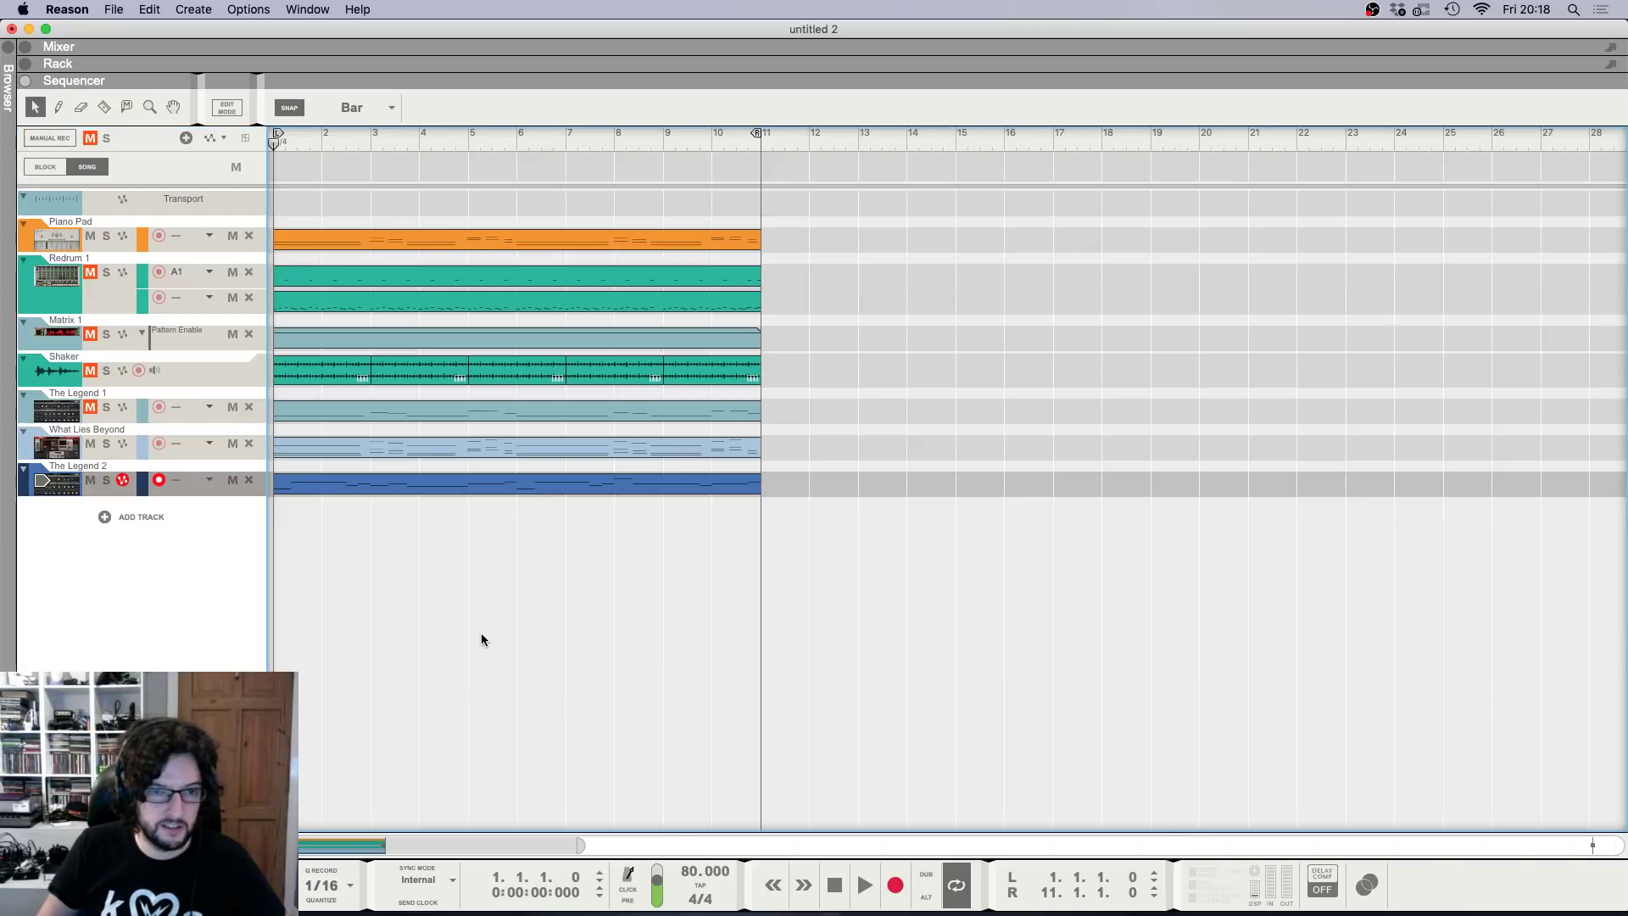
click(90, 480)
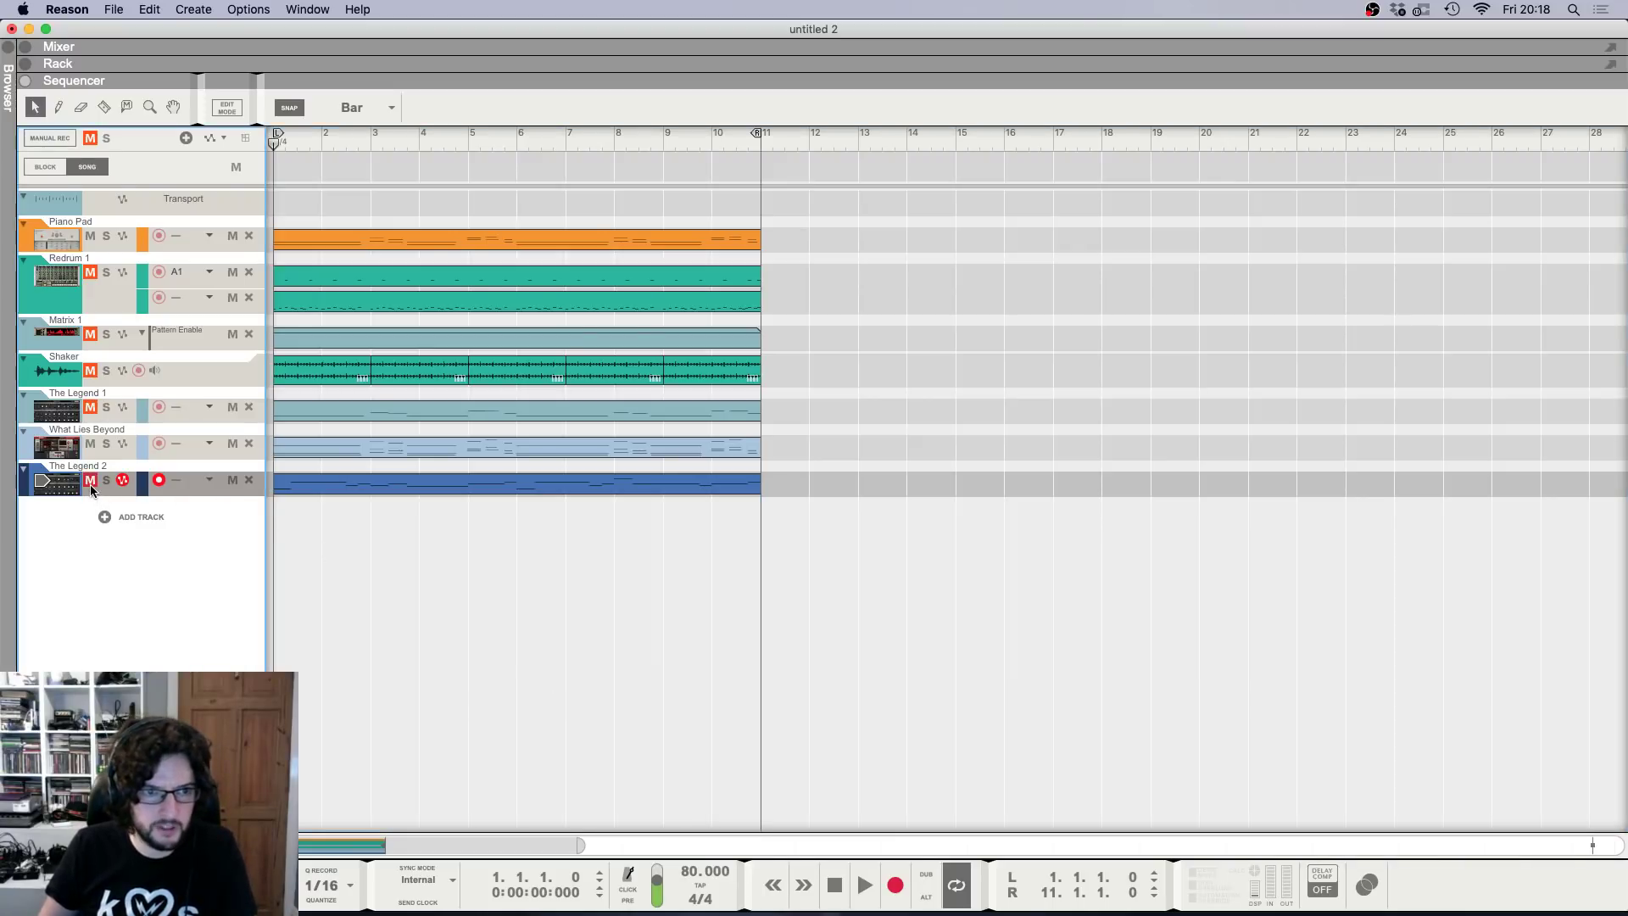
key(space)
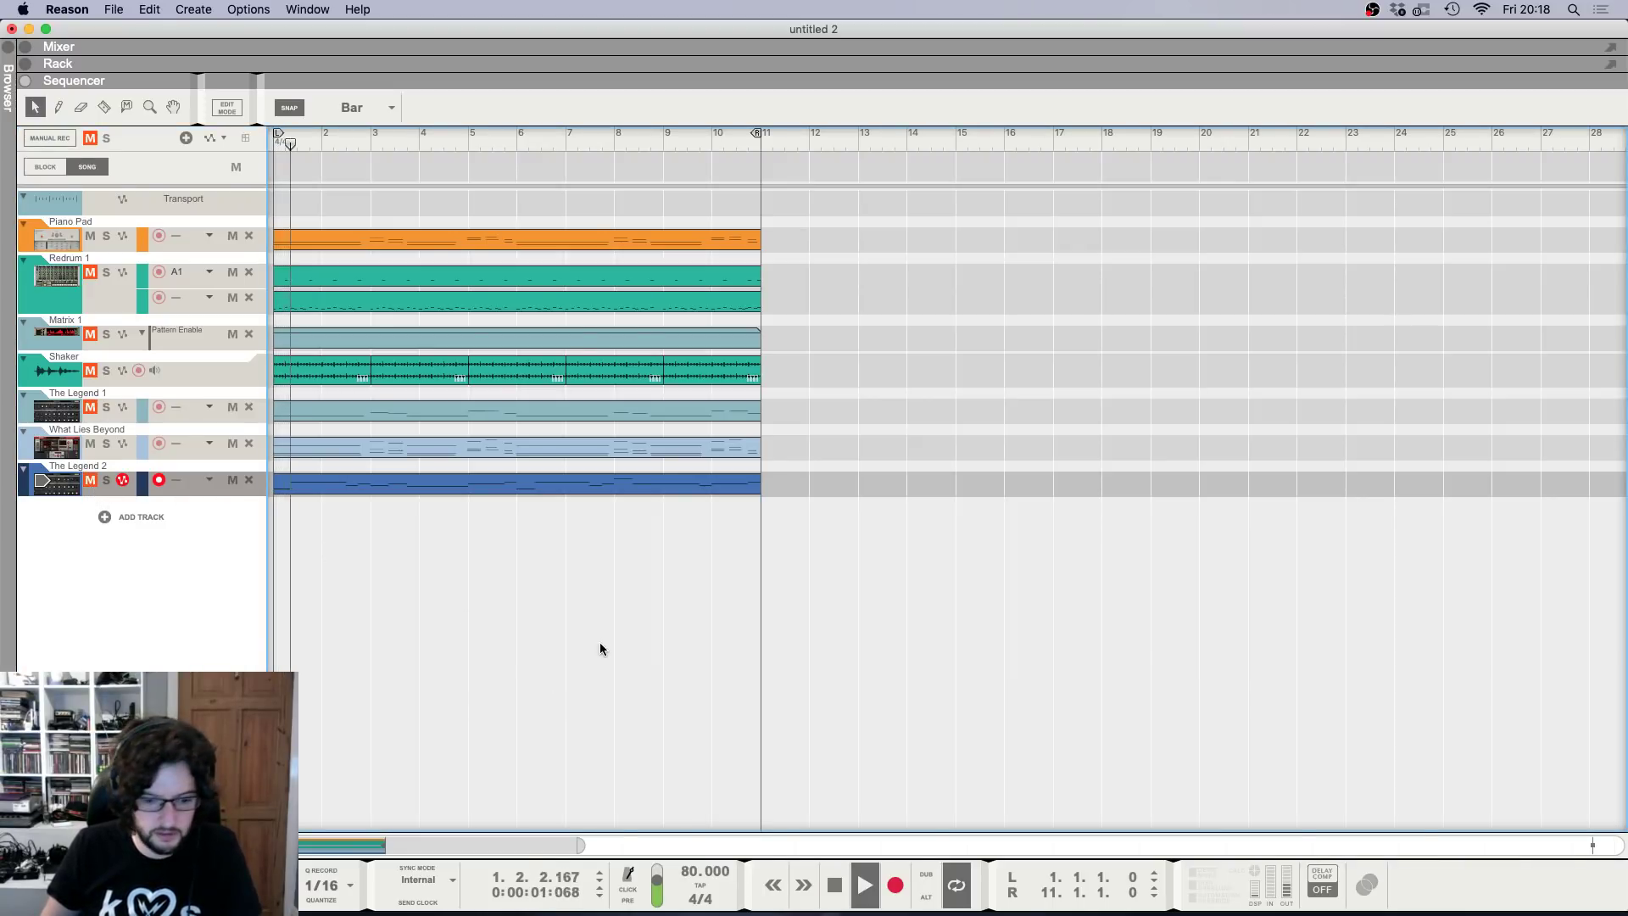
Show the rack and bypass the Synchronous modulator beneath The Legend synth.
key(F6)
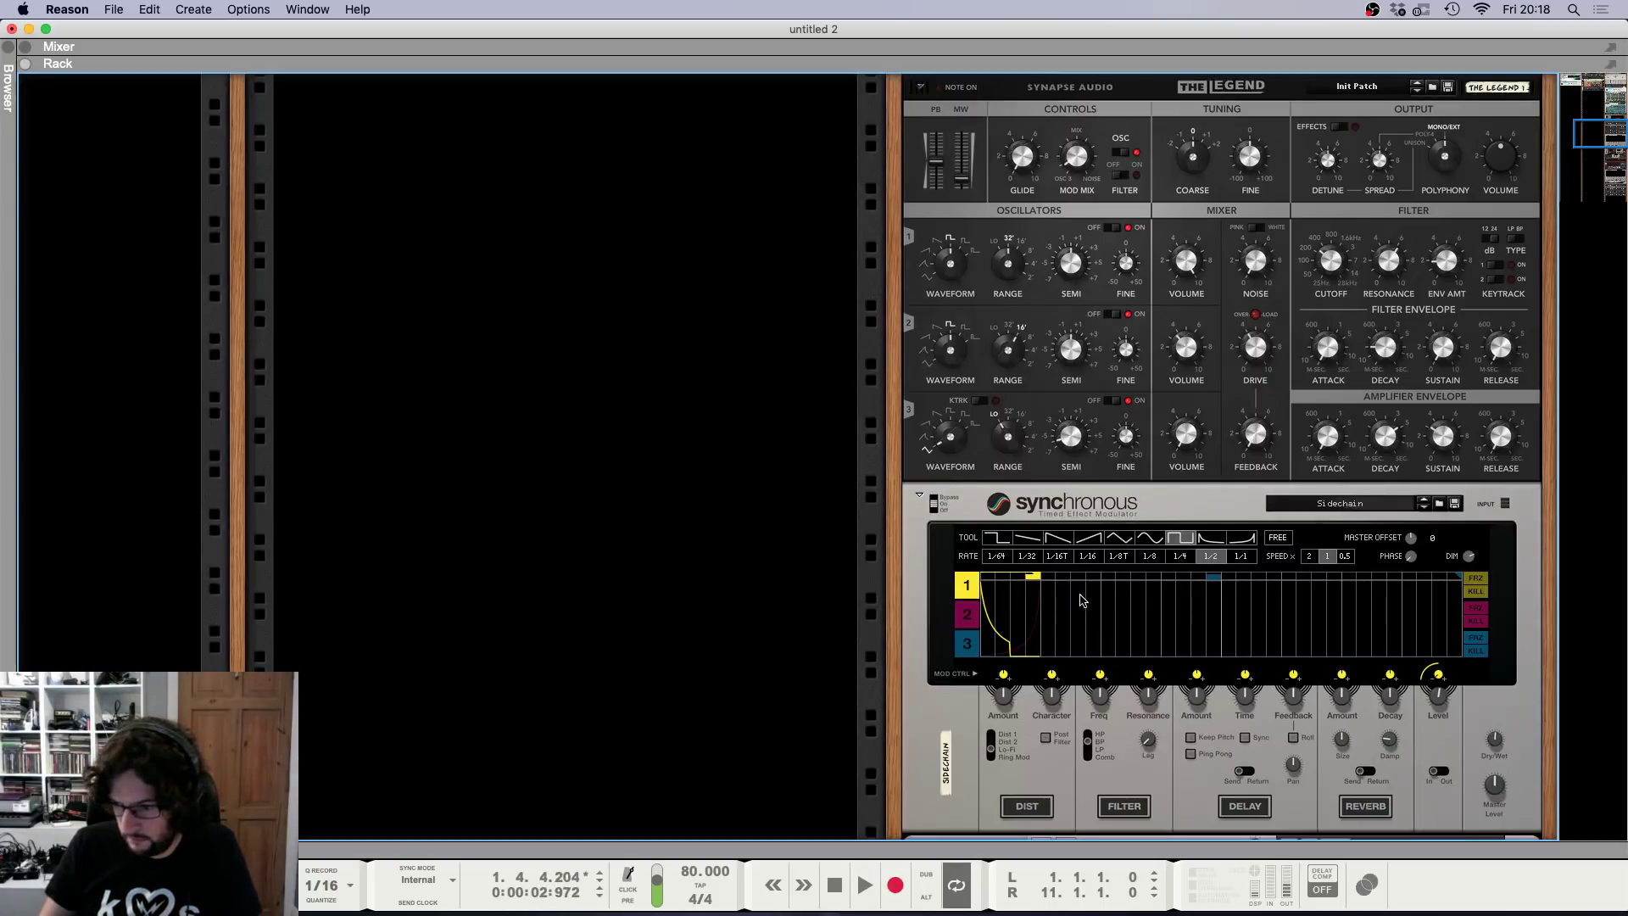
click(933, 499)
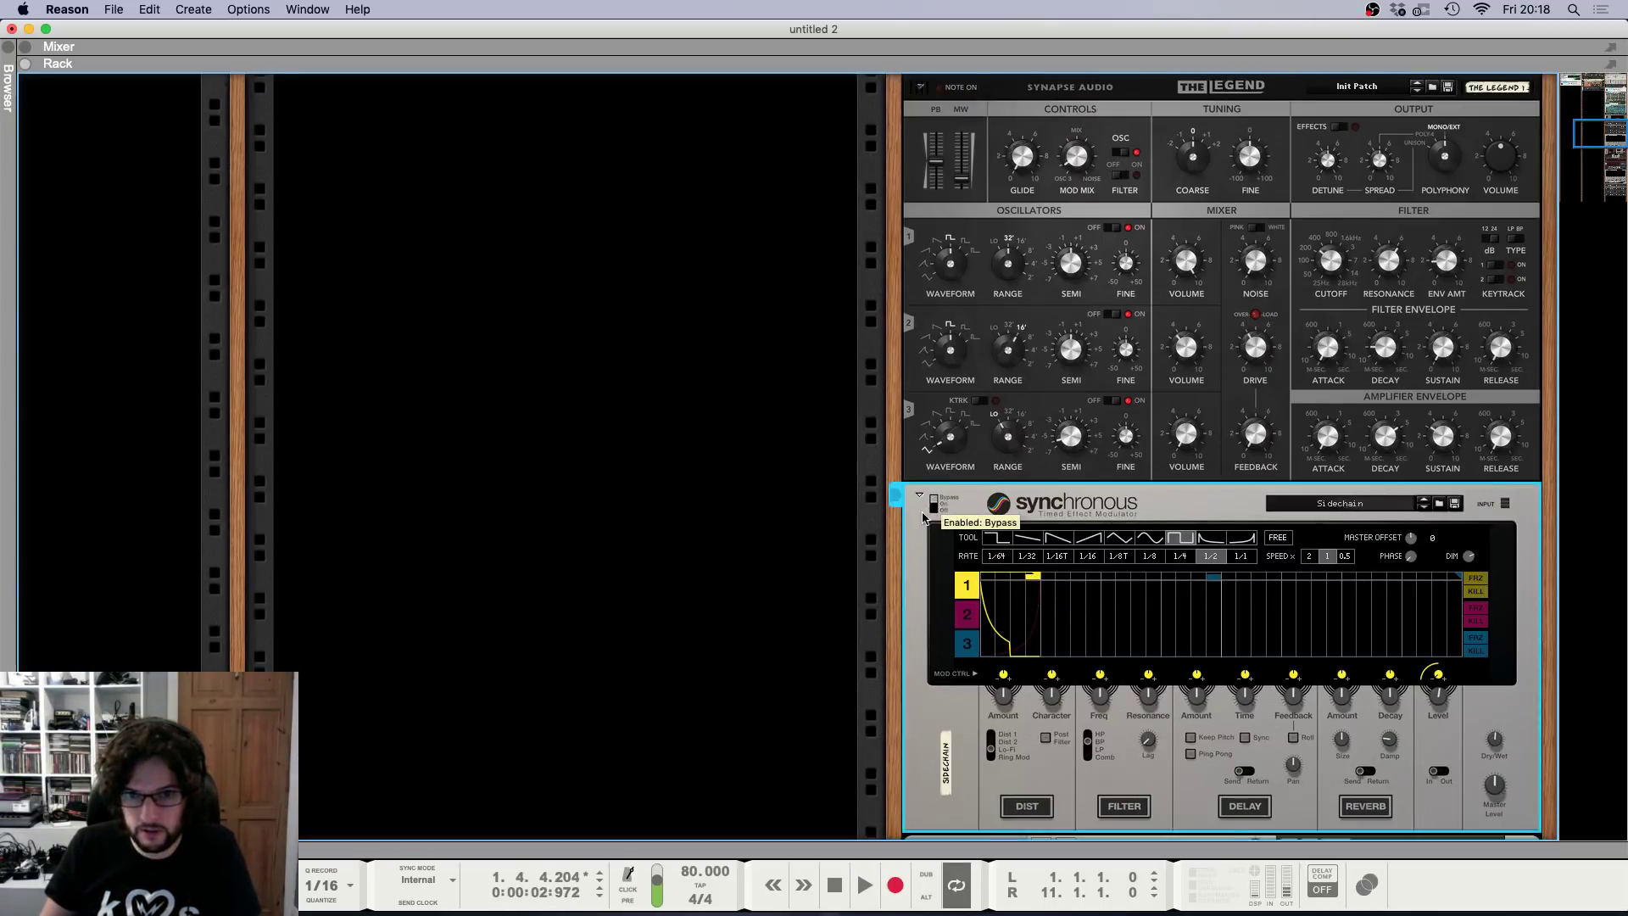
scroll(926, 527, down, 12)
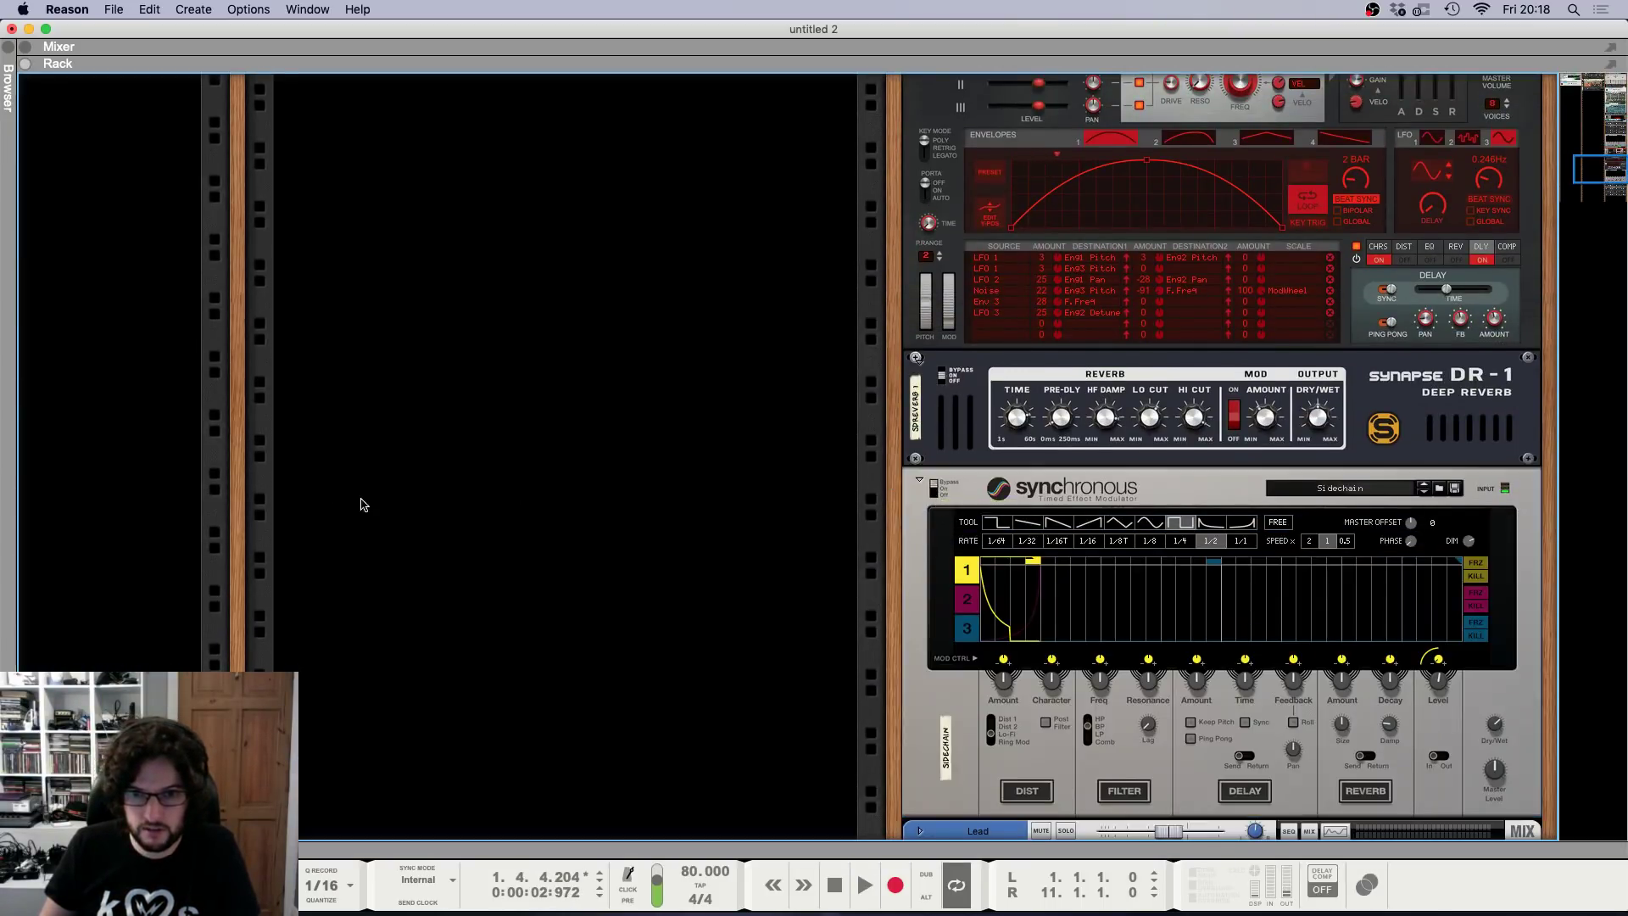
scroll(520, 512, up, 15)
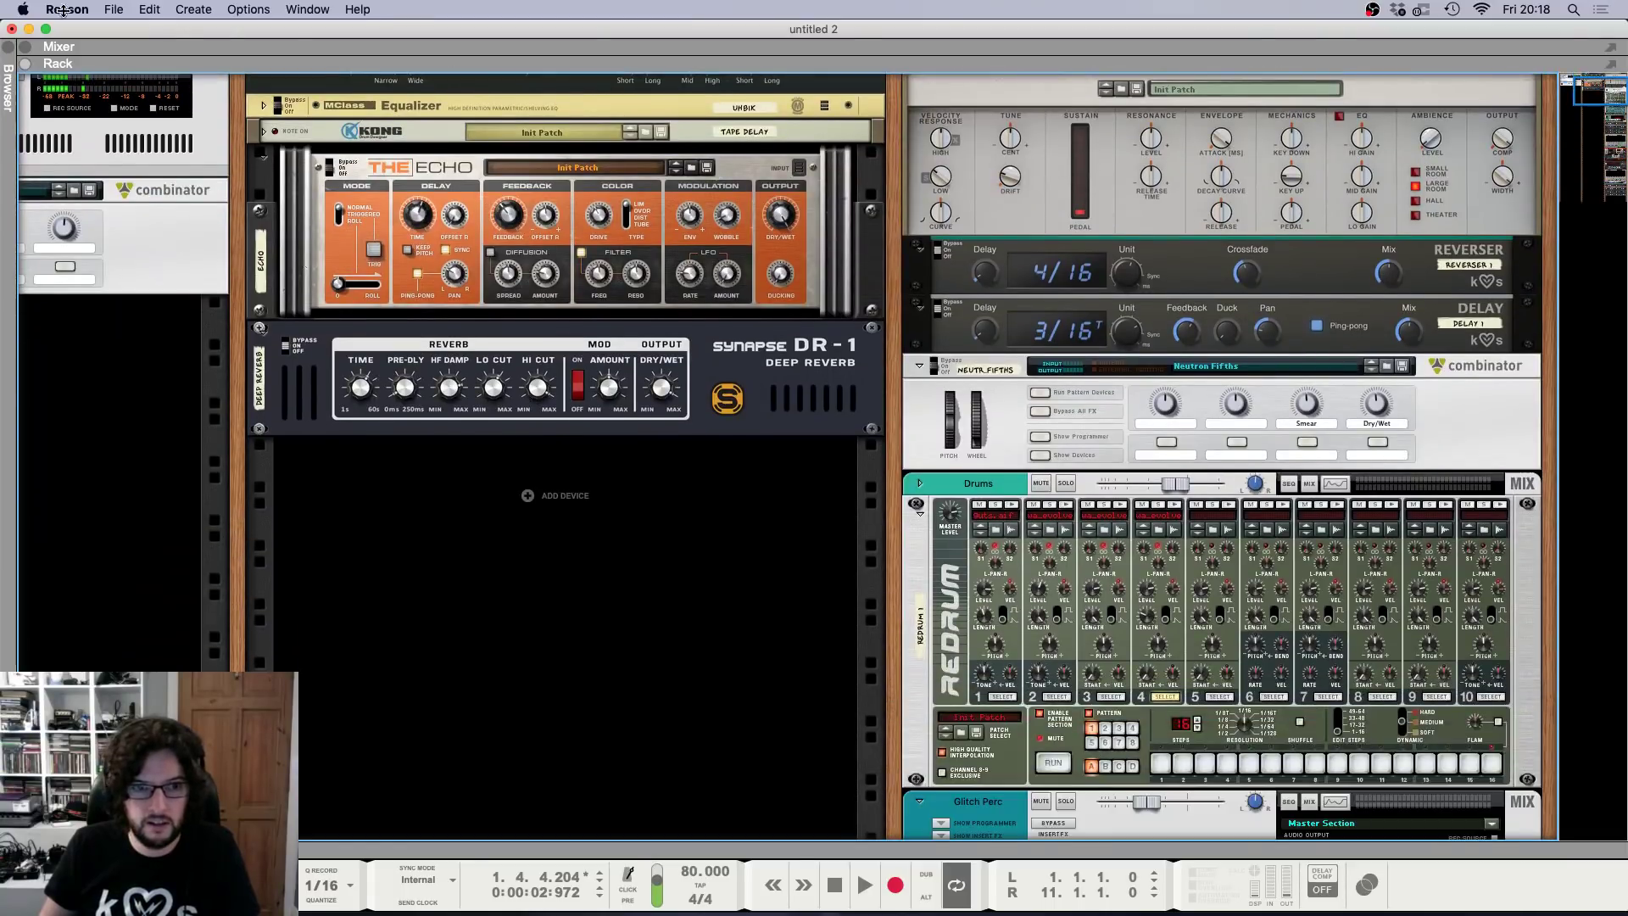
Export the loop to the Desktop as the AIFF file untitled 2.aif, at 44,100 Hz and 24-bit depth.
click(104, 12)
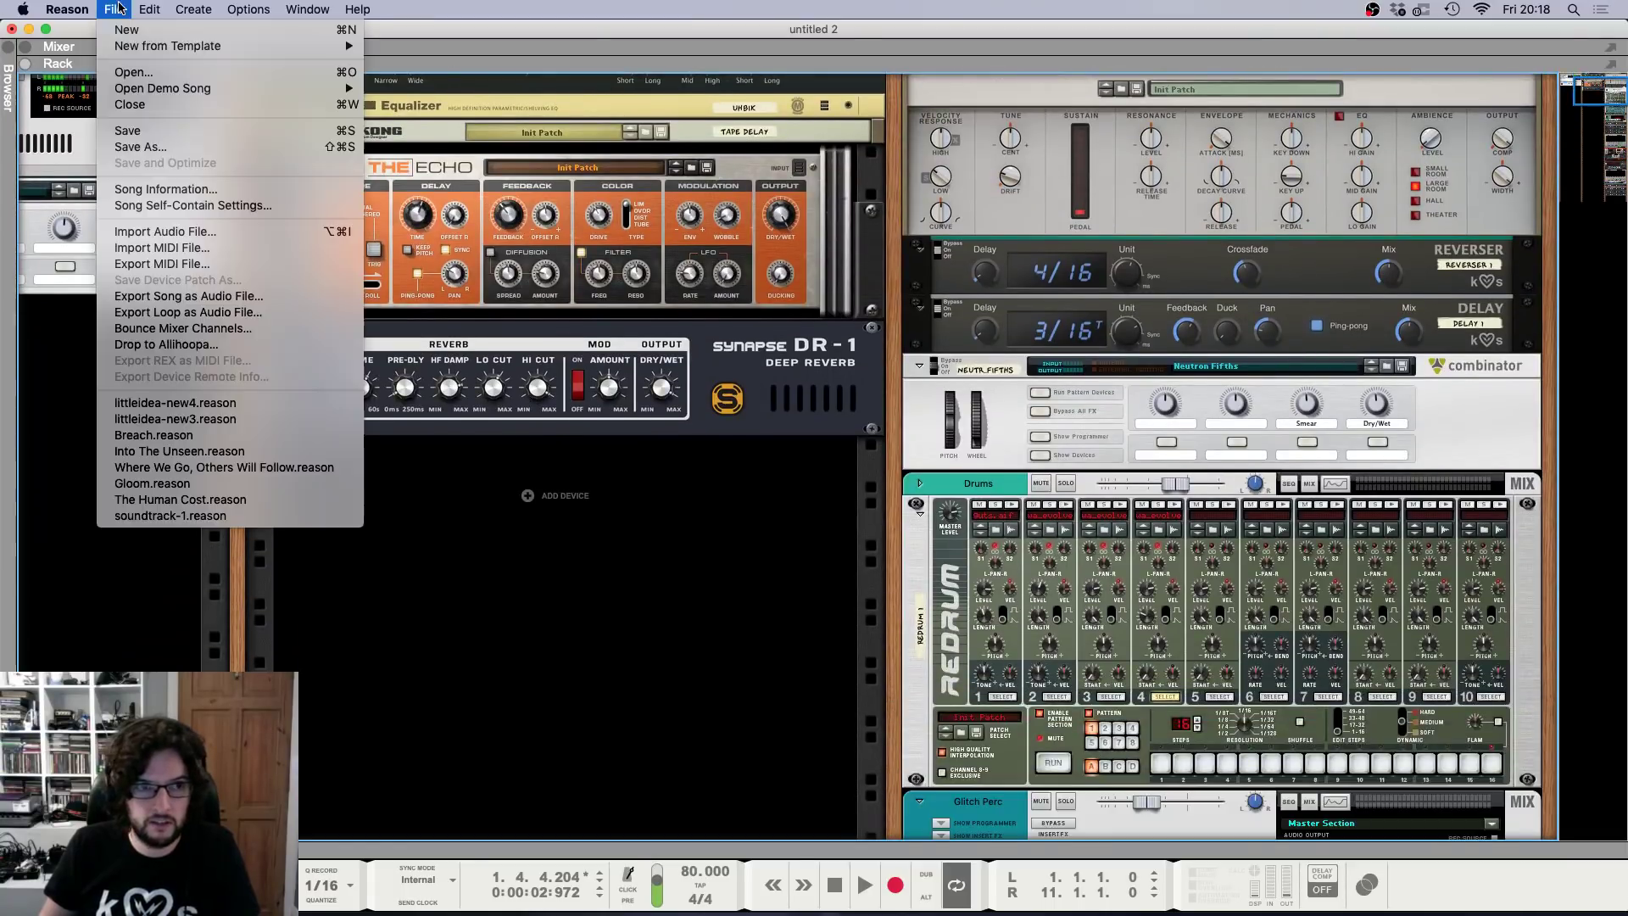
click(254, 318)
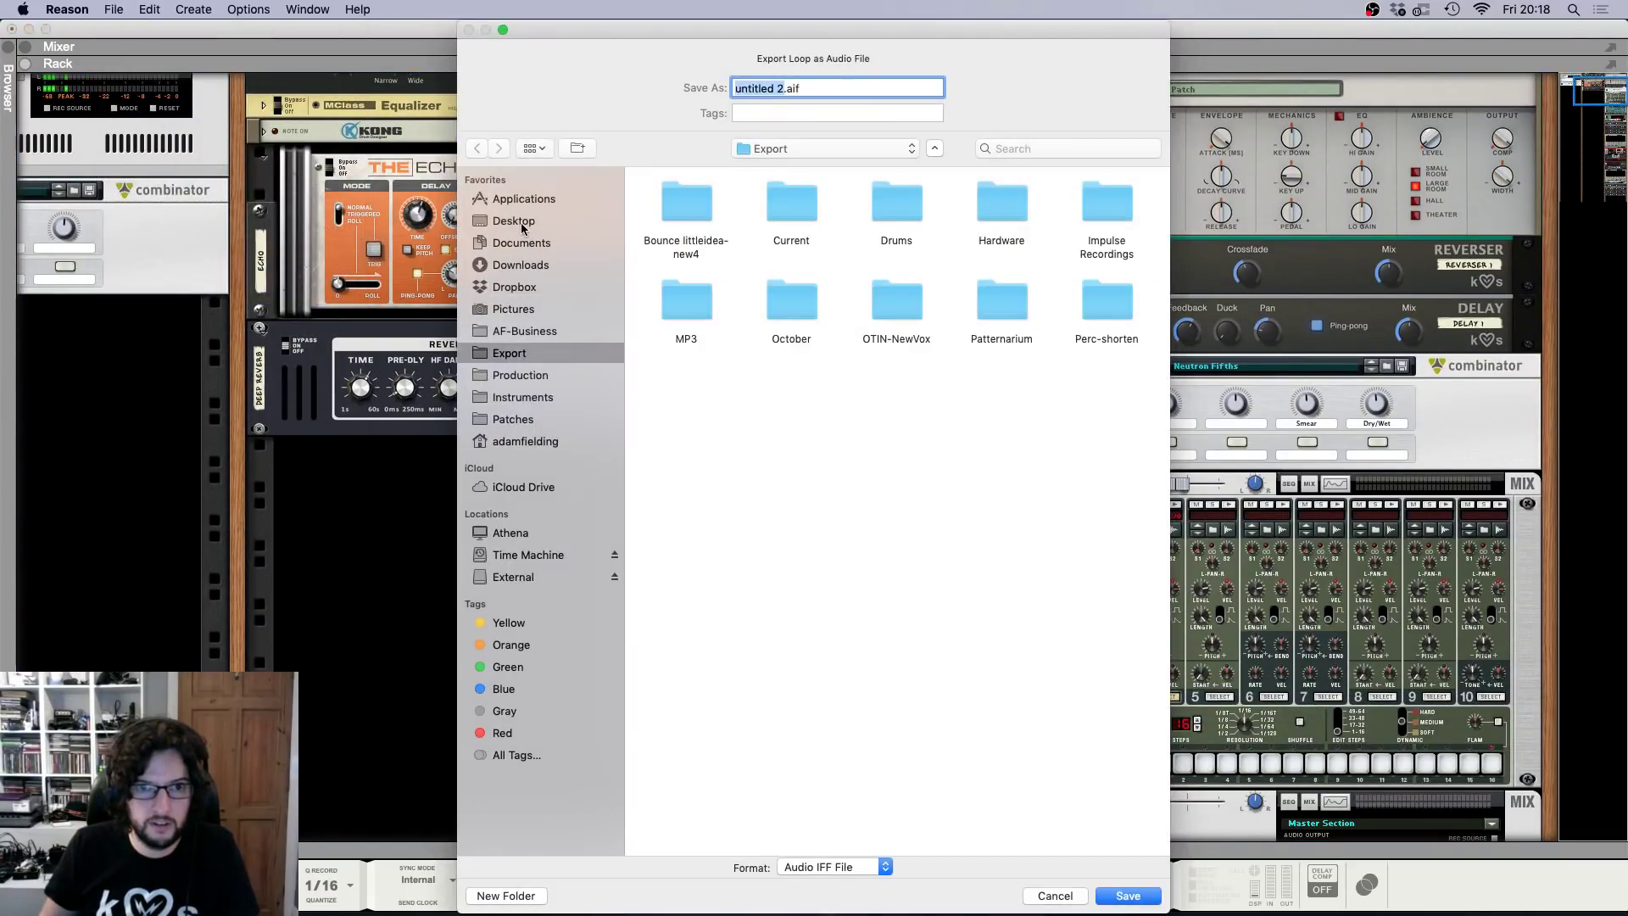
click(523, 223)
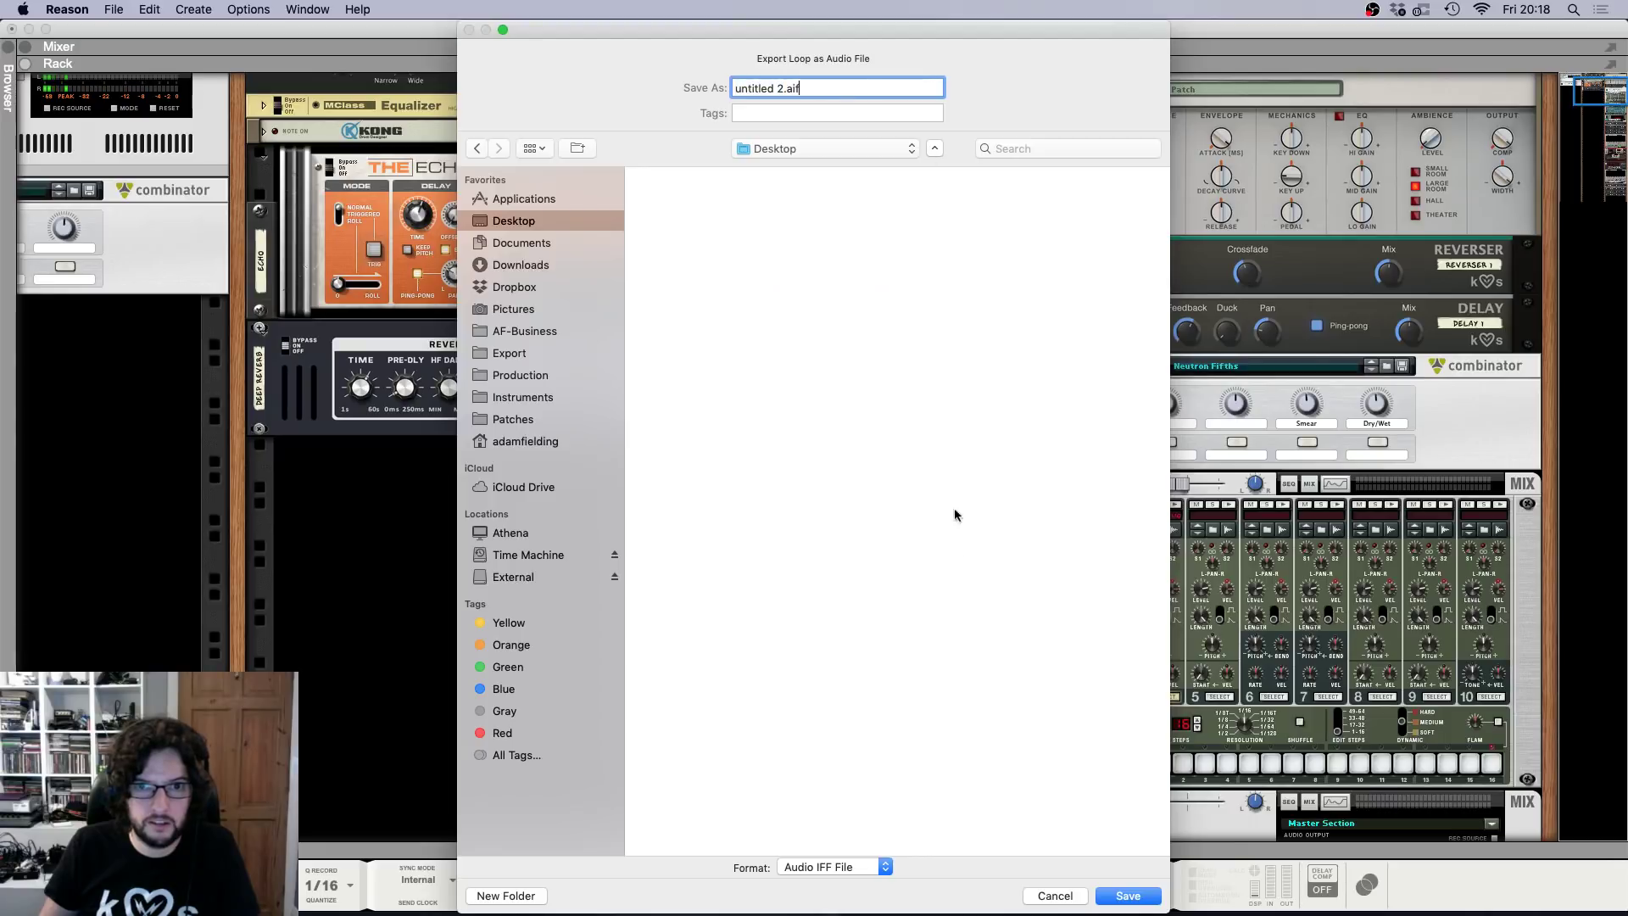
click(1128, 896)
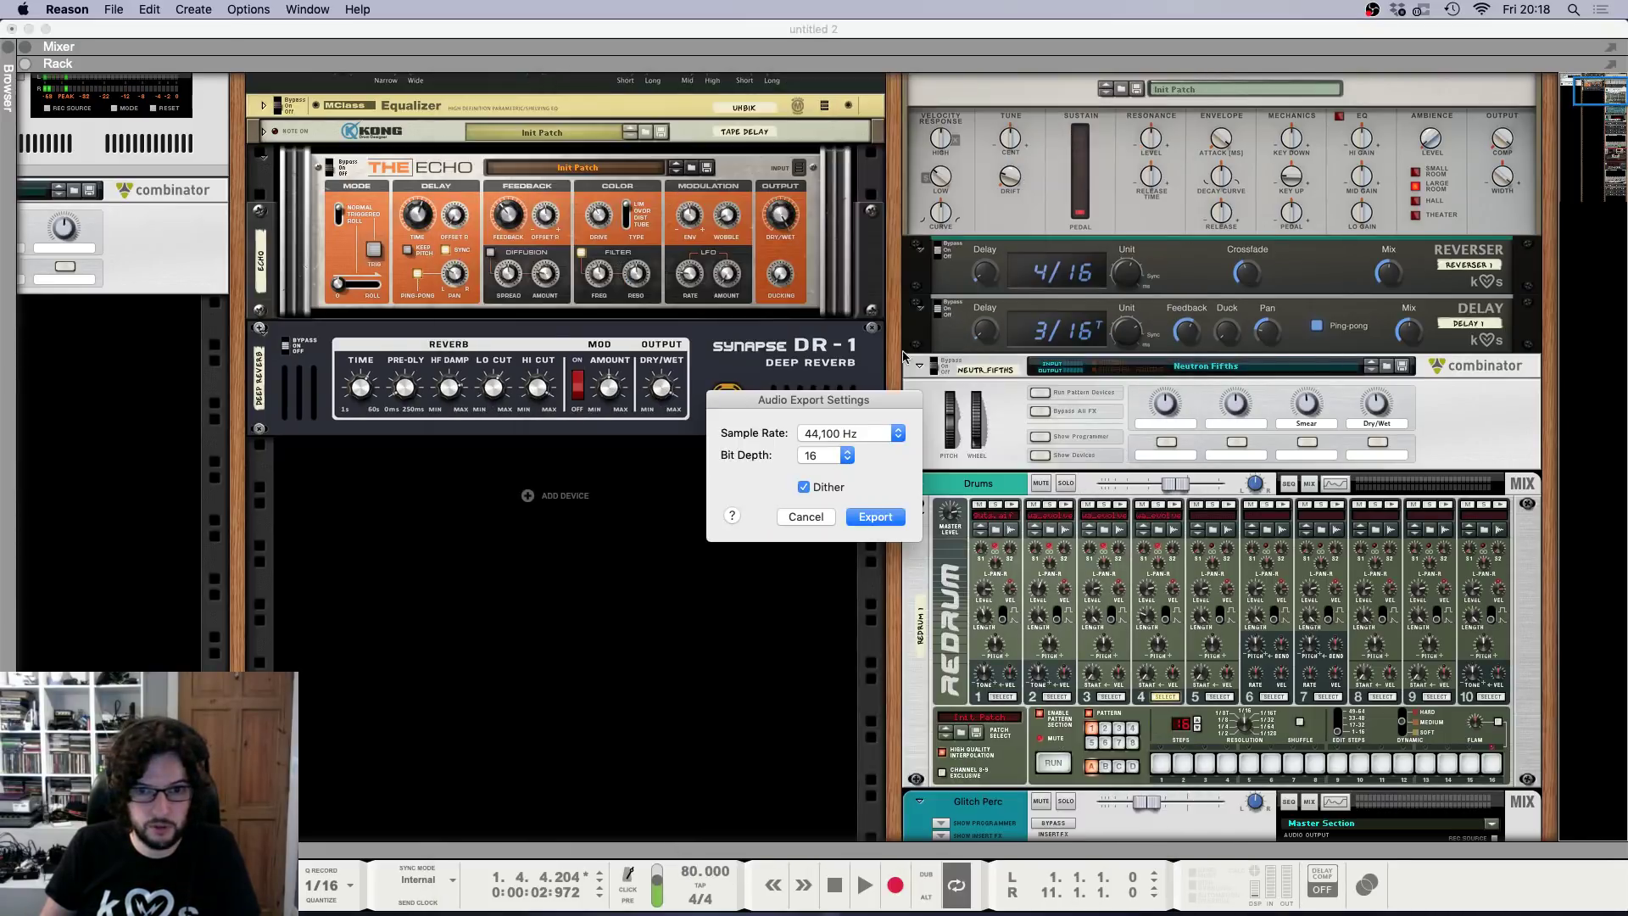
click(835, 457)
click(826, 472)
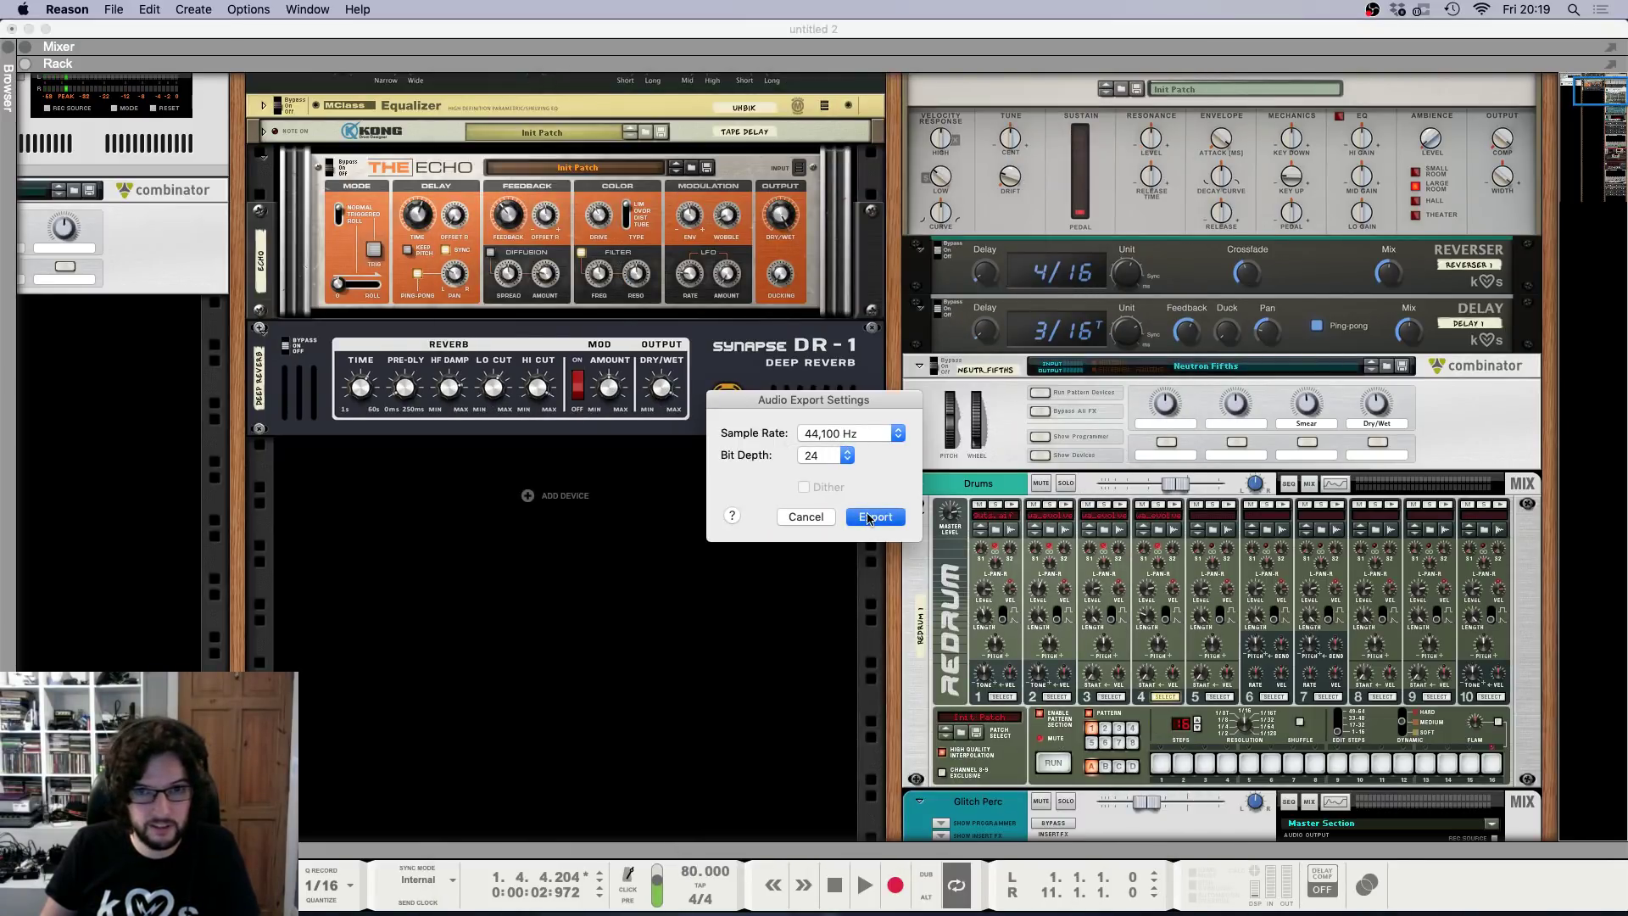
click(869, 519)
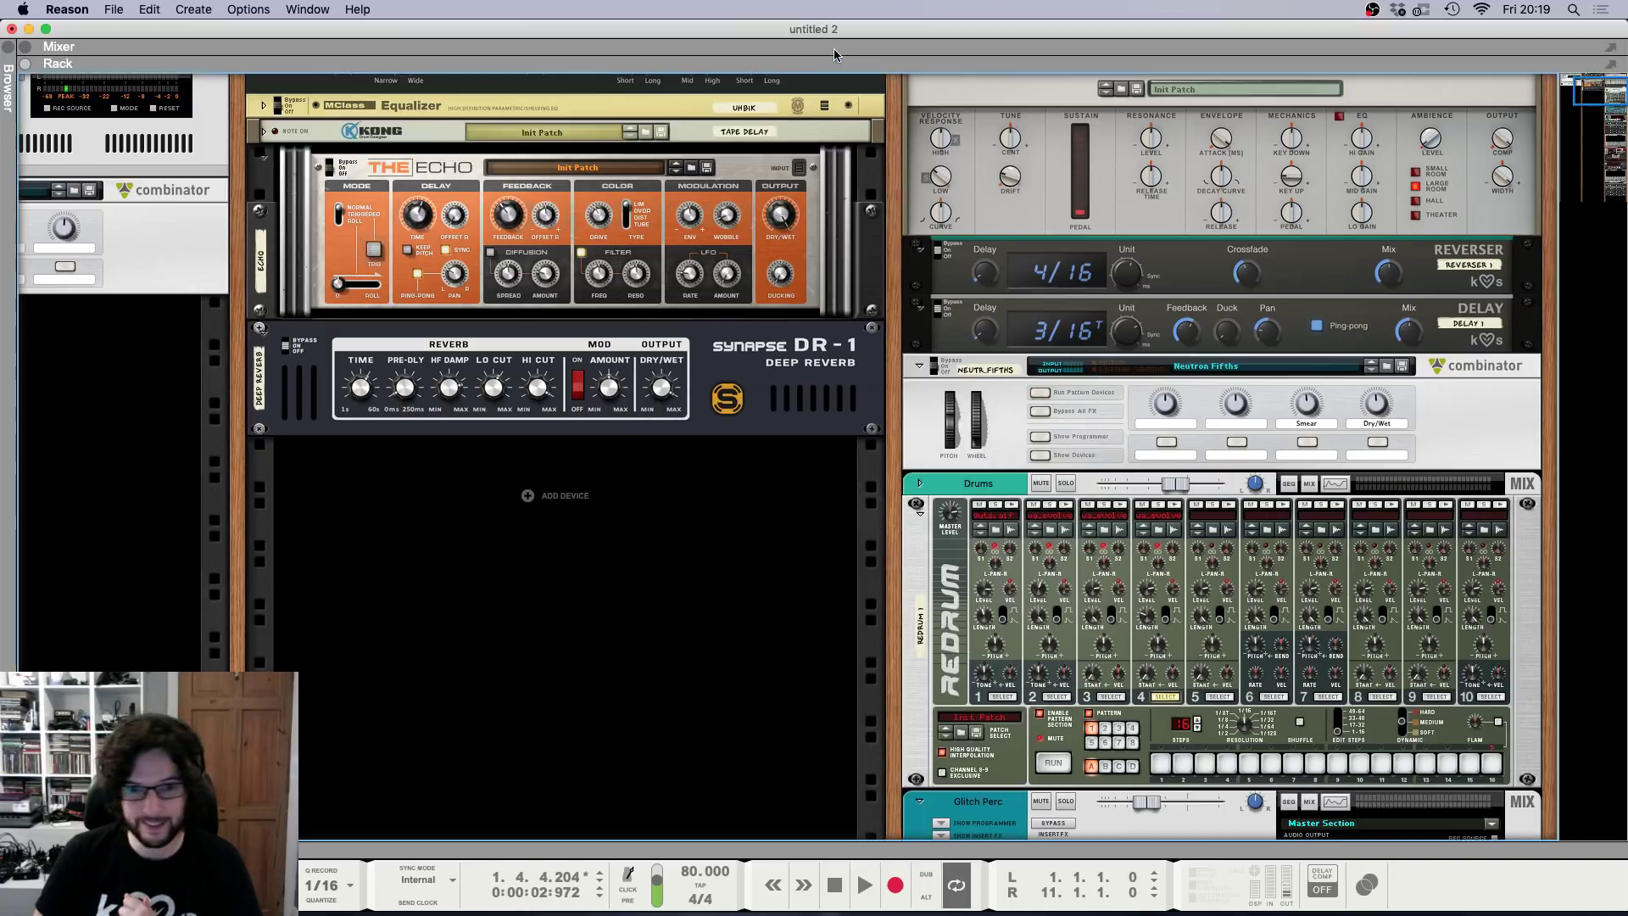
Save the song as Livestream.reason in the Reason folder.
key(super+s)
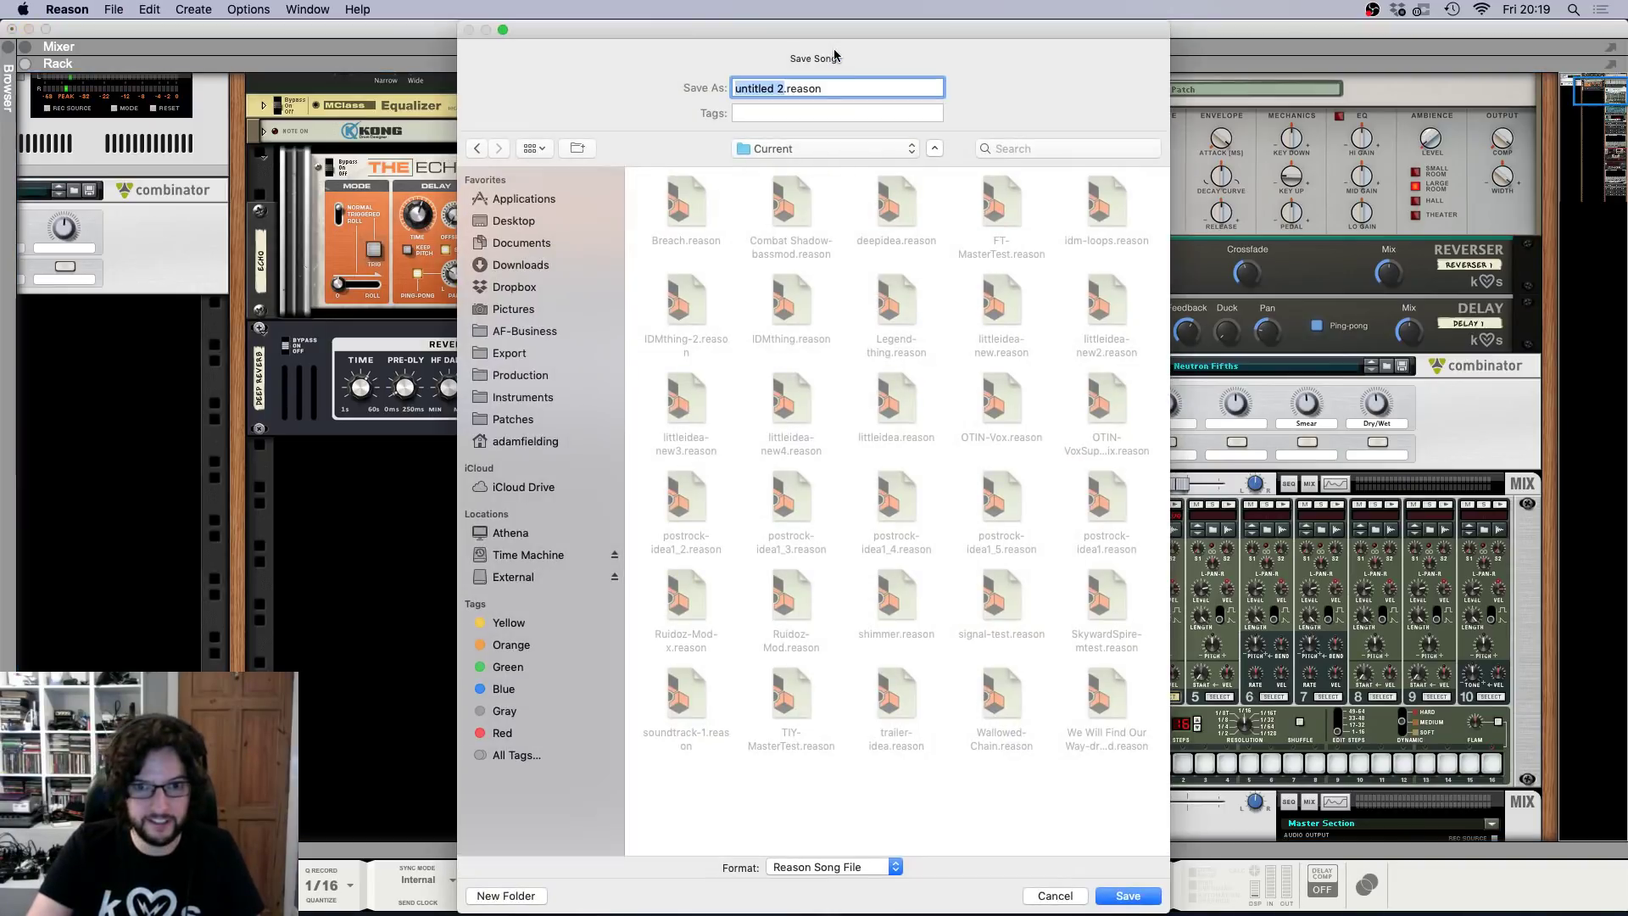
key(super+Up)
text(L)
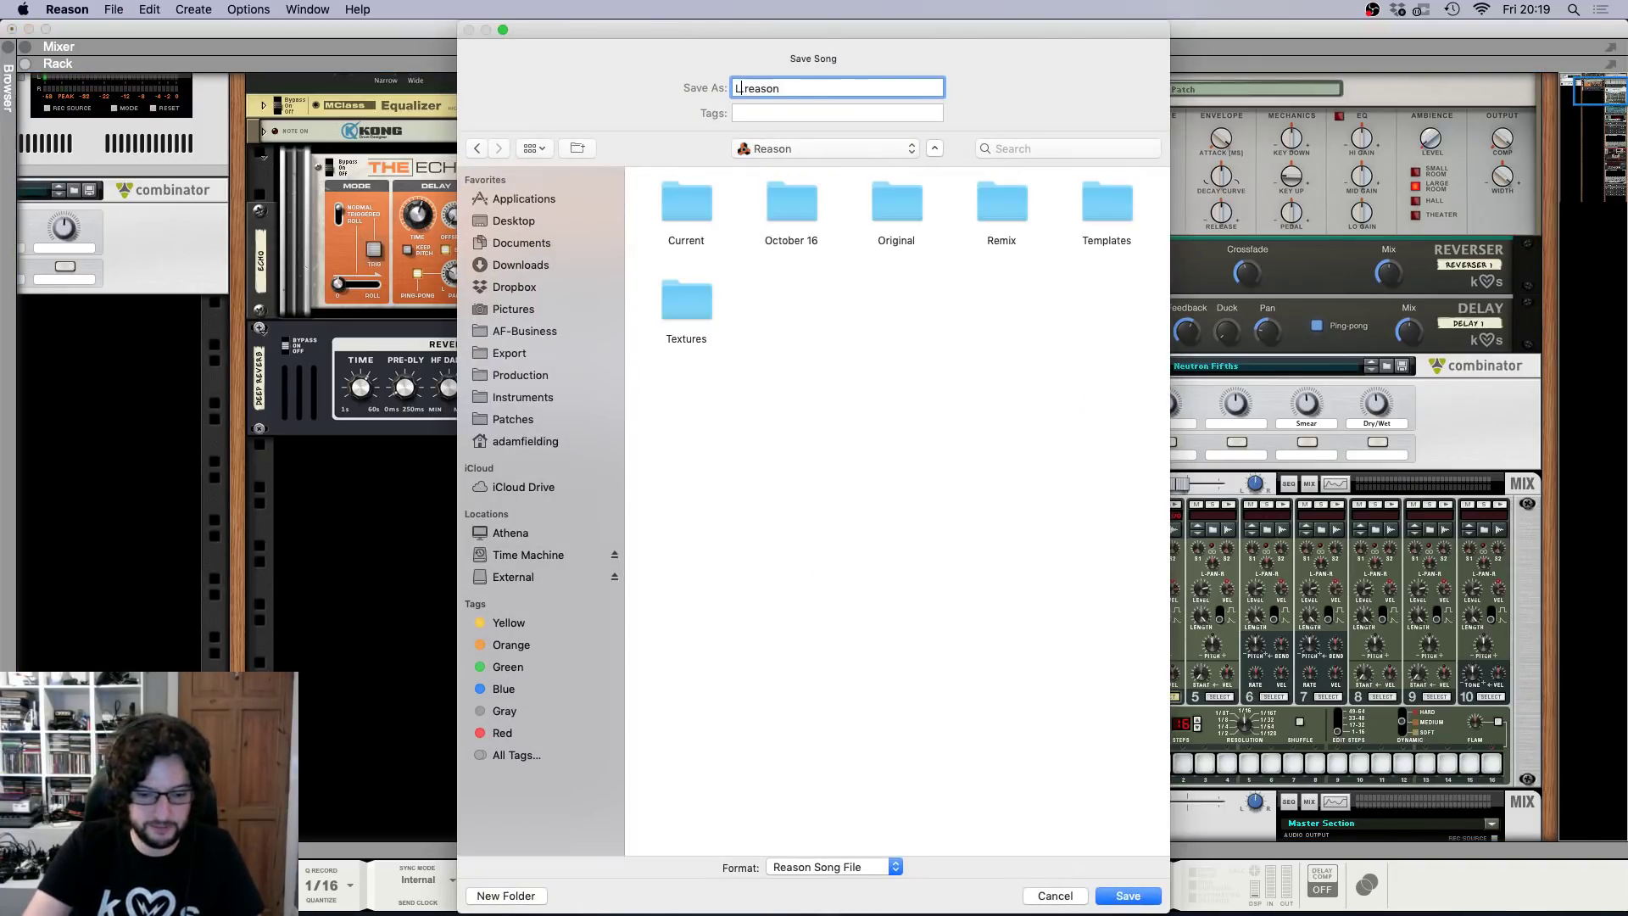
text(ivestream)
key(Return)
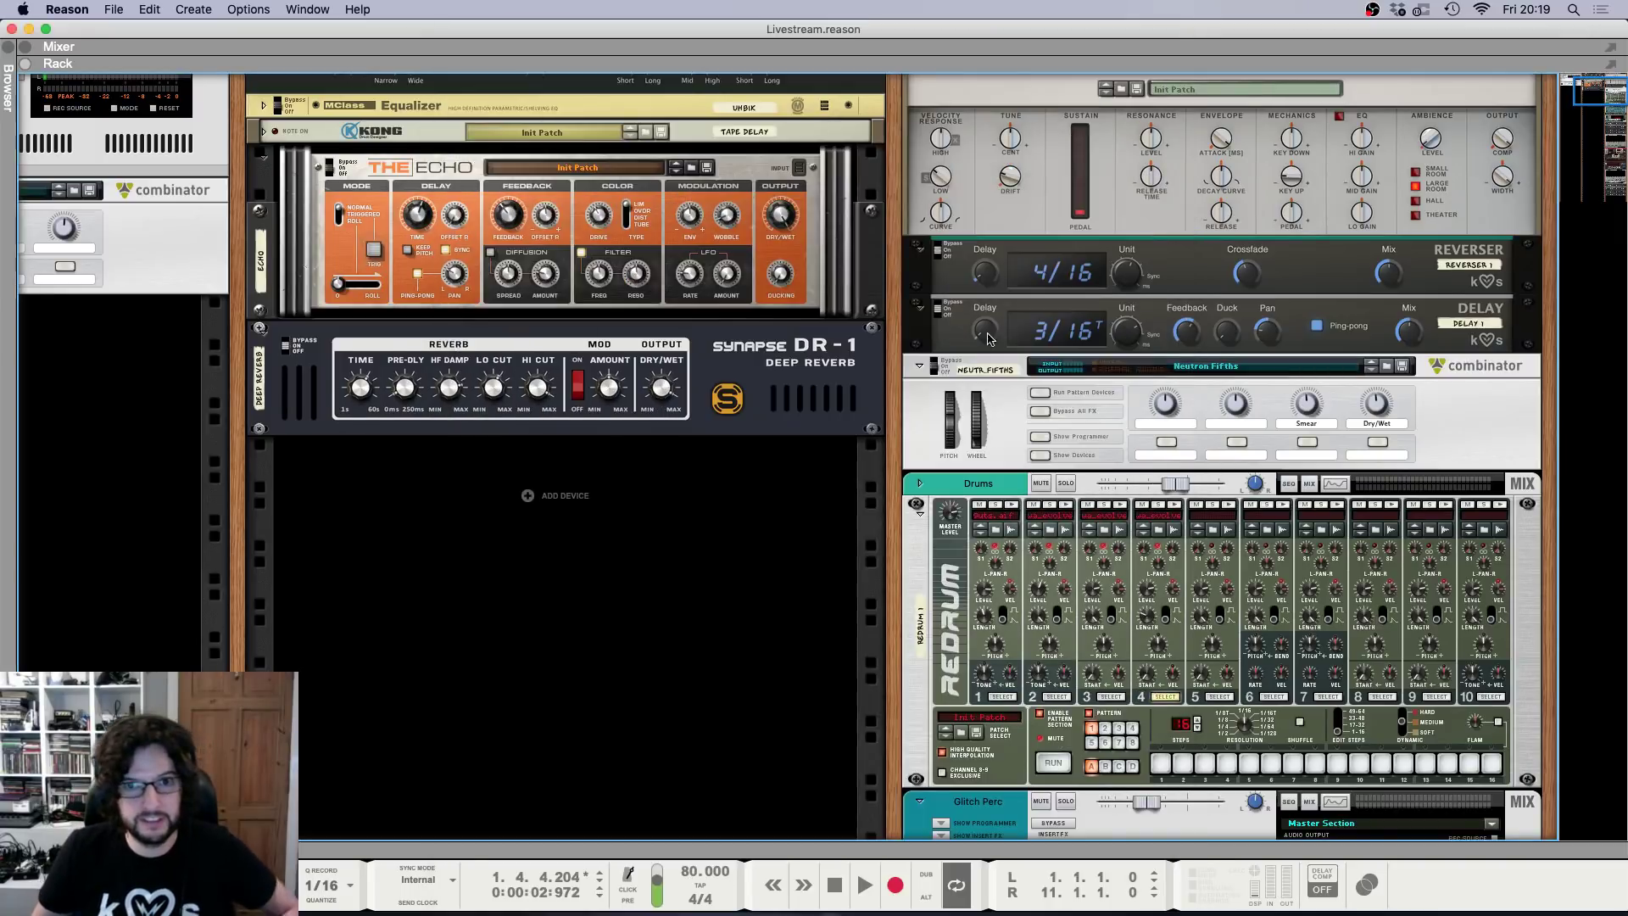
Search the Mac for paulstretch and launch it.
click(1573, 9)
text(paulstretch)
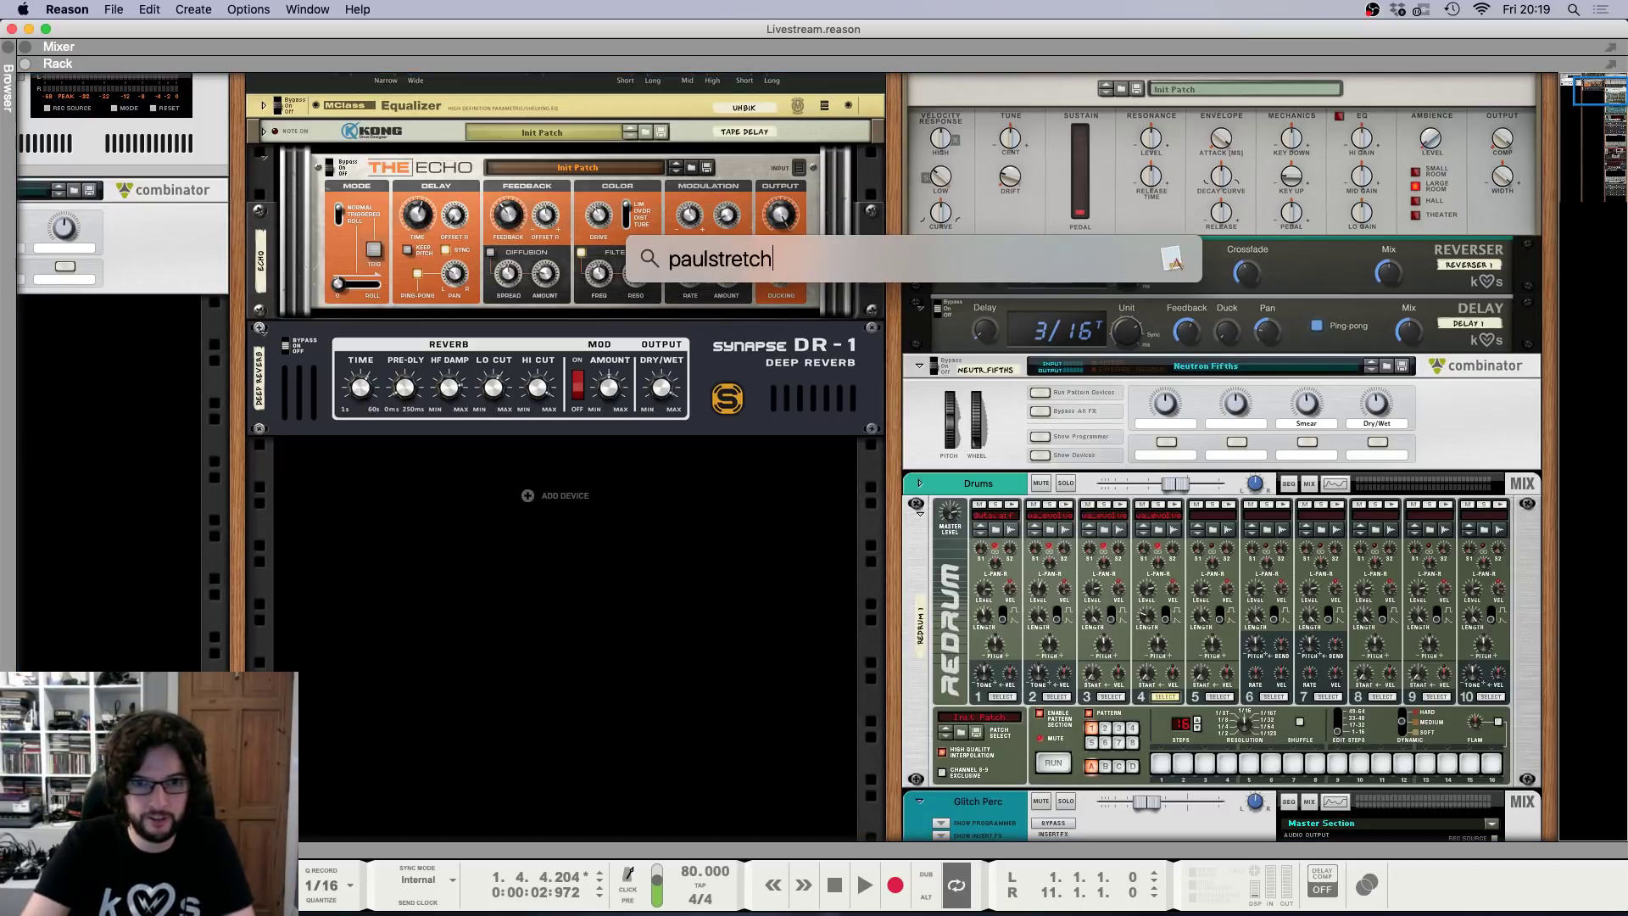
key(Return)
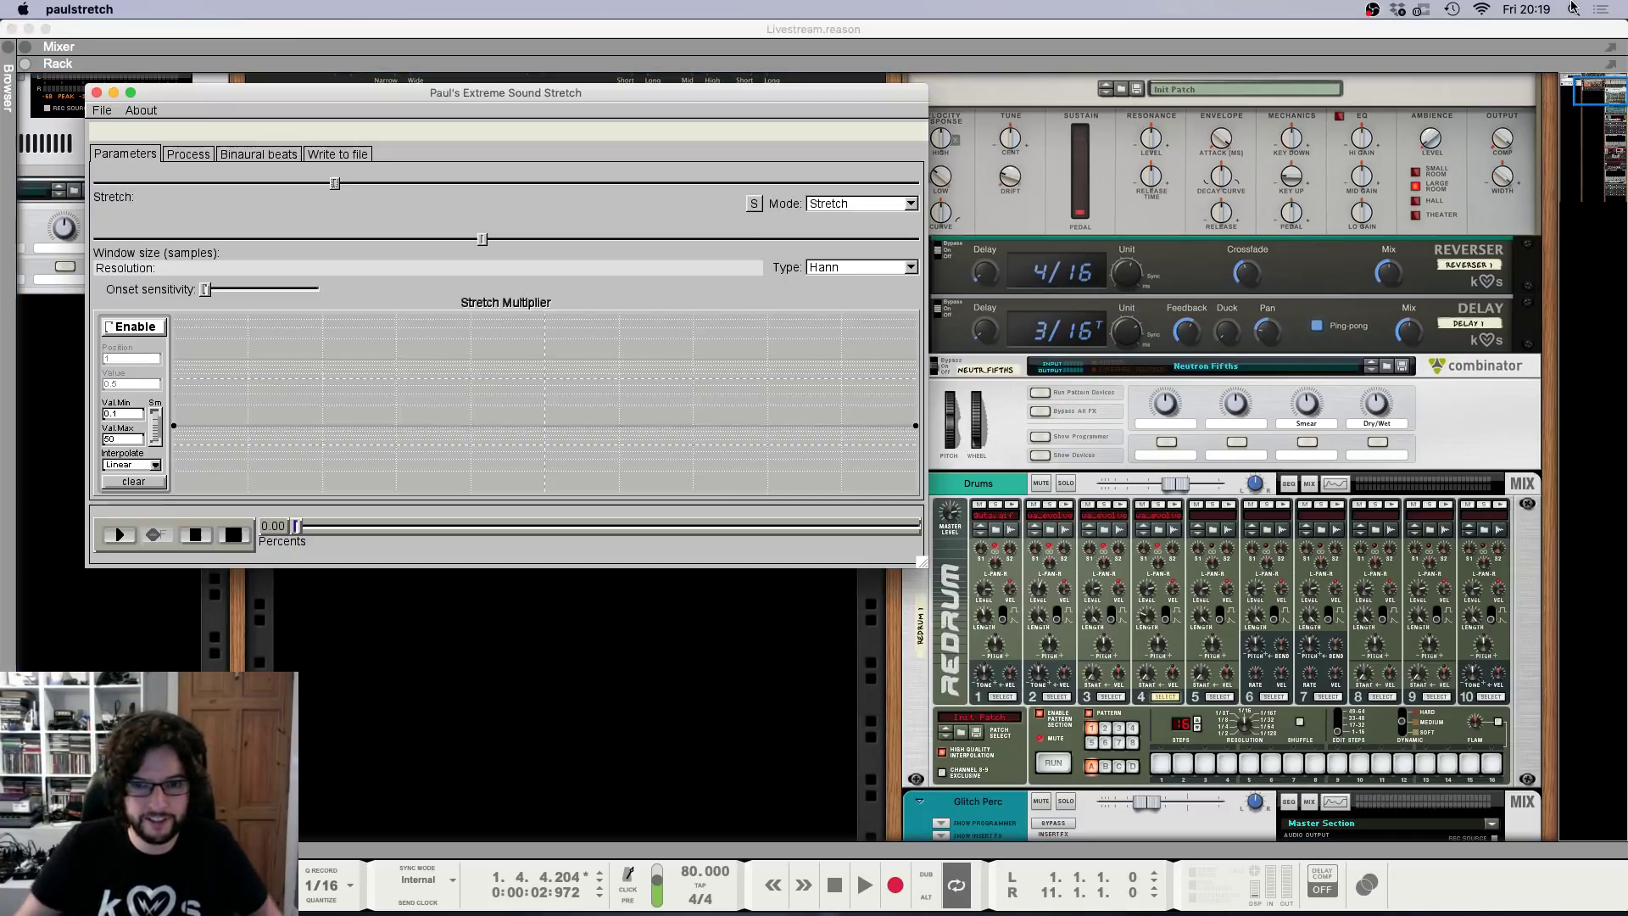
click(102, 110)
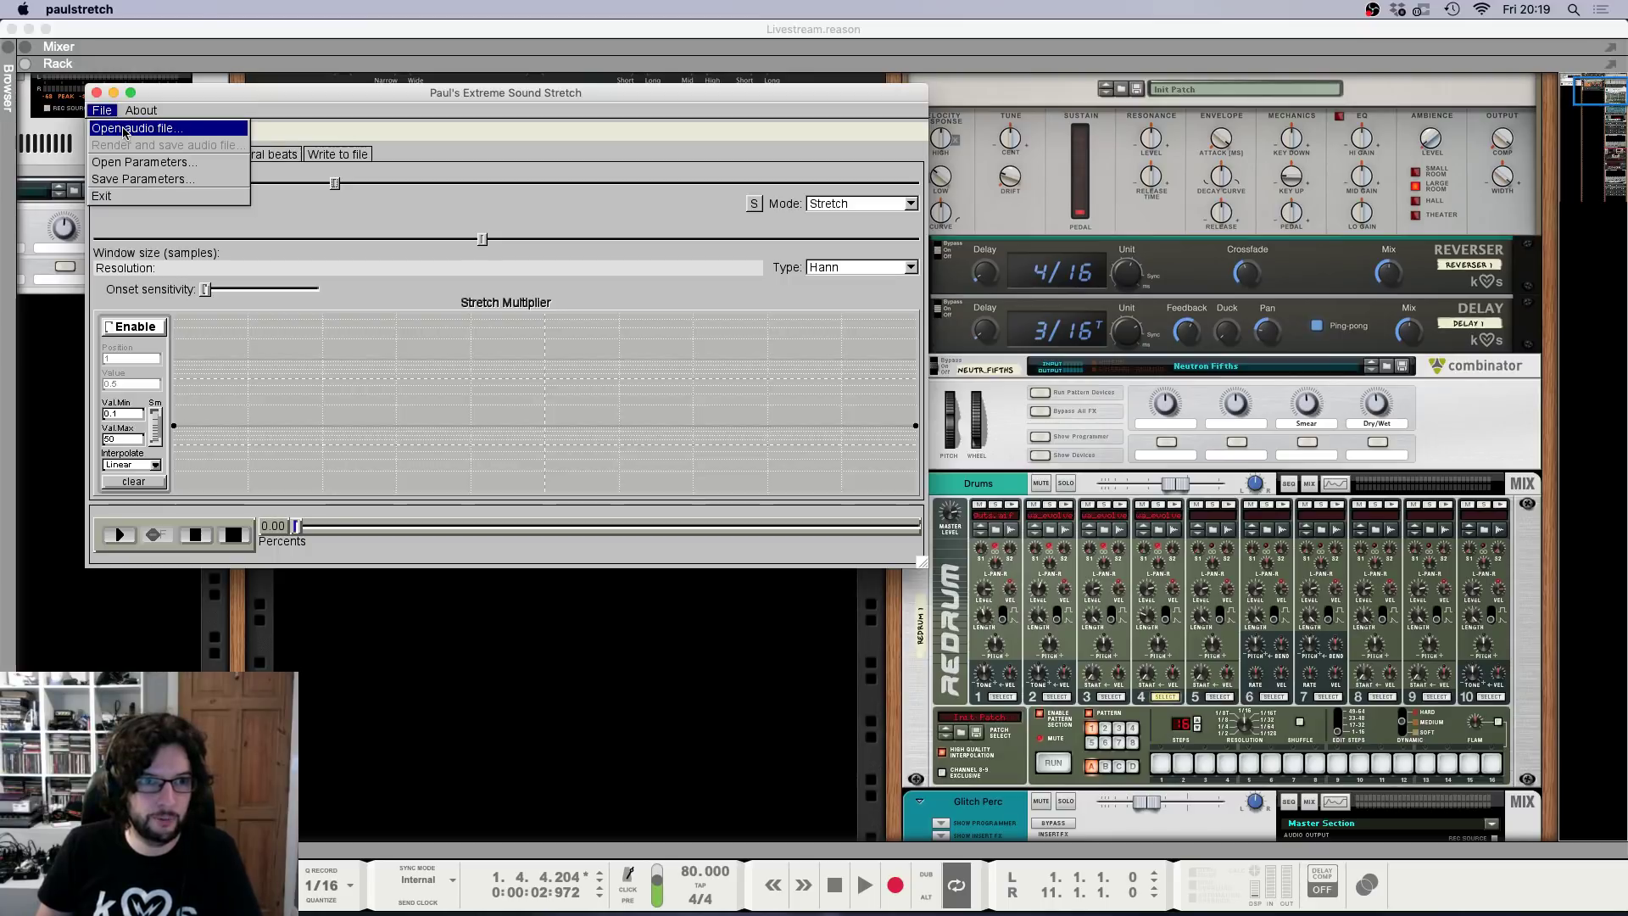
click(127, 129)
click(299, 54)
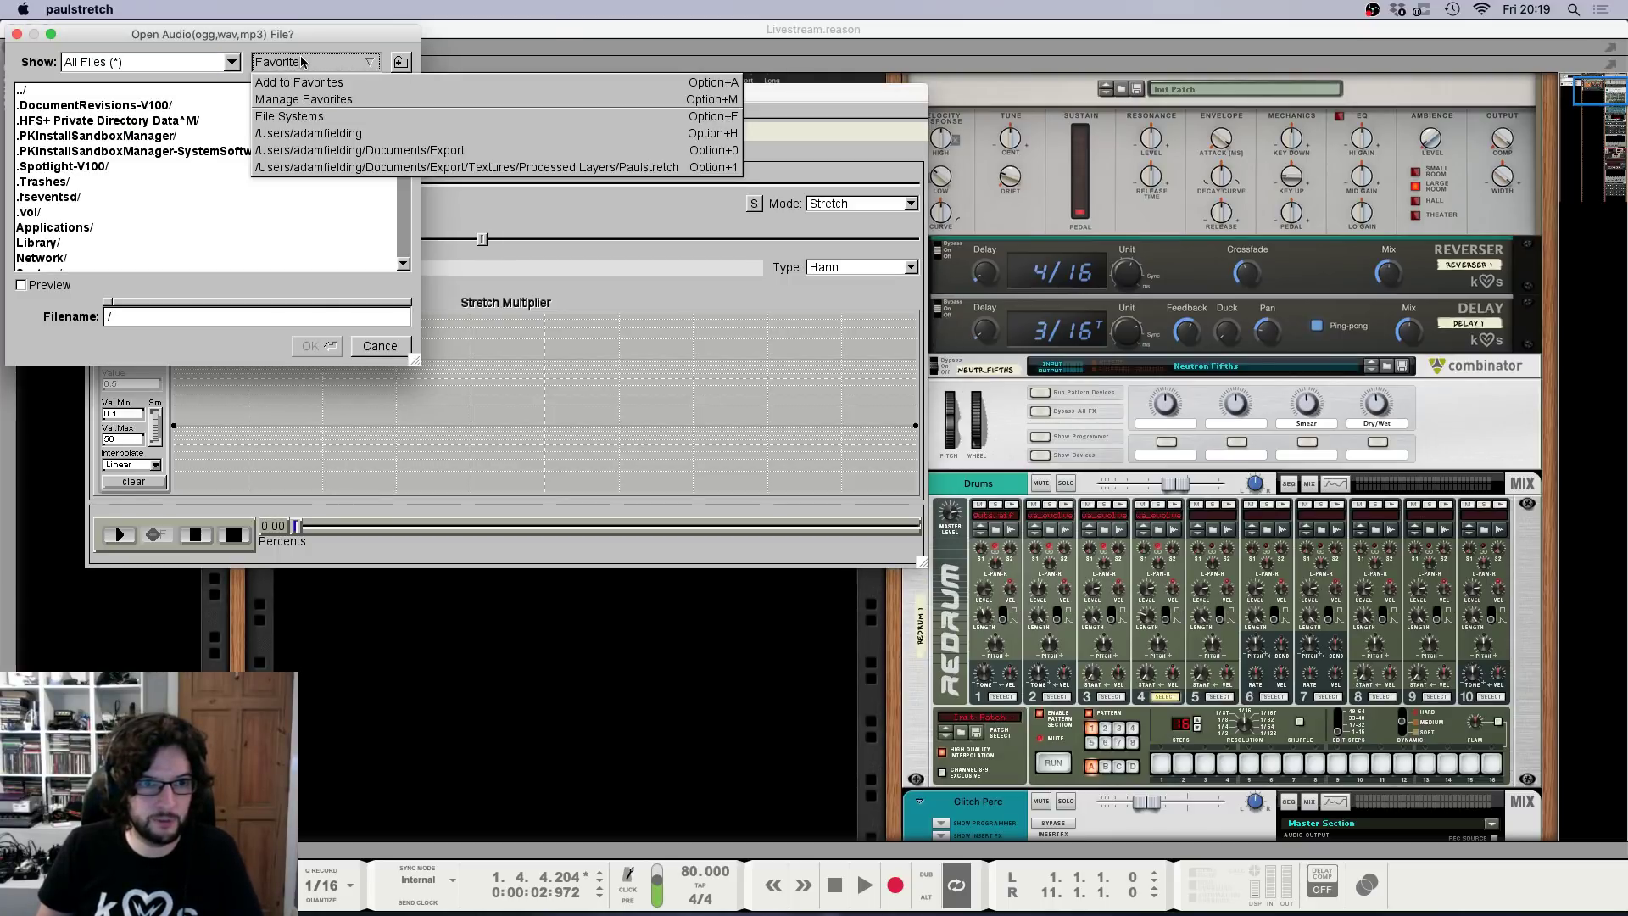
click(347, 152)
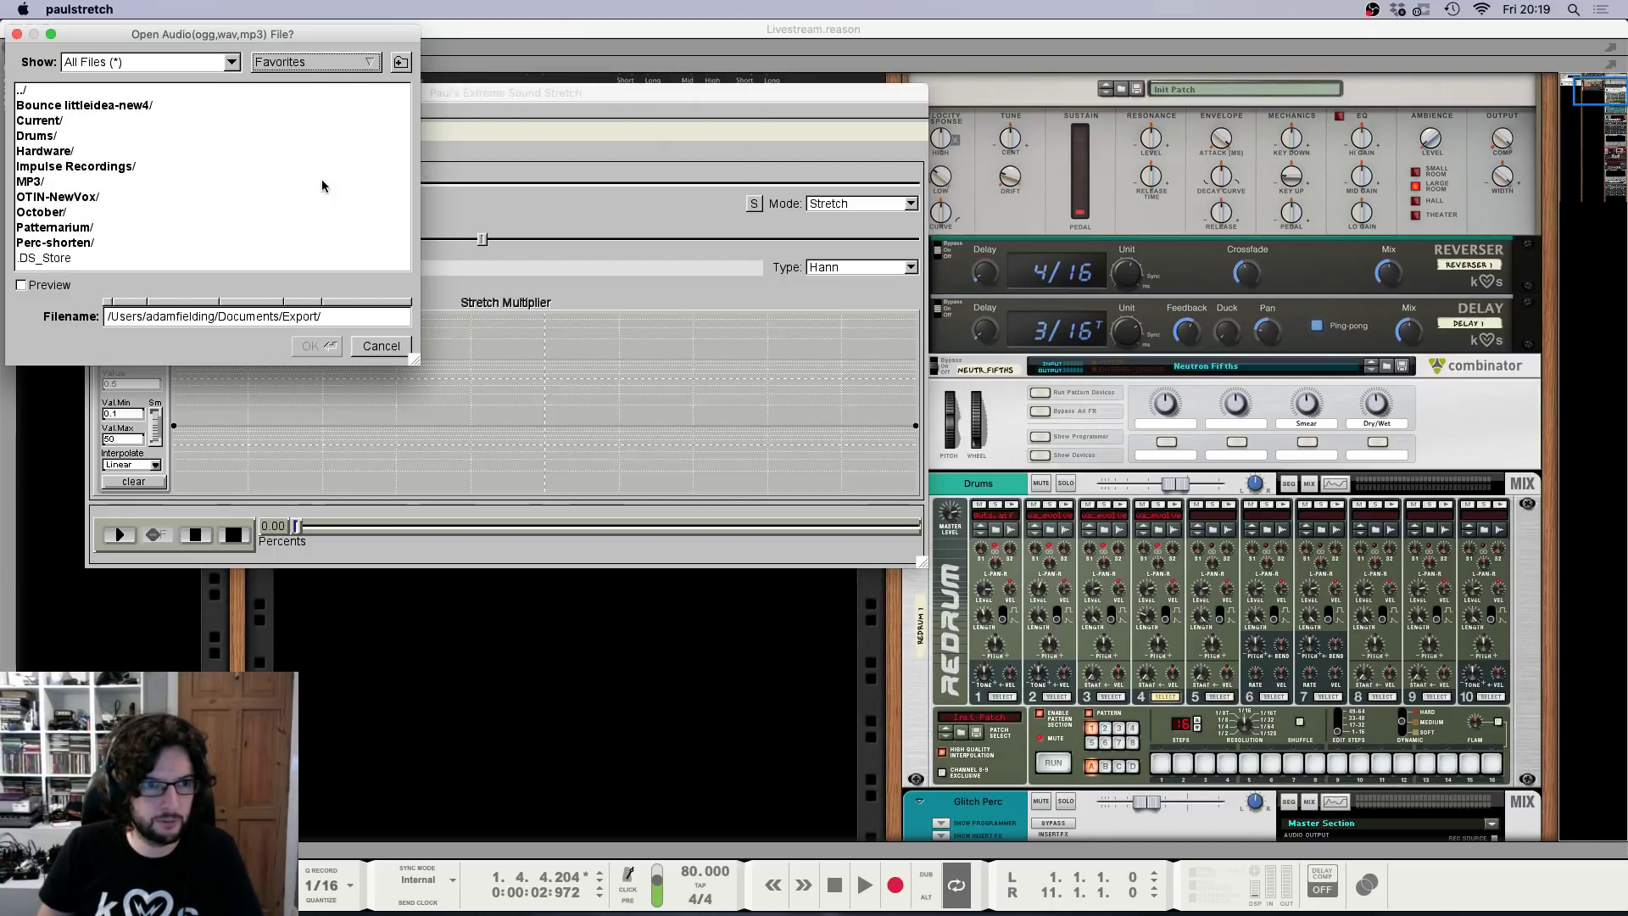
click(315, 63)
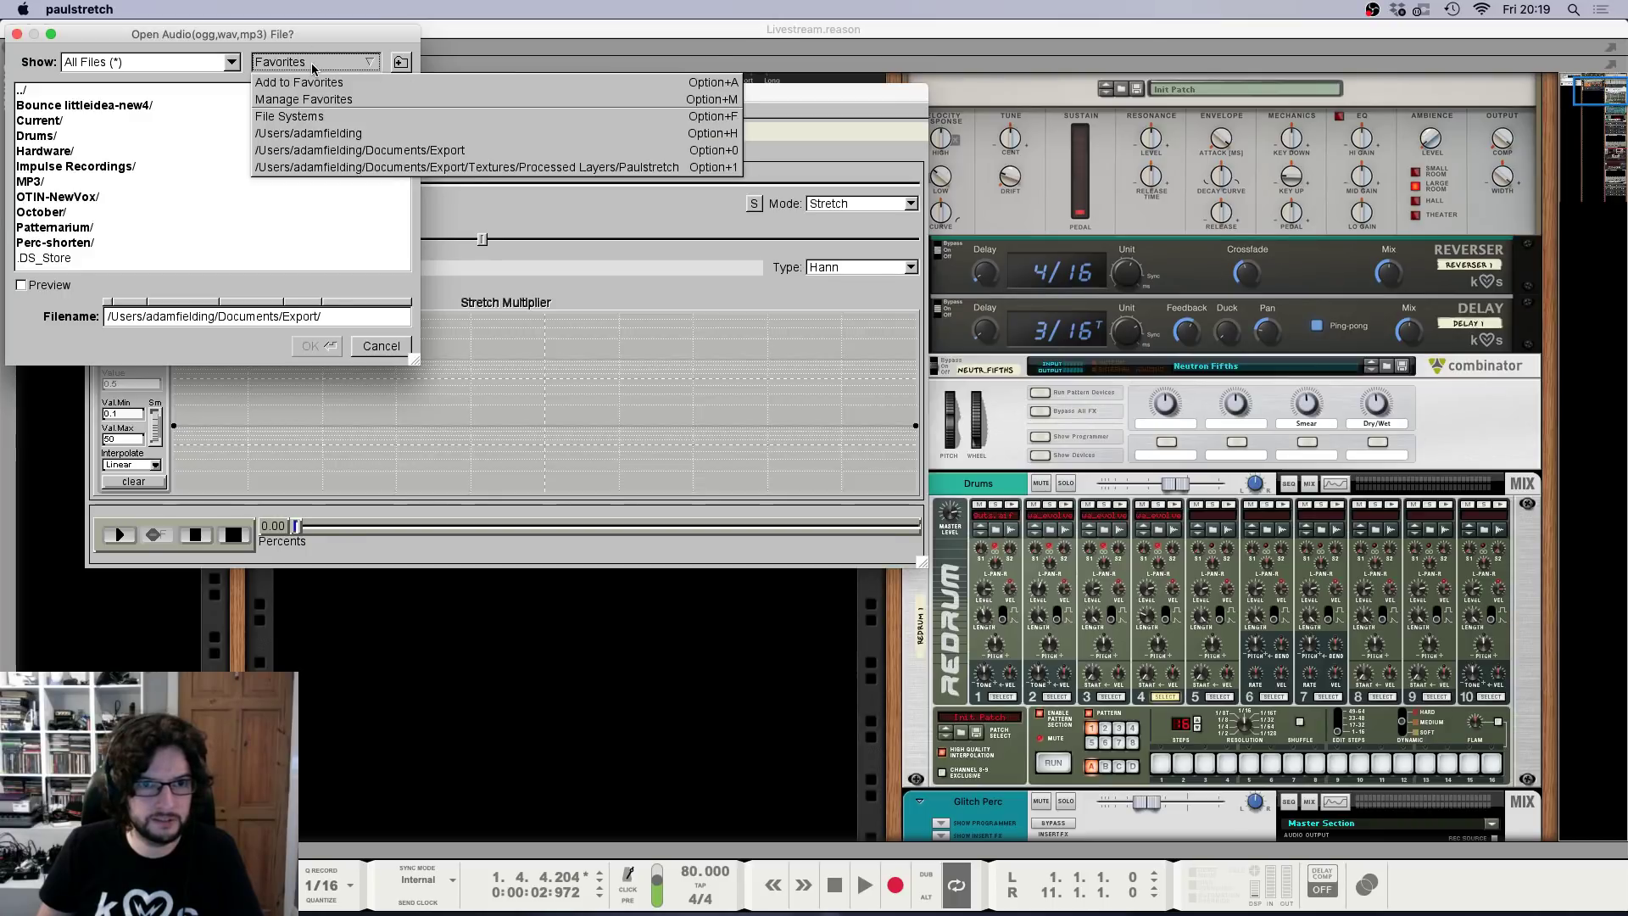
click(333, 133)
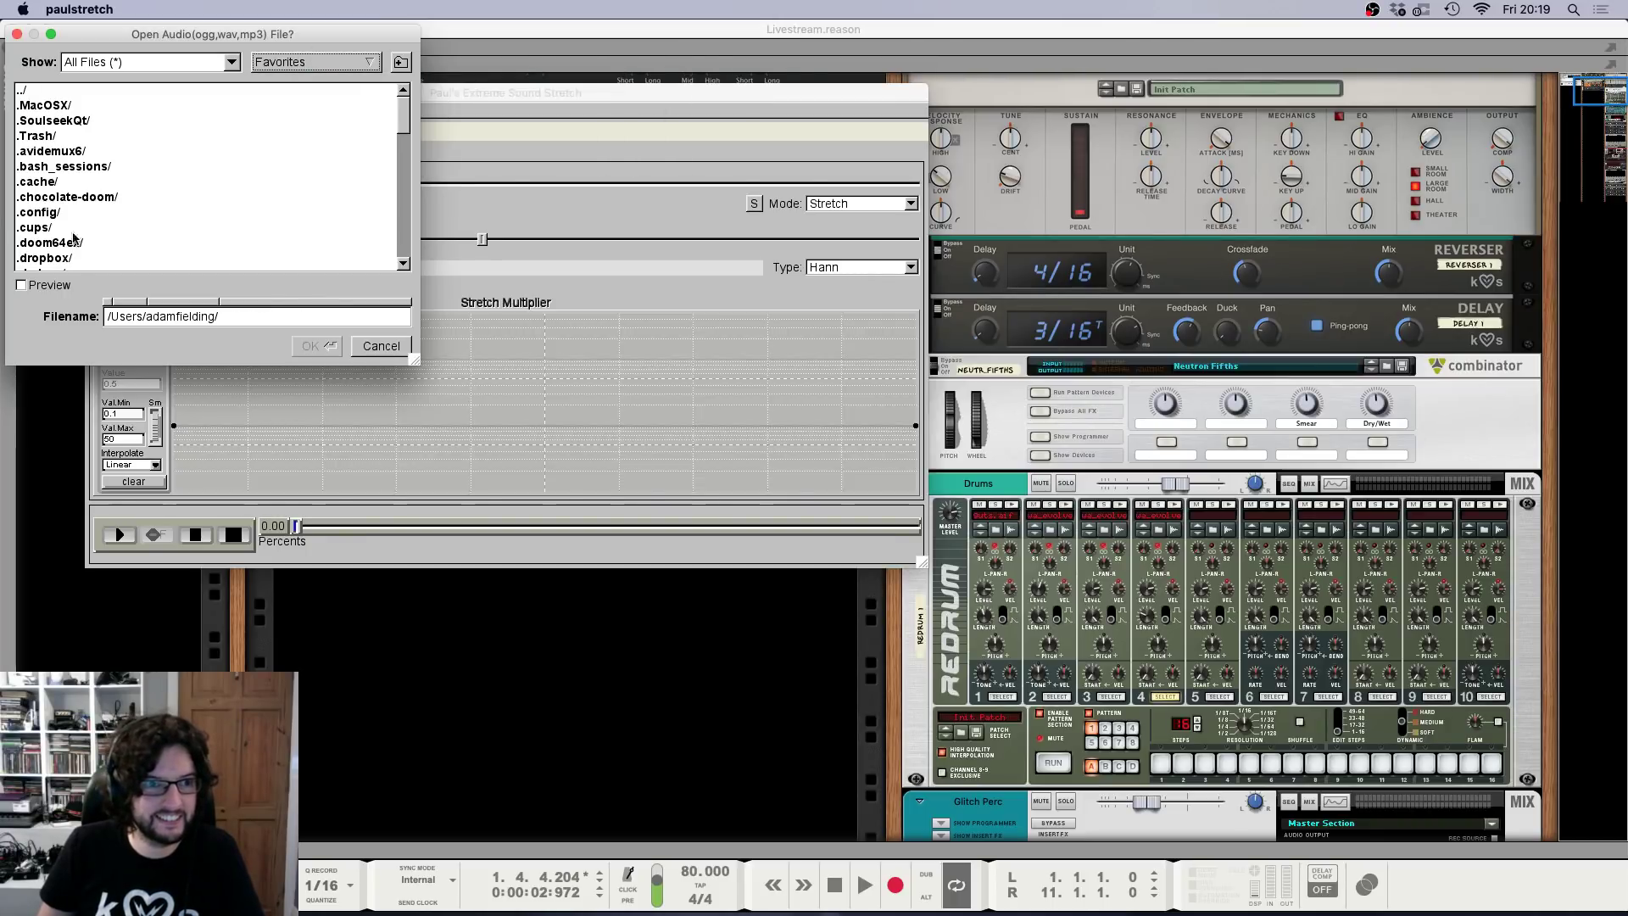
scroll(73, 239, down, 4)
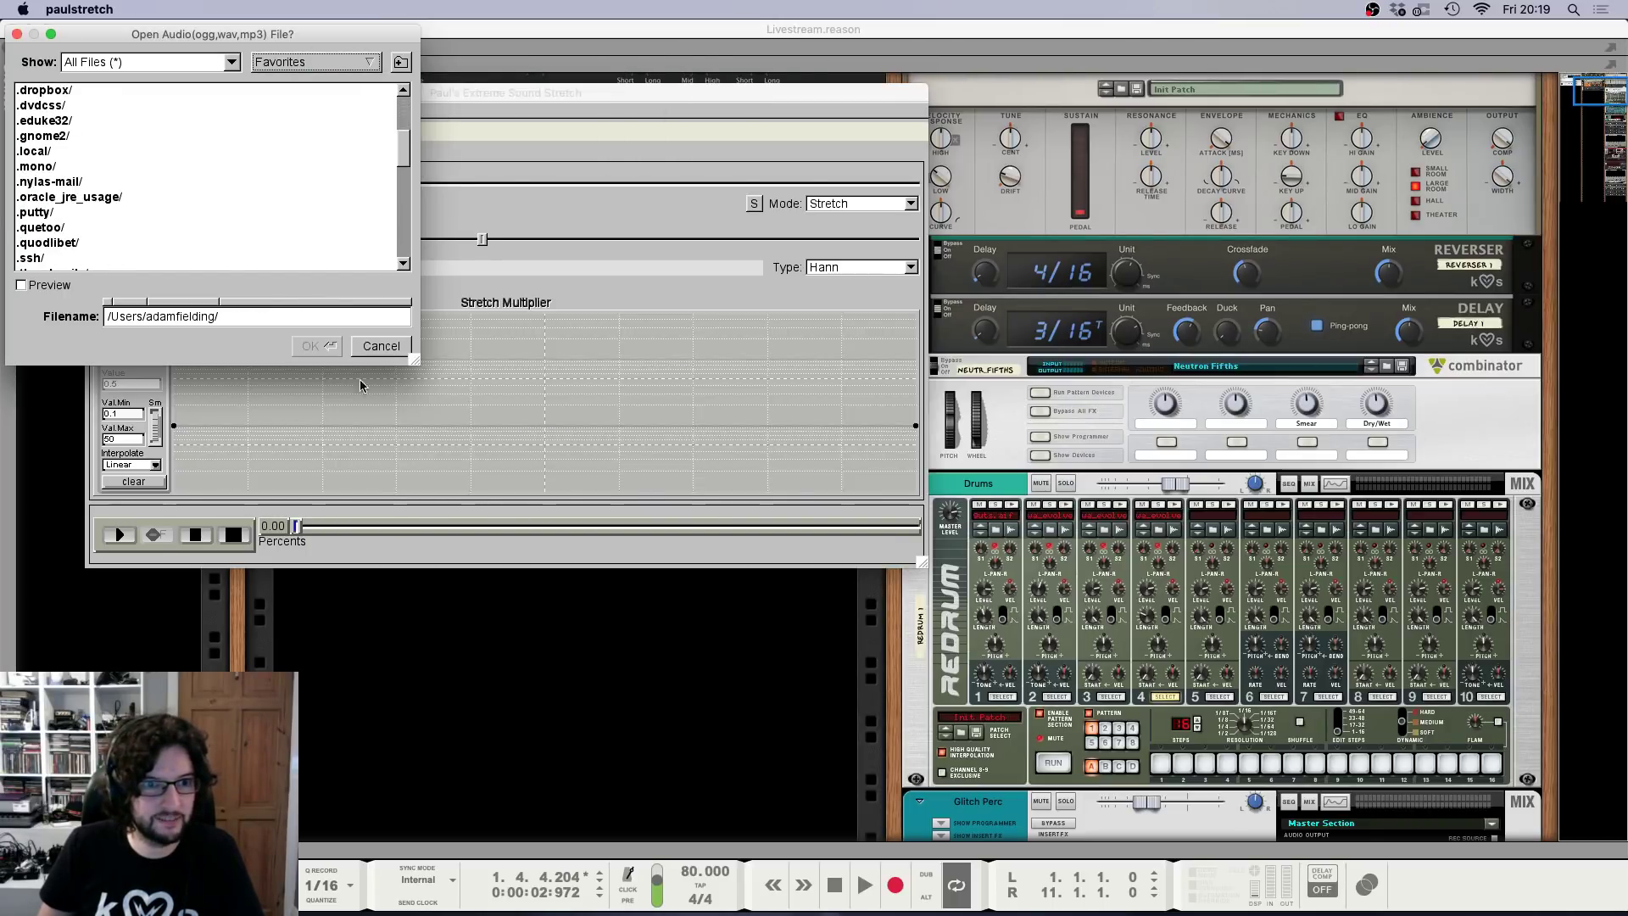
click(389, 346)
Switch back to Reason and export the loop as Livestream.aif into the Export folder with the 24-bit settings.
click(520, 668)
click(103, 8)
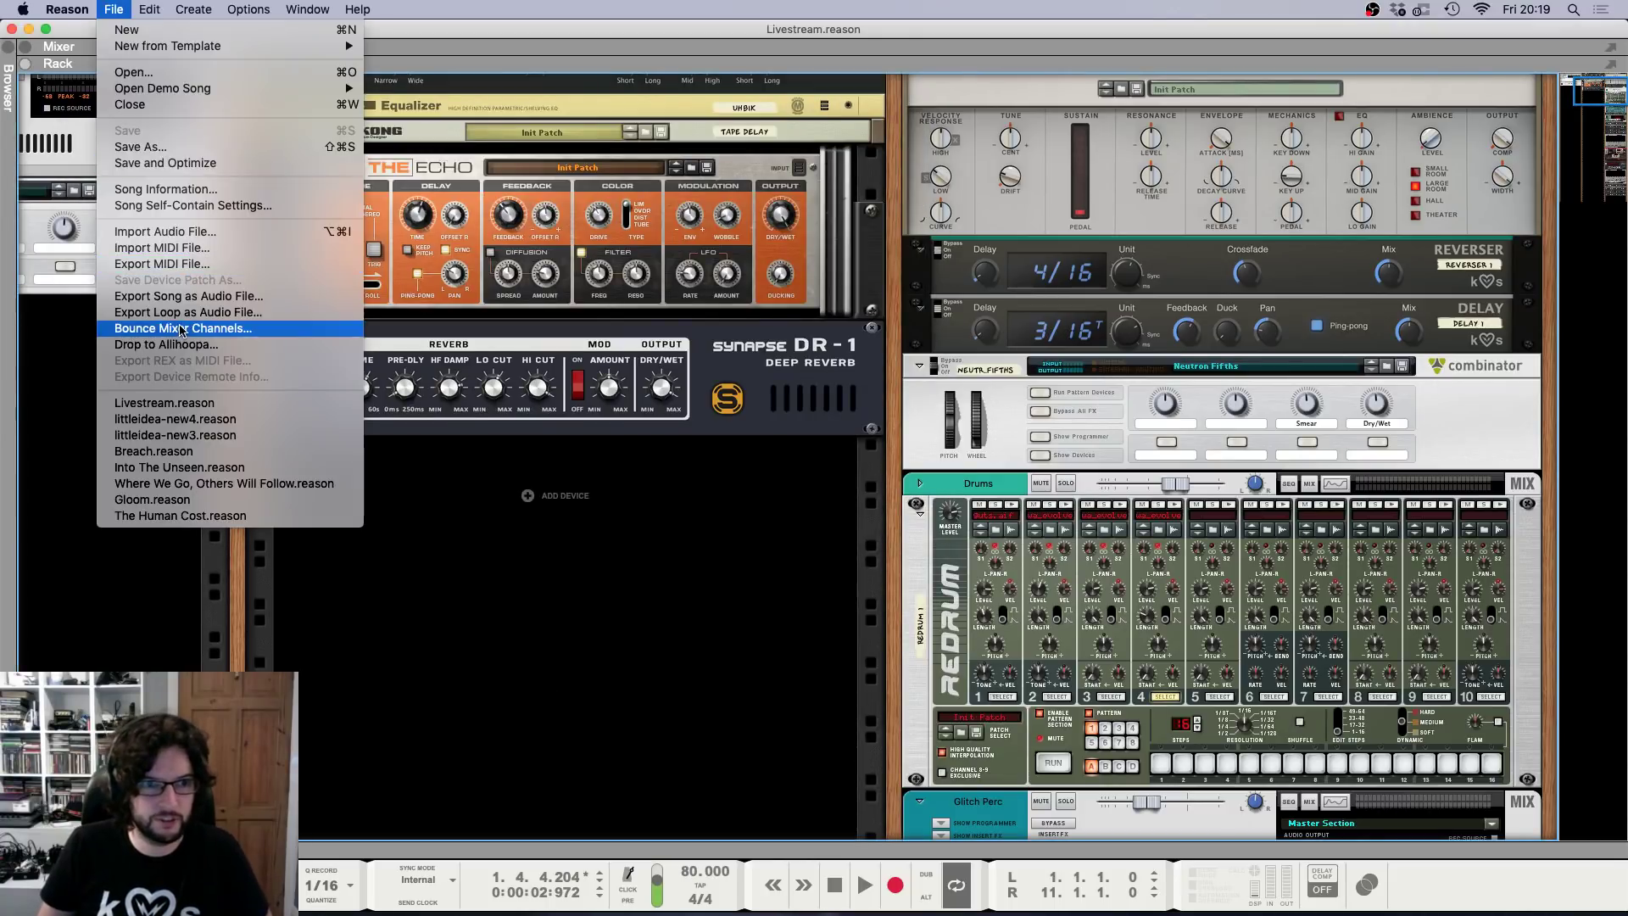
click(186, 313)
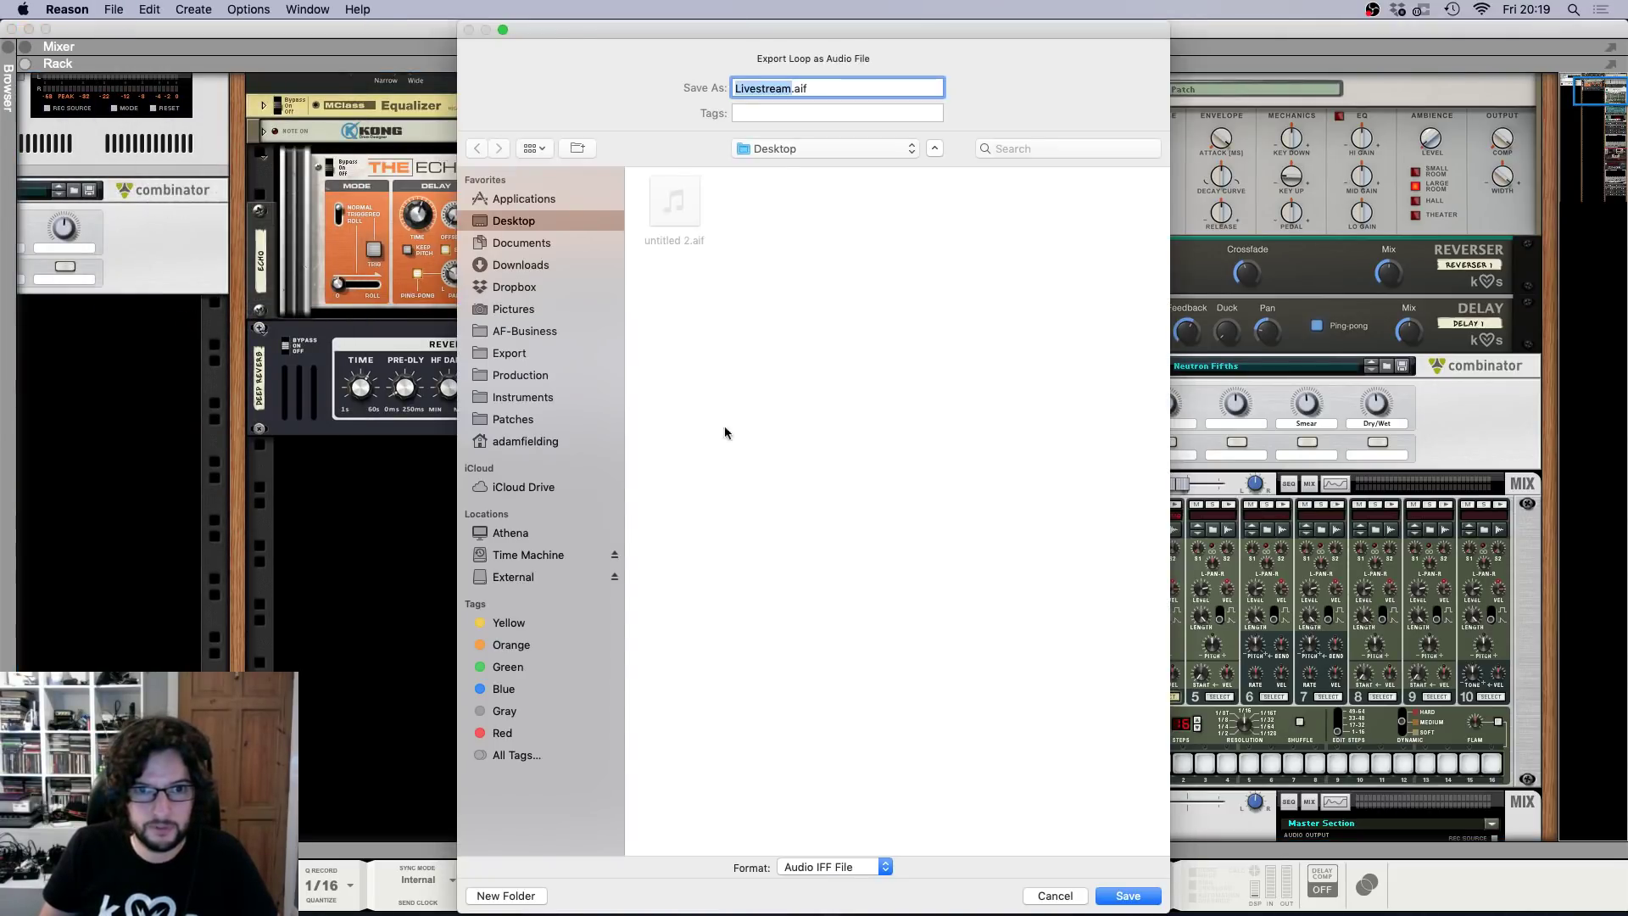
click(511, 353)
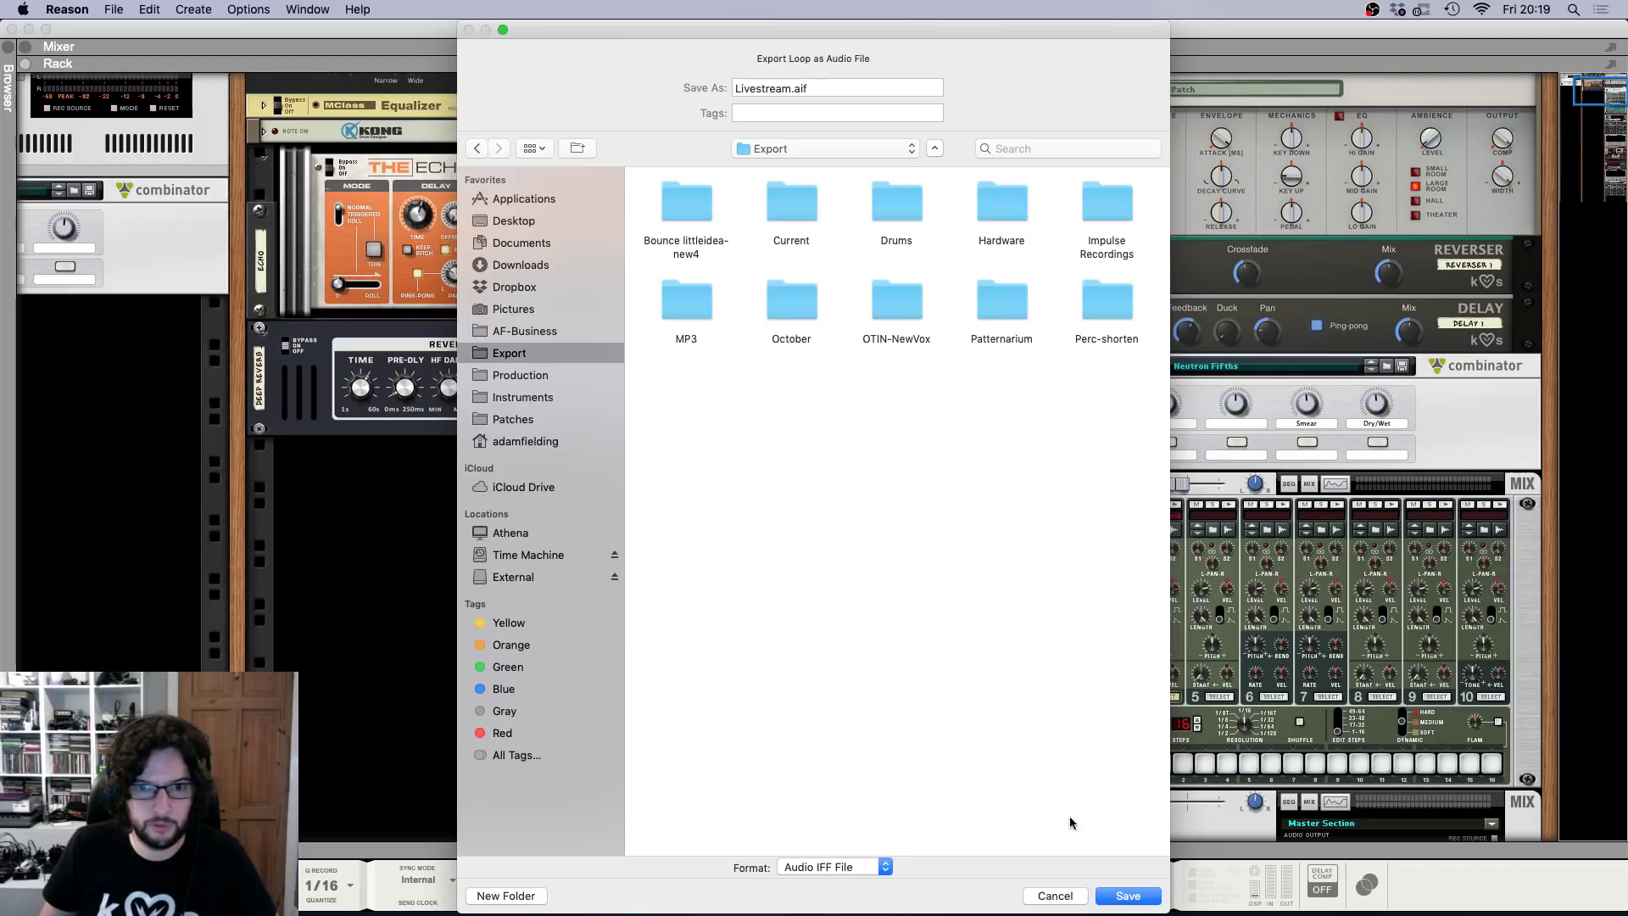
click(1132, 897)
click(872, 516)
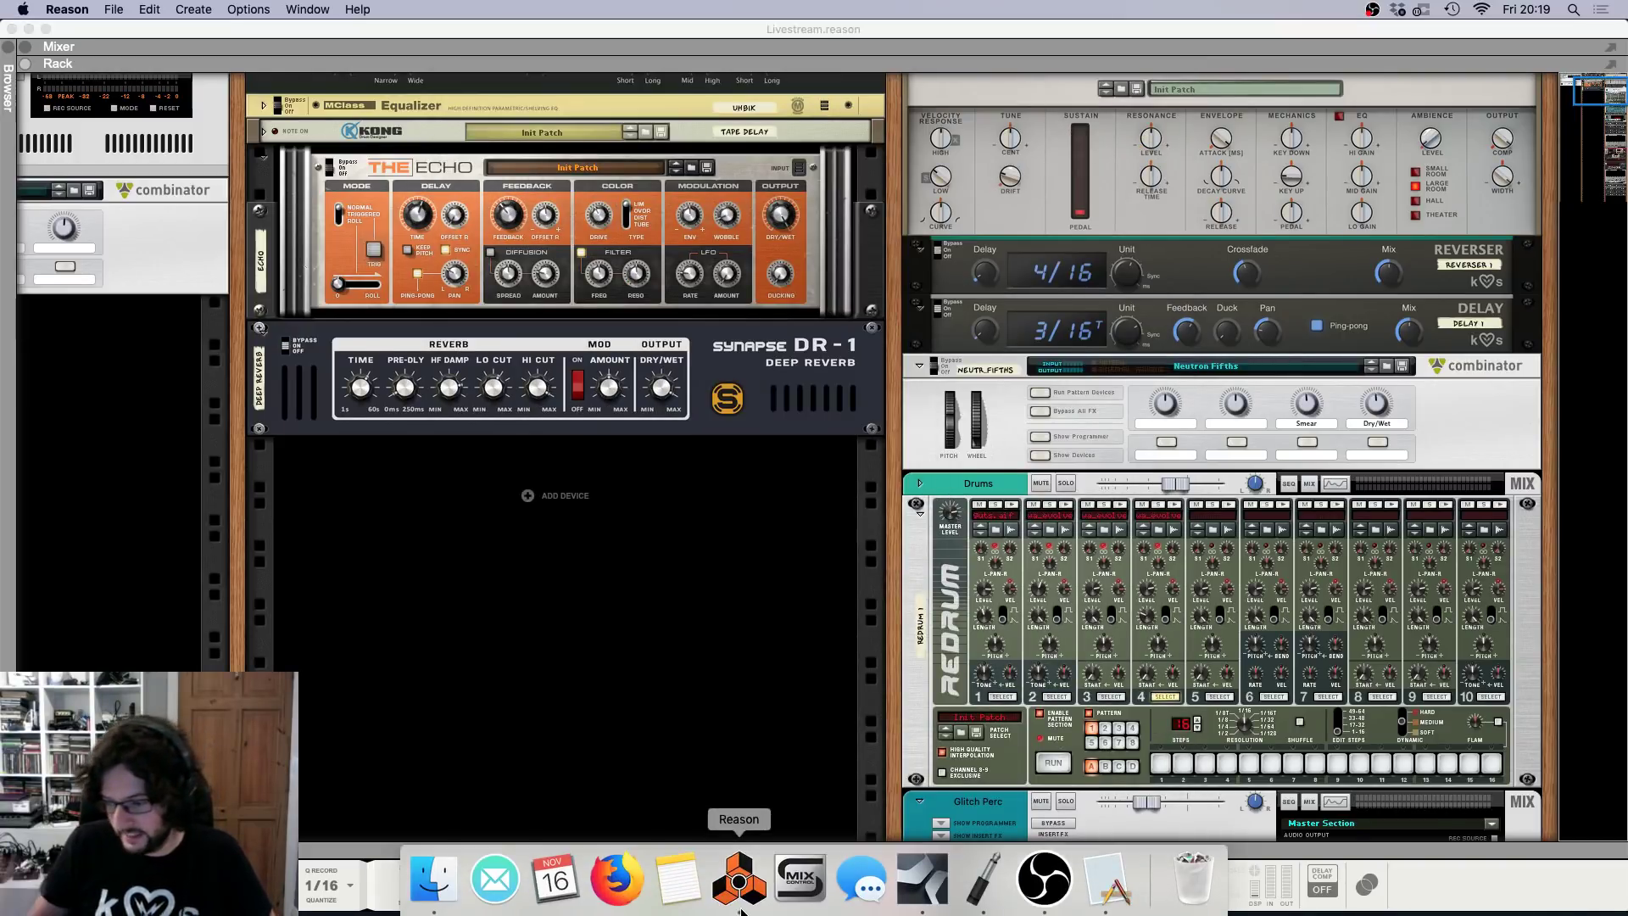
Switch to paulstretch, move its window clear of the screen corner and open the audio file chooser.
click(1106, 880)
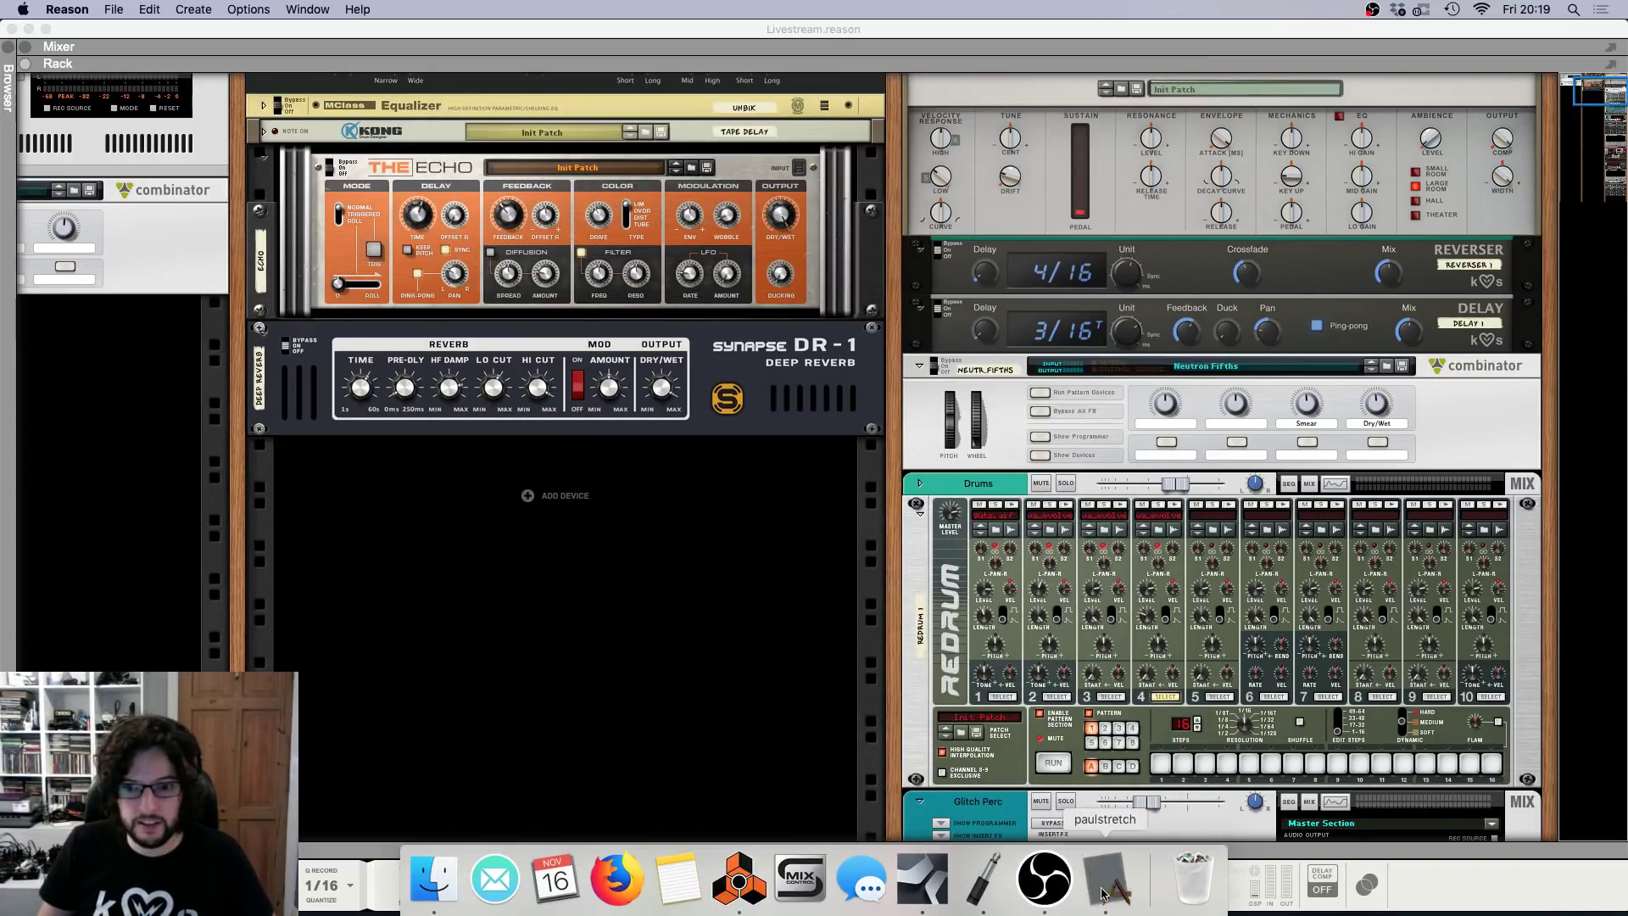
drag(233, 98, 370, 135)
click(243, 141)
click(279, 156)
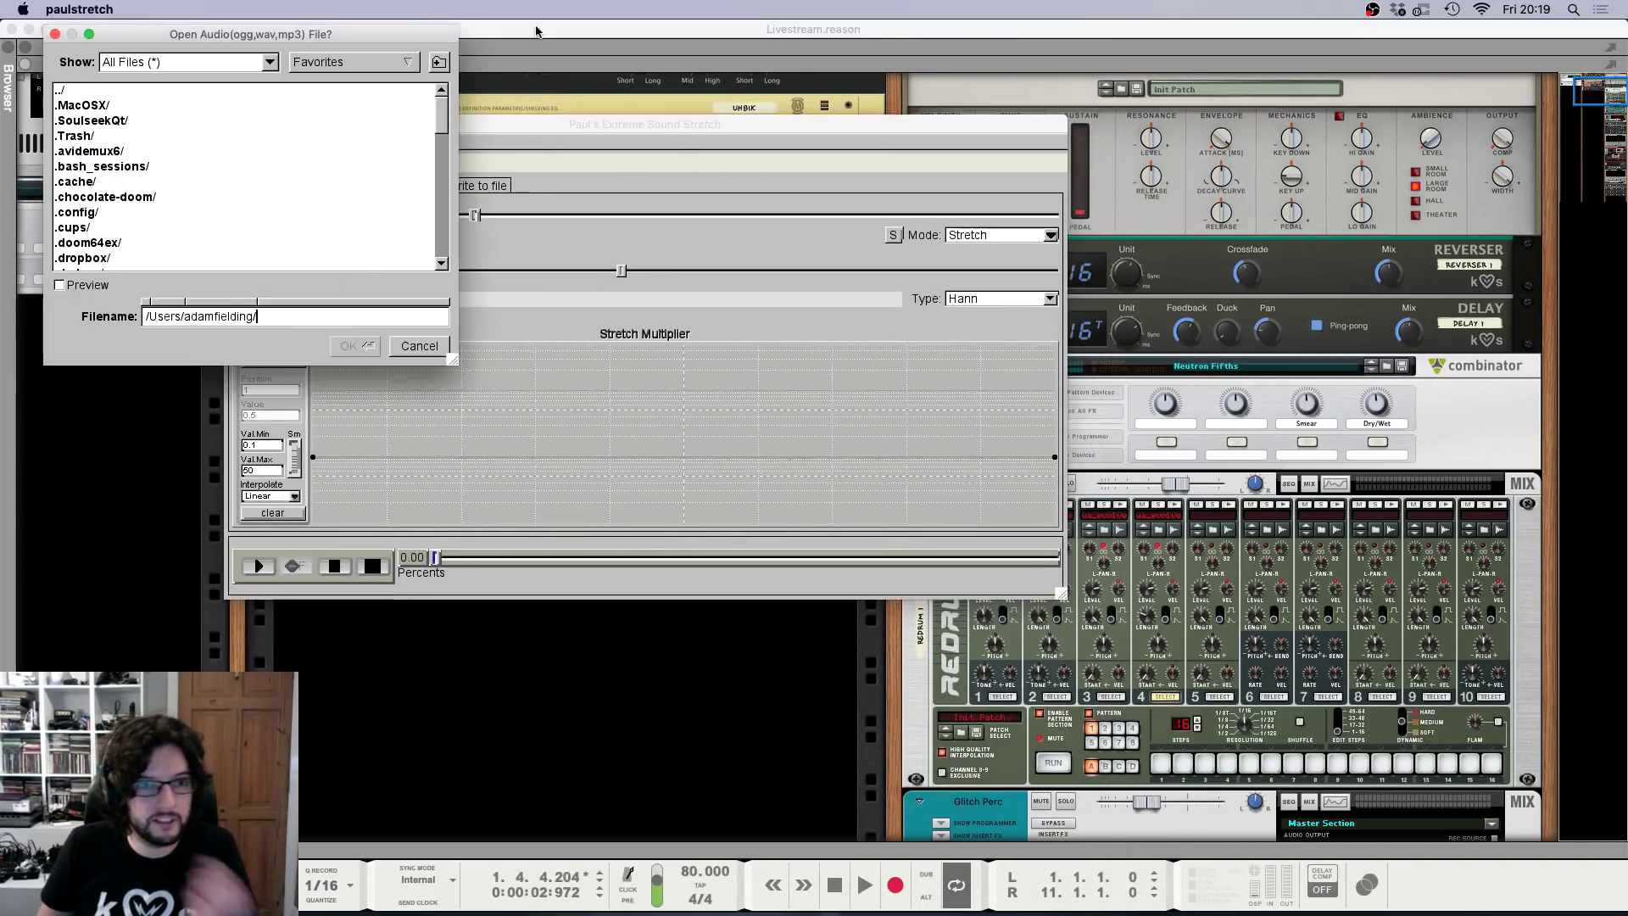
Load Livestream.aif from the Documents/Export folder, preview the stretched sound and stop it.
click(352, 62)
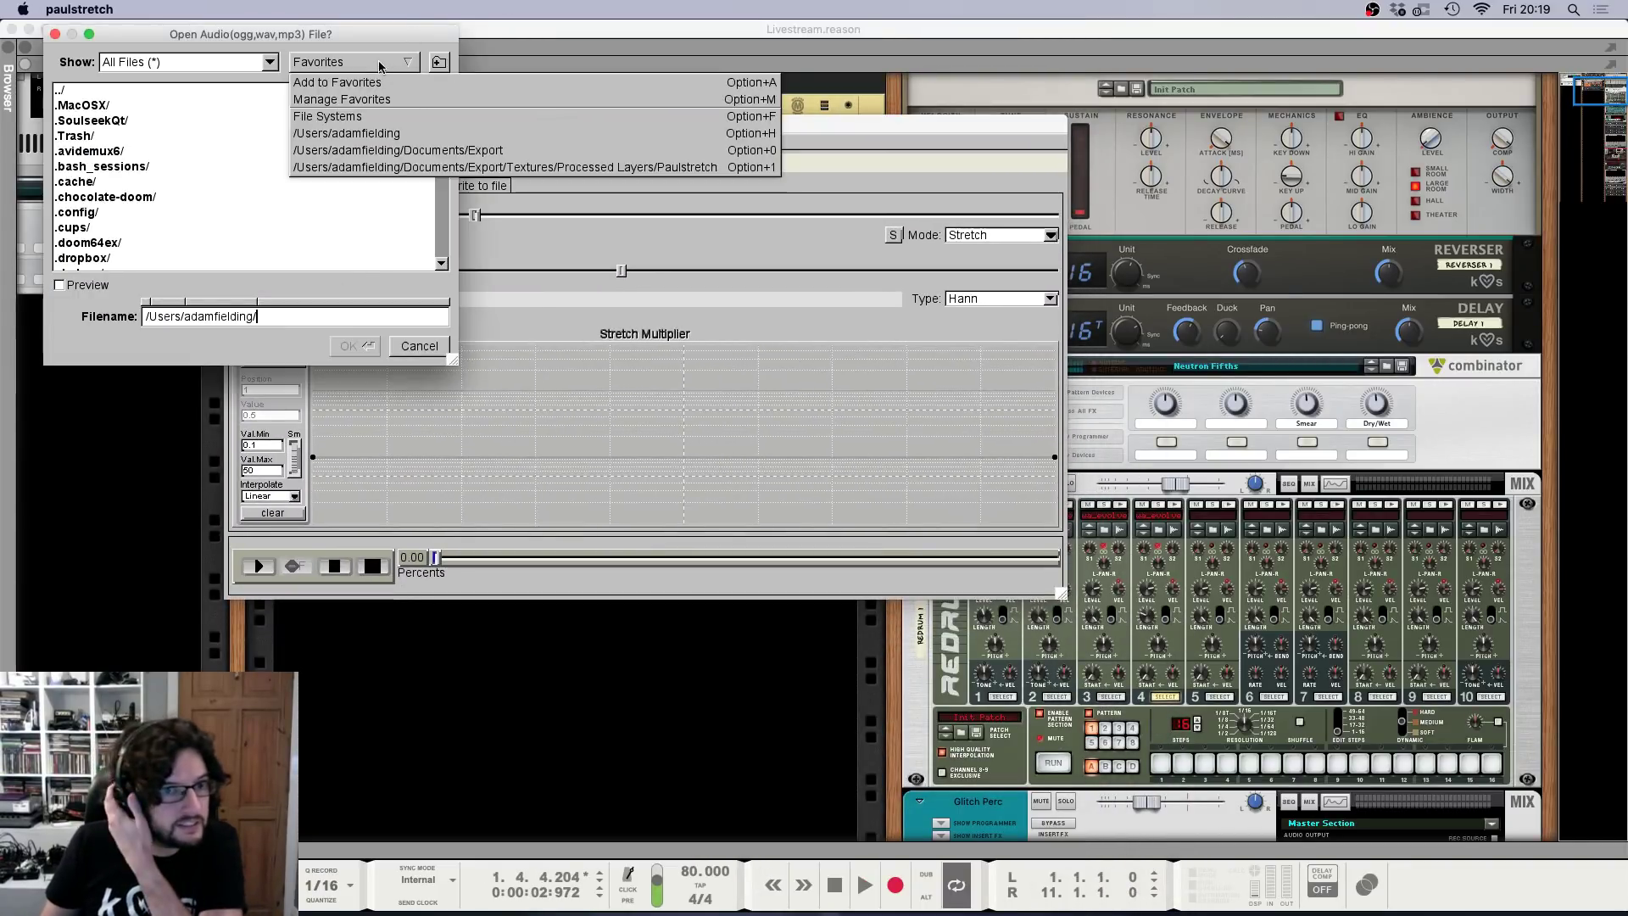
click(403, 154)
click(211, 241)
scroll(186, 250, down, 1)
click(144, 264)
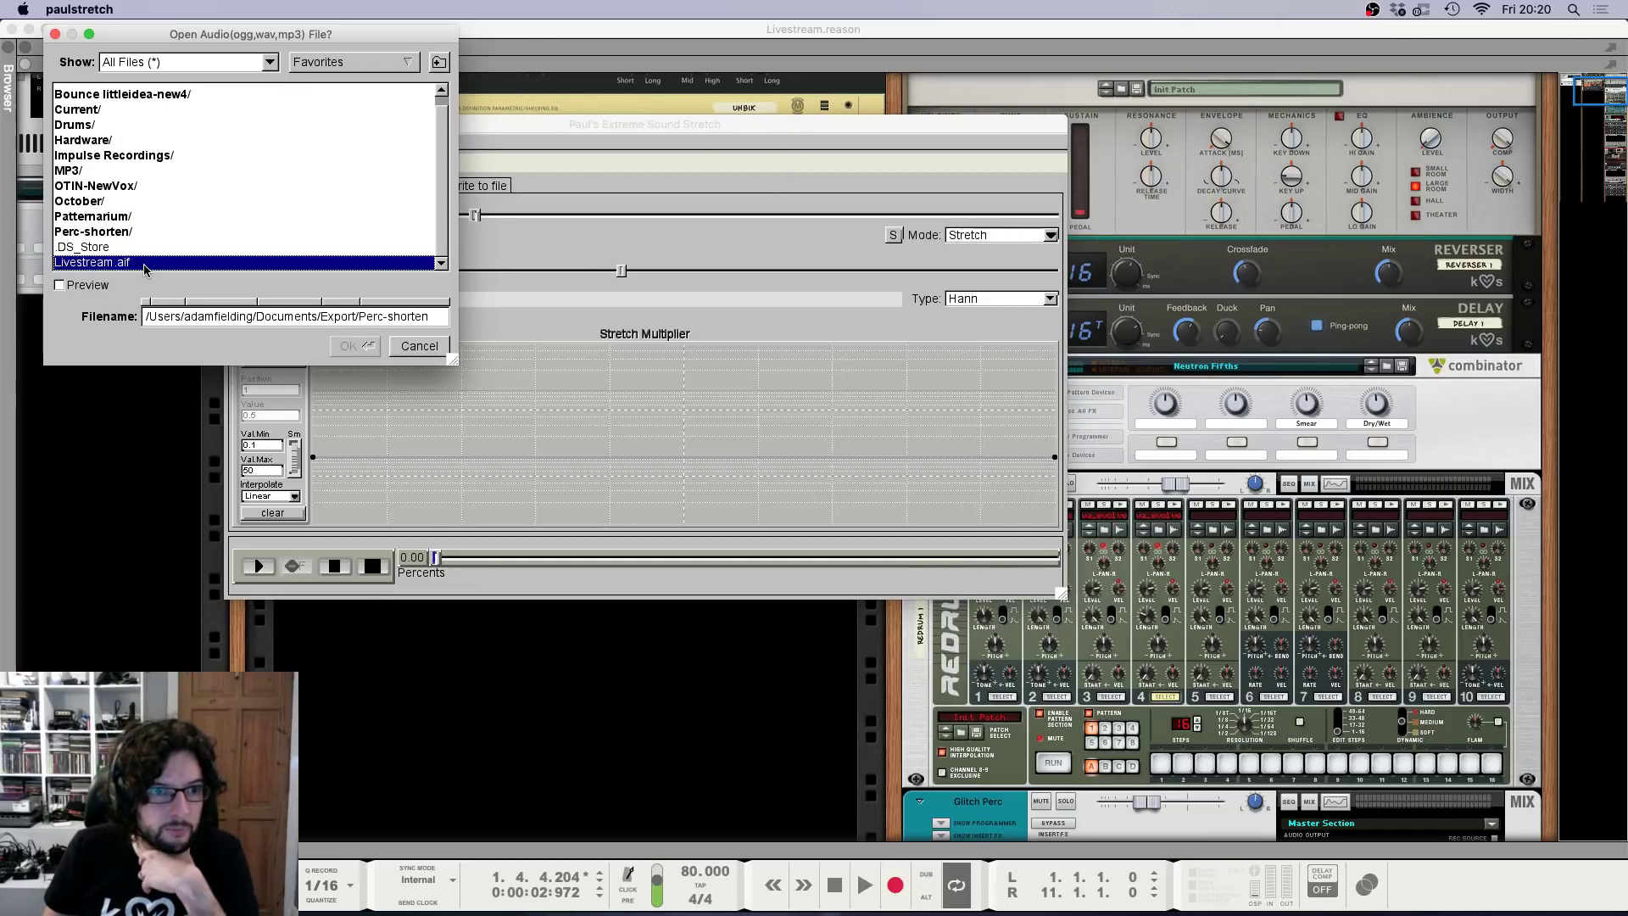
double_click(144, 265)
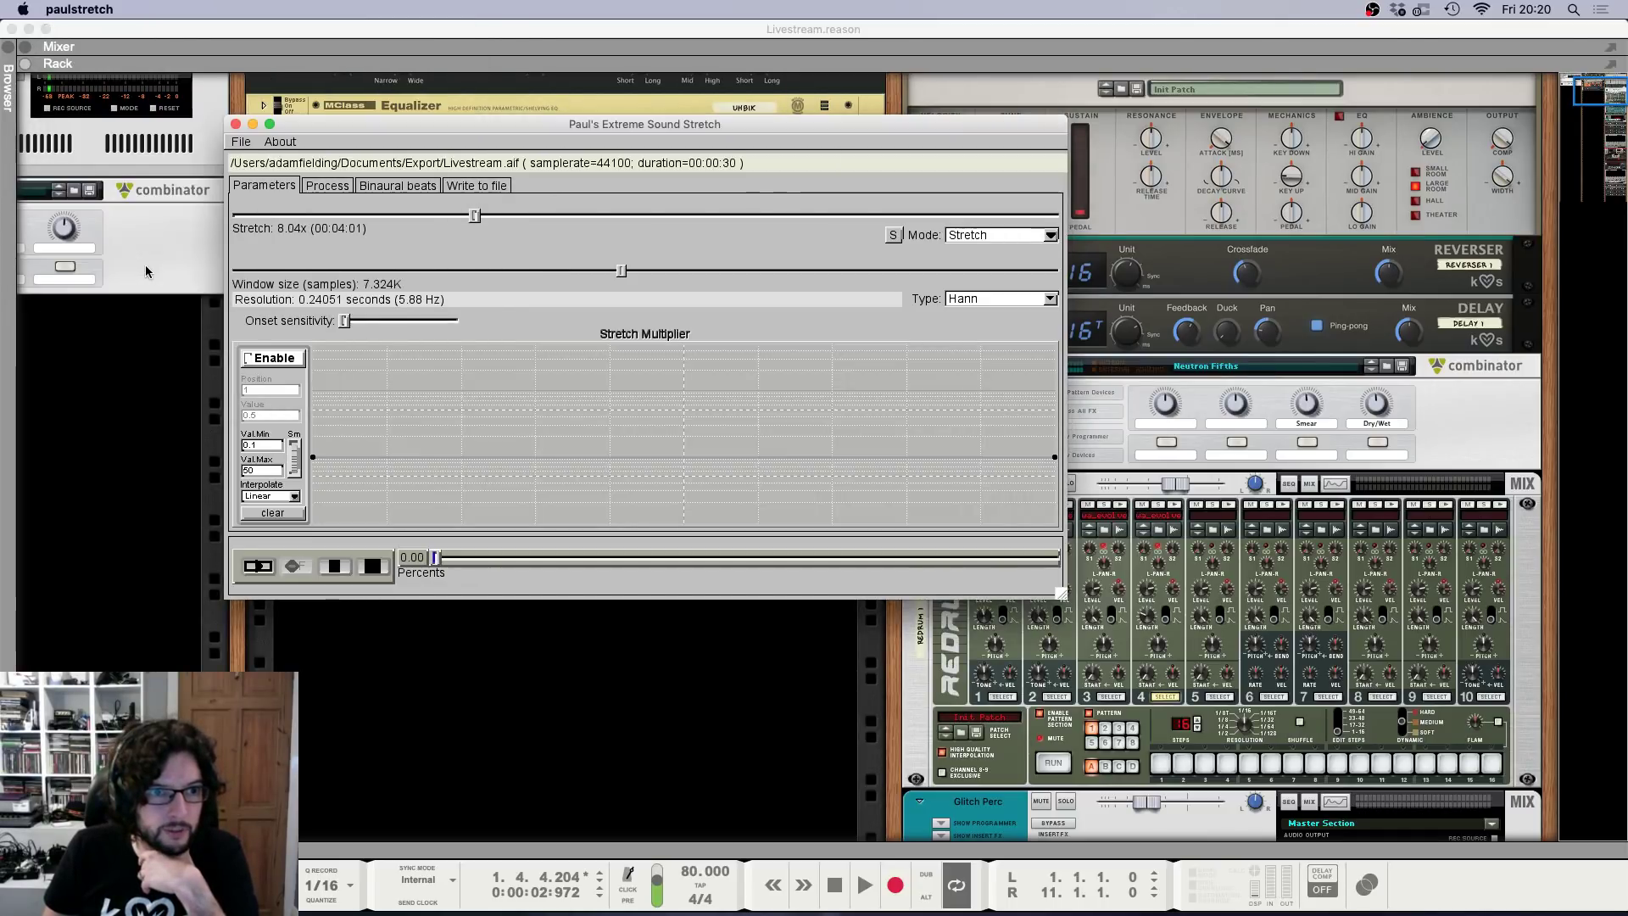
click(265, 570)
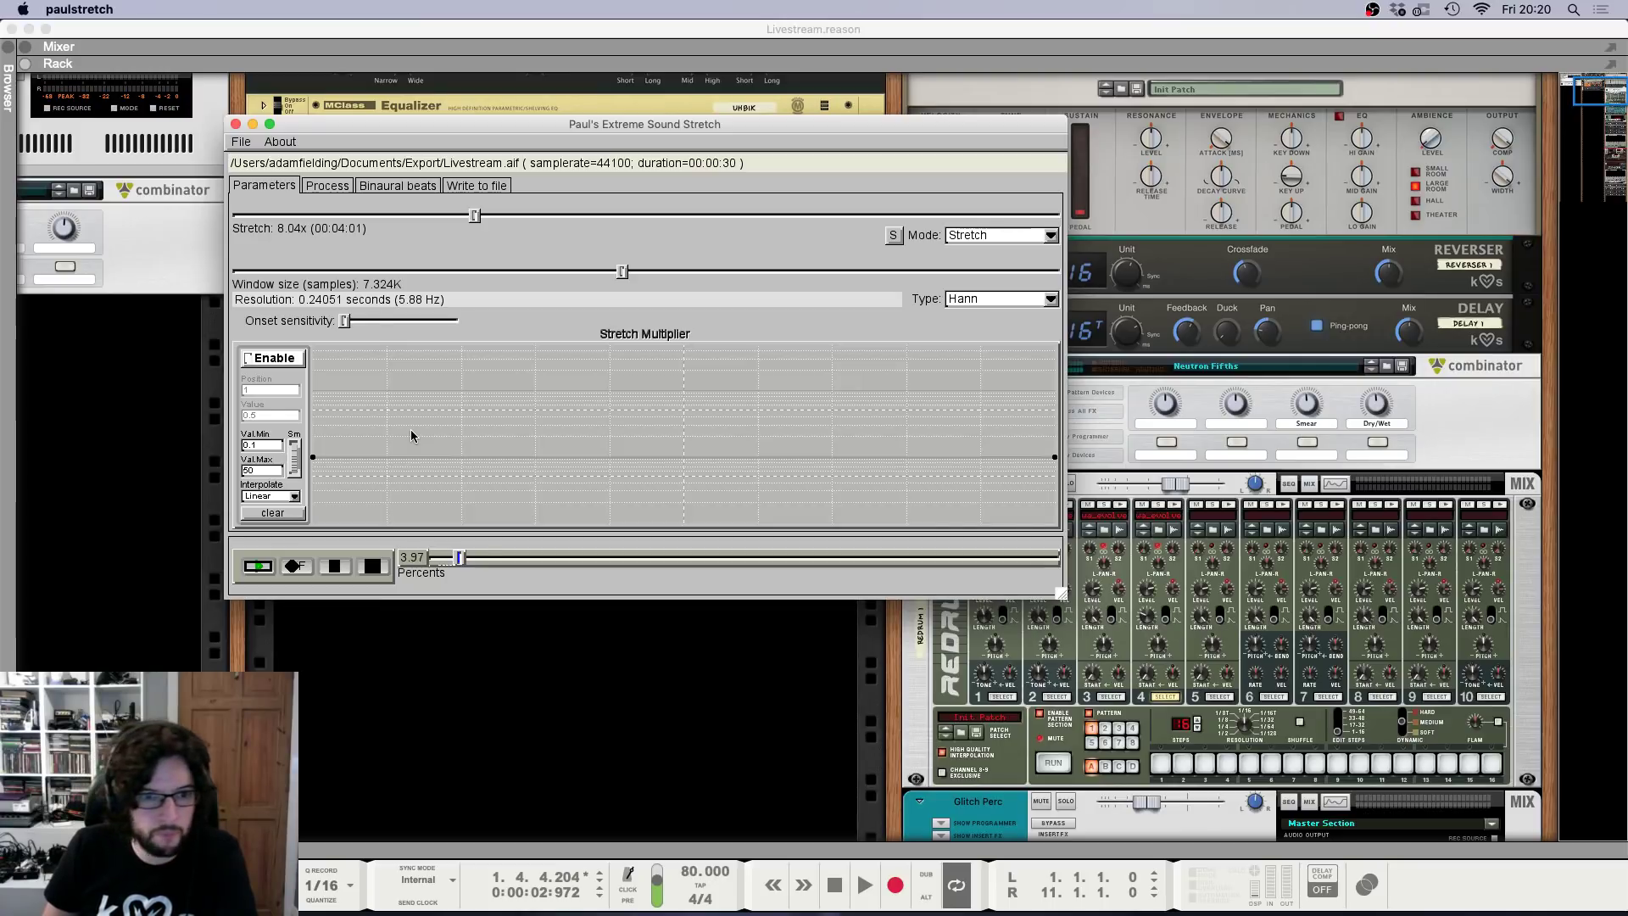
click(370, 574)
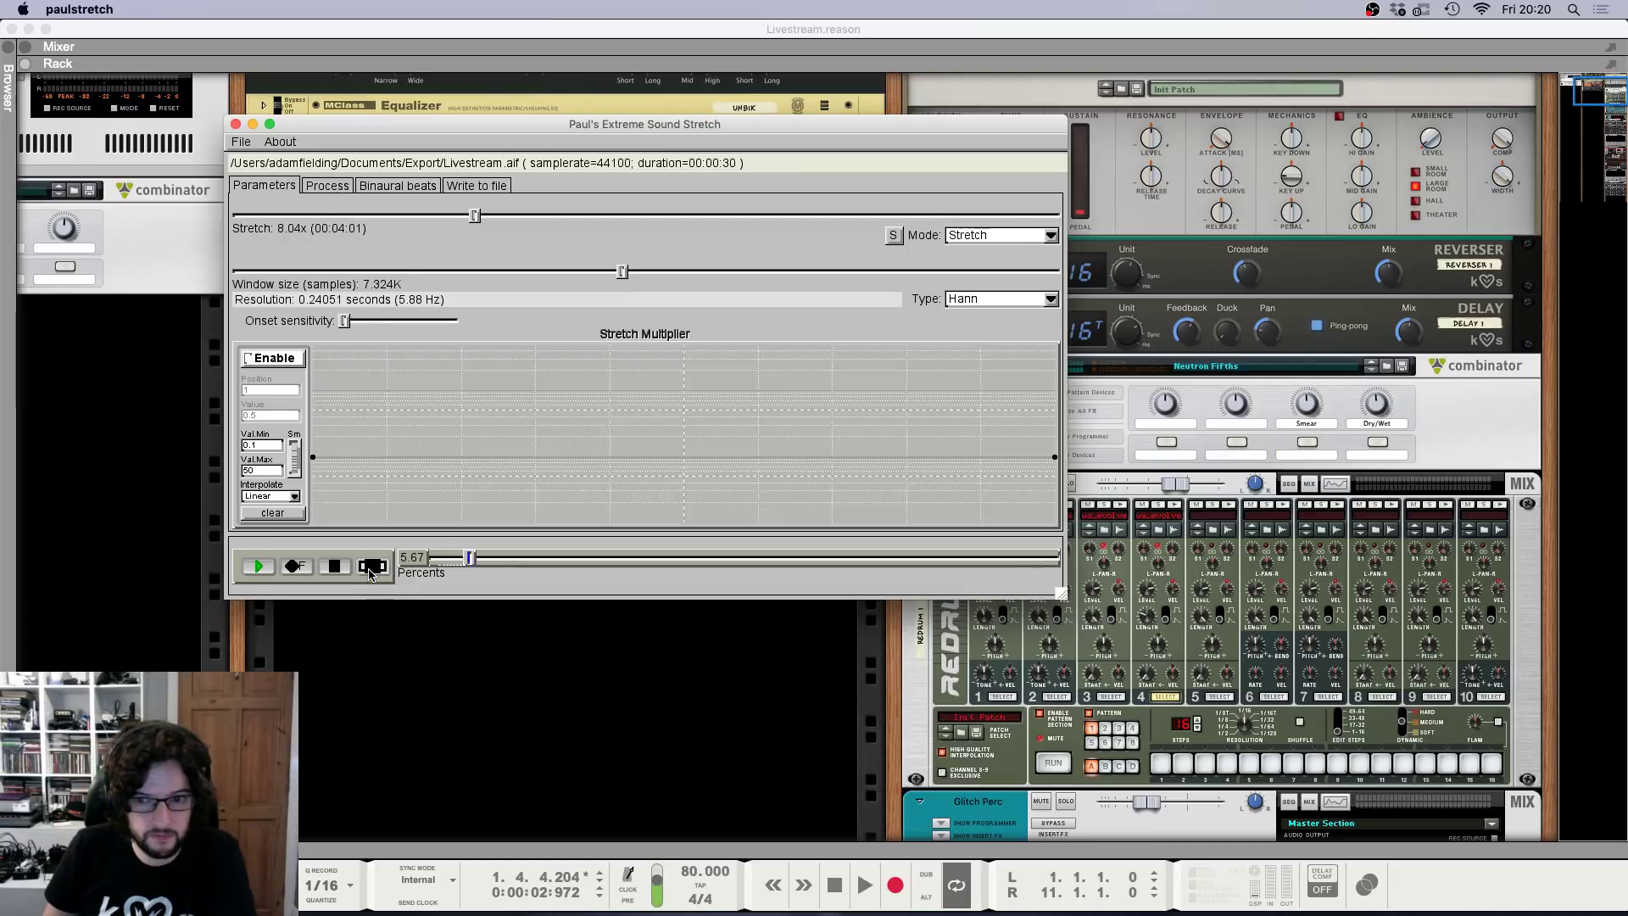
Render the stretched audio to a WAV file named stretched in the Documents/Export folder.
click(244, 142)
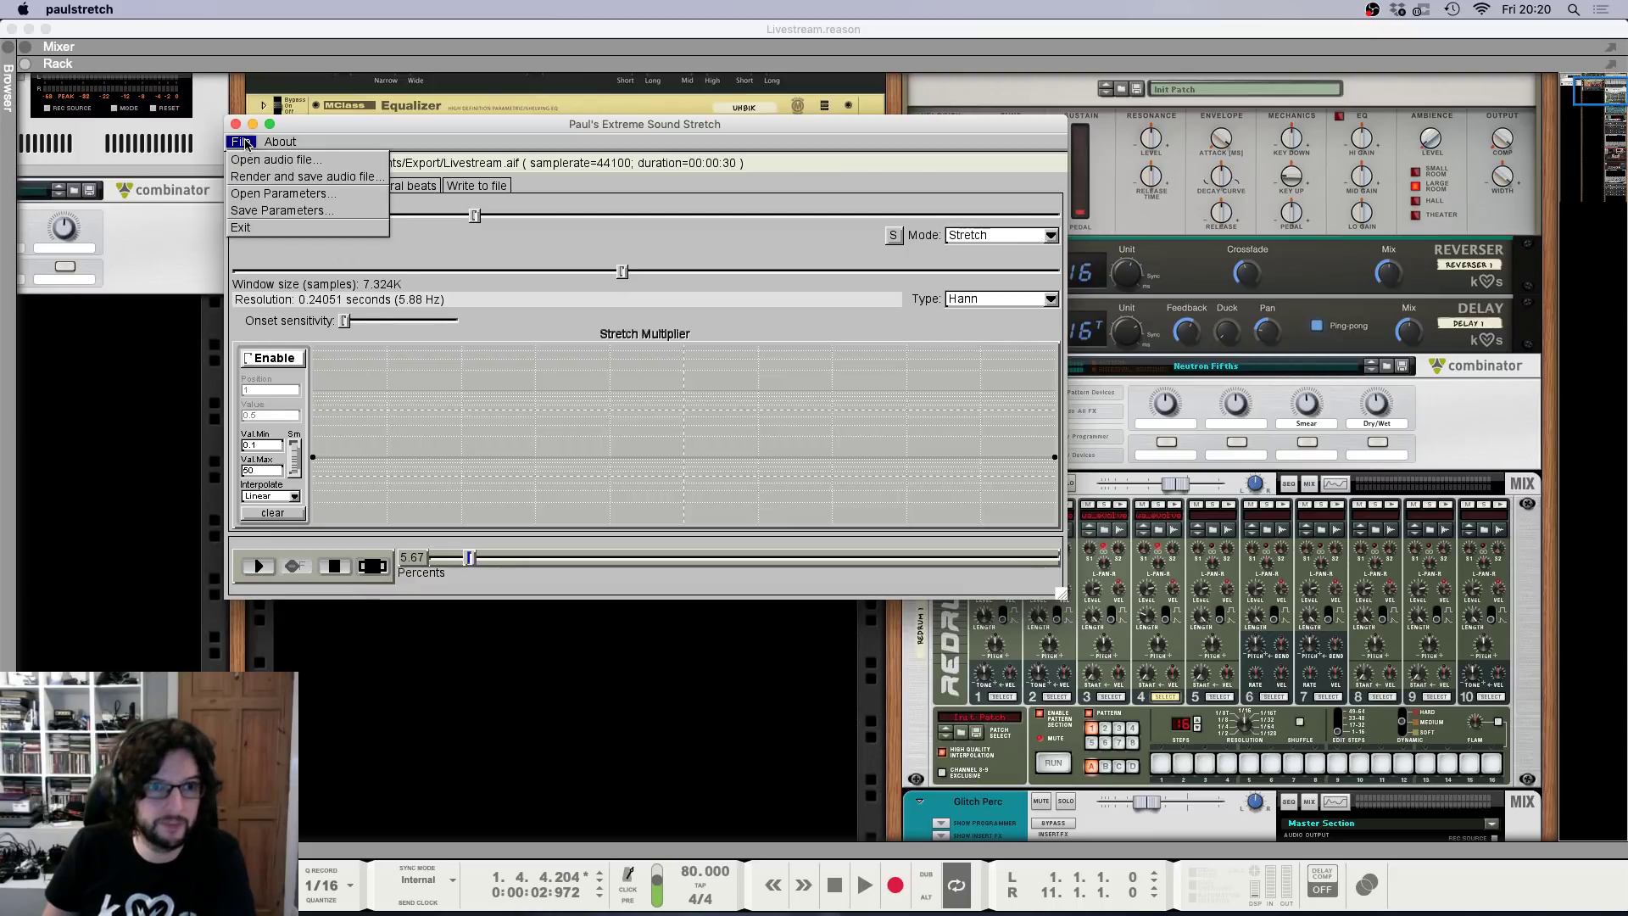
click(294, 176)
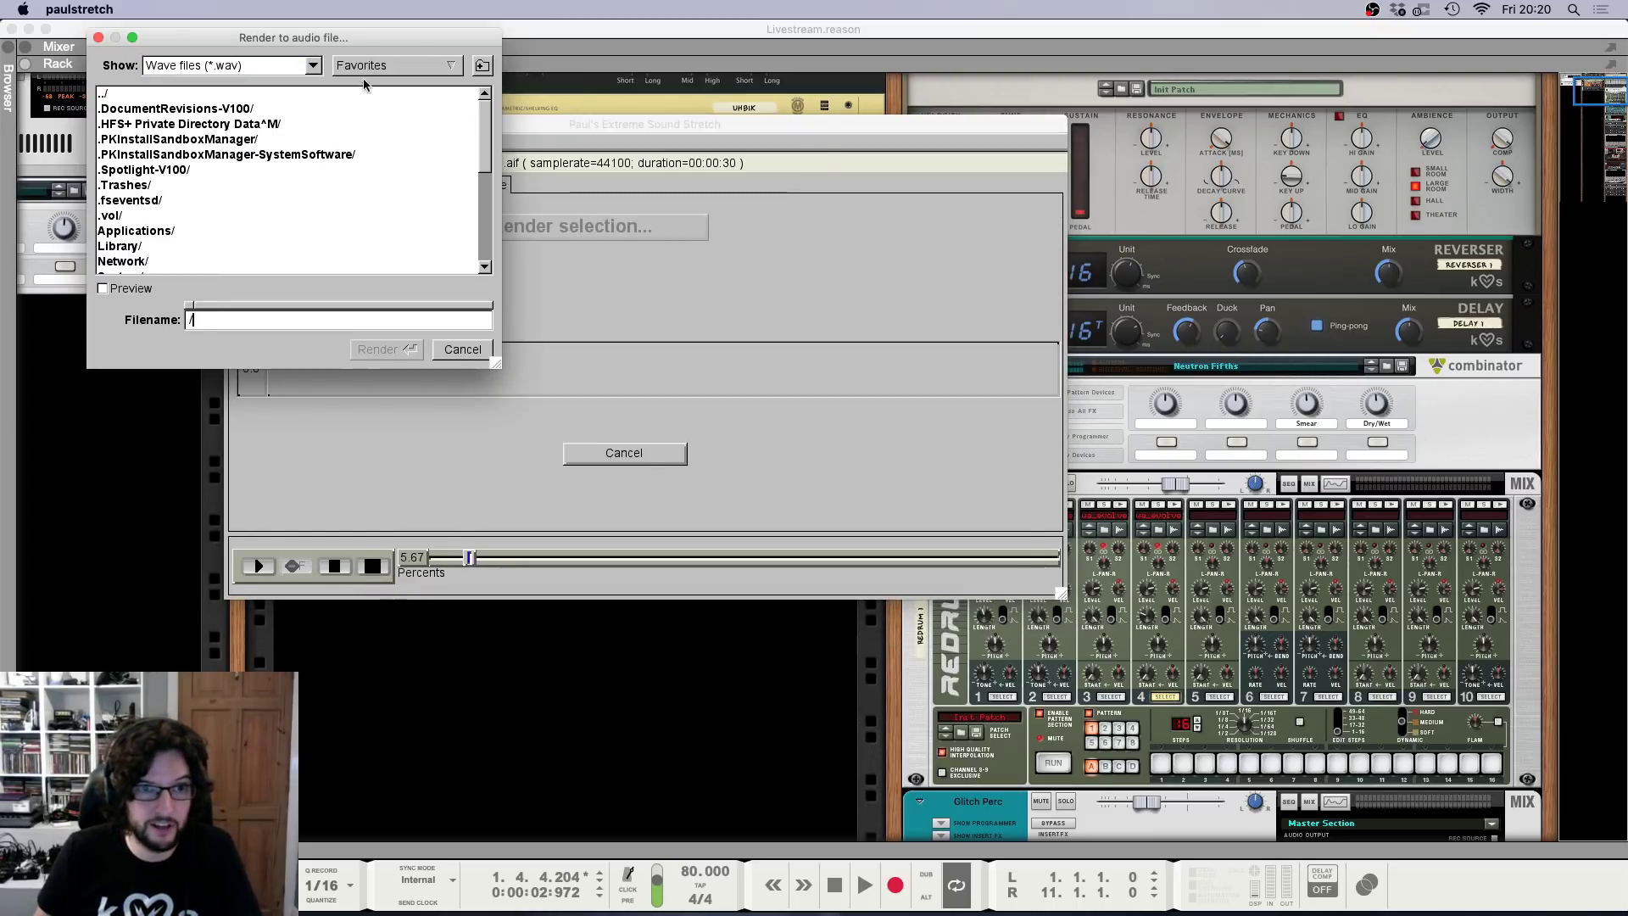
click(378, 66)
click(424, 167)
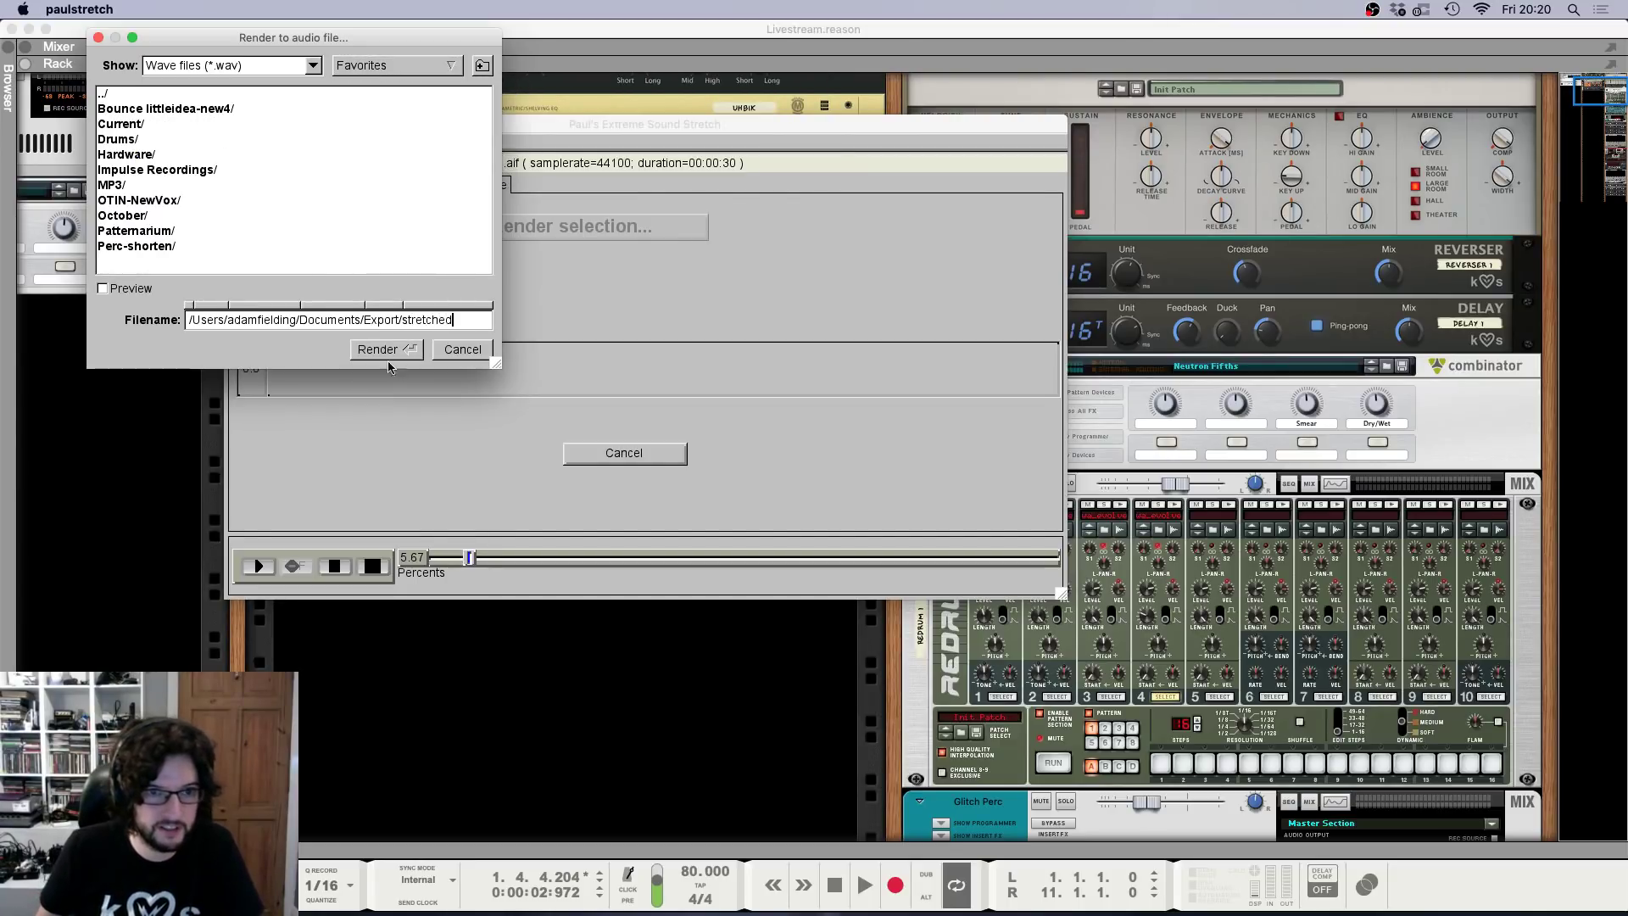
click(390, 351)
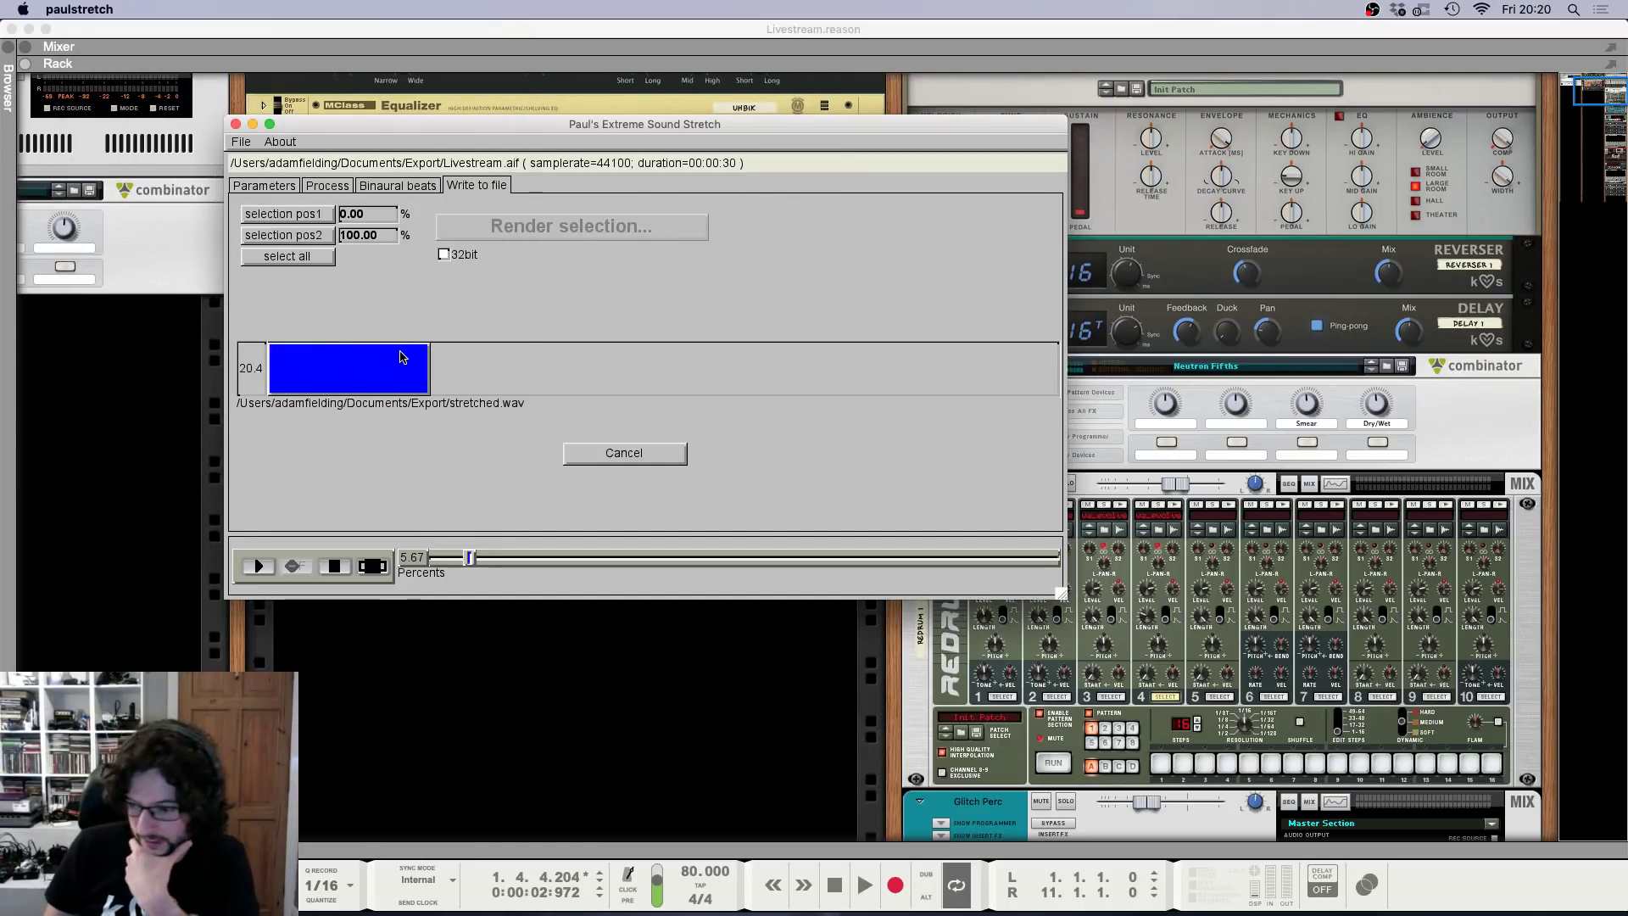
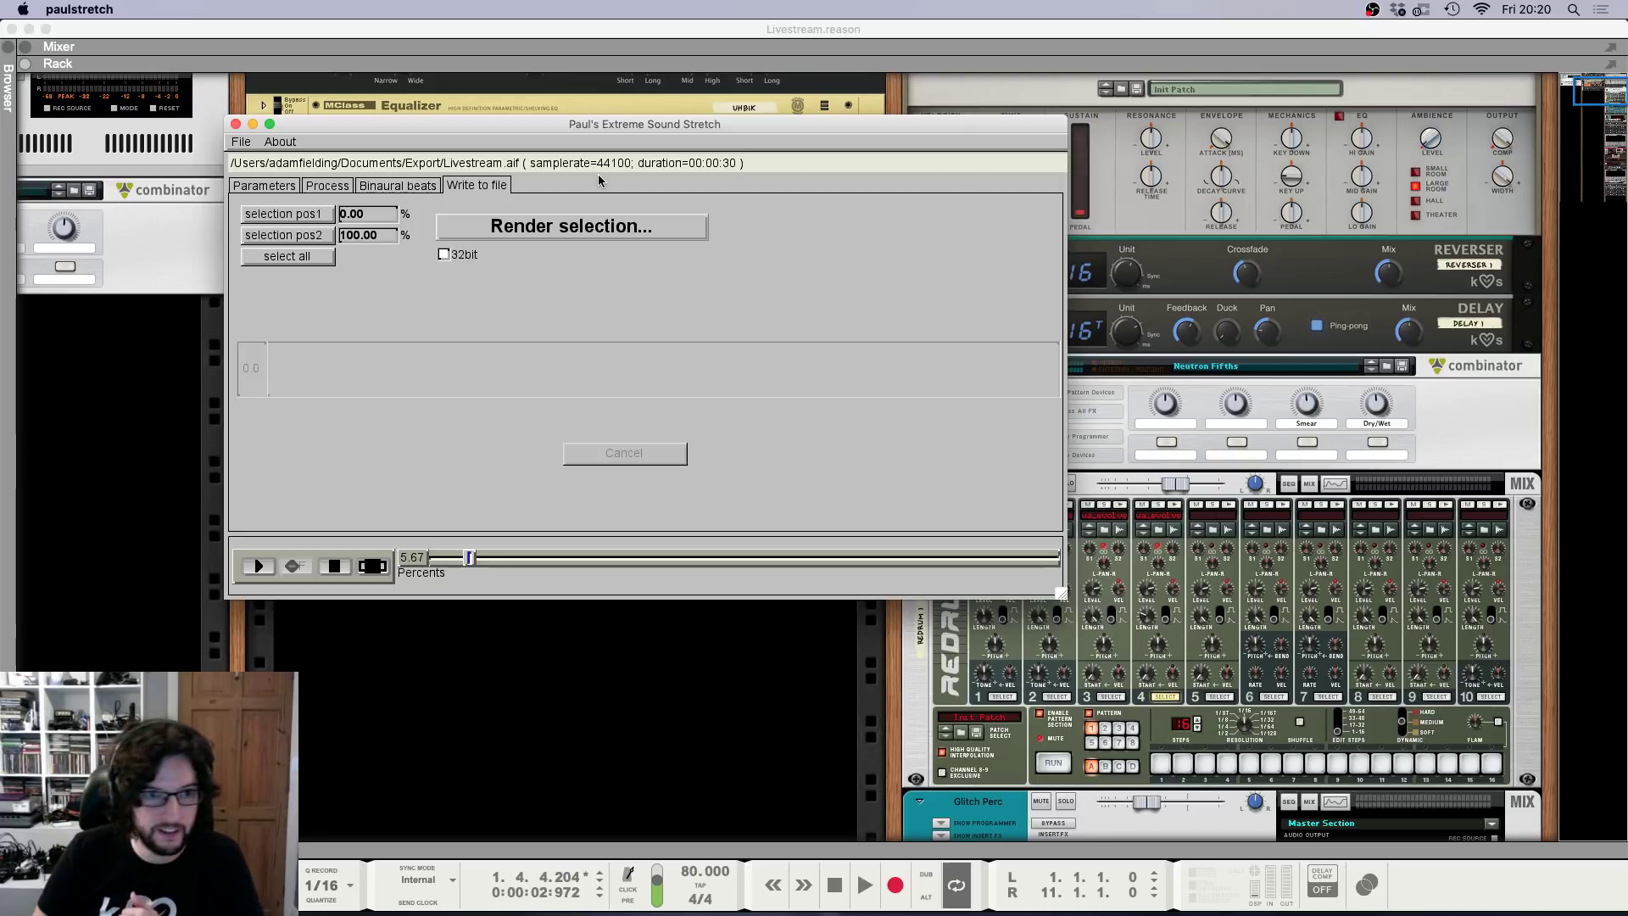
Switch back to Reason, bring up the sequencer and unmute all the muted tracks.
click(691, 666)
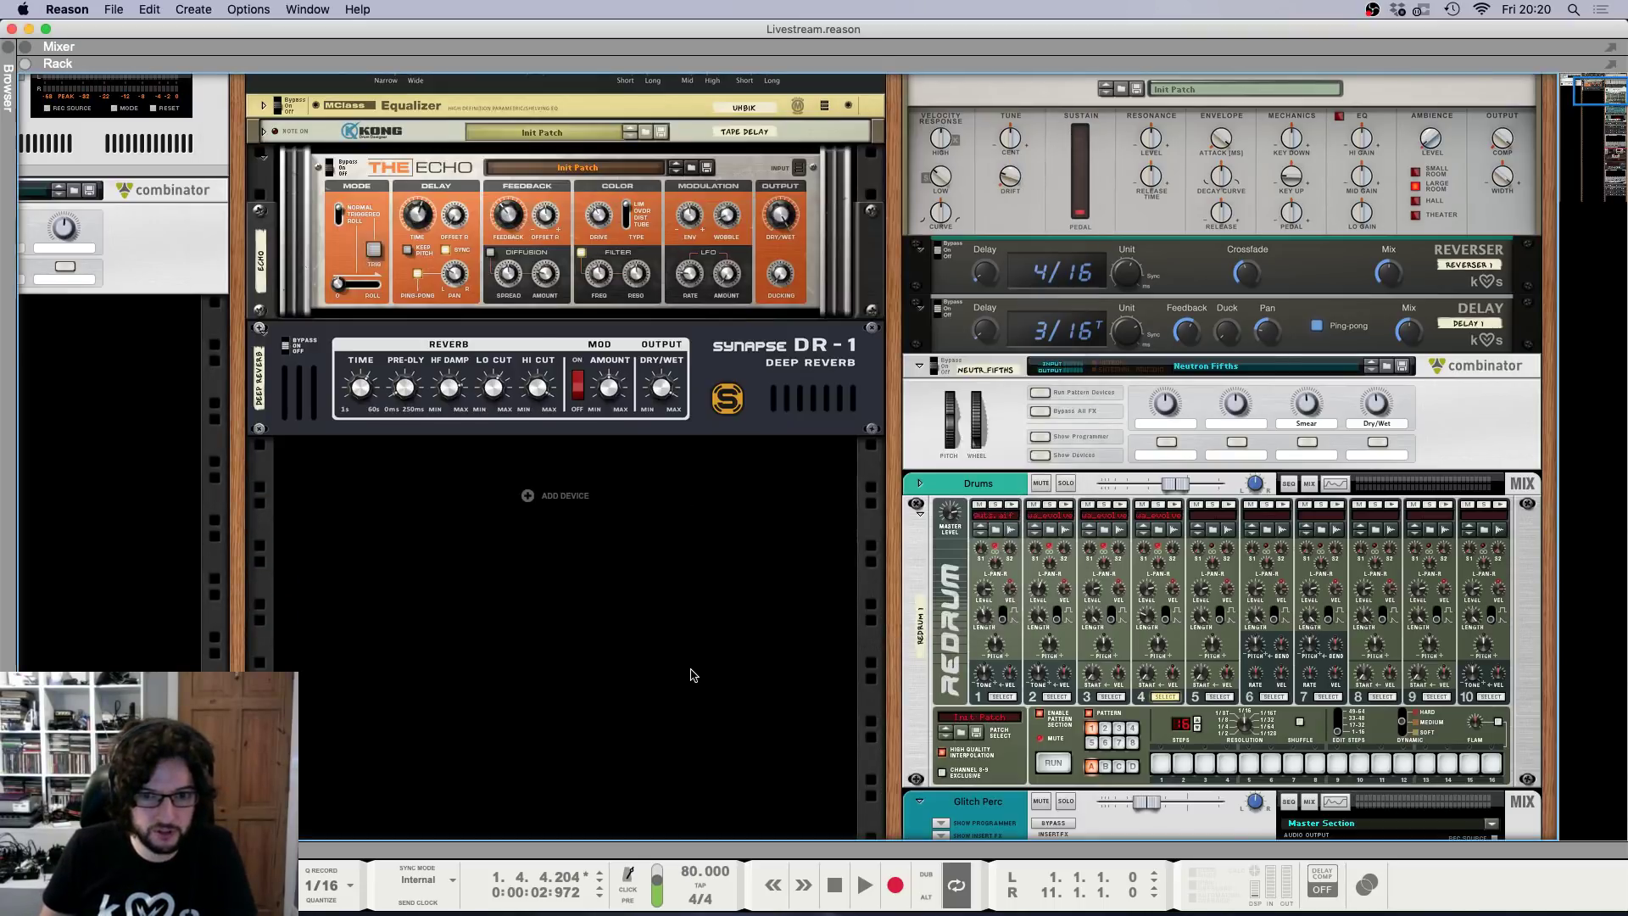
key(F7)
click(90, 480)
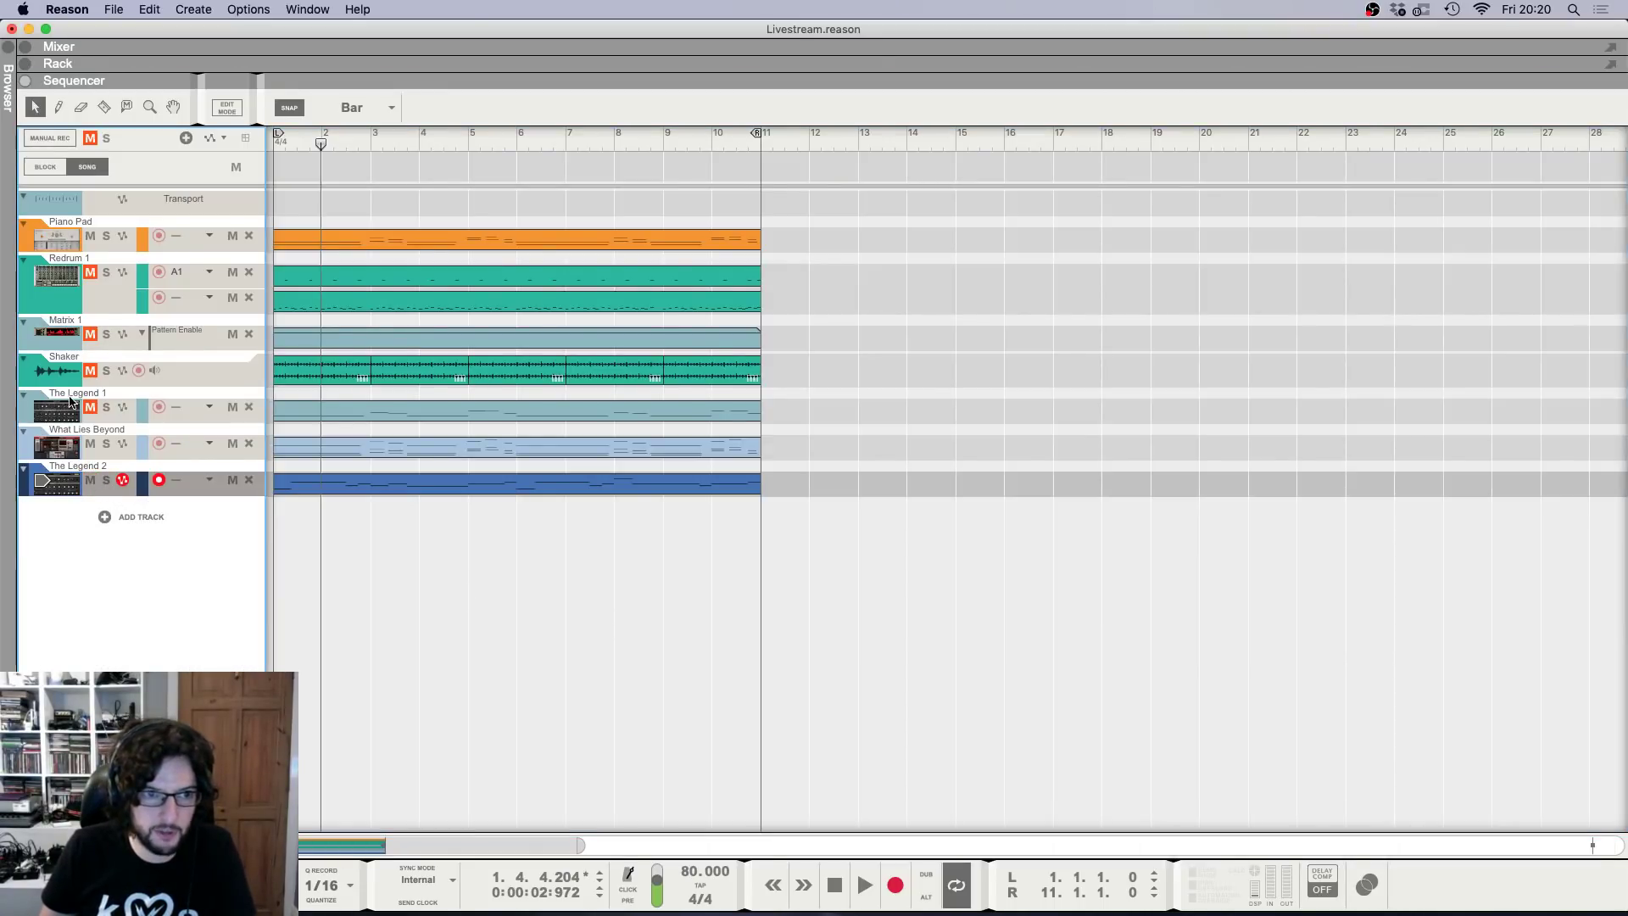
click(91, 273)
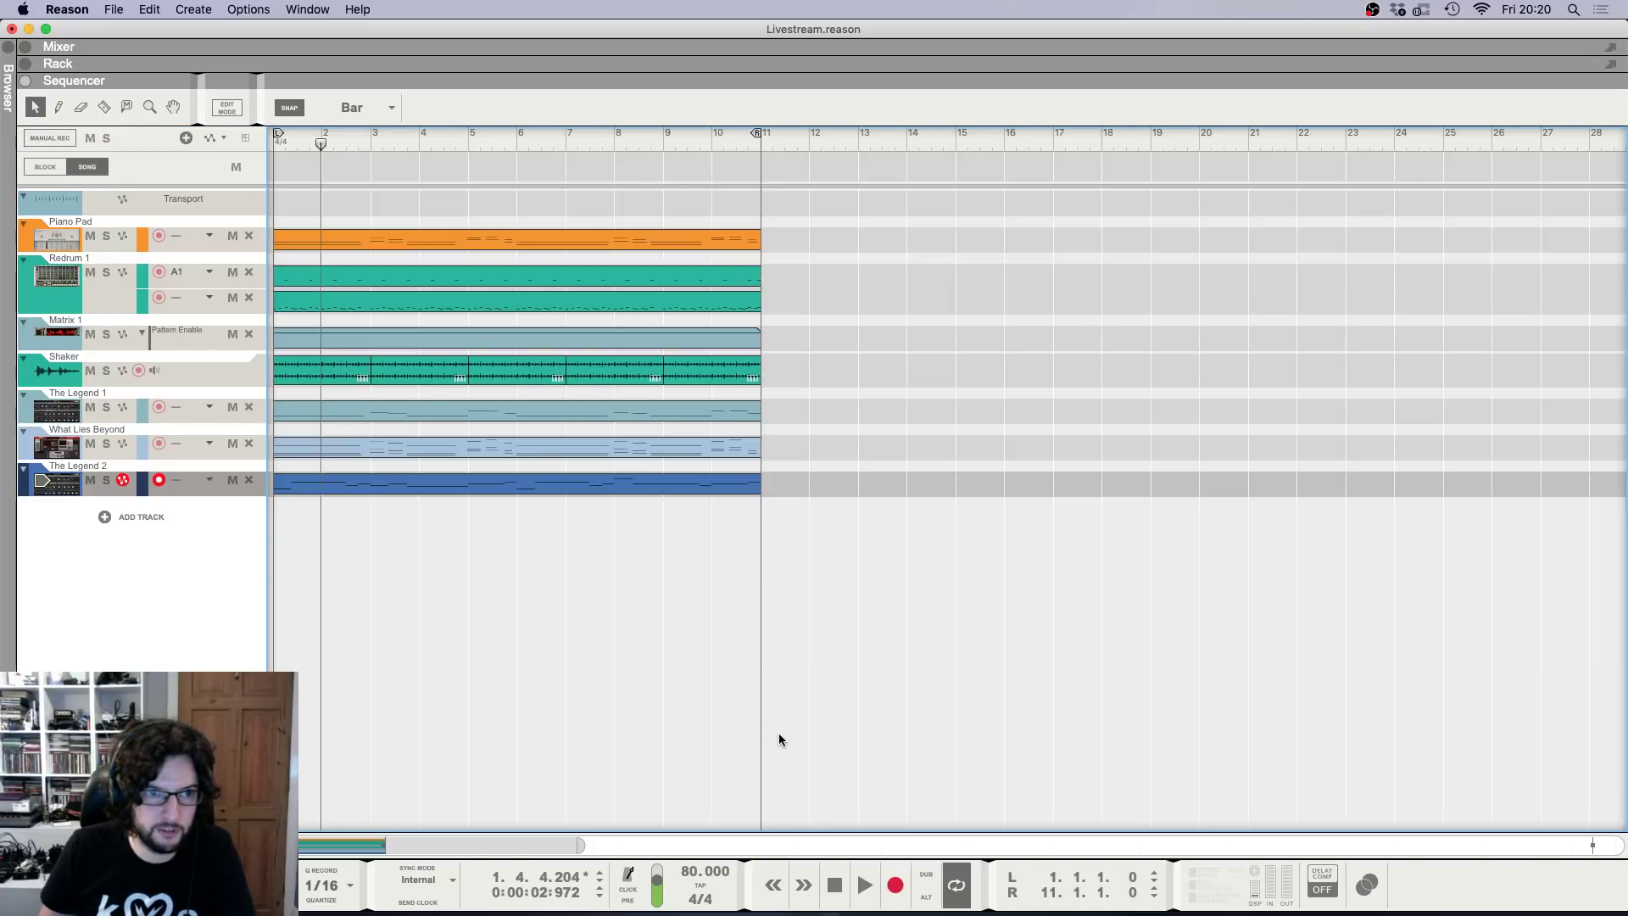
Import stretched.wav from the Export folder onto a new audio track starting at bar 1.
click(7, 51)
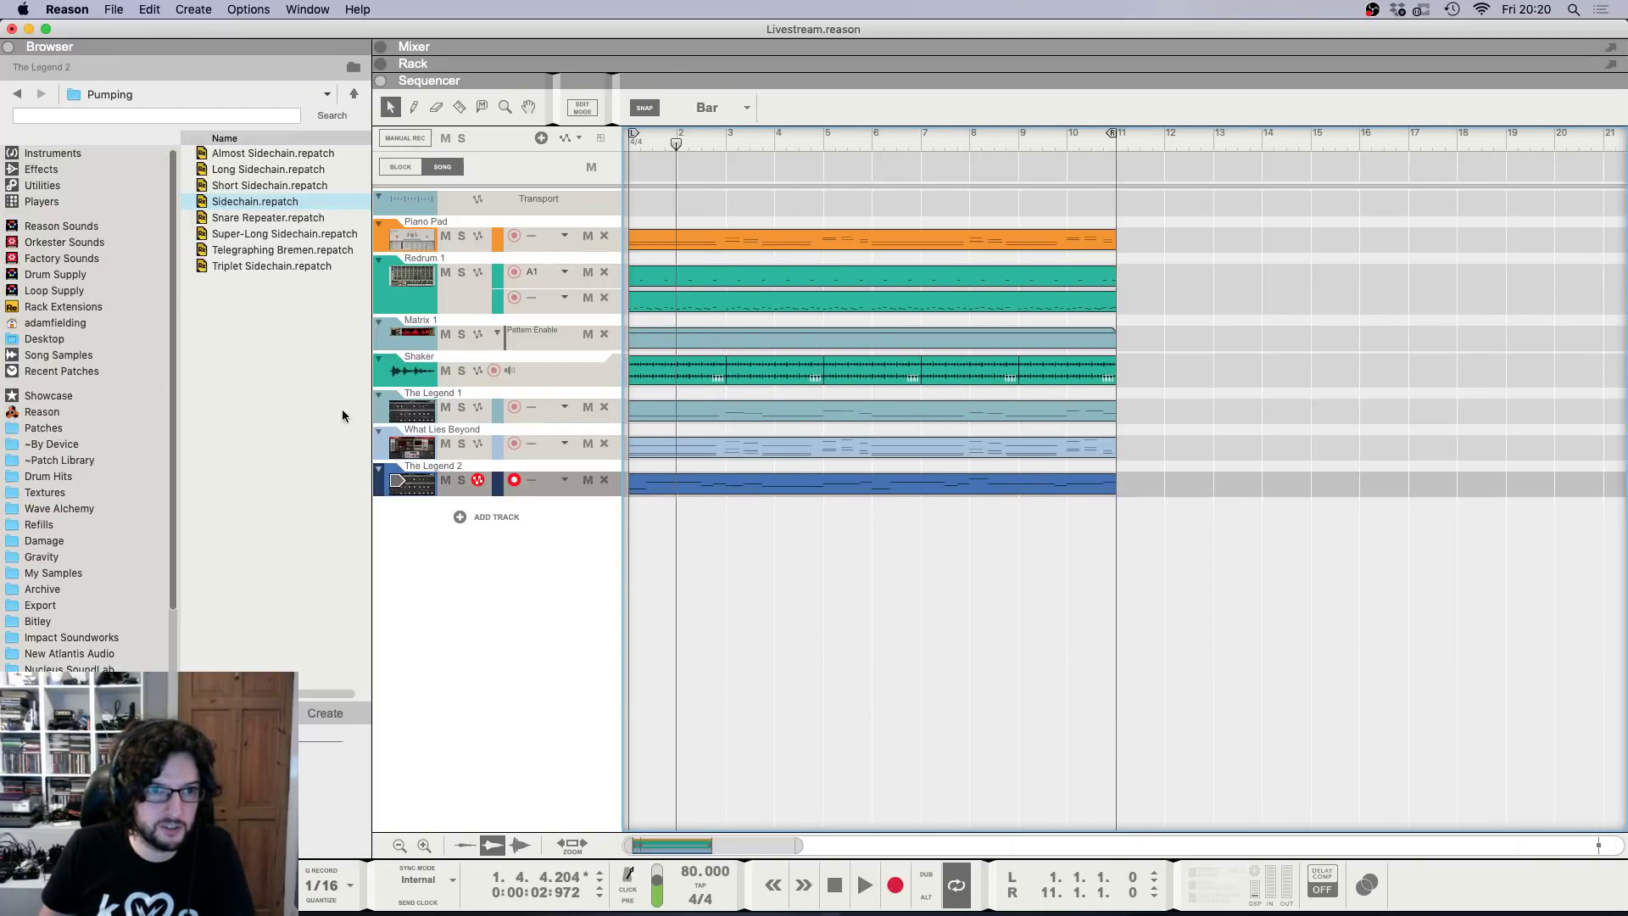
click(40, 605)
drag(250, 330, 640, 643)
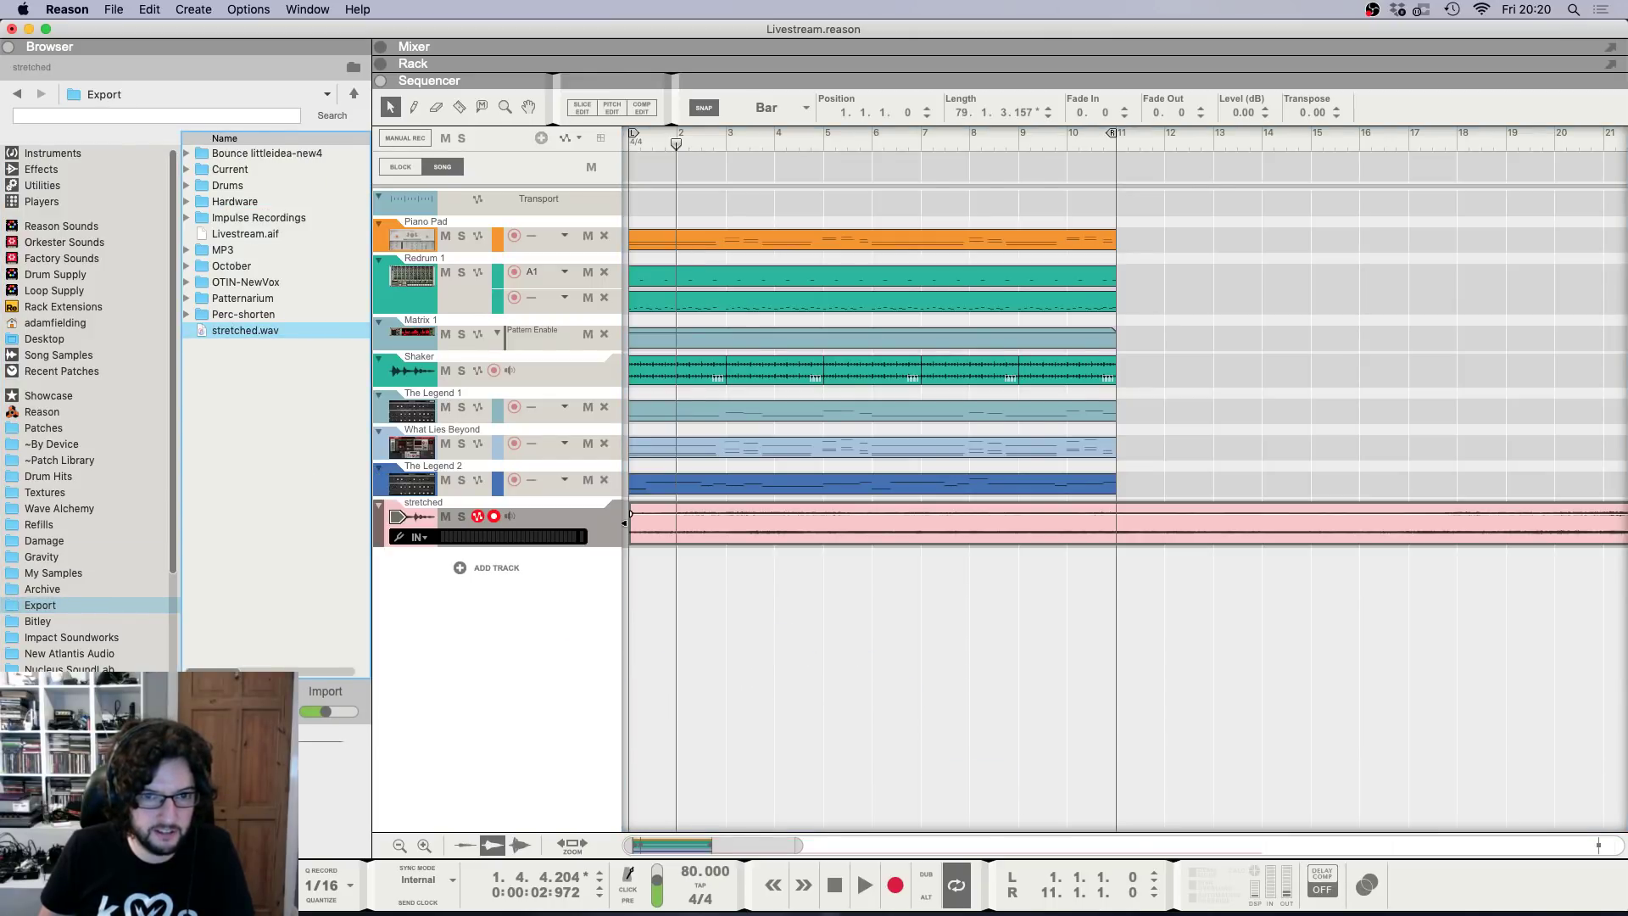
click(8, 49)
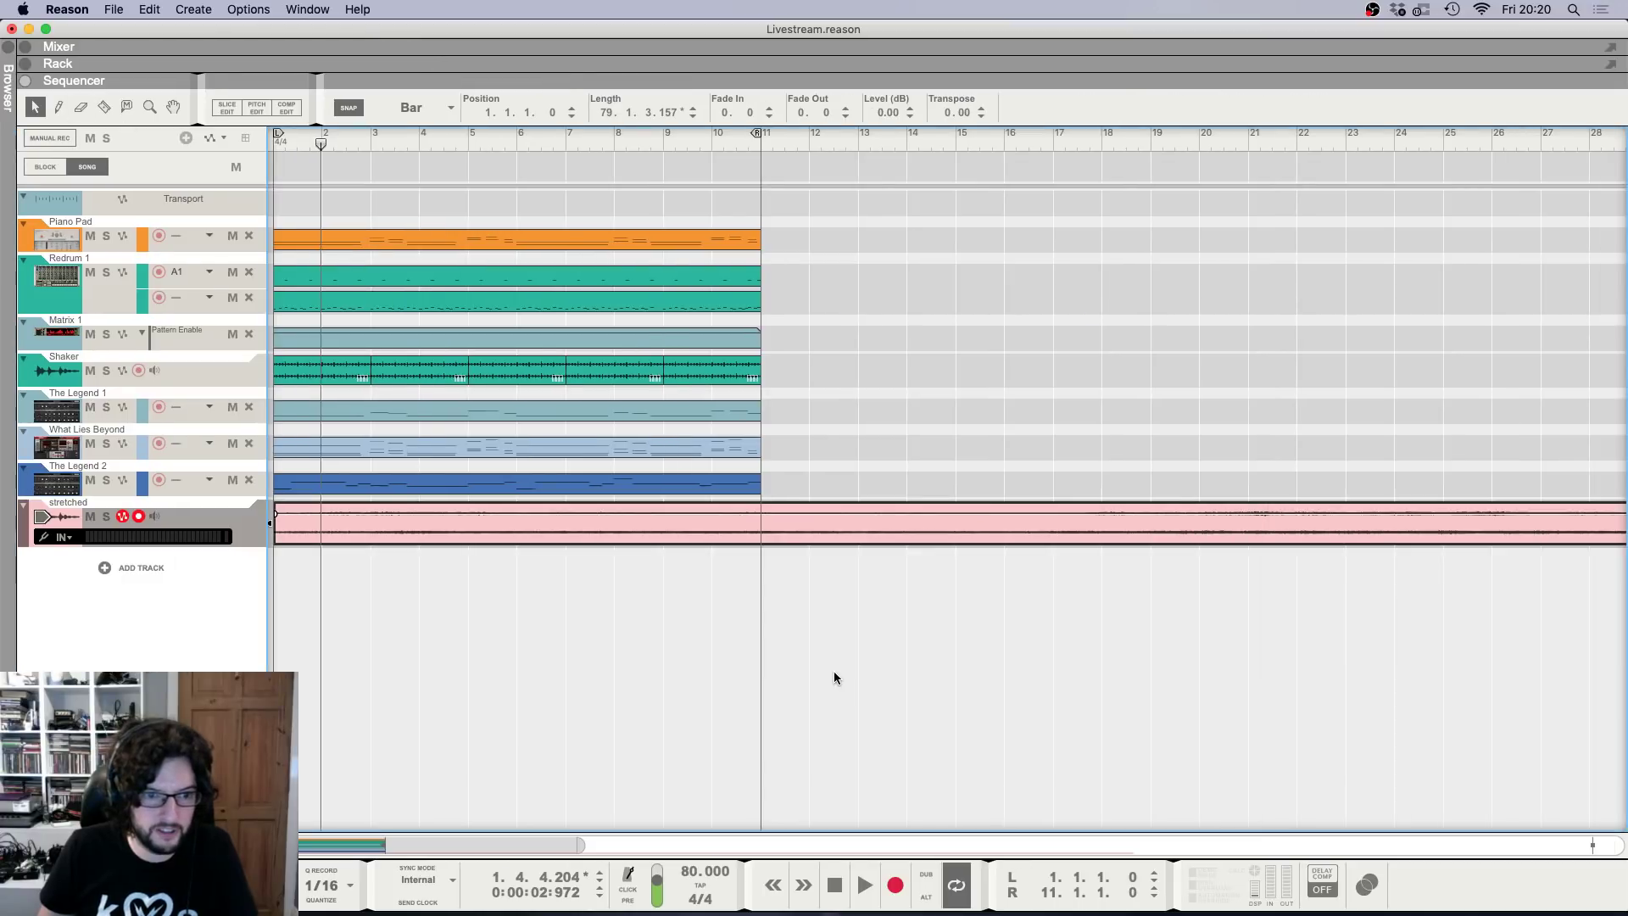
Trim the stretched clip to its final 47 bars or so, start it at bar 1 and add a fade-in of 48.
scroll(834, 673, down, 5)
scroll(1525, 514, down, 5)
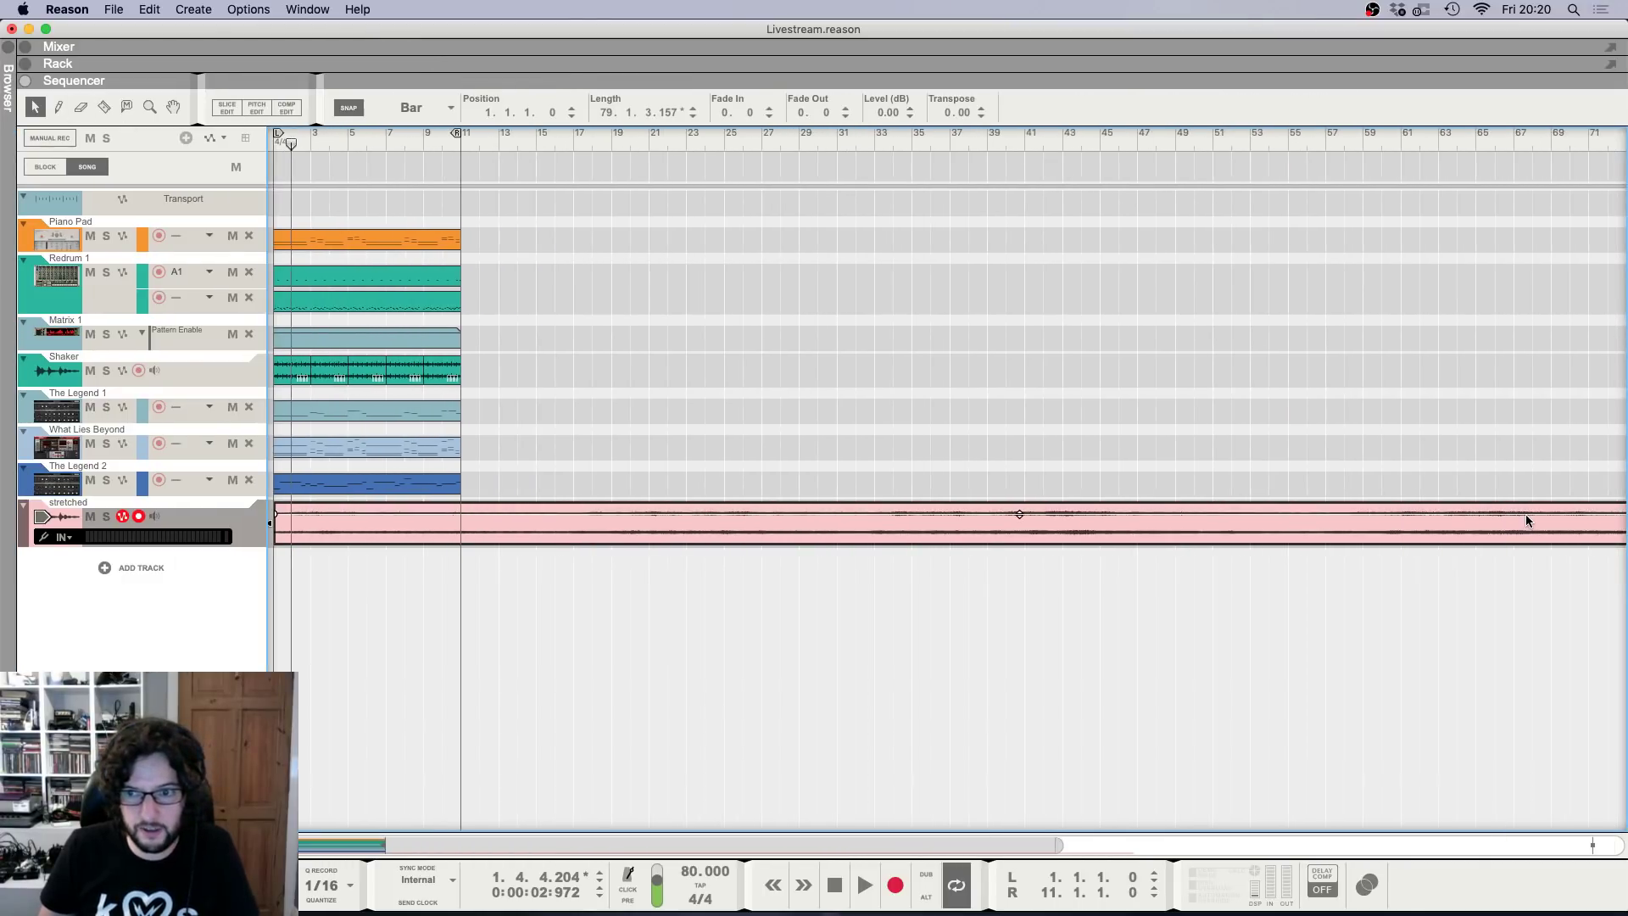
click(1167, 143)
drag(1167, 143, 1156, 144)
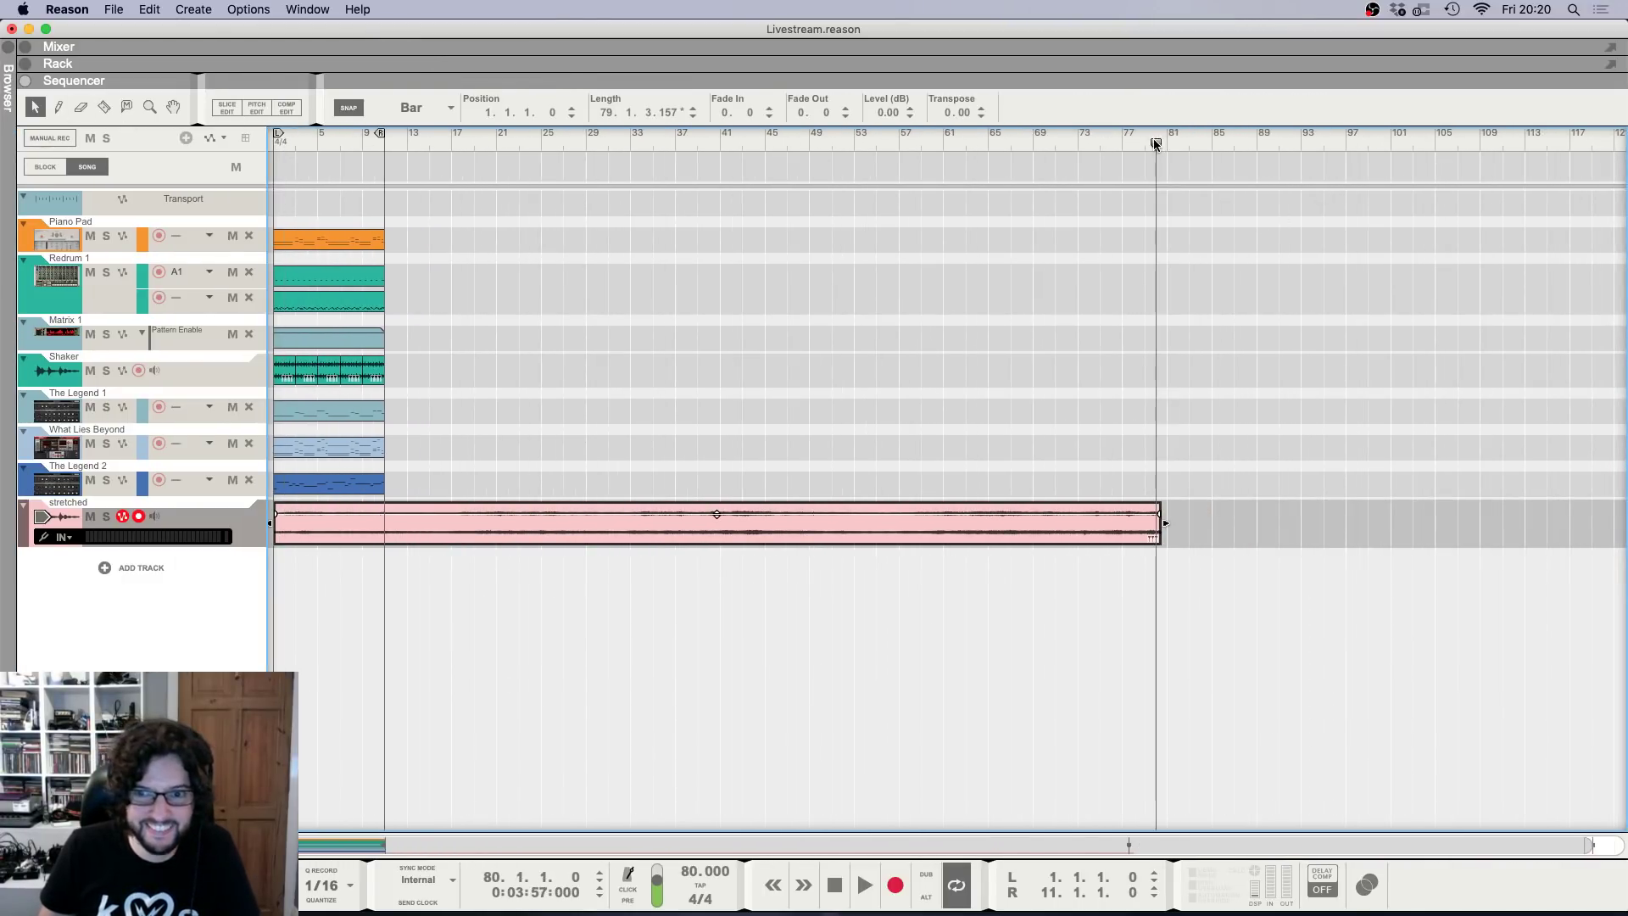
scroll(1173, 504, up, 1)
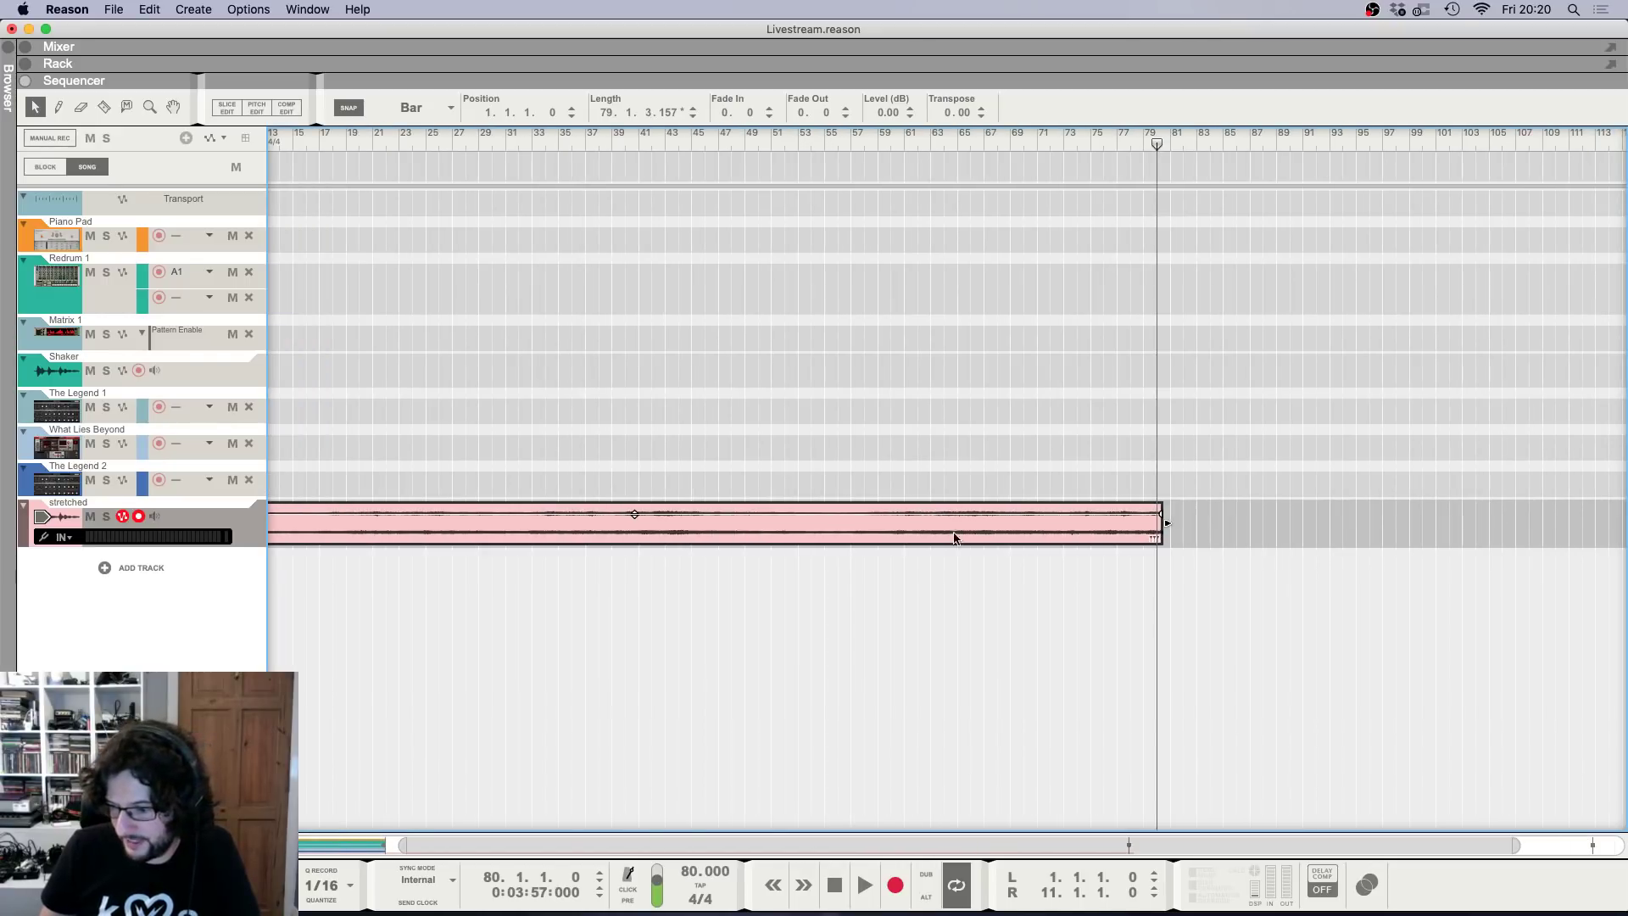
scroll(333, 541, down, 1)
drag(269, 523, 346, 519)
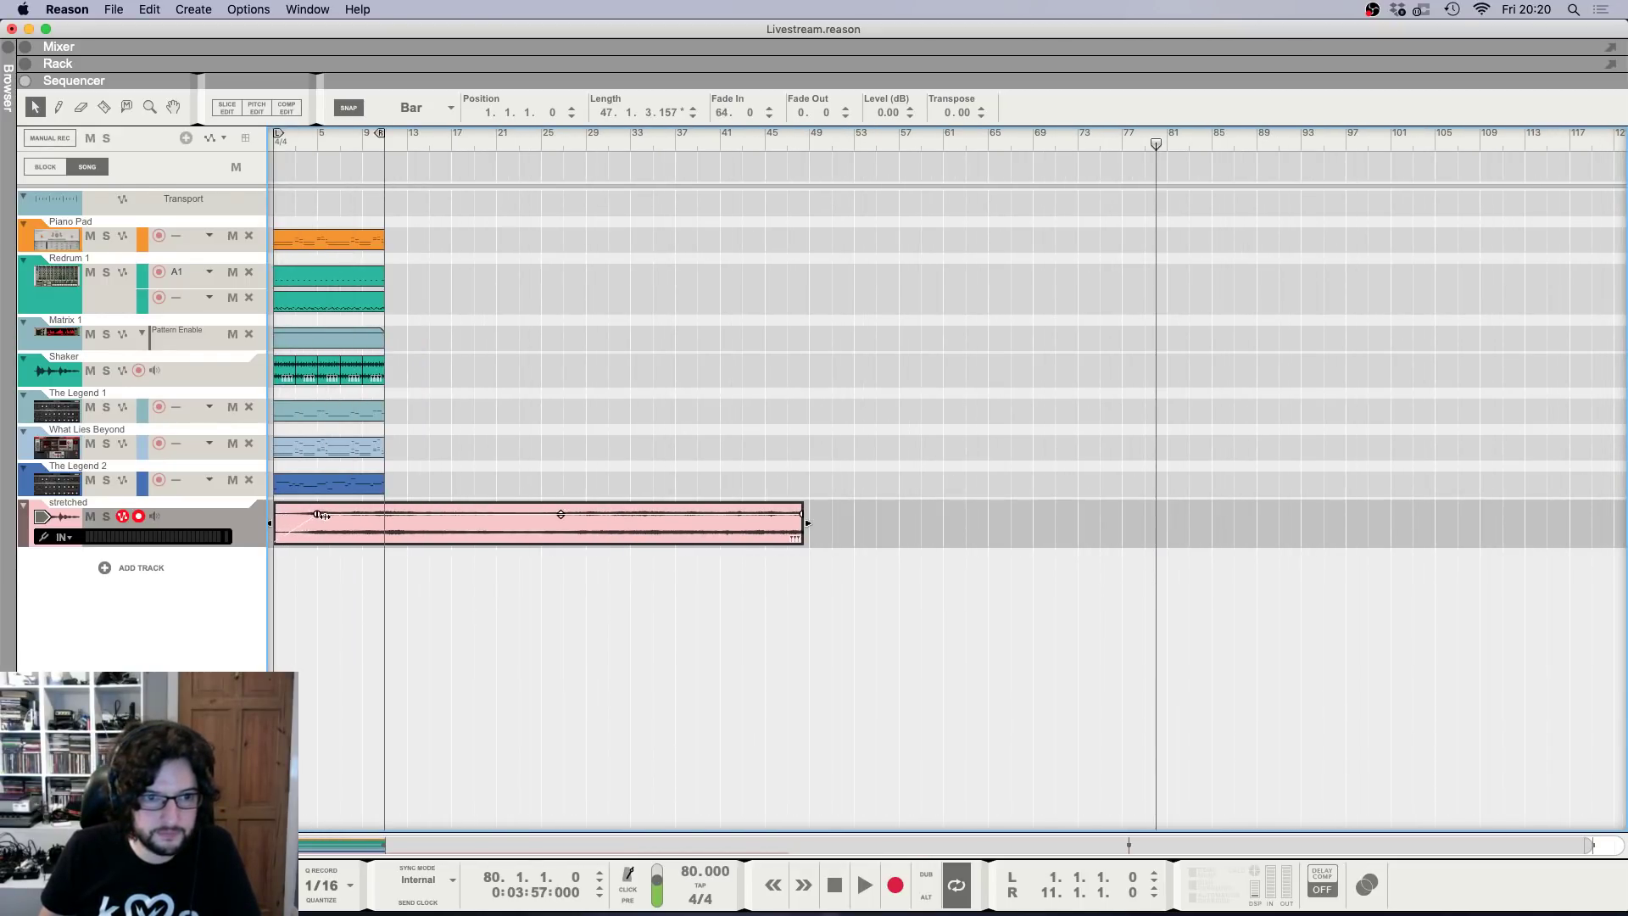
Move all the original loop clips together to bar 47, near the end of the stretched clip.
drag(469, 473, 206, 225)
drag(317, 247, 827, 251)
click(913, 524)
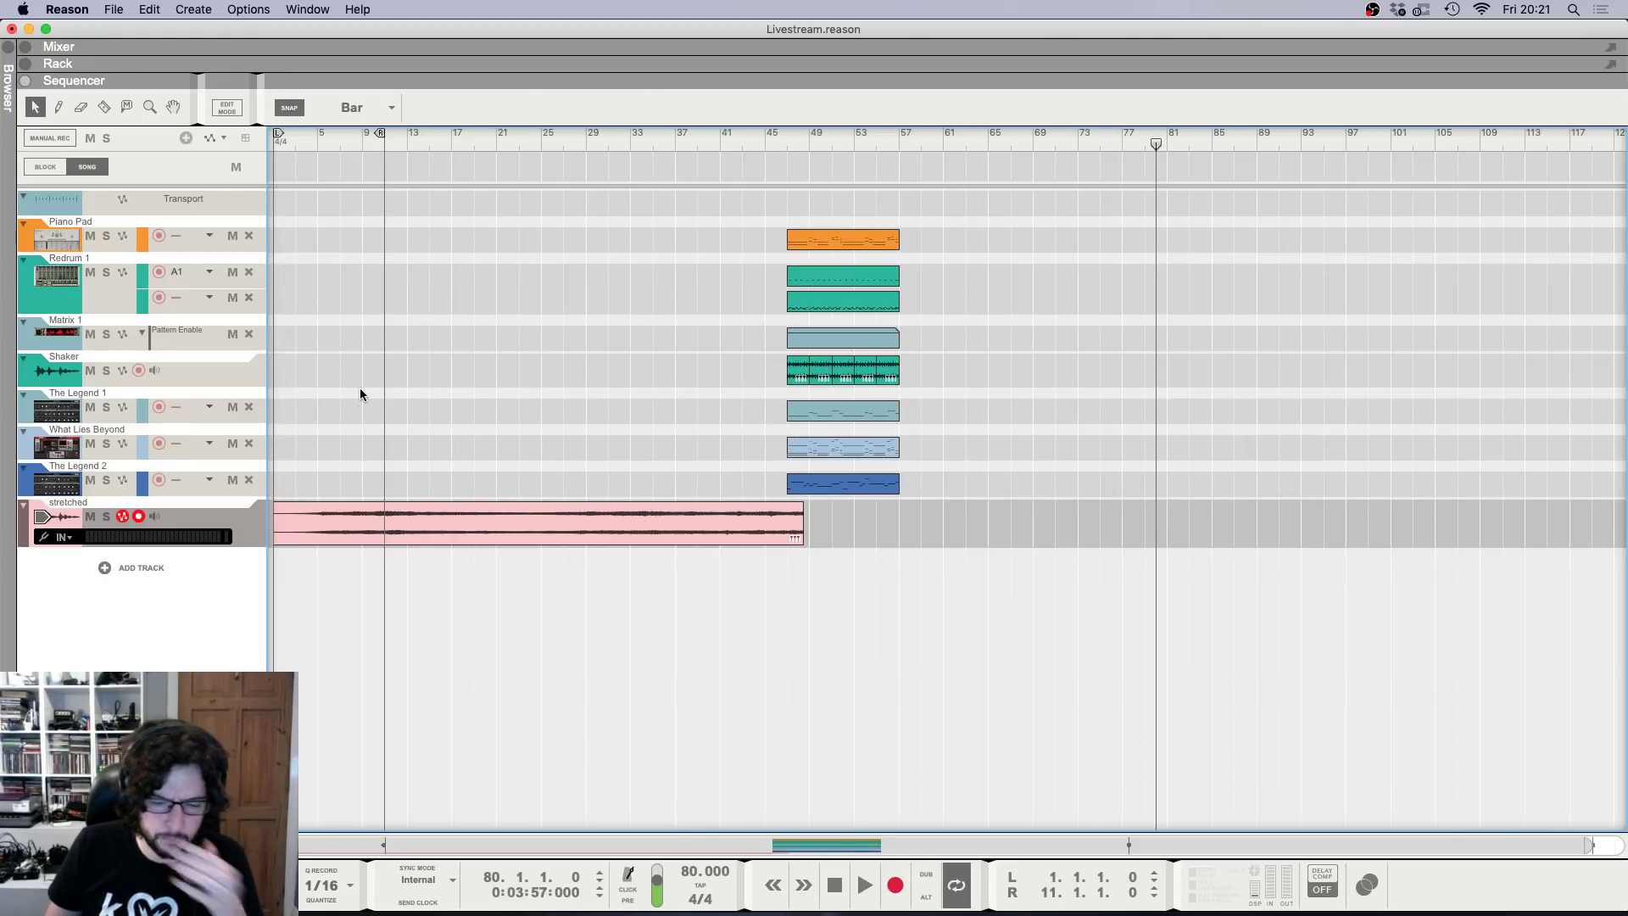
Play the arrangement from the start and select the stretched clip in the sequencer.
key(shift+Return)
key(space)
key(F6)
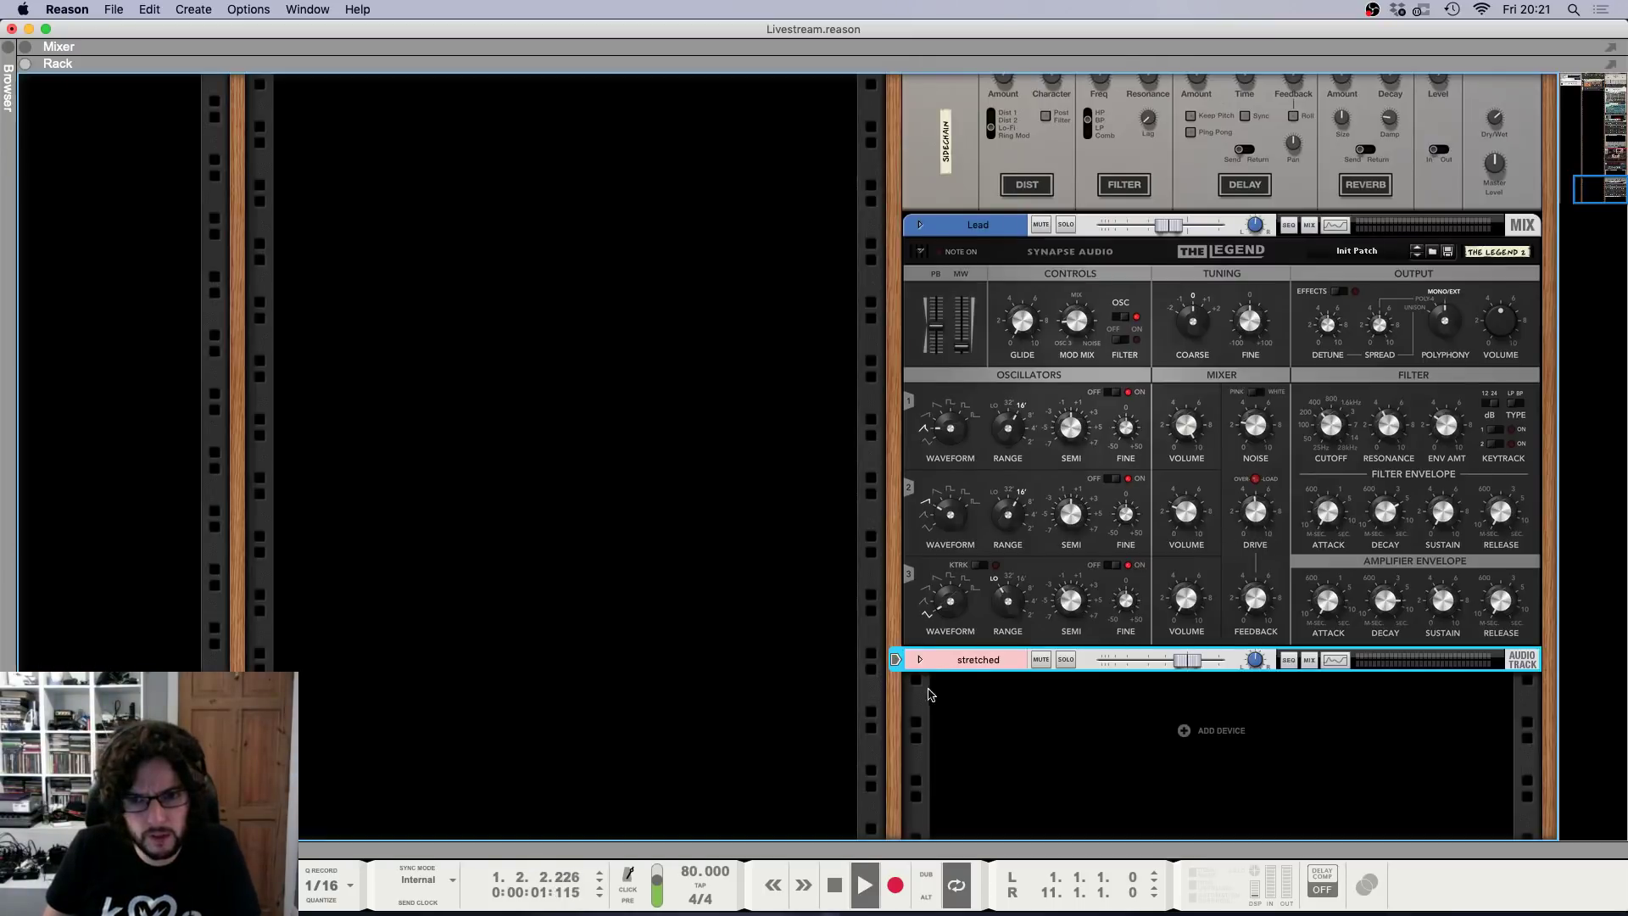
key(F7)
scroll(327, 517, up, 5)
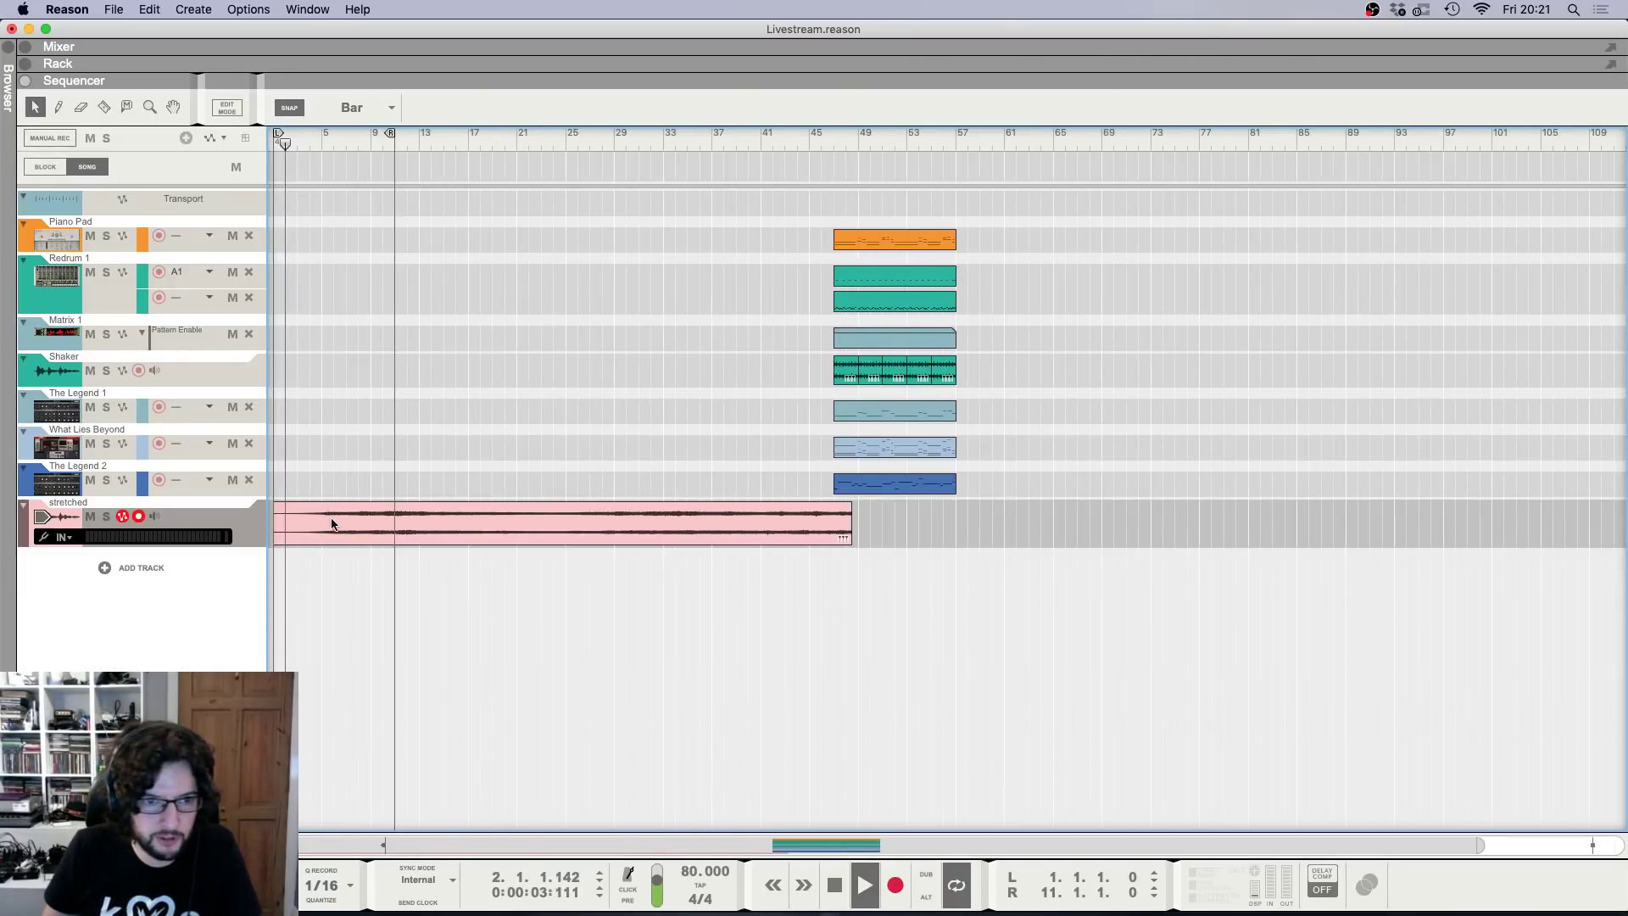
click(349, 518)
scroll(393, 444, left, 1)
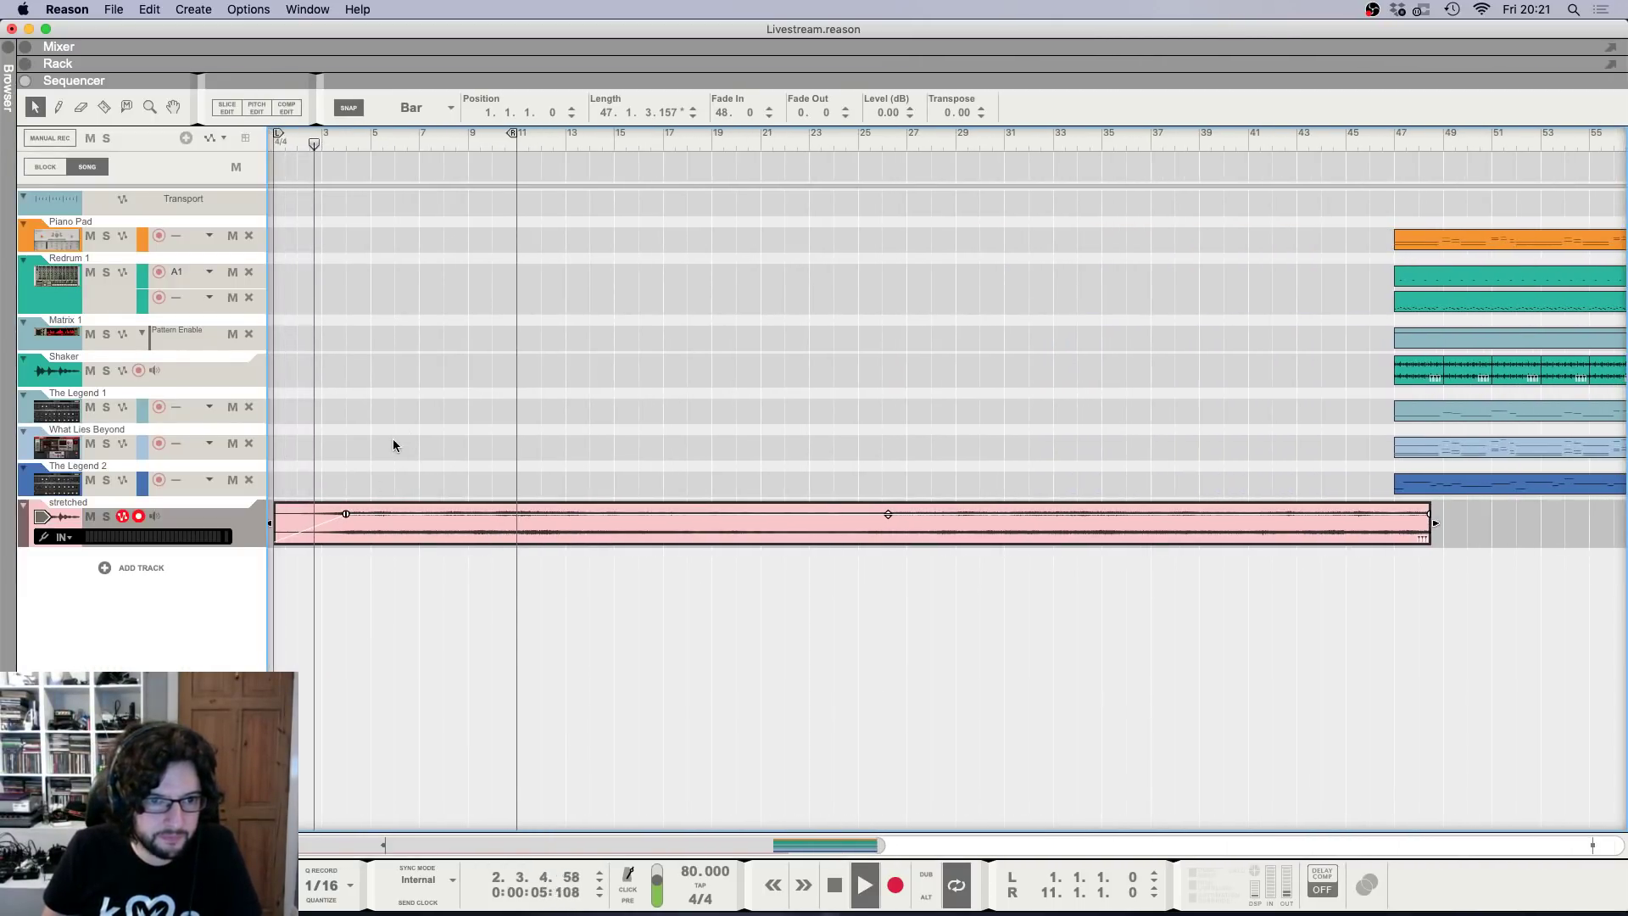
Expand the stretched track's rack device and add a Synapse DR-1 Deep Reverb as its insert effect.
key(F5)
key(F6)
click(918, 661)
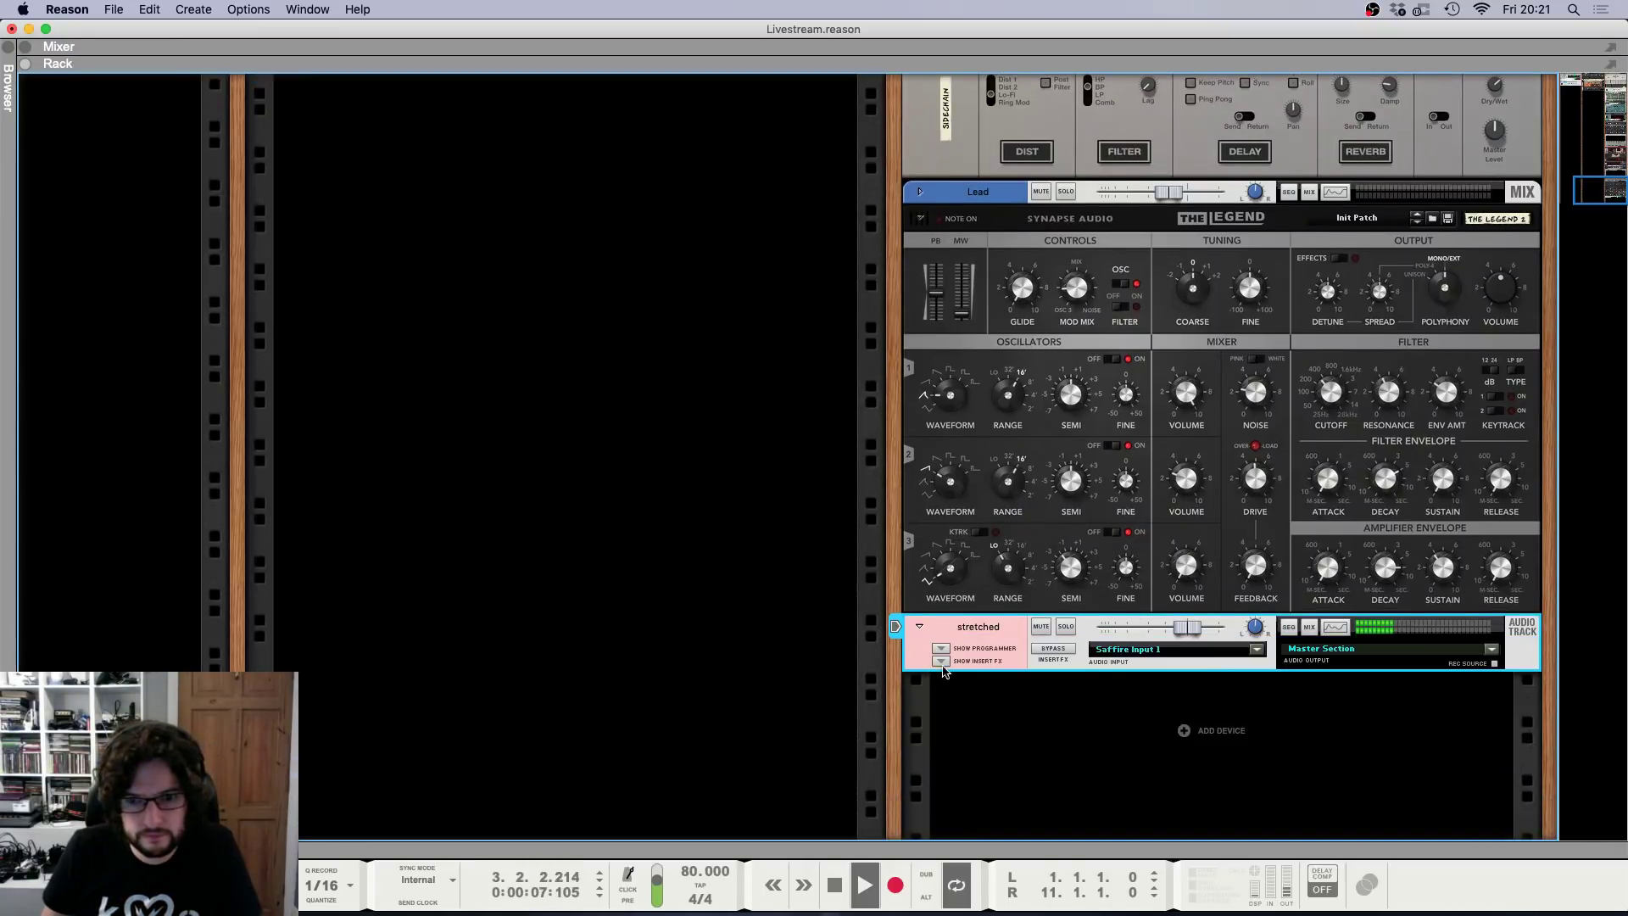
right_click(956, 670)
mouse_move(1104, 546)
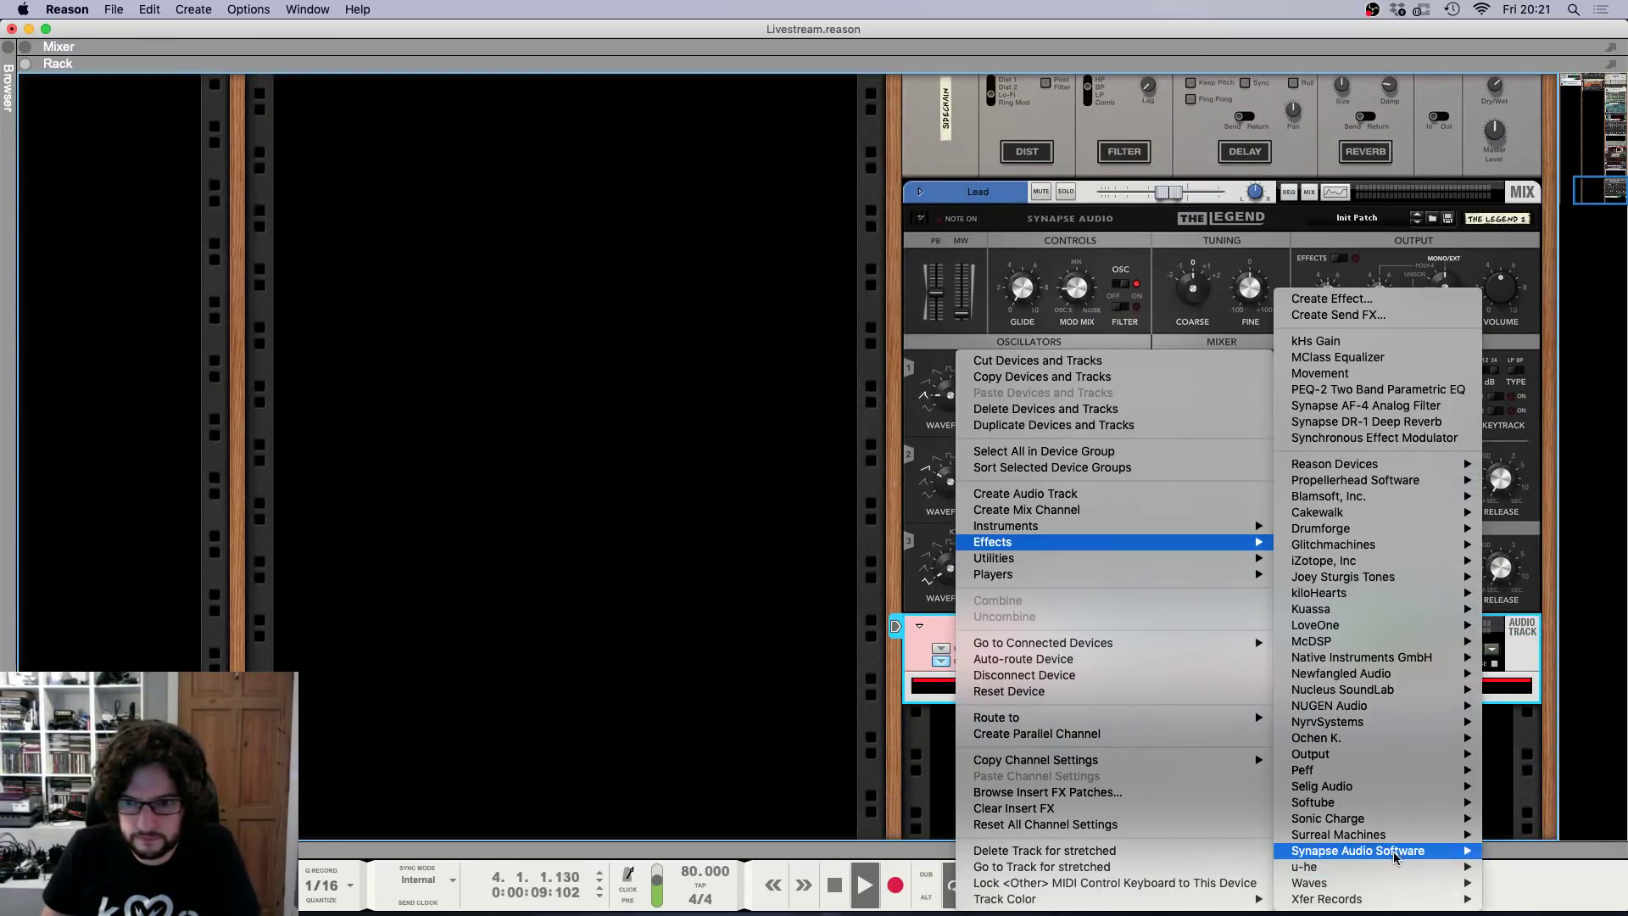
click(1187, 842)
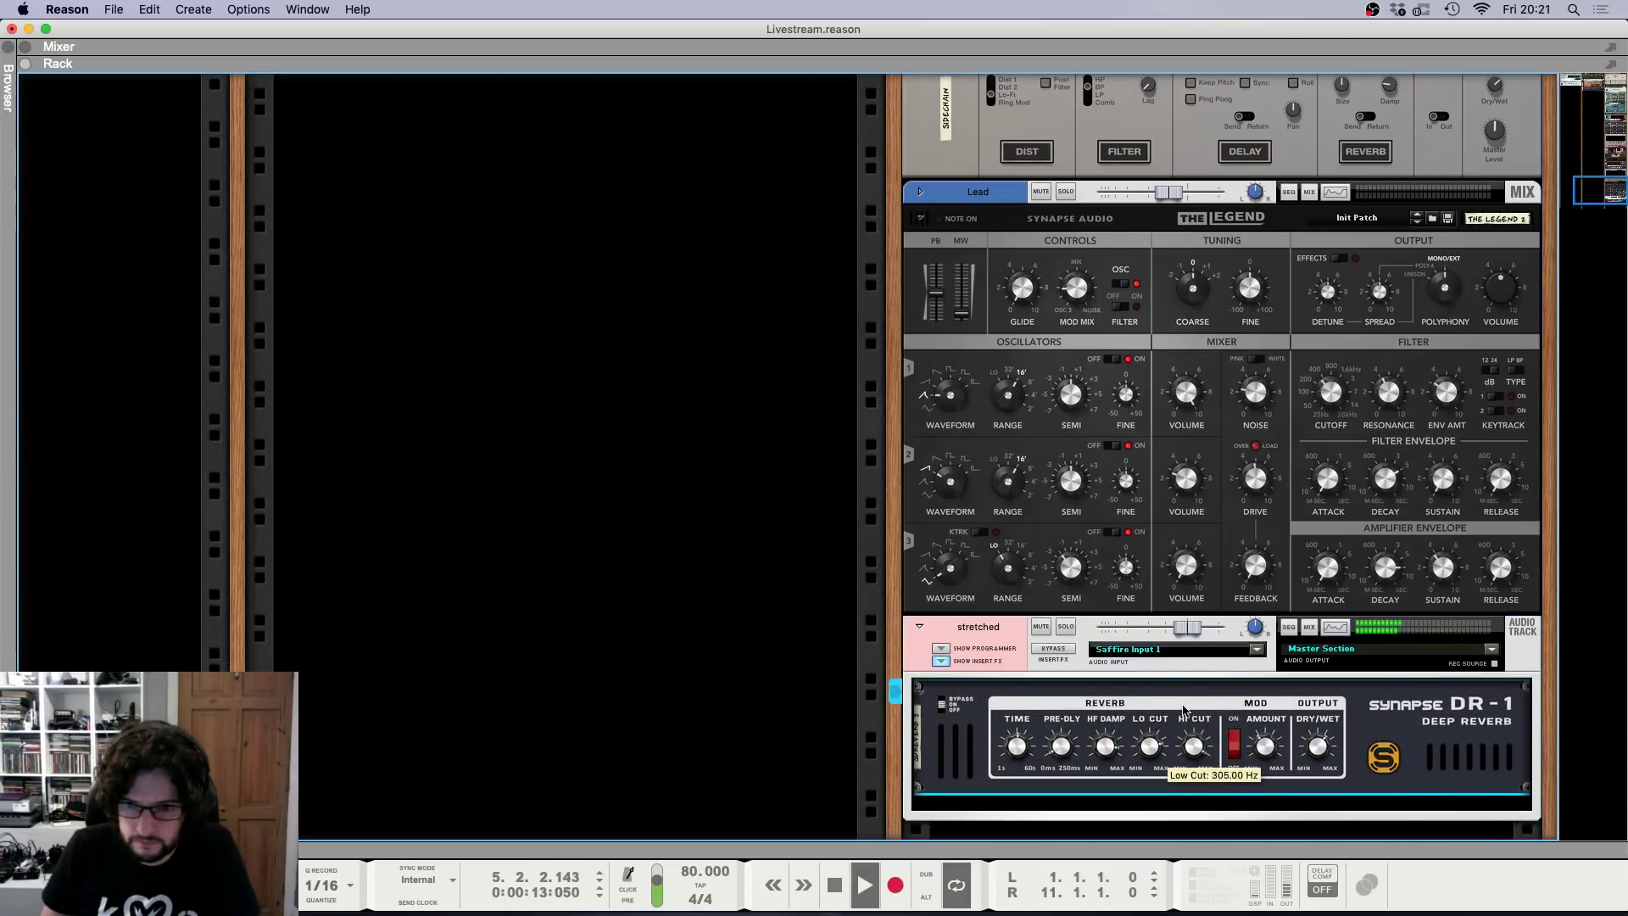
Enable the high-pass filter on the stretched mixer channel and set its frequency to 259.9 Hz.
key(F5)
click(1377, 117)
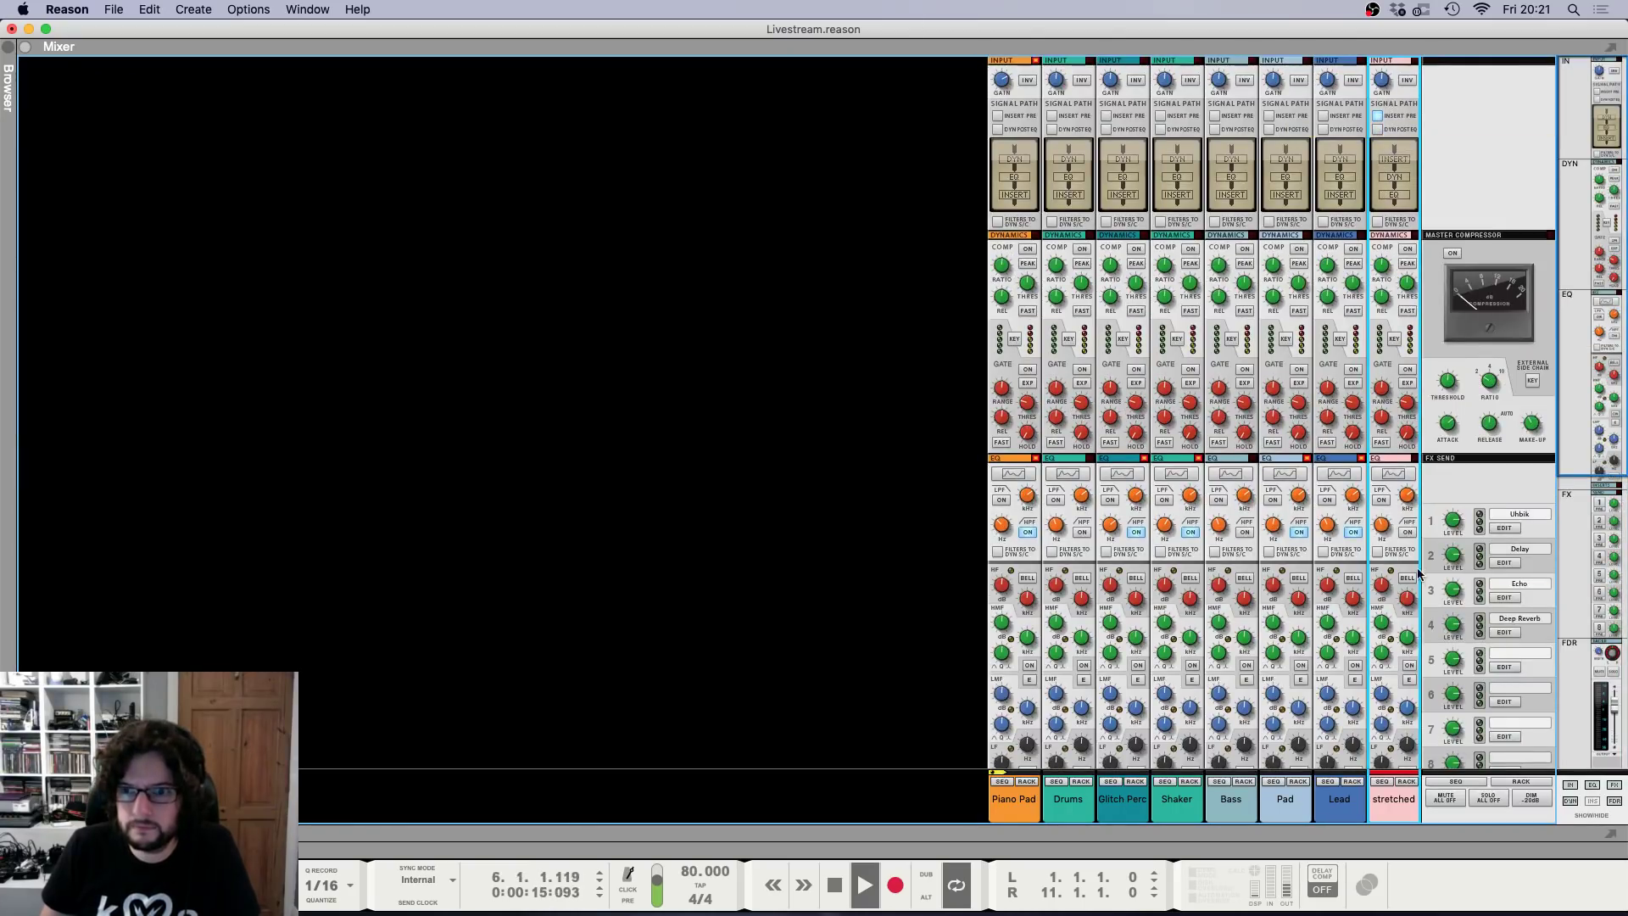
scroll(1382, 525, up, 2)
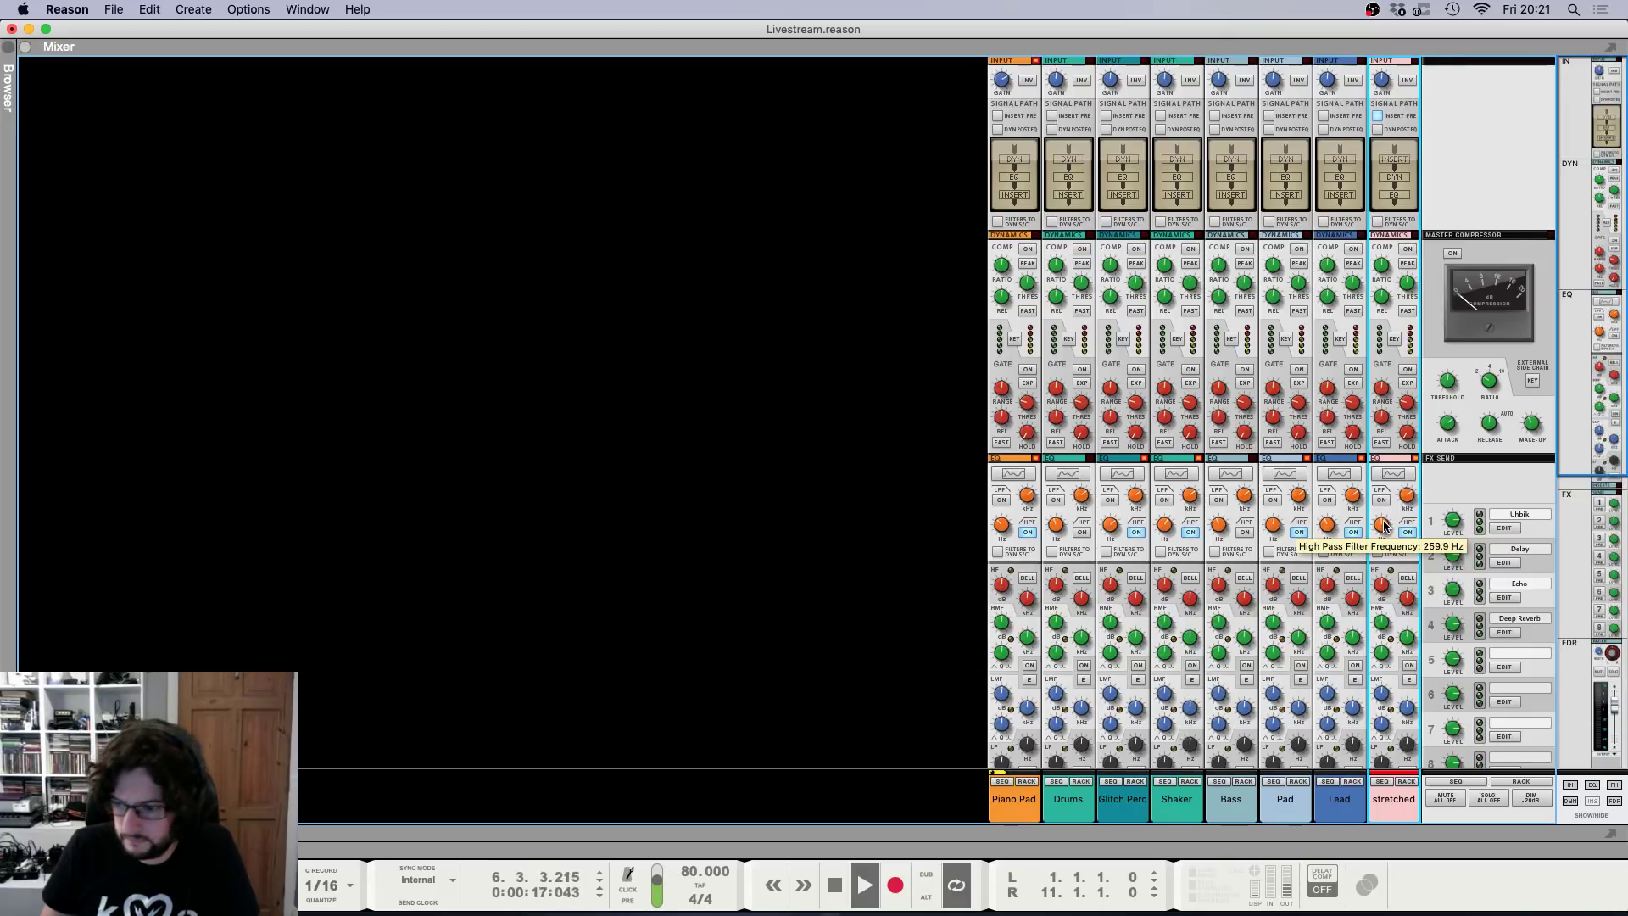
Shorten the stretched clip in the sequencer to a length of 20 bars.
key(F7)
click(974, 349)
key(g)
key(g)
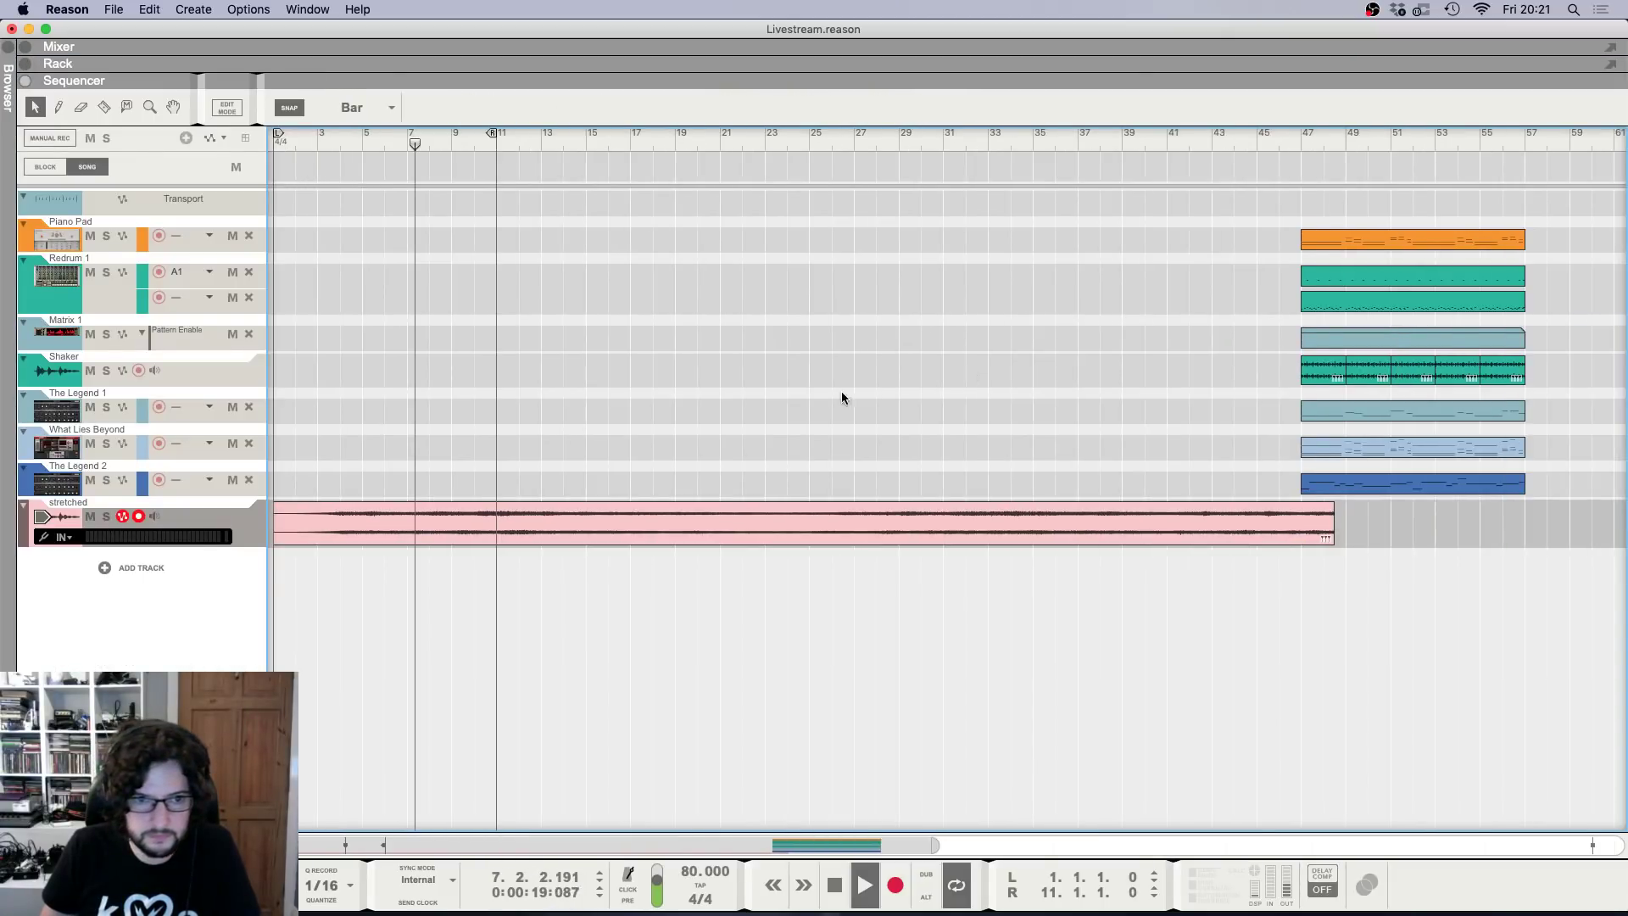
click(611, 523)
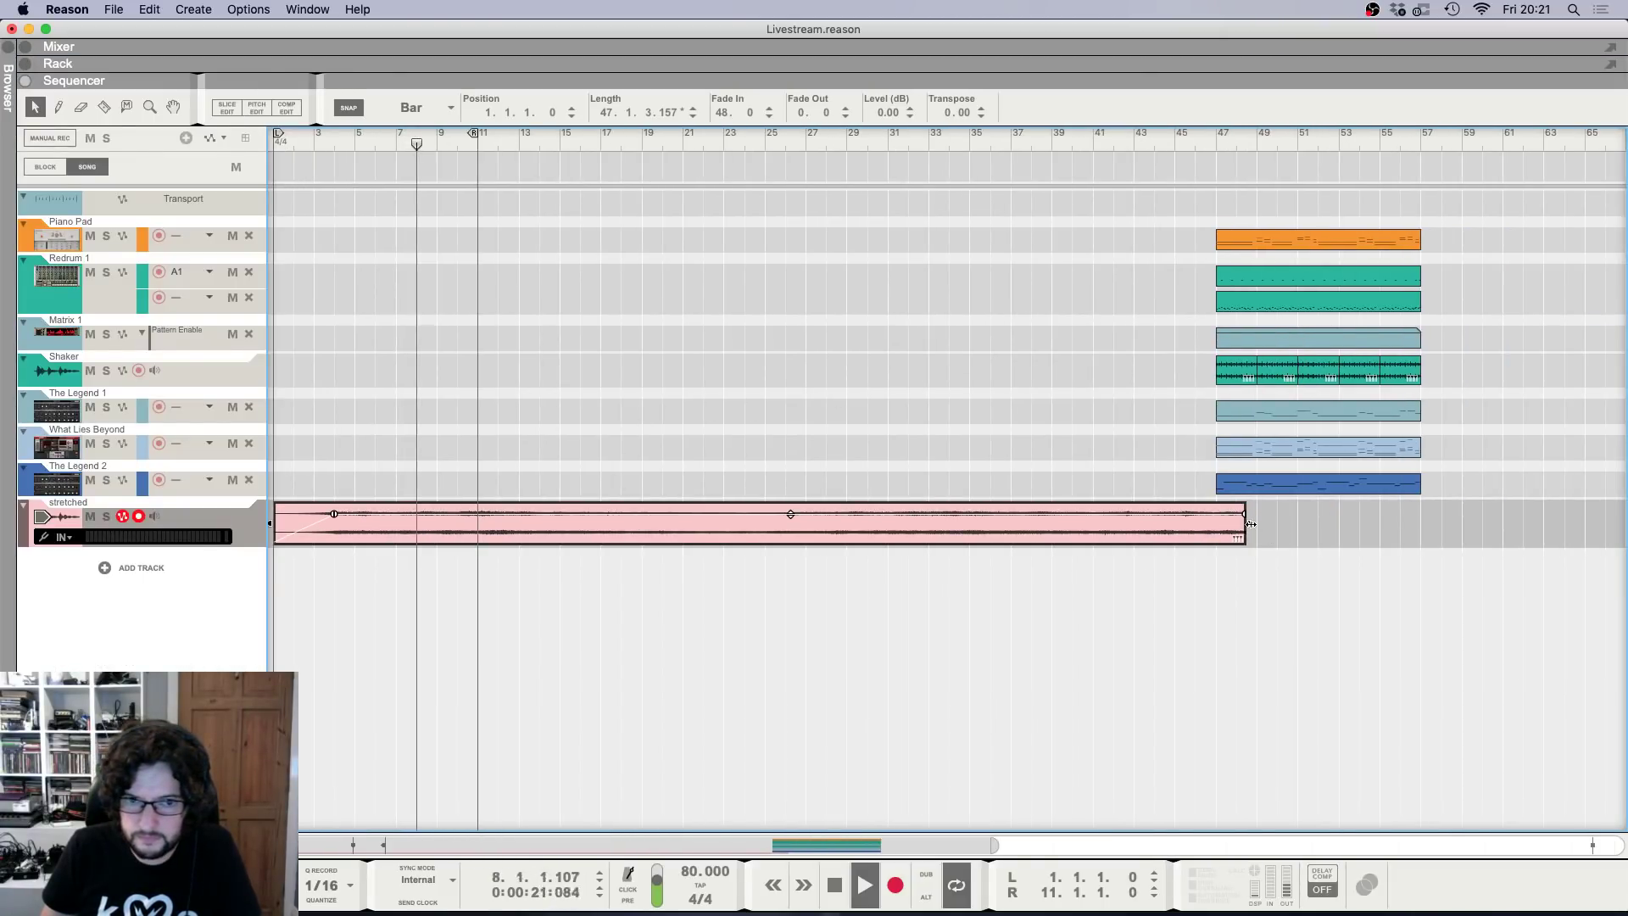
drag(1245, 521, 1072, 521)
mouse_move(680, 525)
mouse_down()
mouse_move(620, 523)
mouse_move(681, 521)
mouse_up()
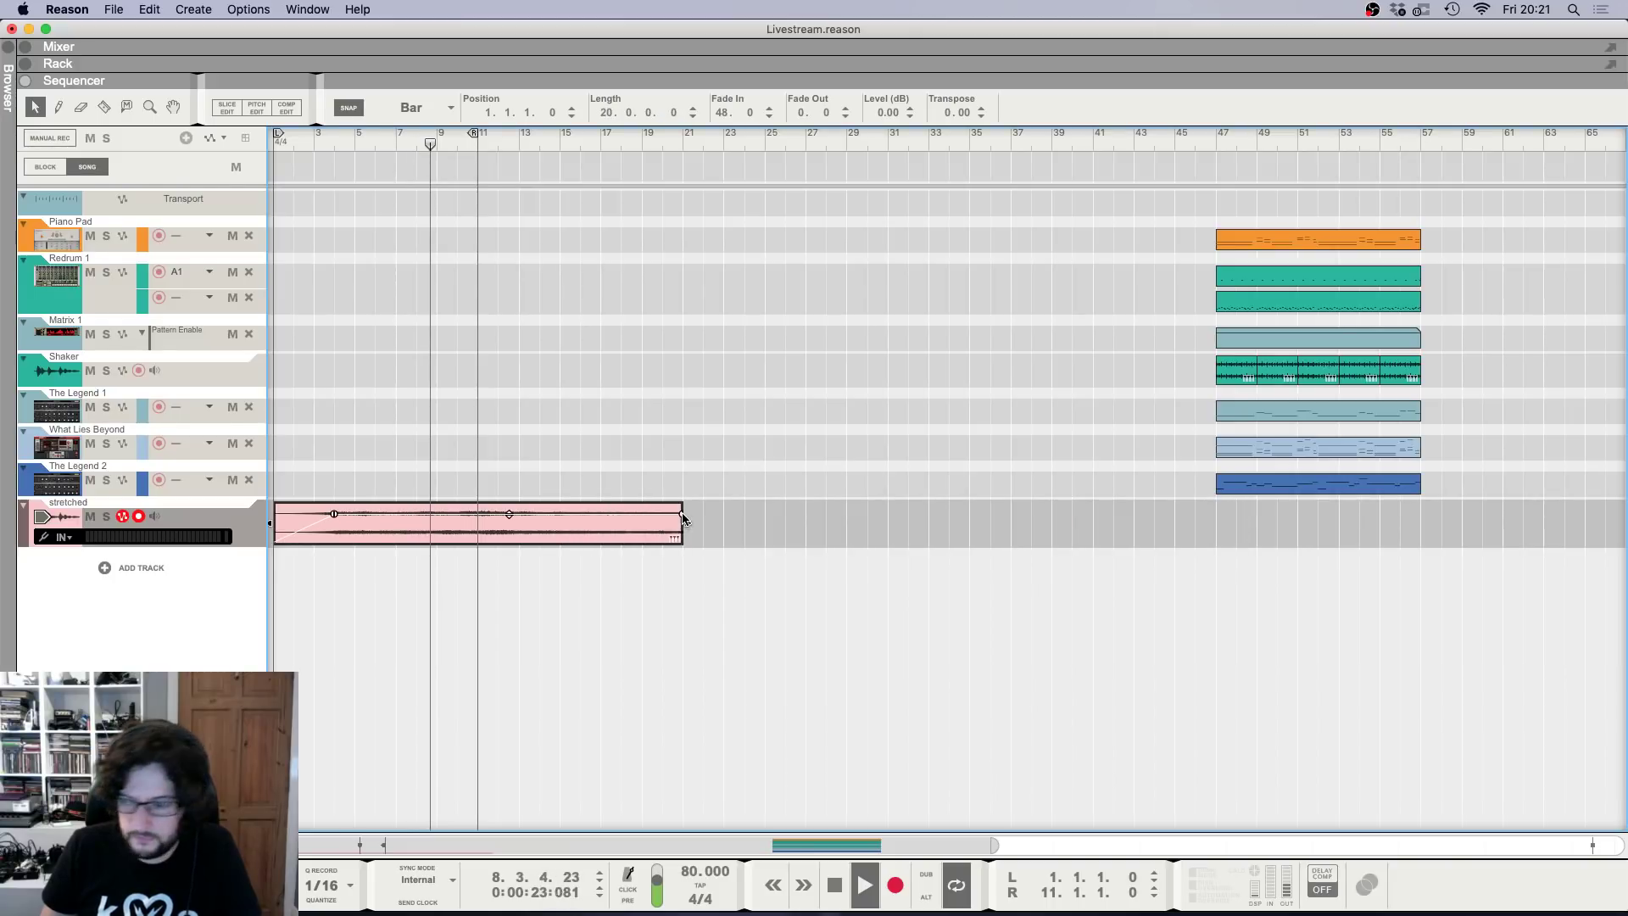
Restart playback from the beginning and set the stretched channel's level to about -4.65 dB.
key(space)
key(shift+Return)
key(space)
key(F5)
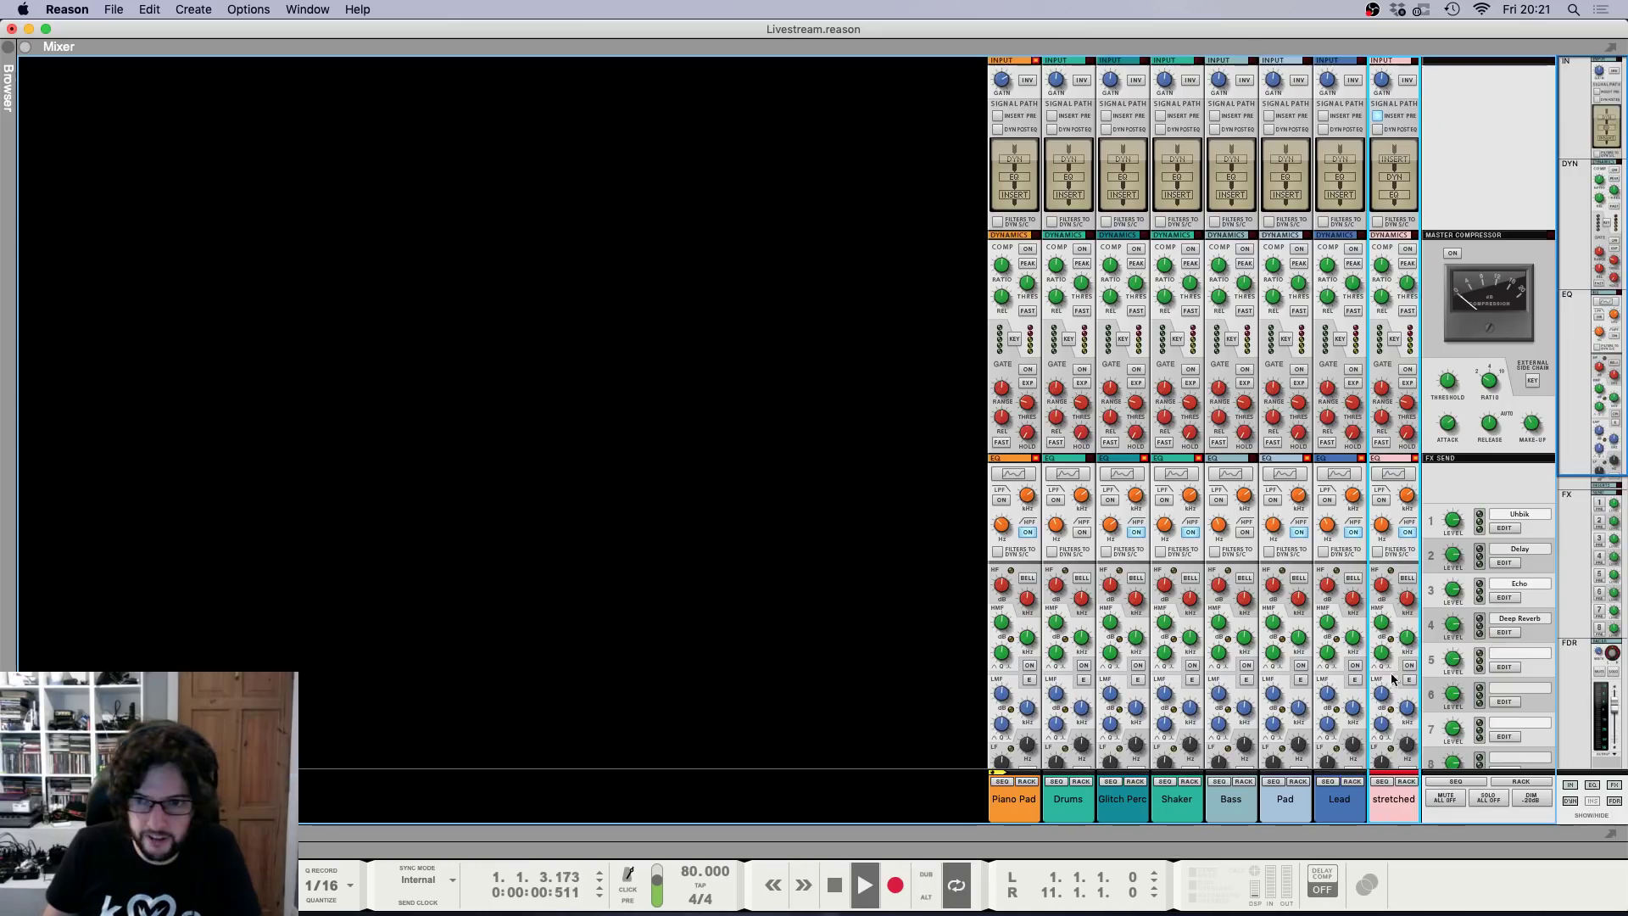
scroll(1401, 718, down, 10)
drag(1407, 668, 1411, 674)
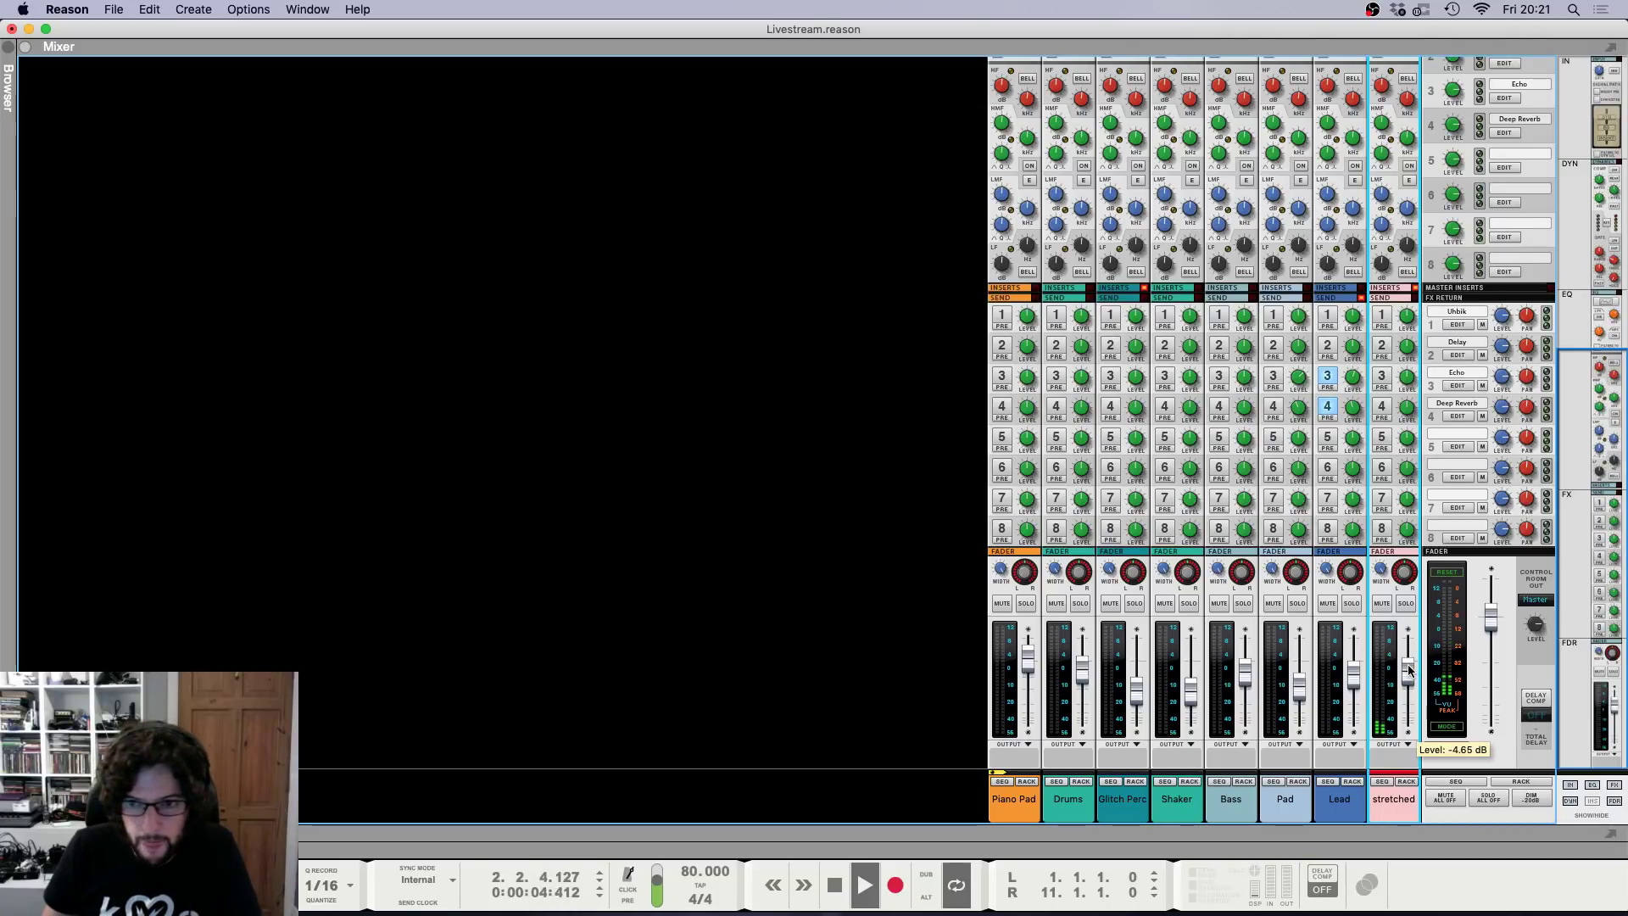
Copy the Piano Pad clip from bar 47 to bar 1, then stop playback and return to the start.
key(F6)
key(F7)
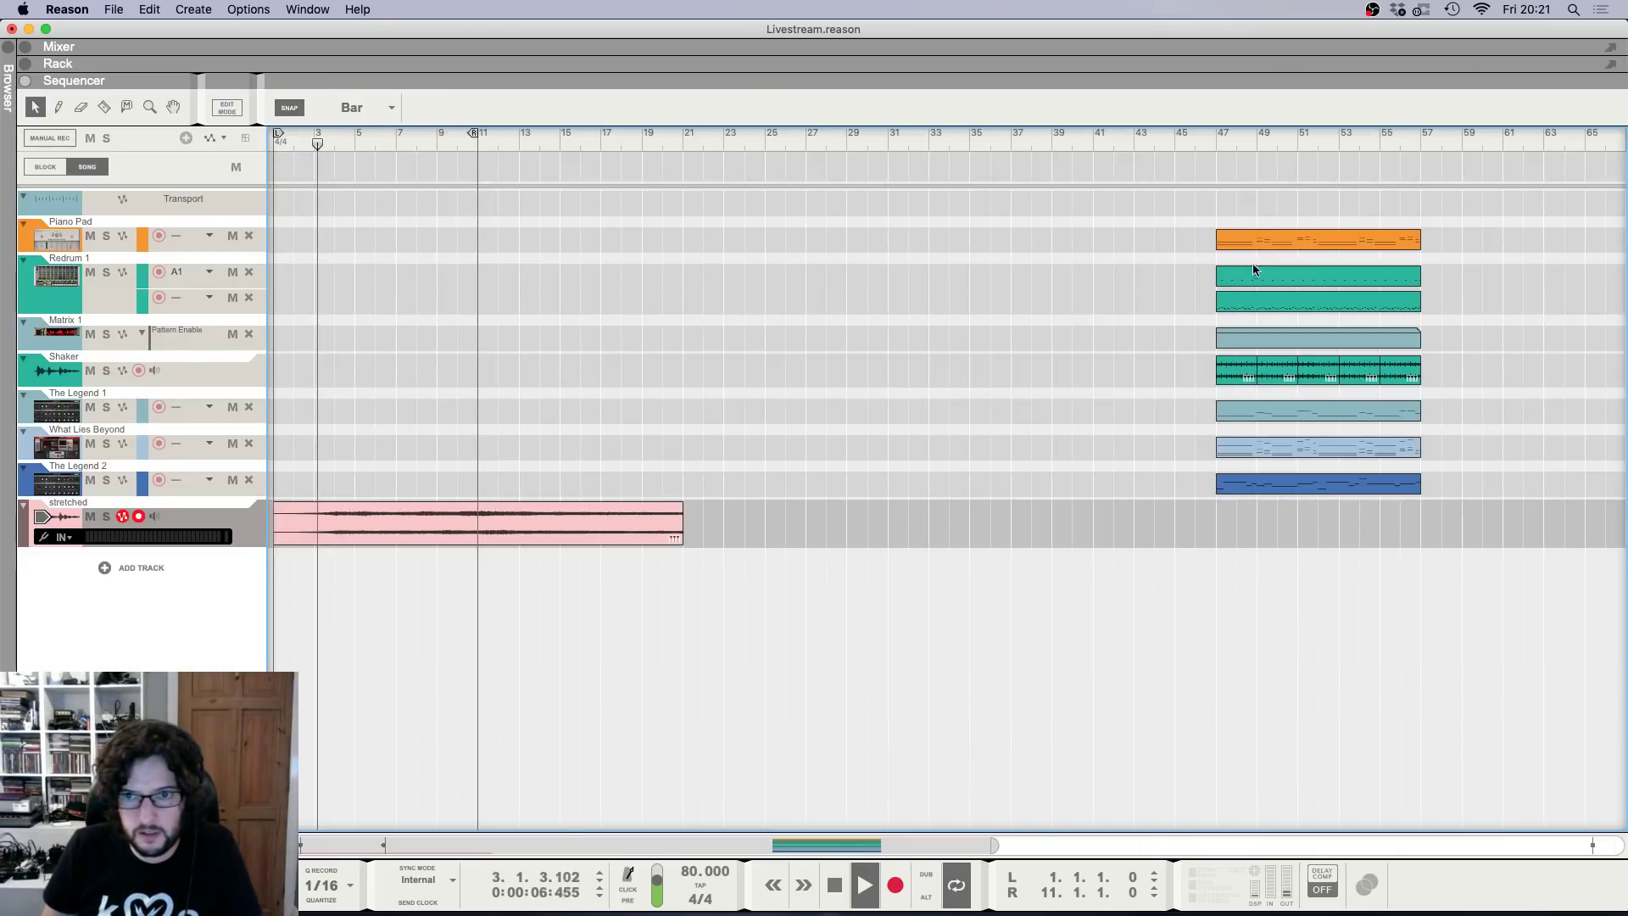
drag(1253, 241, 63, 253)
click(548, 345)
key(space)
key(shift+Return)
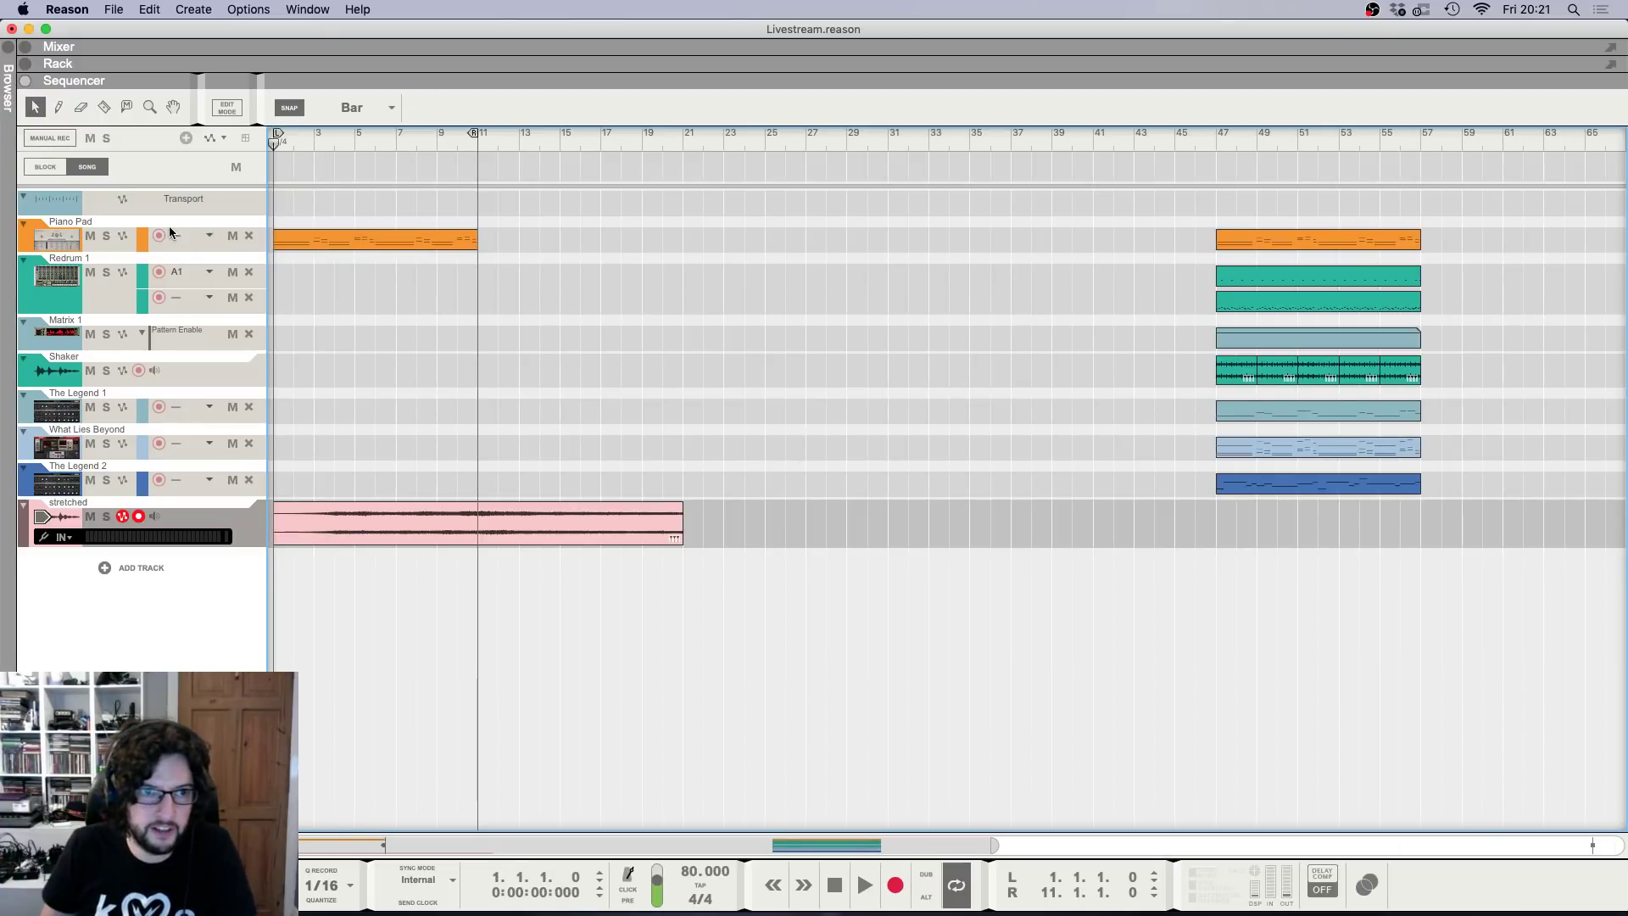
Shorten the Piano Pad clip at bar 1 to five bars and place a copy directly after it at bar 6.
click(169, 228)
click(443, 244)
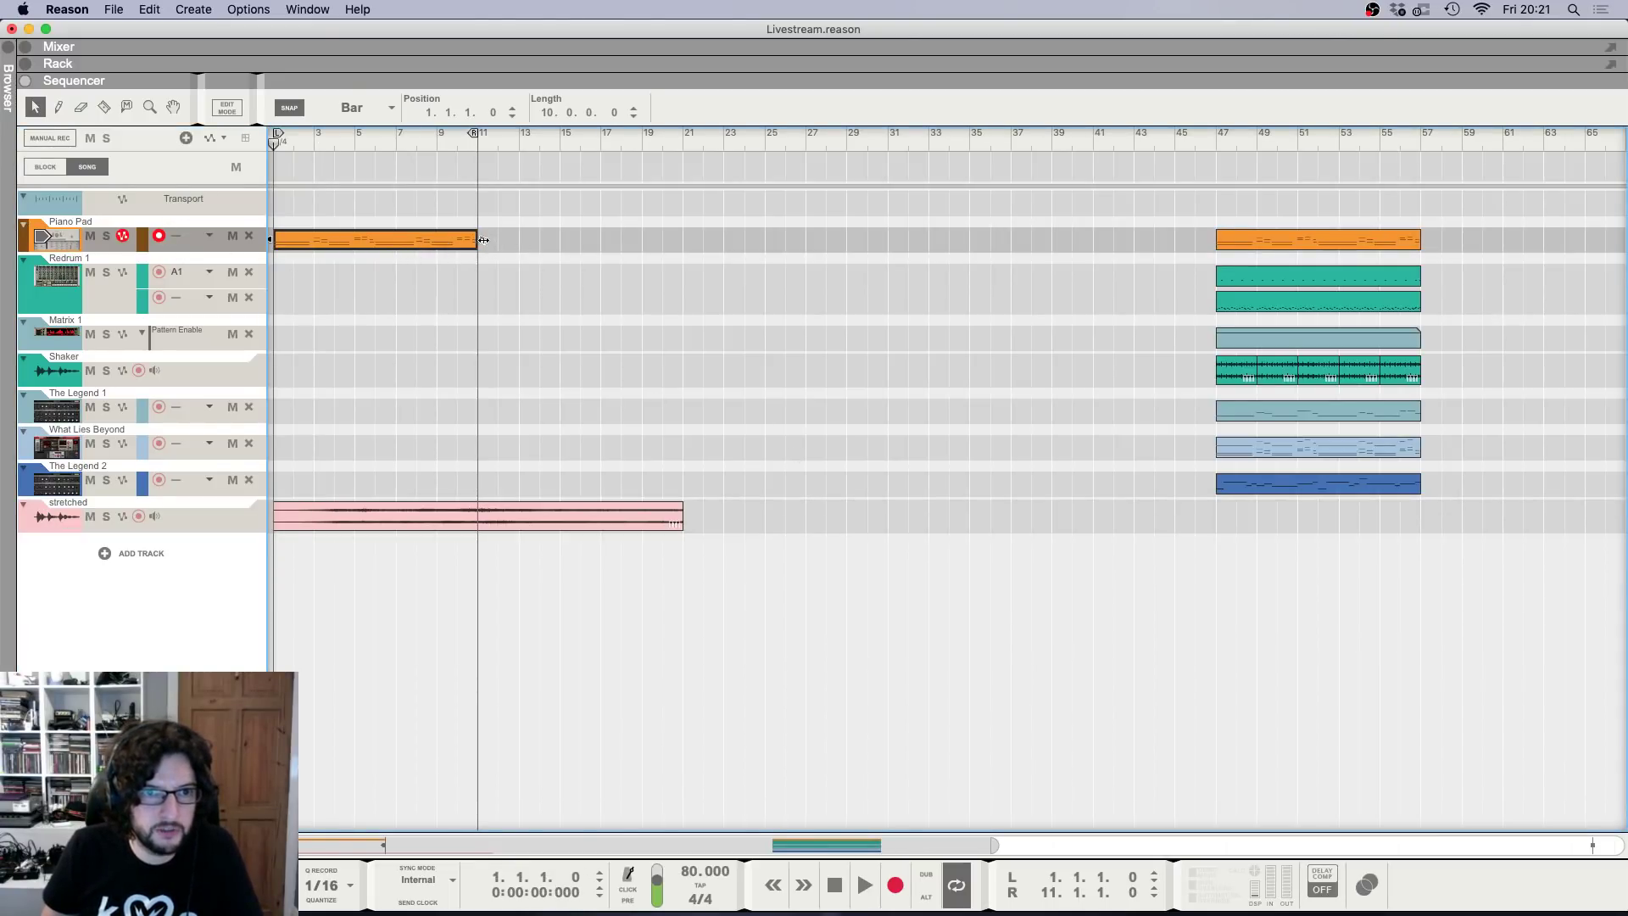
drag(483, 240, 375, 246)
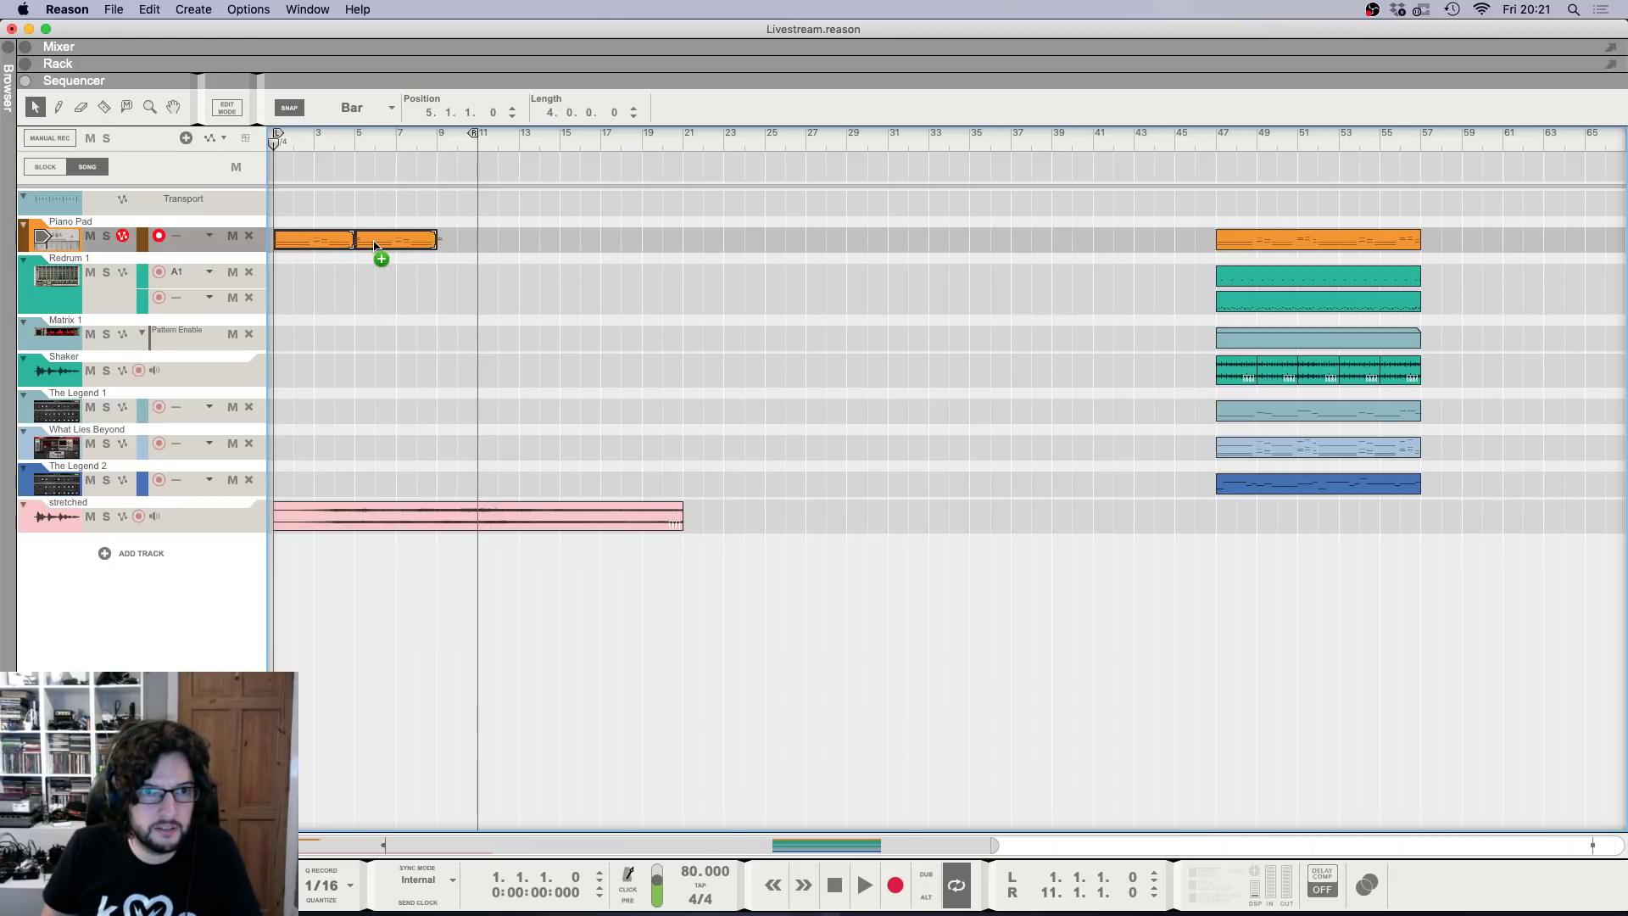
key(super+z)
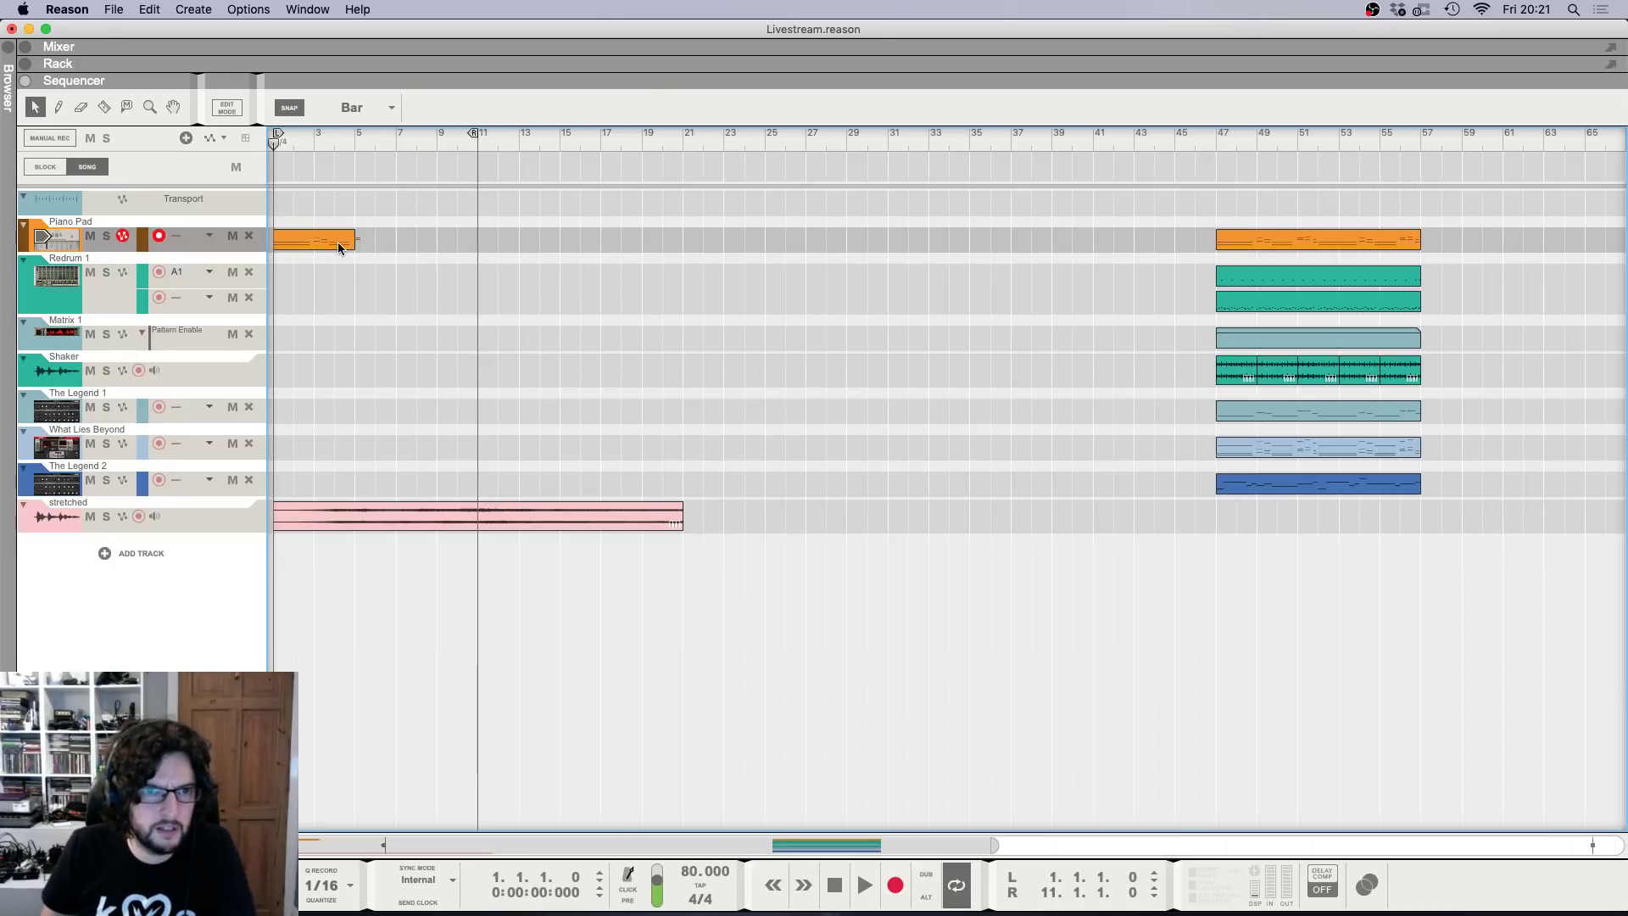
drag(334, 243, 440, 245)
click(418, 274)
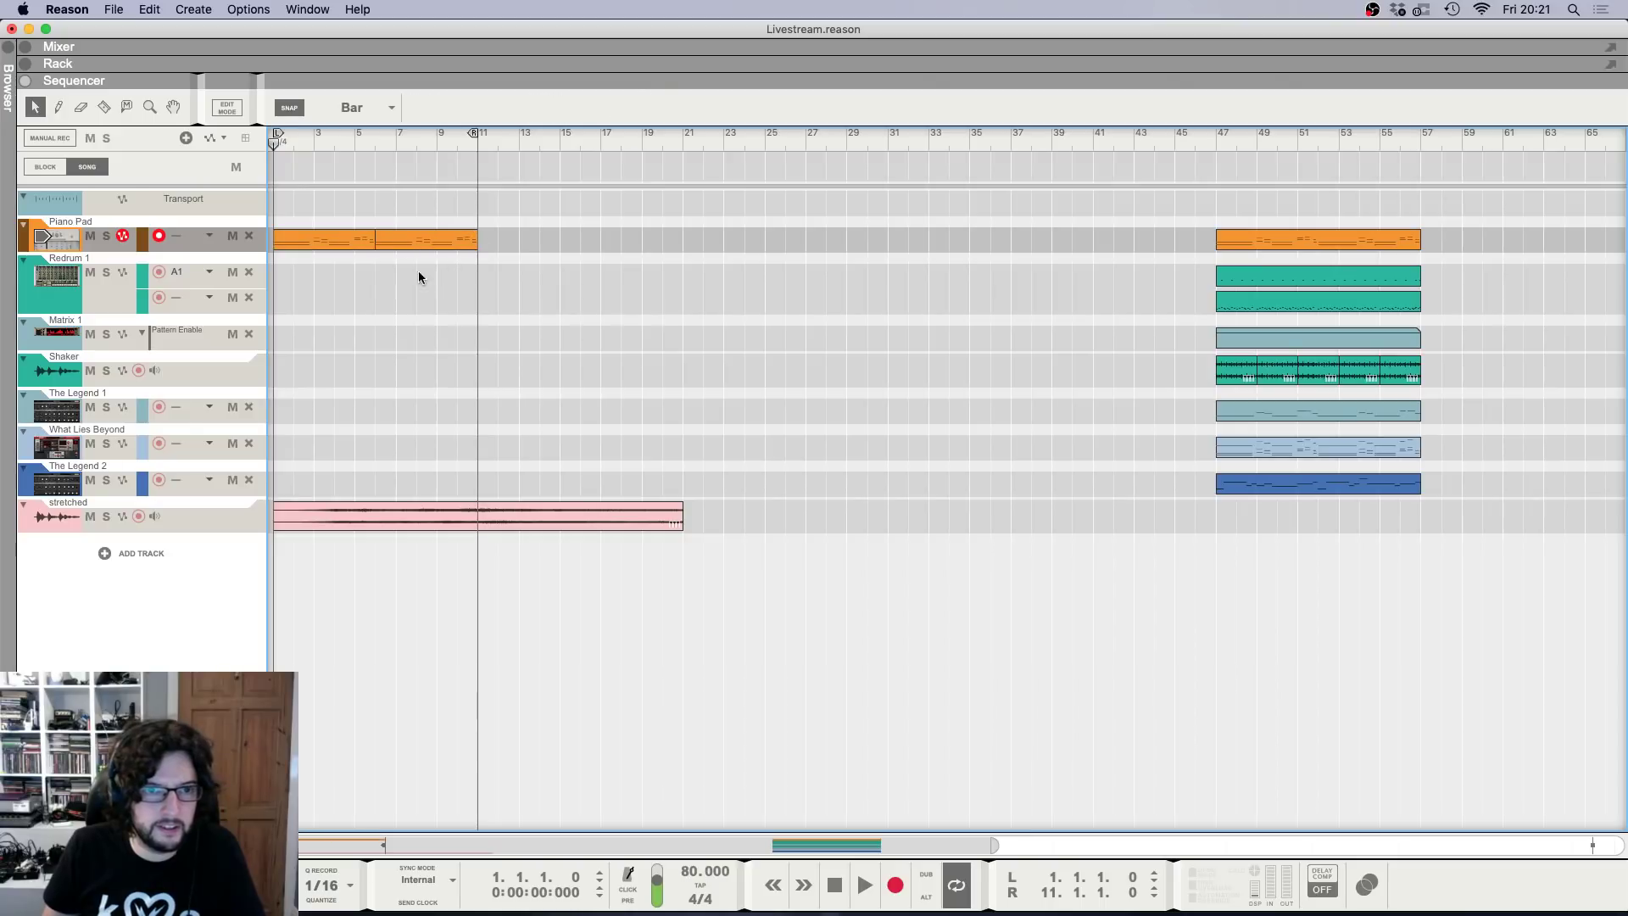
Create LPF Frequency automation for the Piano Pad channel and draw a 20-bar automation clip starting at bar 1.
key(F6)
key(F5)
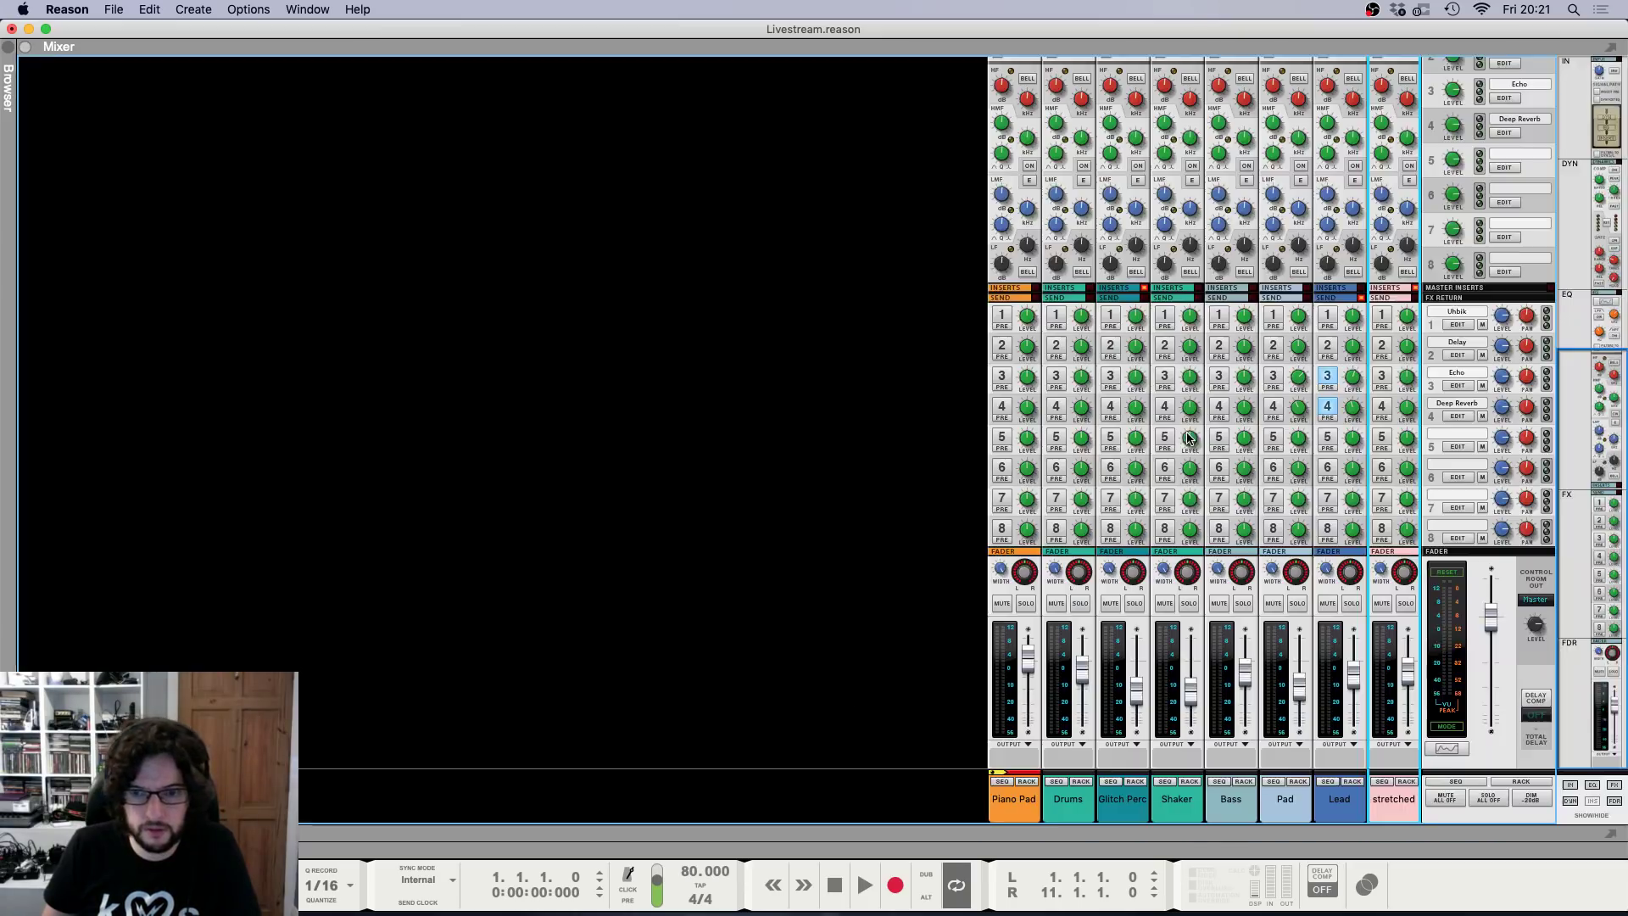
scroll(1060, 386, up, 5)
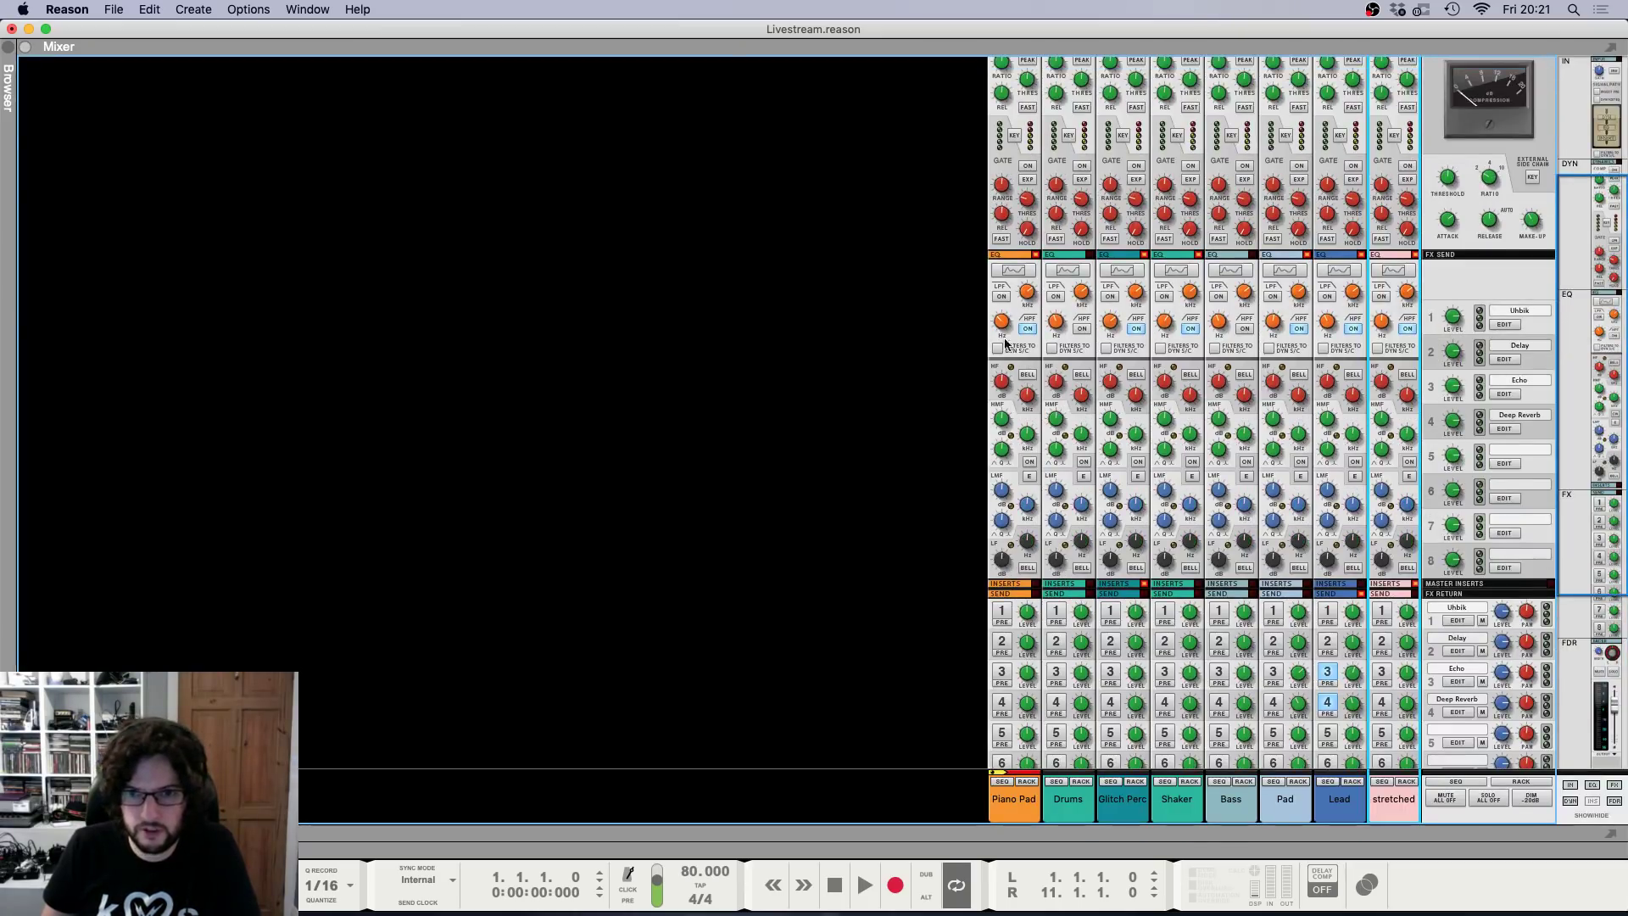
right_click(1026, 292)
click(1073, 297)
drag(674, 242, 280, 244)
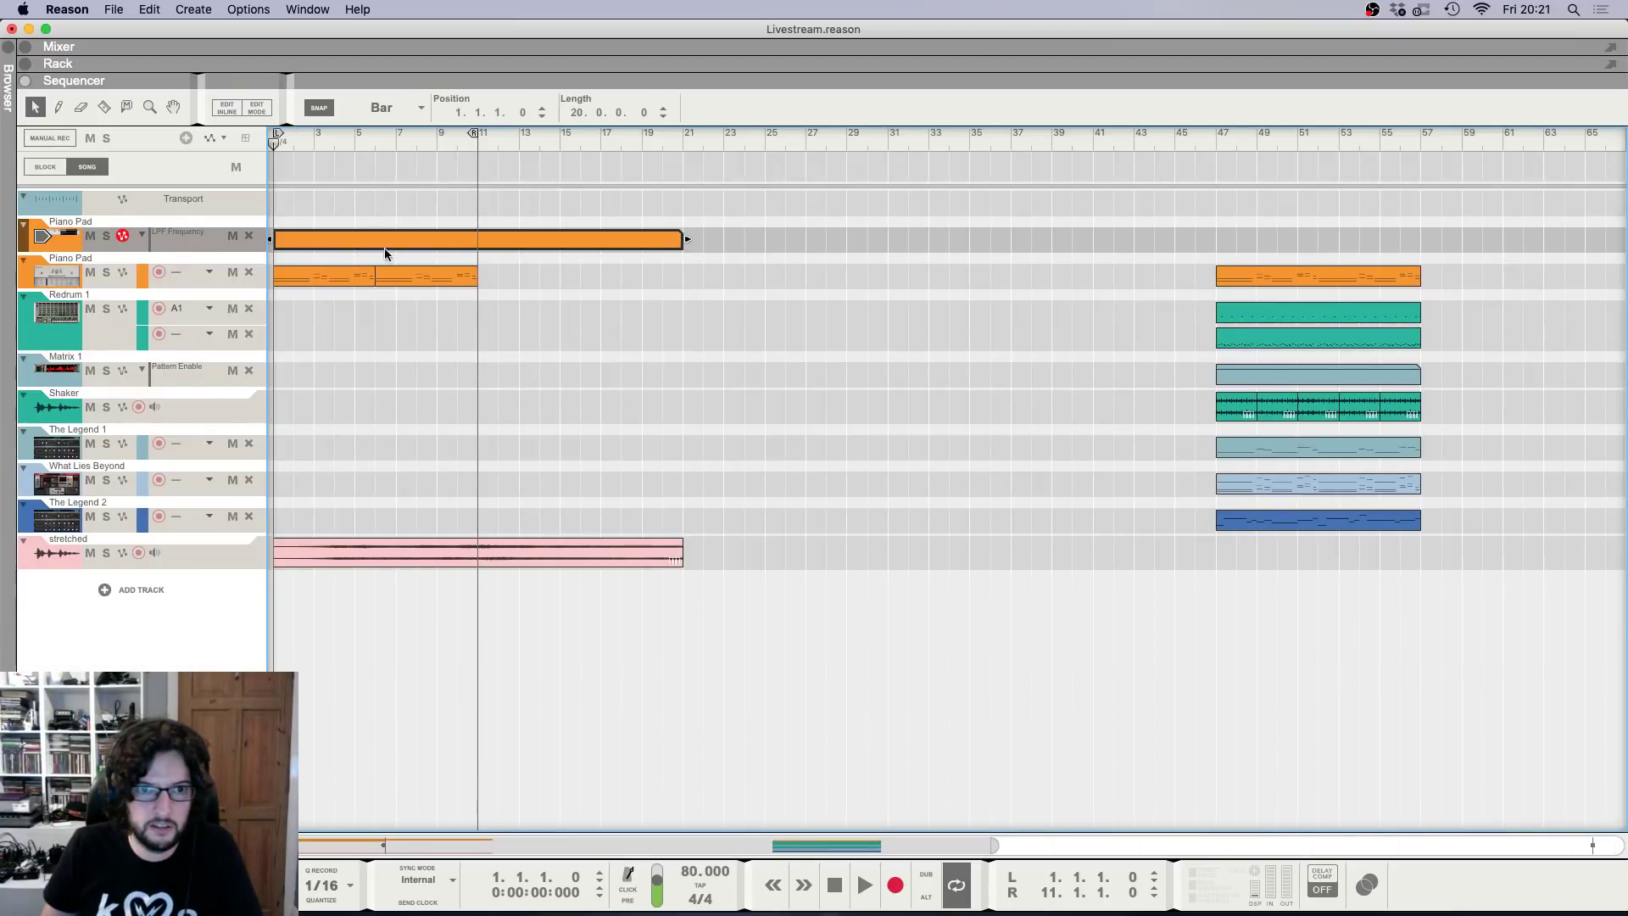
Draw a rising LPF Frequency ramp from 20 at bar 1 to near maximum at bar 21, then start playback.
double_click(383, 242)
click(284, 311)
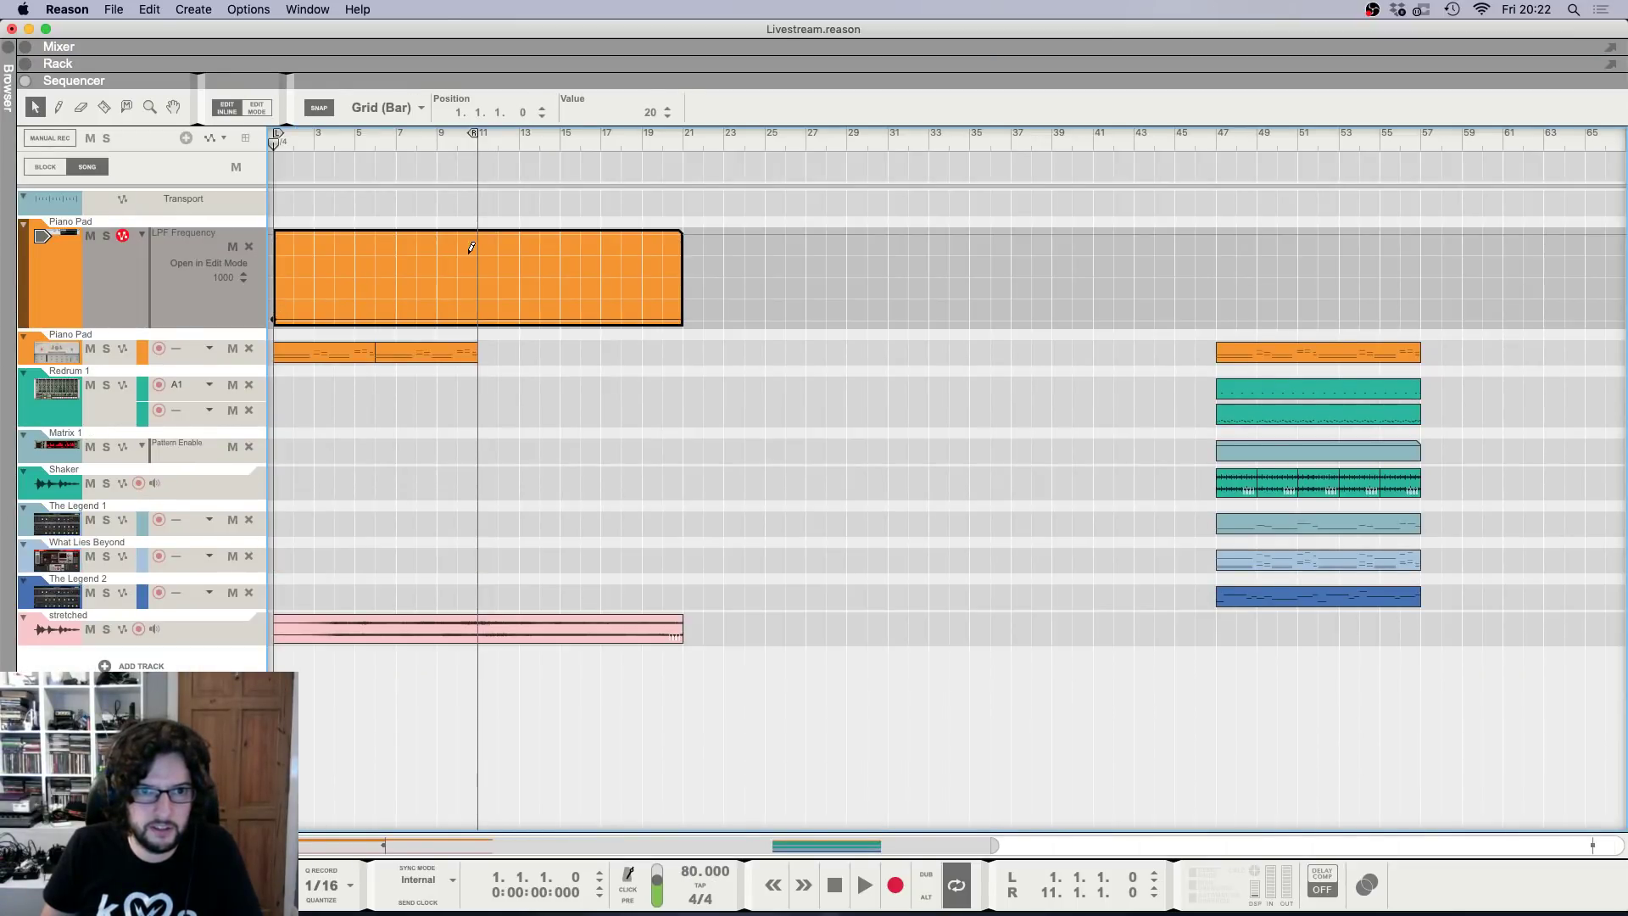
click(683, 232)
key(space)
click(742, 418)
Create Dry/Wet automation for the Piano Pad's Neutron Fifths Combinator and draw a clip from bar 1 to bar 15.
key(F5)
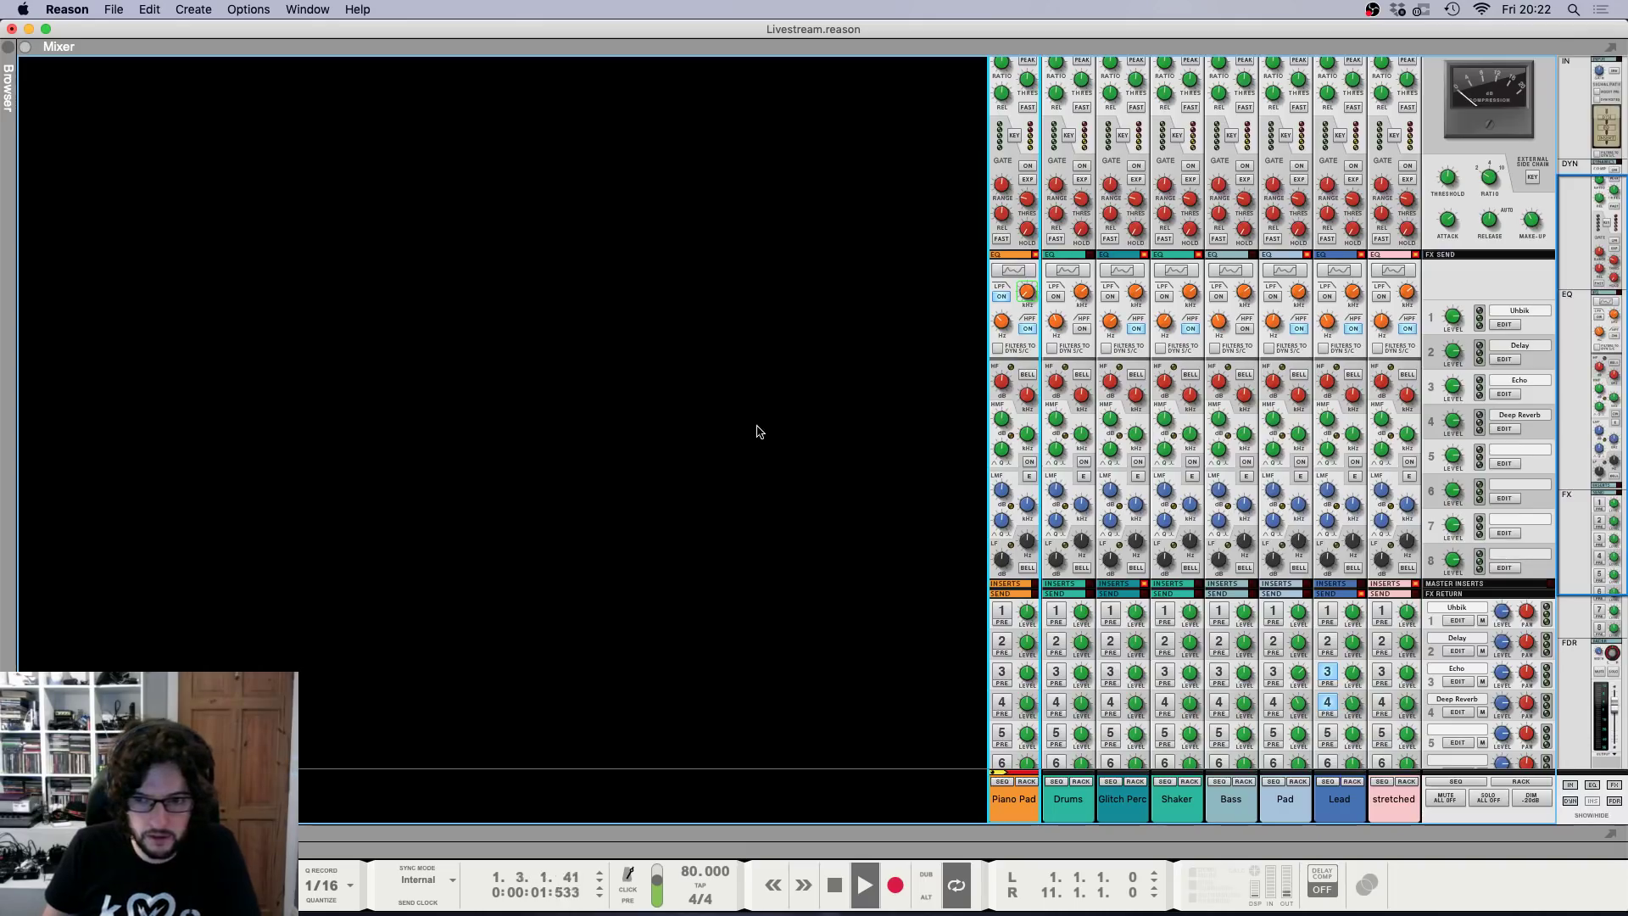
scroll(758, 432, down, 5)
key(F6)
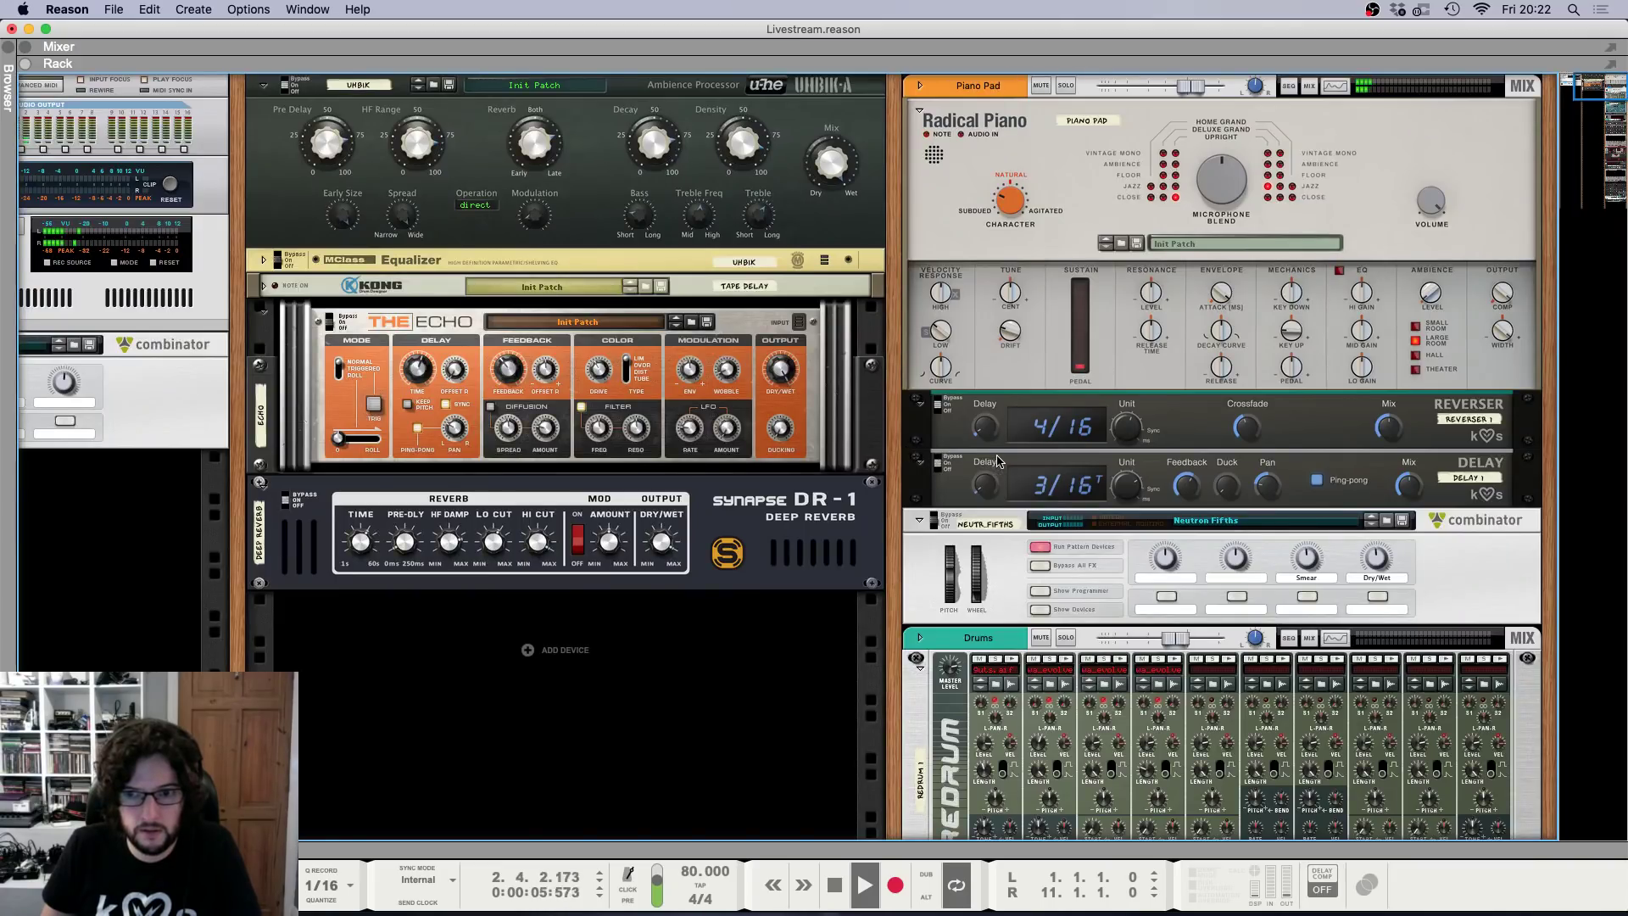
right_click(1371, 565)
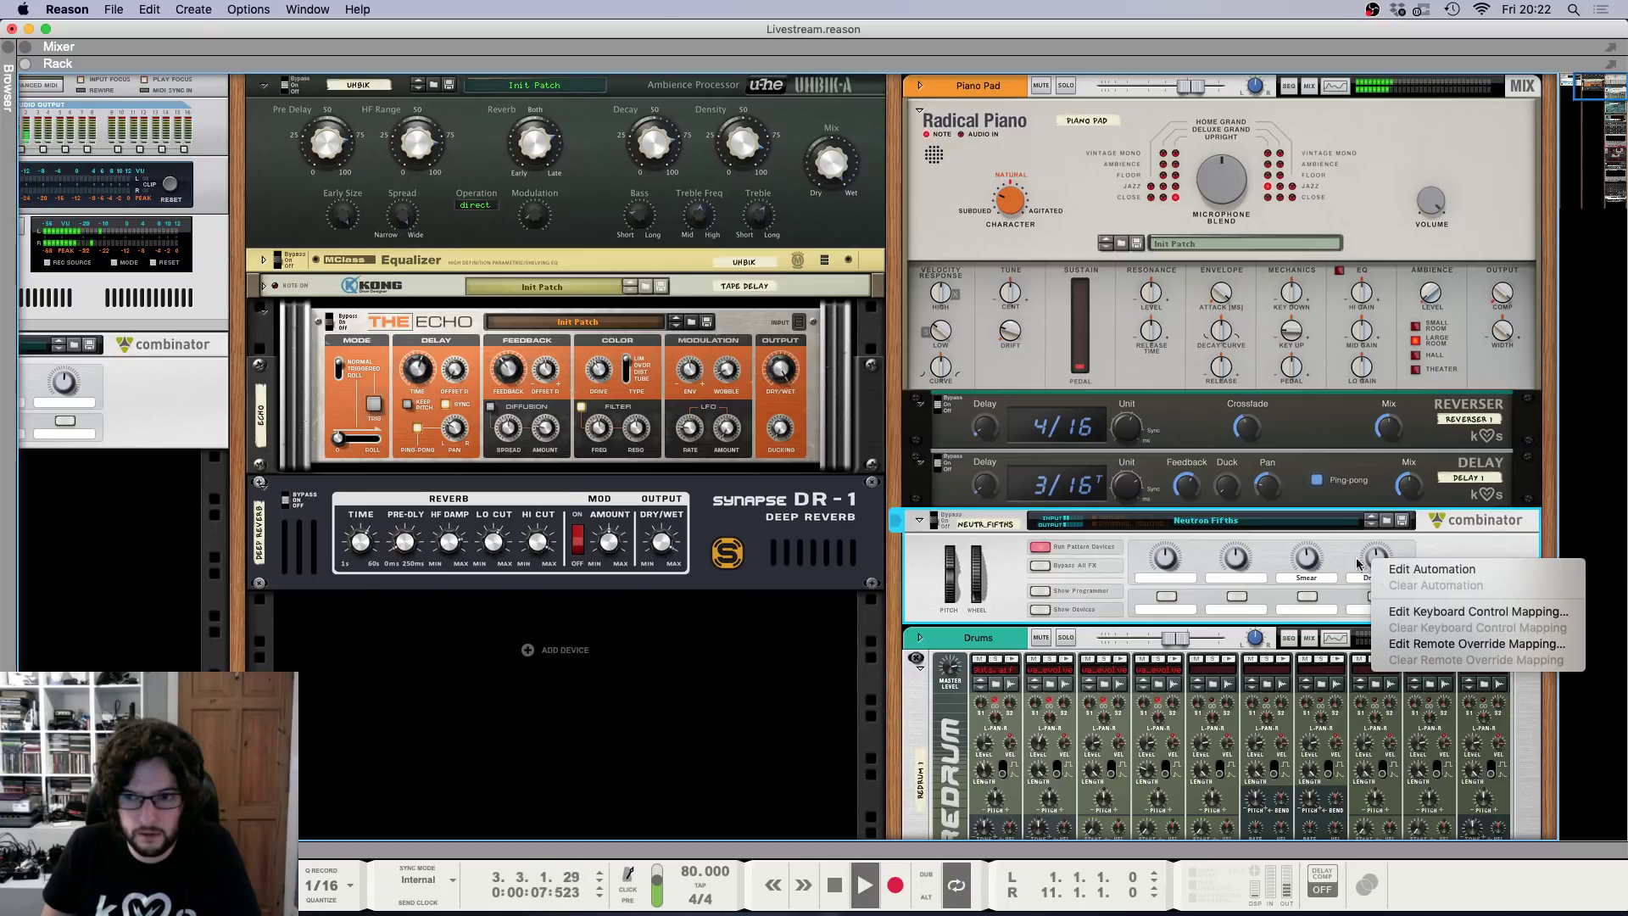
click(1371, 566)
right_click(1372, 563)
click(1433, 567)
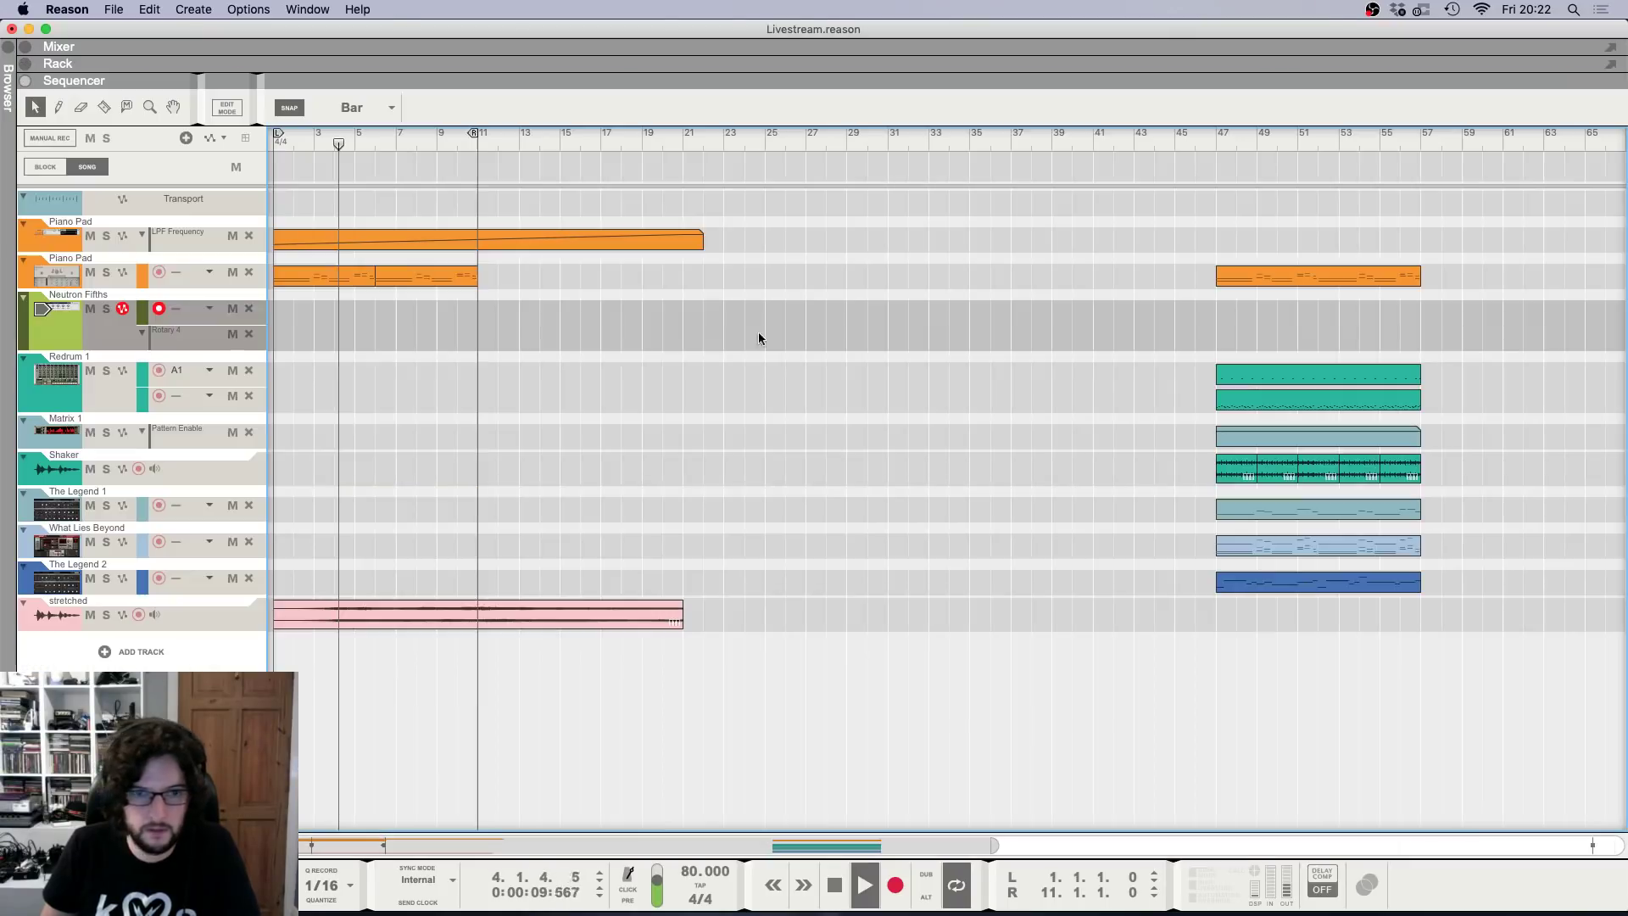
drag(551, 340, 276, 341)
click(343, 350)
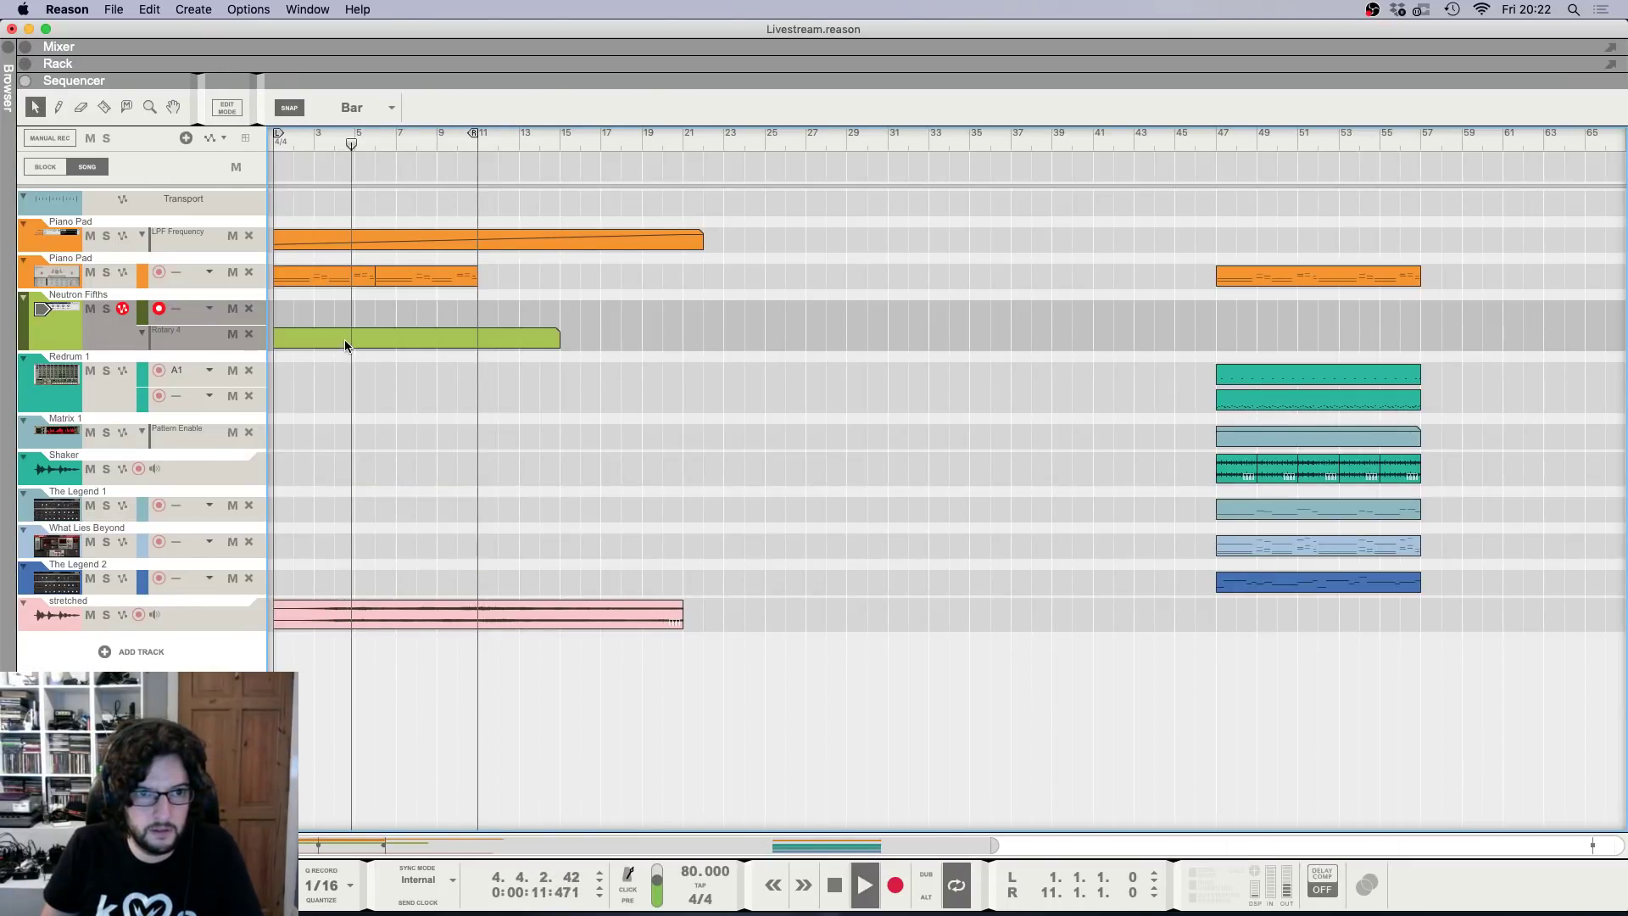
Draw a Dry/Wet ramp in the new clip from near zero at bar 1 to around the midpoint at bar 11.
double_click(344, 341)
super+click(277, 419)
super+click(477, 372)
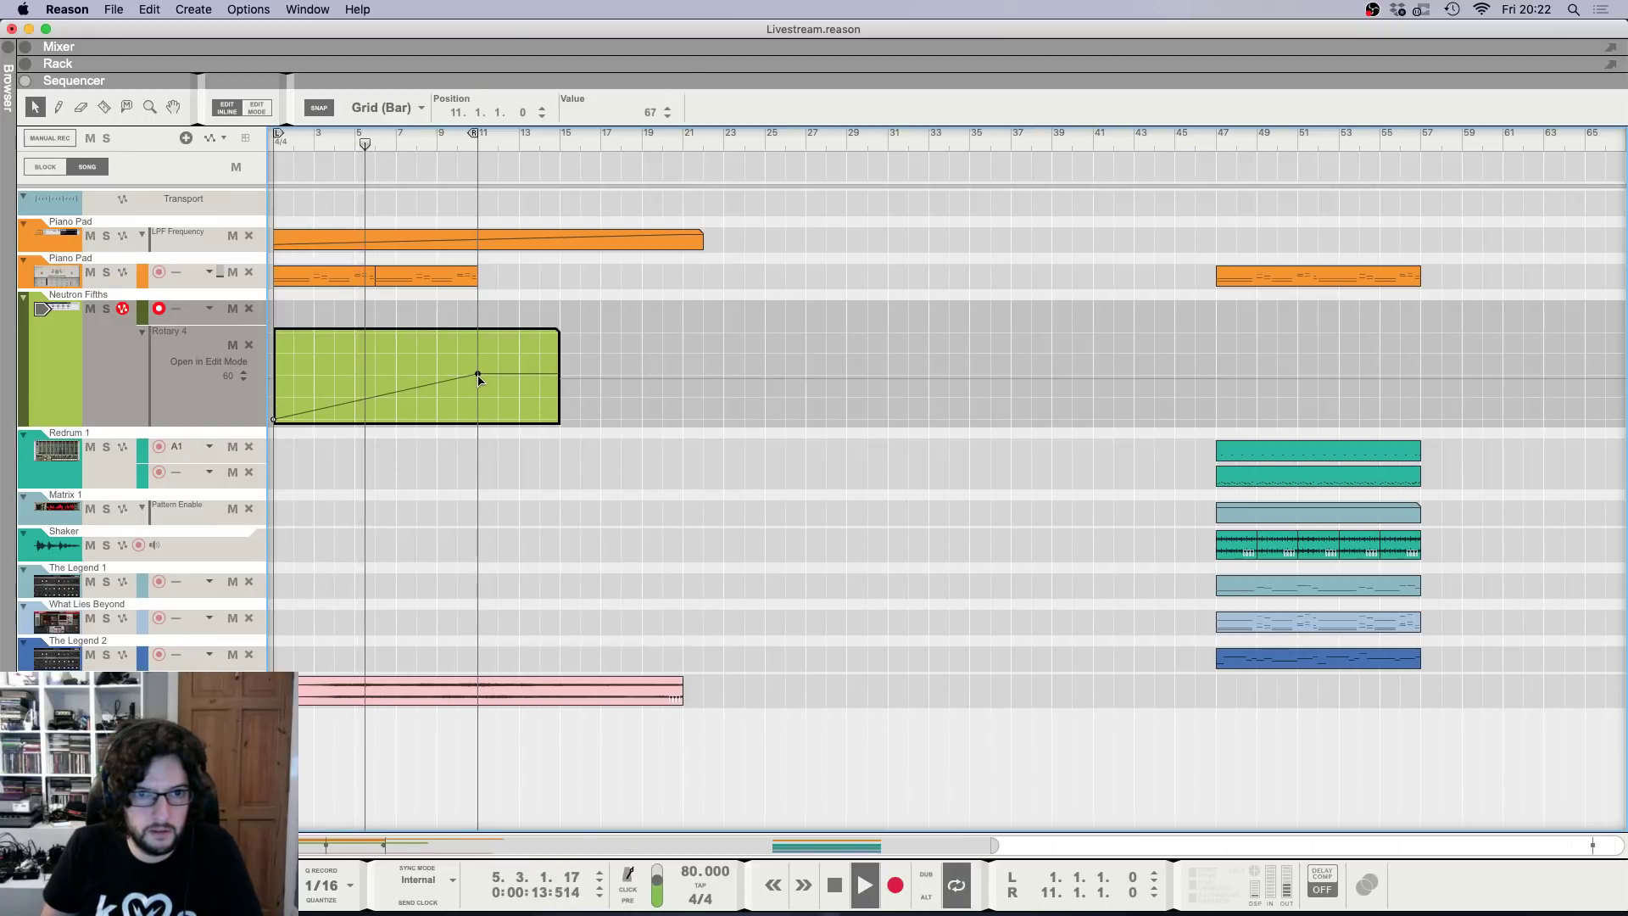
drag(478, 372, 478, 377)
click(608, 508)
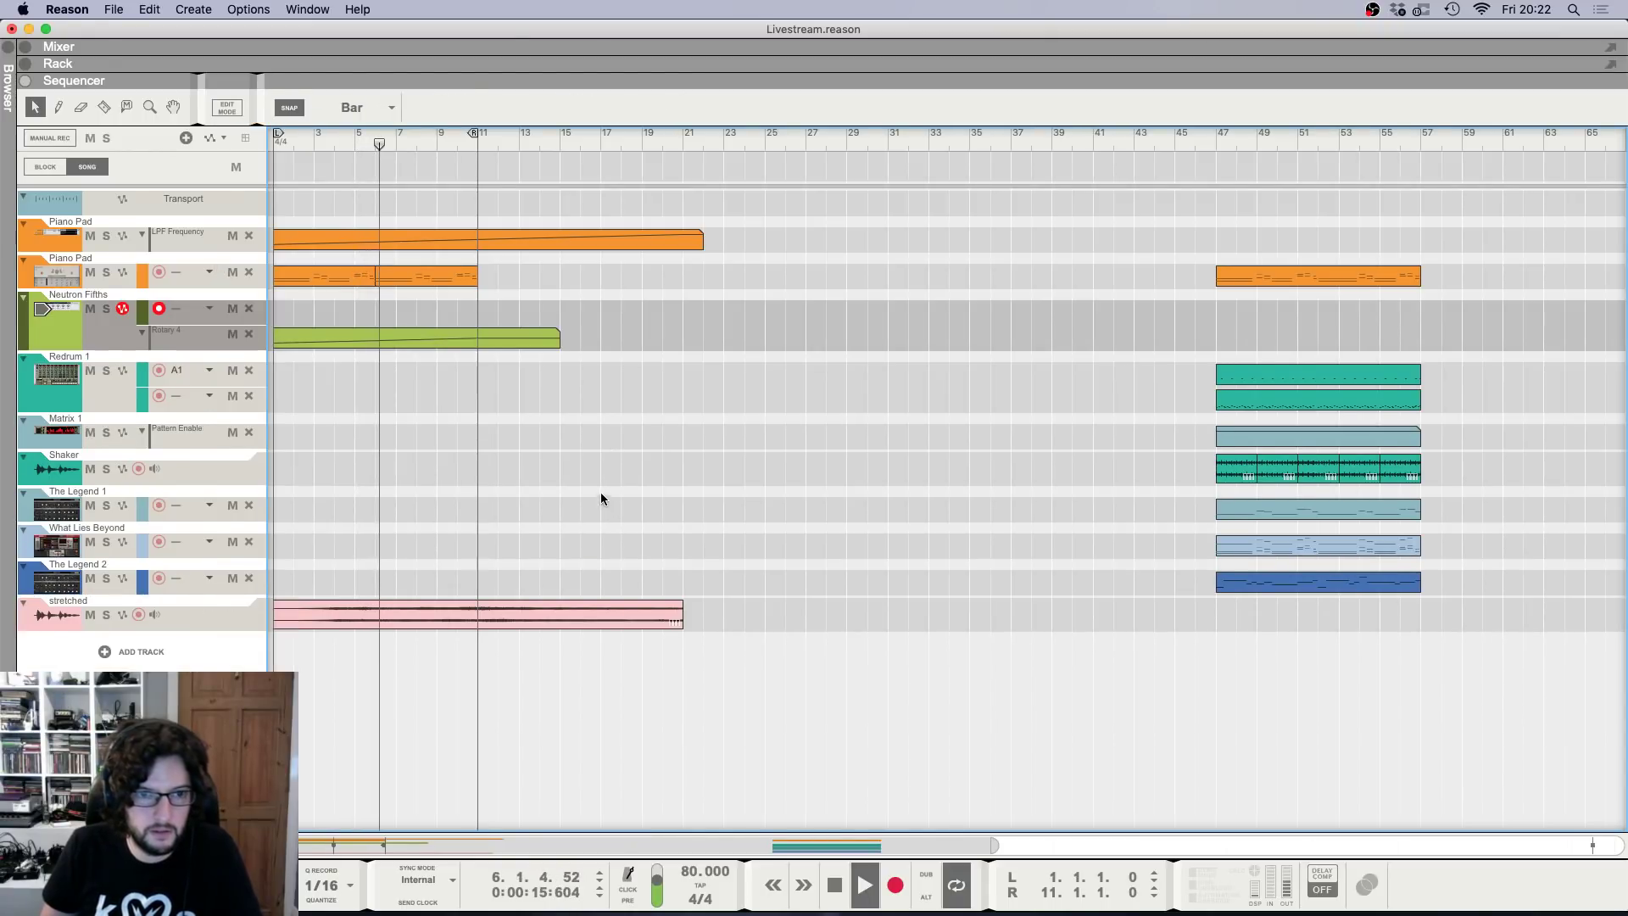
Stop playback and lower the stretched channel's level slightly in the mixer.
key(h)
key(h)
key(h)
key(h)
click(617, 623)
click(755, 519)
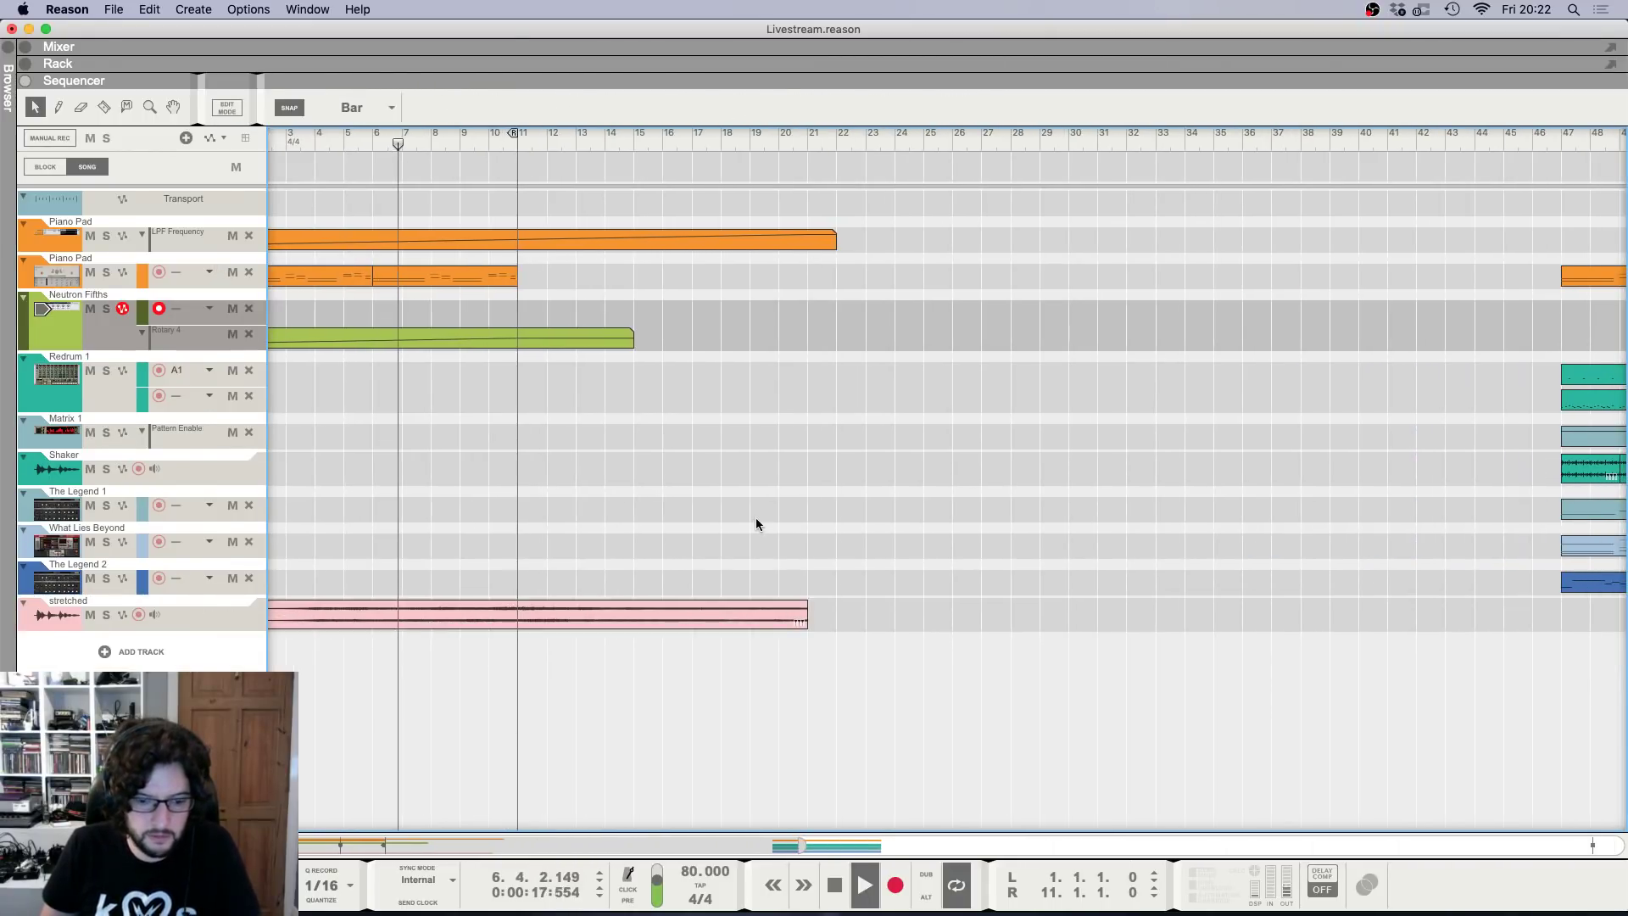
key(F6)
key(F5)
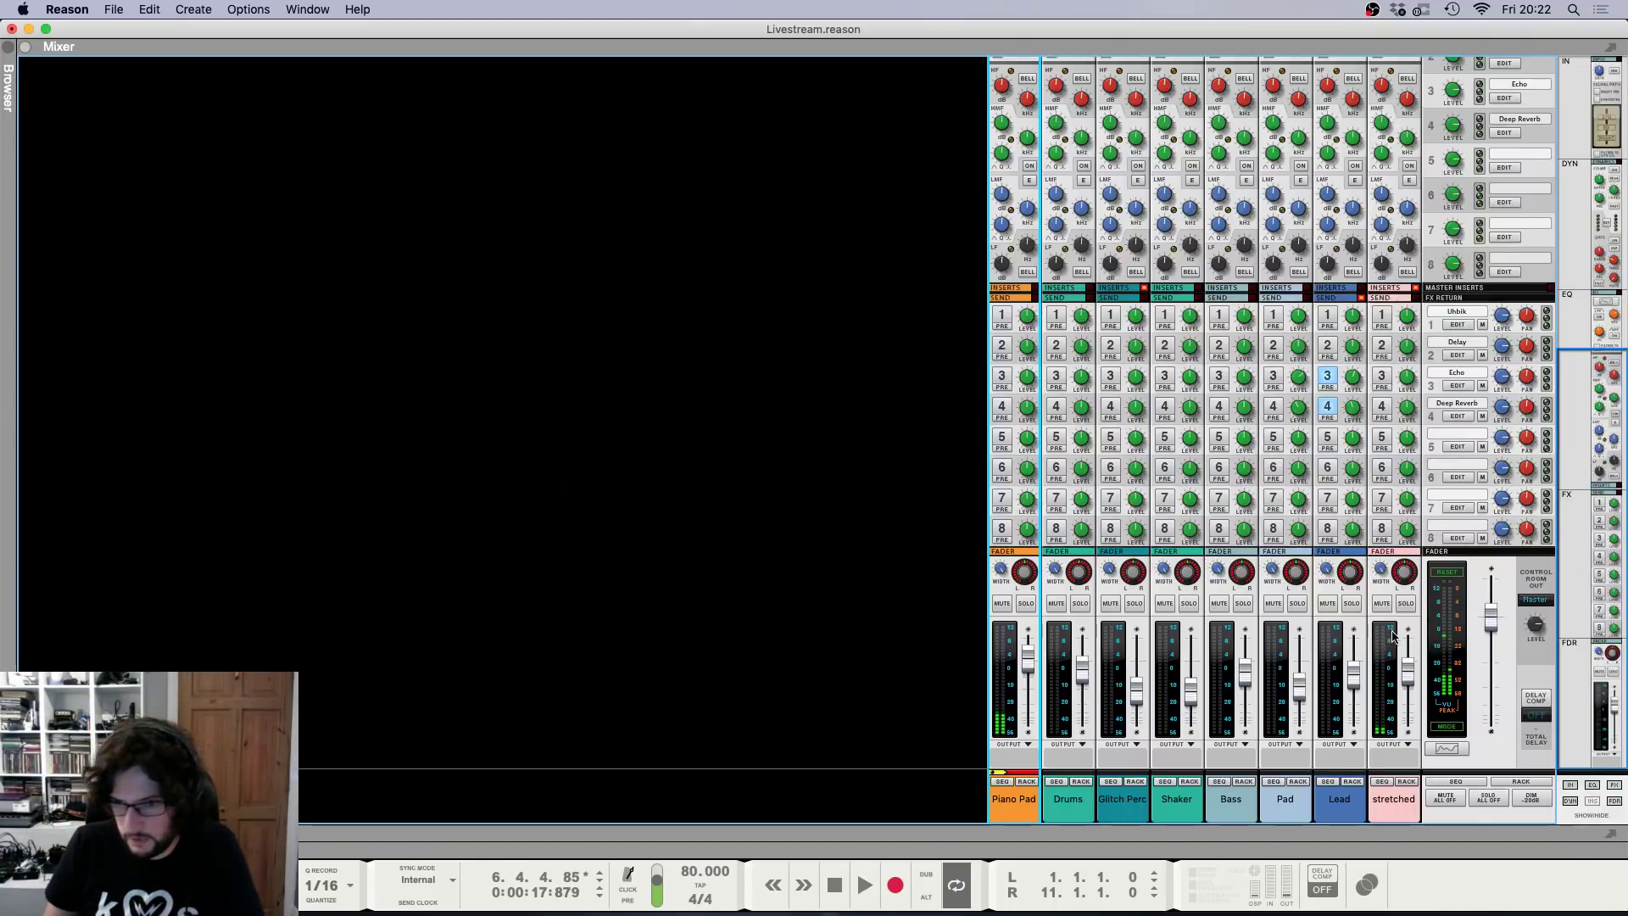
click(1411, 686)
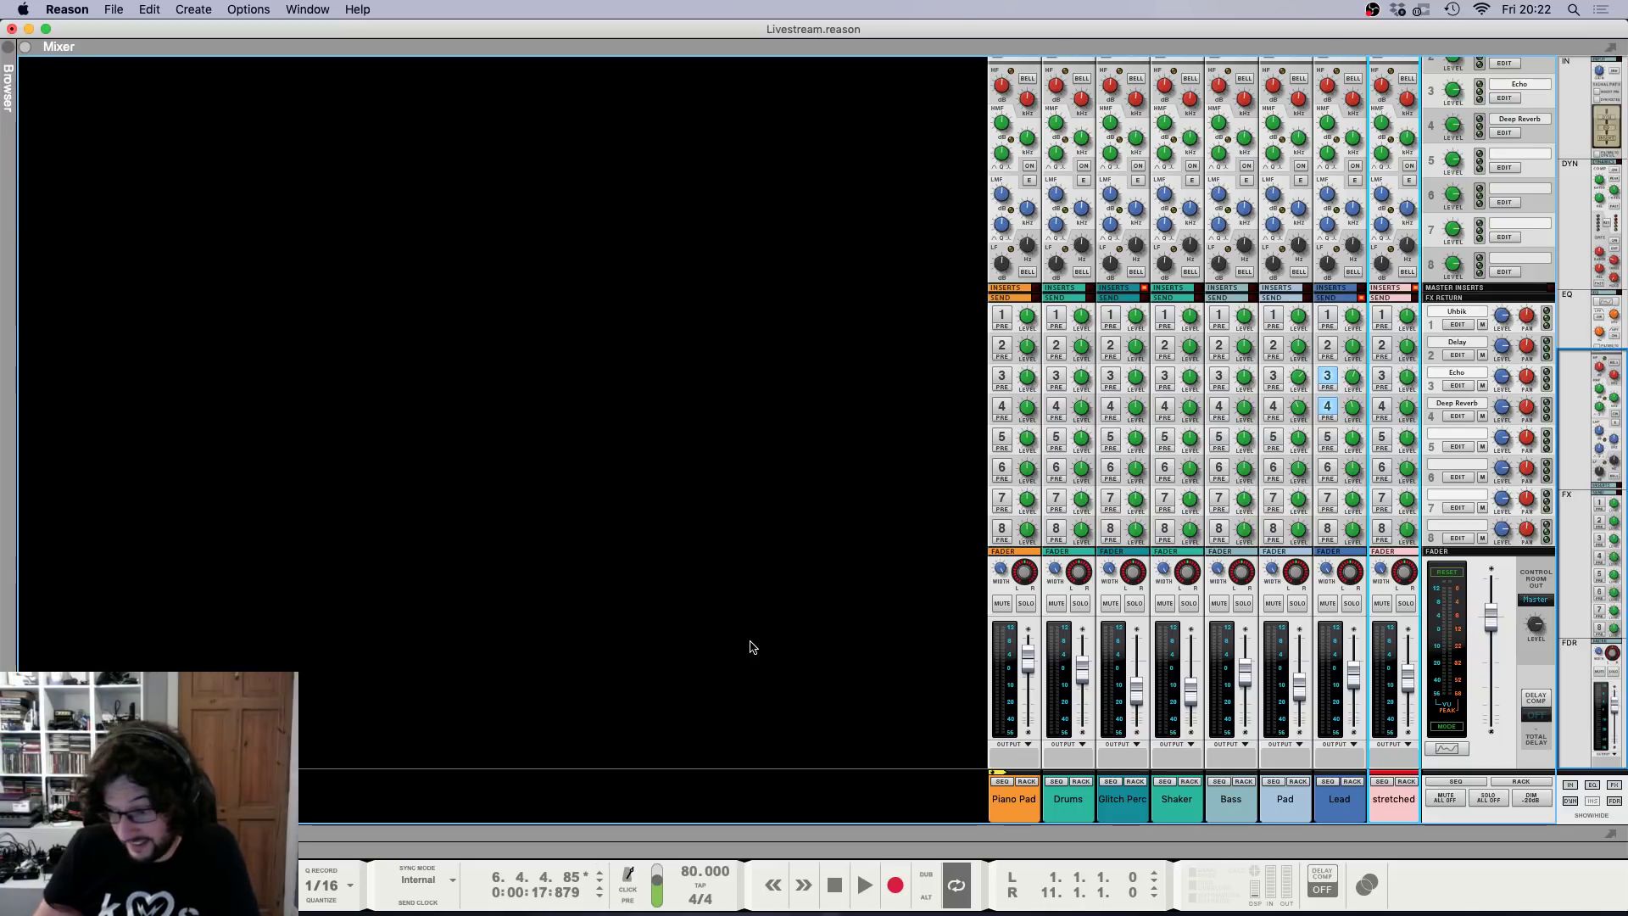
Locate the stretched audio track in the rack and collapse its insert effects.
key(F6)
scroll(753, 631, down, 5)
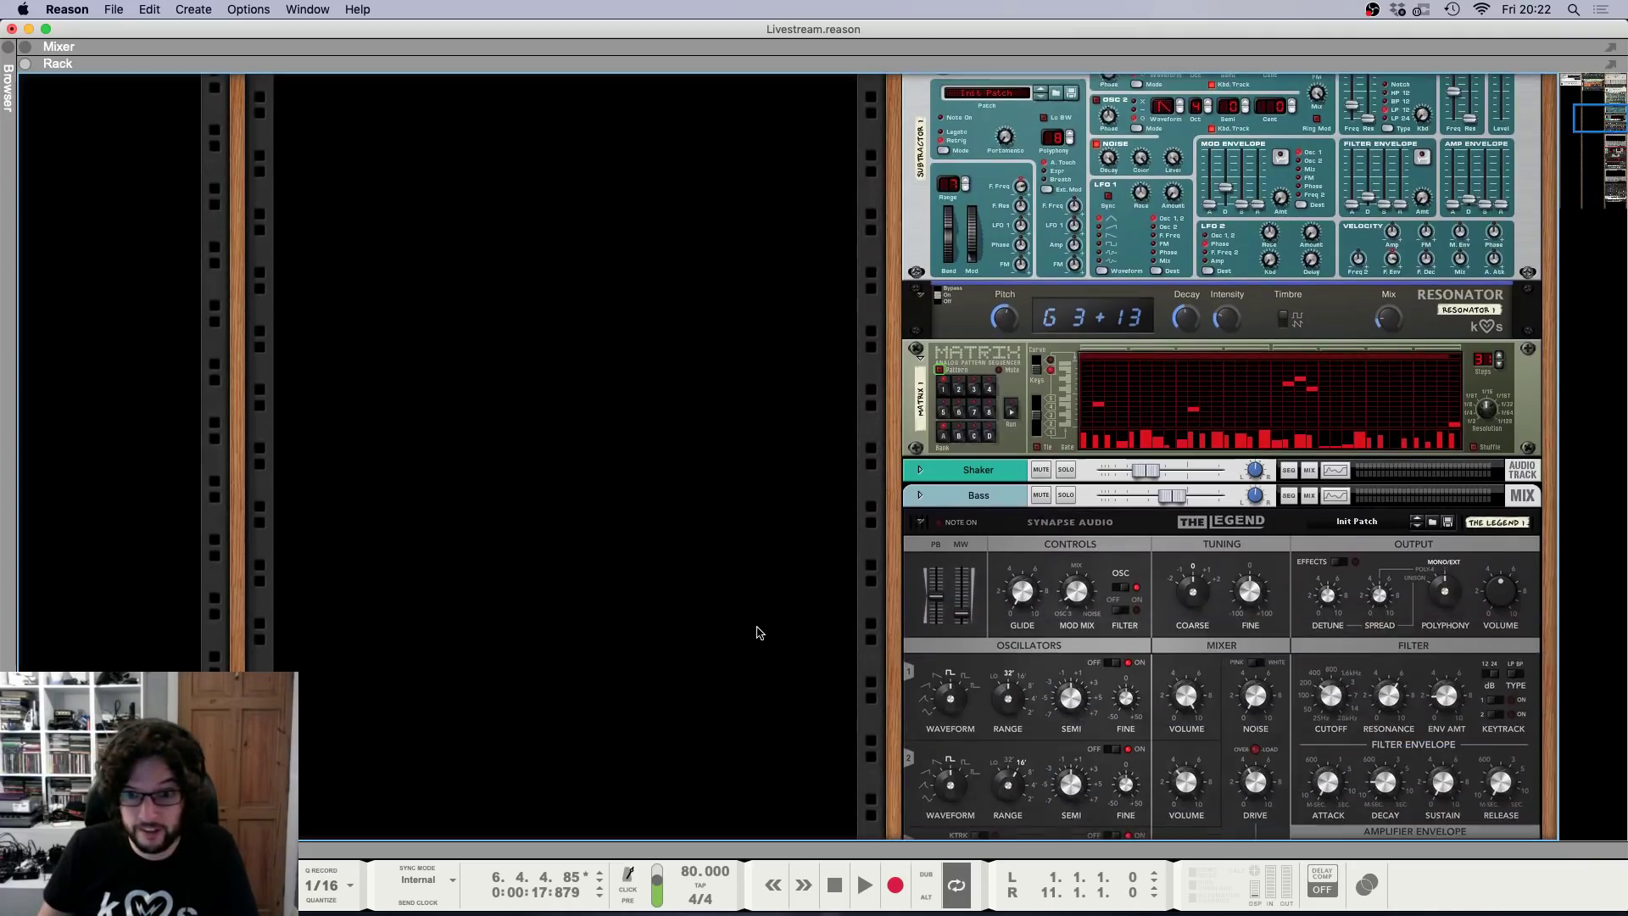
scroll(753, 623, down, 1)
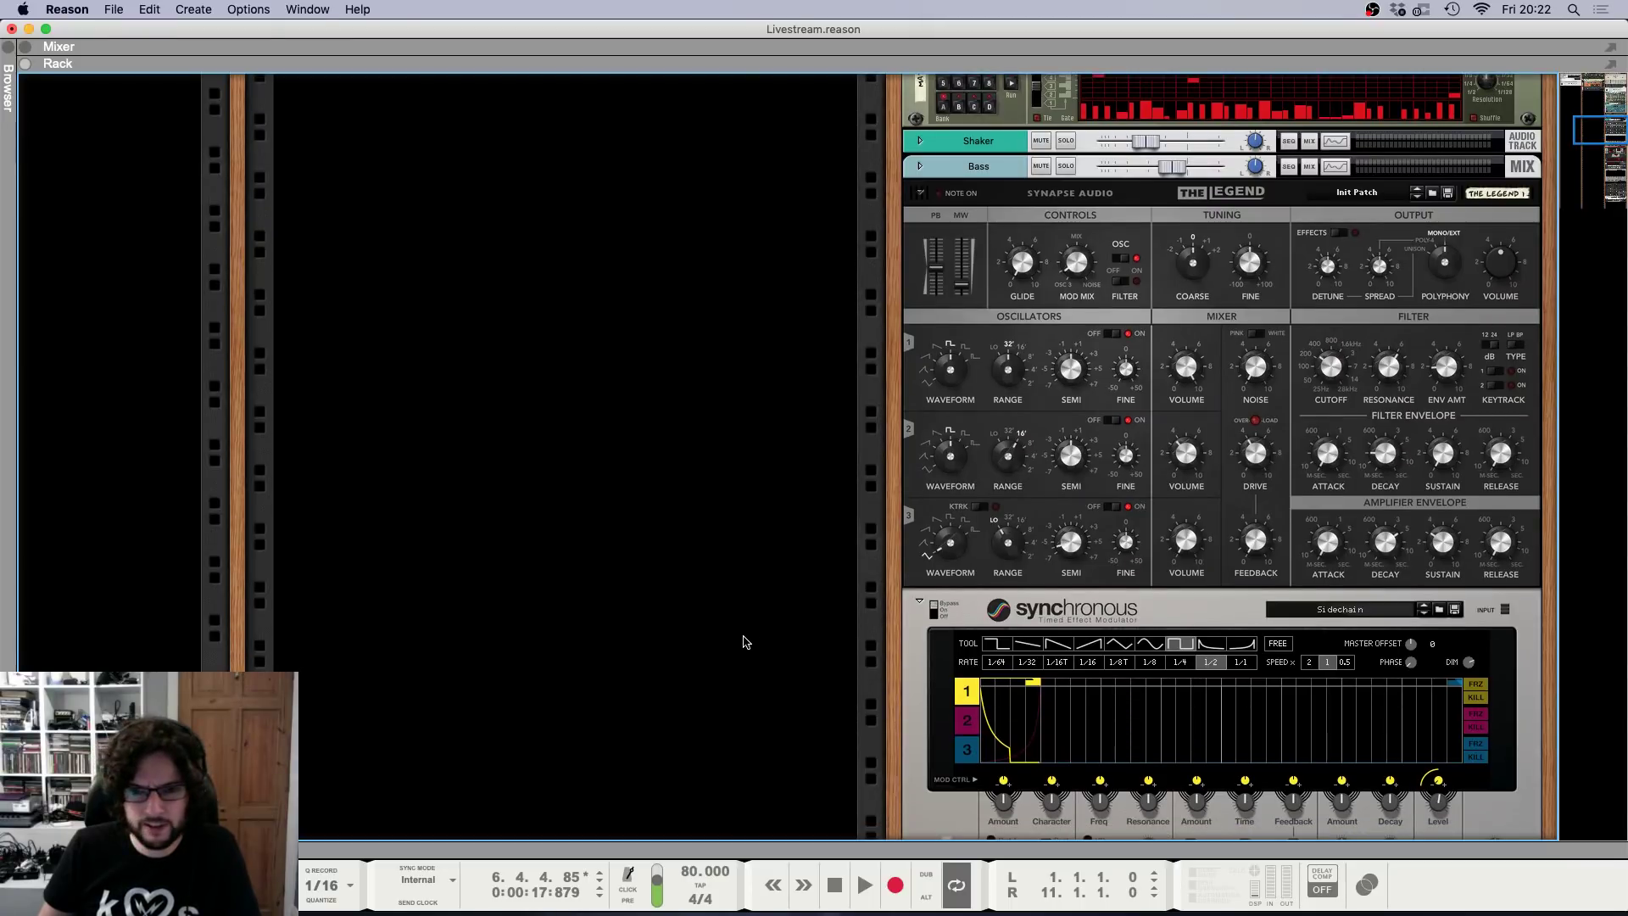
scroll(747, 647, up, 5)
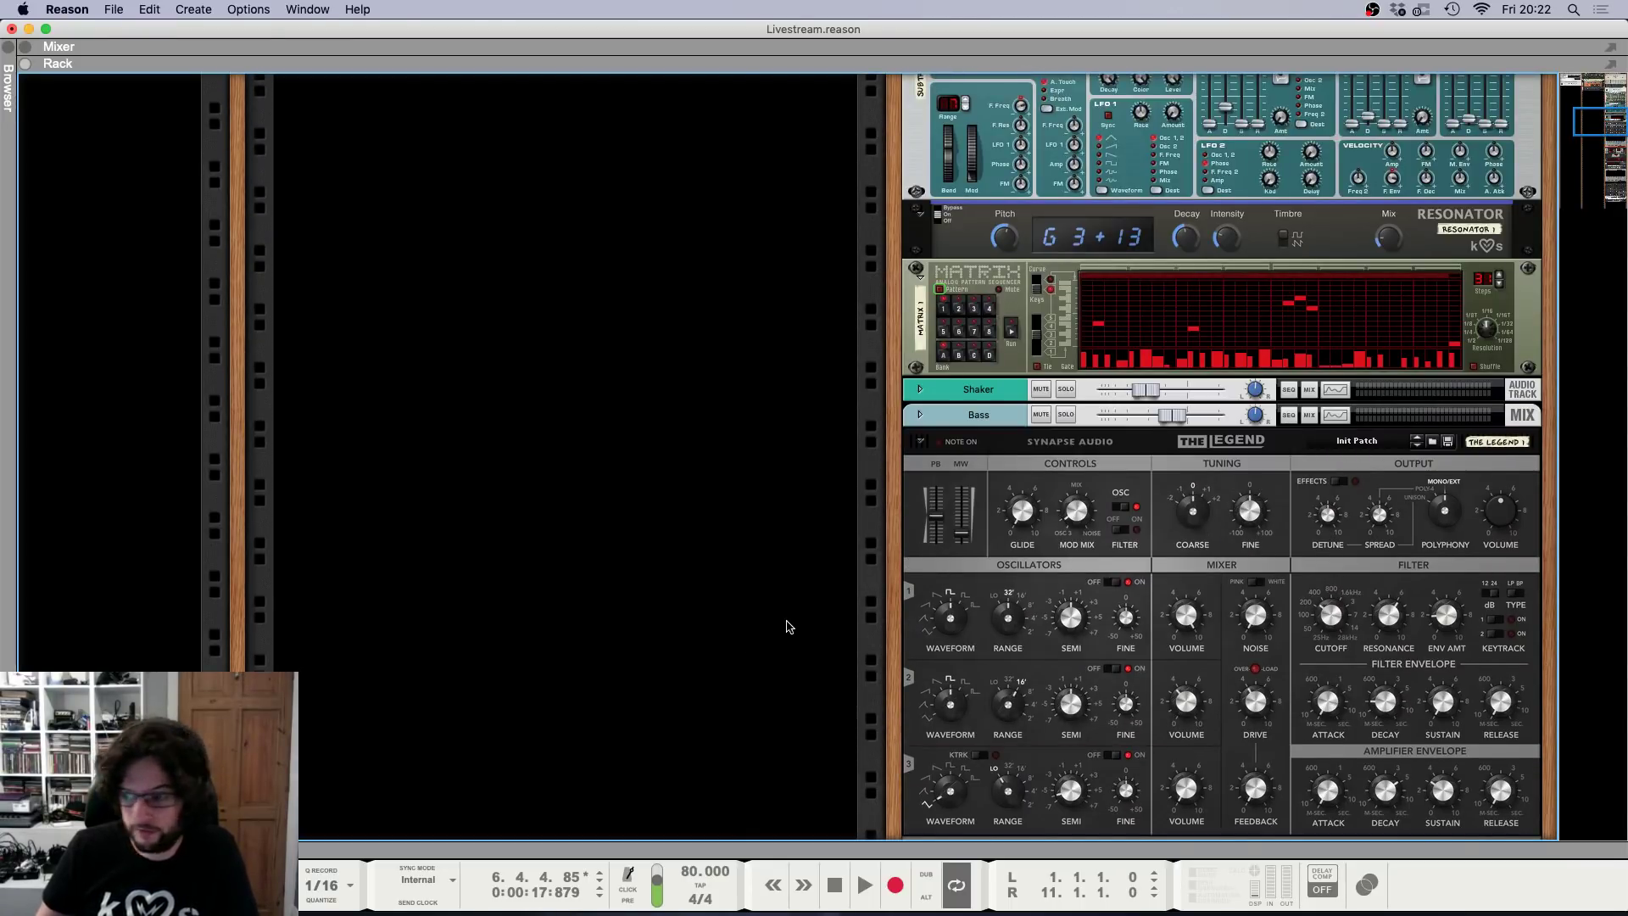
scroll(792, 617, up, 5)
scroll(784, 602, down, 20)
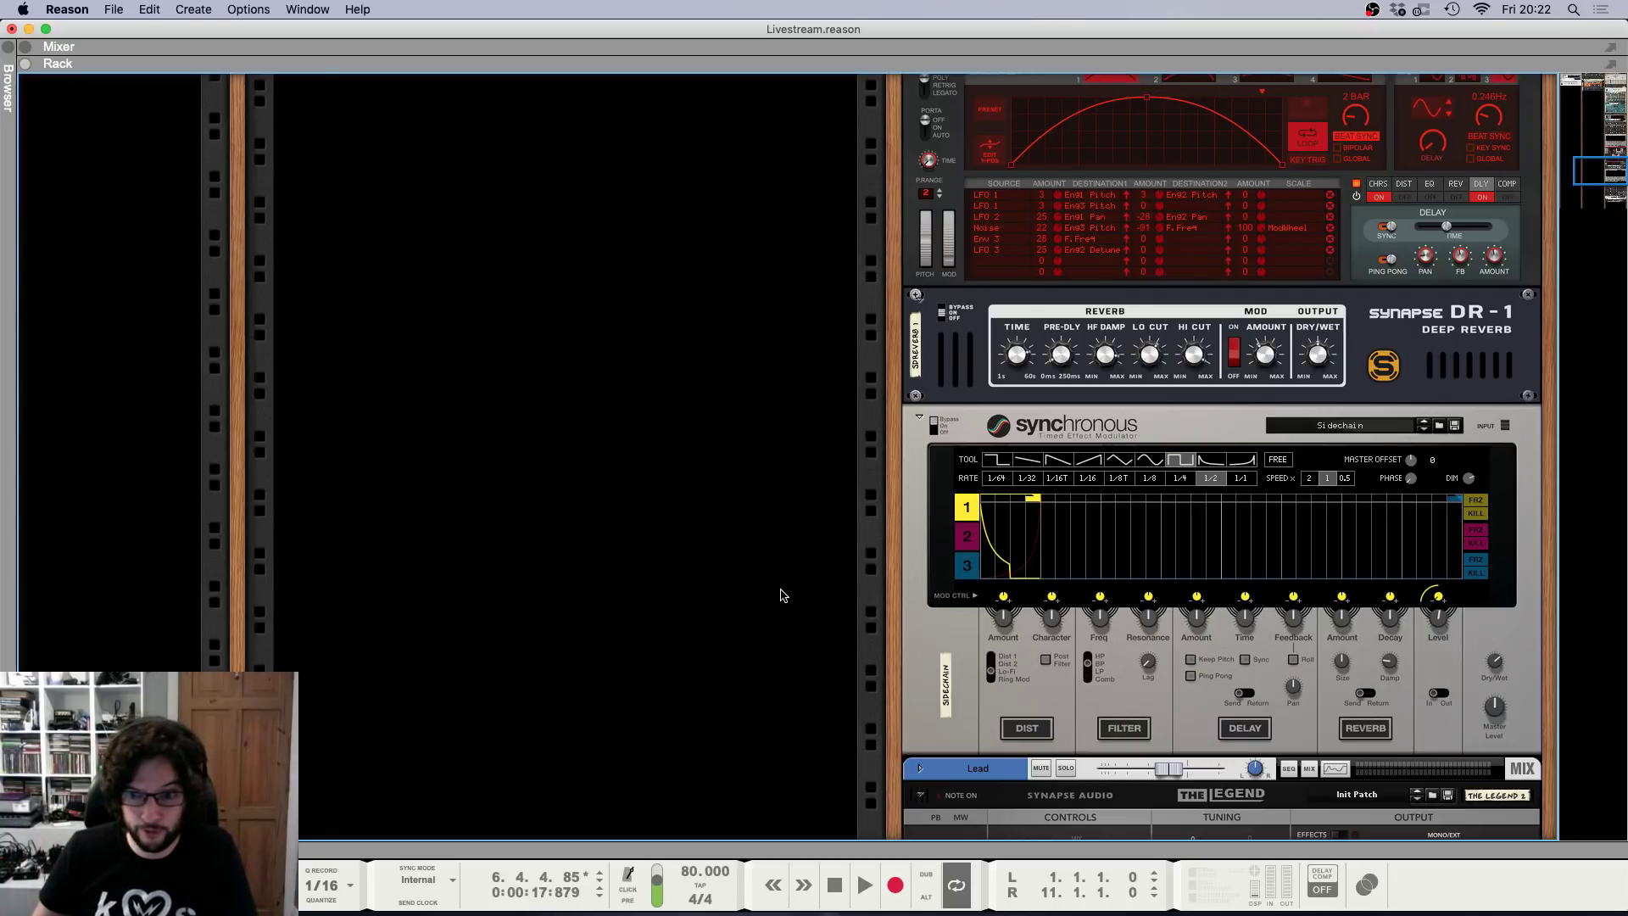
scroll(780, 596, down, 10)
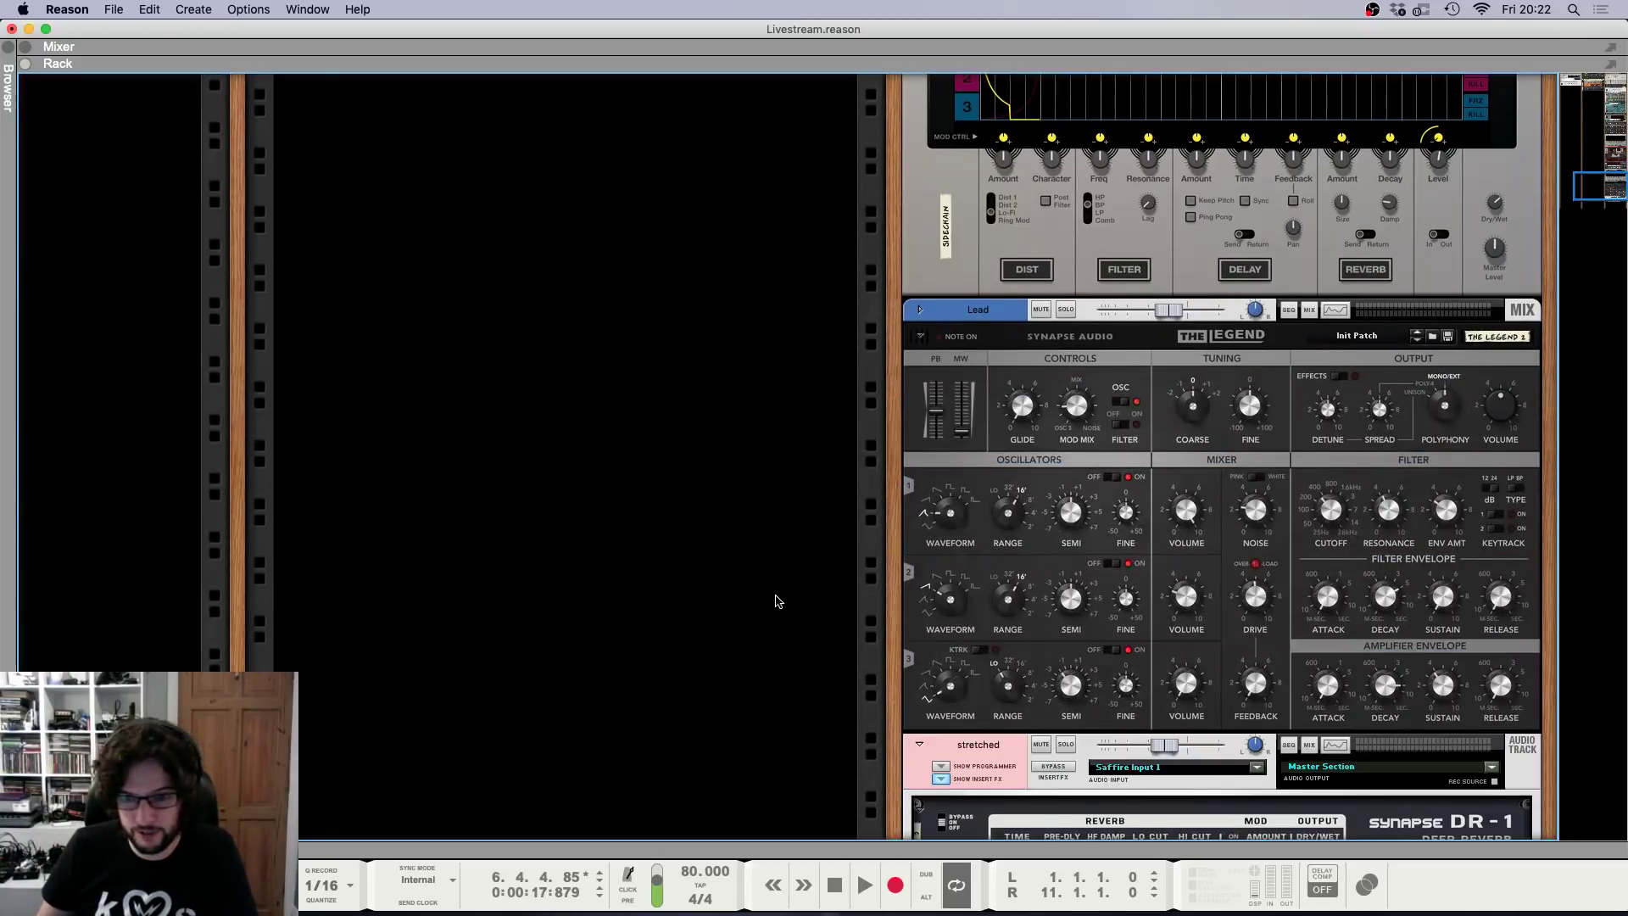
click(937, 578)
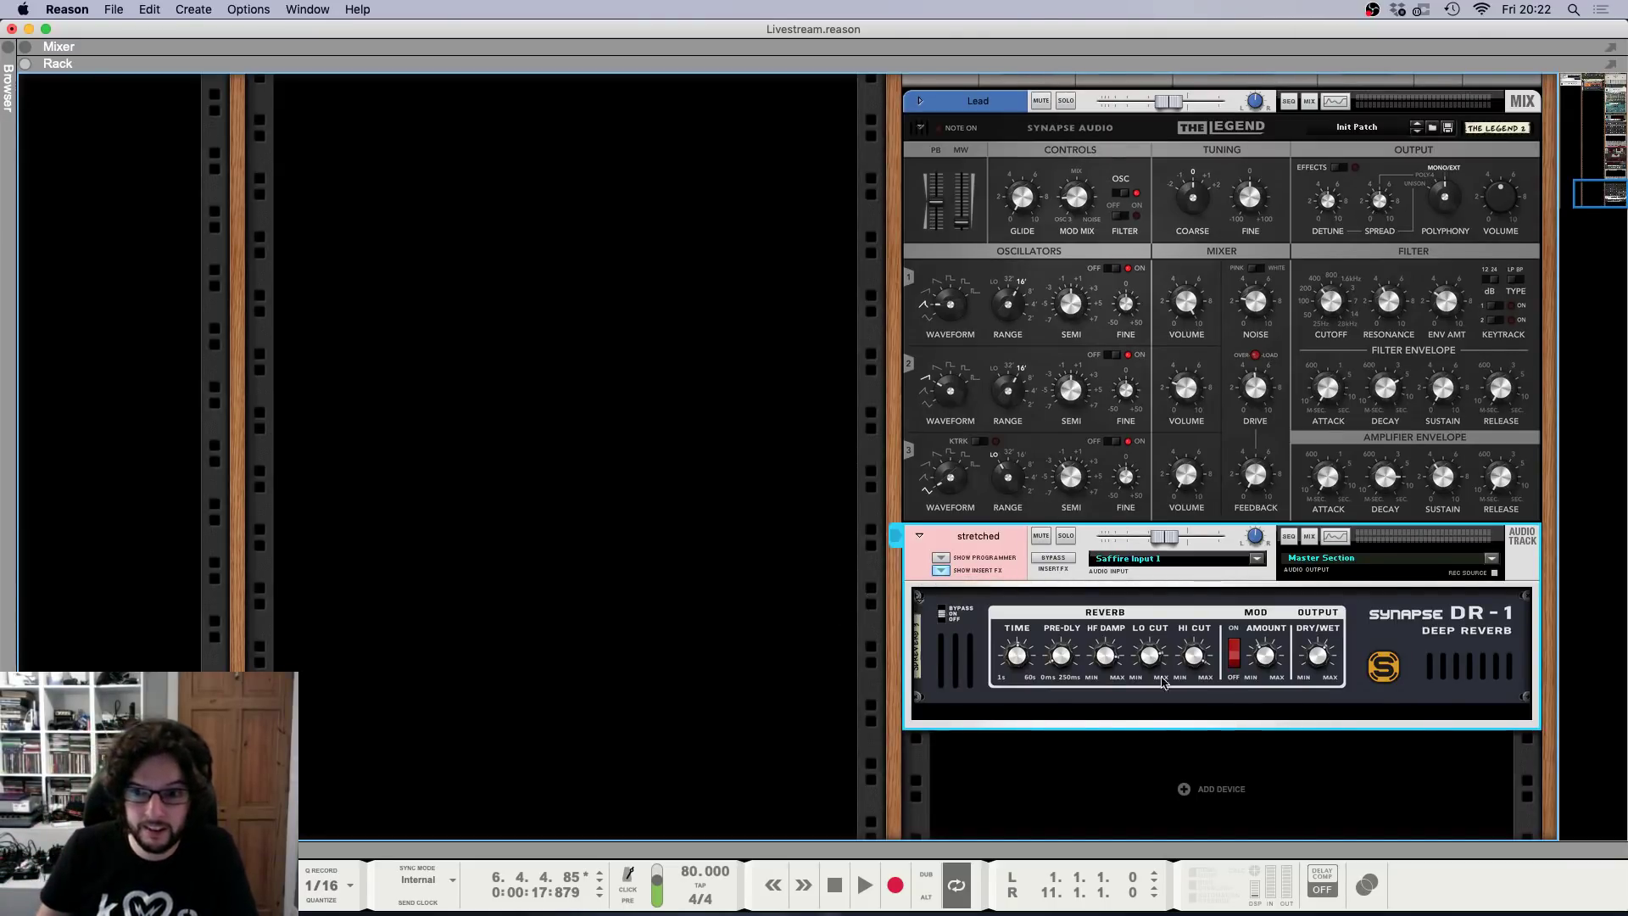
click(940, 570)
click(1184, 730)
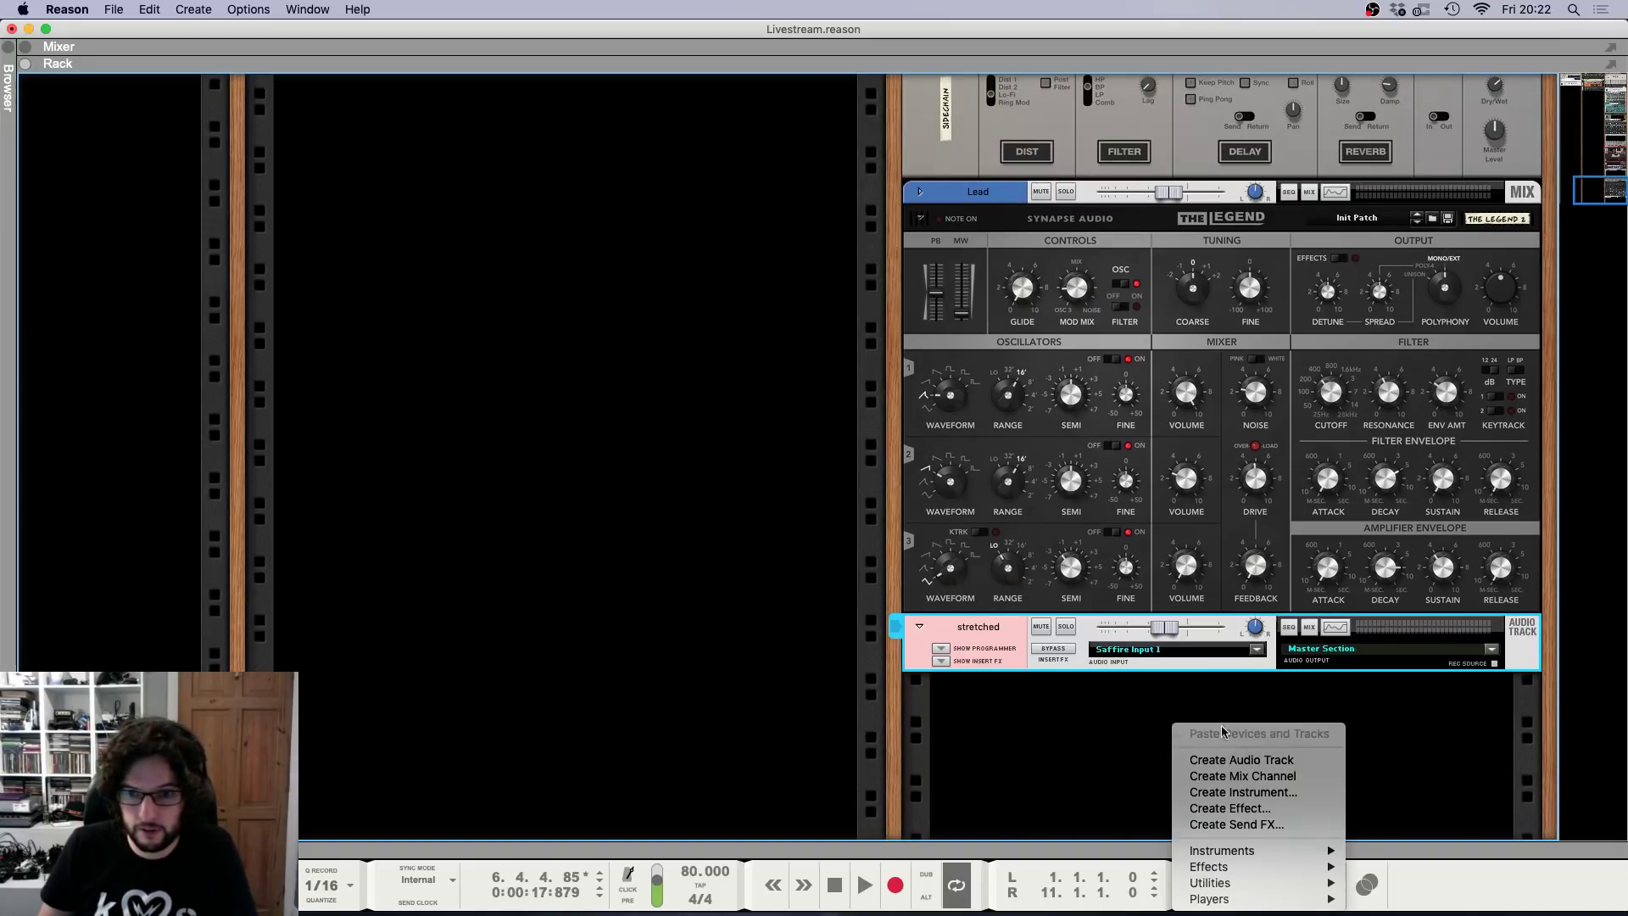
key(Escape)
Load the Neutron Fifths.cmb patch from the FX patches folder onto the stretched track.
click(9, 48)
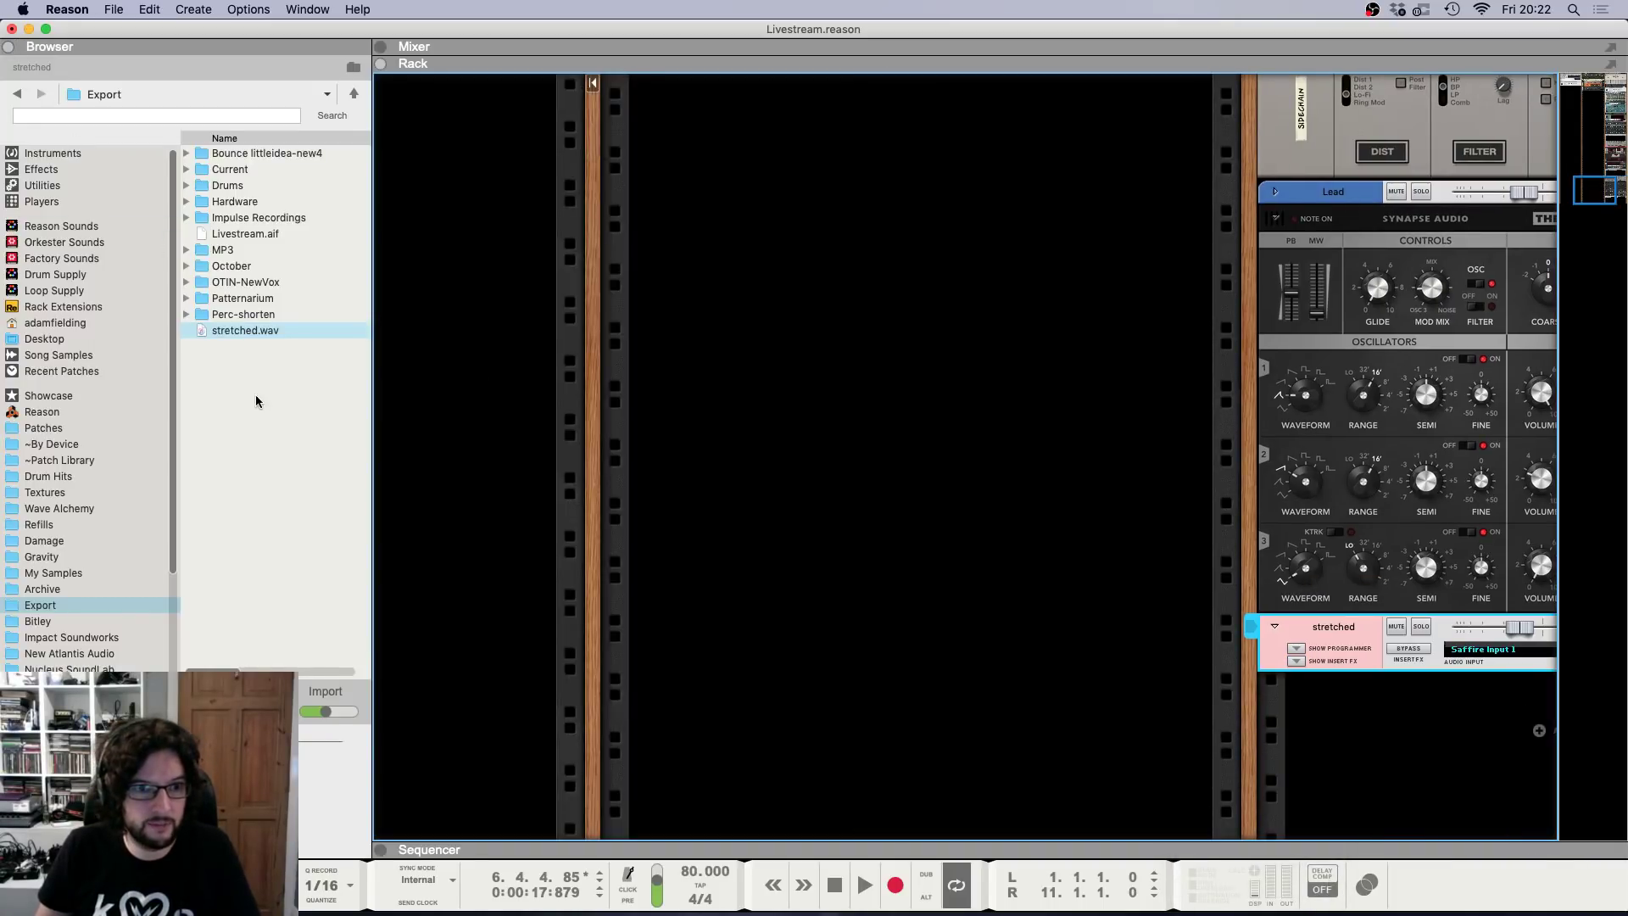
click(51, 429)
double_click(285, 218)
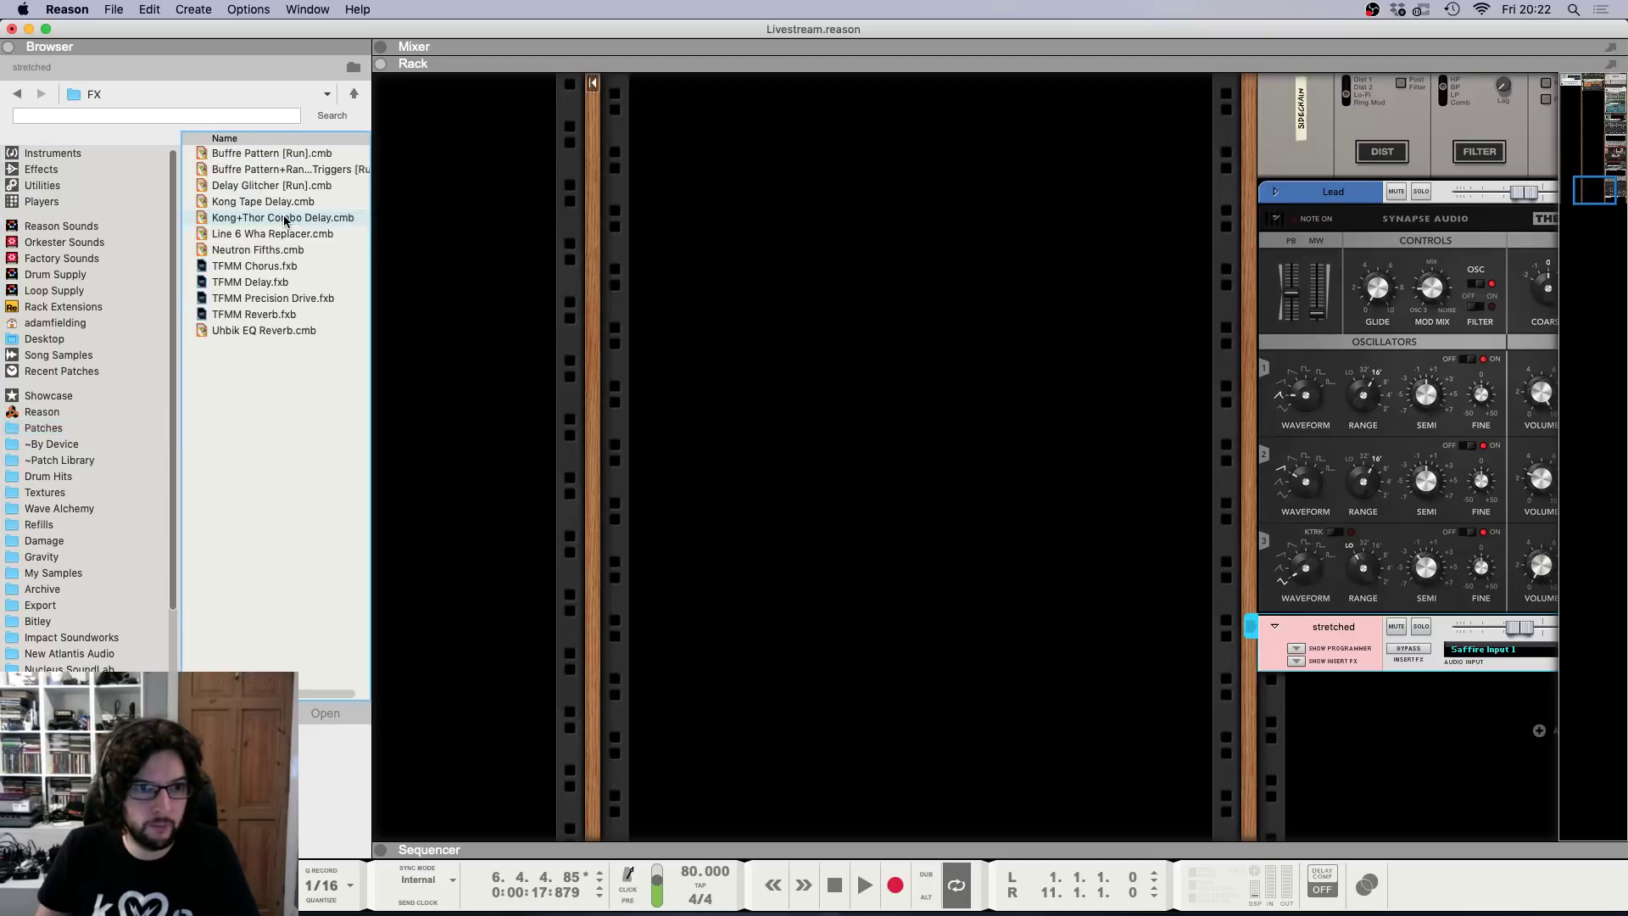
double_click(270, 249)
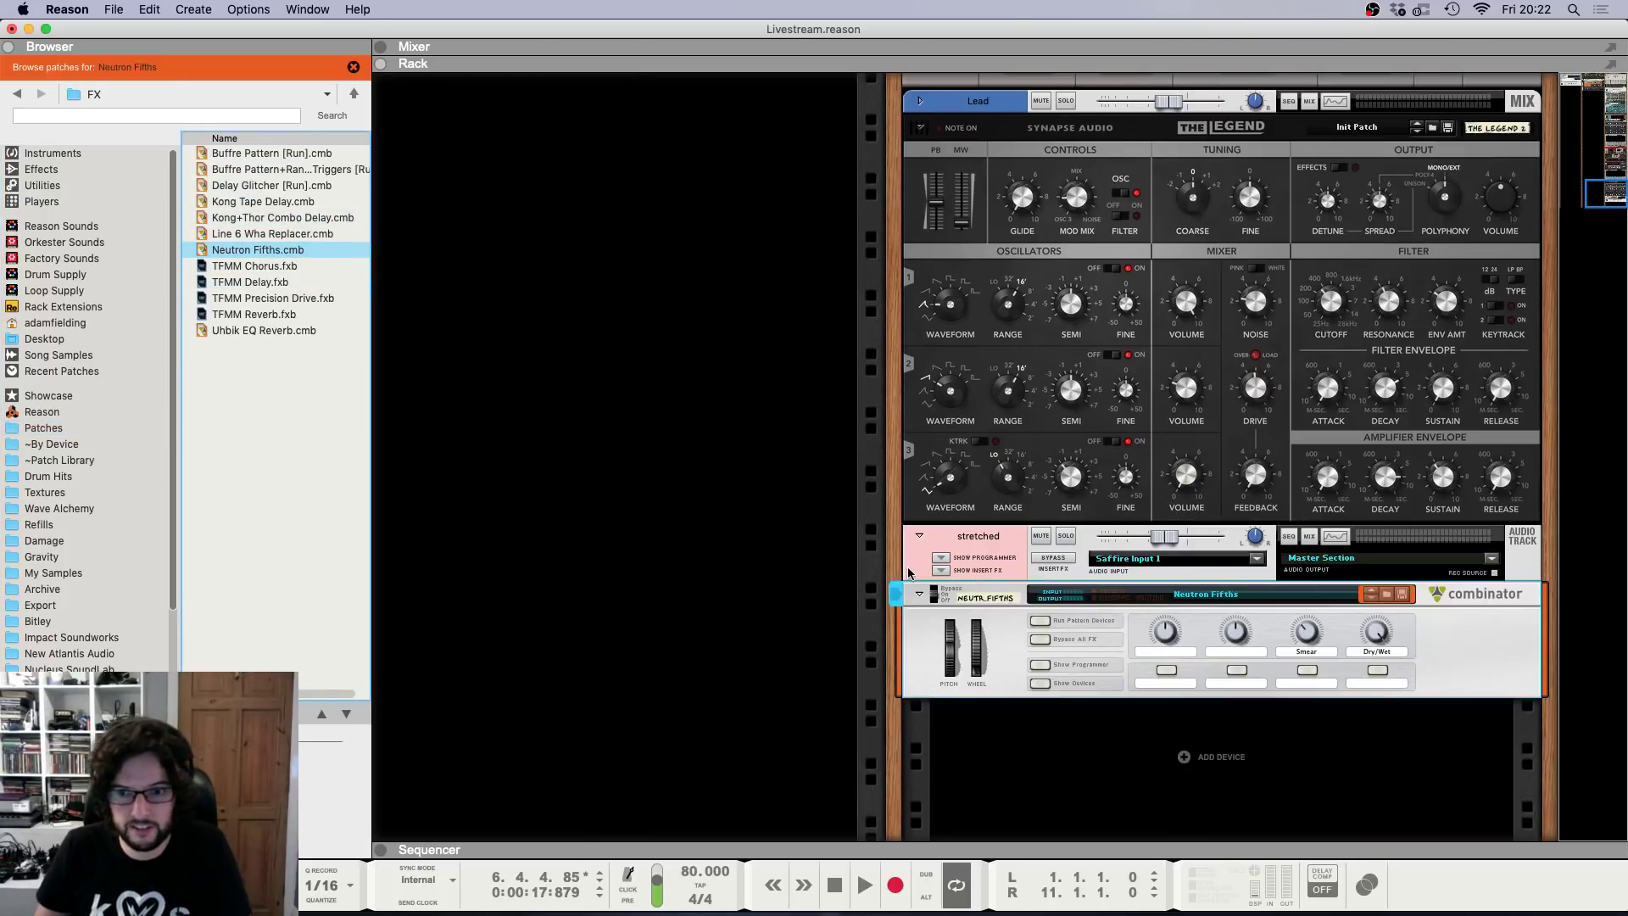
Show the stretched track's insert effects and check how the Combinator is cabled at the back of the rack.
key(Tab)
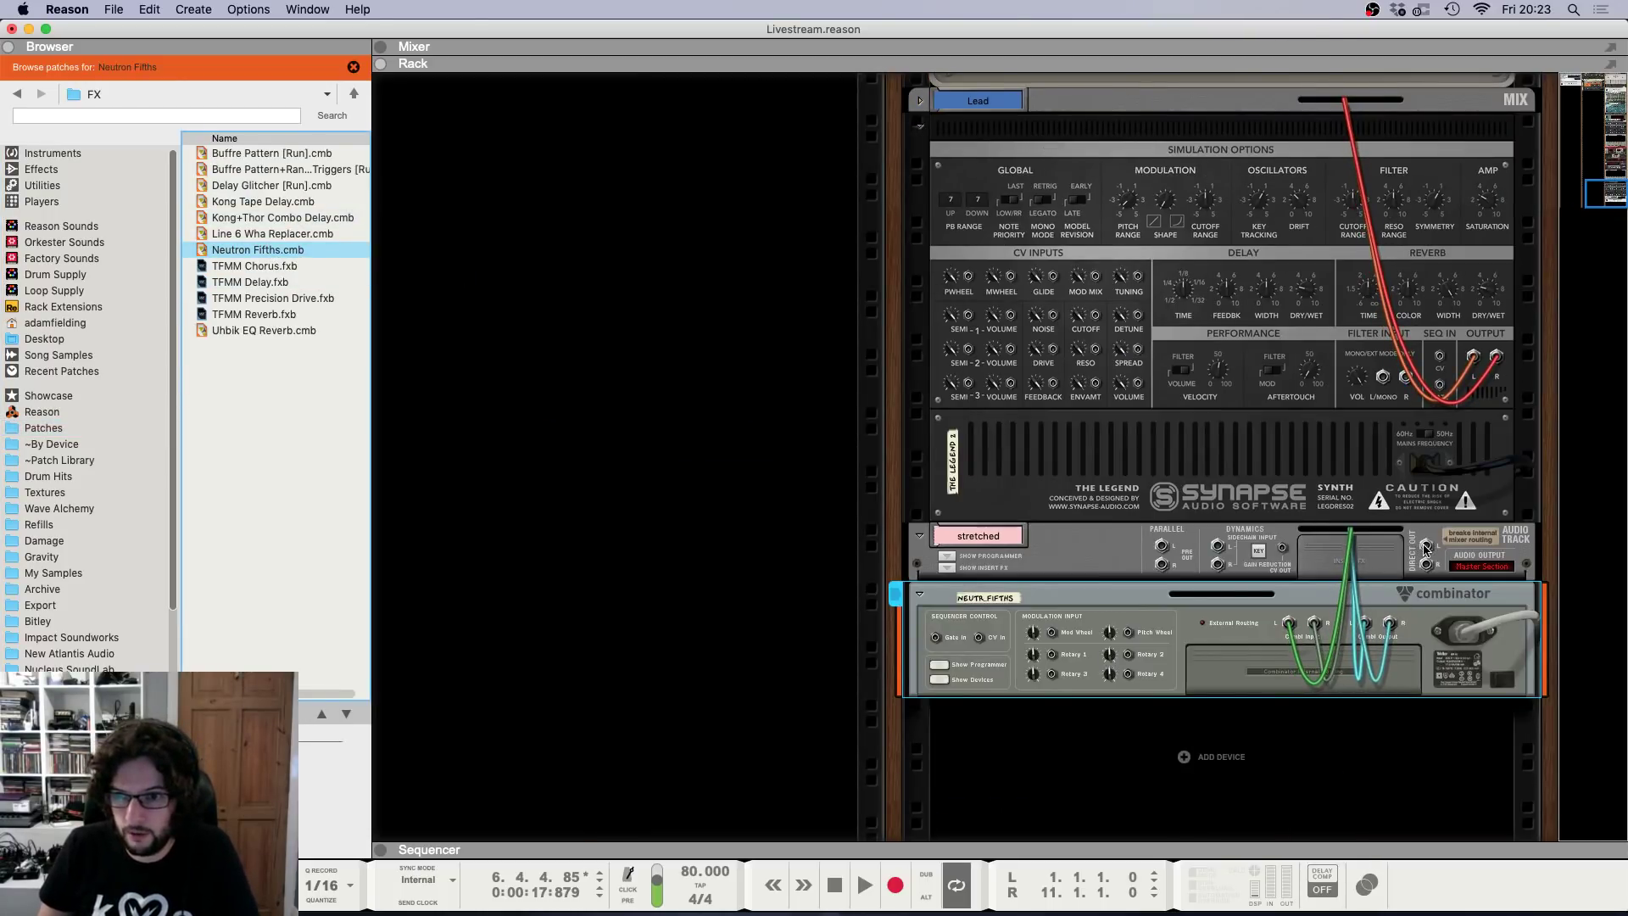
click(948, 568)
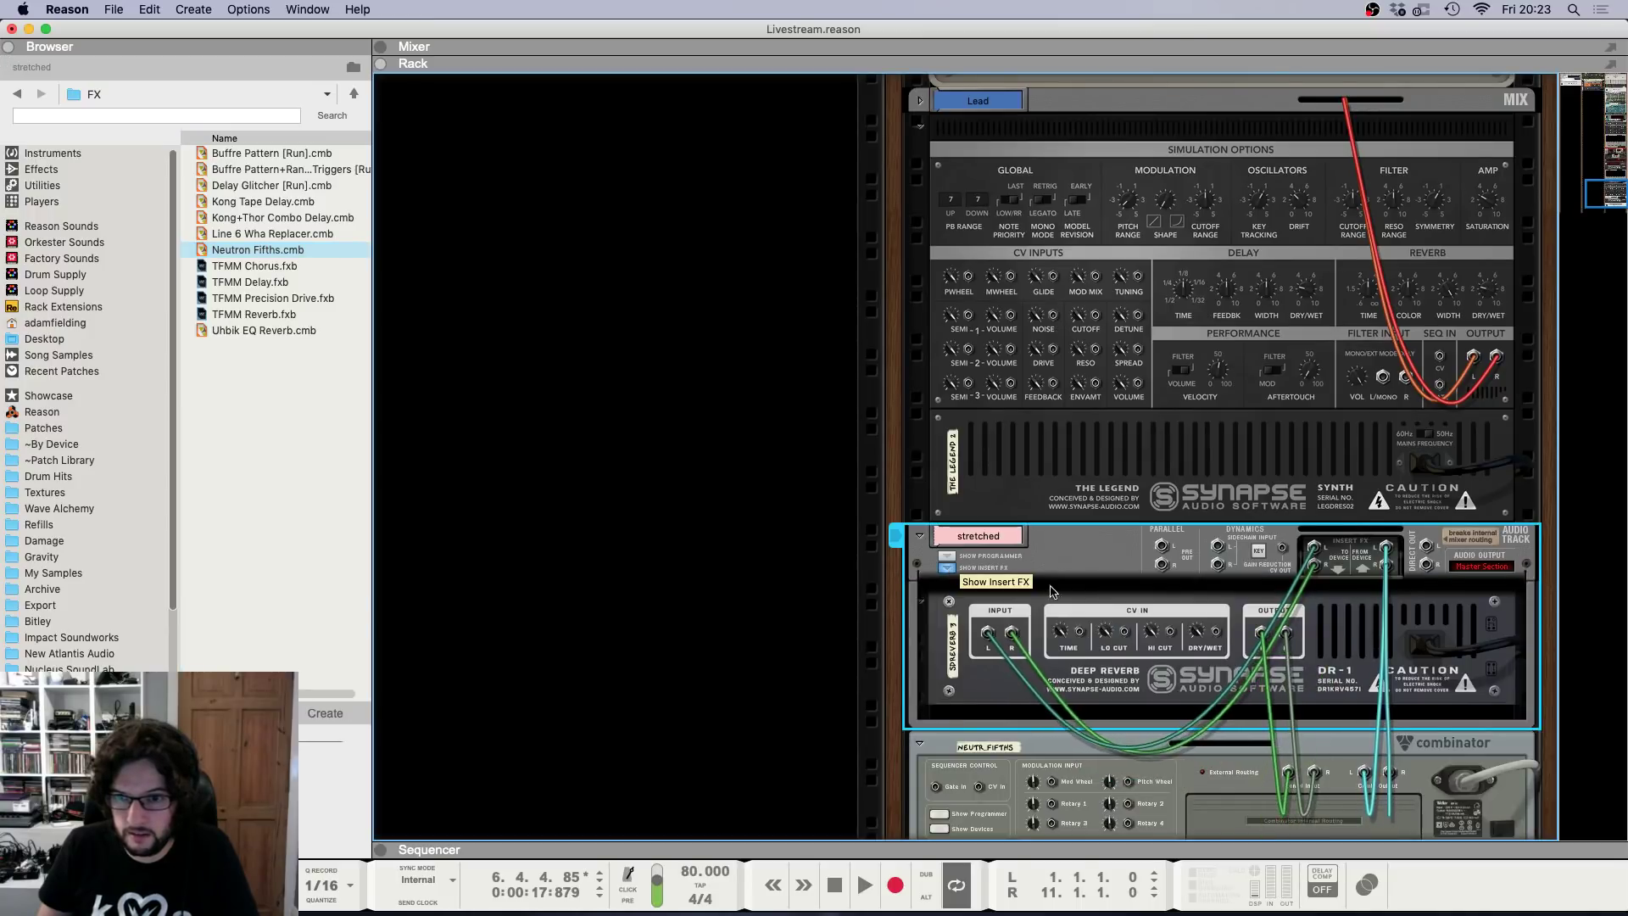
scroll(1060, 594, down, 2)
key(Tab)
Restart playback from the beginning and check the channel levels in the mixer.
key(F7)
key(shift+Return)
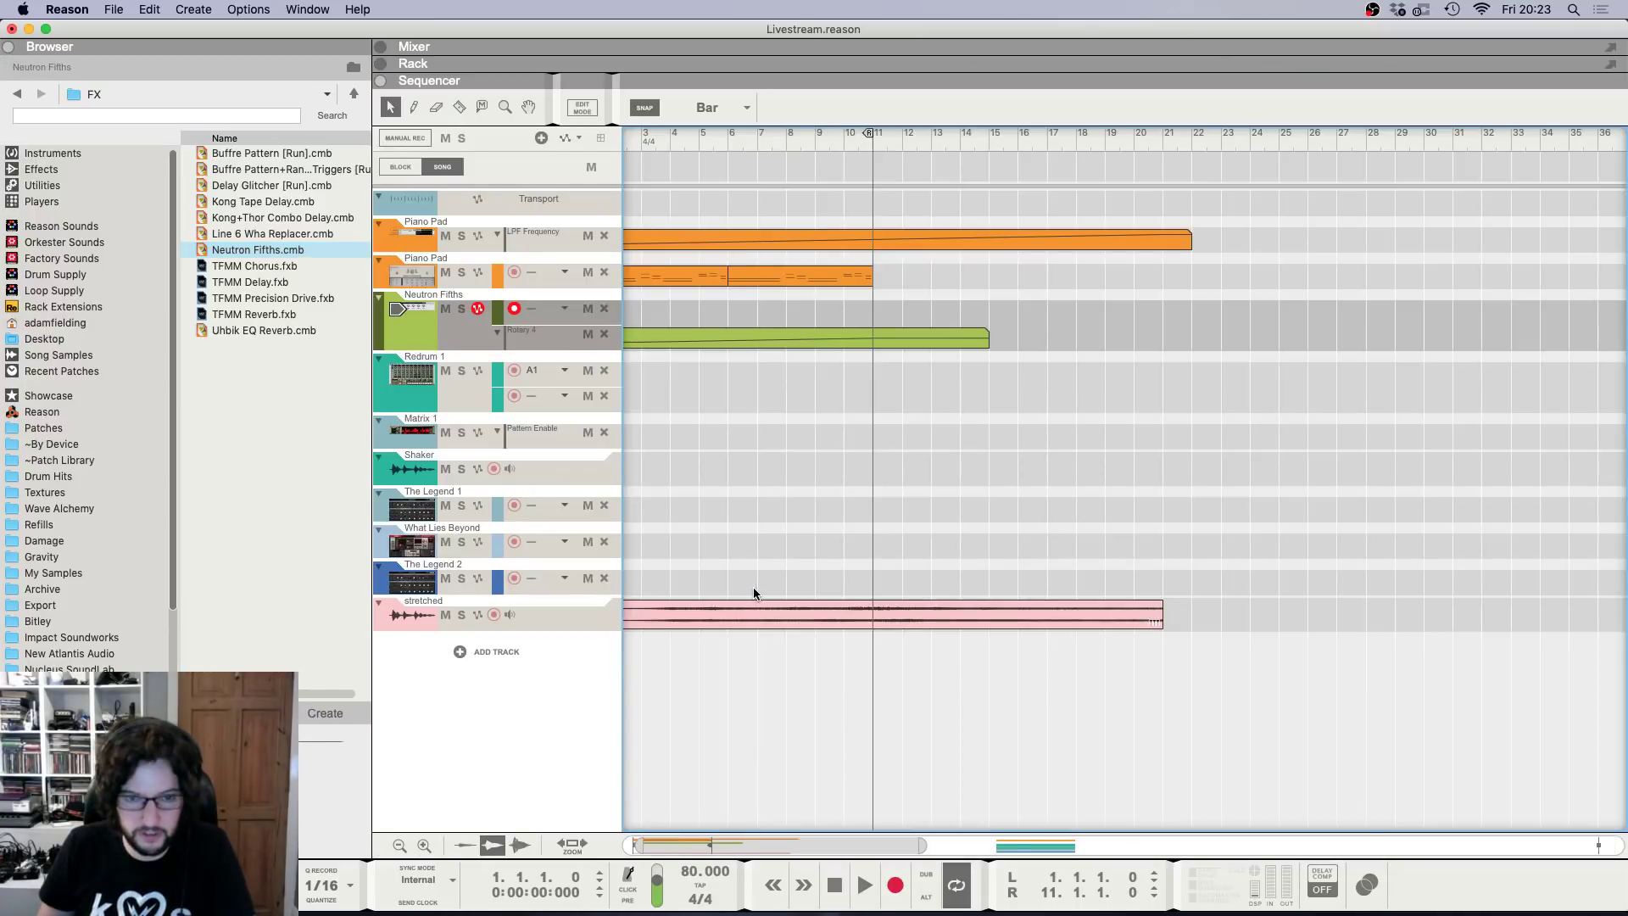
key(space)
key(F5)
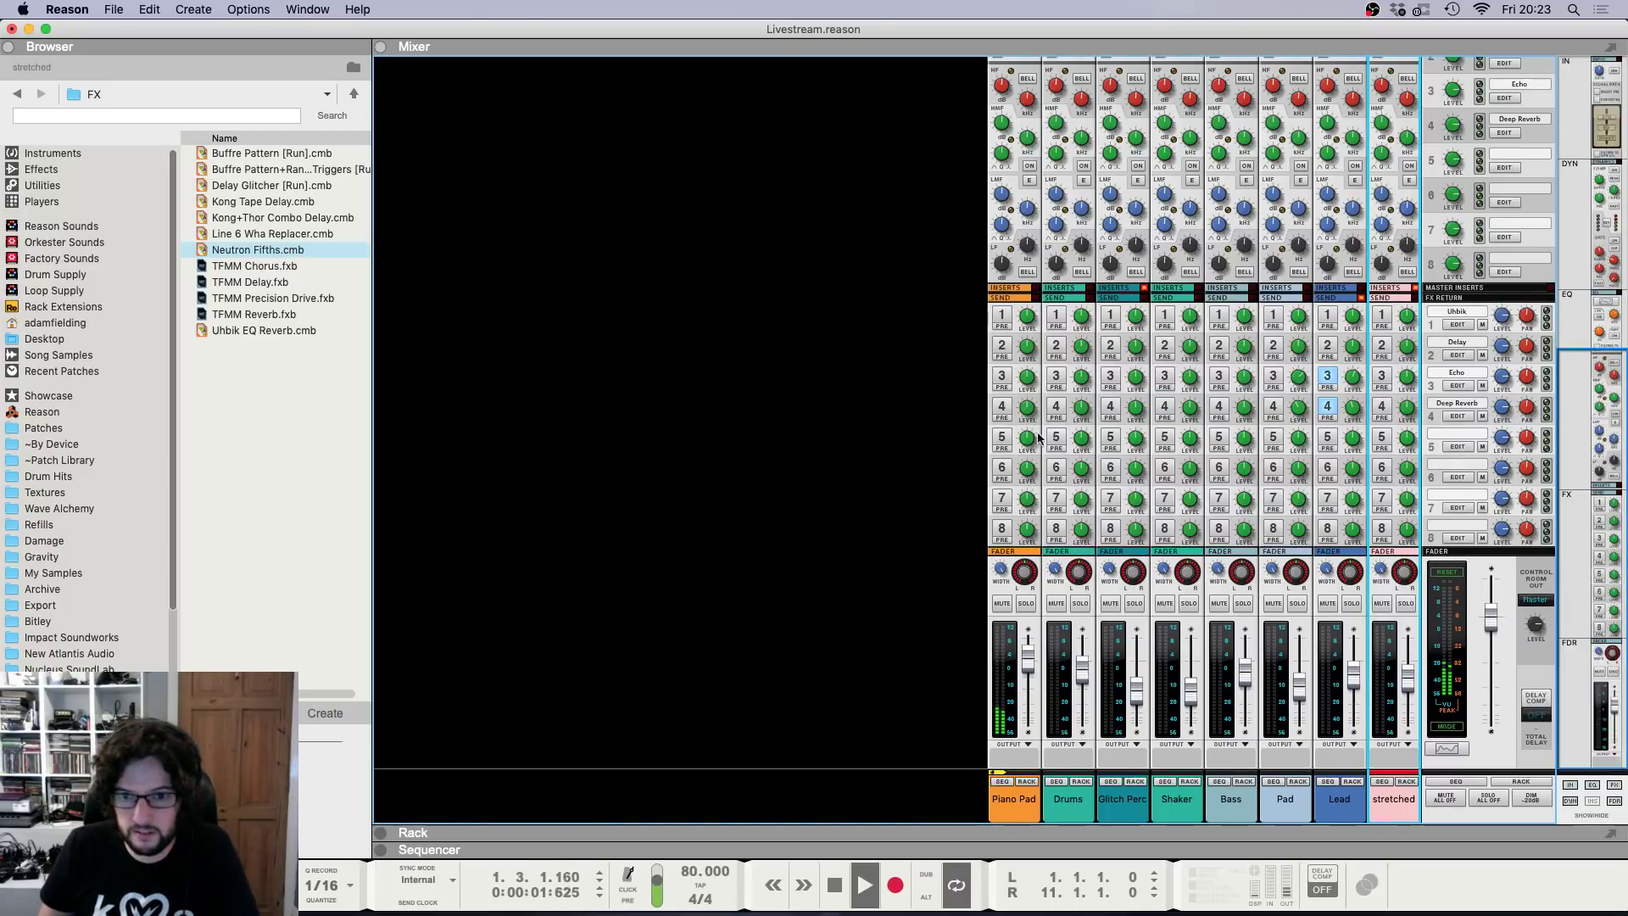
key(F6)
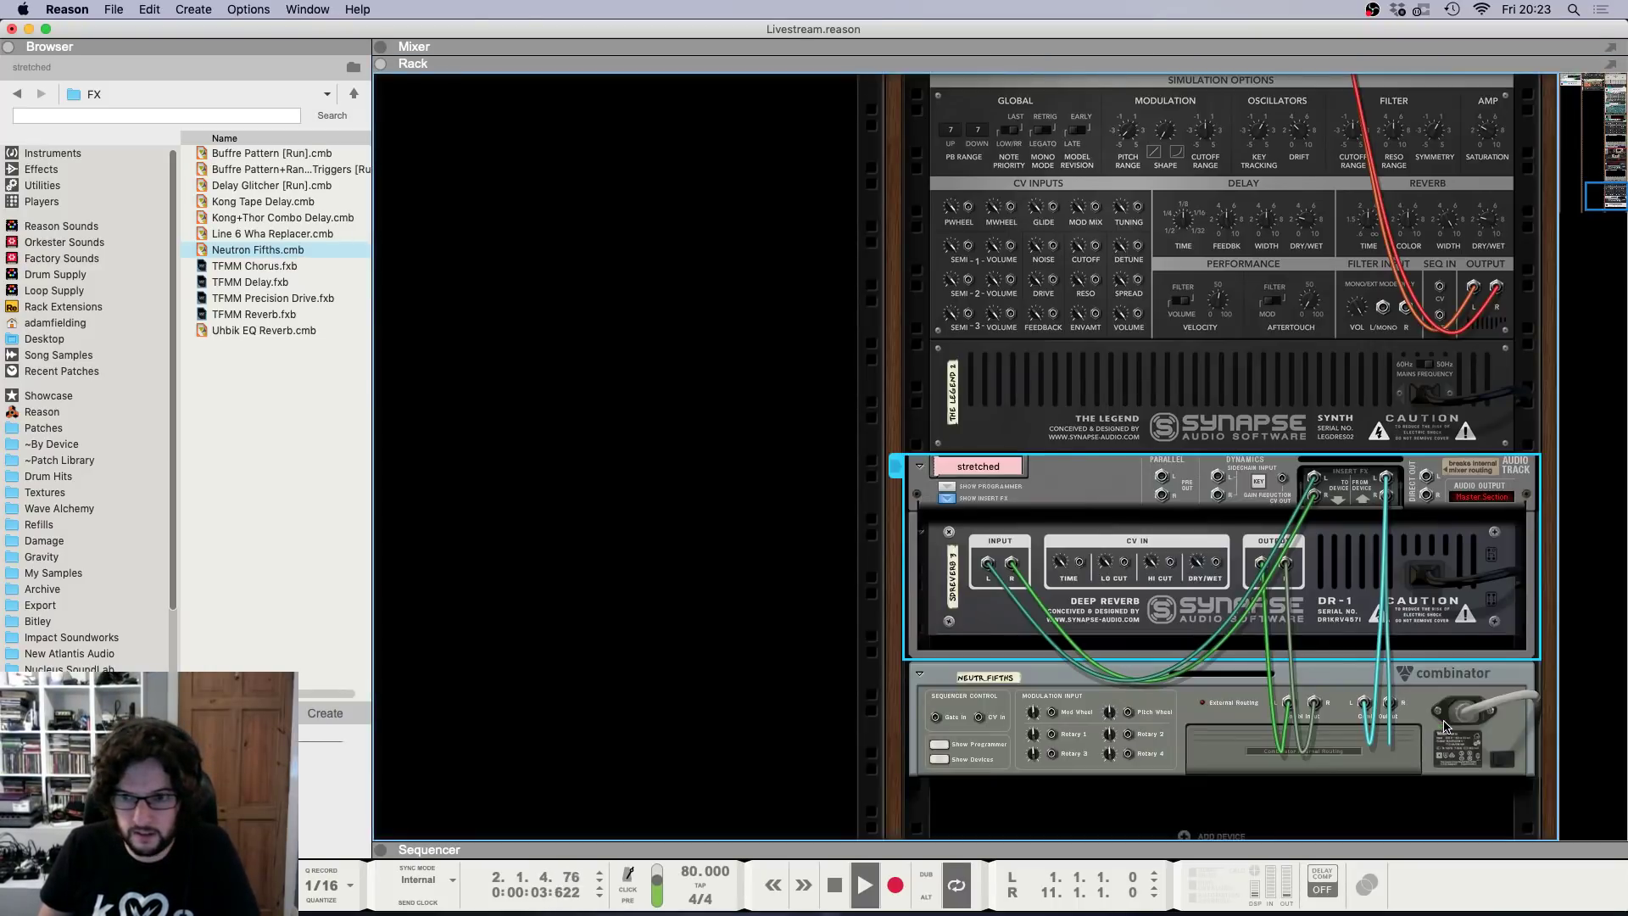
Create Dry/Wet automation for the stretched track's Neutron Fifths and draw a clip from bar 1 to bar 9.
key(Tab)
right_click(1375, 721)
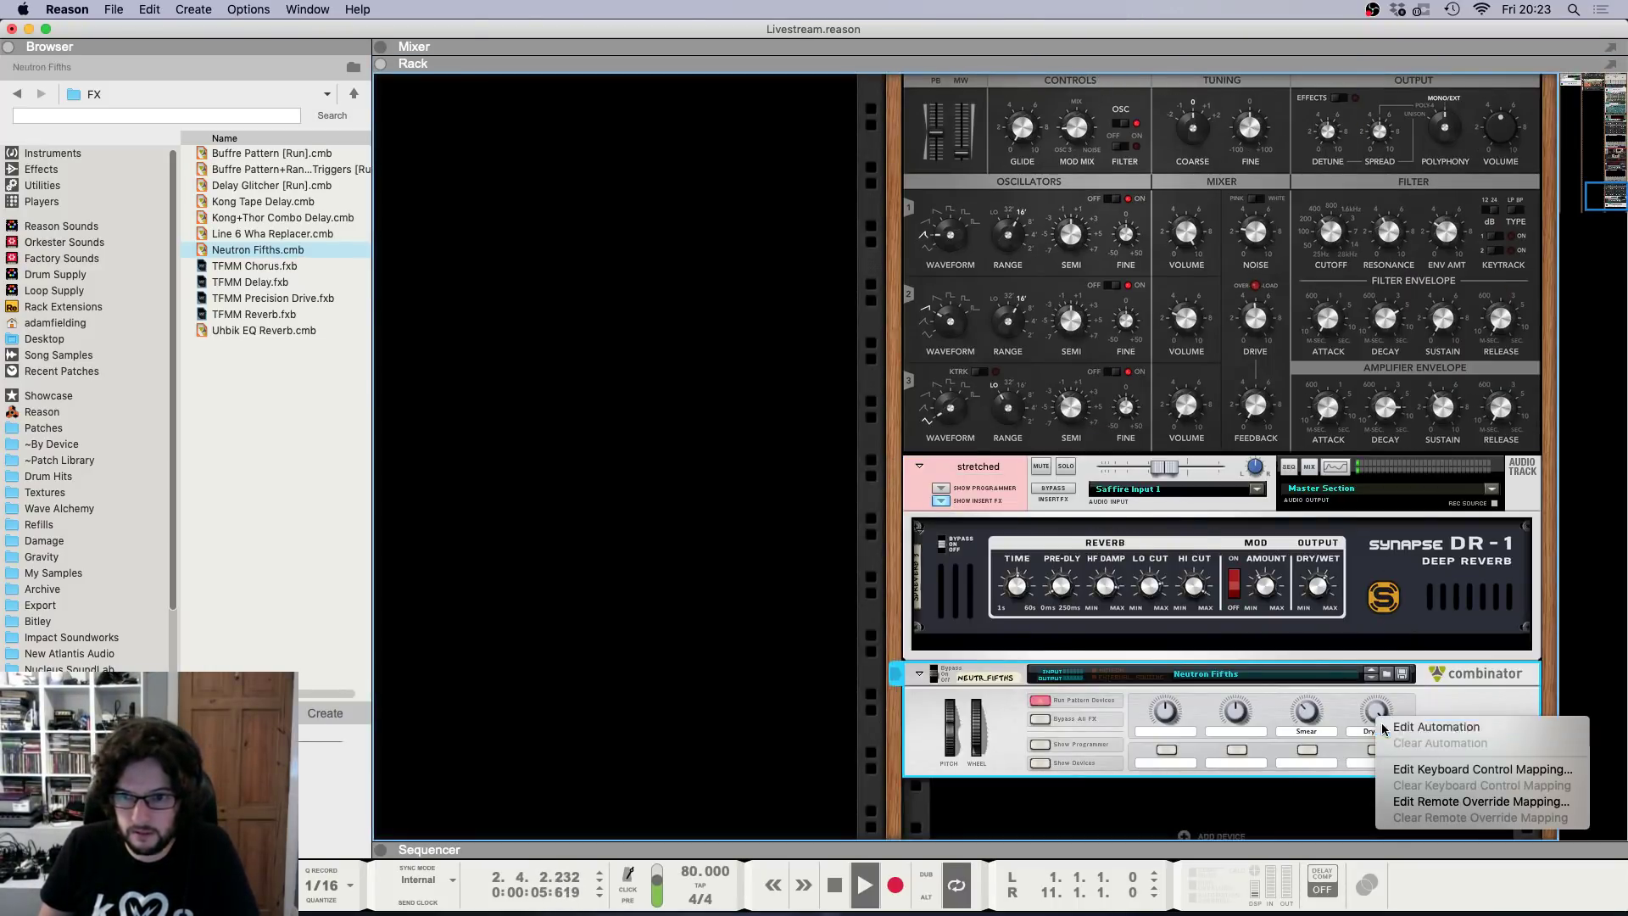
click(1441, 744)
drag(802, 676, 657, 683)
double_click(657, 683)
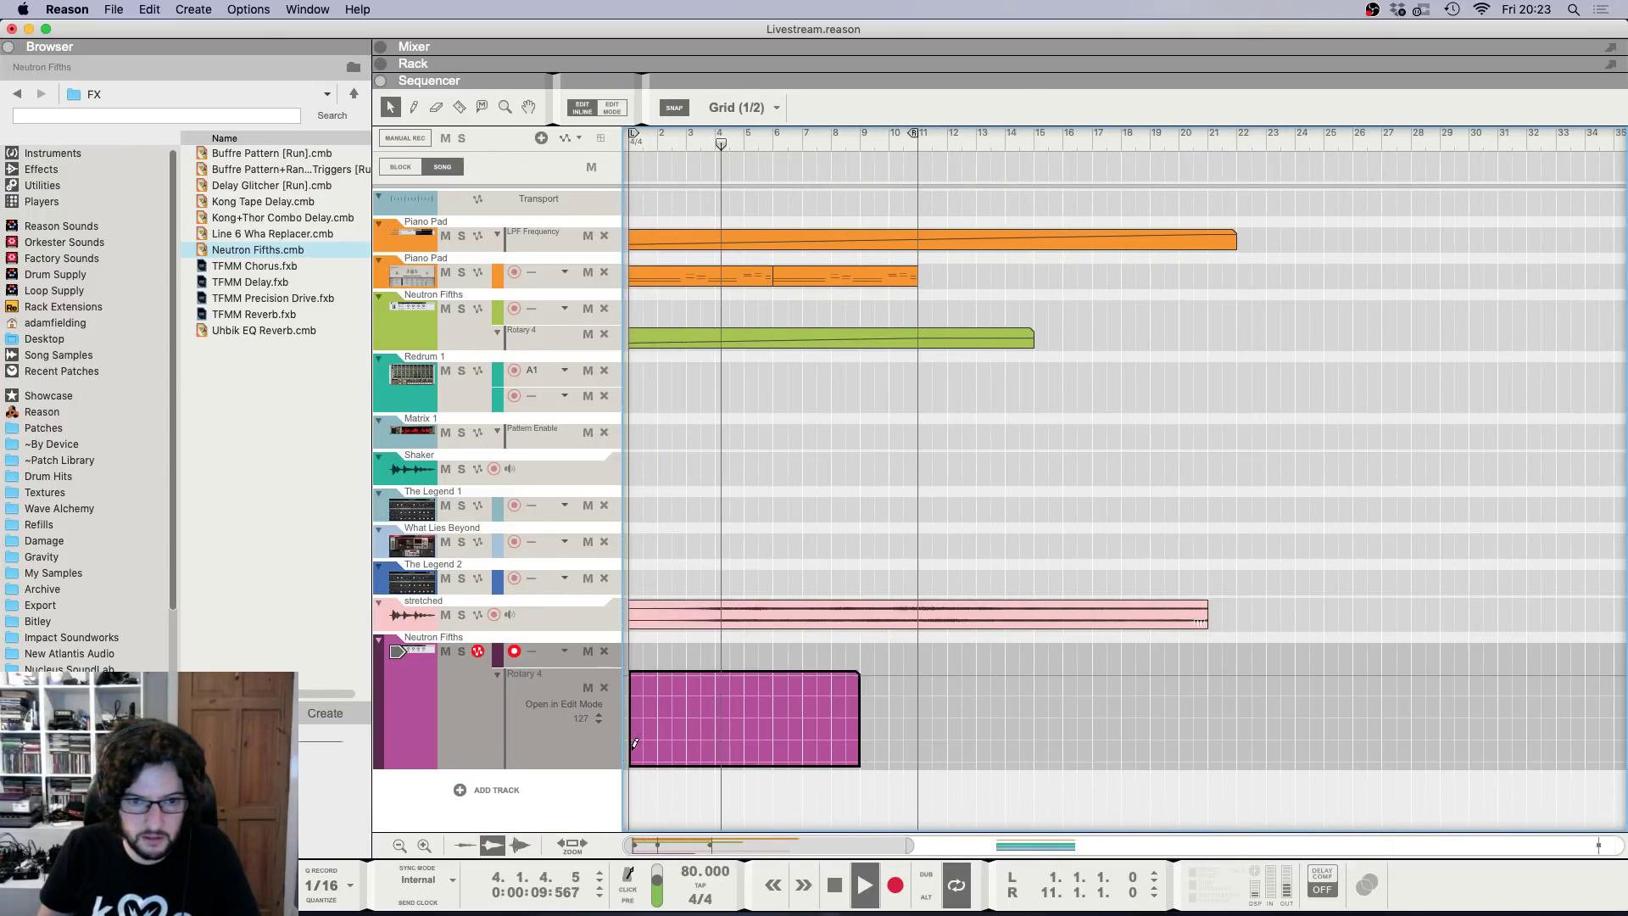
Ramp the stretched track's Dry/Wet automation from near zero up to 71 at bar 8, and turn down the Combinator's Smear.
drag(788, 679, 833, 721)
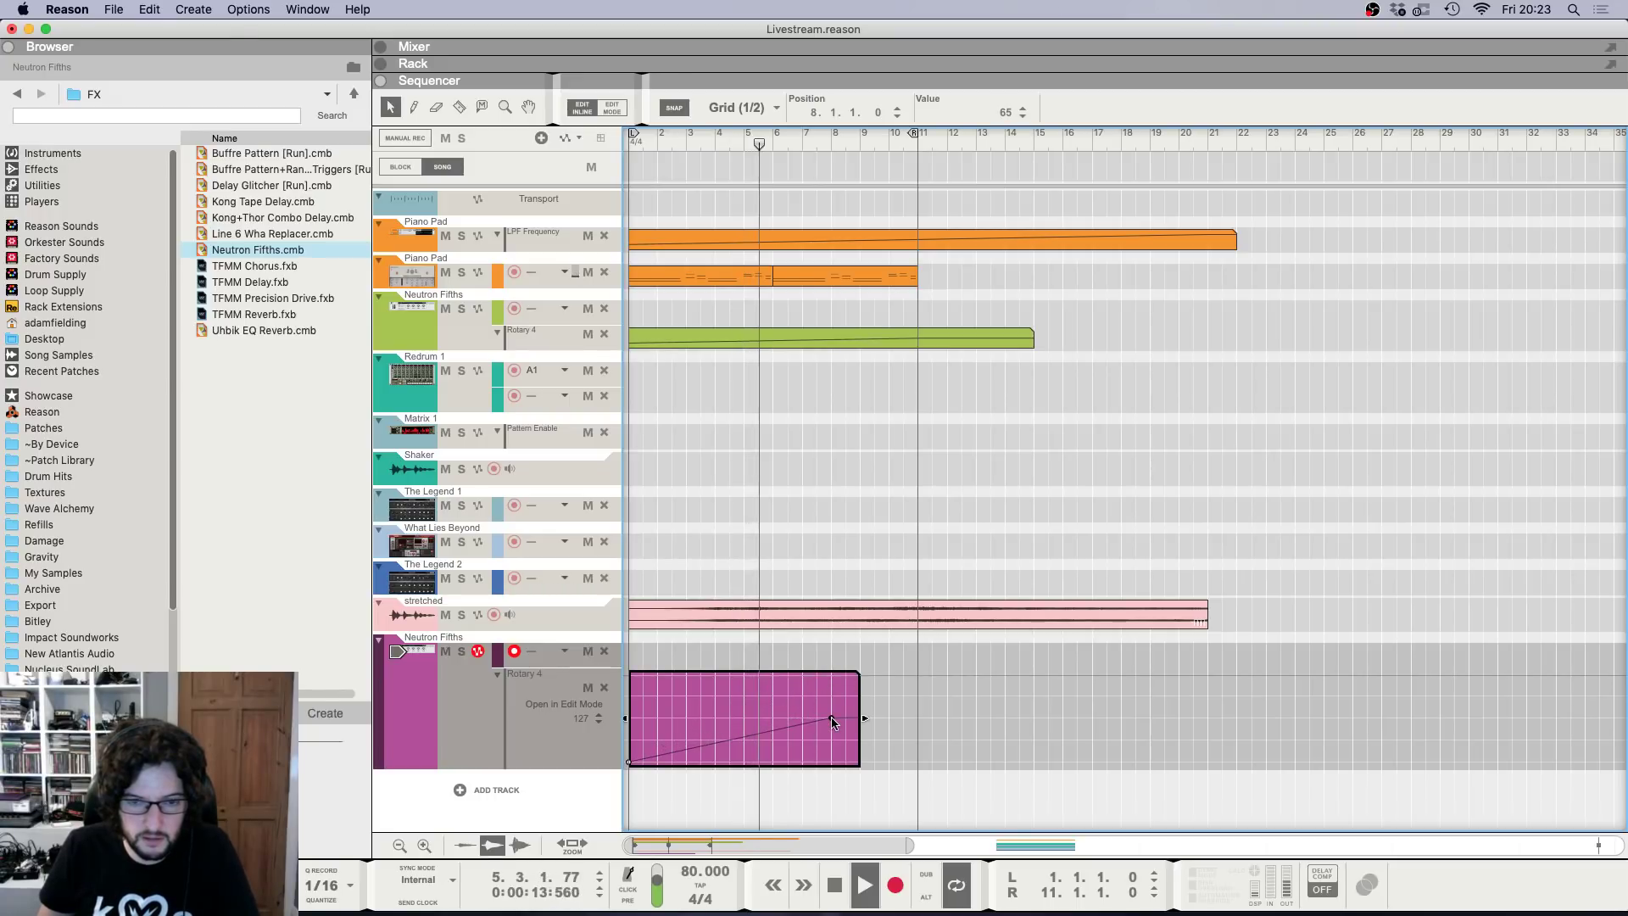
key(F6)
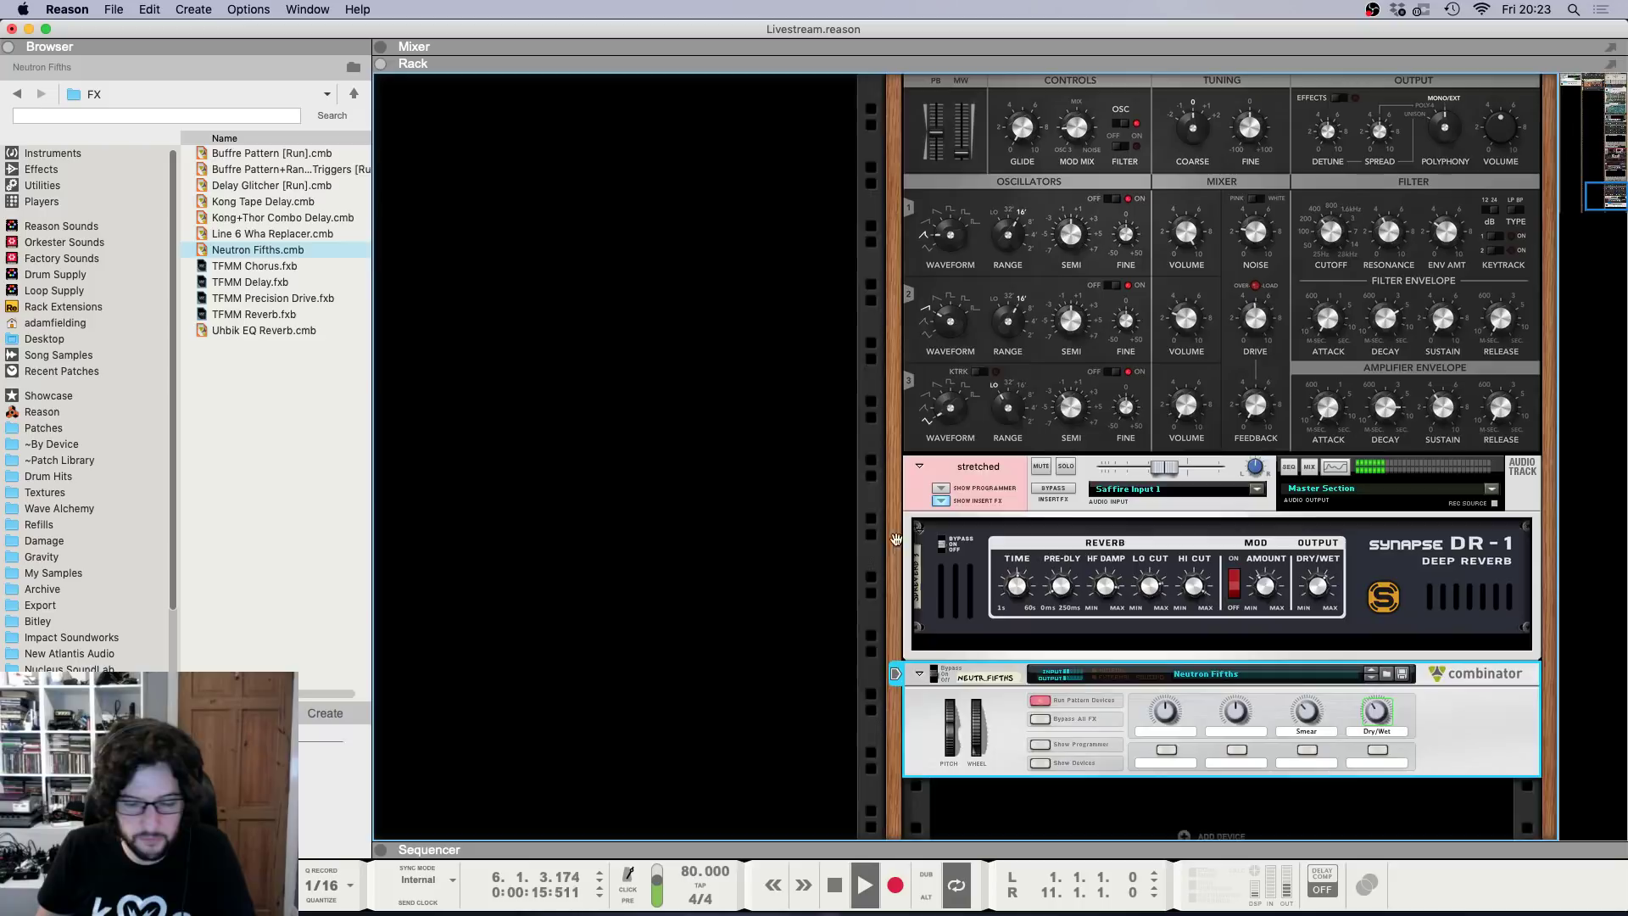
mouse_move(1307, 722)
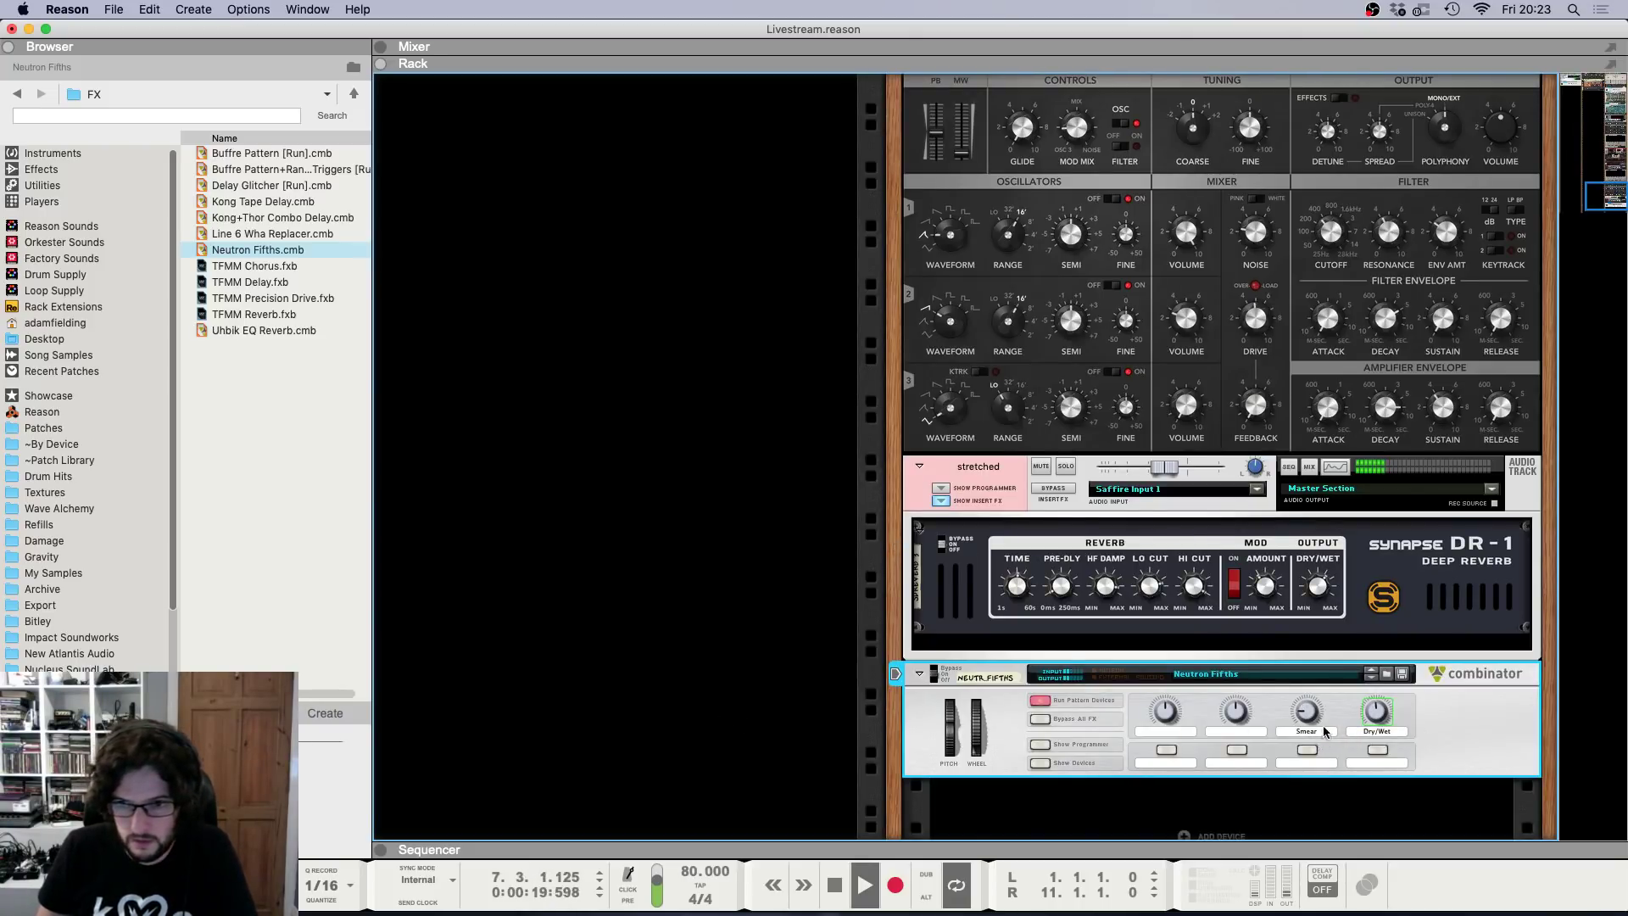
key(F7)
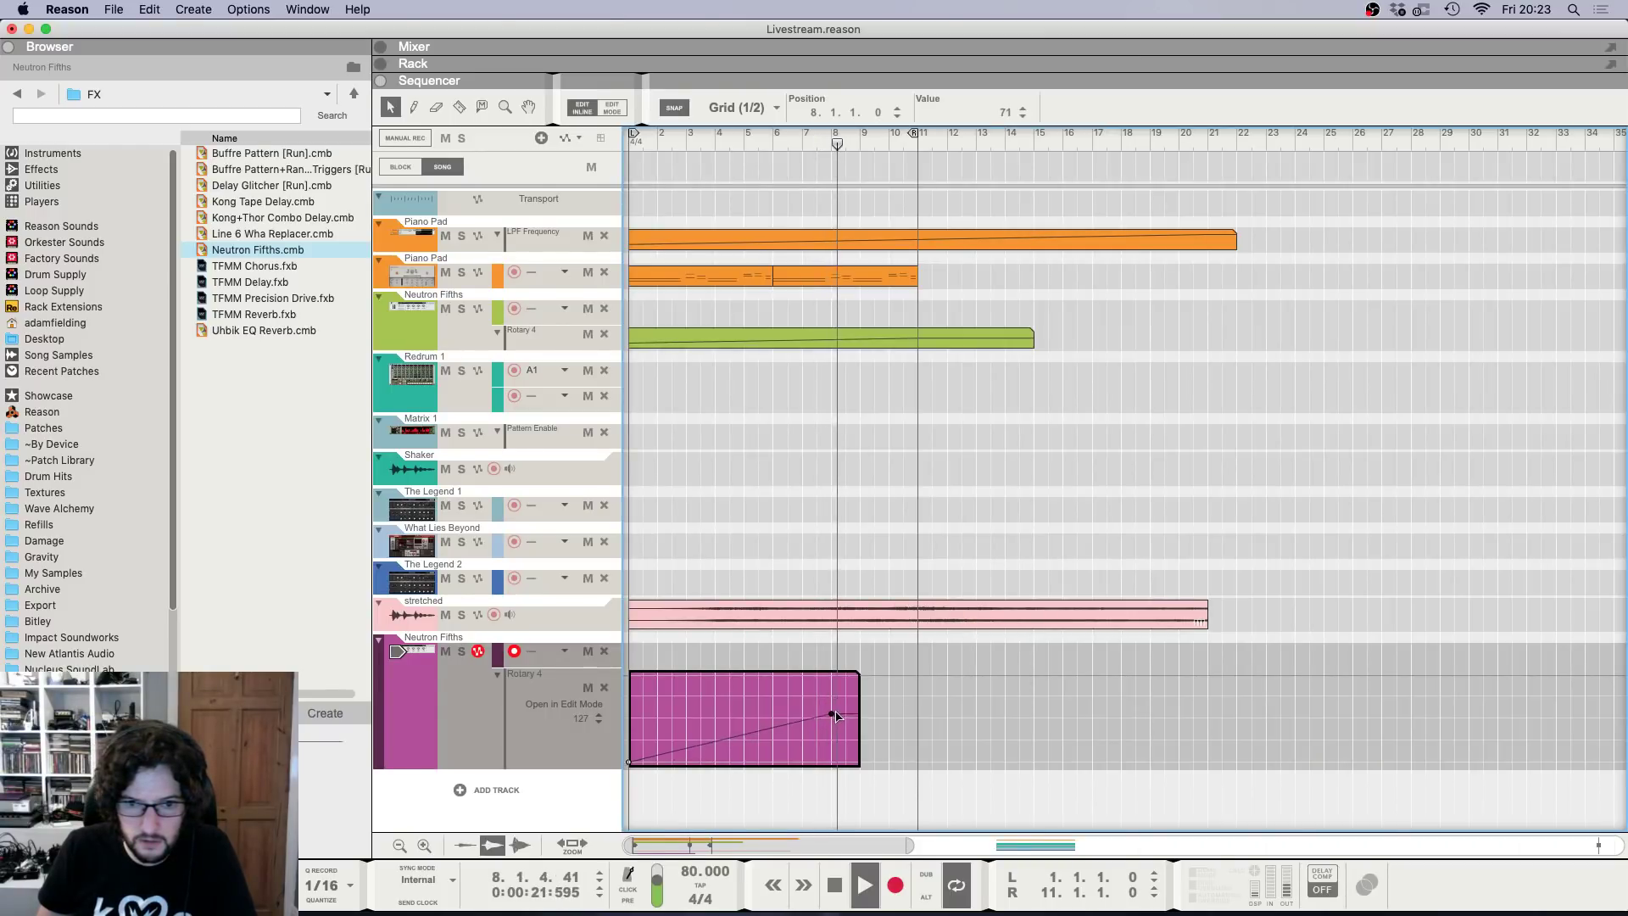
Lengthen the stretched track's Neutron Fifths Dry/Wet automation clip to 13 bars, ending at bar 14.
click(873, 660)
drag(835, 713, 1009, 681)
click(852, 681)
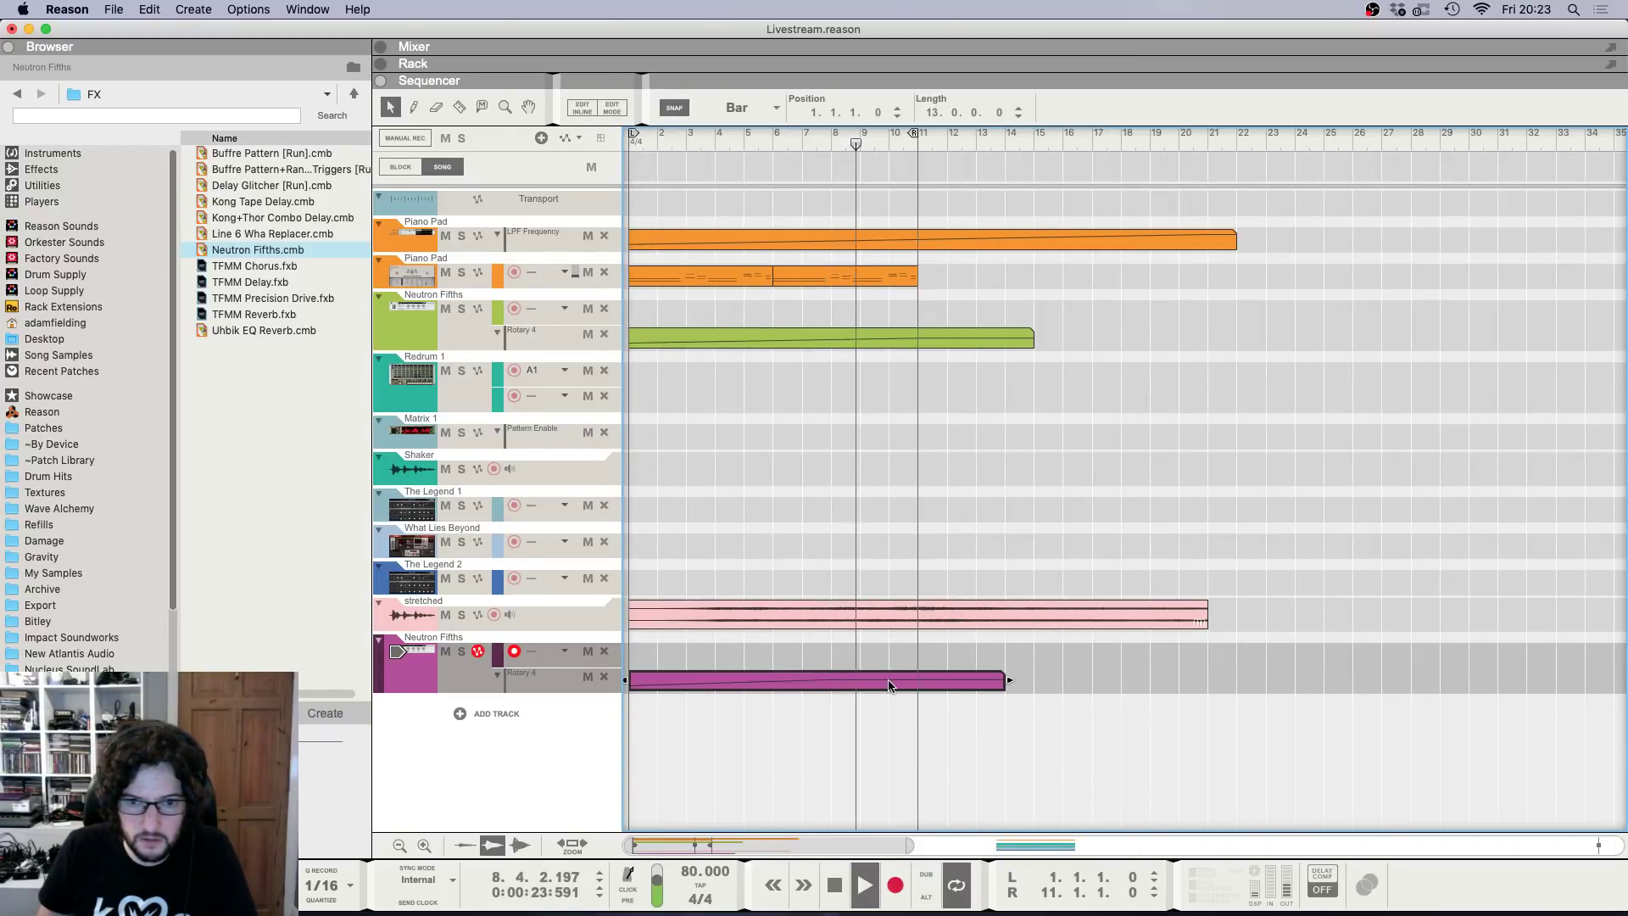
double_click(888, 685)
Give the stretched audio clip a fade-out of 64 and shorten the clip so it ends at bar 13.
click(935, 625)
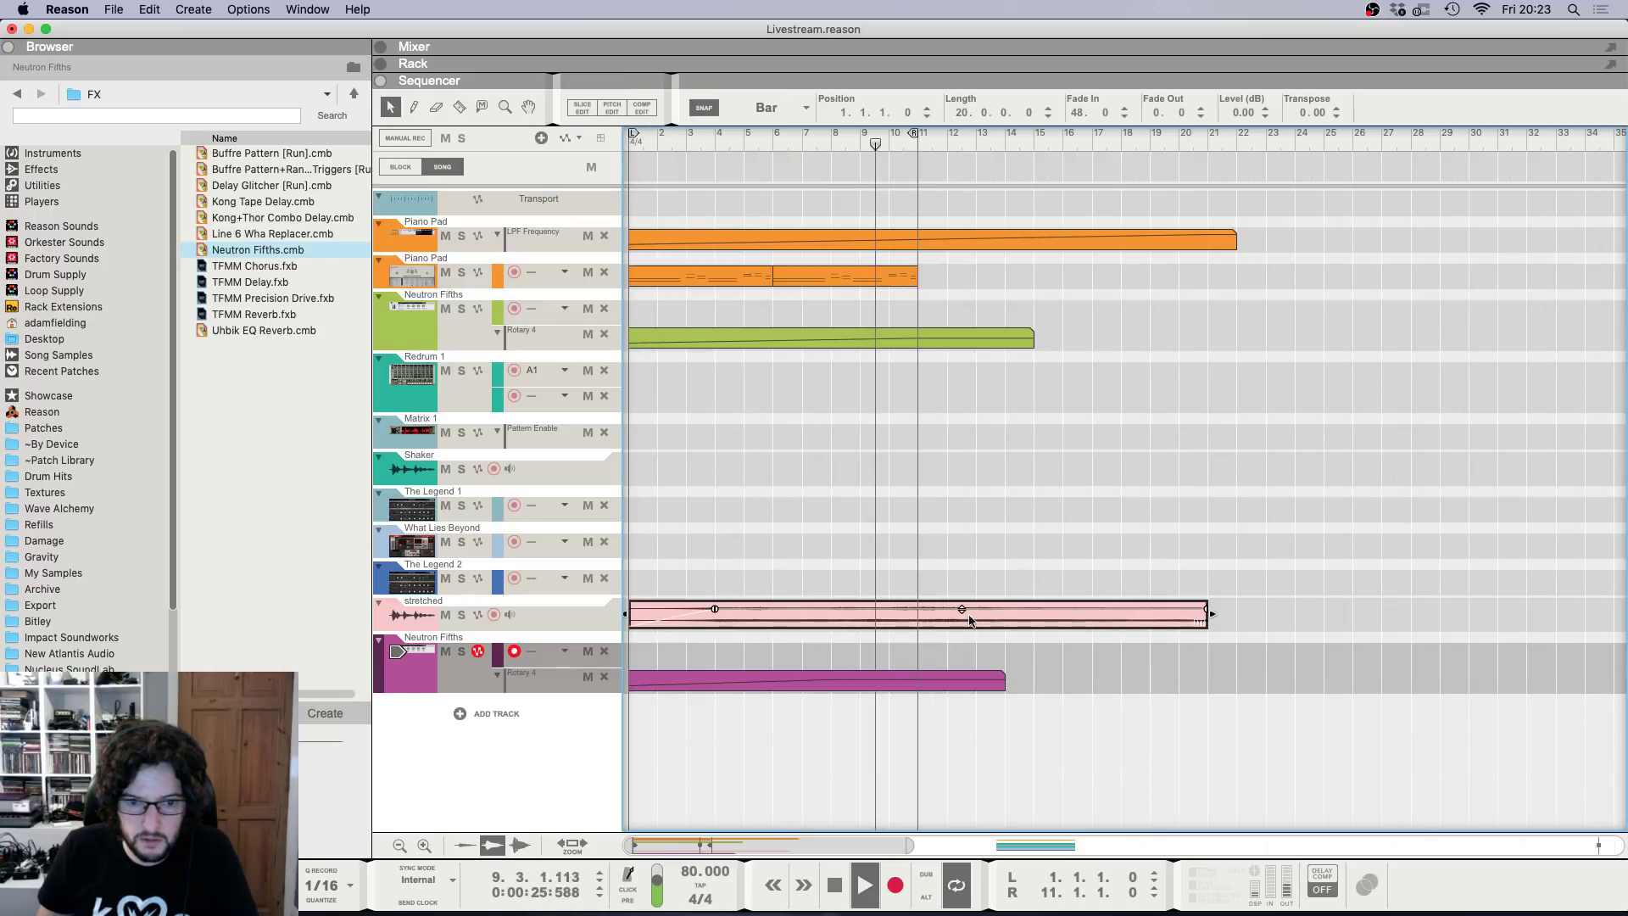
drag(1203, 610, 1081, 621)
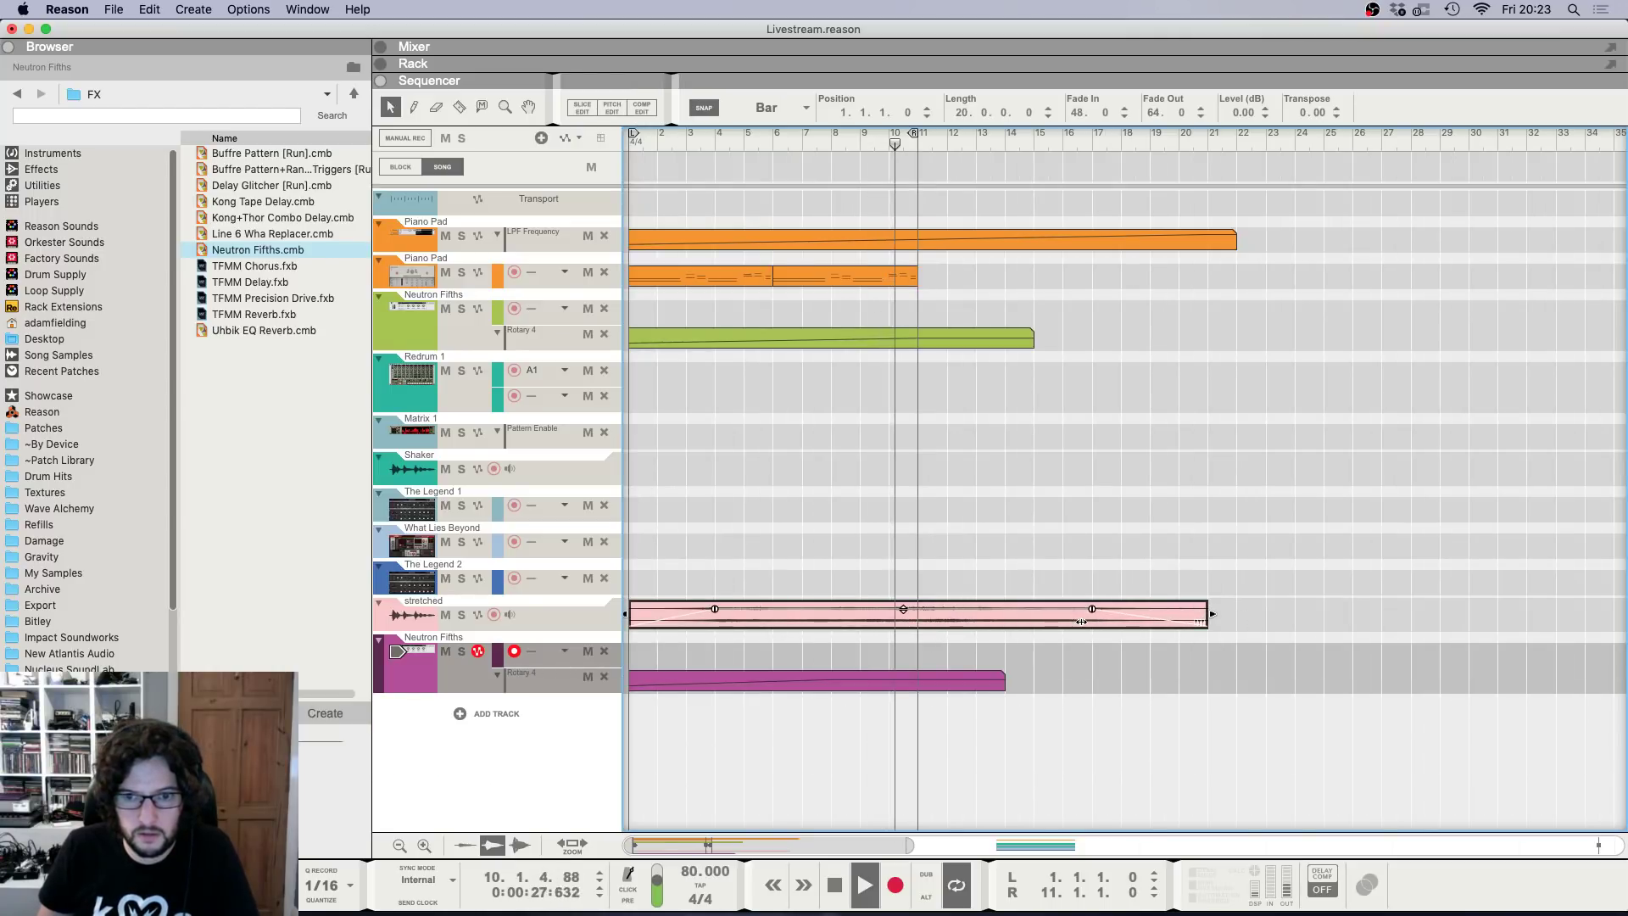
drag(1212, 614, 981, 616)
click(989, 200)
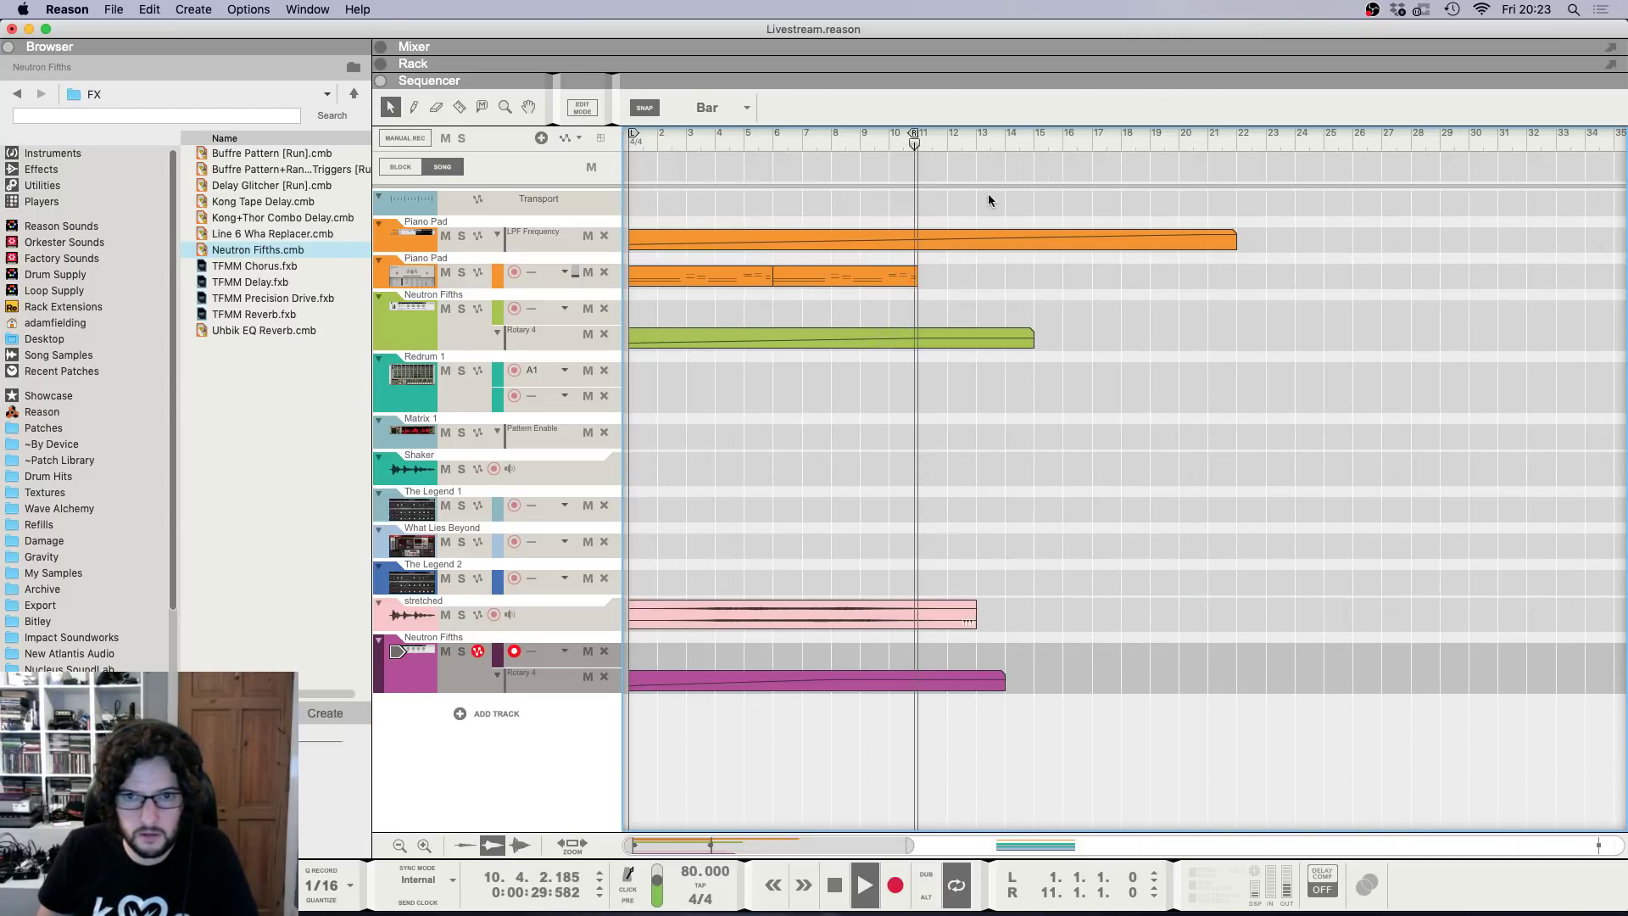
Stop playback and set the loop locators to bar 11 and bar 24.
key(space)
scroll(962, 195, down, 3)
super+click(1141, 136)
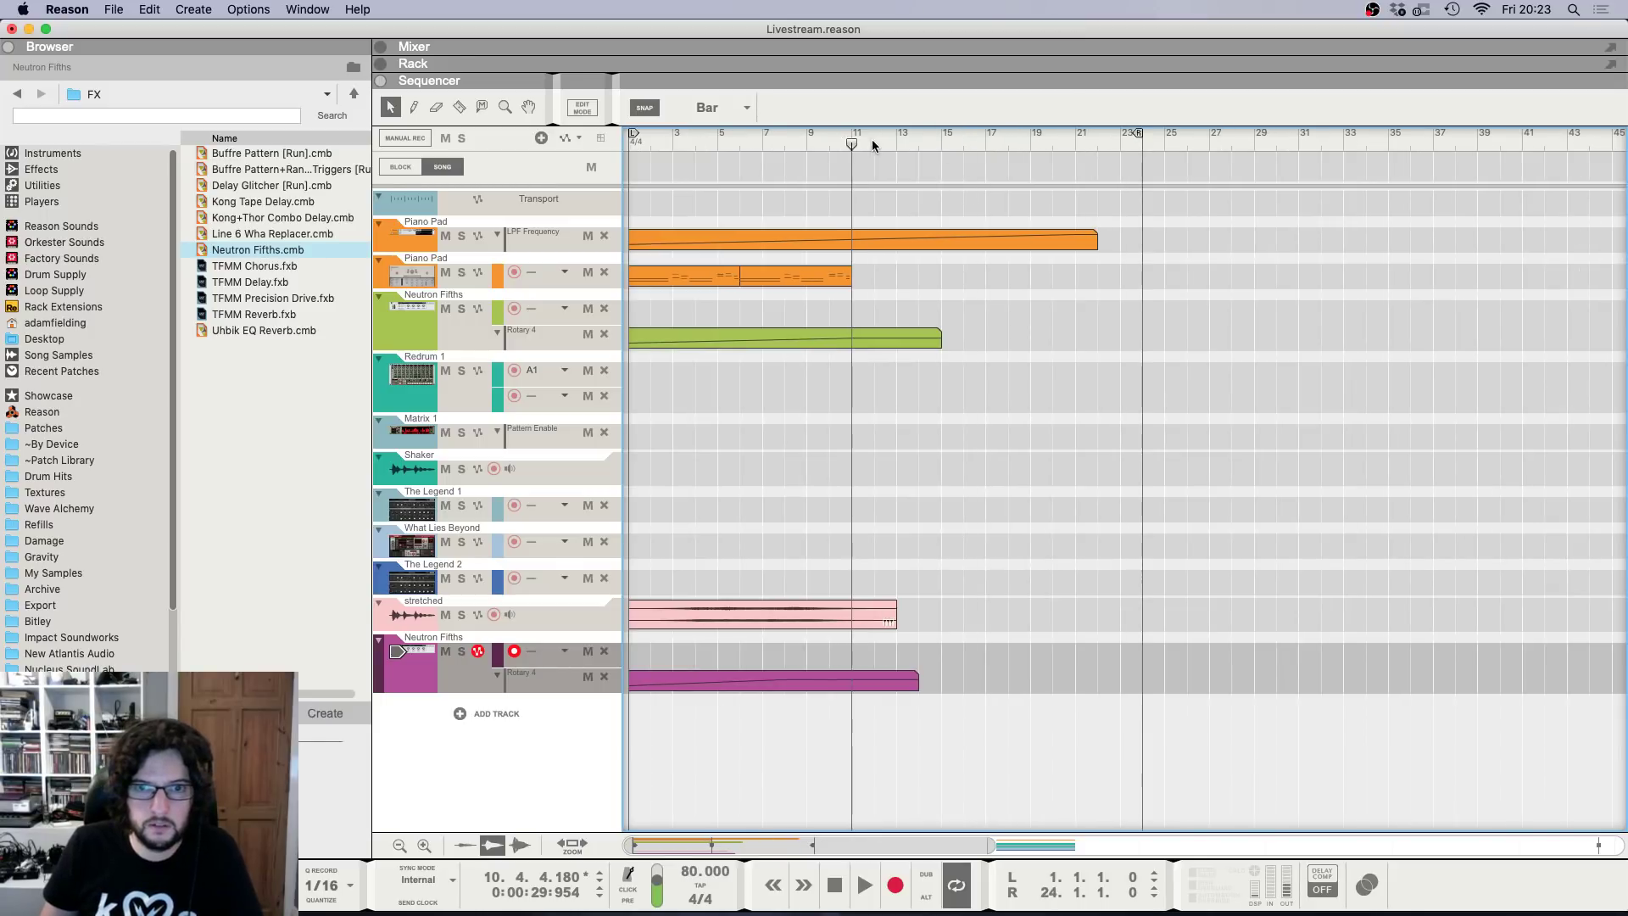
alt+click(853, 139)
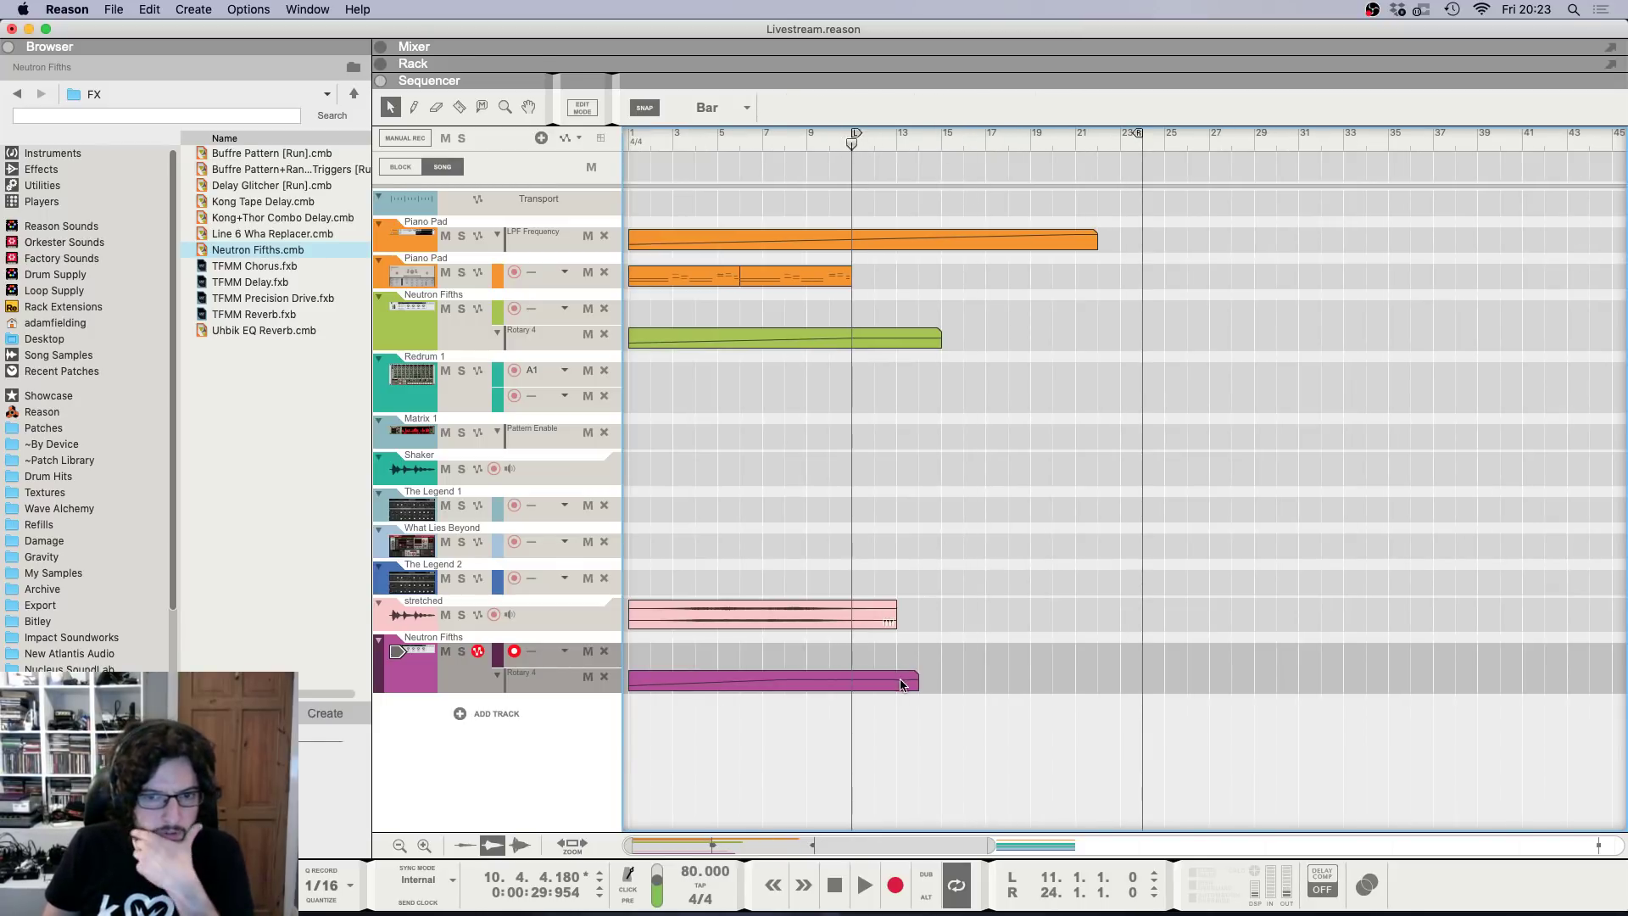
Extend the stretched track's Neutron Fifths automation clip to bar 25 and lengthen the stretched audio clip to bar 15.
drag(902, 683, 1164, 681)
double_click(1088, 675)
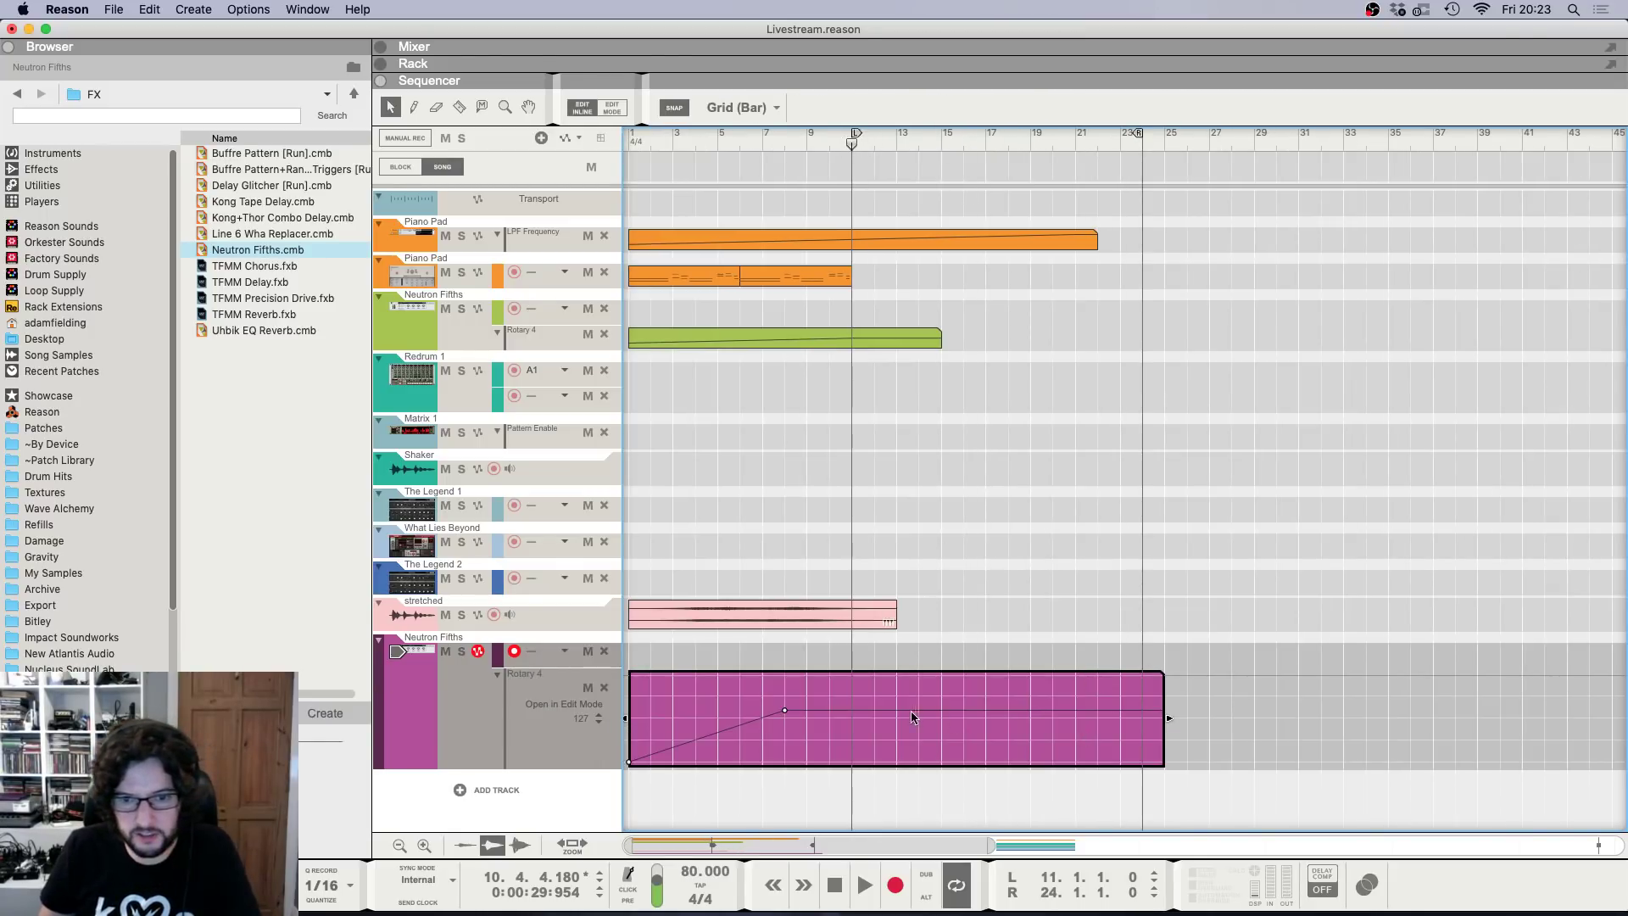
click(1093, 606)
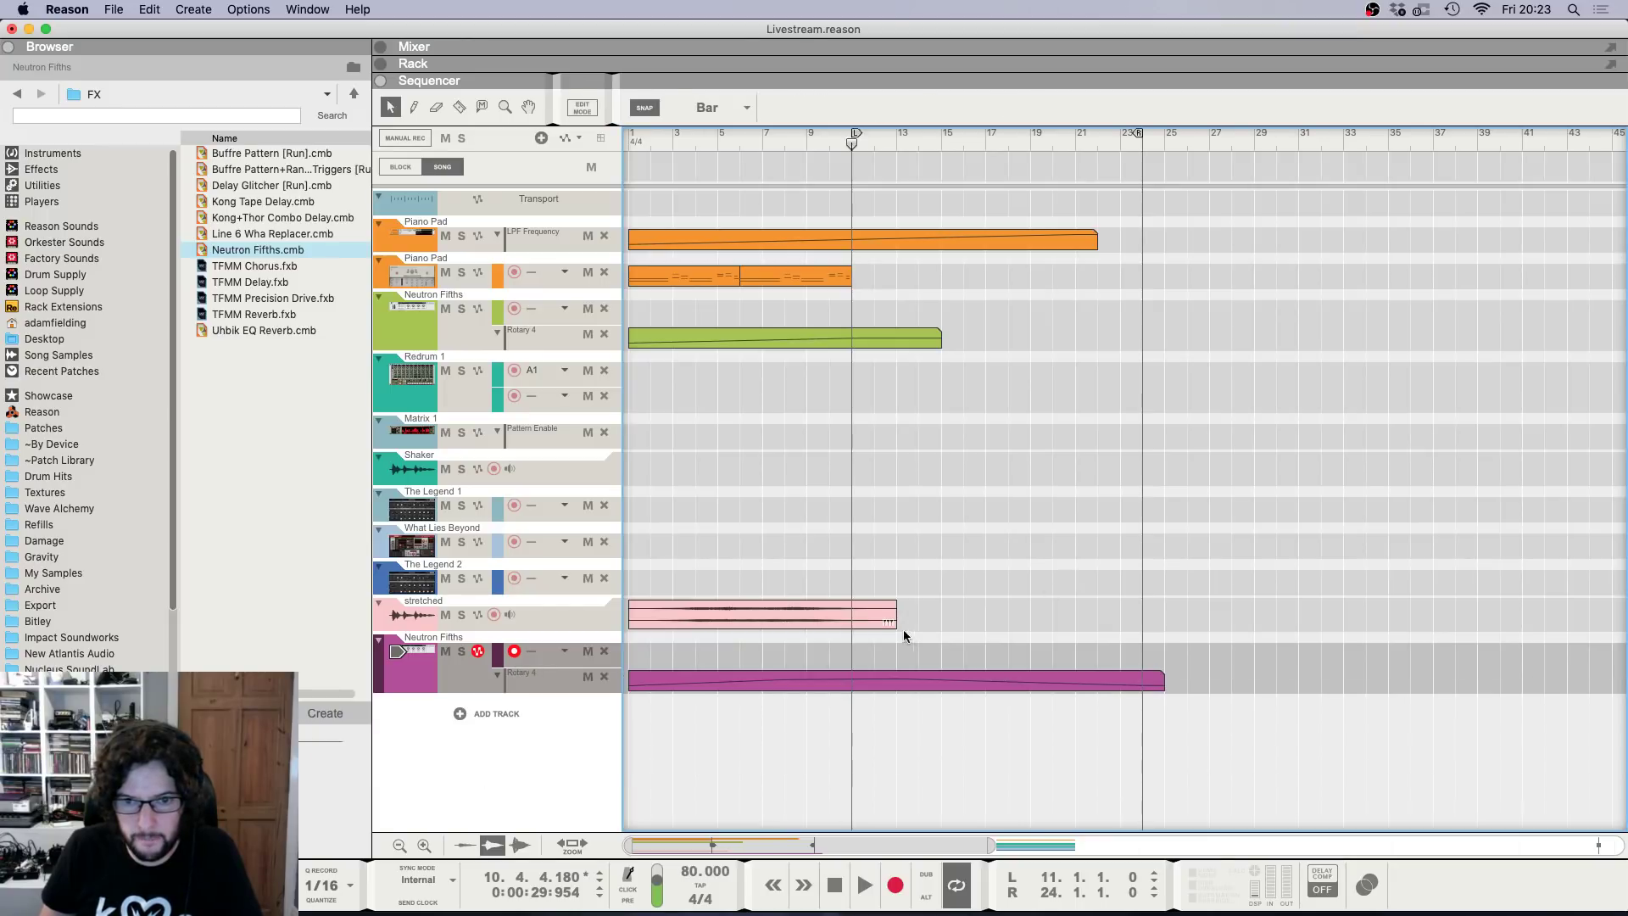
click(868, 609)
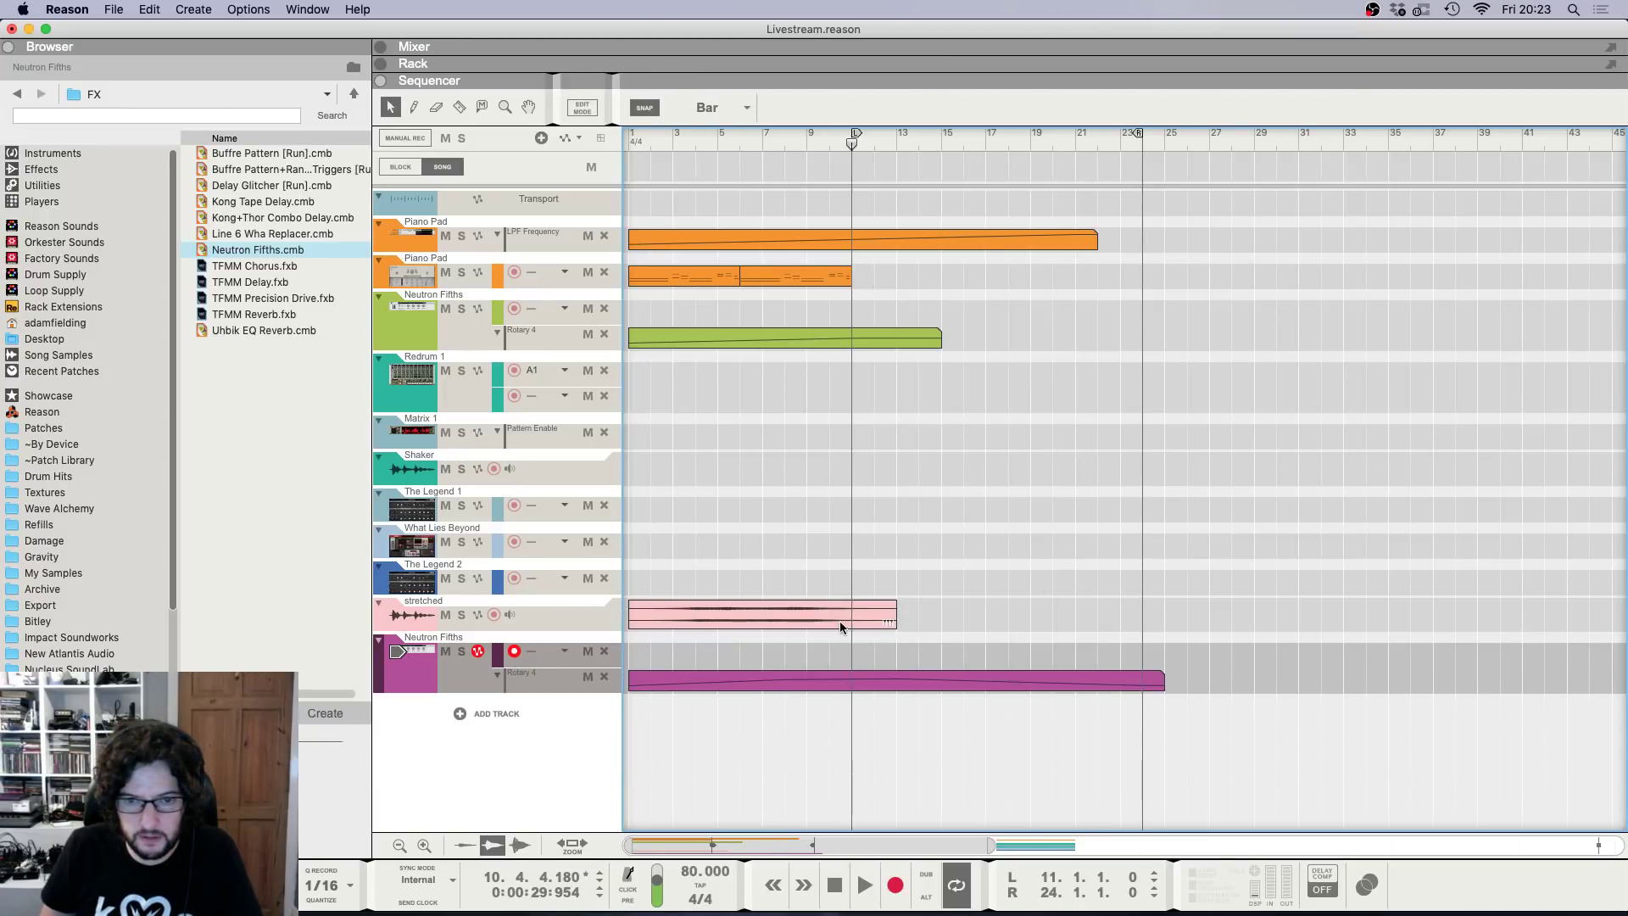
click(929, 515)
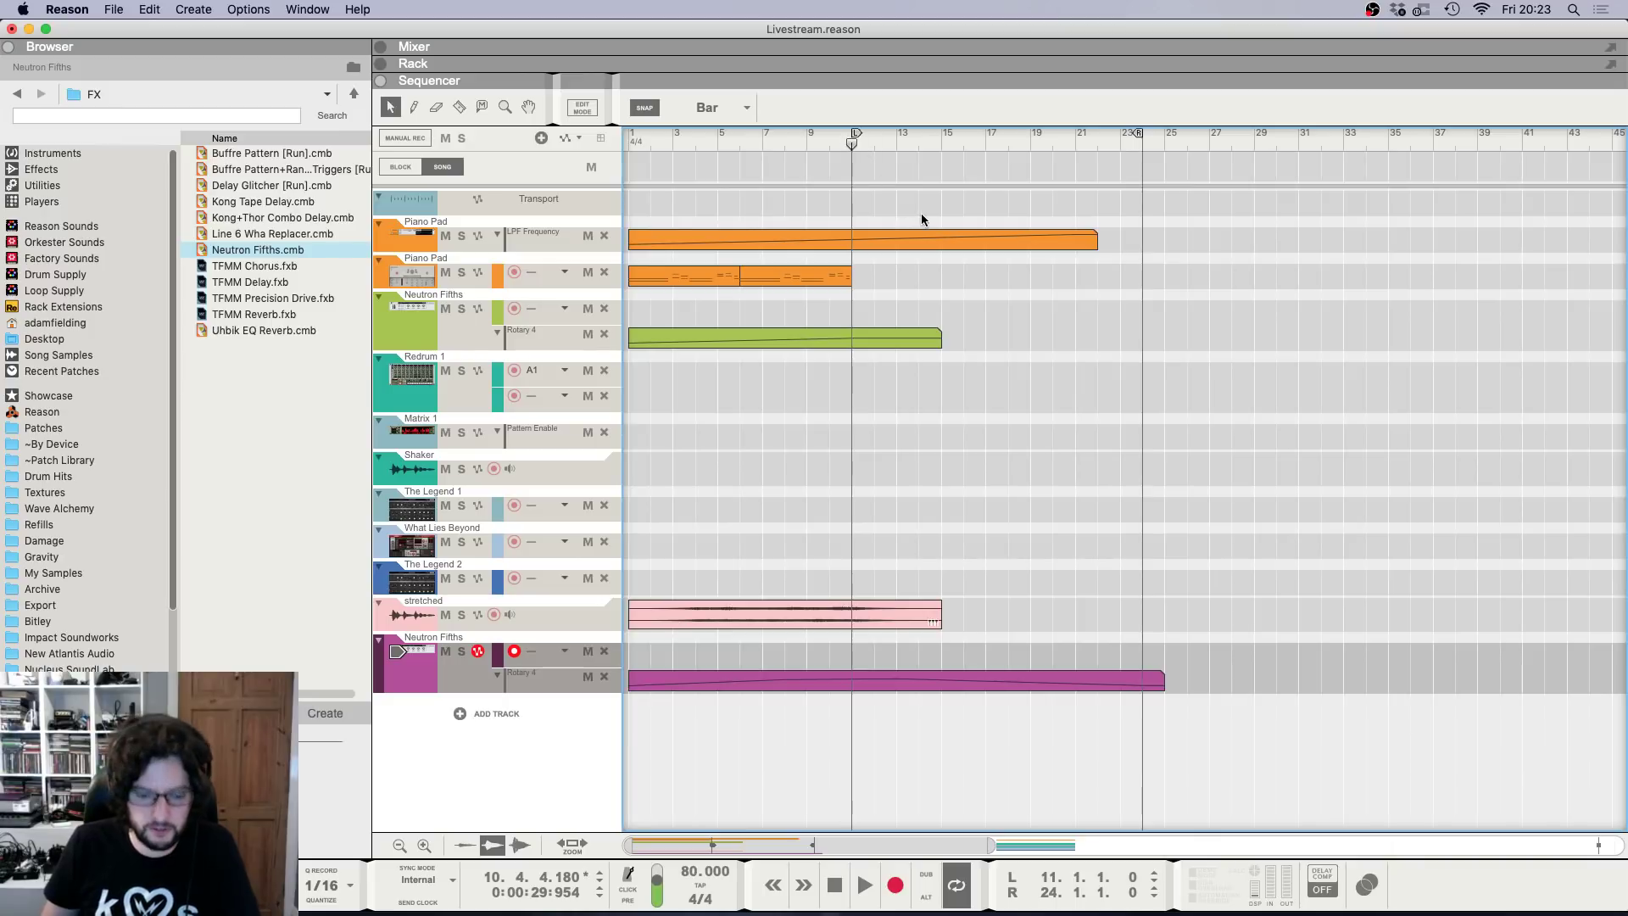
Copy The Legend 1 clip from the full section to bar 11 and set the loop around the copy.
scroll(1381, 407, down, 5)
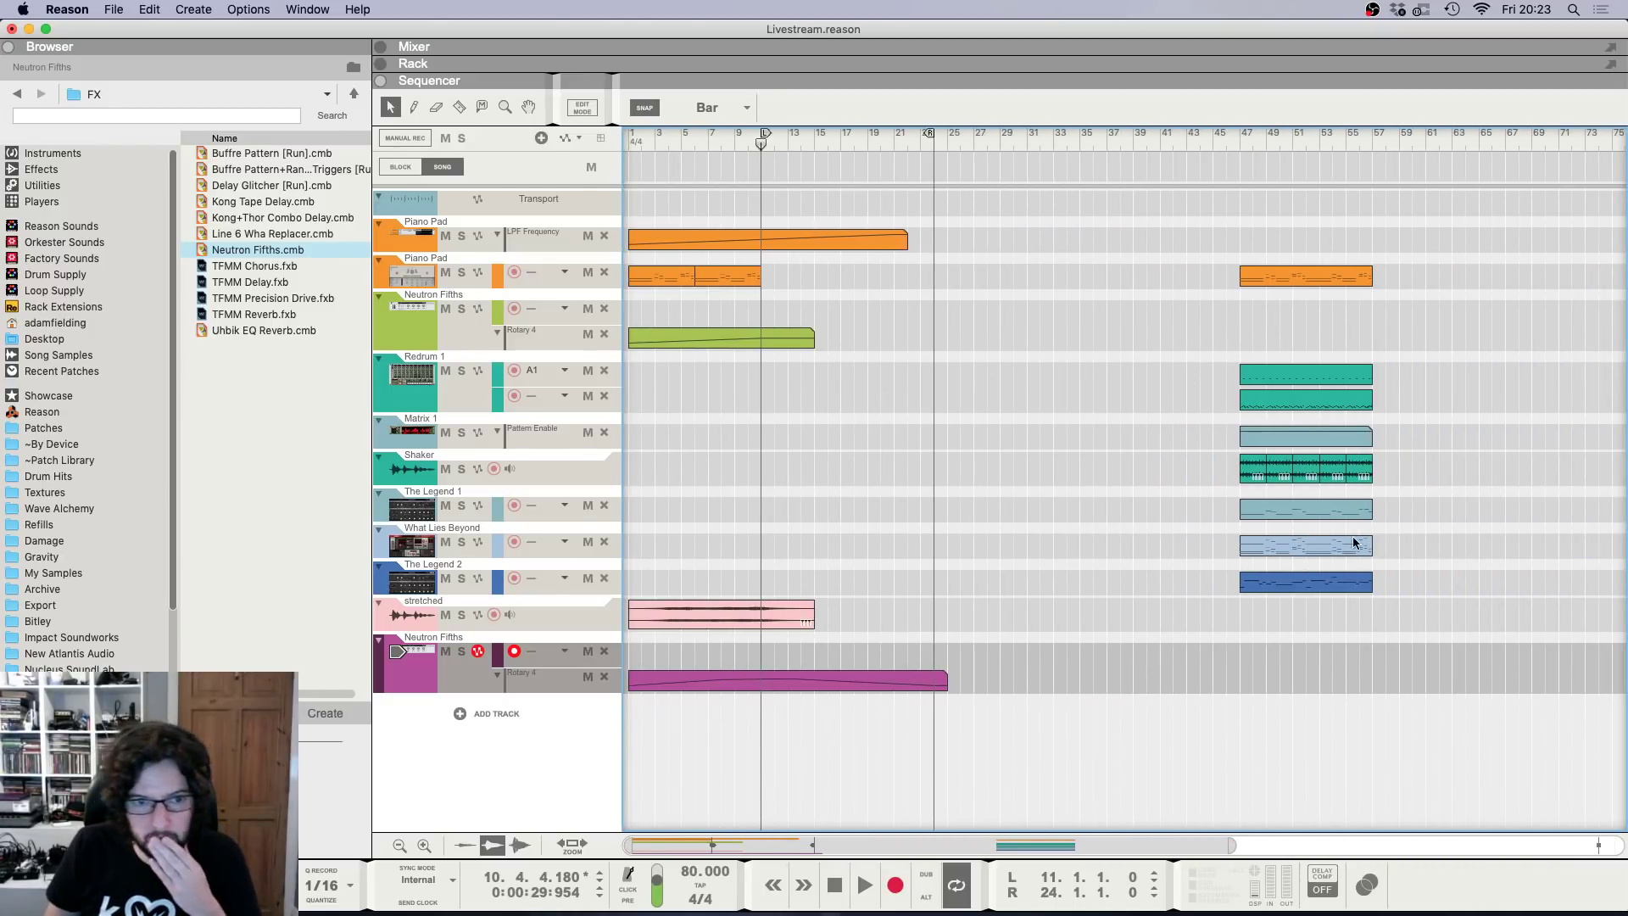
drag(1287, 508, 808, 508)
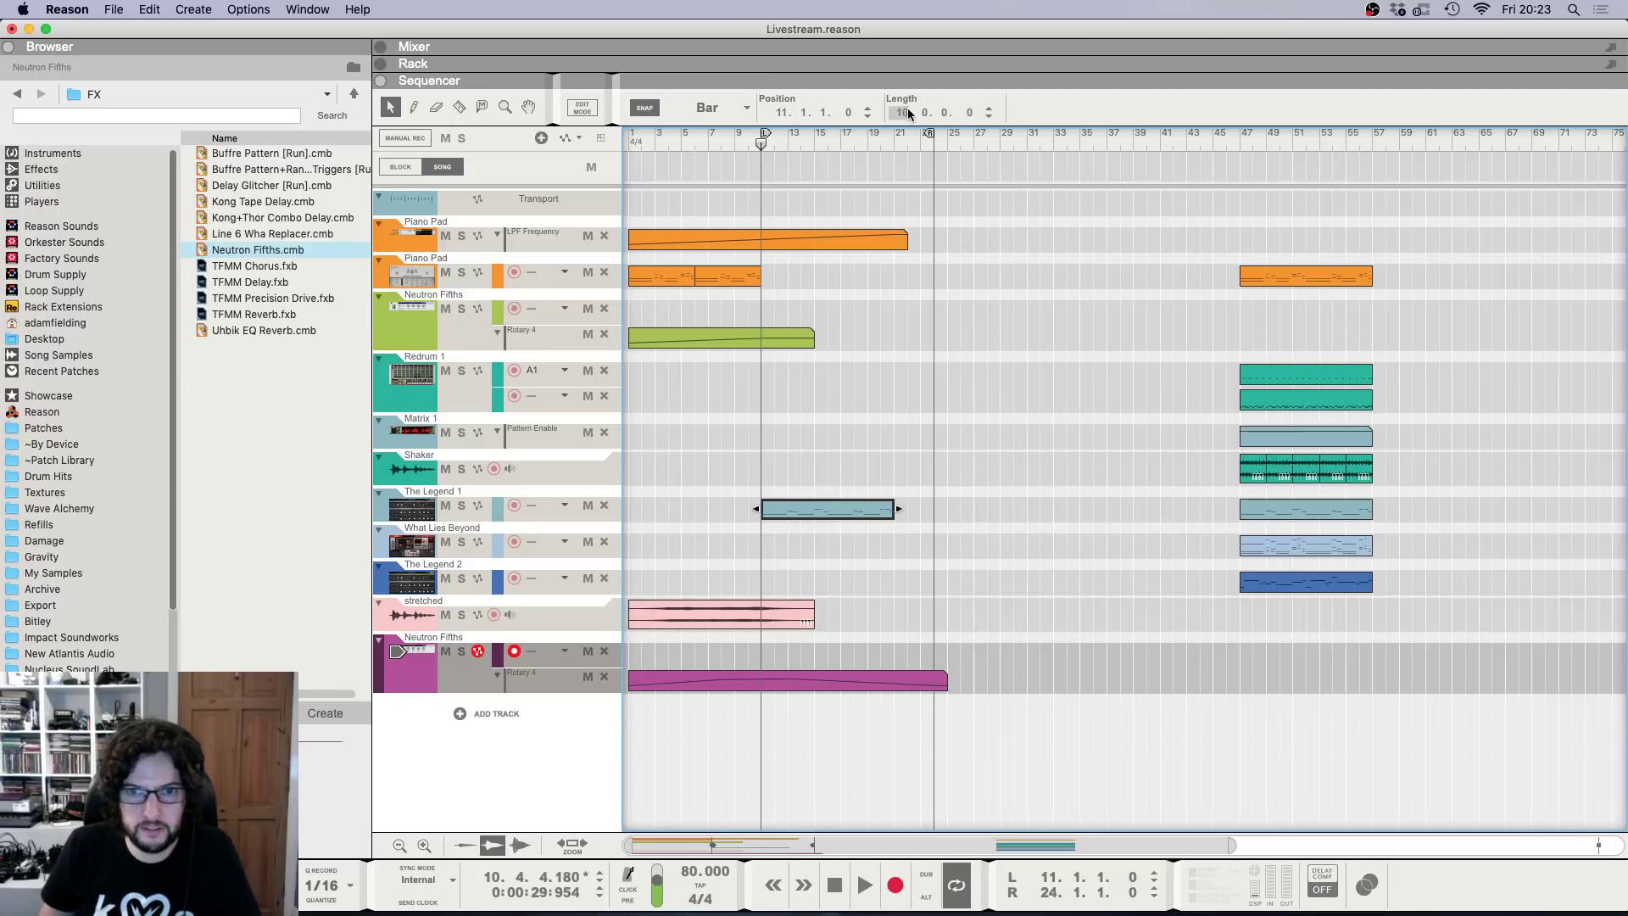
key(super+l)
Check the Sidechain Synchronous effects in the rack, then restart playback from the beginning in the sequencer.
key(F6)
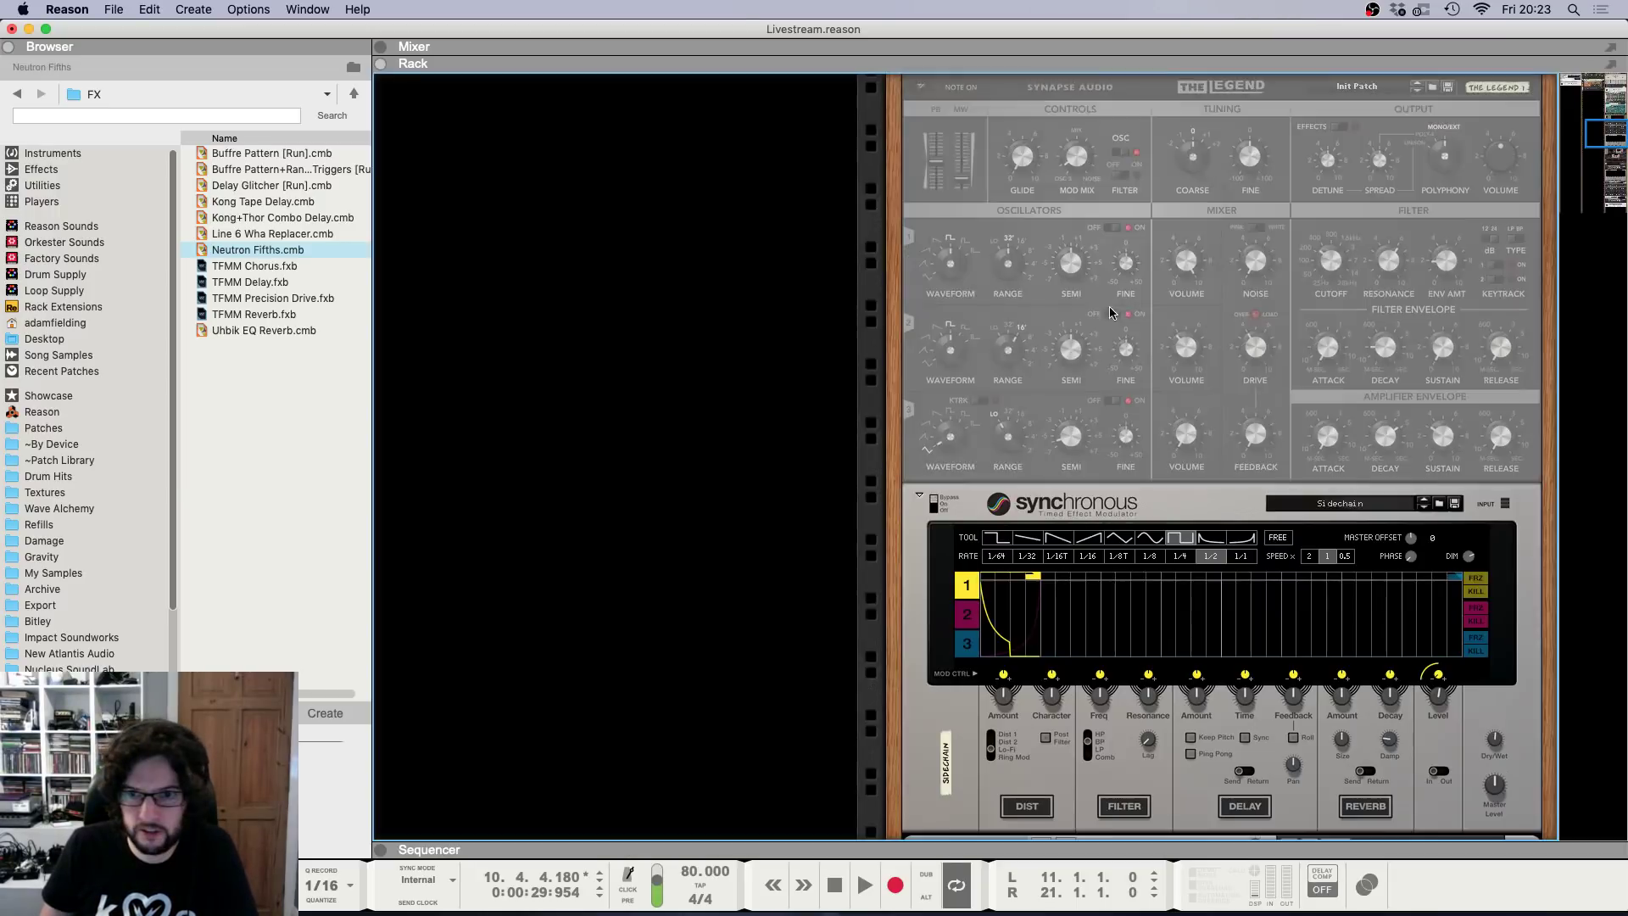
scroll(910, 512, down, 15)
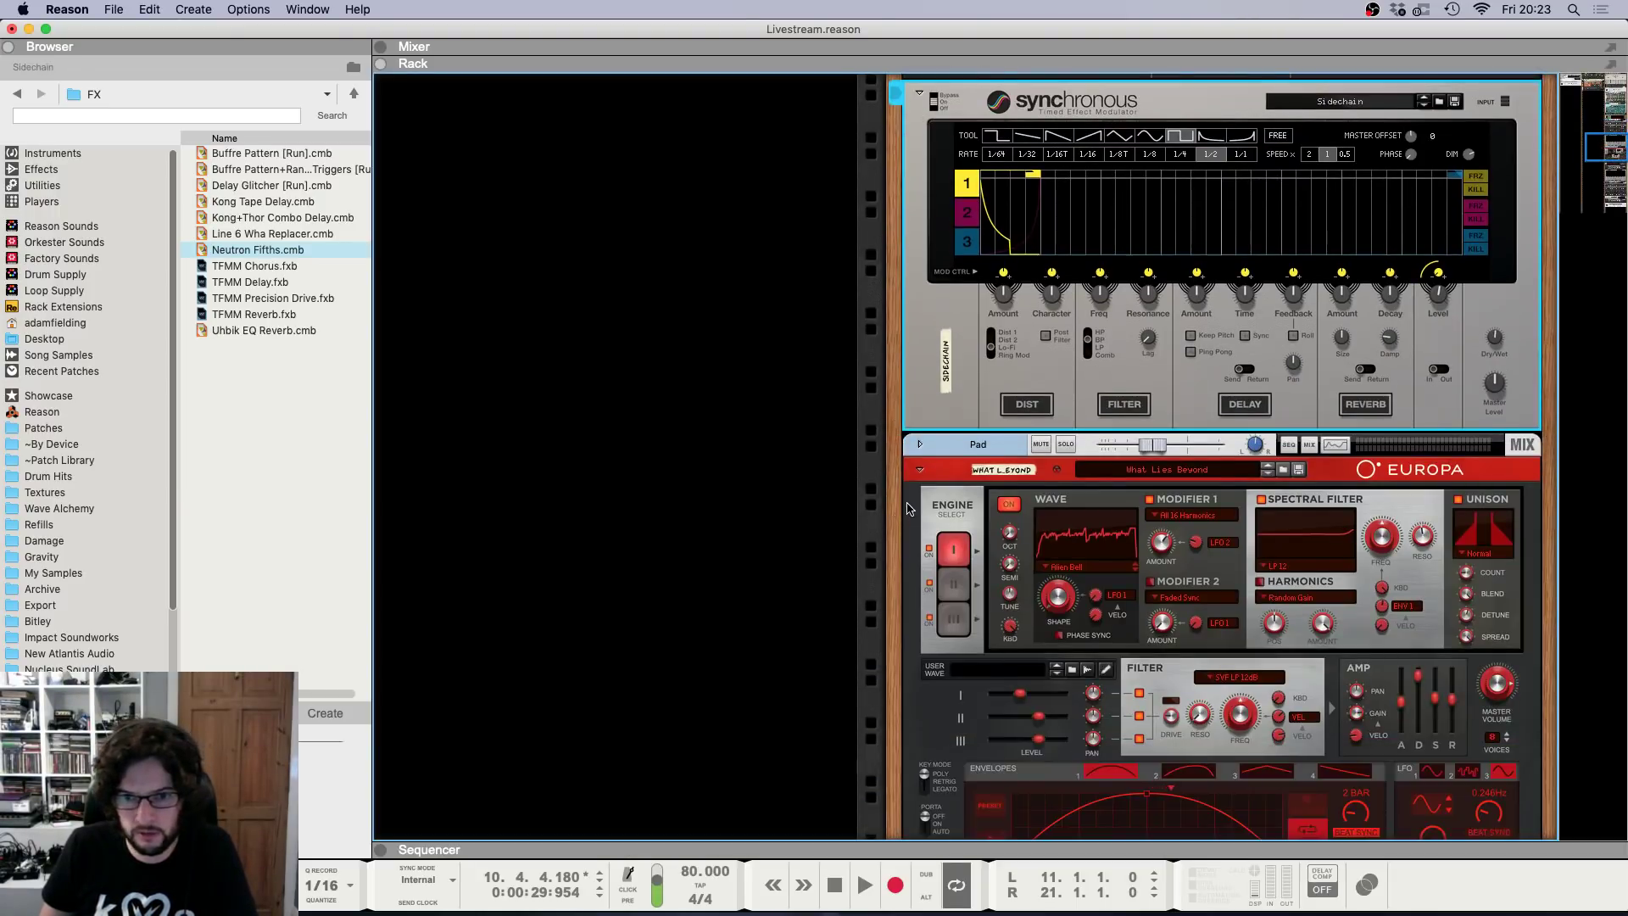
click(936, 300)
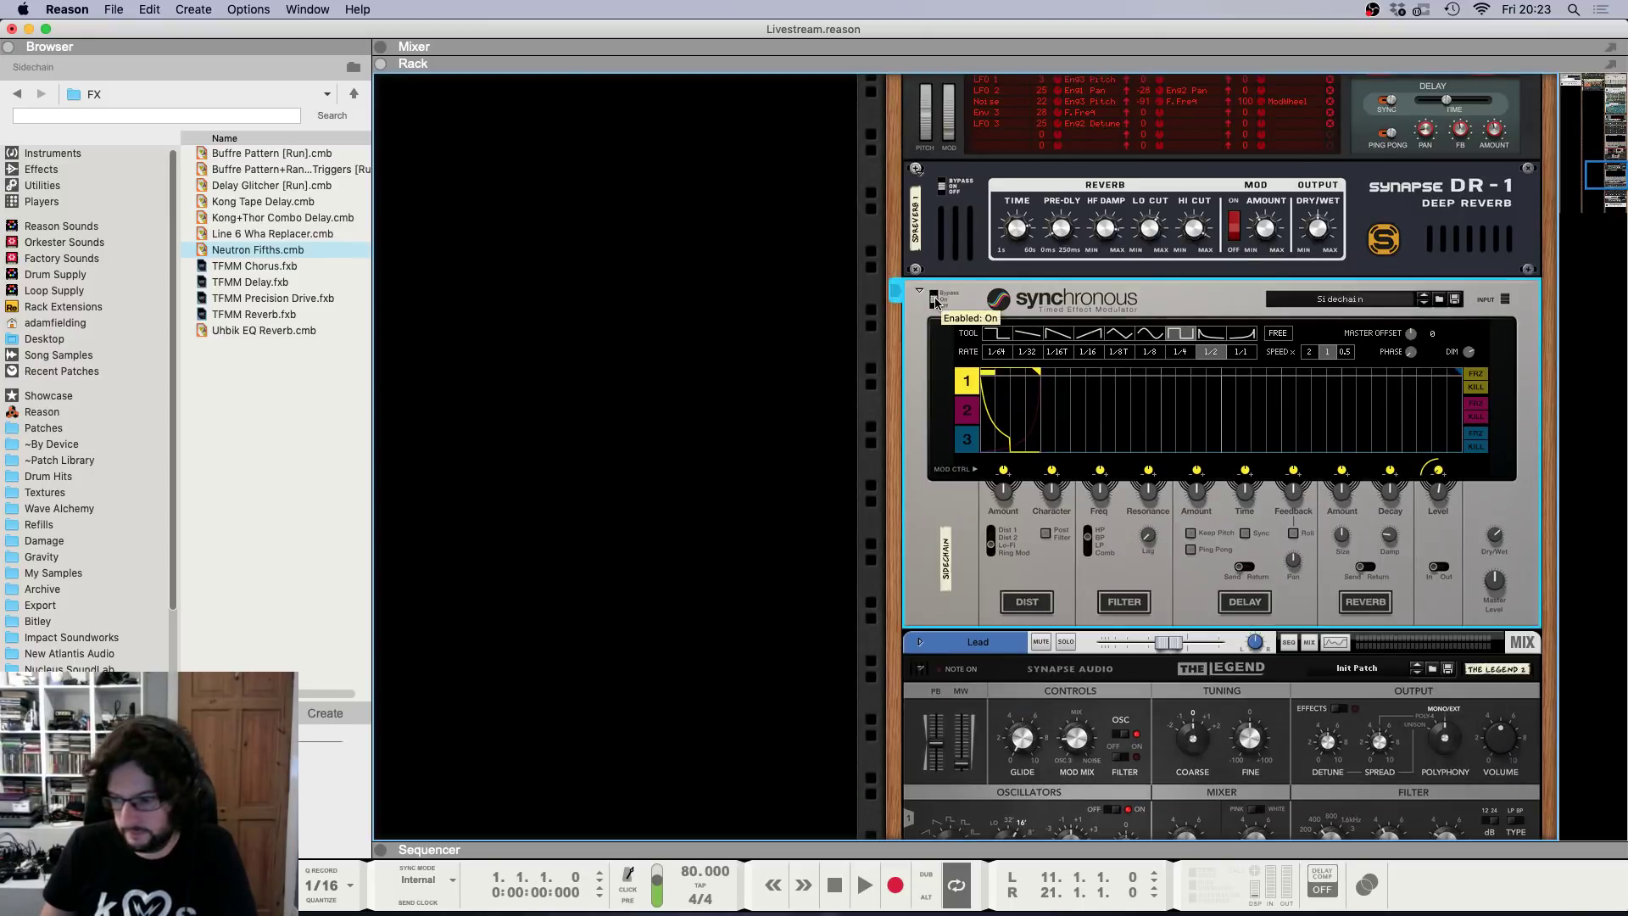
key(F7)
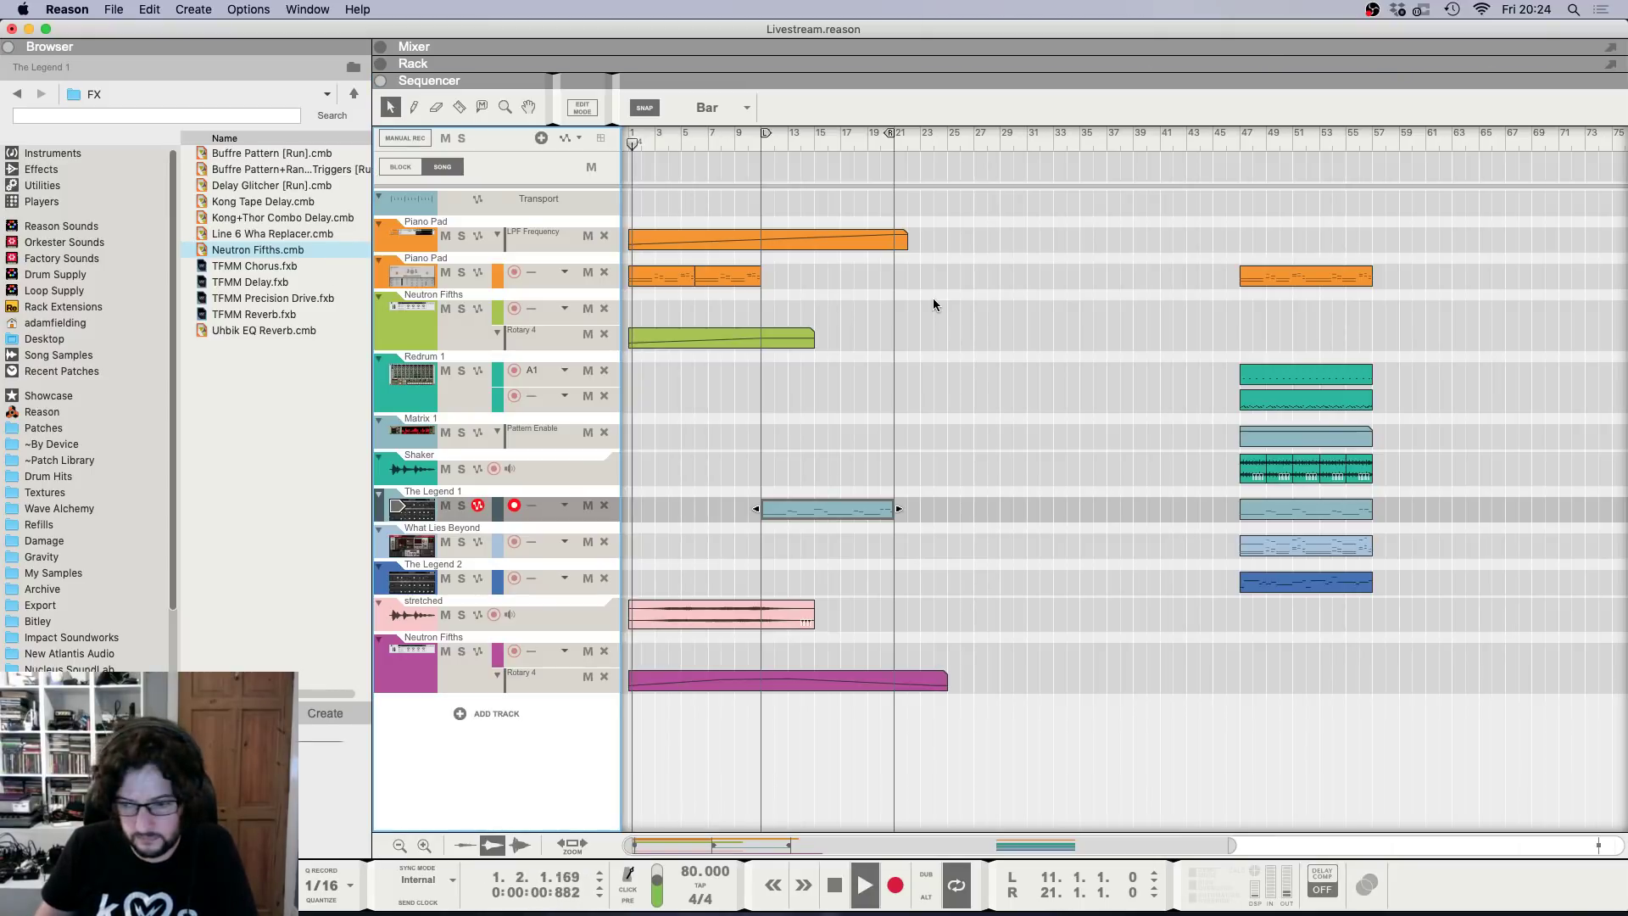
Create Master Volume automation for the Piano Pad's Radical Piano and draw a 6-bar clip from bar 1.
click(463, 256)
key(F6)
right_click(1416, 208)
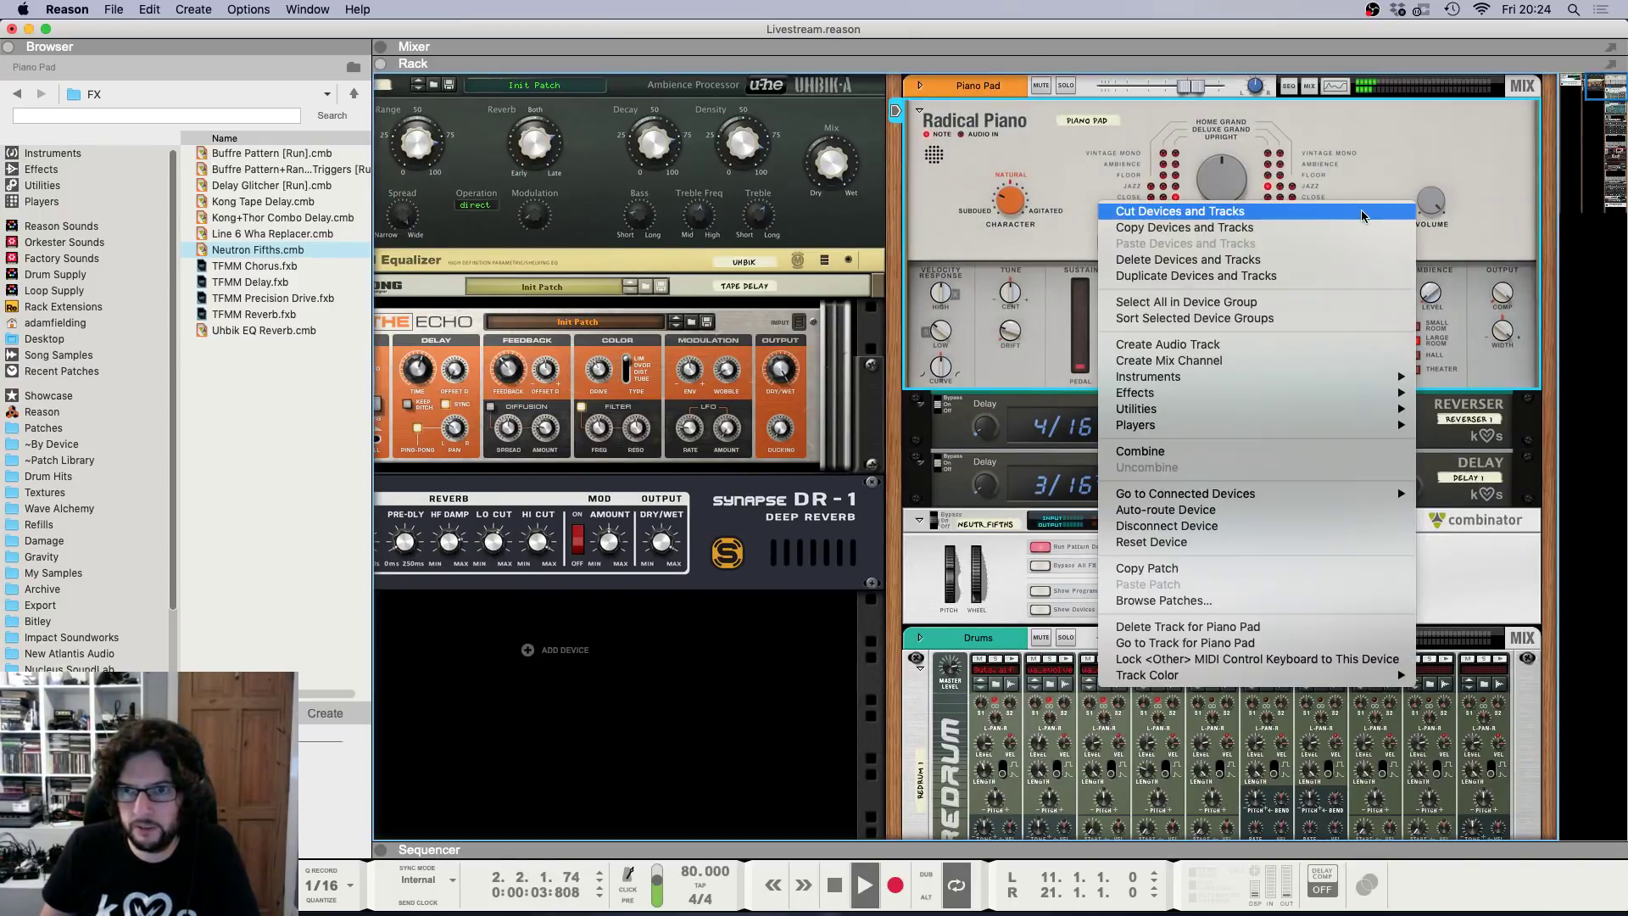
right_click(1431, 202)
click(1361, 207)
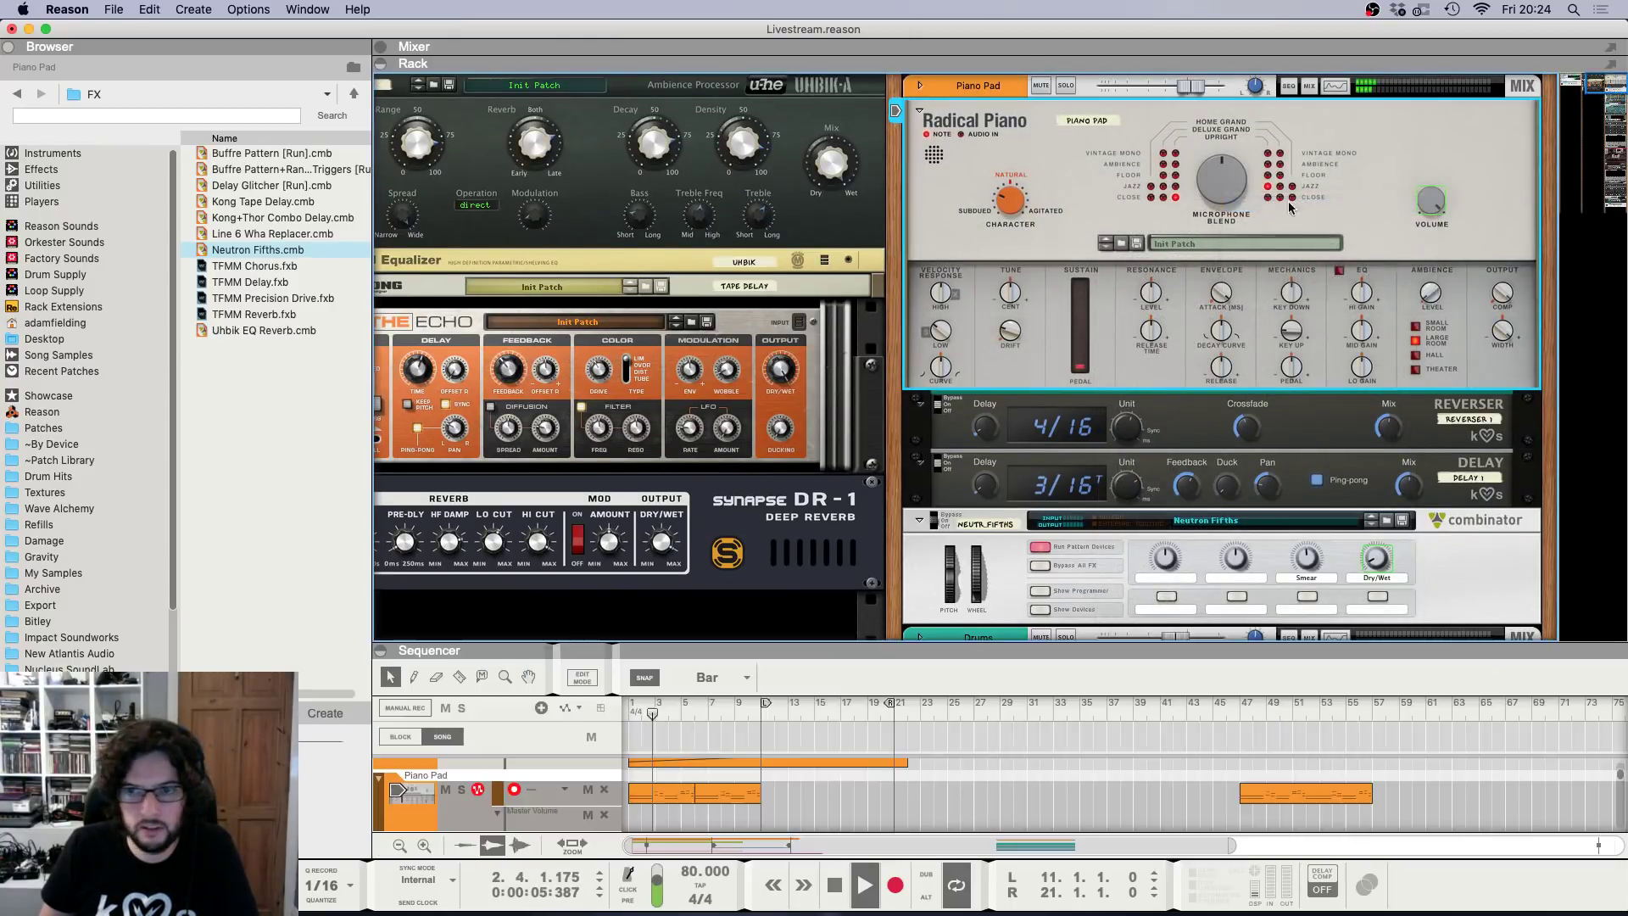
drag(699, 304, 601, 294)
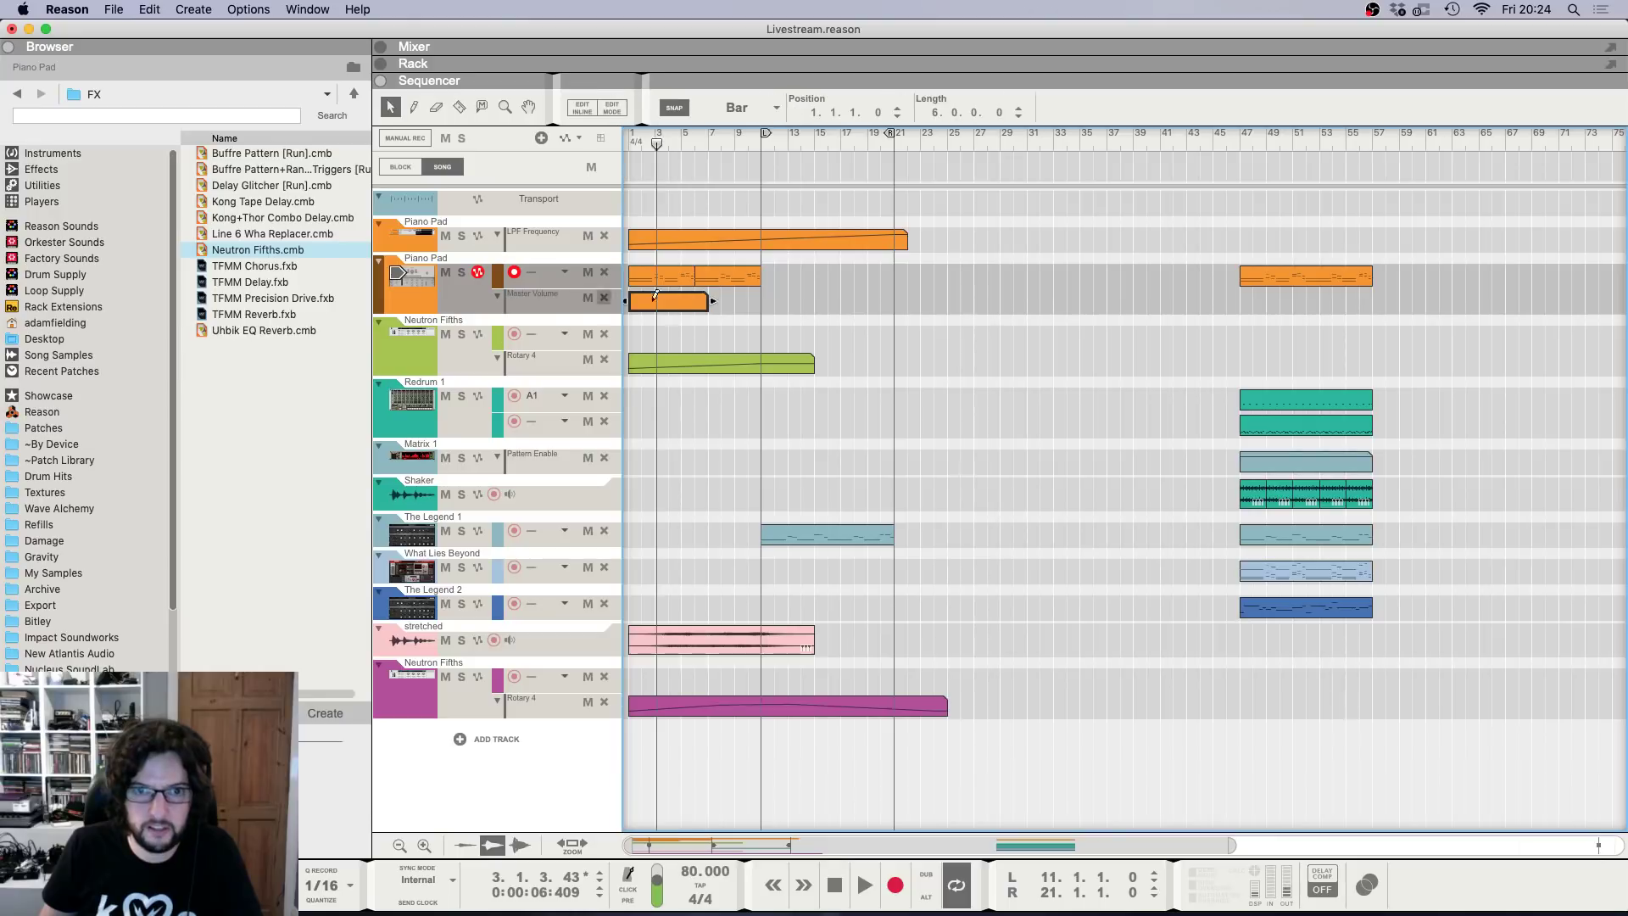
Ramp the Piano Pad's Master Volume automation up from 0% across the clip and return to the song start.
double_click(672, 306)
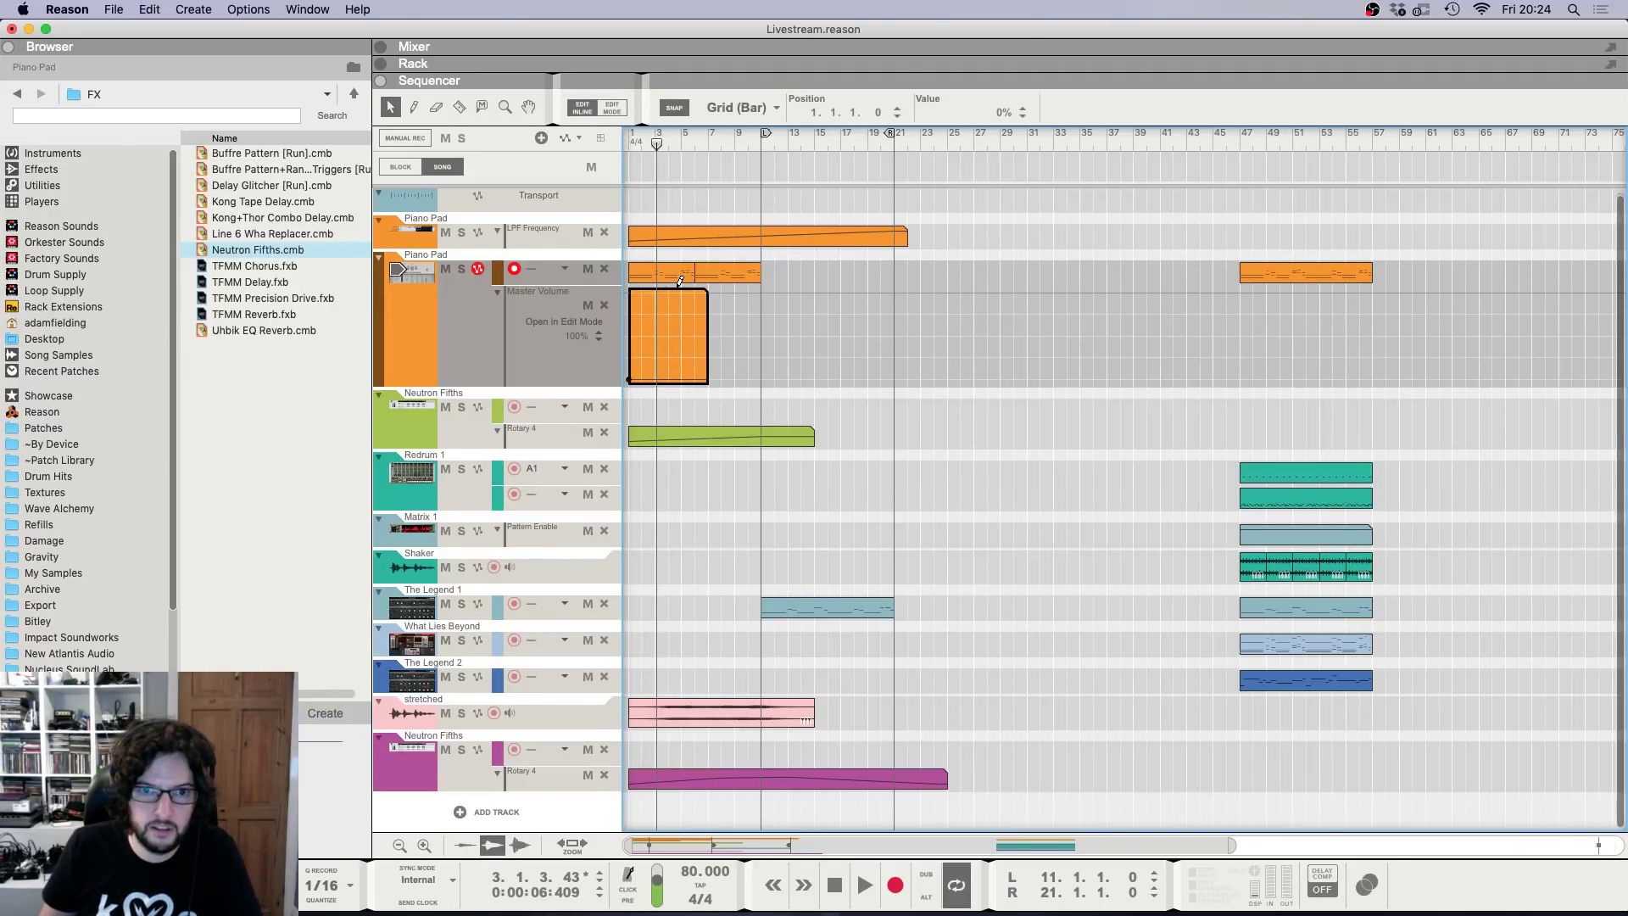
click(737, 689)
key(KP_0)
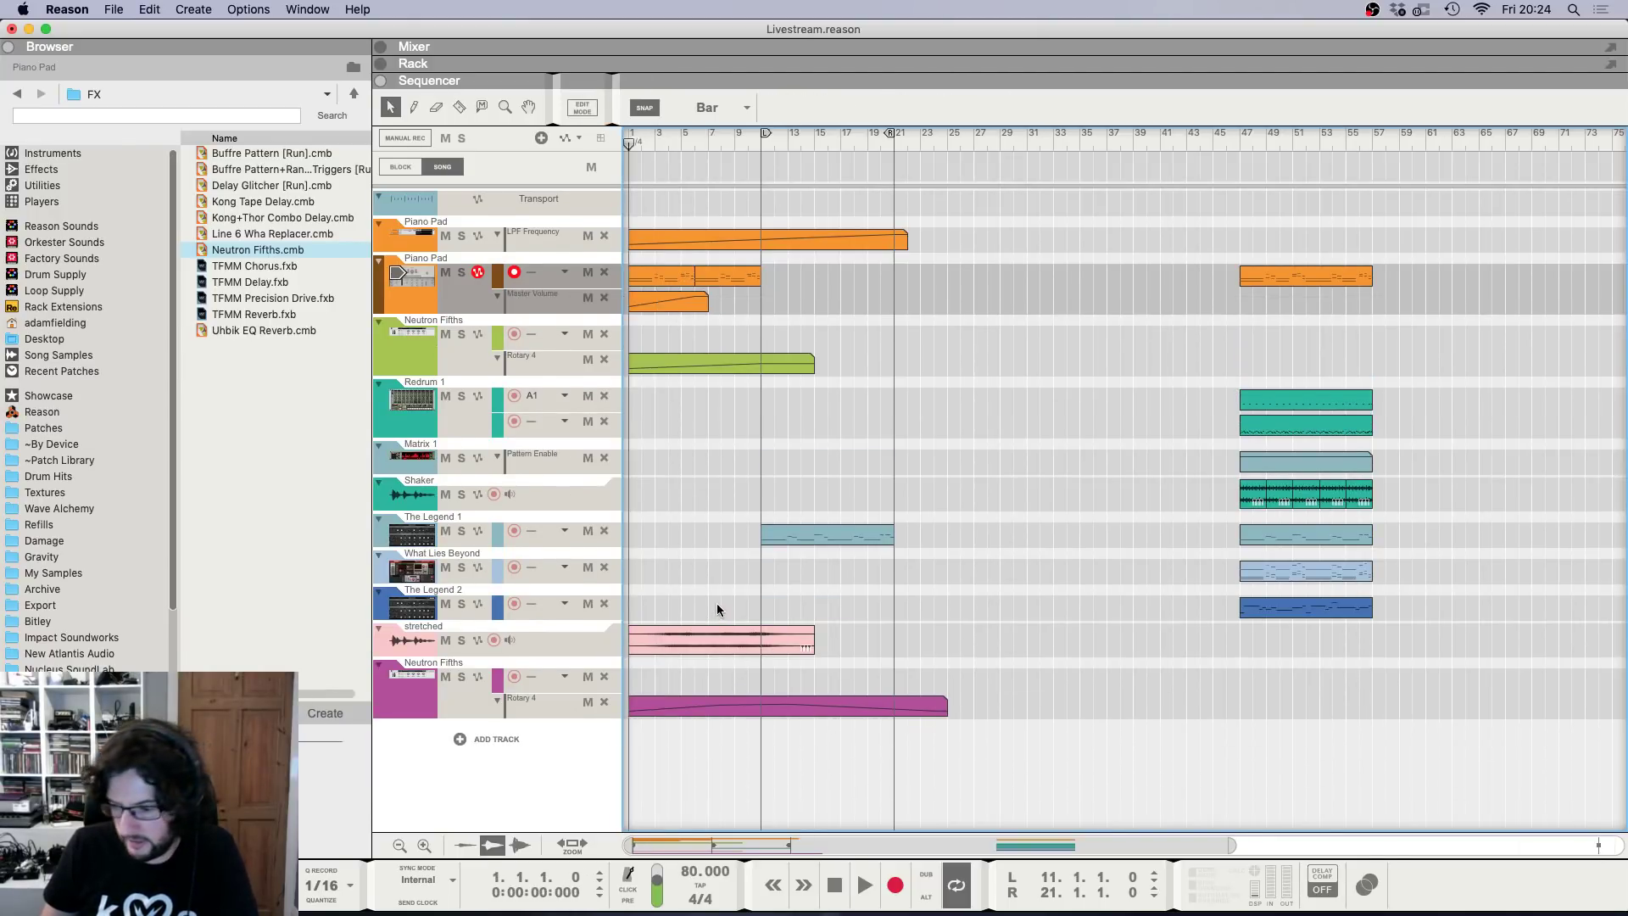
click(691, 708)
double_click(691, 710)
click(685, 673)
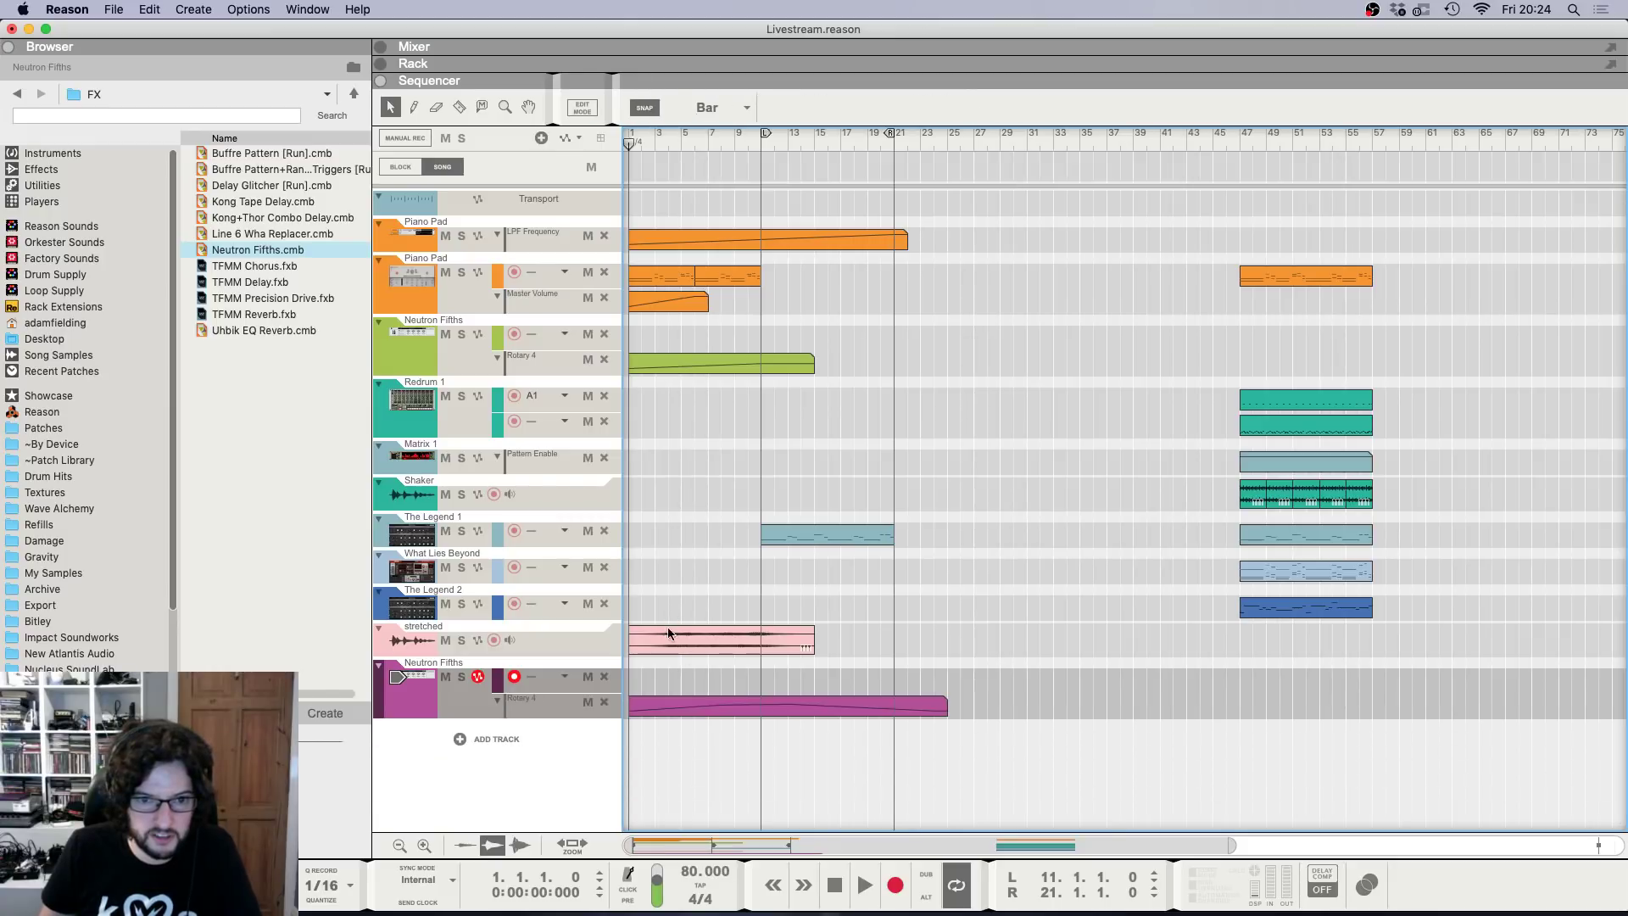
Create LPF Frequency automation for the stretched mixer channel and draw a clip from bar 1 to bar 8.
click(667, 643)
click(539, 643)
key(F5)
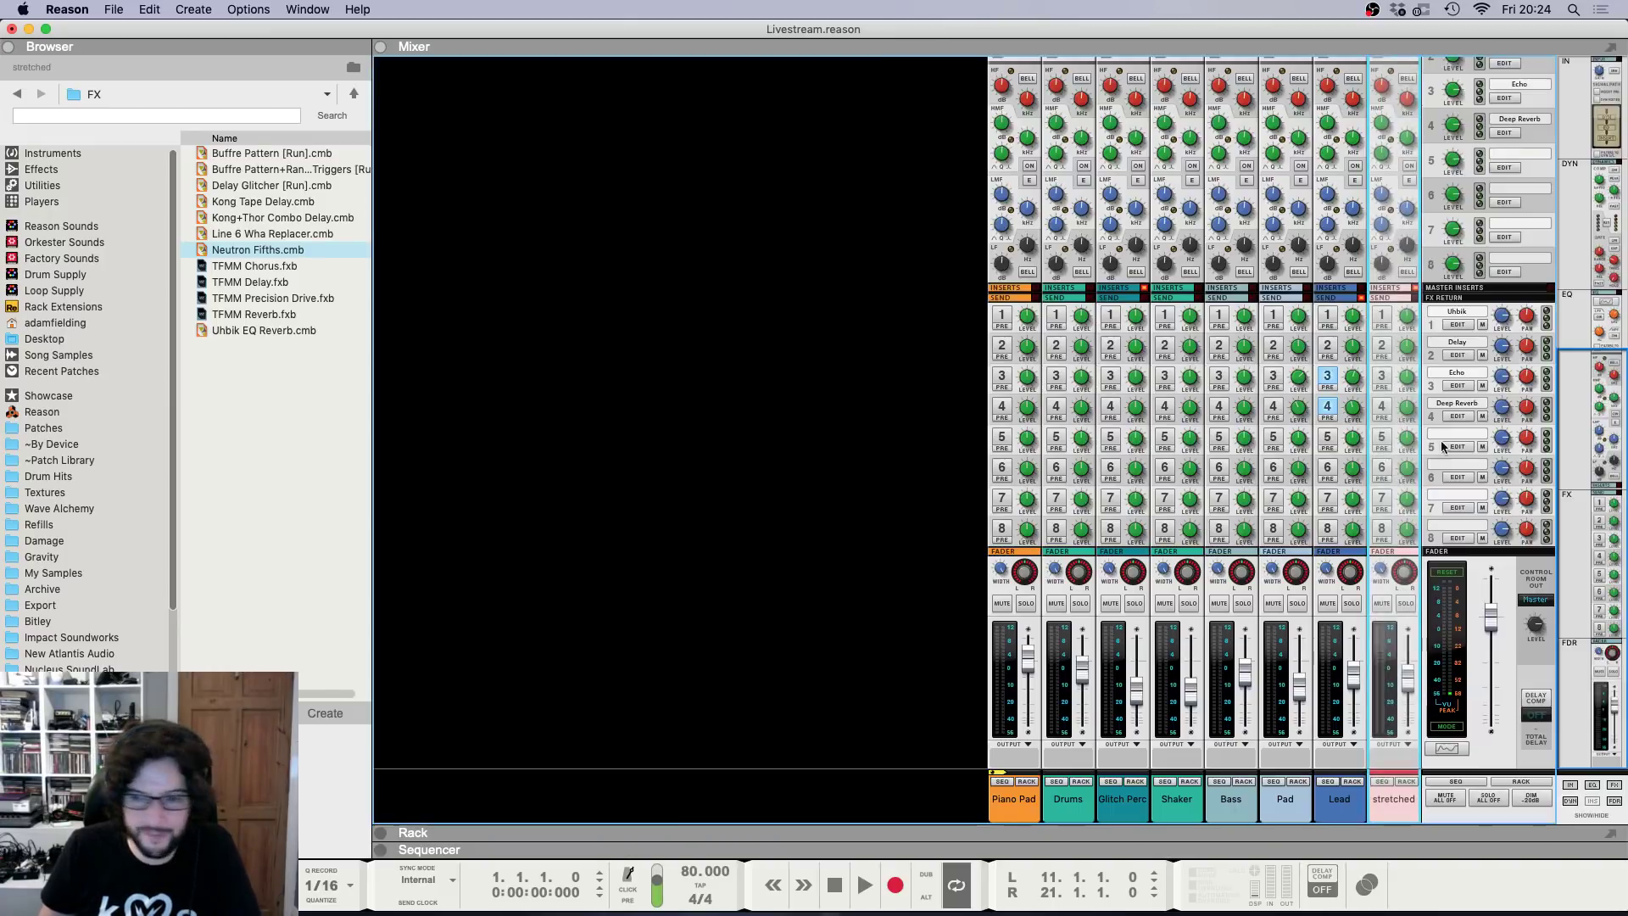
scroll(1405, 418, up, 5)
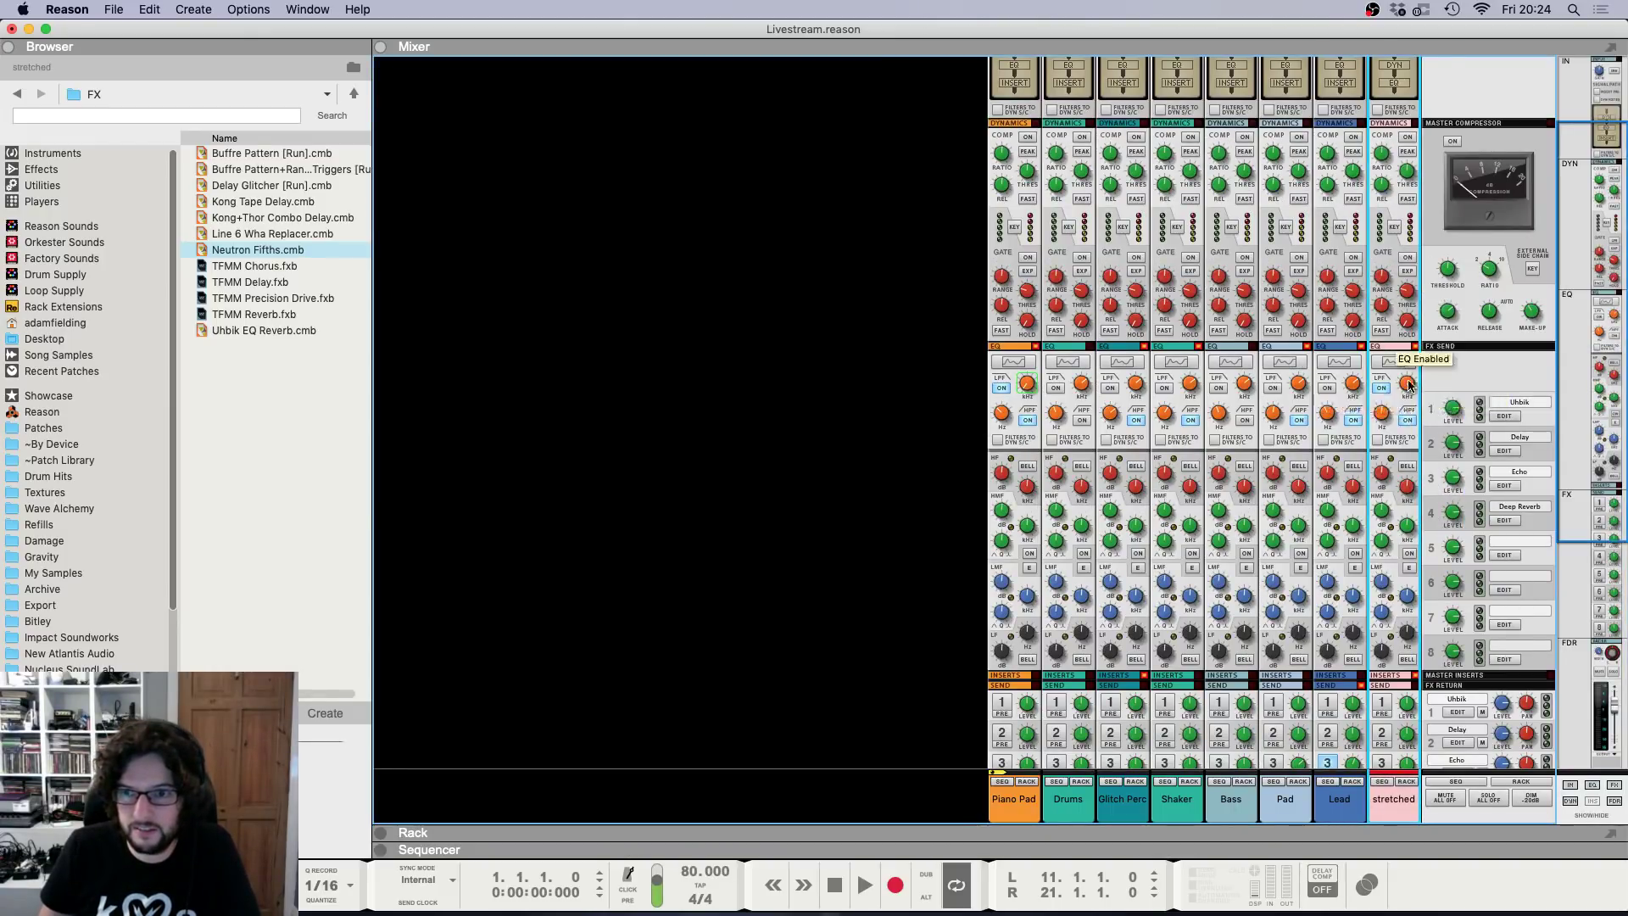
right_click(1409, 384)
click(1442, 390)
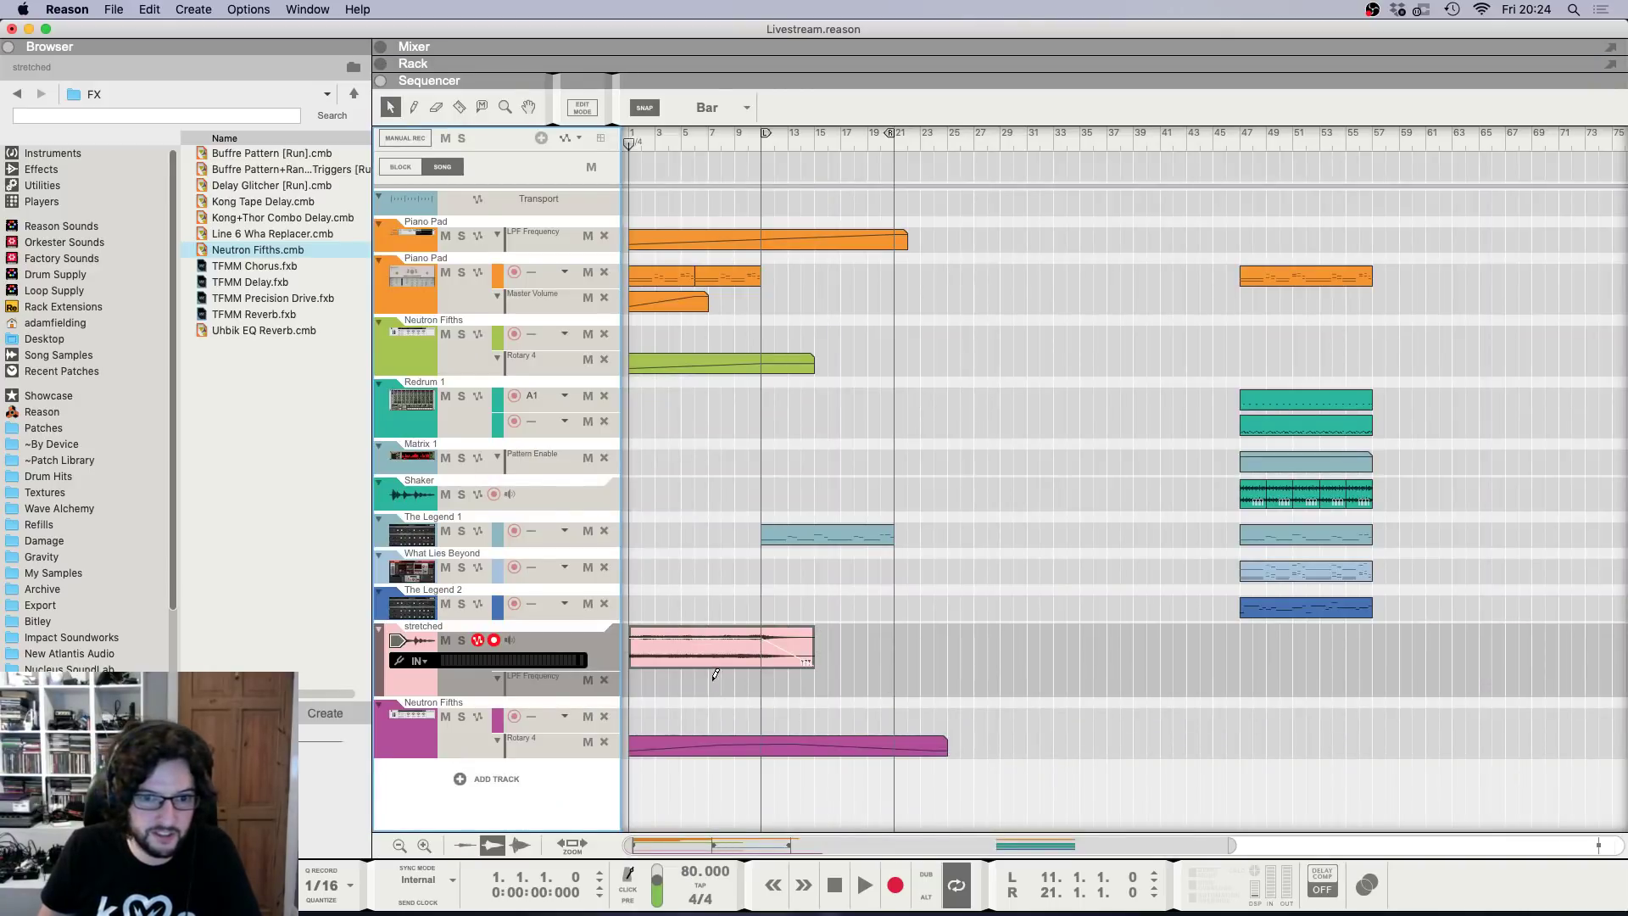
drag(713, 679, 638, 683)
Ramp the stretched channel's LPF Frequency automation upward from 206 across the clip and play the intro.
double_click(663, 688)
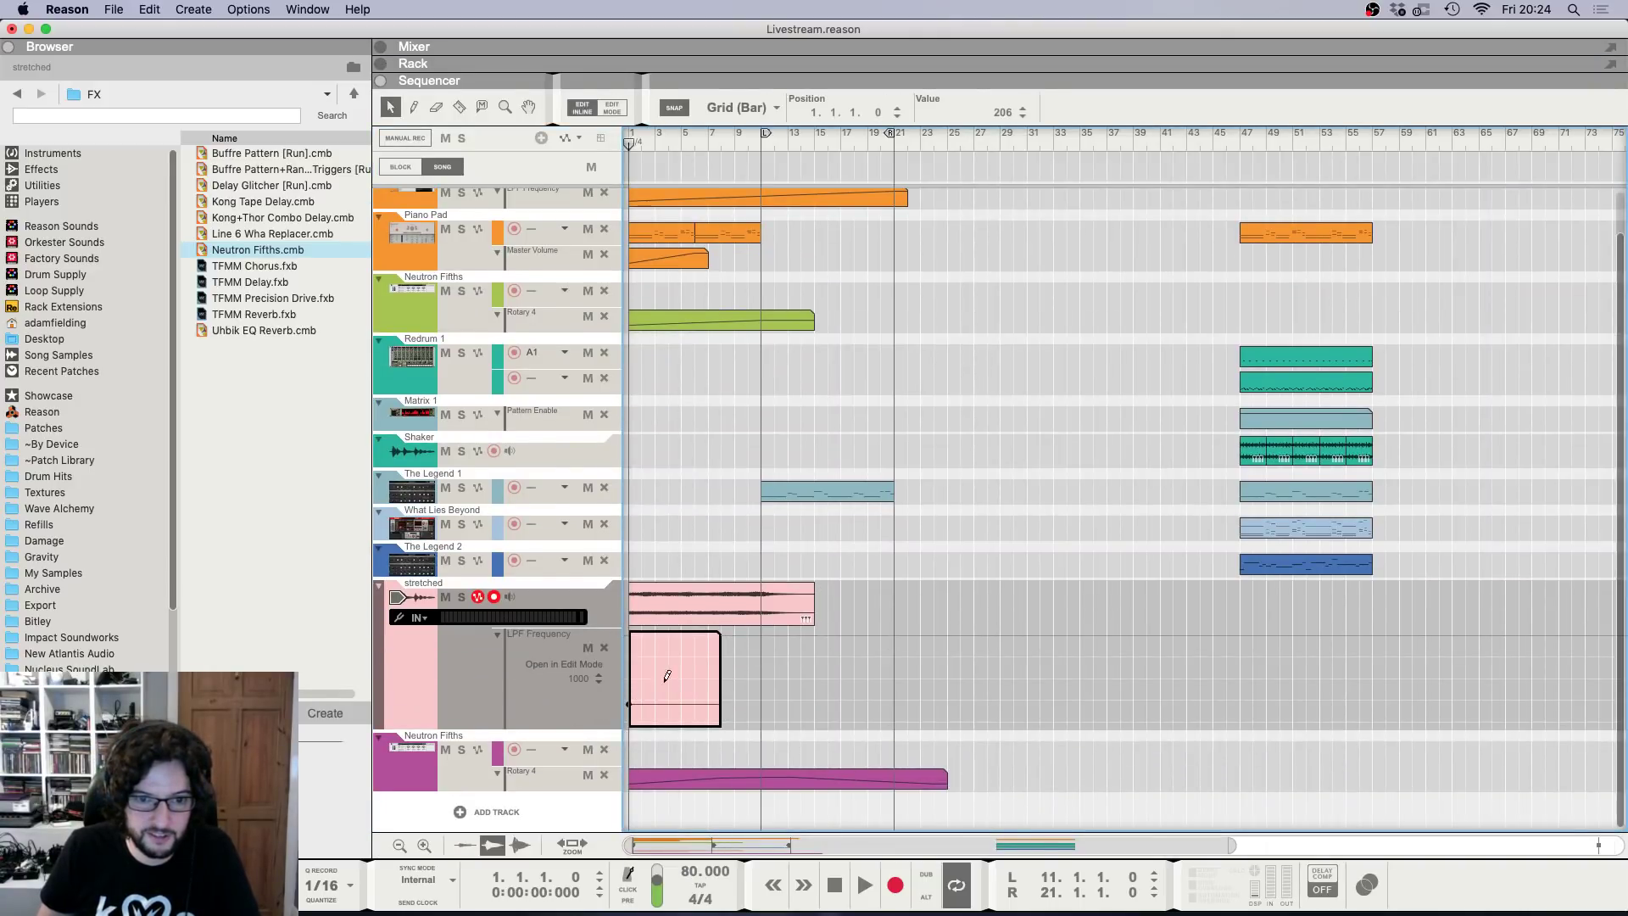
click(748, 396)
key(space)
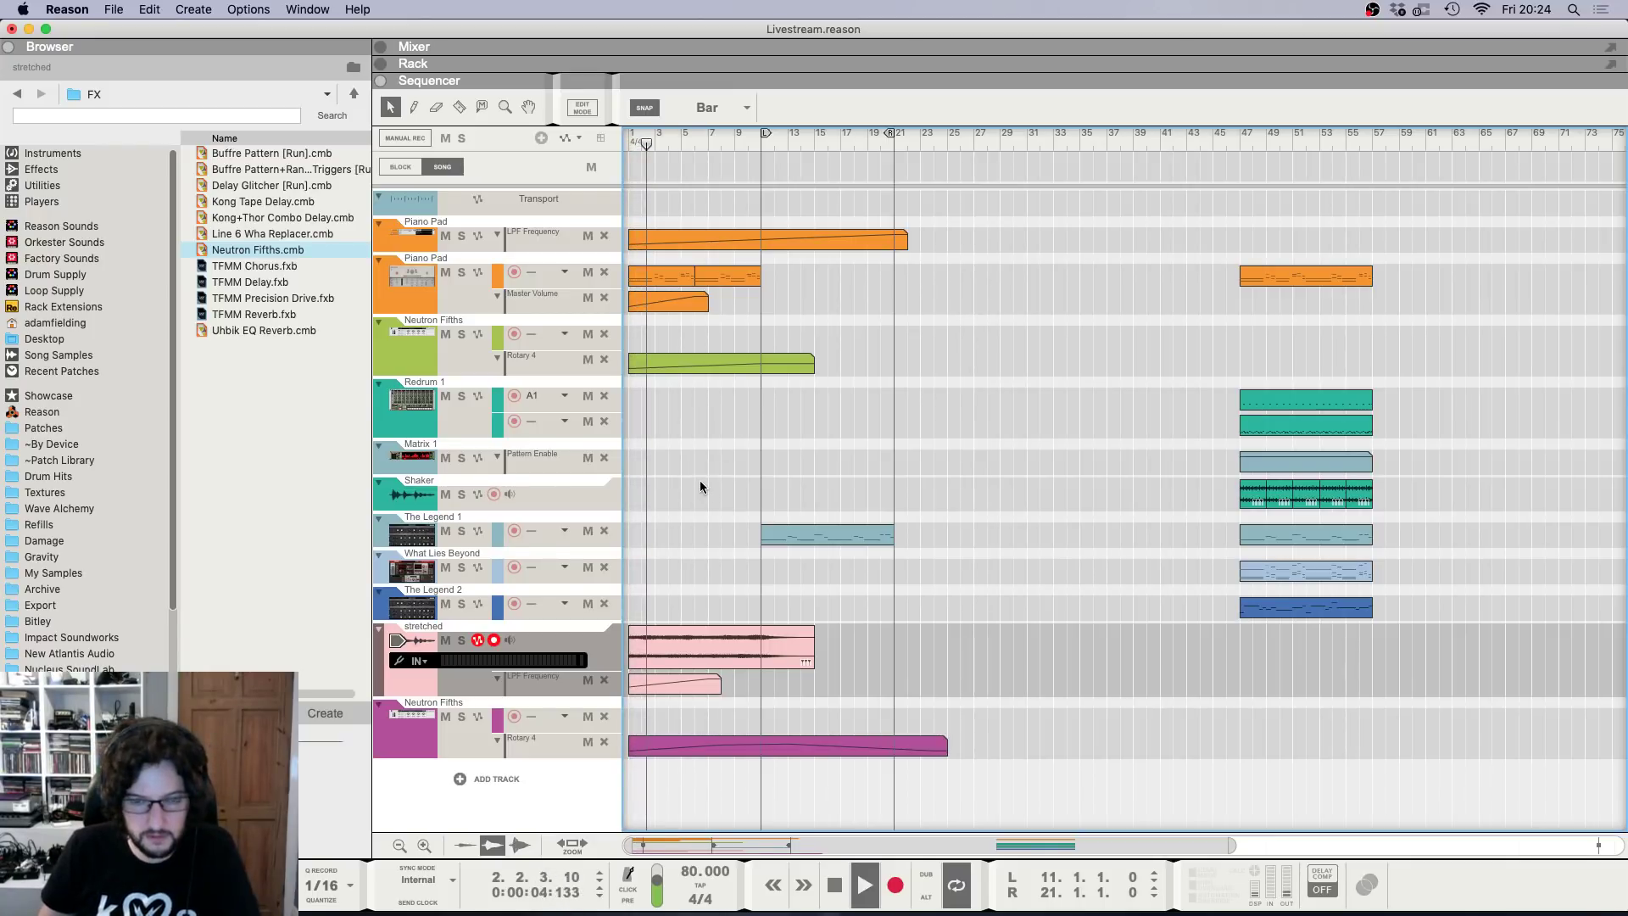
Create Dry/Wet automation for the Sidechain Synchronous effect on The Legend 1 bass.
scroll(711, 485, up, 4)
scroll(711, 488, up, 2)
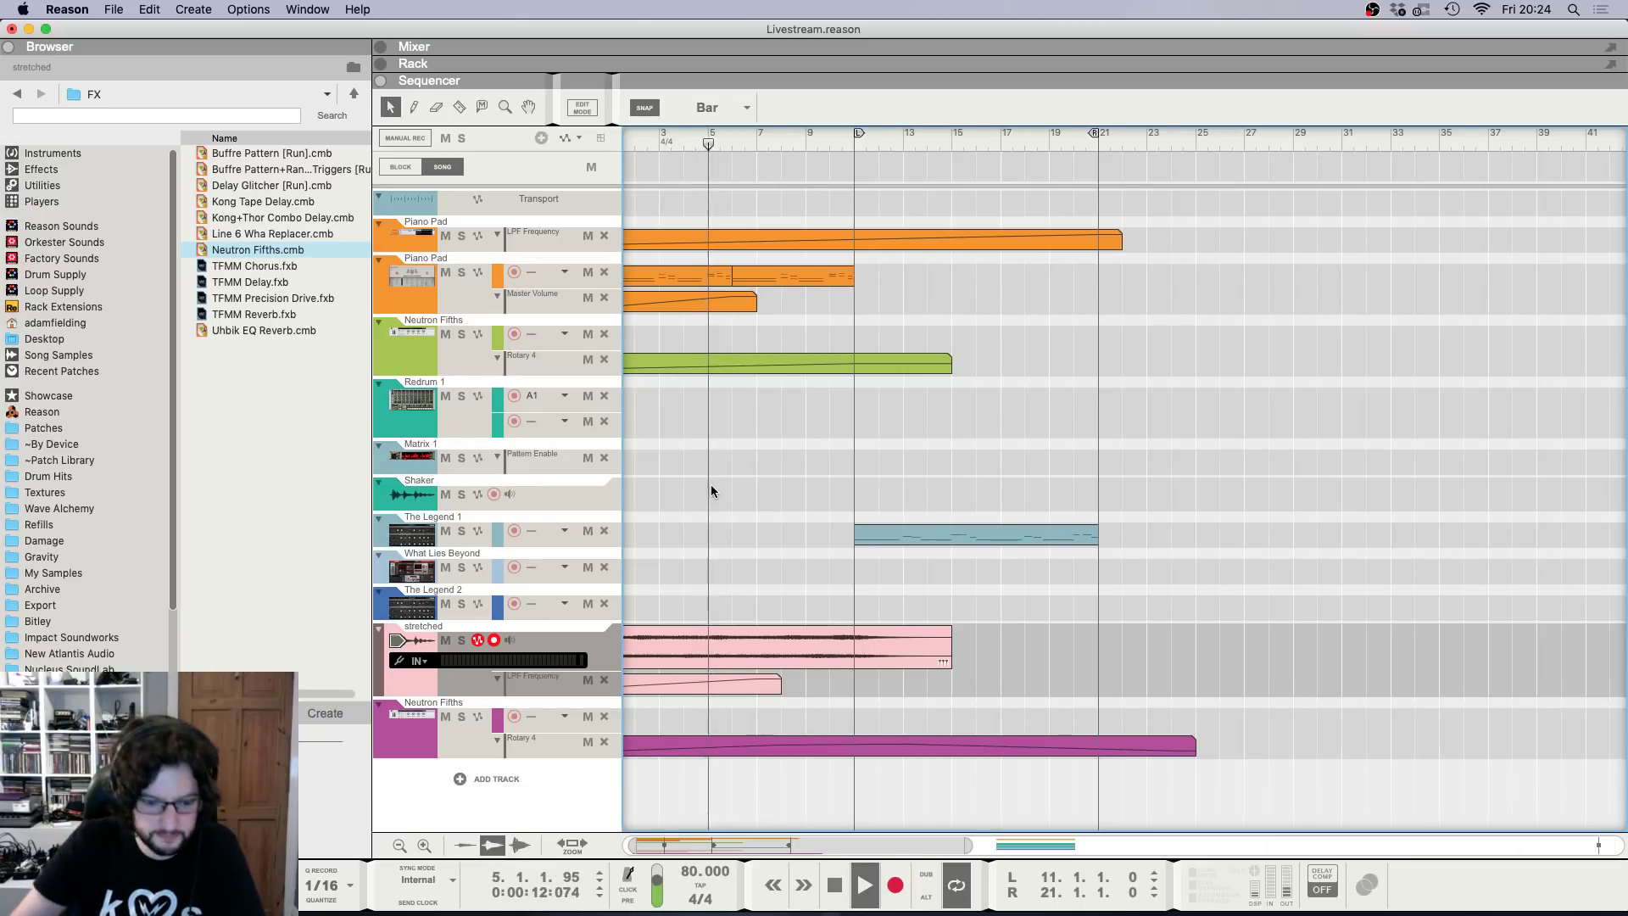
scroll(764, 489, down, 3)
scroll(1089, 477, down, 1)
key(F6)
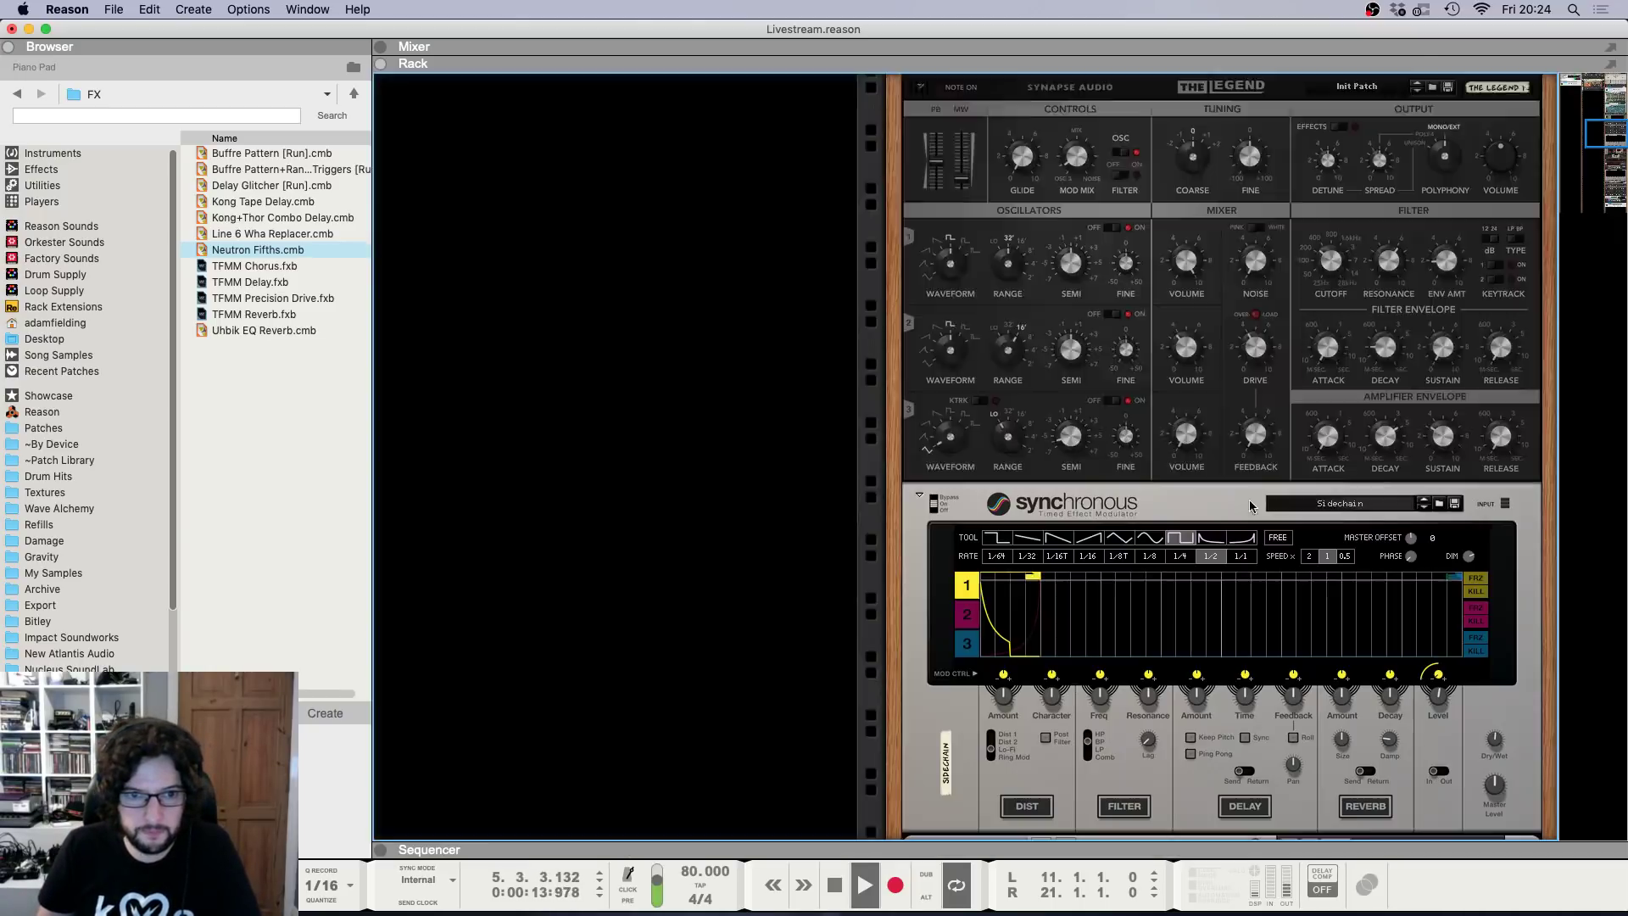
scroll(1323, 527, down, 2)
scroll(1320, 527, down, 2)
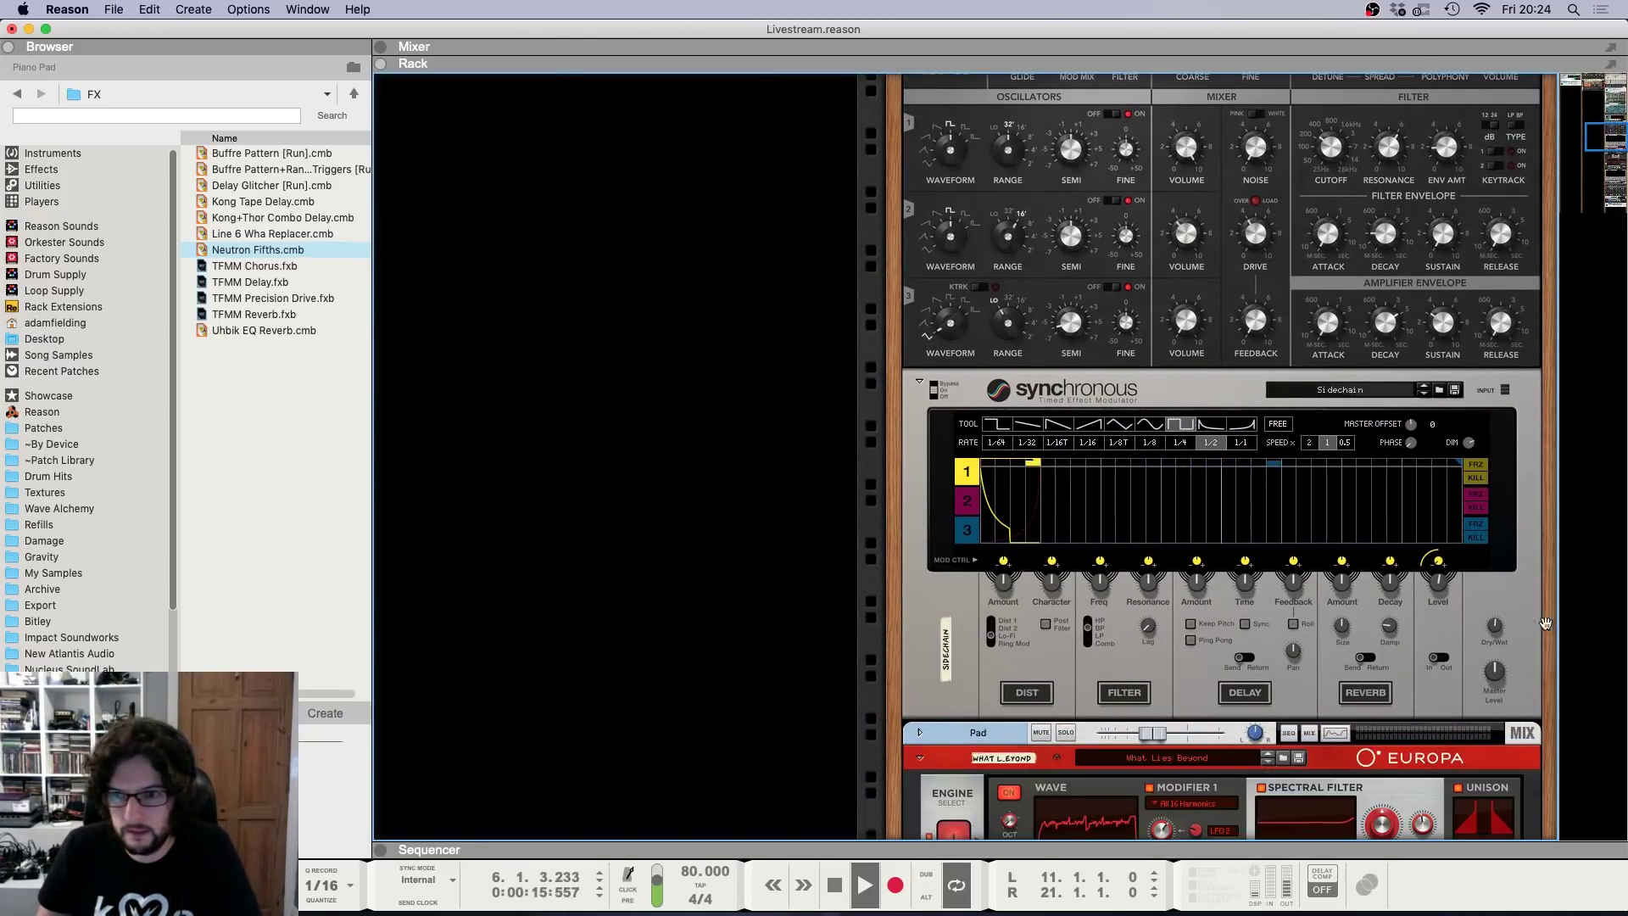
right_click(1495, 627)
click(1391, 630)
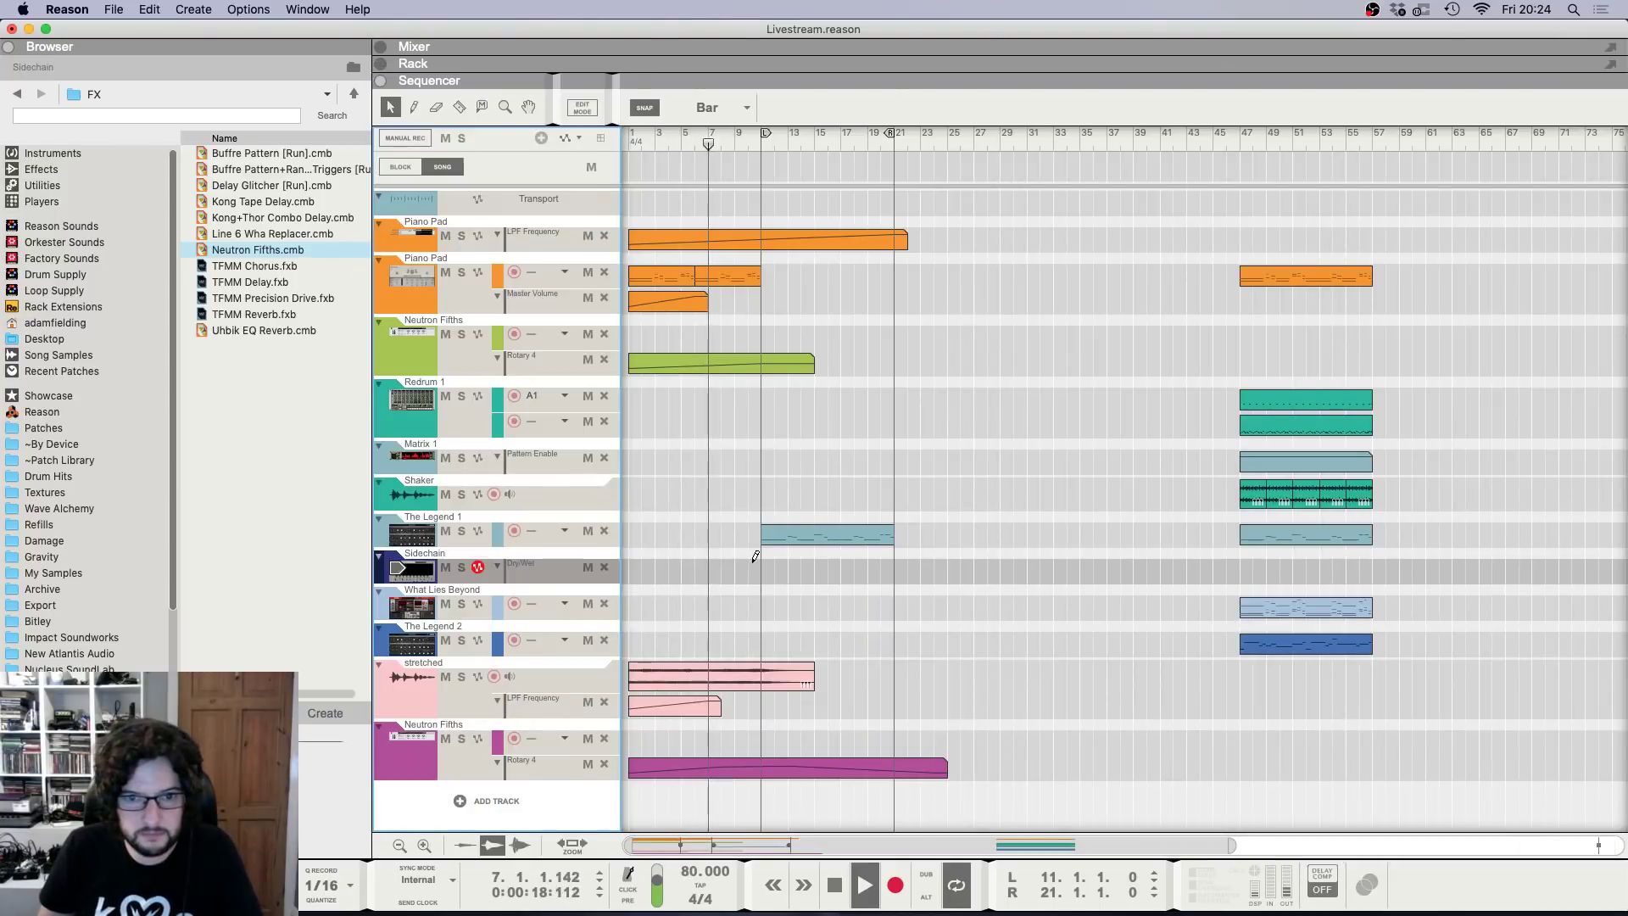
Draw a Sidechain Dry/Wet clip from bar 10 to bar 35, ramping from 0% at bar 11 to 54% at bar 30.
drag(756, 556, 1079, 566)
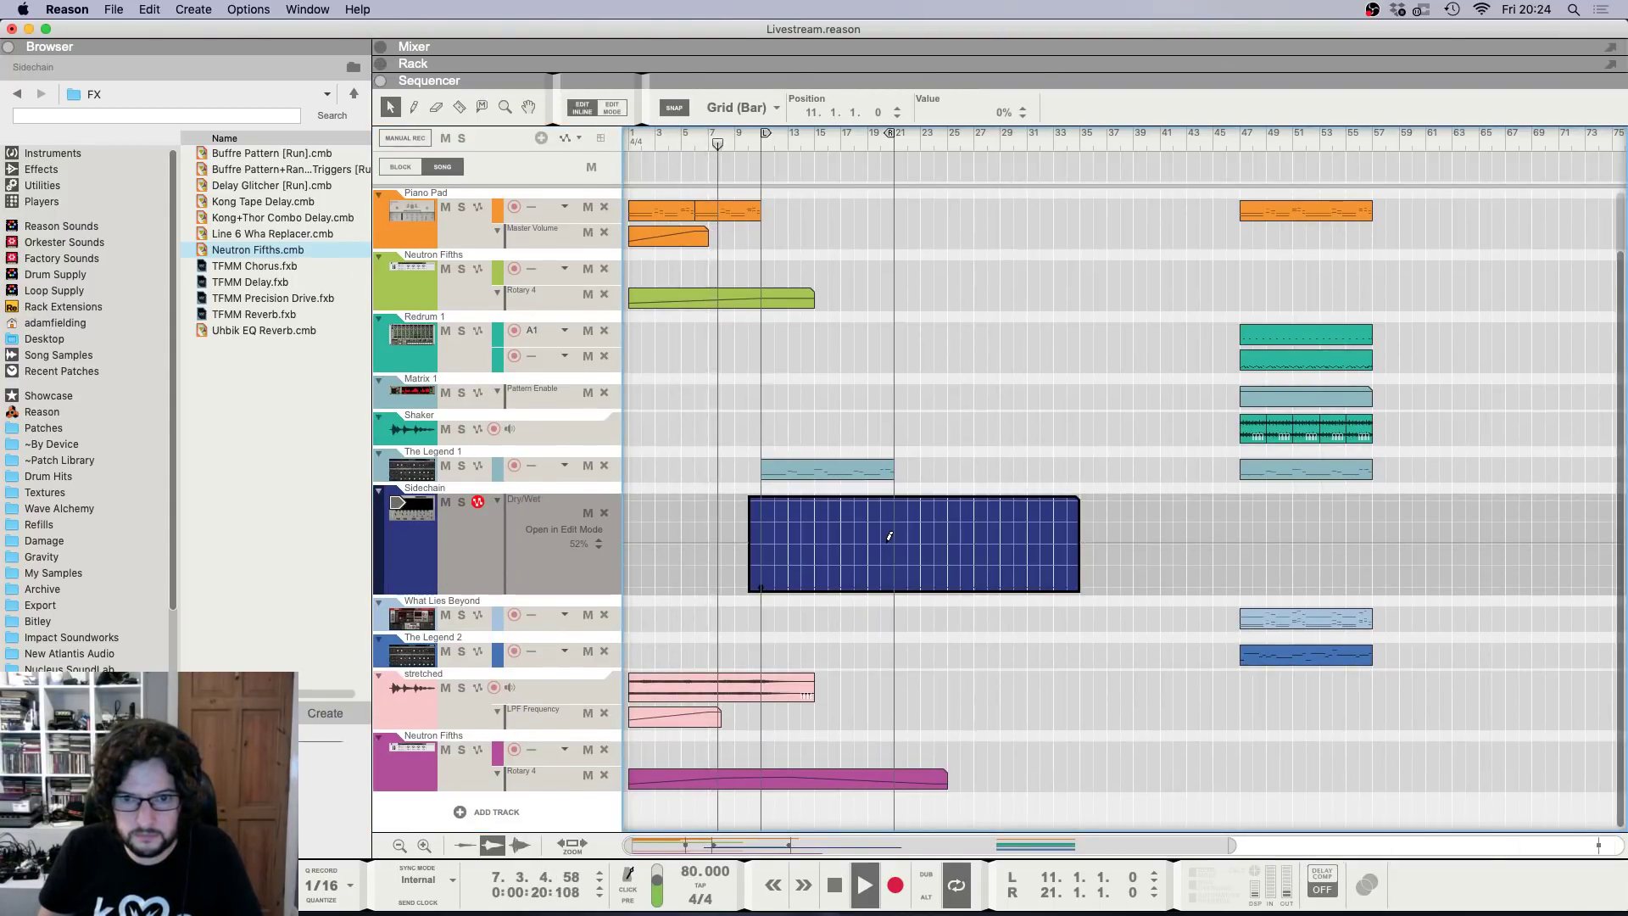
drag(894, 546, 1013, 541)
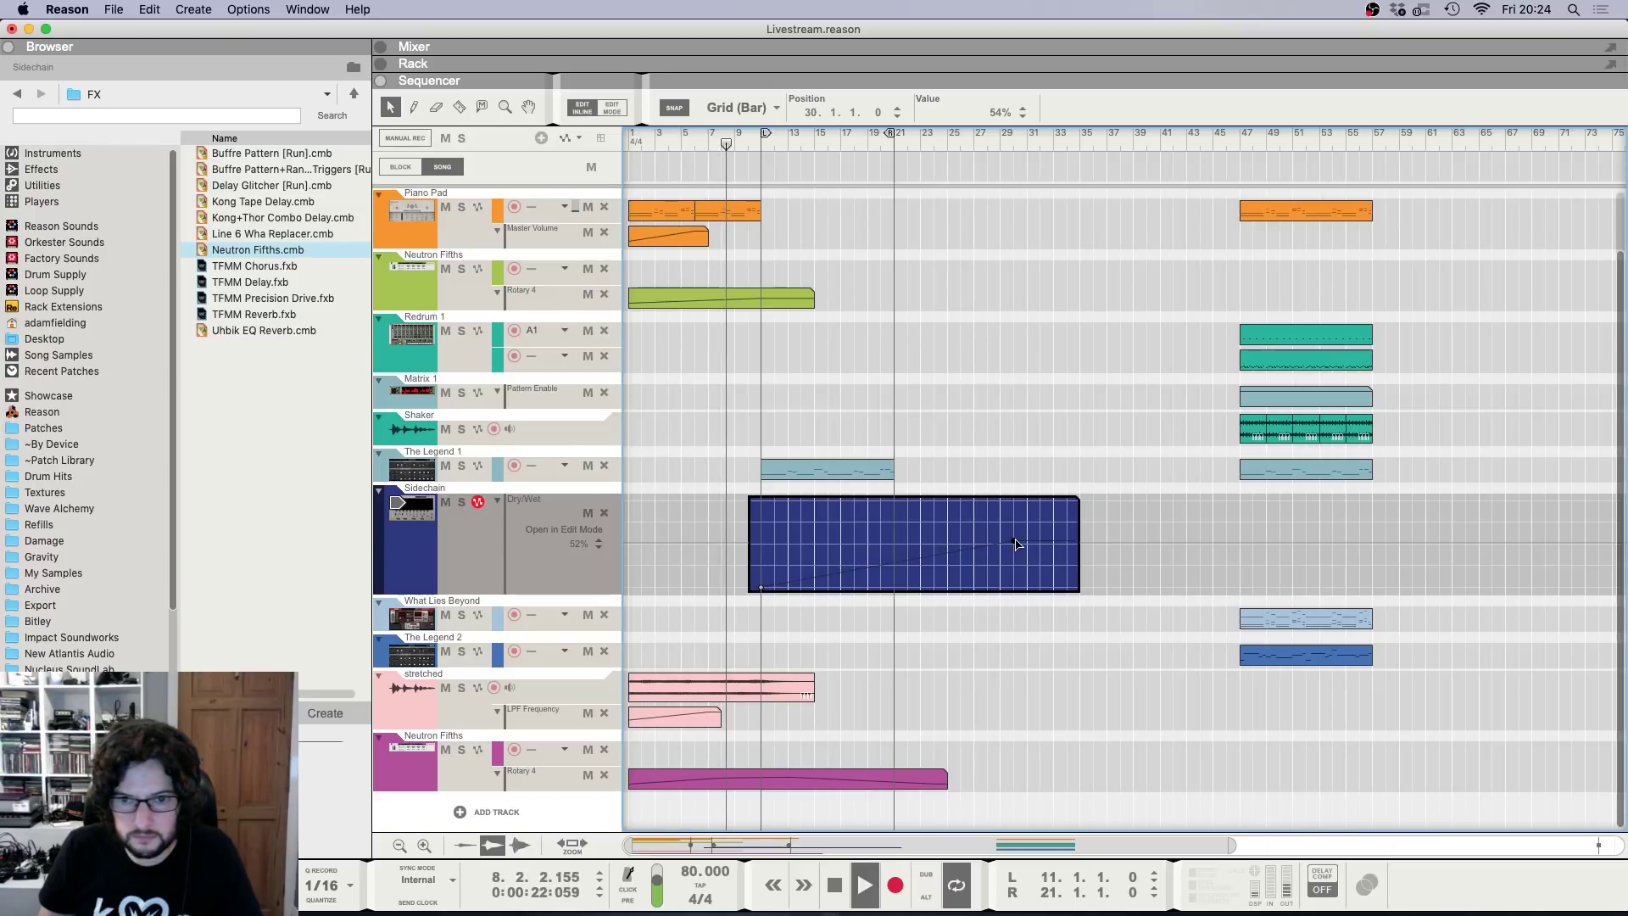
click(1015, 441)
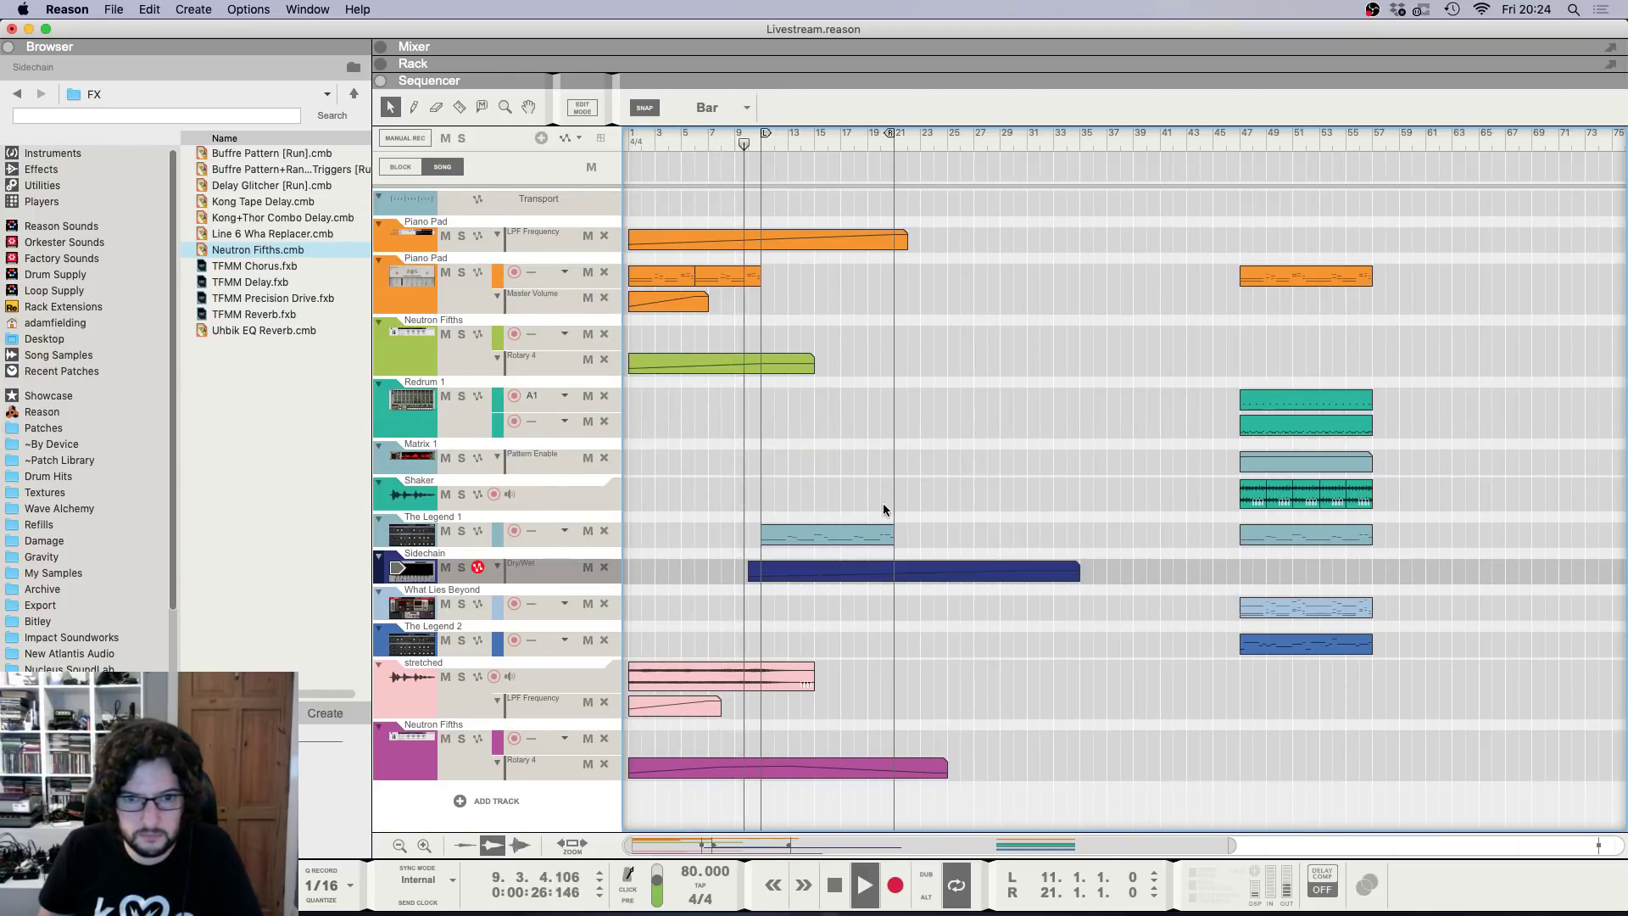
click(827, 534)
click(553, 519)
key(F6)
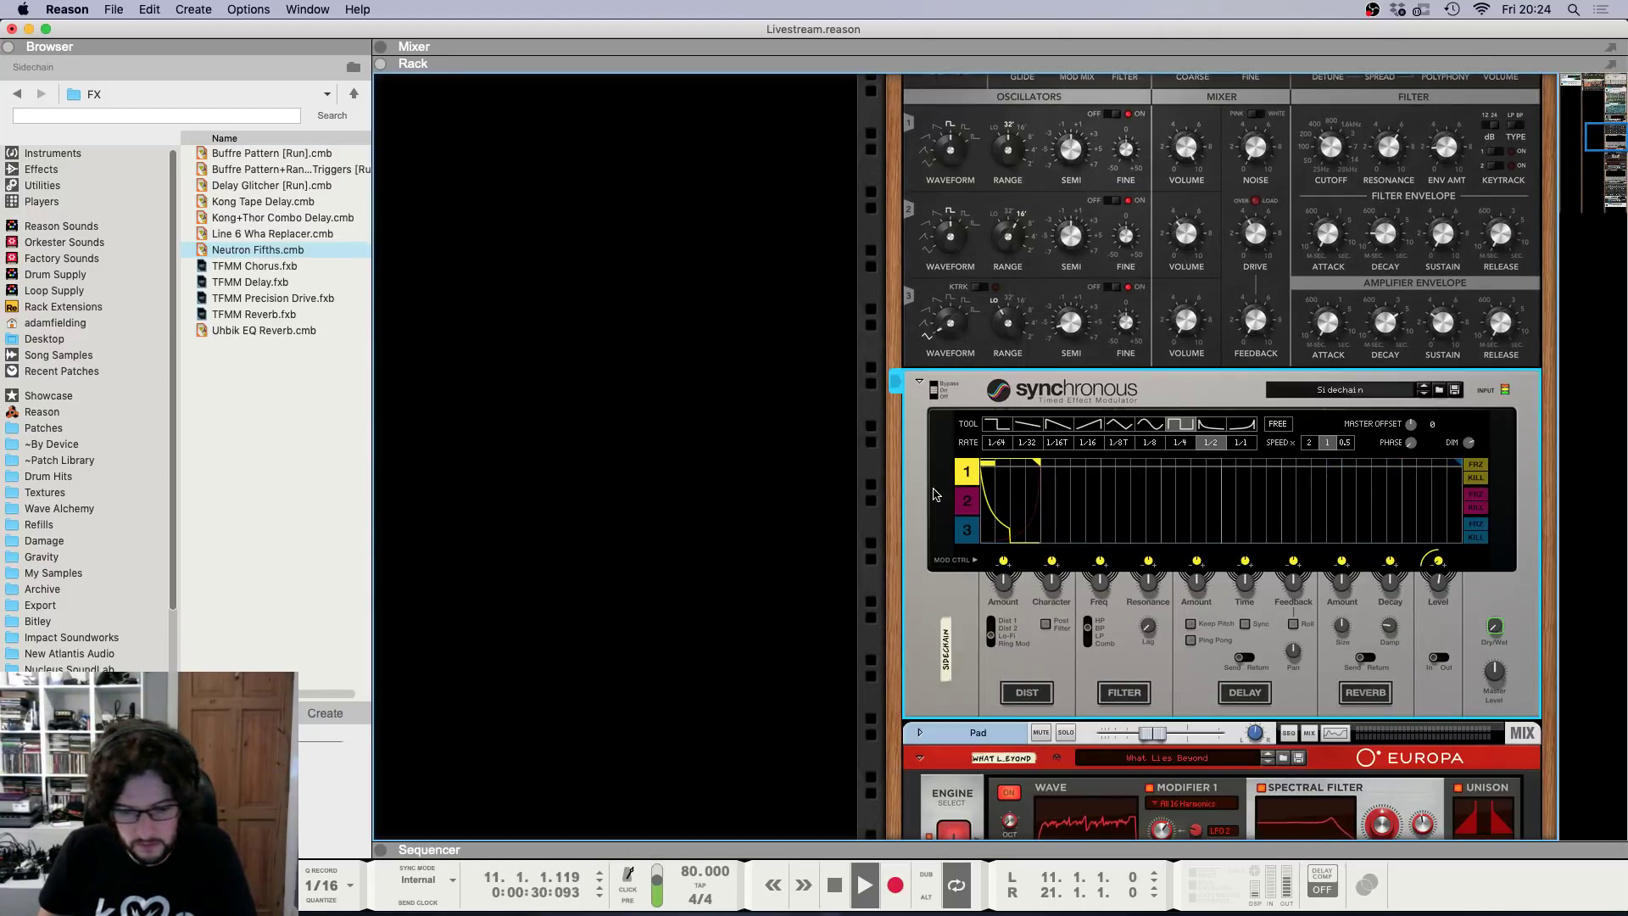
key(F5)
key(F7)
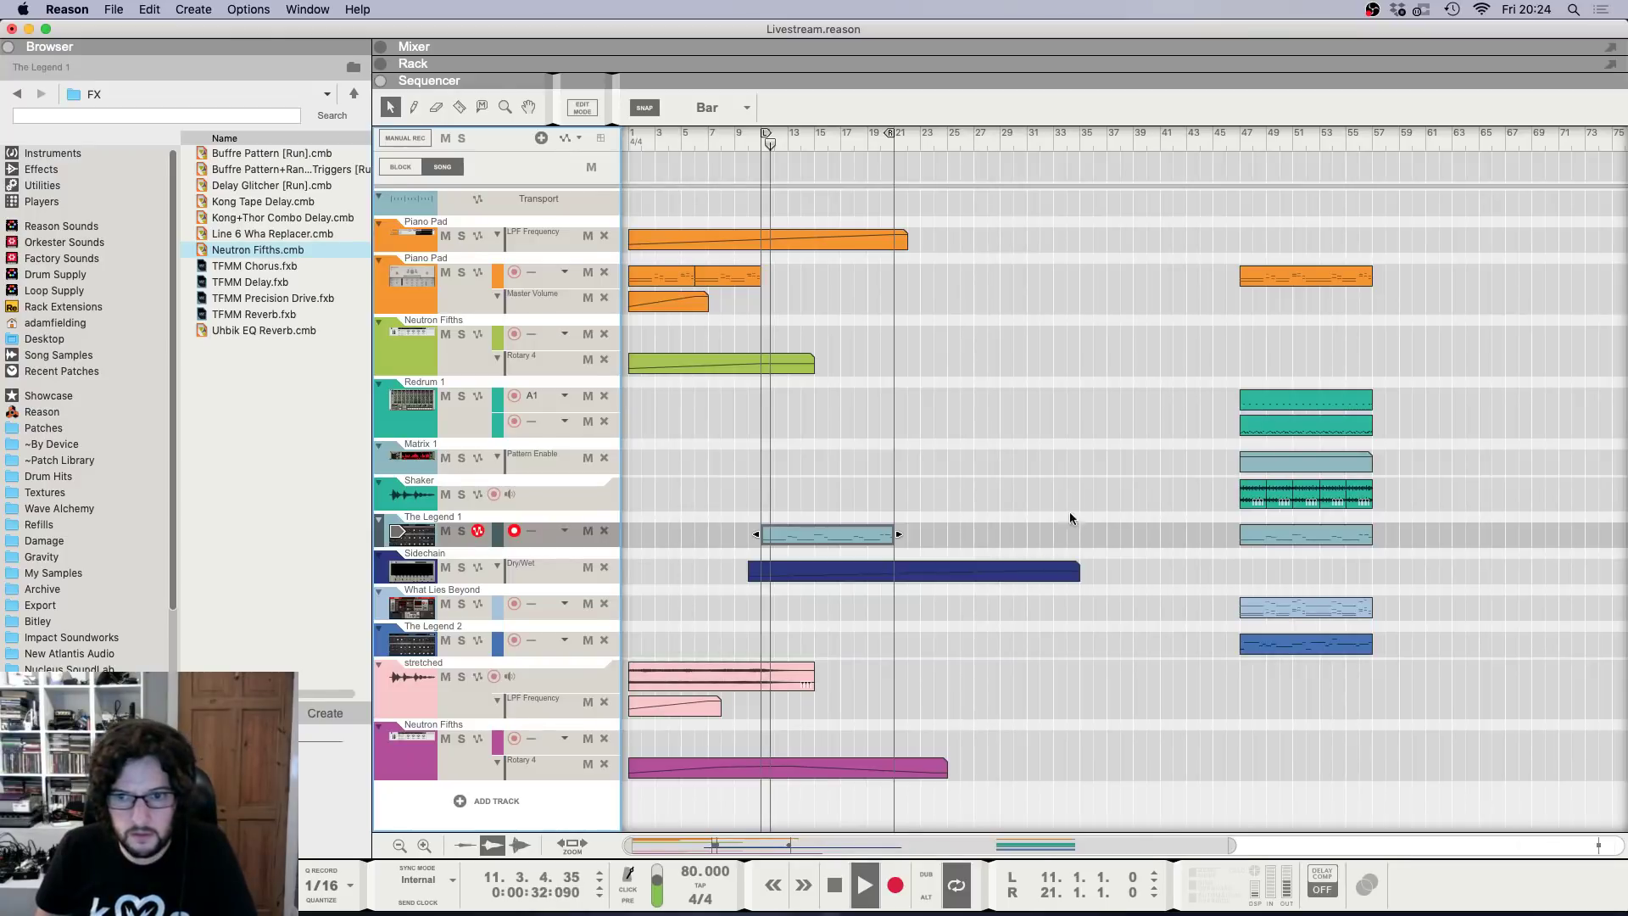
Copy the two intro Piano Pad clips to bar 11 and play the arrangement from there.
drag(661, 283, 805, 277)
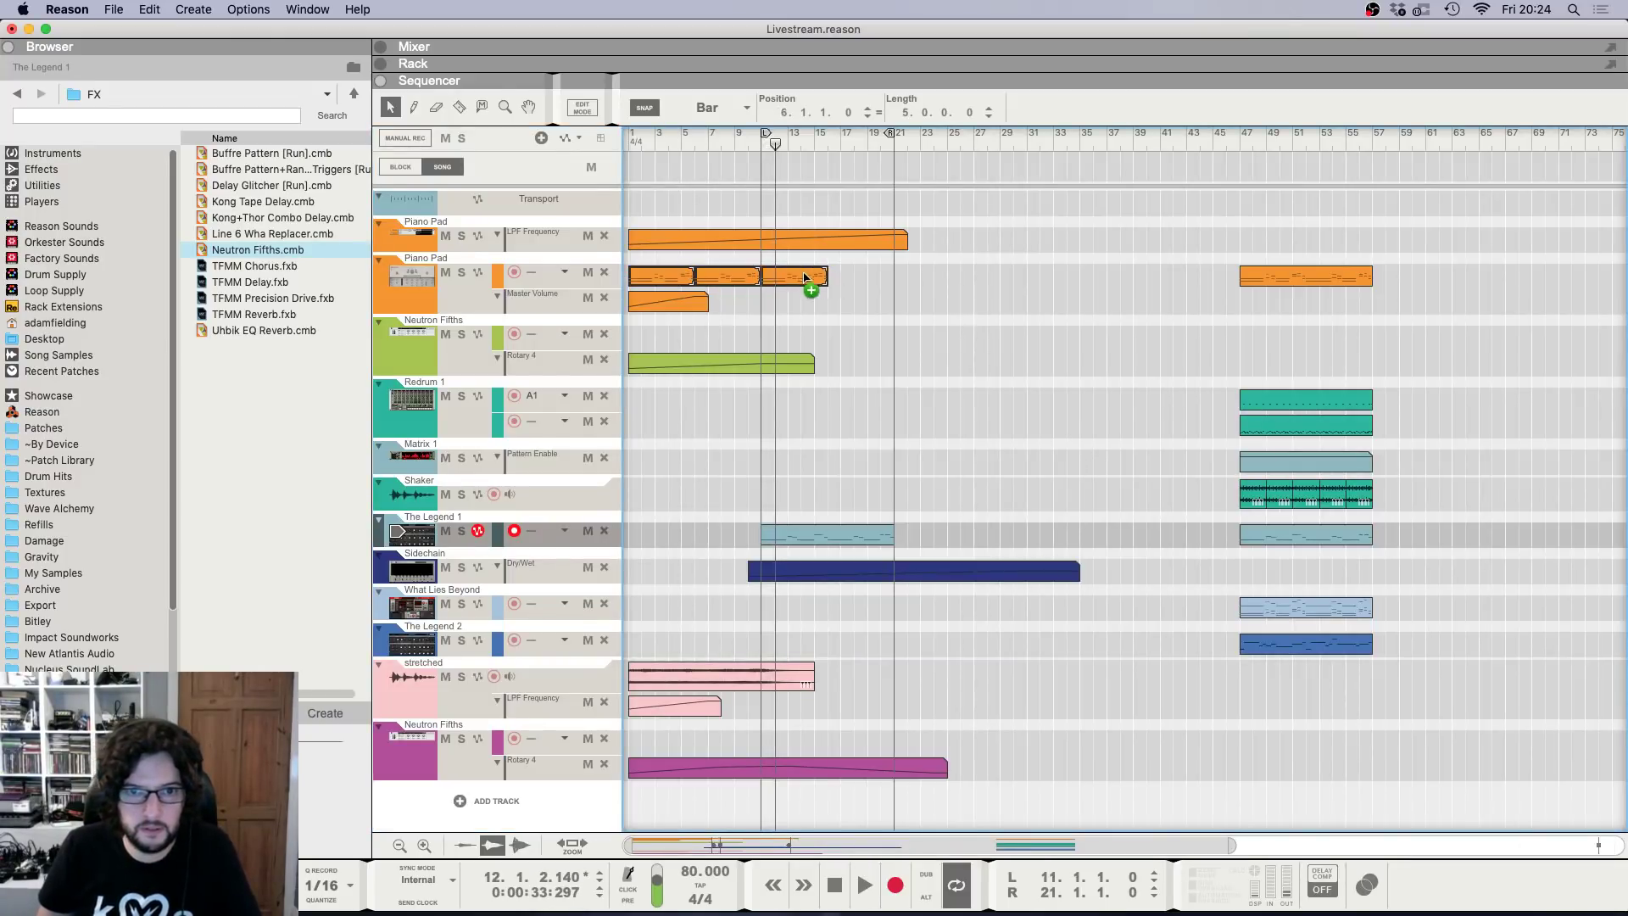
click(756, 145)
key(space)
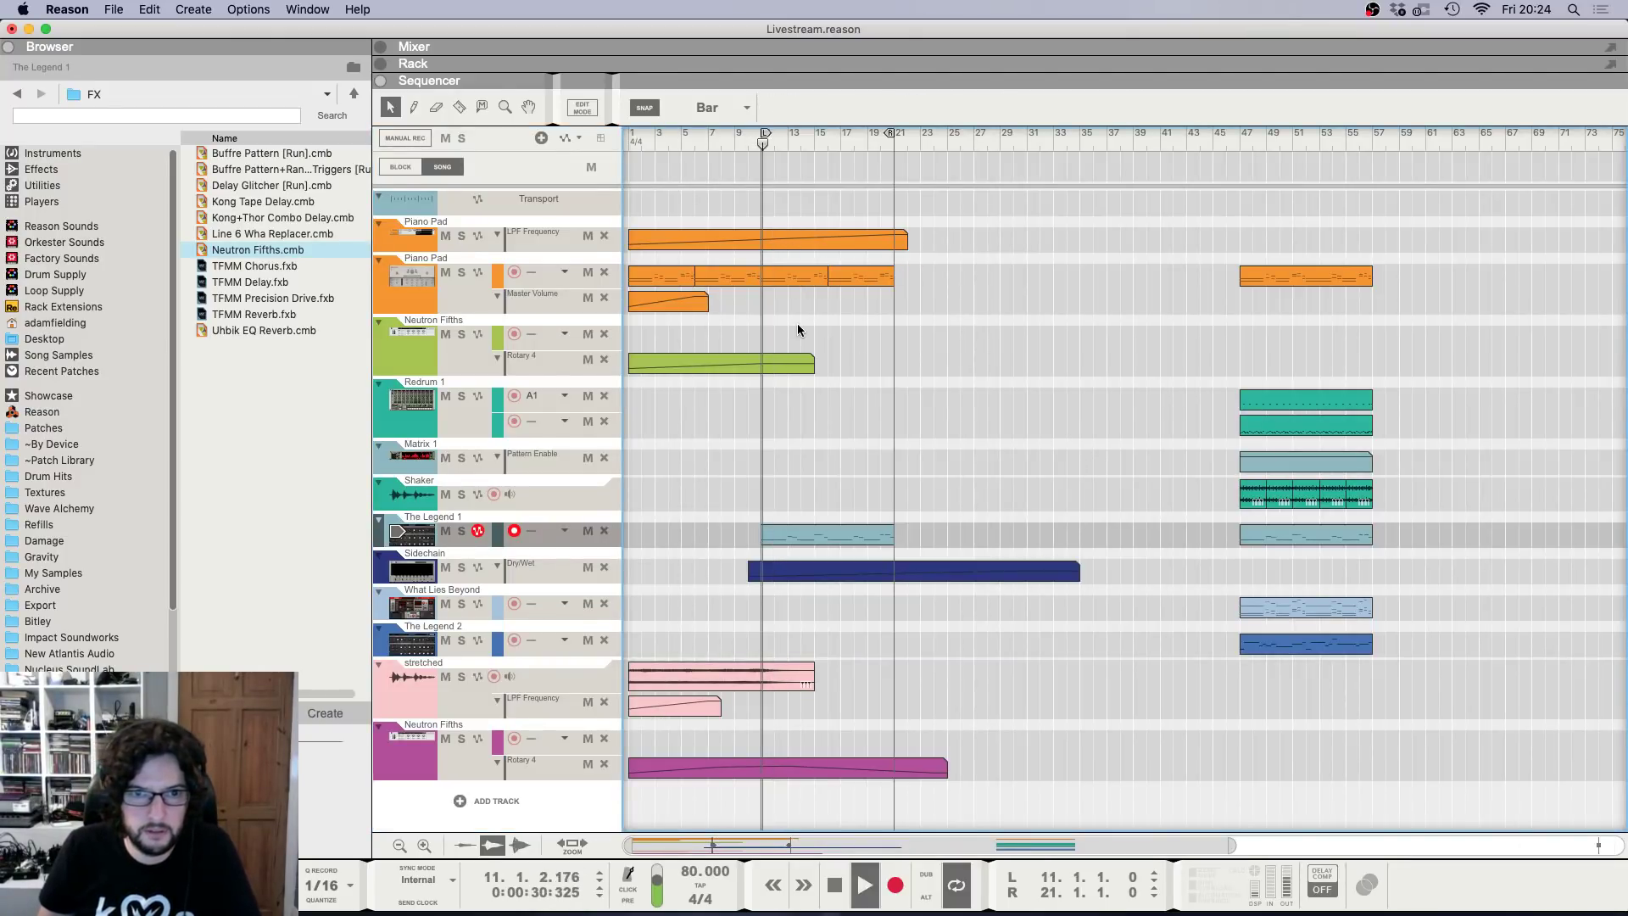
Extend the green Neutron Fifths Rotary 4 clip to 26 bars, ramping it from 19 at bar 11 to a higher point at bar 21.
click(806, 367)
drag(814, 363, 973, 363)
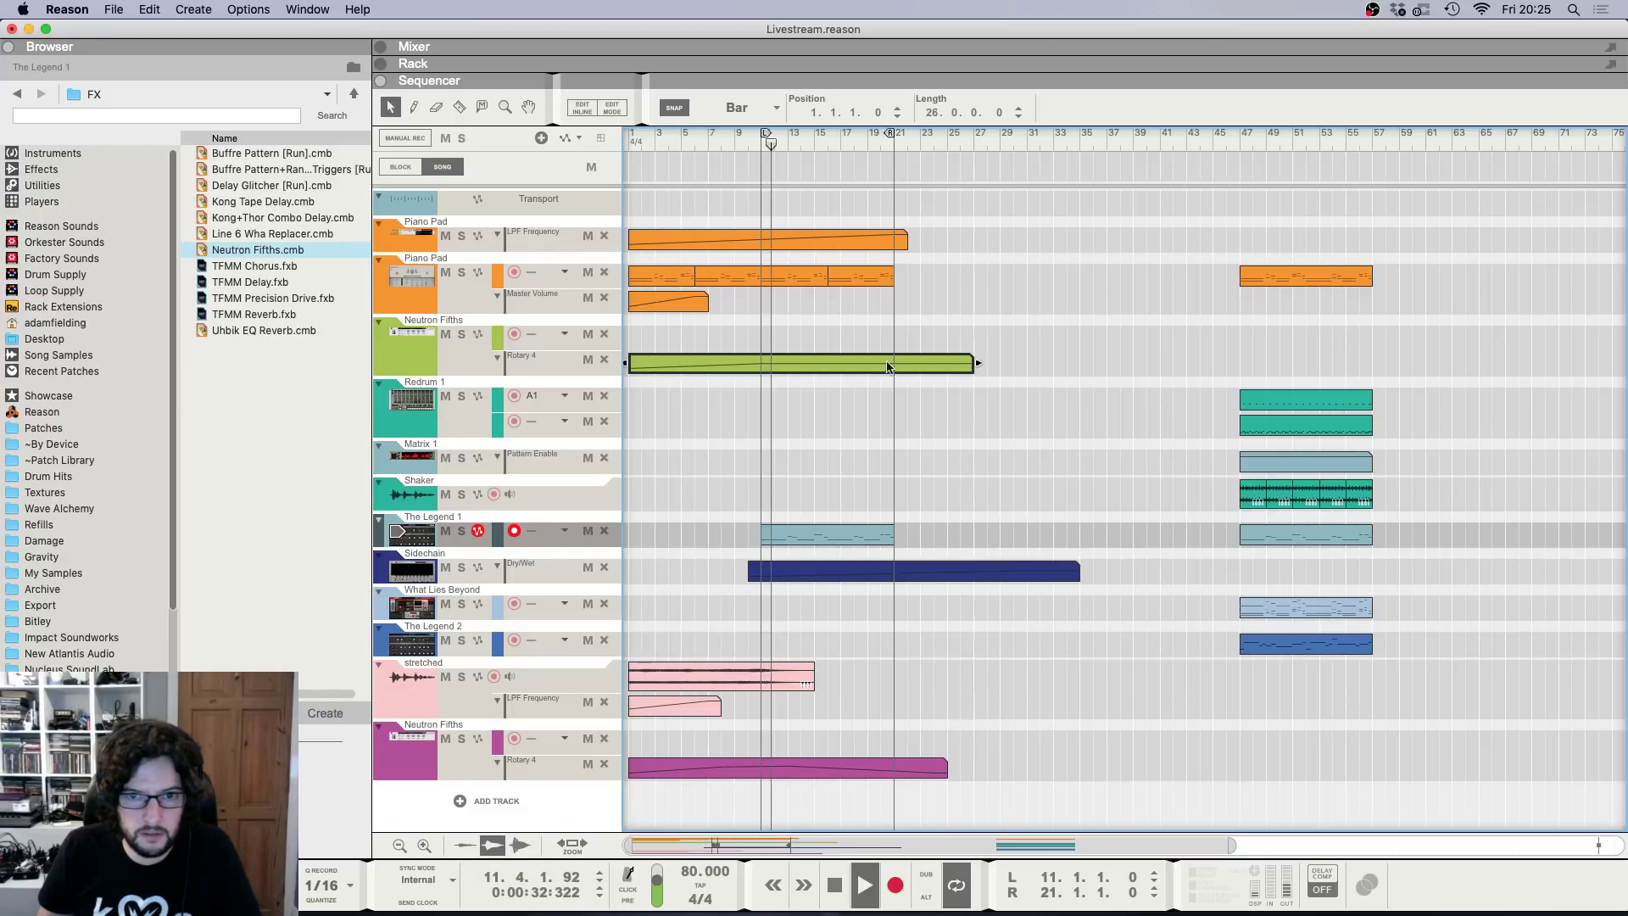
double_click(825, 365)
drag(758, 420, 759, 435)
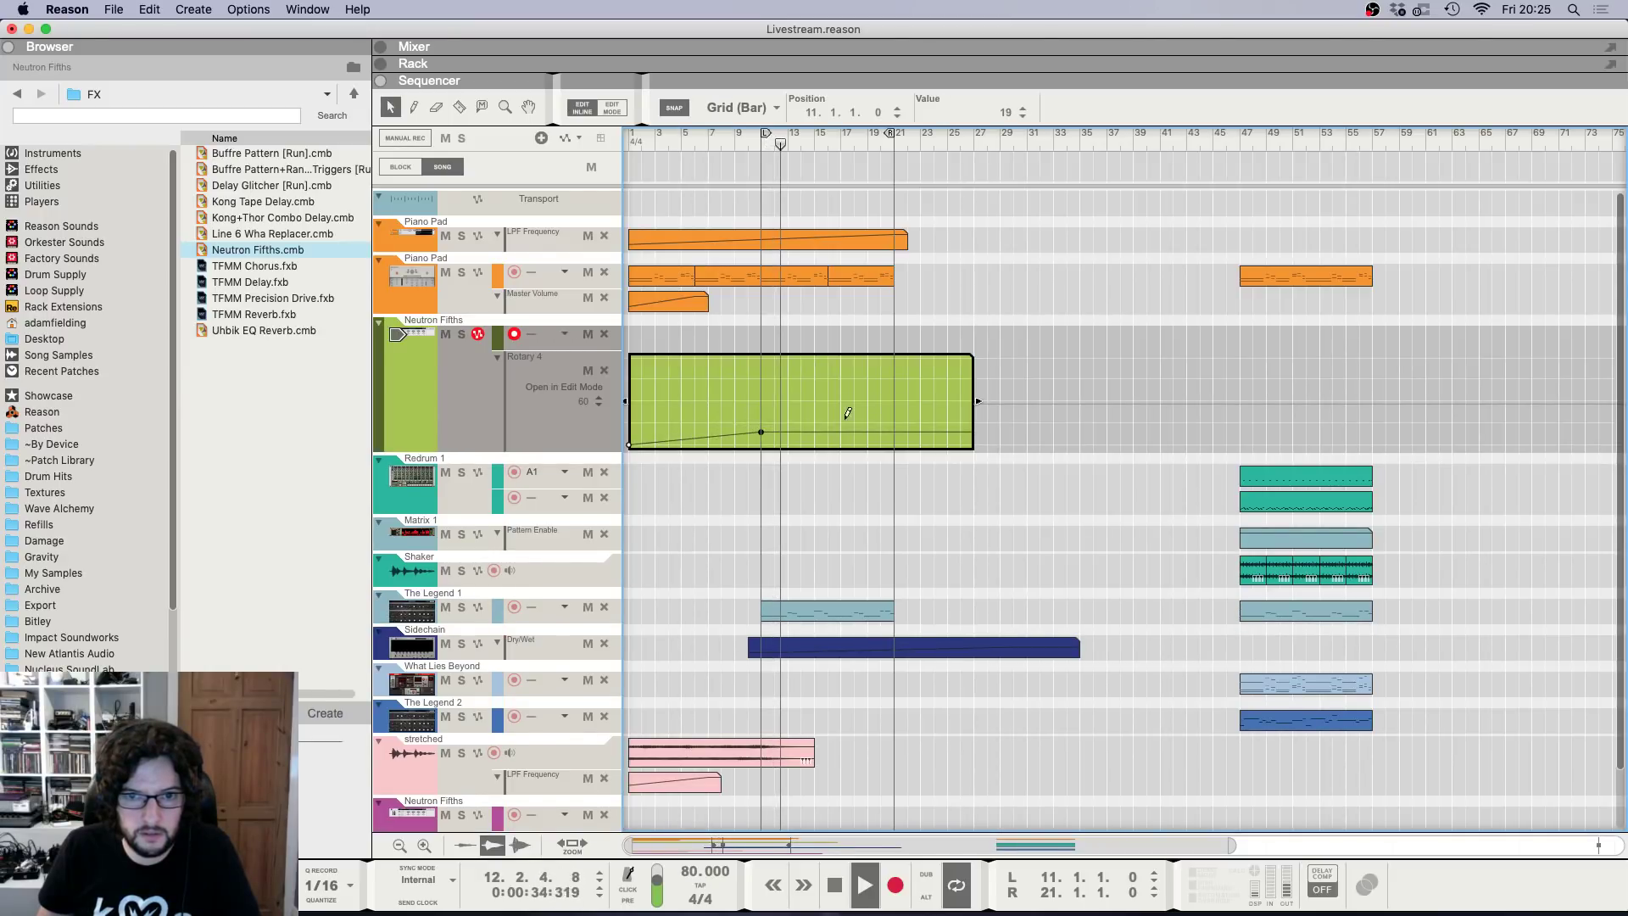
super+click(893, 399)
drag(893, 400, 892, 402)
click(963, 524)
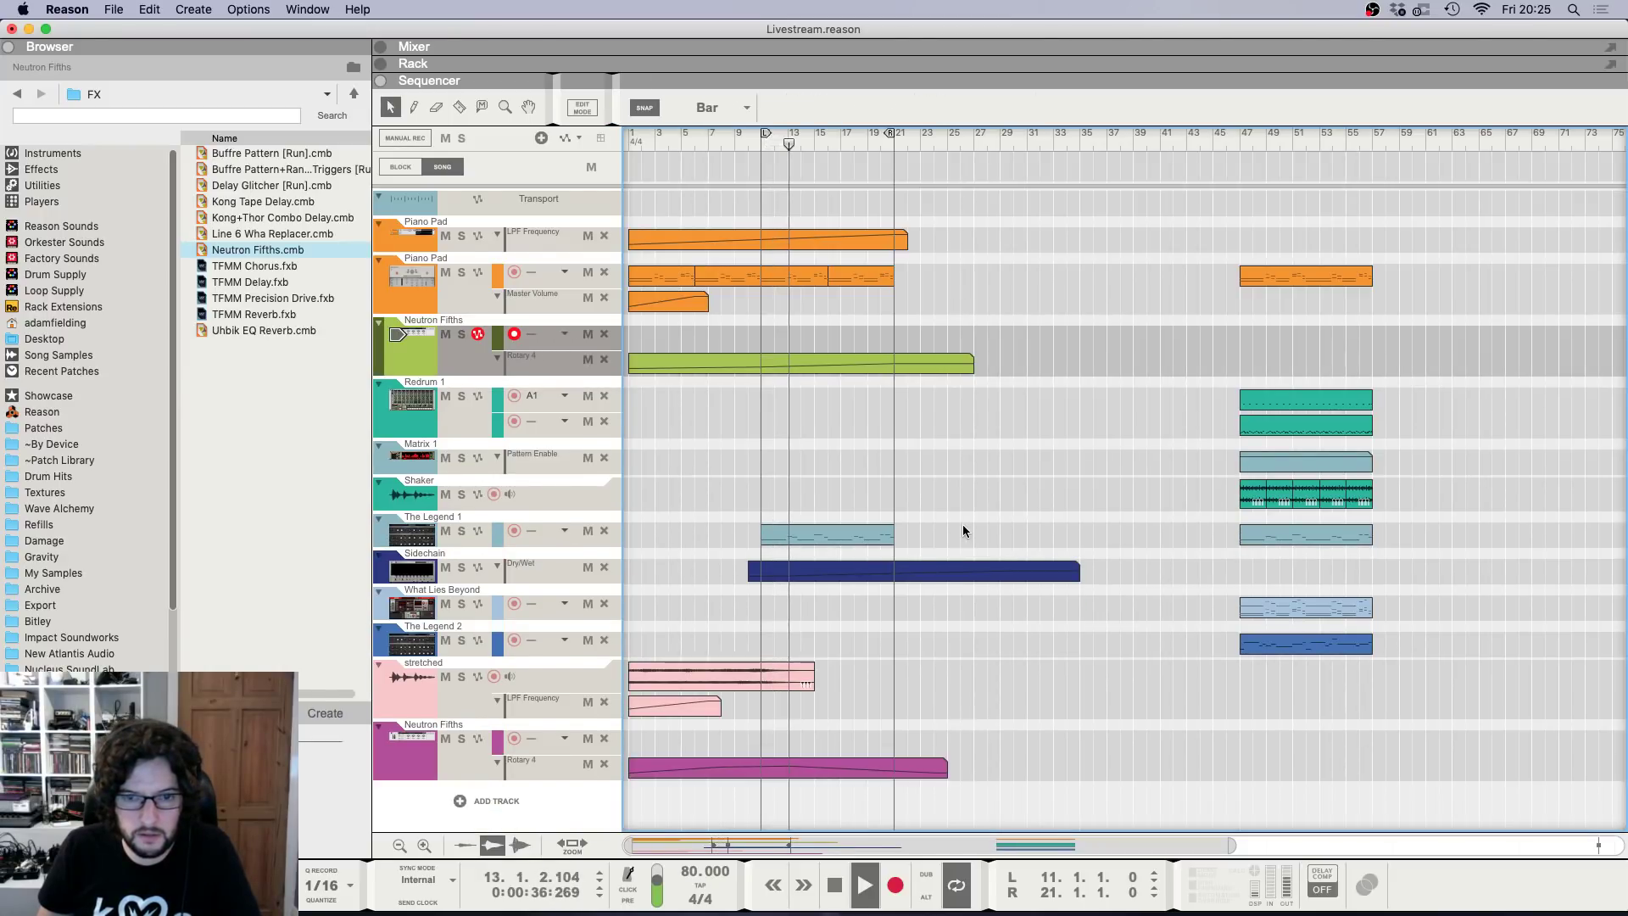
Copy the Shaker clips from bar 47 to bar 11 and play the song from the start.
key(h)
key(h)
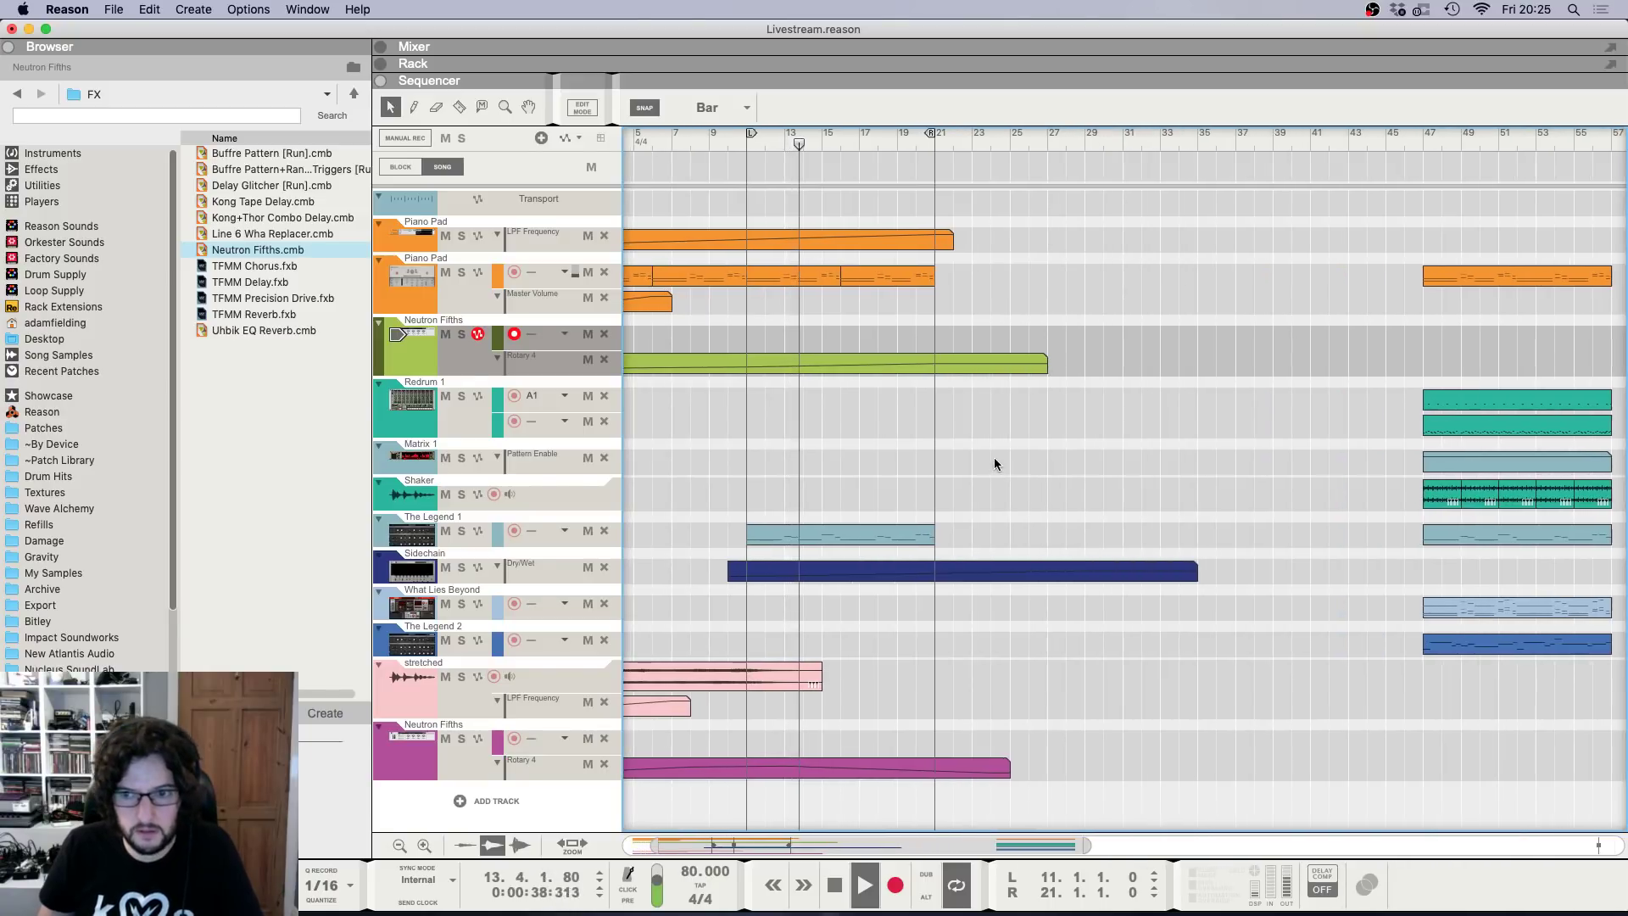
key(g)
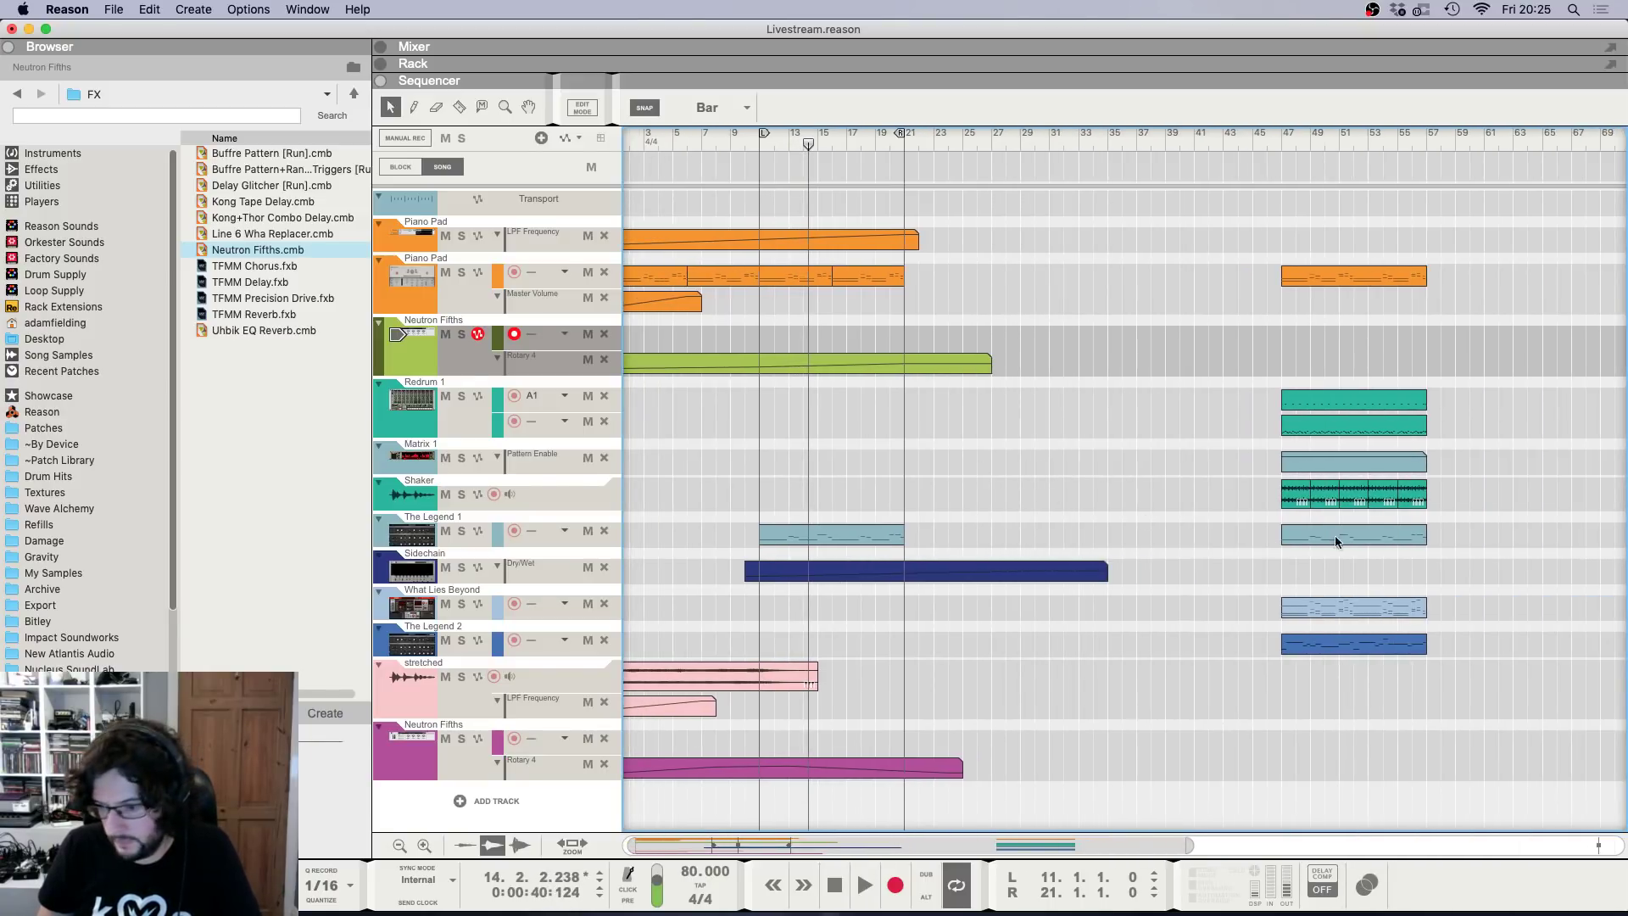
drag(1460, 490, 773, 489)
click(782, 450)
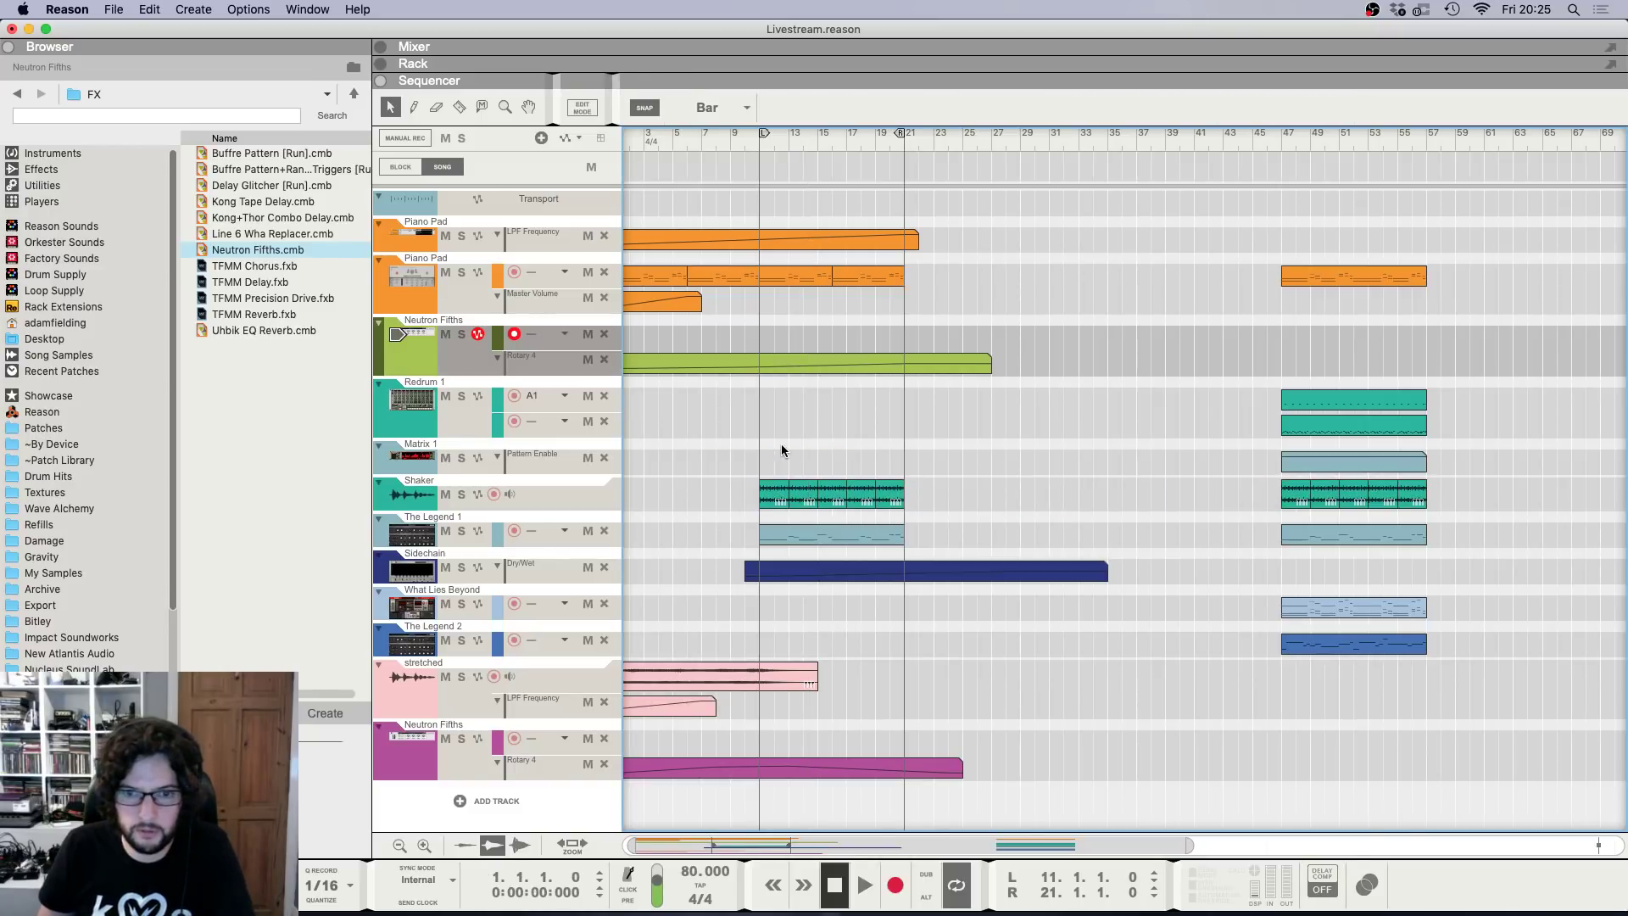
key(F6)
key(F7)
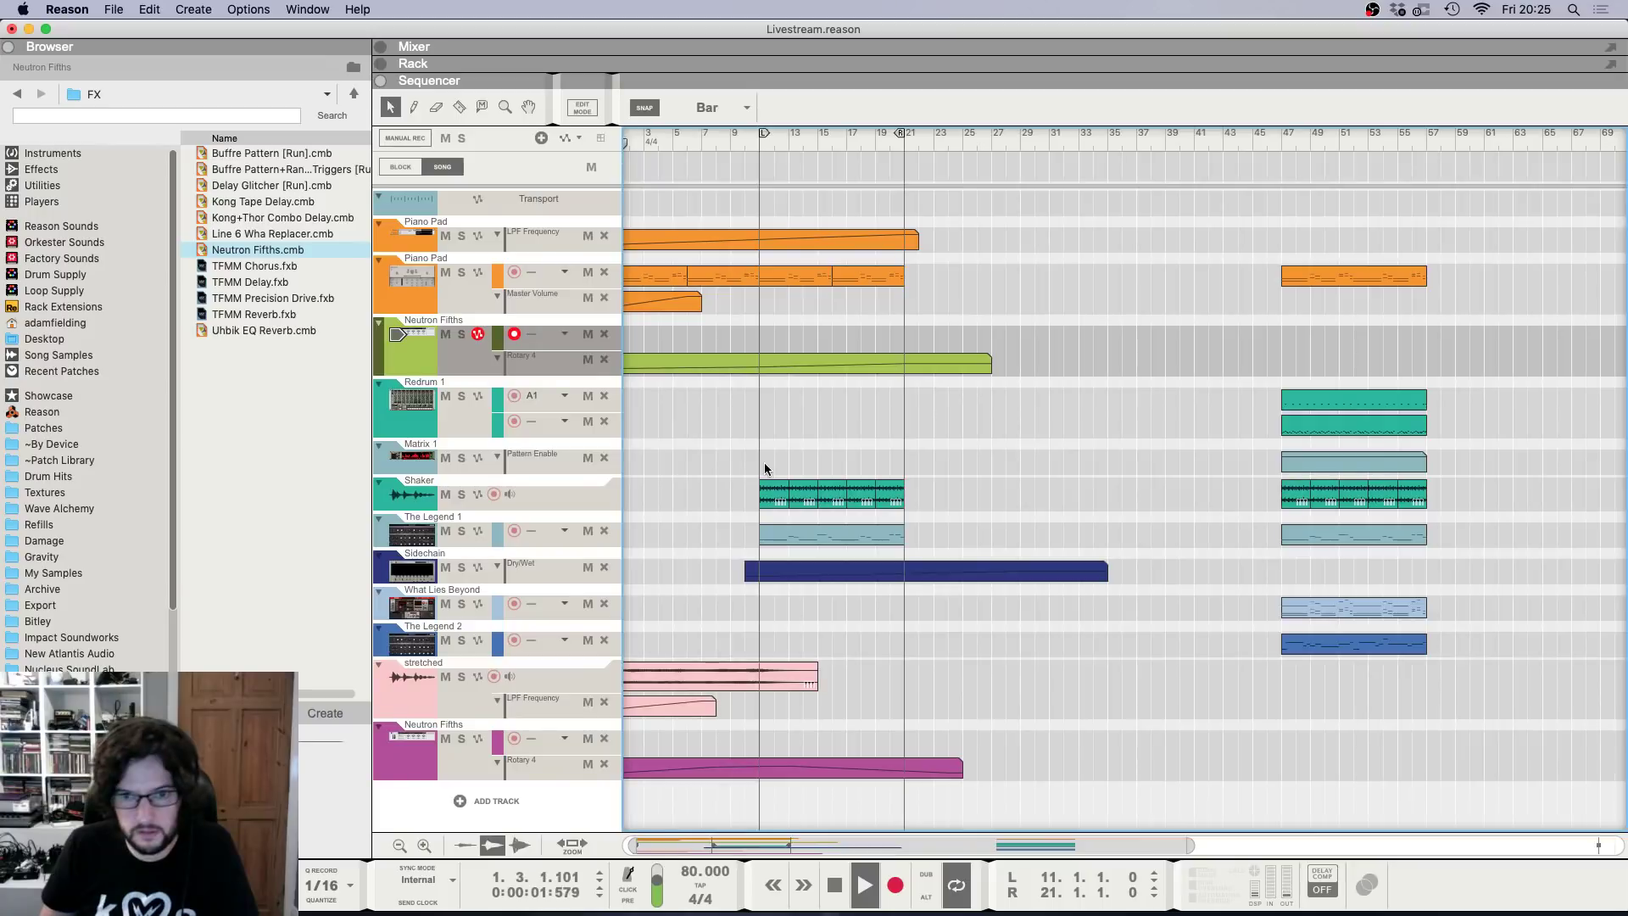
Add a Line Mixer 6:2 to the insert effects of the Shaker audio track.
click(577, 484)
key(F6)
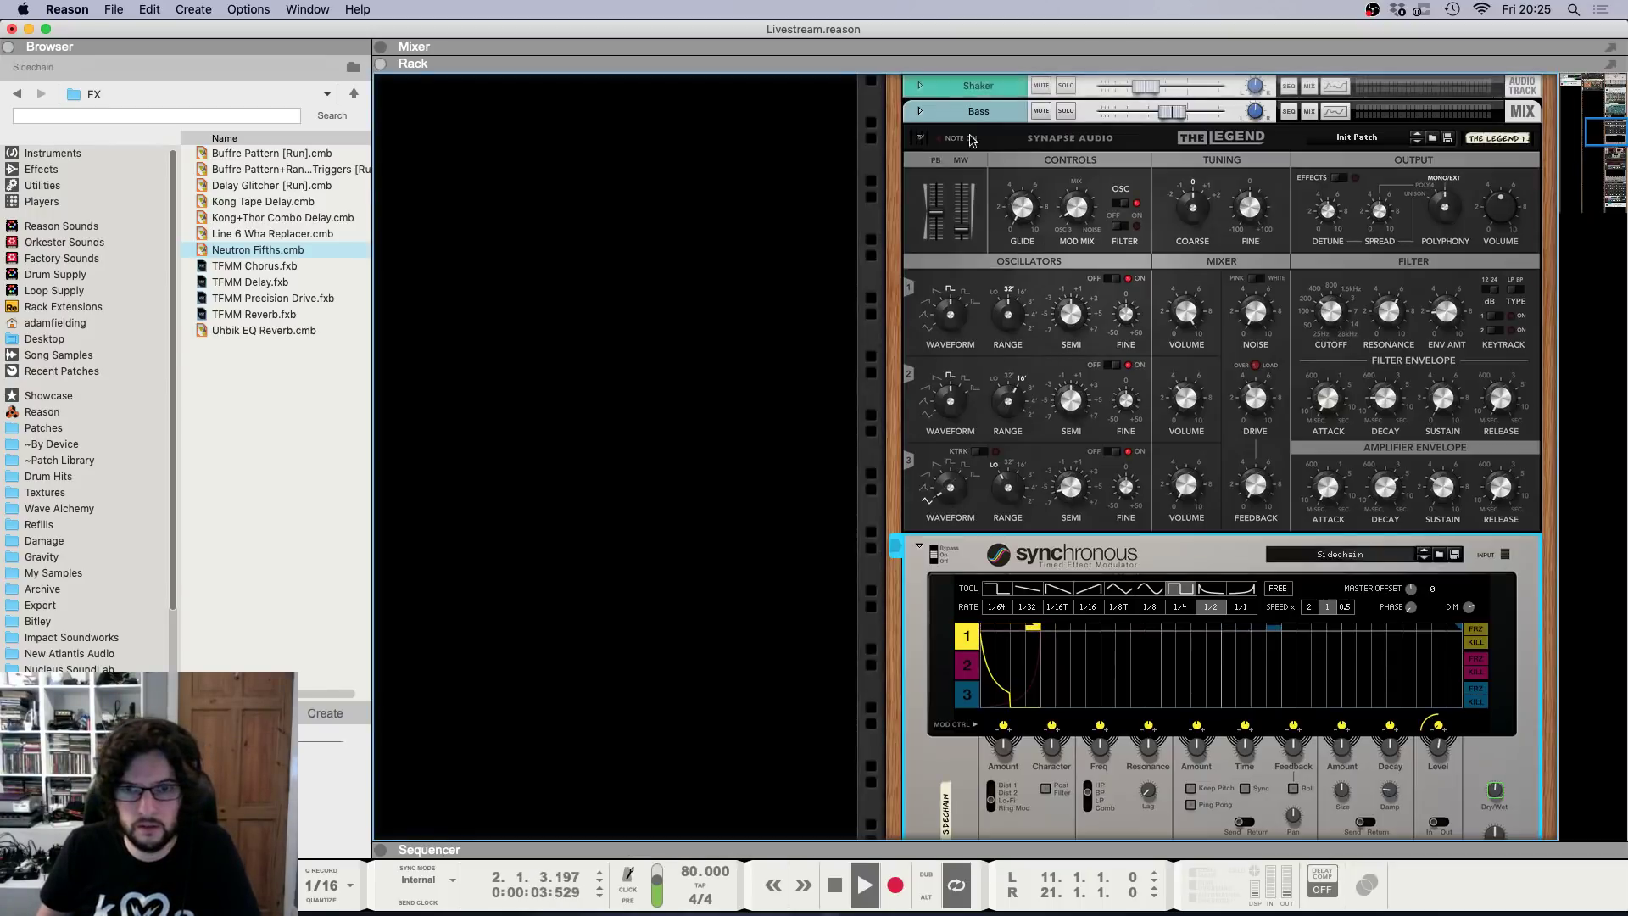
click(941, 120)
right_click(955, 143)
mouse_move(1102, 349)
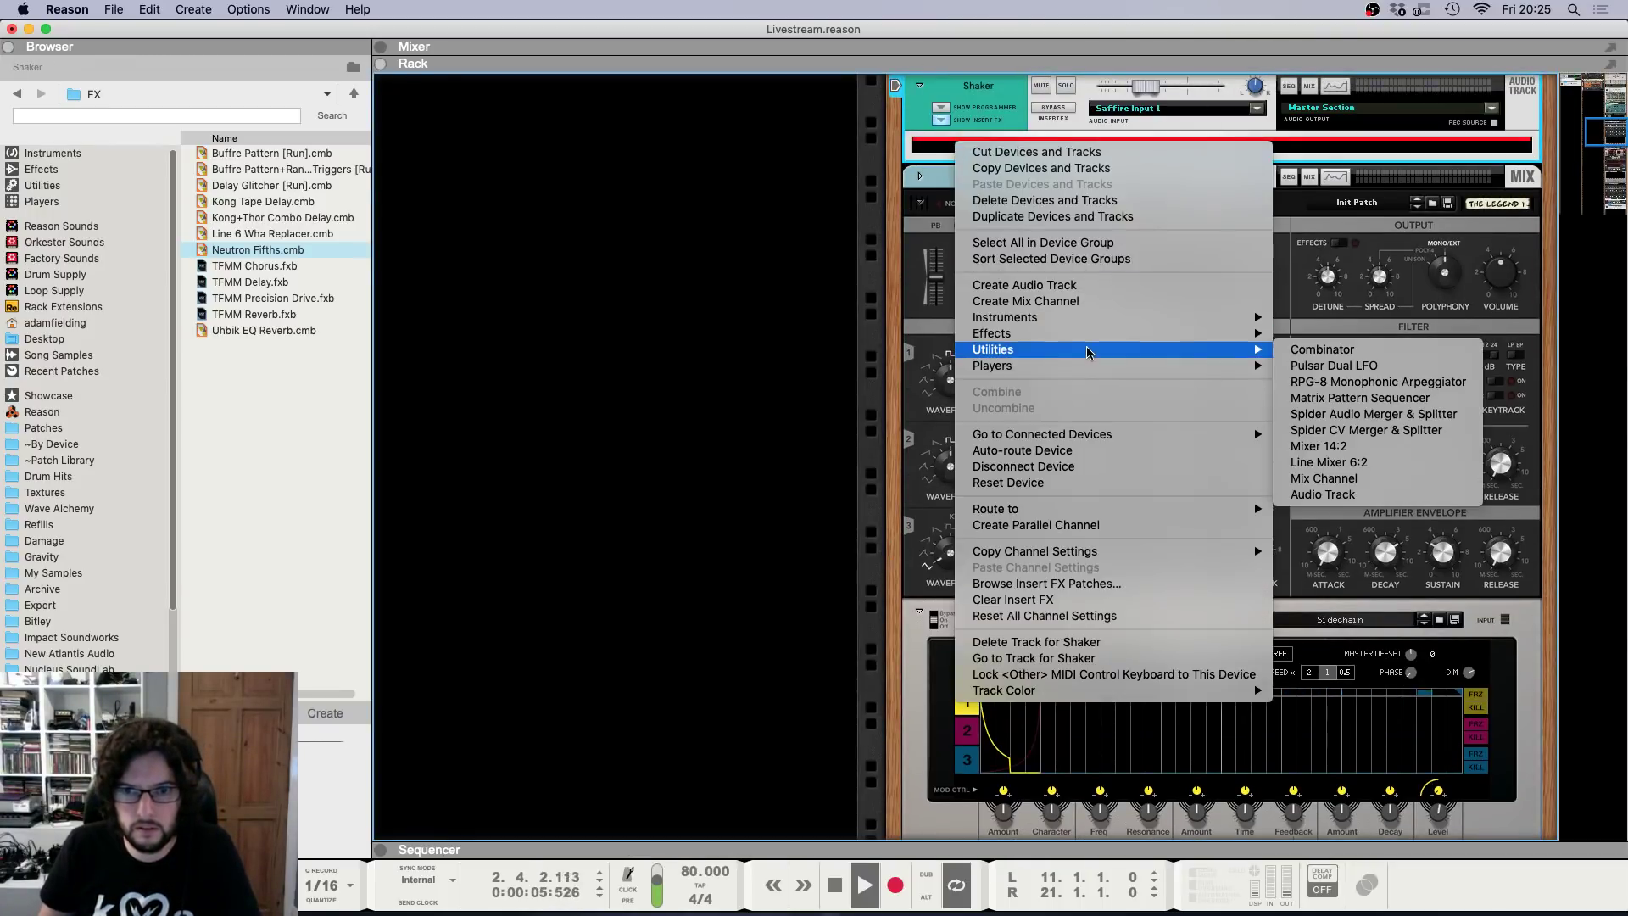
click(1366, 465)
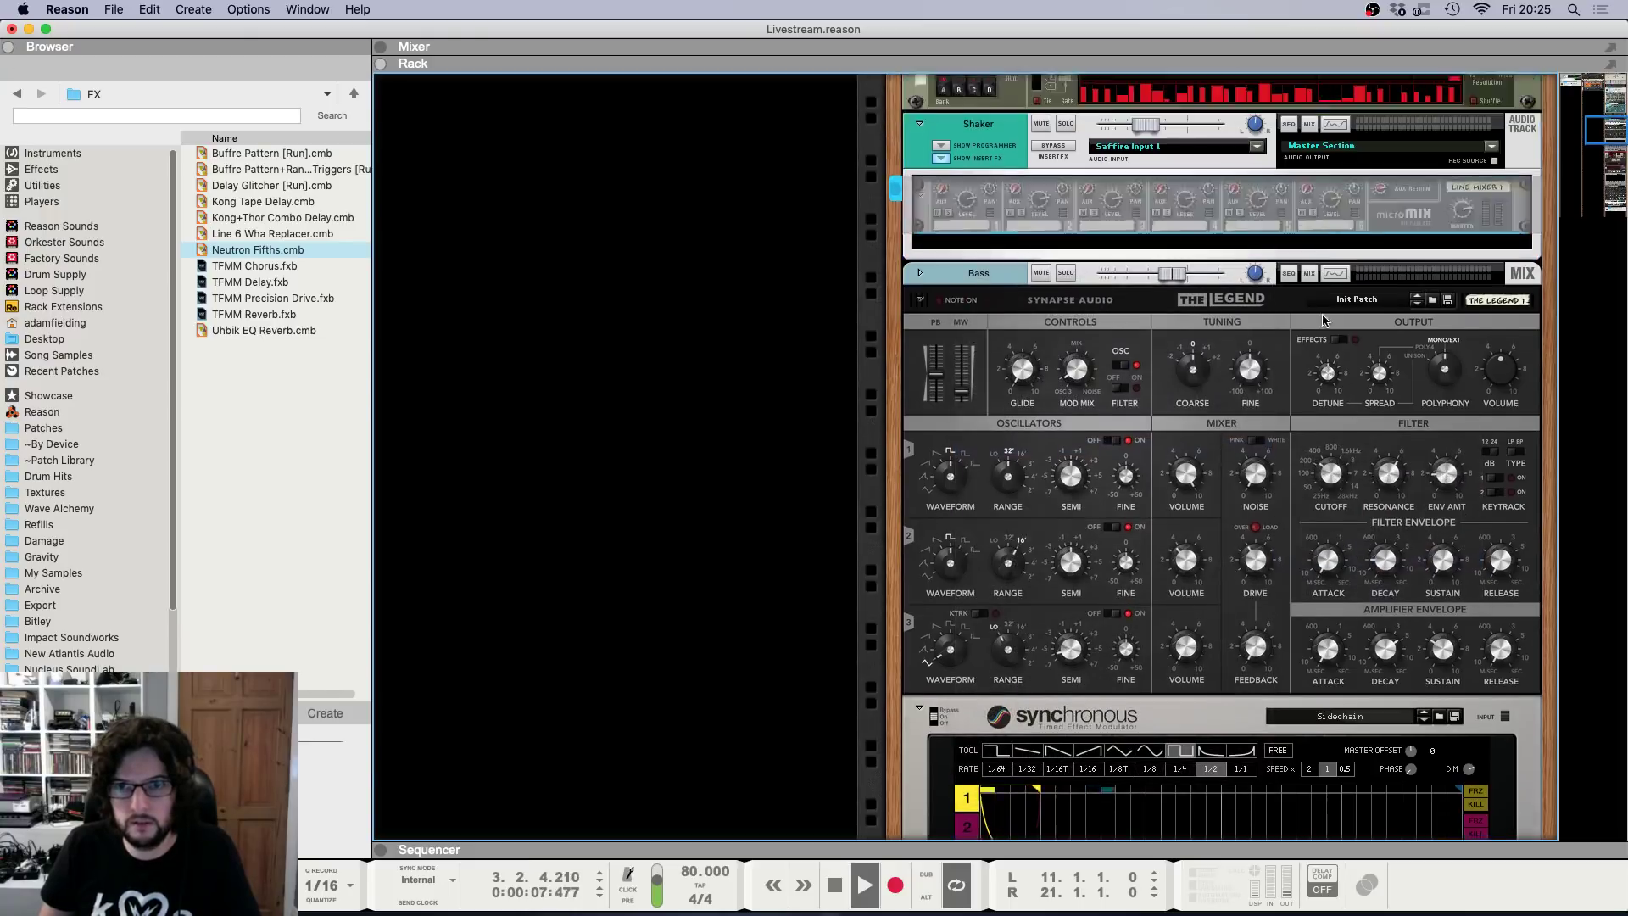
Cable the Shaker insert signal through channel 1 of the Line Mixer and back to the track.
key(Tab)
drag(1314, 512, 952, 578)
drag(1466, 598, 1386, 512)
key(Tab)
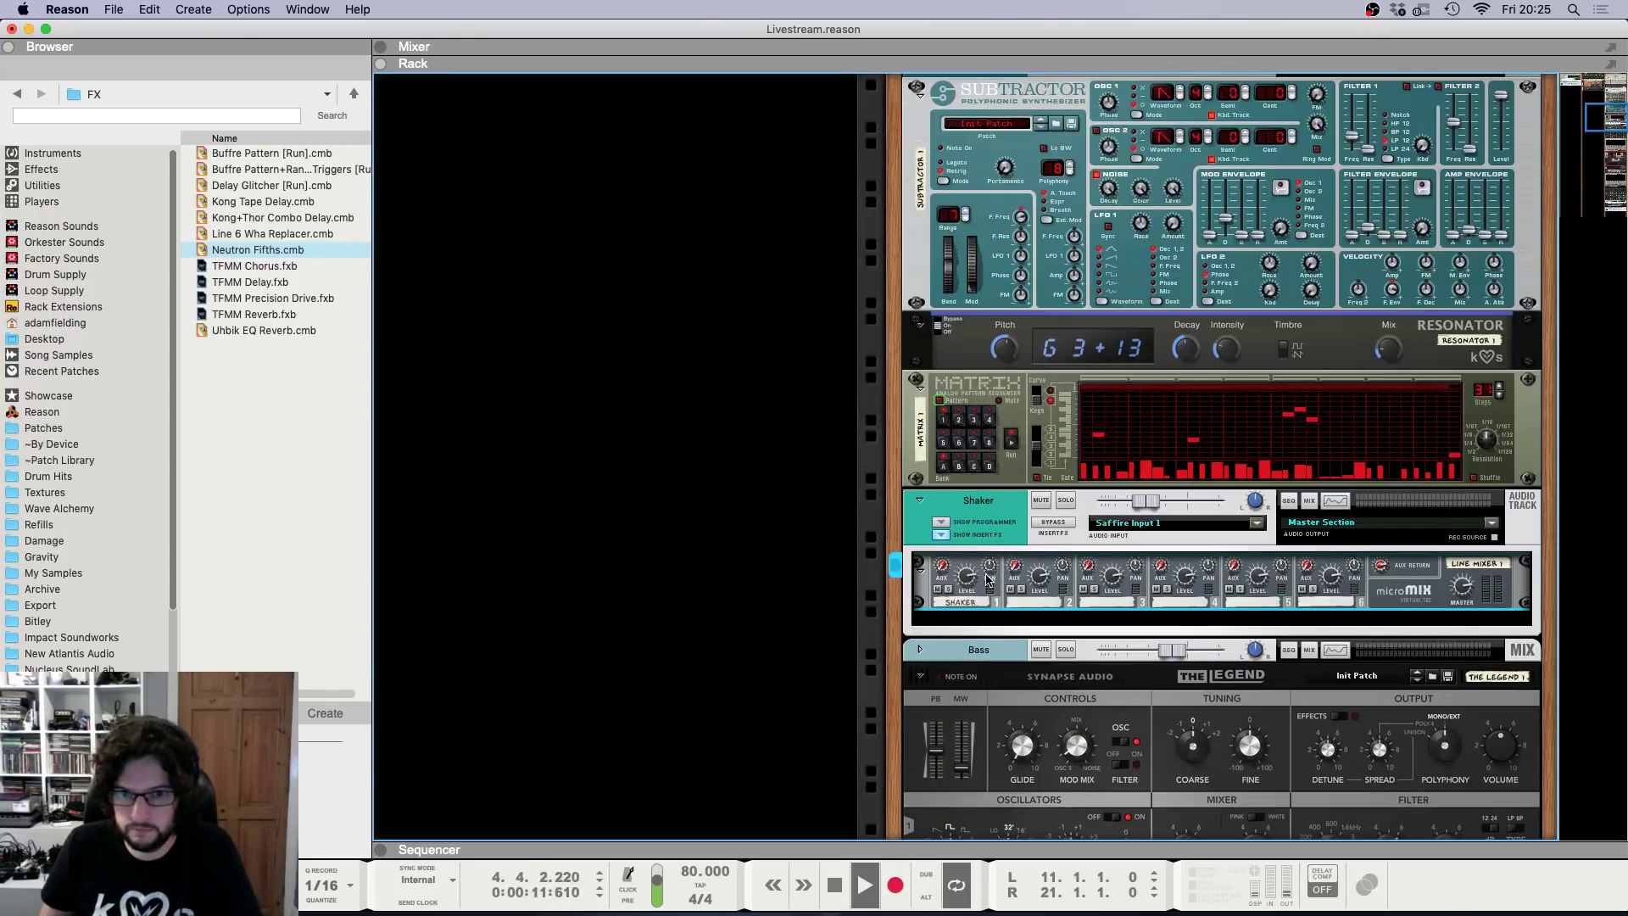
Create Channel 1 Level automation for the Line Mixer and draw a clip from bar 10 to bar 25.
right_click(972, 574)
click(980, 583)
key(F7)
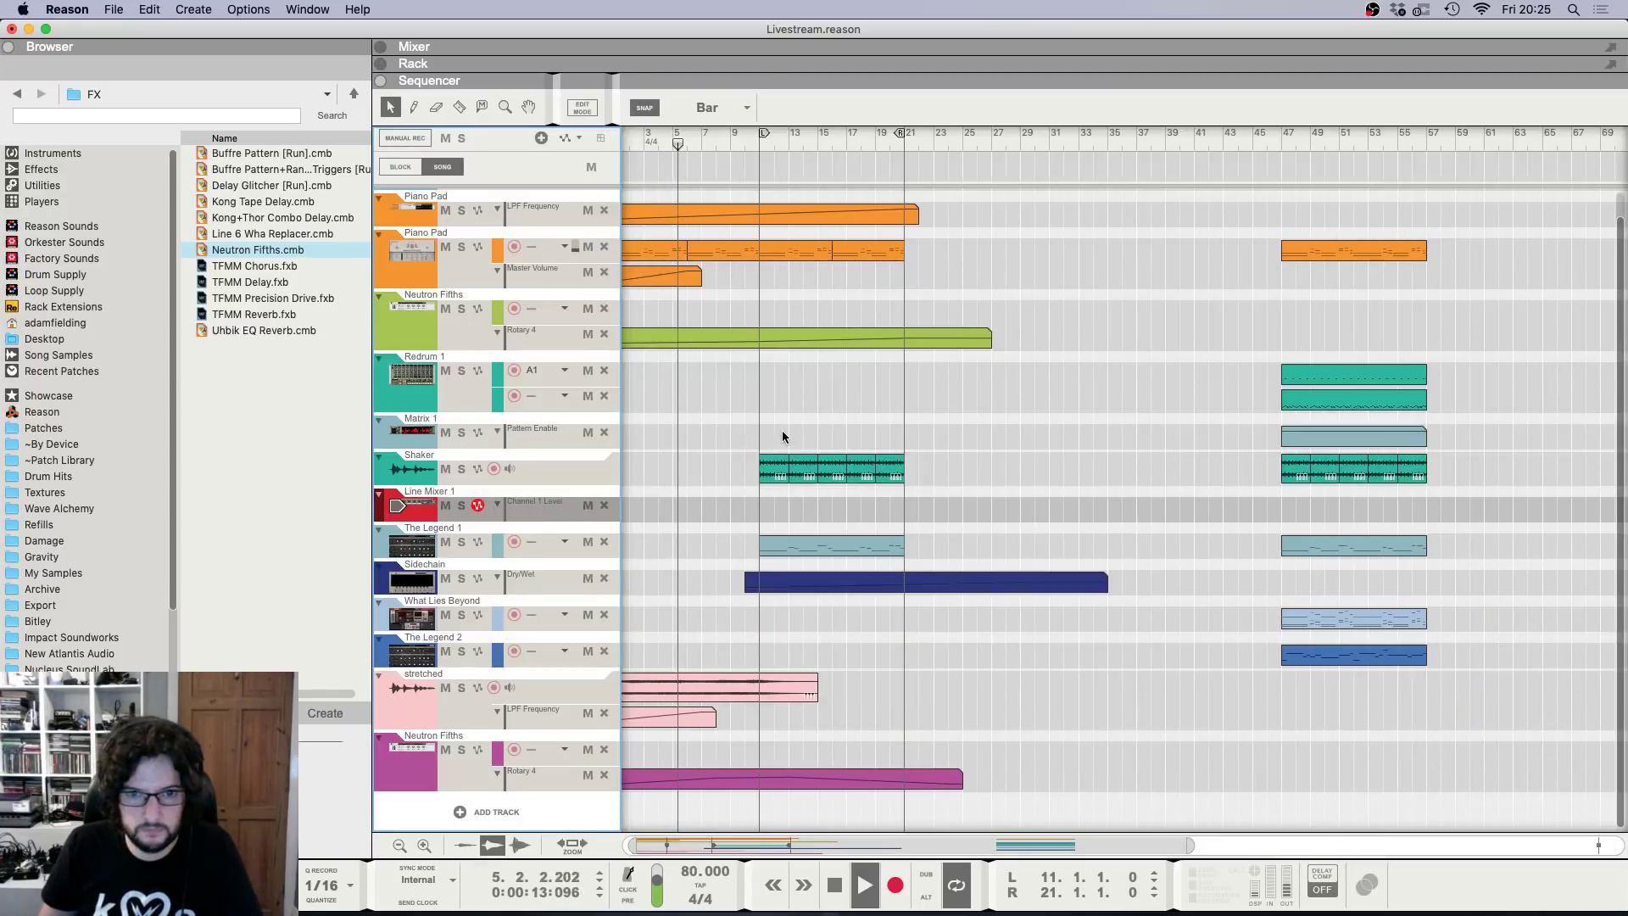
drag(747, 509, 960, 510)
key(Return)
Ramp the Line Mixer's Channel 1 Level automation from 0 at bar 11 to 100 at bar 21.
click(759, 514)
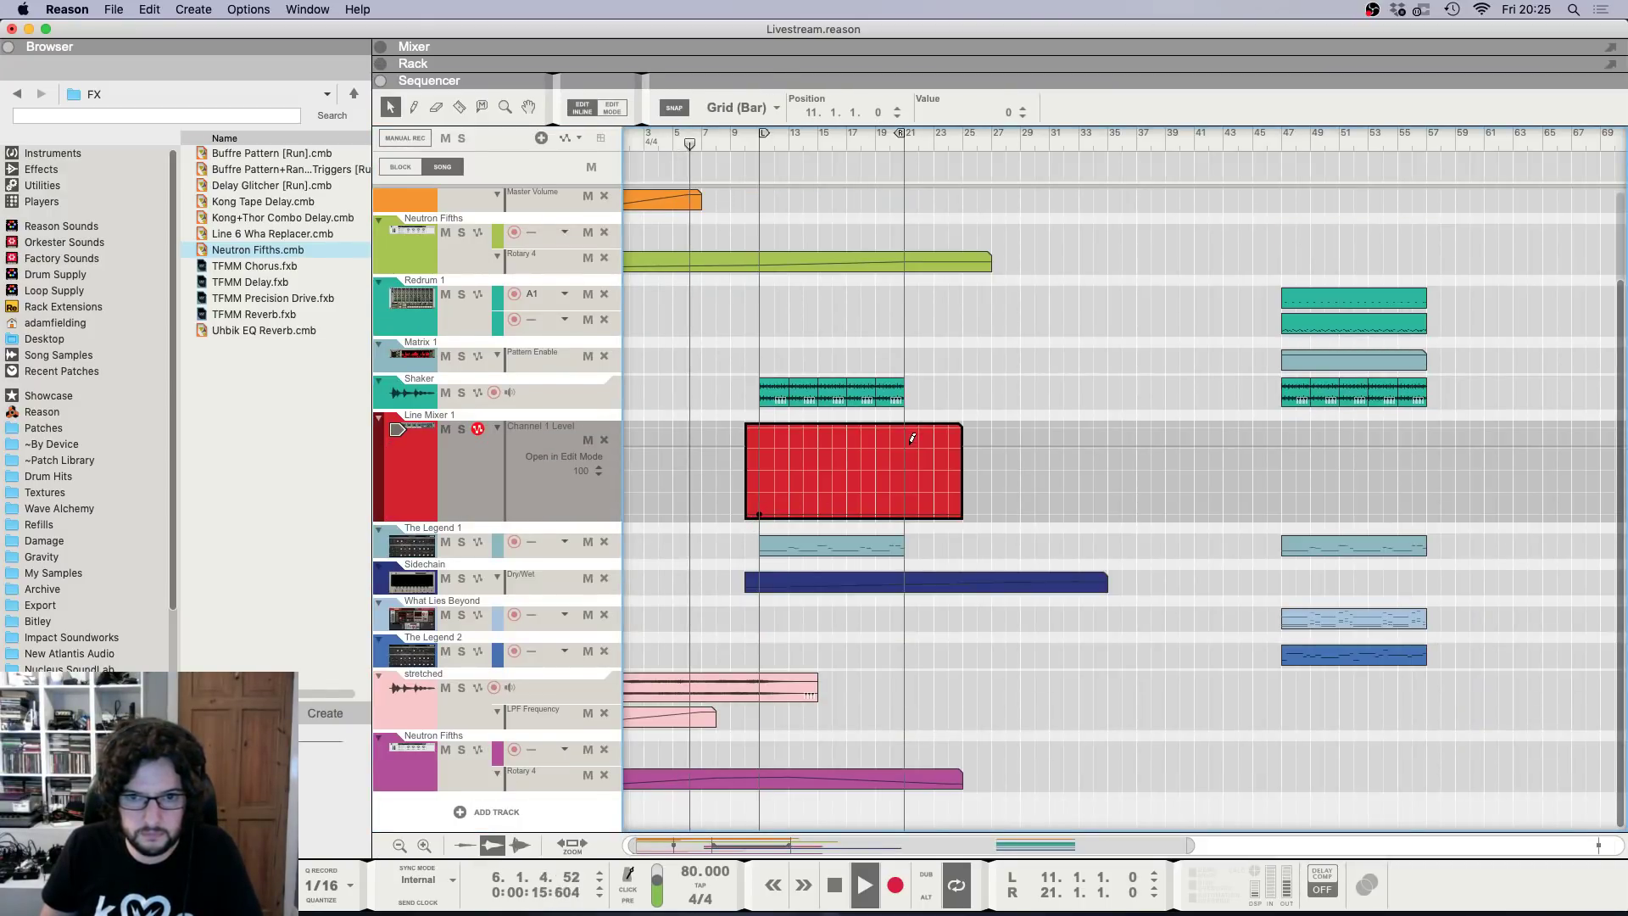
click(904, 447)
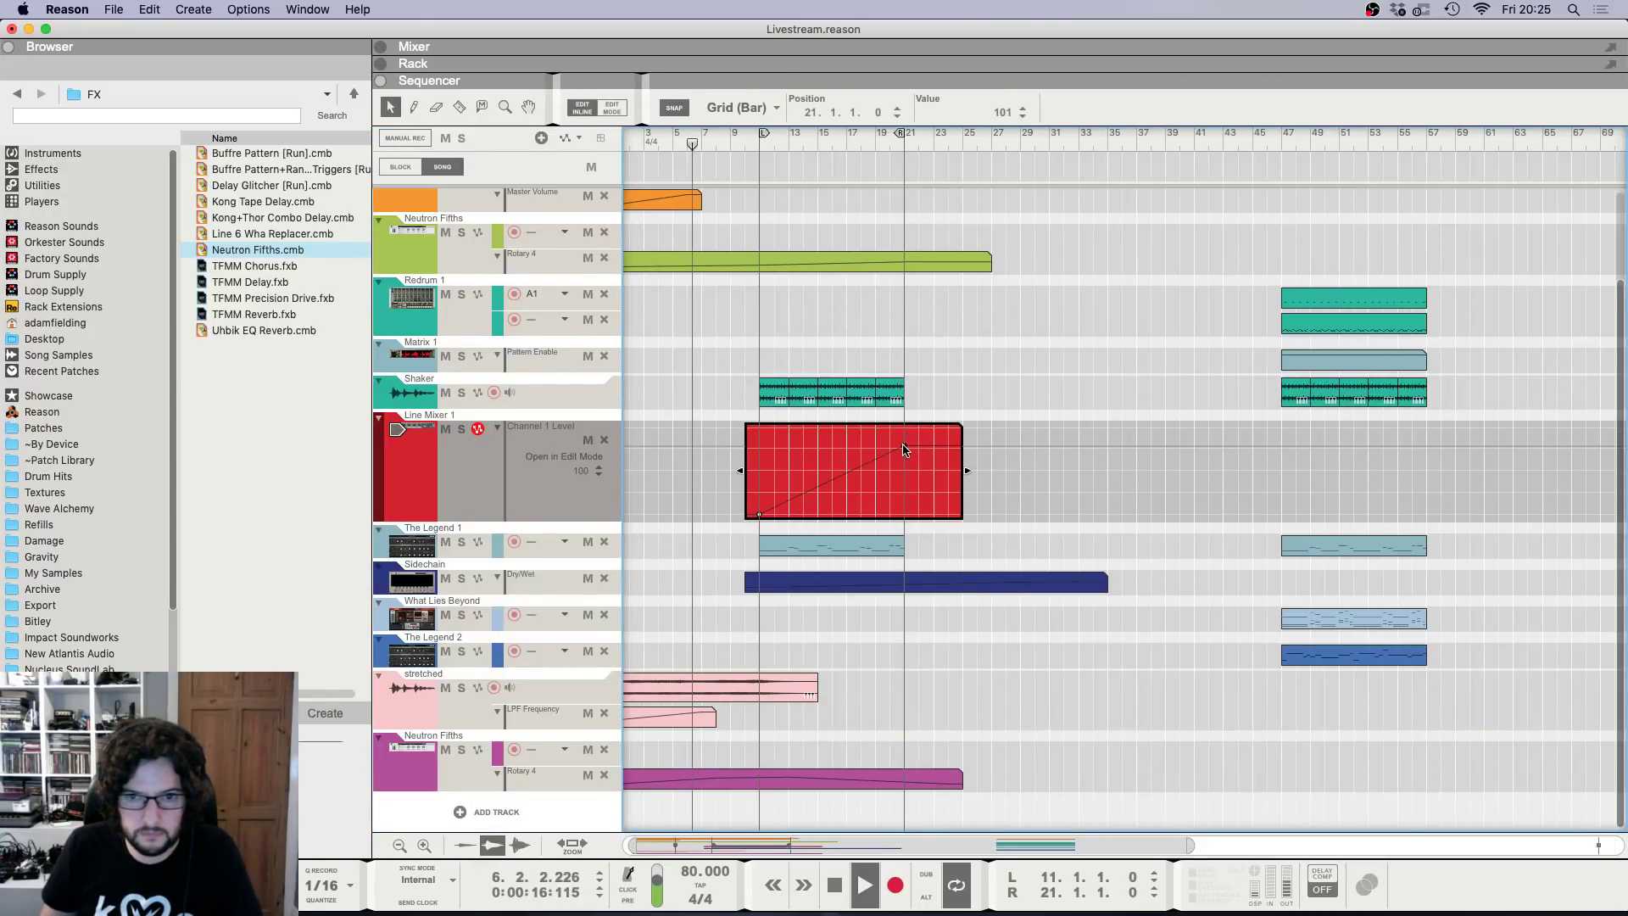
double_click(1004, 117)
text(100)
key(Return)
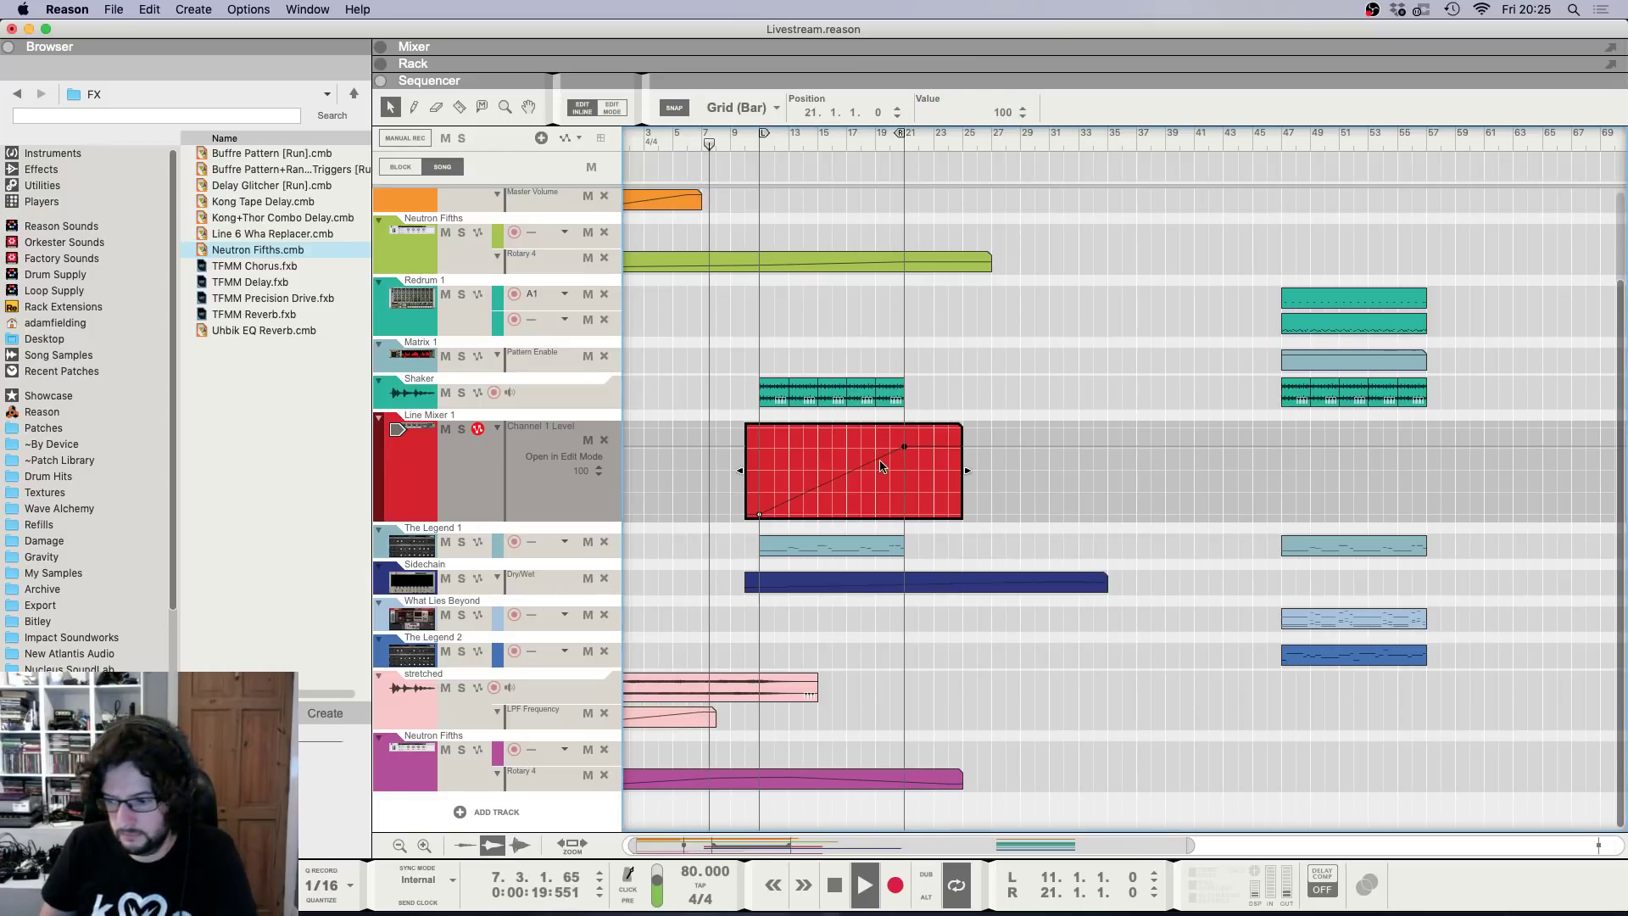
scroll(880, 467, up, 1)
key(g)
key(g)
key(h)
key(h)
key(h)
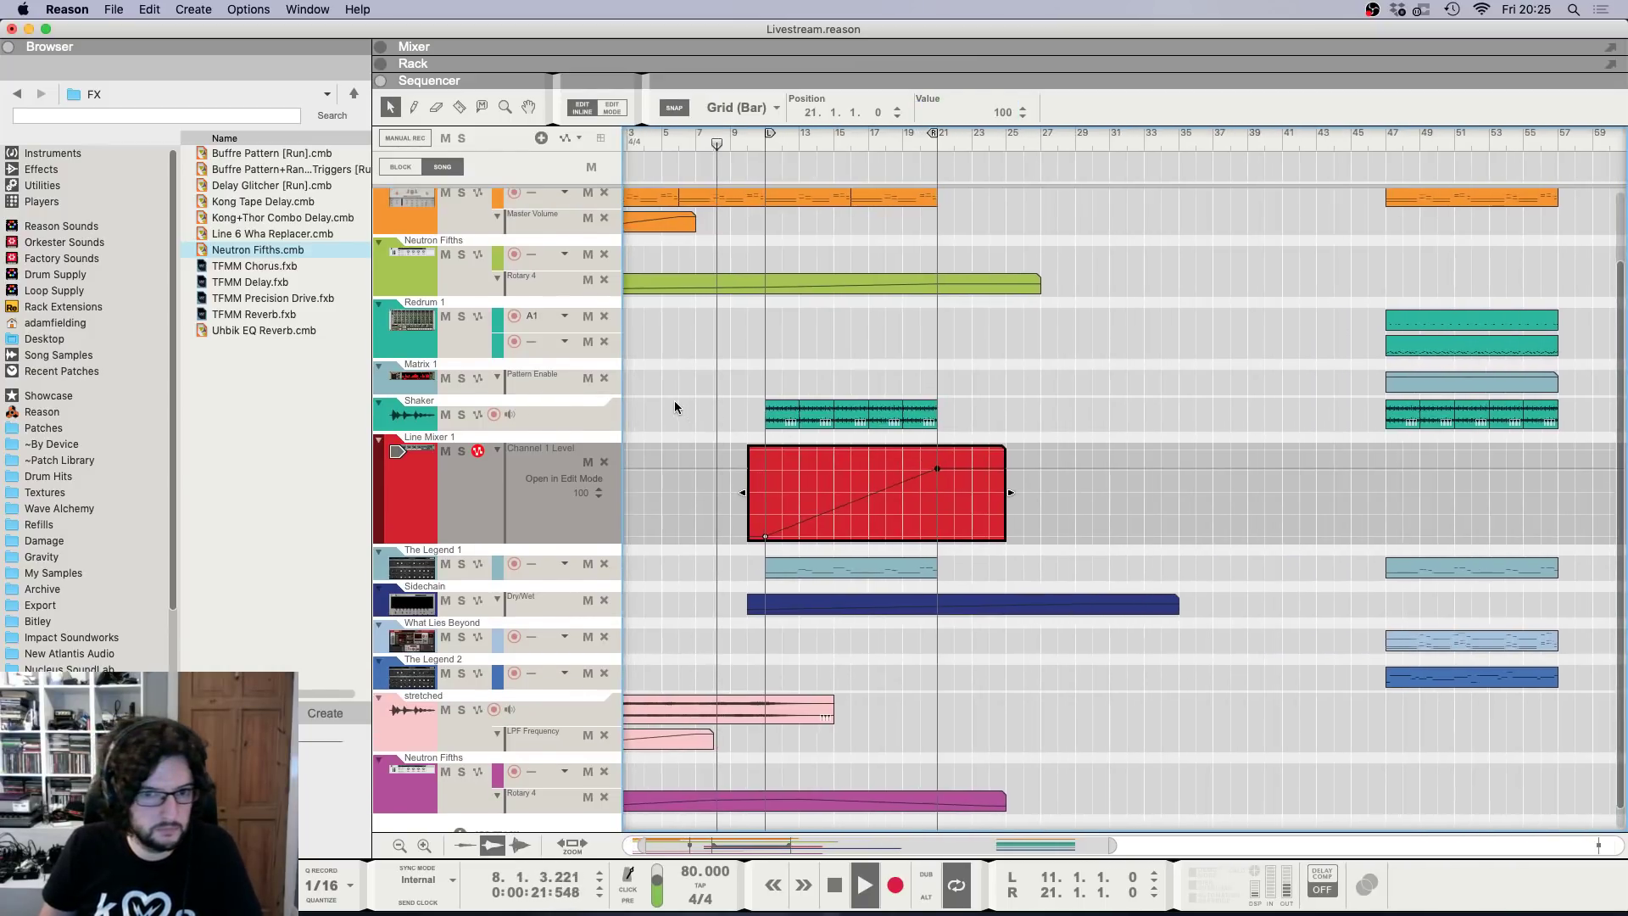
key(Escape)
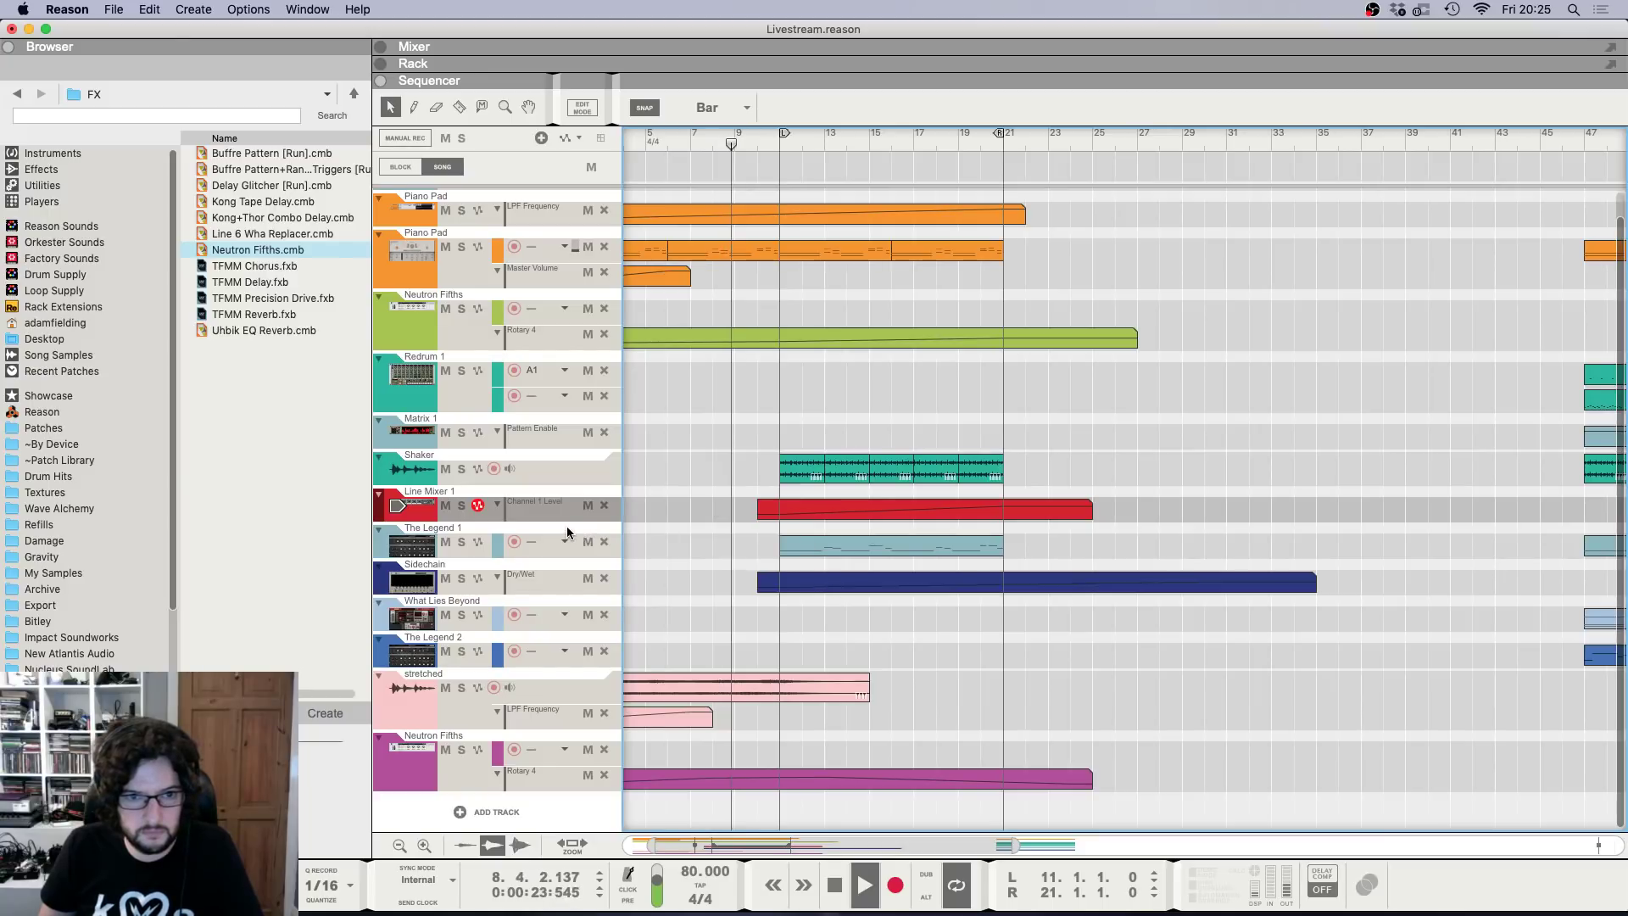
Create Master Level automation for the Sidechain Synchronous effect and draw a 12-bar clip starting at bar 10.
click(567, 527)
key(F6)
right_click(1489, 784)
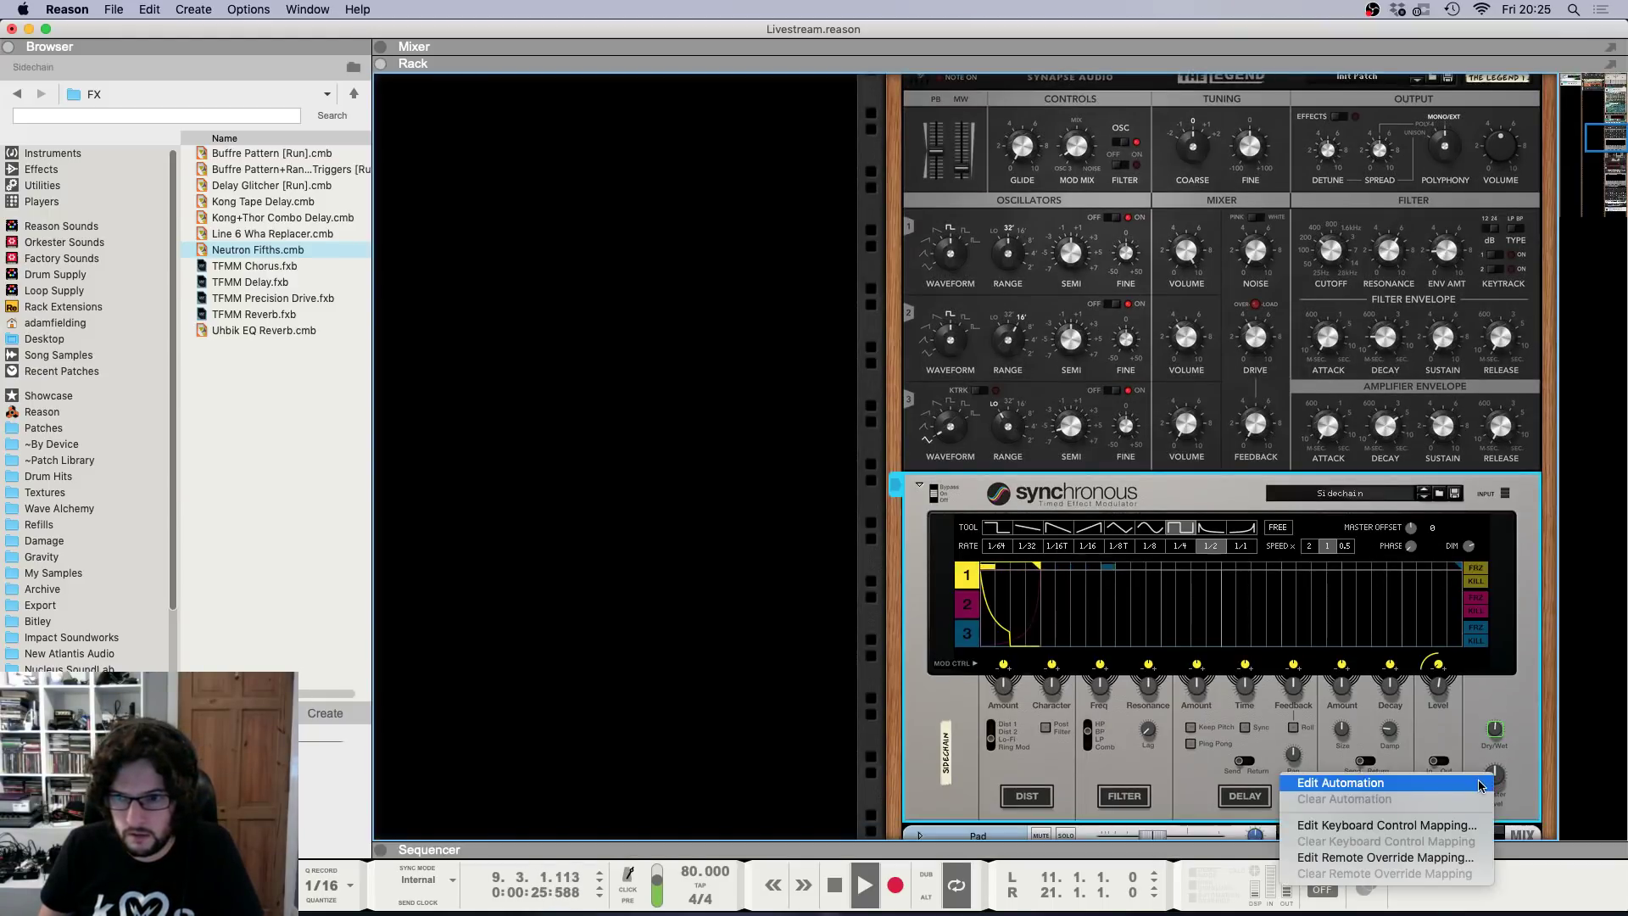
click(1391, 777)
drag(769, 578, 1012, 585)
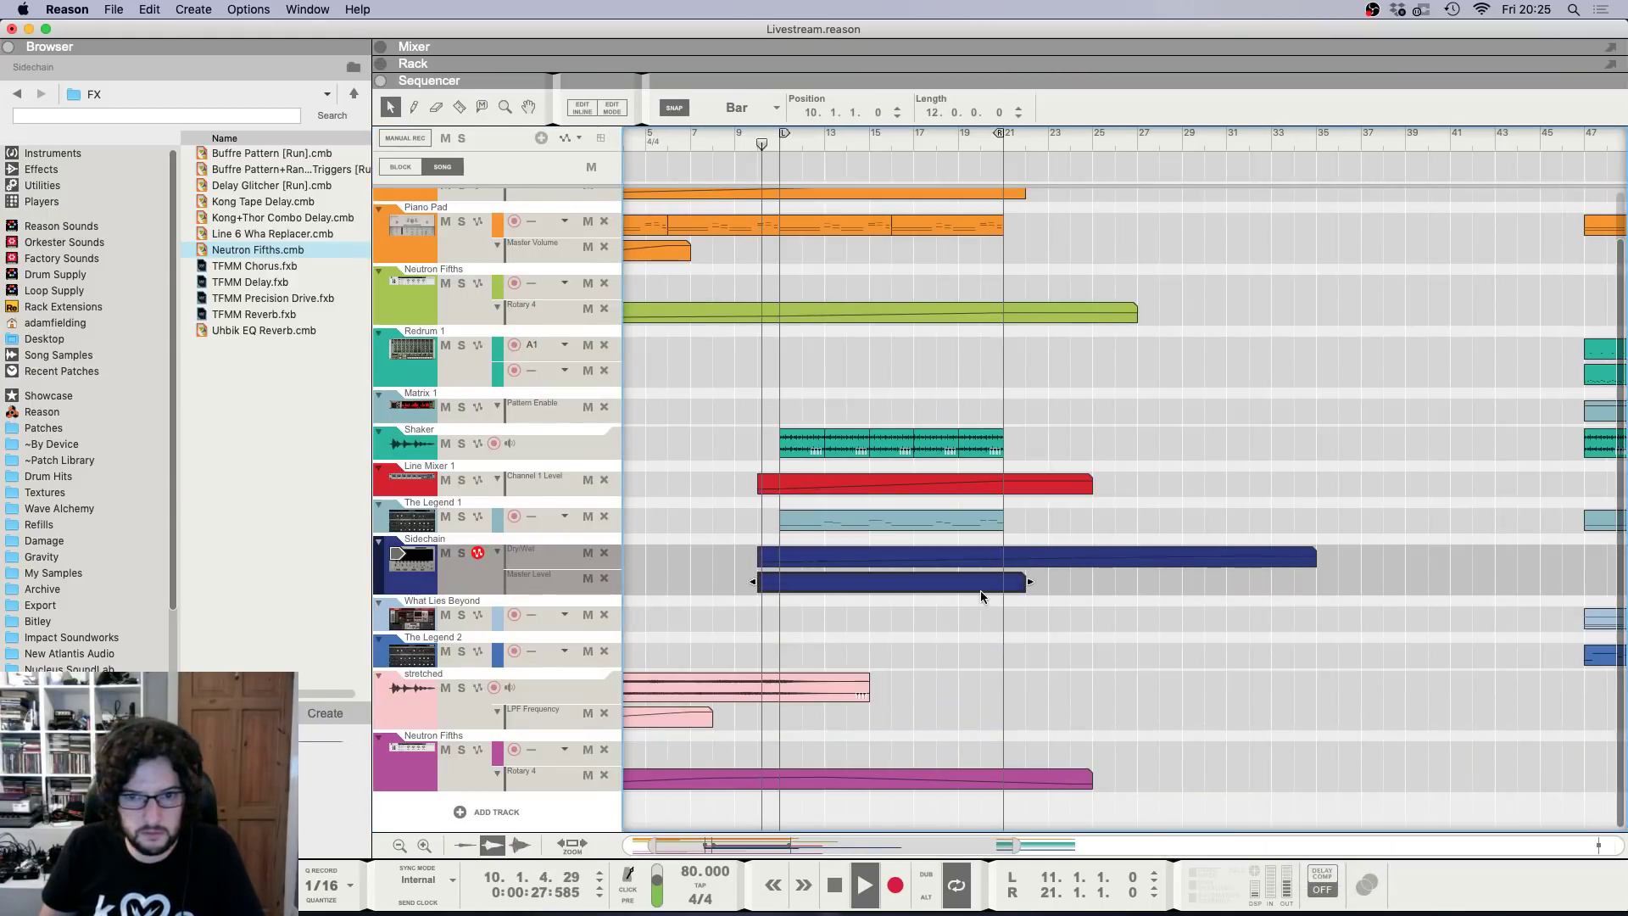
Ramp the Sidechain Master Level automation up from -5.2 dB at bar 11 to a higher point at bar 21.
double_click(978, 588)
super+click(780, 558)
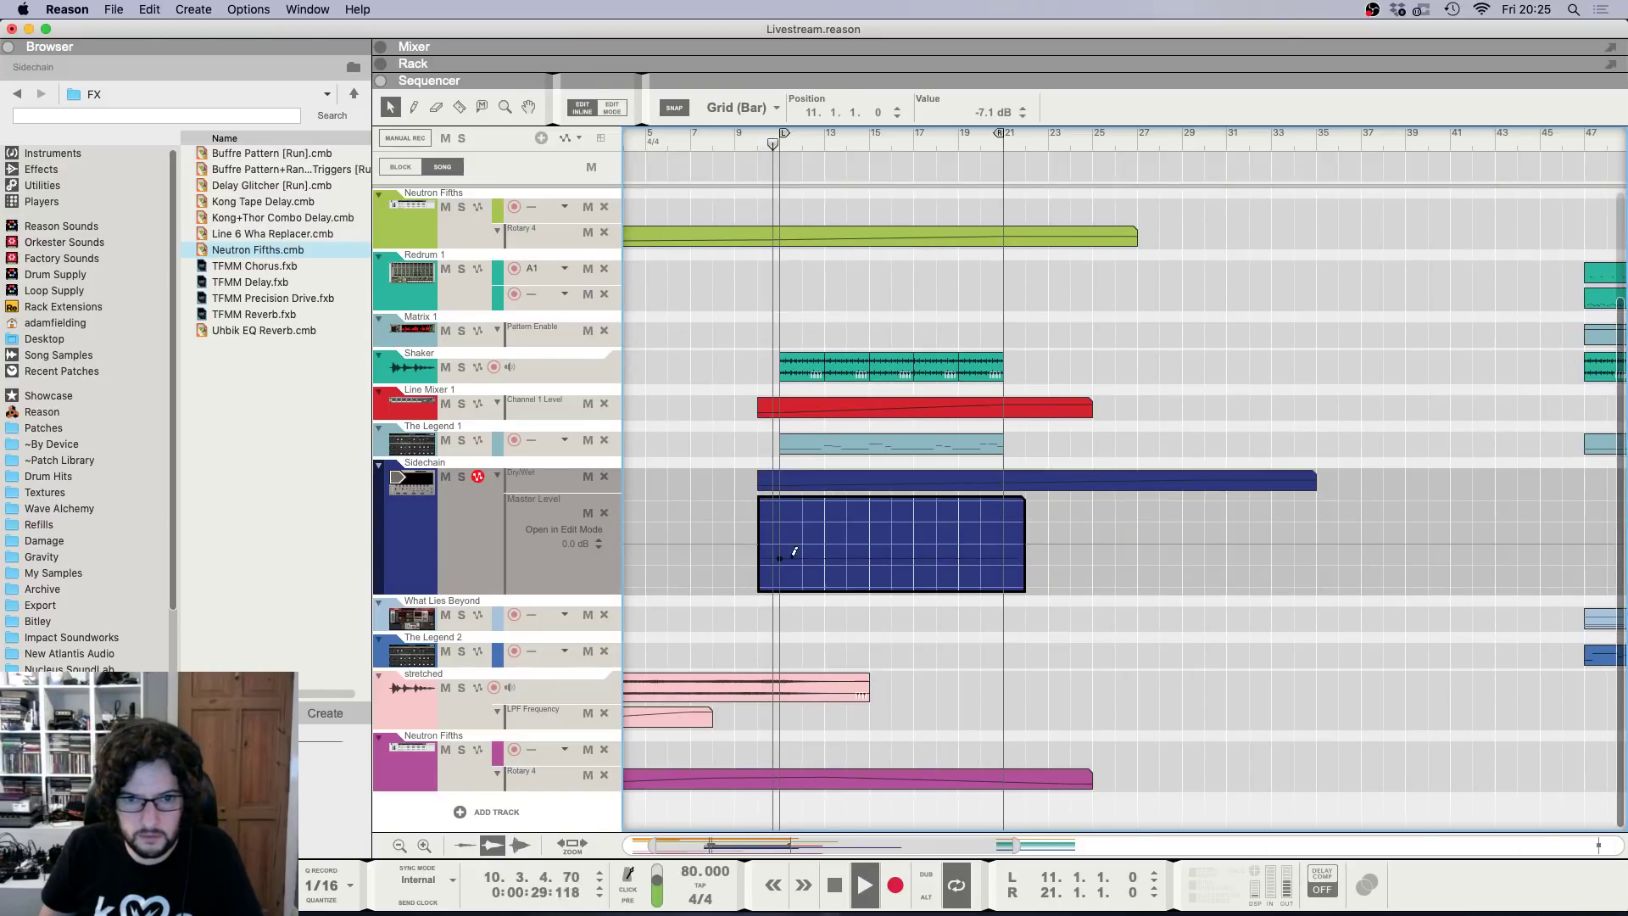
super+click(1004, 544)
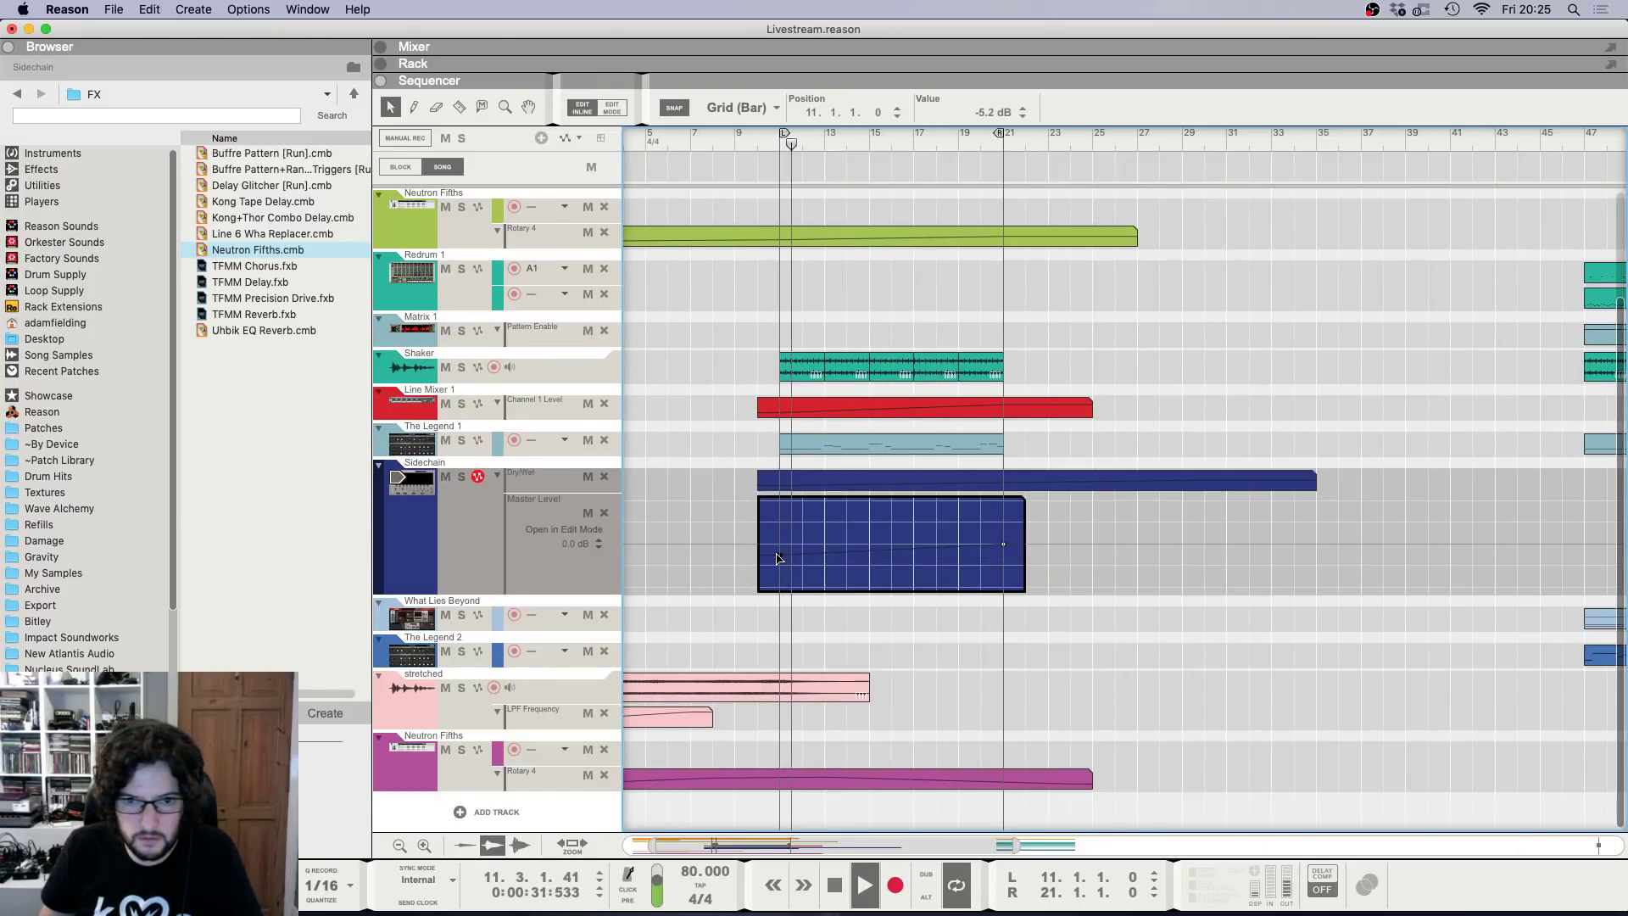
click(1006, 638)
key(g)
key(h)
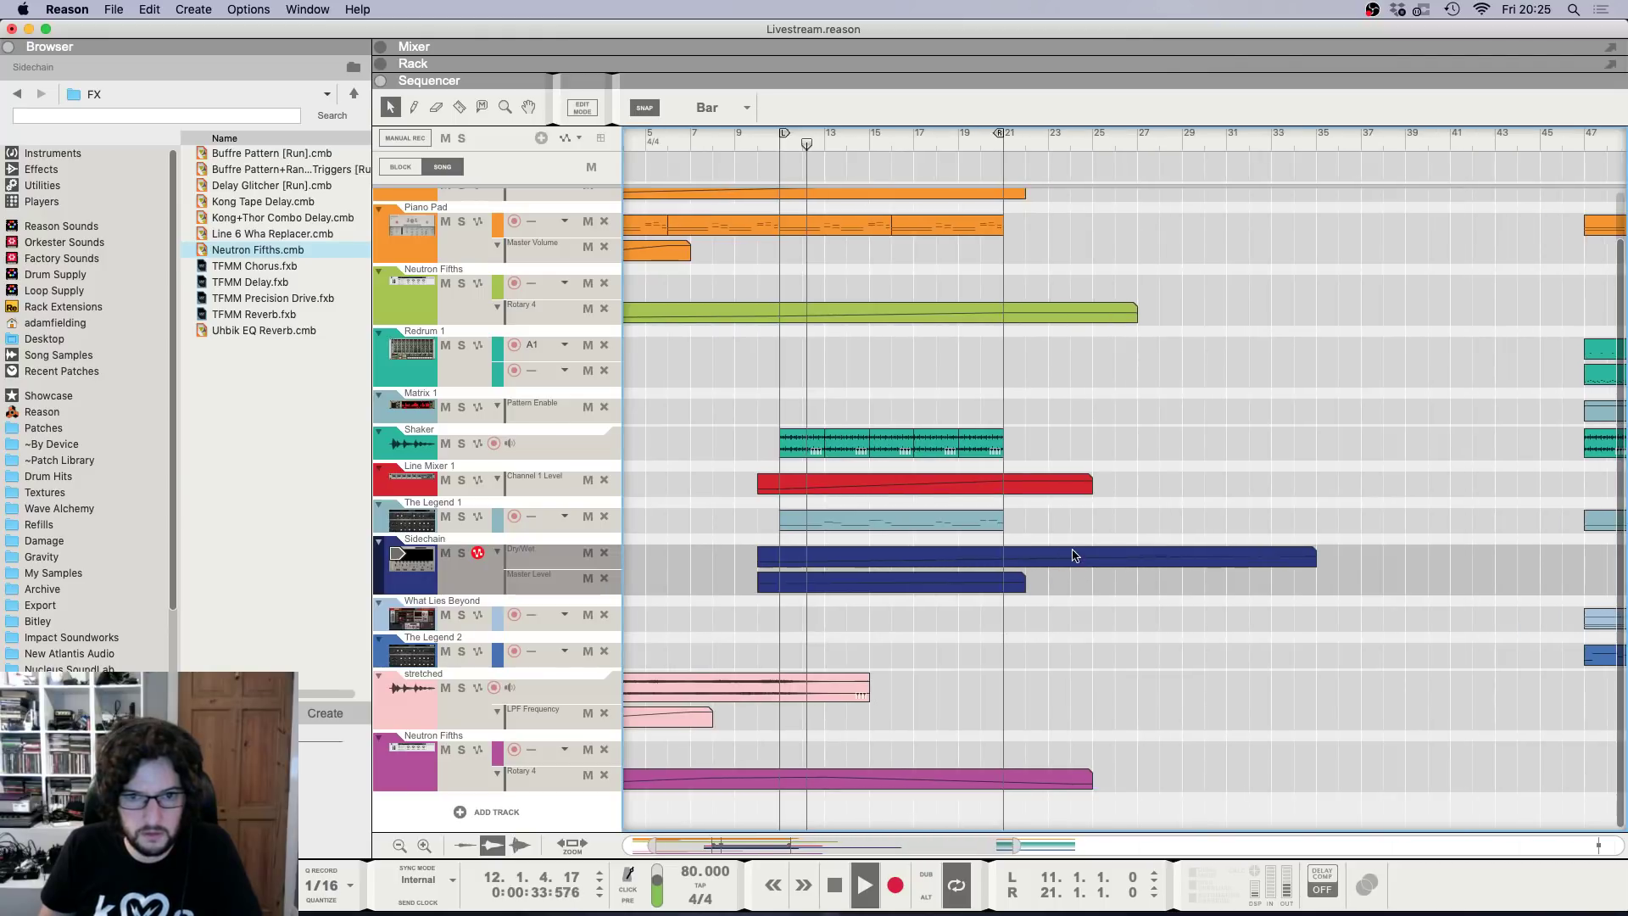
key(h)
Extend the stretched audio clip to 18 bars and start its fade-out at bar 11.
click(790, 689)
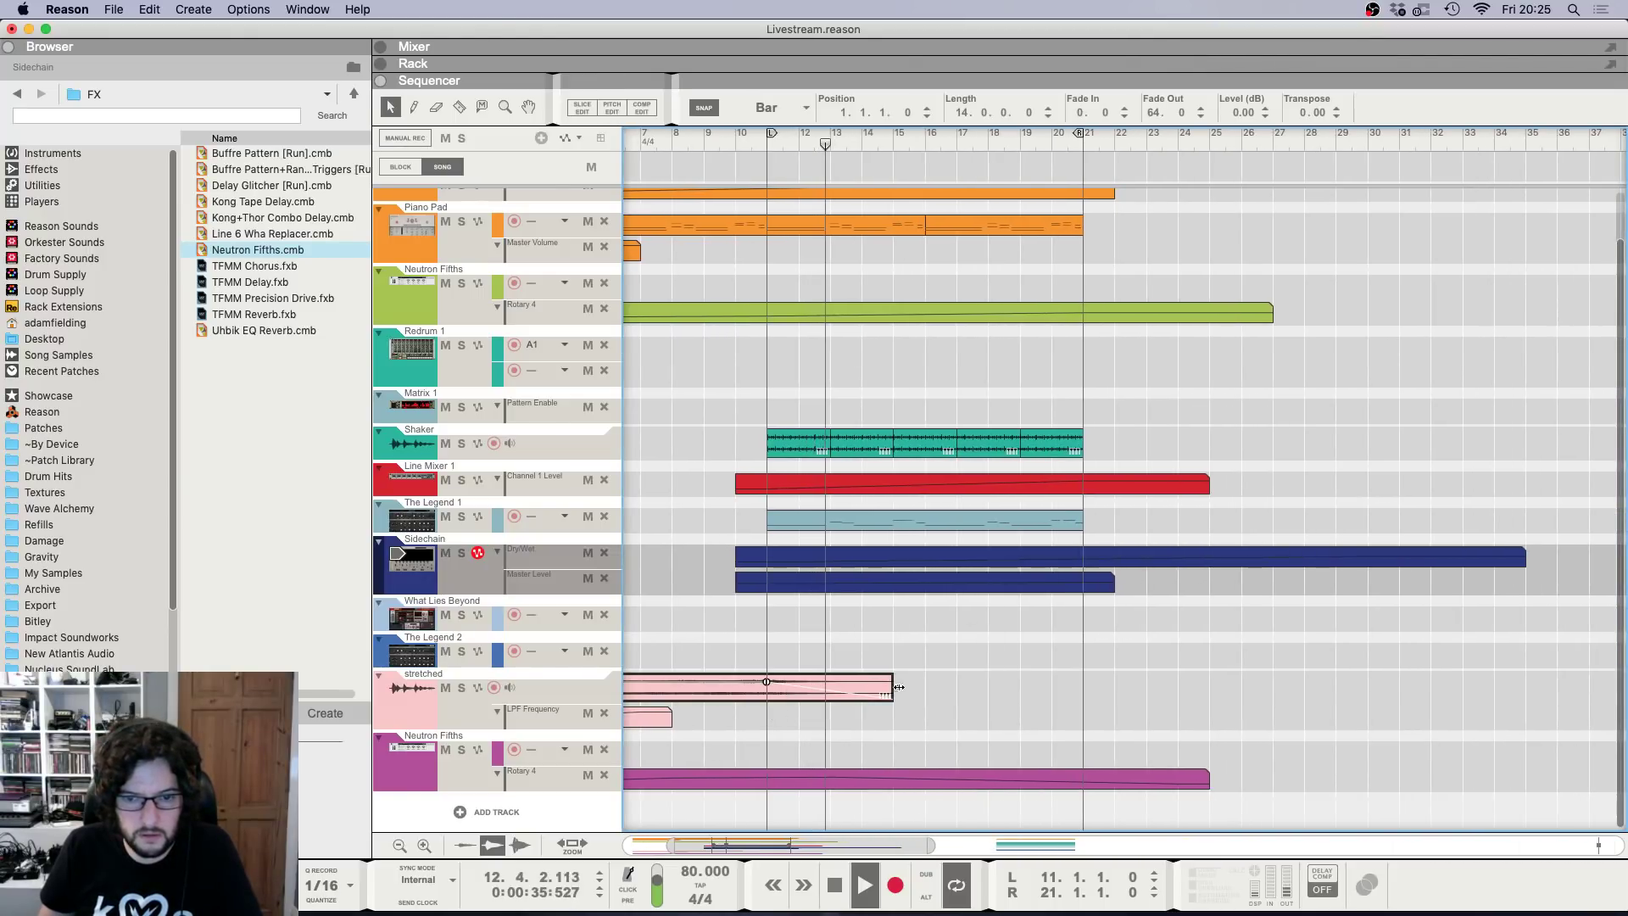
key(g)
key(g)
key(g)
key(g)
key(g)
key(g)
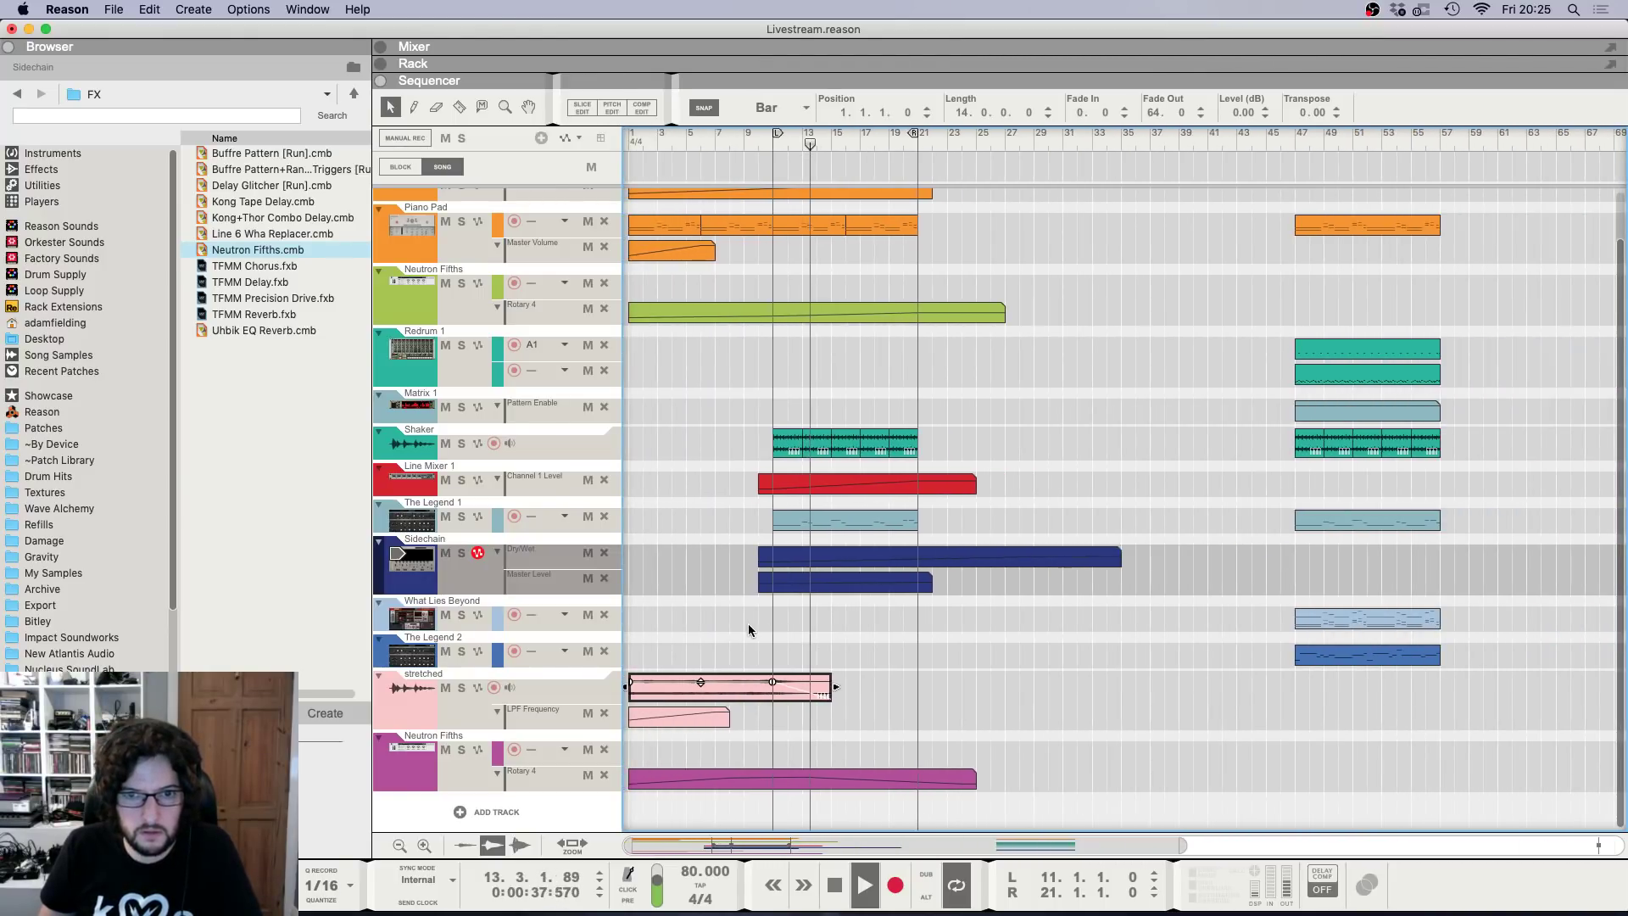
key(h)
key(h)
key(h)
key(h)
key(h)
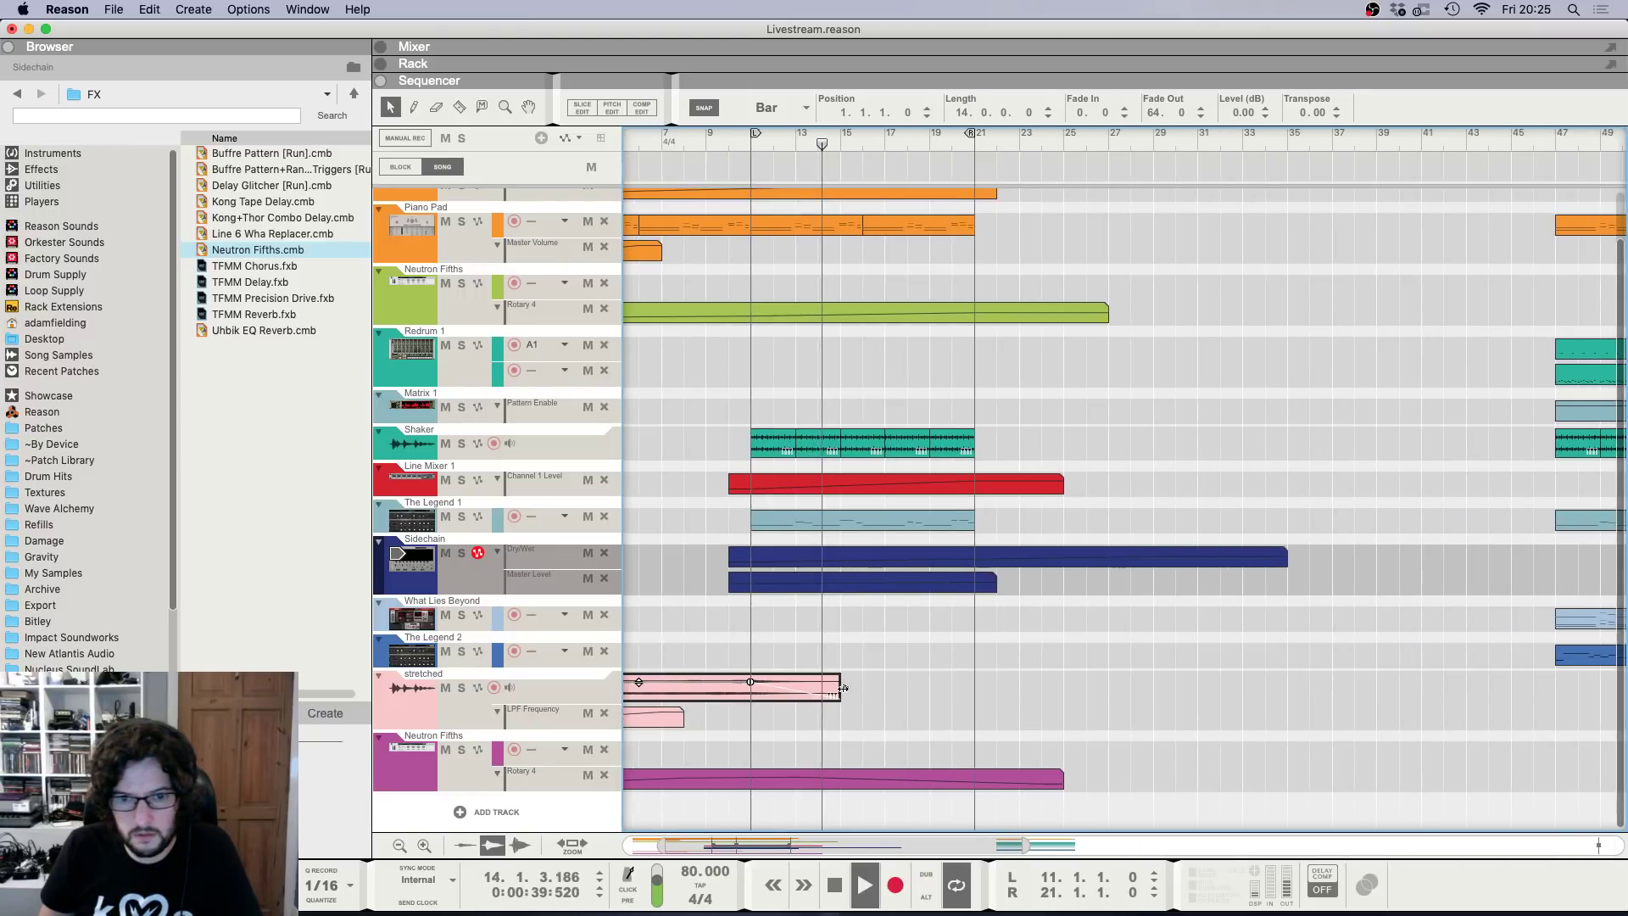
drag(856, 692, 945, 690)
drag(780, 685, 752, 689)
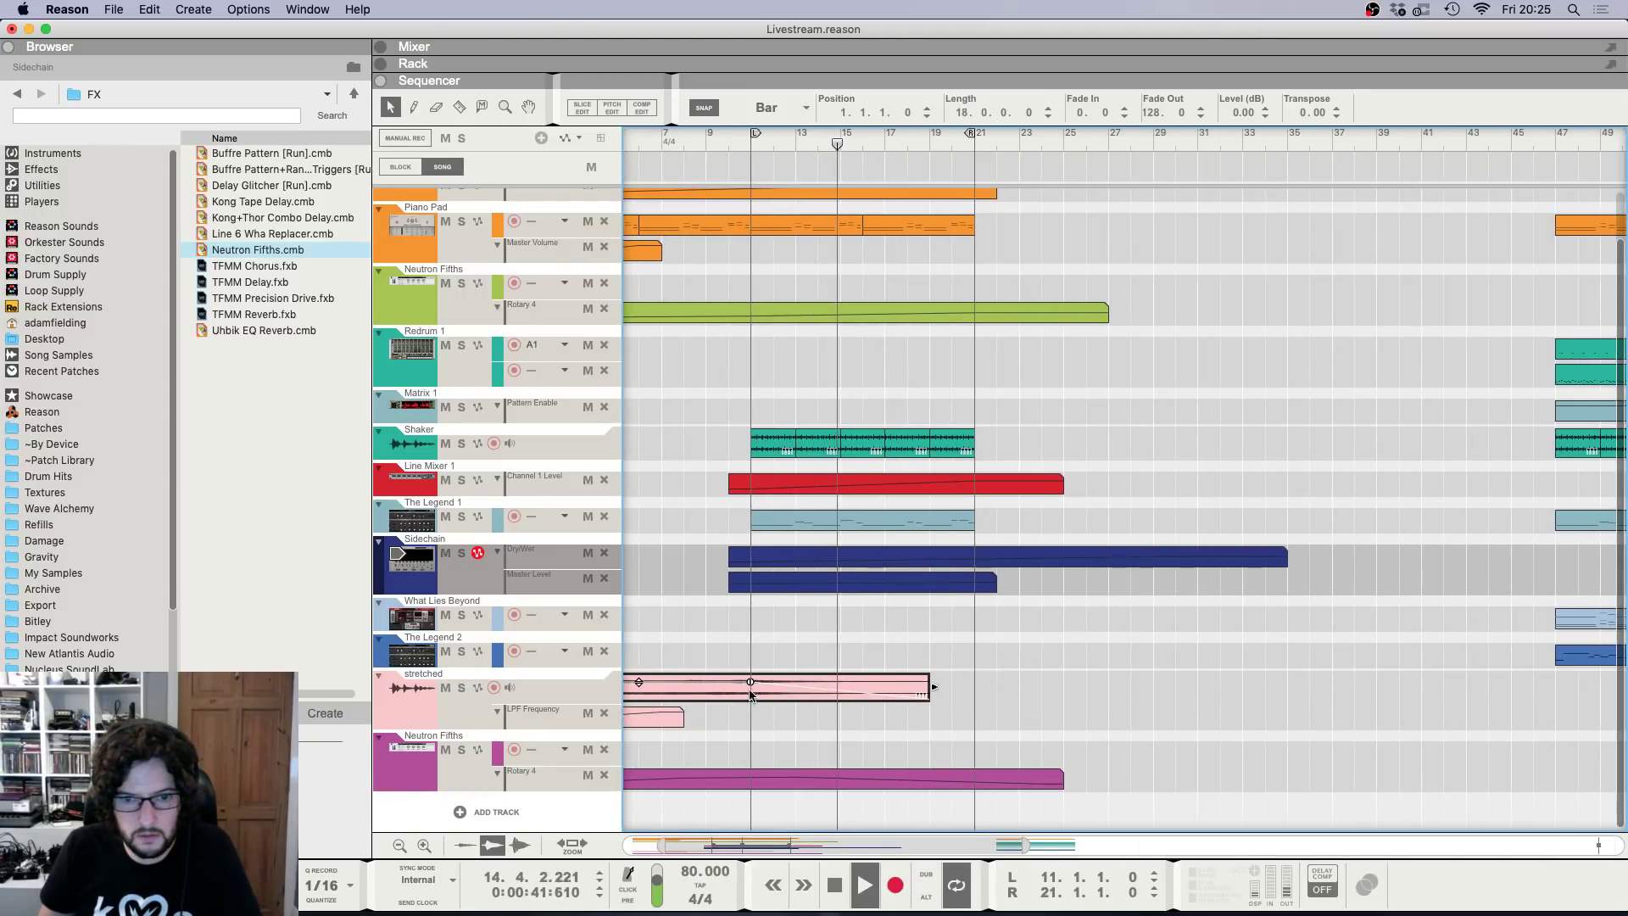
key(g)
key(g)
key(g)
key(g)
key(g)
key(g)
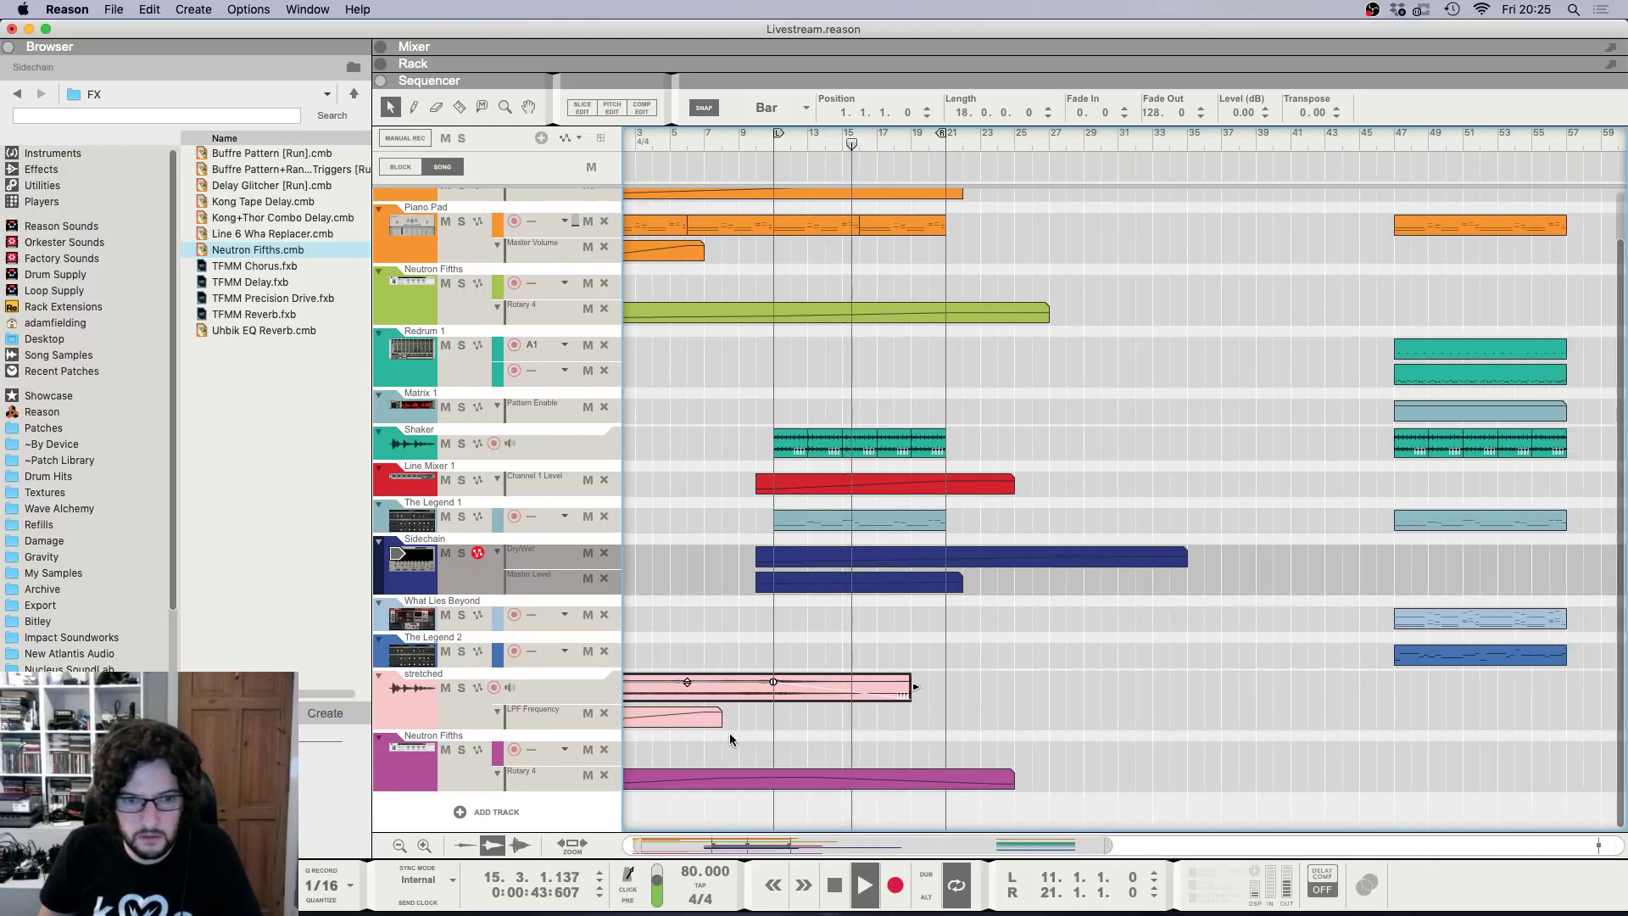
scroll(862, 664, up, 2)
key(h)
key(h)
key(h)
key(h)
key(h)
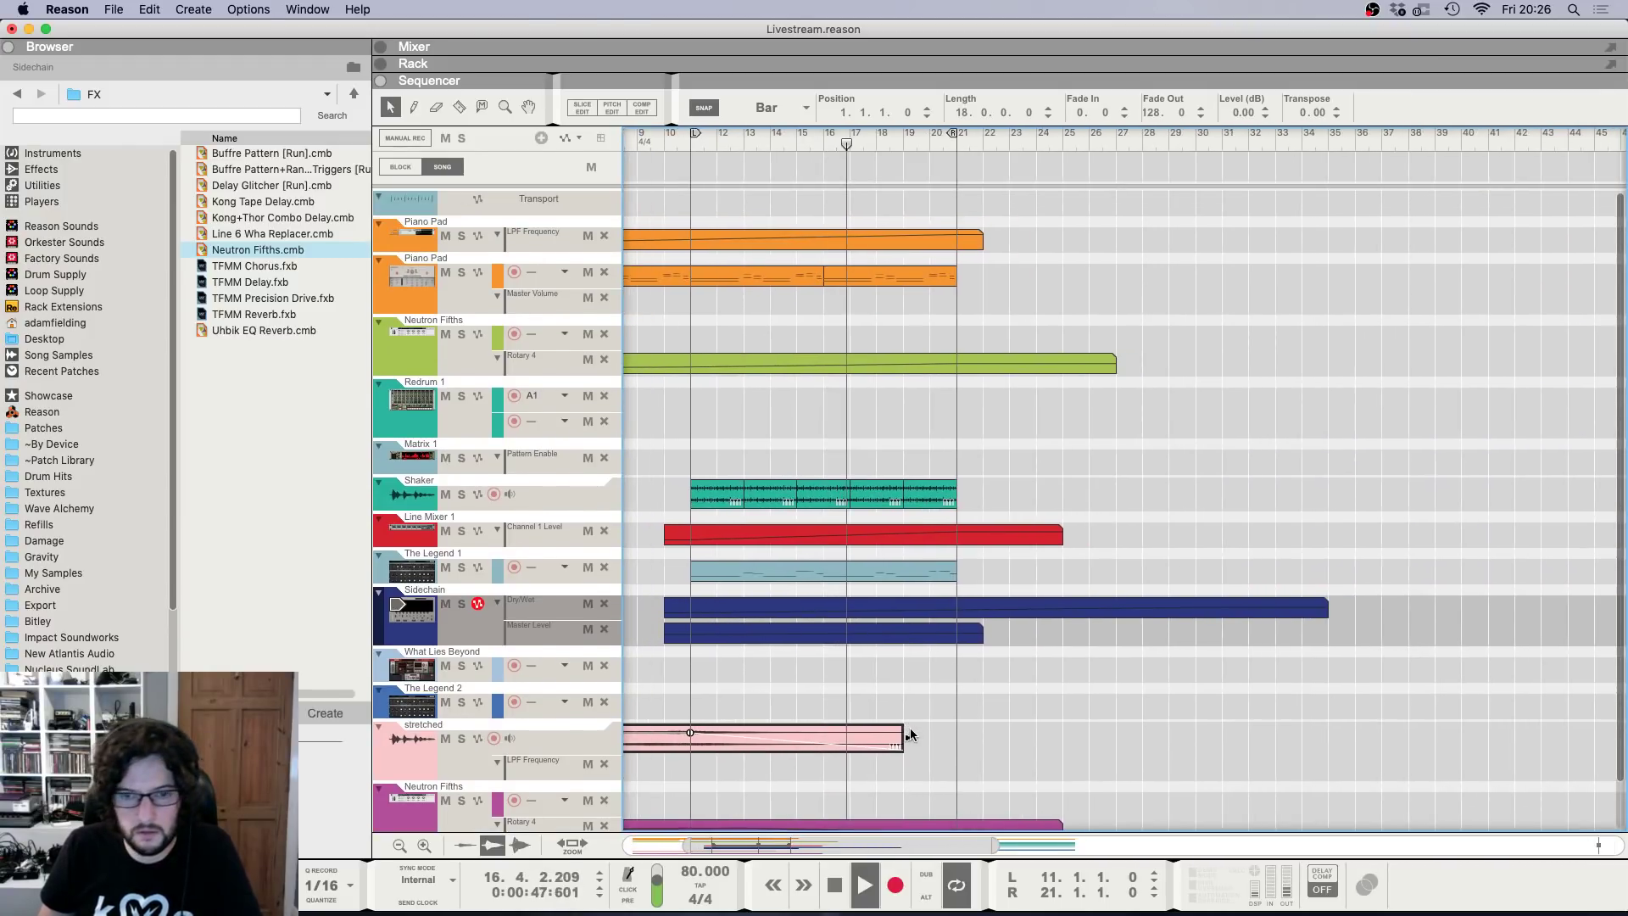
key(g)
key(g)
key(g)
key(g)
click(923, 411)
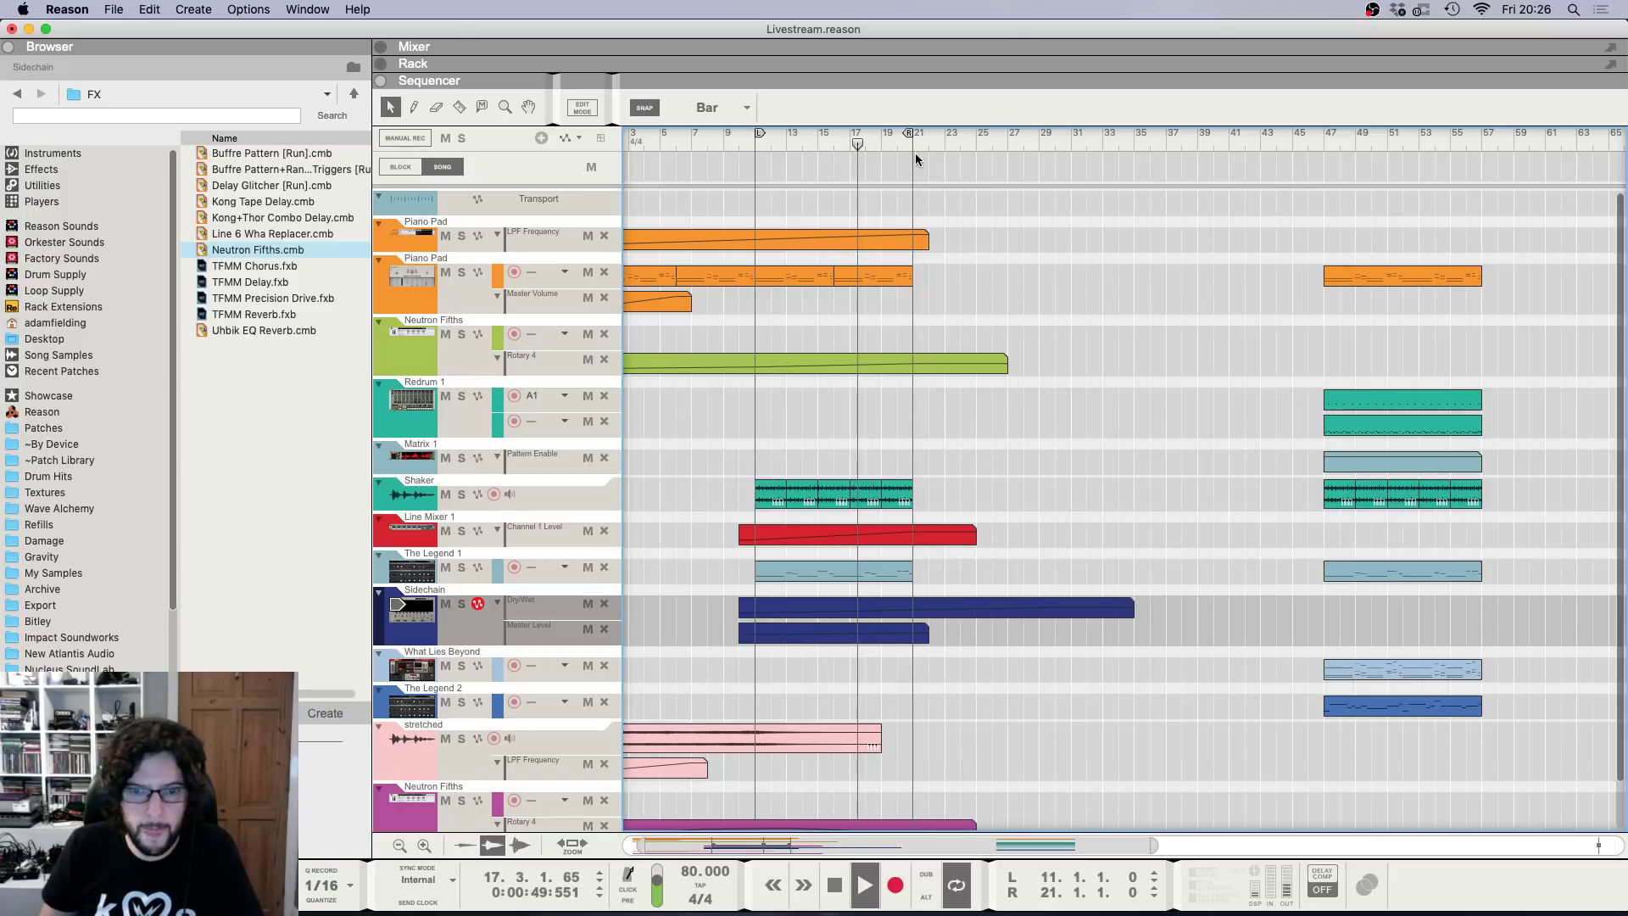
Set the loop to run from bar 21 to bar 36.
key(h)
key(h)
key(h)
key(h)
key(g)
key(g)
key(g)
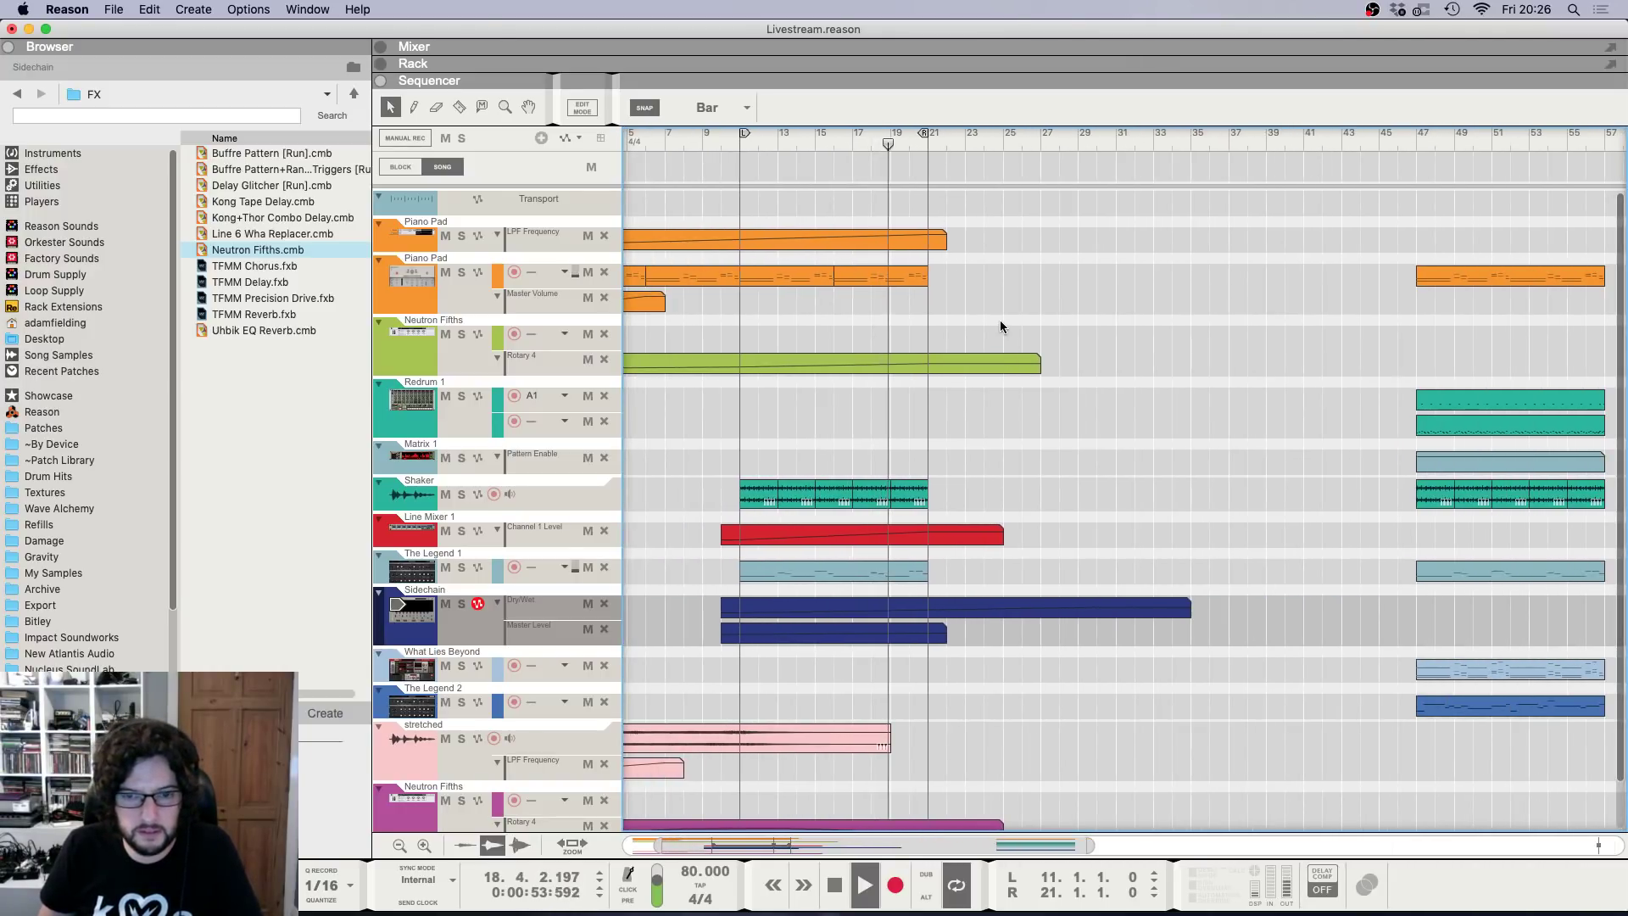
key(g)
key(g)
alt+click(919, 139)
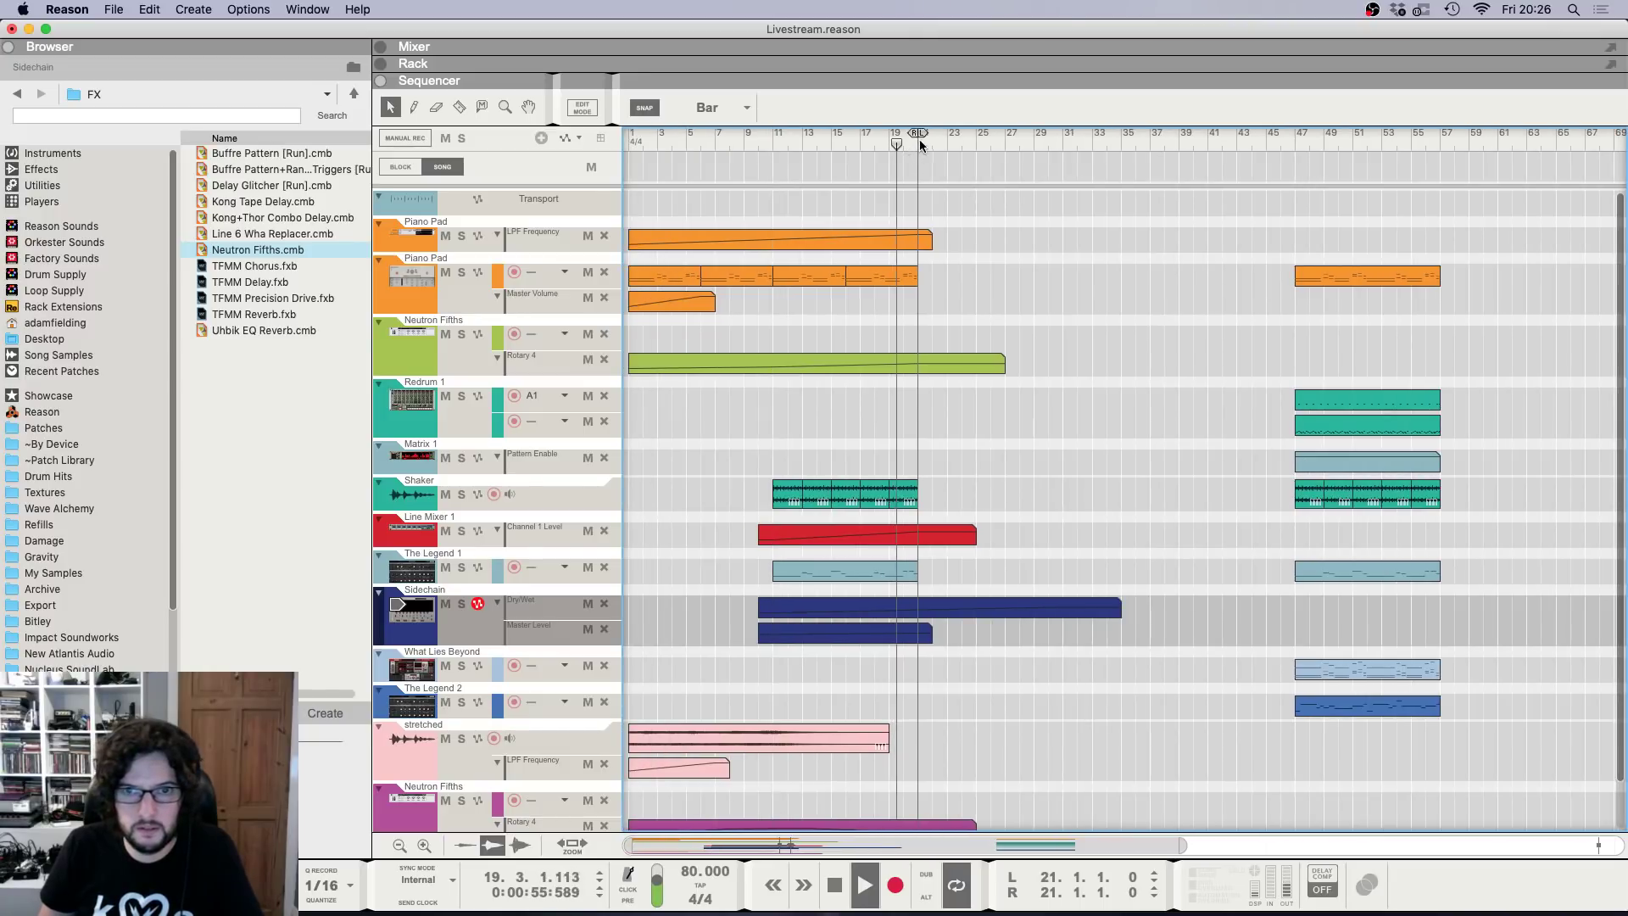
super+click(1135, 140)
key(h)
key(h)
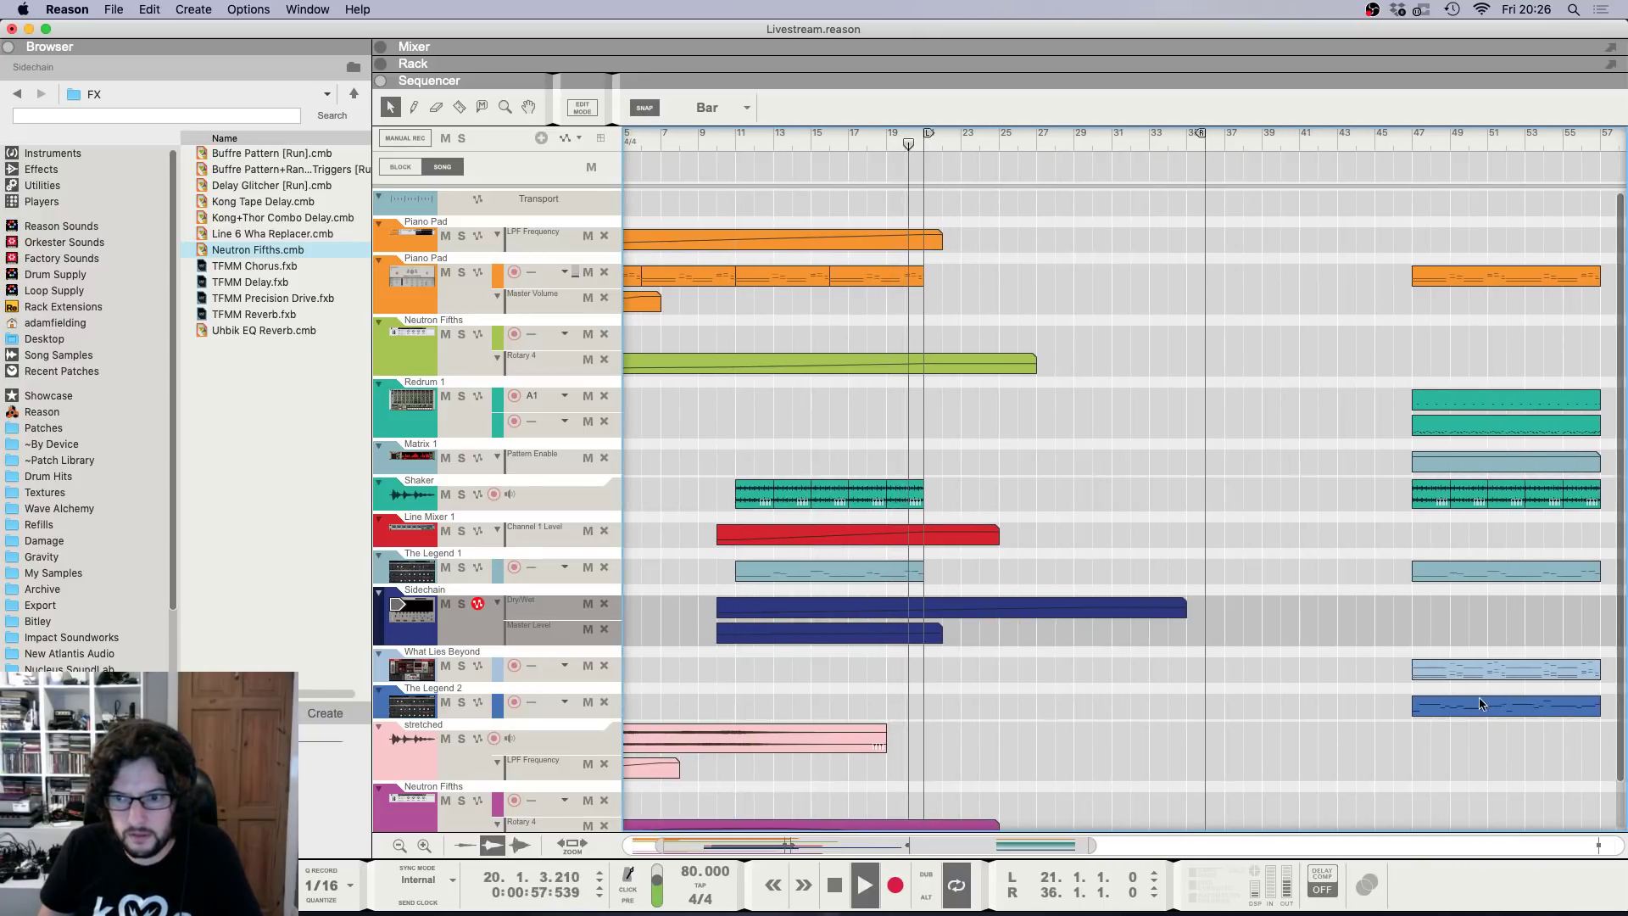
Duplicate the Shaker and Piano Pad clips so both parts continue from bar 21 to bar 31, and end the loop at bar 31.
drag(1034, 485, 653, 500)
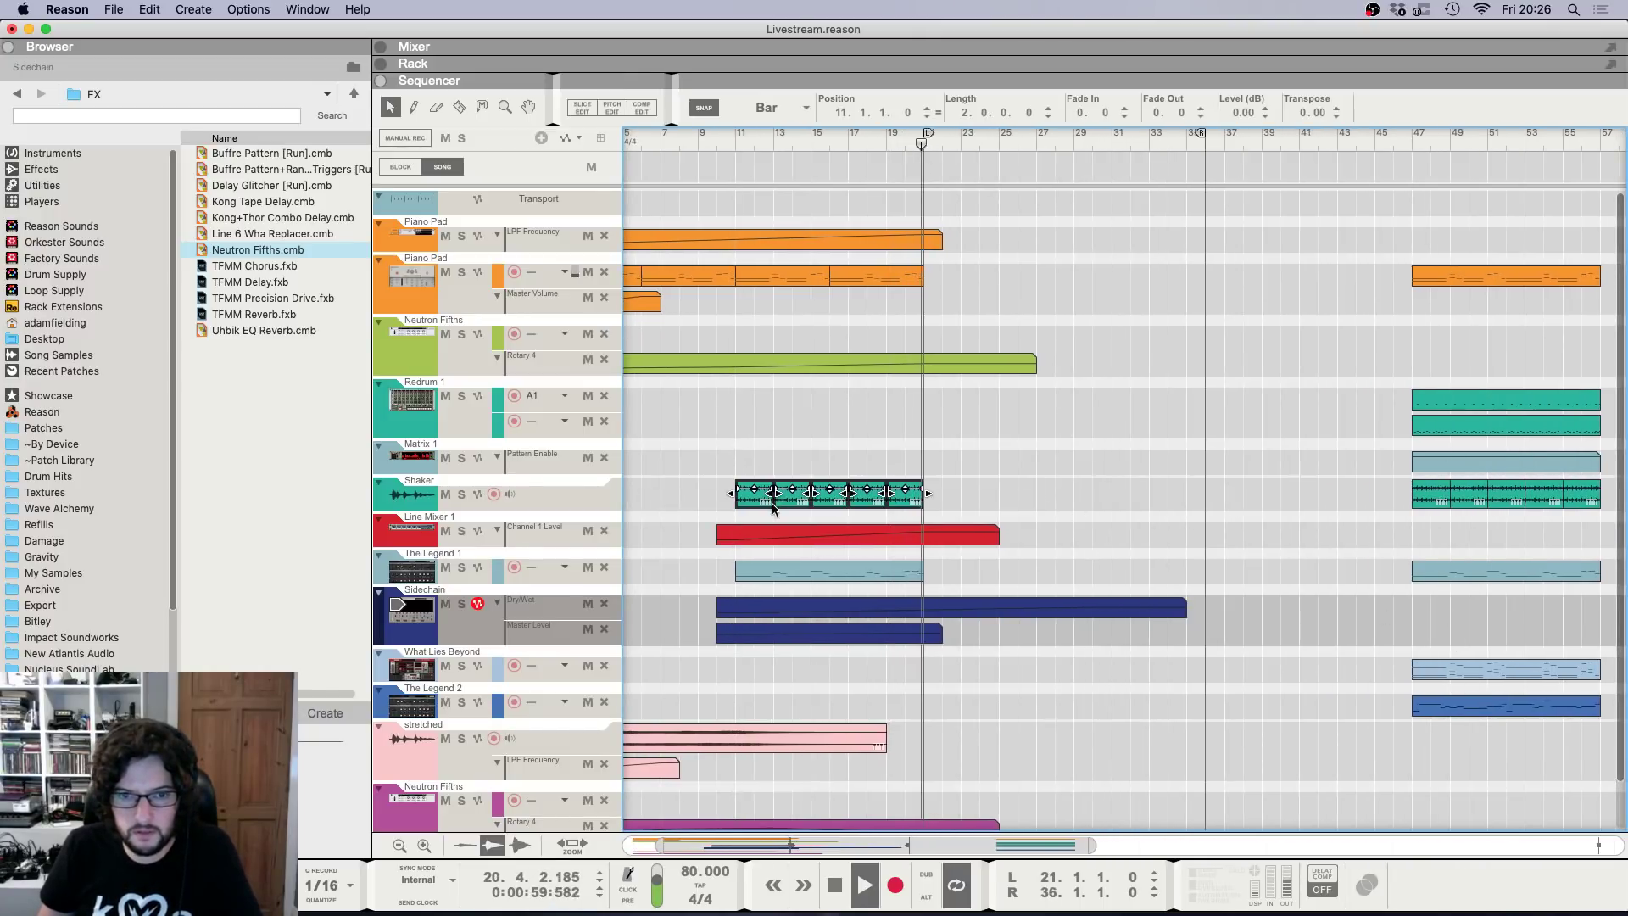
key(super+d)
drag(959, 265, 808, 285)
drag(759, 282, 939, 286)
click(1142, 355)
super+click(1111, 133)
scroll(1233, 396, down, 3)
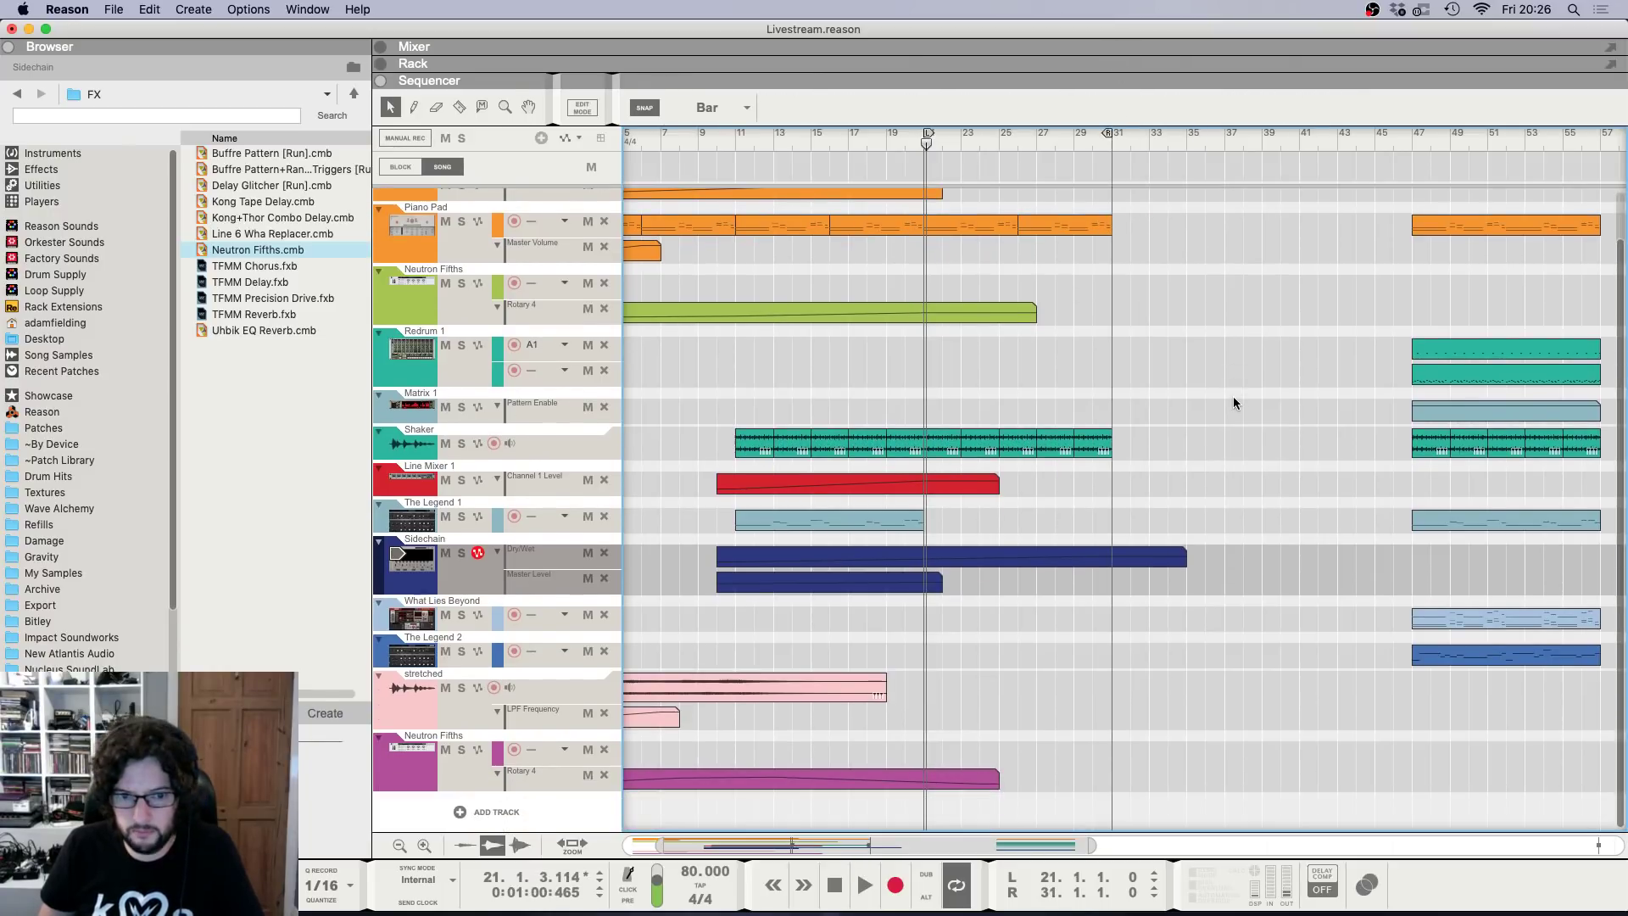
Copy the two Redrum 1 clips from bar 47 so both lanes start at bar 21.
key(g)
key(g)
key(g)
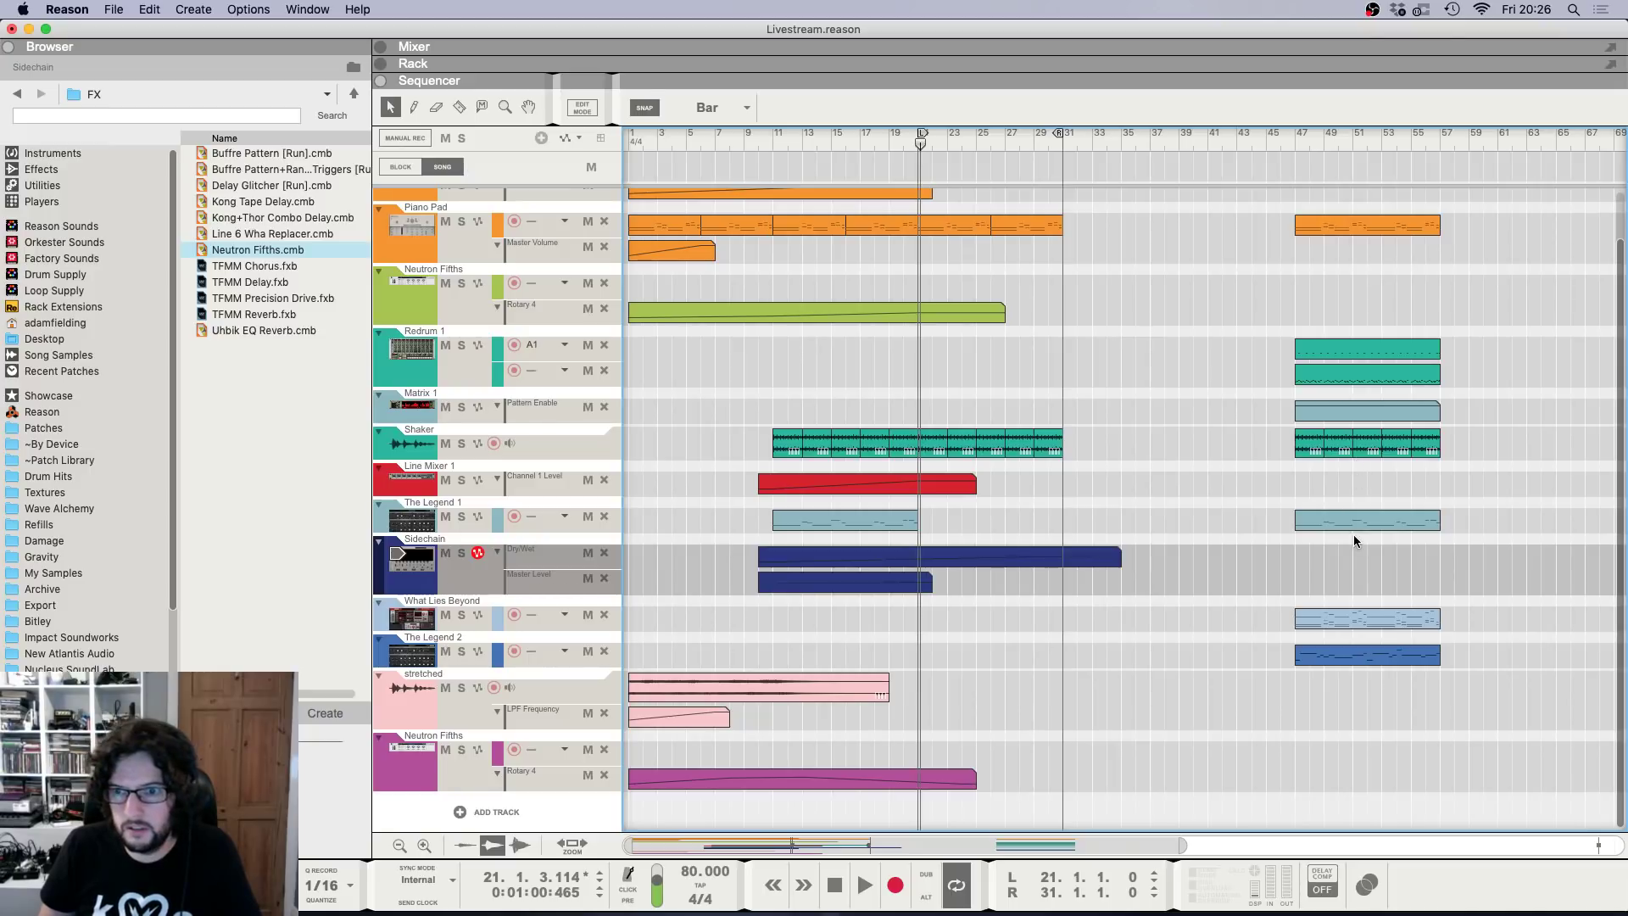
drag(1403, 373, 1011, 384)
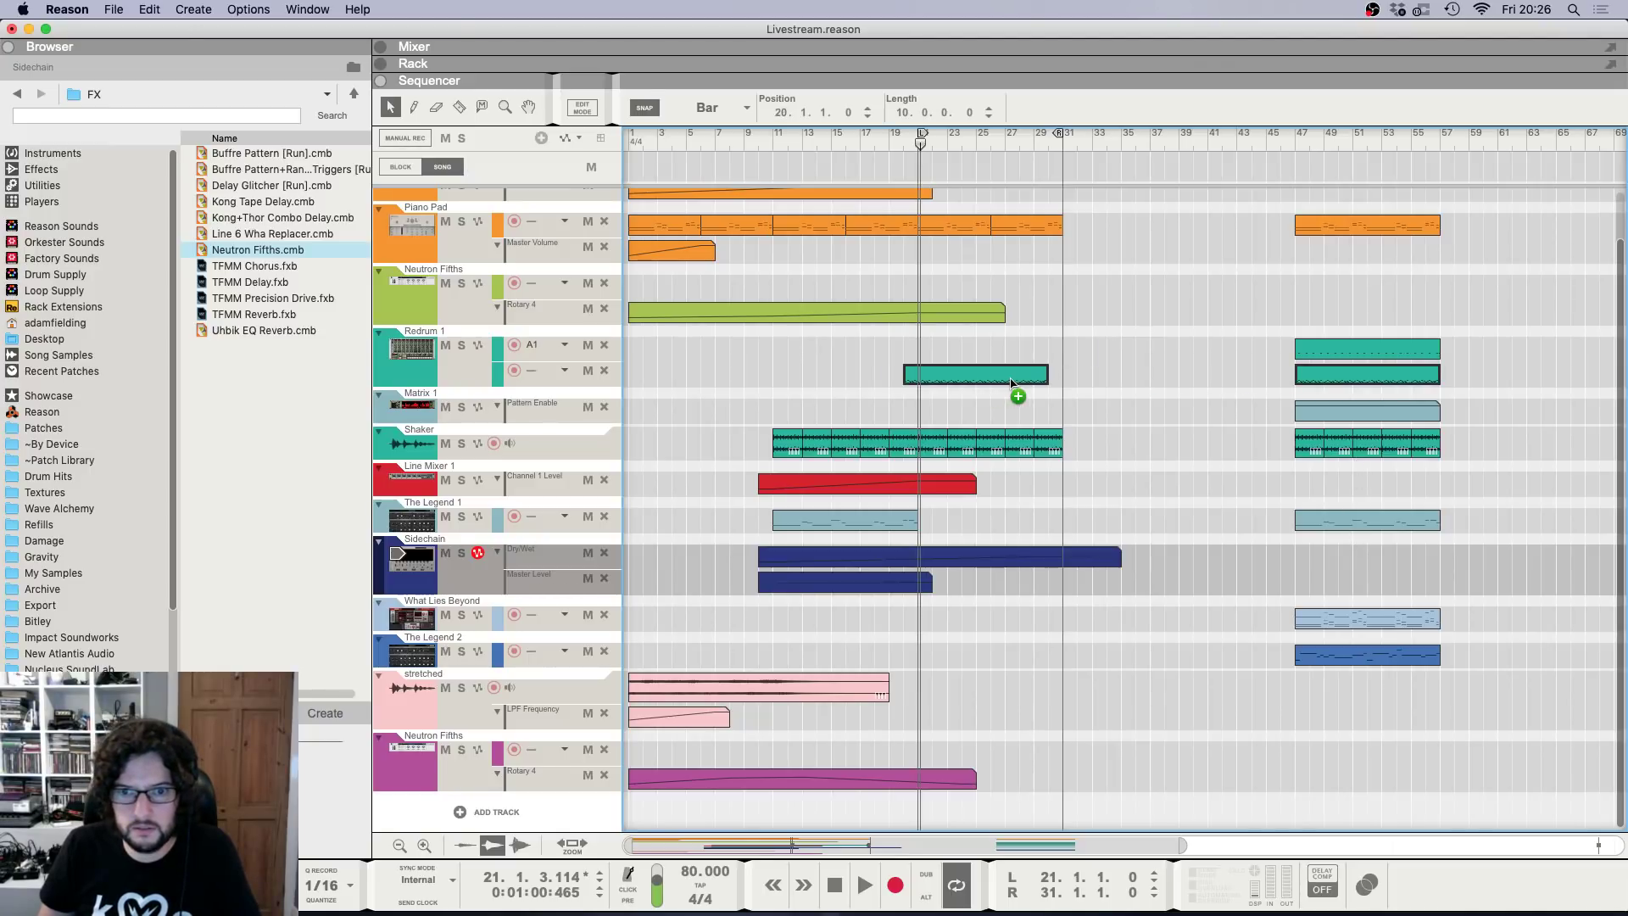
drag(1336, 349, 1009, 356)
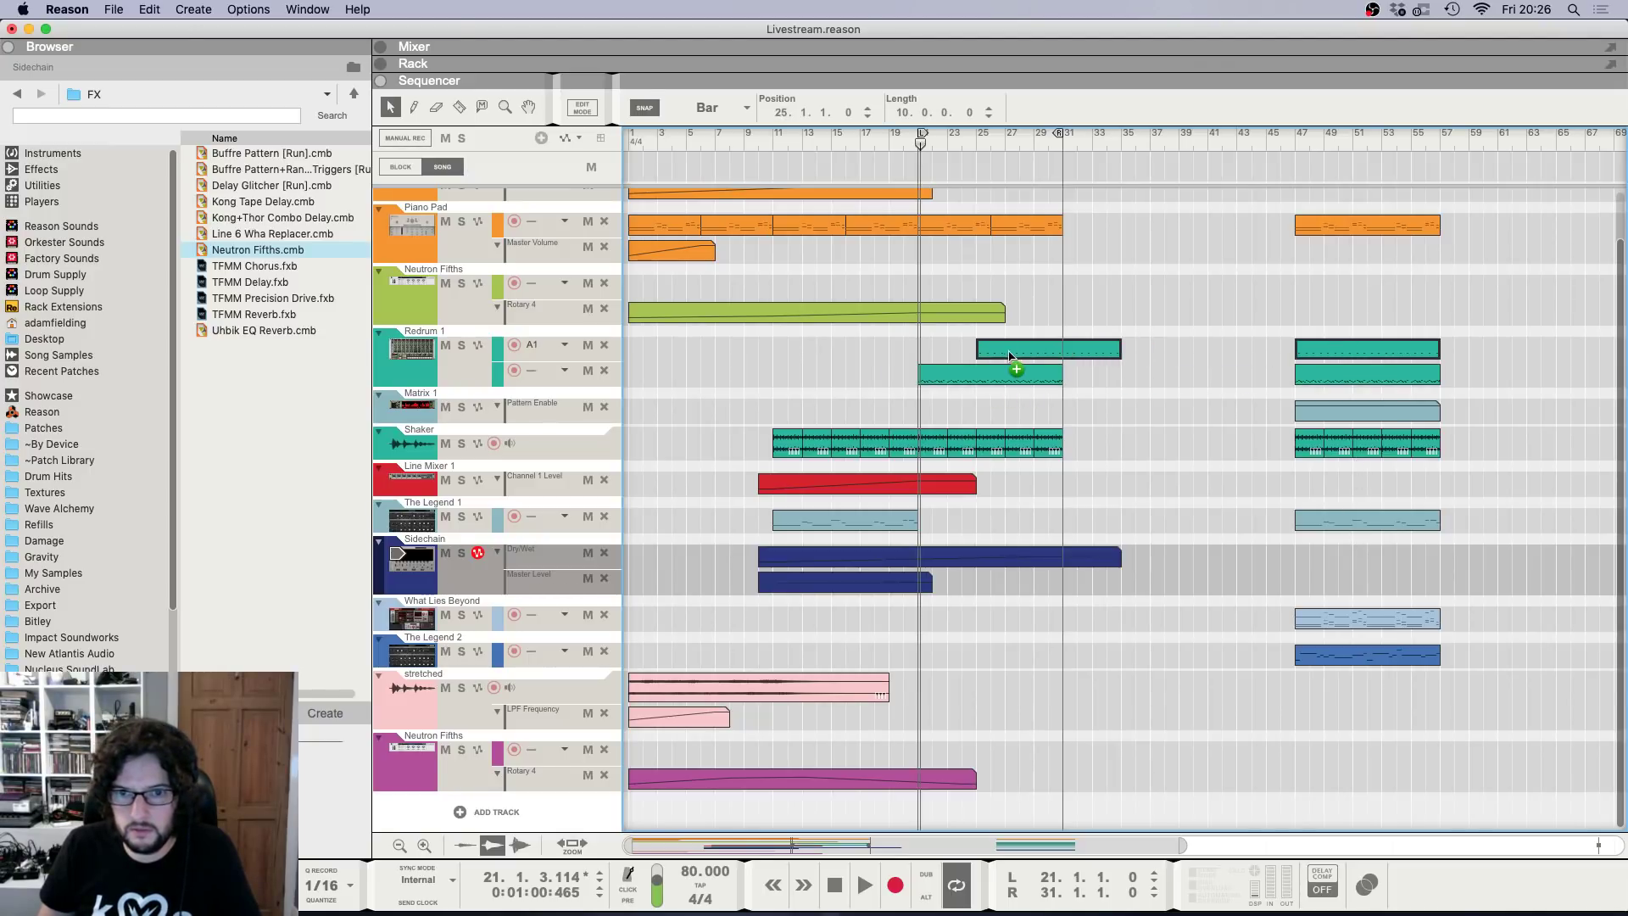
Delete all closed hi-hat notes from the copied lower-lane Redrum 1 clip at bar 21.
double_click(958, 366)
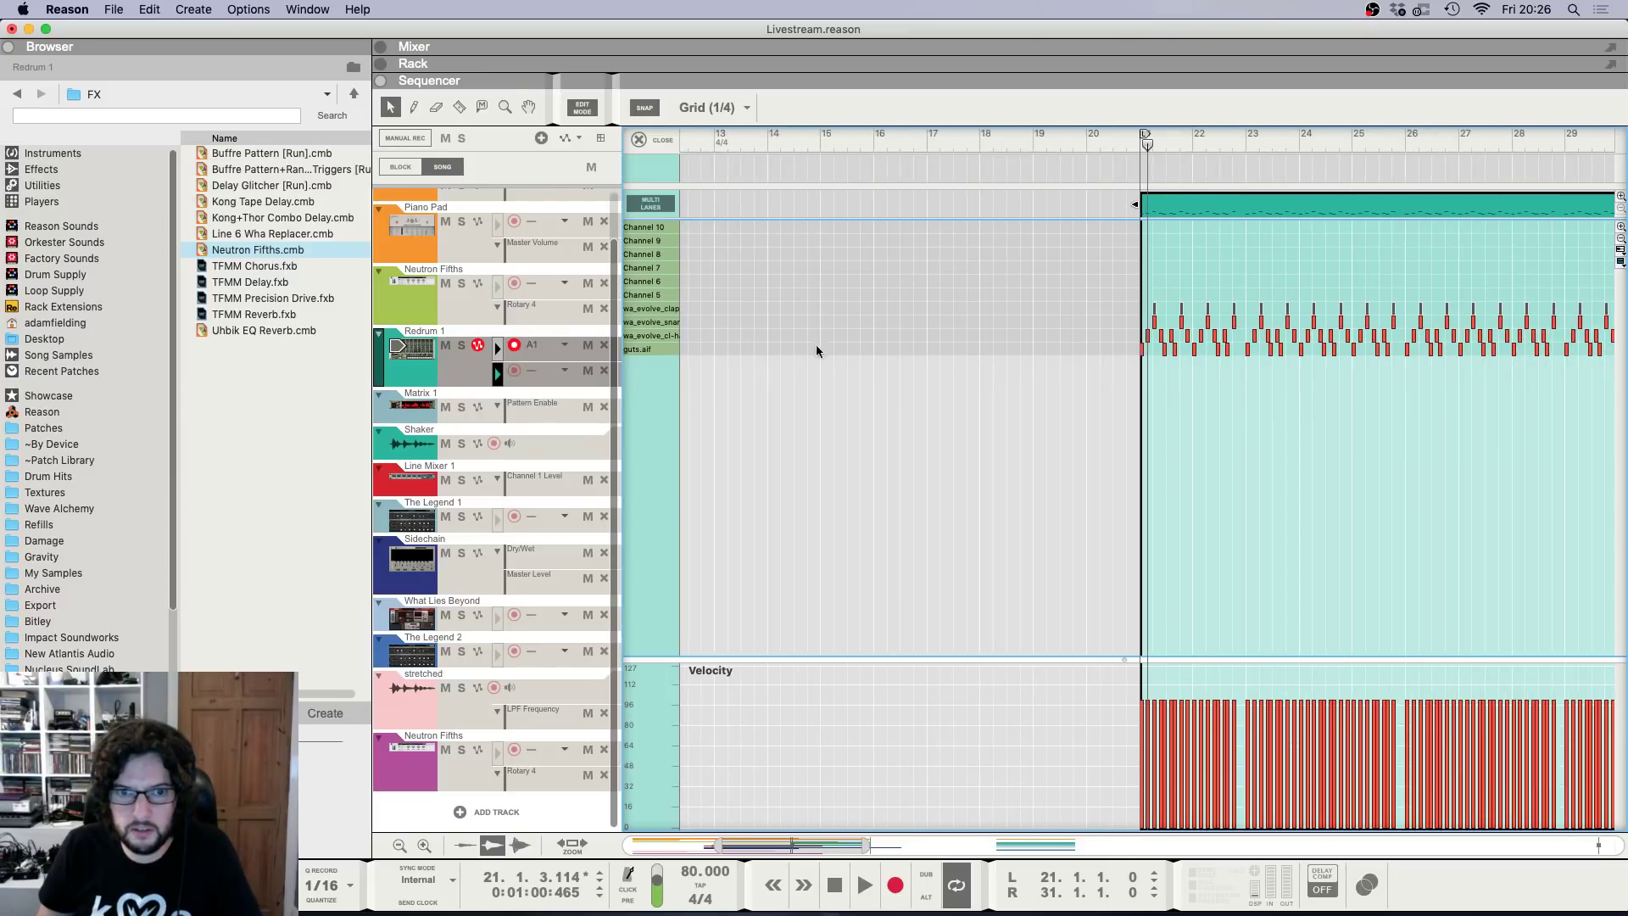
drag(1113, 330, 1536, 341)
key(Delete)
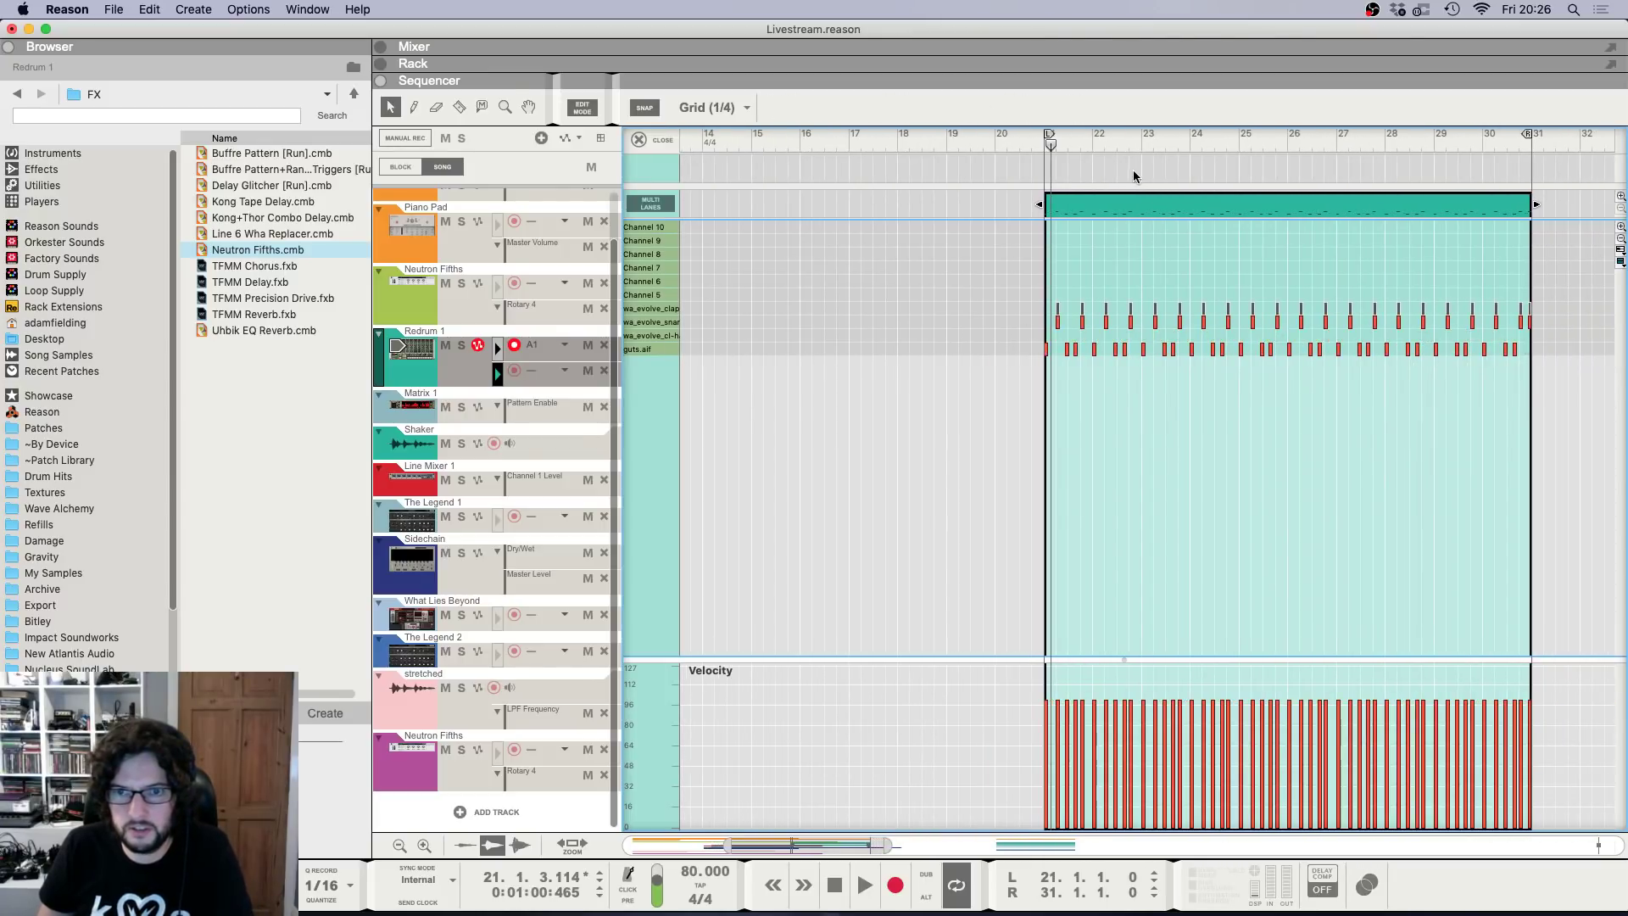
scroll(1048, 151, up, 3)
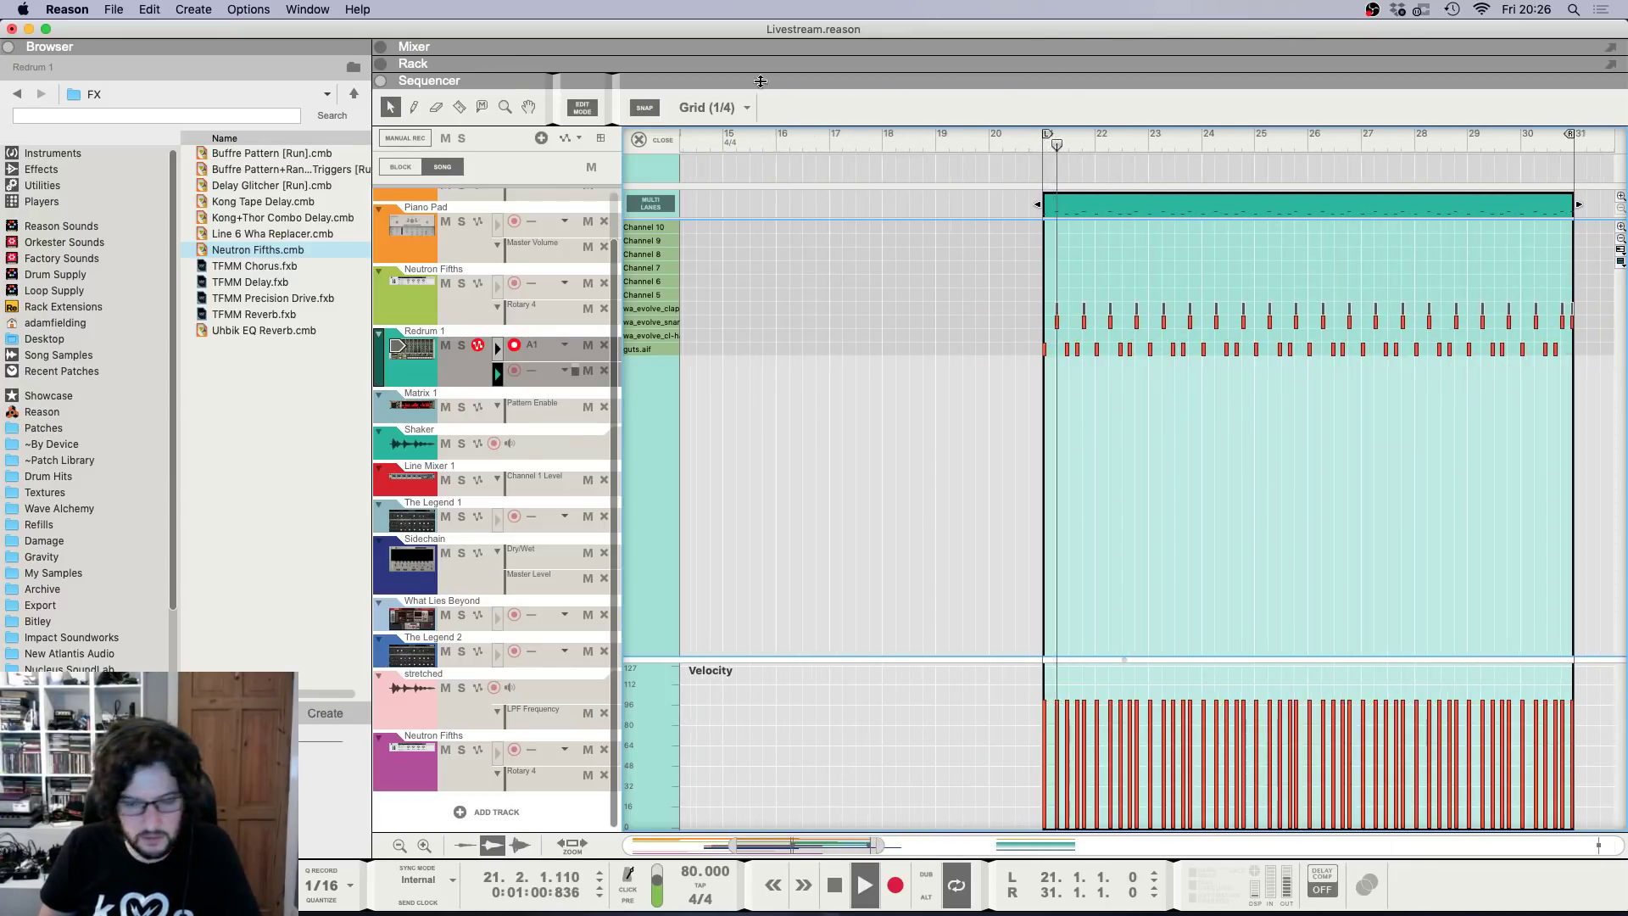
click(641, 143)
Copy The Legend 1 bass clip from bar 11 to bar 21.
scroll(746, 501, left, 1)
scroll(745, 502, left, 5)
scroll(763, 509, down, 1)
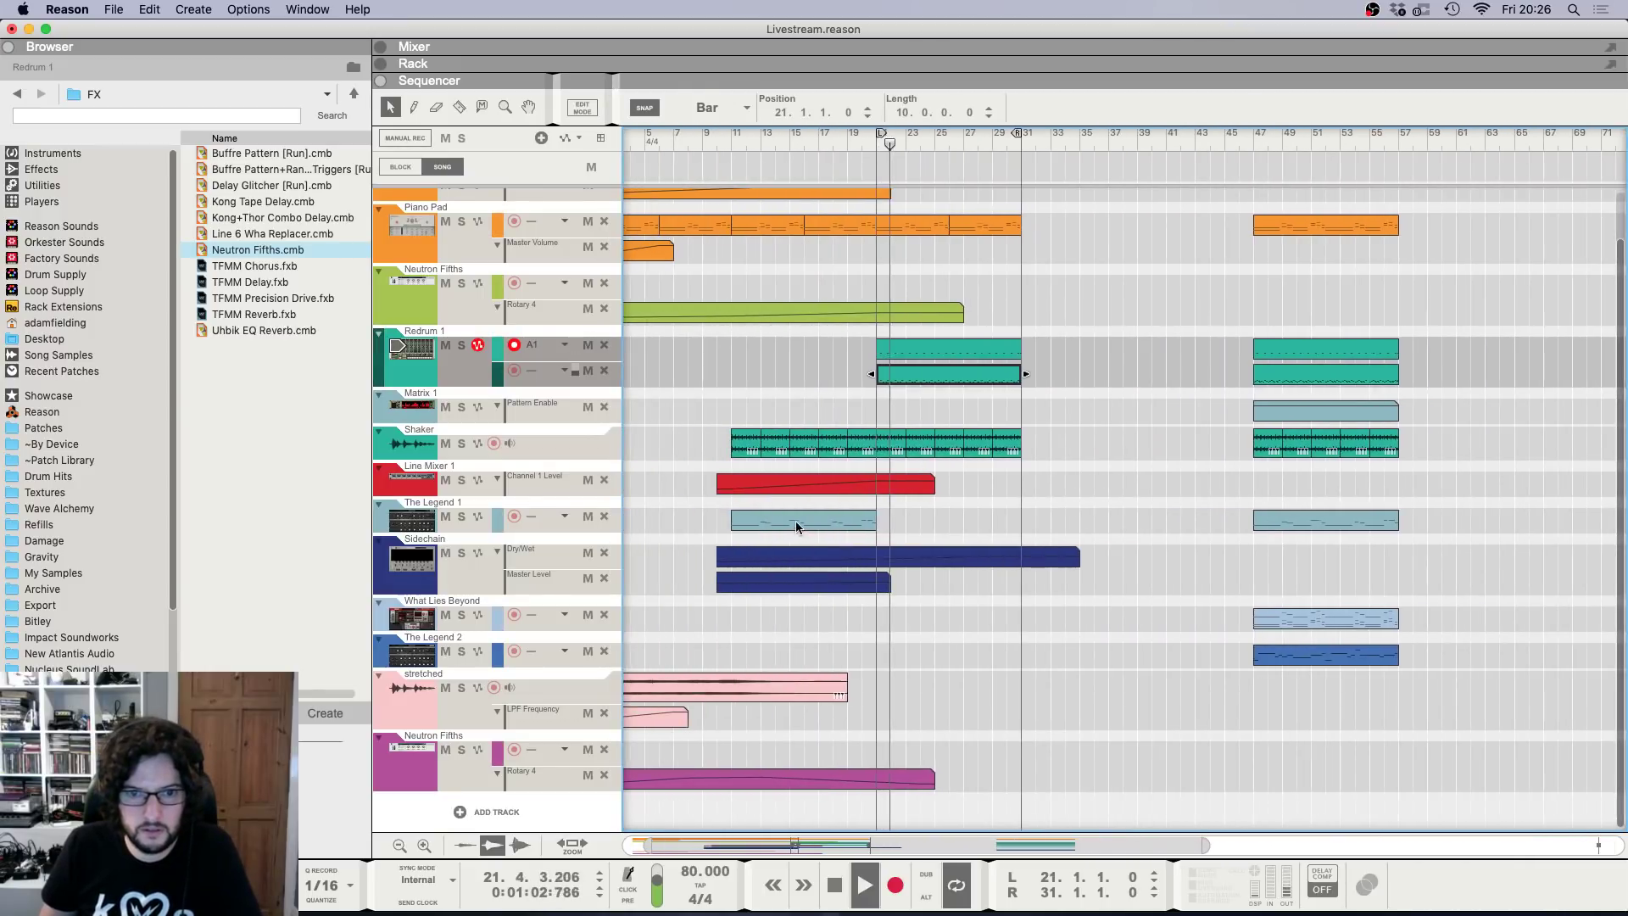
drag(797, 524, 933, 524)
click(974, 646)
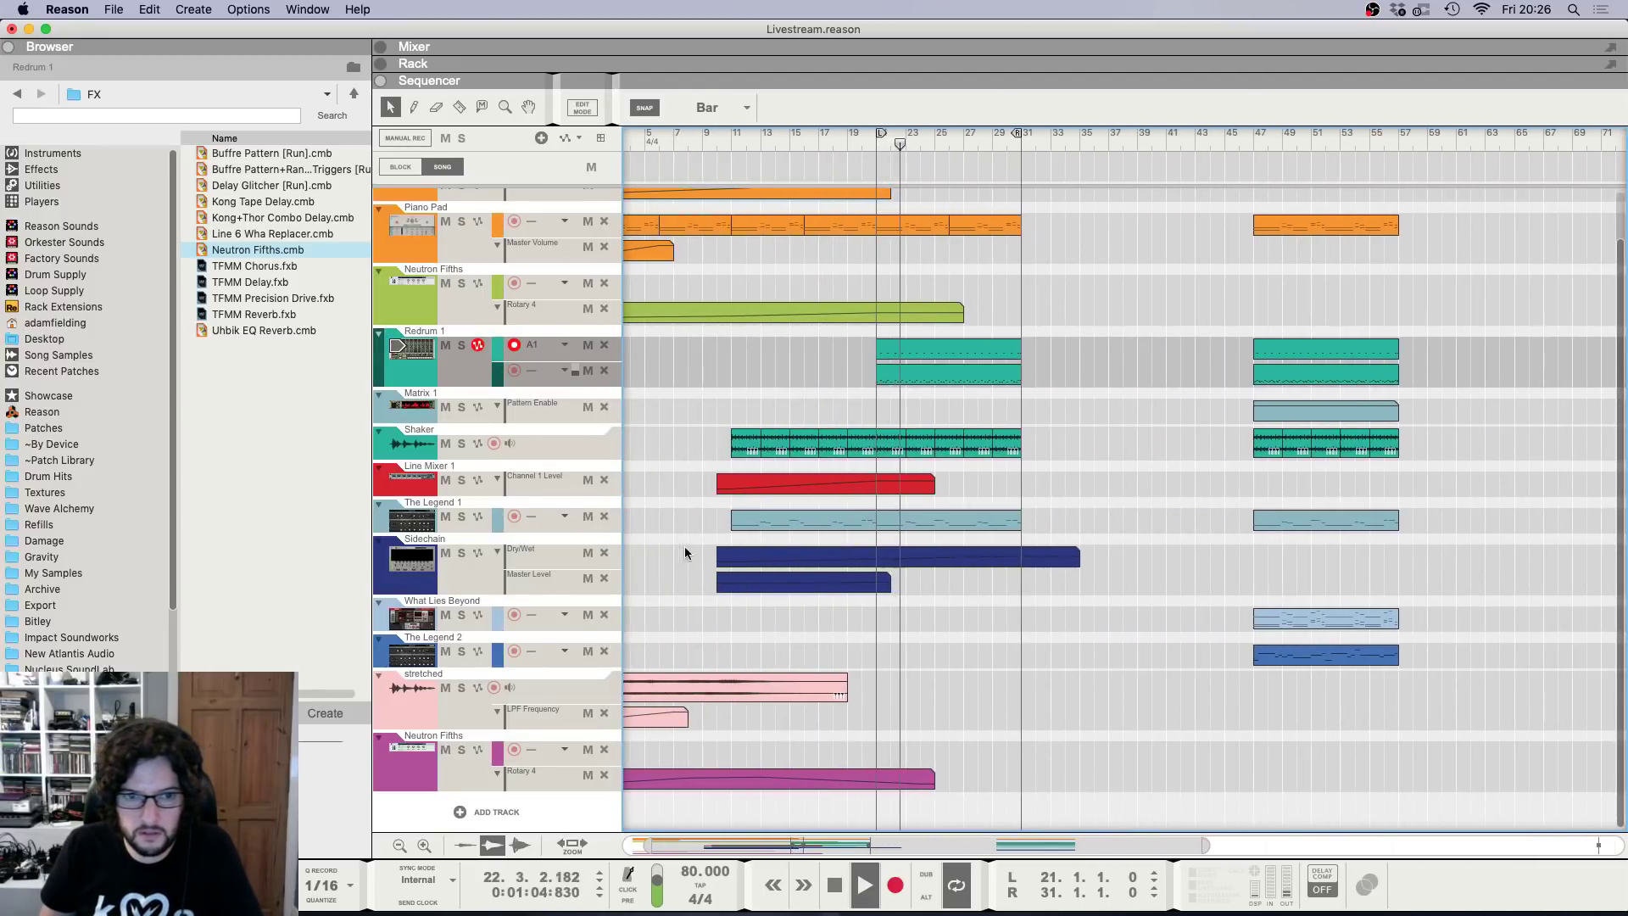
Create Filter Cutoff automation for The Legend 1 and draw a 24-bar clip starting at bar 10.
key(space)
click(733, 147)
click(417, 520)
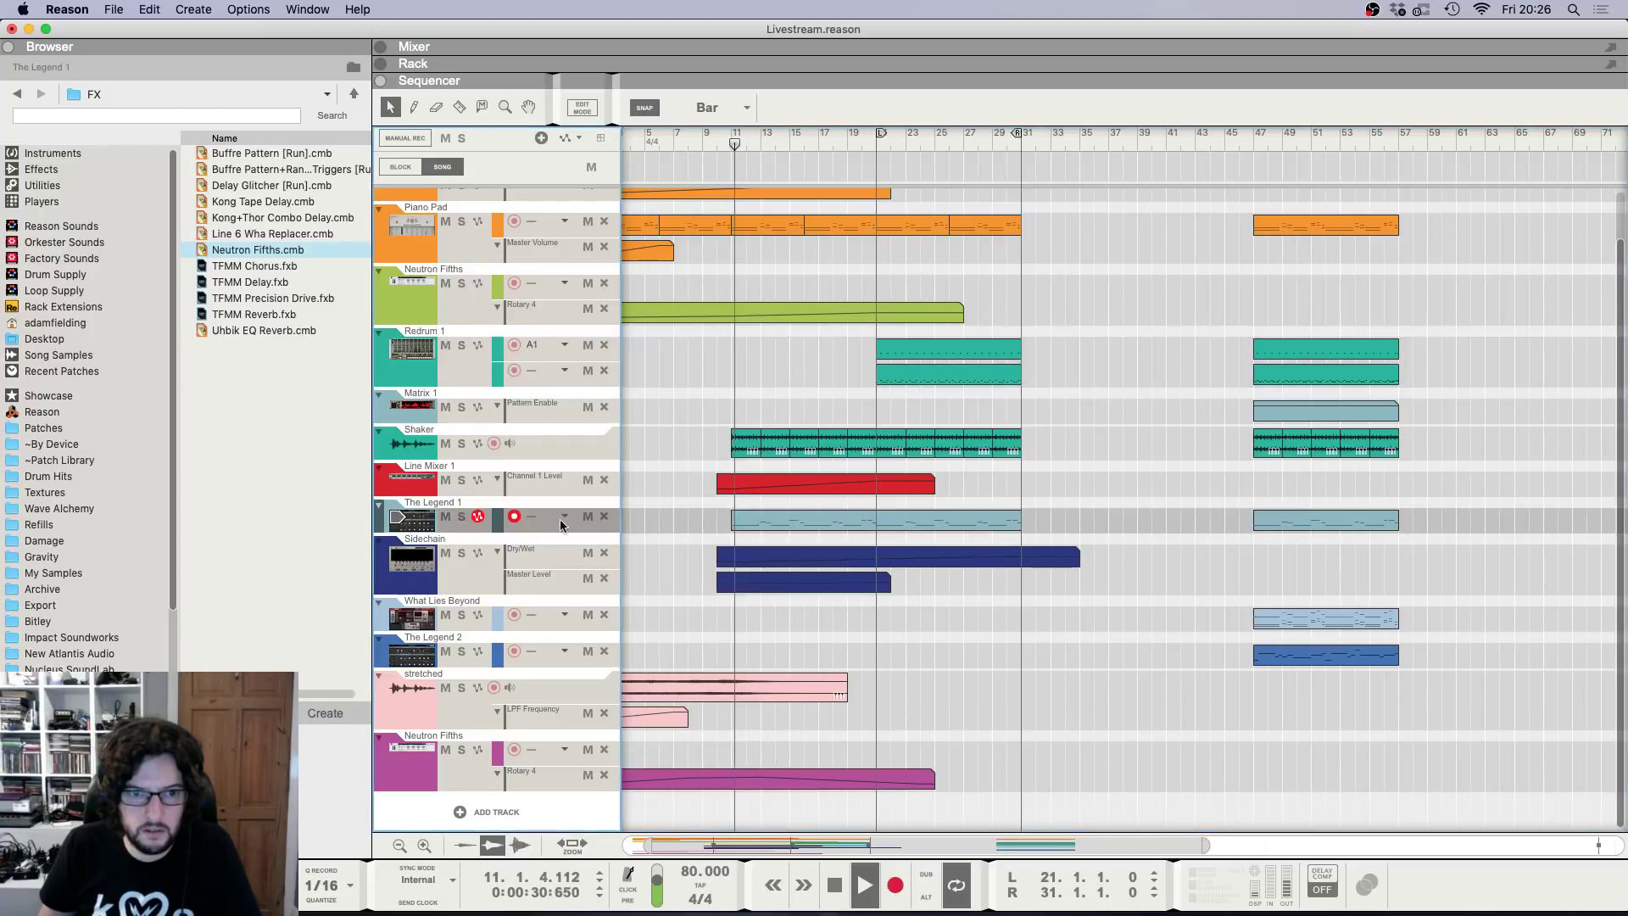
key(F6)
scroll(1277, 429, up, 4)
right_click(1333, 282)
click(1393, 285)
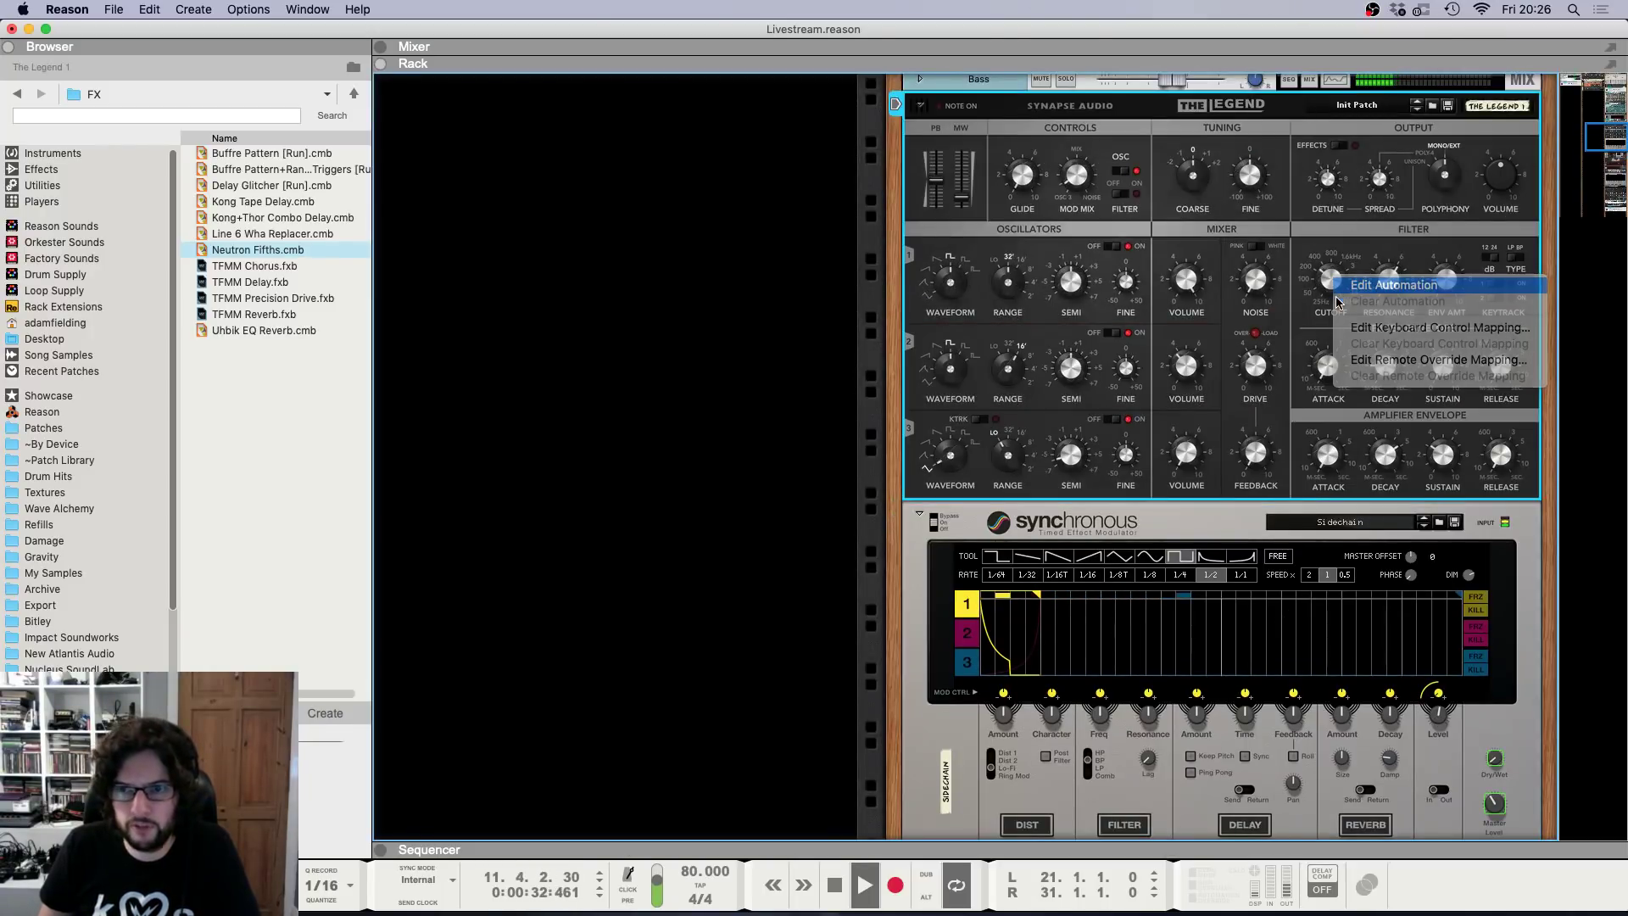
drag(725, 519, 1064, 520)
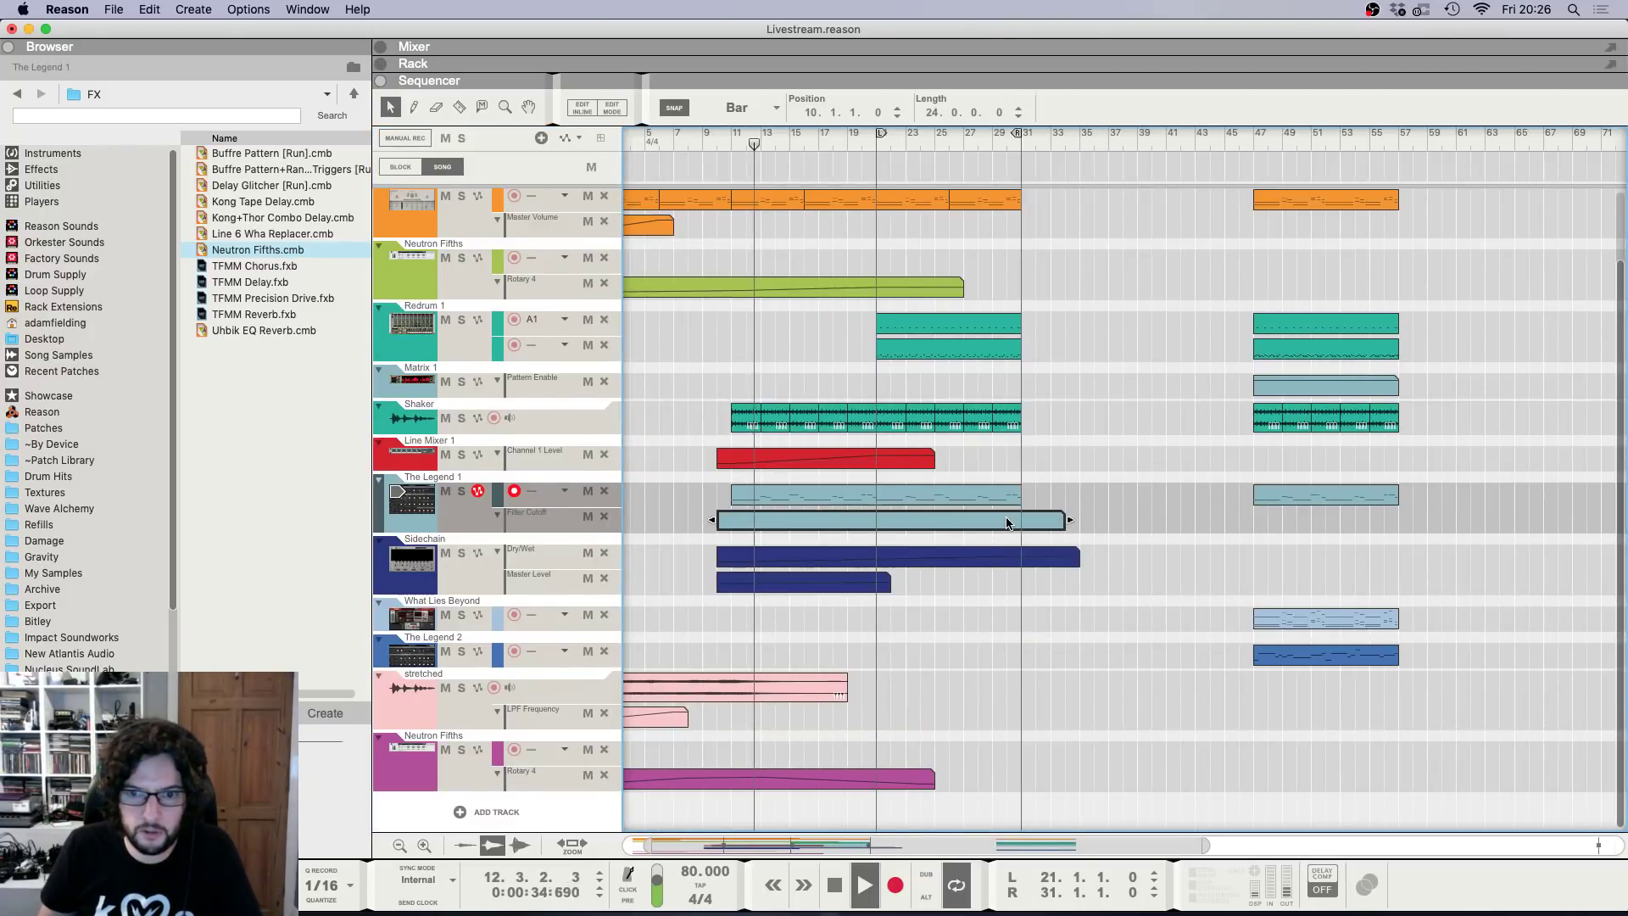
Draw Filter Cutoff automation points at bars 11, 15 and 21, peaking at 320 Hz at bar 15.
double_click(1007, 523)
super+click(731, 496)
super+click(863, 484)
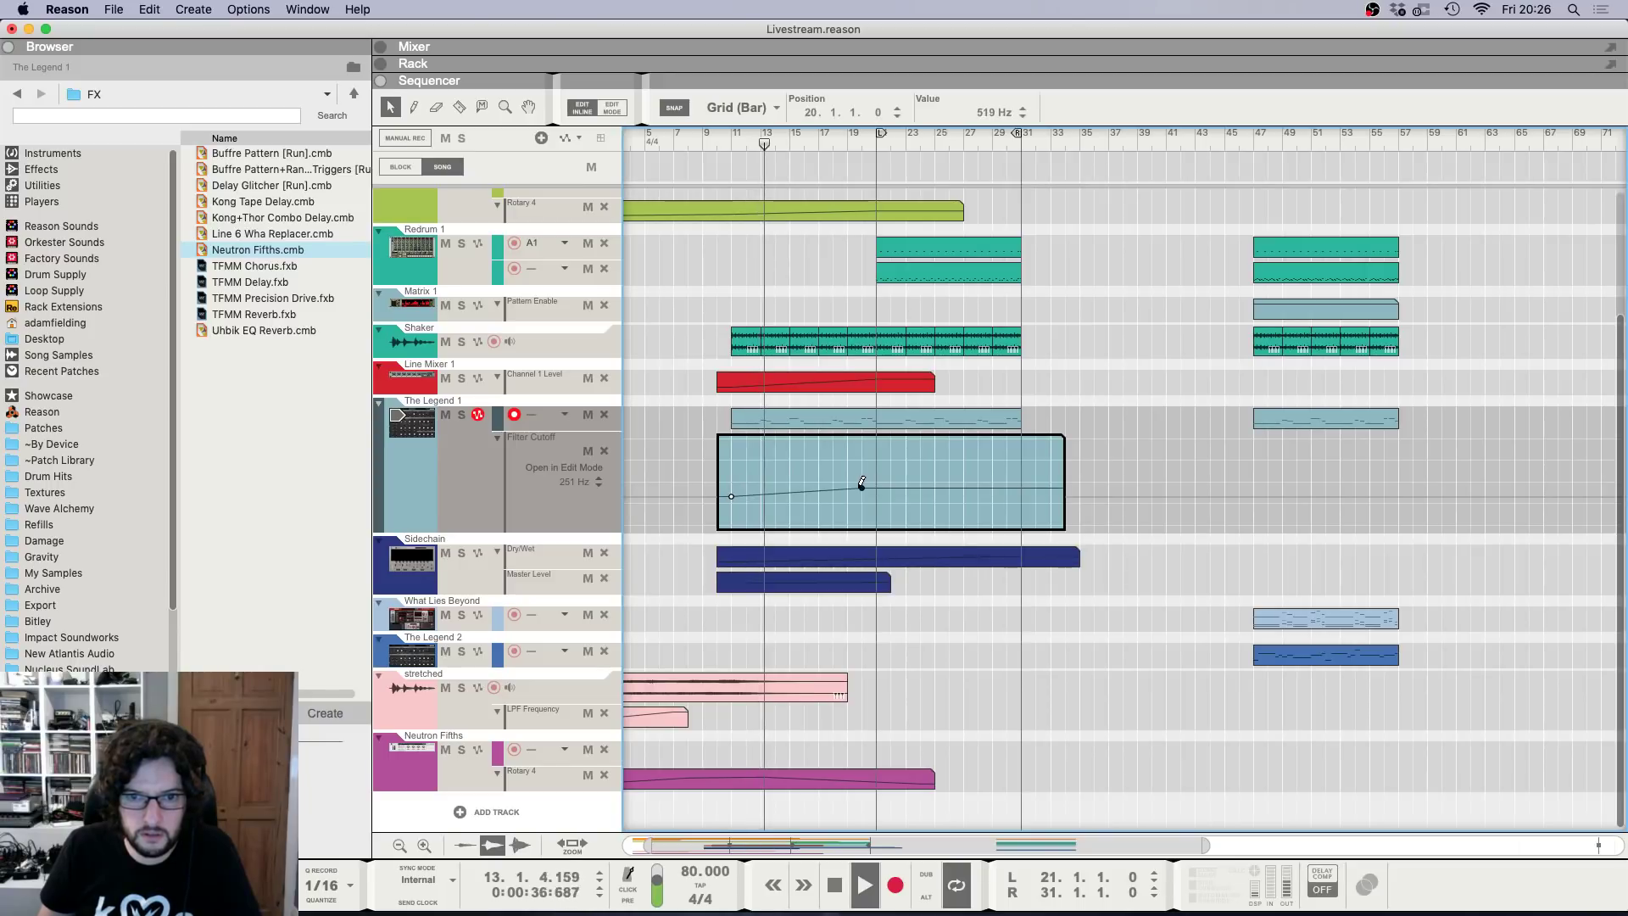
drag(864, 484, 790, 494)
super+click(877, 497)
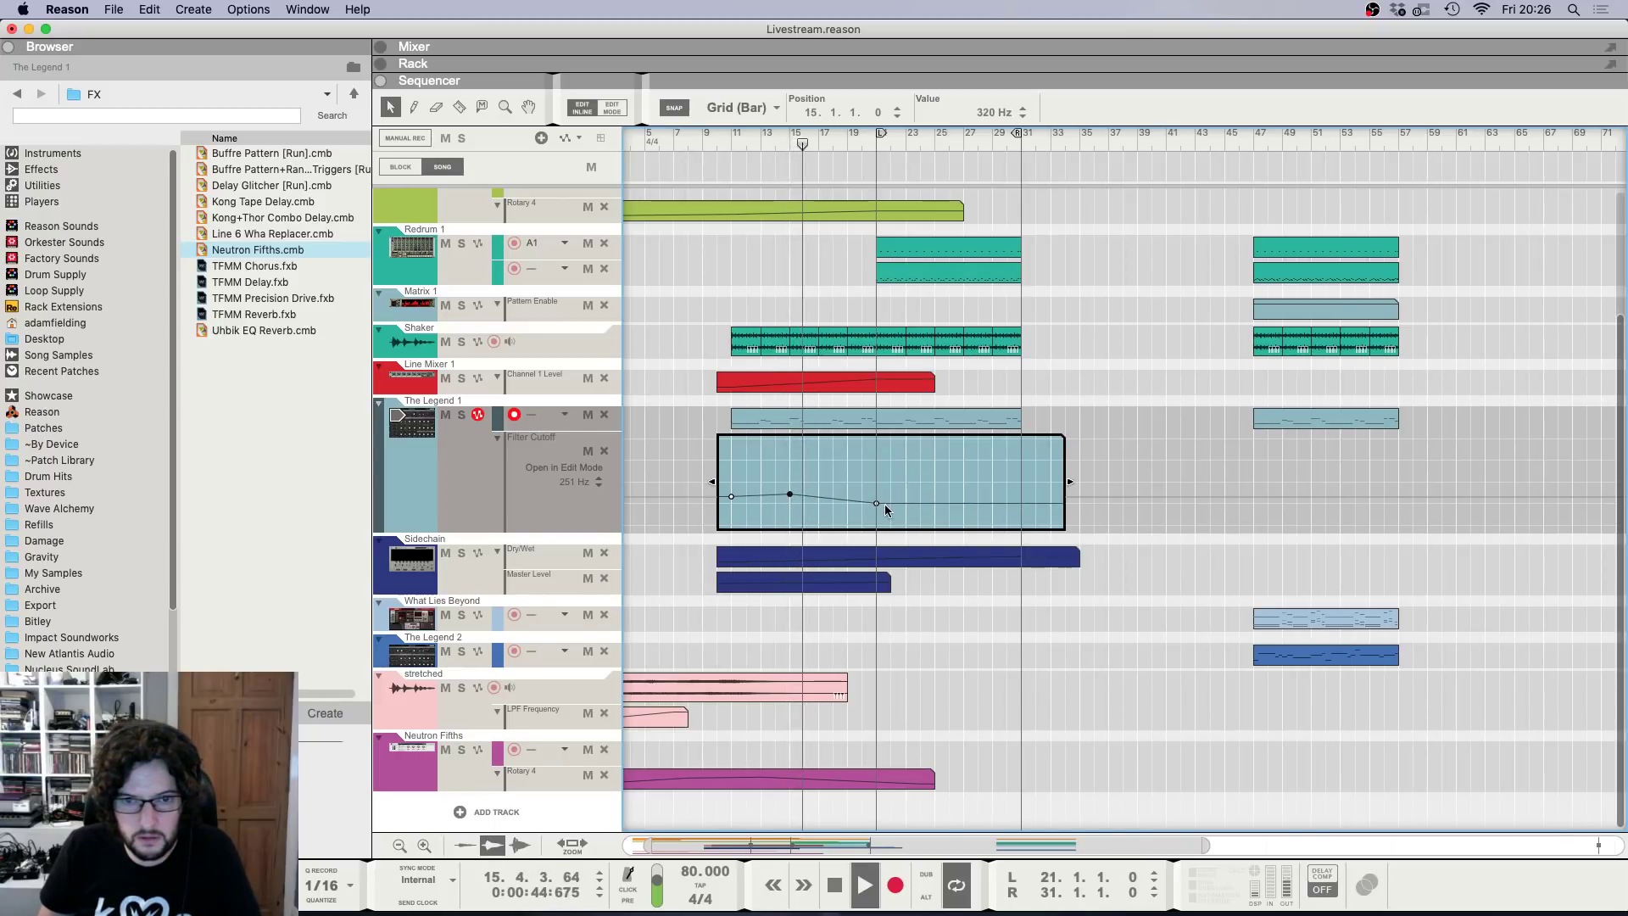
Lower the Filter Cutoff points at bar 11 to 172 Hz and at bar 21, and add a 260 Hz point at bar 31.
drag(731, 496, 730, 501)
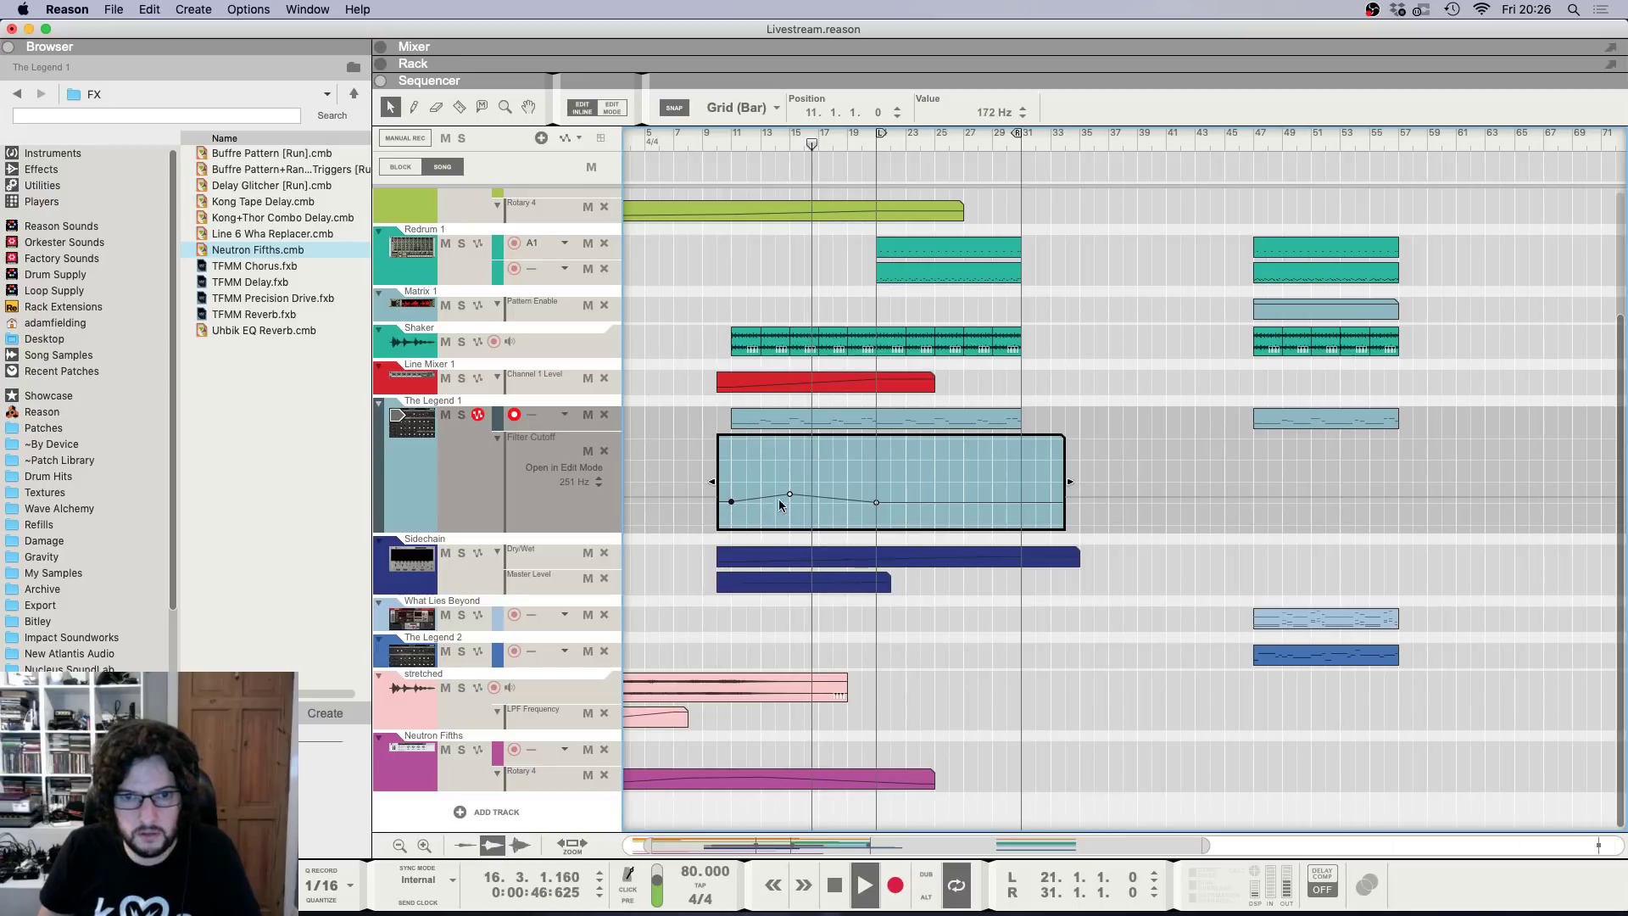
click(909, 514)
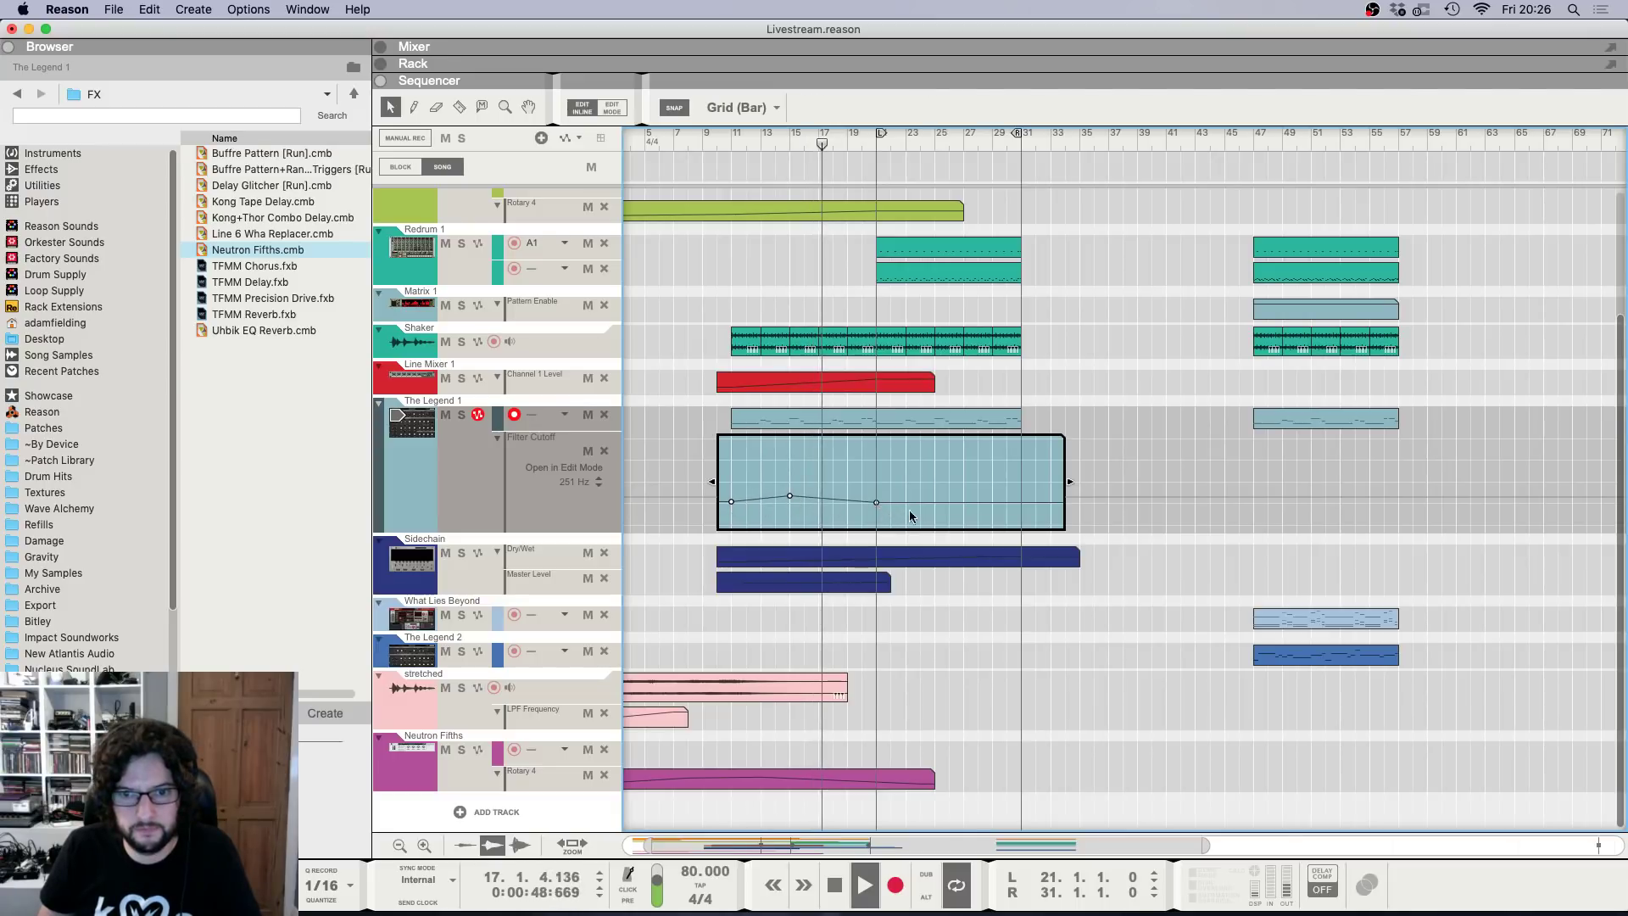
drag(877, 502, 874, 505)
click(1021, 496)
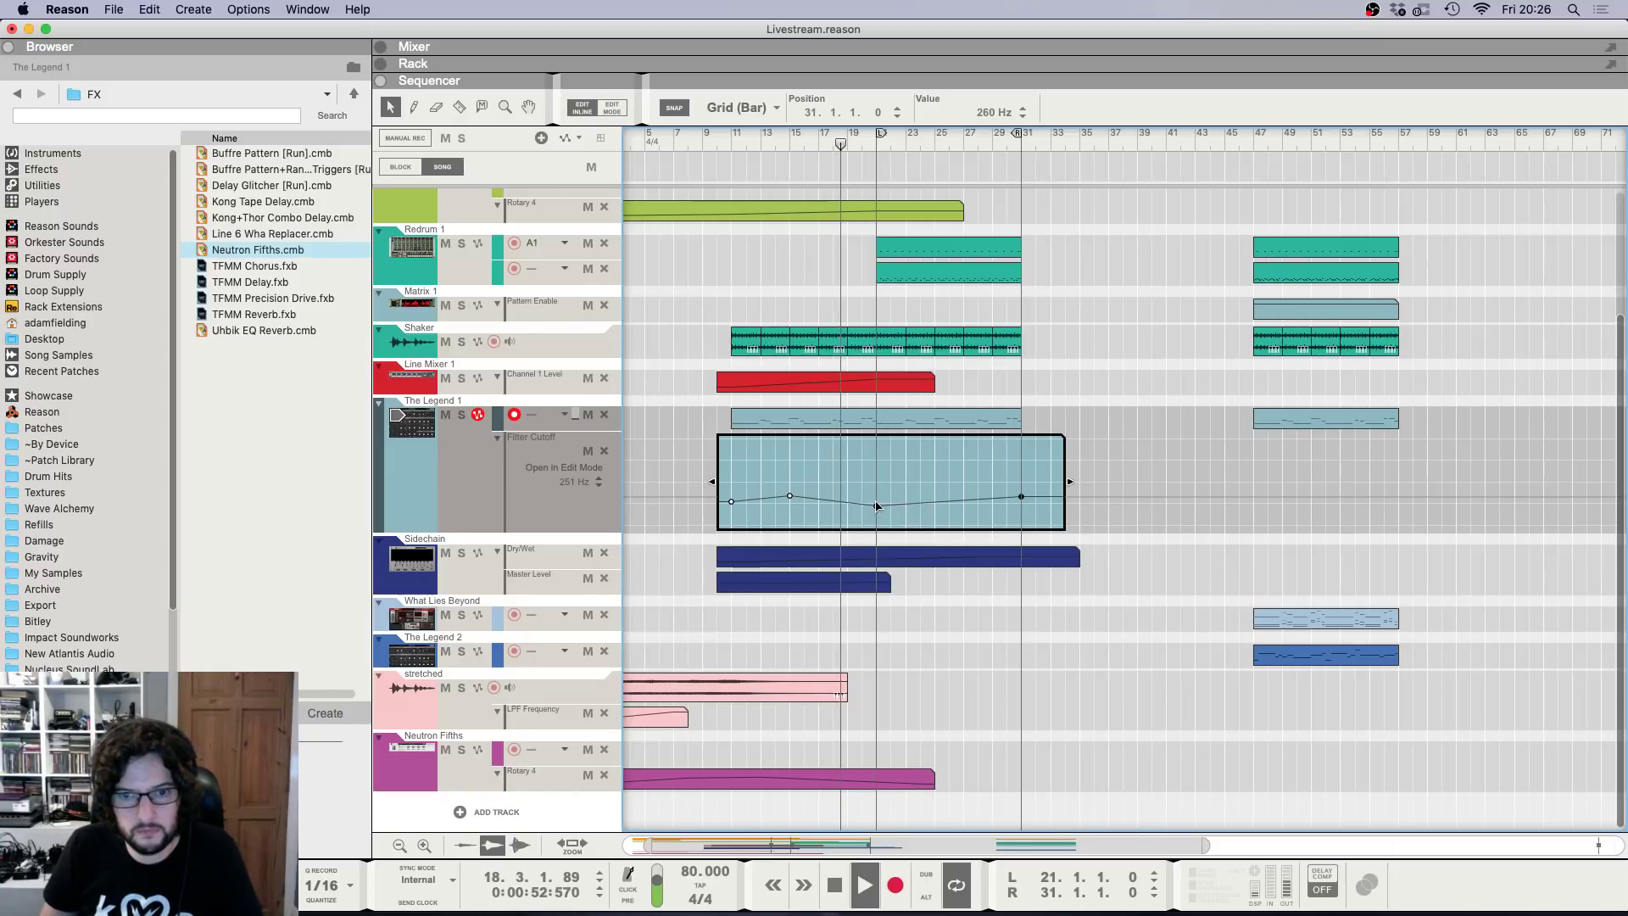
click(972, 612)
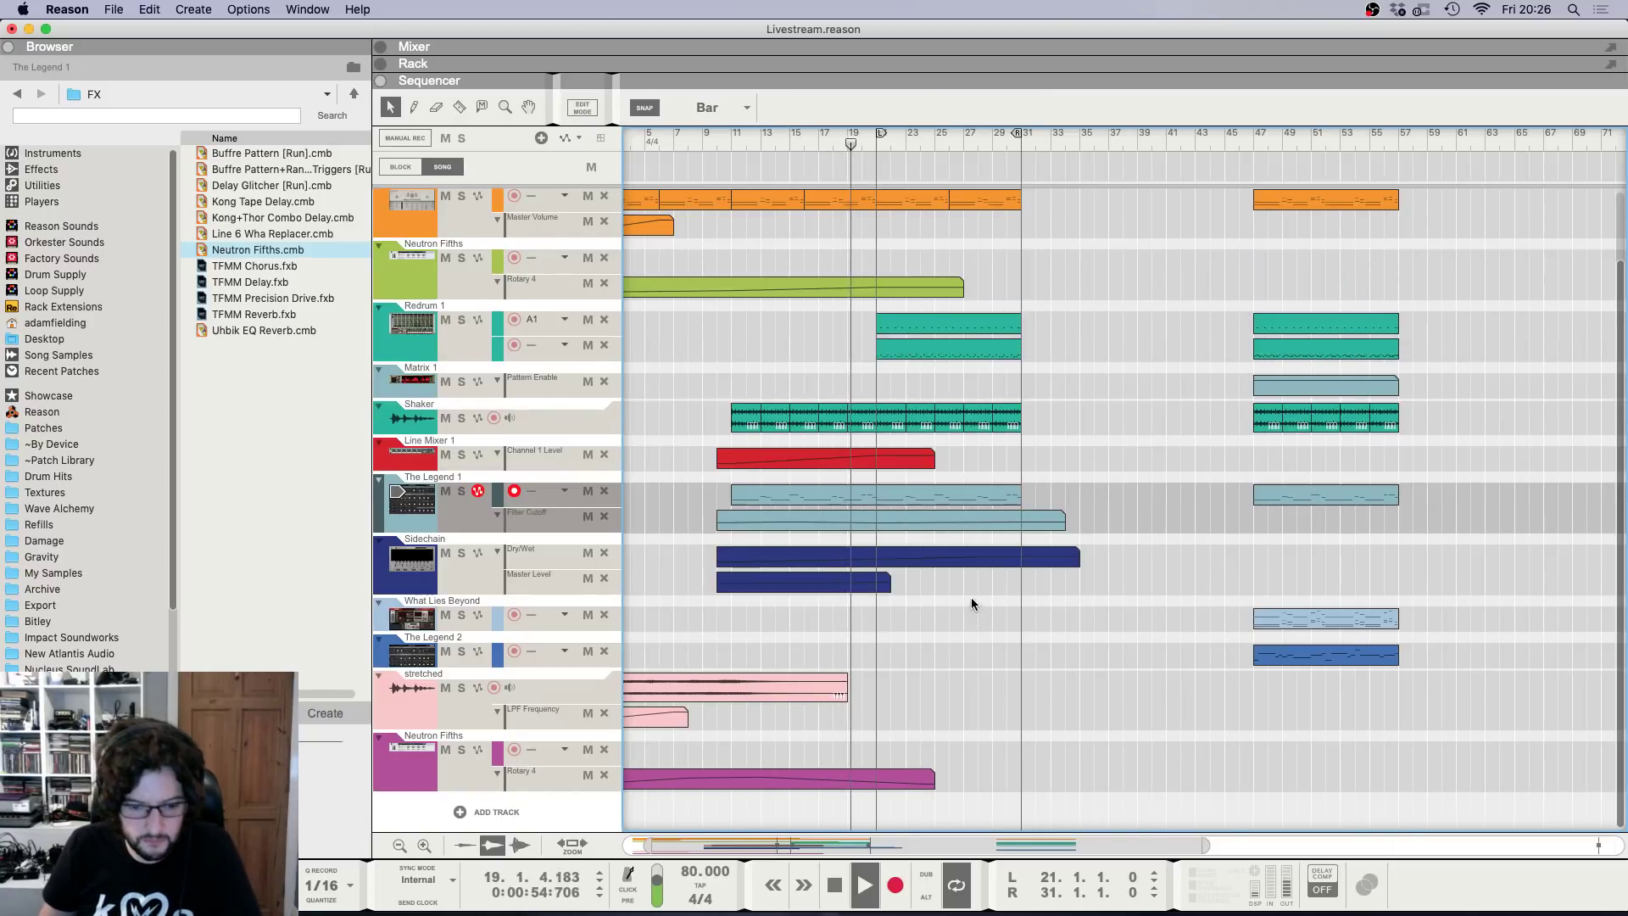
With snap at 1/4, cut out the Shaker's beat at 20.4 and draw one-beat clips there on both Redrum 1 lanes.
scroll(966, 541, up, 5)
scroll(919, 378, up, 8)
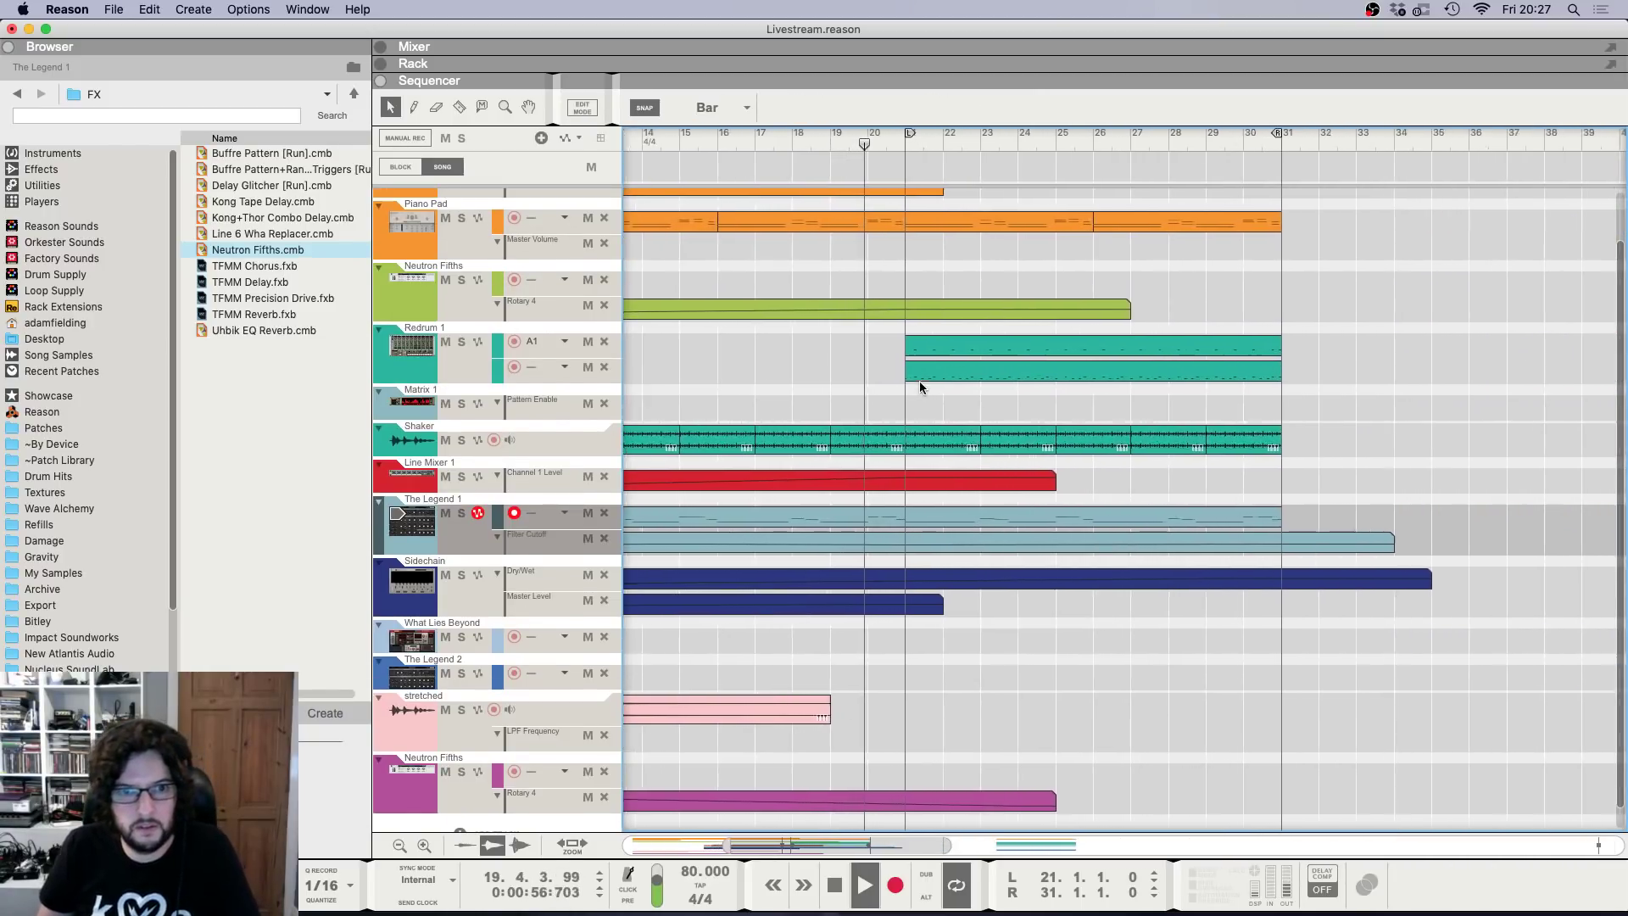
scroll(907, 414, up, 5)
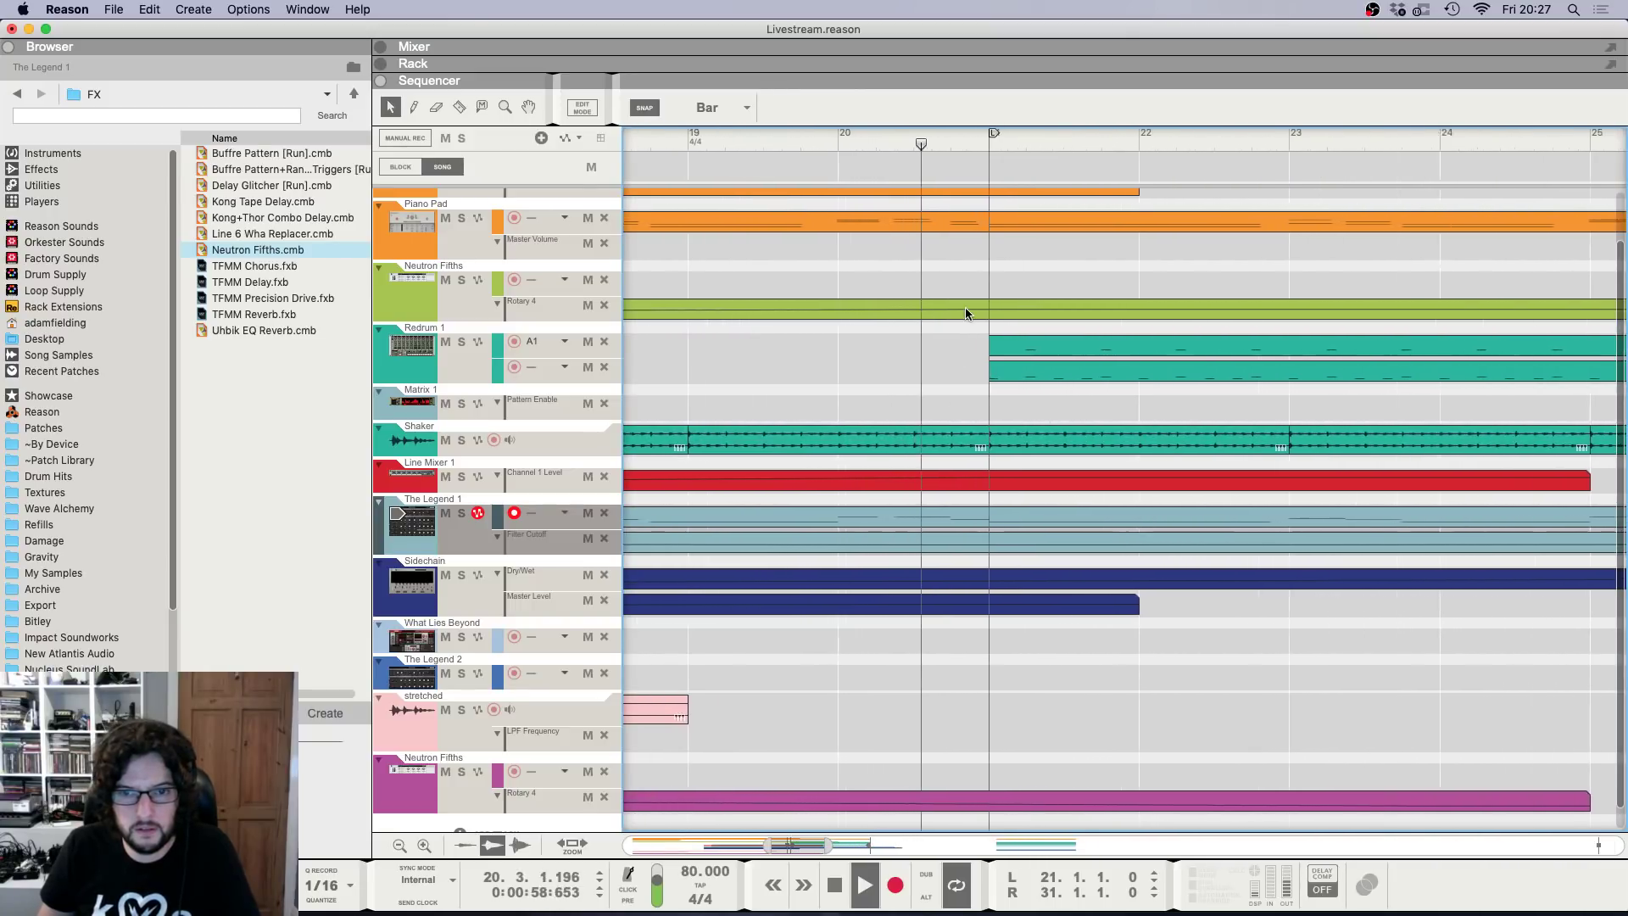
click(680, 108)
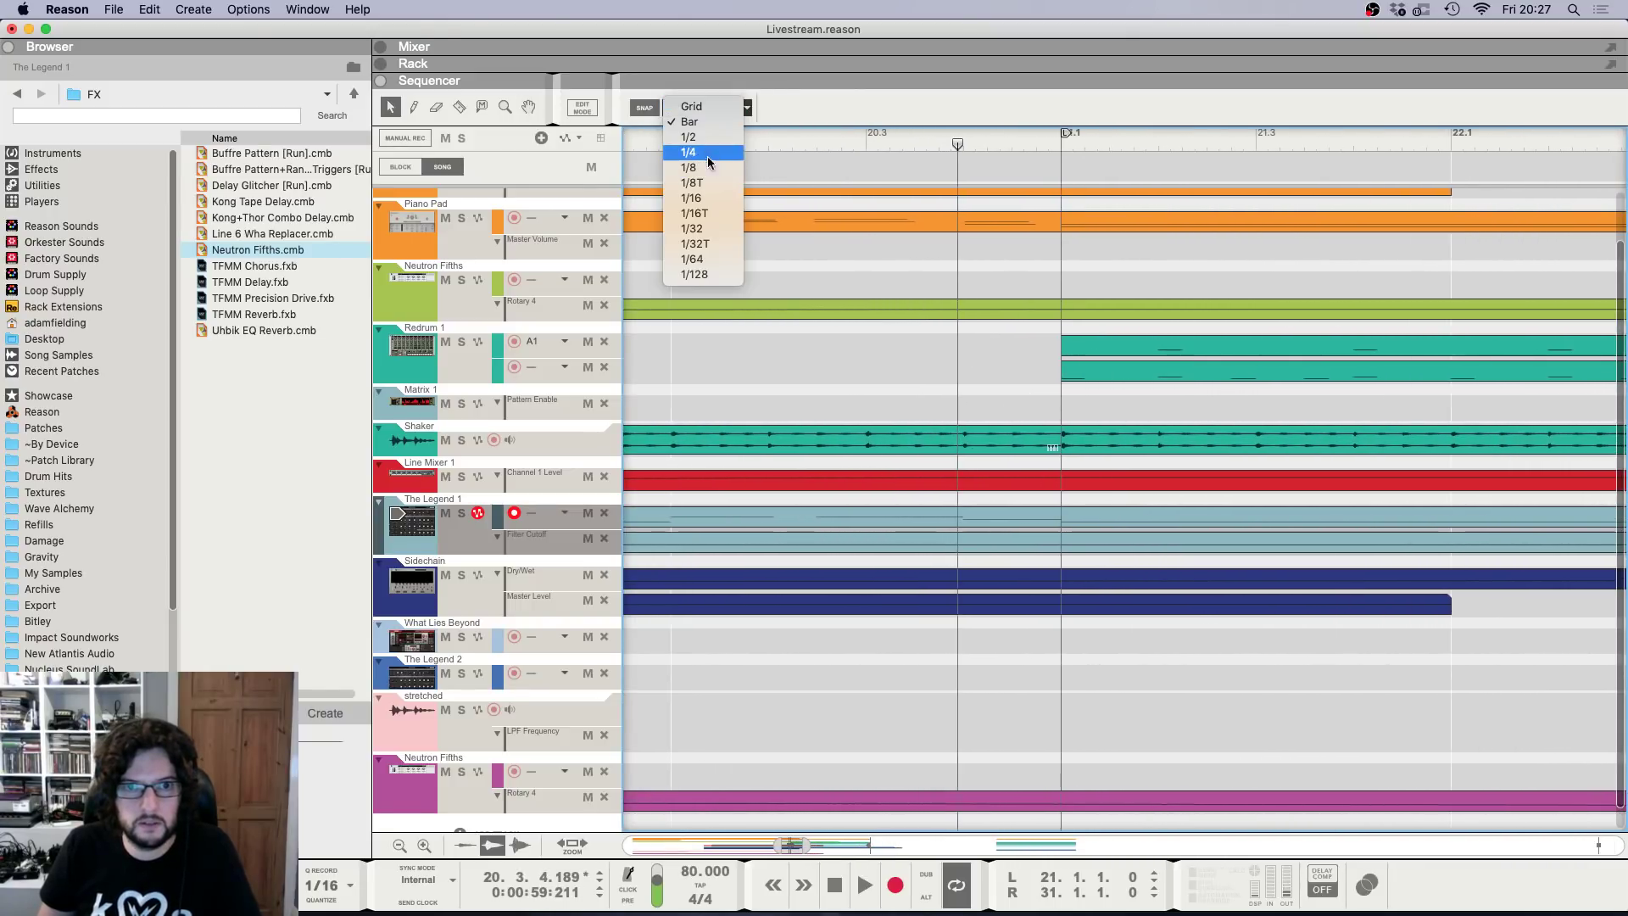
click(708, 138)
key(r)
key(Delete)
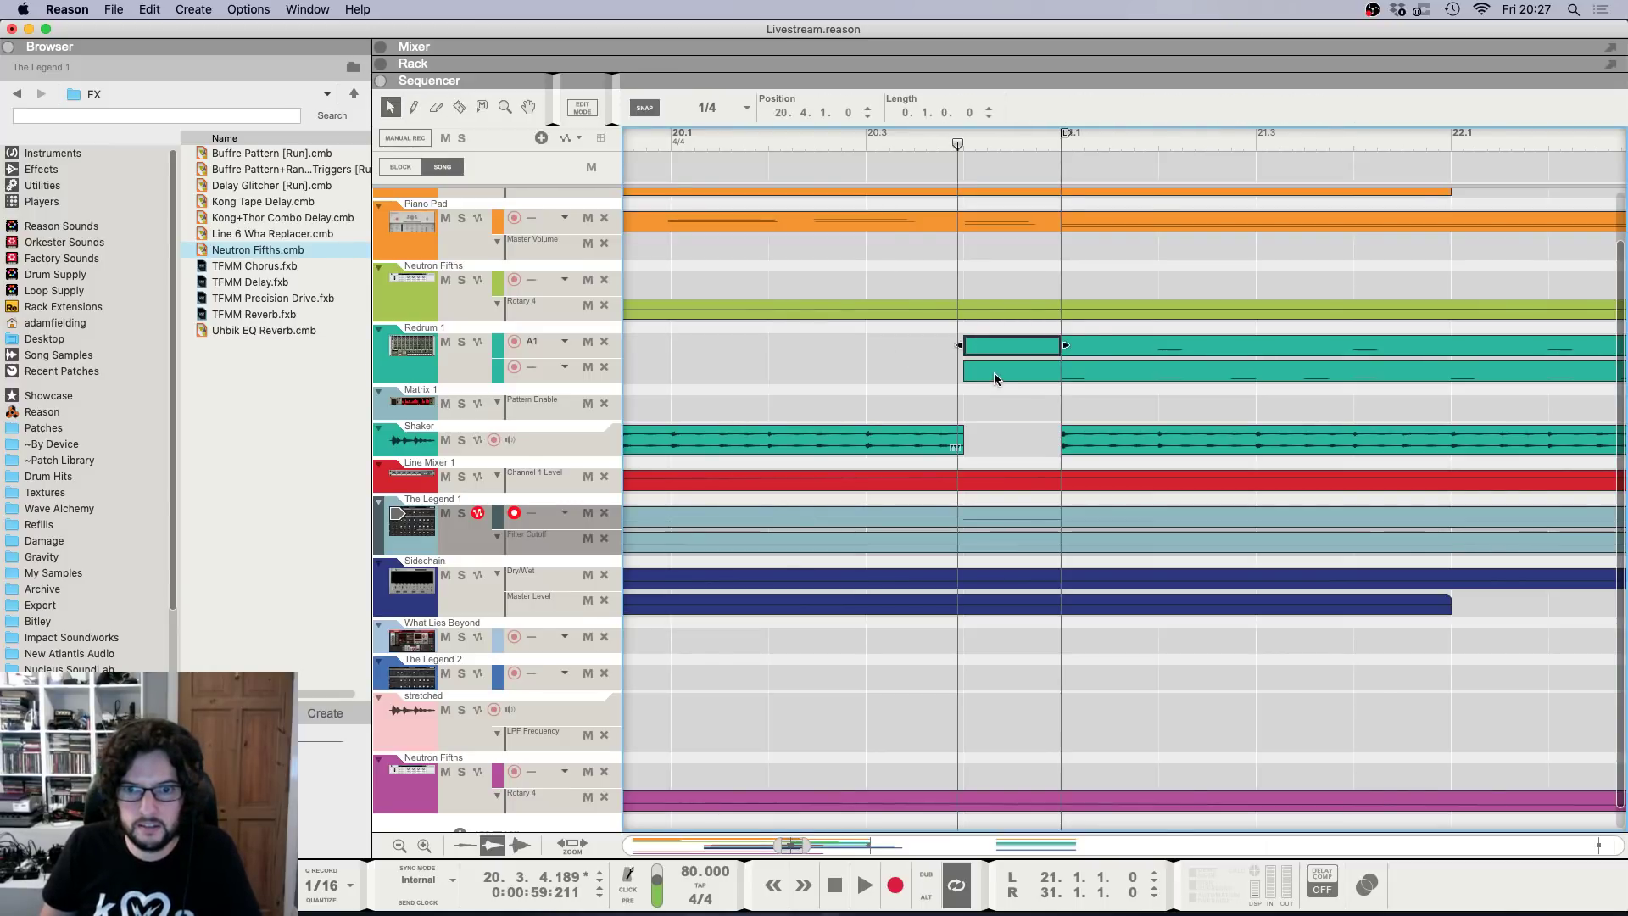
Add a snare note on the lower Redrum 1 lane and a clap note on the upper lane at 20.4.
double_click(993, 373)
key(h)
key(h)
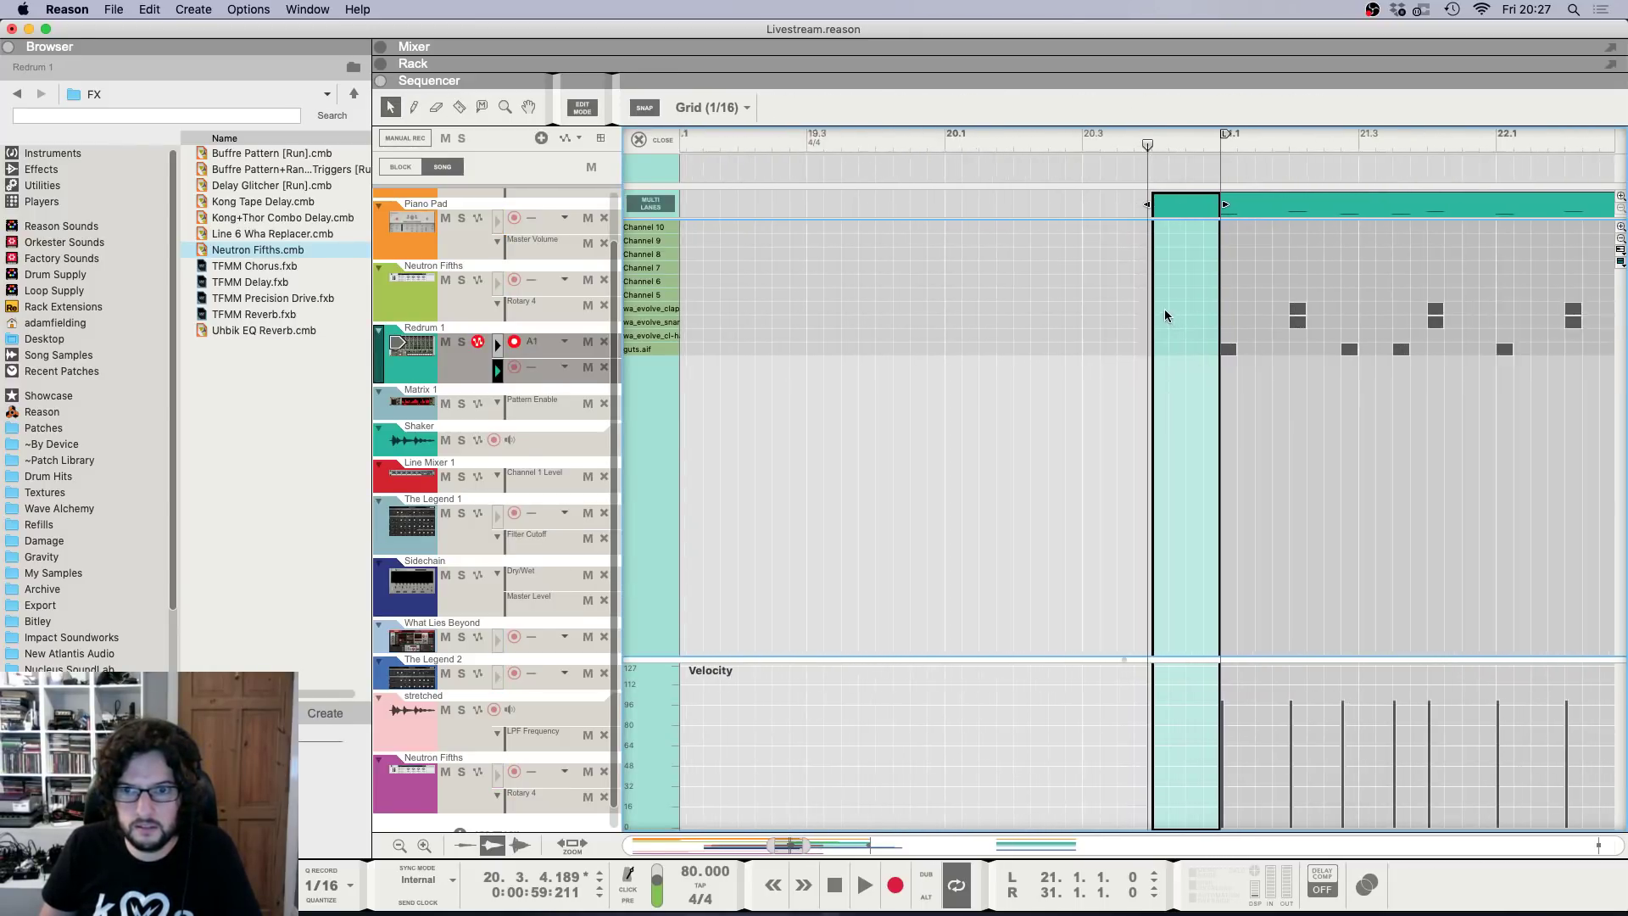
click(1166, 321)
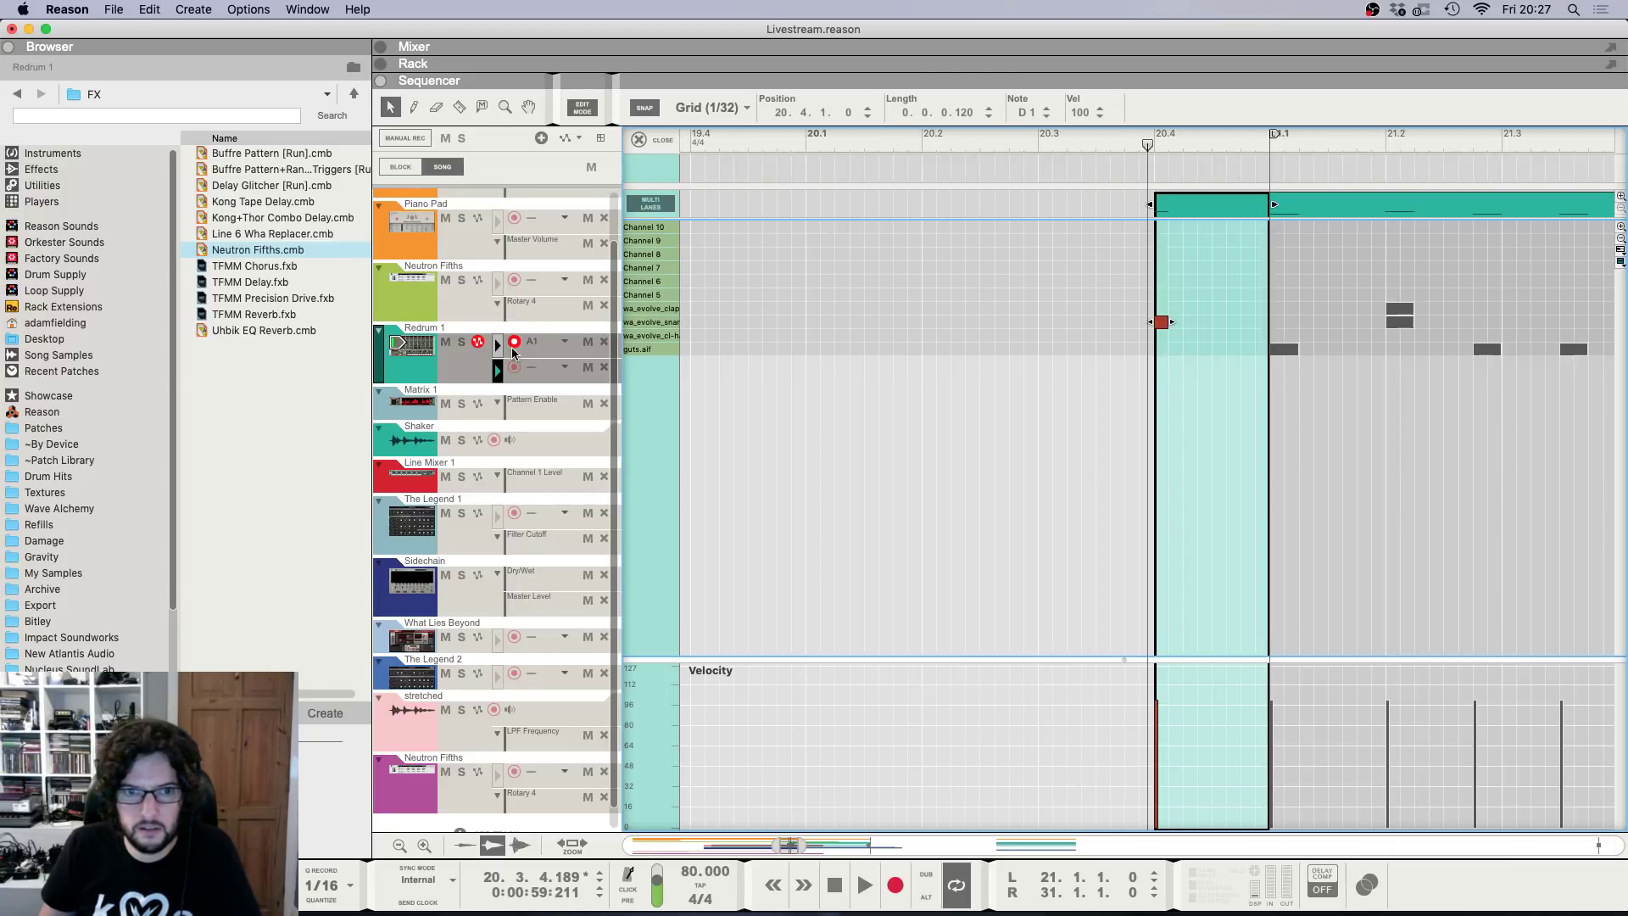
click(520, 354)
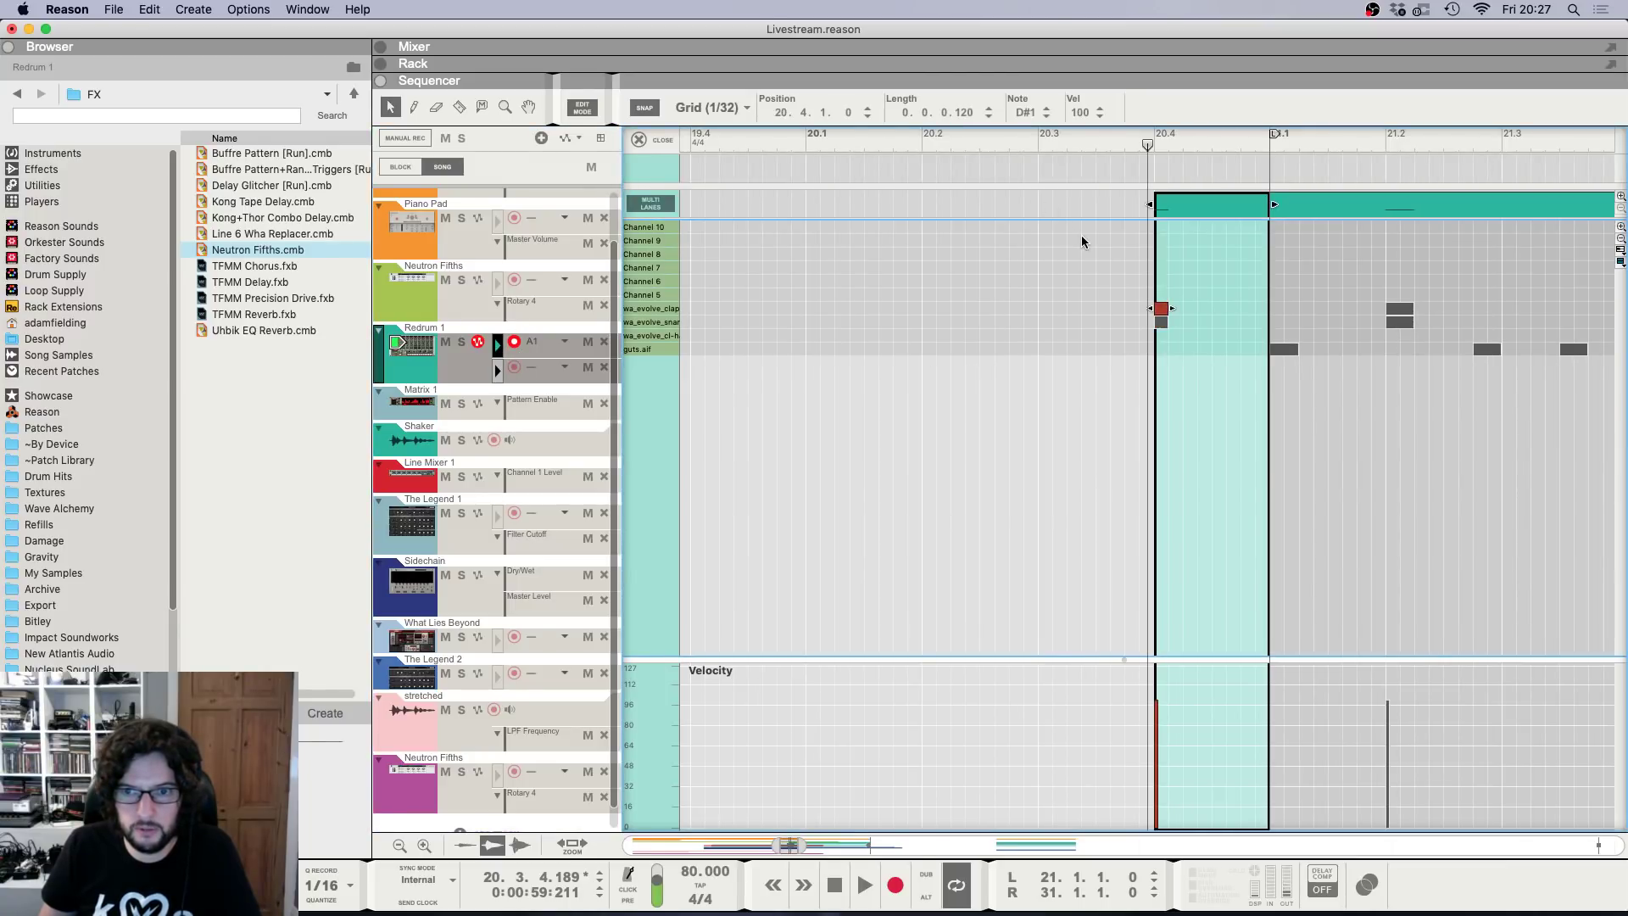
click(639, 140)
Add 15 to the note velocity of the two Piano Pad clips between bars 21 and 31.
scroll(1000, 363, down, 10)
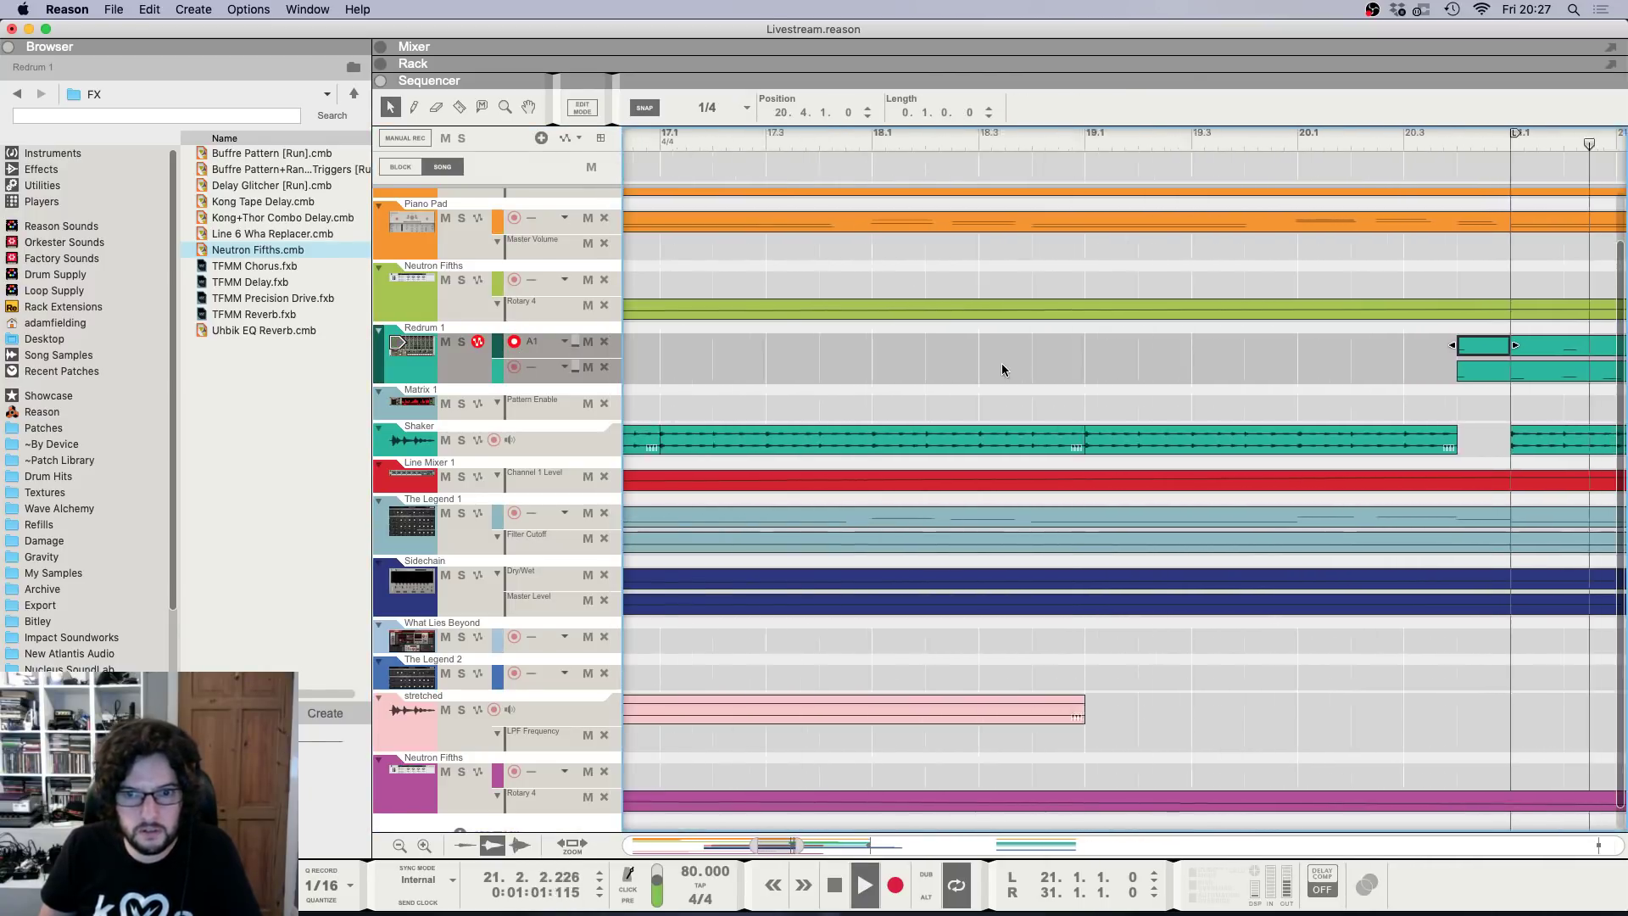
scroll(1103, 360, down, 6)
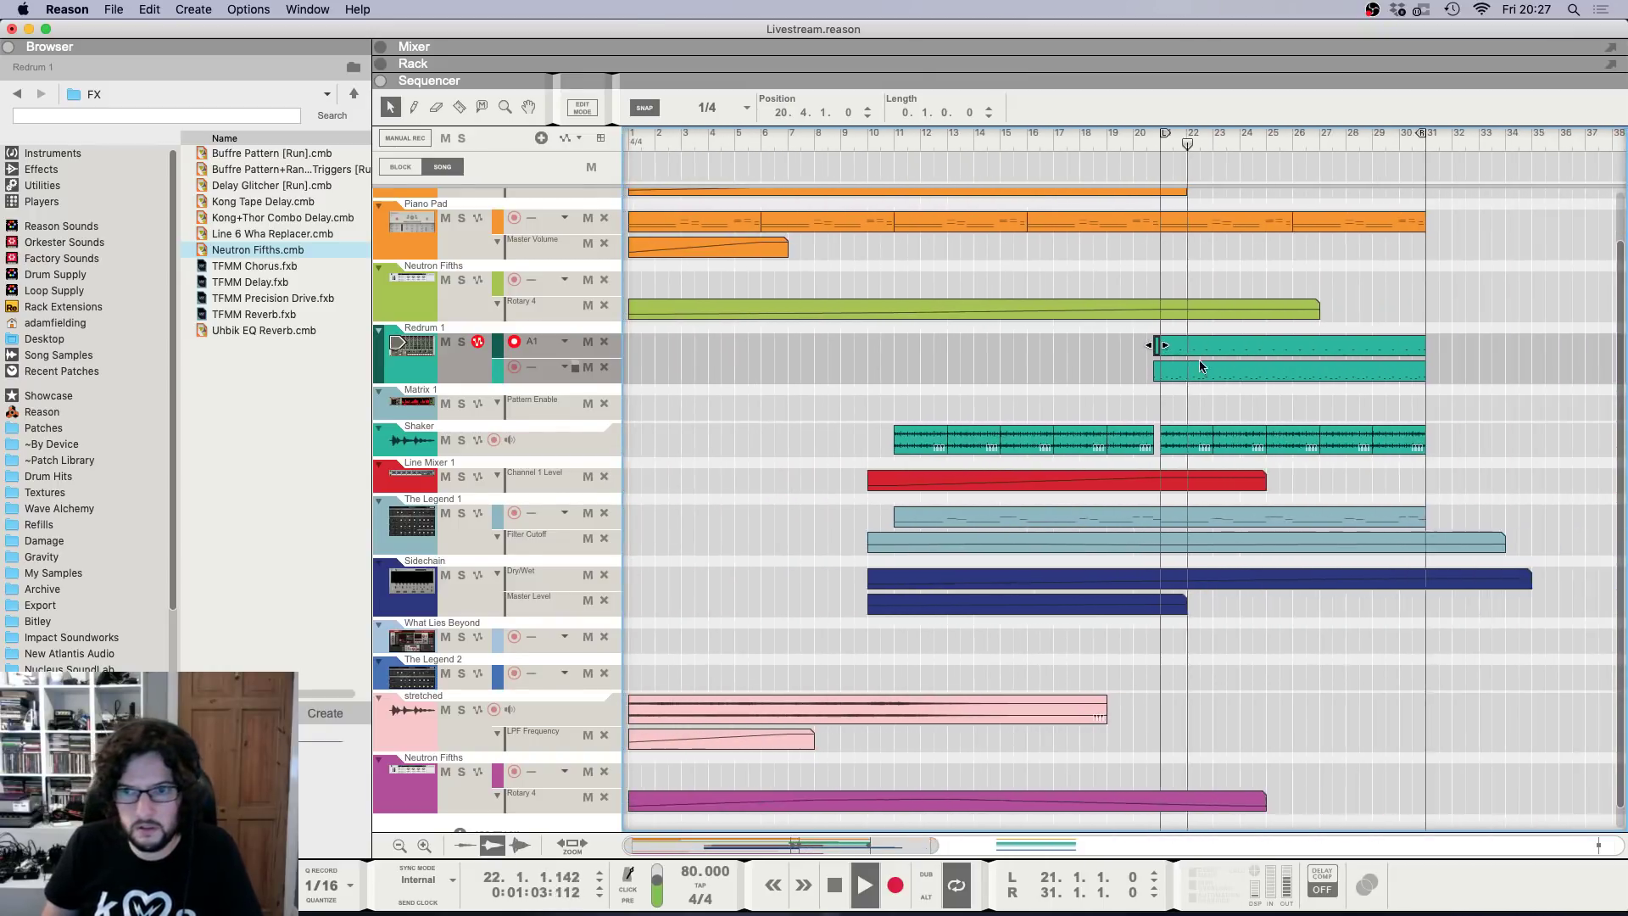
scroll(1196, 348, up, 1)
key(h)
drag(1249, 262, 1014, 287)
key(F8)
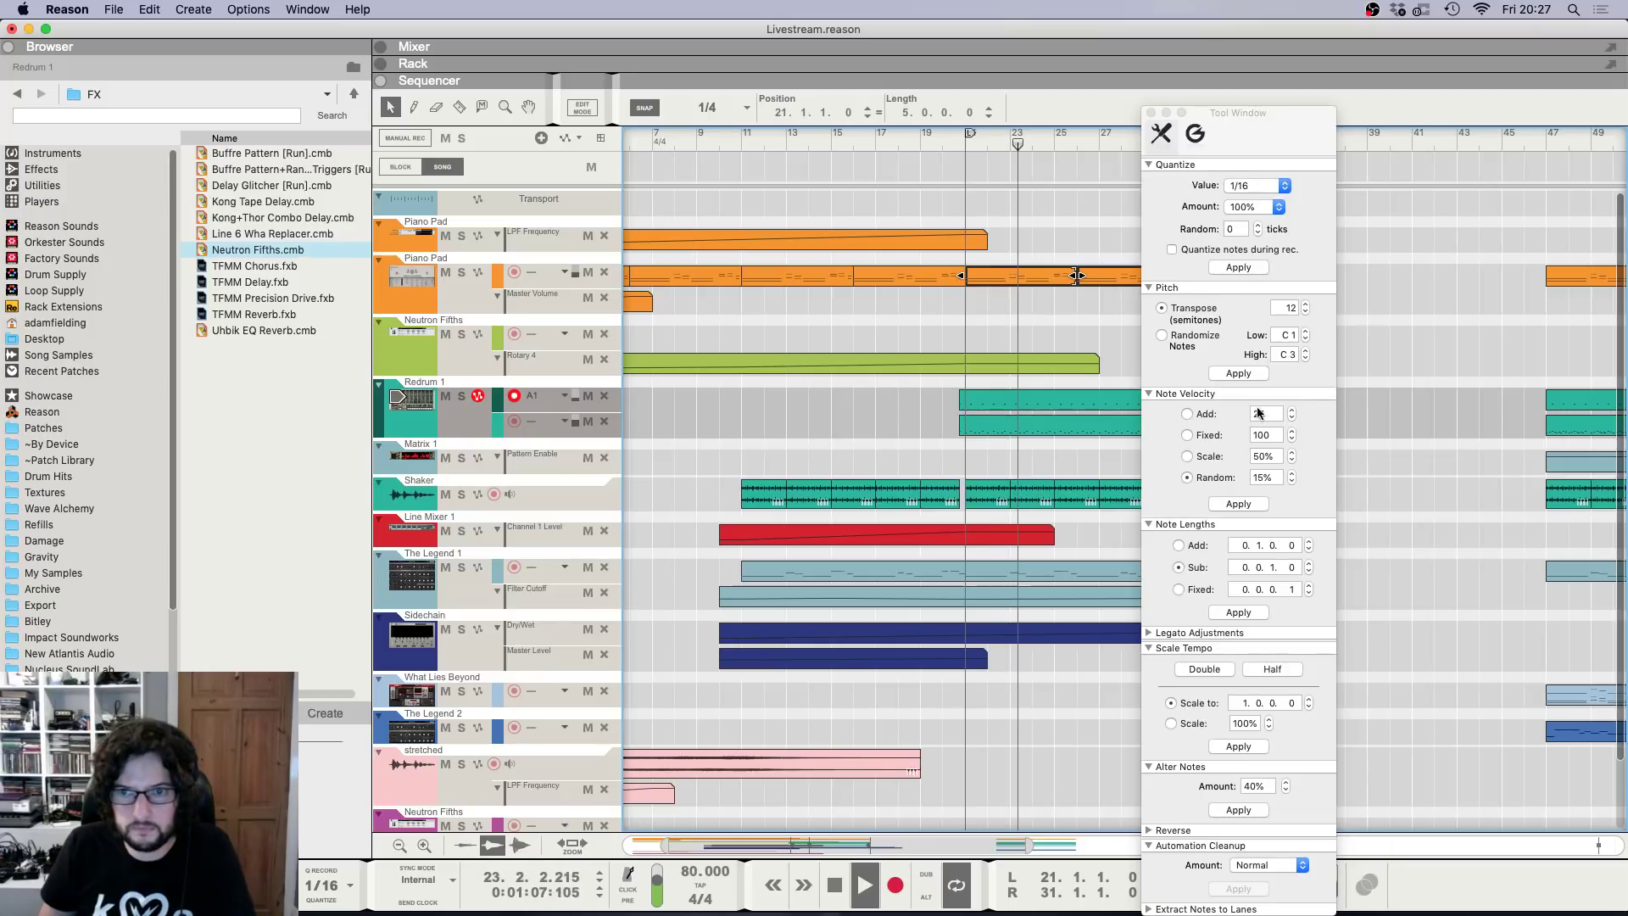
click(1202, 415)
click(1266, 413)
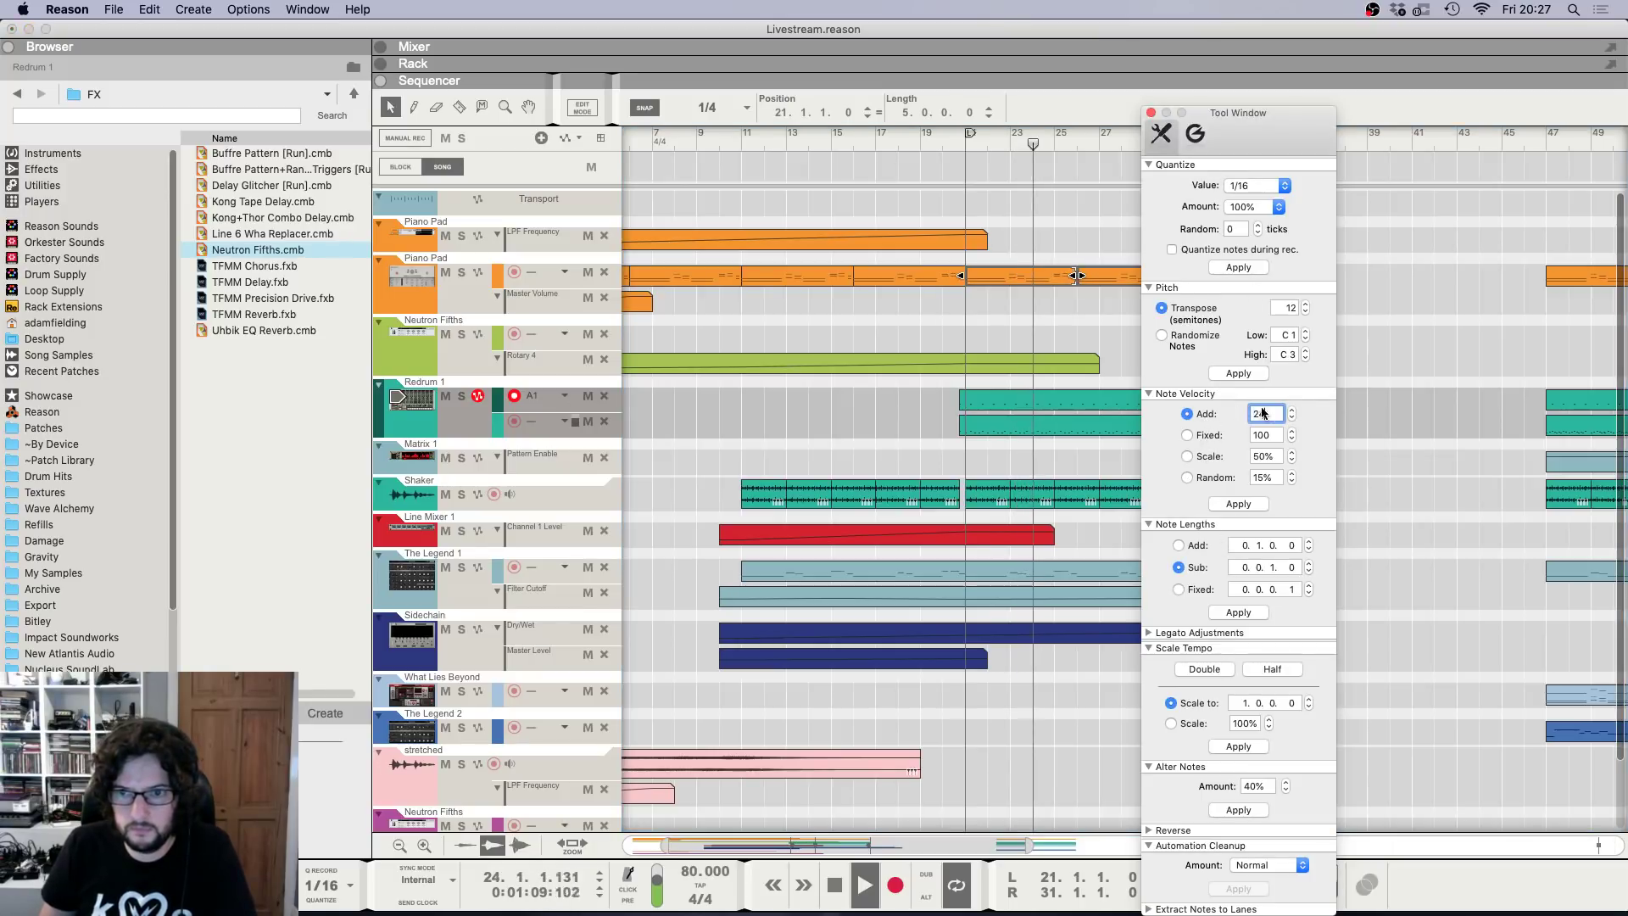
text(15)
click(1238, 504)
Inspect the Piano Pad channel's fader level in the mixer and return to the sequencer.
key(g)
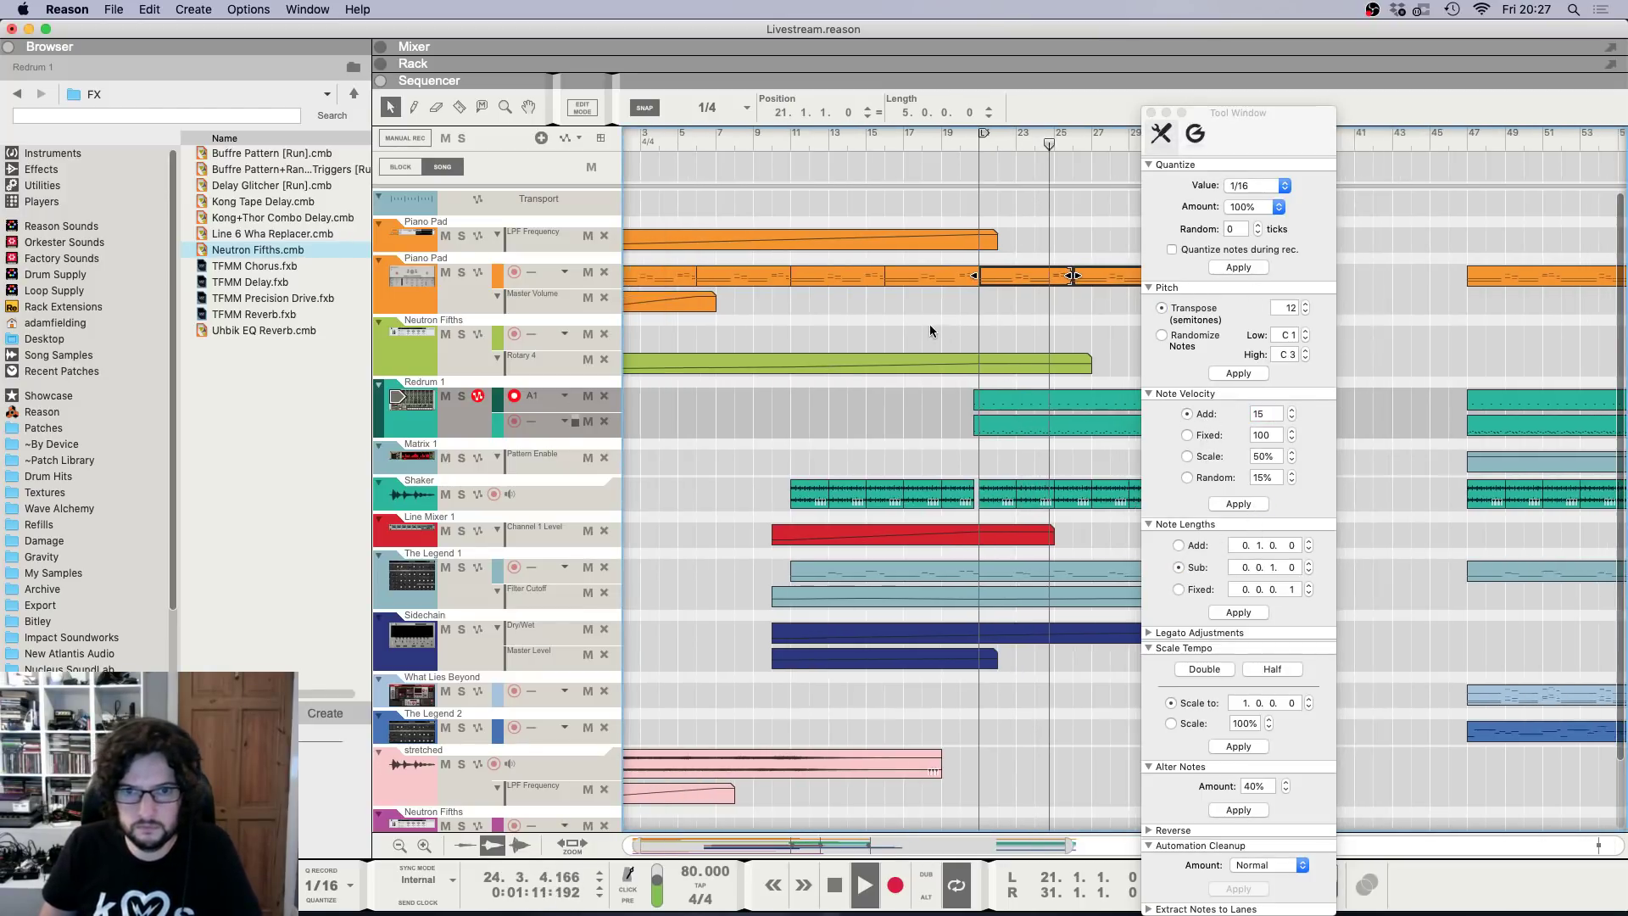
click(801, 278)
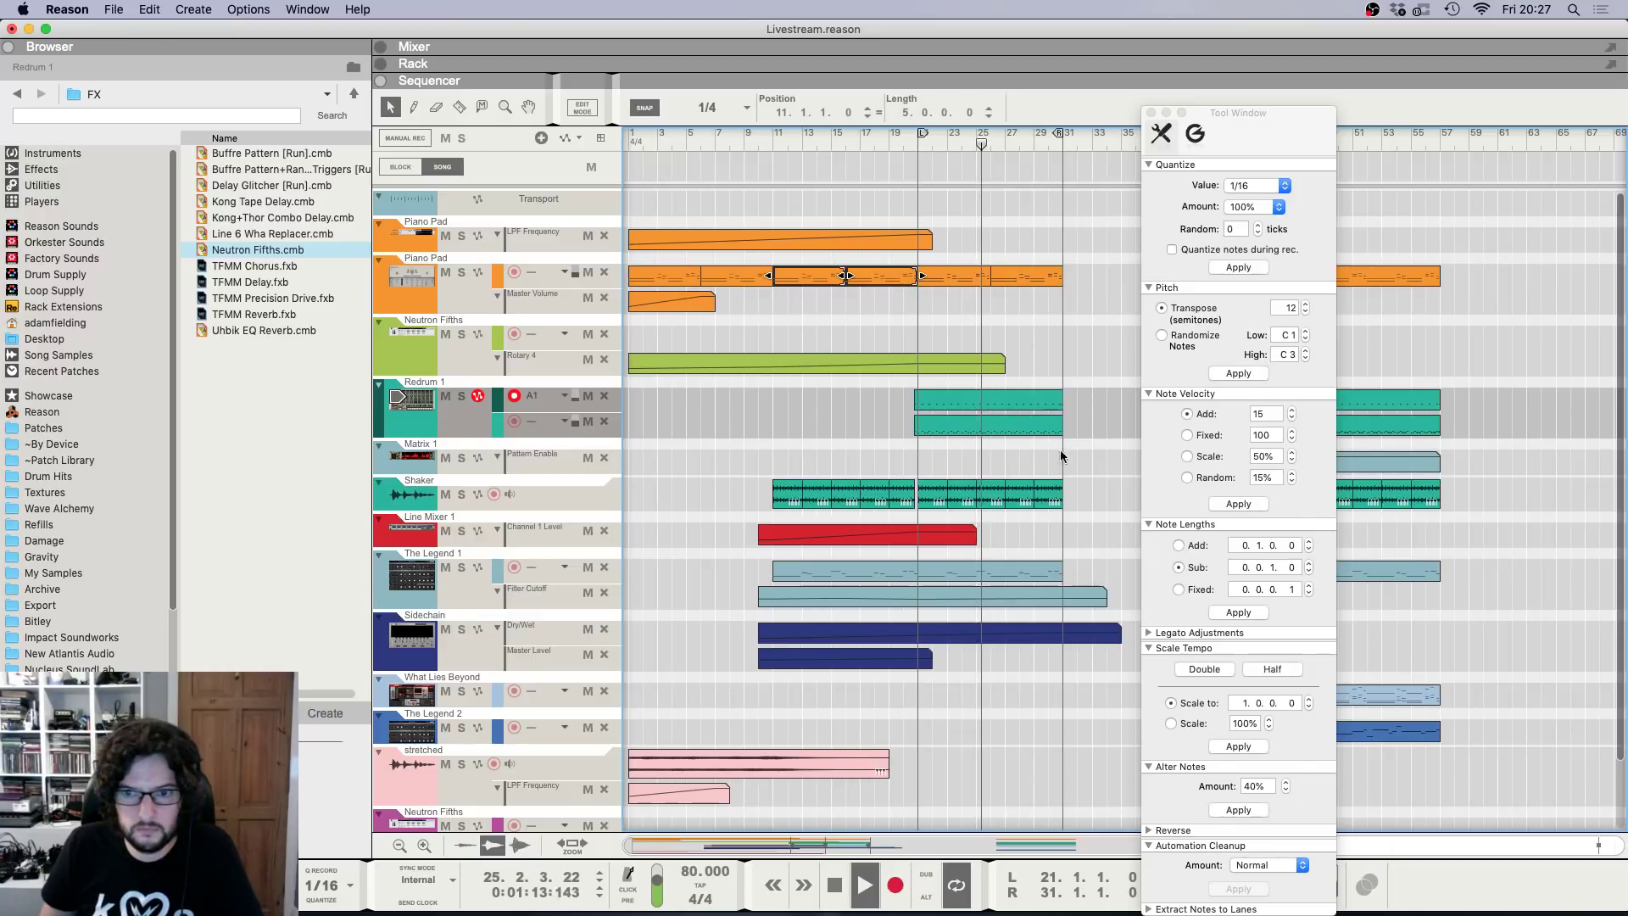
key(F5)
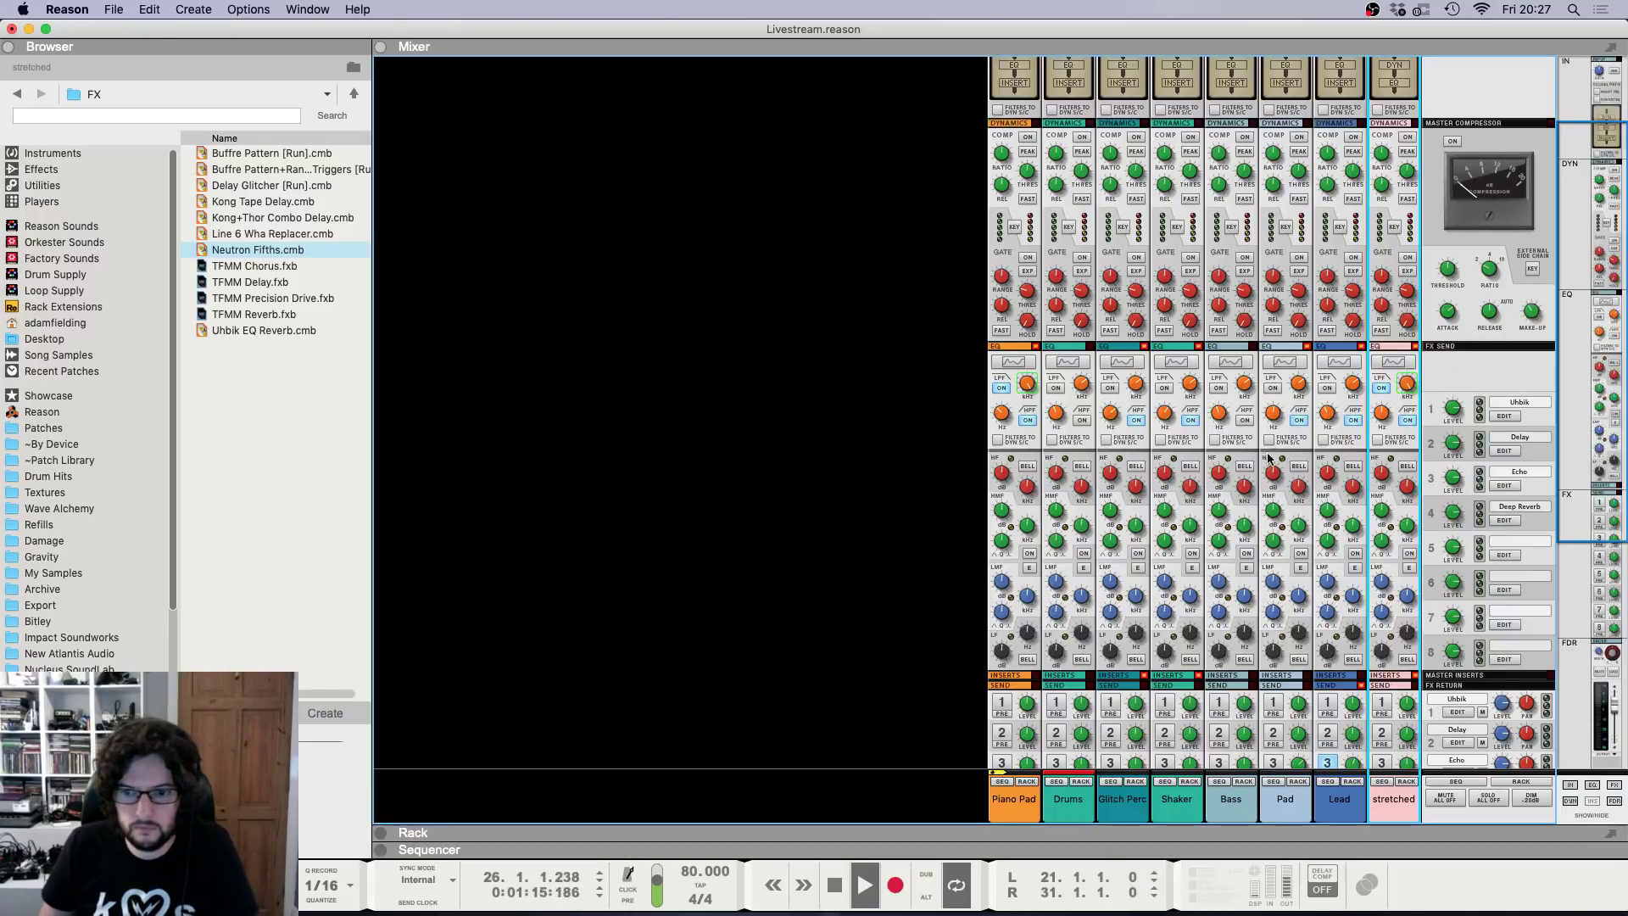
click(1026, 669)
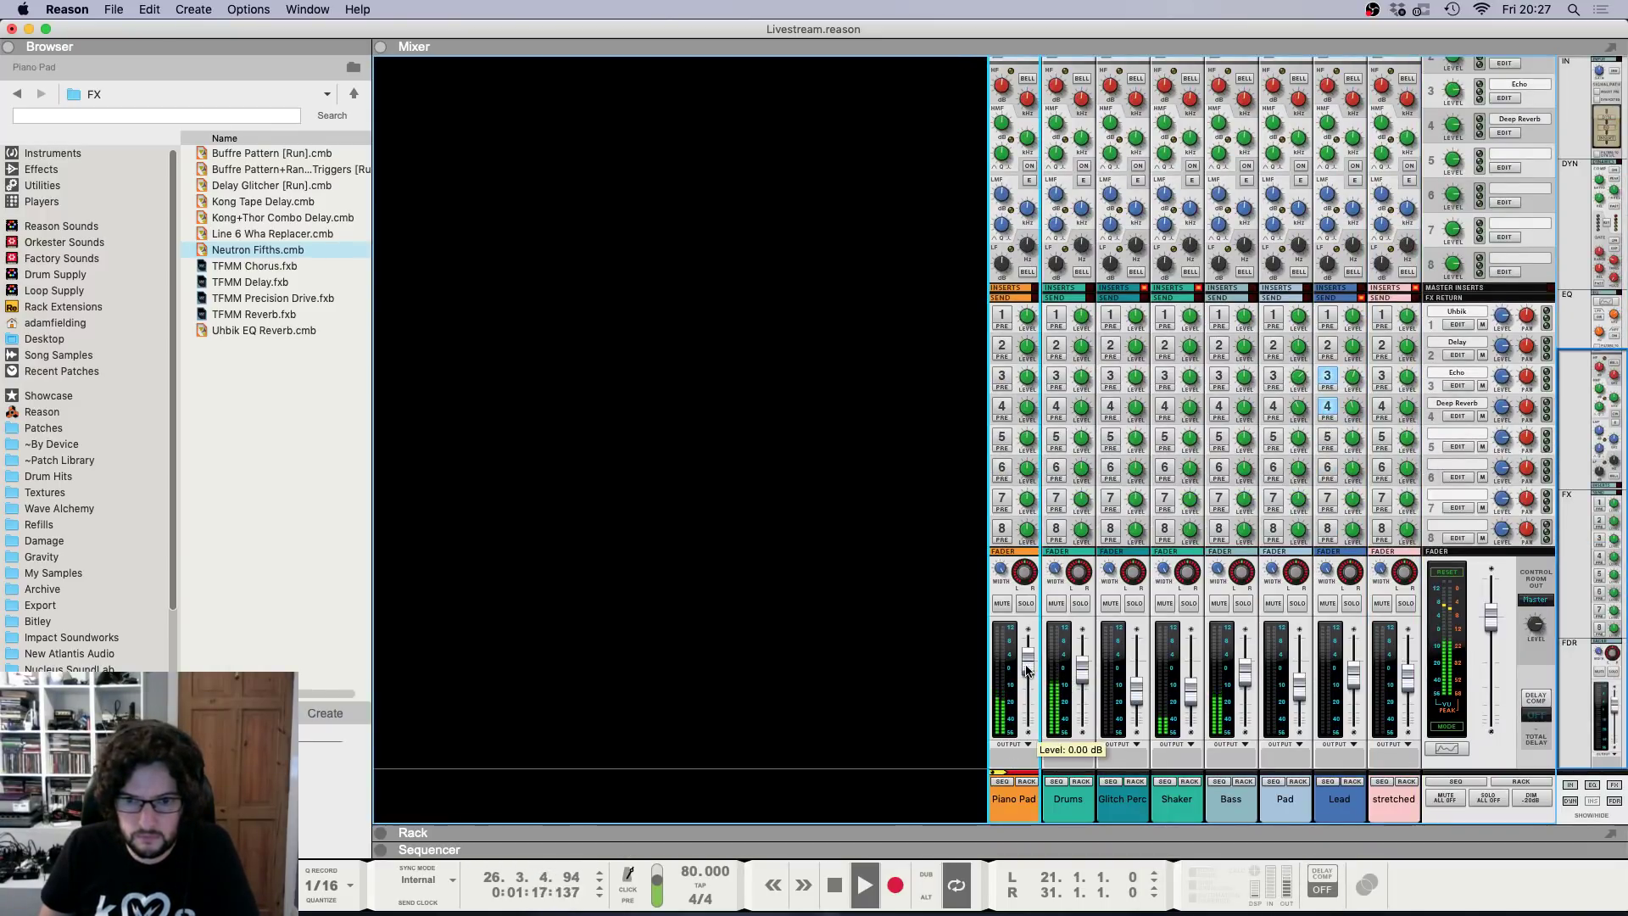
key(F6)
key(F7)
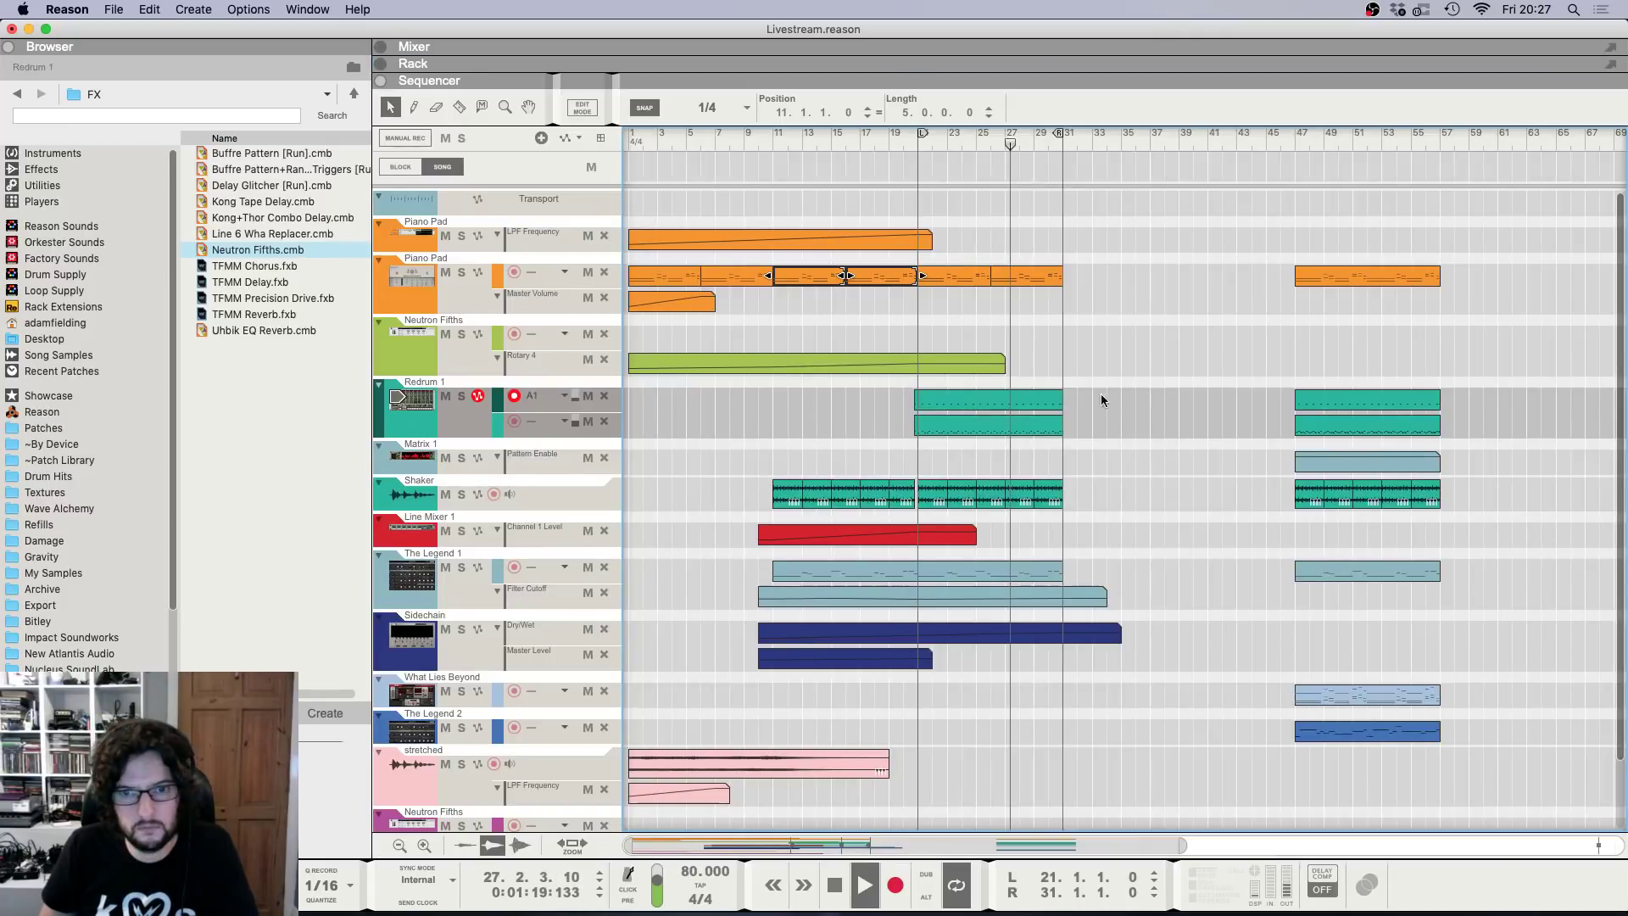
Add -10 to the note velocity of the two Piano Pad clips between bars 21 and 31, and close the Tool Window.
drag(1129, 263, 973, 322)
key(F8)
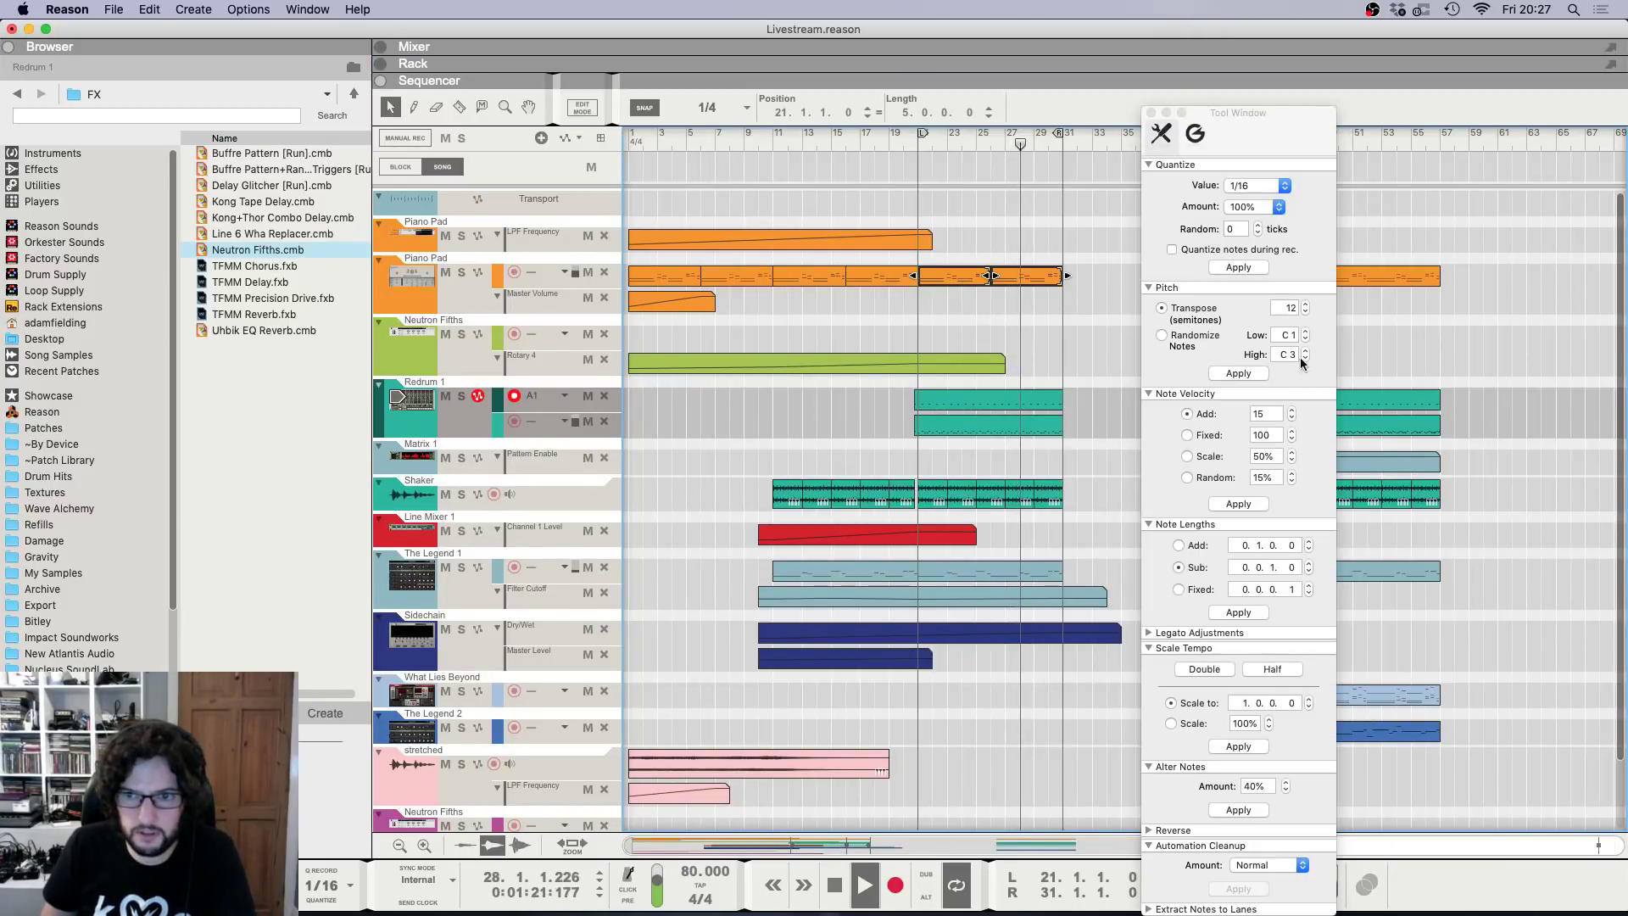
click(1267, 414)
text(-10)
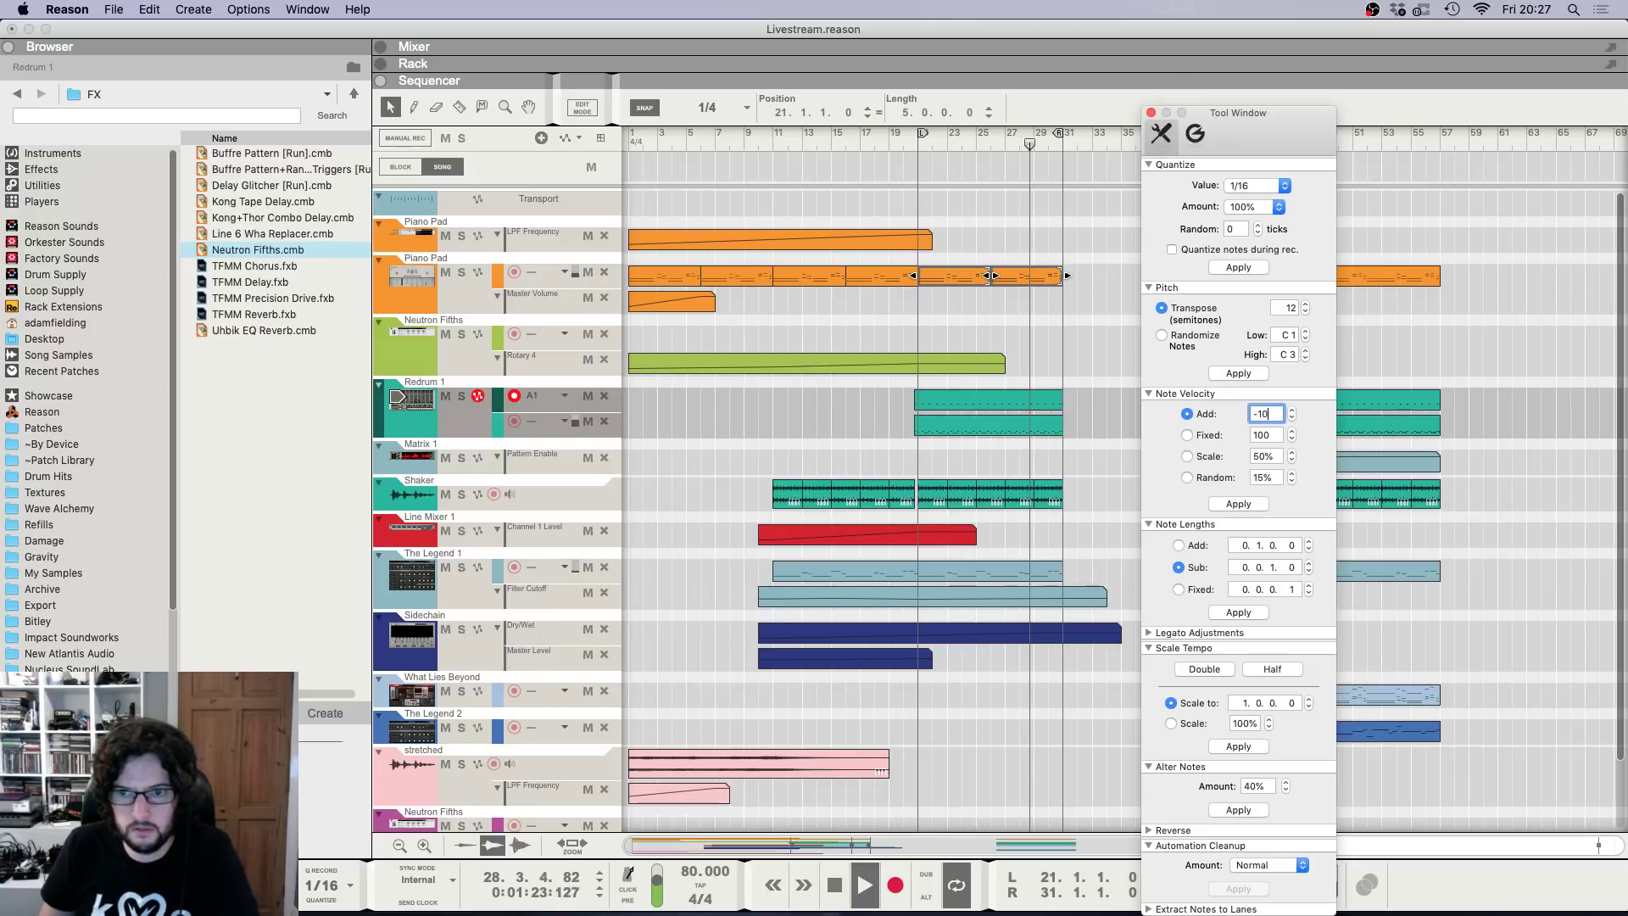
click(1237, 504)
click(1151, 112)
click(1152, 353)
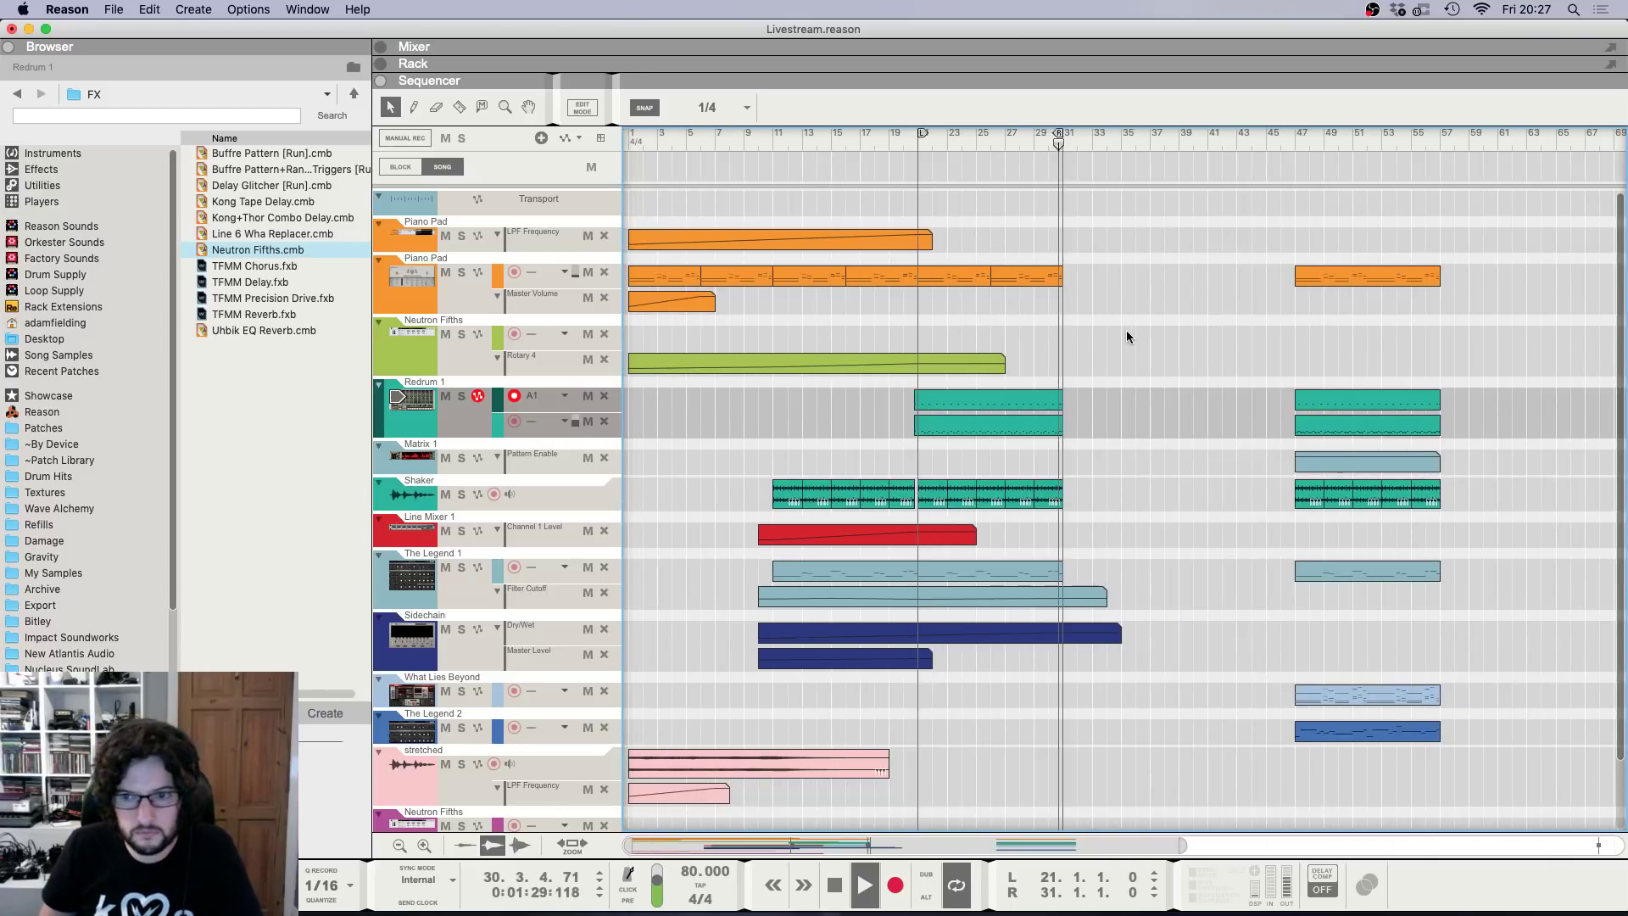
Stop playback and briefly play the song from its beginning.
key(space)
key(KP_0)
key(KP_0)
key(space)
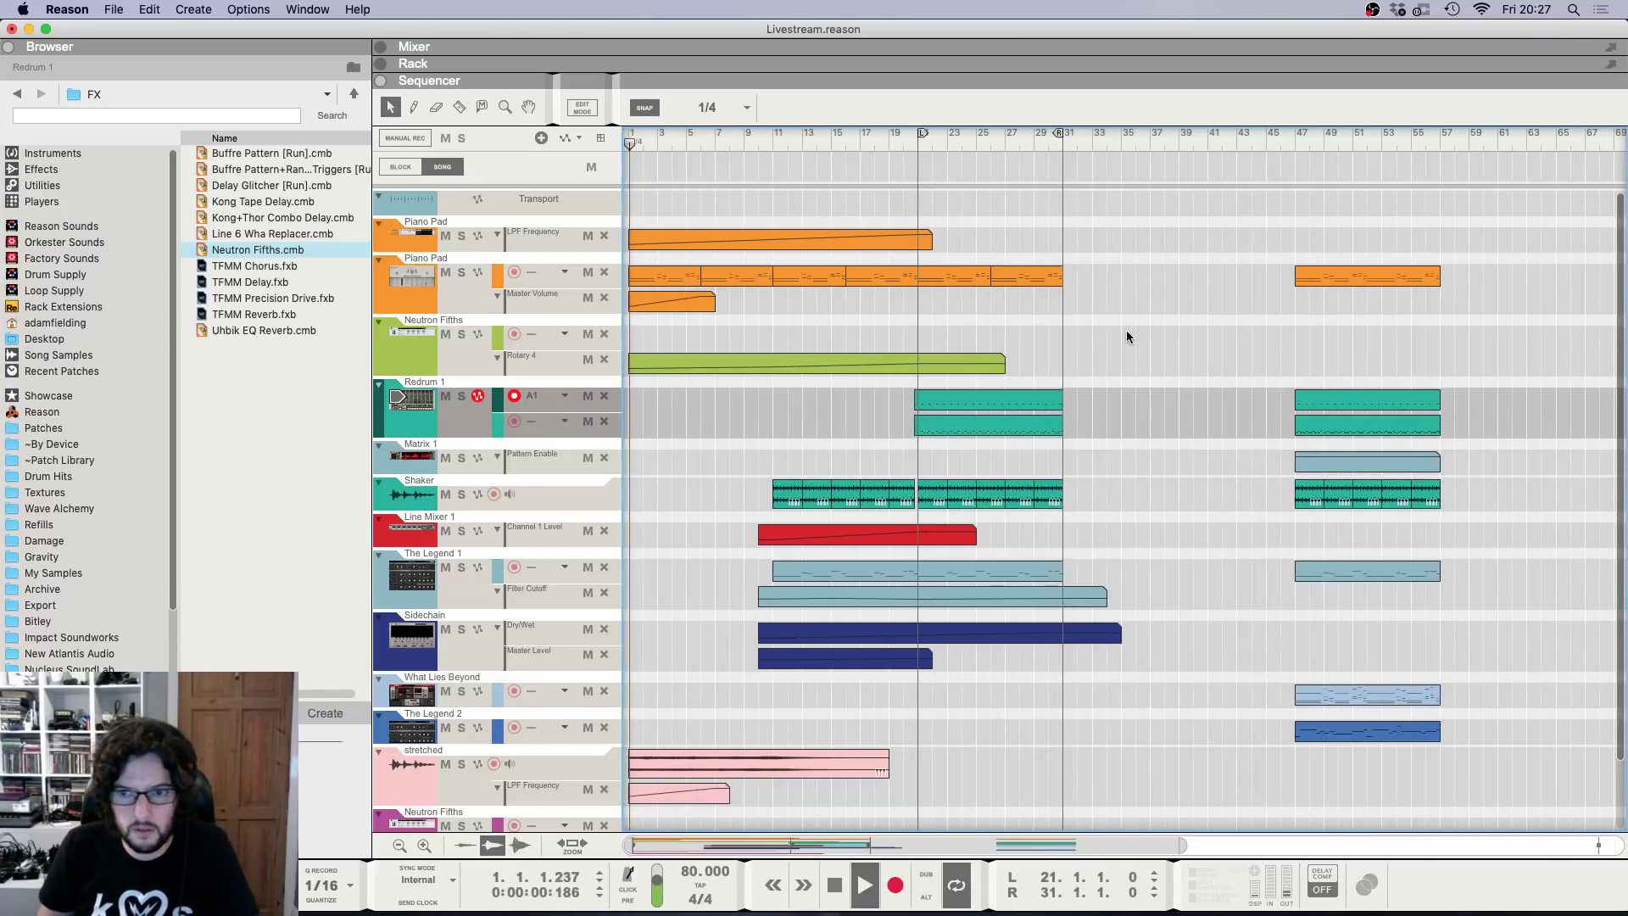
key(h)
key(h)
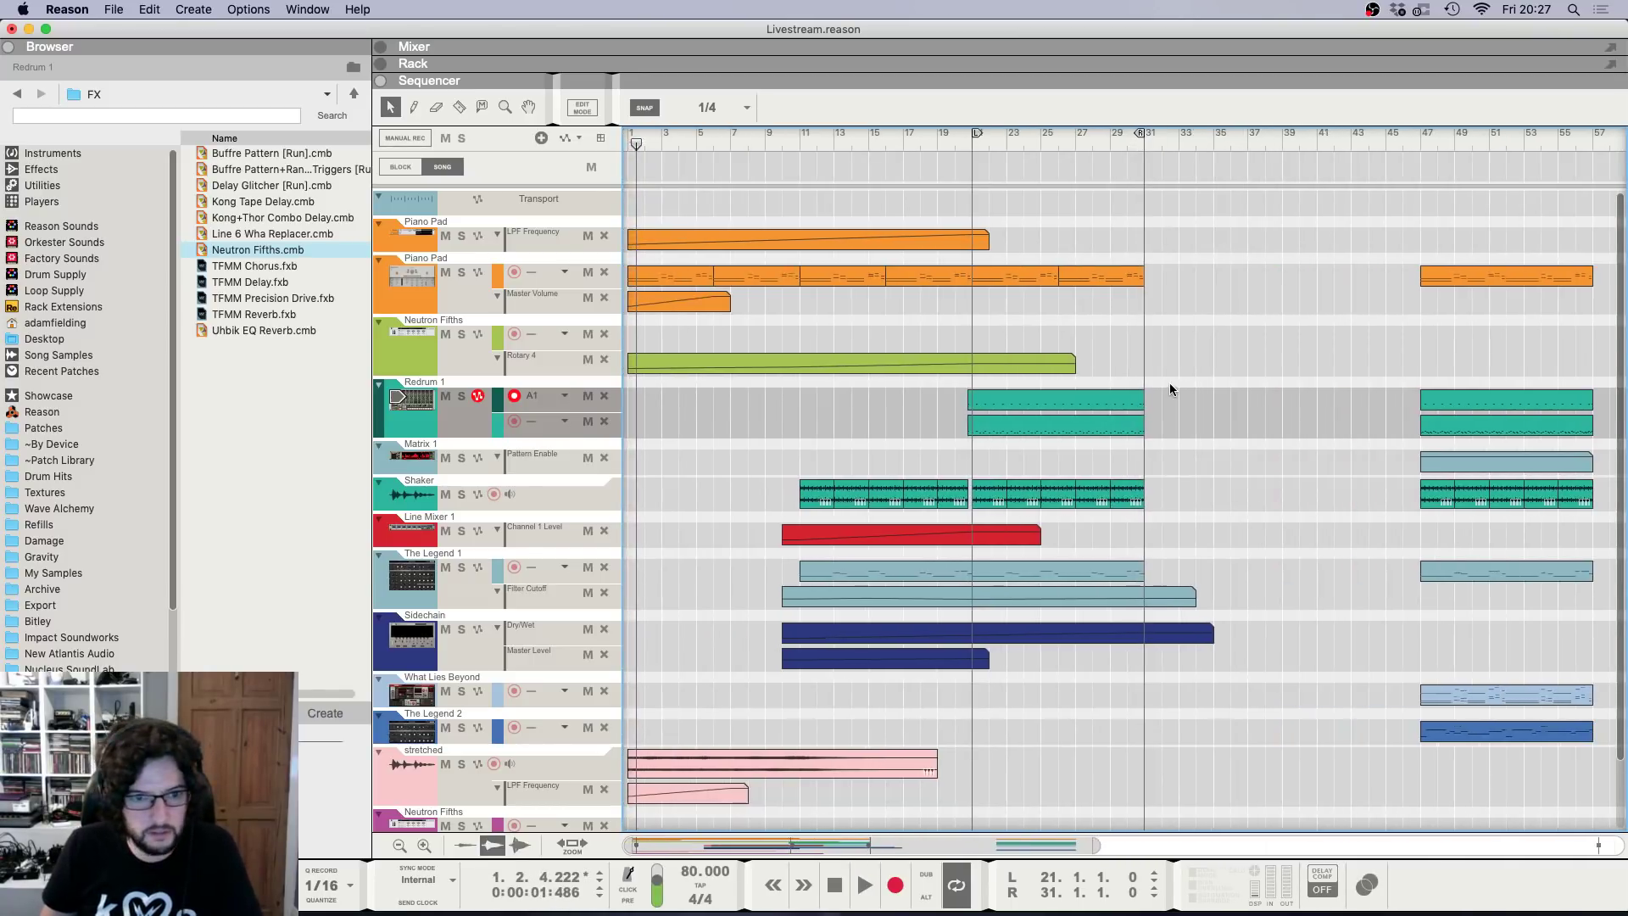
key(g)
key(g)
key(g)
key(g)
key(g)
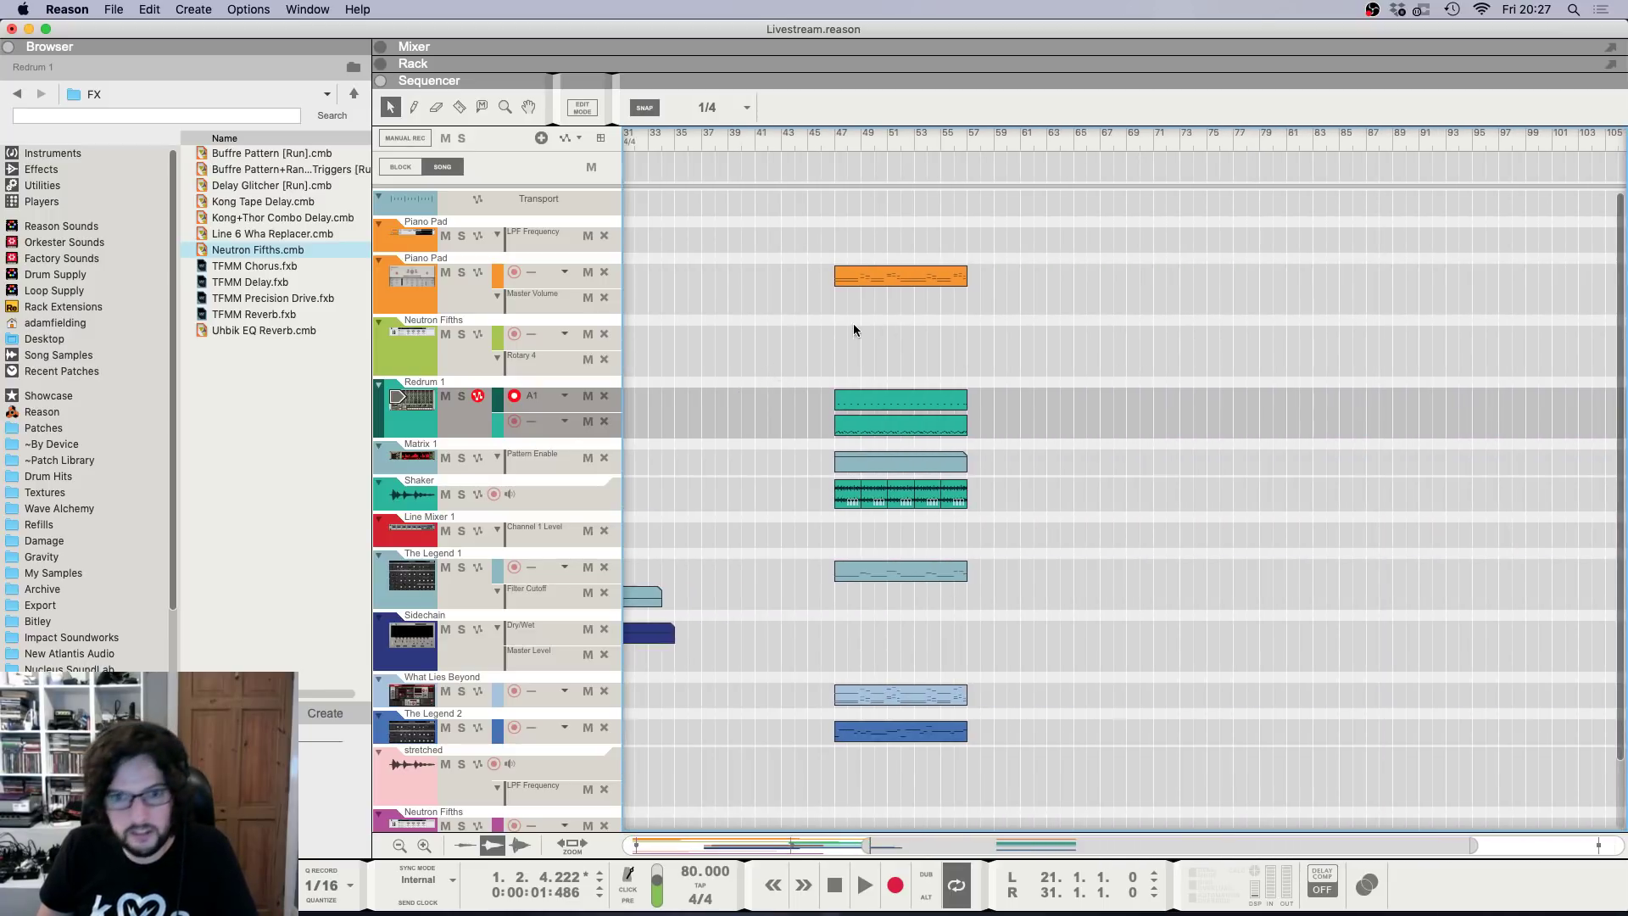
key(h)
key(h)
drag(1263, 276, 1120, 278)
key(BackSpace)
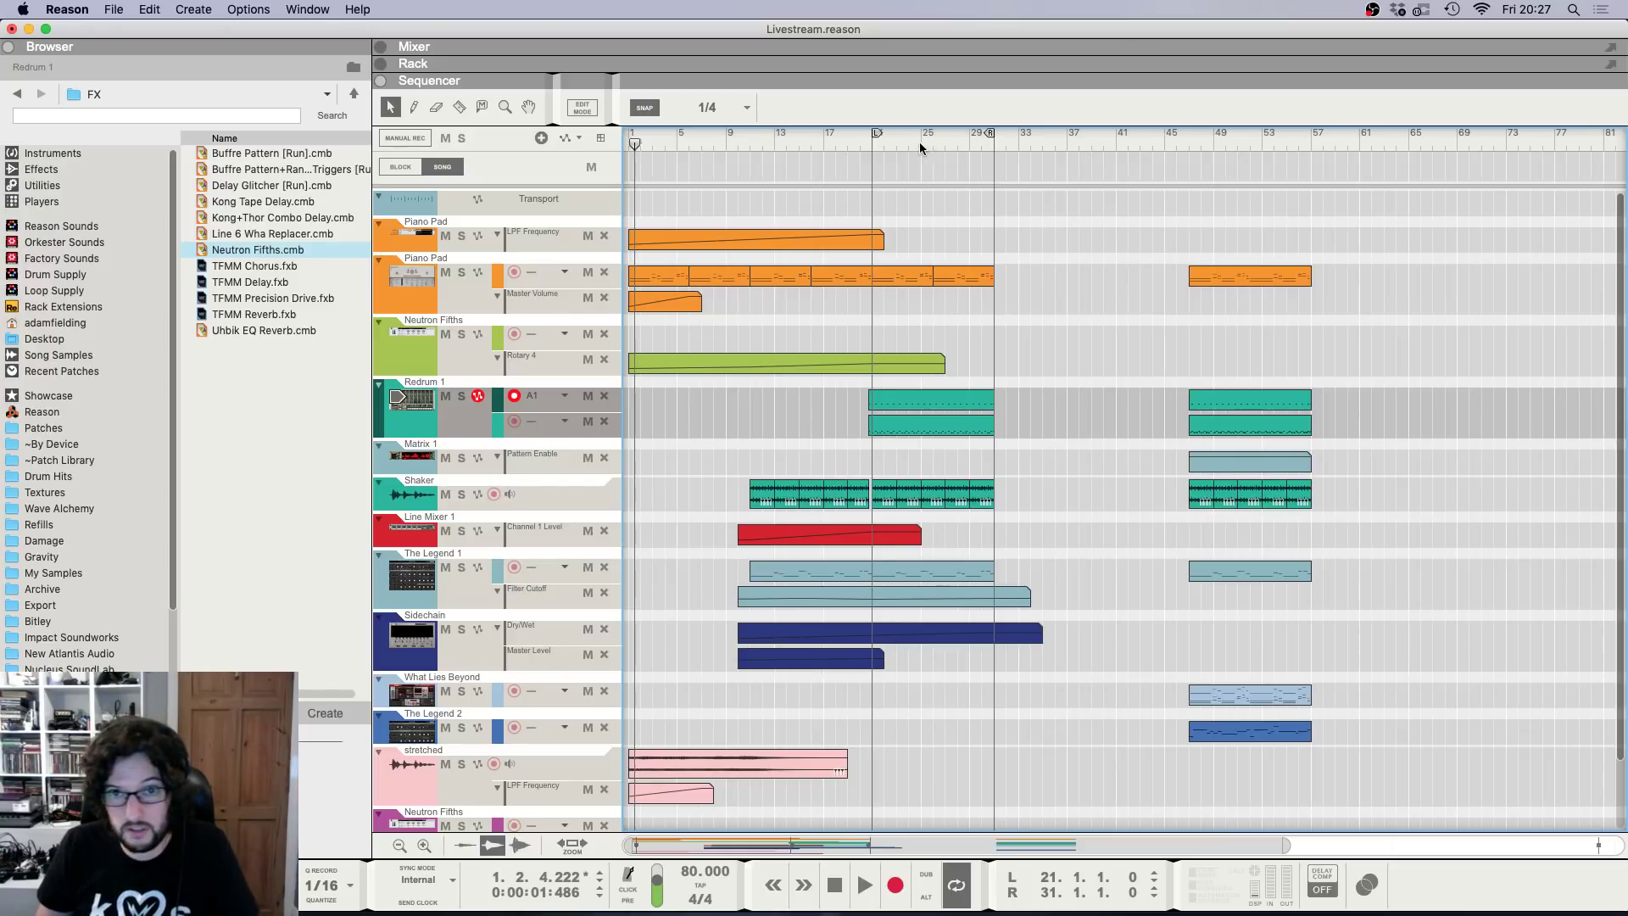
Play the arrangement from bar 21 and set the sequencer's snap value to Grid (Bar).
click(872, 144)
key(h)
key(space)
key(h)
key(h)
key(h)
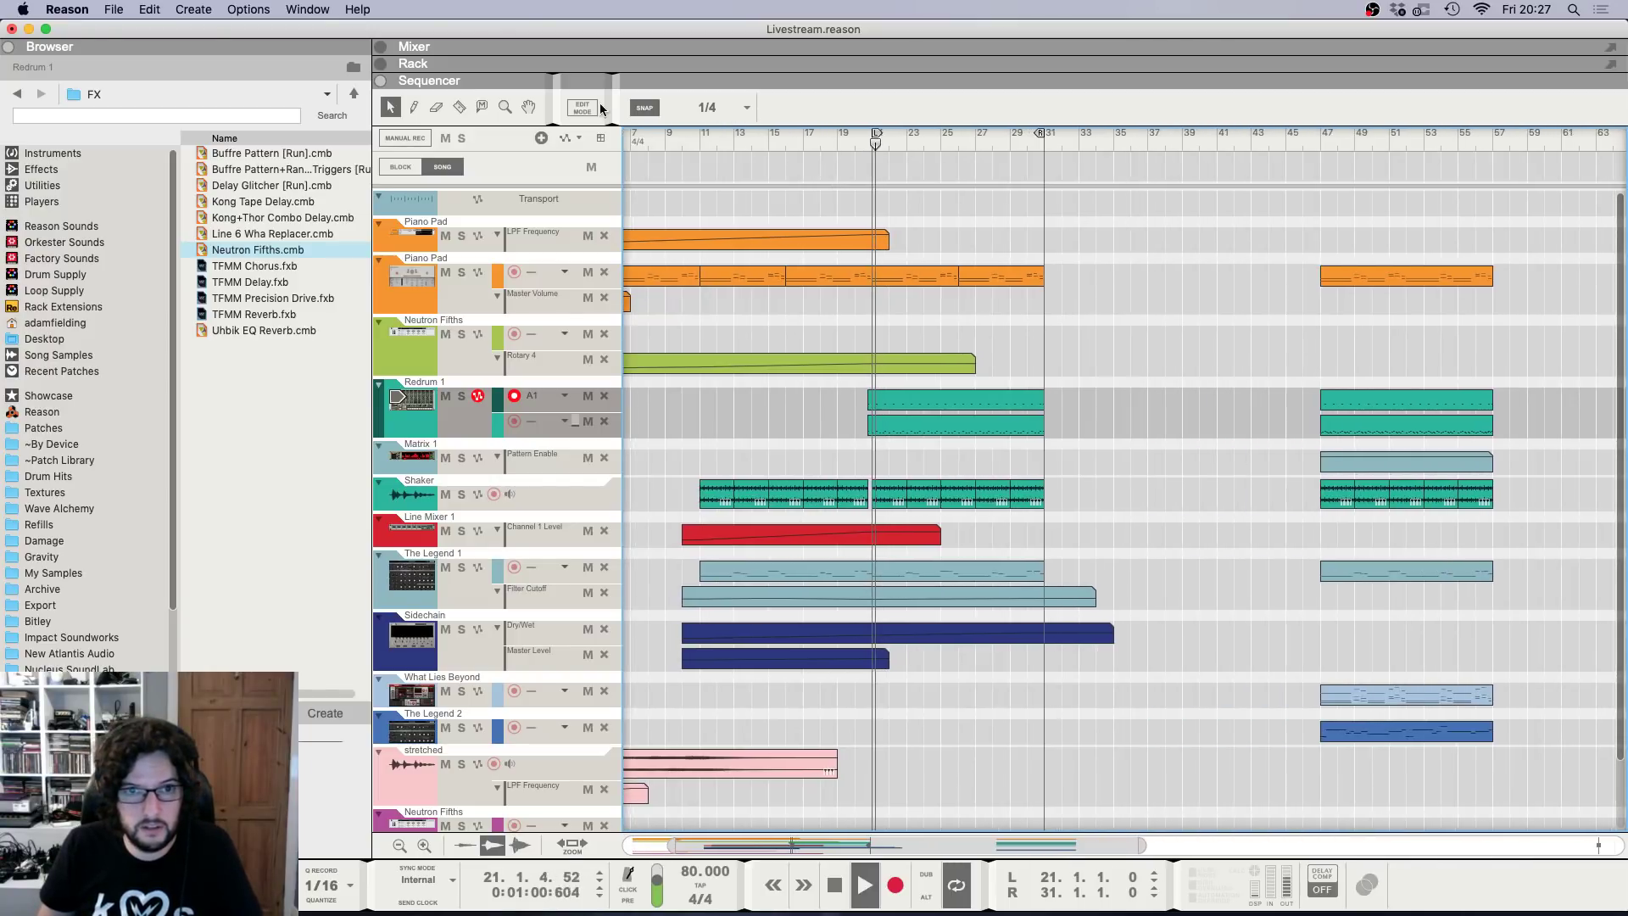
click(720, 107)
click(704, 107)
key(g)
key(g)
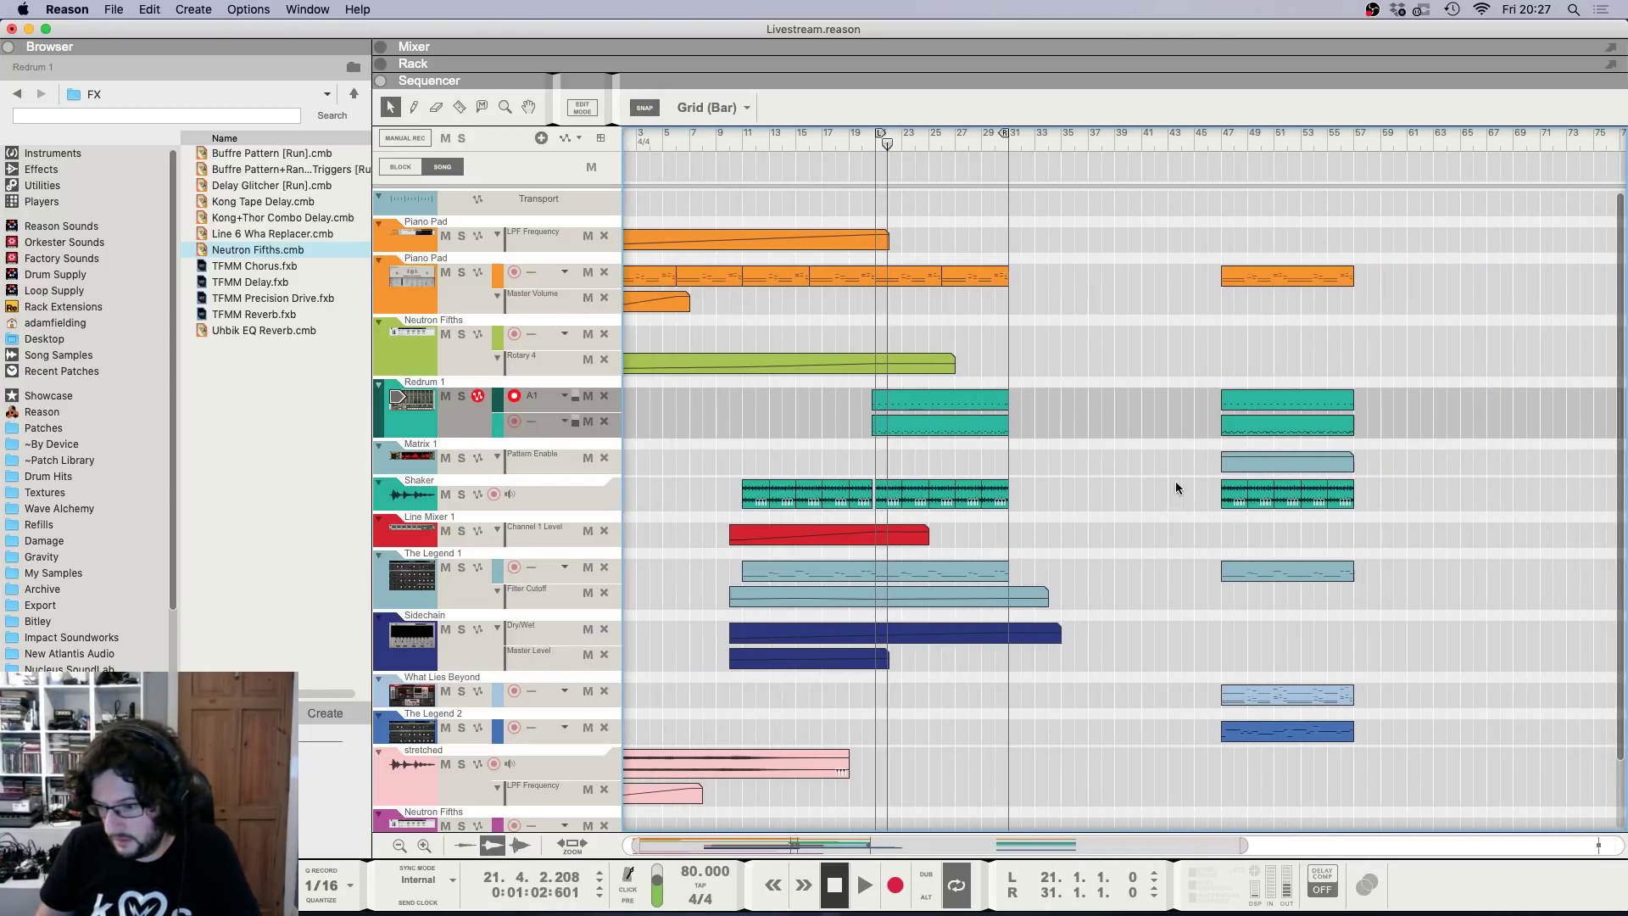
Return to the start of the song and play the arrangement through.
key(shift+Return)
key(space)
key(g)
key(g)
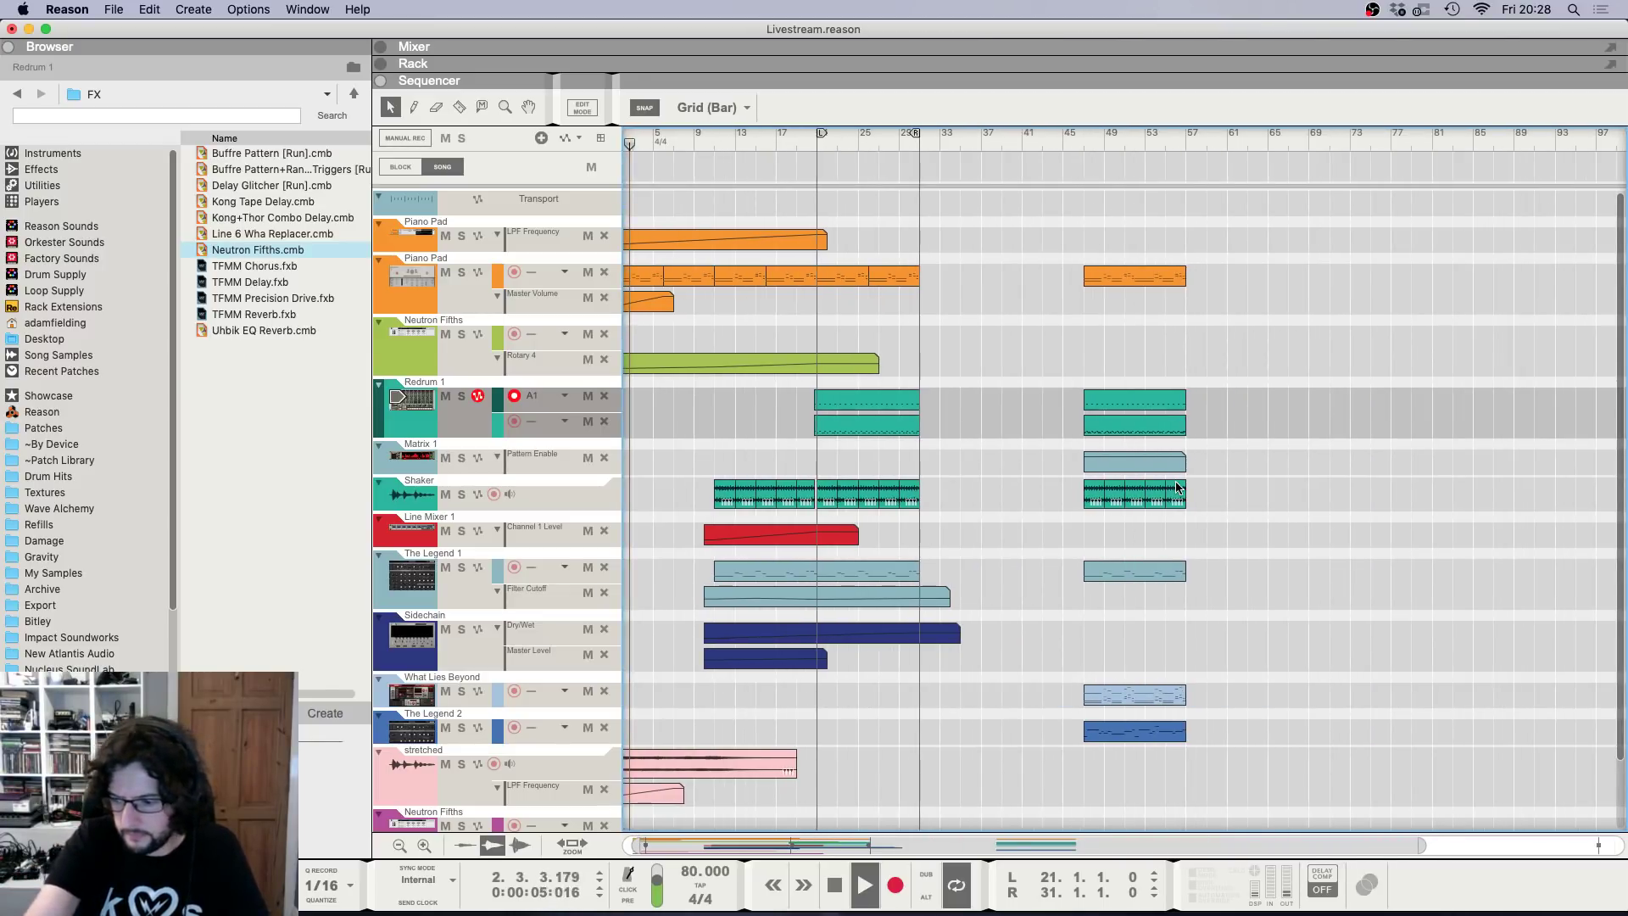
Copy the What Lies Beyond clip from bar 47 to bar 21 on the same track.
scroll(1018, 381, left, 1)
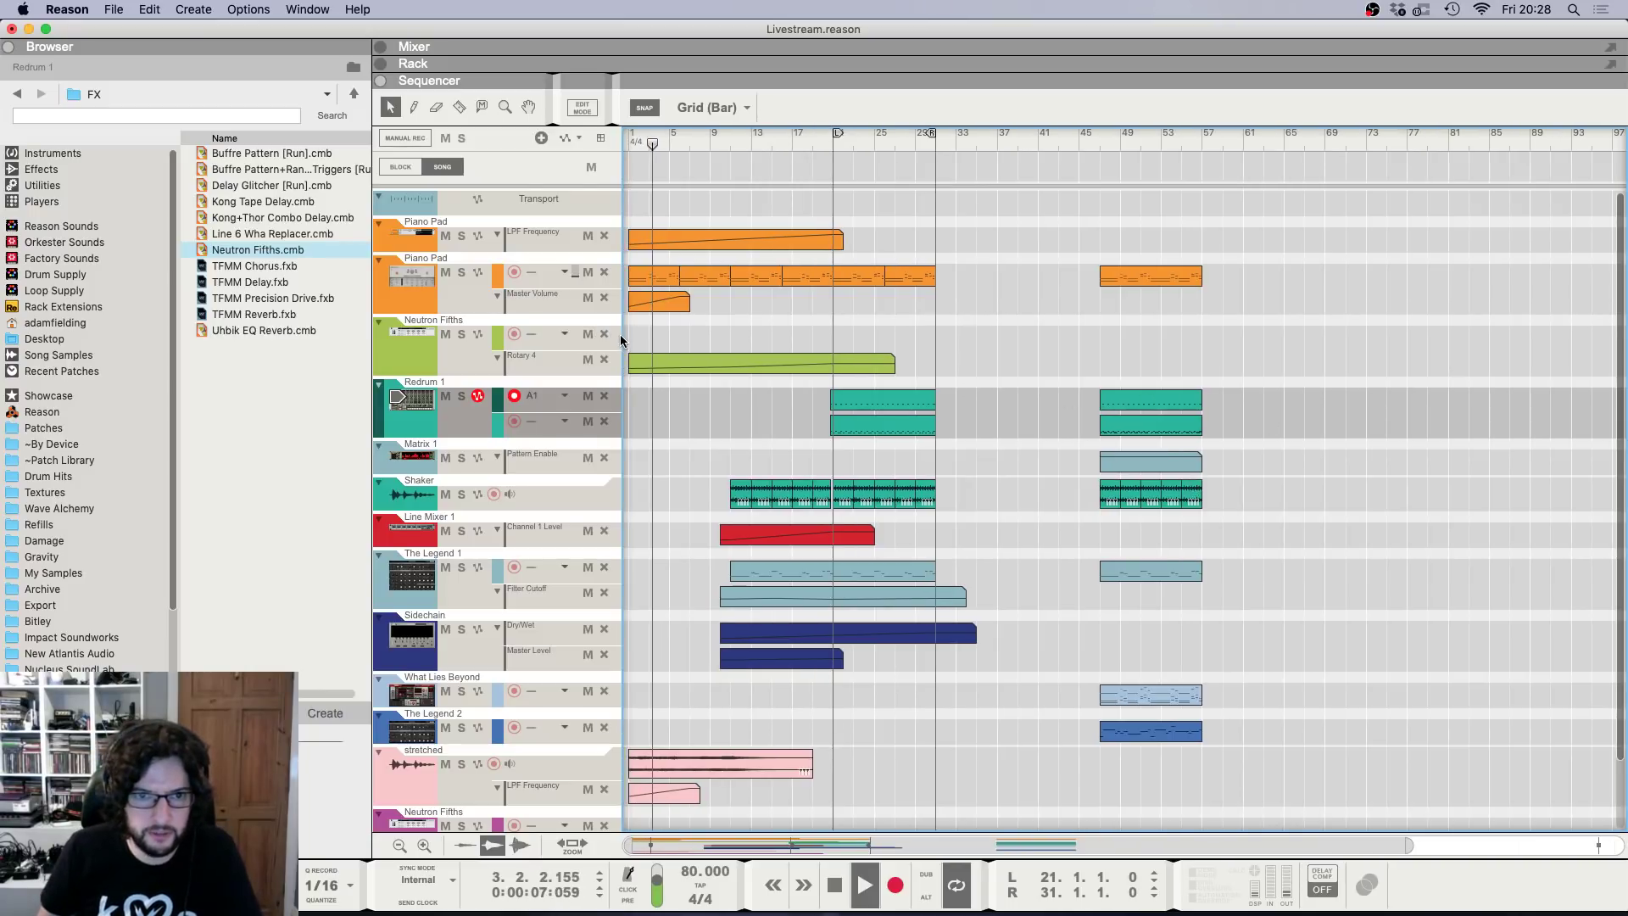
scroll(678, 331, down, 1)
click(720, 371)
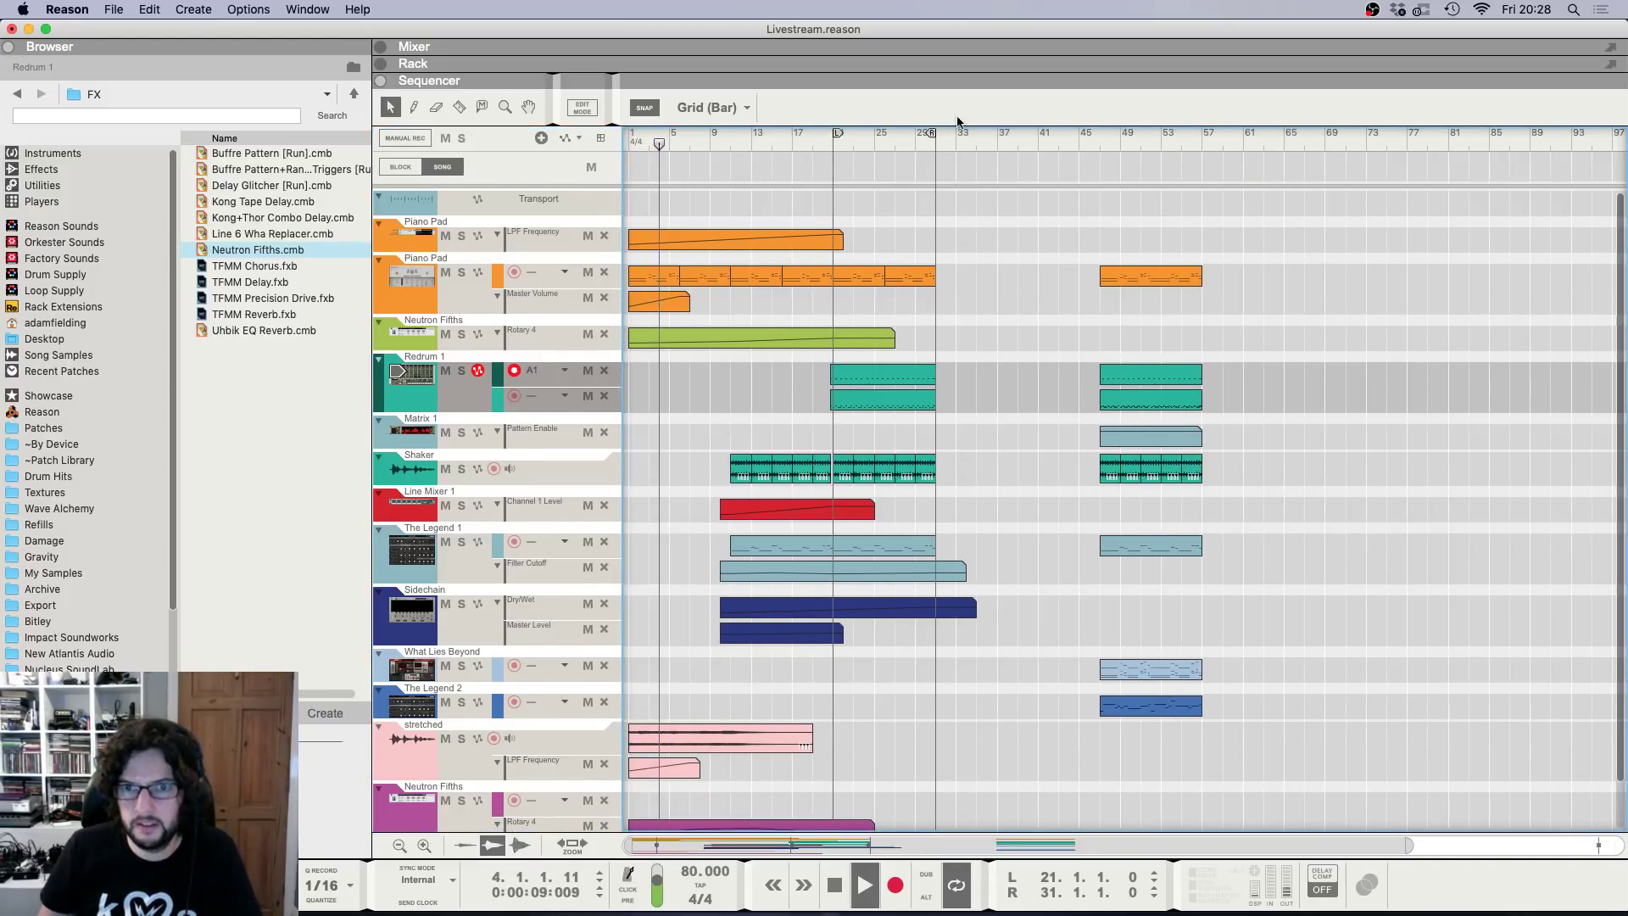
scroll(848, 134, right, 2)
scroll(780, 161, left, 2)
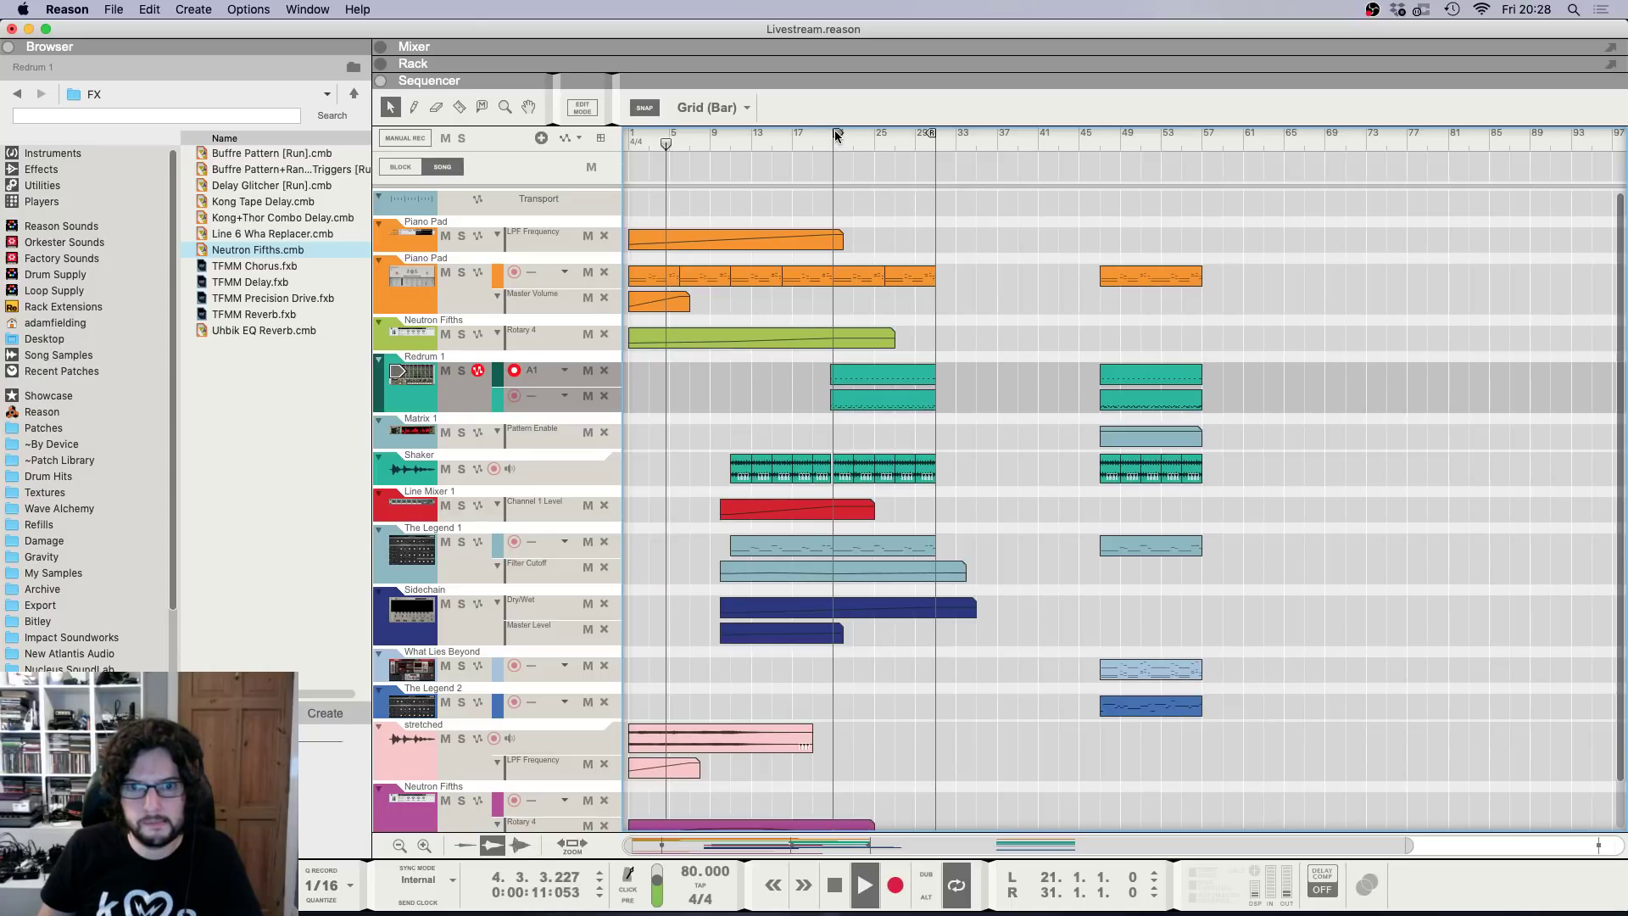
scroll(685, 512, up, 3)
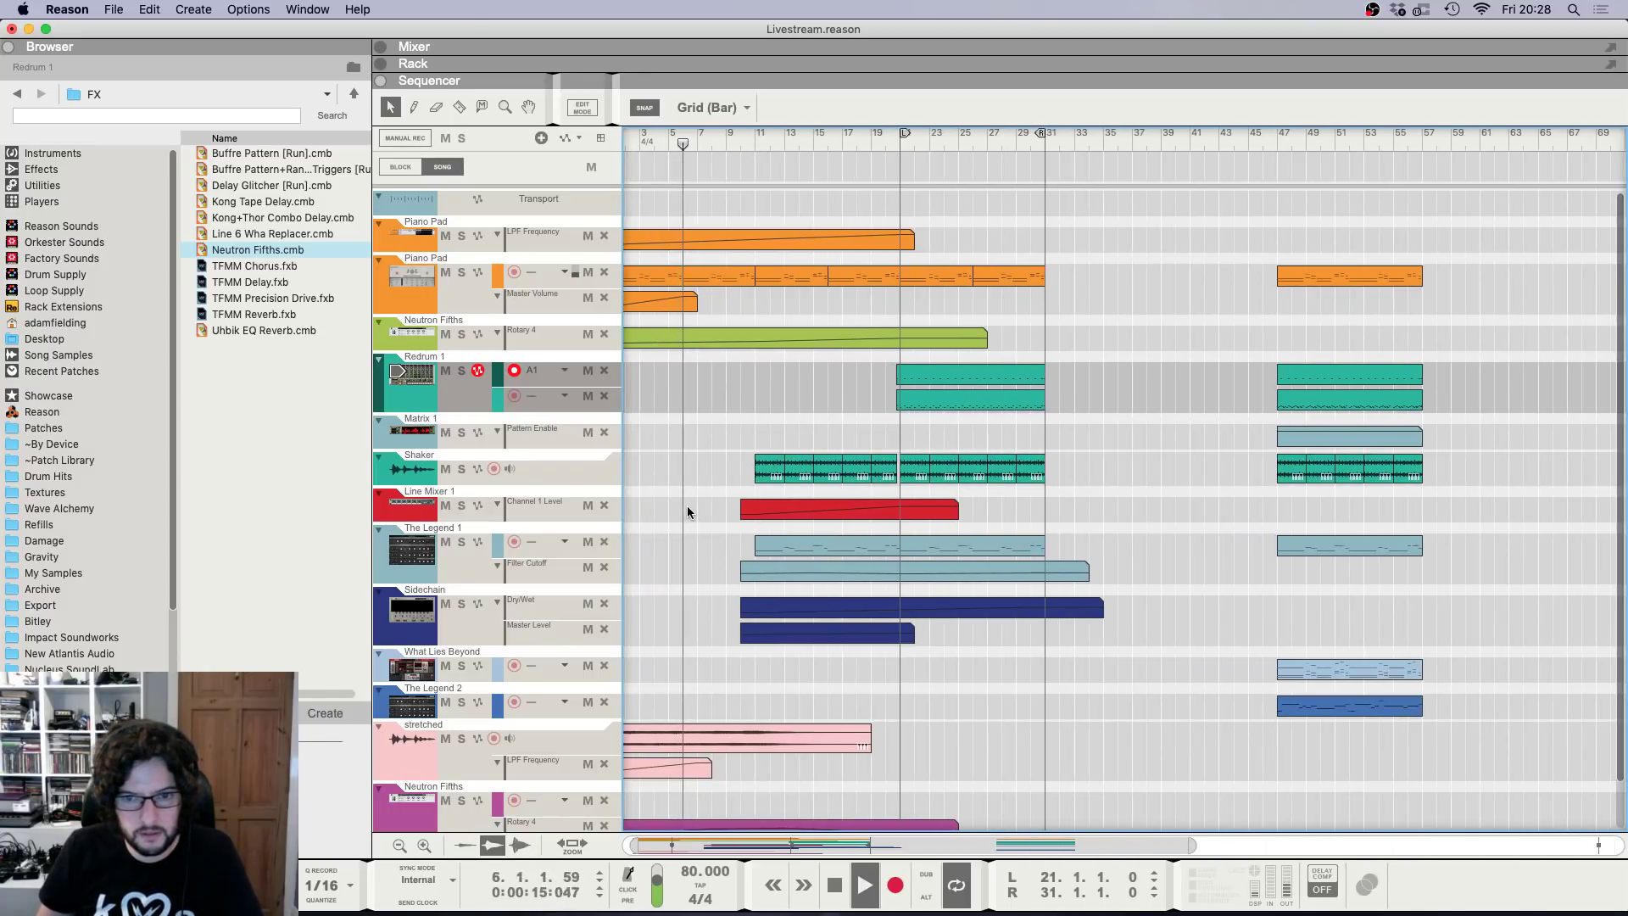
drag(1389, 674, 1012, 674)
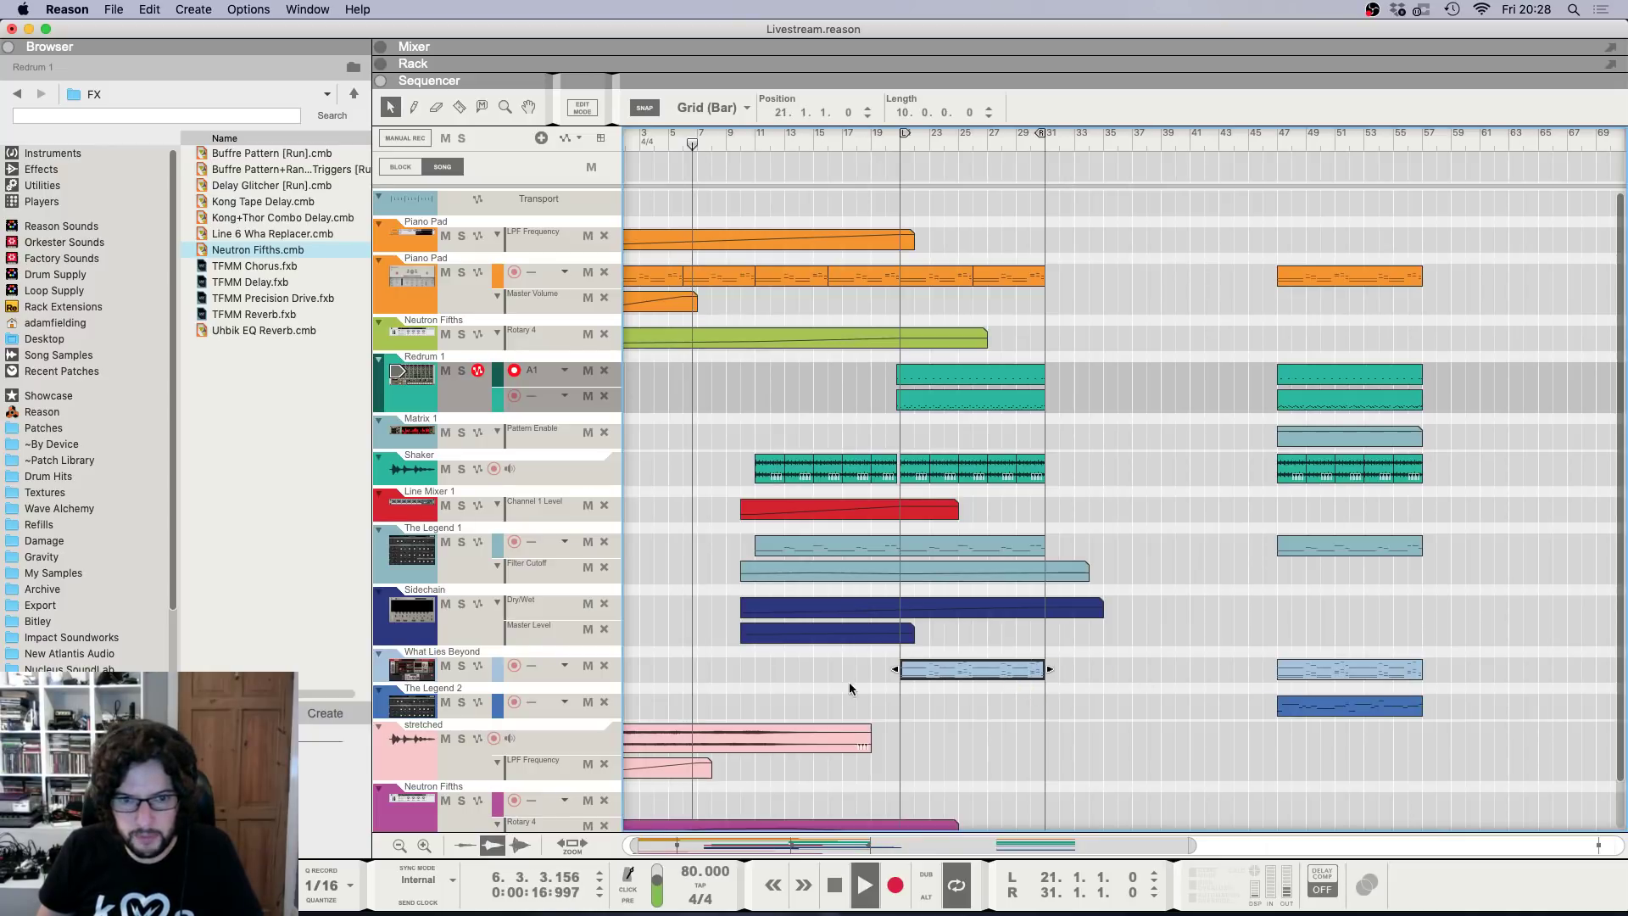
Rename the "stretched" mixer channel to "Paulstretch Intro".
key(F5)
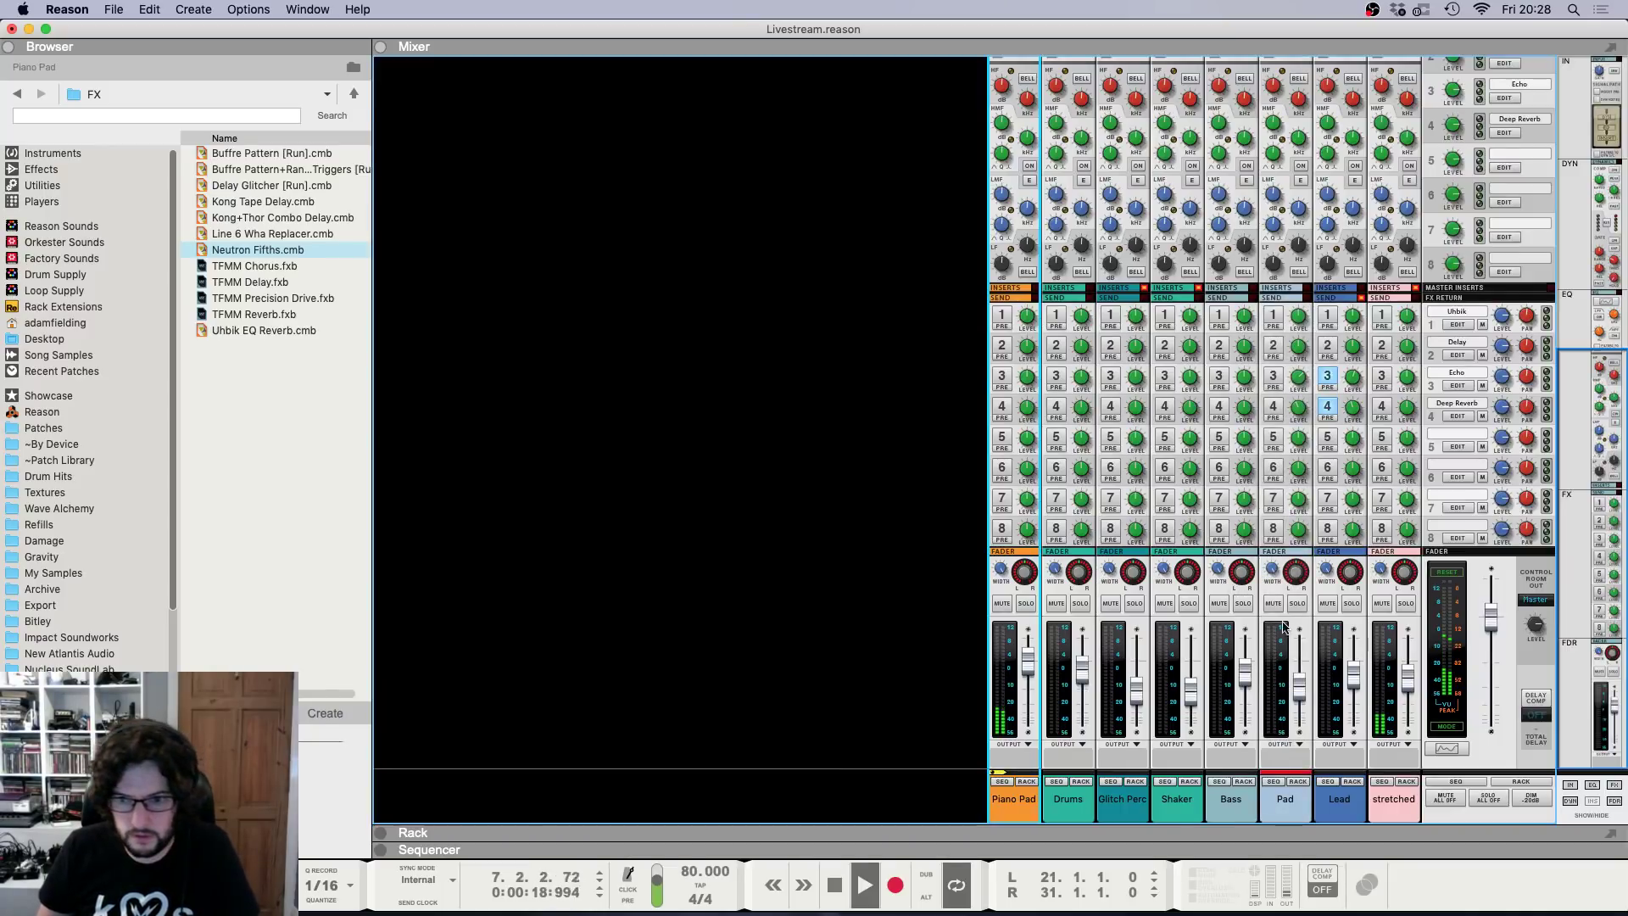
double_click(1391, 802)
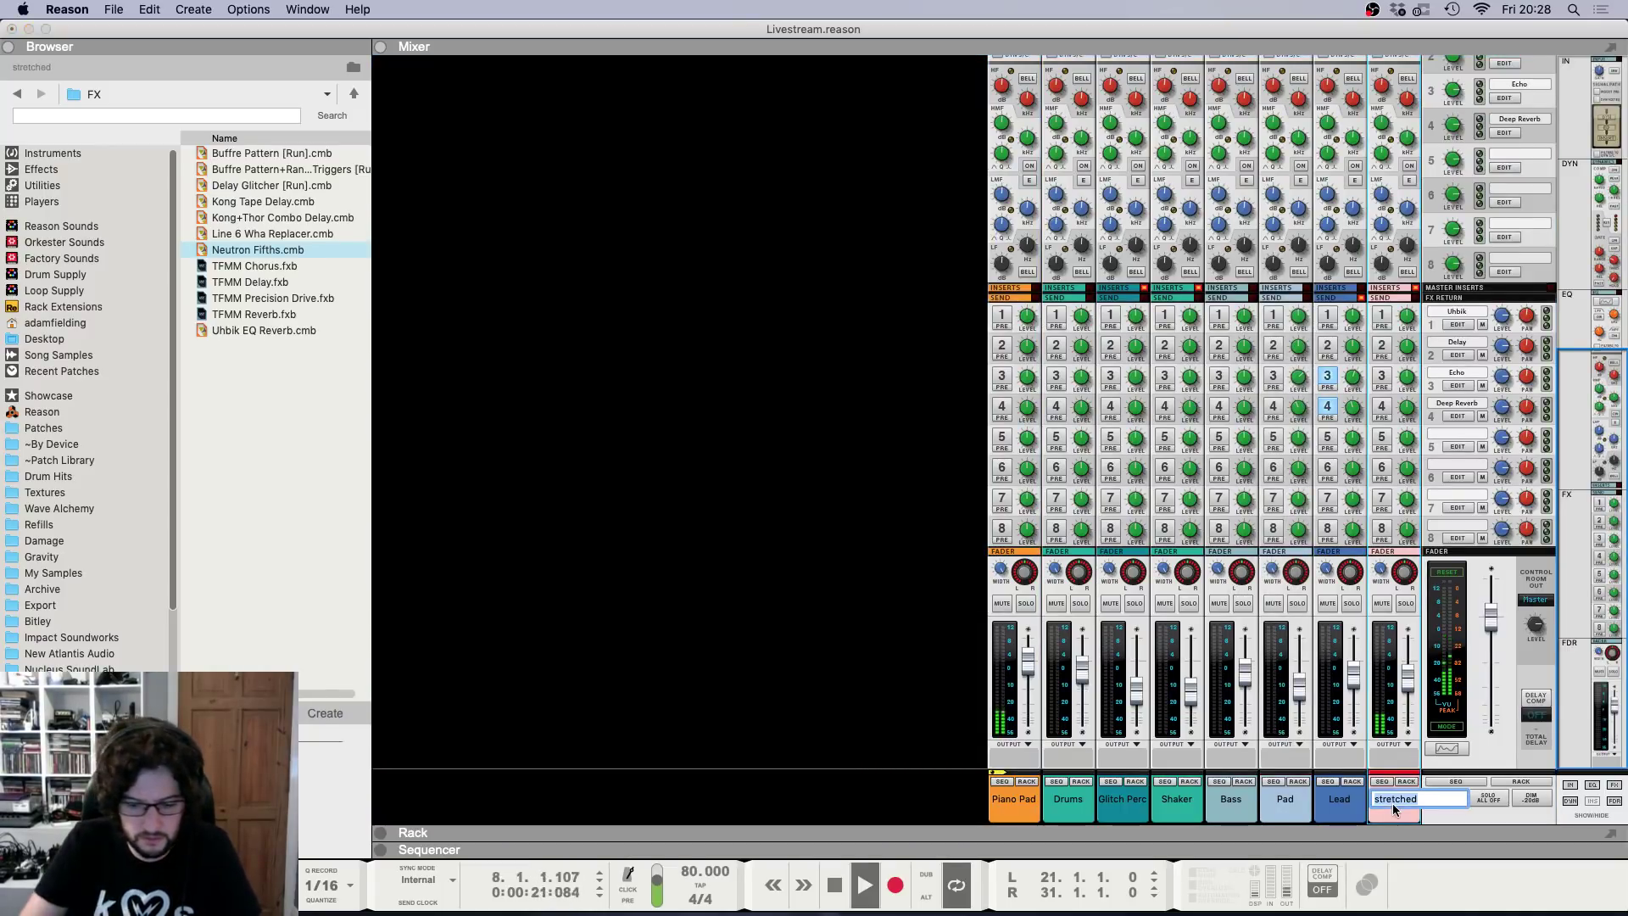
text(Paulstretch Intro)
key(Return)
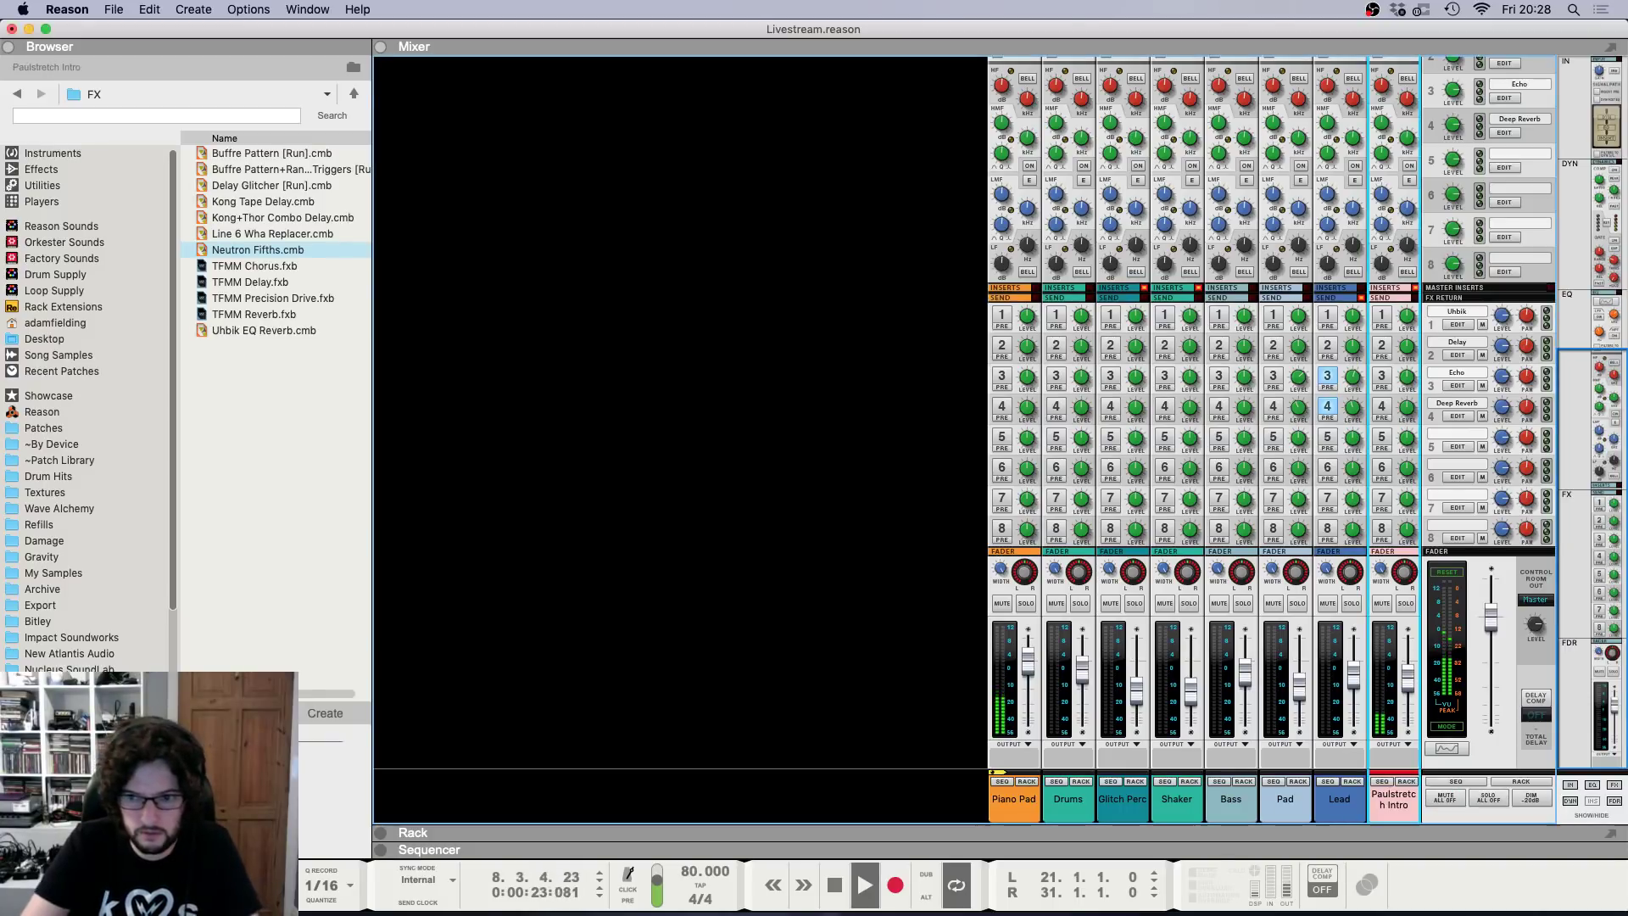
Hide the insert effects of the Paulstretch Intro audio track in the rack.
key(F6)
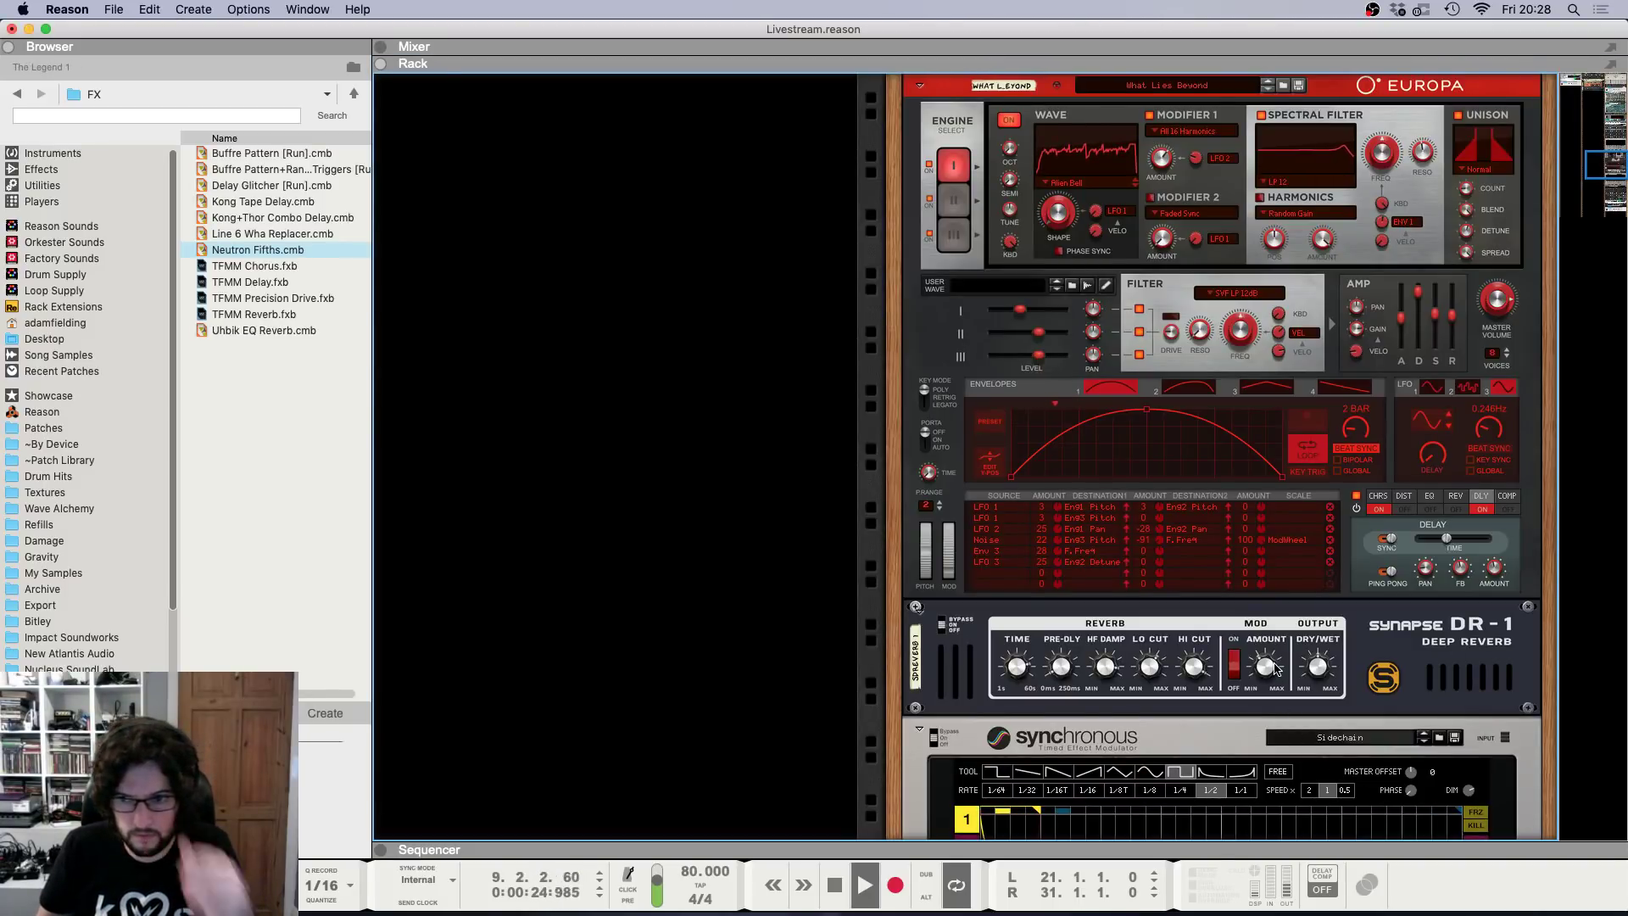
click(754, 574)
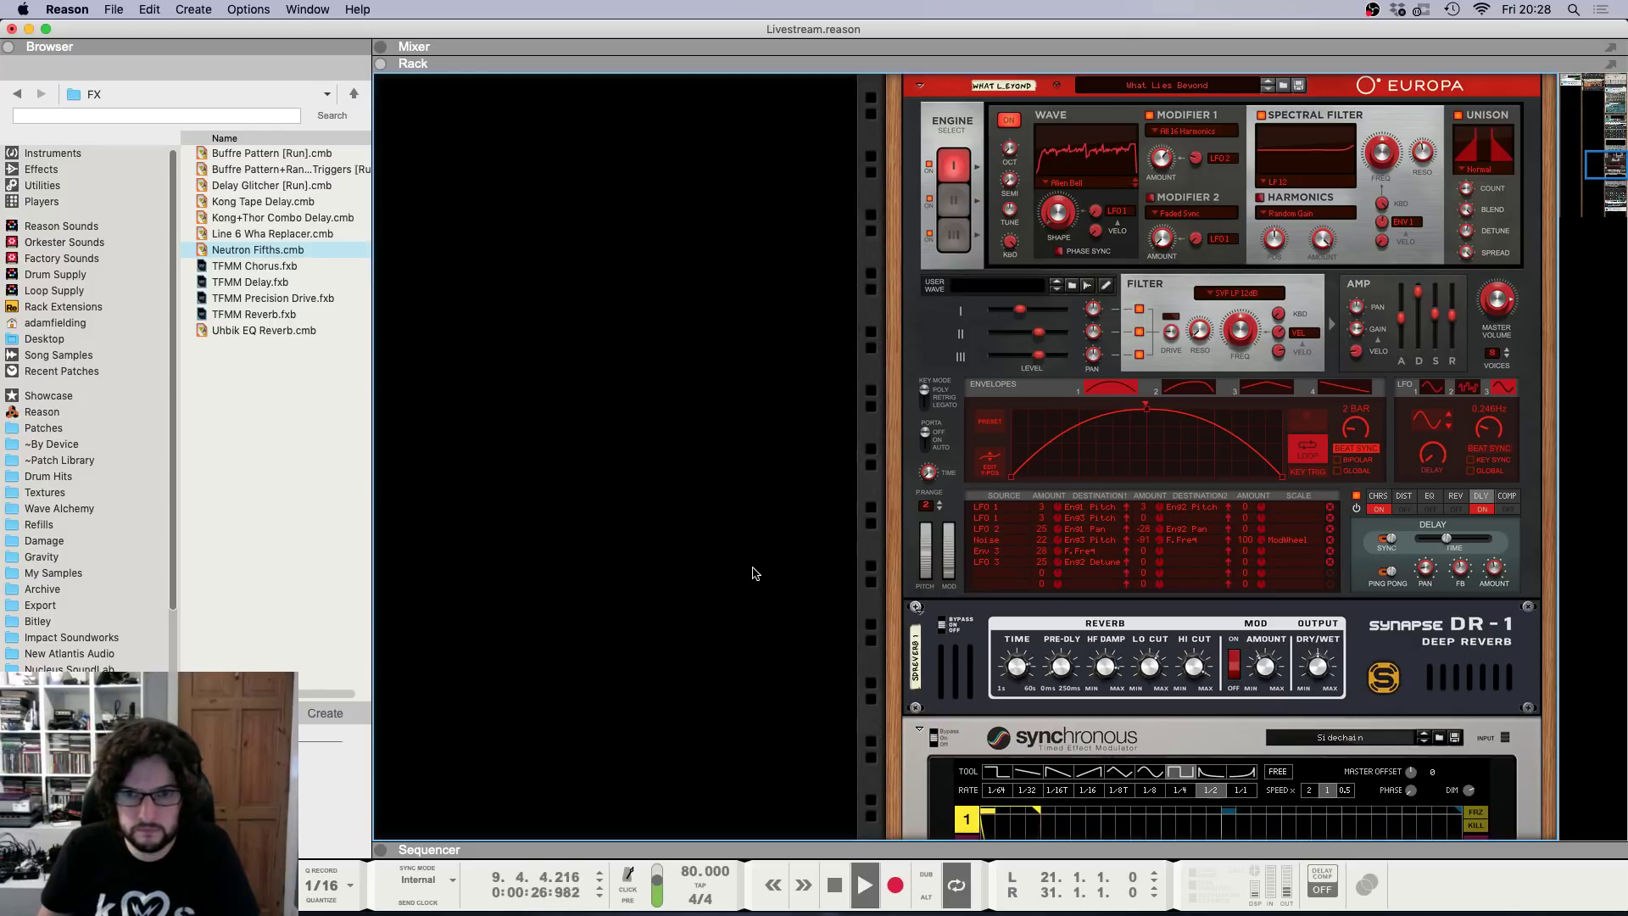
scroll(763, 571, up, 5)
scroll(771, 565, up, 5)
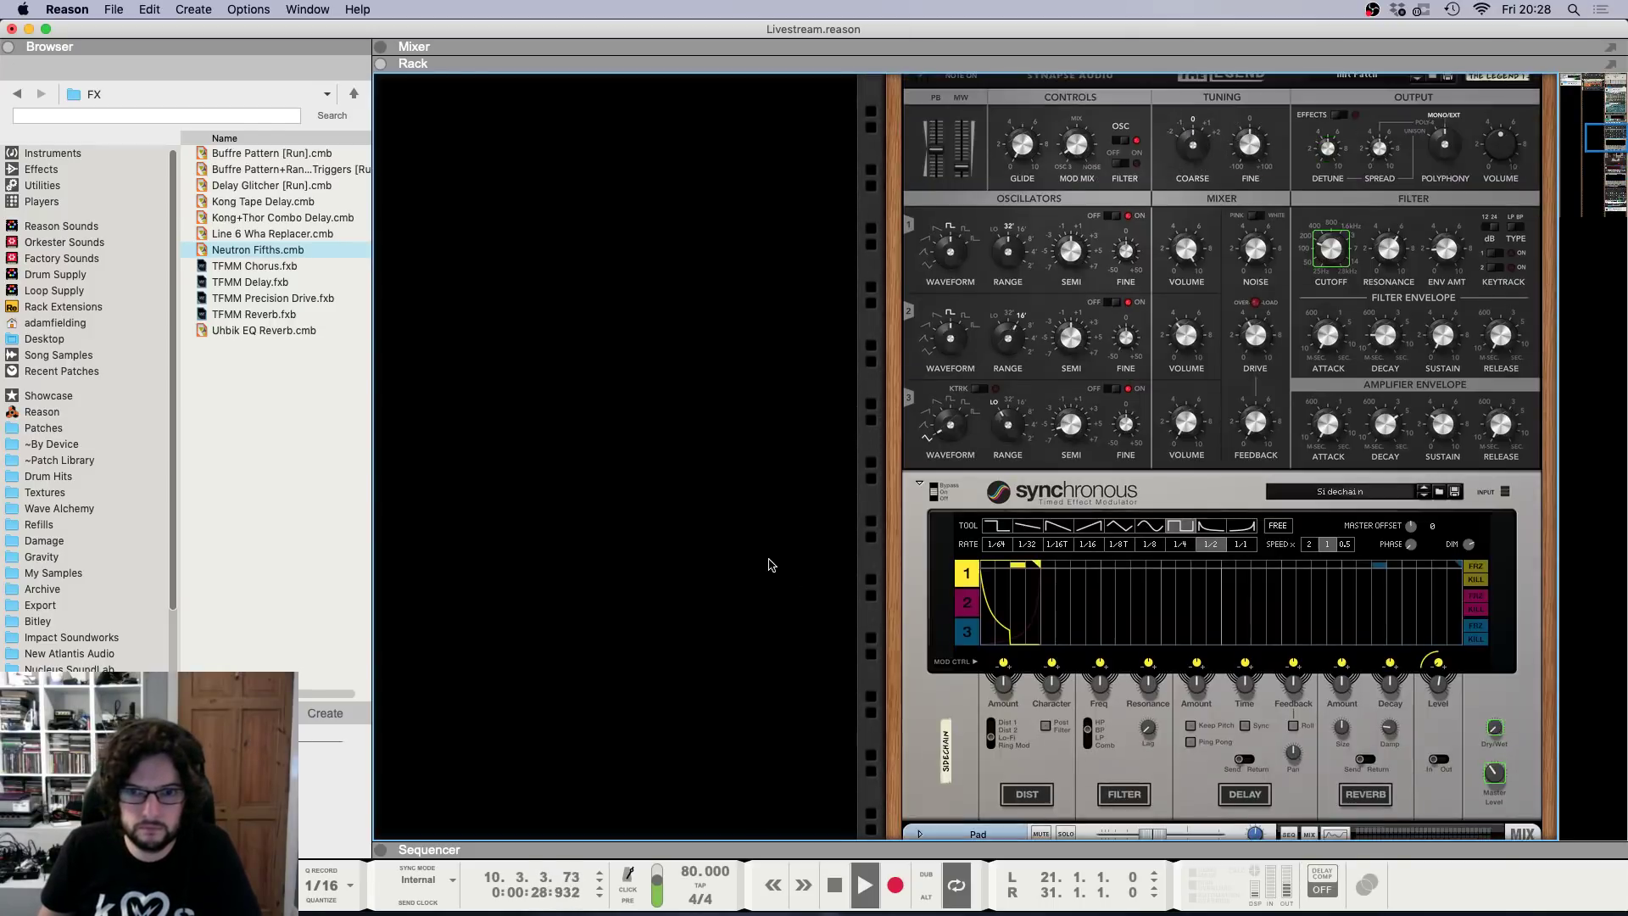
scroll(771, 559, down, 7)
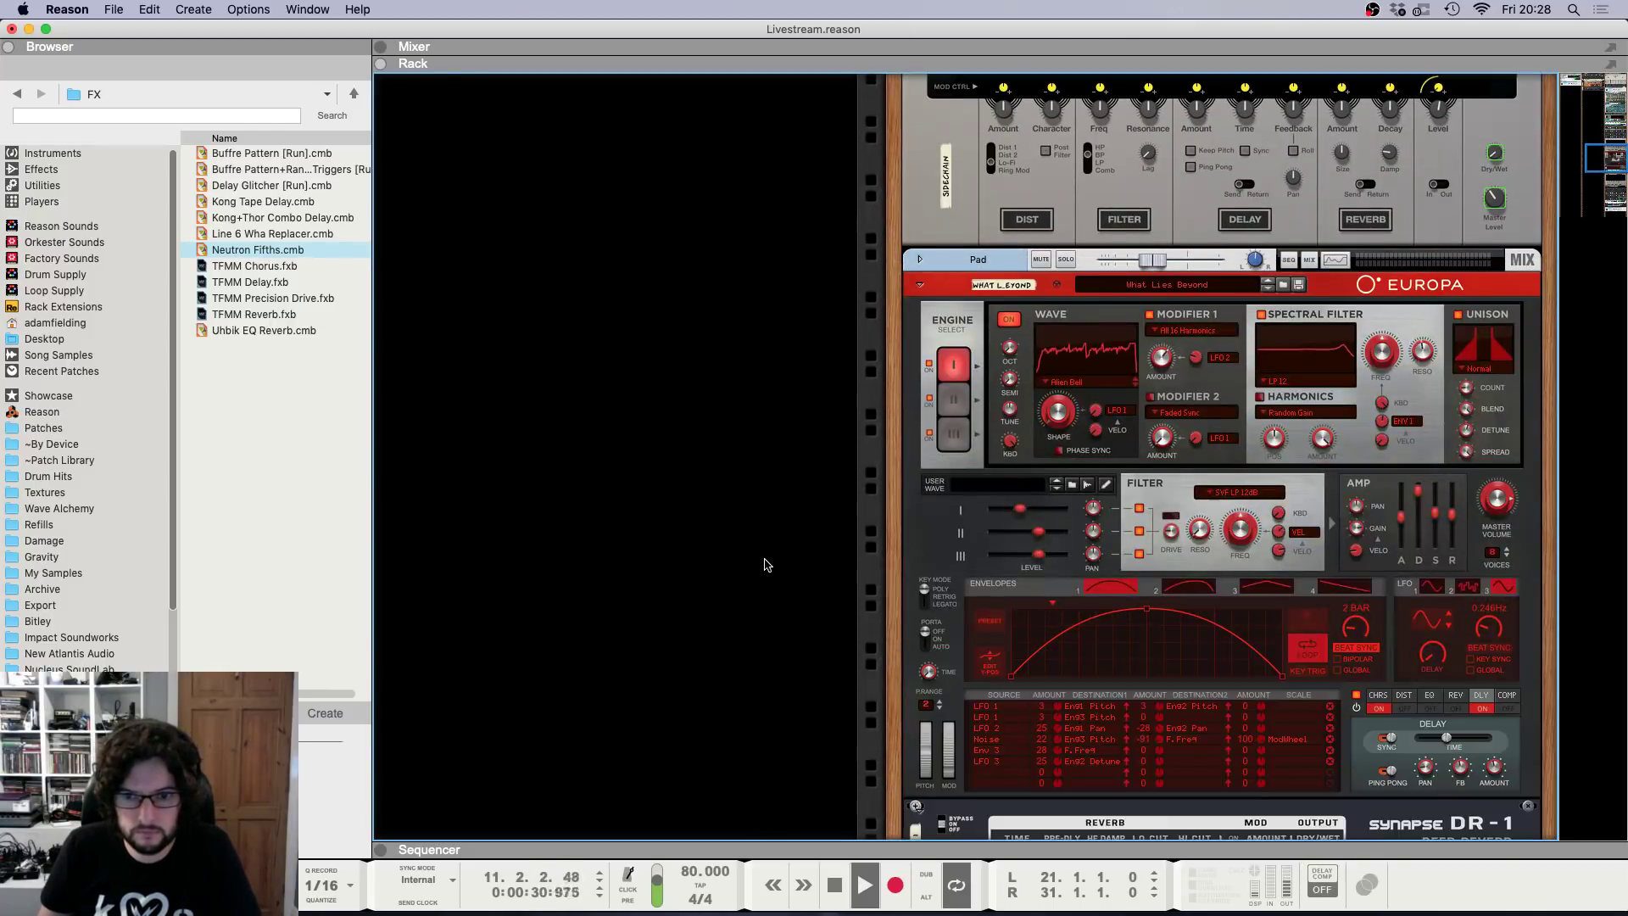
scroll(768, 561, down, 8)
scroll(767, 560, up, 10)
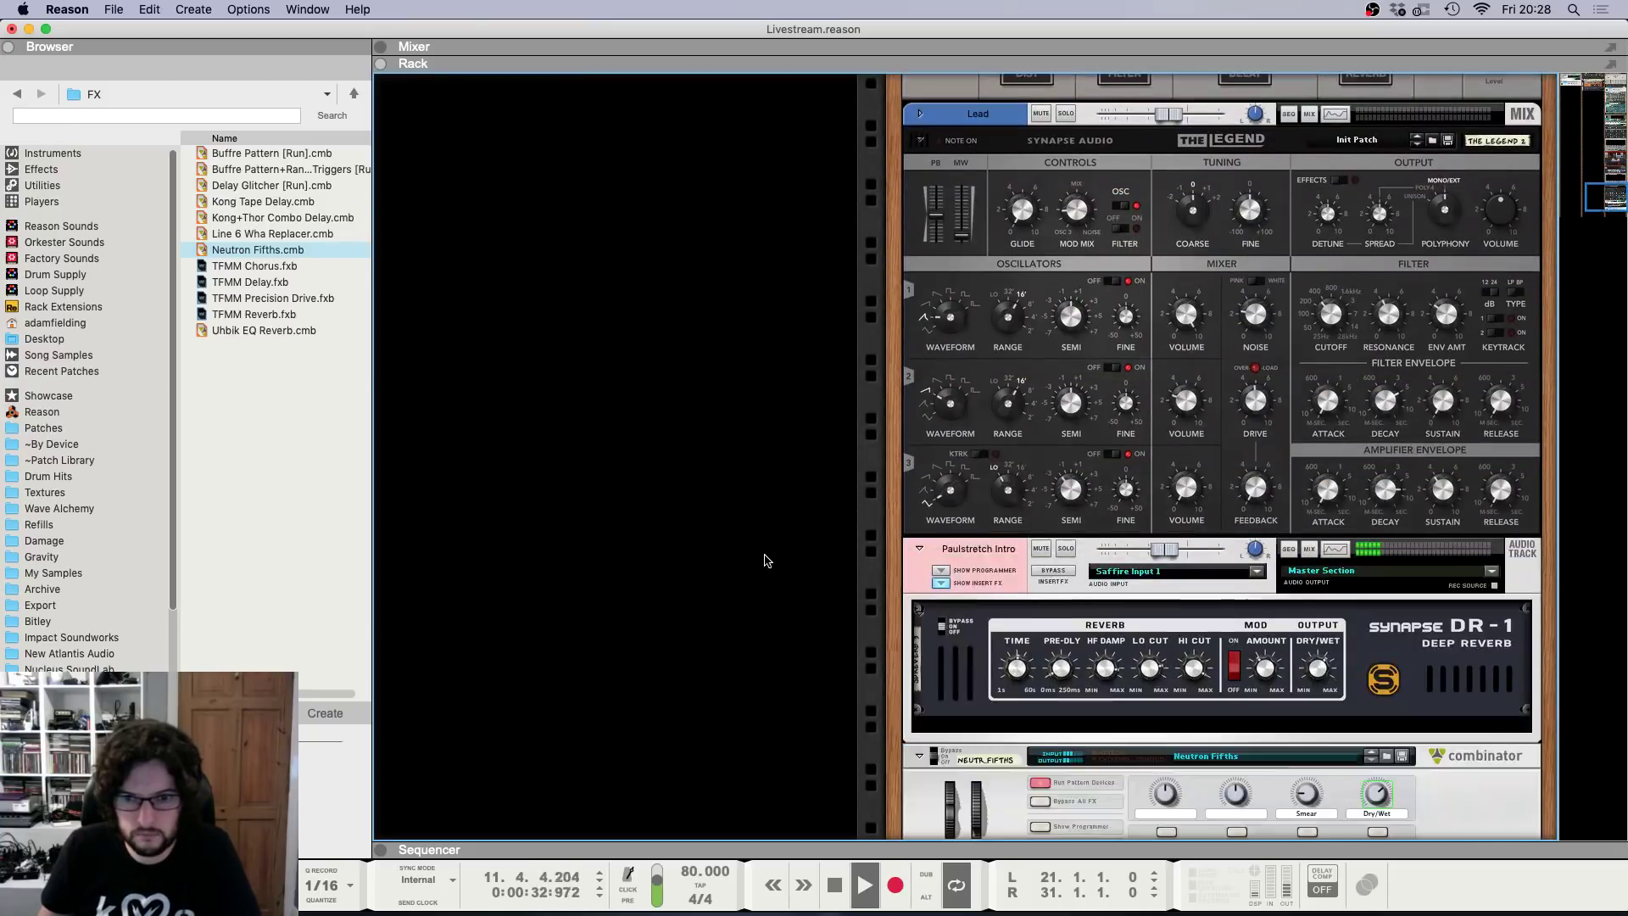
scroll(768, 560, down, 1)
click(942, 560)
scroll(701, 473, down, 1)
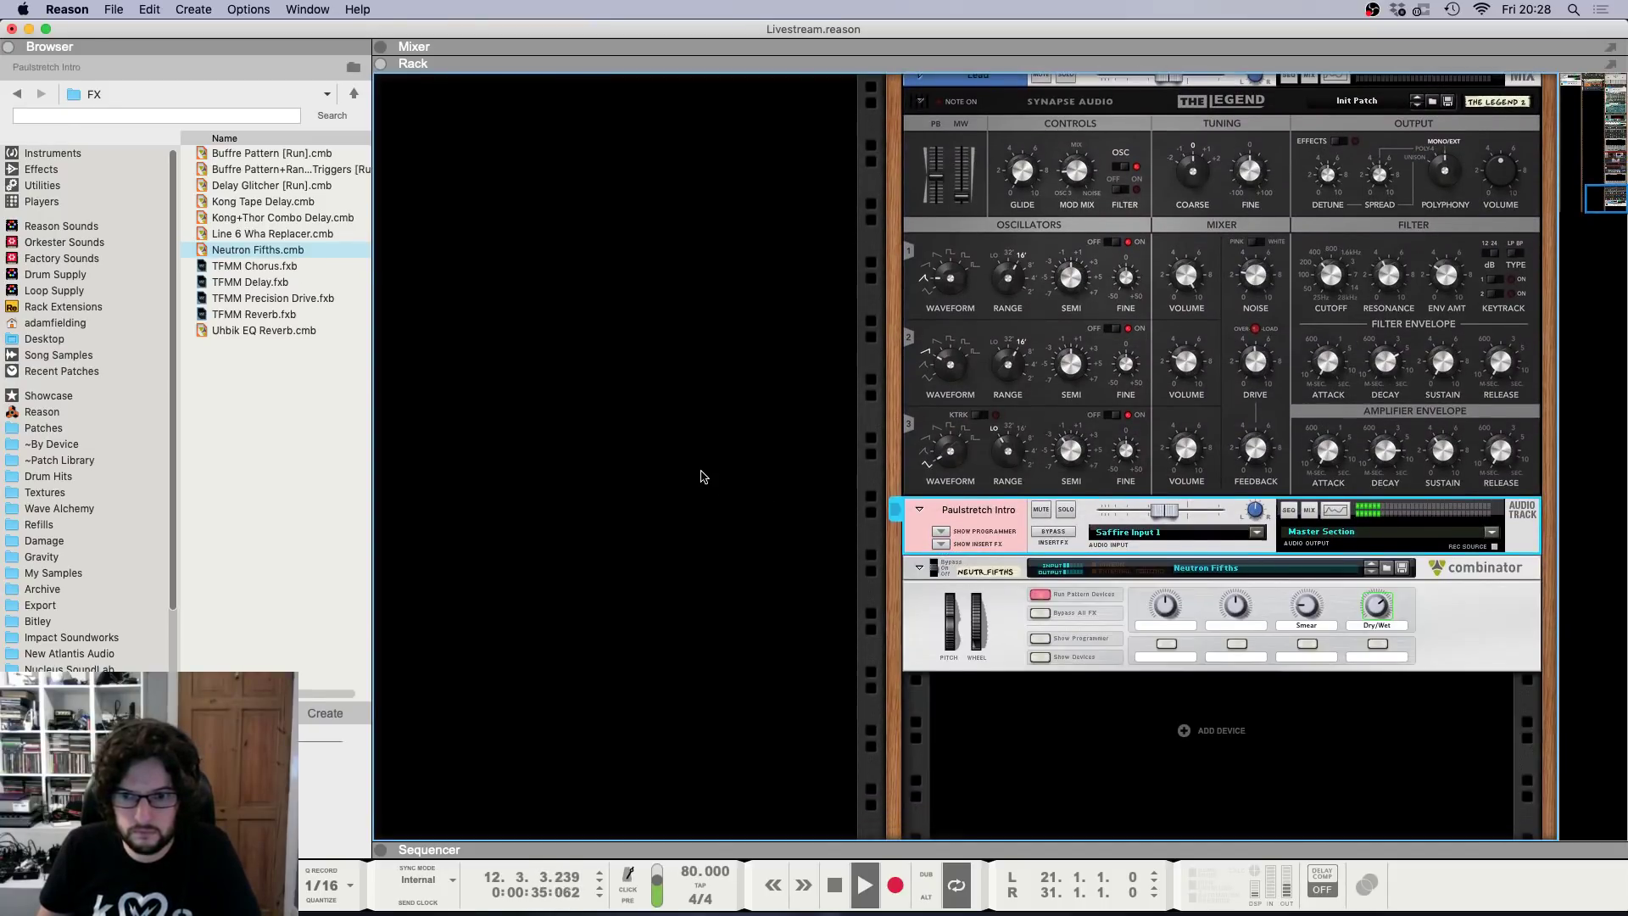
Hide the Shaker audio track's insert effects in the rack and return to the mixer.
scroll(704, 484, up, 5)
scroll(706, 484, up, 8)
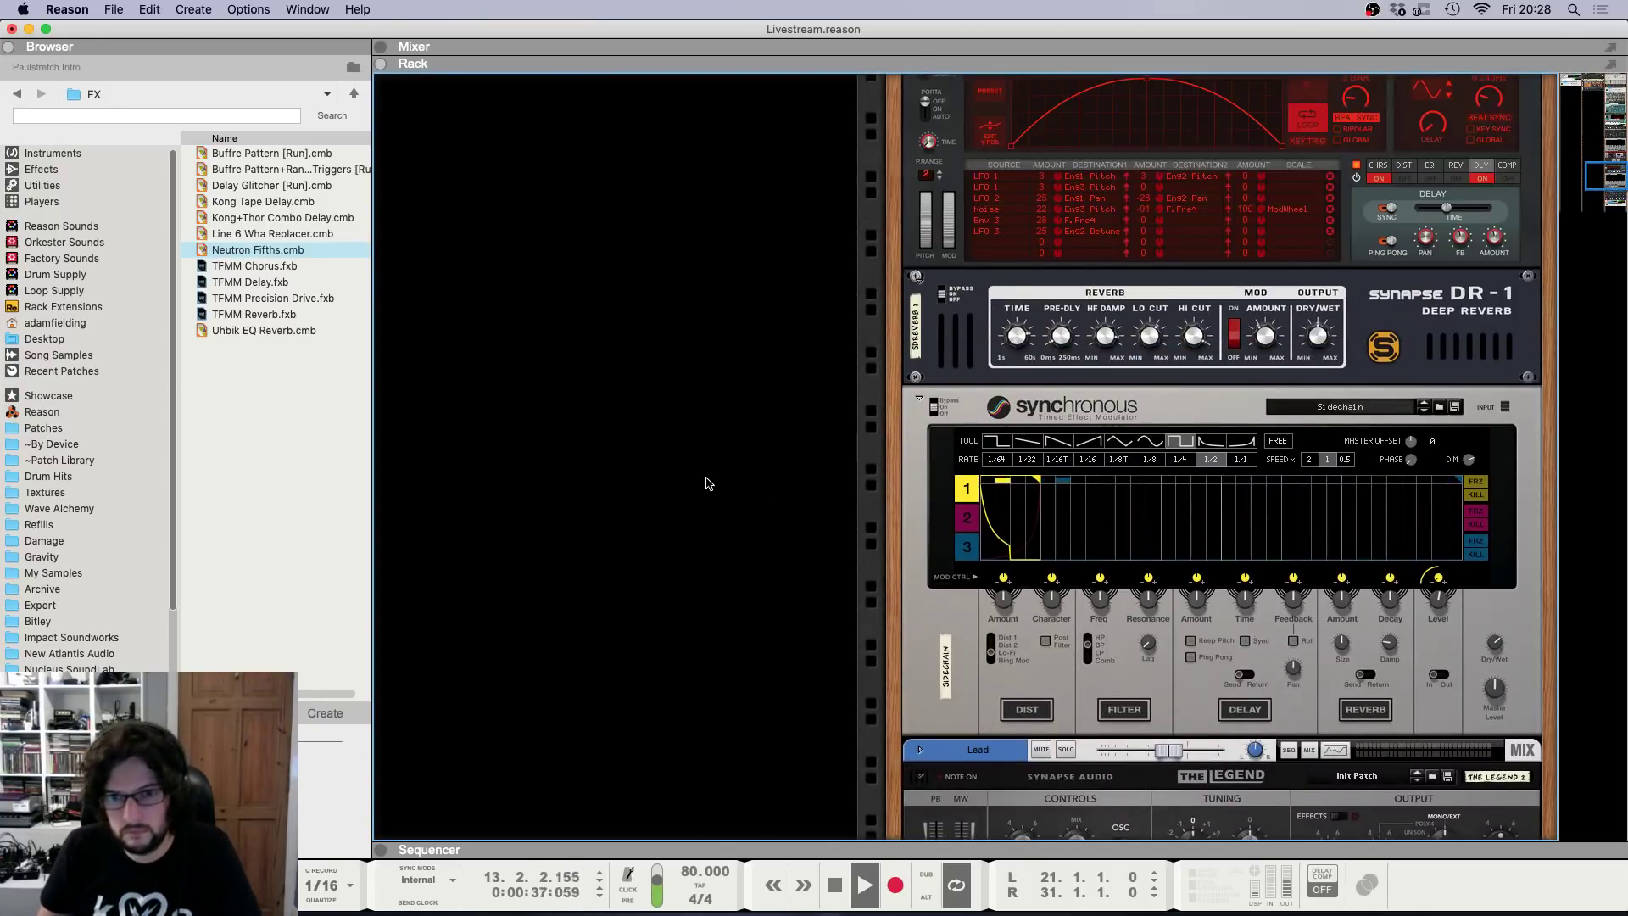
scroll(708, 485, down, 2)
scroll(708, 484, up, 10)
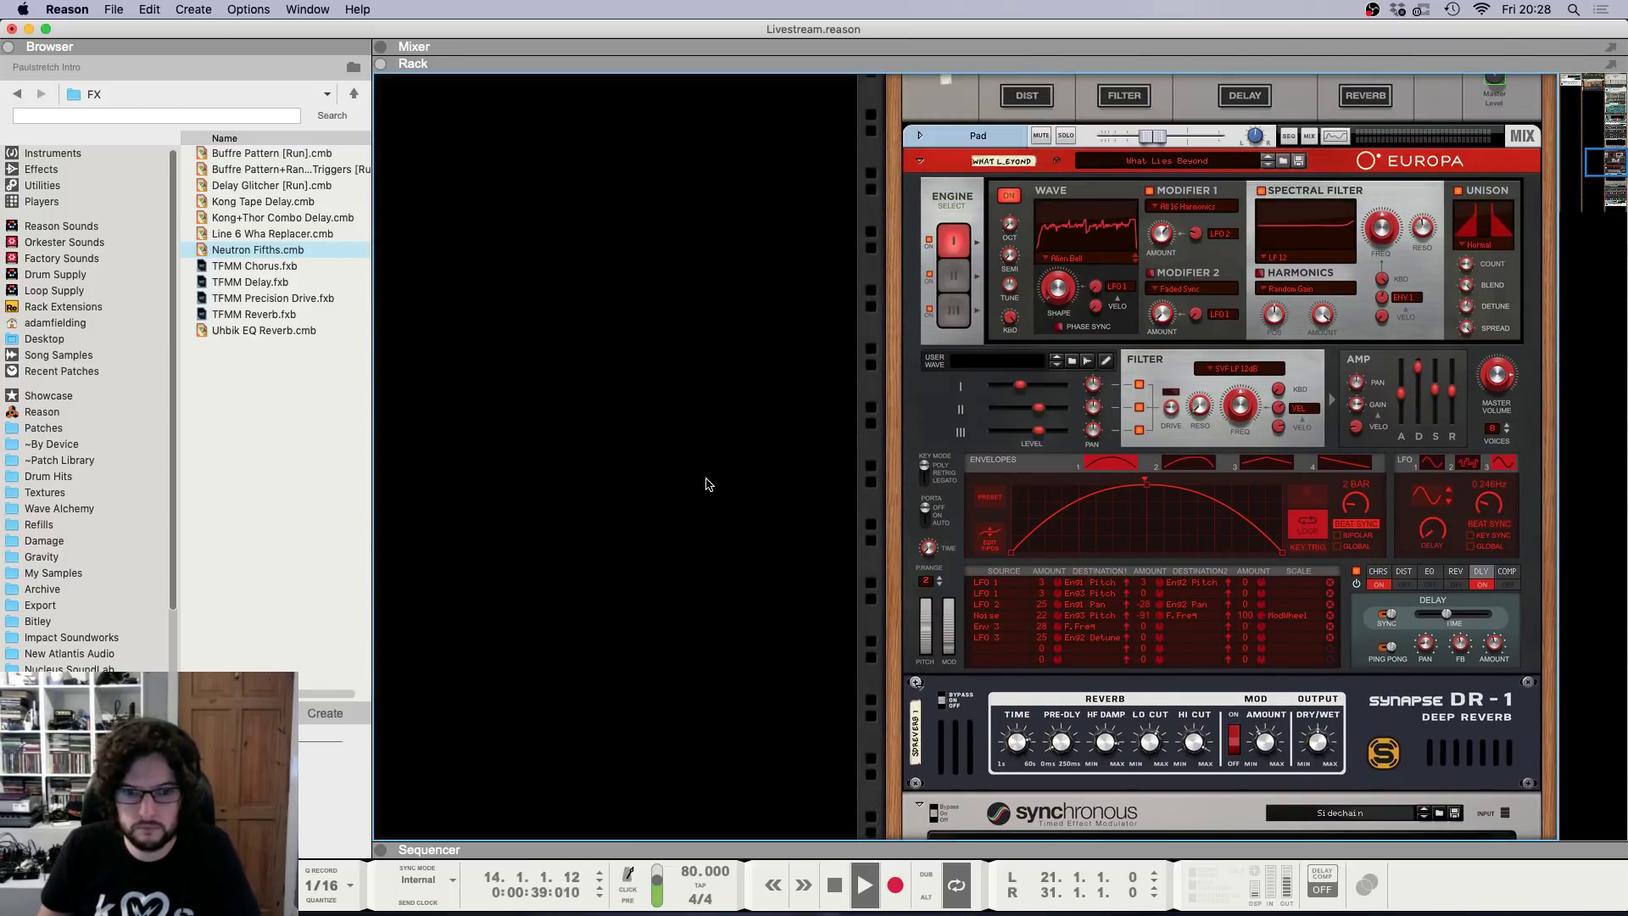
scroll(710, 478, up, 4)
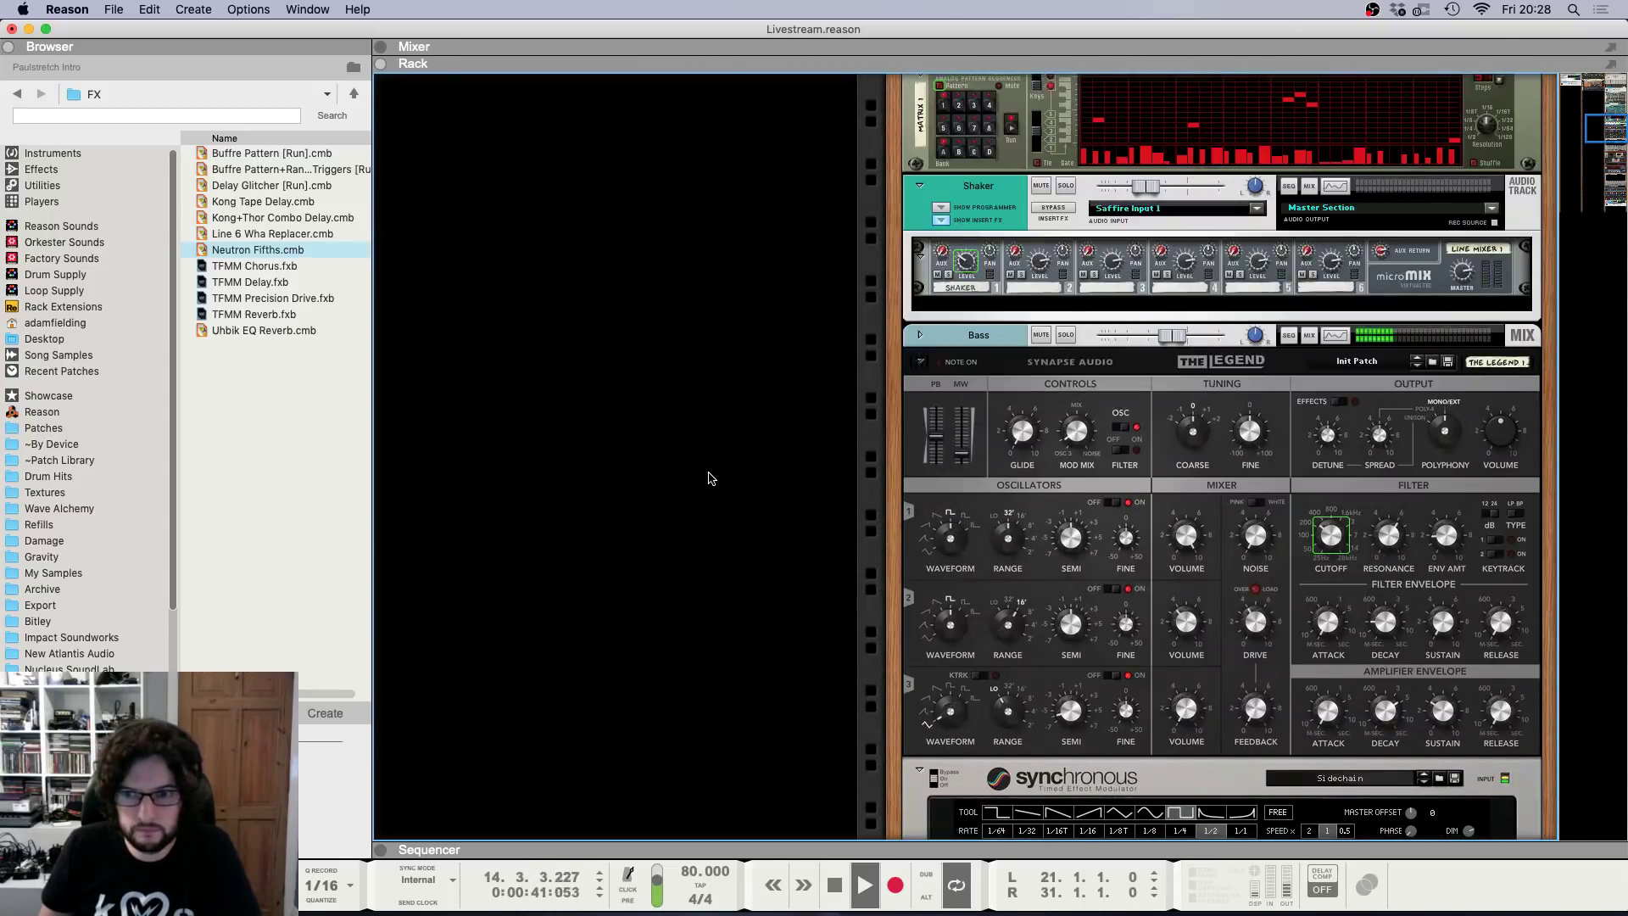
scroll(712, 479, up, 3)
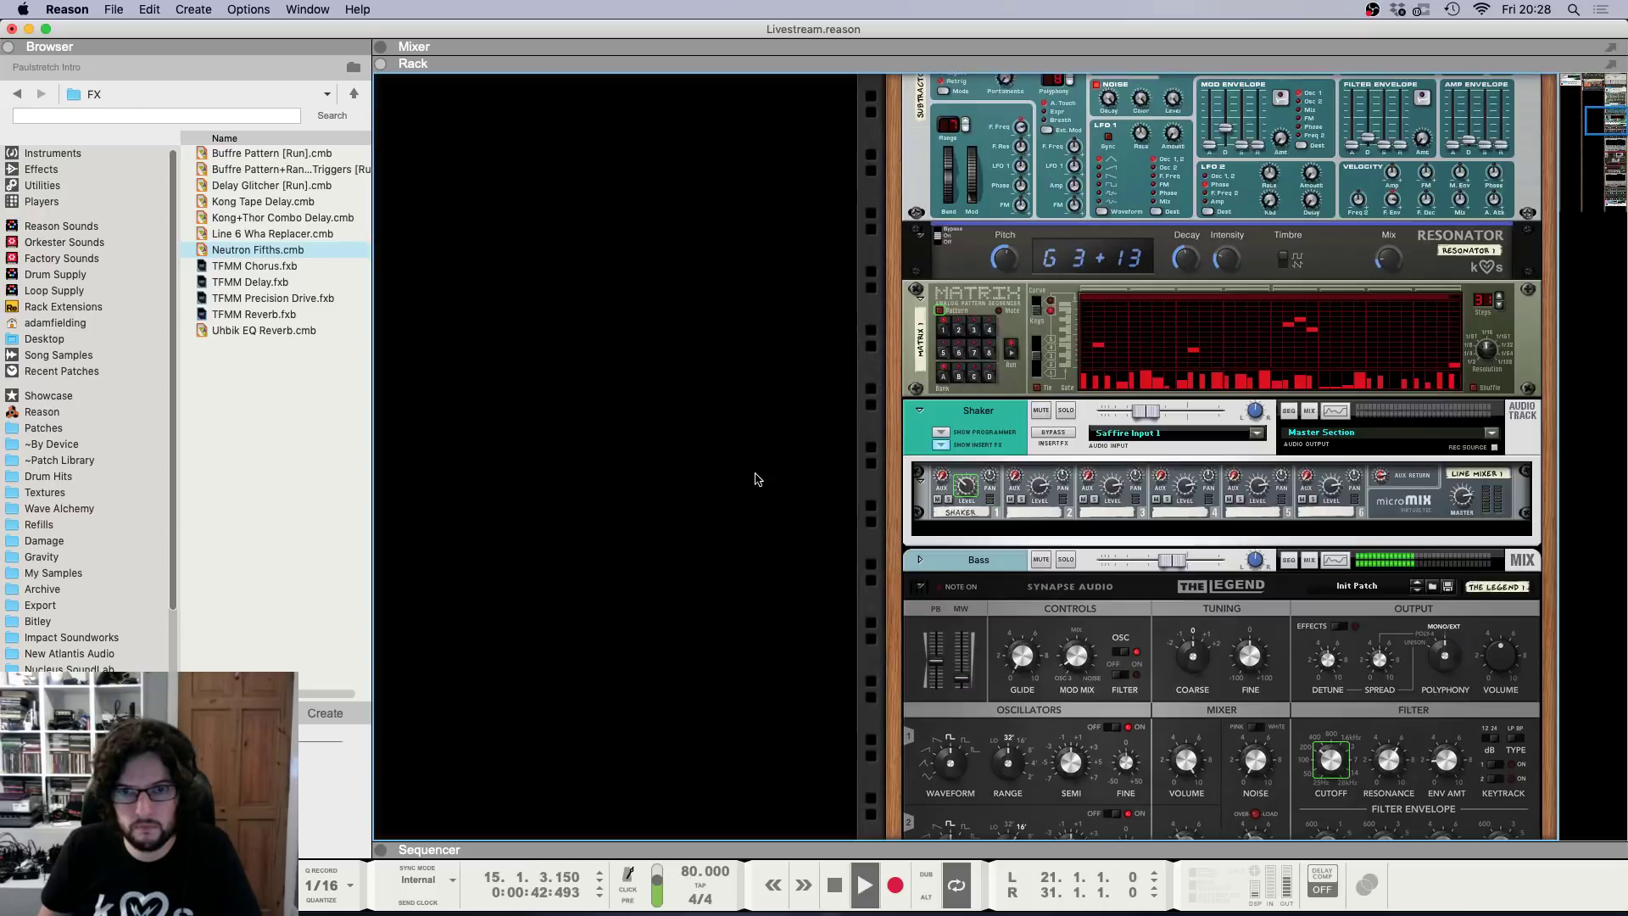
click(973, 441)
scroll(695, 473, up, 4)
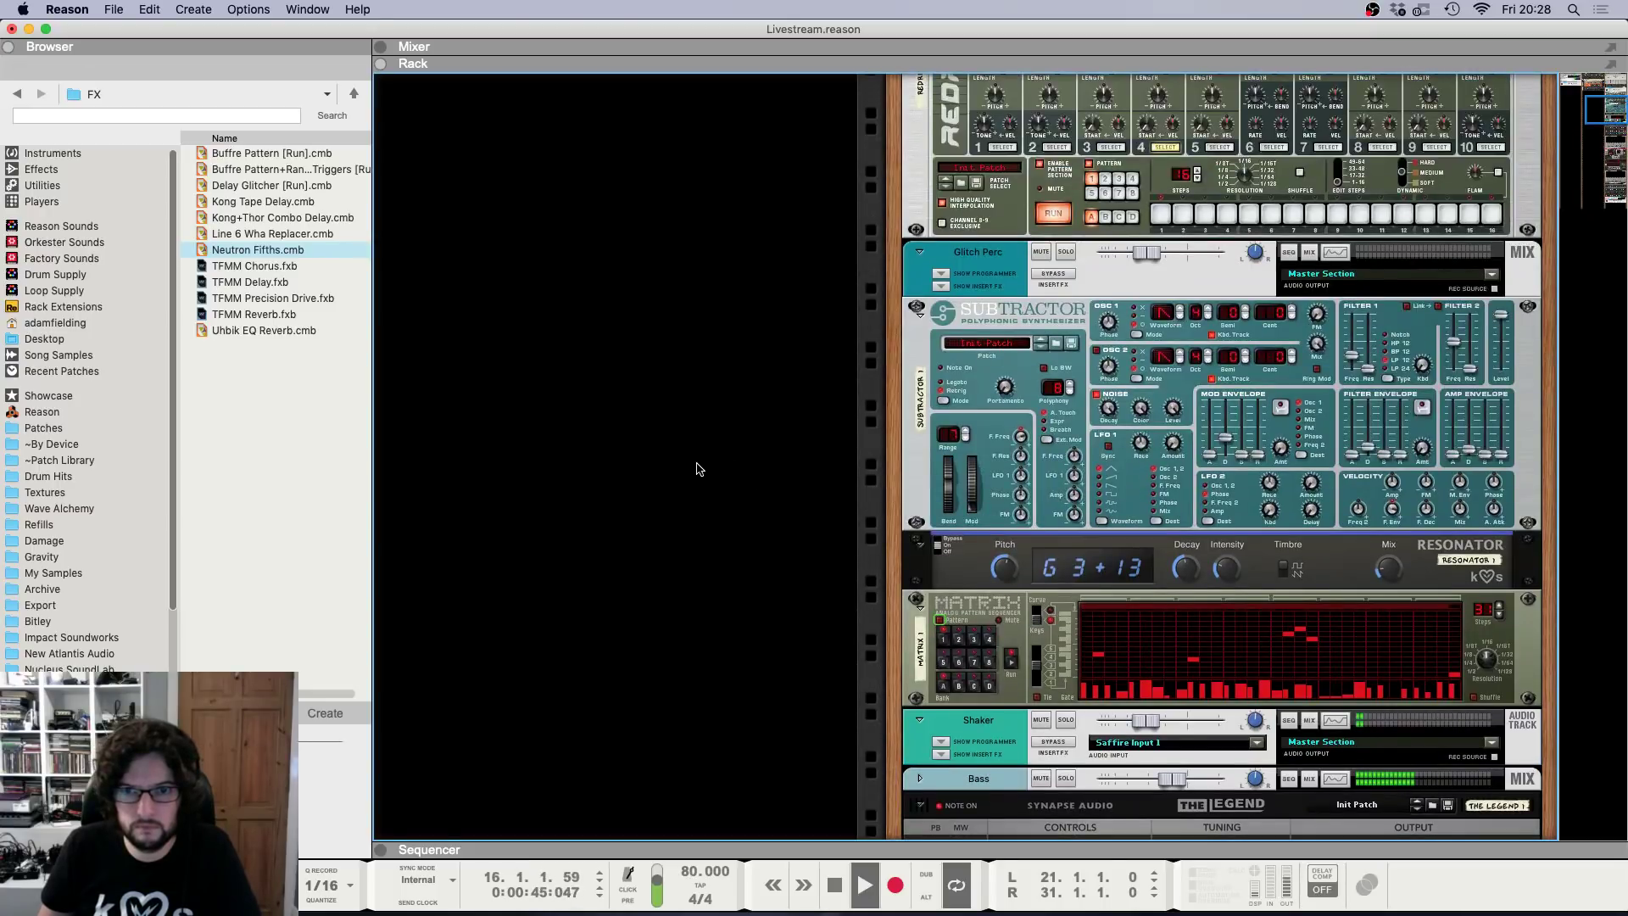
key(F5)
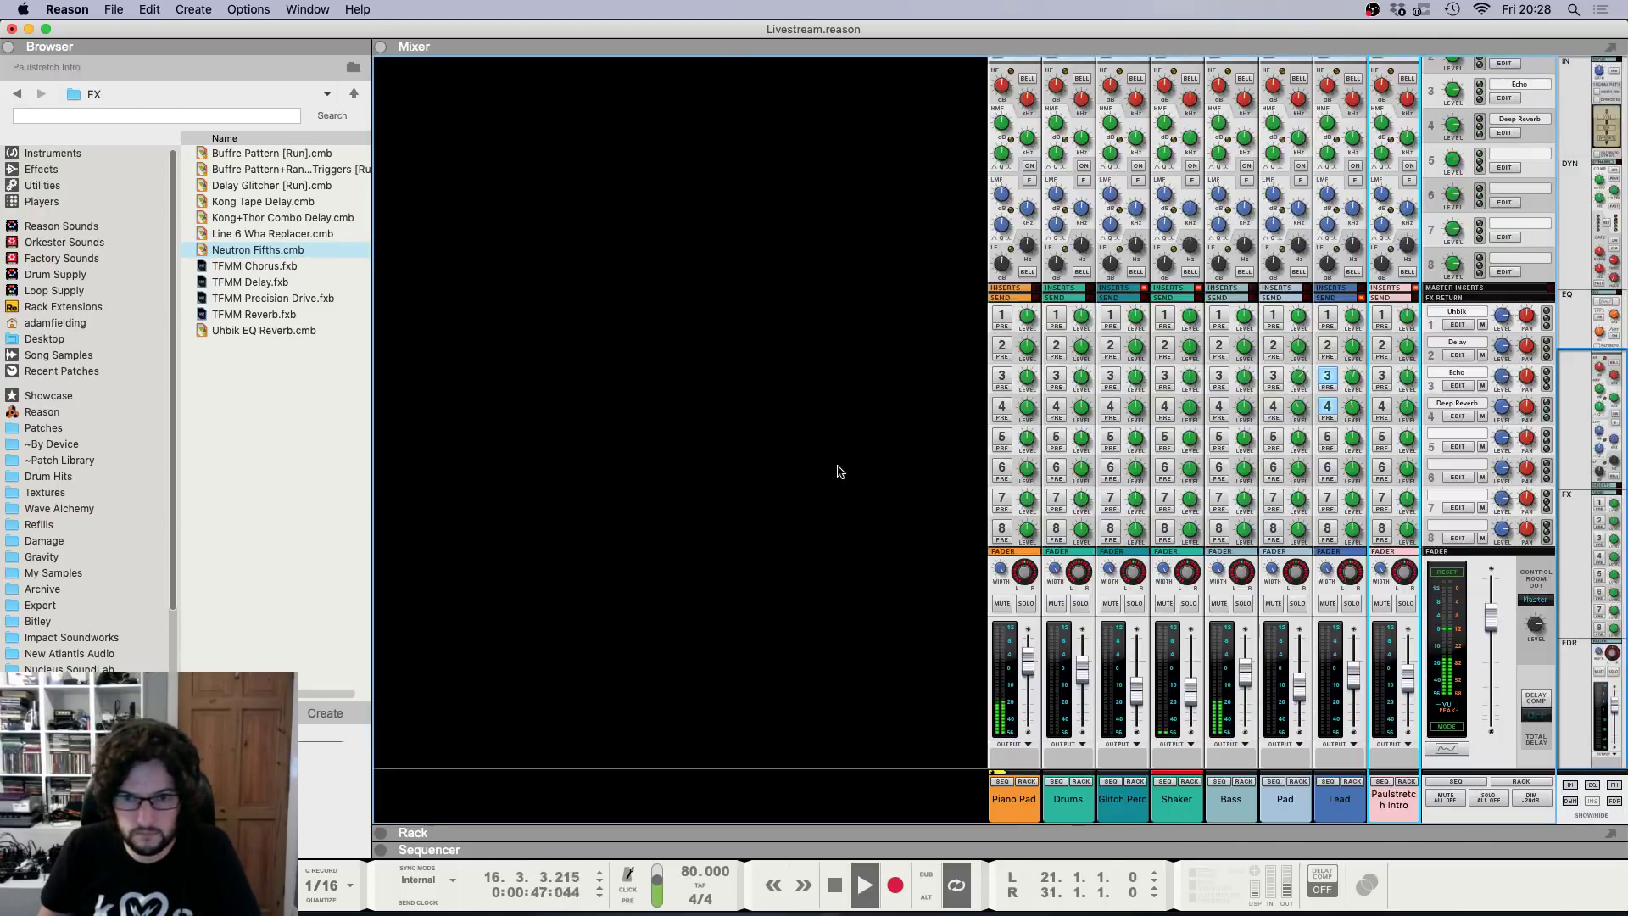
Copy the Matrix 1 Pattern Enable clip from bar 47 to bar 21 on the same lane and stop playback after checking the transition.
key(F7)
click(1069, 737)
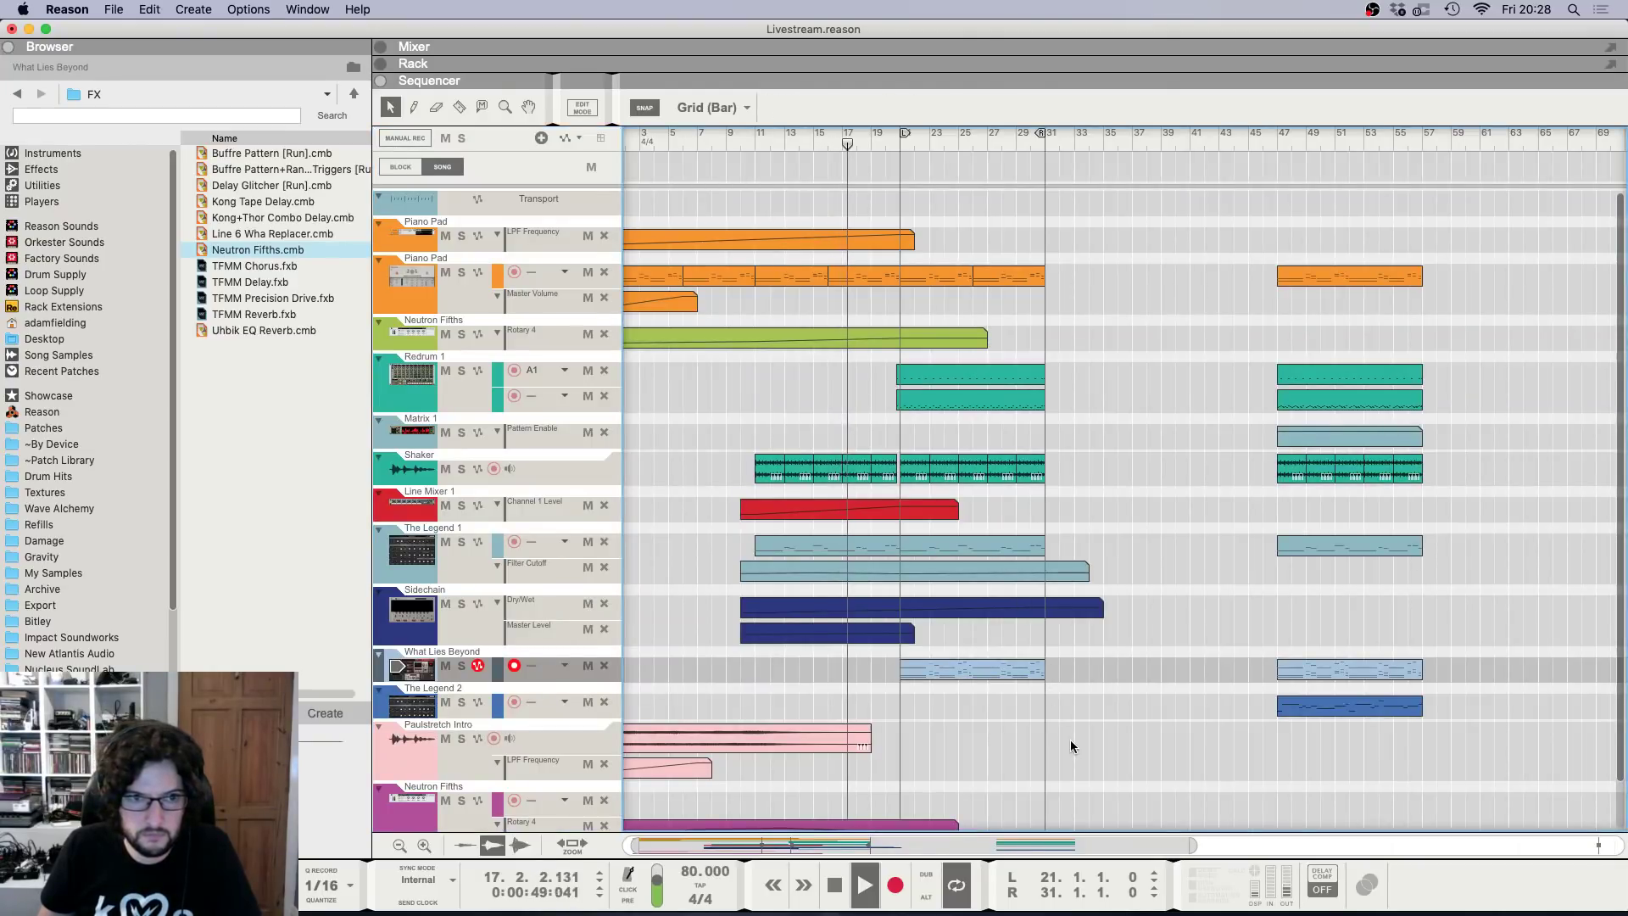
drag(1298, 451, 921, 449)
click(1122, 514)
scroll(1121, 513, up, 5)
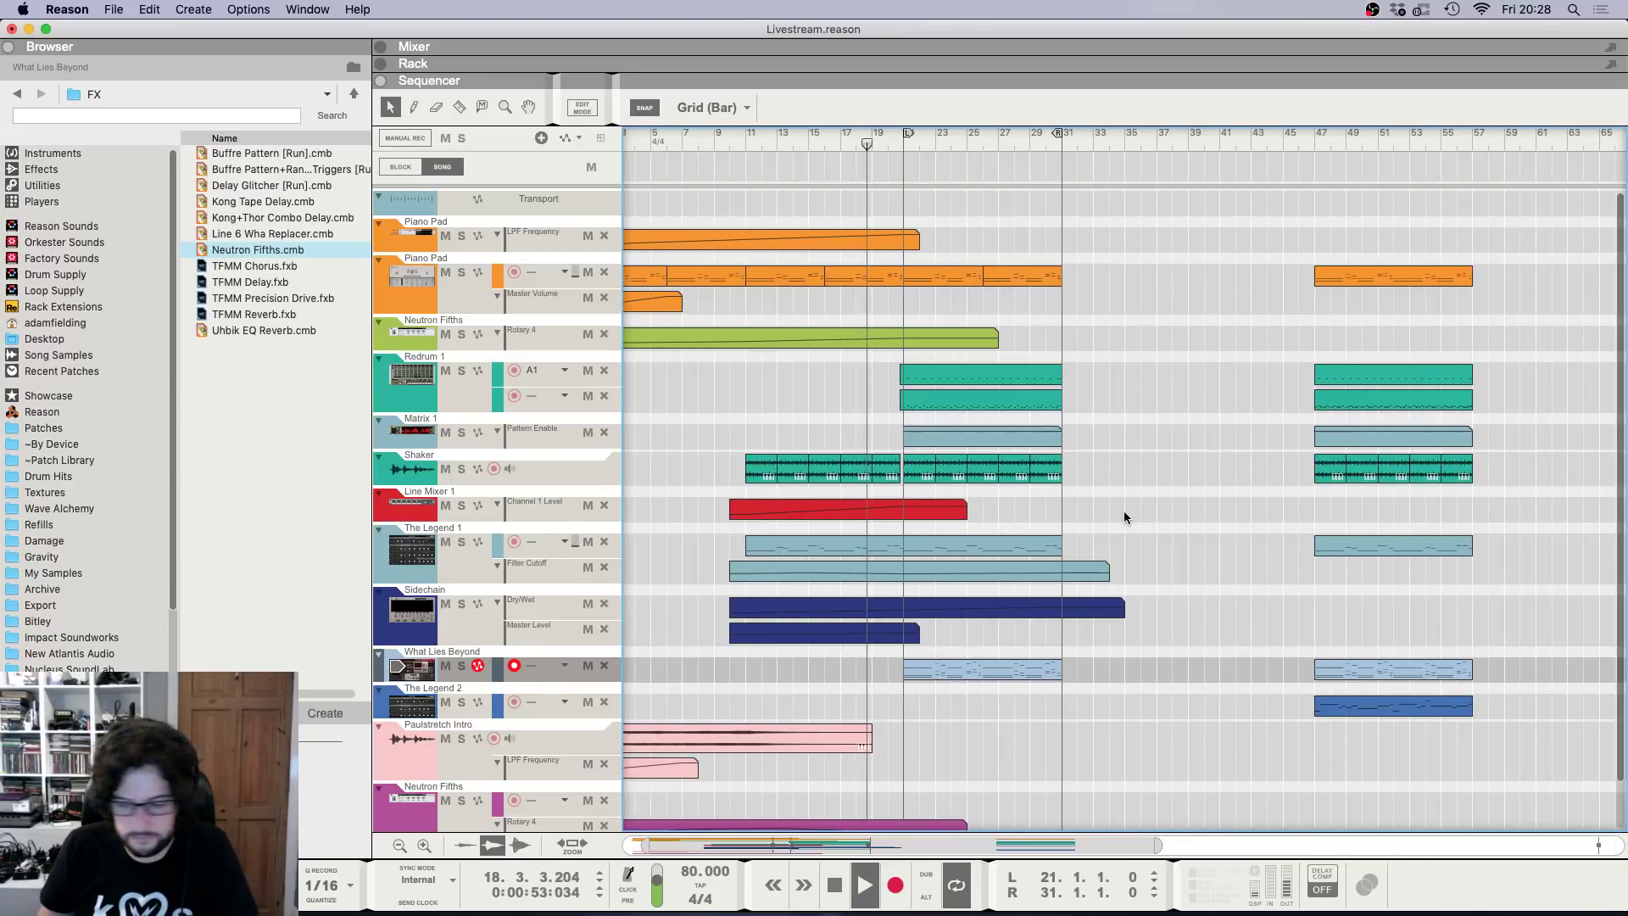
scroll(1016, 500, down, 3)
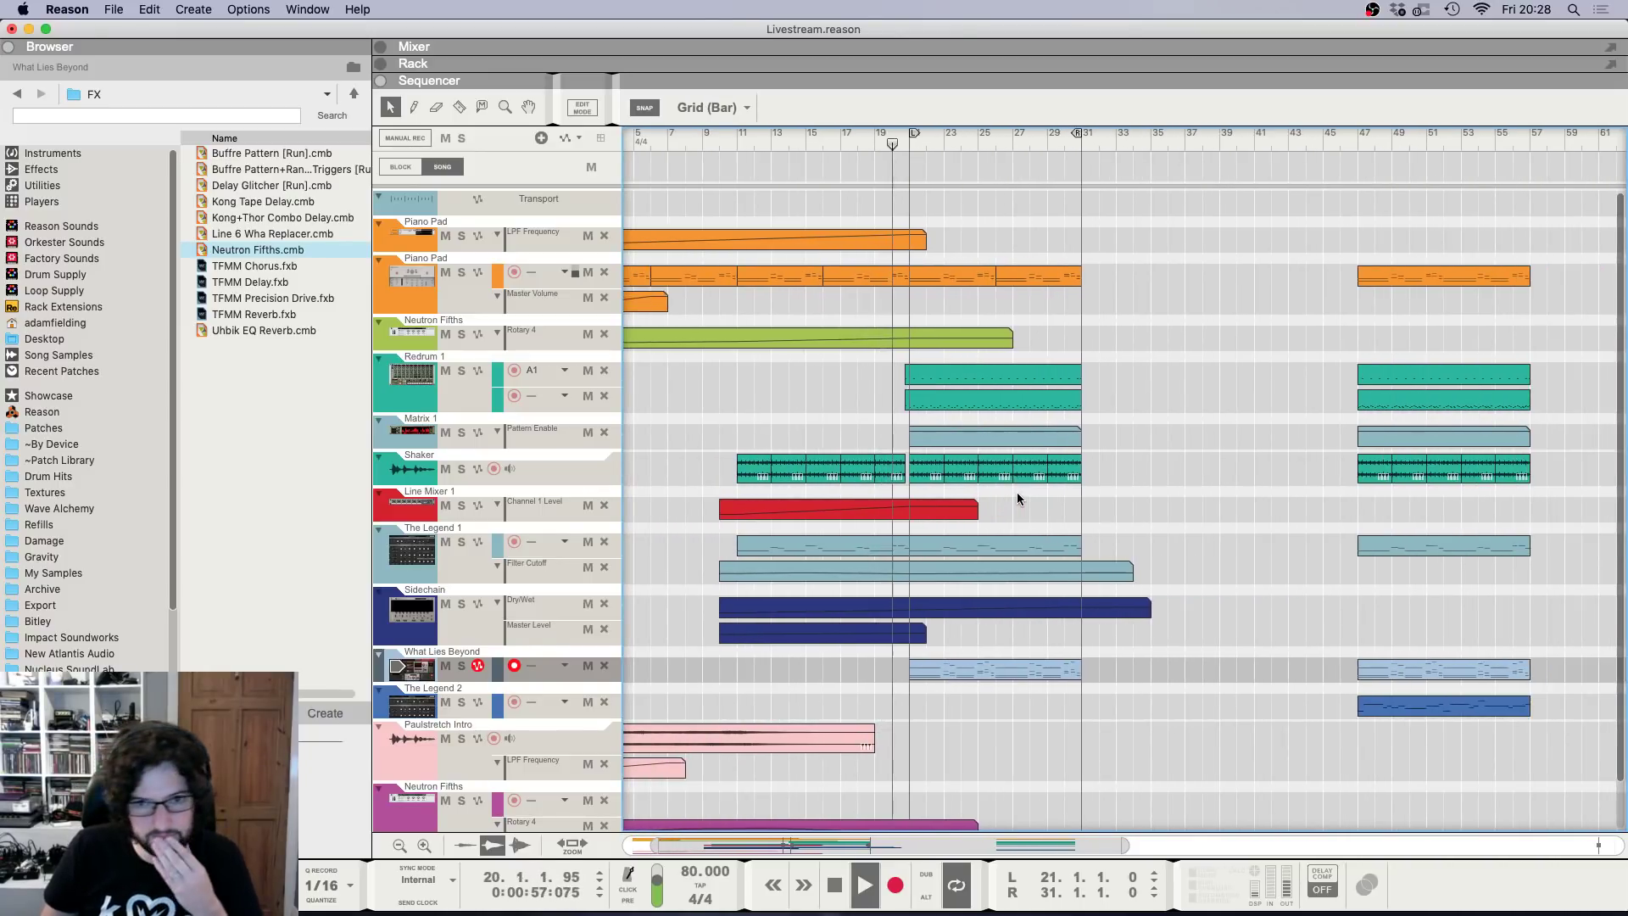
scroll(856, 410, up, 6)
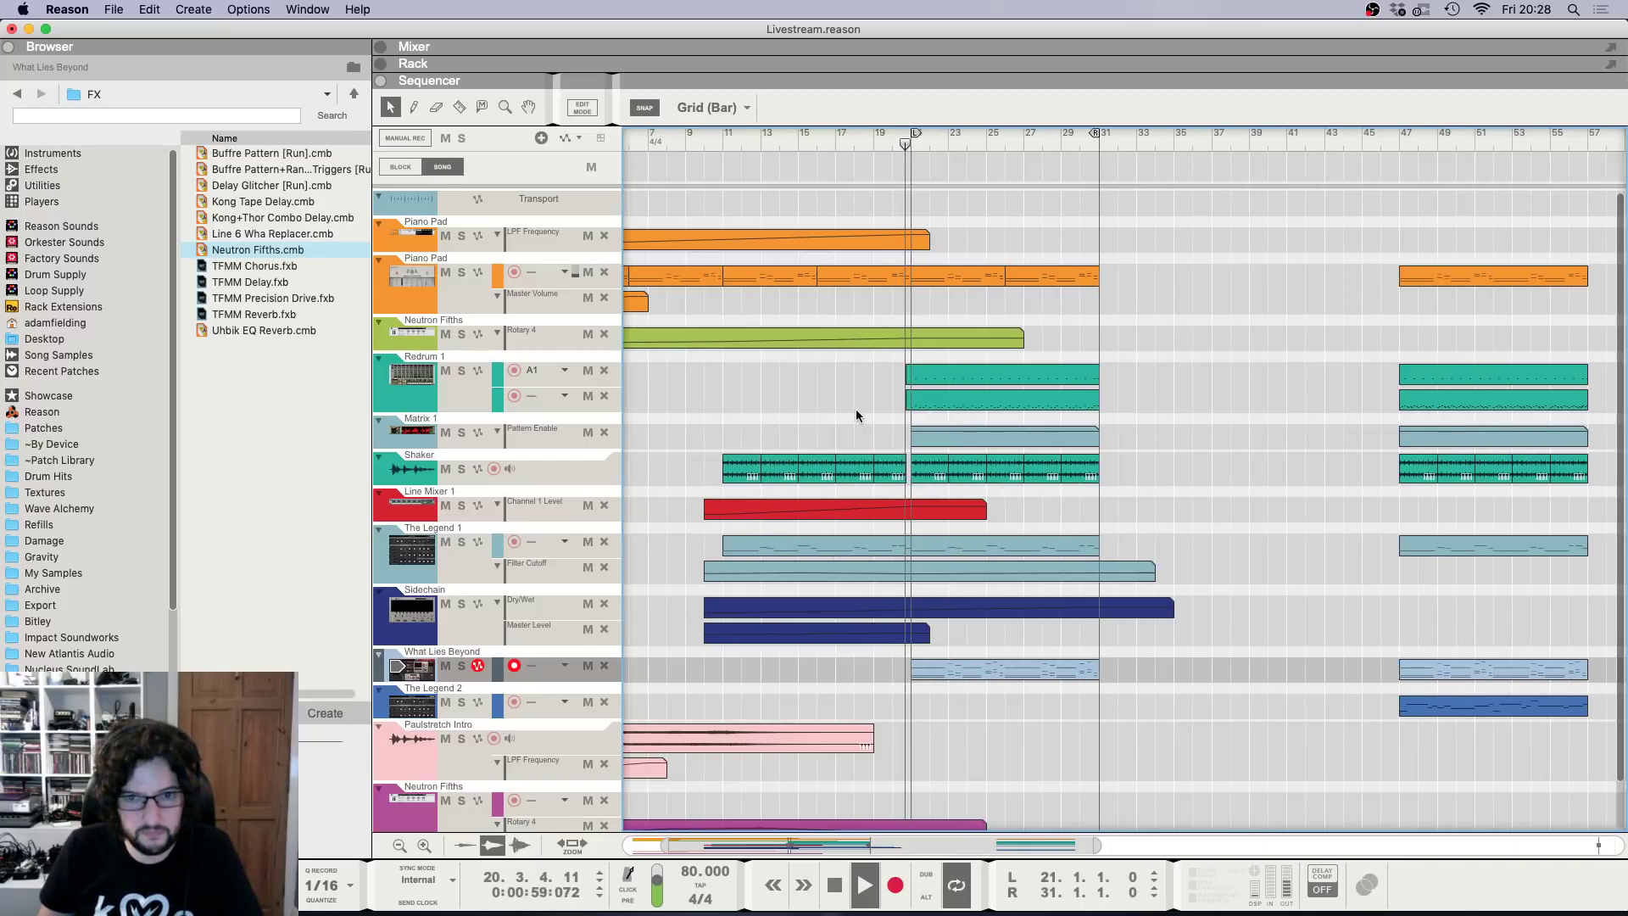
scroll(944, 420, down, 2)
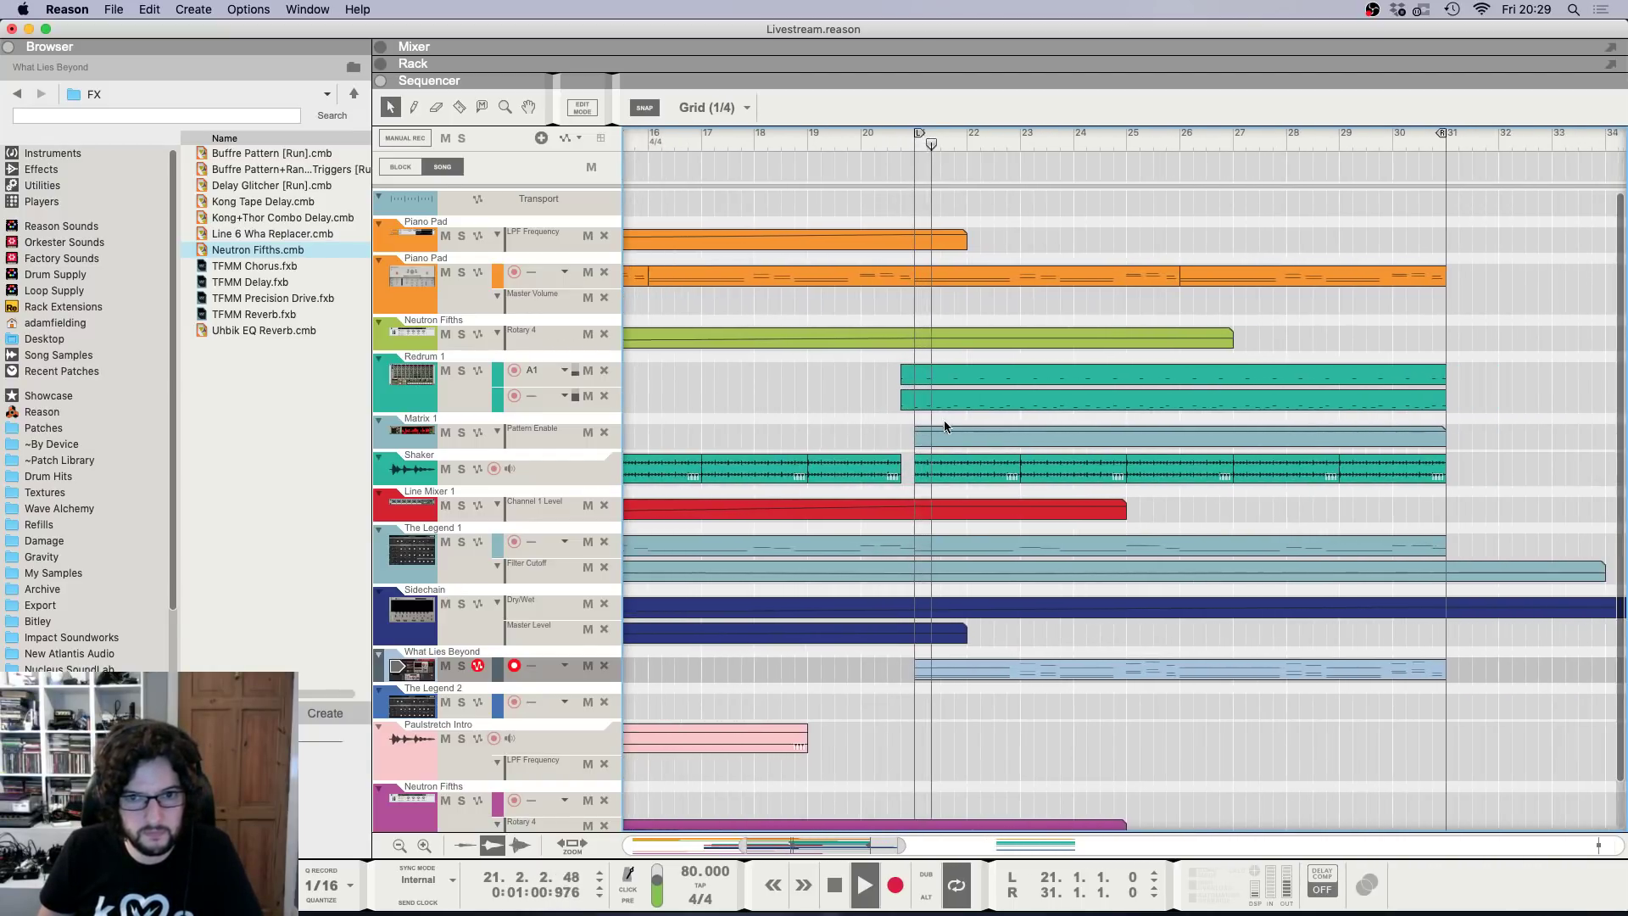
key(space)
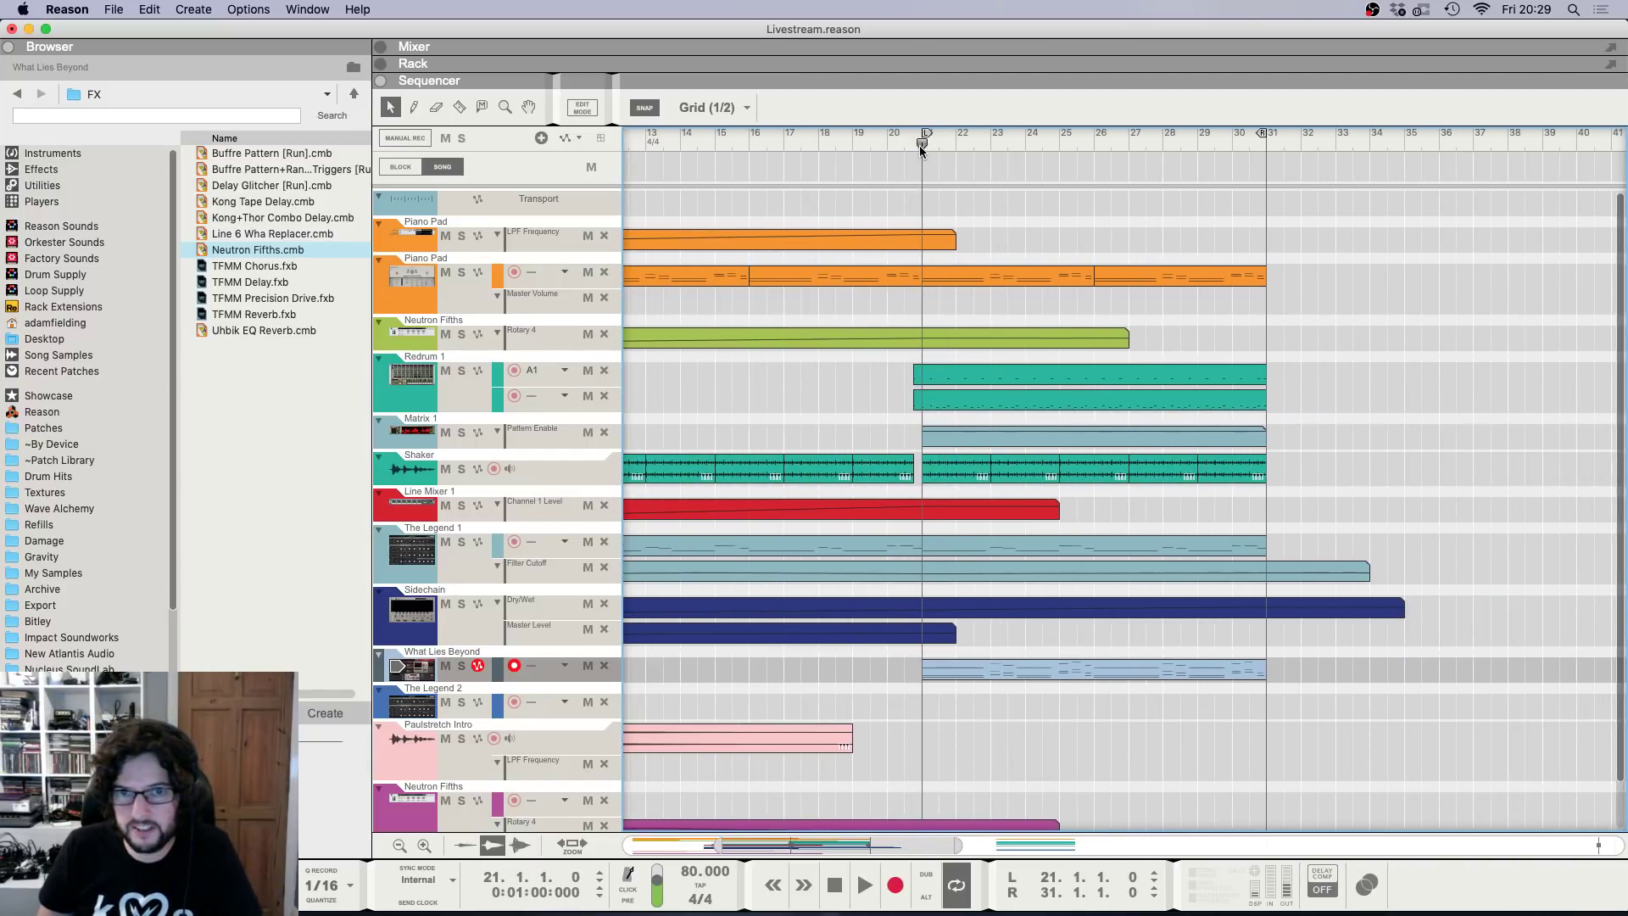
key(F5)
key(F6)
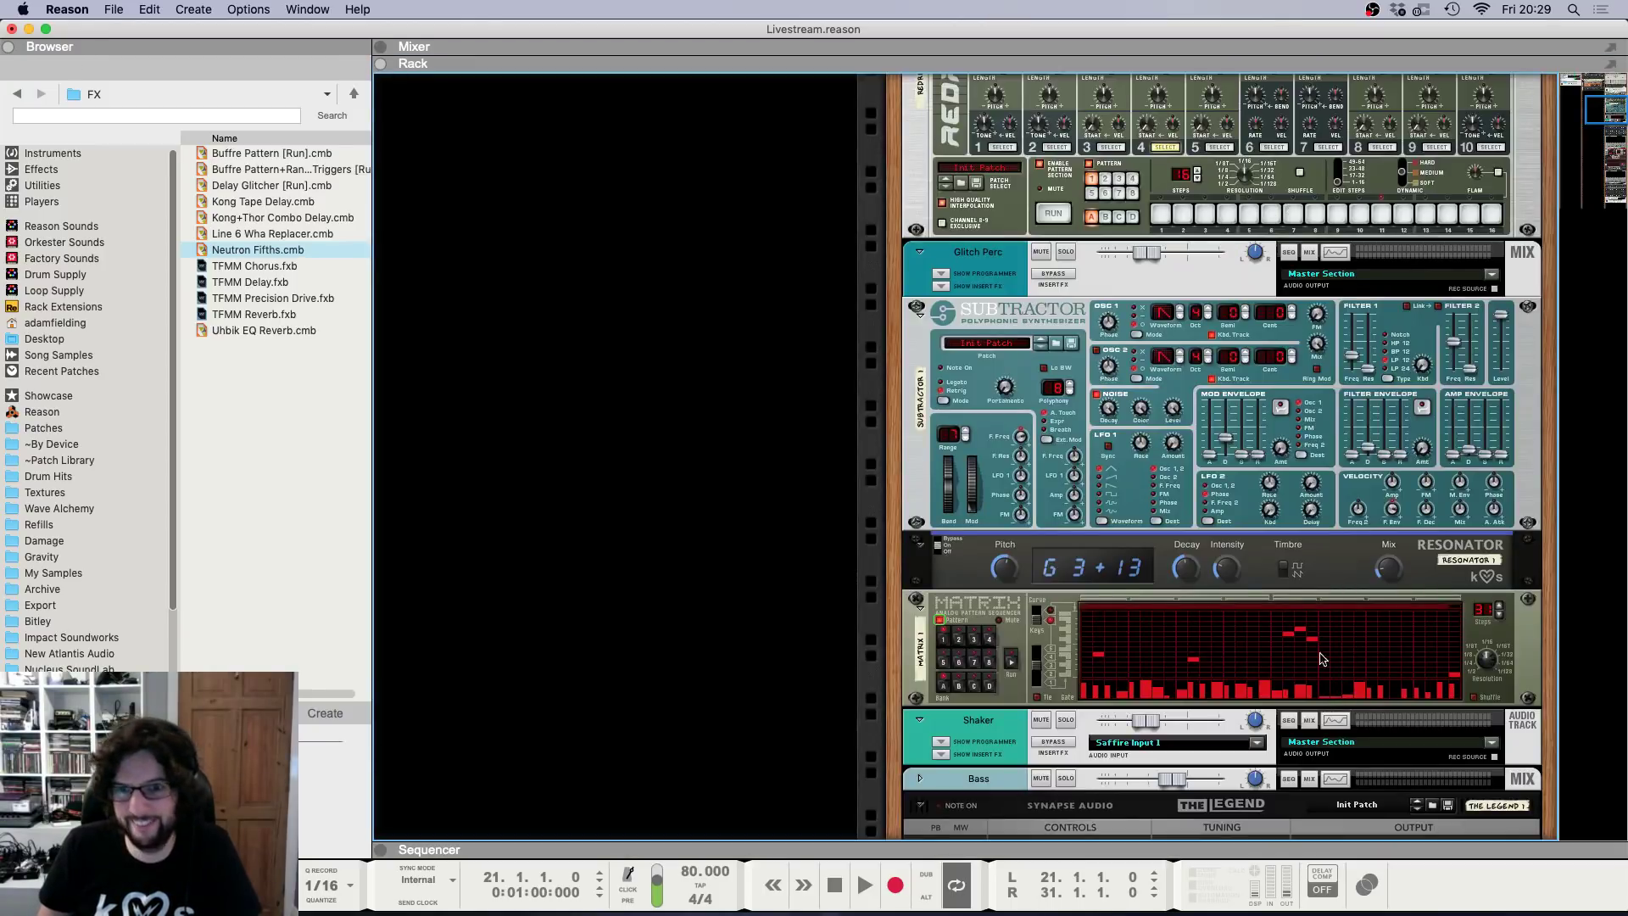
scroll(1321, 659, down, 15)
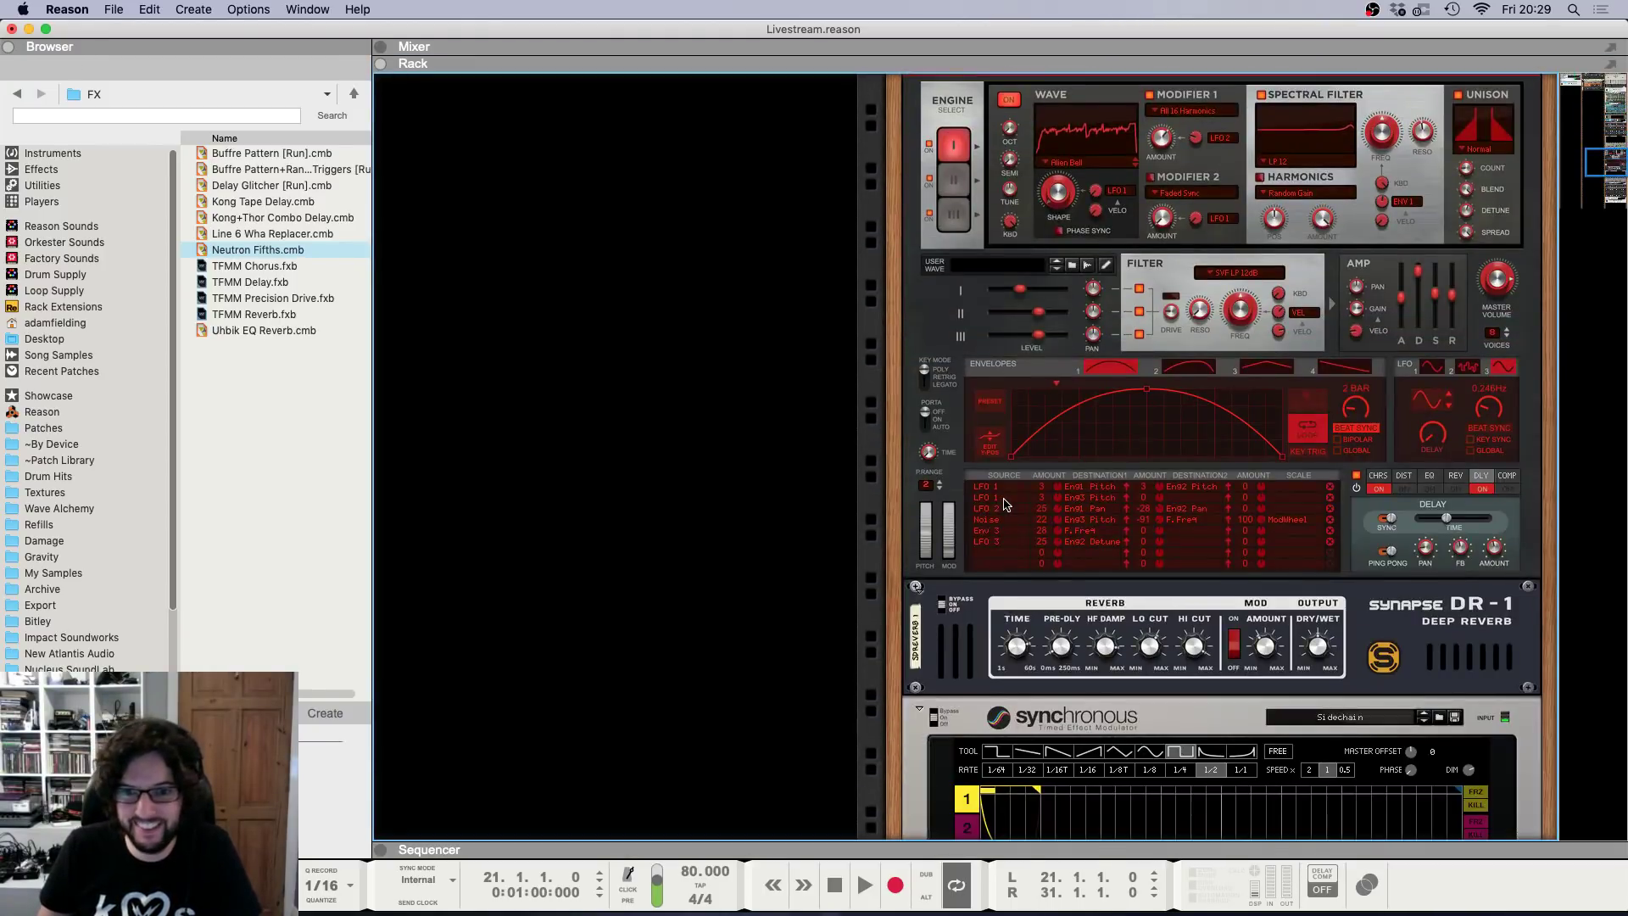
scroll(1003, 505, down, 4)
right_click(1400, 492)
click(1499, 500)
scroll(1433, 535, down, 9)
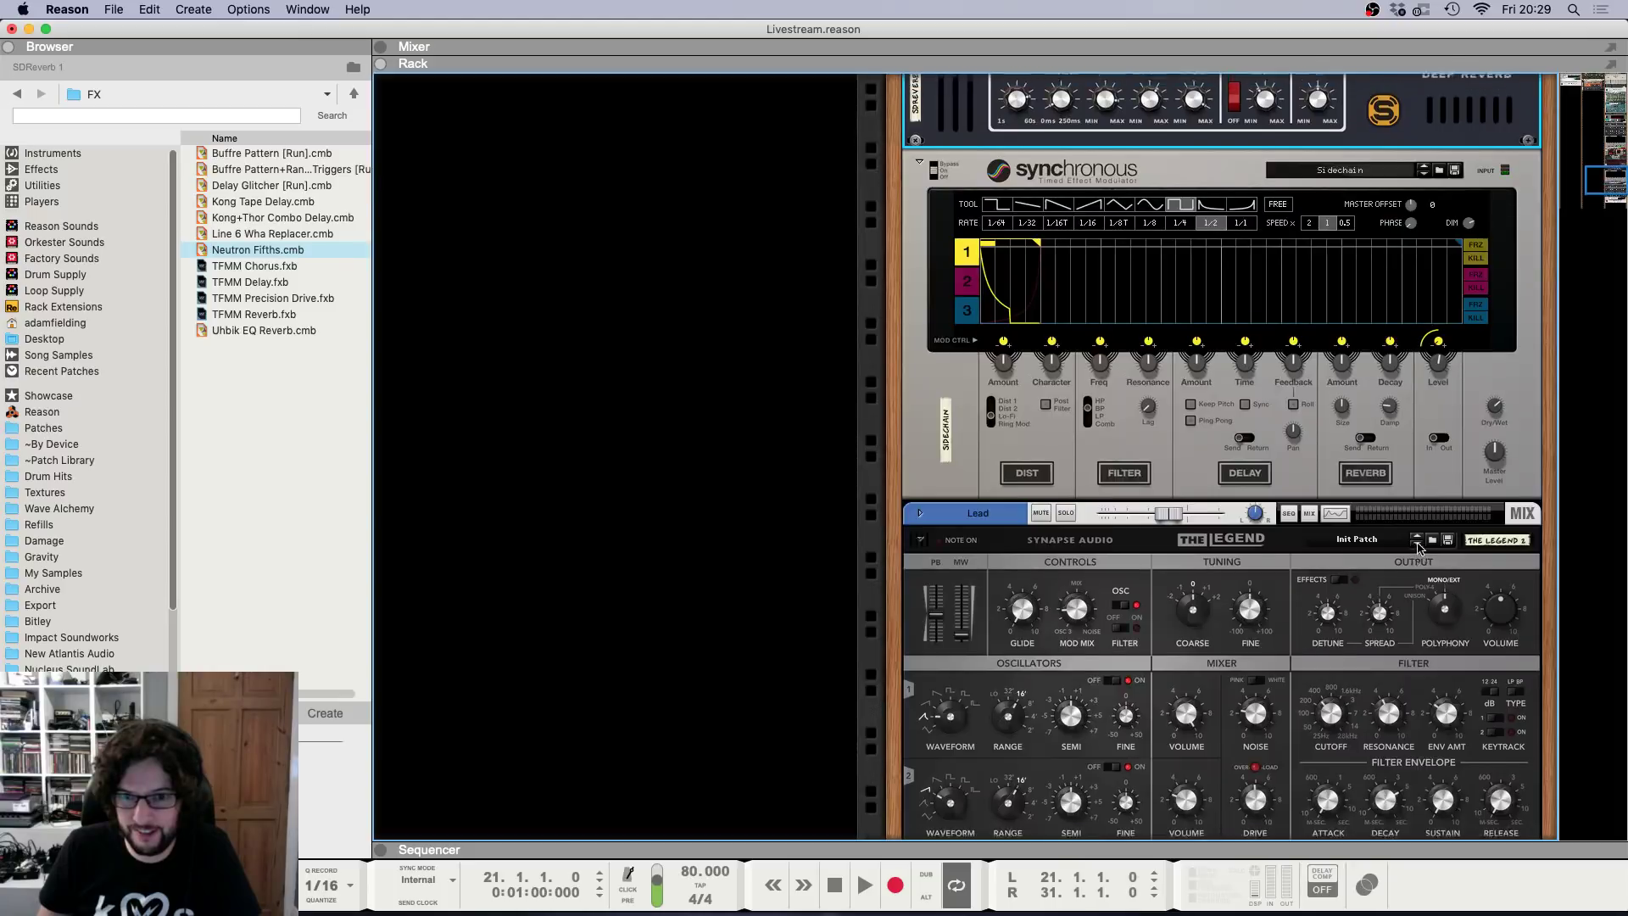
Automate the Pad mixer channel's low-pass filter frequency, ramping up from its minimum at bar 21 to 1000 at bar 31, and play it back.
key(F5)
scroll(1315, 462, up, 10)
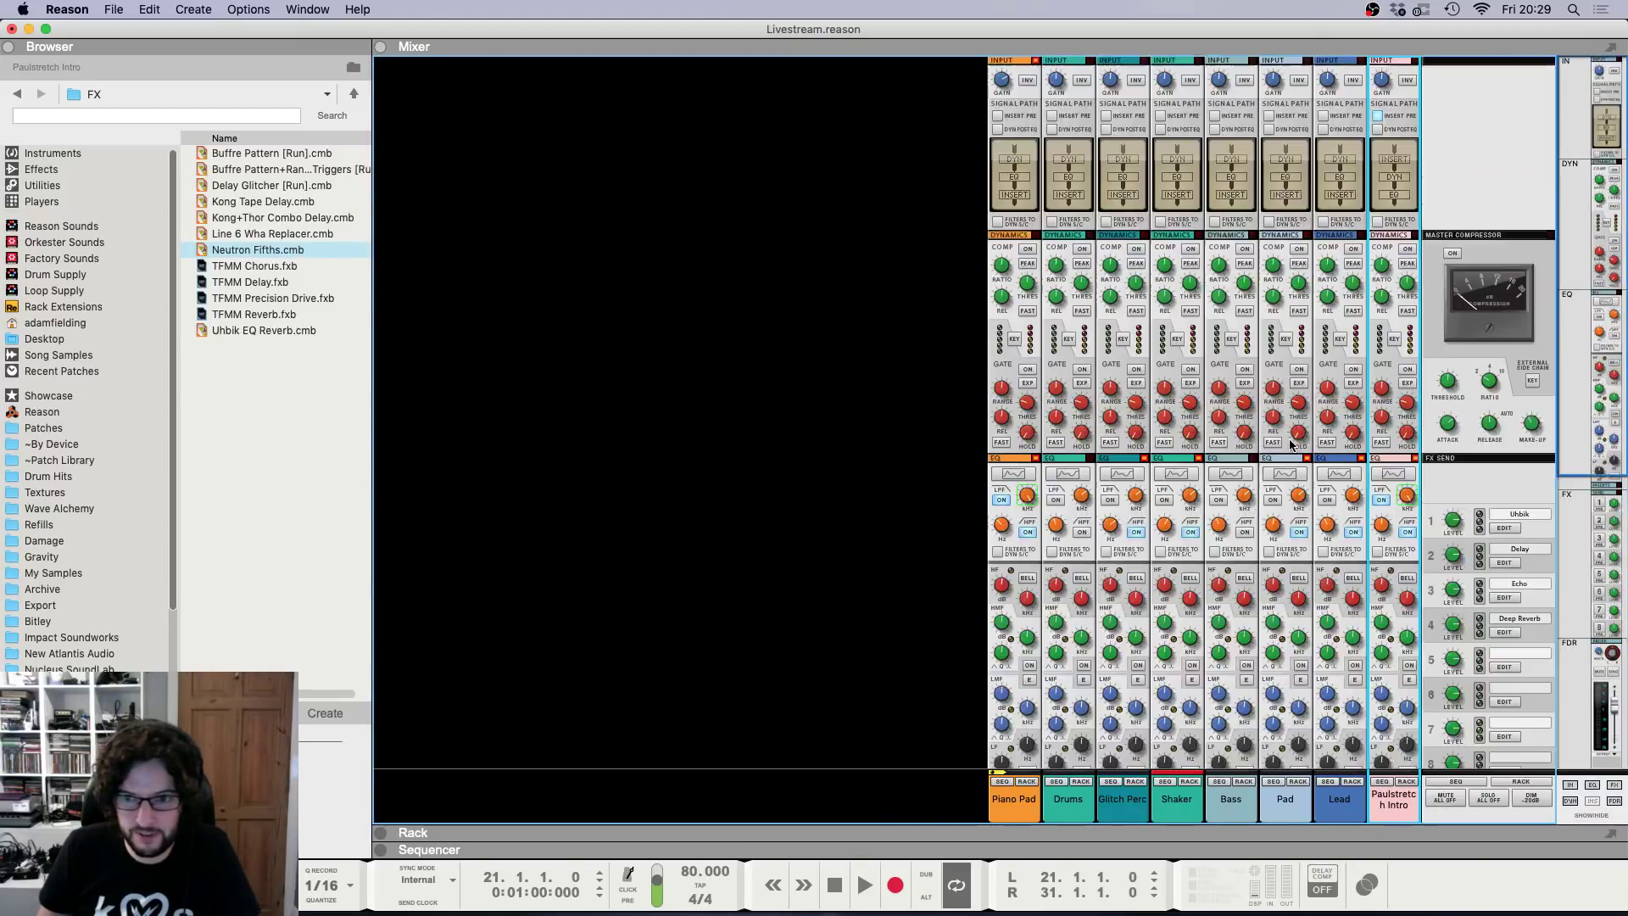
click(1296, 493)
right_click(1298, 492)
click(1338, 500)
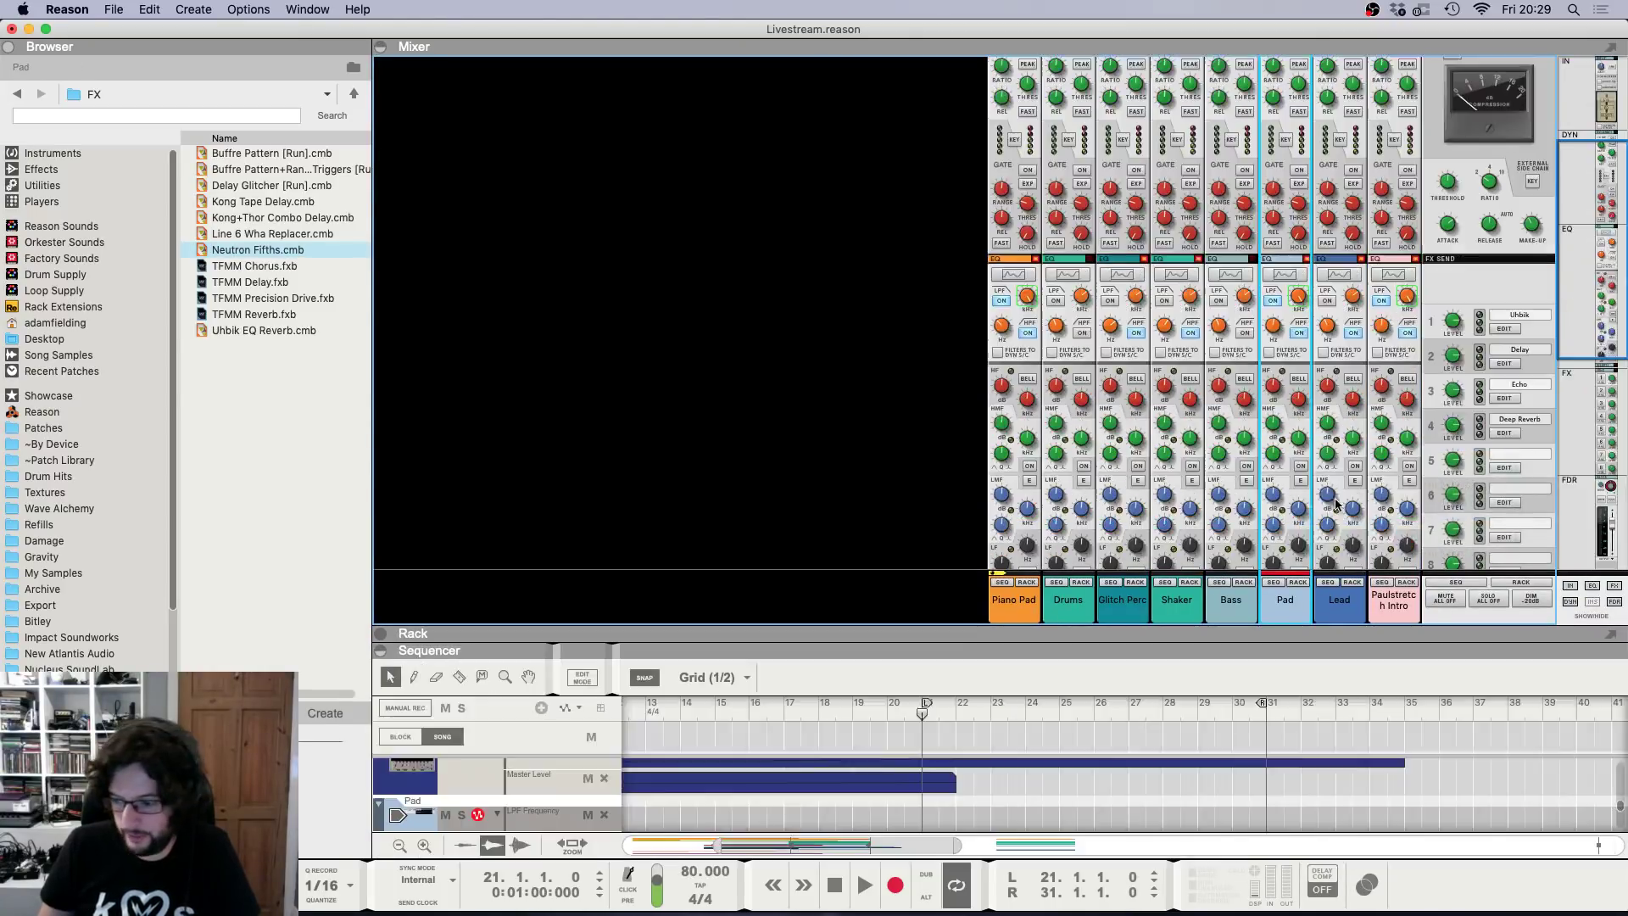
key(F7)
drag(948, 582, 1333, 581)
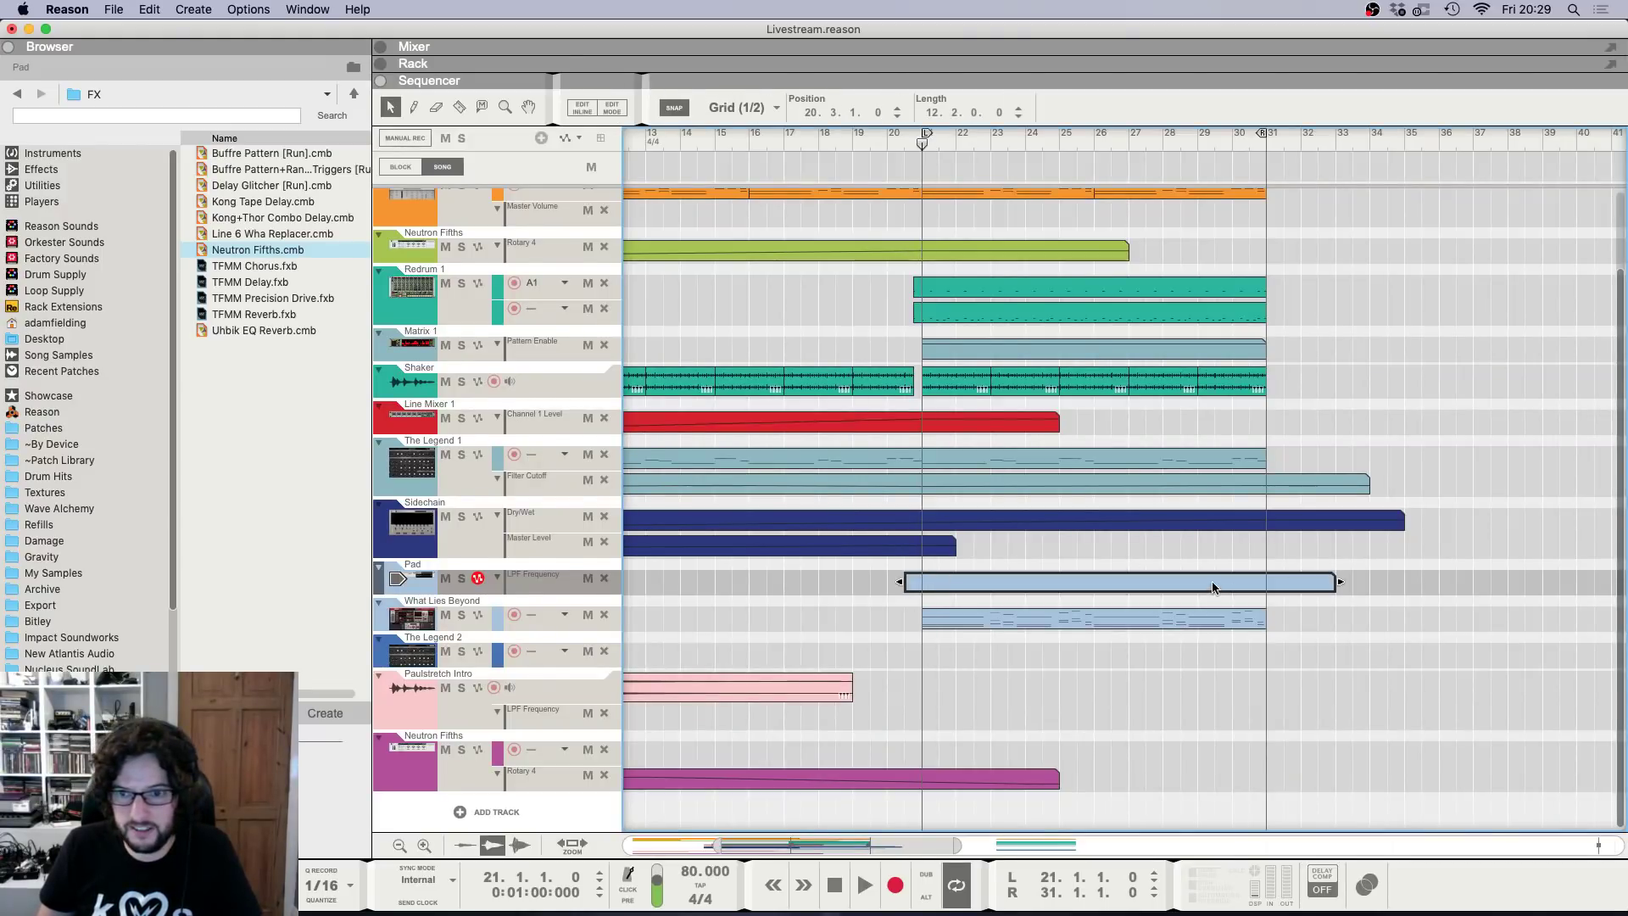
click(1251, 501)
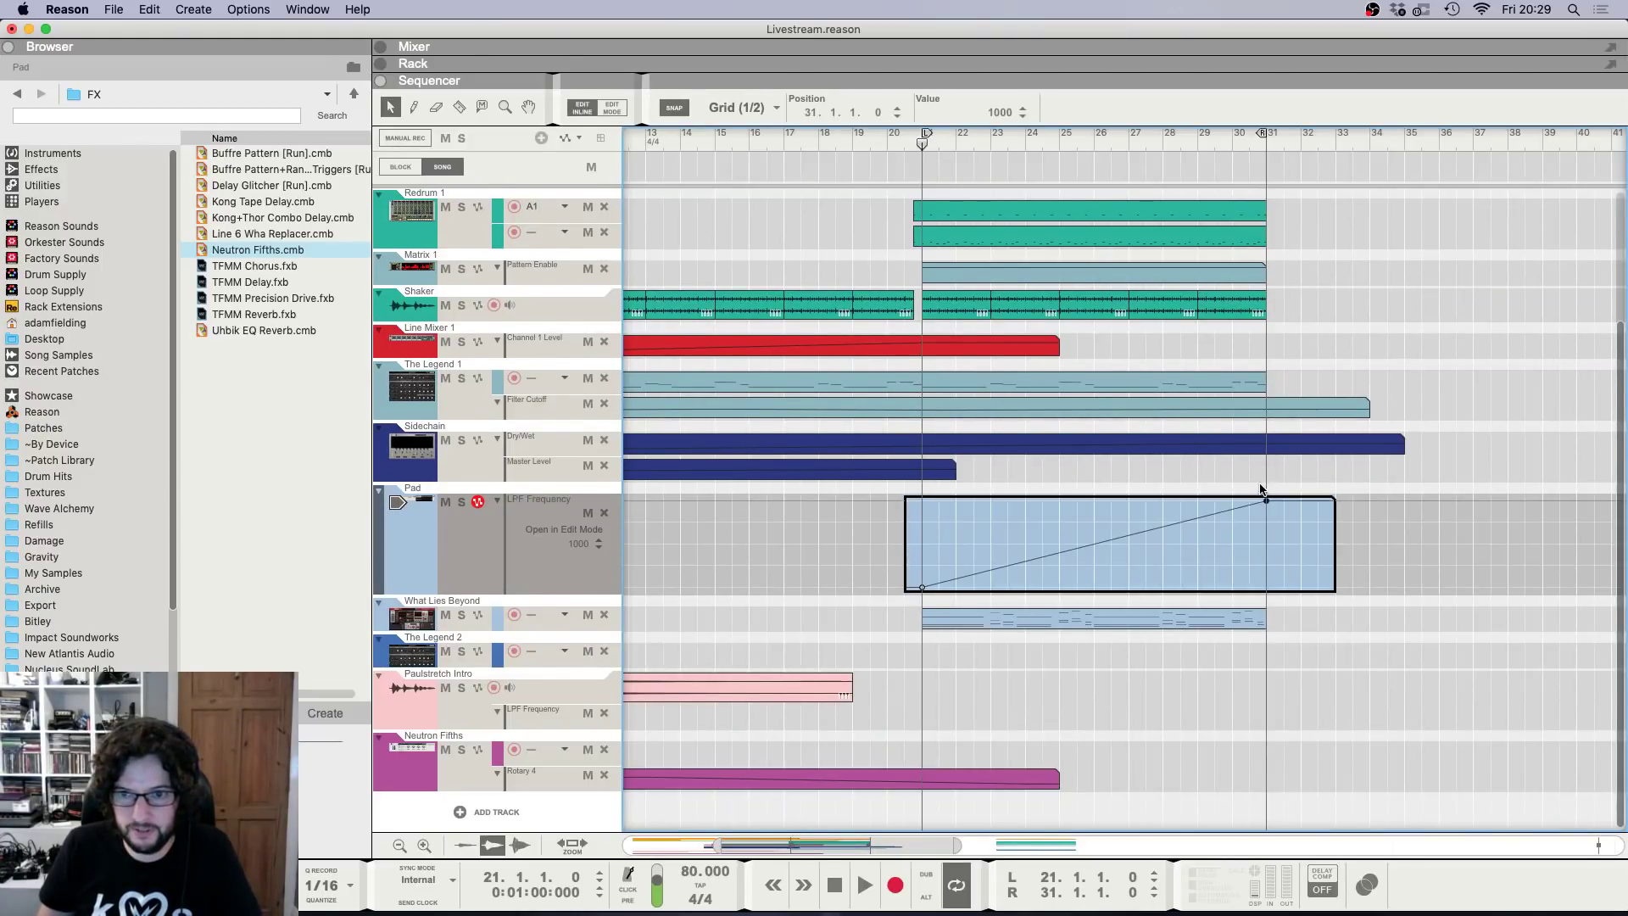
key(space)
Create a Dry/Wet automation clip for the Pad's Sidechain device, spanning from just before bar 21 to just after bar 31.
key(F6)
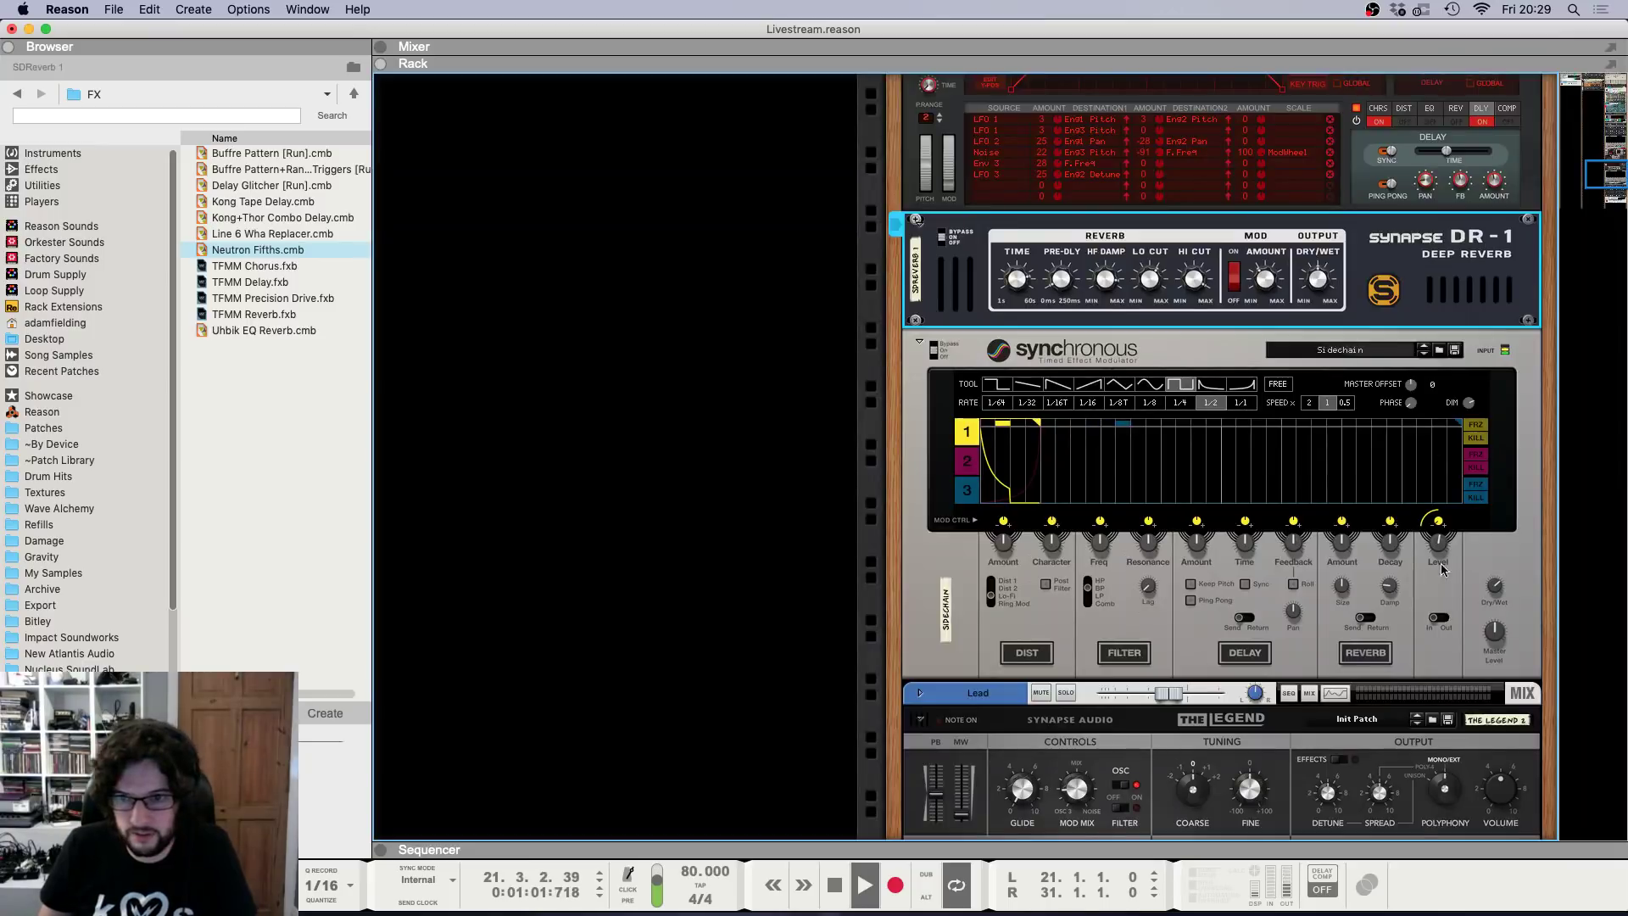
right_click(1490, 596)
click(1459, 593)
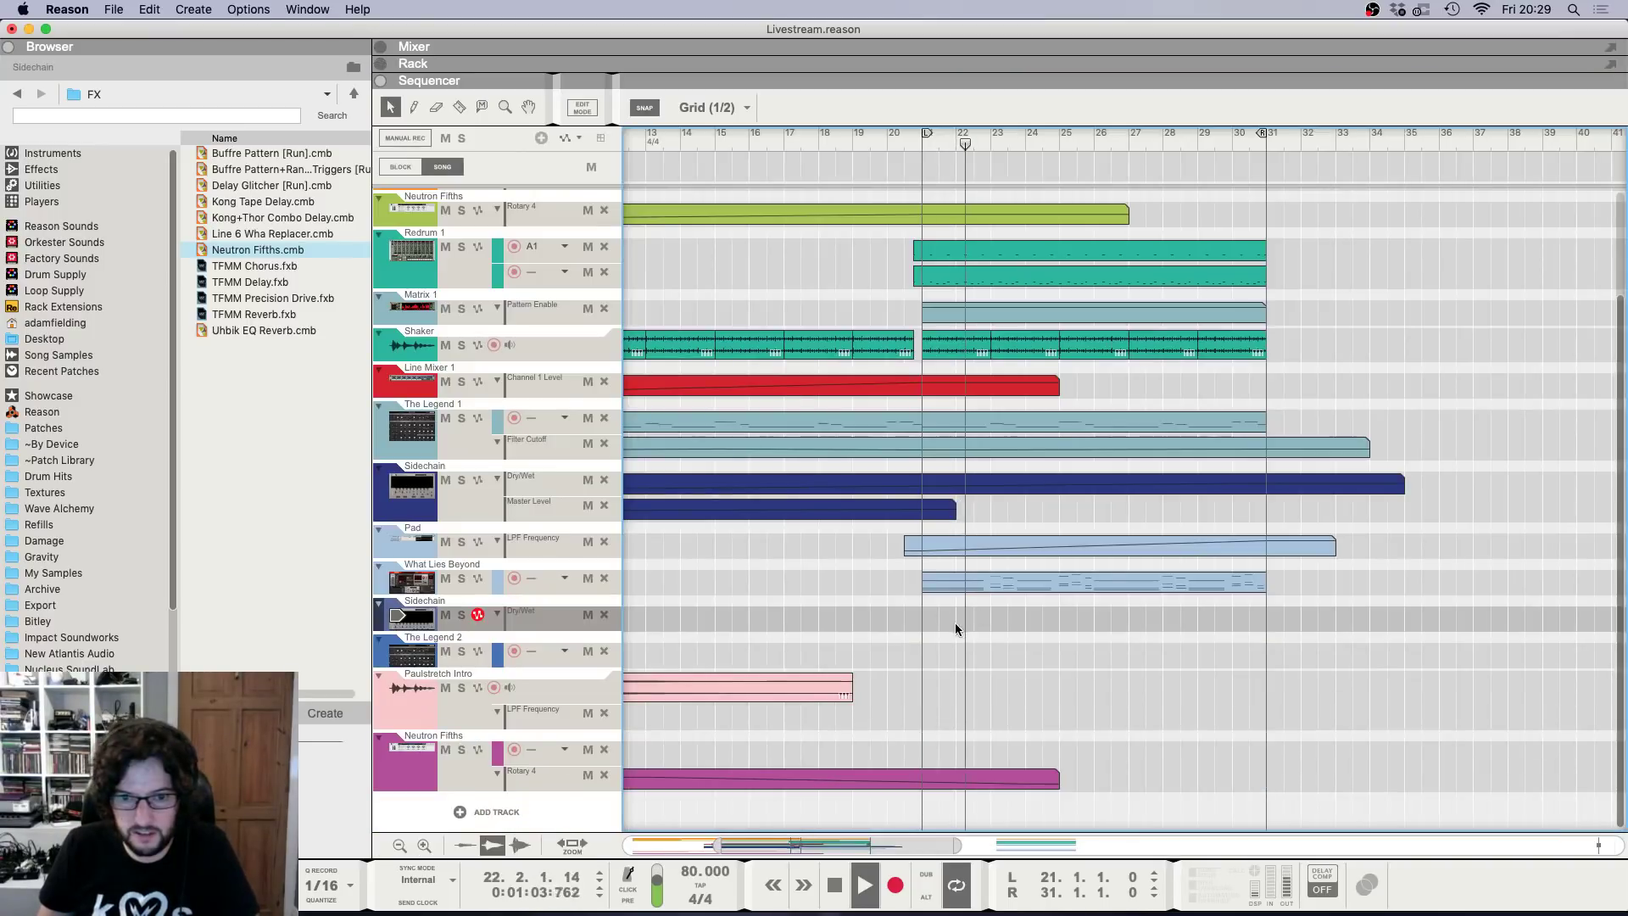
drag(906, 616, 1284, 616)
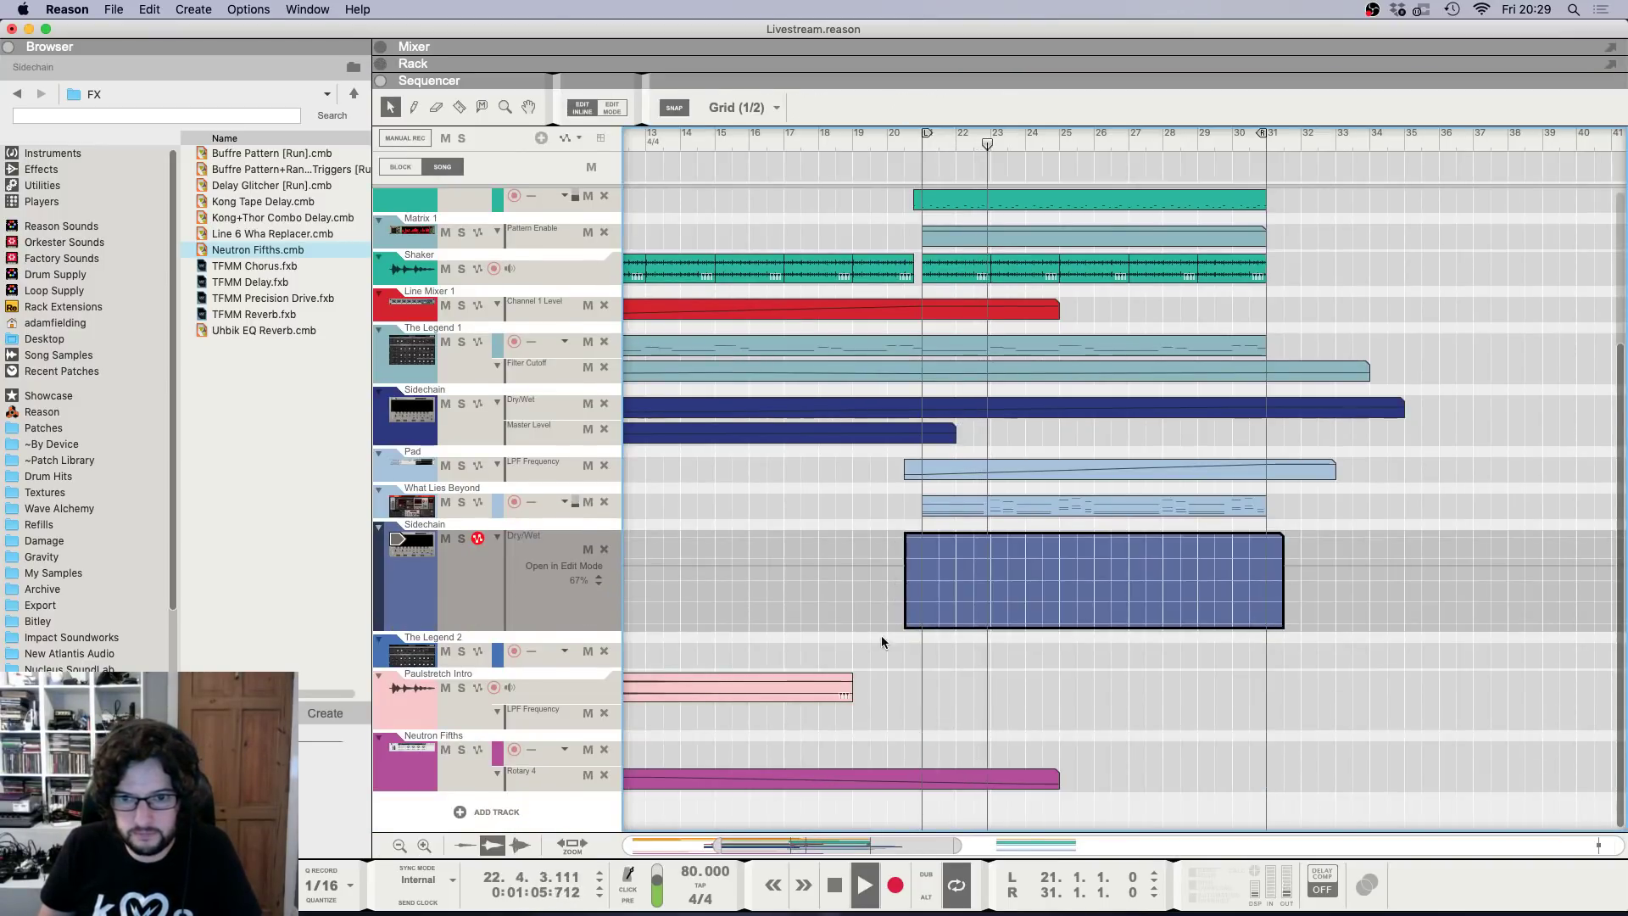
scroll(1040, 709, up, 5)
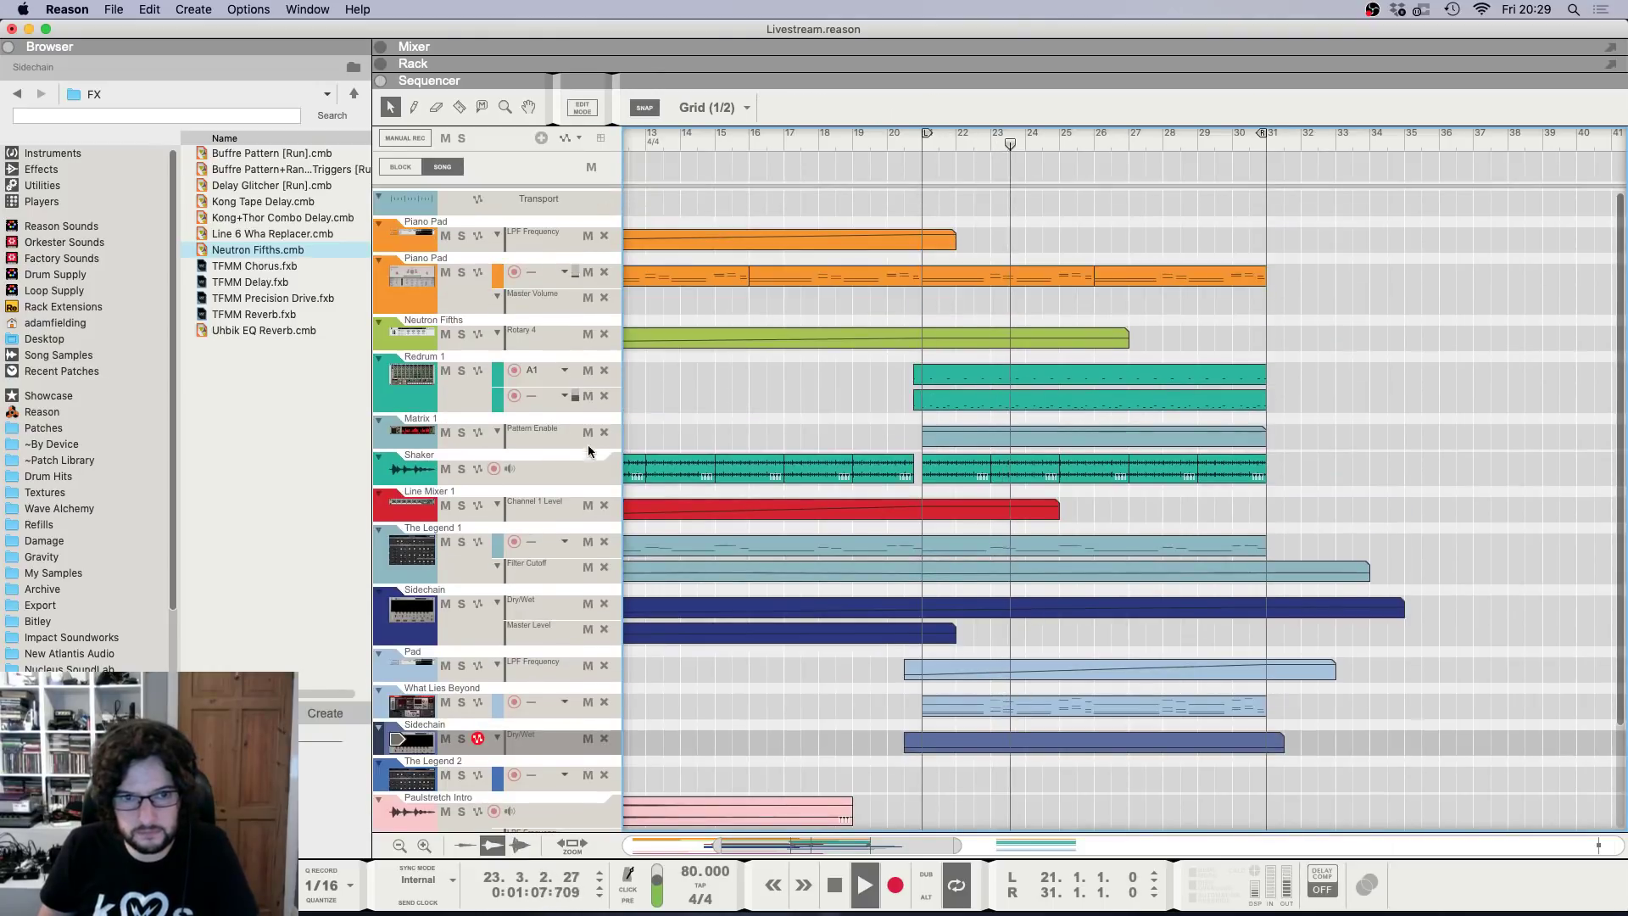
Locate the Glitch Perc channel in the rack and show its insert effects.
click(538, 420)
key(F5)
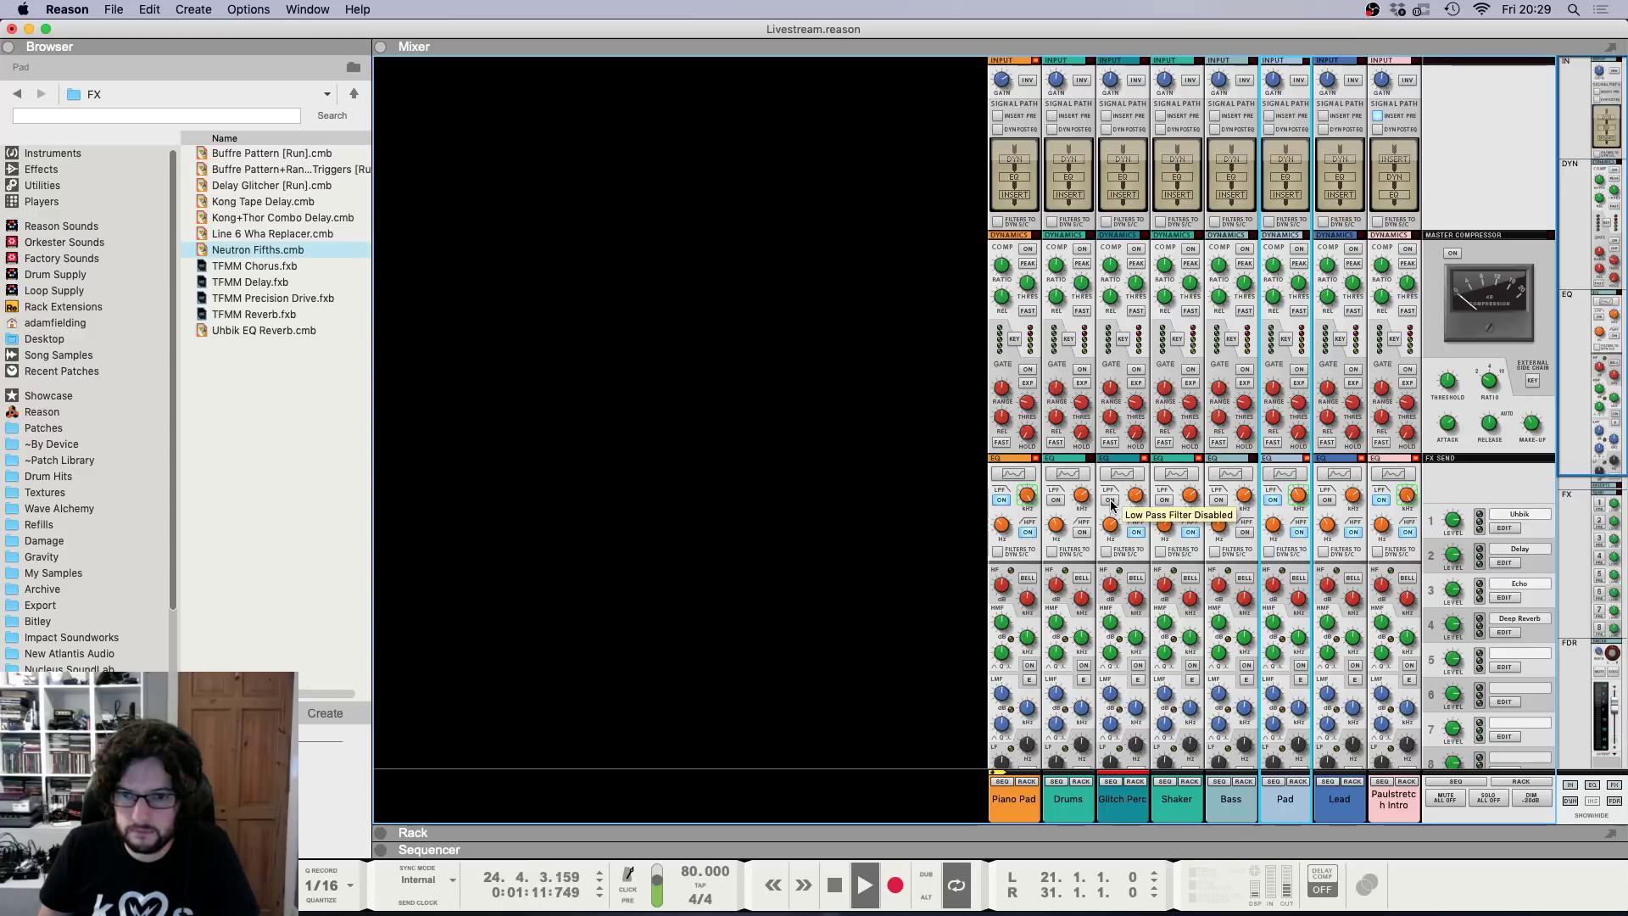
click(1136, 781)
scroll(1071, 695, up, 5)
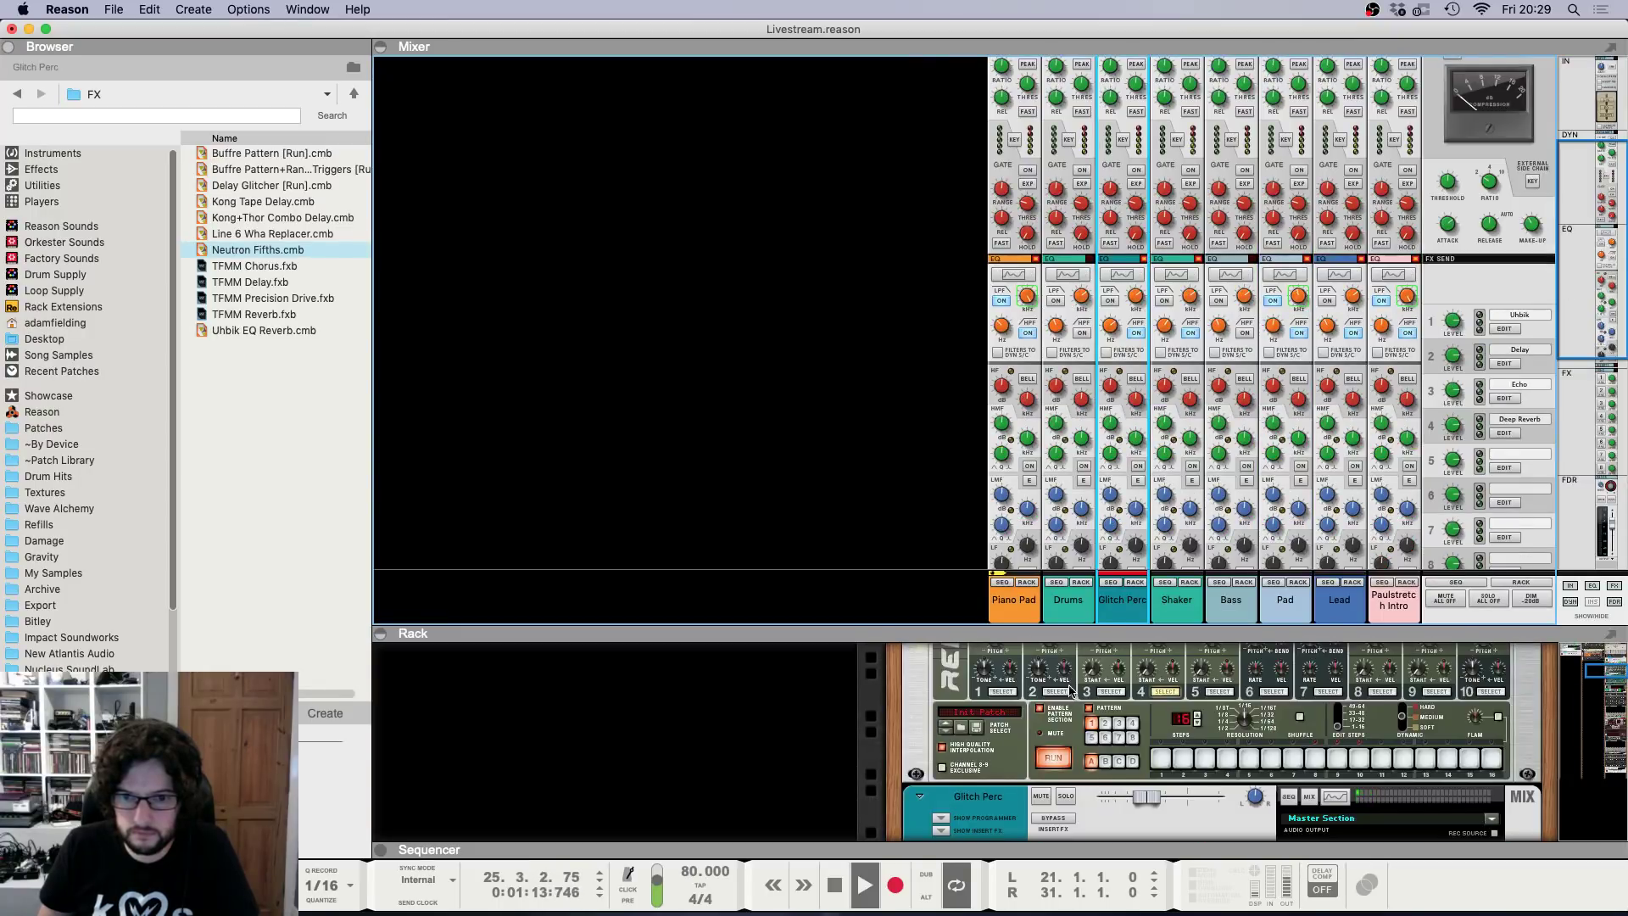
key(F6)
scroll(1033, 424, up, 1)
click(944, 274)
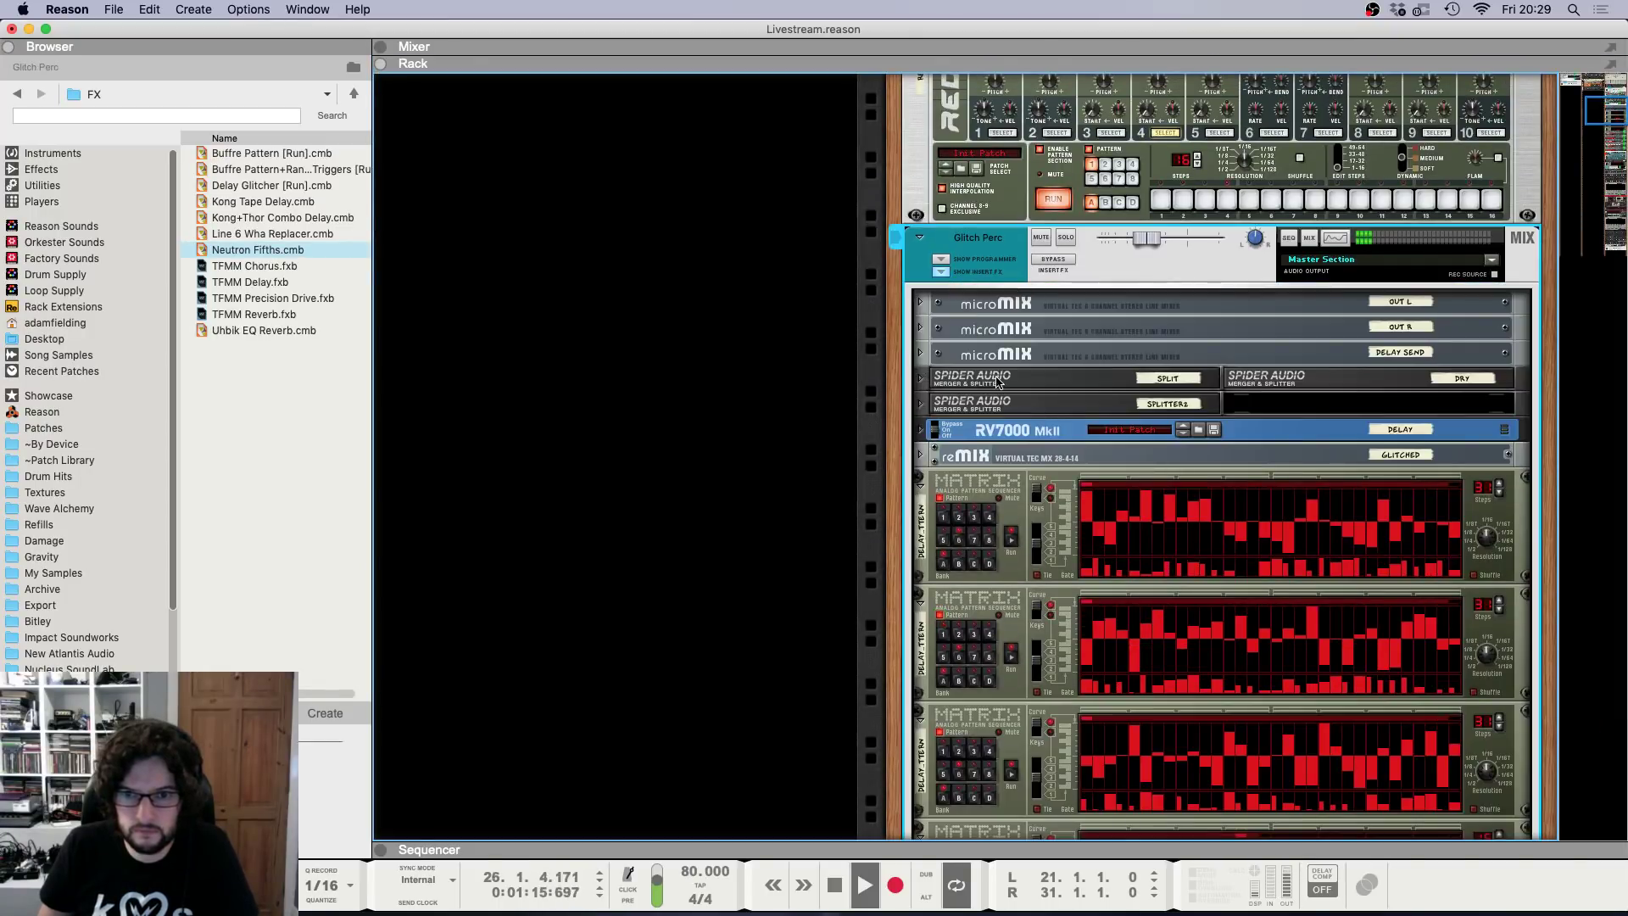
Examine the Glitch Perc insert devices in the rack, hide them again and return to the sequencer.
key(F5)
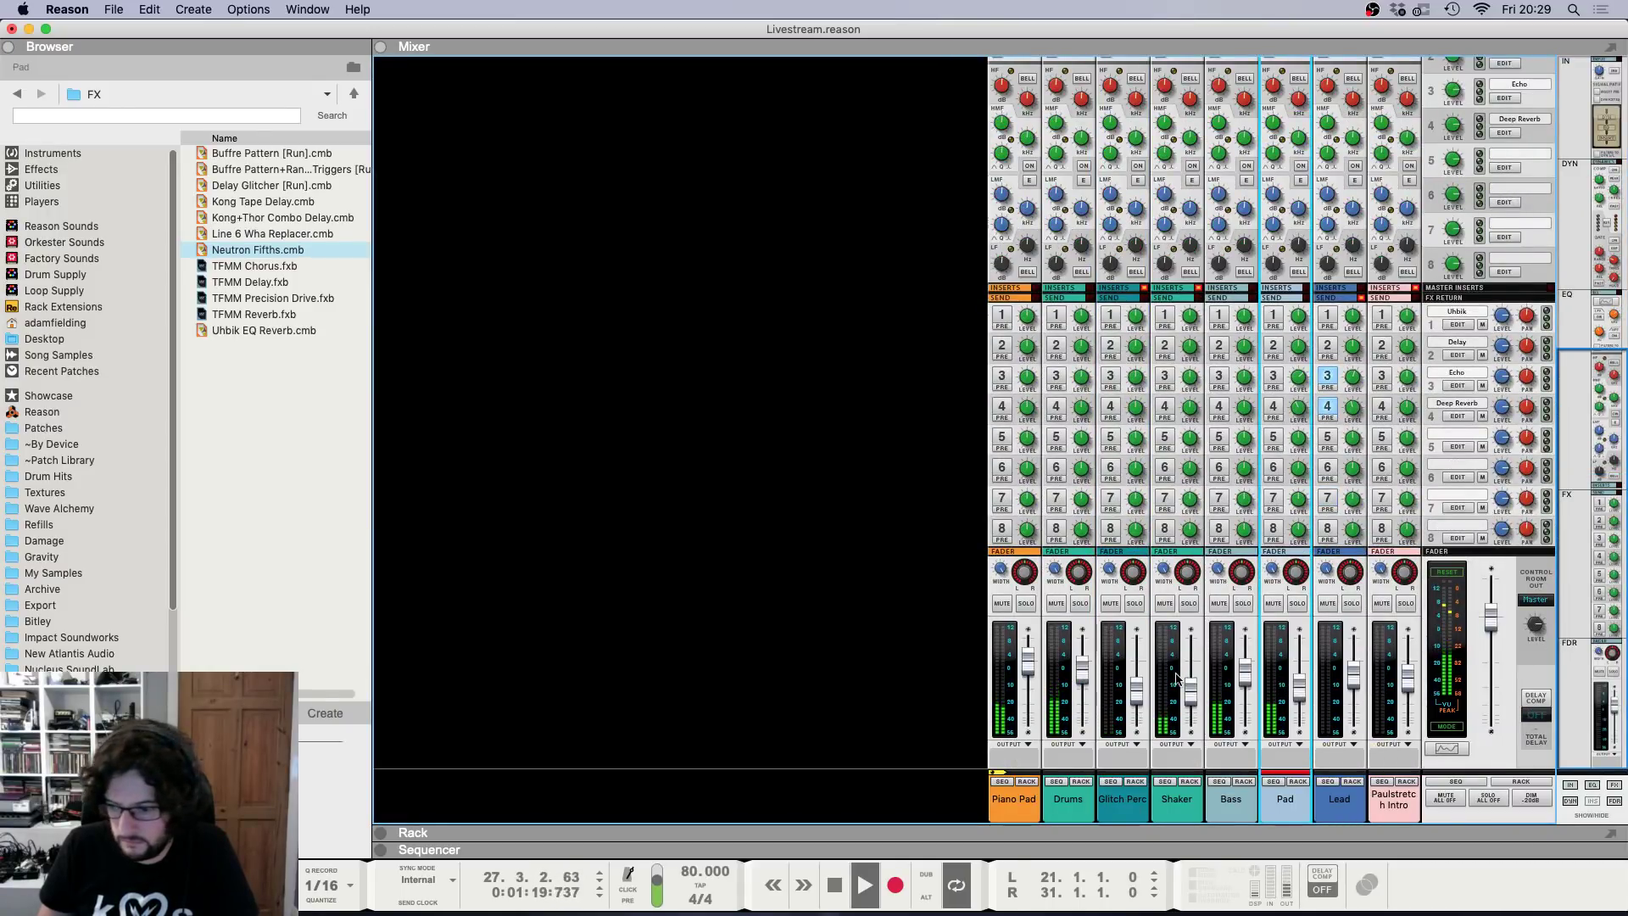
key(F6)
scroll(764, 581, up, 3)
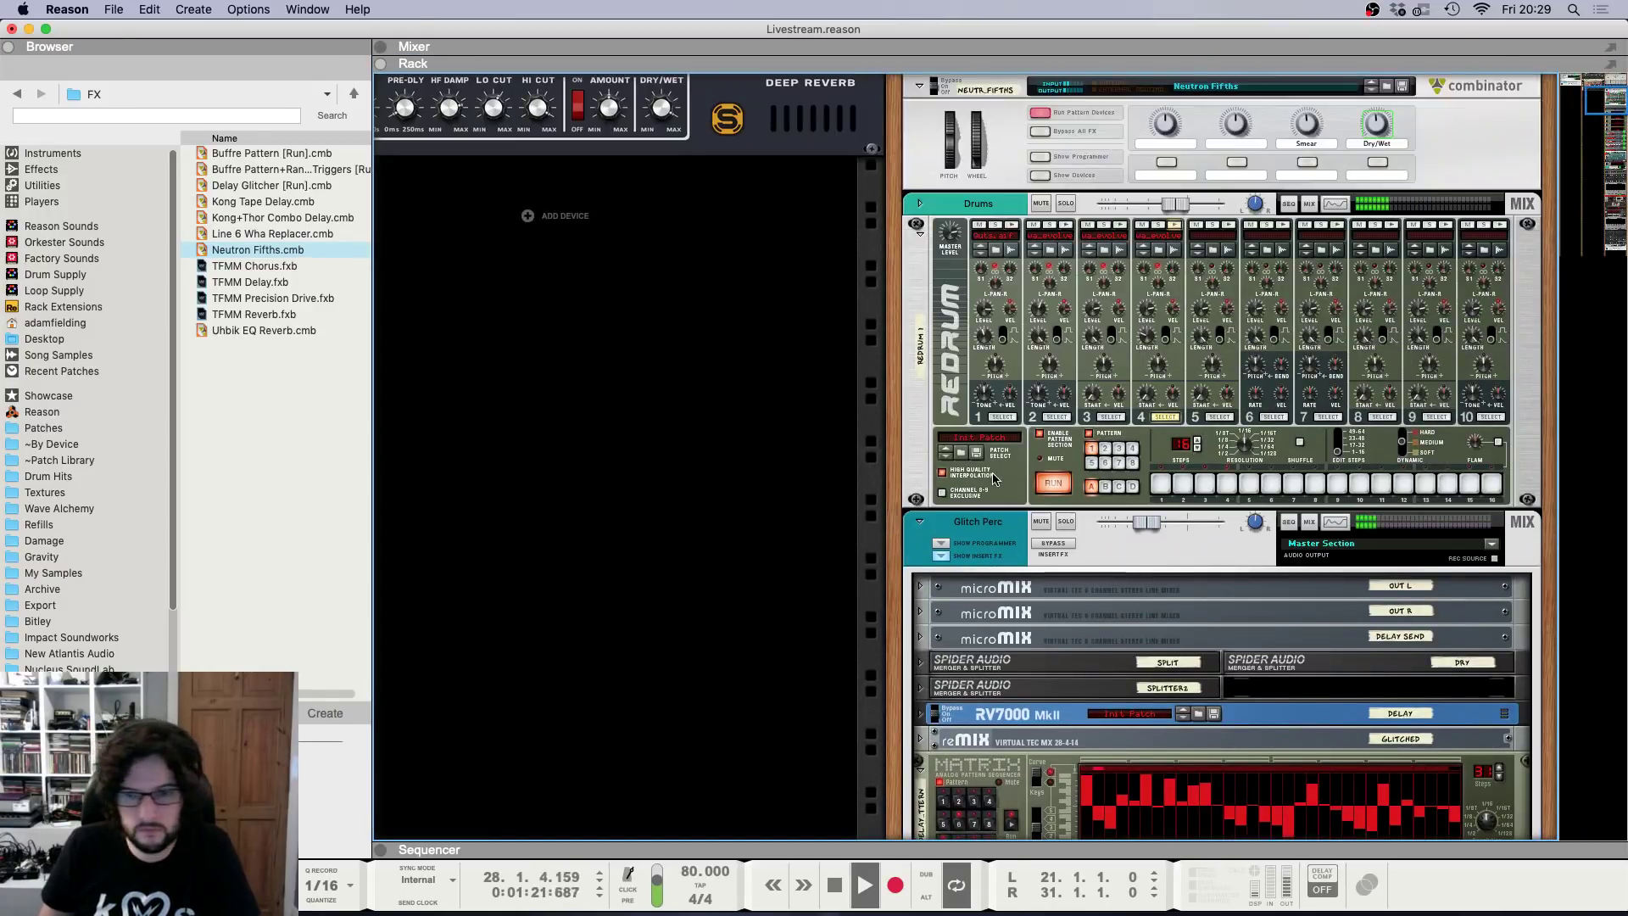
scroll(990, 482, down, 1)
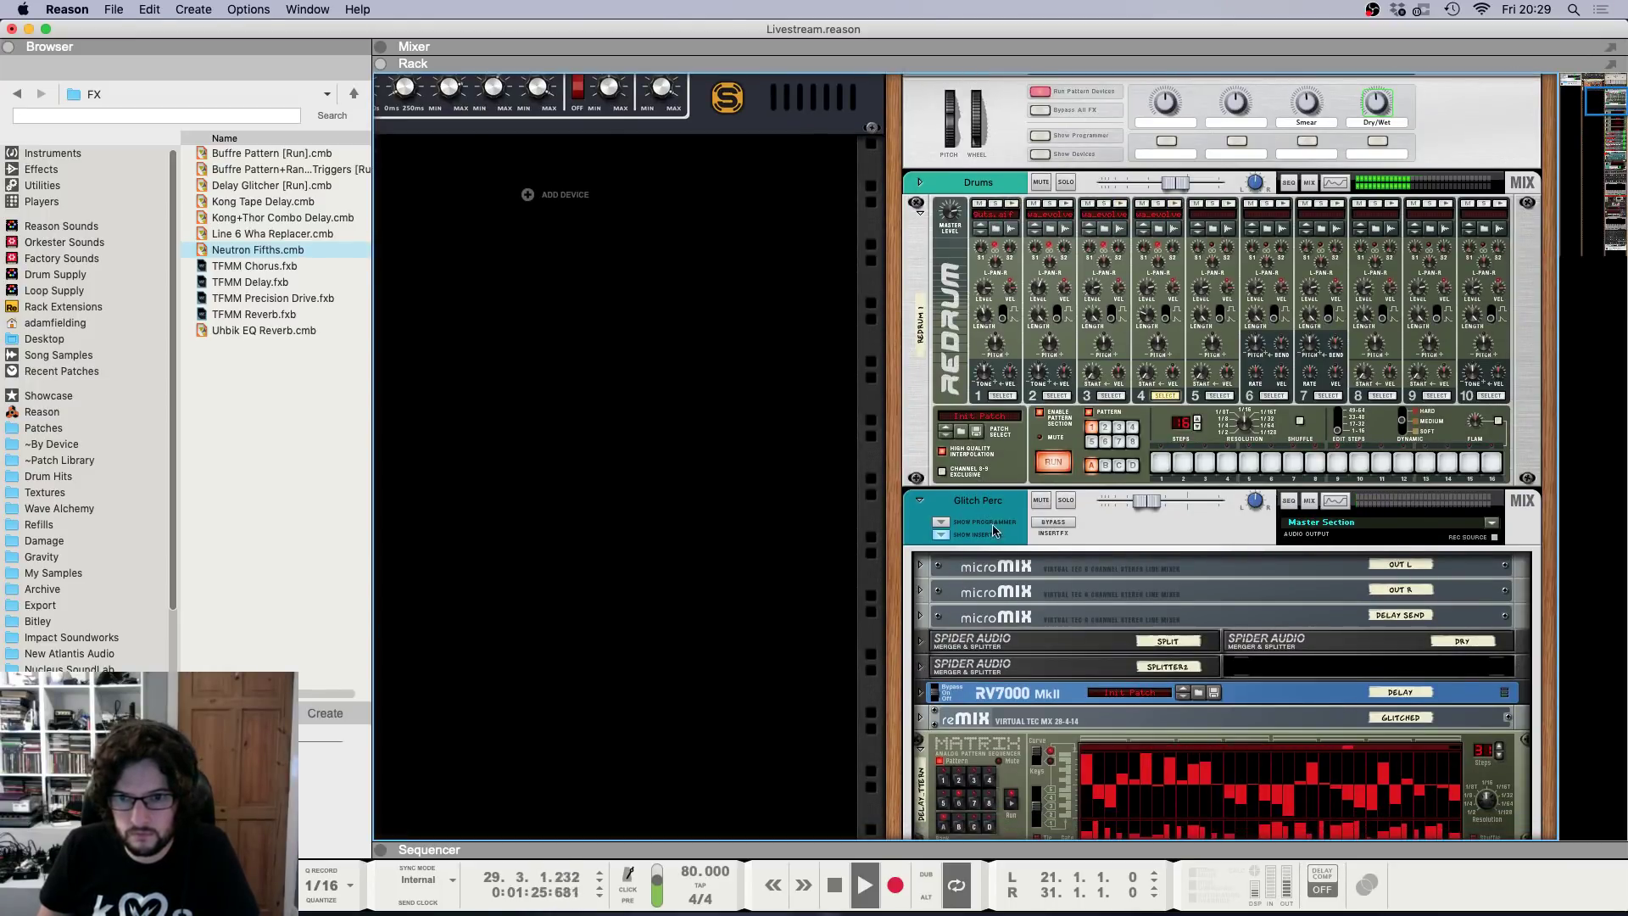
scroll(958, 467, down, 5)
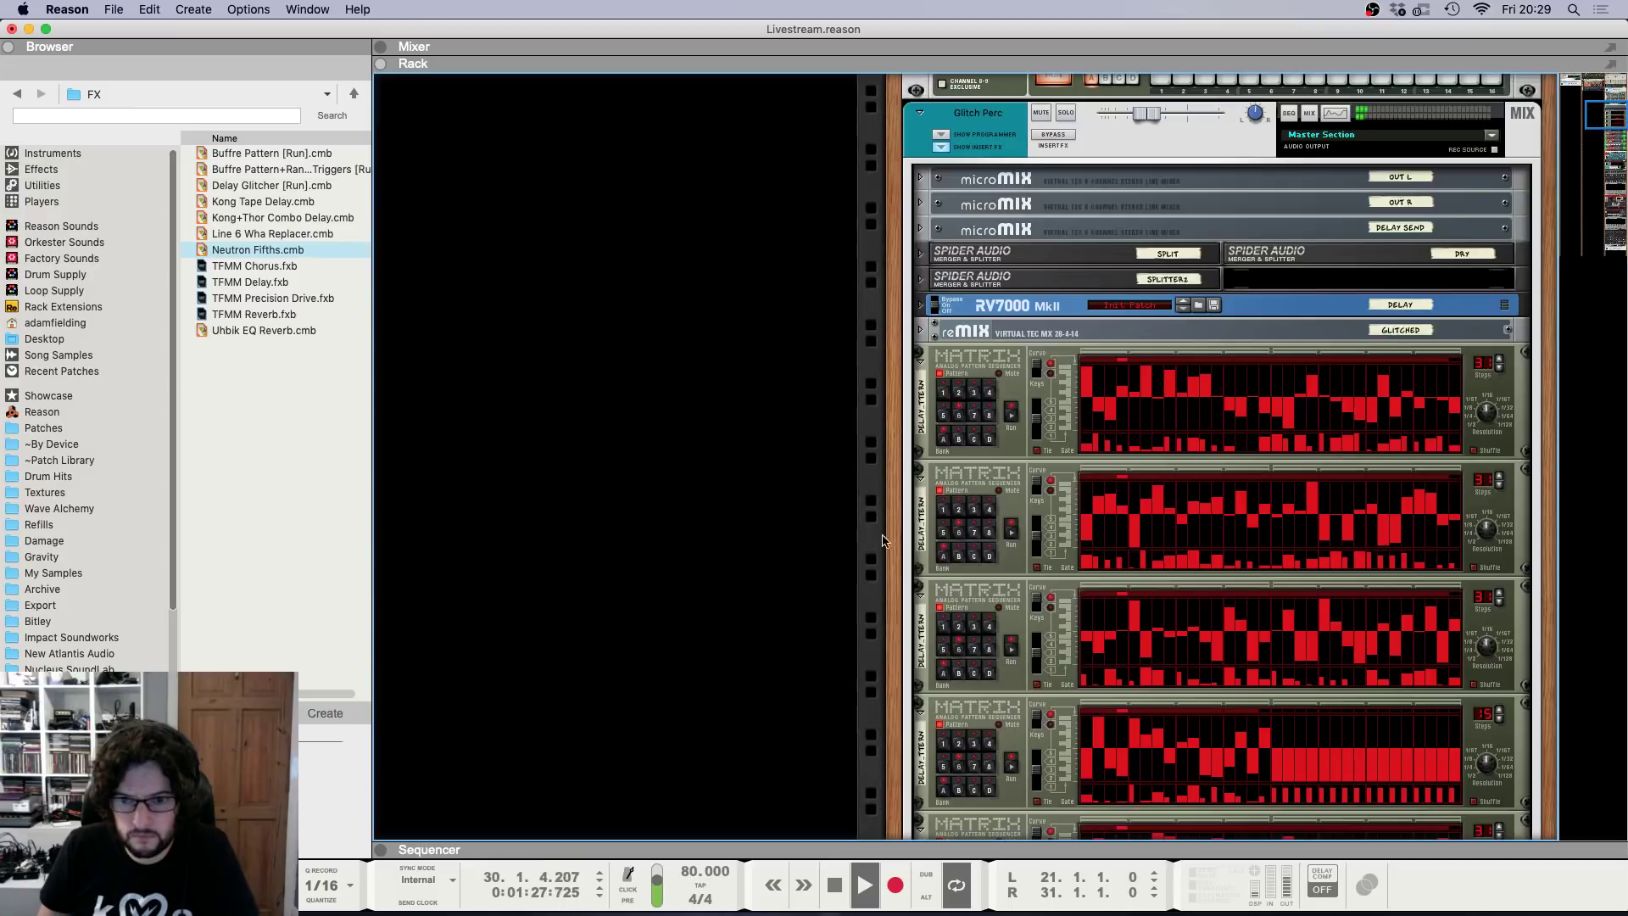
click(948, 294)
key(F7)
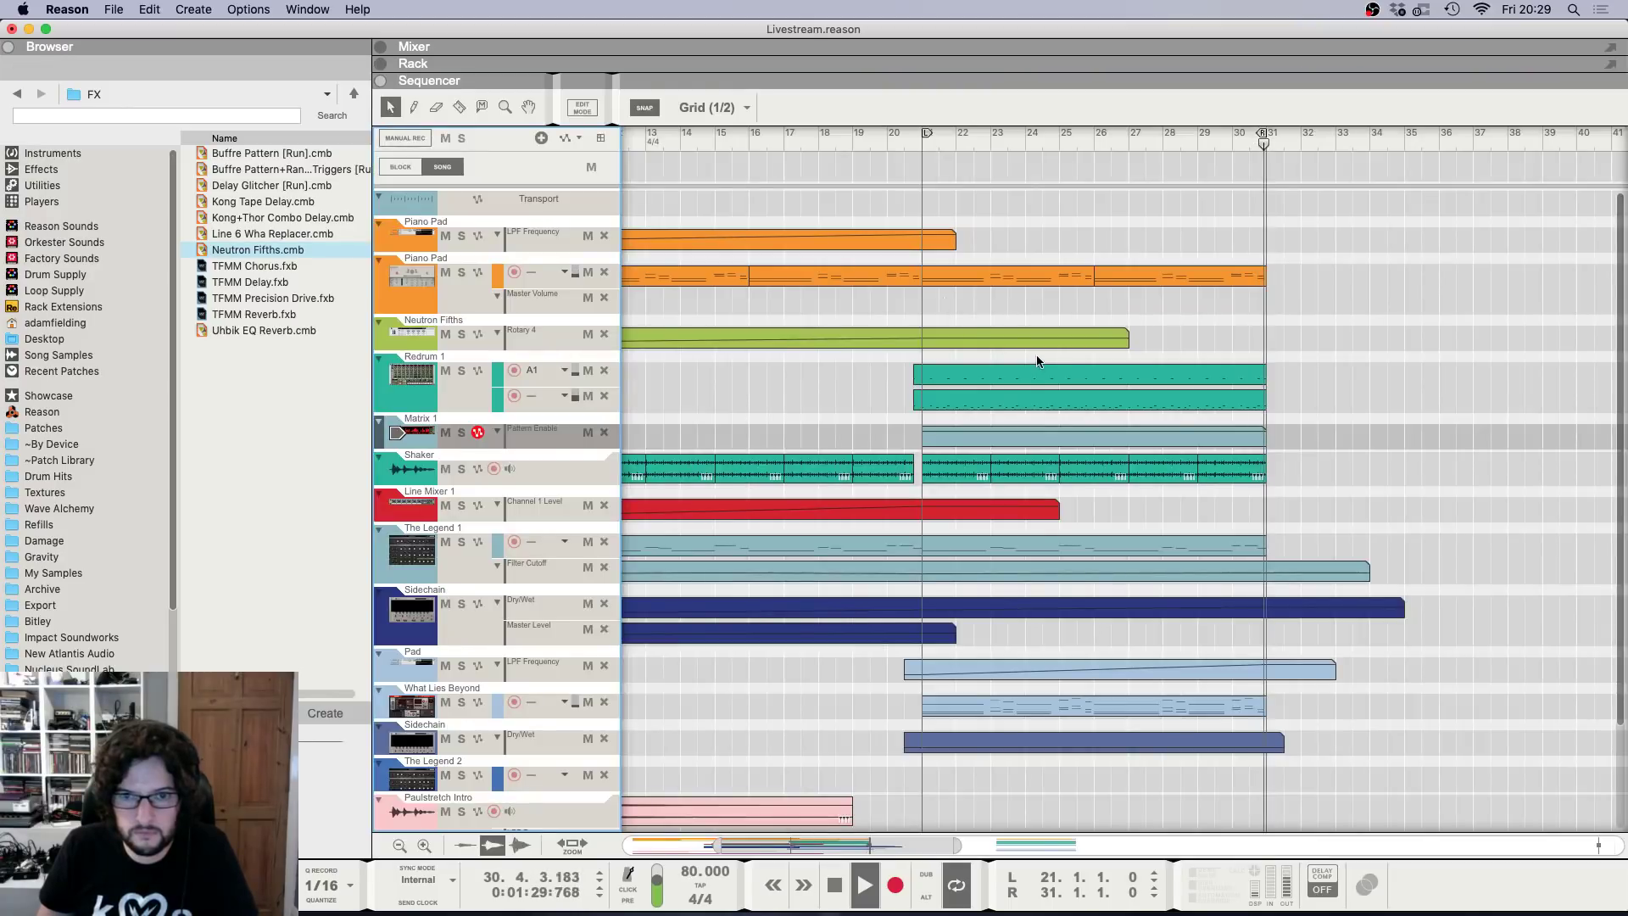
Return the playhead to bar 21 and automate the SubTractor 1 master level, ramping from its minimum at bar 21 to 127 at bar 31.
key(space)
click(917, 145)
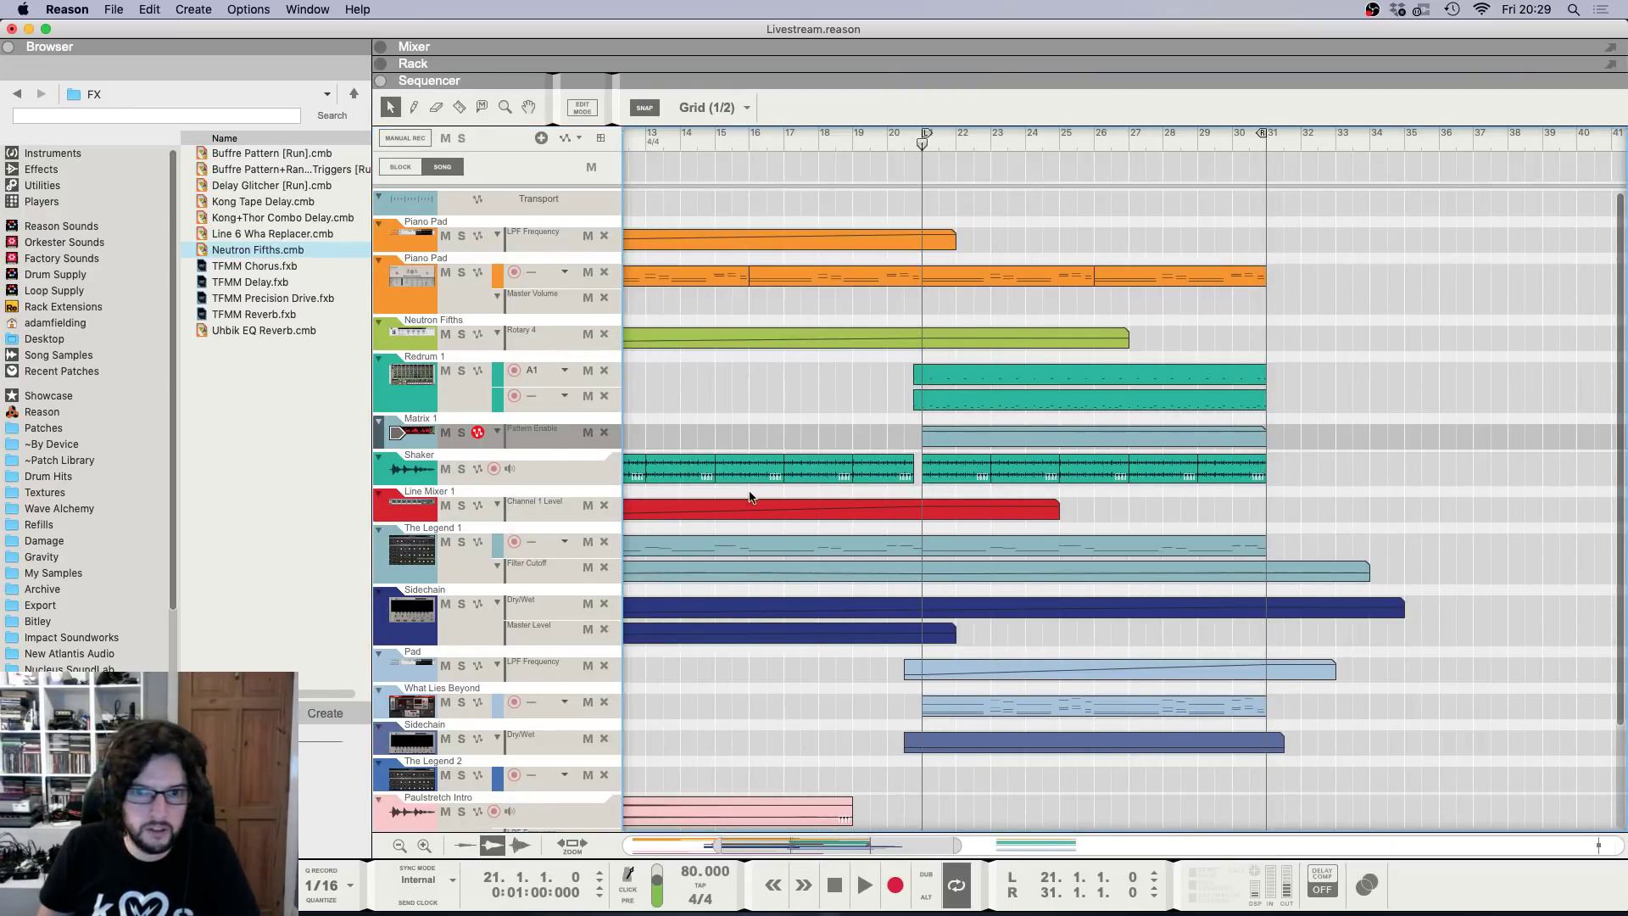
key(F6)
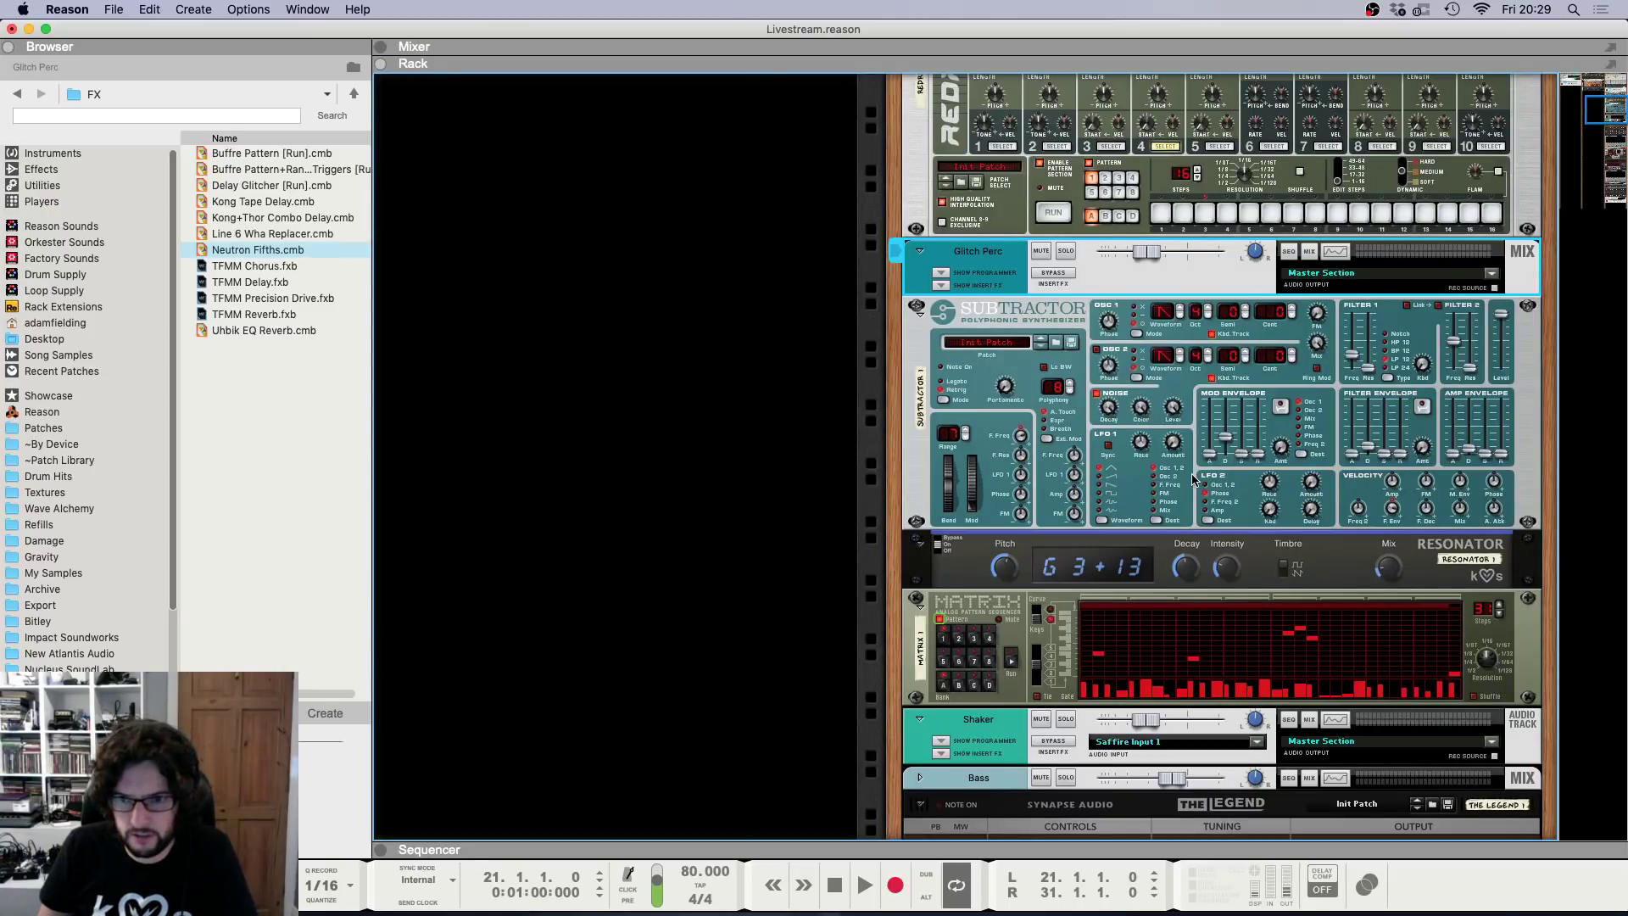
right_click(1500, 325)
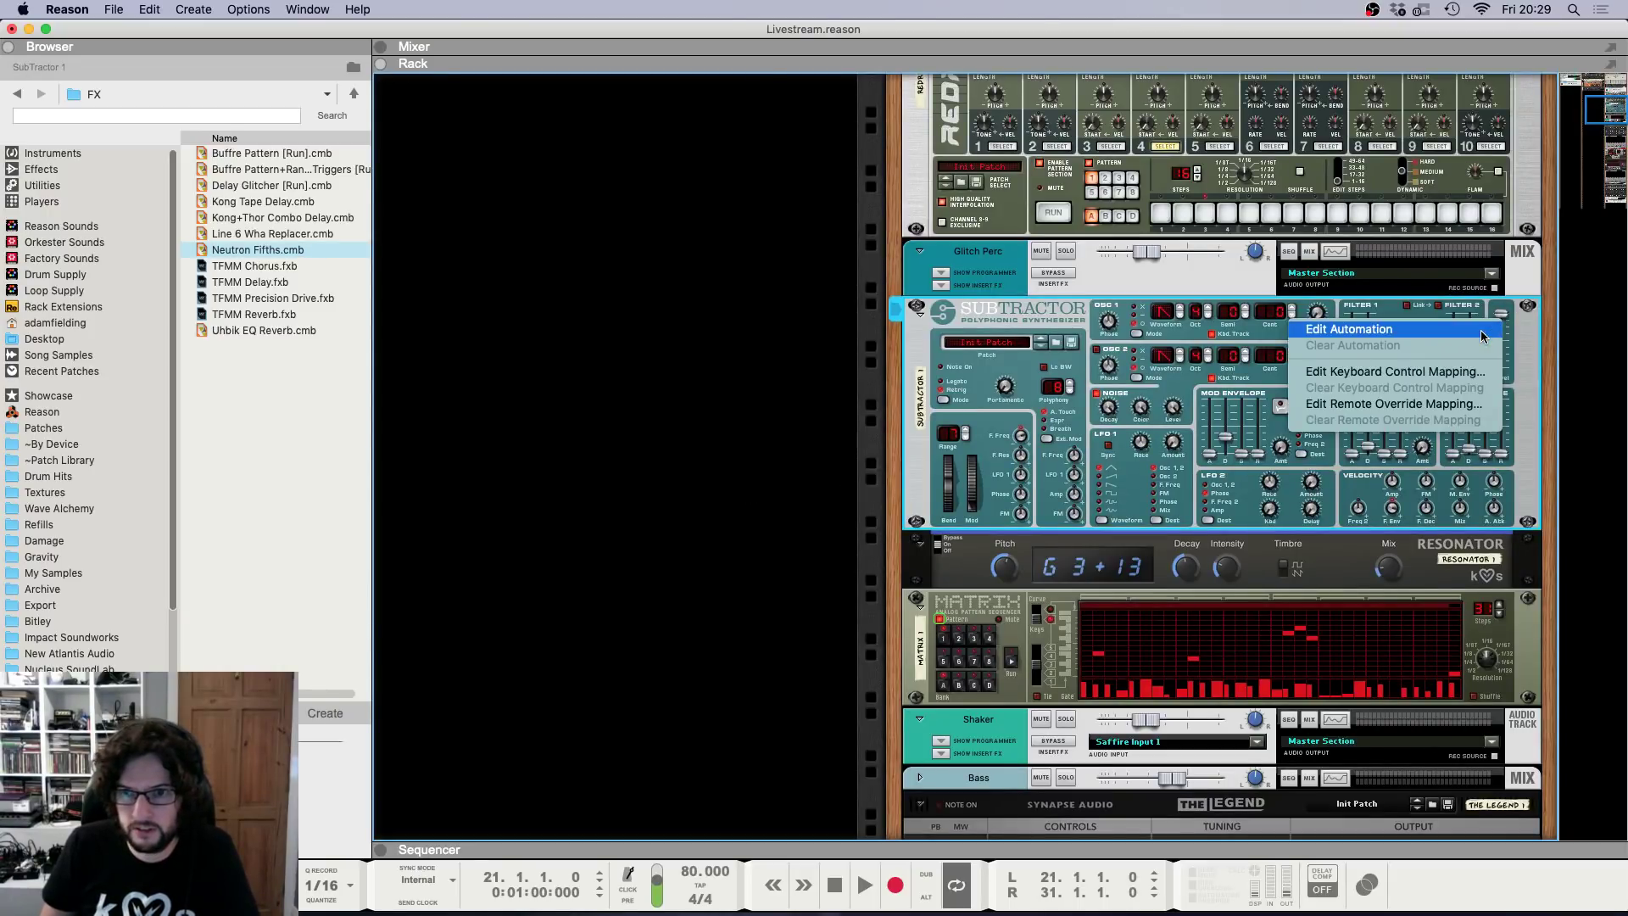
click(1484, 332)
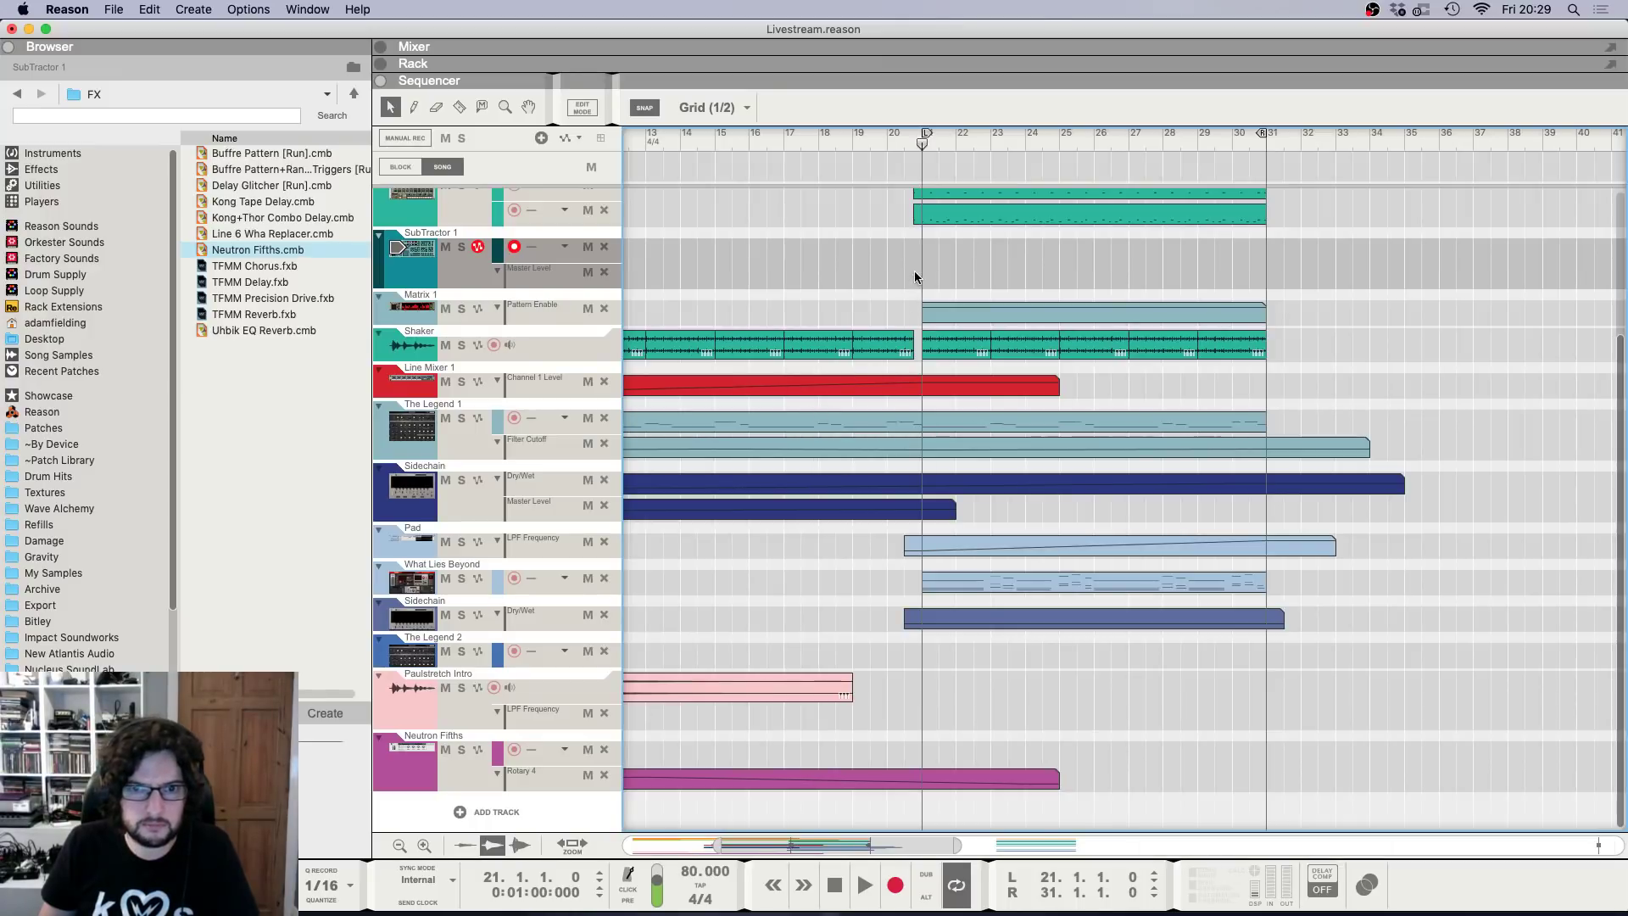
drag(914, 277, 1280, 283)
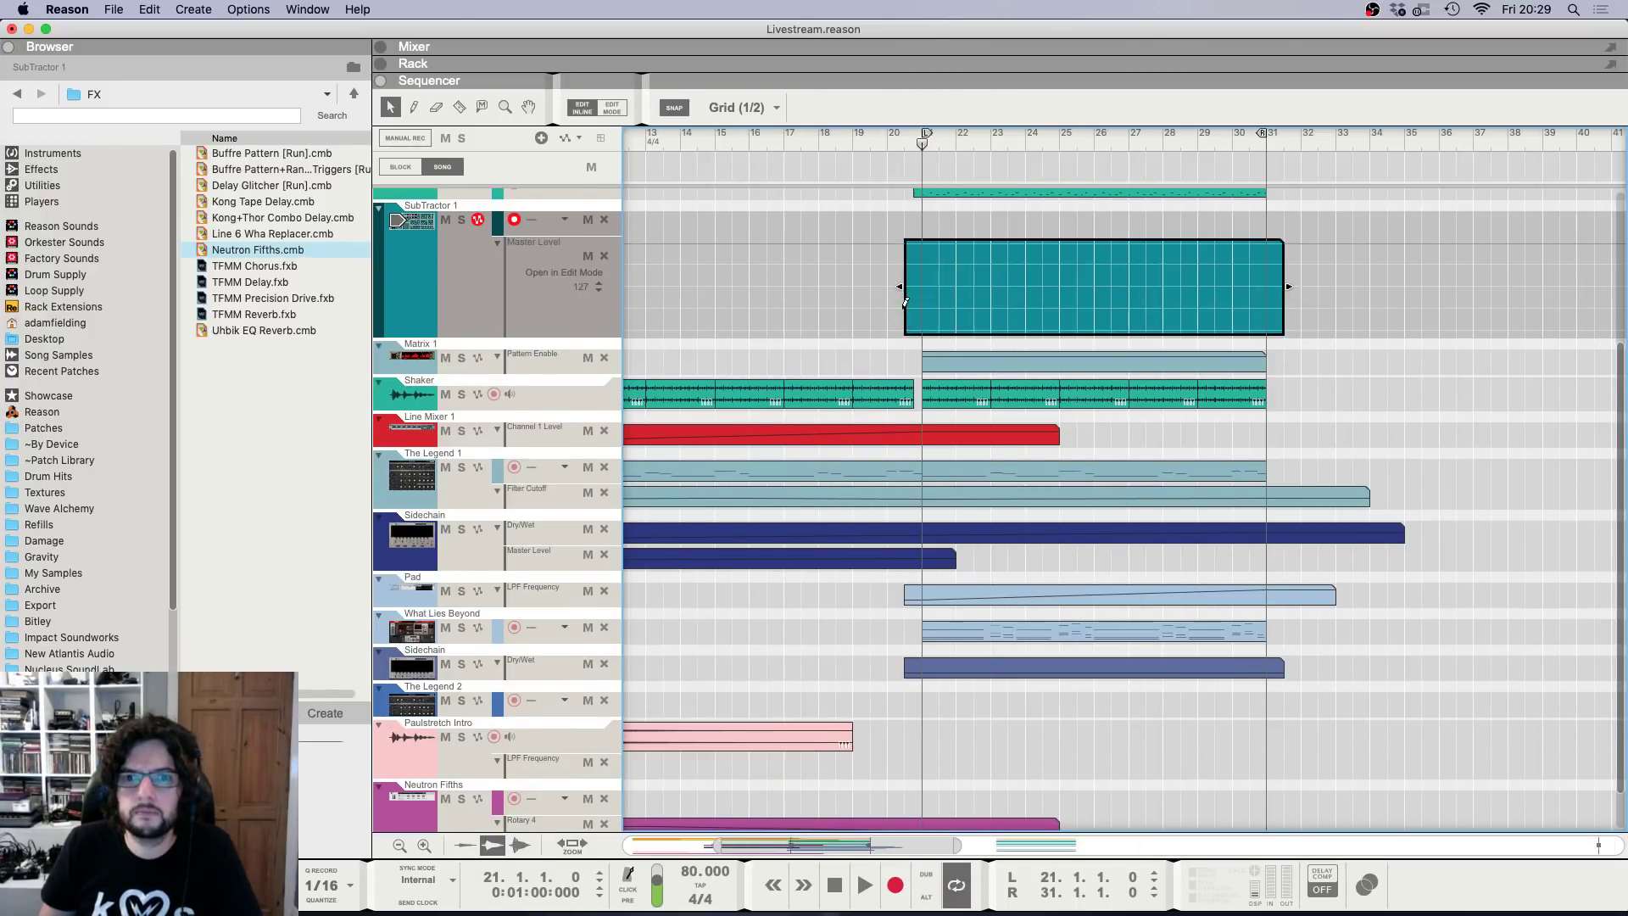
click(1267, 243)
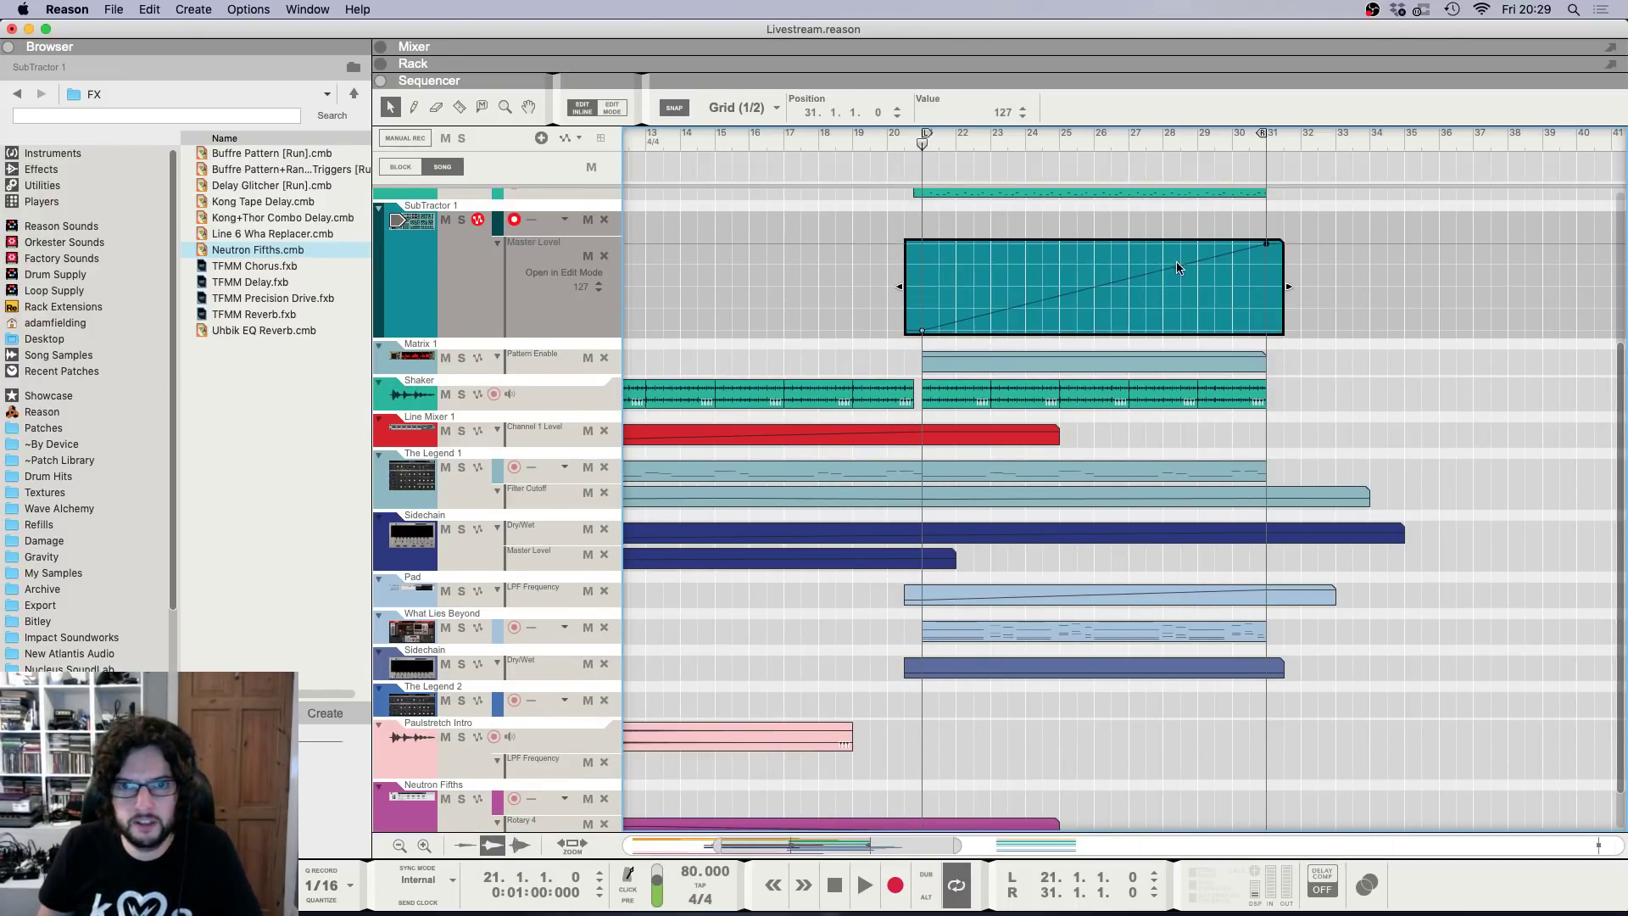
Play the arrangement from bar 21 and review the new automation clips across the tracks.
key(space)
scroll(694, 205, up, 2)
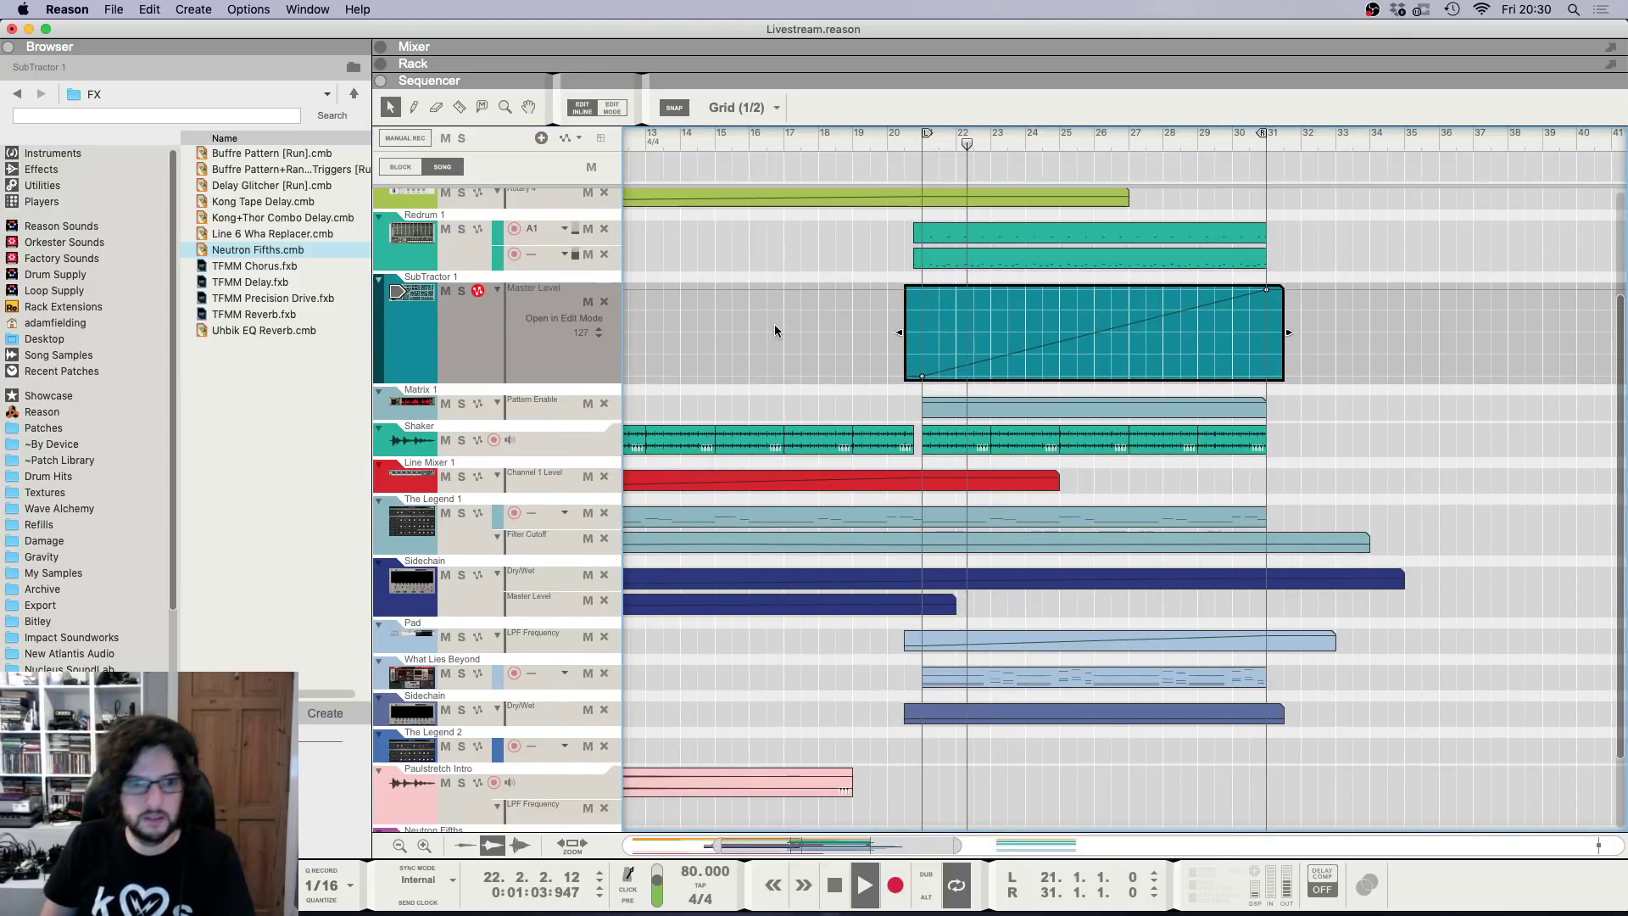
scroll(775, 331, down, 2)
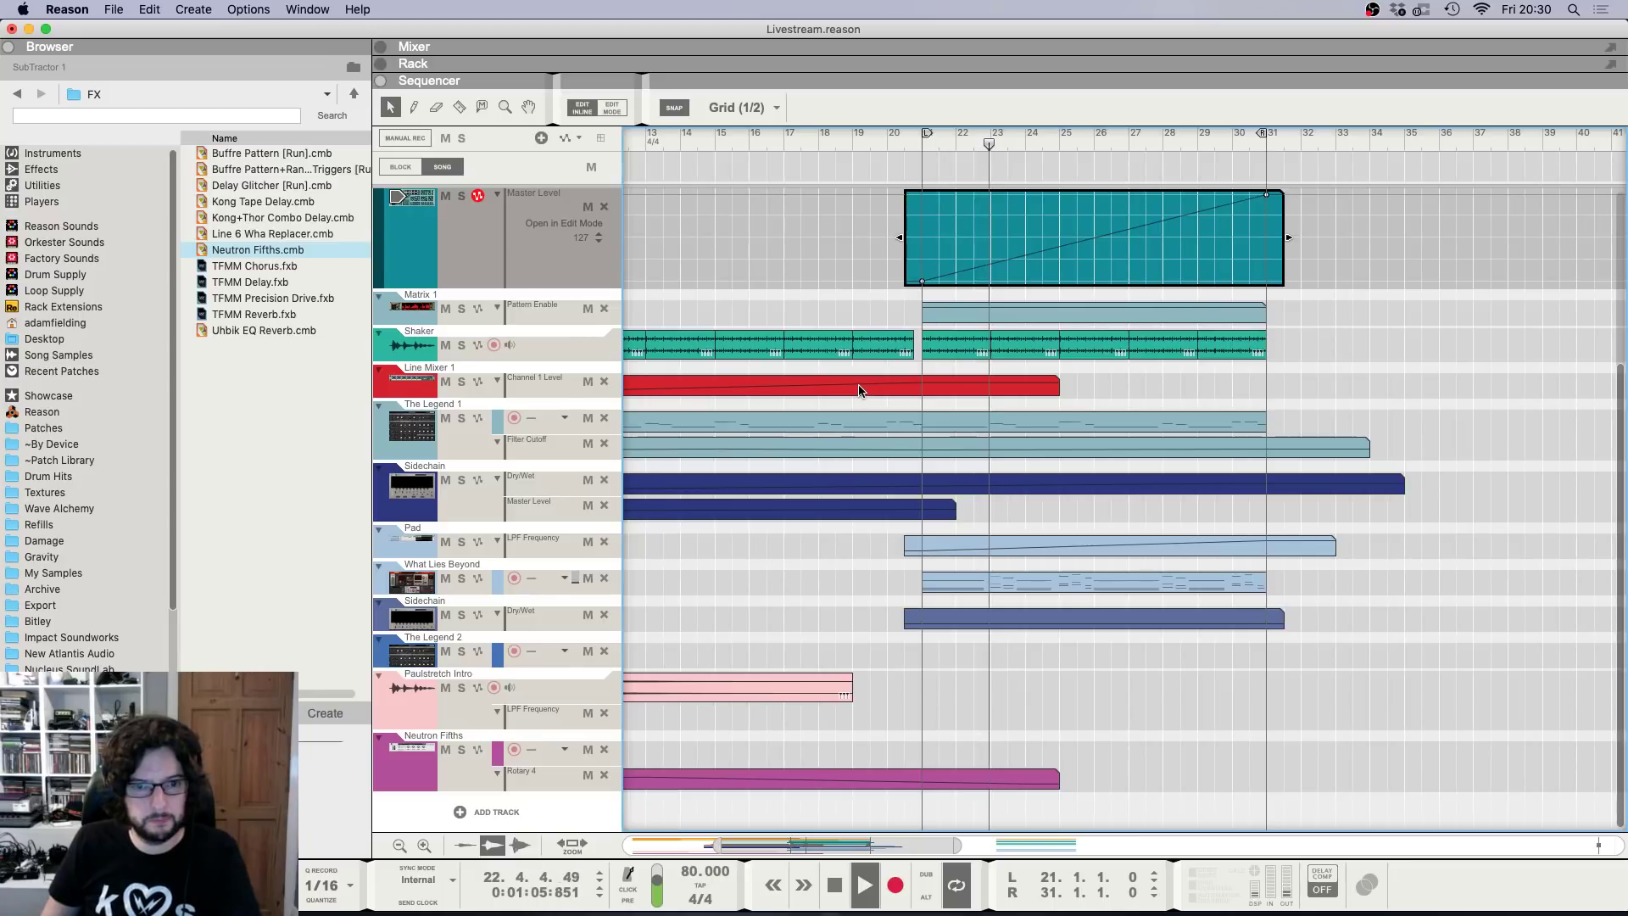
scroll(859, 389, down, 4)
scroll(853, 400, up, 5)
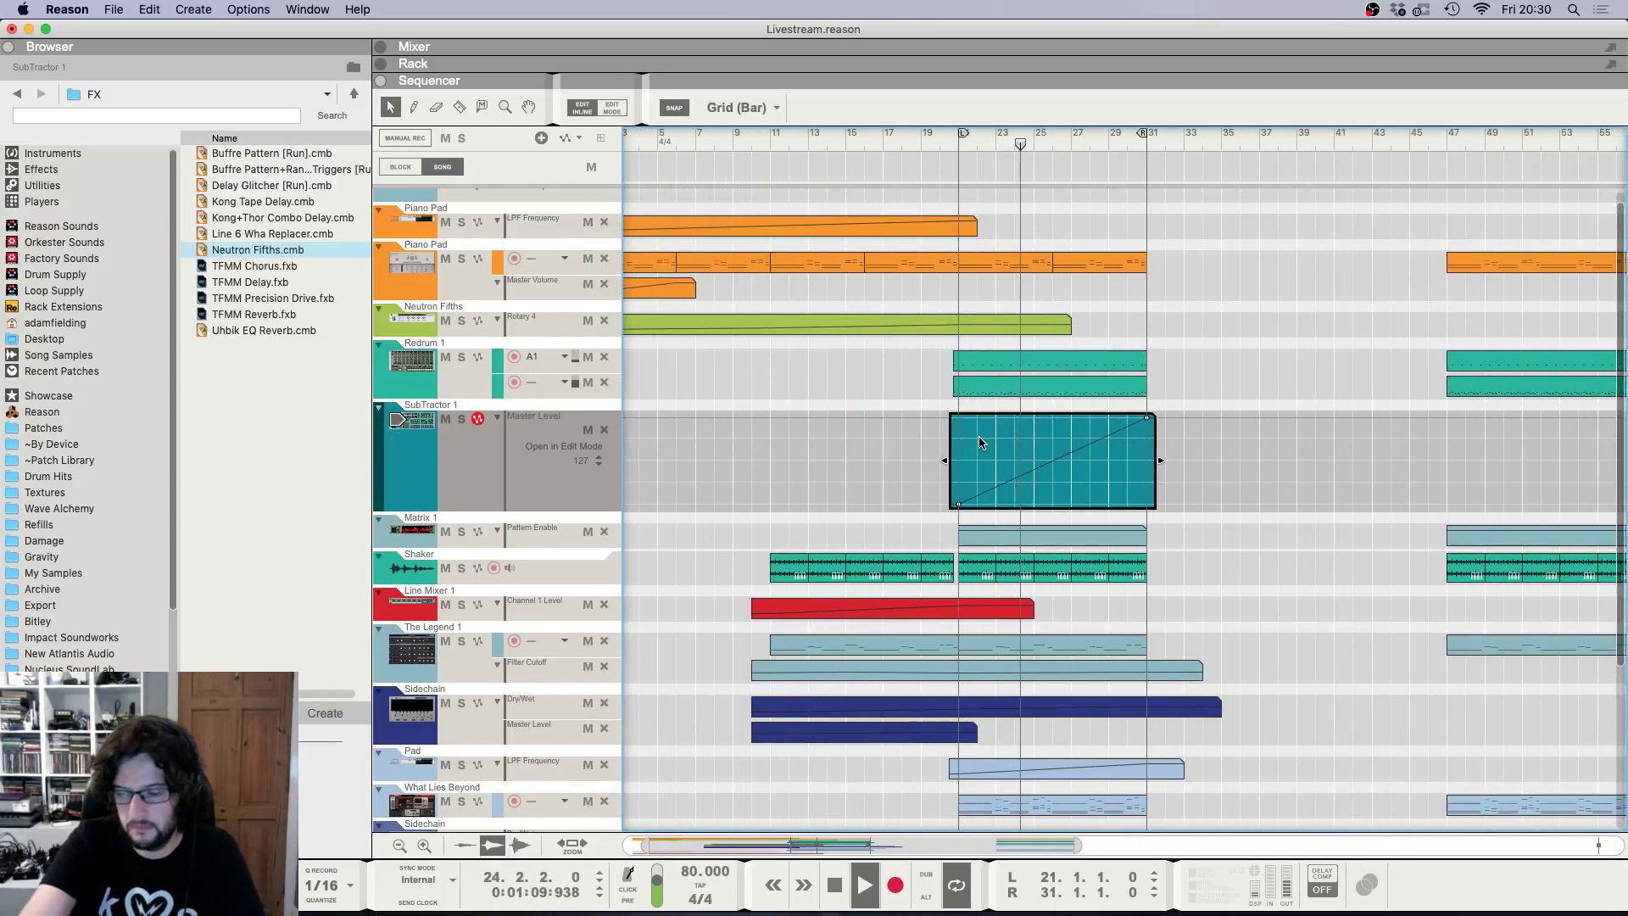
scroll(981, 442, down, 1)
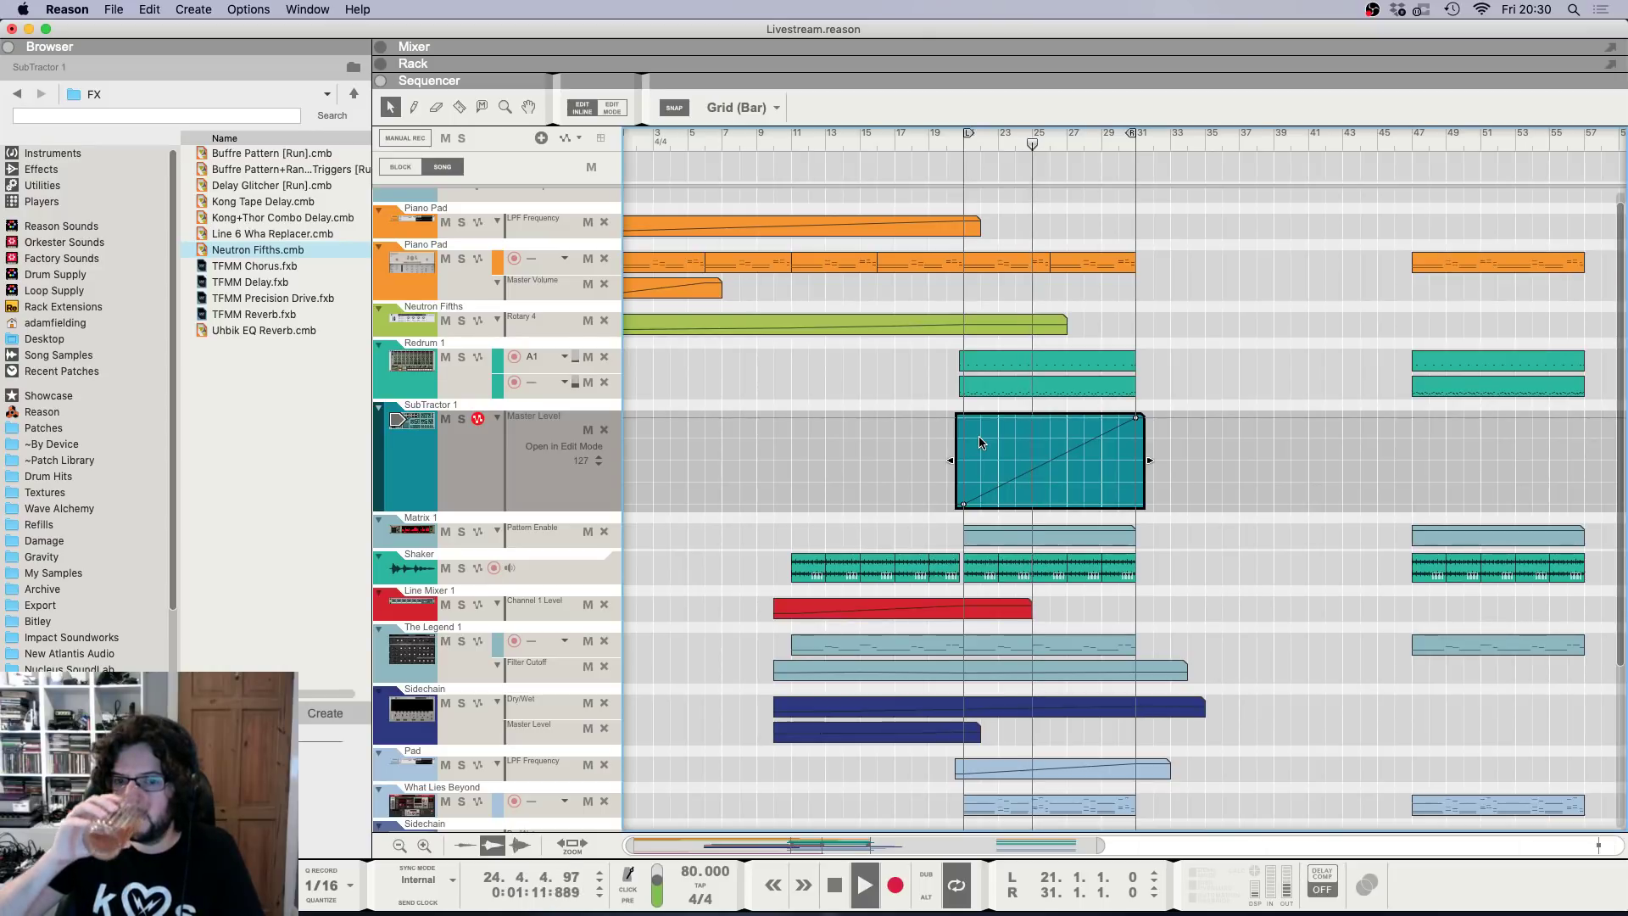
Copy the What Lies Beyond clip to bar 31 and ramp its Sidechain Dry/Wet automation to 67% at bar 41.
scroll(981, 441, up, 4)
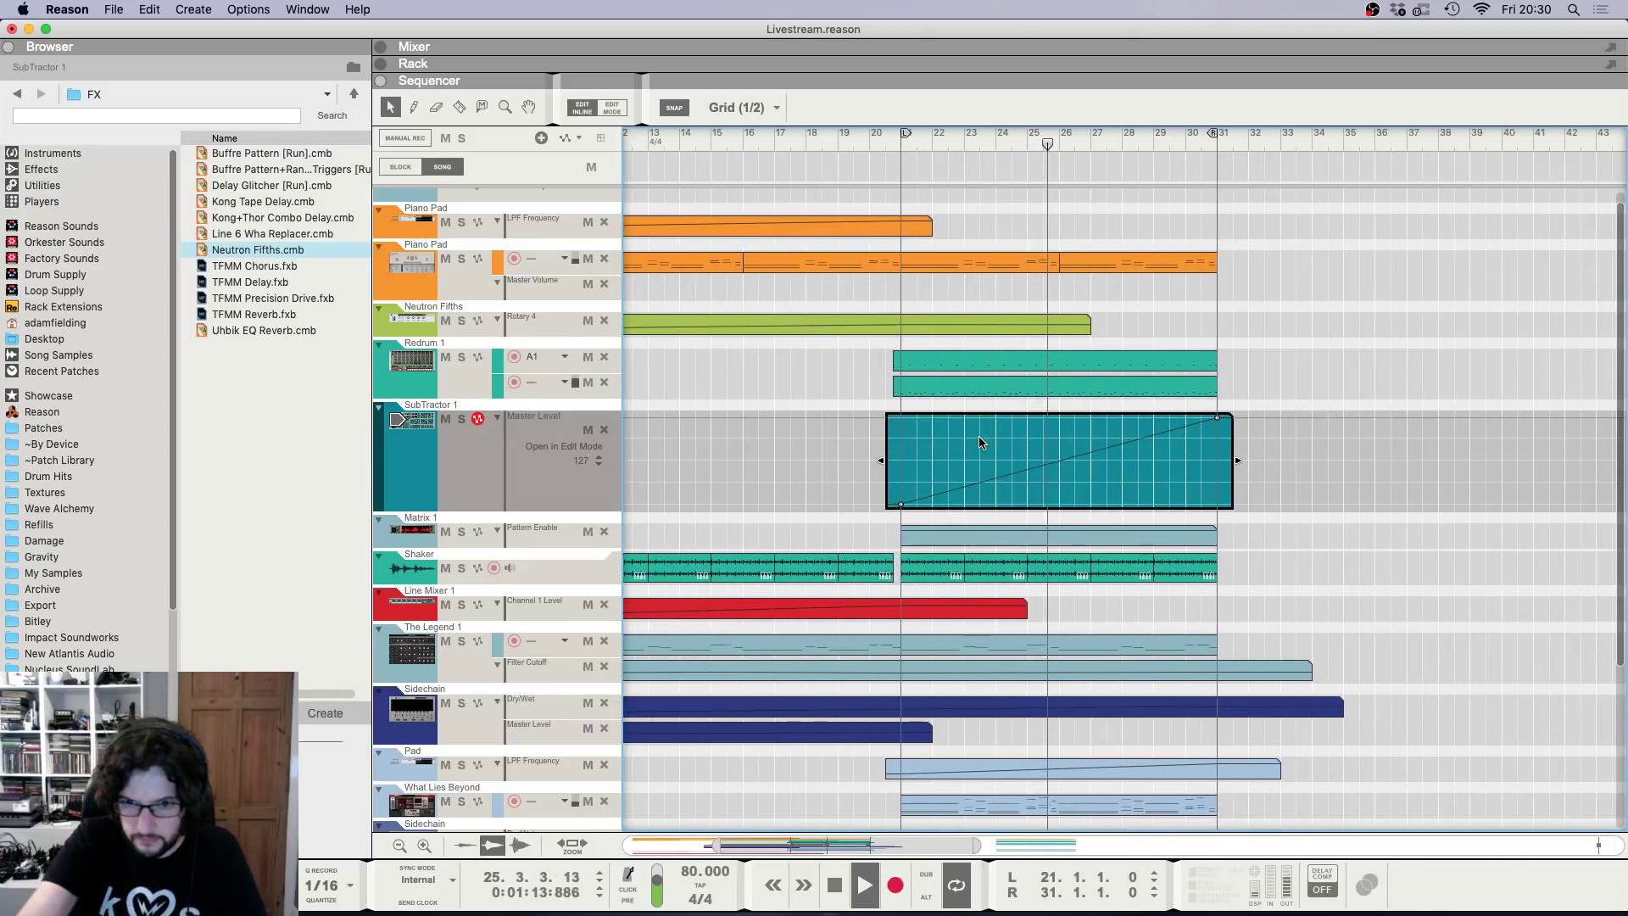
scroll(981, 442, down, 2)
scroll(1272, 627, down, 5)
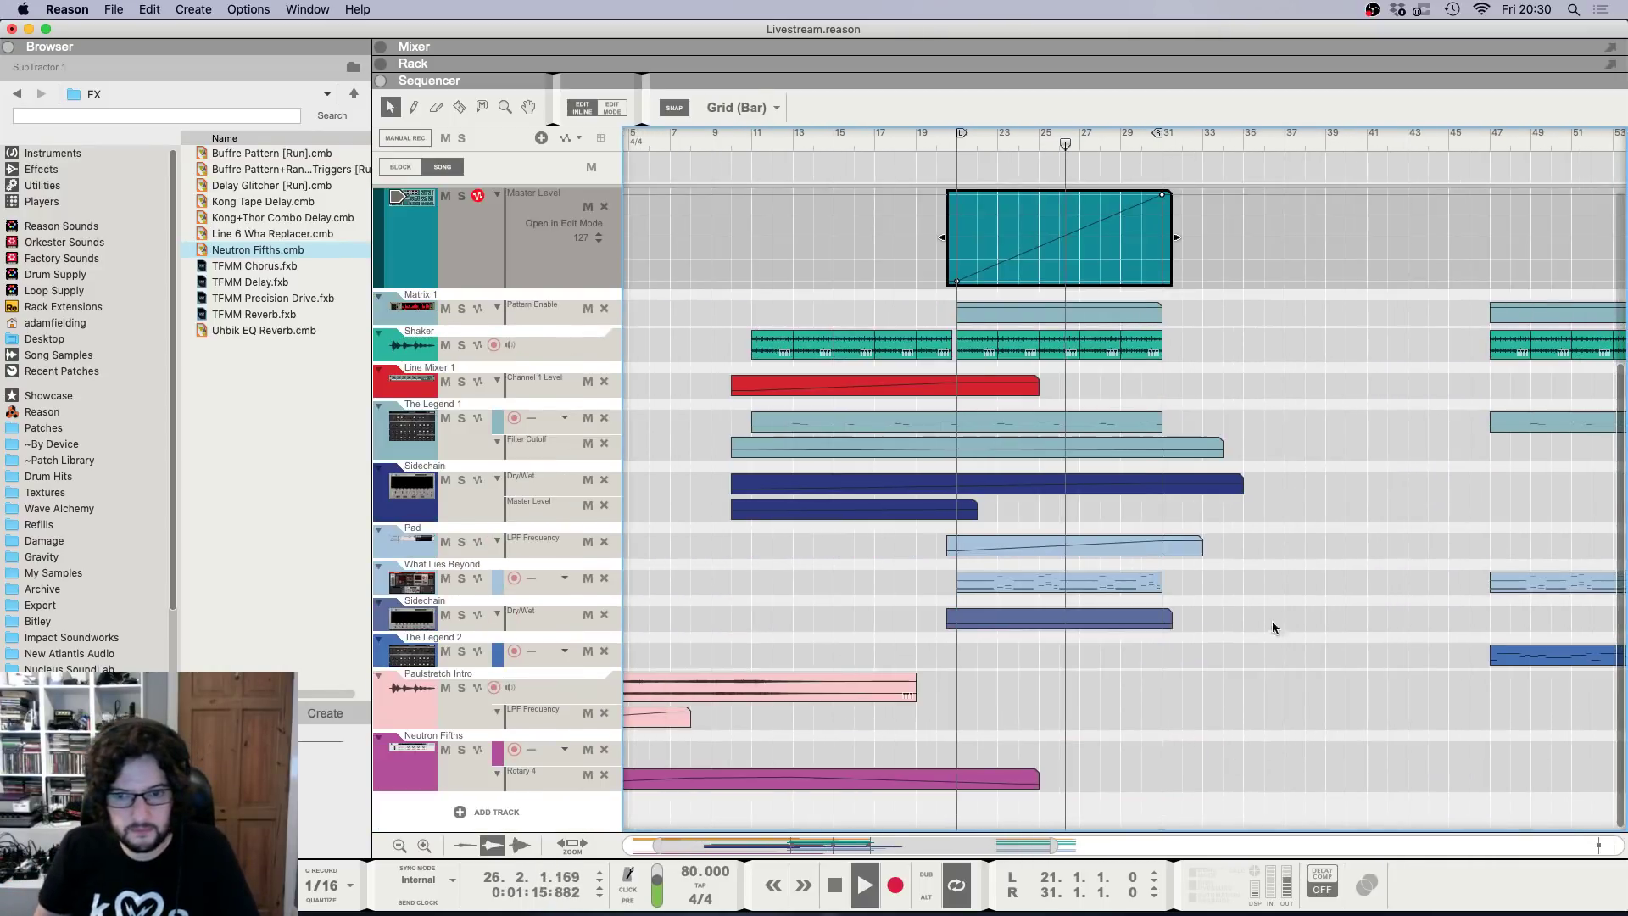
scroll(944, 573, right, 5)
drag(944, 572, 1088, 592)
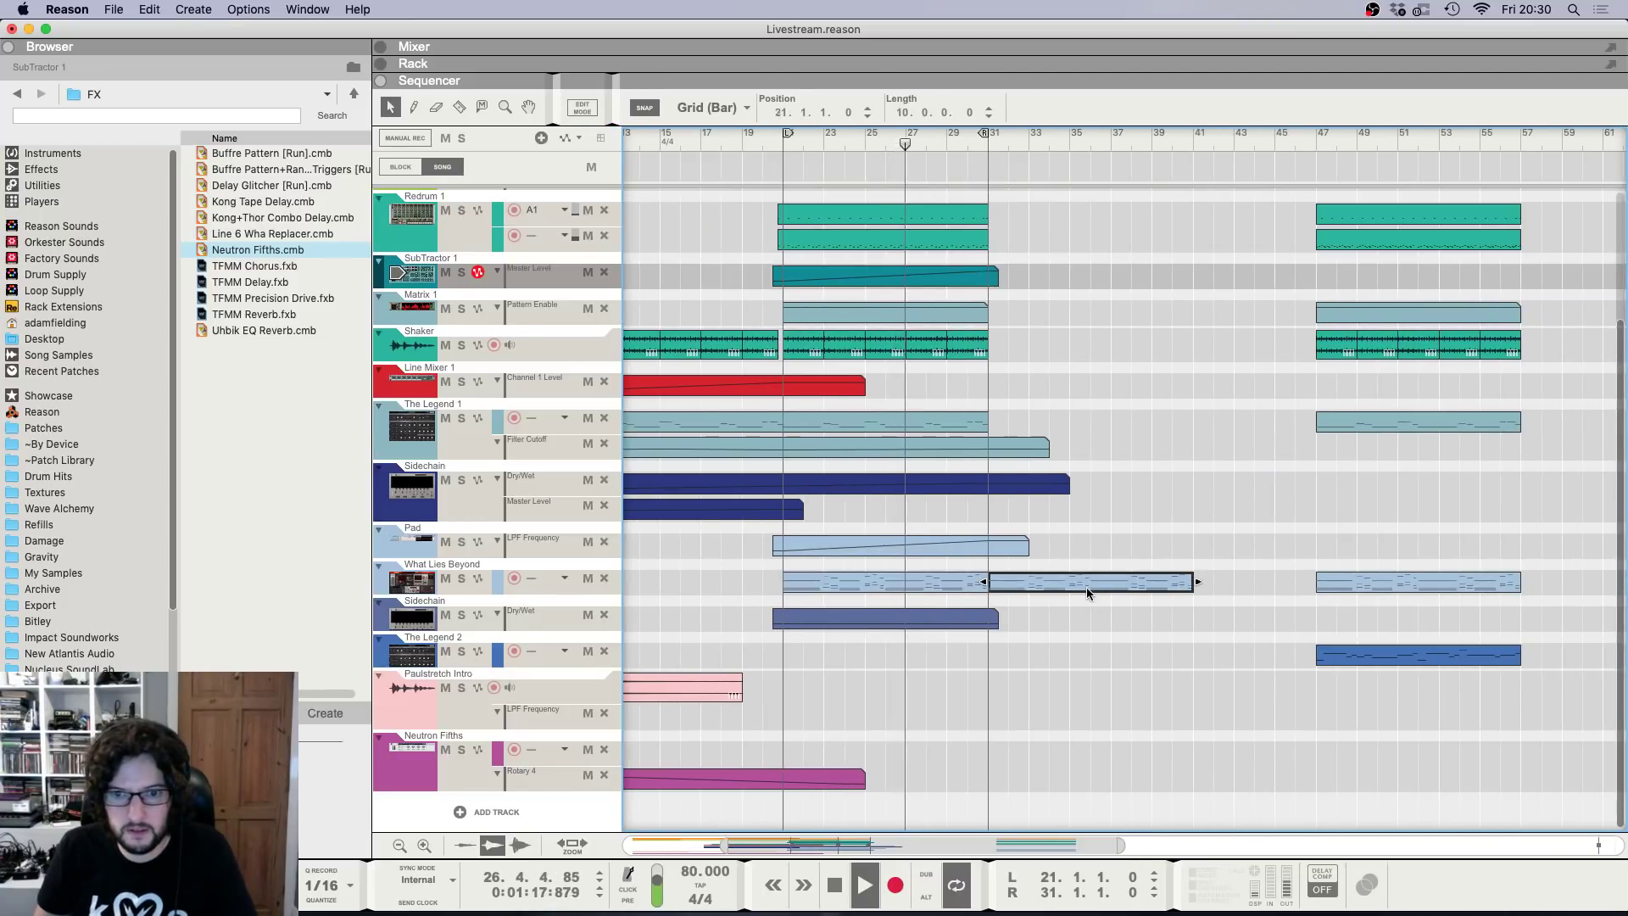
click(997, 618)
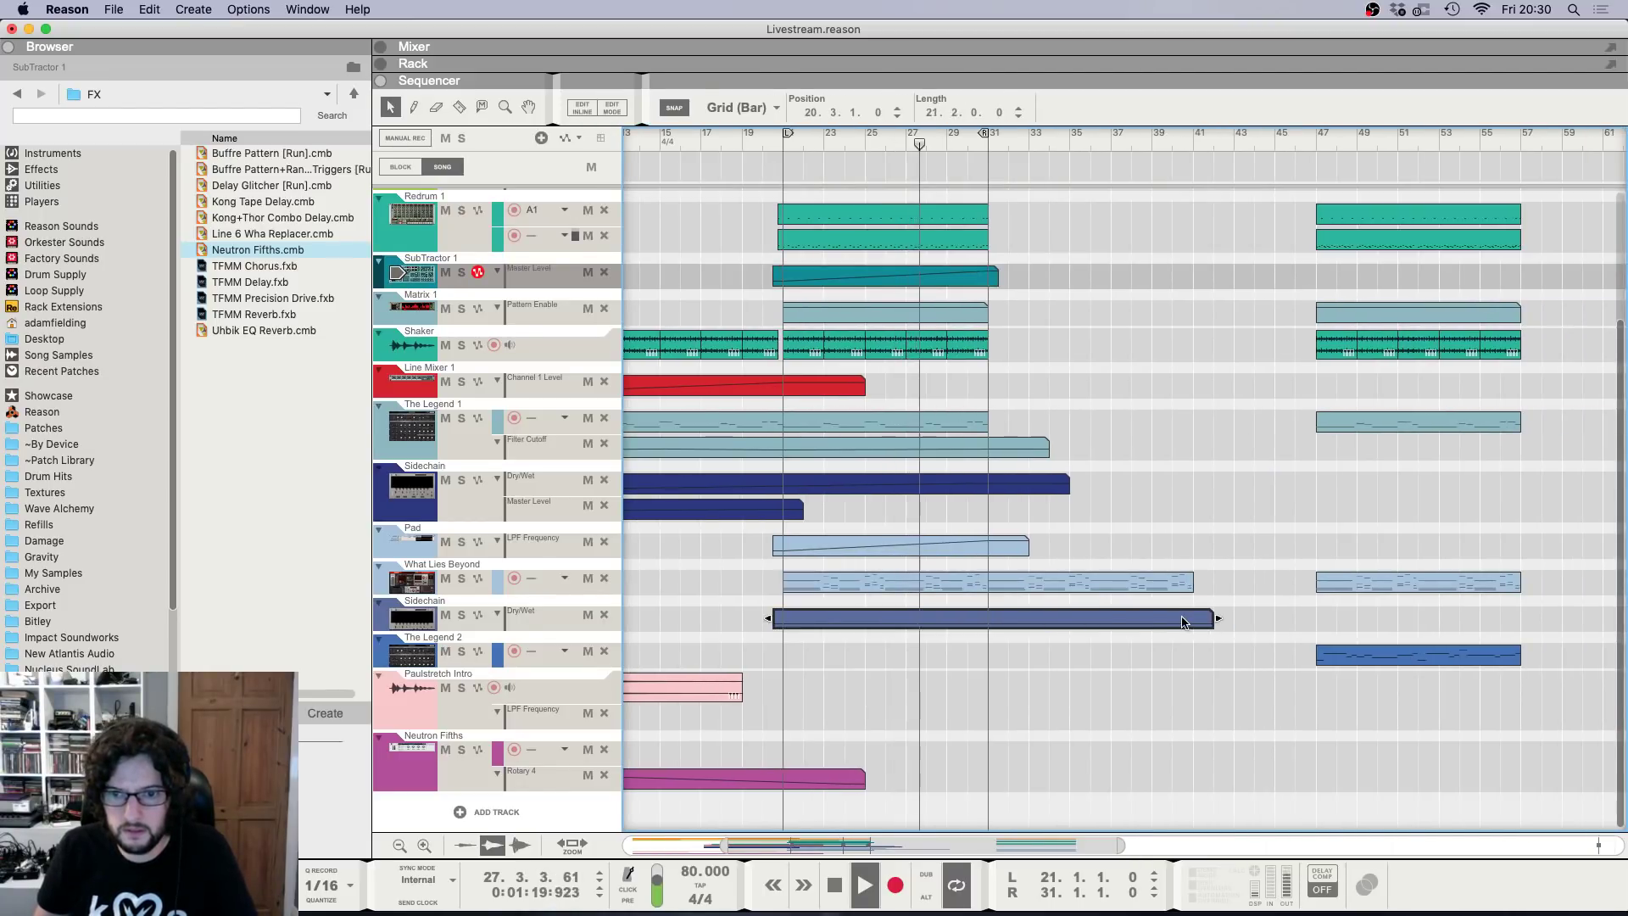
double_click(1221, 619)
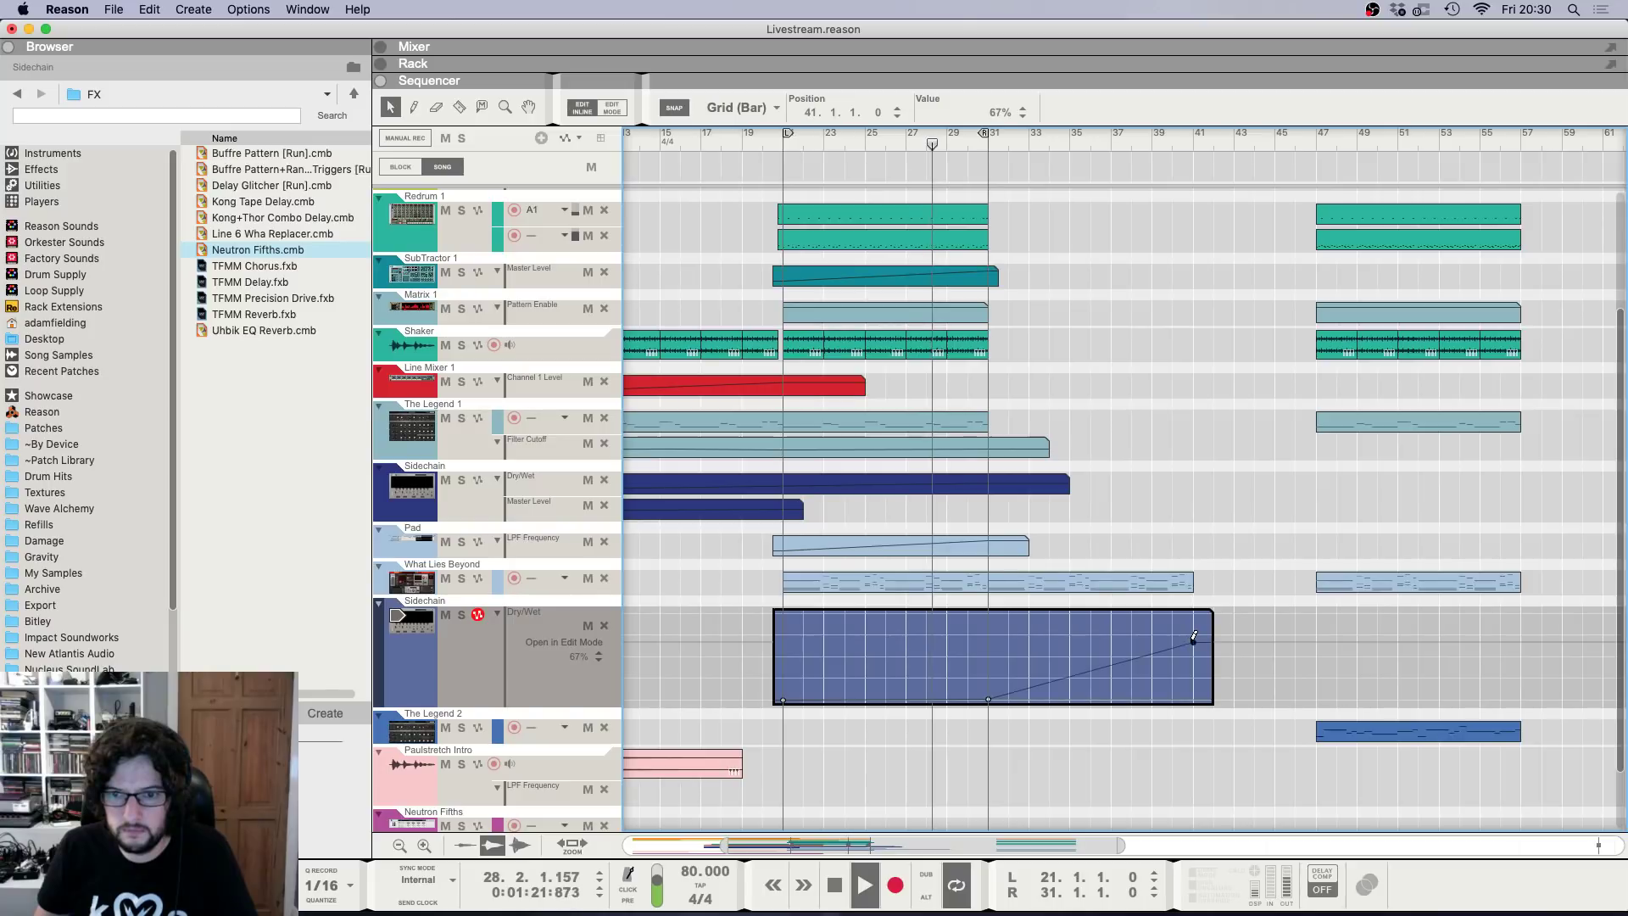
Copy The Legend 1 note clip to bar 31 and extend its Filter Cutoff automation clip to a length of 34 bars.
scroll(1158, 450, up, 4)
drag(988, 583, 1193, 583)
click(1014, 609)
drag(1049, 609, 1255, 609)
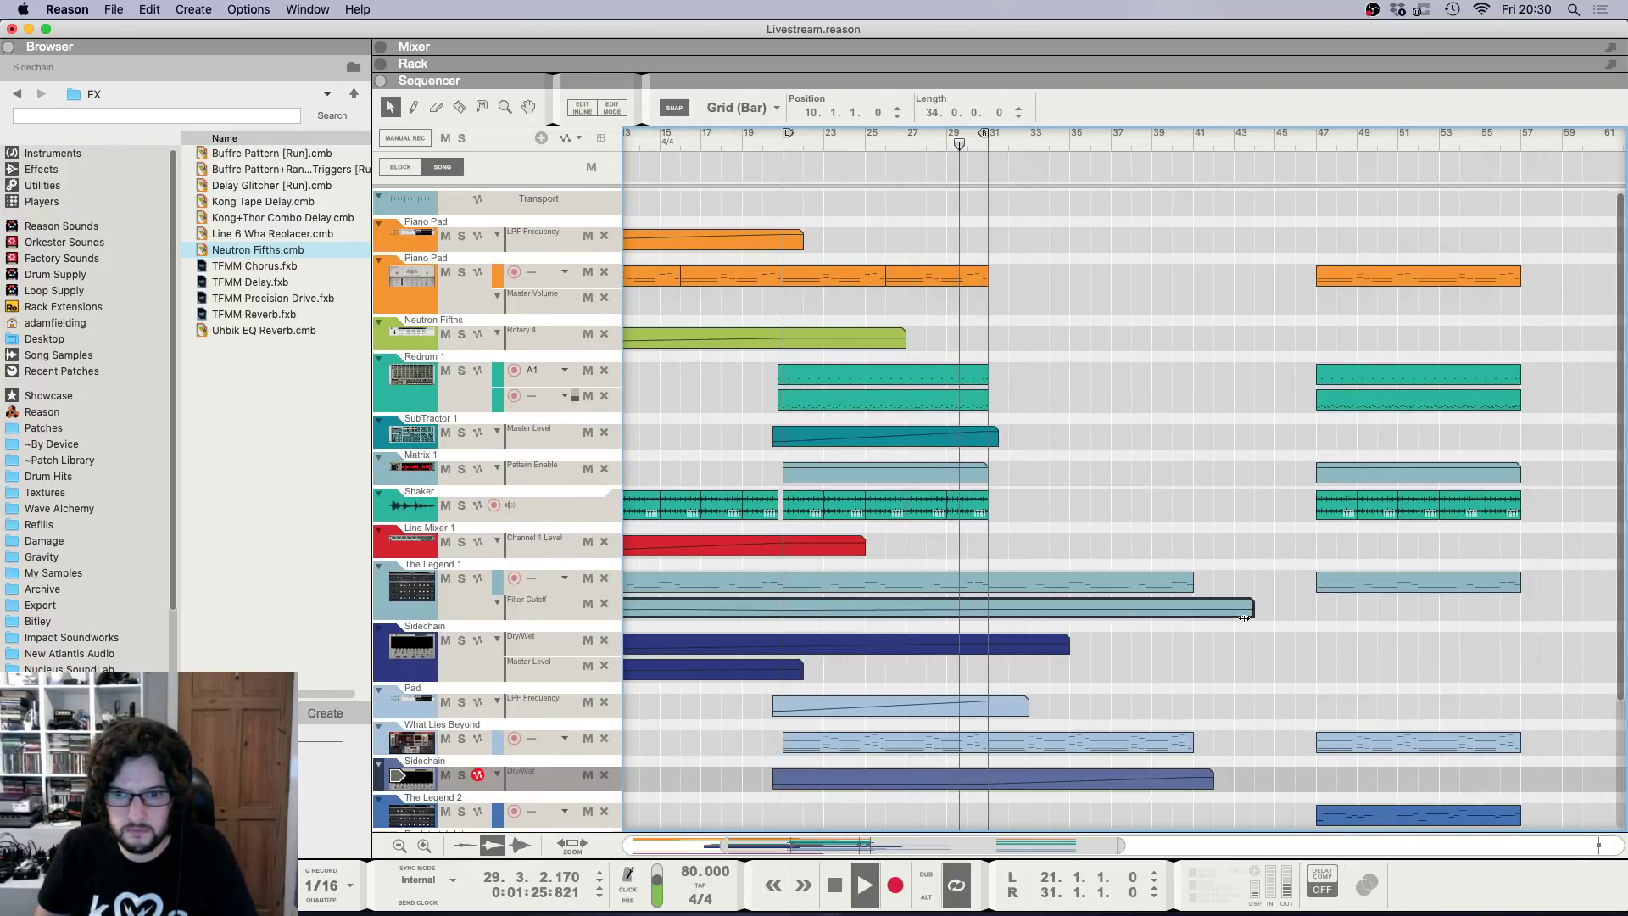
Copy the Shaker clip and both Redrum 1 clips from bar 21 so they continue from bar 31 to bar 41.
click(797, 506)
drag(797, 506, 1002, 505)
drag(1036, 414, 903, 363)
drag(869, 381, 1078, 383)
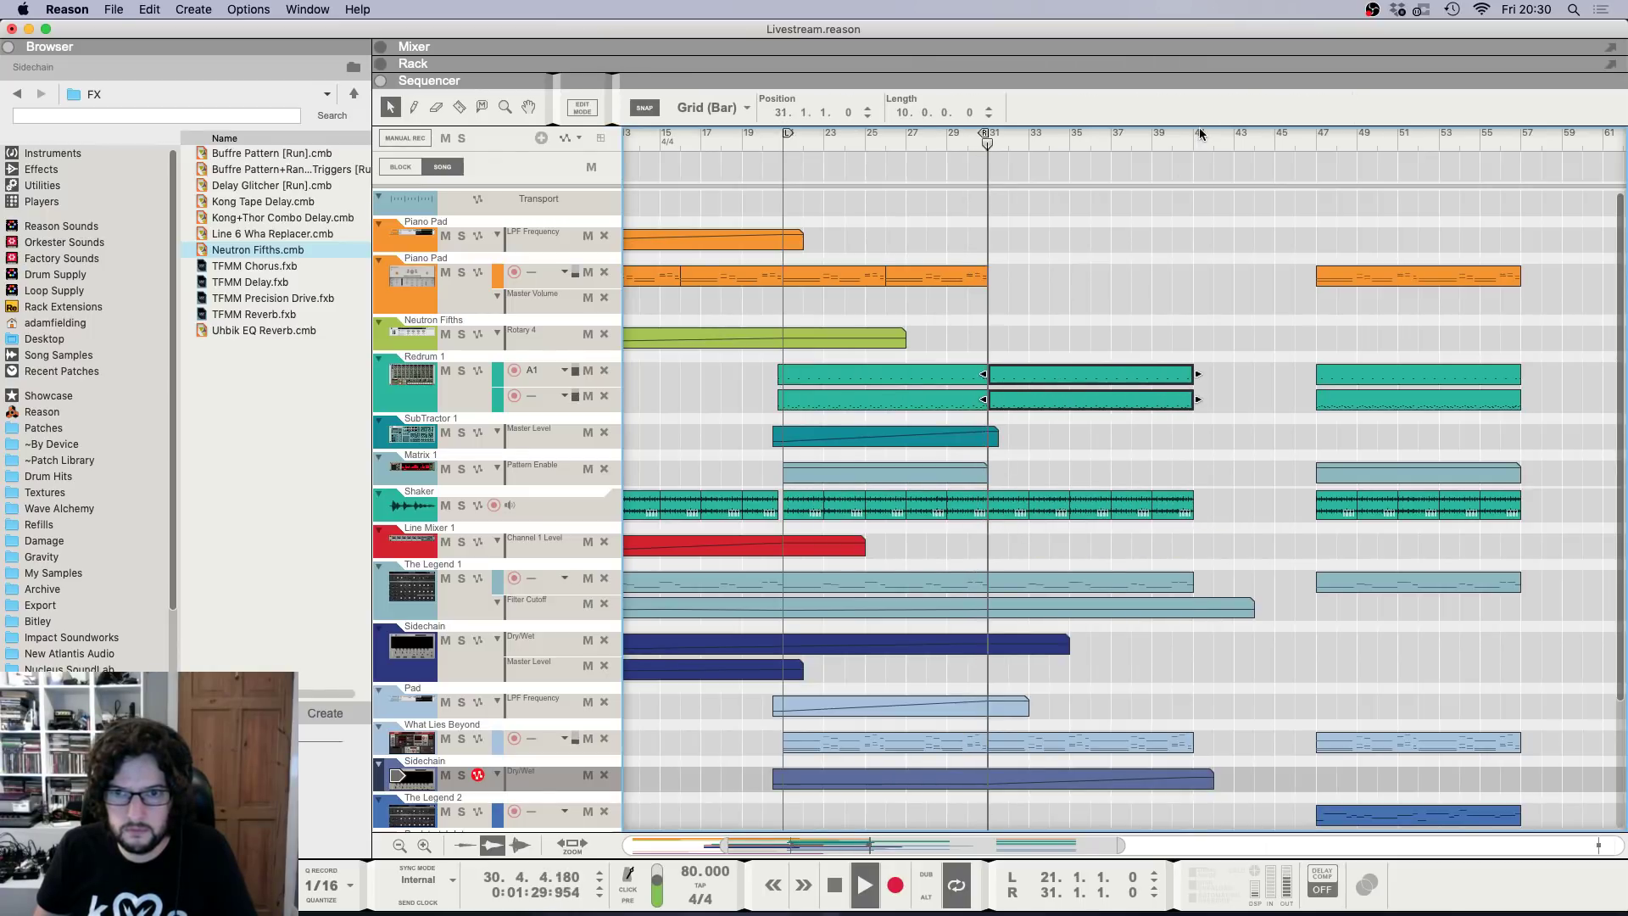
Set the right locator to bar 41, stop playback and copy the last two Piano Pad note clips to bar 31.
alt+click(1195, 129)
key(space)
drag(1010, 295, 867, 259)
key(super+c)
click(997, 139)
key(super+v)
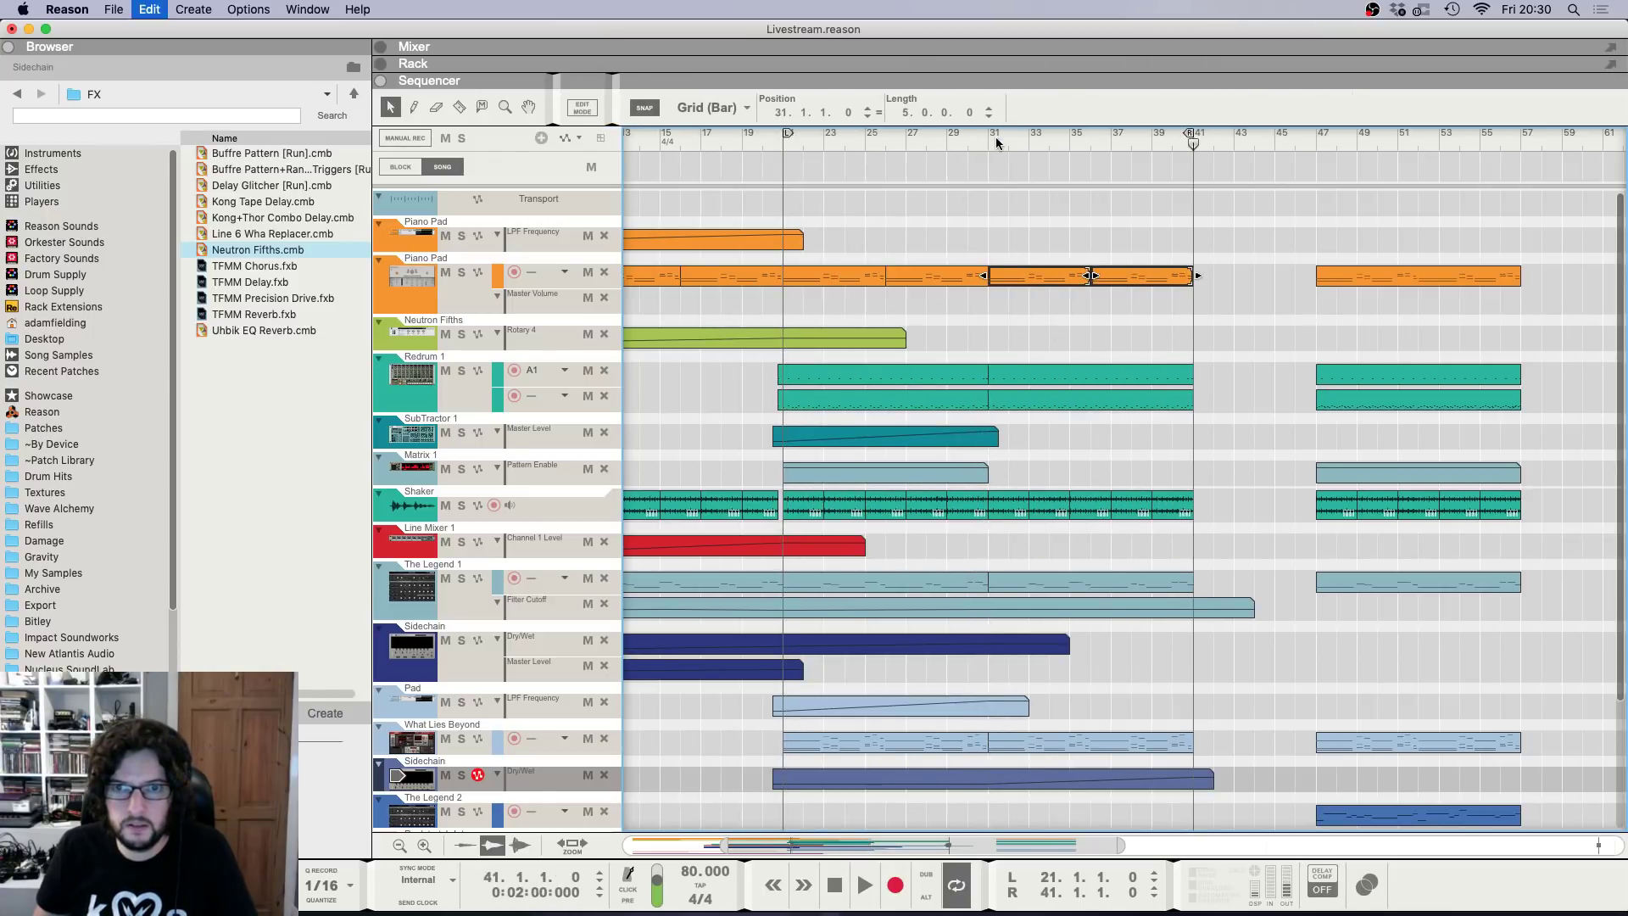
Replace the bar 31 clip on Redrum 1's second lane with a copy of that lane's bar 47 clip.
click(997, 139)
click(1201, 466)
click(1066, 400)
key(BackSpace)
drag(1333, 404, 1034, 404)
Play from bar 31, examine the Redrum's drum levels in the rack and return to the sequencer.
key(space)
key(F6)
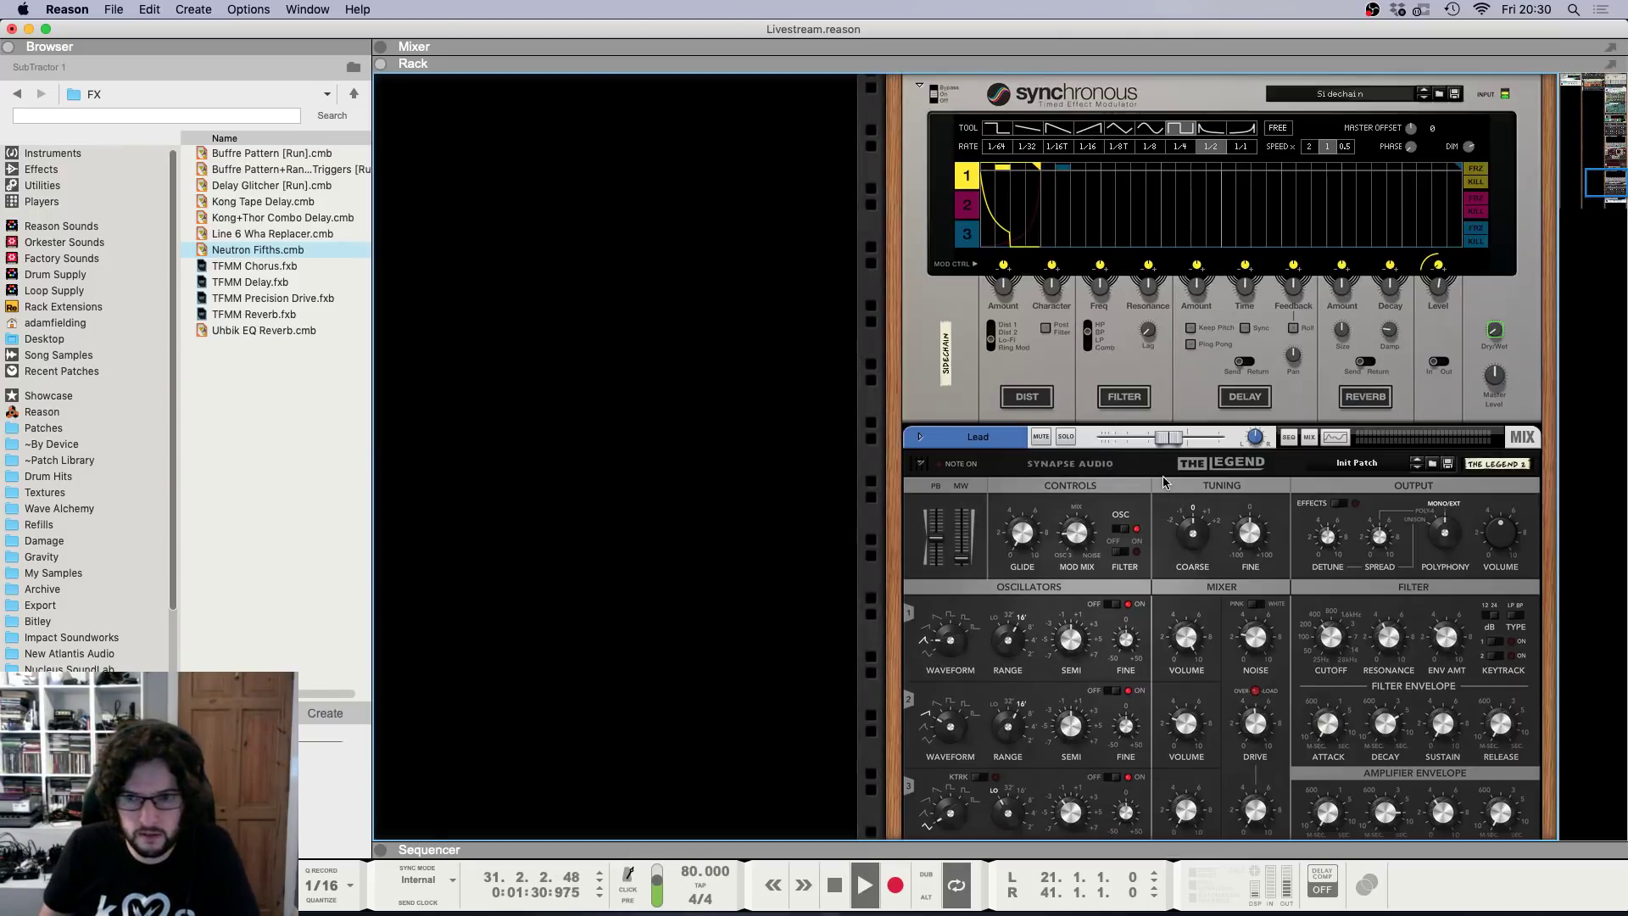
scroll(1136, 467, up, 20)
click(1060, 495)
scroll(1059, 495, up, 8)
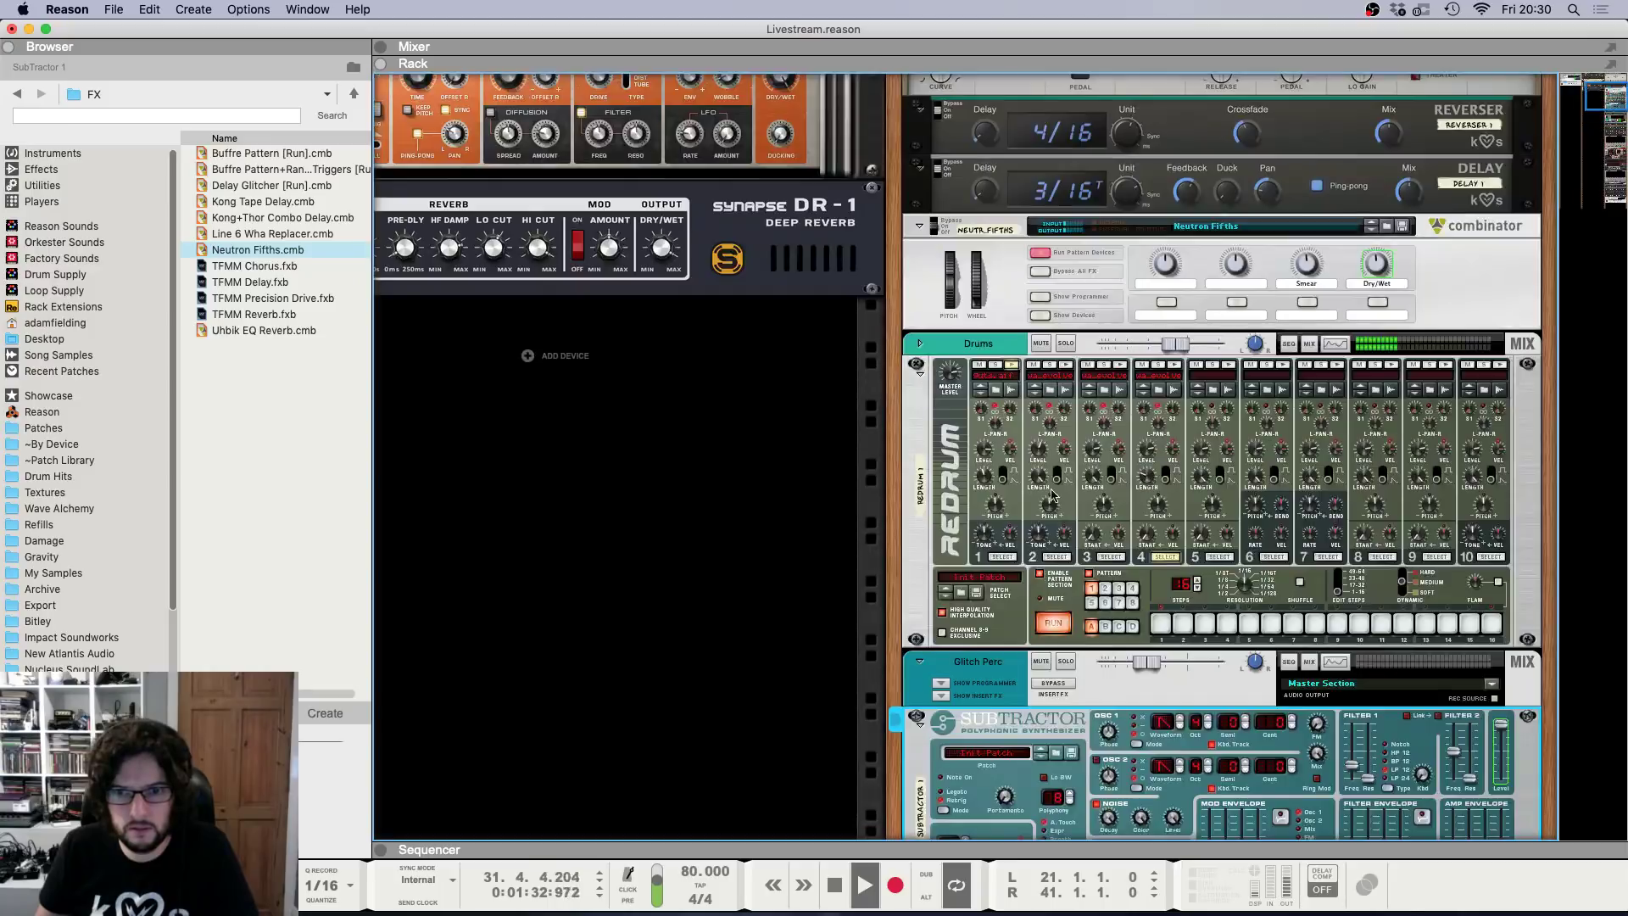
click(1040, 461)
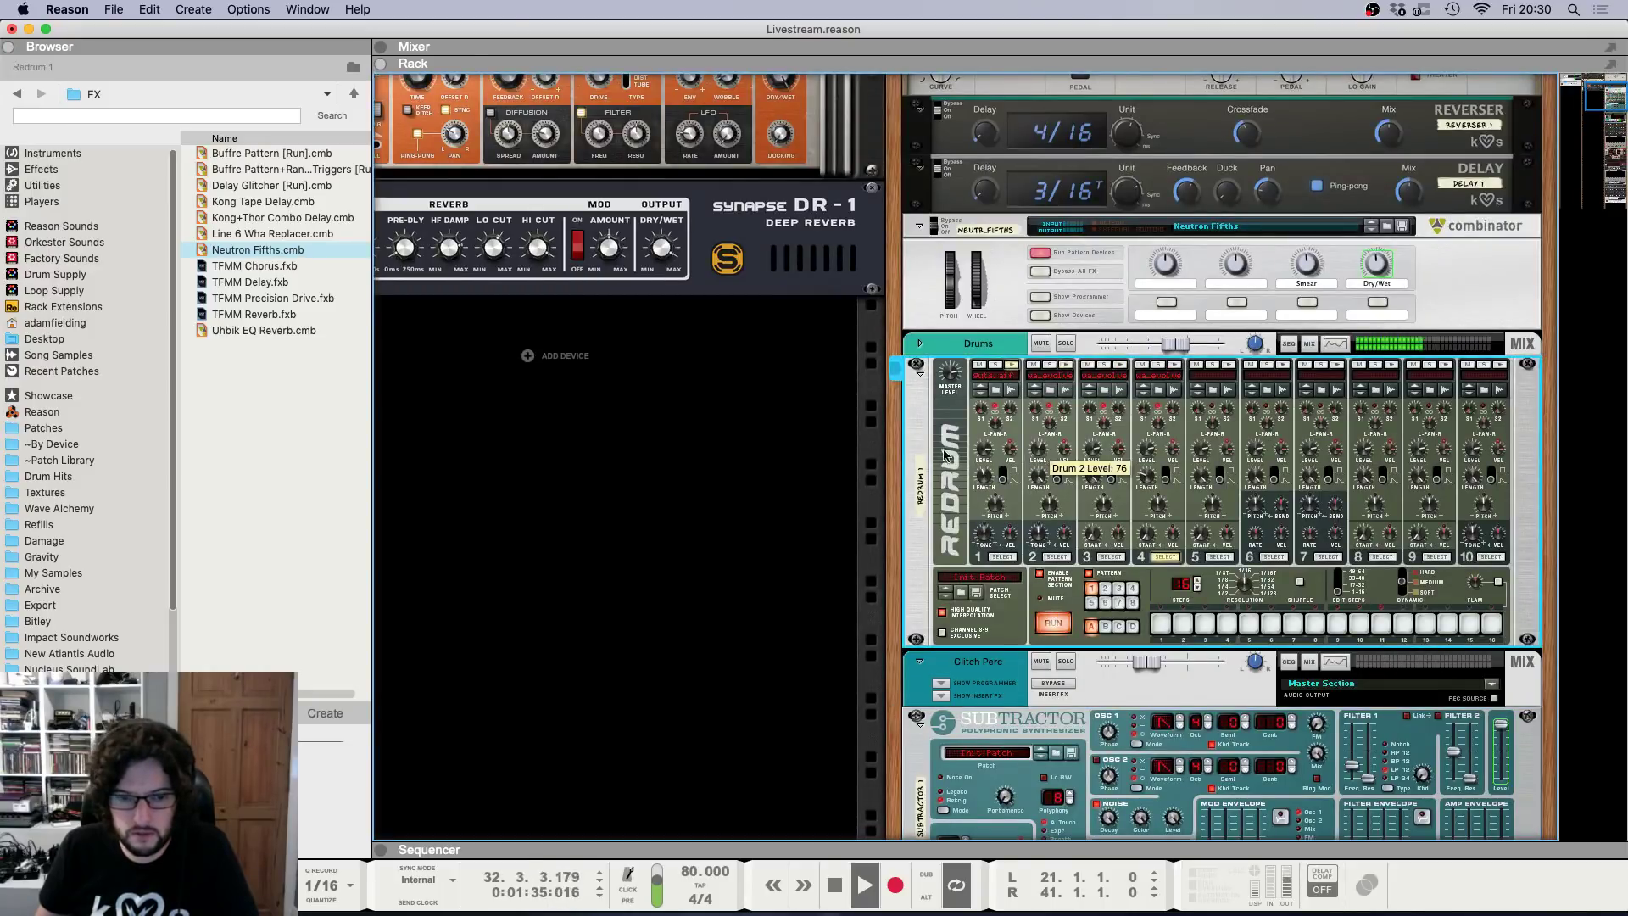
key(F7)
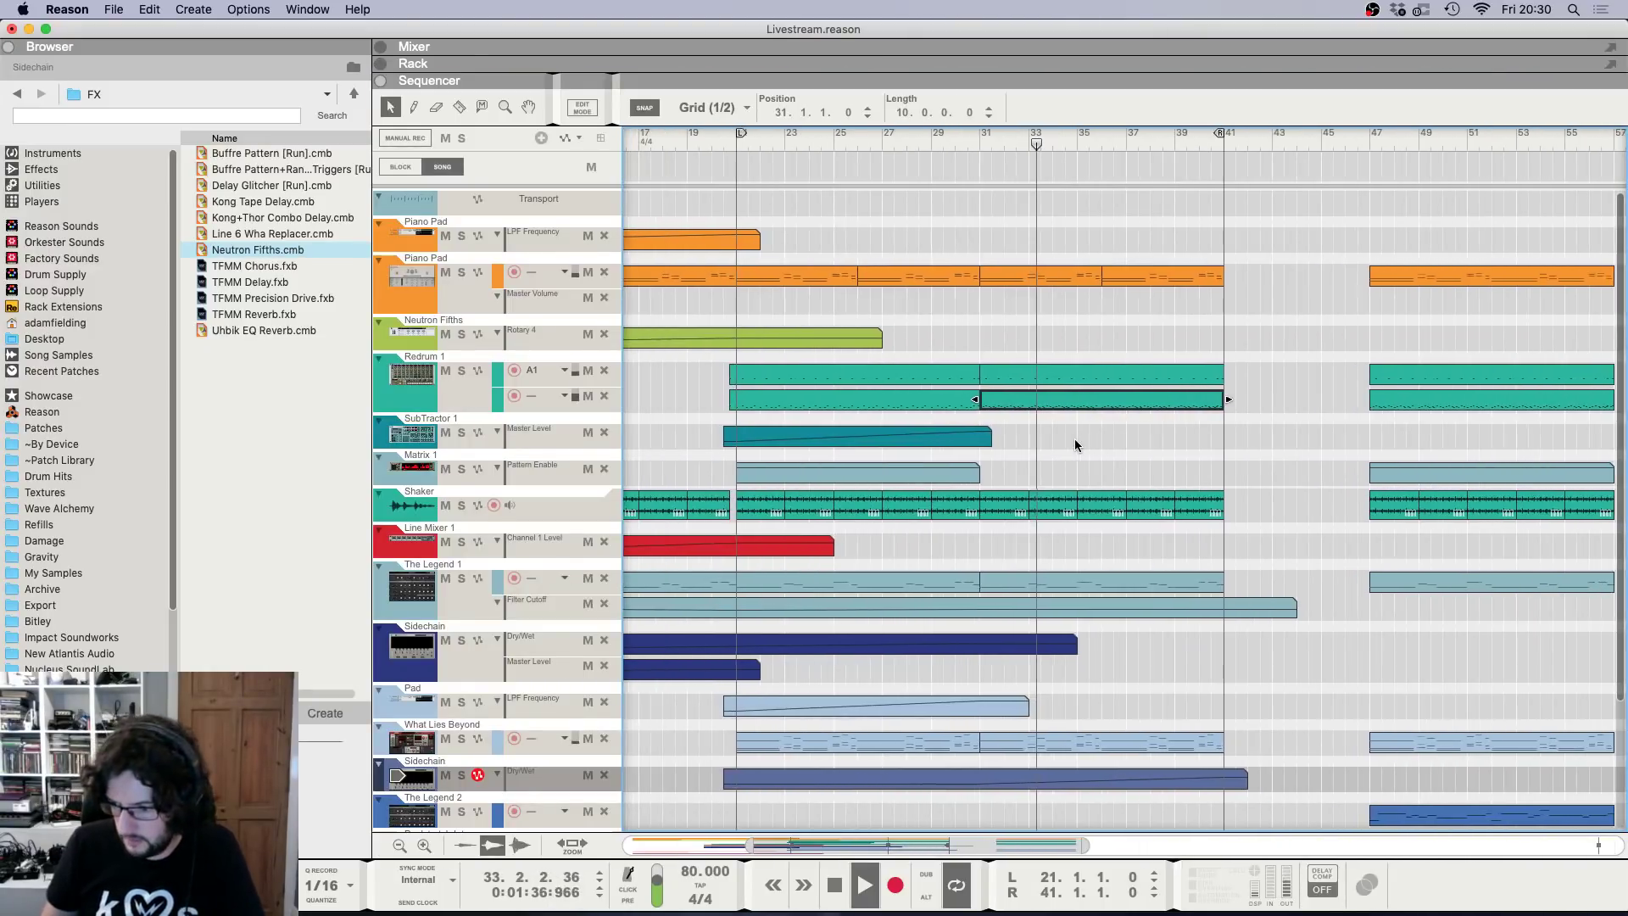
Set the left locator to bar 31 so the loop covers bars 31 to 41.
key(g)
key(g)
key(g)
click(1119, 457)
alt+click(992, 140)
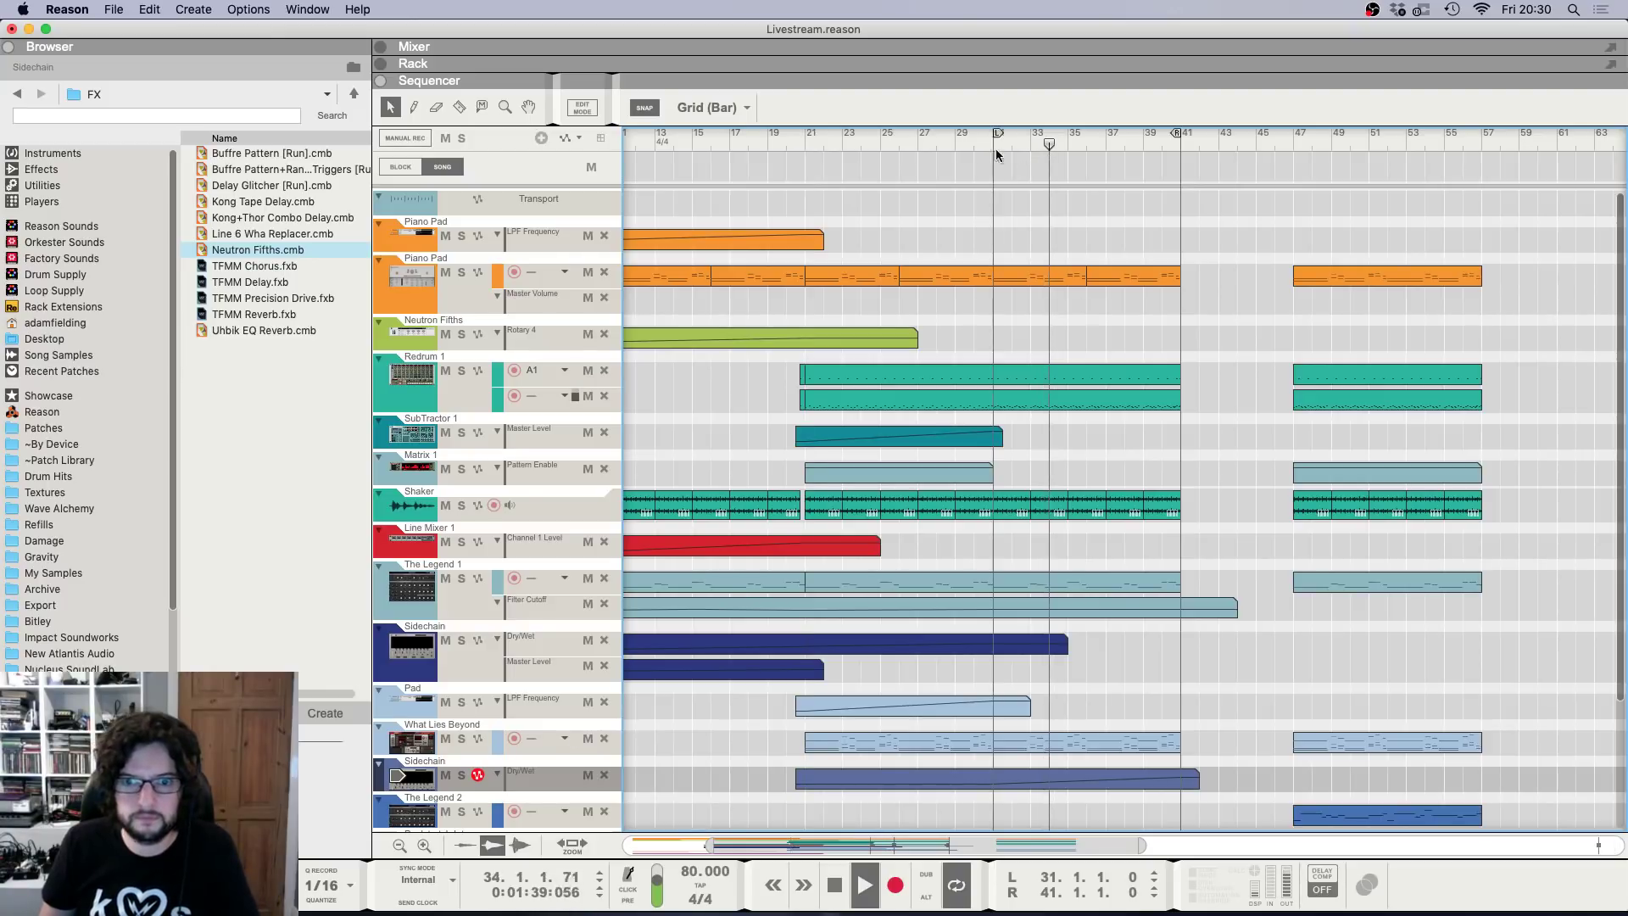
Extend the bass Sidechain's Dry/Wet automation clip past bar 41, ending at bar 43.
scroll(1155, 413, down, 3)
key(h)
key(h)
click(1060, 567)
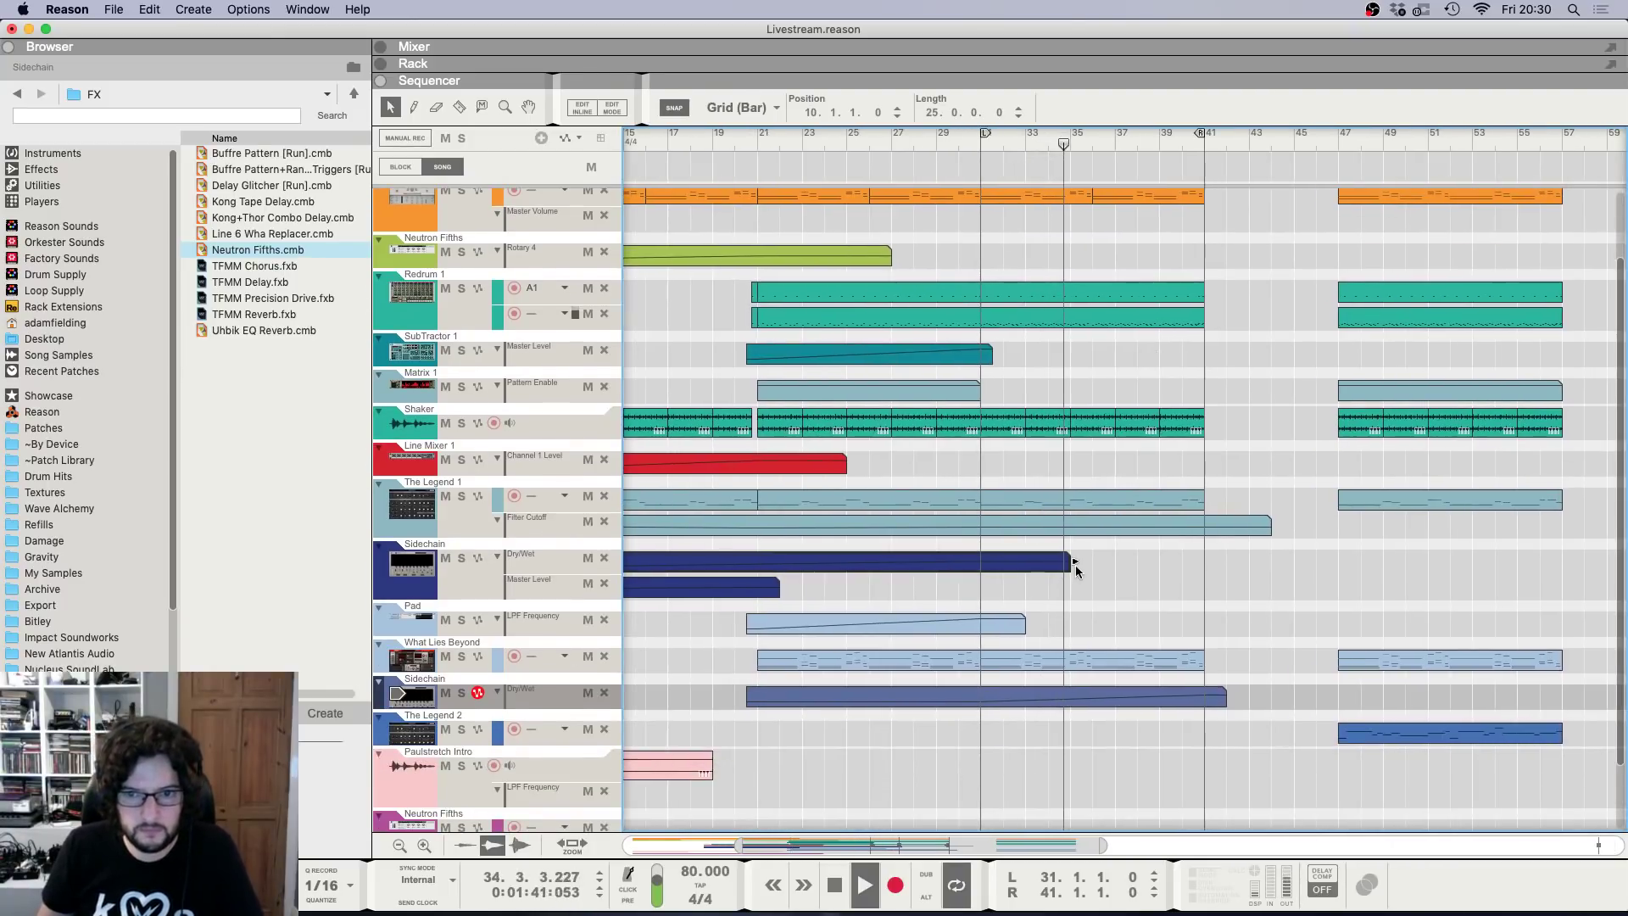
drag(1077, 570, 1248, 568)
double_click(1238, 564)
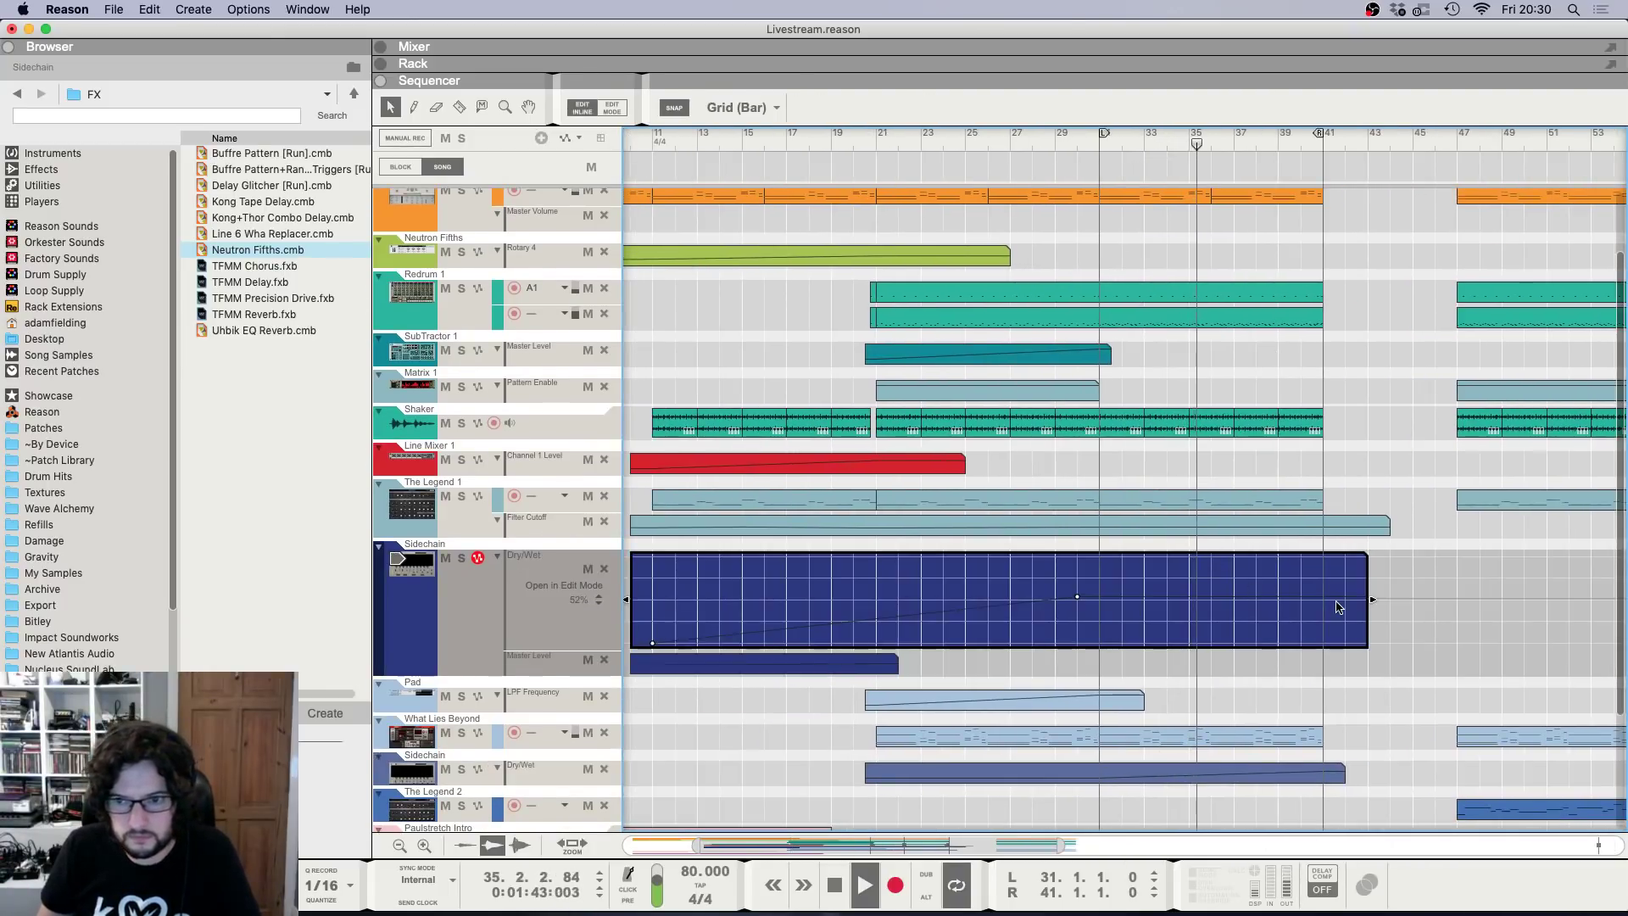
click(1340, 445)
Add The Legend 1 Filter Cutoff automation points peaking at bar 36 and falling to 279 Hz at bar 41.
double_click(1189, 528)
double_click(1231, 571)
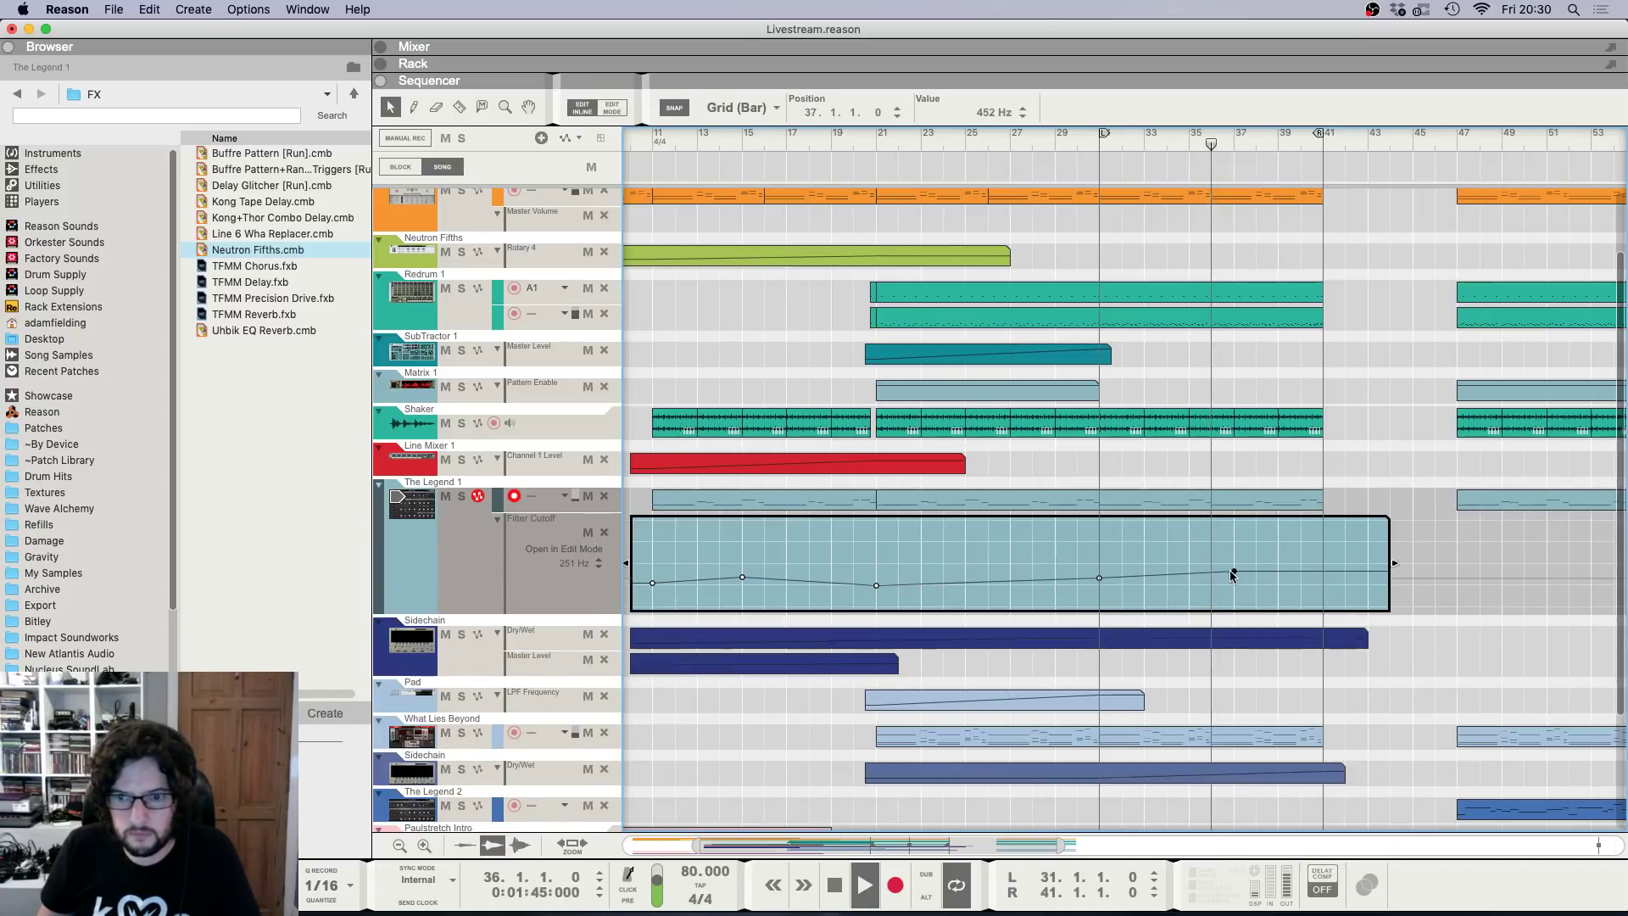
drag(1232, 575, 1210, 571)
click(1323, 575)
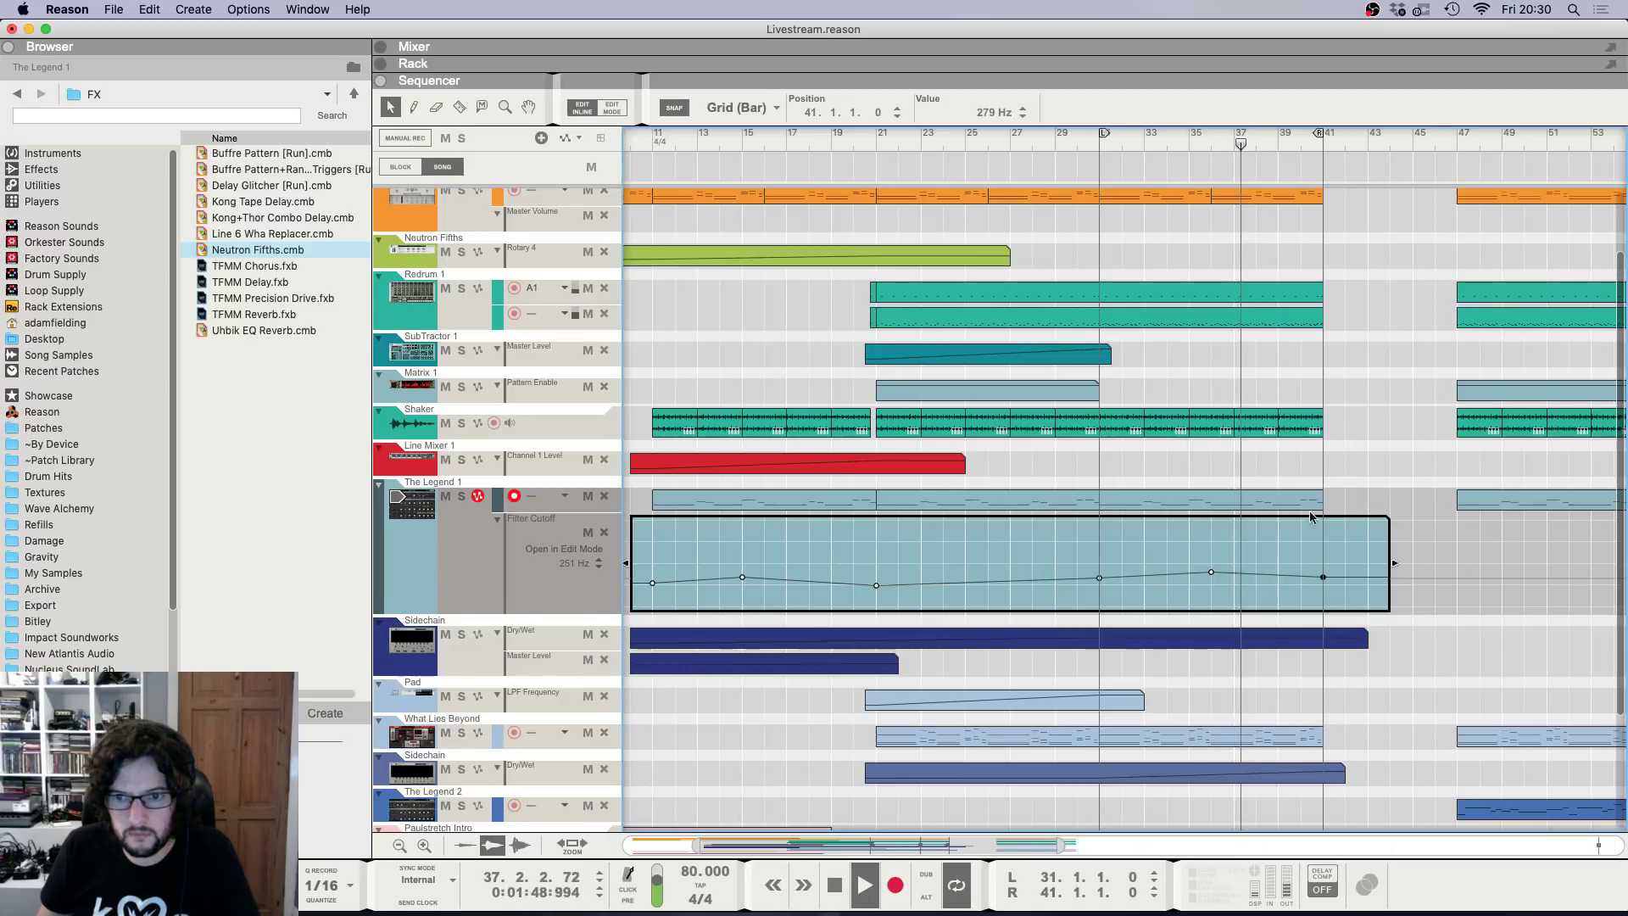
click(1353, 473)
key(F6)
scroll(1202, 480, down, 1)
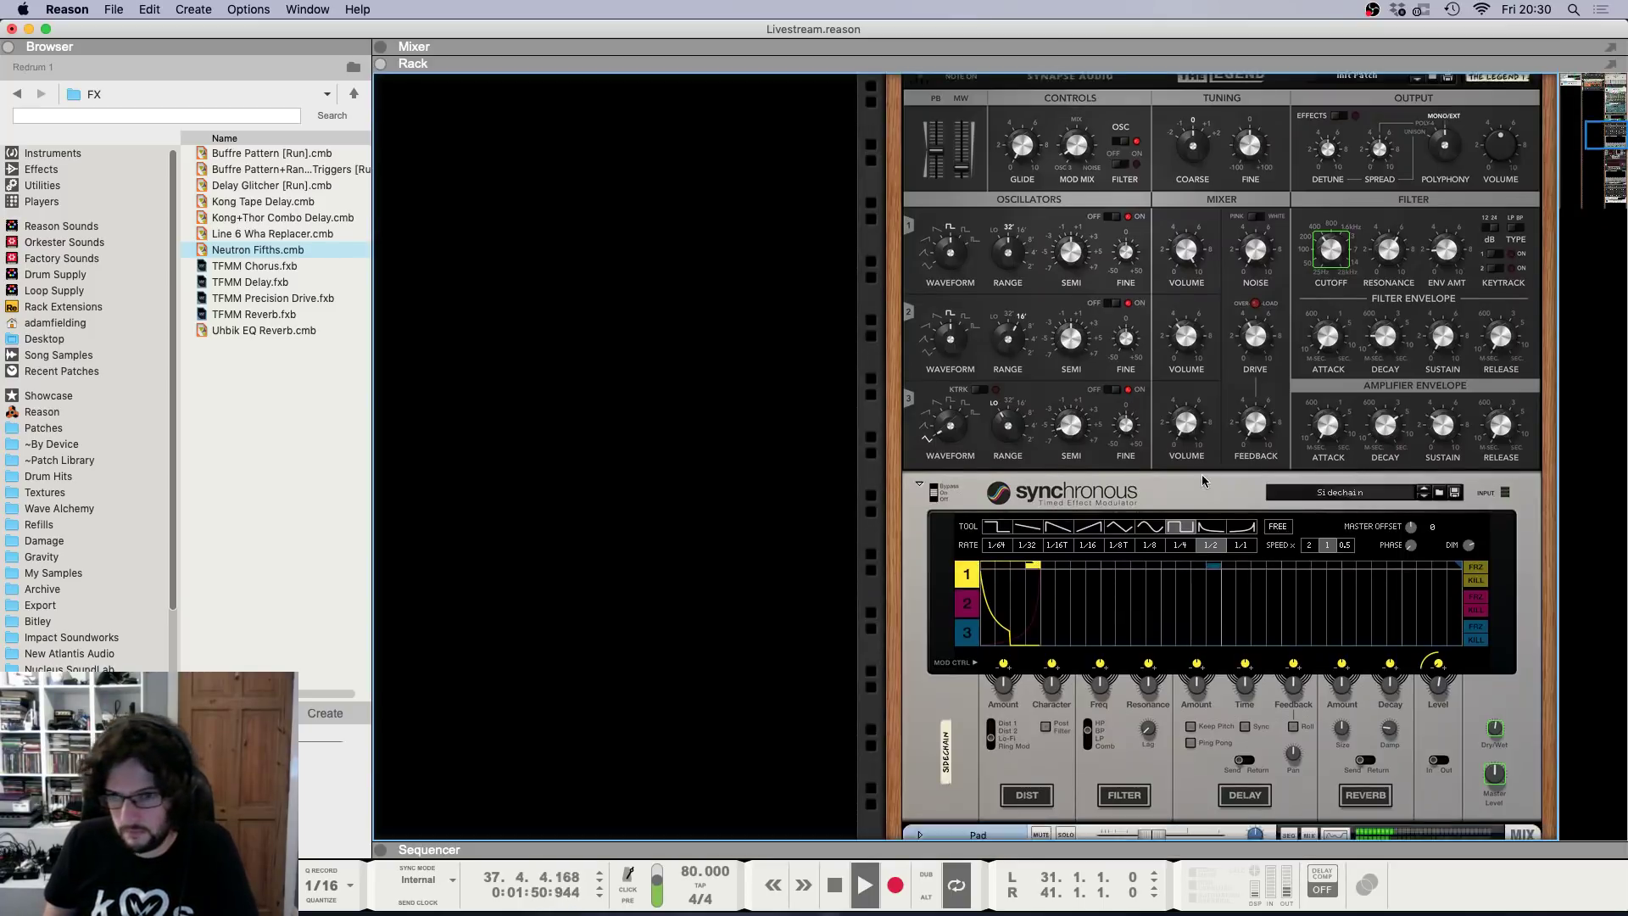
scroll(1201, 481, down, 10)
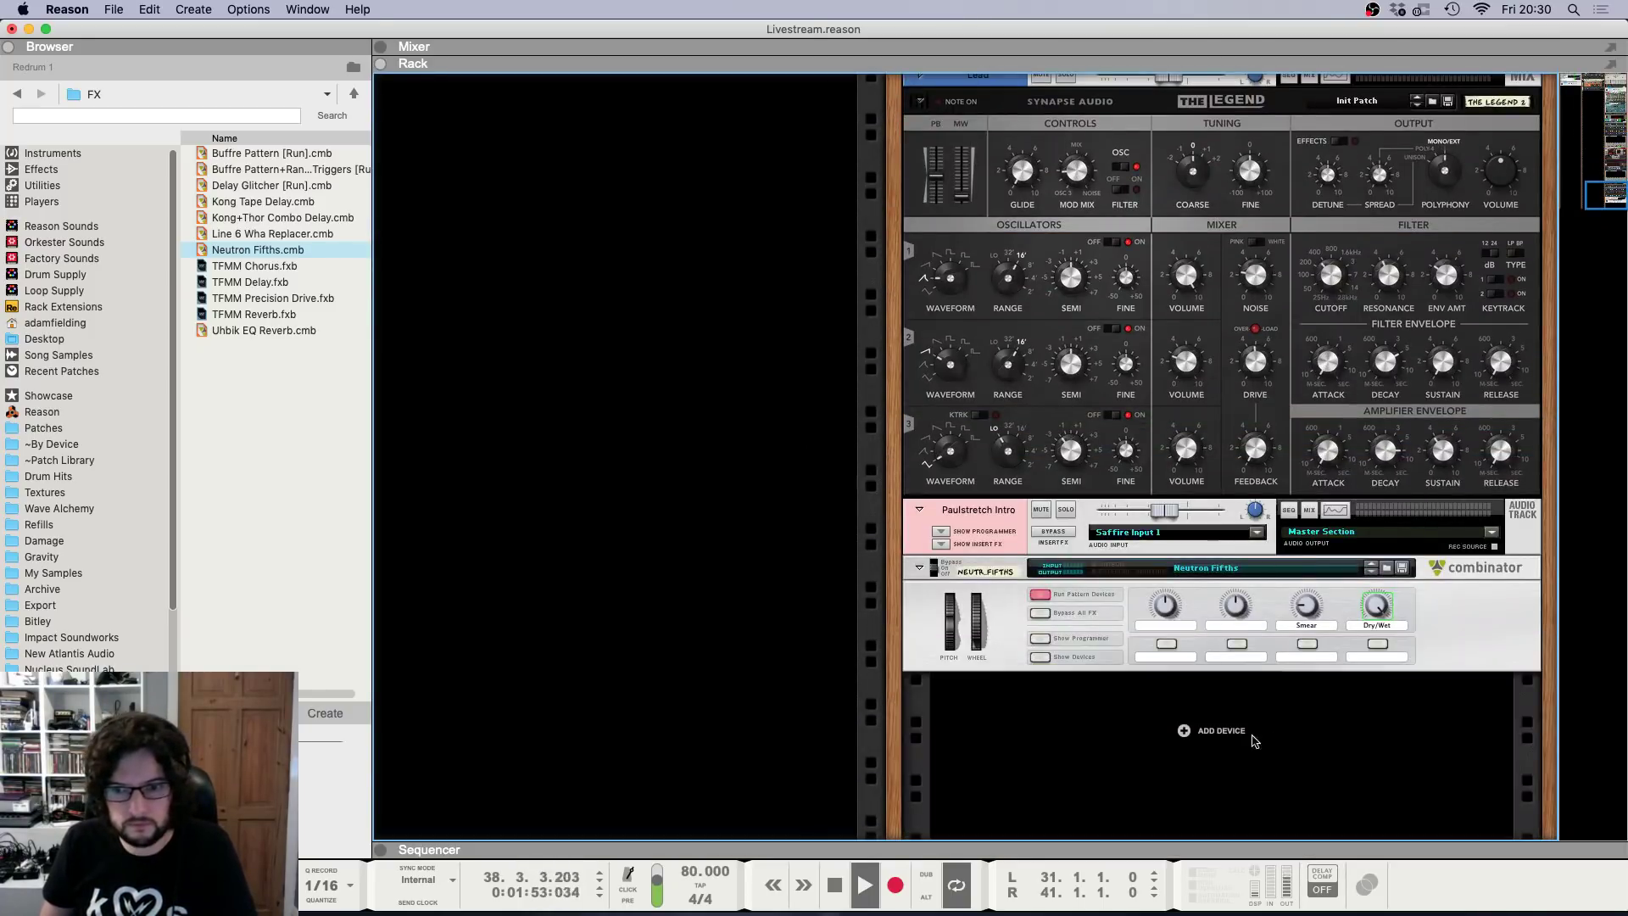
key(space)
click(1232, 733)
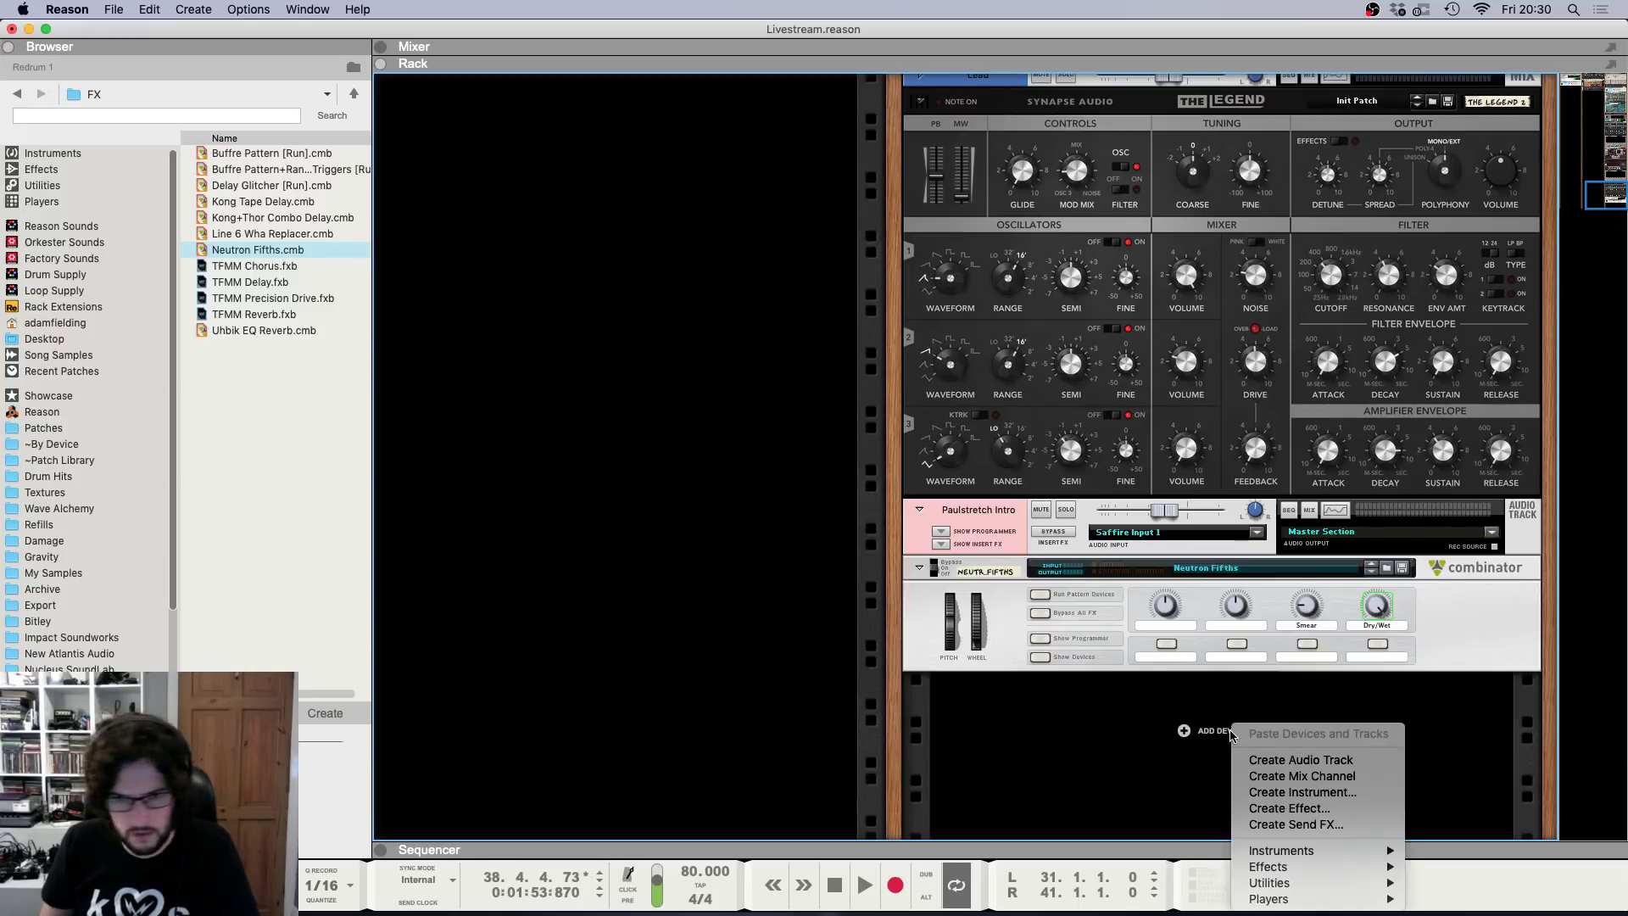
click(1038, 743)
key(F7)
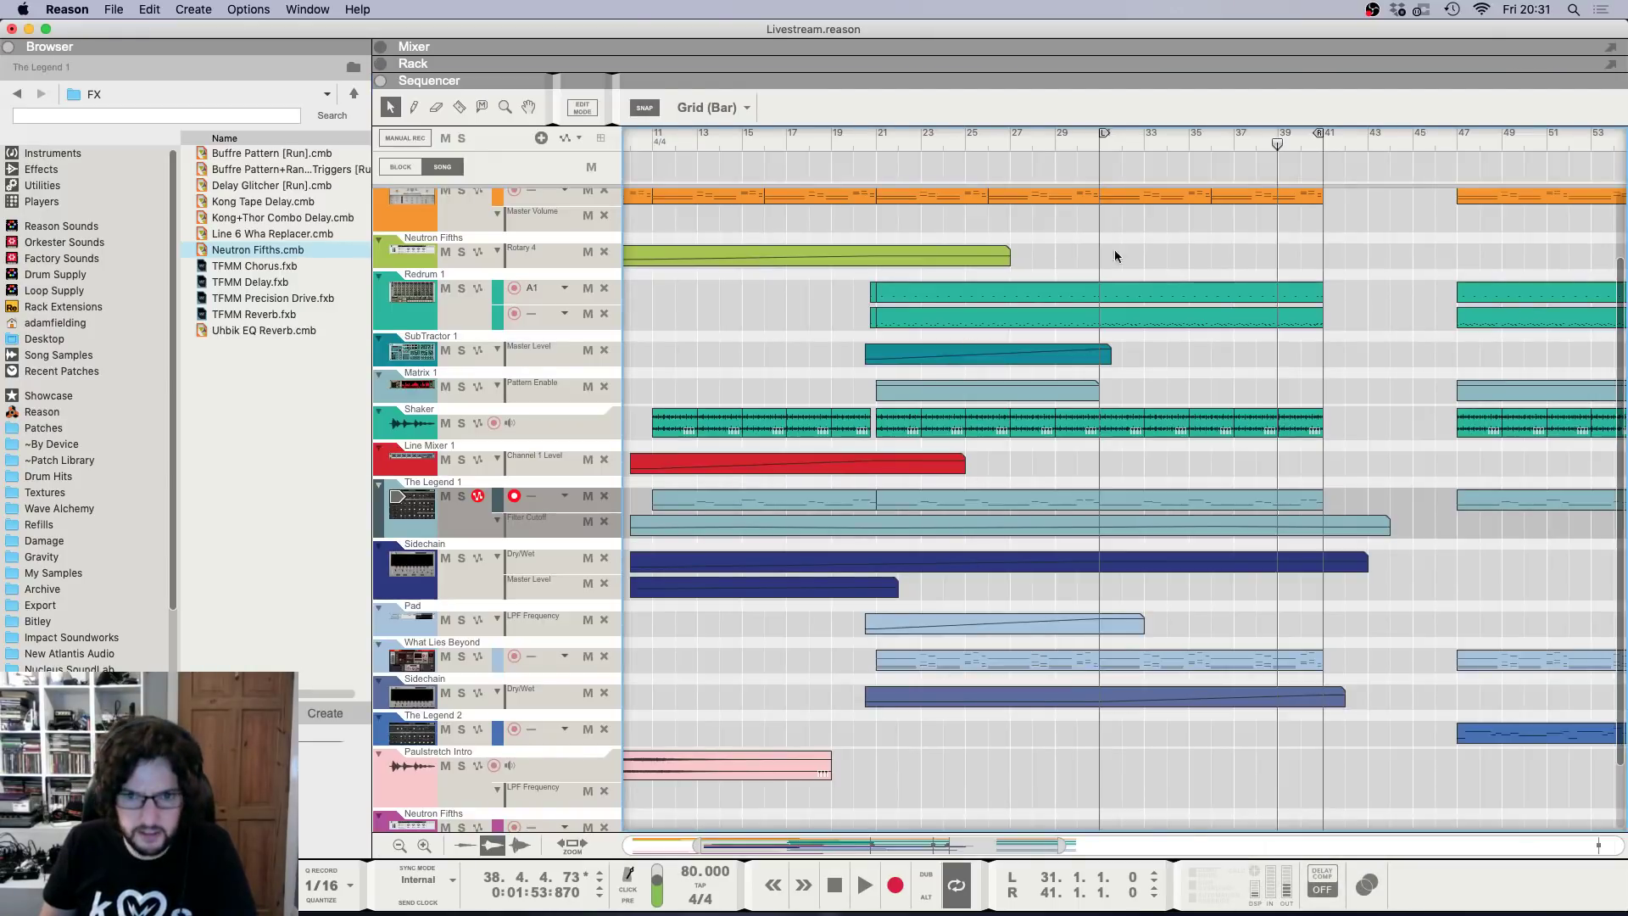
Return the playhead to bar 31 and add a Korg Polysix instrument at the end of the rack.
click(1101, 142)
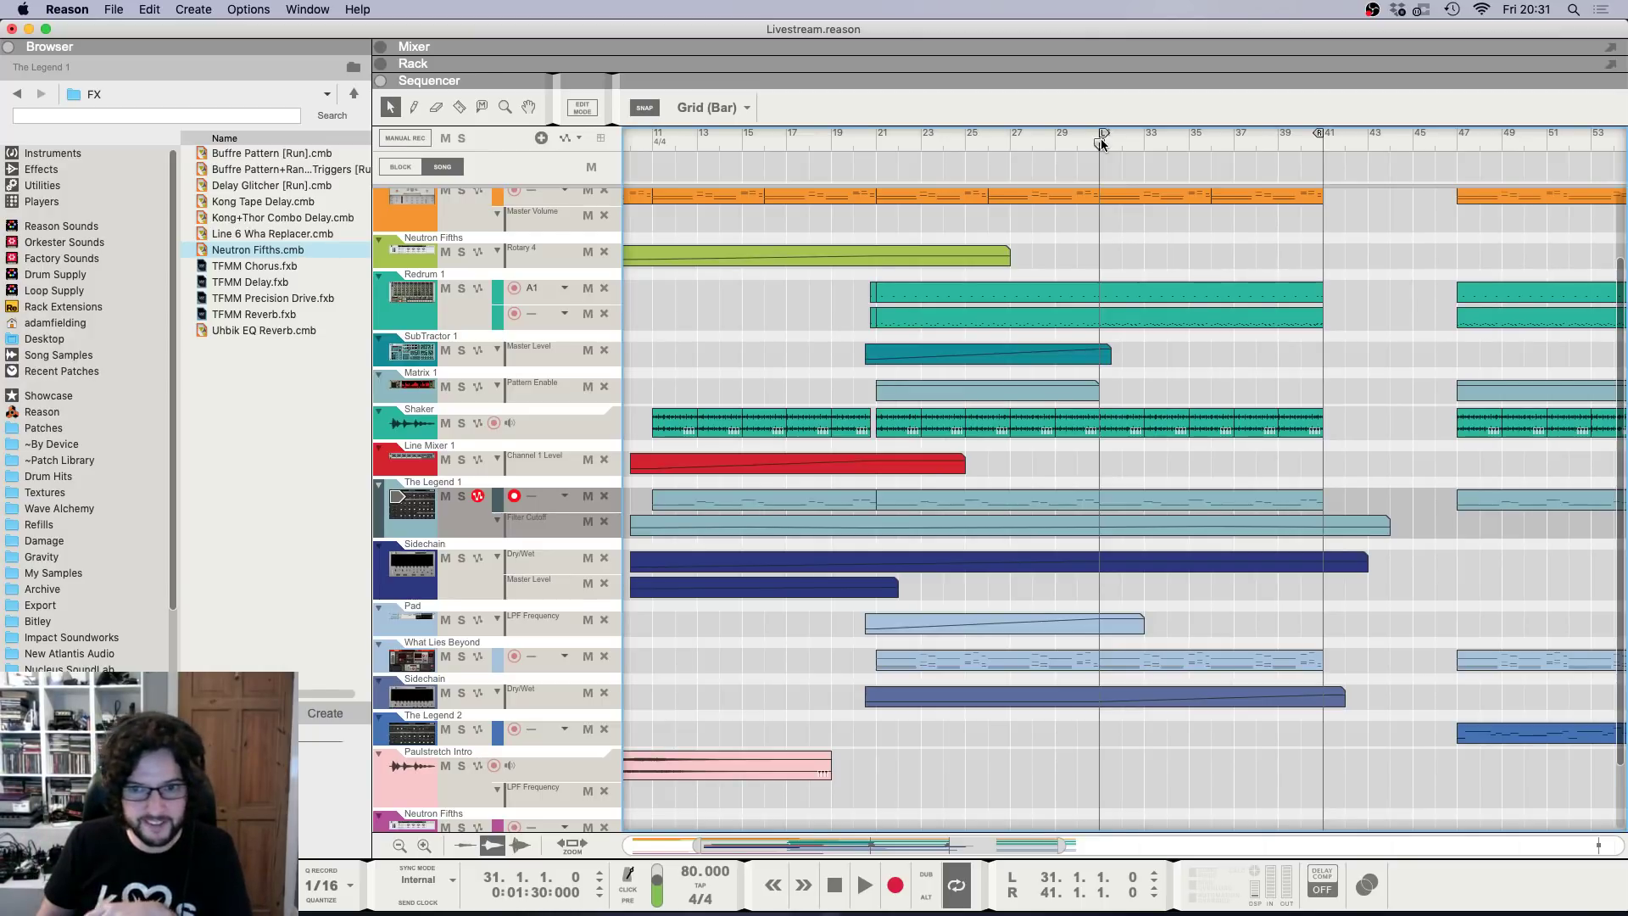
key(F6)
right_click(1226, 733)
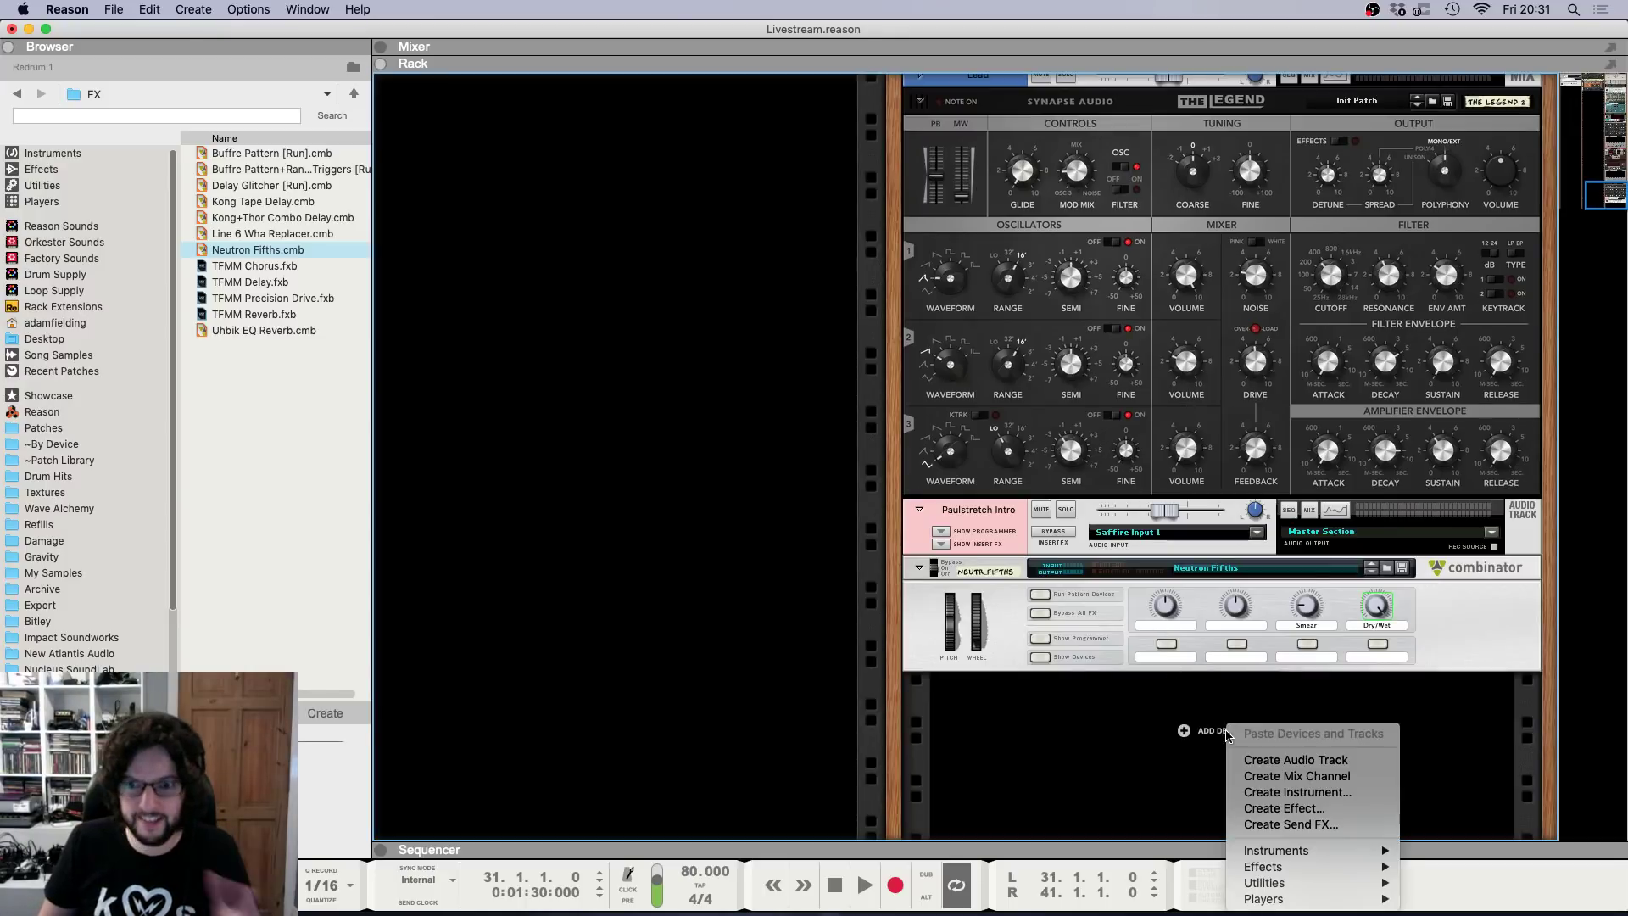
mouse_move(1367, 847)
mouse_move(1476, 754)
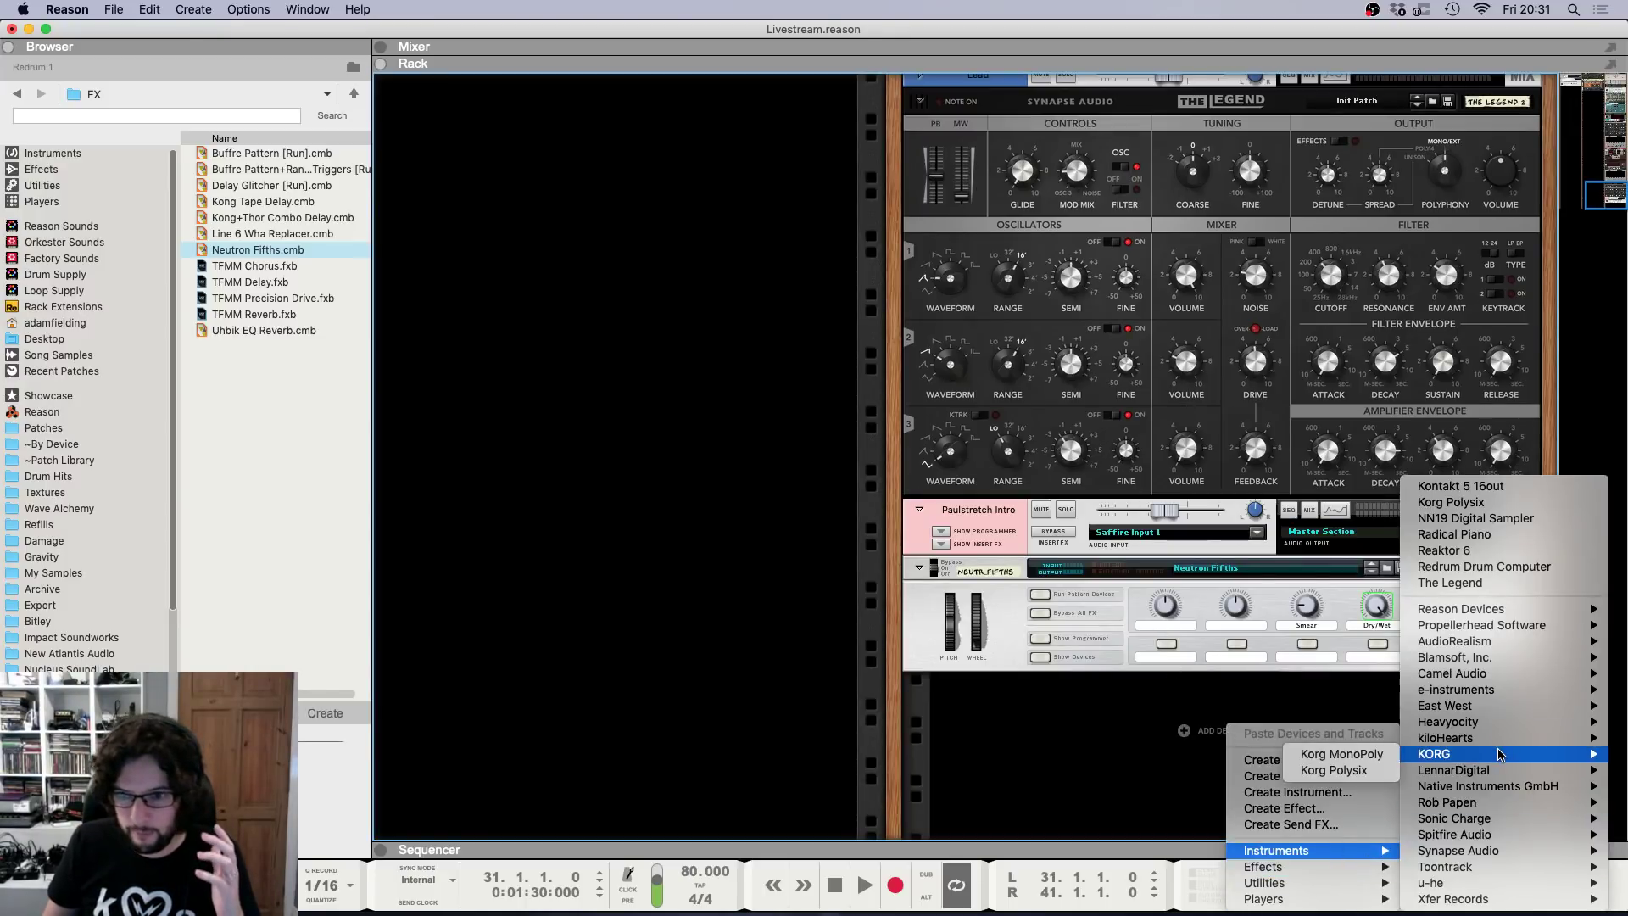
click(1337, 768)
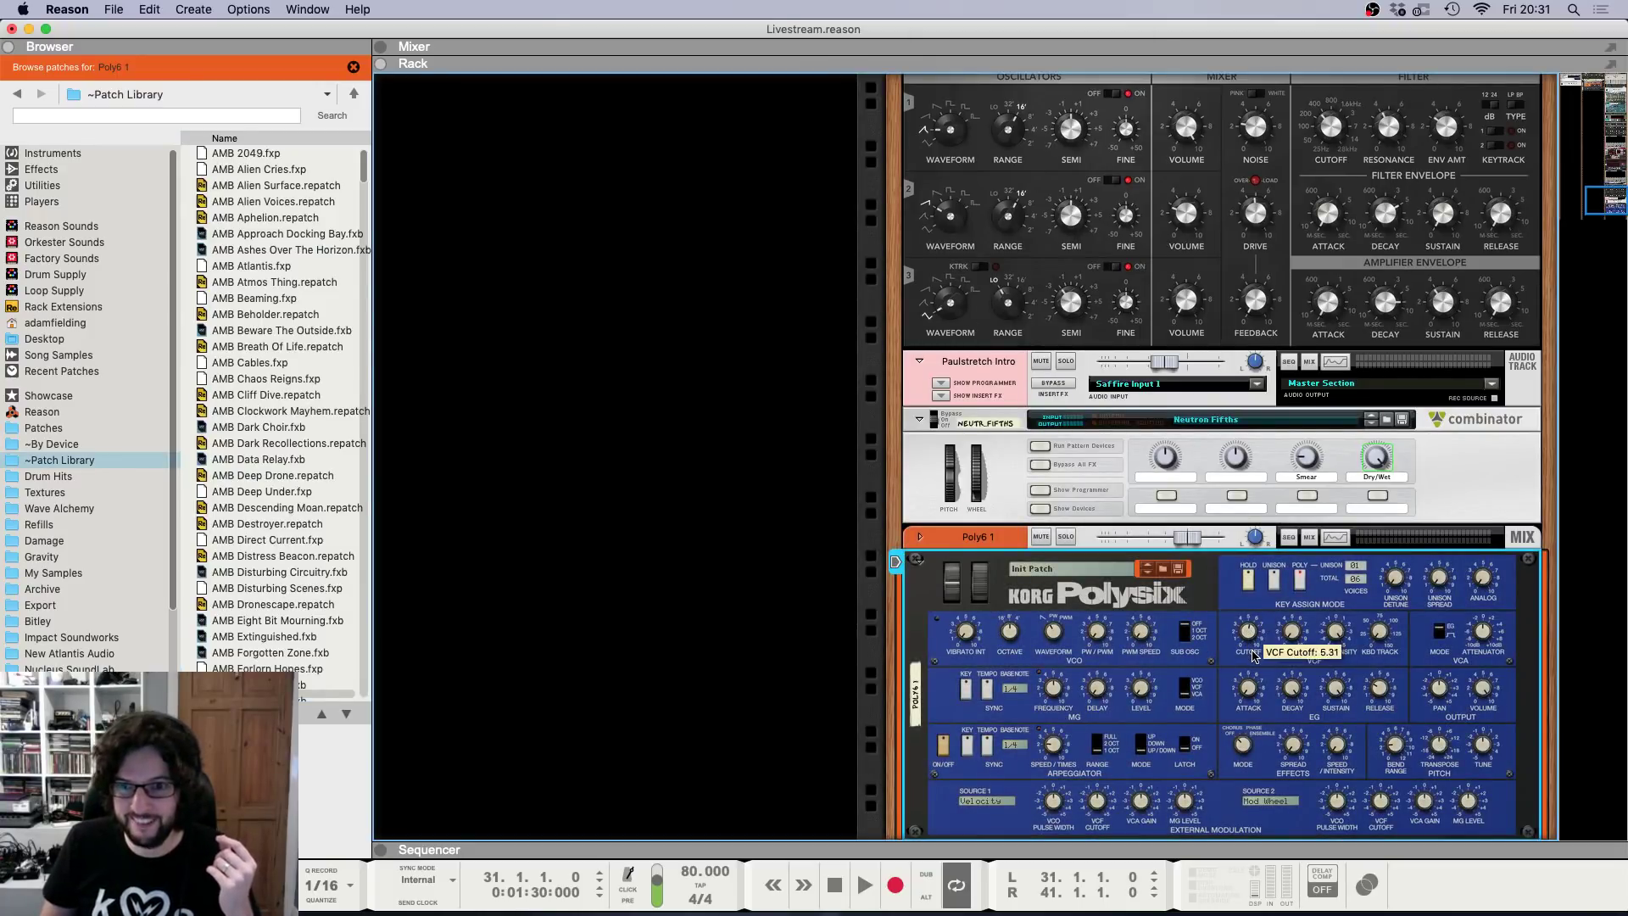
Hide the browser, look over the Polysix panel and return to the sequencer.
click(8, 48)
scroll(665, 646, down, 1)
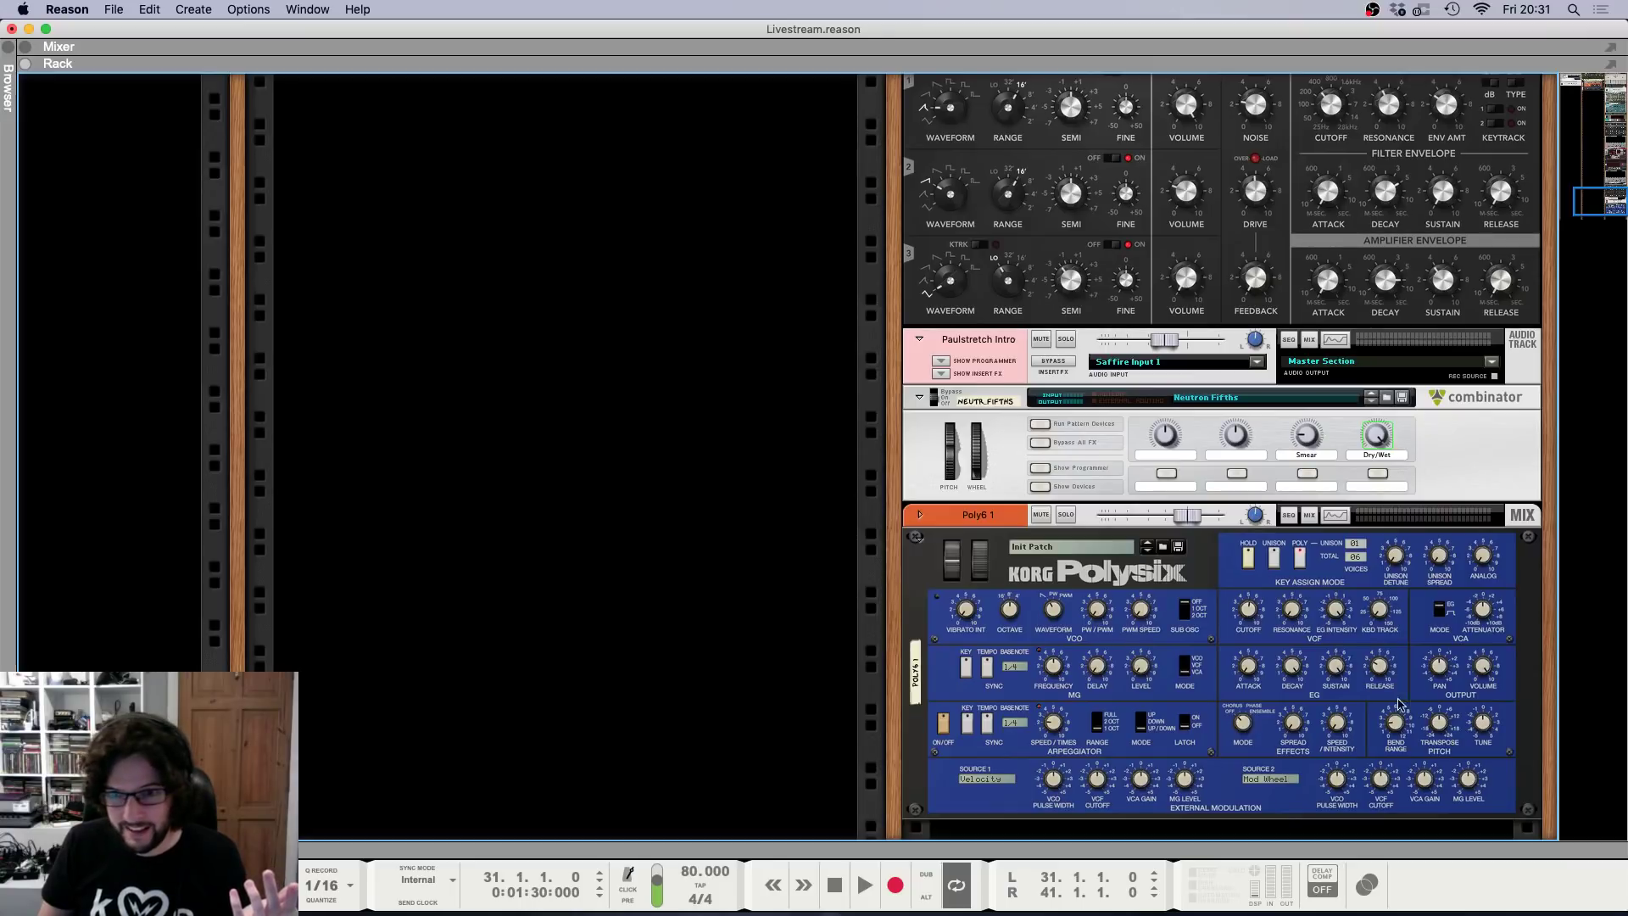
click(1341, 620)
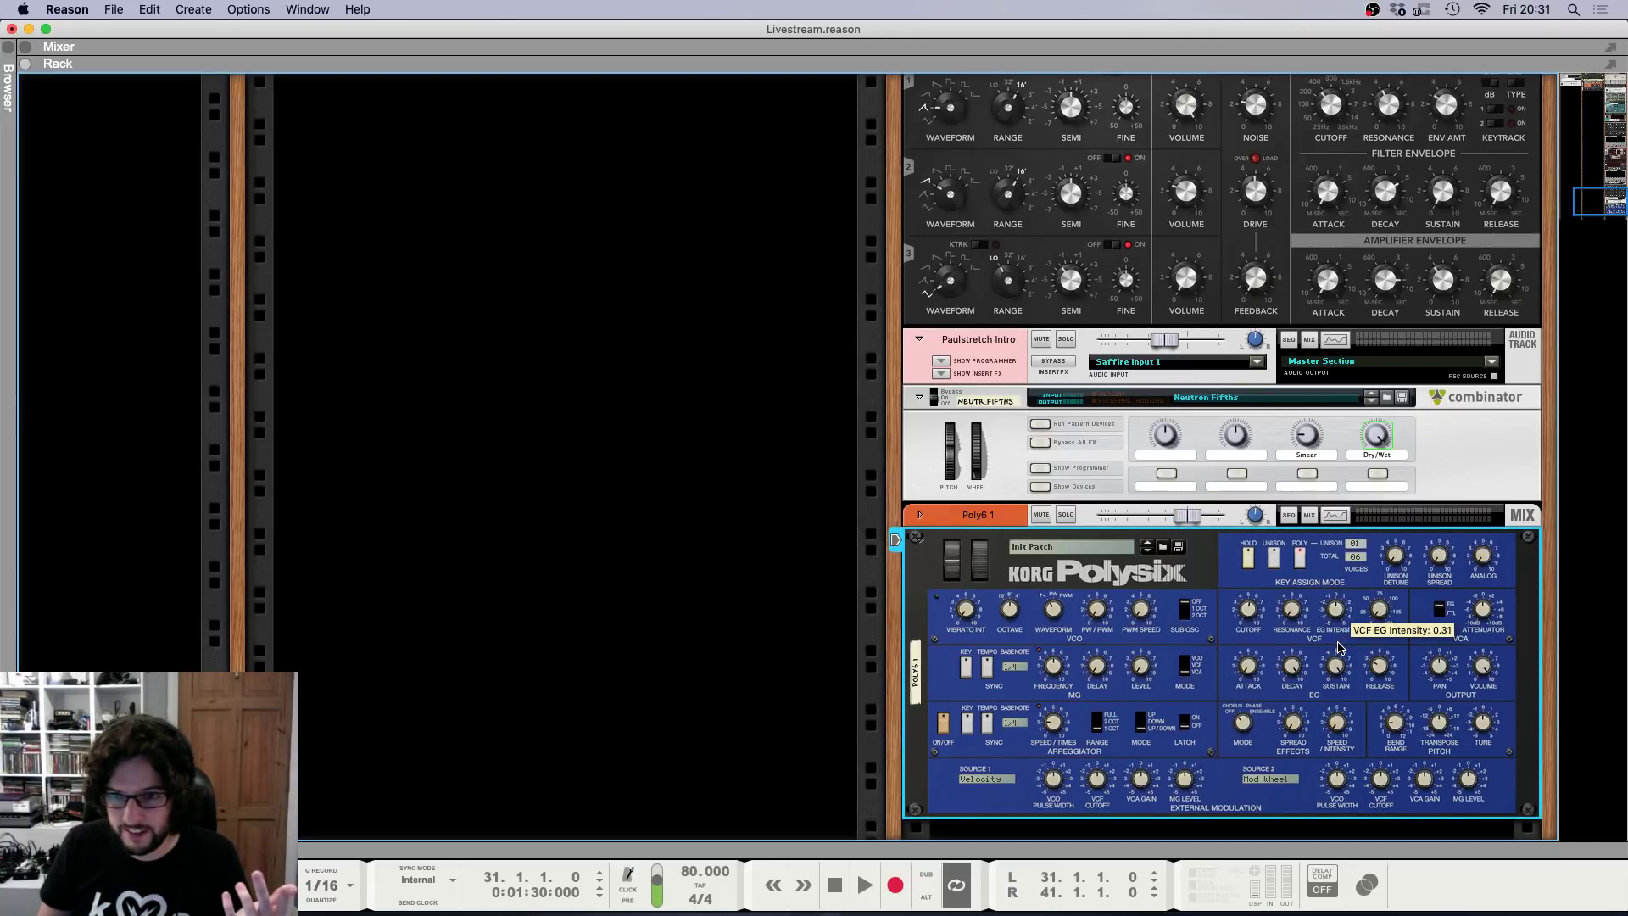
key(F7)
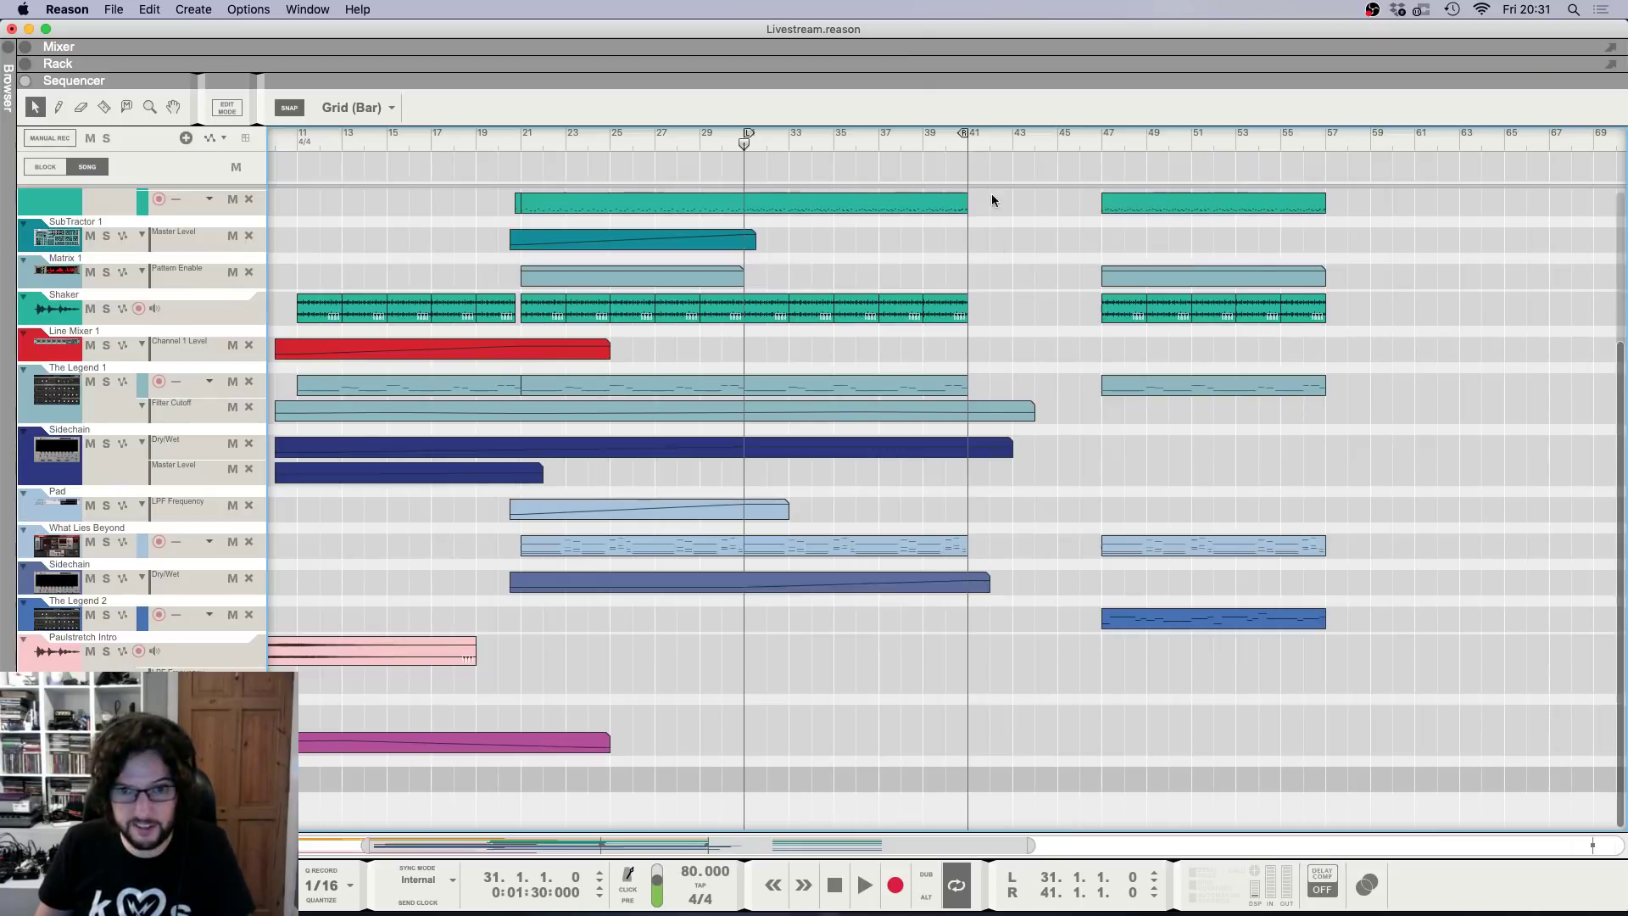
Create a note clip 4 bars and 1 beat long at bar 31 on the Polysix track and return the playhead to bar 31.
key(space)
key(h)
key(h)
key(h)
key(h)
key(h)
key(h)
key(h)
key(h)
key(h)
key(h)
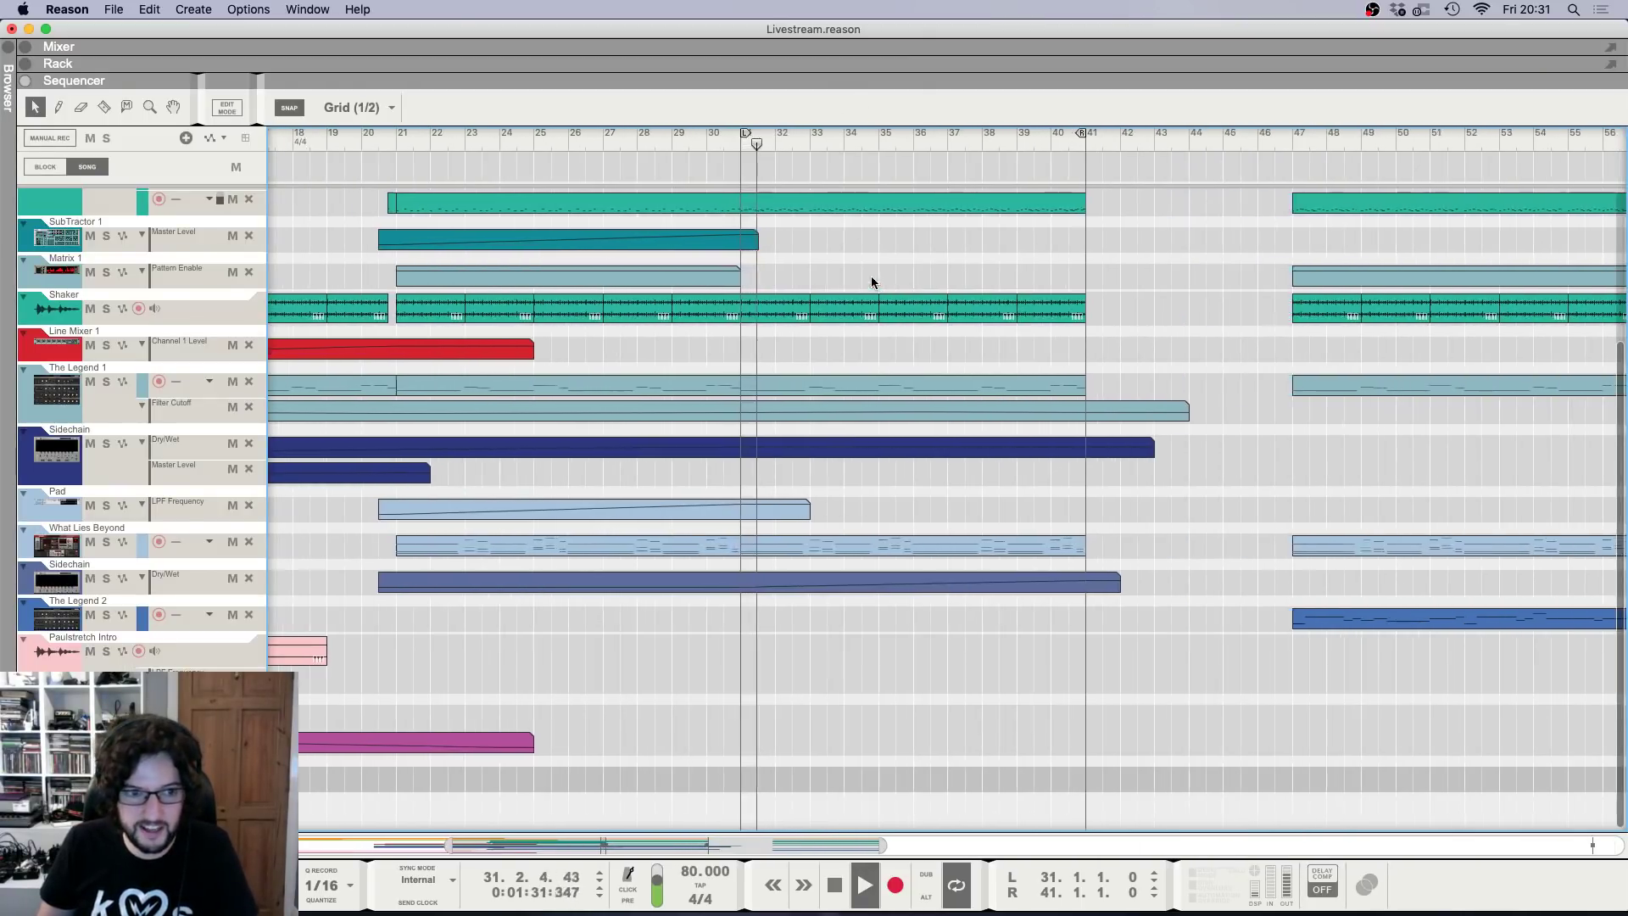
drag(725, 775, 1014, 778)
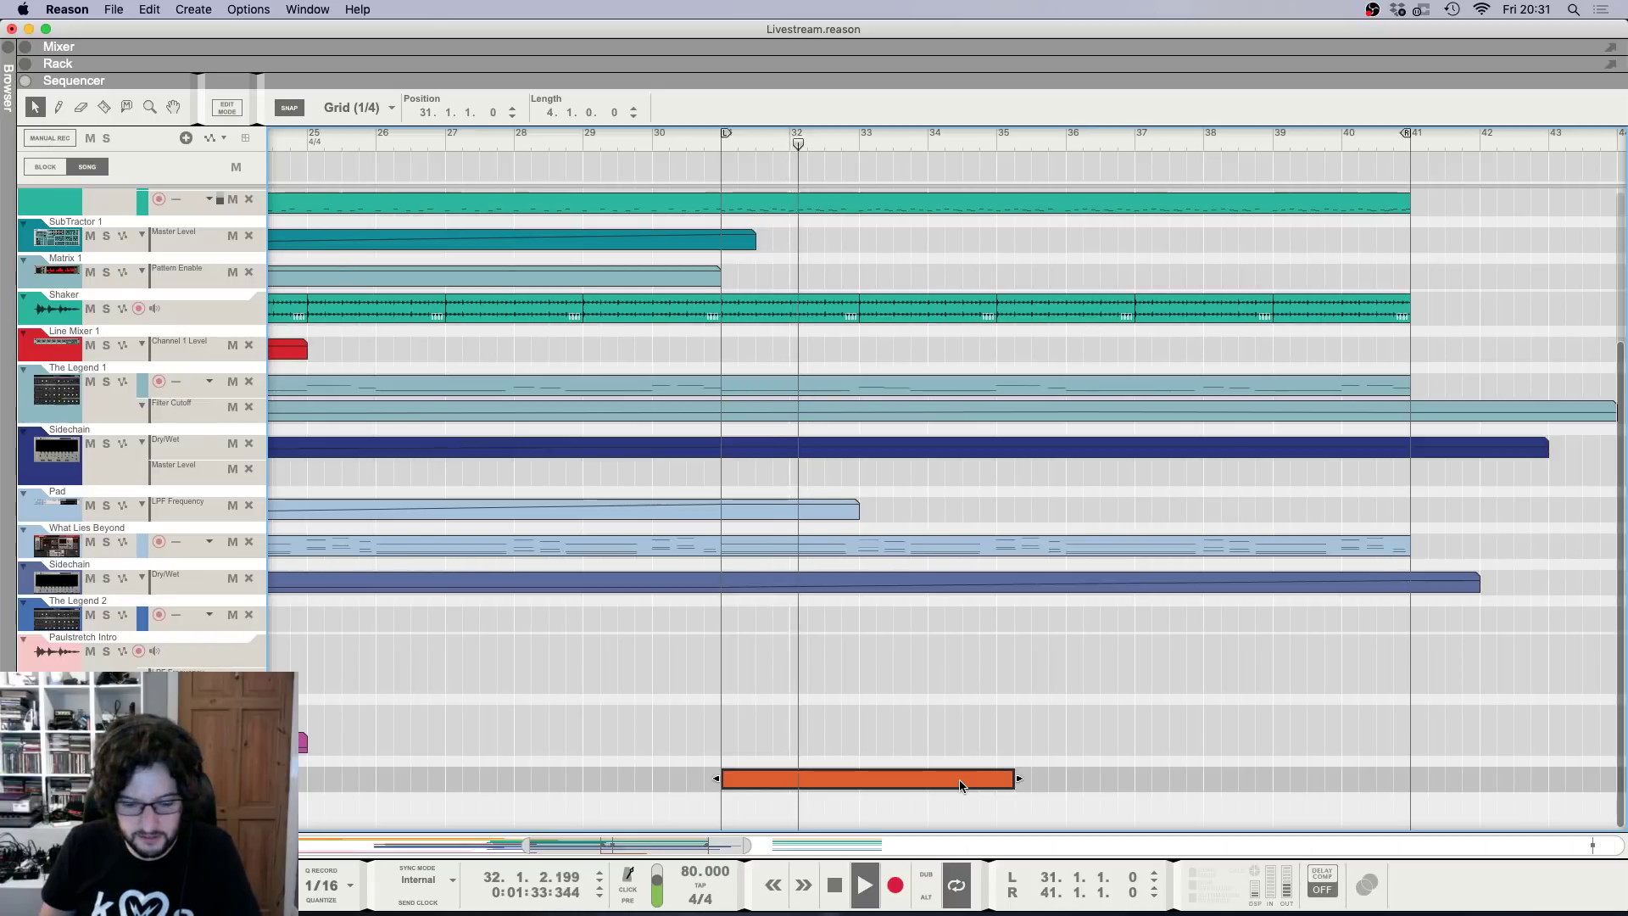
key(space)
click(719, 140)
Open the Polysix clip, draw the consecutive 1/16 notes F3, C#3, F2 and G#2 from bar 31, and play them.
key(h)
key(h)
key(h)
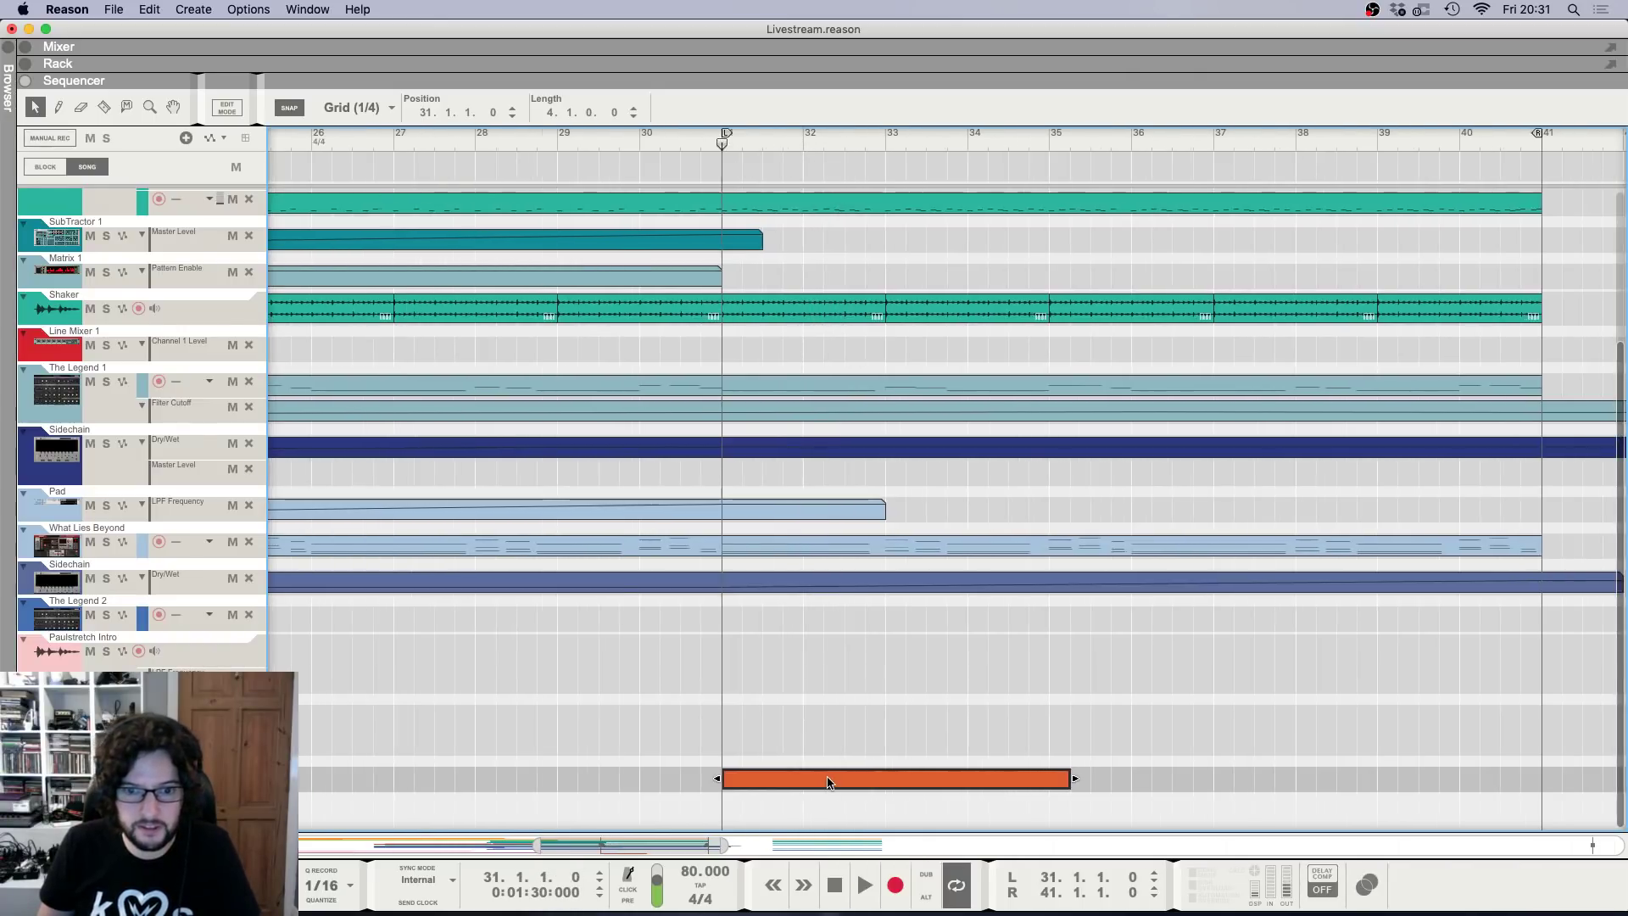
double_click(828, 781)
key(h)
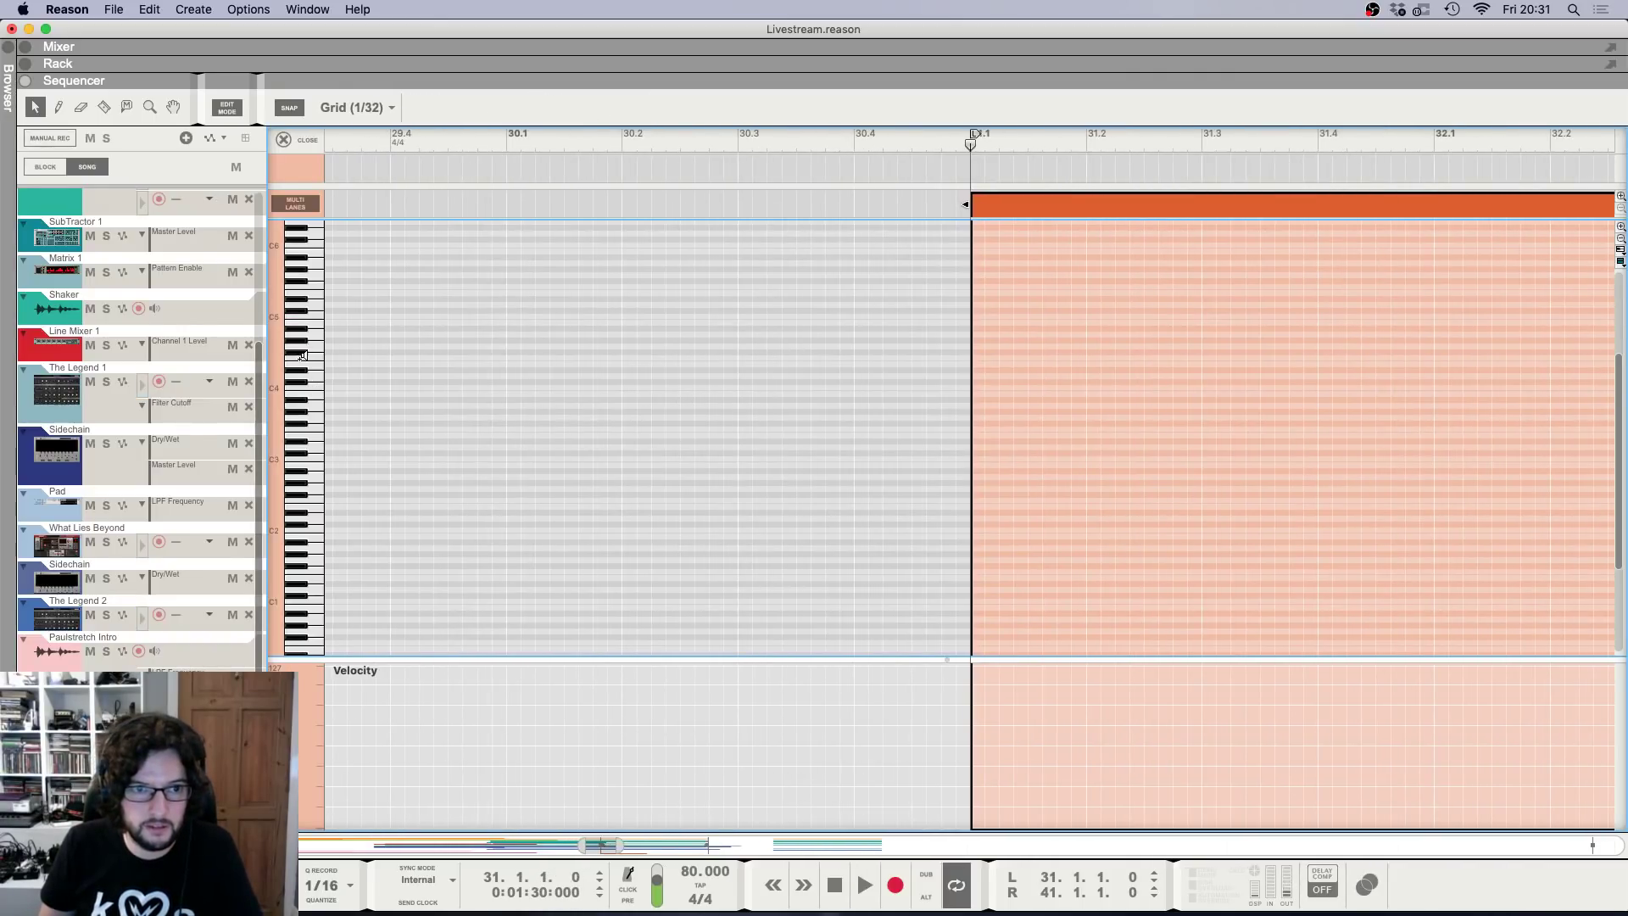
click(980, 429)
click(1006, 445)
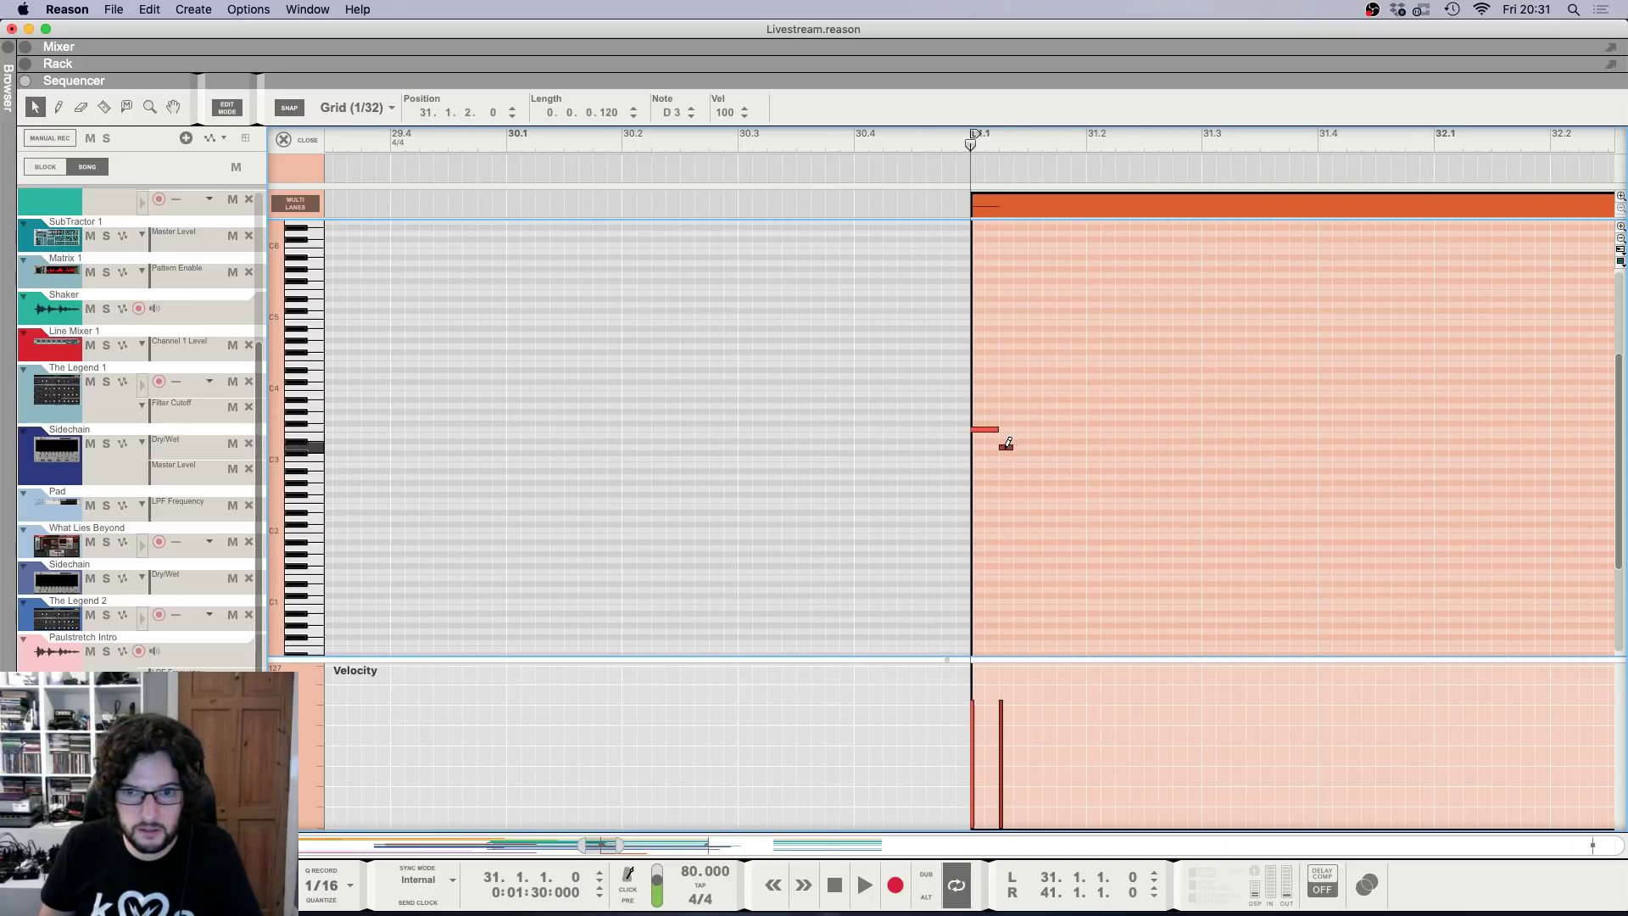
click(1038, 487)
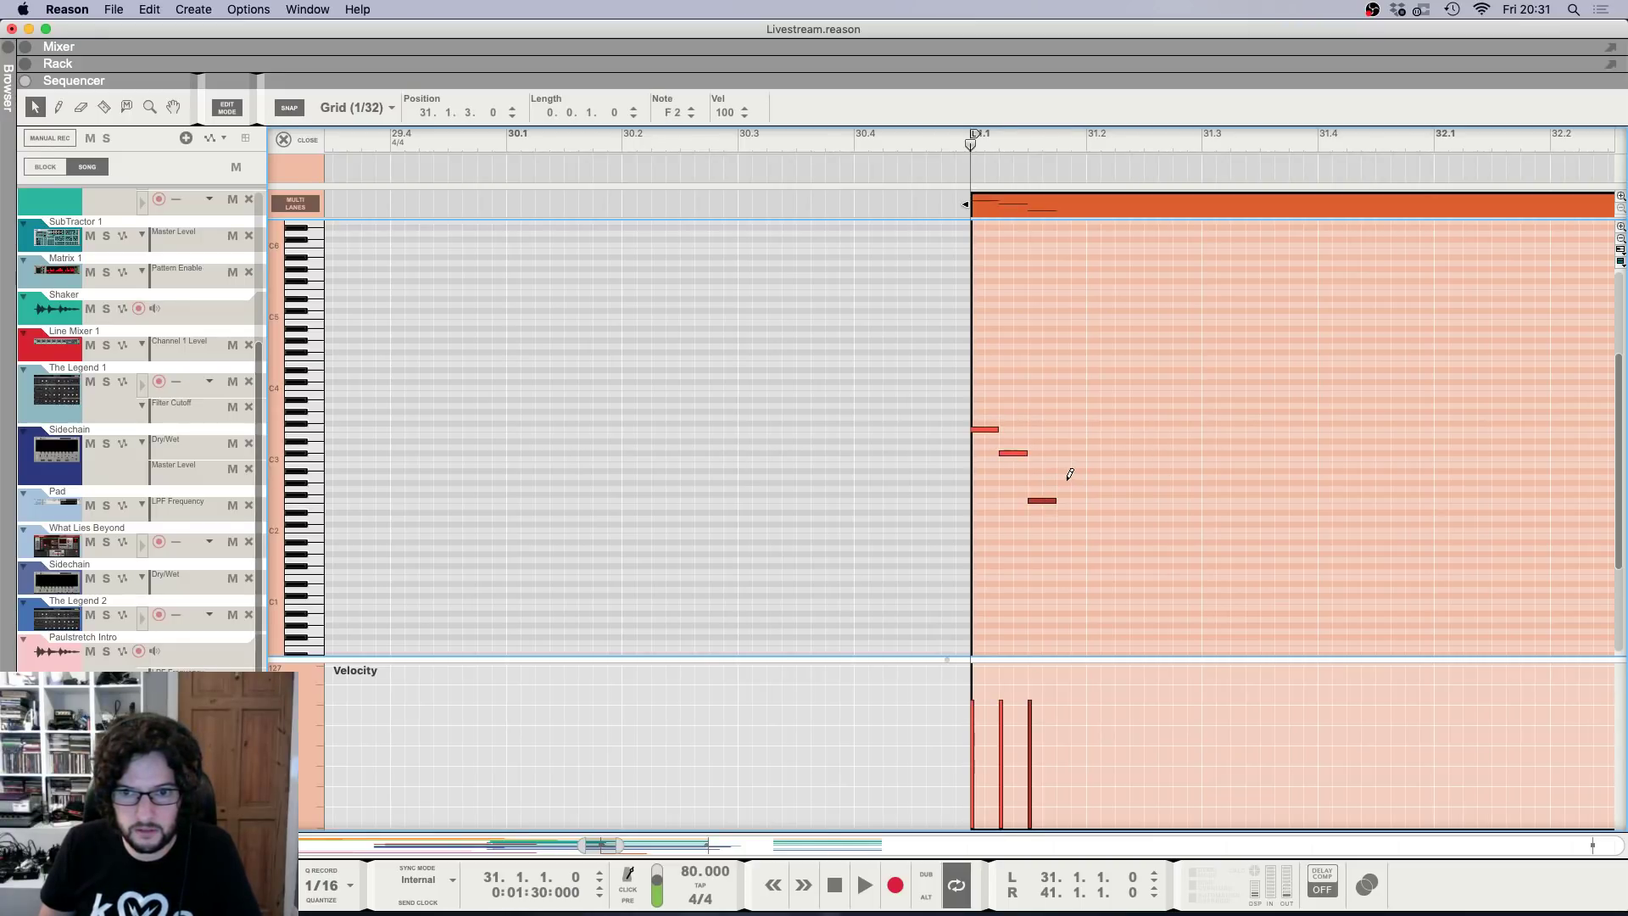
click(1066, 483)
click(1071, 446)
key(space)
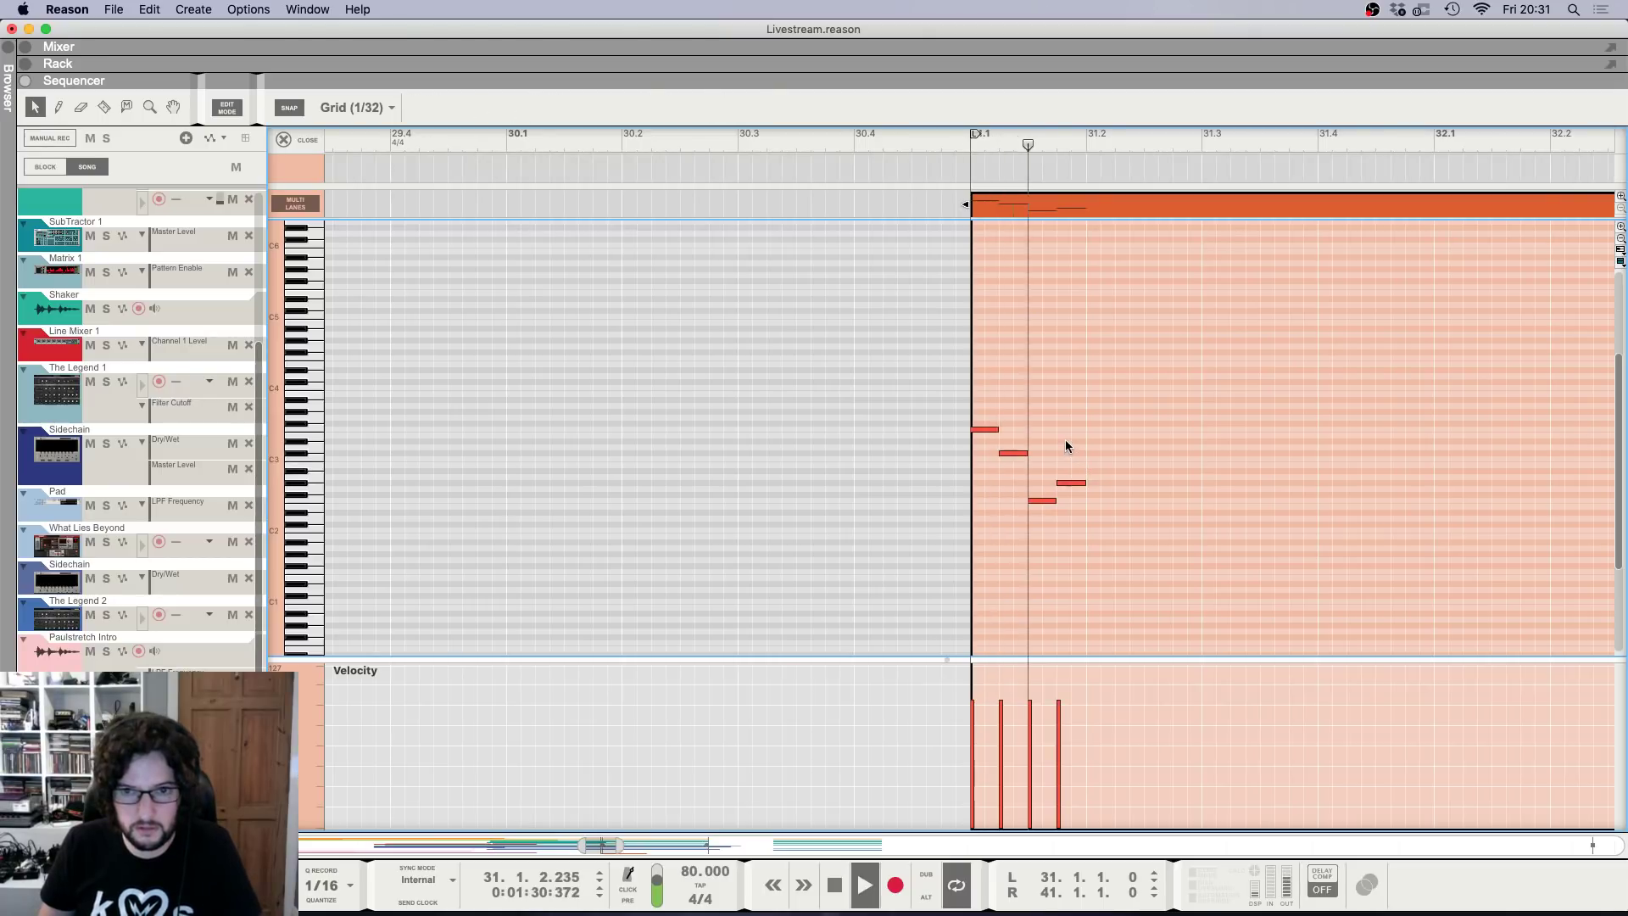
Replace the second note of the Polysix pattern with a 1/16 C3 and audition it from bar 31.
double_click(1009, 453)
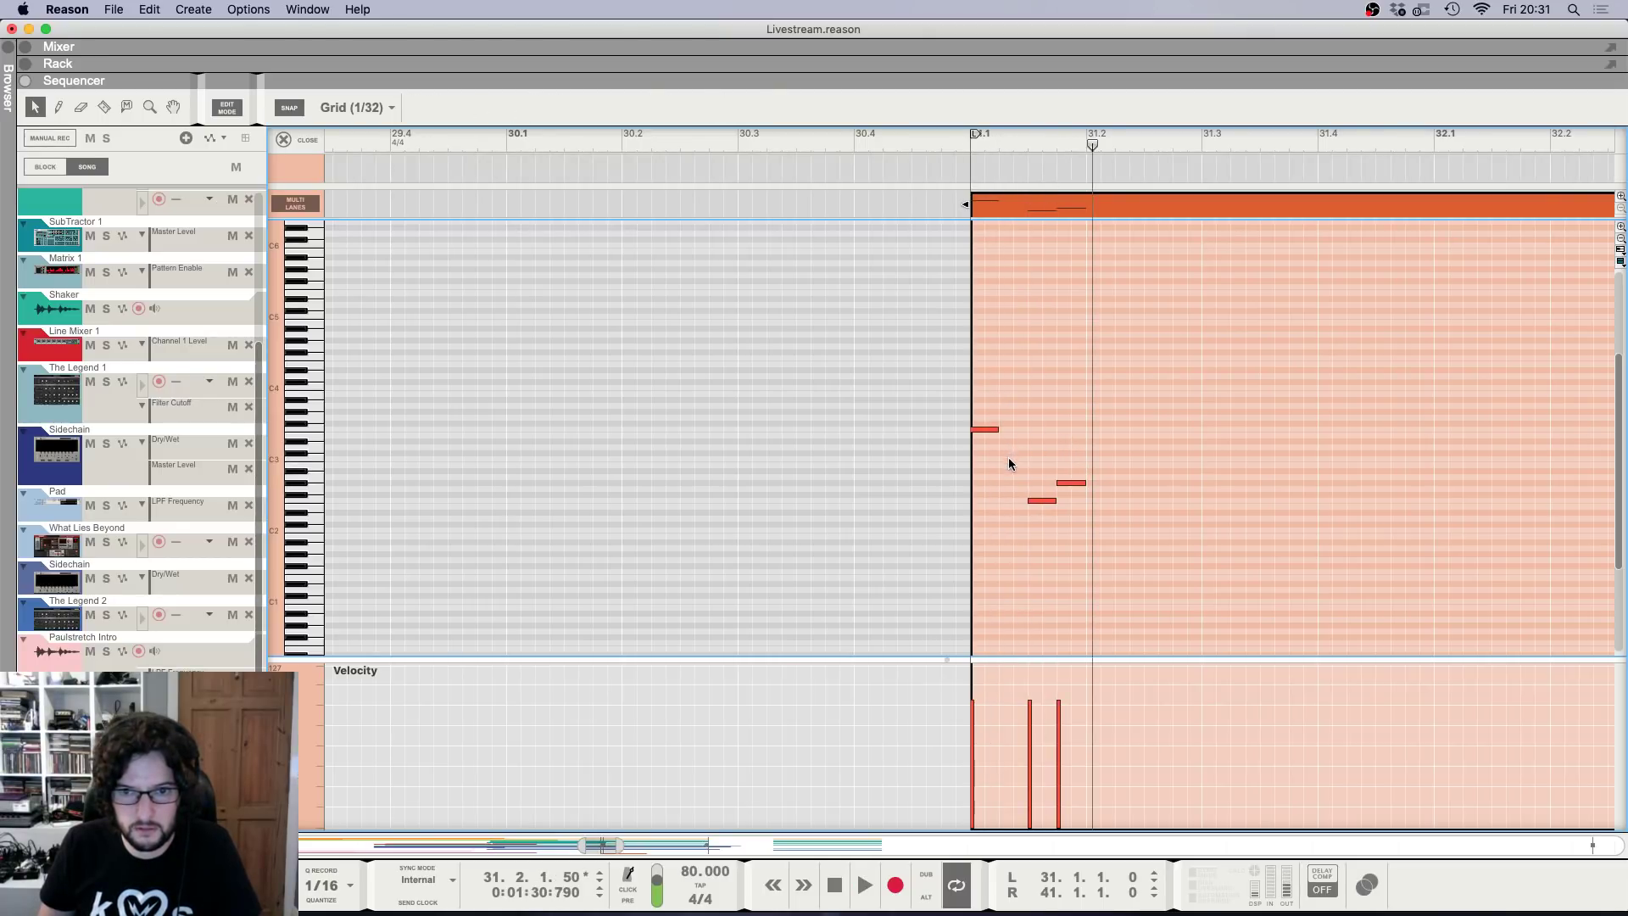
double_click(1009, 455)
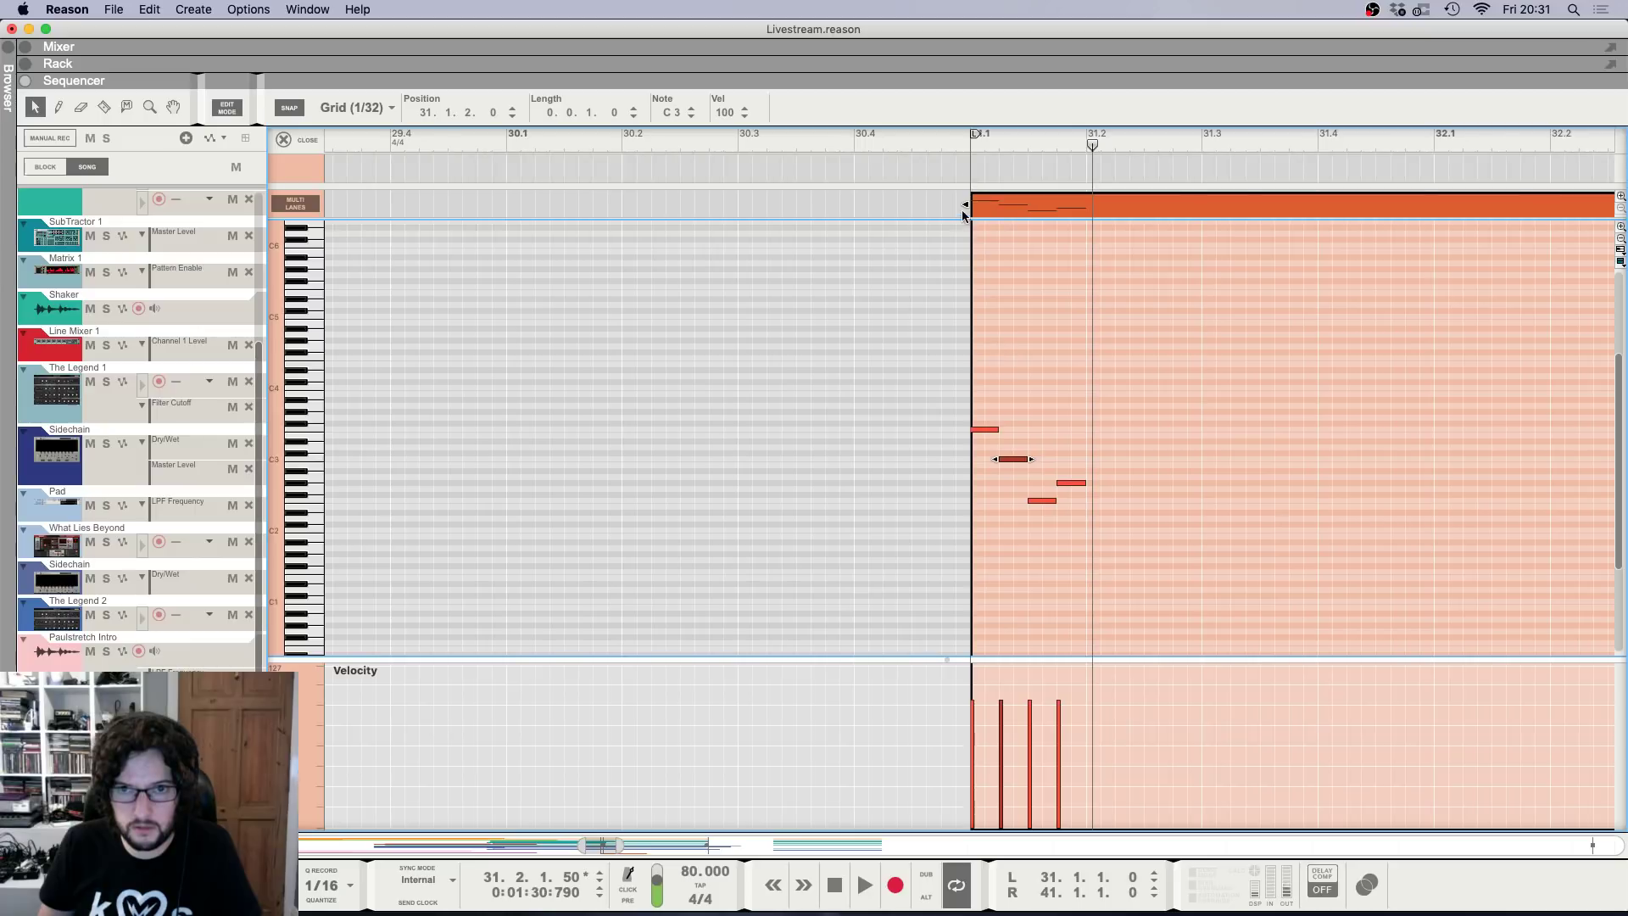
click(969, 146)
key(space)
key(space)
Copy all four notes of the Polysix pattern and paste them twice directly after the original.
key(super+a)
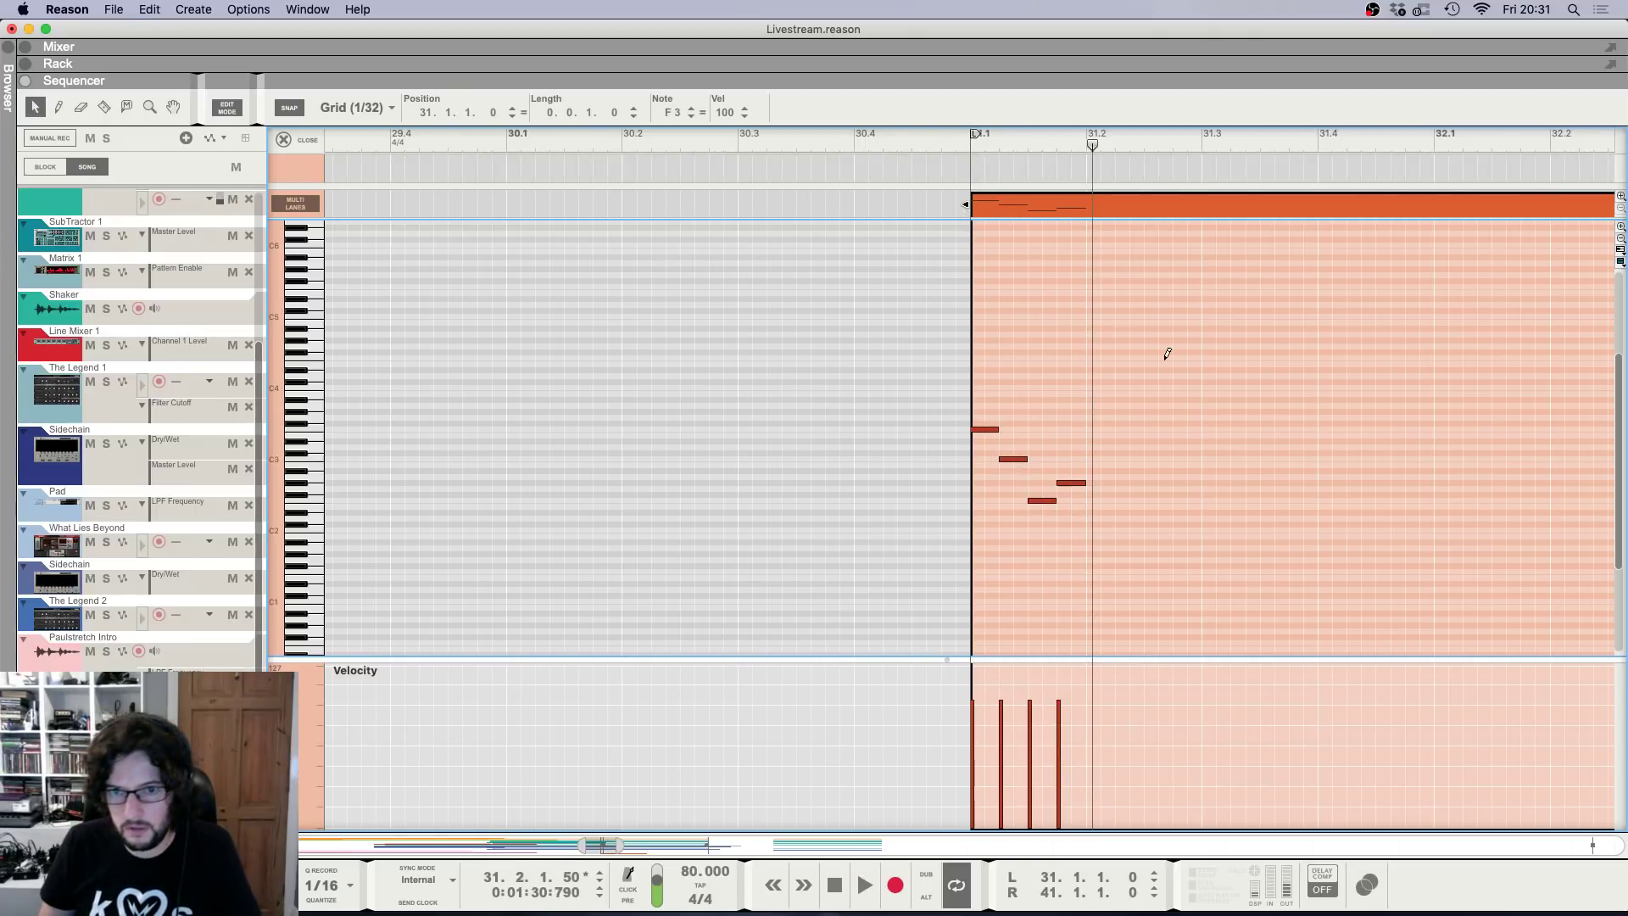
key(super+c)
key(super+v)
key(super+v)
Play the repeated pattern from bar 31 while checking the Polysix panel and the mixer levels, and return to the clip.
click(969, 146)
key(F6)
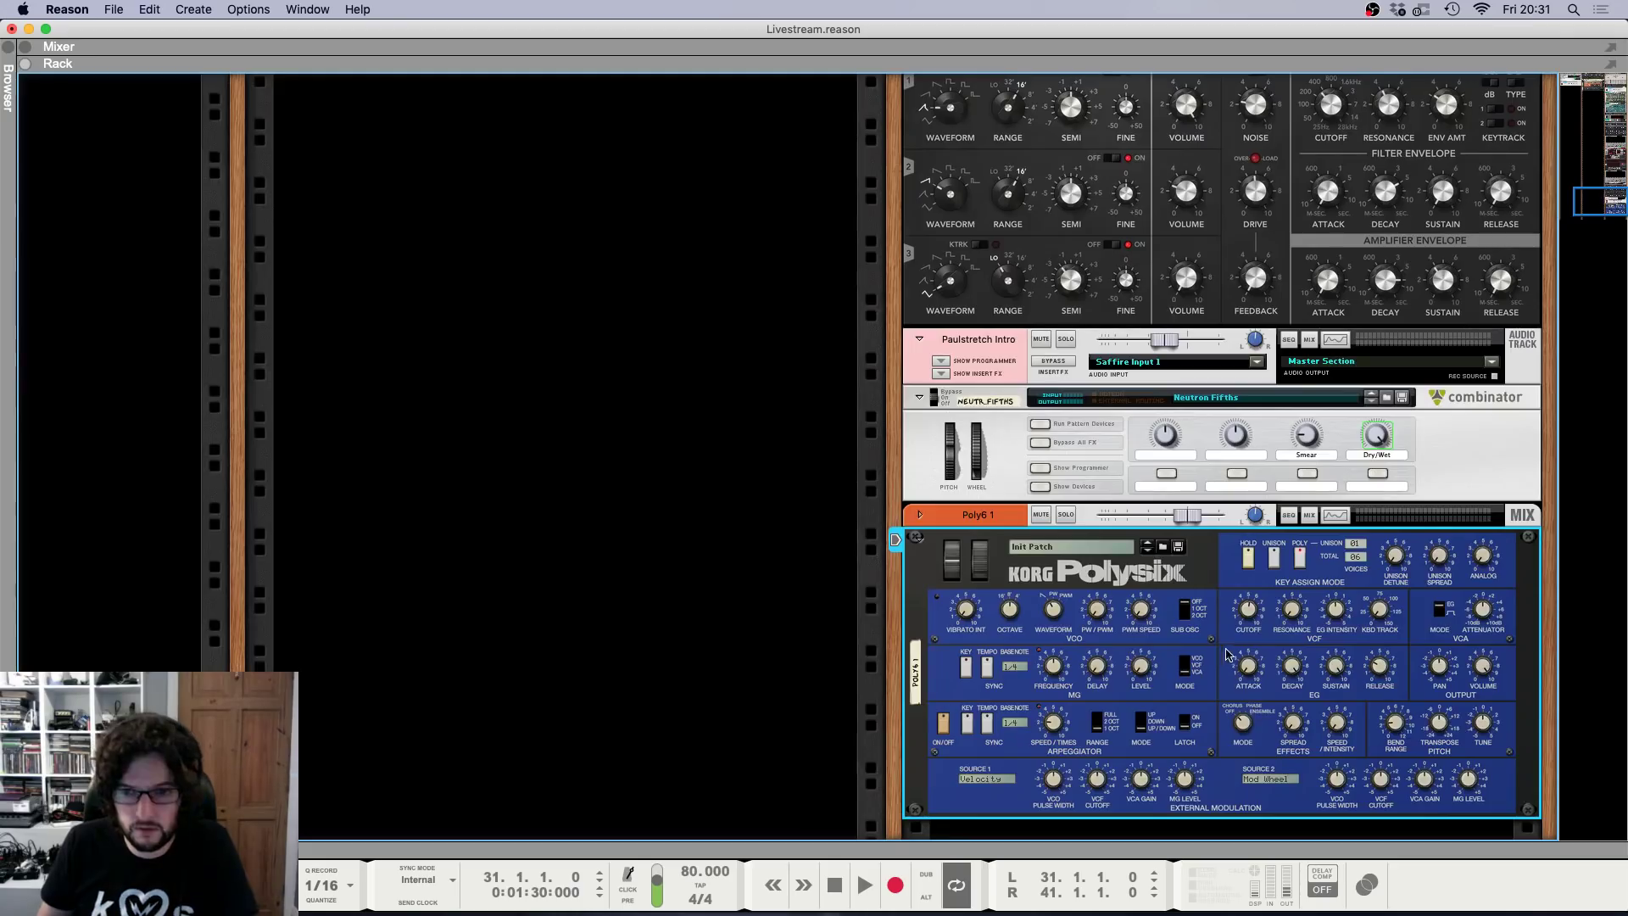
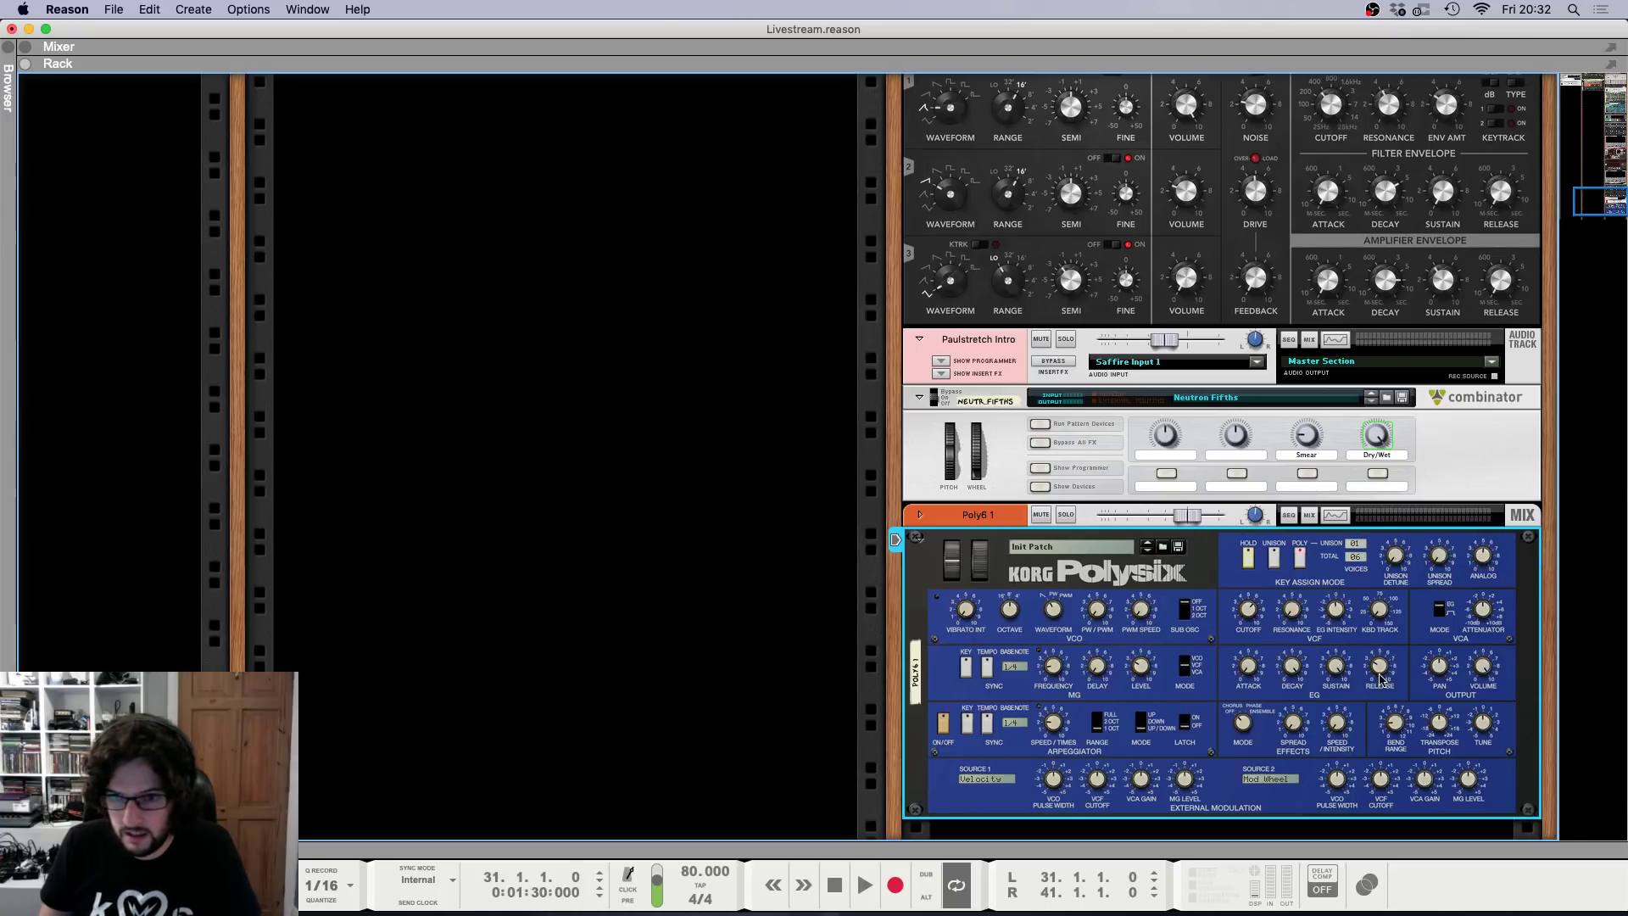
key(space)
key(F5)
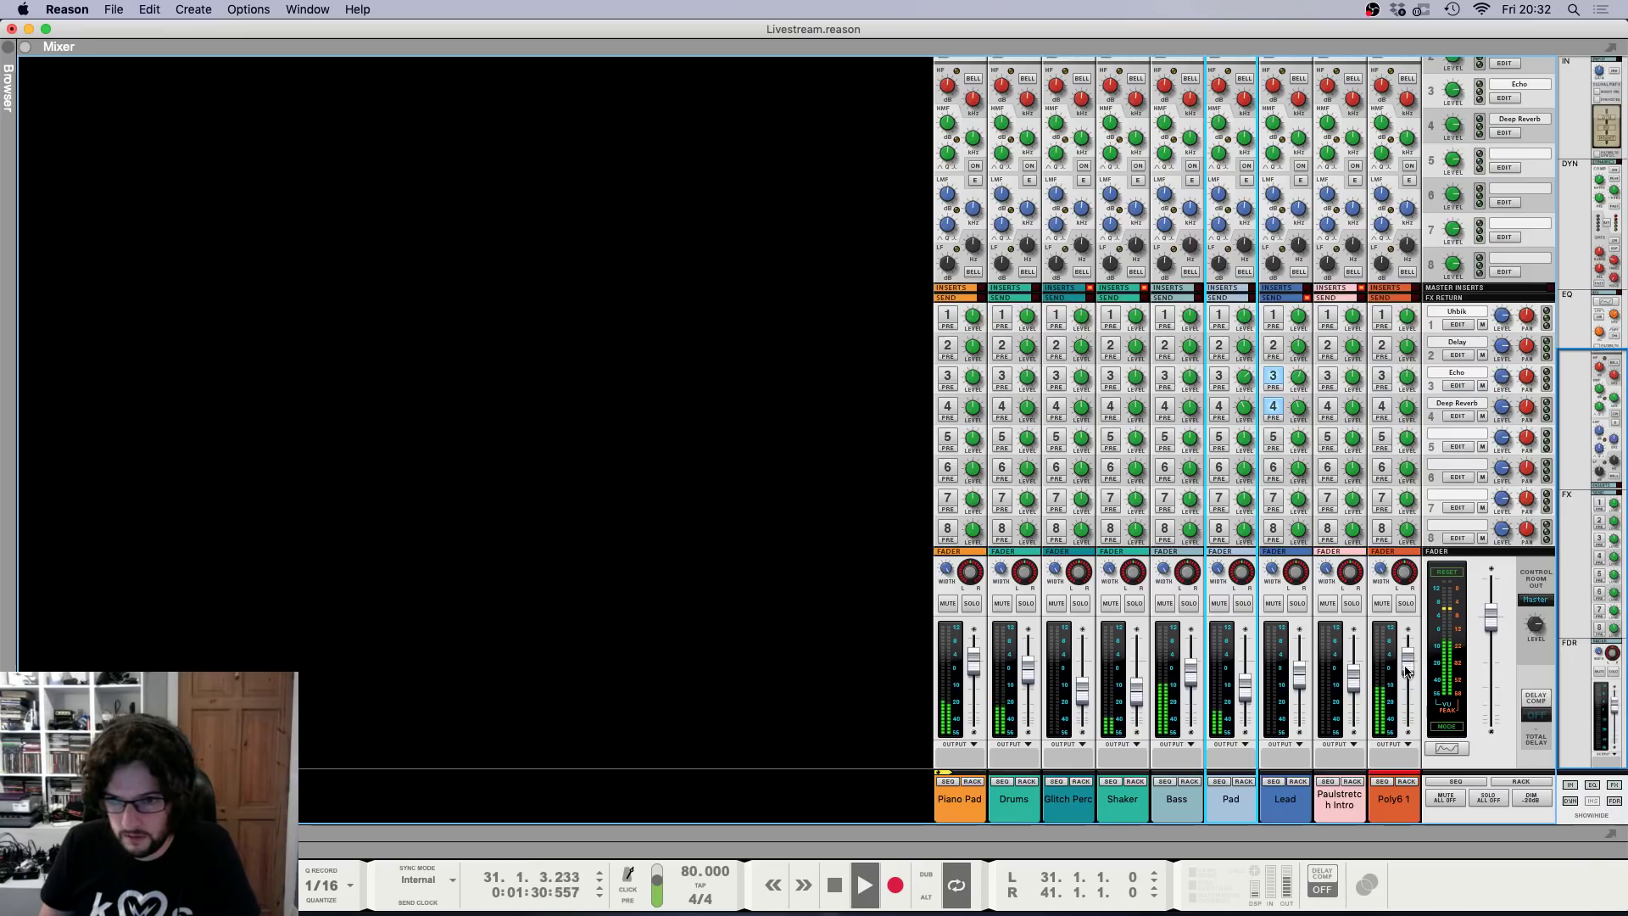
key(F7)
key(space)
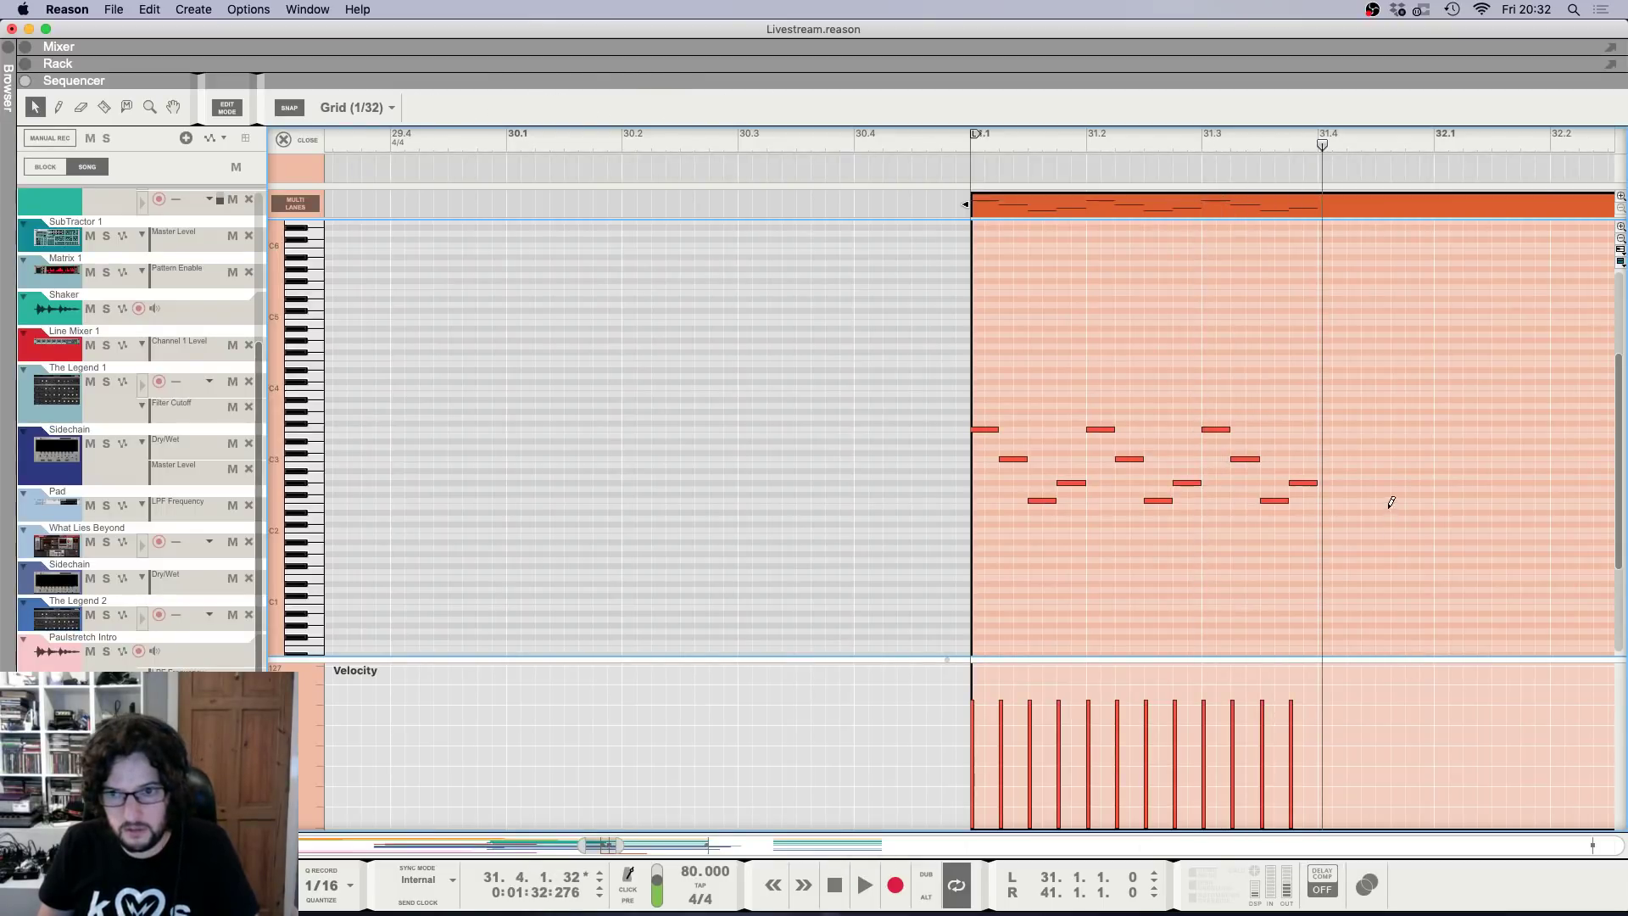
Copy and paste the repeated note pattern along the Polysix clip until the notes reach bar 35 beat 3.
key(super+v)
key(g)
key(g)
key(g)
key(g)
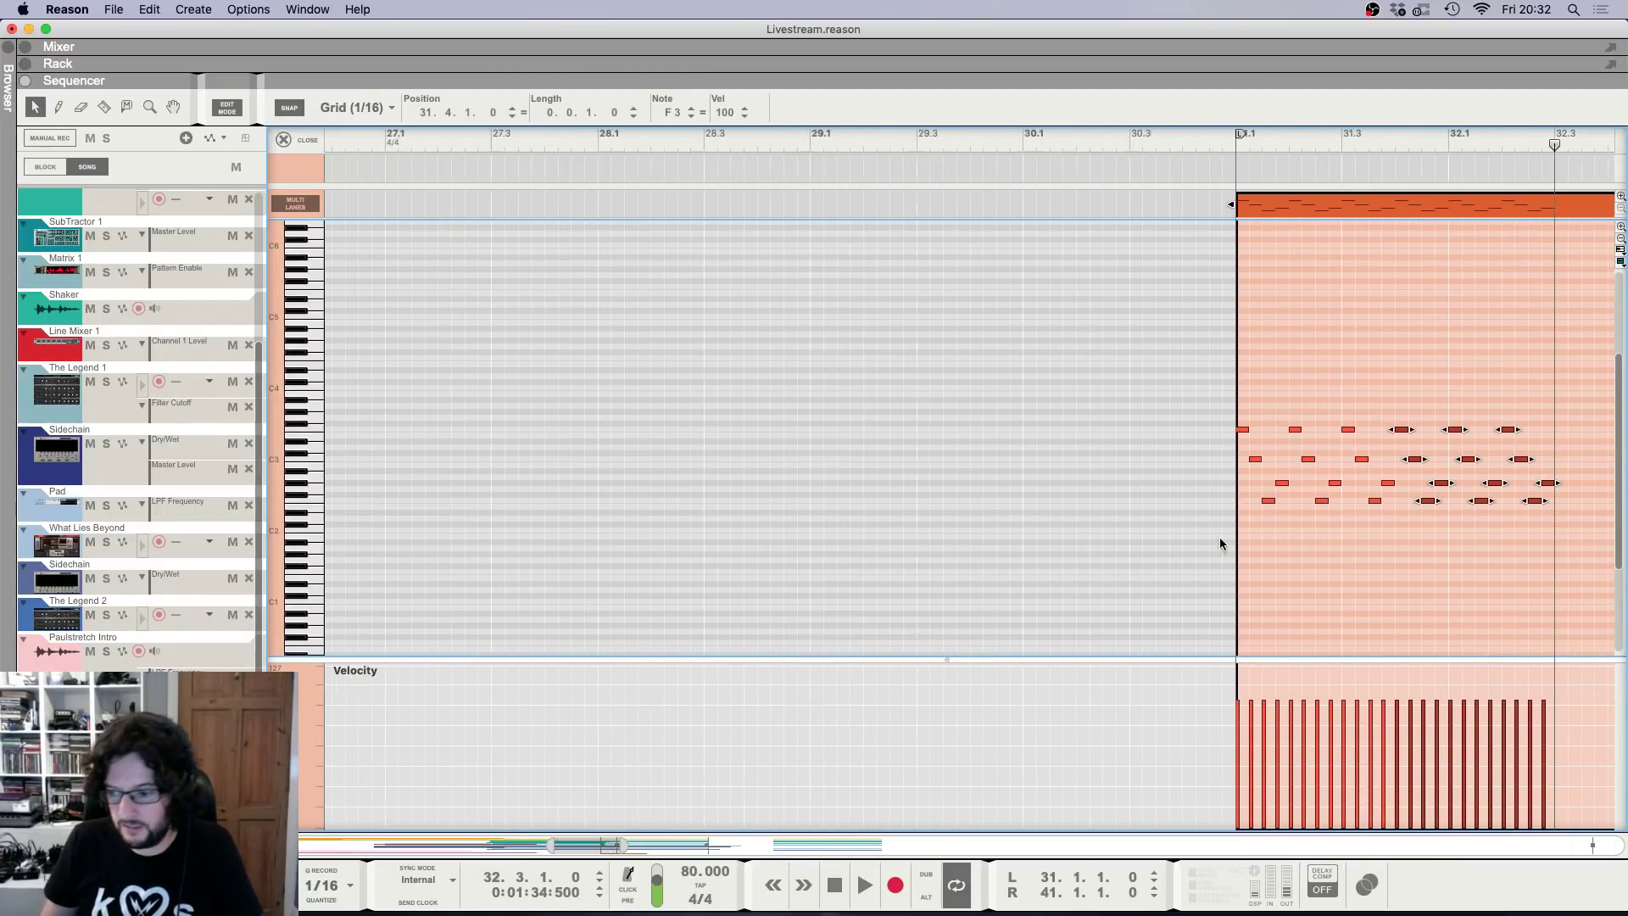
scroll(1184, 525, right, 5)
key(g)
key(super+v)
key(super+v)
key(super+v)
key(super+v)
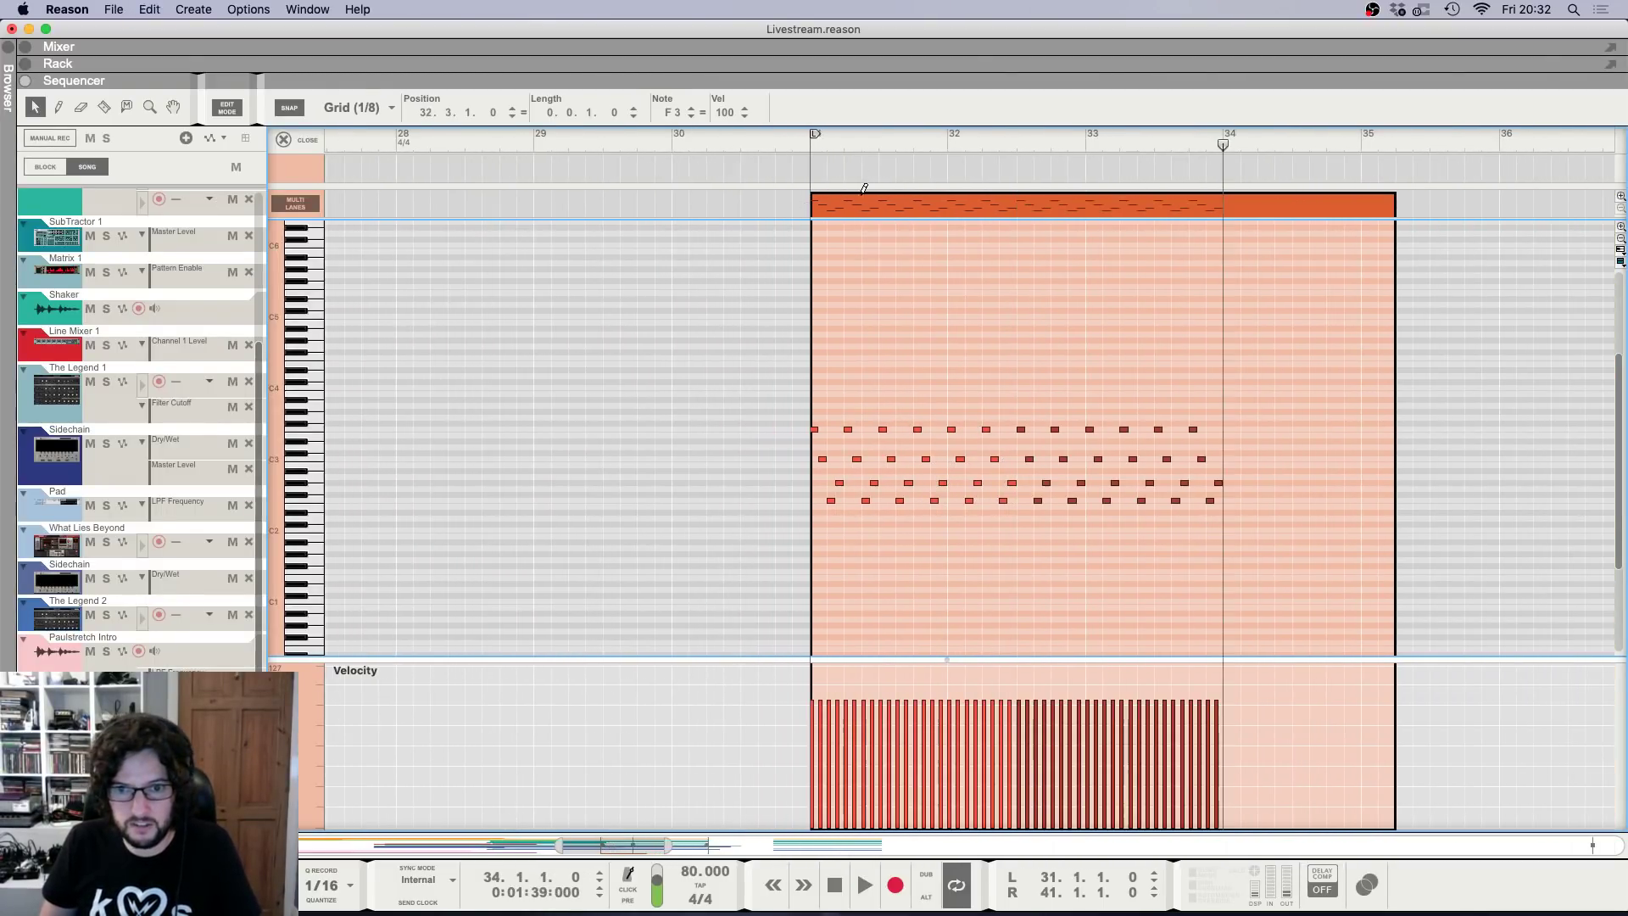
During playback from bar 31, enable the Echo send on the Poly6 1 channel at about -3.6 dB, lower its fader slightly and show the rack.
click(802, 135)
key(space)
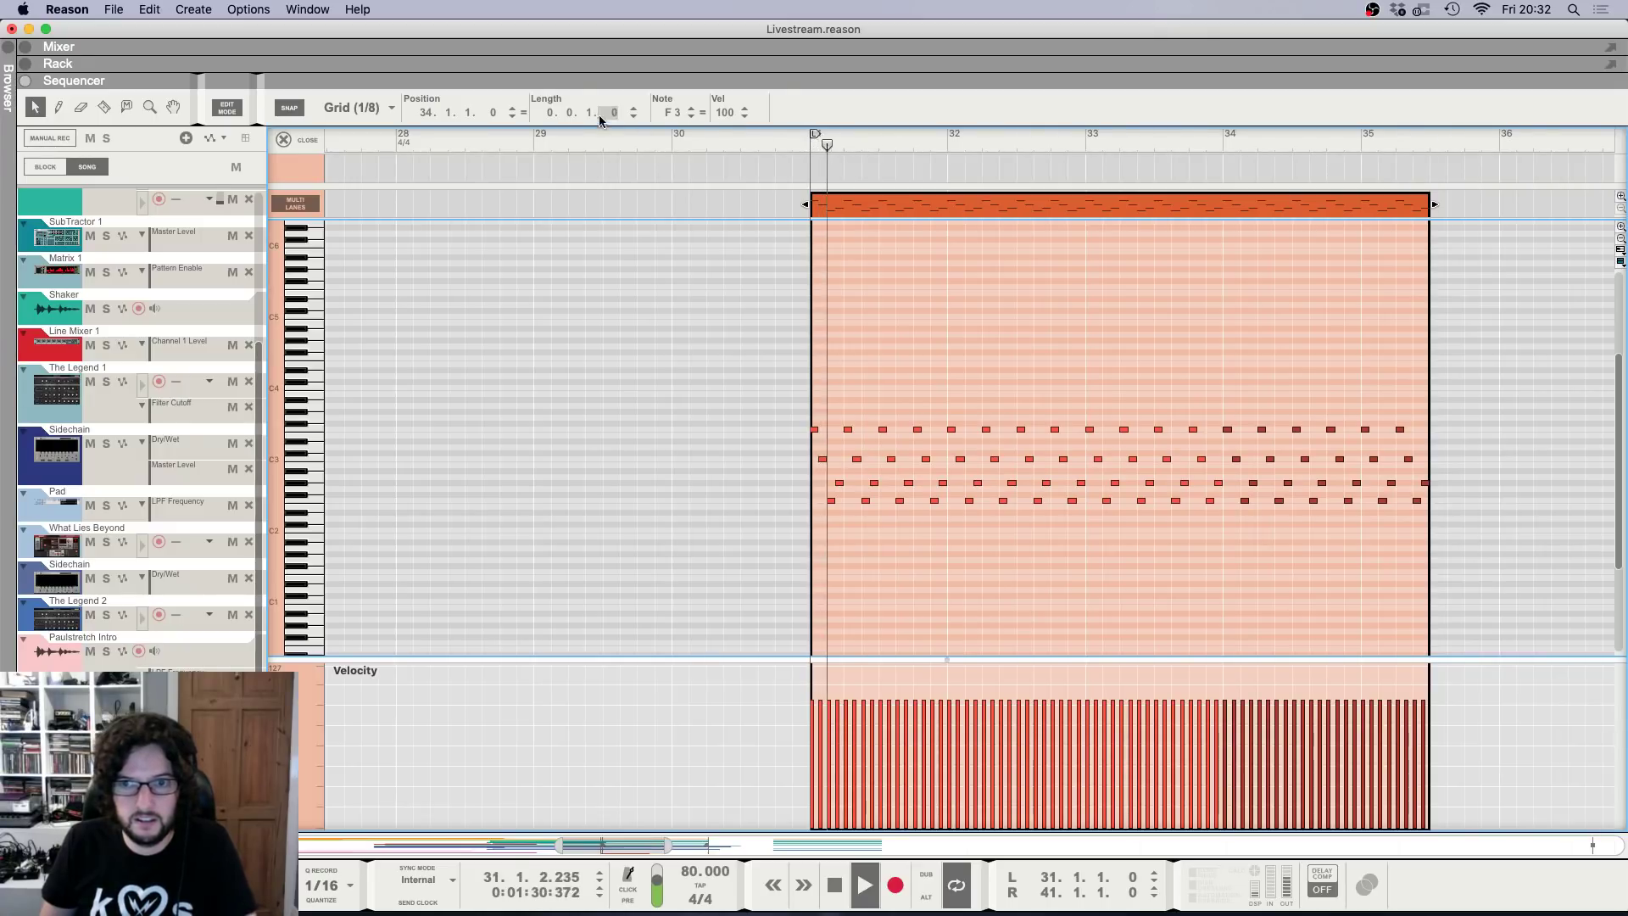
key(F5)
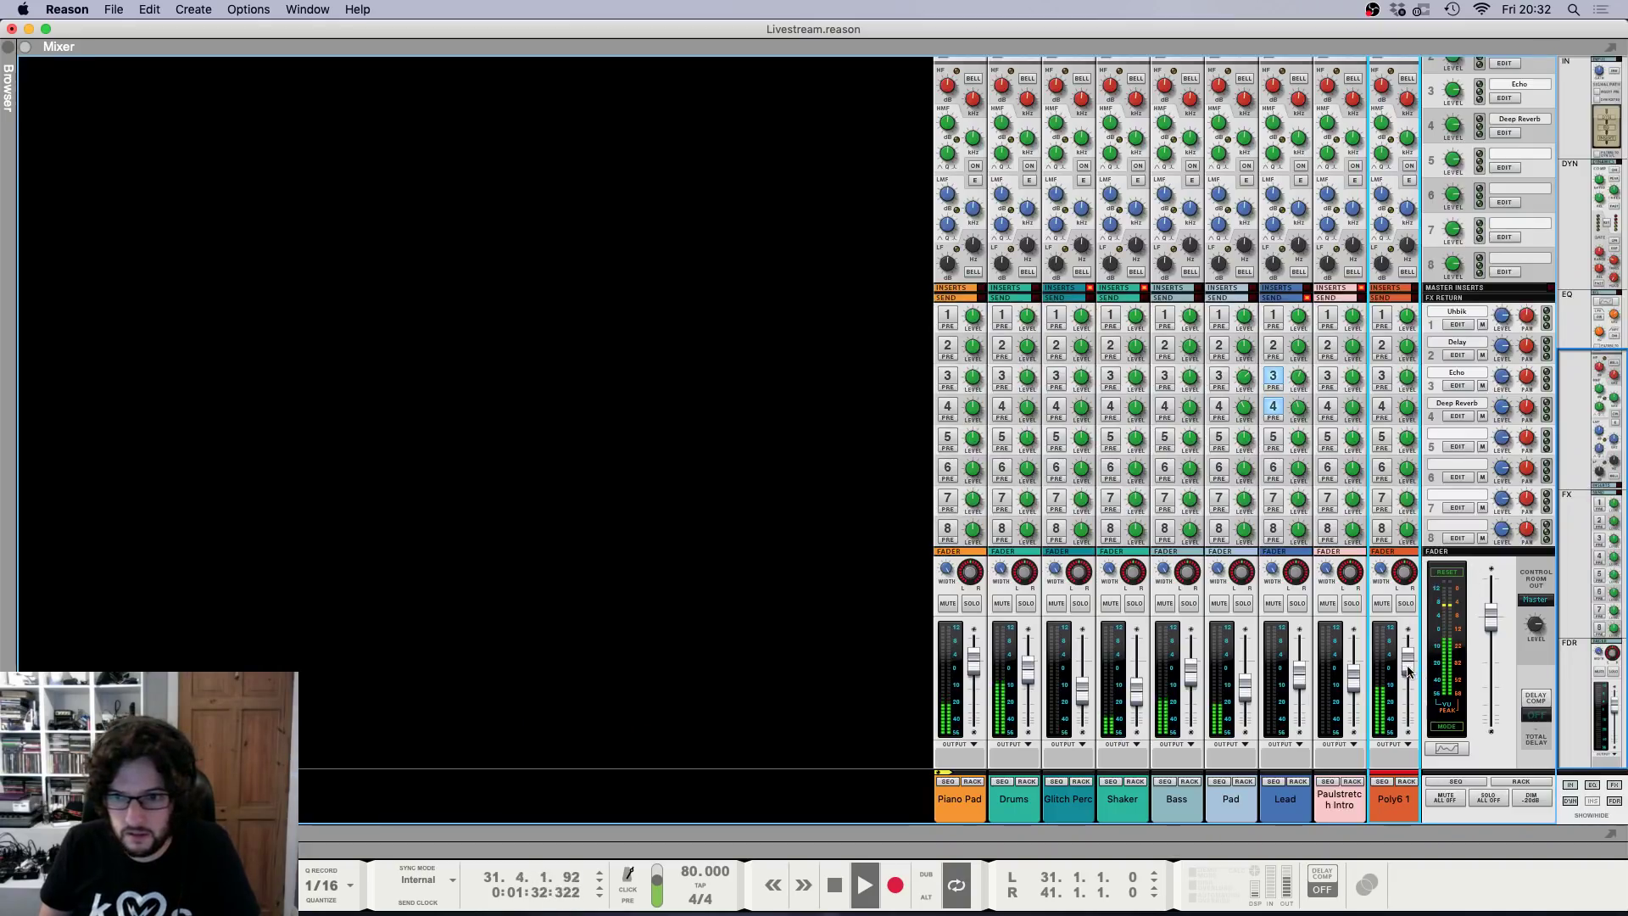
click(1382, 376)
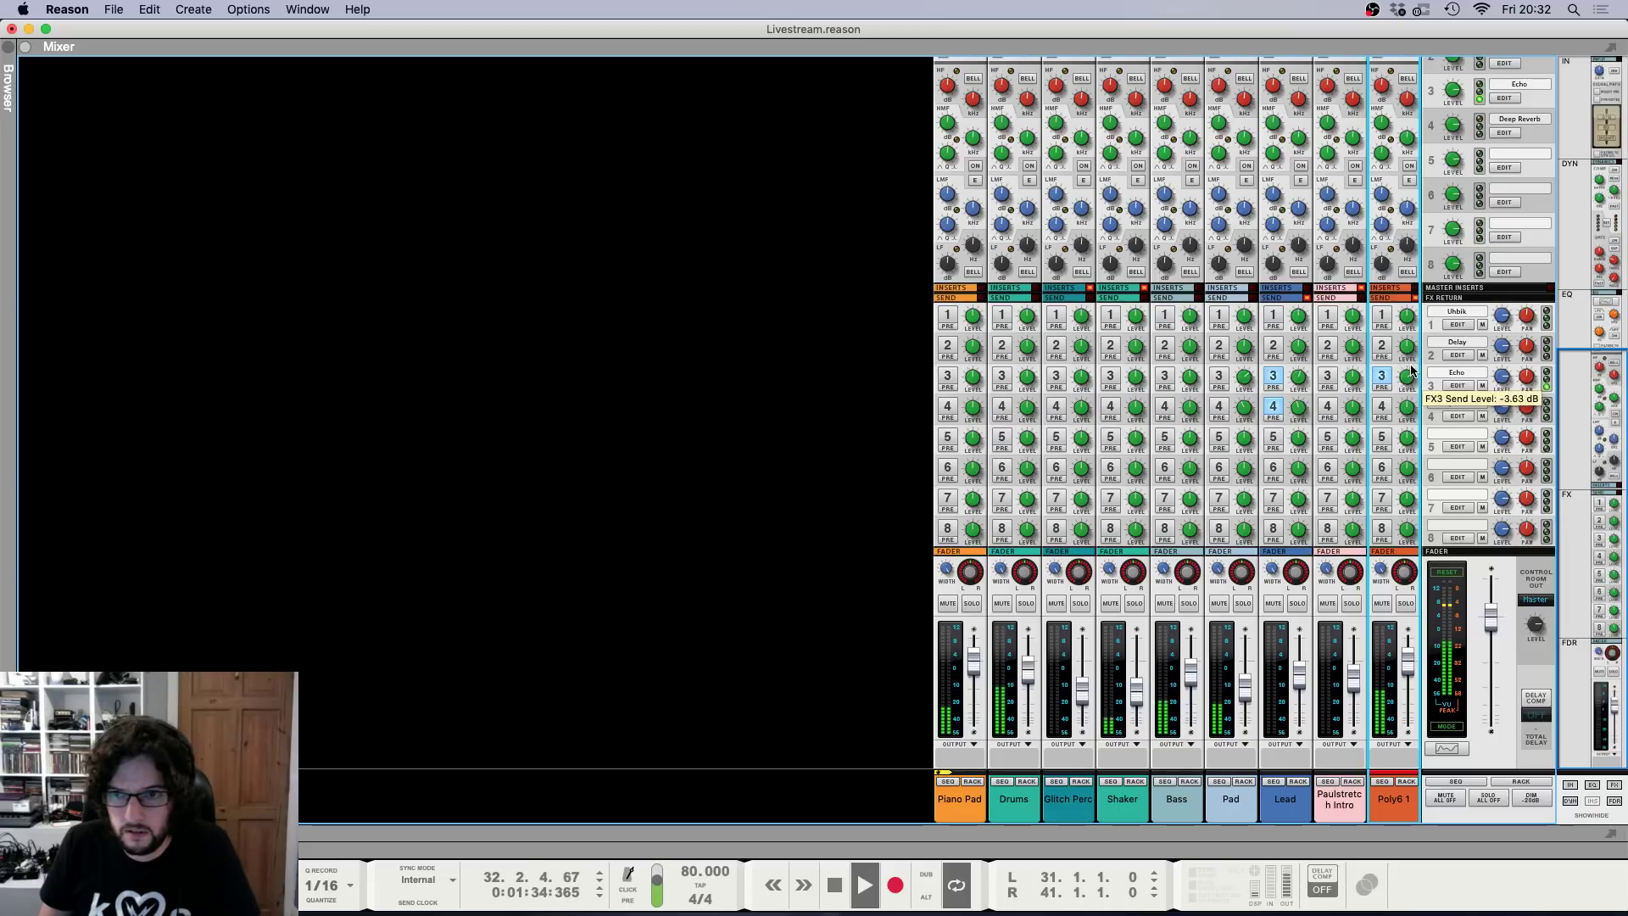
drag(1412, 669, 1408, 684)
key(F6)
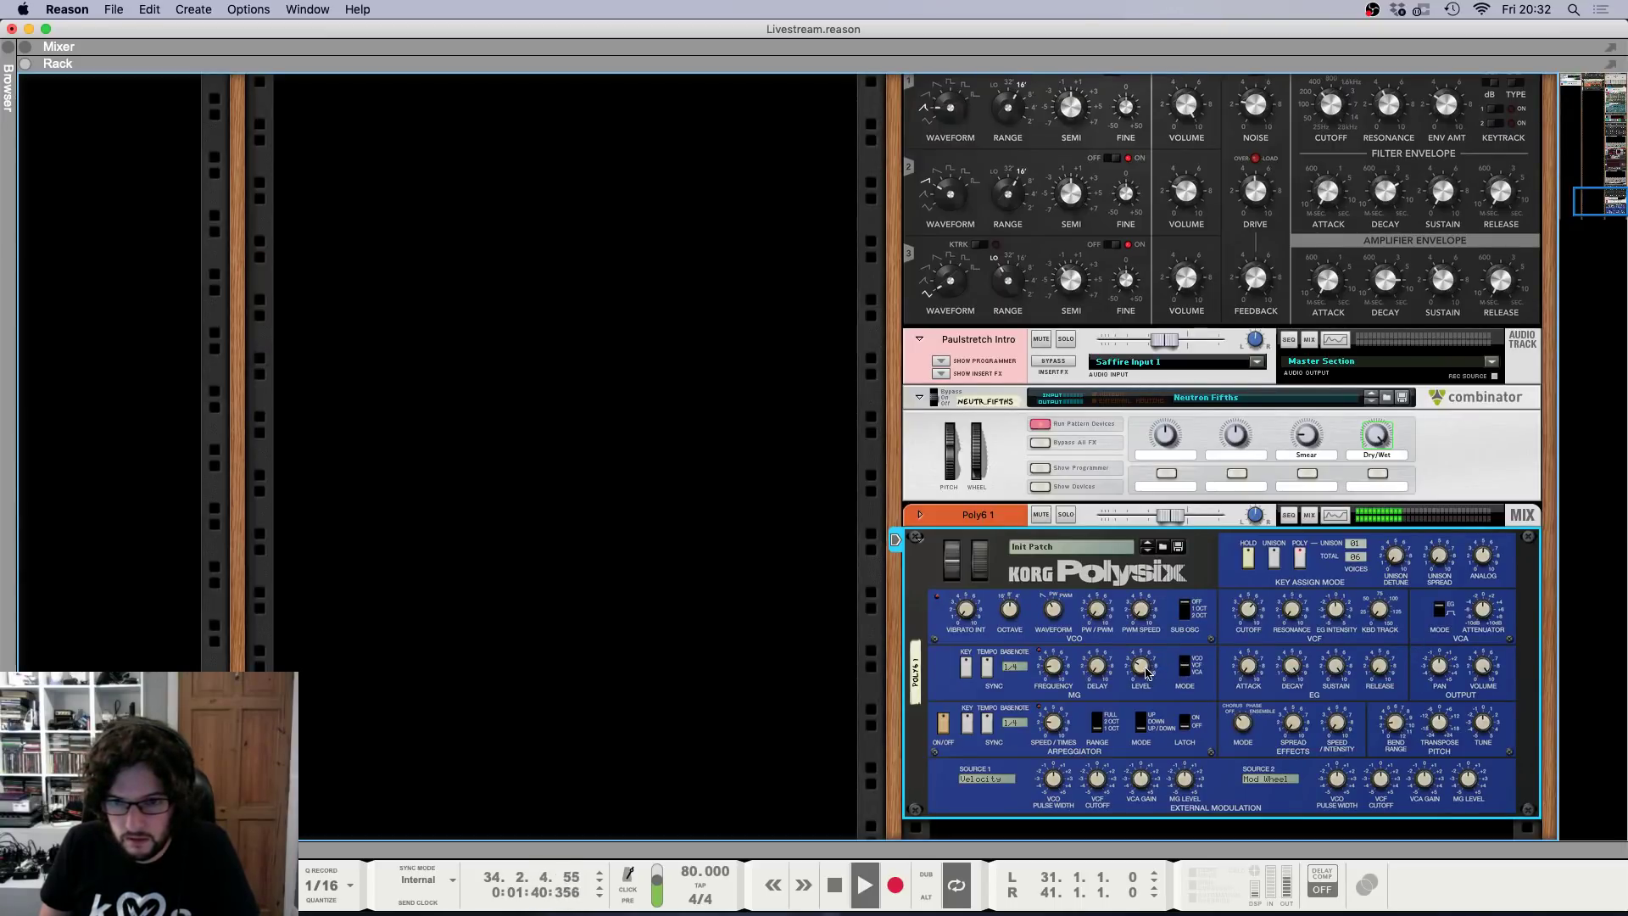
Play the loop again from bar 31 while reviewing the Polysix's VCF cutoff and the Poly6 1 mixer channel's filters.
mouse_move(1152, 668)
mouse_move(1251, 609)
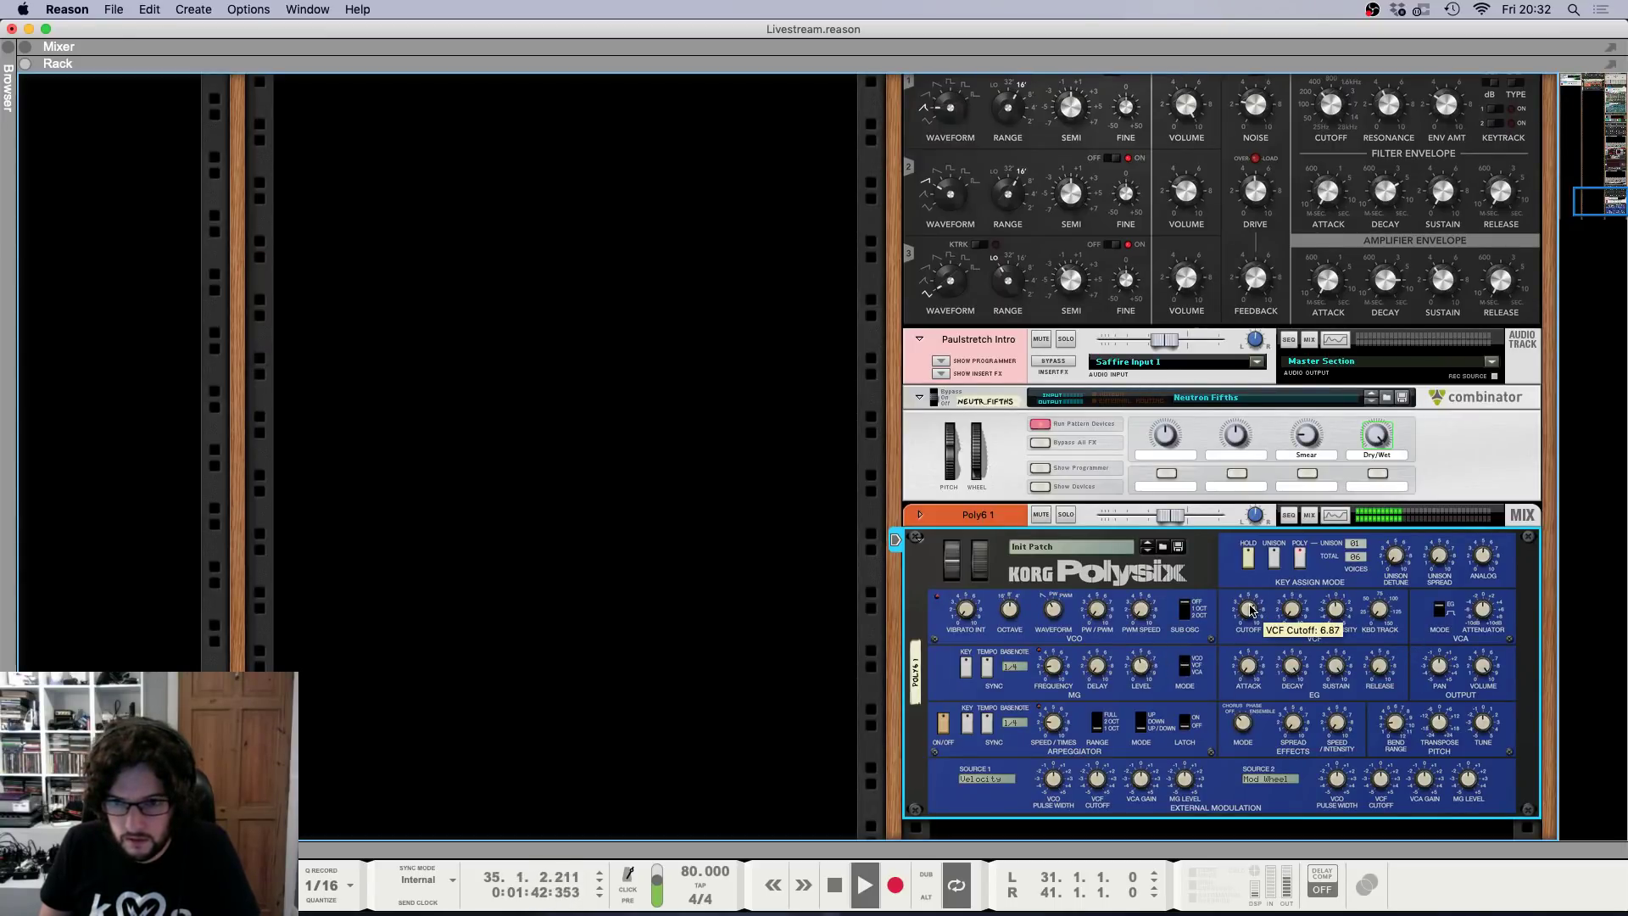
key(F5)
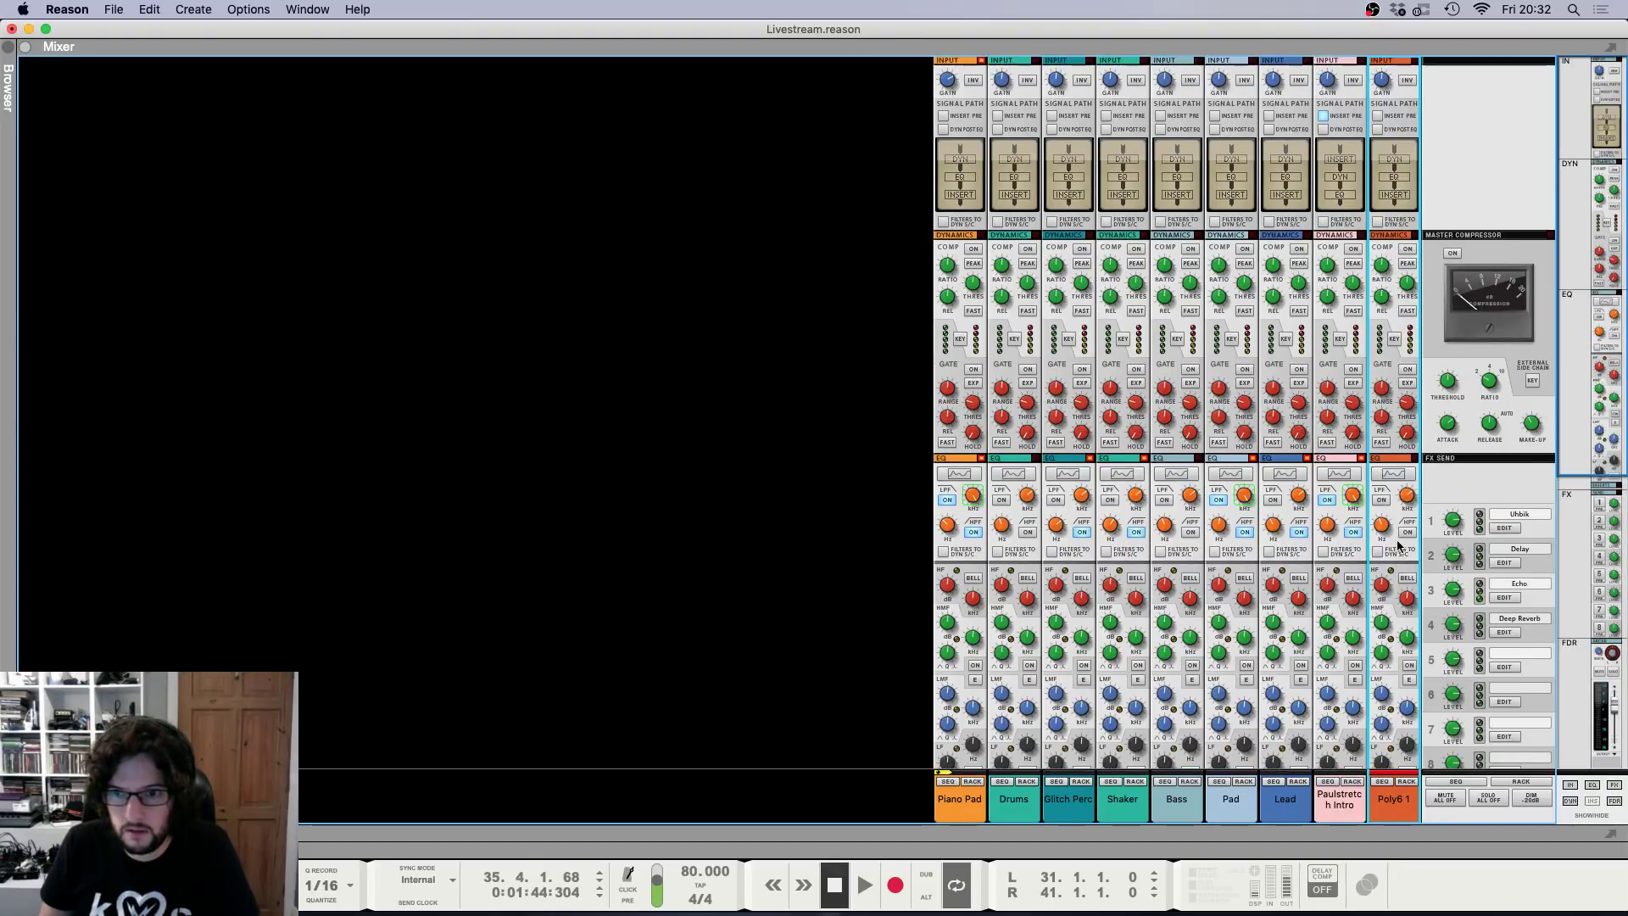
key(F7)
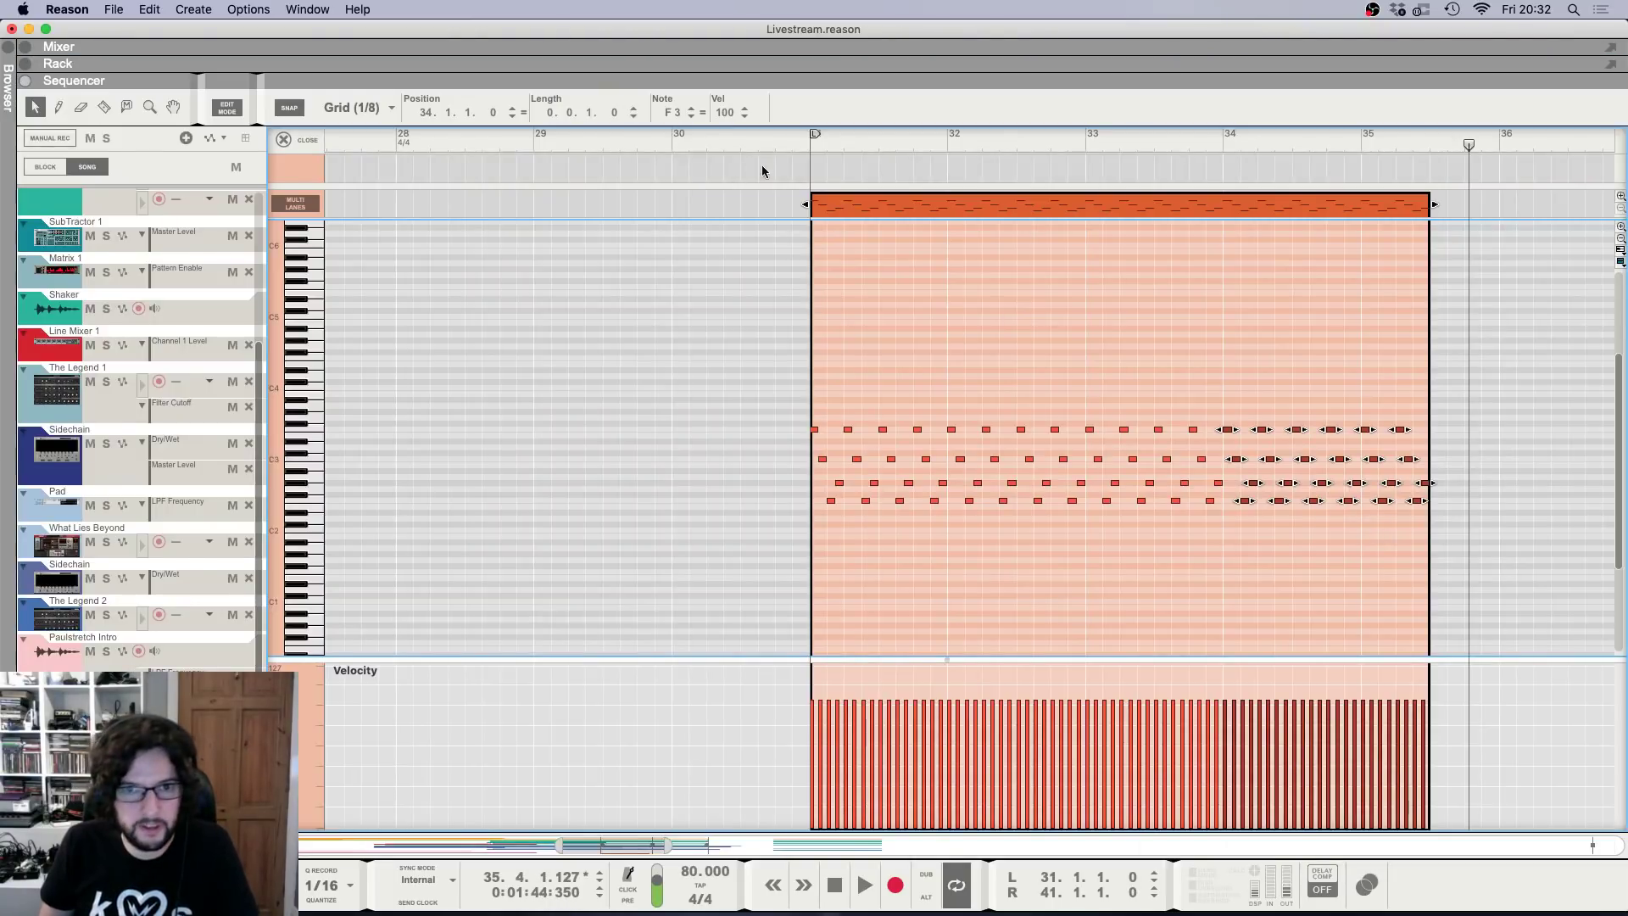
key(space)
key(F5)
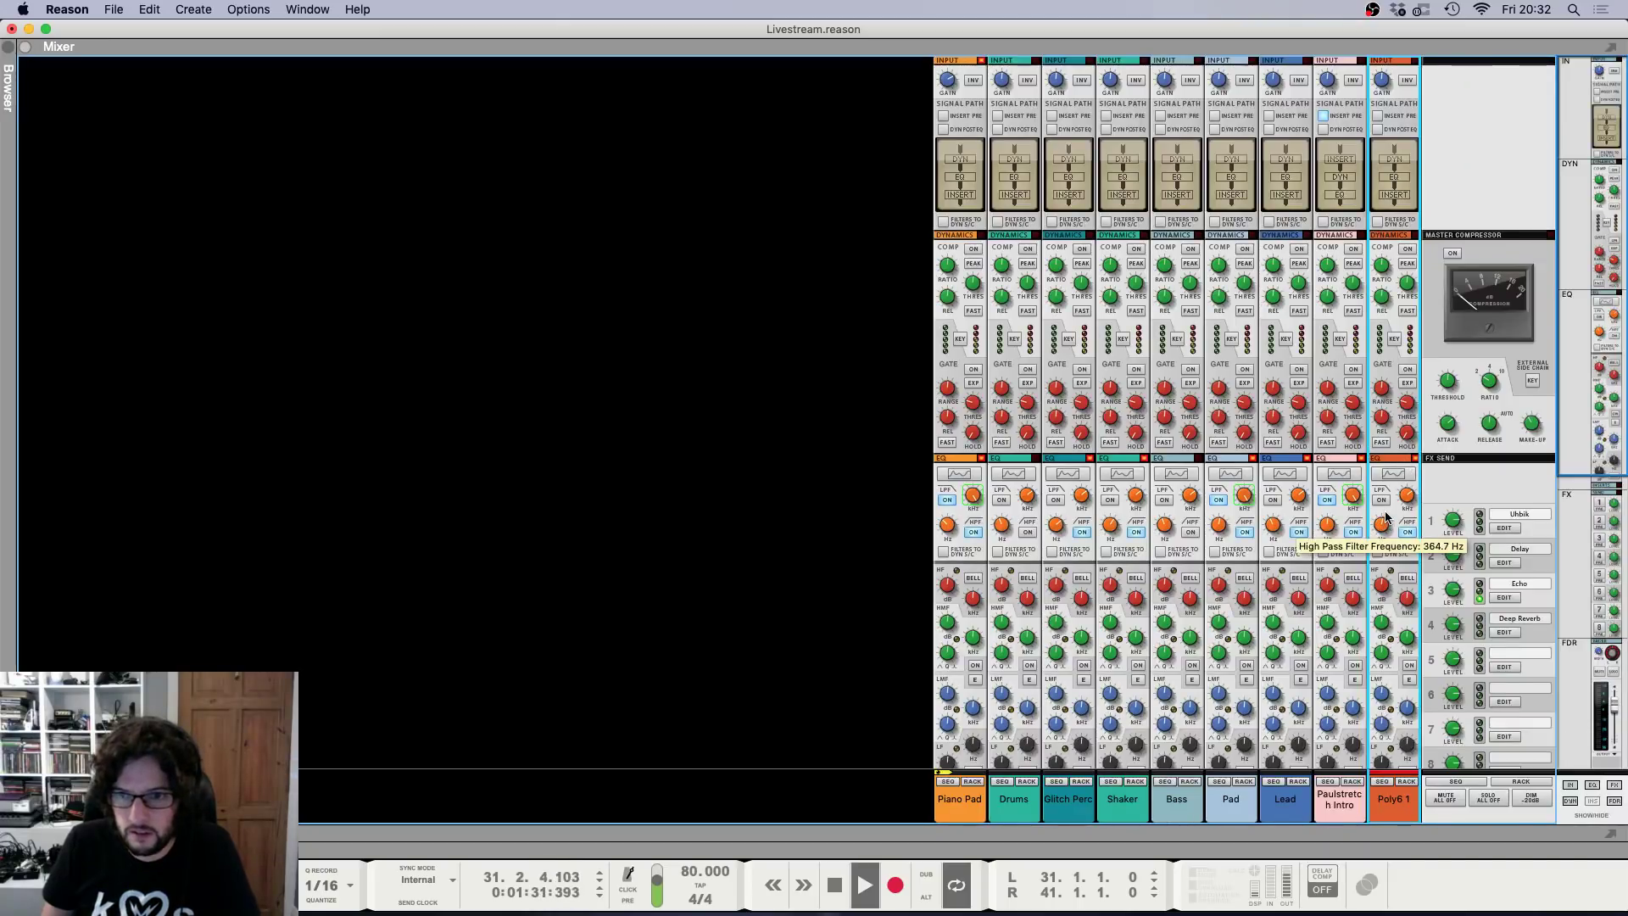
scroll(1395, 543, down, 10)
scroll(1399, 551, up, 10)
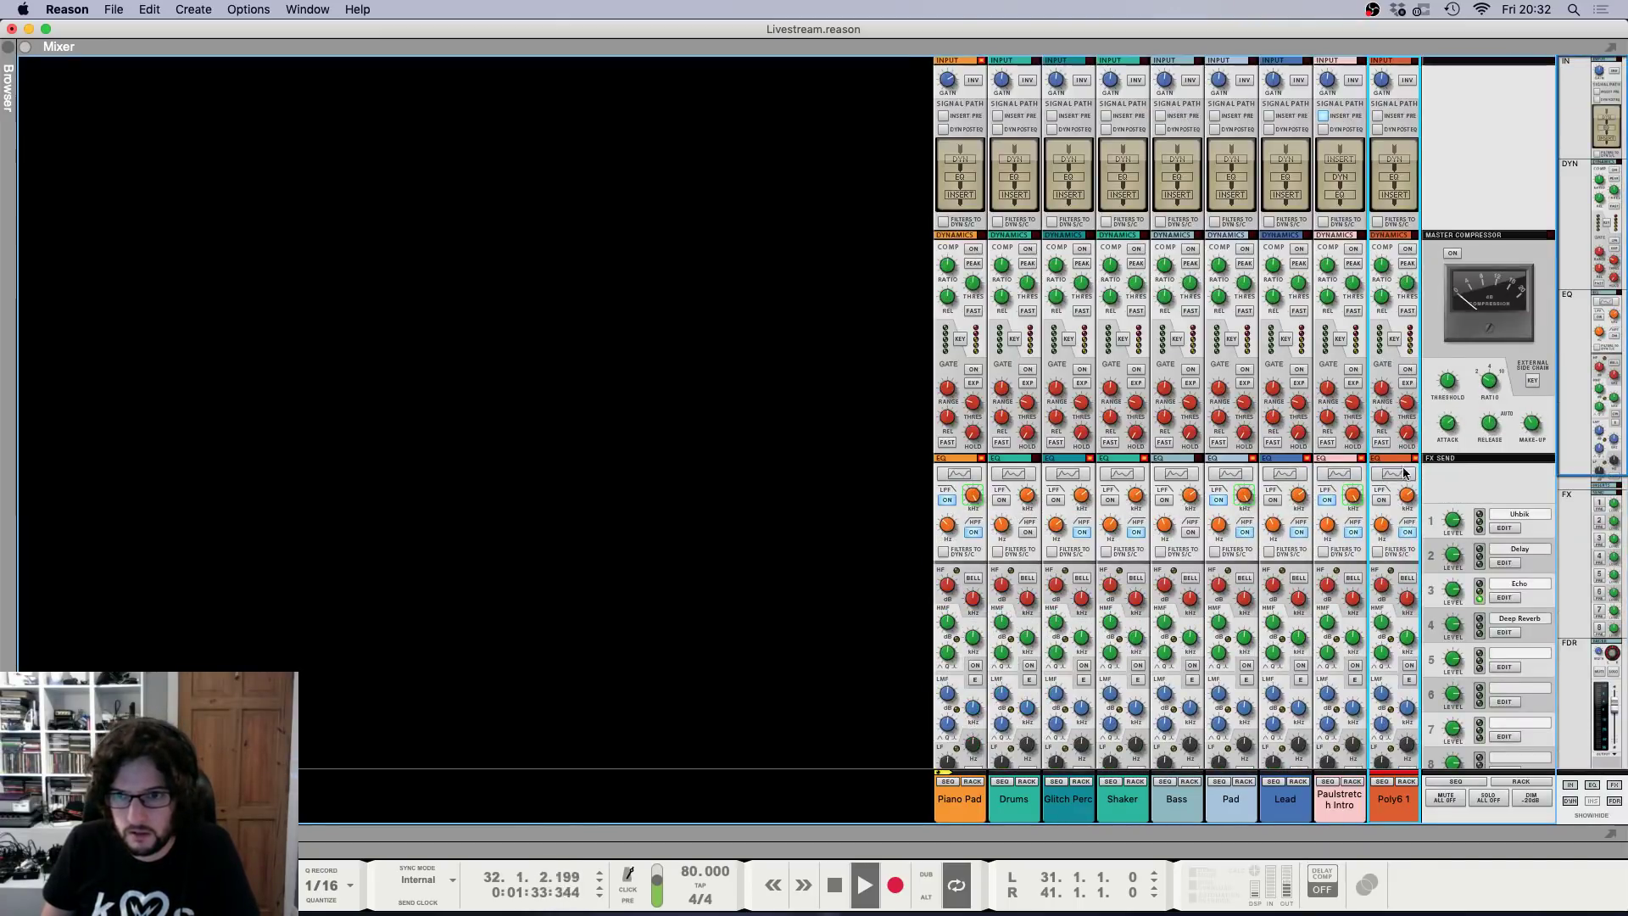
scroll(1406, 555, down, 10)
key(F6)
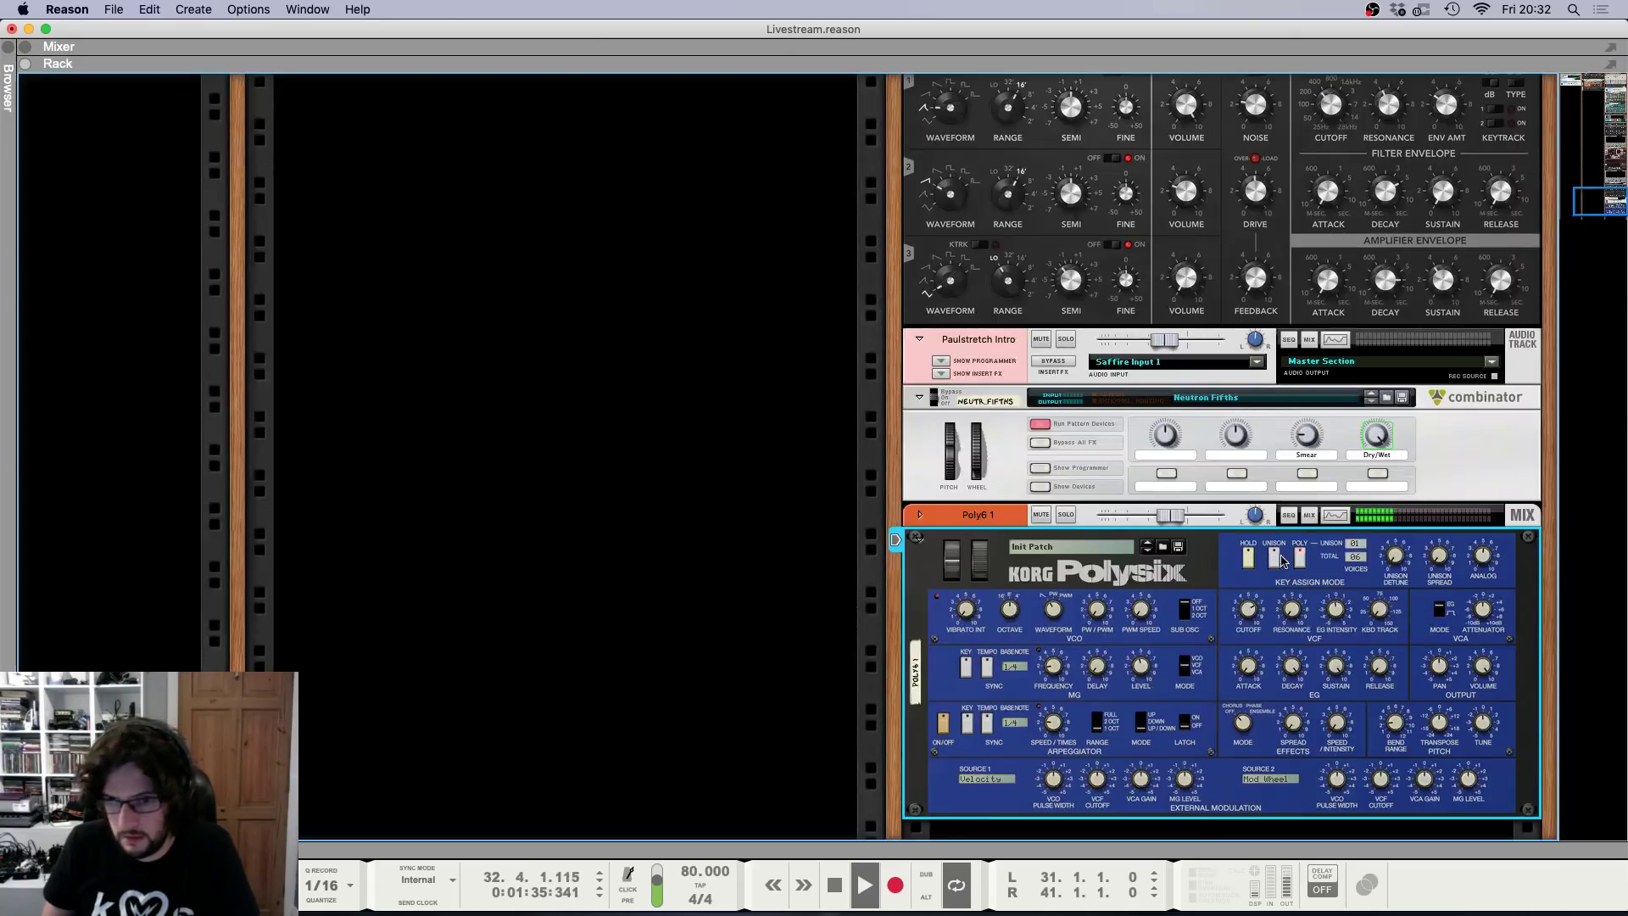
Try transposing all notes of the Poly6 1 clip up 12 semitones, and undo the transposition.
key(F7)
key(F8)
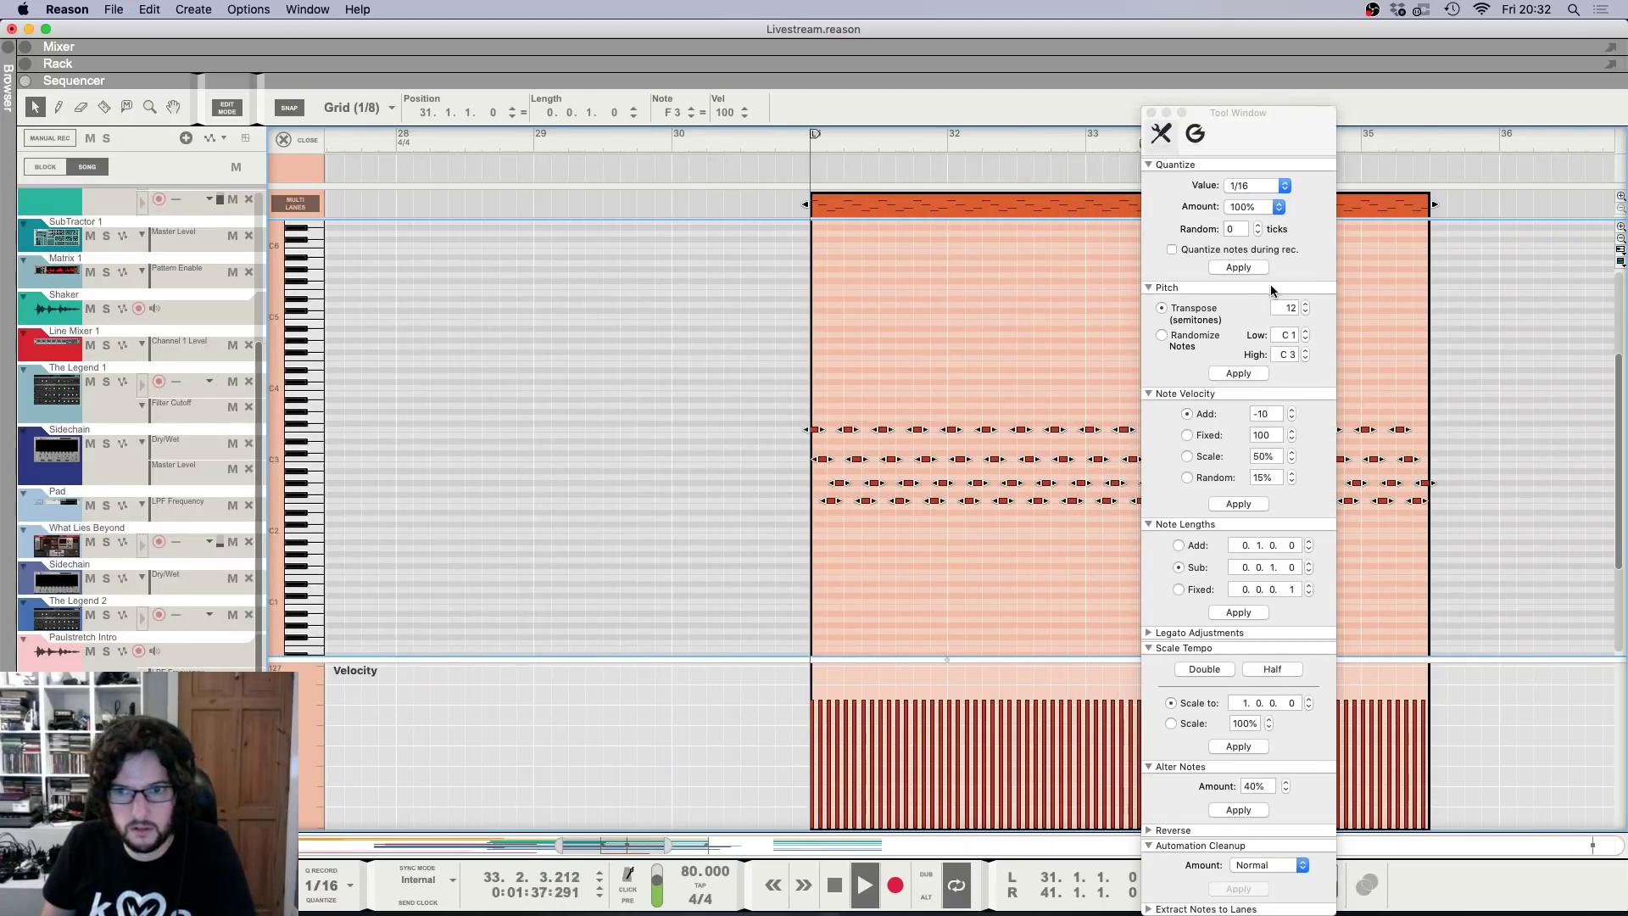
click(1251, 374)
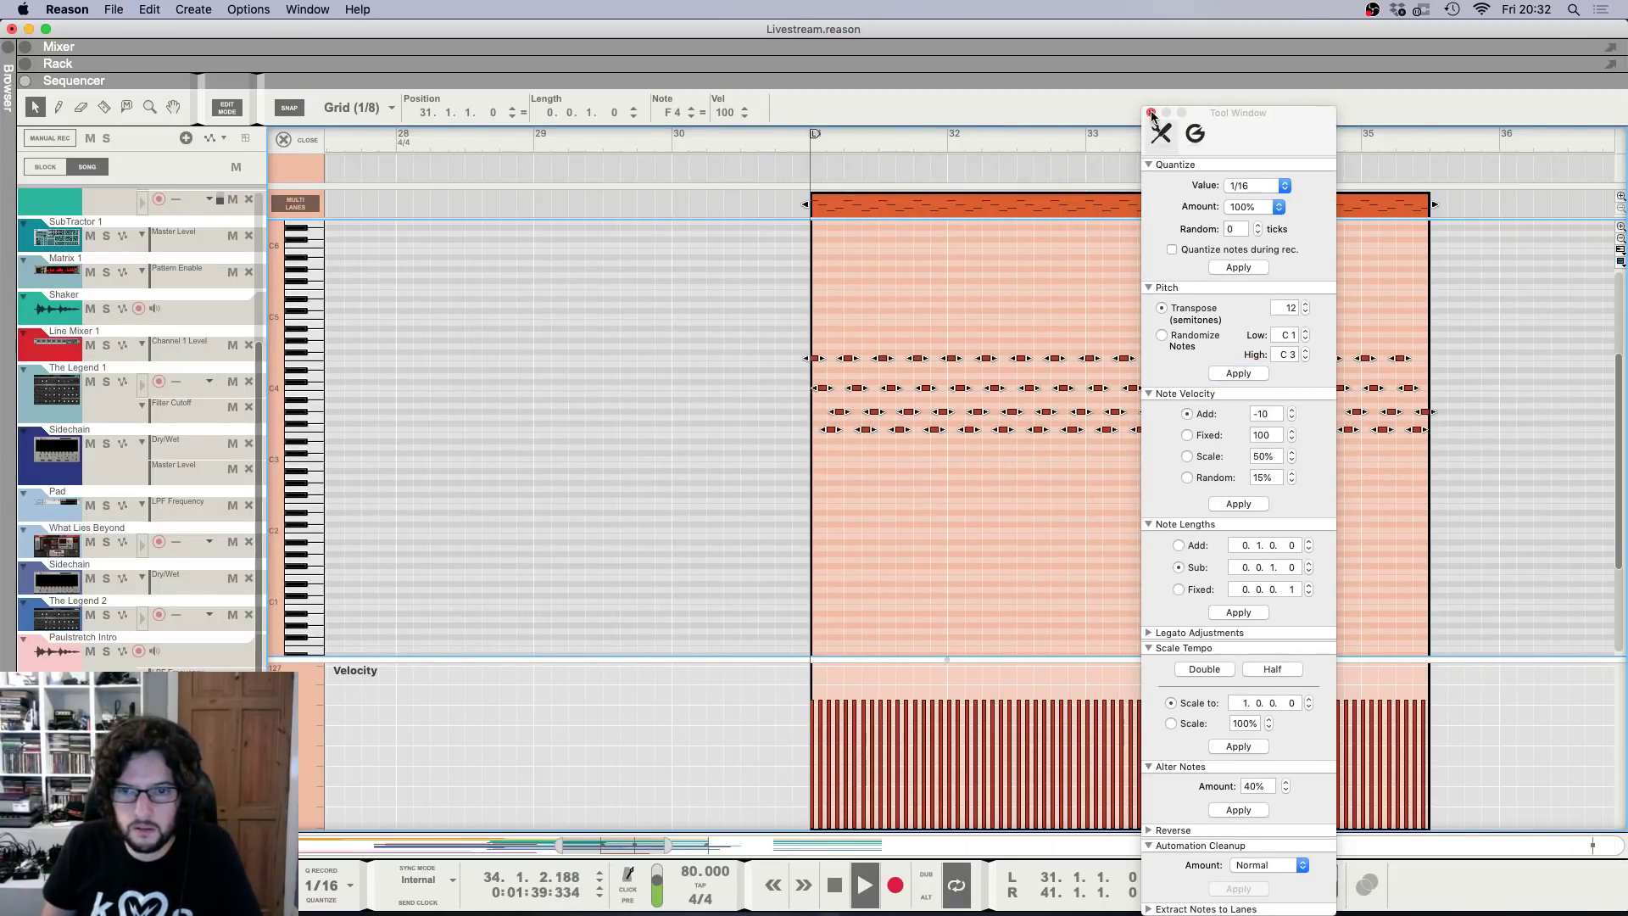
click(1150, 113)
key(space)
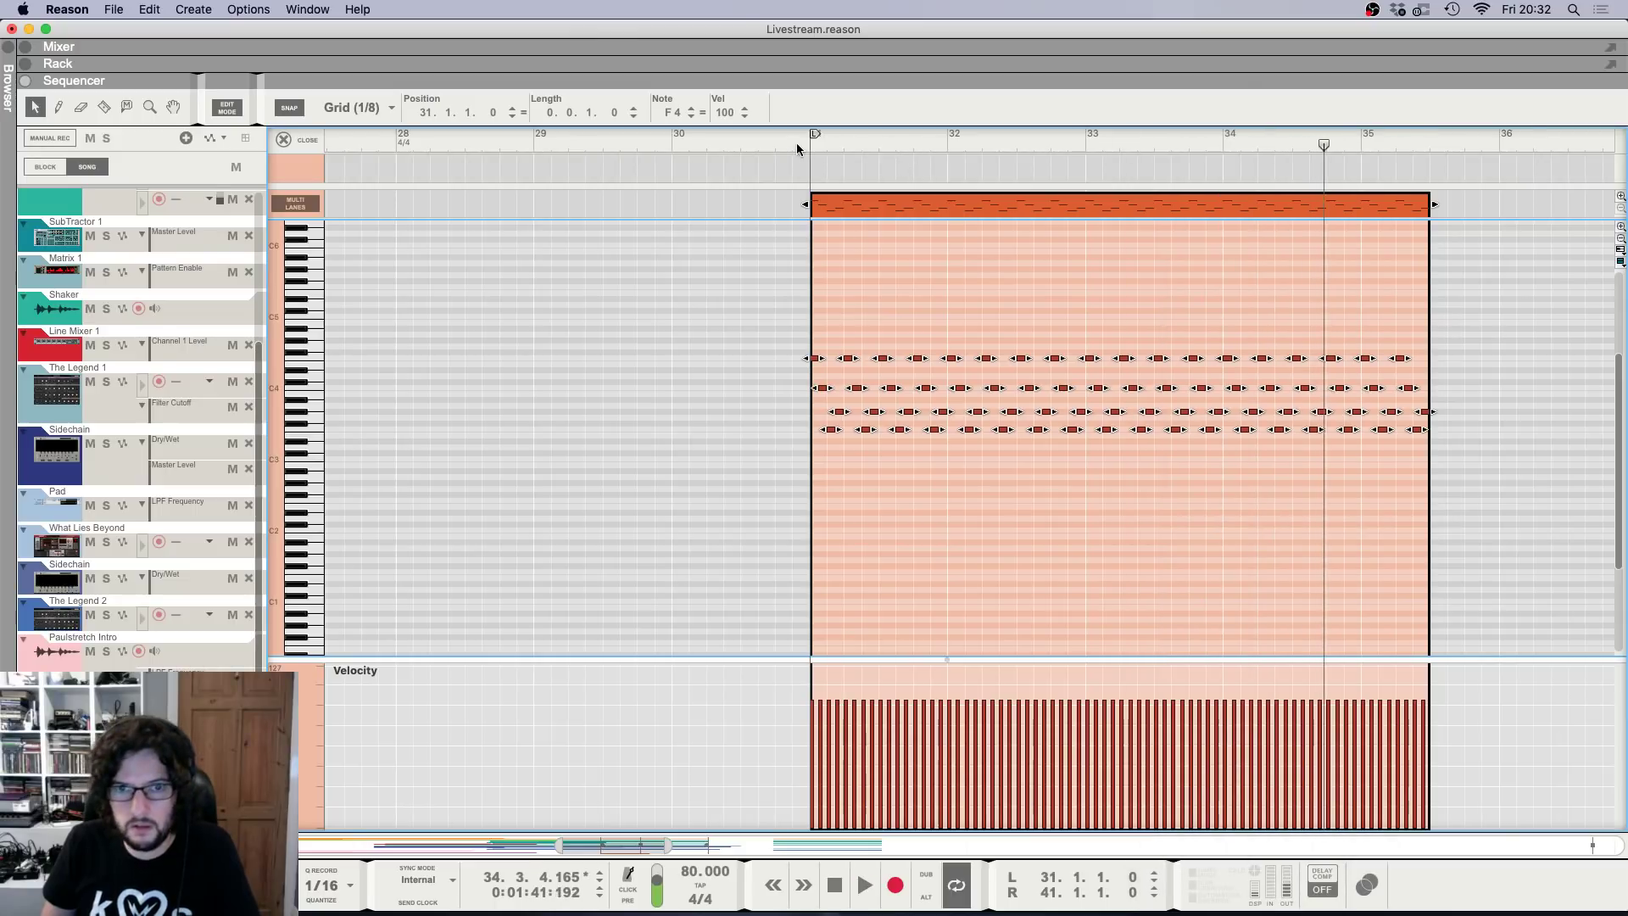
click(811, 144)
key(super+z)
Play the loop, check the Poly6 1 channel's FX2 send, and unfold the Tape Delay Kong device in the rack.
key(F5)
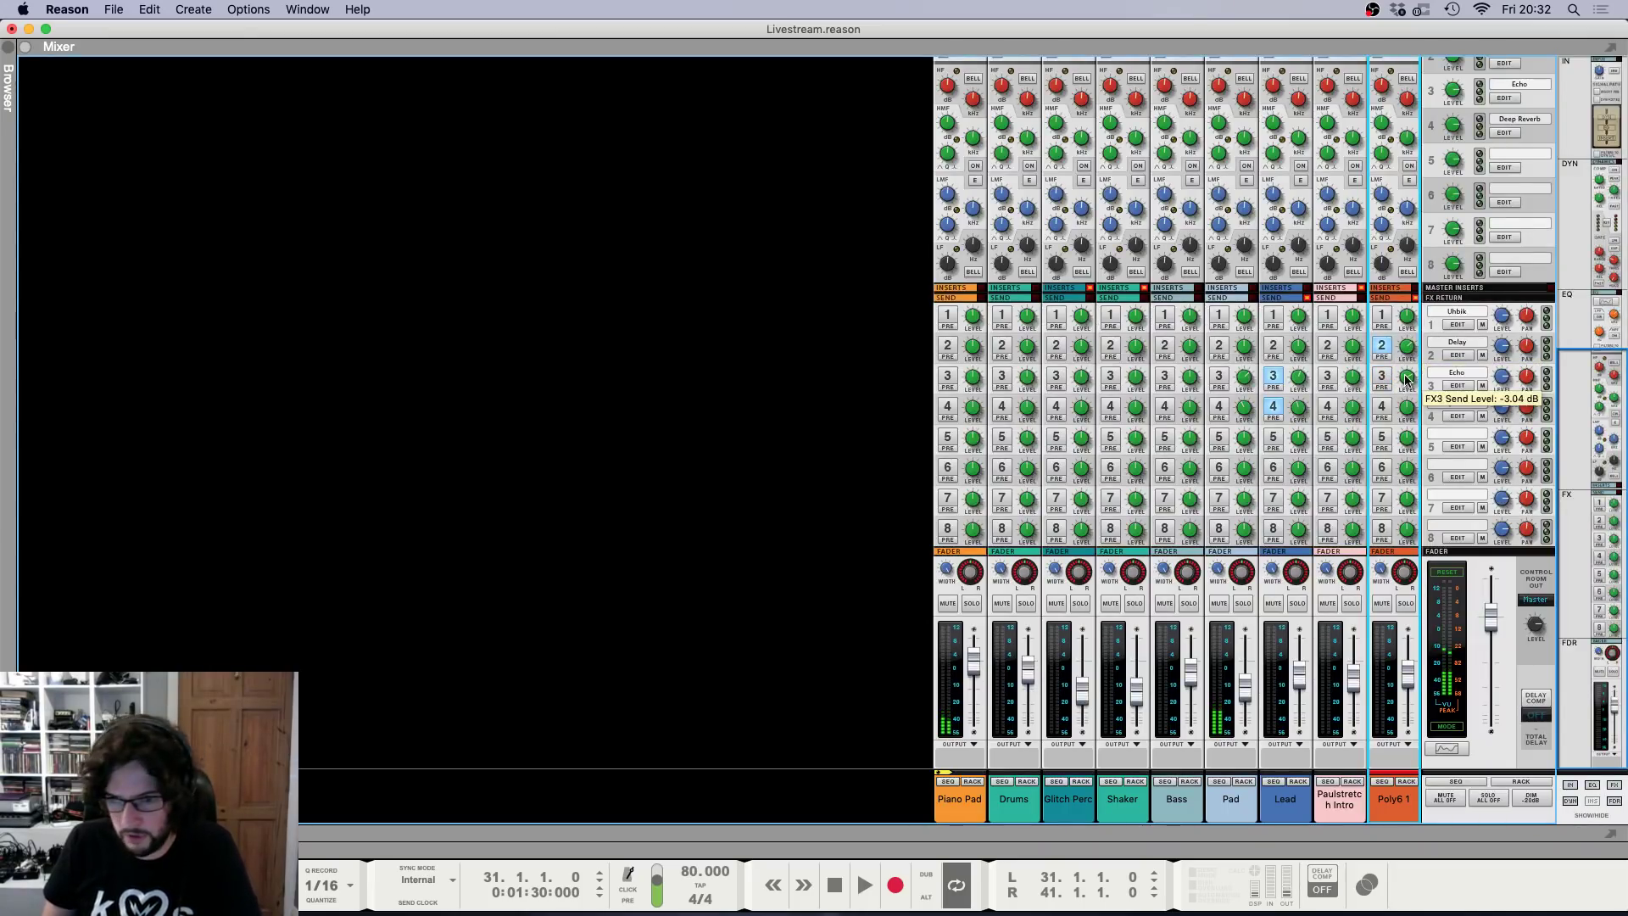
key(space)
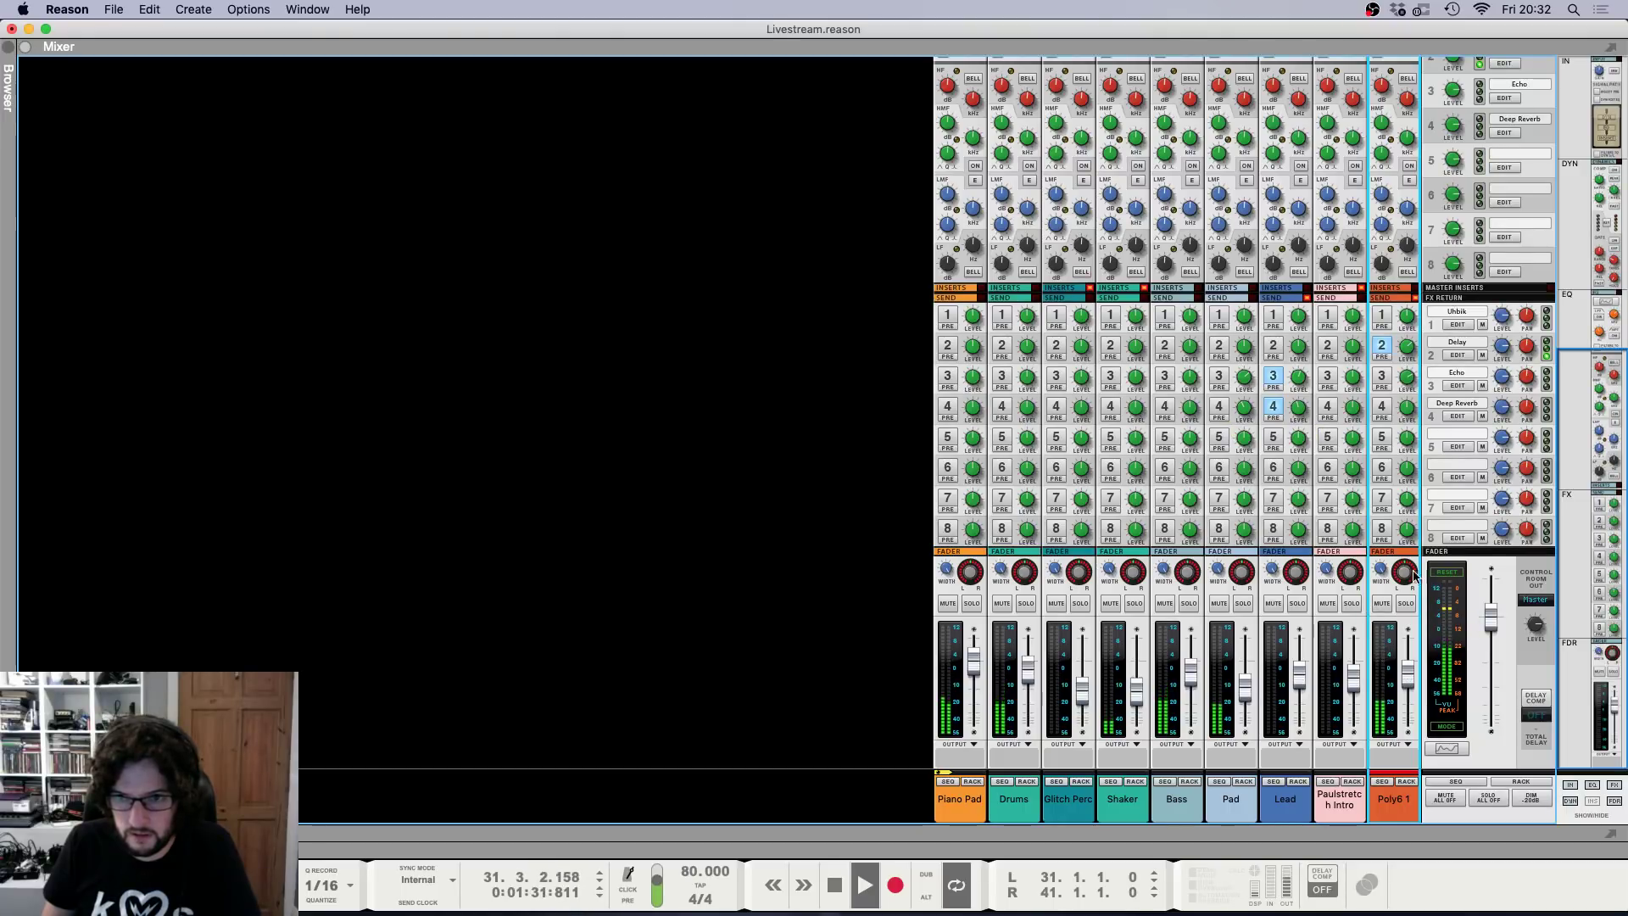
mouse_move(1412, 356)
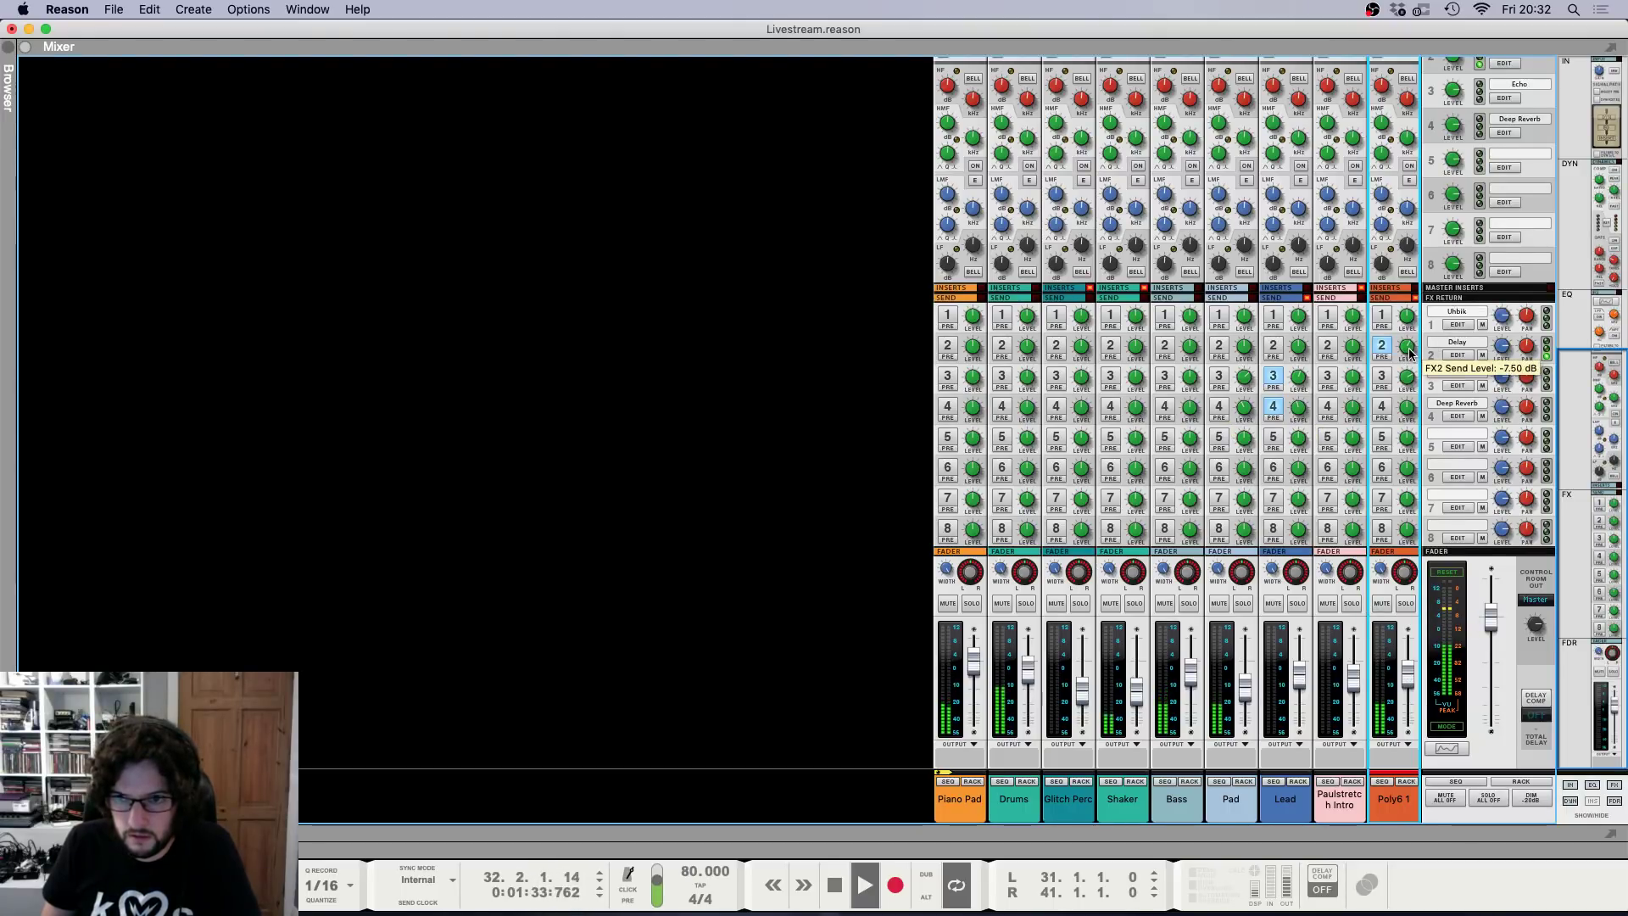
key(F6)
mouse_move(1484, 570)
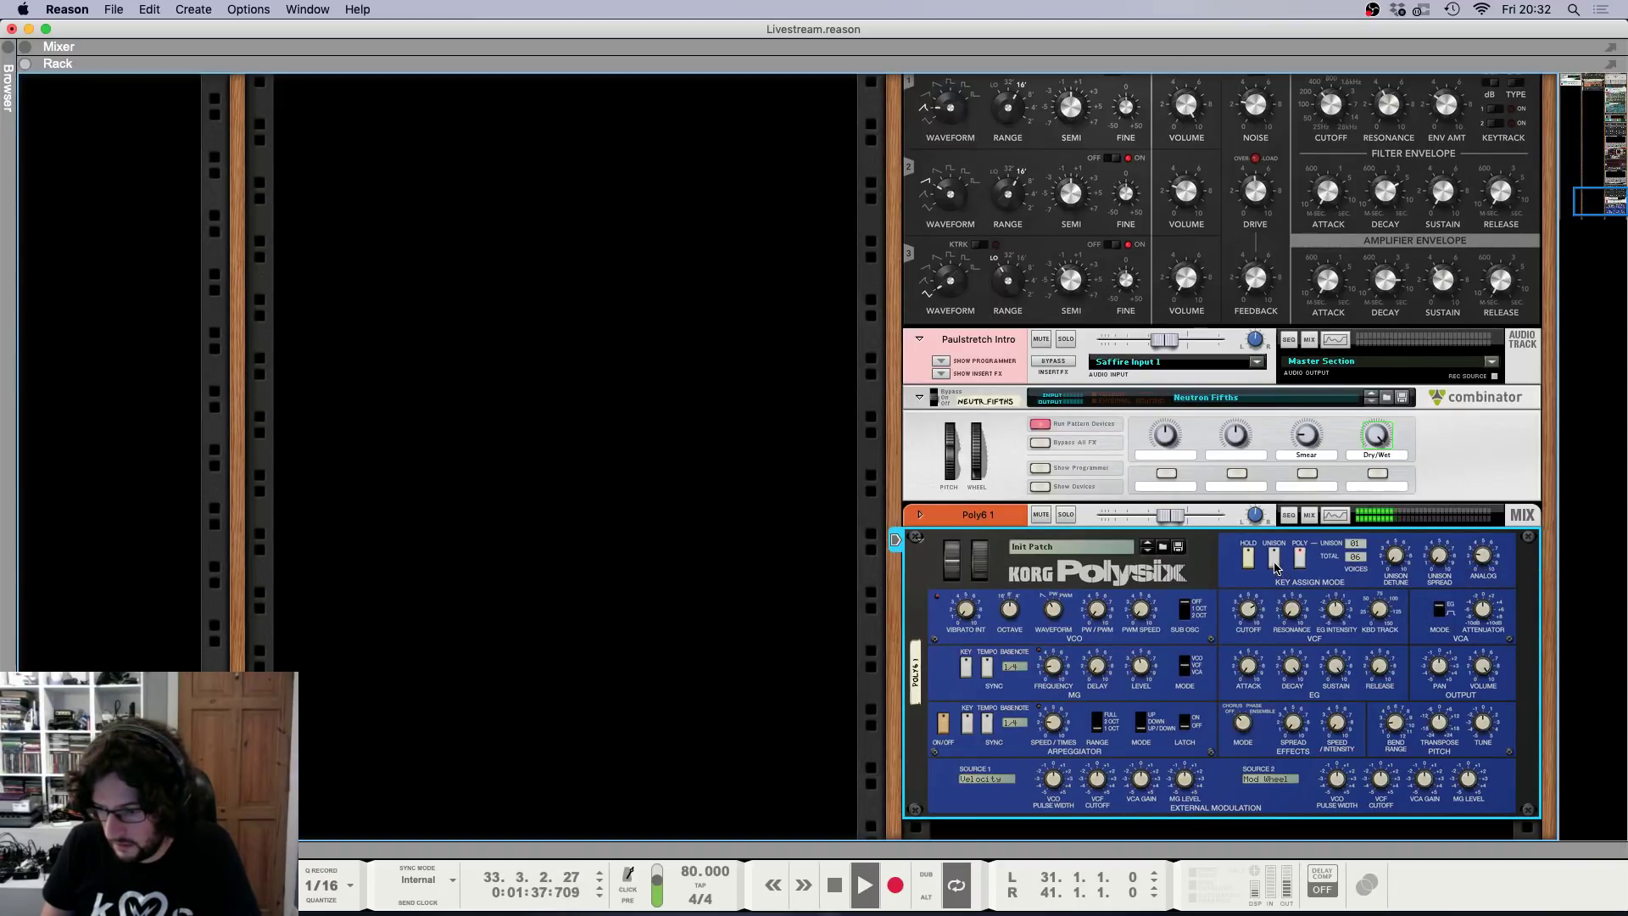
scroll(1261, 532, up, 10)
scroll(1261, 531, up, 10)
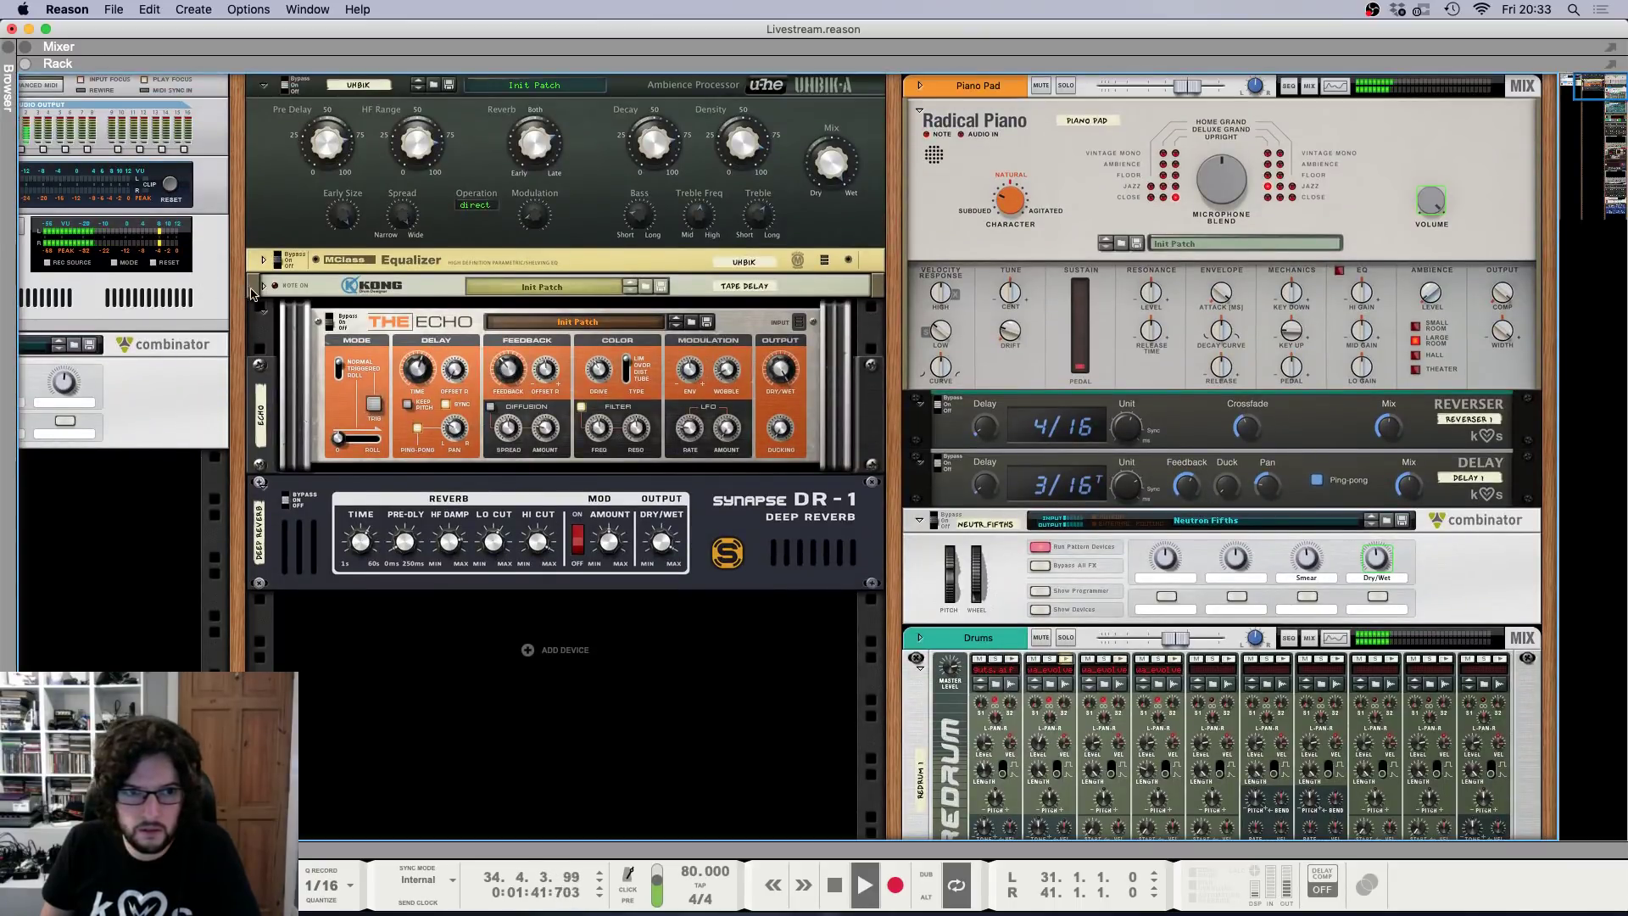
click(262, 286)
Return to the Poly6 1 clip's notes, restart playback from bar 31, and clear the note selection.
key(F7)
key(space)
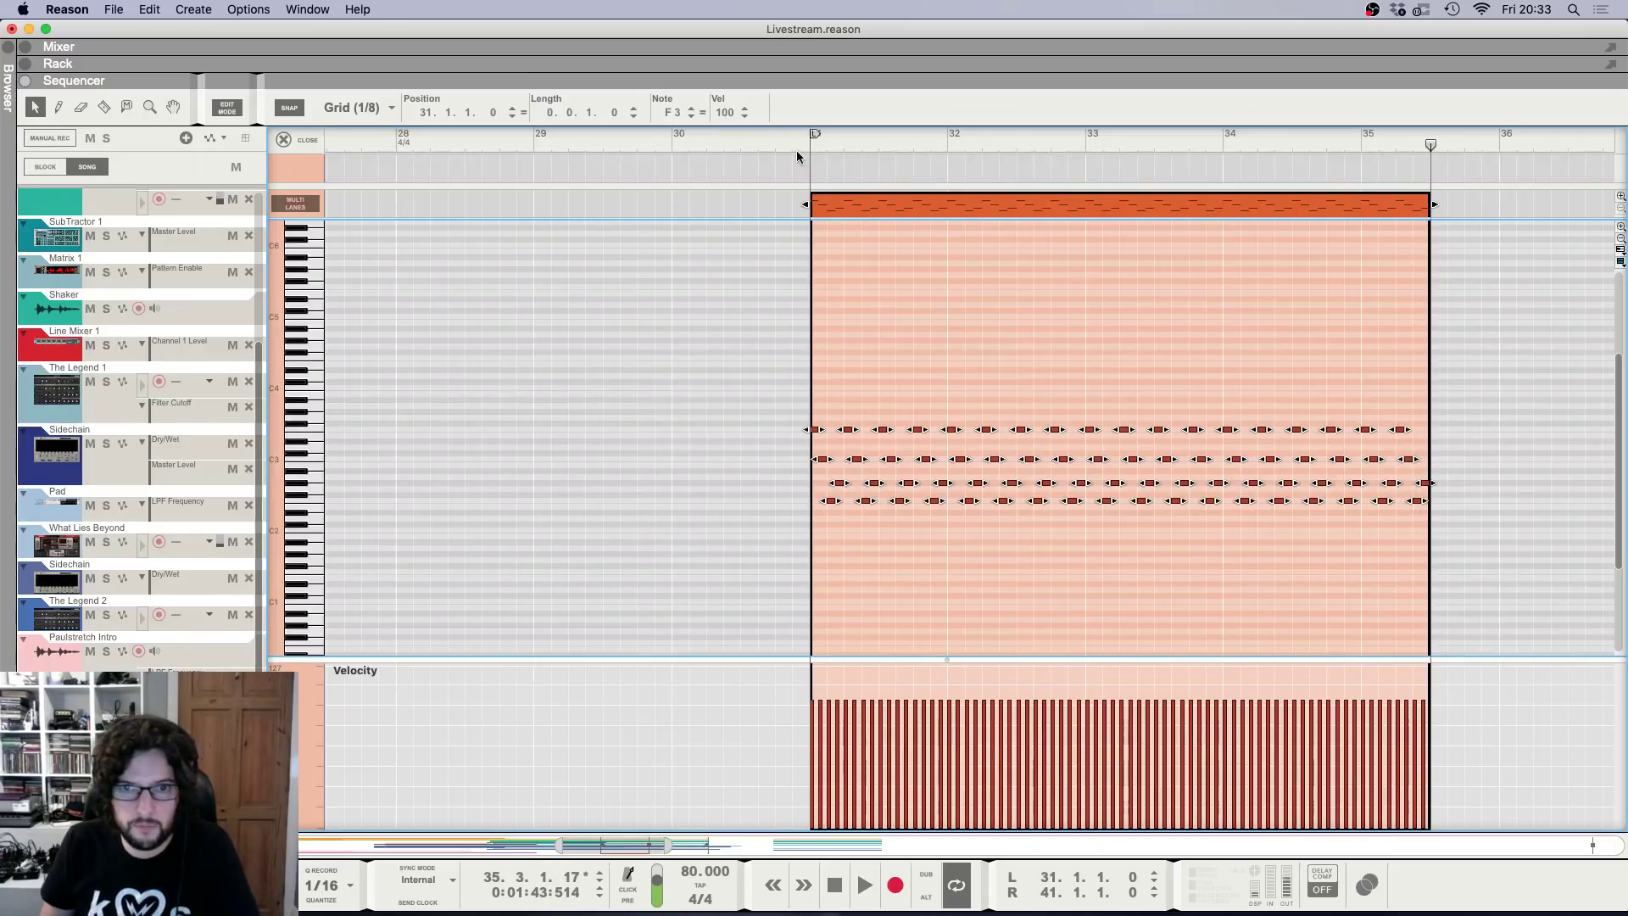
click(808, 149)
scroll(1376, 248, up, 2)
scroll(1390, 271, down, 1)
scroll(1408, 321, right, 3)
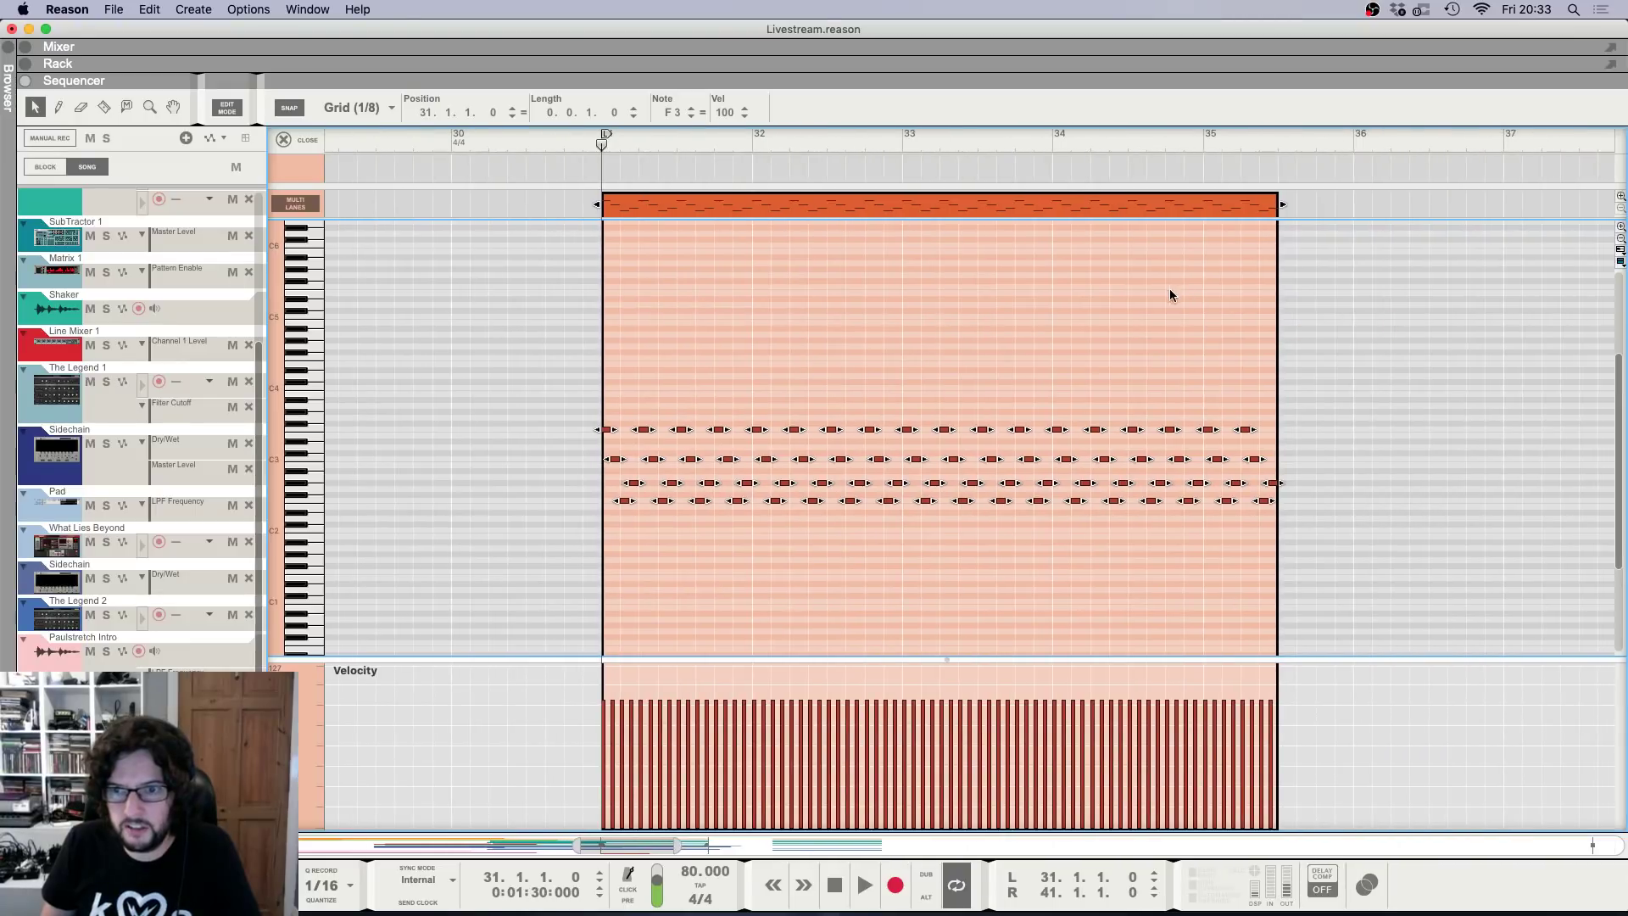
key(space)
scroll(1051, 331, up, 4)
click(1007, 341)
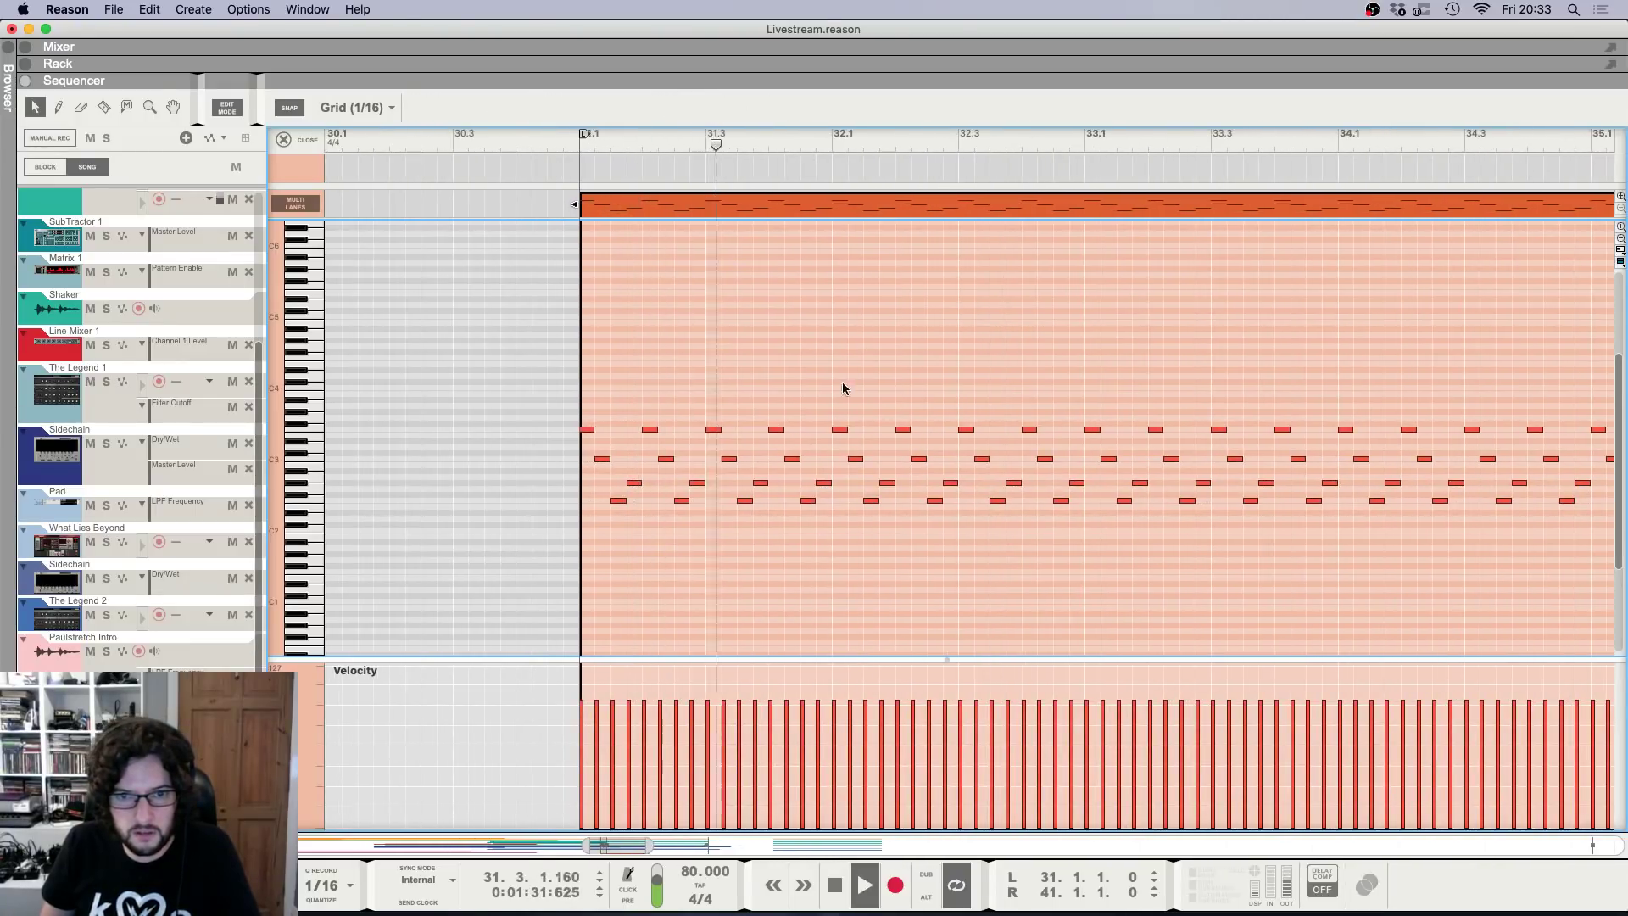
scroll(1090, 368, down, 3)
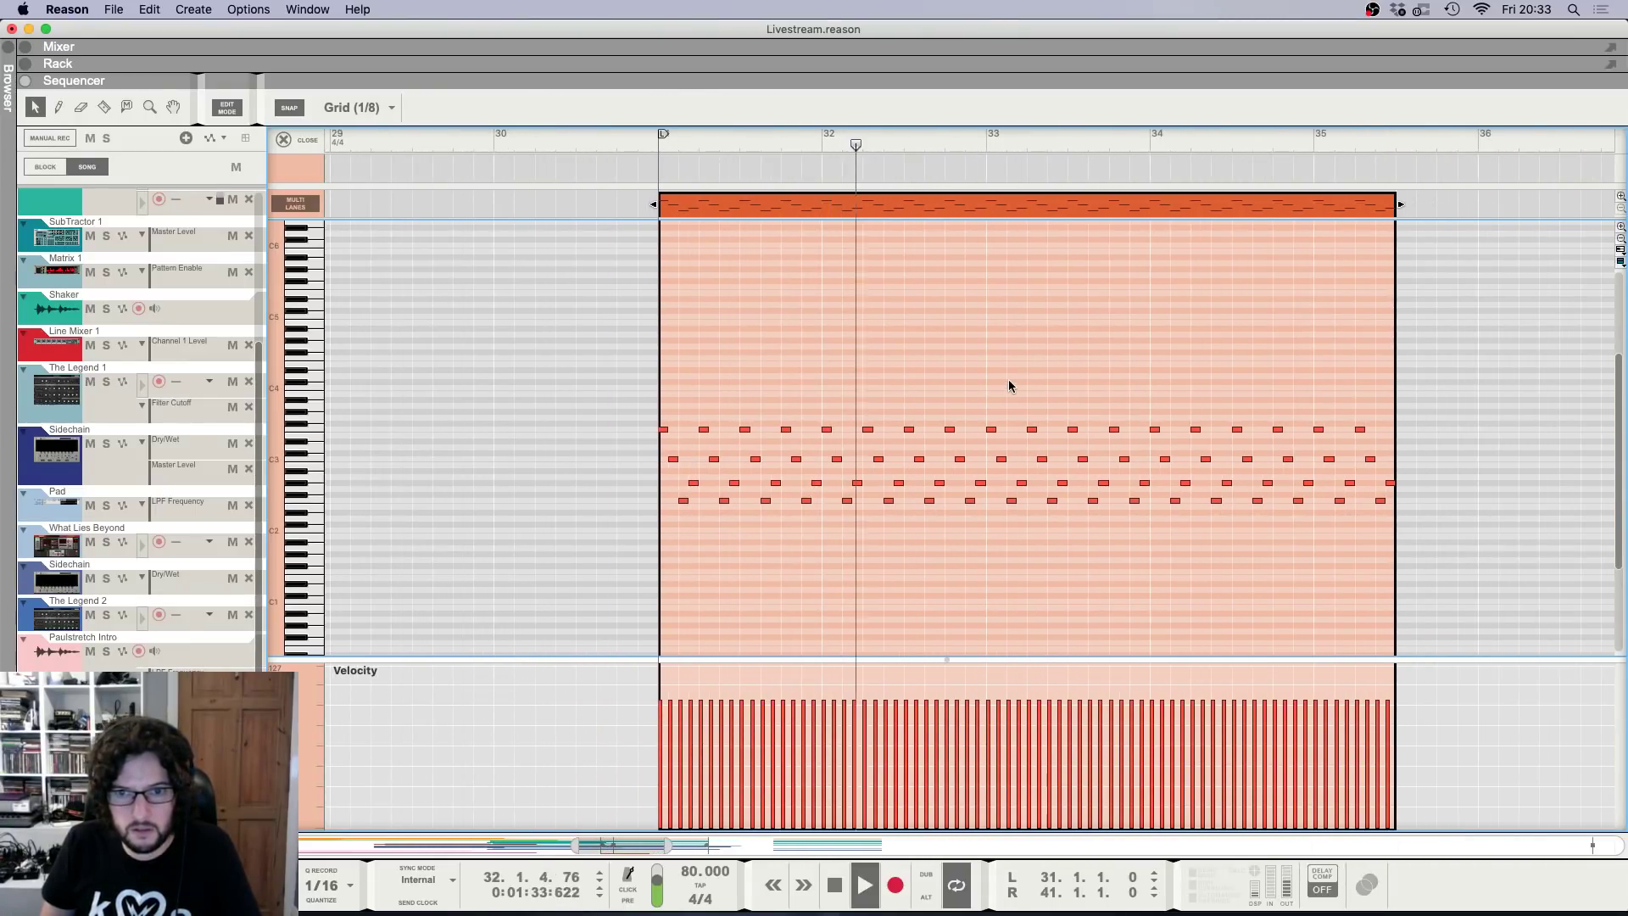
Move the four highest-row notes in bar 33 up to G#3.
drag(987, 386, 1137, 440)
key(space)
drag(989, 430, 991, 415)
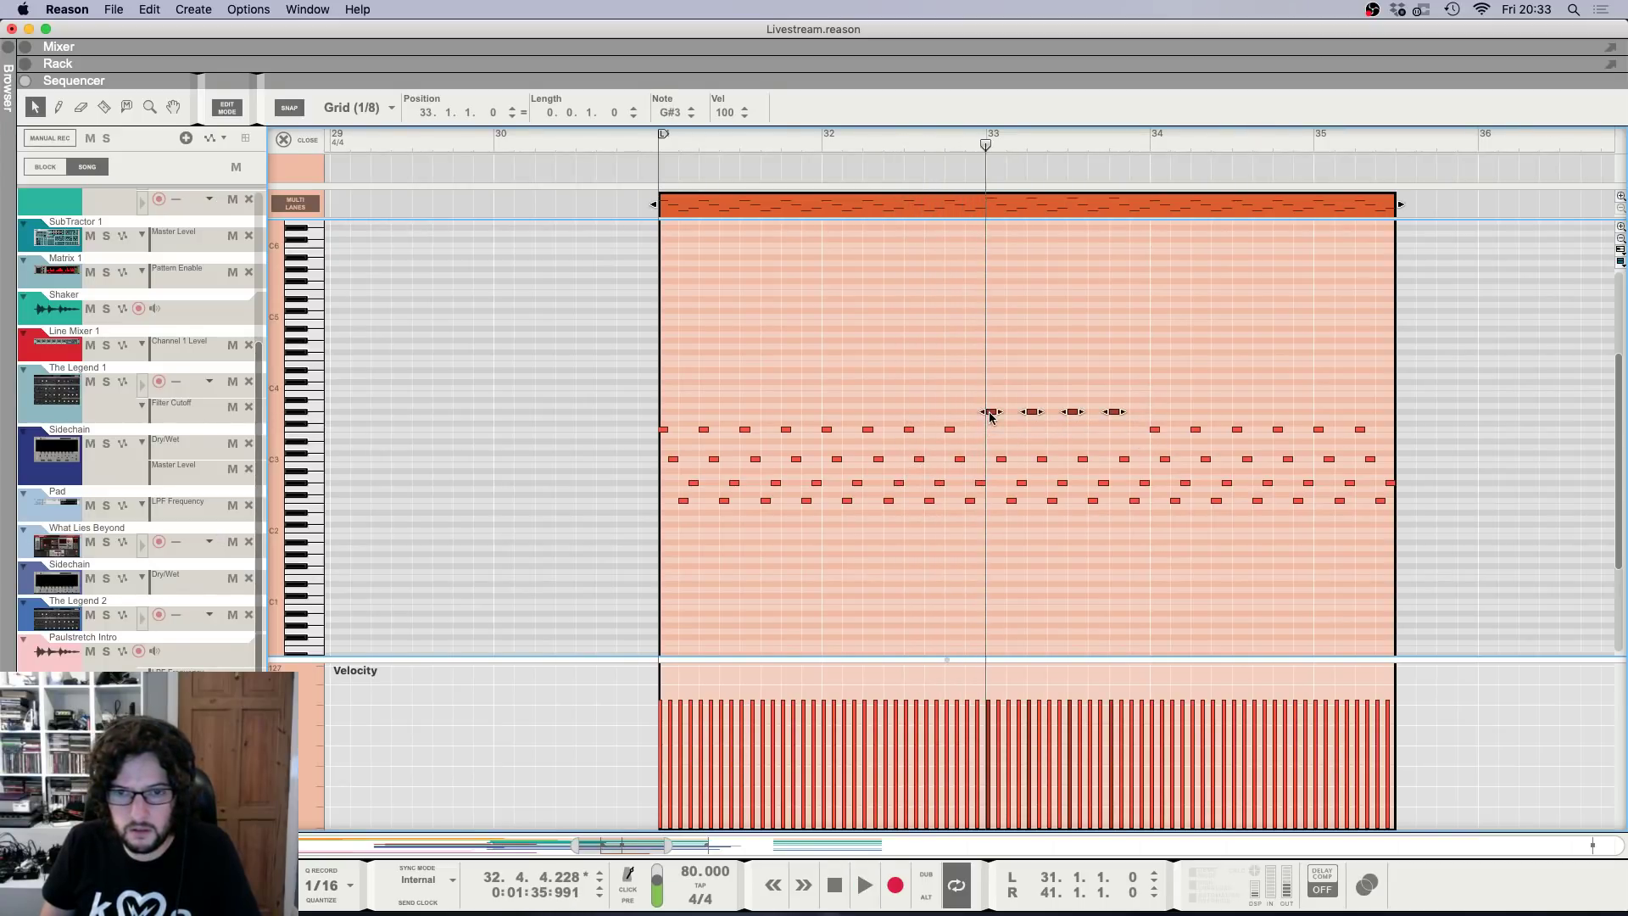
key(space)
click(1021, 321)
Move the highest-row notes from bar 34 to the clip's end up to G3.
drag(1148, 397, 1380, 440)
key(space)
drag(1155, 429, 1155, 419)
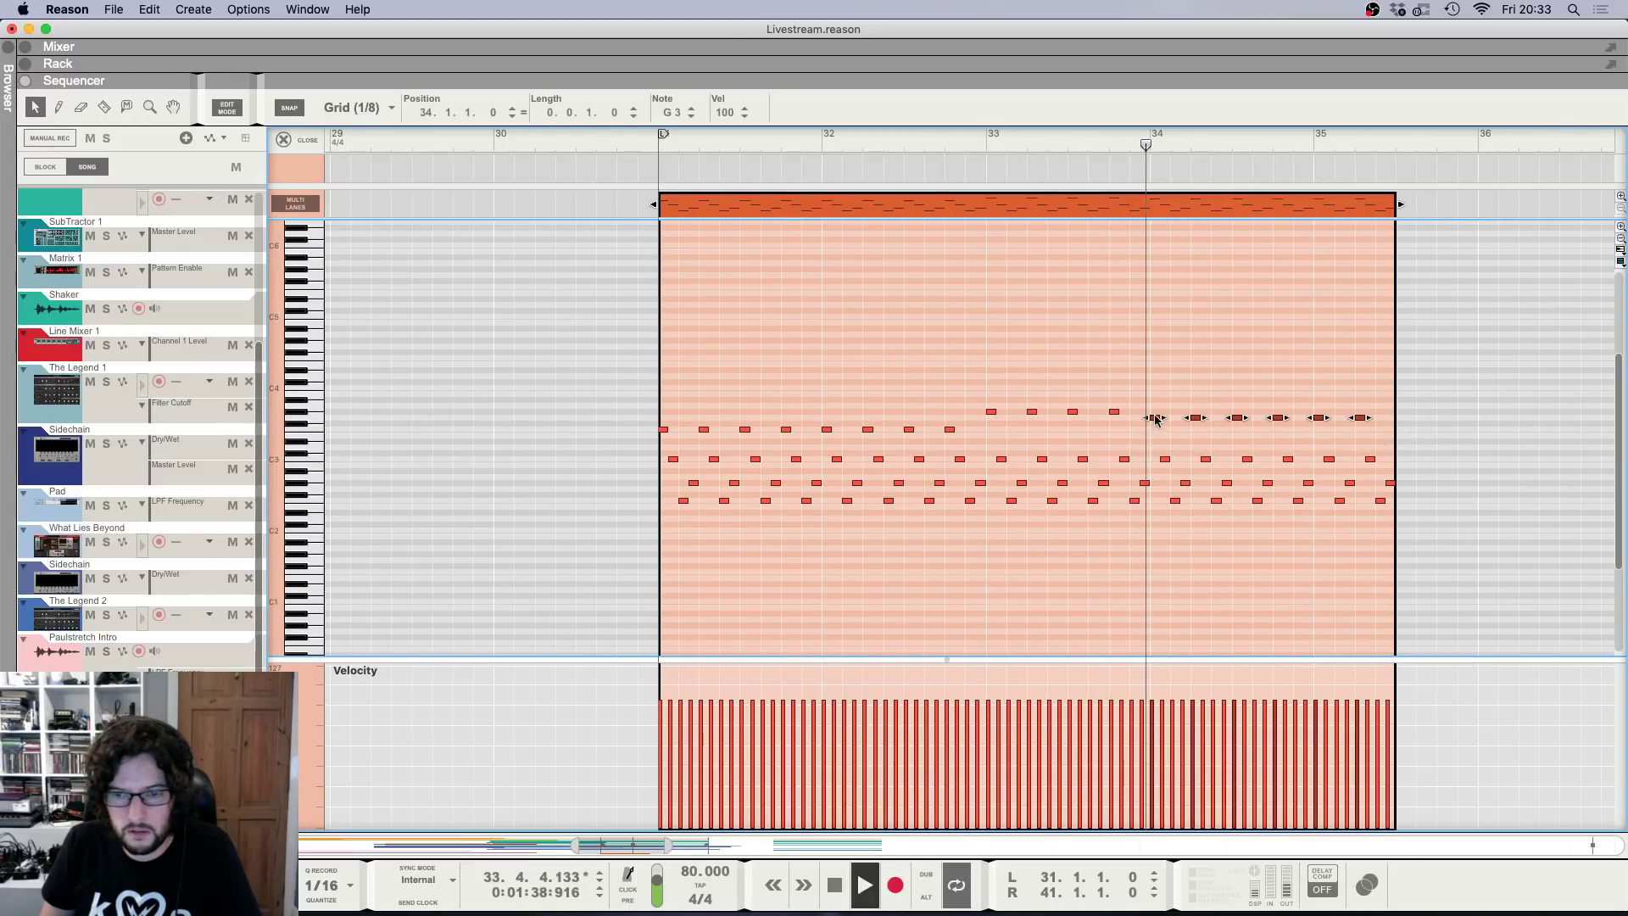
scroll(1155, 418, down, 3)
scroll(1203, 354, up, 4)
scroll(1233, 381, right, 1)
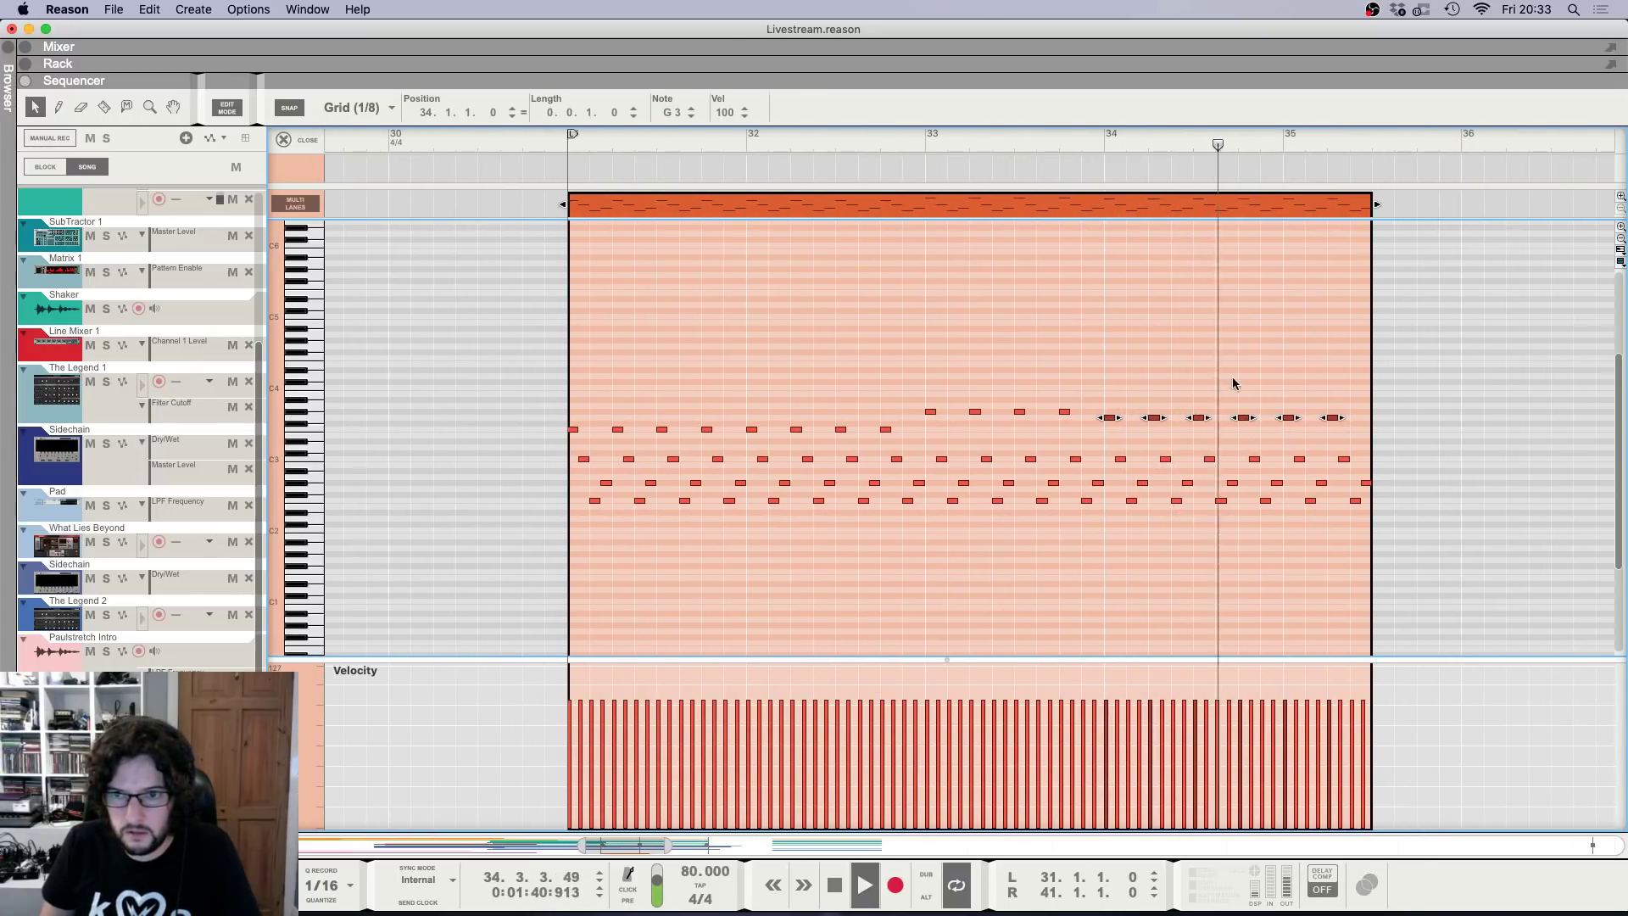
Move the two highest-row notes in bar 35 back down to F3.
drag(1271, 388, 1285, 430)
key(space)
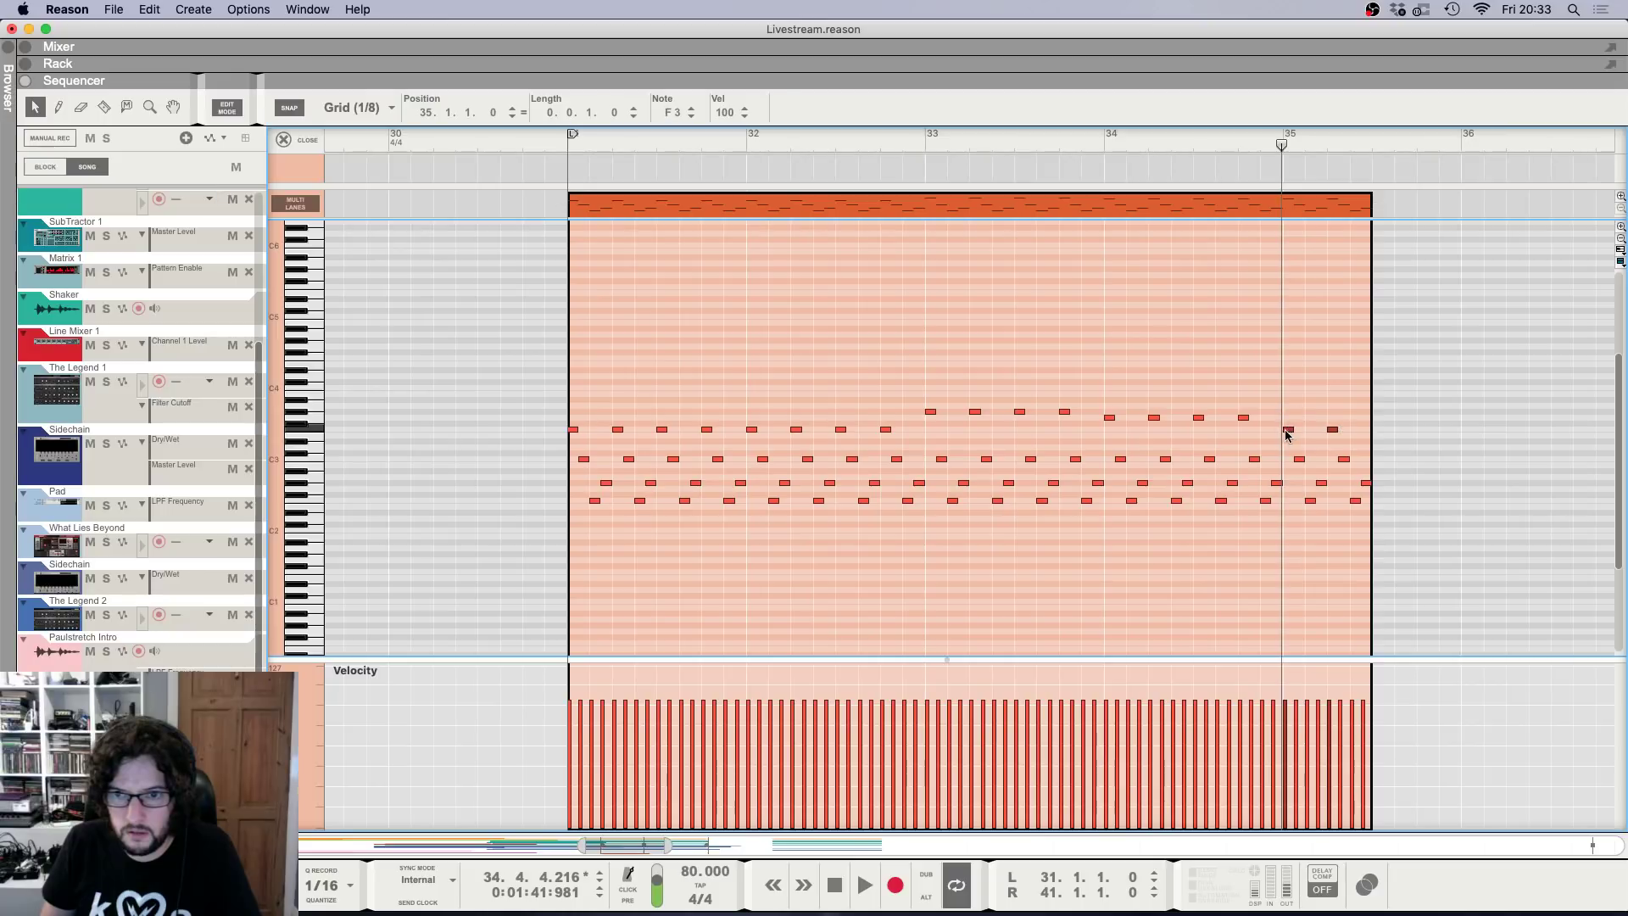
key(space)
key(space)
Copy the notes in the first half of bar 35 and paste them directly after, extending the clip to bar 36.
click(1375, 521)
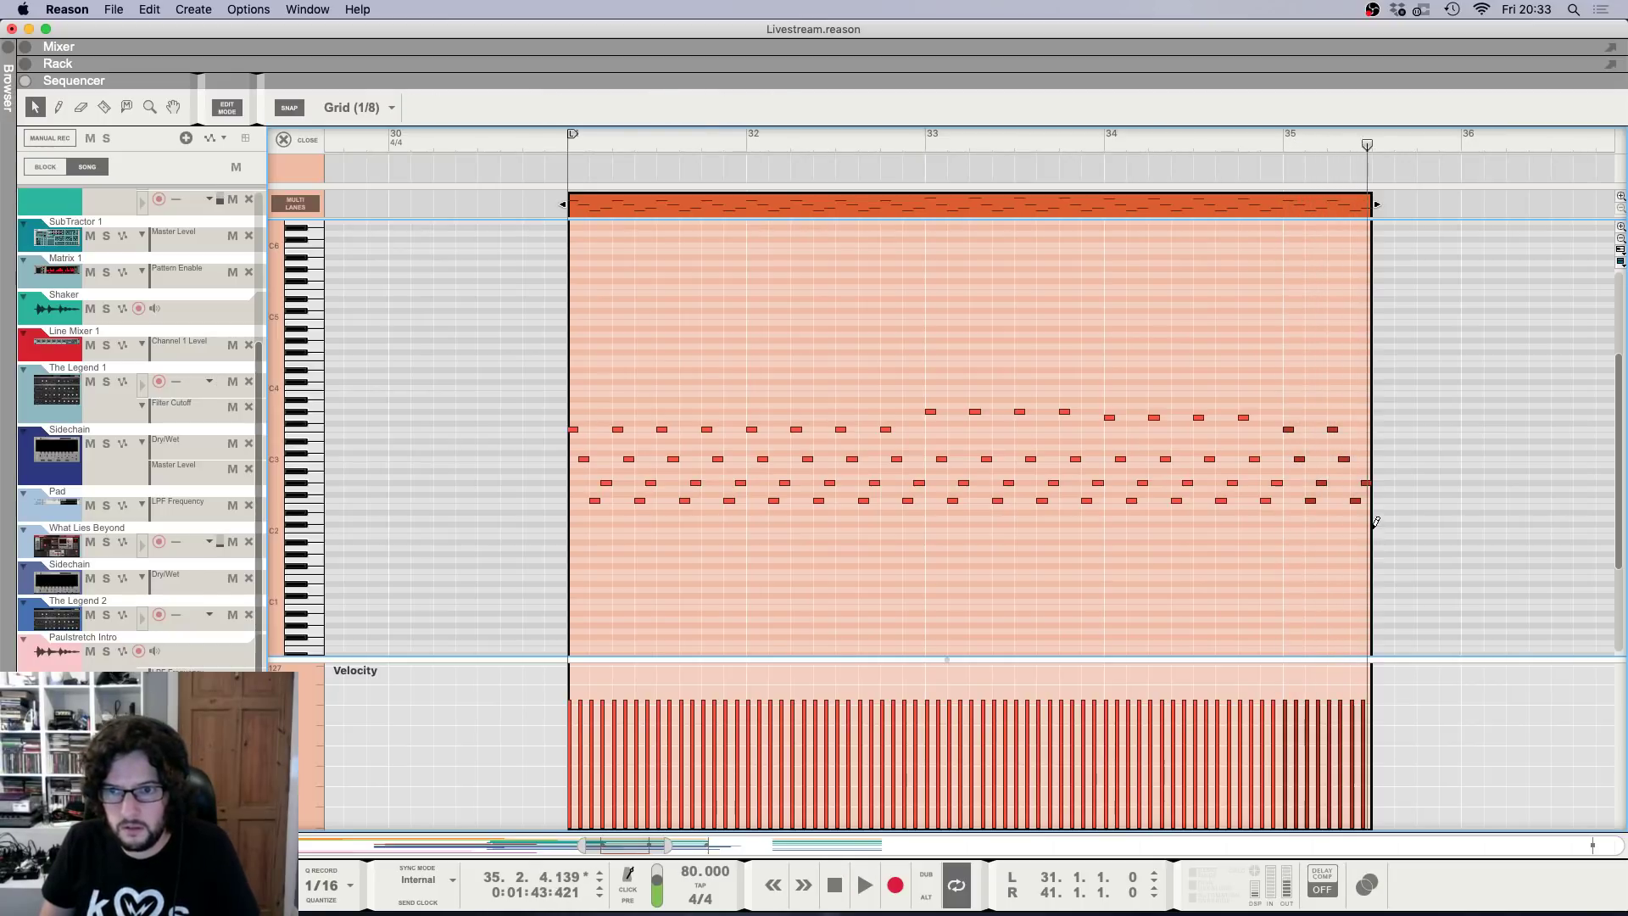
key(super+c)
key(super+v)
click(1442, 364)
key(g)
key(g)
key(g)
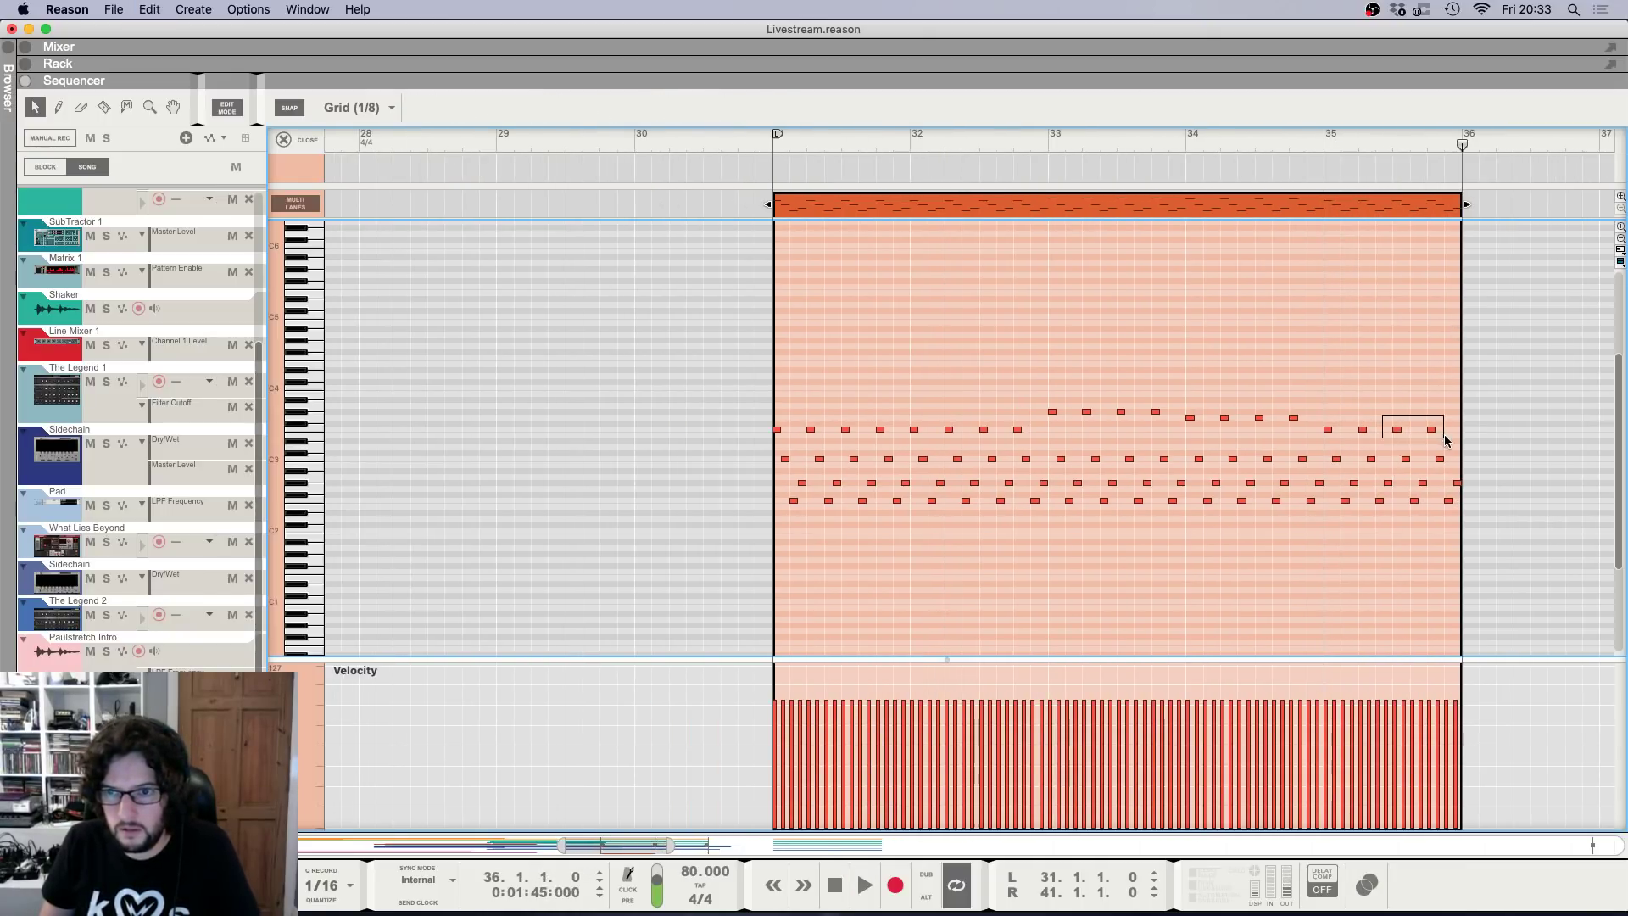
Move the last two highest-row notes of bar 35 down to D#3 and play from bar 31.
drag(1445, 439, 1398, 441)
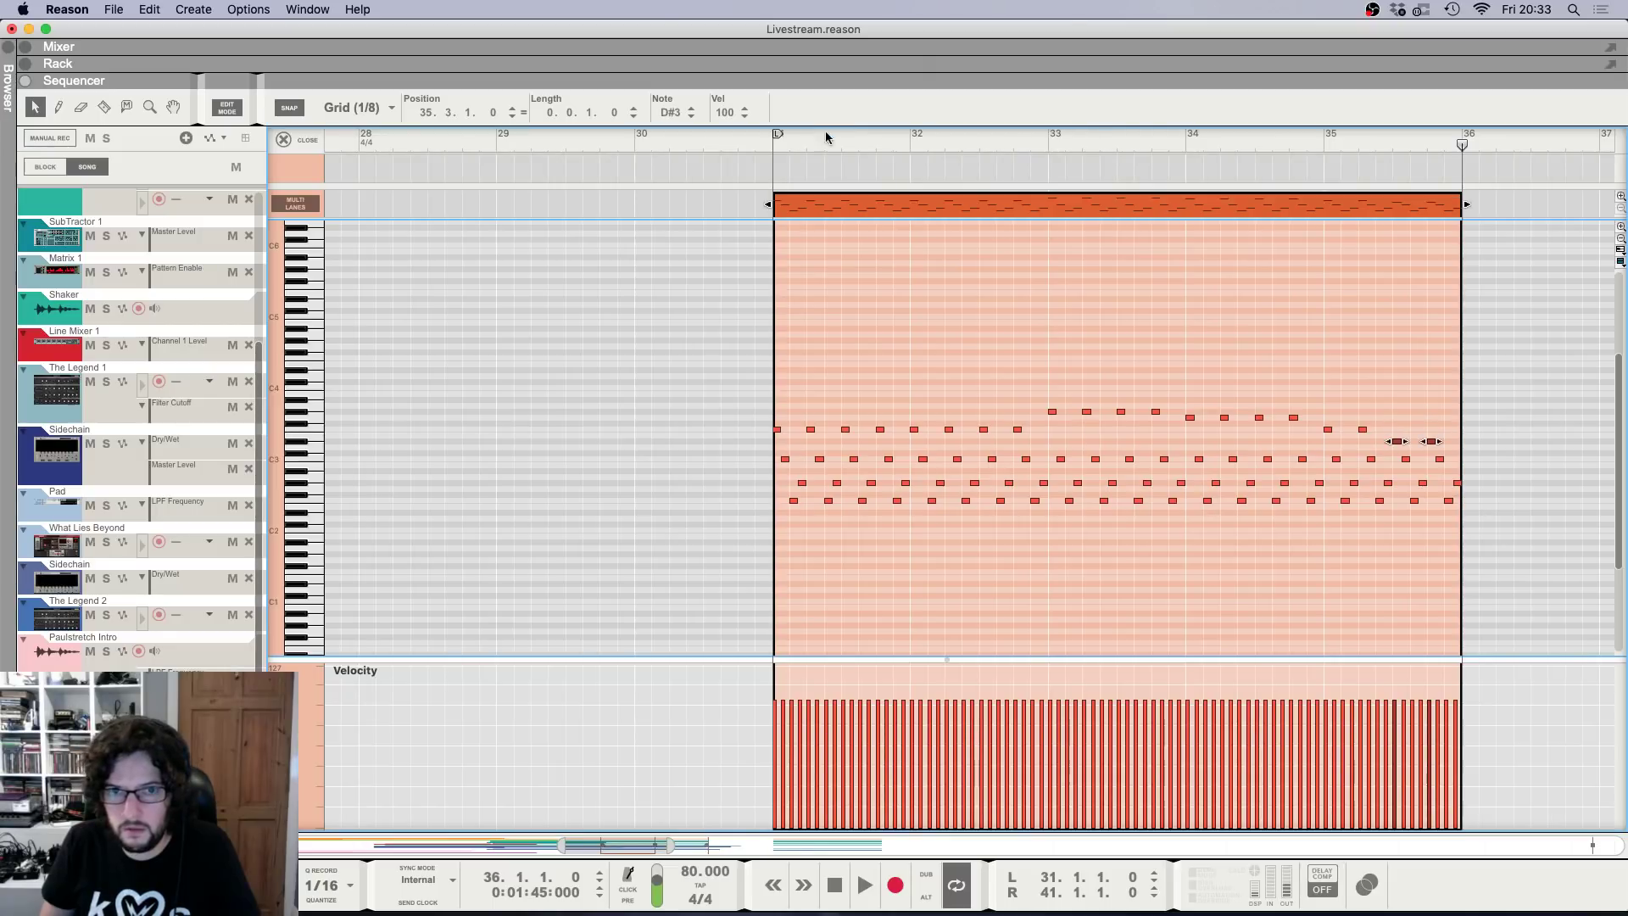
click(770, 145)
key(space)
key(g)
key(g)
key(g)
Set the Poly6 1 channel's fader to about -6.87 dB and enable its Deep Reverb send at about -18.59 dB.
key(F6)
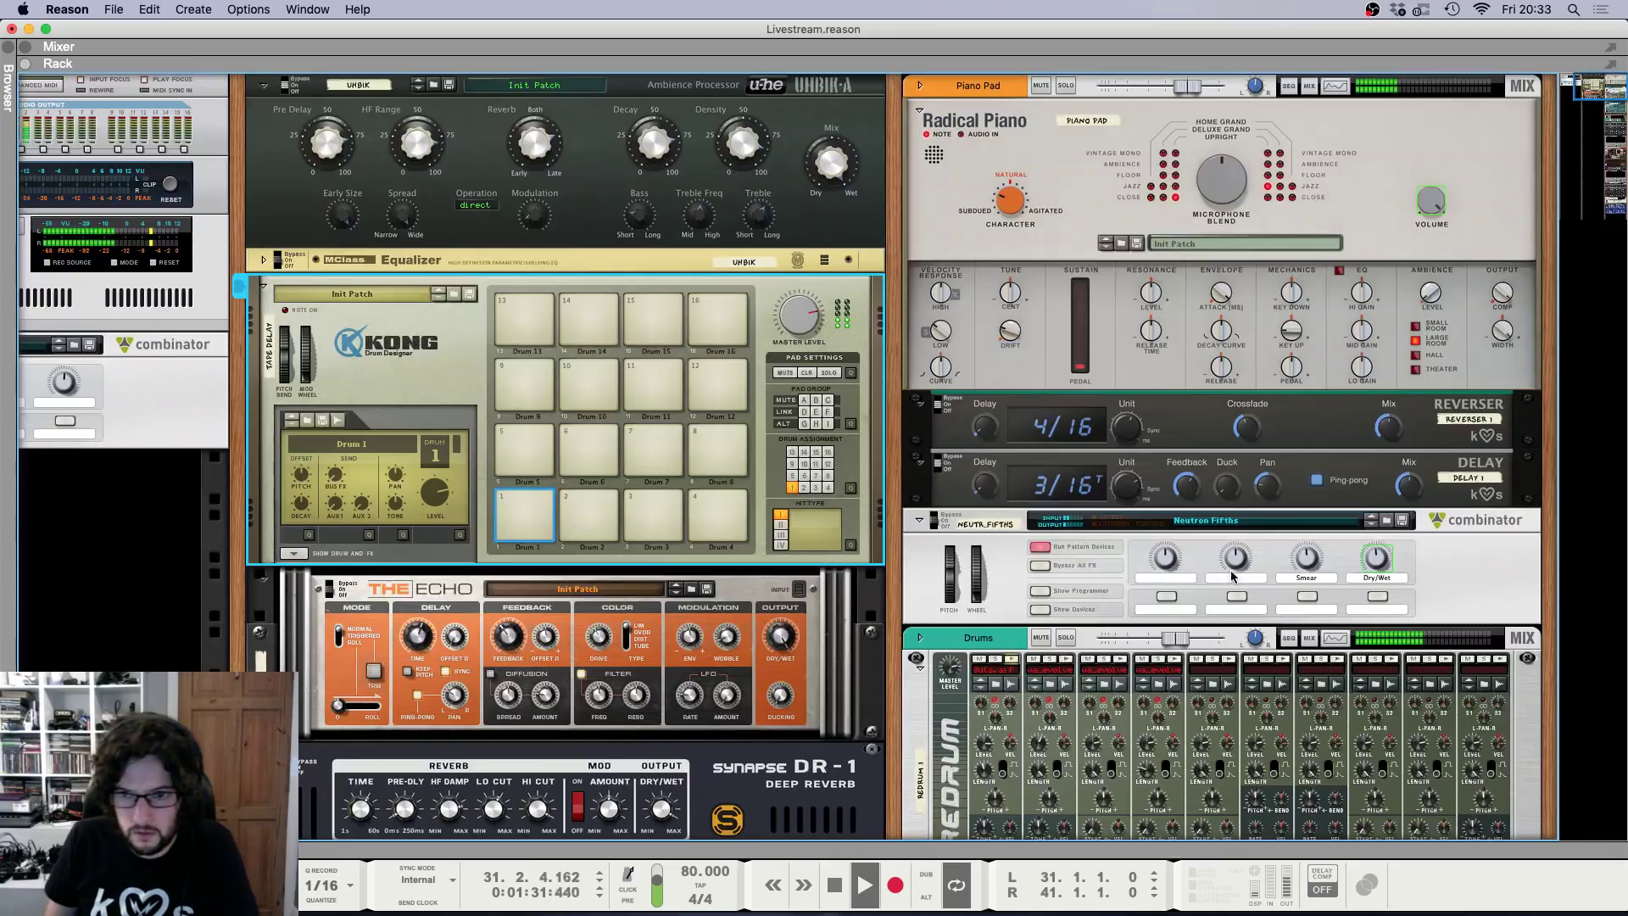
scroll(1232, 576, down, 10)
key(F5)
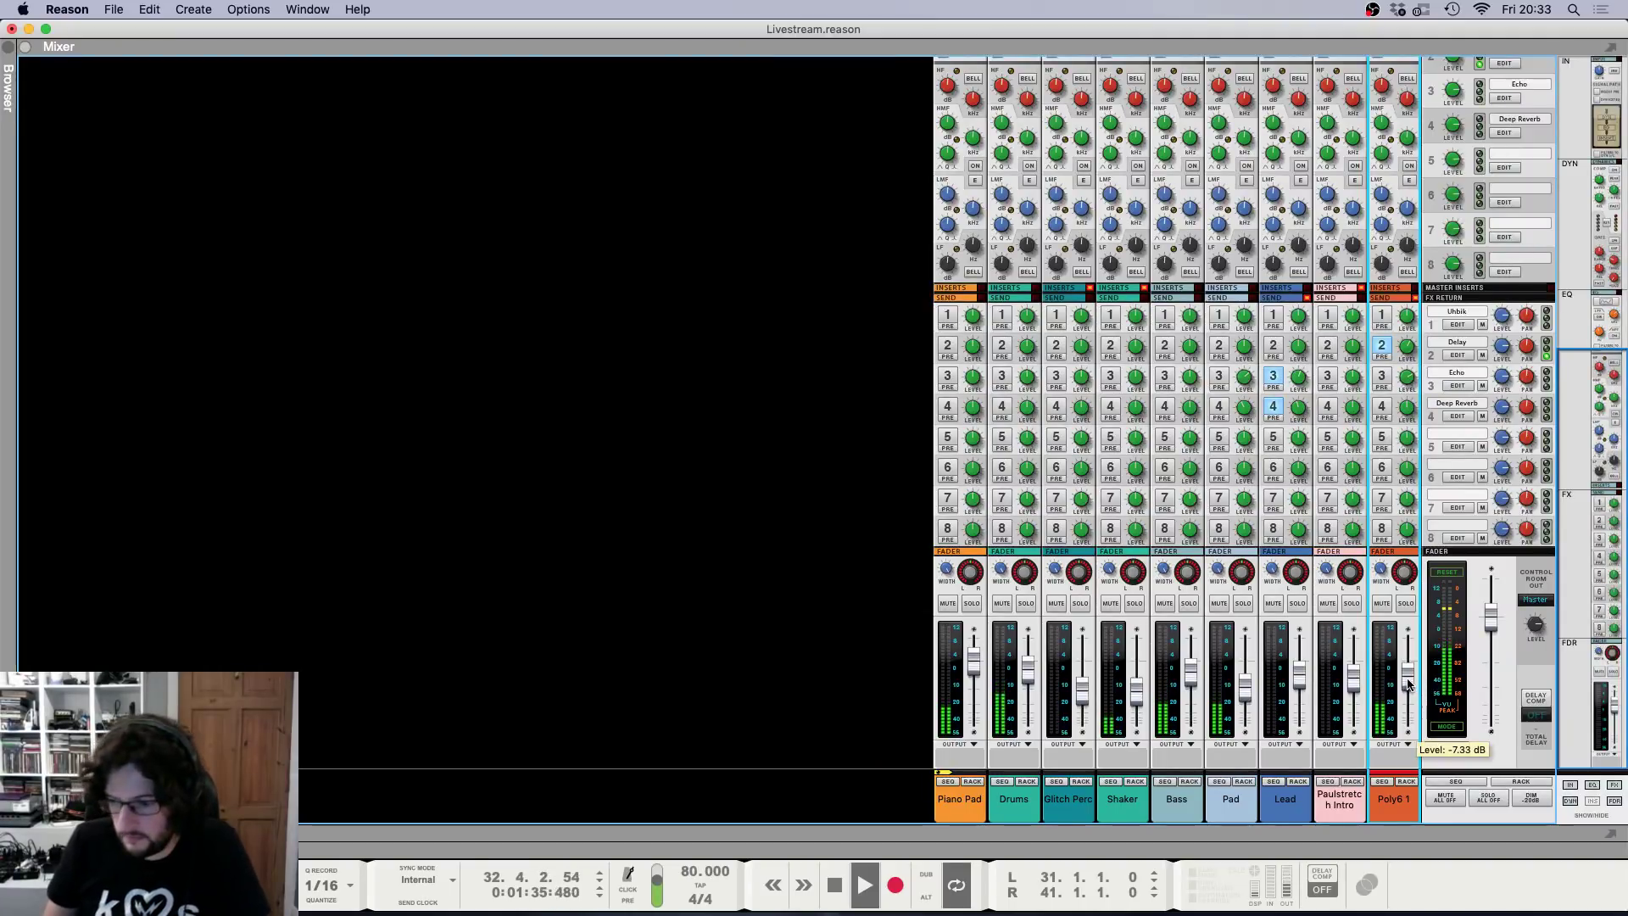
drag(1412, 676, 1403, 675)
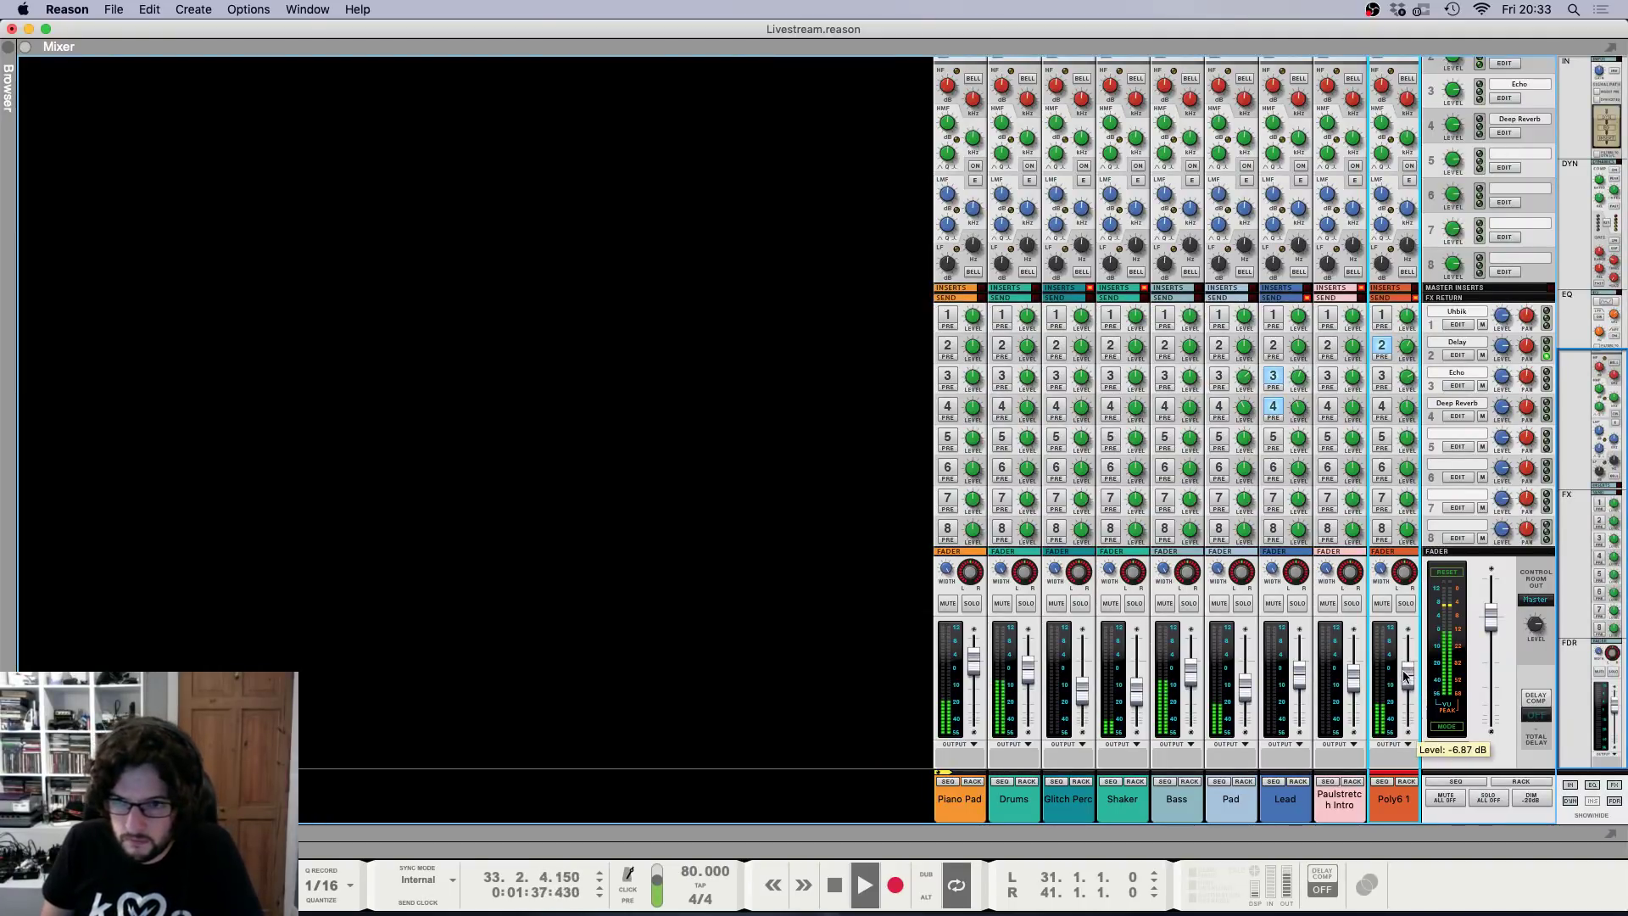
click(1383, 407)
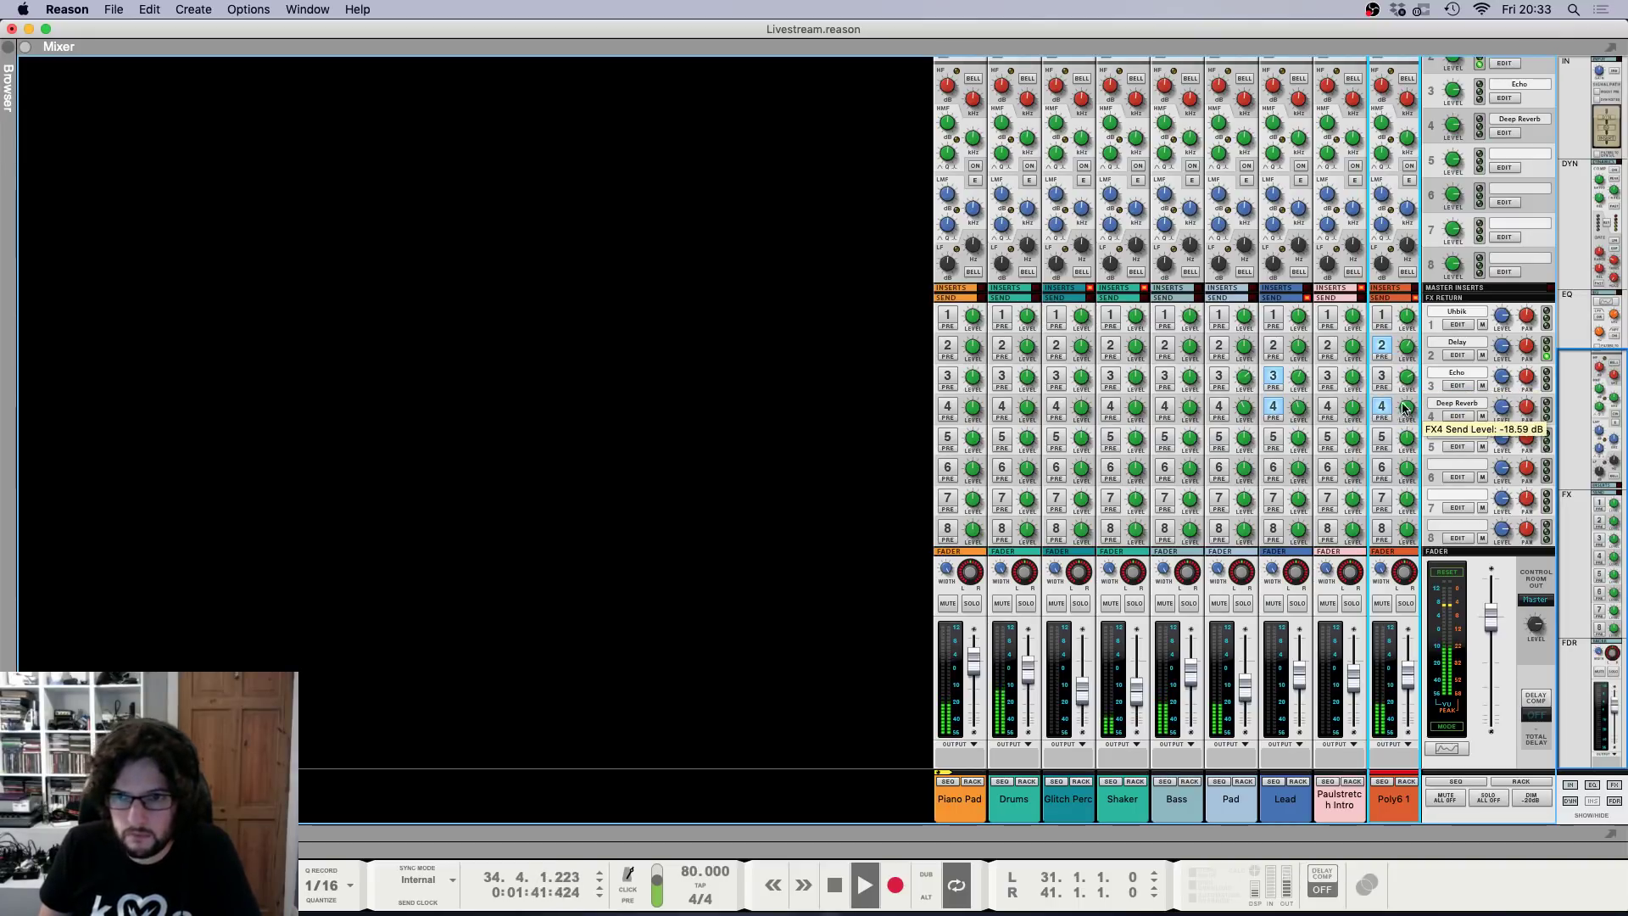
Leave note editing and duplicate the five-bar Poly6 1 clip directly after itself, at bar 36.
key(F6)
key(F7)
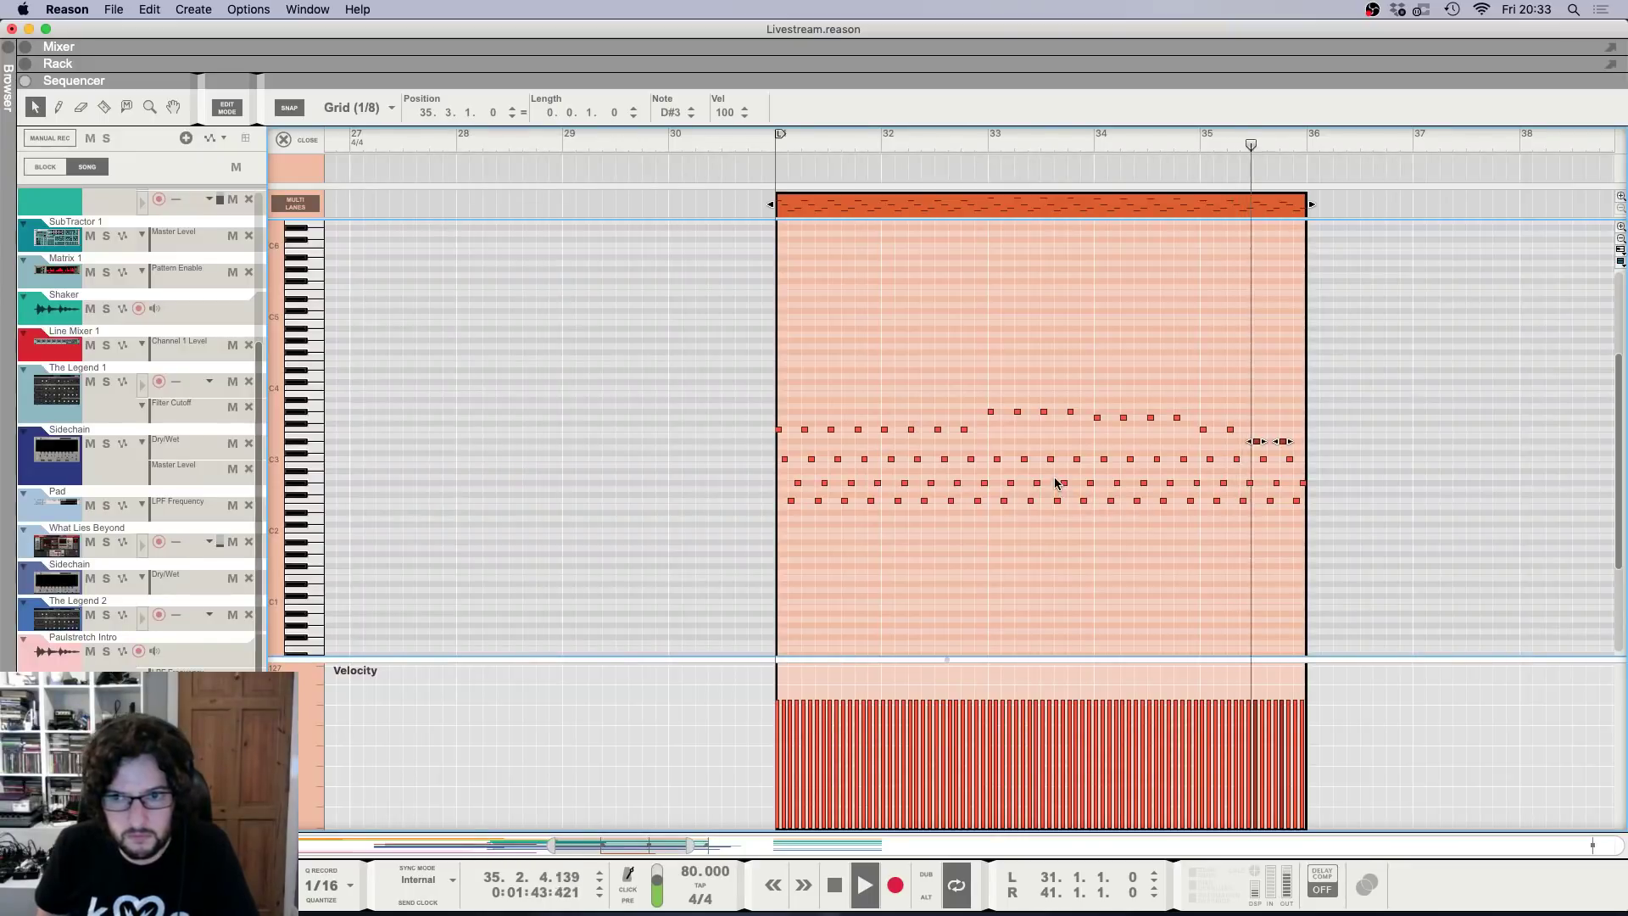
key(super+e)
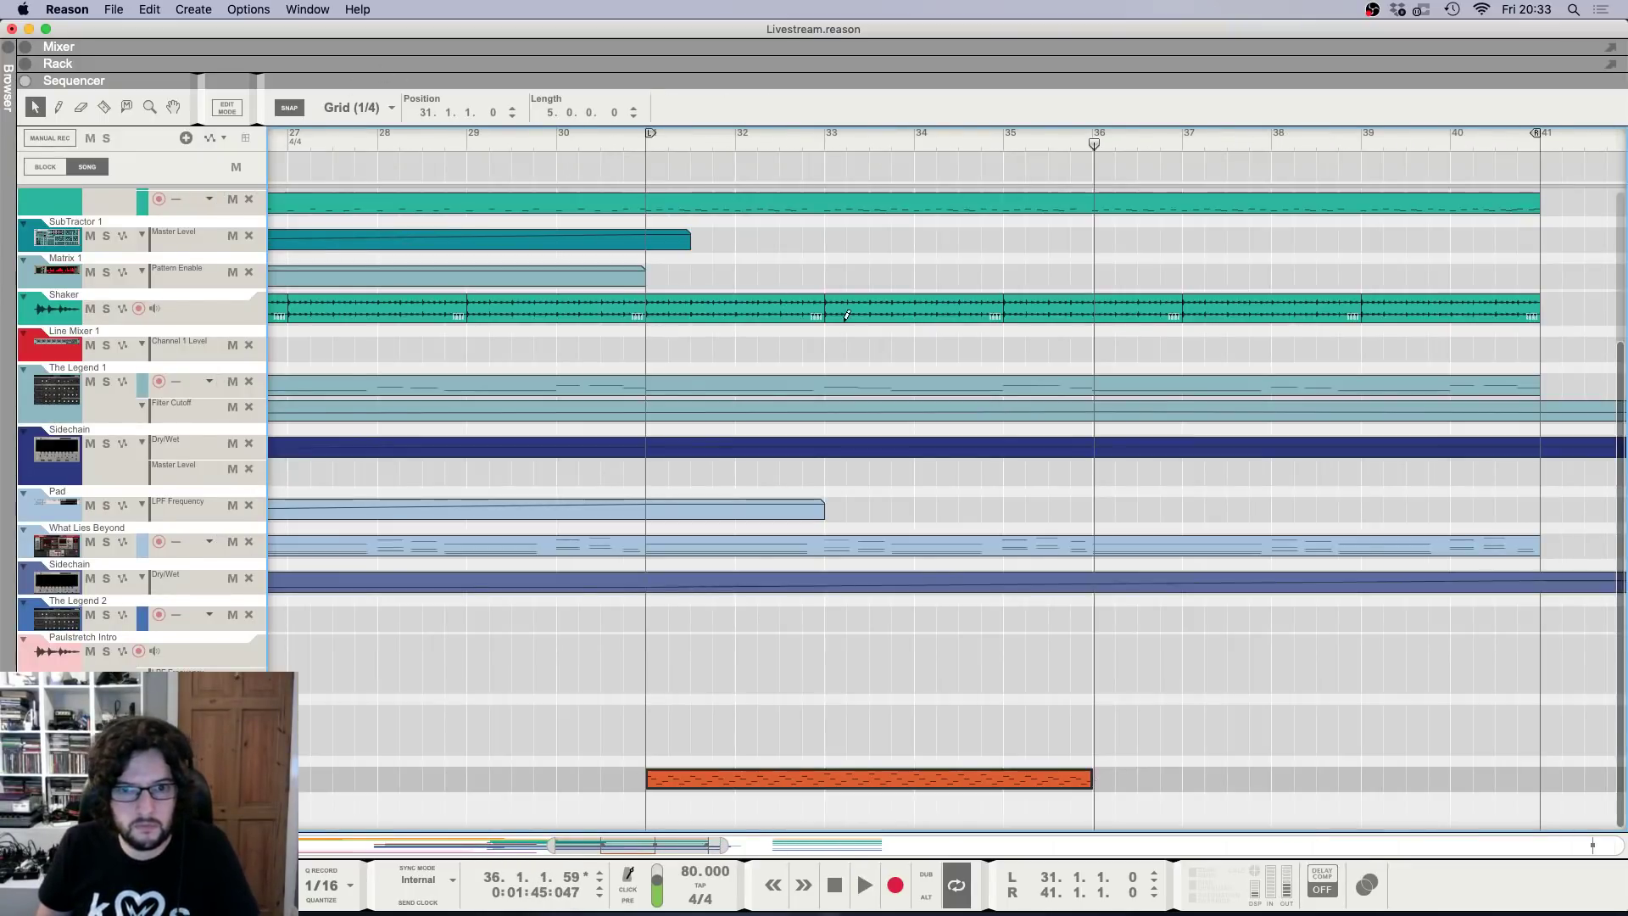
key(super+d)
Play the arrangement from about bar 30 and set the Polysix's VCF cutoff to about 7.97.
scroll(832, 235, down, 6)
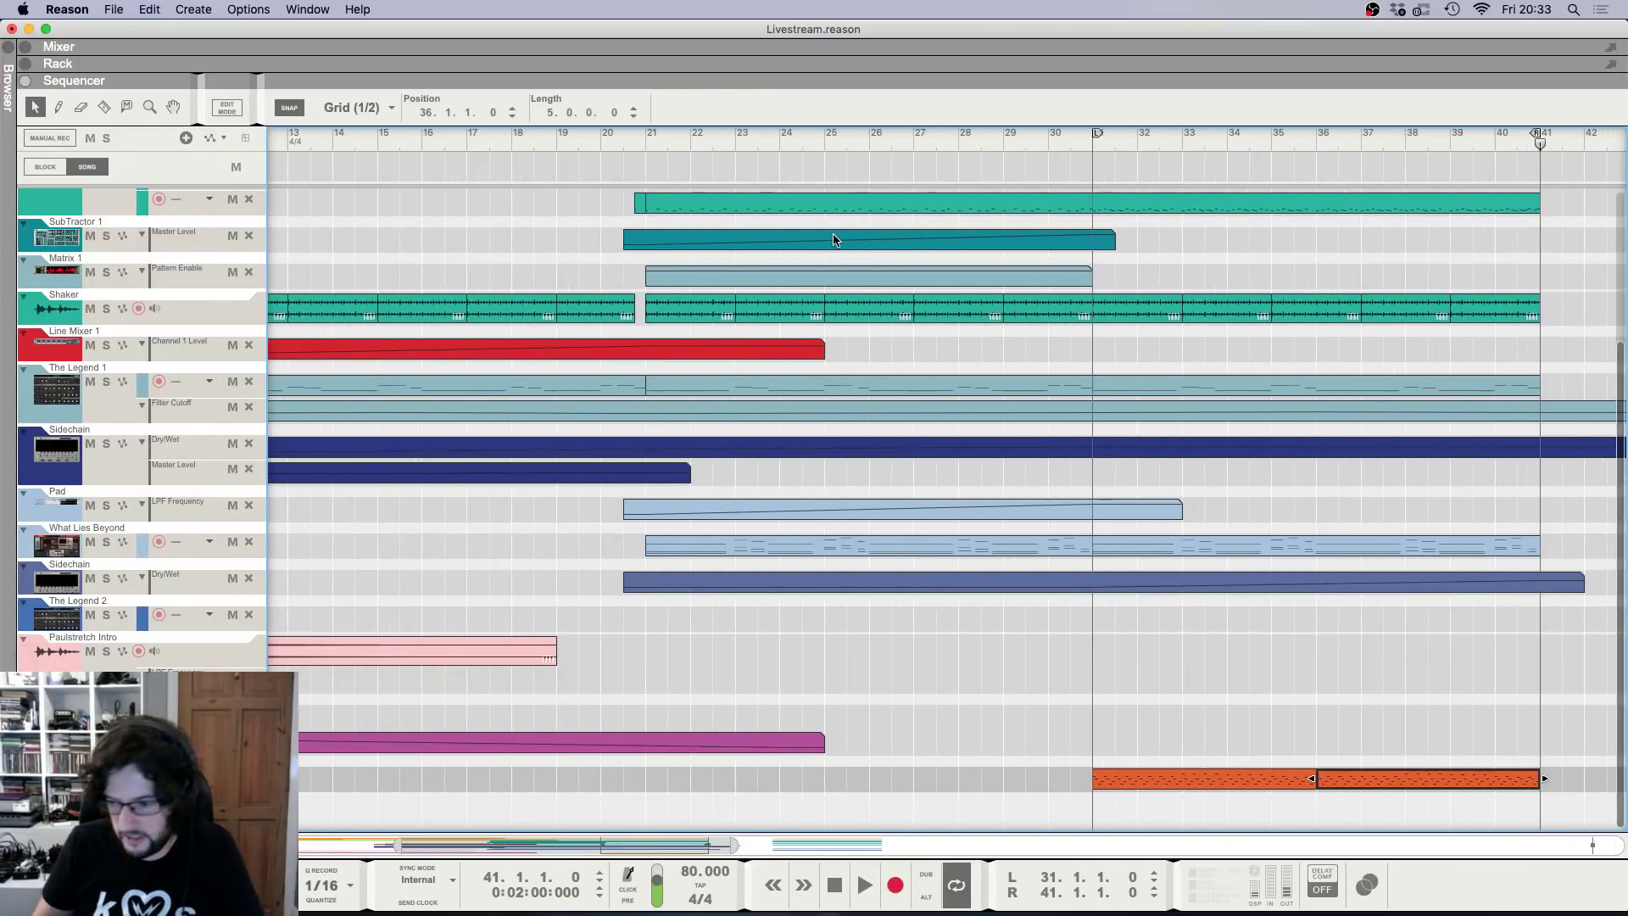
scroll(834, 239, down, 4)
click(1203, 141)
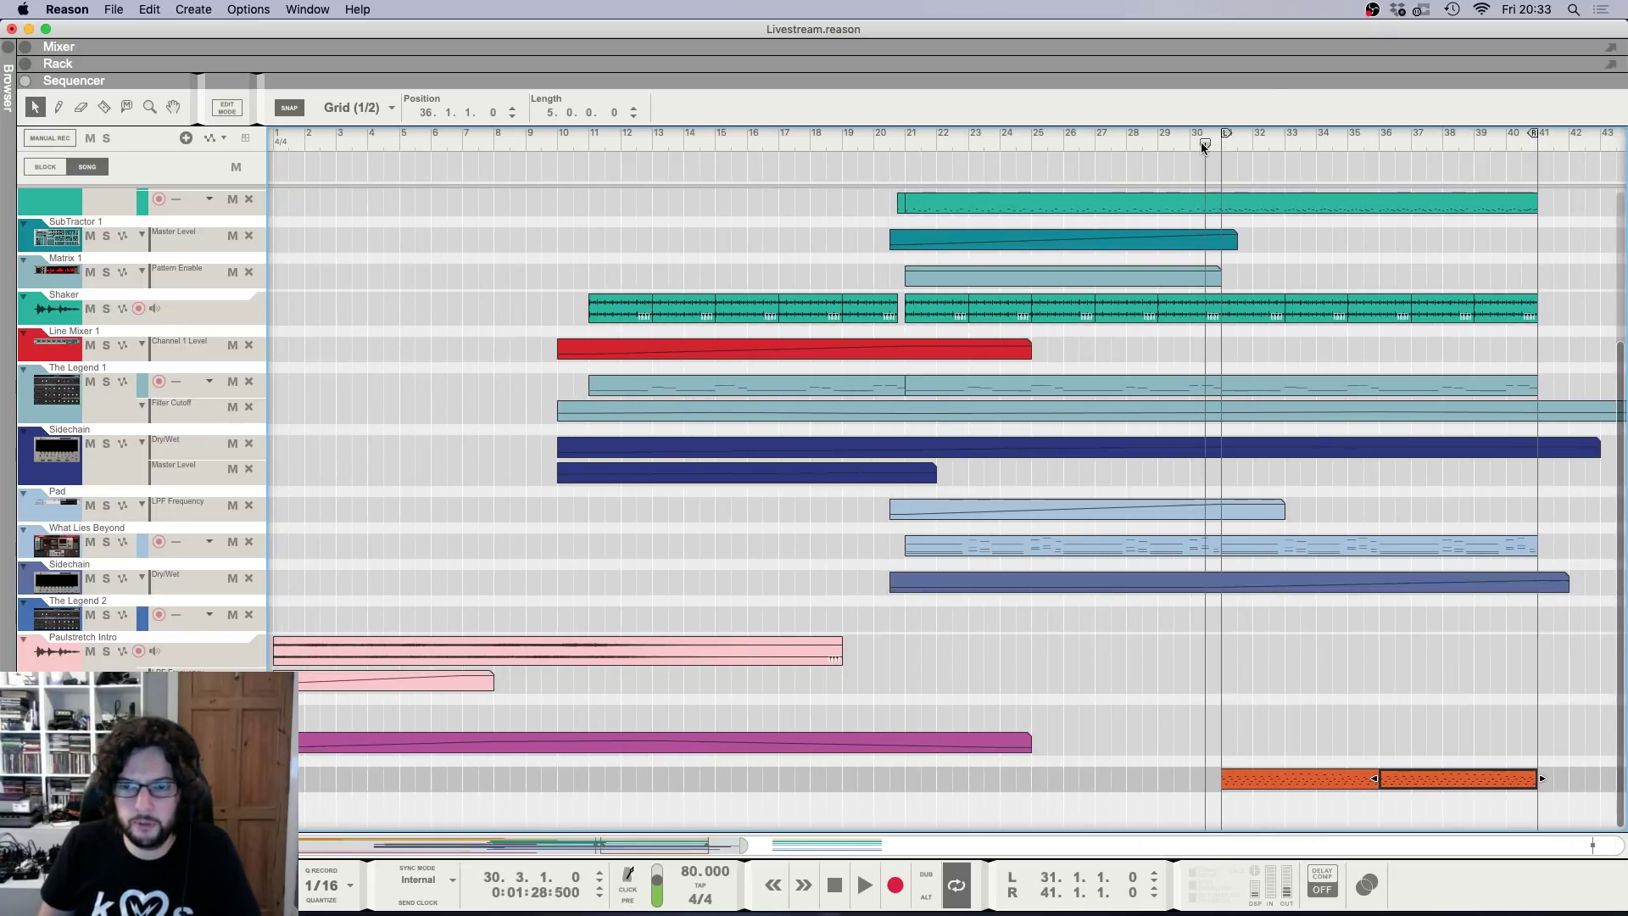
key(space)
key(F6)
scroll(1175, 631, down, 7)
scroll(1175, 635, down, 15)
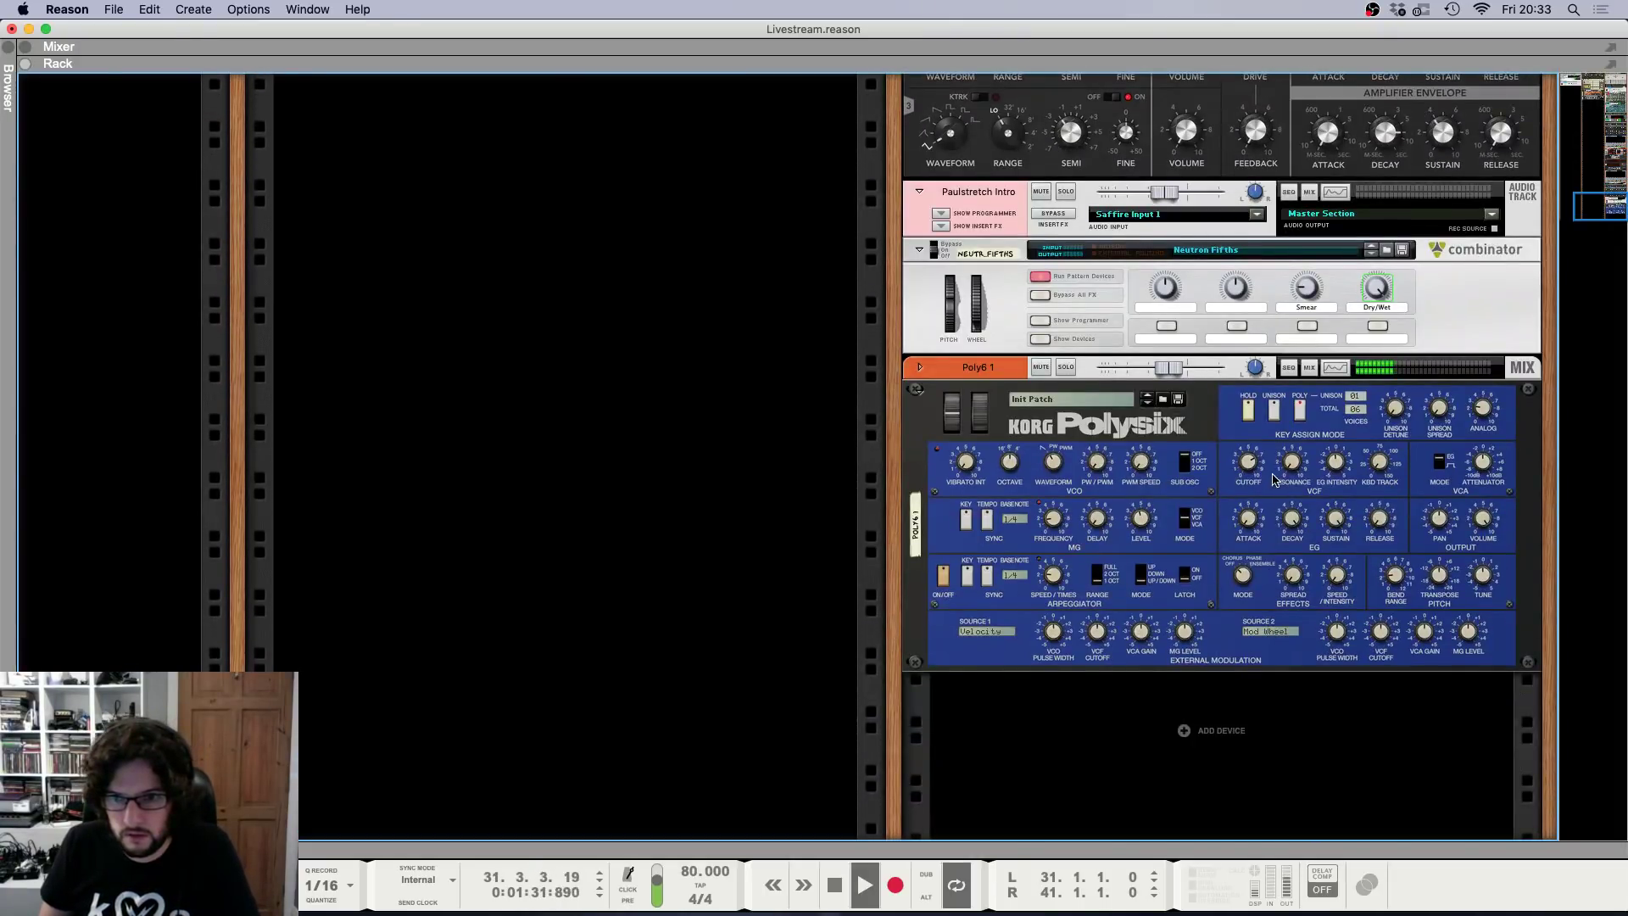
click(1253, 463)
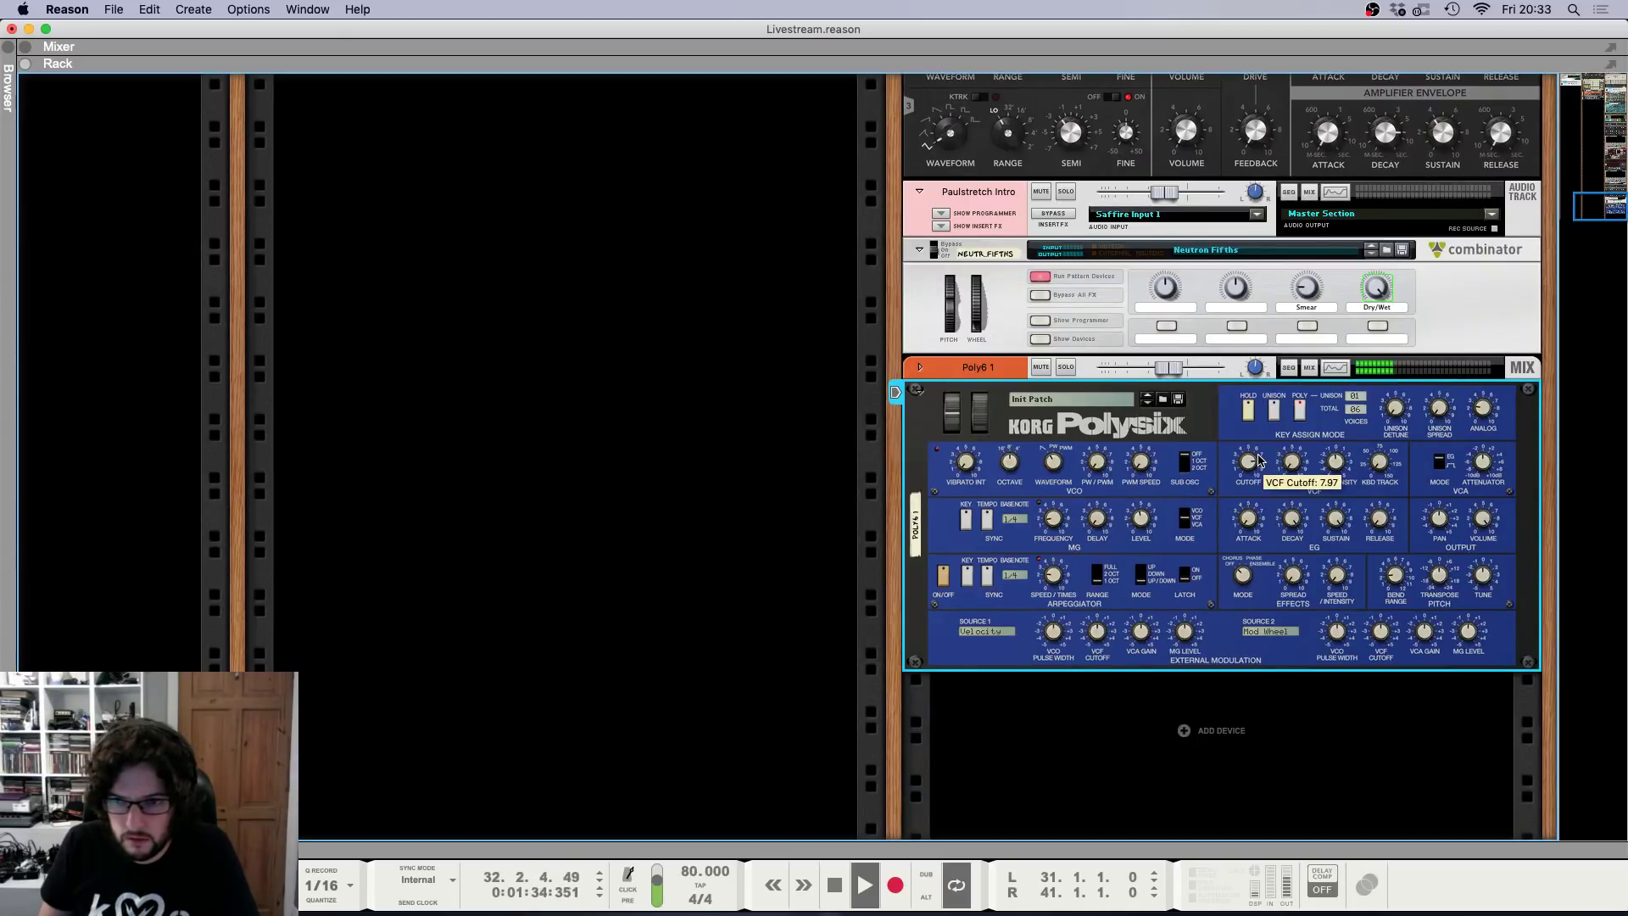
Set the Poly6 1 mixer channel's high-pass filter frequency to about 364.7 Hz.
key(F5)
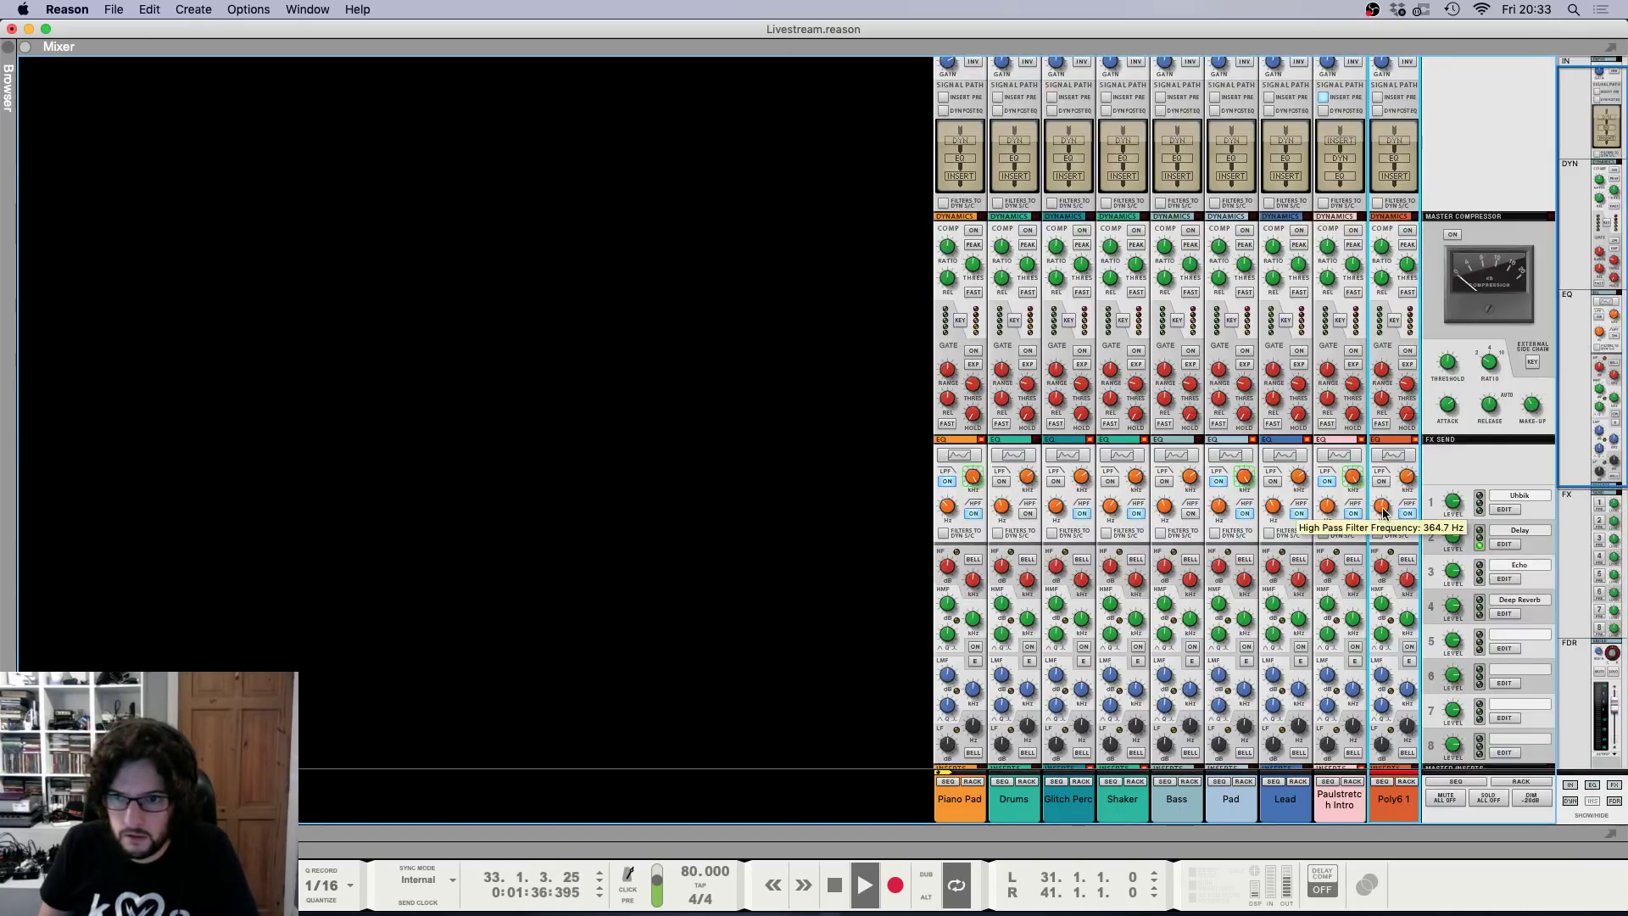
key(F6)
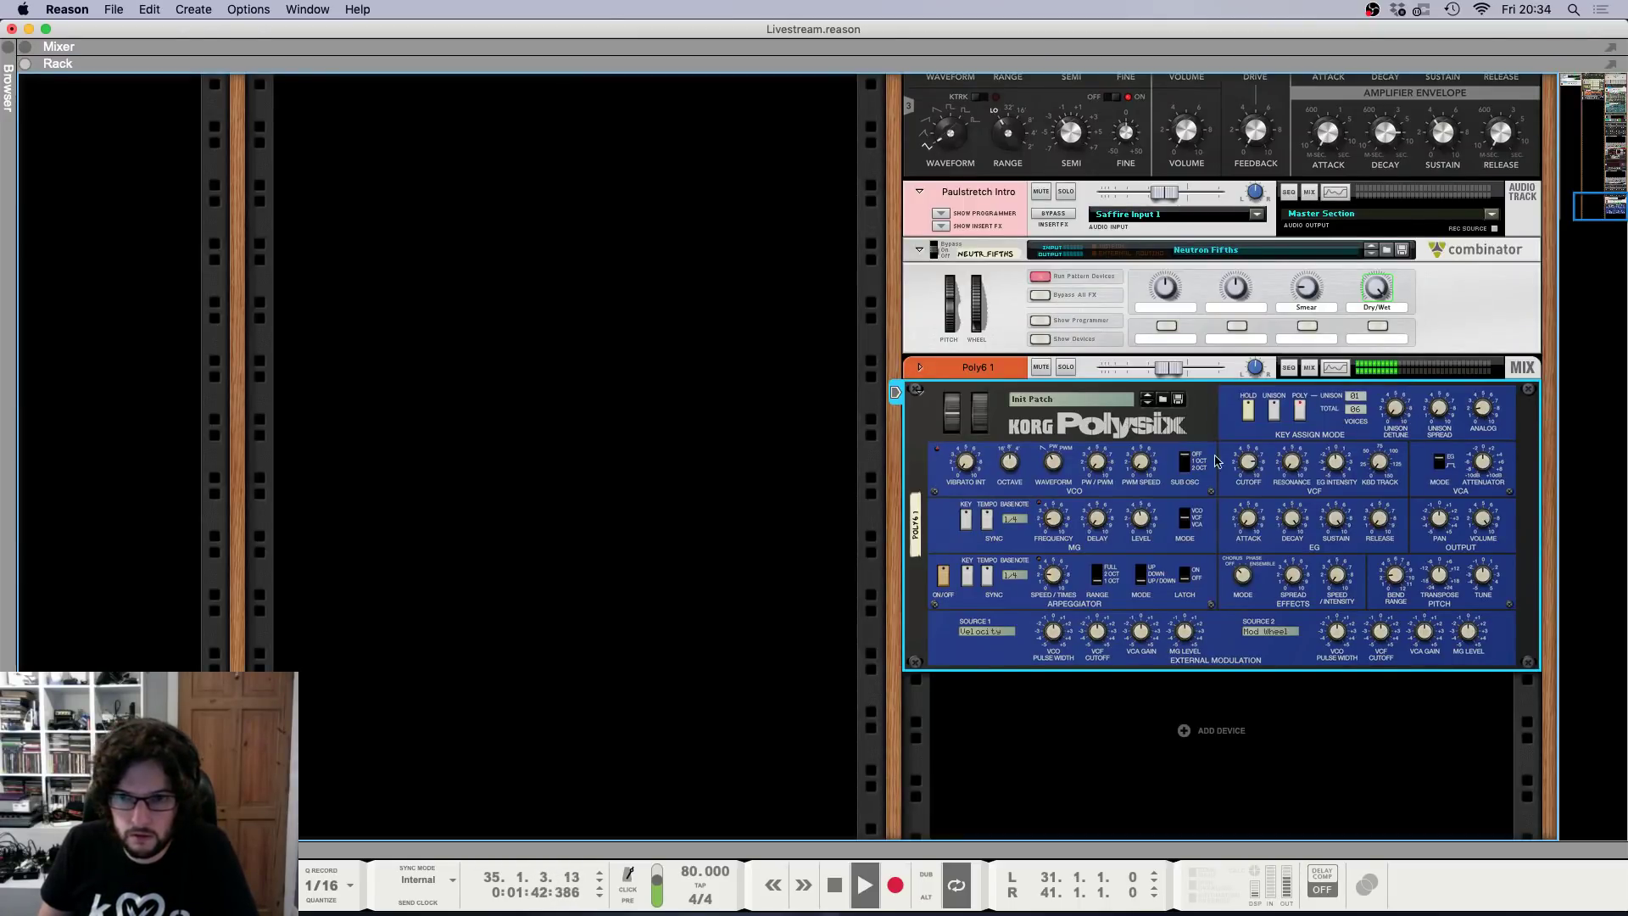
Add an automation lane for the Polysix's VCF cutoff and draw a 13-bar automation clip starting at bar 30.
right_click(1243, 461)
key(Escape)
key(F7)
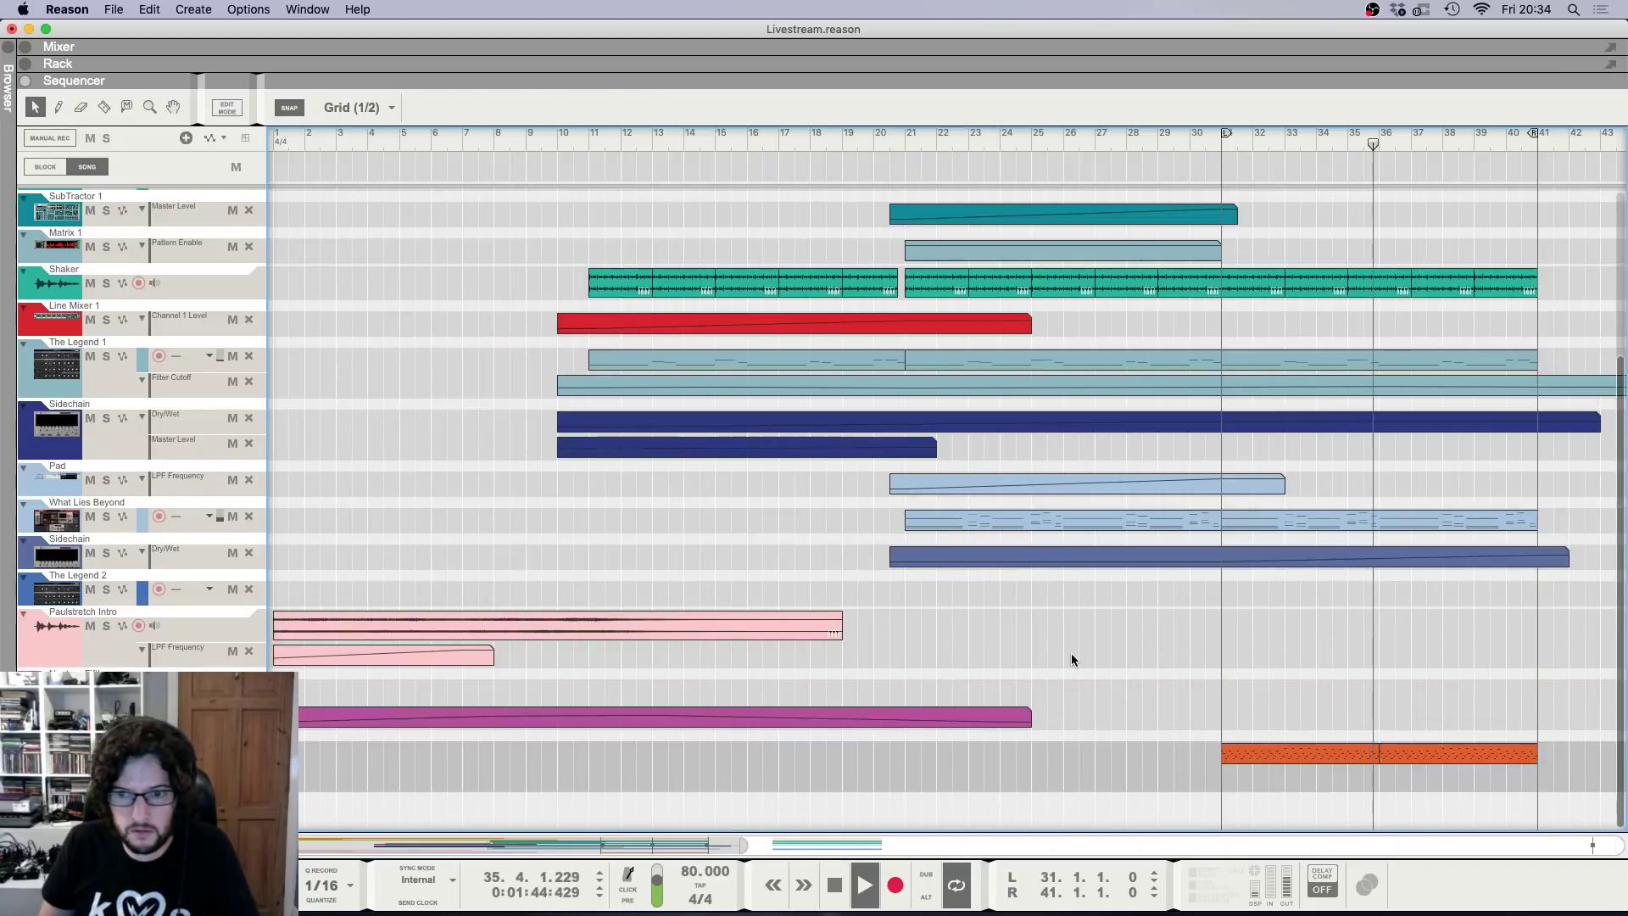
scroll(1102, 678, down, 2)
drag(1050, 777, 1388, 777)
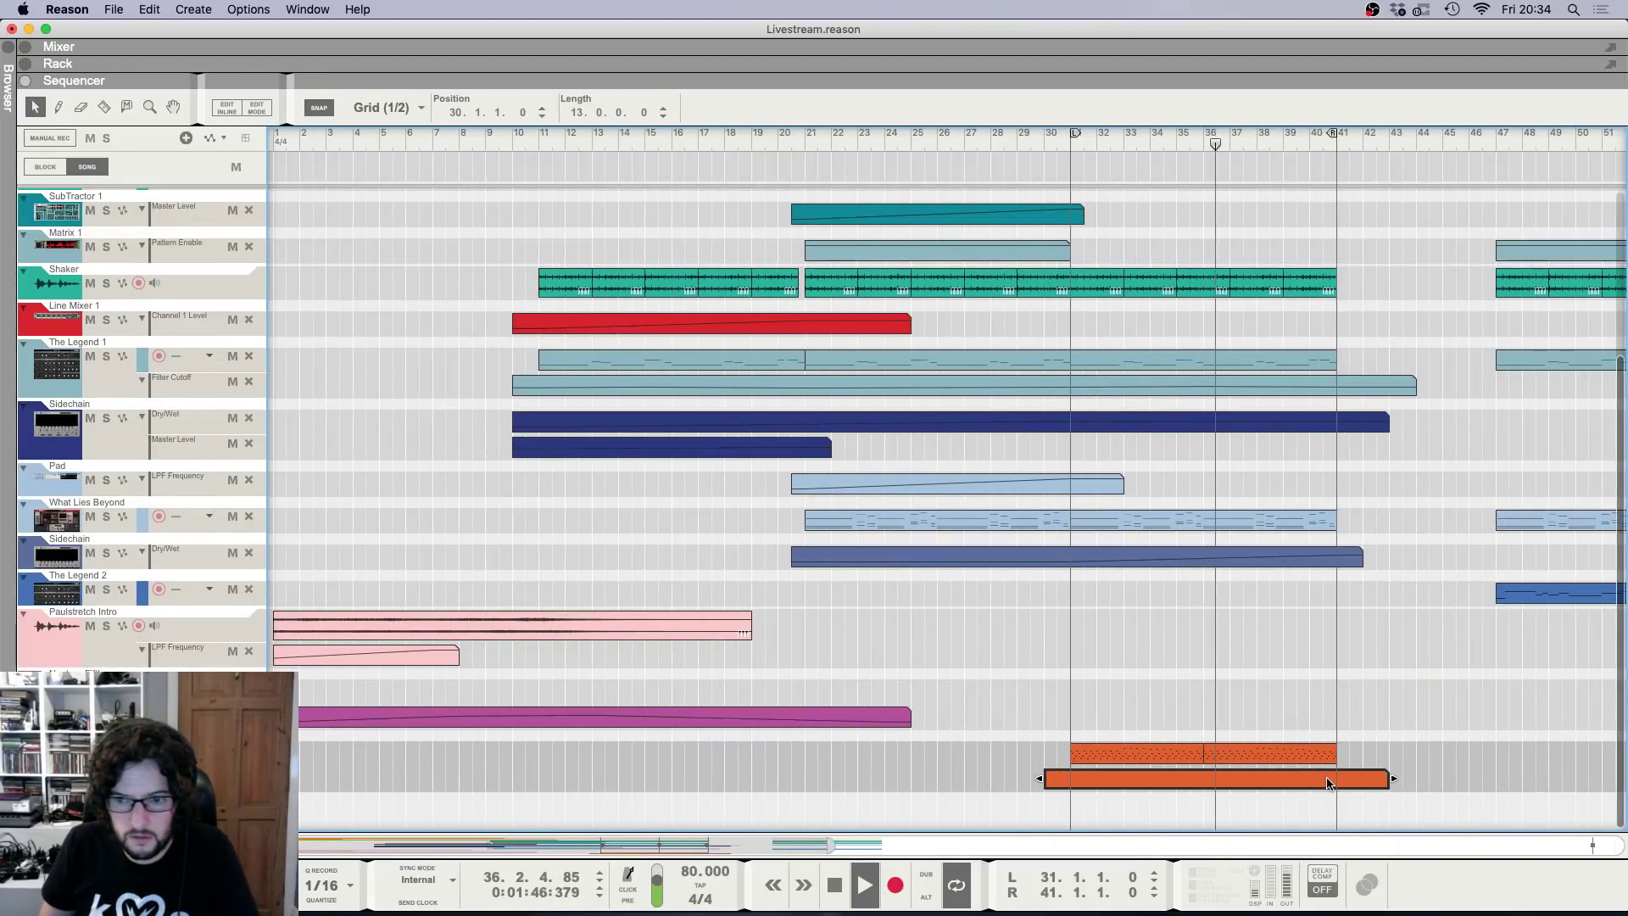
Ramp the cutoff automation from a low value at bar 31 up to 7.94 at bar 41.
double_click(1328, 782)
click(1337, 717)
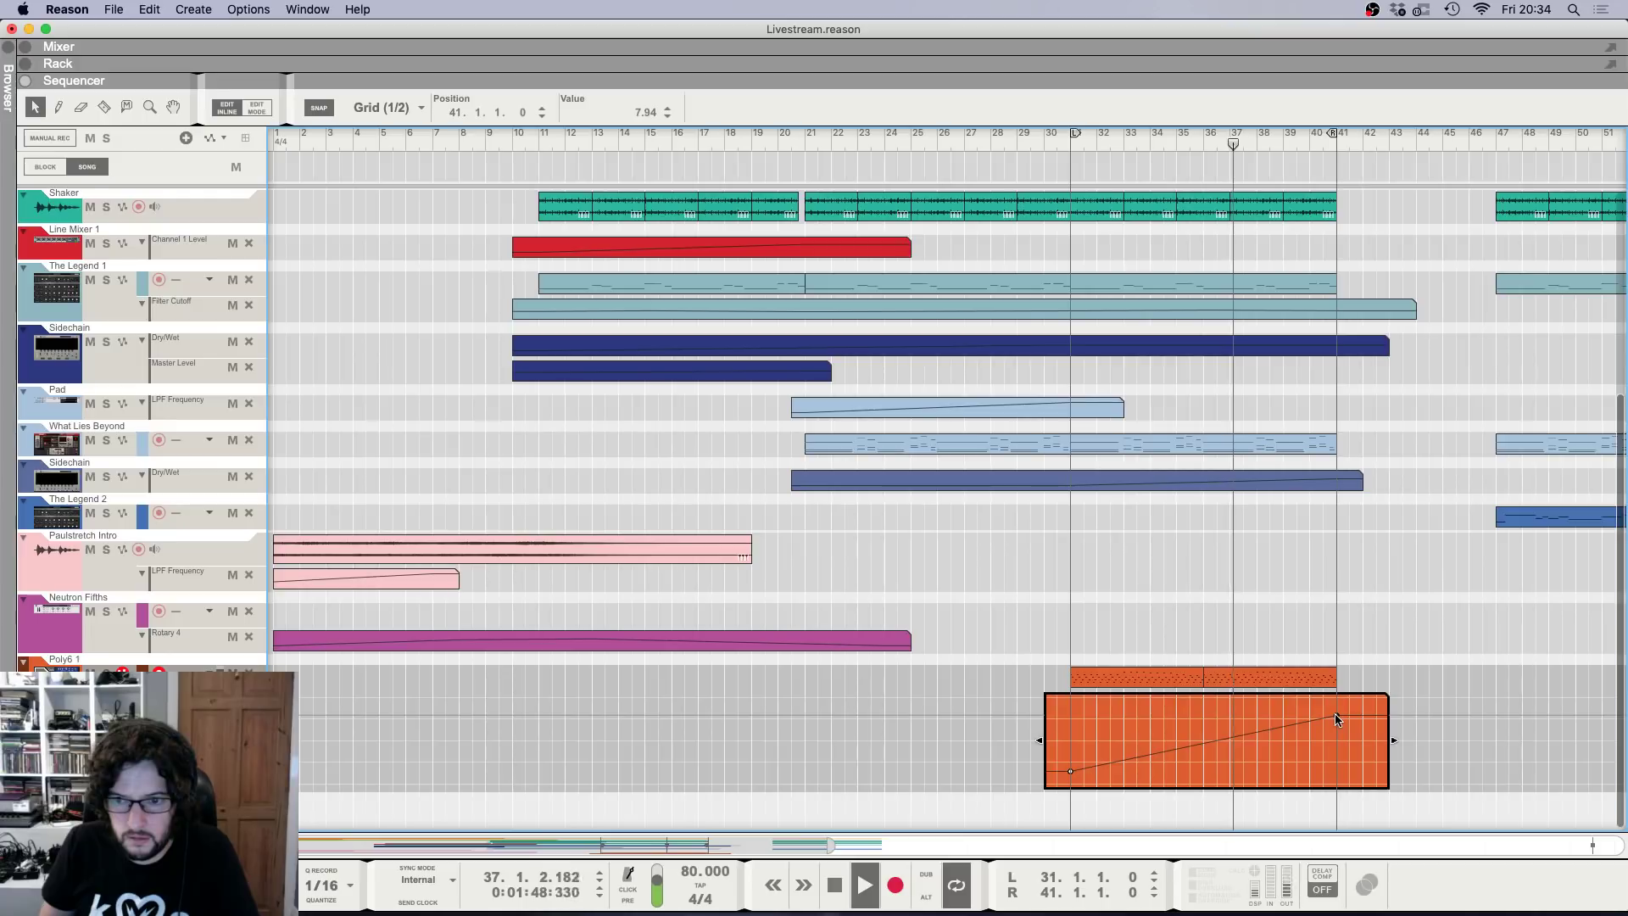
click(1359, 620)
scroll(1358, 621, down, 2)
scroll(1358, 621, up, 5)
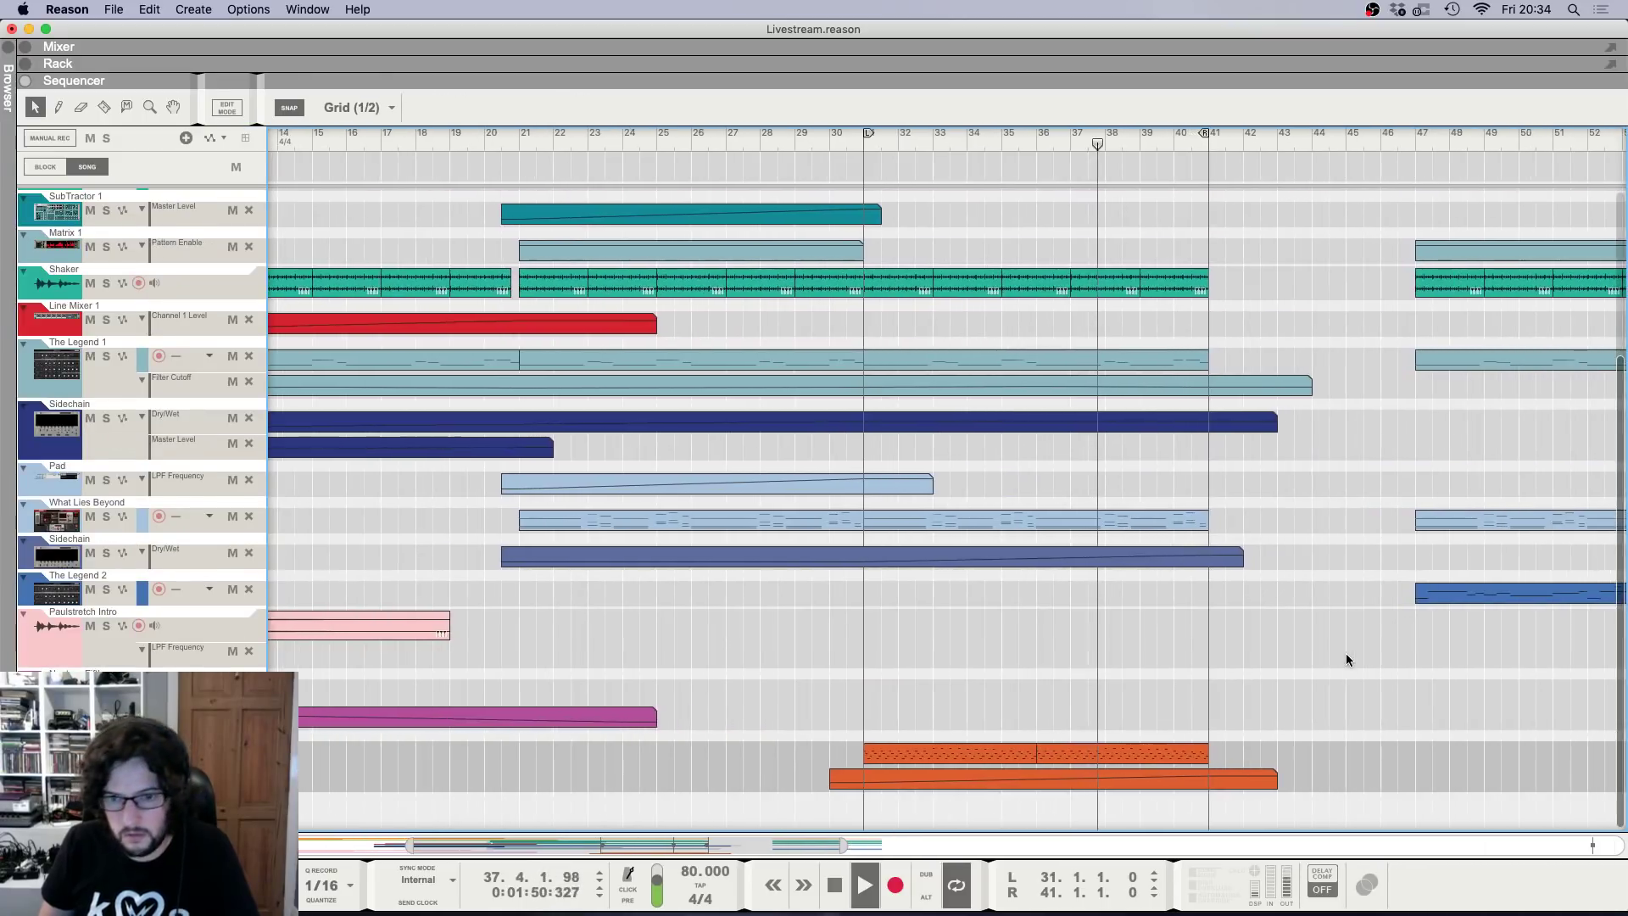
scroll(1334, 653, down, 2)
double_click(1146, 780)
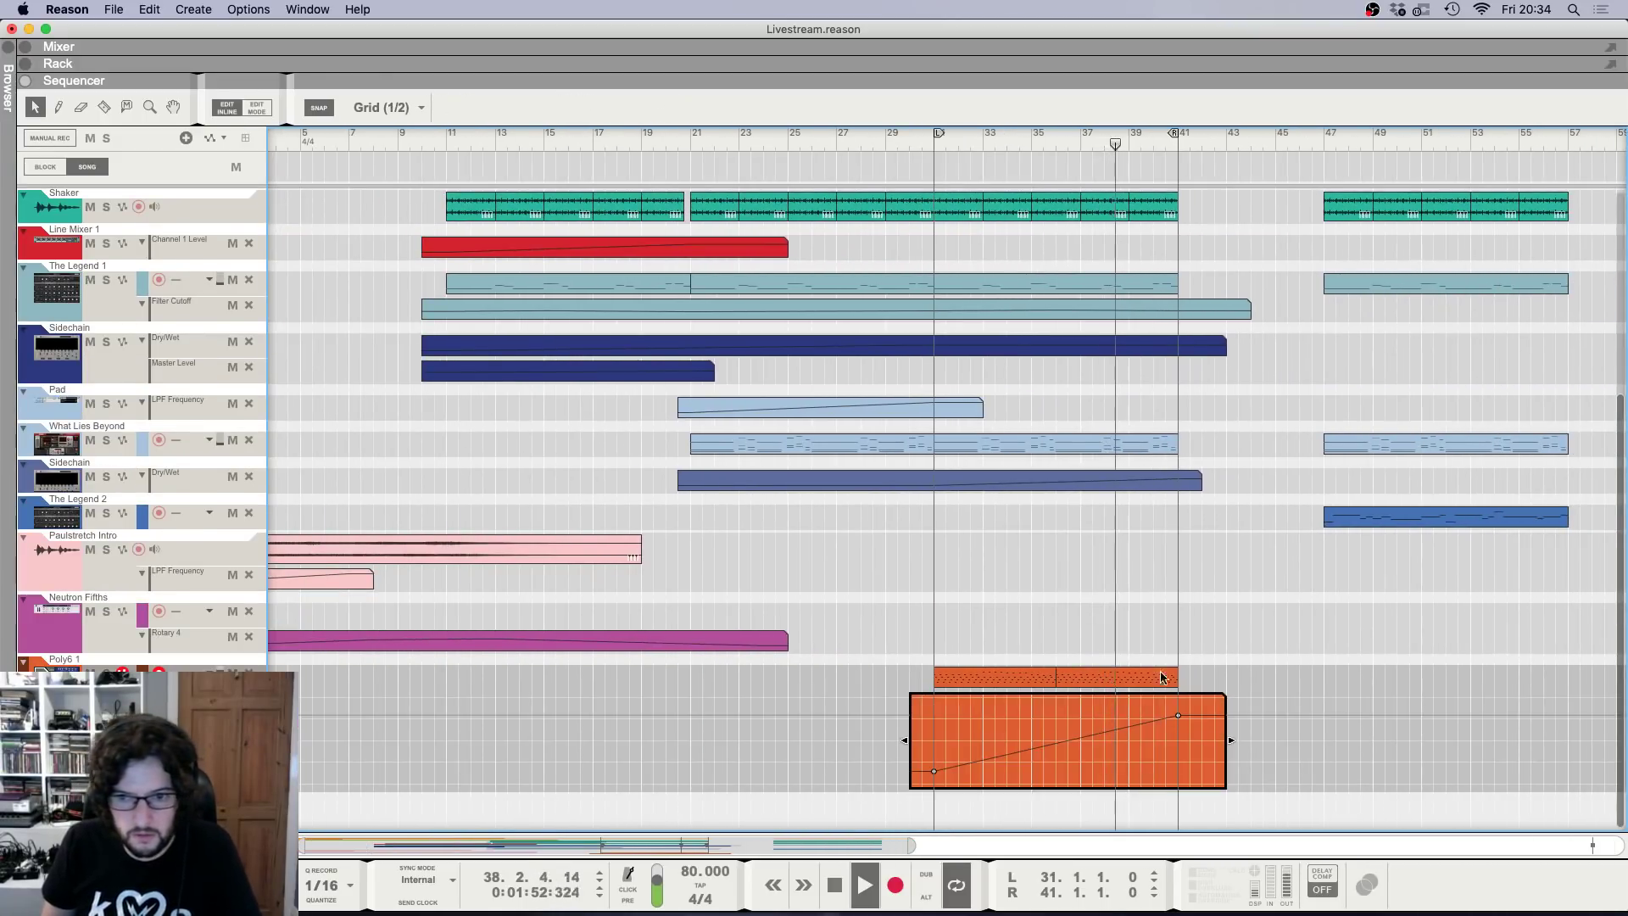
click(1177, 715)
click(1184, 620)
scroll(1183, 620, down, 2)
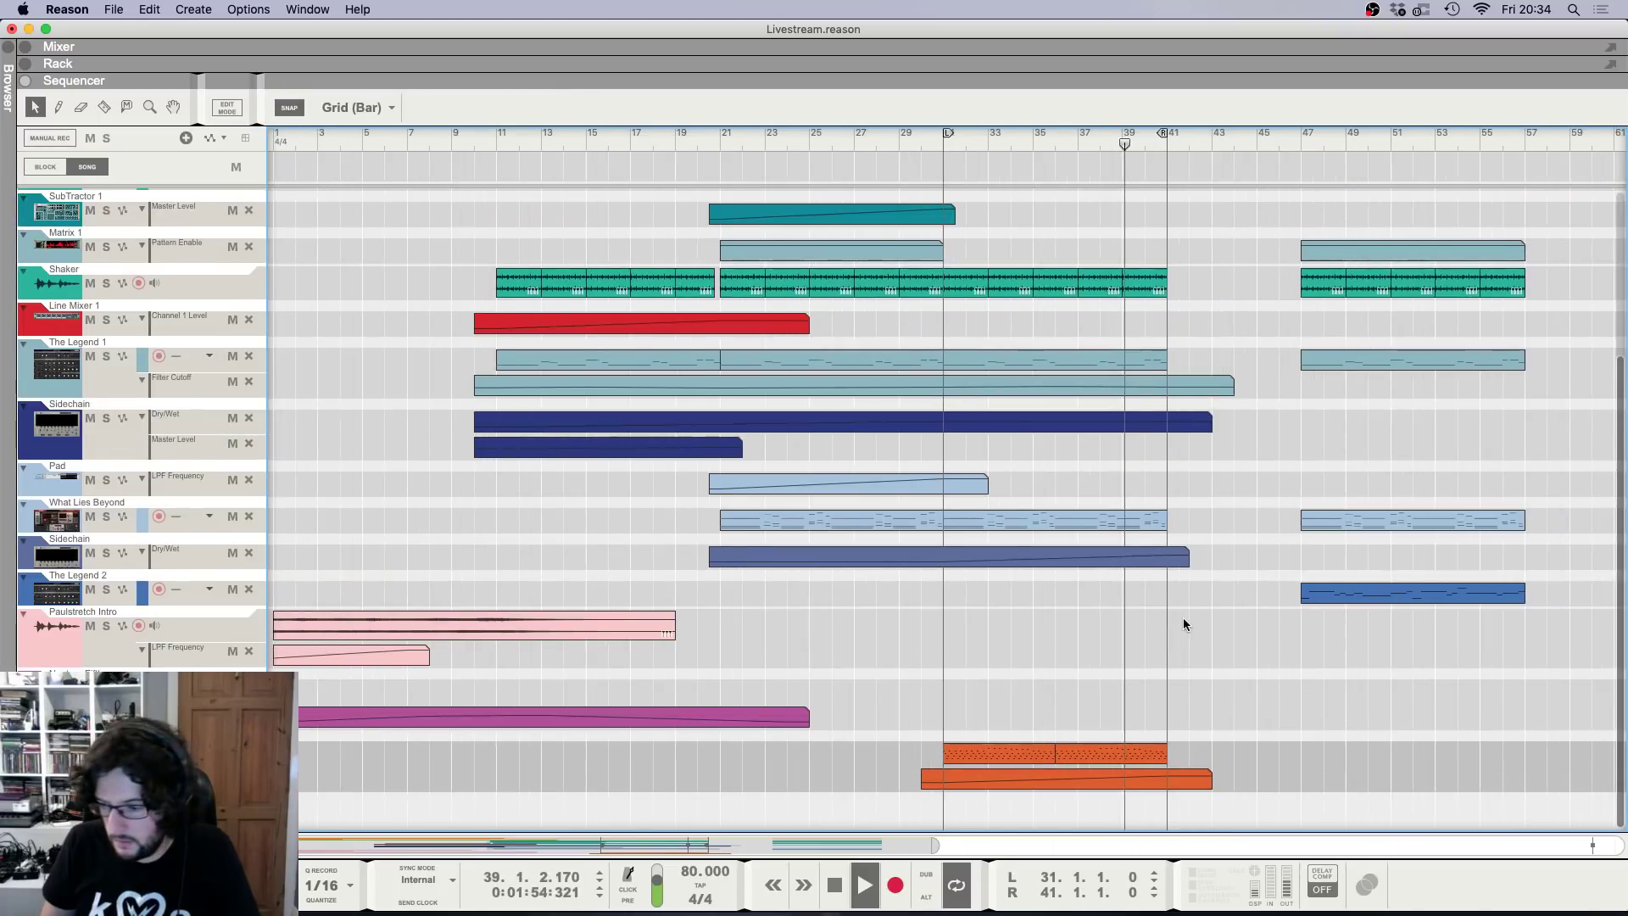
Play the arrangement from bar 21 and select the Poly6 1 note clips from bar 31.
scroll(1178, 619, up, 5)
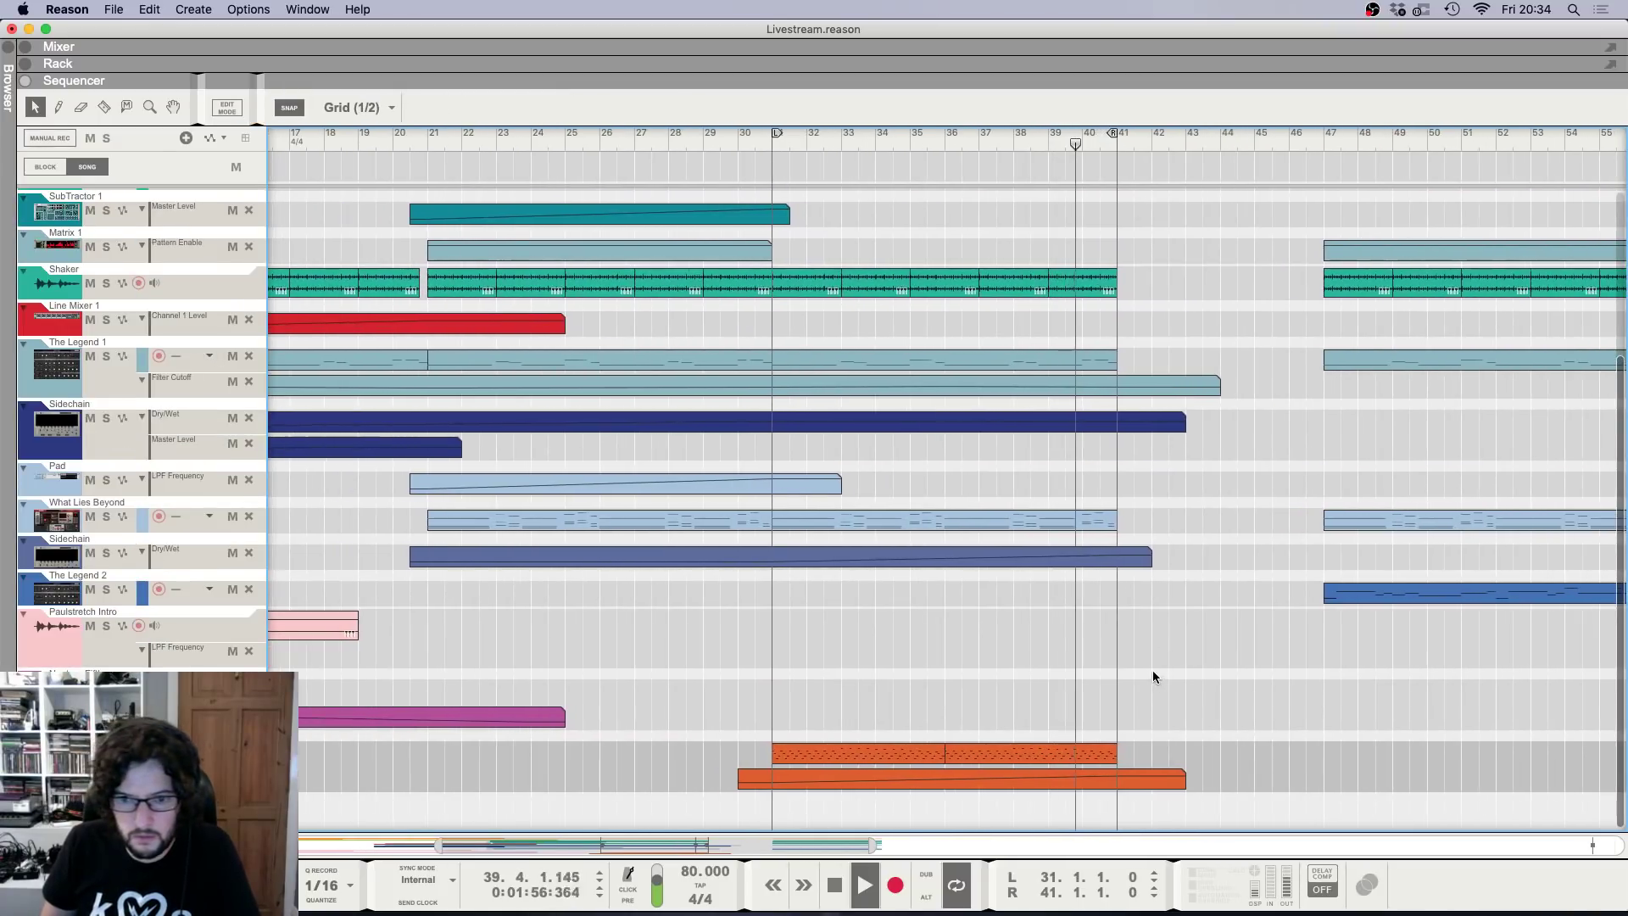
scroll(1055, 668, down, 4)
scroll(959, 649, up, 2)
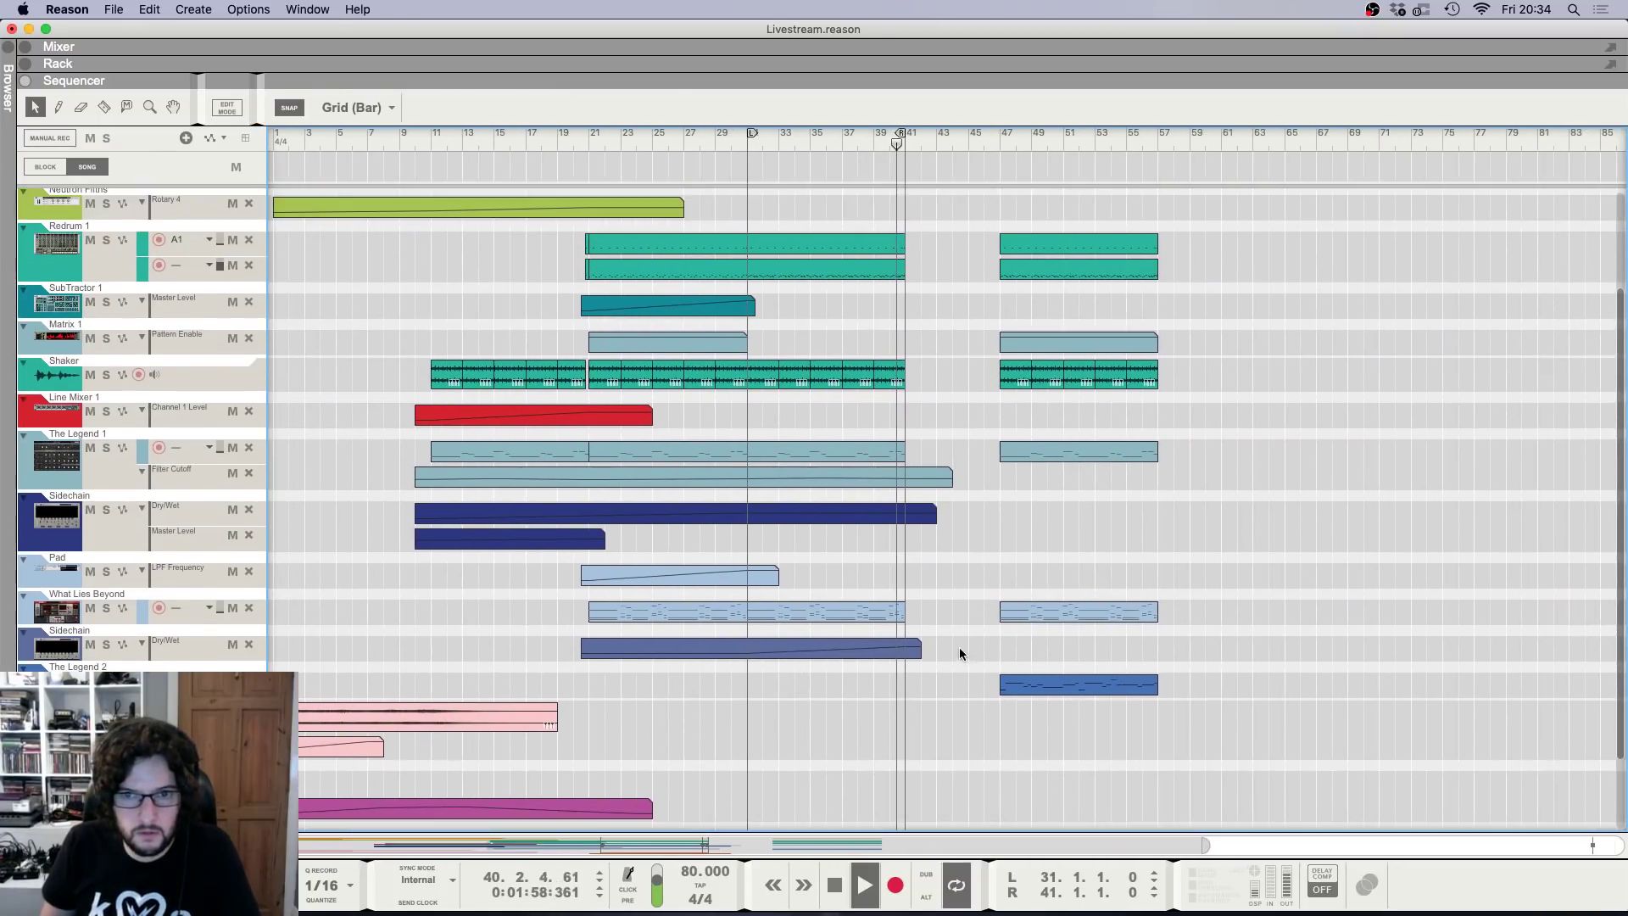
scroll(959, 648, up, 5)
click(591, 136)
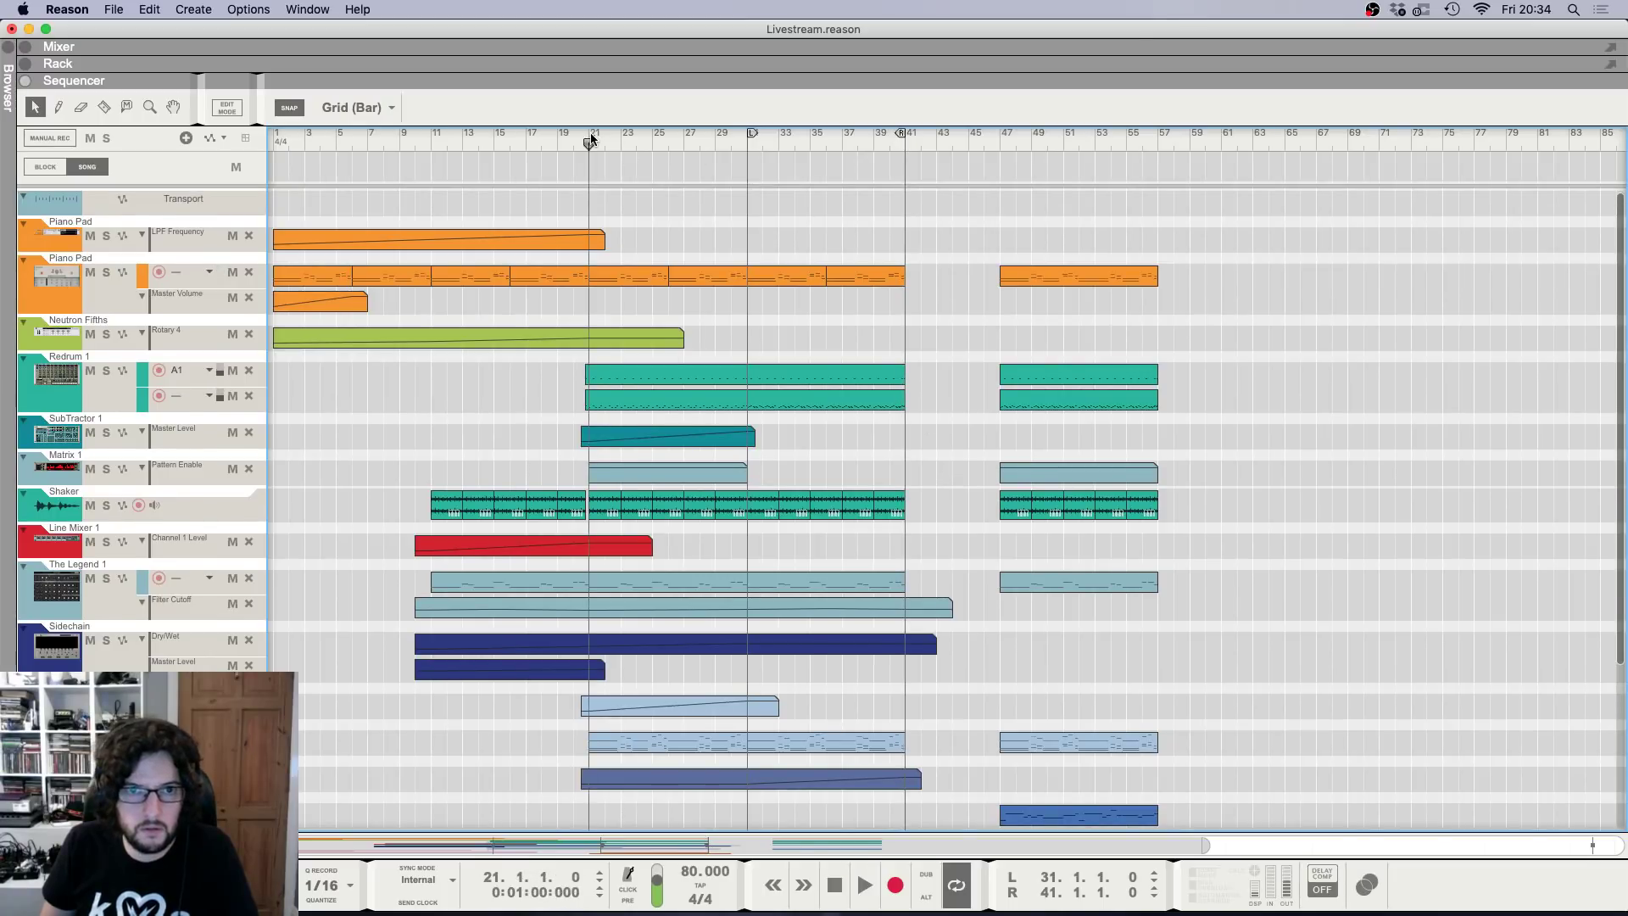
key(space)
scroll(969, 394, up, 4)
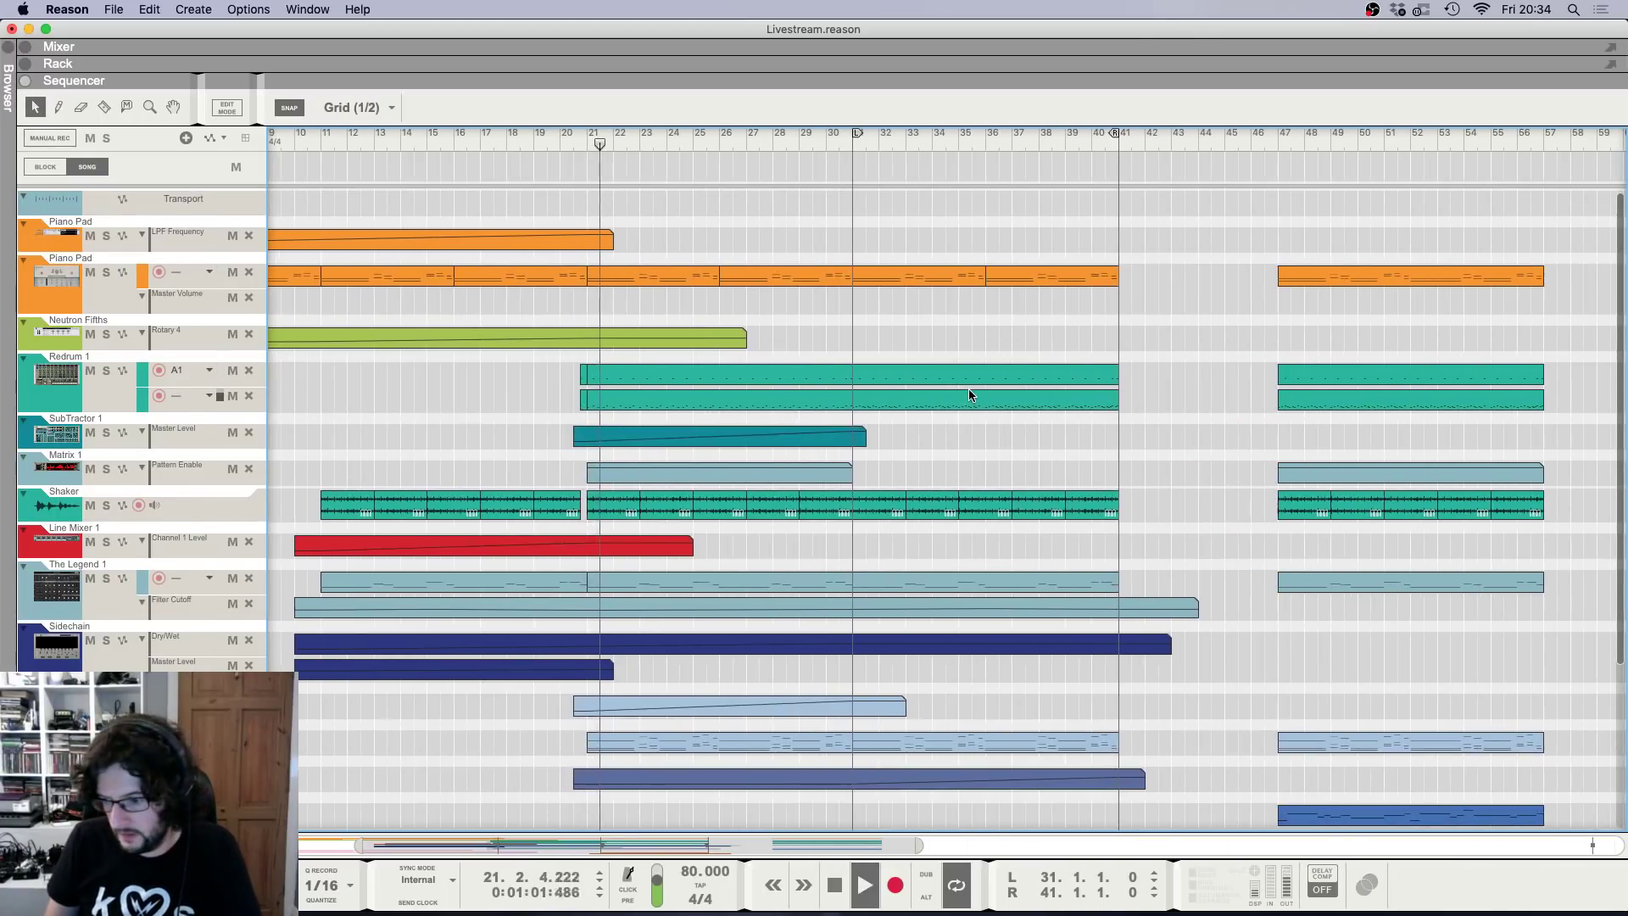
scroll(968, 389, down, 3)
scroll(1026, 642, down, 5)
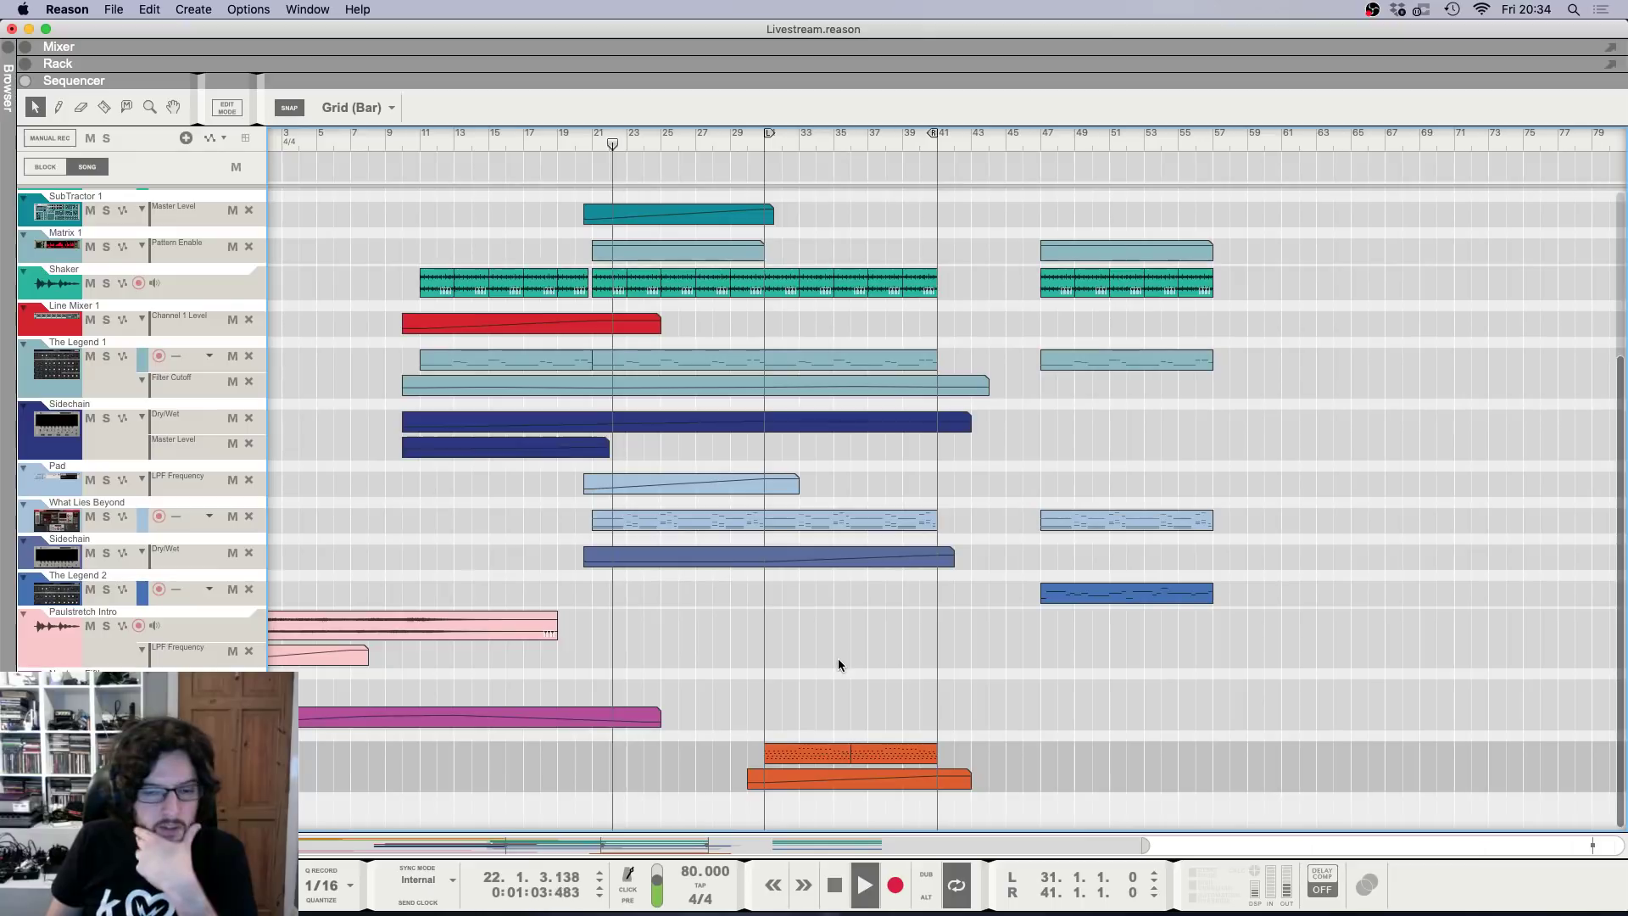
click(847, 753)
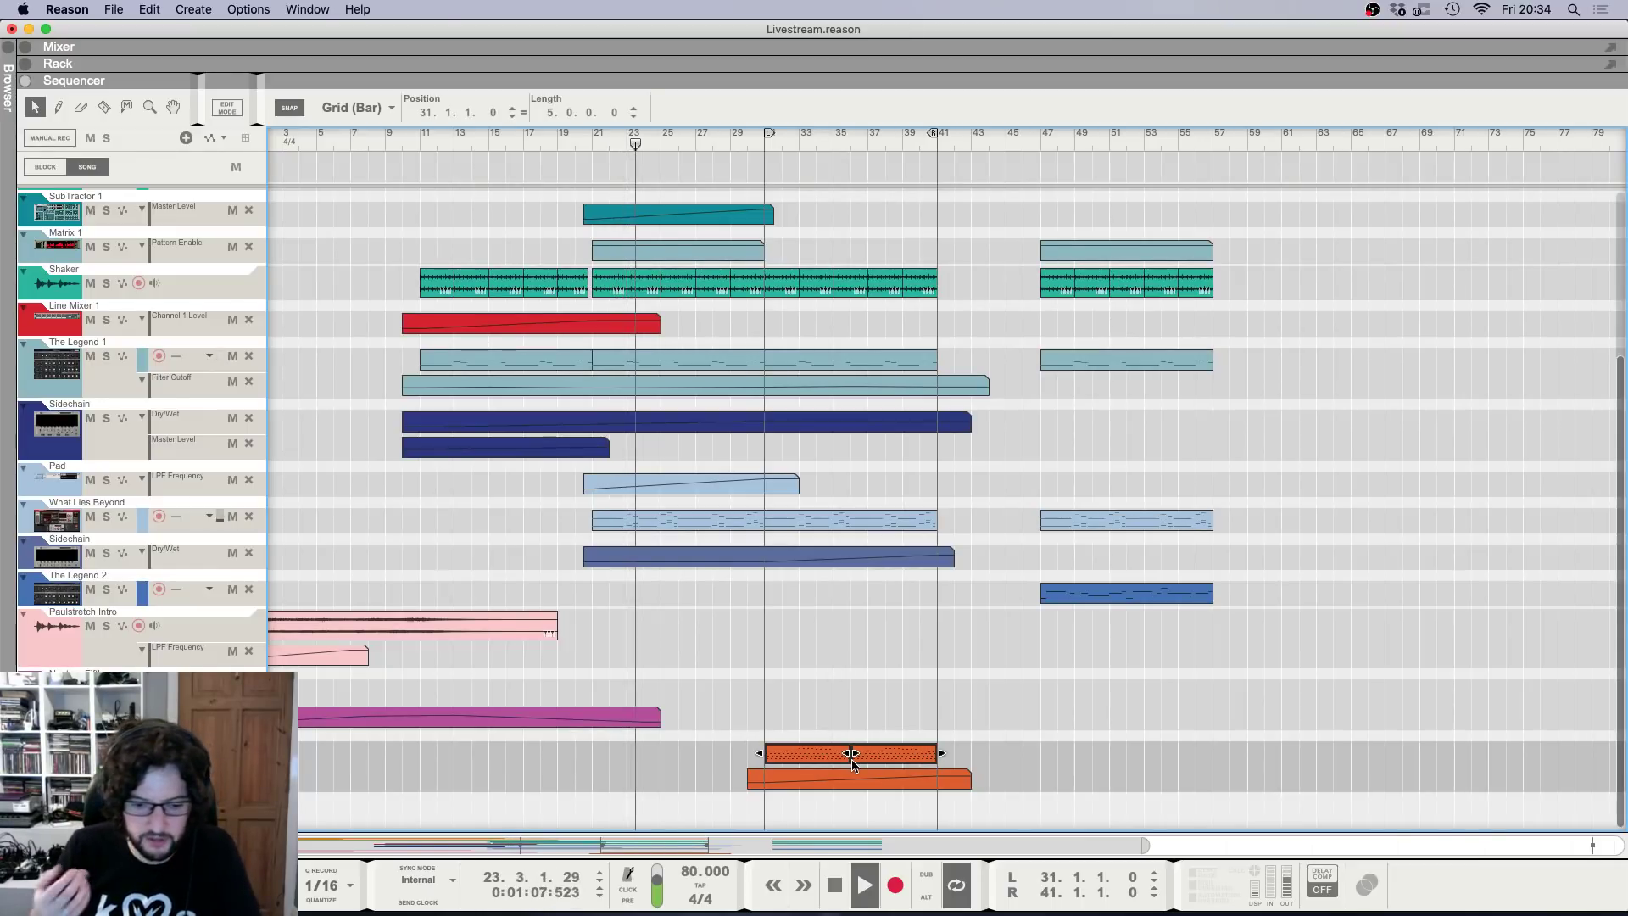
Show the drum and FX section of the Tape Delay Kong and add an automation lane for its Tape Echo feedback.
key(F6)
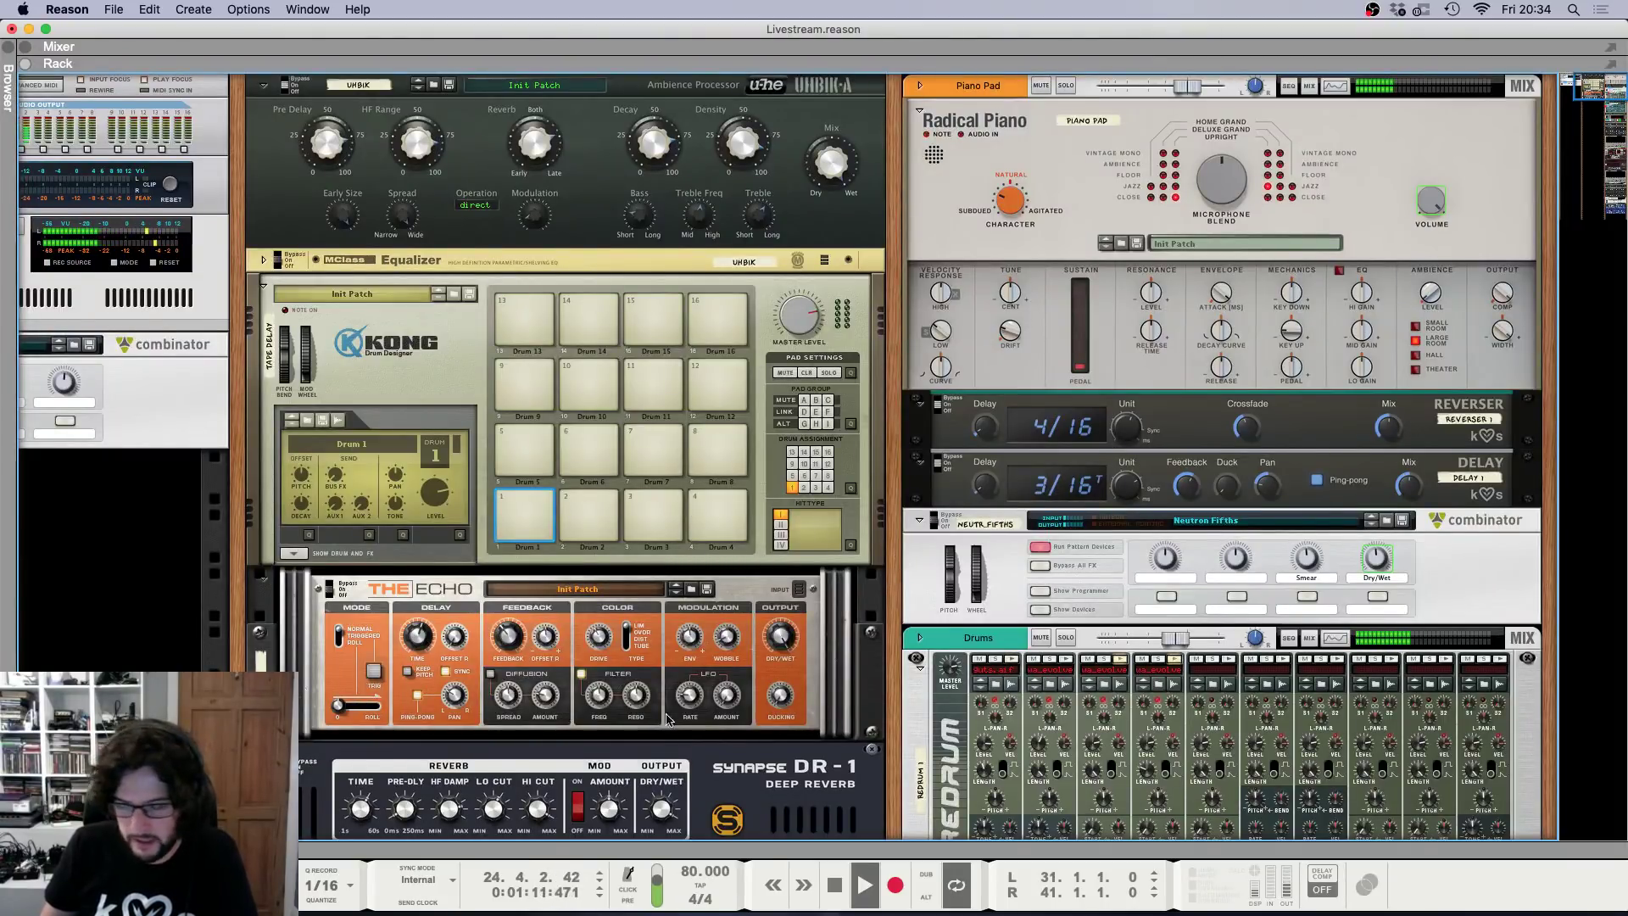
scroll(667, 720, down, 3)
click(743, 694)
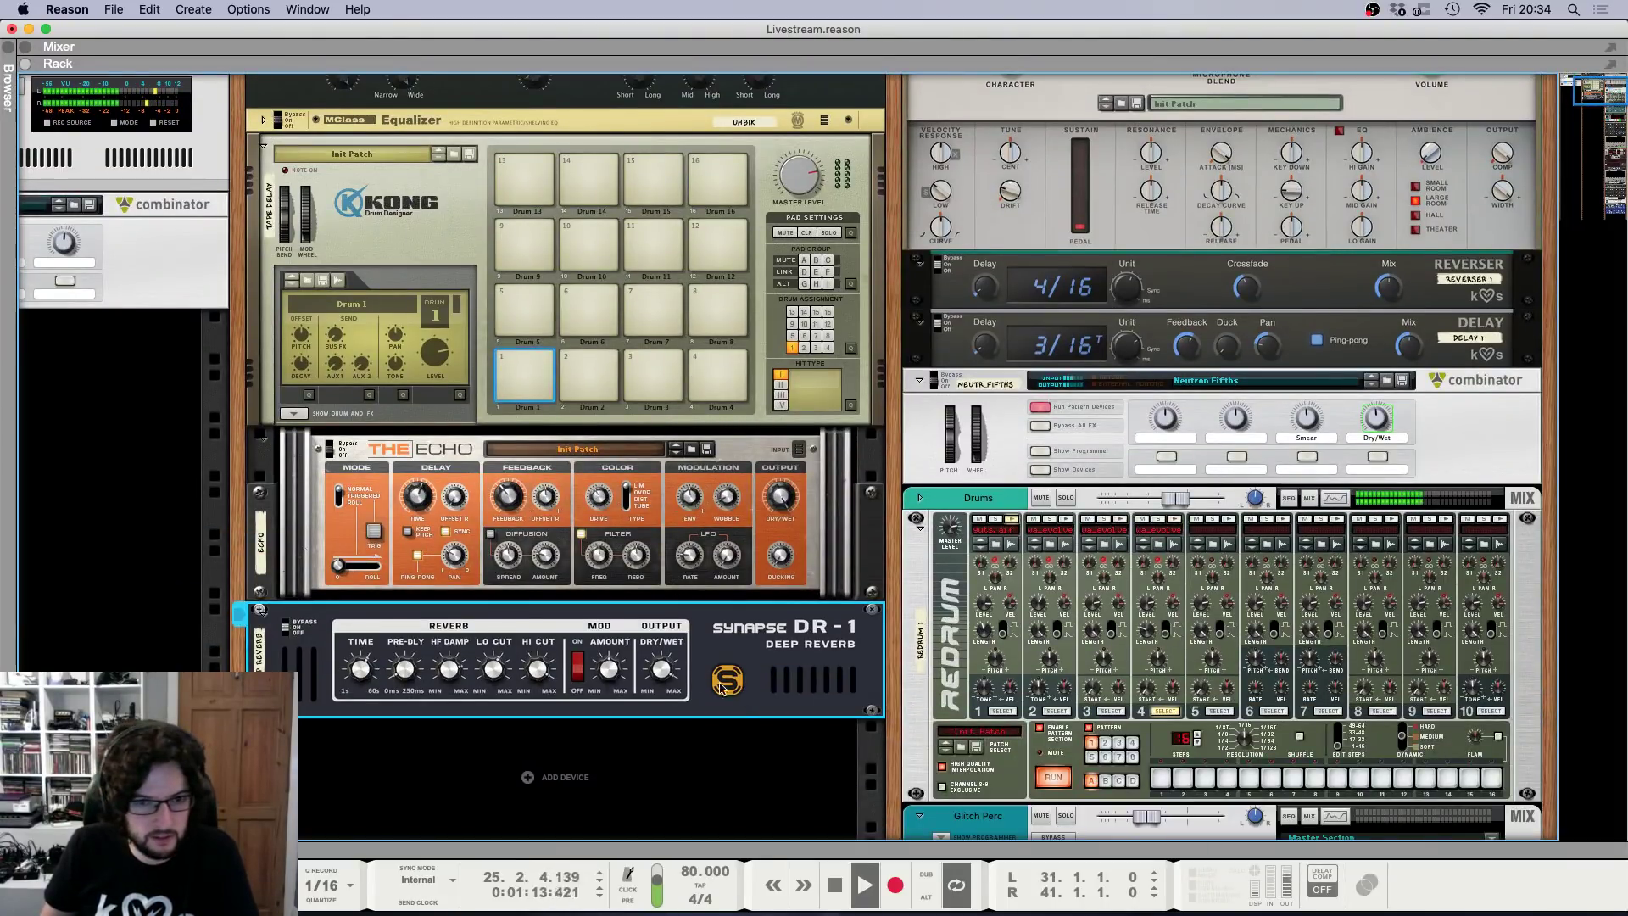
click(292, 415)
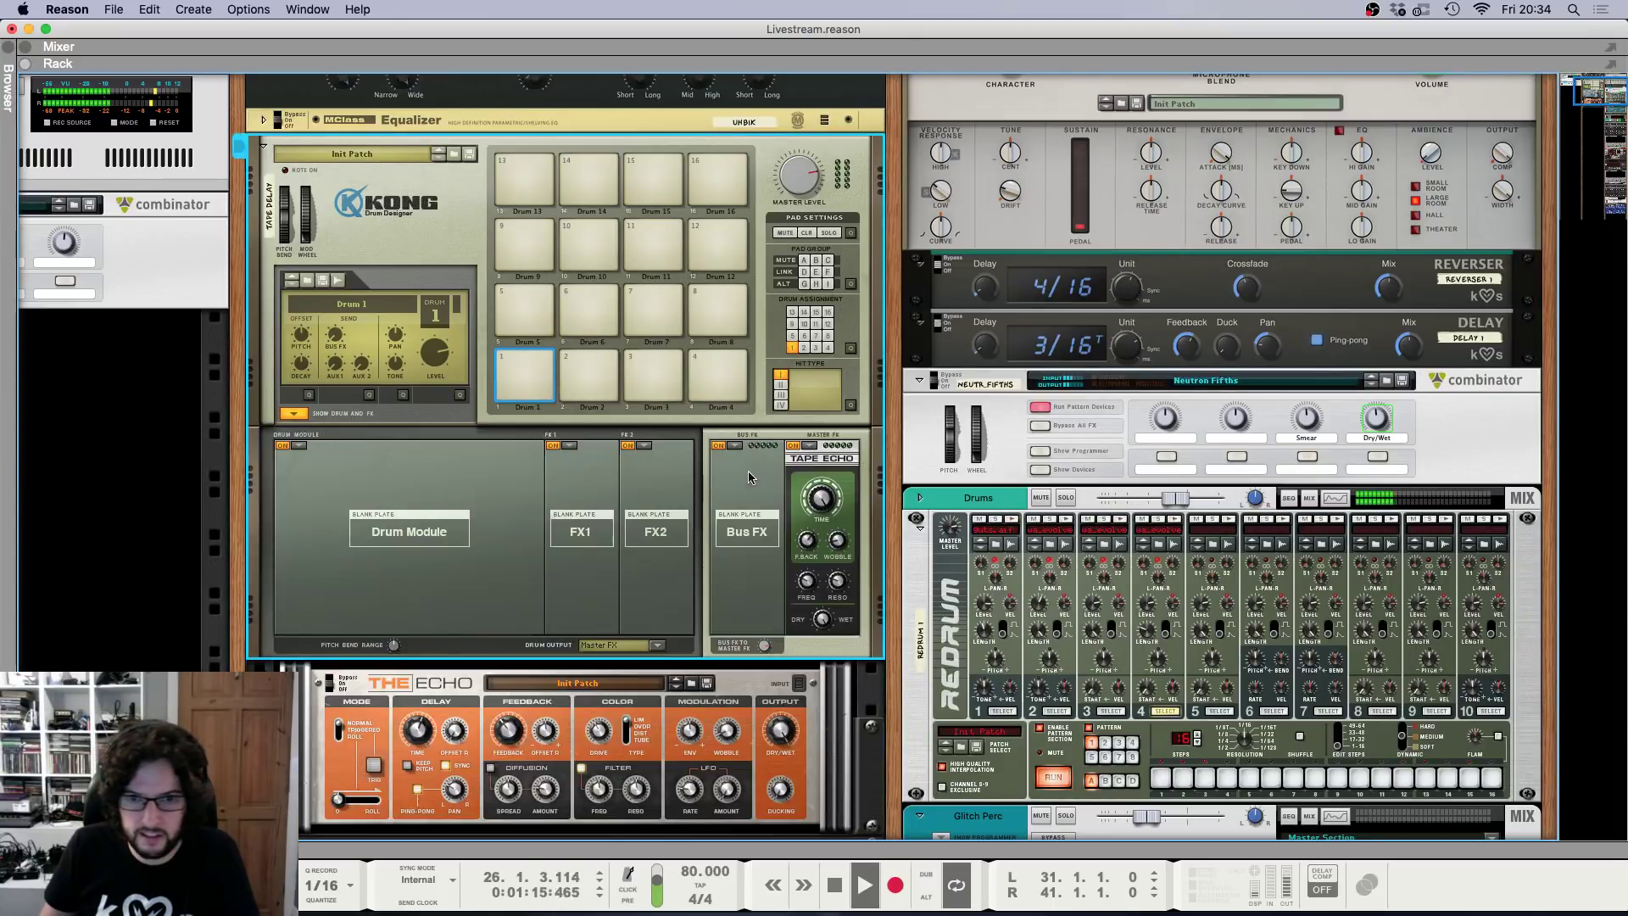
right_click(812, 552)
click(839, 560)
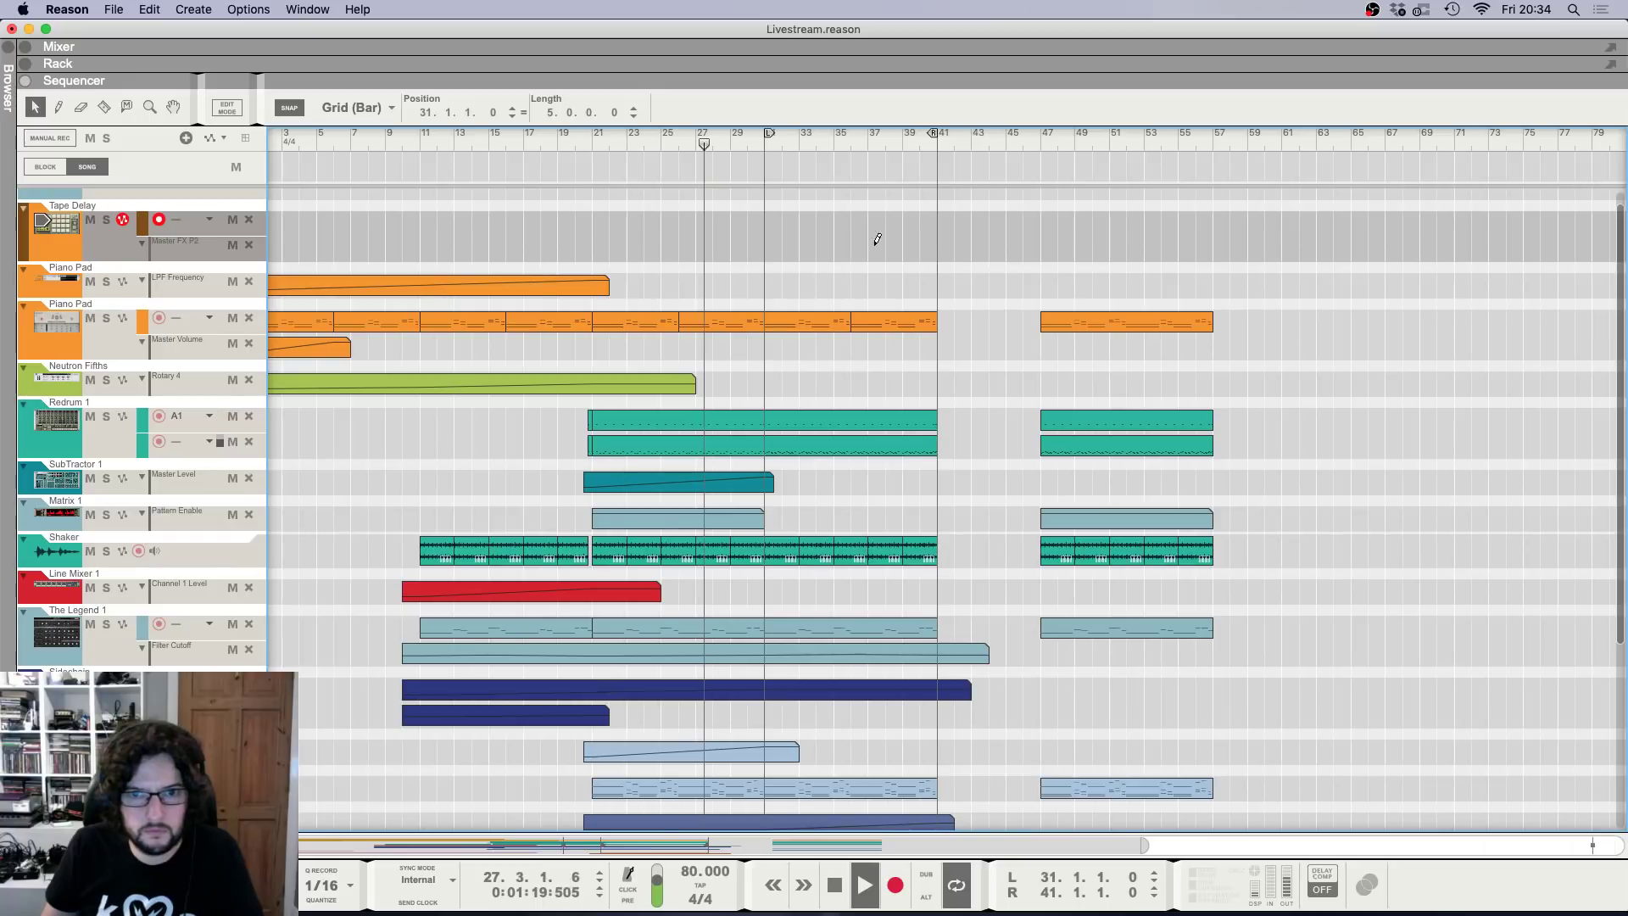
Draw a Tape Delay feedback automation clip from bar 36 to 48, rising from 81 at bar 36 to a higher value at bar 41.
drag(876, 238, 1007, 239)
double_click(920, 251)
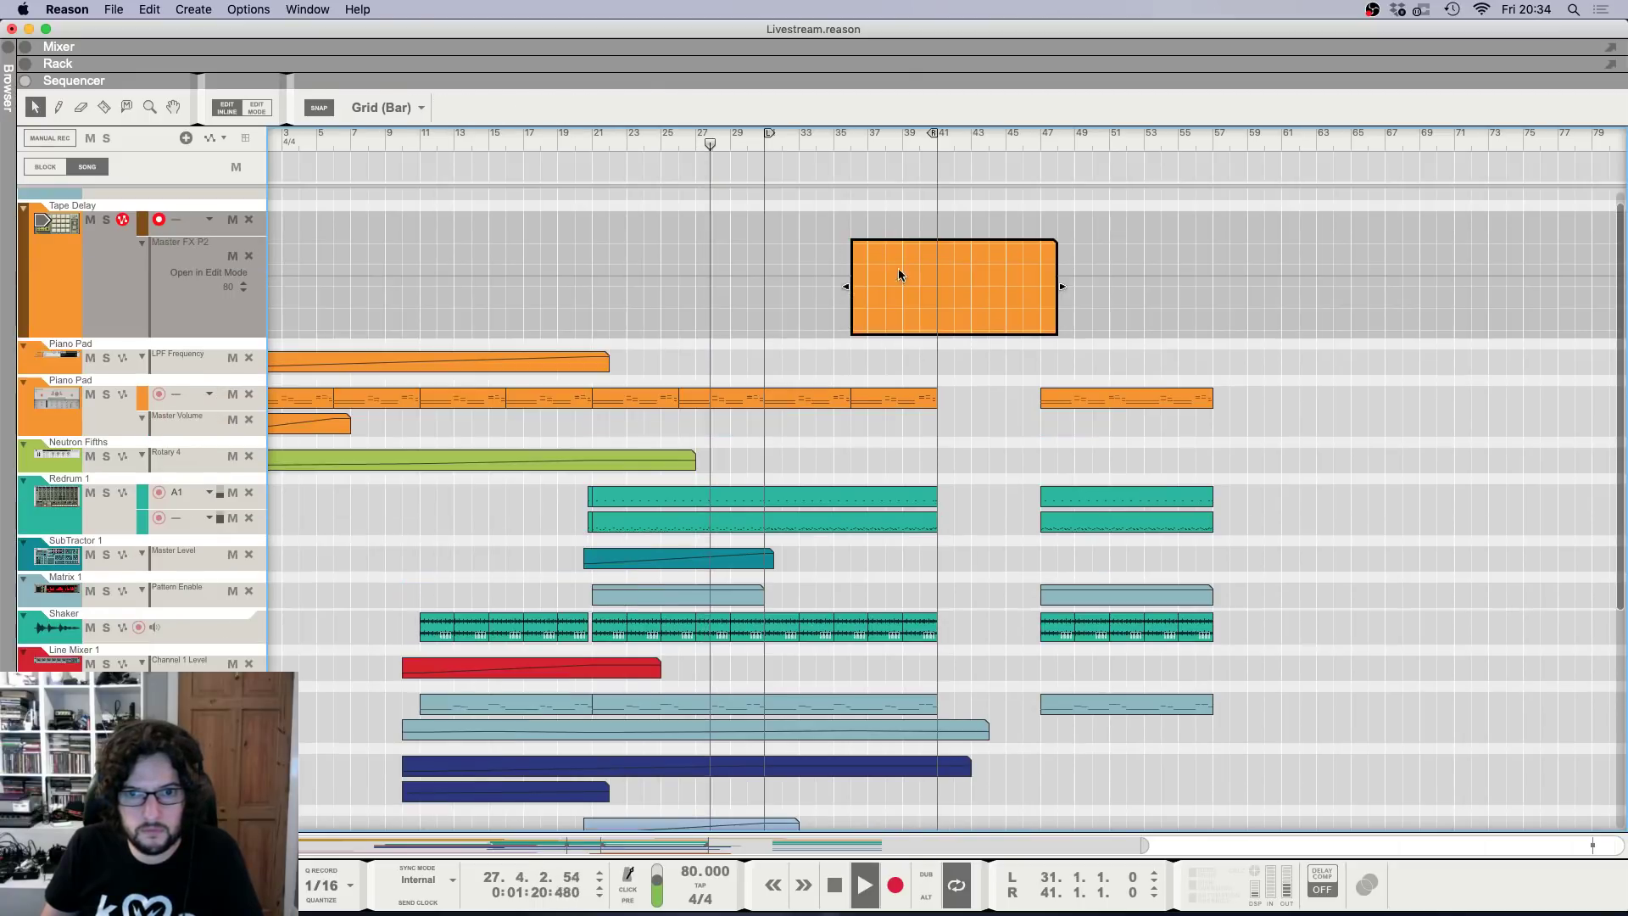
super+click(852, 275)
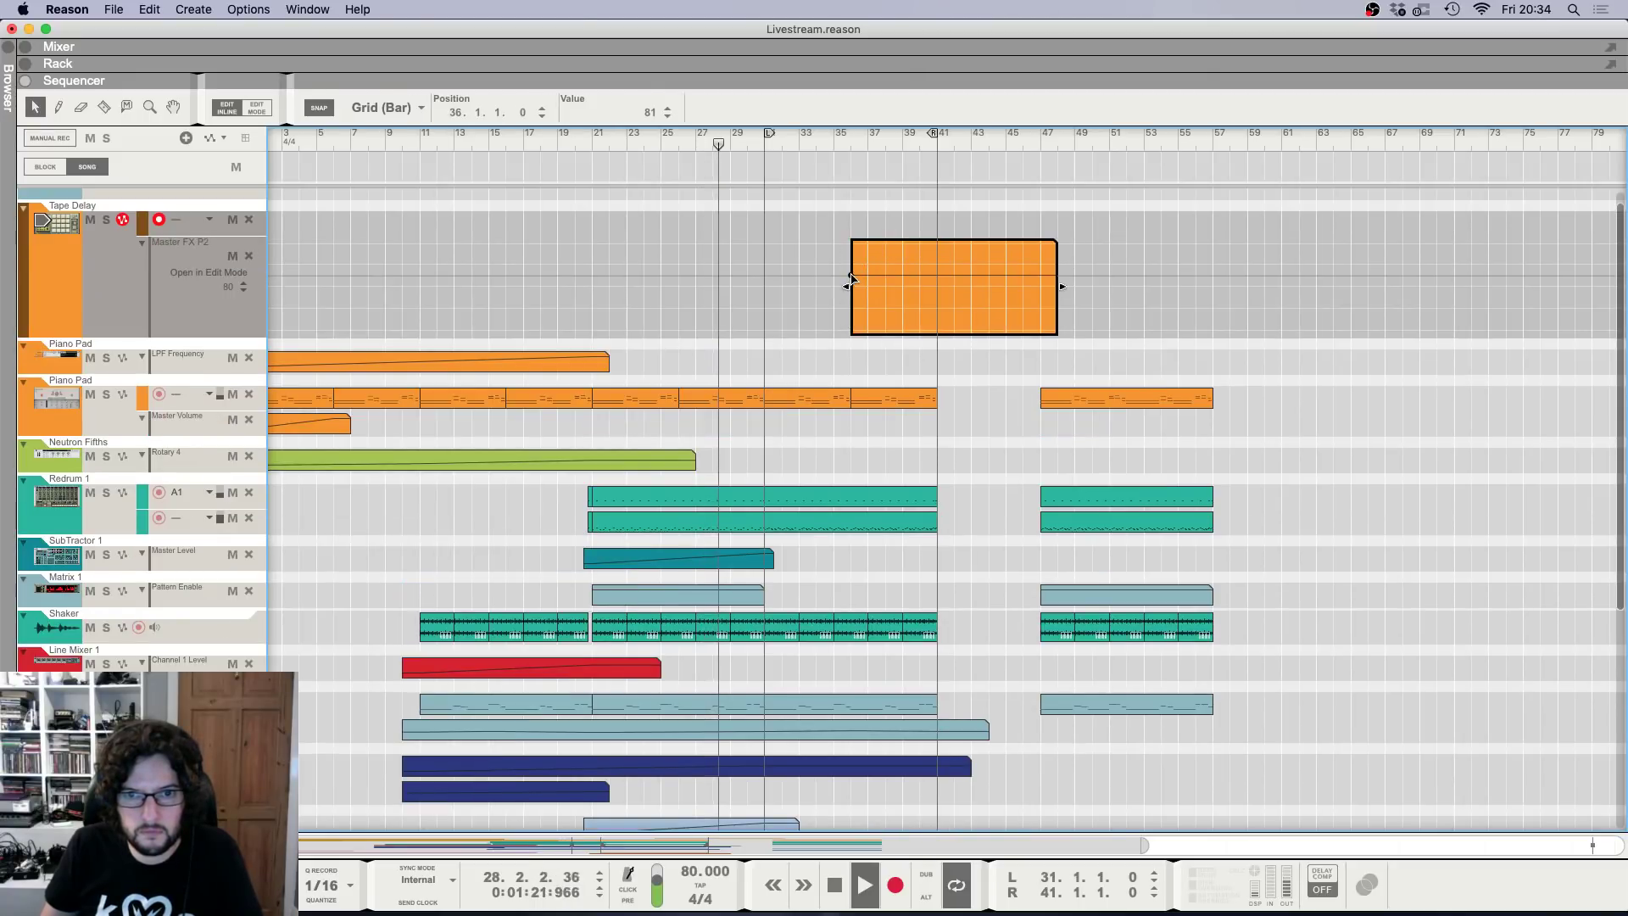
click(937, 243)
click(958, 218)
scroll(967, 435, down, 2)
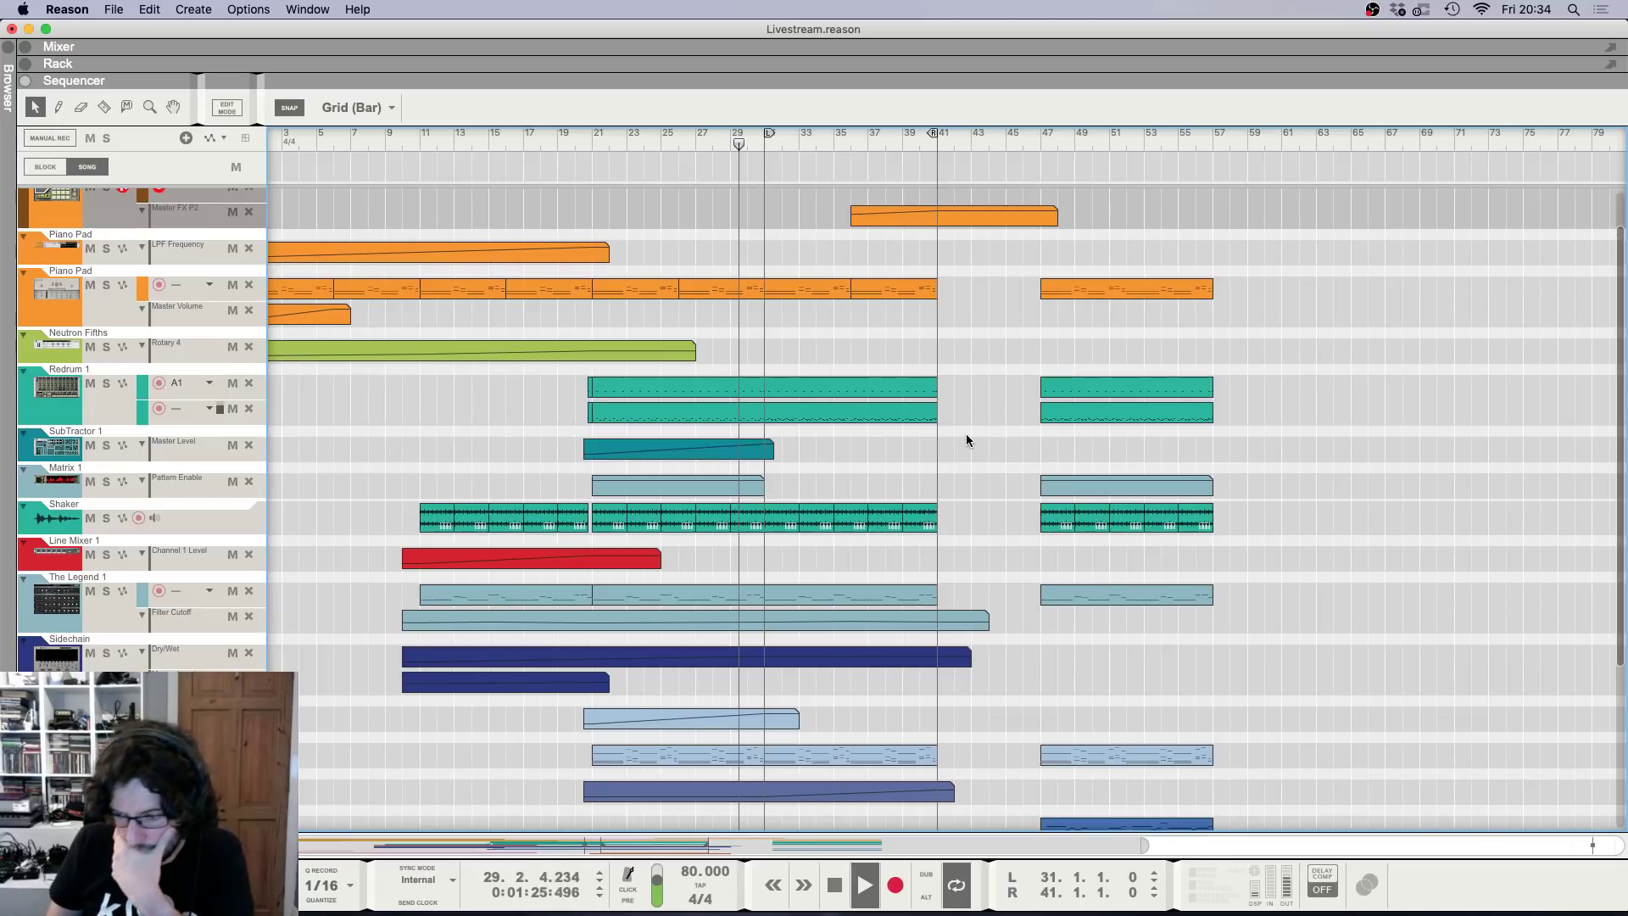
scroll(964, 448, up, 2)
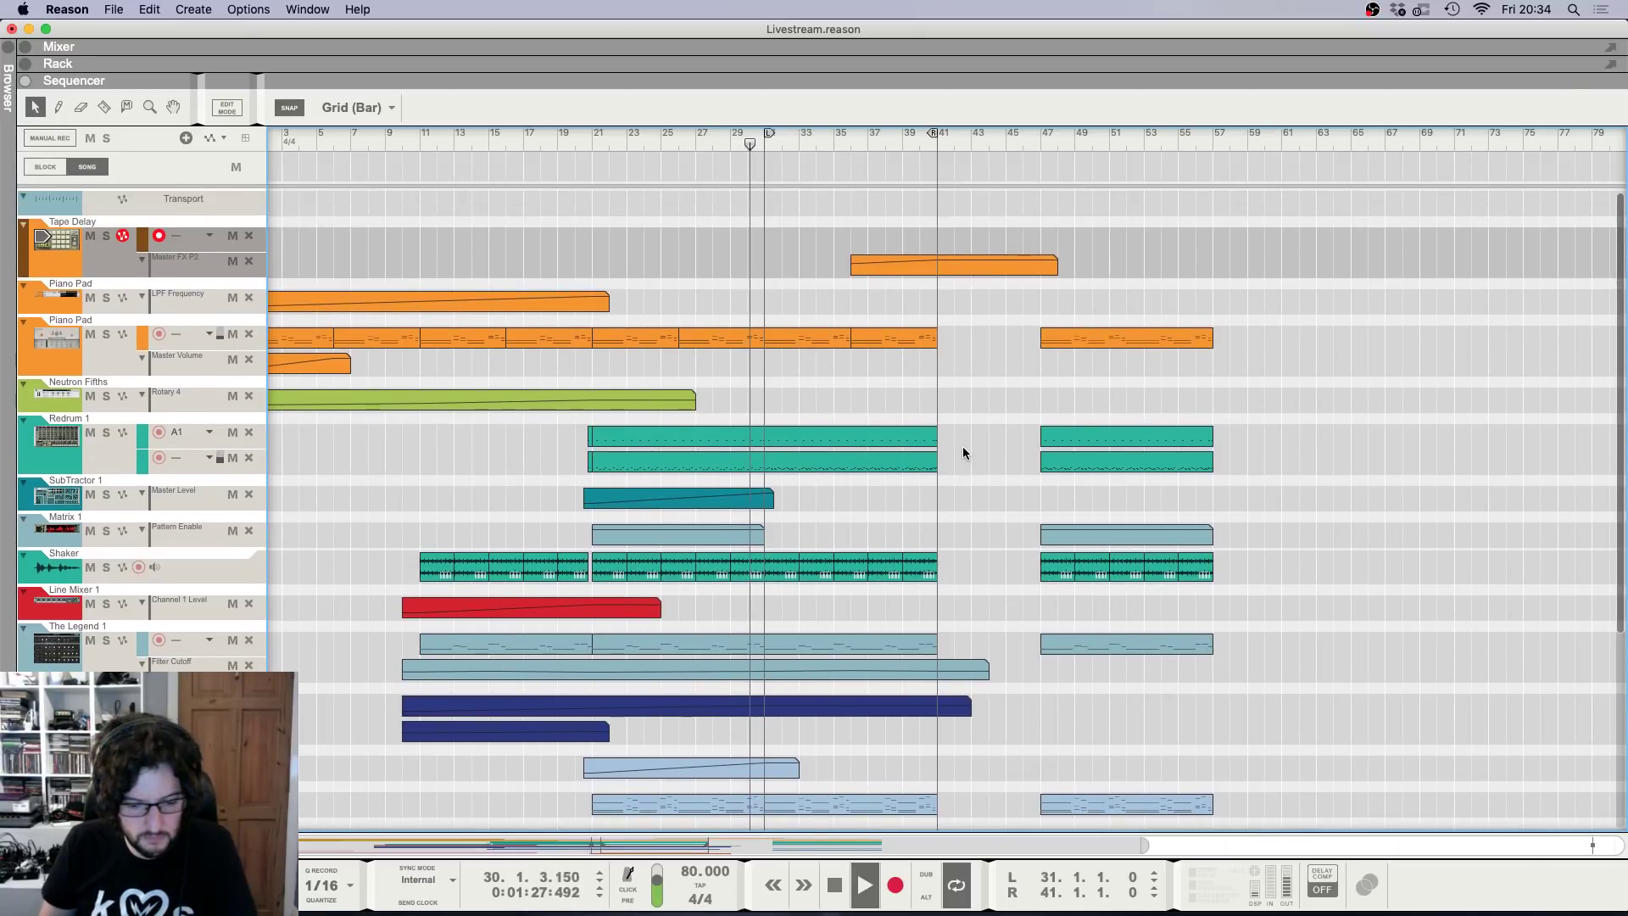
Rename the Poly6 1 mixer channel to Arp.
key(F6)
key(F5)
scroll(1378, 680, down, 5)
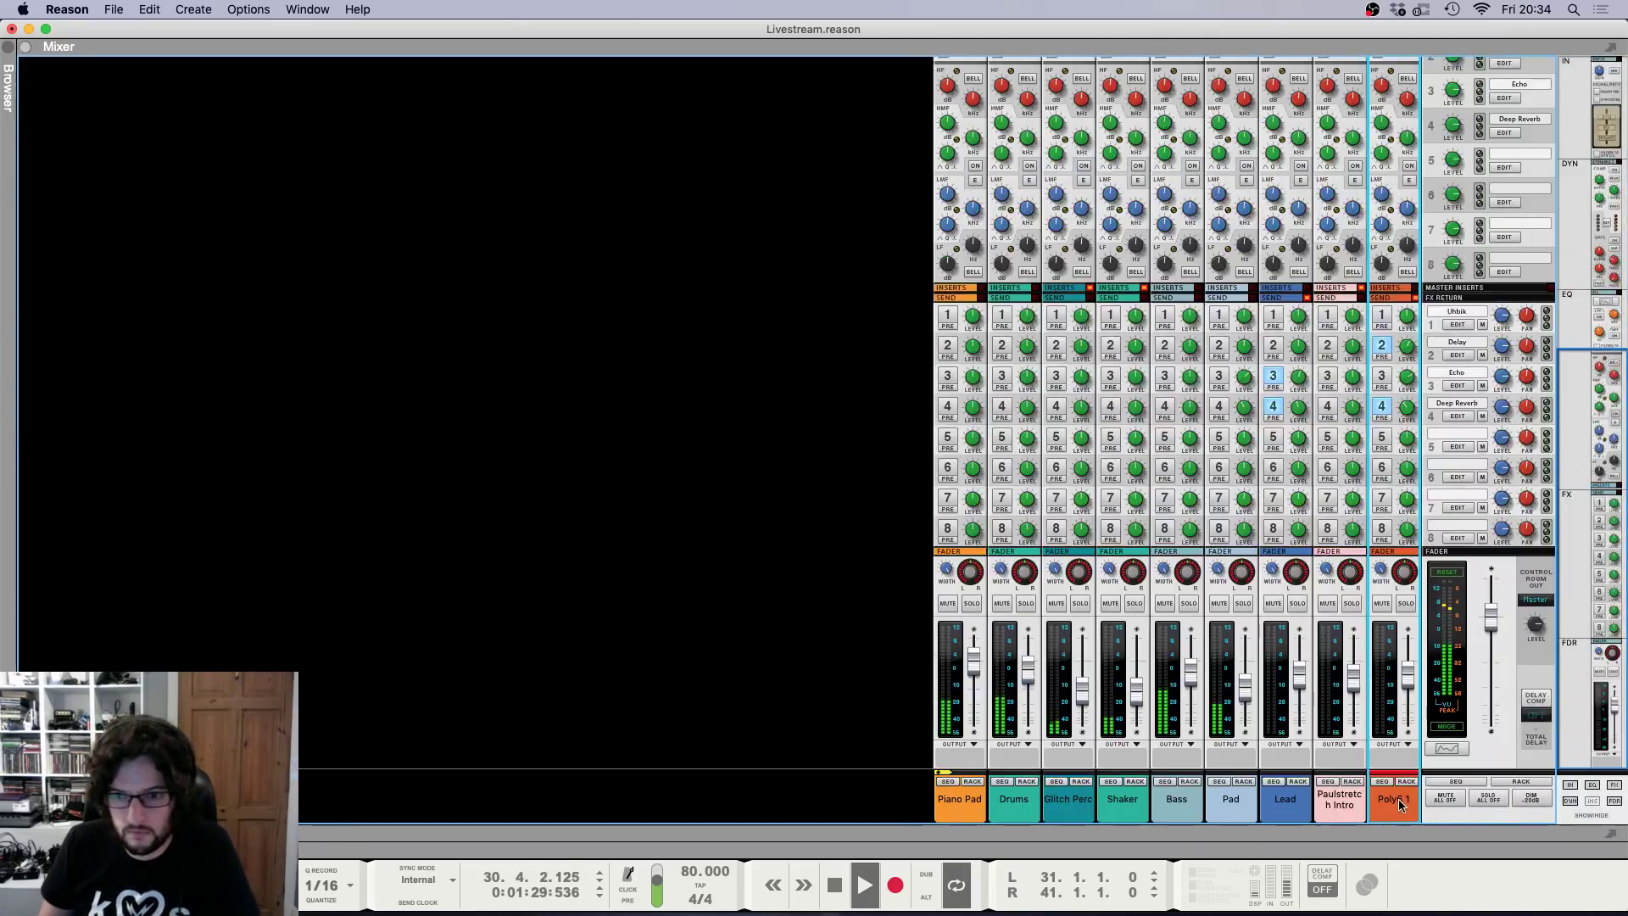
double_click(1399, 801)
text(Arp)
key(Return)
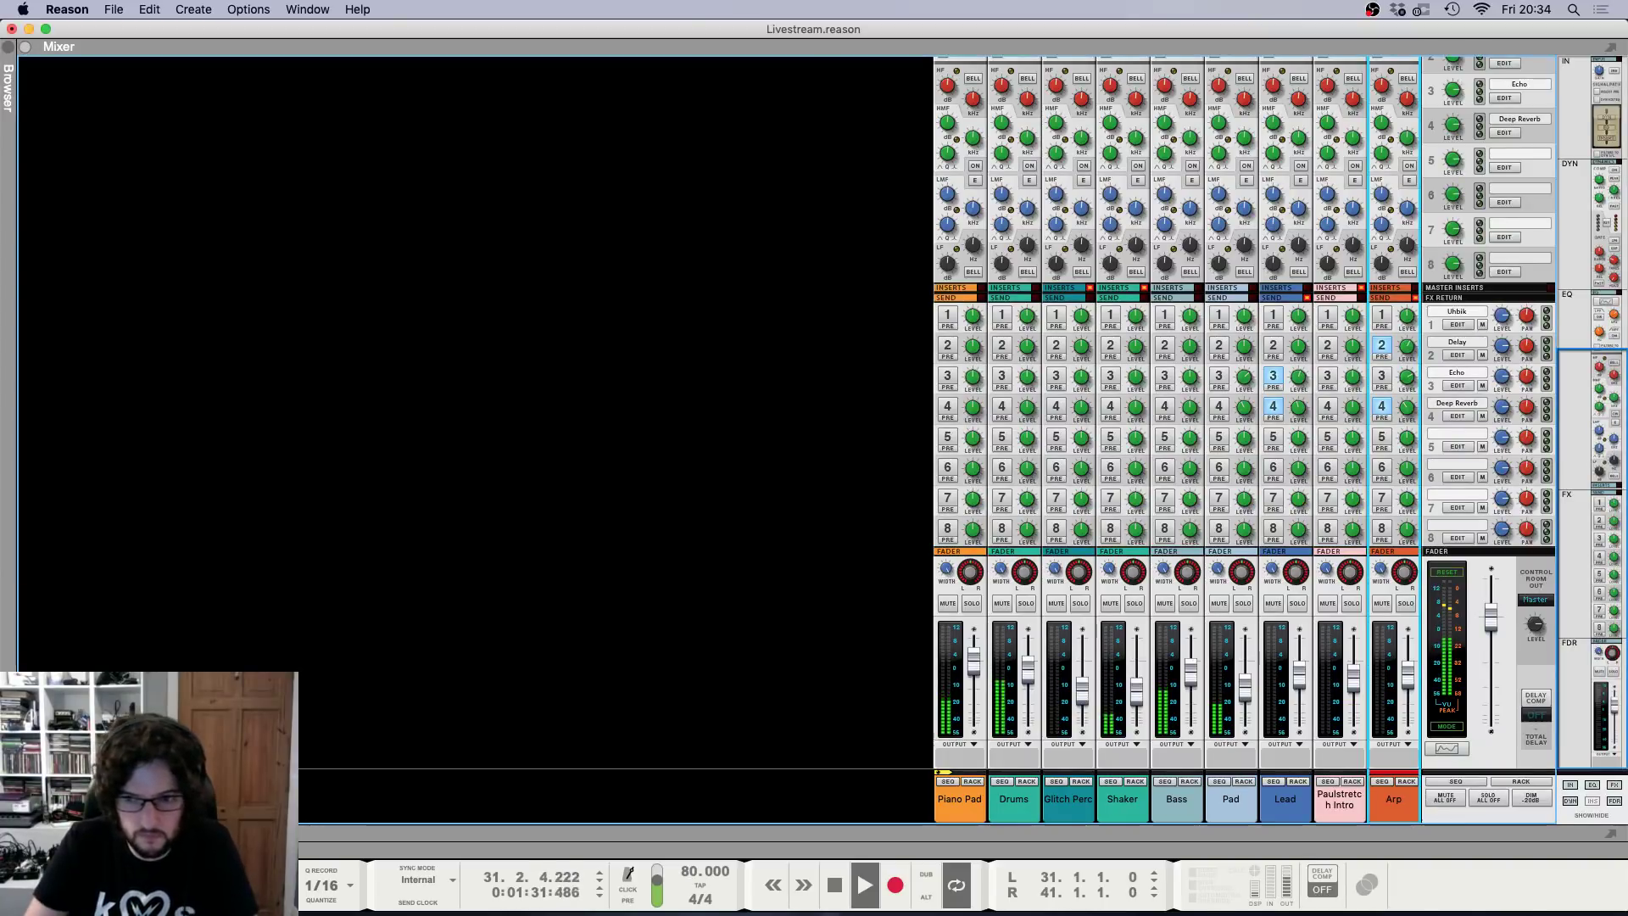
Raise the cutoff automation's point at bar 31 to 4.31 and set the Polysix's VCF resonance to about 2.03.
key(F6)
key(F7)
scroll(954, 609, down, 5)
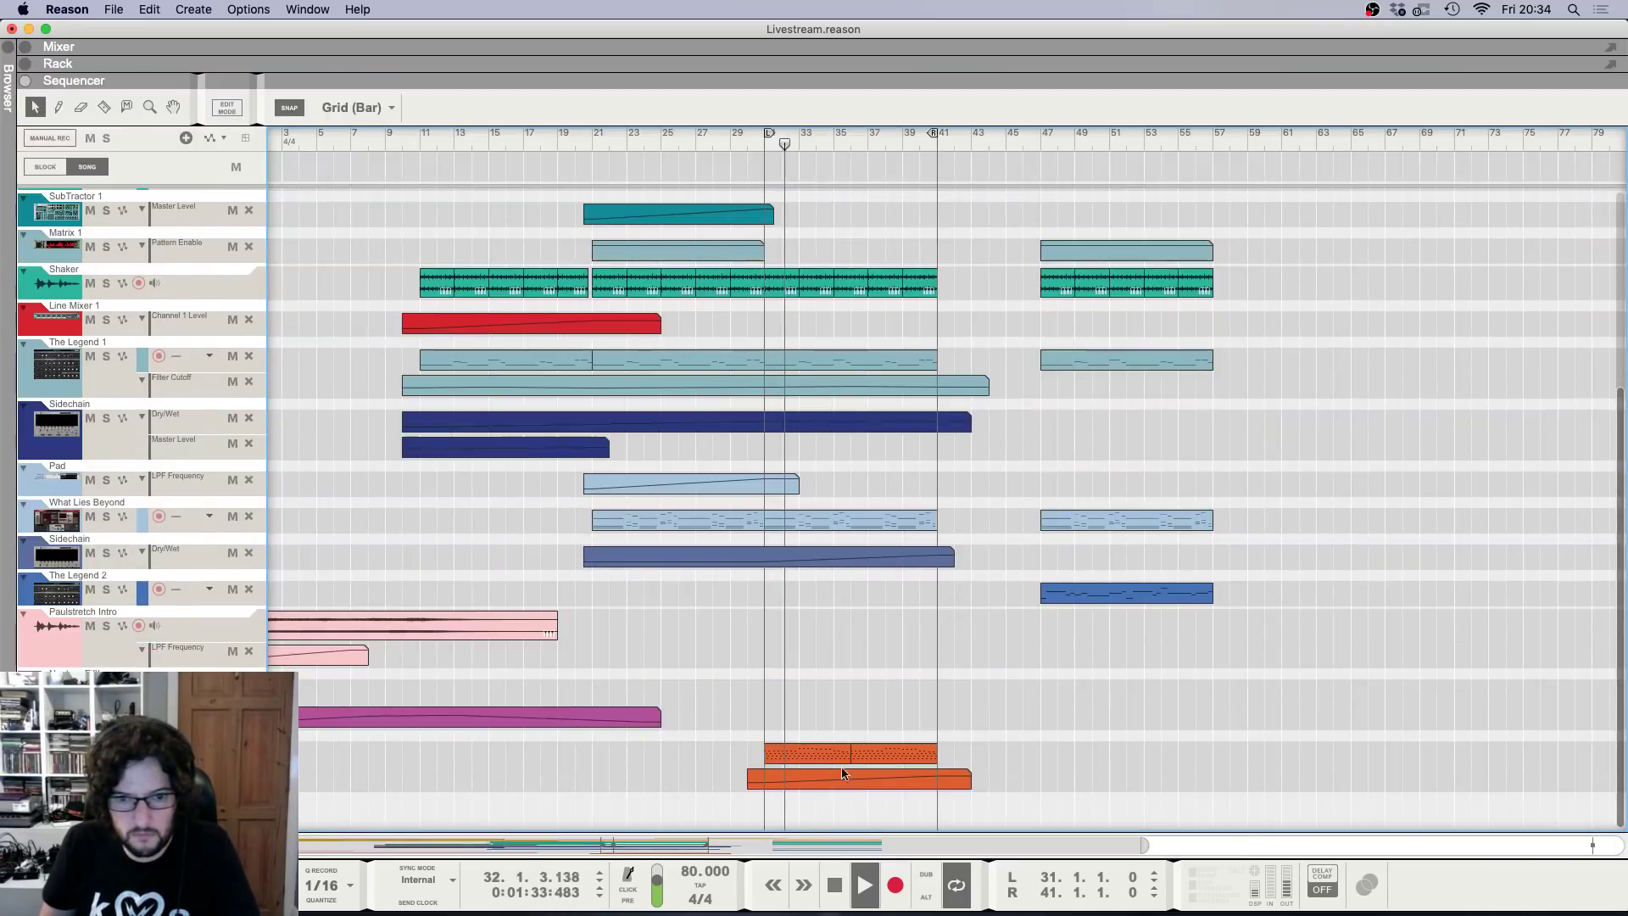
click(809, 781)
double_click(809, 781)
click(761, 793)
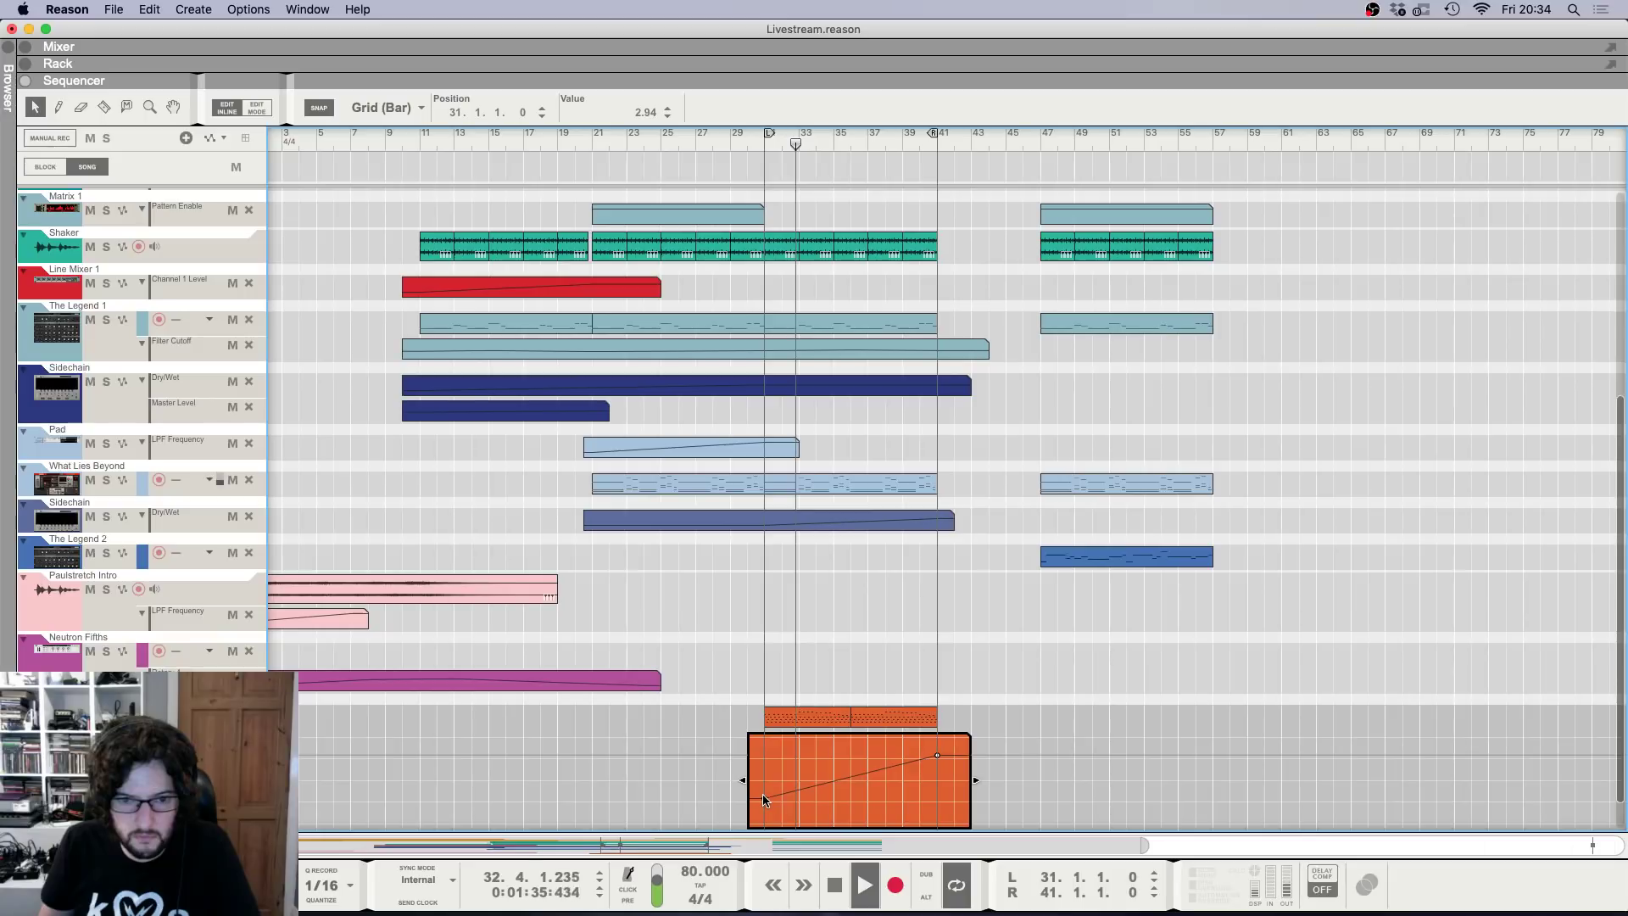
drag(762, 789, 764, 786)
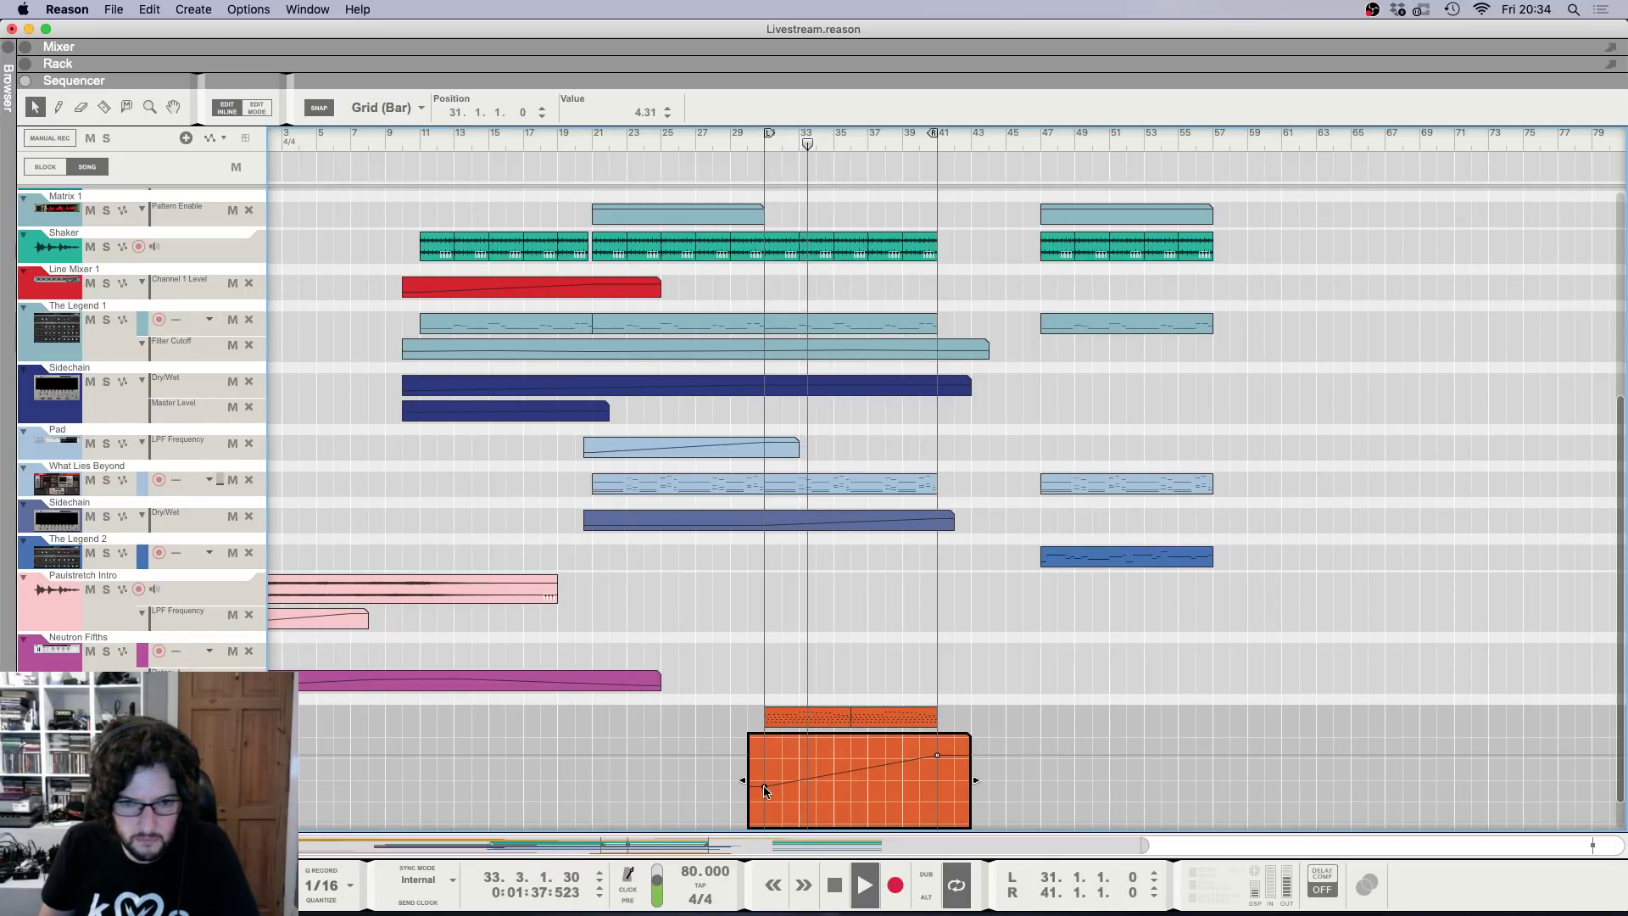
key(F6)
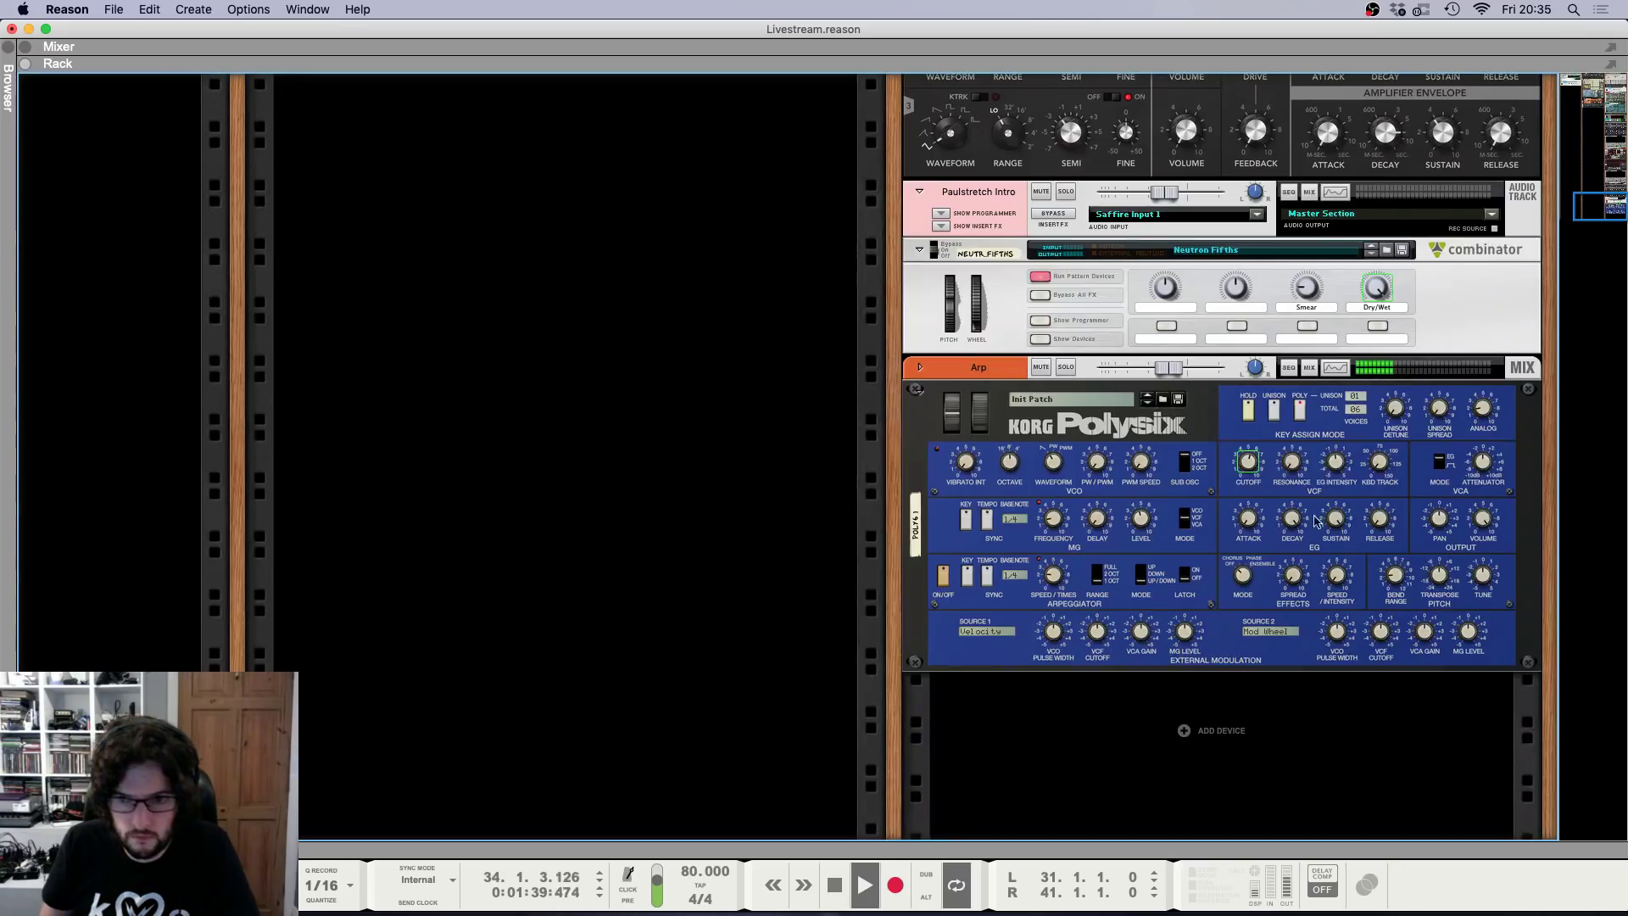
click(1294, 468)
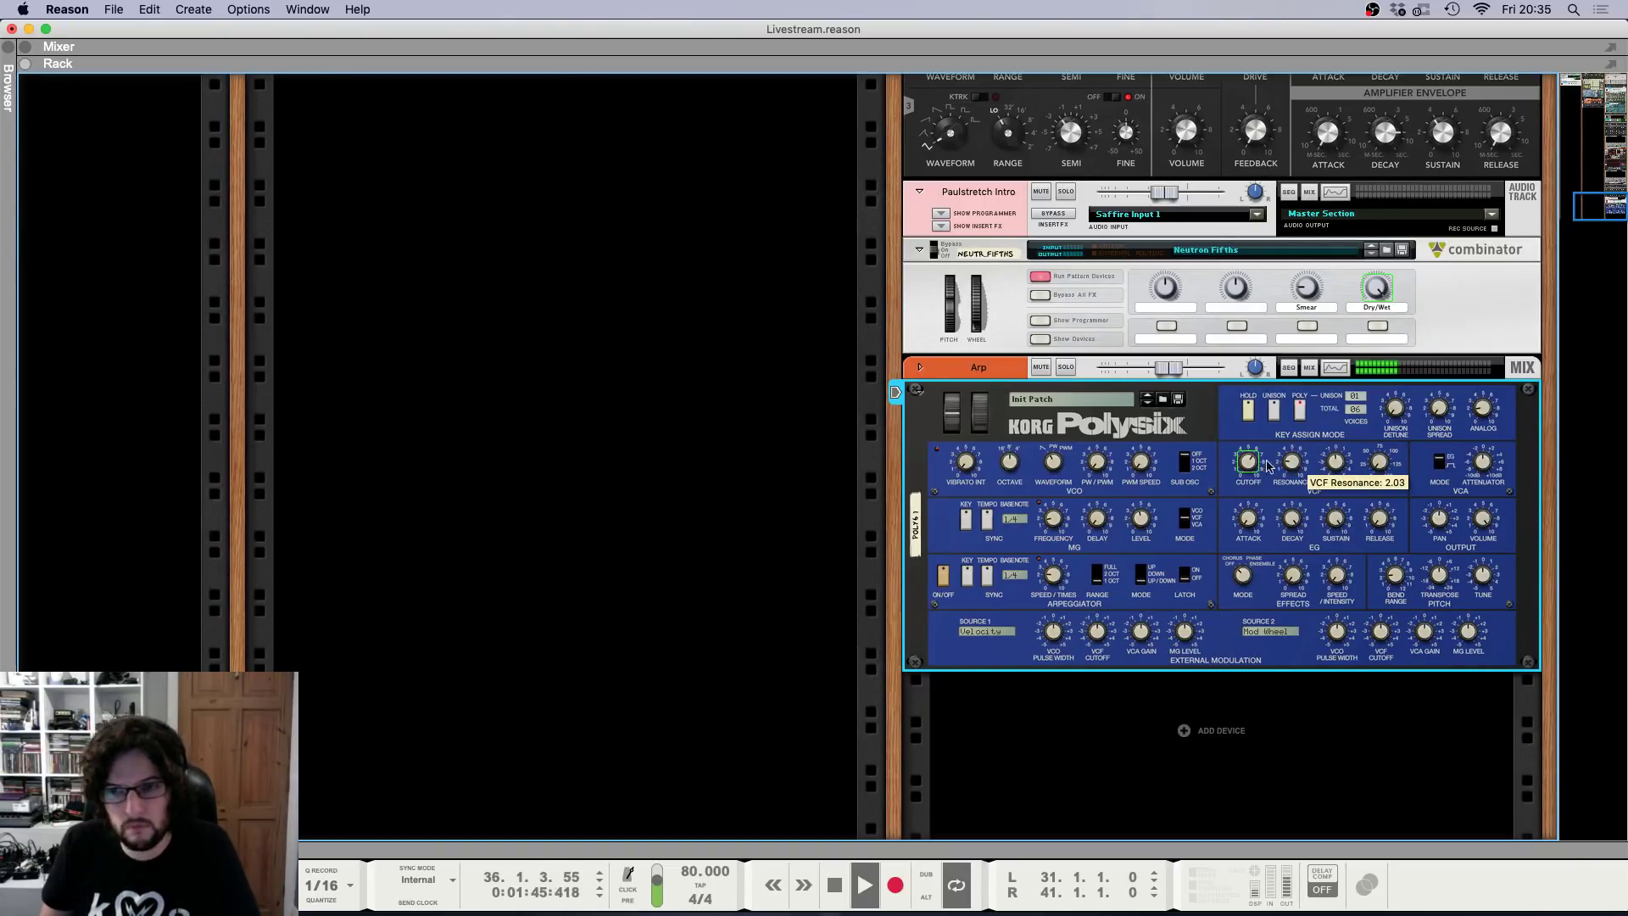
Move the Tape Delay feedback automation clip to start at bar 39, with its rise ending at bar 41.
key(F7)
scroll(797, 675, up, 1)
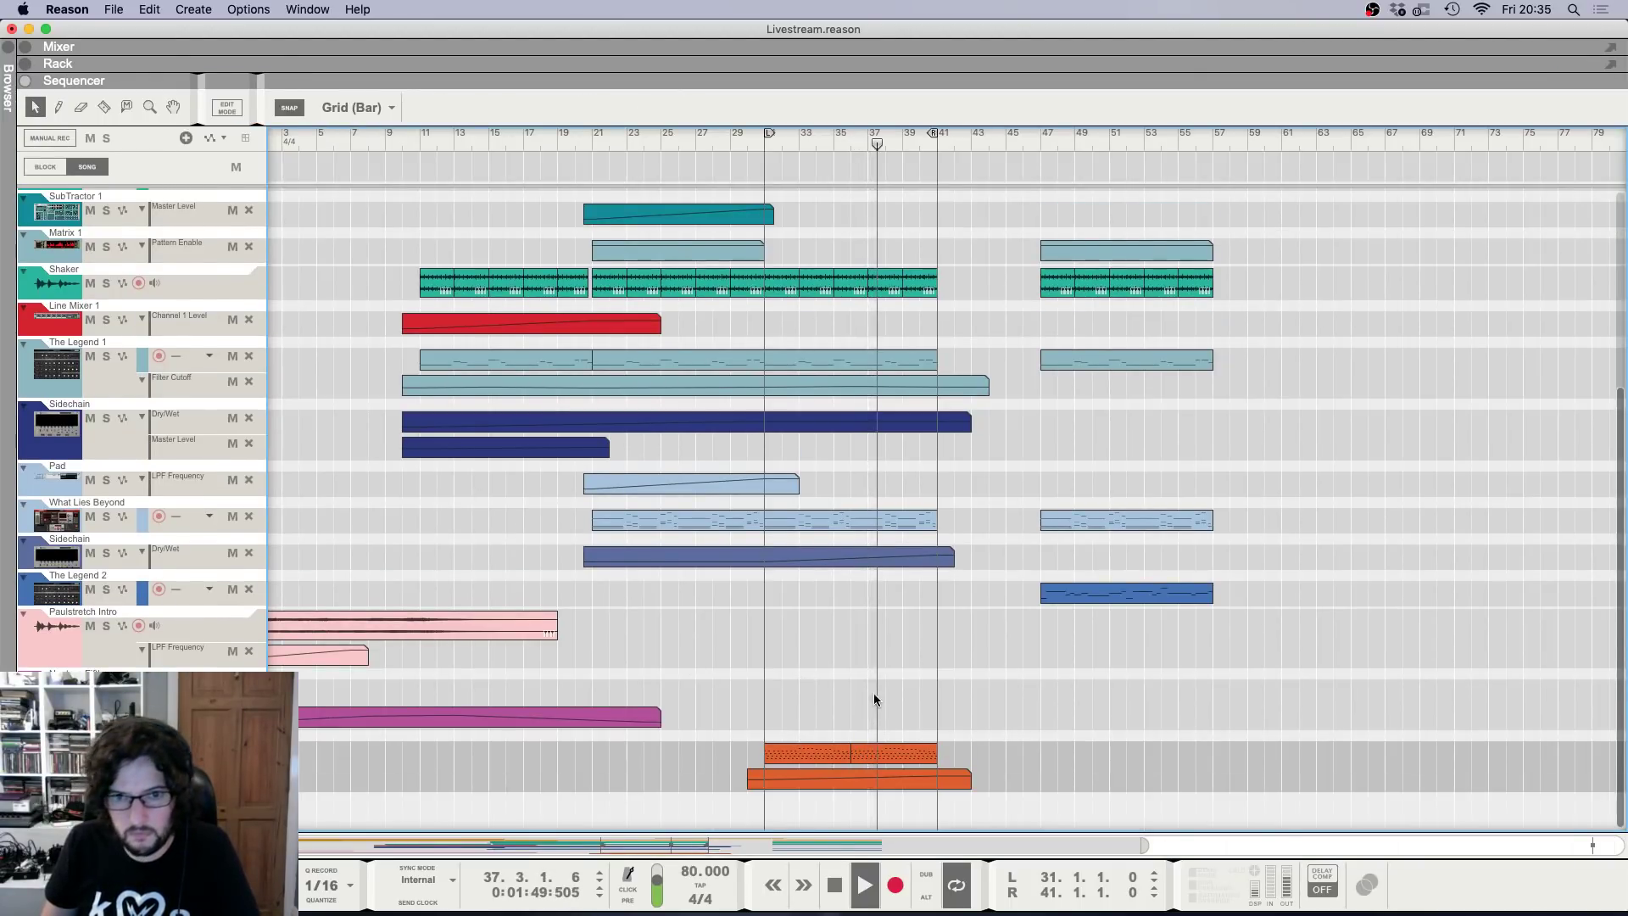
scroll(873, 697, up, 5)
drag(922, 266, 961, 271)
double_click(945, 262)
click(954, 231)
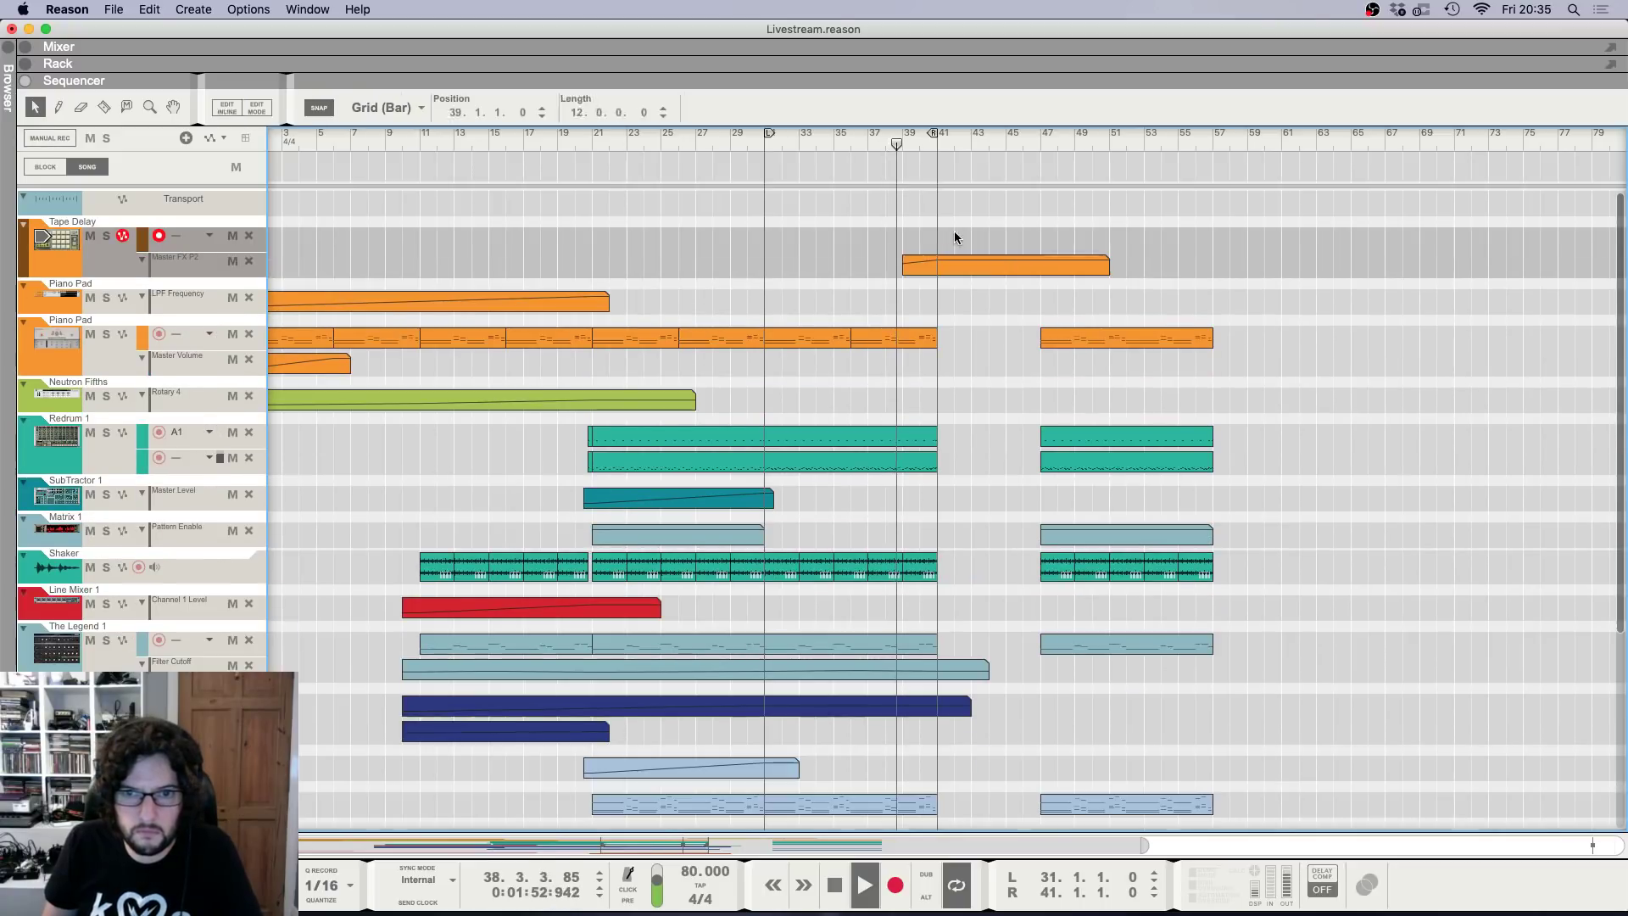
Set the Polysix's VCF resonance to about 1.56.
click(989, 263)
key(F6)
scroll(1118, 459, down, 20)
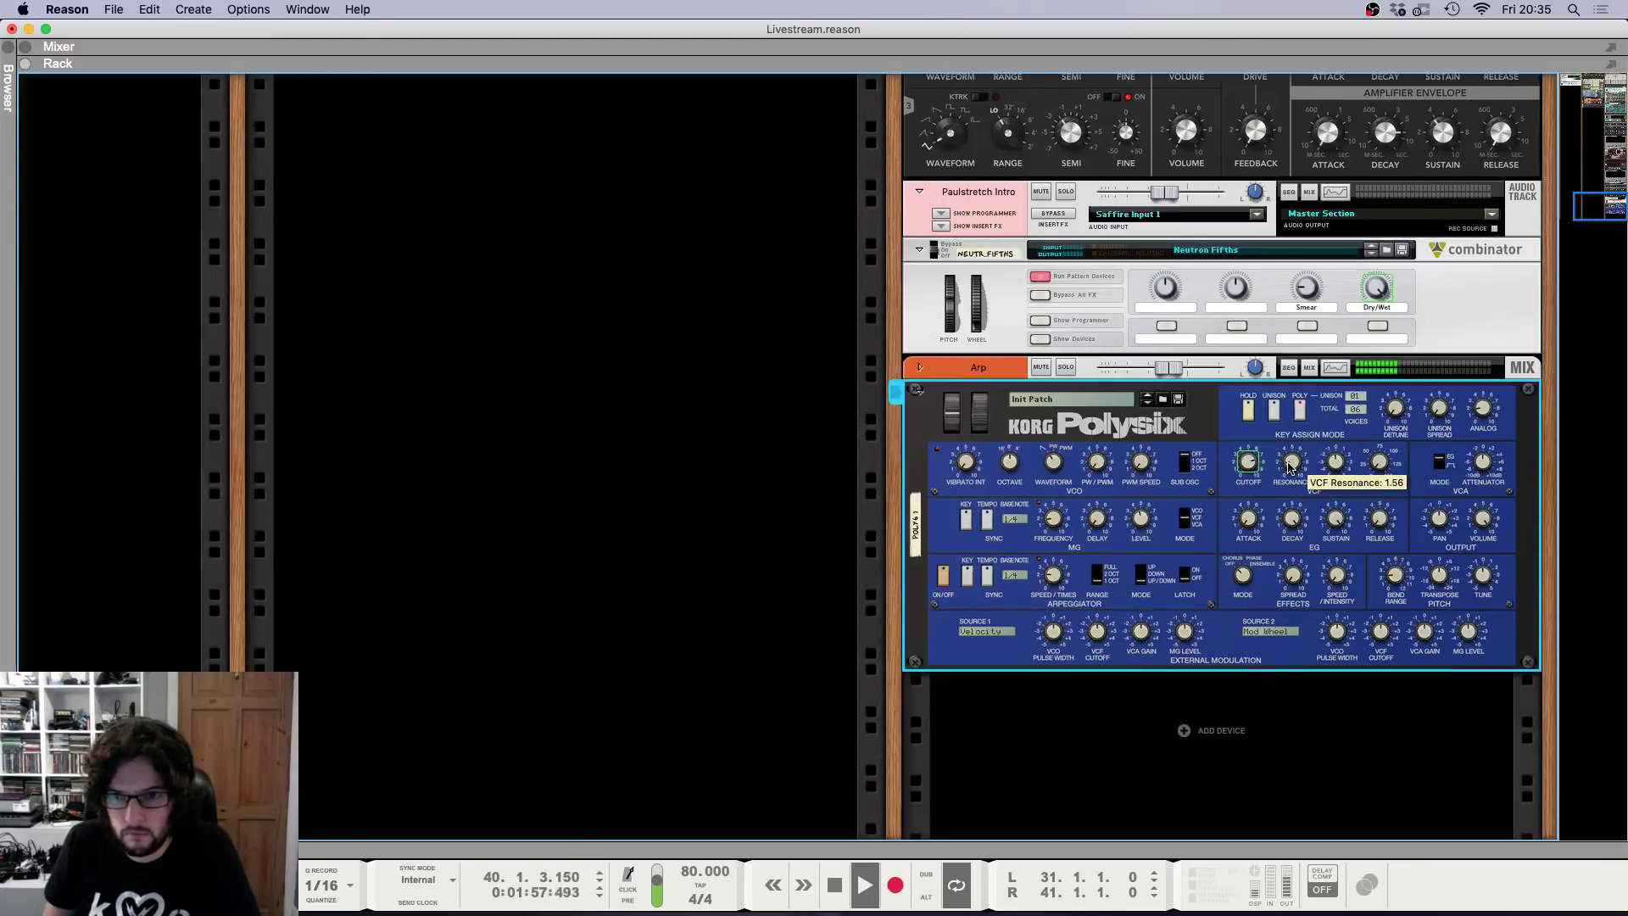
Turn off loop playback and play the arrangement from bar 21.
key(F7)
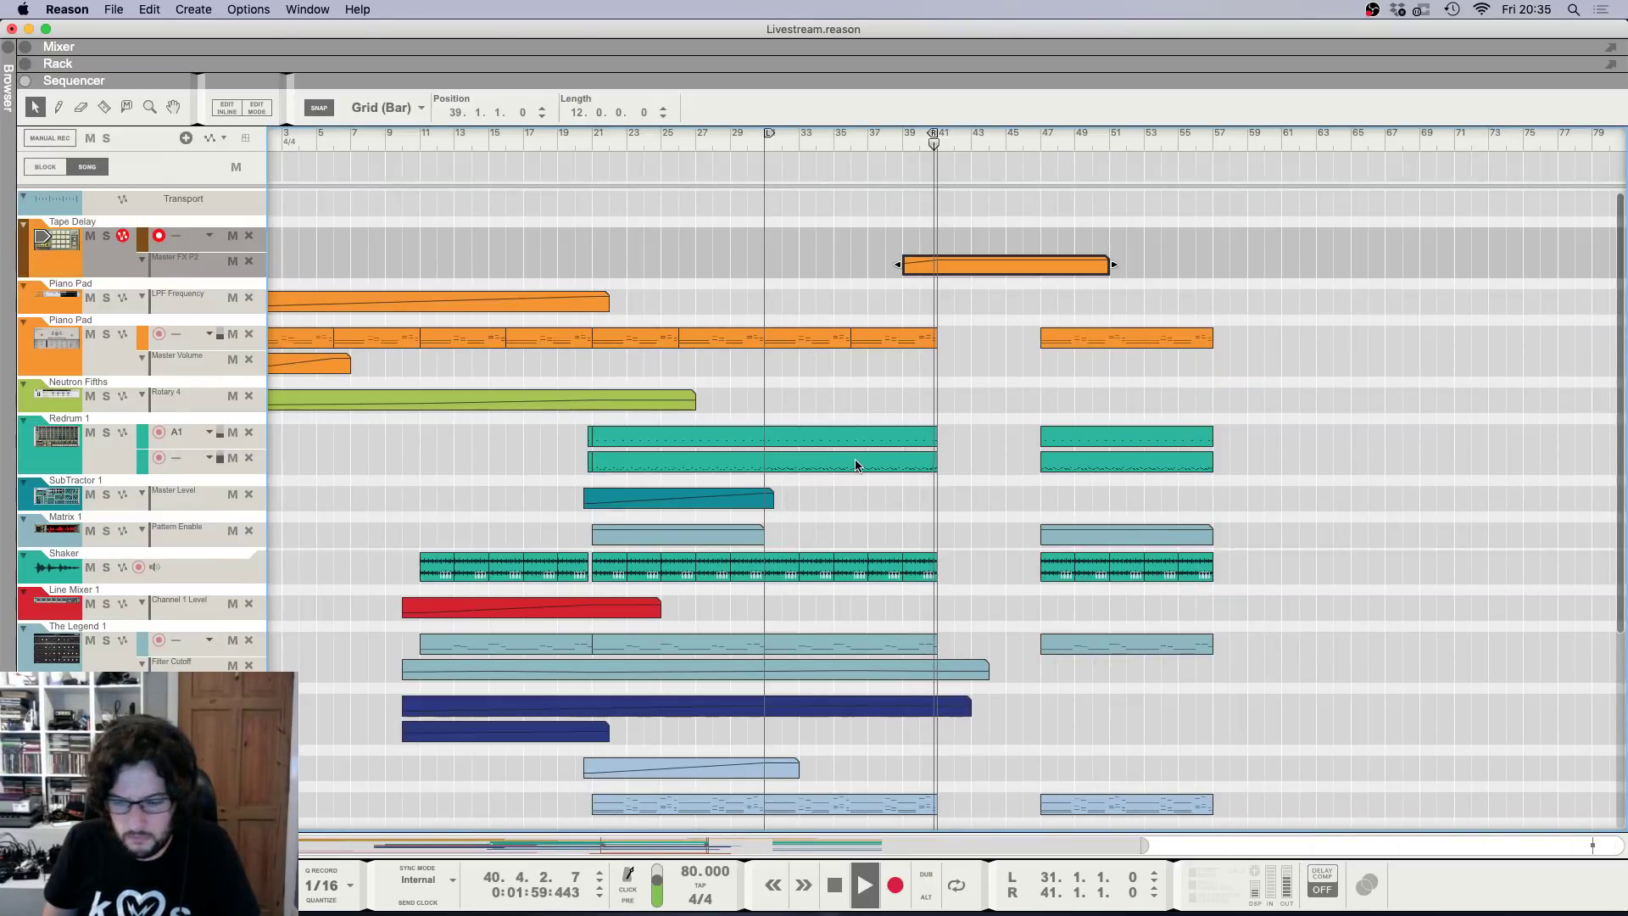
click(959, 201)
drag(766, 144, 592, 151)
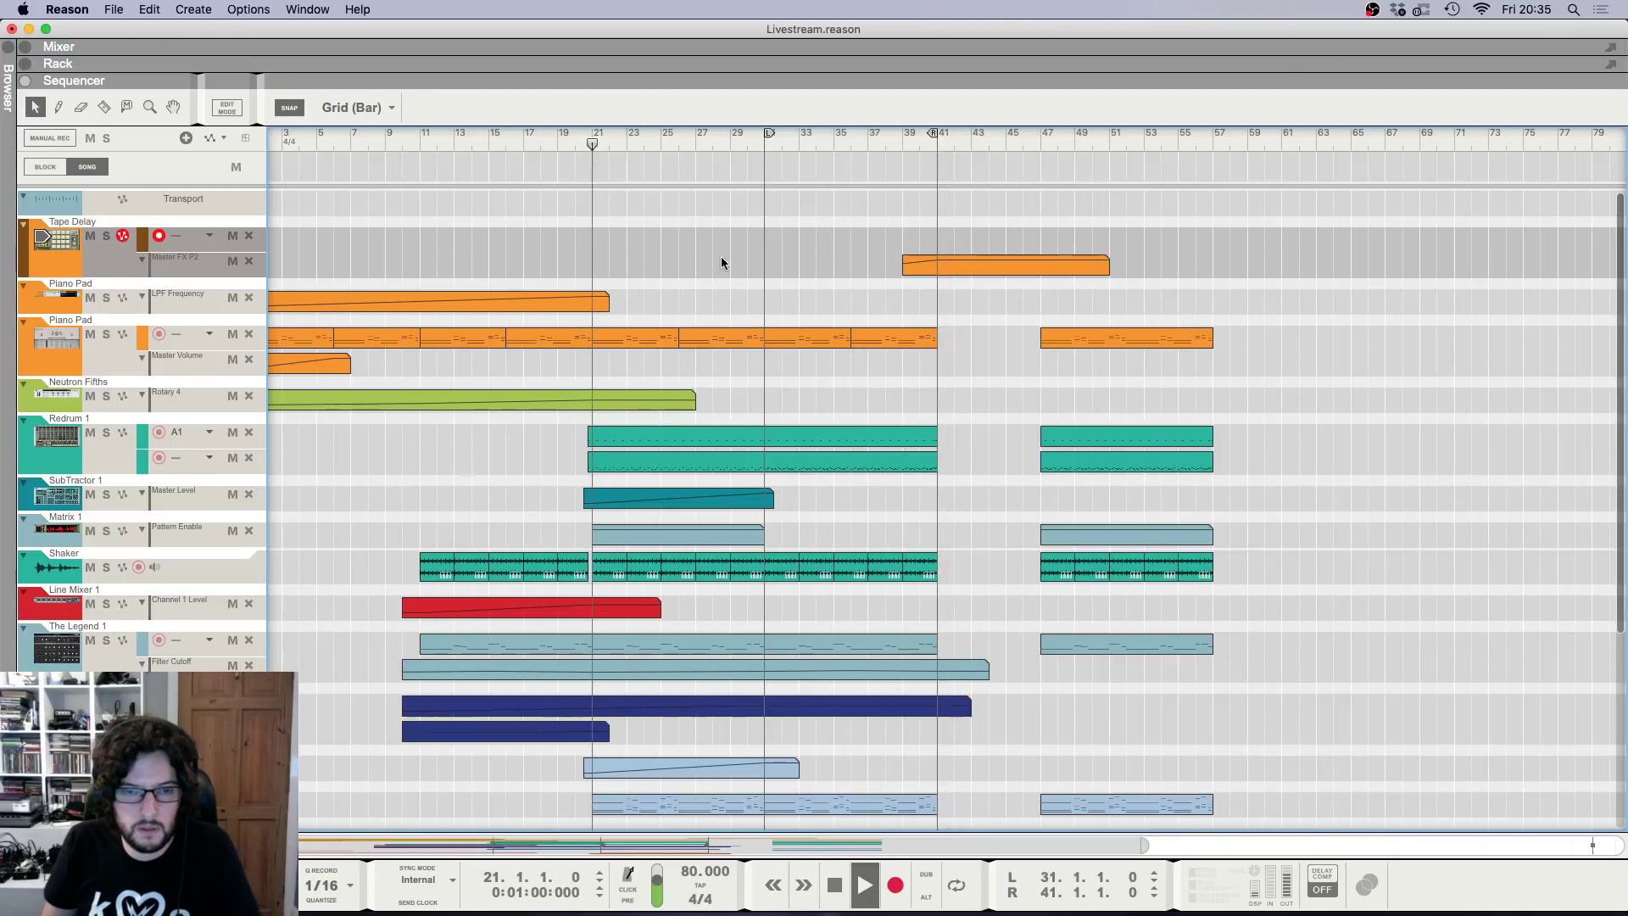
Select all the clips of the section starting at bar 47 and move them together to start at bar 41.
scroll(1024, 353, down, 2)
drag(929, 330, 1186, 790)
drag(933, 643, 848, 644)
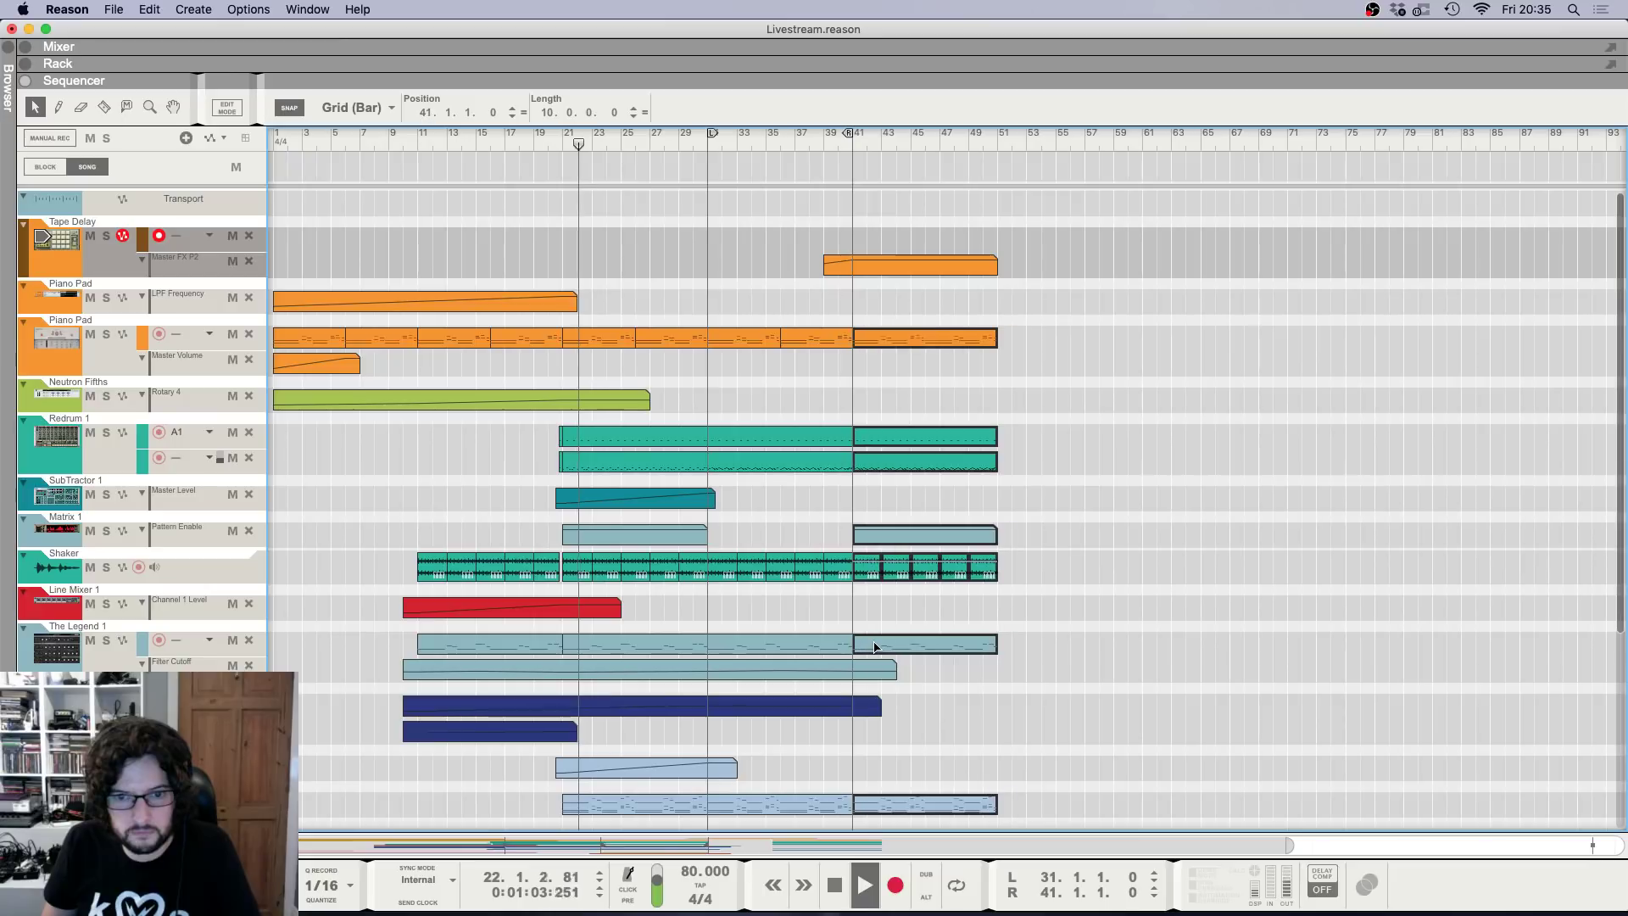
Set the loop to bars 41–51 and reshape the Tape Delay automation to fall from bar 41 to bar 51, removing the point between them.
super+click(997, 135)
alt+click(853, 139)
double_click(924, 268)
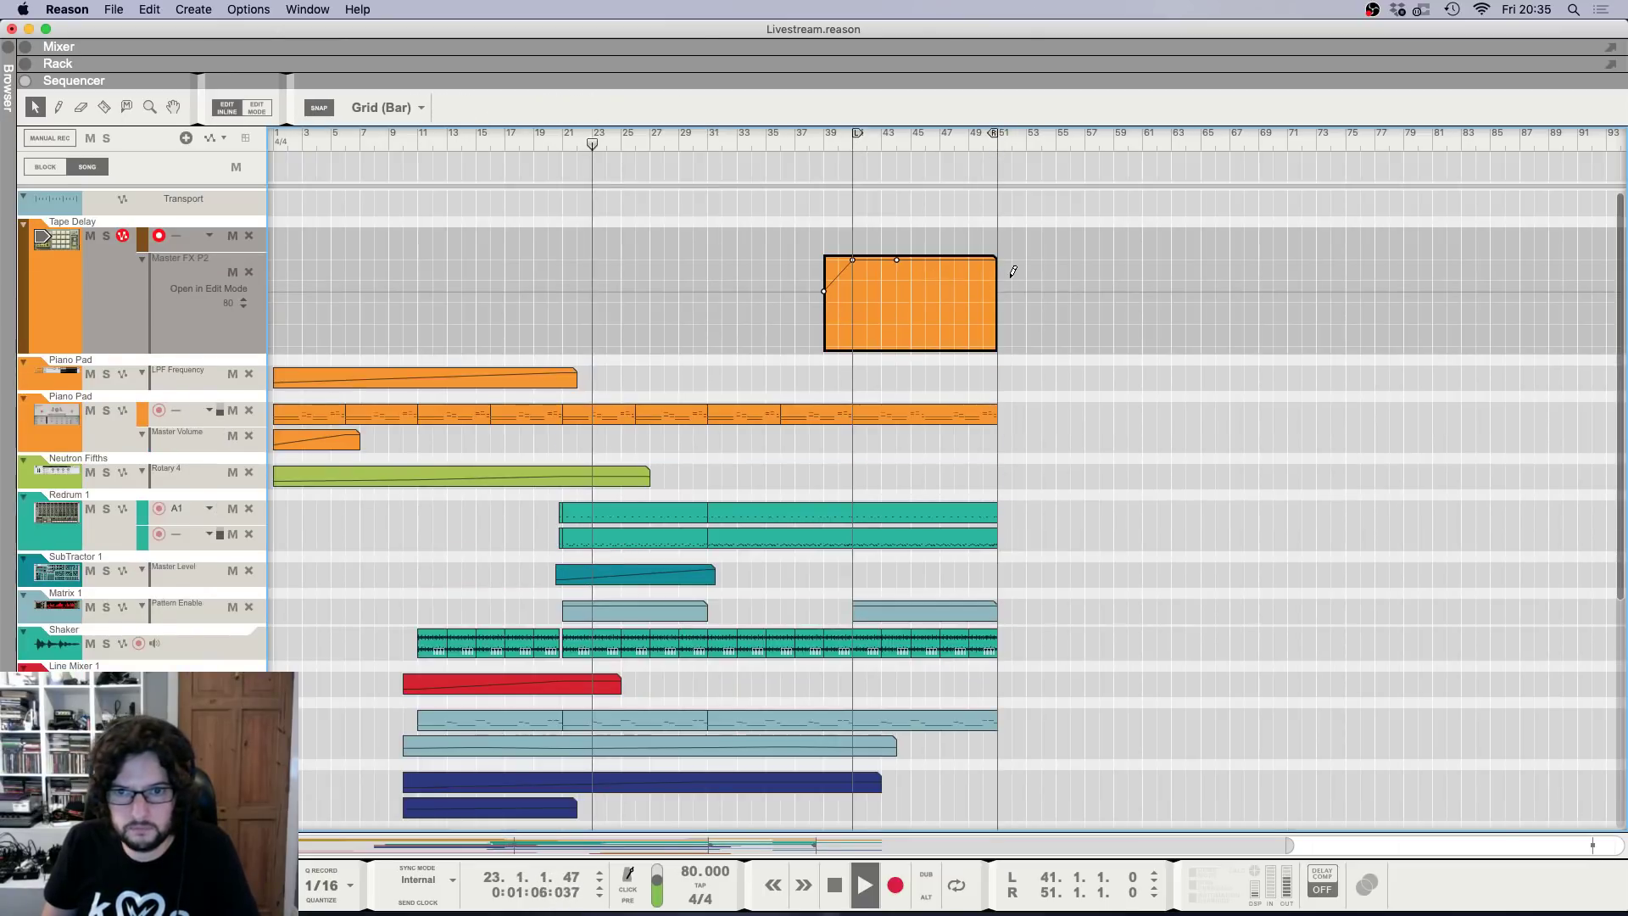
super+click(997, 289)
click(897, 260)
key(Delete)
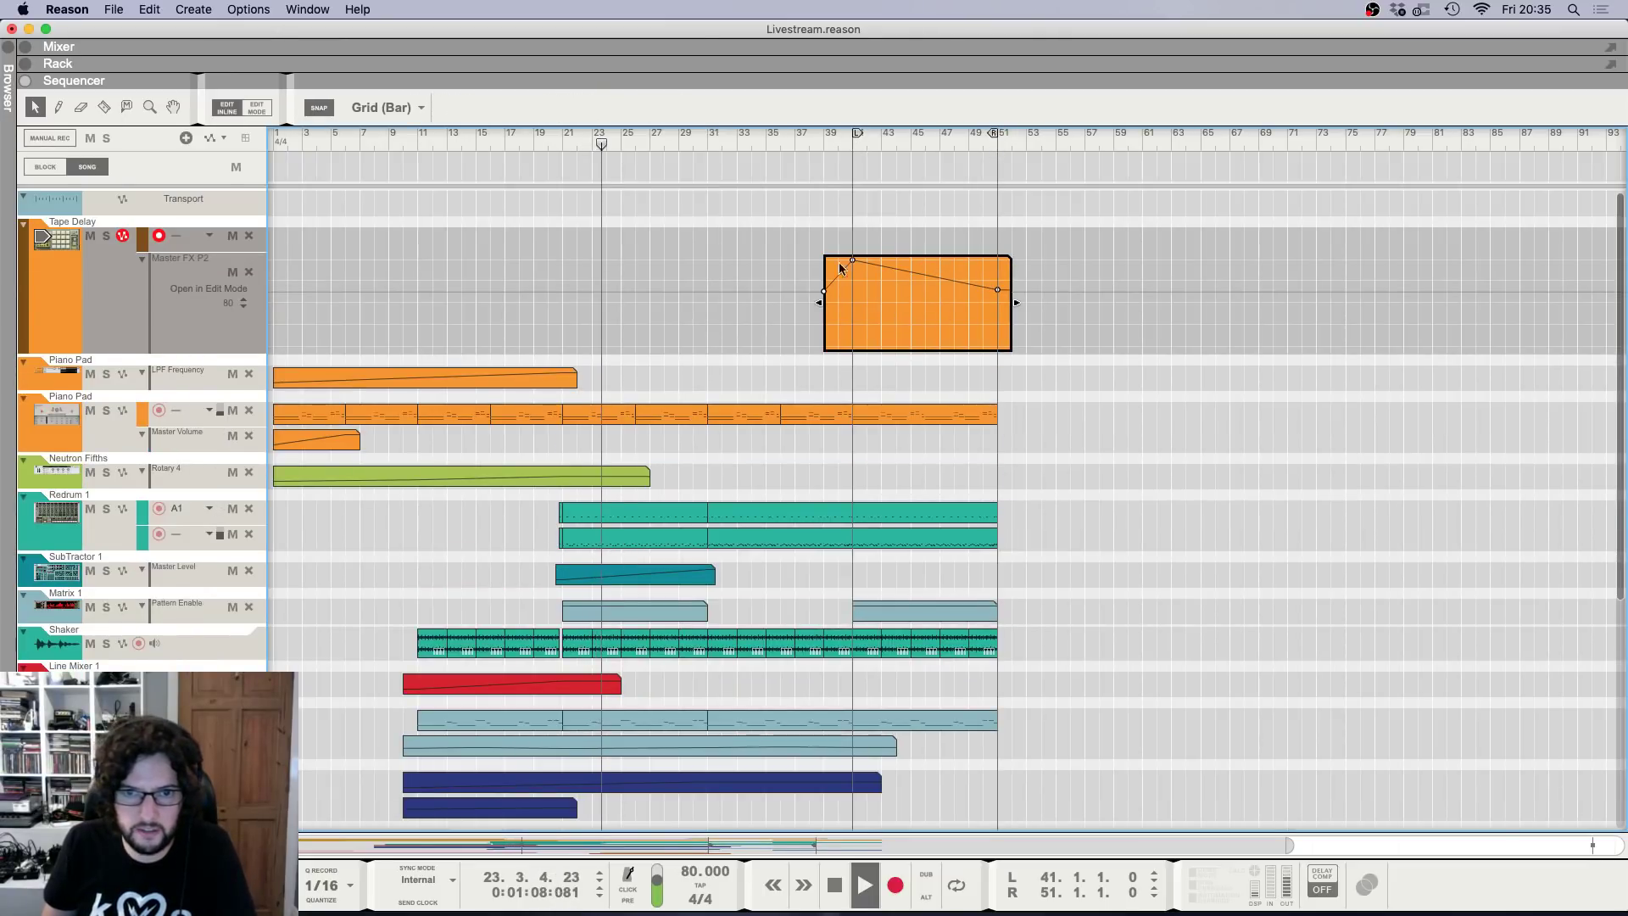
click(446, 268)
click(252, 233)
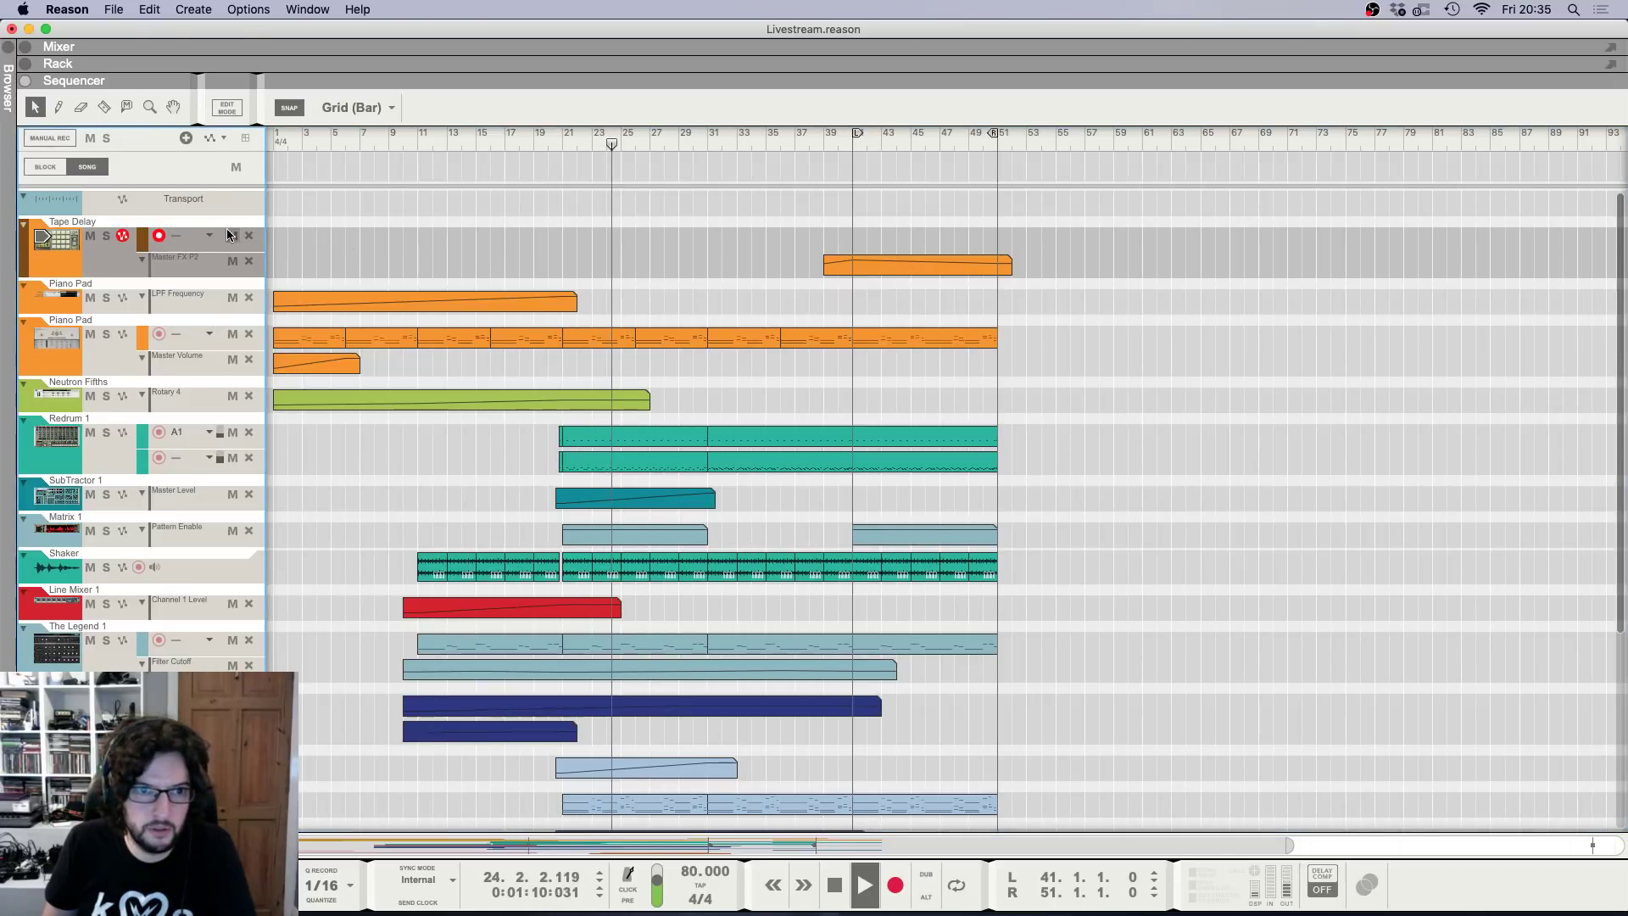
Move The Legend 2 note clip from bar 47 to start at bar 41.
scroll(685, 611, down, 5)
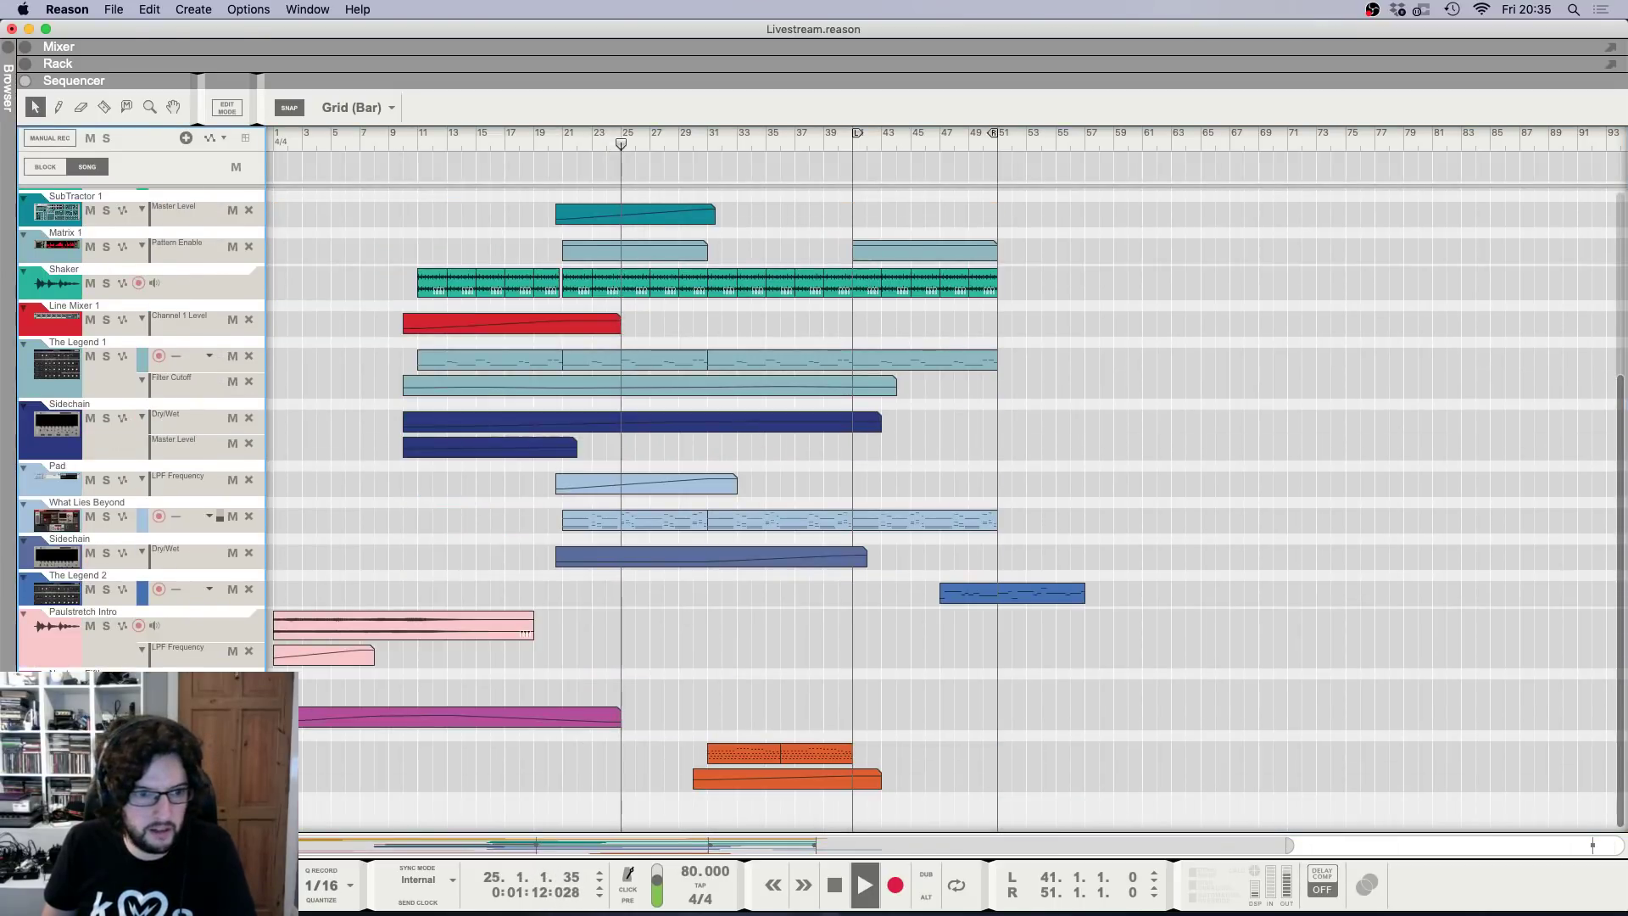
scroll(833, 702, up, 3)
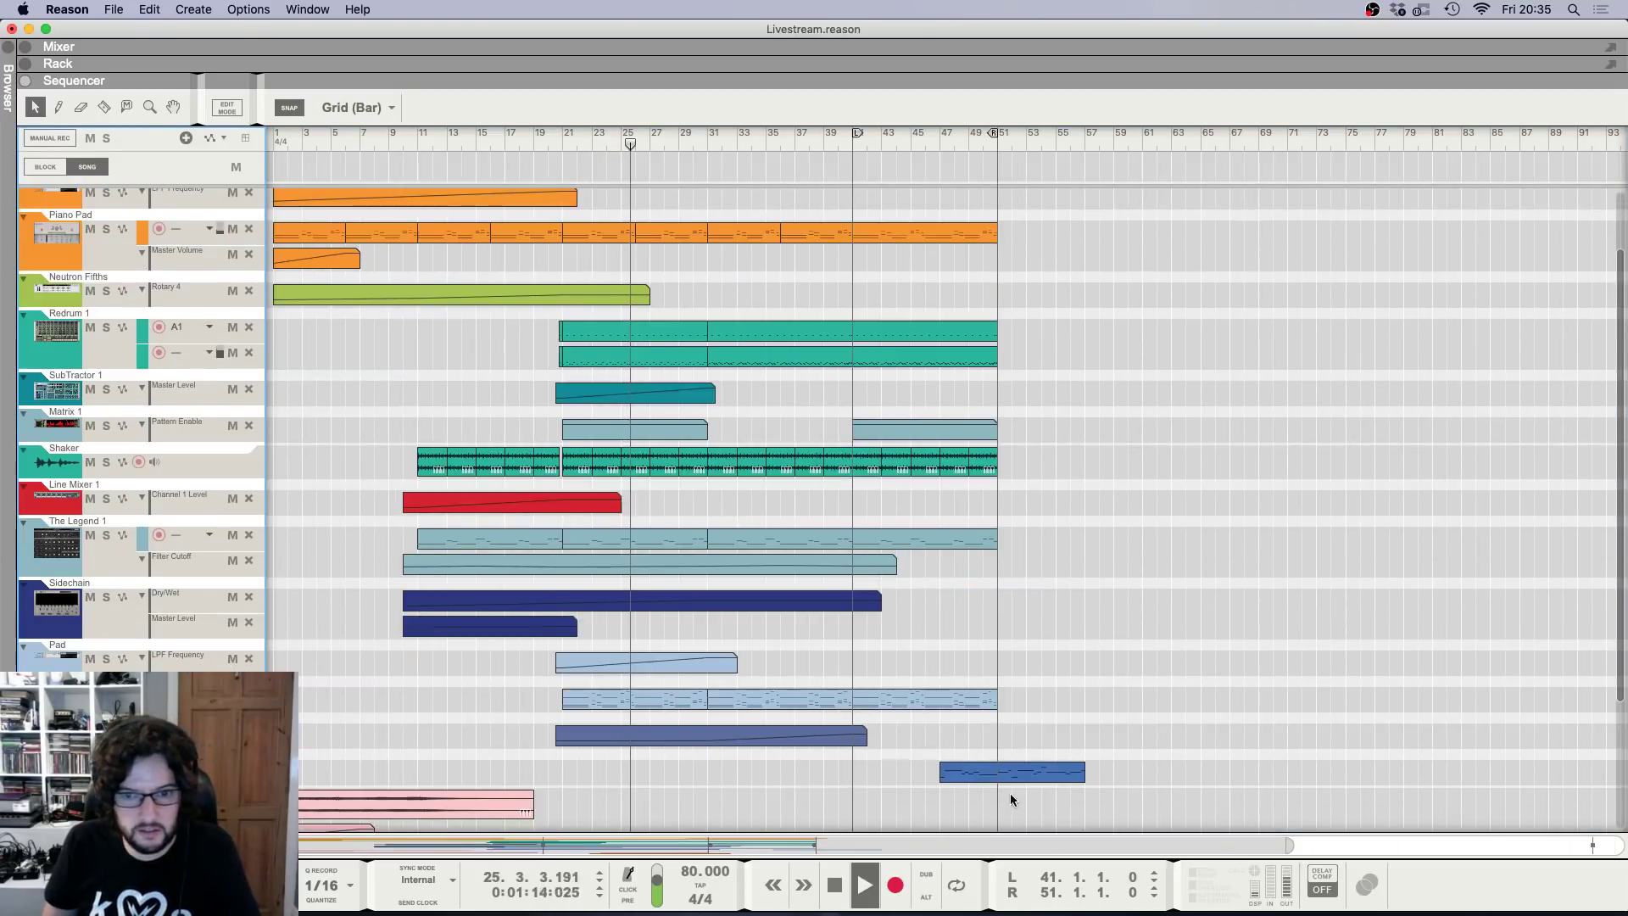
drag(1000, 777, 913, 780)
click(1094, 697)
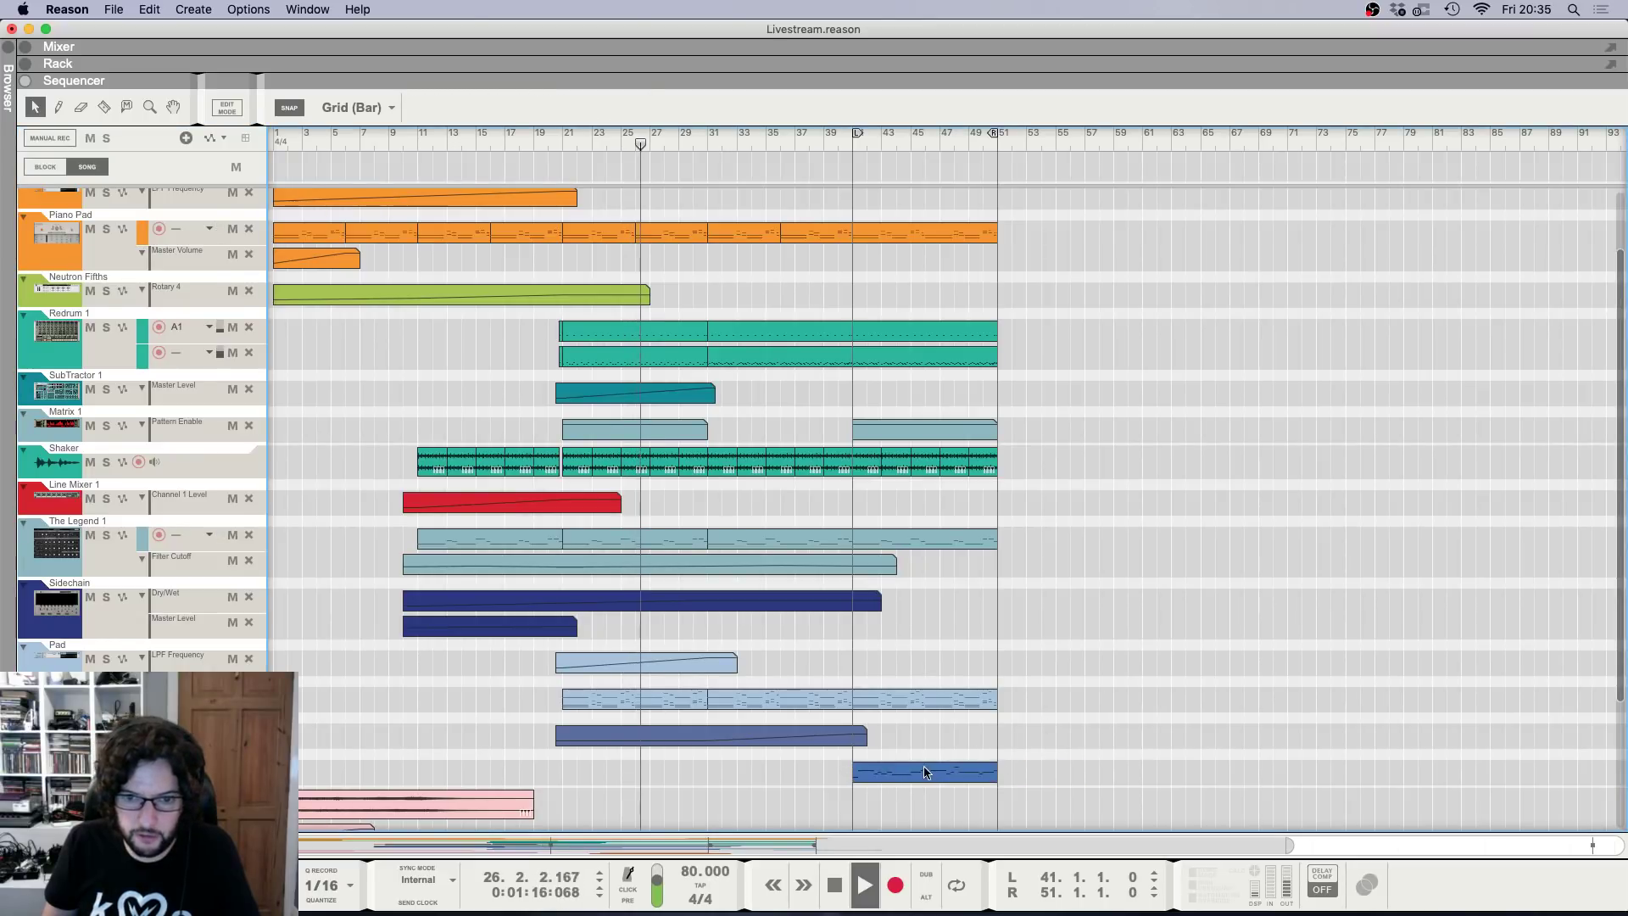
Delete the What Lies Beyond note clip that spans bars 41 to 51.
click(864, 738)
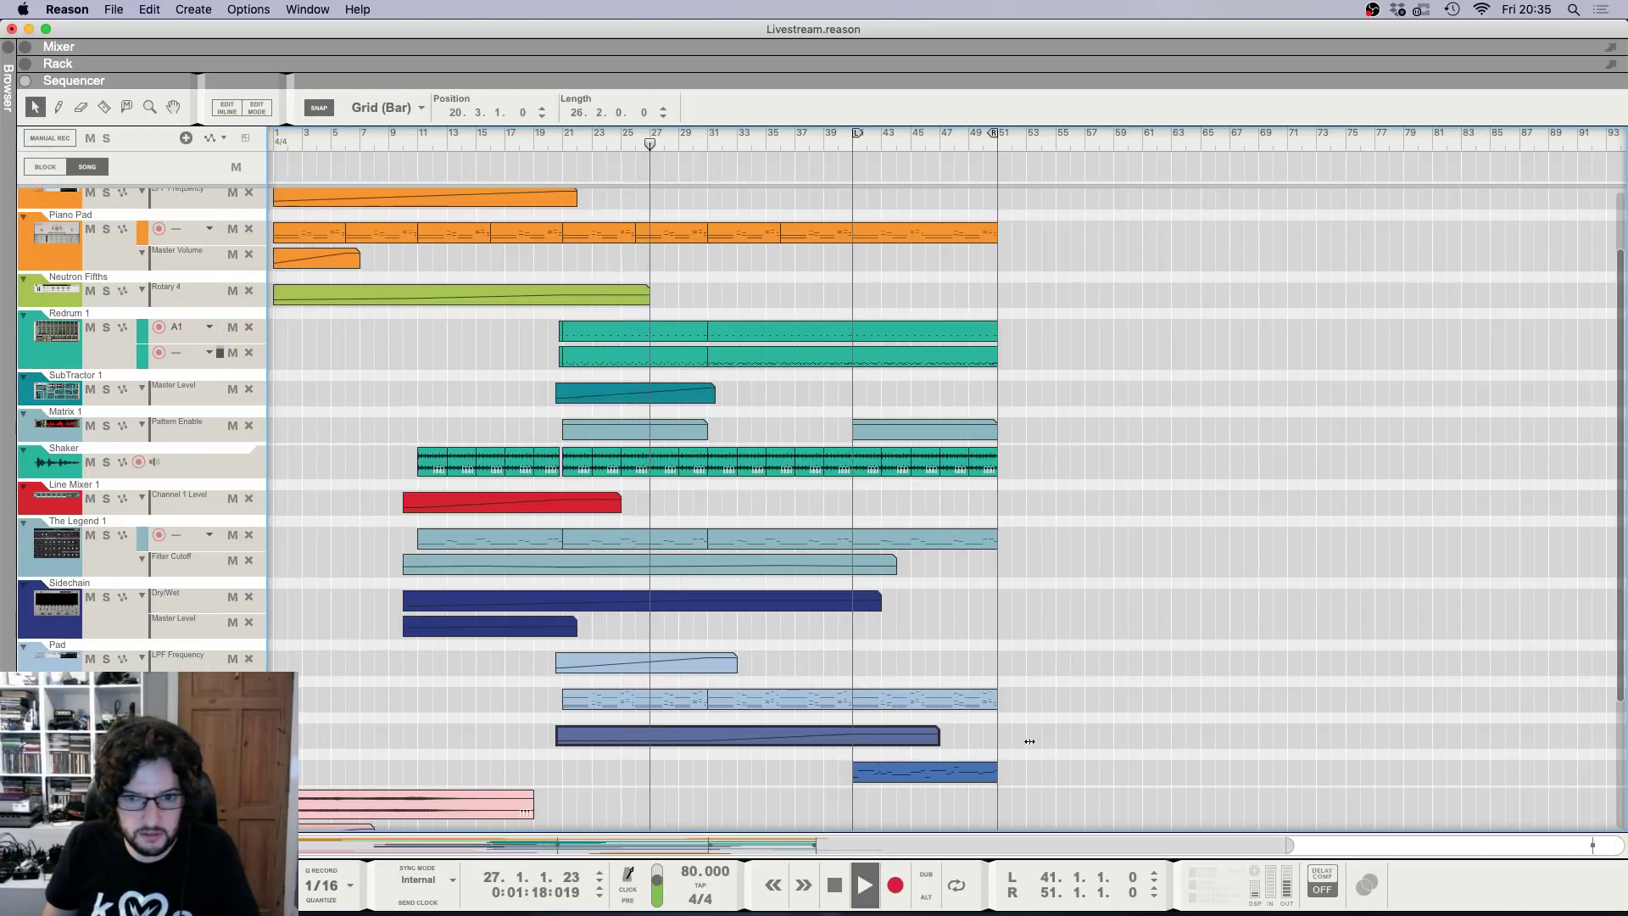
click(890, 704)
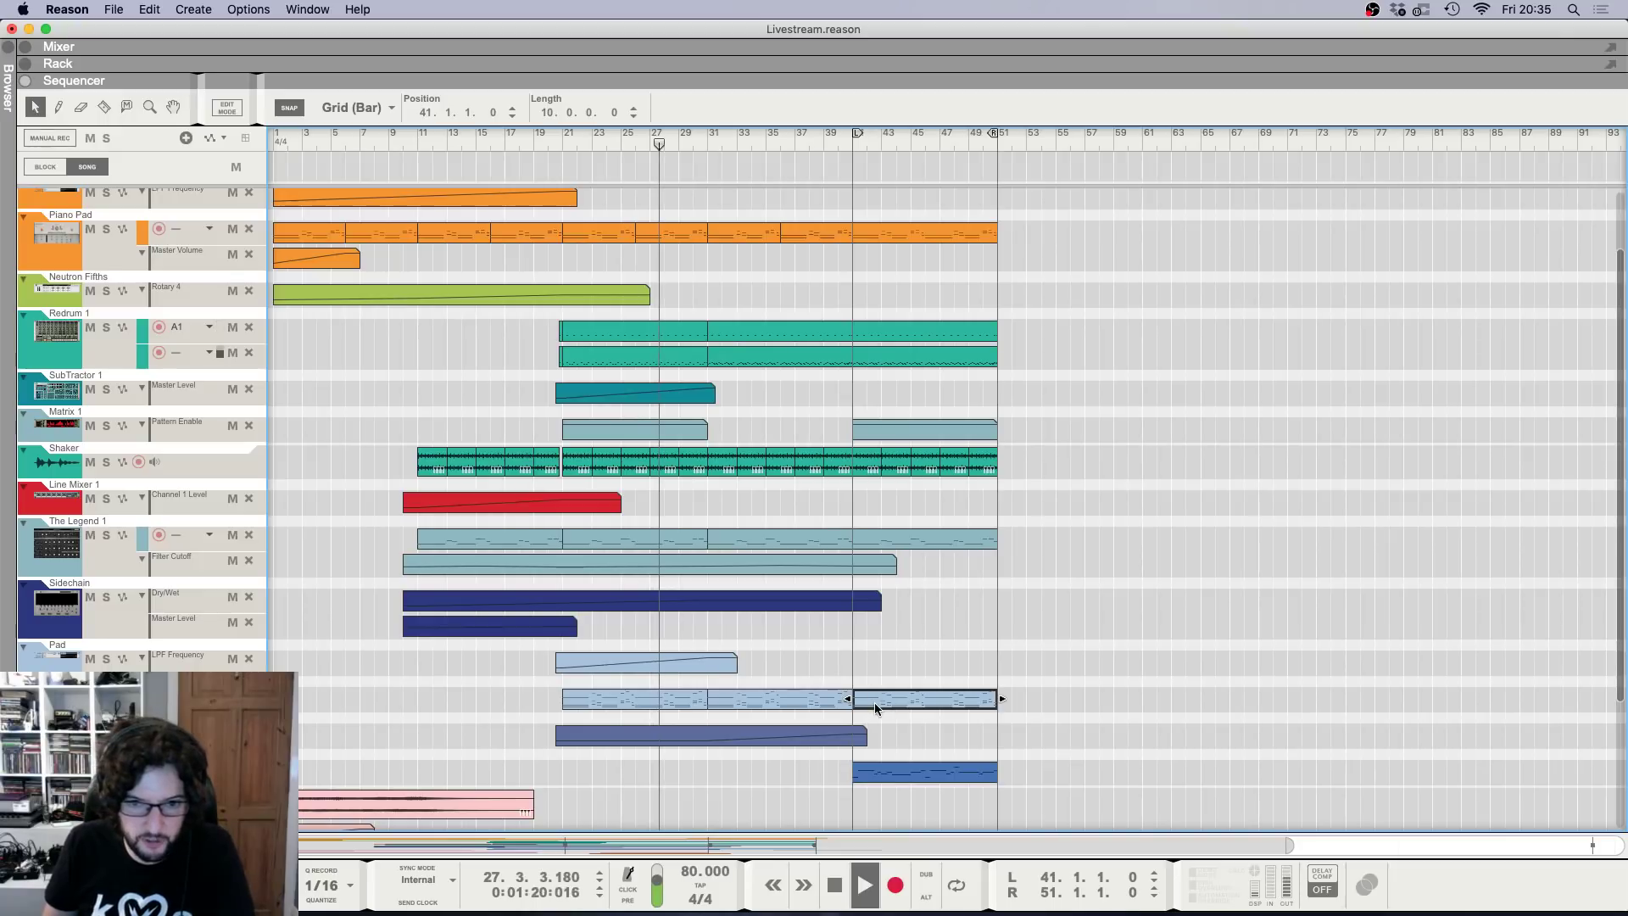
key(Delete)
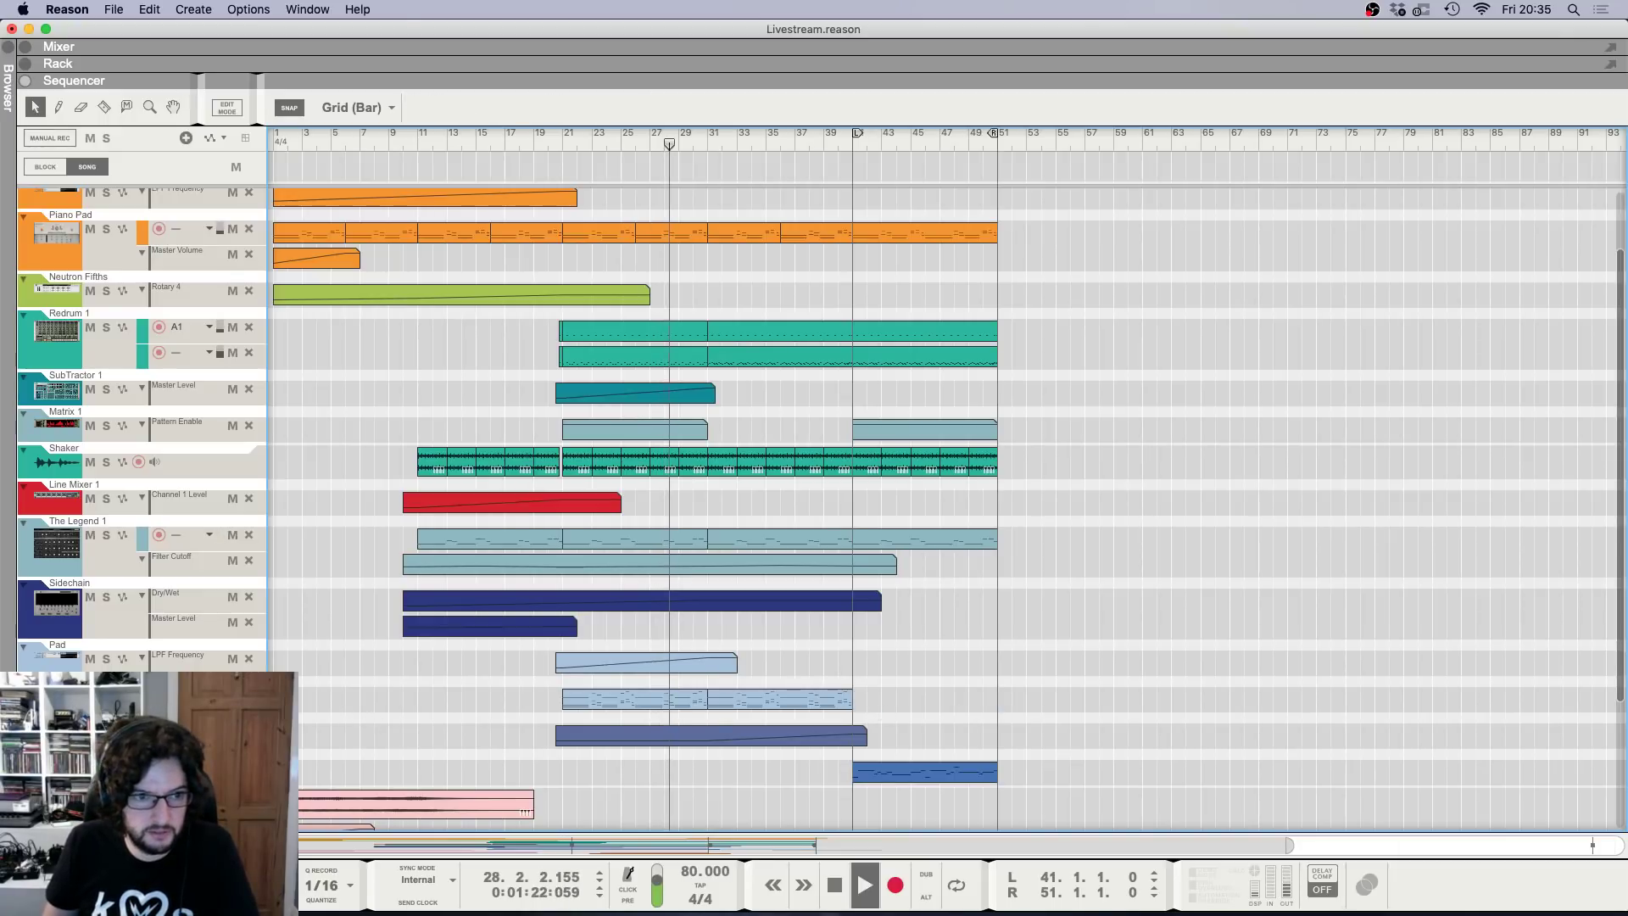
click(547, 695)
Extend the Dry/Wet automation clip of the Sidechain below What Lies Beyond to end at bar 54.
click(788, 735)
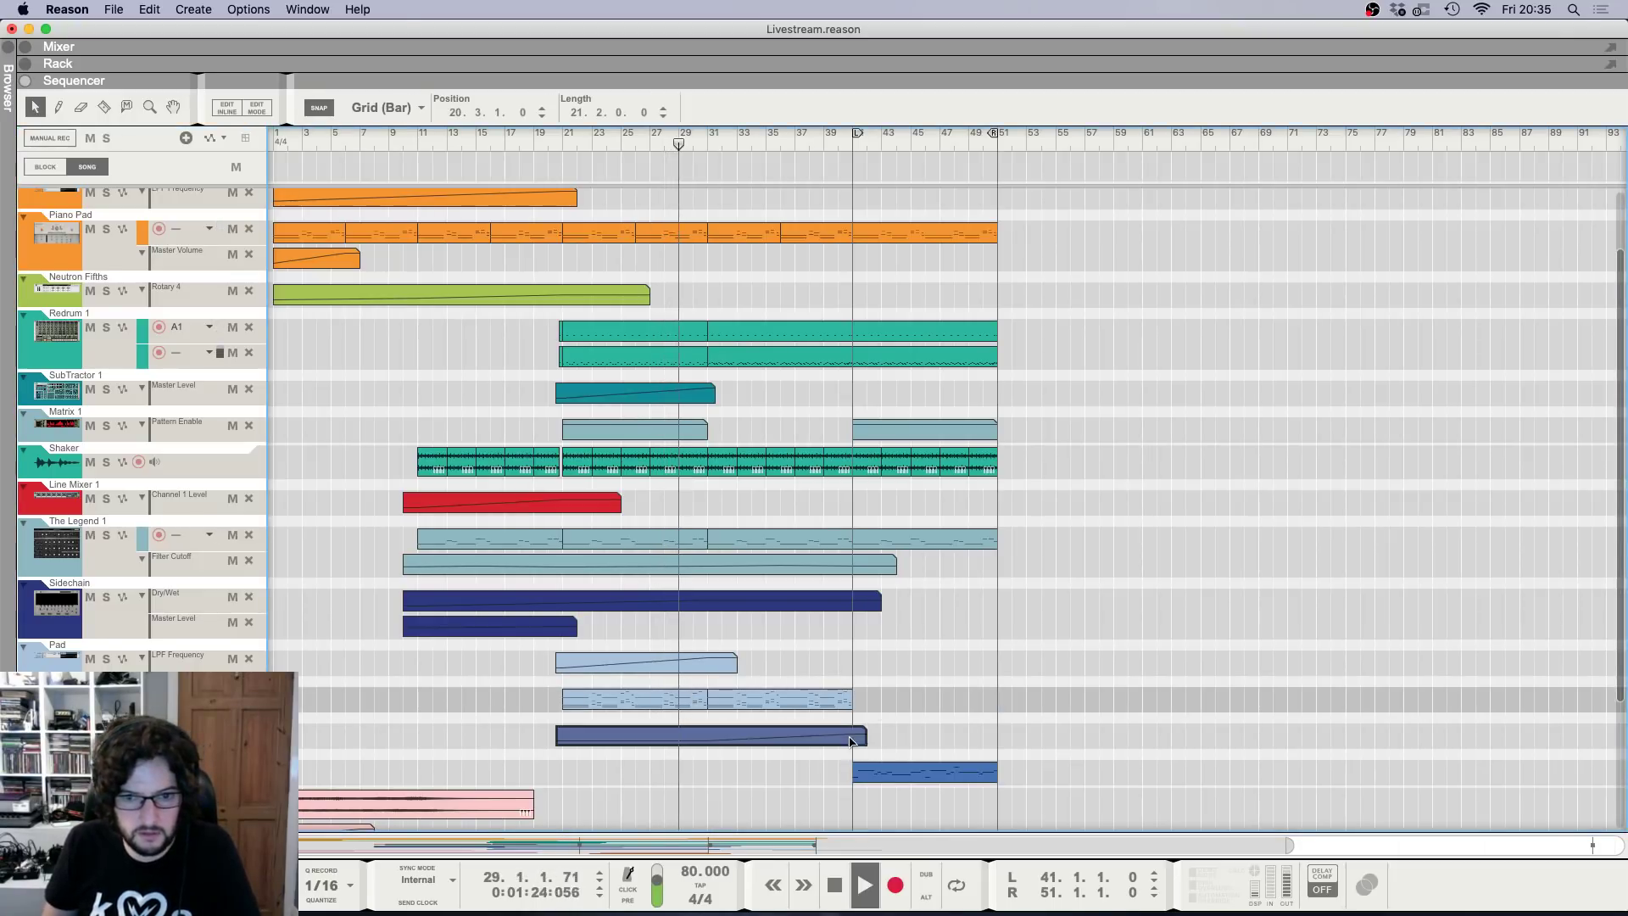
drag(866, 735, 1038, 753)
click(1059, 659)
Check the Pad and Arp channel levels in the mixer and their devices in the rack while the arrangement plays.
key(F5)
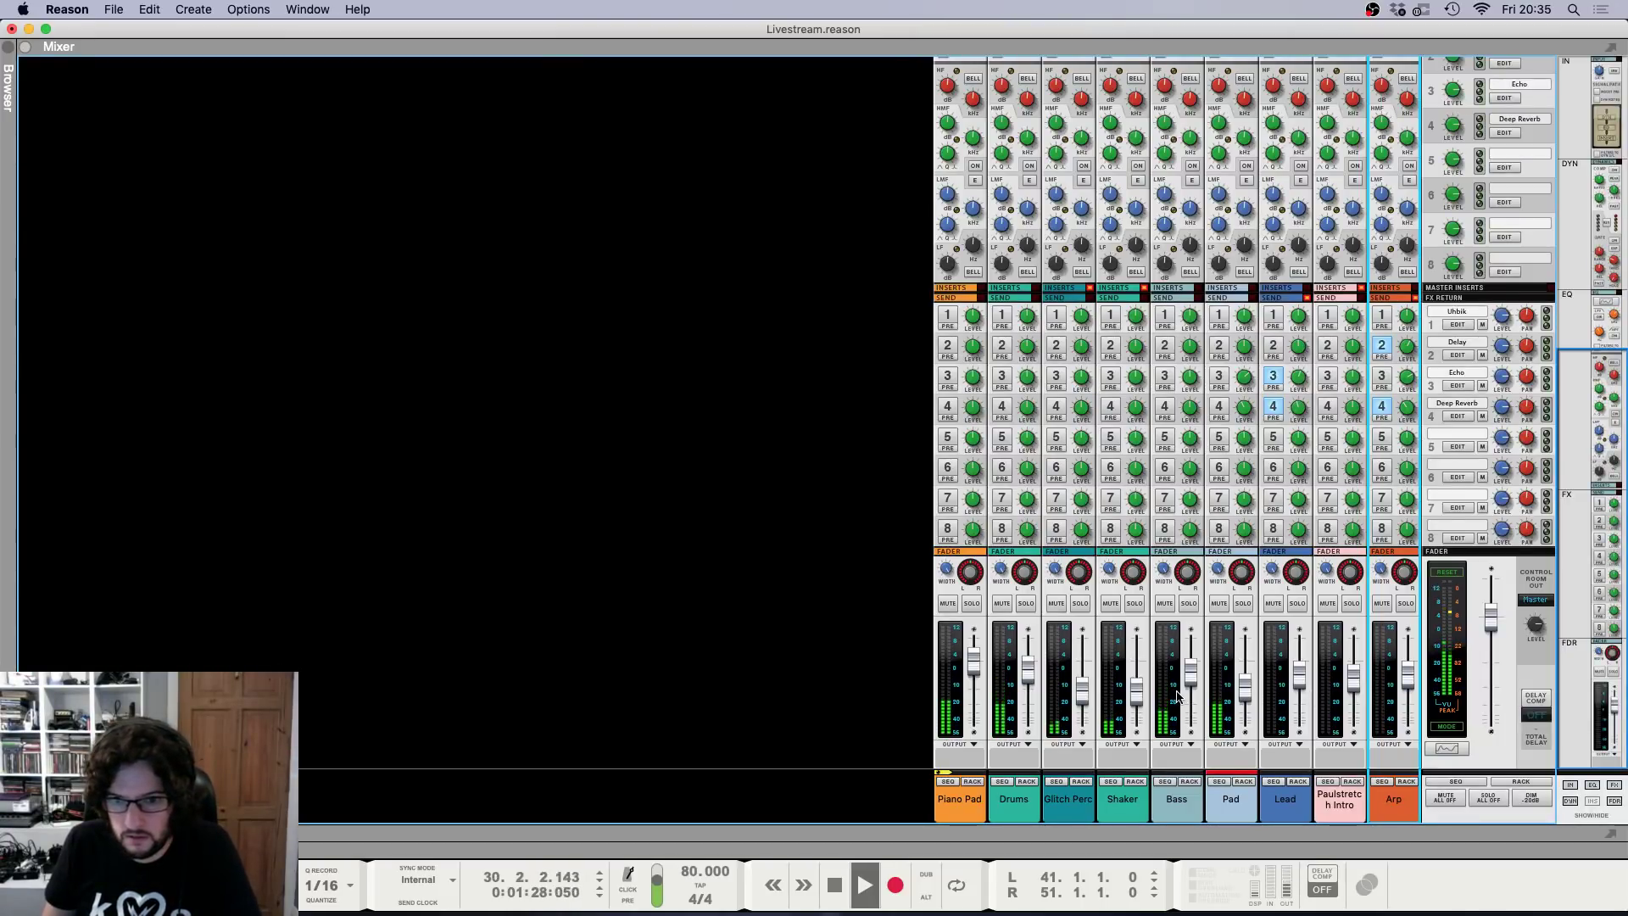
click(1243, 695)
key(F6)
key(F7)
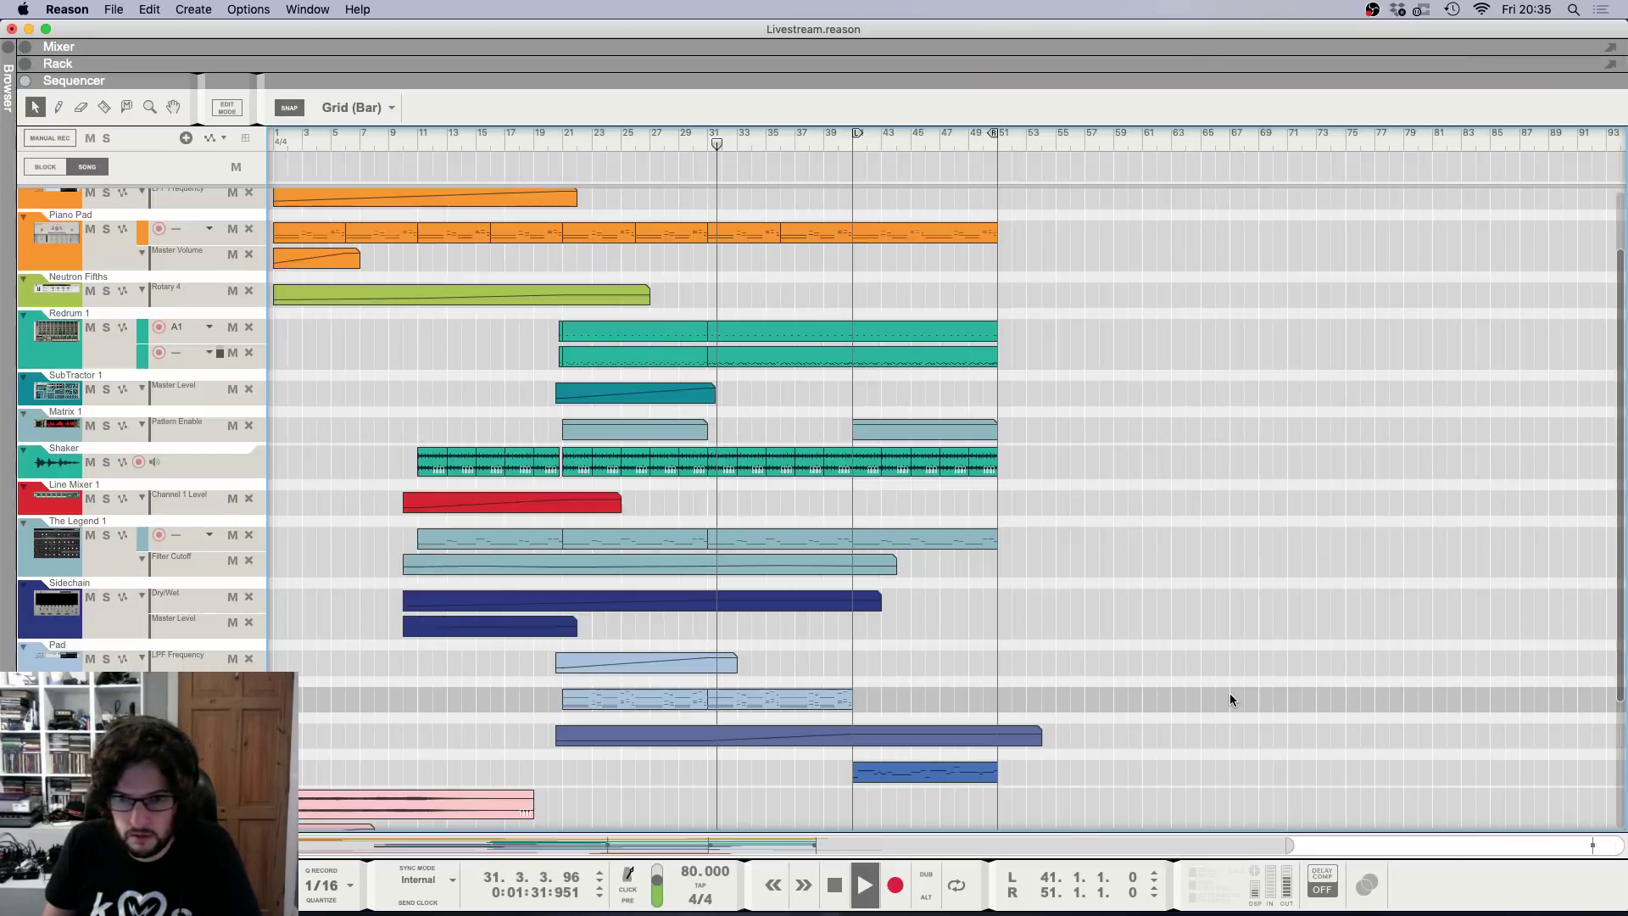
key(F5)
key(F6)
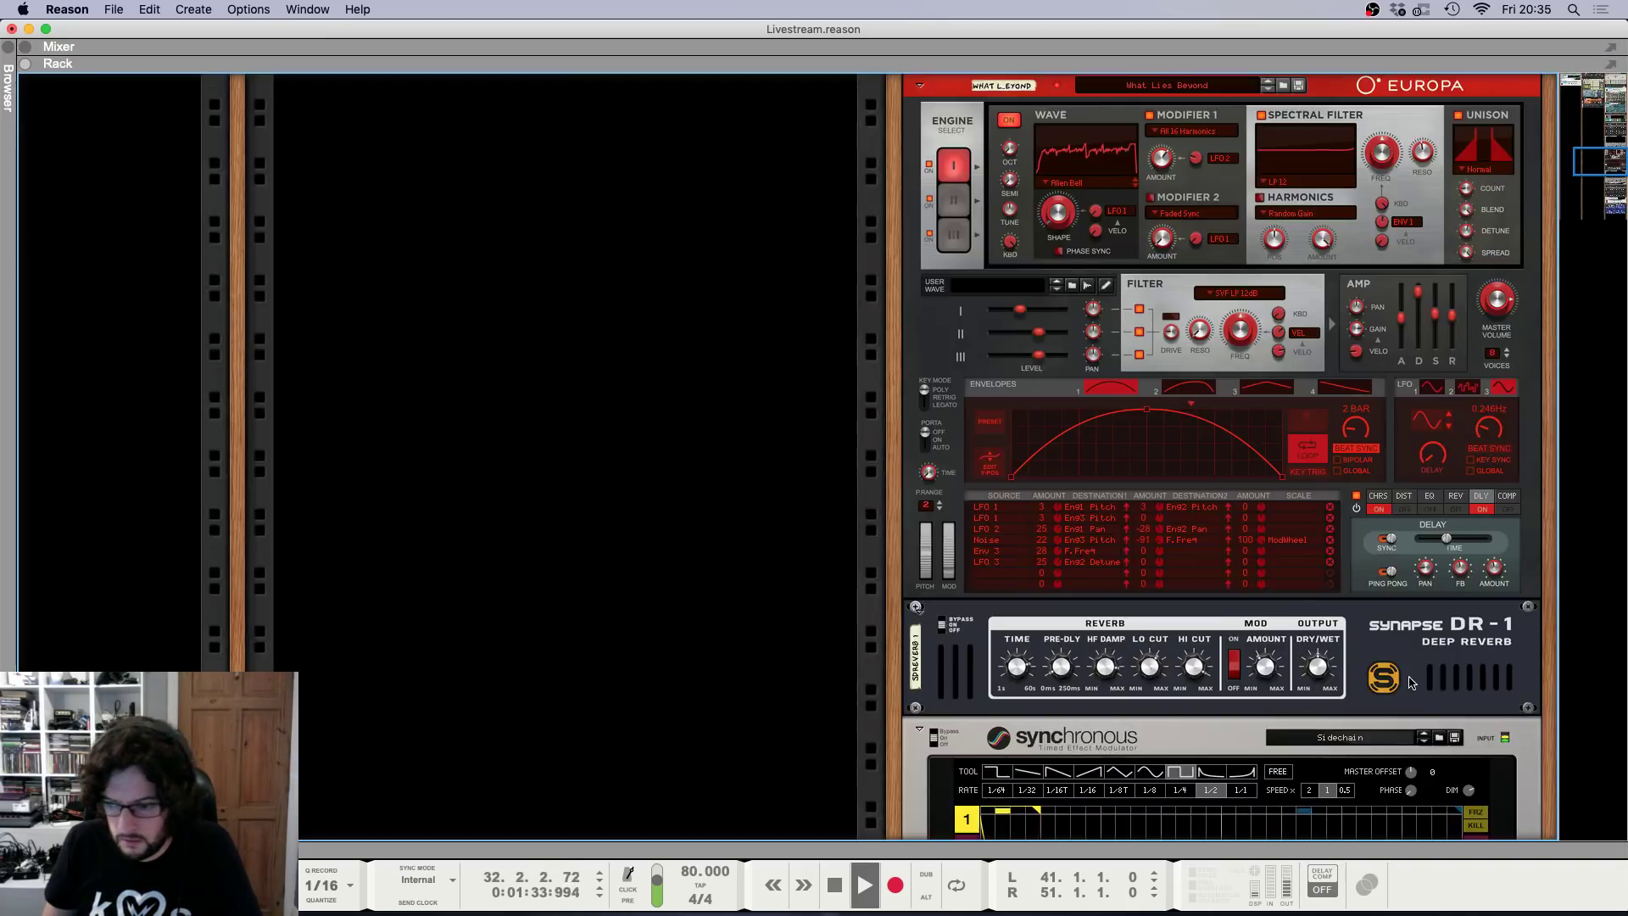
key(F7)
key(F6)
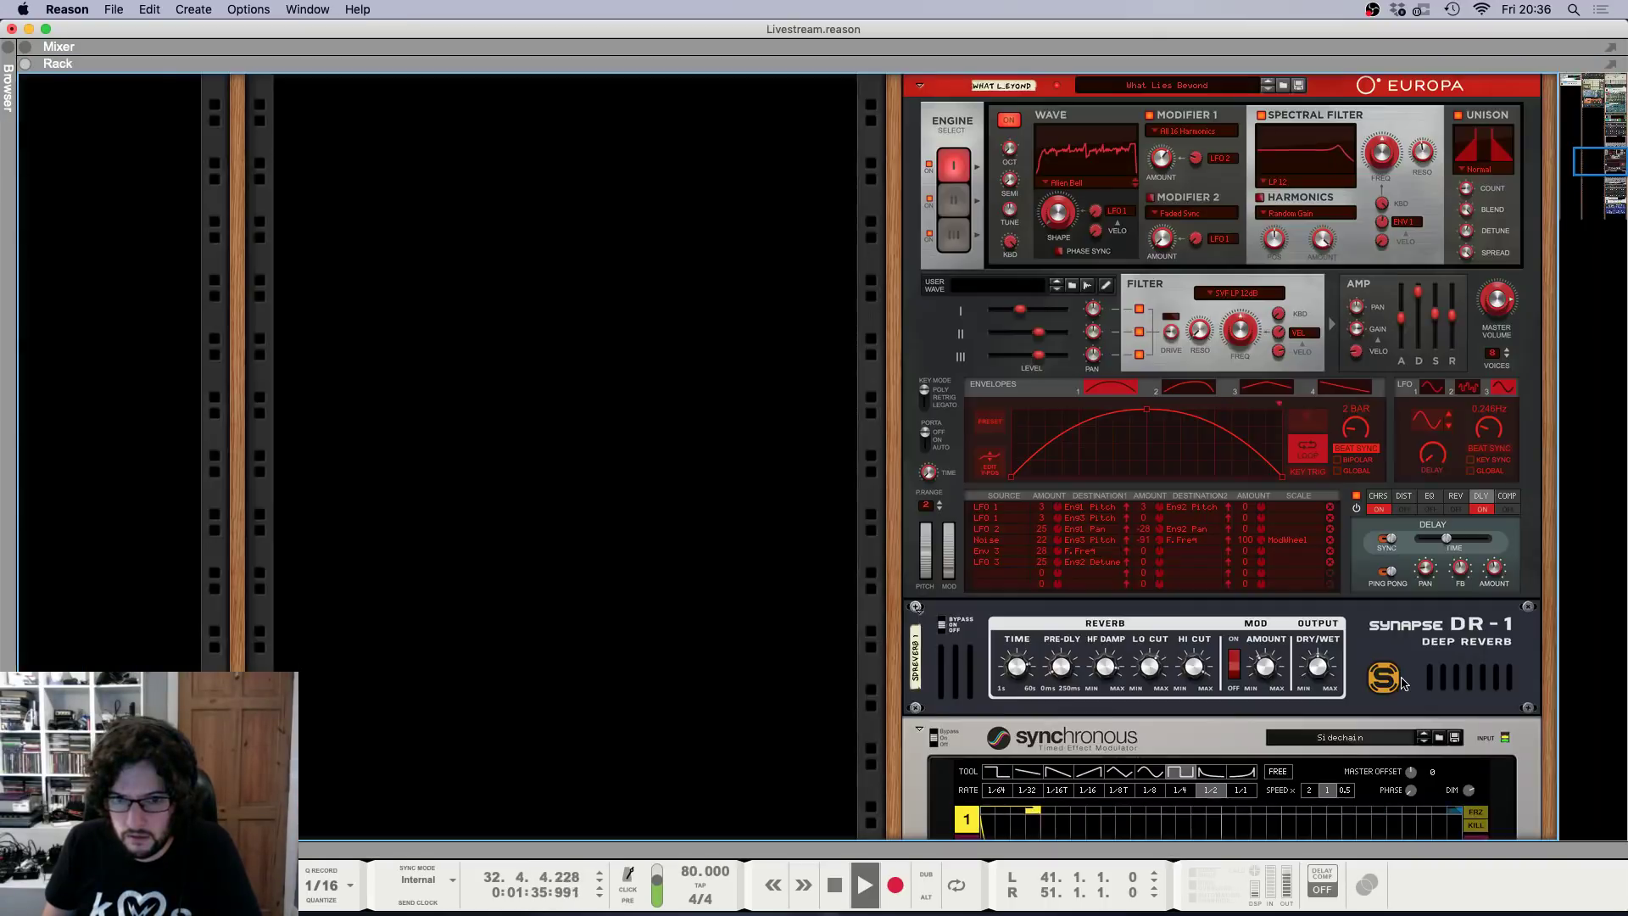
key(F5)
click(1407, 689)
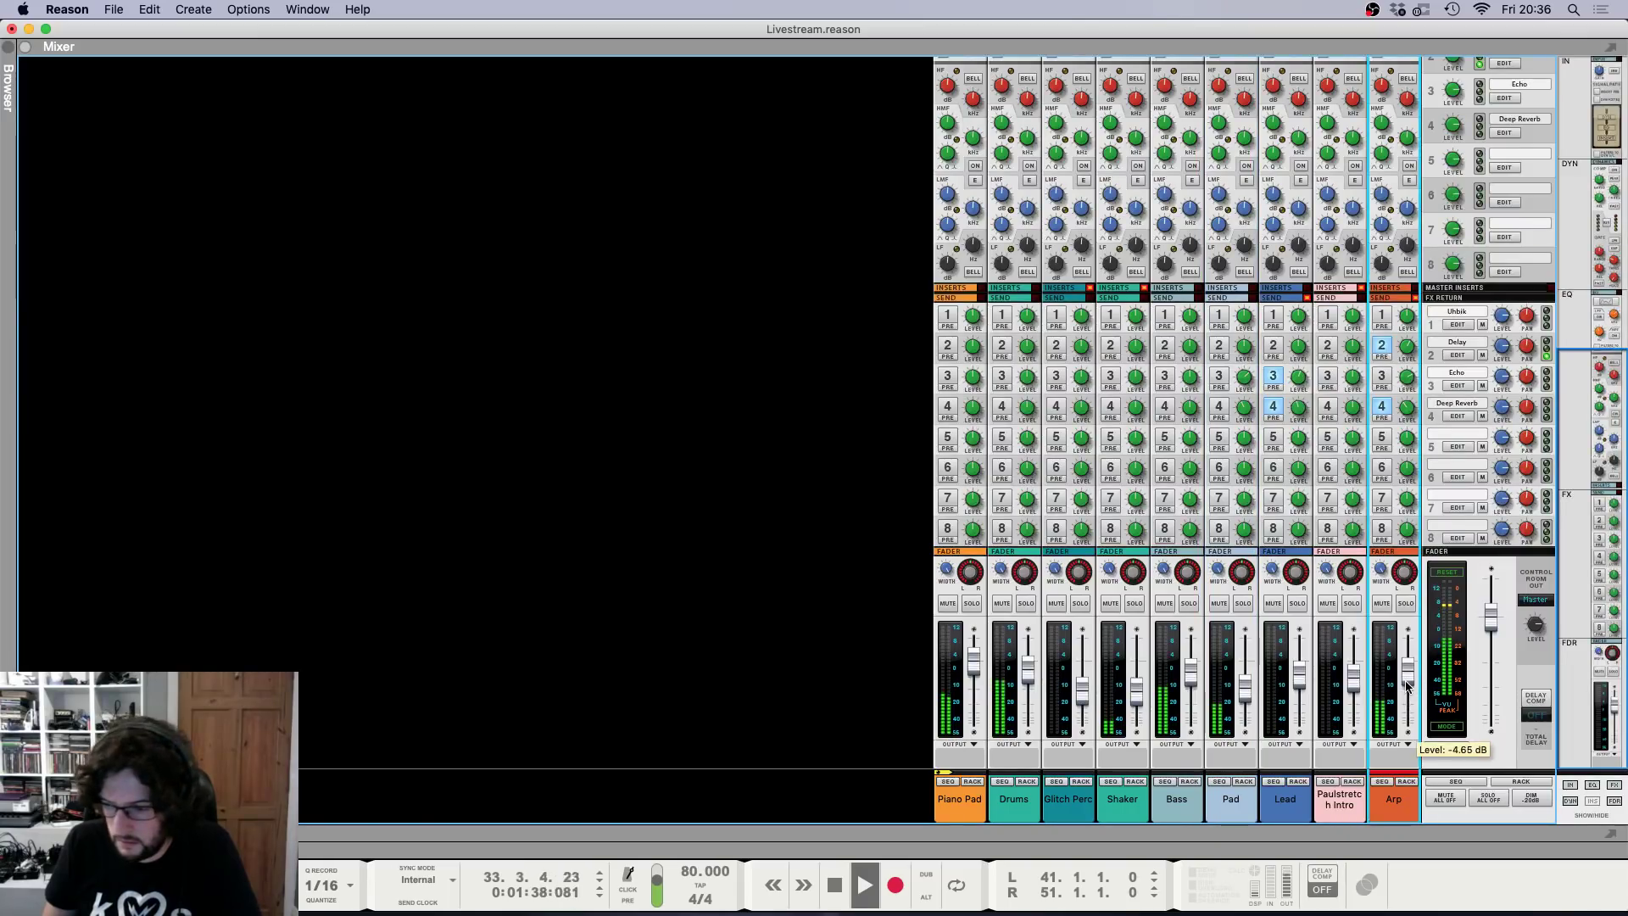
key(F6)
scroll(666, 648, down, 10)
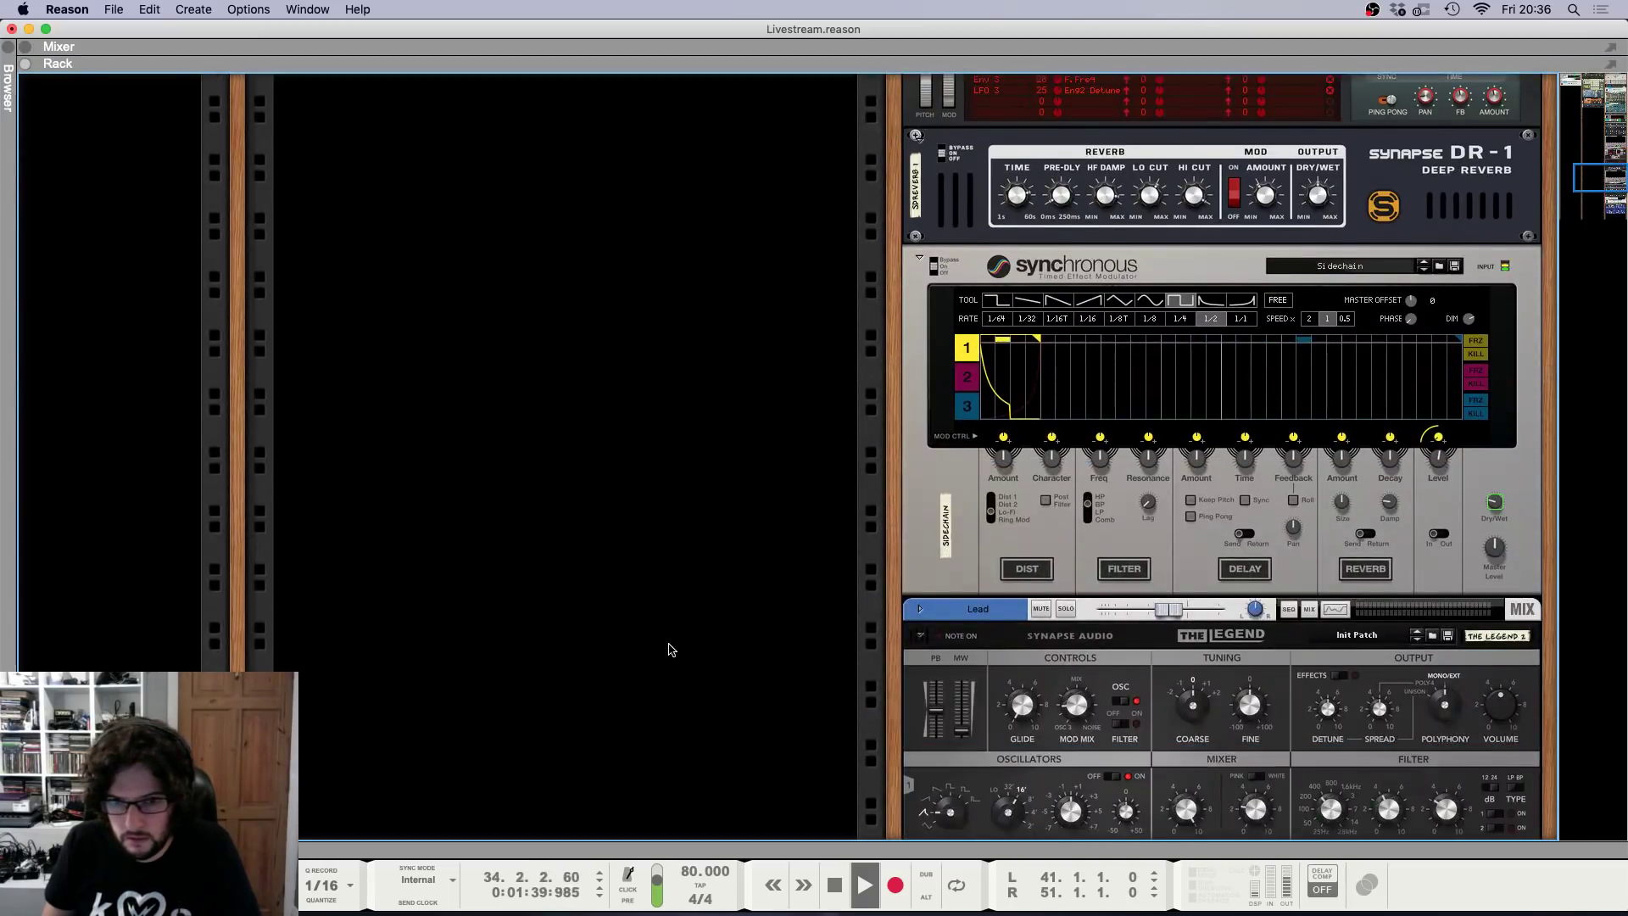
scroll(669, 649, down, 5)
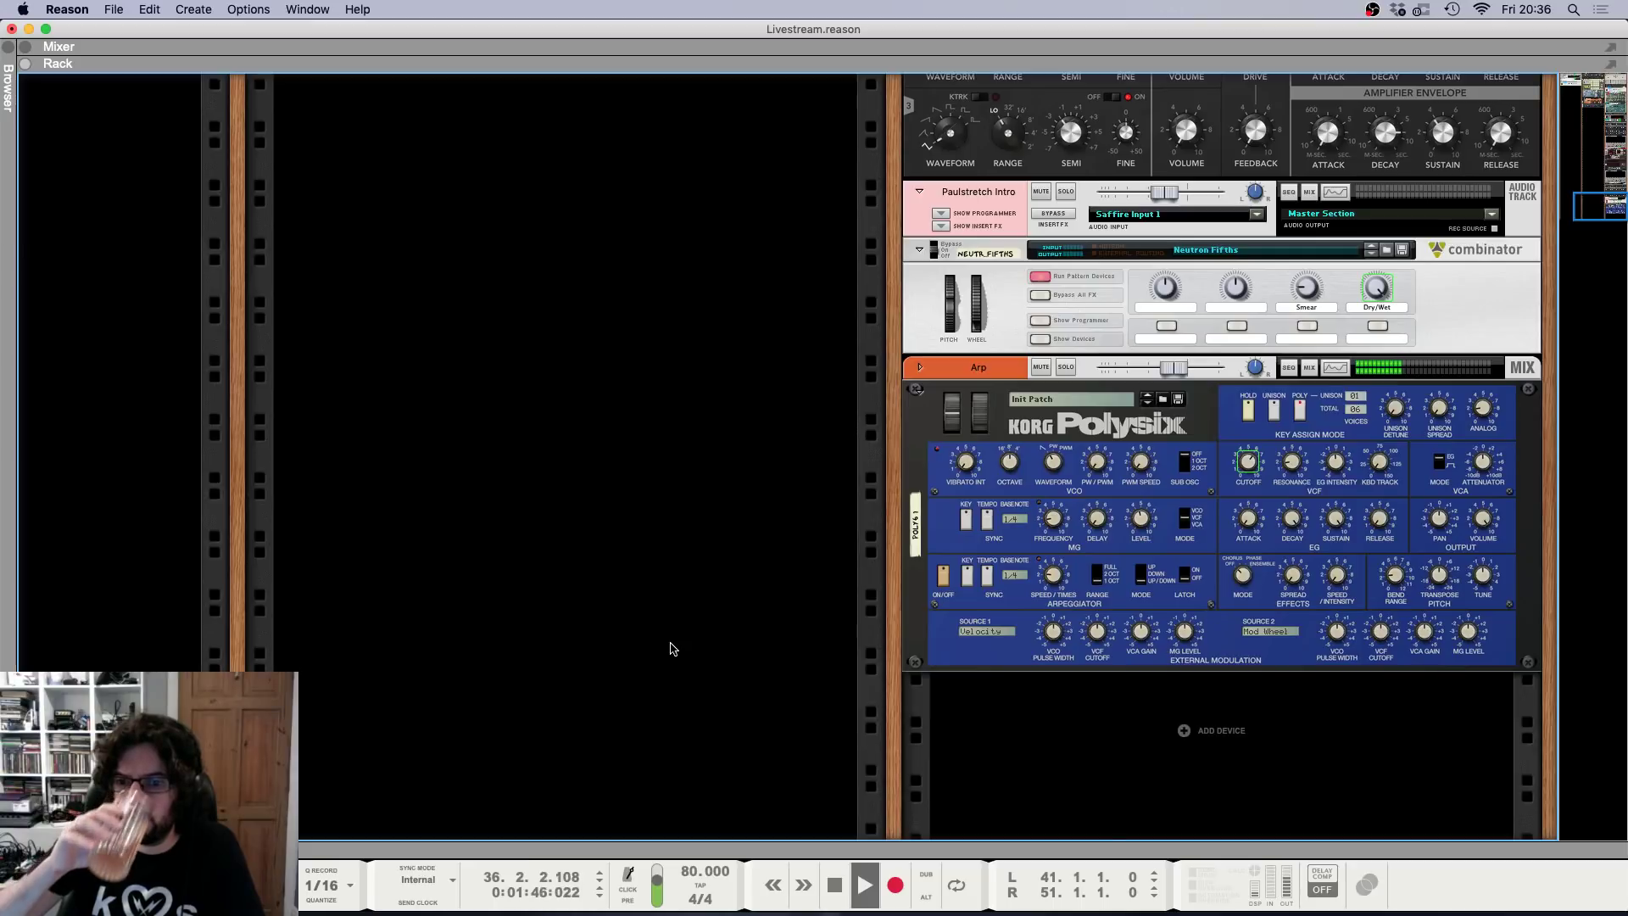
Set the Polysix's VCF resonance to 0.
key(F7)
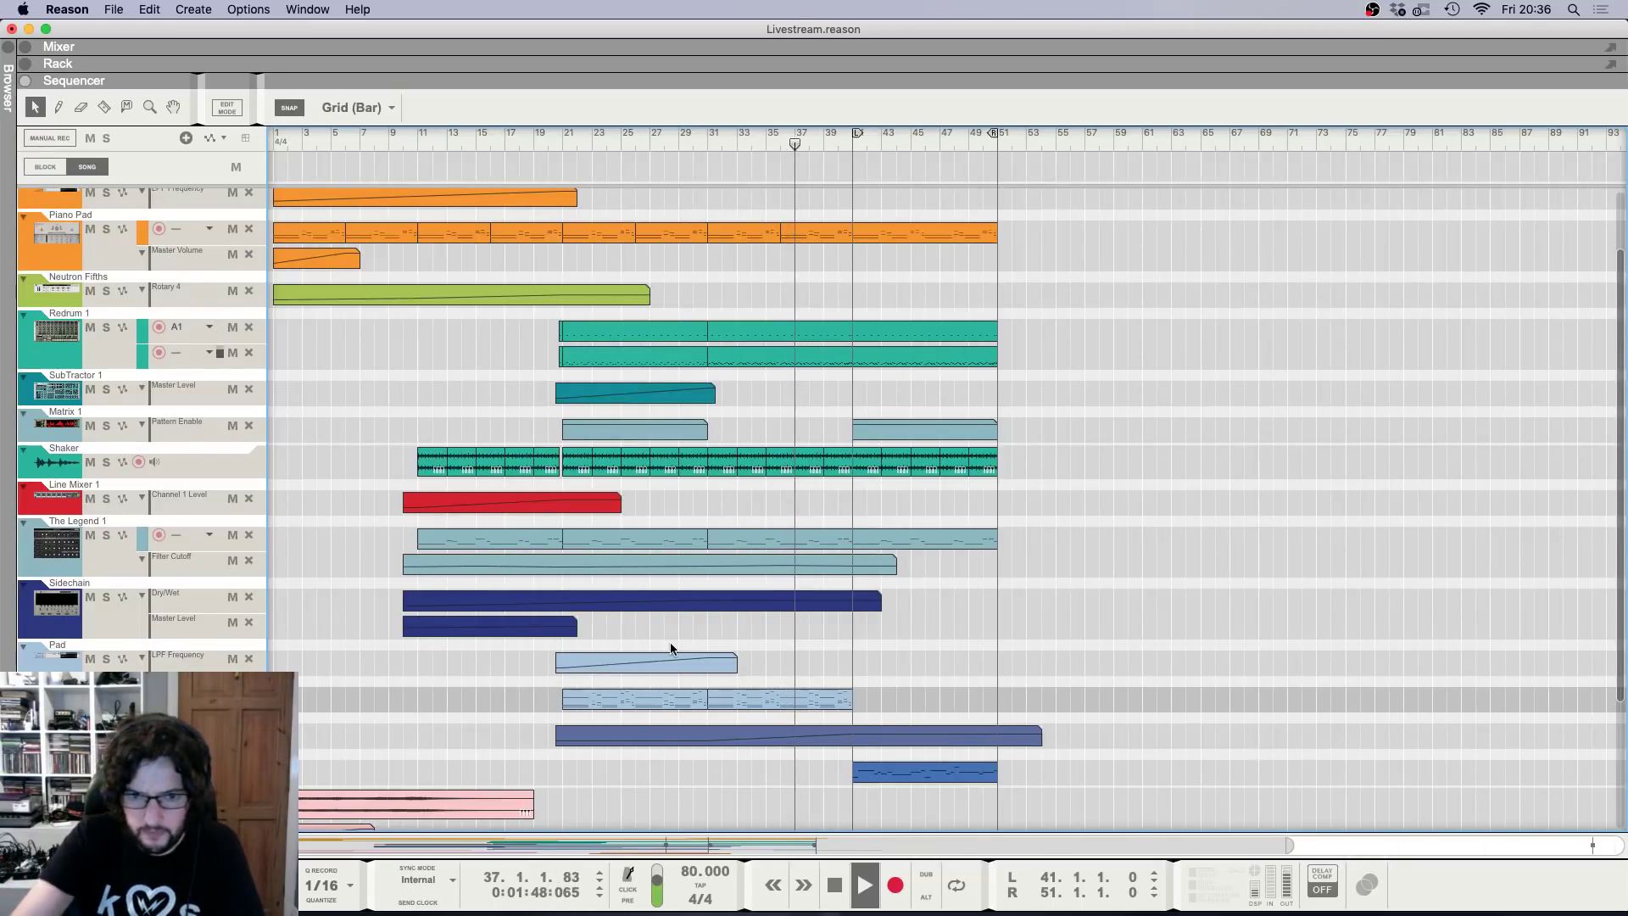
key(h)
key(h)
key(h)
key(h)
scroll(975, 564, up, 2)
key(F6)
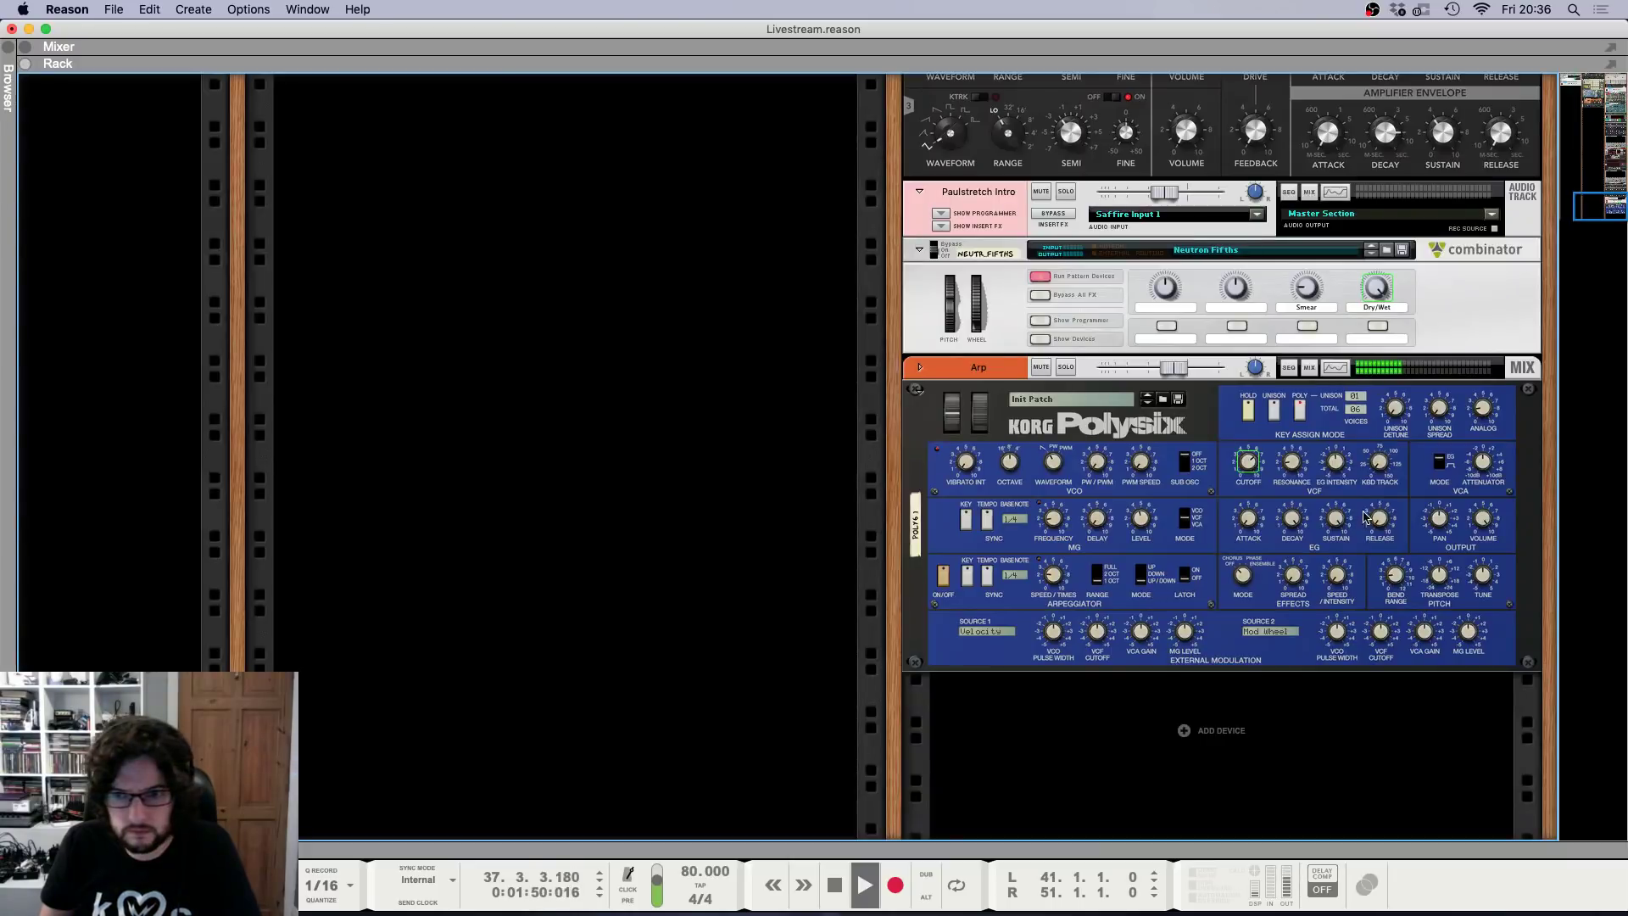
click(1301, 482)
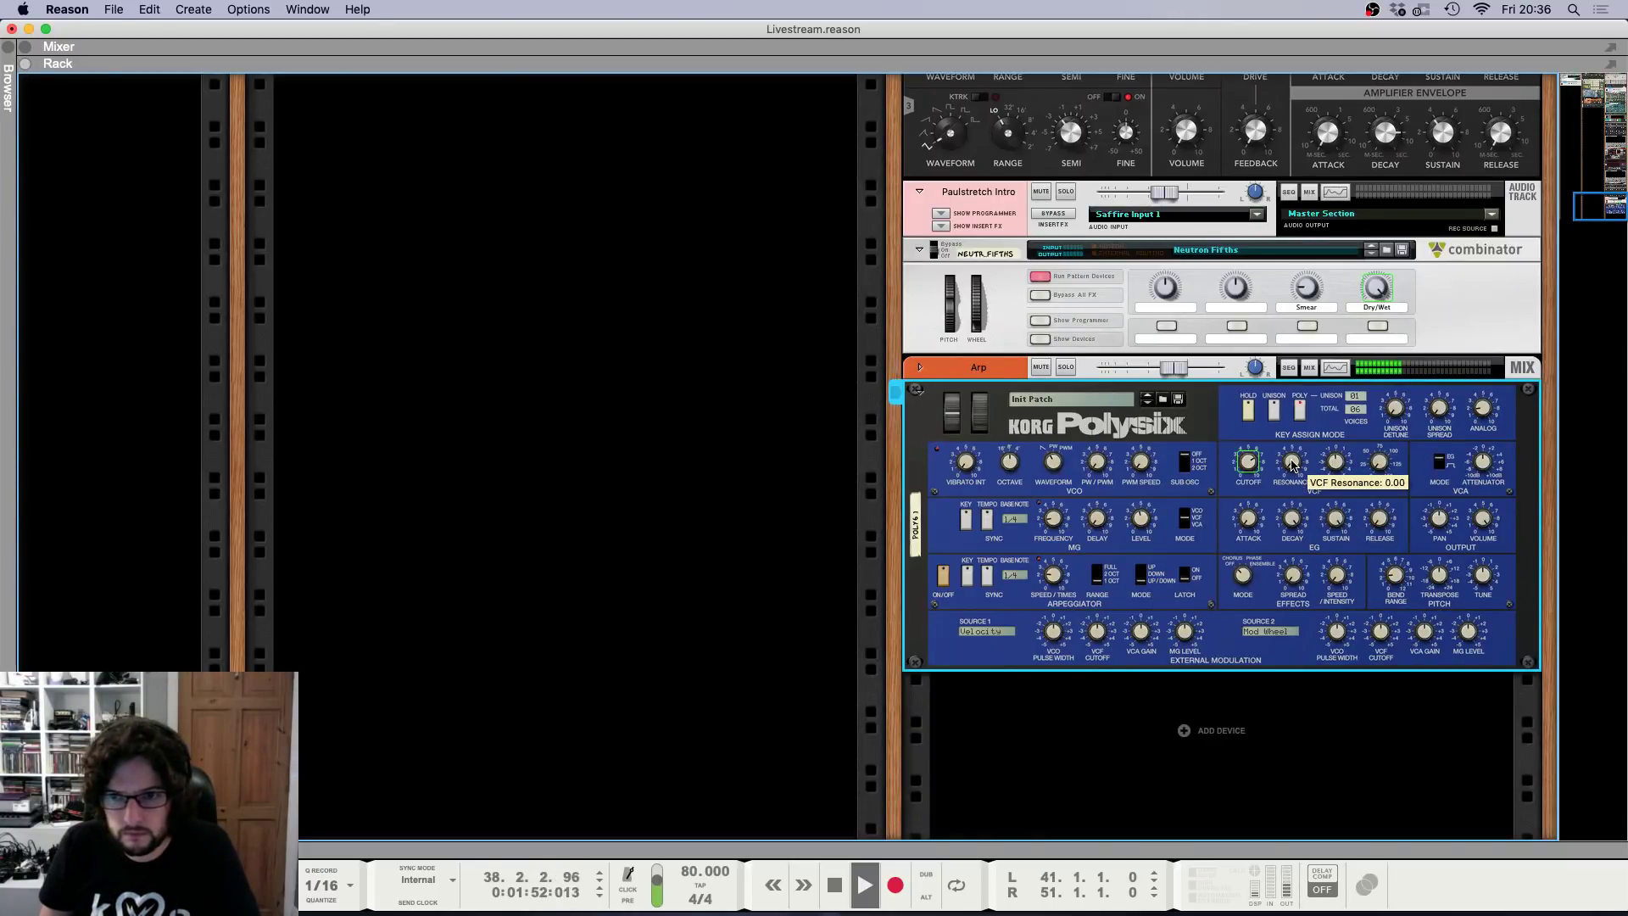
Examine the arrangement's tracks around the bar 41 transition while it plays.
key(F5)
key(F6)
key(F7)
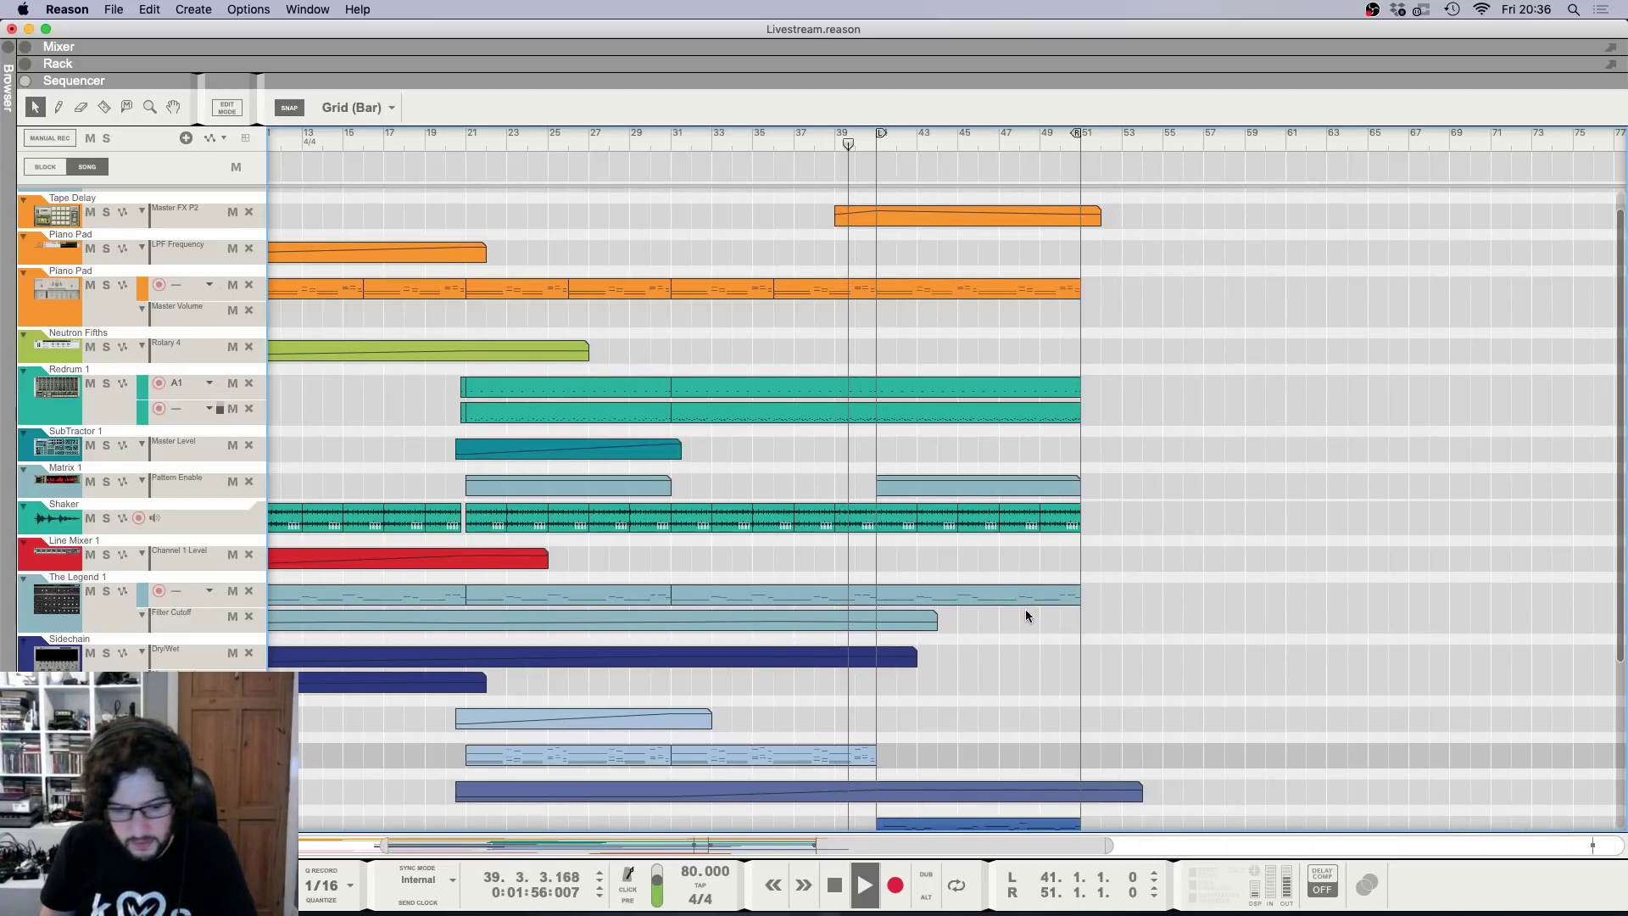
scroll(1081, 661, up, 5)
scroll(1081, 661, up, 1)
scroll(796, 458, down, 2)
scroll(798, 465, up, 5)
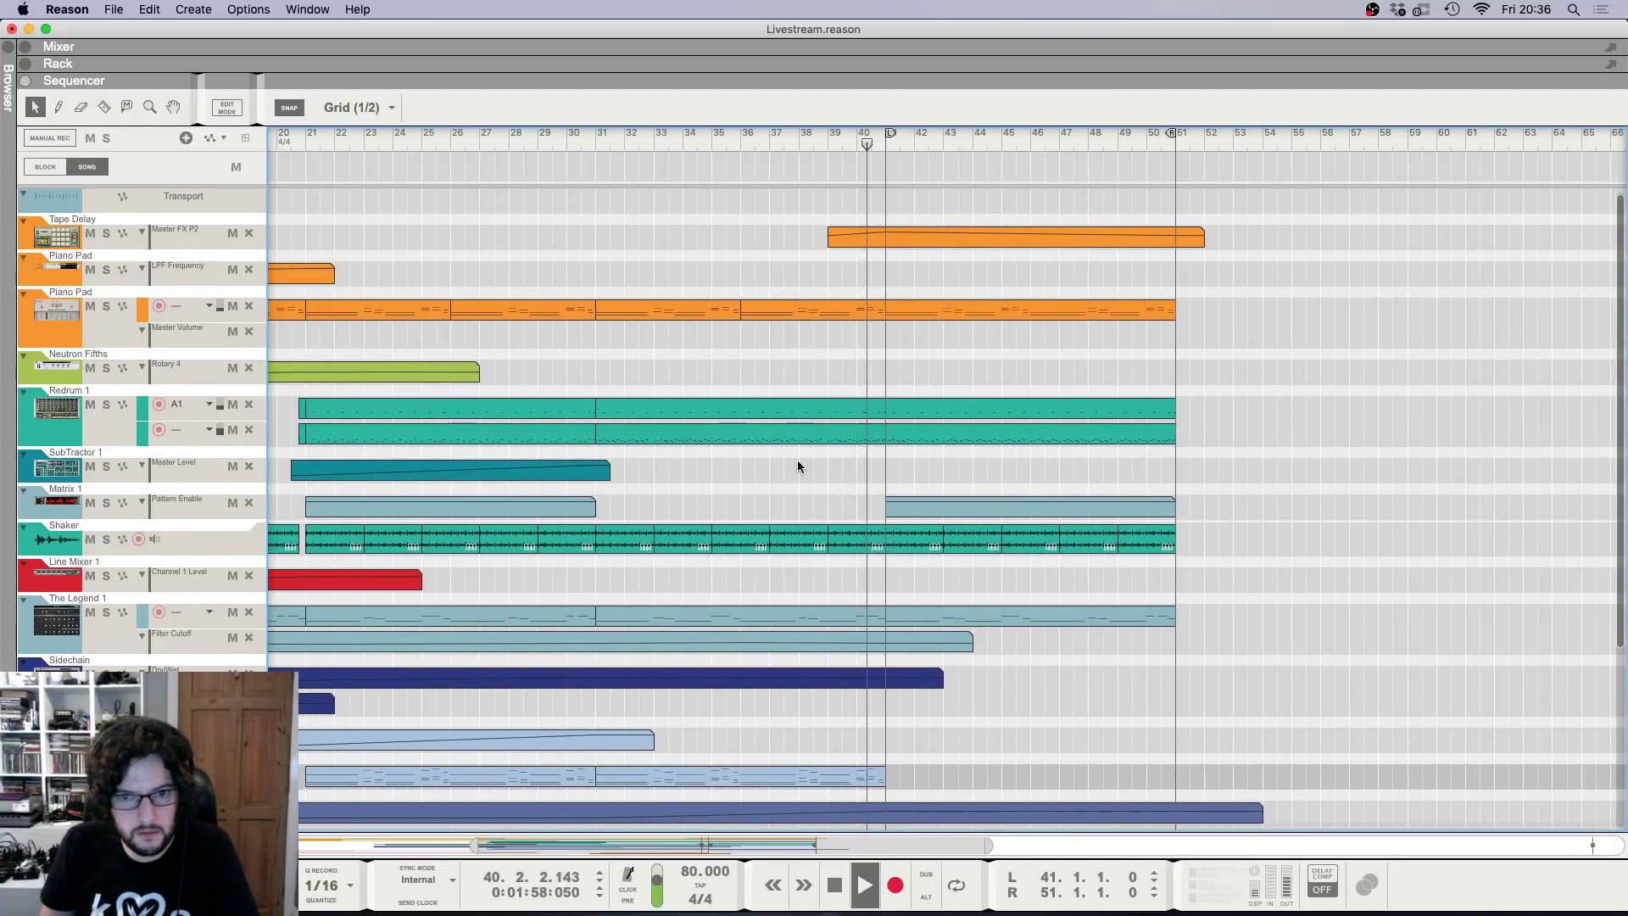
scroll(797, 464, down, 5)
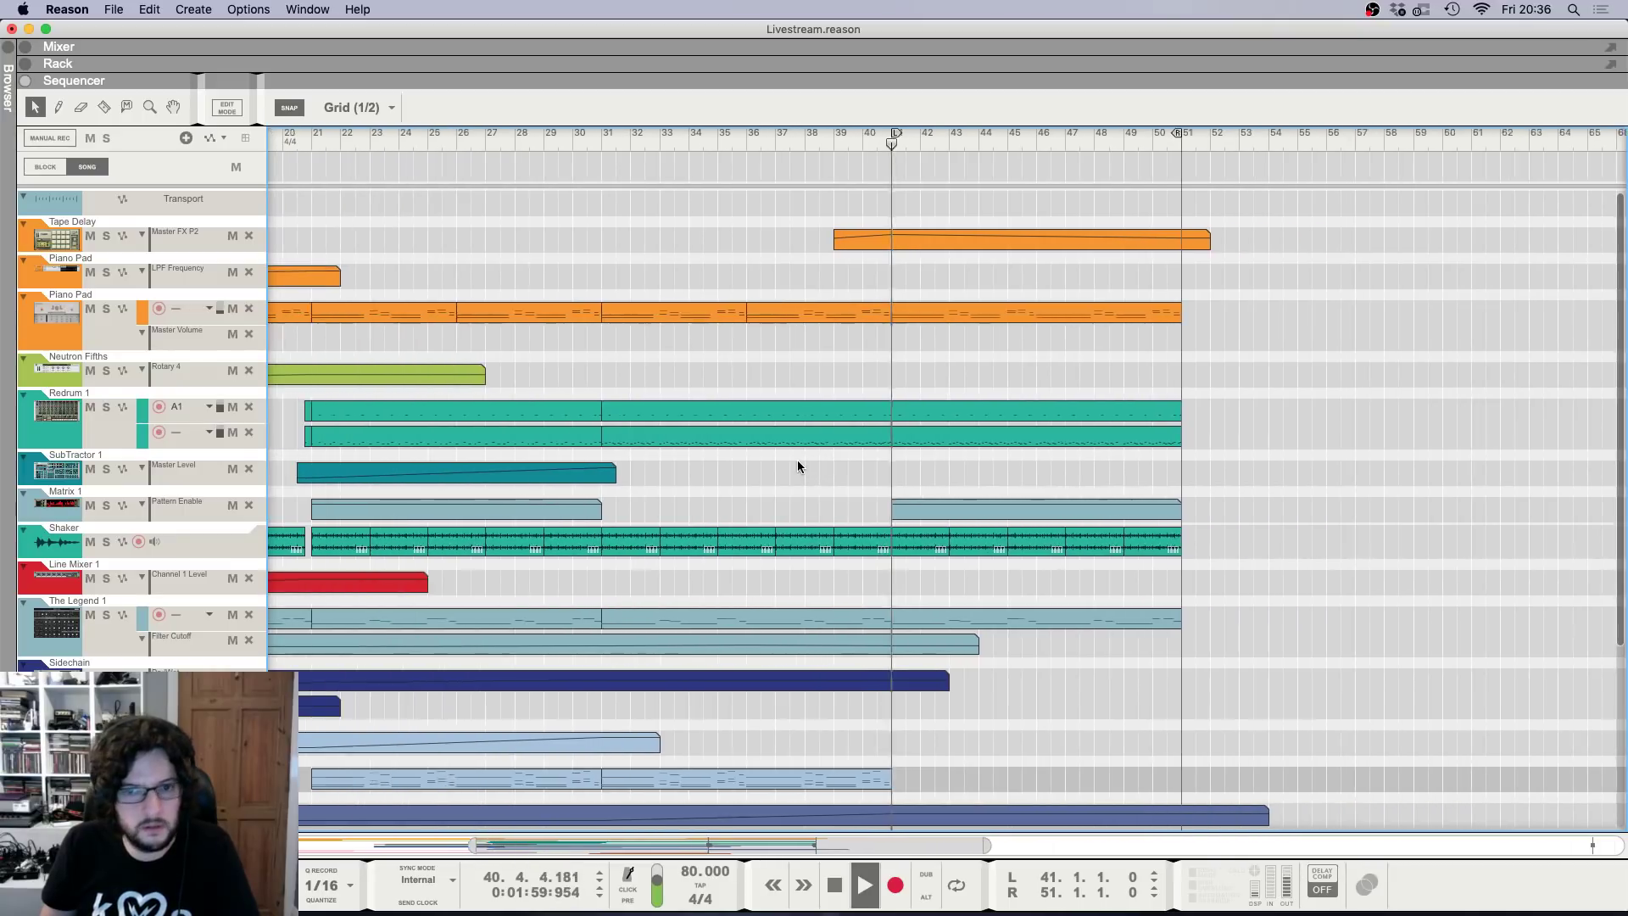
scroll(1044, 578, up, 2)
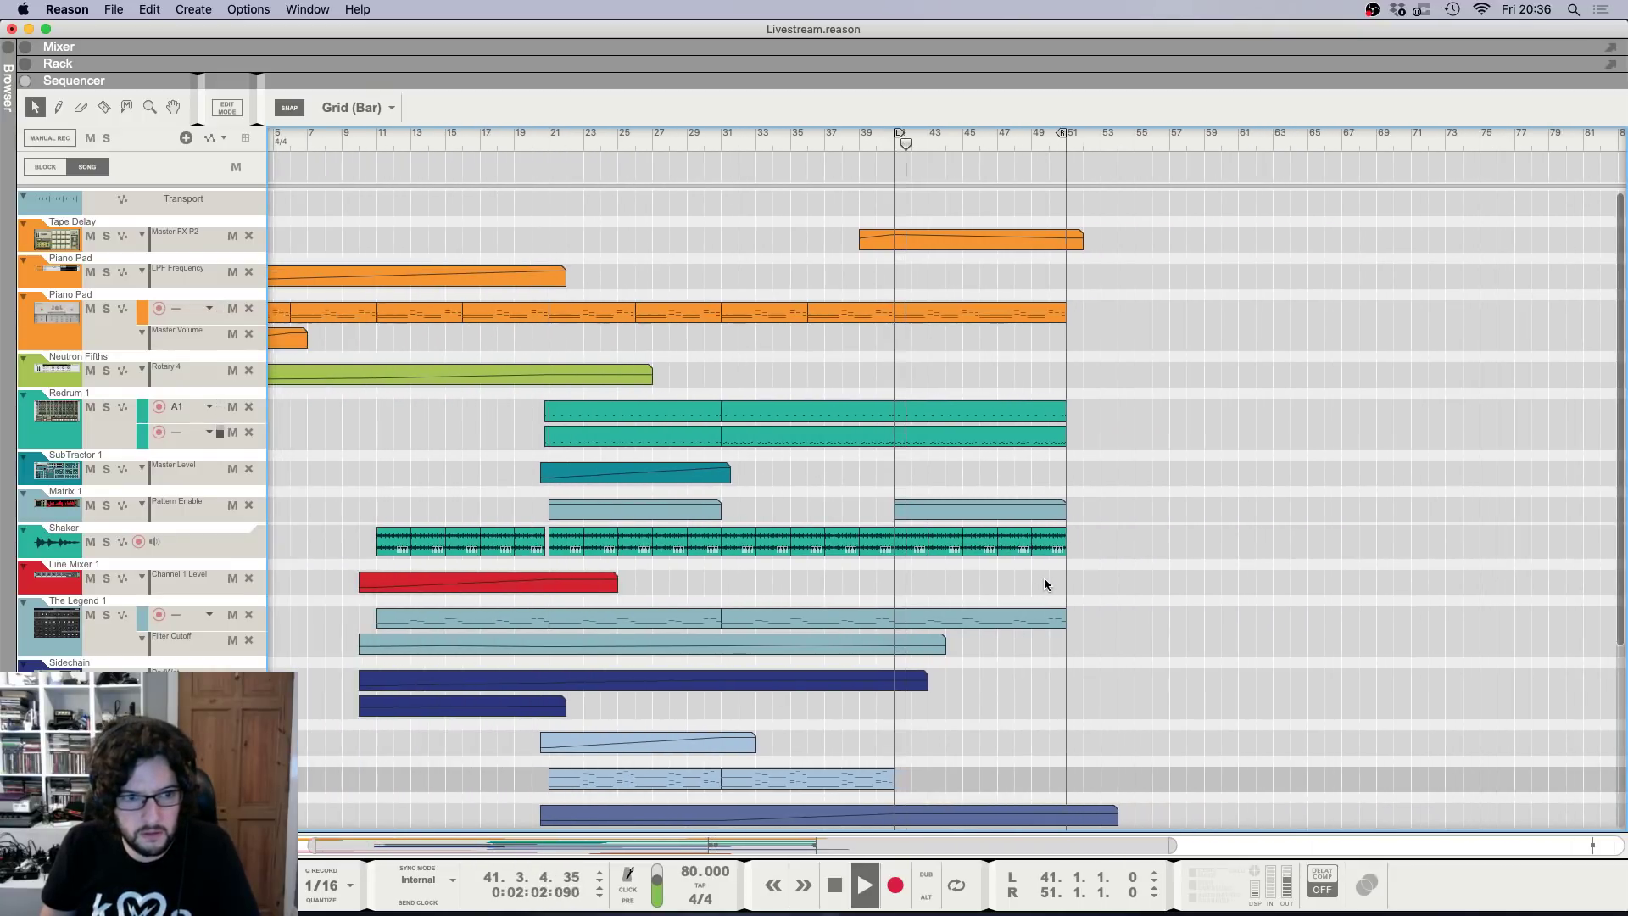
scroll(1044, 577, down, 4)
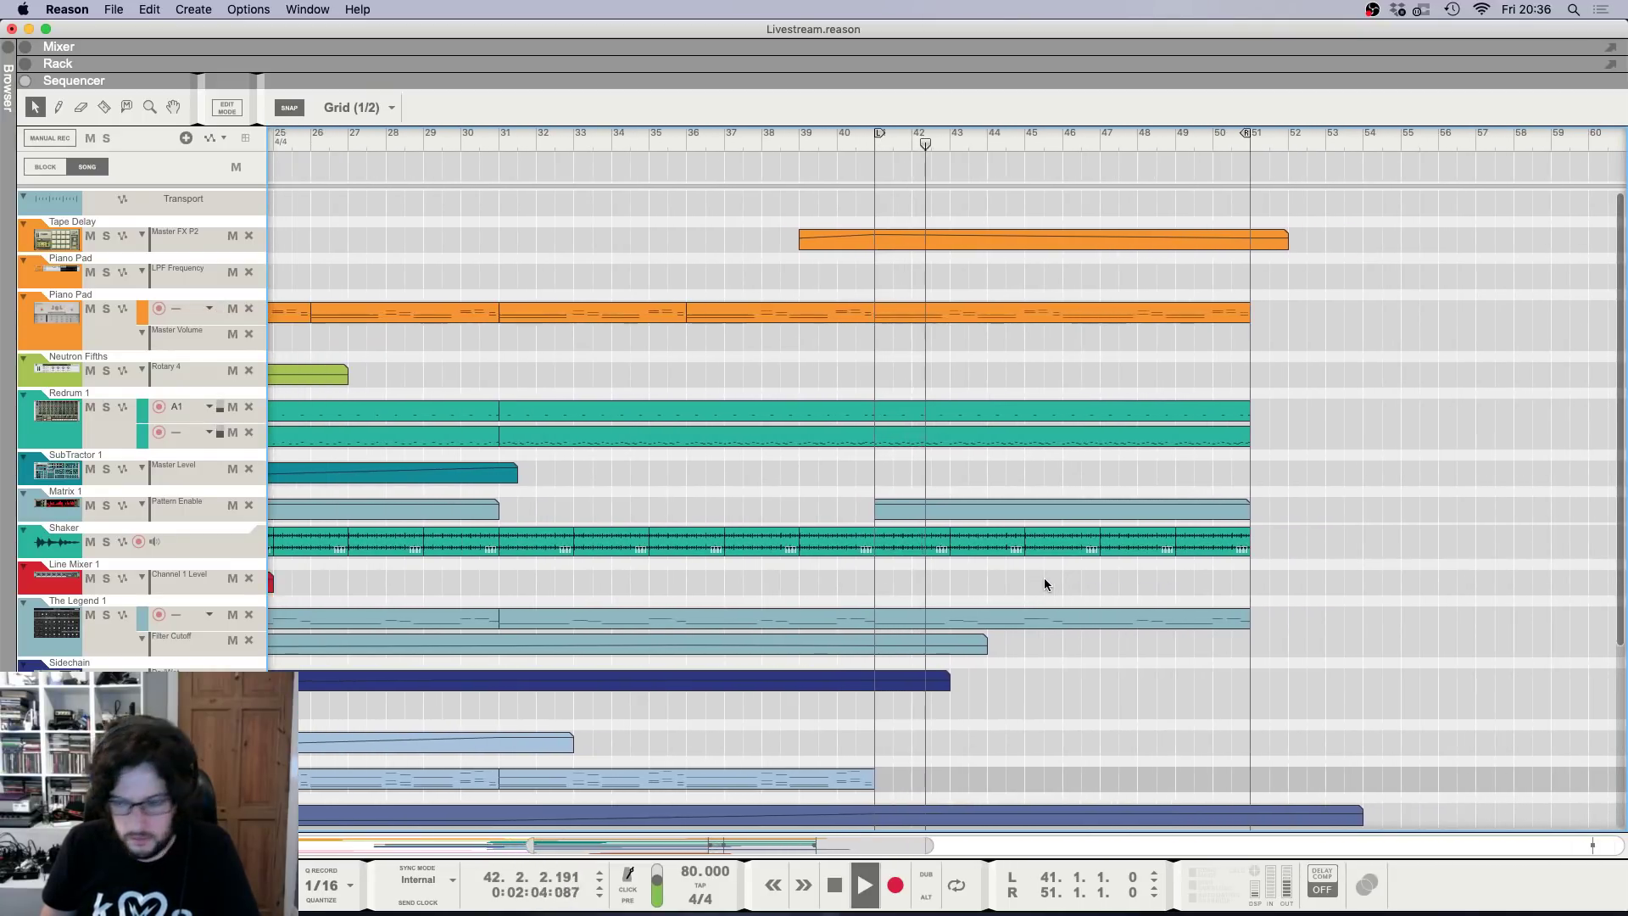
scroll(1045, 577, down, 3)
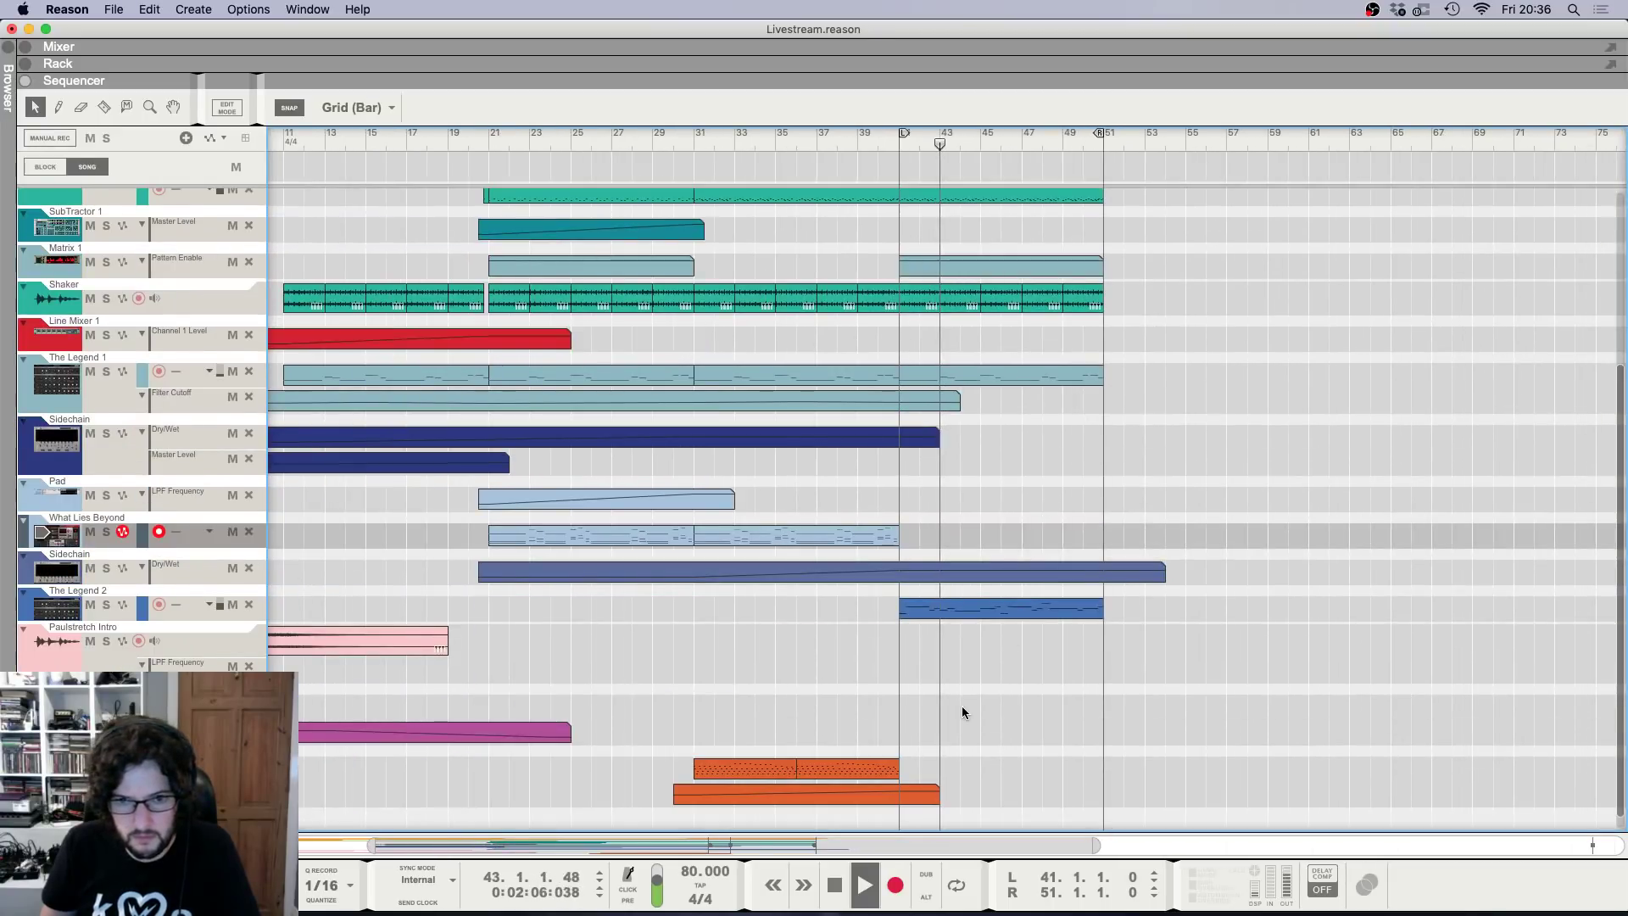
scroll(961, 713, up, 1)
scroll(962, 706, up, 2)
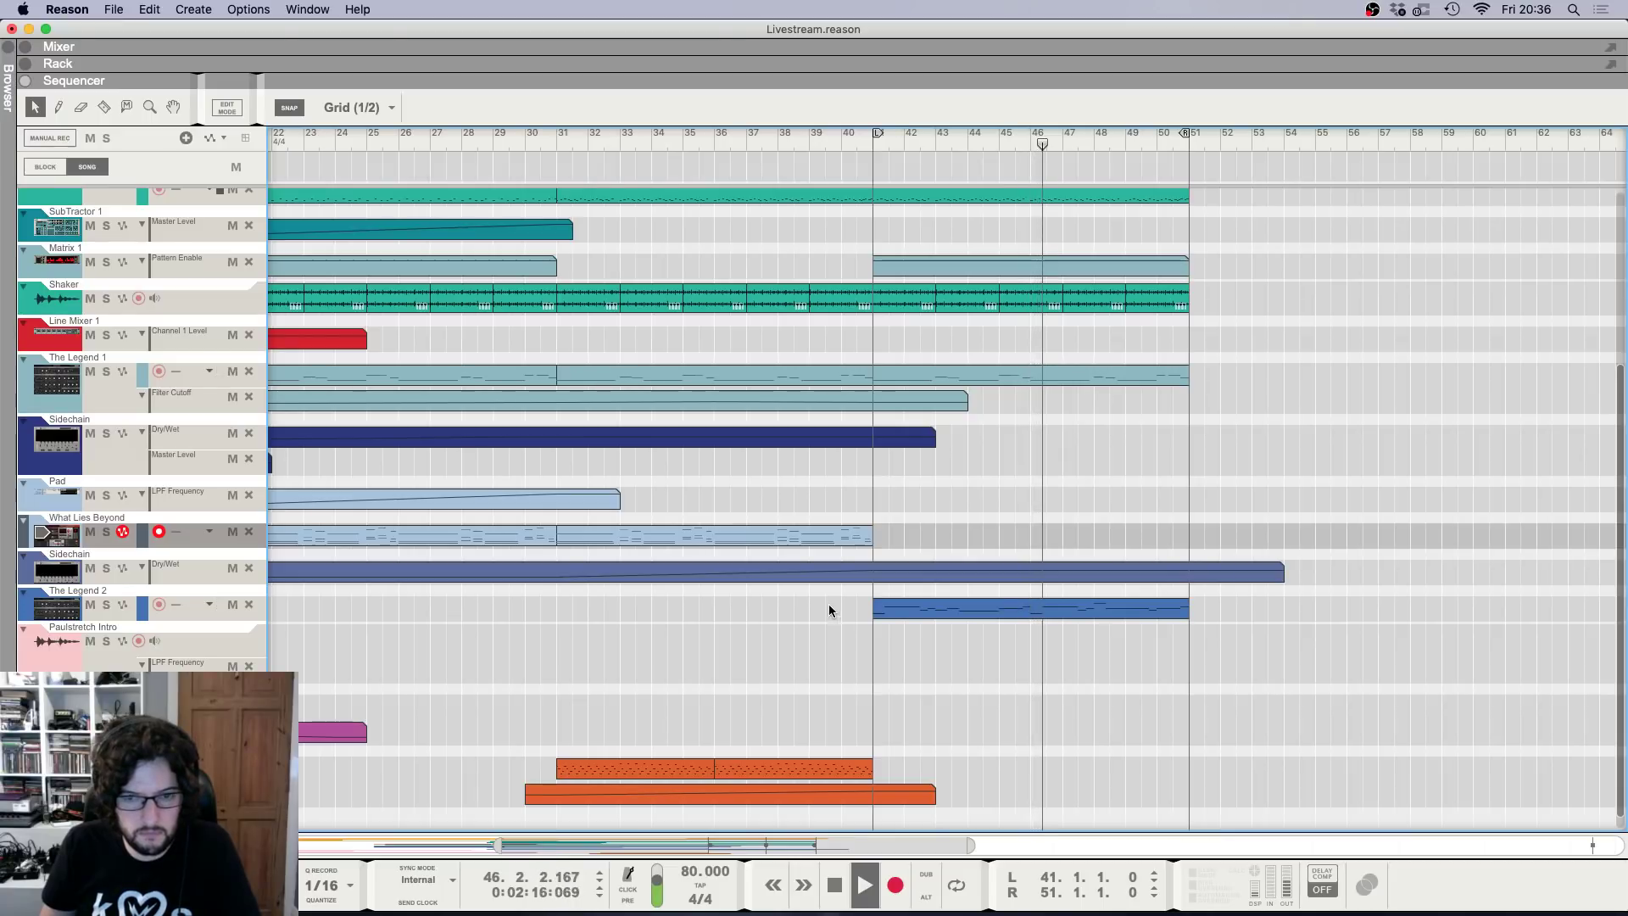
Stop playback and replay the arrangement from bar 31.
key(space)
click(557, 142)
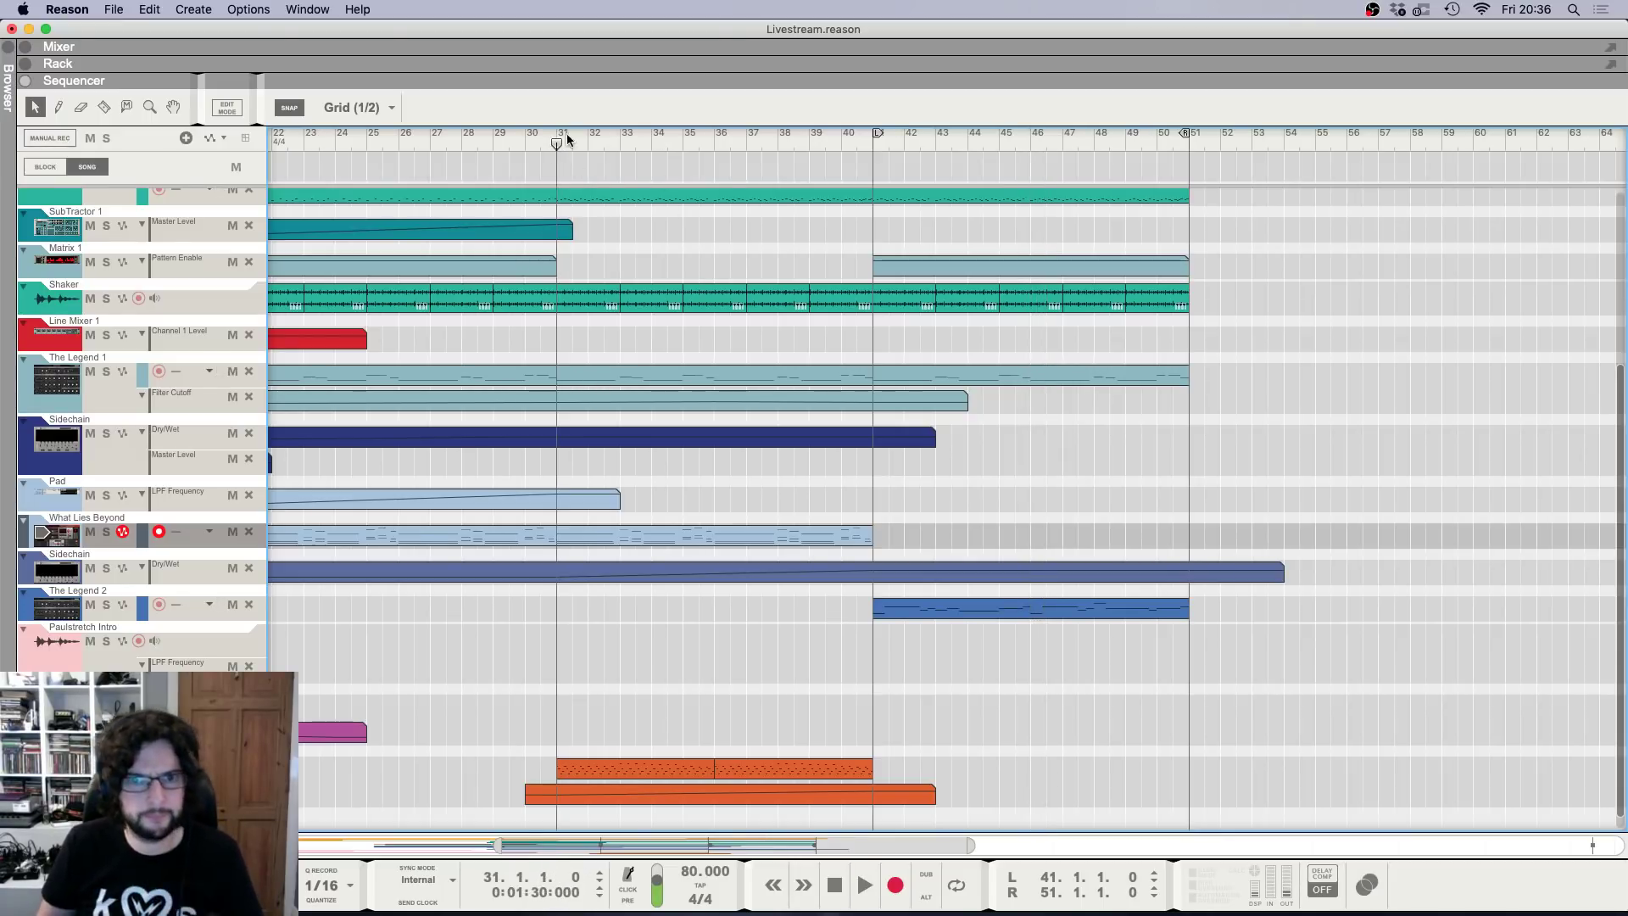
scroll(963, 240, up, 5)
key(space)
click(902, 240)
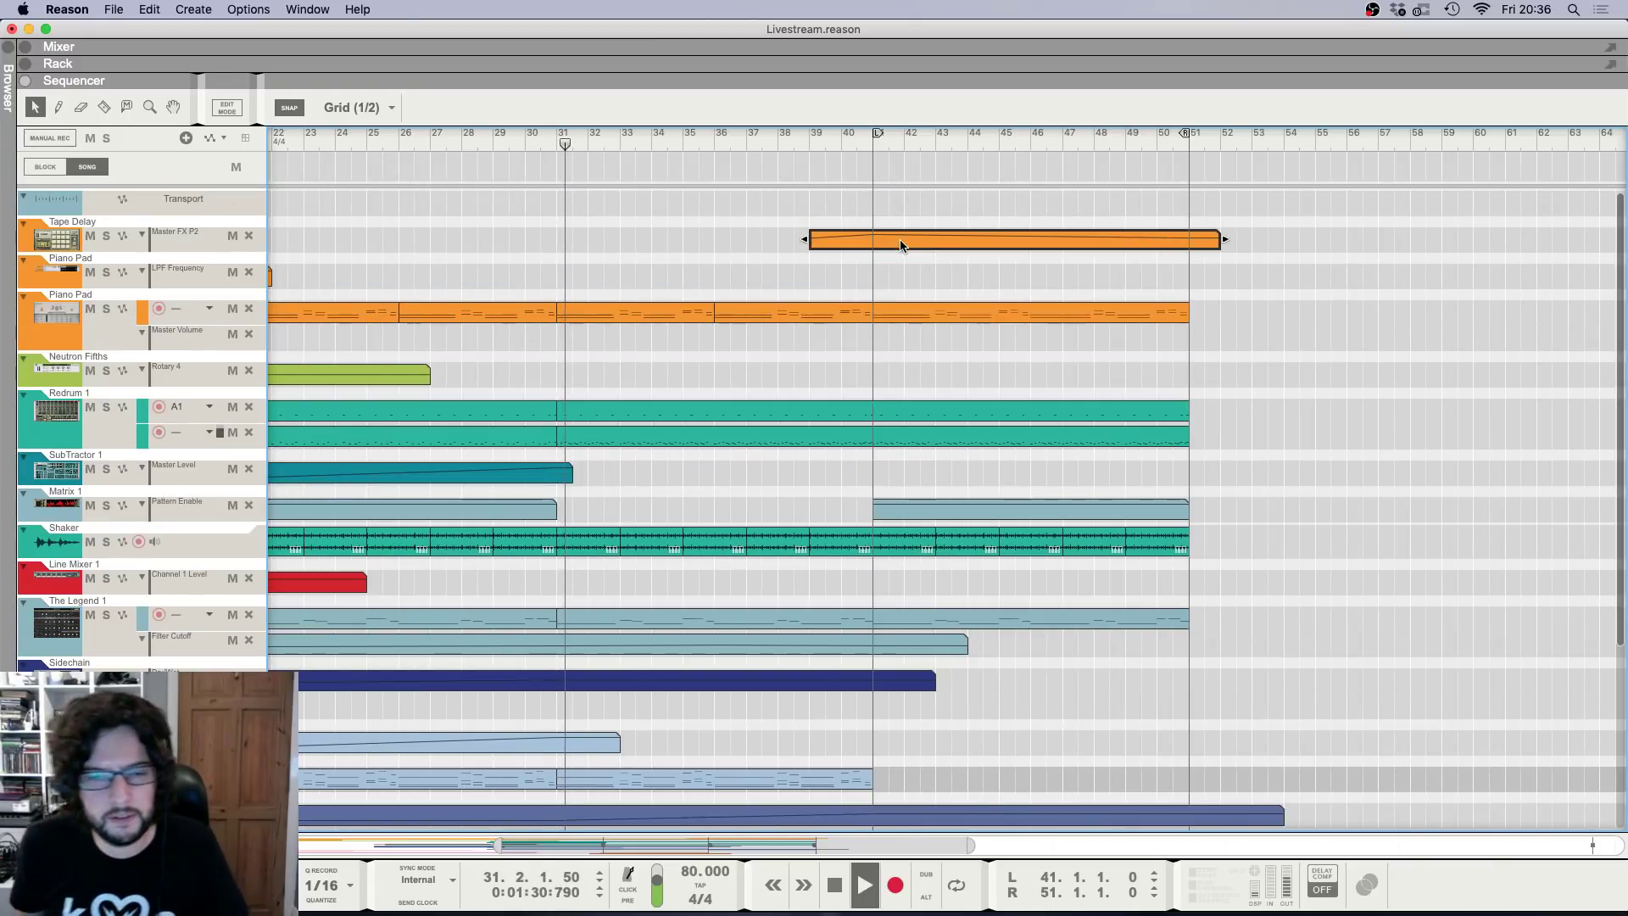
click(1050, 466)
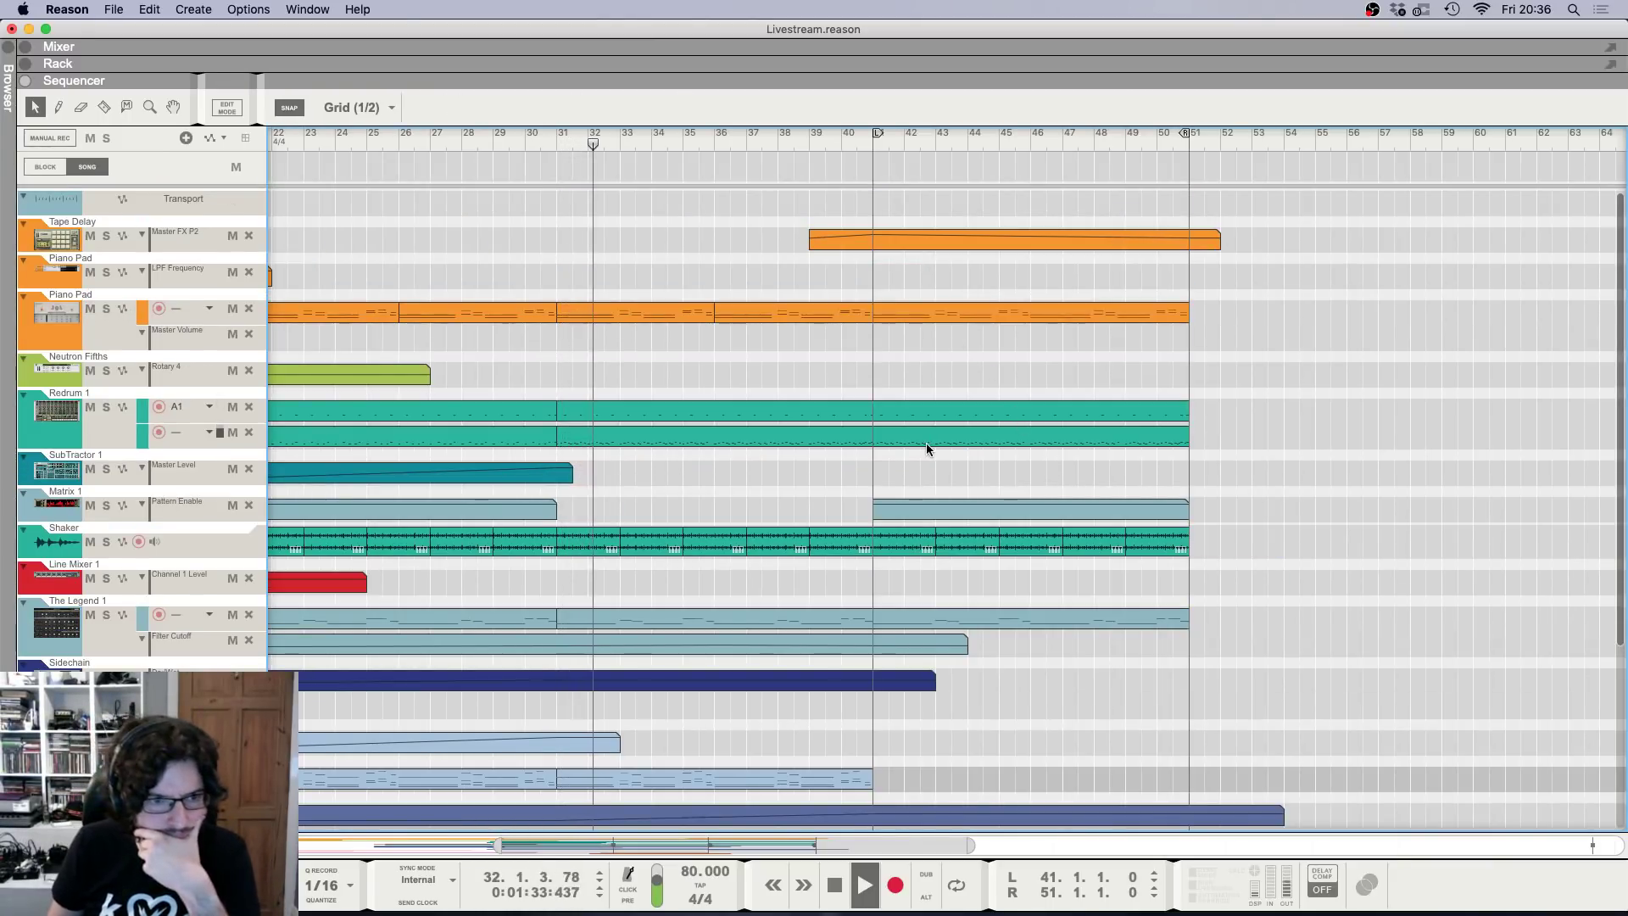
In the Redrum note clip starting at bar 31, add a 1/16 snare note at 34.4.4 and play from 34.3.4.
scroll(812, 456, down, 8)
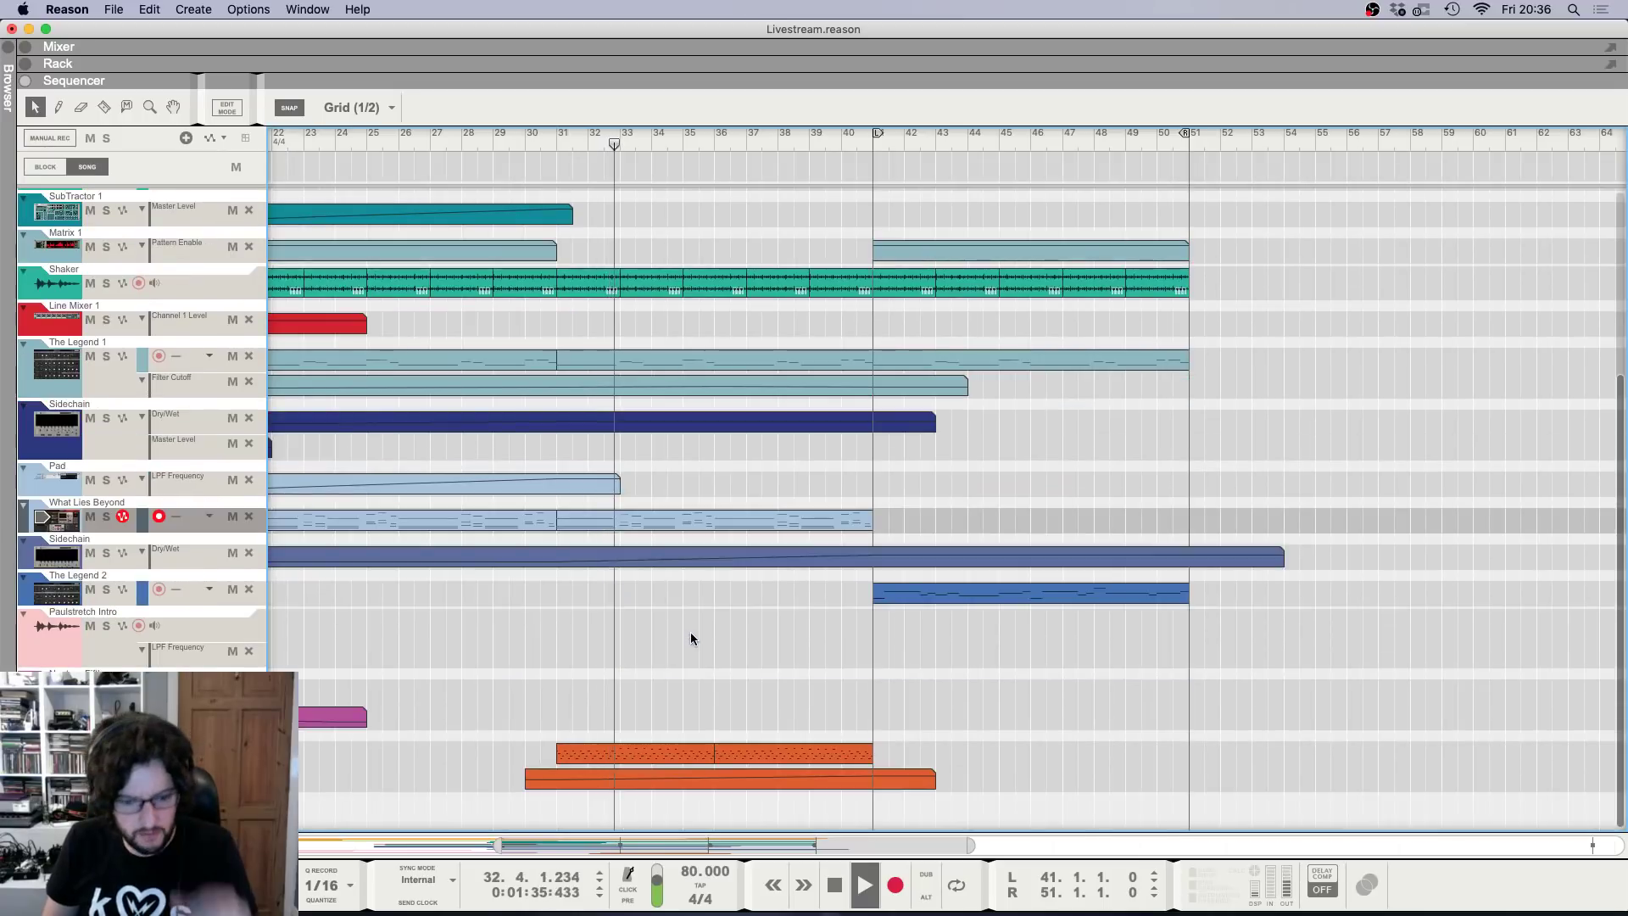
scroll(695, 628, up, 8)
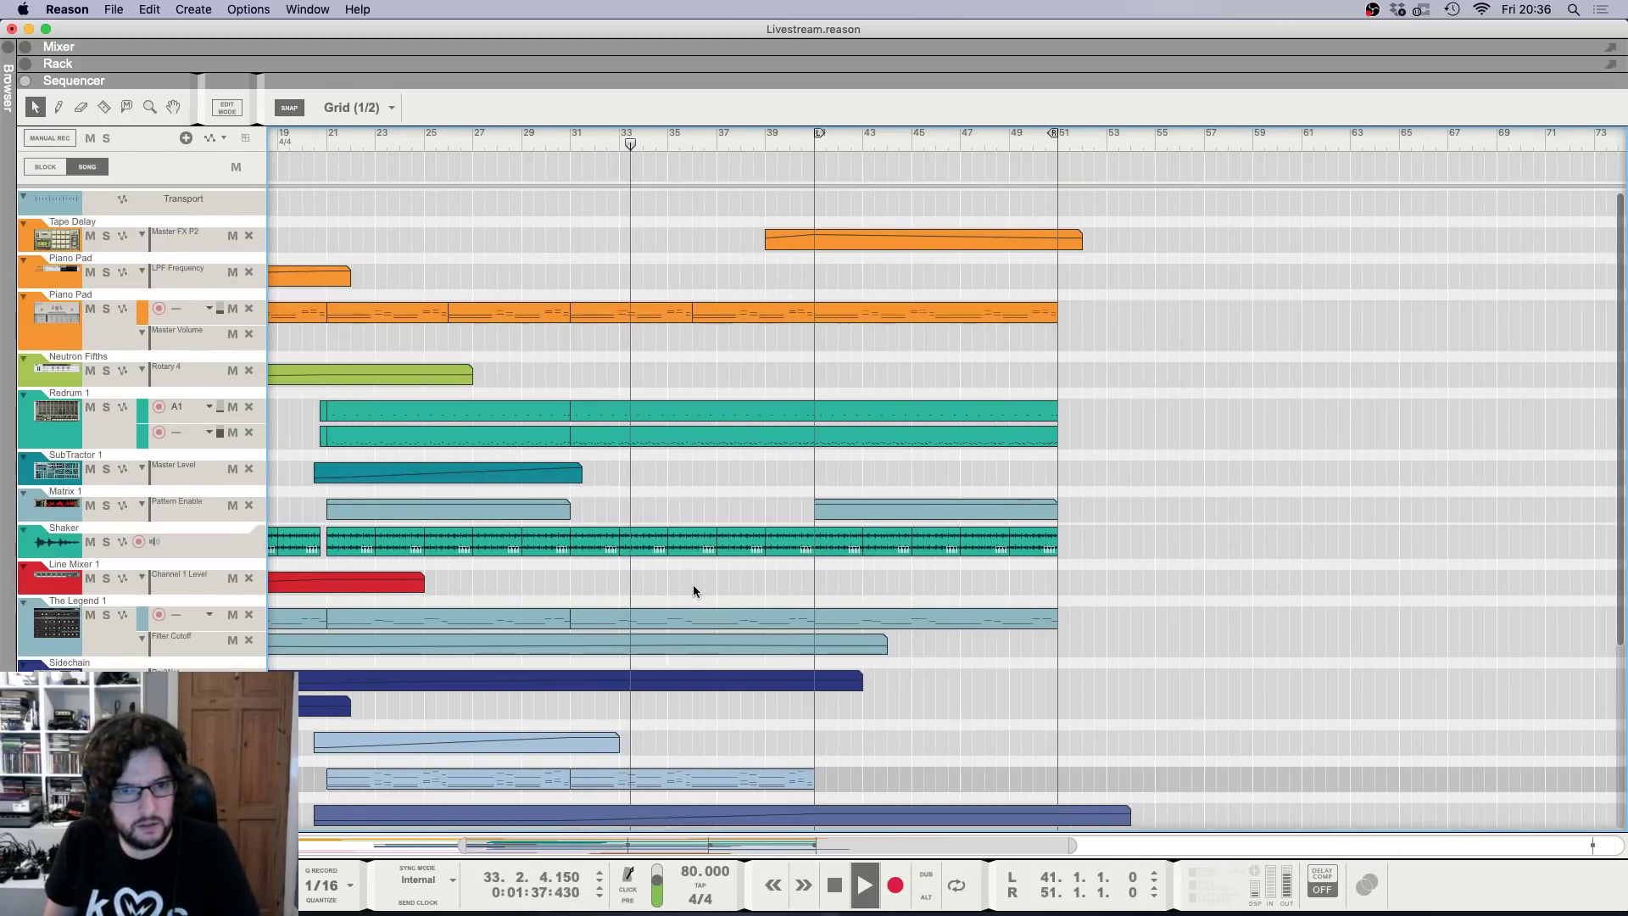
scroll(689, 576, up, 3)
double_click(691, 439)
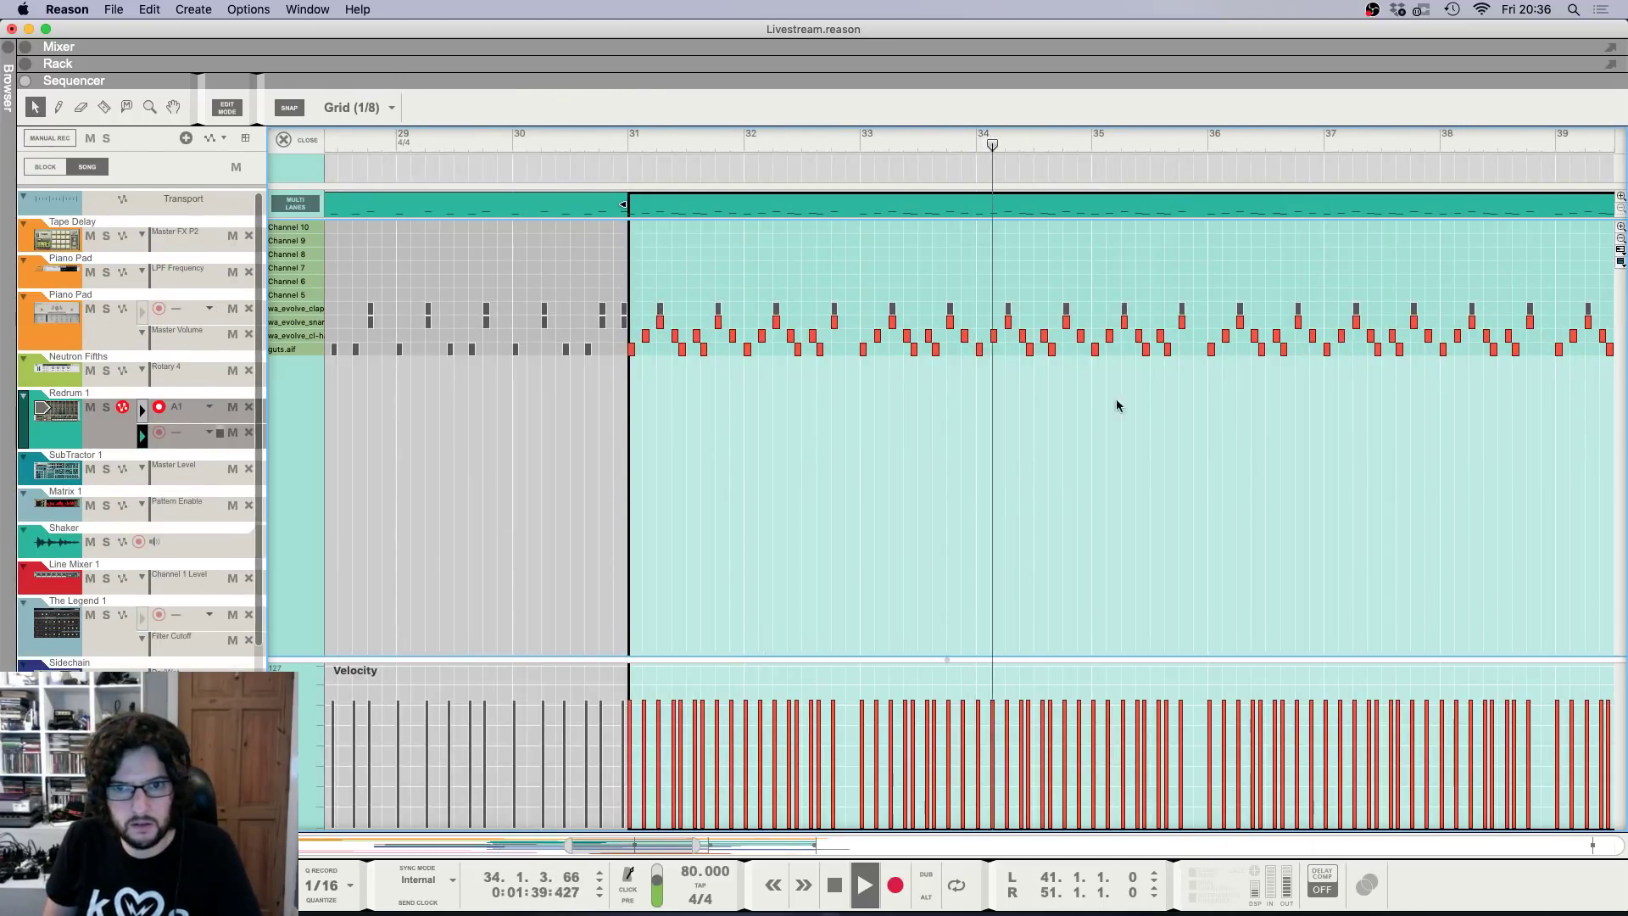
scroll(1127, 356, up, 5)
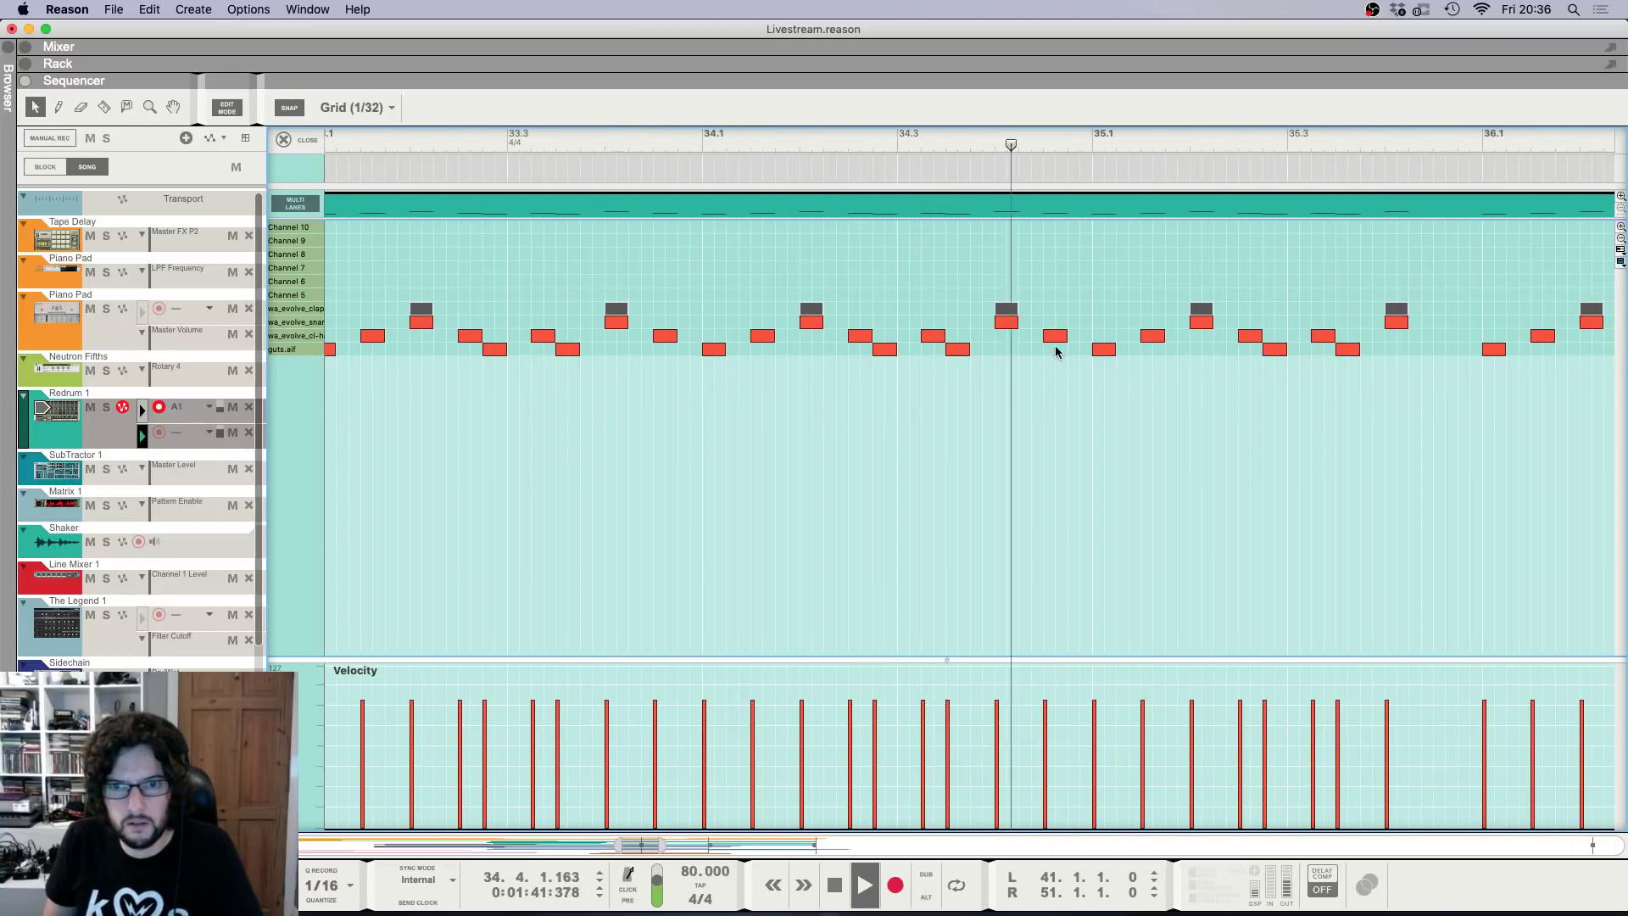
key(space)
alt+click(1073, 322)
click(976, 150)
key(space)
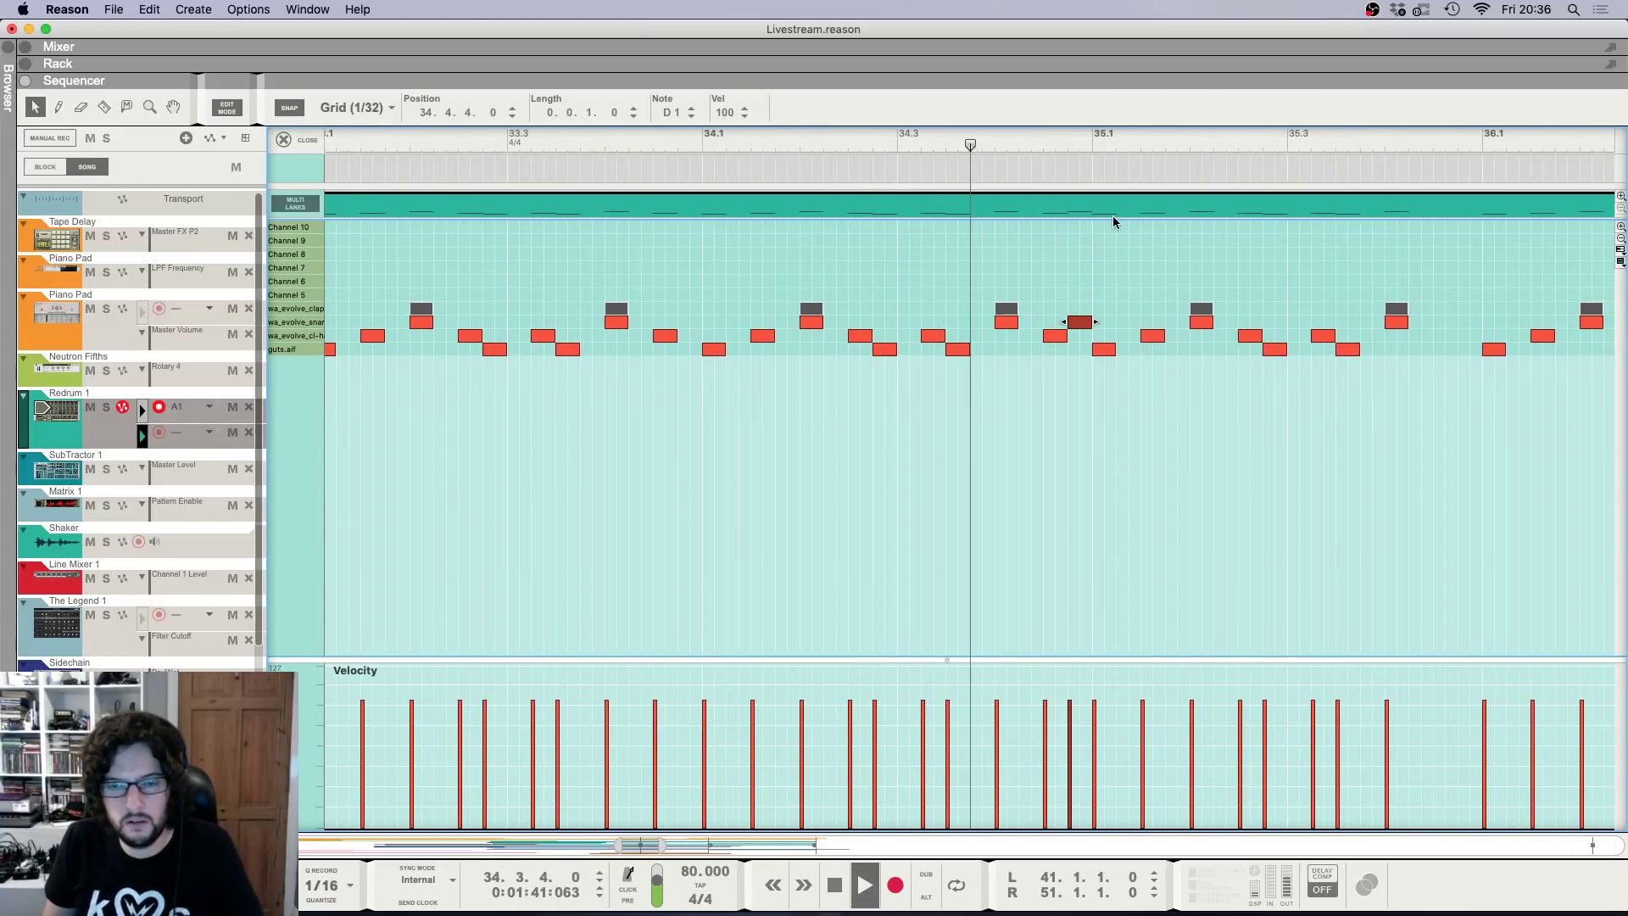
In the Redrum clip starting at bar 31, replace the closed hi-hat note at 37.4.3 with a guts.aif note.
key(g)
key(g)
key(g)
key(g)
key(g)
key(g)
key(g)
scroll(1066, 249, right, 10)
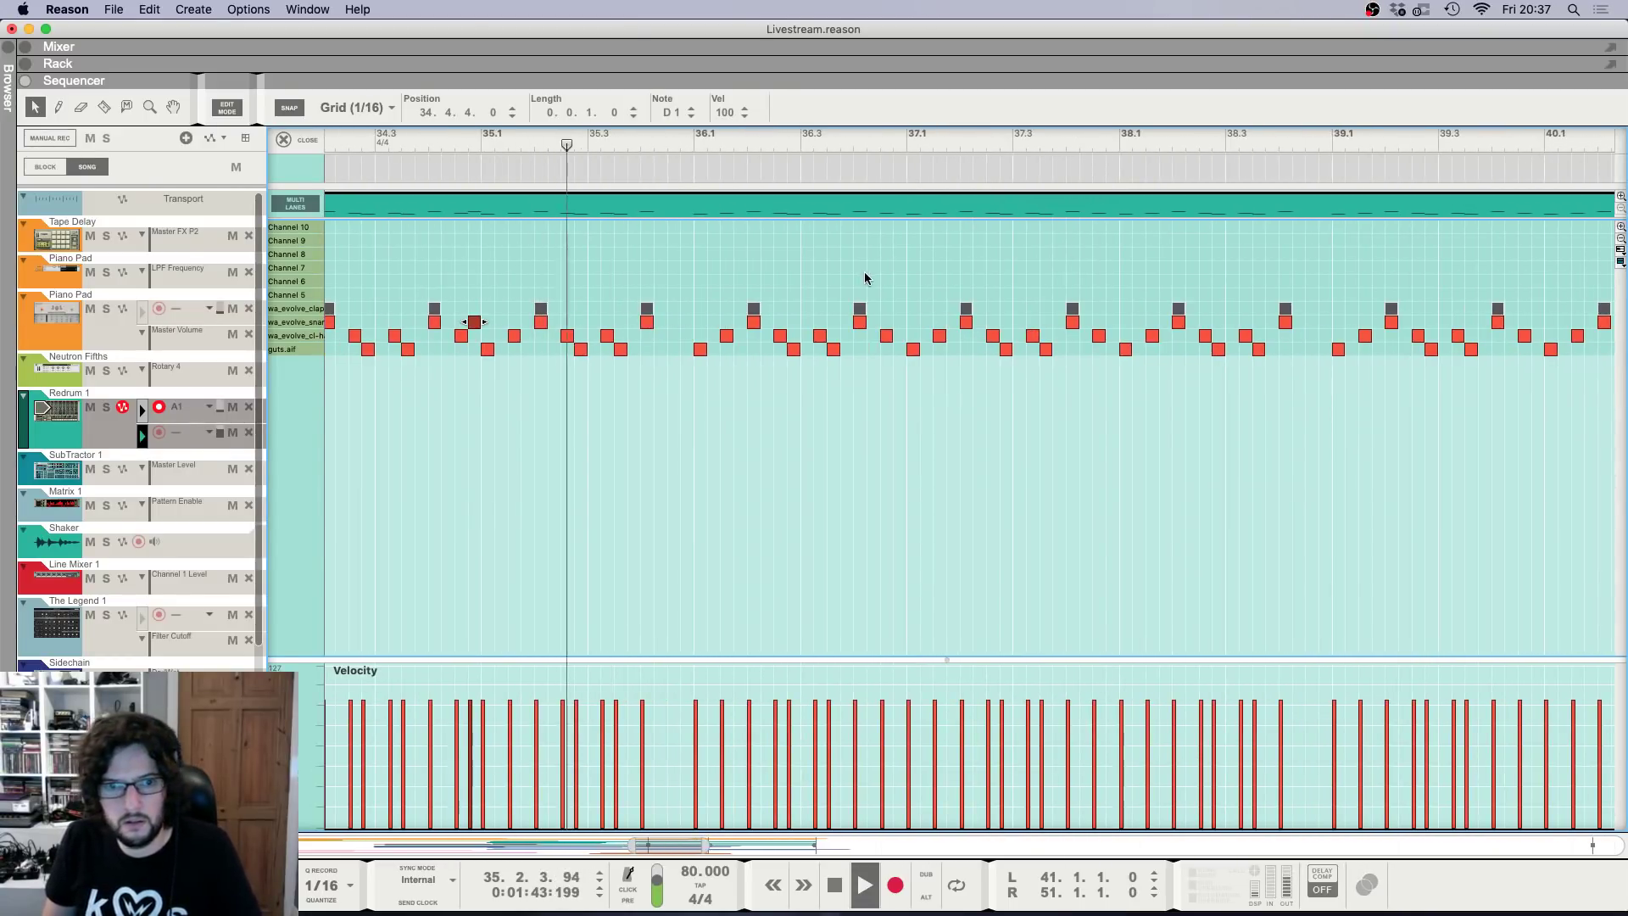
key(h)
key(h)
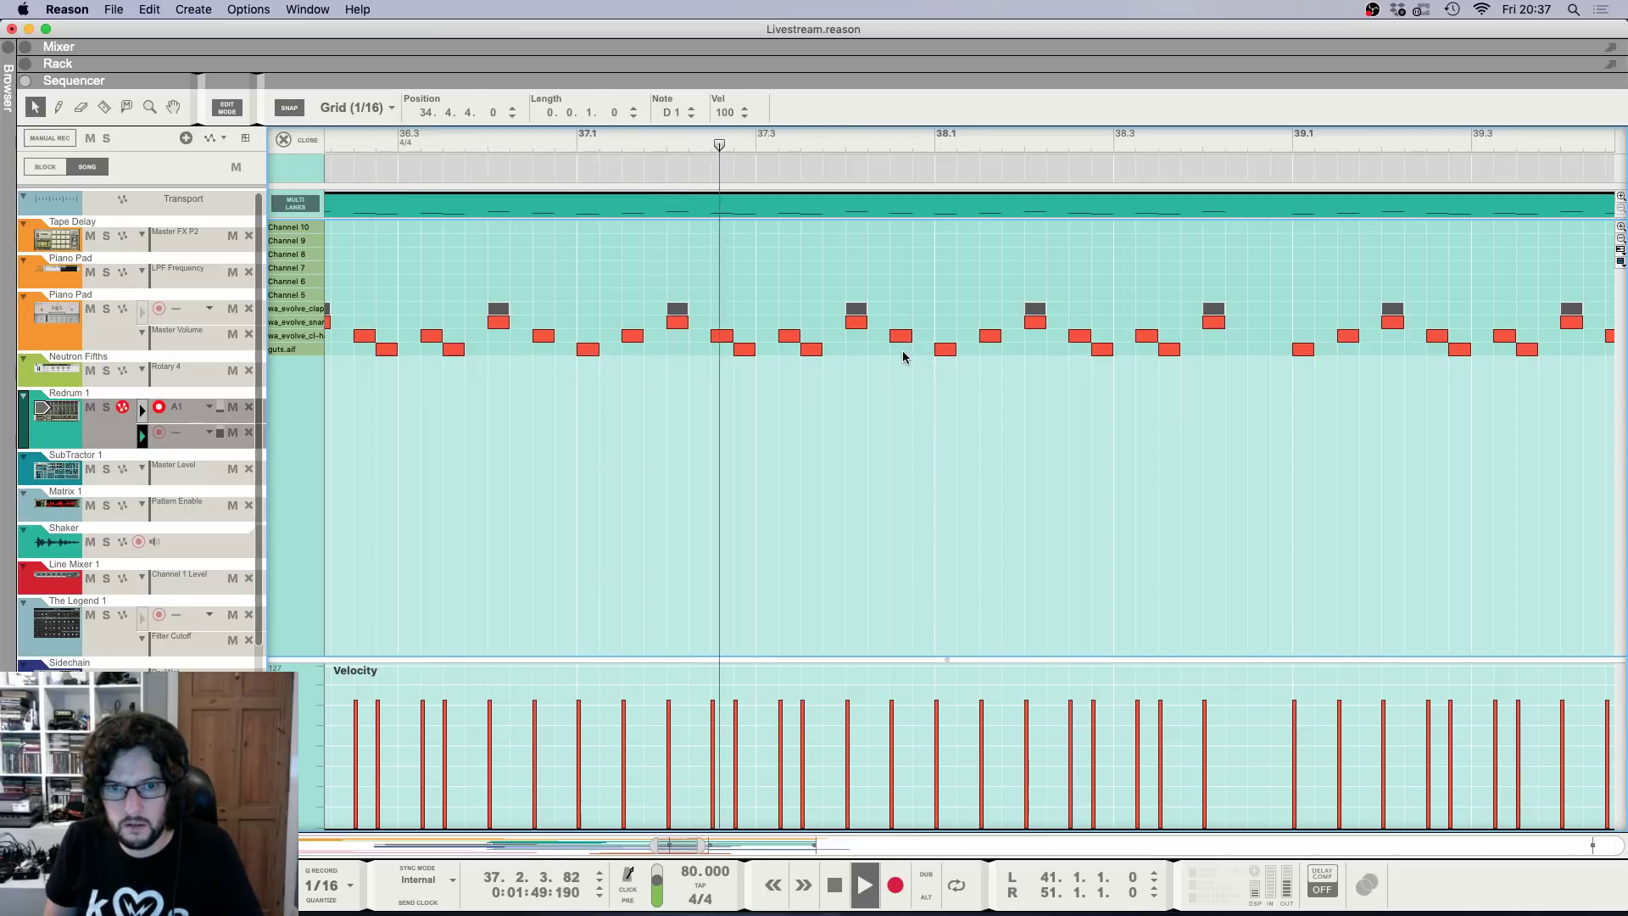
key(space)
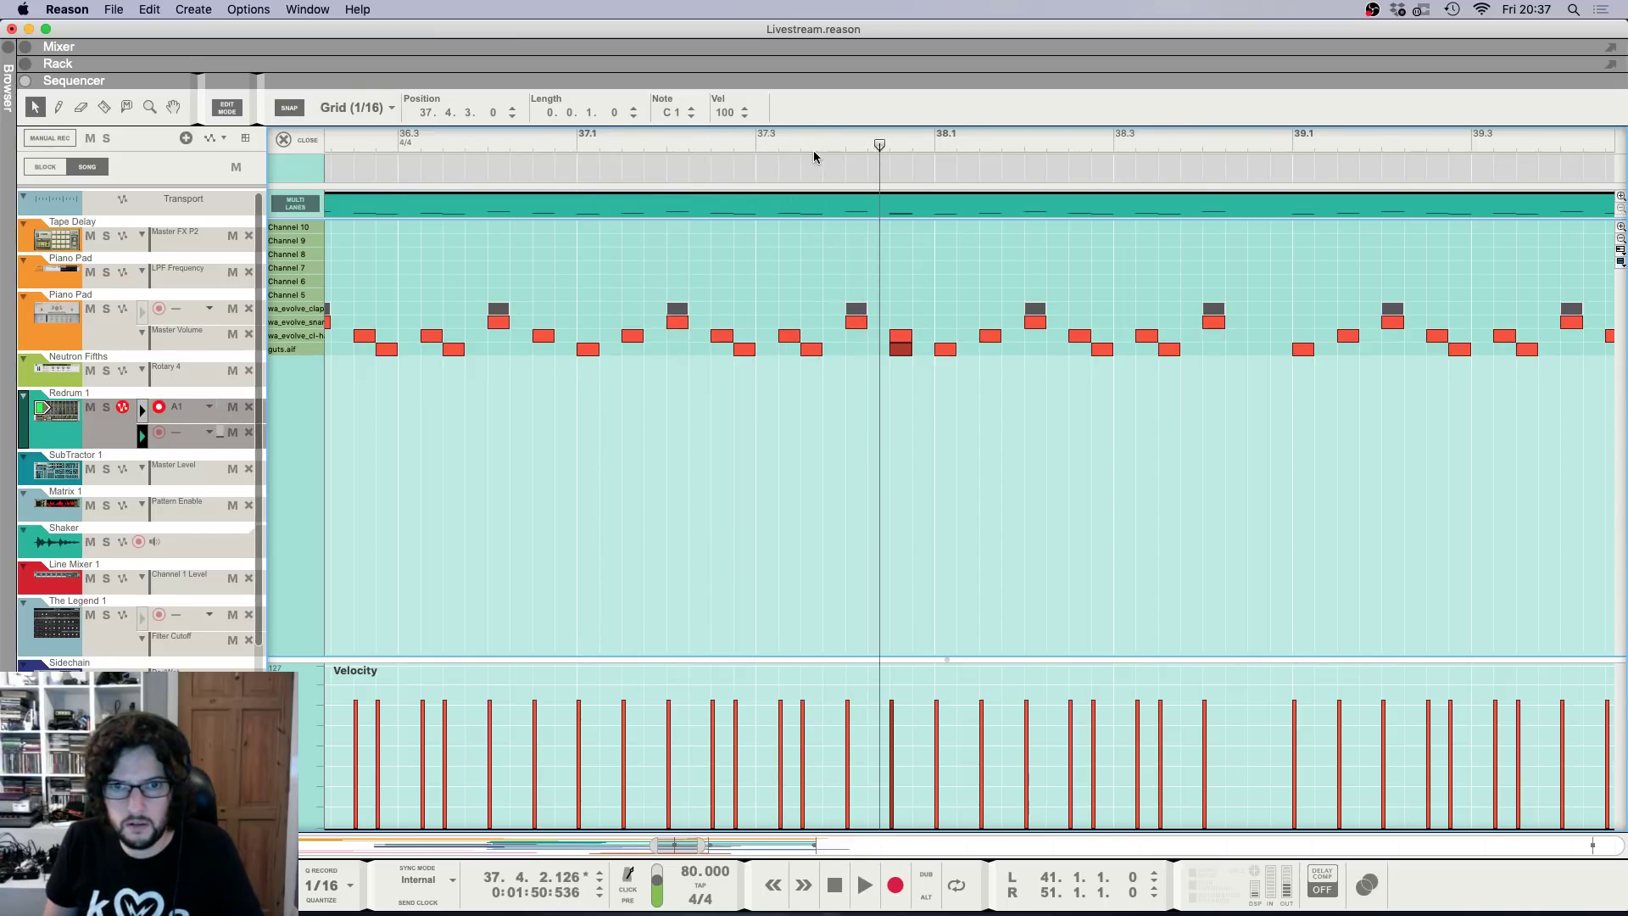
key(space)
click(897, 316)
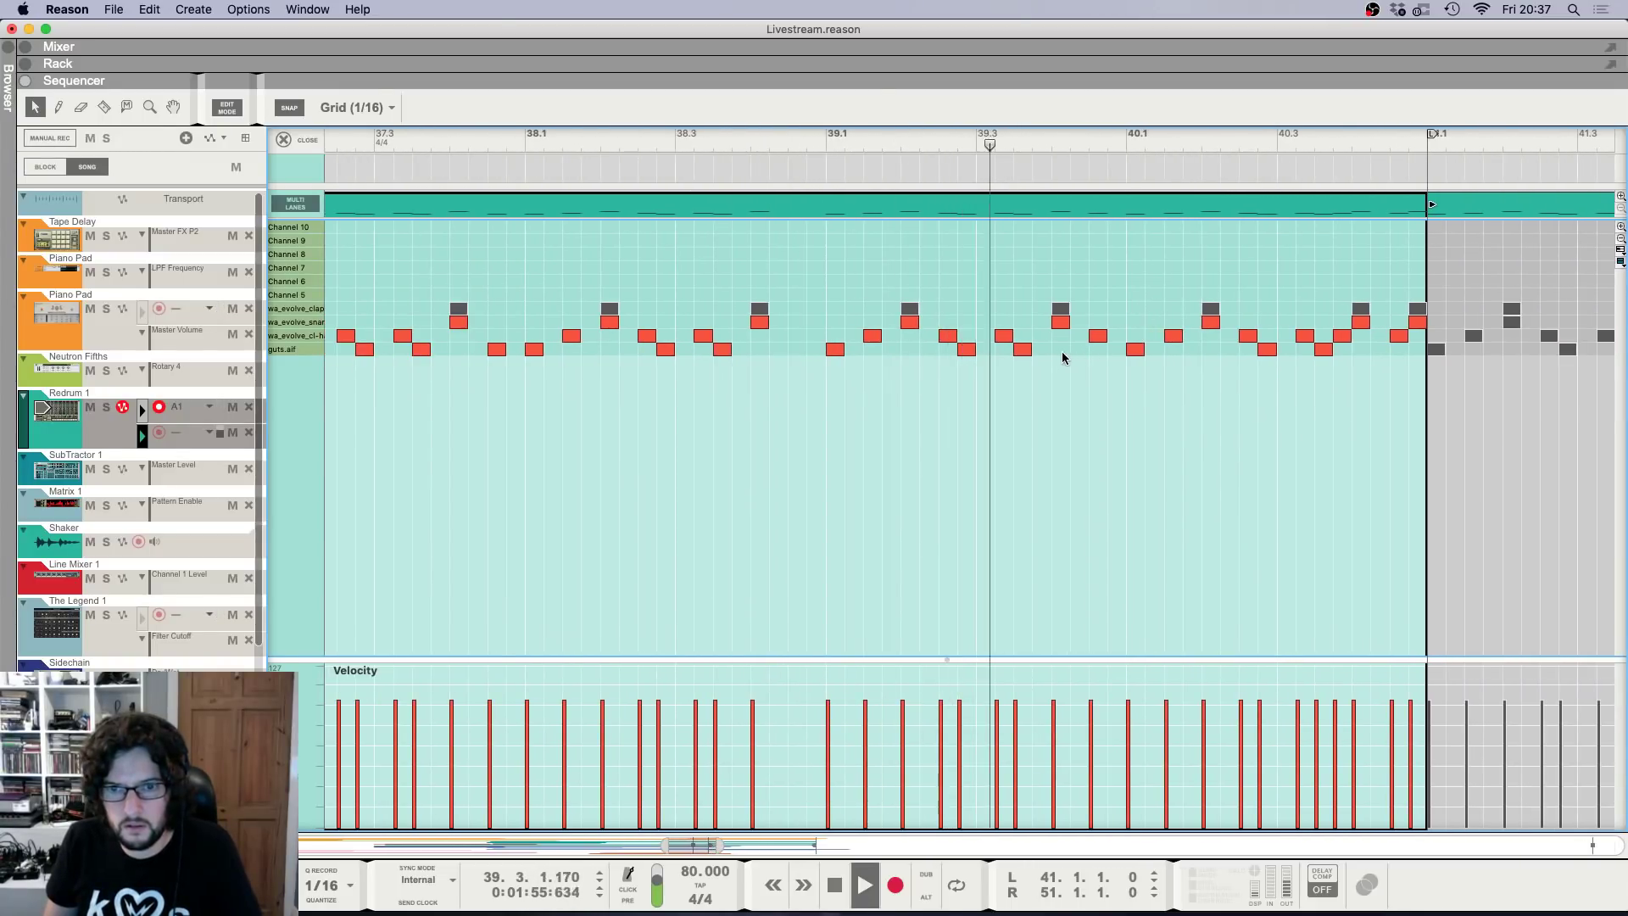
Try an extra guts.aif note at 39.3.4, audition it, and undo the addition.
key(space)
super+click(1041, 351)
click(978, 137)
key(space)
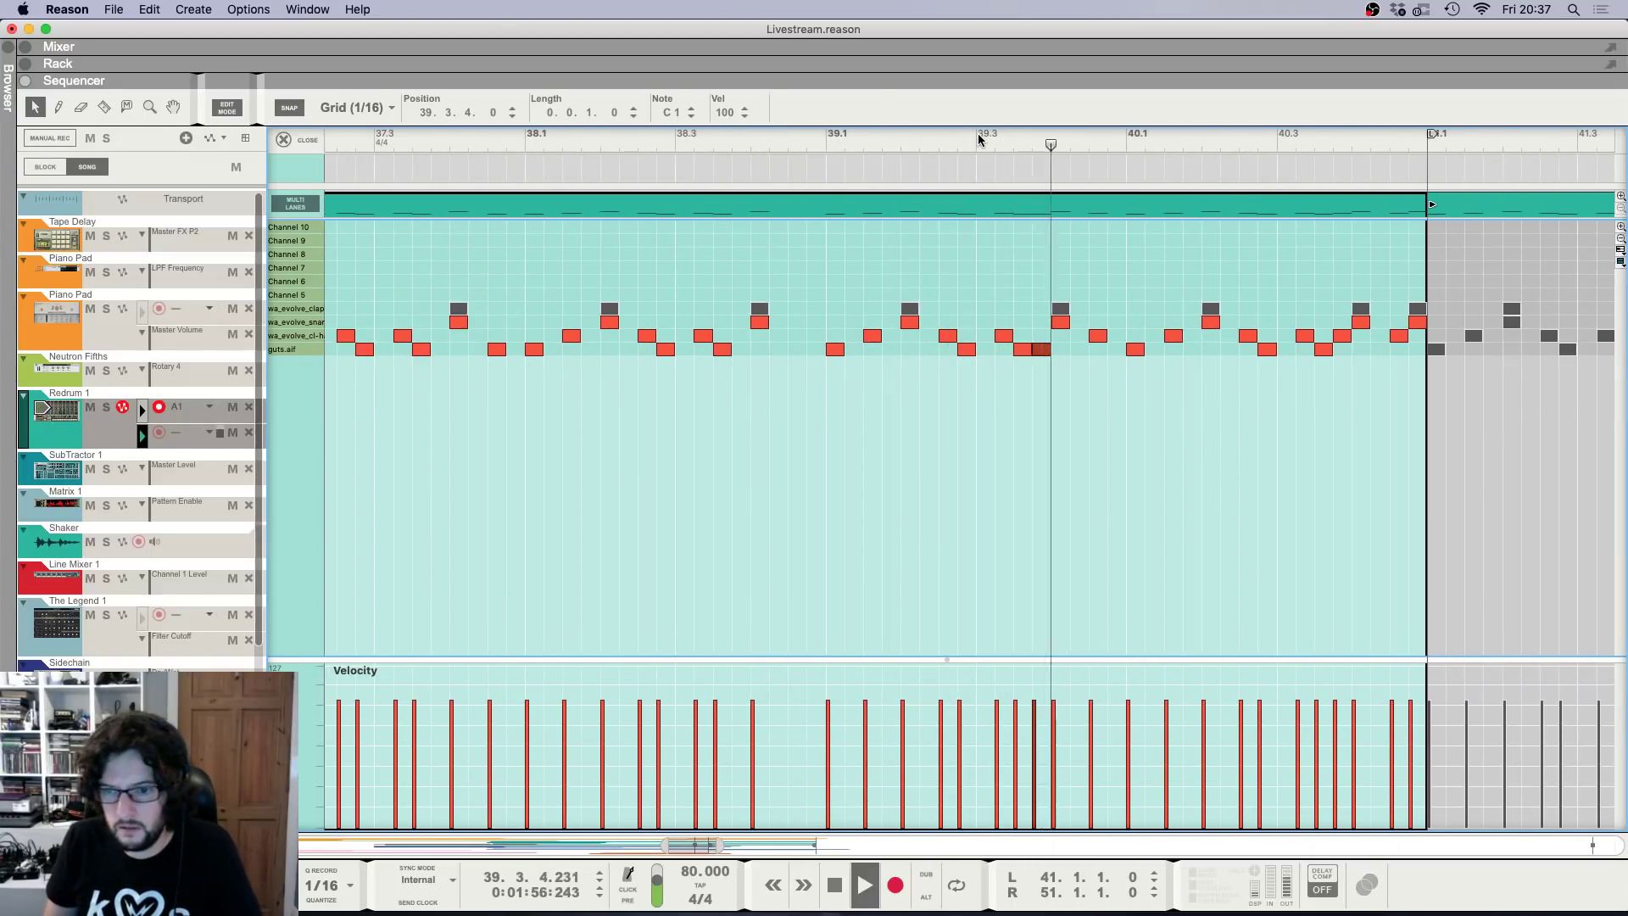
key(super+z)
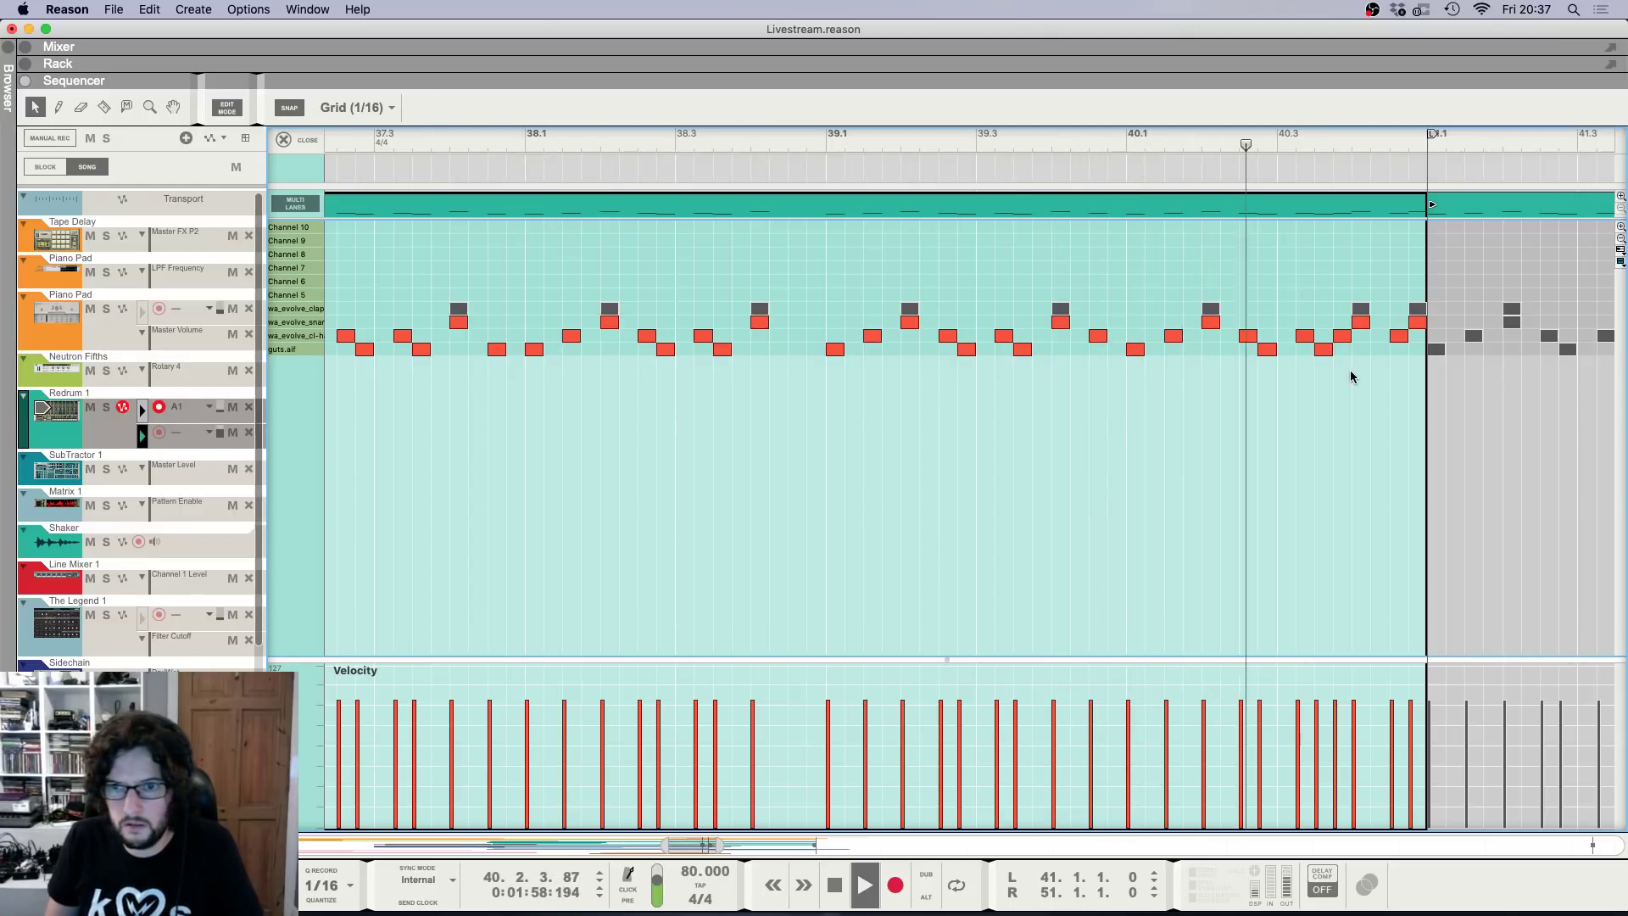
Replace the closed hi-hat note at 40.3.4 with a guts.aif note and add another guts.aif note at 40.4.2.
key(space)
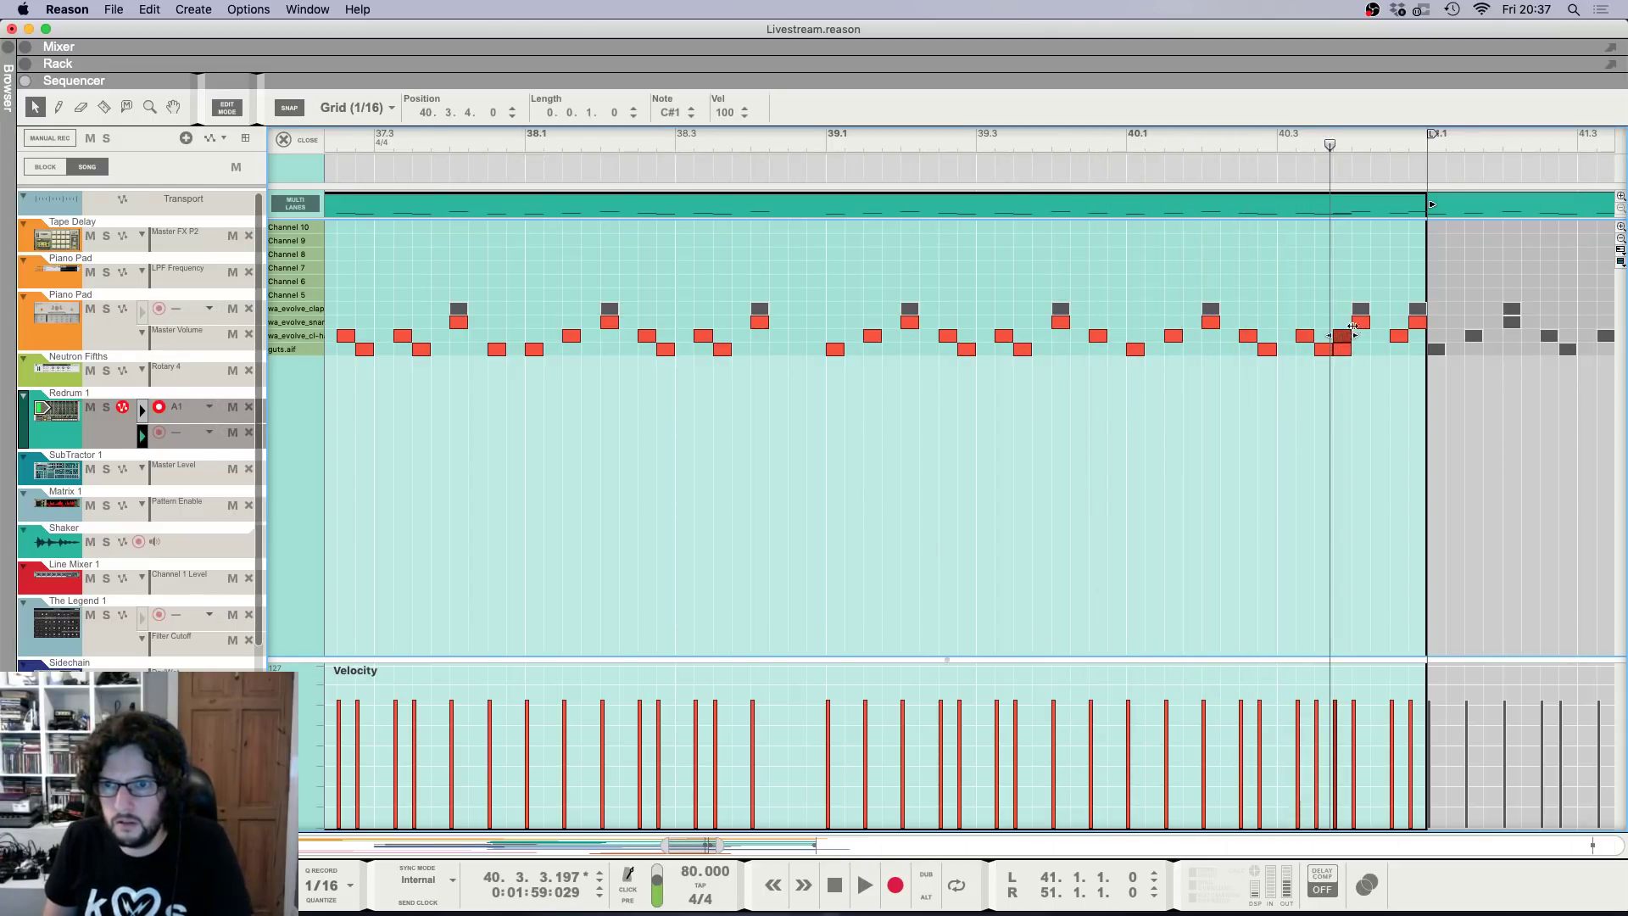
key(Delete)
key(space)
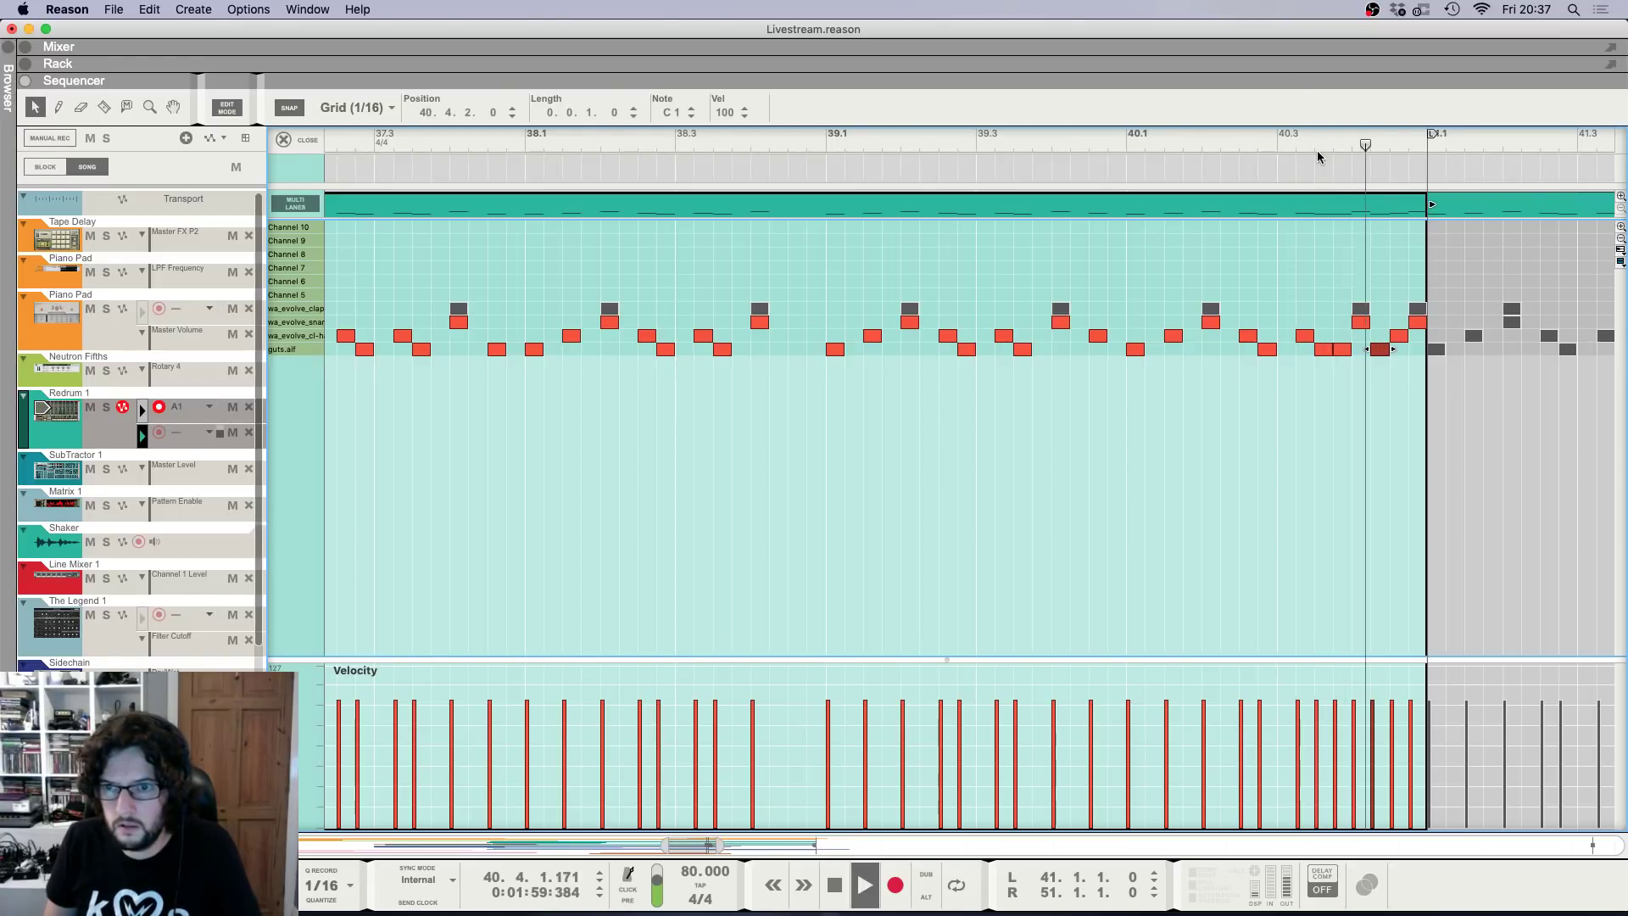
Replace the closed hi-hat note at 40.4.3 with a snare note and replay the drum fill from 39.3.4.
drag(1398, 336, 1397, 325)
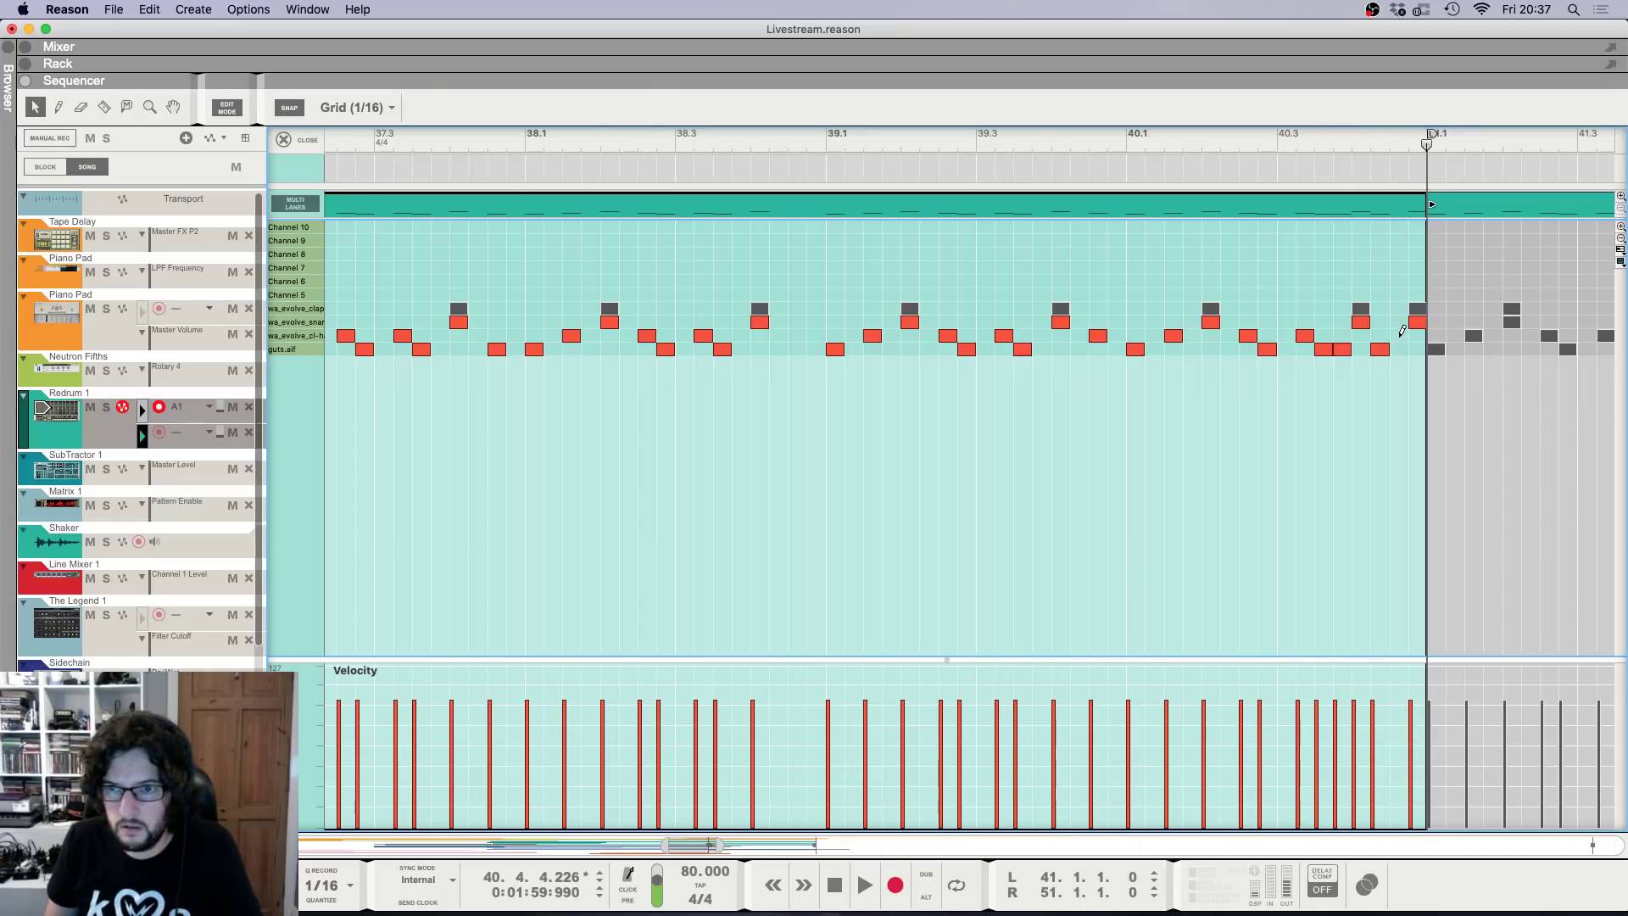
drag(1399, 336, 1399, 323)
click(1336, 150)
key(space)
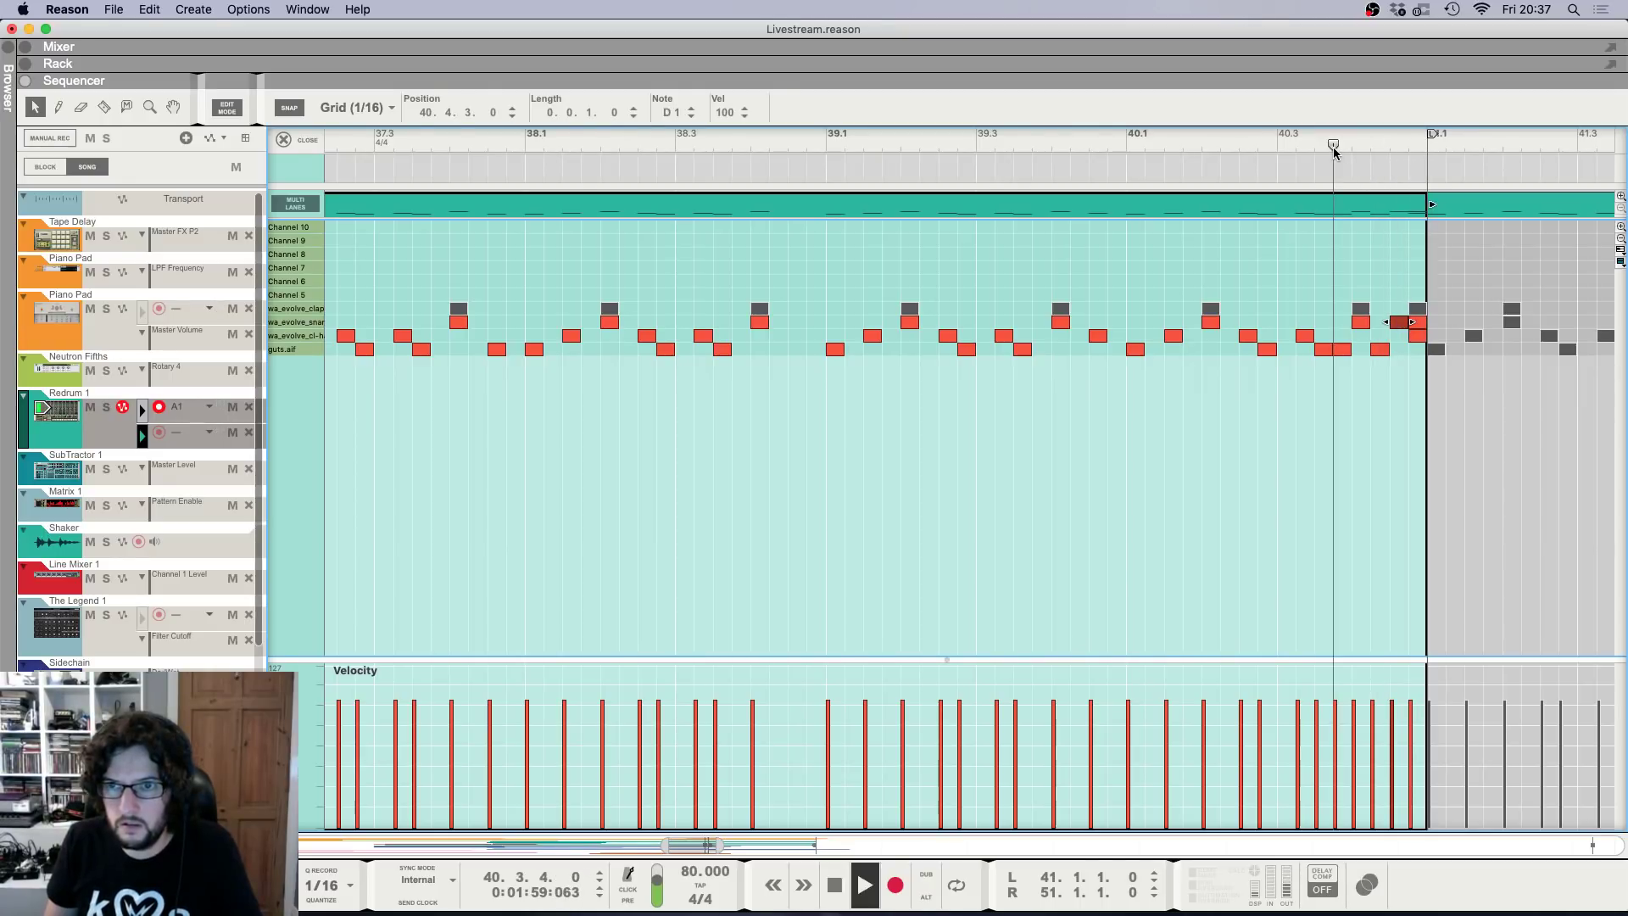
key(space)
drag(1223, 148, 1066, 146)
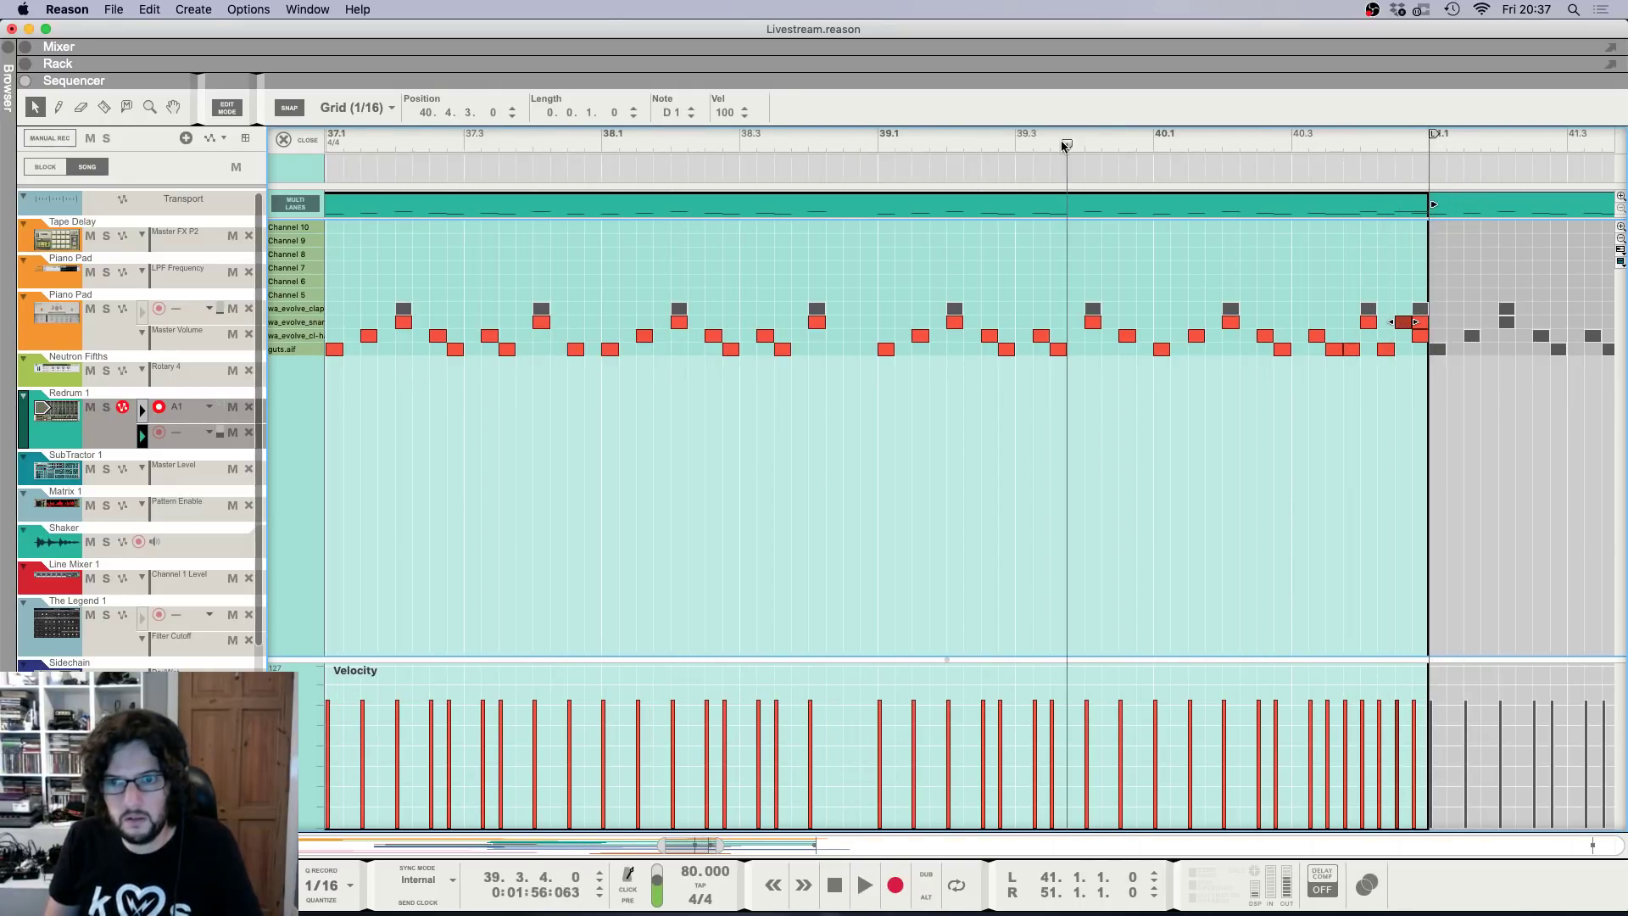
key(space)
Close the Redrum note clip and replay the arrangement from shortly before bar 41.
key(g)
key(g)
key(g)
click(306, 140)
key(g)
key(g)
key(g)
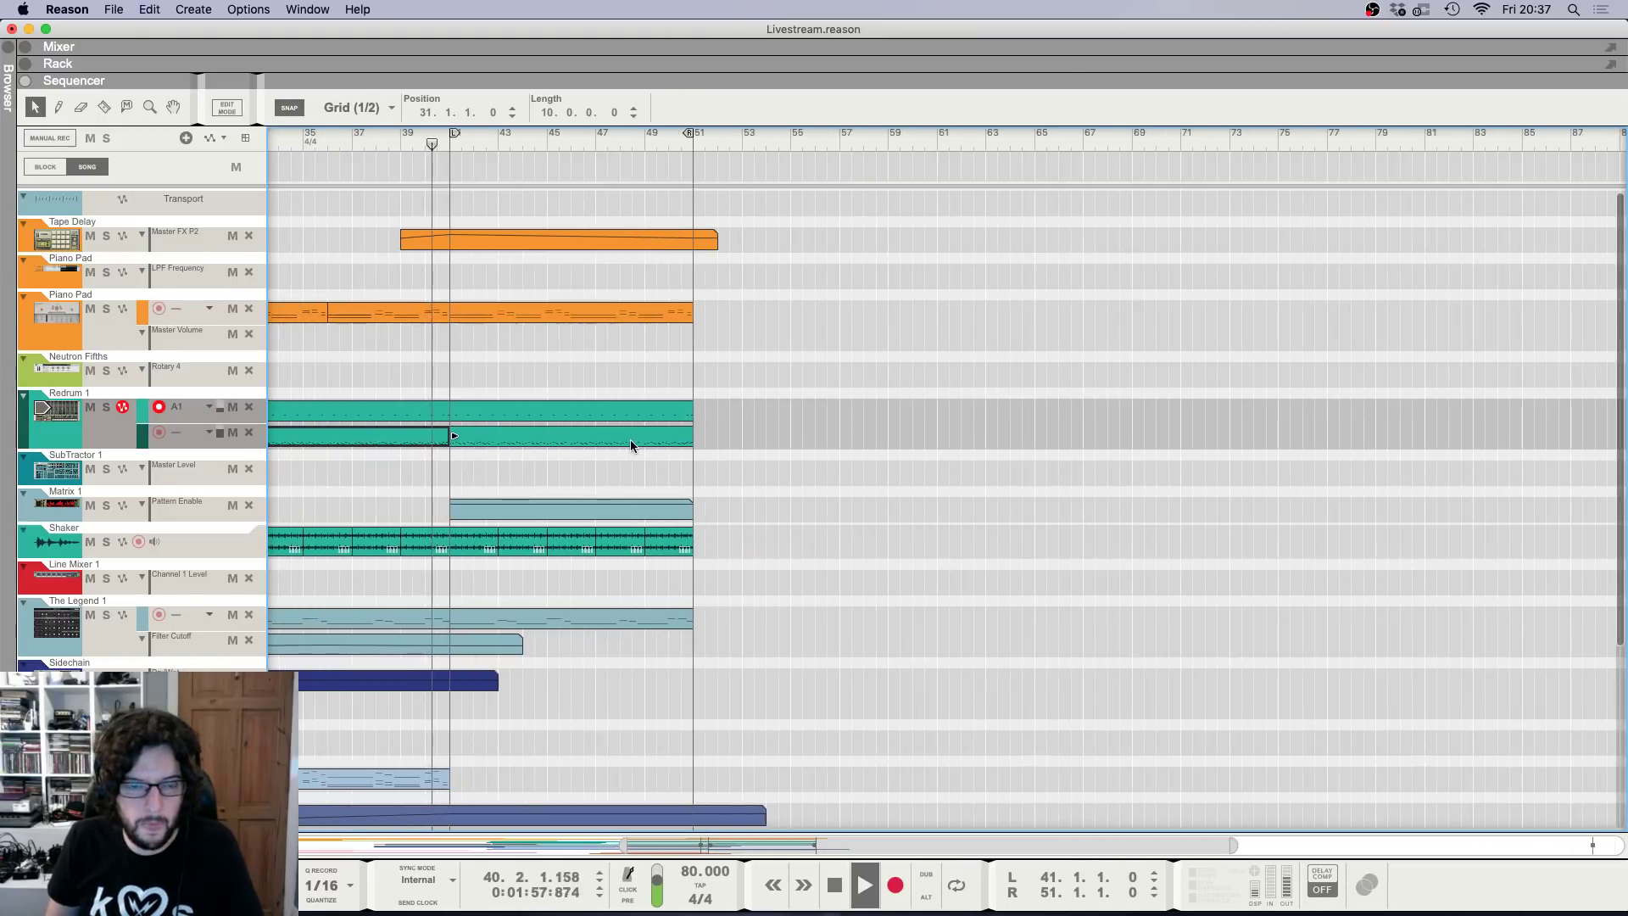
click(1165, 656)
key(h)
key(h)
key(h)
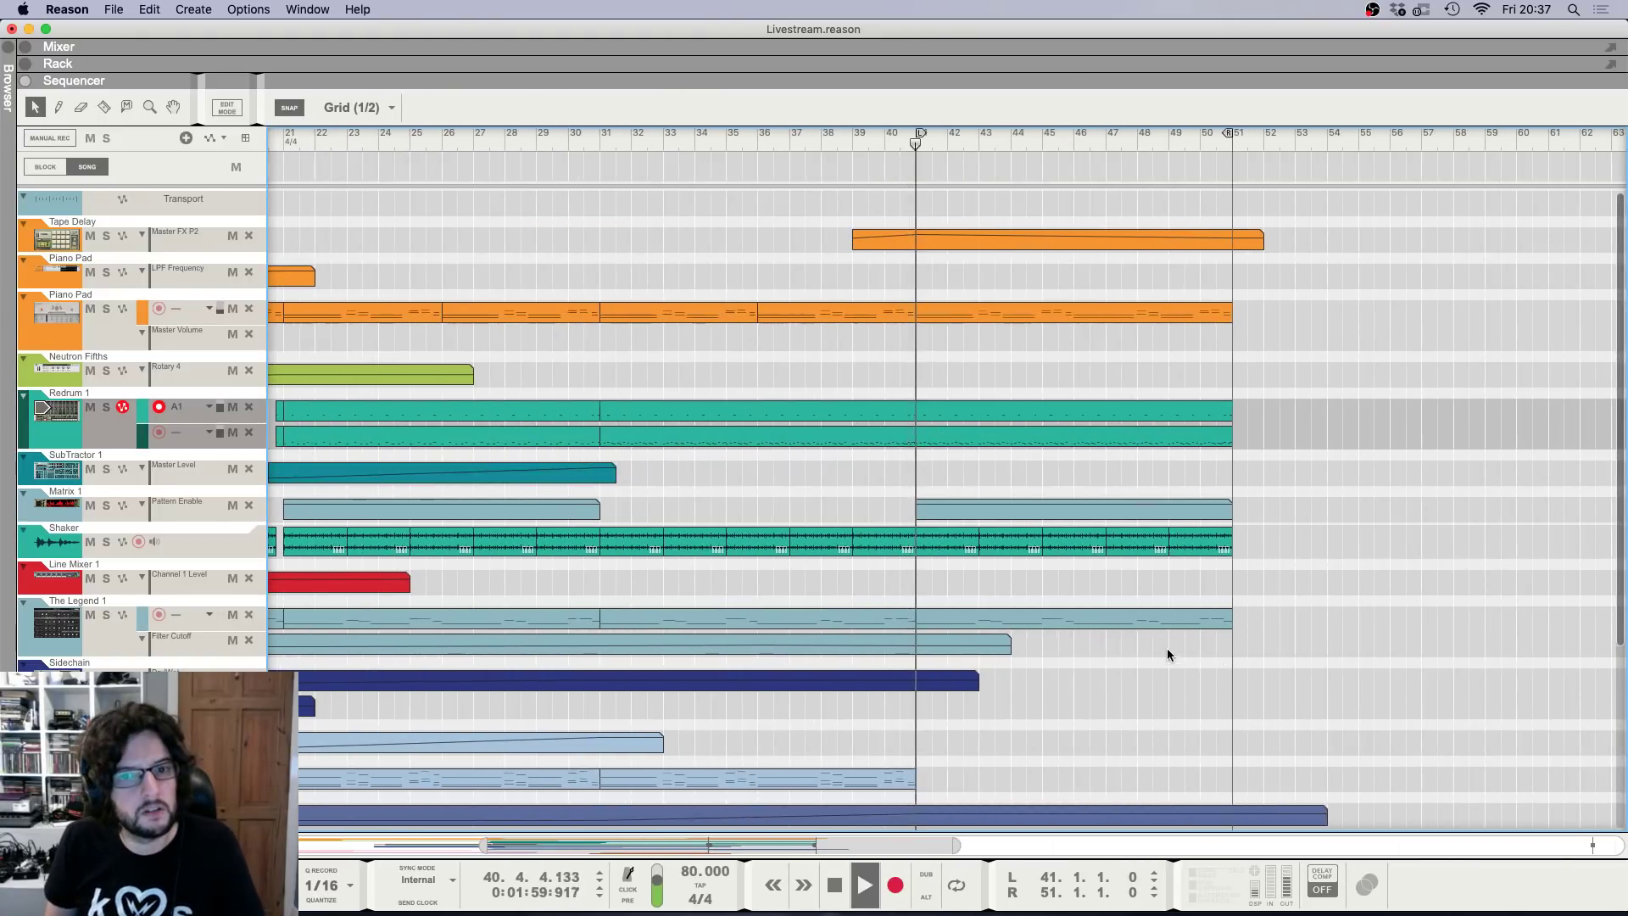
click(800, 144)
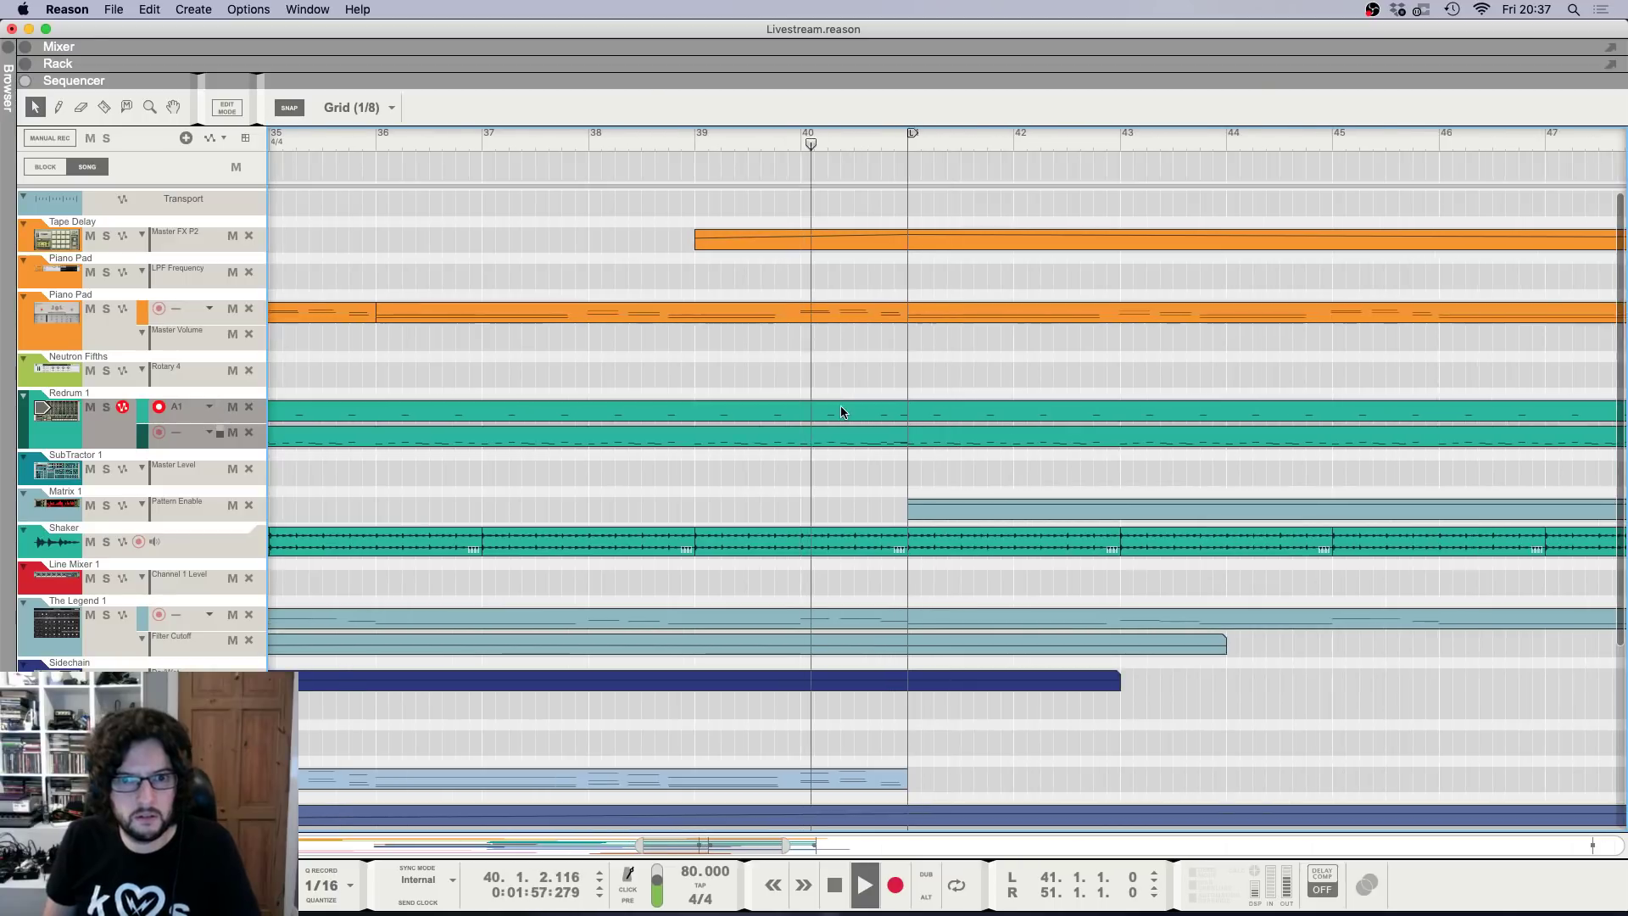
Open the Redrum clap clip covering bars 31 to 41, shift its last clap from 40.4.4 to 40.4.3, and resume playback.
double_click(843, 410)
key(h)
key(h)
key(h)
key(h)
key(space)
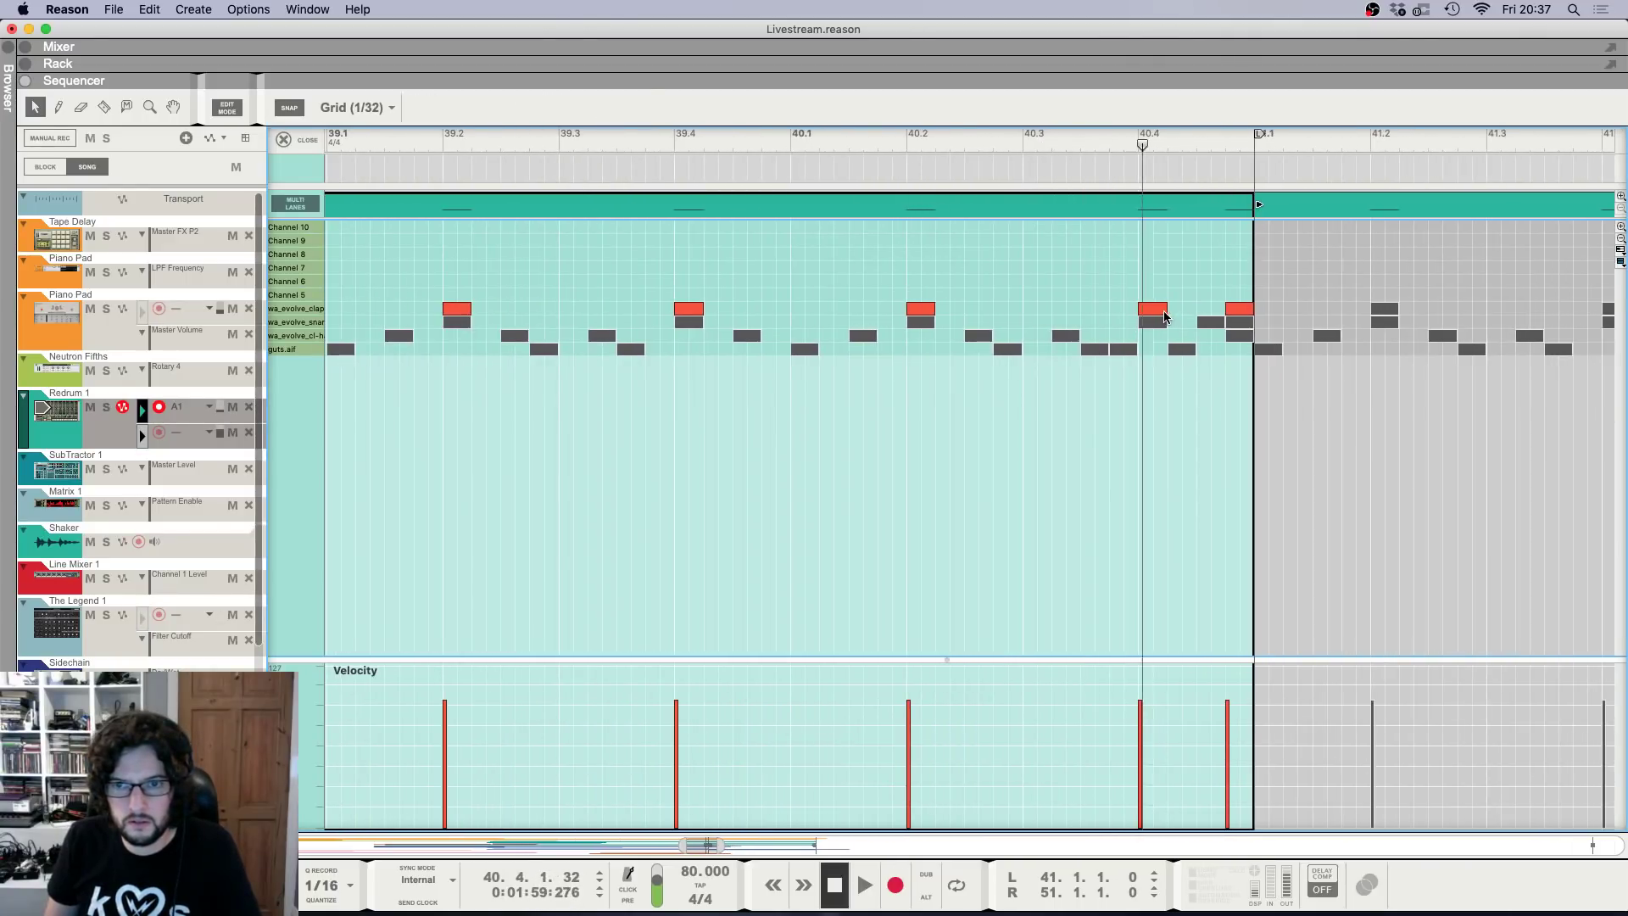
drag(1204, 308, 1245, 306)
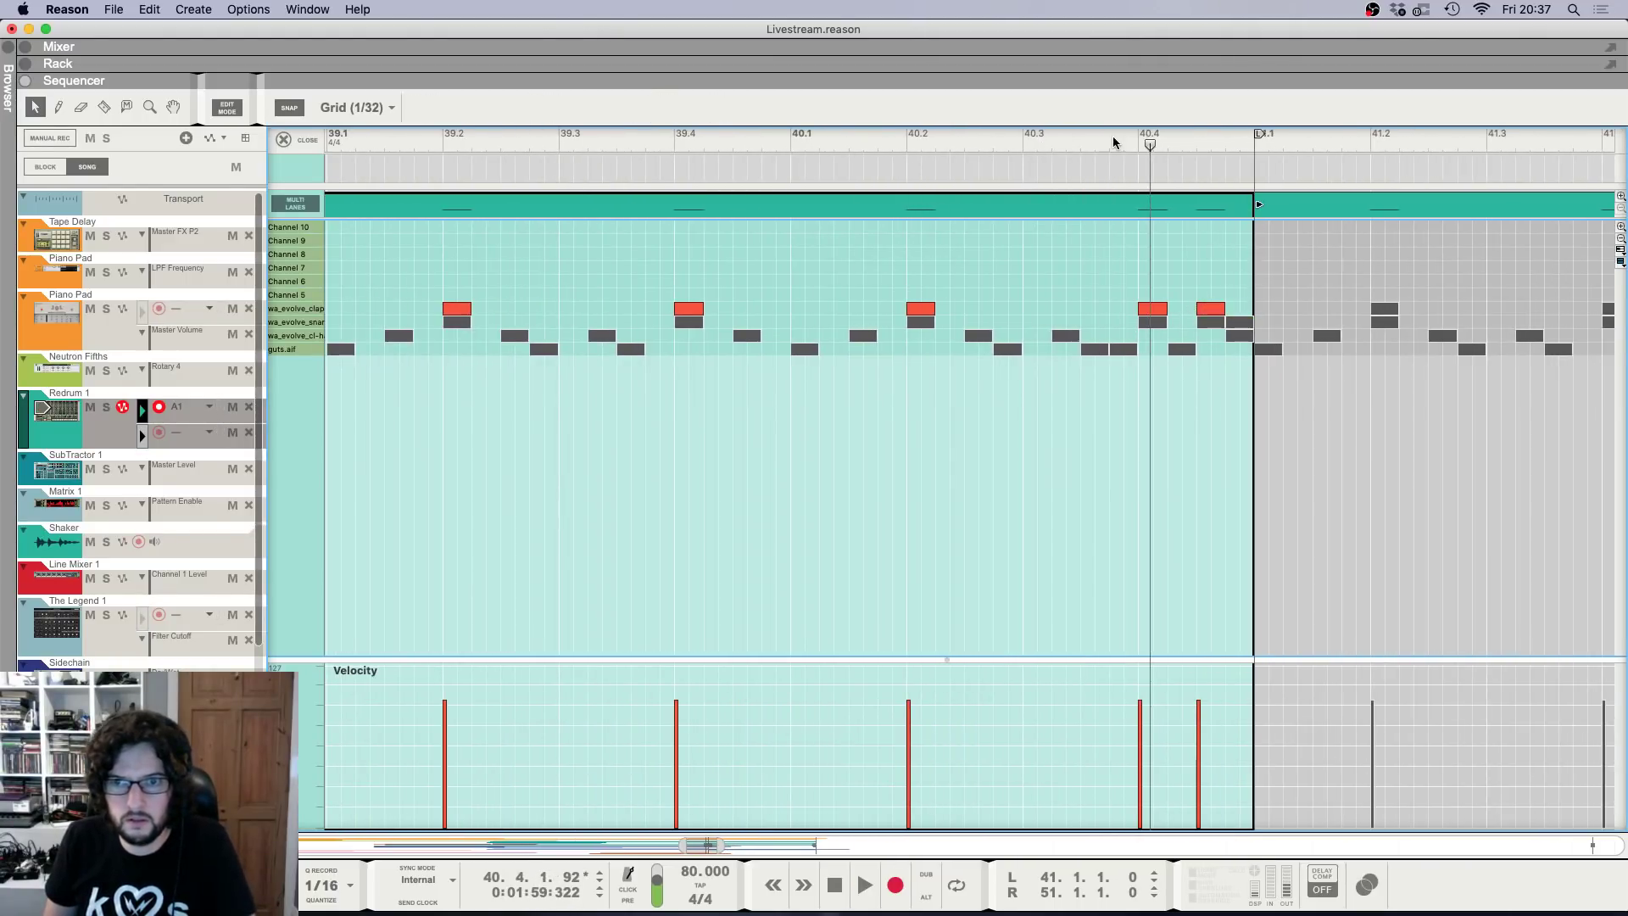
key(space)
Close the clap clip, examine the arrangement after bar 41 while it plays, and stop playback.
key(g)
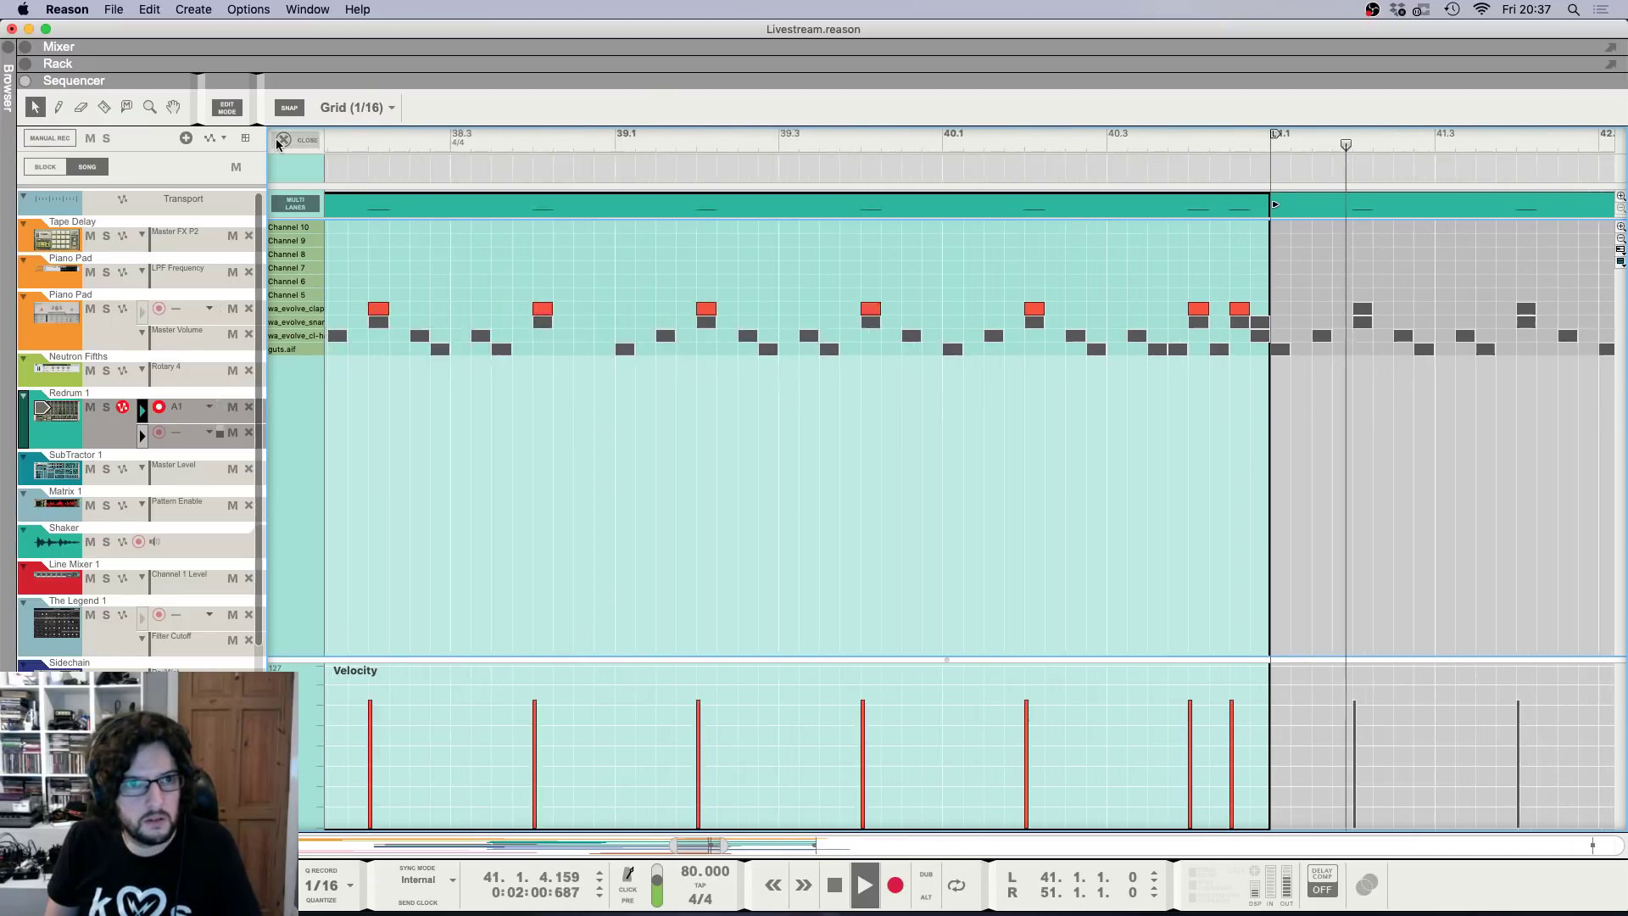
click(277, 139)
key(g)
key(g)
key(g)
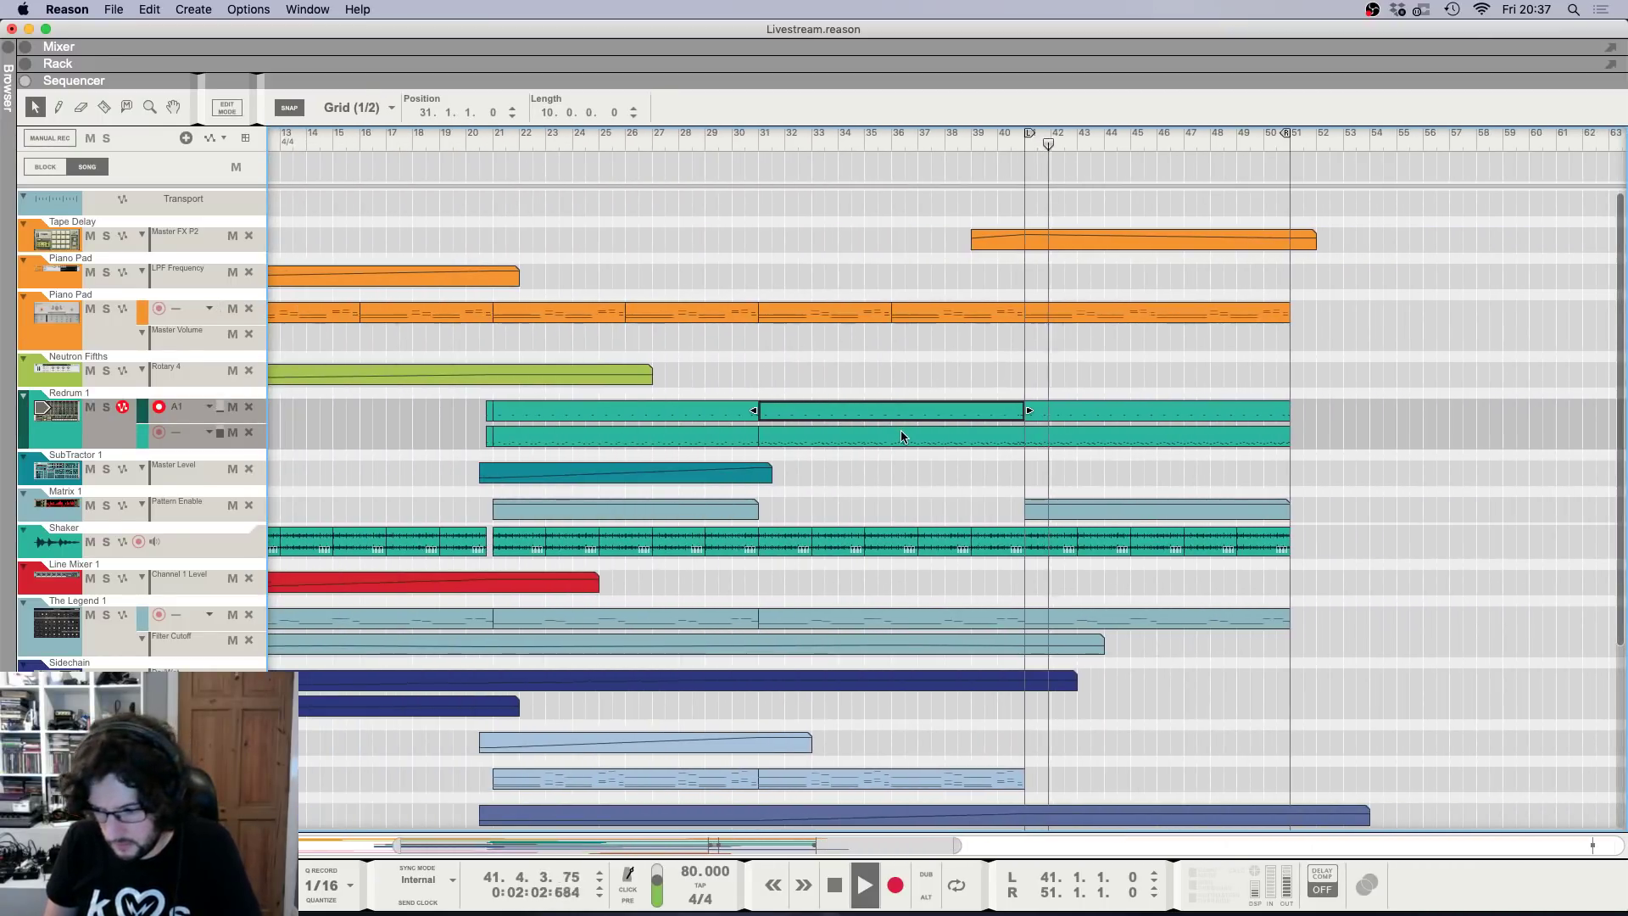
key(g)
key(g)
key(g)
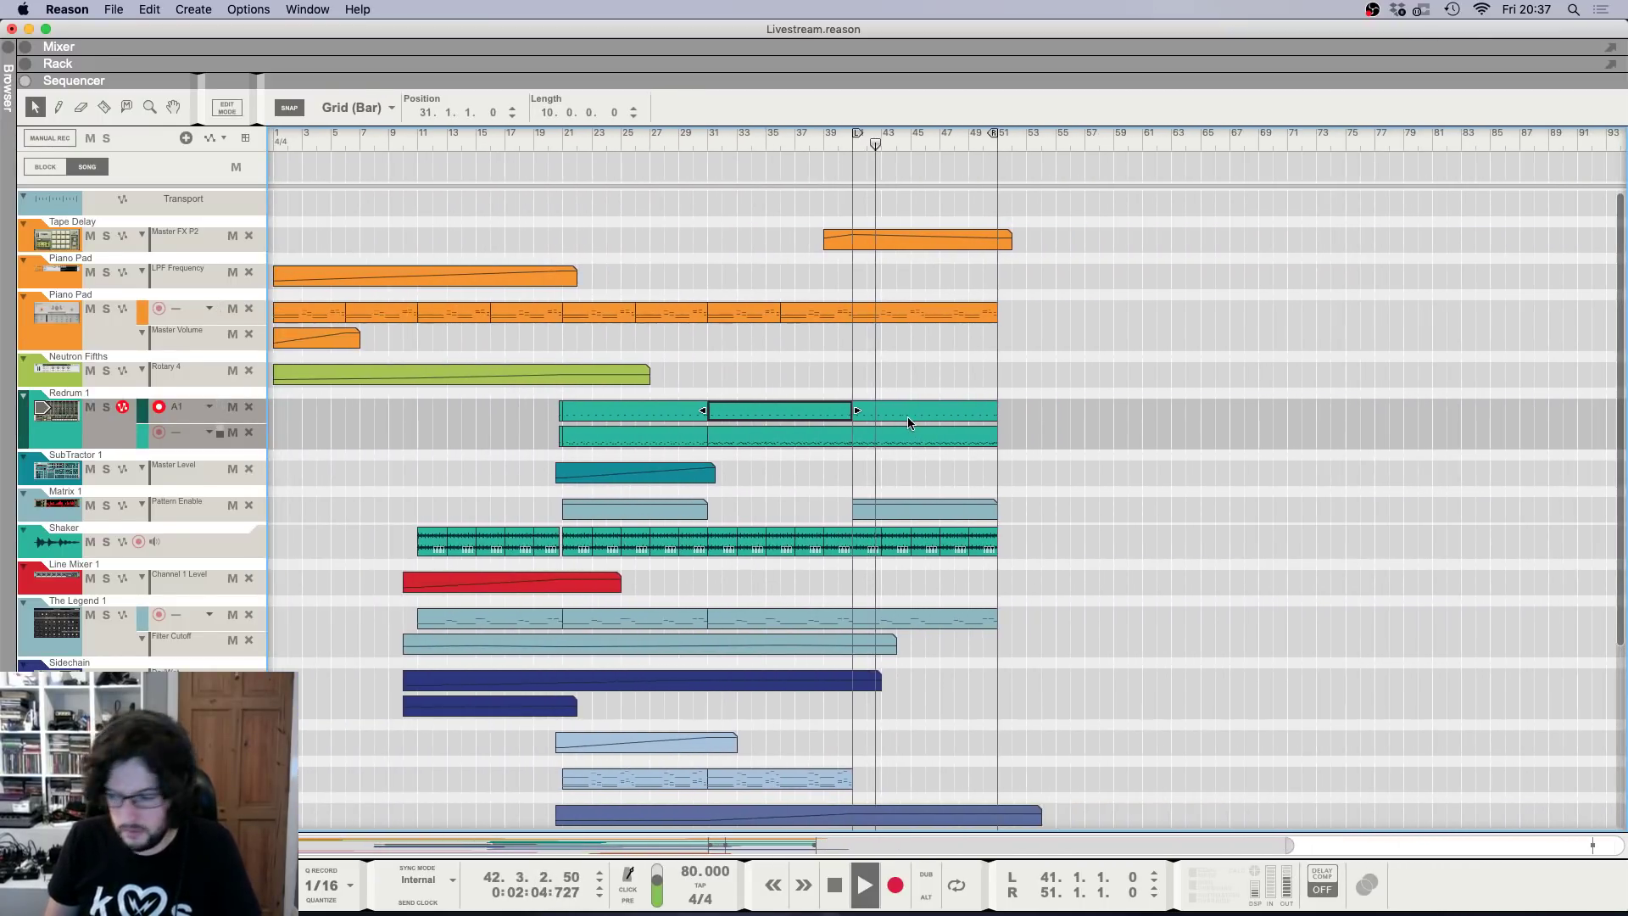
key(h)
key(h)
key(h)
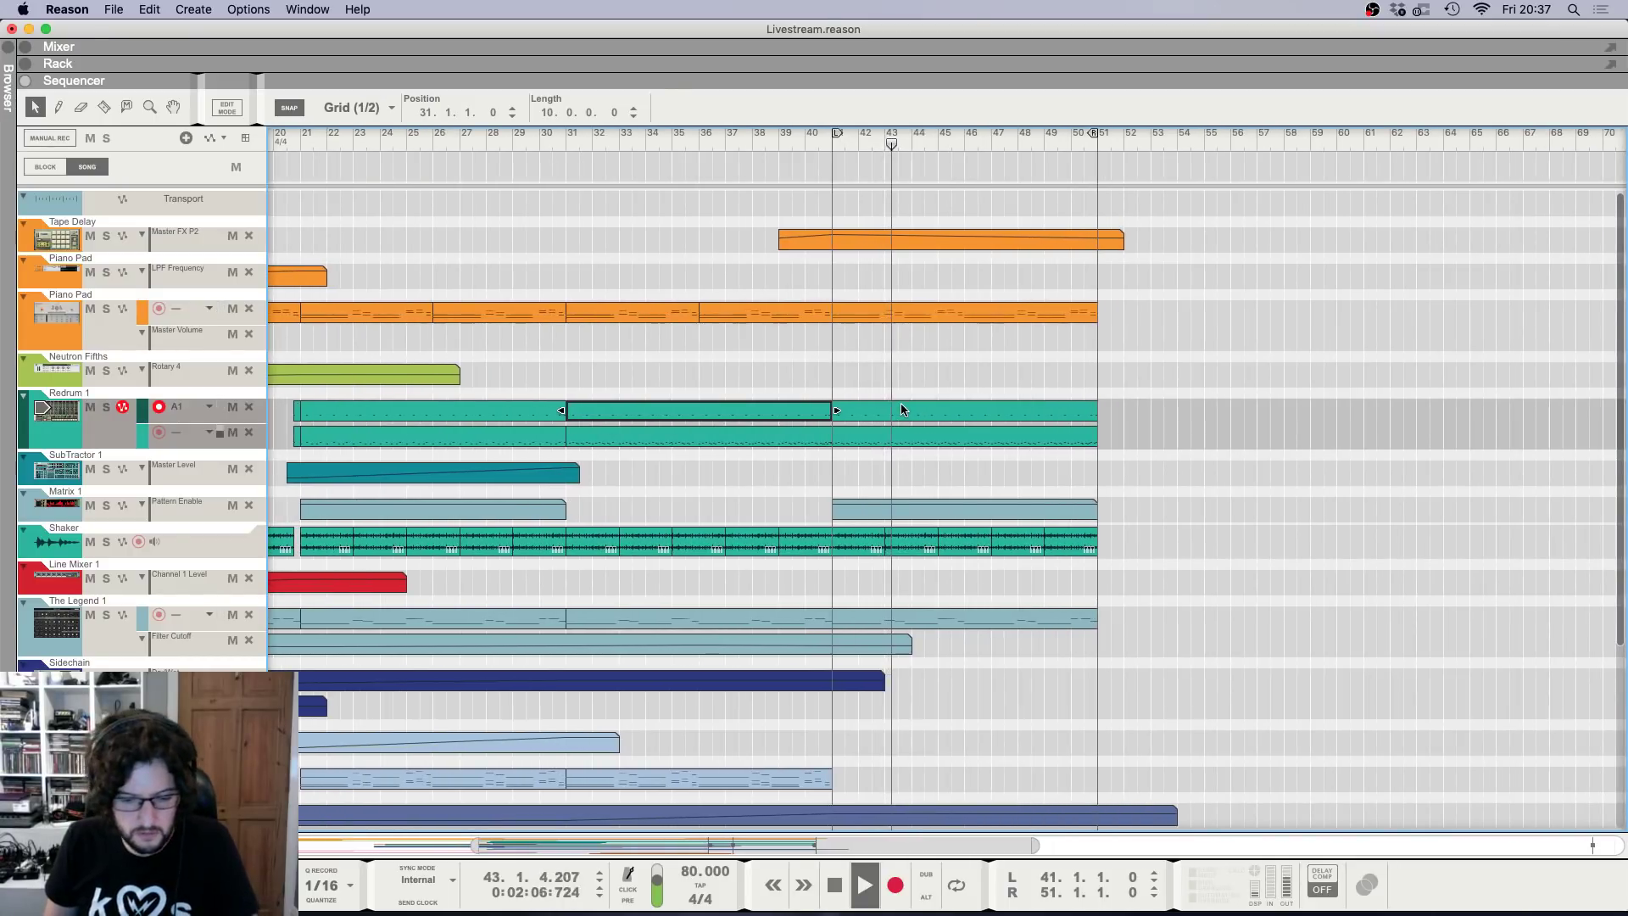
click(733, 283)
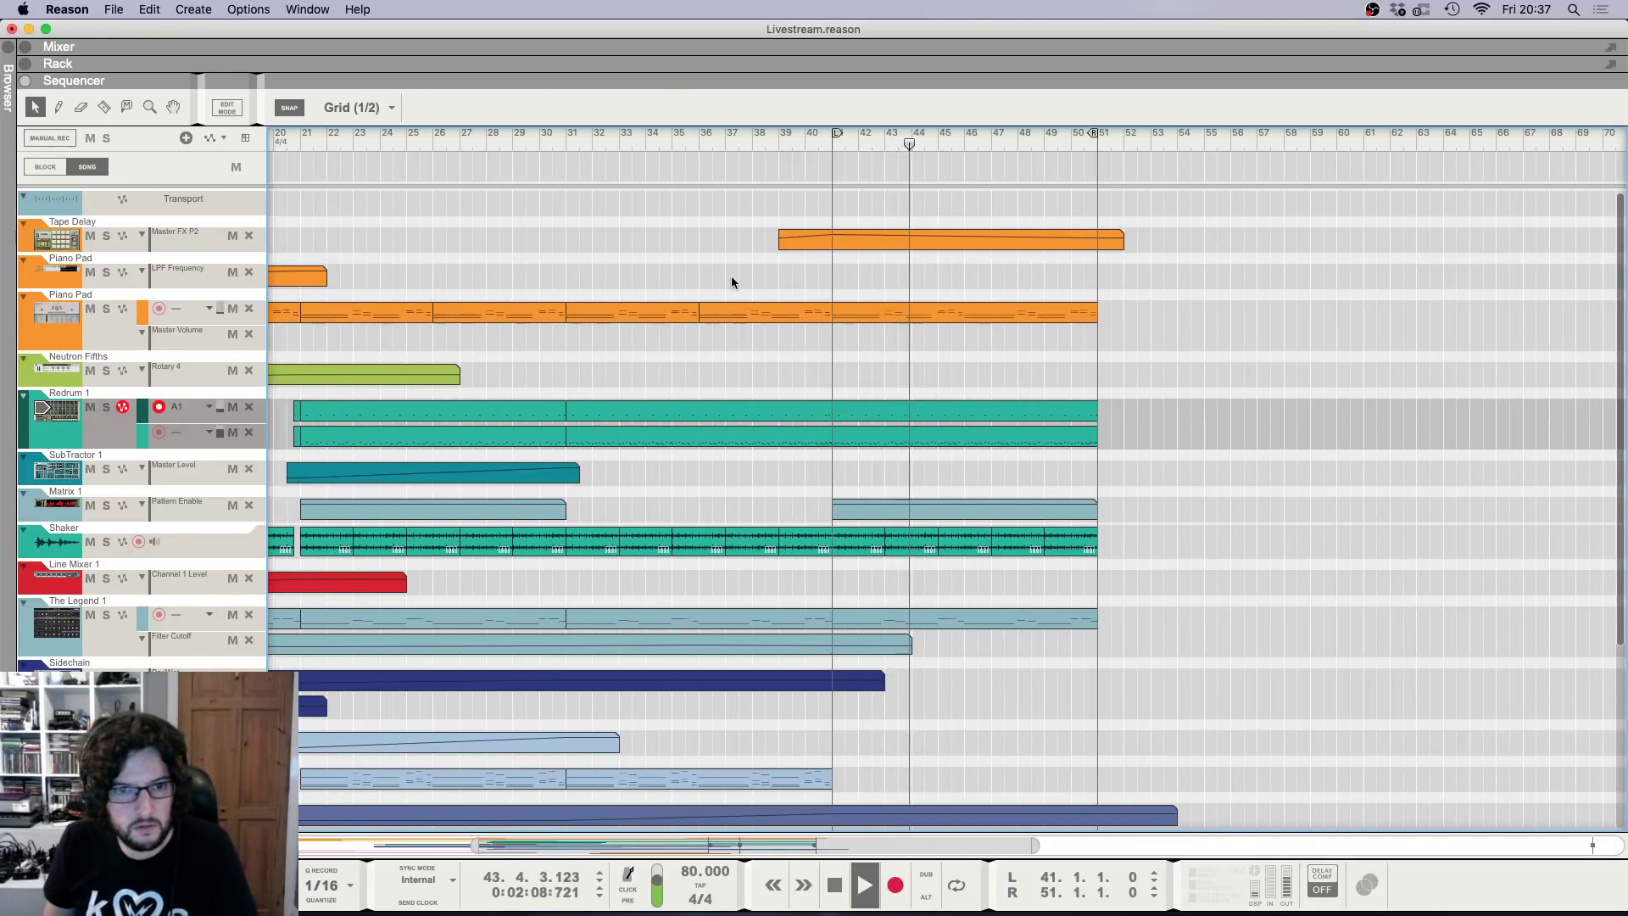
key(space)
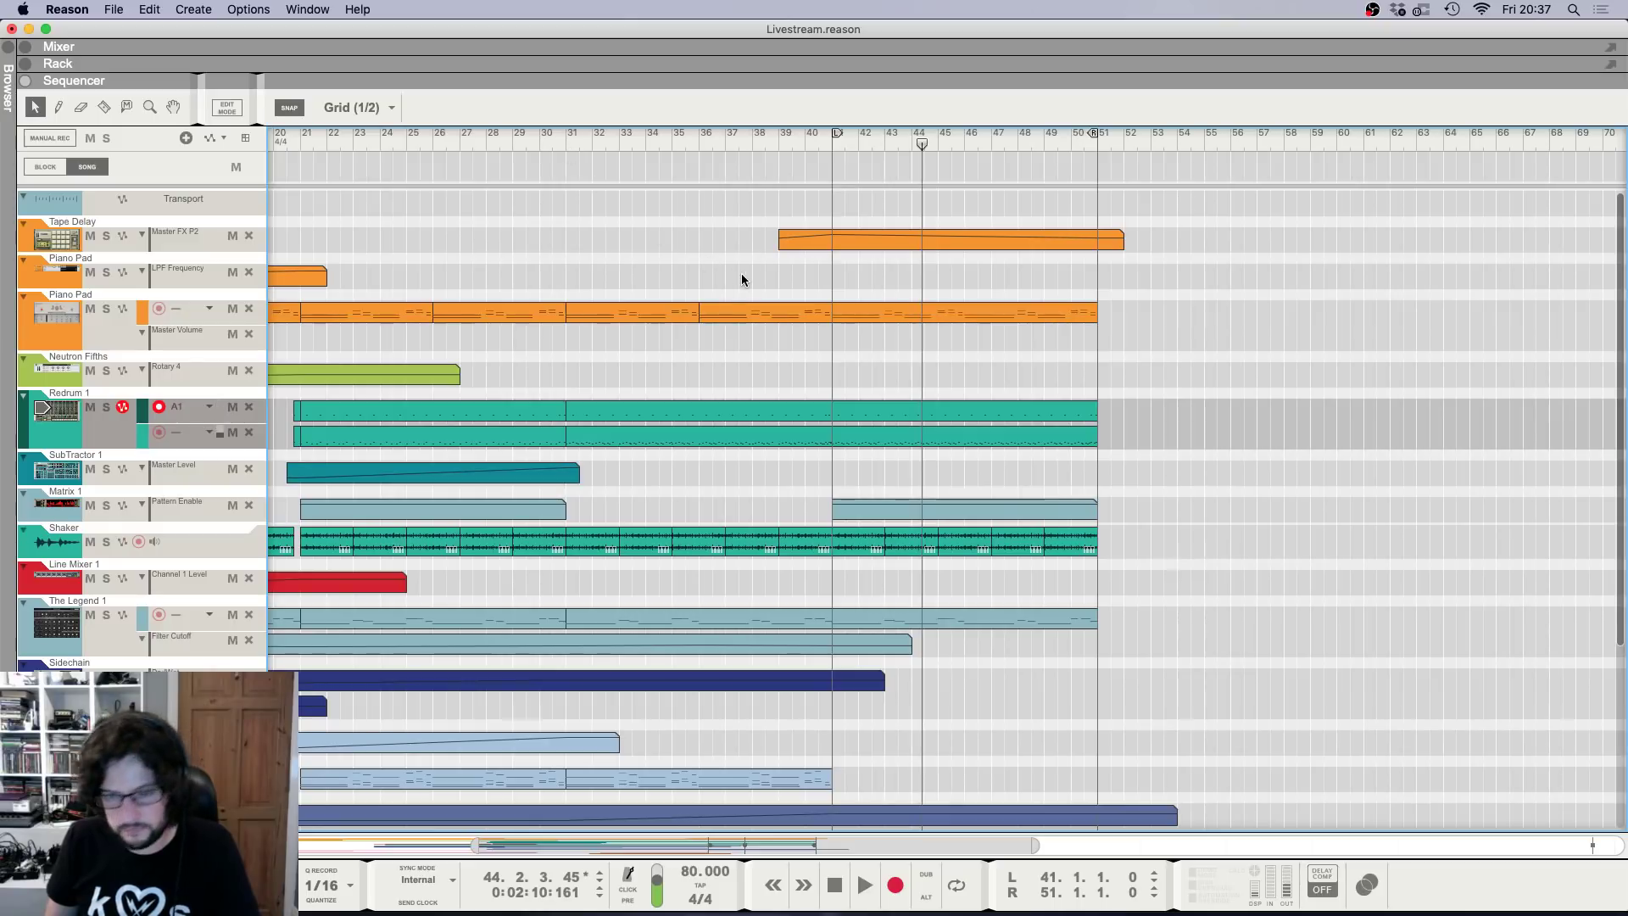
Create a Thor Polysonic Synthesizer below the Korg Polysix in the rack.
key(F6)
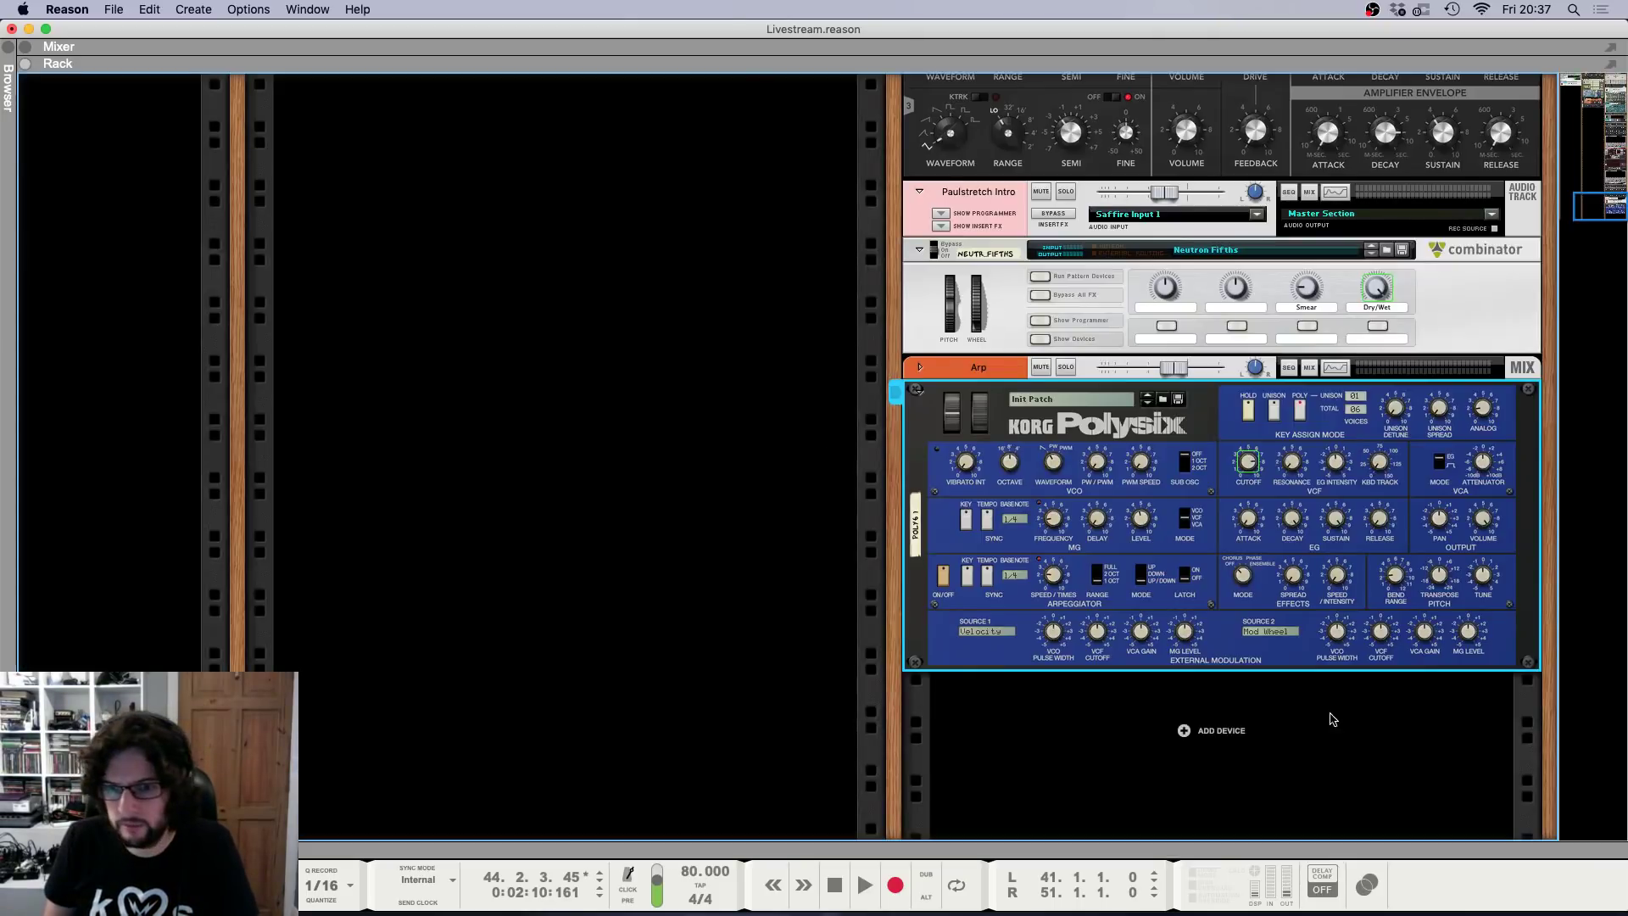
right_click(1215, 727)
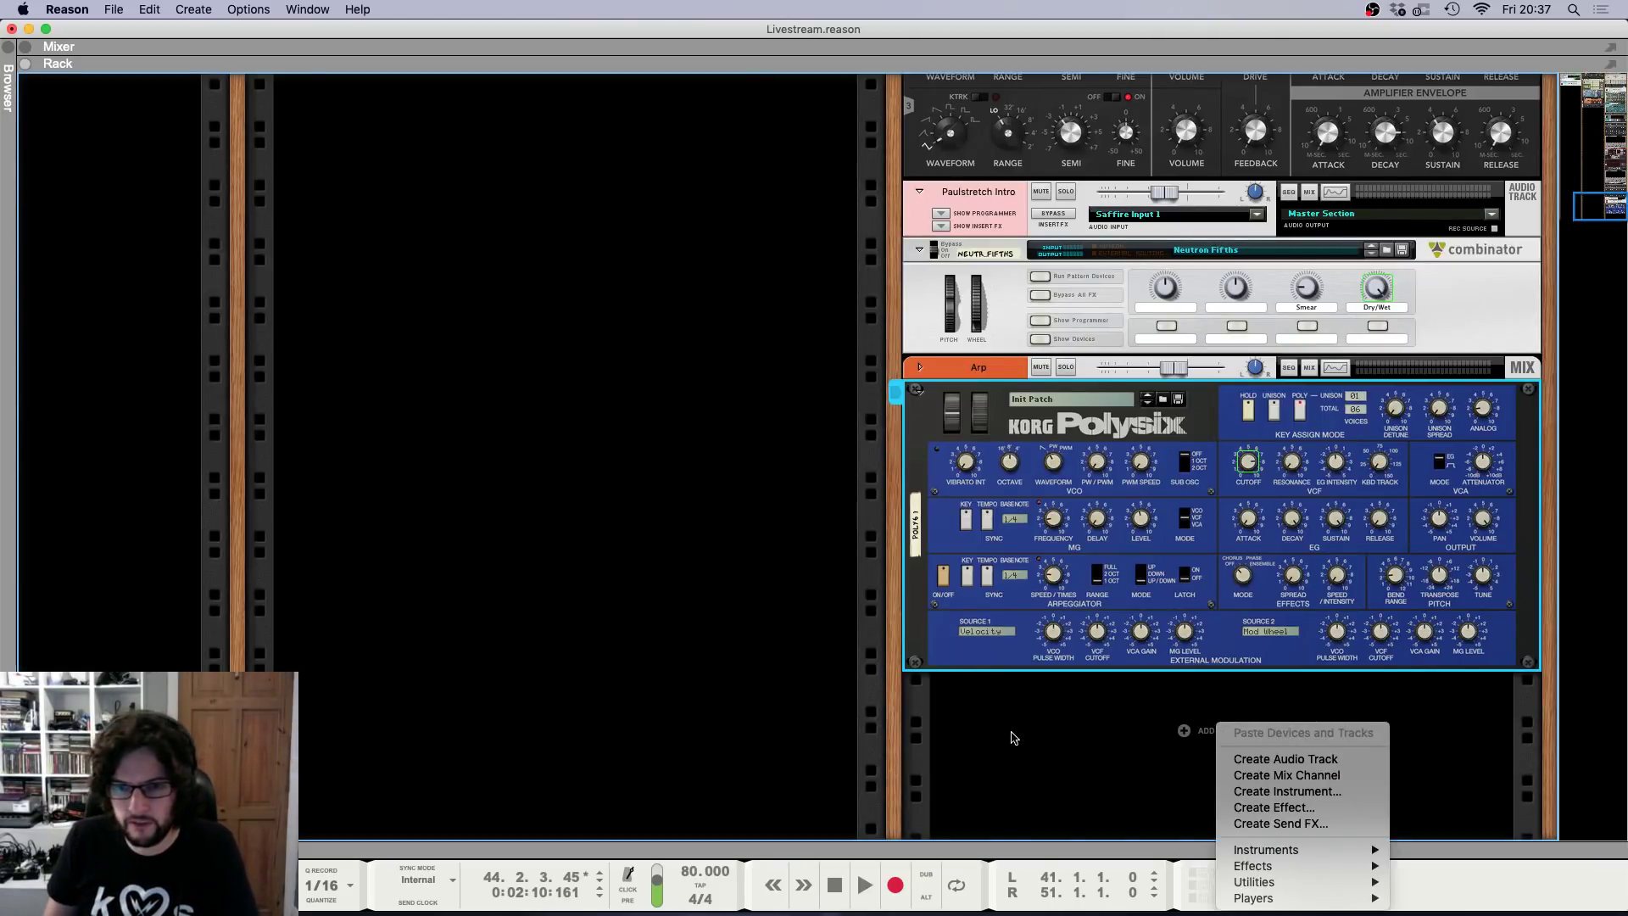
mouse_move(1370, 853)
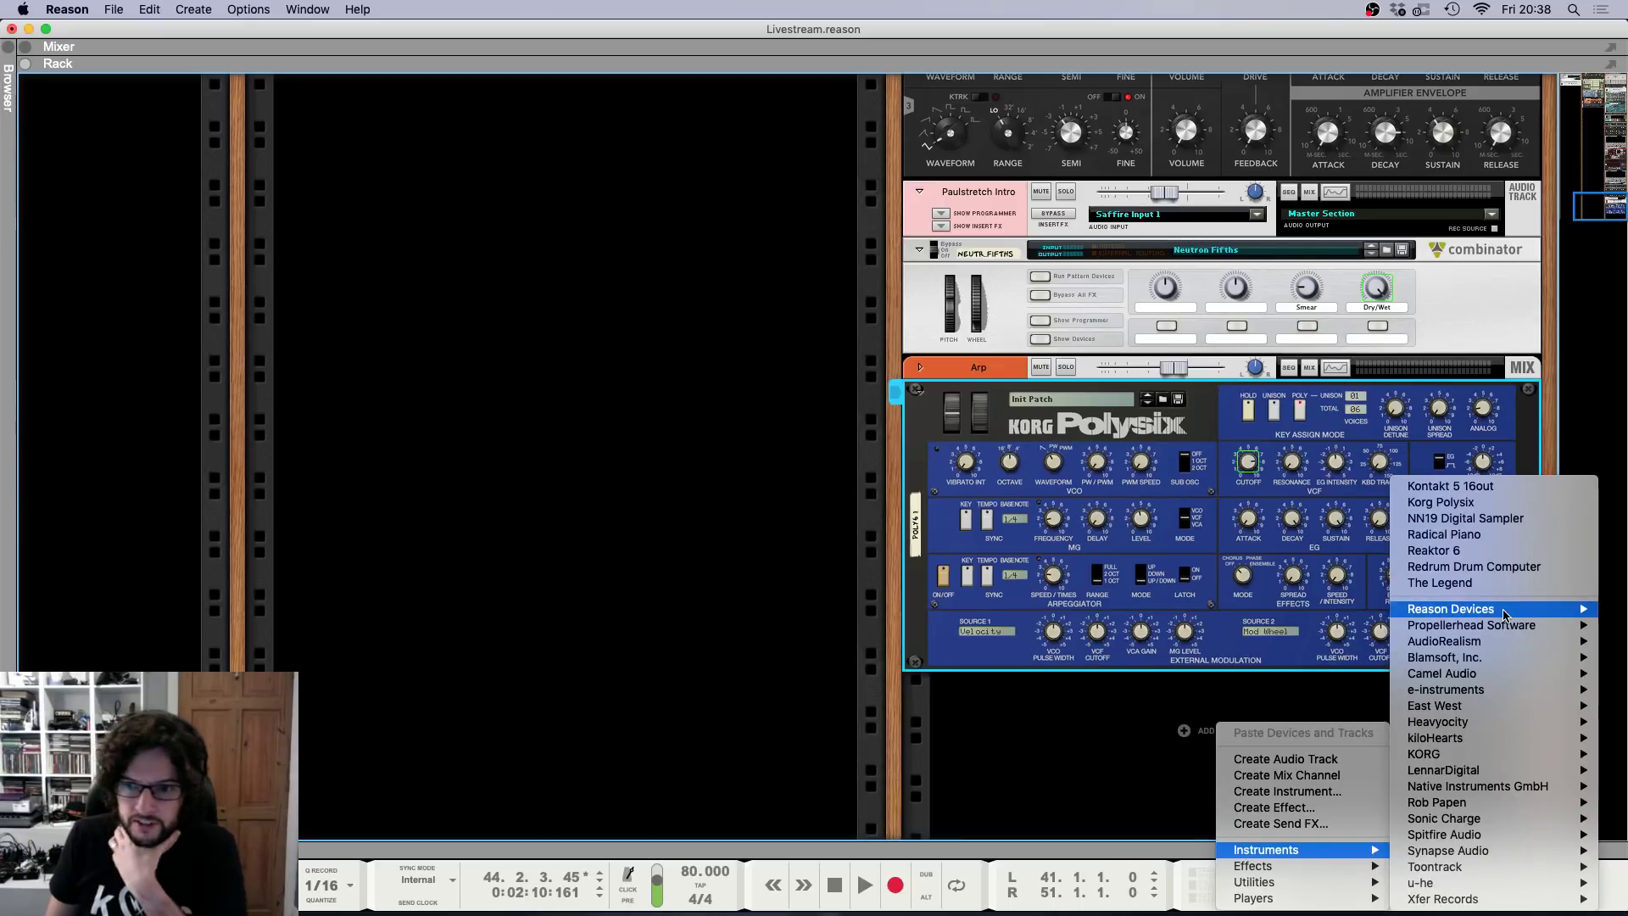
mouse_move(1491, 617)
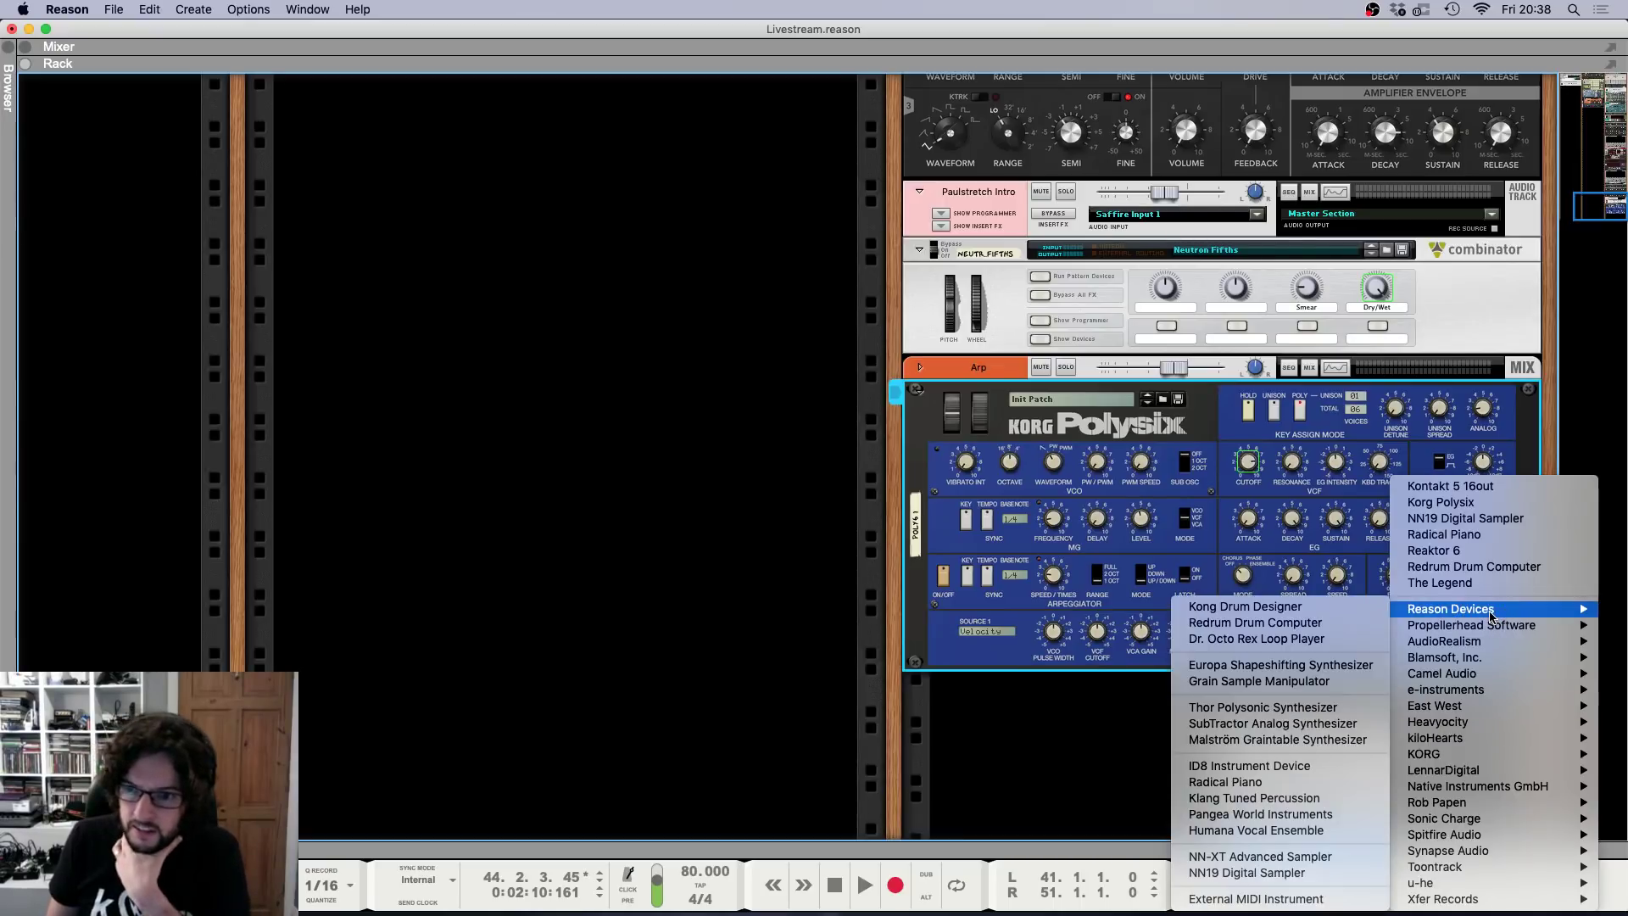
click(1324, 707)
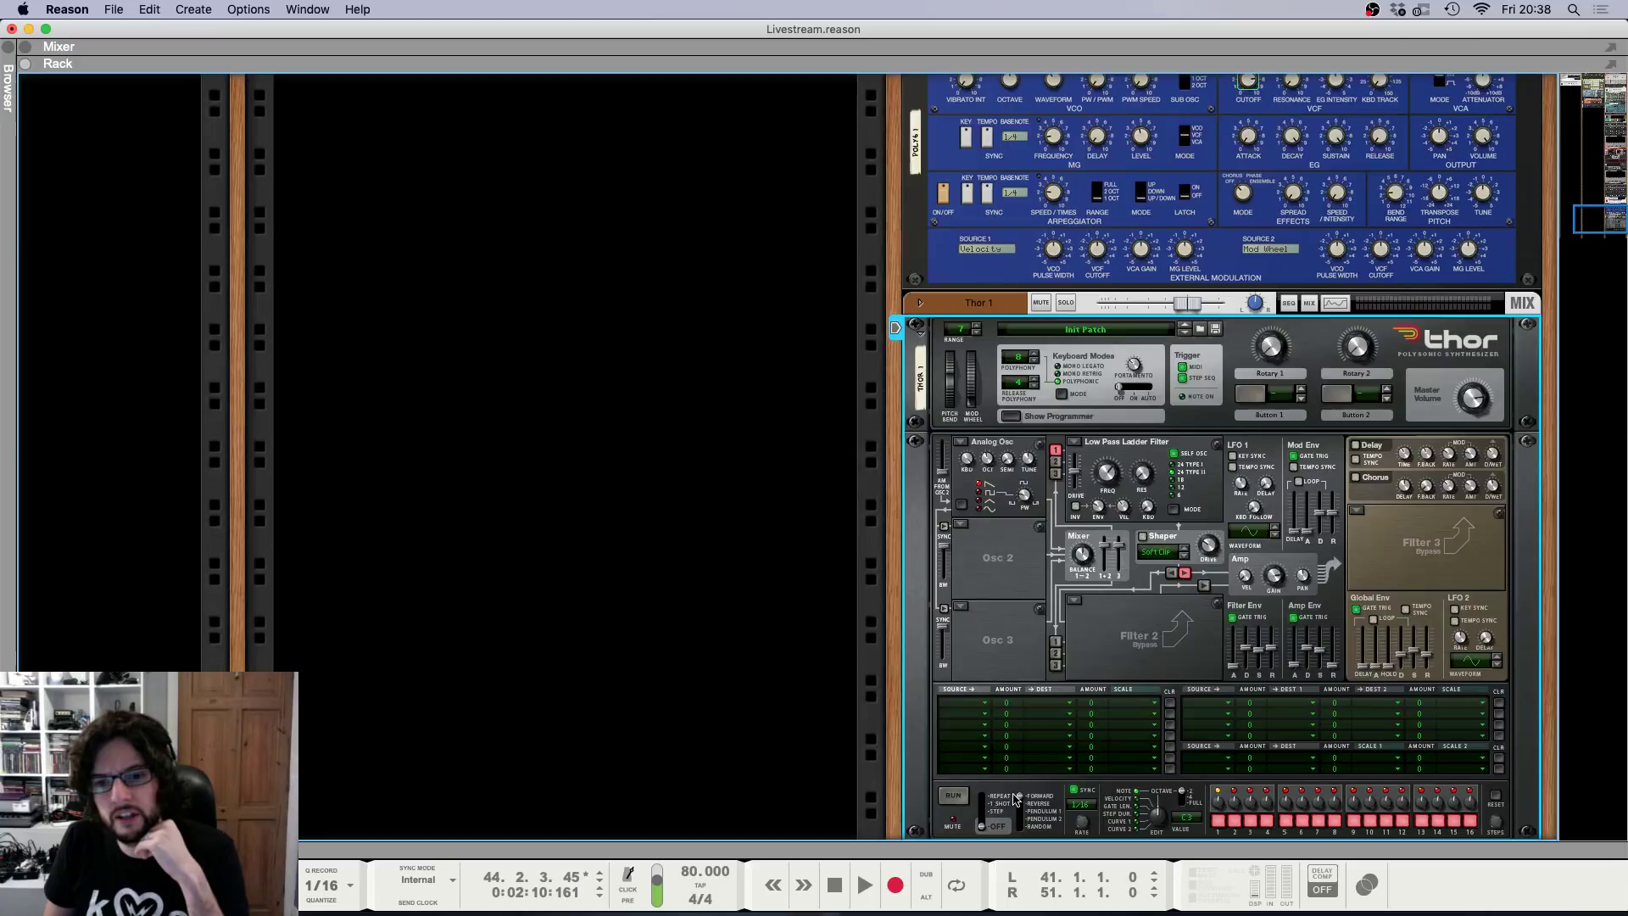
Change Thor's first oscillator type to Noise.
click(961, 442)
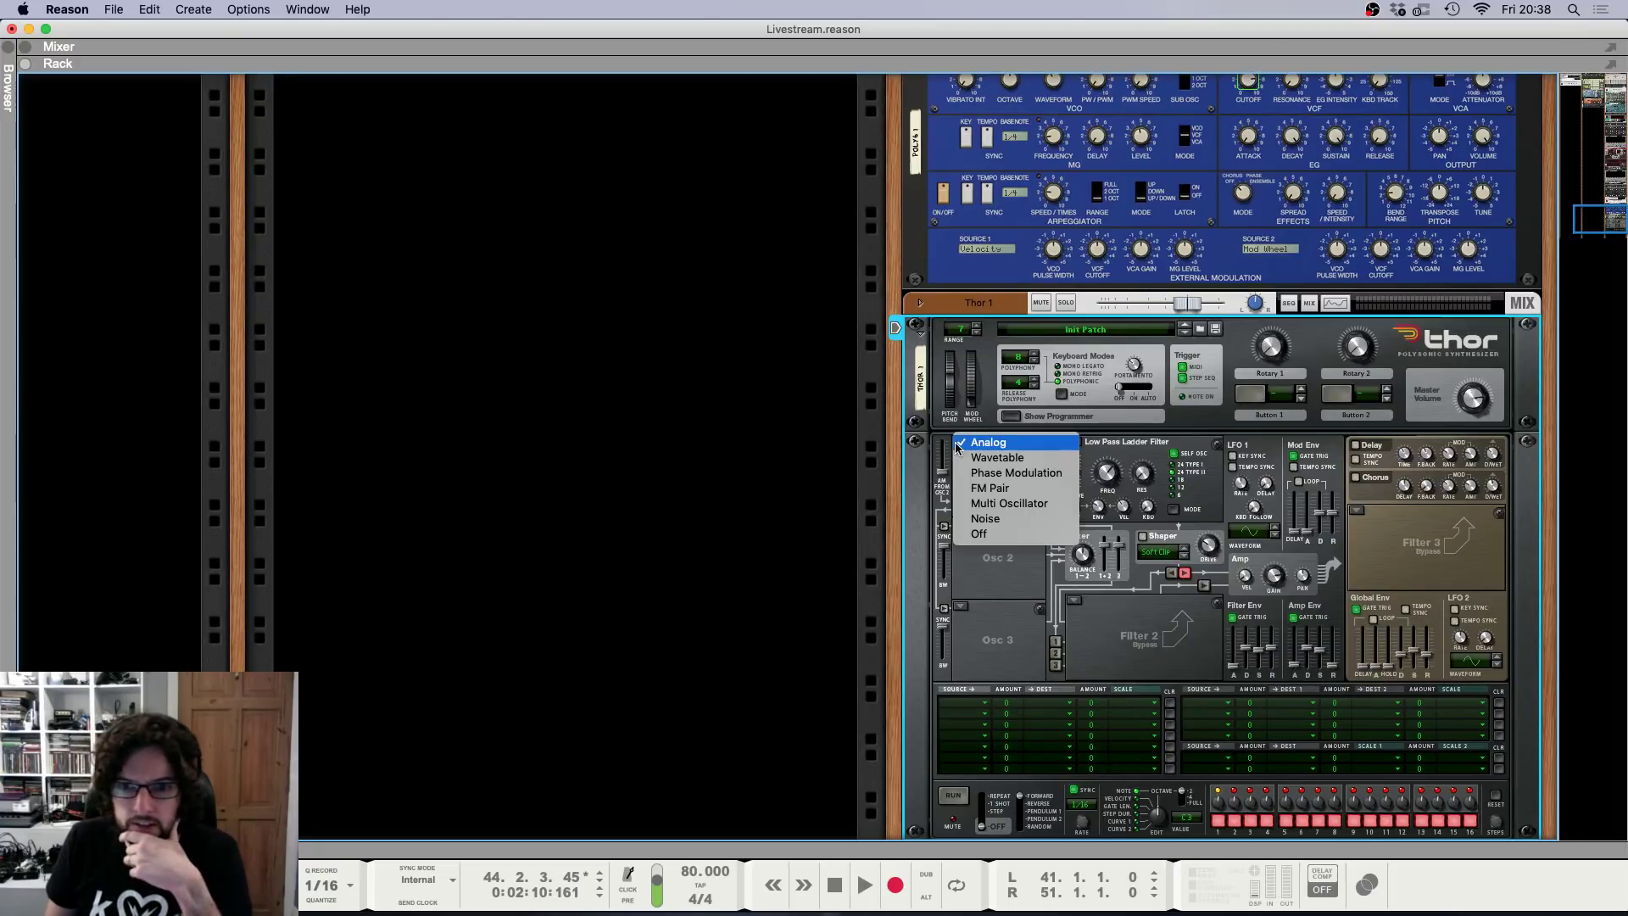
click(982, 522)
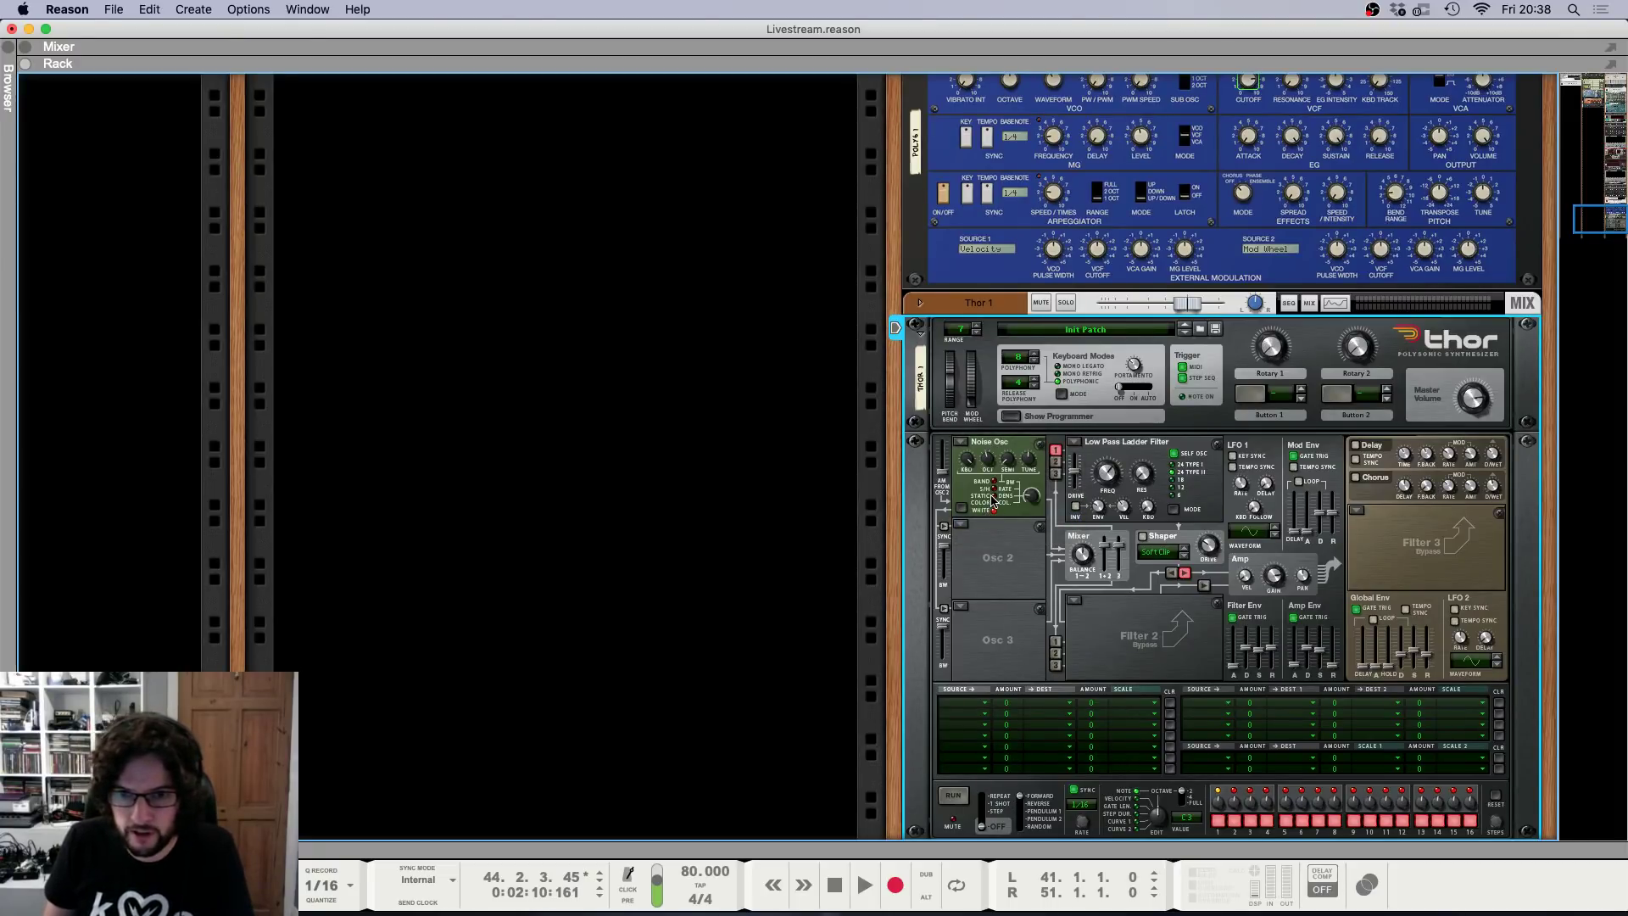
scroll(1276, 475, up, 1)
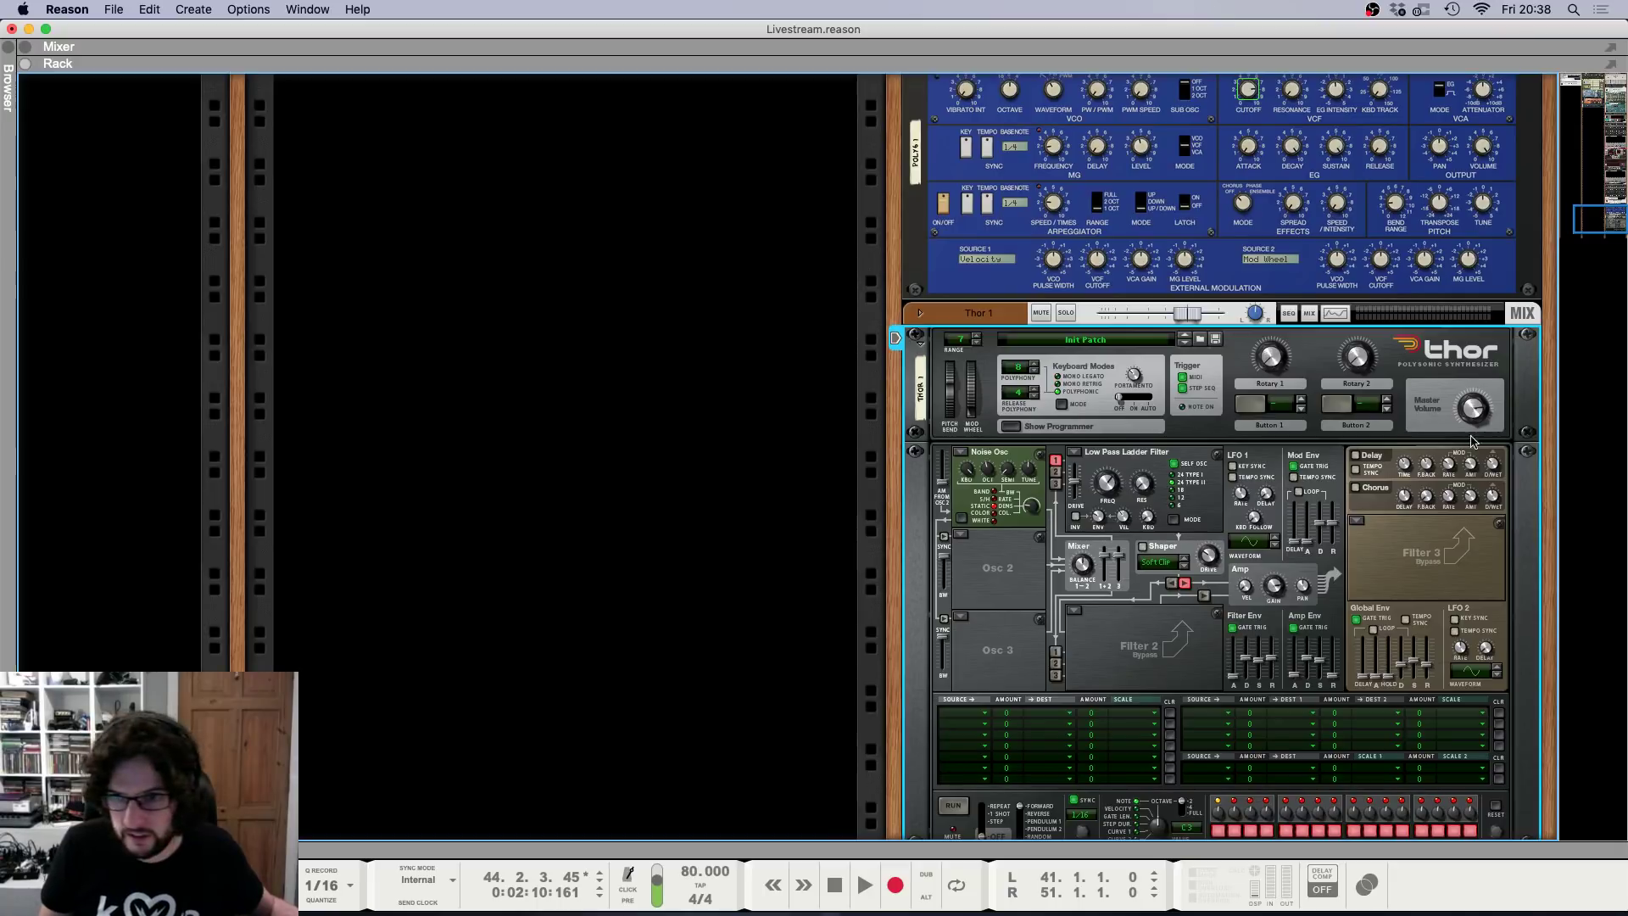
Lower the Thor 1 mixer channel's level to about -12.5 dB and return to the rack.
key(F5)
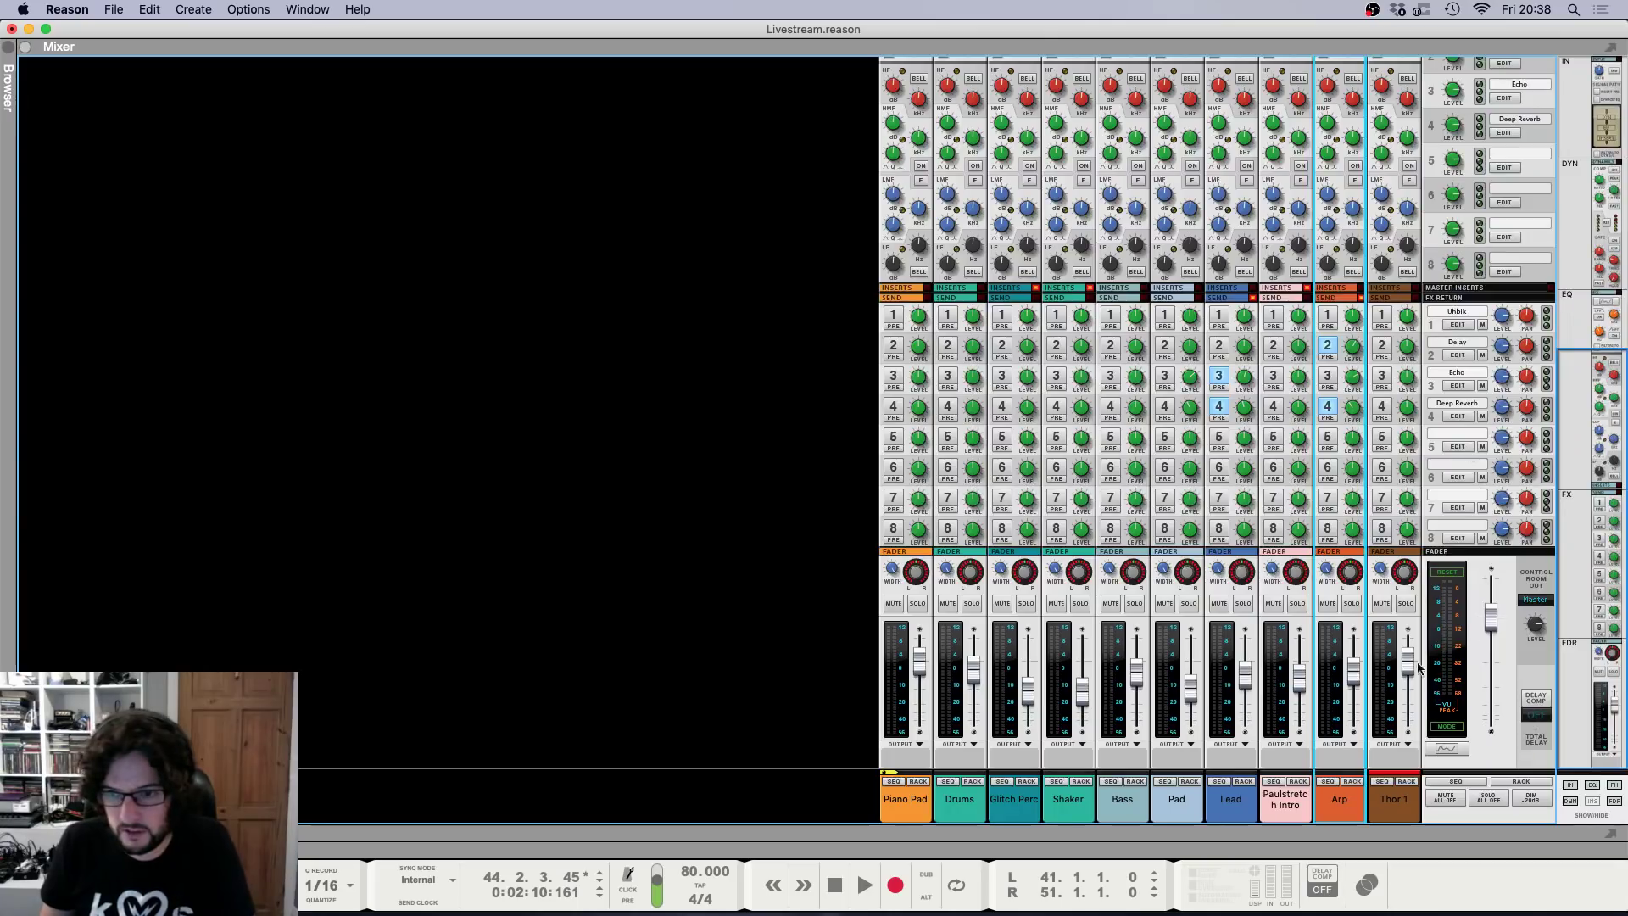
drag(1412, 666, 1412, 689)
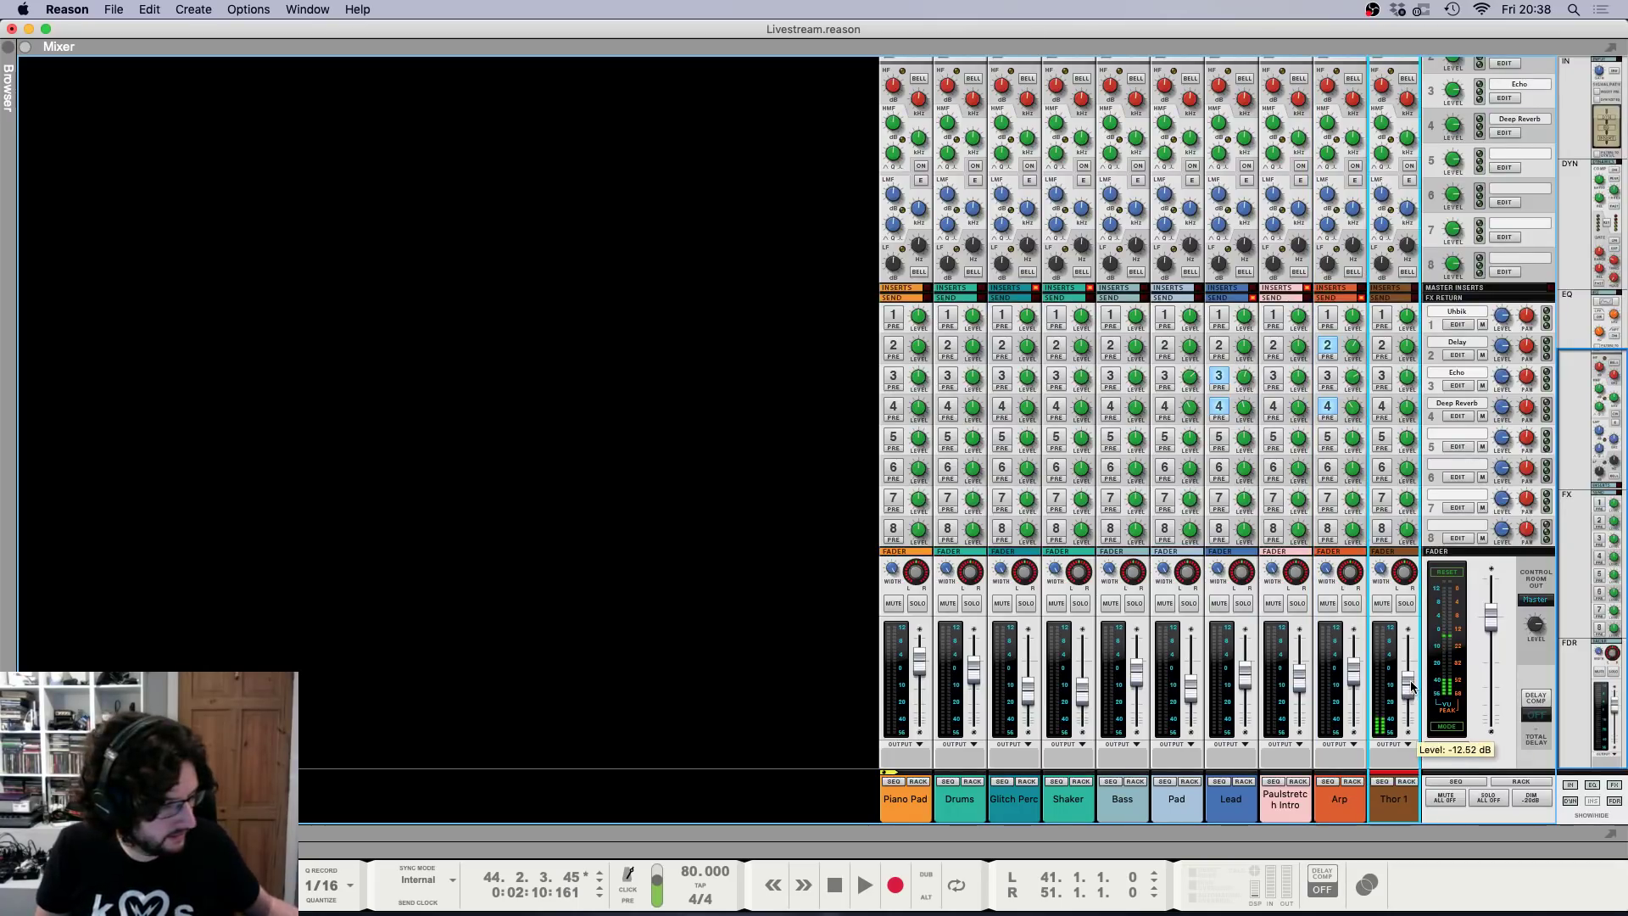
key(F6)
Return to Thor in the rack, set its amp envelope decay to about 15.5 s, and bypass Filter 1.
key(F6)
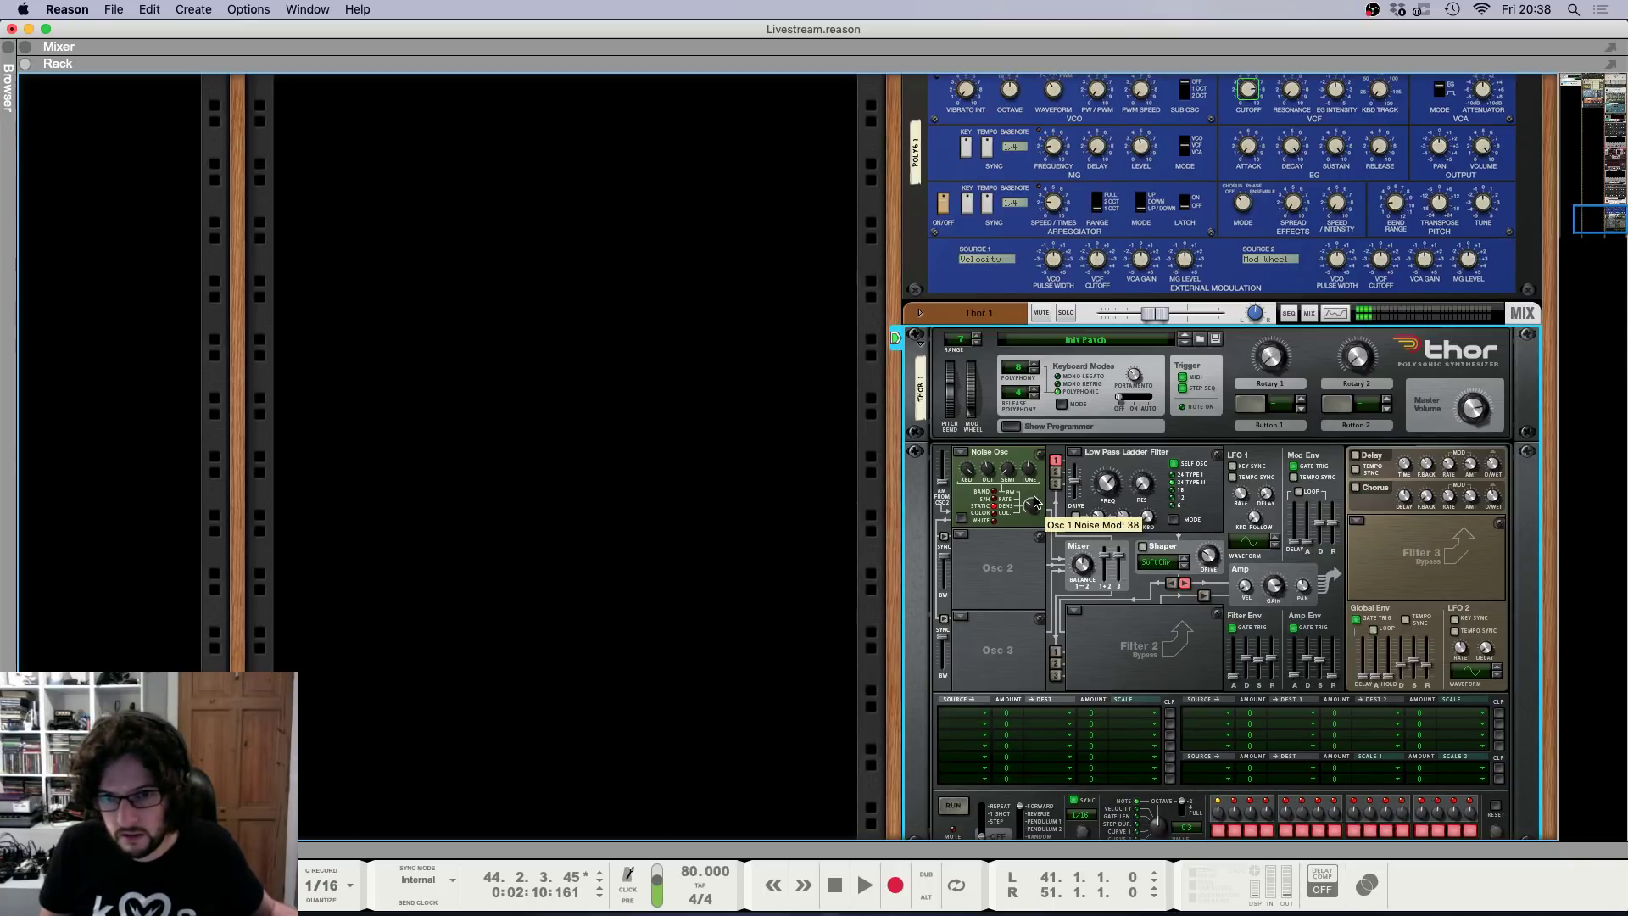
drag(1304, 675, 1312, 620)
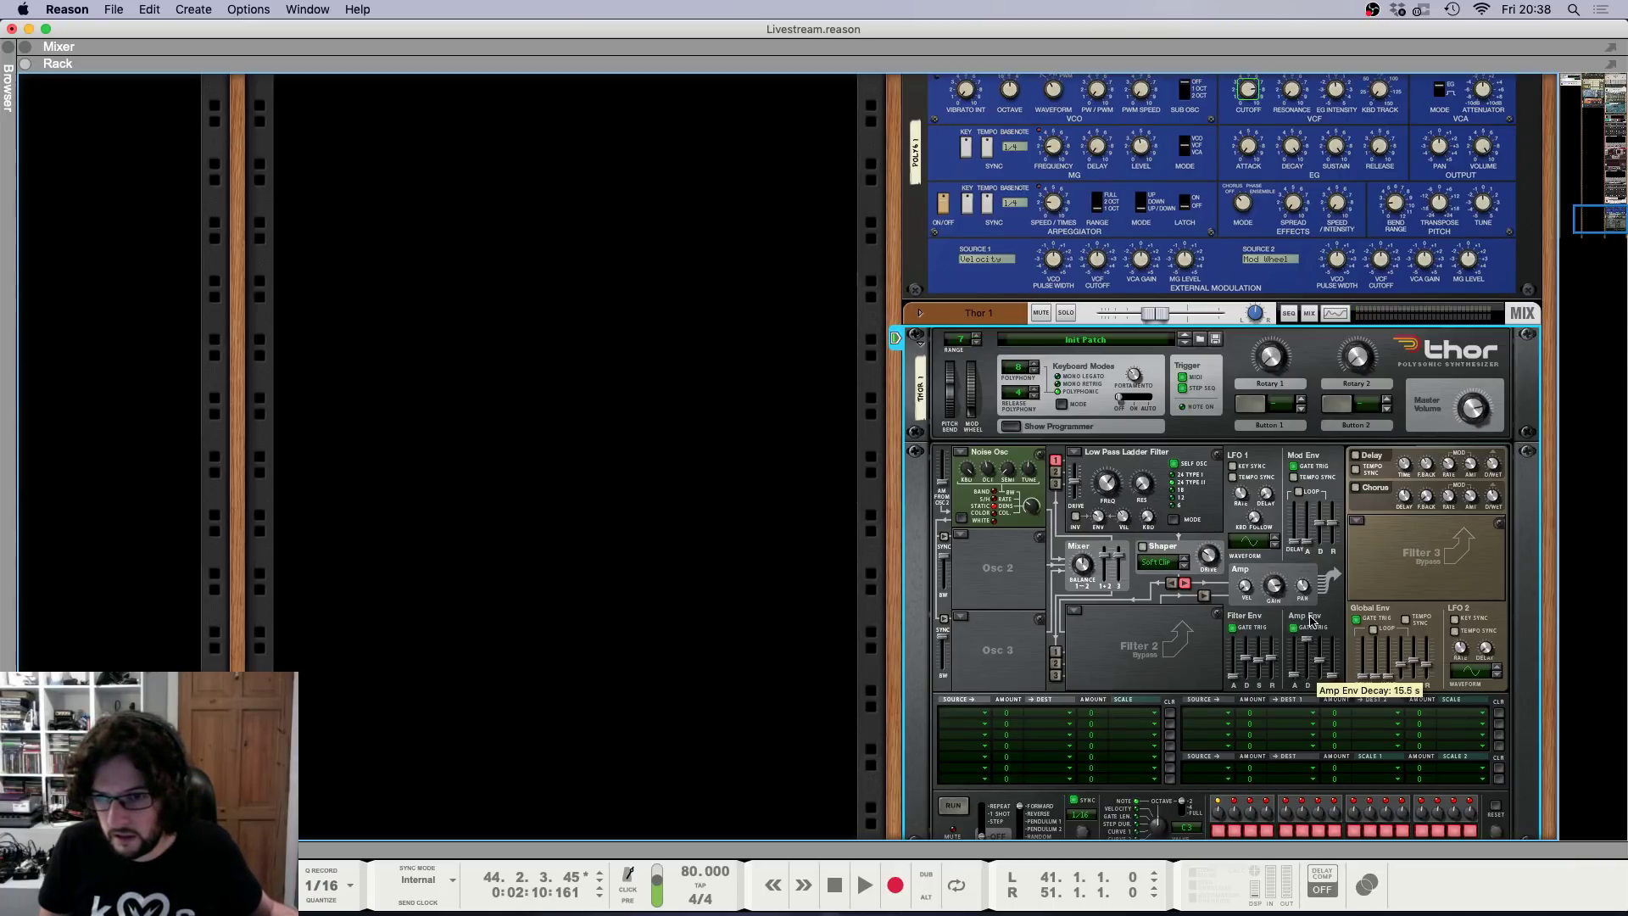
click(1074, 450)
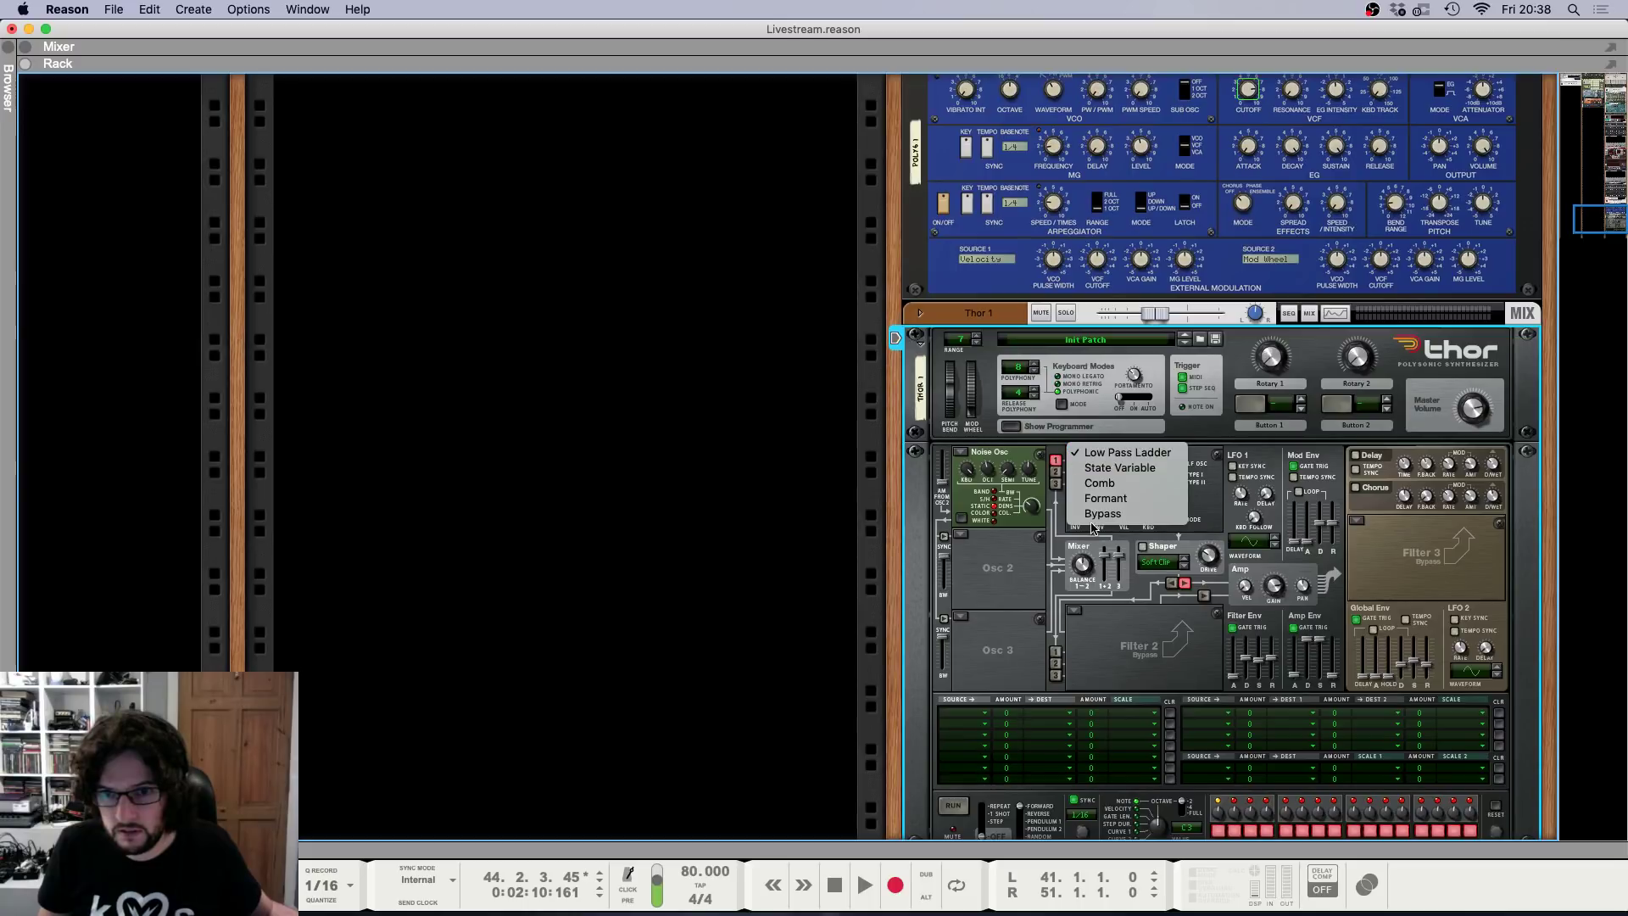
click(1094, 513)
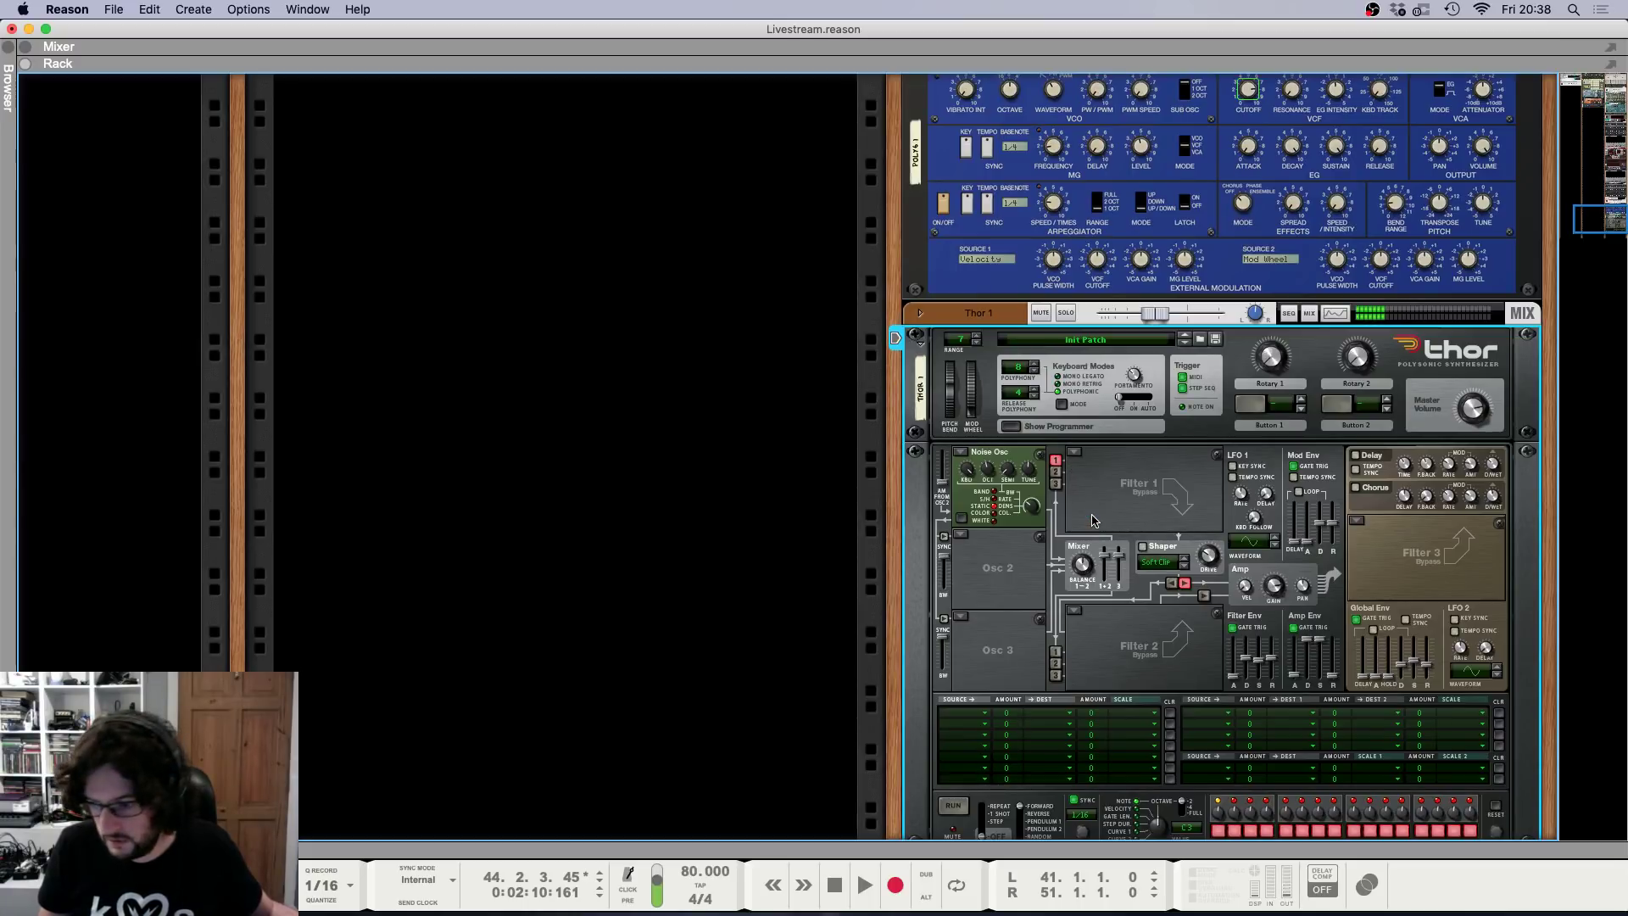
Add a Synapse DR-1 Deep Reverb after Thor with 27% Dry/Wet, and set the Thor 1 channel's high-pass filter to about 650 Hz.
right_click(1104, 494)
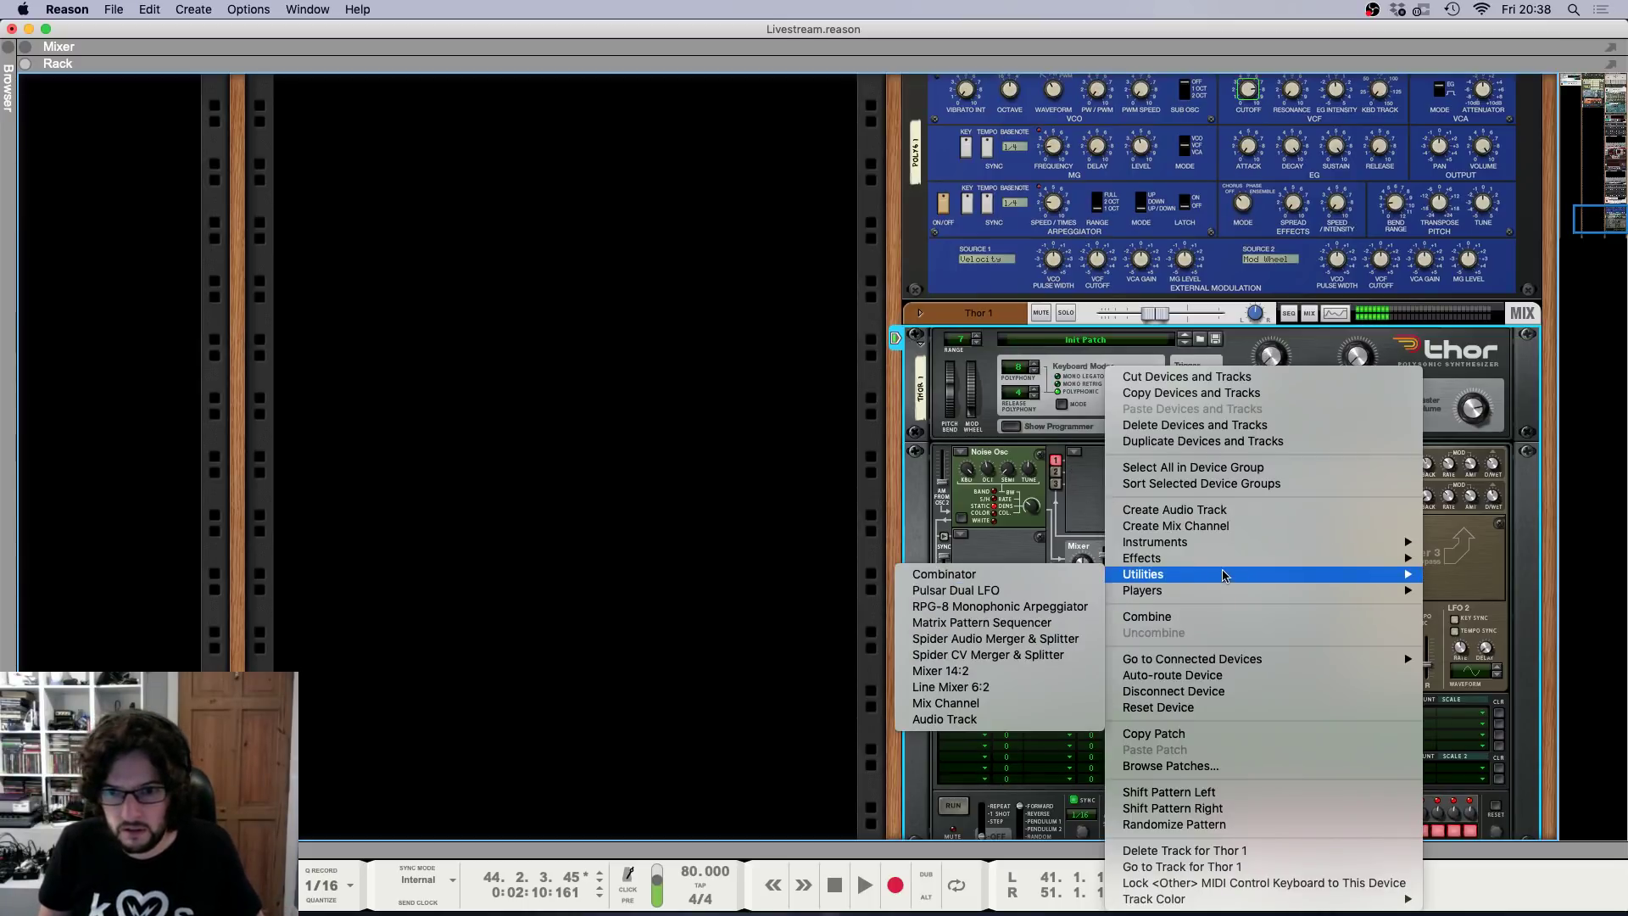
mouse_move(1187, 558)
mouse_move(1023, 594)
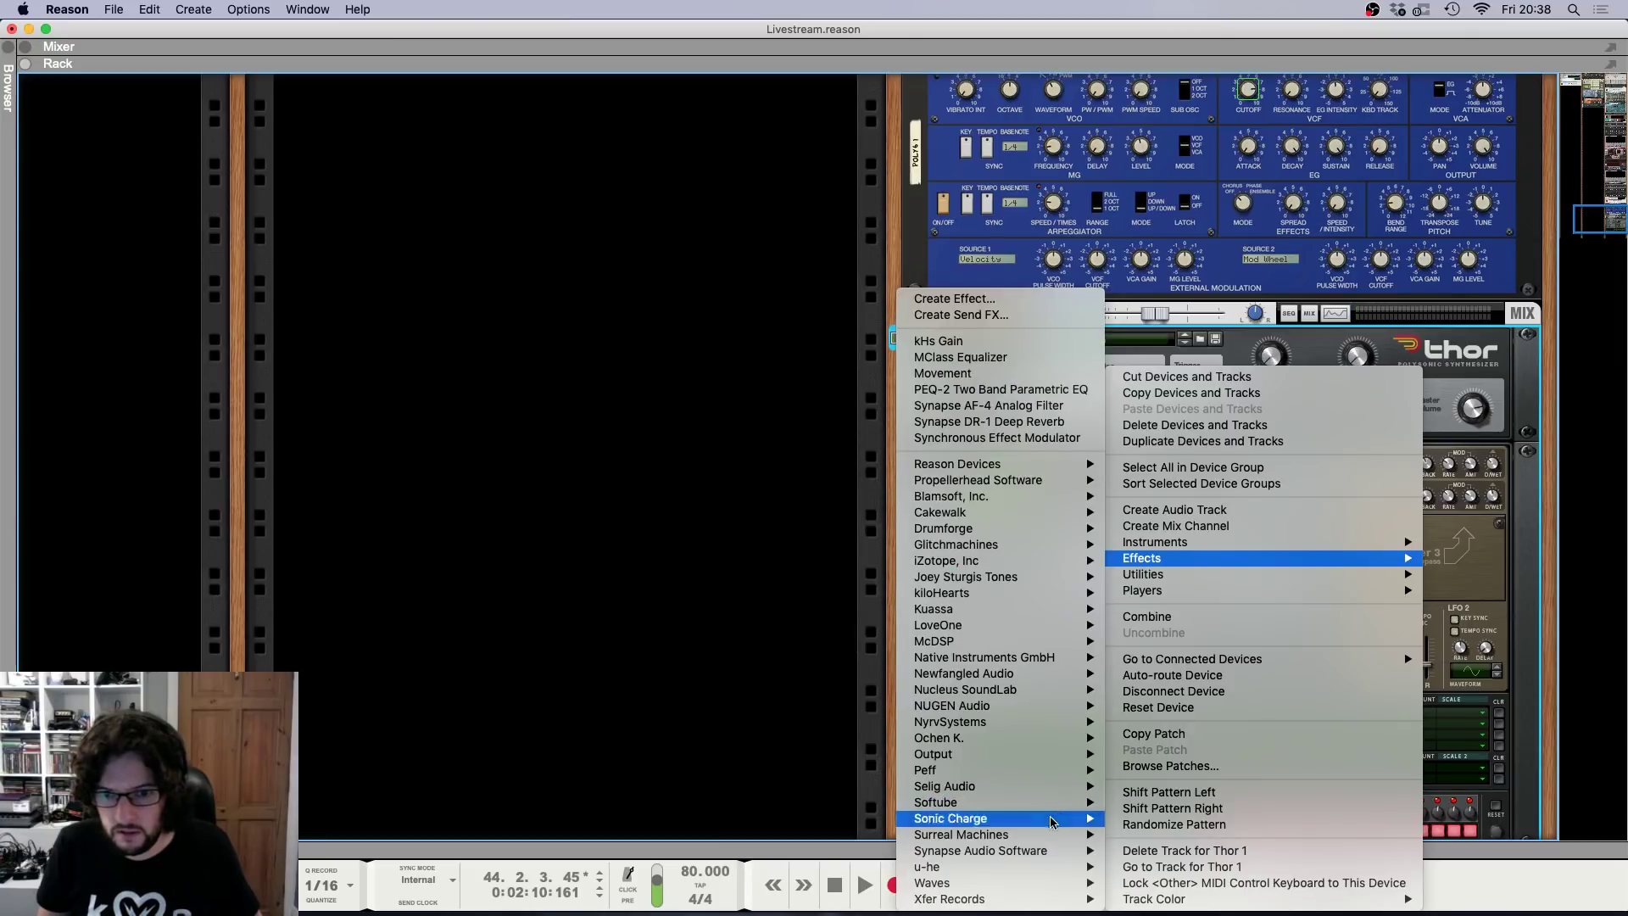
mouse_move(1054, 852)
click(804, 839)
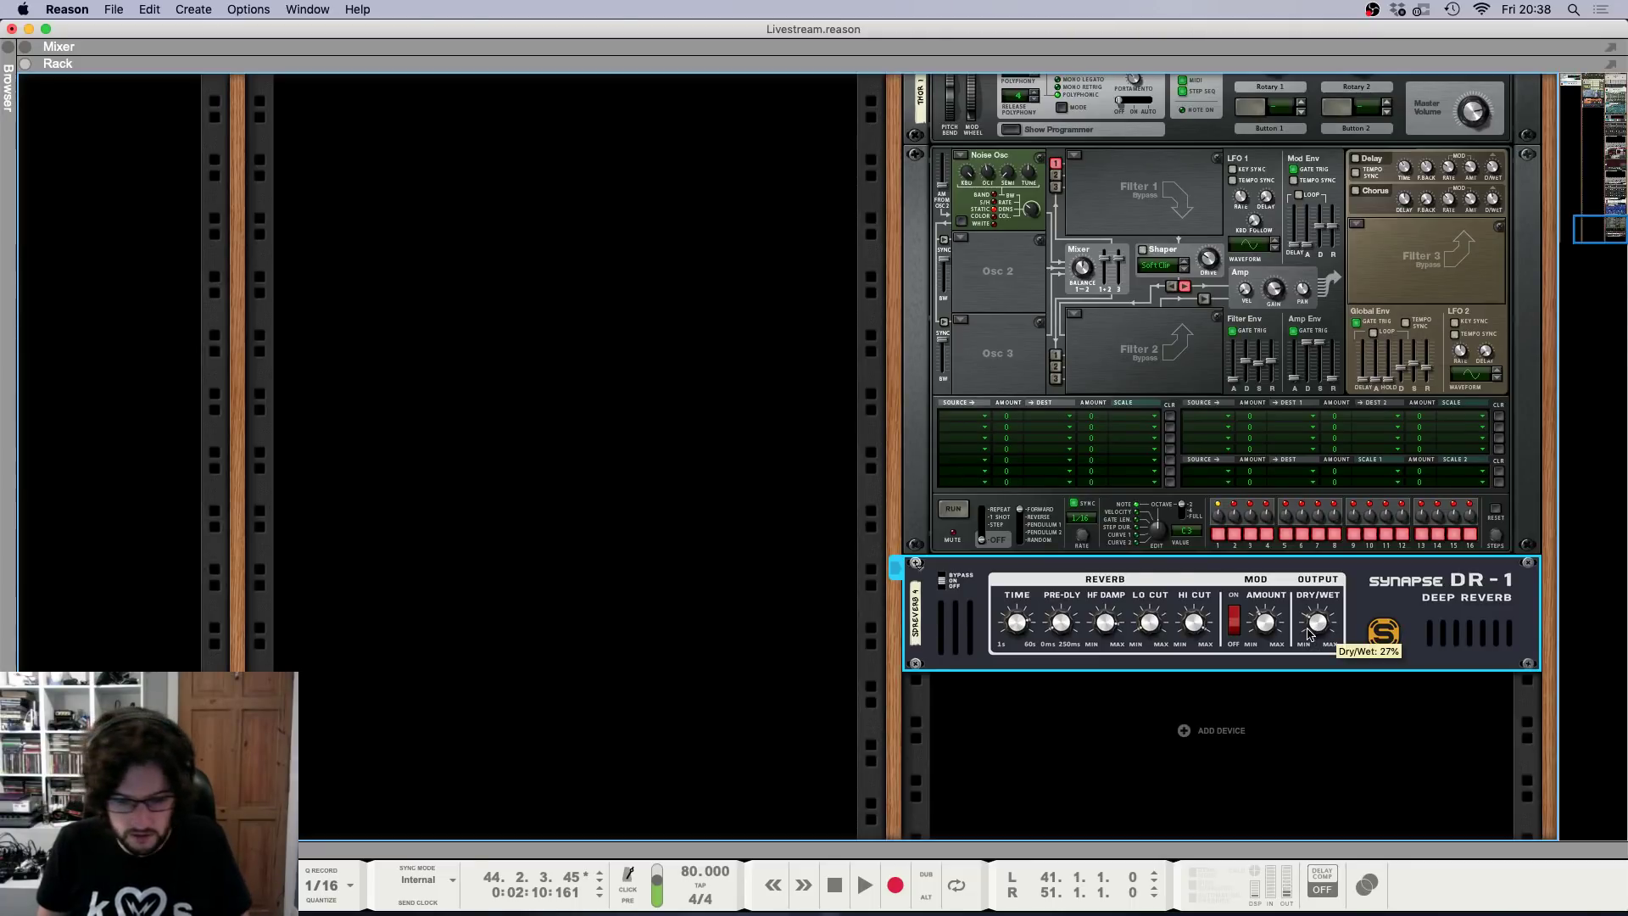
key(F5)
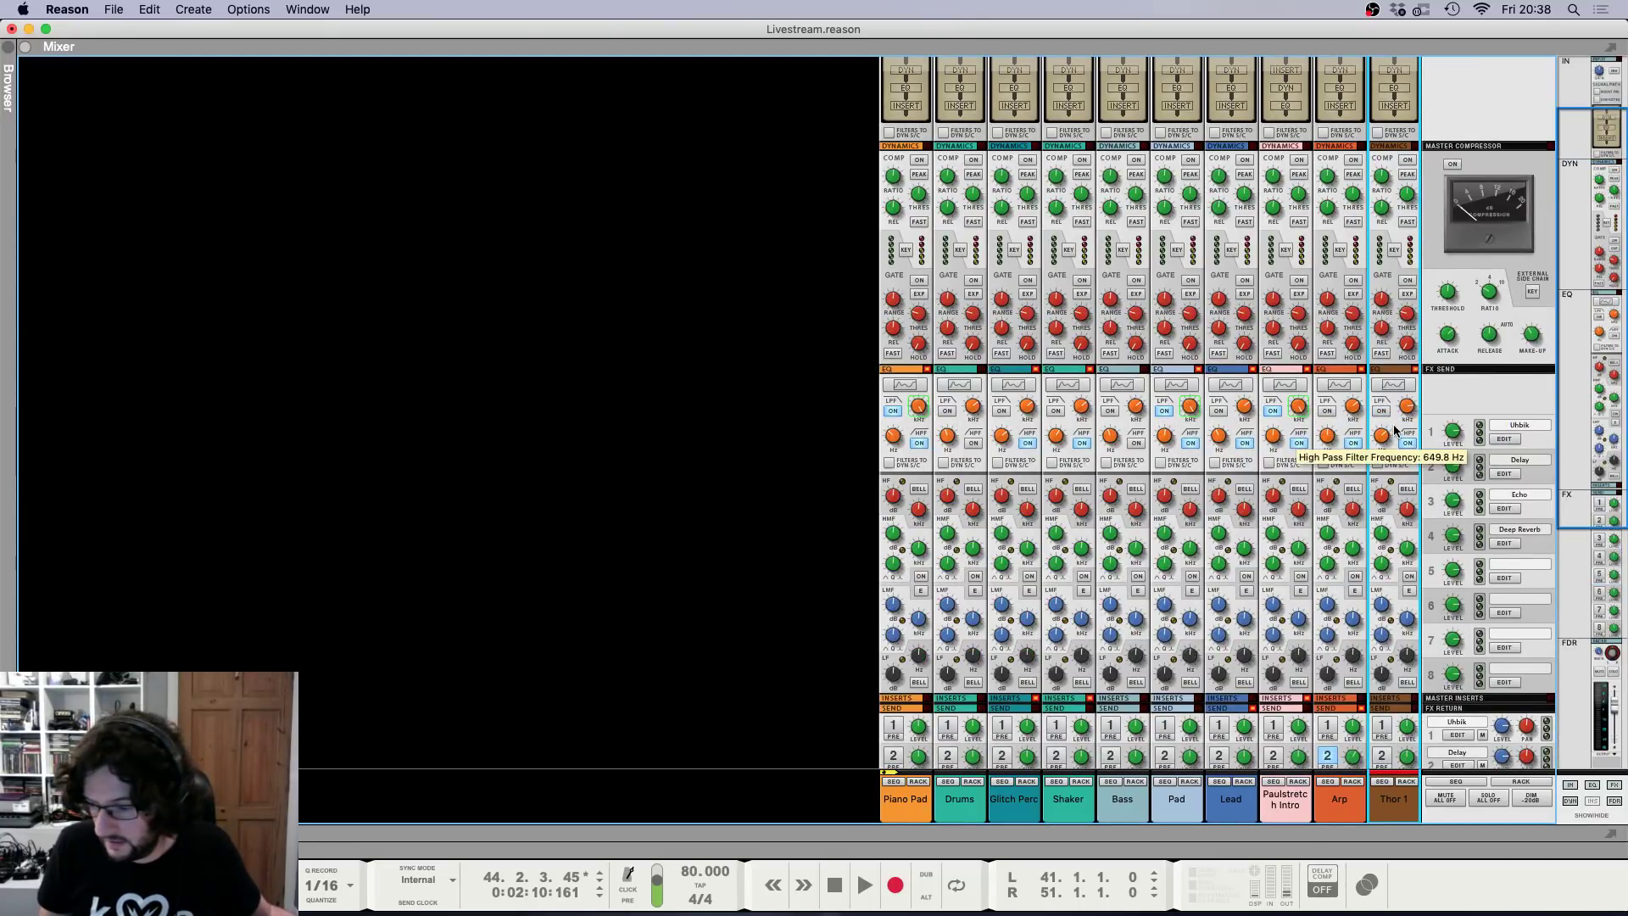
Create a Thor 1 clip from bar 39 to bar 41 and draw one C3 note across its full length.
key(F7)
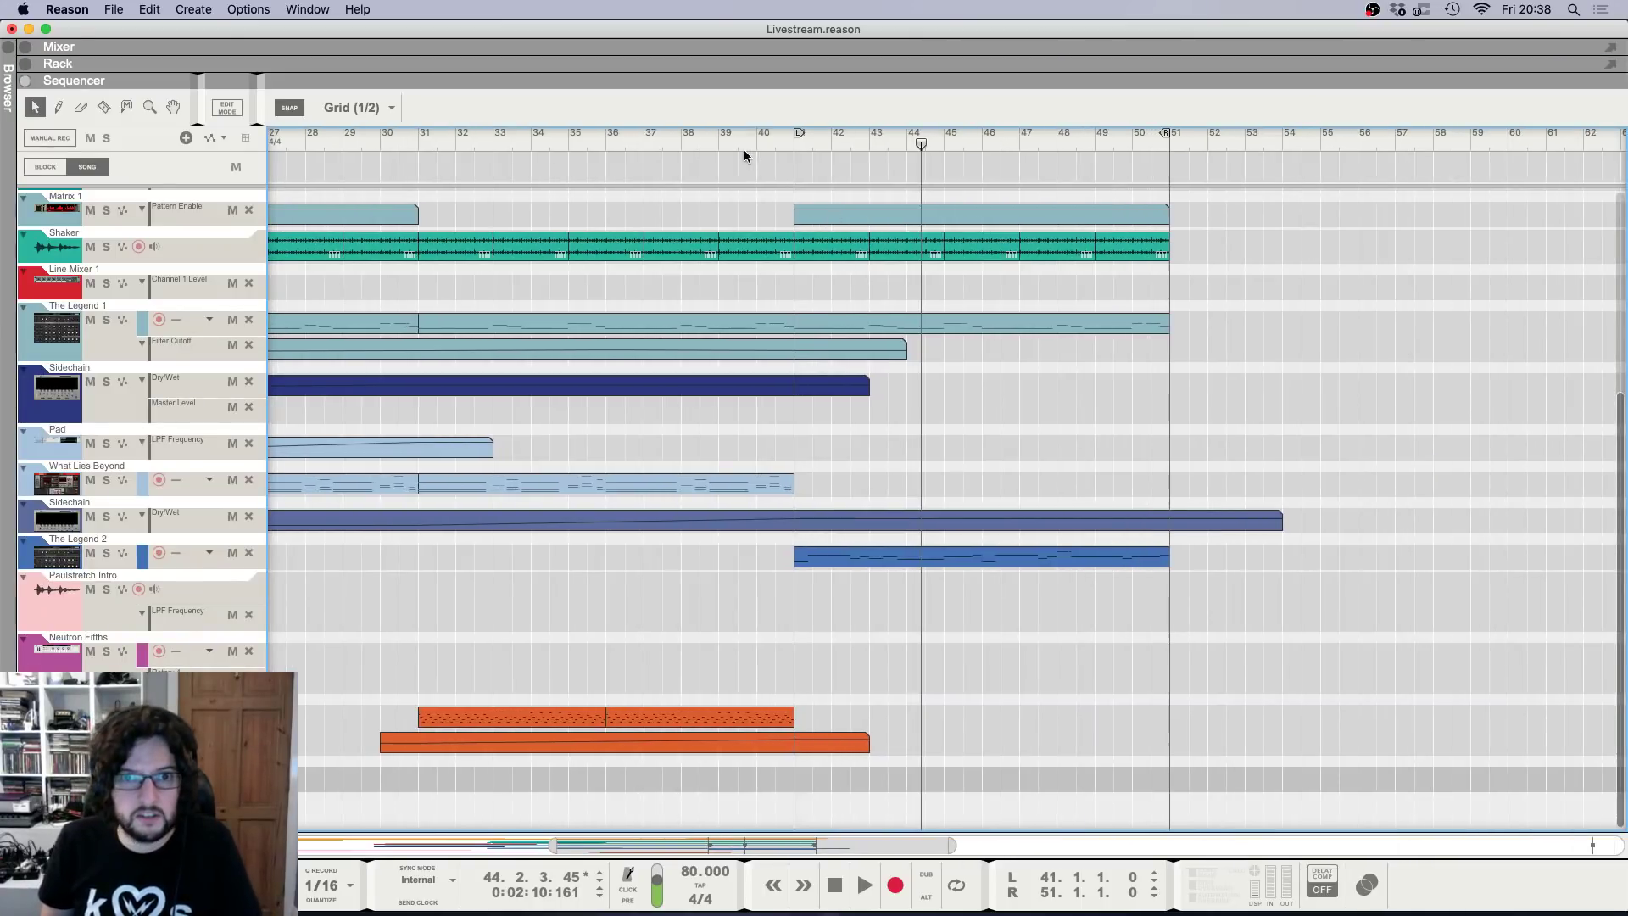
mouse_move(744, 155)
mouse_down()
mouse_move(649, 153)
mouse_move(721, 148)
mouse_up()
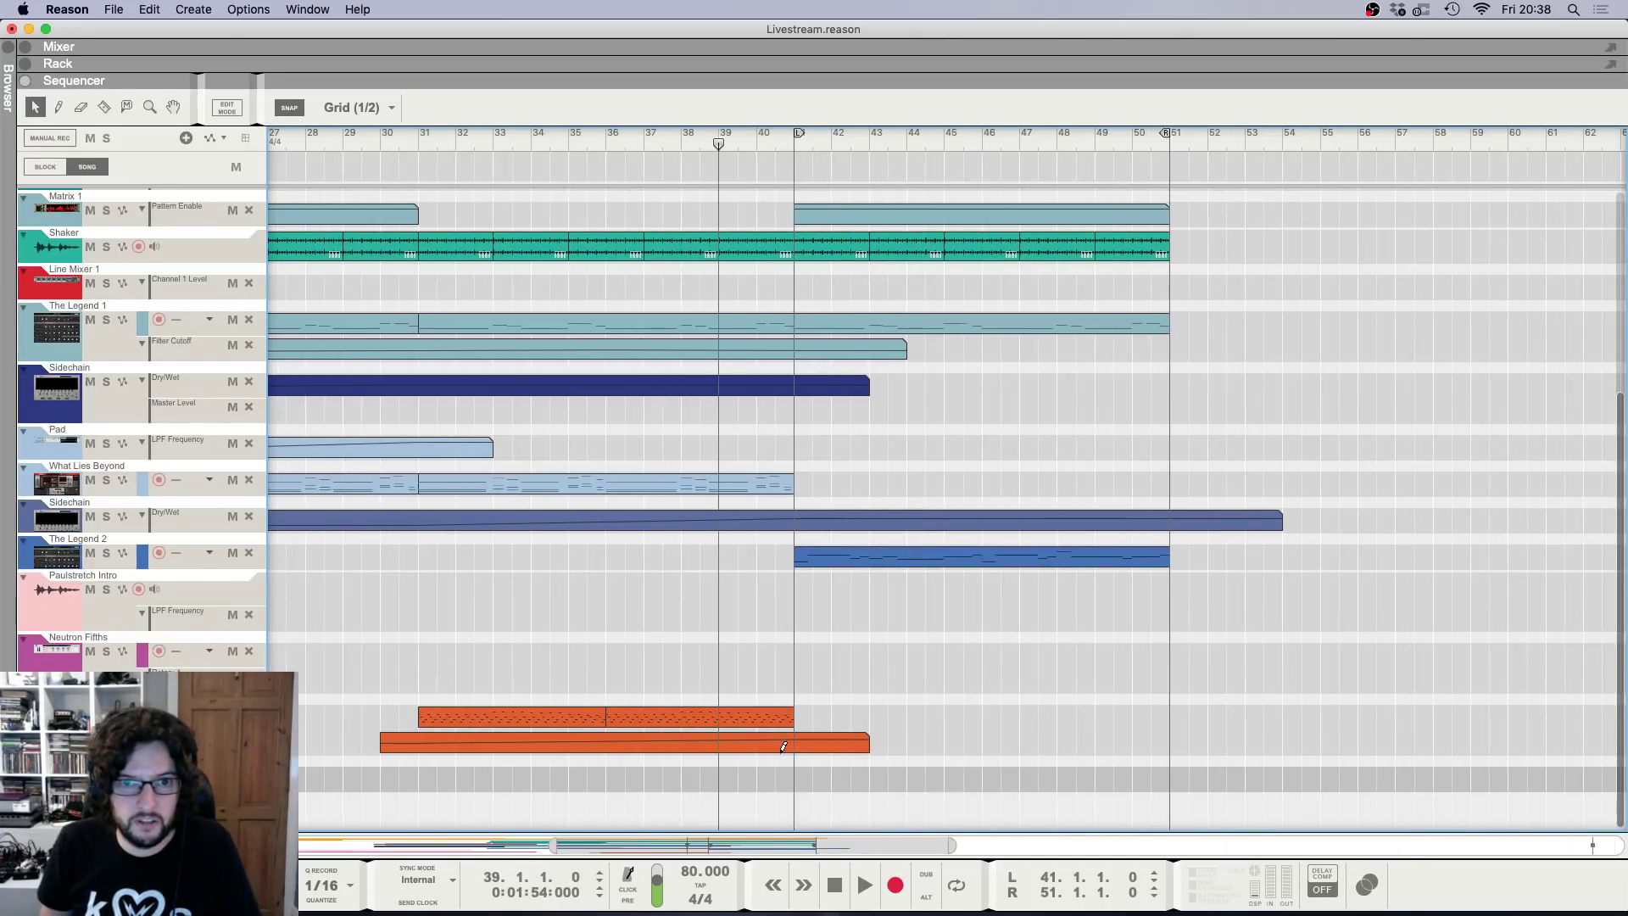
double_click(783, 779)
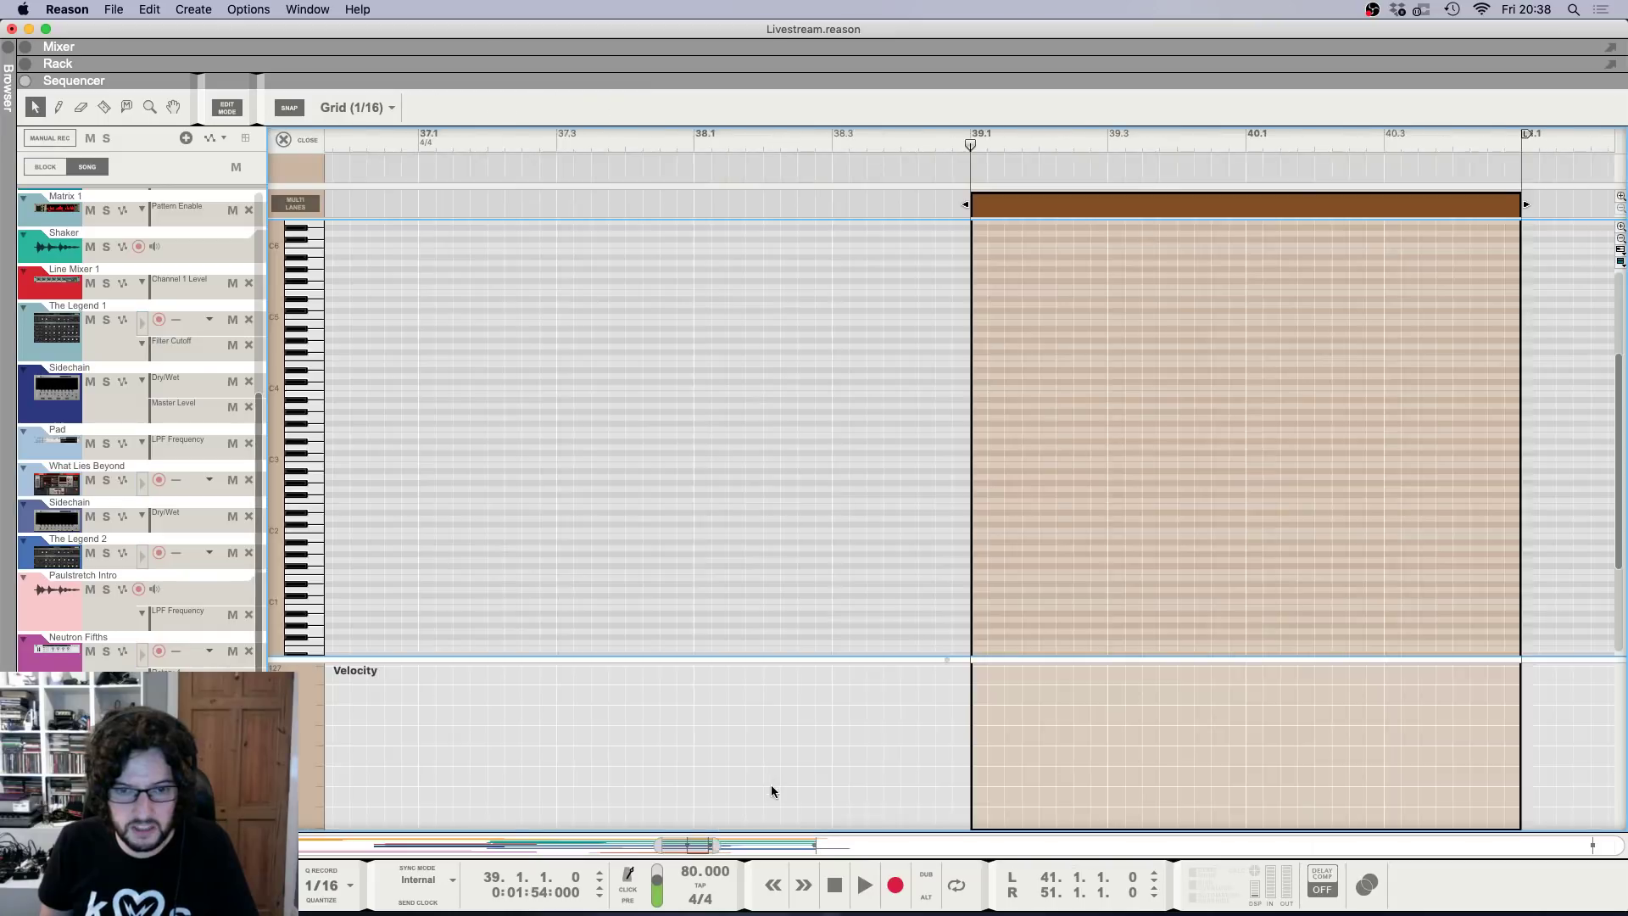
click(389, 107)
click(388, 107)
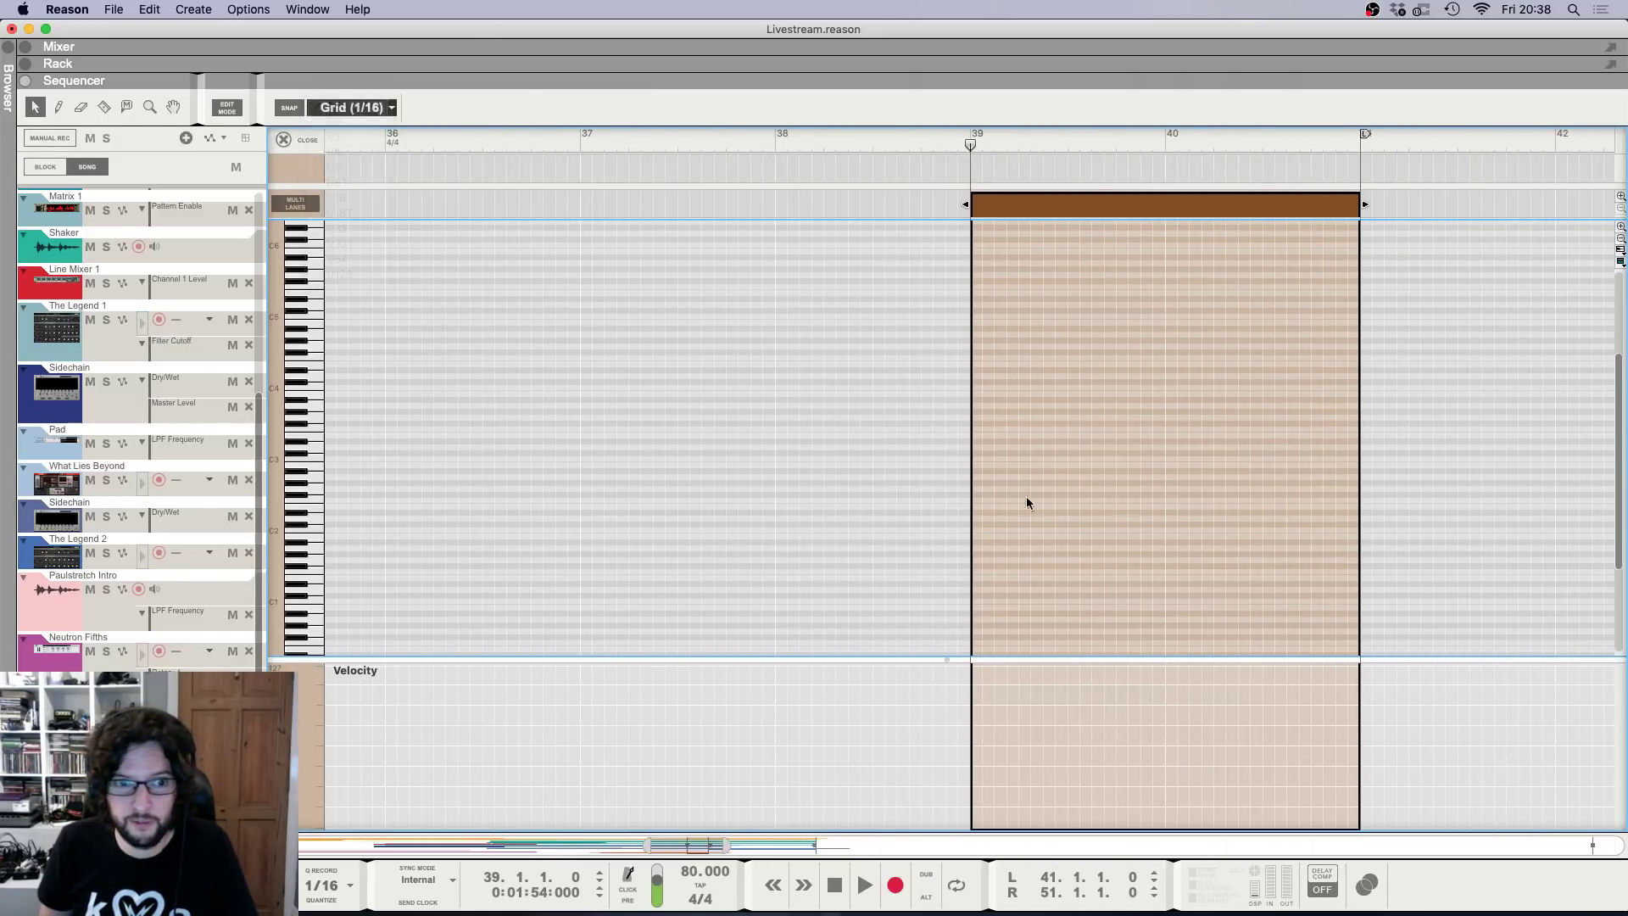
mouse_move(978, 458)
mouse_down()
mouse_move(1218, 452)
mouse_move(1359, 531)
mouse_up()
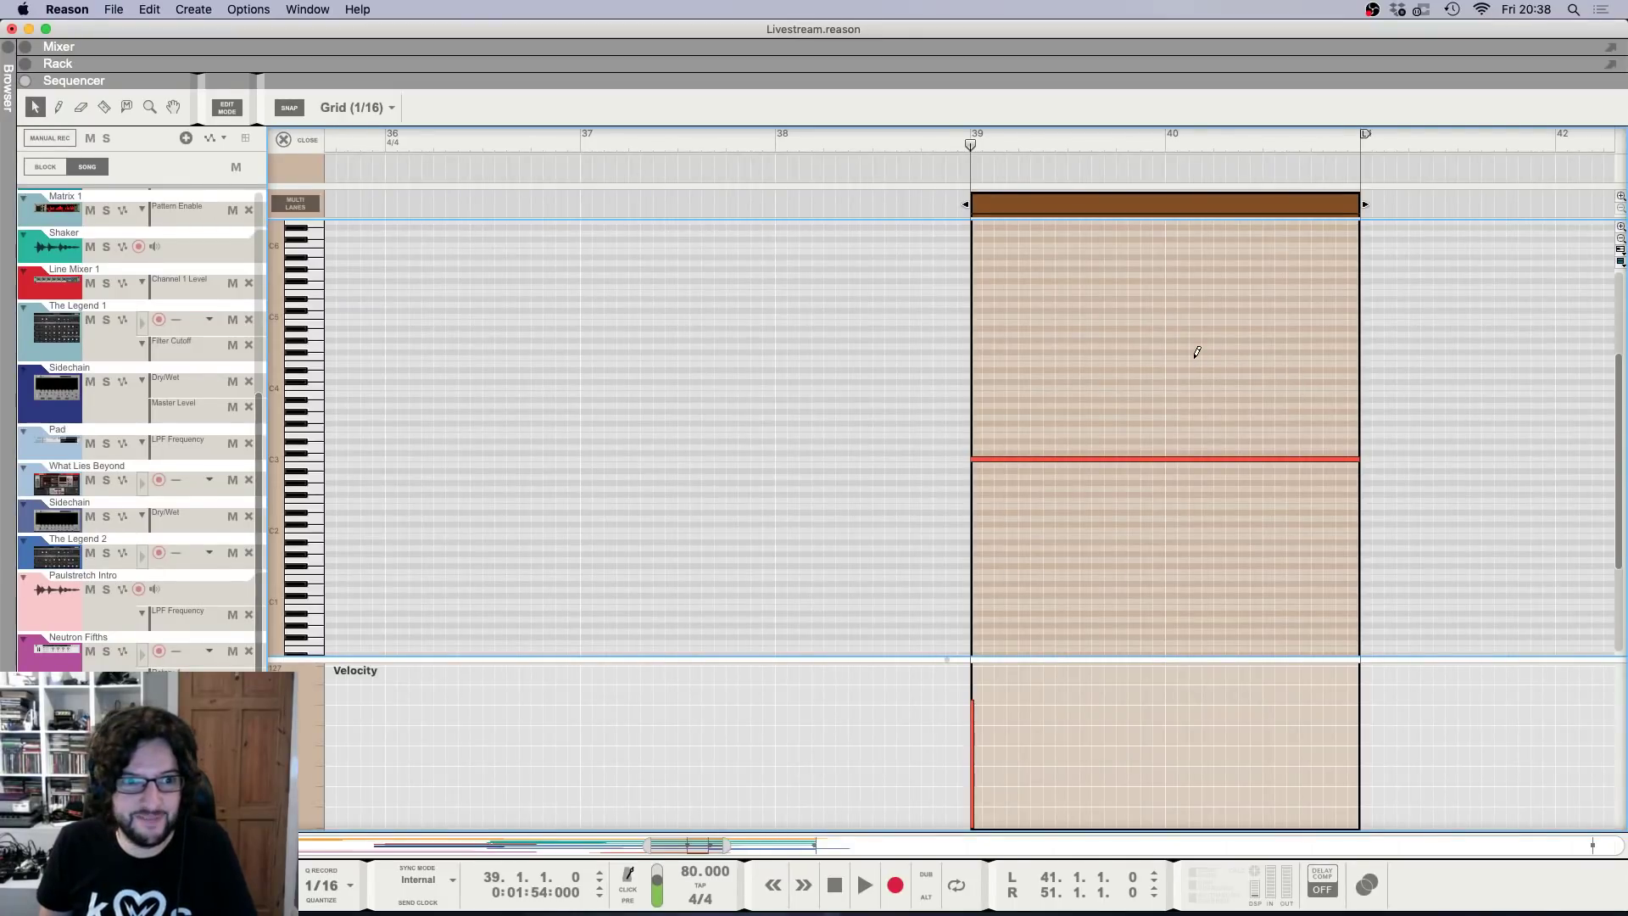
Automate Thor's Master Volume to rise from 0 at bar 39 to 102 at bar 41.
key(F6)
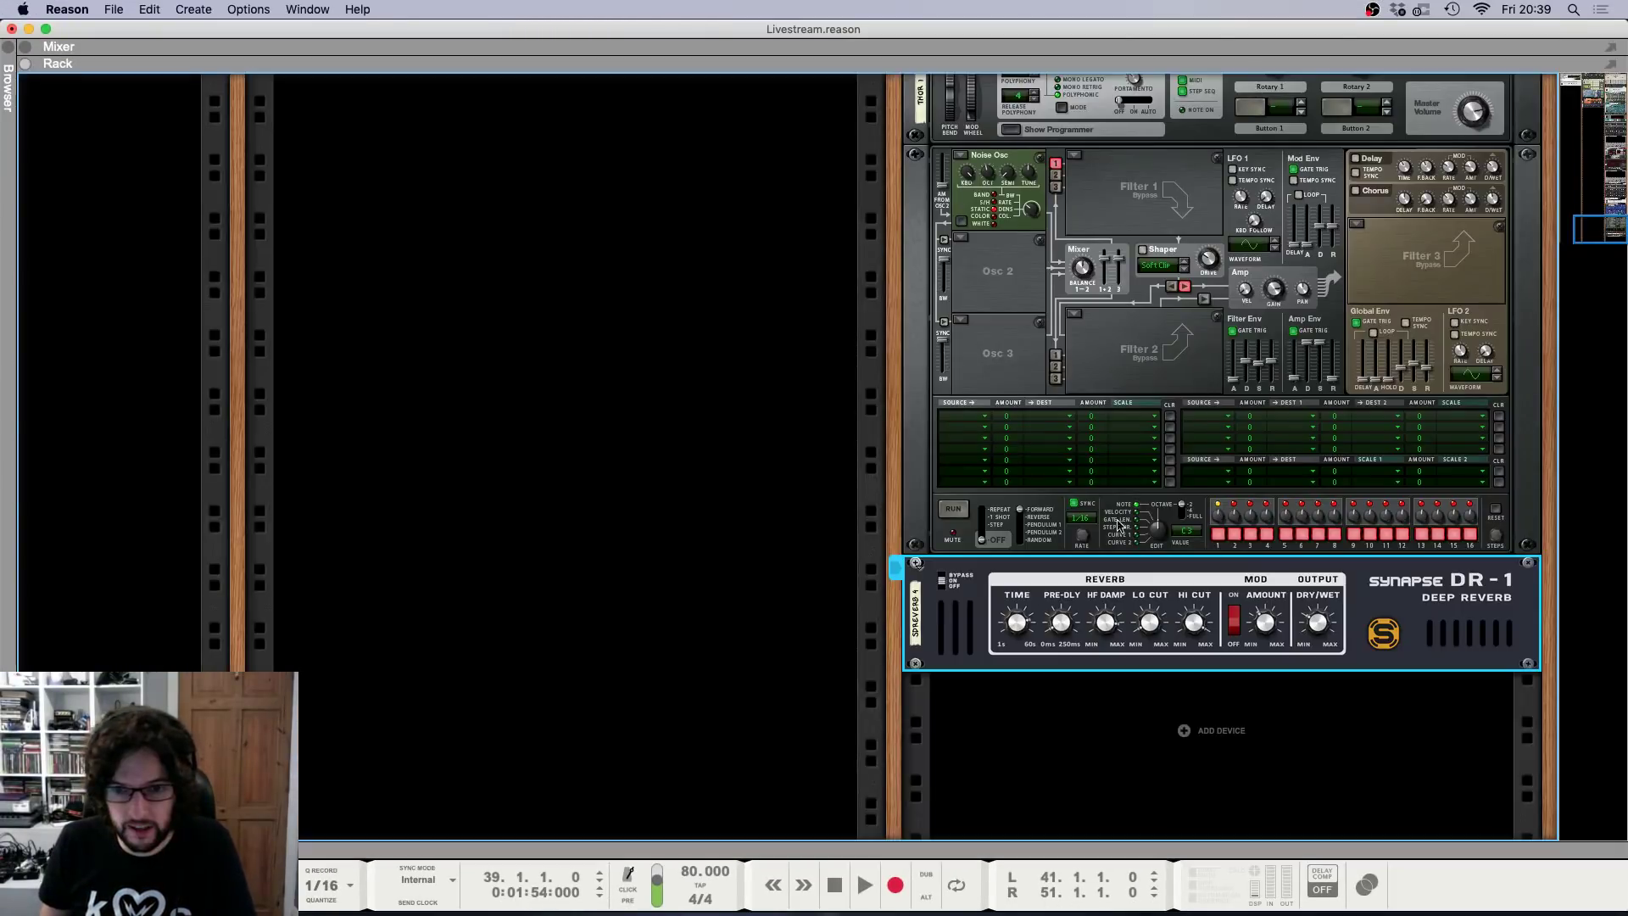
scroll(1362, 456, up, 1)
right_click(1479, 164)
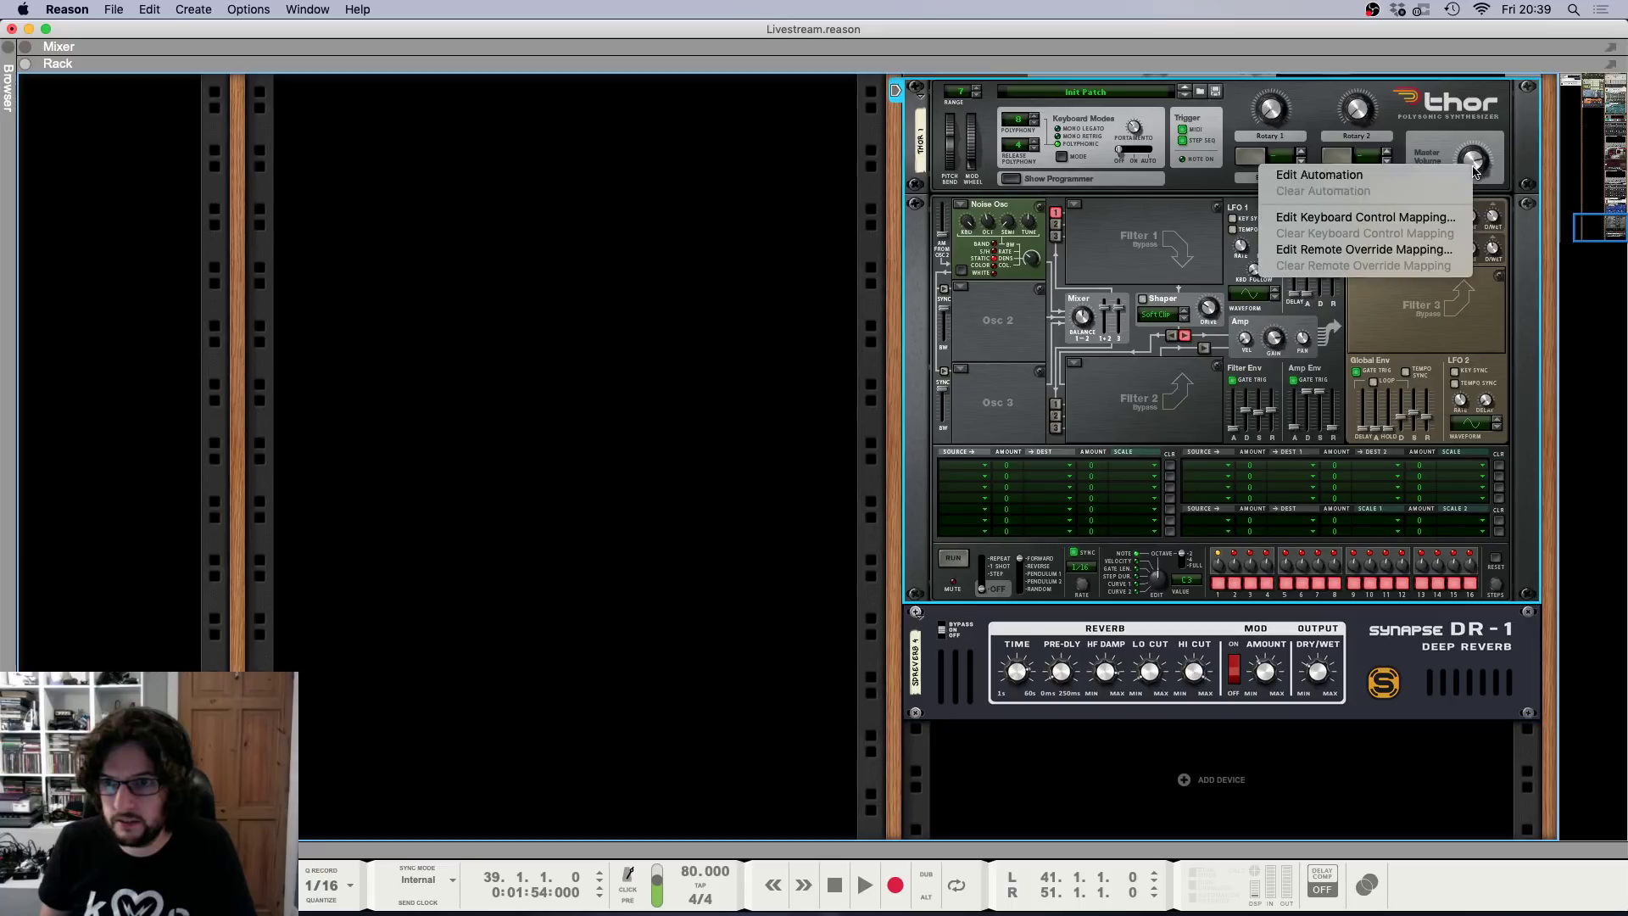
click(1306, 169)
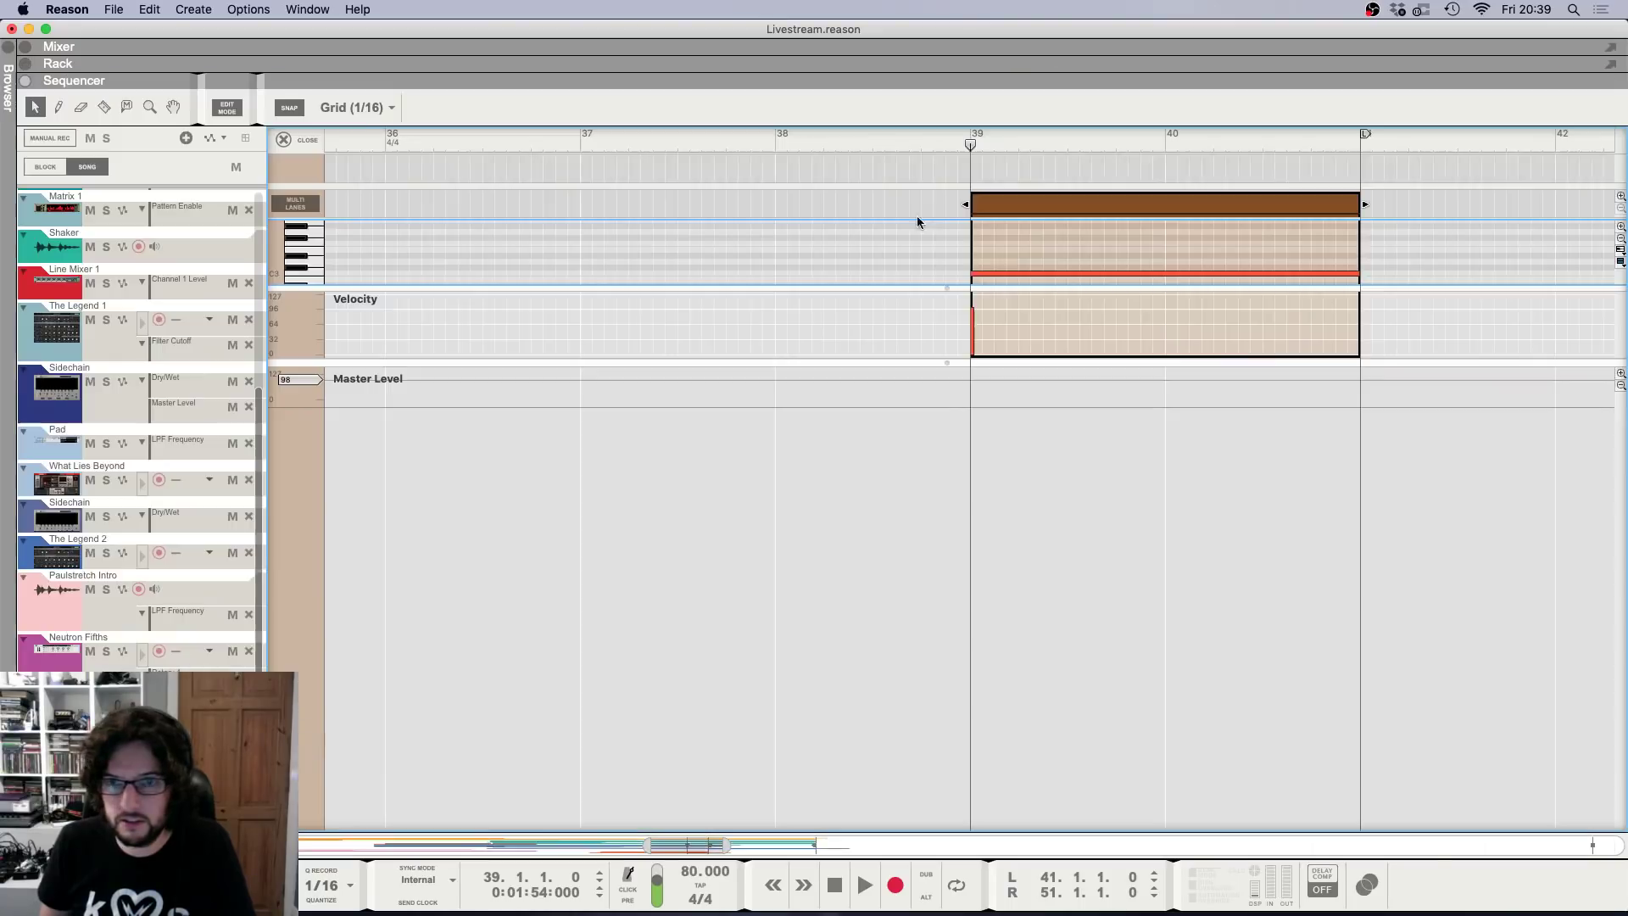
click(971, 381)
click(1362, 373)
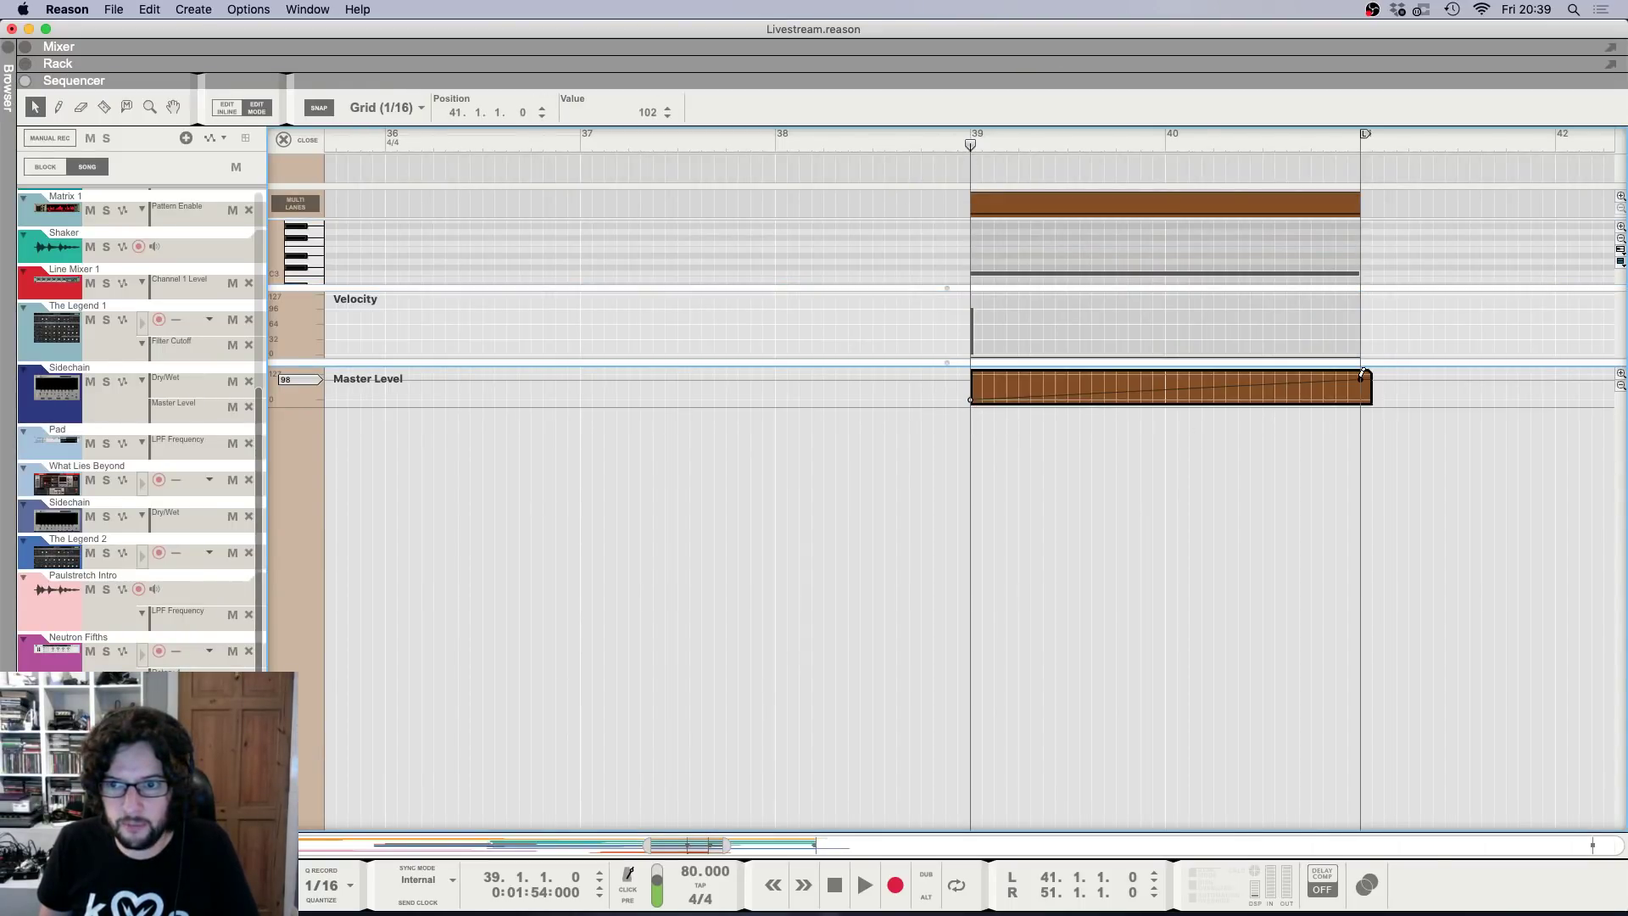
Play from just before bar 39, enable Thor 1's Deep Reverb send at about -8.2 dB, and raise the channel's level.
key(space)
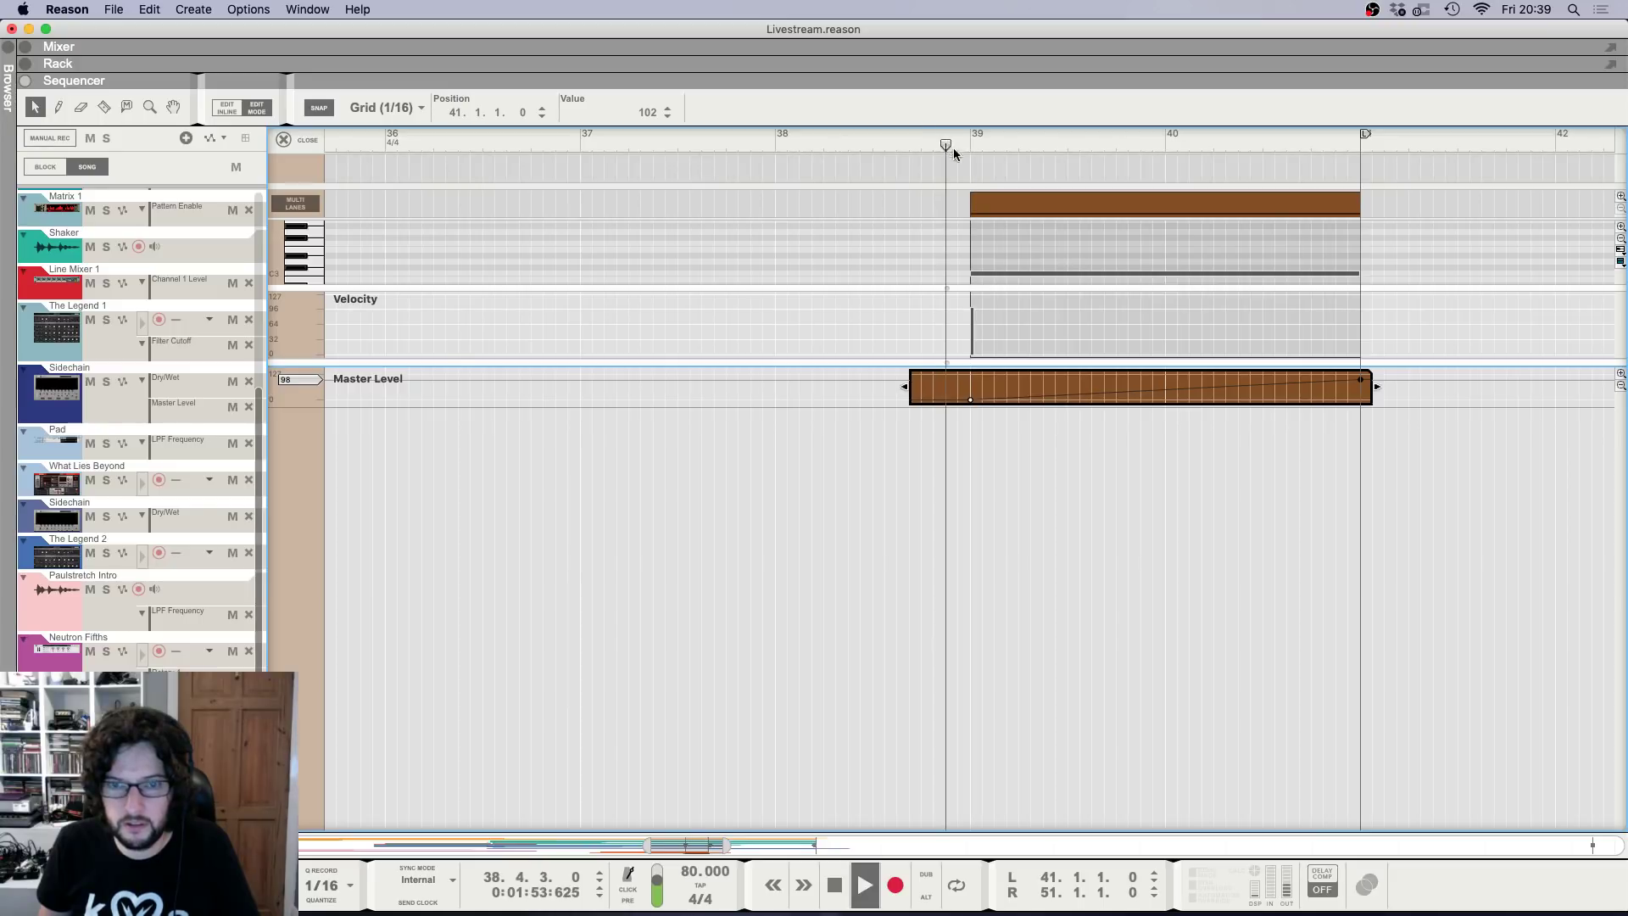
key(F5)
scroll(1378, 702, down, 5)
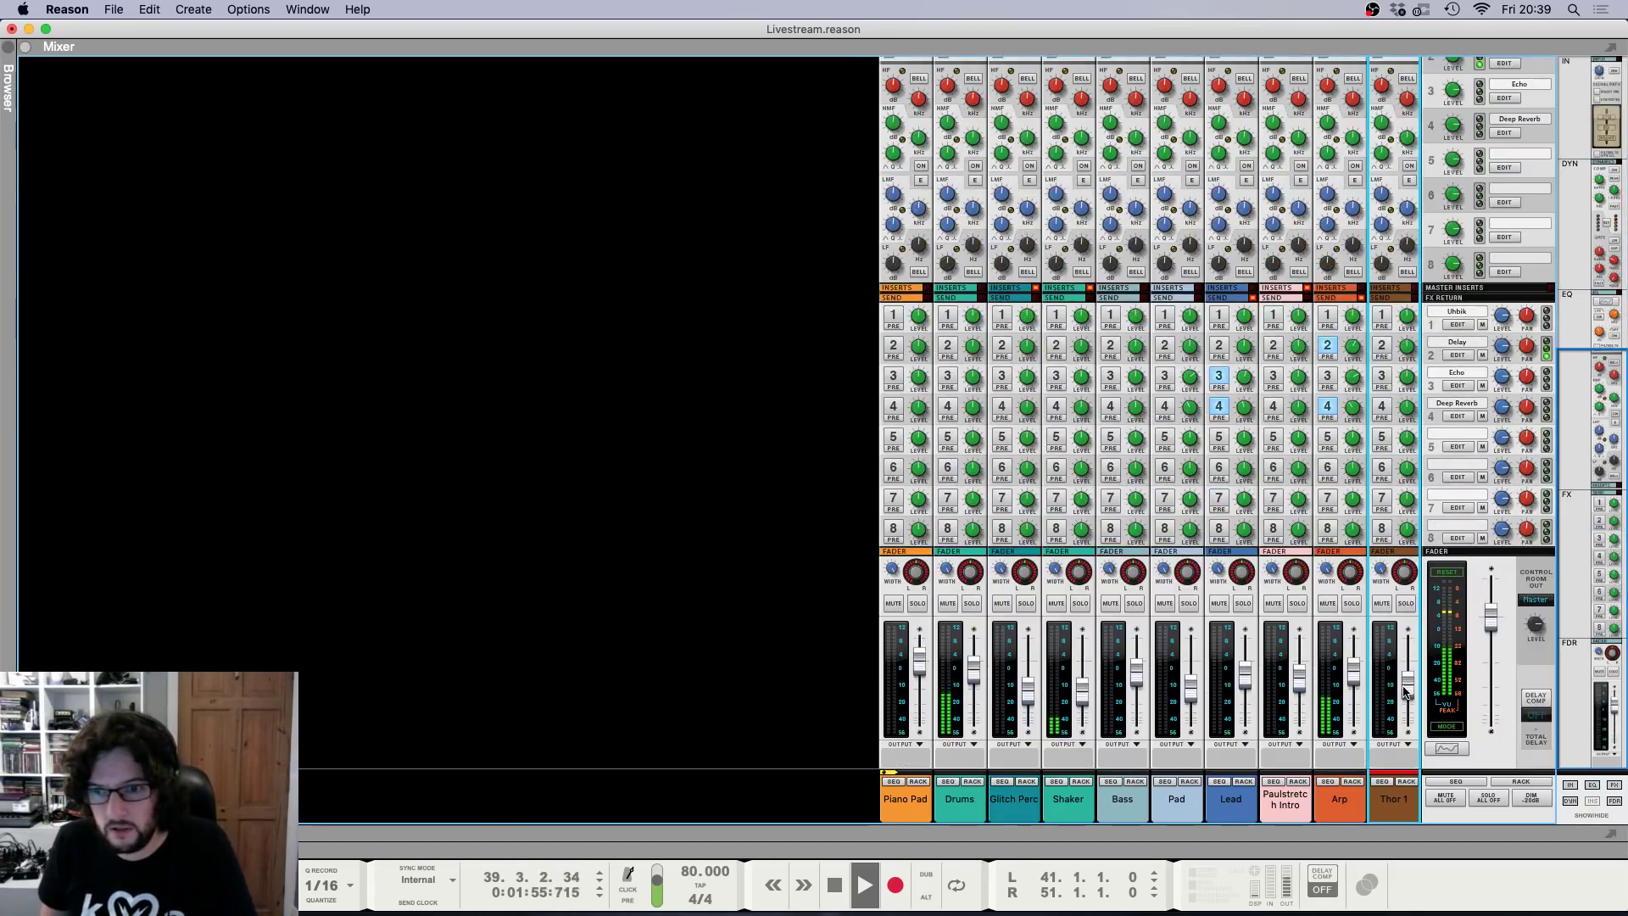
click(1382, 406)
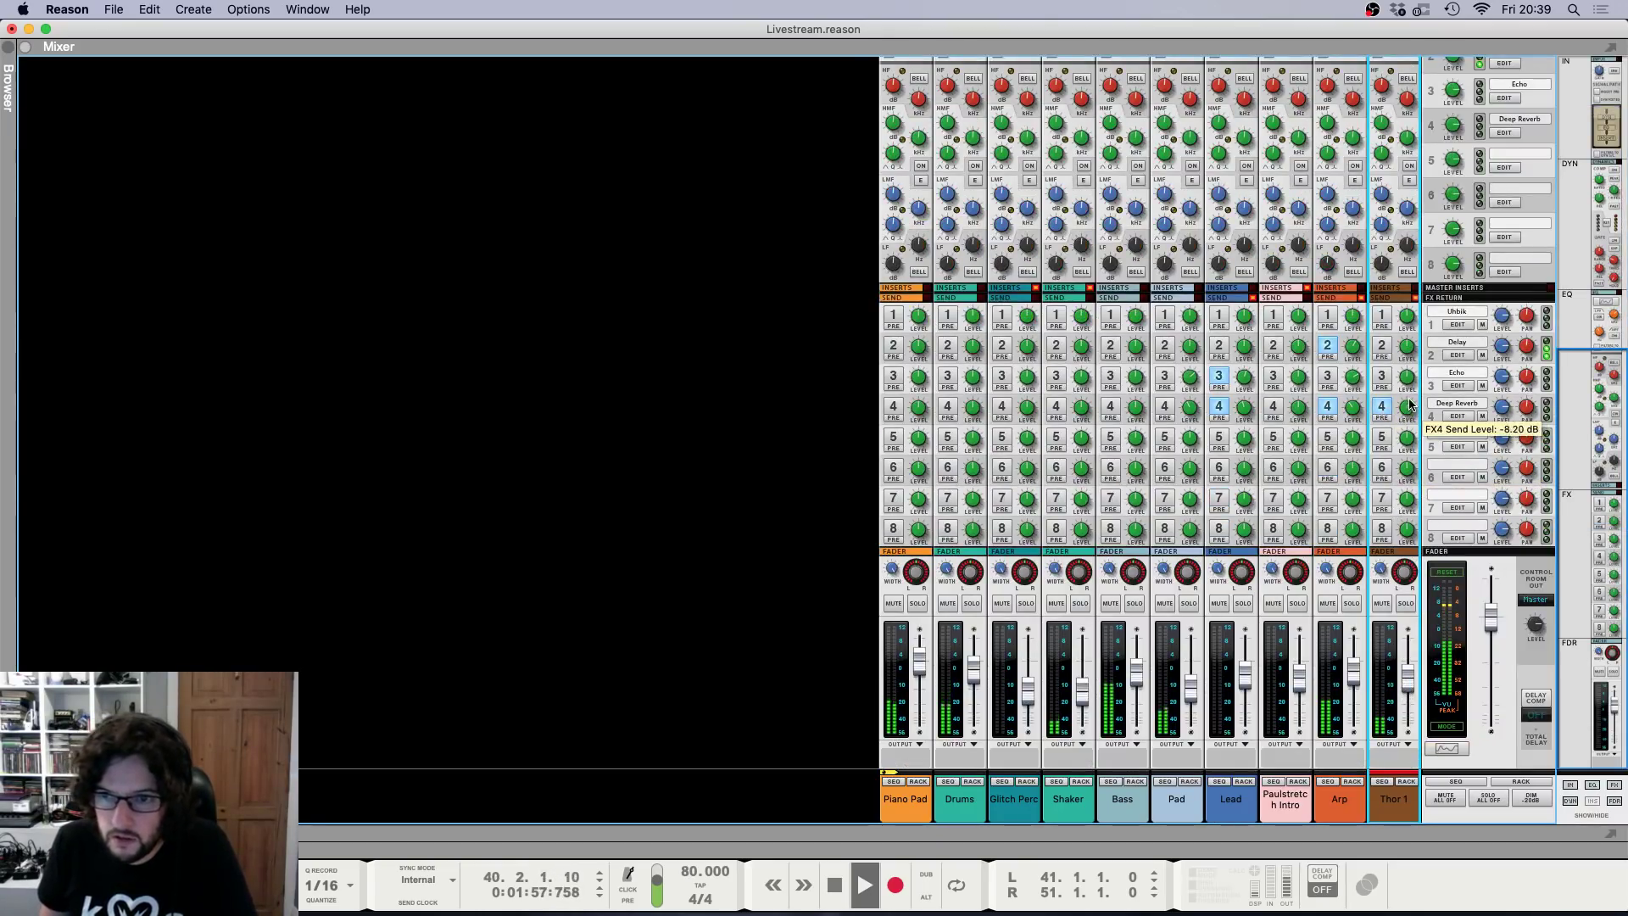
key(F7)
key(F5)
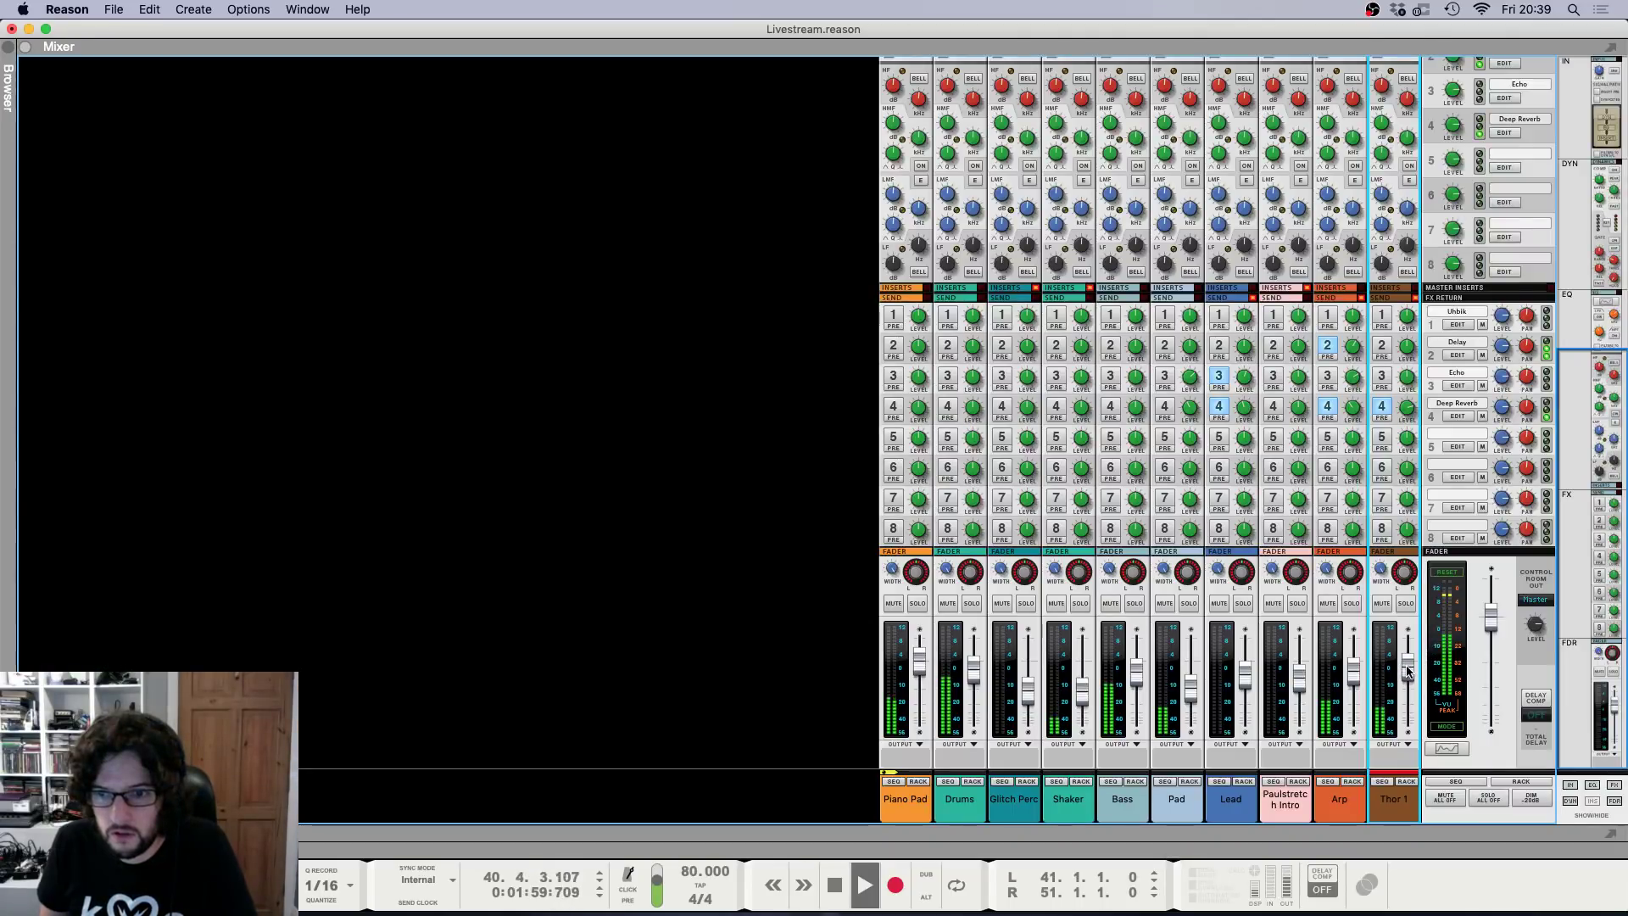
Stop playback and open a Dry/Wet automation lane for the DR-1 reverb below Thor.
key(F6)
key(F7)
key(F6)
key(space)
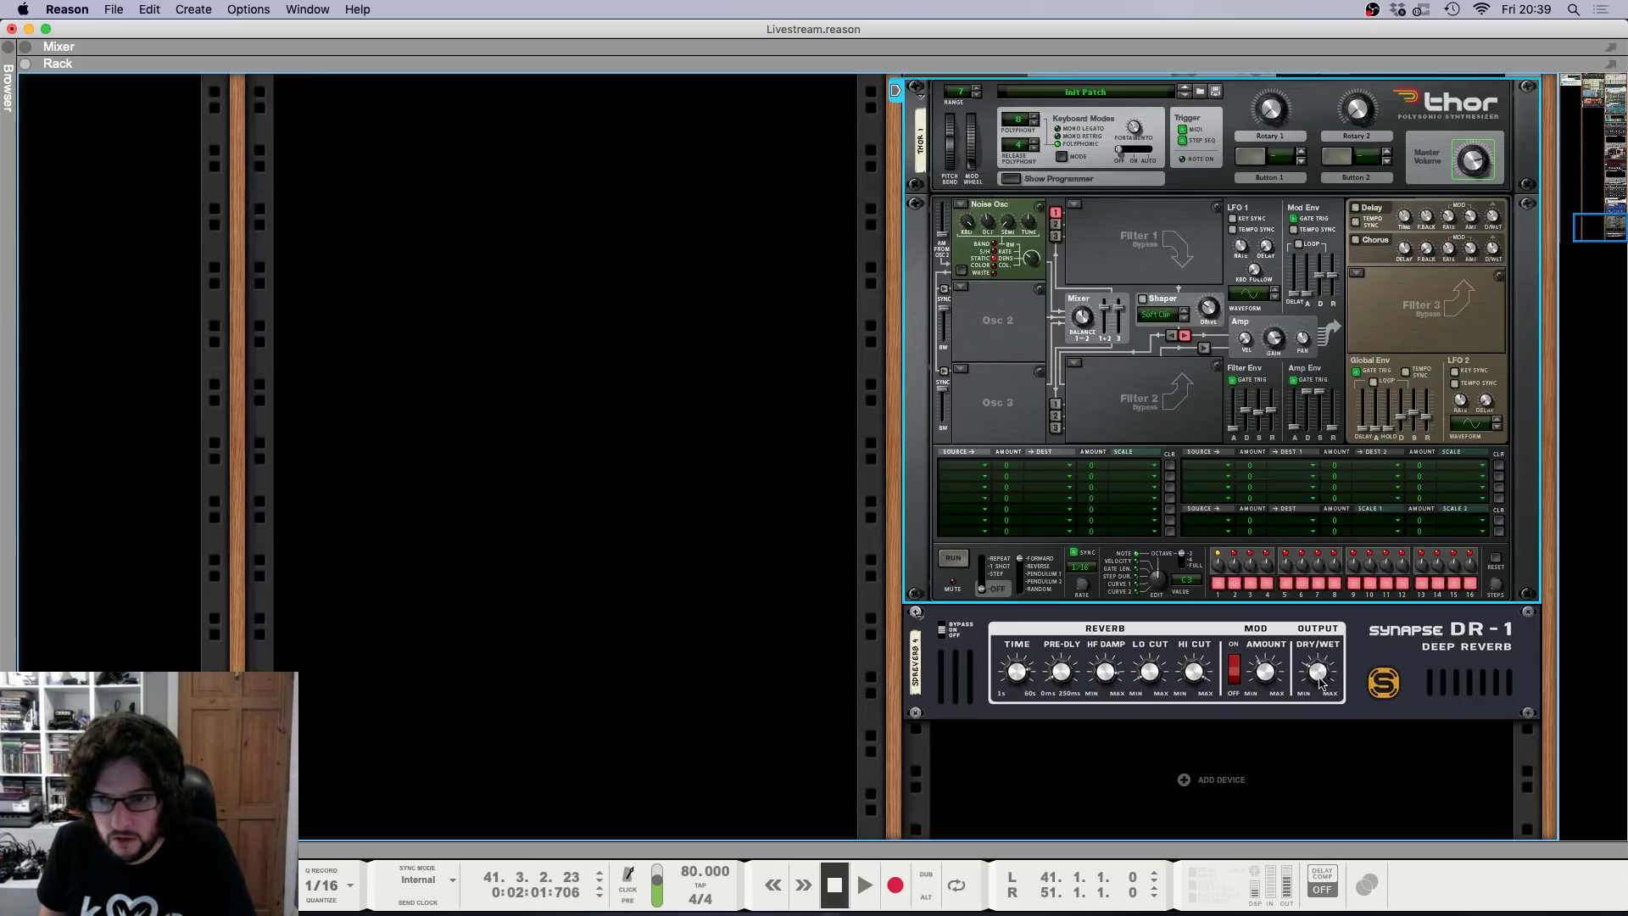
right_click(1320, 681)
click(1352, 676)
drag(1018, 655, 1018, 83)
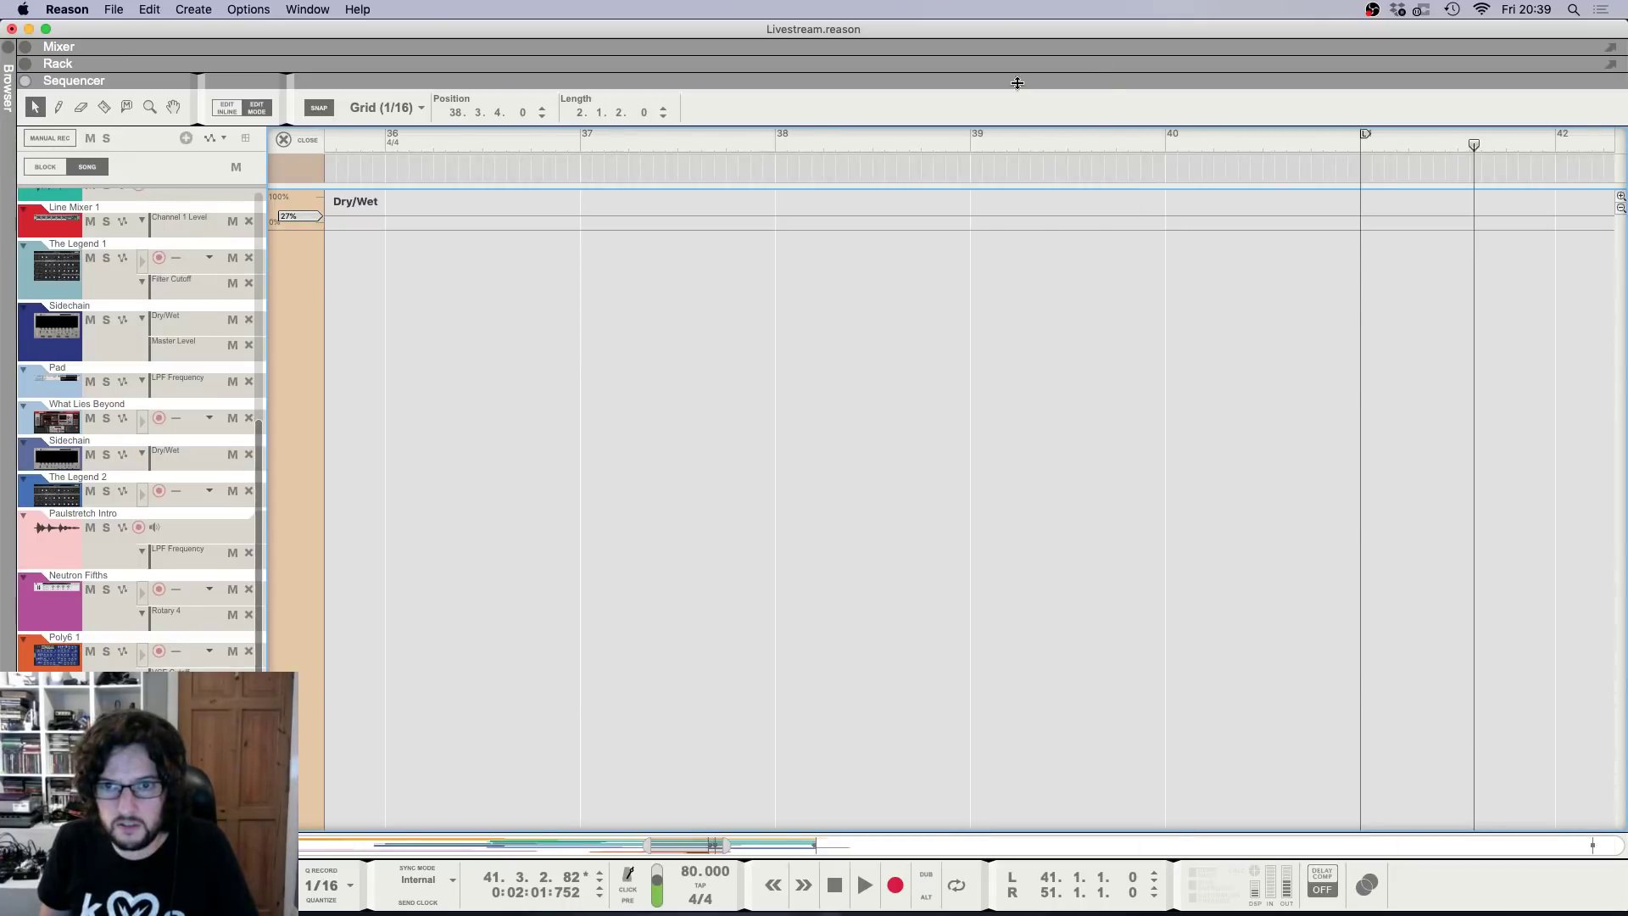
Draw a DR-1 Dry/Wet automation clip around bars 39 to 43, rising from 25% at bar 39 to maximum at bar 41.
click(310, 142)
click(422, 143)
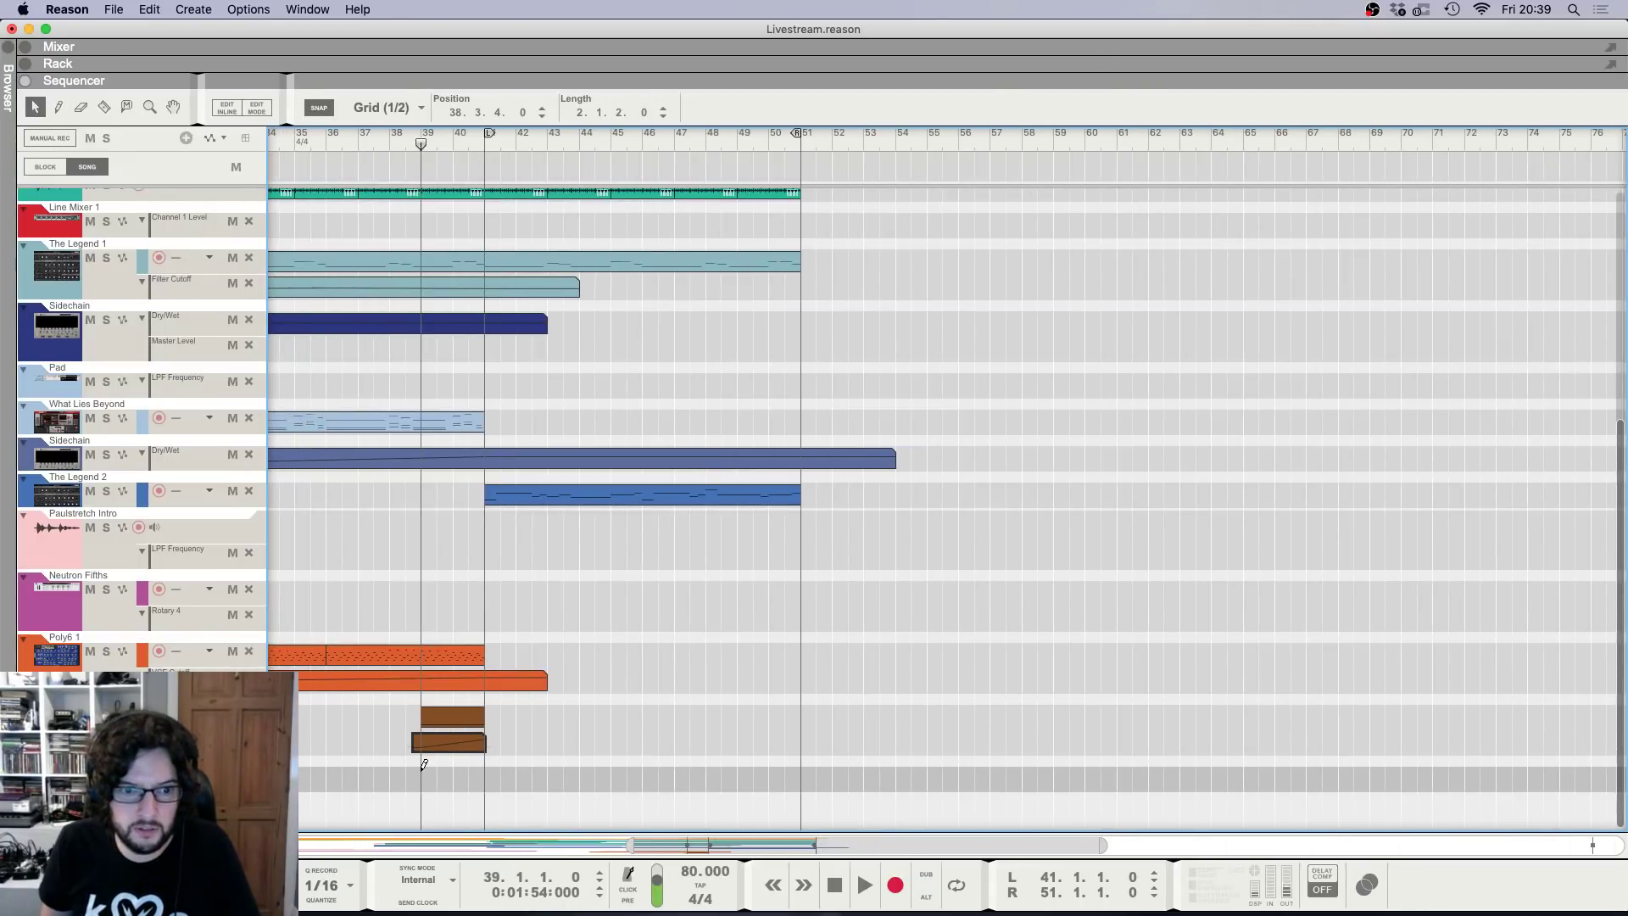
drag(415, 778, 560, 780)
double_click(481, 781)
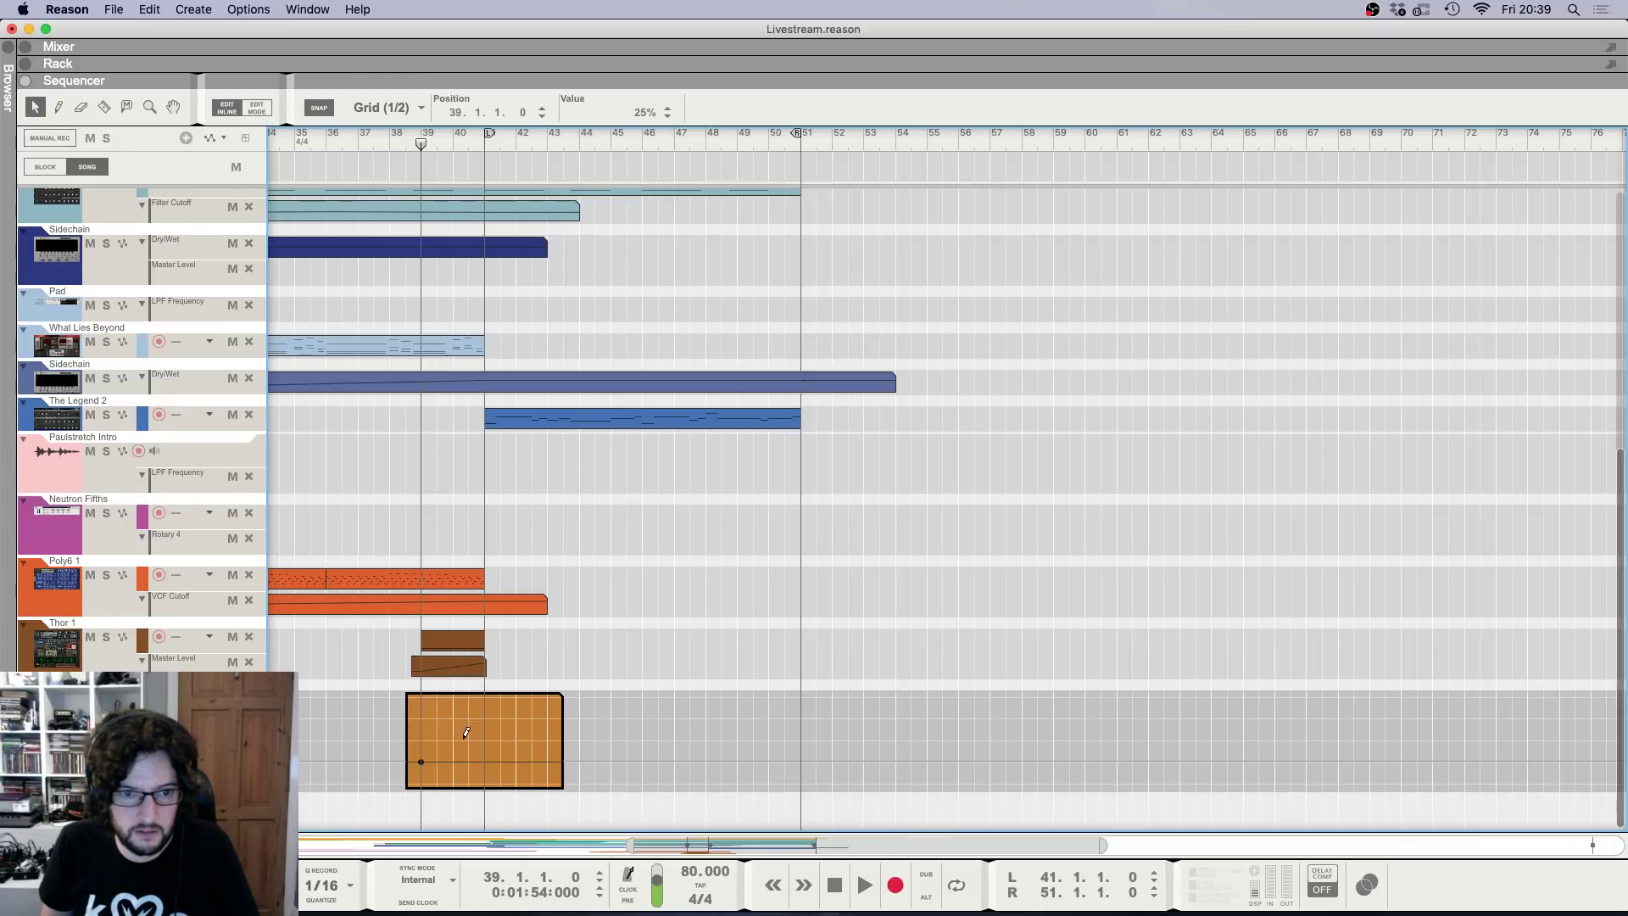
click(653, 606)
During playback, set Arp's Delay send to about -10.4 dB and Thor 1's channel level to about -1.5 dB.
key(space)
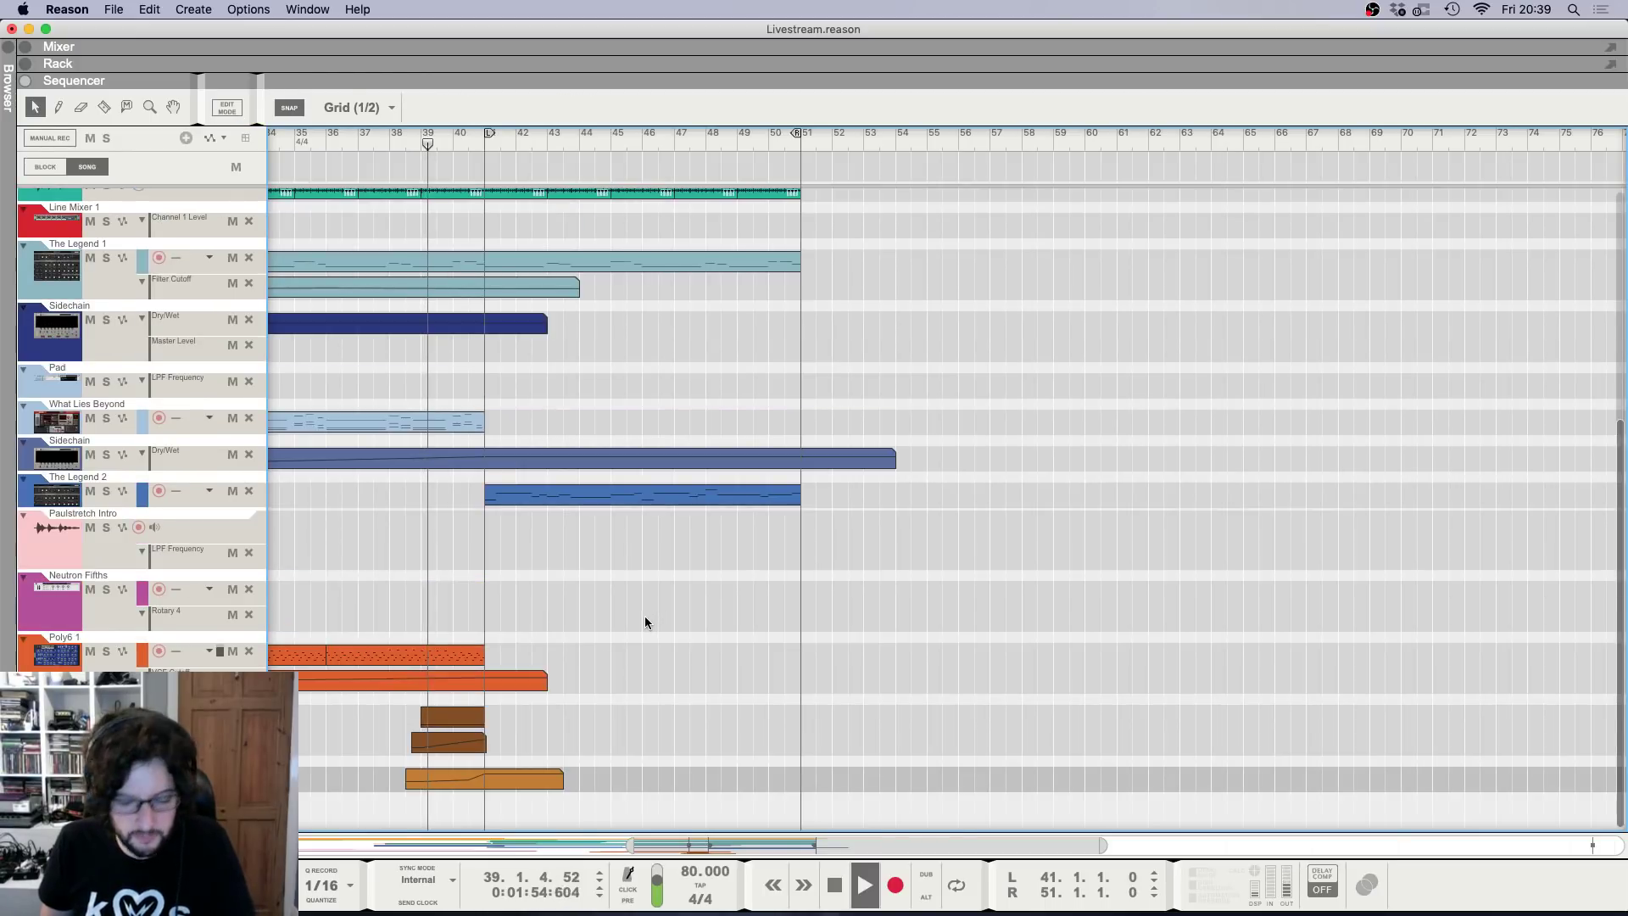
scroll(640, 626, left, 10)
key(F6)
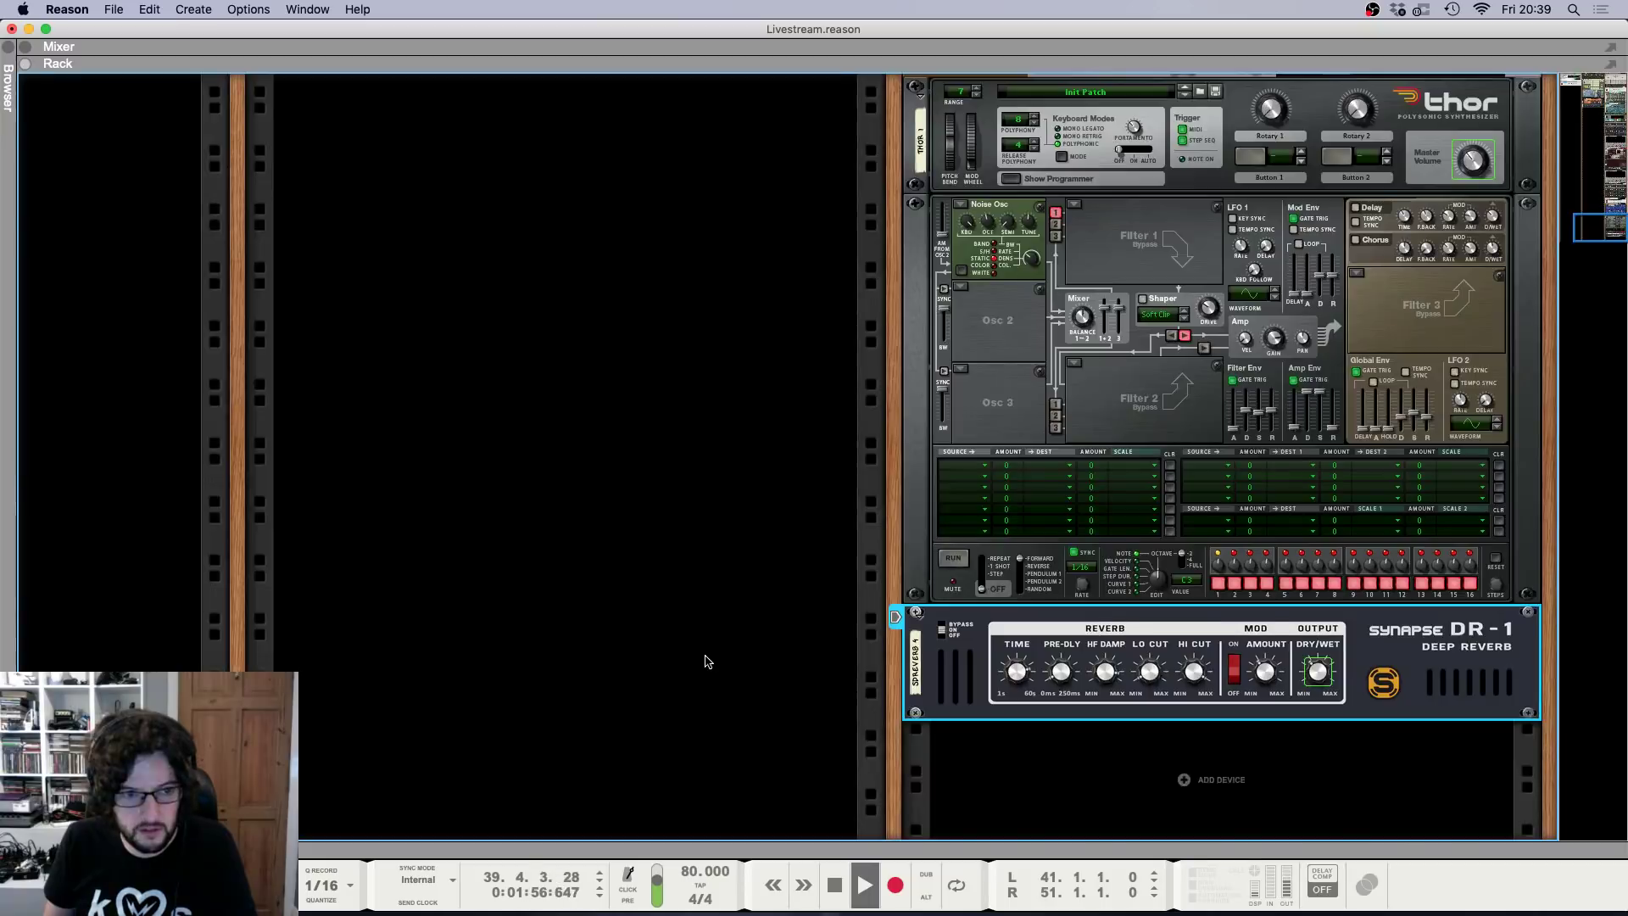
key(F5)
click(1358, 346)
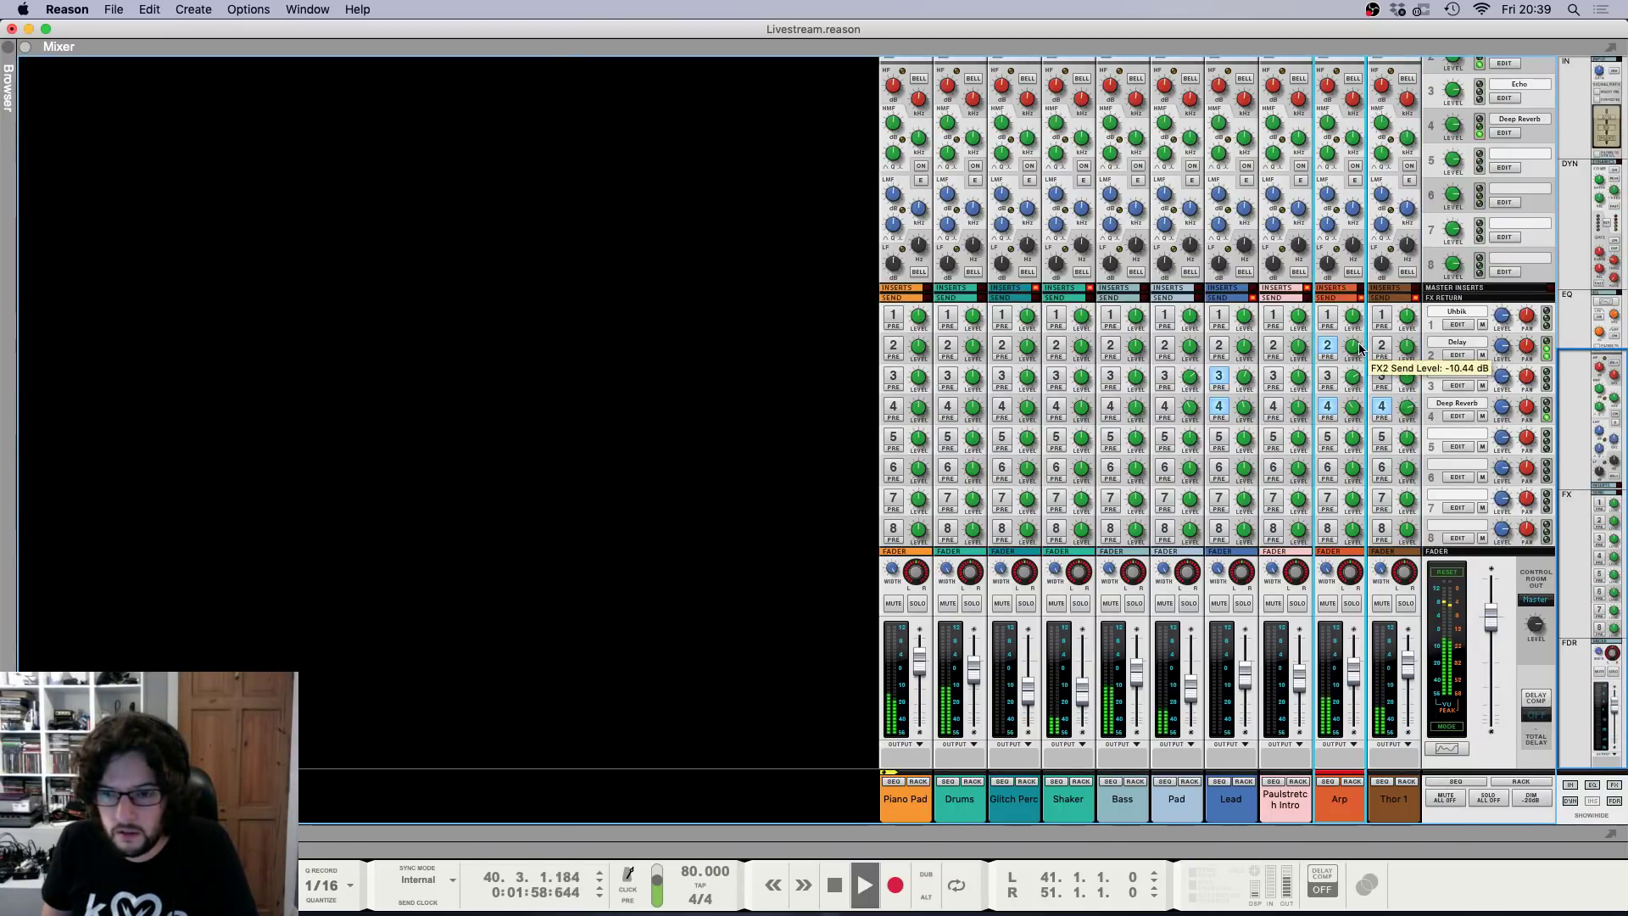
click(1405, 667)
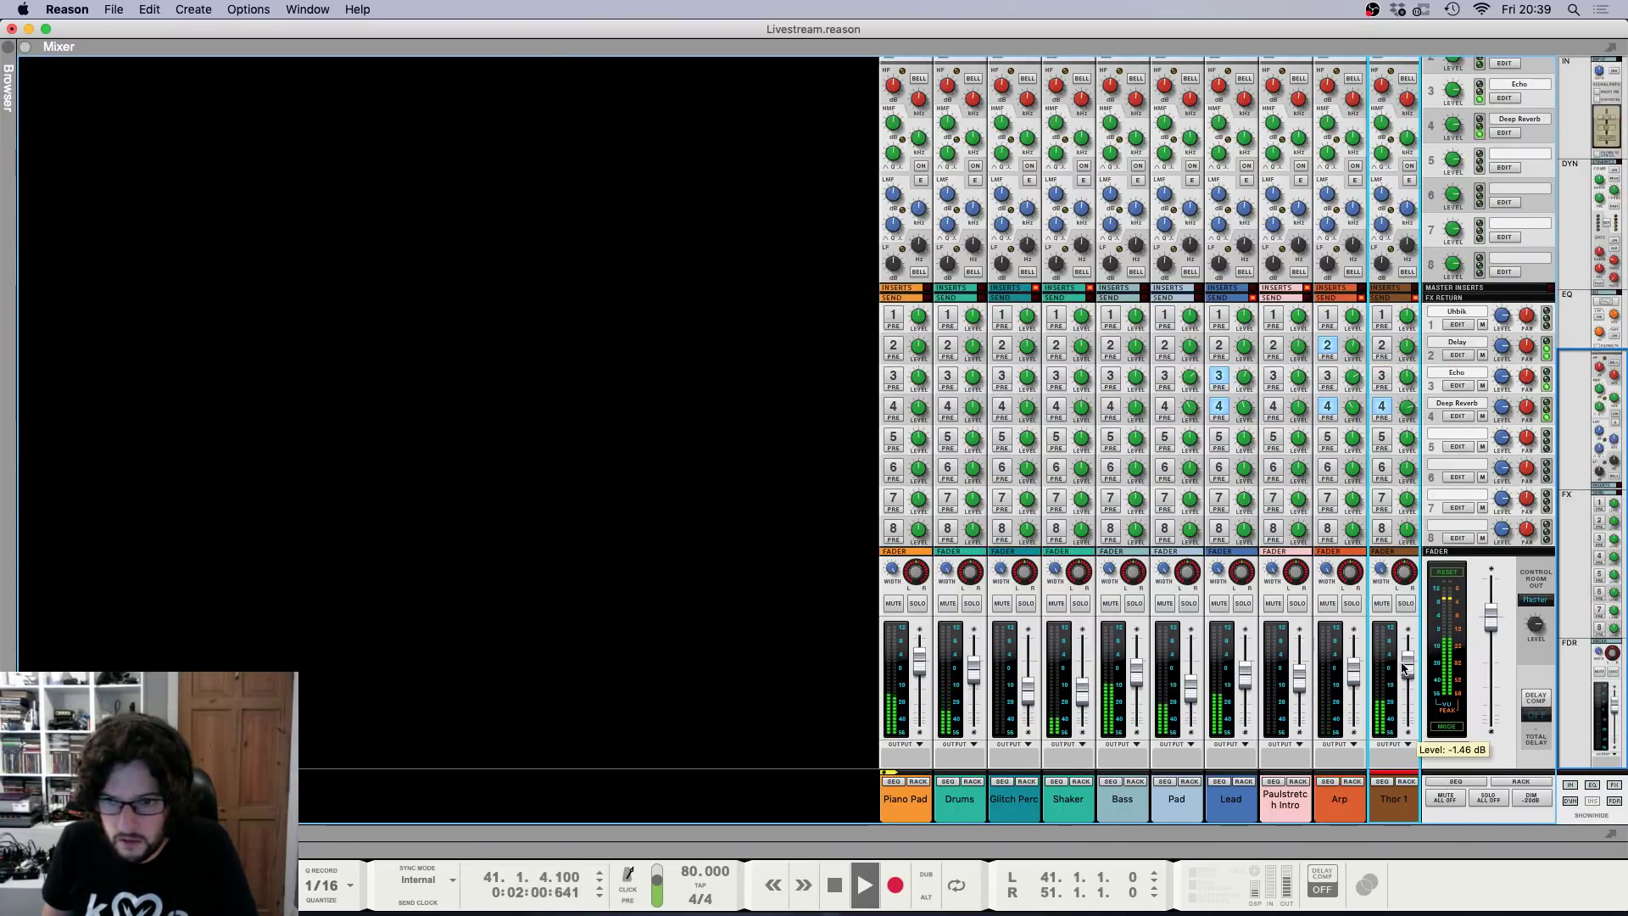
Extend the end of the DR-1 Dry/Wet automation clip to just past bar 48.
key(F7)
scroll(1254, 528, up, 7)
scroll(1254, 527, down, 1)
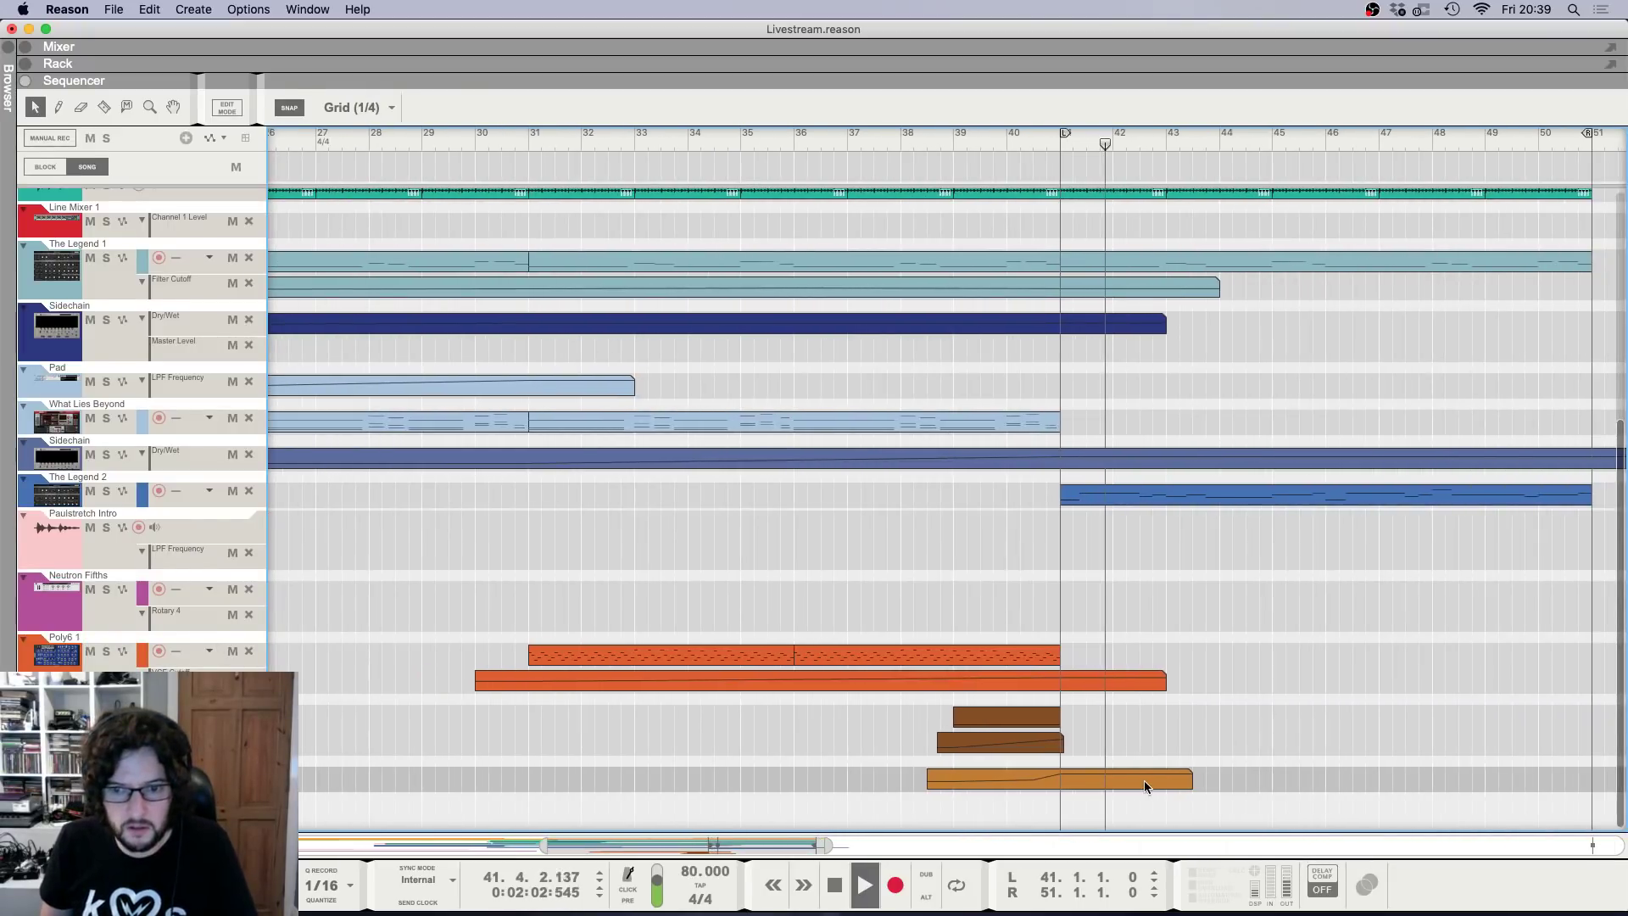
scroll(1145, 785, down, 1)
click(1146, 781)
drag(1188, 779, 1423, 791)
Hold the DR-1 Dry/Wet automation near maximum until bar 43, with a fall to 30% at bar 48.
double_click(1301, 773)
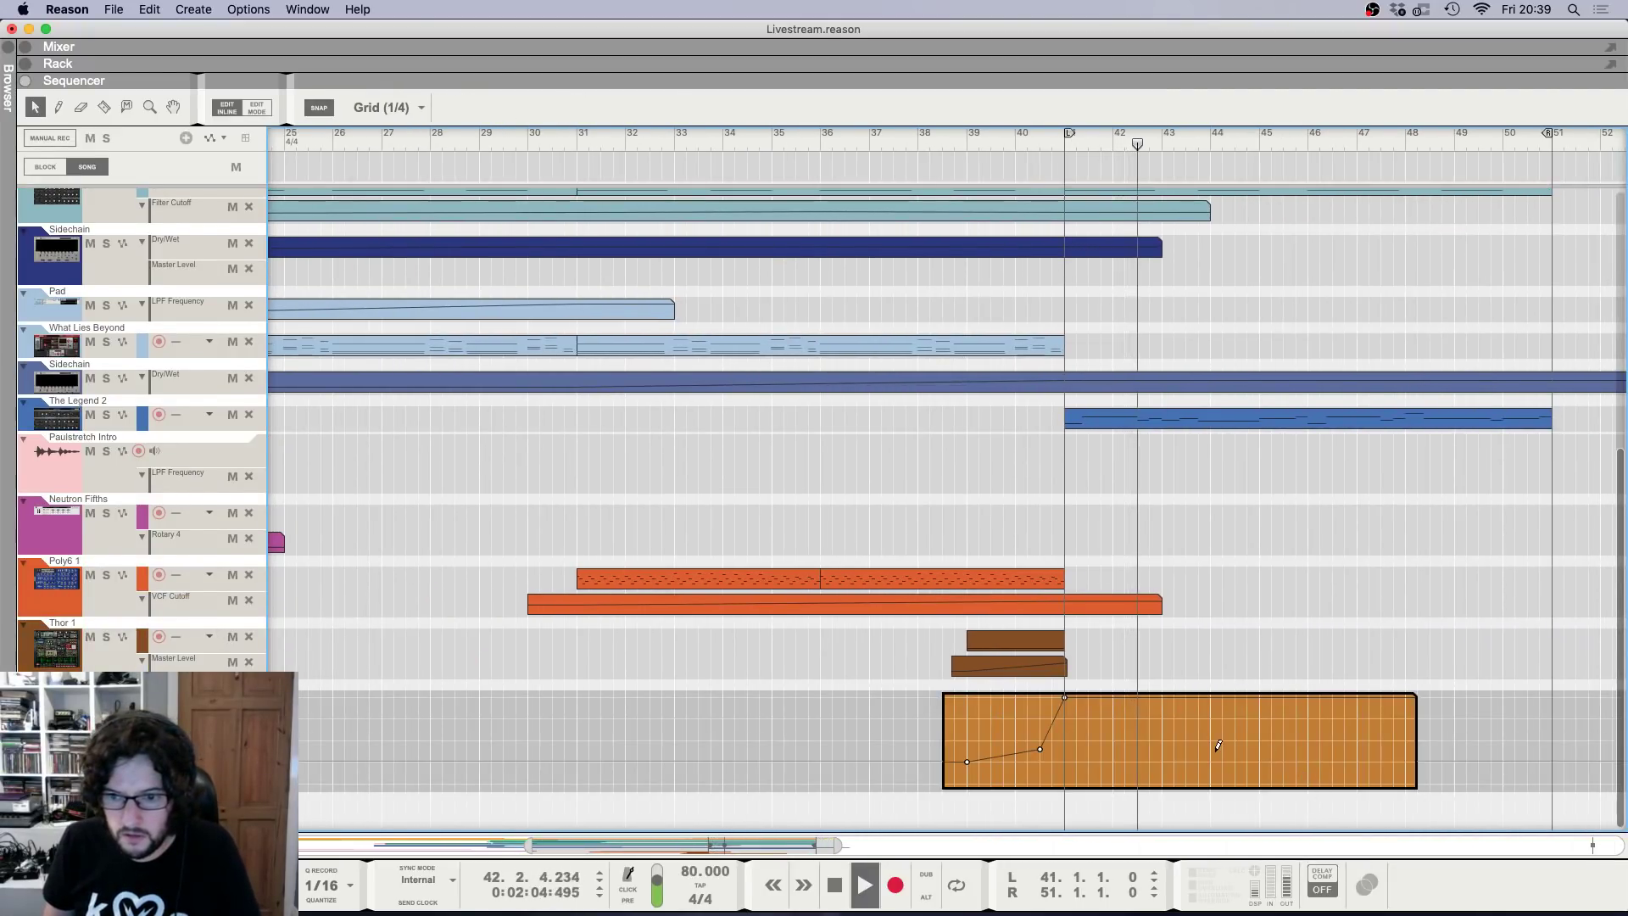
click(1162, 697)
click(1405, 757)
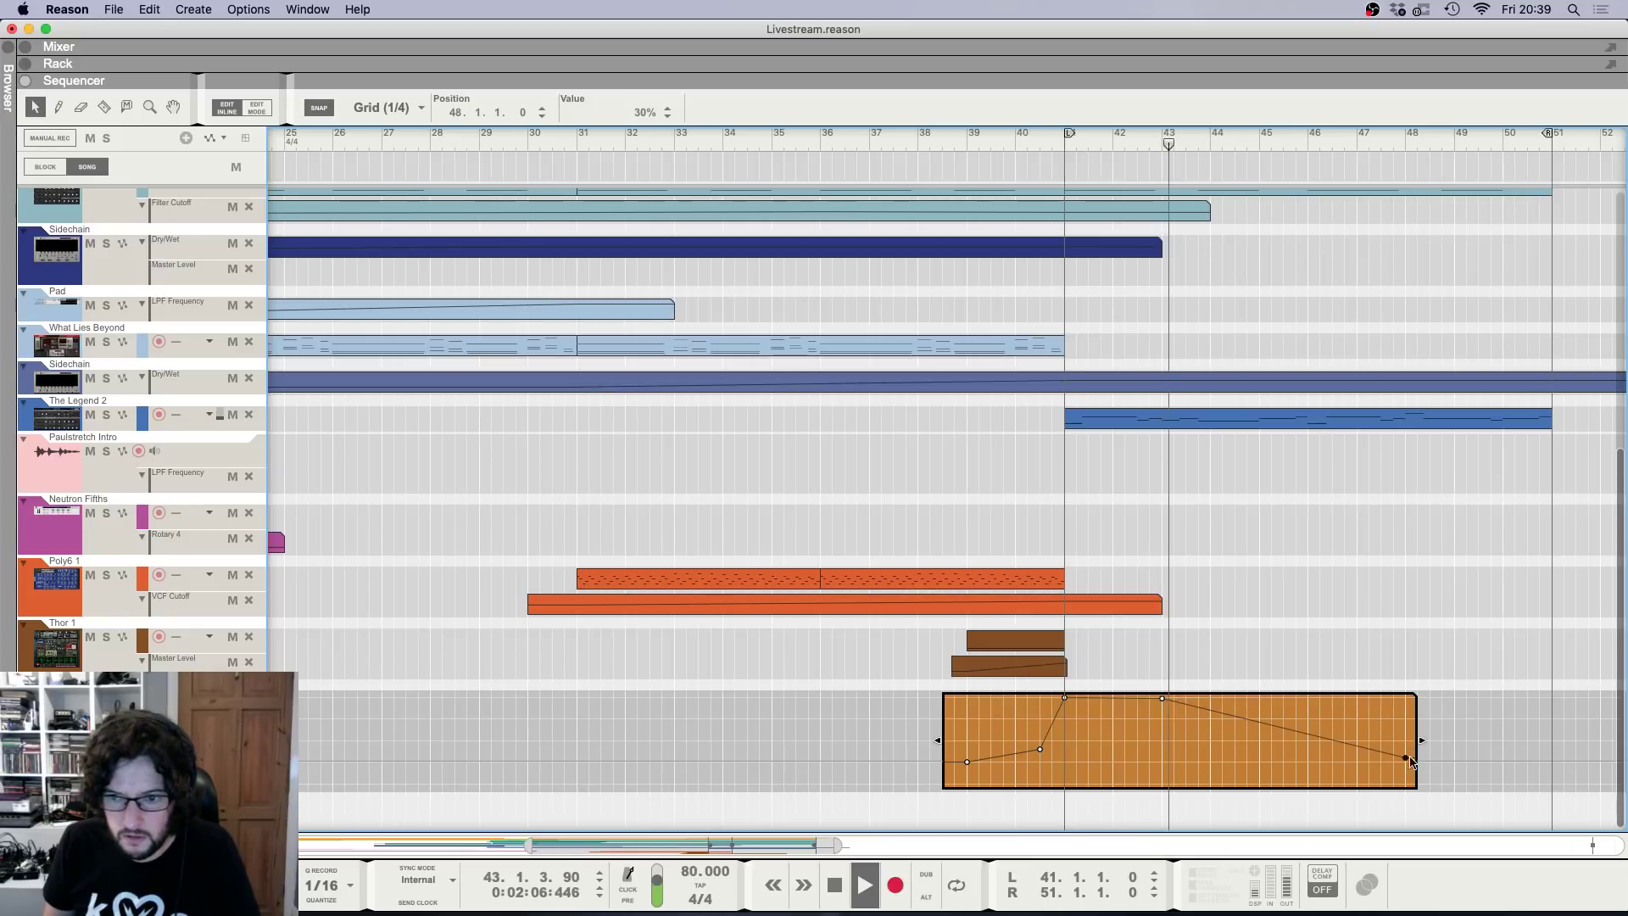
click(1395, 617)
click(1398, 619)
Stop playback, return the playhead to bar 41, and examine the upper tracks between bars 41 and 51.
scroll(1404, 625, up, 2)
scroll(1405, 630, down, 1)
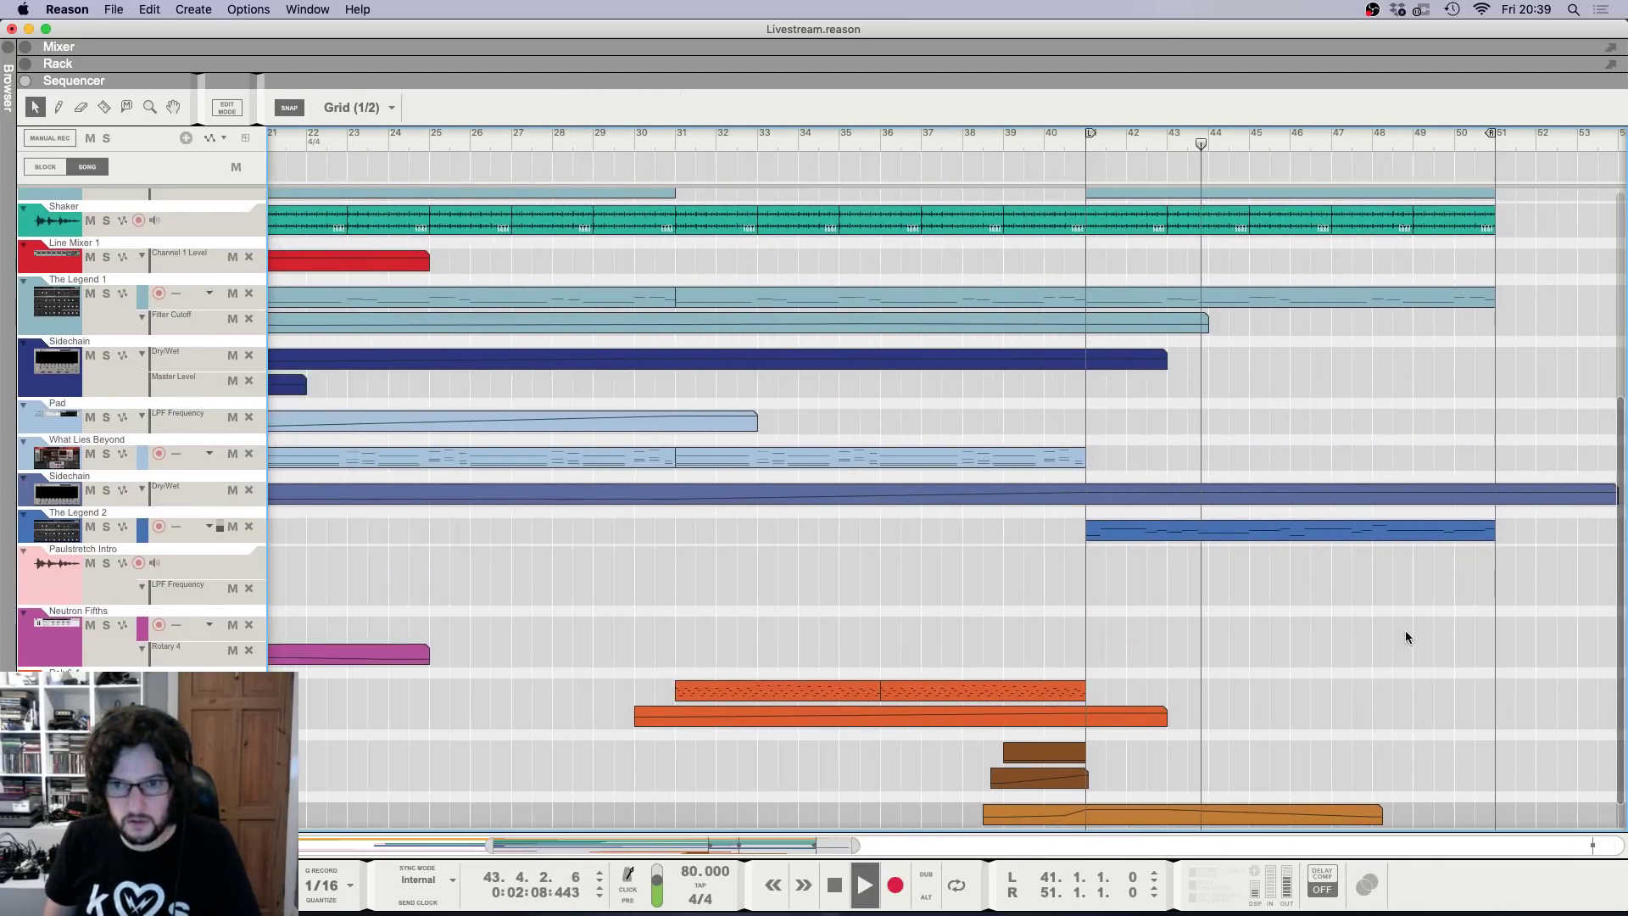
key(g)
scroll(1401, 624, up, 7)
key(space)
key(g)
key(g)
key(g)
scroll(1375, 650, down, 1)
key(h)
key(h)
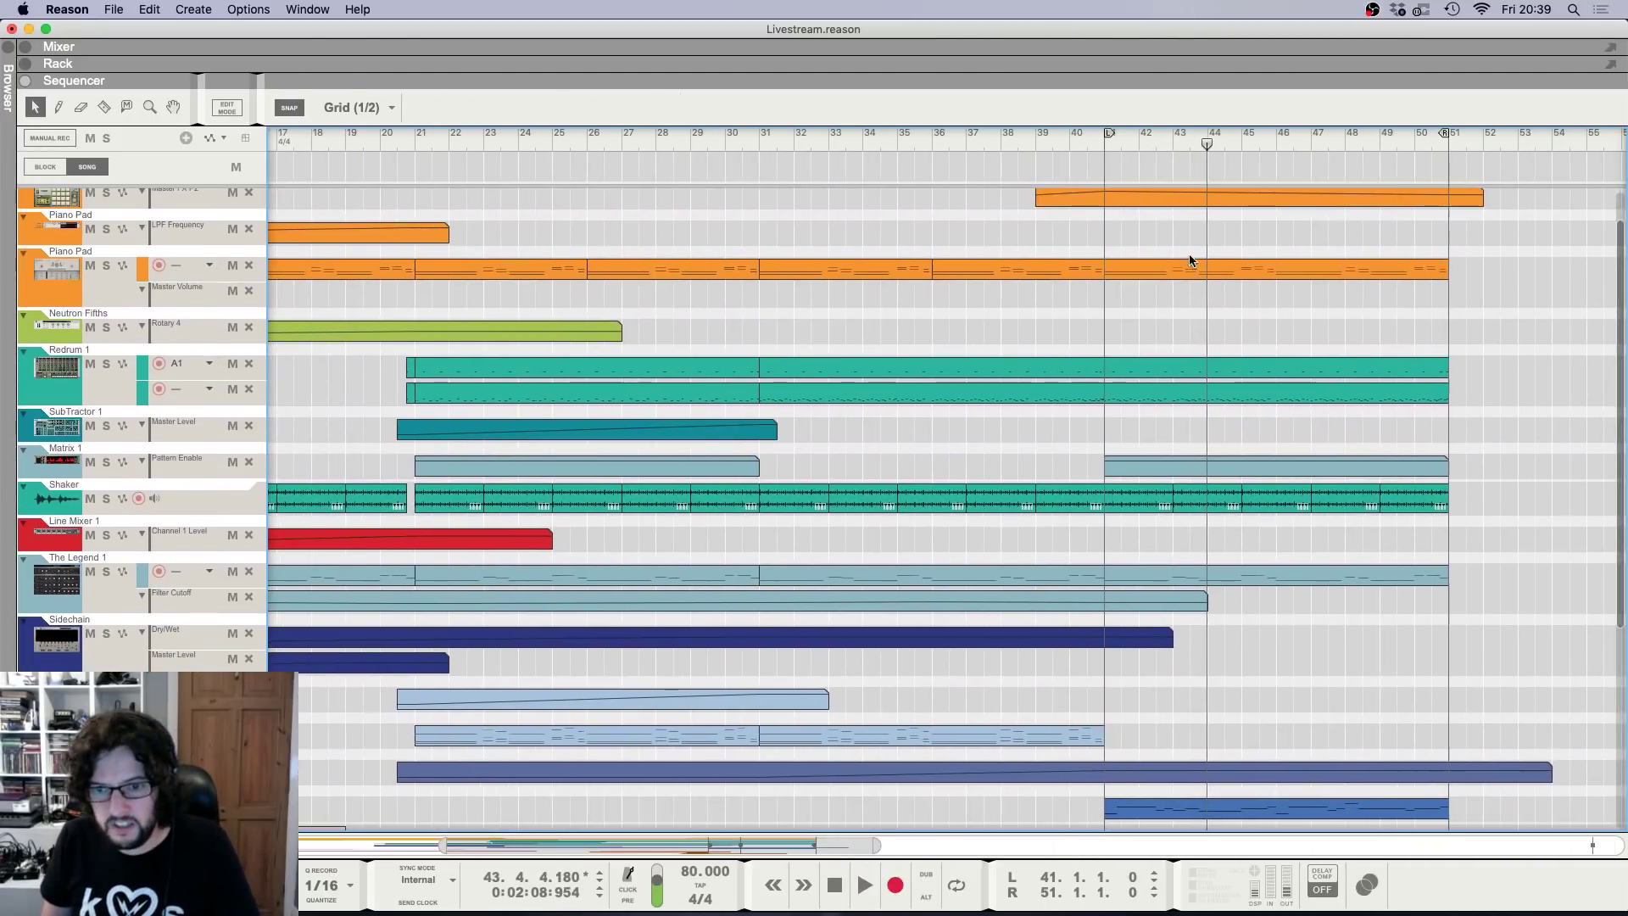
key(h)
scroll(1239, 396, down, 3)
scroll(1315, 519, up, 4)
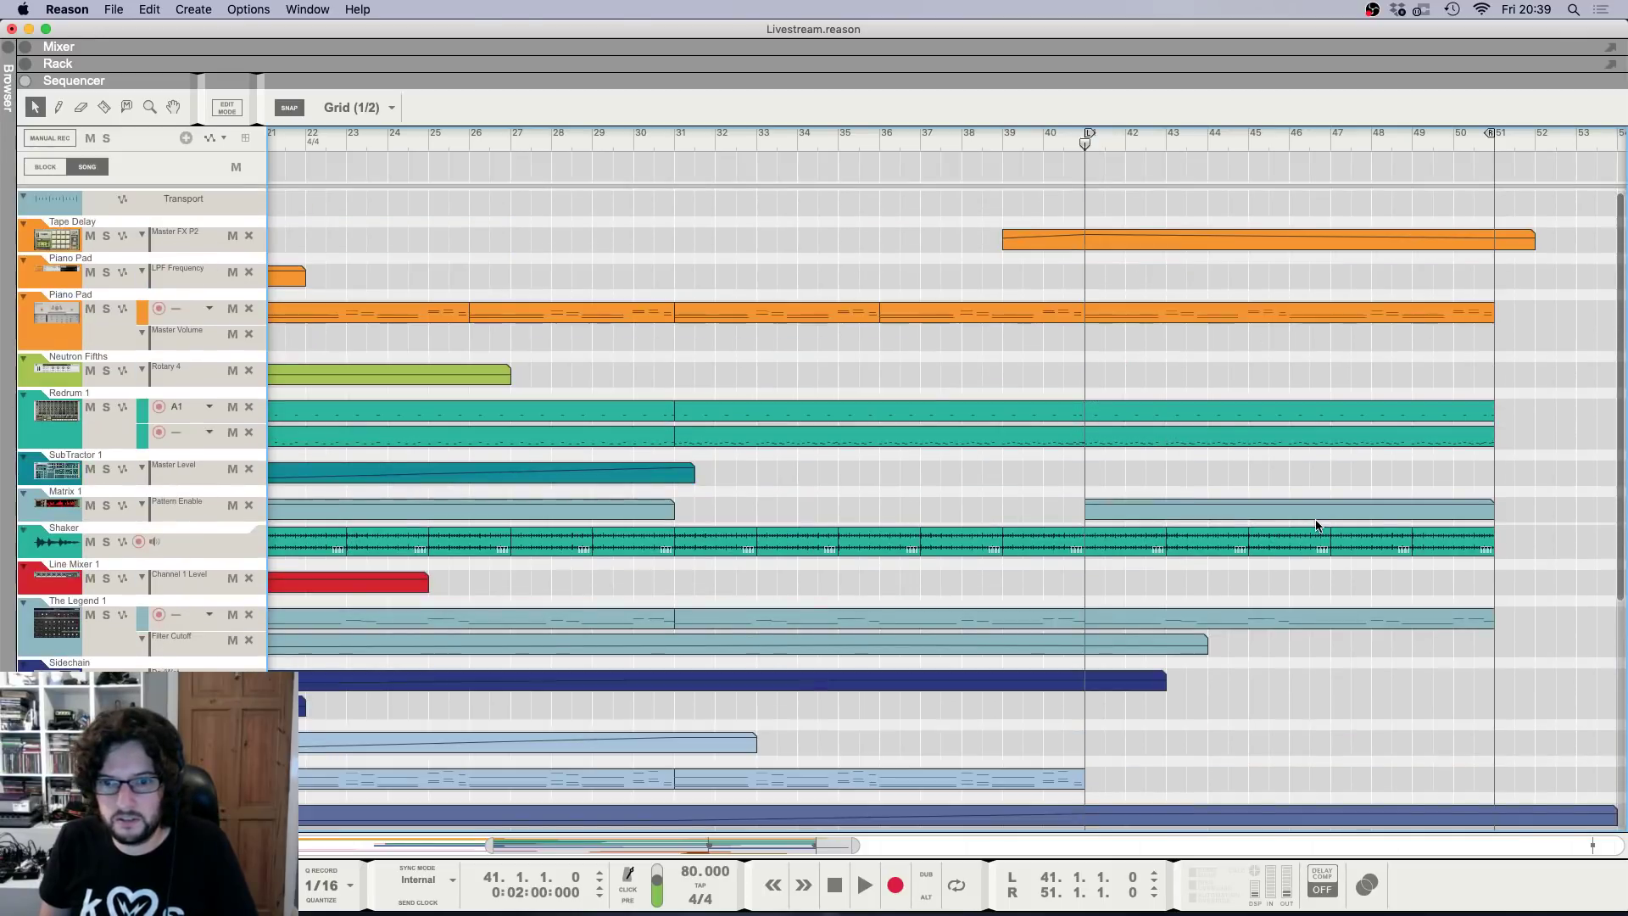
Open the Piano Pad clip starting at bar 41 and delete its notes in bars 43 and 44.
double_click(1198, 315)
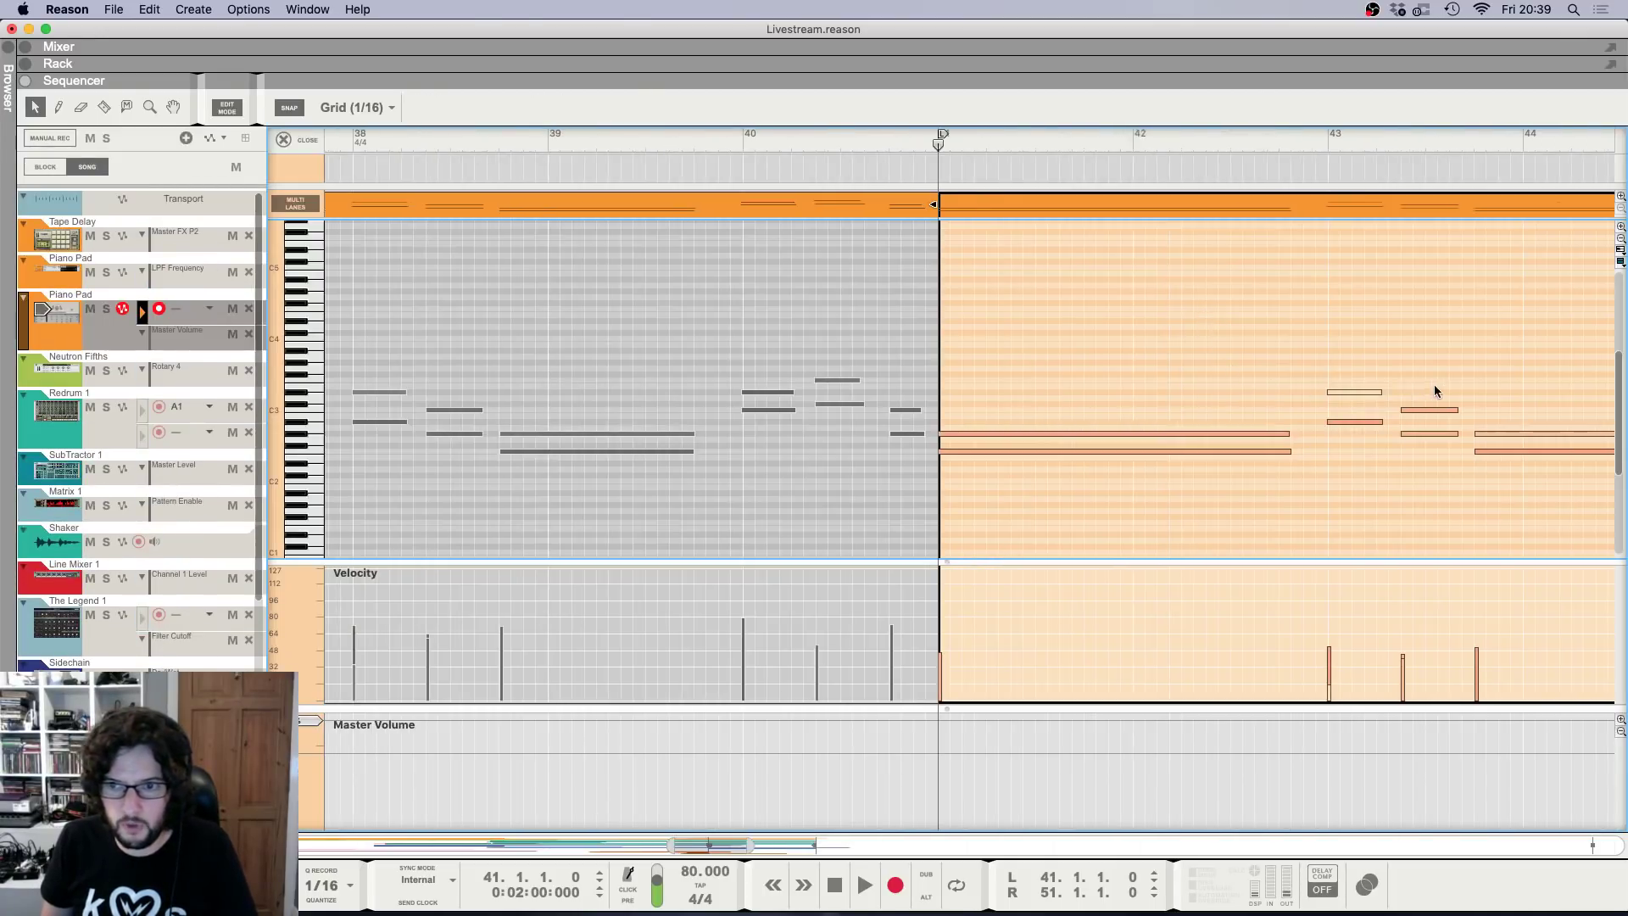
key(h)
drag(1208, 504, 1277, 522)
key(BackSpace)
Copy the sustained two-note Piano Pad chord at bar 41 and paste it at bar 43.
drag(788, 375, 848, 479)
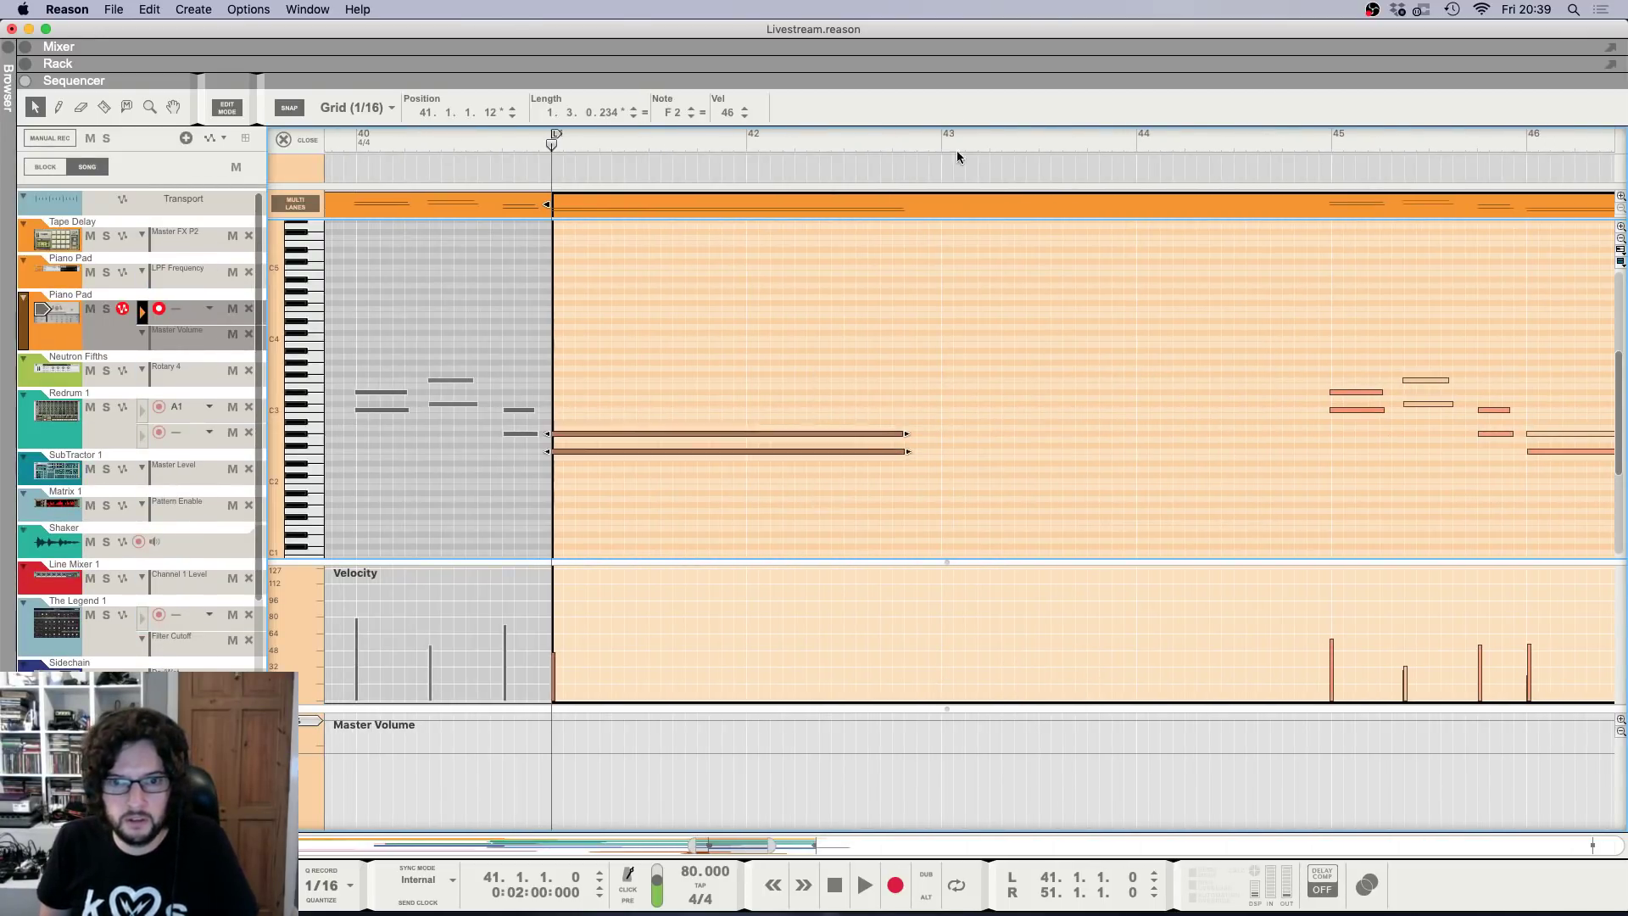
key(super+c)
drag(919, 143, 942, 143)
key(super+v)
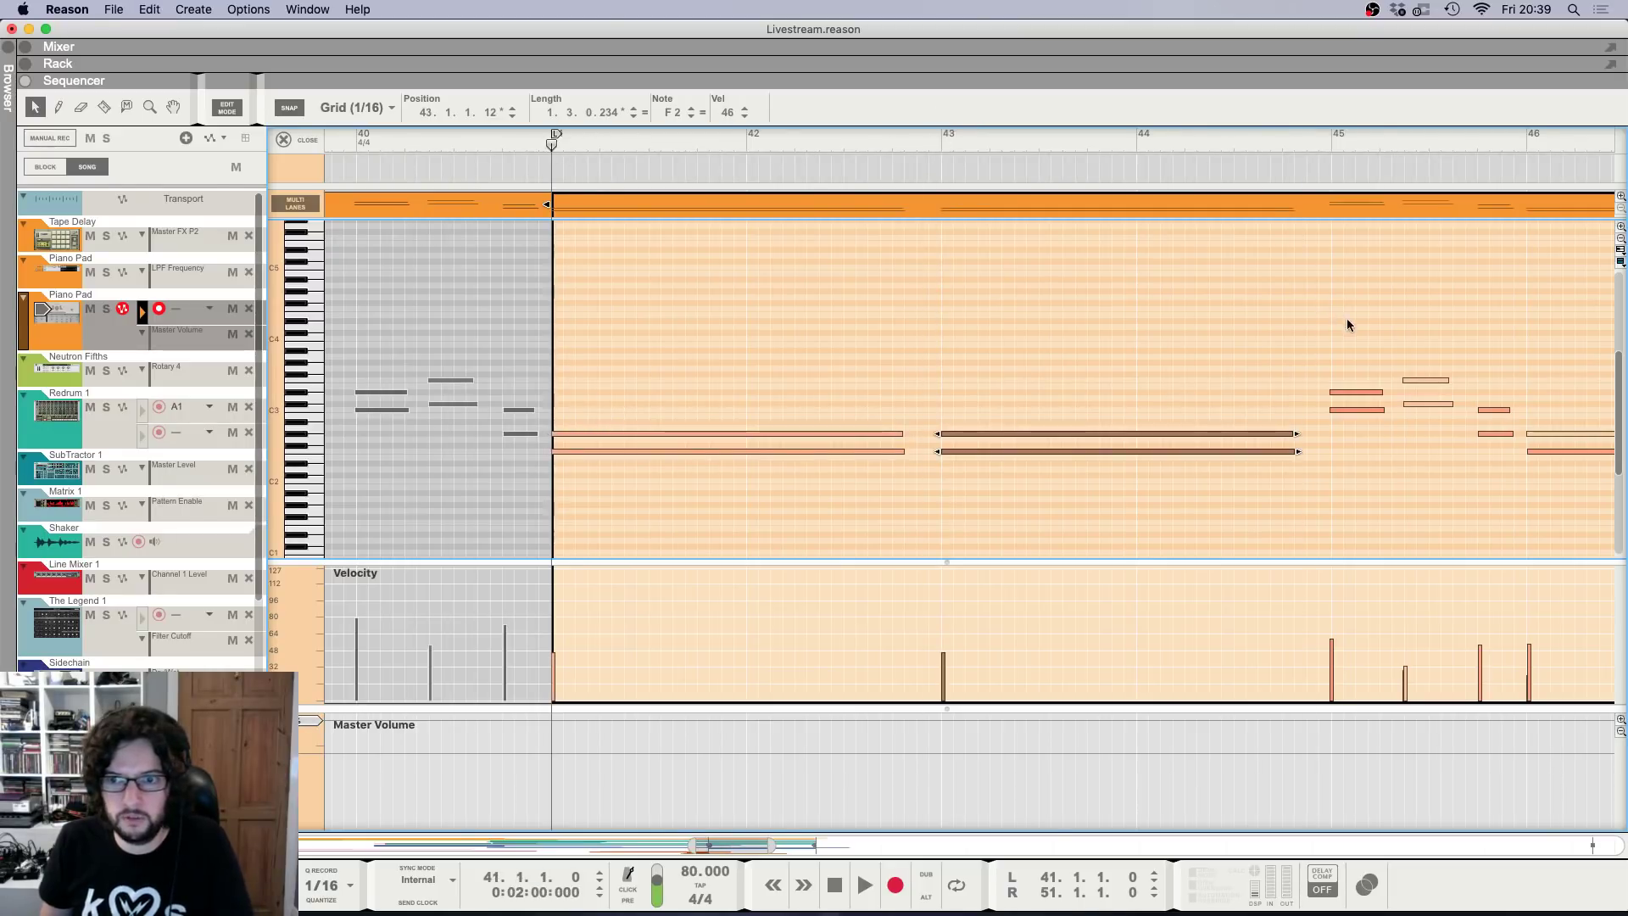
Delete the short Piano Pad notes in bar 45 and extend the bar 43 chord to bar 46.
drag(1347, 319, 1565, 514)
drag(1508, 414, 1431, 408)
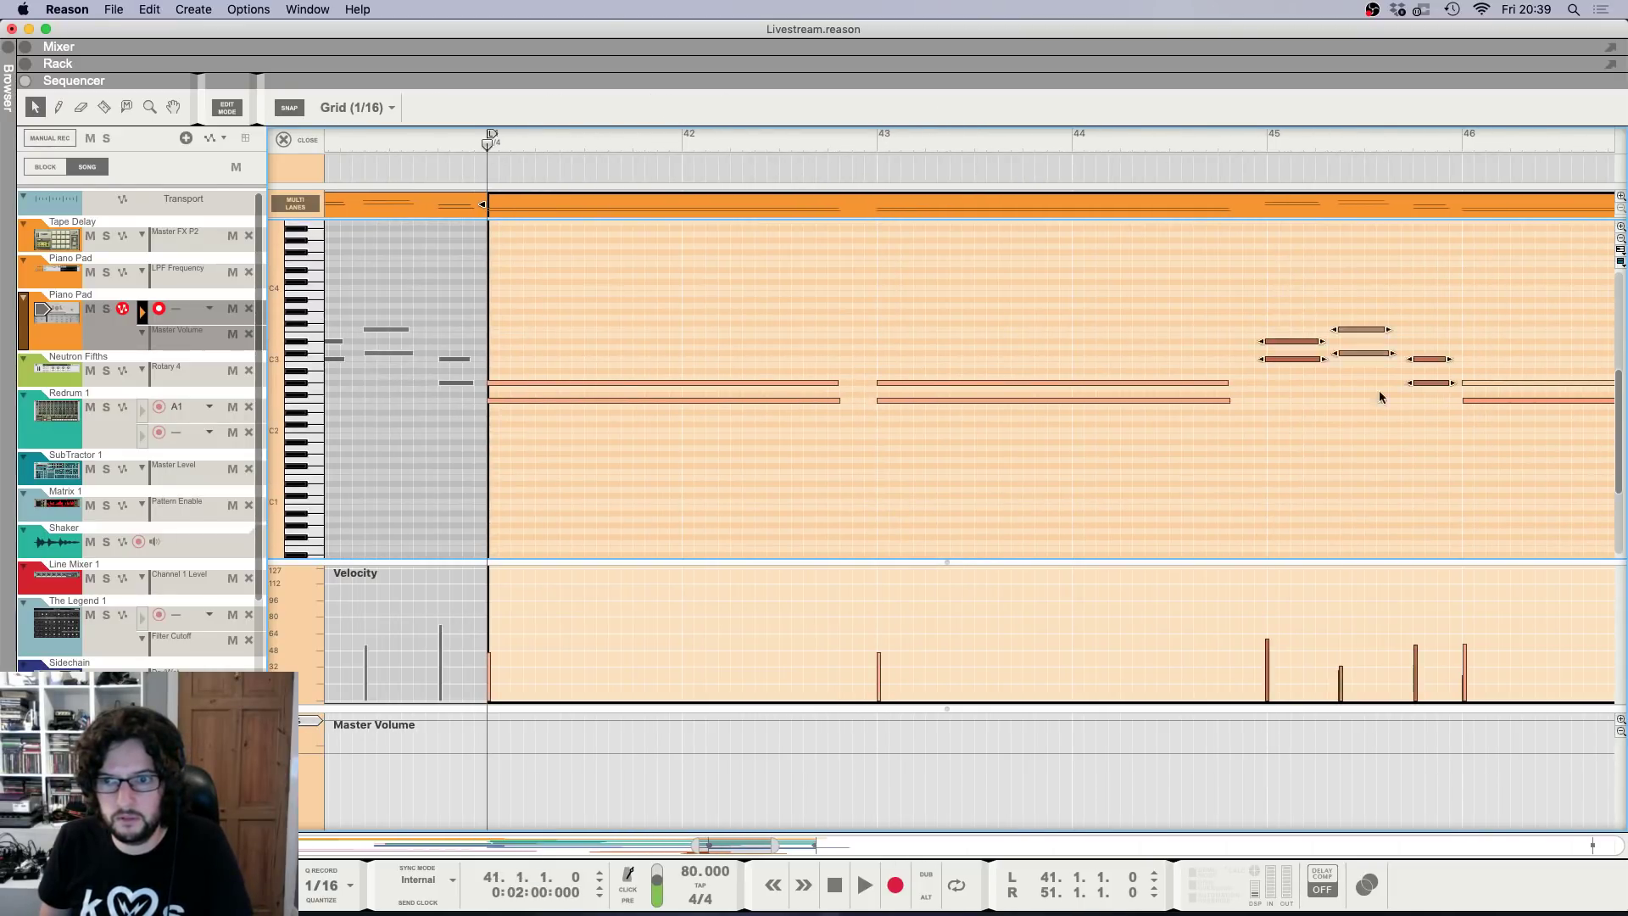
key(BackSpace)
drag(1281, 421, 1457, 427)
key(space)
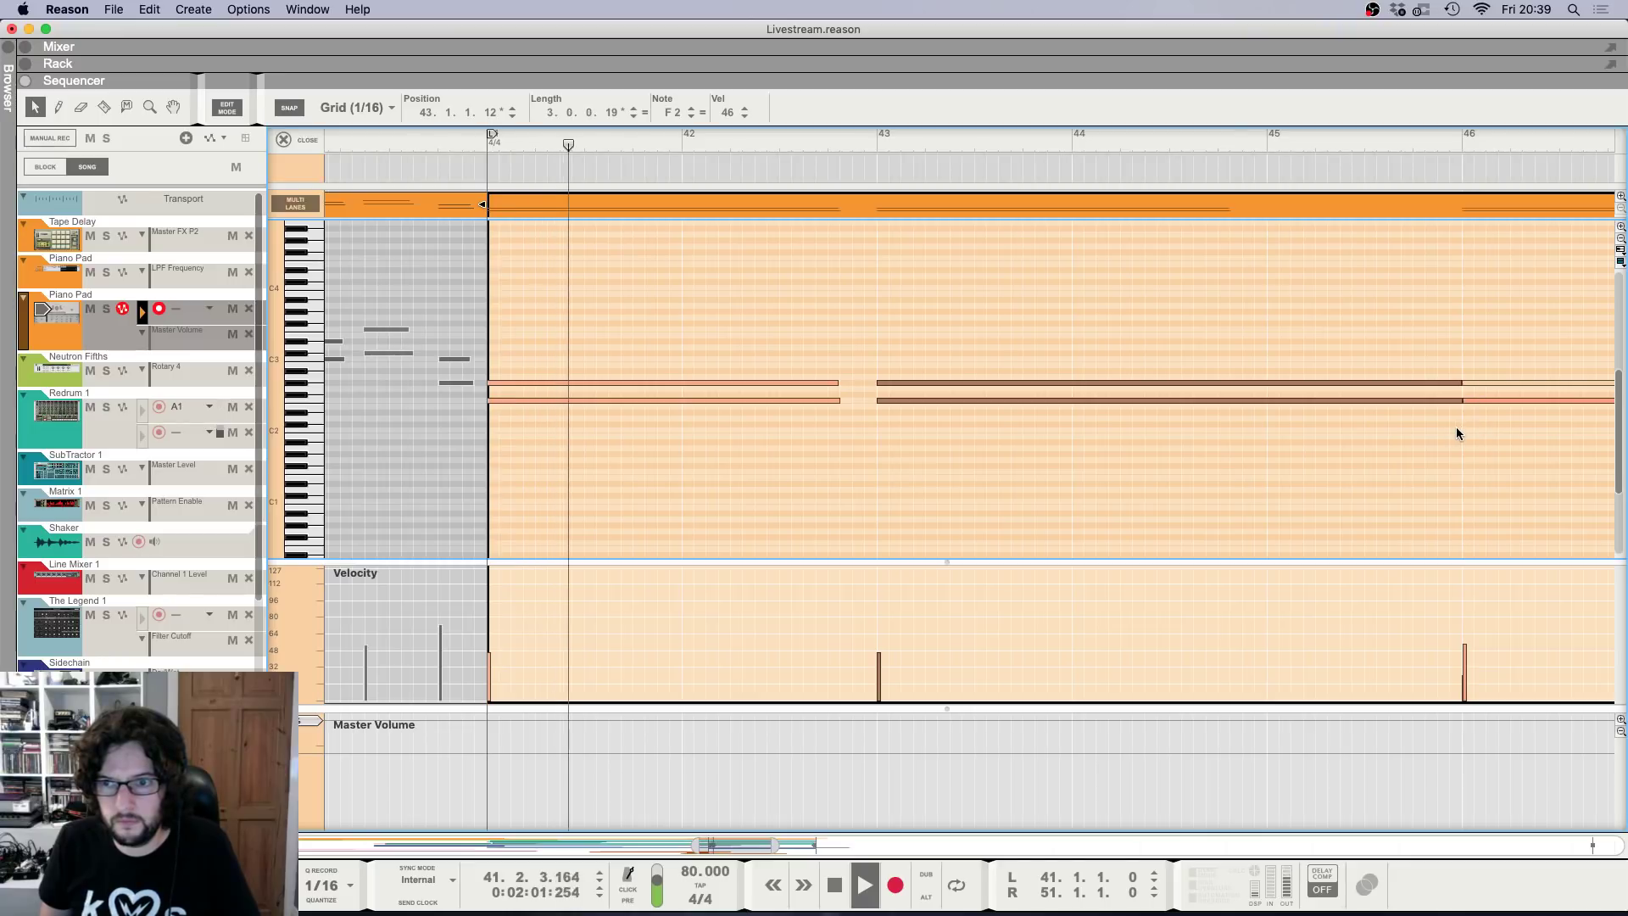
Delete all Piano Pad notes from bar 46 to the end of the clip.
key(g)
key(g)
key(g)
key(g)
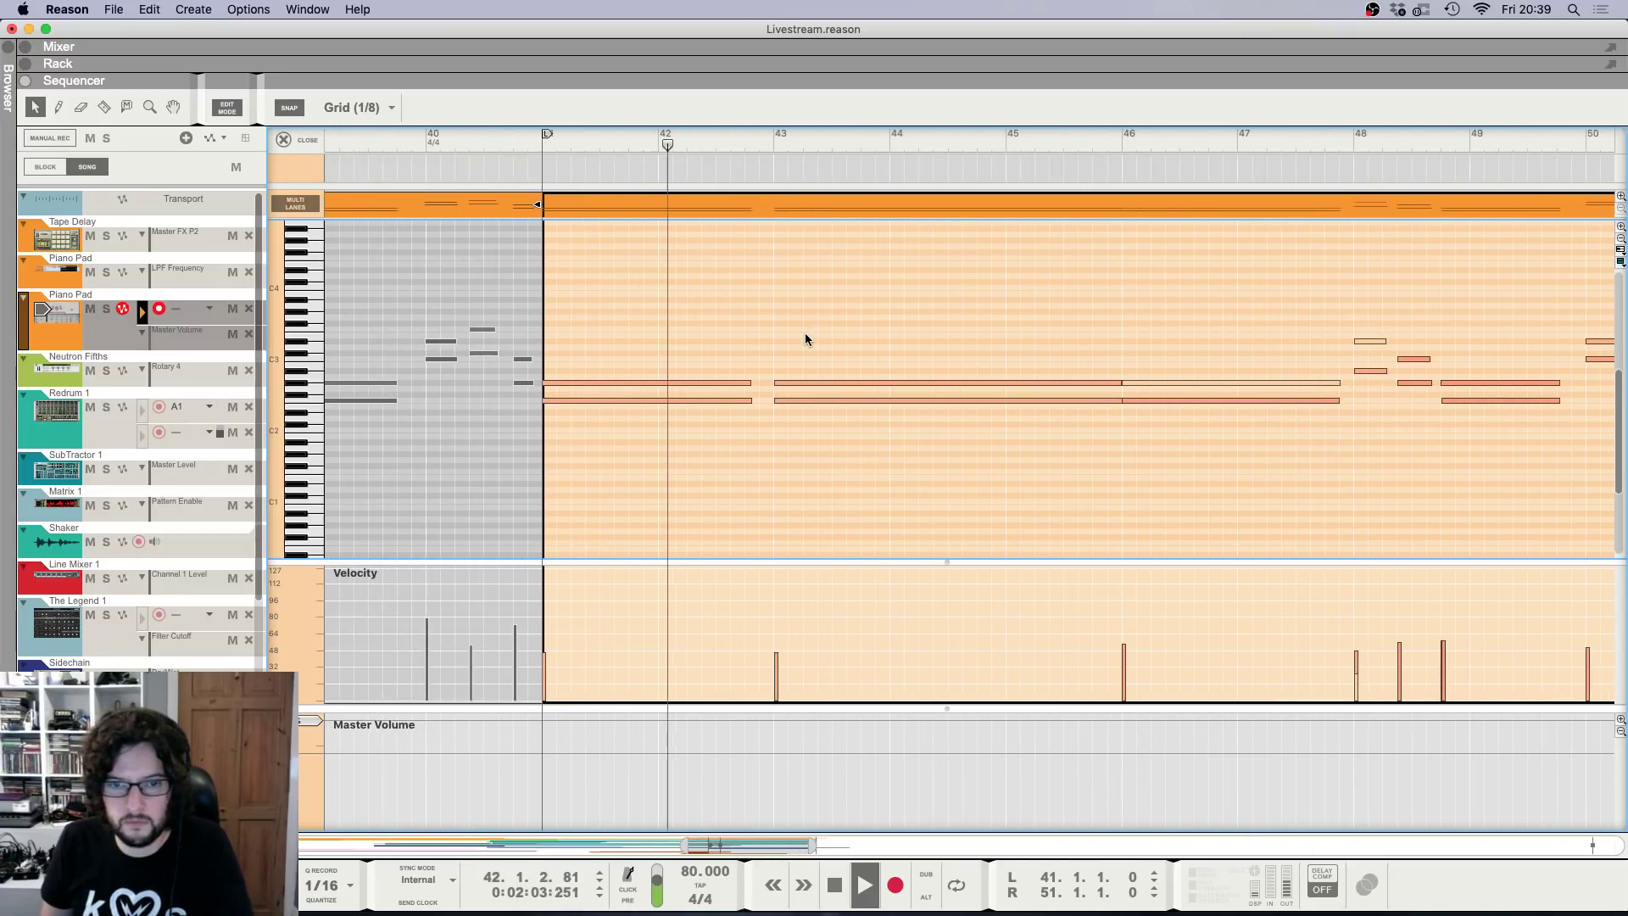
click(1163, 348)
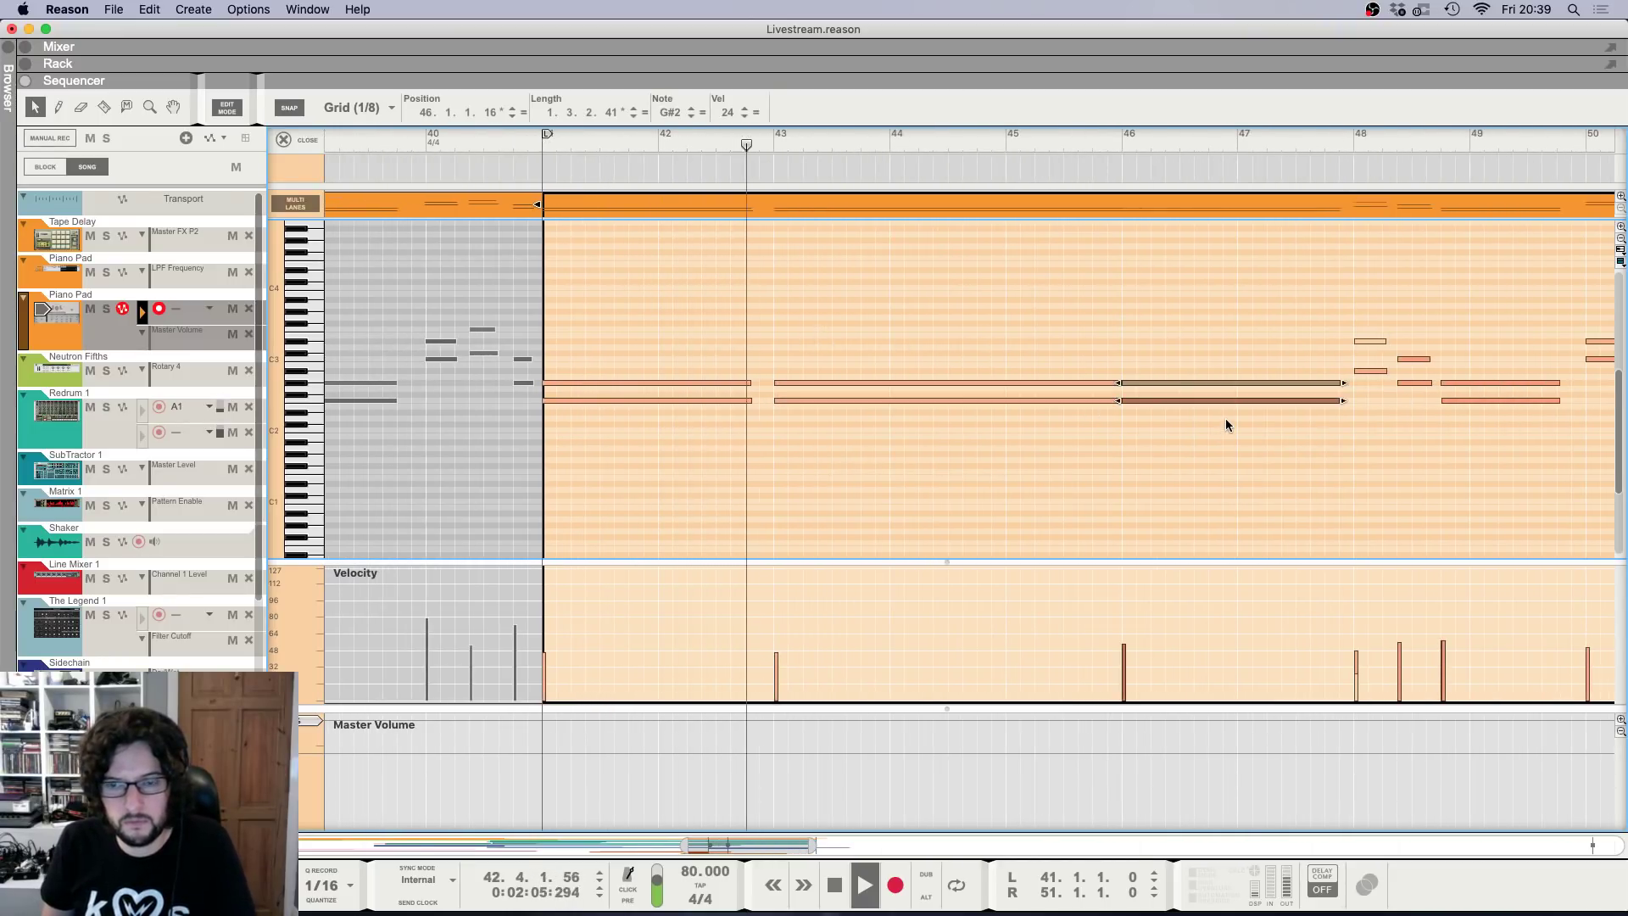
drag(1352, 319, 1518, 460)
key(BackSpace)
Duplicate the bar 41 and 43 chords to bars 46 and 48, and trim the bar 43 chord to just before bar 46.
drag(924, 339, 475, 442)
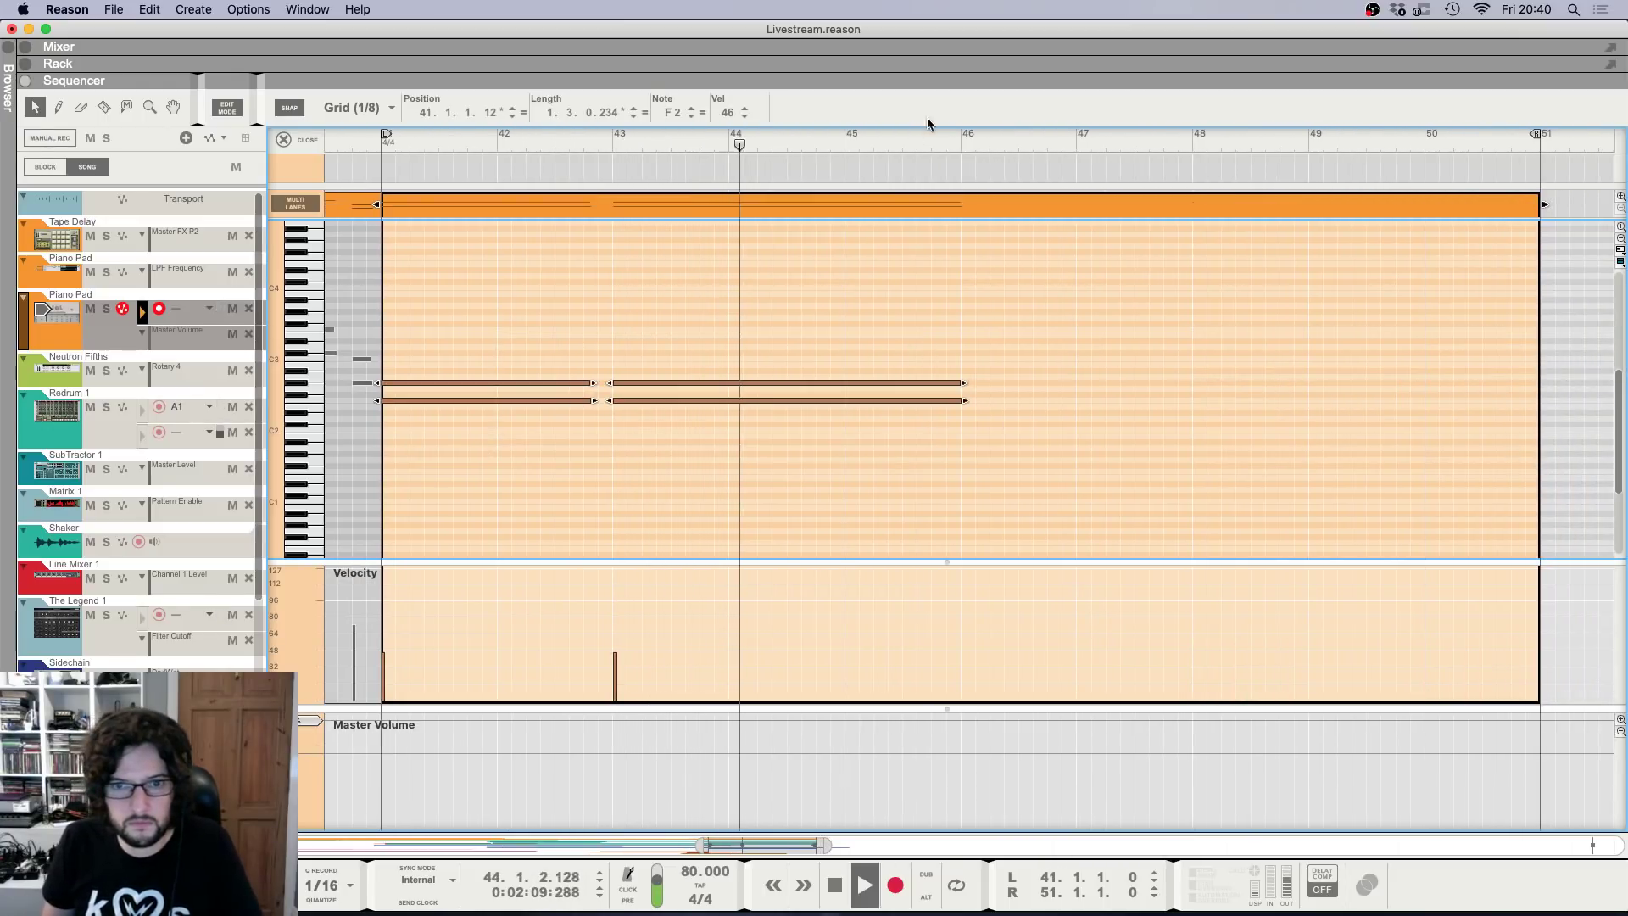
key(super+d)
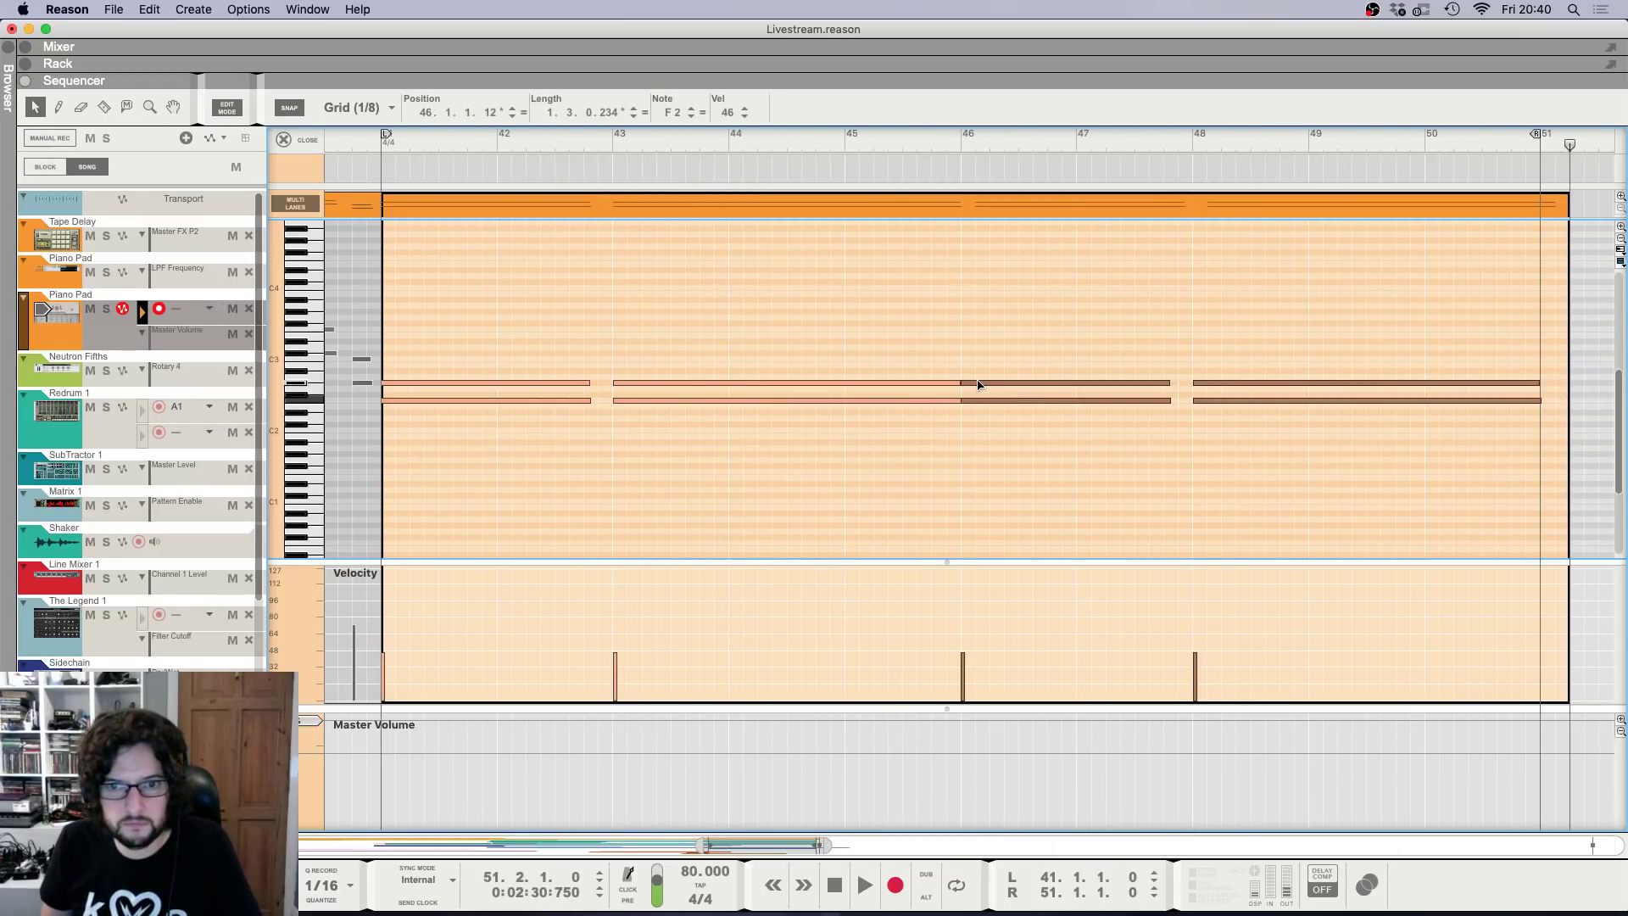
click(961, 403)
Shorten the bar 48 chord to end just before bar 51, trim the Piano Pad clip's end to bar 51, and play from bar 41.
drag(1344, 337, 1403, 483)
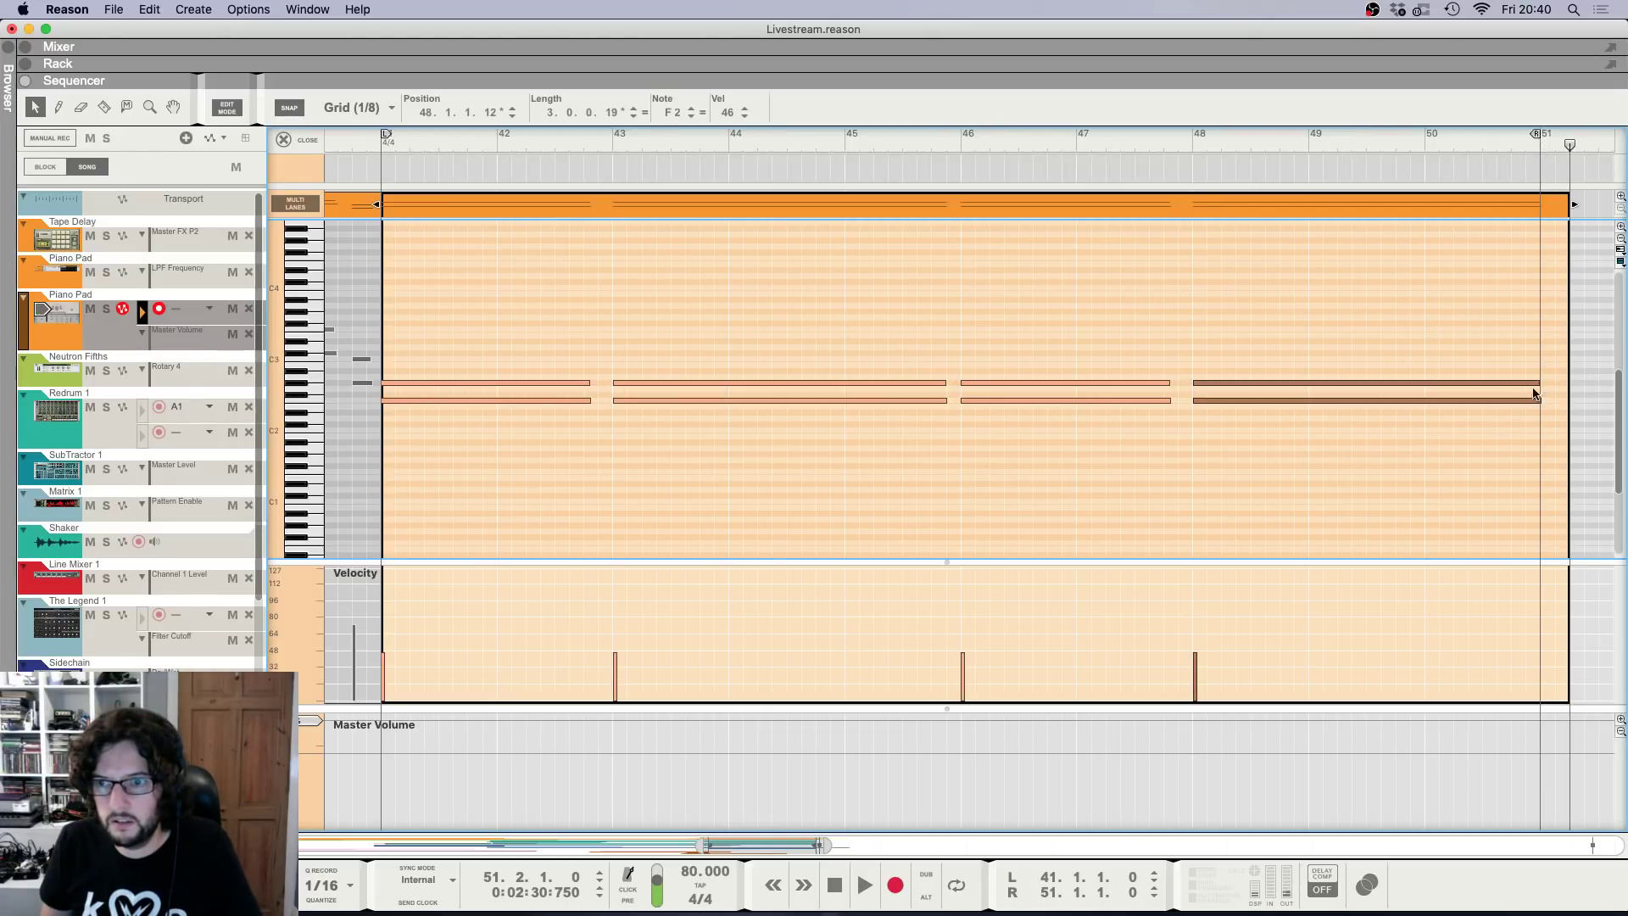
key(g)
key(g)
key(g)
key(space)
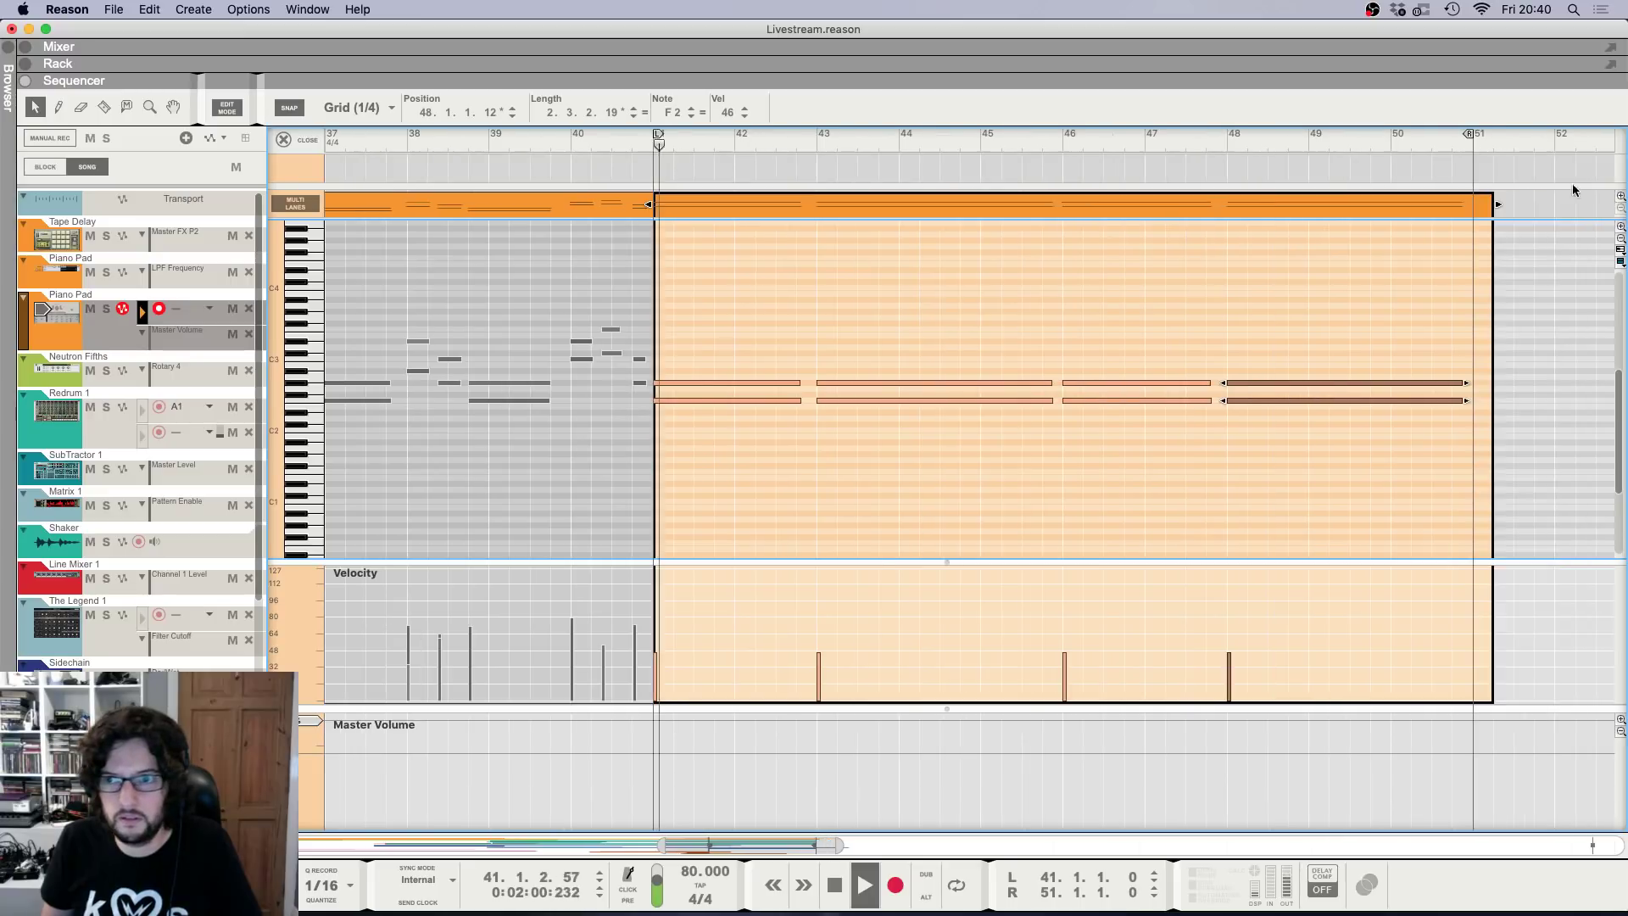
key(g)
click(1303, 312)
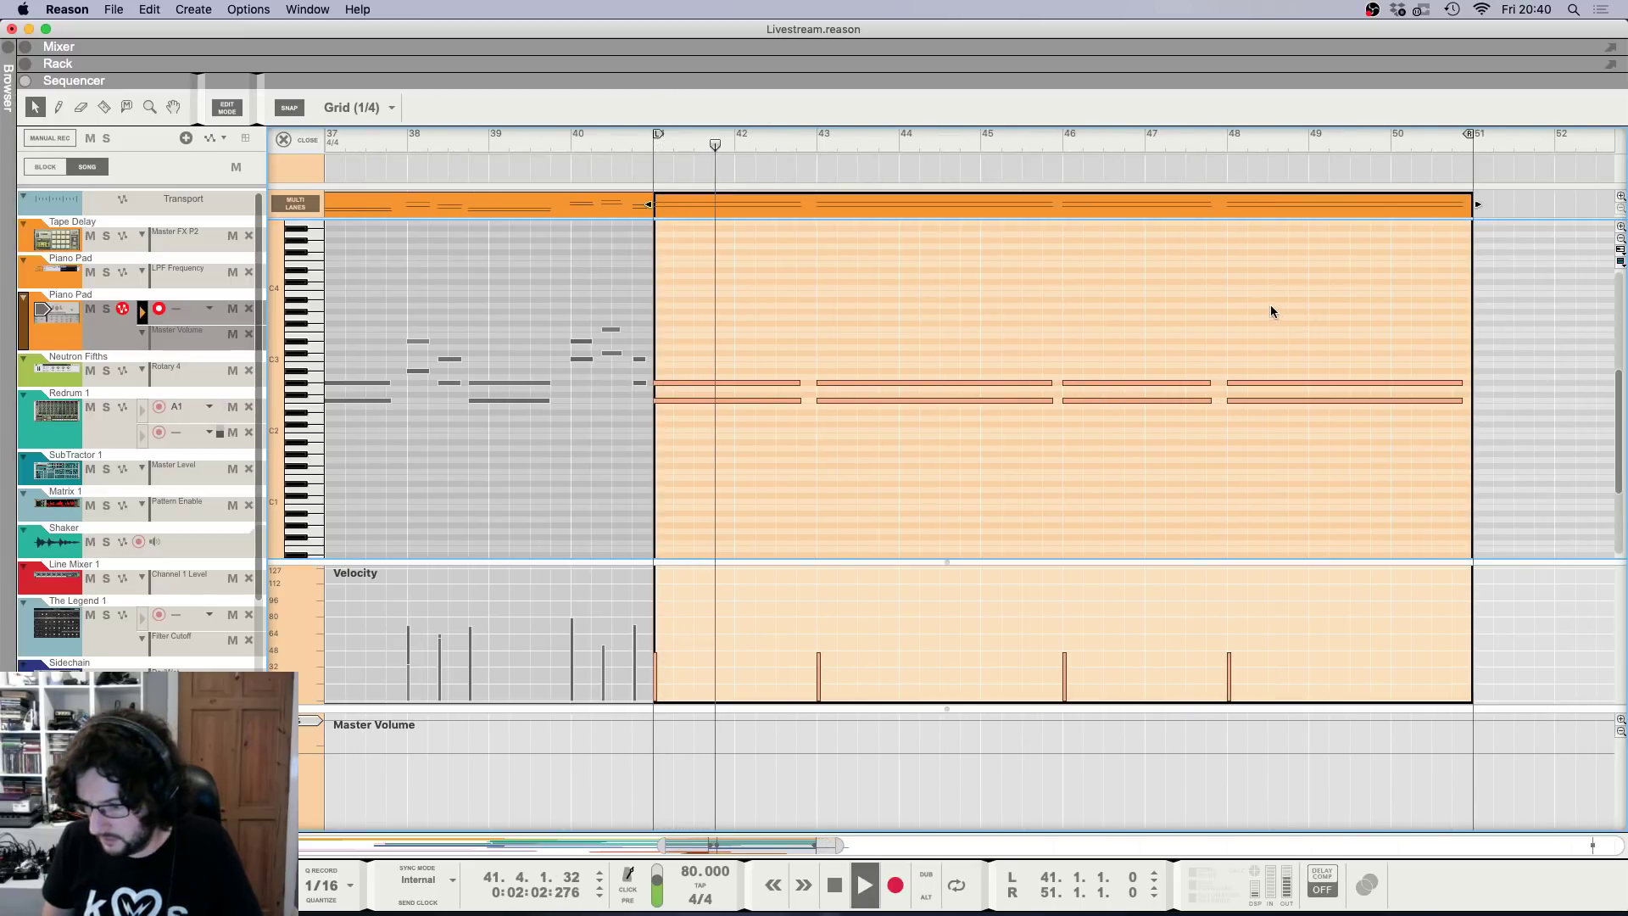
In The Legend 1 clip at bar 41, replace the notes in bars 43 and 44 with a copy of the opening F2 note.
key(F6)
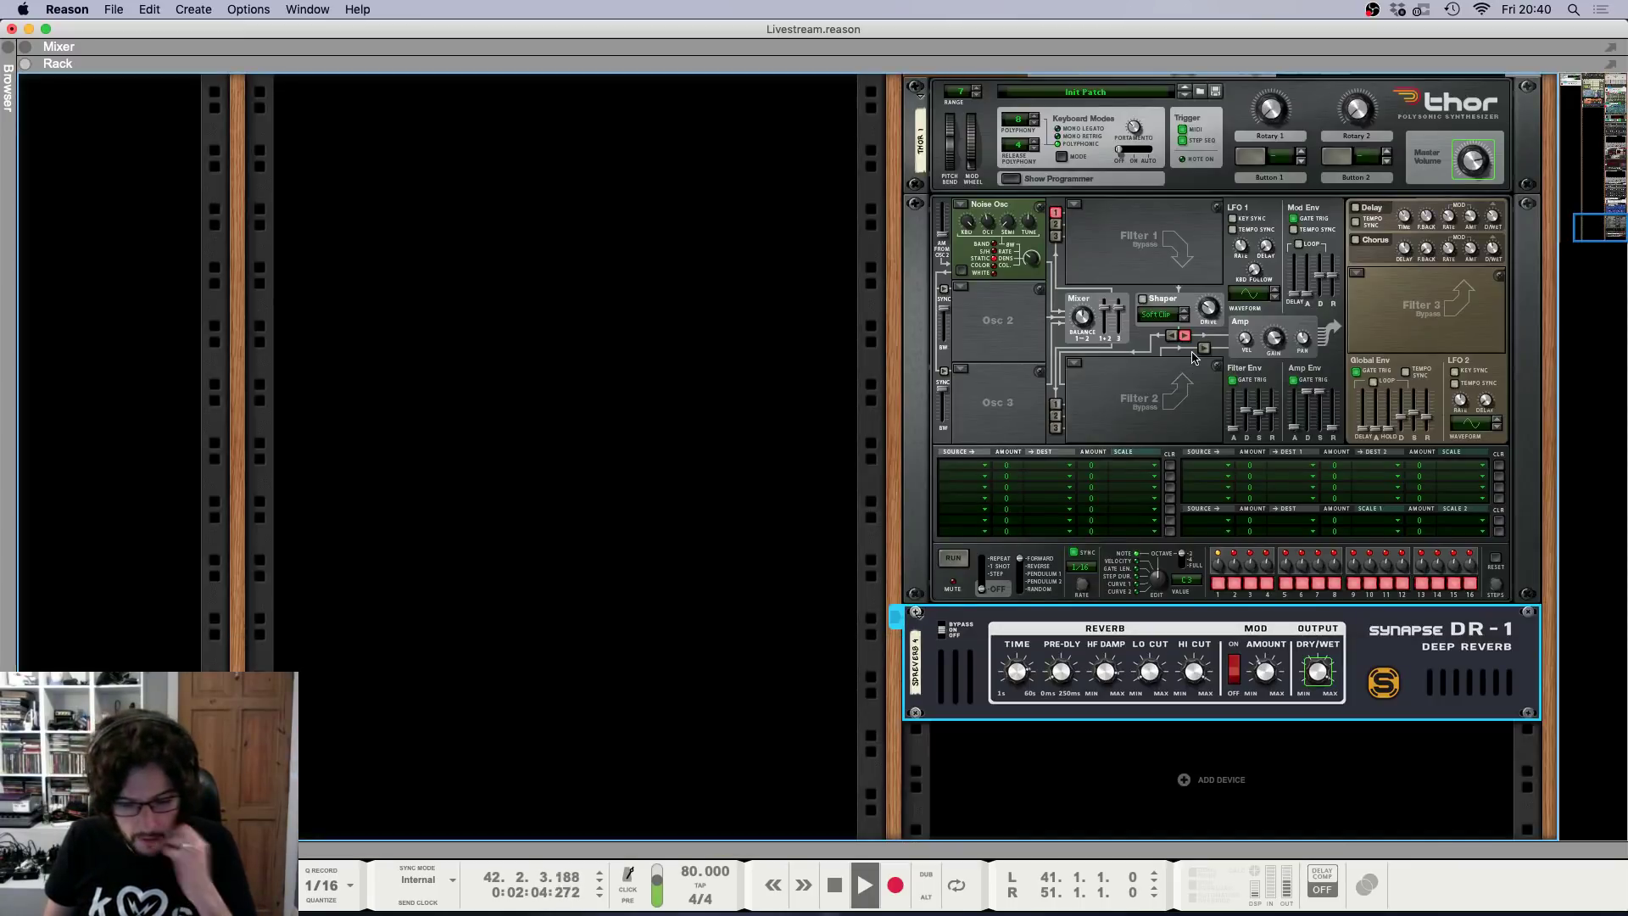
key(F7)
click(227, 108)
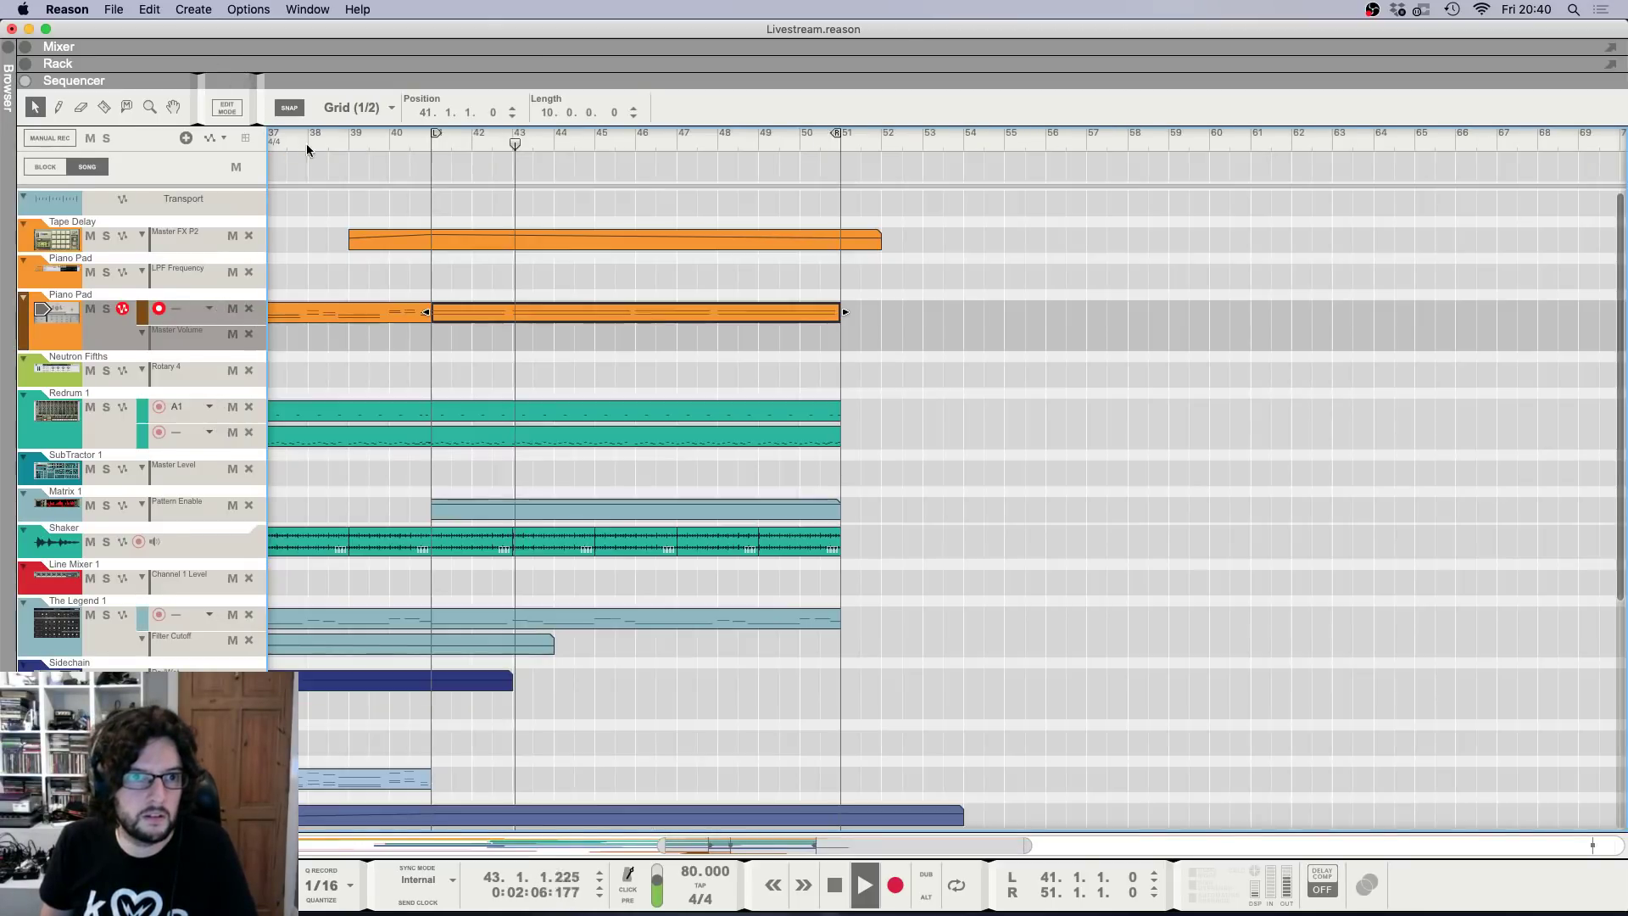
key(space)
scroll(589, 441, left, 5)
double_click(889, 614)
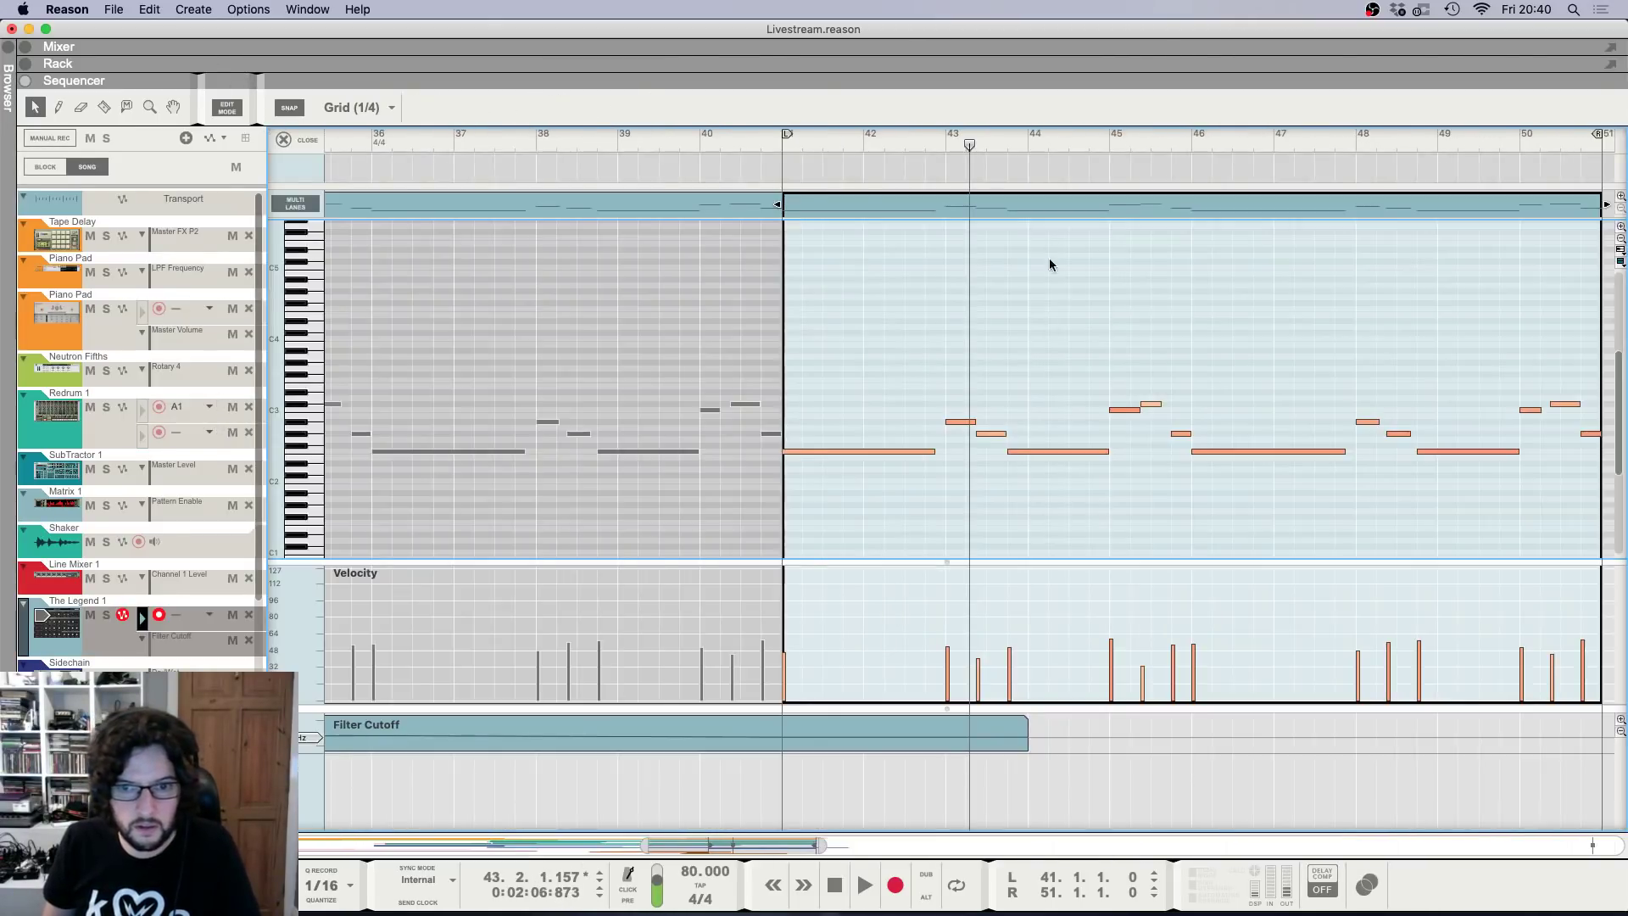
click(945, 143)
key(super+v)
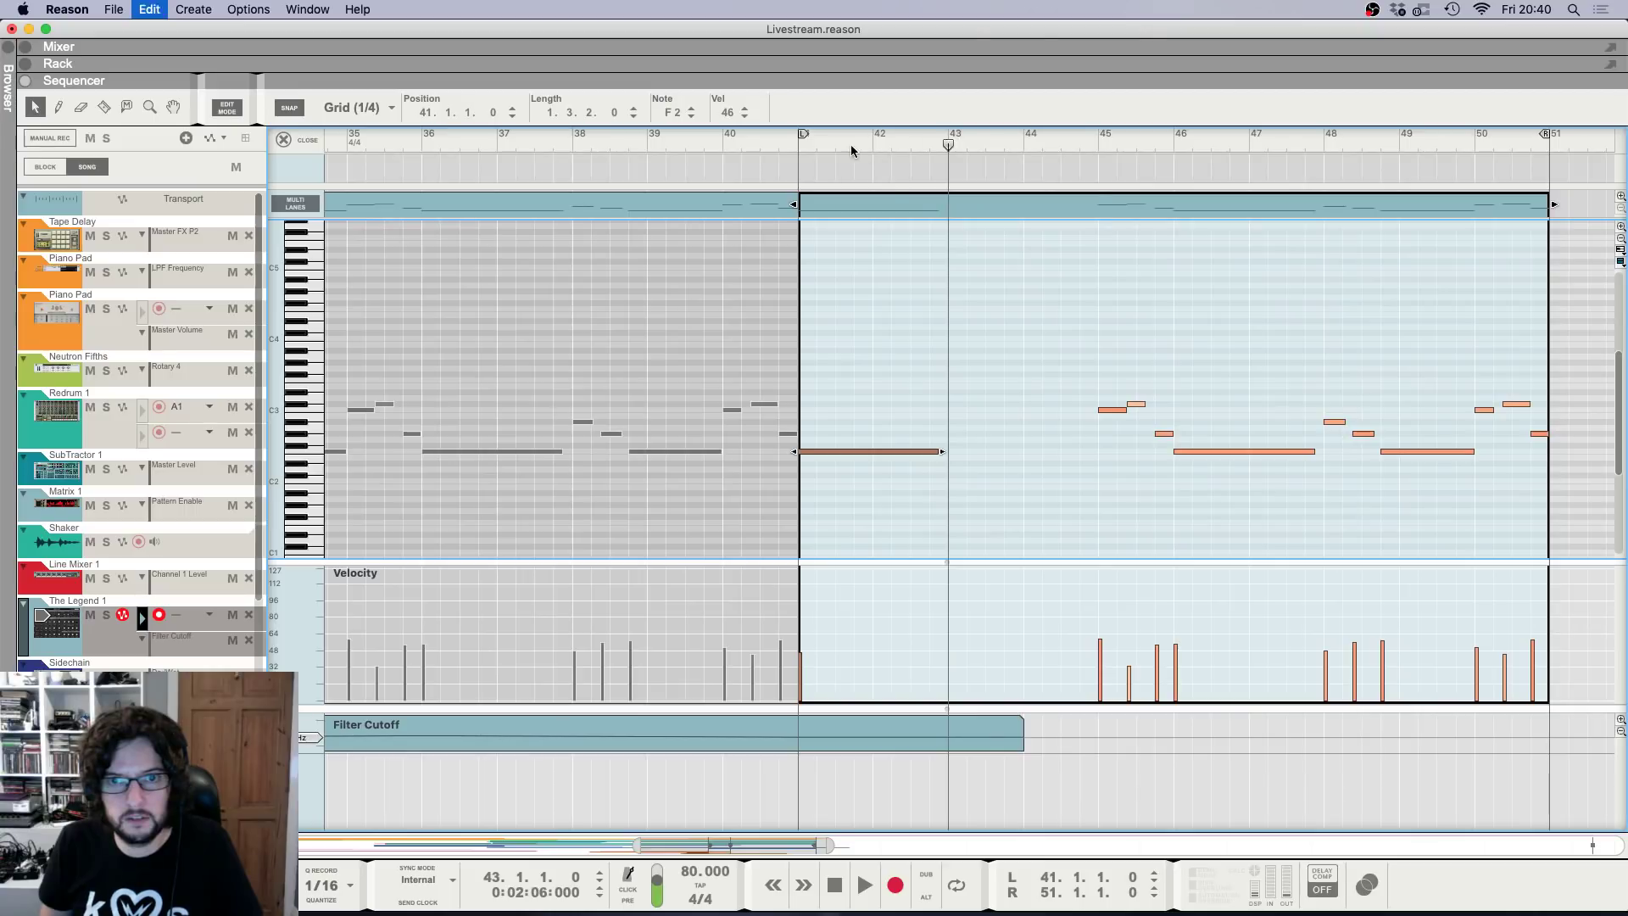
Play The Legend 1 clip from bar 41 and examine its notes through bar 45.
click(794, 141)
key(space)
key(h)
key(h)
key(h)
key(h)
key(h)
key(h)
key(h)
key(h)
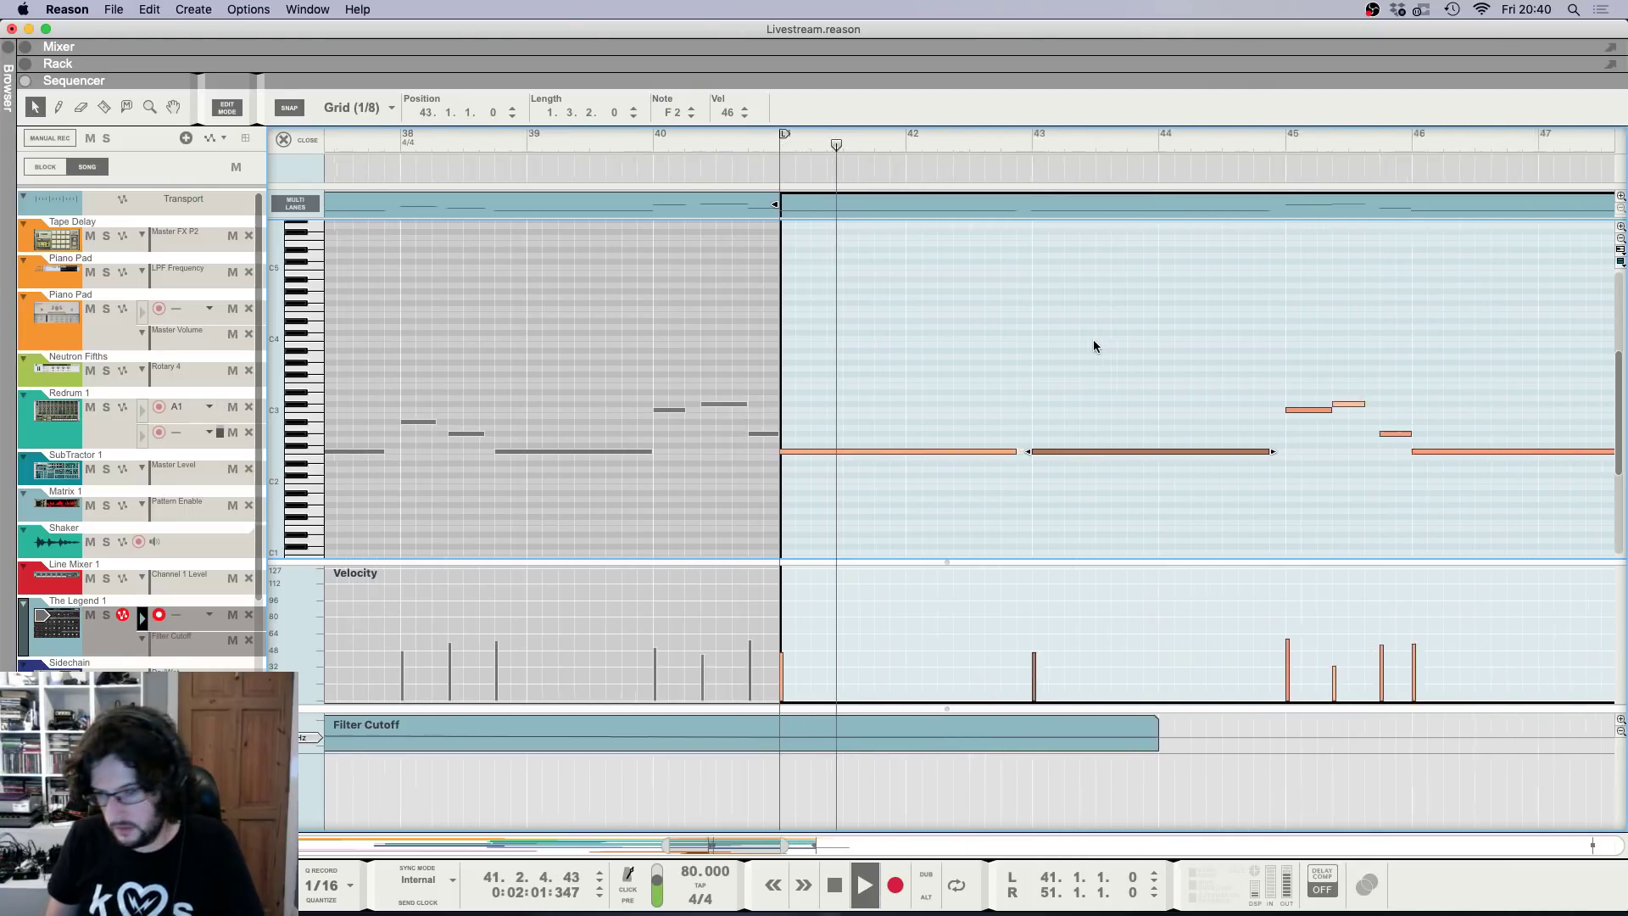
key(g)
key(g)
key(g)
key(g)
key(g)
key(g)
click(1025, 400)
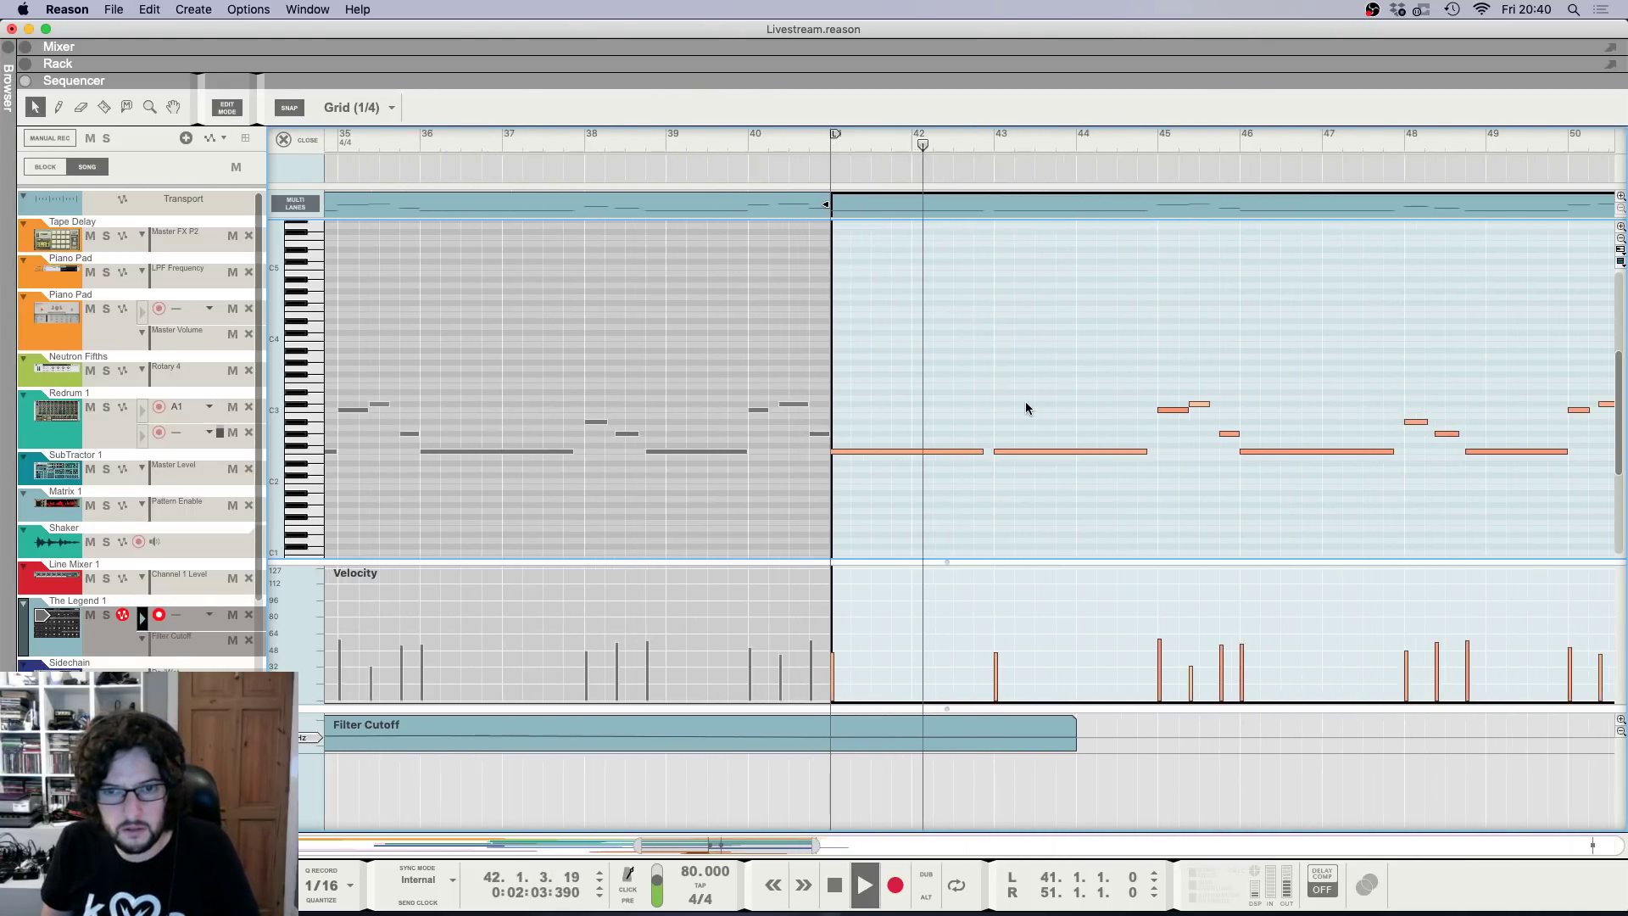
key(h)
key(h)
key(h)
key(h)
key(h)
key(h)
key(g)
key(g)
key(g)
key(g)
key(g)
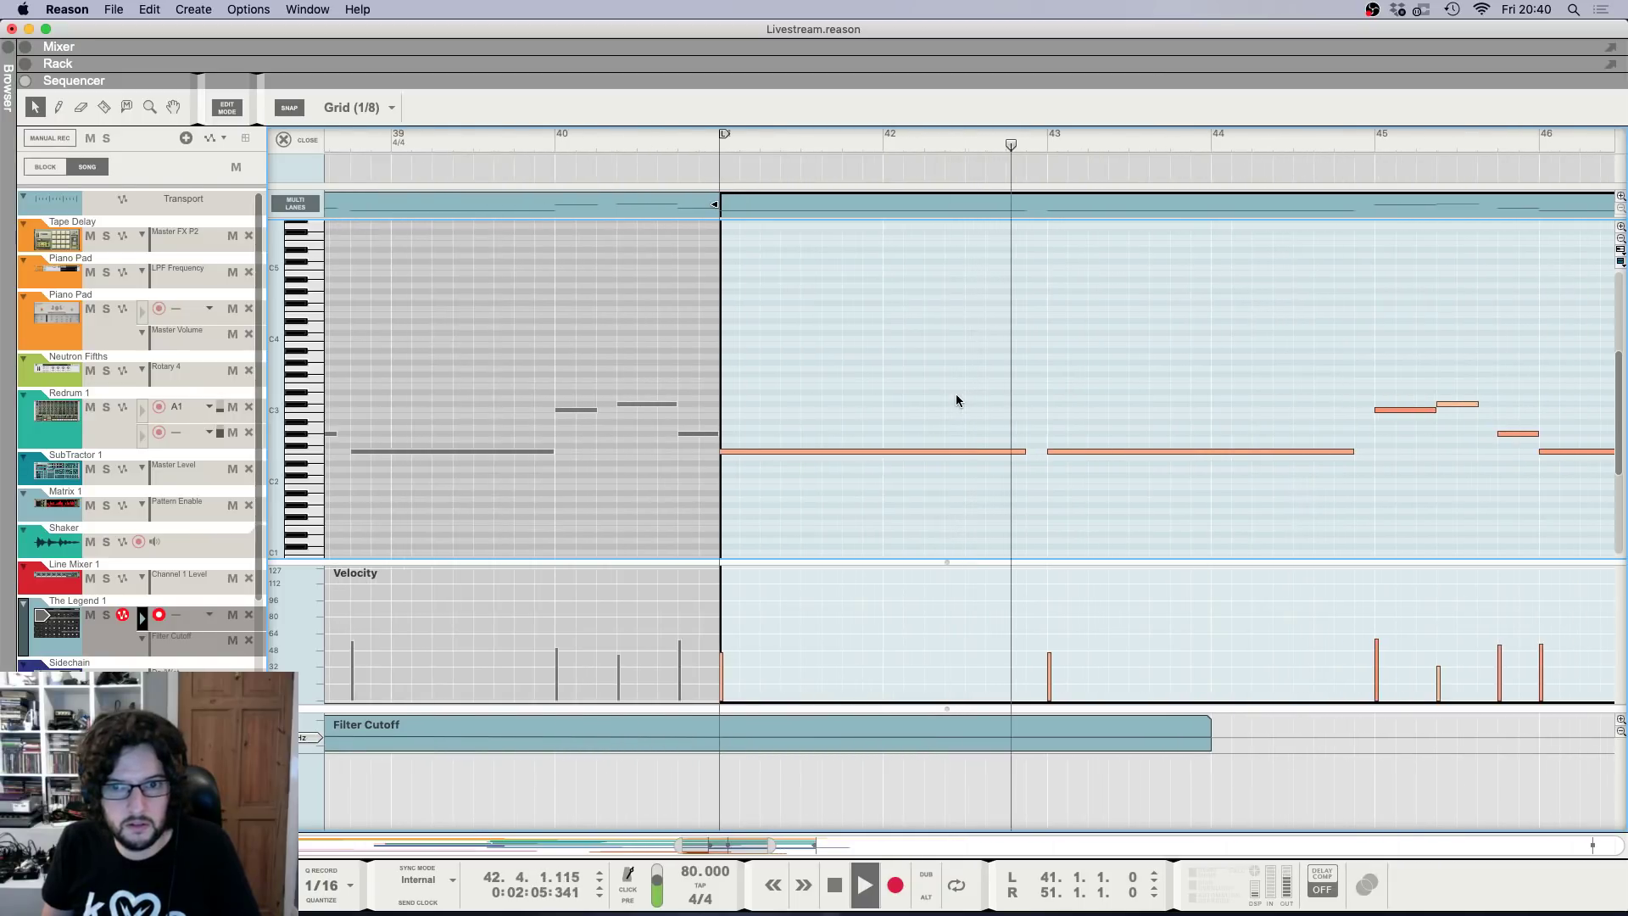
key(h)
key(h)
key(h)
key(h)
key(h)
key(h)
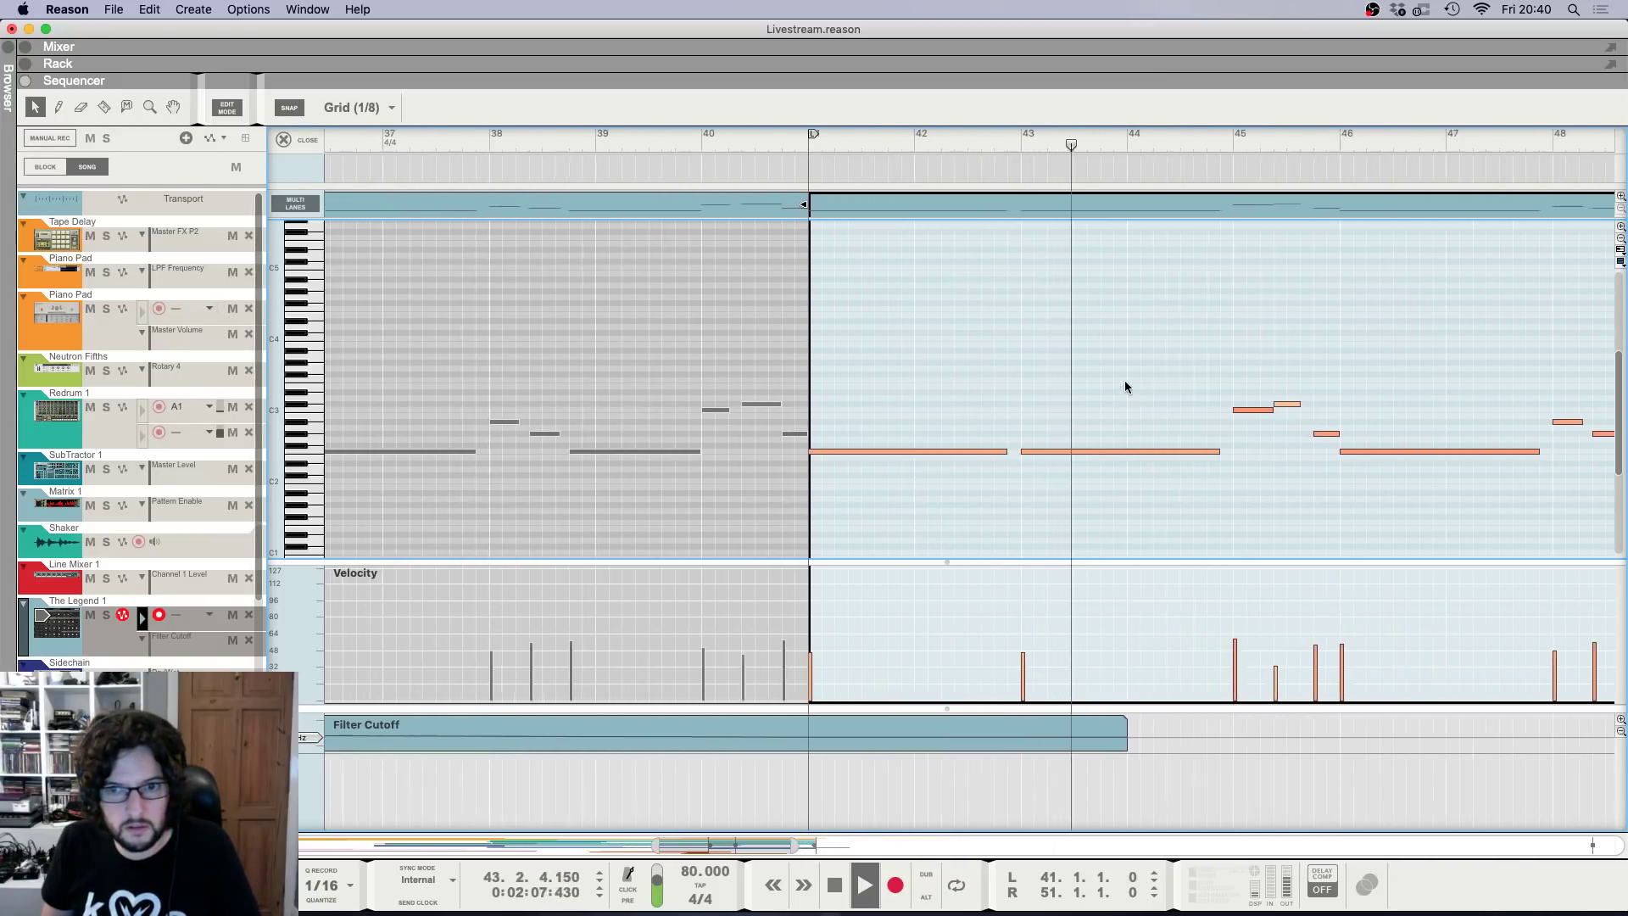
Shorten the bar 43 F2 note to bar 44 and add an A#2 note at bar 44 with velocity 39.
click(1357, 451)
key(space)
mouse_move(1360, 452)
mouse_down()
mouse_move(1173, 452)
mouse_move(1286, 421)
mouse_up()
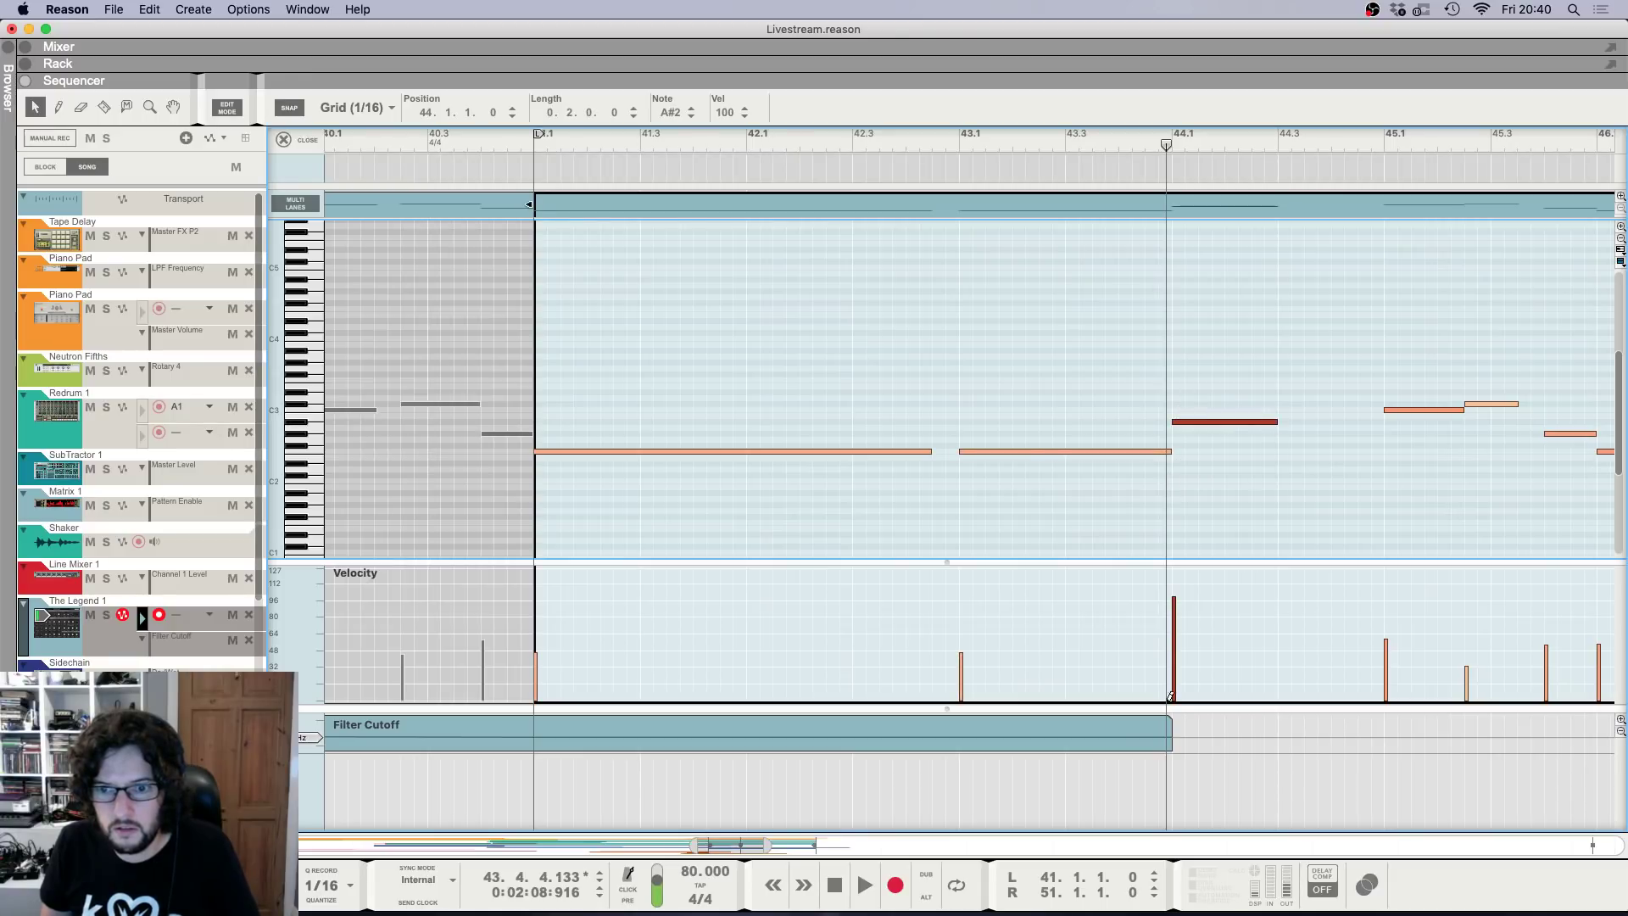
drag(1171, 696, 1174, 660)
Shorten the A#2 note at bar 44 to one beat and place a copy as G#2 at position 44.2.3.
key(space)
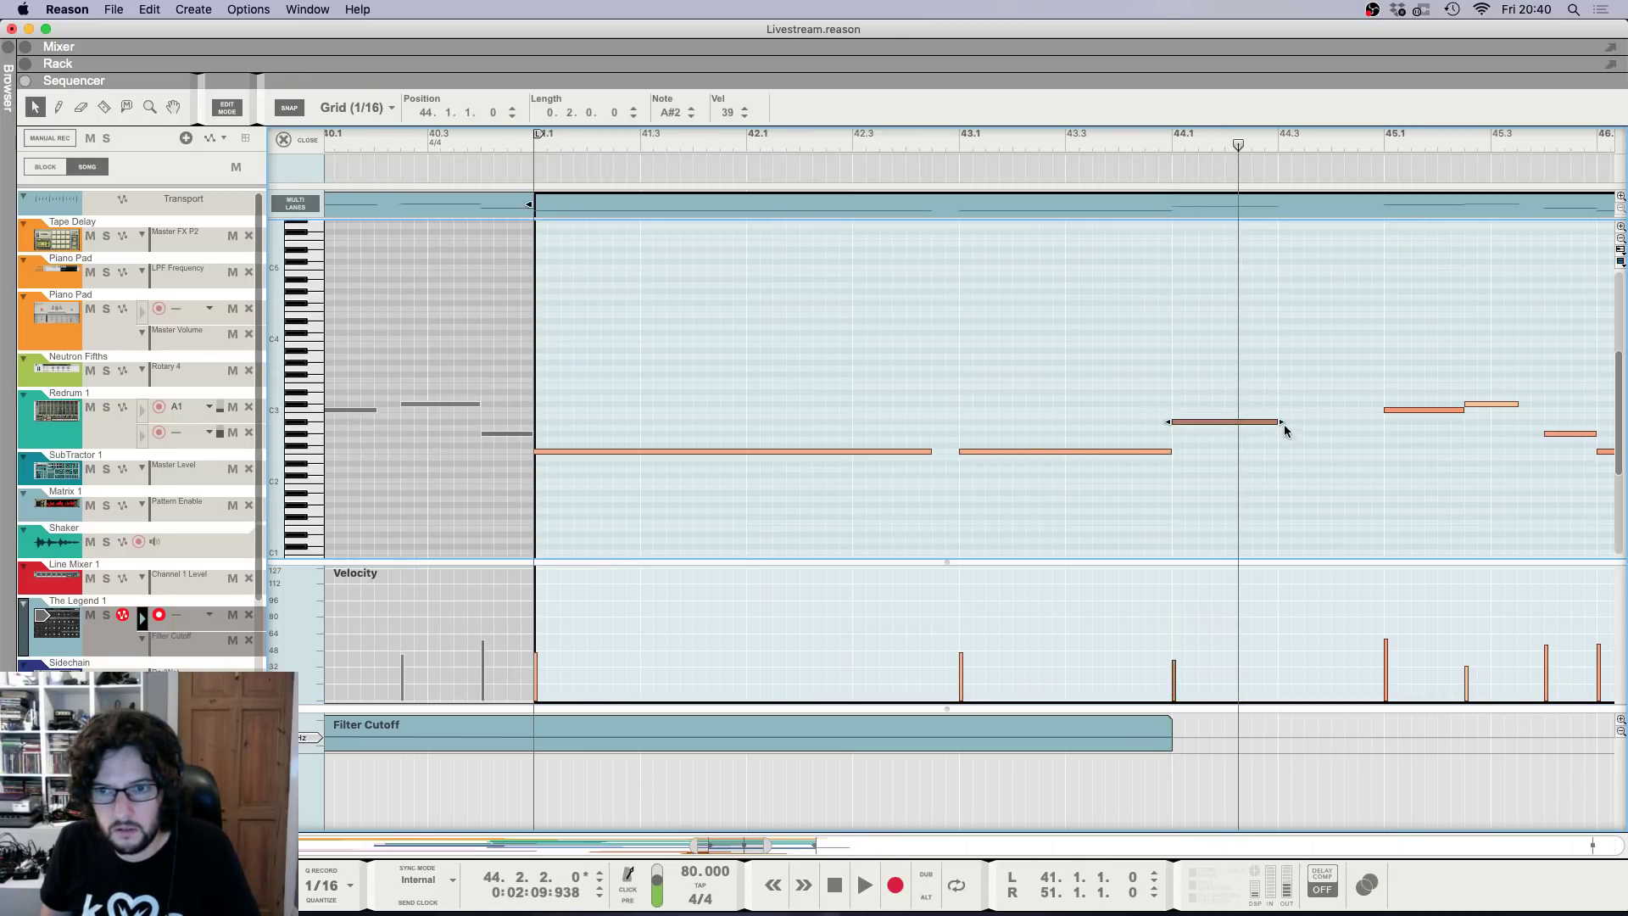
click(1177, 133)
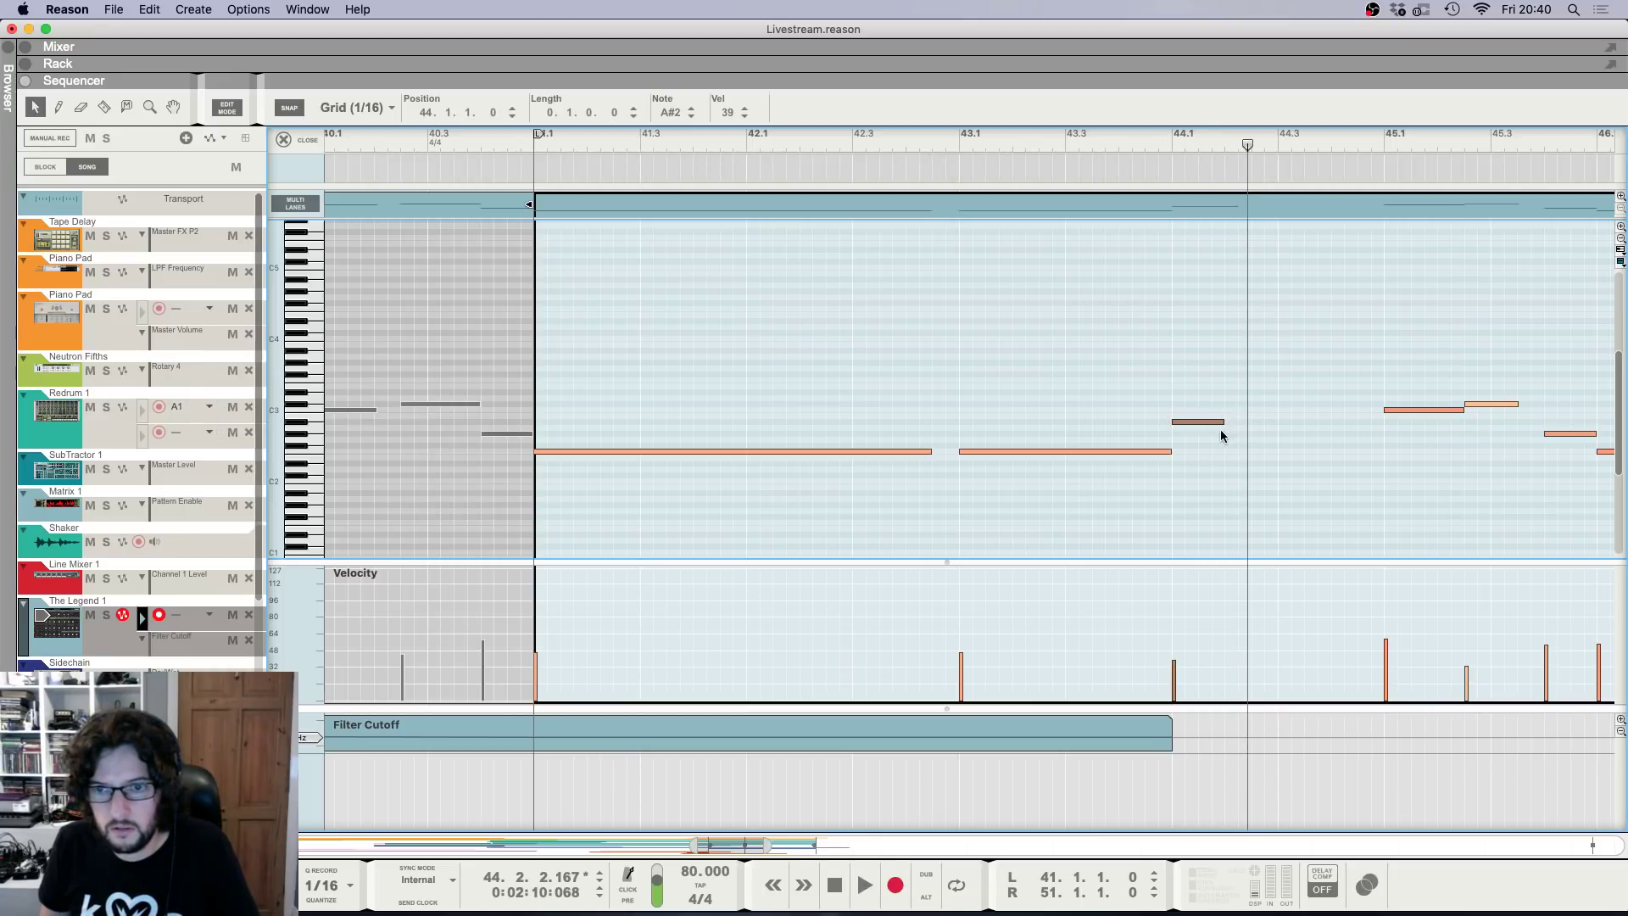
click(1165, 141)
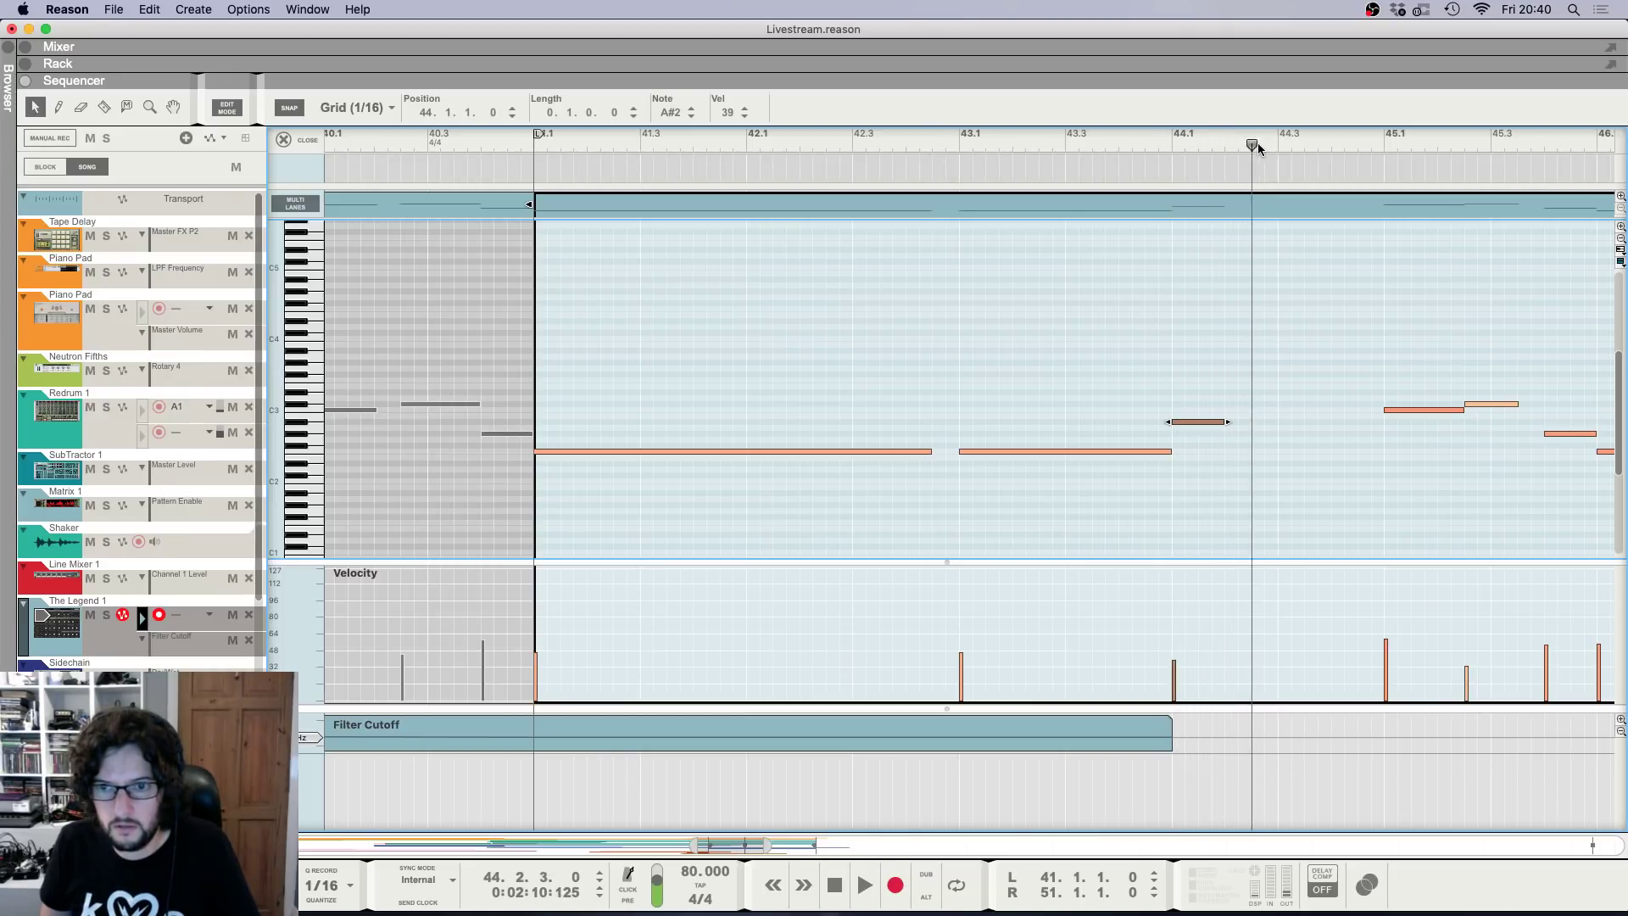
key(super+v)
key(BackSpace)
drag(1247, 384, 1216, 438)
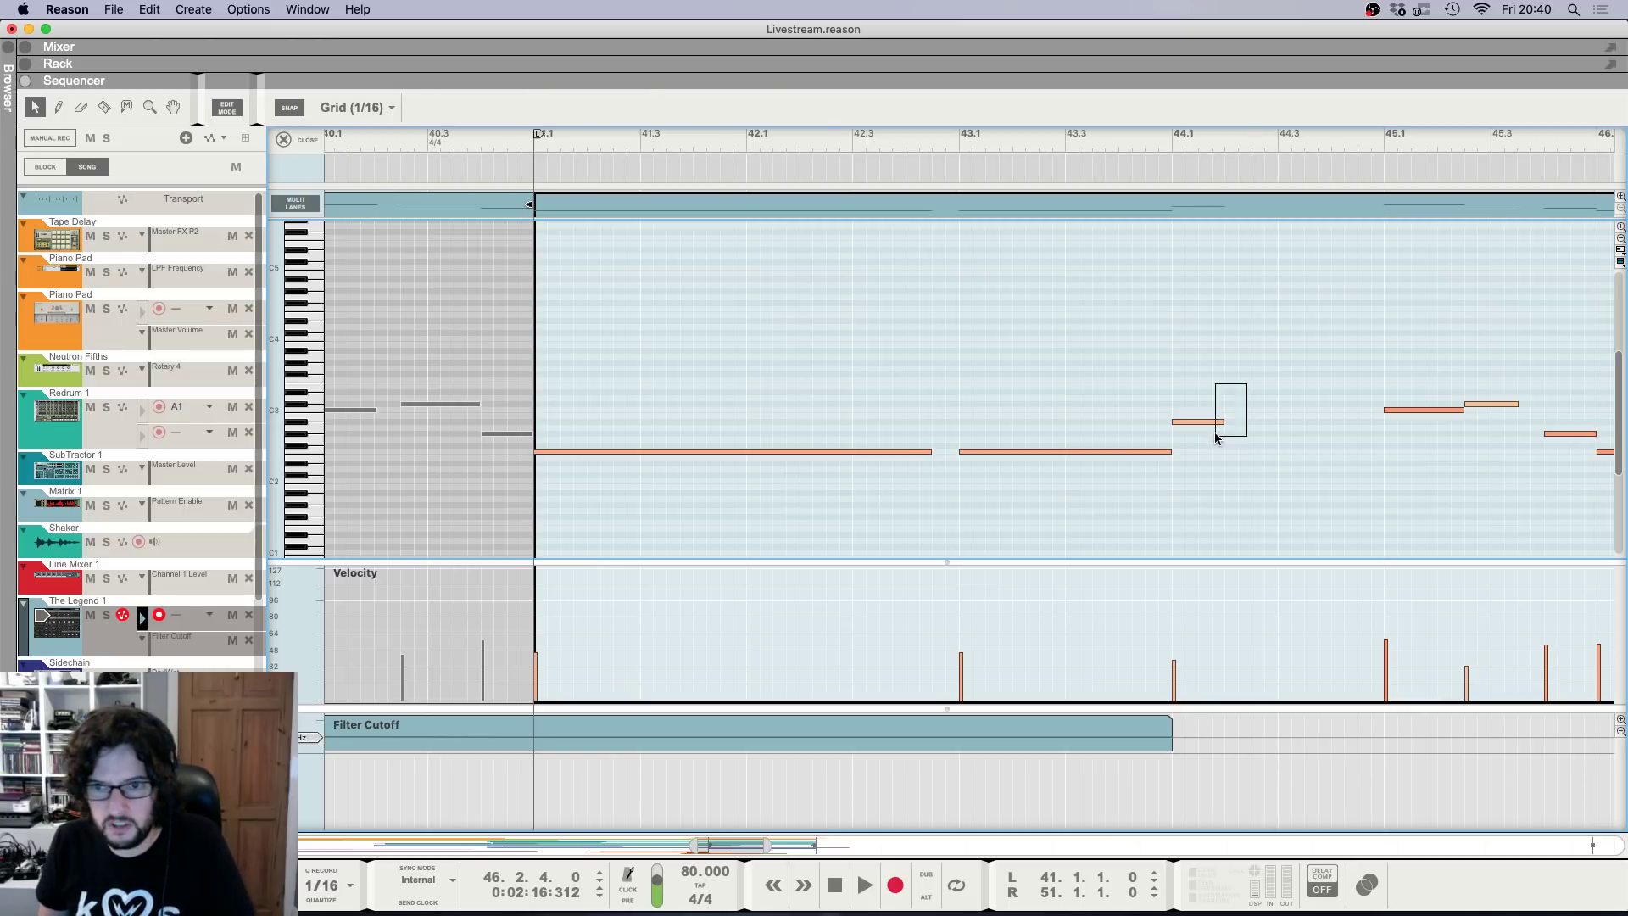
key(super+v)
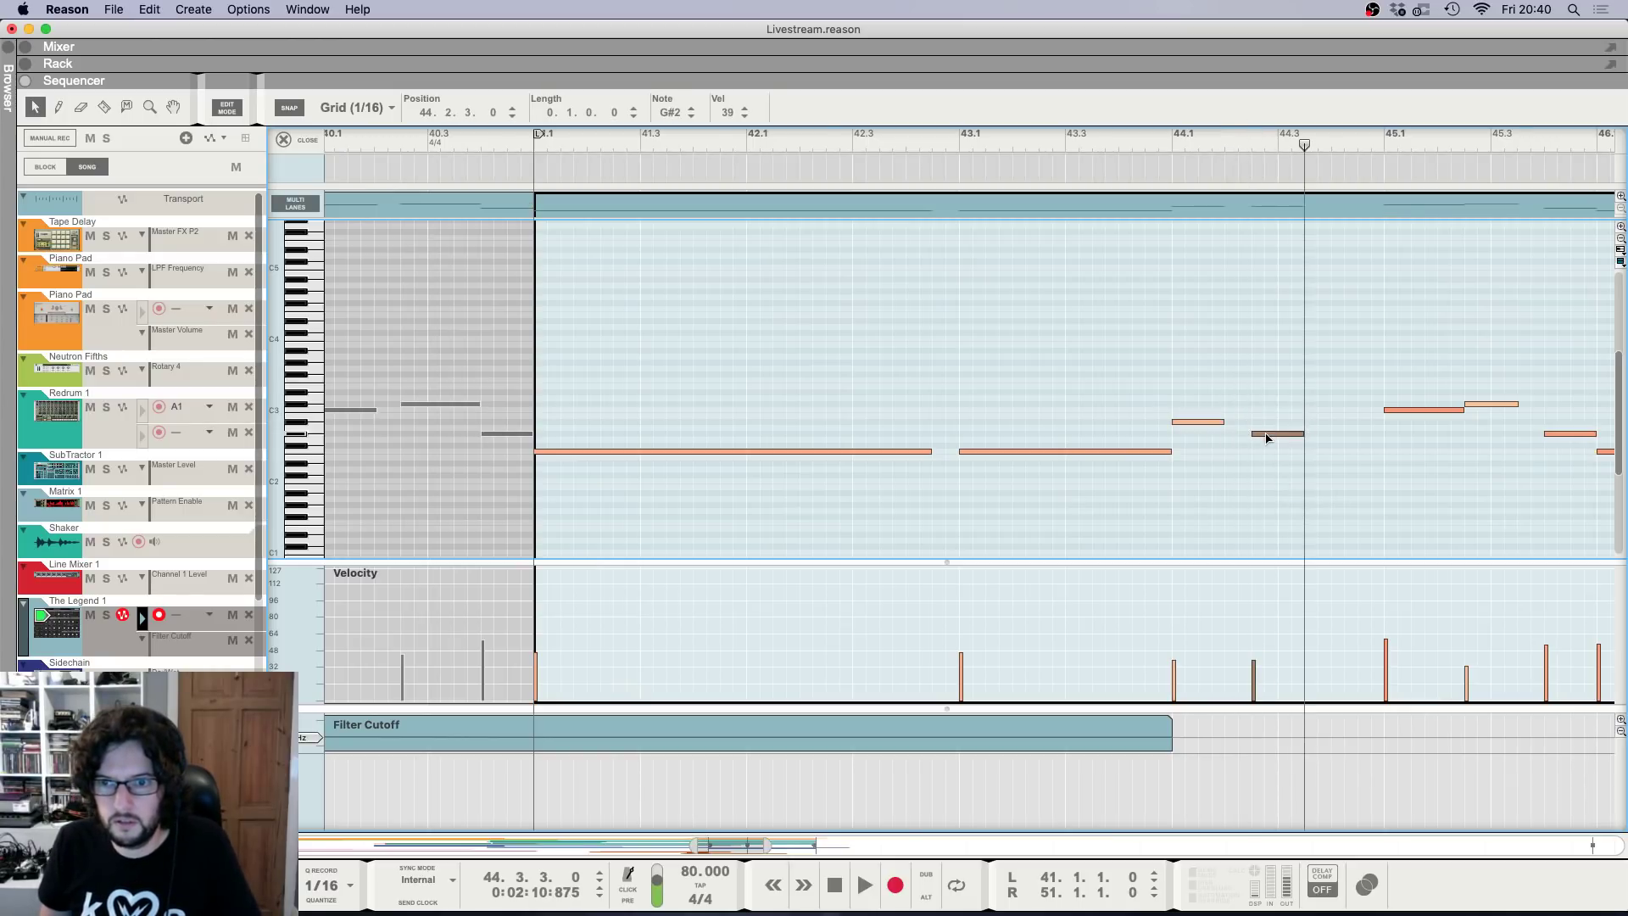
Listen to the new Legend notes in bar 44, then play the section and examine the tracks in the arrangement.
click(1174, 140)
key(space)
scroll(1272, 297, down, 5)
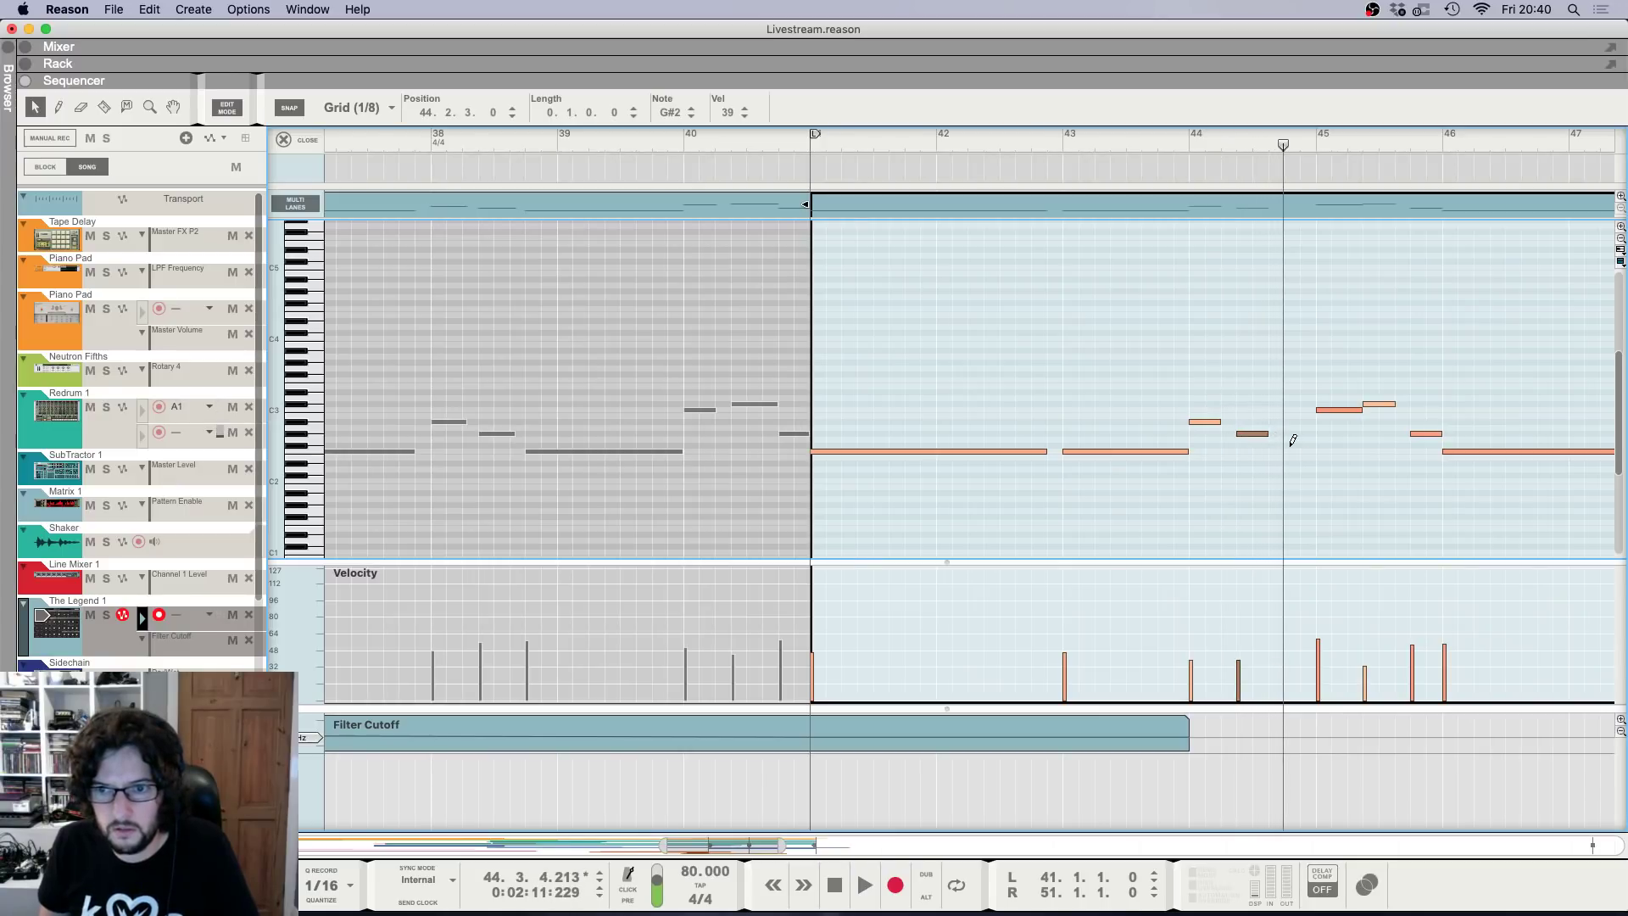
scroll(1278, 439, up, 3)
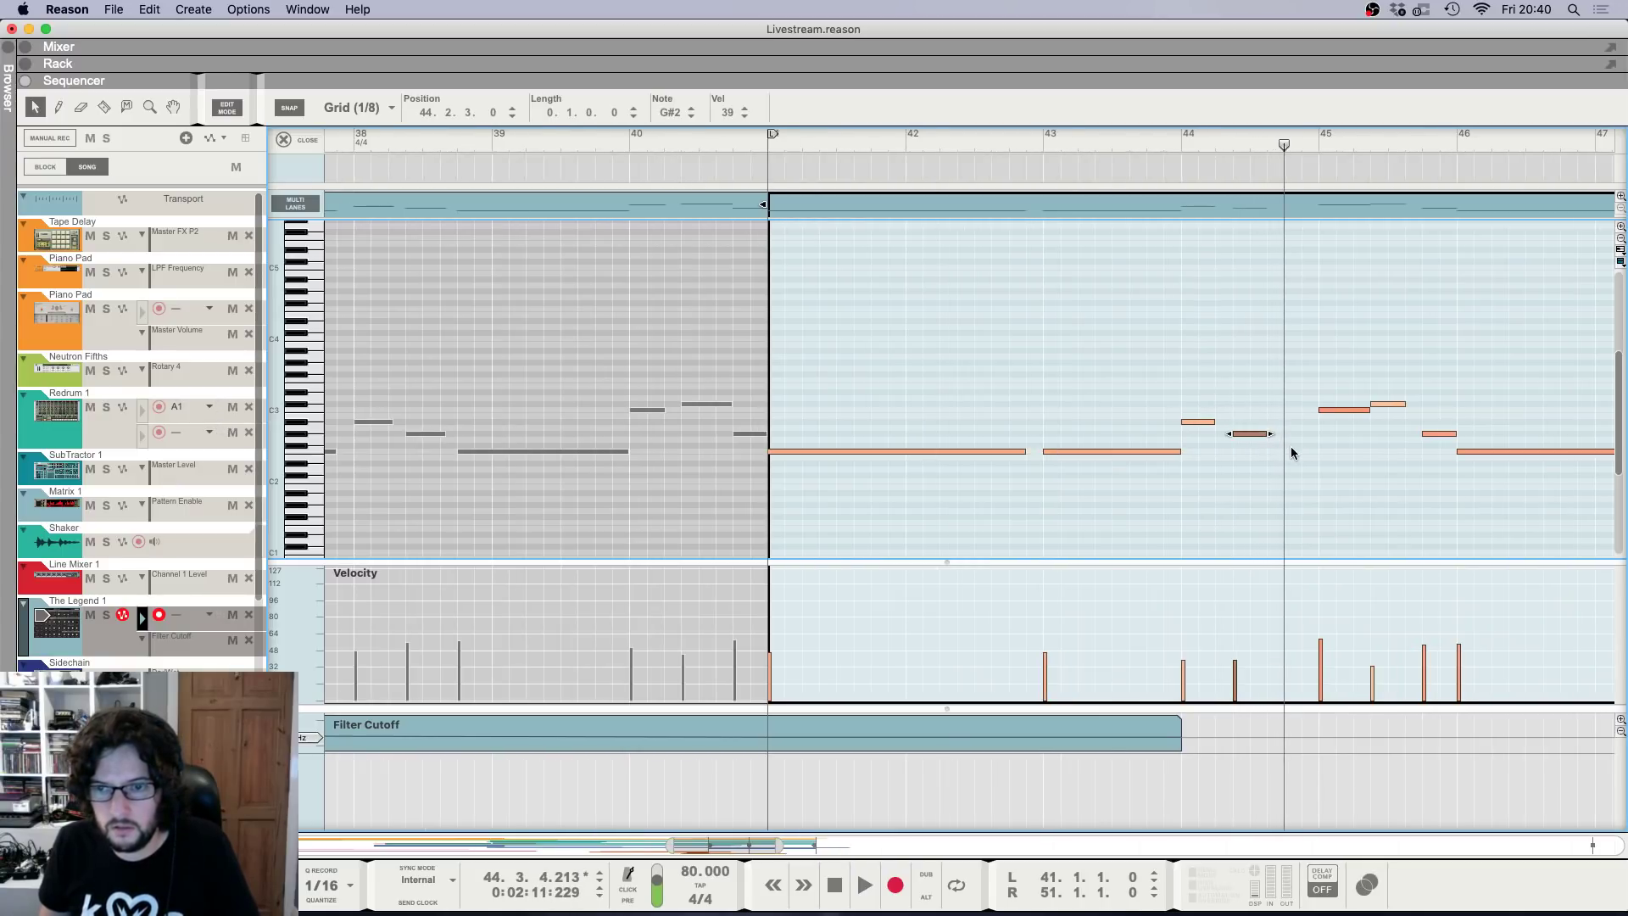
key(space)
scroll(1326, 441, down, 4)
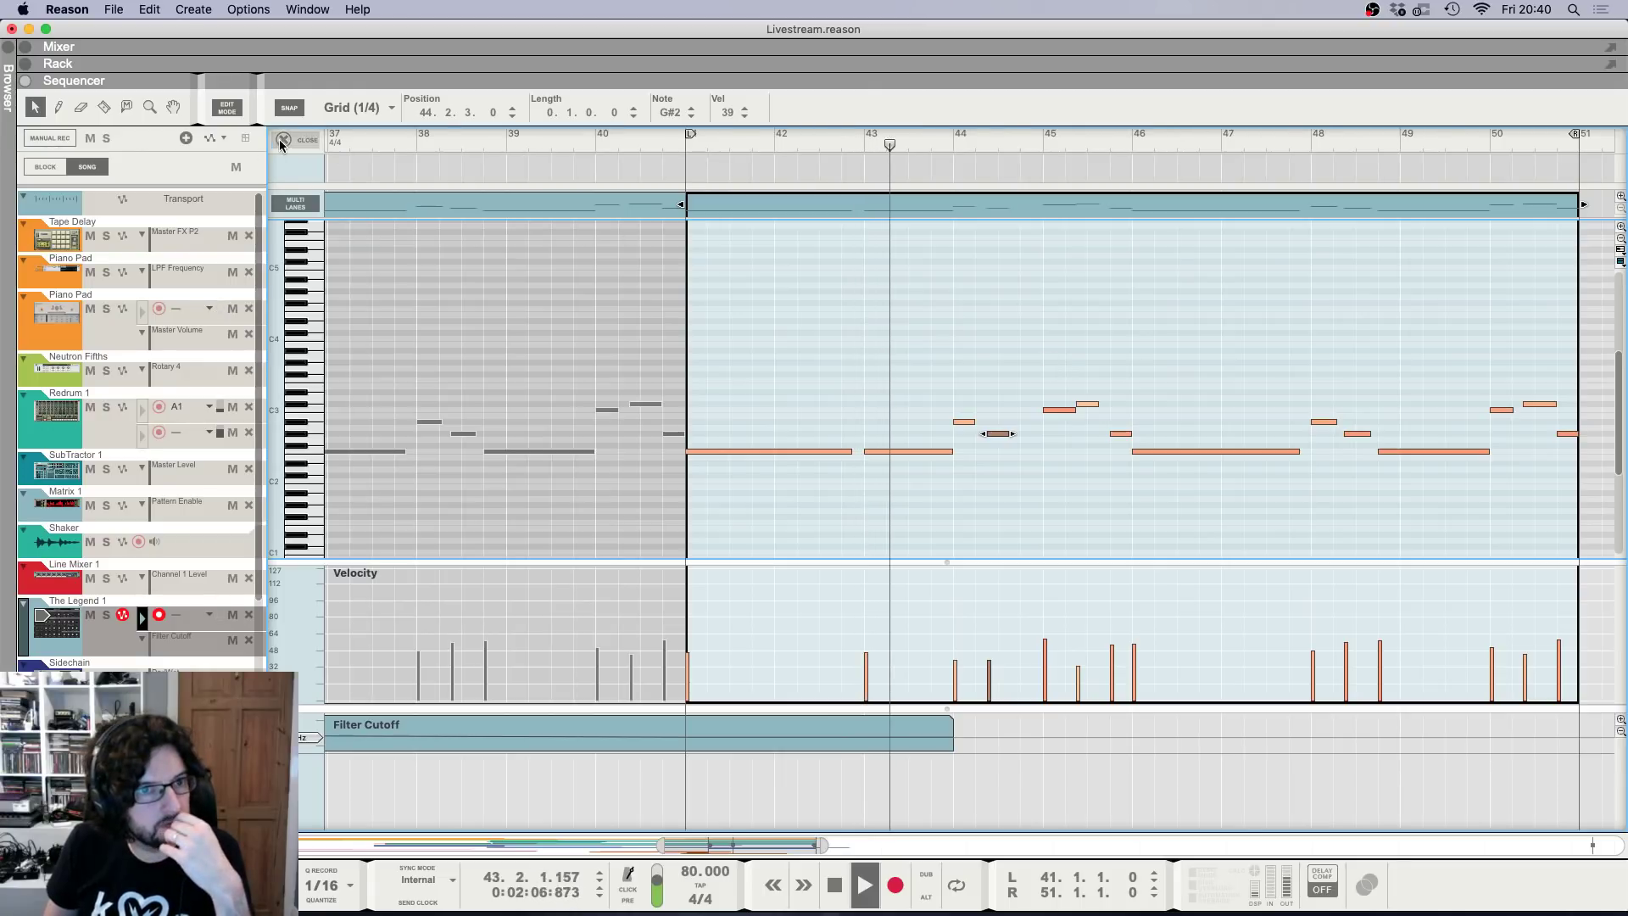
key(super+e)
scroll(676, 555, left, 3)
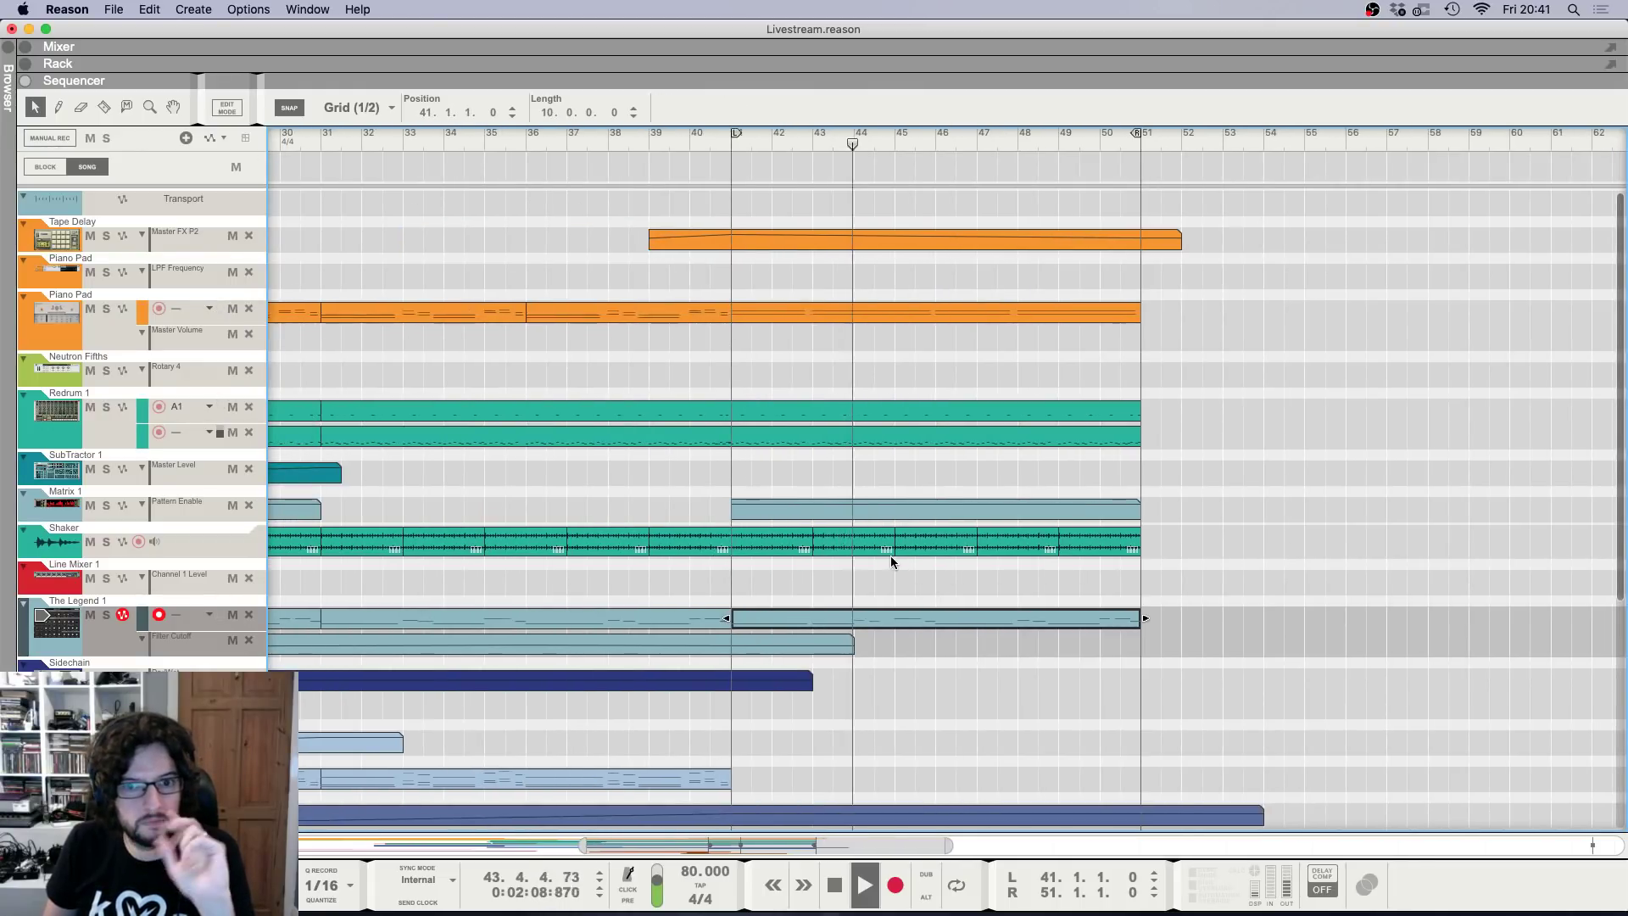
scroll(890, 556, down, 1)
click(964, 704)
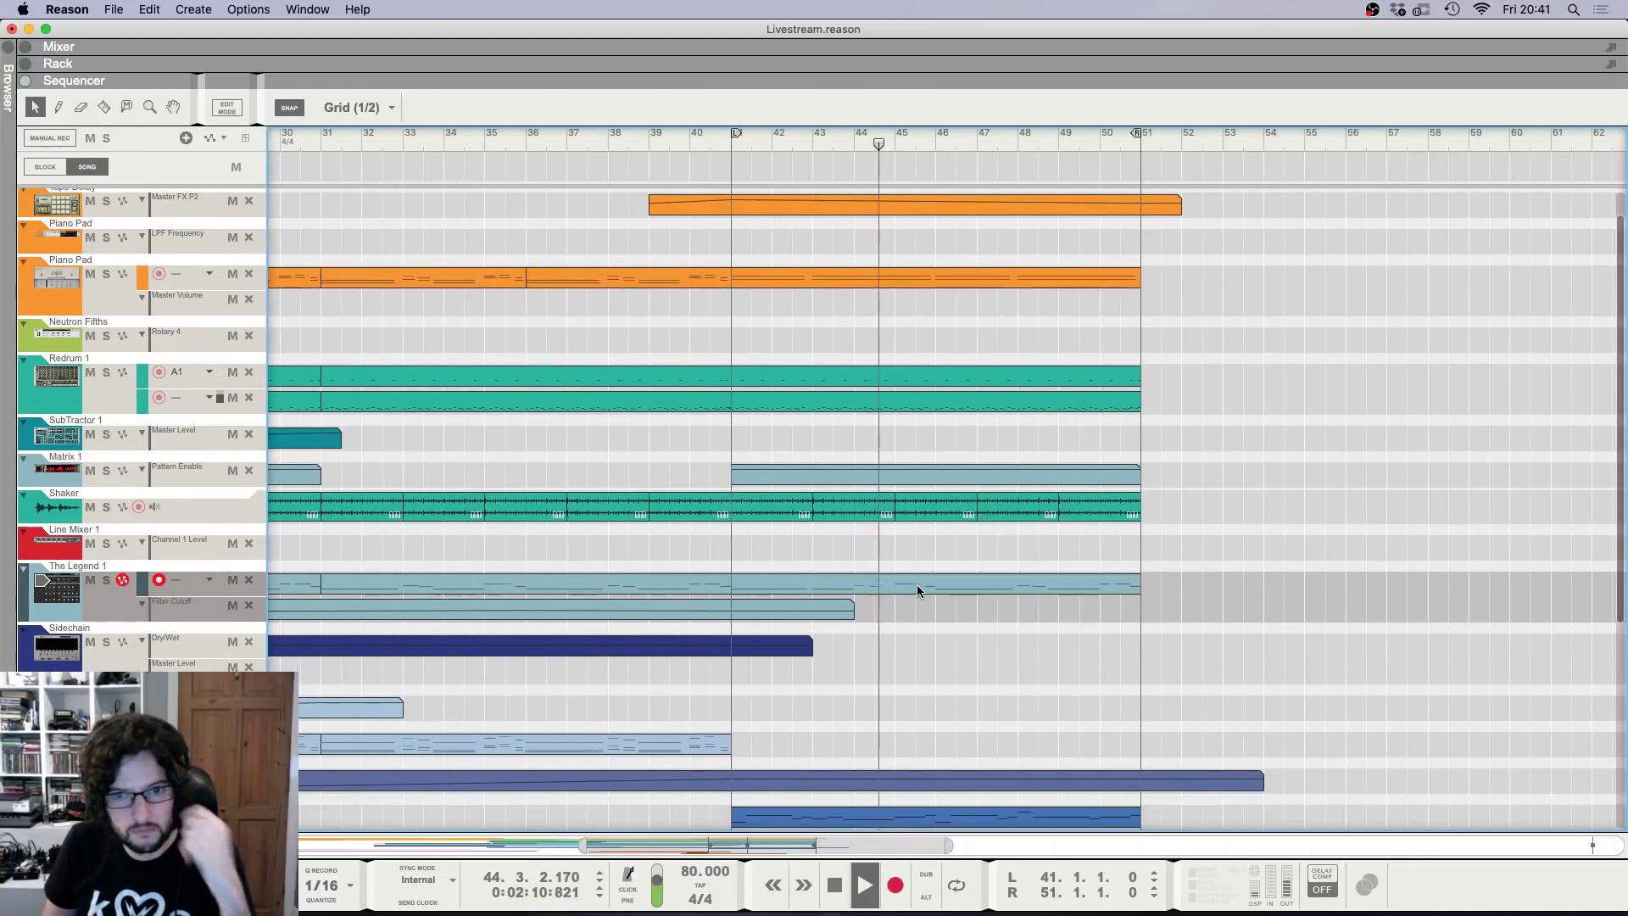
Reopen The Legend 1 clip at bar 41, stop playback, and delete the notes in bar 45.
click(917, 588)
key(super+e)
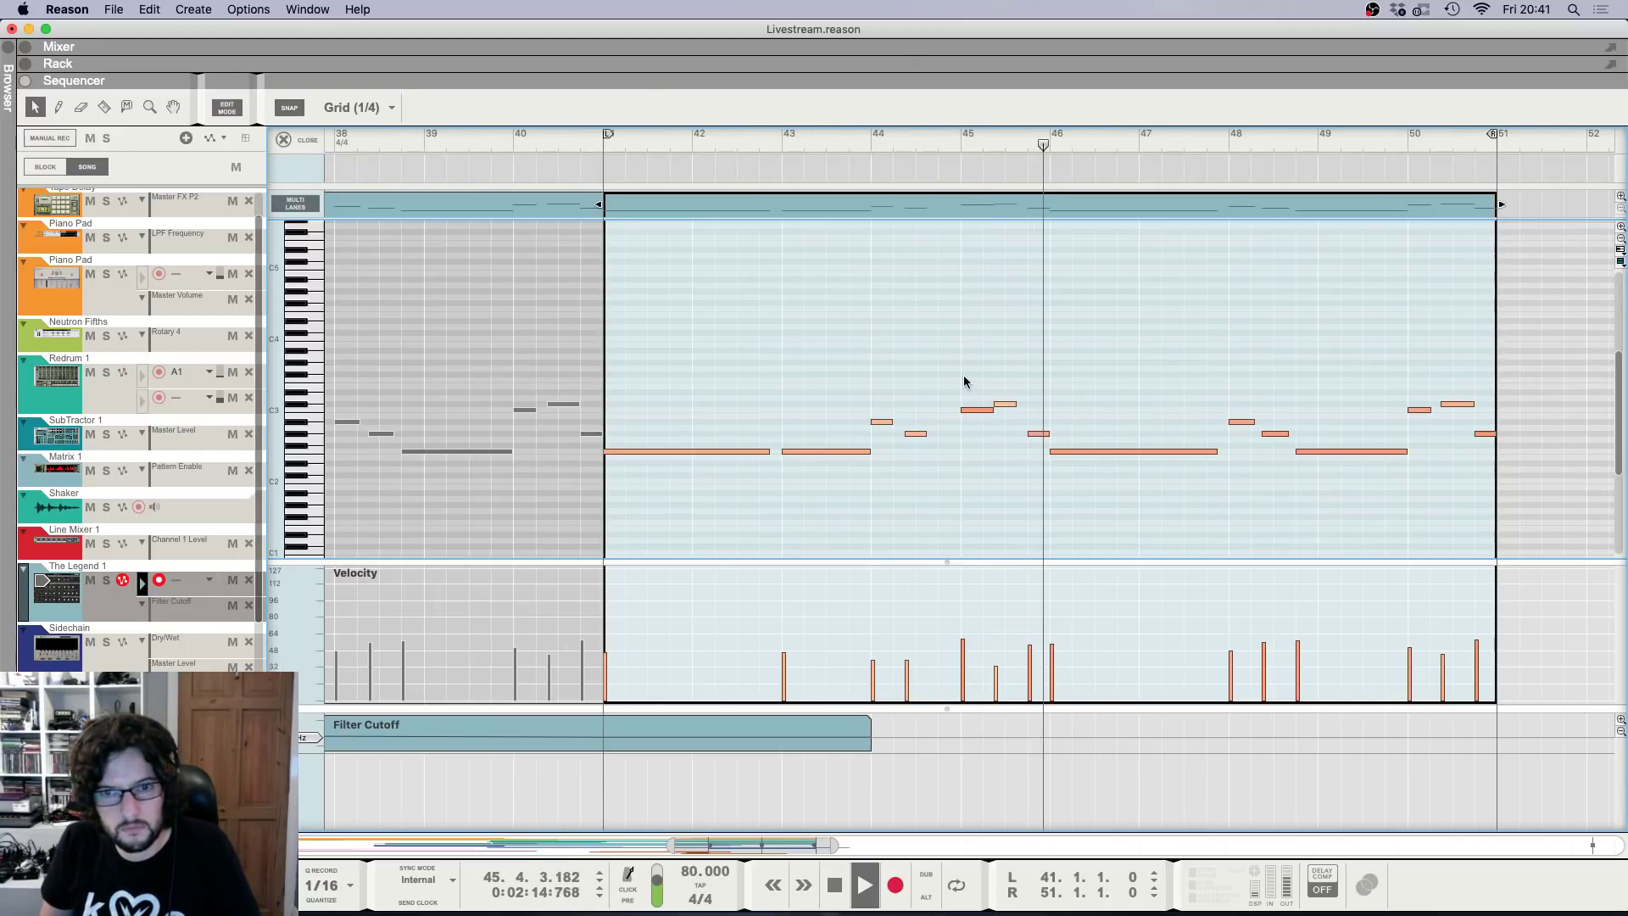
key(space)
drag(964, 378, 1055, 494)
key(Delete)
Move the A#2 and G#2 notes from bar 44 to bar 45 and extend the bar 43 F2 note to two bars.
drag(882, 390, 904, 417)
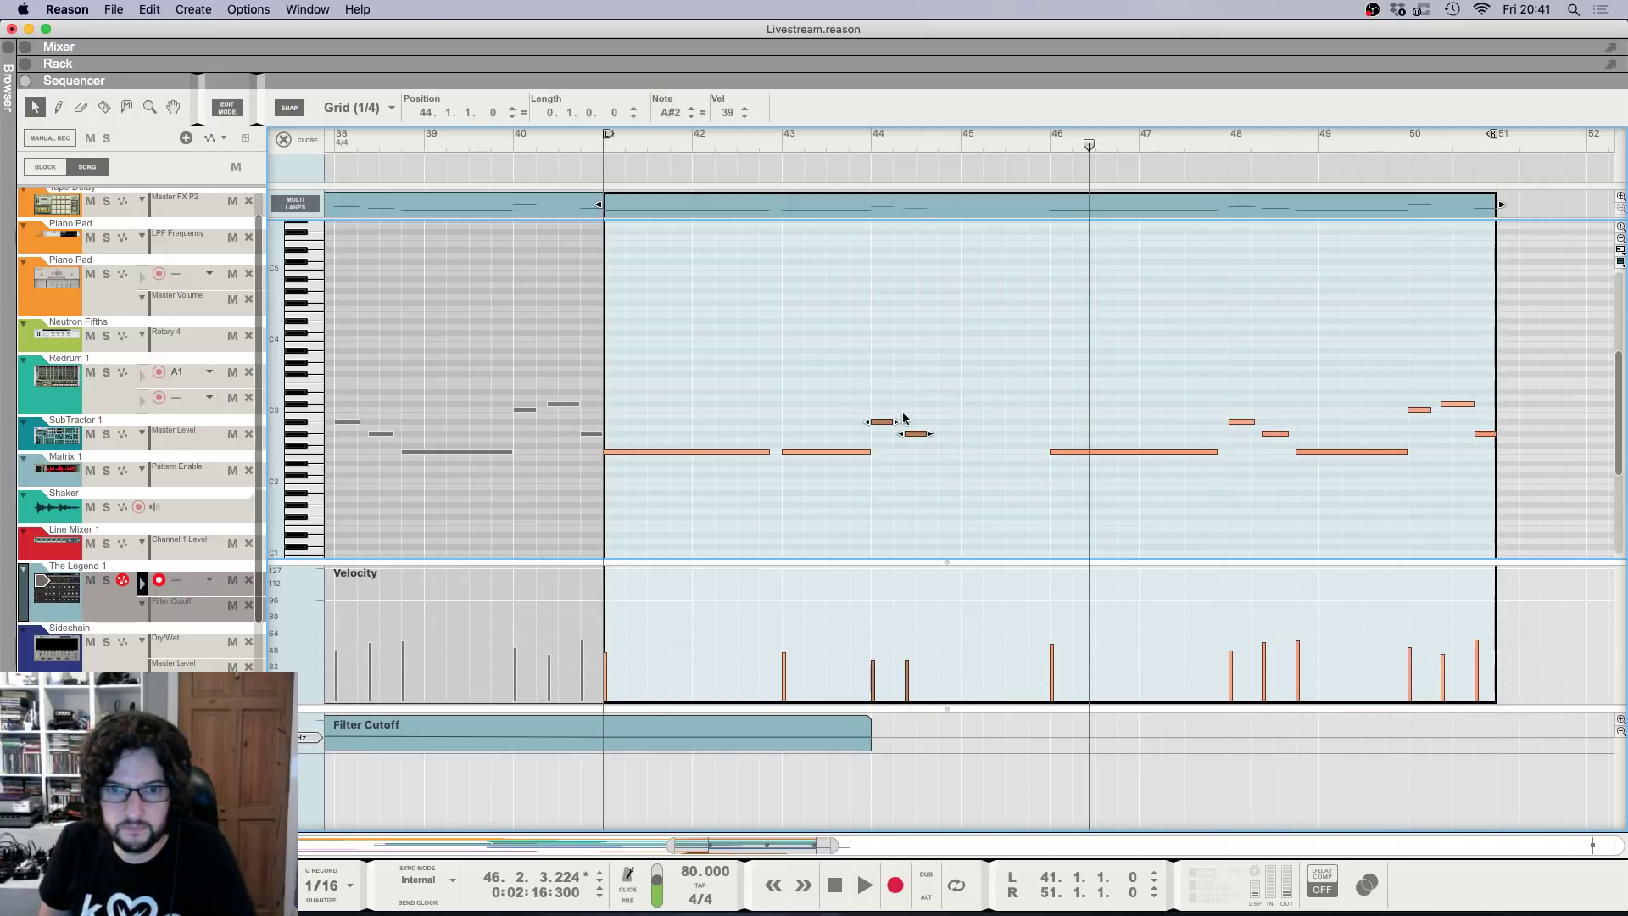
click(960, 139)
key(space)
click(858, 451)
drag(873, 451, 955, 470)
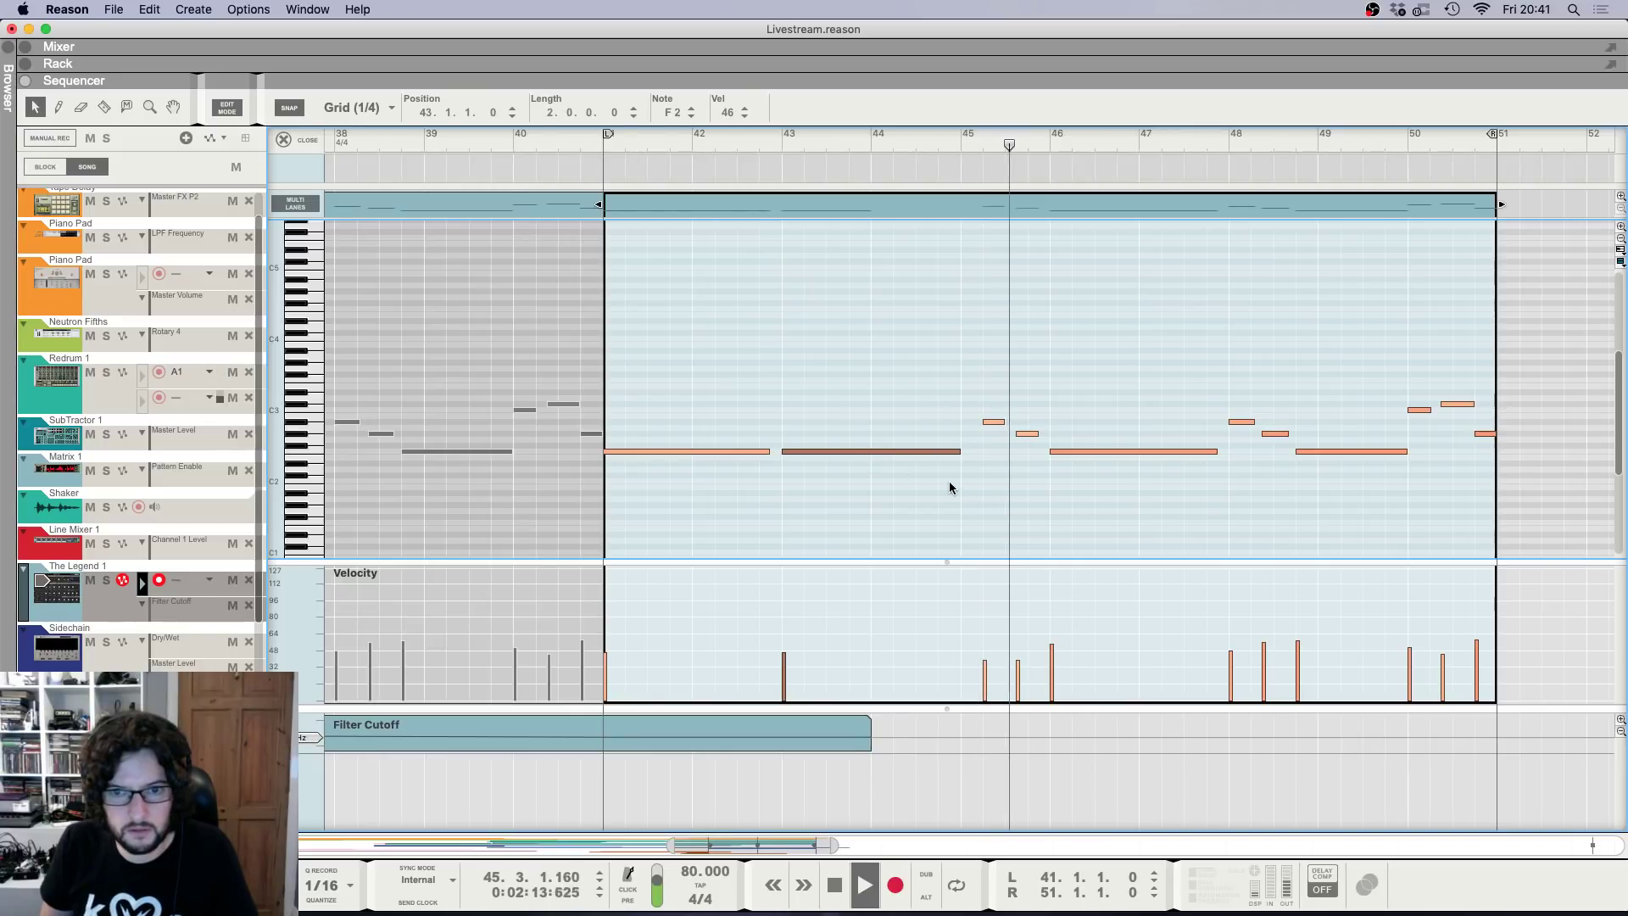
drag(976, 361, 975, 428)
key(space)
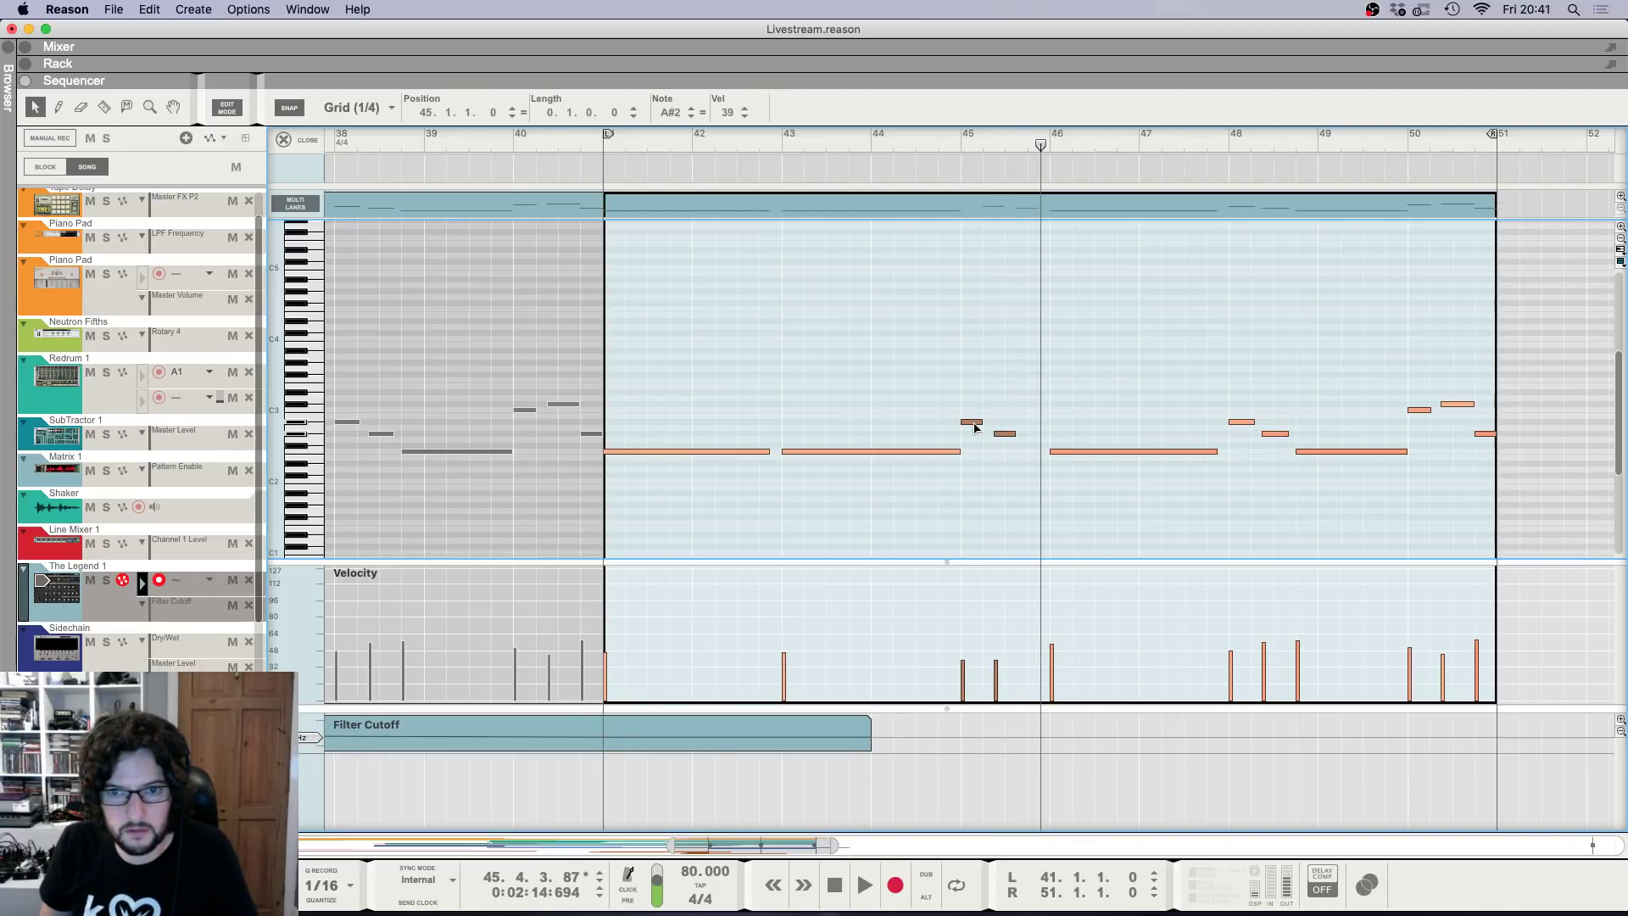
Play from bar 45 to hear the moved Legend notes, and close The Legend 1 clip editor.
click(958, 133)
key(space)
scroll(956, 135, up, 5)
click(1006, 296)
scroll(1006, 297, down, 1)
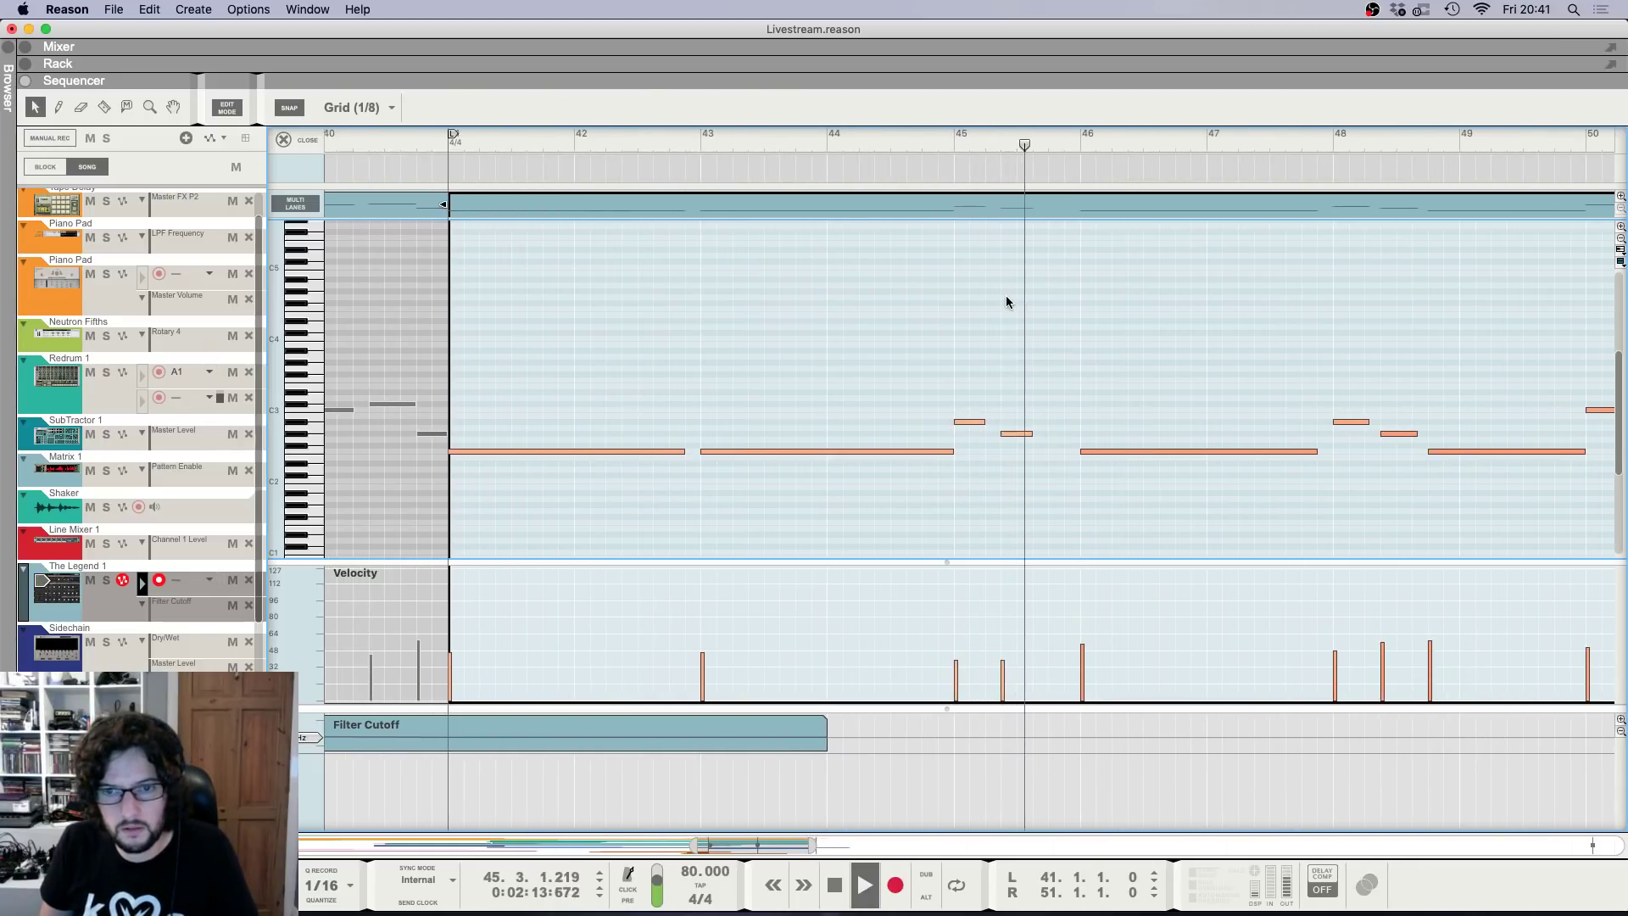
scroll(1006, 298, down, 3)
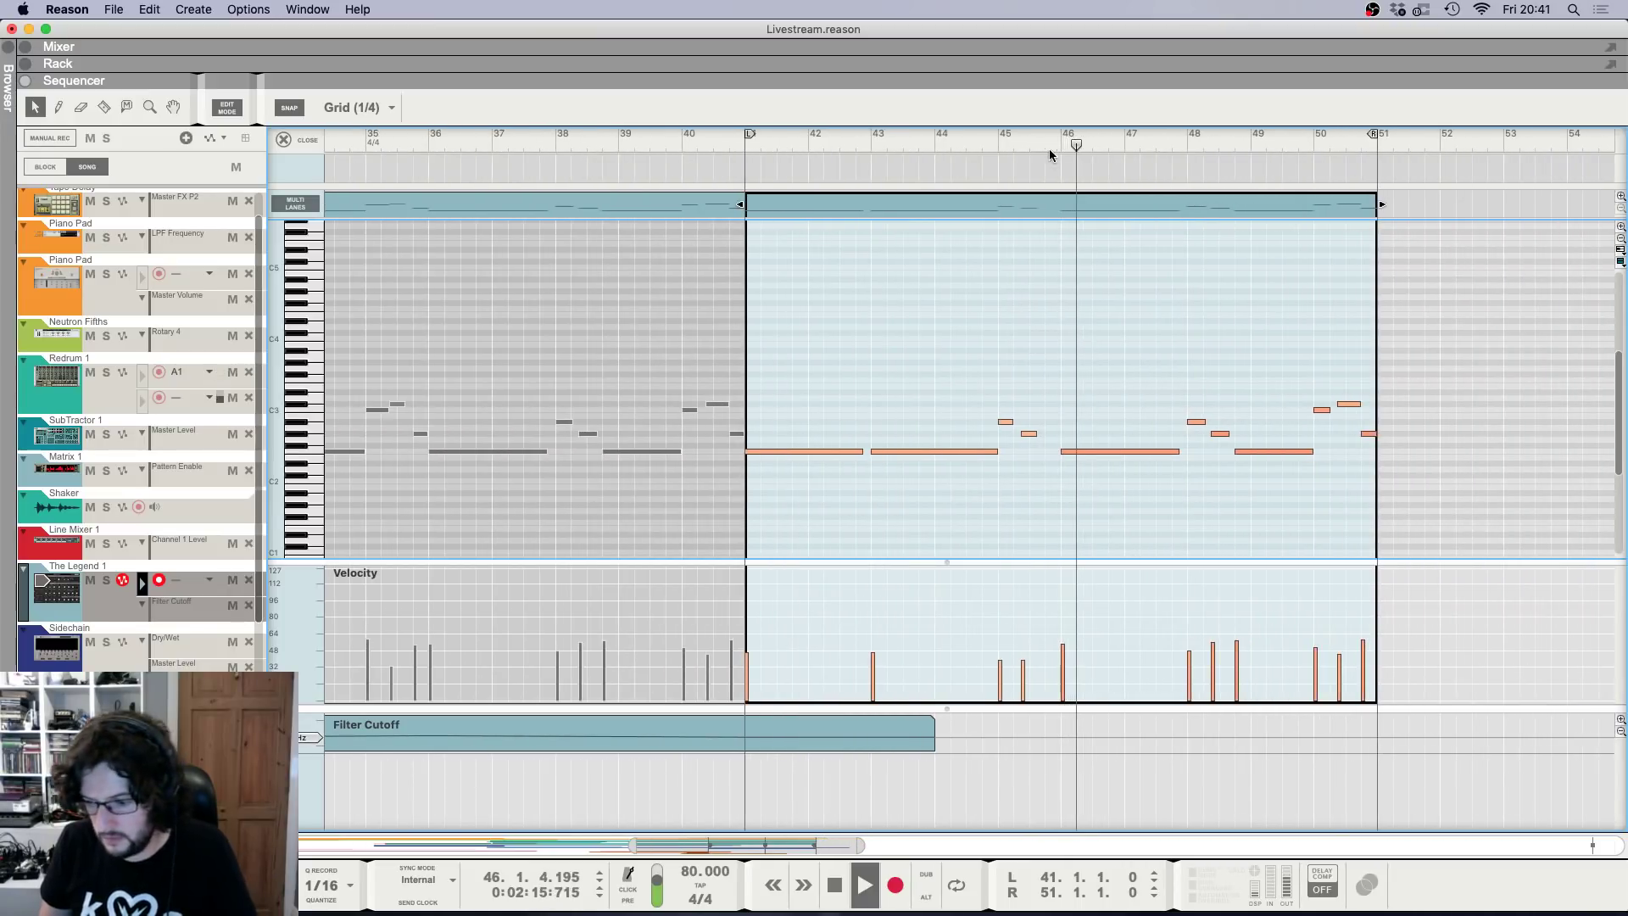
key(super+e)
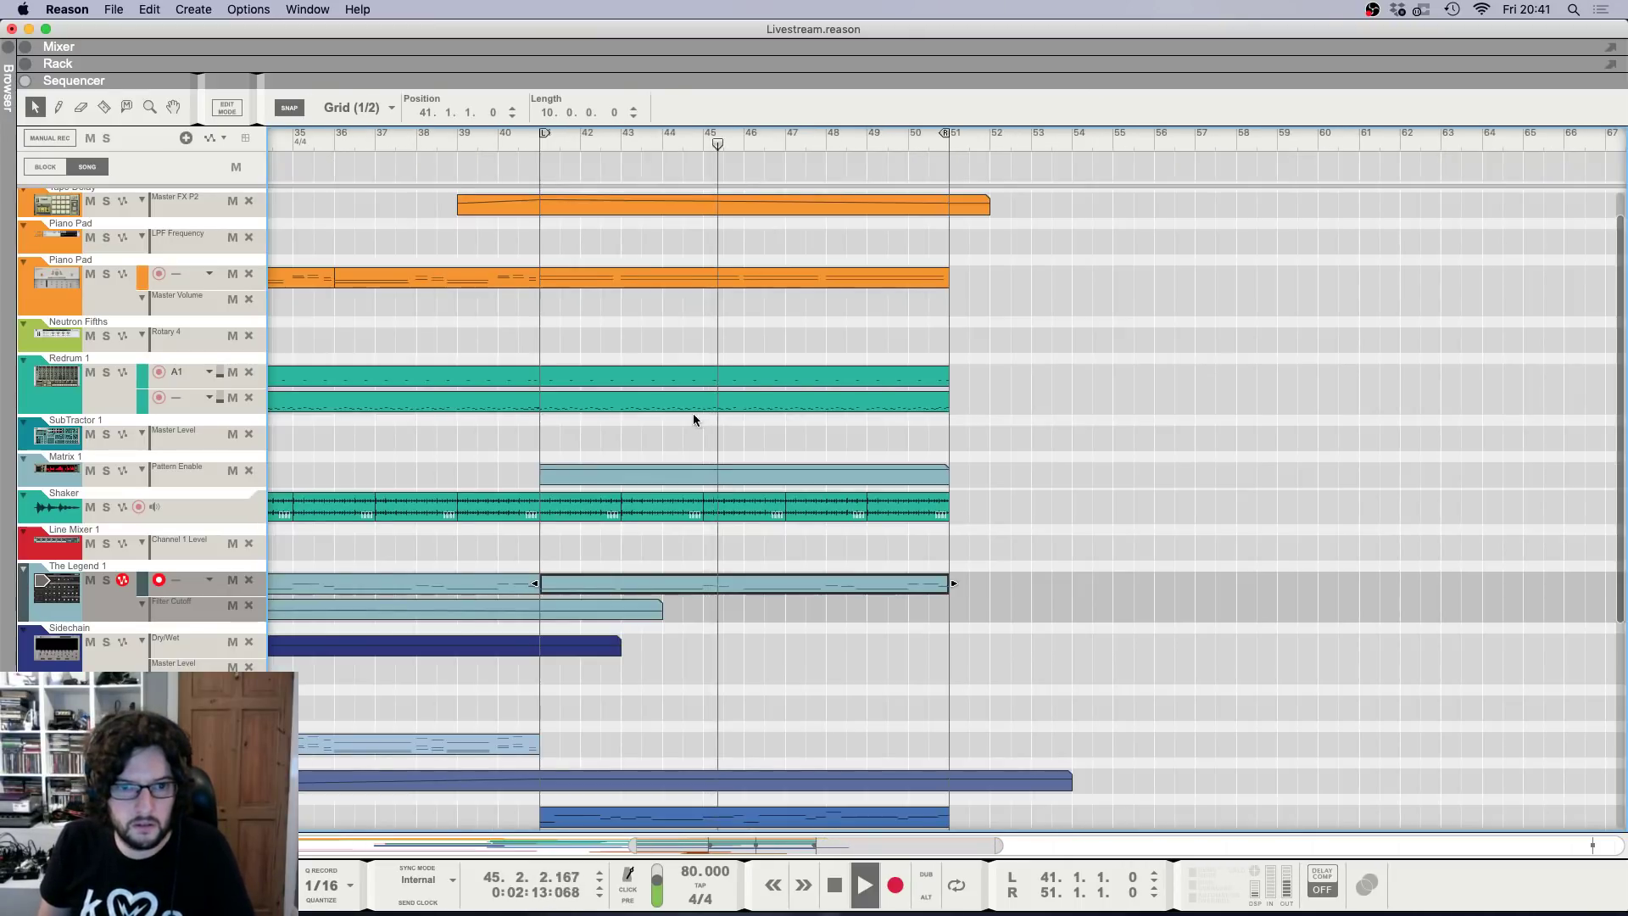
Stop playback, cut the last beat of bar 45 out of the Shaker clip, and delete it.
key(h)
key(h)
key(h)
key(h)
key(h)
key(h)
key(h)
key(h)
key(h)
key(space)
key(h)
key(h)
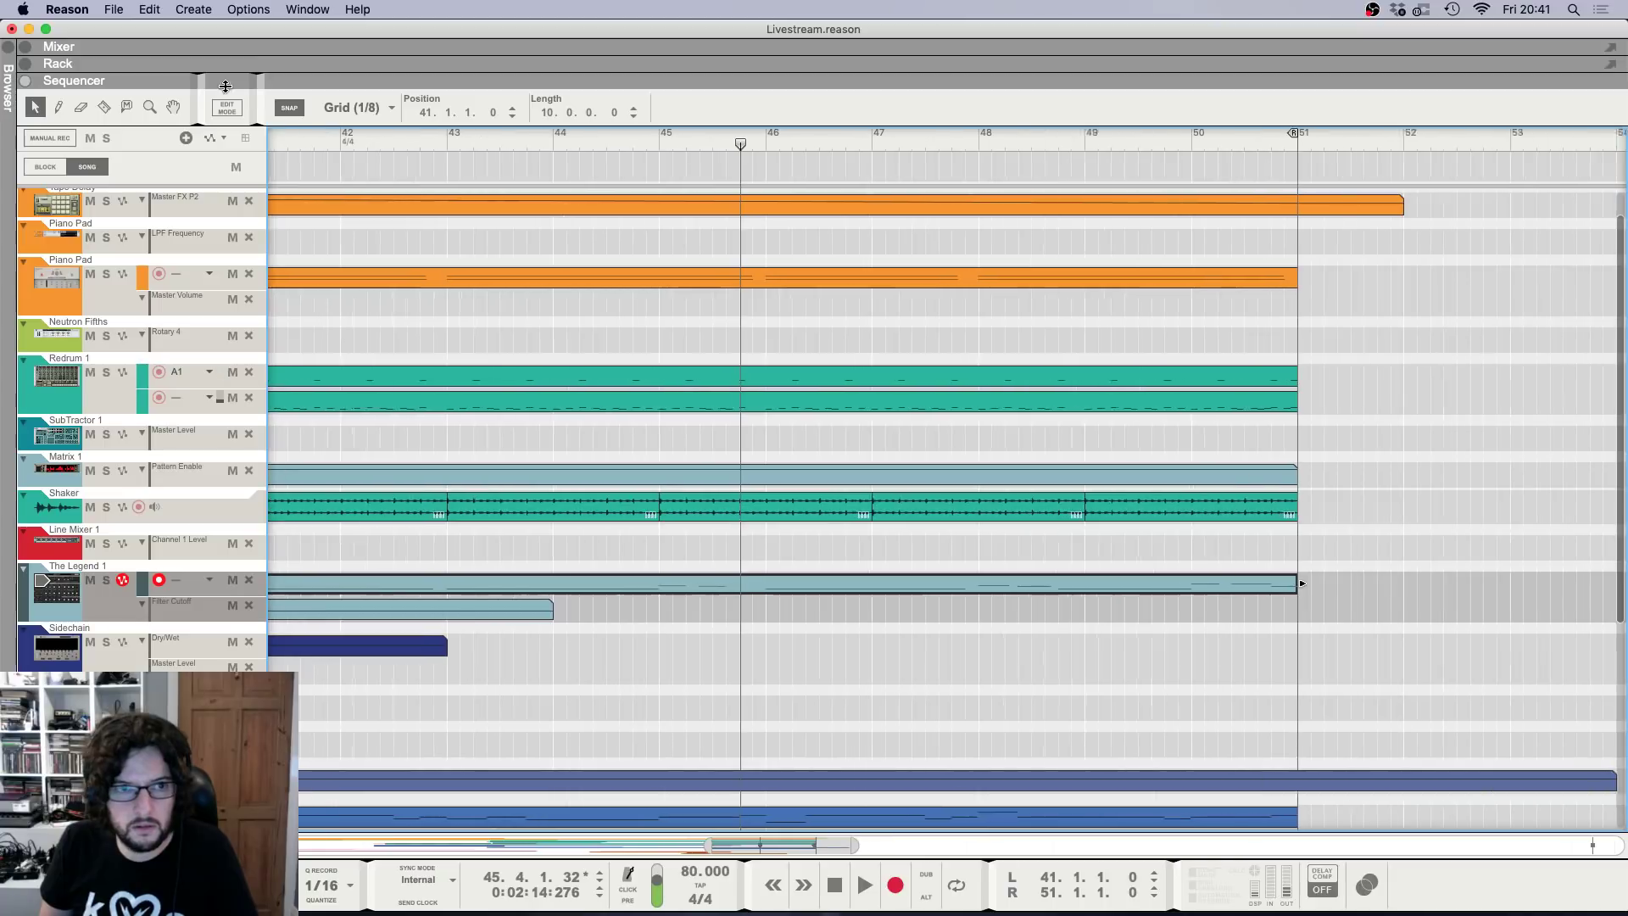
key(h)
key(r)
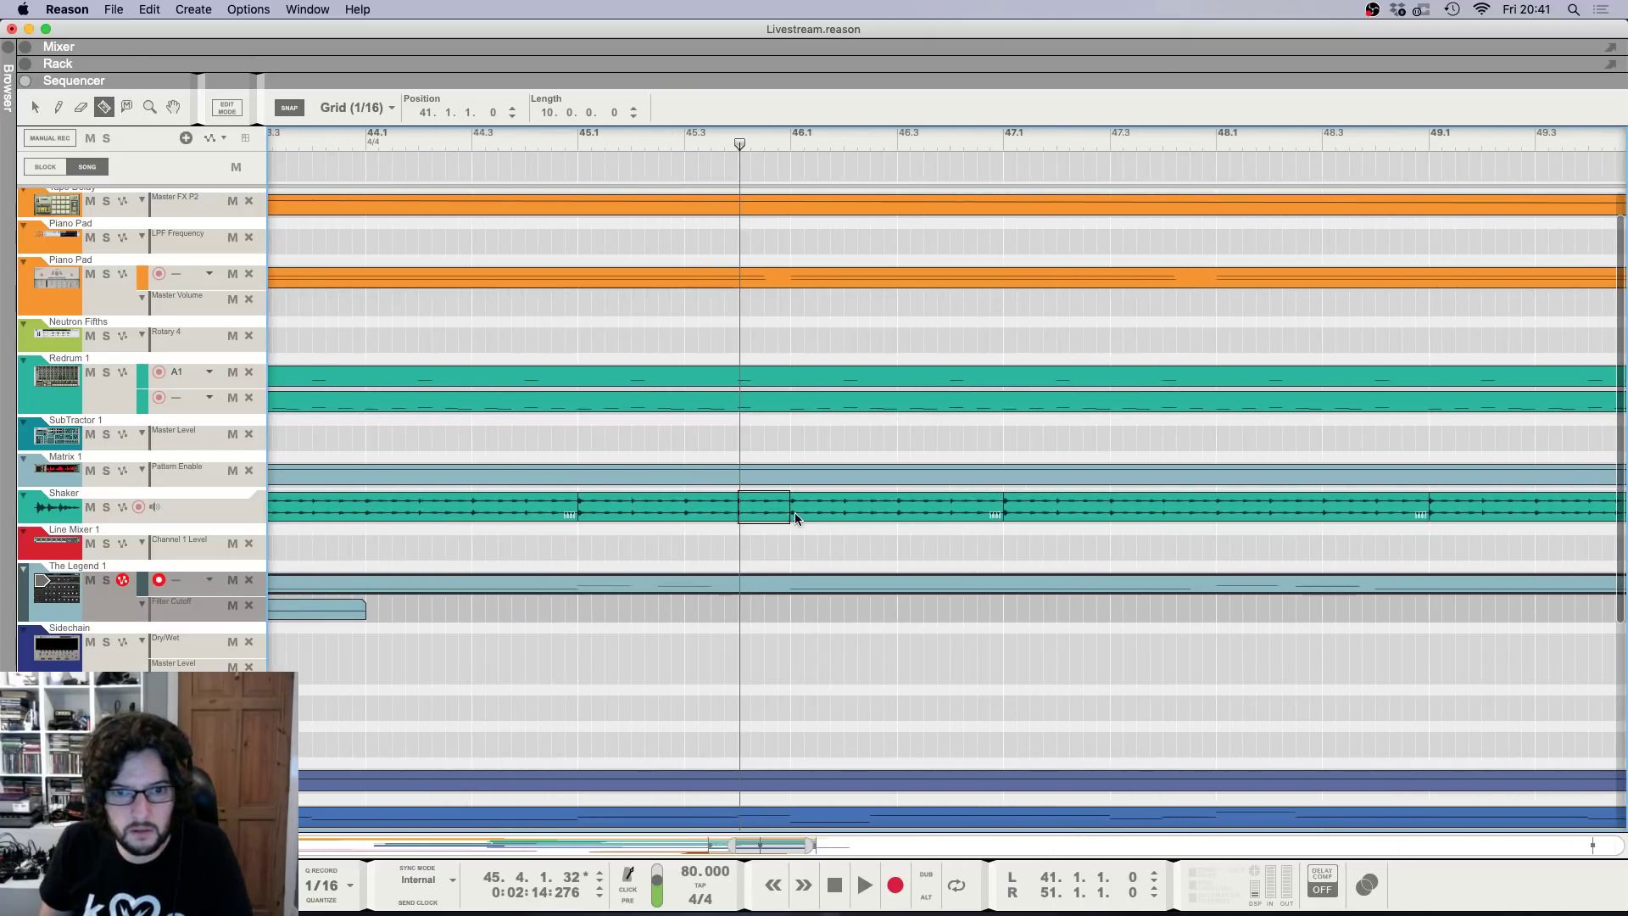
drag(795, 512, 796, 512)
key(Delete)
Play the section around bar 45 to hear the gap in the Shaker part.
key(space)
key(g)
key(g)
key(g)
key(g)
key(g)
key(g)
key(g)
key(g)
key(q)
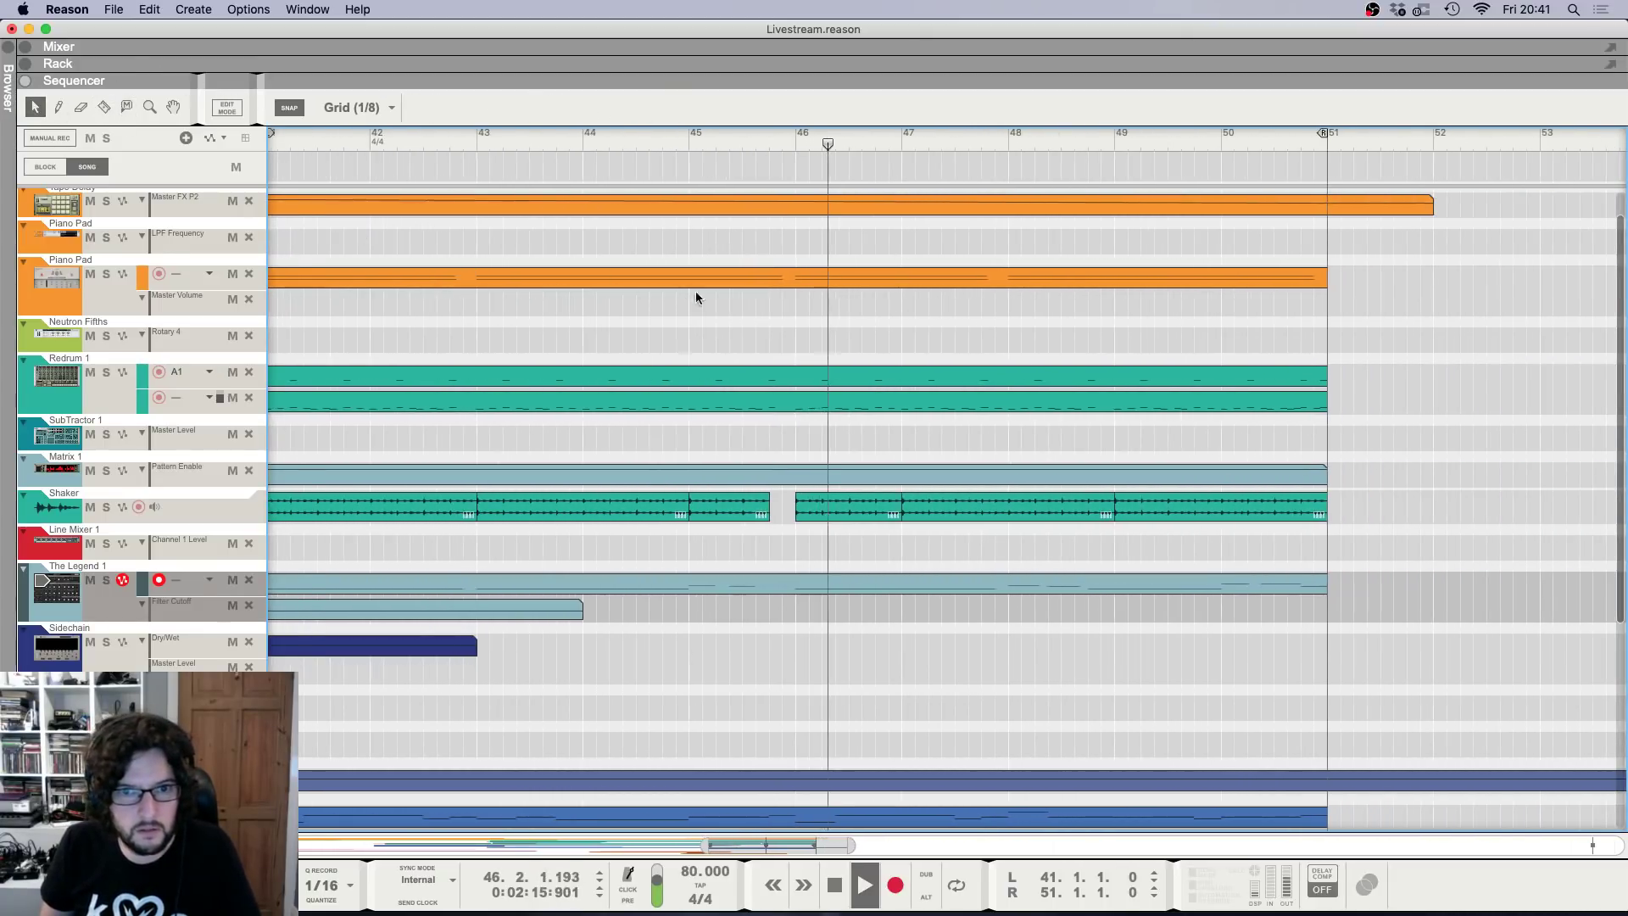
key(g)
scroll(697, 288, up, 1)
click(690, 140)
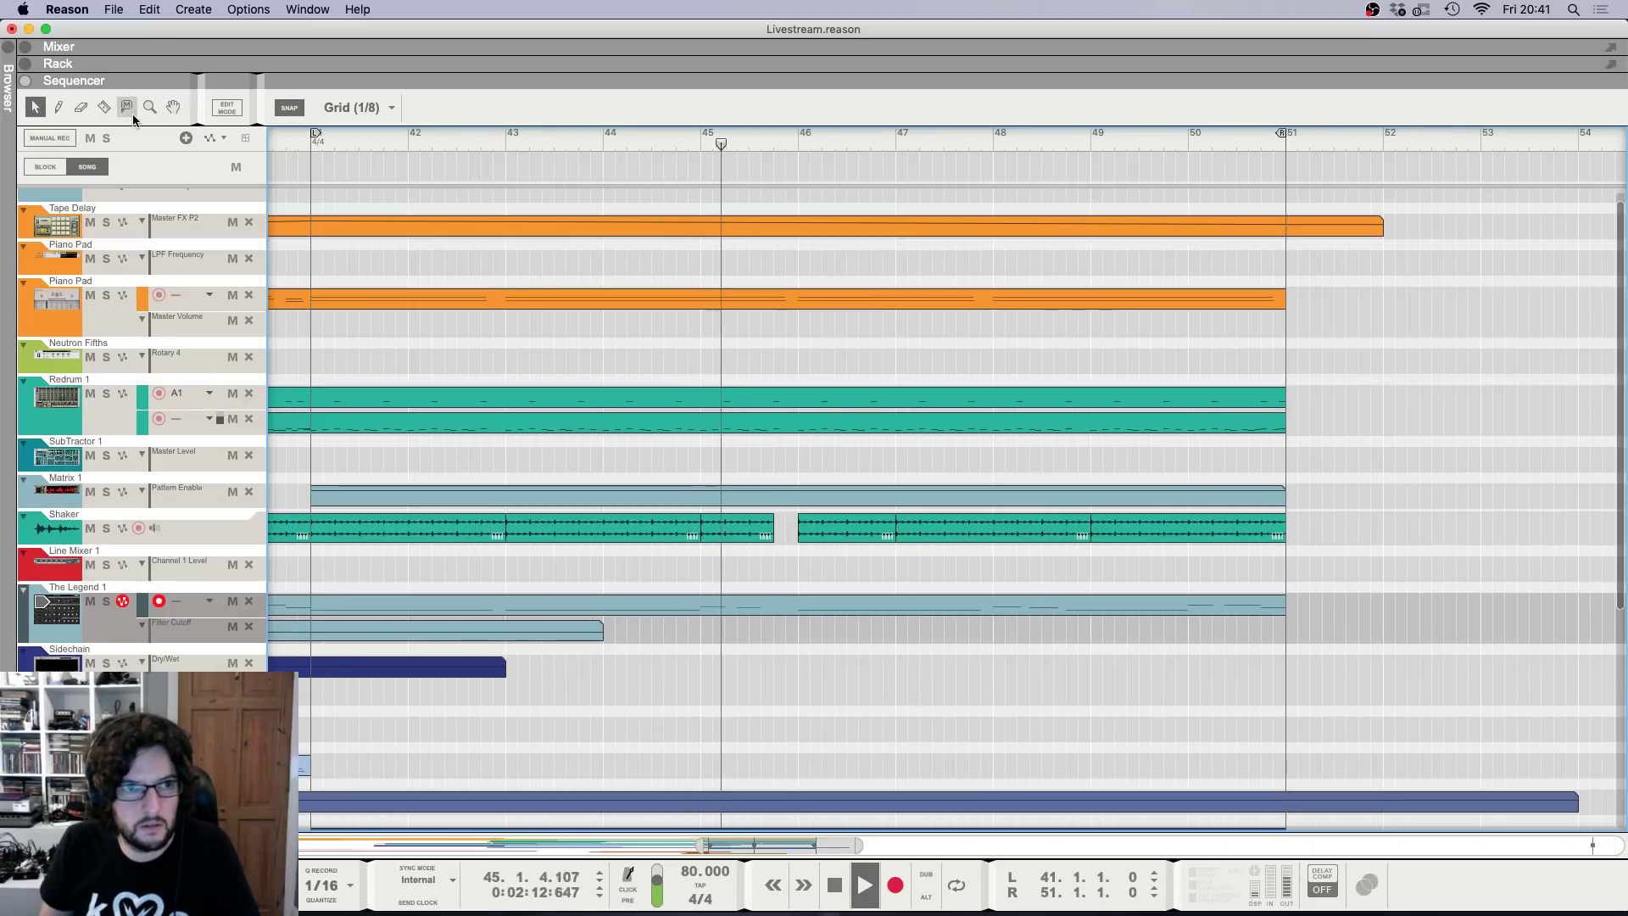
Play the transition from bar 39 into bar 41 and examine the rack and sequencer tracks.
key(r)
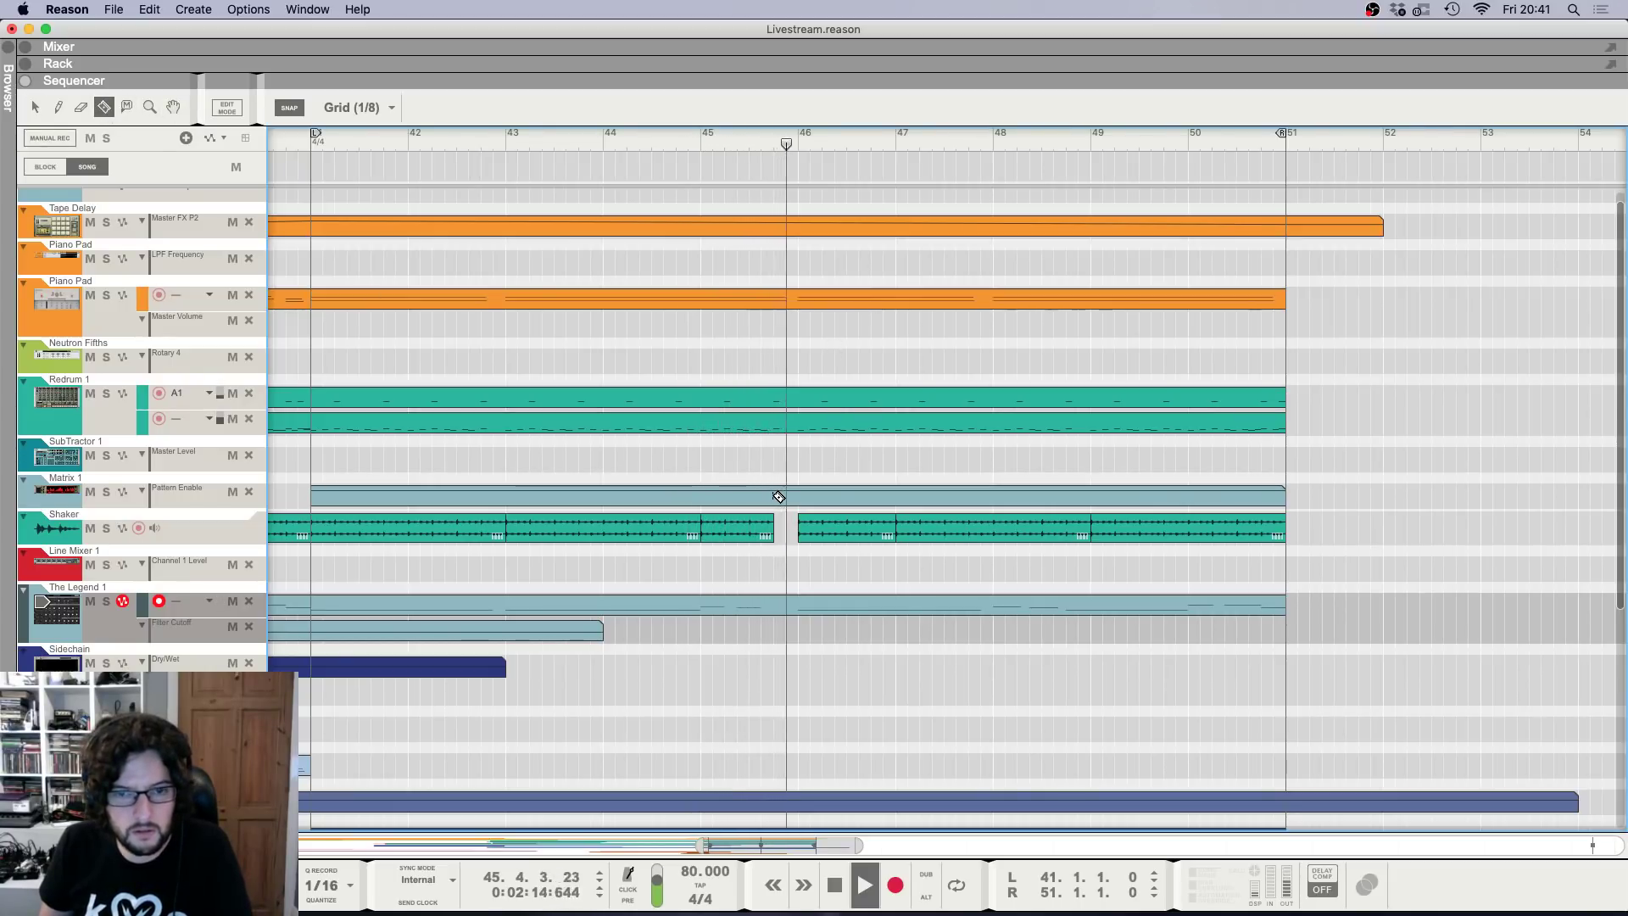
key(q)
key(g)
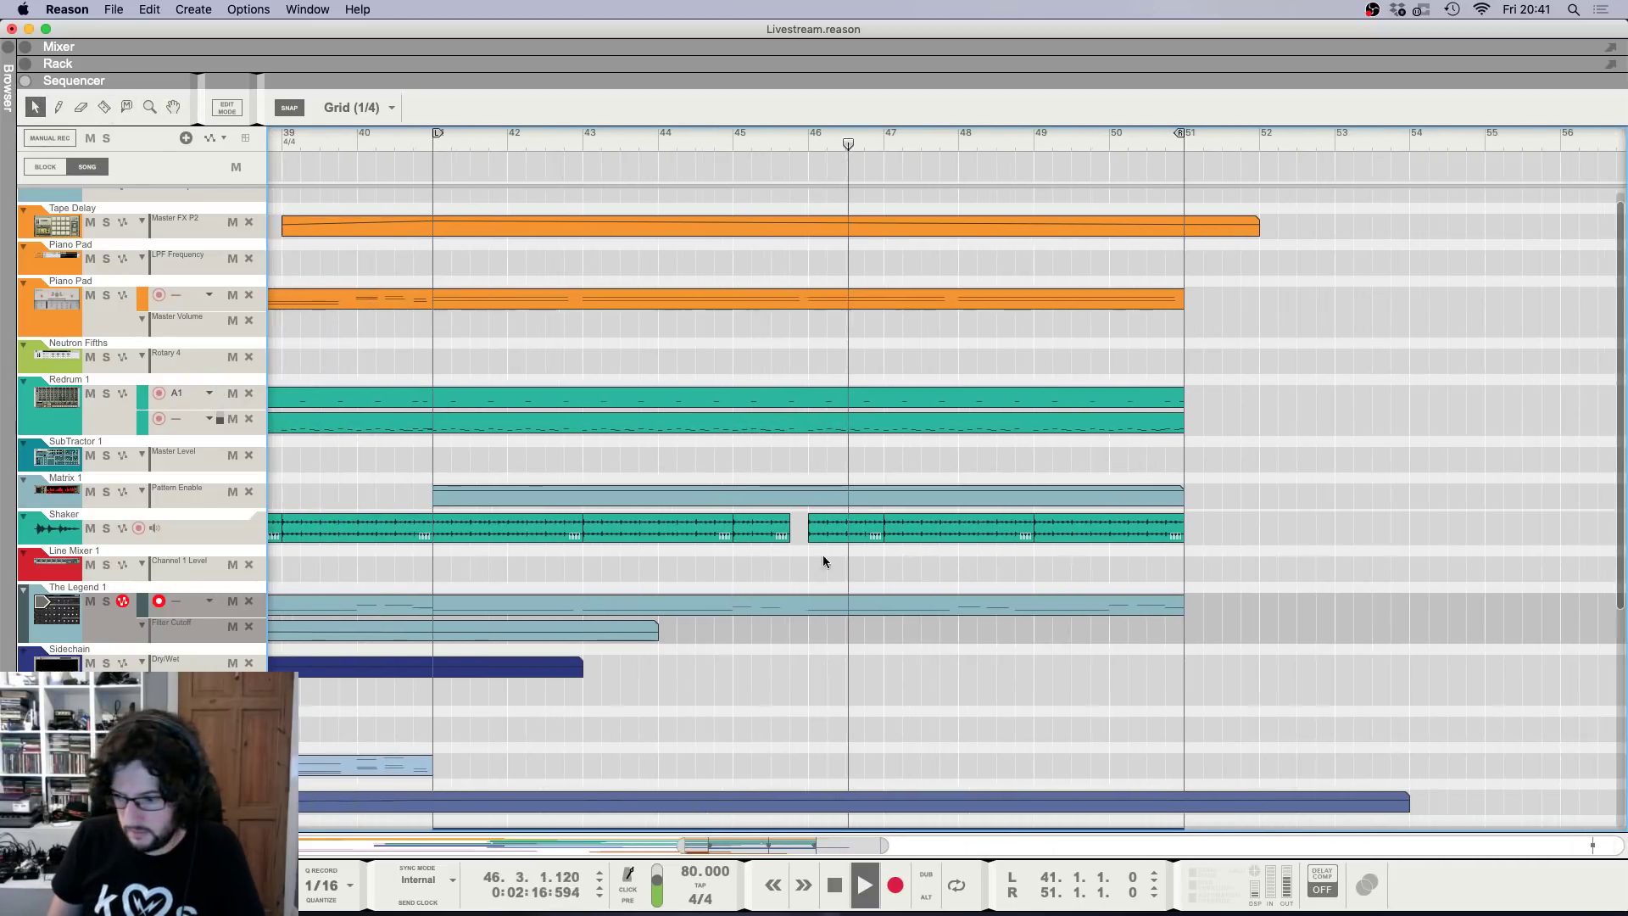
key(g)
click(575, 146)
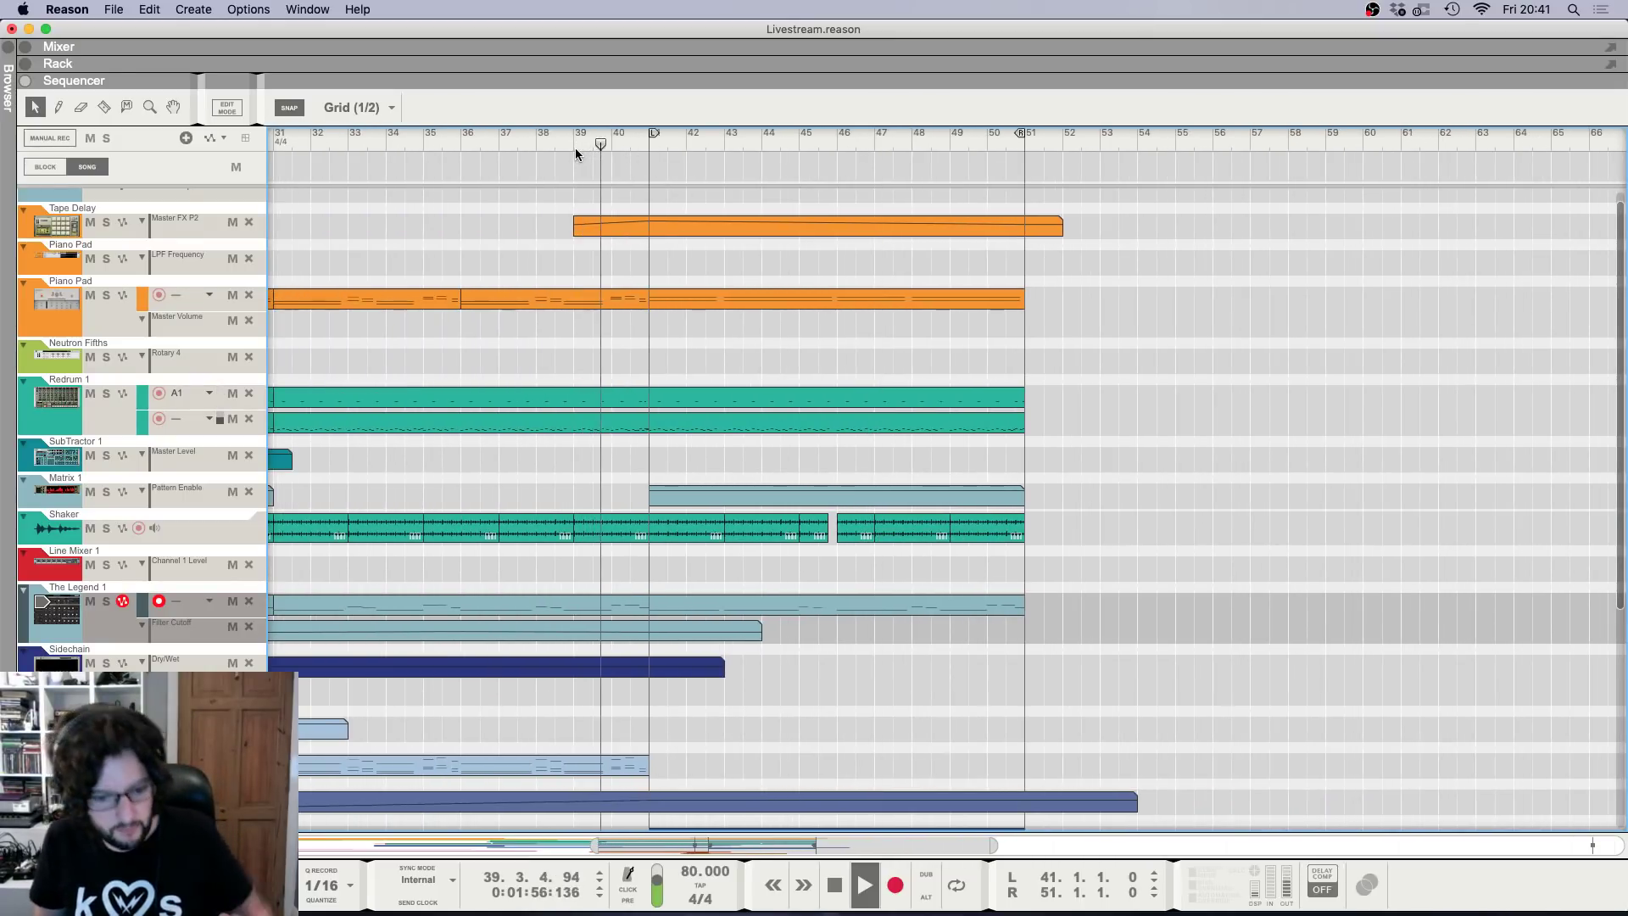
key(F6)
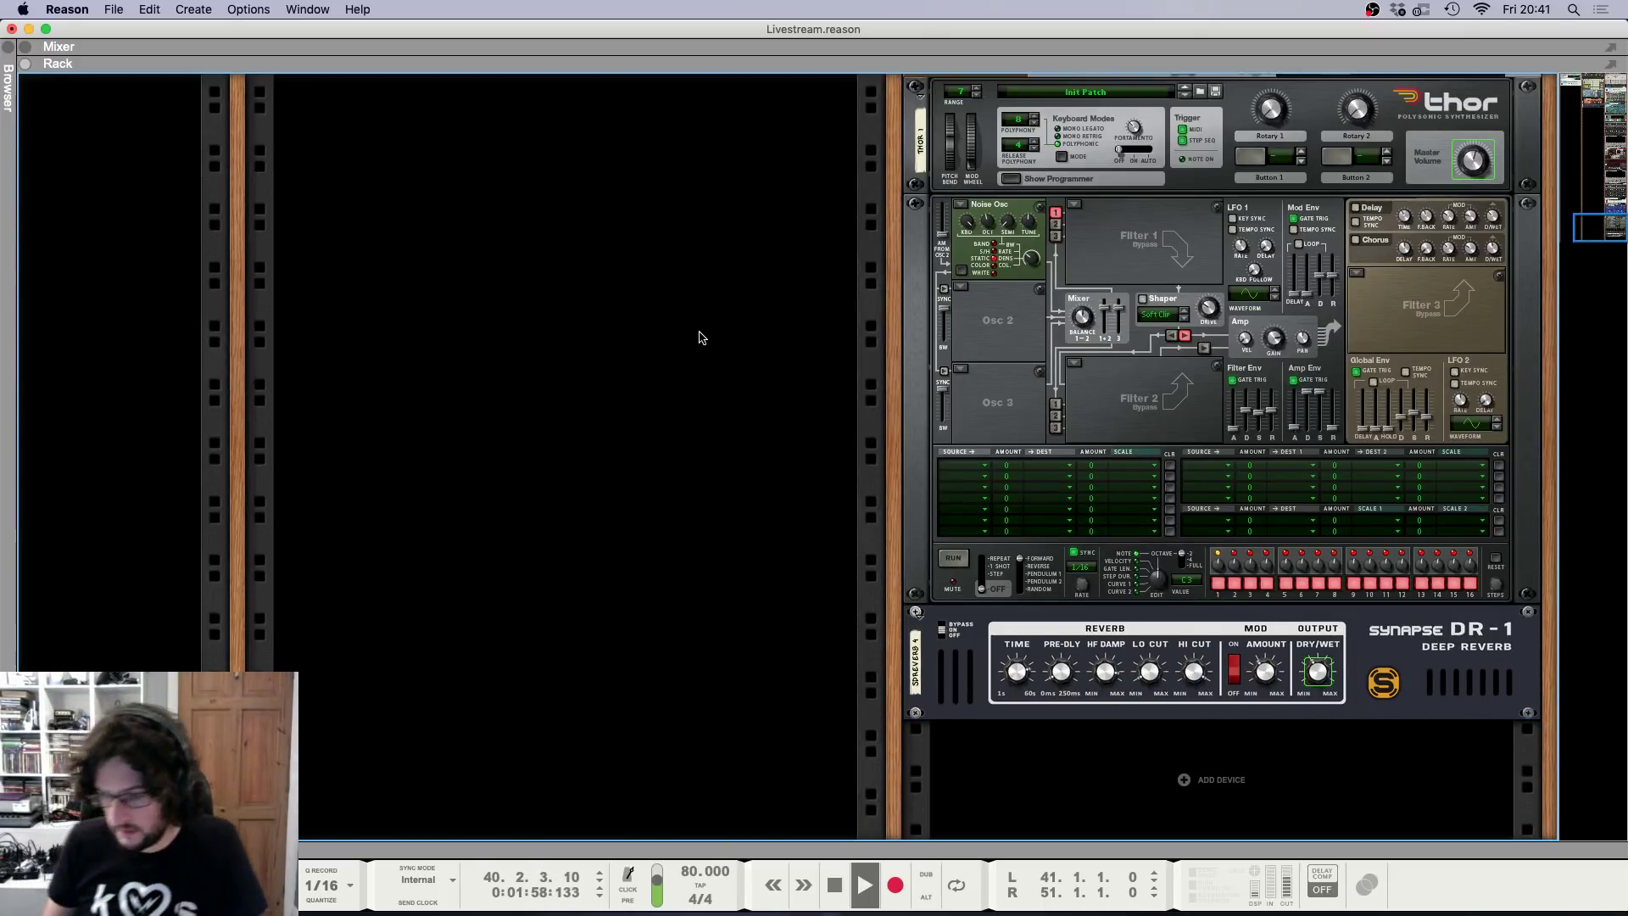
key(F7)
scroll(699, 337, down, 5)
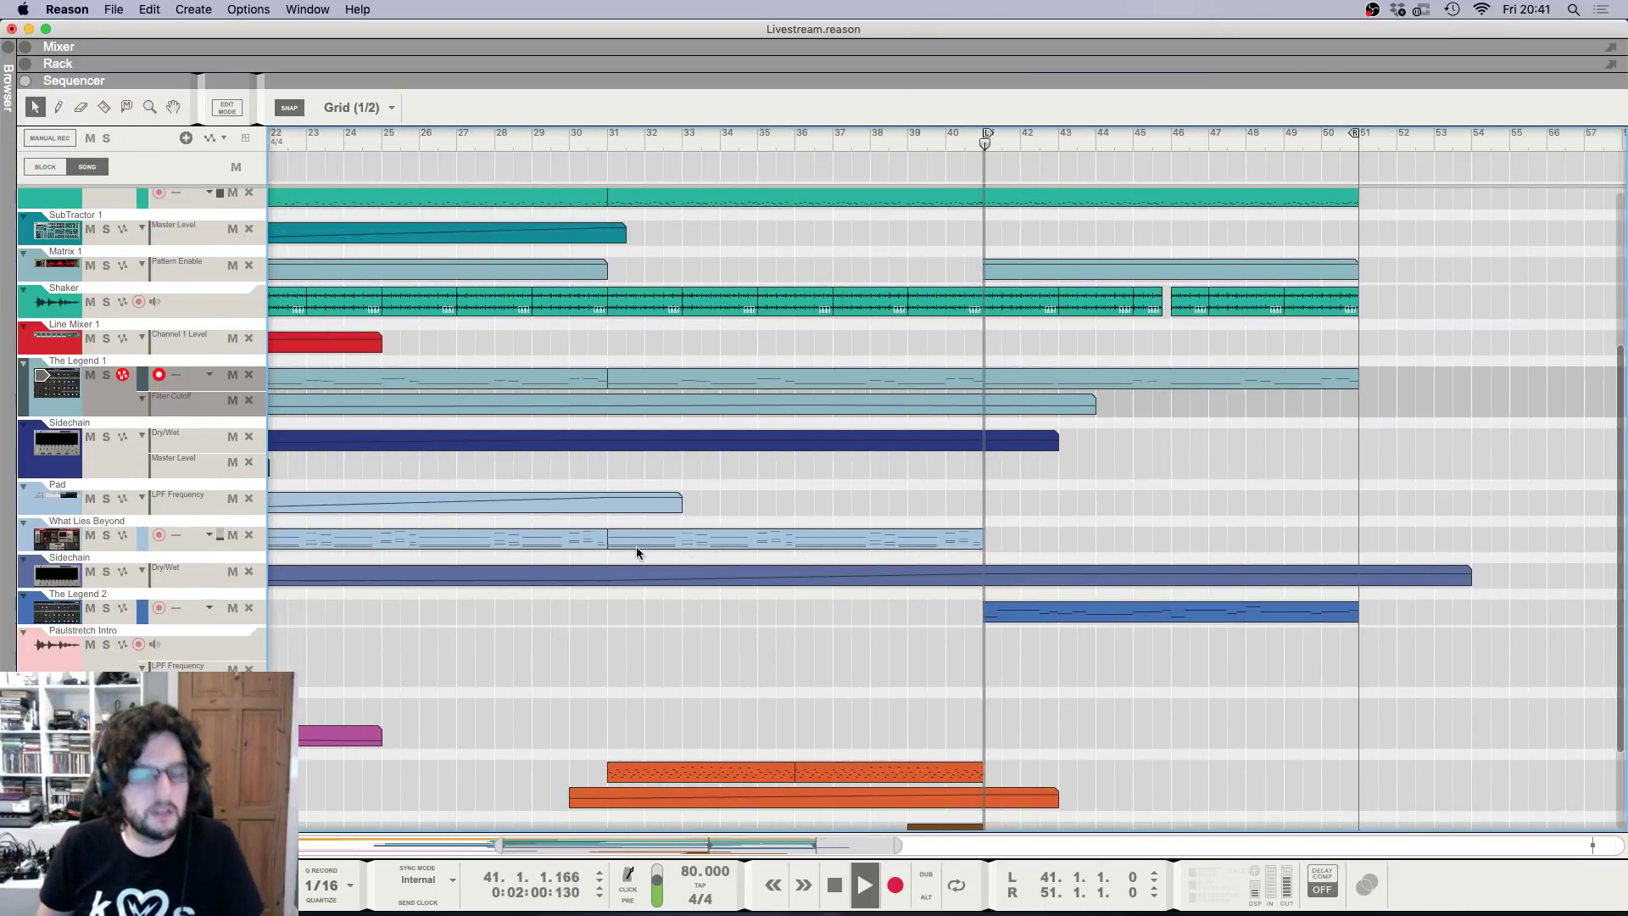
scroll(992, 531, up, 5)
Find the Lead channel's synth in the rack and create a Filter Cutoff automation lane for The Legend 2.
key(F5)
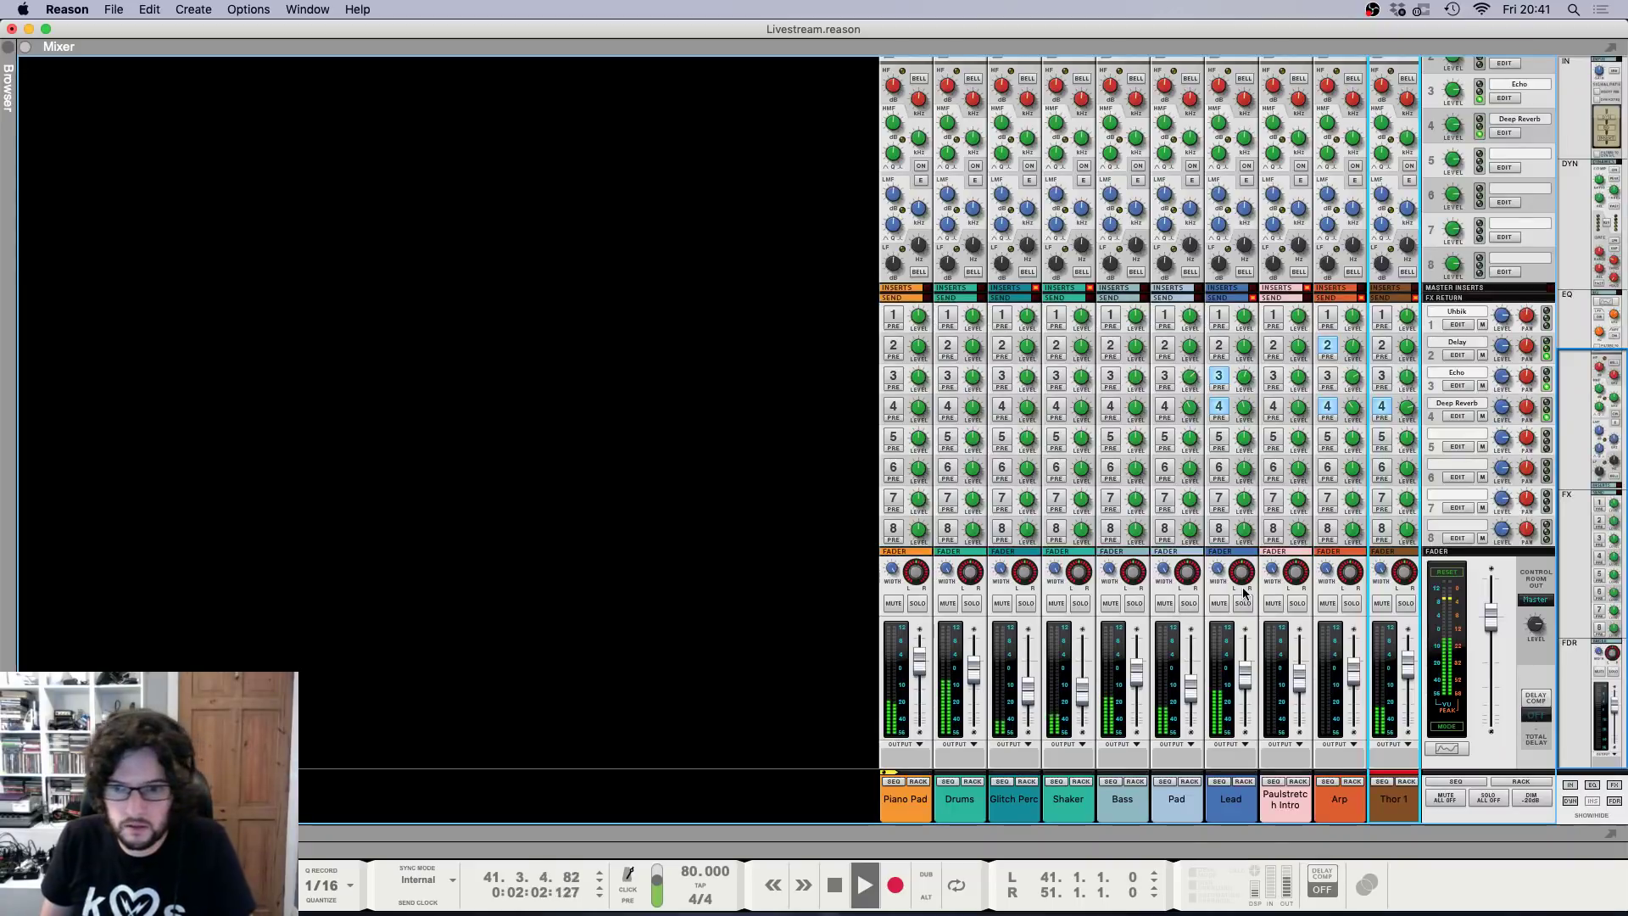
key(F7)
scroll(1078, 685, down, 4)
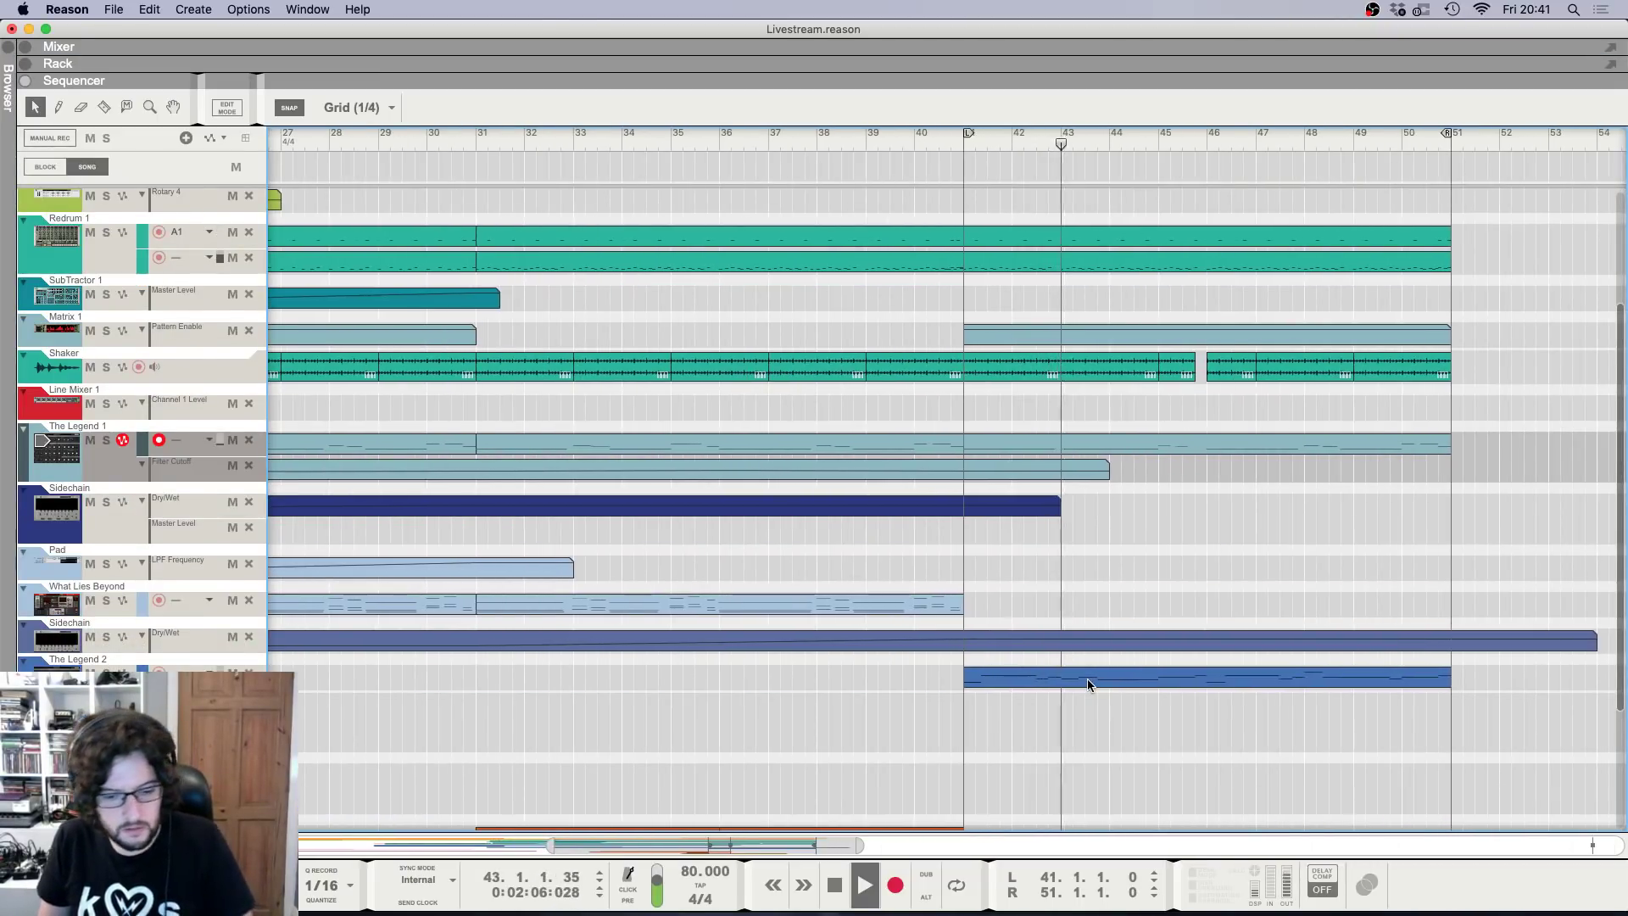
key(F5)
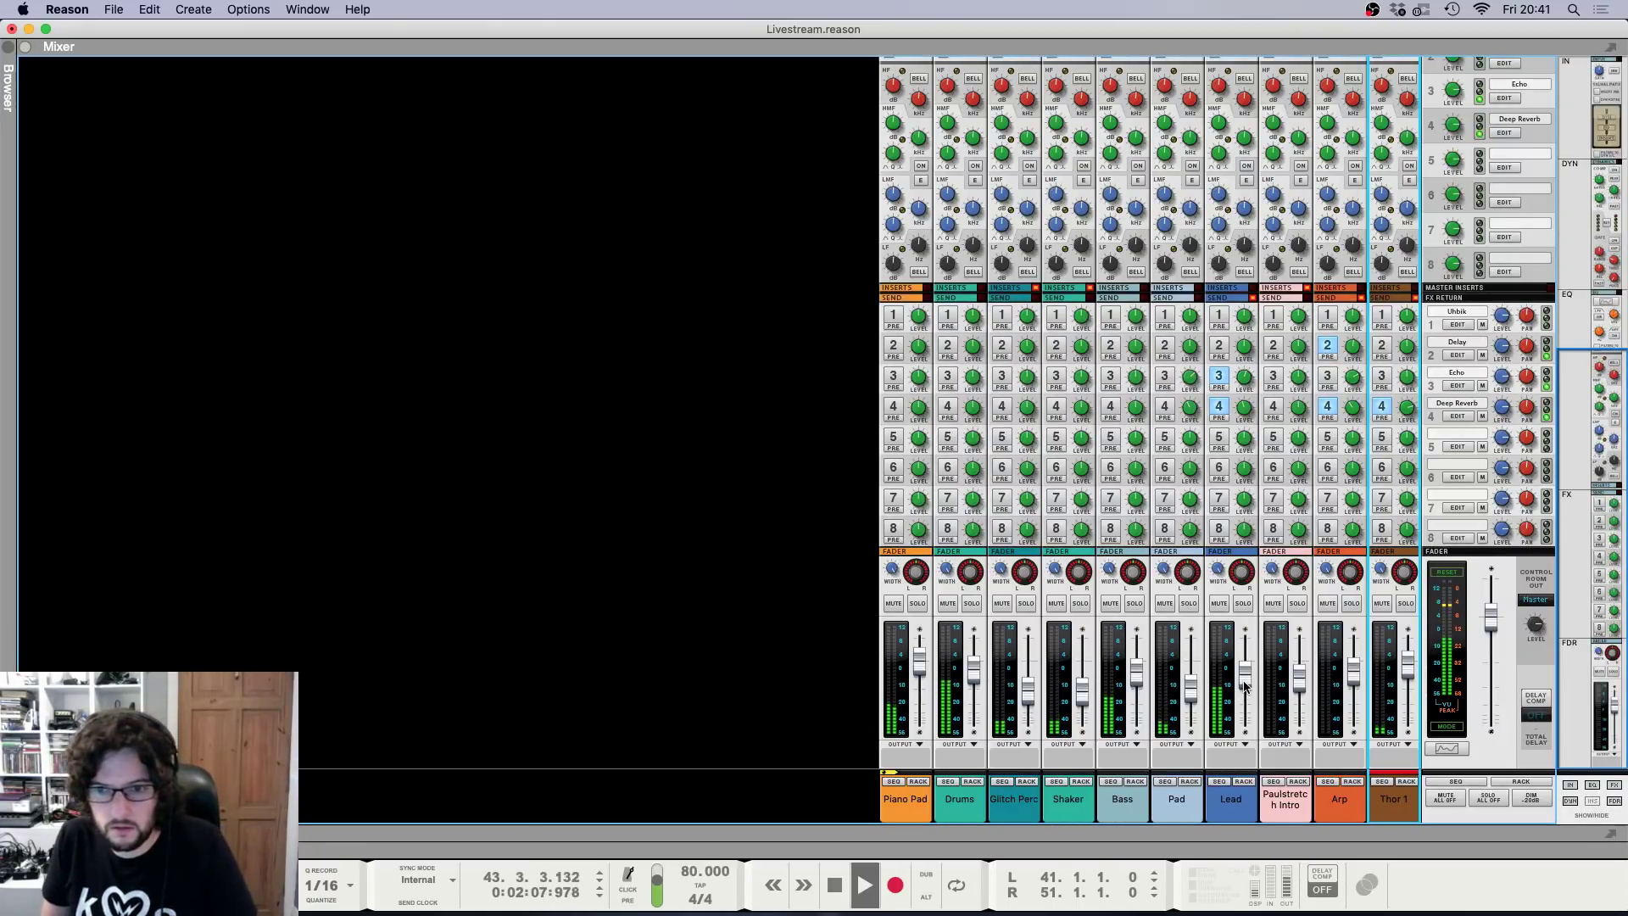
click(1244, 782)
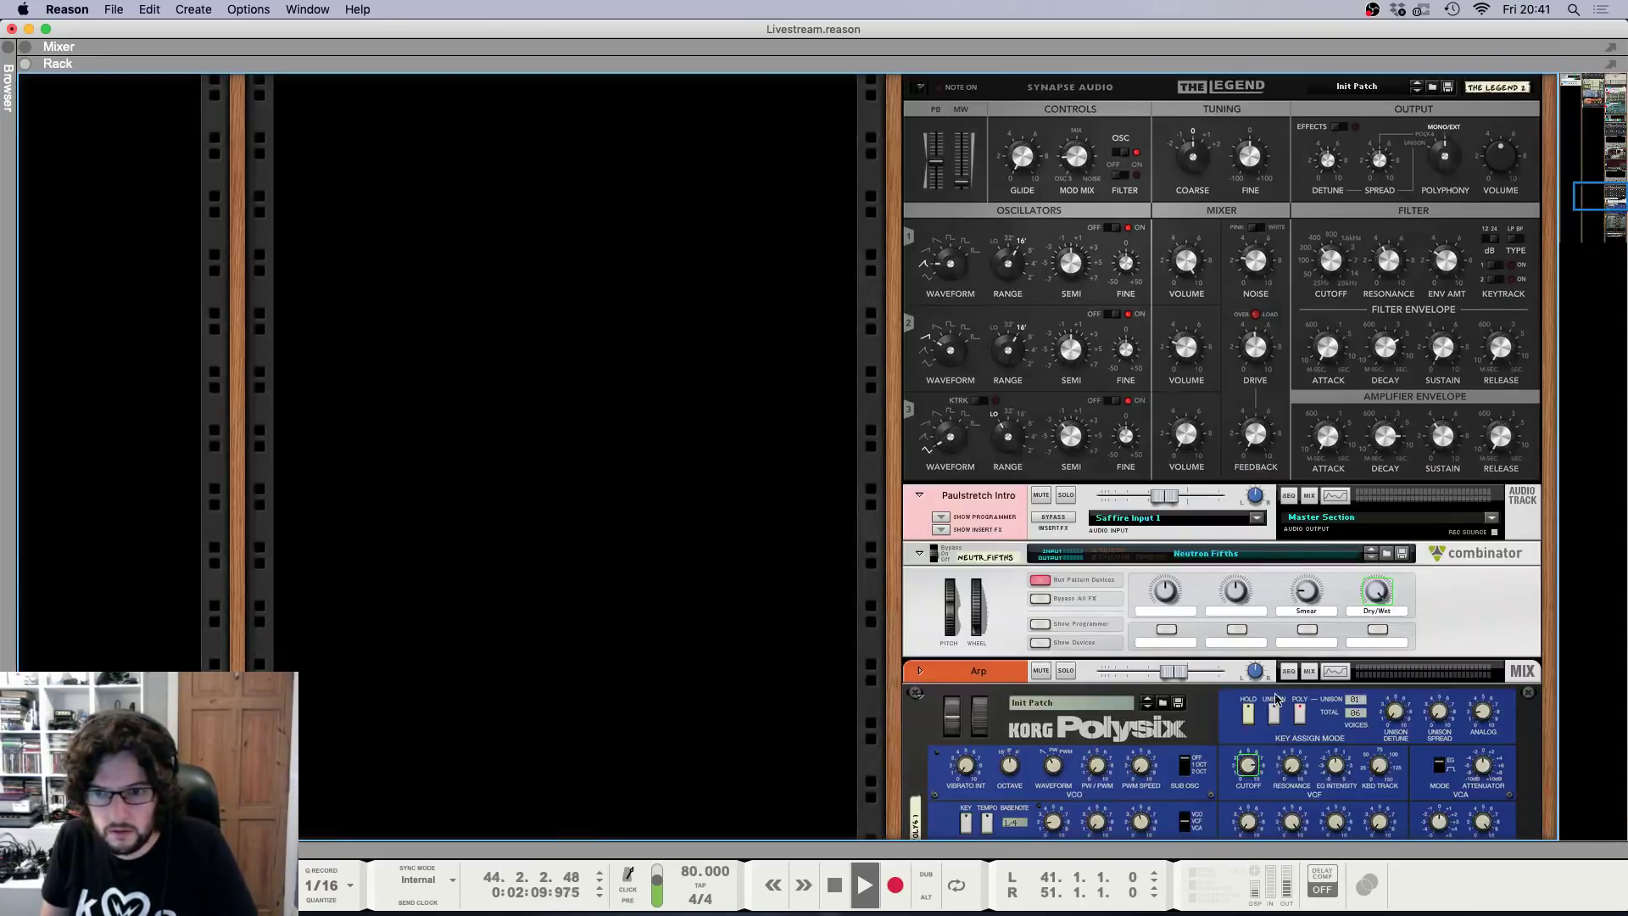
right_click(1329, 273)
click(1361, 262)
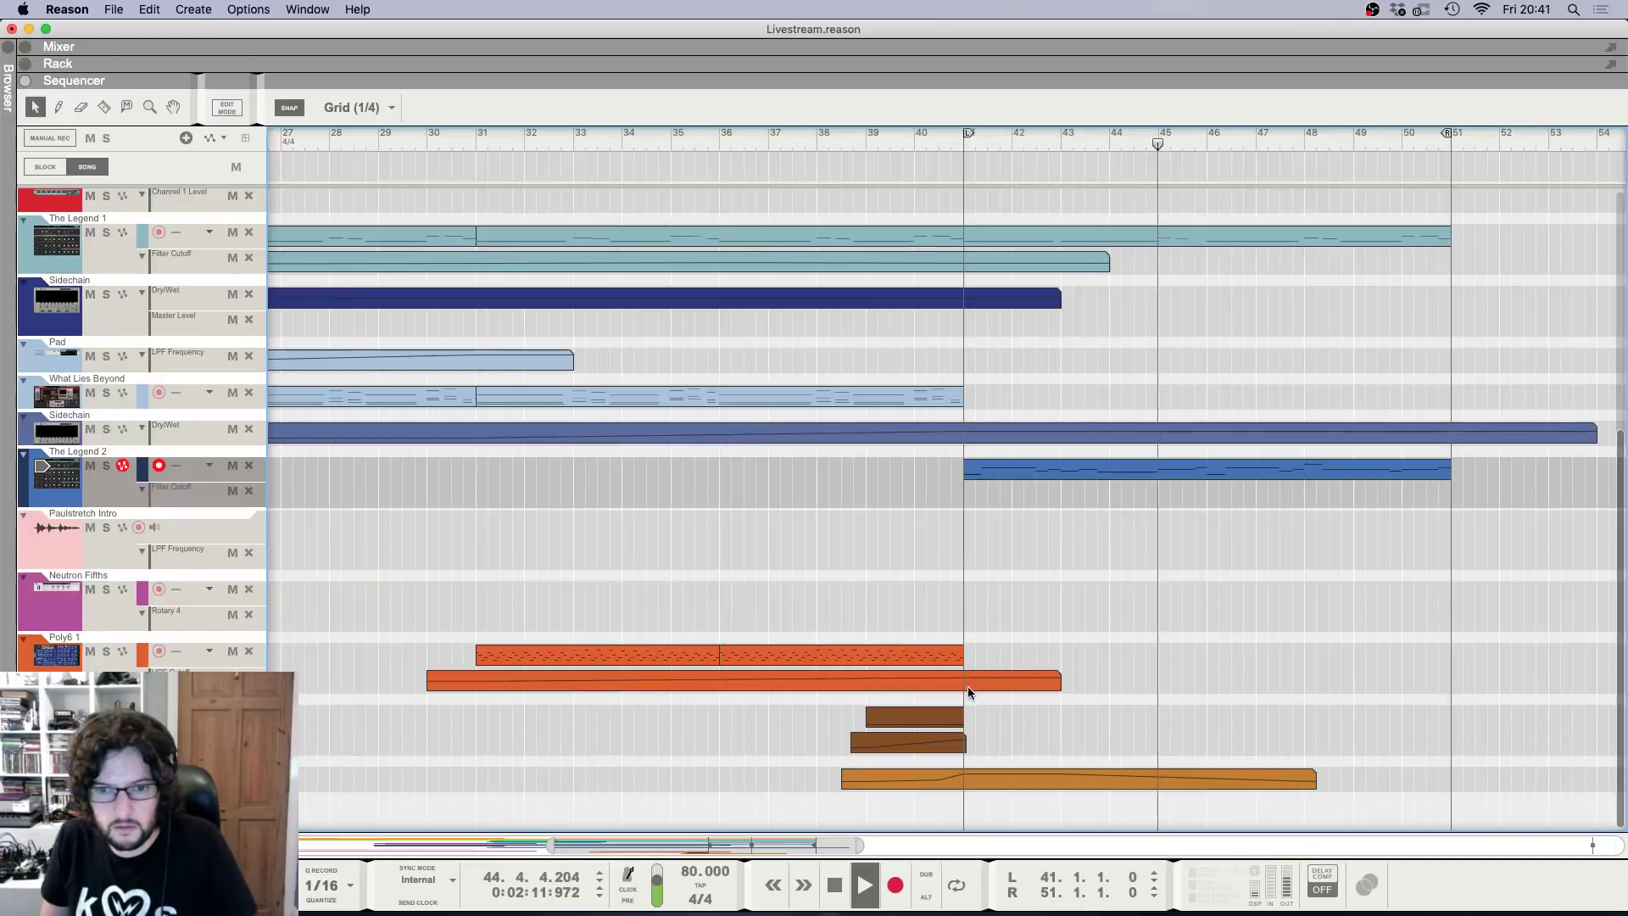
Draw a Filter Cutoff clip on The Legend 2 from just before bar 41, with a 106 Hz point at bar 41 and a higher point at bar 51.
mouse_move(964, 508)
mouse_down()
mouse_move(1598, 508)
mouse_move(1572, 507)
mouse_up()
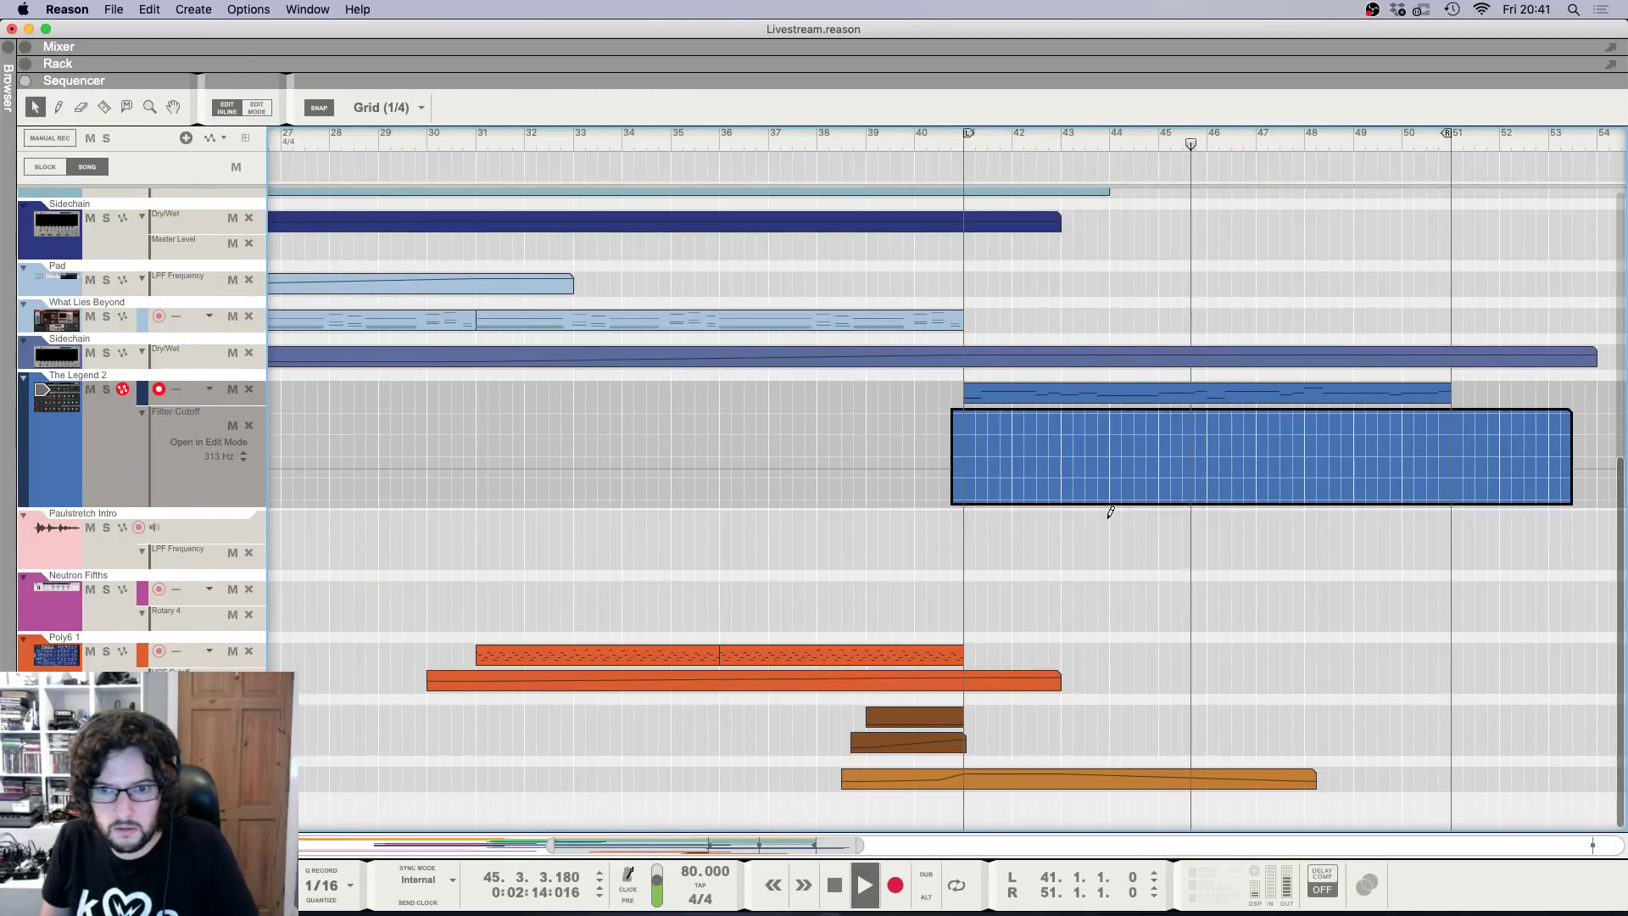
click(967, 478)
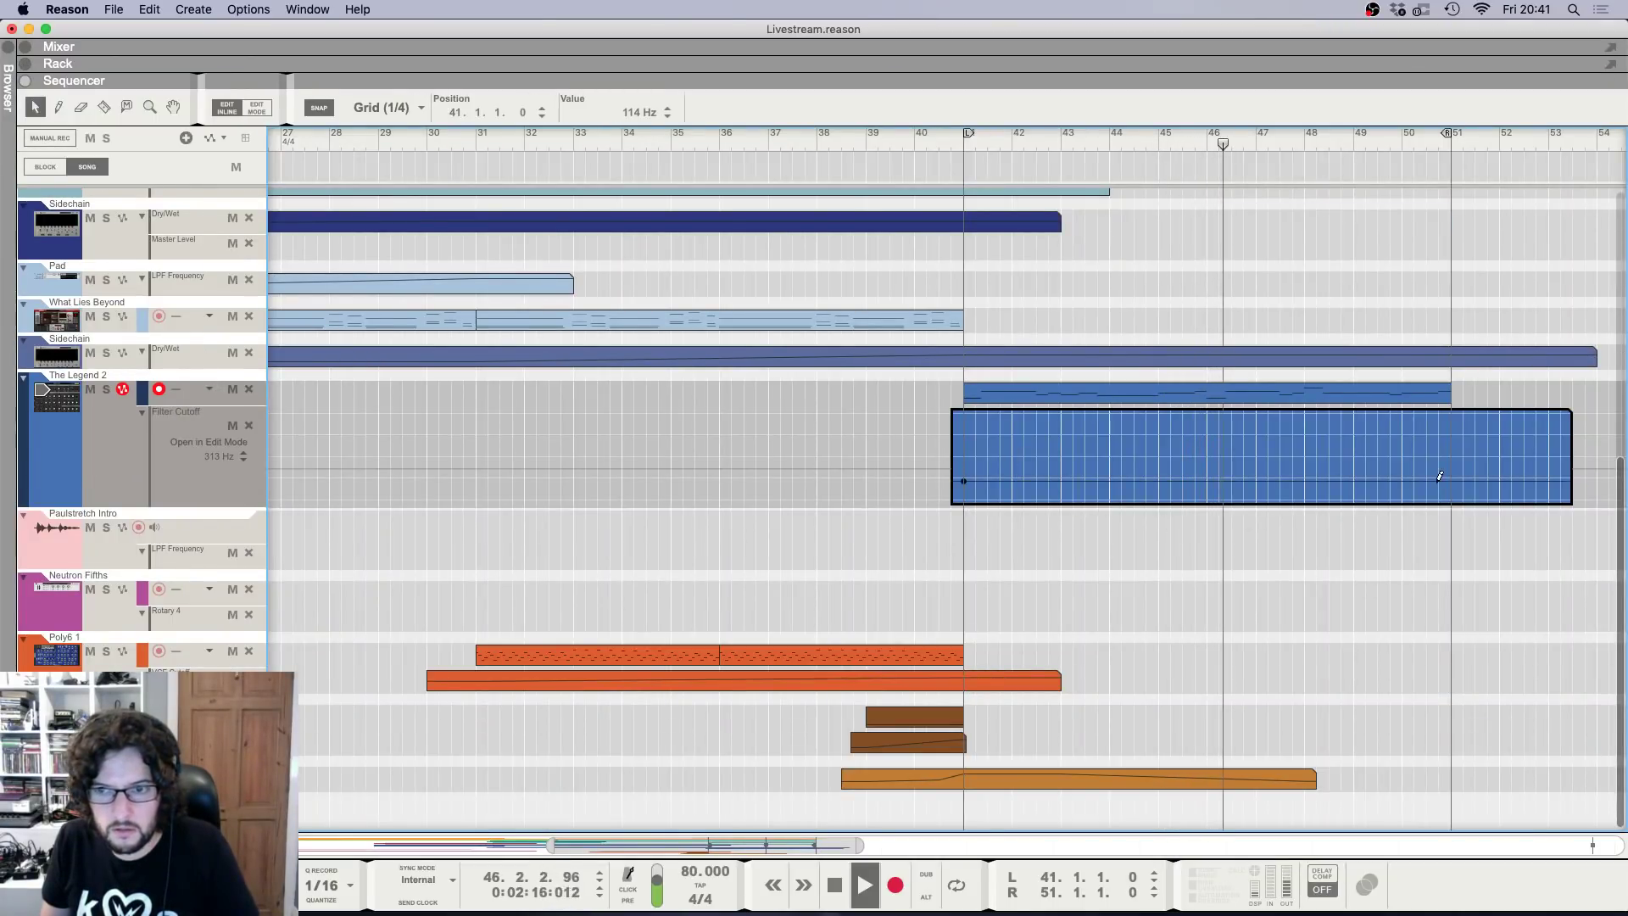
click(1451, 472)
drag(1452, 472, 1452, 469)
click(1249, 552)
scroll(1249, 551, down, 1)
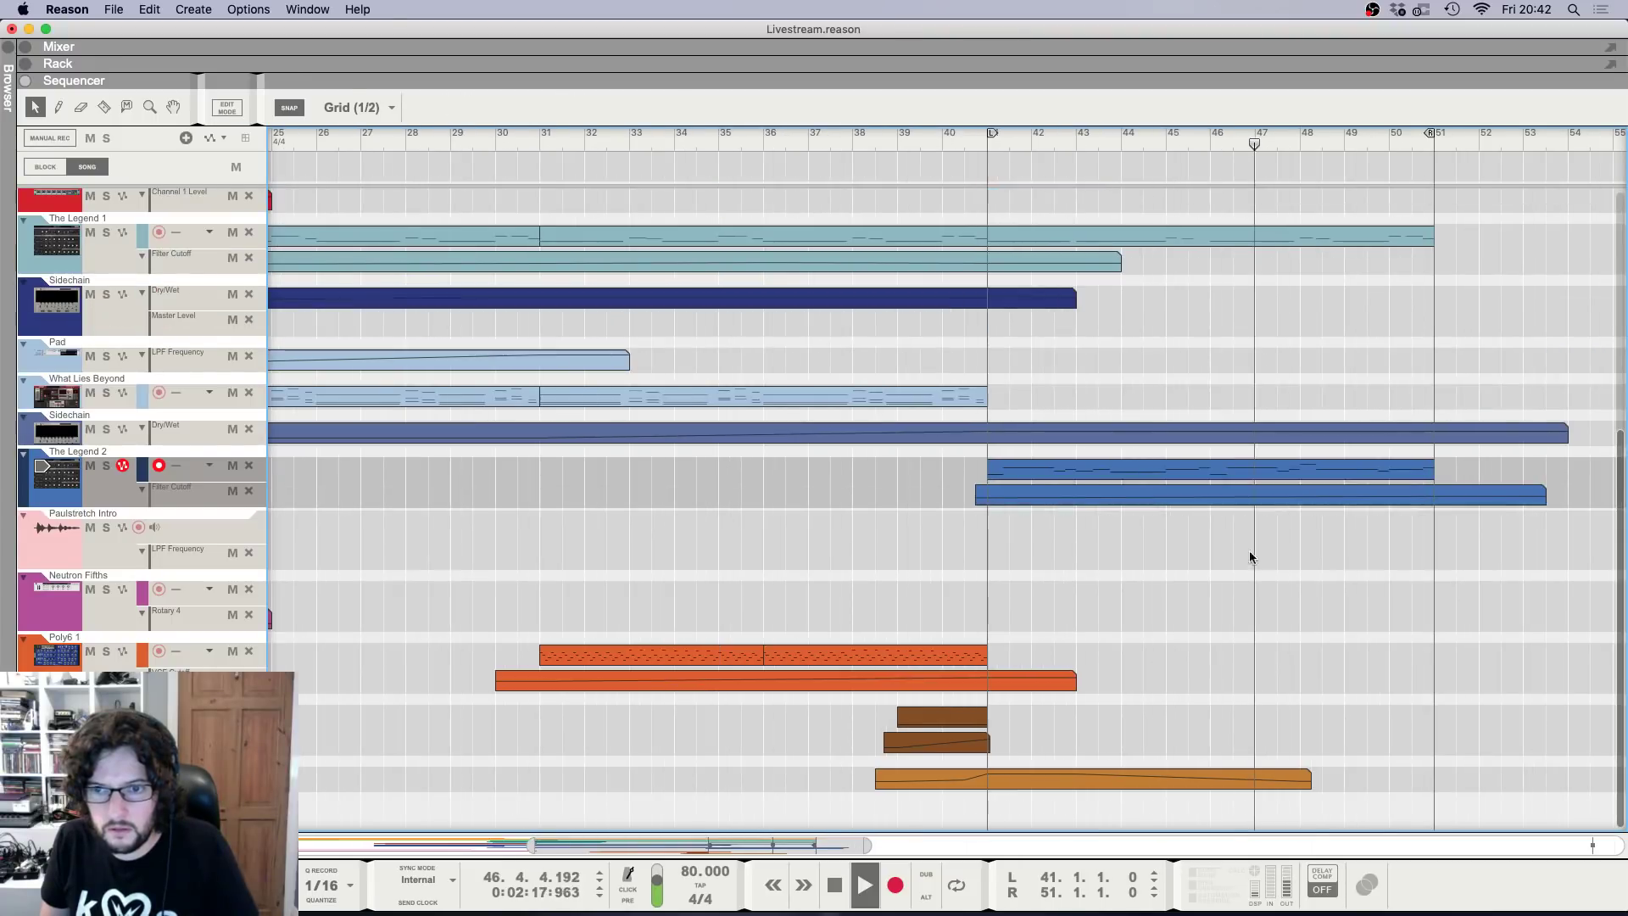
double_click(994, 490)
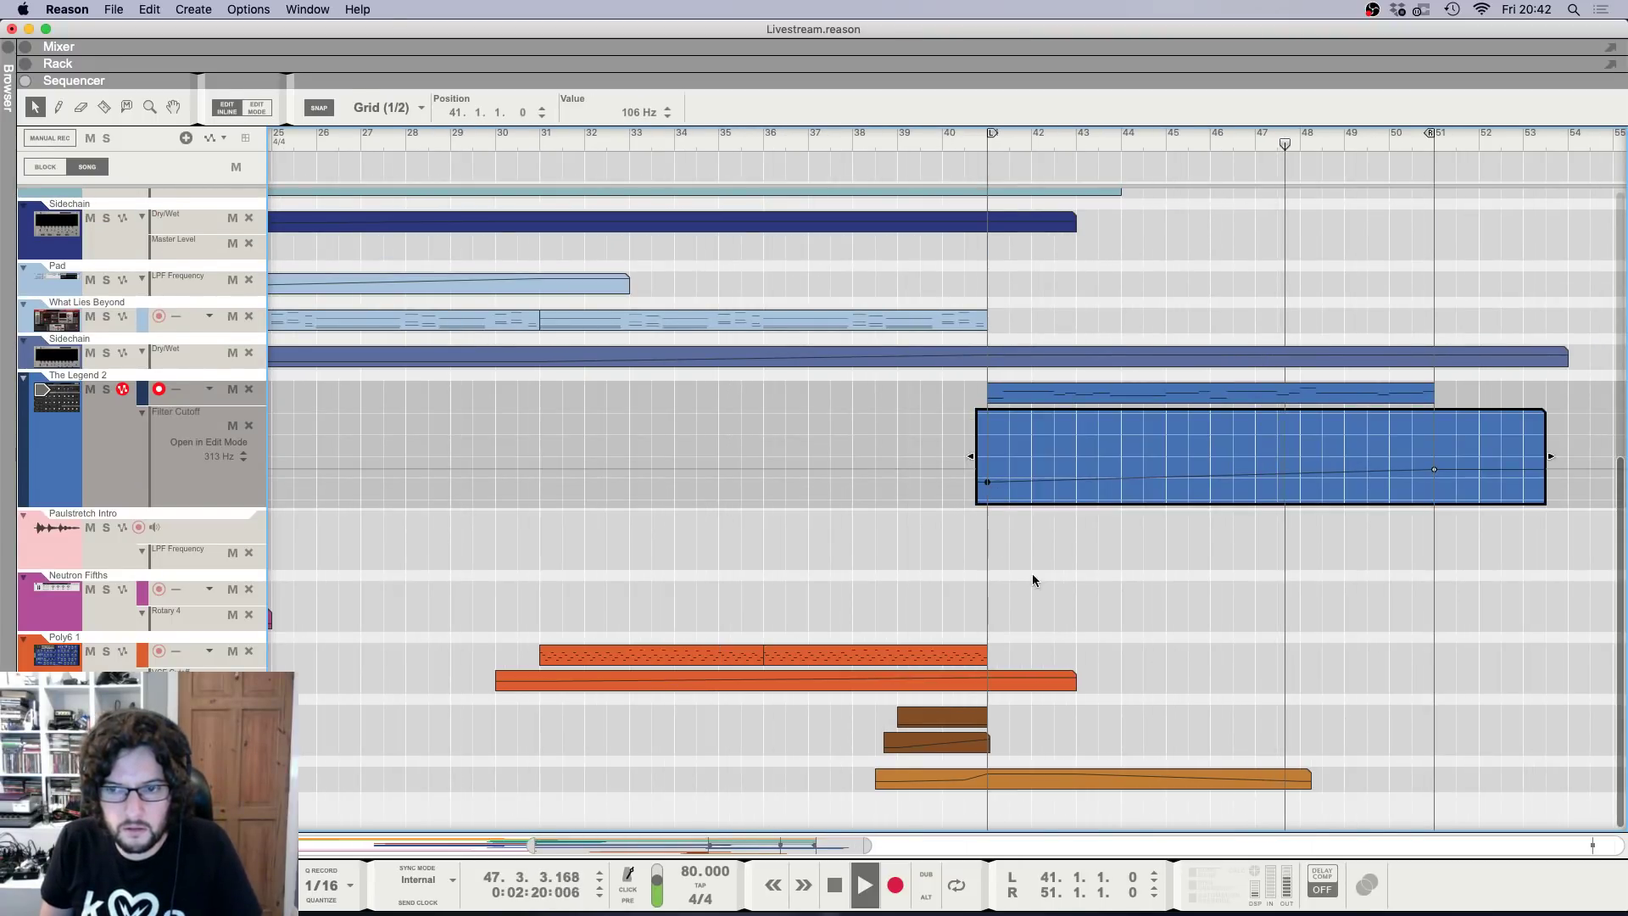
click(1039, 573)
Examine the notes of The Legend 1 clip at bar 41 during playback, and close the clip.
scroll(1055, 570, up, 4)
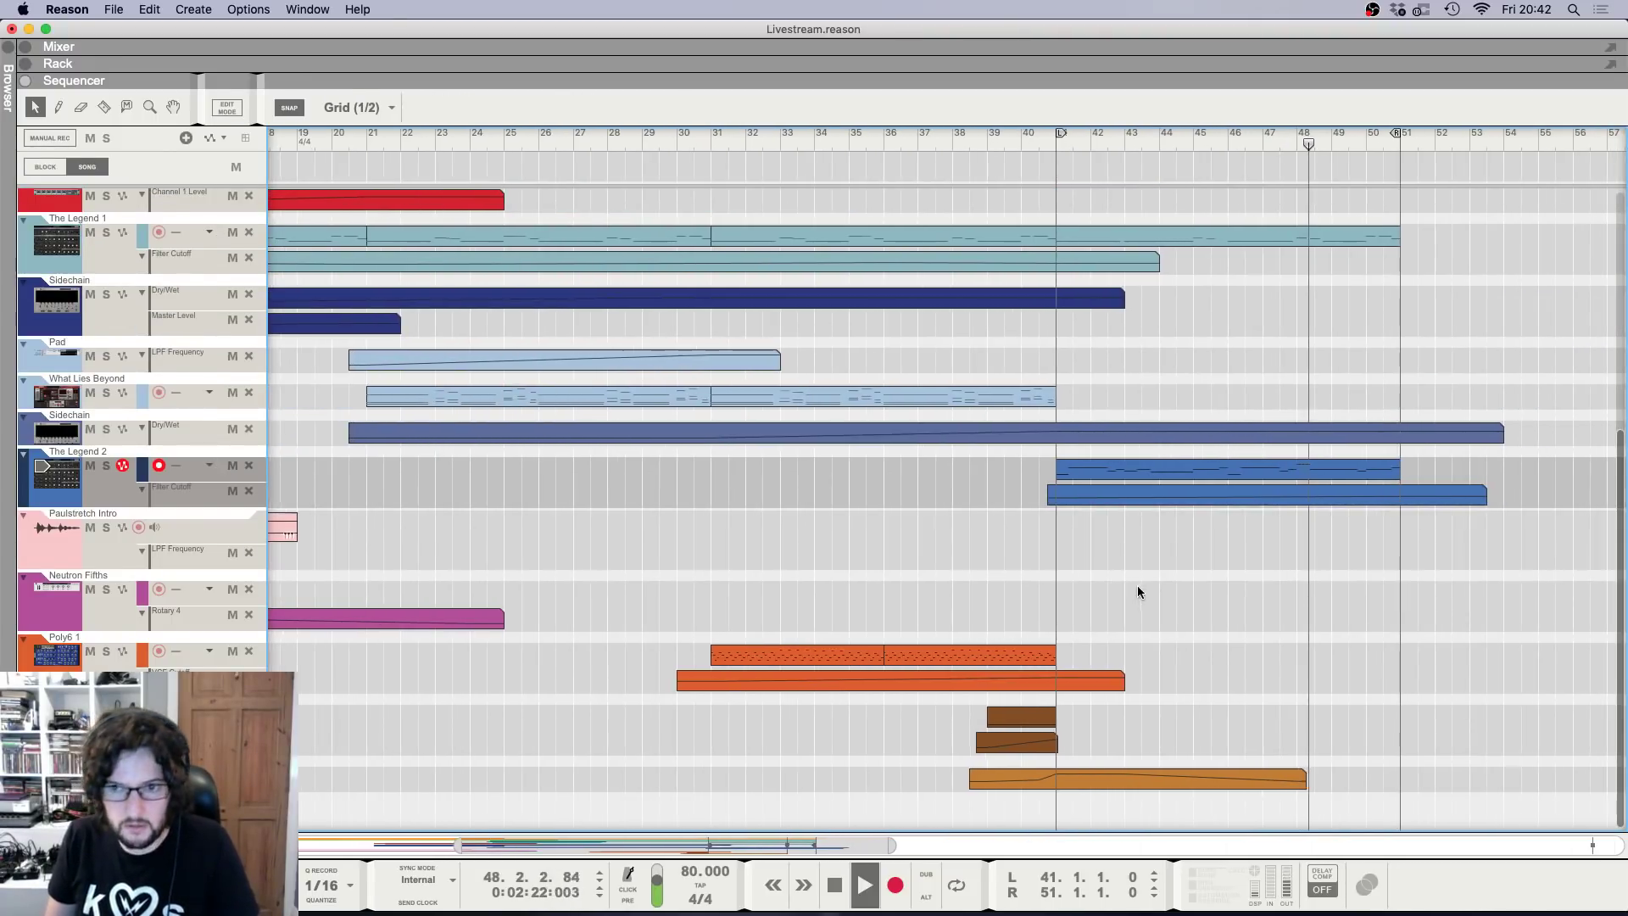
scroll(1191, 393, down, 2)
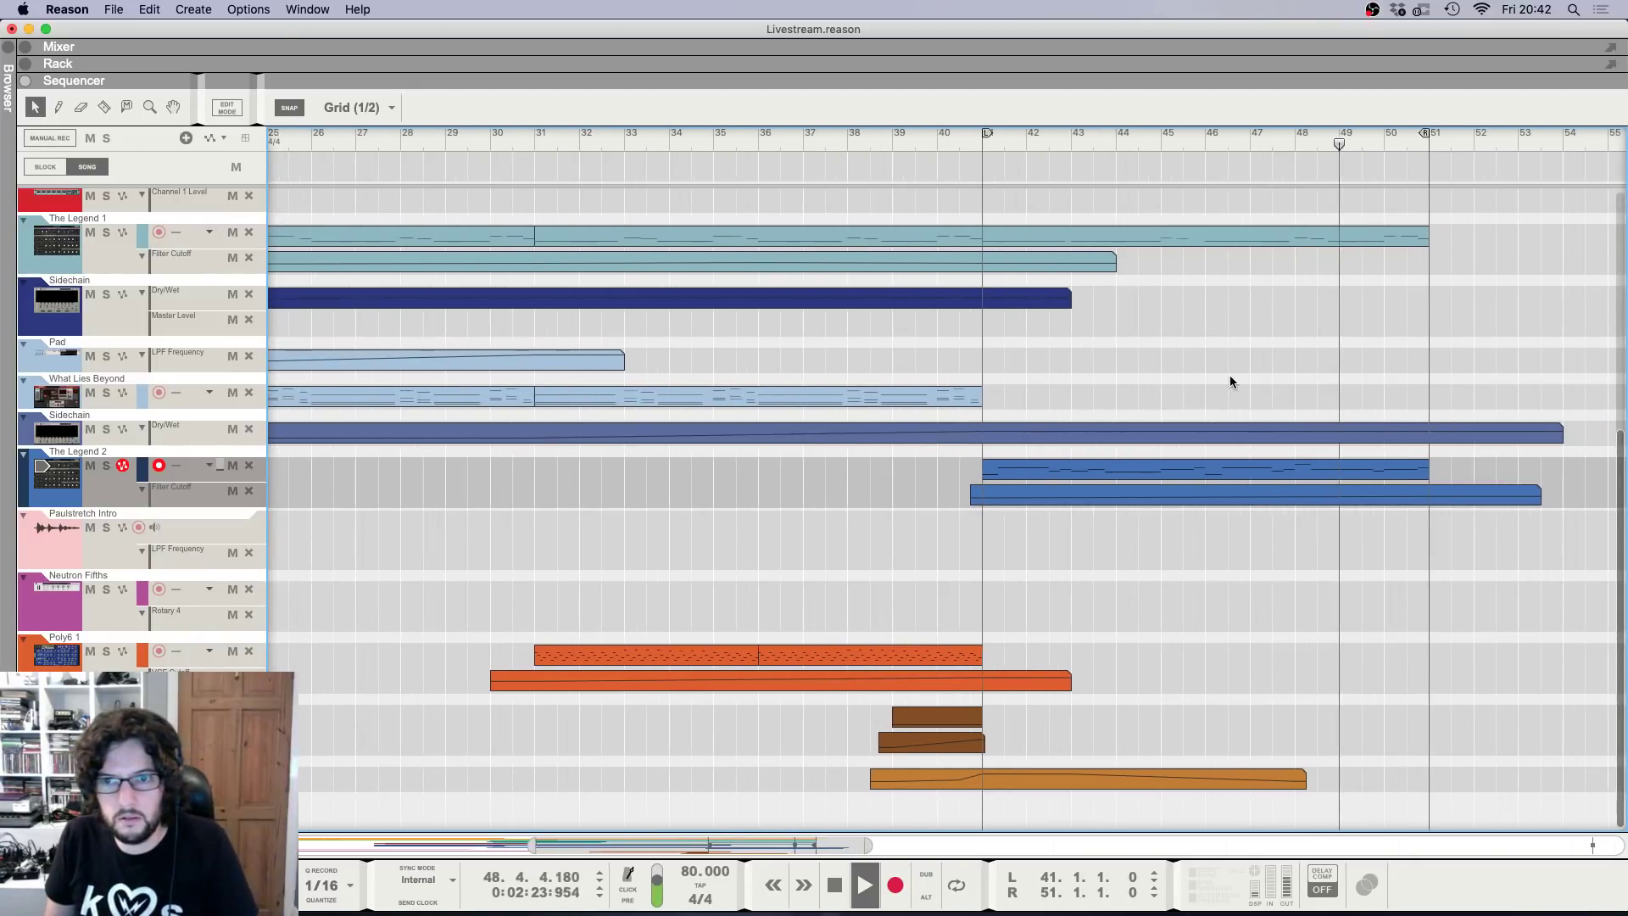
scroll(1230, 376, up, 1)
scroll(1230, 379, up, 3)
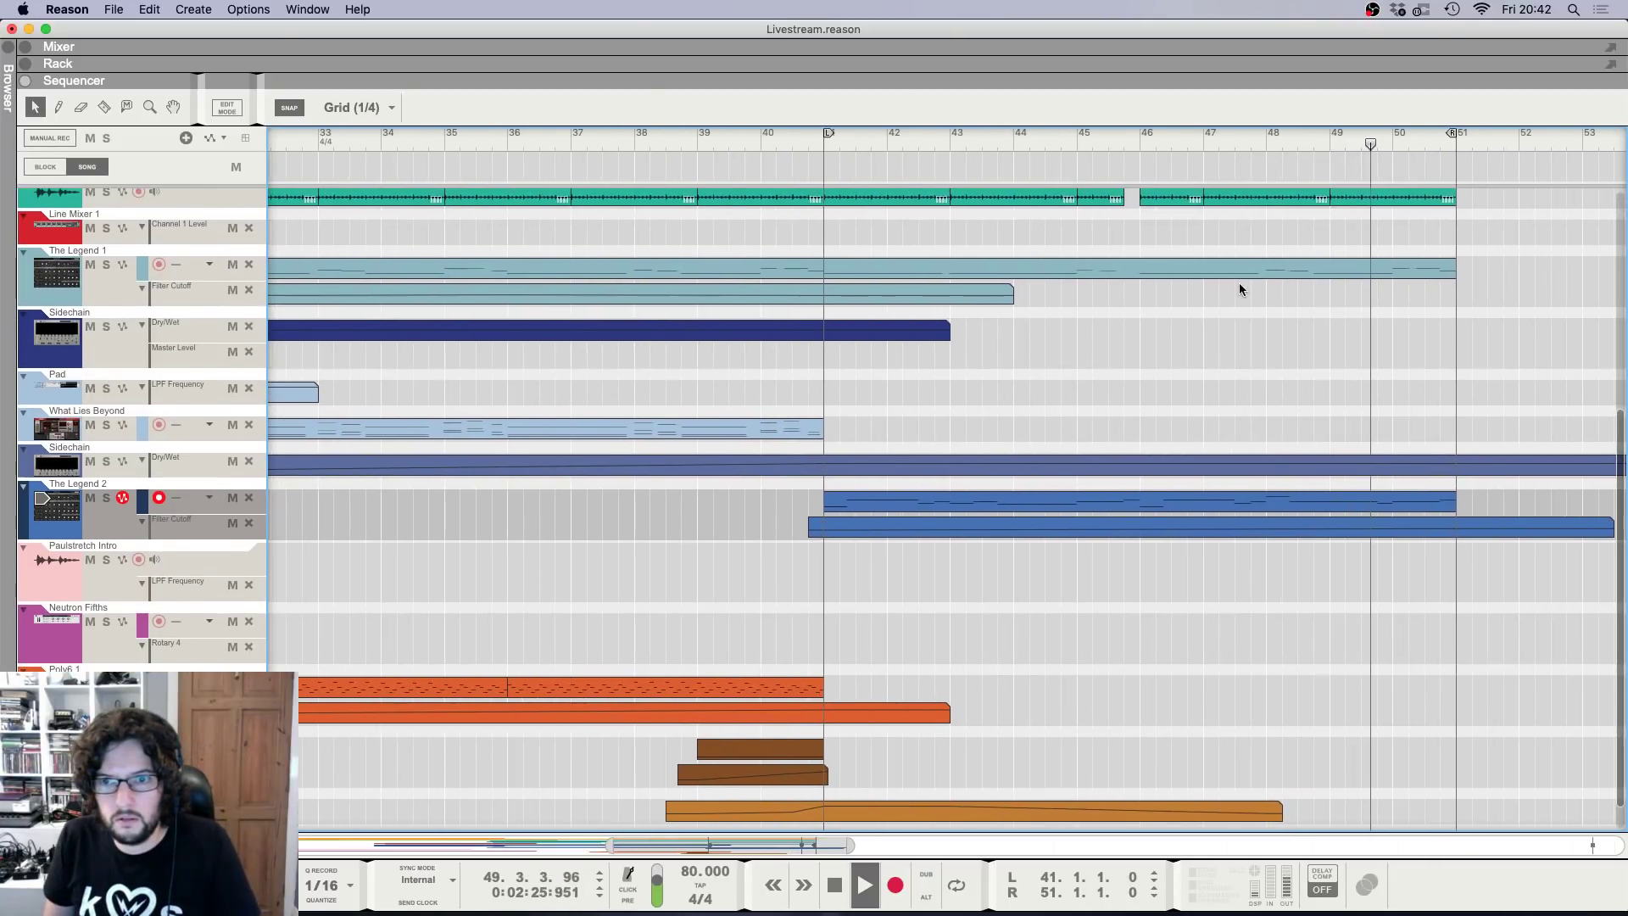
double_click(1239, 263)
scroll(907, 305, down, 4)
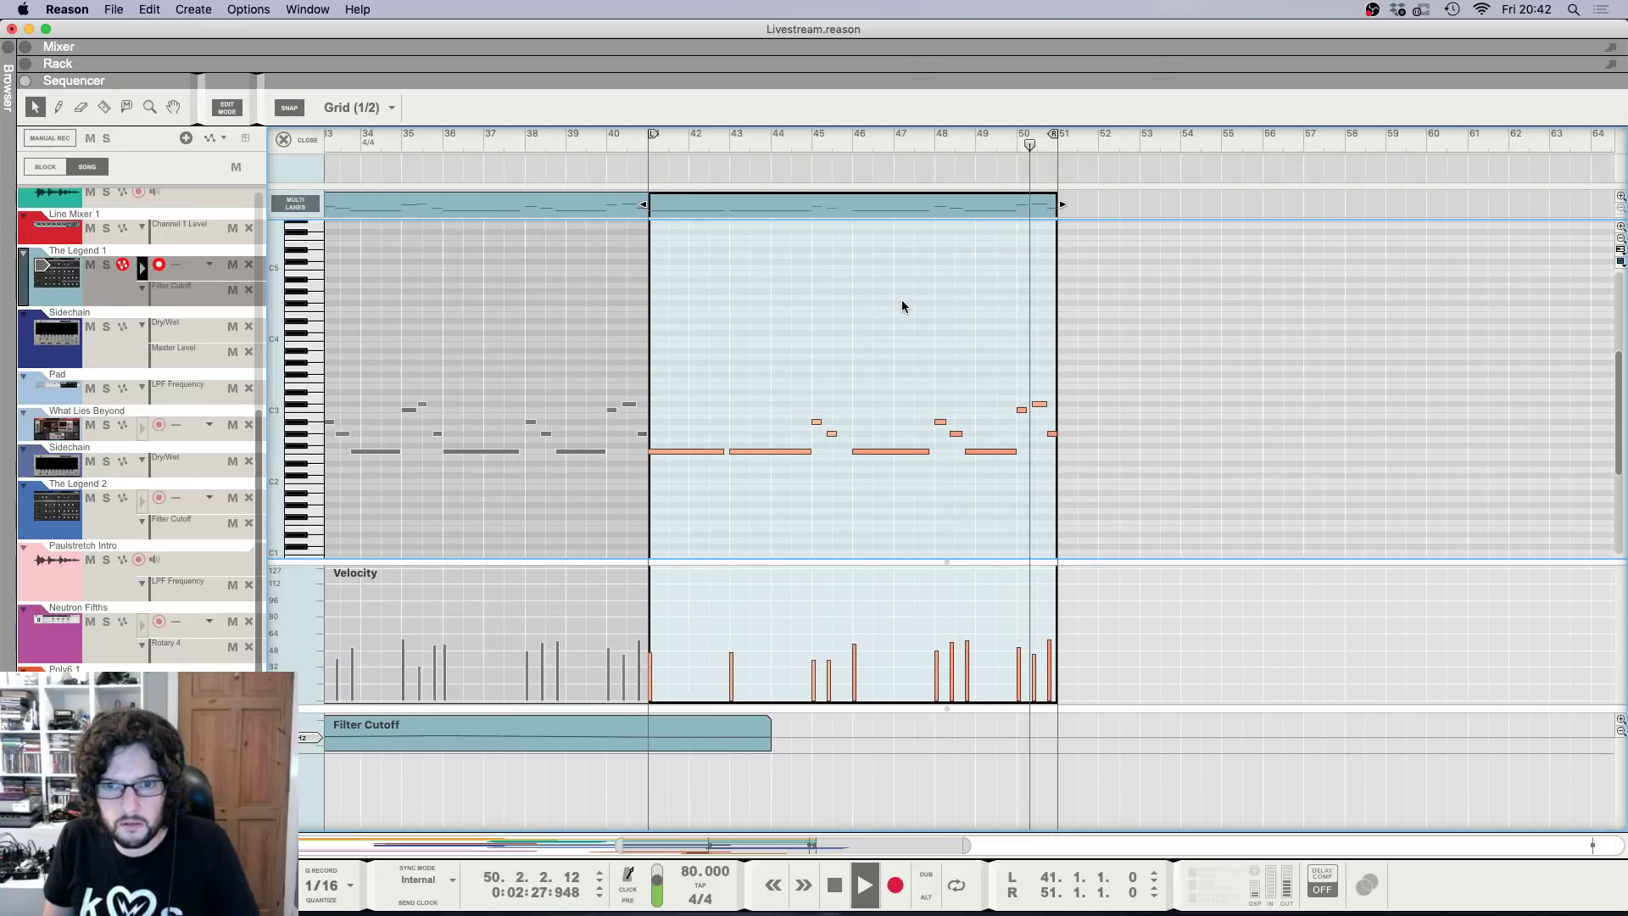
key(g)
click(285, 140)
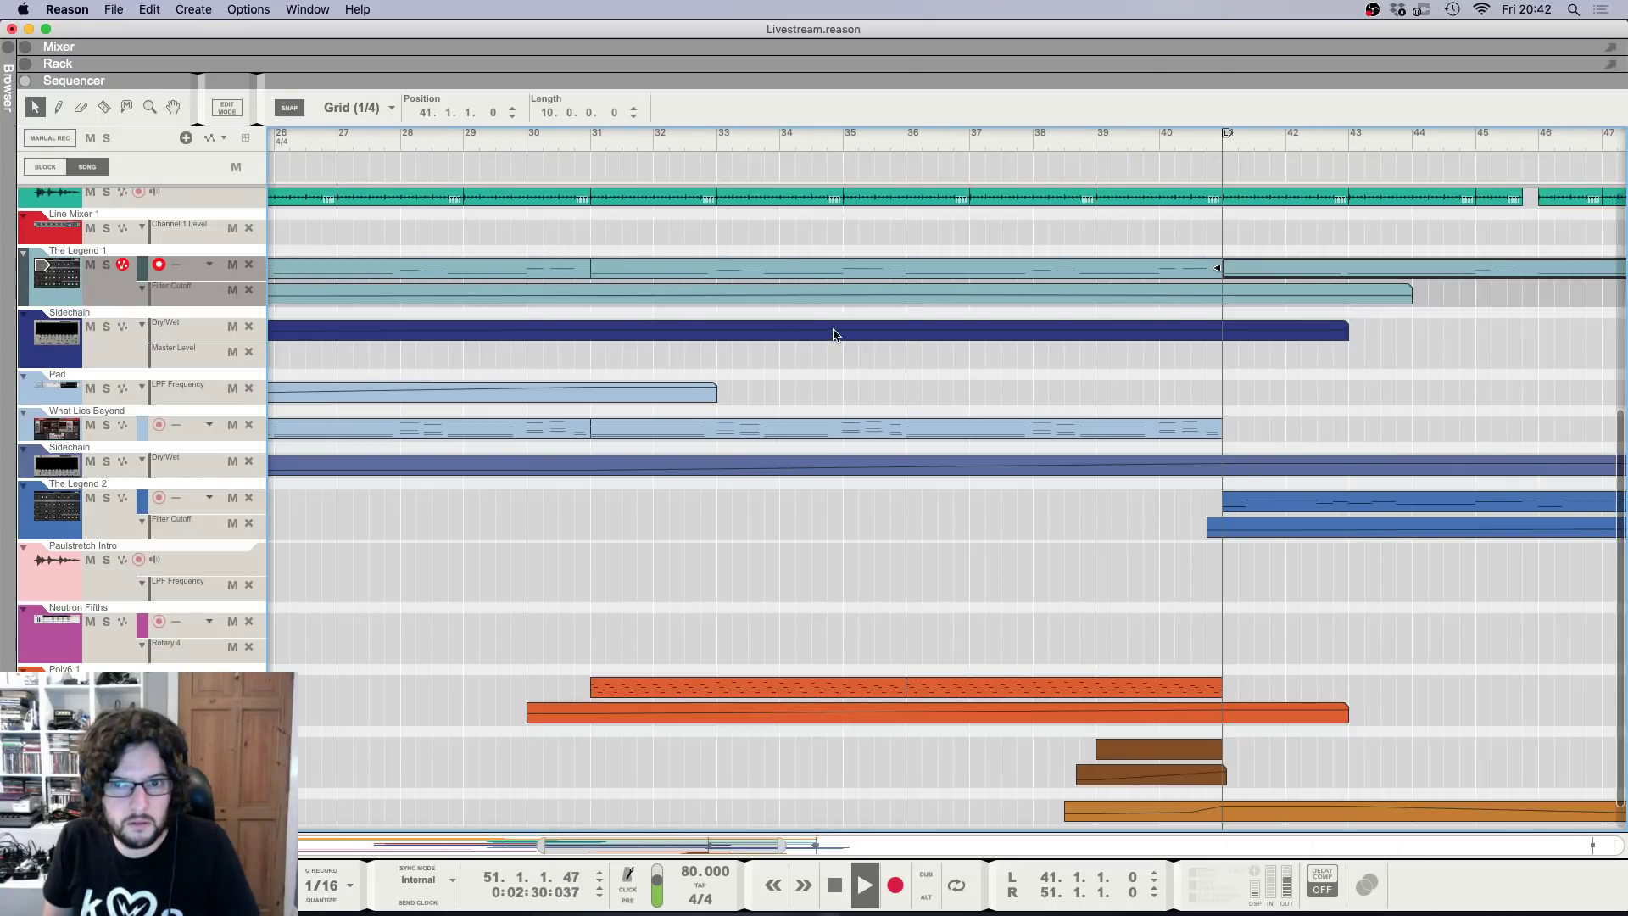
Move the playback position back to about bar 31 and play the arrangement from there.
key(g)
key(space)
key(g)
key(g)
drag(1006, 141, 694, 149)
key(space)
key(g)
key(space)
key(space)
key(g)
key(g)
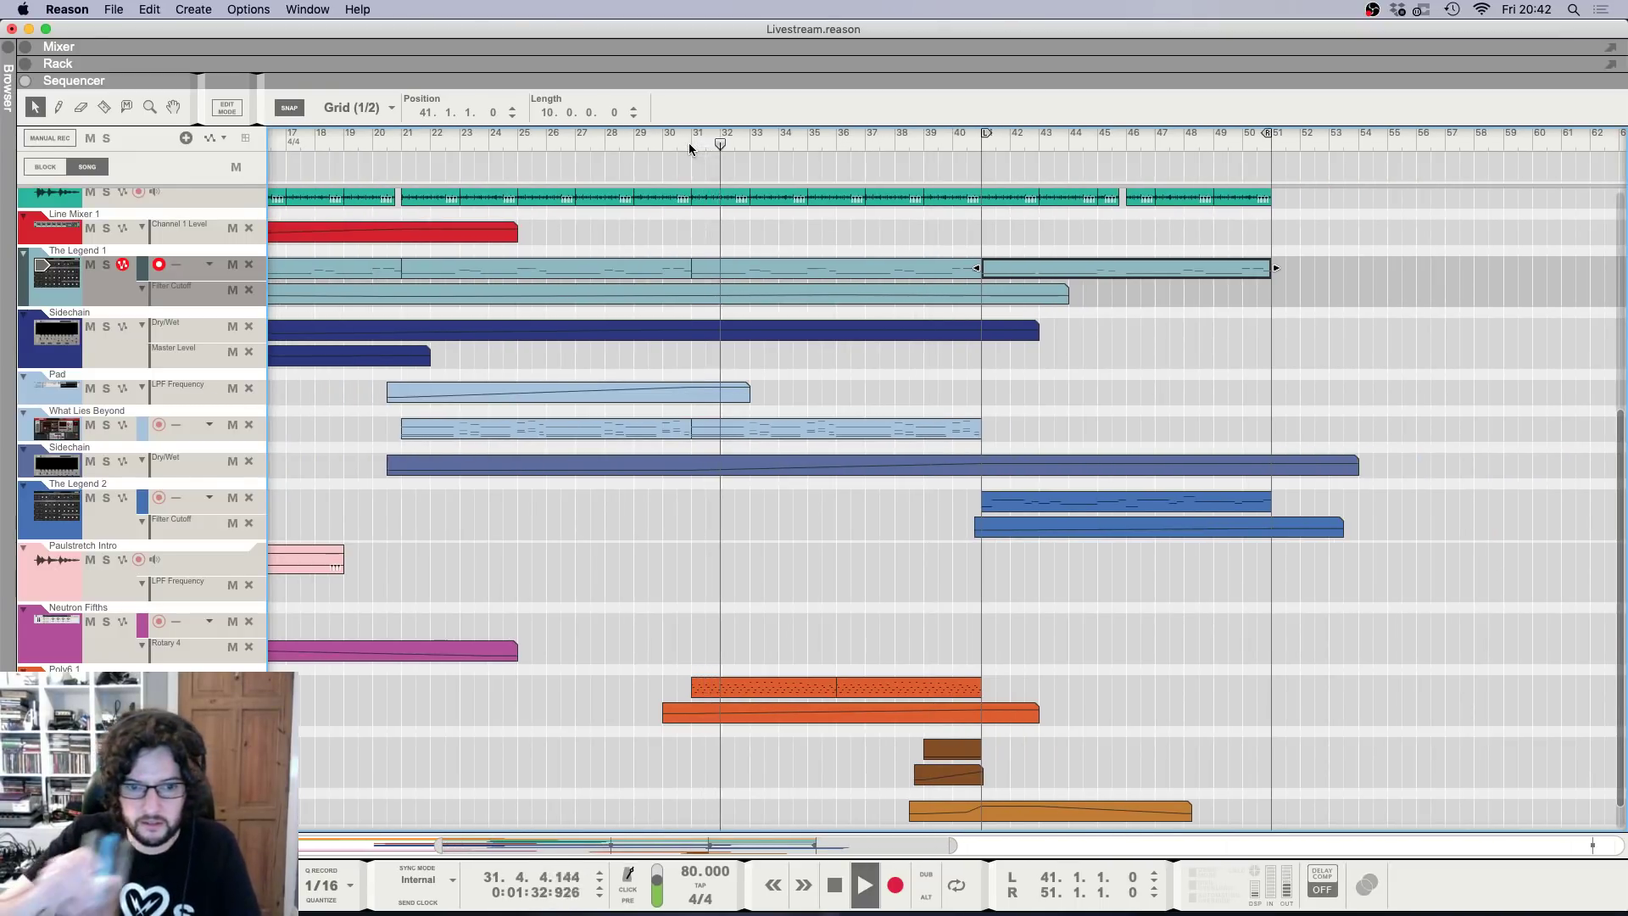
Listen through the build-up into bar 41 while following the tracks, and show the mixer.
key(g)
key(g)
key(g)
key(g)
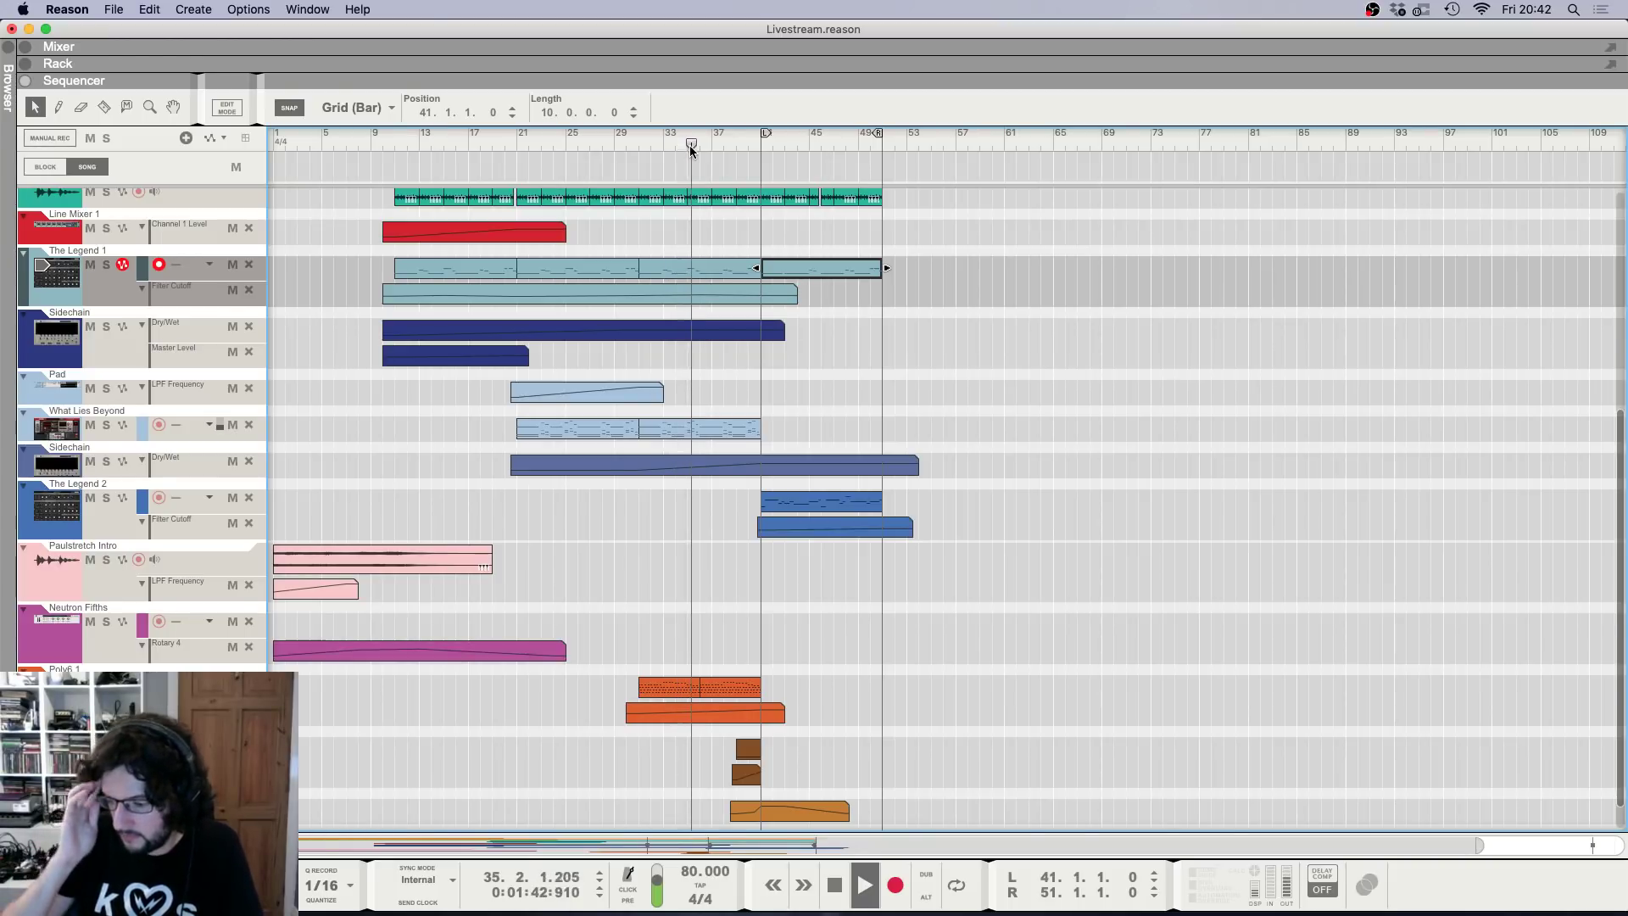
key(g)
key(h)
key(h)
key(h)
key(h)
key(h)
key(h)
key(h)
key(h)
key(h)
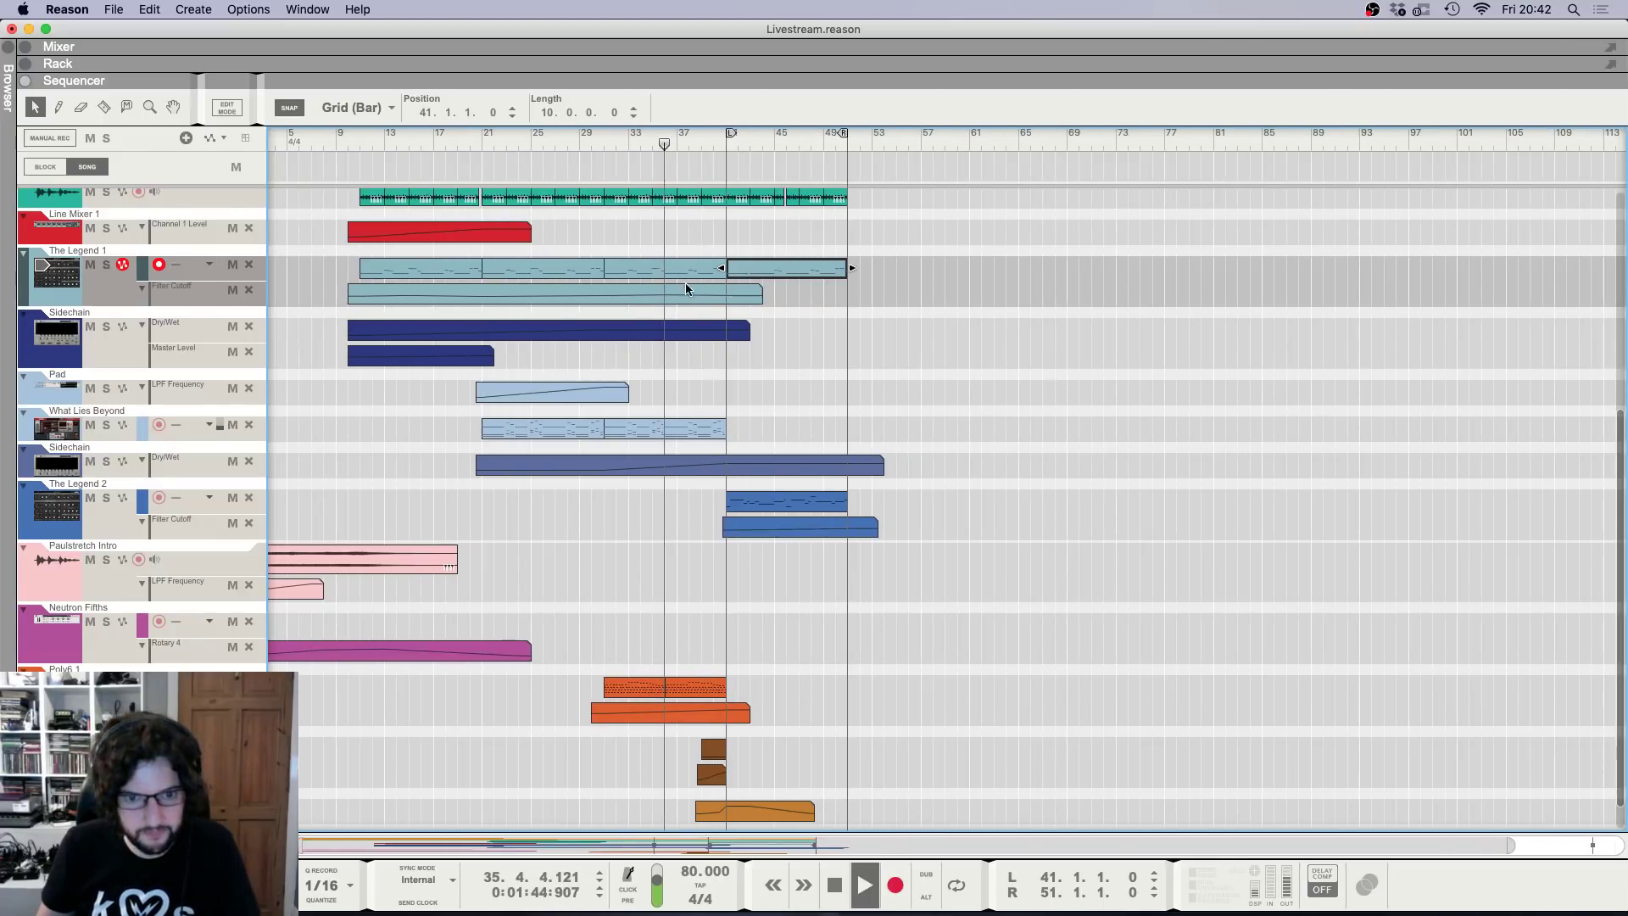
key(h)
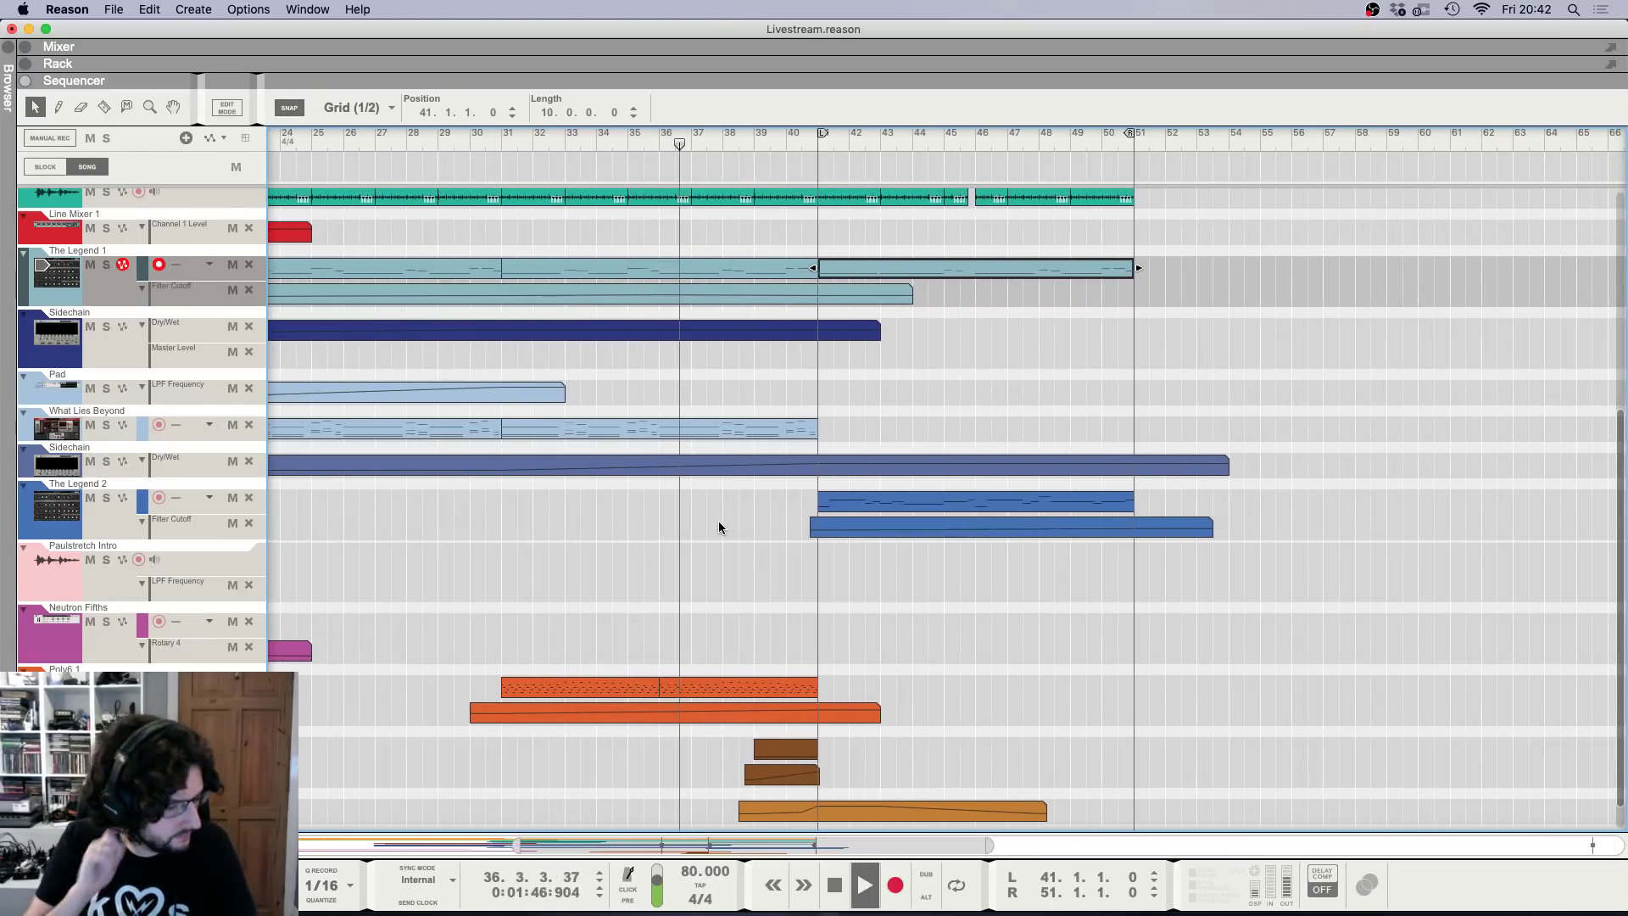
key(h)
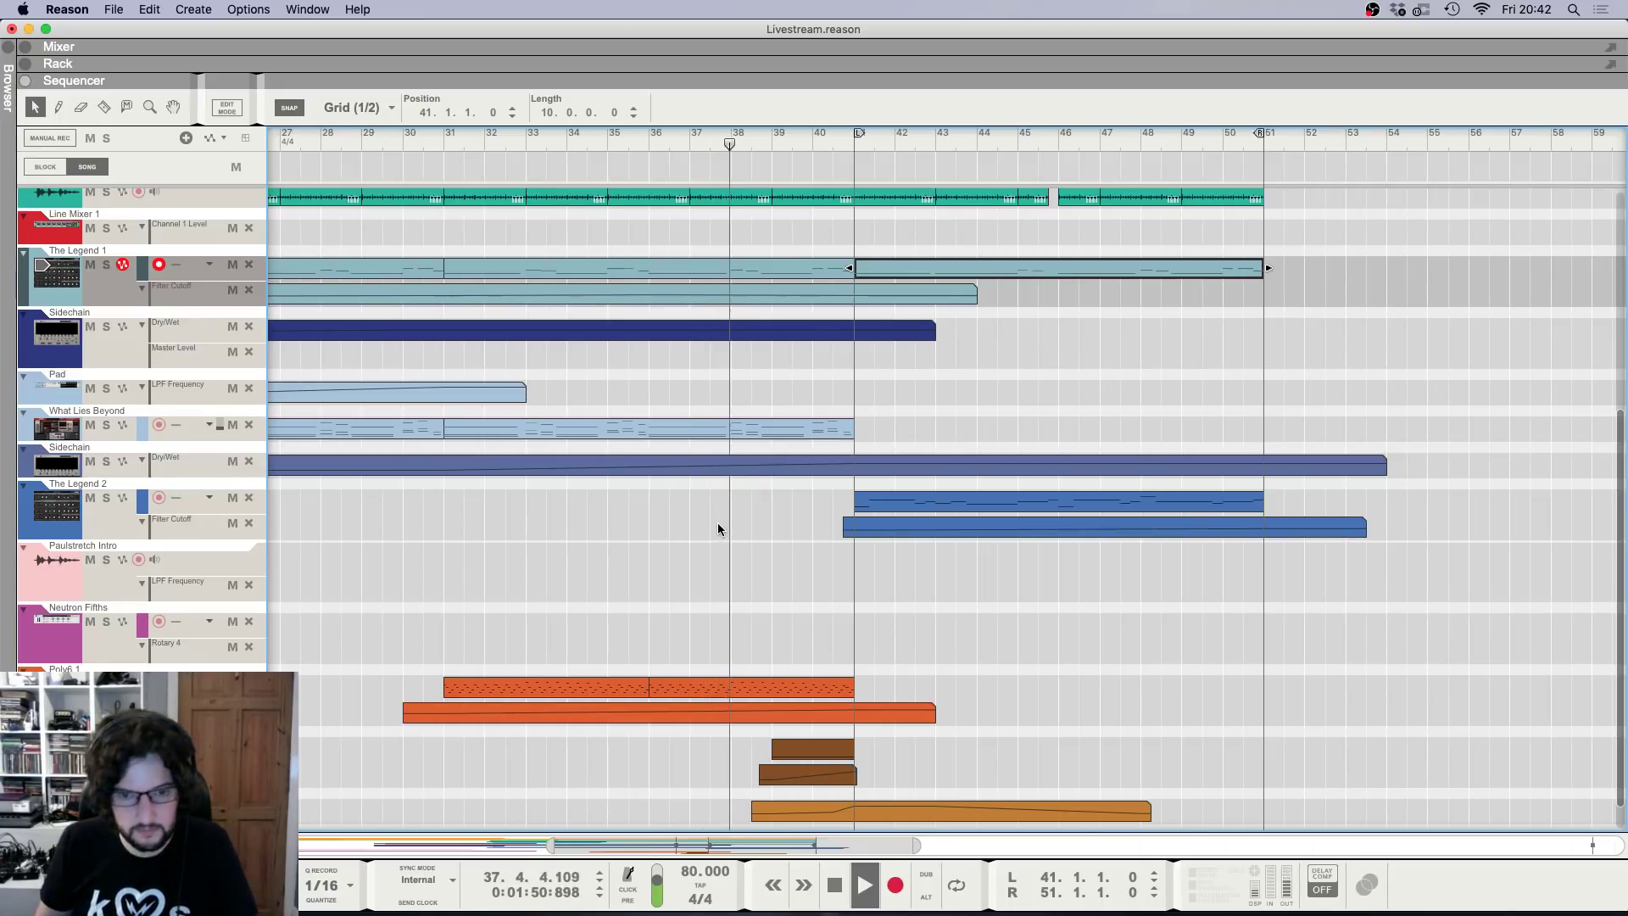
key(h)
key(g)
key(g)
key(g)
key(g)
key(g)
key(g)
key(g)
scroll(714, 548, up, 1)
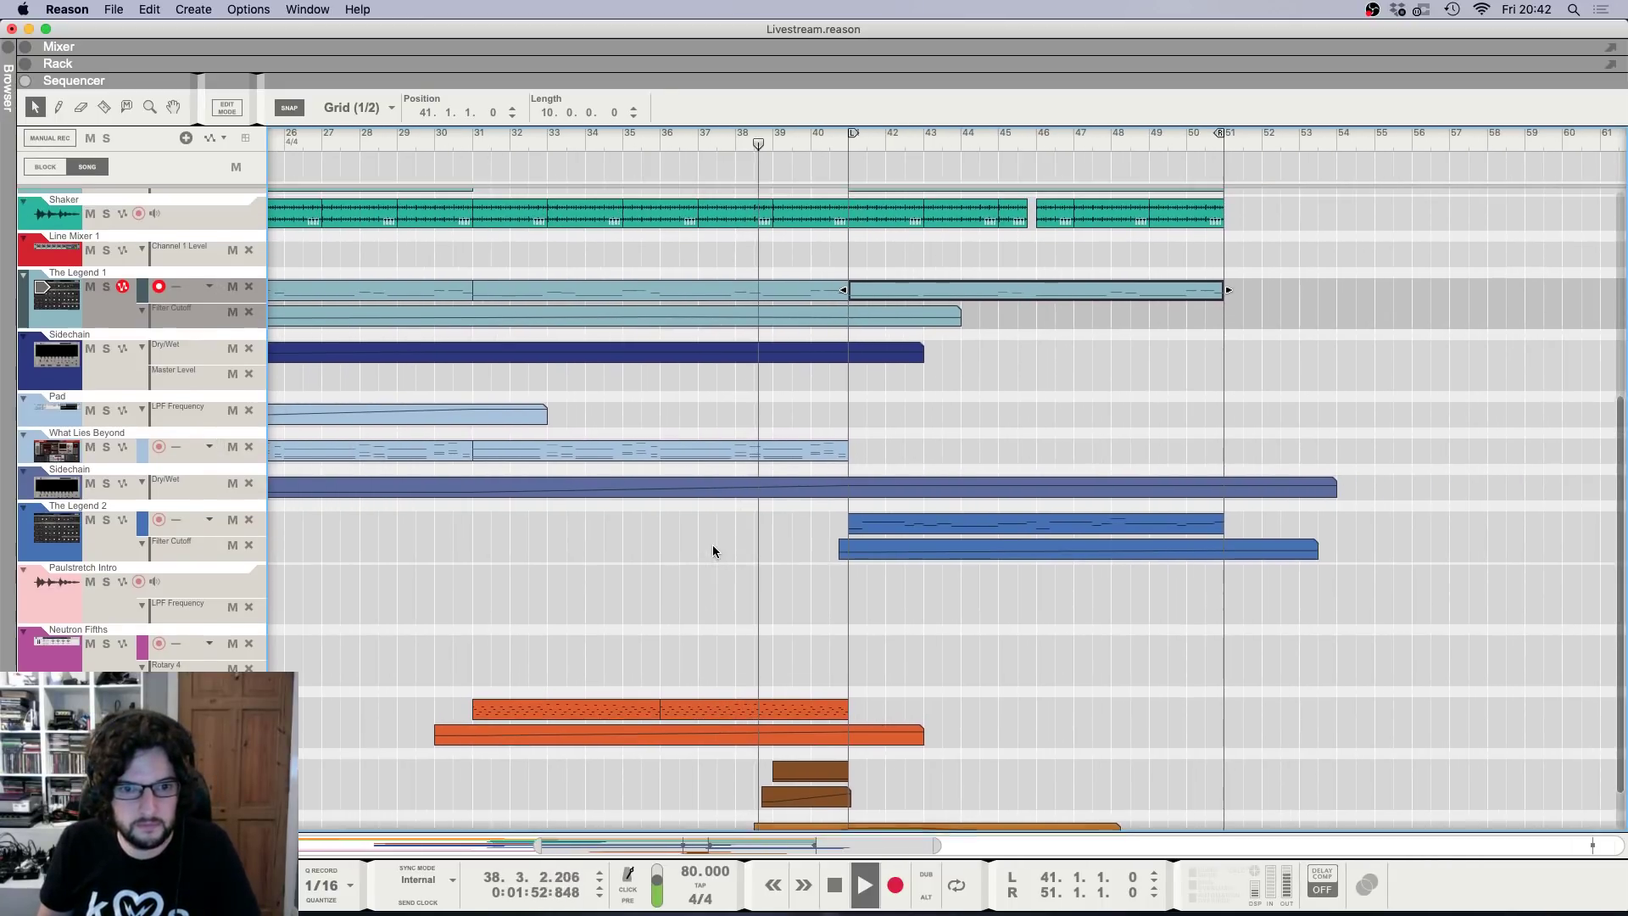
key(g)
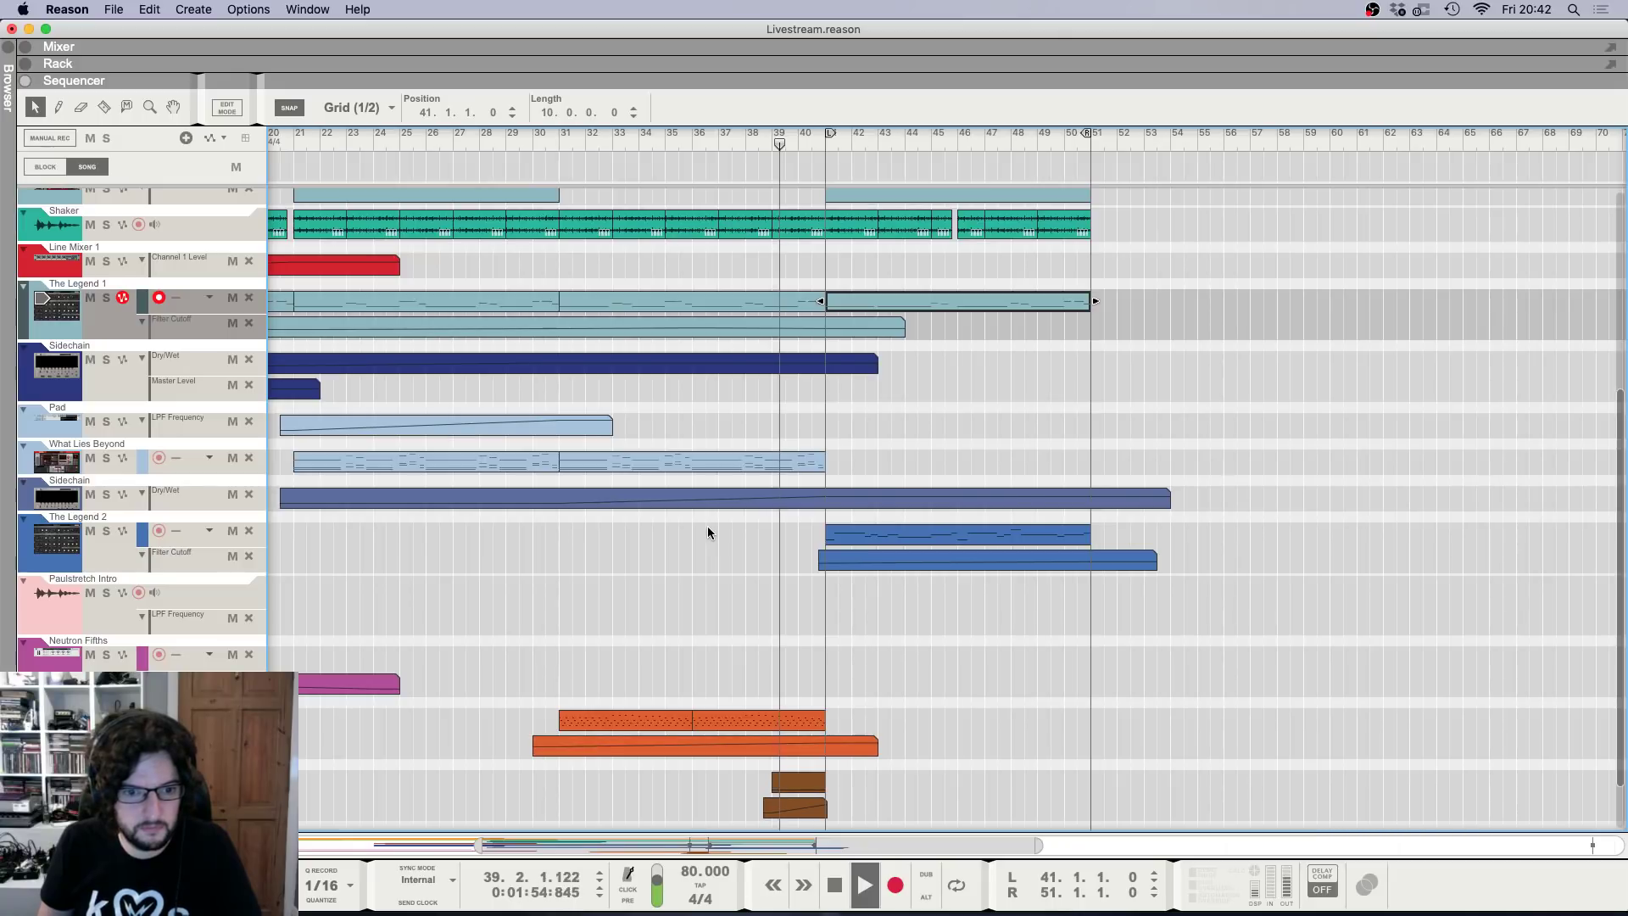
key(h)
key(h)
key(h)
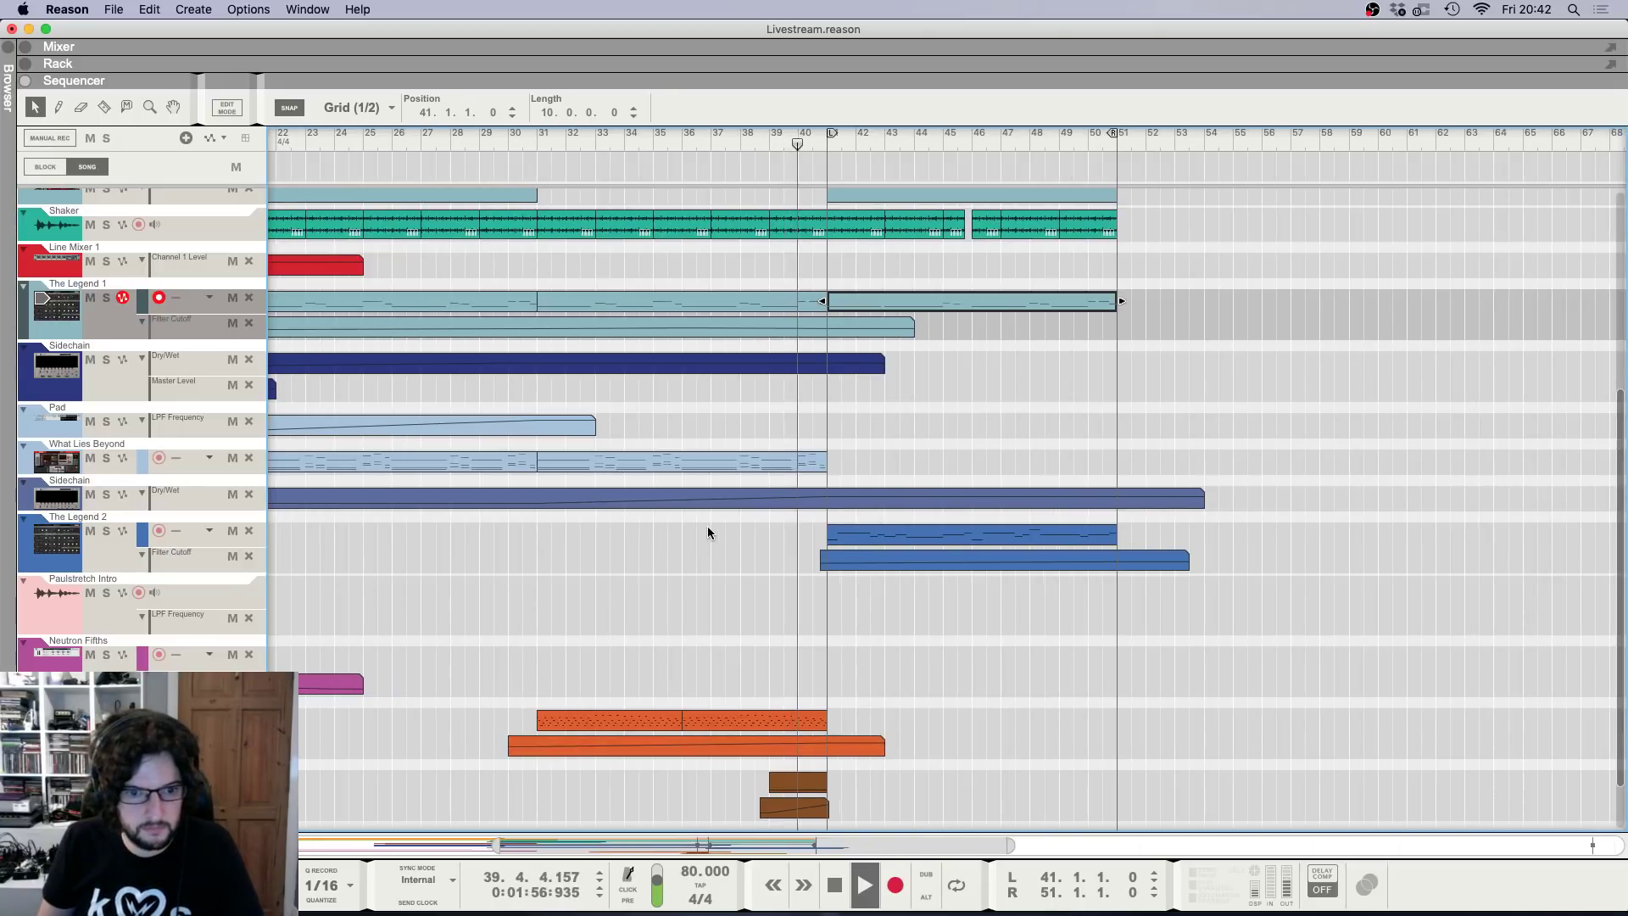
key(F5)
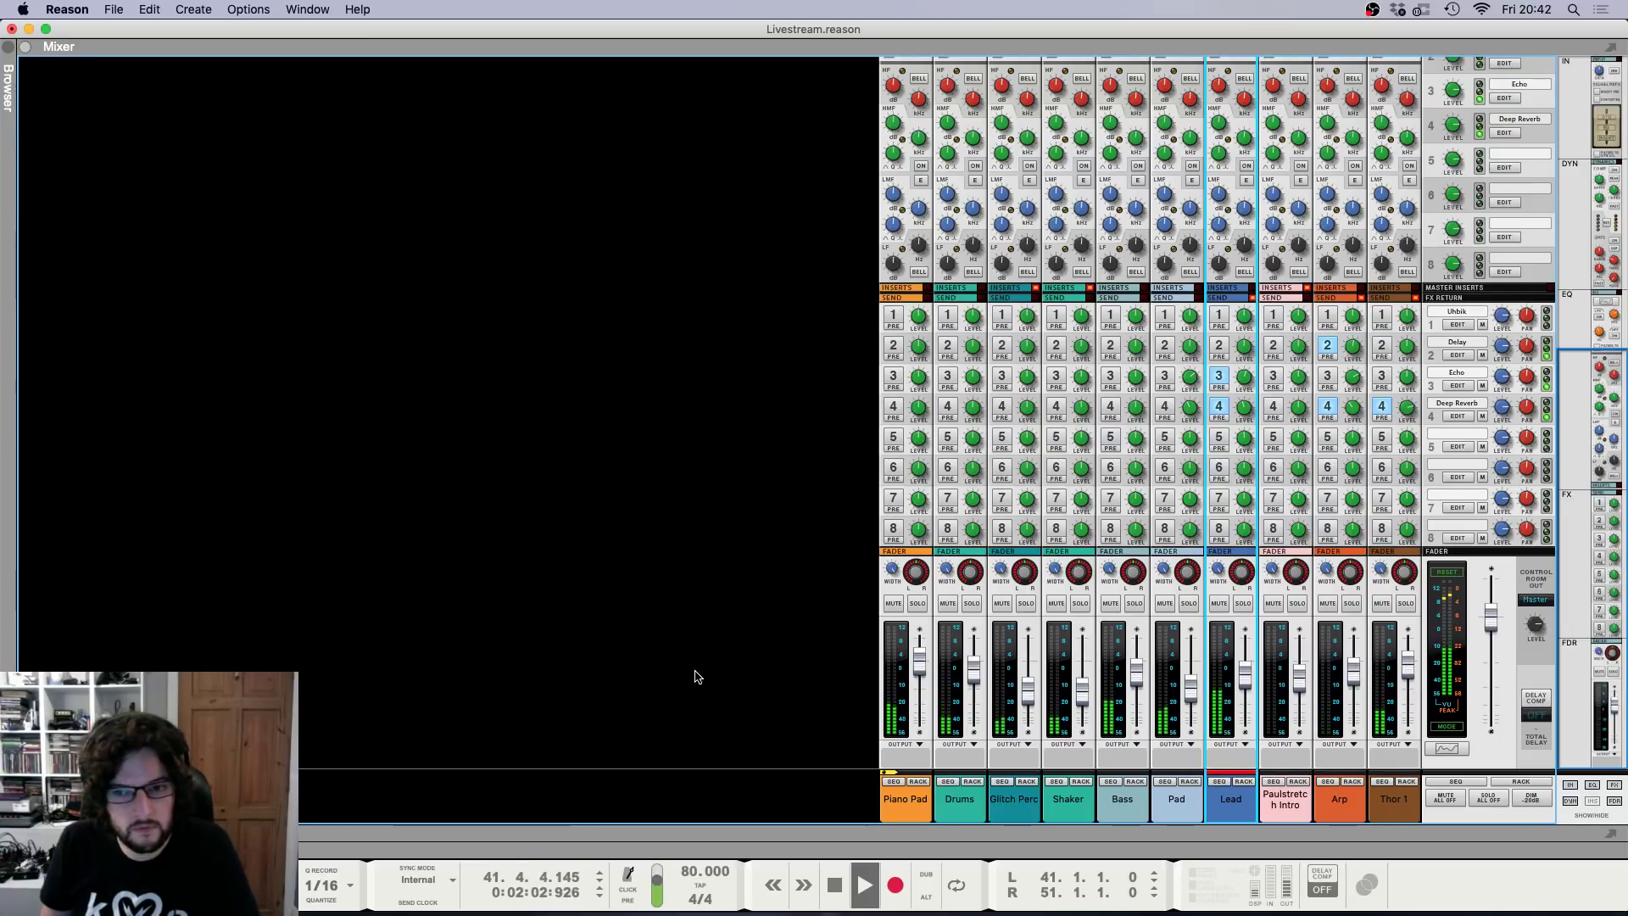
Add Filter Resonance automation to The Legend 2 and draw a clip starting just before bar 41, rising from bar 41 to about 4.12 at bar 51.
key(F7)
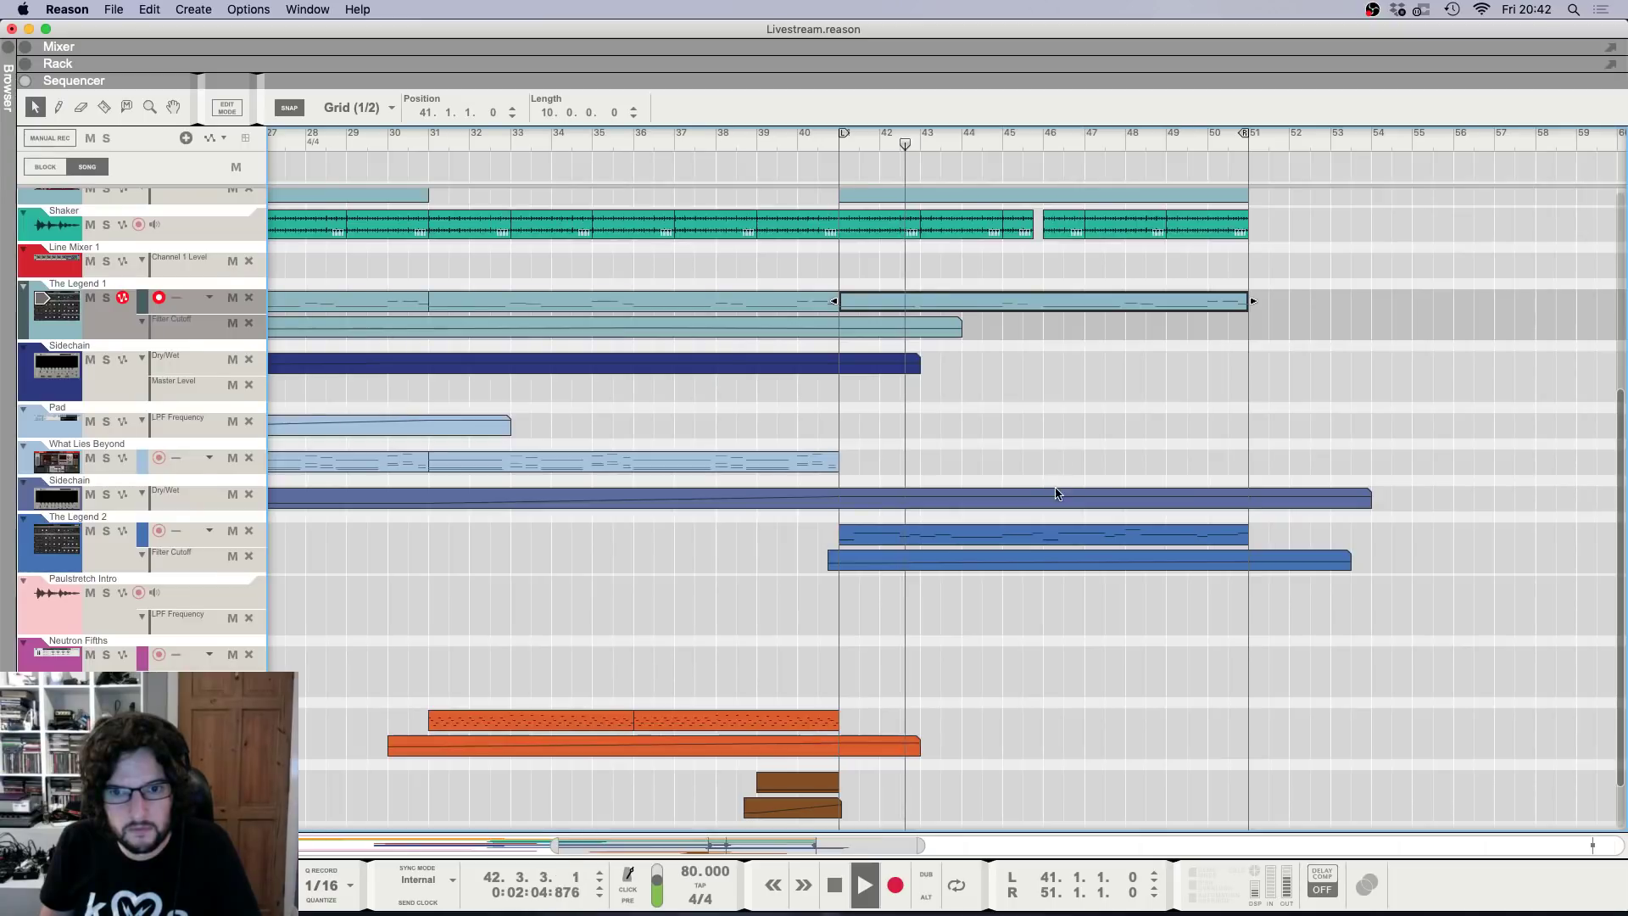
scroll(1055, 491, up, 5)
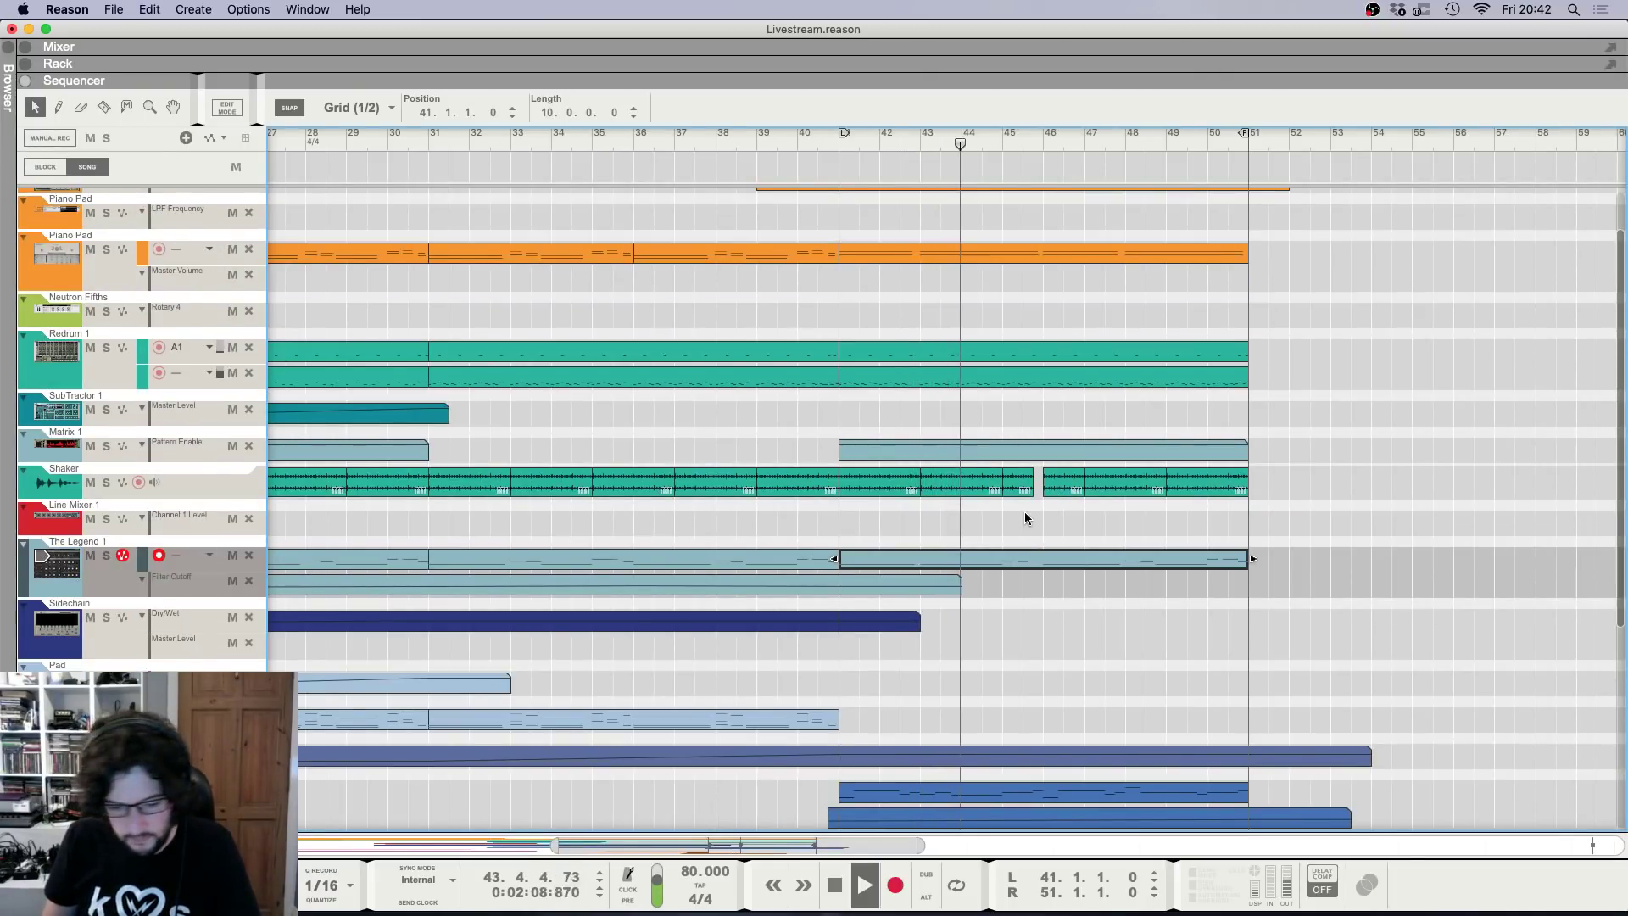
scroll(1024, 511, down, 3)
key(F5)
key(F6)
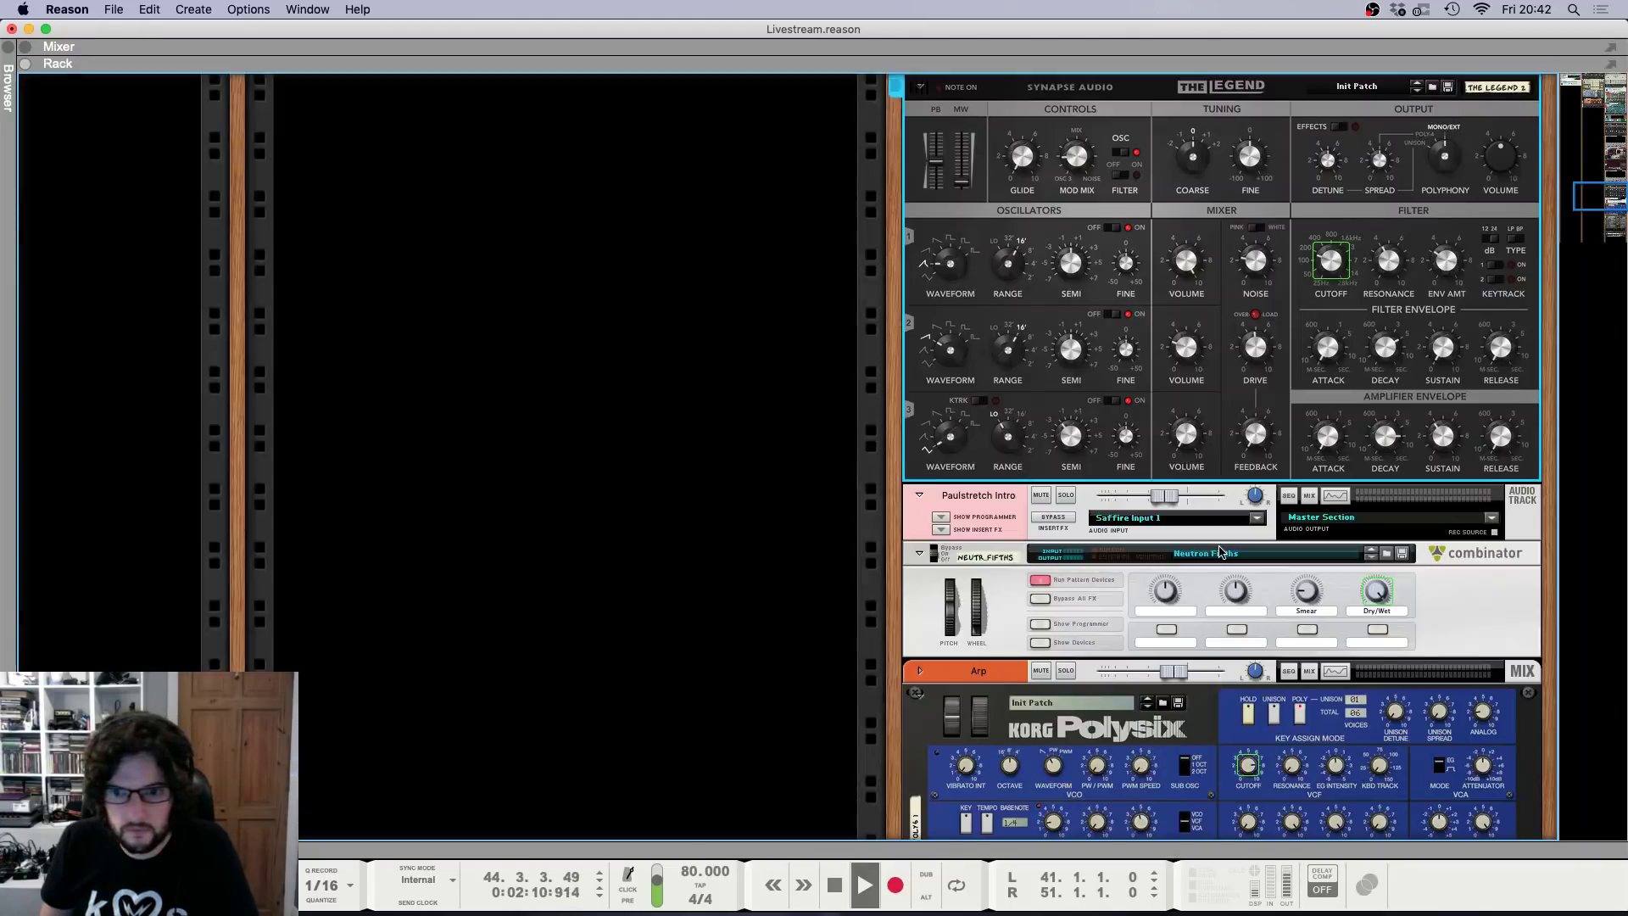
scroll(1255, 555, down, 10)
scroll(1261, 560, up, 6)
scroll(1260, 560, up, 6)
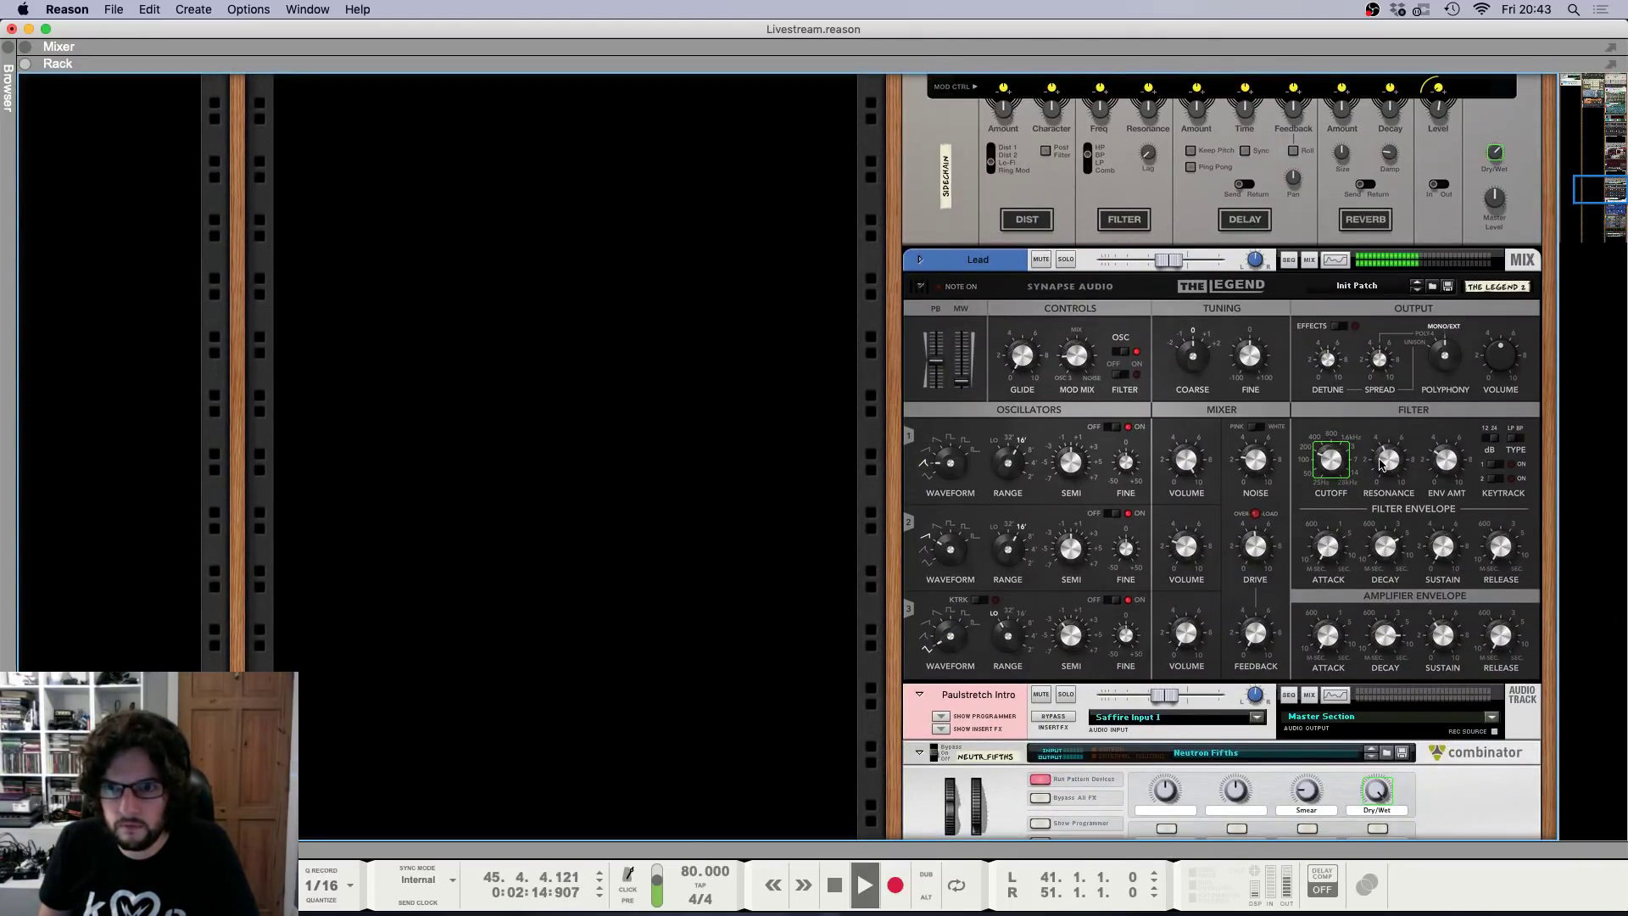
right_click(1380, 463)
click(1411, 465)
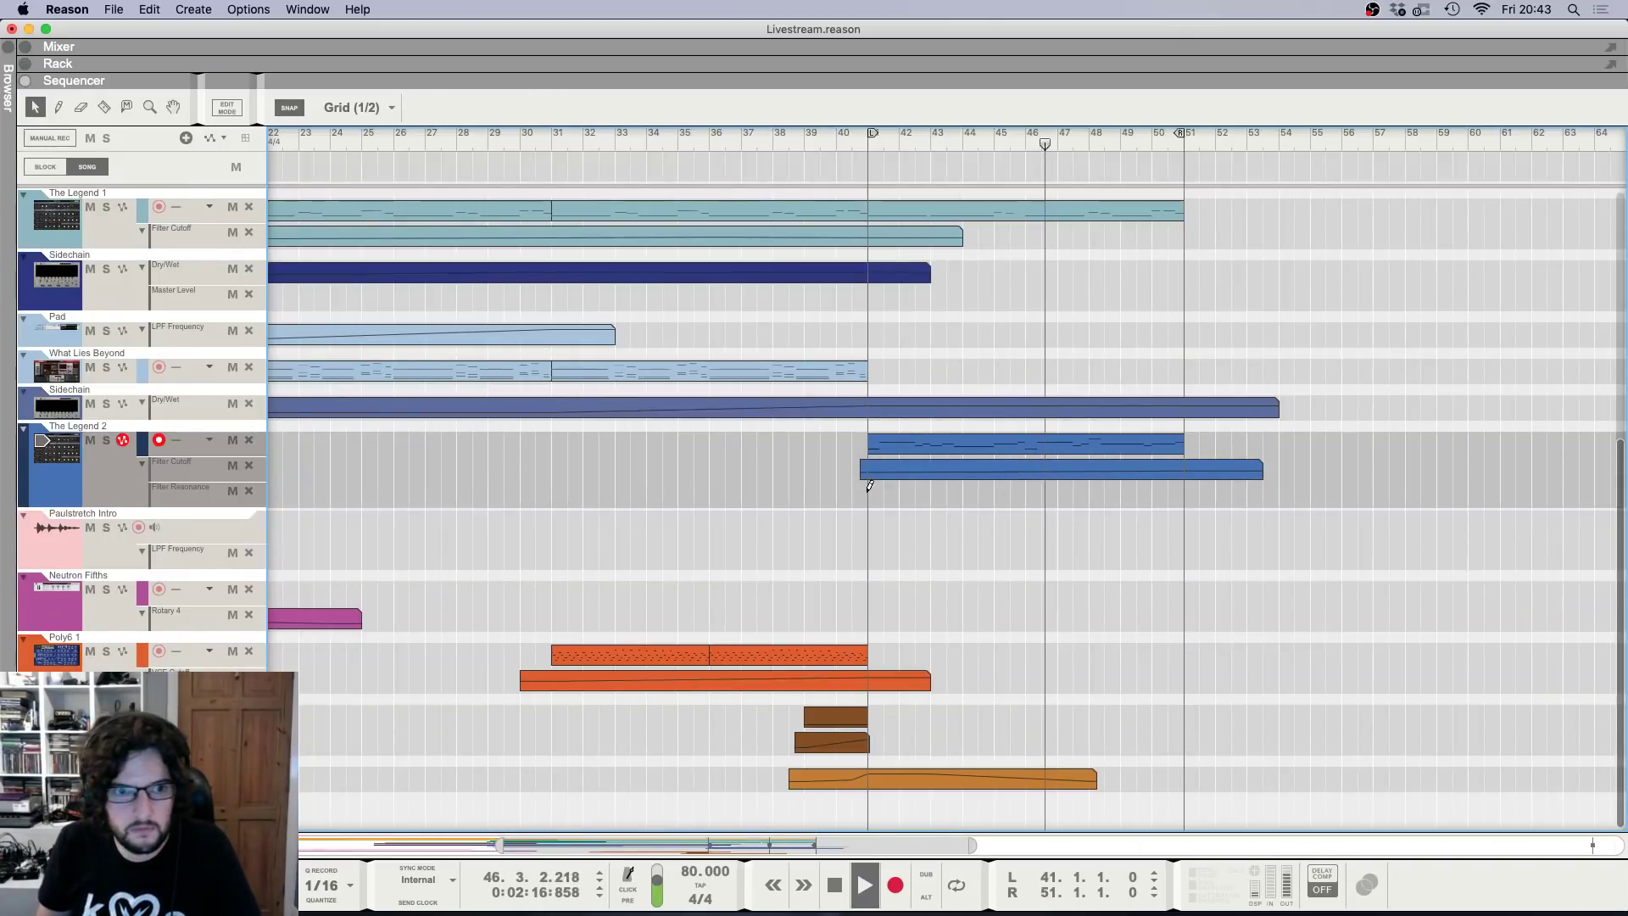
drag(869, 485, 1341, 492)
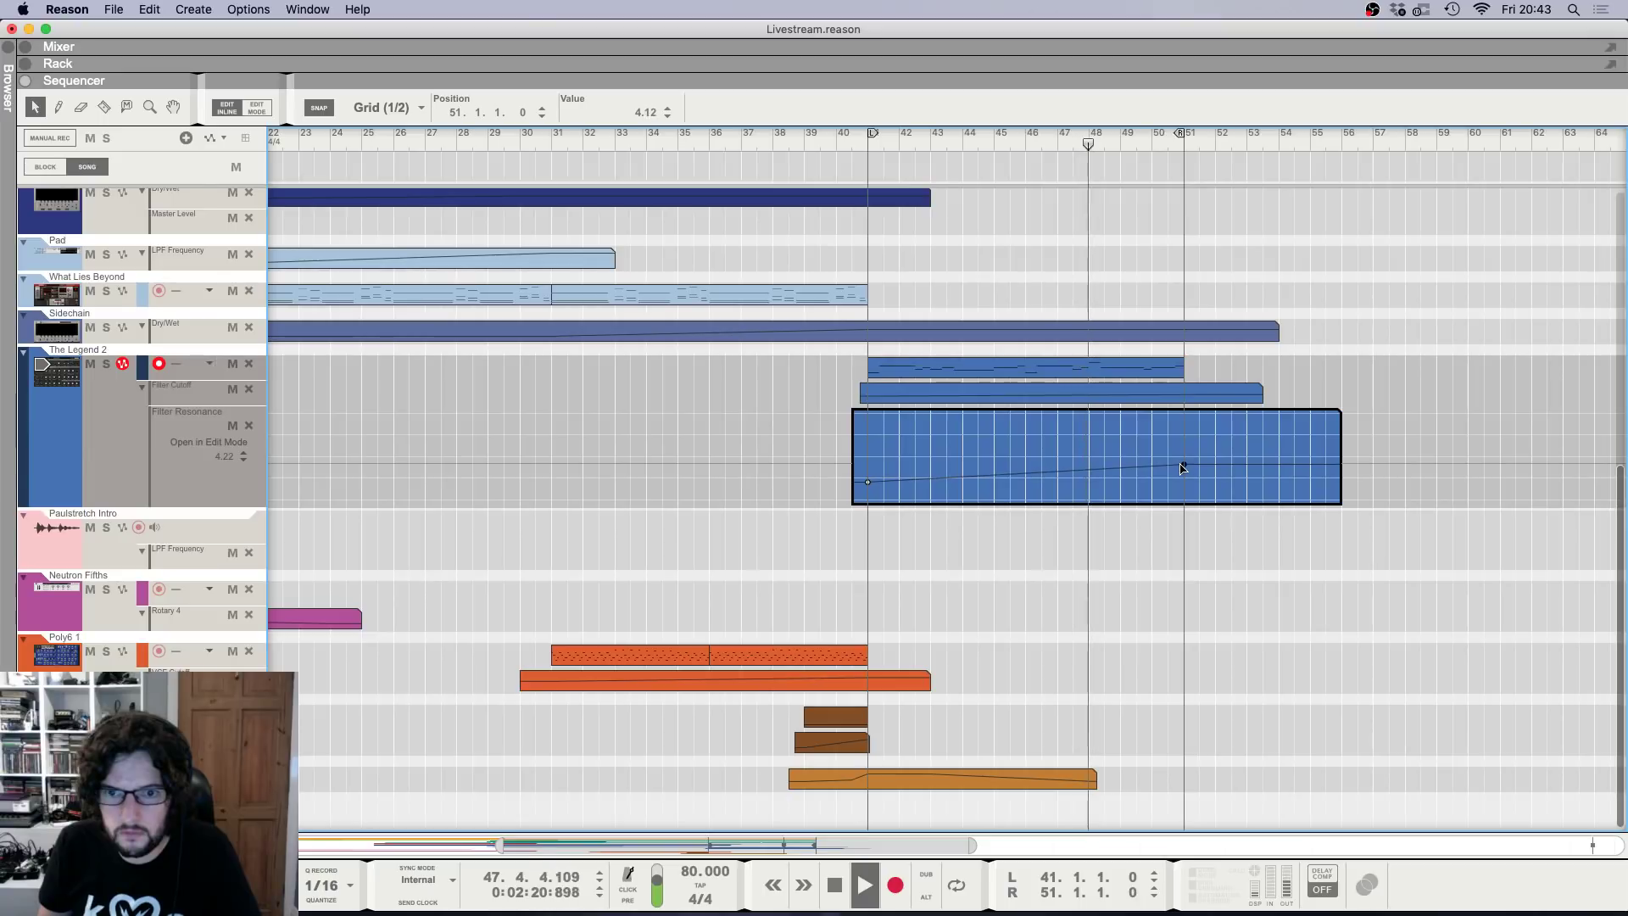
click(916, 558)
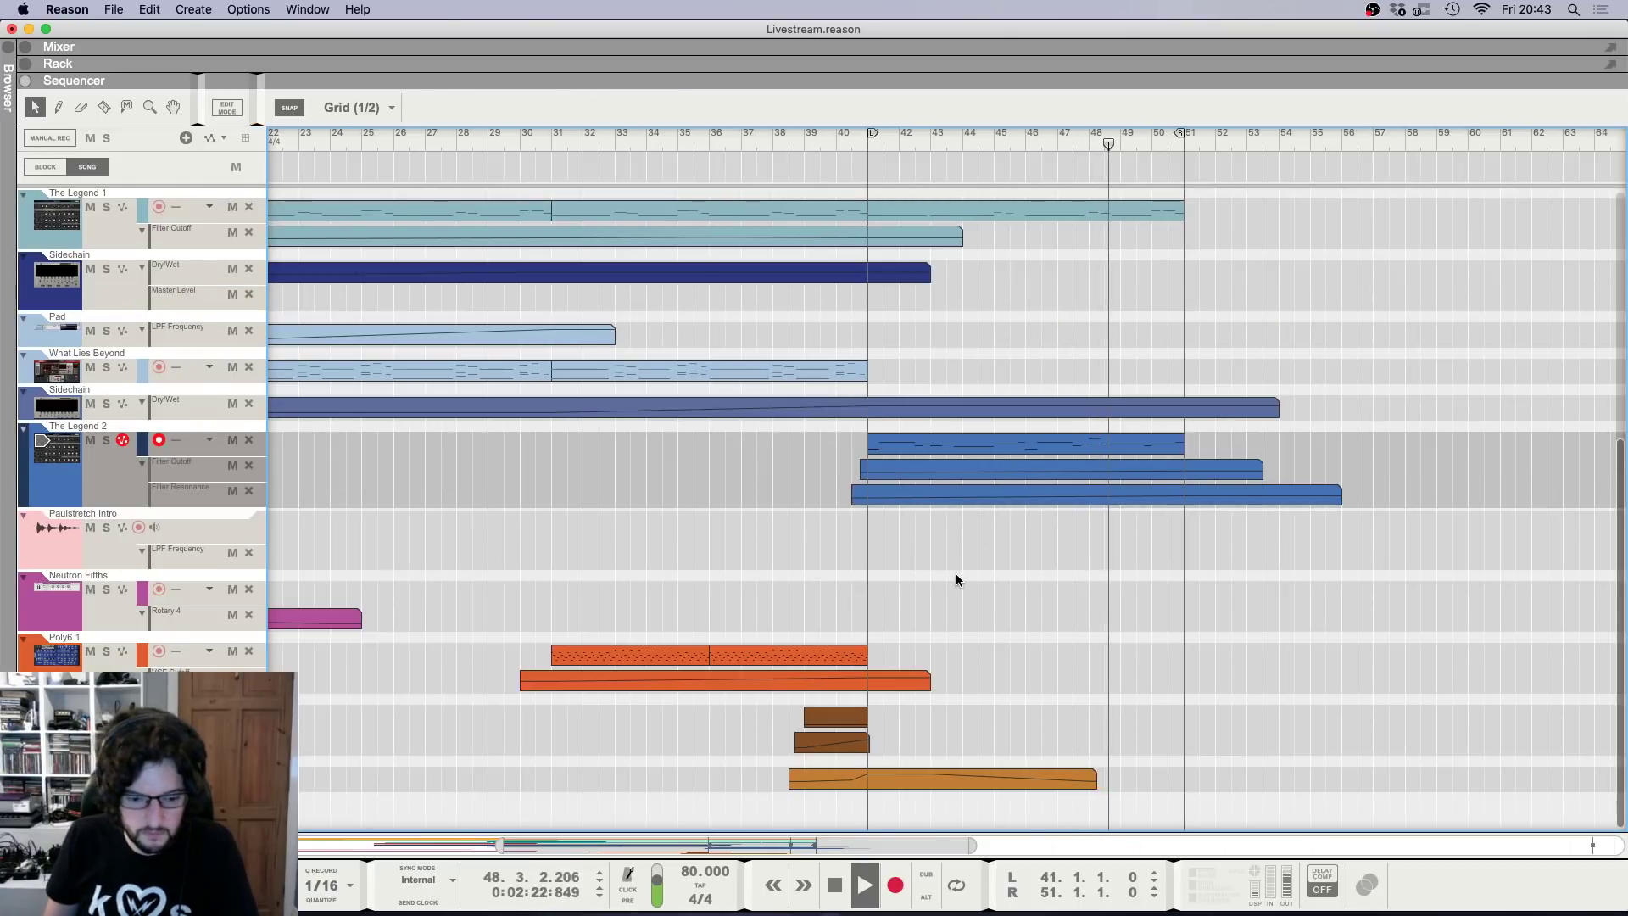
Listen through to the end of the section at bar 51 while surveying all the tracks.
scroll(955, 573, down, 1)
scroll(955, 573, down, 5)
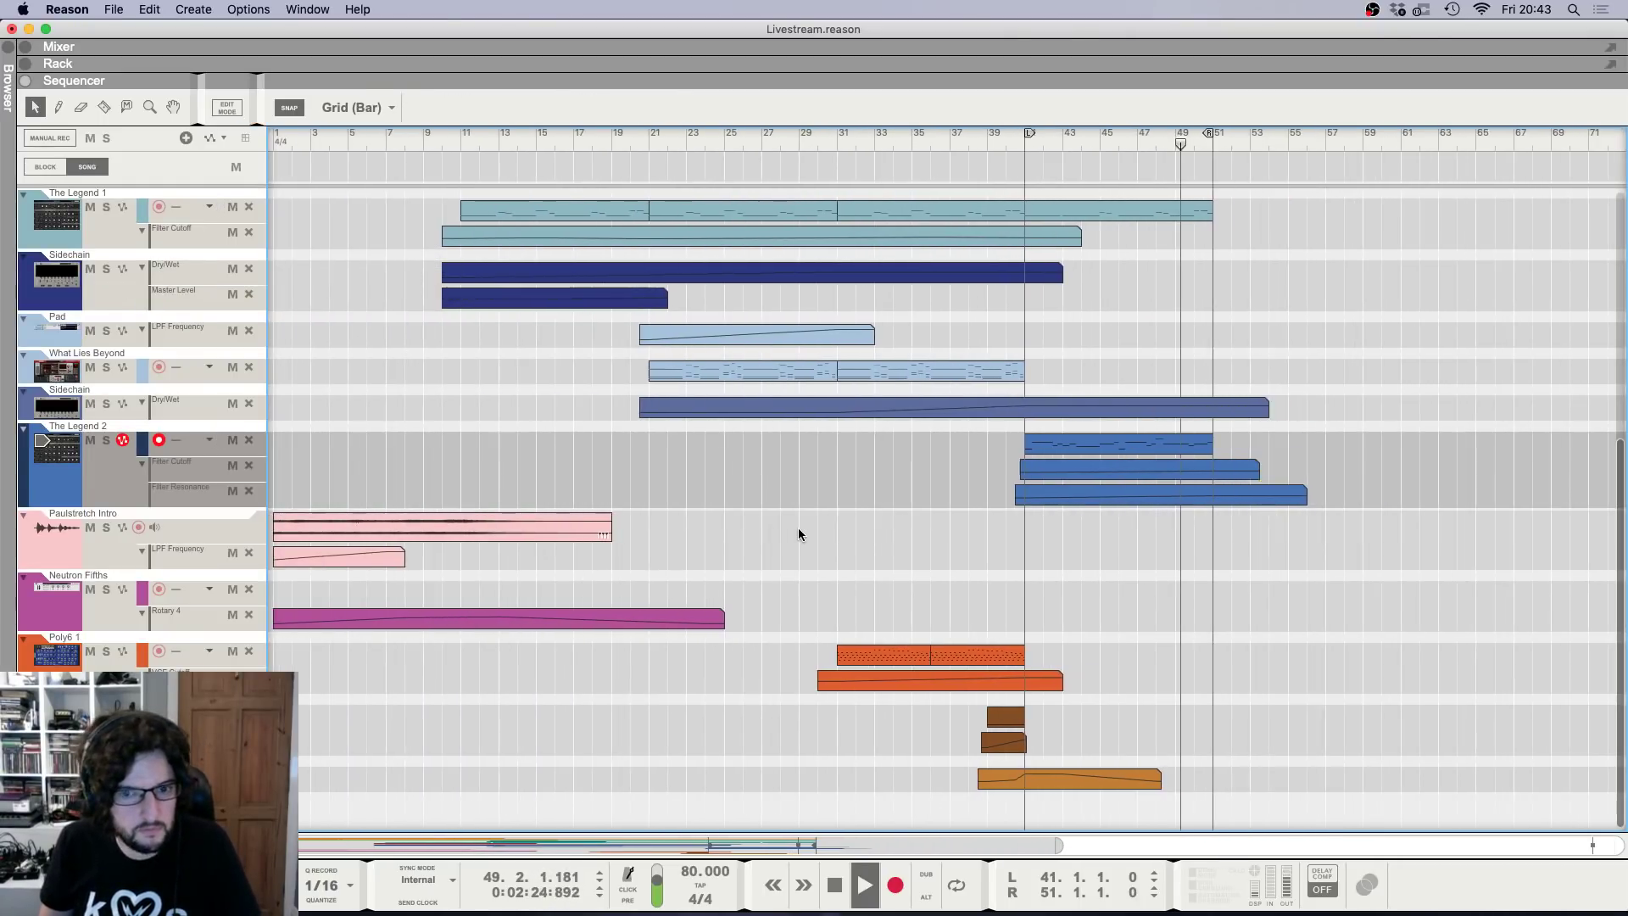
scroll(1019, 558, up, 5)
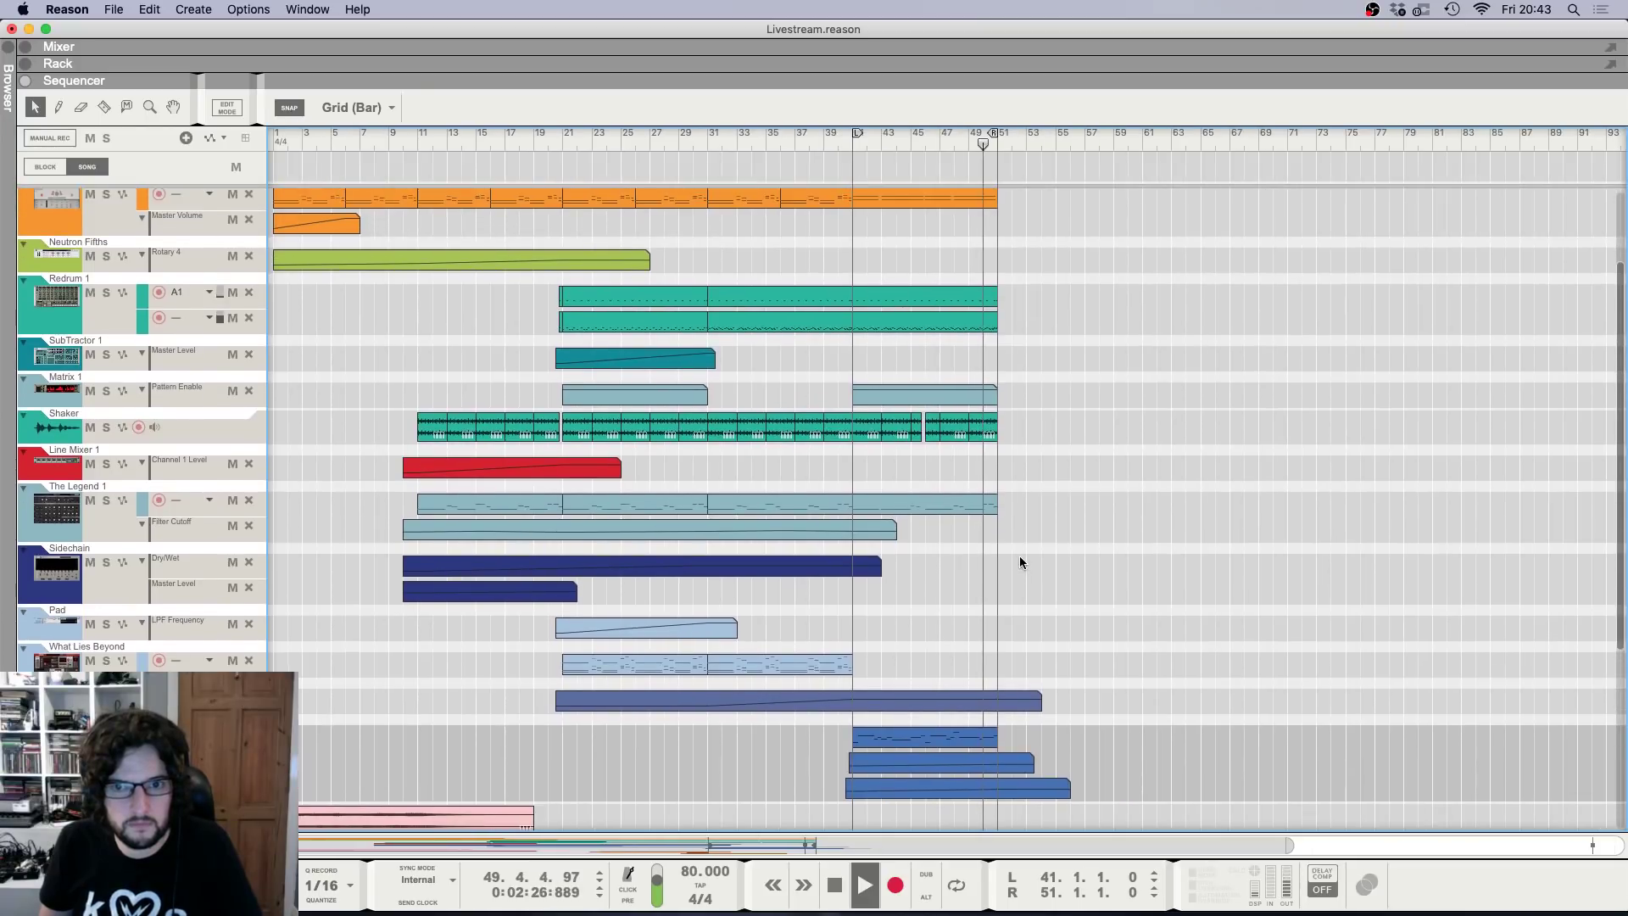
scroll(1021, 548, up, 8)
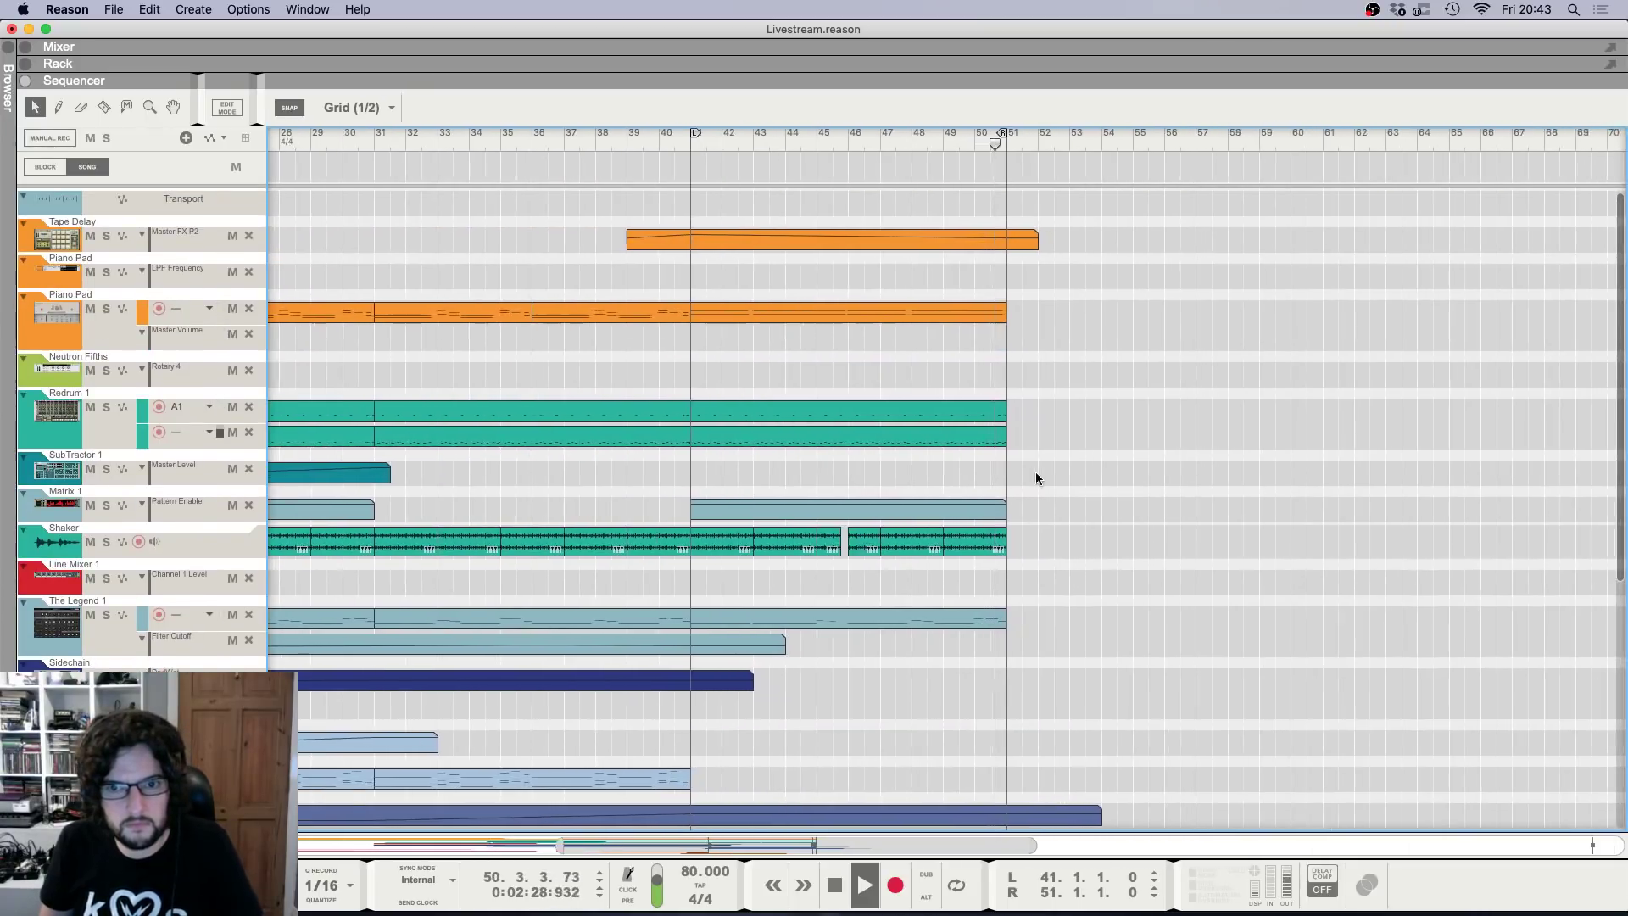
scroll(865, 441, down, 3)
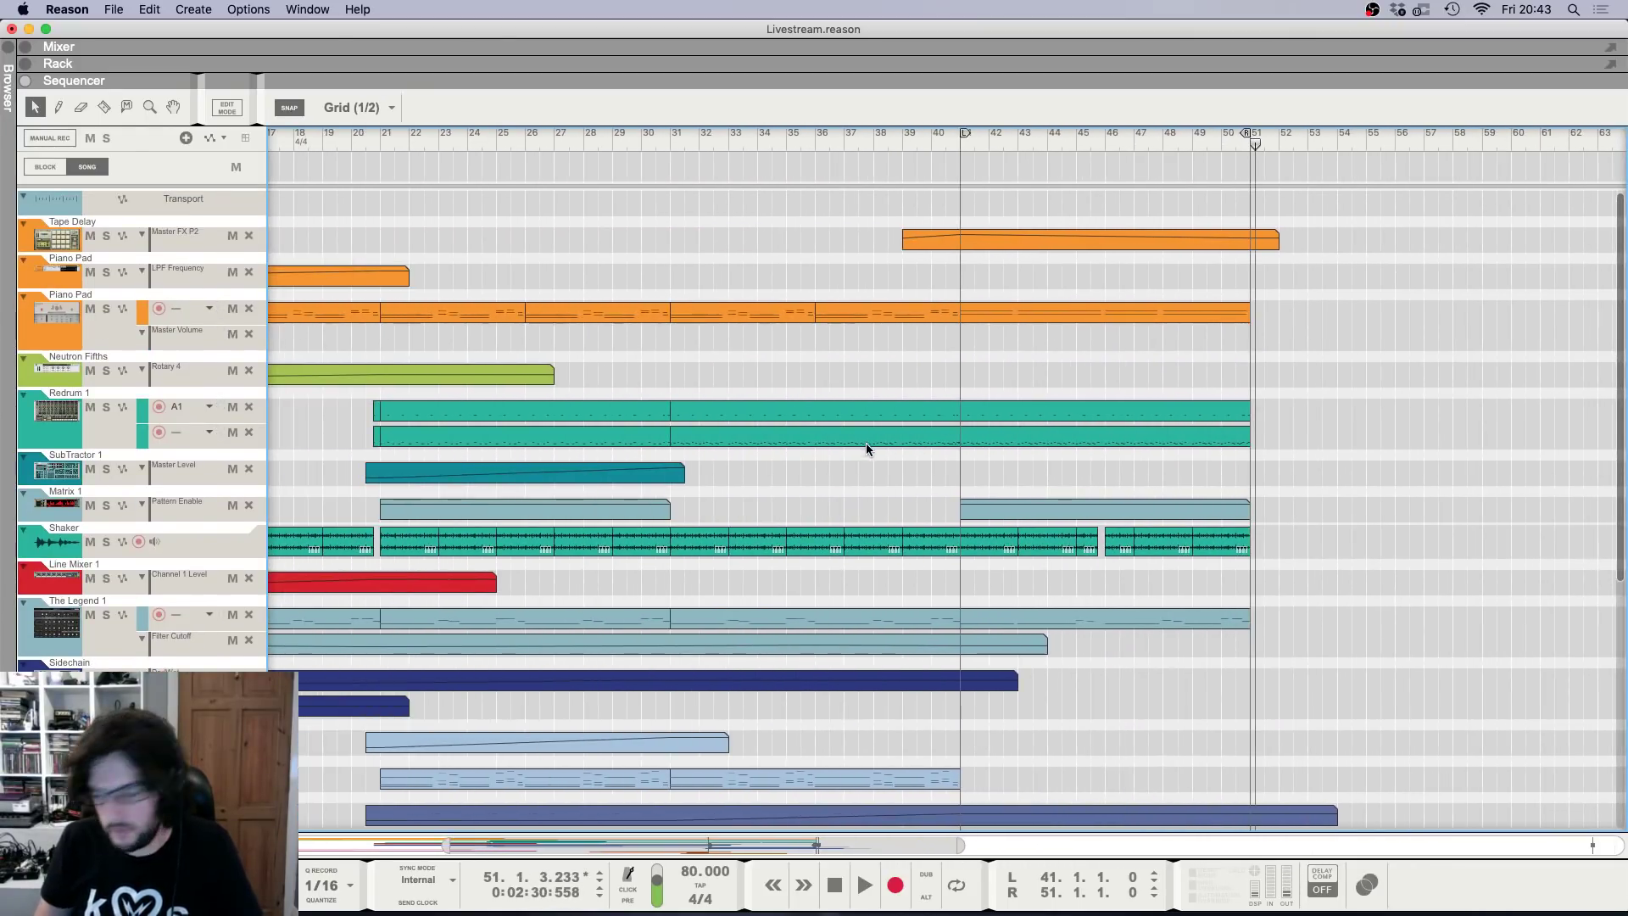
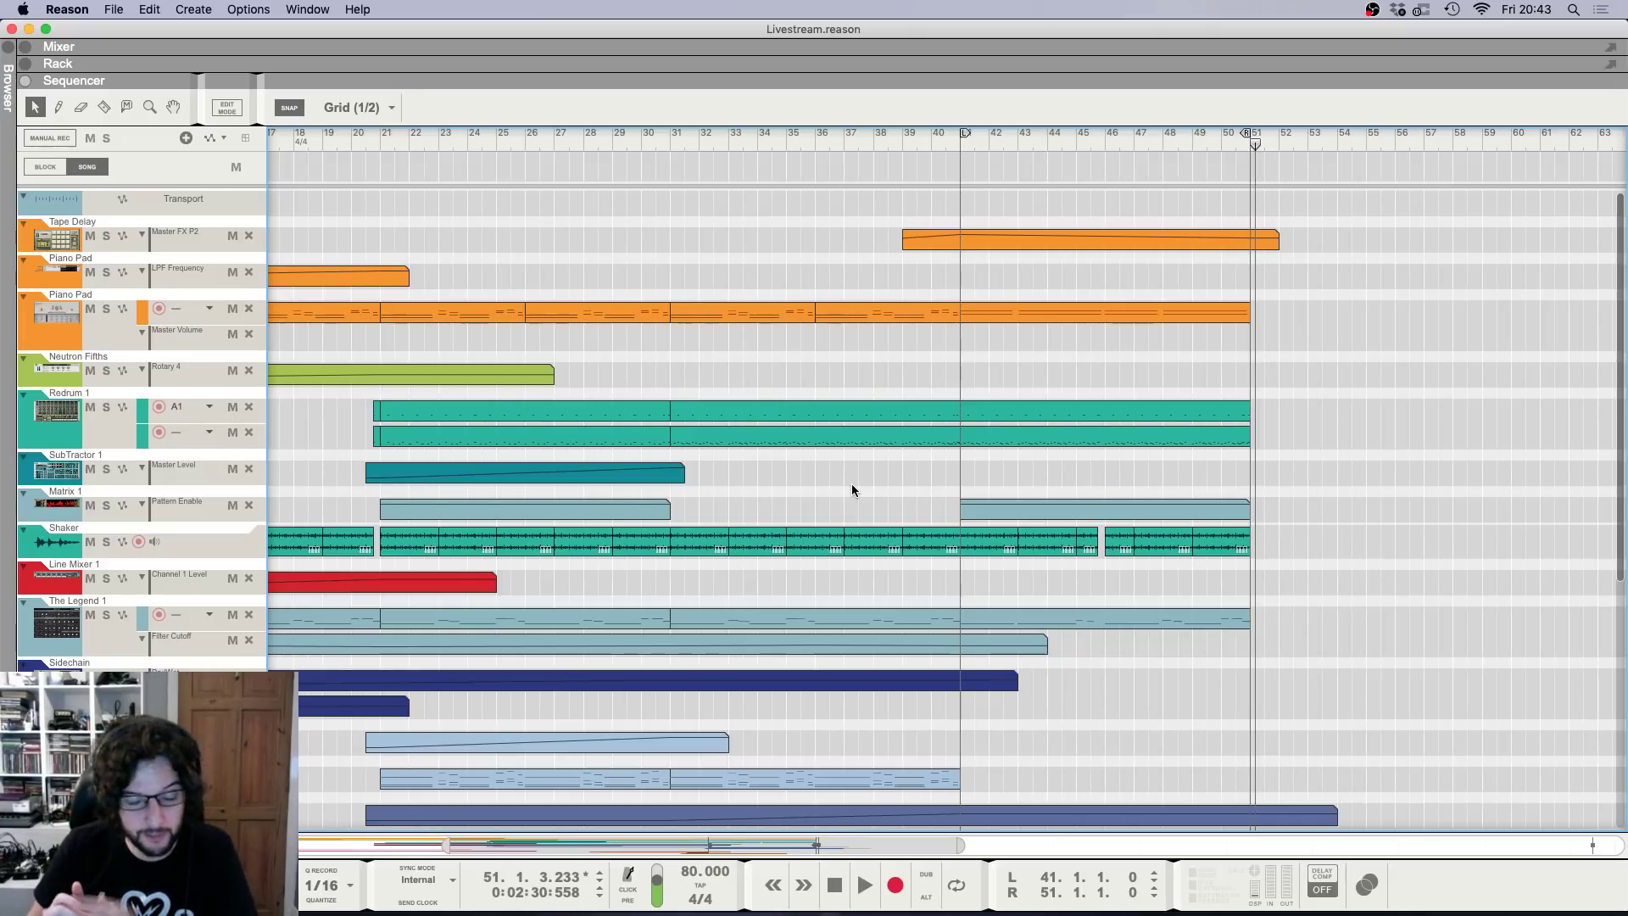
Review the instruments and effects in the rack, from the Piano Pad and send effects down to the Polysix arp and Thor.
key(F6)
scroll(848, 492, up, 12)
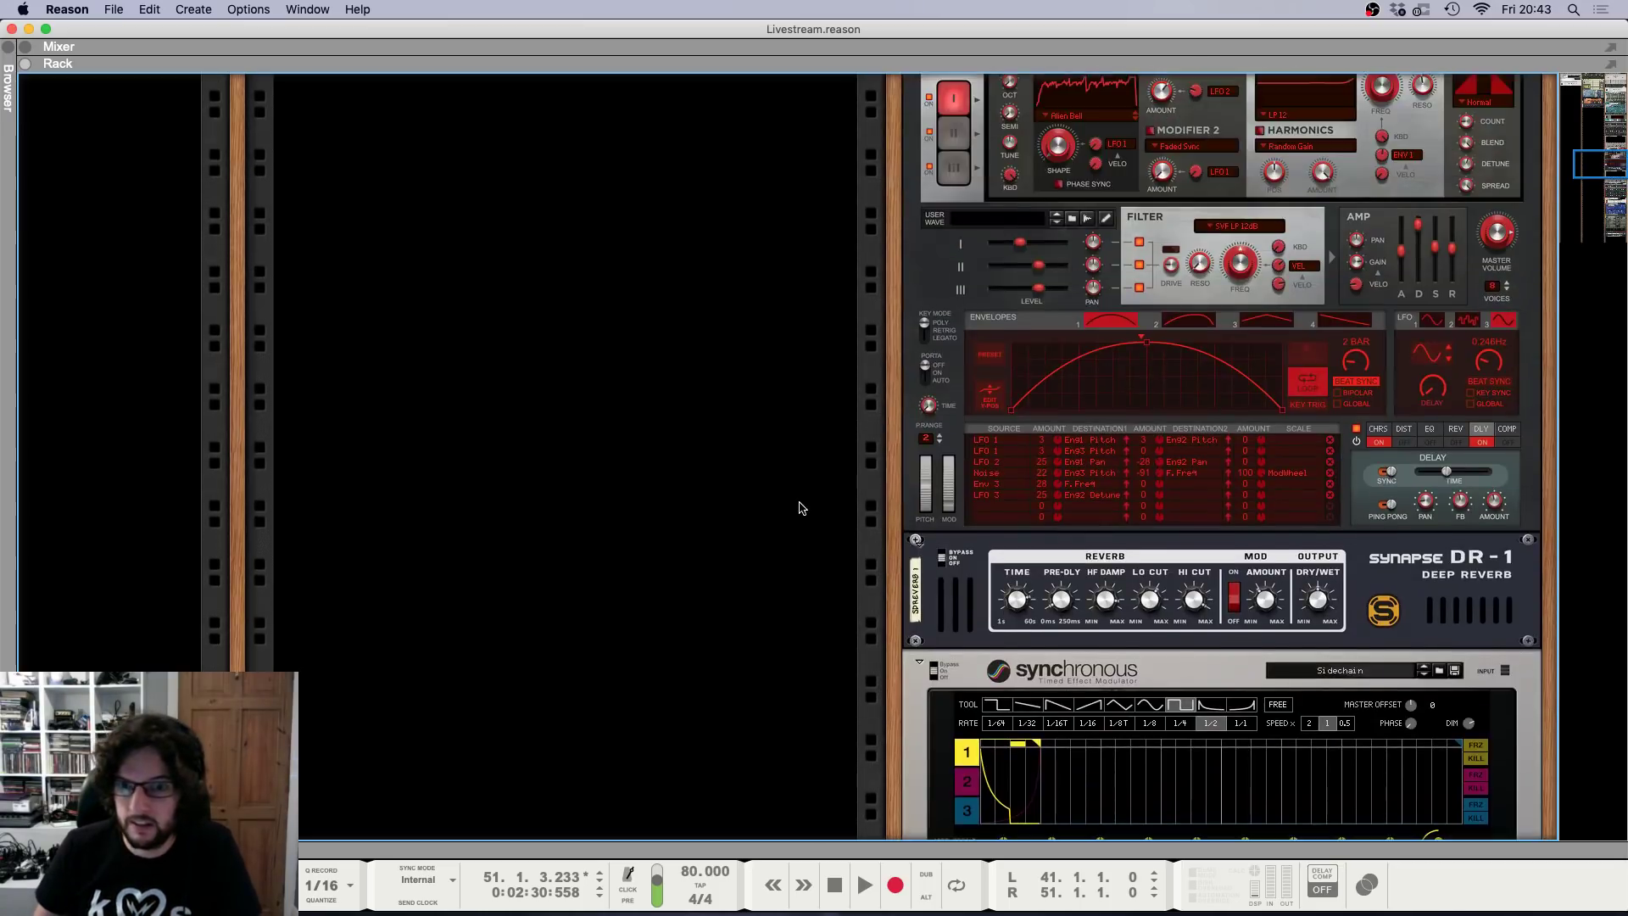
scroll(797, 504, up, 15)
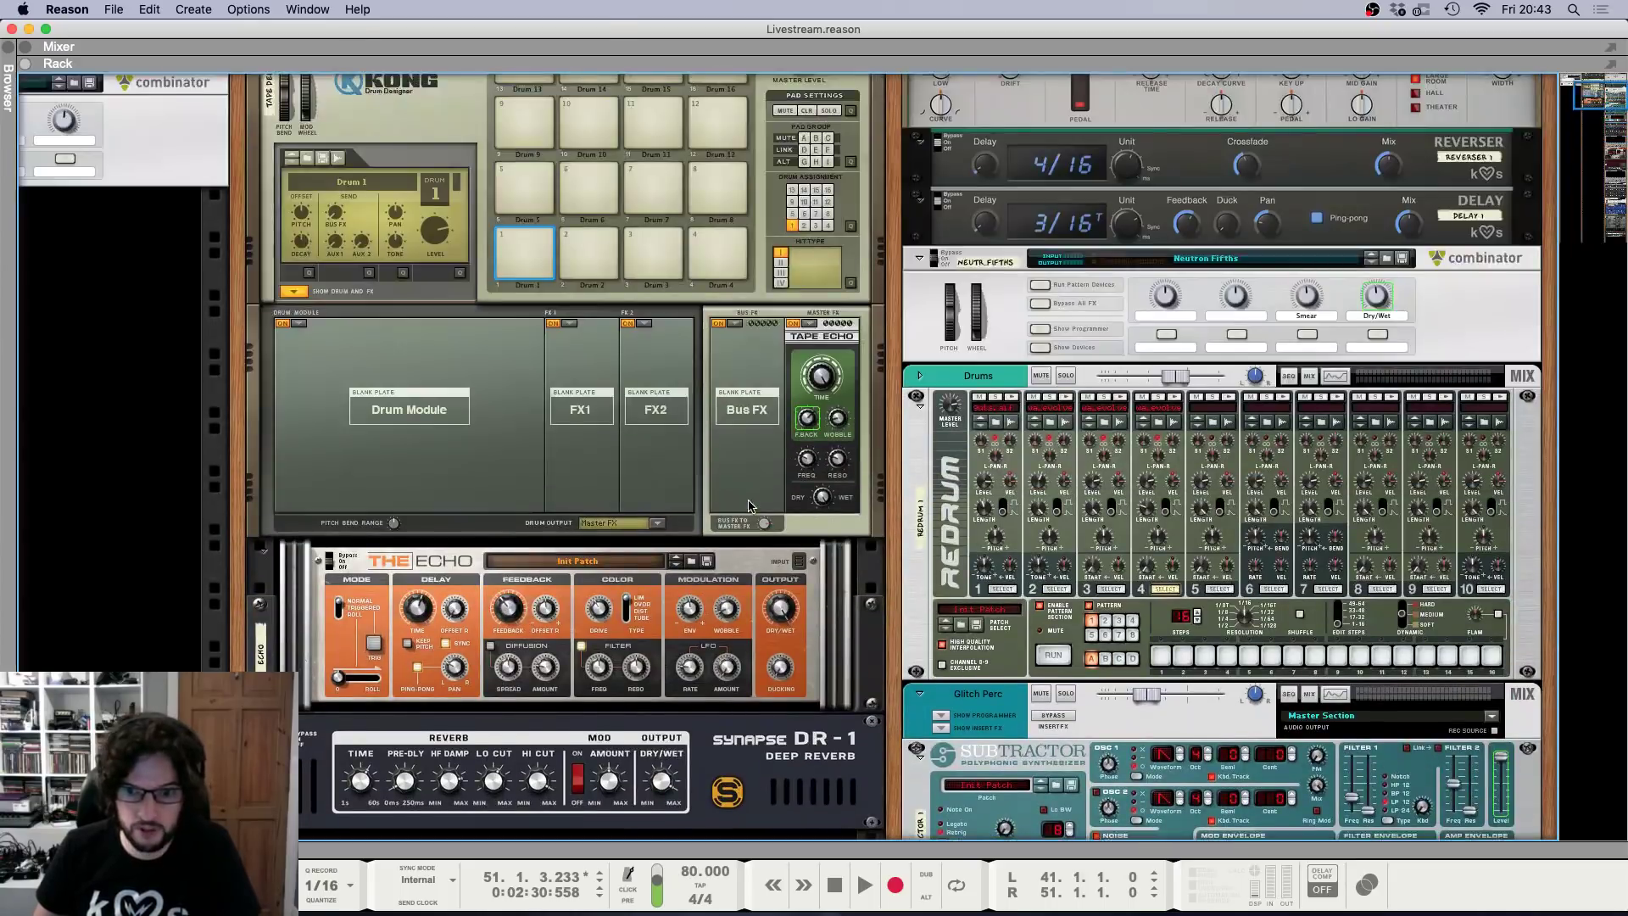
scroll(747, 501, down, 5)
scroll(747, 501, down, 1)
scroll(791, 478, up, 10)
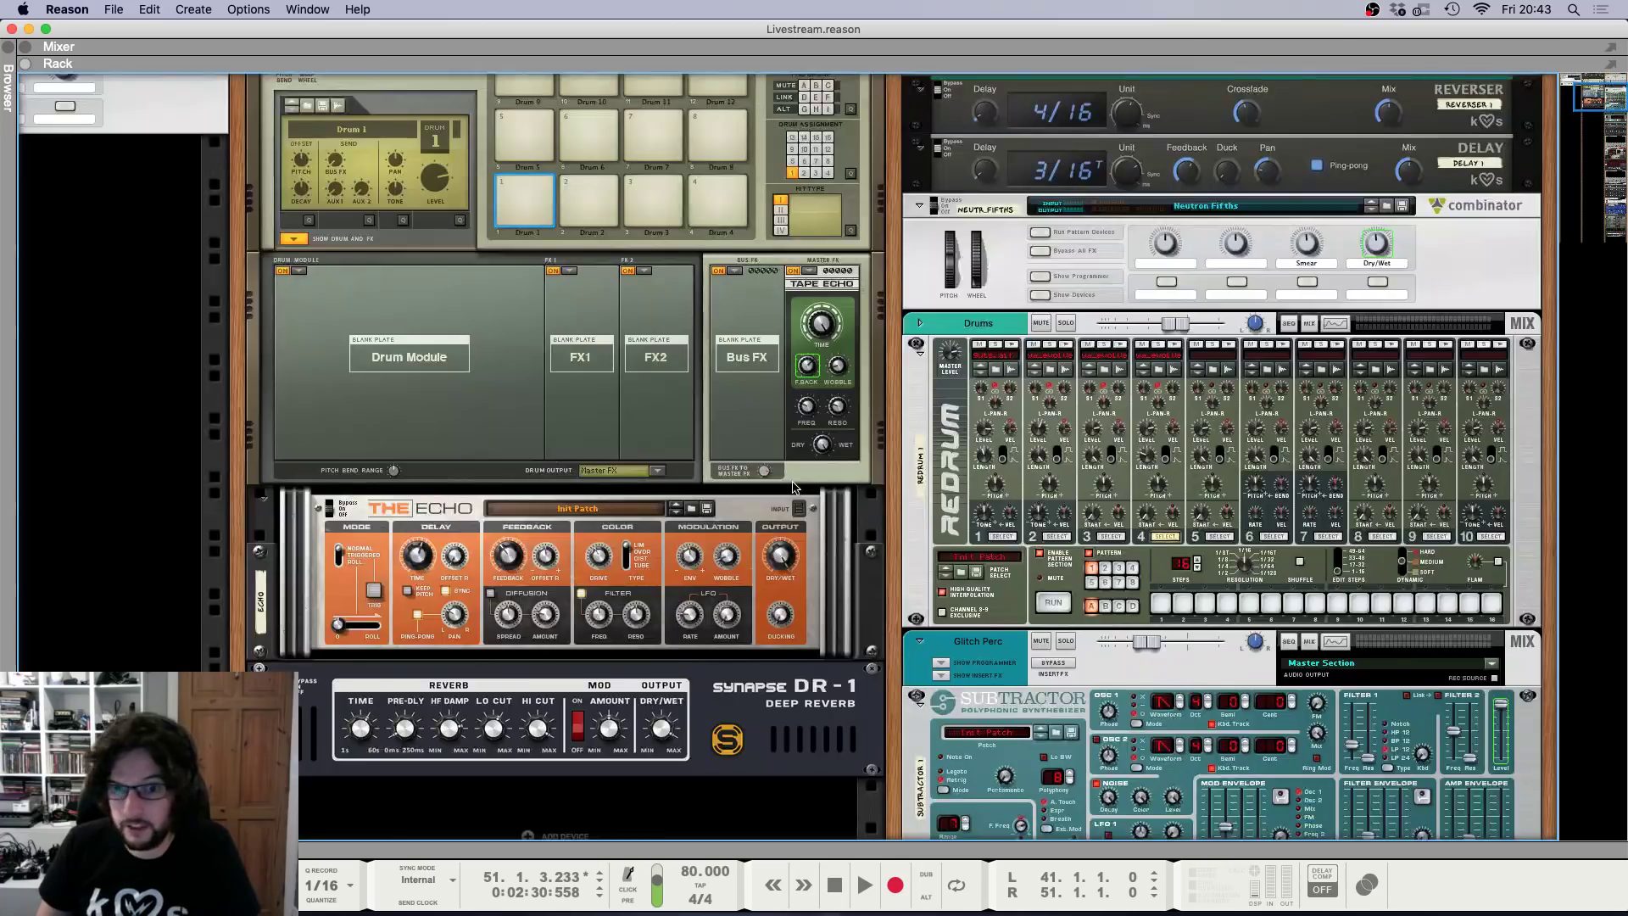
click(980, 408)
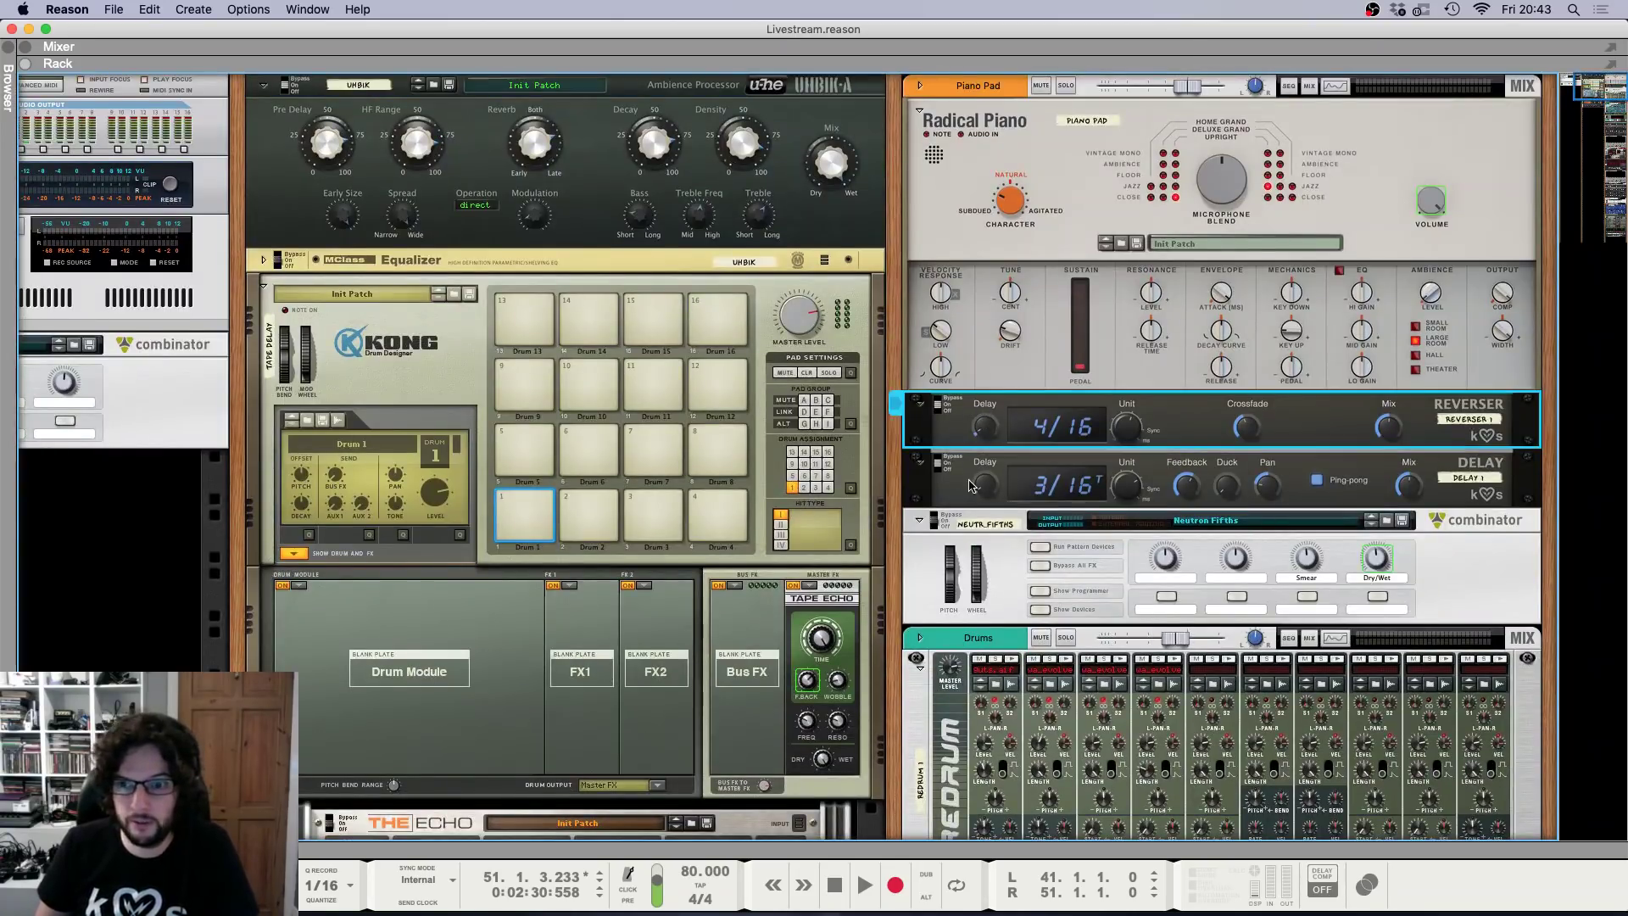
scroll(971, 485, down, 10)
scroll(798, 605, down, 5)
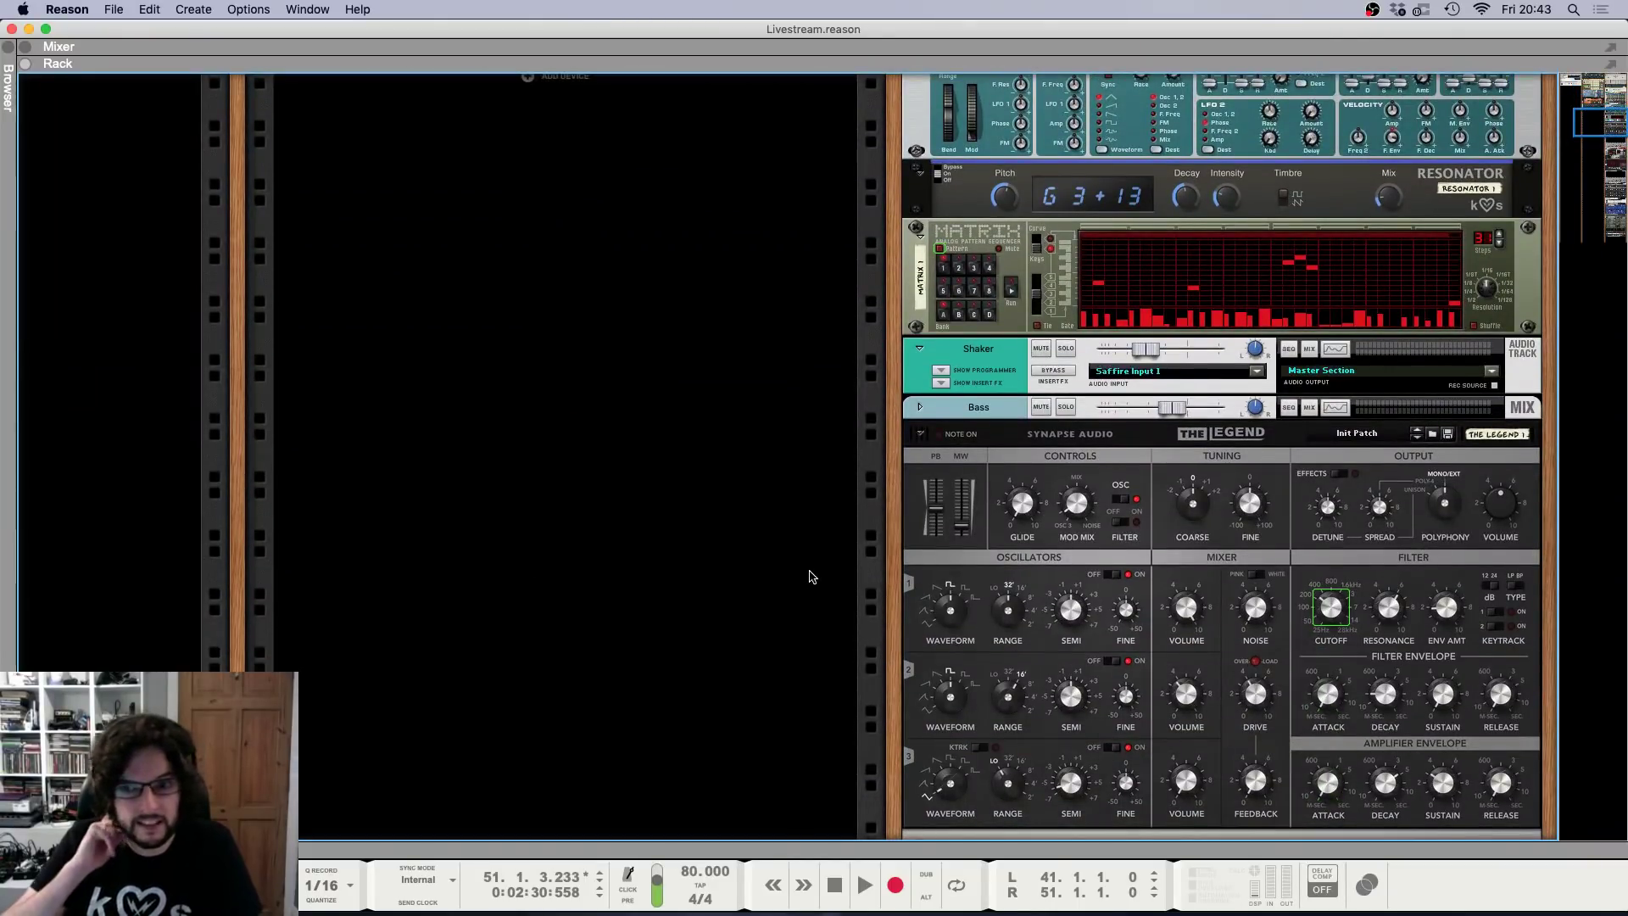
scroll(805, 568, down, 3)
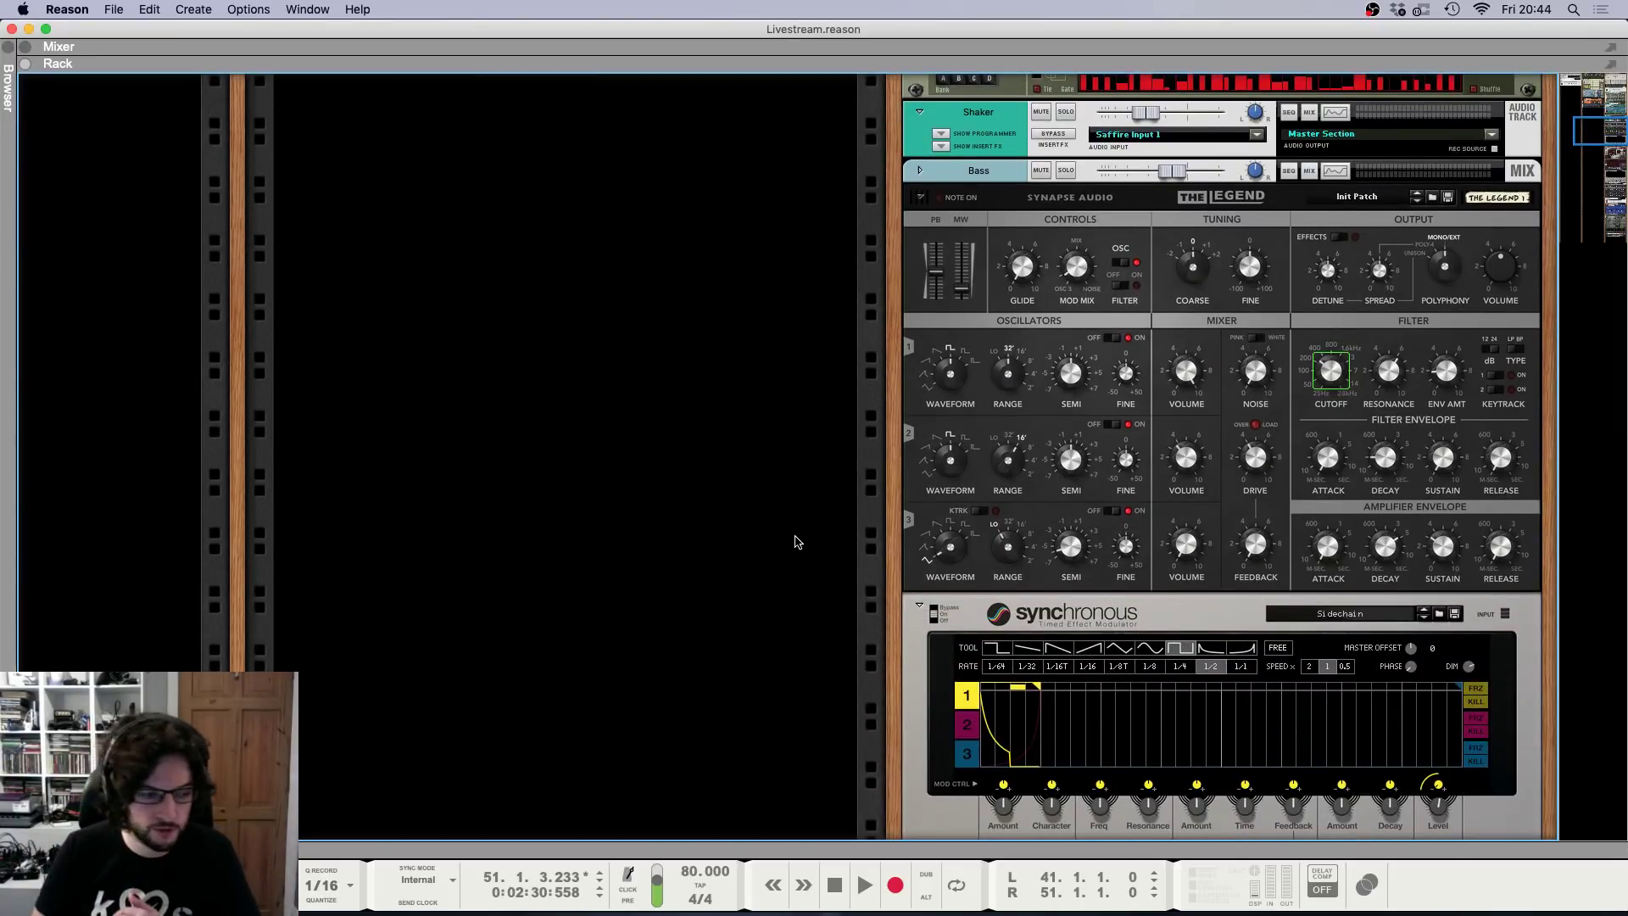
scroll(807, 527, down, 20)
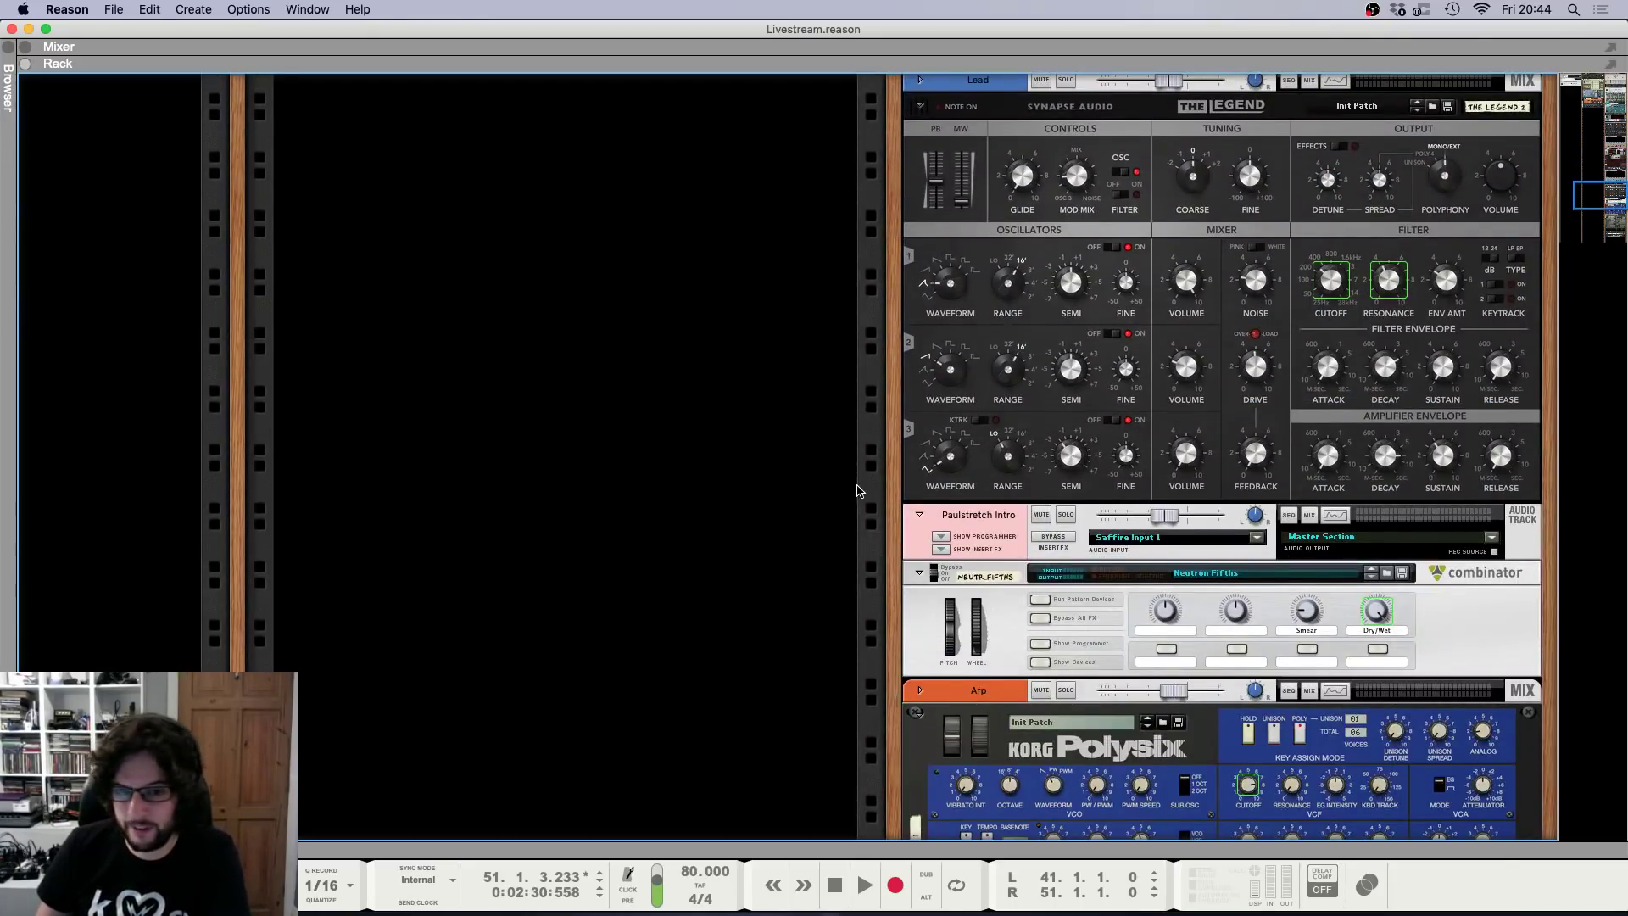
scroll(857, 490, down, 5)
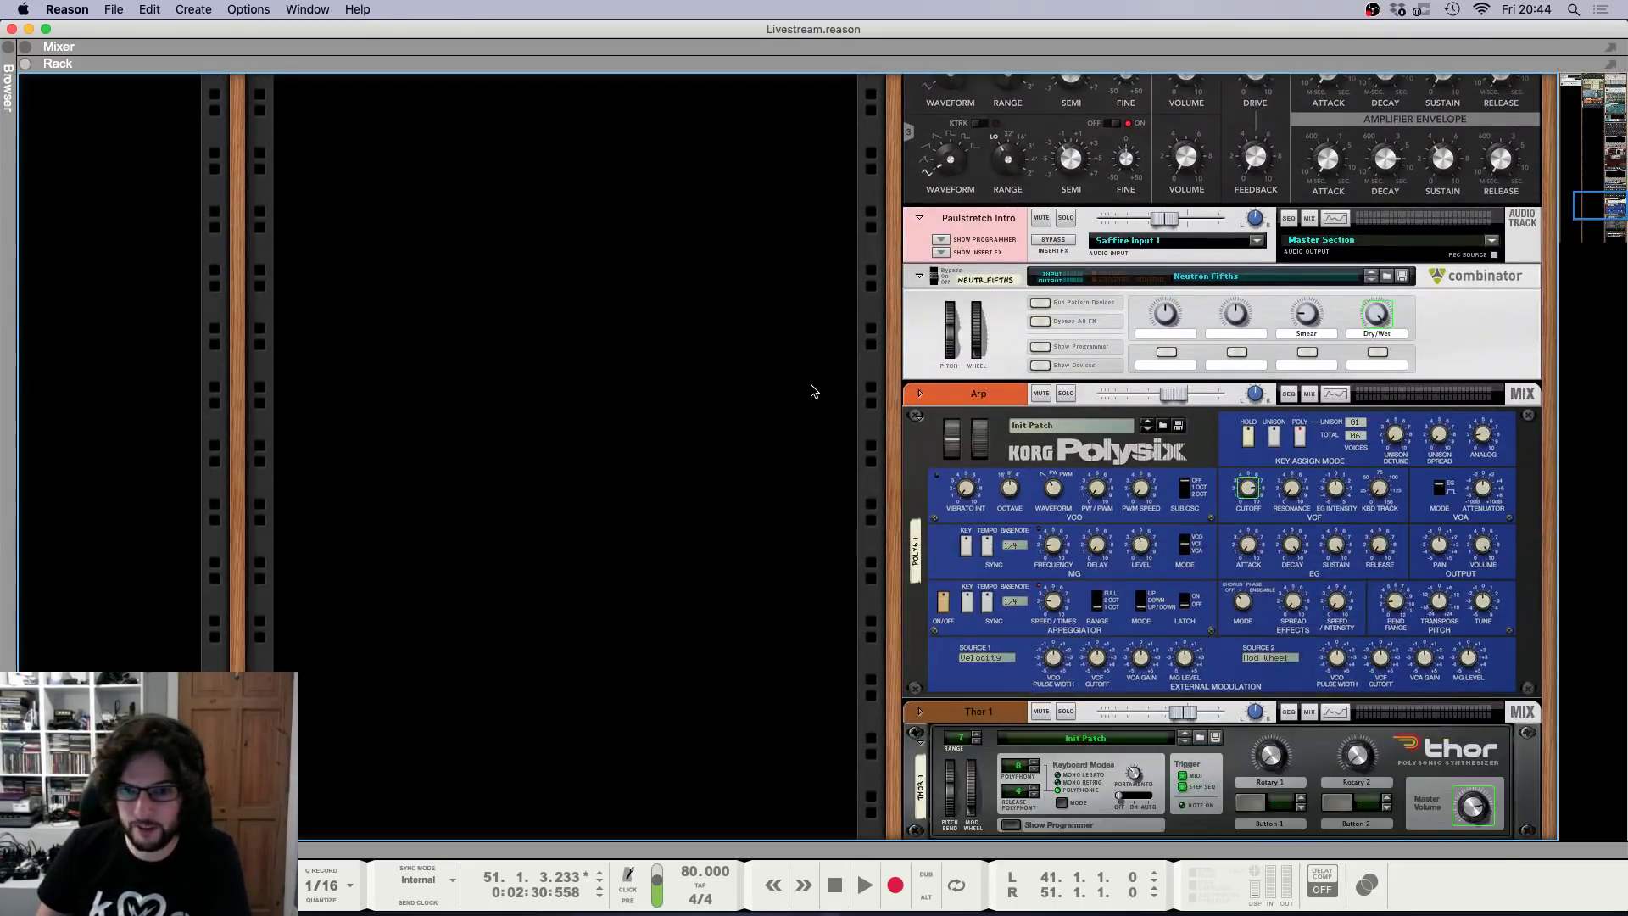
click(1047, 466)
scroll(1026, 407, down, 2)
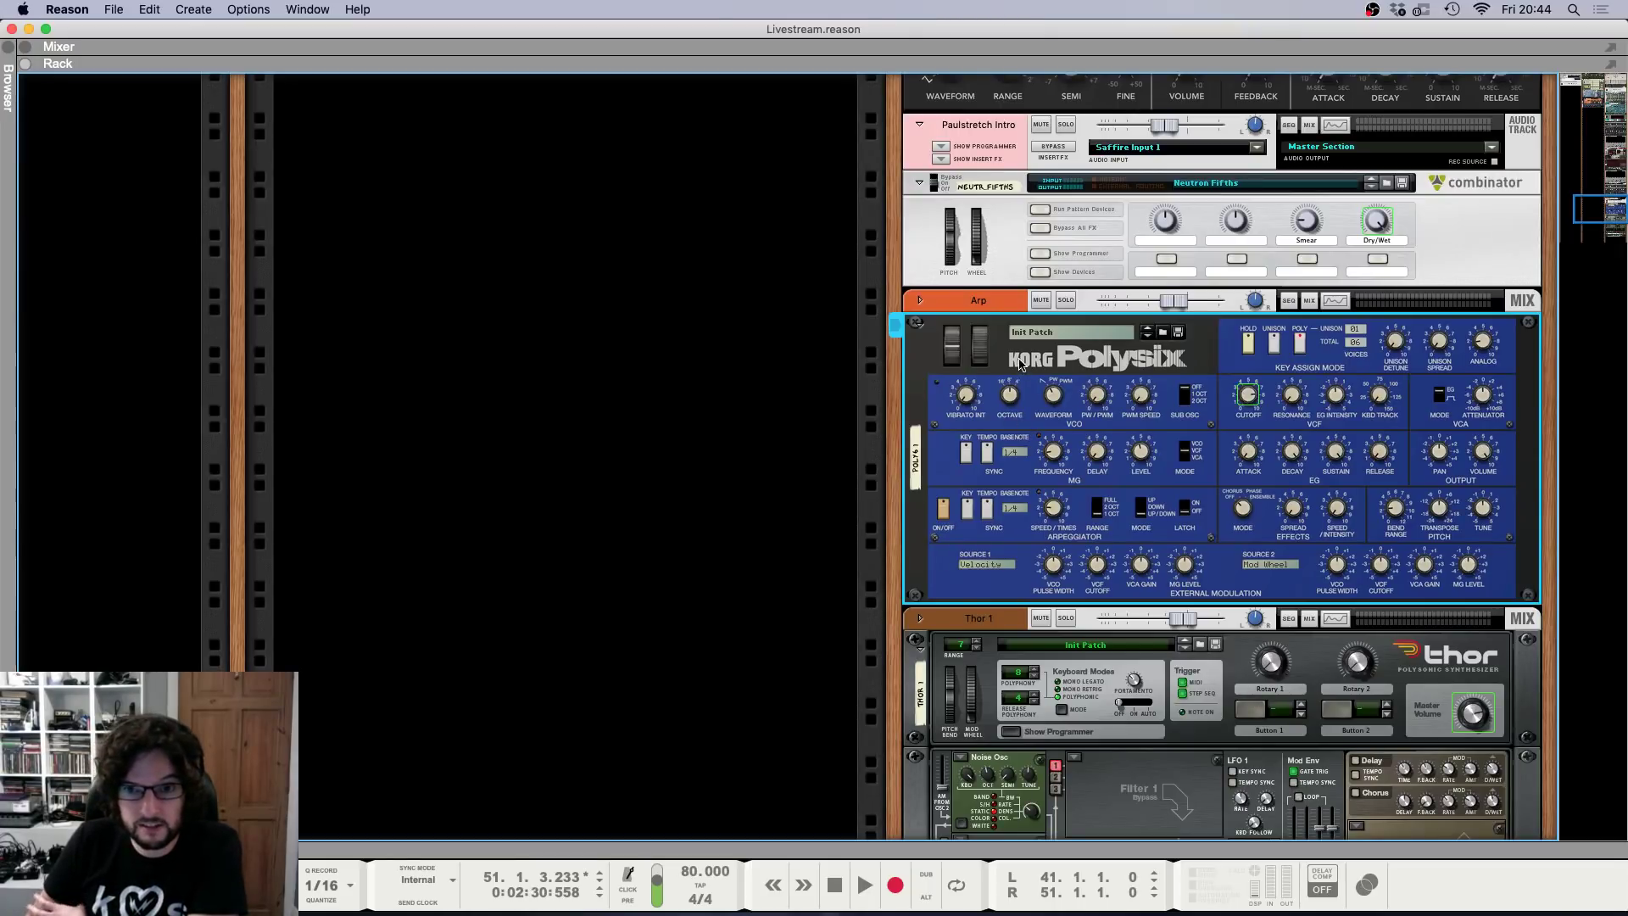
Hide Thor's programmer and rename its mix channel as Noise Rise.
click(1008, 733)
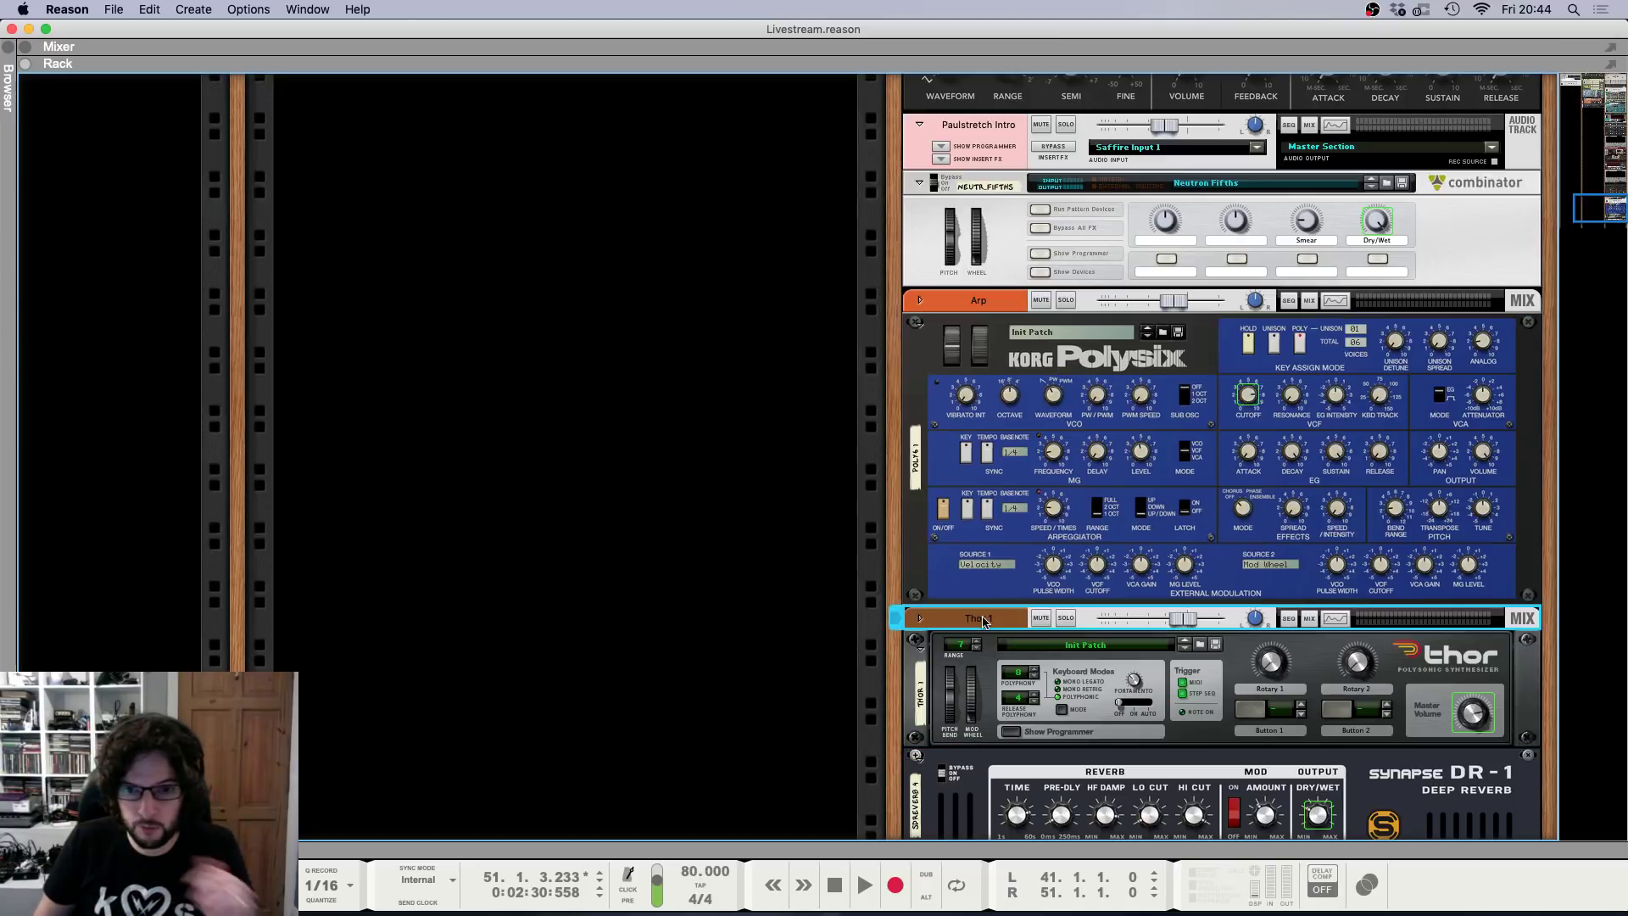
double_click(982, 619)
key(Return)
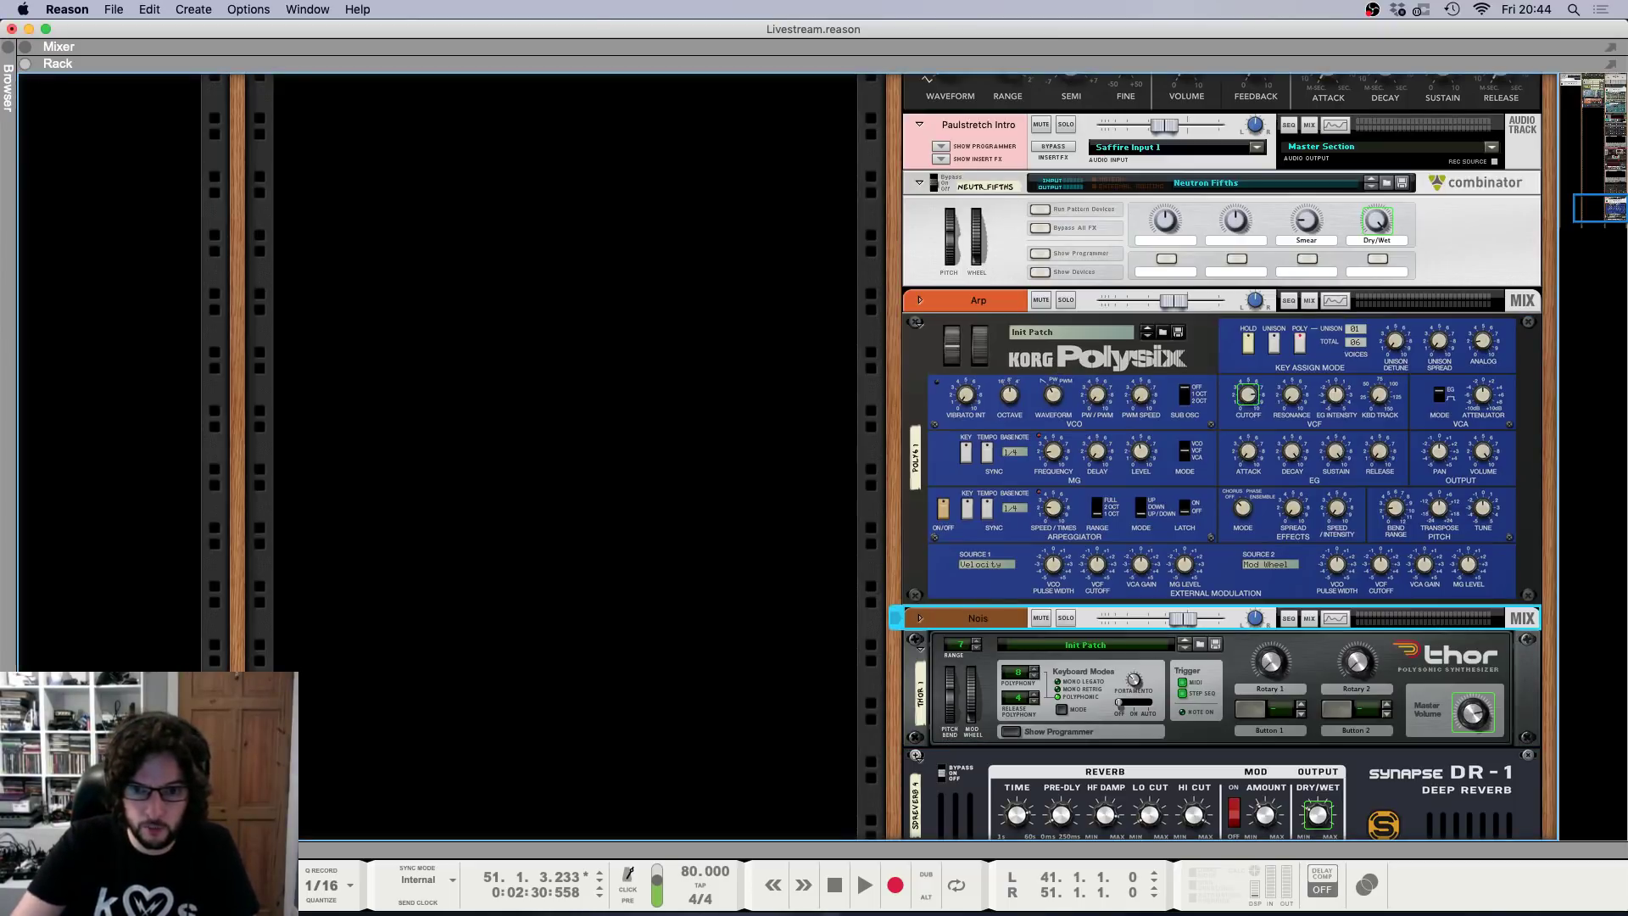
double_click(987, 621)
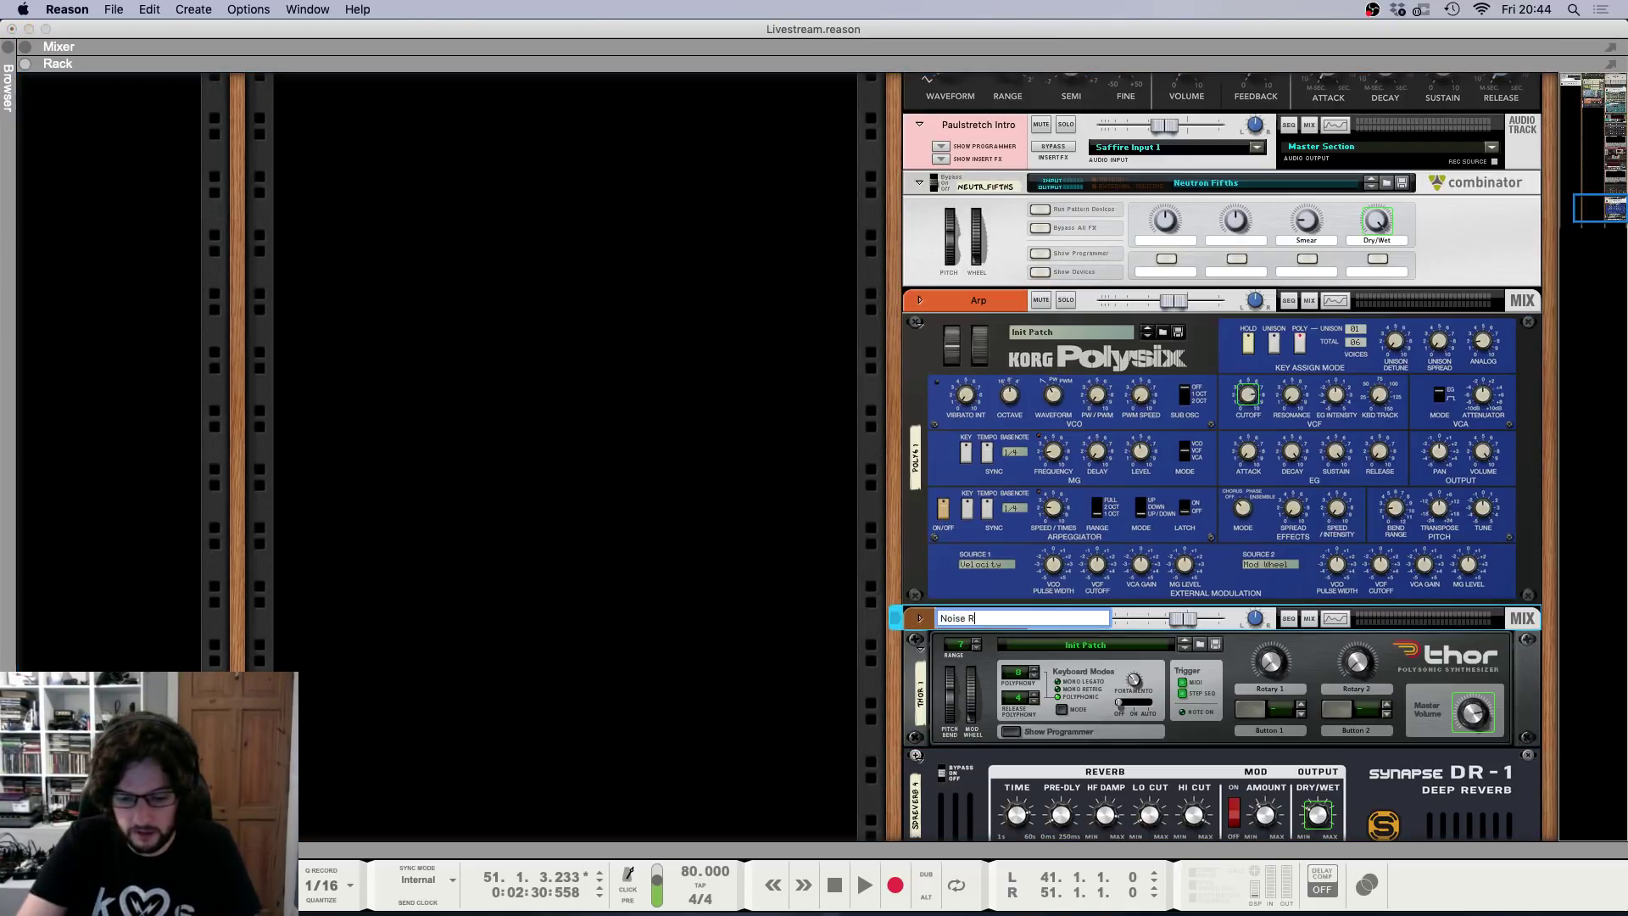
text(Noise Rise)
key(Return)
scroll(1206, 789, down, 5)
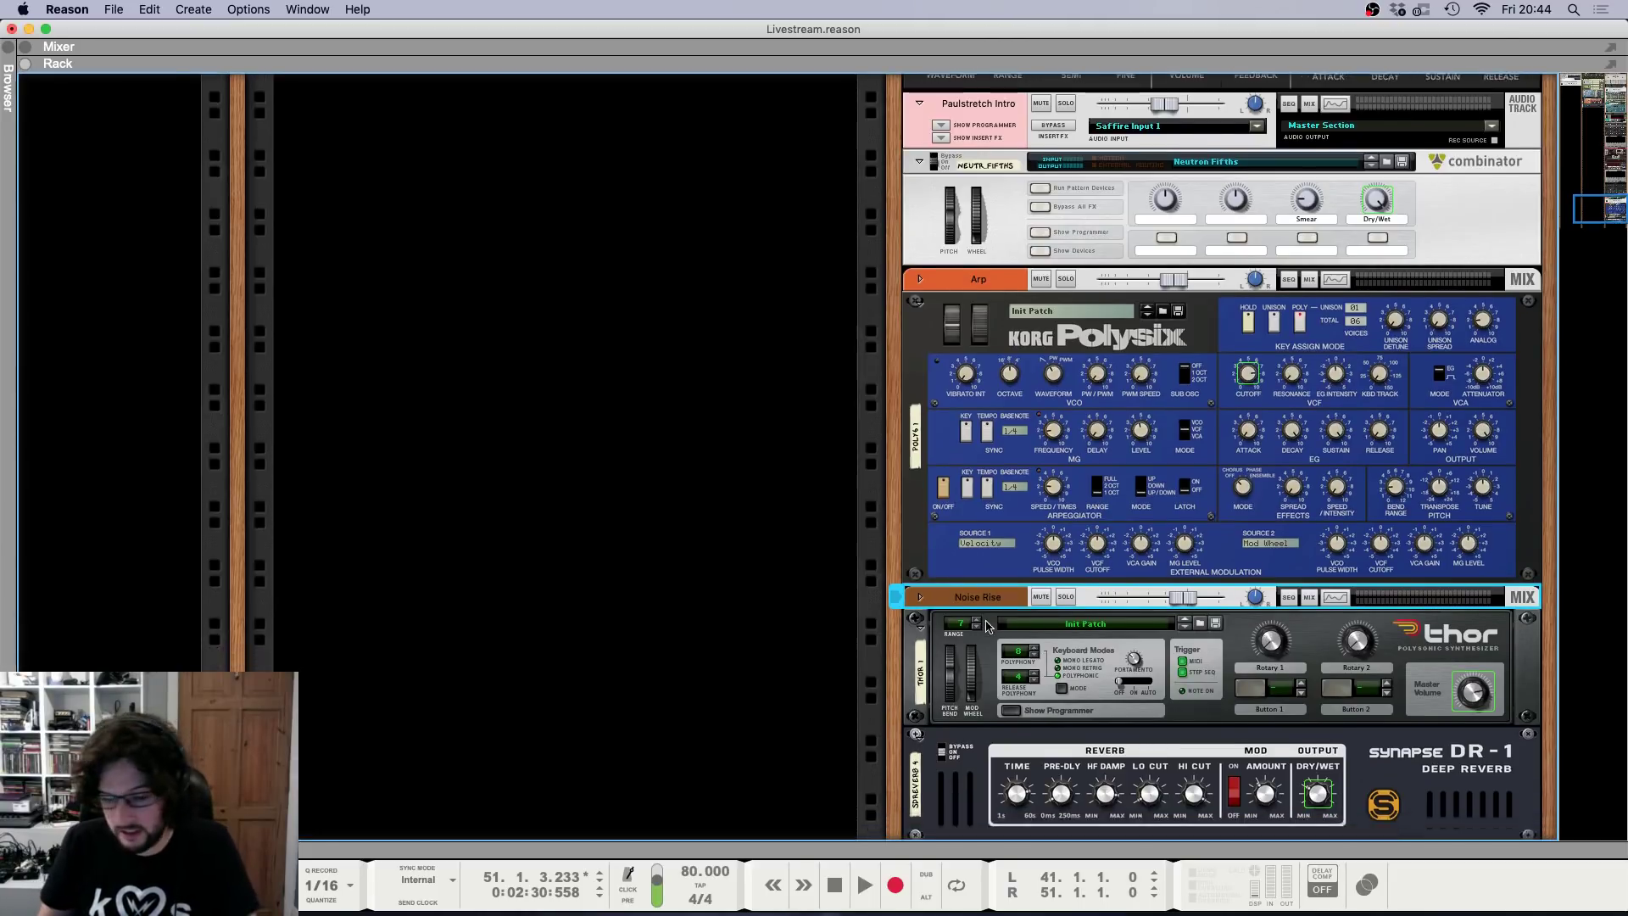
click(1220, 731)
mouse_move(1308, 852)
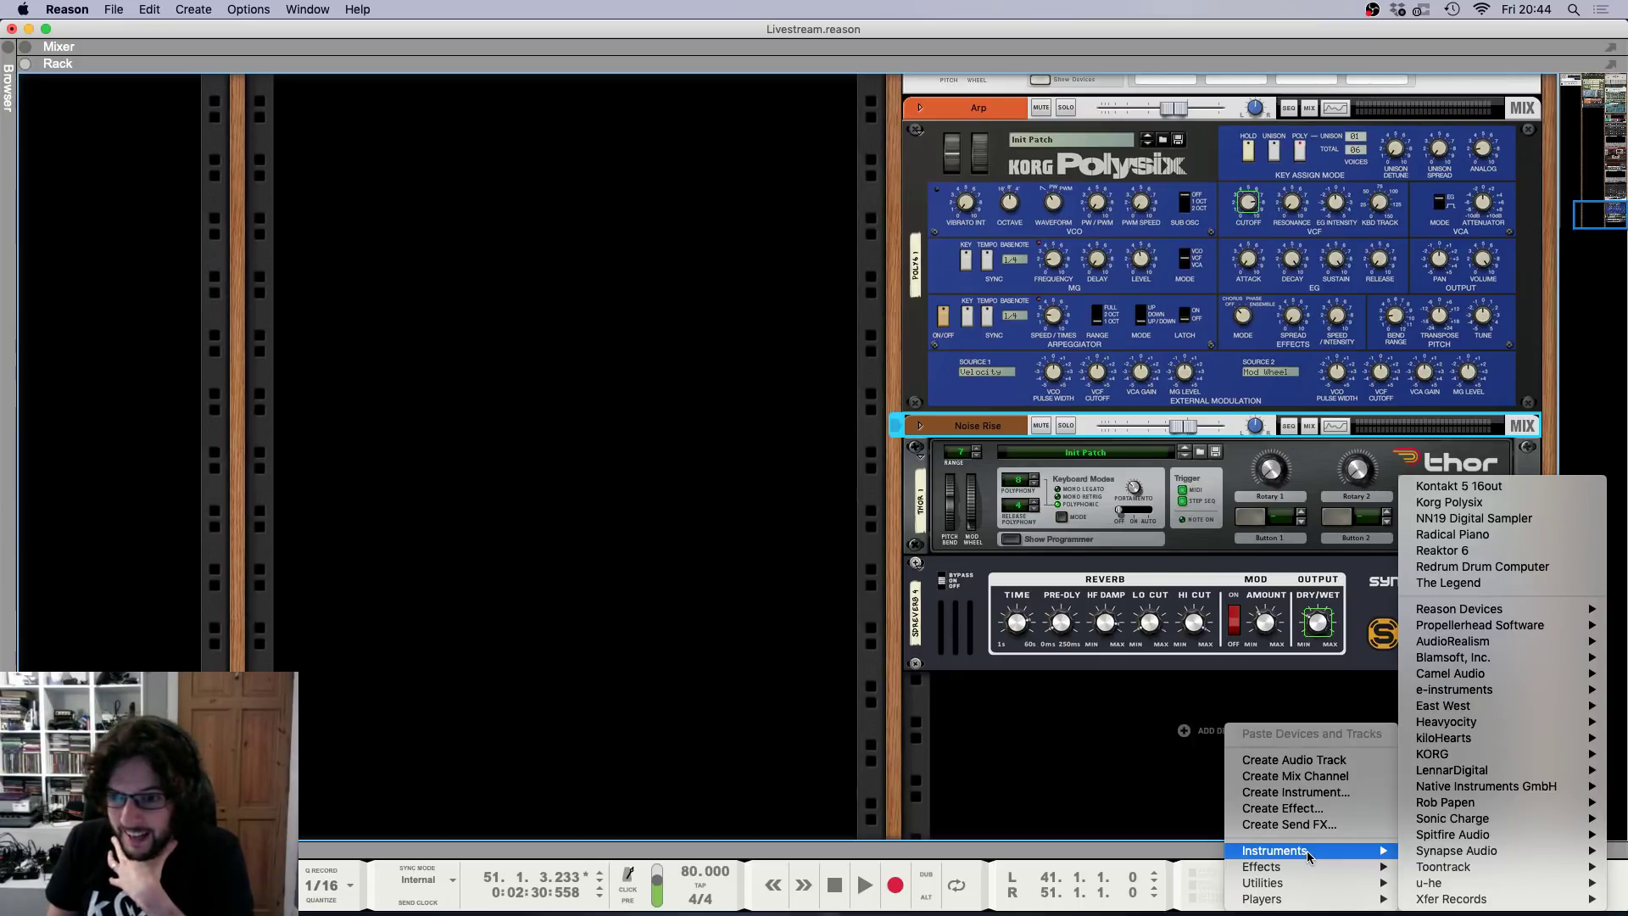
mouse_move(1499, 770)
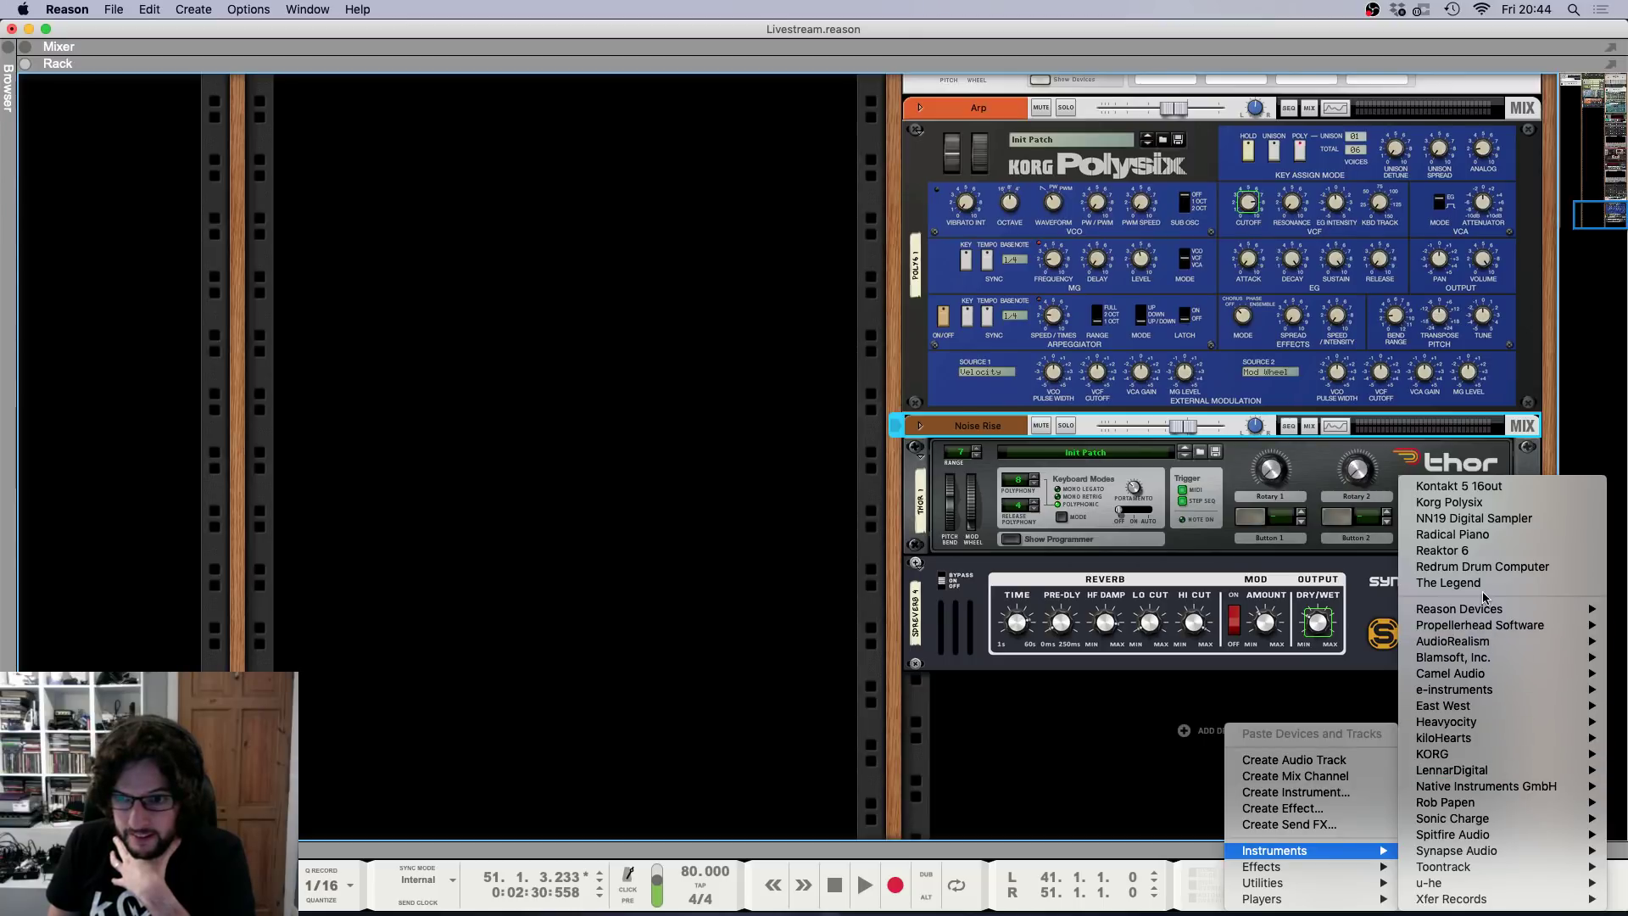
mouse_move(1482, 609)
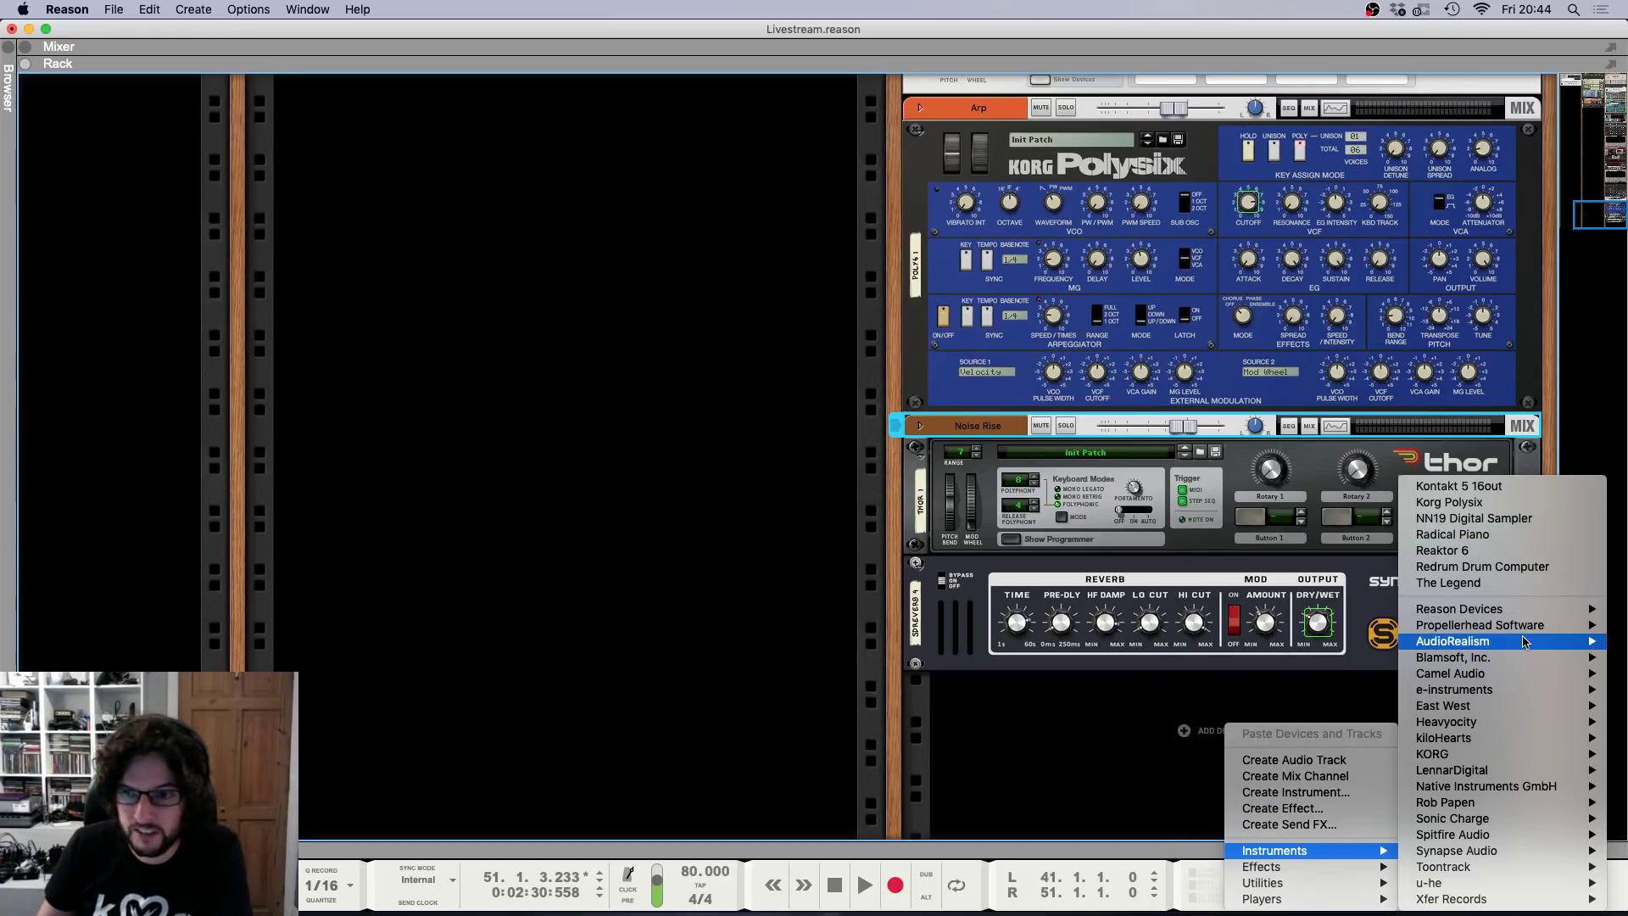
mouse_move(1523, 641)
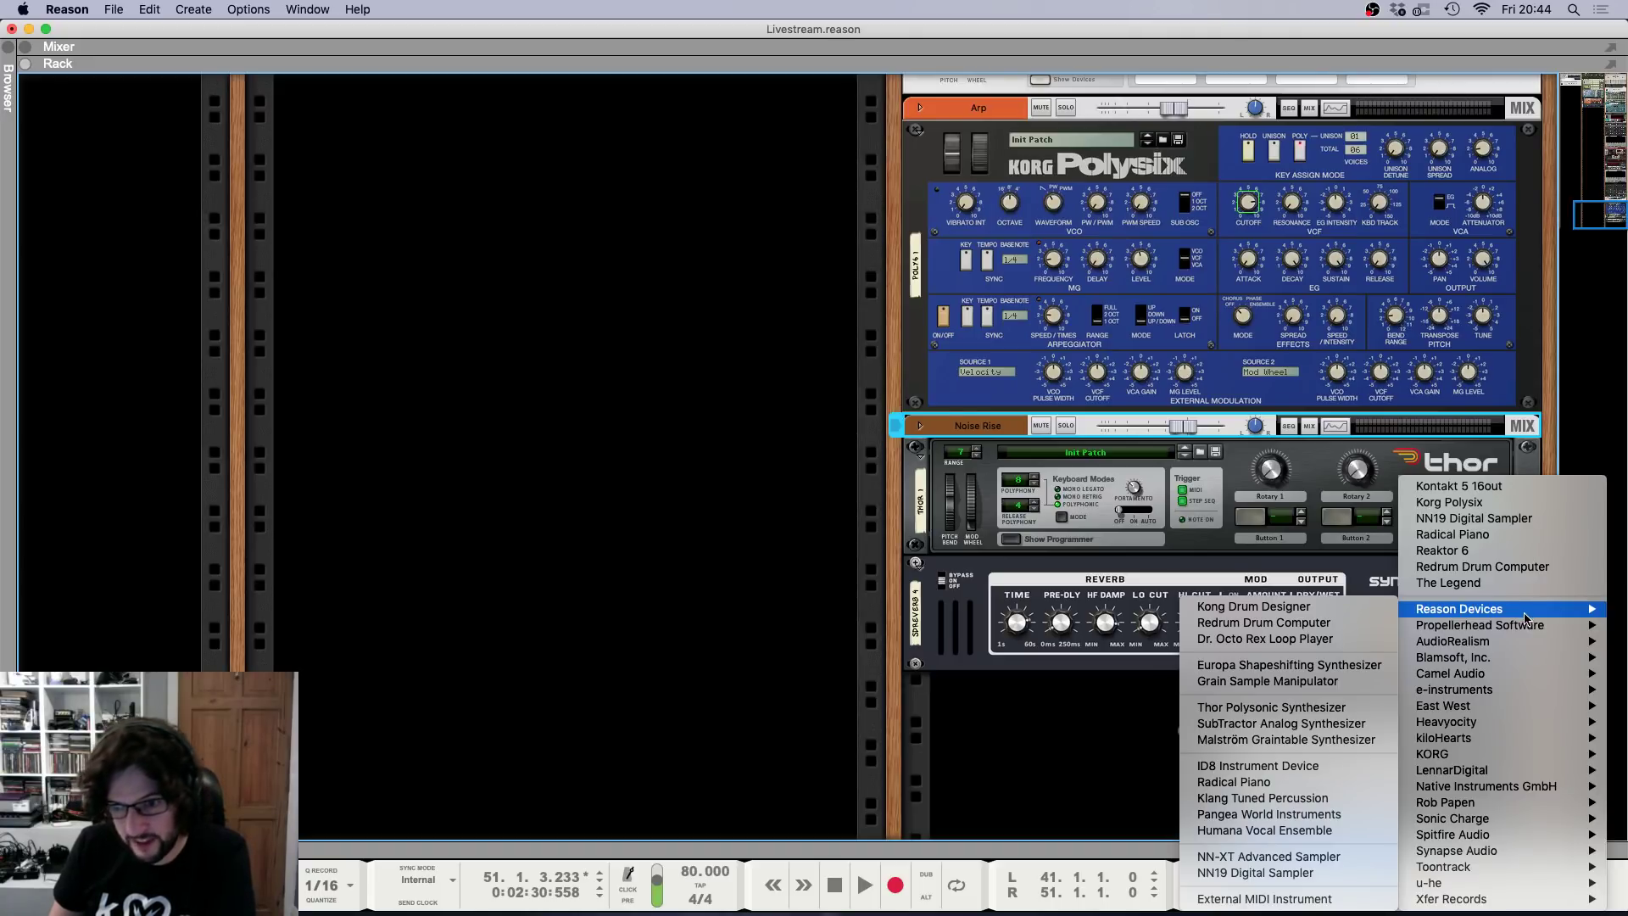
mouse_move(1562, 786)
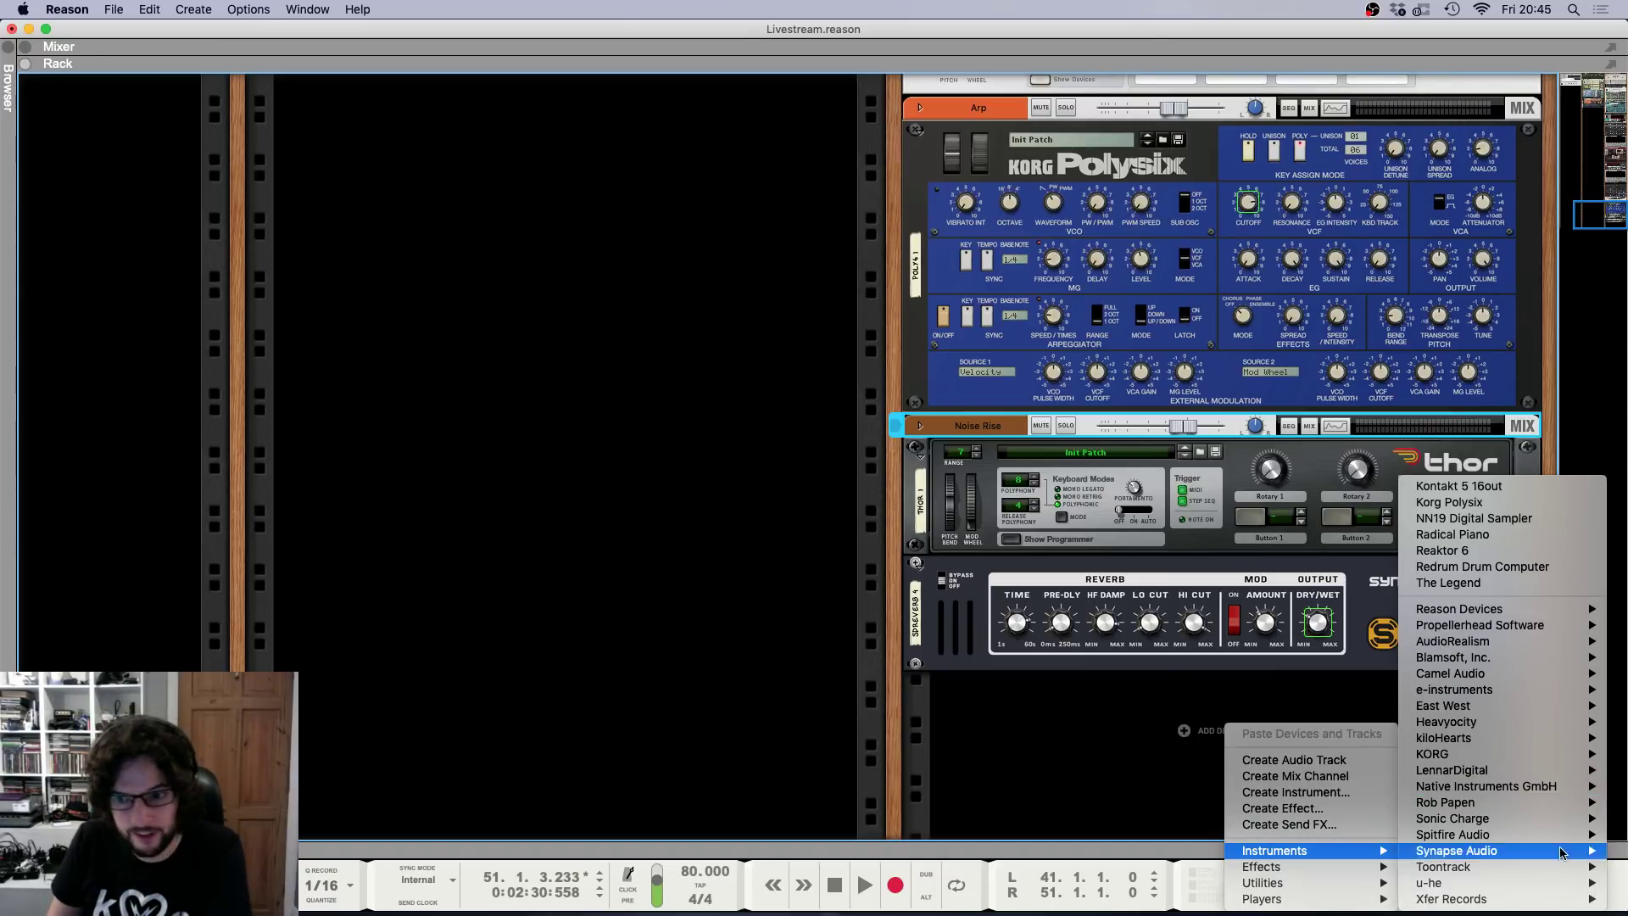
mouse_move(1568, 861)
mouse_move(1571, 902)
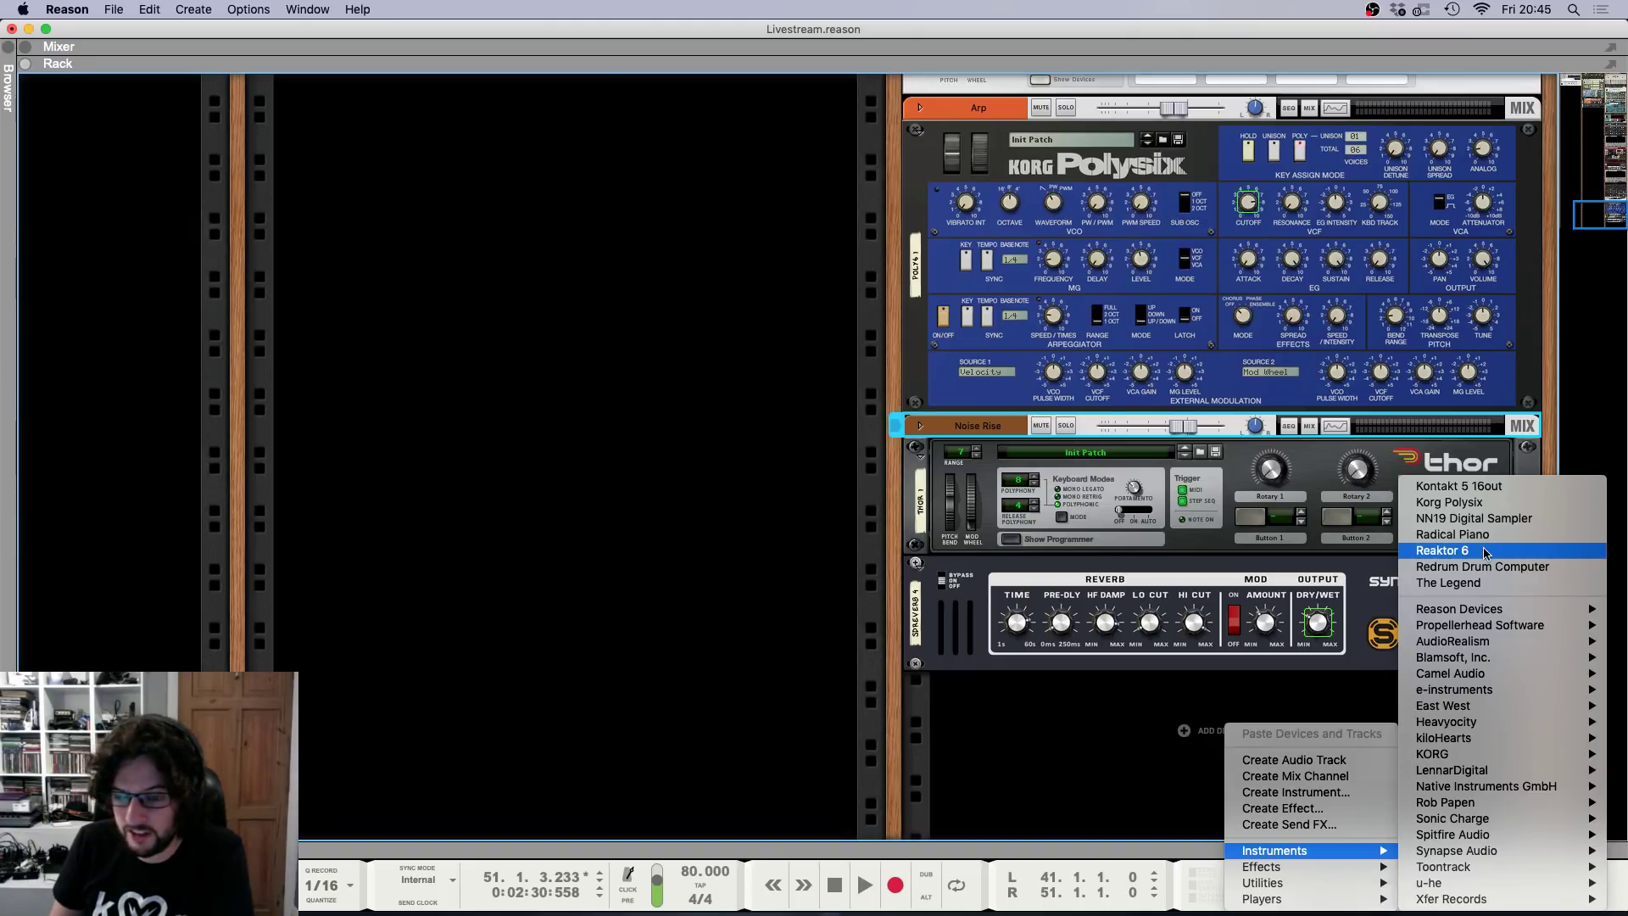
click(965, 722)
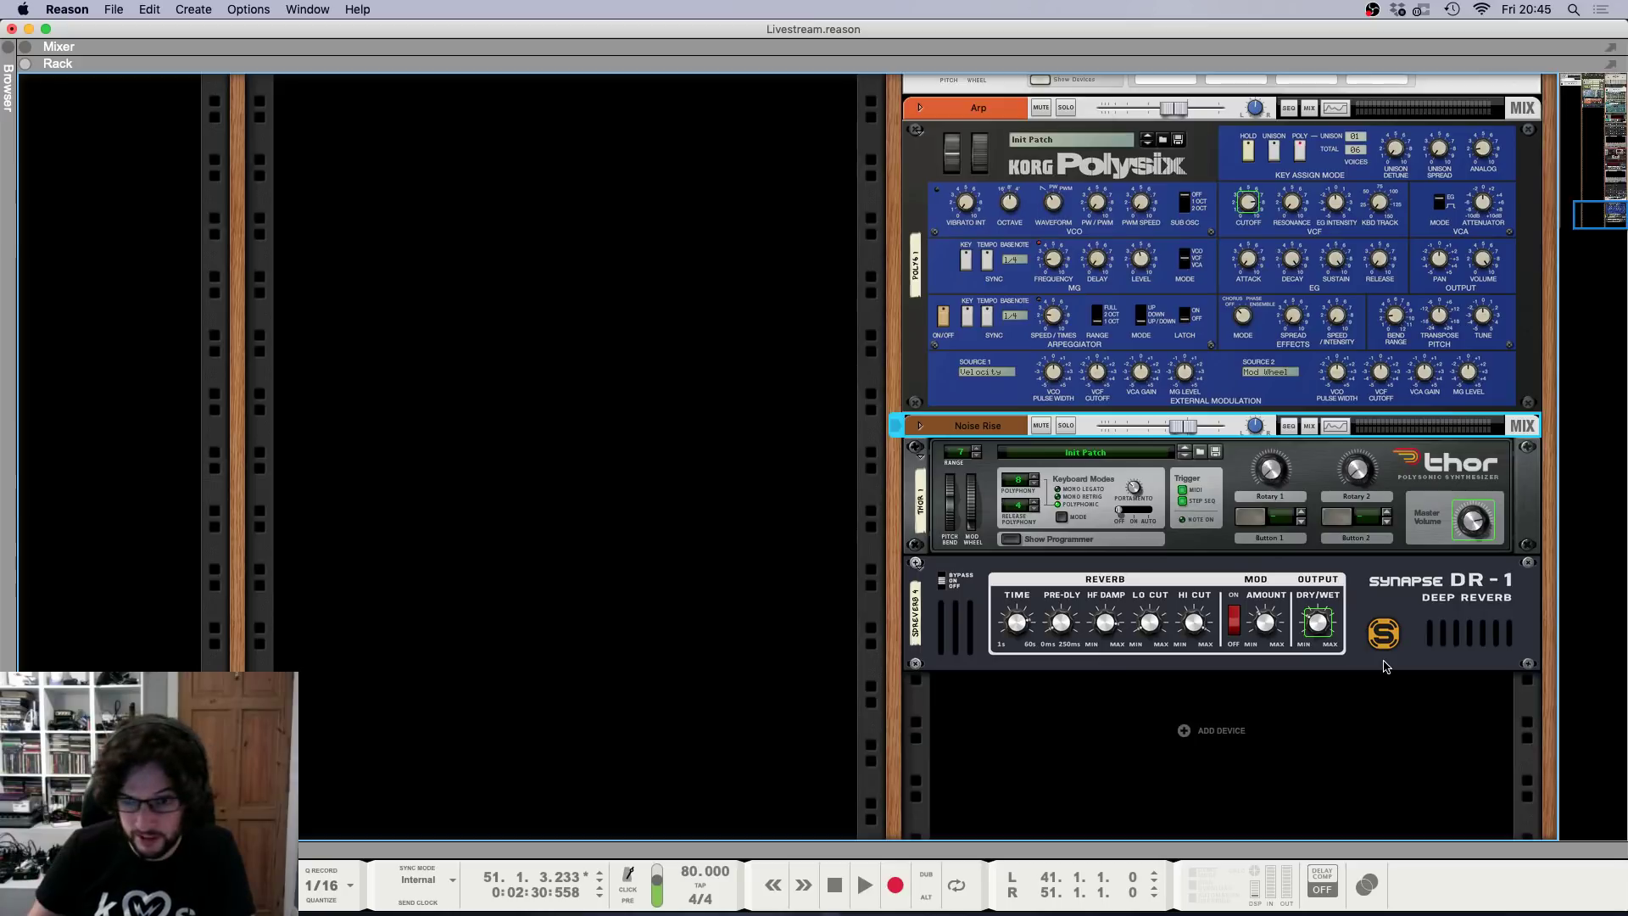
Play the arrangement from bar 41 and check the lead's note and automation clips.
key(F7)
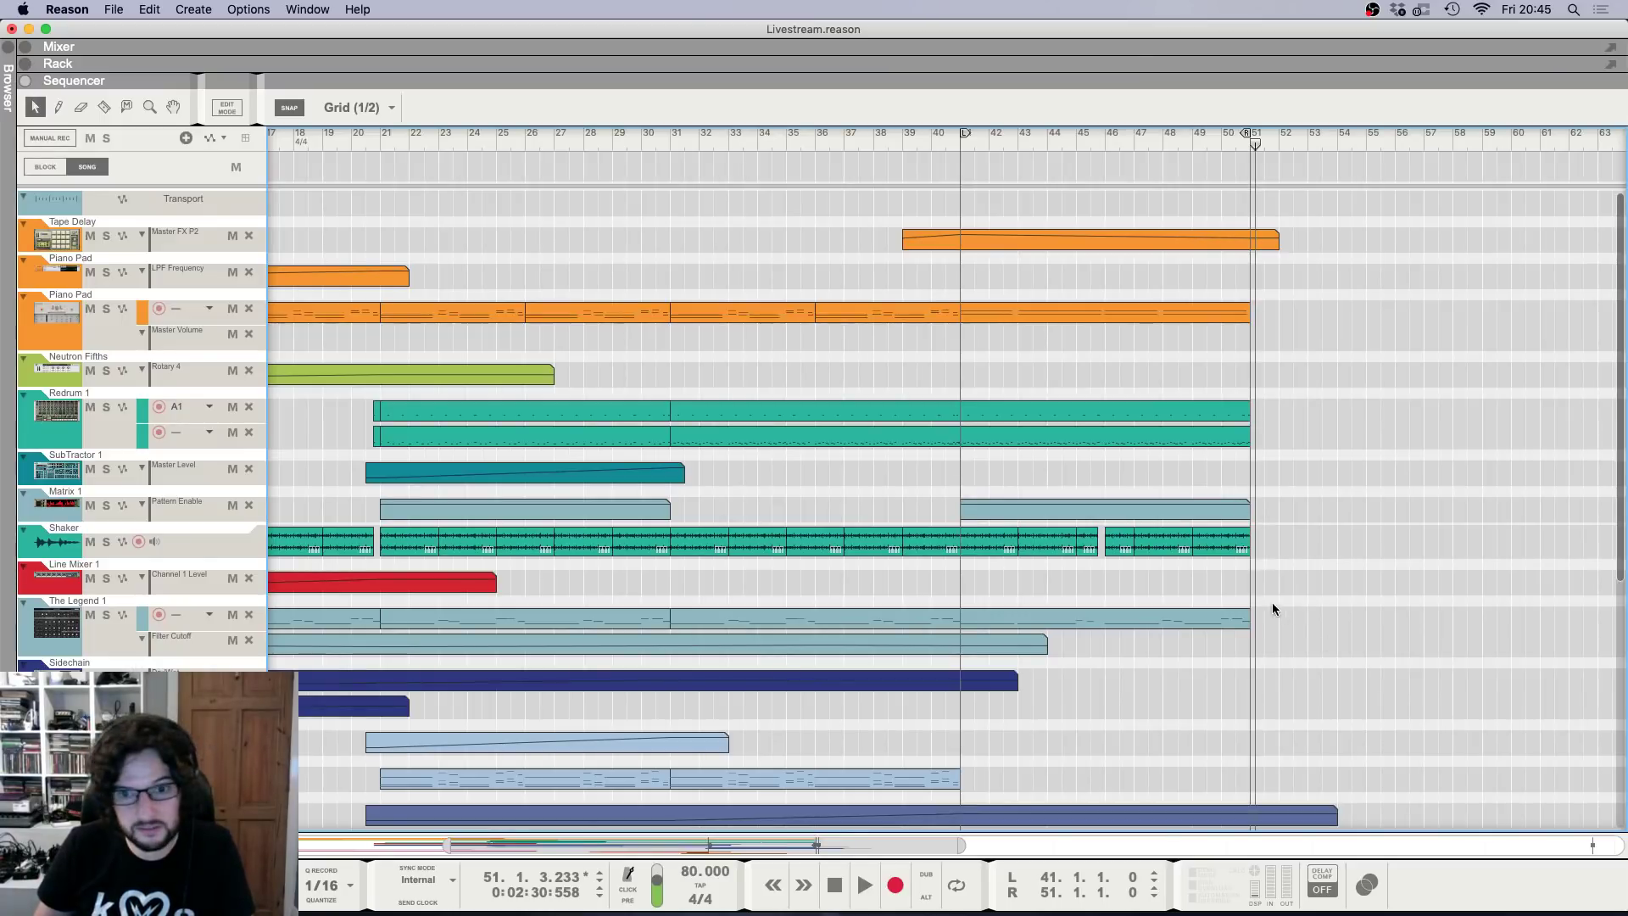
click(965, 142)
key(space)
scroll(1090, 418, down, 5)
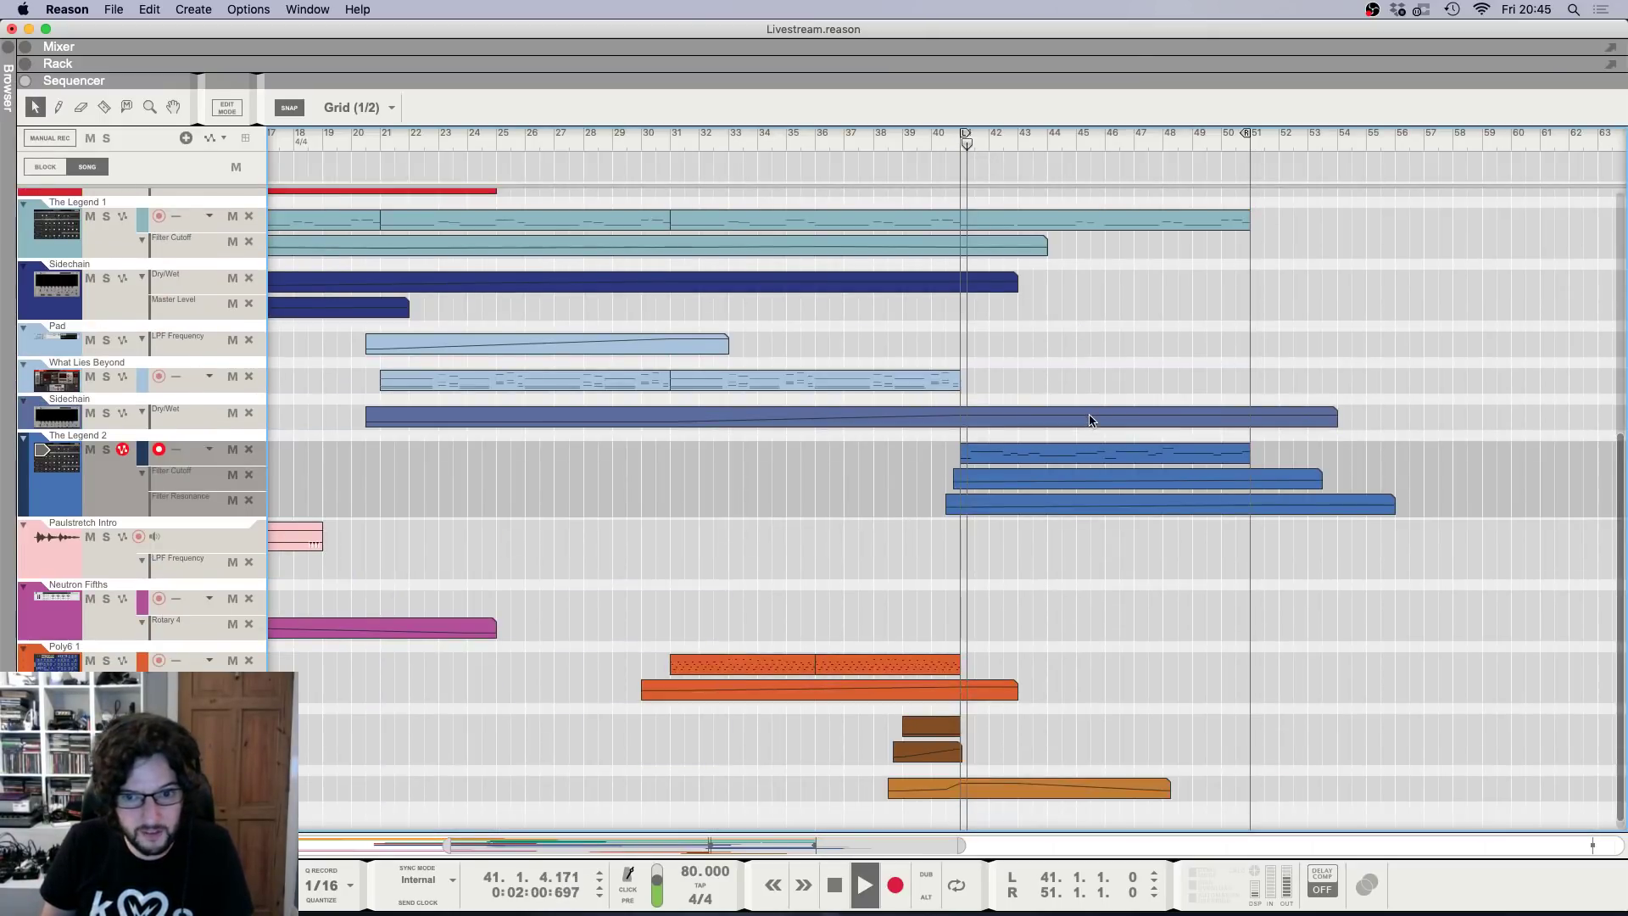
key(F6)
key(F7)
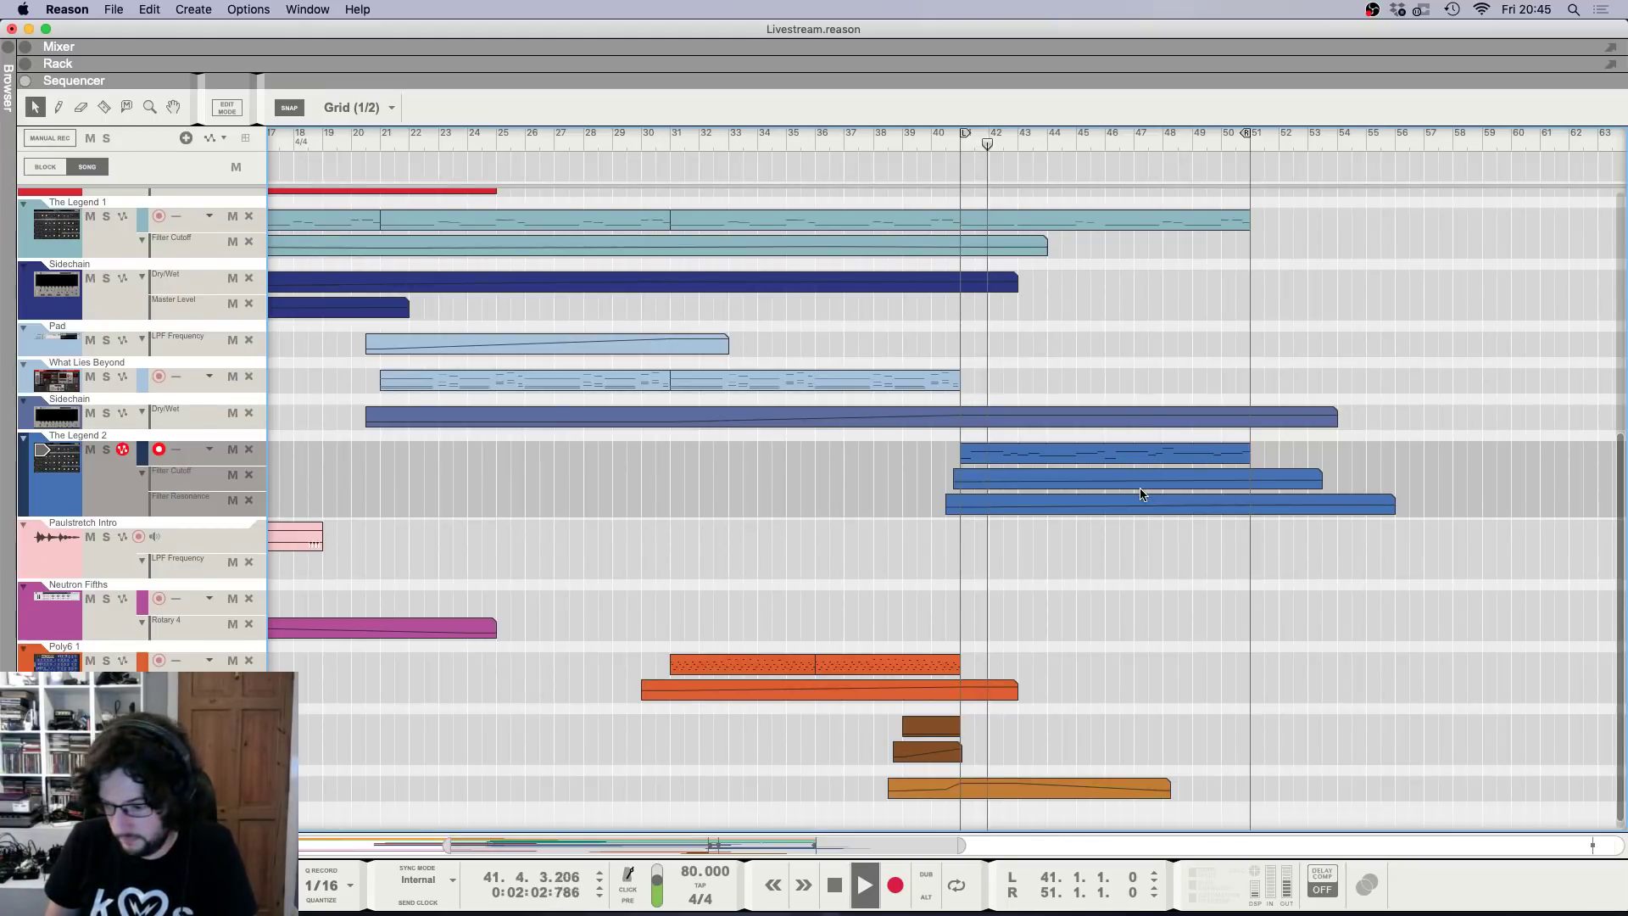
Listen to the section after bar 41 while surveying all the tracks, and return the playhead to bar 41.
key(g)
key(g)
key(g)
scroll(1177, 506, up, 5)
key(g)
key(g)
key(g)
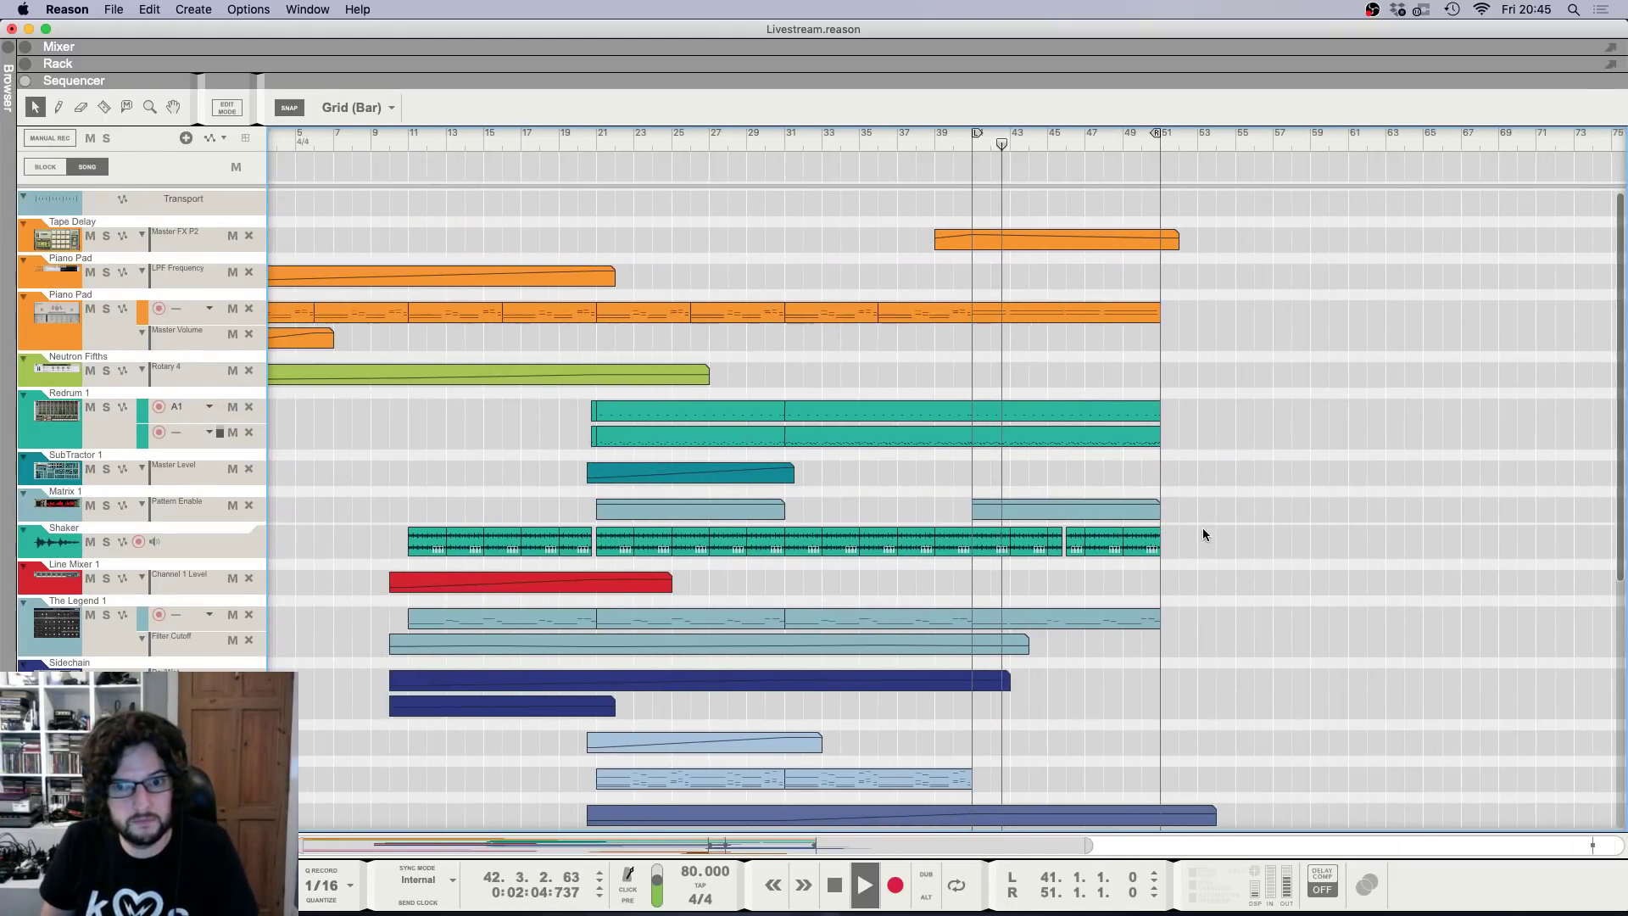
key(h)
key(h)
key(h)
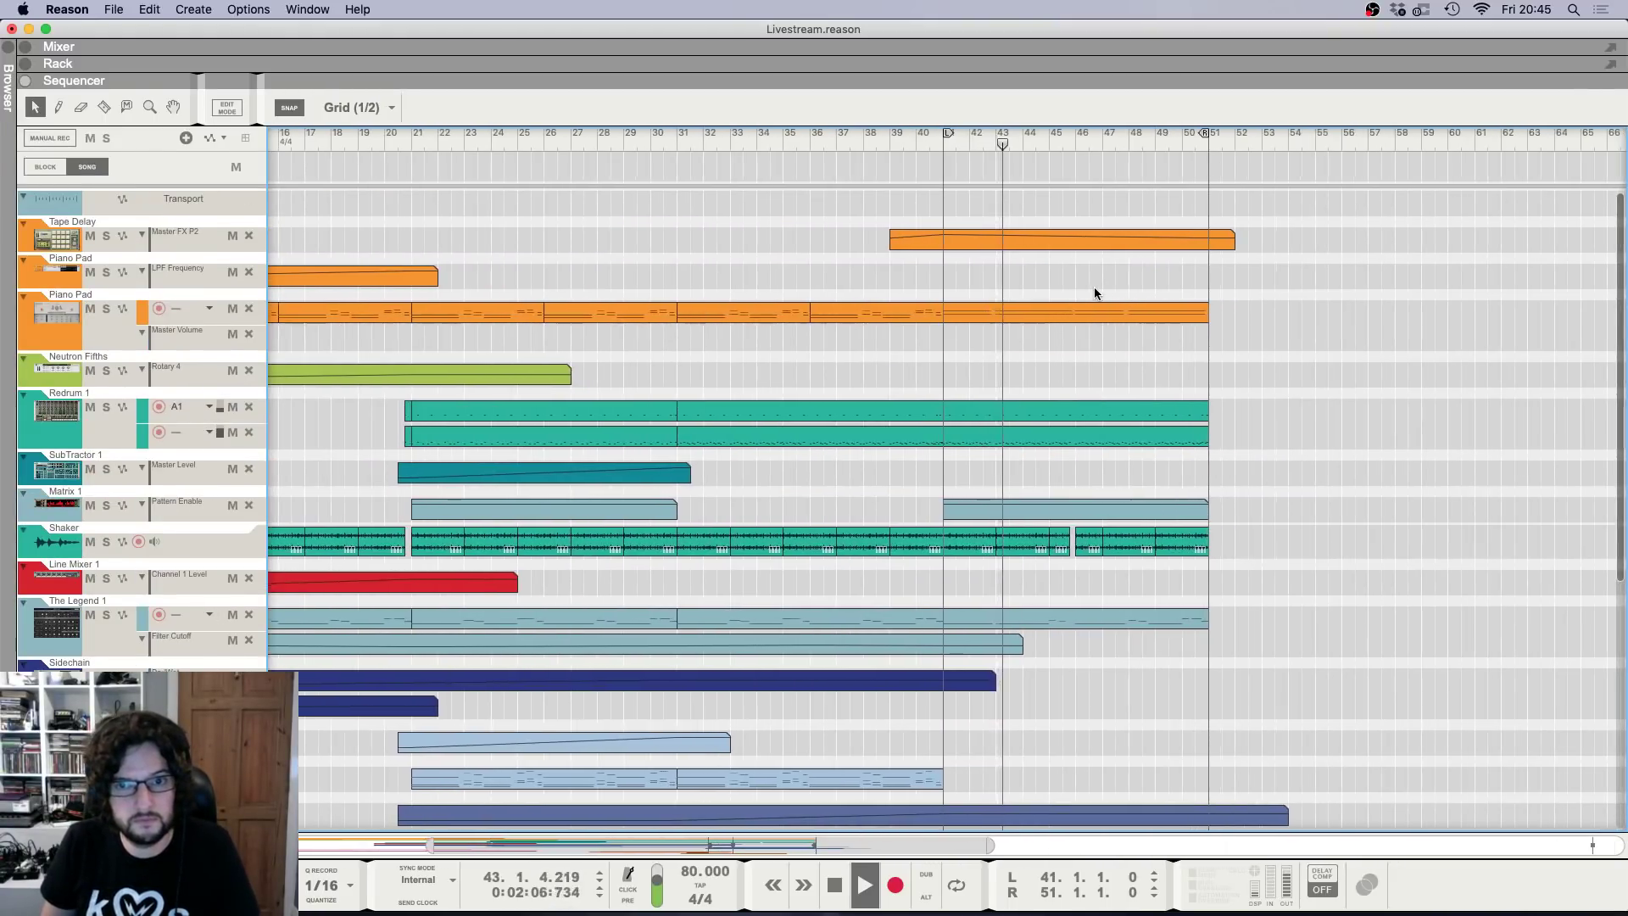
key(h)
scroll(1074, 310, down, 10)
scroll(1066, 323, up, 7)
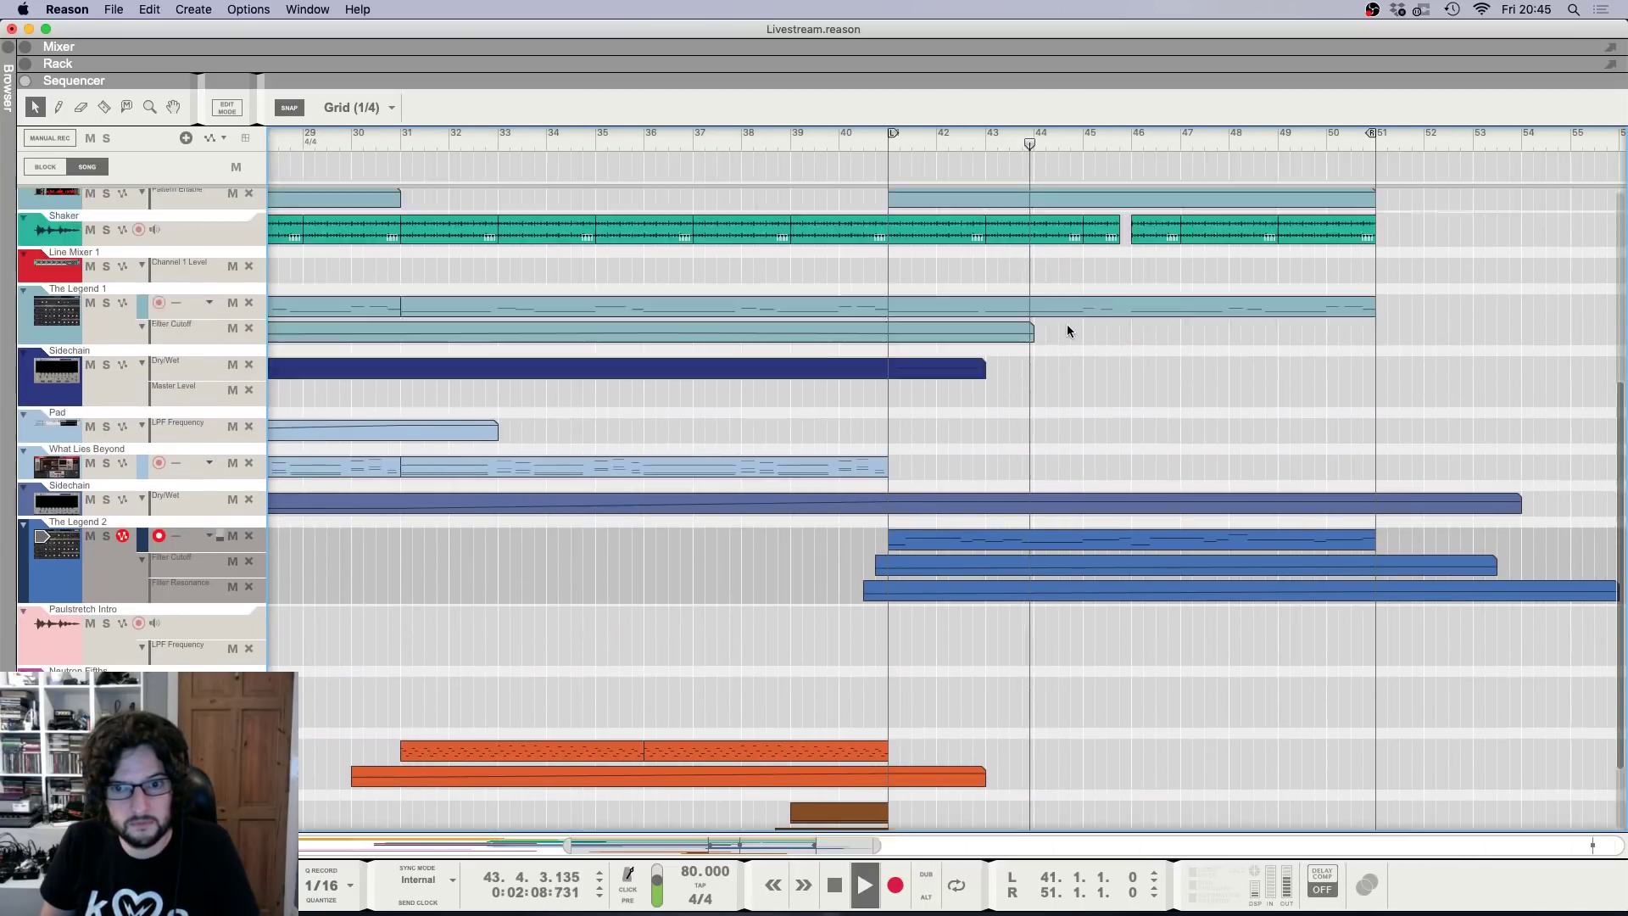
scroll(1070, 333, up, 3)
key(h)
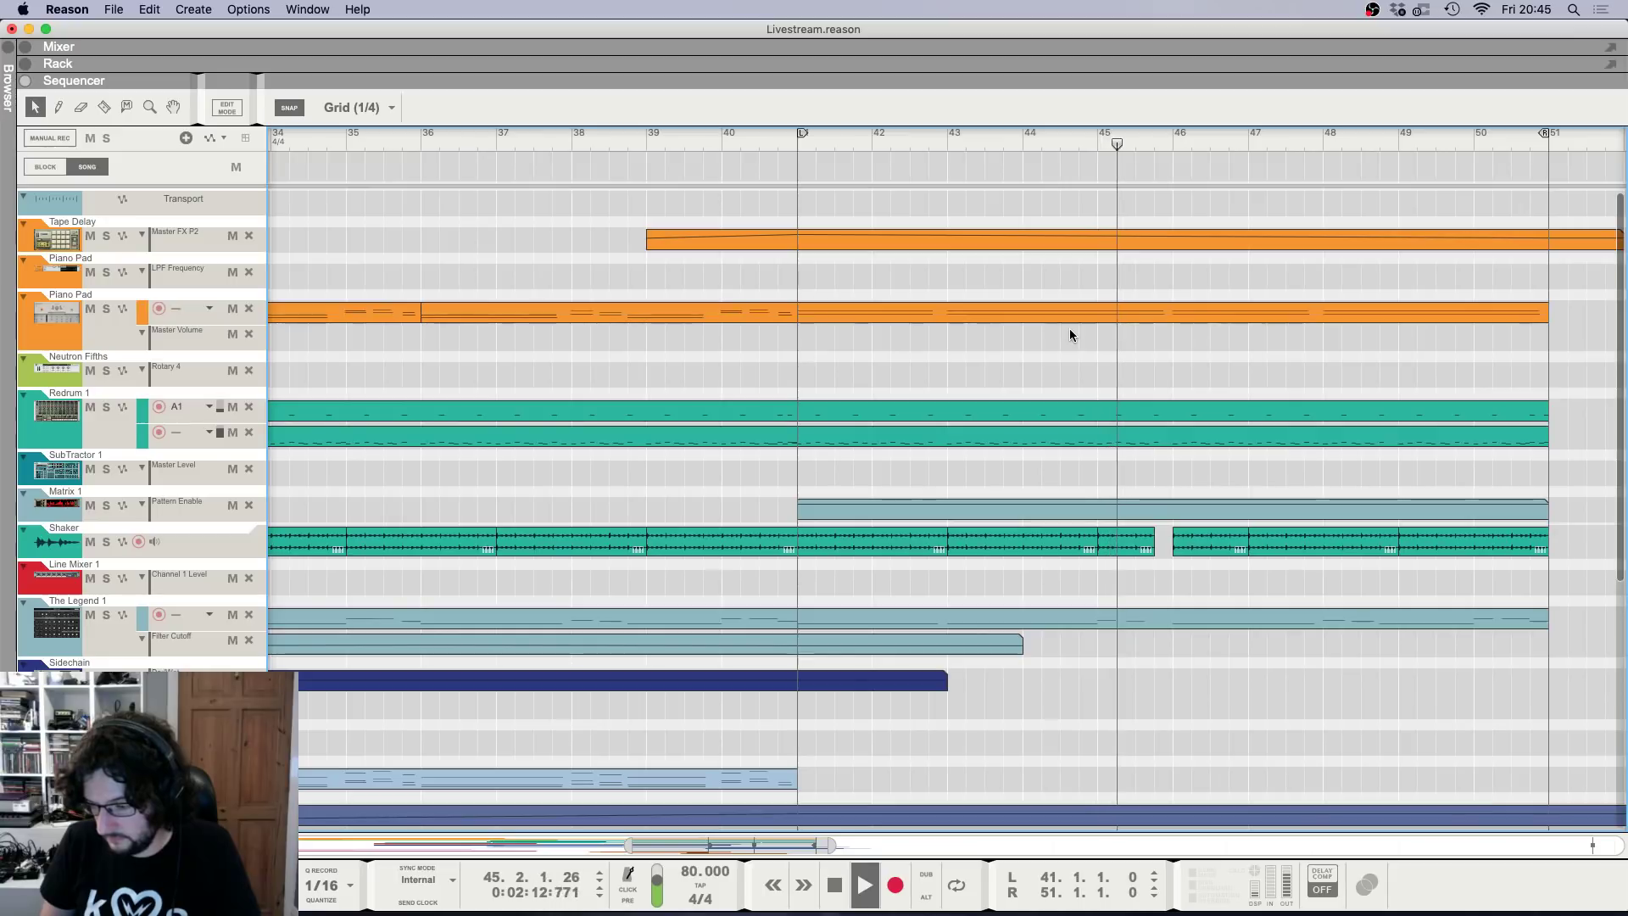
key(g)
key(g)
key(space)
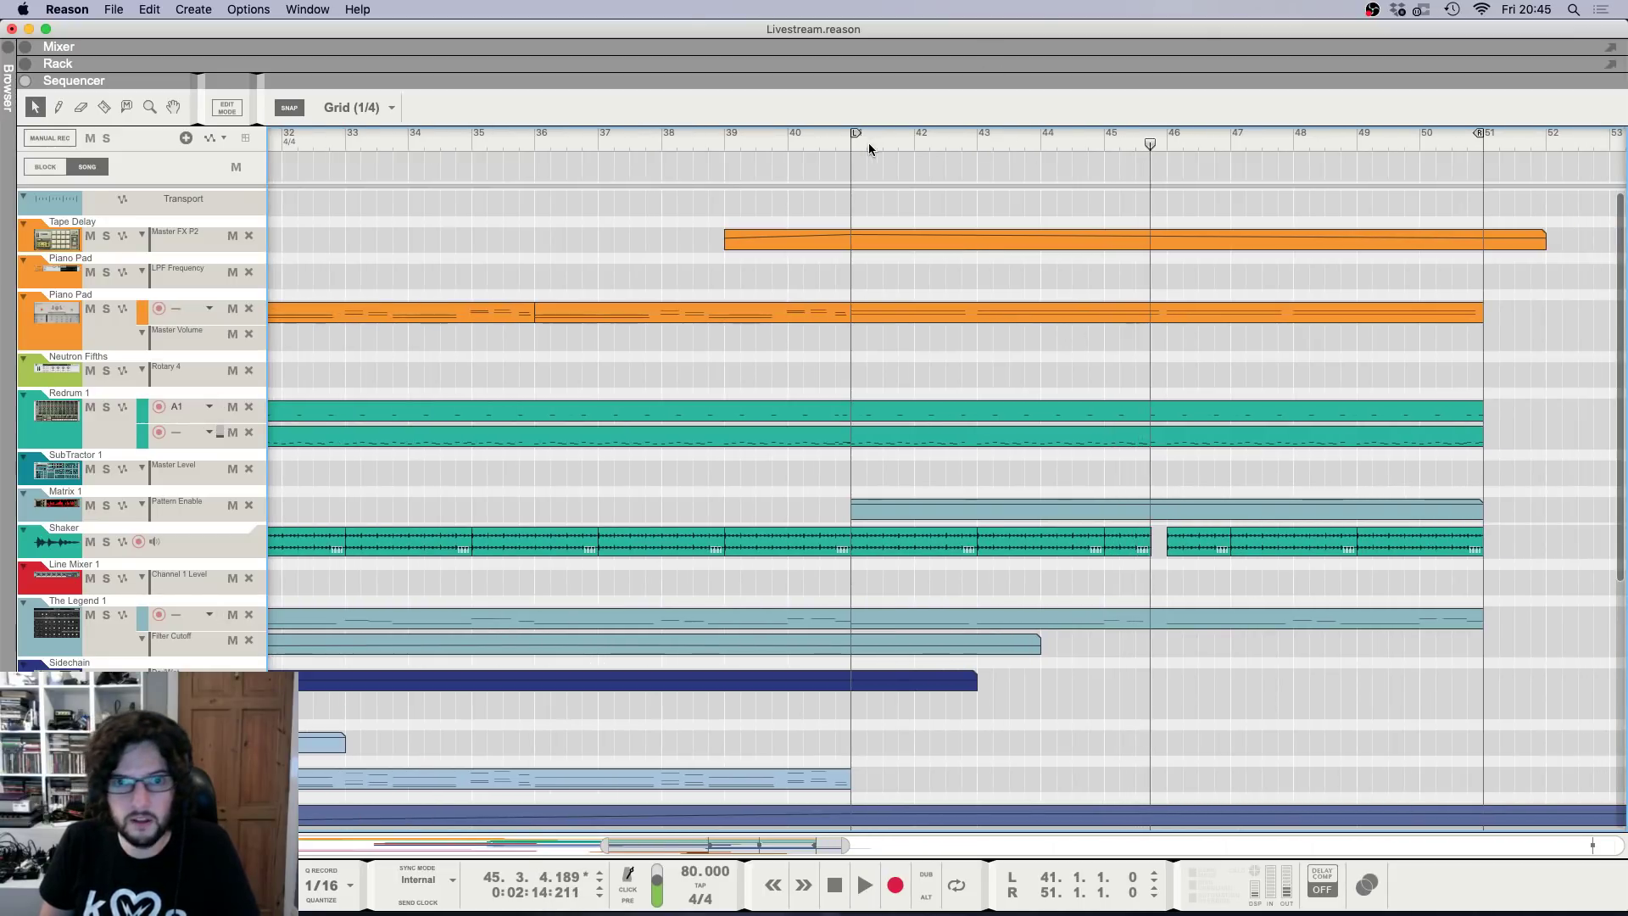
click(853, 143)
scroll(1043, 274, down, 3)
scroll(1050, 273, up, 3)
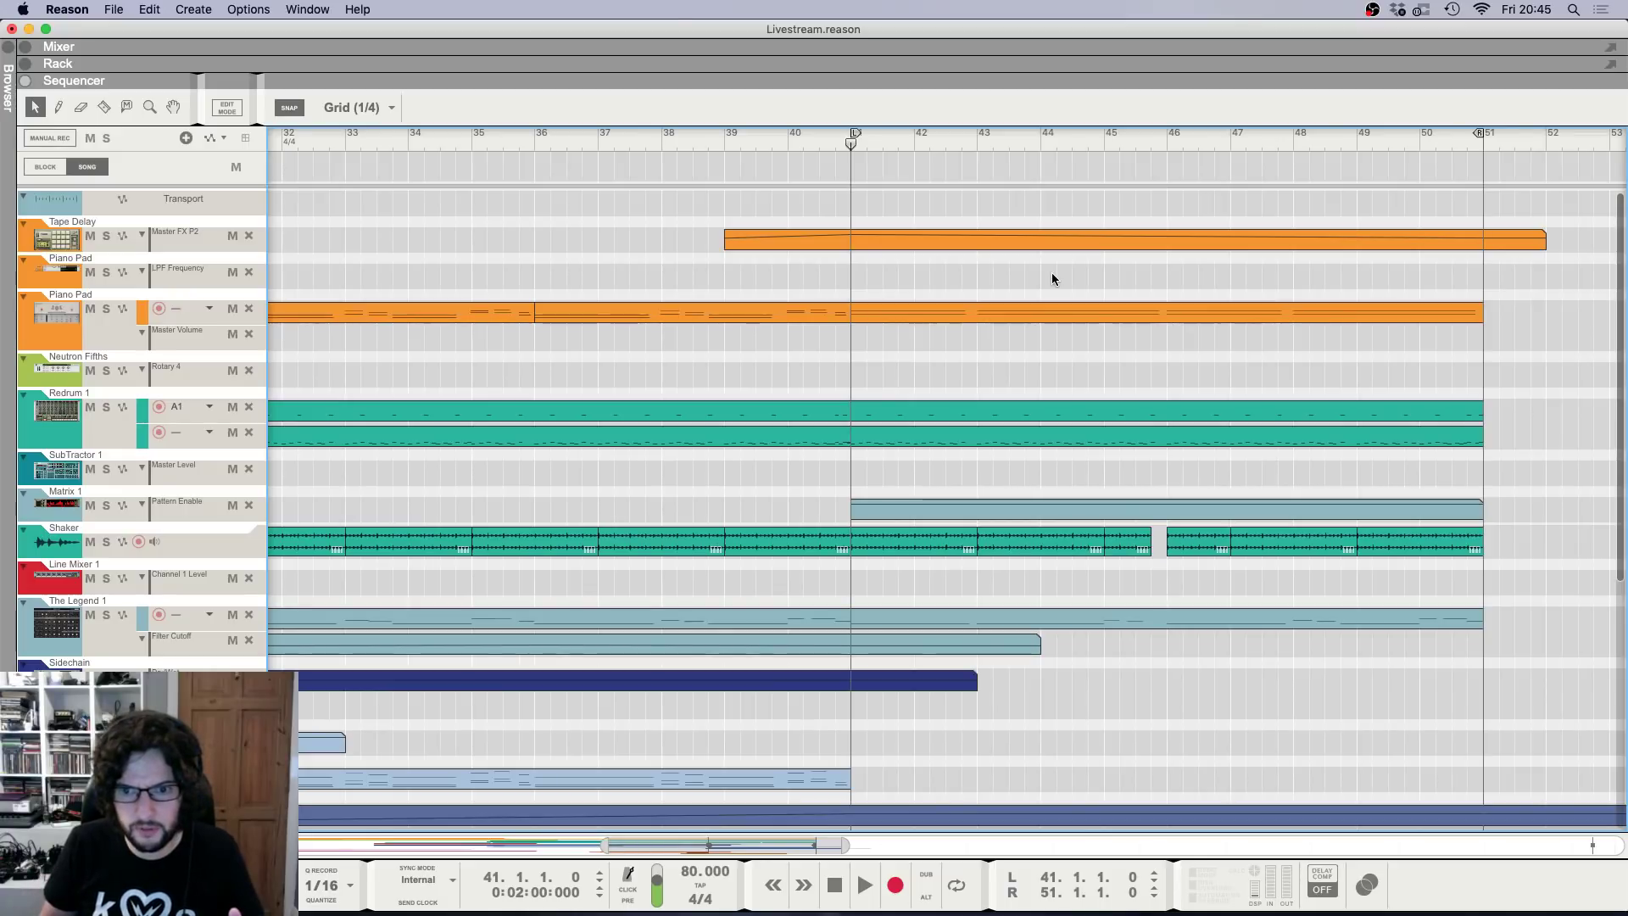
Shorten the F2 bass note at bar 43 in The Legend 1's clip to one bar.
click(1134, 613)
click(1092, 600)
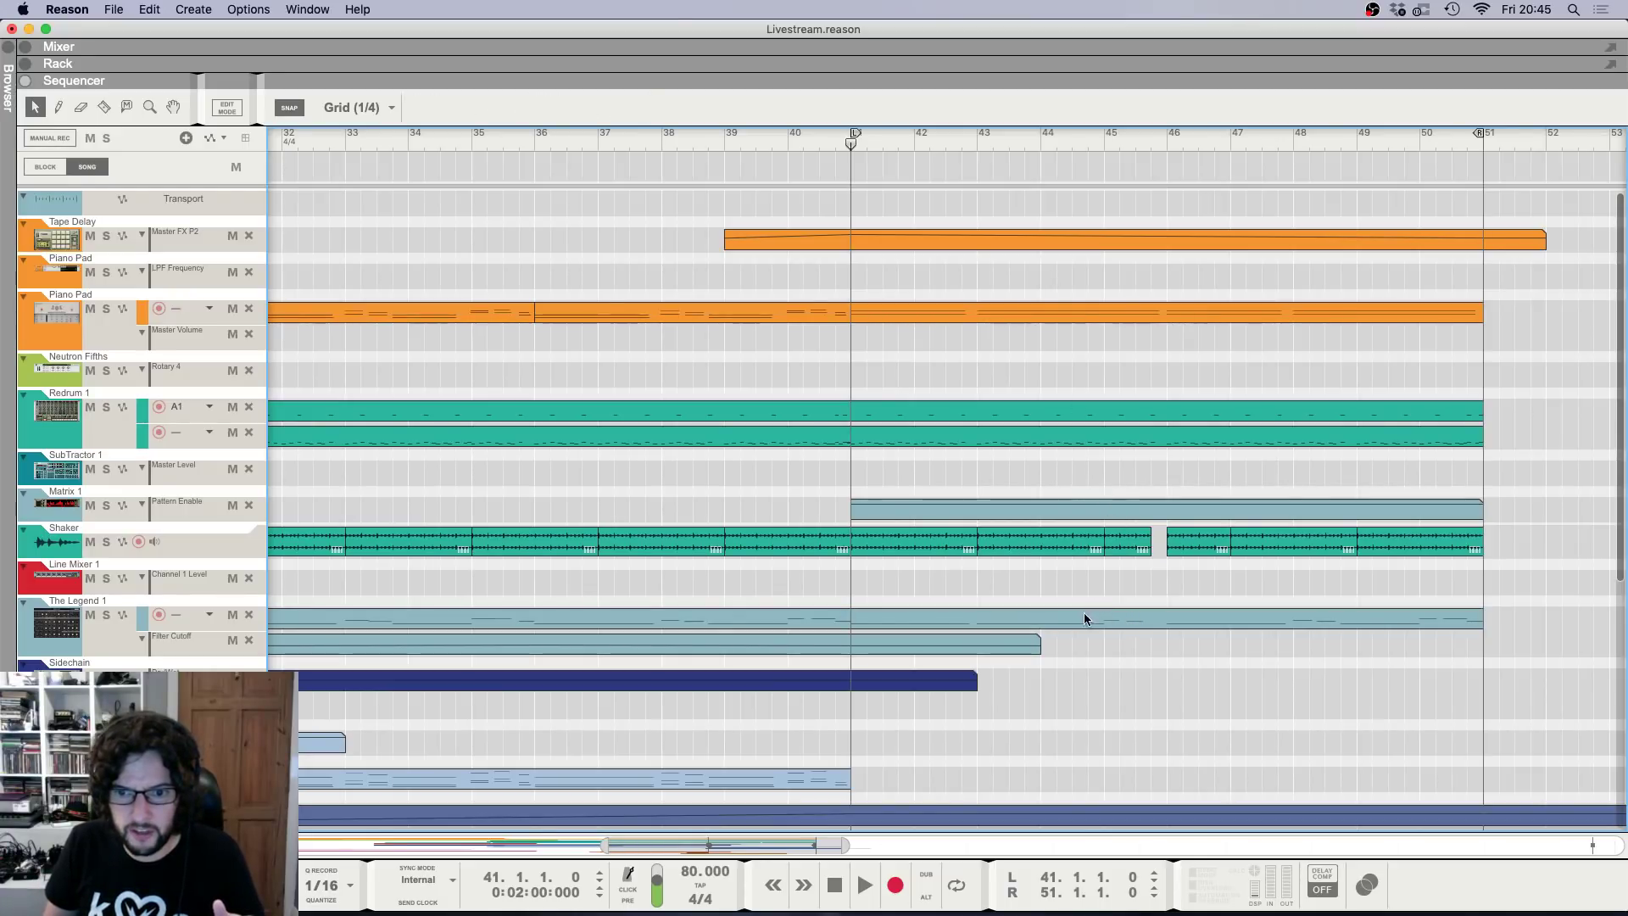
double_click(1114, 627)
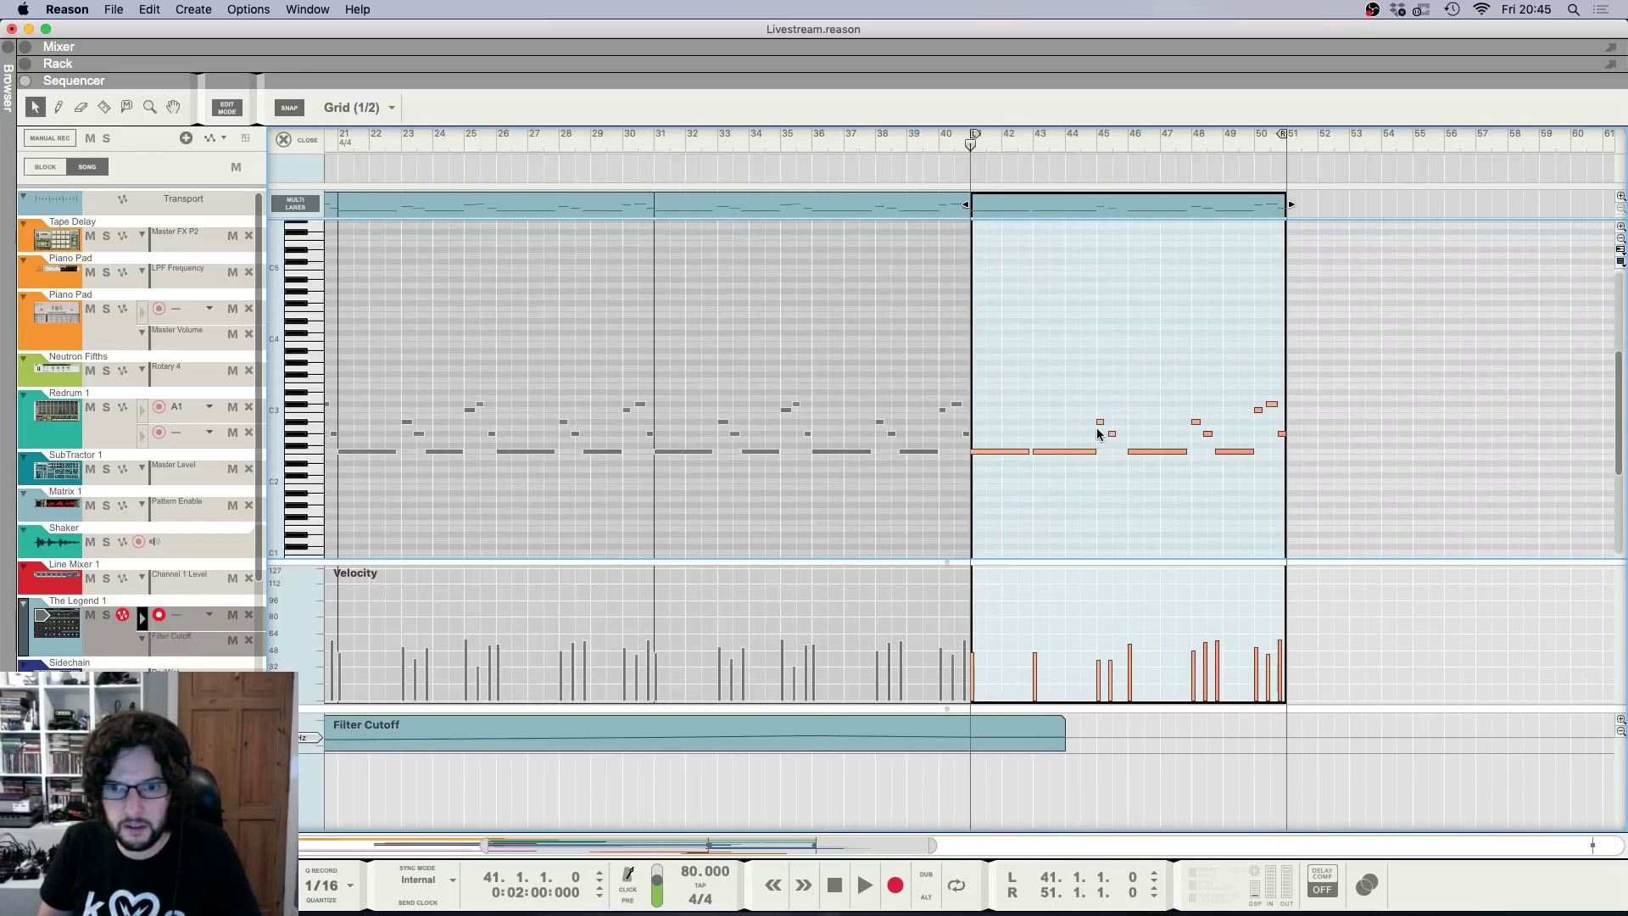
click(1357, 452)
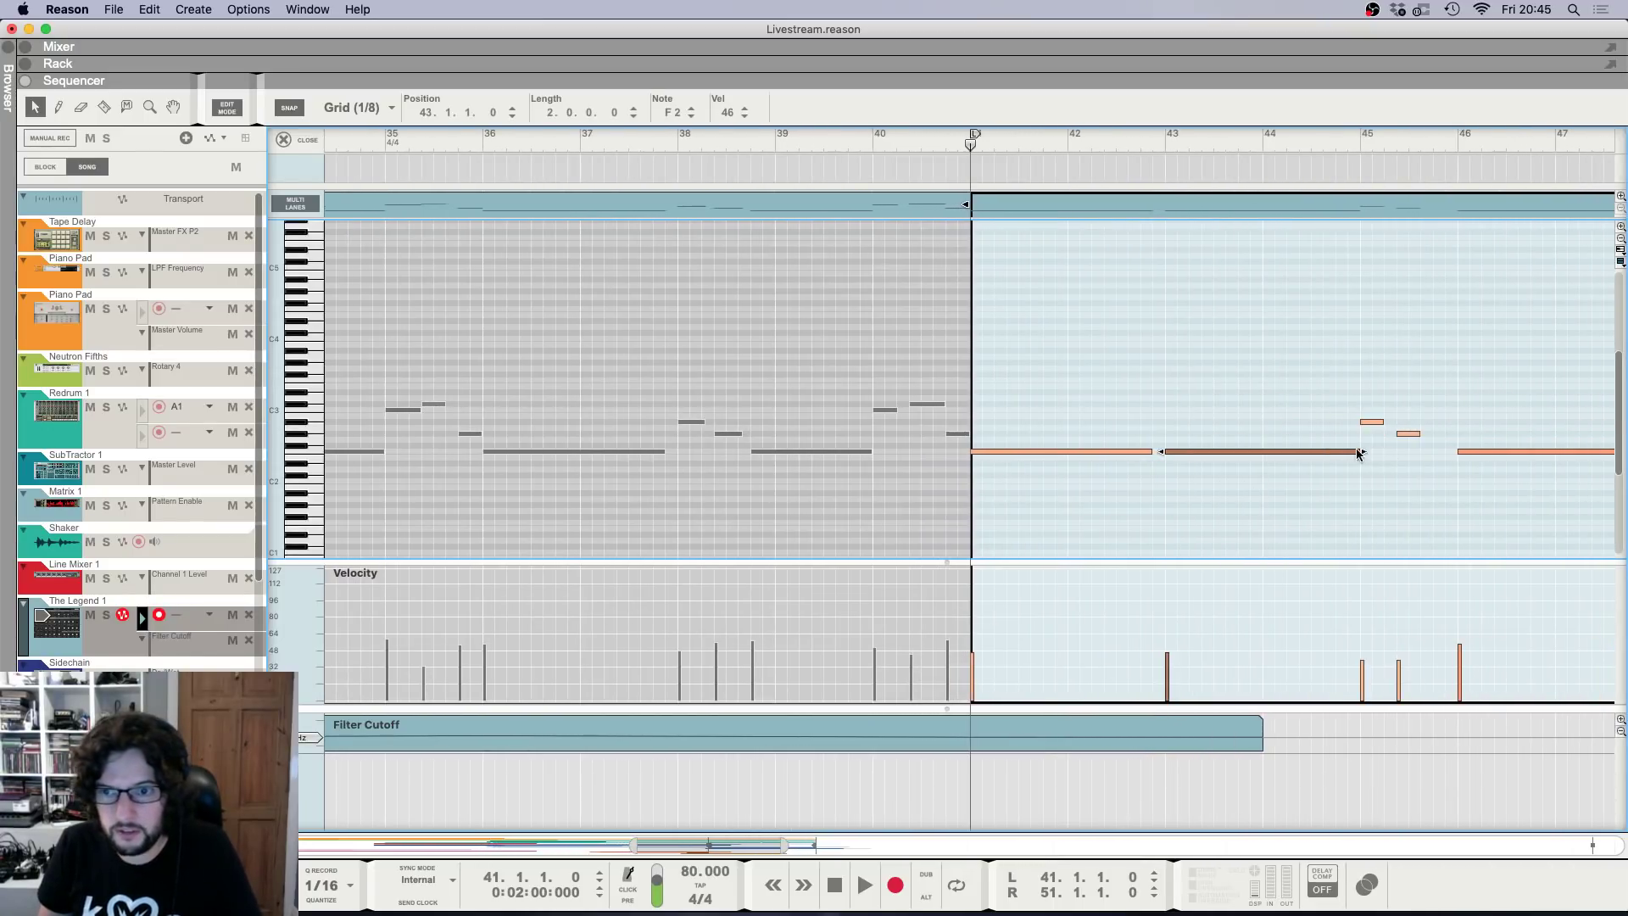
drag(1361, 454, 1257, 497)
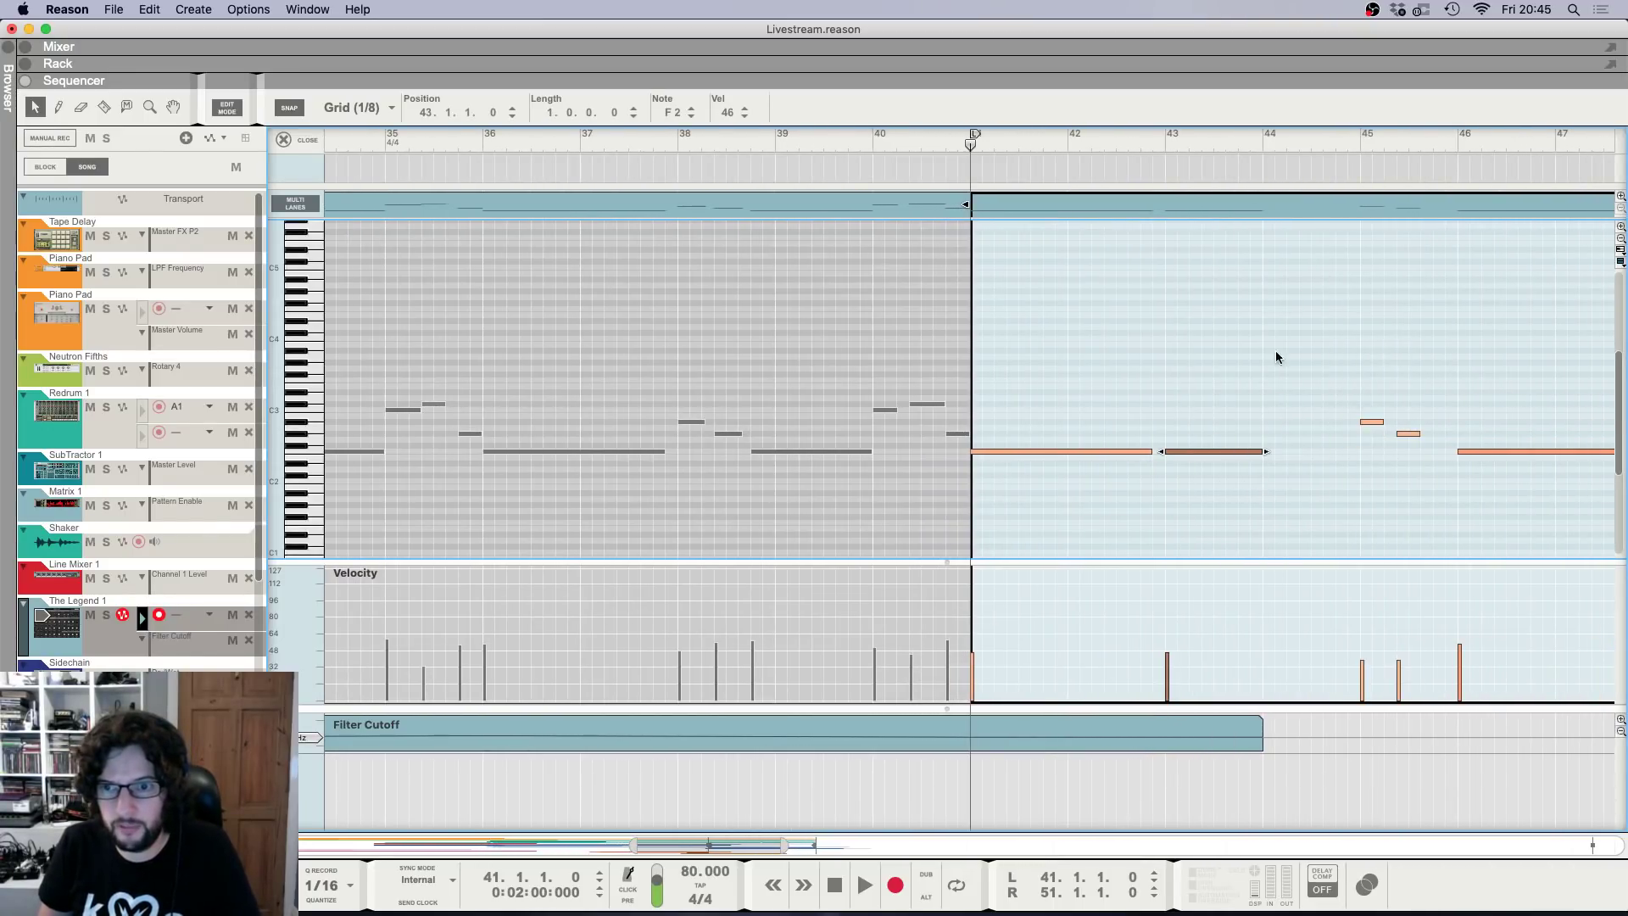
click(285, 139)
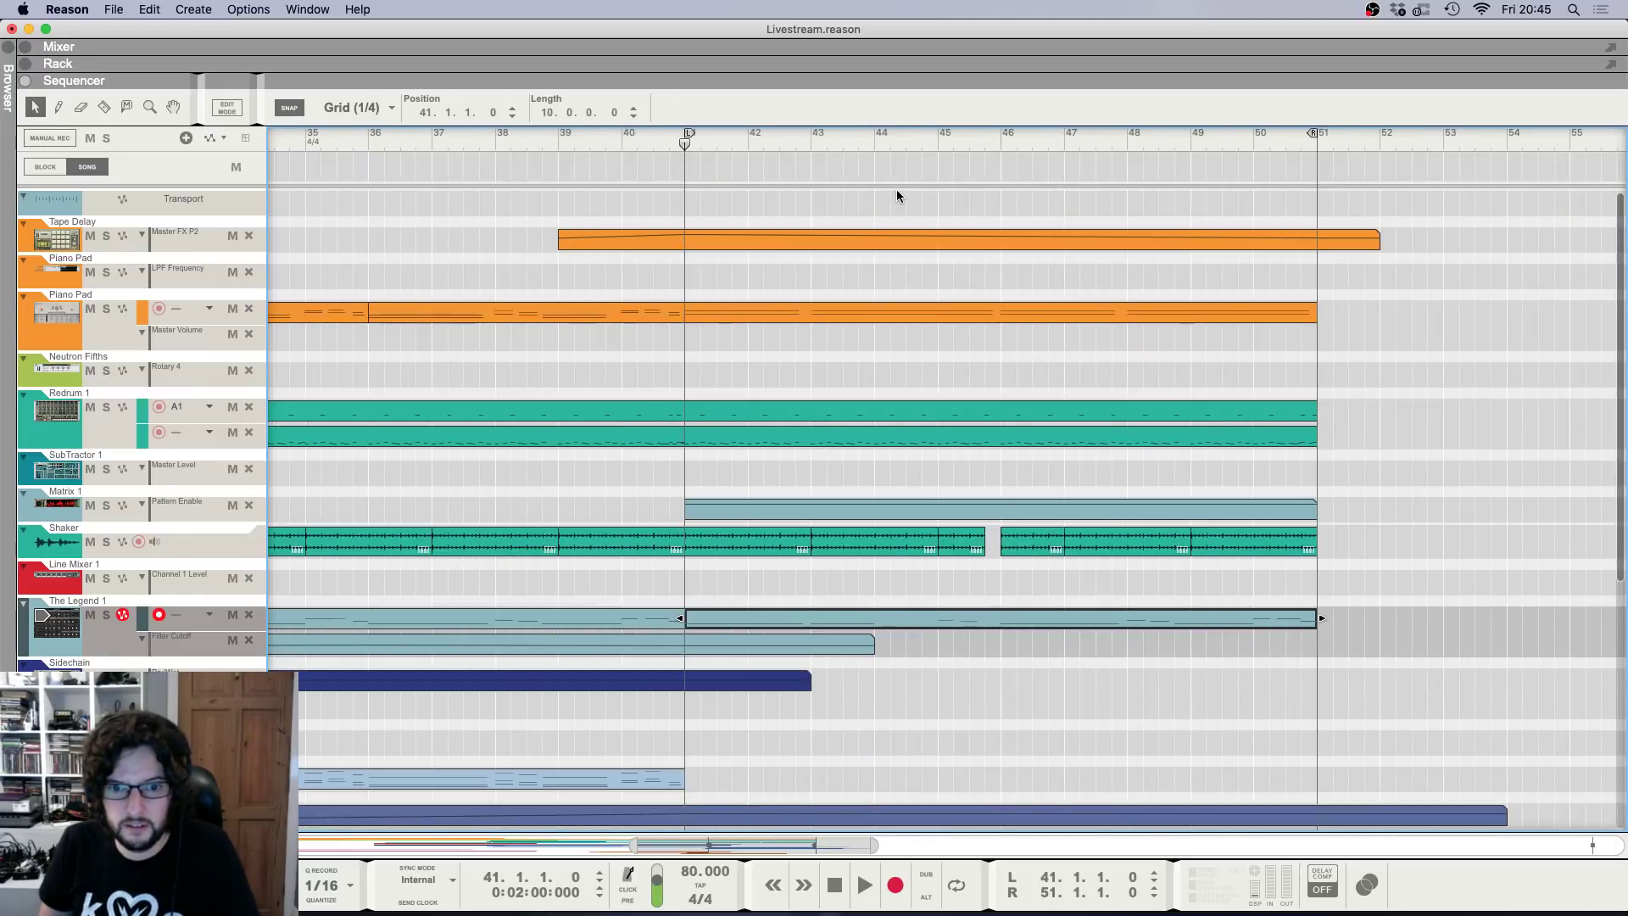
Set the locators to bars 44 and 45 and remove the bar between them from the whole arrangement.
super+click(878, 140)
alt+click(933, 136)
right_click(913, 475)
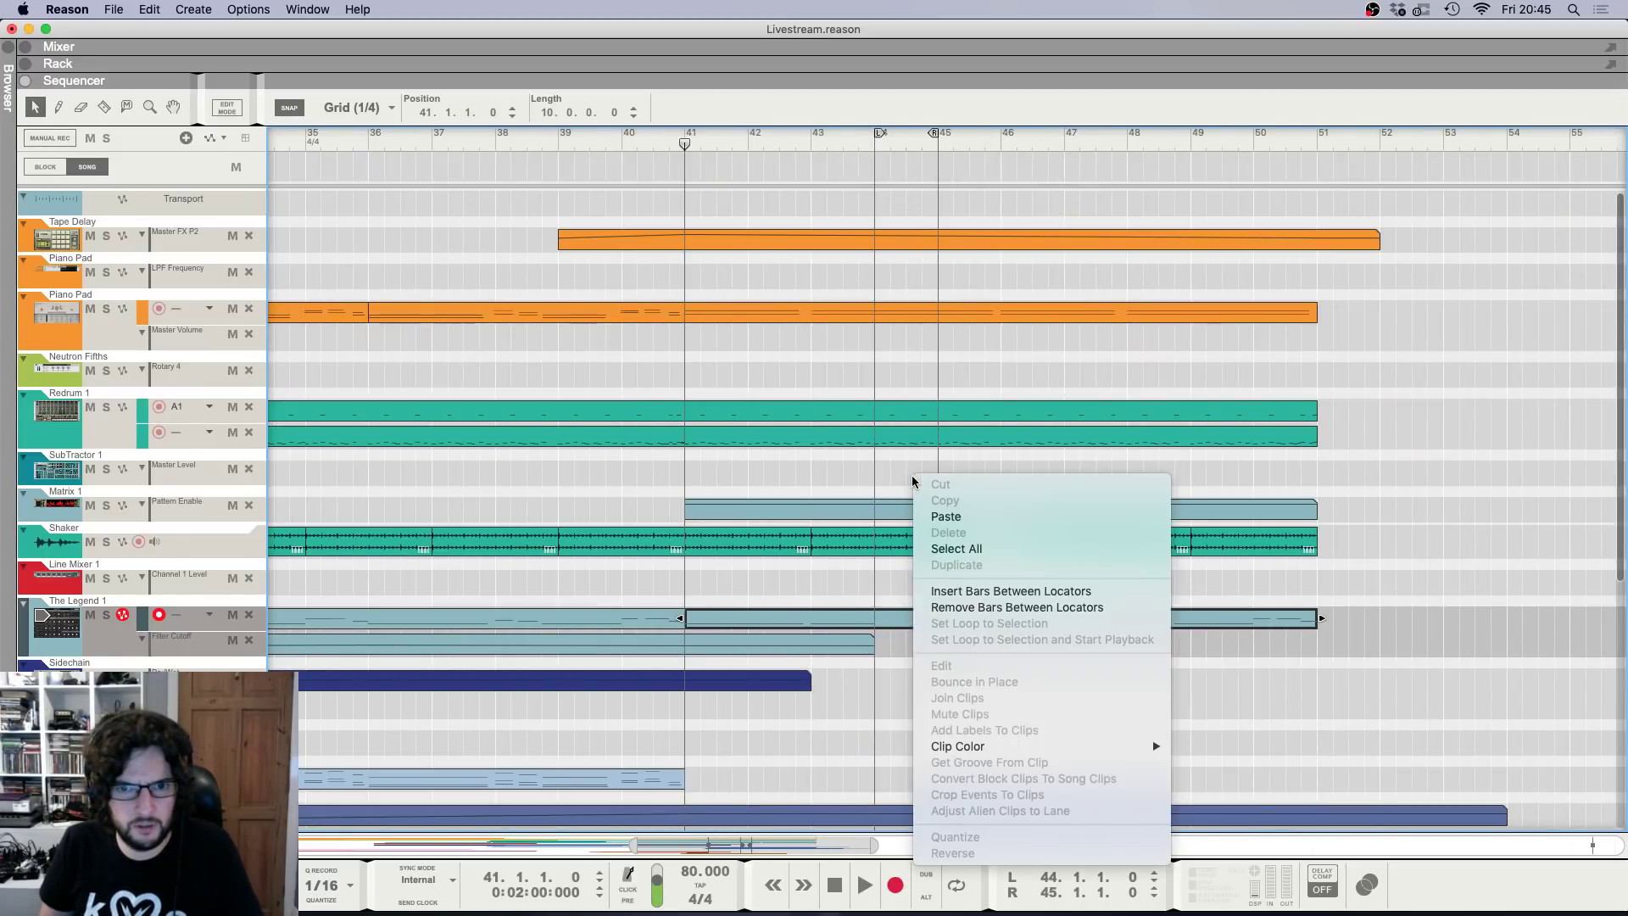
click(1094, 607)
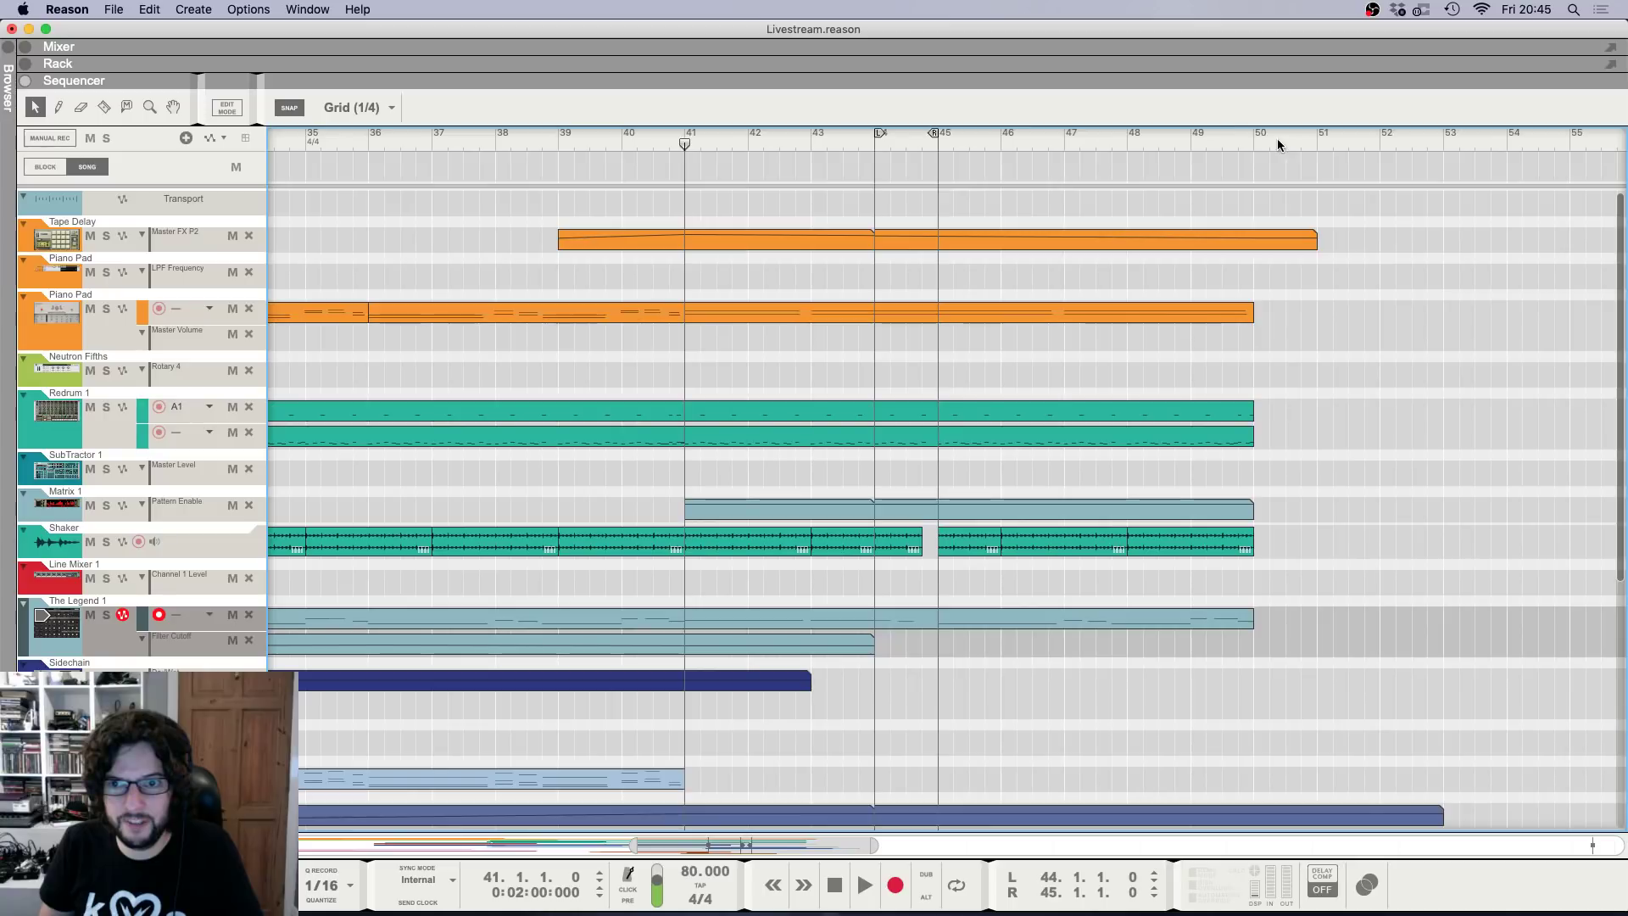
Set the locators to bars 41 and 50 and play the arrangement from bar 41.
mouse_move(695, 149)
mouse_down()
mouse_move(912, 146)
mouse_move(687, 145)
mouse_up()
key(space)
super+click(687, 144)
scroll(983, 465, down, 8)
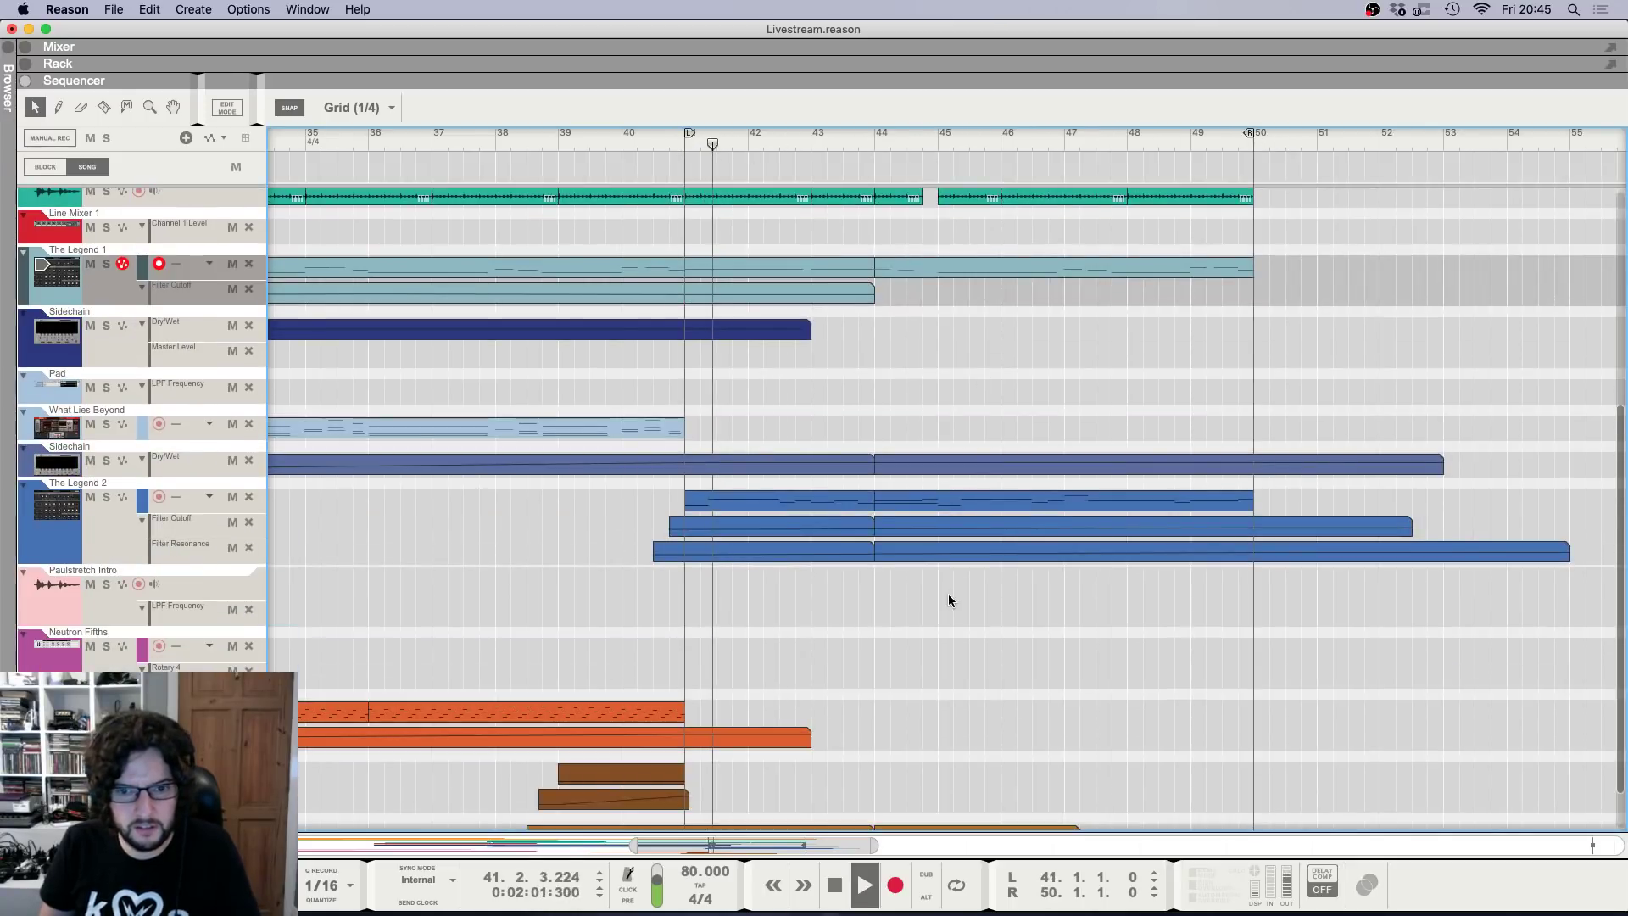
Check the automation across the cut at bar 44 in The Legend 2's Filter Cutoff and Filter Resonance clips and the lowest orange clip.
double_click(921, 530)
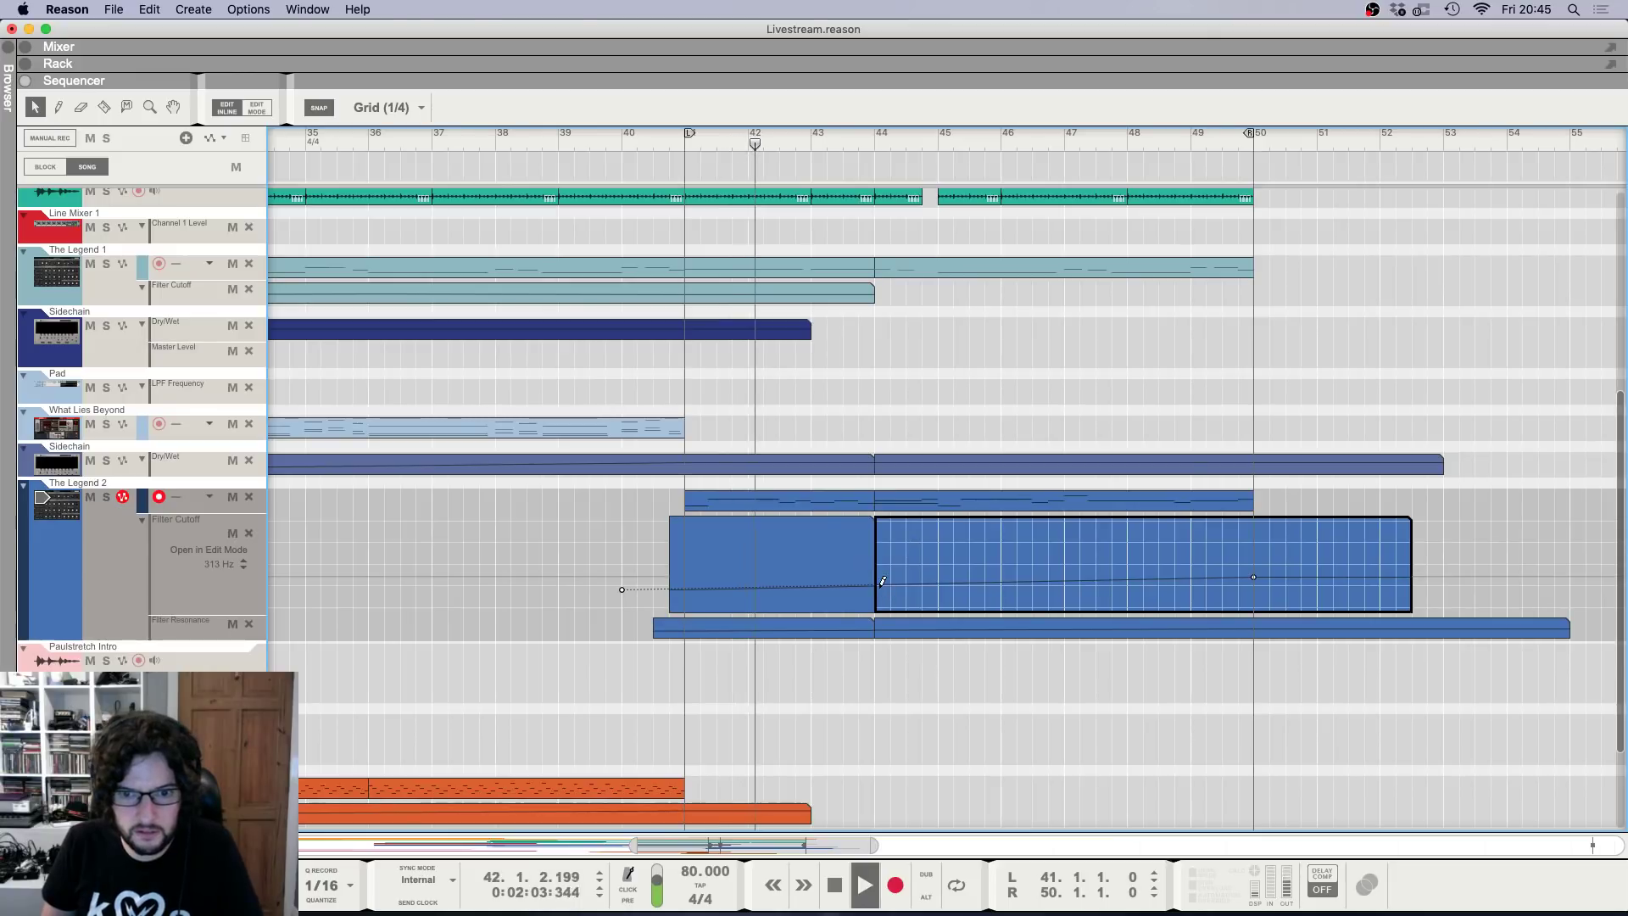
click(902, 636)
double_click(904, 552)
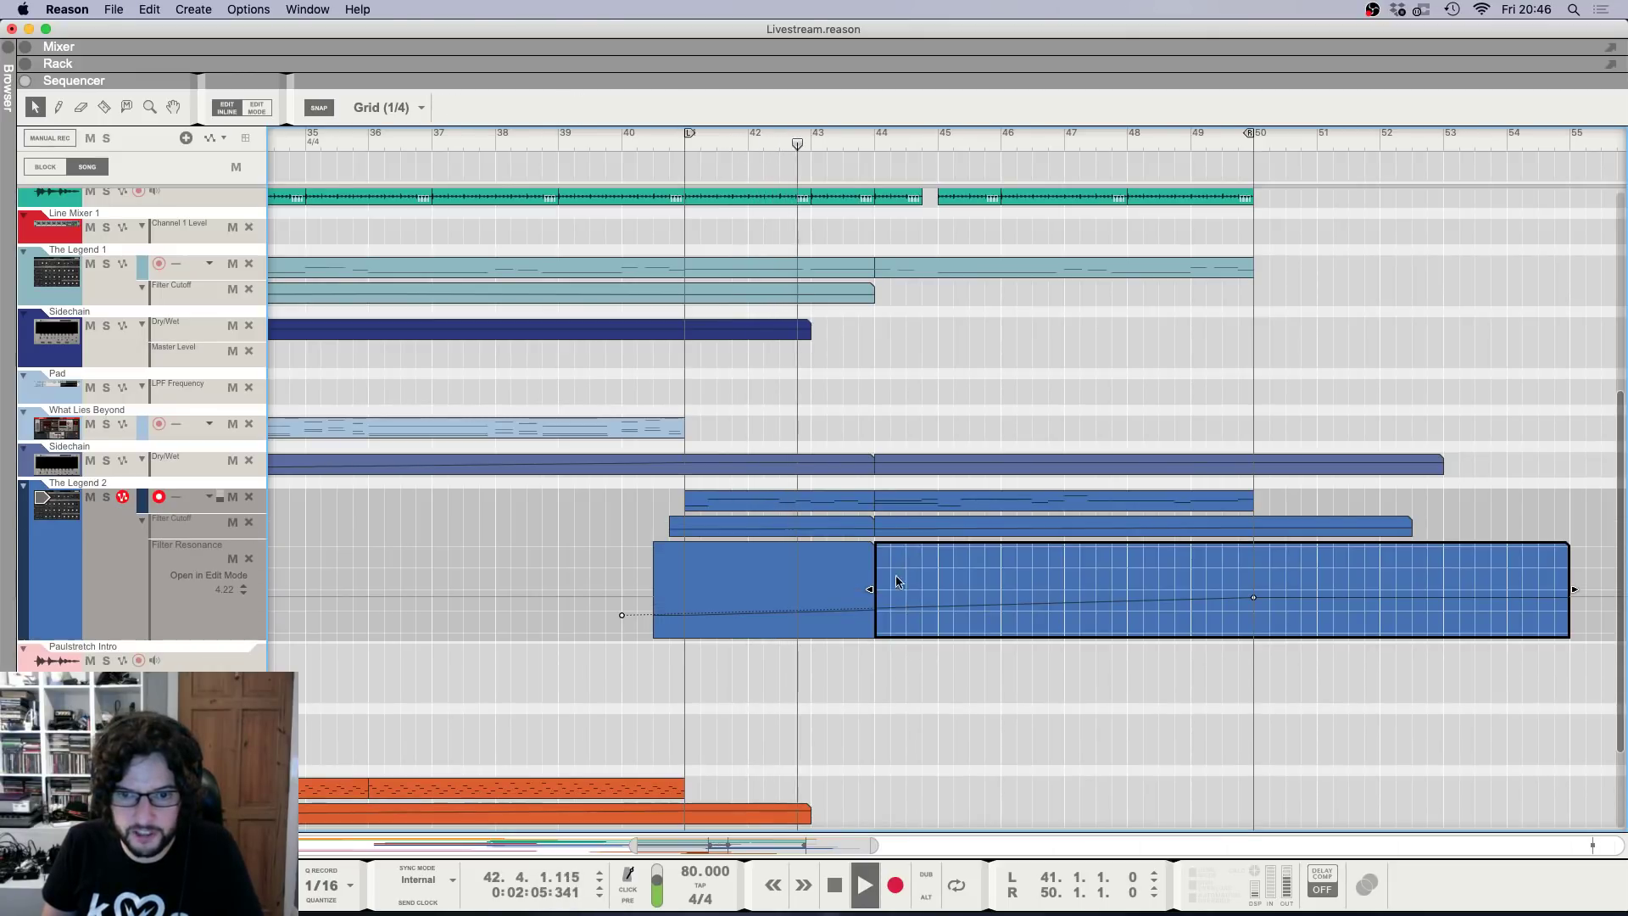
scroll(915, 623, down, 3)
click(963, 582)
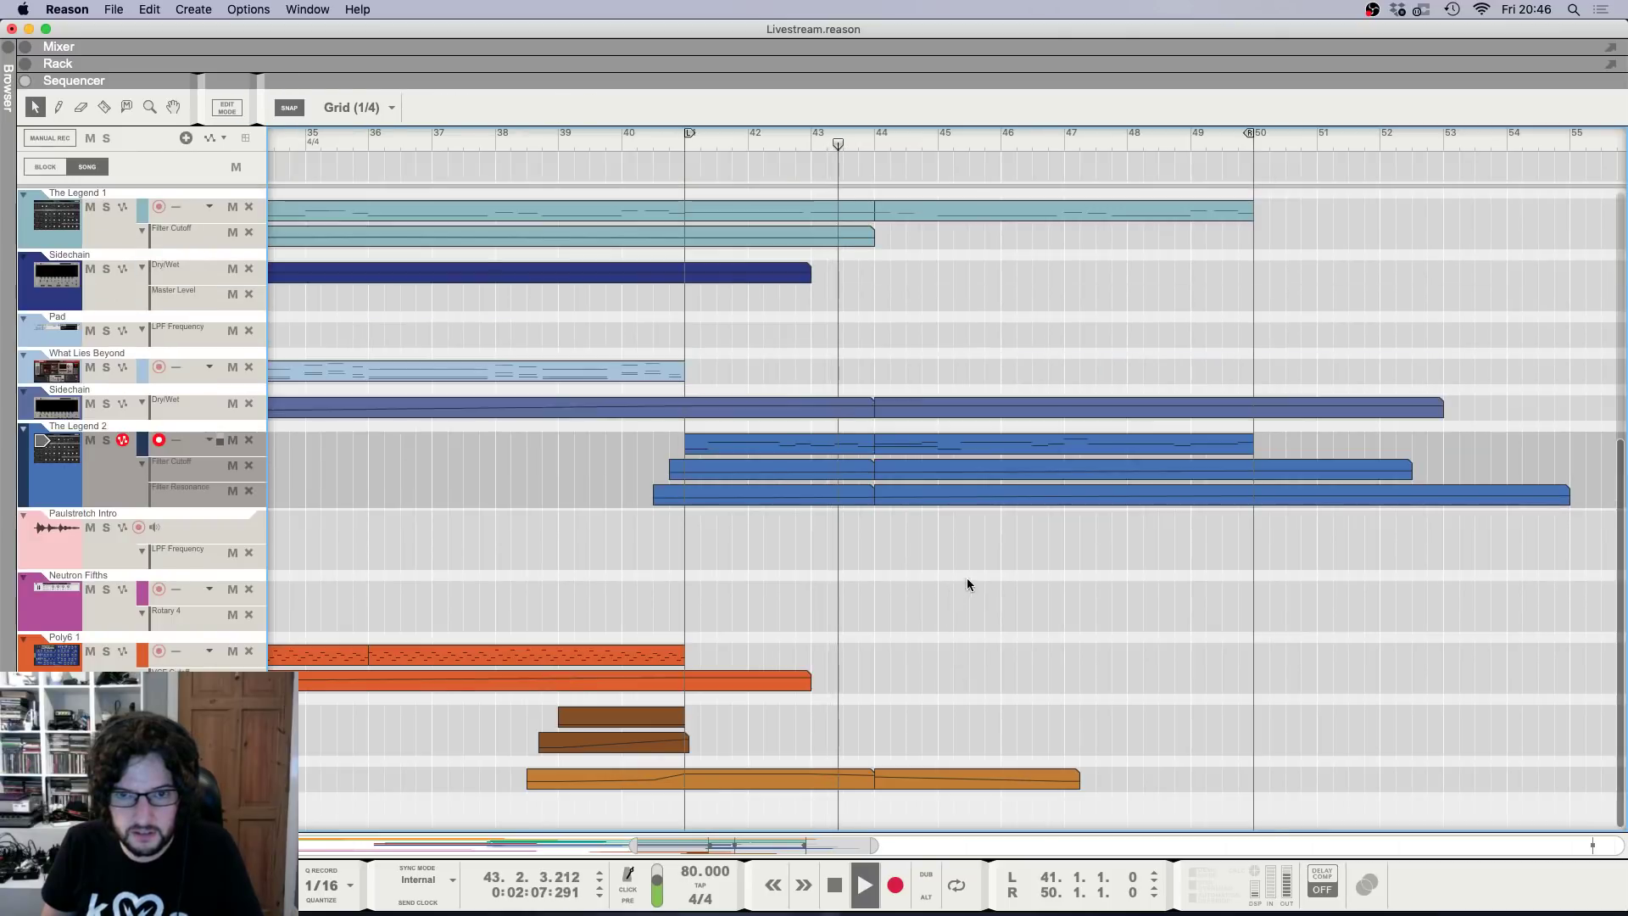
double_click(891, 780)
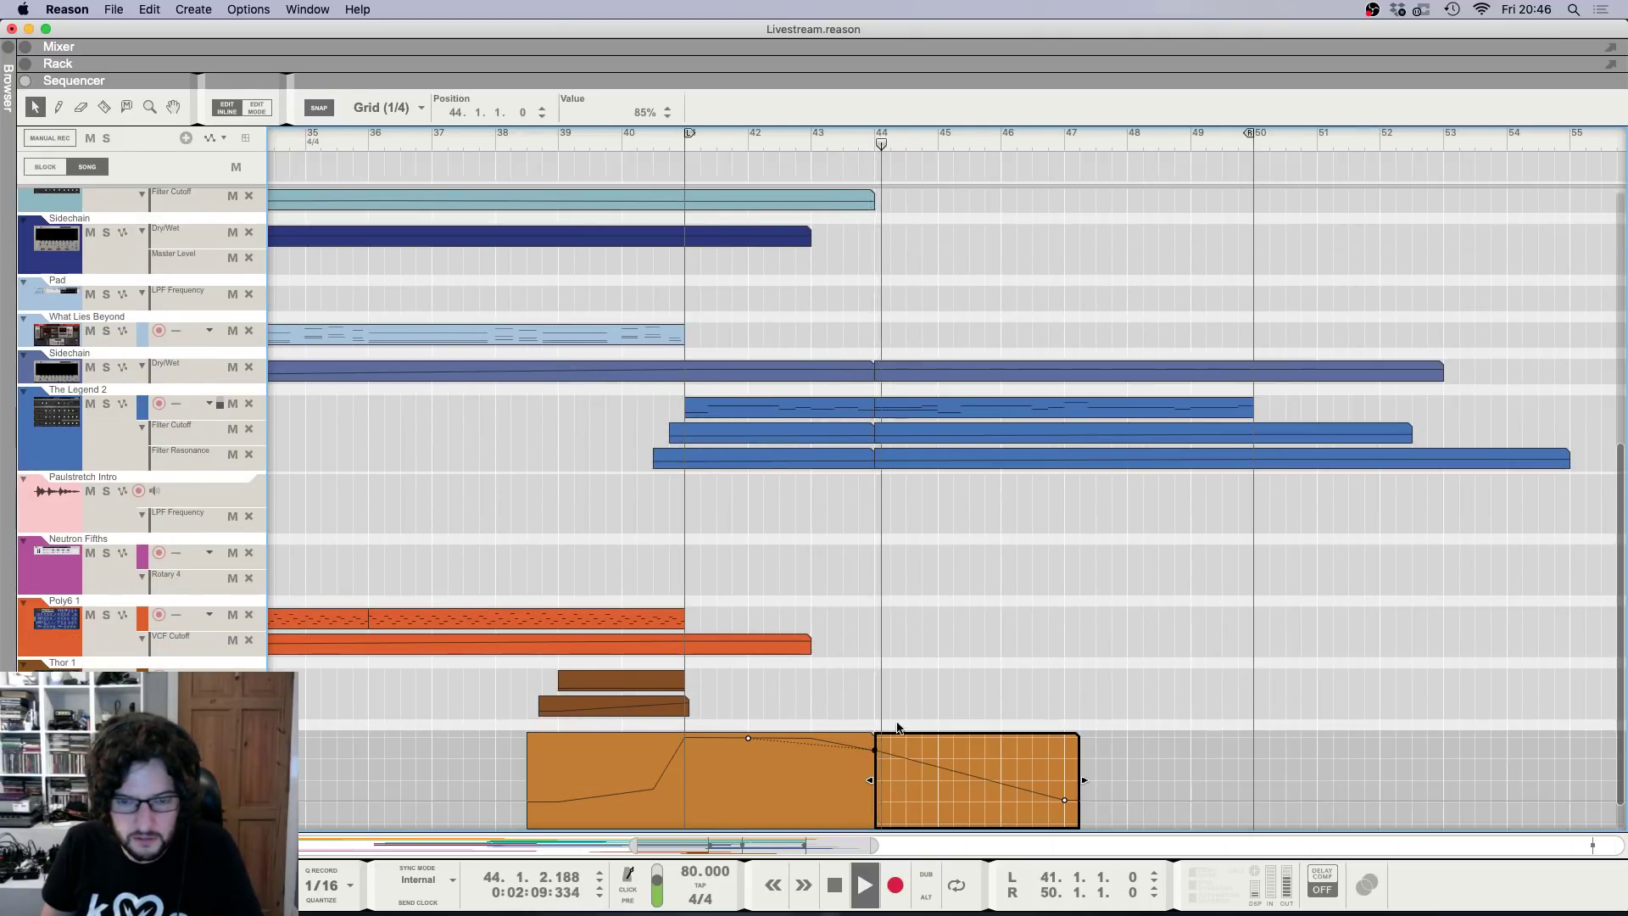
click(930, 657)
scroll(937, 619, up, 10)
scroll(937, 611, up, 2)
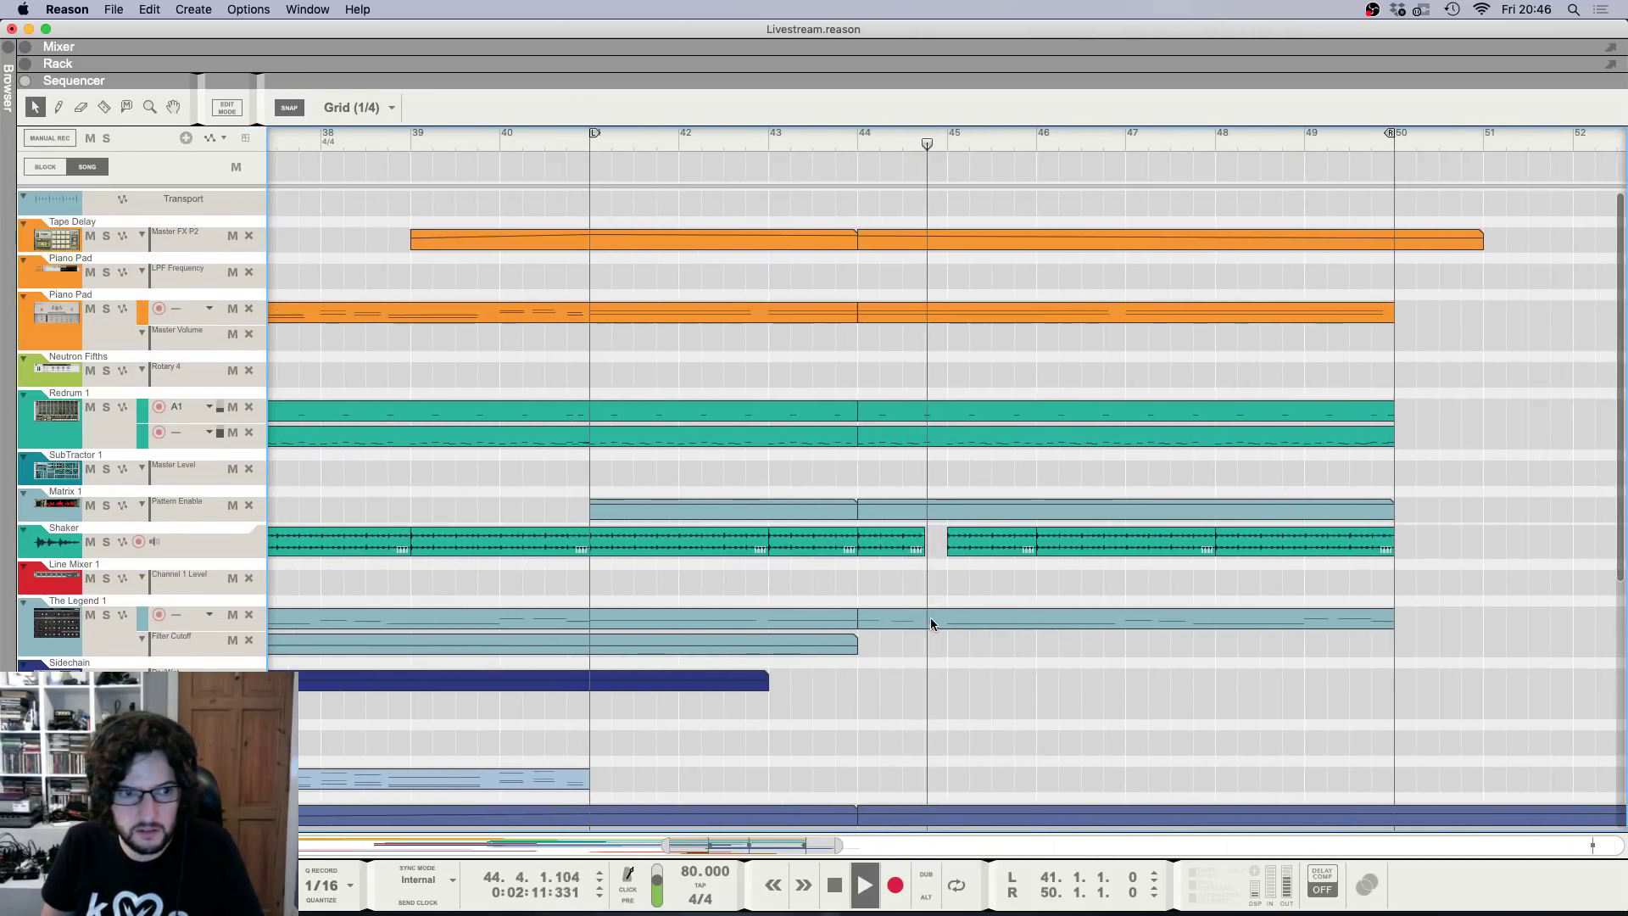
Play across the cut at bar 44 from bar 43.4 while examining the clips on all tracks.
key(space)
click(836, 143)
scroll(865, 203, down, 10)
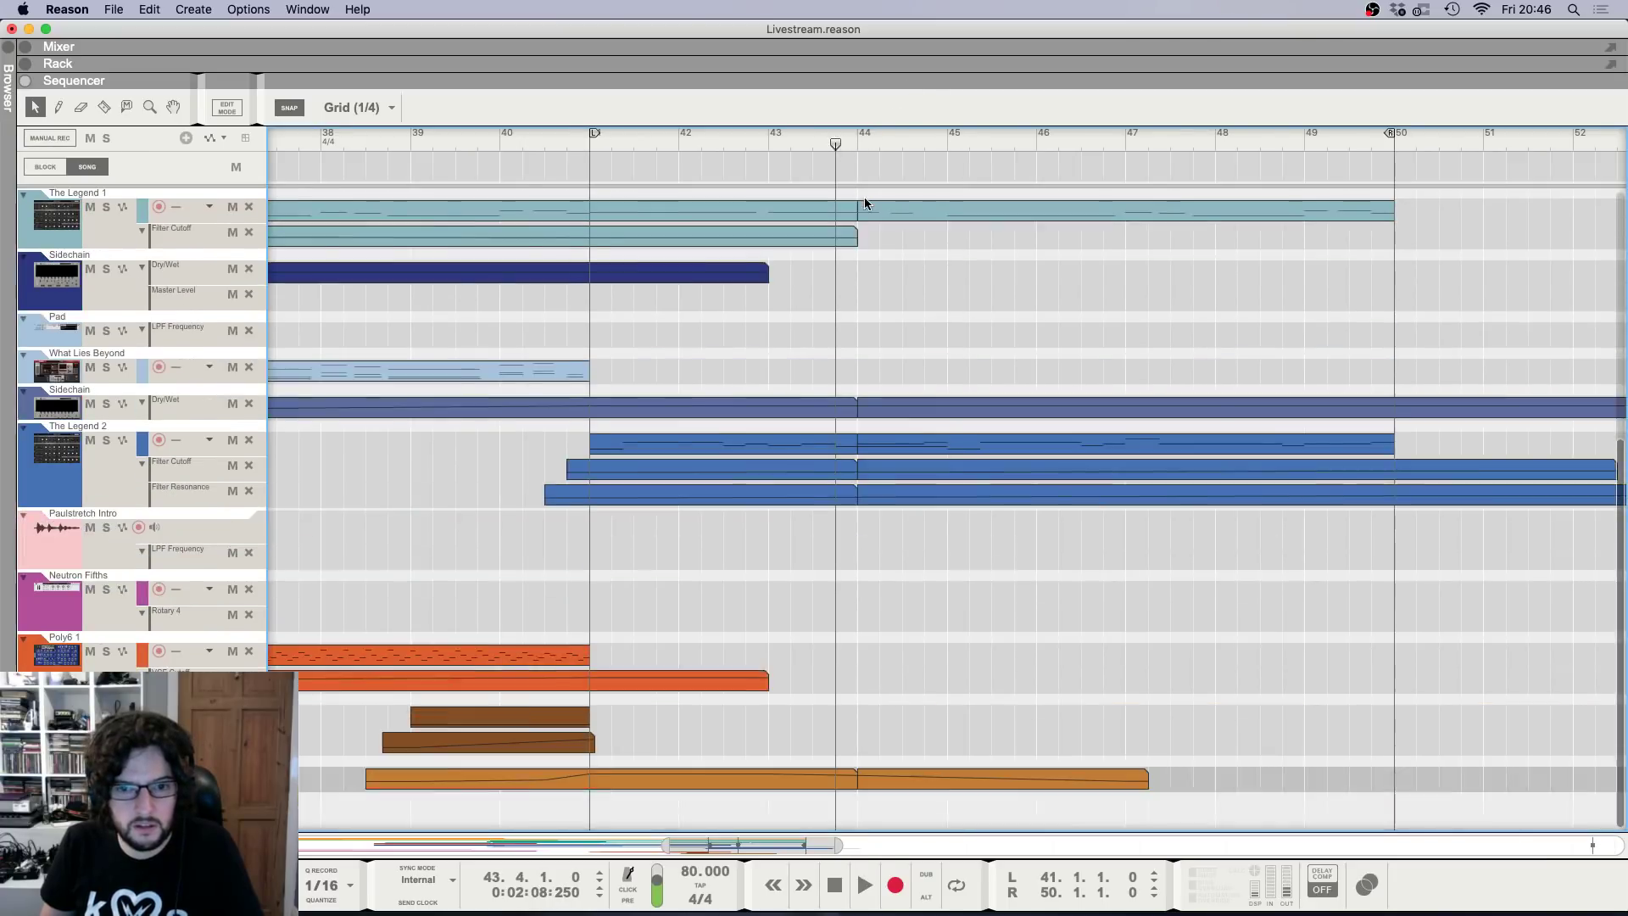
key(g)
key(g)
key(g)
key(g)
key(g)
key(g)
key(g)
key(g)
key(g)
key(g)
key(g)
key(g)
key(g)
scroll(939, 242, up, 5)
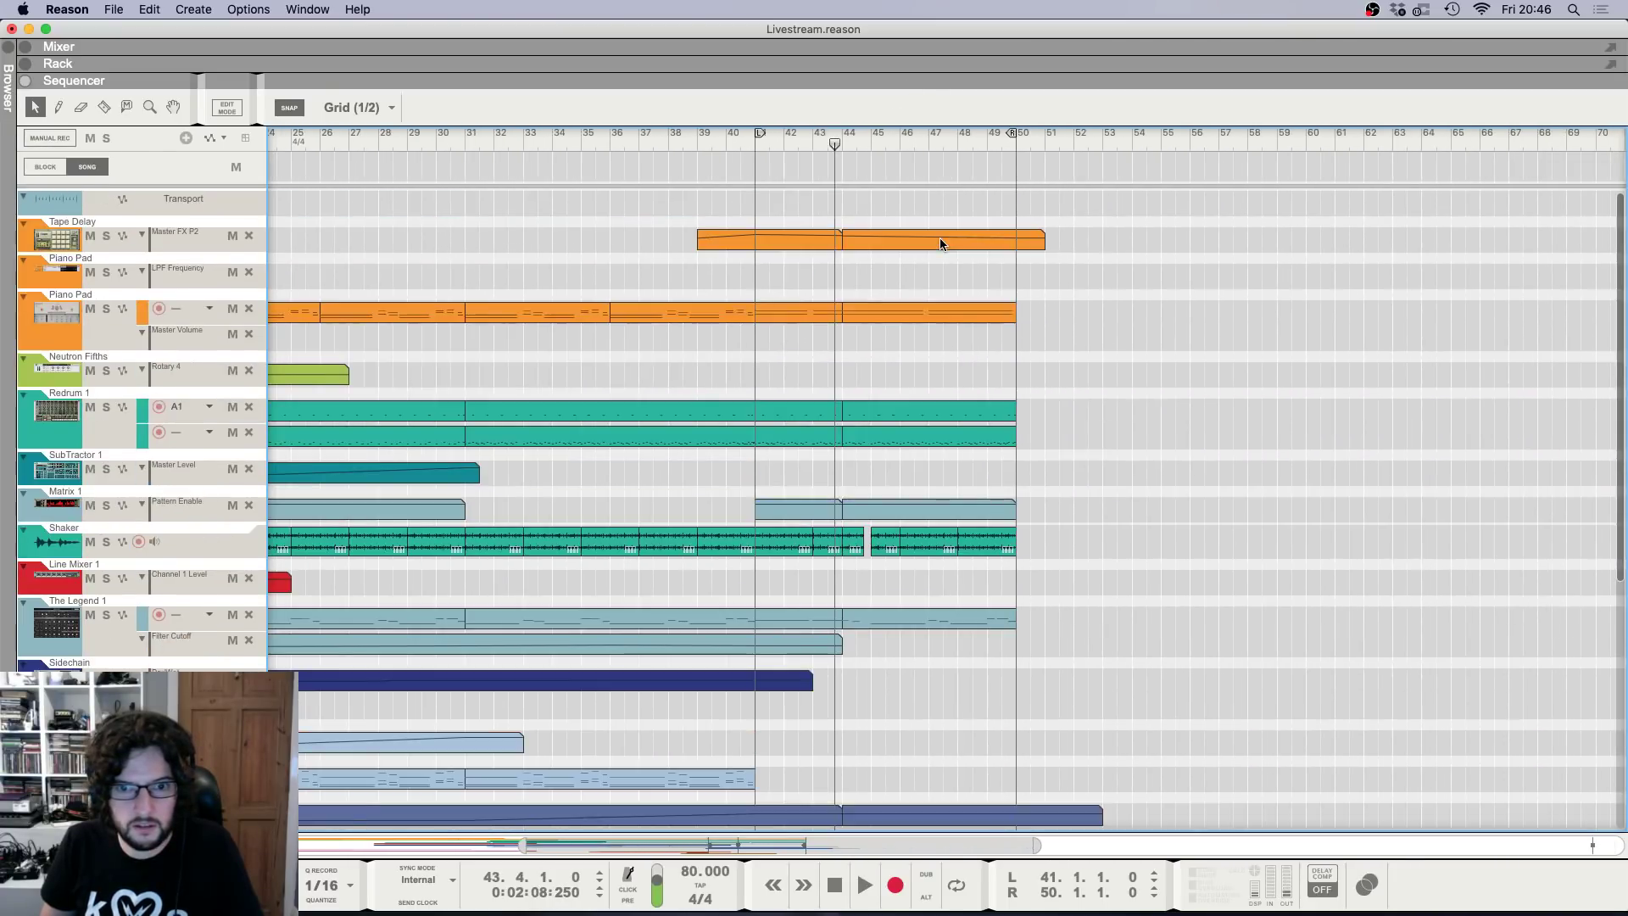
scroll(940, 242, down, 2)
key(space)
key(h)
key(h)
key(h)
scroll(975, 399, down, 1)
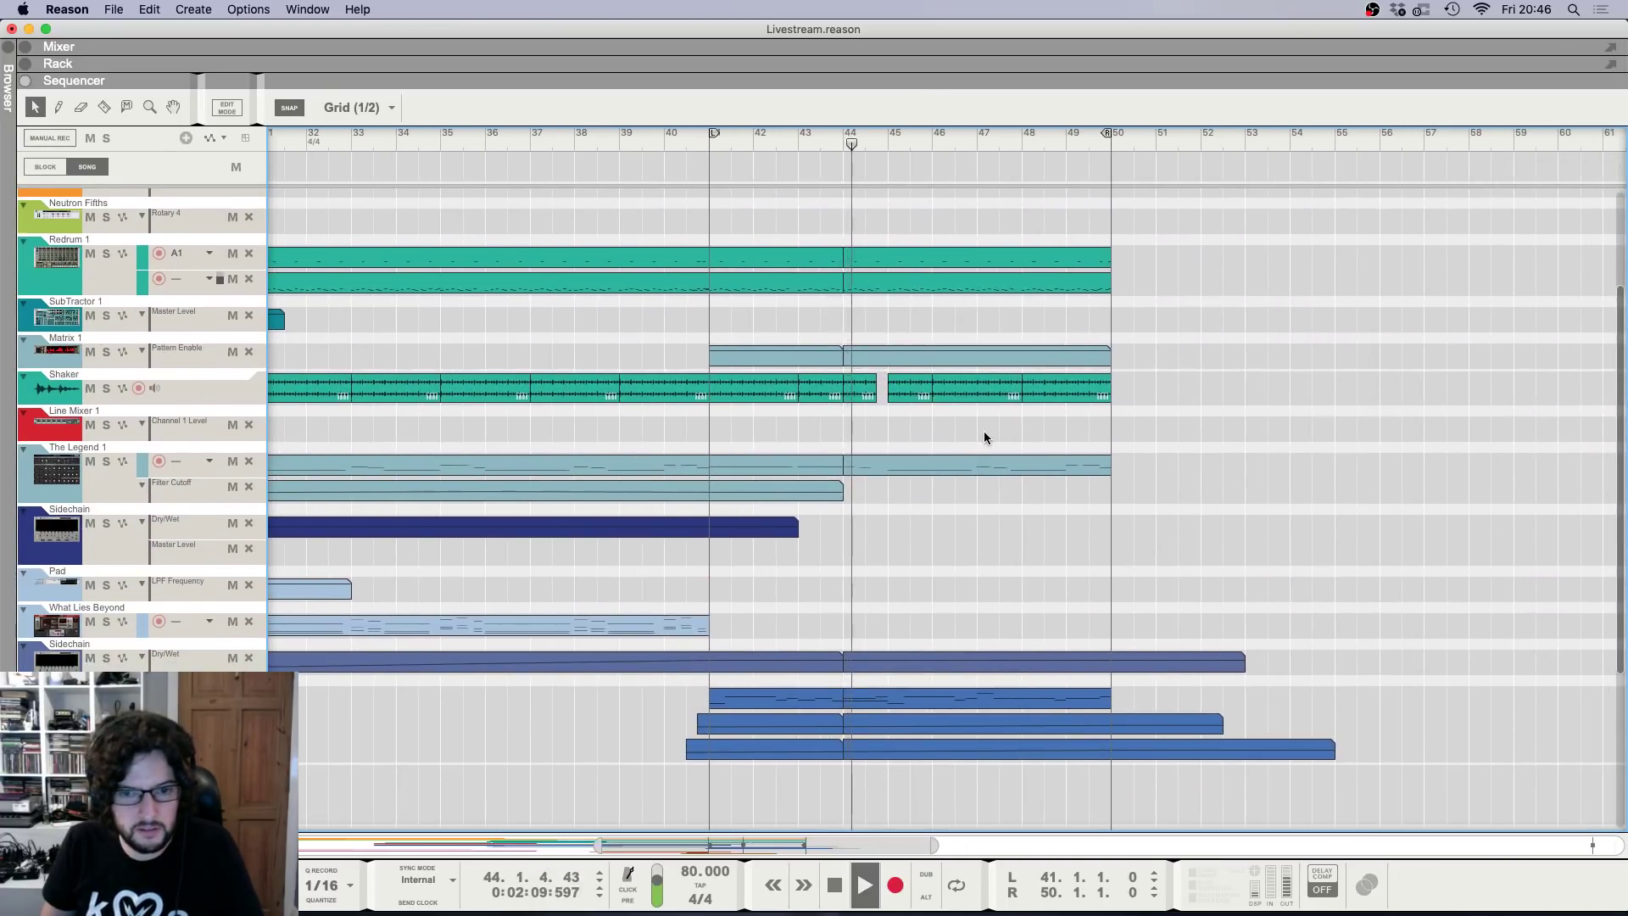
Open The Legend 2's note clip at bar 44, examine the lead notes around the cut and stop playback.
click(920, 700)
double_click(920, 700)
key(h)
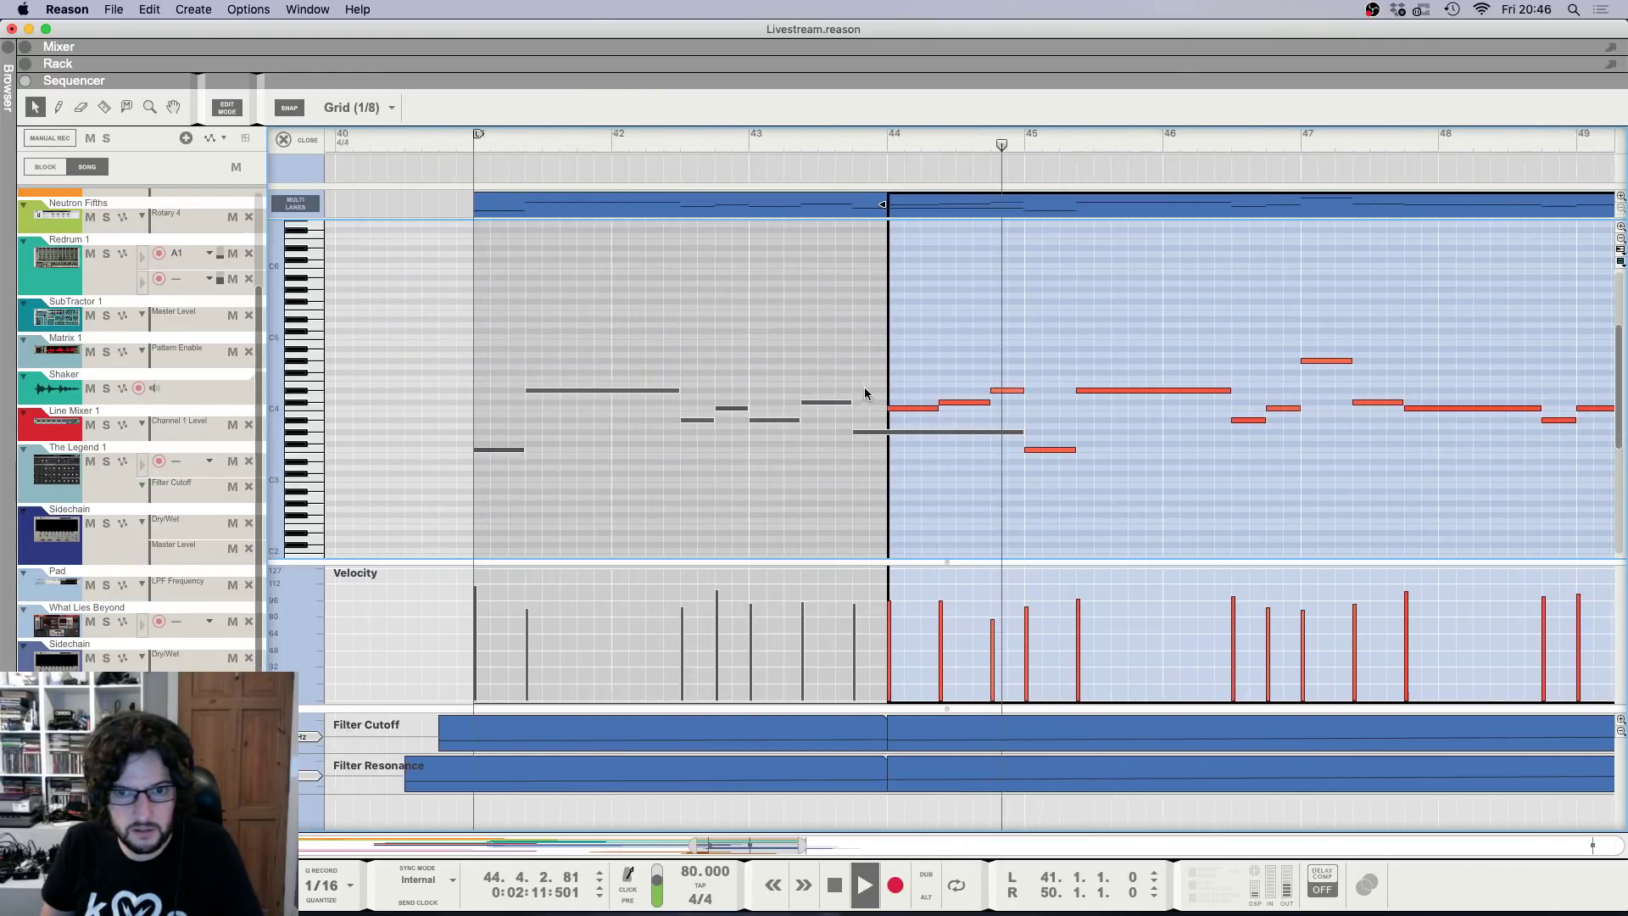
click(814, 401)
key(space)
click(297, 143)
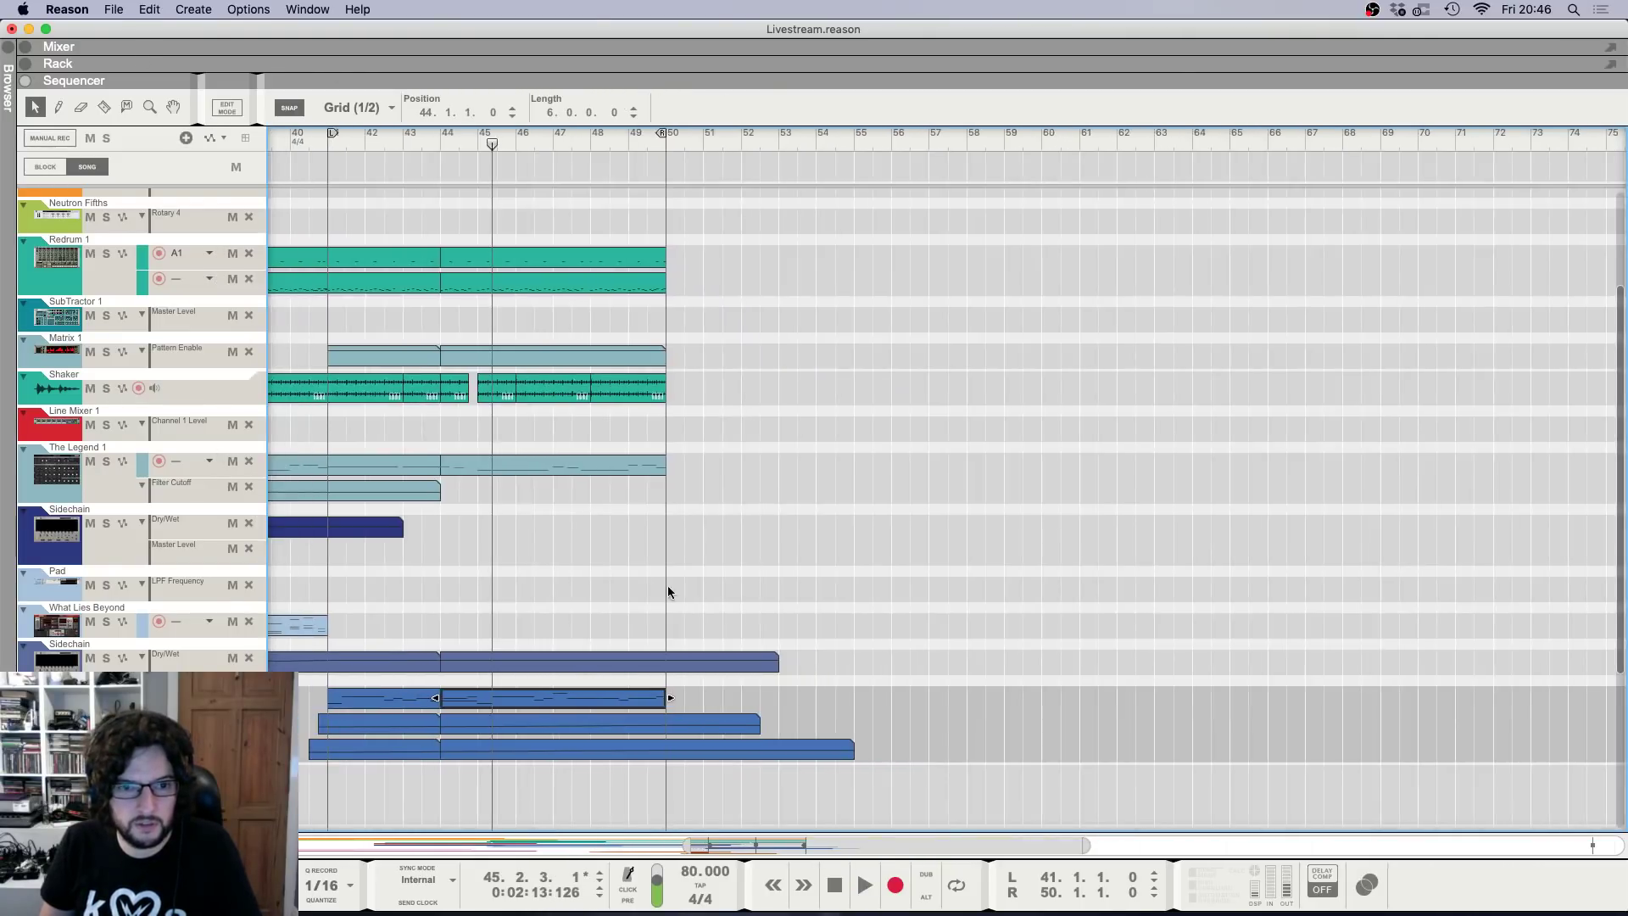
Move The Legend 2's first note clip to bar 65.3 with a length of 4 bars, and place a copy of the second clip right behind it.
key(g)
key(g)
drag(399, 701, 1485, 715)
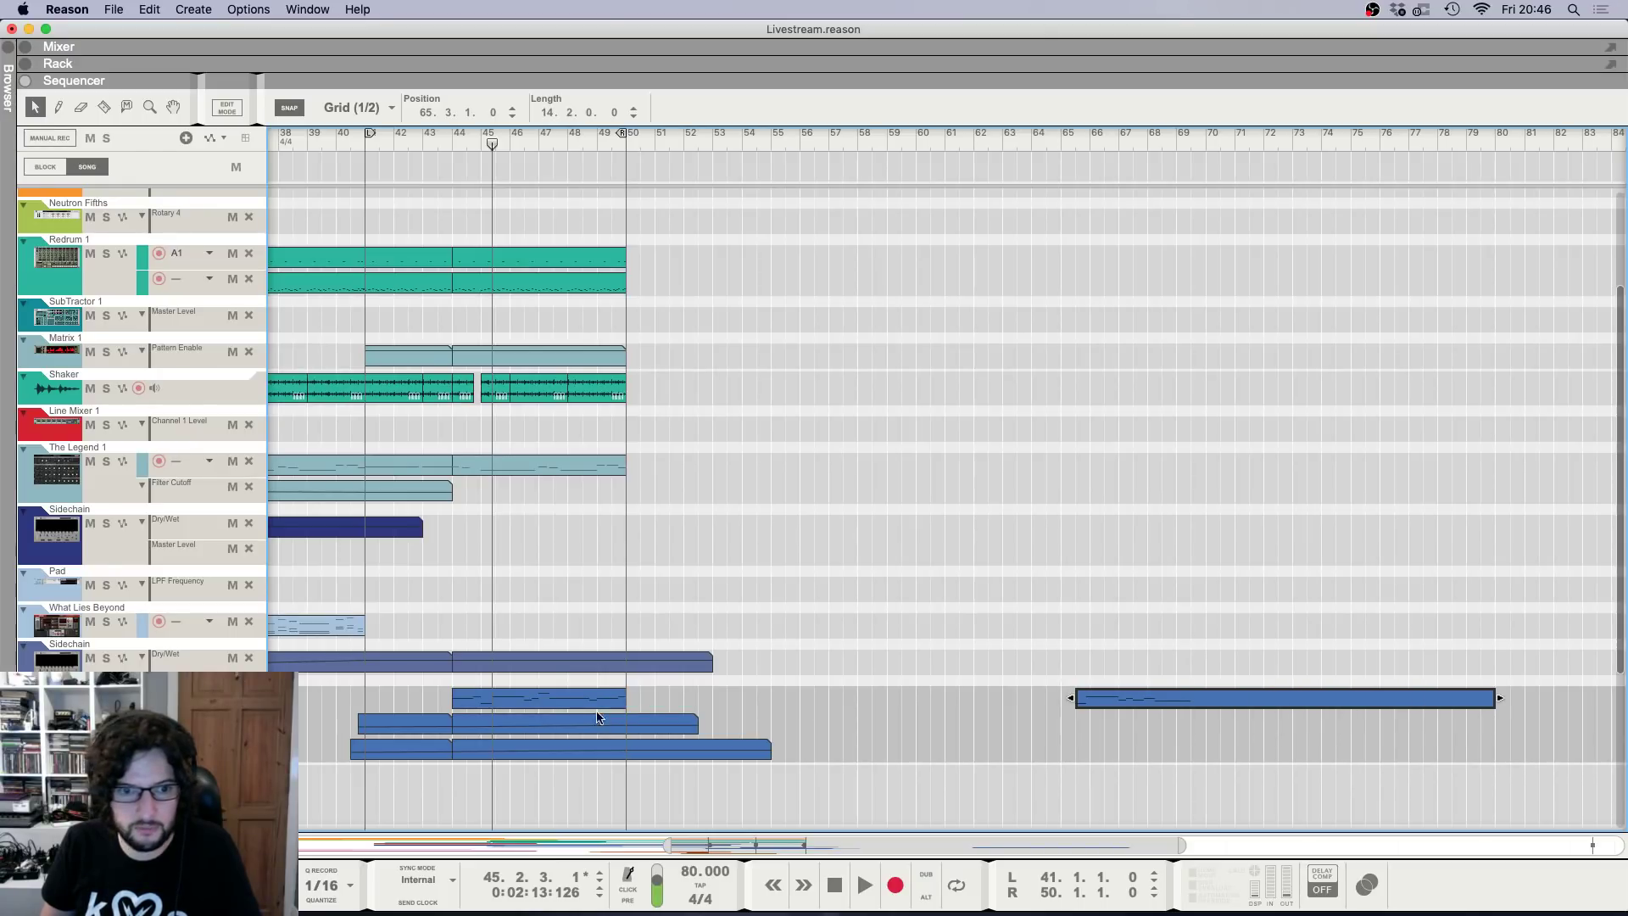
click(515, 701)
drag(523, 702, 1262, 711)
drag(1505, 697, 1209, 712)
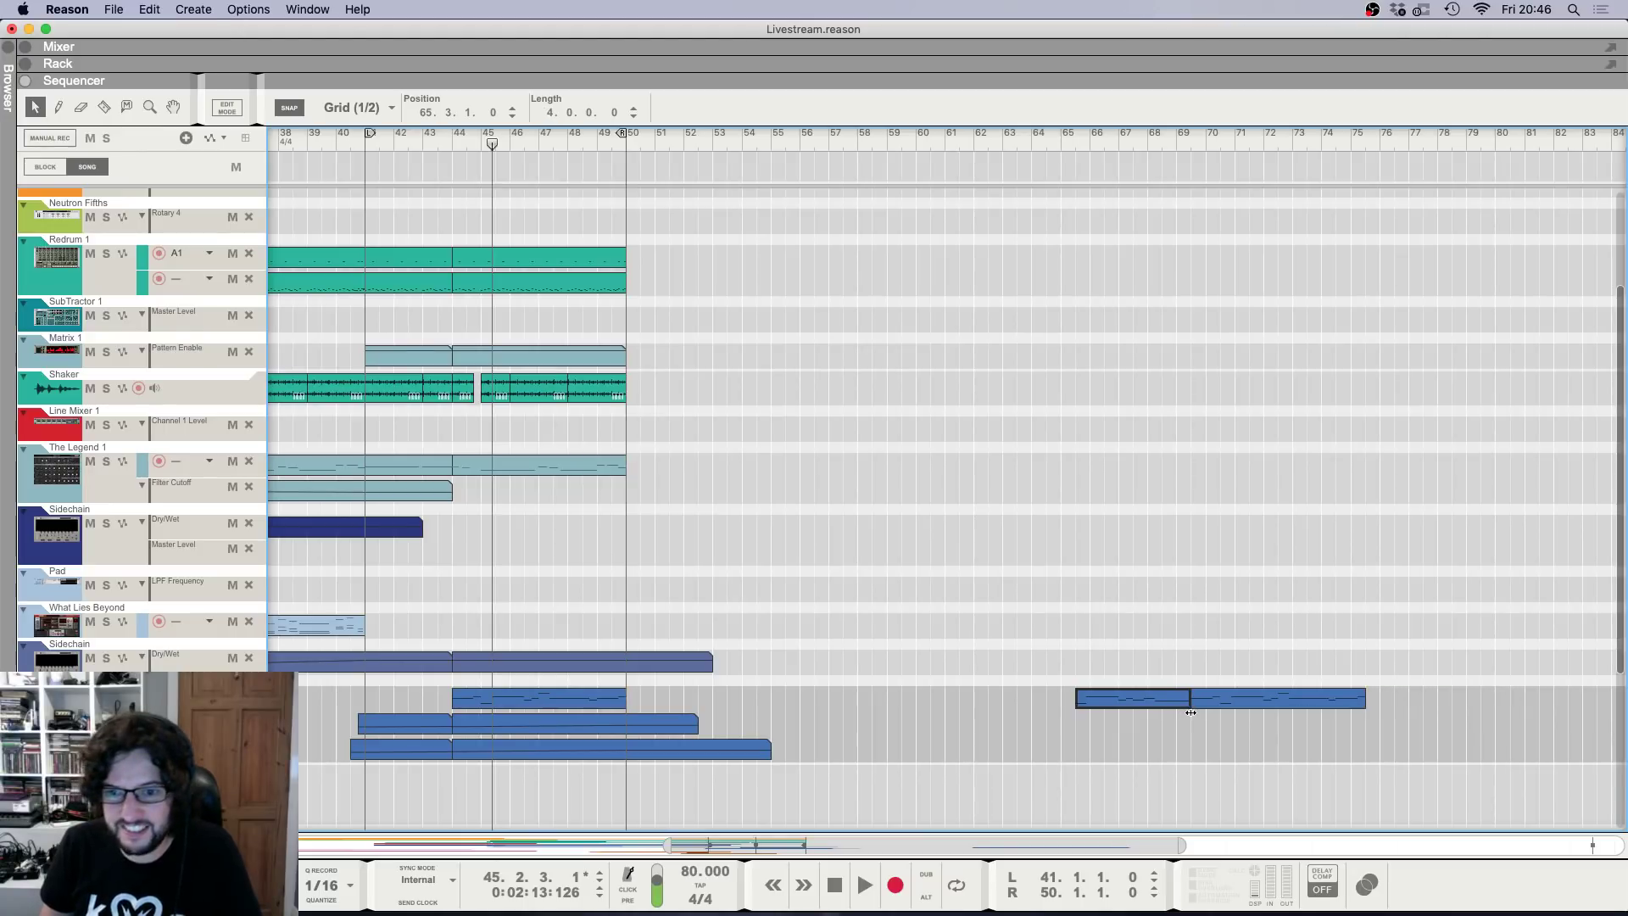
click(1190, 721)
Play from bar 41, copy the four-bar lead clip from bar 65.3 back to bar 41 and open it for note editing.
click(369, 145)
key(space)
key(h)
key(h)
key(h)
key(h)
key(h)
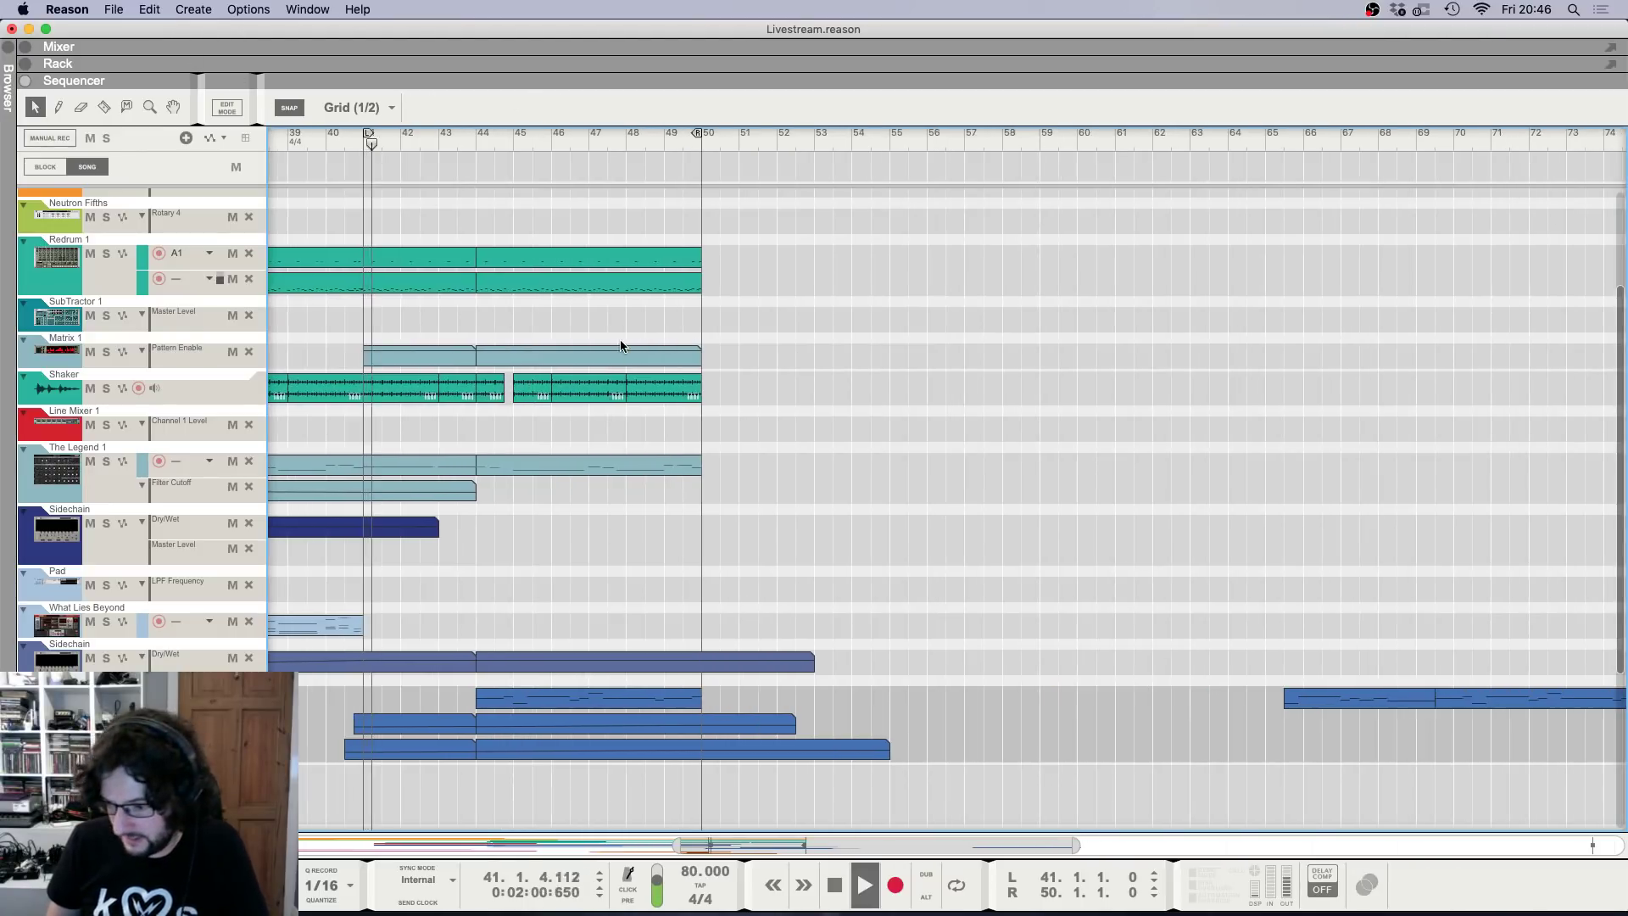
key(g)
key(g)
key(g)
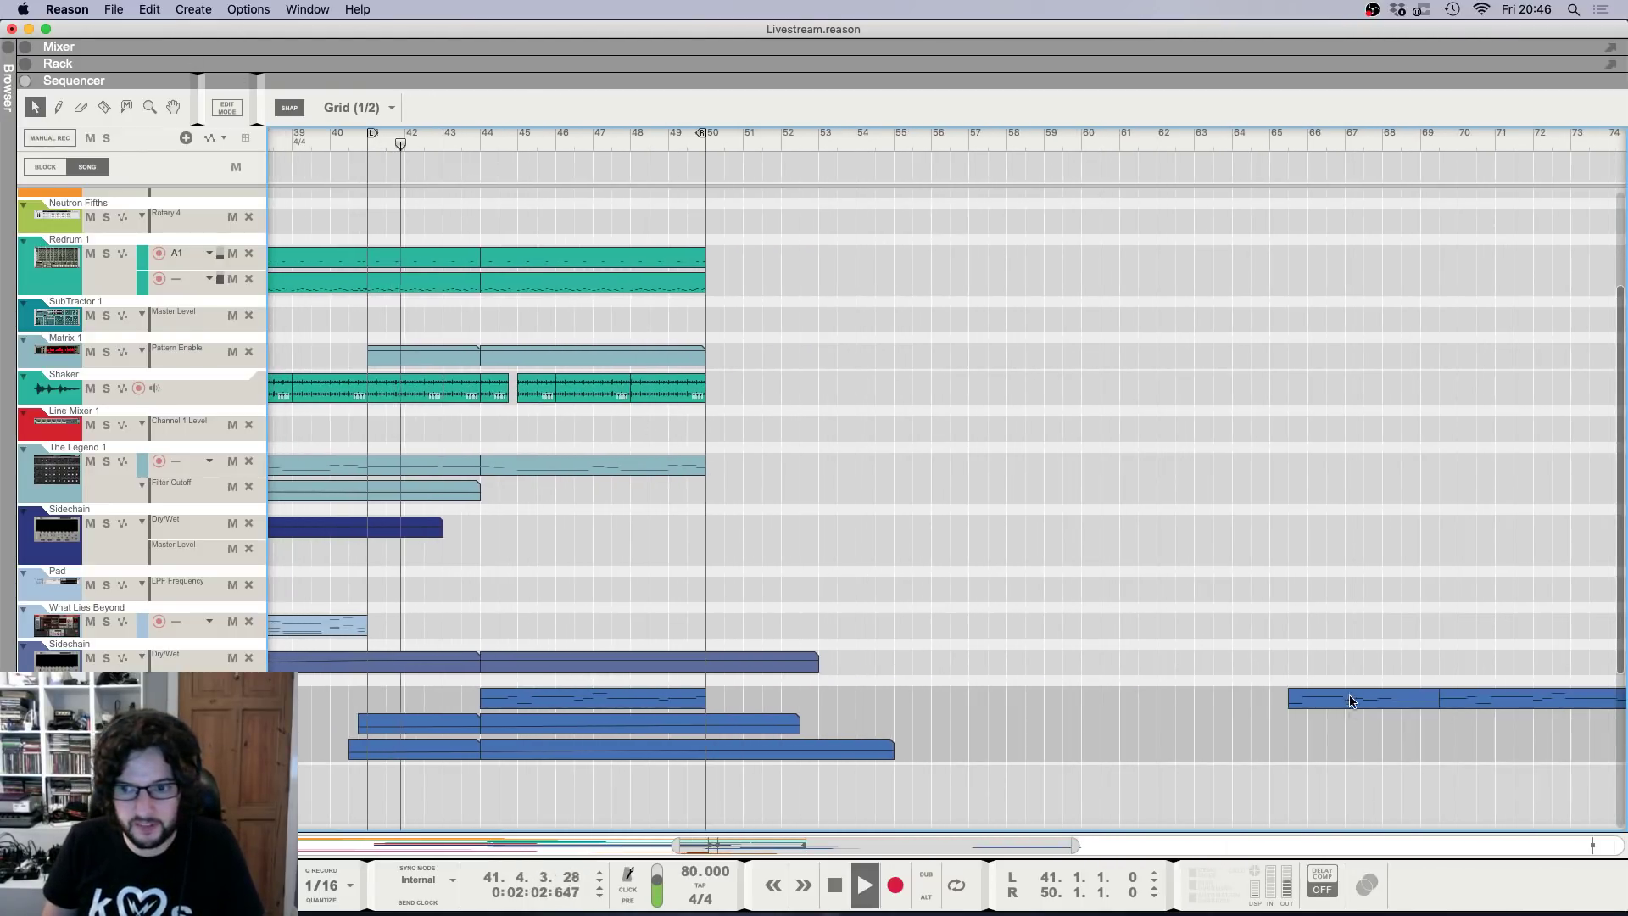
drag(1347, 697, 422, 697)
key(Return)
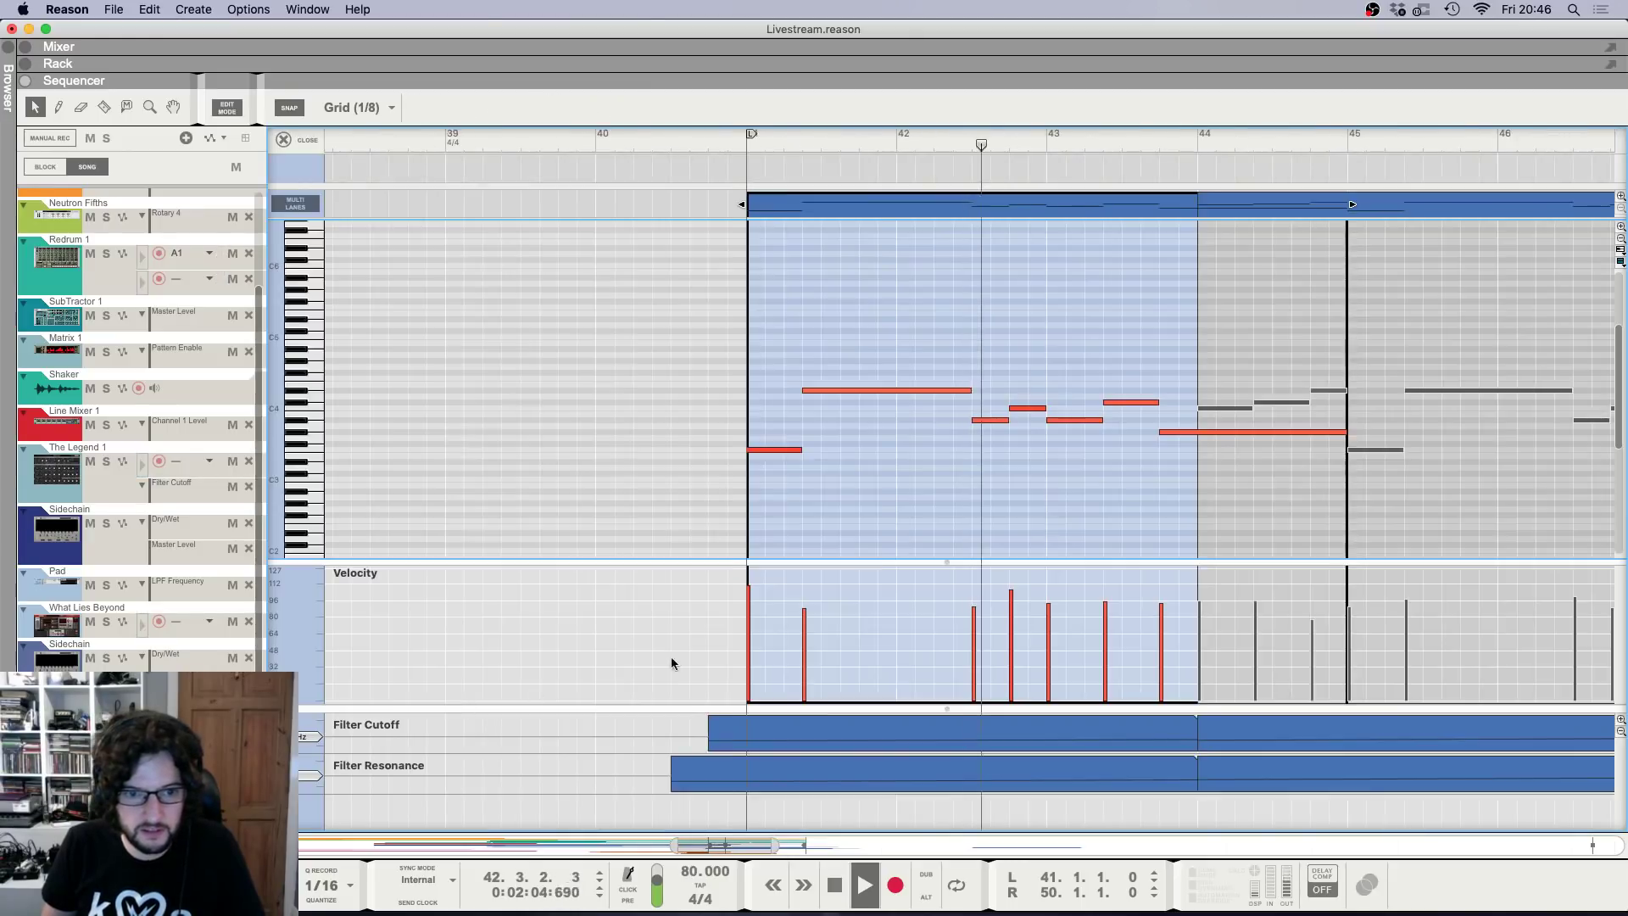
Delete the three overlapping lead notes in bar 44 from The Legend 2's second clip.
key(g)
key(g)
key(g)
key(g)
drag(1159, 411, 1144, 457)
double_click(1146, 344)
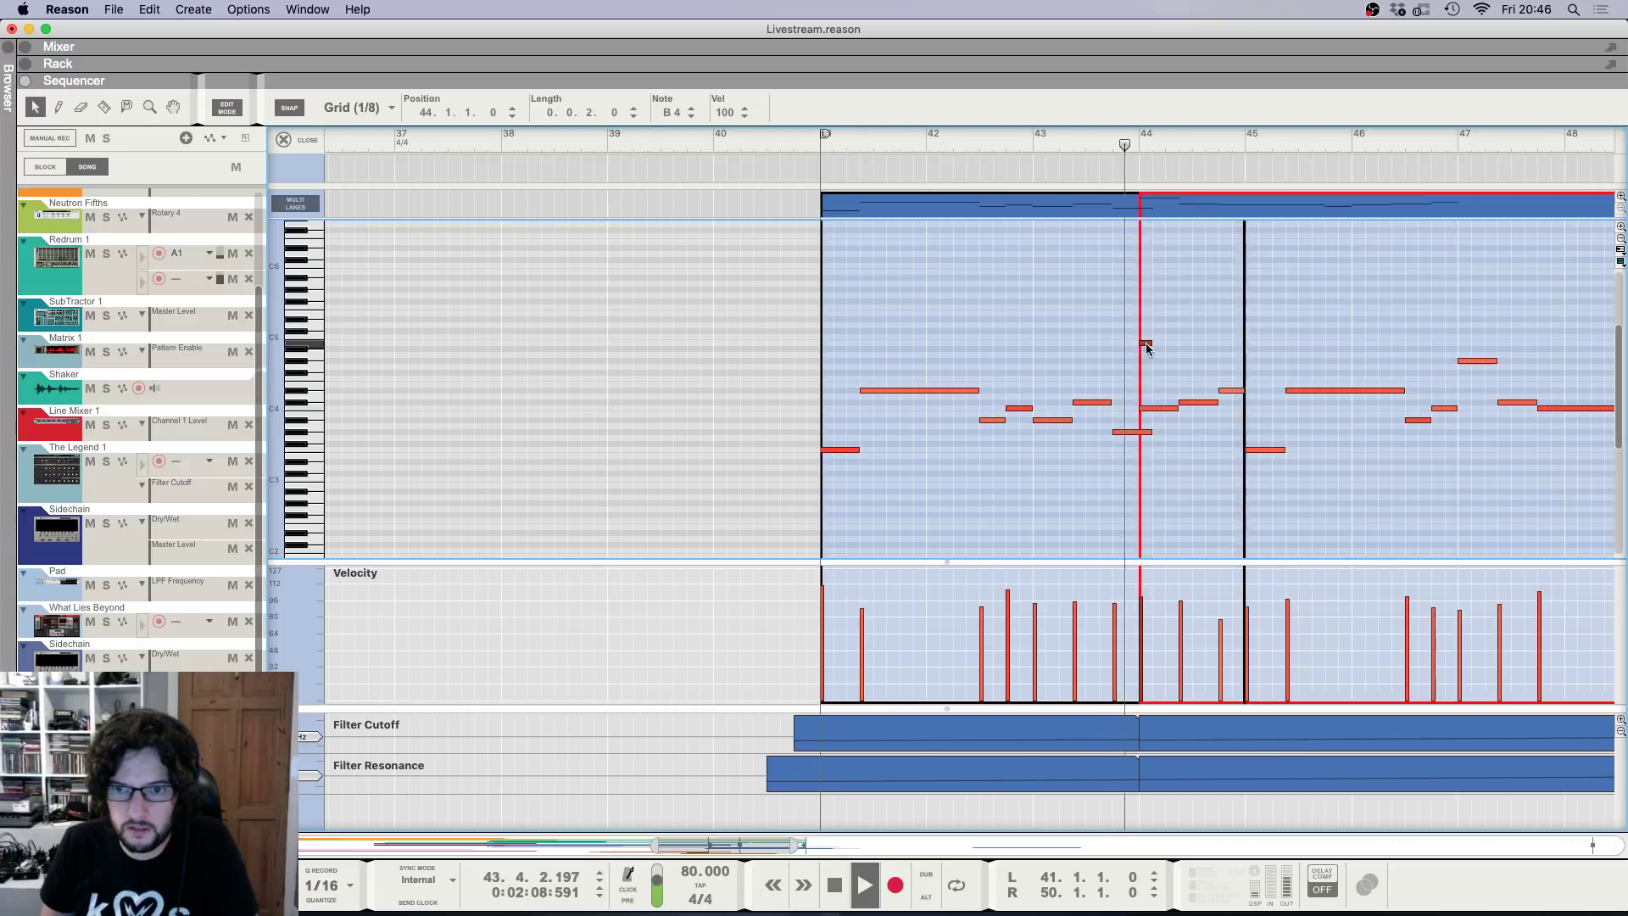
key(space)
key(Delete)
drag(1153, 364, 1231, 423)
key(Delete)
Extend the G#3 lead note at bar 43.4 to a length of 1.1.0.0, and play from bar 41 in the arrangement view.
drag(1123, 383, 1162, 466)
double_click(1109, 387)
drag(979, 432, 1072, 456)
click(651, 141)
key(space)
click(283, 140)
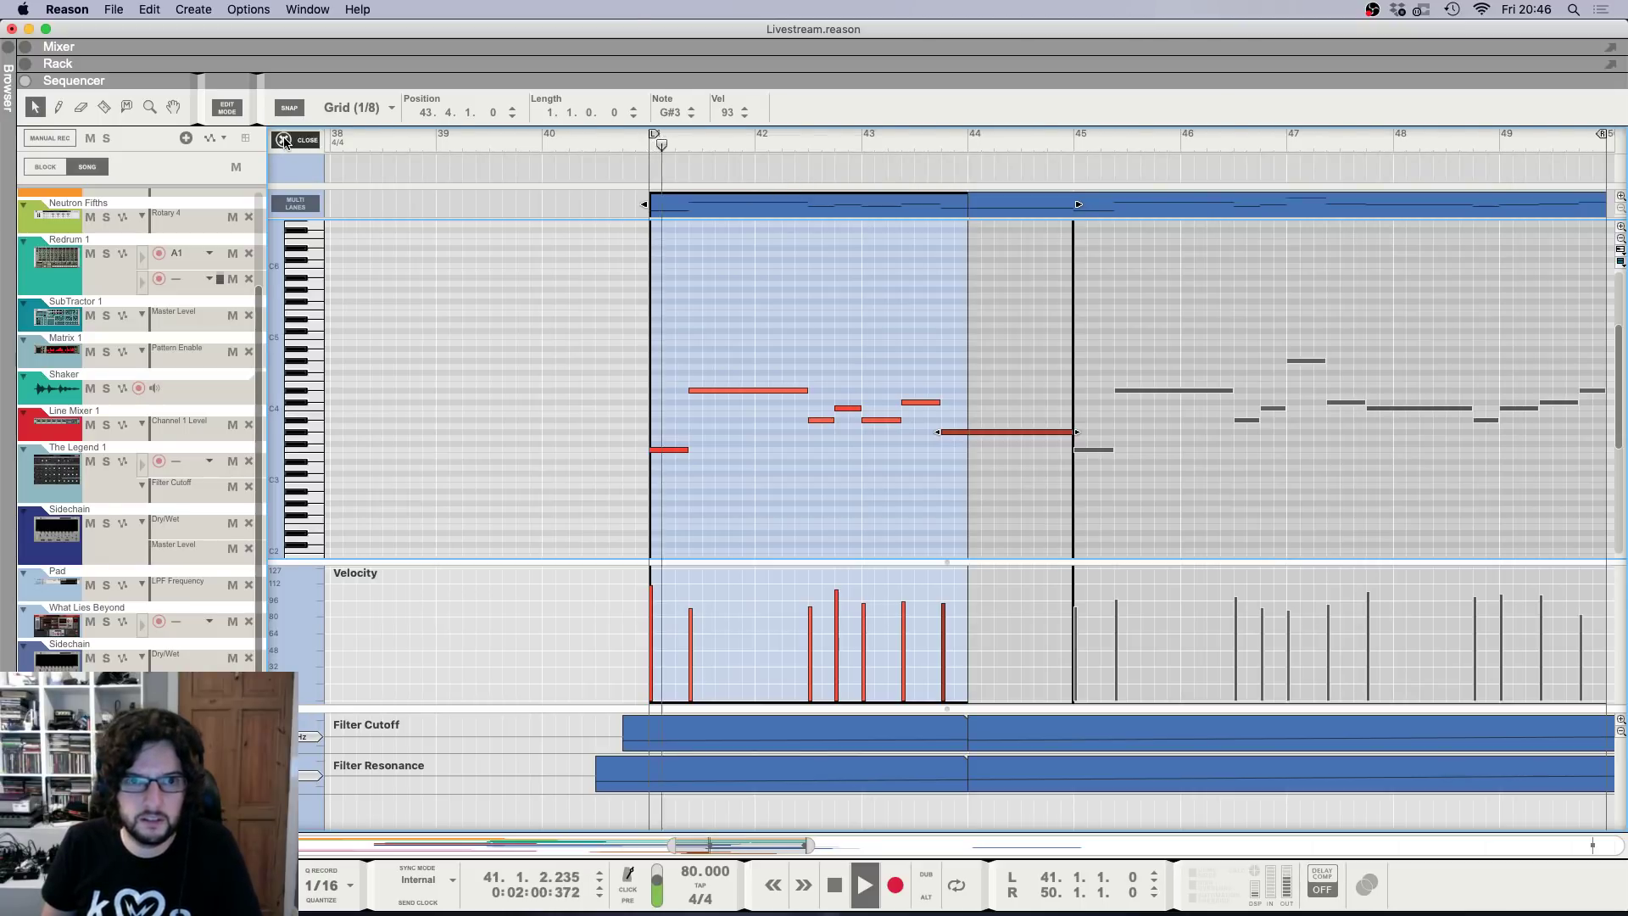
Listen to the revised lead section from bar 41 and check the clip junction at bar 45.
click(530, 708)
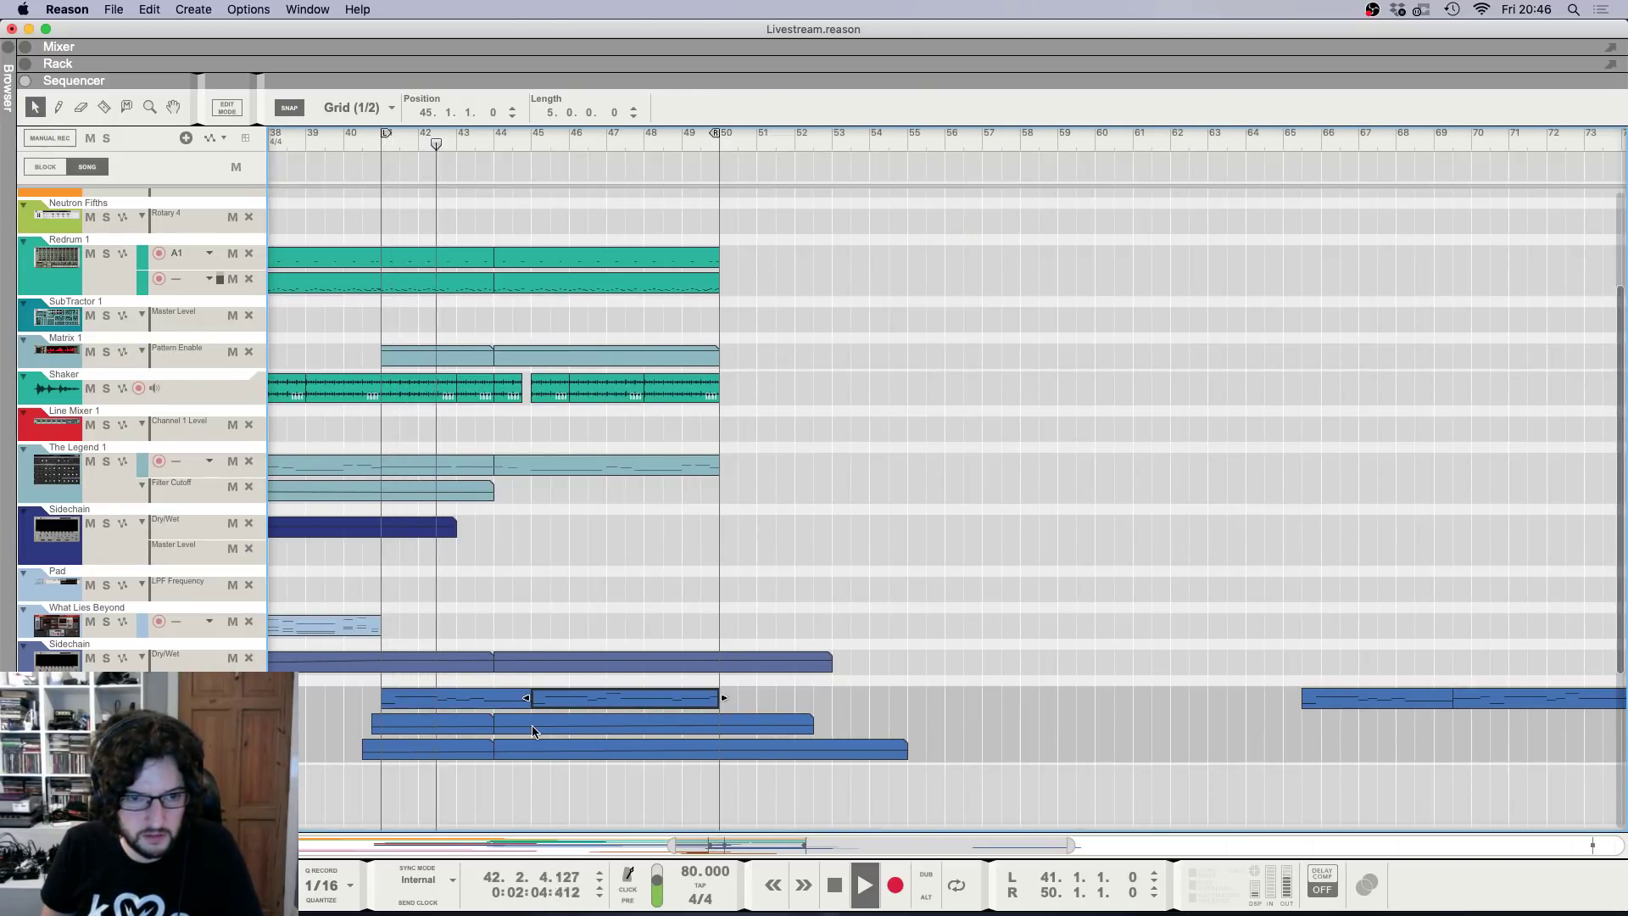
click(529, 606)
key(h)
key(h)
key(h)
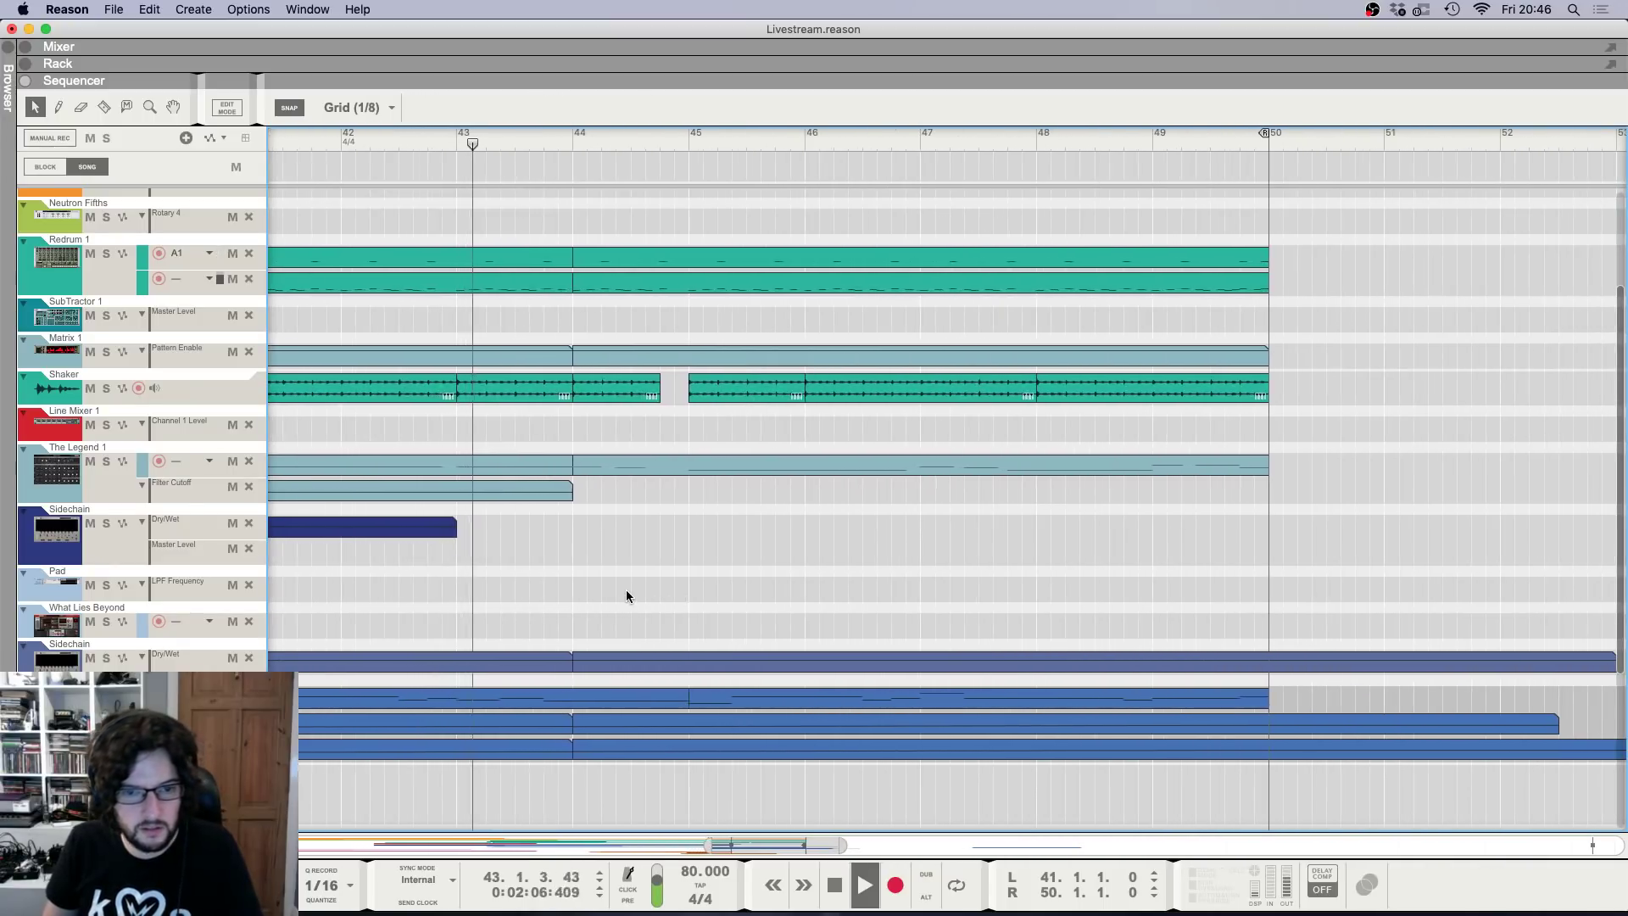
key(g)
key(g)
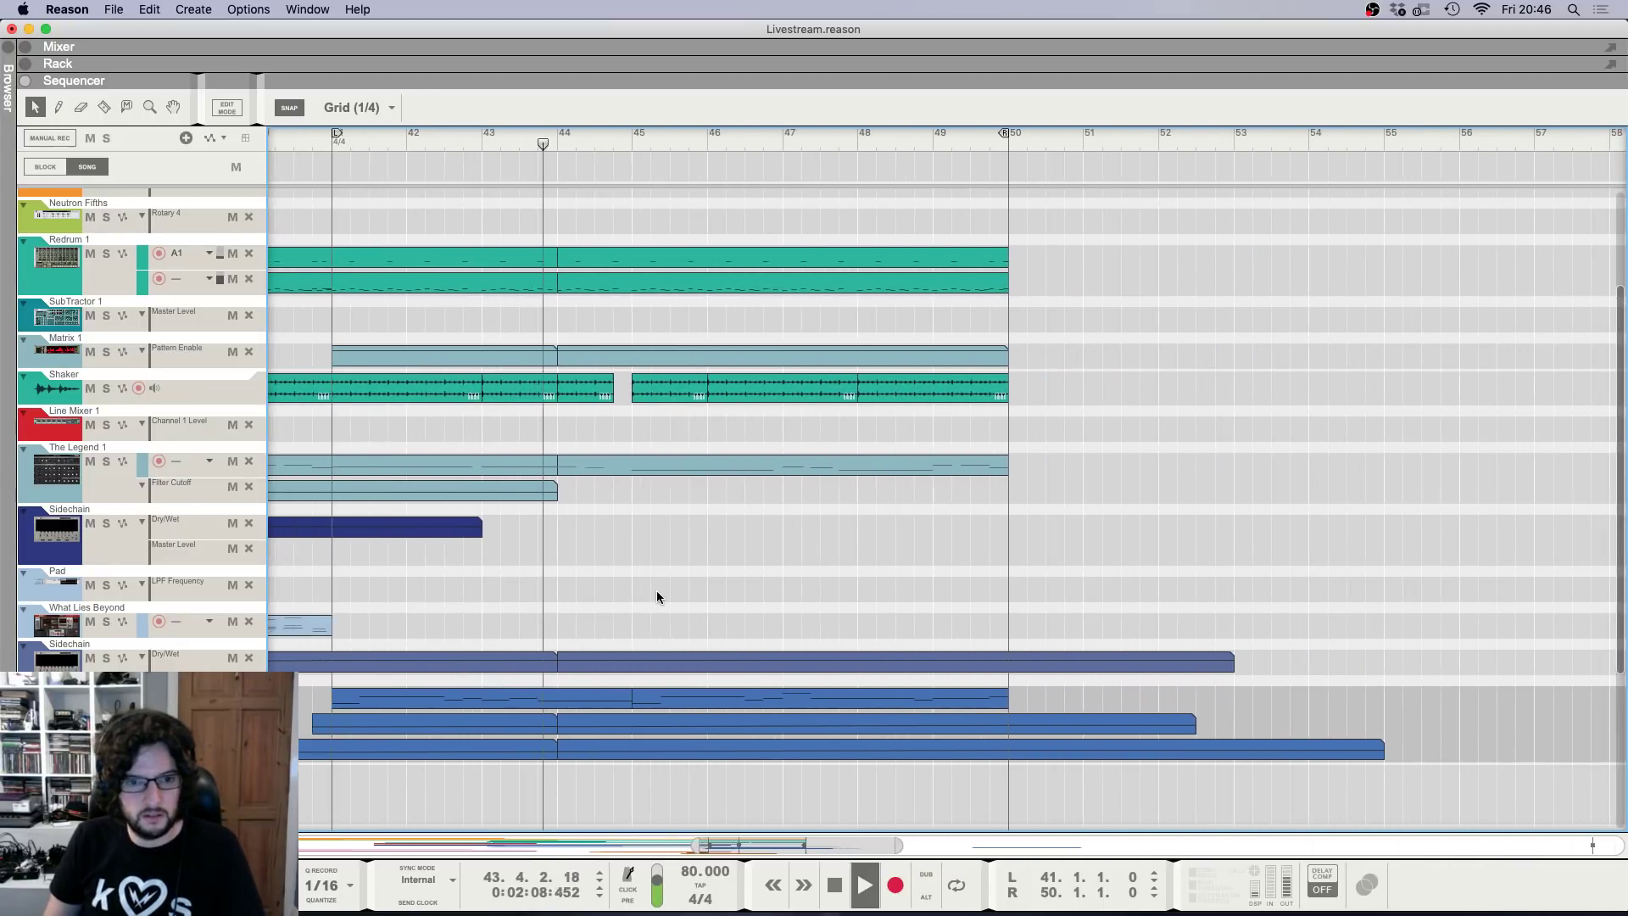
key(h)
key(h)
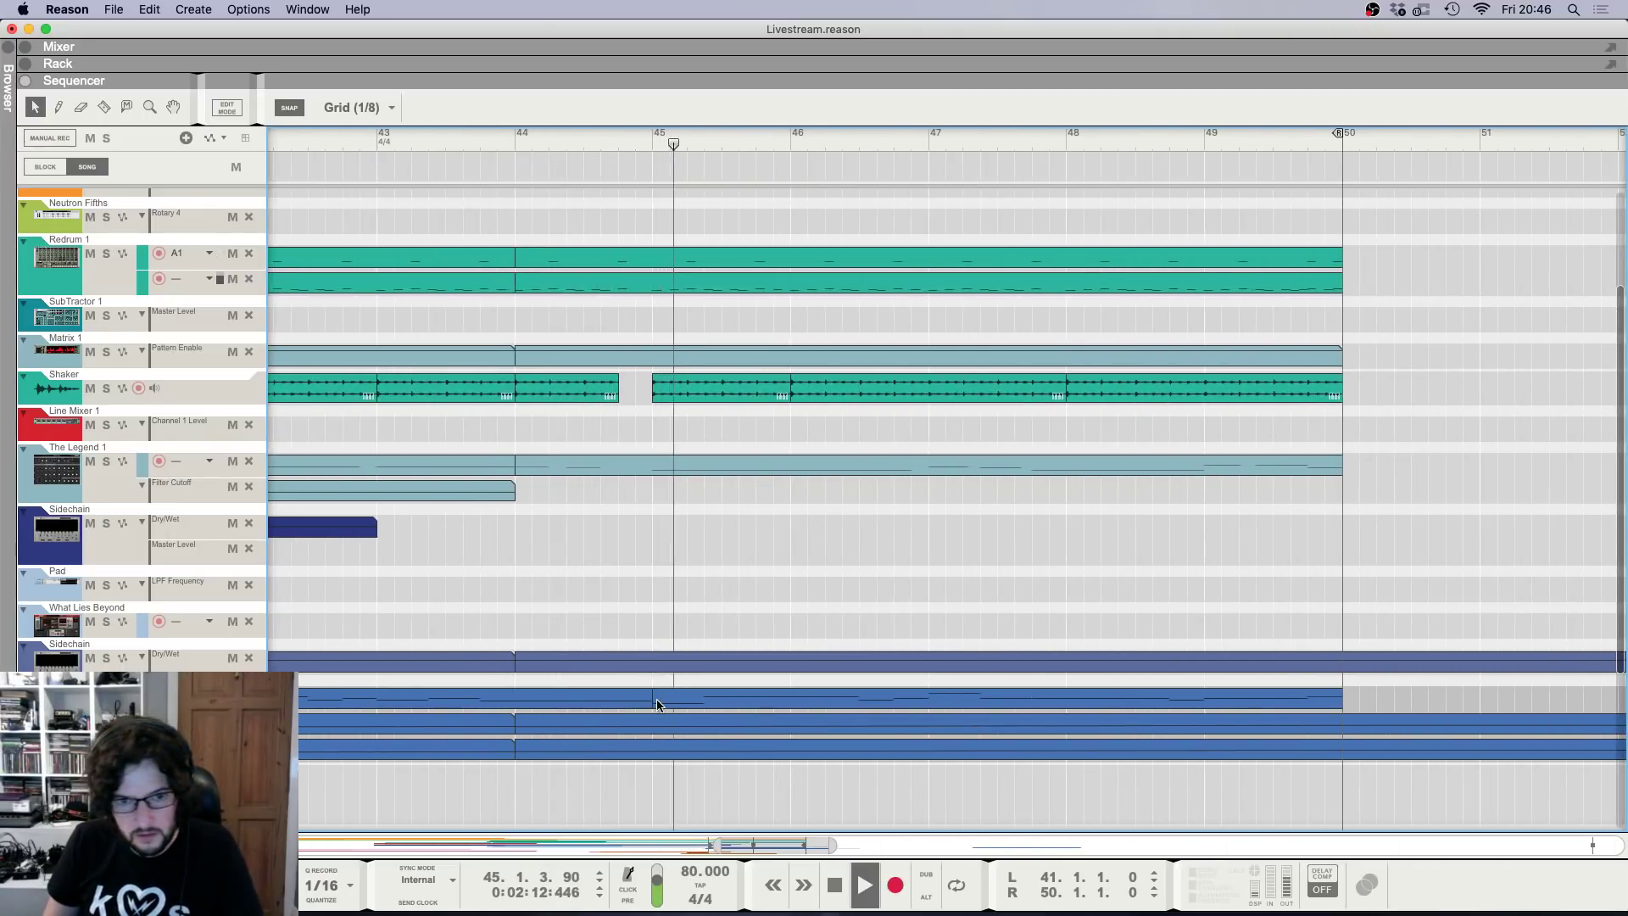
Listen on from bar 45 and examine the arrangement around the lead clips between bars 41 and 50.
key(g)
key(g)
key(g)
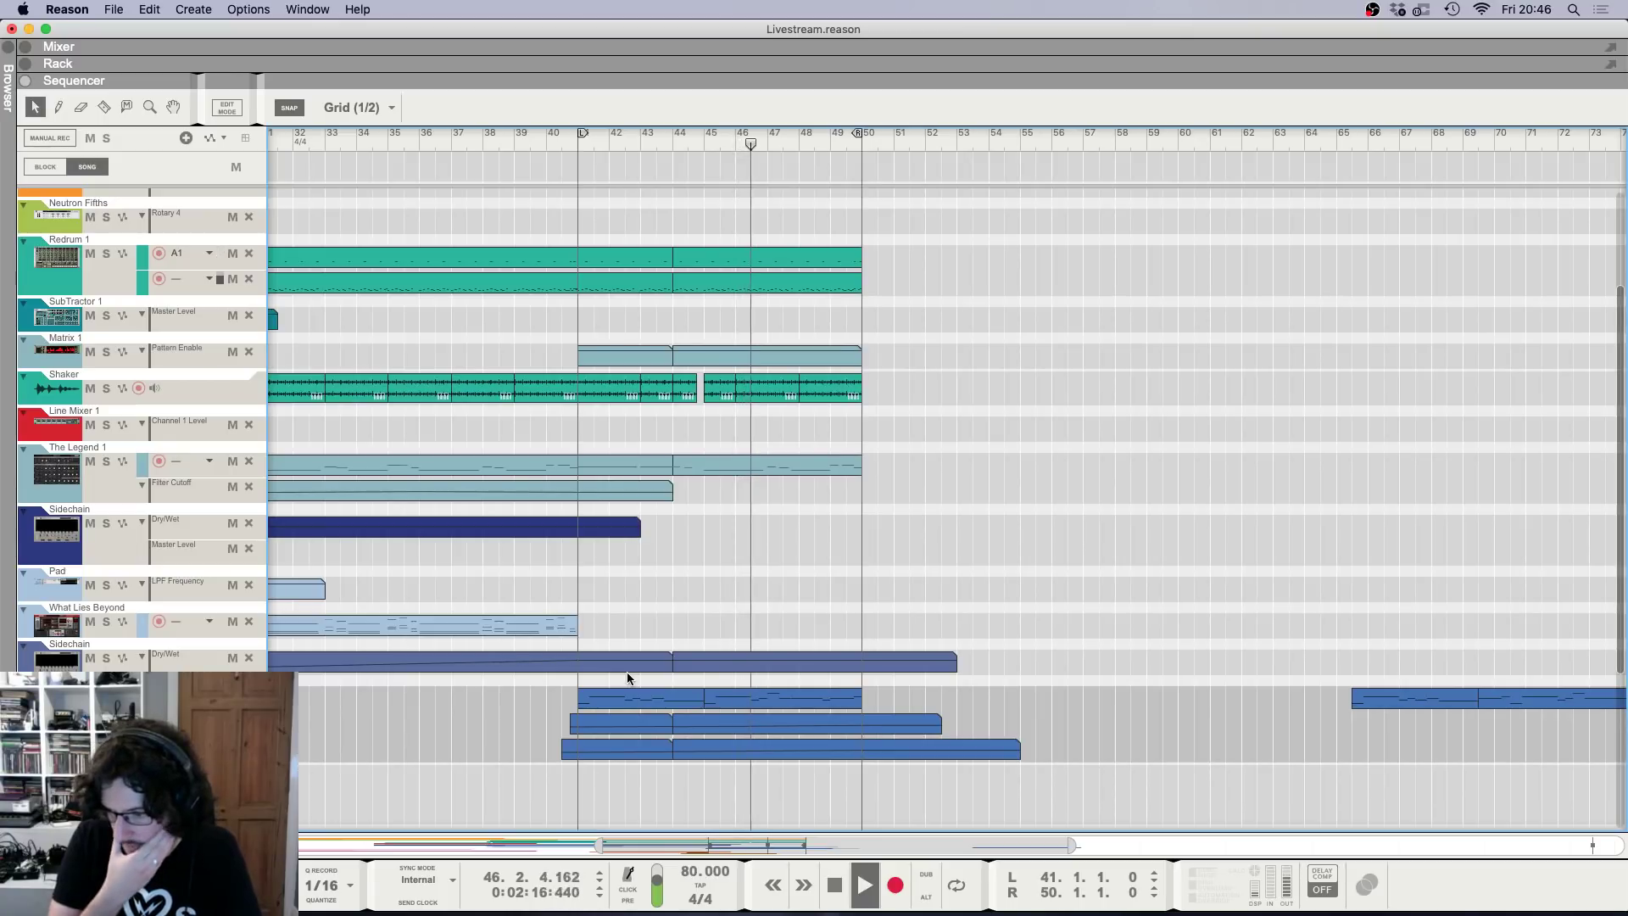
key(g)
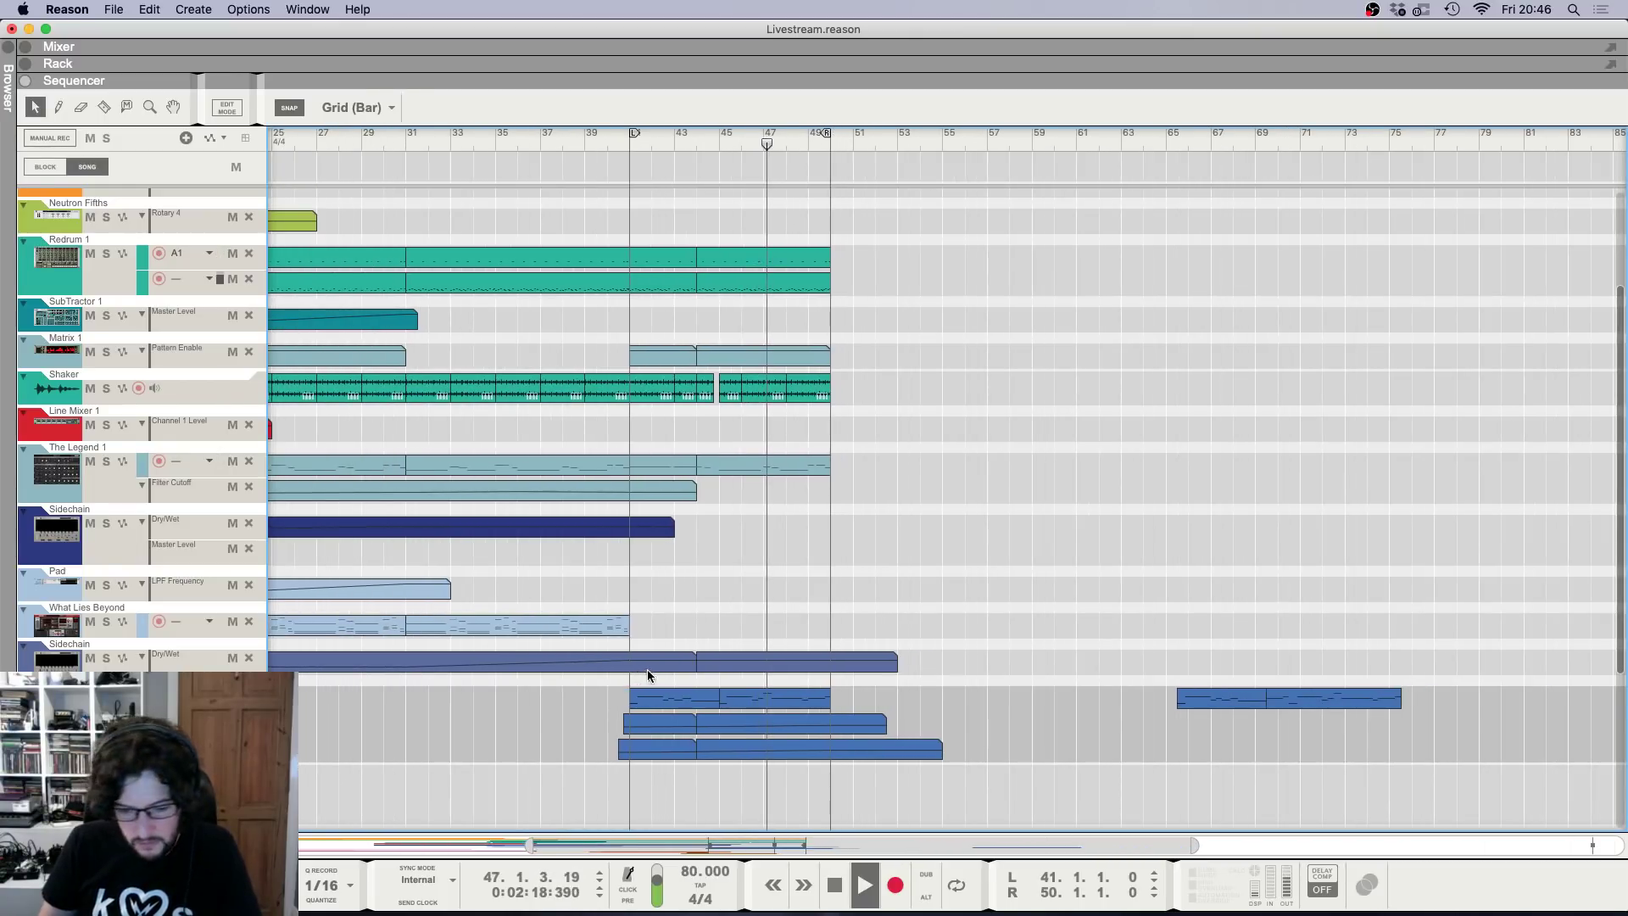
key(h)
key(h)
key(h)
key(h)
key(h)
key(h)
key(h)
key(h)
key(h)
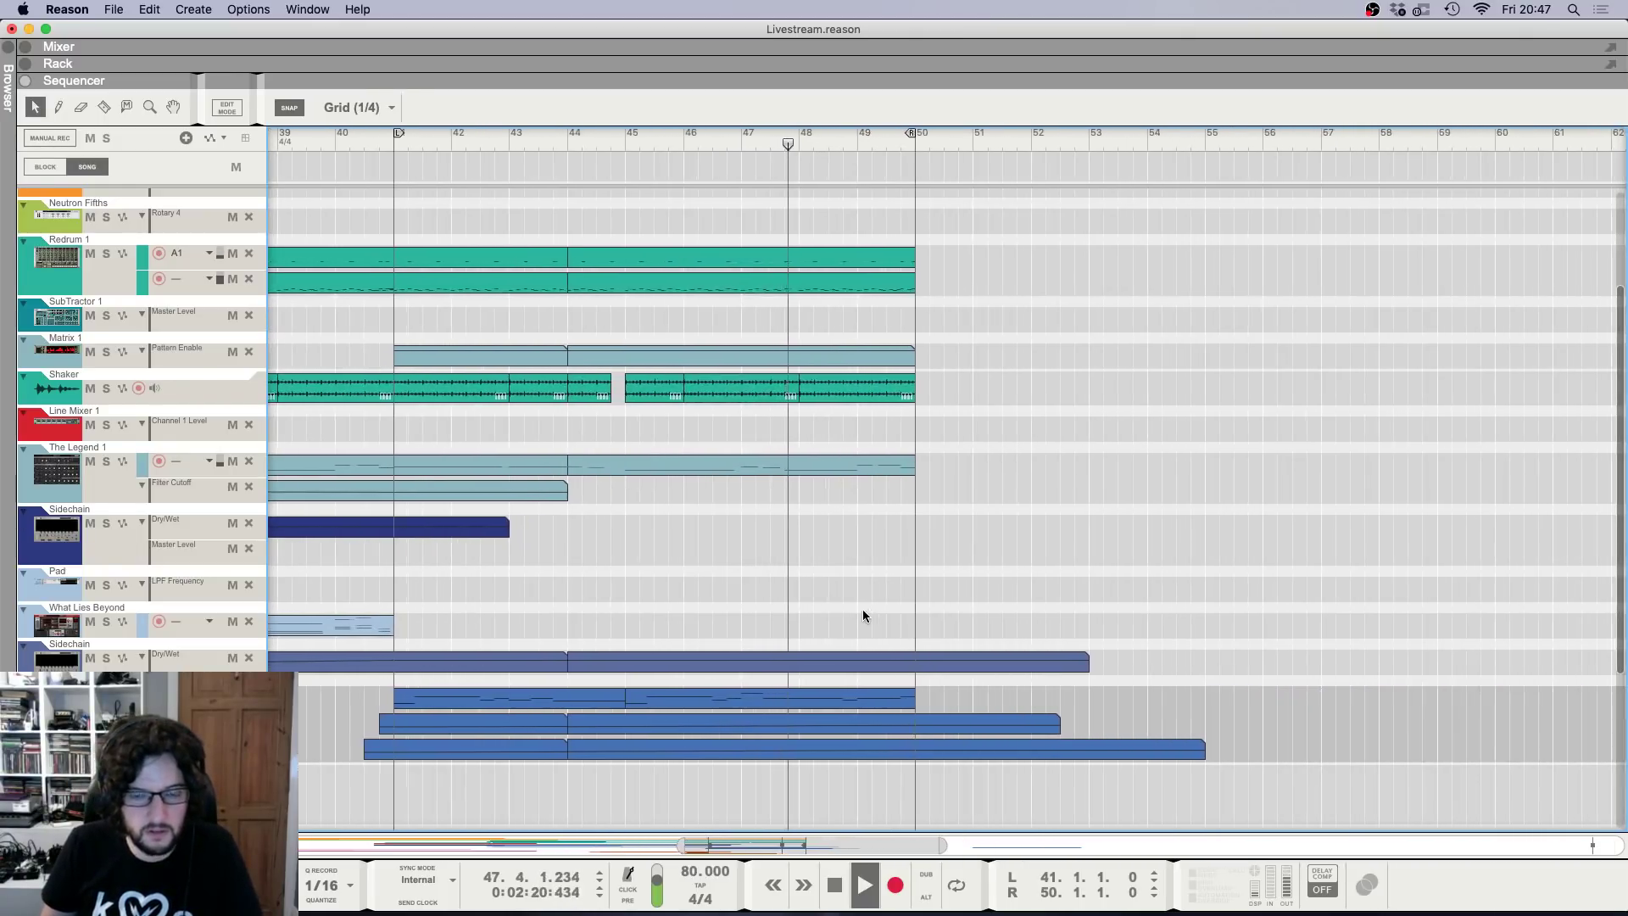
key(g)
Open The Legend 2's clip at bar 45, examine its notes through bar 50 against the preceding clip, and close it.
double_click(773, 698)
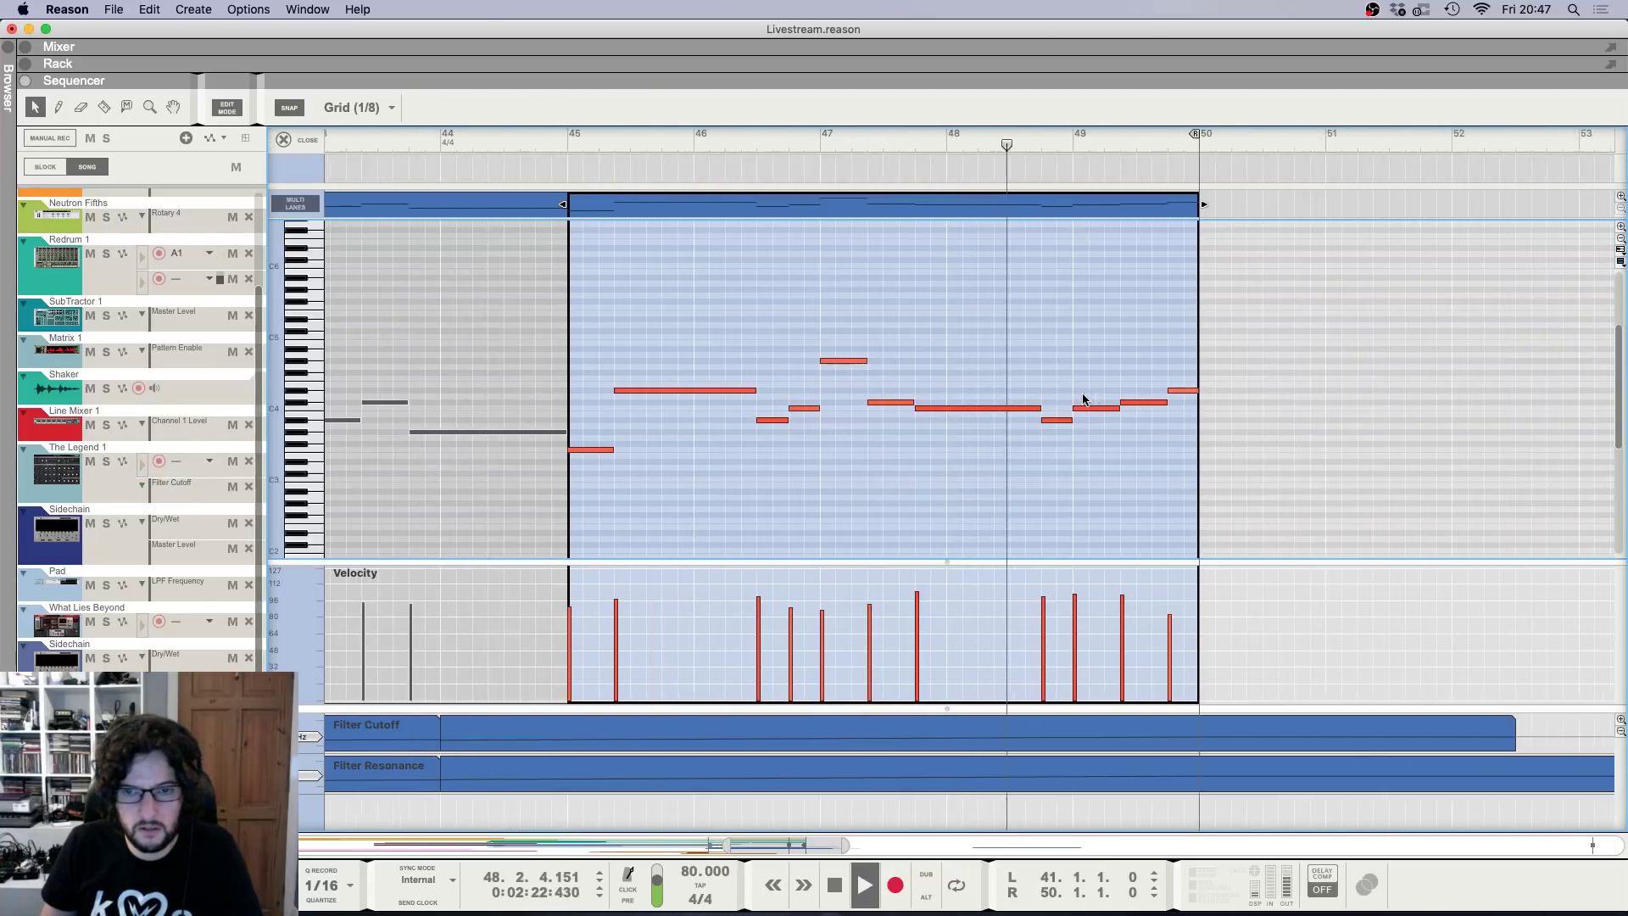
key(g)
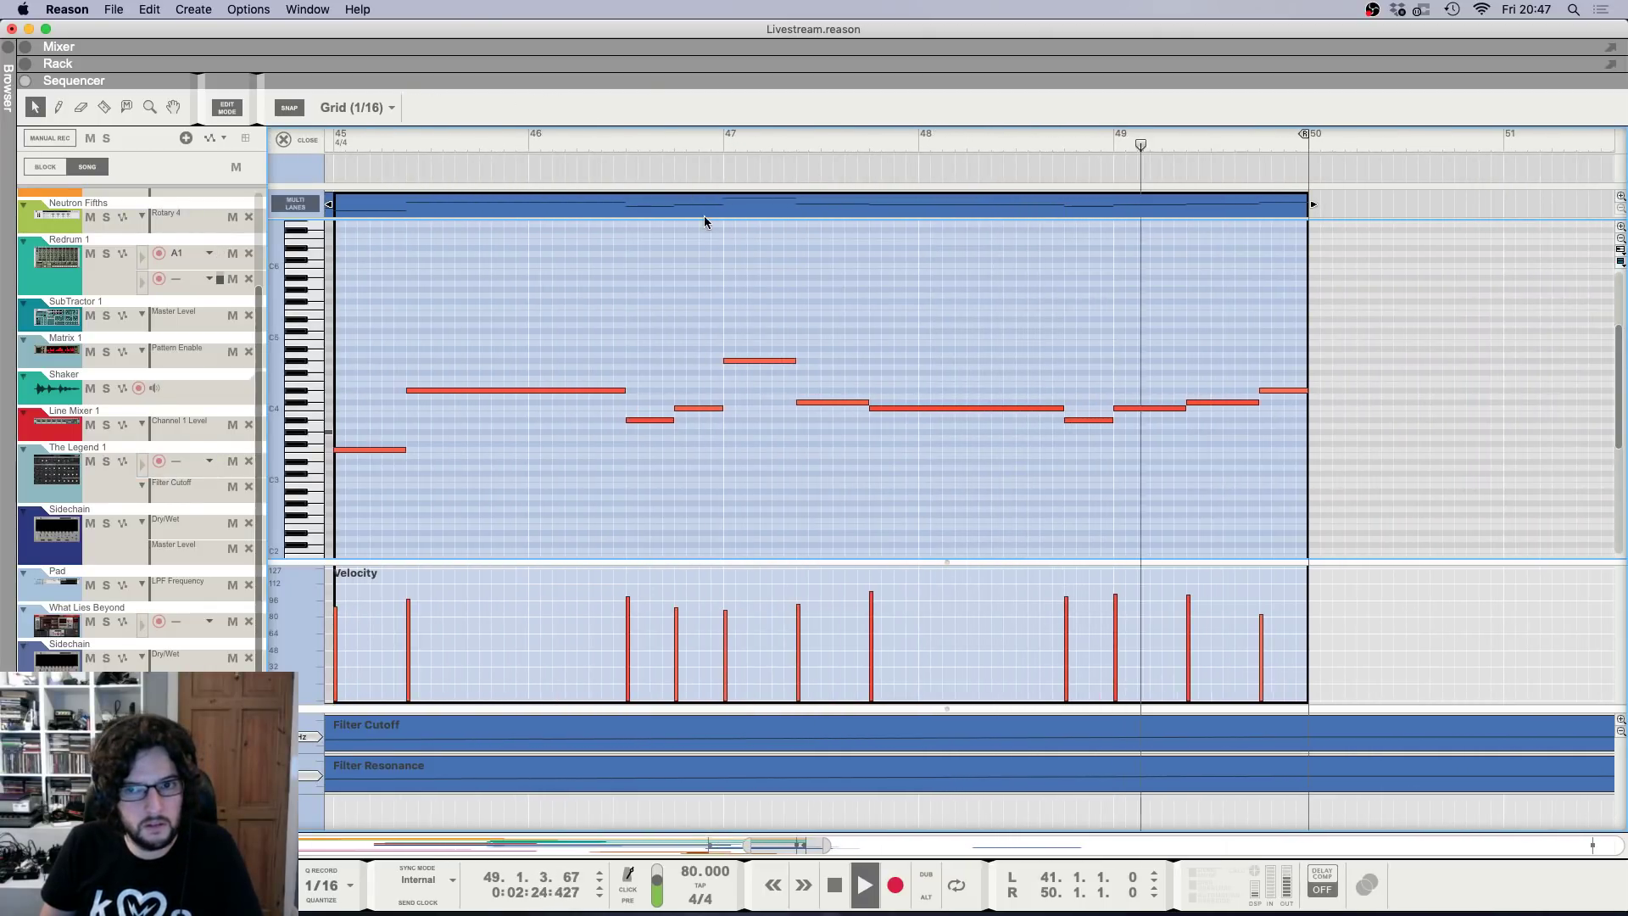
key(g)
key(g)
key(g)
key(g)
key(g)
key(g)
key(g)
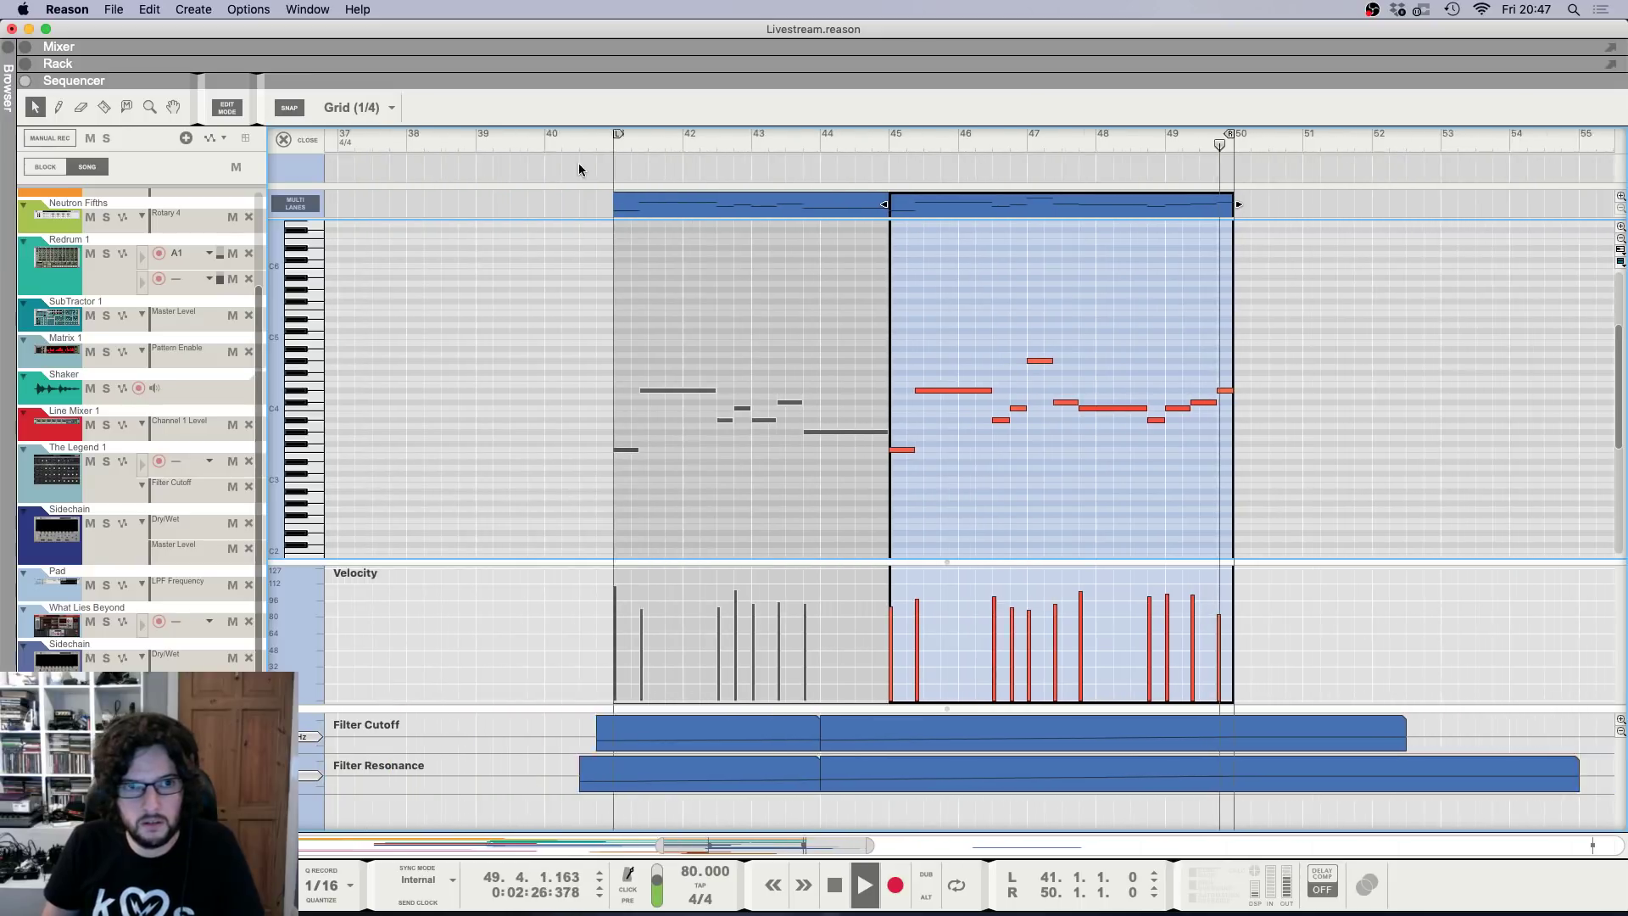
click(299, 141)
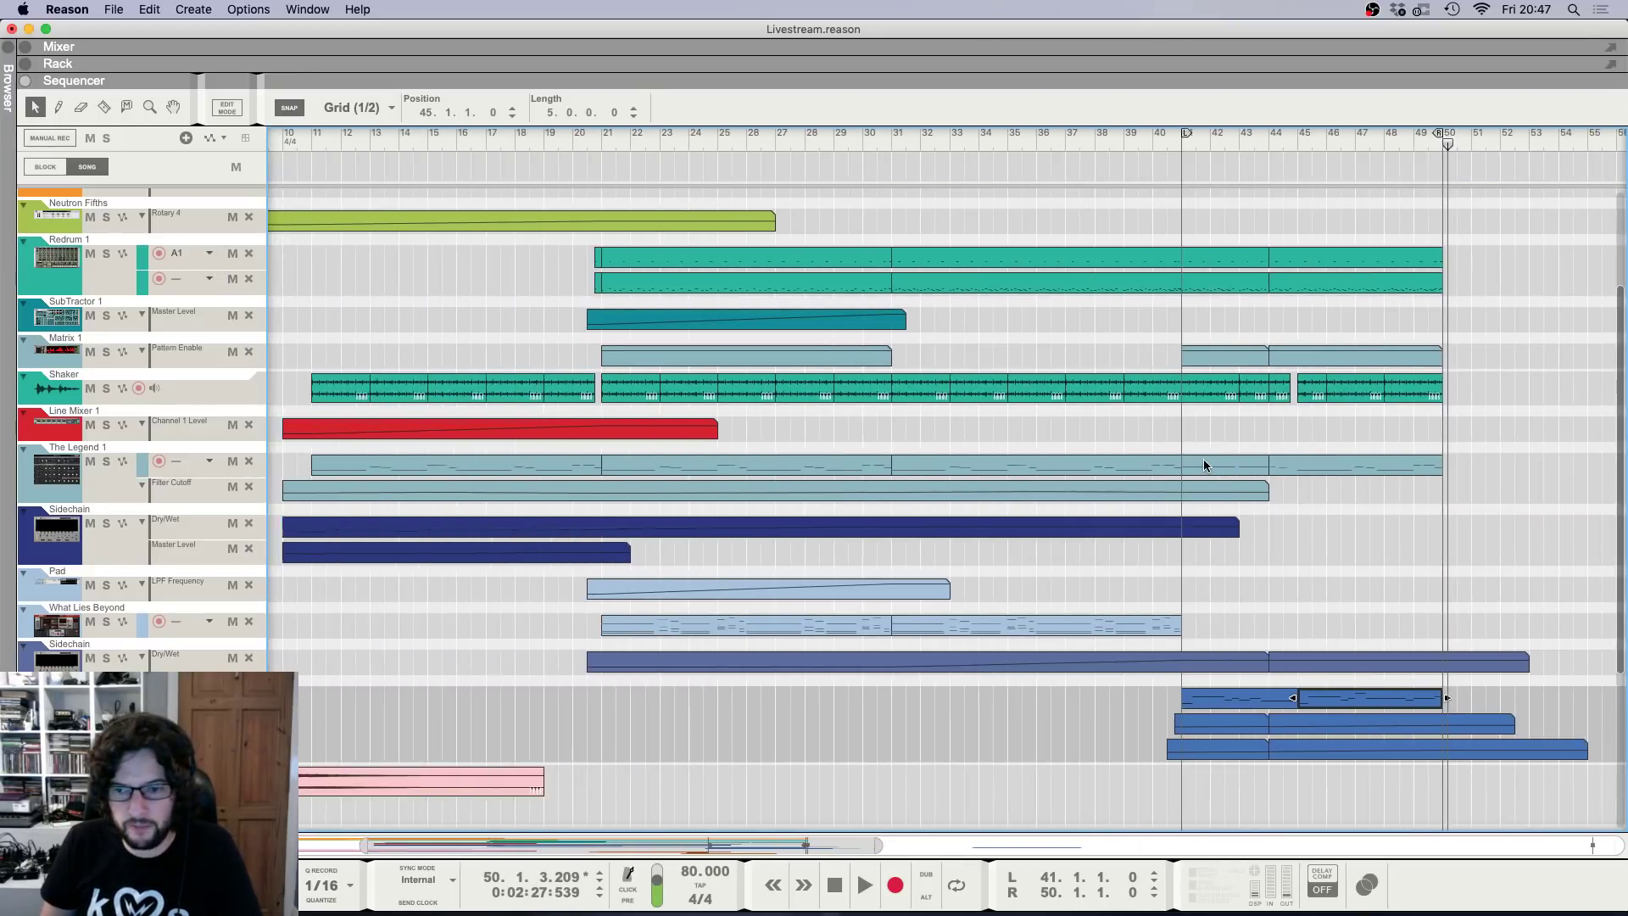
Examine how the section from bar 41 to bar 50 sits within the surrounding arrangement.
key(g)
key(g)
key(h)
key(h)
key(h)
key(h)
key(h)
key(h)
key(h)
key(h)
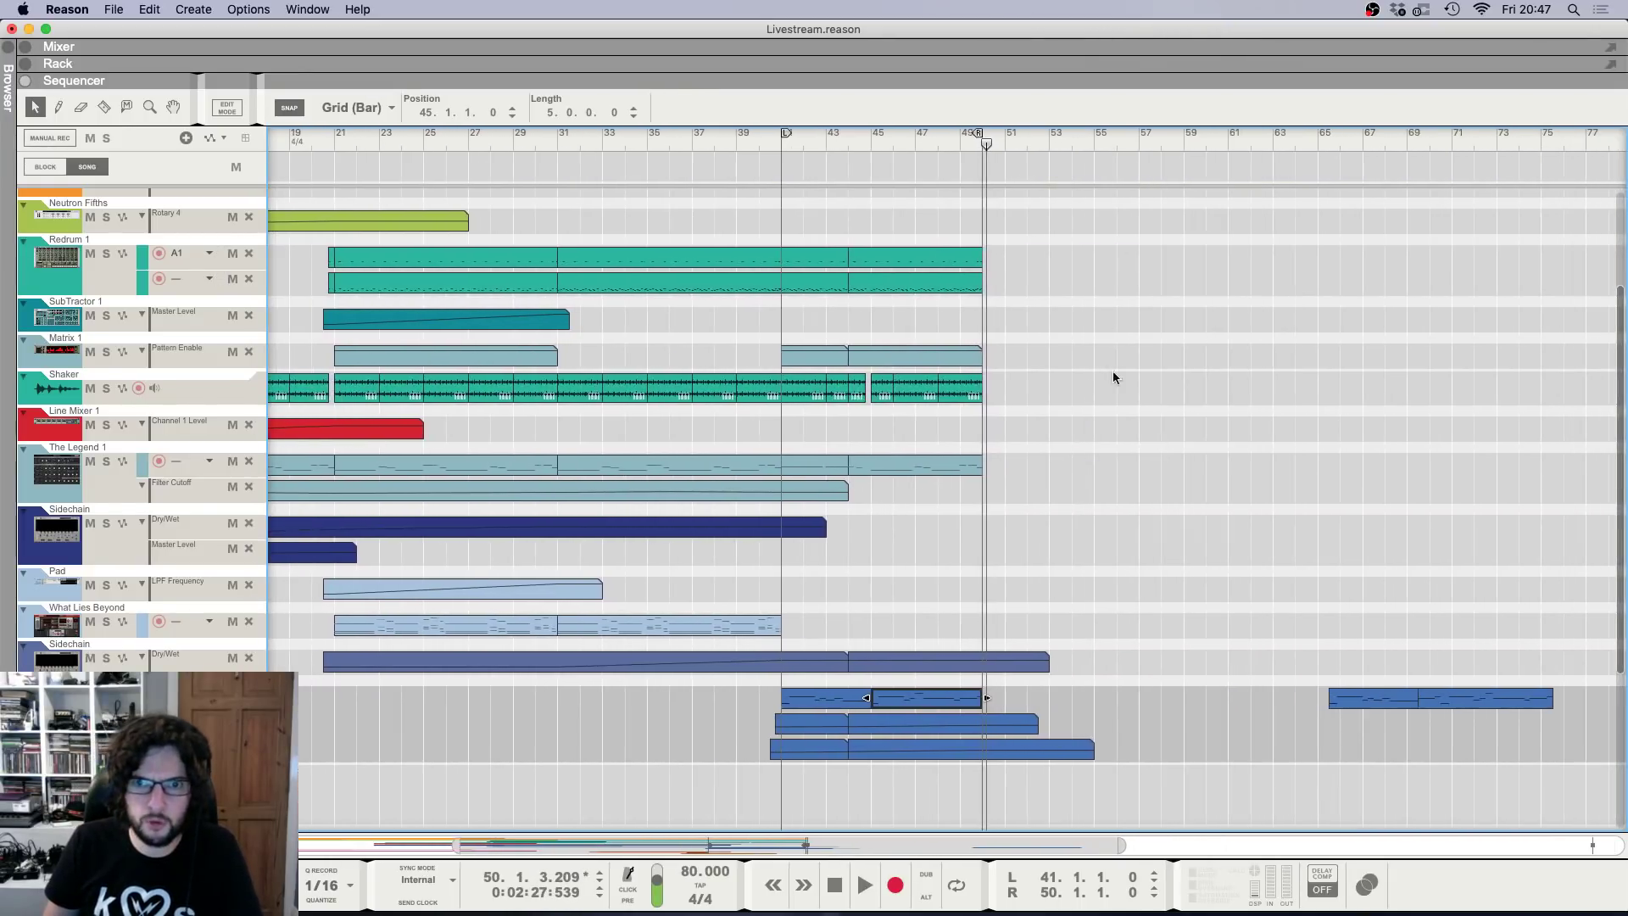
key(h)
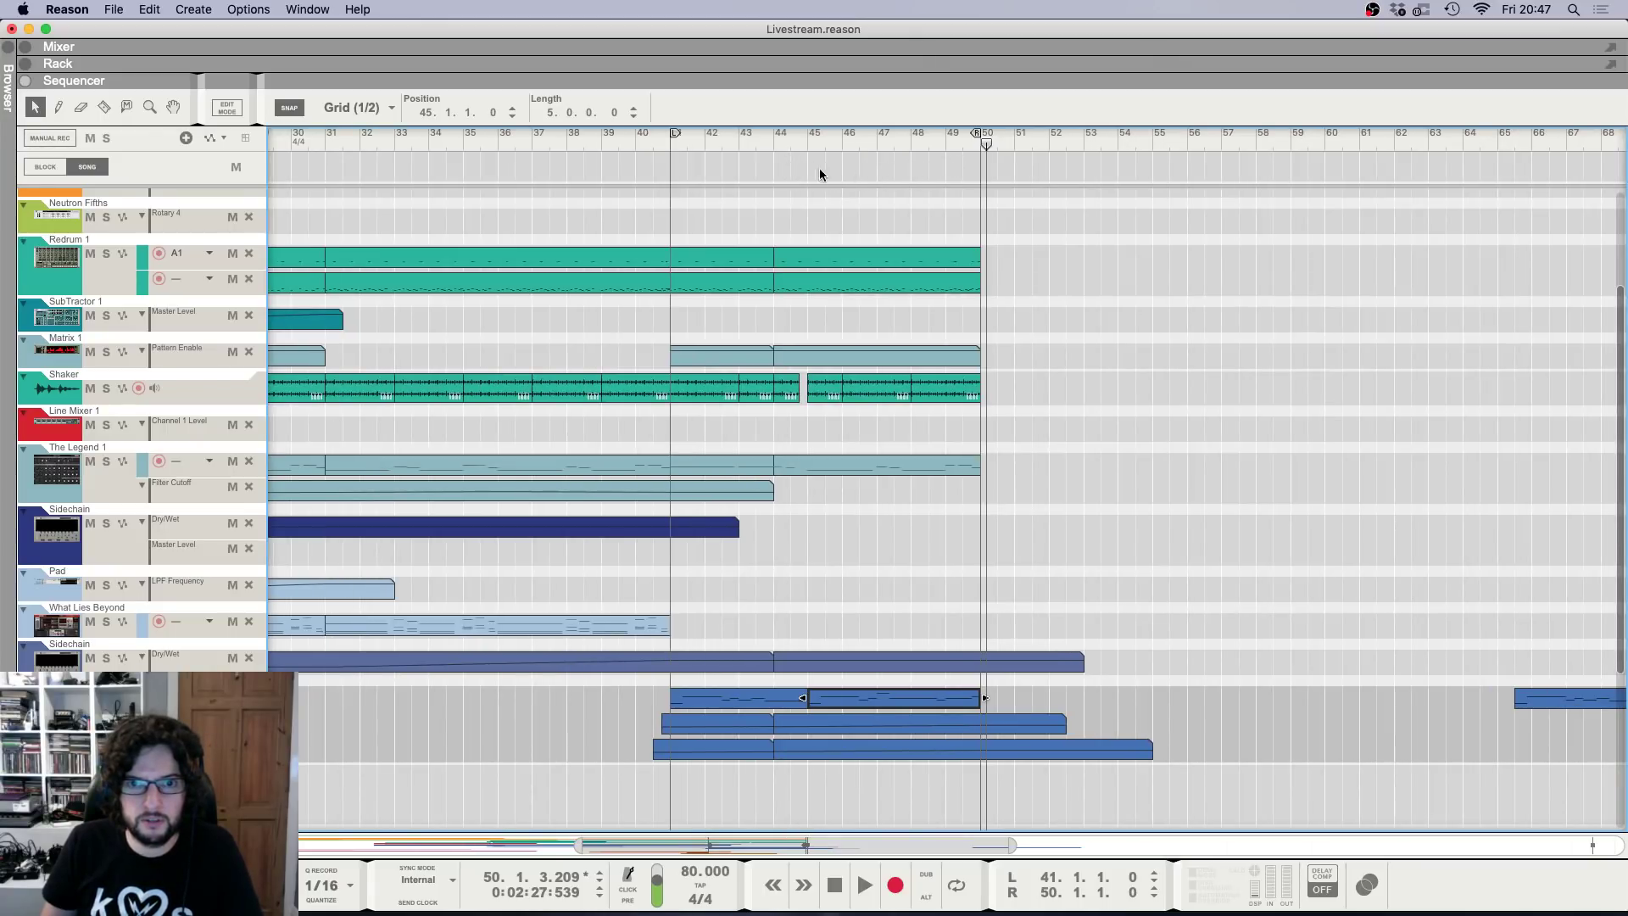
key(g)
key(g)
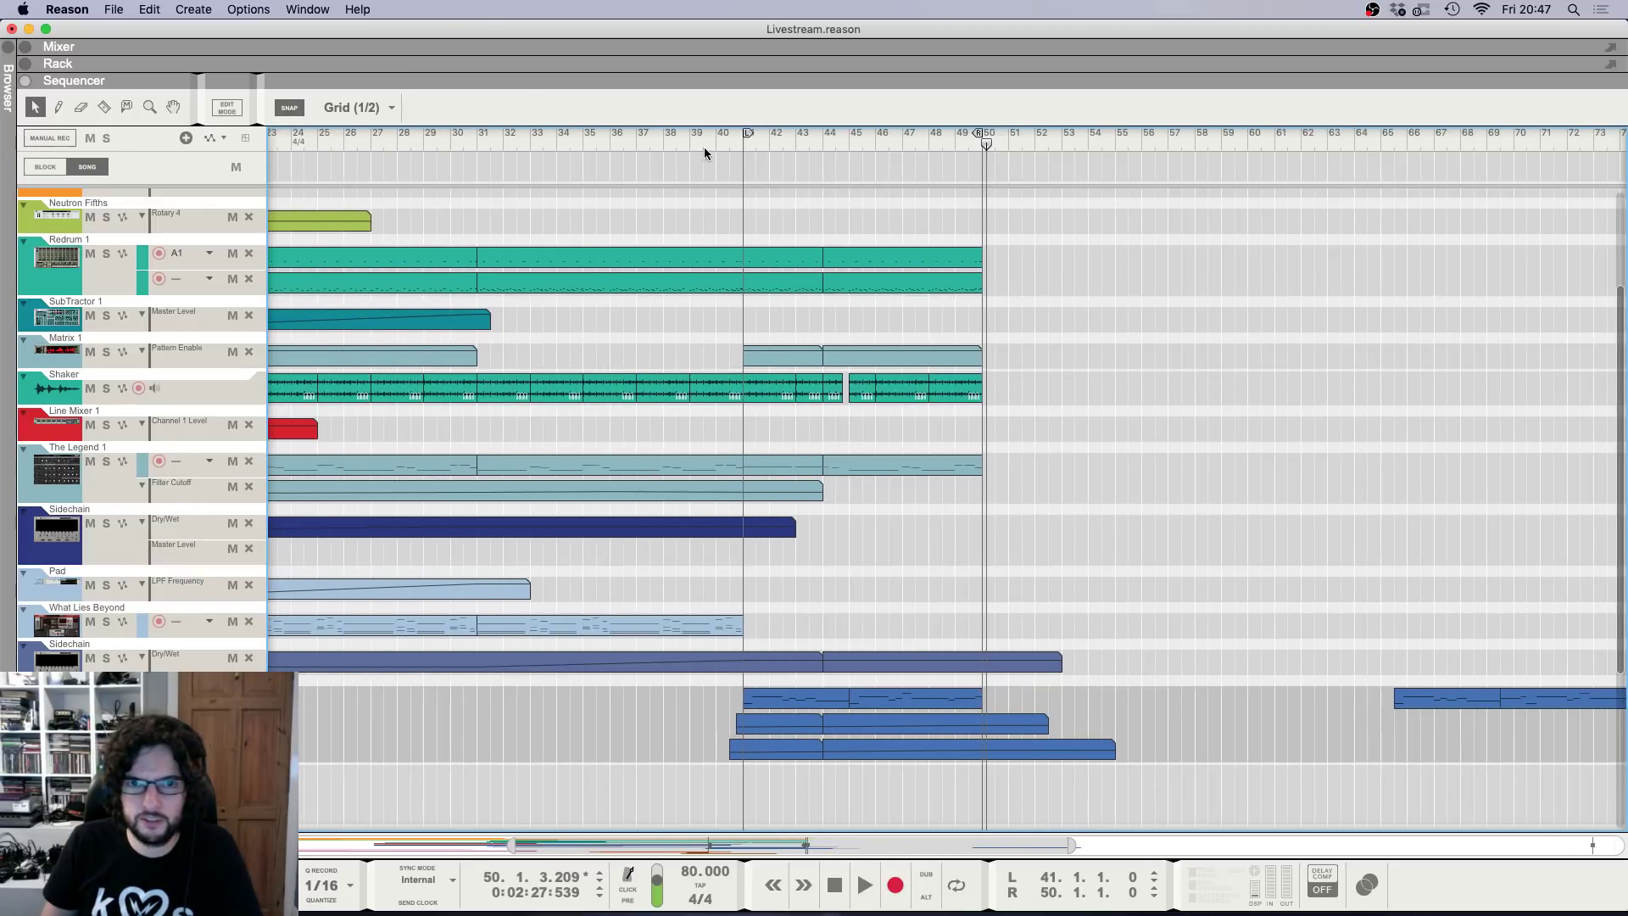
Play the arrangement from bar 39 and review the clips on the uppermost tracks.
click(715, 140)
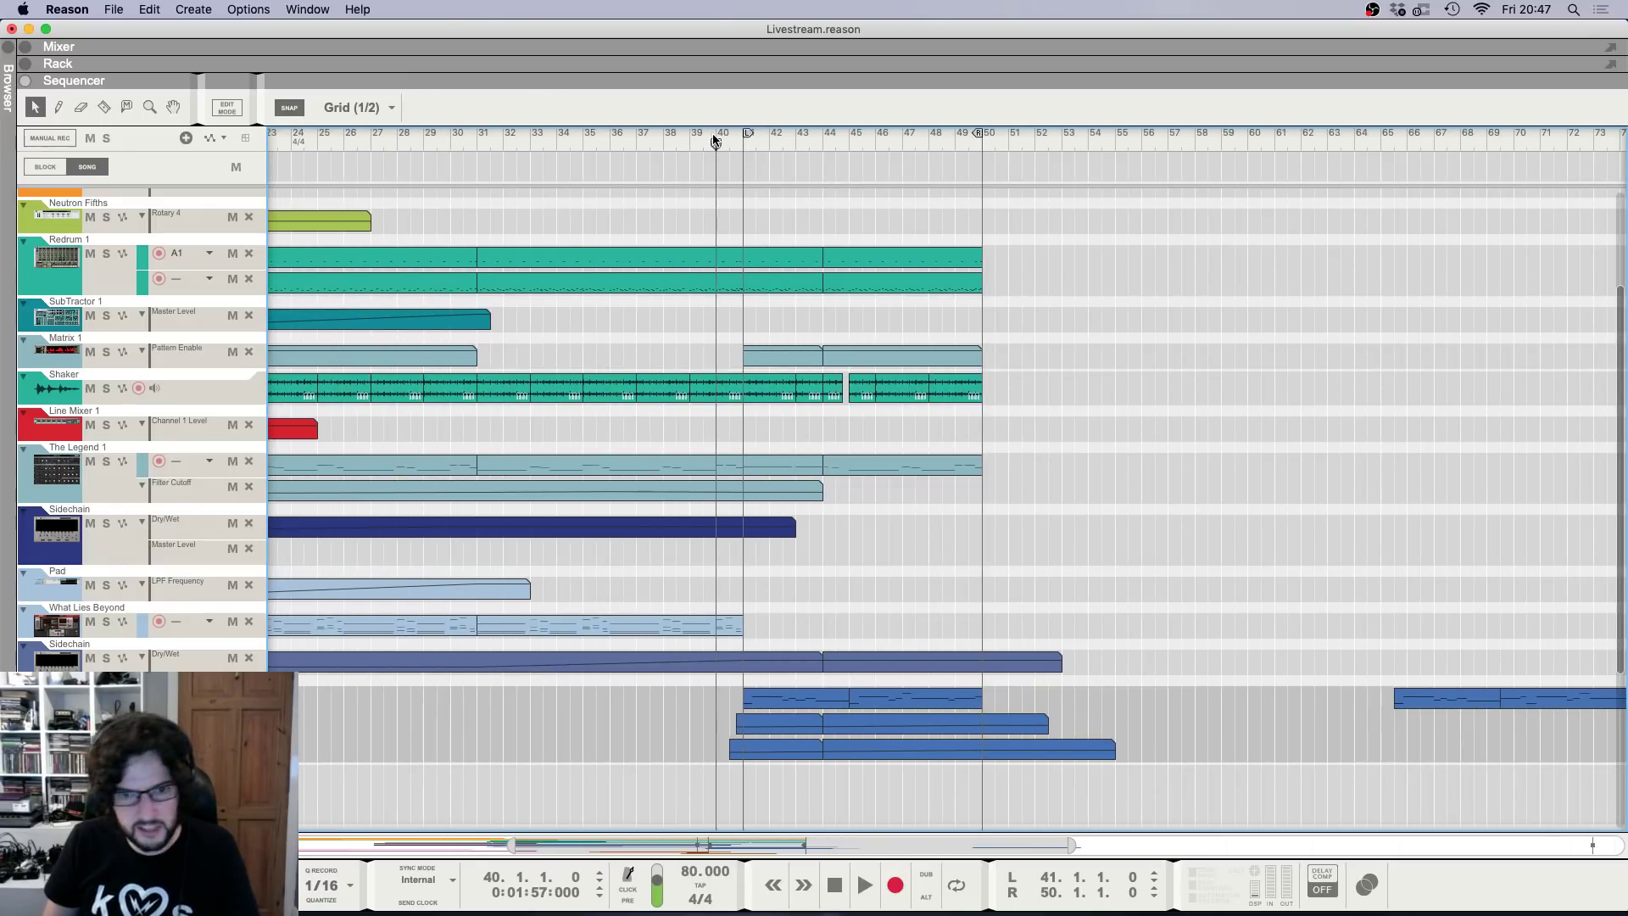
drag(678, 139, 689, 142)
key(space)
scroll(814, 293, up, 4)
key(h)
key(h)
key(h)
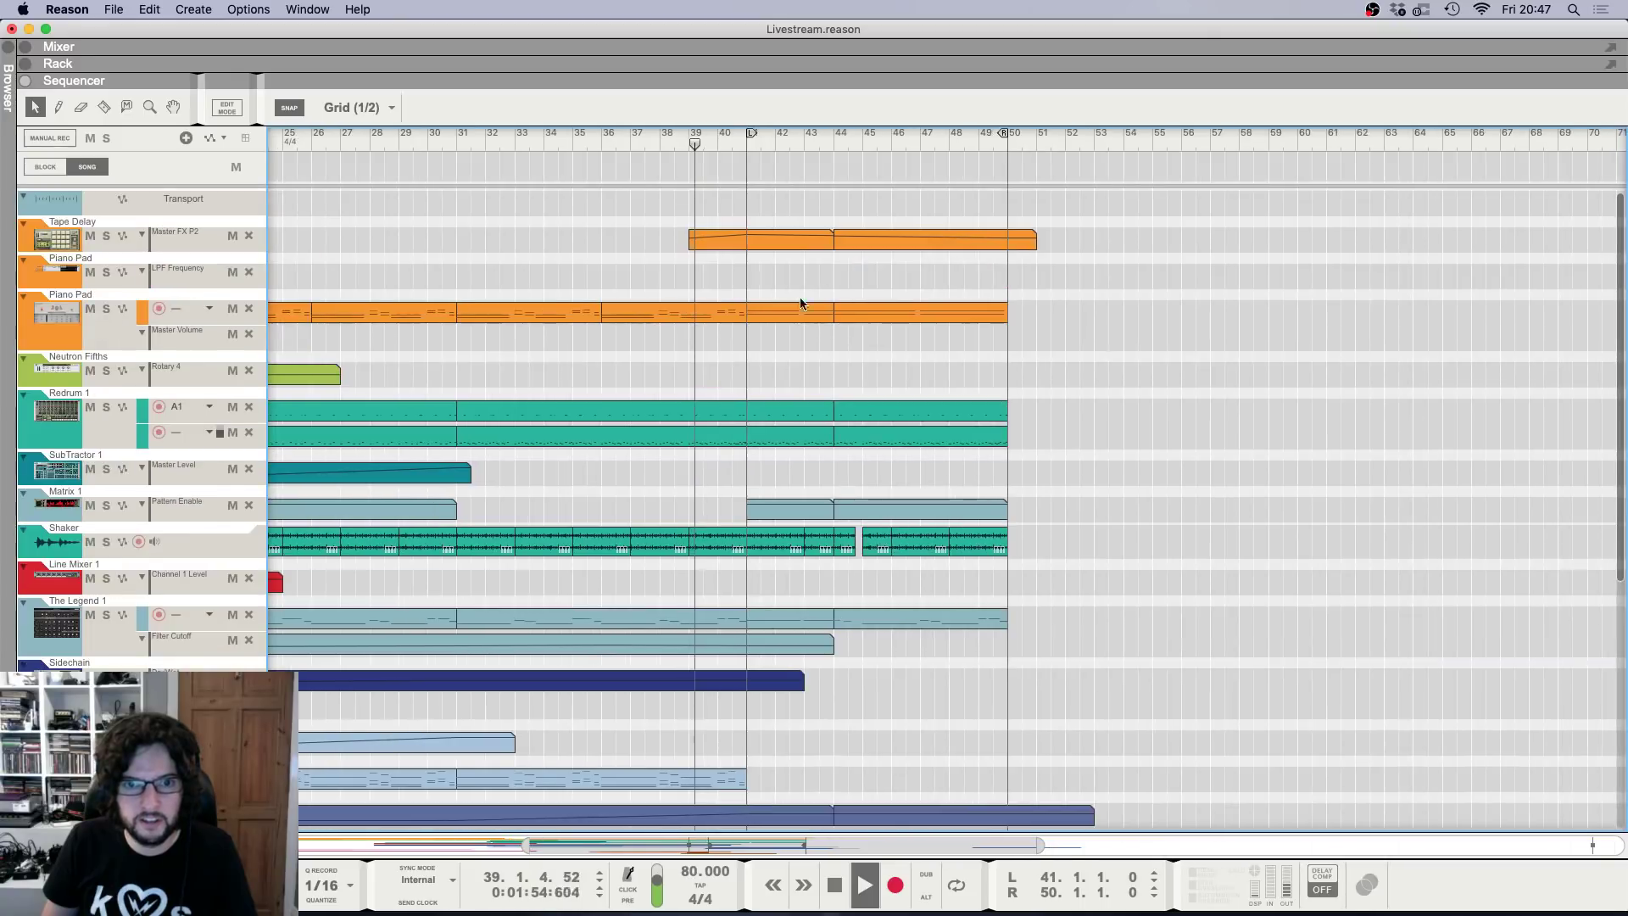
Play from bar 31 and add 15 to the note velocities of the two Piano Pad clips between bars 31 and 41.
click(413, 146)
key(g)
key(g)
drag(451, 263, 666, 387)
key(F8)
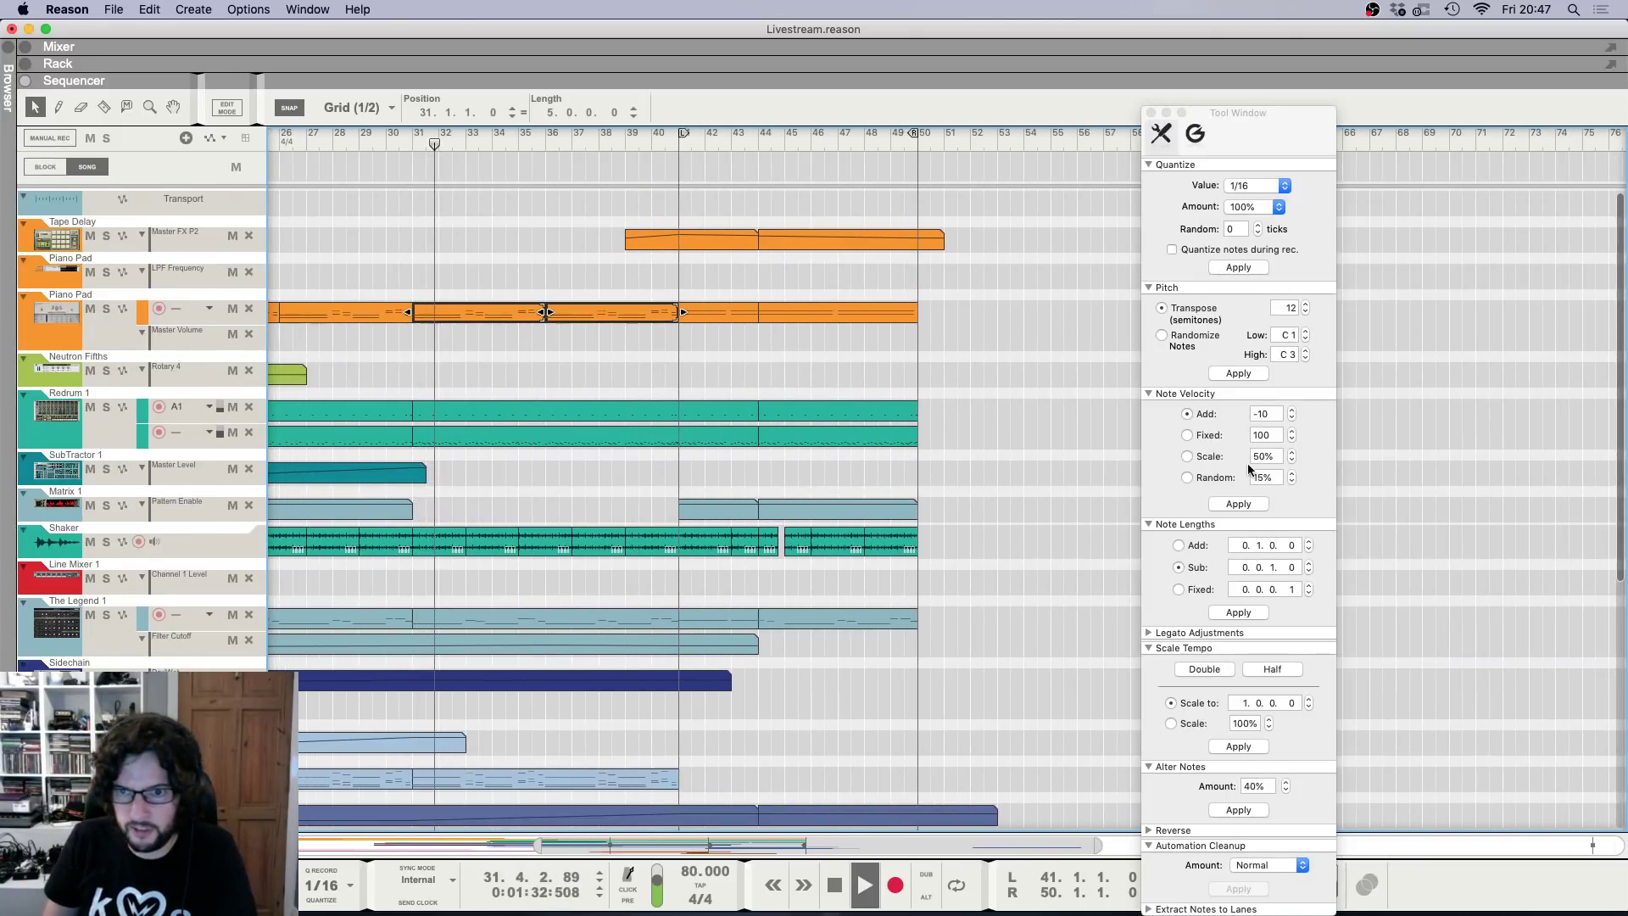
click(1204, 419)
click(1234, 505)
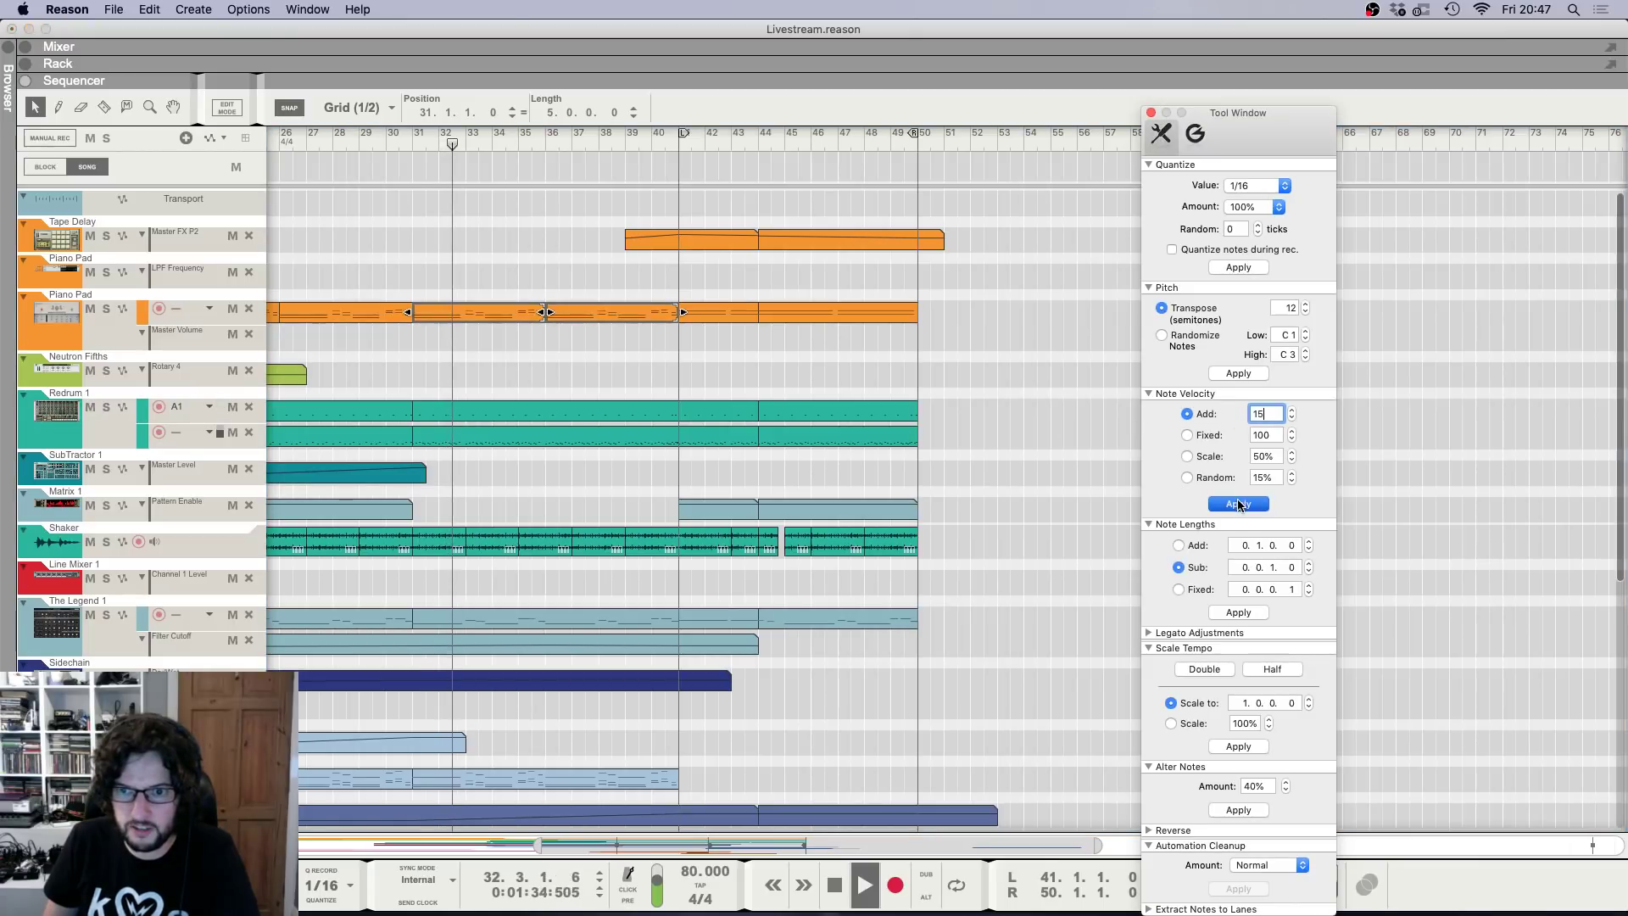
click(1151, 112)
Extend the Neutron Fifths Rotary 4 automation clip to bar 41 and add points at bar 31 and at bar 41 with value 112.
click(454, 343)
scroll(482, 319, left, 5)
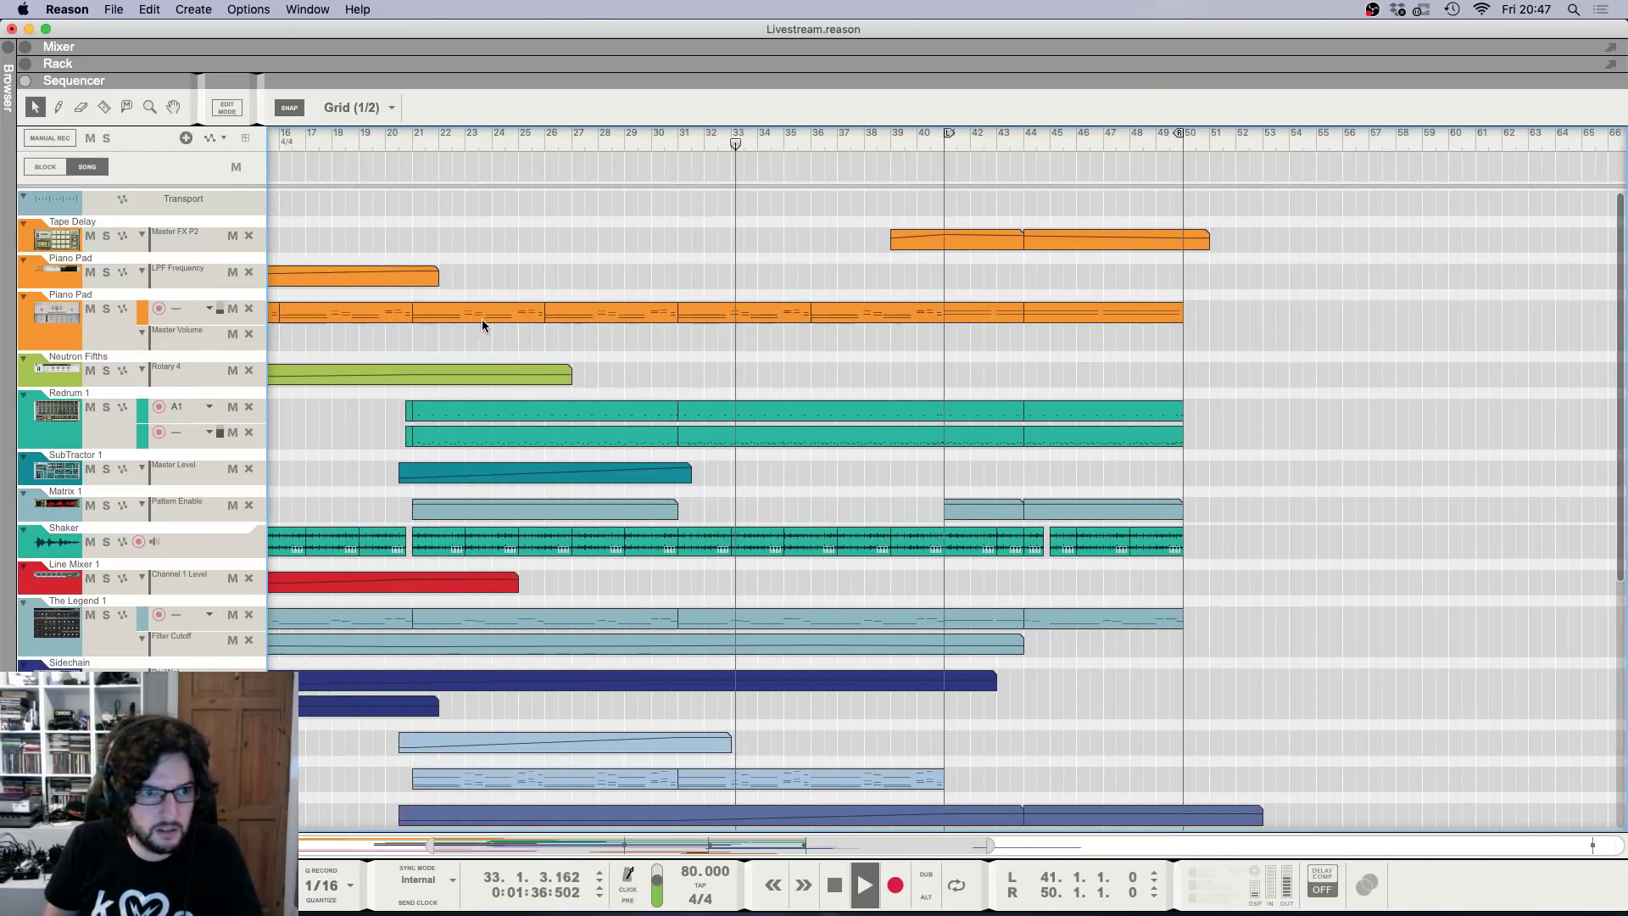
drag(574, 377, 944, 377)
double_click(916, 381)
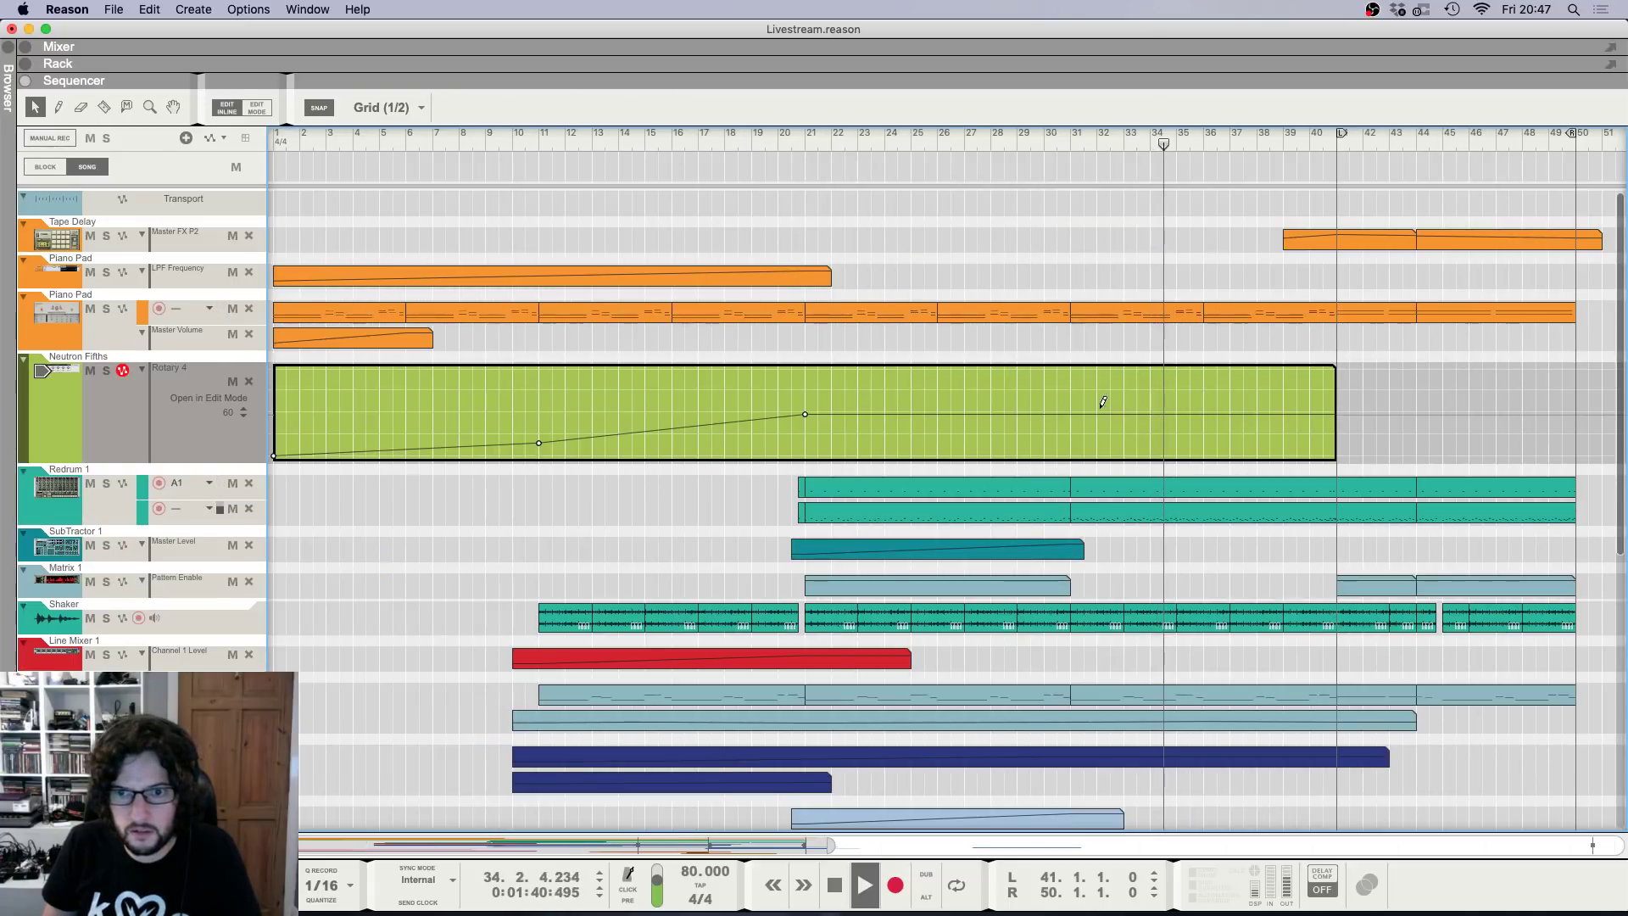
click(1070, 411)
click(1336, 382)
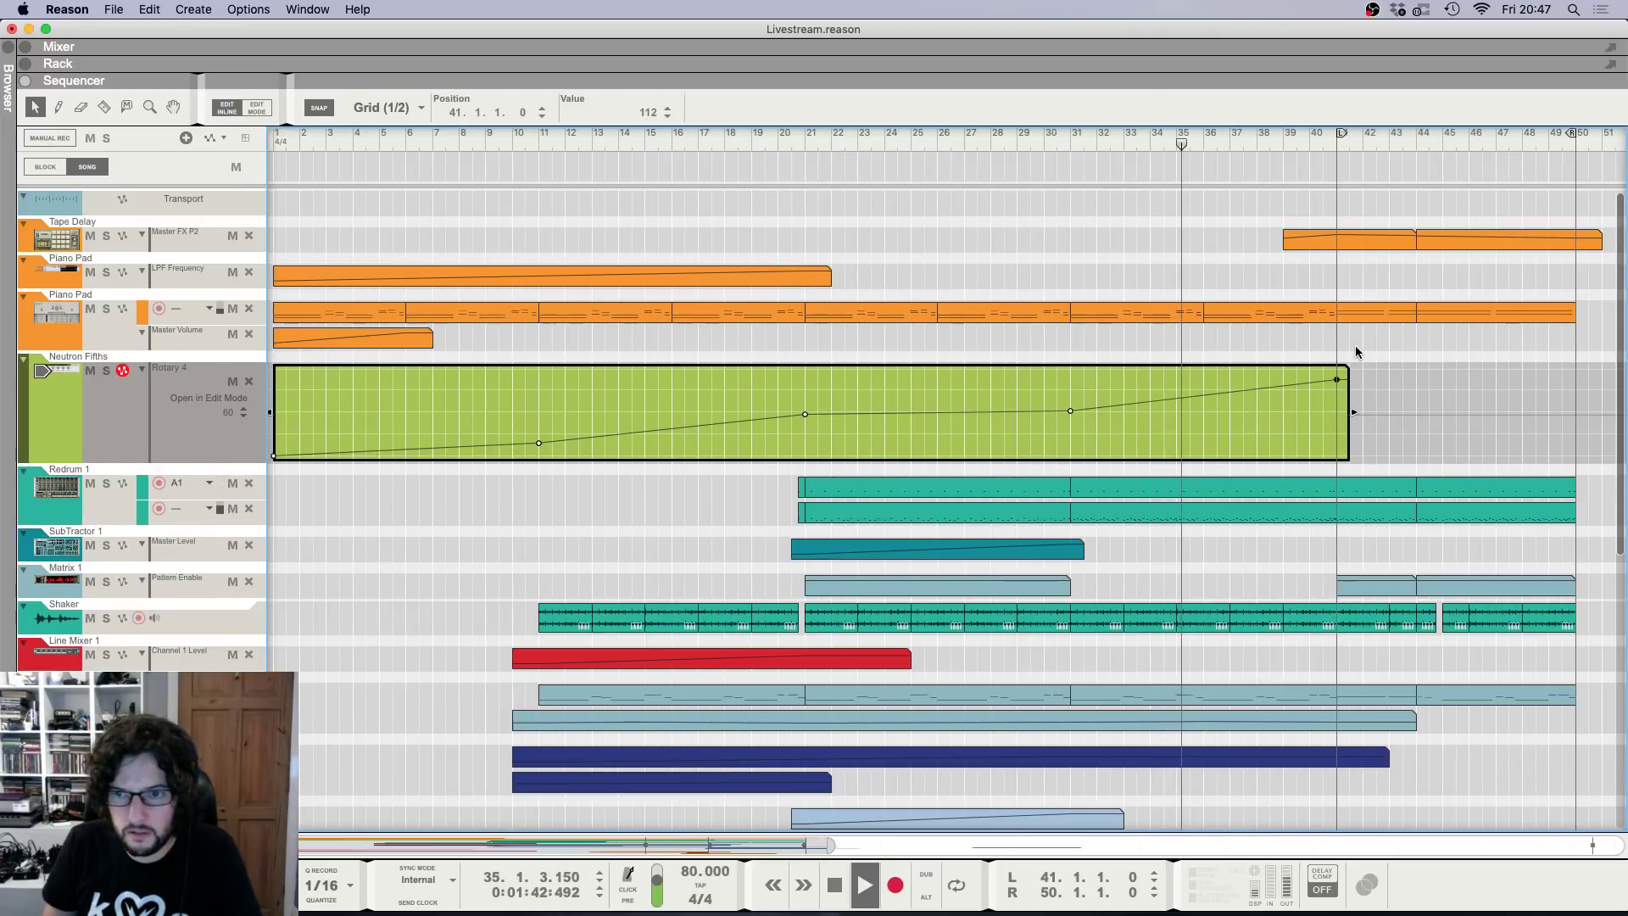
Lower the Rotary 4 automation point at bar 41 for a gentler rise and close the clip.
click(1355, 344)
click(1338, 376)
double_click(1343, 377)
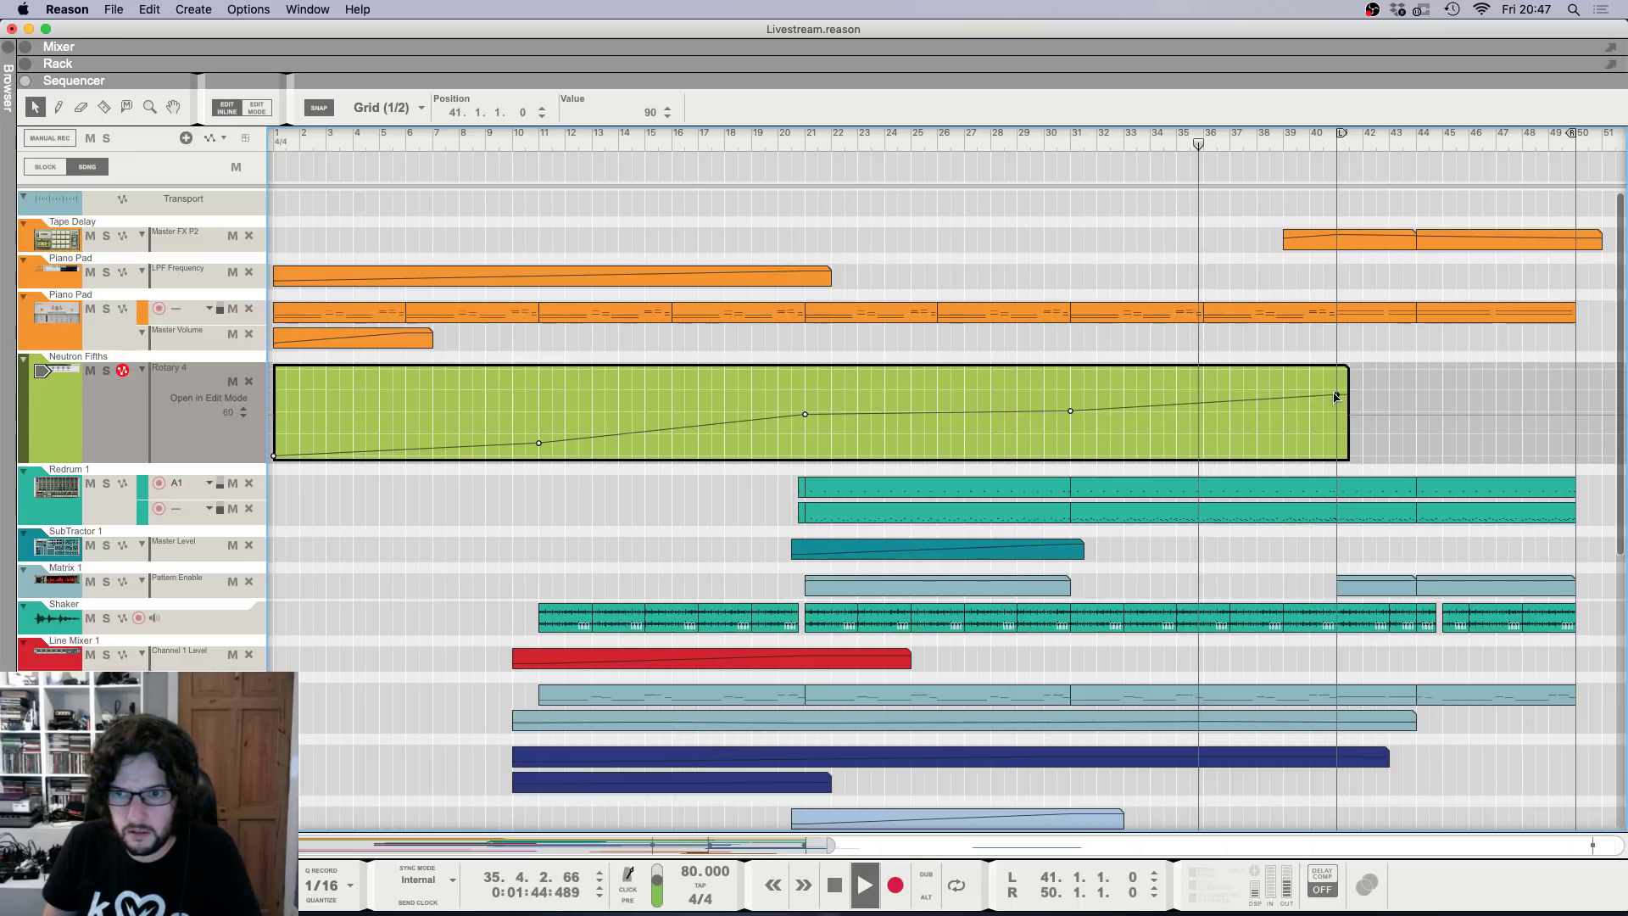
drag(1337, 398, 1336, 416)
click(1259, 345)
click(1256, 342)
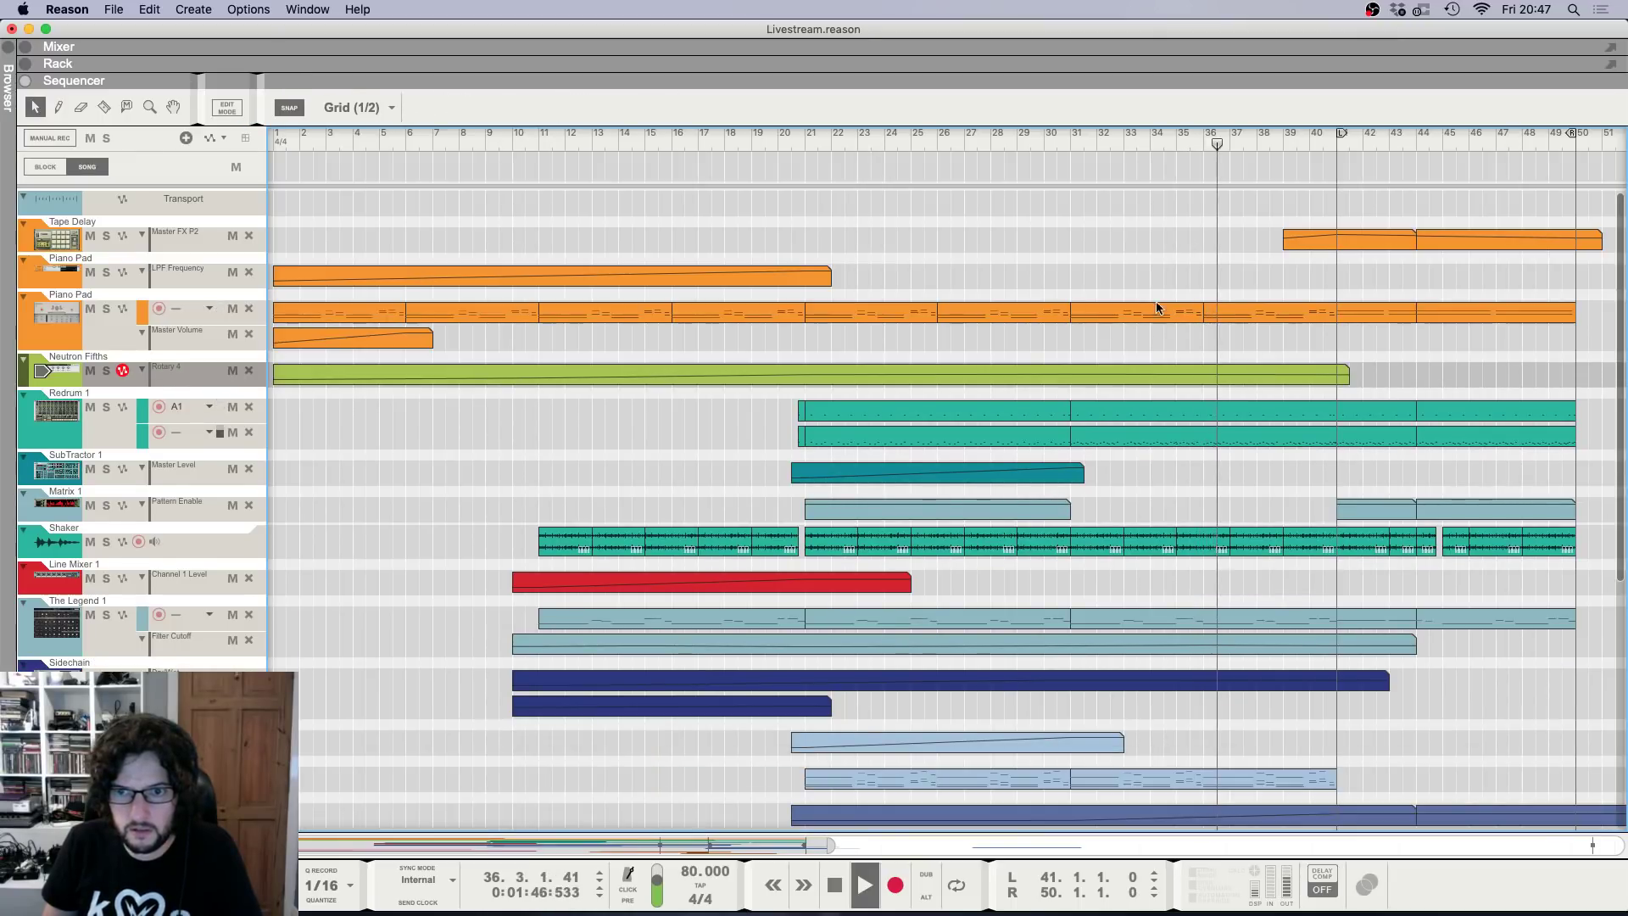
Look over the rack devices, and review all tracks' clips and automation while listening through the transition at bar 41.
key(F6)
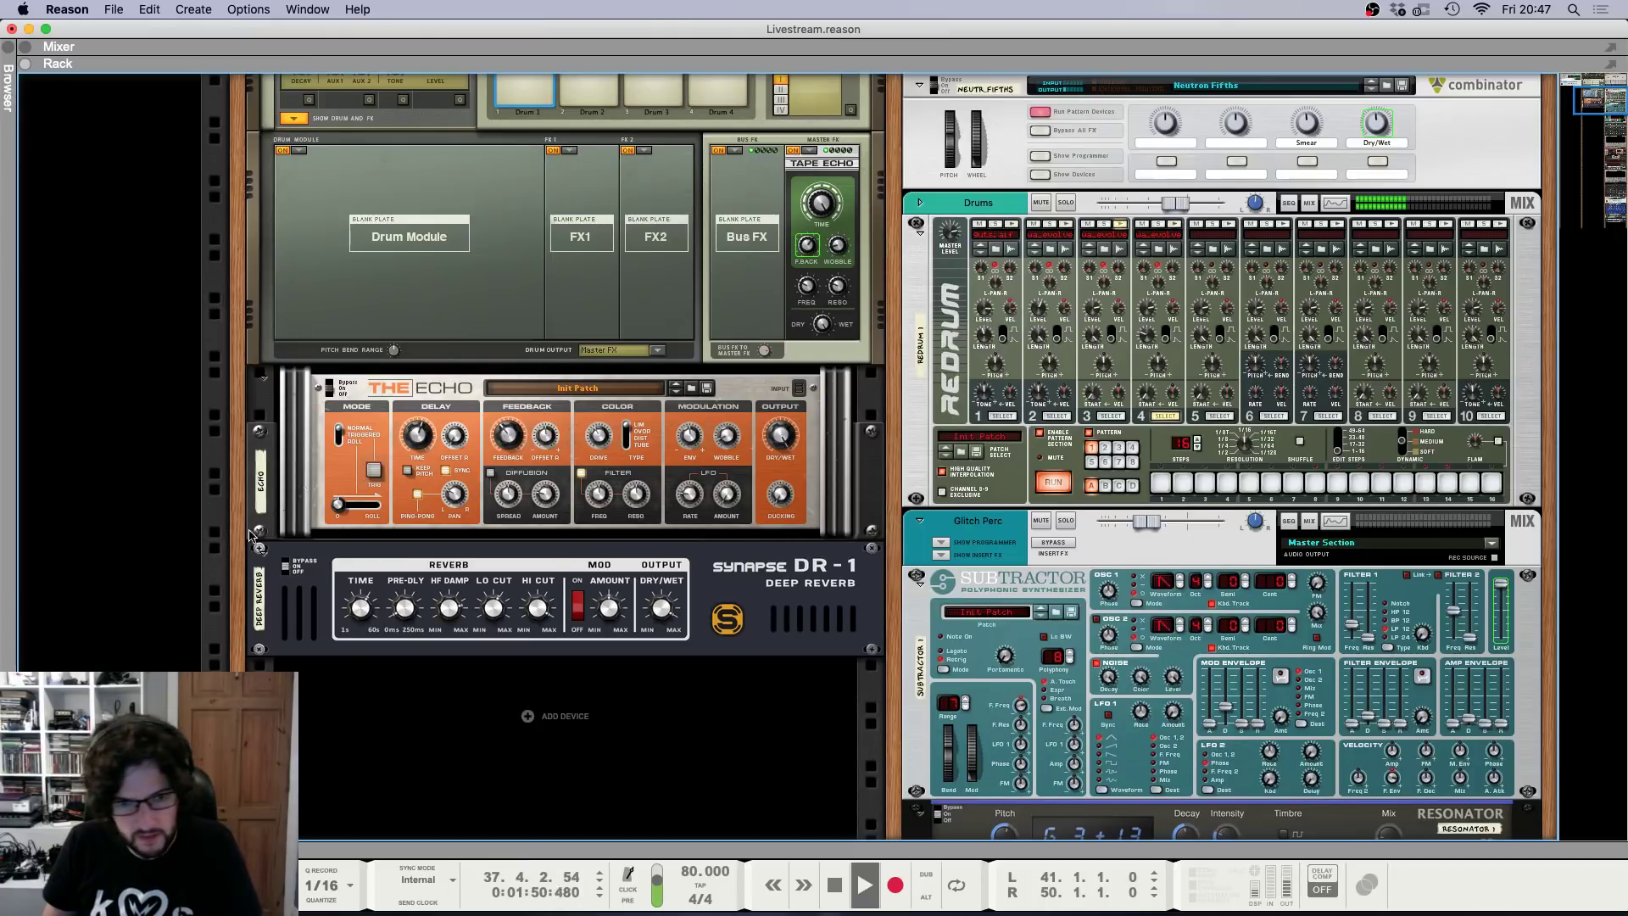
scroll(433, 550, down, 20)
key(F7)
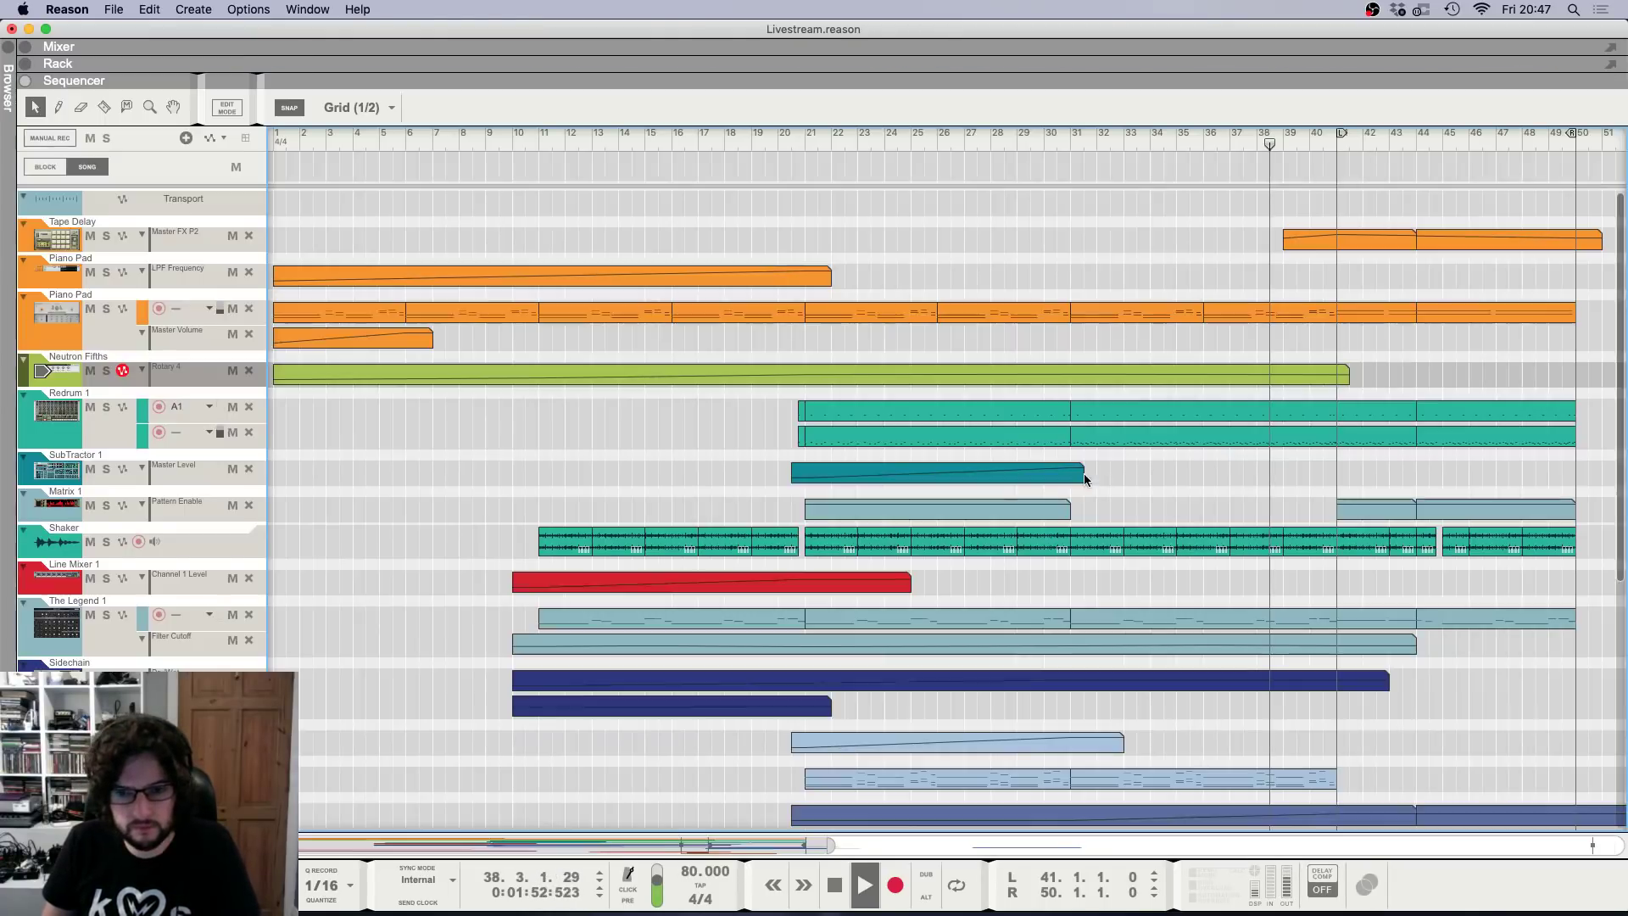
scroll(1075, 473, down, 10)
scroll(1195, 480, down, 4)
key(g)
key(g)
key(g)
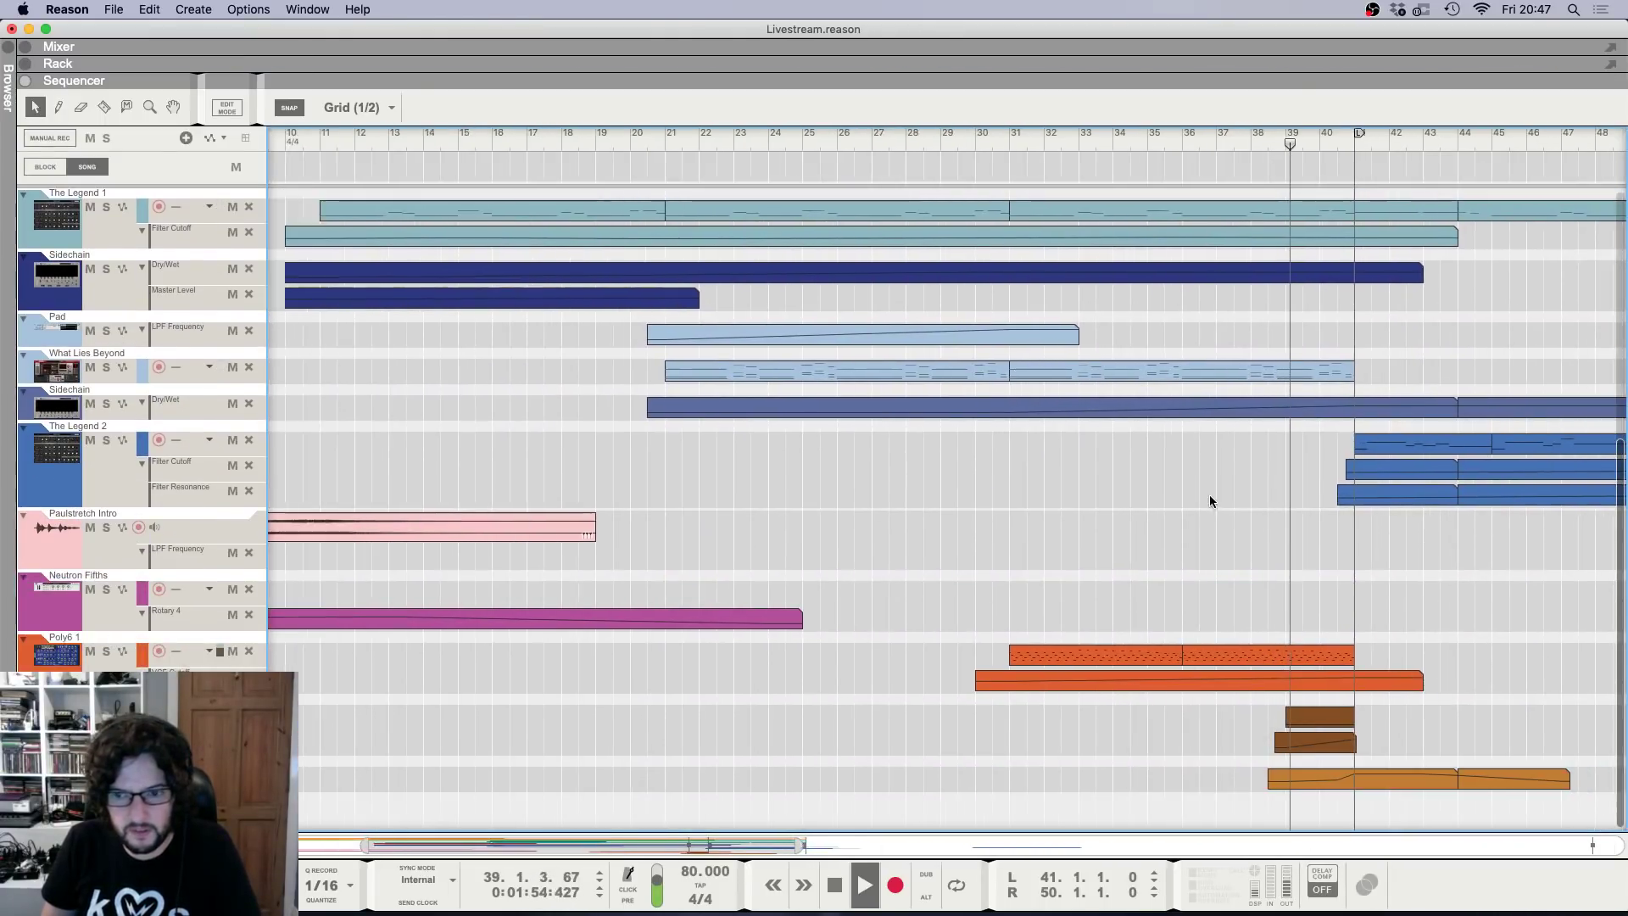
scroll(1208, 492, right, 5)
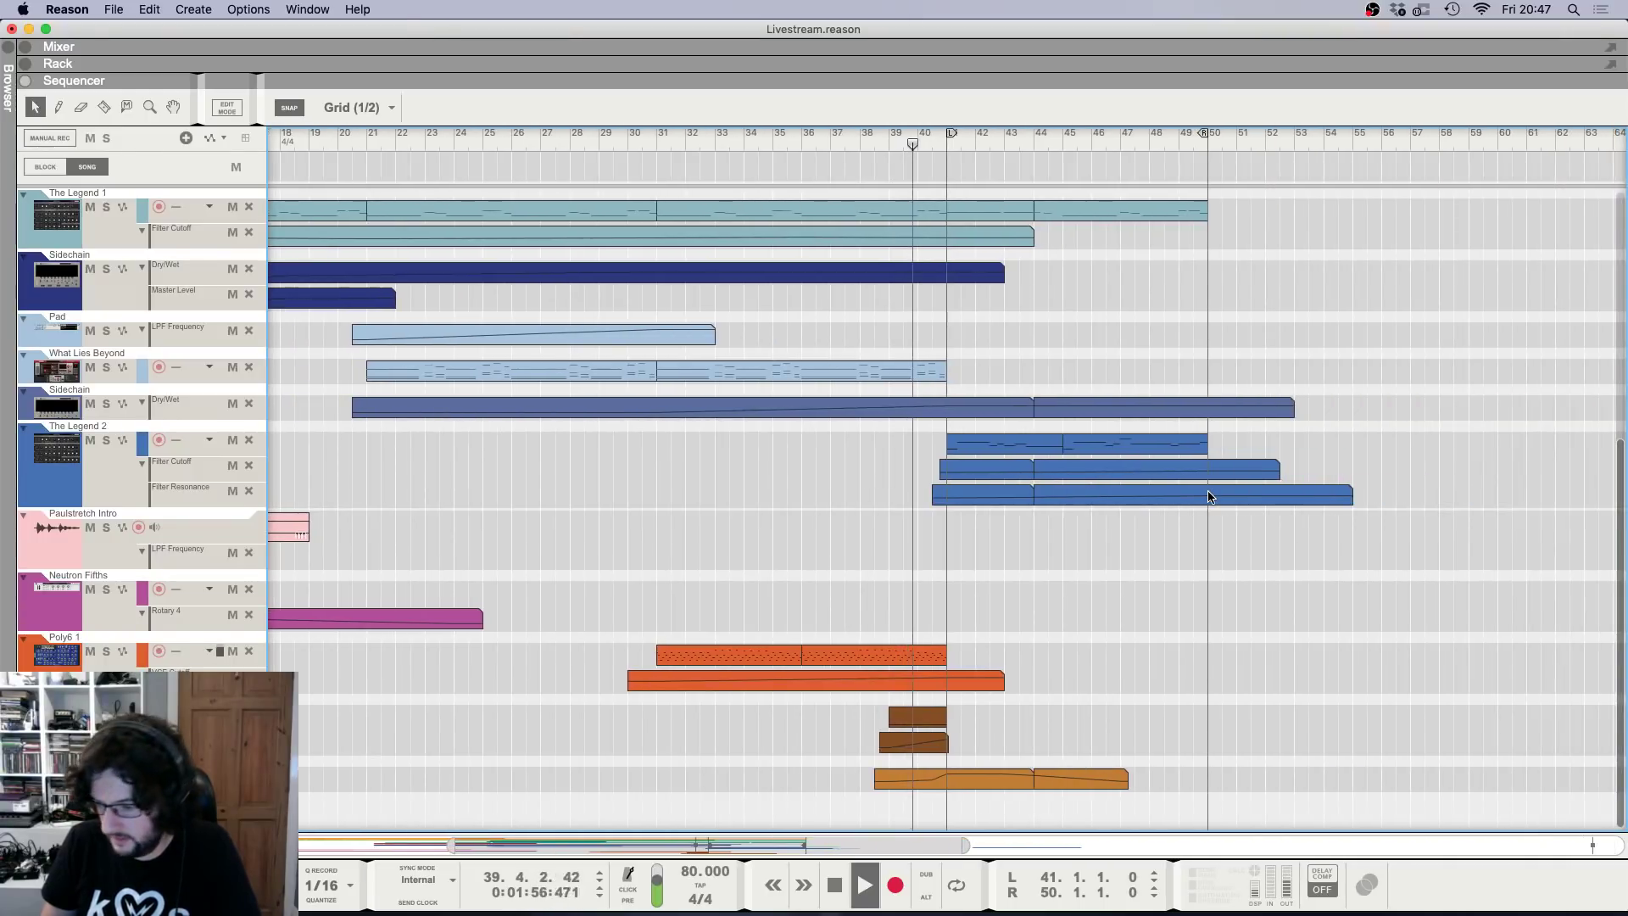
scroll(934, 487, up, 5)
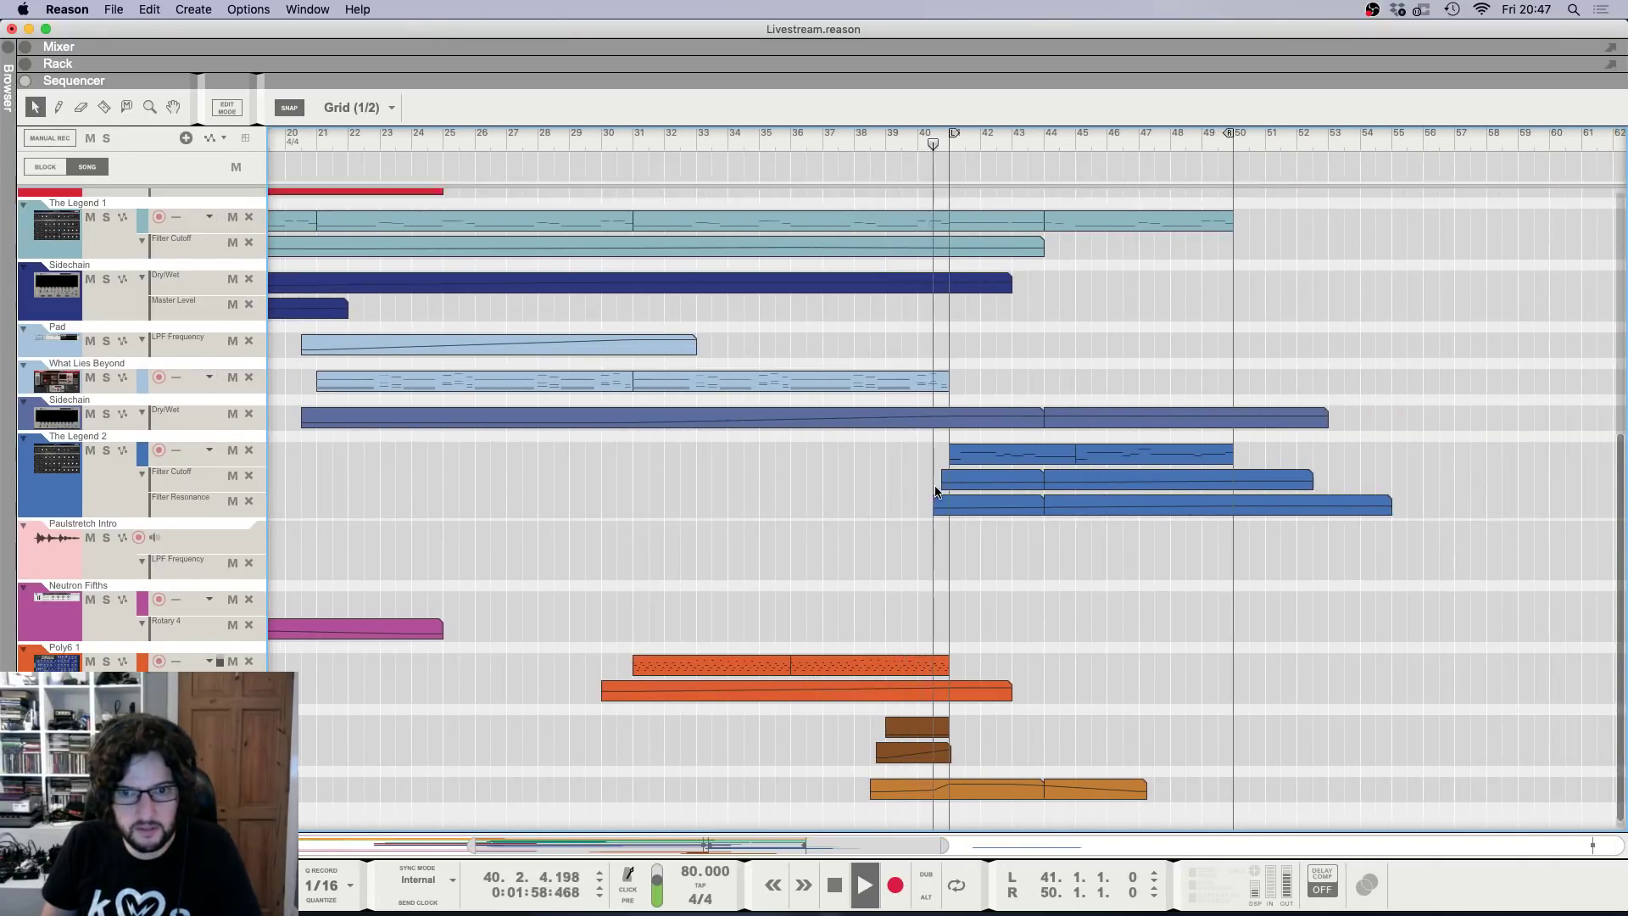
key(h)
key(h)
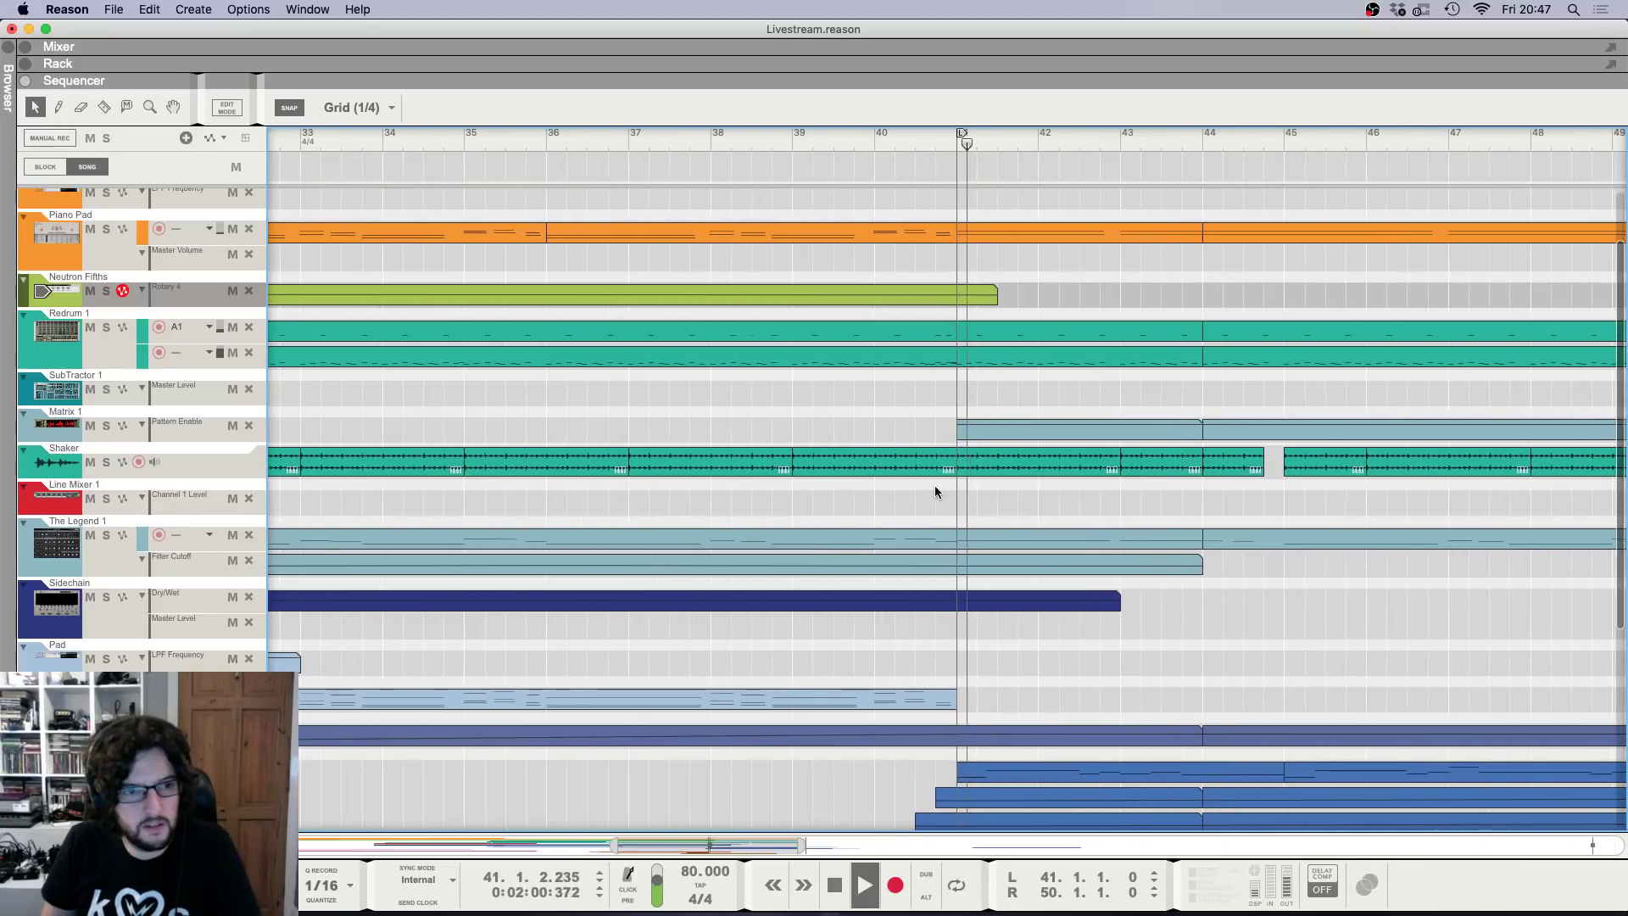
key(g)
key(g)
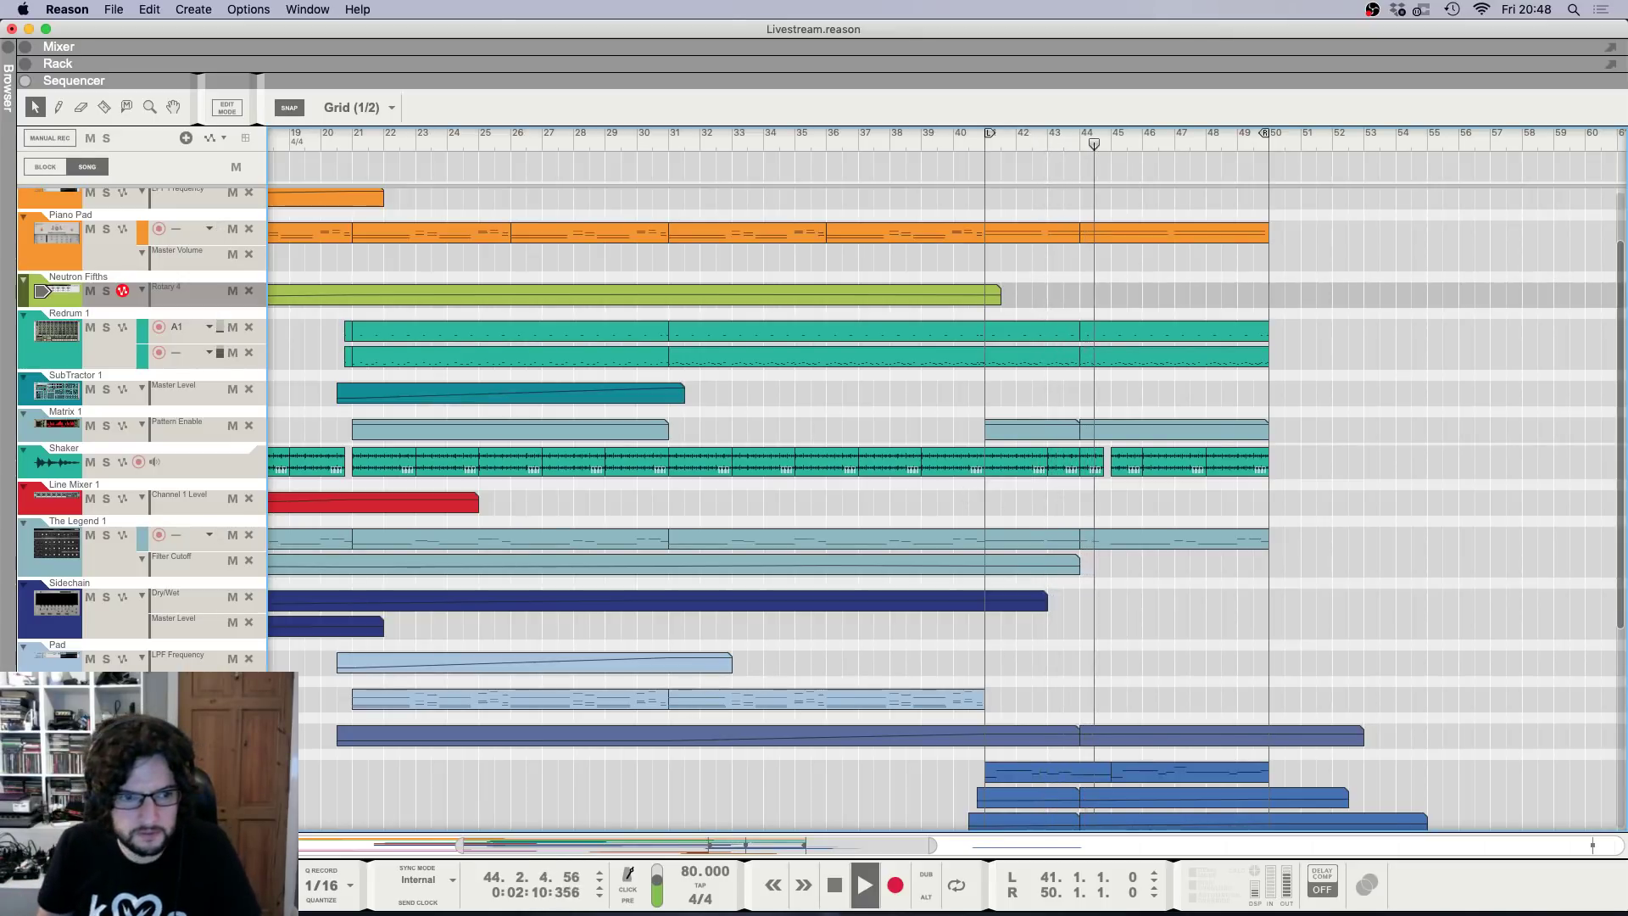
Add an HPF Frequency automation lane for the Lead channel and draw a clip at 40.3.1.0 with length 14.2.0.0.
key(F5)
scroll(1217, 509, up, 1)
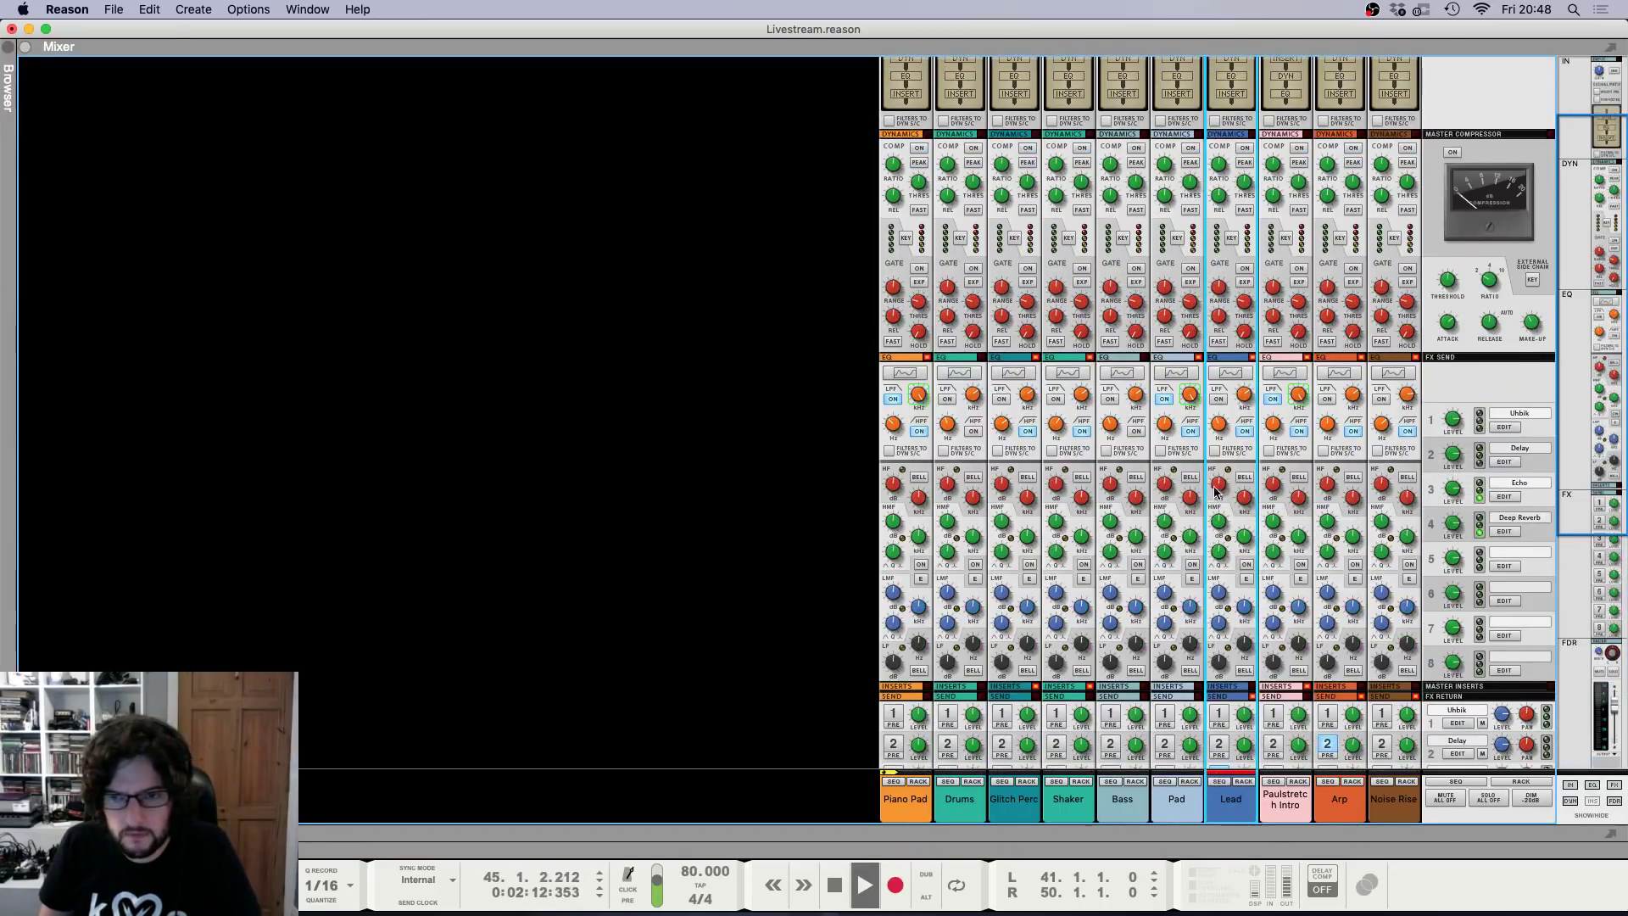
right_click(1218, 428)
click(1246, 434)
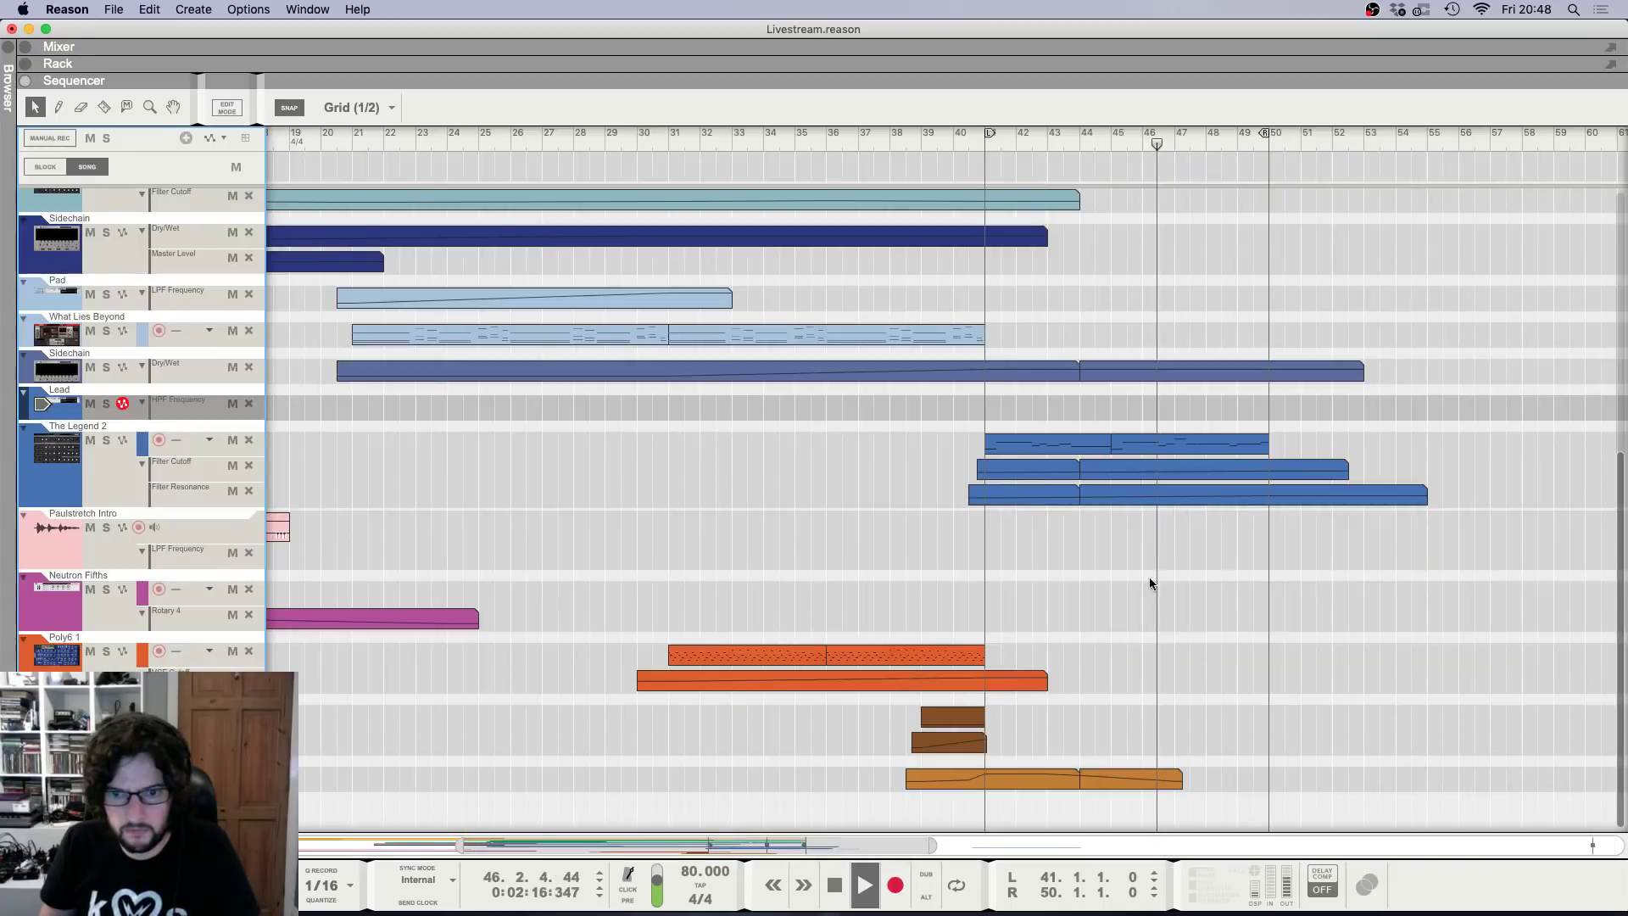
drag(972, 408, 1427, 410)
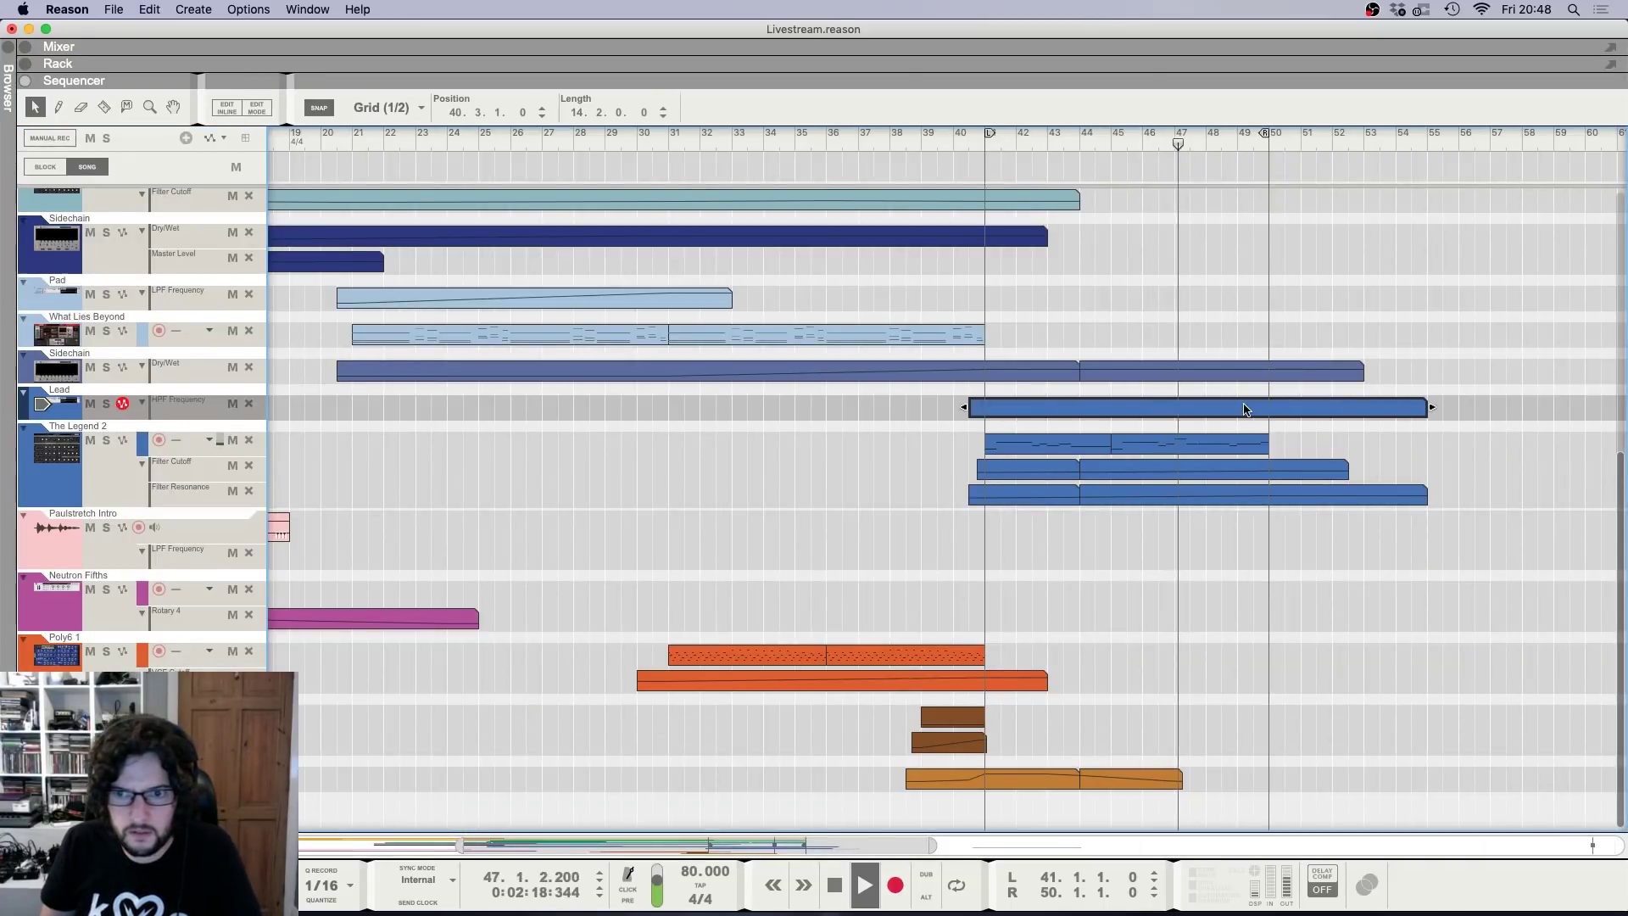
Shape the Lead's HPF Frequency automation as a downward sweep from bar 40.3 to a point at bar 50, and close the clip.
double_click(1247, 408)
super+click(972, 355)
super+click(1269, 381)
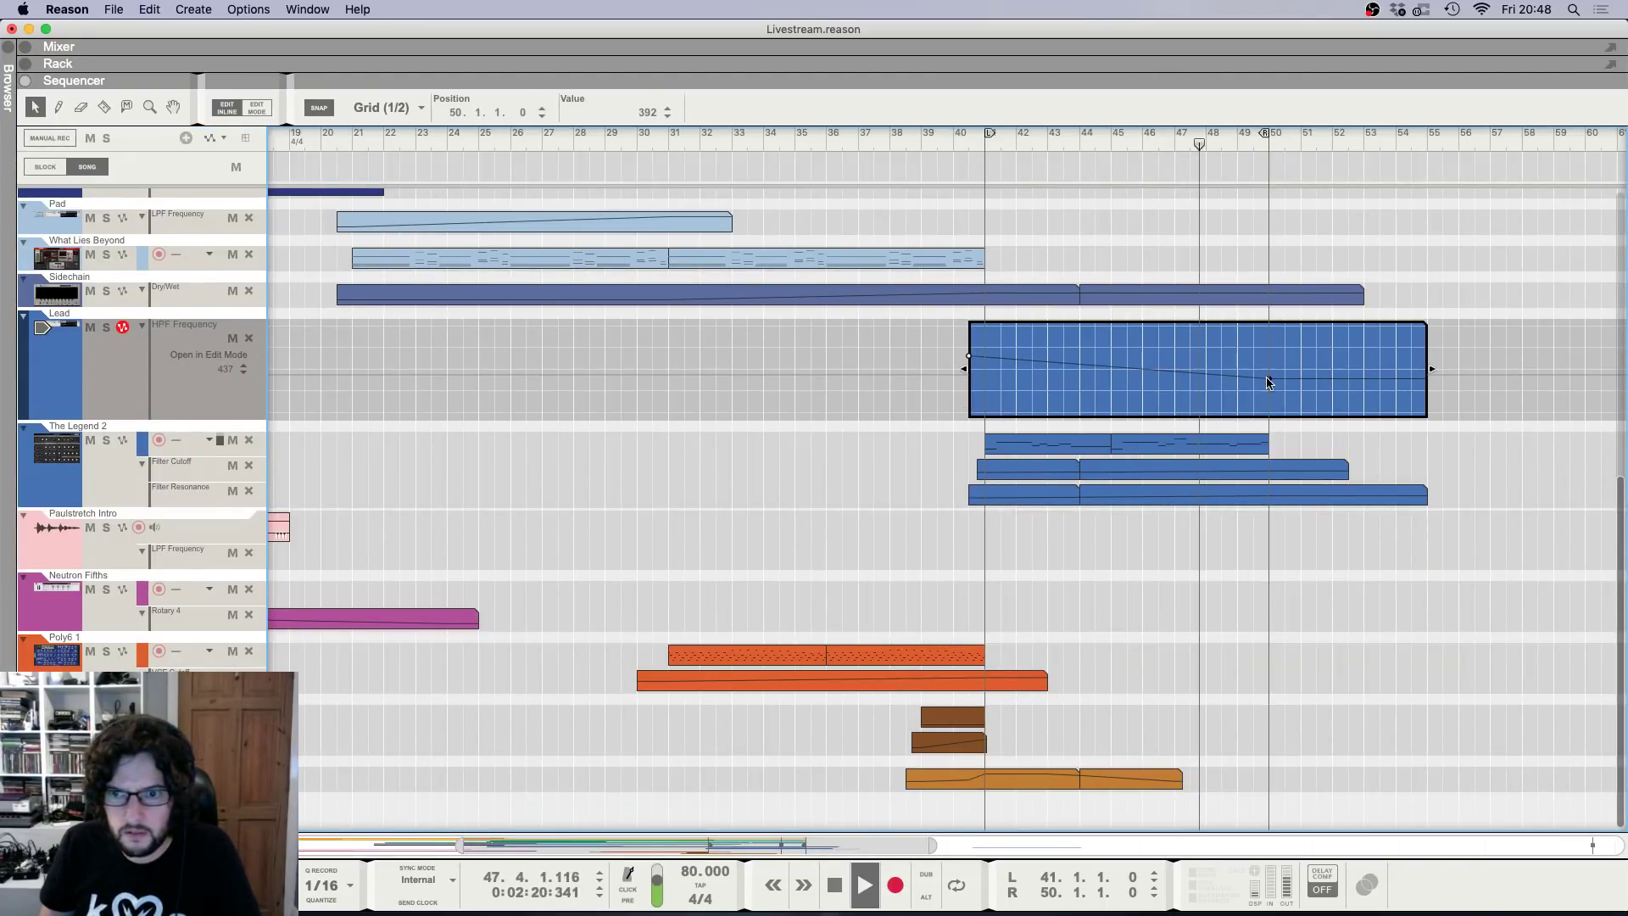
drag(1268, 381, 1266, 373)
click(1254, 592)
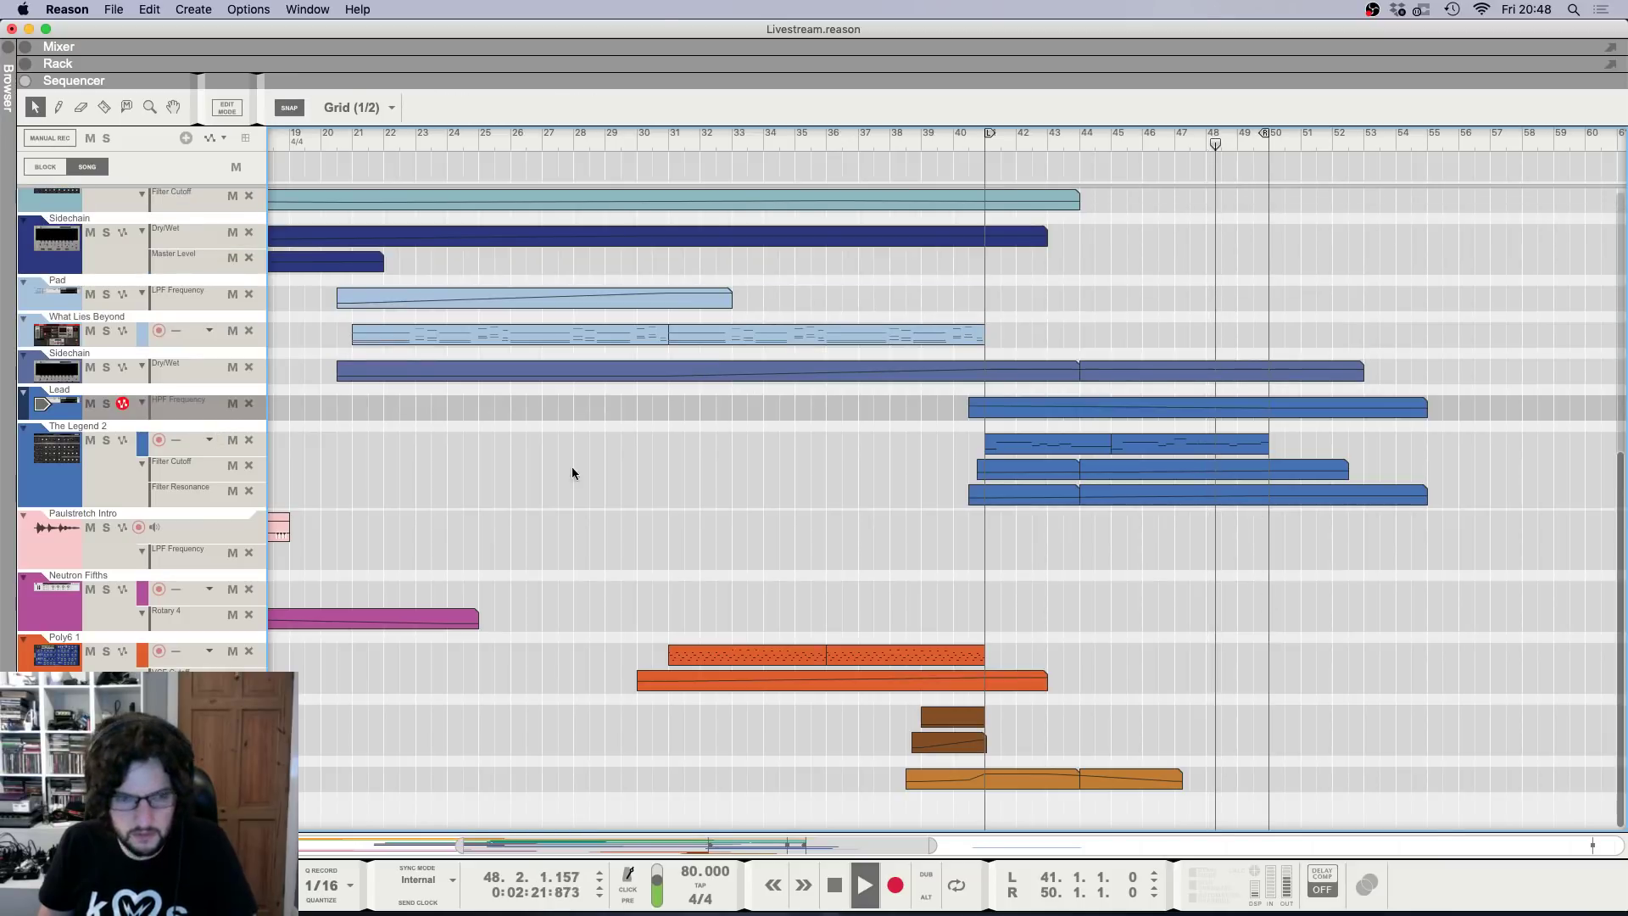
Add a Noise Amount automation lane for The Legend 2, play from bar 41, and draw a clip at 40.3.1.0 with length 14.0.0.0.
click(87, 484)
key(F6)
scroll(1252, 377, up, 1)
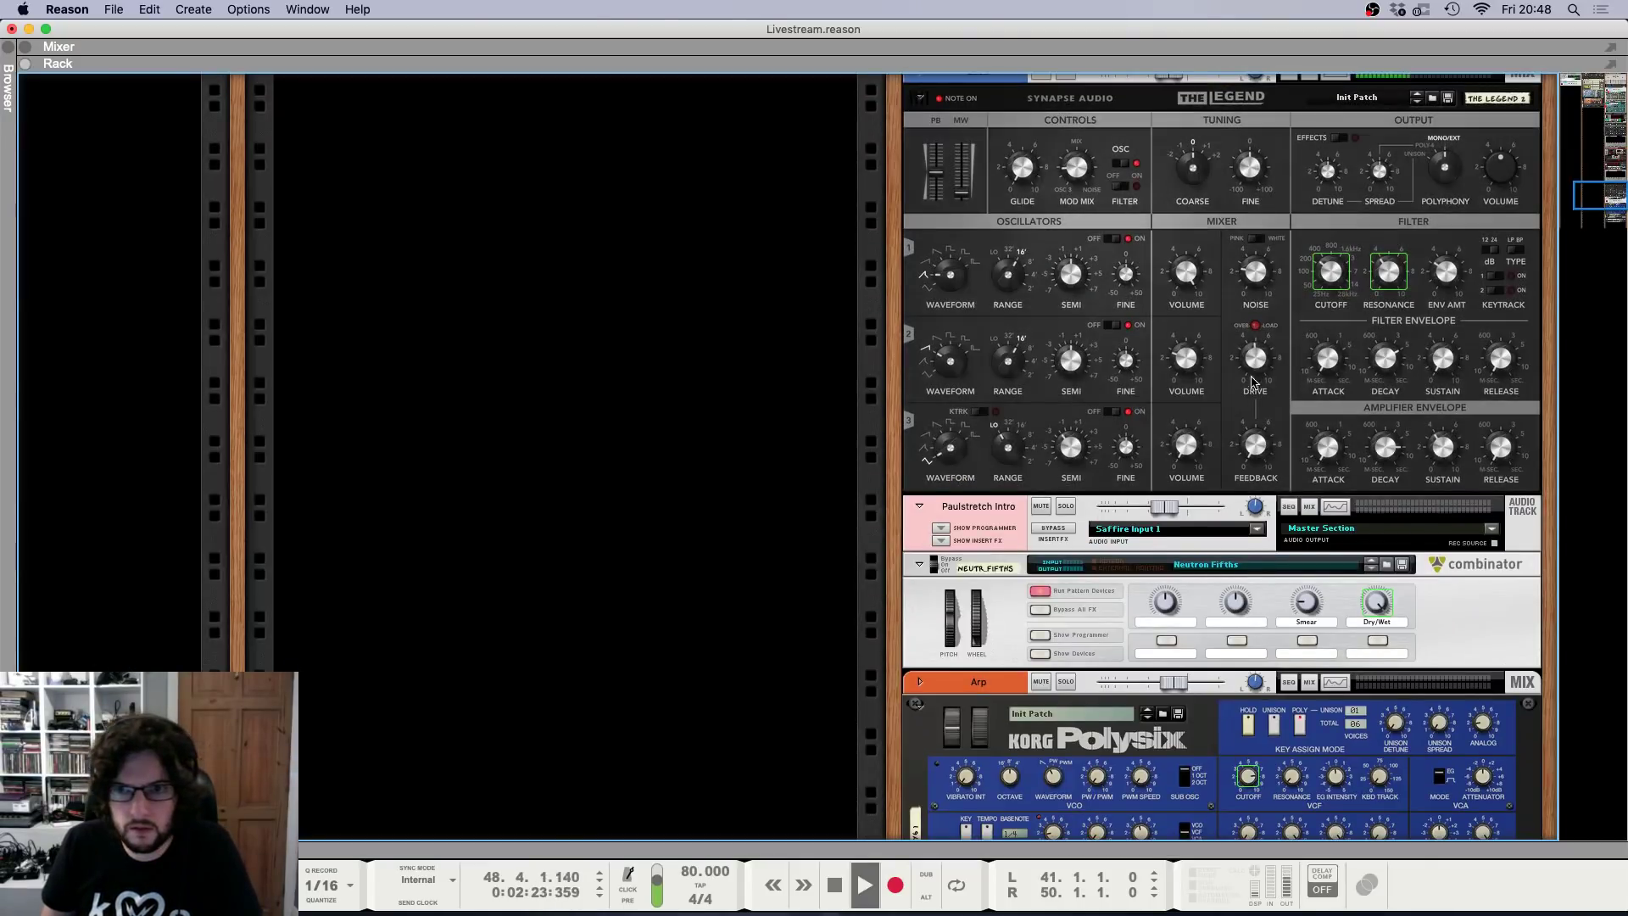
right_click(1260, 278)
click(1289, 273)
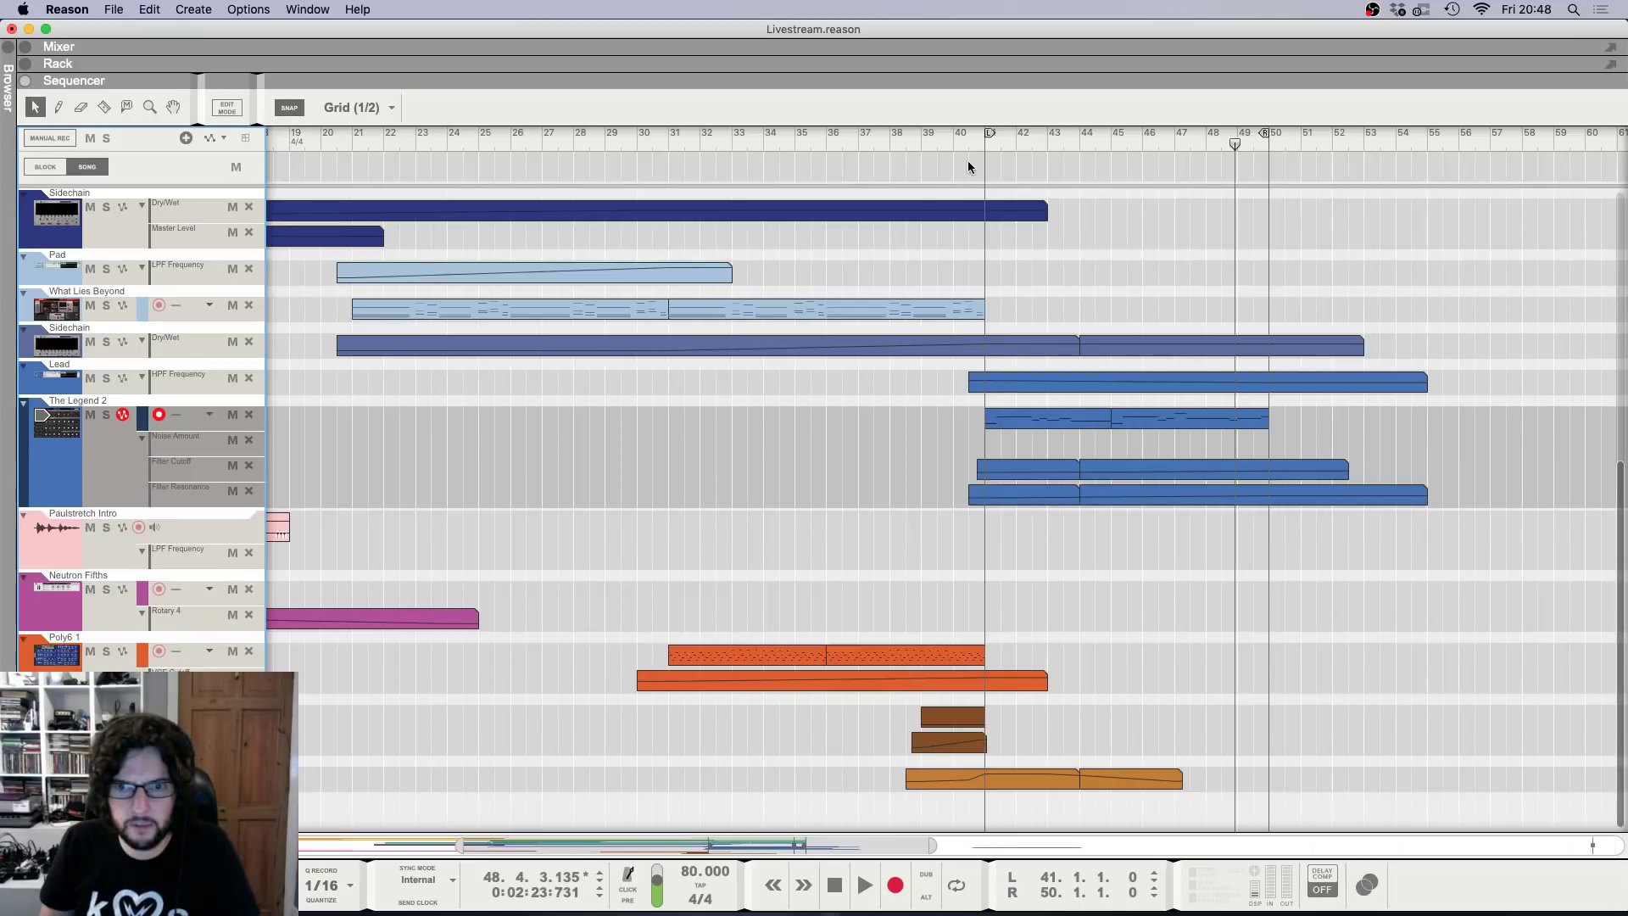
click(988, 165)
drag(975, 441, 1408, 444)
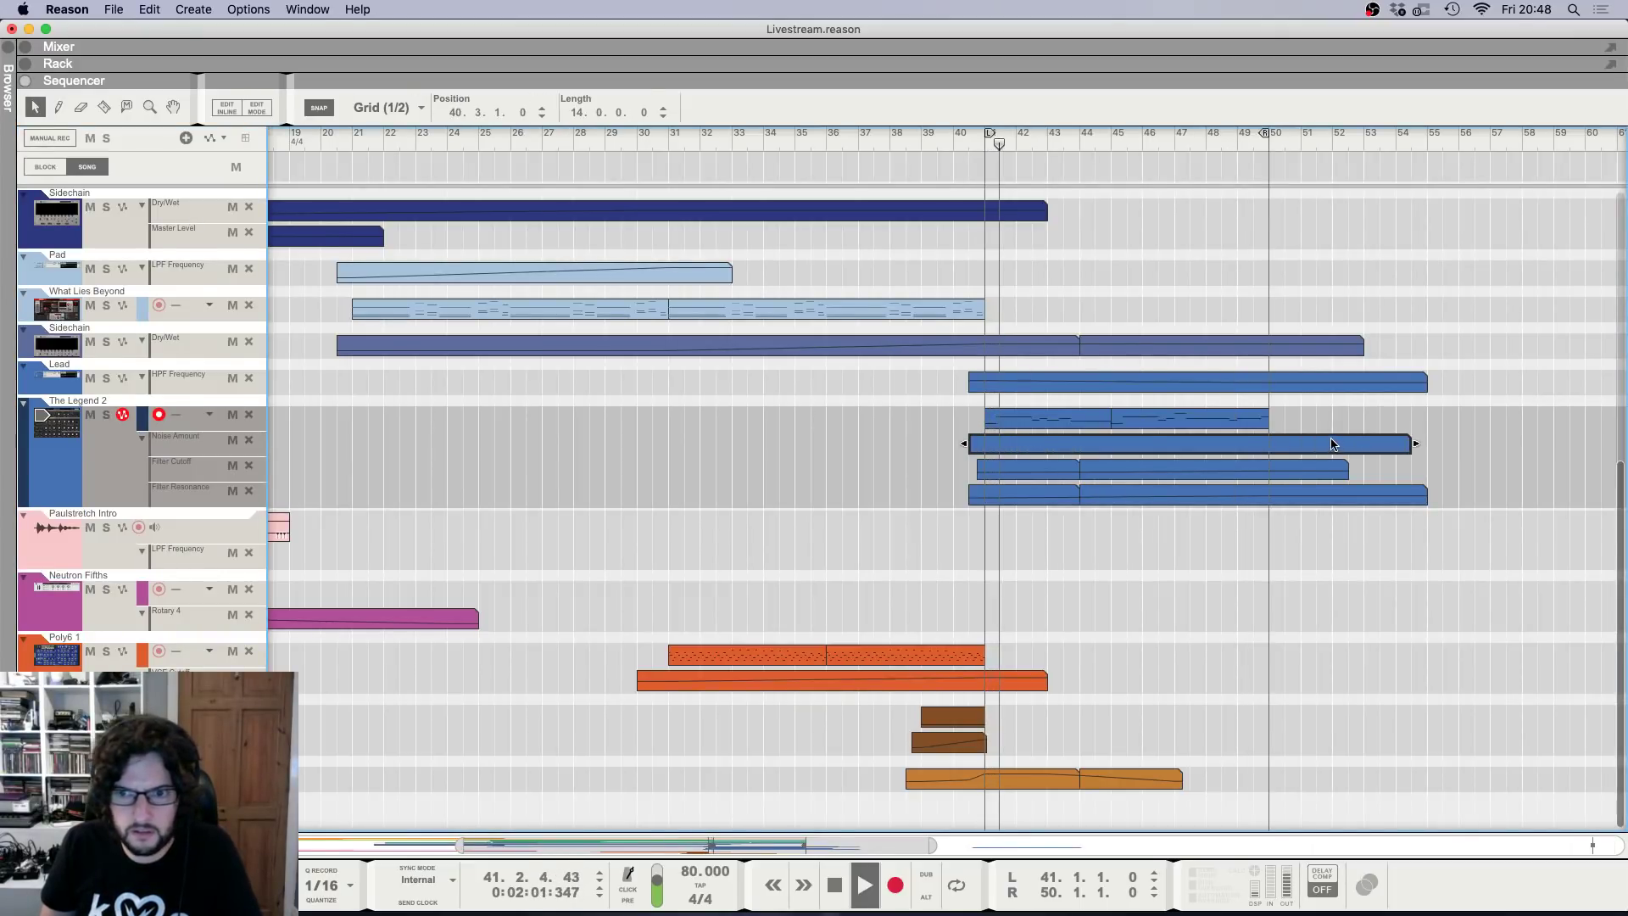
Shape the Noise Amount automation to fall from a high point at bar 41 to 2.45 at bar 50.
double_click(1333, 444)
super+click(984, 370)
drag(1239, 416, 1267, 430)
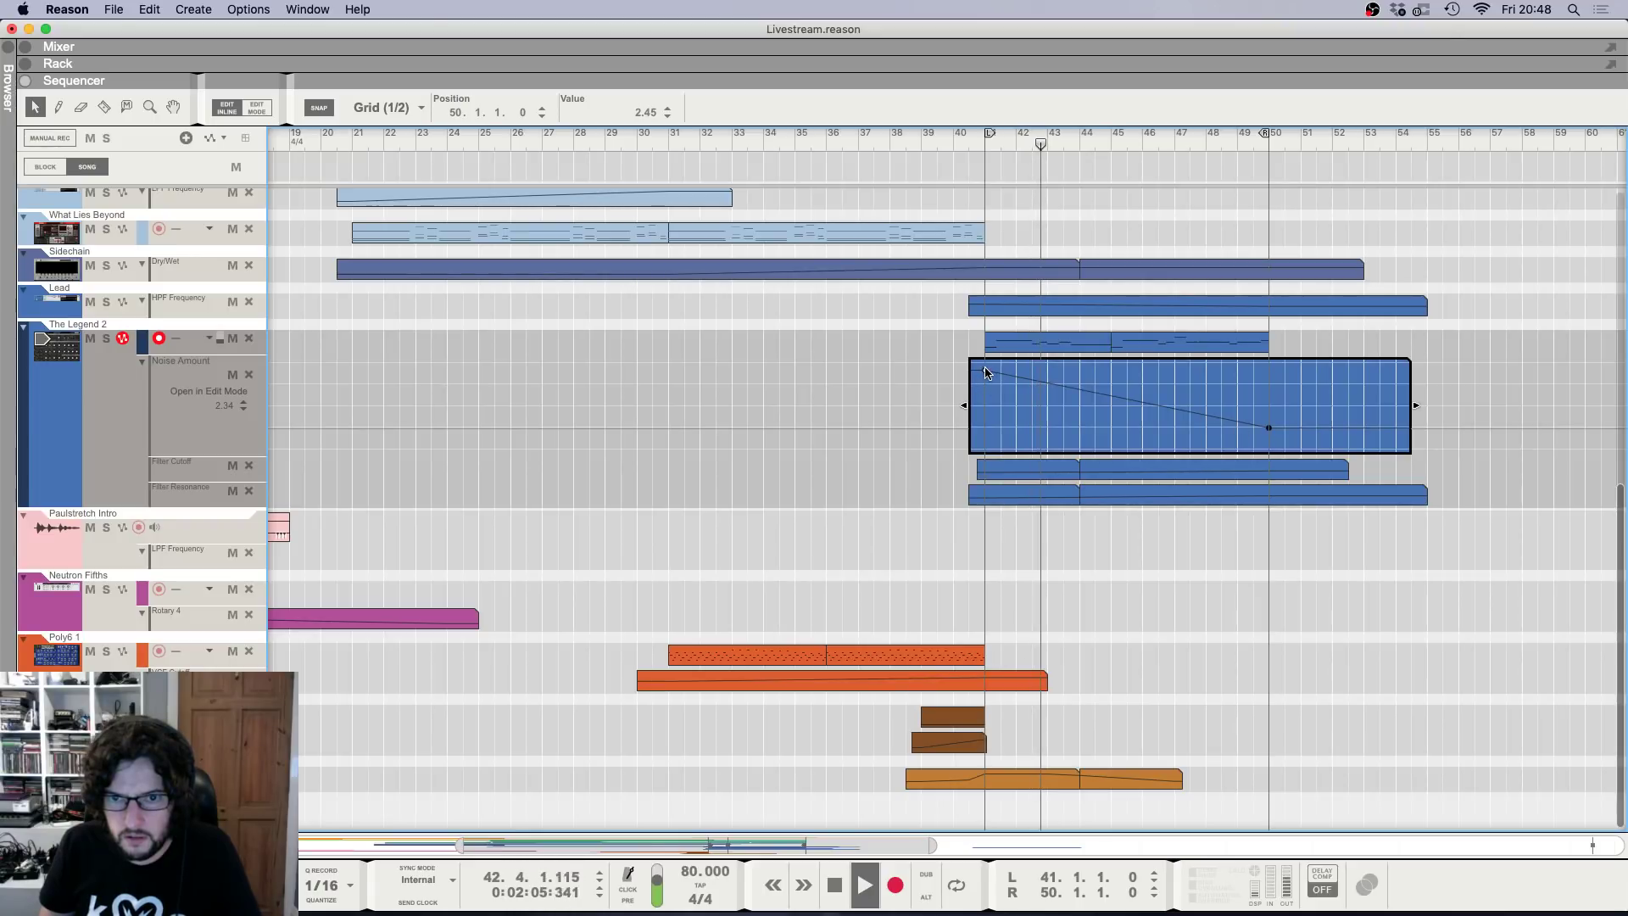
Lower the Noise Amount automation point at bar 41 to 7.55 and close the clip.
drag(983, 370, 985, 387)
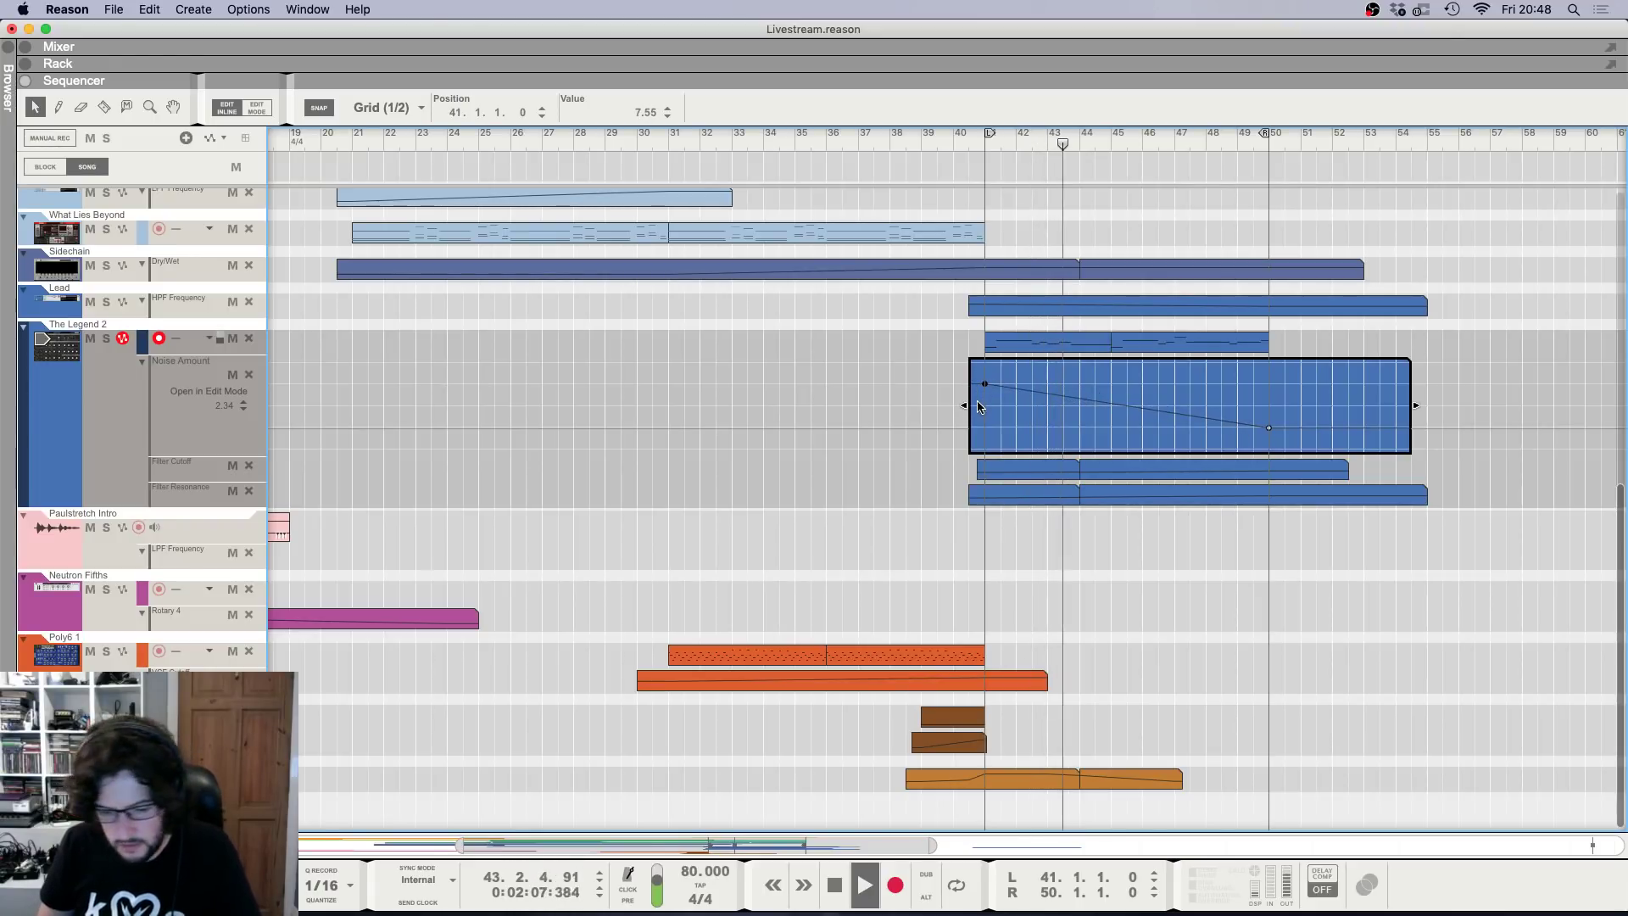
key(g)
key(g)
key(g)
key(g)
key(g)
click(1009, 566)
Cut a section of length 0.1.0.0 at 44.4.1.0 out of Matrix 1's Pattern Enable clip and delete it, matching the Shaker's gap.
key(g)
key(g)
key(g)
key(g)
key(g)
scroll(1036, 568, up, 8)
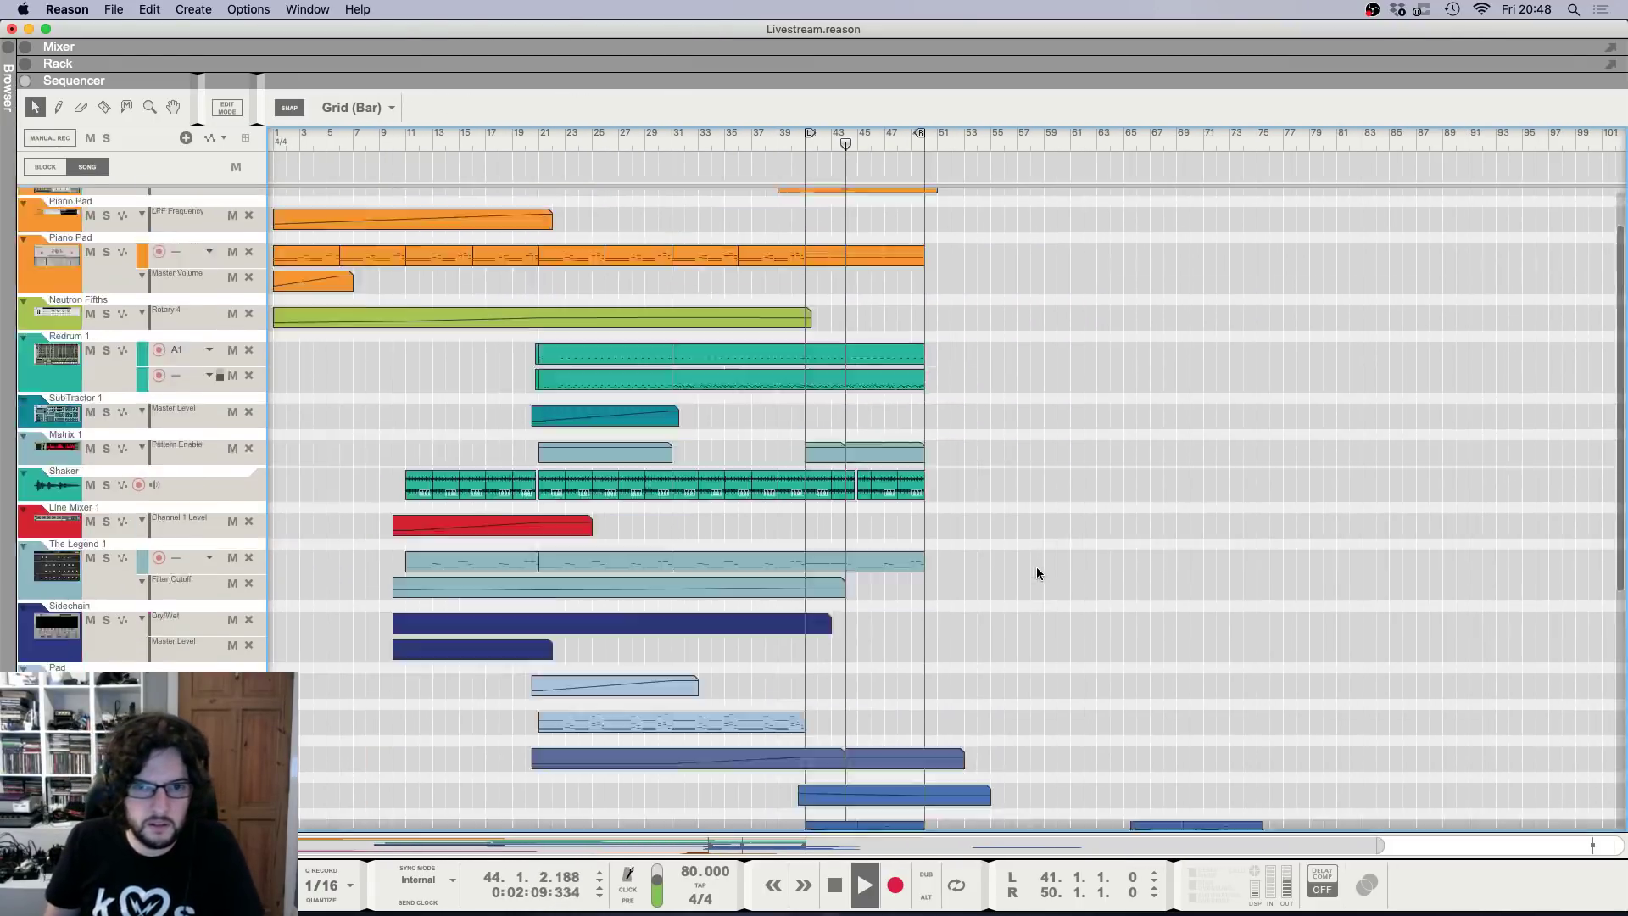
scroll(1037, 566, up, 3)
key(g)
key(g)
key(g)
key(h)
key(h)
key(h)
key(h)
key(h)
key(h)
key(h)
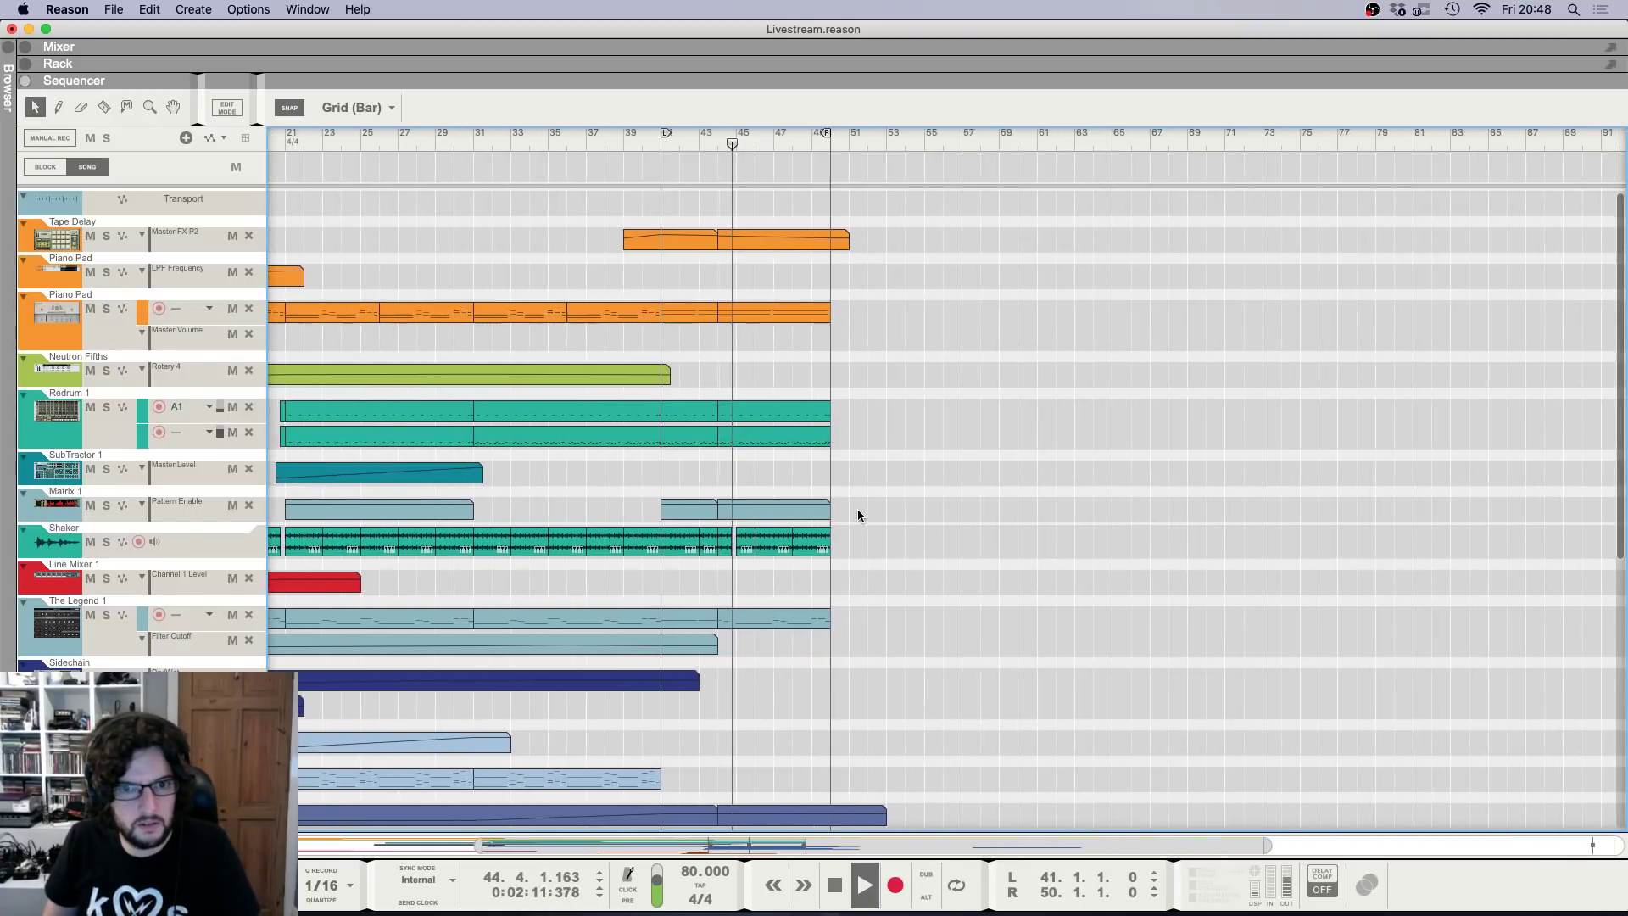
key(h)
key(h)
key(h)
key(h)
key(h)
key(h)
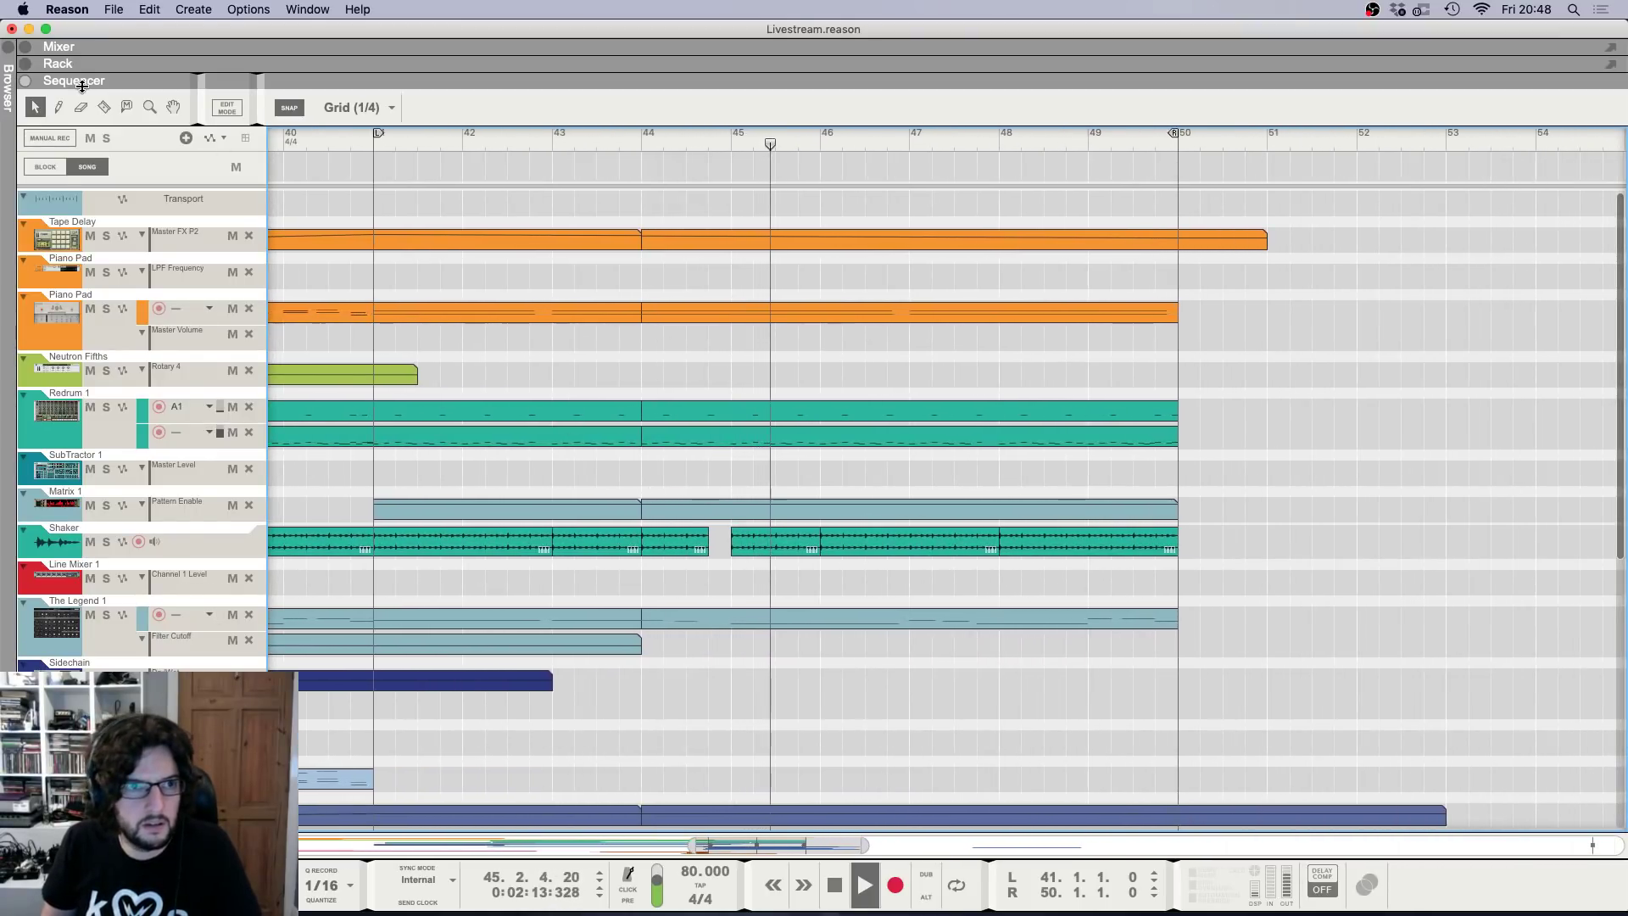
click(103, 107)
key(h)
drag(694, 500, 725, 518)
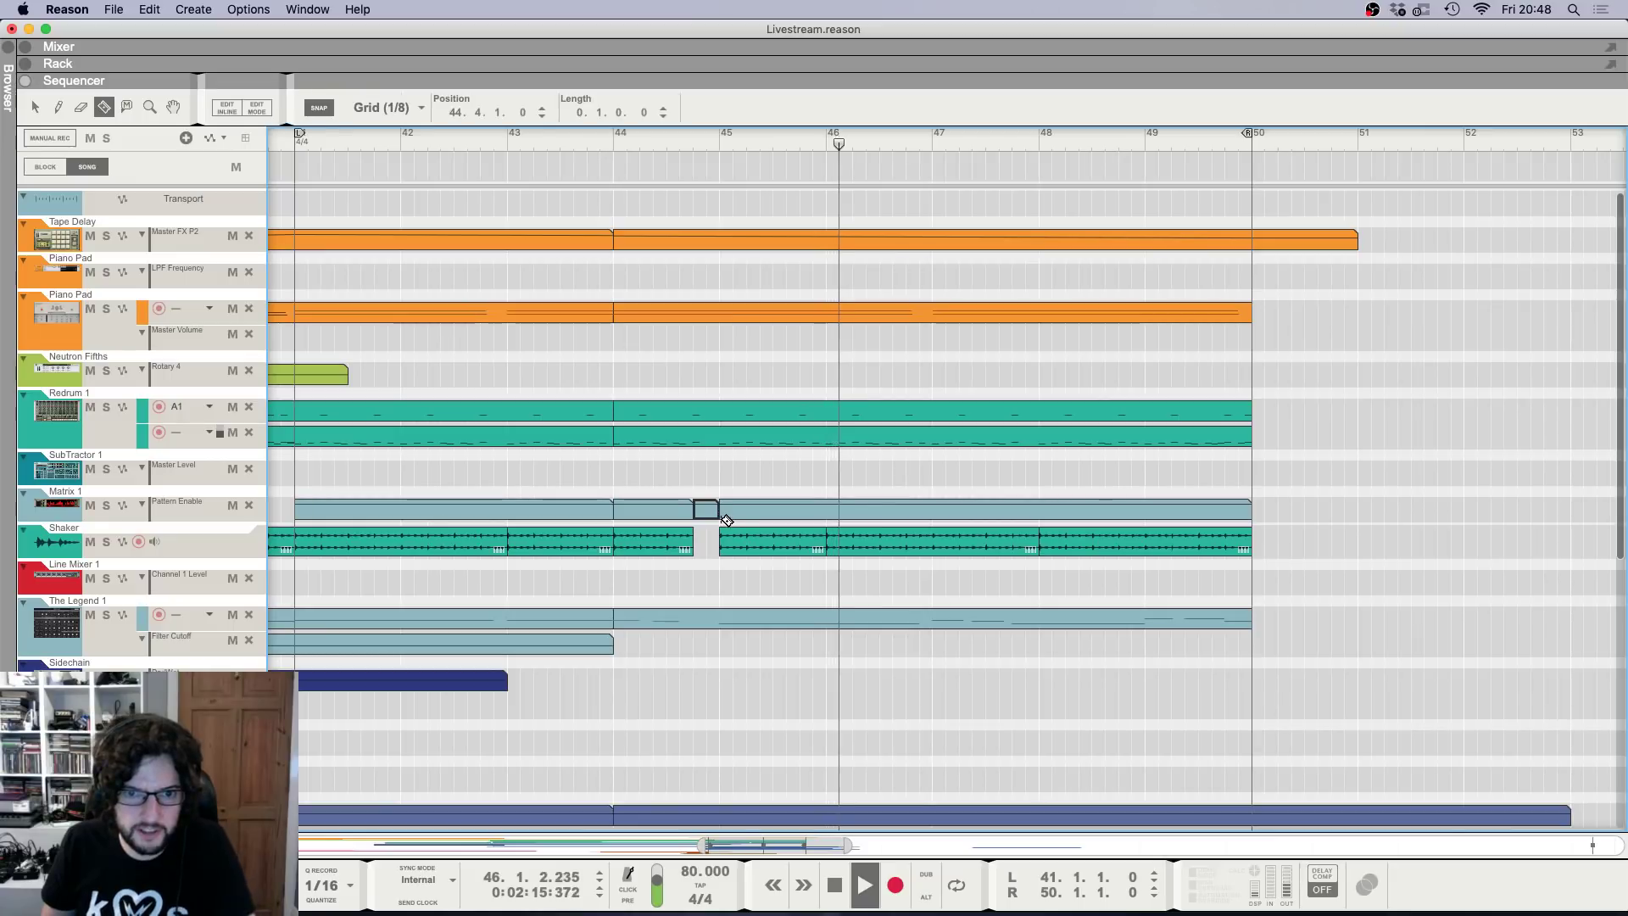
key(Delete)
key(q)
Play from bar 44 to check the new gap in the Matrix 1 pattern, with the Matrix 1 track selected.
click(625, 135)
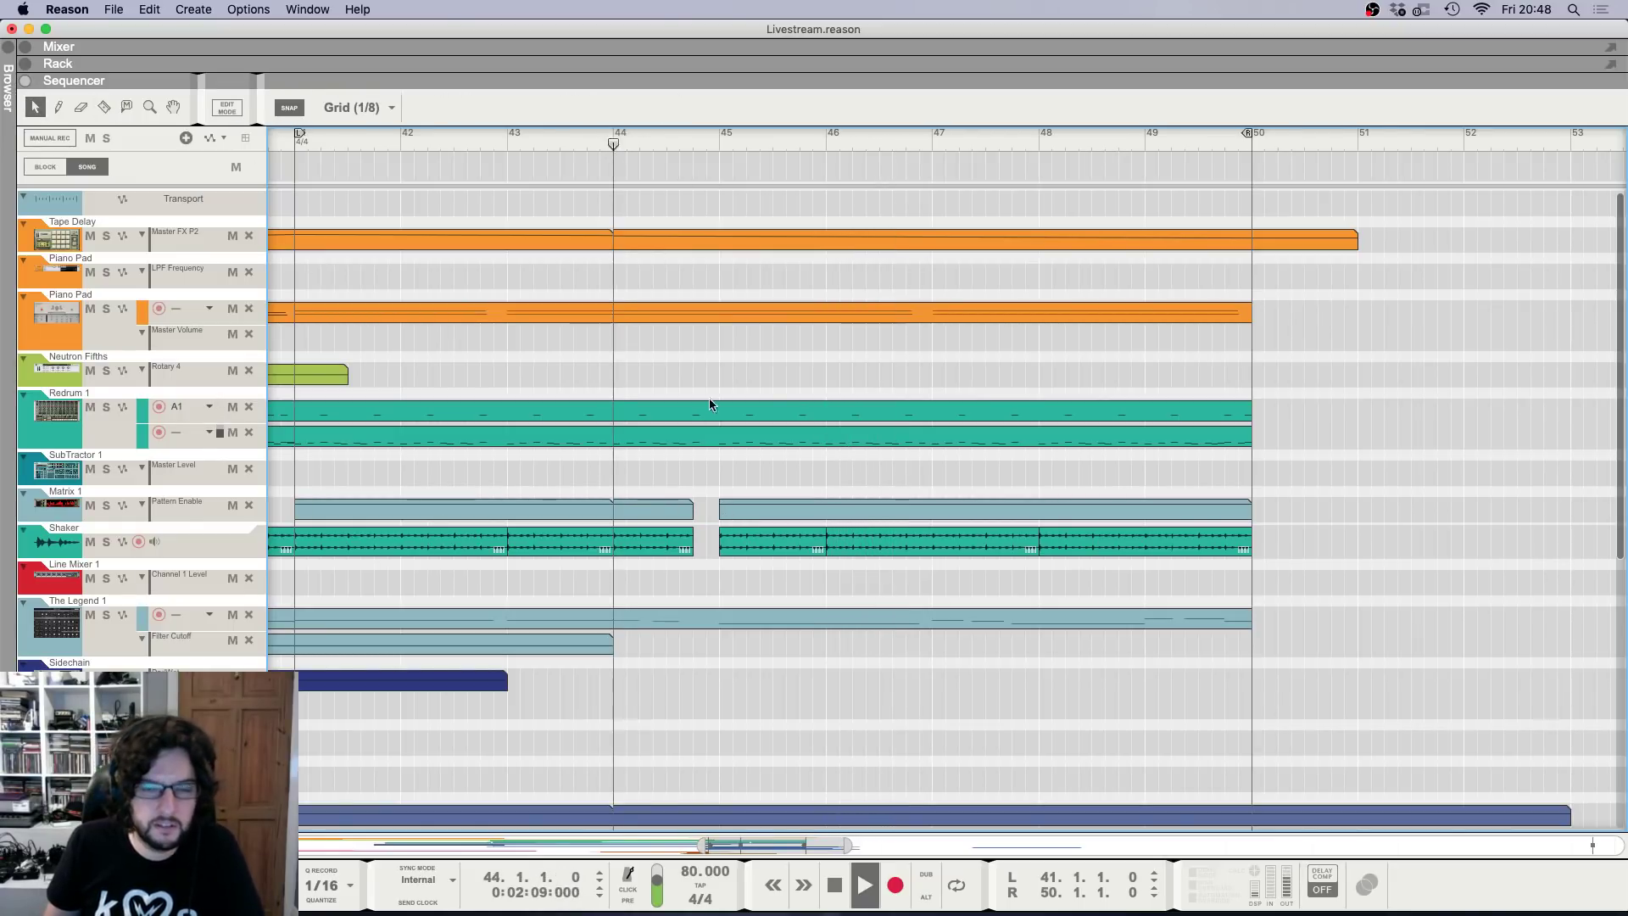
click(127, 496)
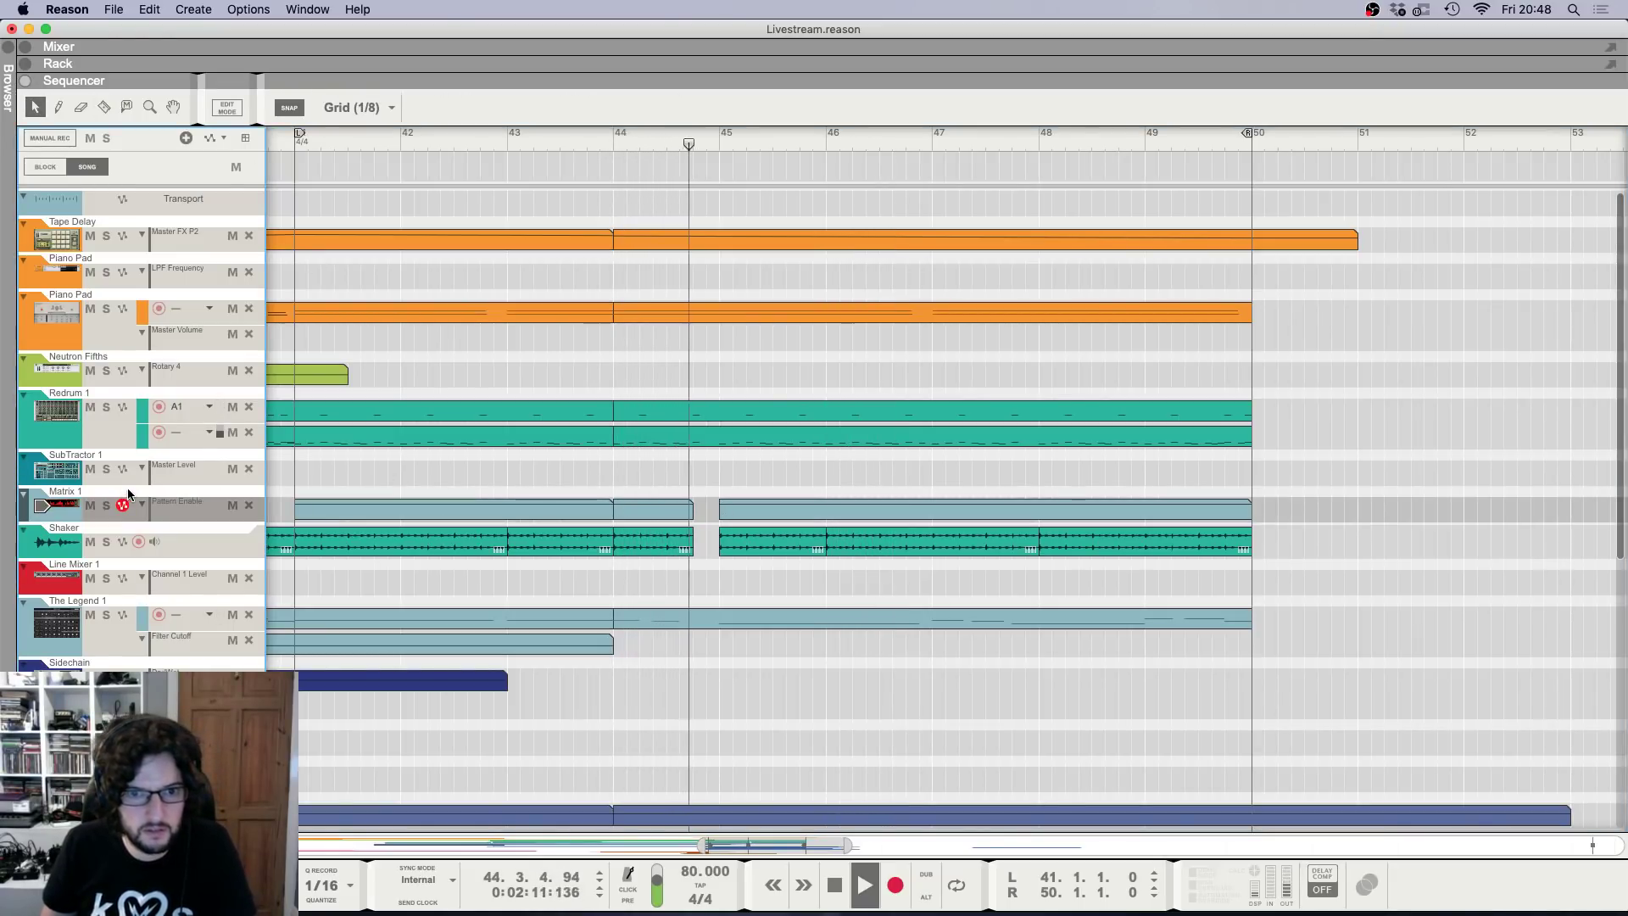
key(g)
key(g)
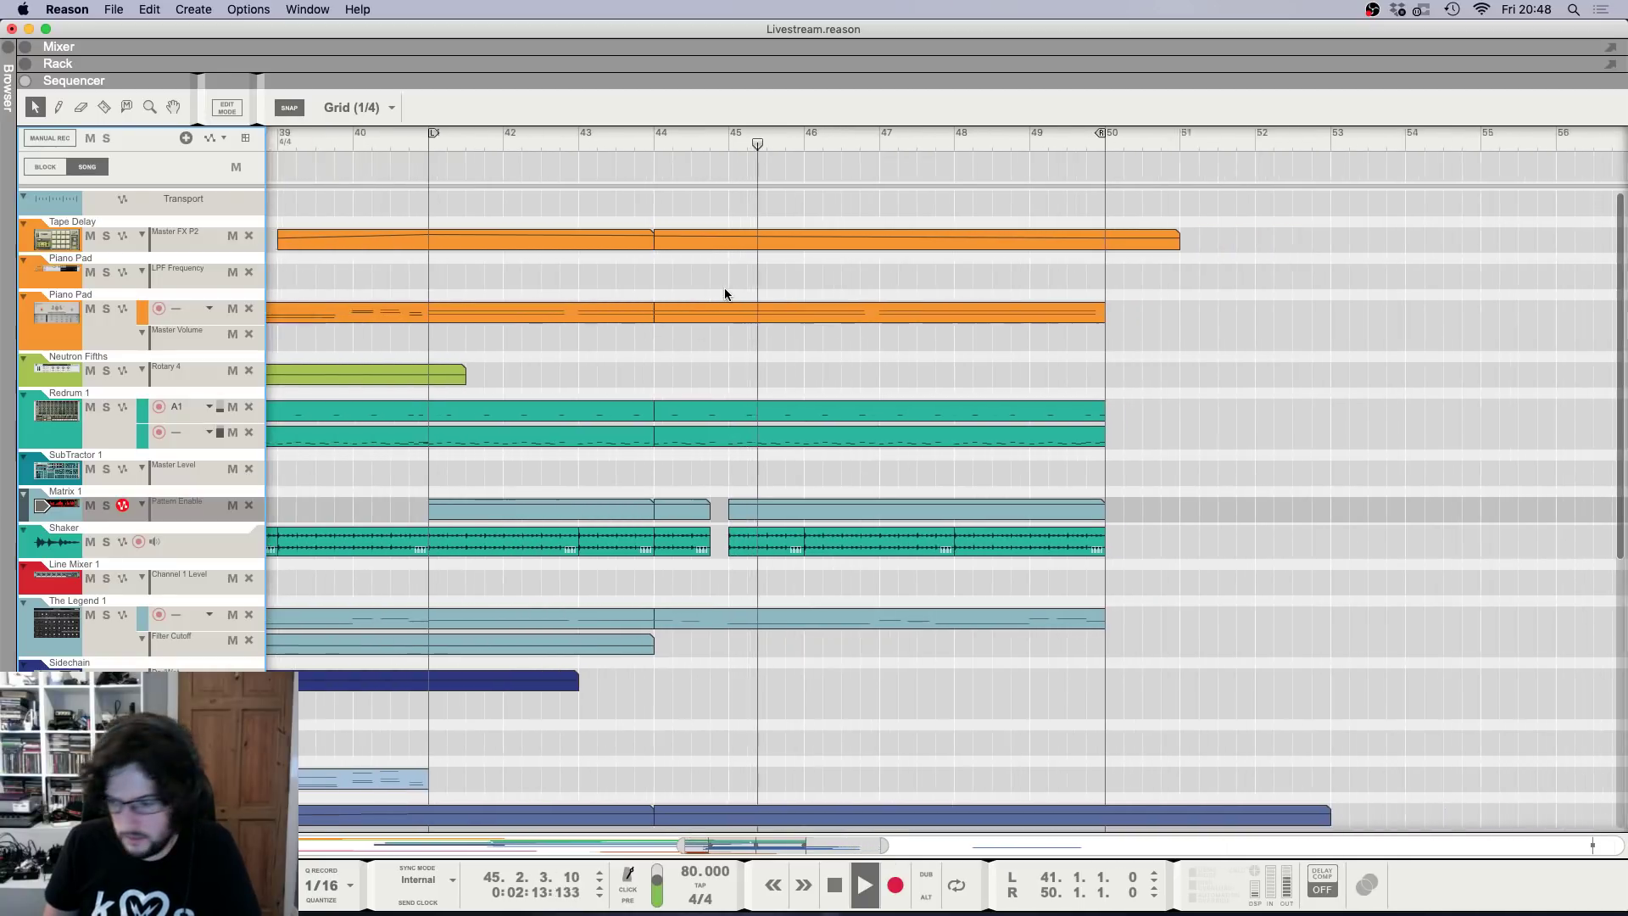
key(g)
key(g)
key(g)
key(g)
key(g)
key(g)
key(g)
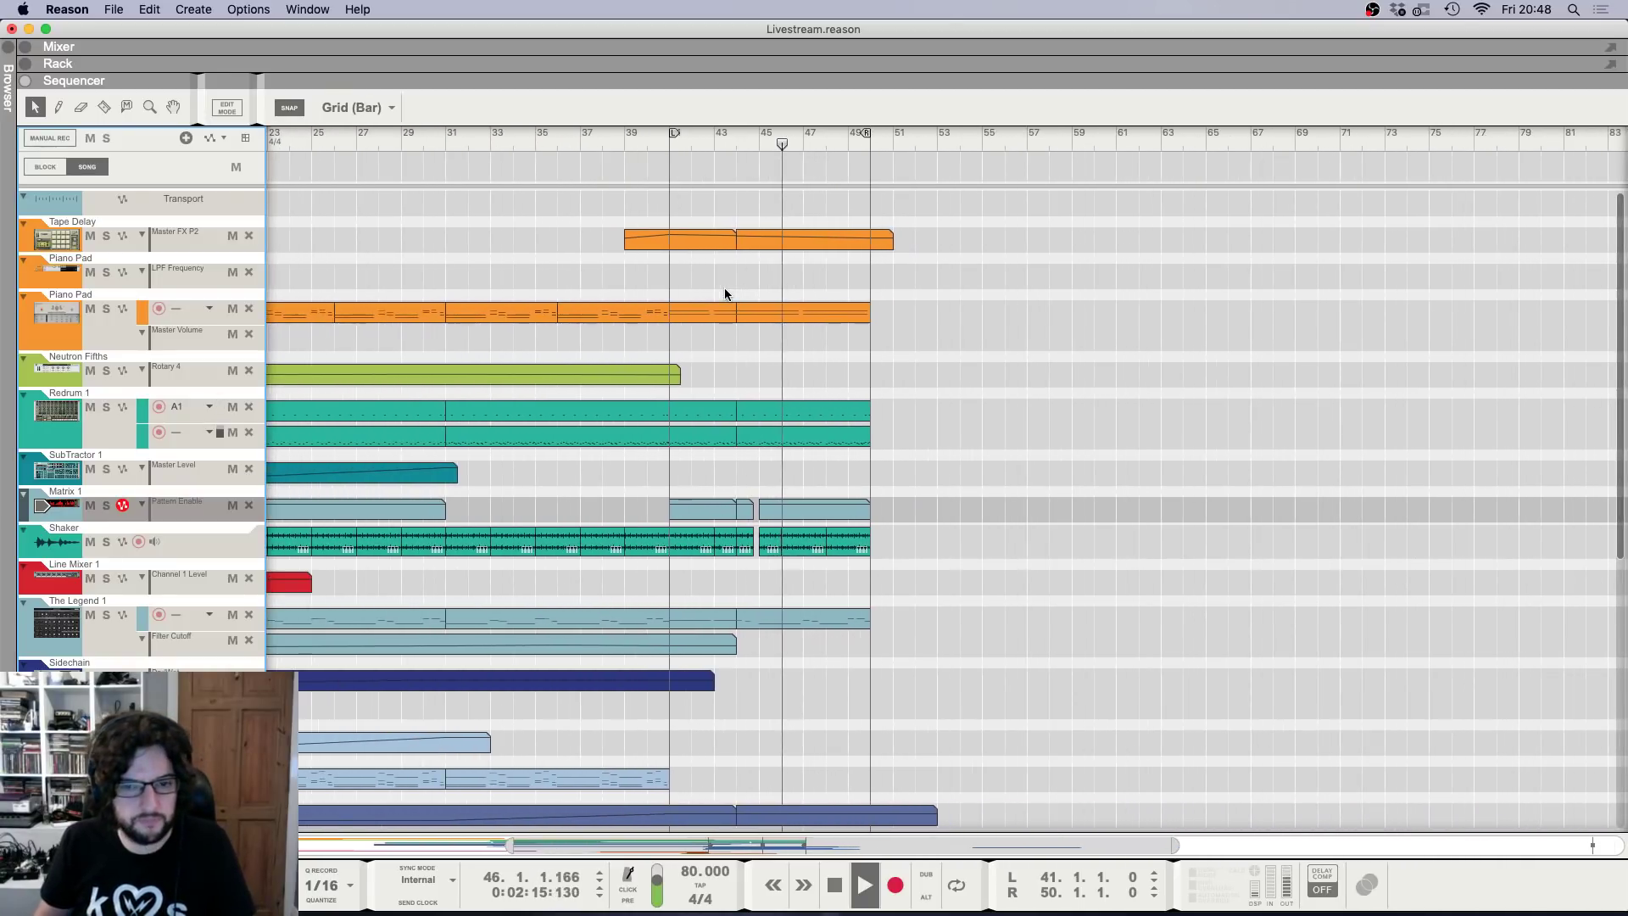
key(g)
key(g)
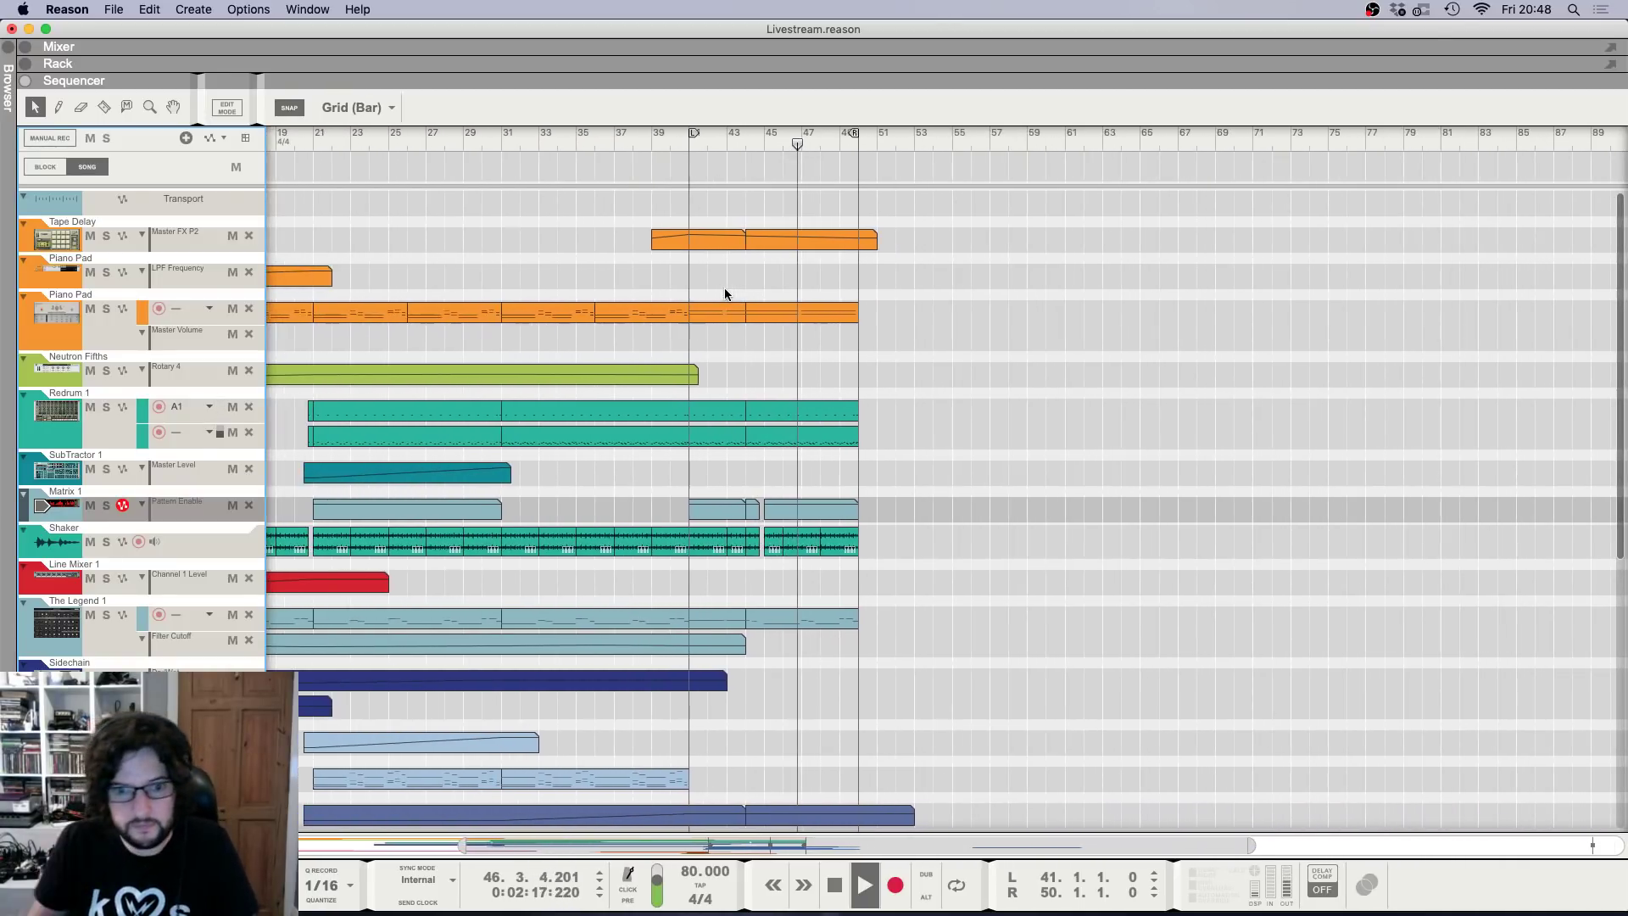
Show the mixer with the channel strips during playback.
key(h)
key(h)
key(h)
key(h)
scroll(796, 346, down, 3)
key(F5)
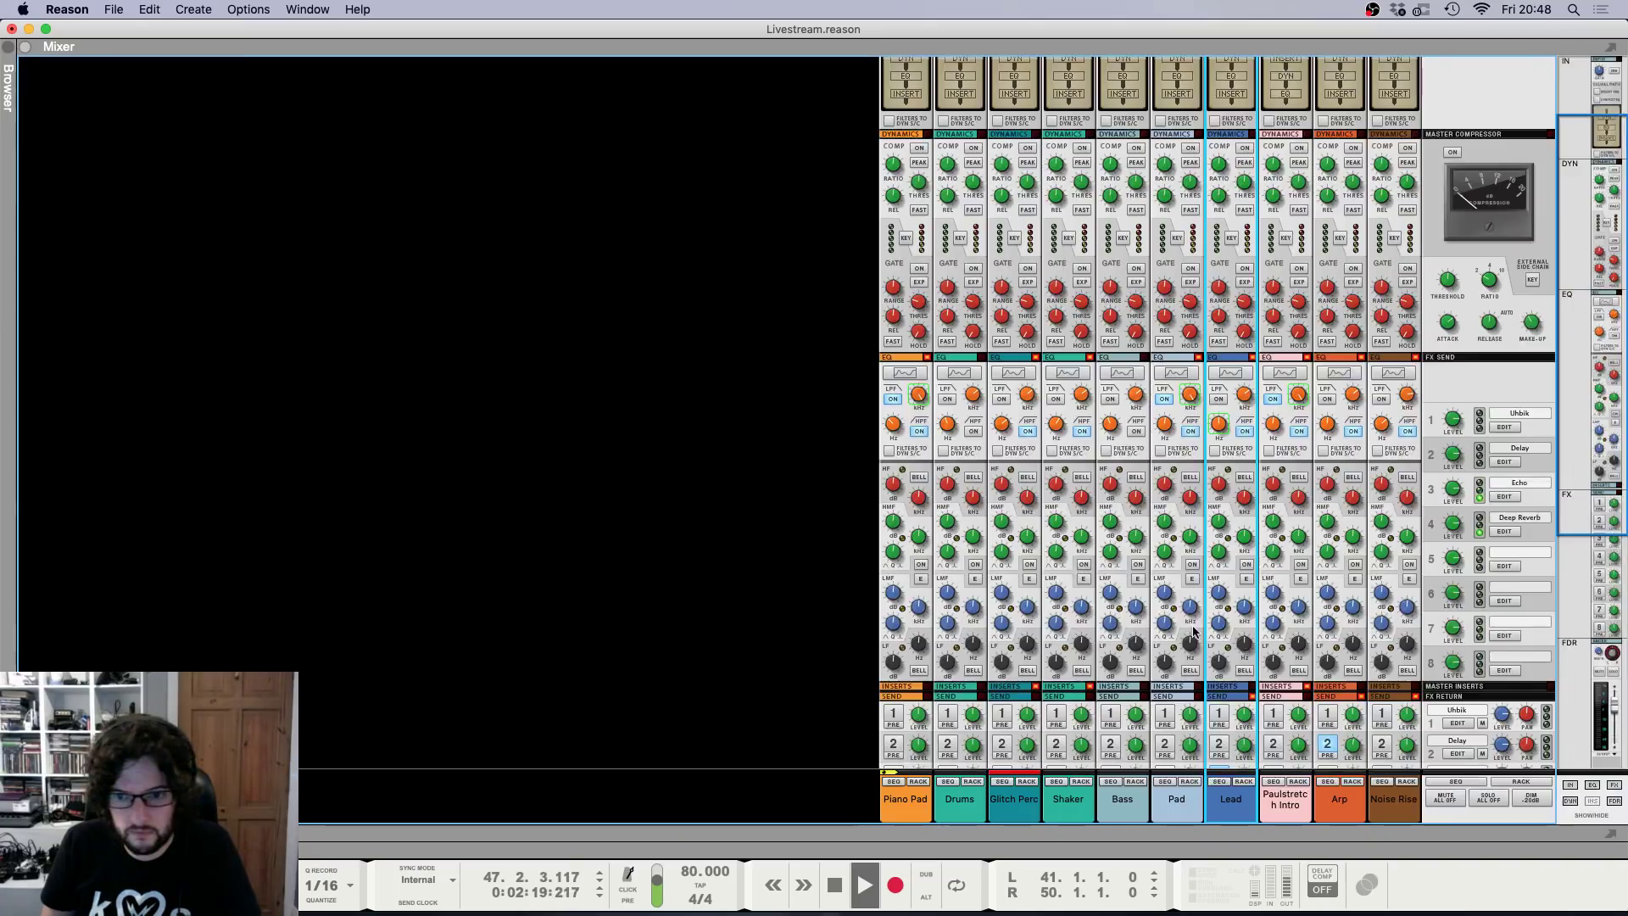
Extend the upper Sidechain track's Dry/Wet automation clip to bar 57 in the sequencer, and return the stopped playhead to bar 41.
key(F6)
key(F7)
scroll(975, 569, down, 5)
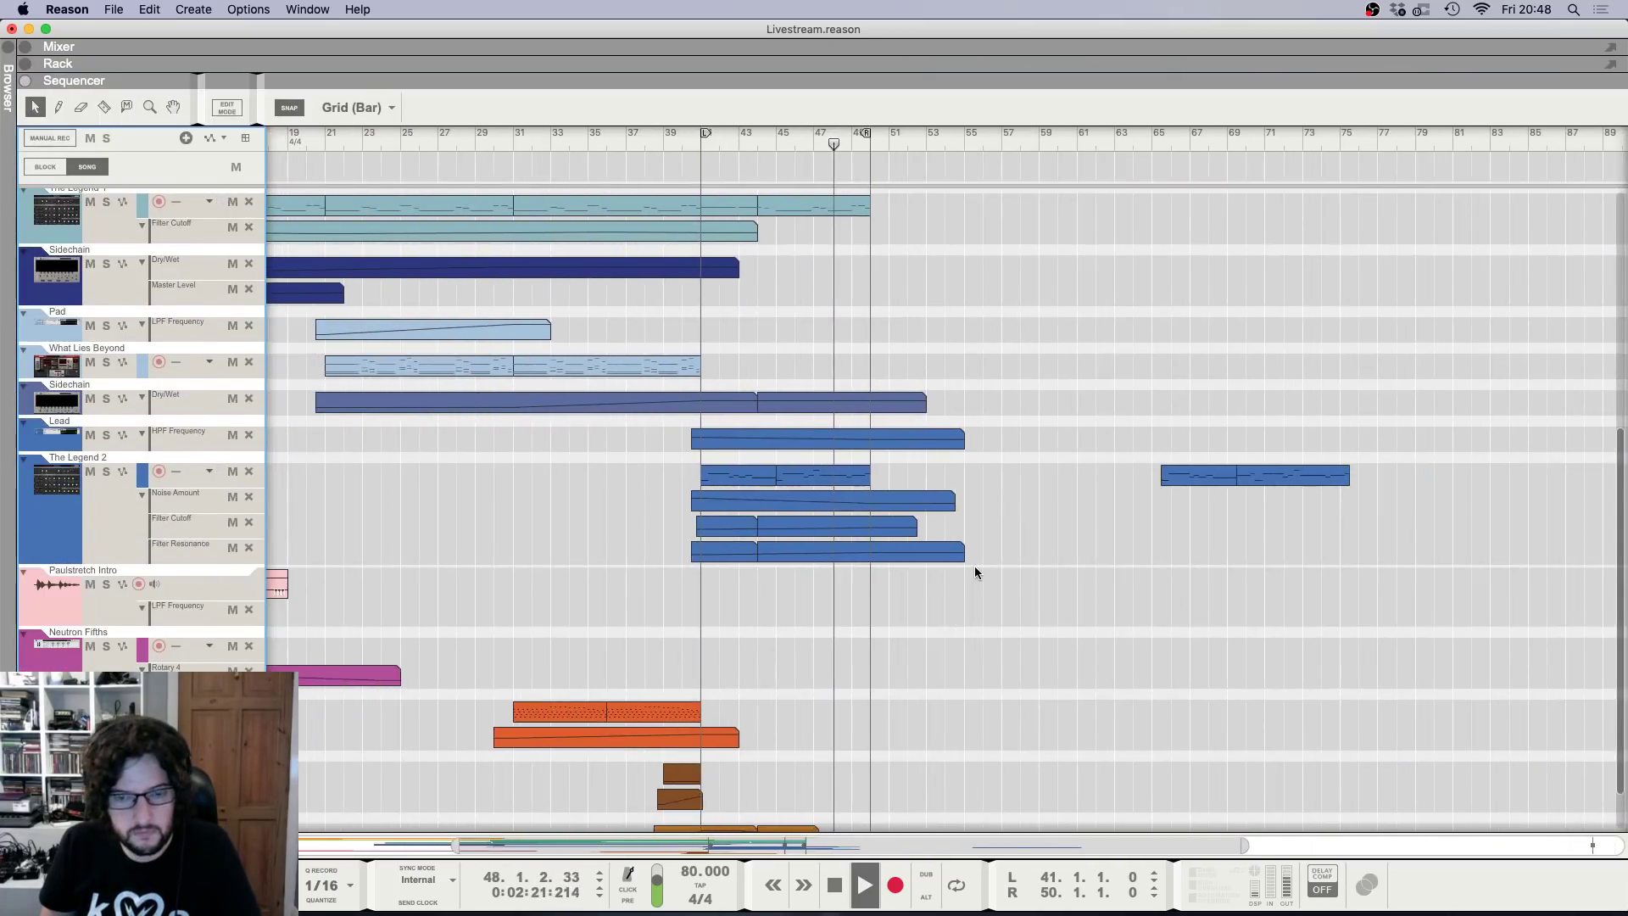
scroll(974, 572, up, 5)
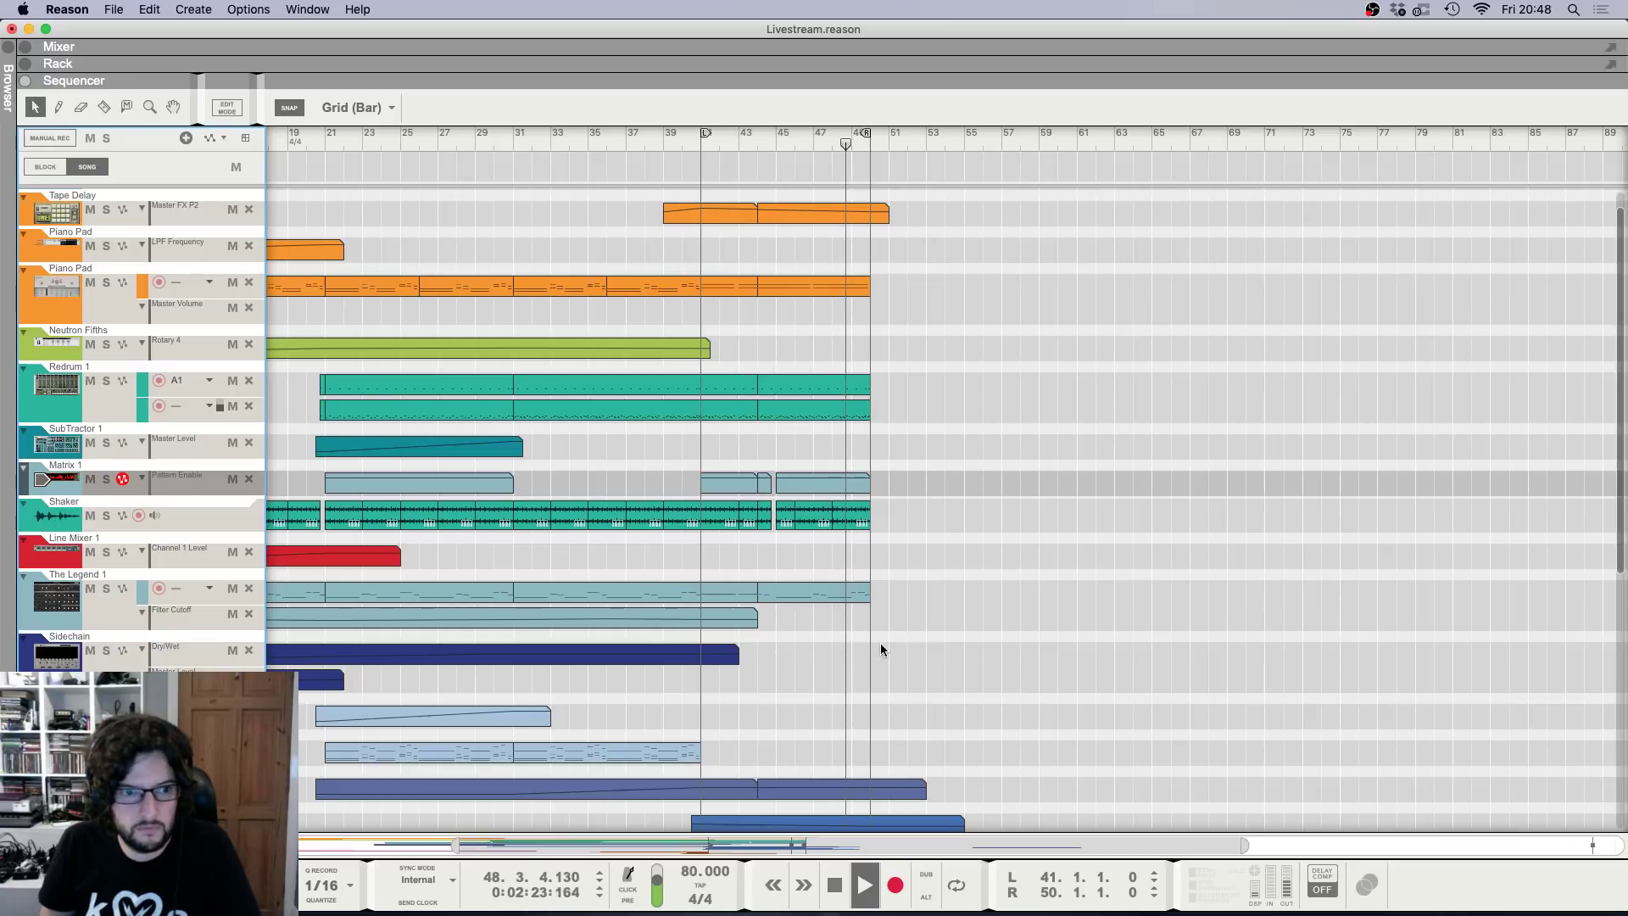
drag(737, 655, 1000, 658)
double_click(898, 658)
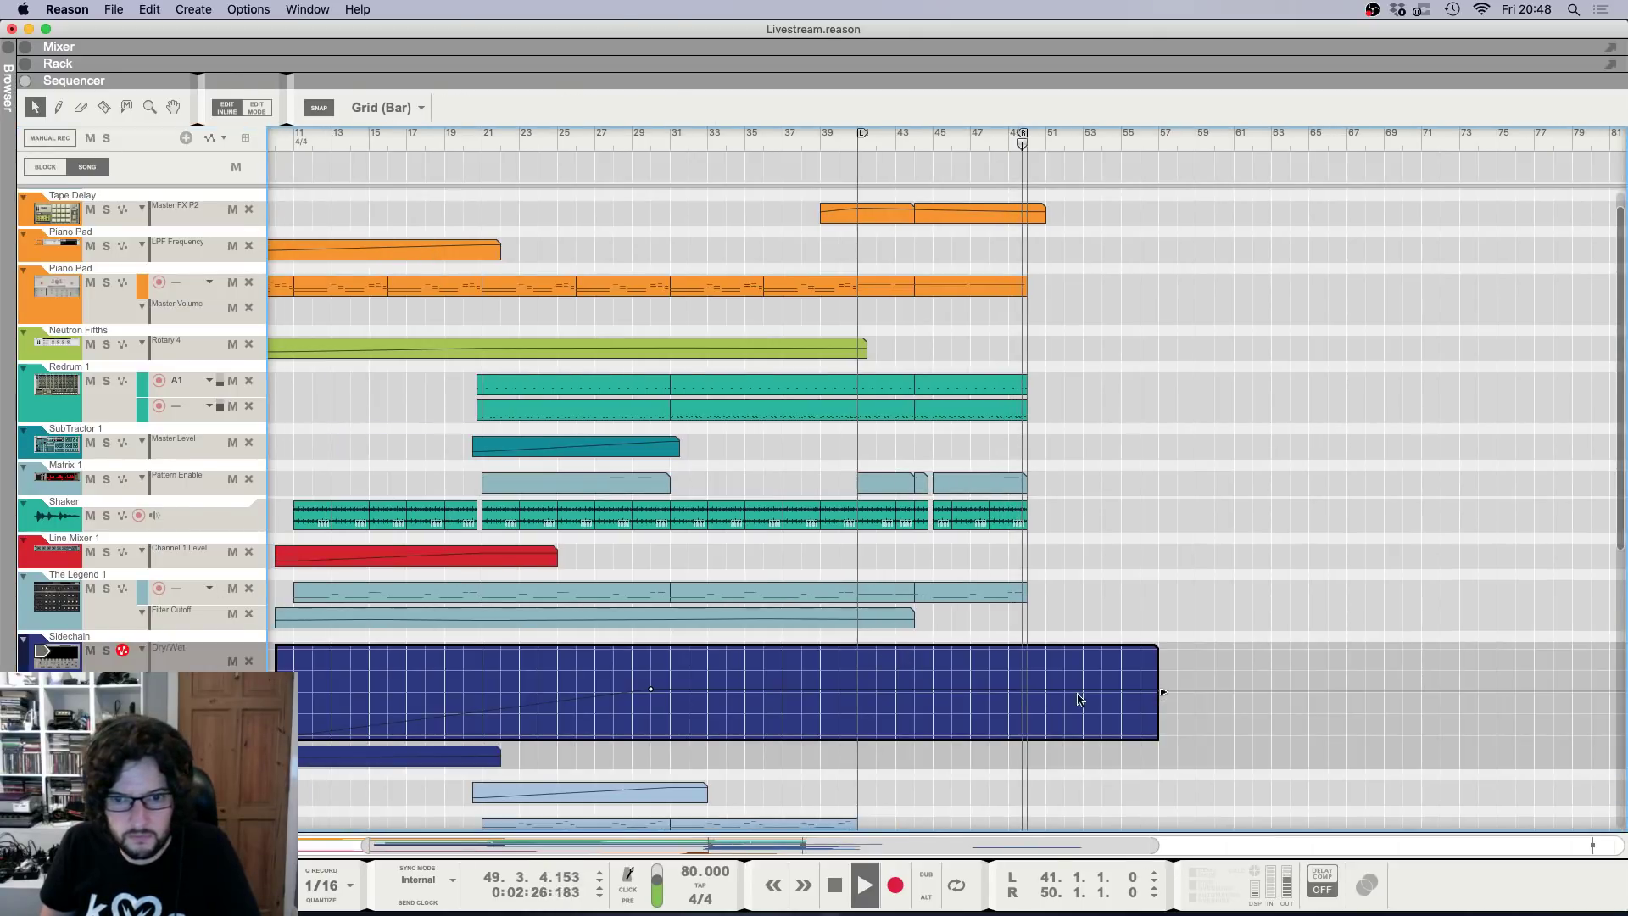
click(1026, 688)
click(926, 199)
key(space)
click(858, 152)
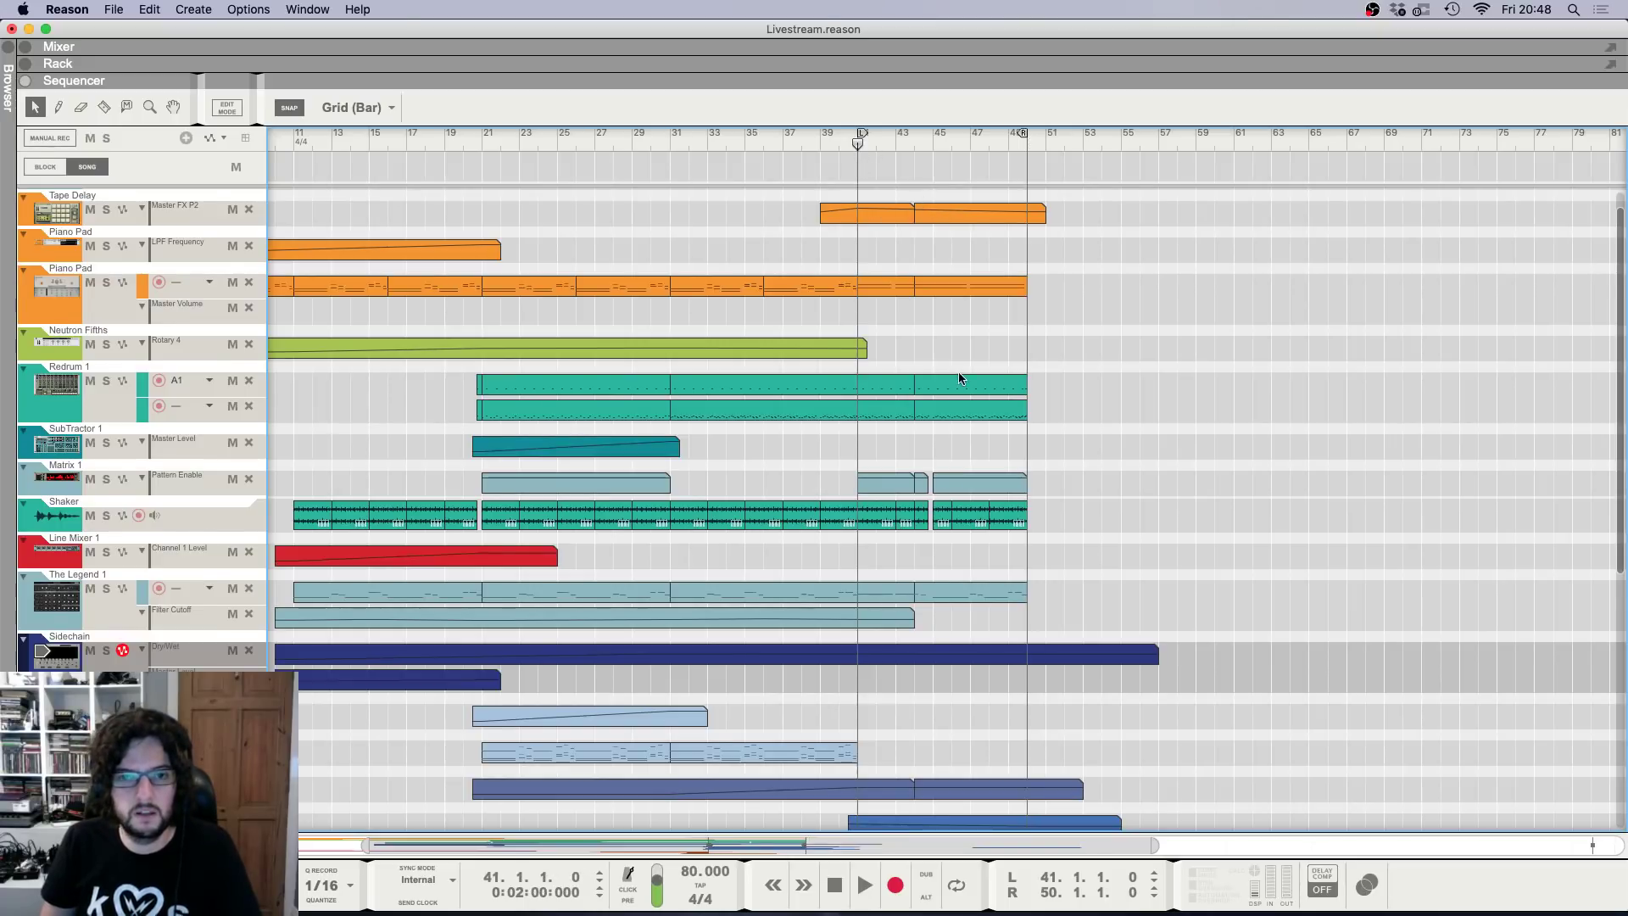
Copy the two Piano Pad note clips from bars 21 to 31 and paste them at bar 50.
scroll(959, 374, up, 1)
key(g)
key(g)
key(h)
key(h)
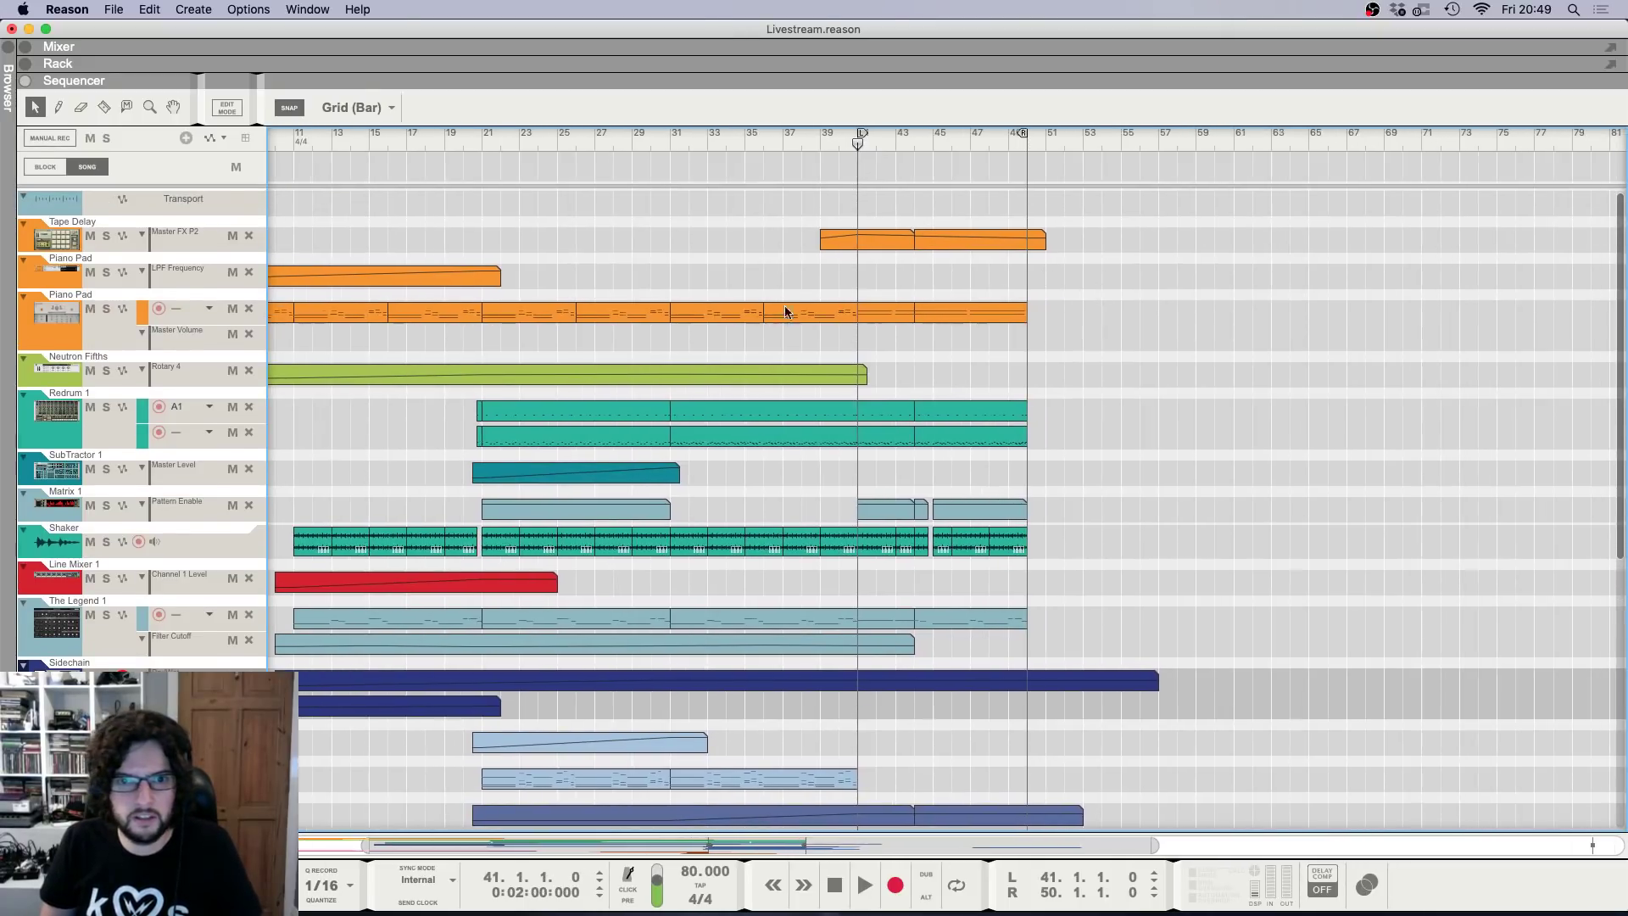
key(g)
key(g)
key(g)
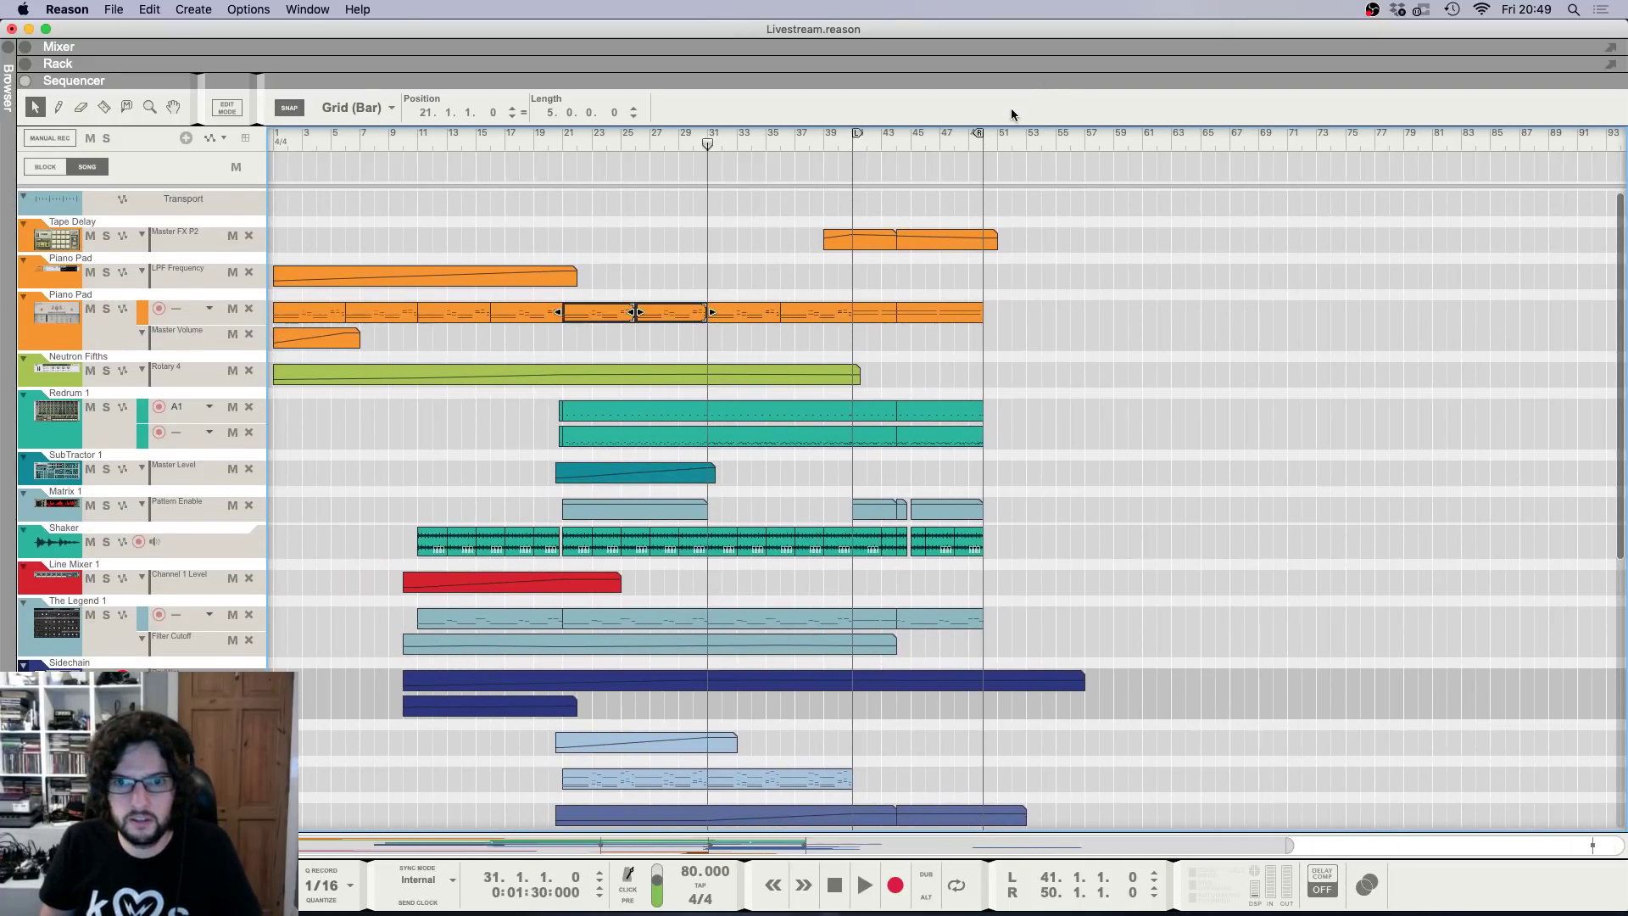
key(super+v)
Set the left locator to bar 50, the right locator to bar 60 and the playhead to bar 50.
super+click(1124, 140)
alt+click(985, 141)
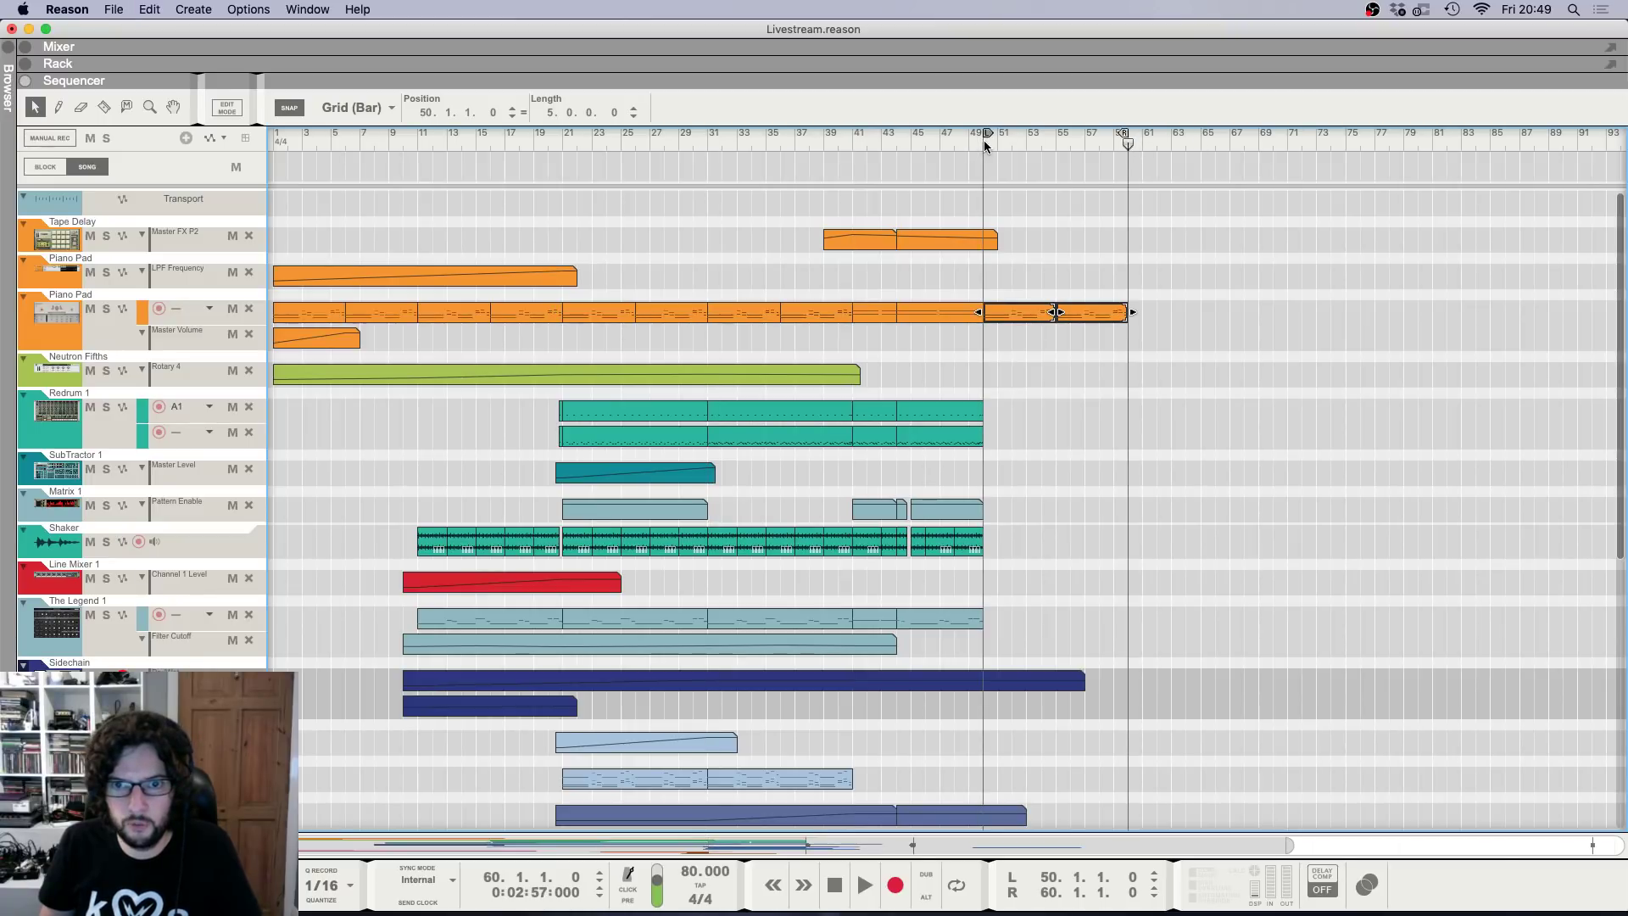
click(1044, 312)
key(h)
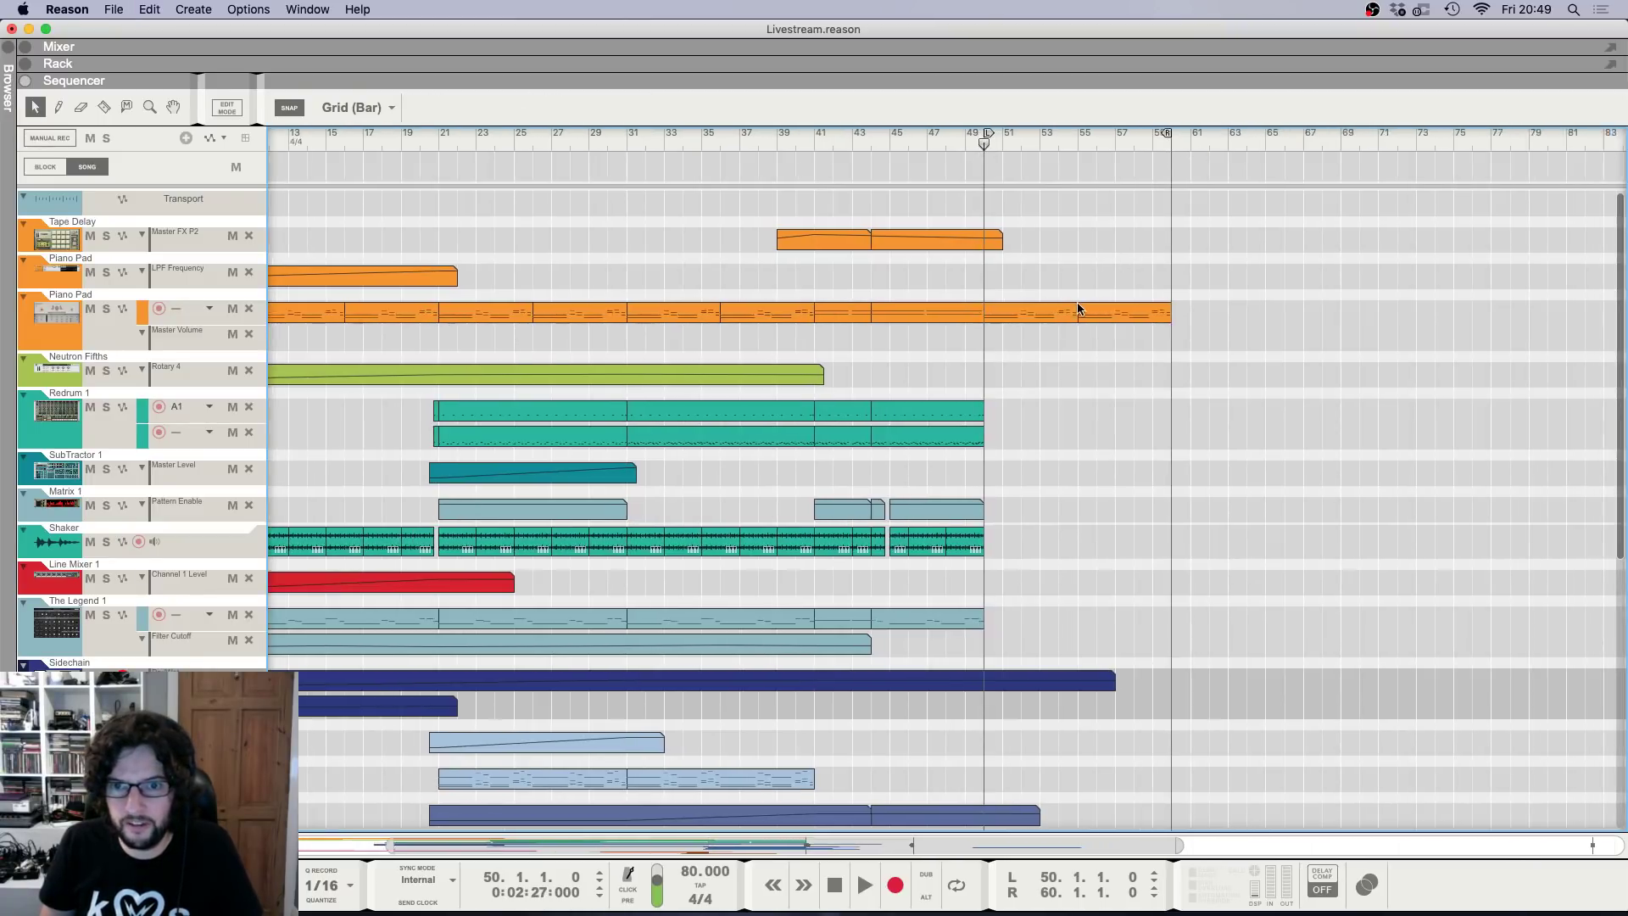
Inspect the notes and velocities of the Piano Pad clips starting at bars 50, 41 and 44.
double_click(1066, 312)
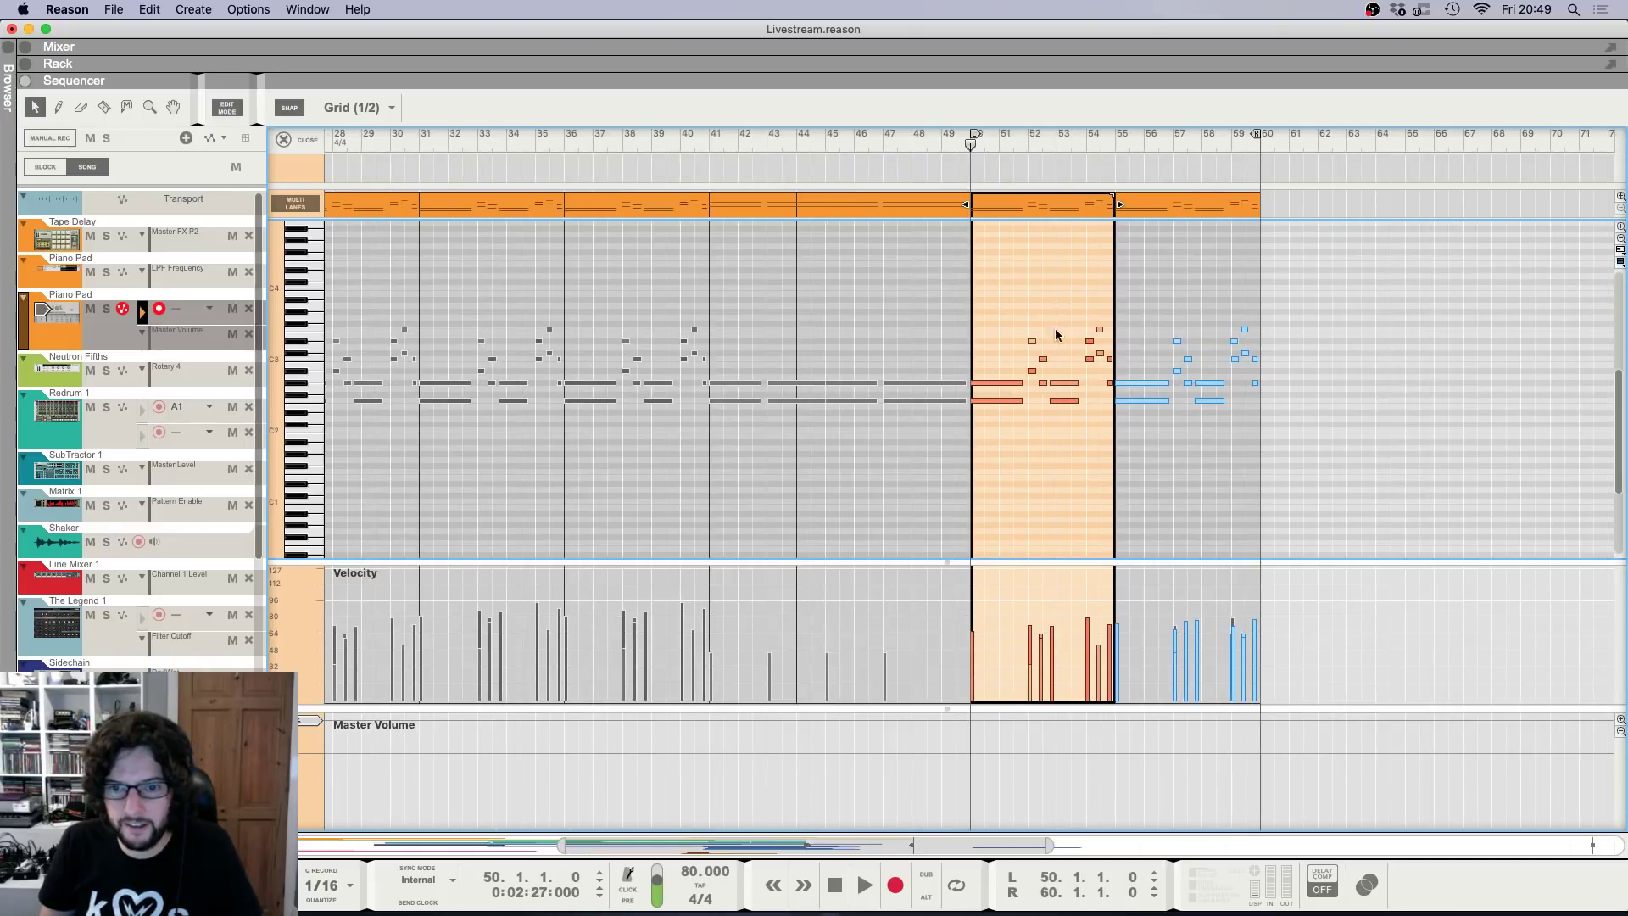
click(304, 142)
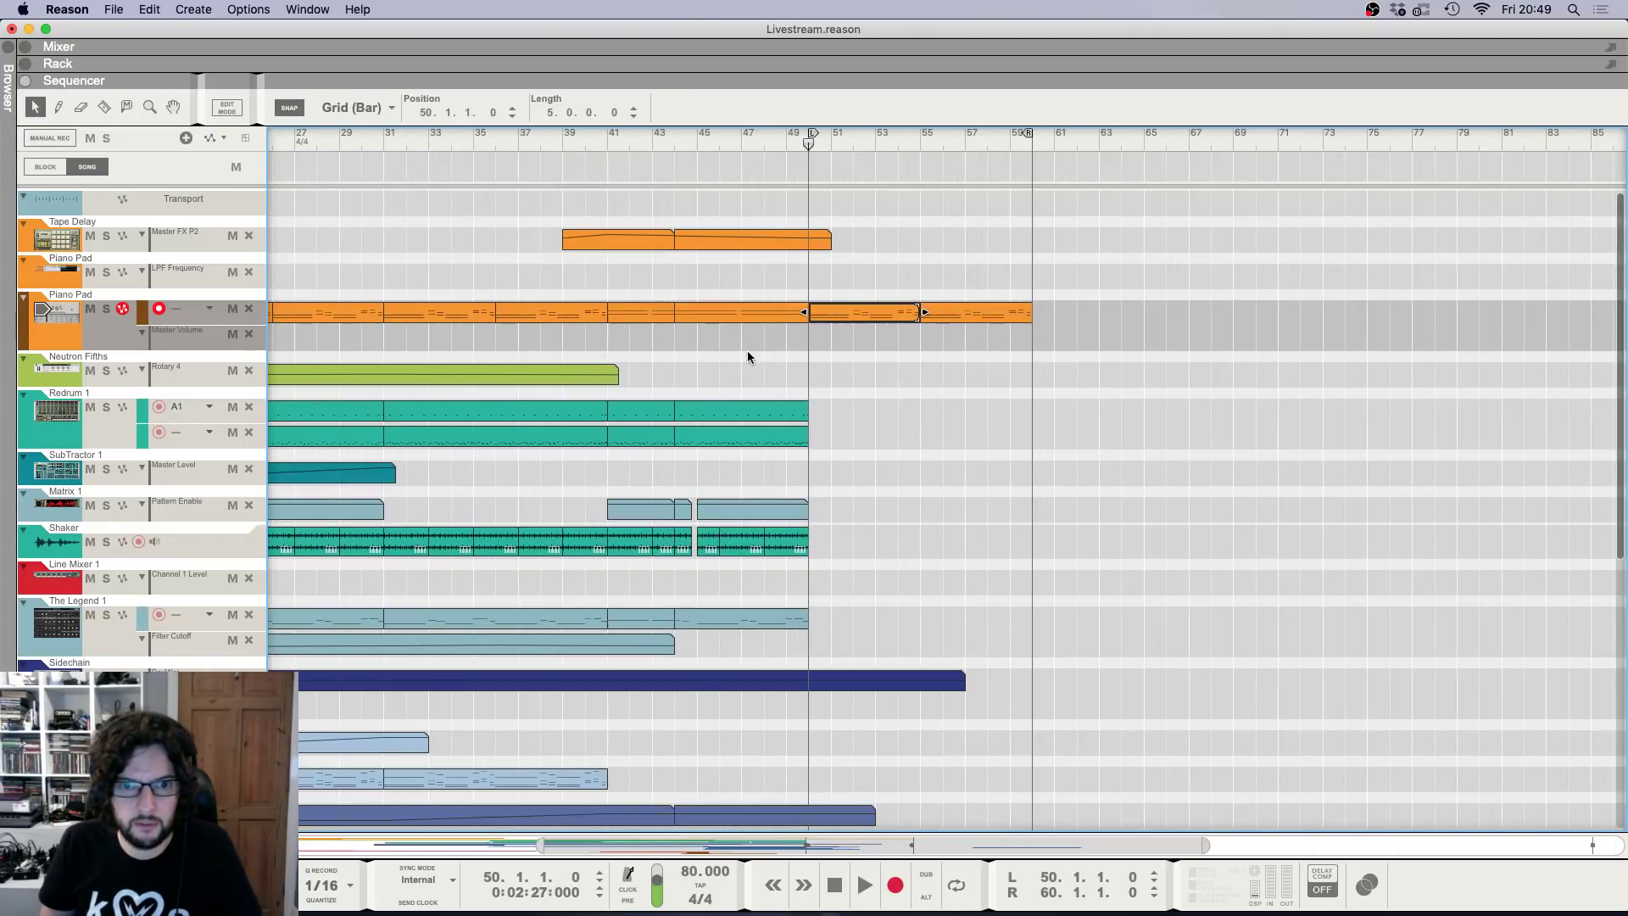
double_click(638, 314)
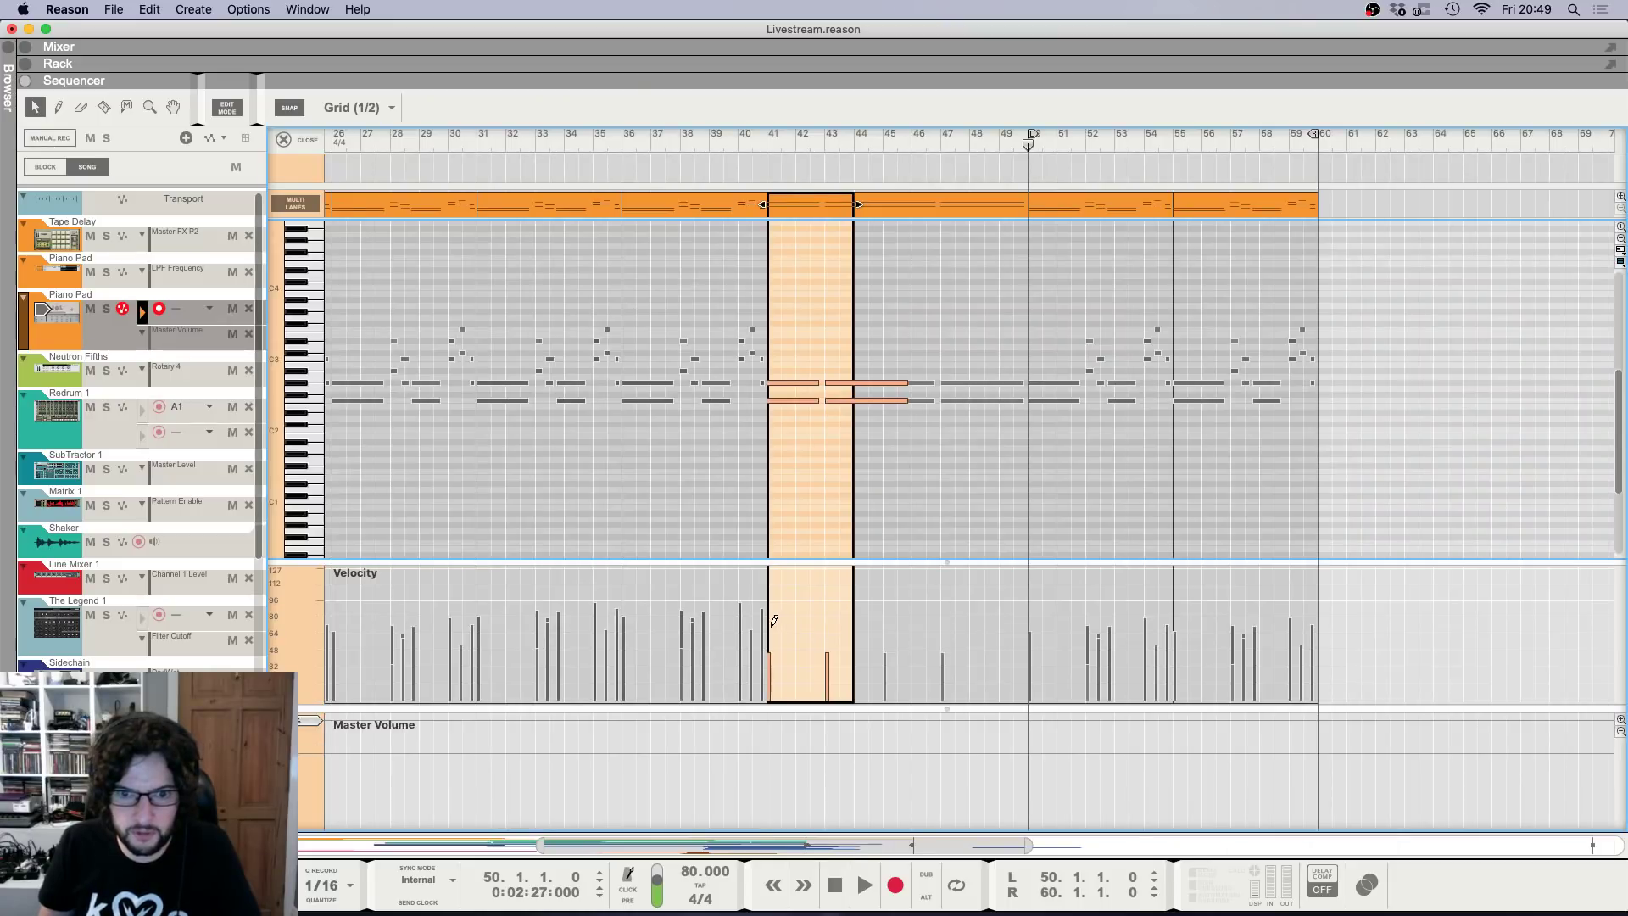
drag(775, 621, 847, 634)
double_click(921, 512)
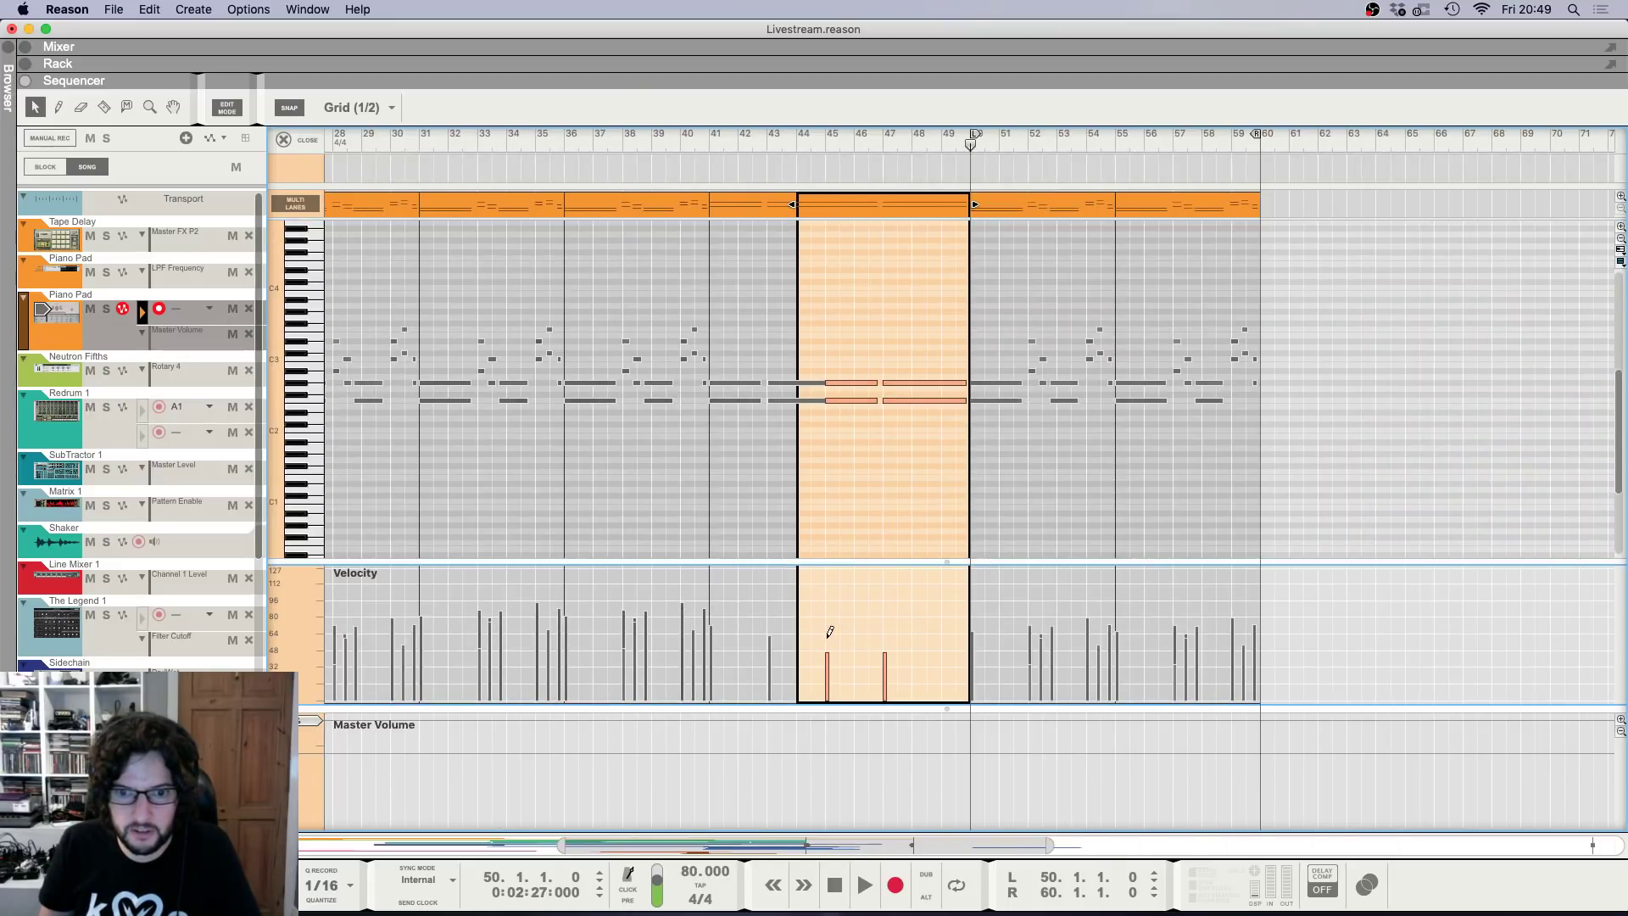
Leave the note editor and audition the song briefly from bar 41, returning the stopped playhead there.
click(715, 145)
key(space)
click(284, 140)
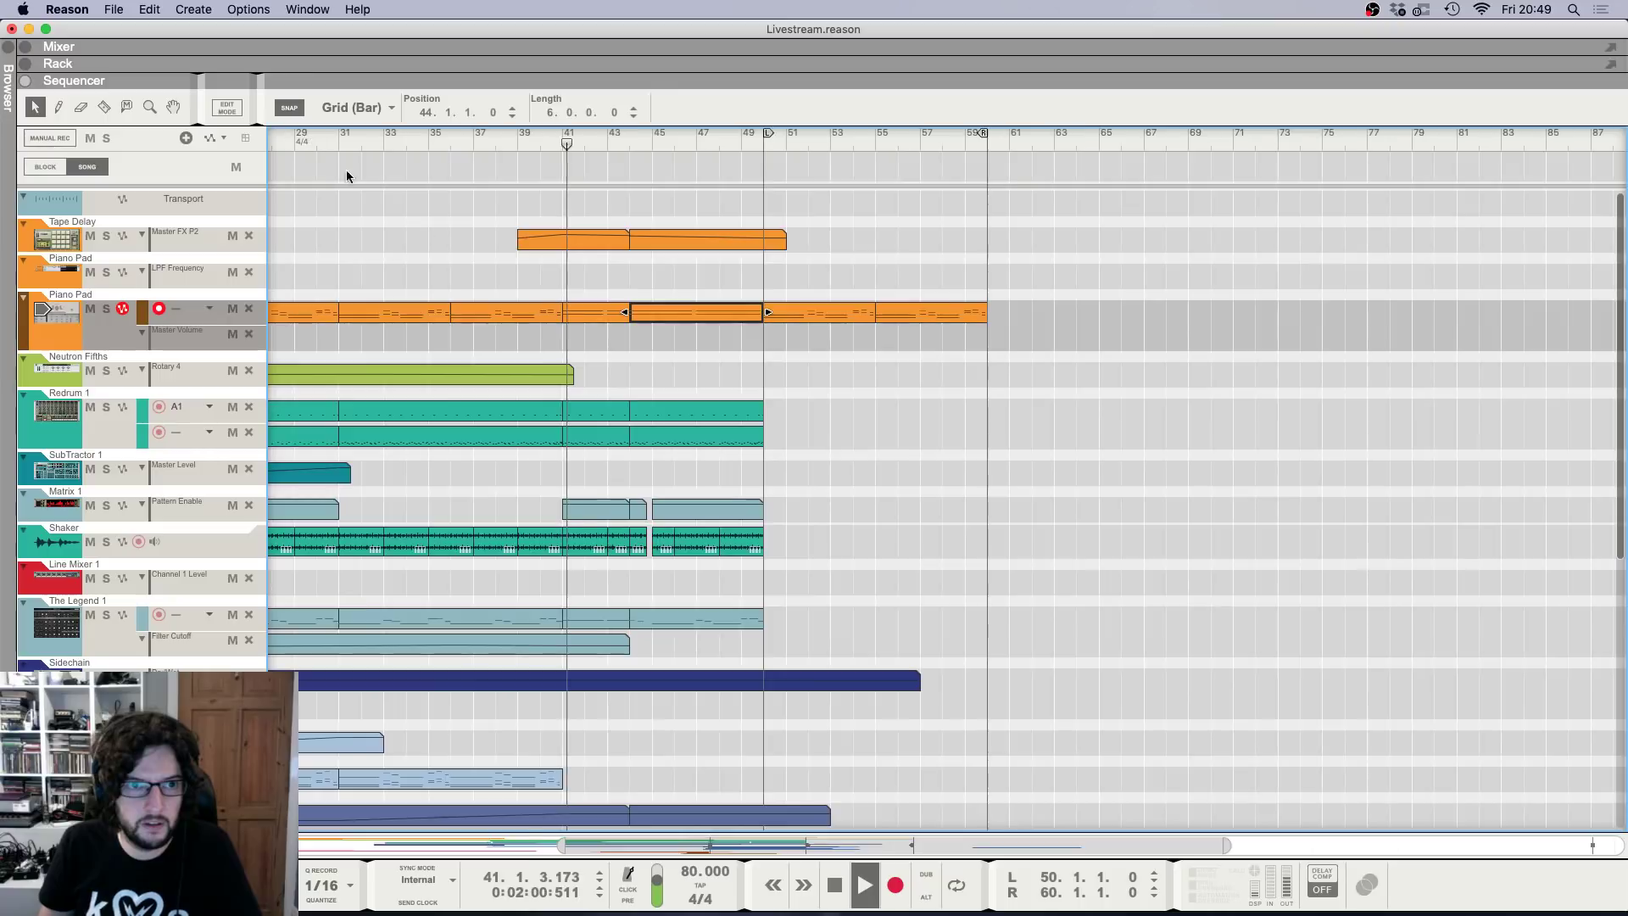
key(h)
key(h)
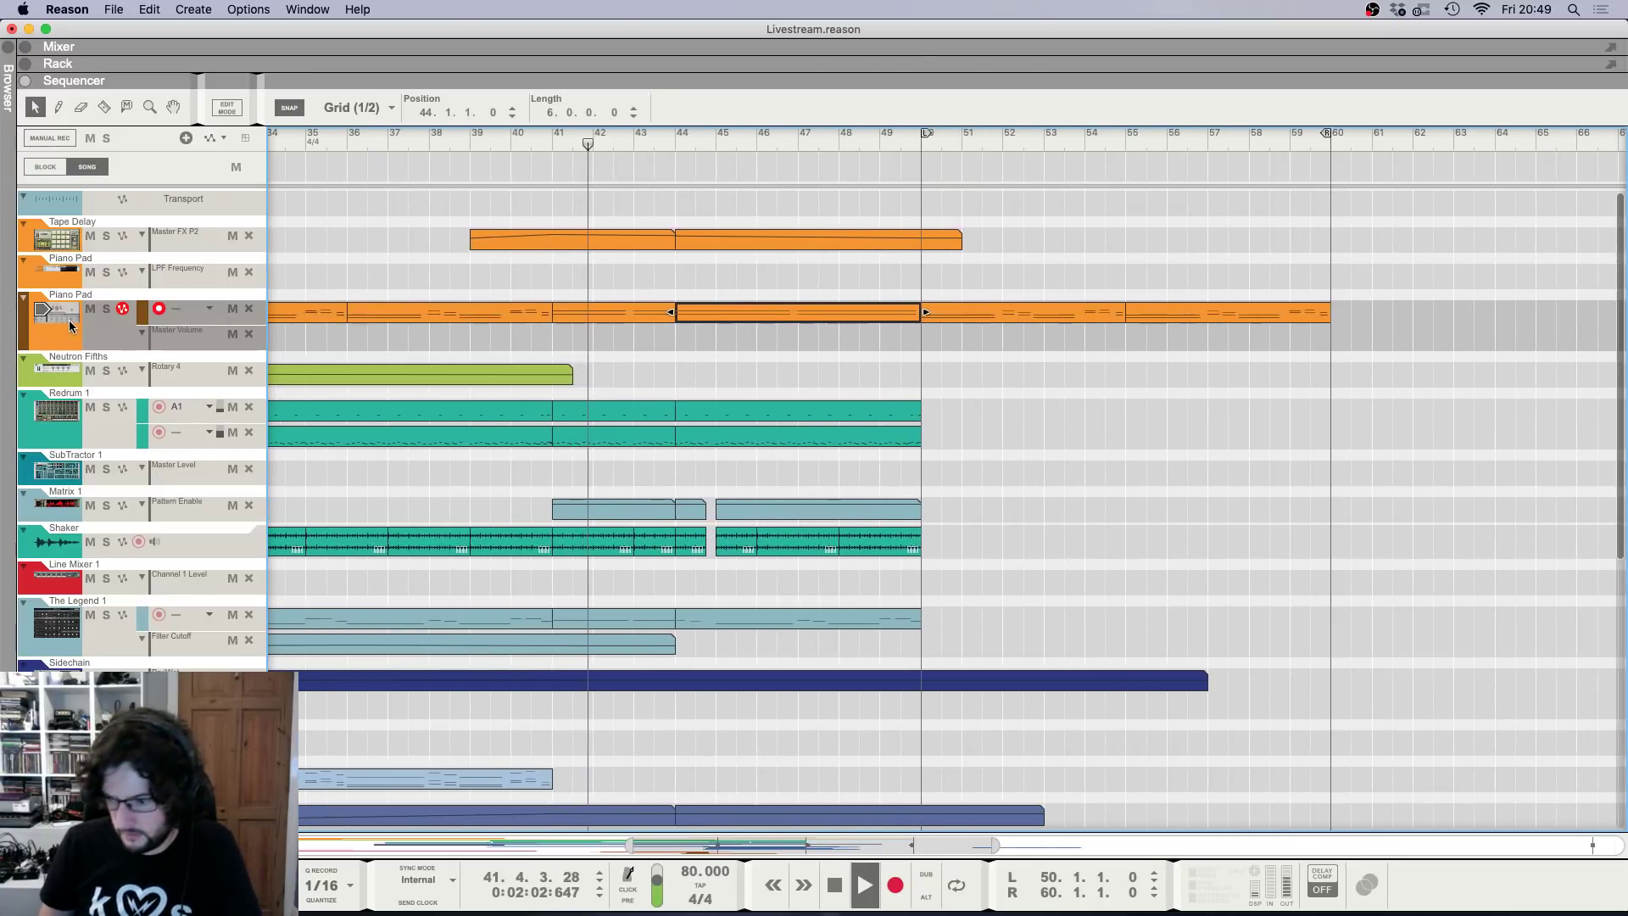
key(space)
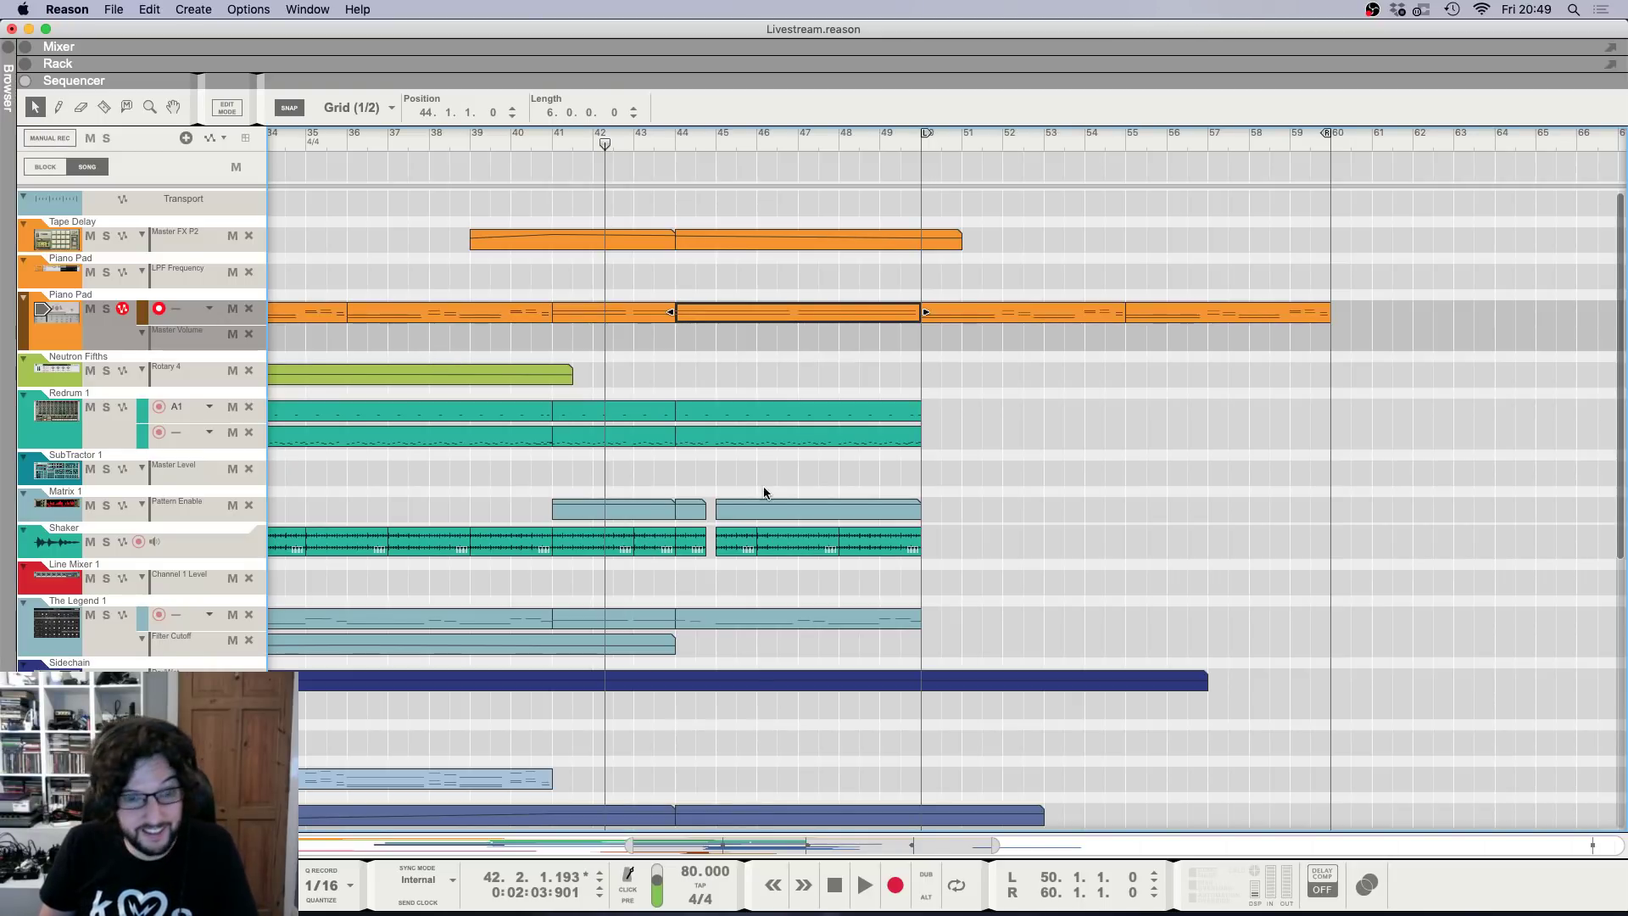
click(551, 141)
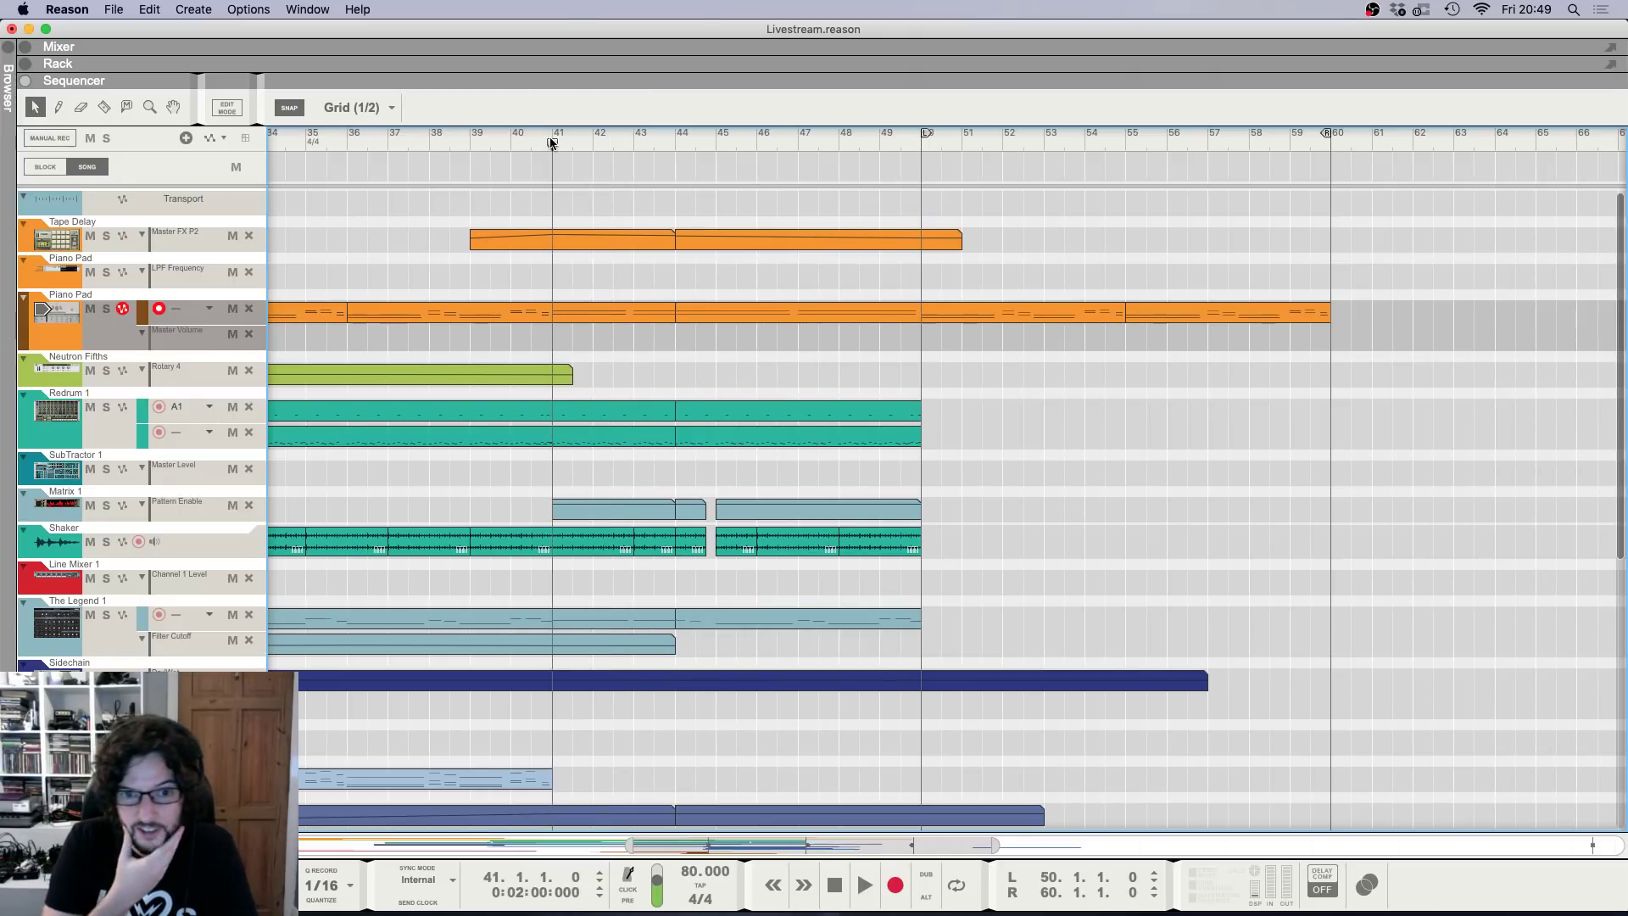
Look over the arrangement, comparing the tracks' clips in the earlier sections with those around bars 41 to 60.
scroll(538, 343, down, 3)
scroll(538, 407, left, 10)
scroll(539, 419, down, 3)
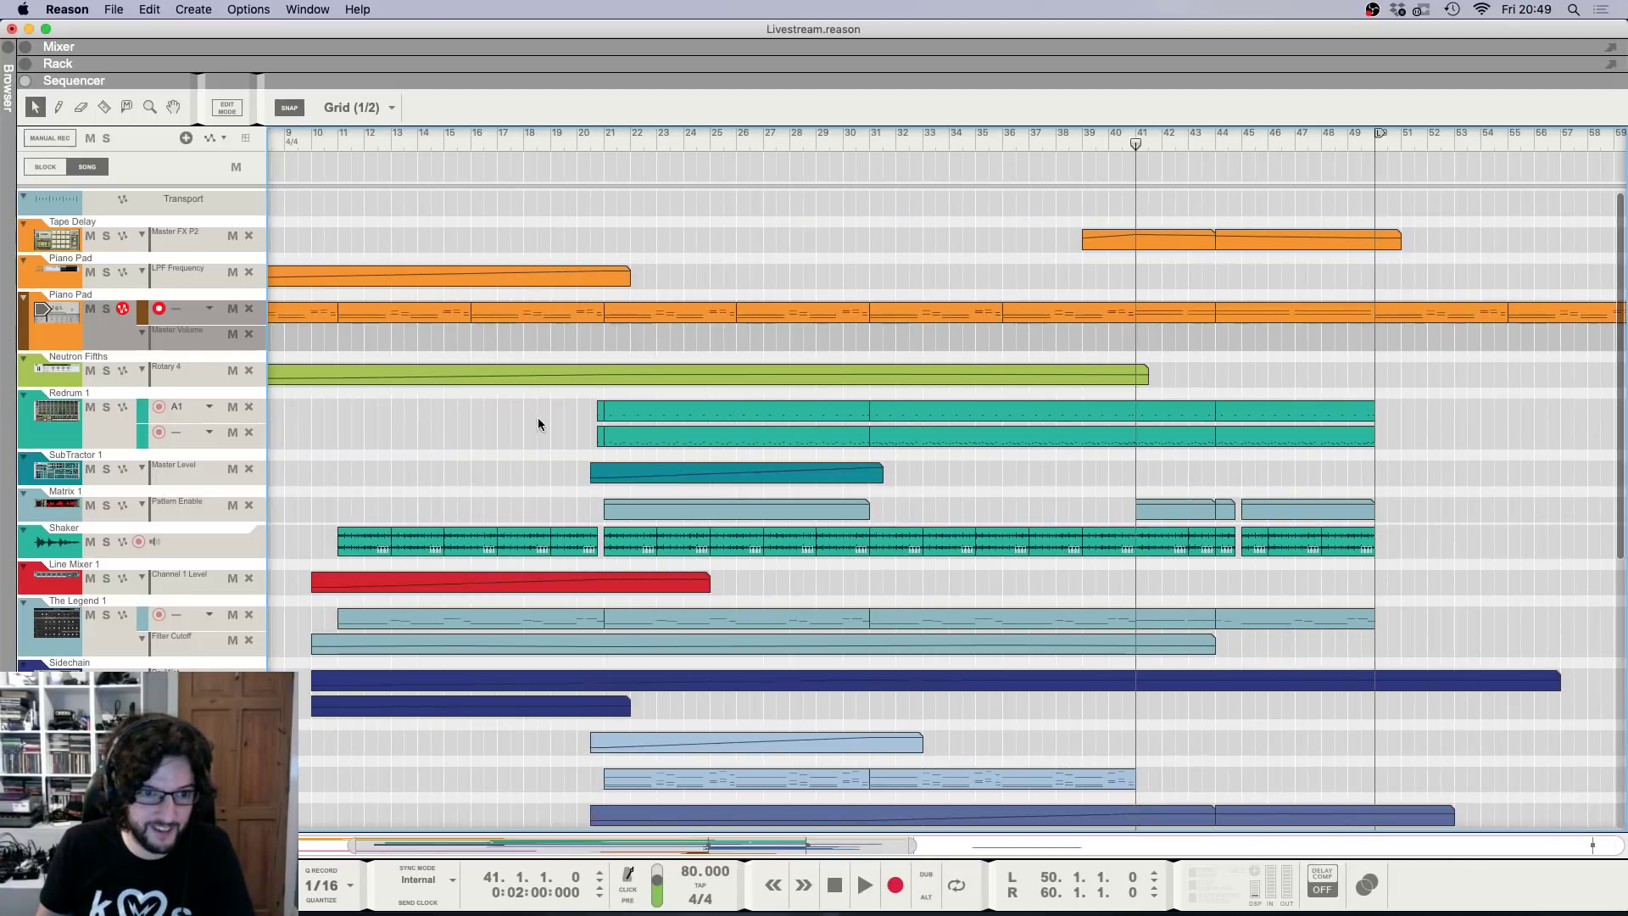
scroll(1051, 445, down, 1)
scroll(1116, 434, up, 3)
scroll(1116, 434, right, 10)
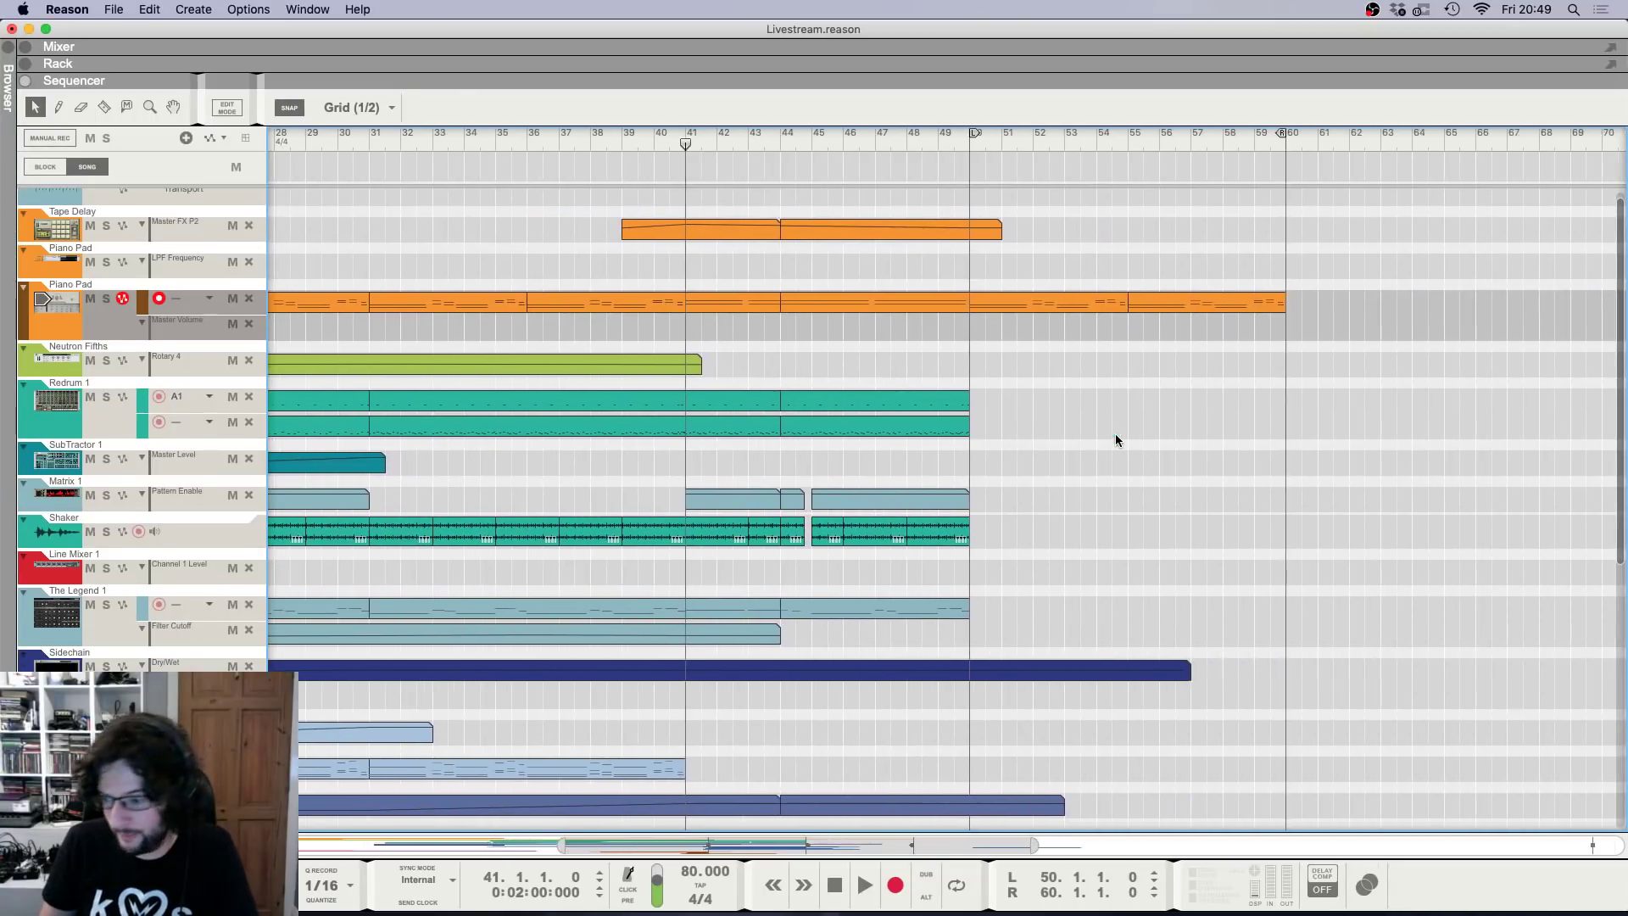
scroll(1116, 434, down, 2)
scroll(973, 420, down, 1)
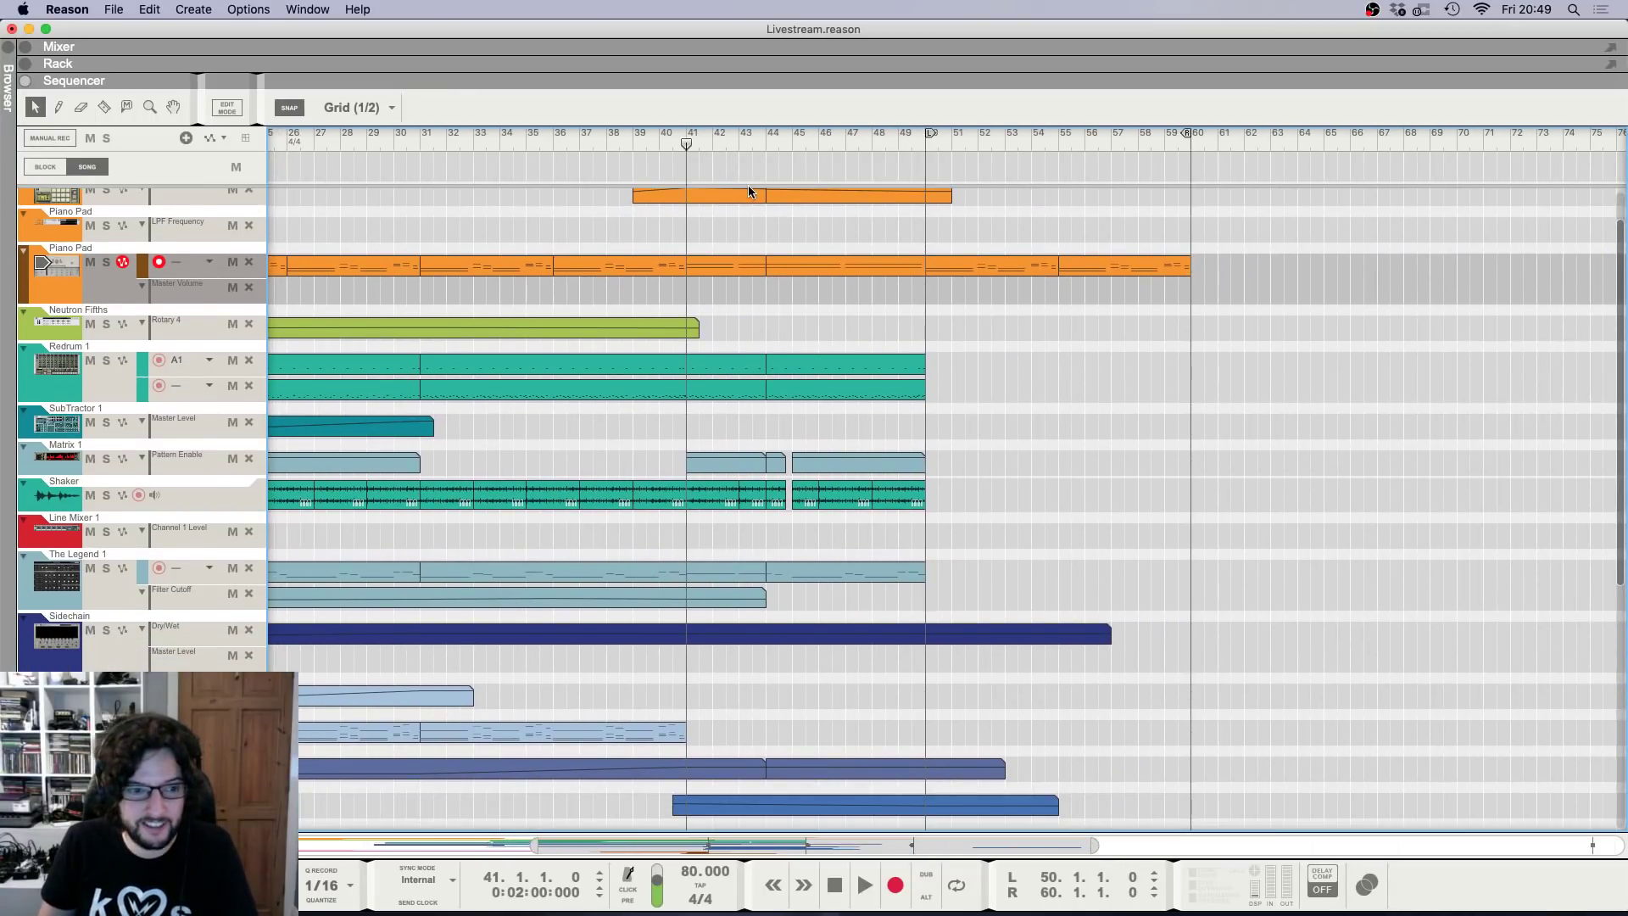
Play the song from bar 41 and examine which clips on each track end around bar 50.
key(space)
scroll(757, 207, down, 8)
scroll(904, 521, down, 2)
scroll(902, 509, up, 3)
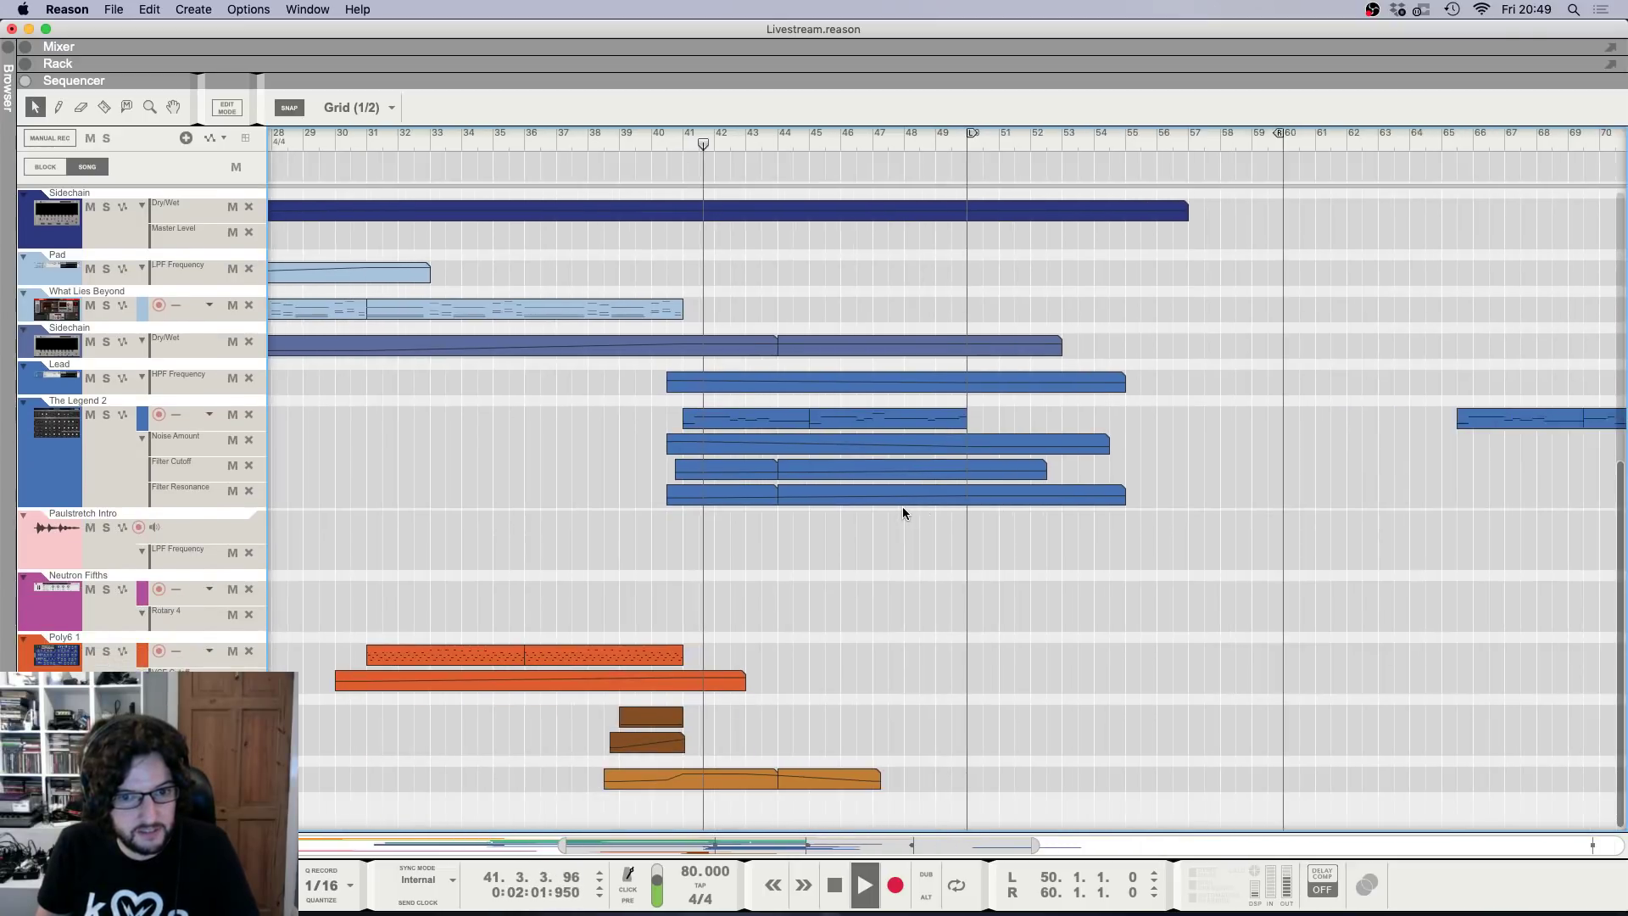
scroll(903, 506, up, 1)
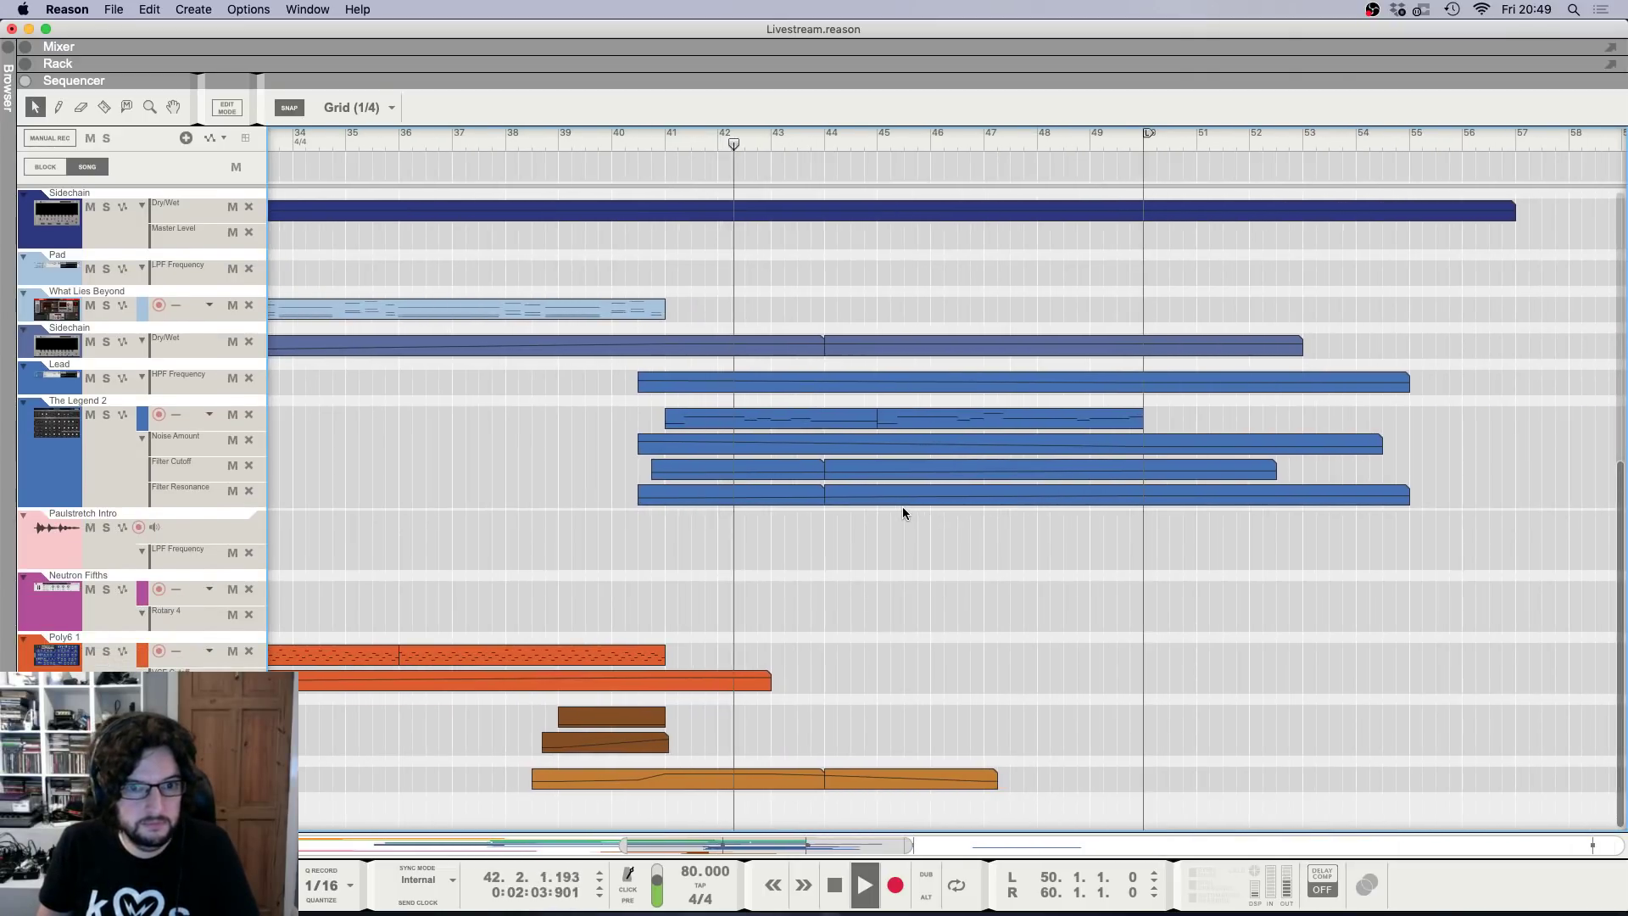
scroll(902, 506, down, 3)
scroll(875, 497, up, 10)
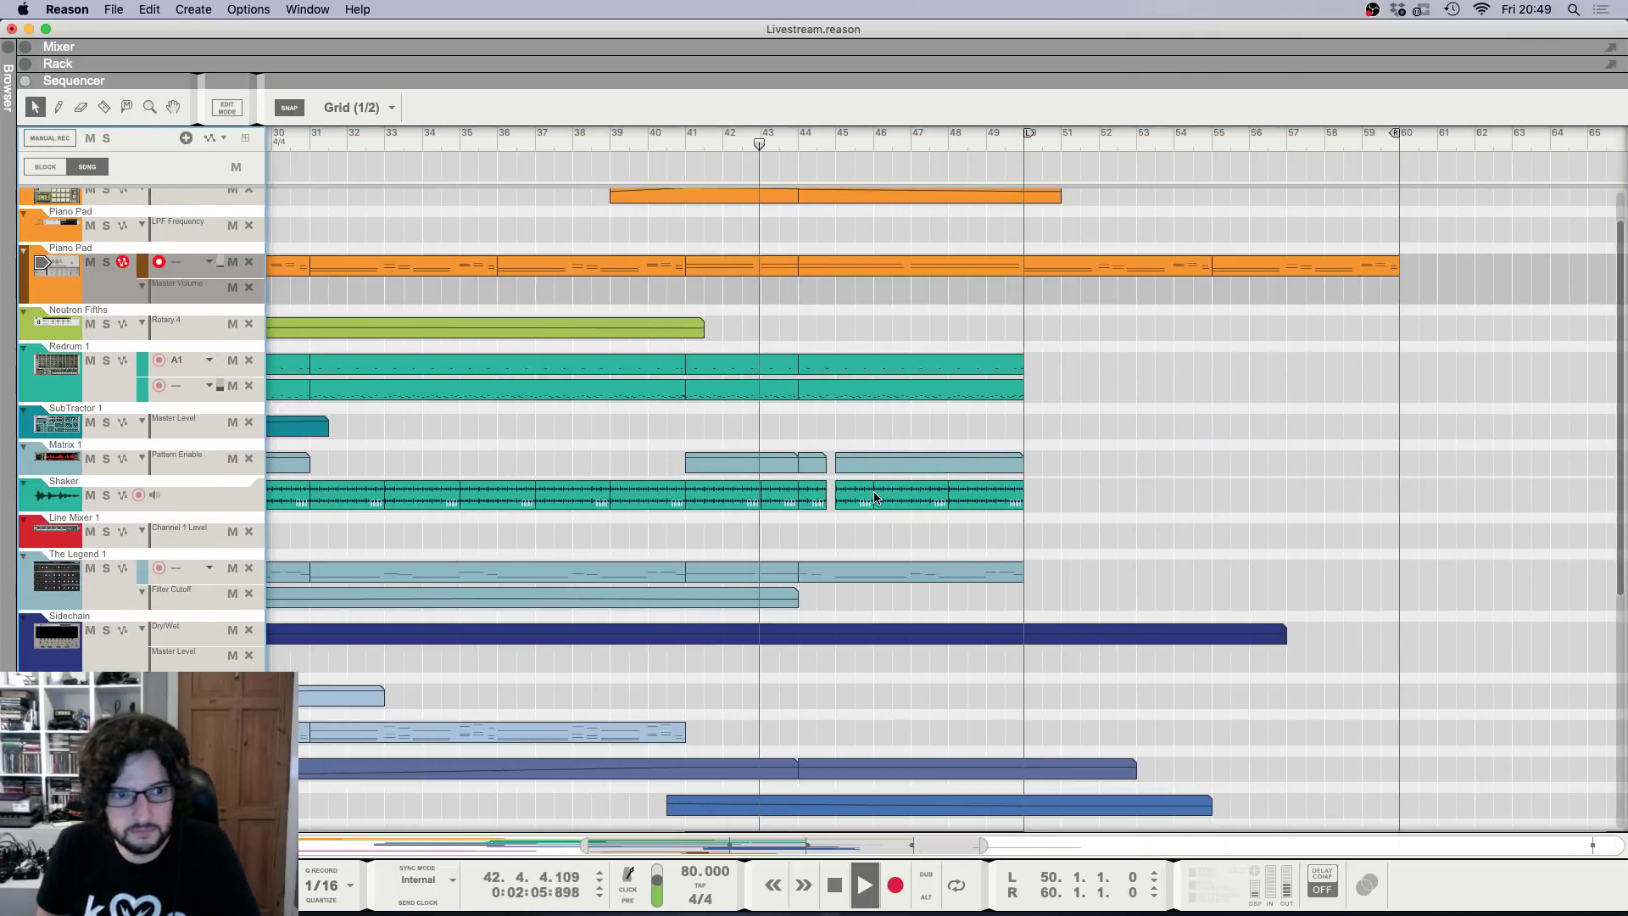
scroll(984, 462, up, 1)
scroll(992, 462, down, 9)
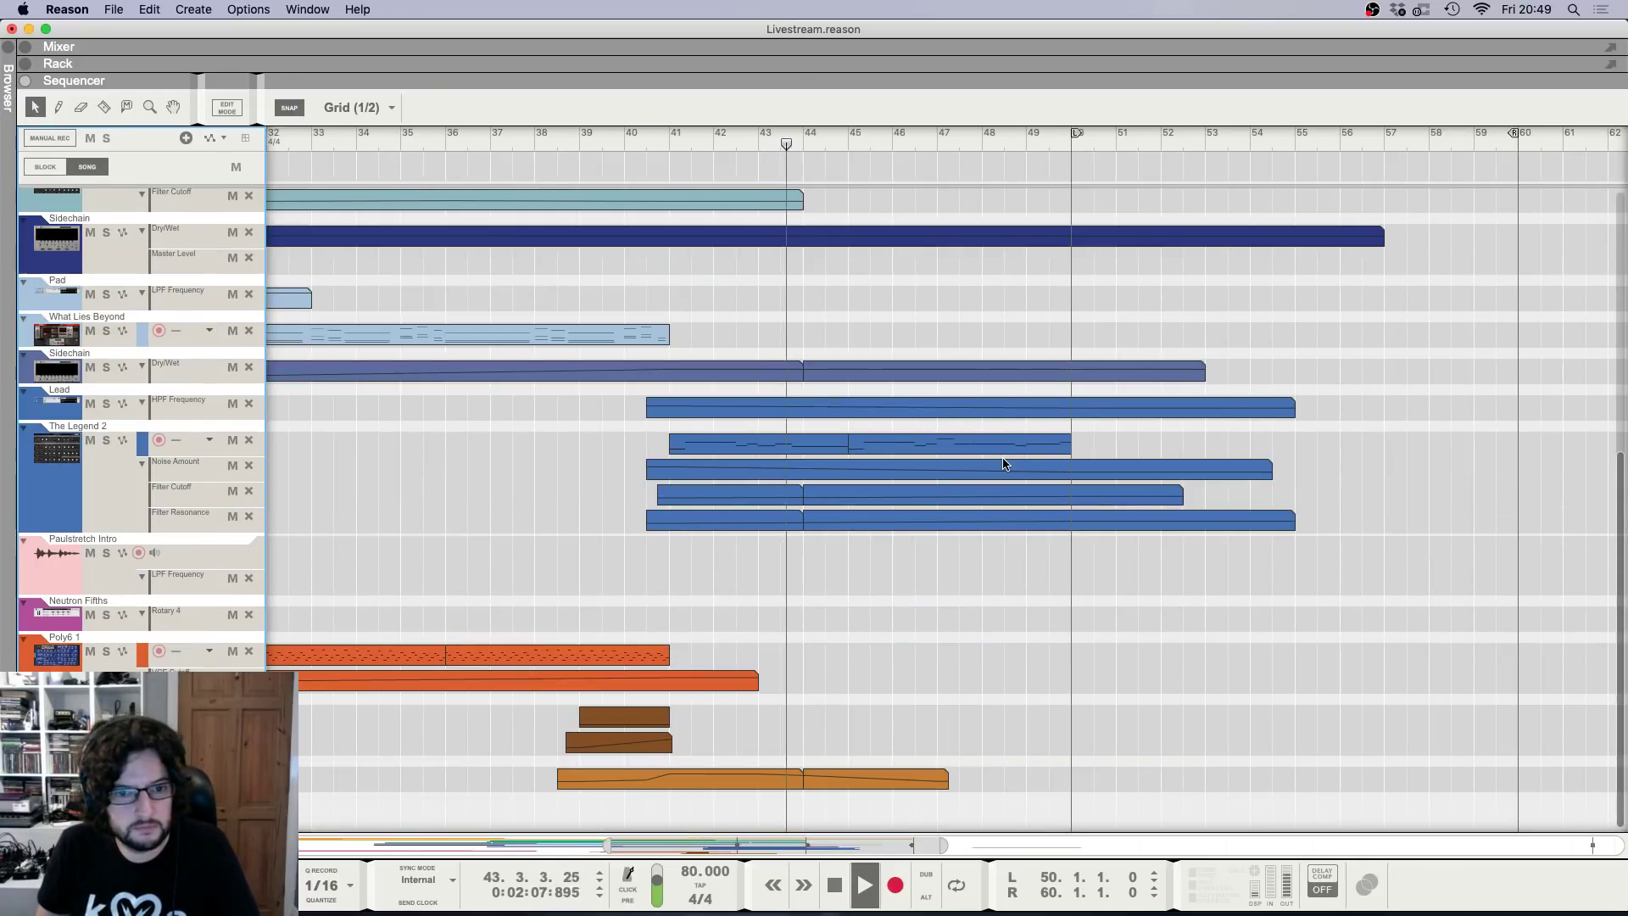
scroll(1003, 462, up, 7)
scroll(1003, 464, up, 1)
scroll(1003, 462, up, 6)
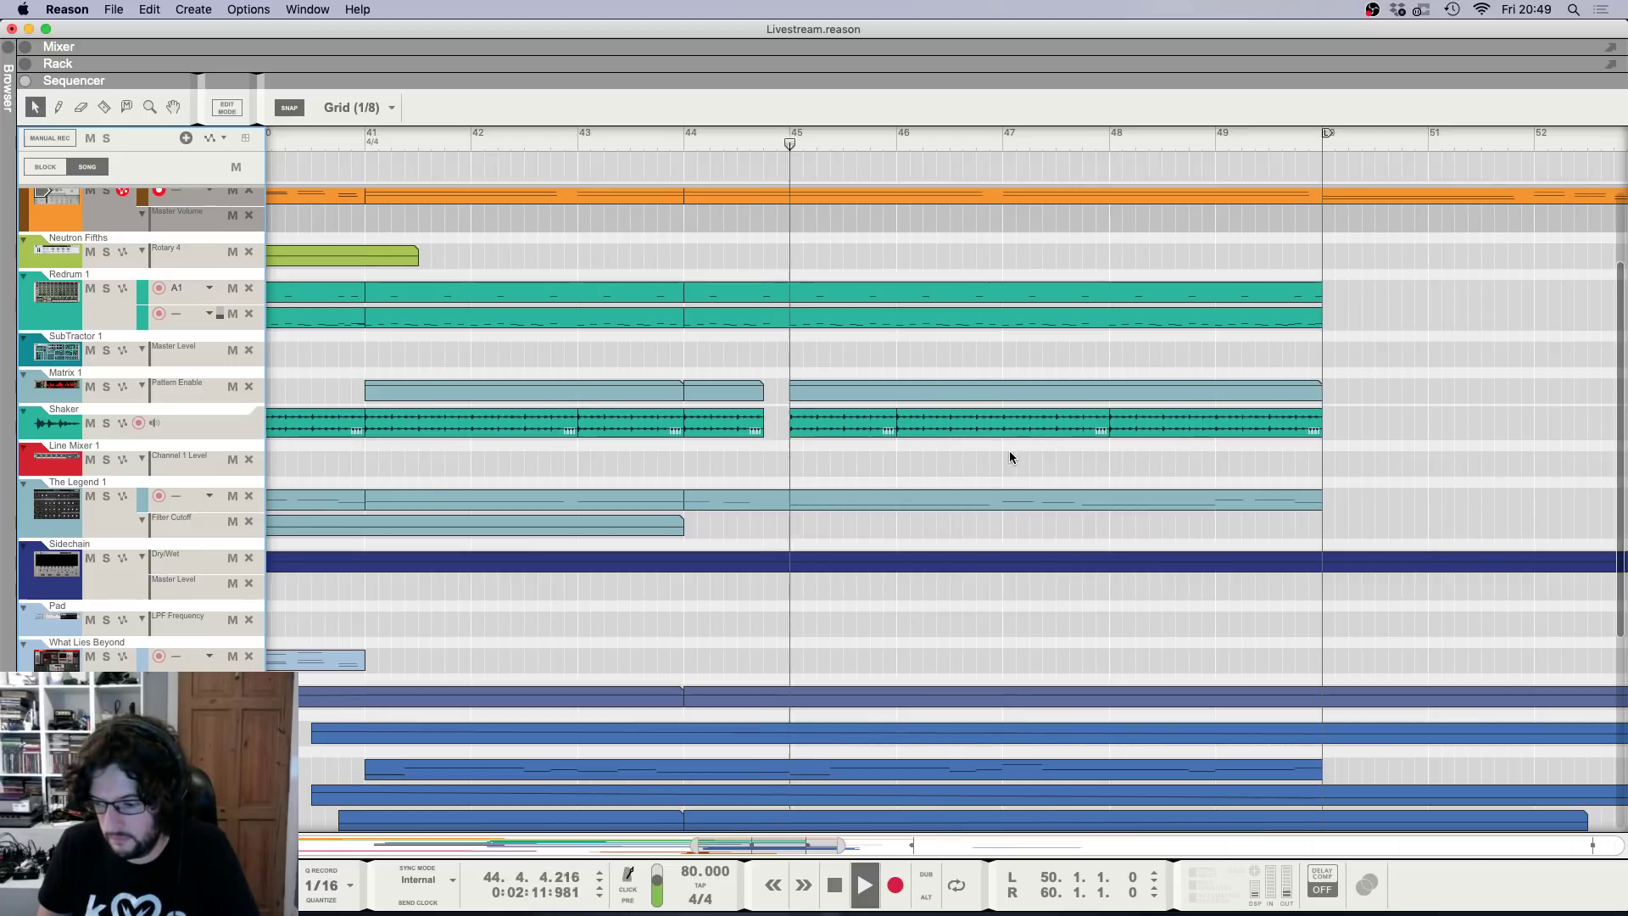
scroll(1009, 458, down, 5)
scroll(1030, 468, up, 3)
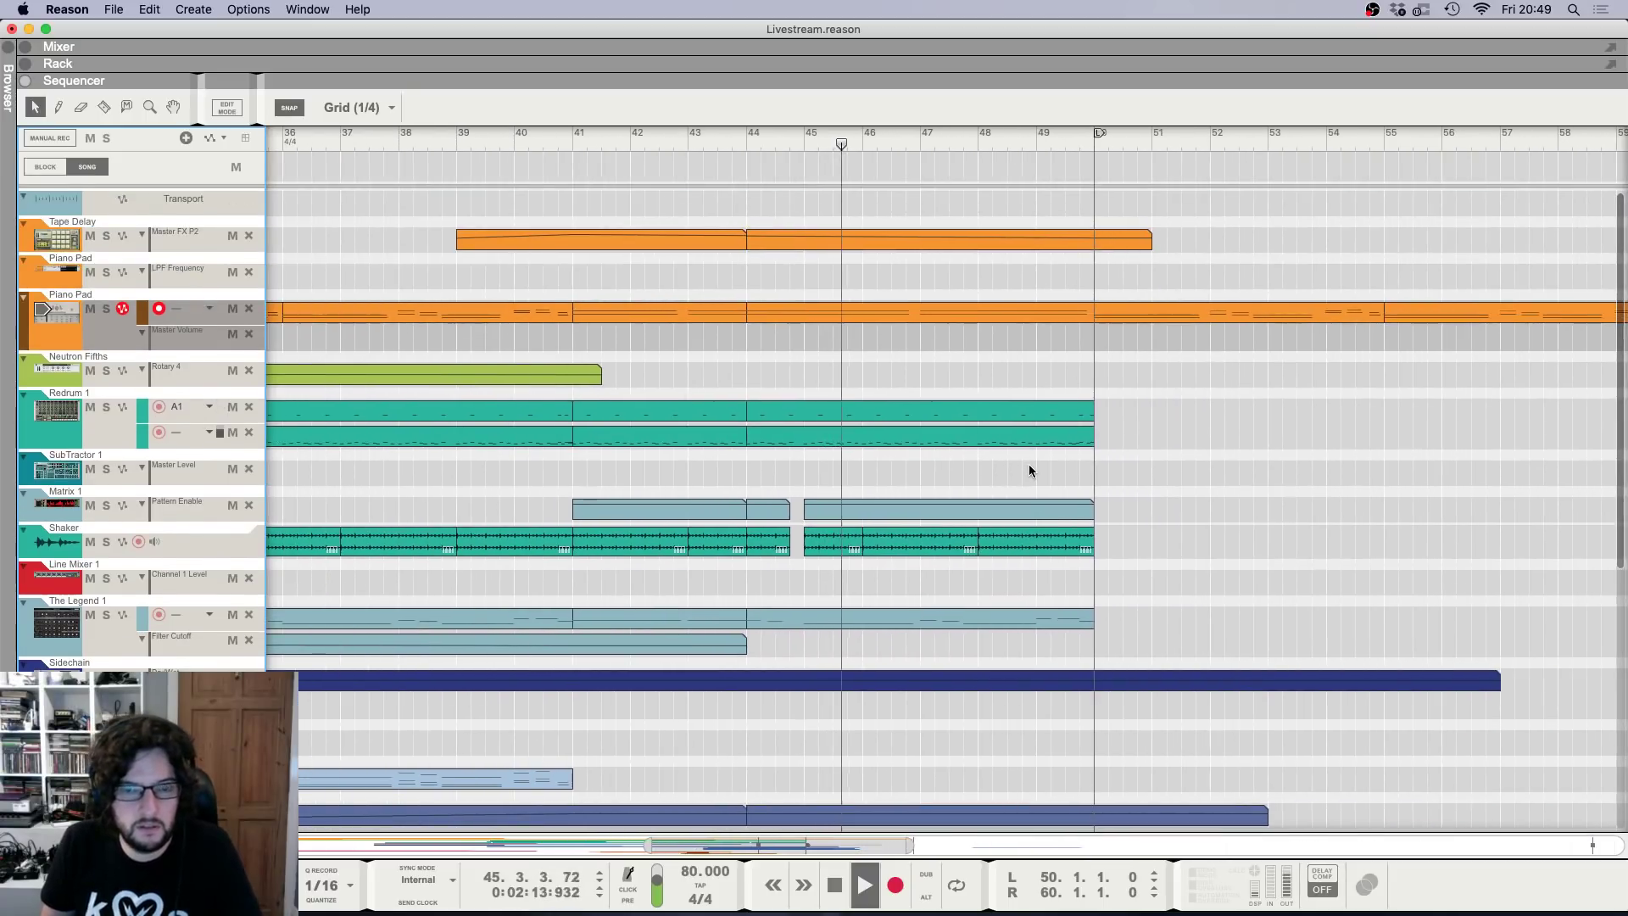
scroll(1029, 466, down, 4)
scroll(1030, 465, down, 3)
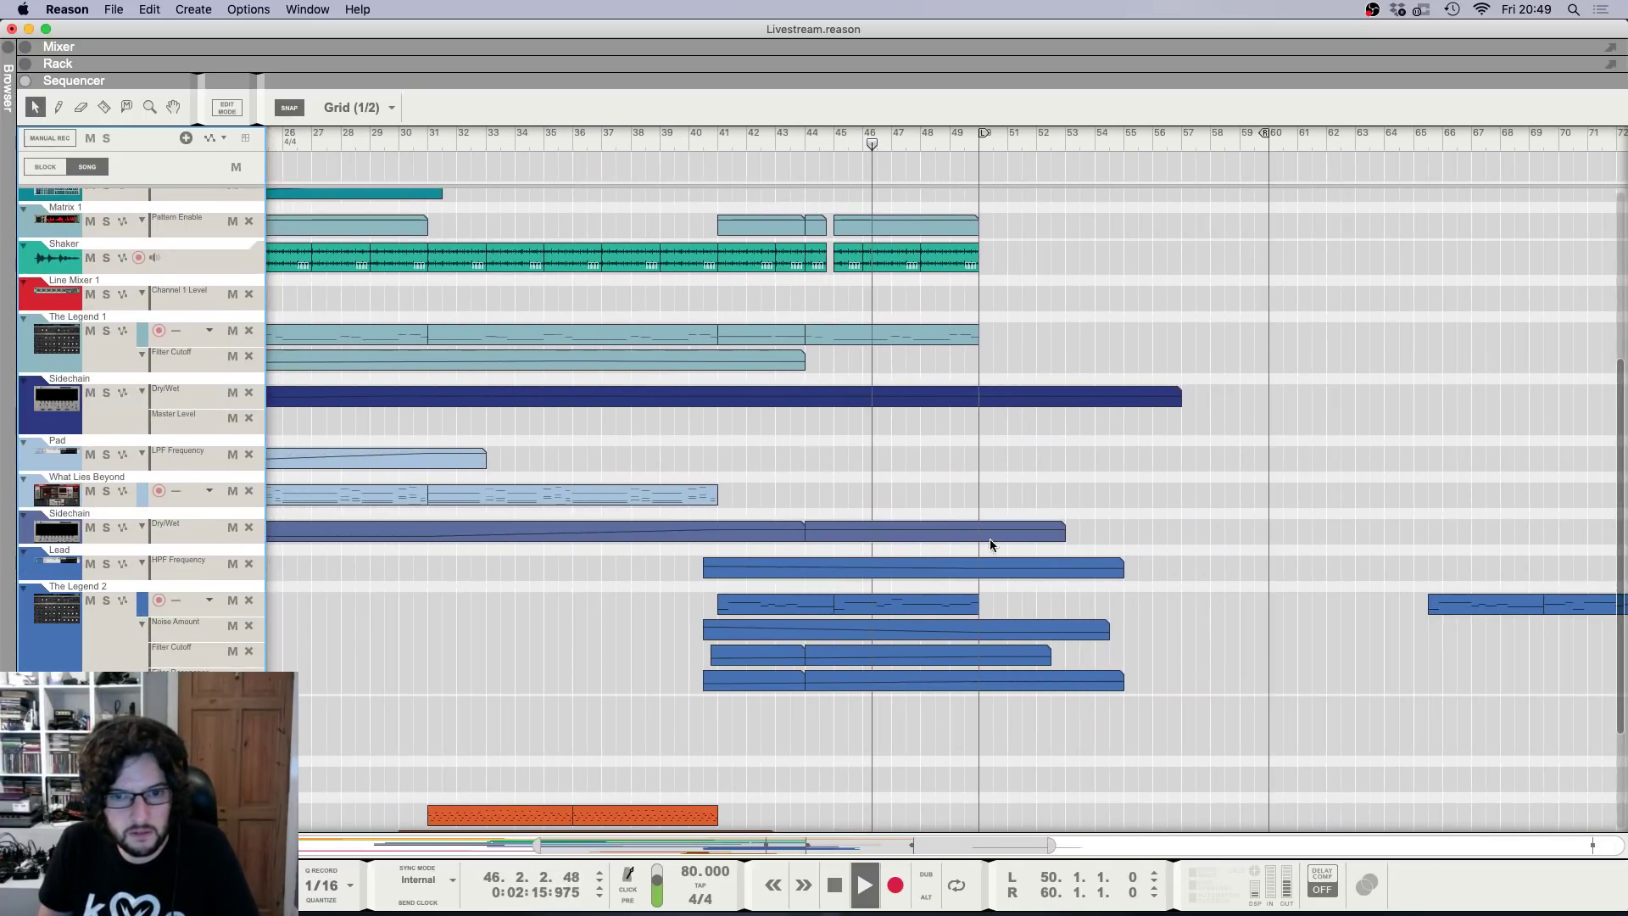
scroll(1048, 460, up, 5)
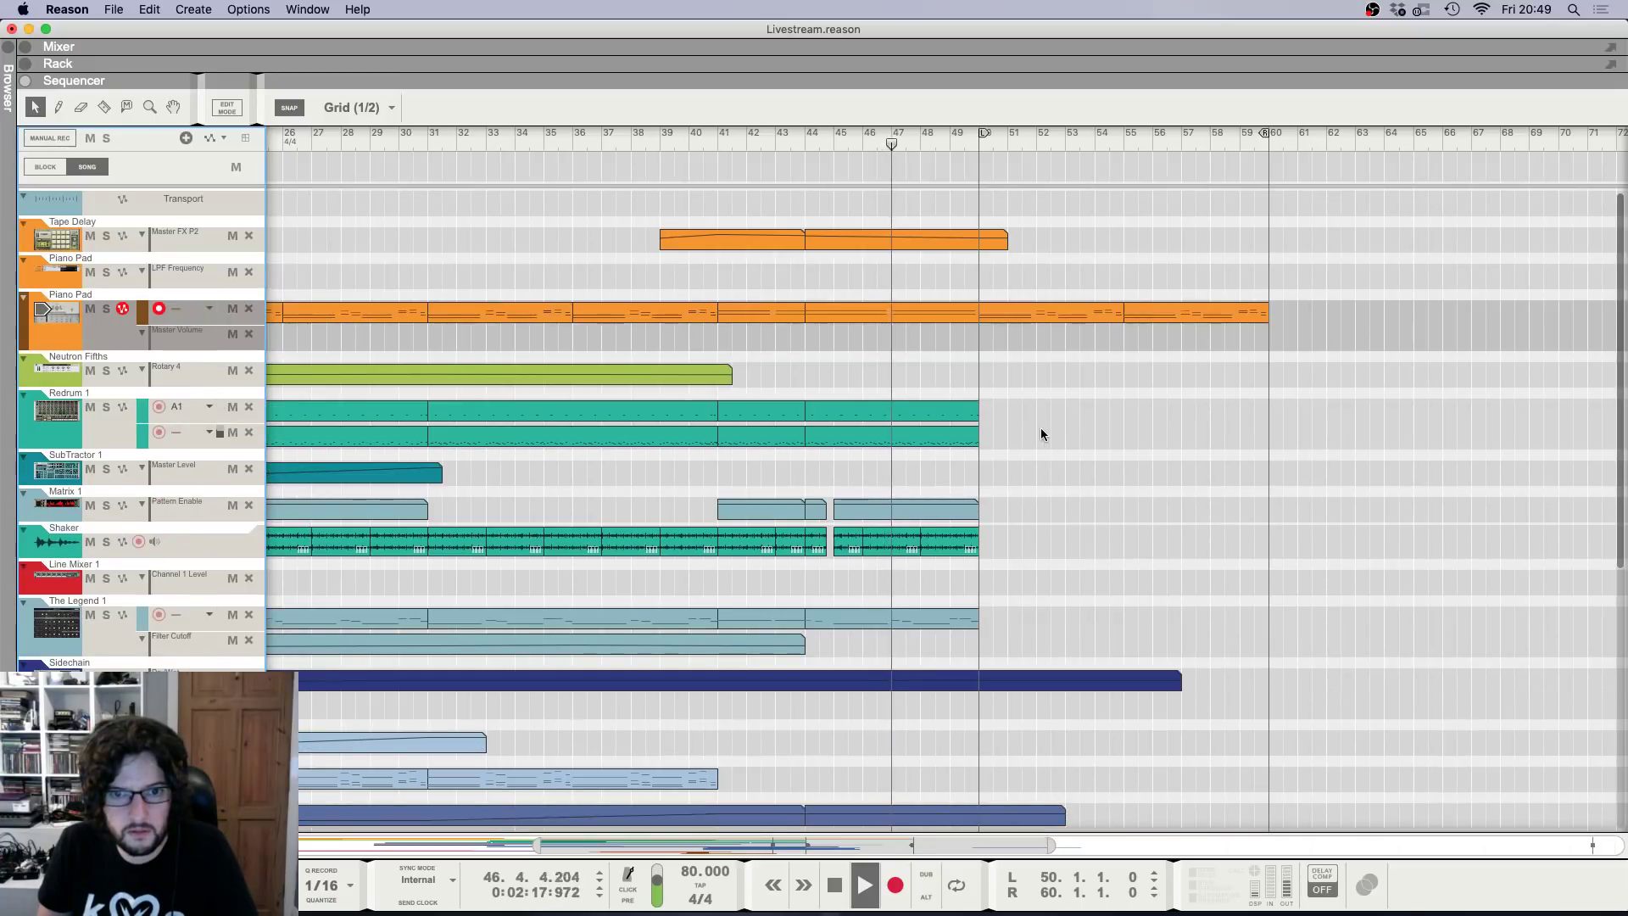
Duplicate the two Redrum clips from bars 31 to 41 at bar 50 and shorten the copies to about five bars.
drag(1036, 396, 766, 443)
click(694, 446)
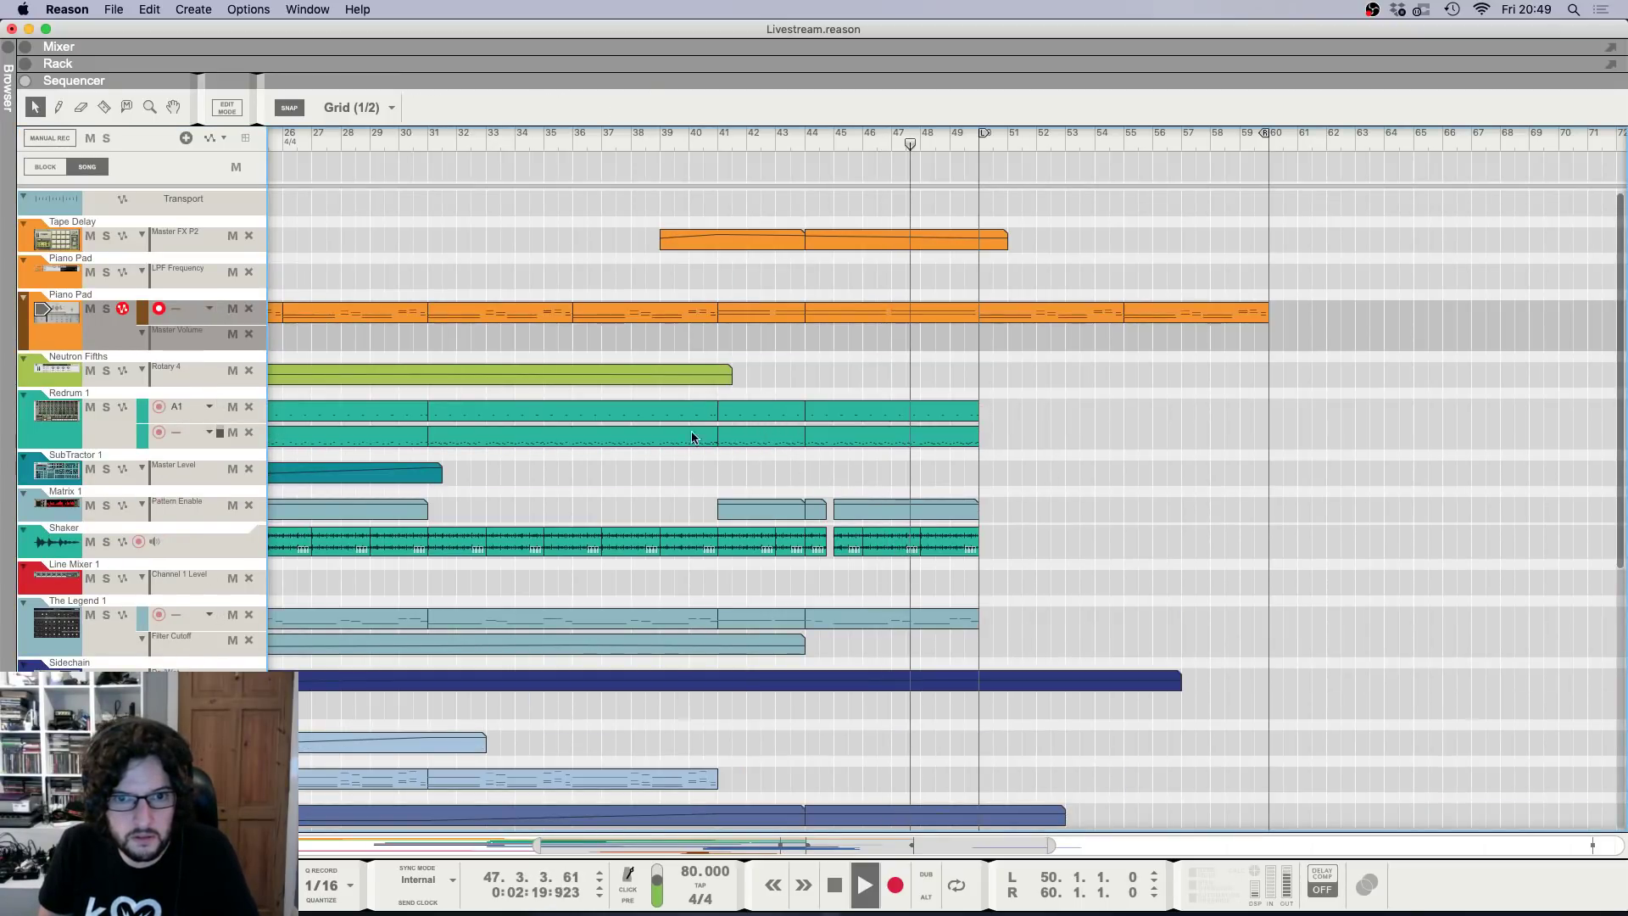
click(585, 413)
shift+click(574, 433)
drag(551, 415, 1102, 428)
drag(1263, 421, 1133, 422)
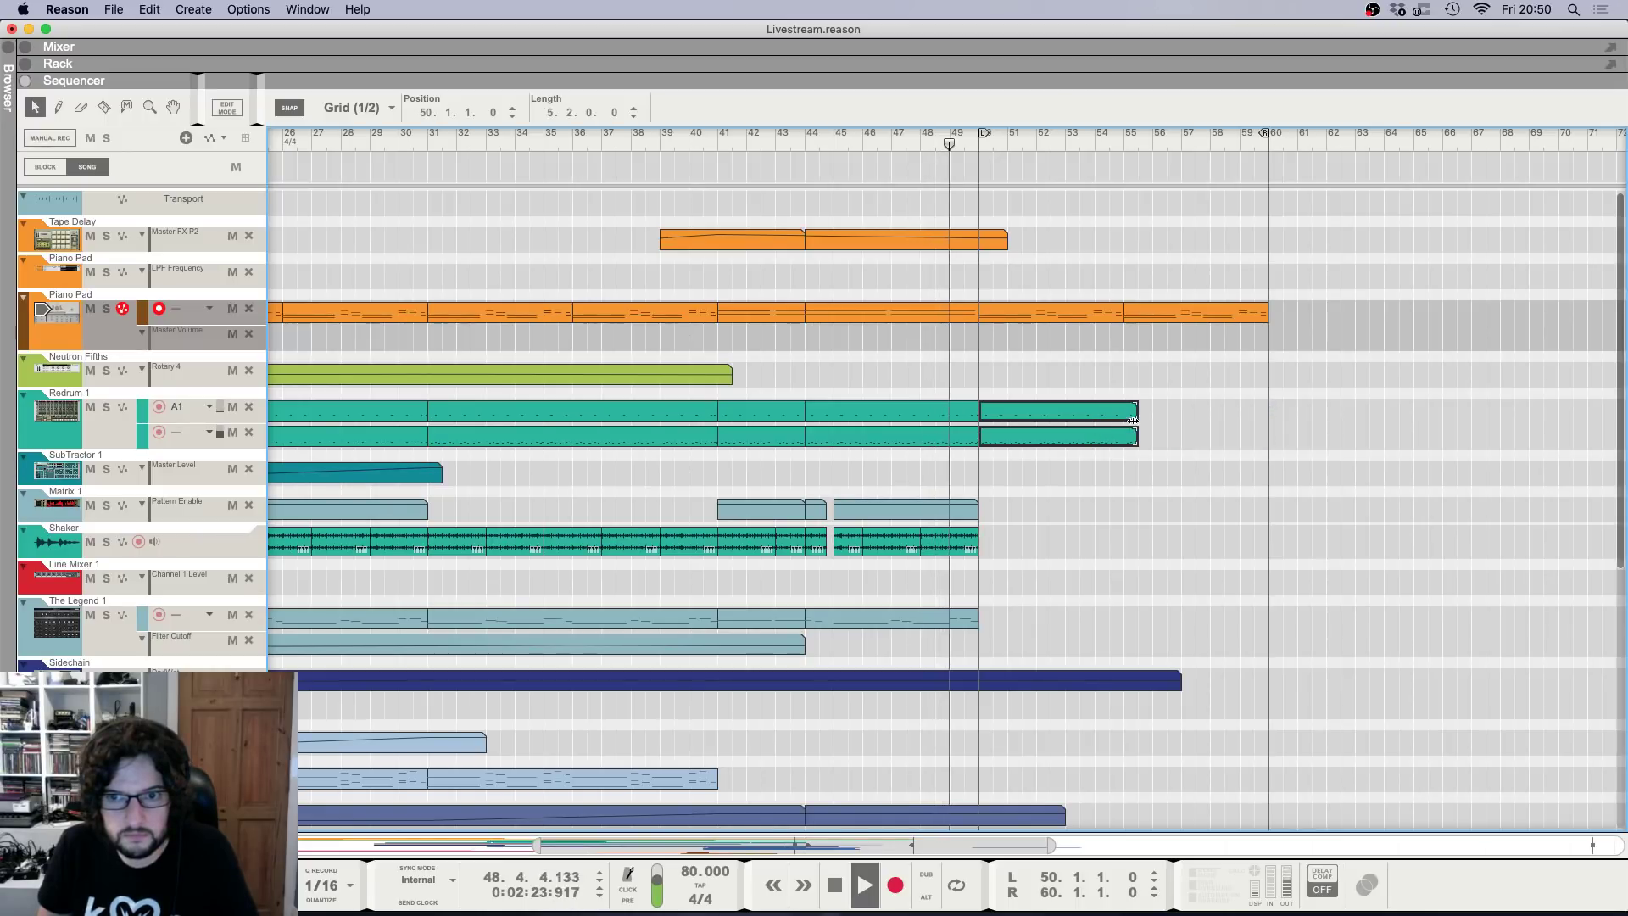
Duplicate the two Redrum clips from bars 44 to 50 at bar 55 and trim the copies to five bars.
click(882, 412)
shift+click(879, 437)
drag(879, 438, 1154, 422)
click(1221, 487)
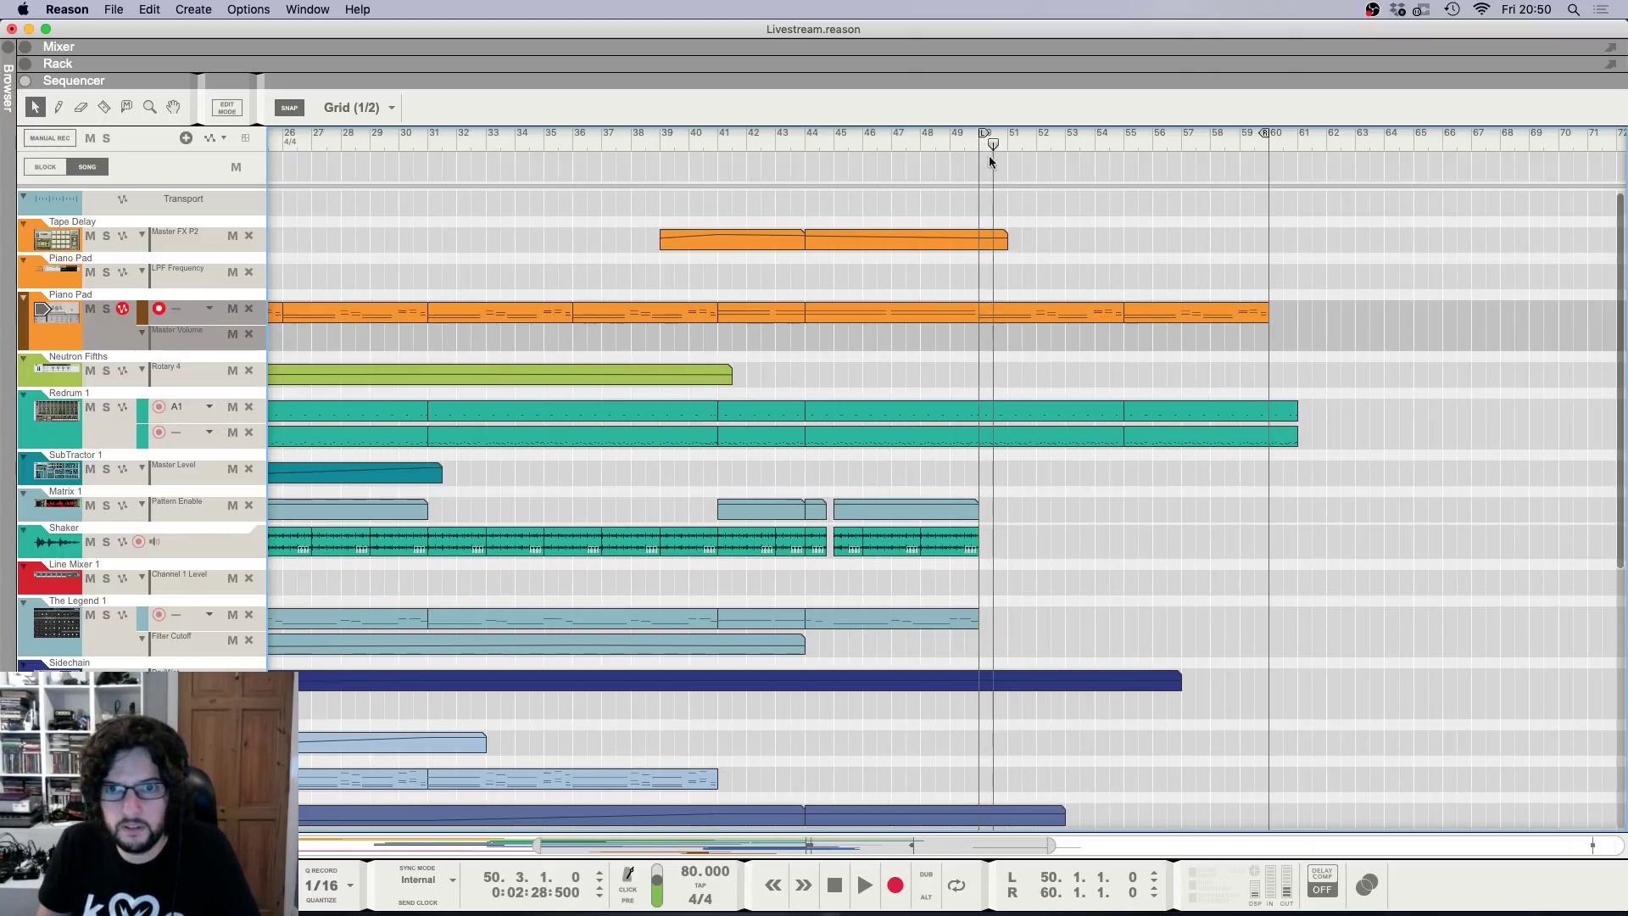
drag(1290, 449, 1292, 450)
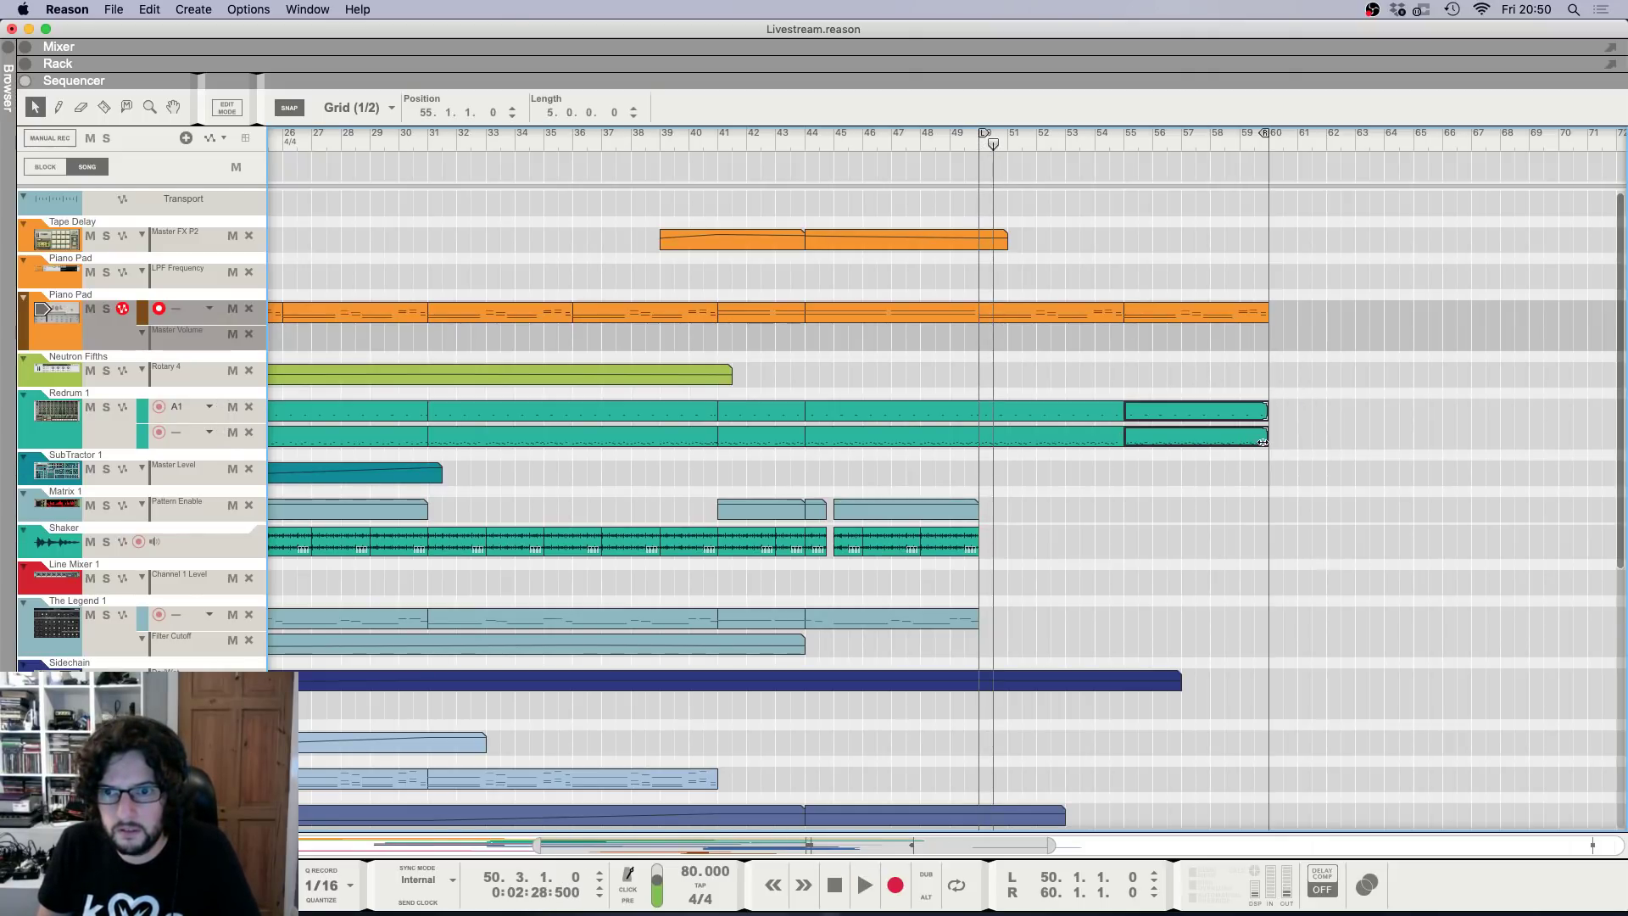
Play from bar 41 and try muting the Shaker clips between bars 41 and 50.
click(690, 147)
key(space)
key(h)
key(h)
key(h)
drag(1121, 544, 742, 551)
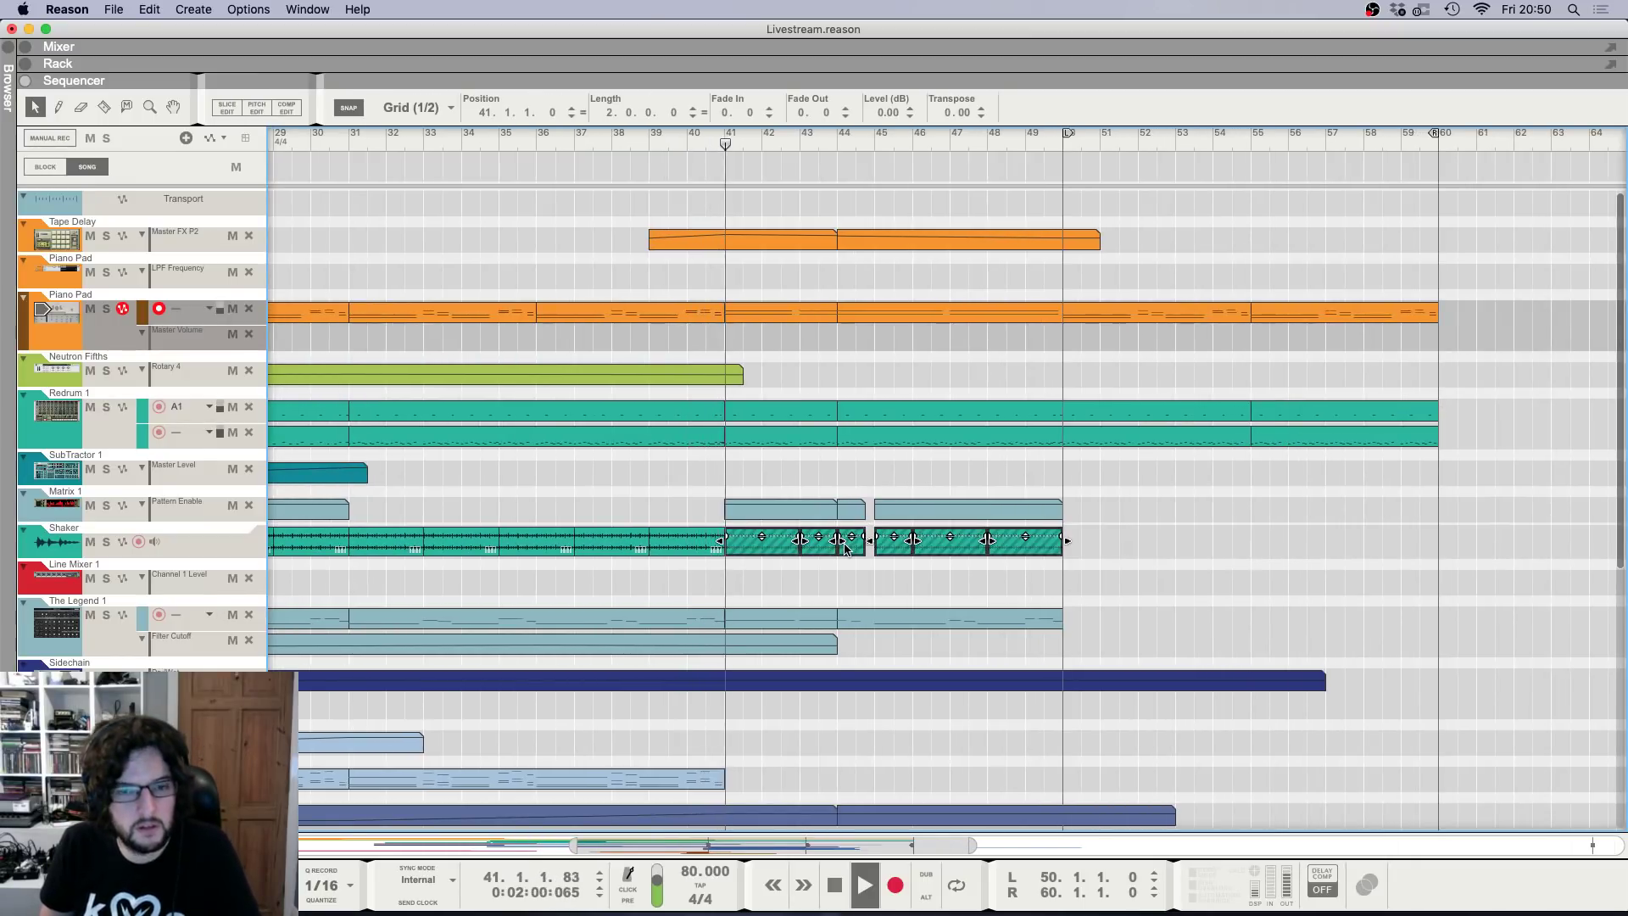
key(m)
key(h)
key(g)
click(892, 581)
key(g)
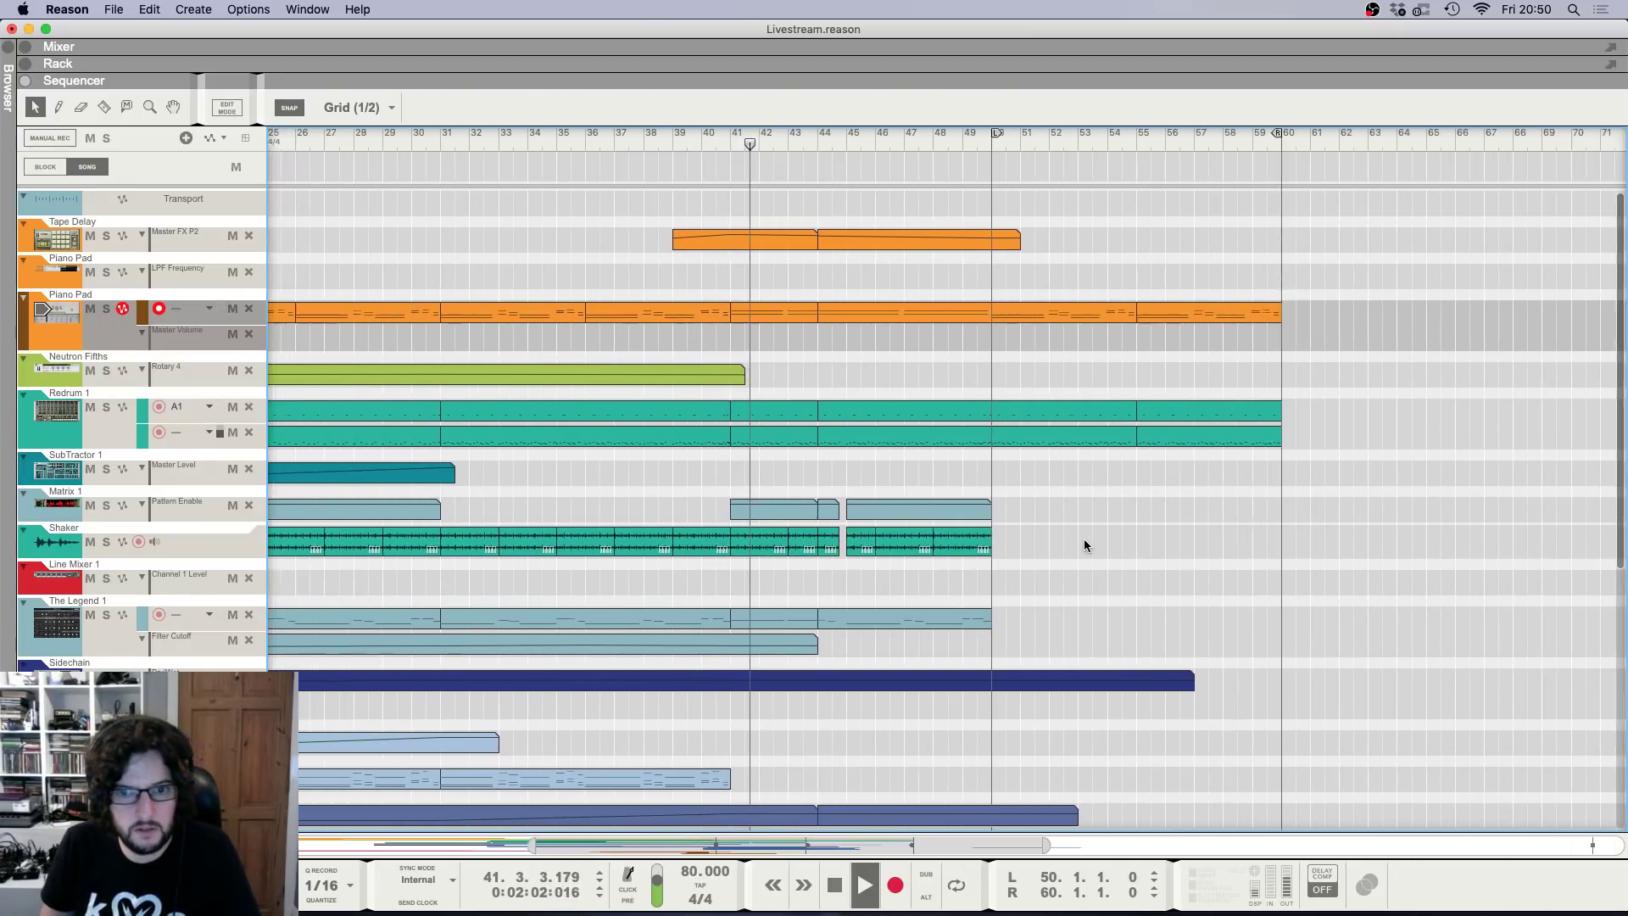
Duplicate the Shaker clips from bars 31 to 41 so the copies fill bars 50 to 60.
drag(1084, 538, 571, 540)
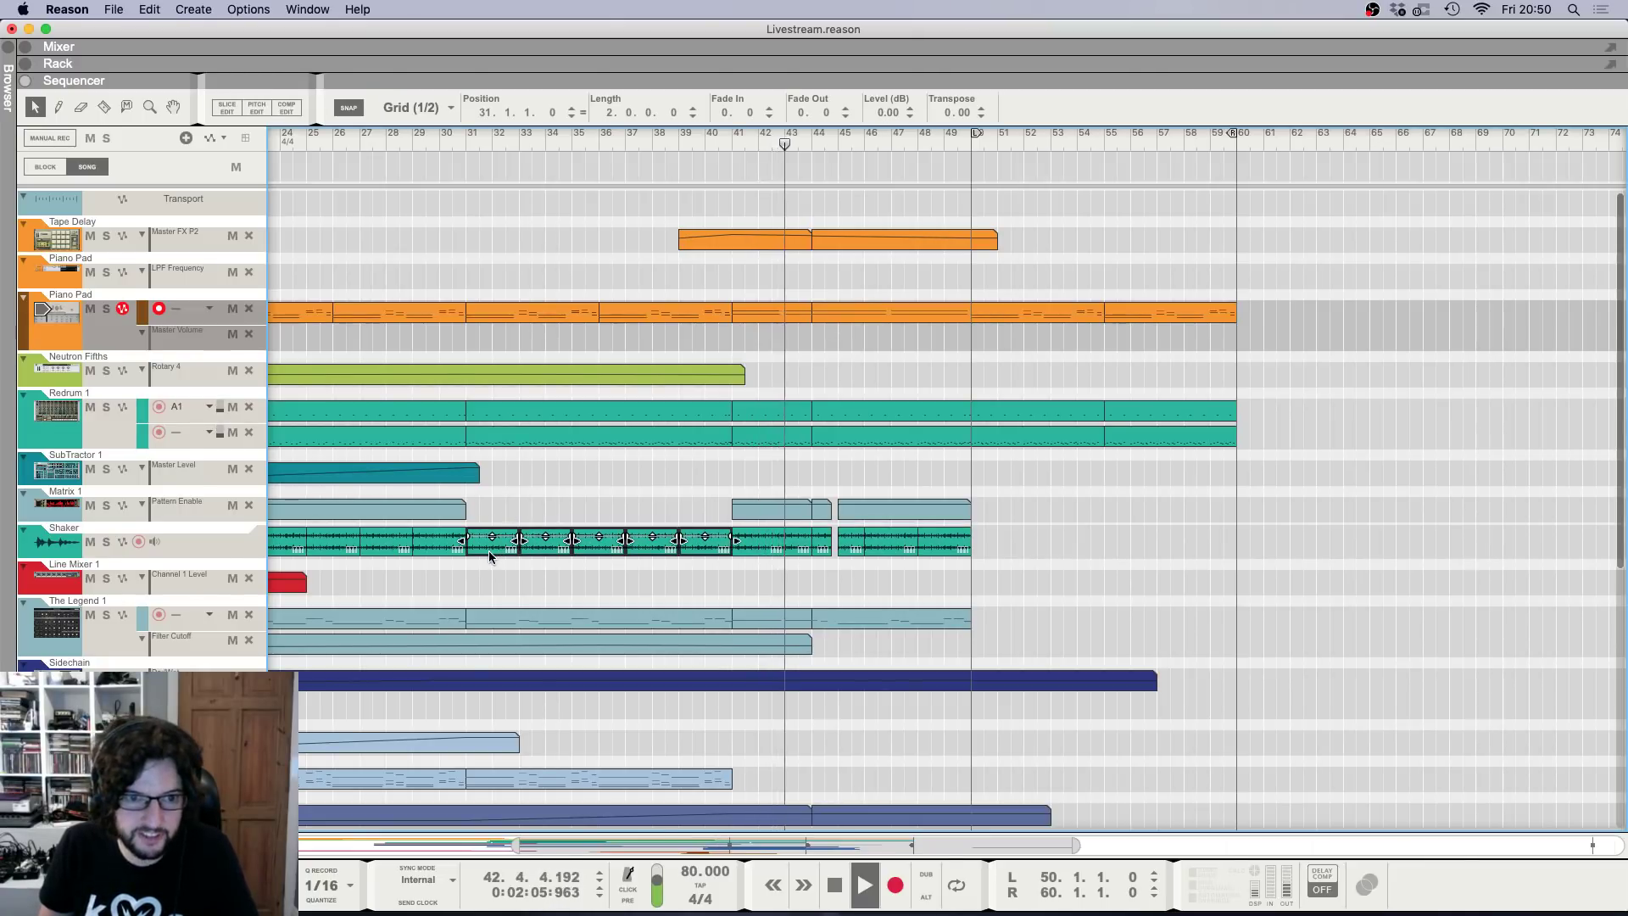
drag(490, 556, 996, 558)
click(1023, 628)
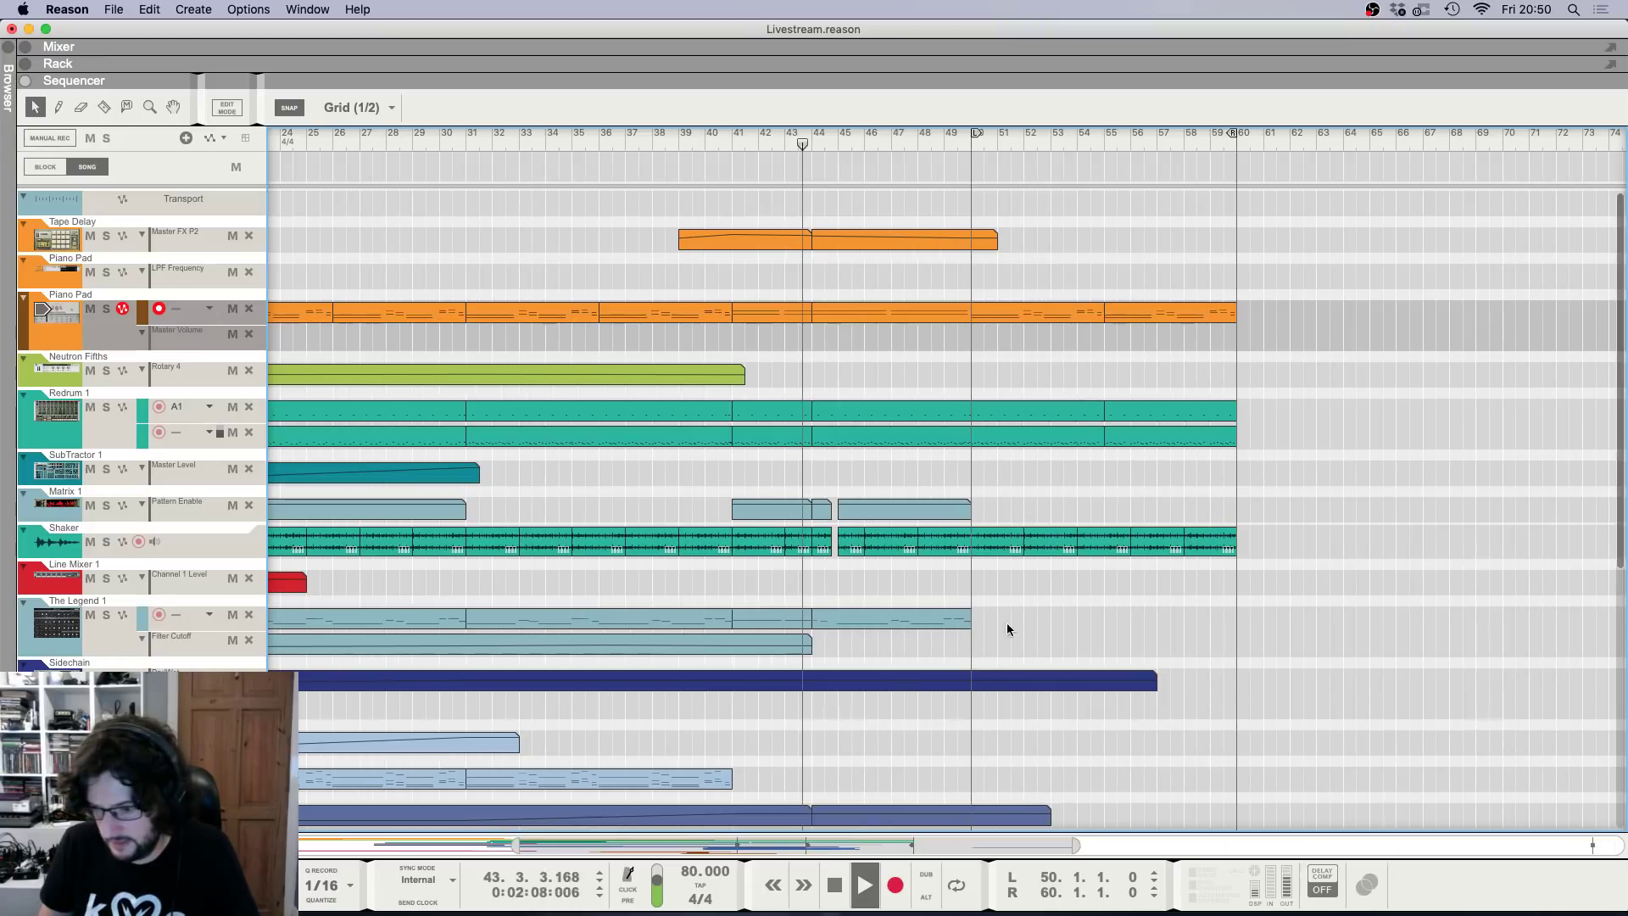
Move the The Legend 2 clips parked beyond bar 65 back so they continue the lead from bar 50 to bar 60.
key(super+minus)
key(super+minus)
key(super+minus)
key(super+minus)
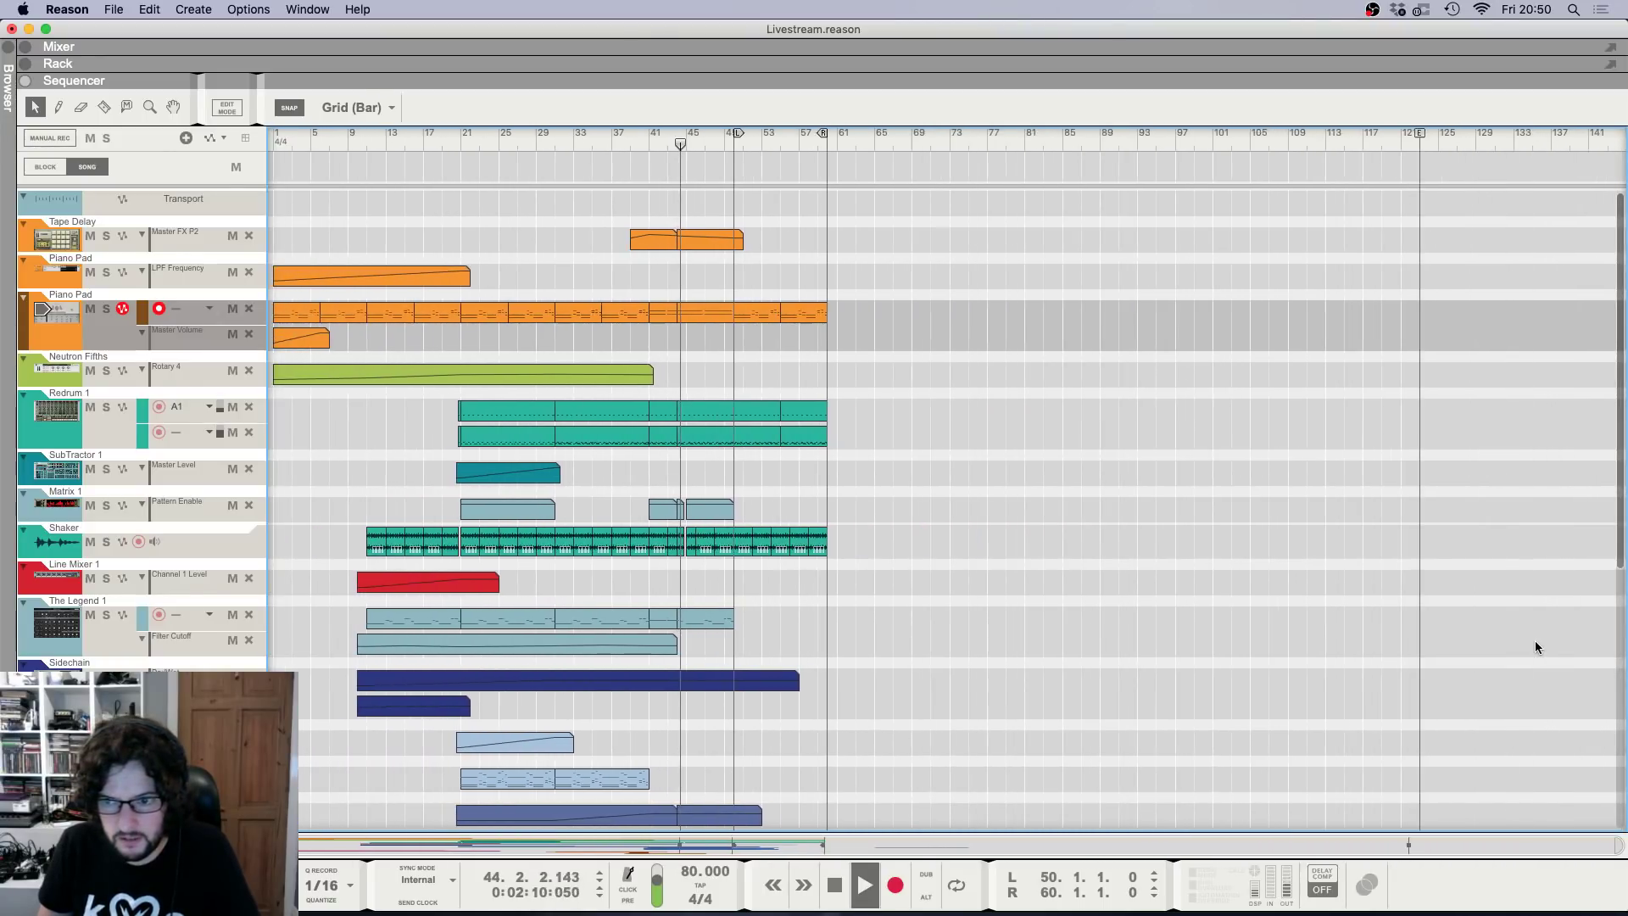
key(super+plus)
key(super+plus)
key(super+plus)
key(super+plus)
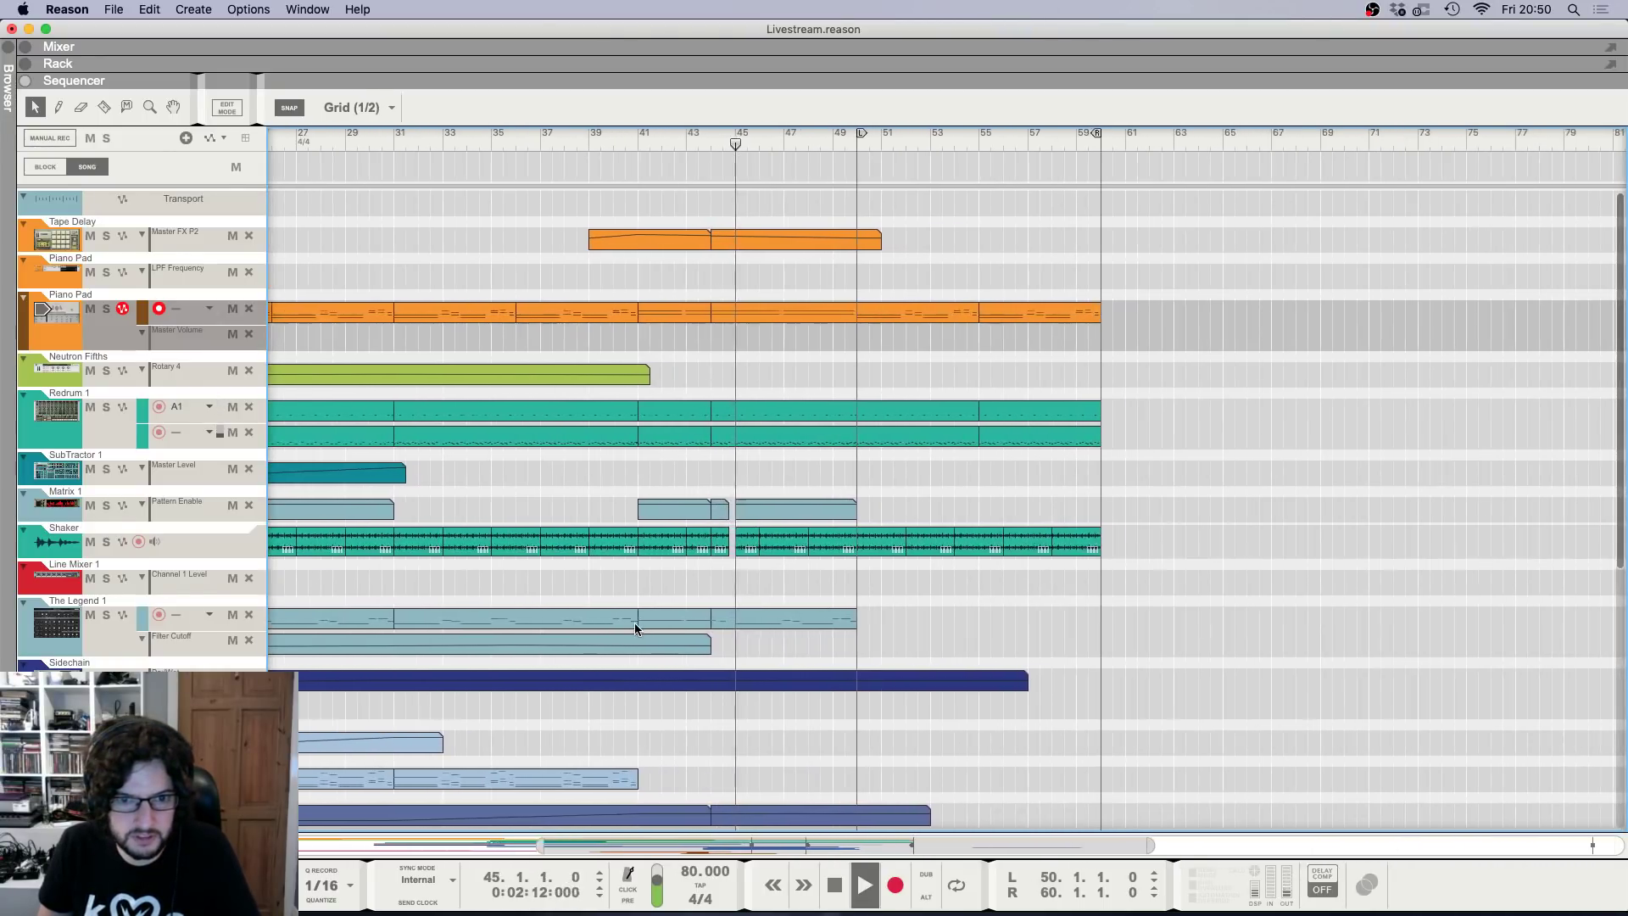
key(super+plus)
scroll(636, 622, down, 5)
key(super+plus)
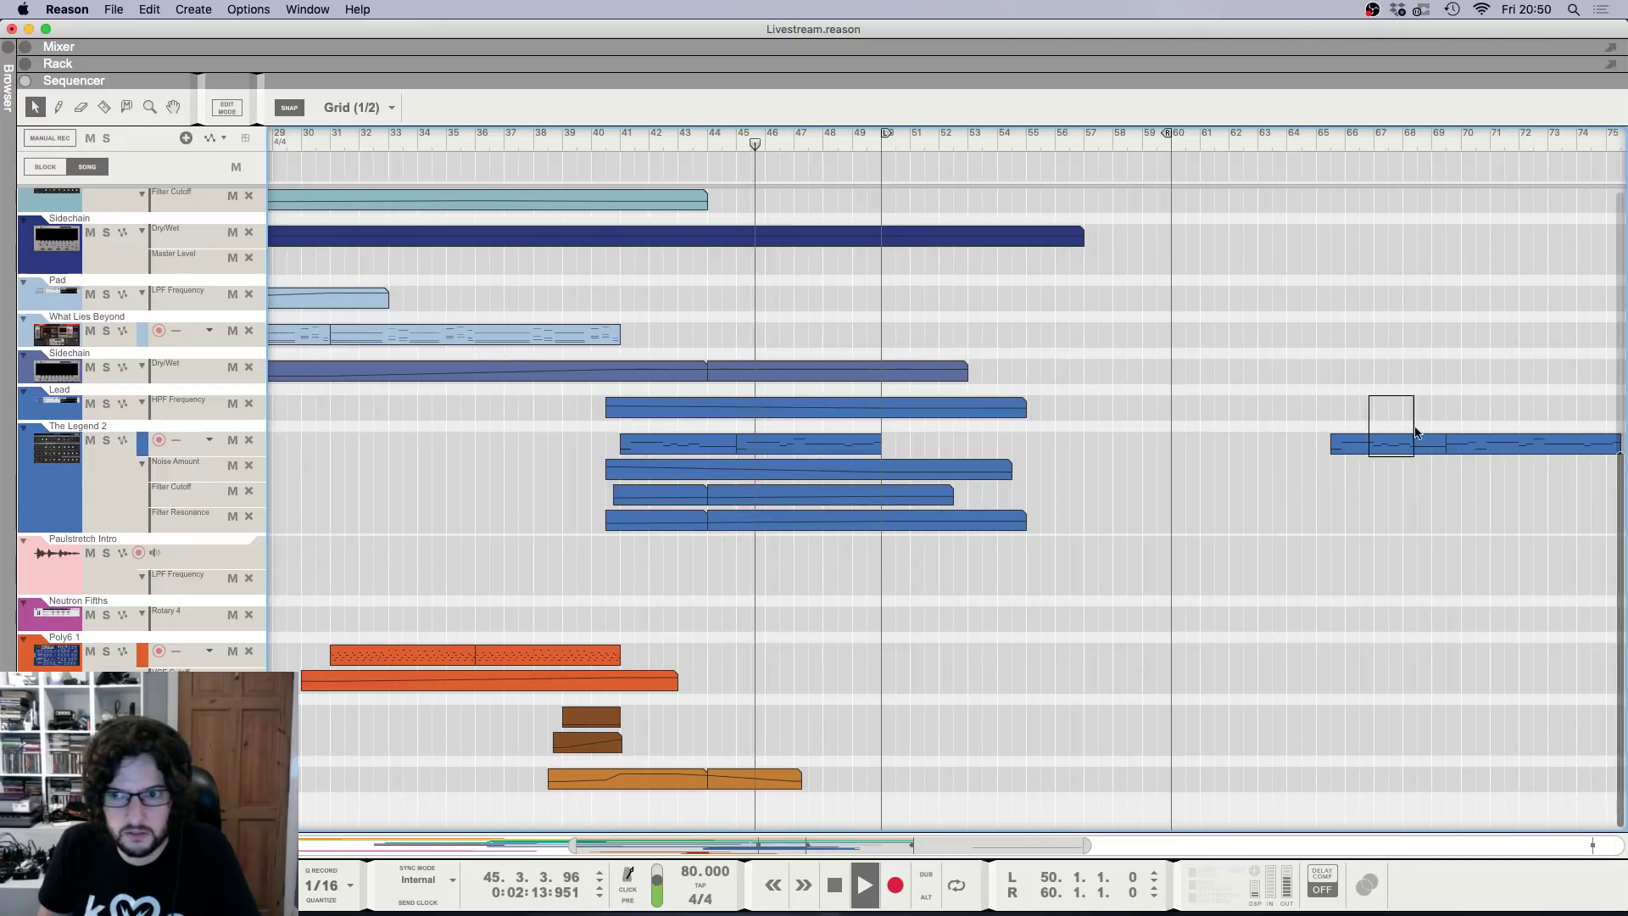
drag(1416, 431, 962, 517)
Duplicate the ten-bar The Legend 1 note clip from bars 31 to 41 at bar 50.
scroll(980, 610, up, 1)
scroll(978, 604, up, 8)
key(super+minus)
drag(588, 493, 988, 538)
scroll(988, 536, up, 2)
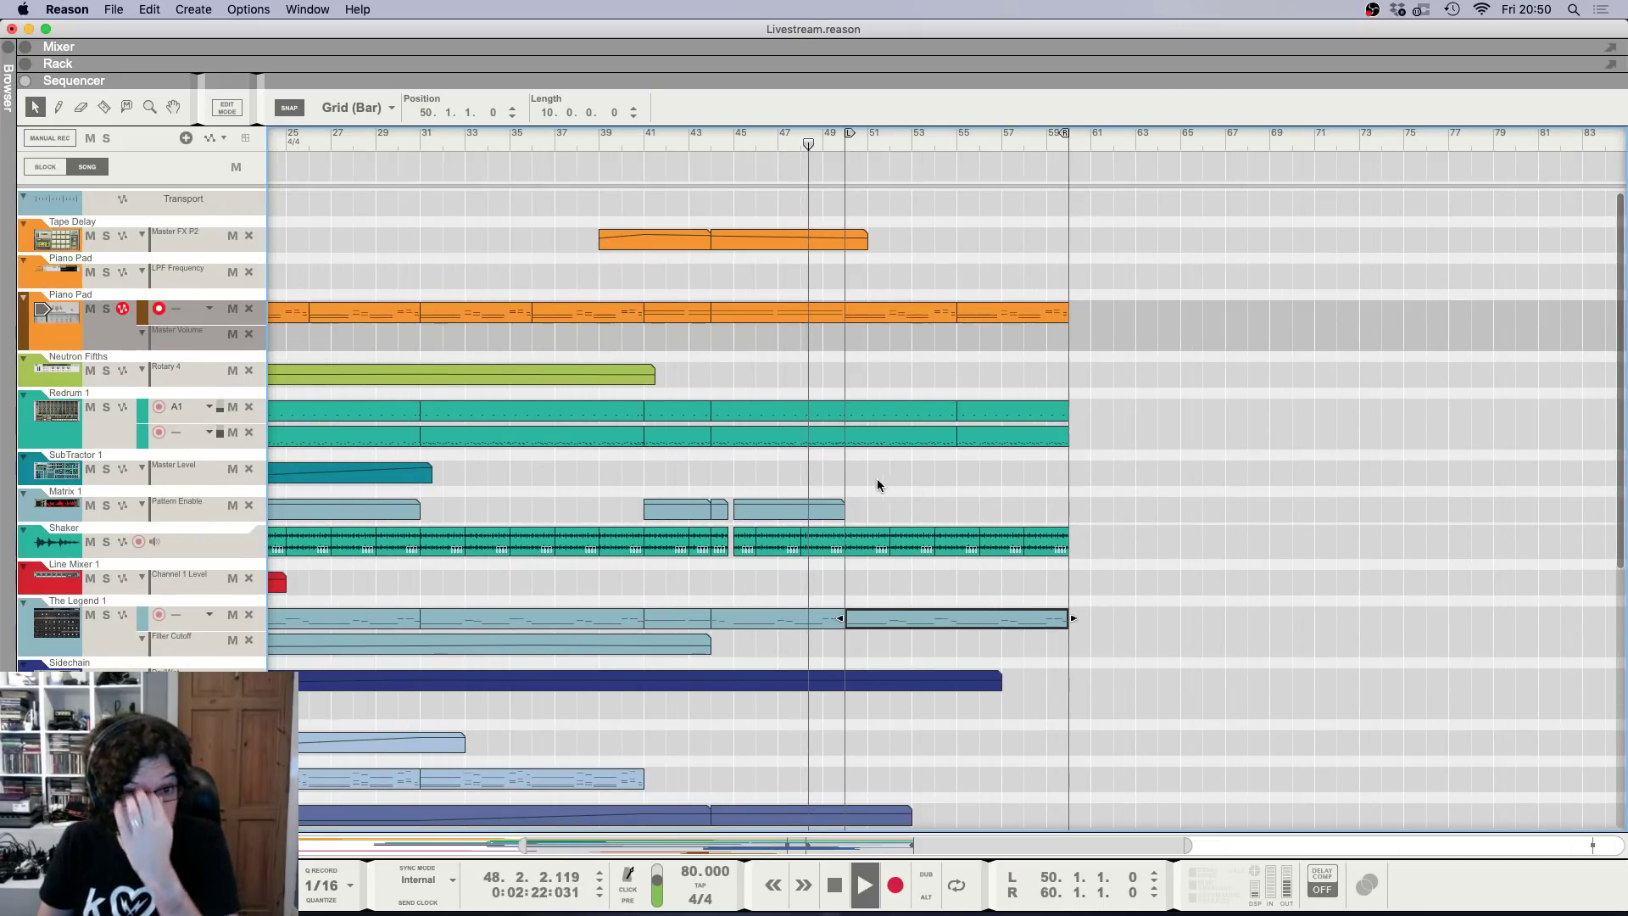
Fill bars 50 to 60 of the Matrix 1 Pattern Enable lane with a clip.
click(814, 509)
drag(850, 509, 1067, 509)
click(1102, 507)
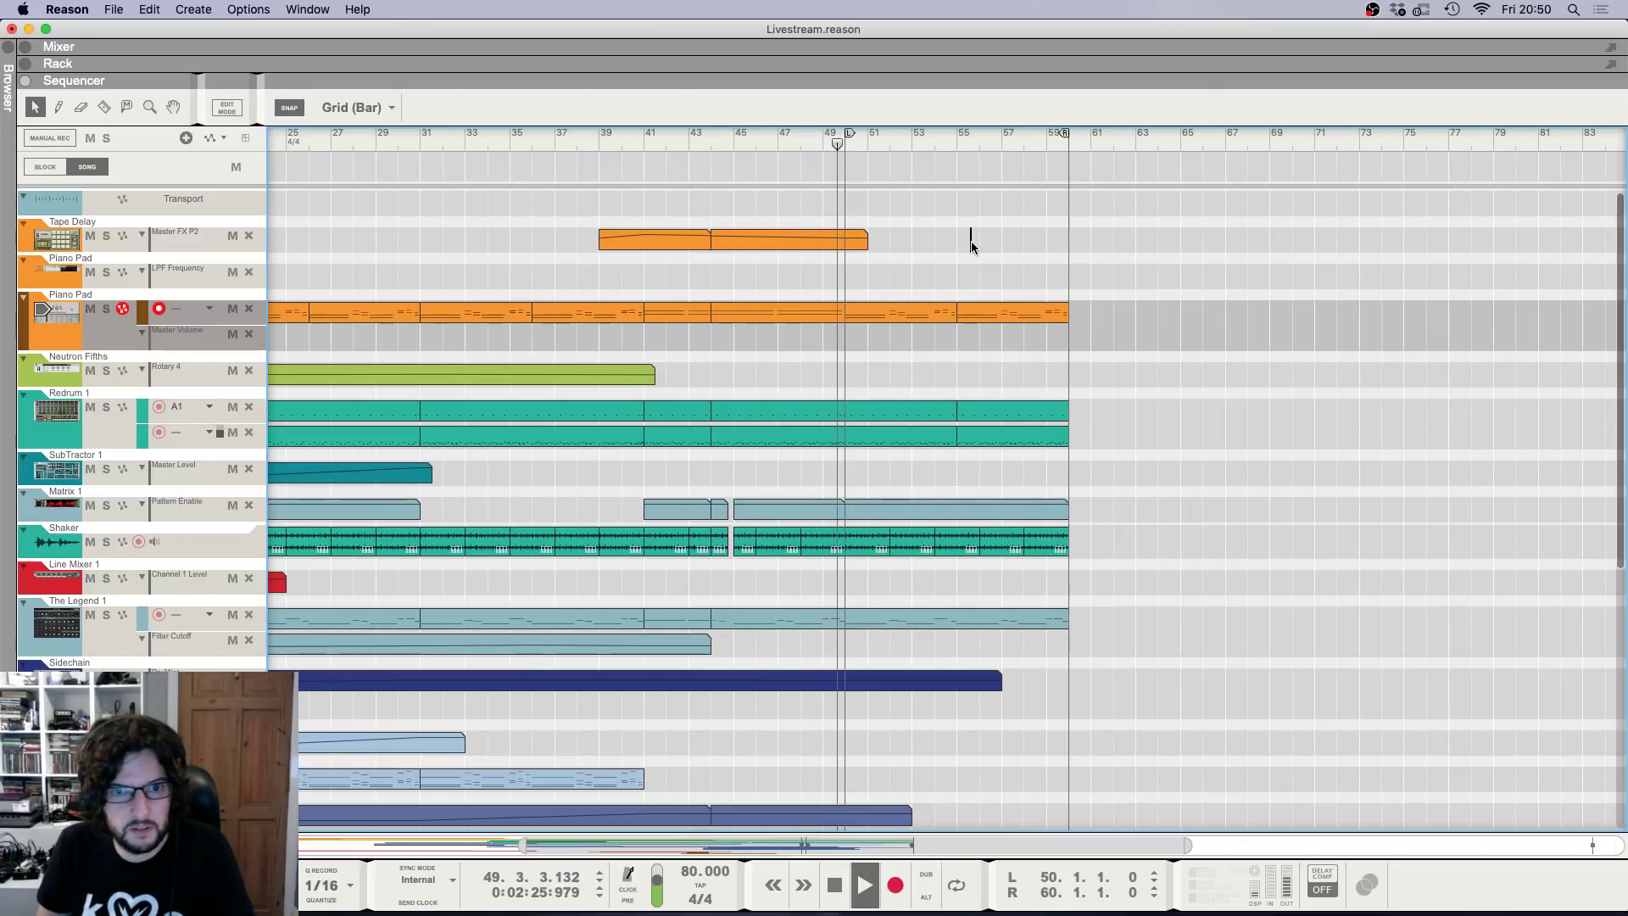
Duplicate the What Lies Beyond clip from bars 31 to 41 at bar 50.
key(h)
key(h)
key(h)
key(h)
key(h)
key(h)
key(h)
key(h)
key(h)
key(h)
key(h)
scroll(999, 521, down, 6)
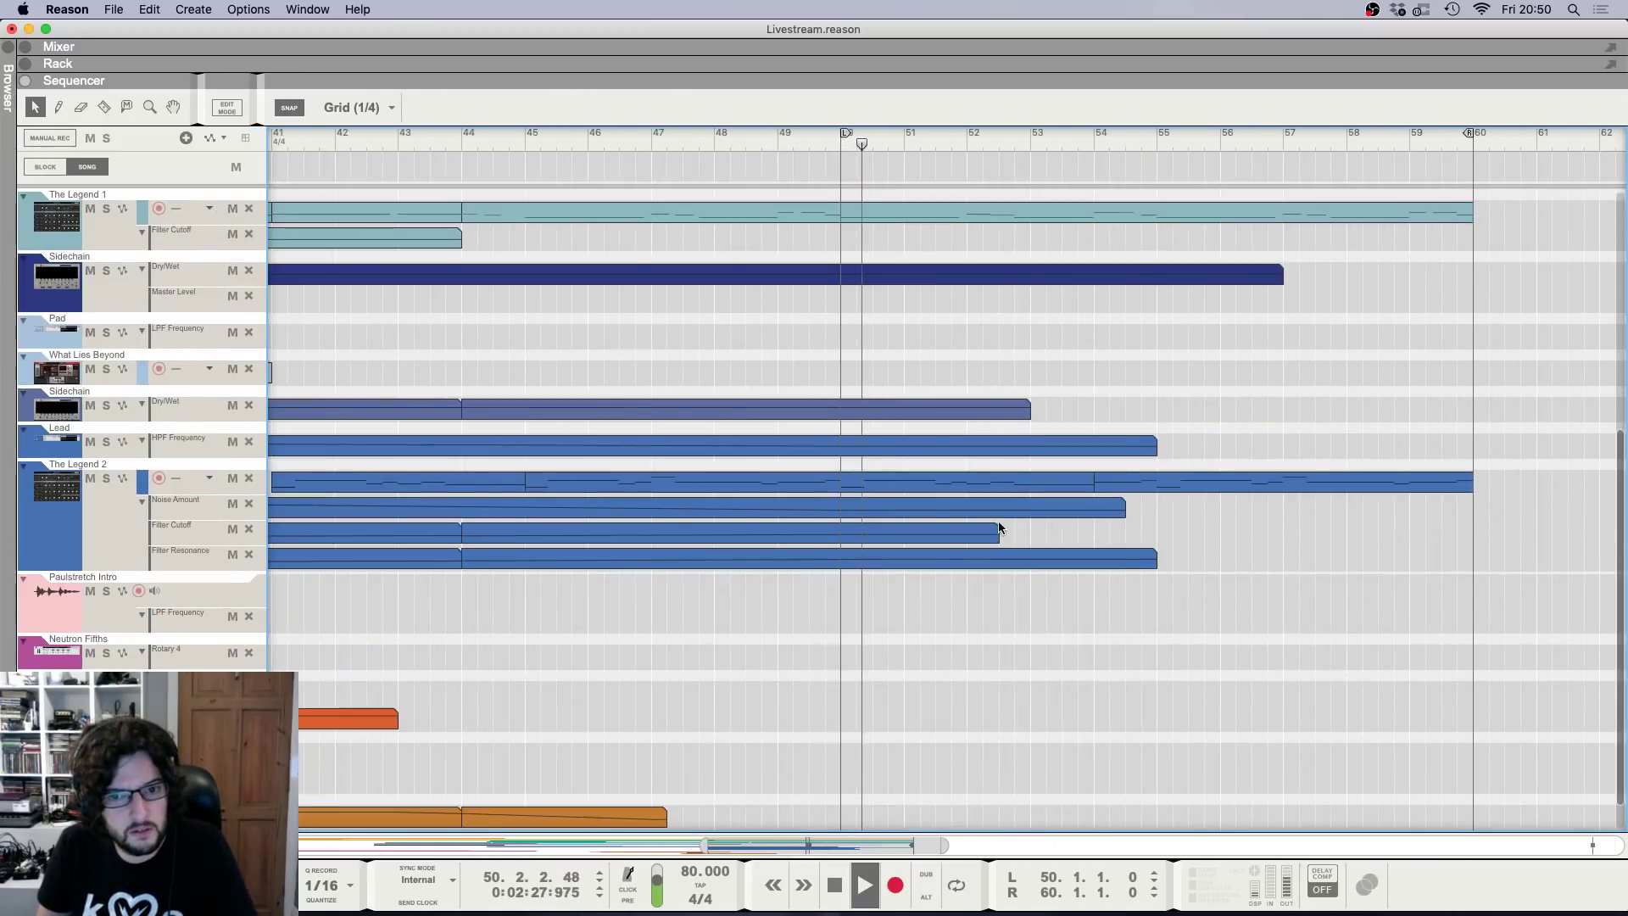
key(g)
key(g)
key(g)
key(g)
key(g)
key(g)
key(g)
key(g)
scroll(990, 514, up, 4)
scroll(992, 517, up, 1)
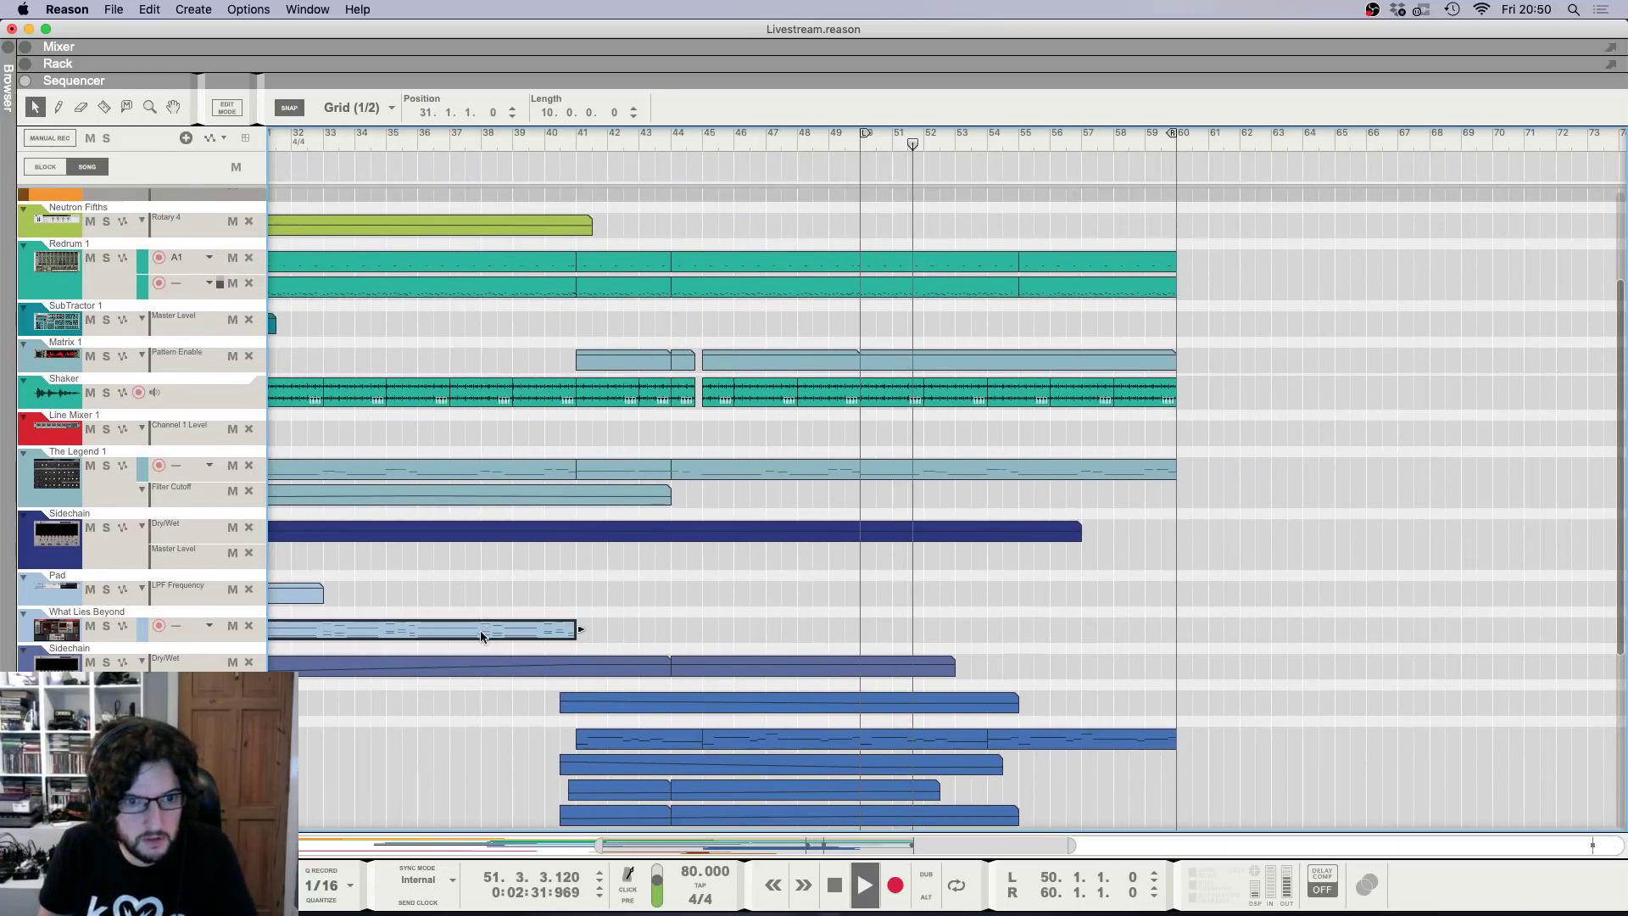
drag(398, 628, 992, 628)
click(992, 595)
Examine the tracks around bars 50 to 60 during playback for parts still missing from the new section.
scroll(992, 590, down, 2)
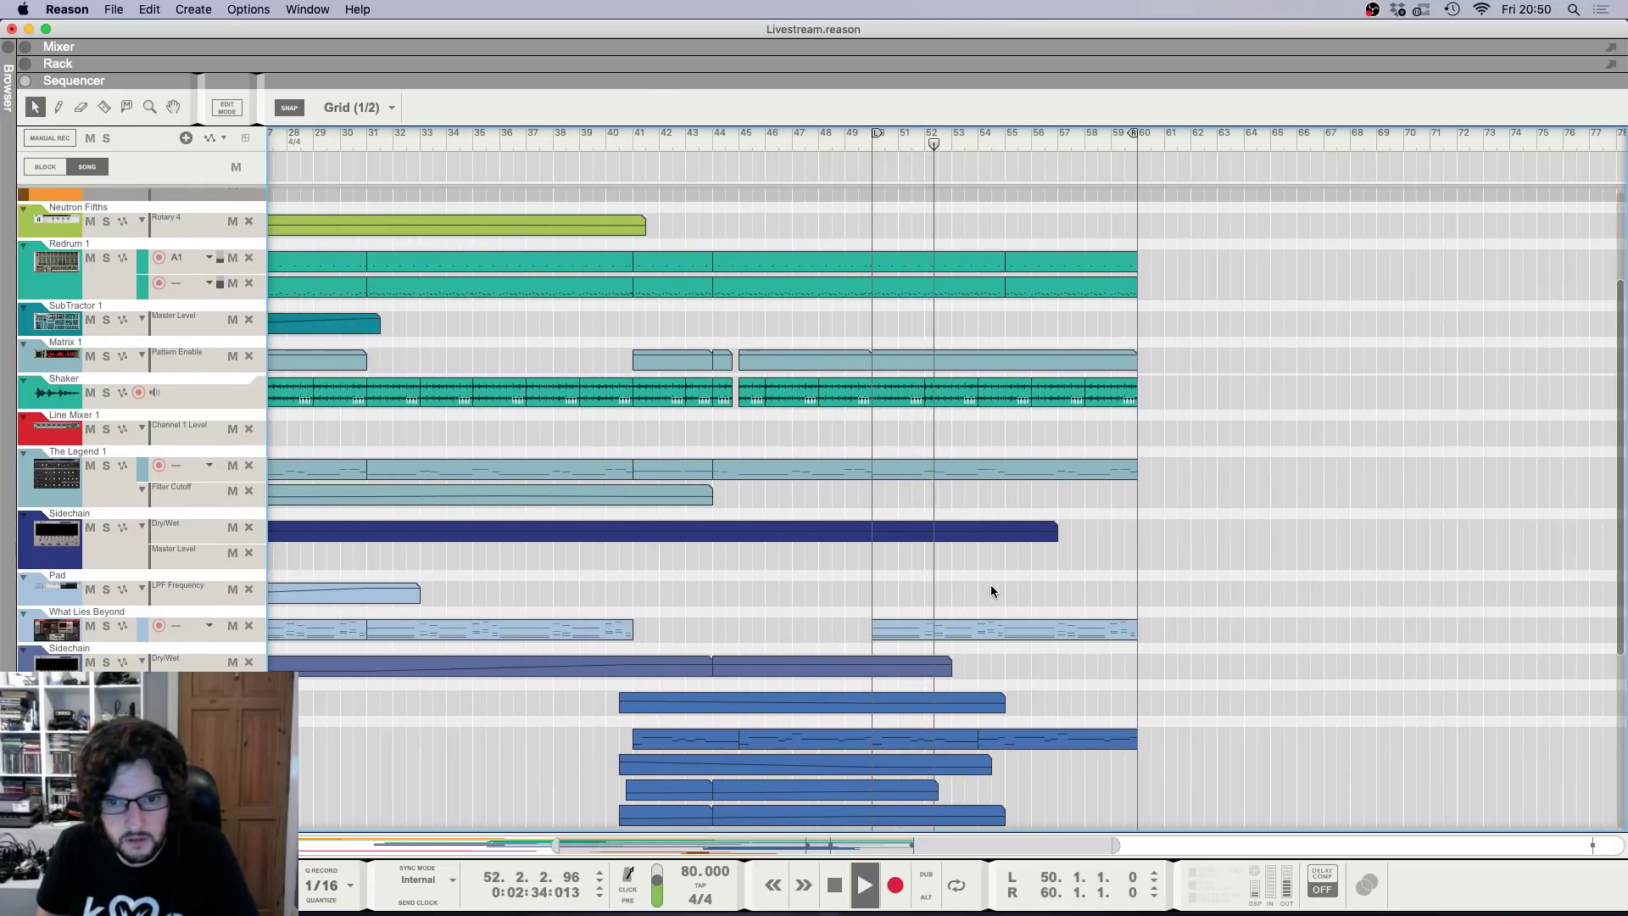
scroll(991, 590, up, 6)
scroll(780, 569, down, 6)
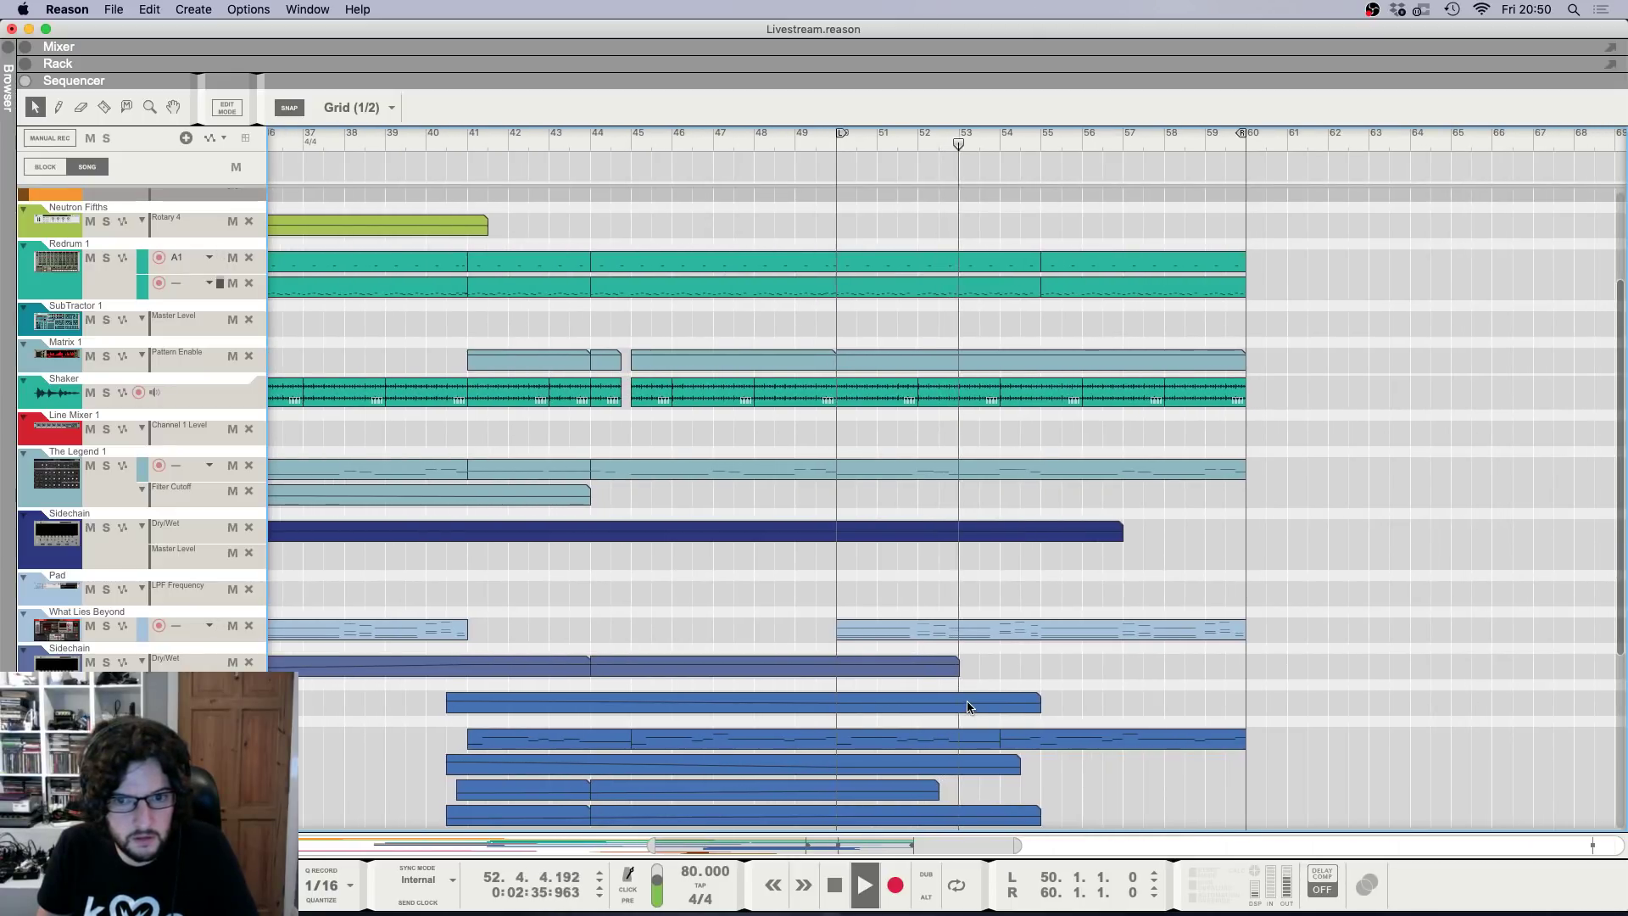
scroll(800, 576, down, 5)
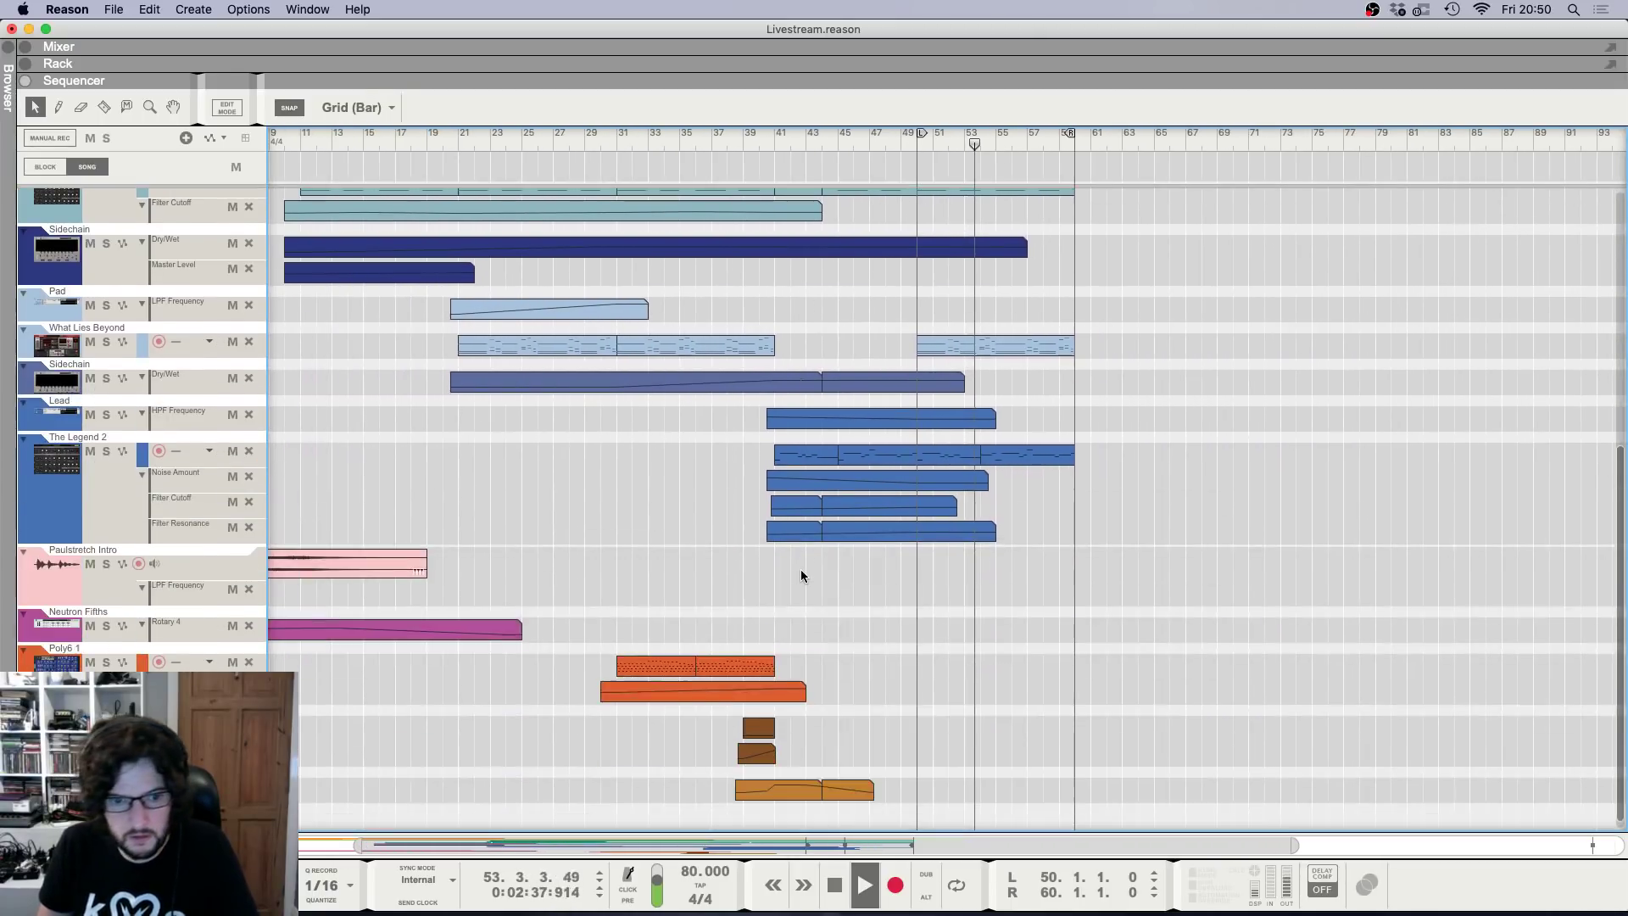
scroll(817, 593, up, 2)
scroll(821, 593, up, 4)
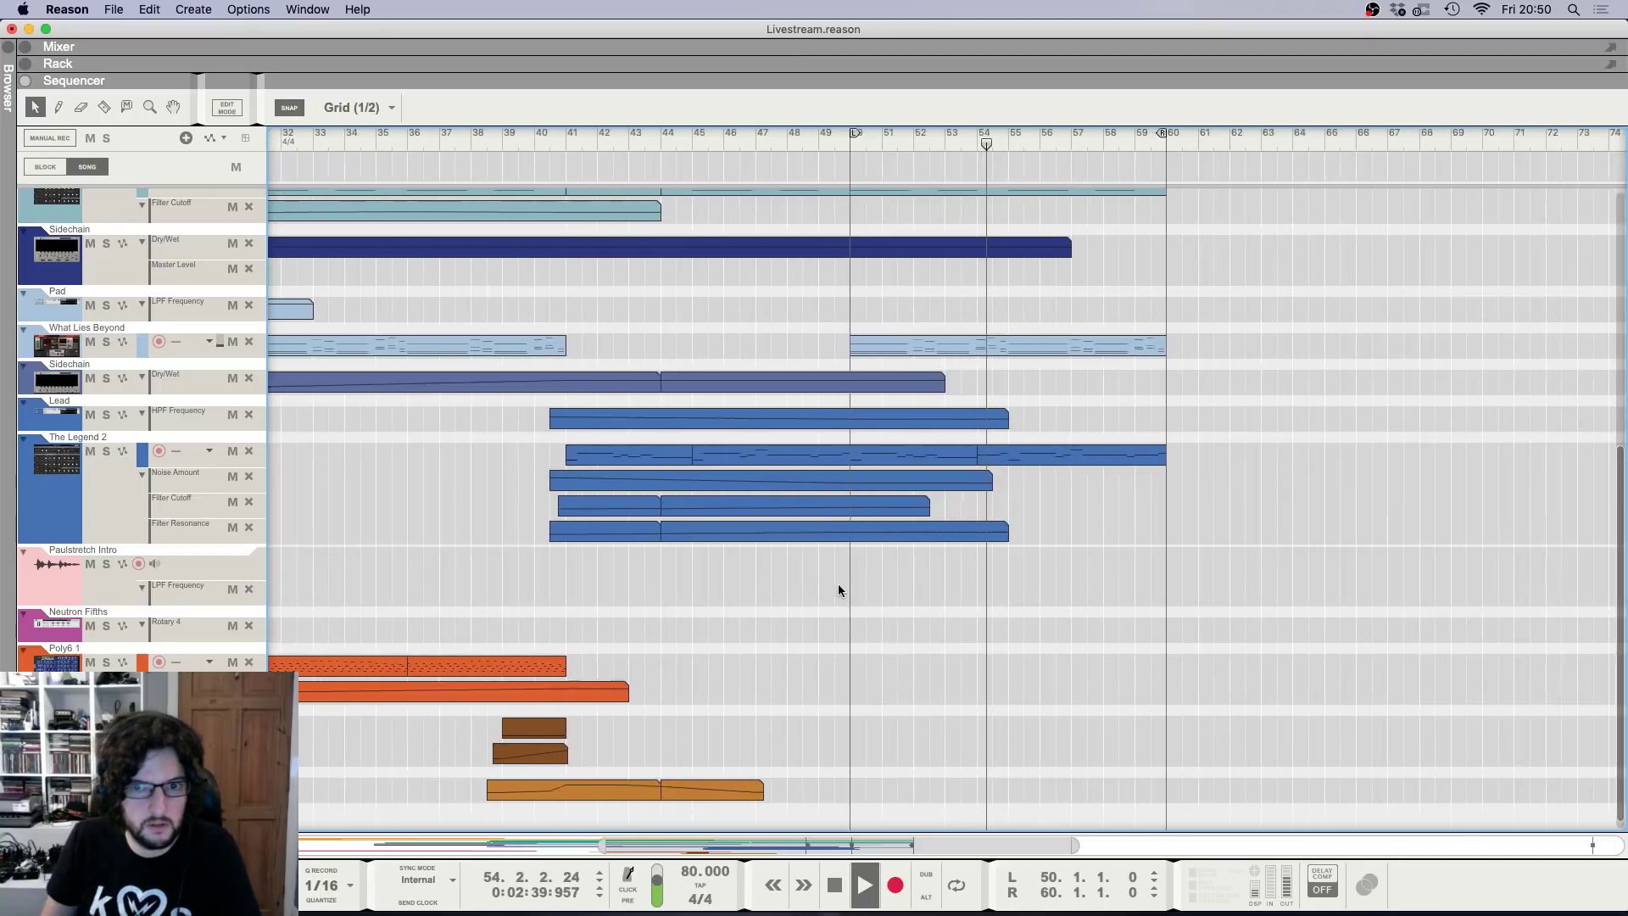
scroll(852, 585, down, 2)
scroll(887, 614, up, 3)
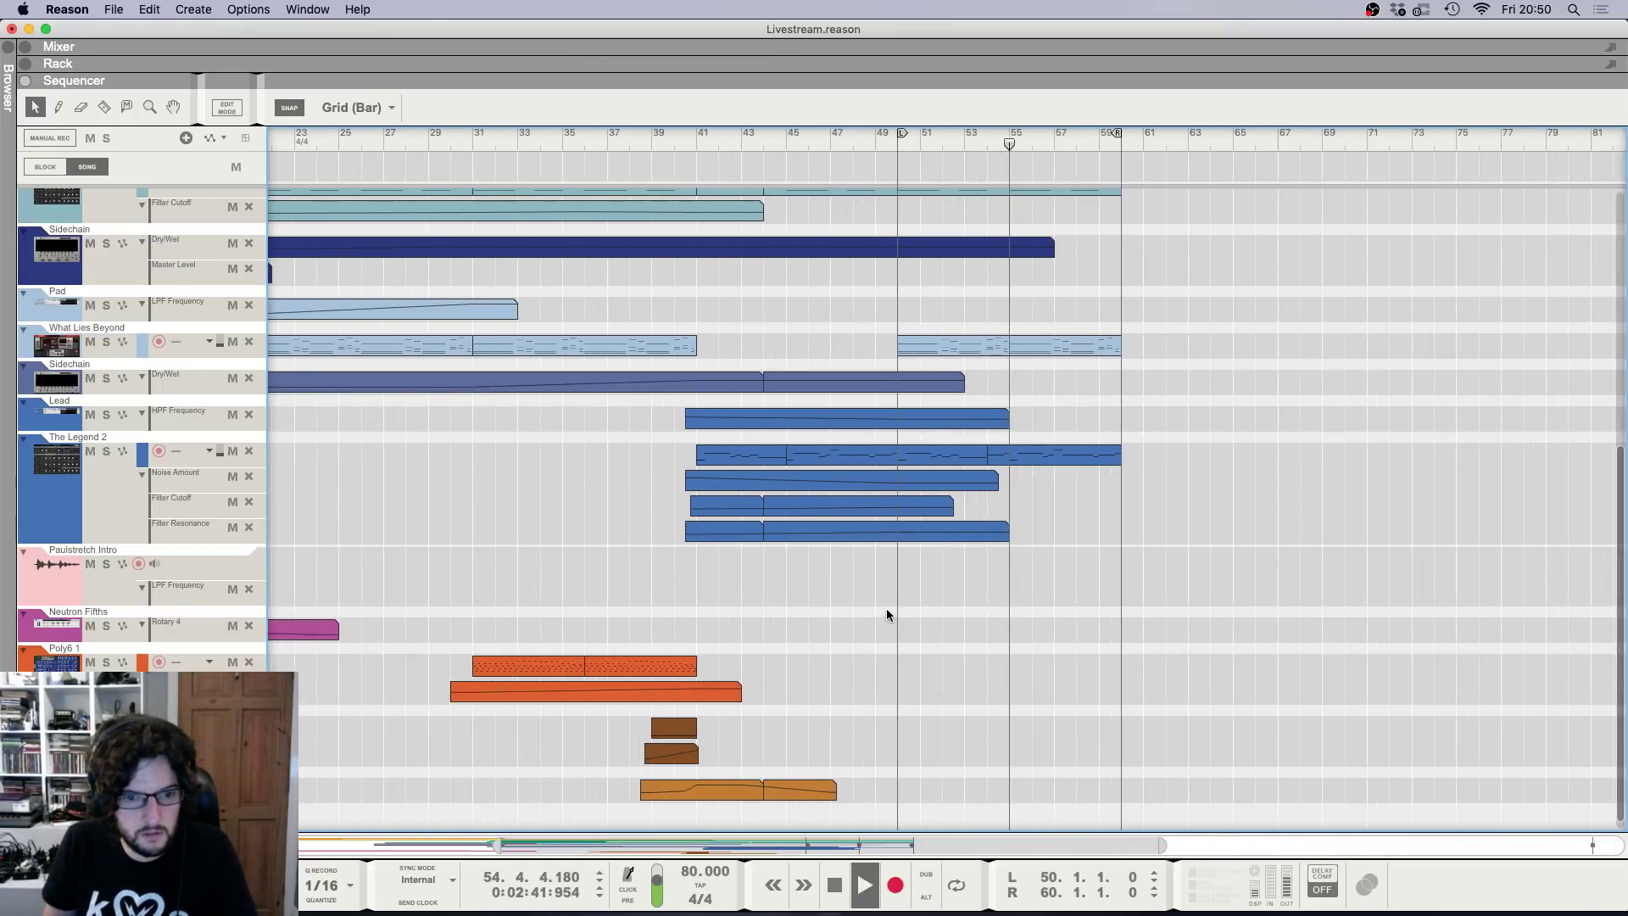
scroll(888, 612, down, 4)
scroll(889, 607, up, 4)
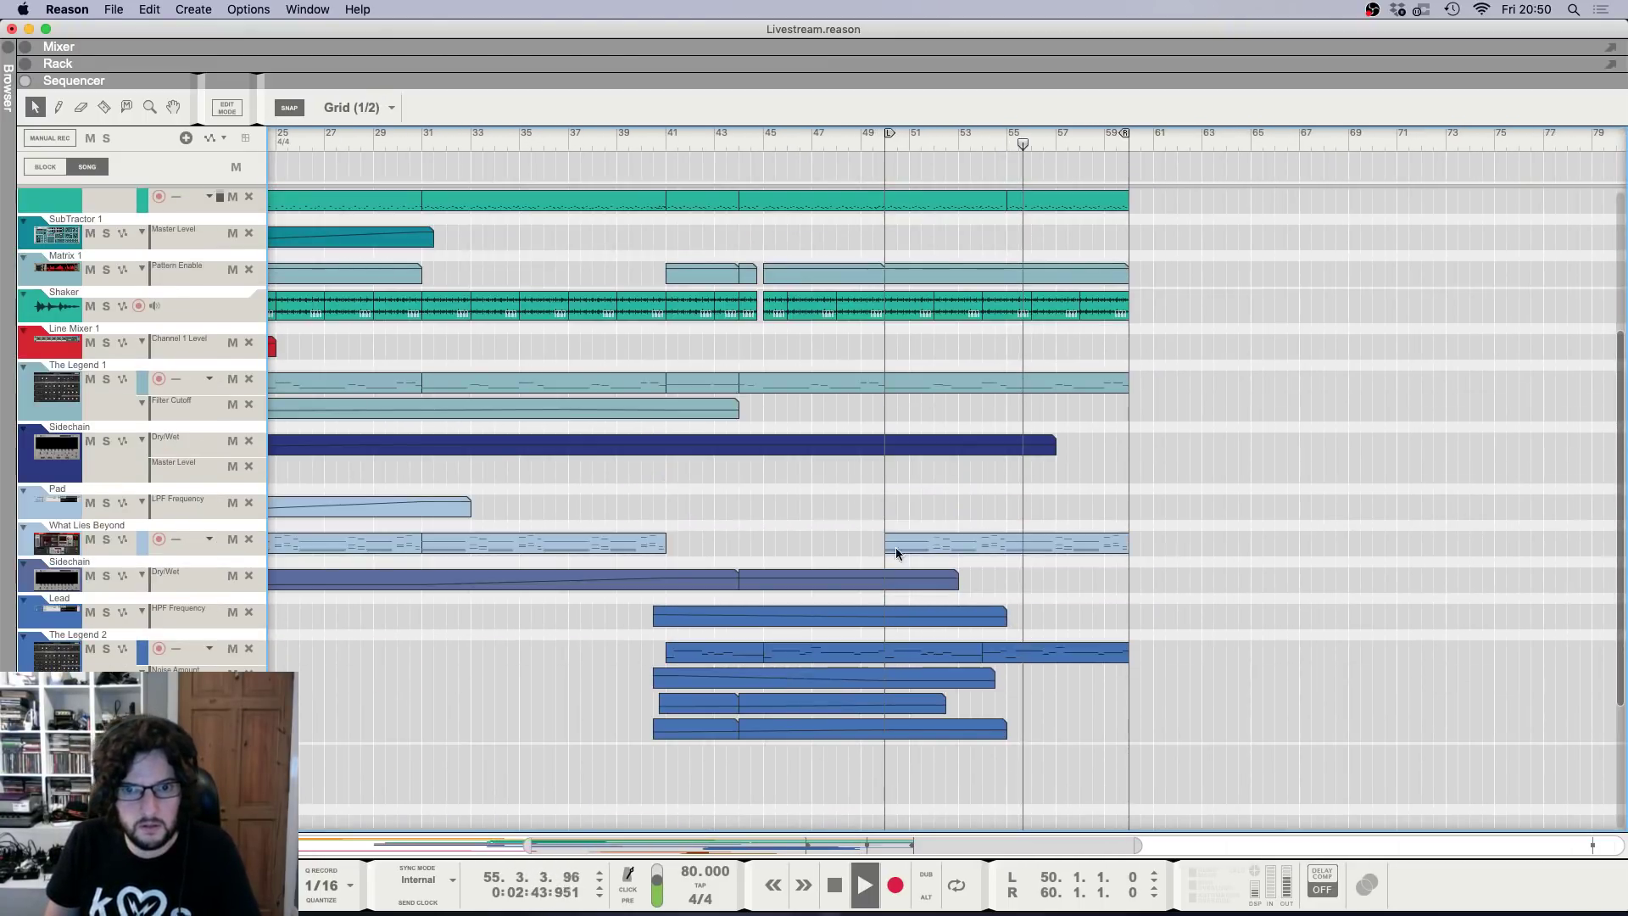
Stop playback, return to the start of the song and play the arrangement from bar 1.
key(space)
scroll(895, 504, down, 2)
scroll(894, 513, down, 1)
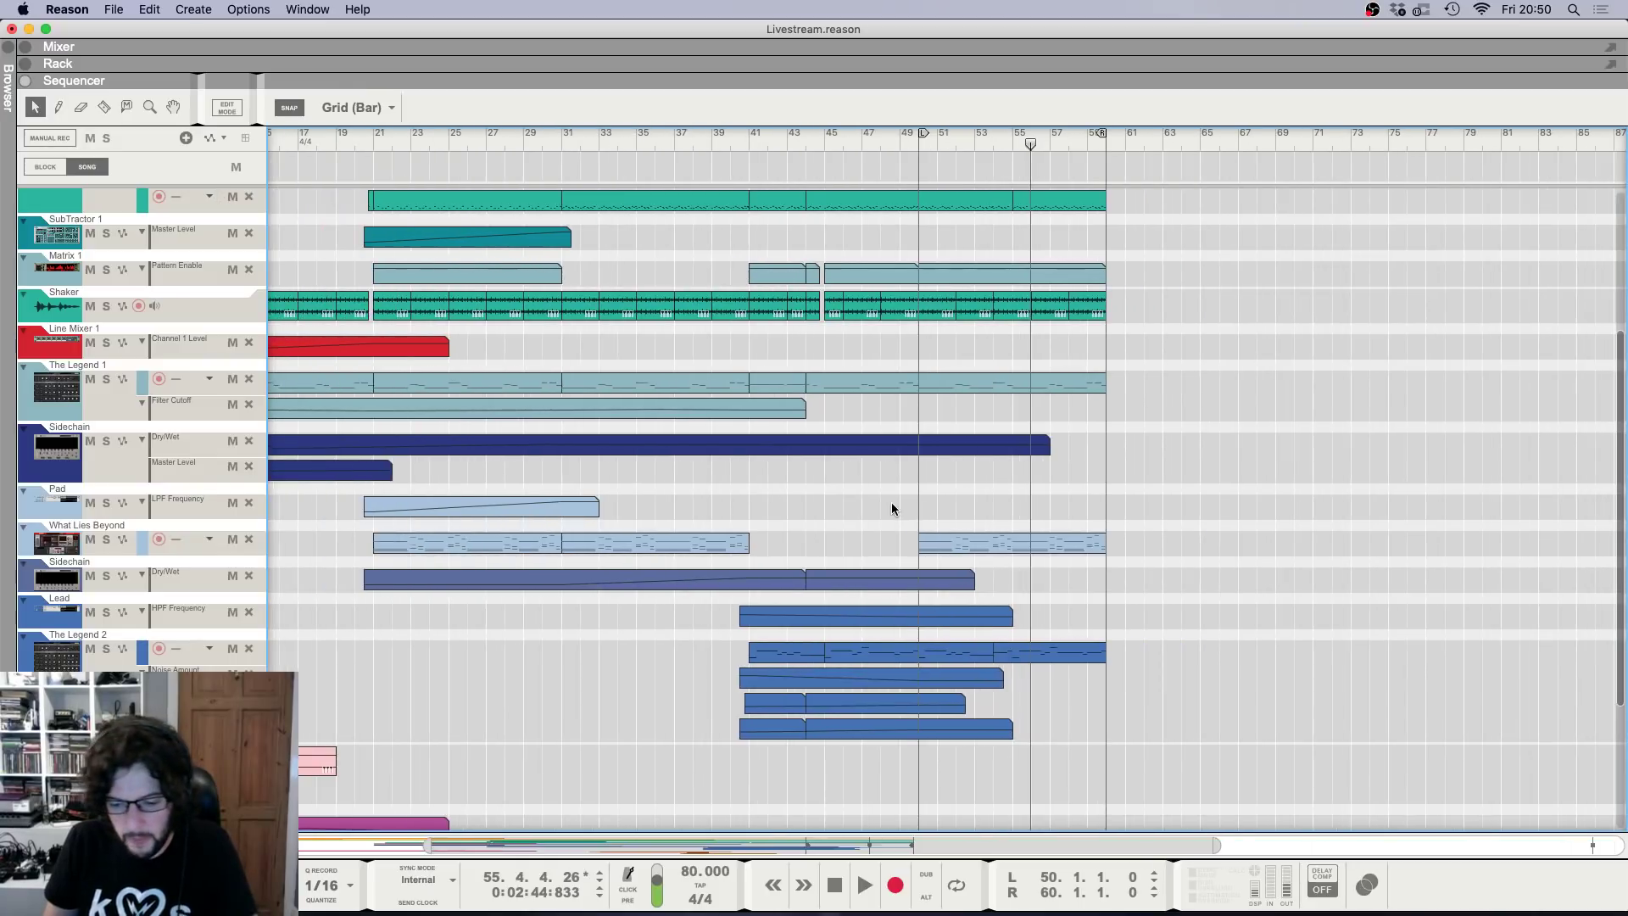
key(shift+Return)
key(shift+Return)
scroll(873, 498, down, 3)
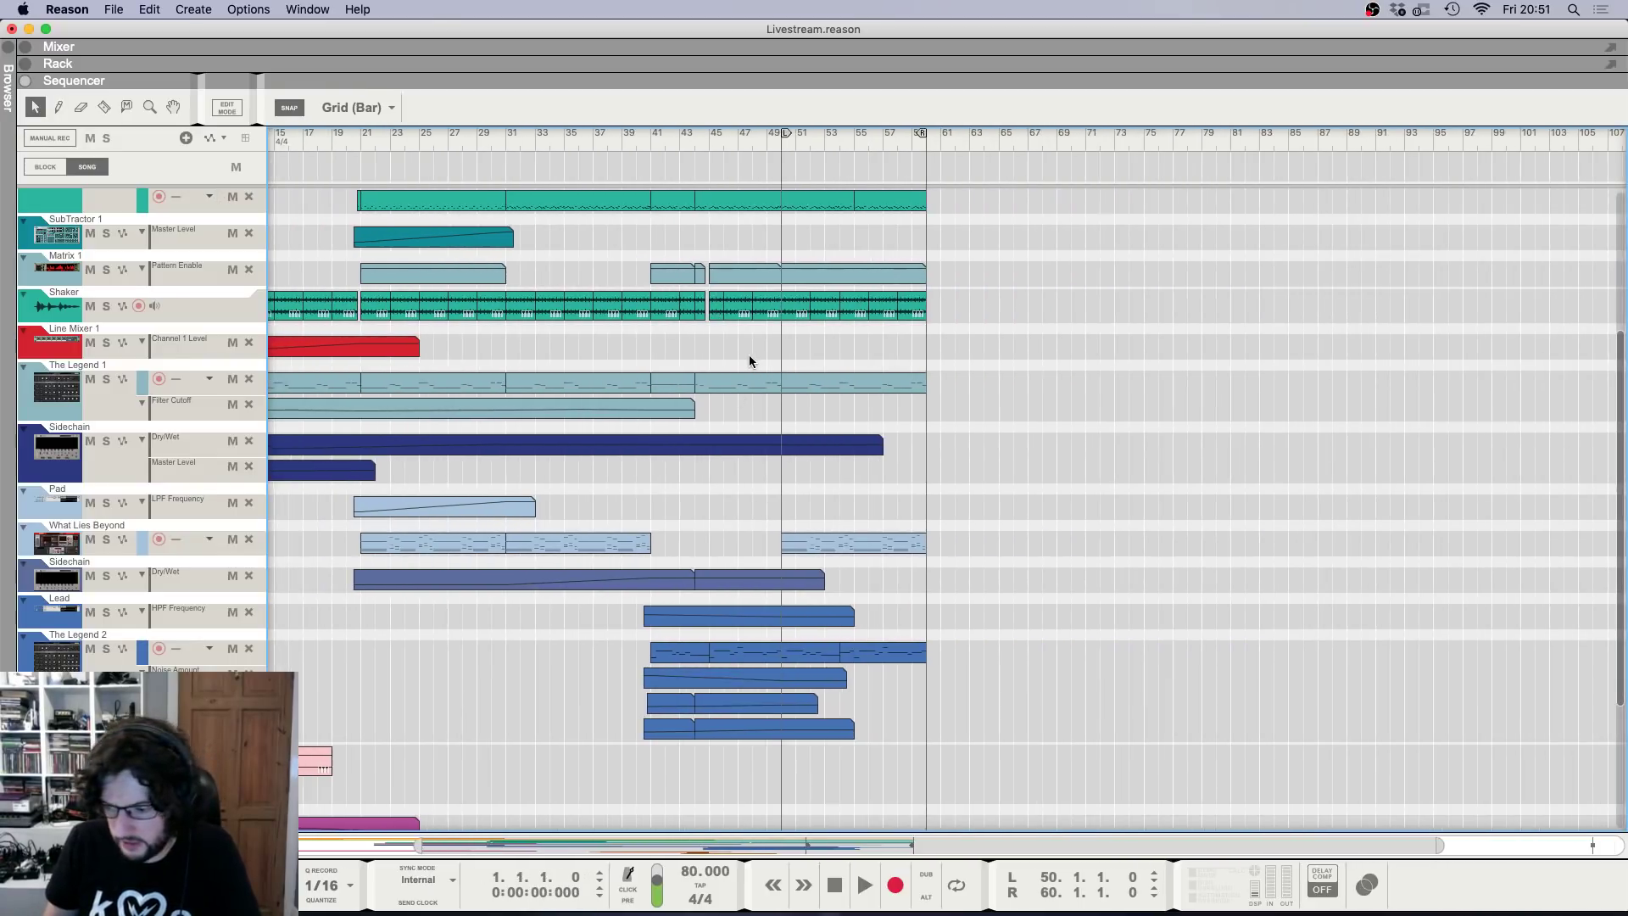
scroll(749, 356, left, 3)
scroll(749, 356, up, 2)
scroll(749, 356, down, 1)
scroll(750, 354, up, 5)
scroll(738, 351, down, 3)
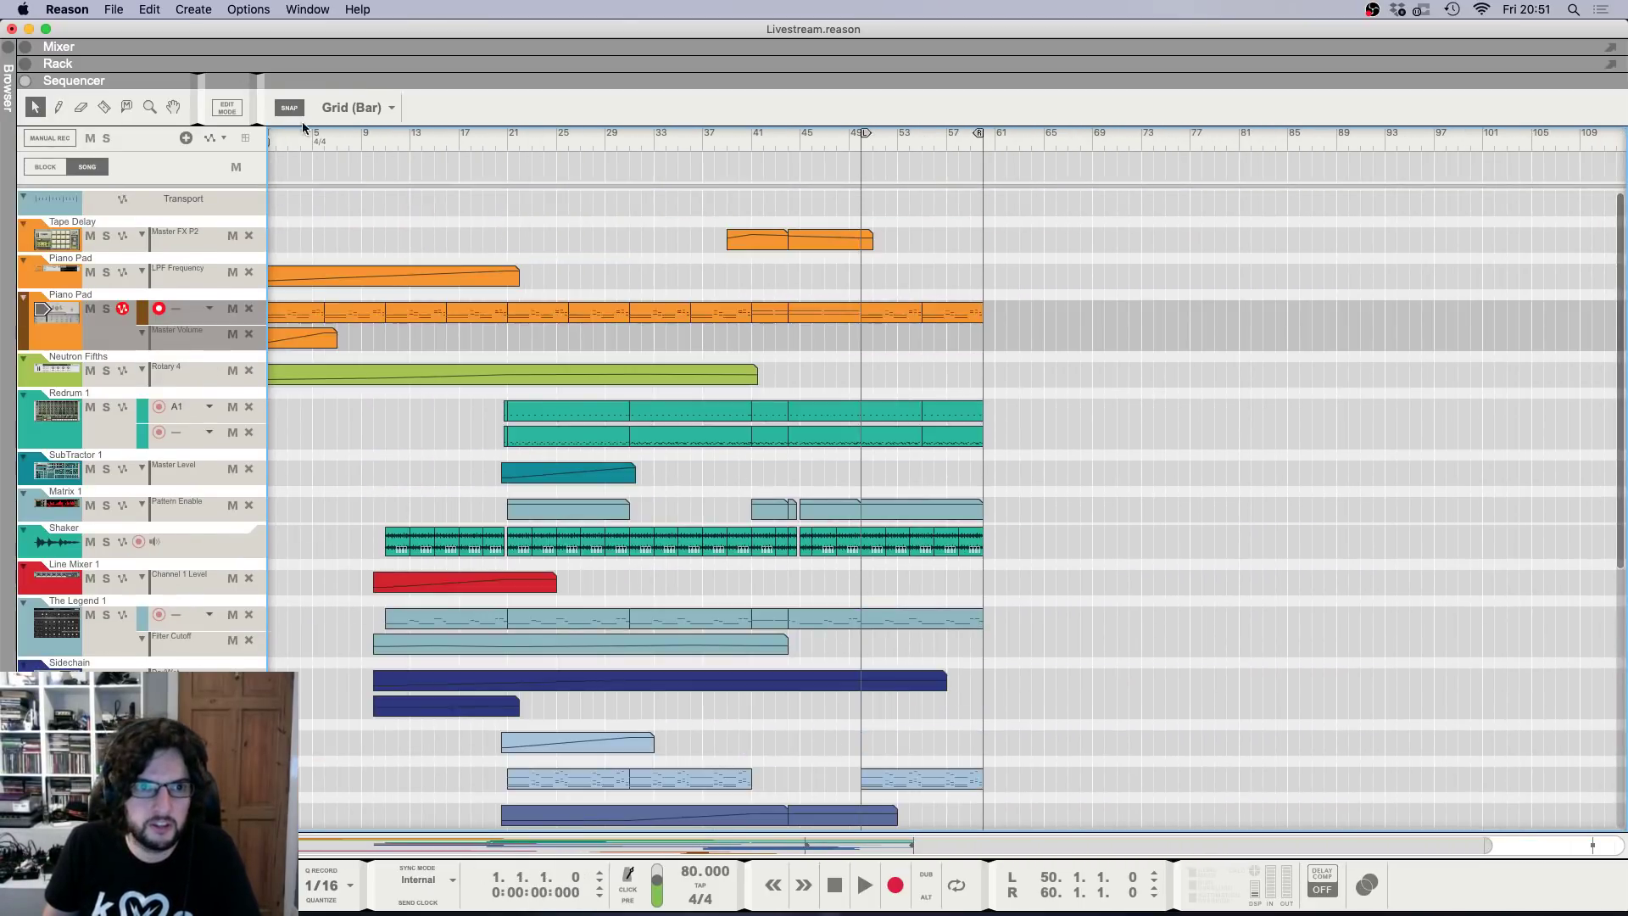
drag(373, 143, 385, 144)
key(shift+Return)
key(space)
scroll(485, 348, down, 1)
scroll(485, 348, up, 4)
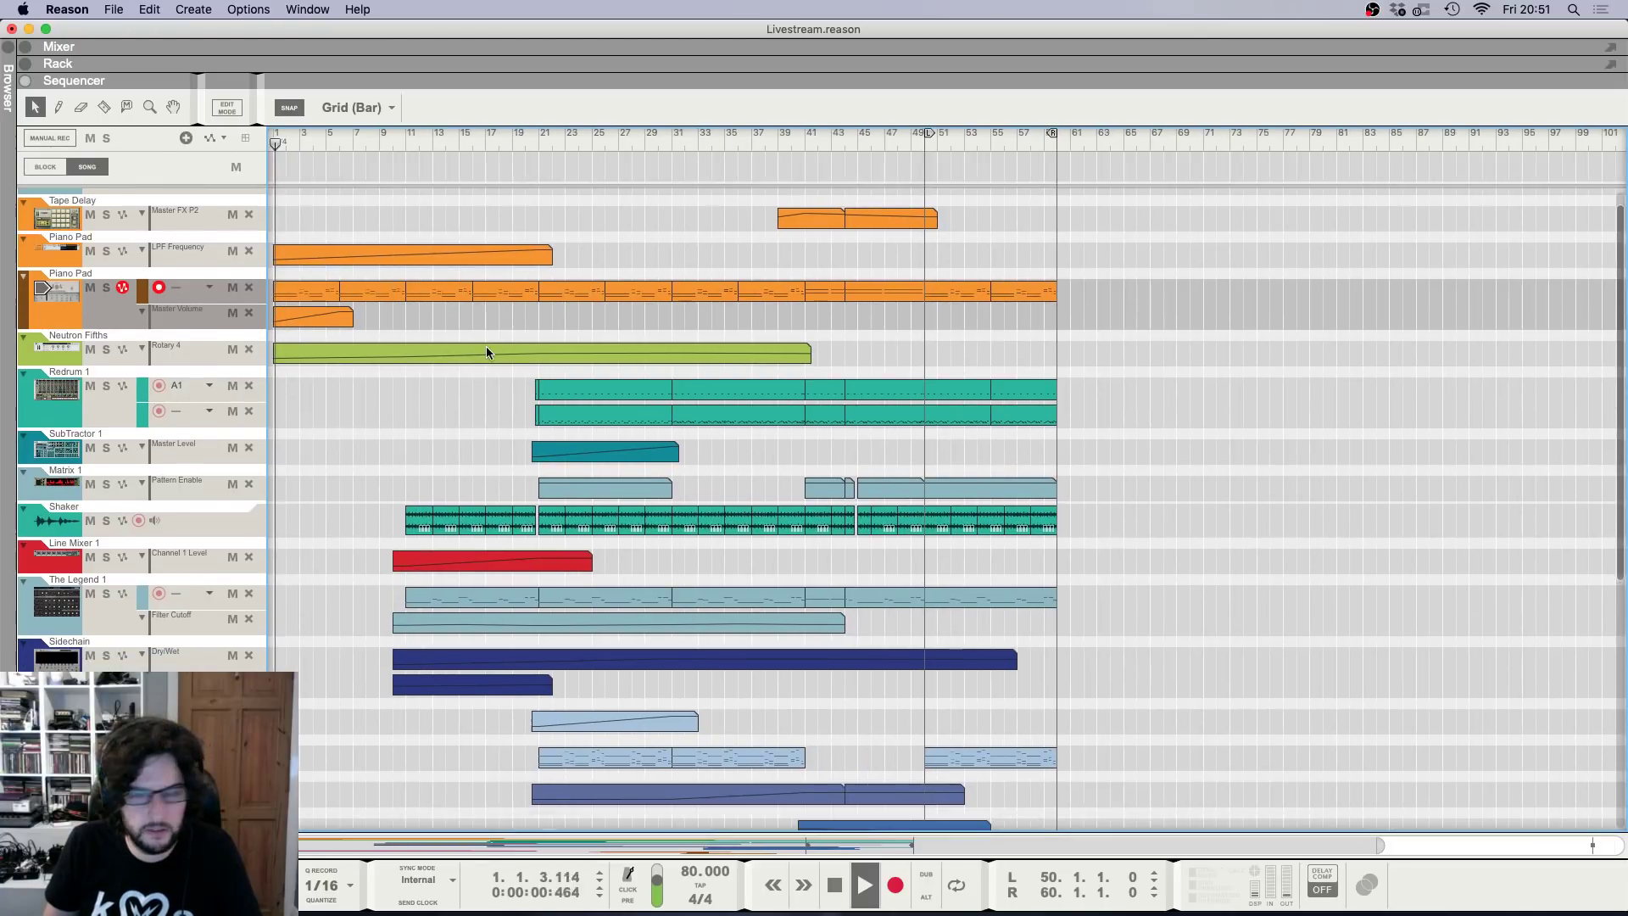
scroll(486, 343, up, 1)
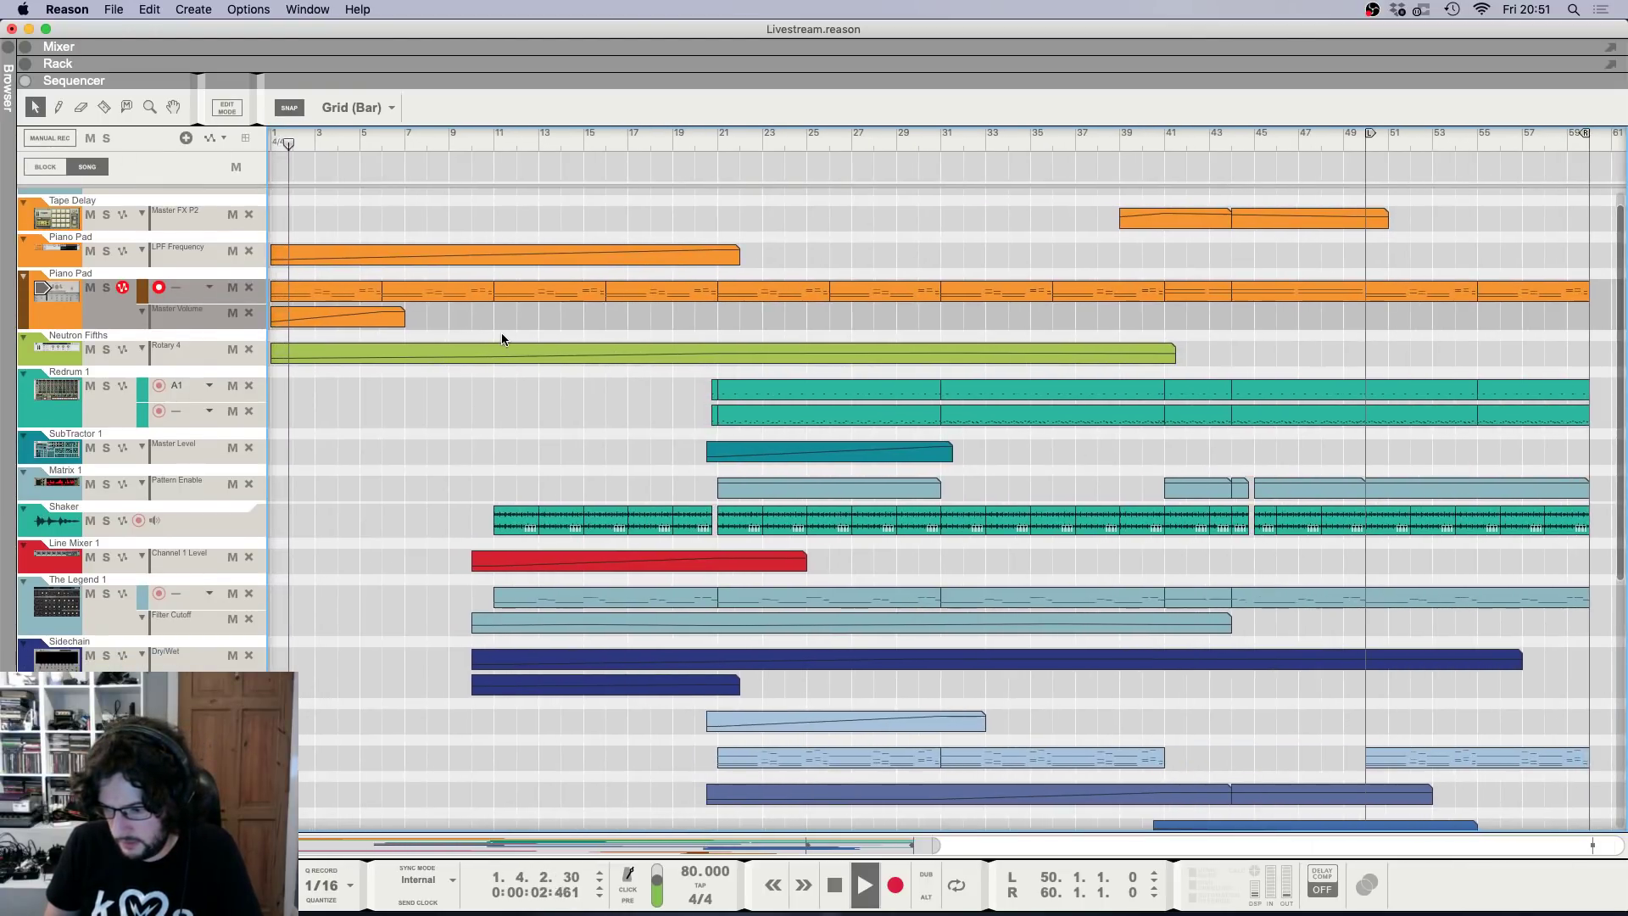
scroll(501, 336, down, 2)
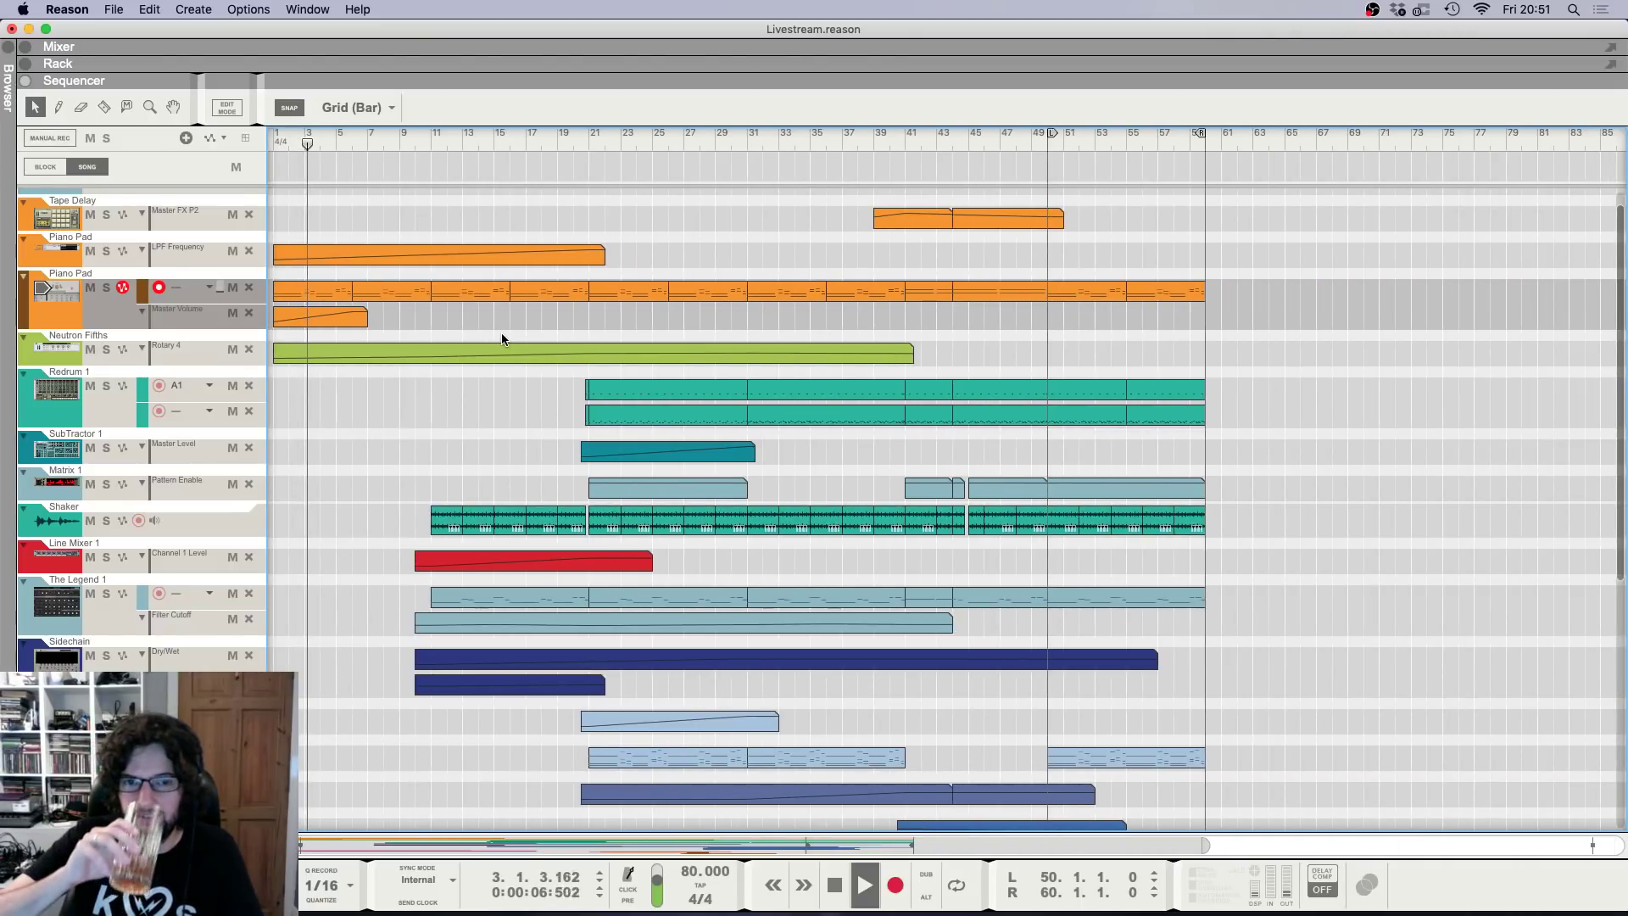
scroll(501, 336, down, 2)
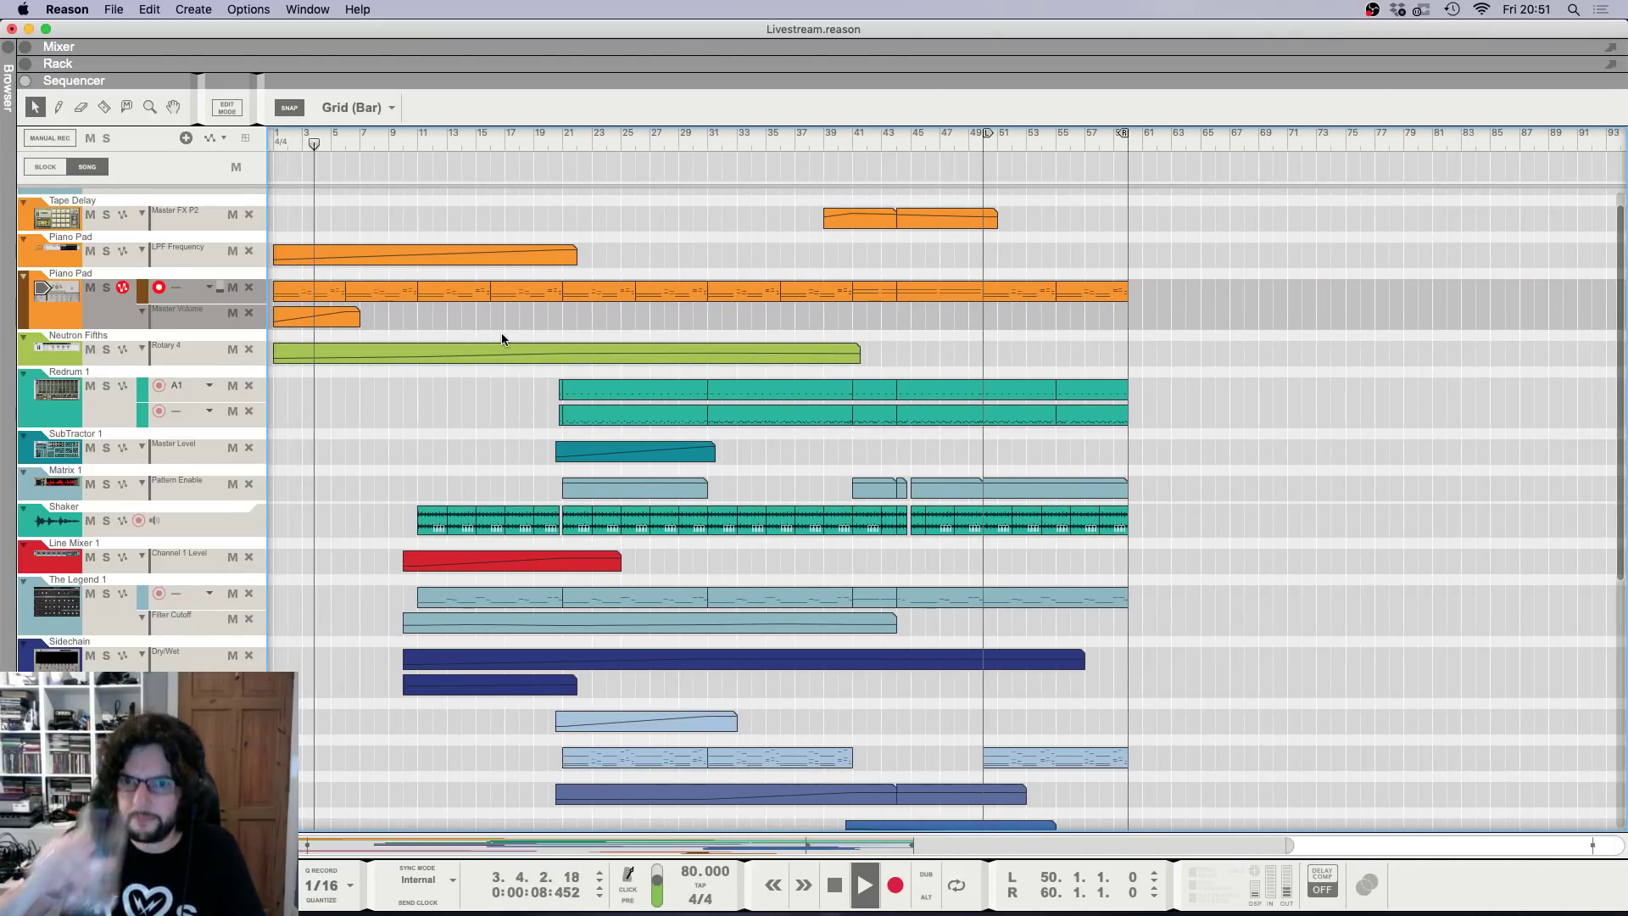
scroll(501, 338, up, 2)
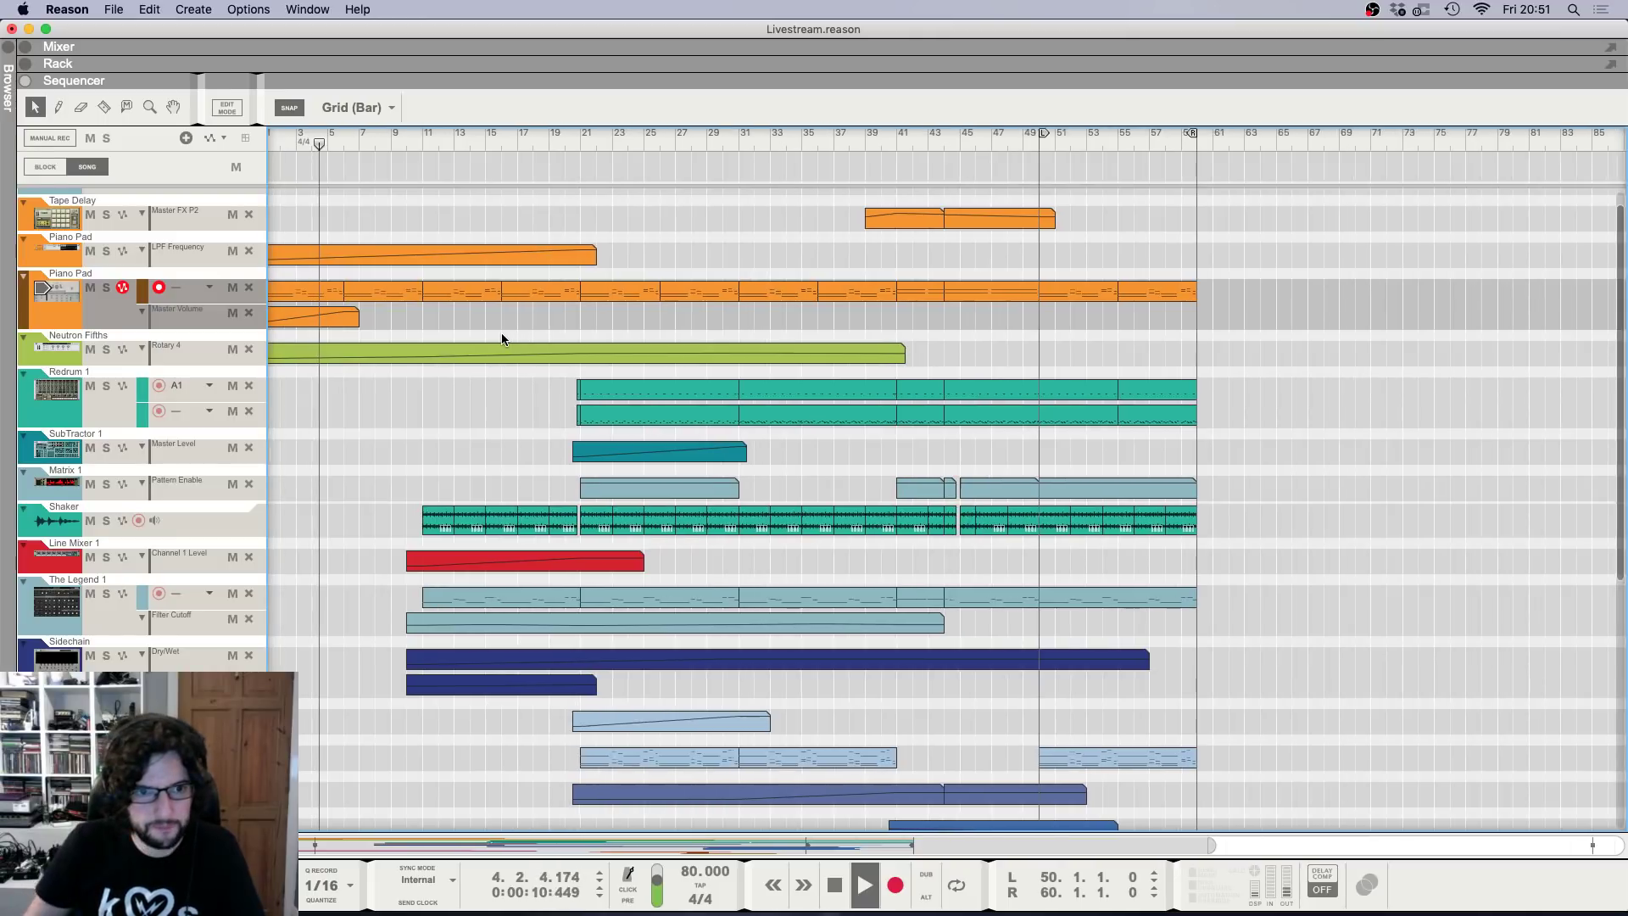
Check the Paulstretch Intro channel's fader in the mixer during the intro, and return to the sequencer.
key(F5)
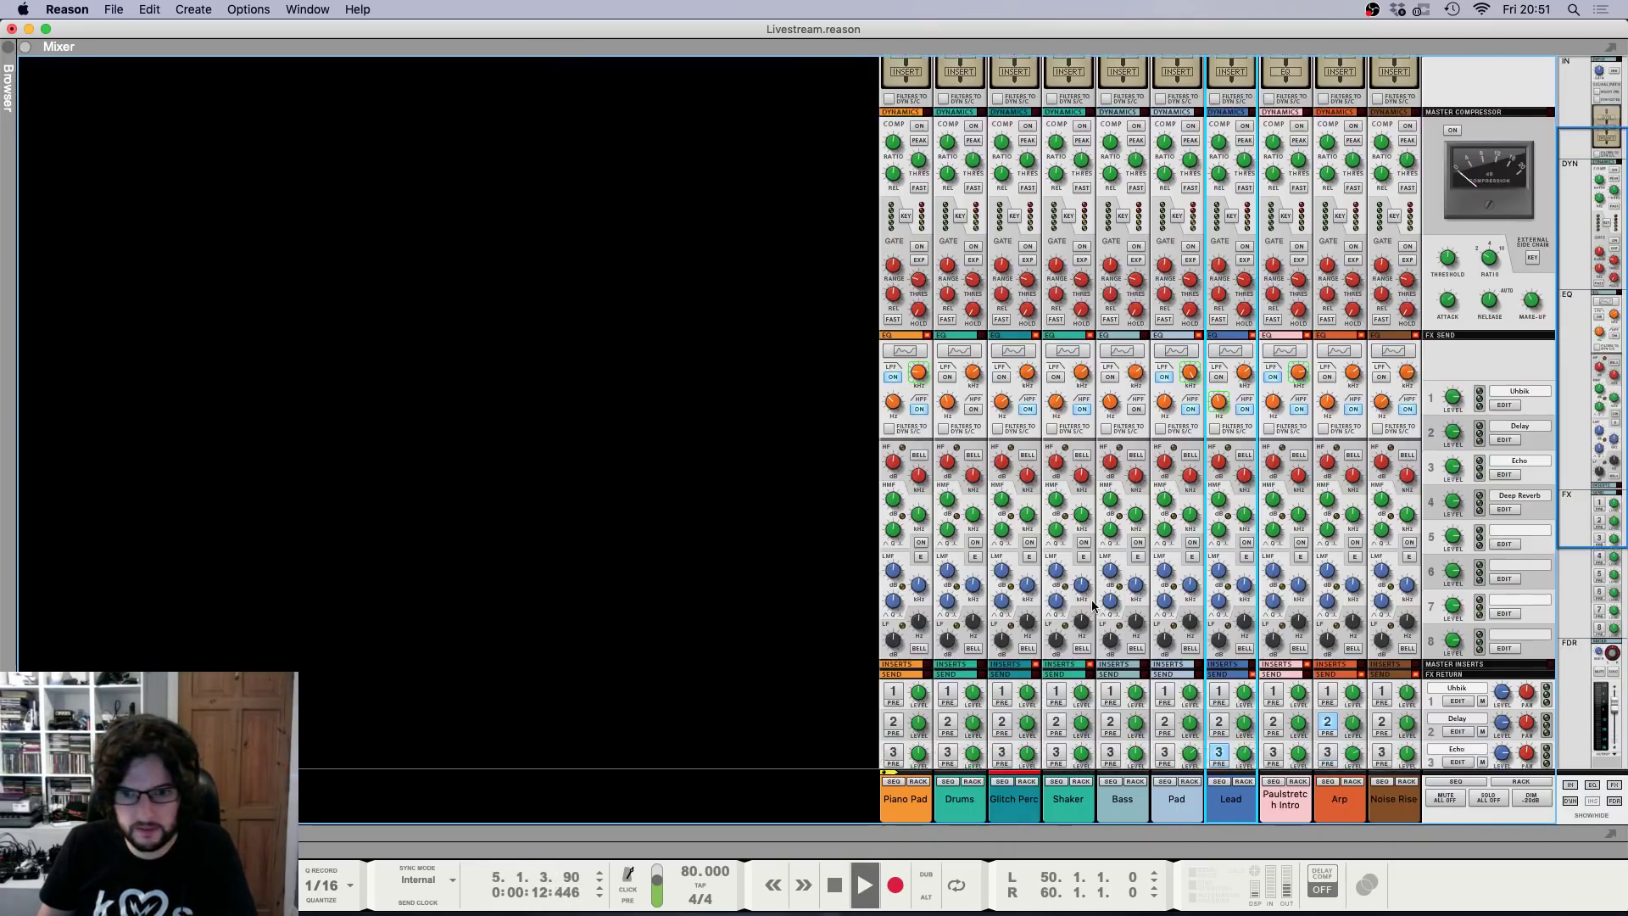
click(1296, 680)
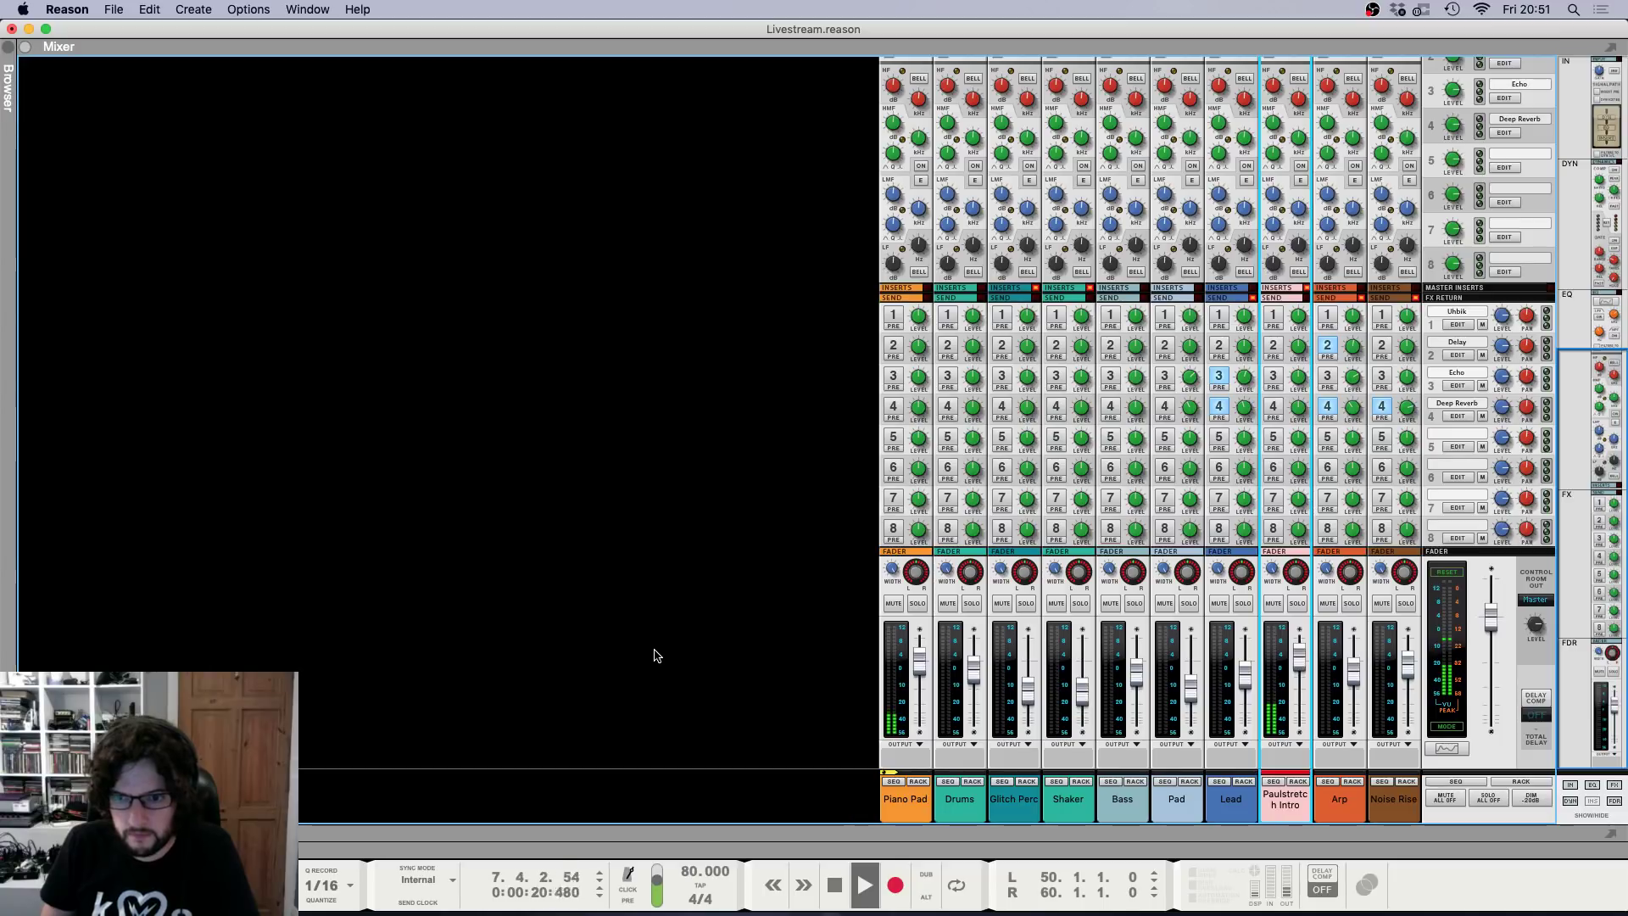
key(F7)
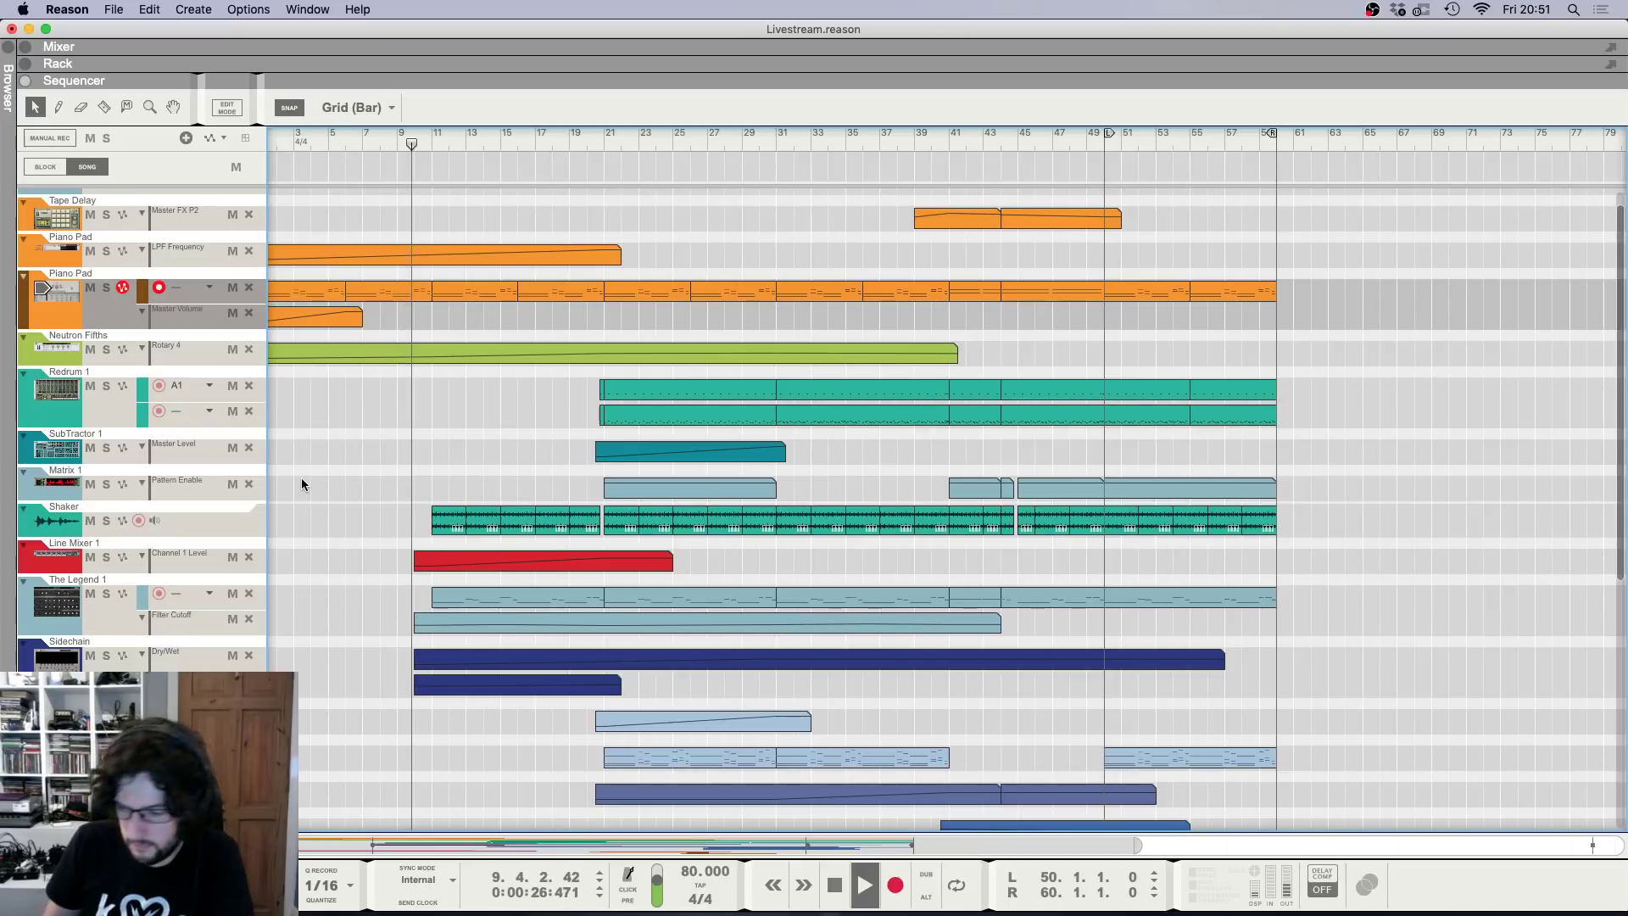
scroll(361, 508, down, 5)
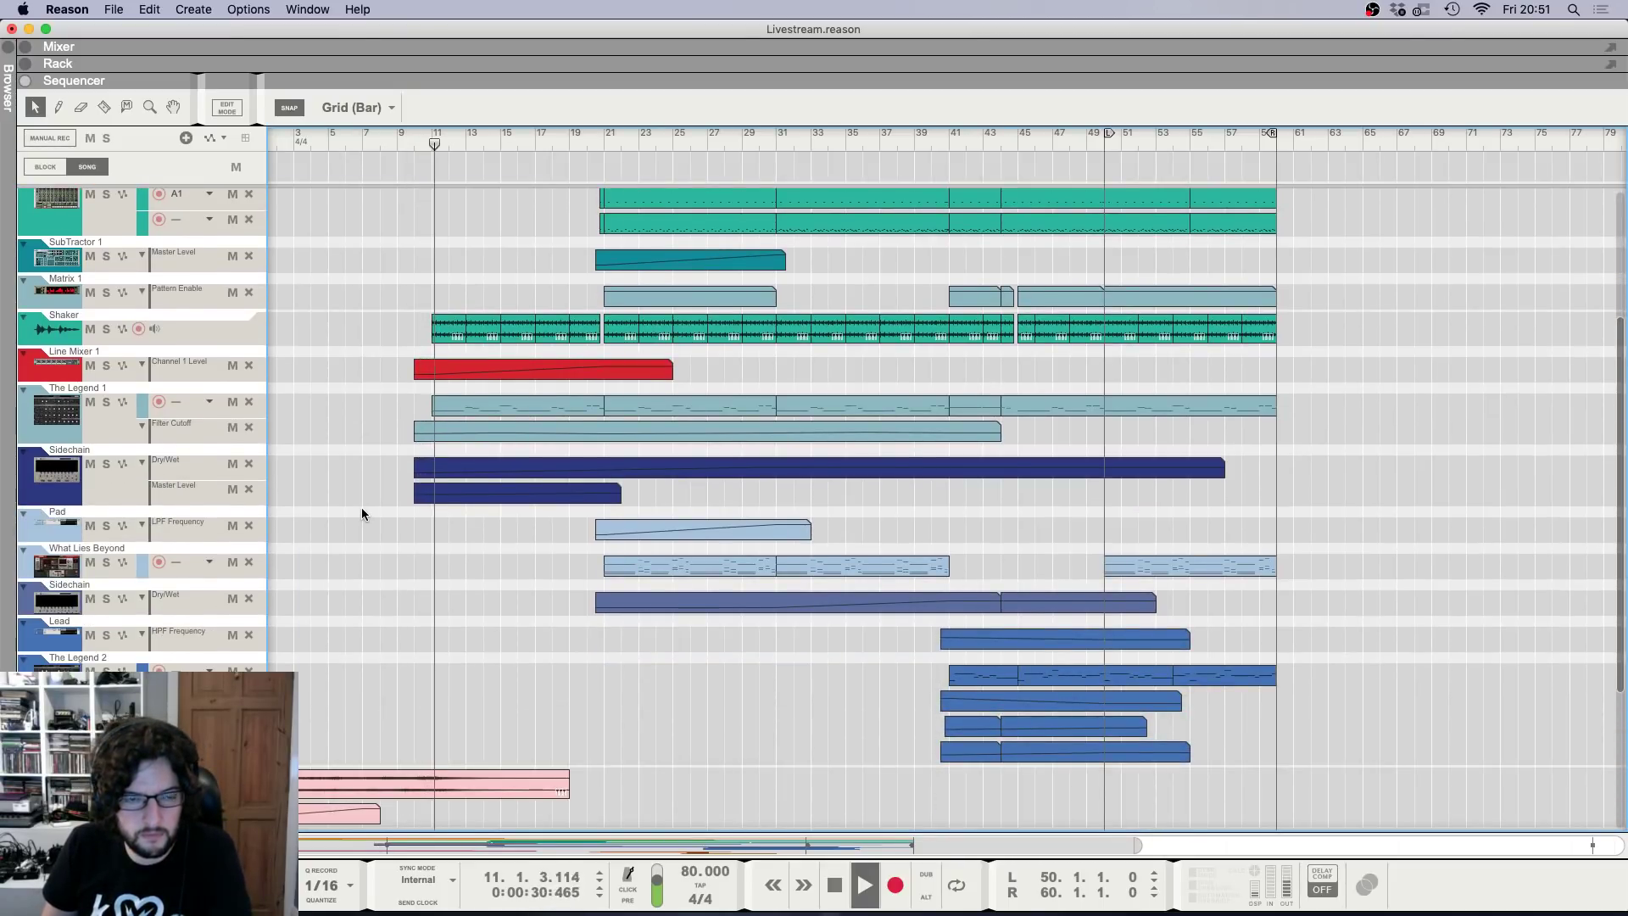
scroll(362, 507, up, 5)
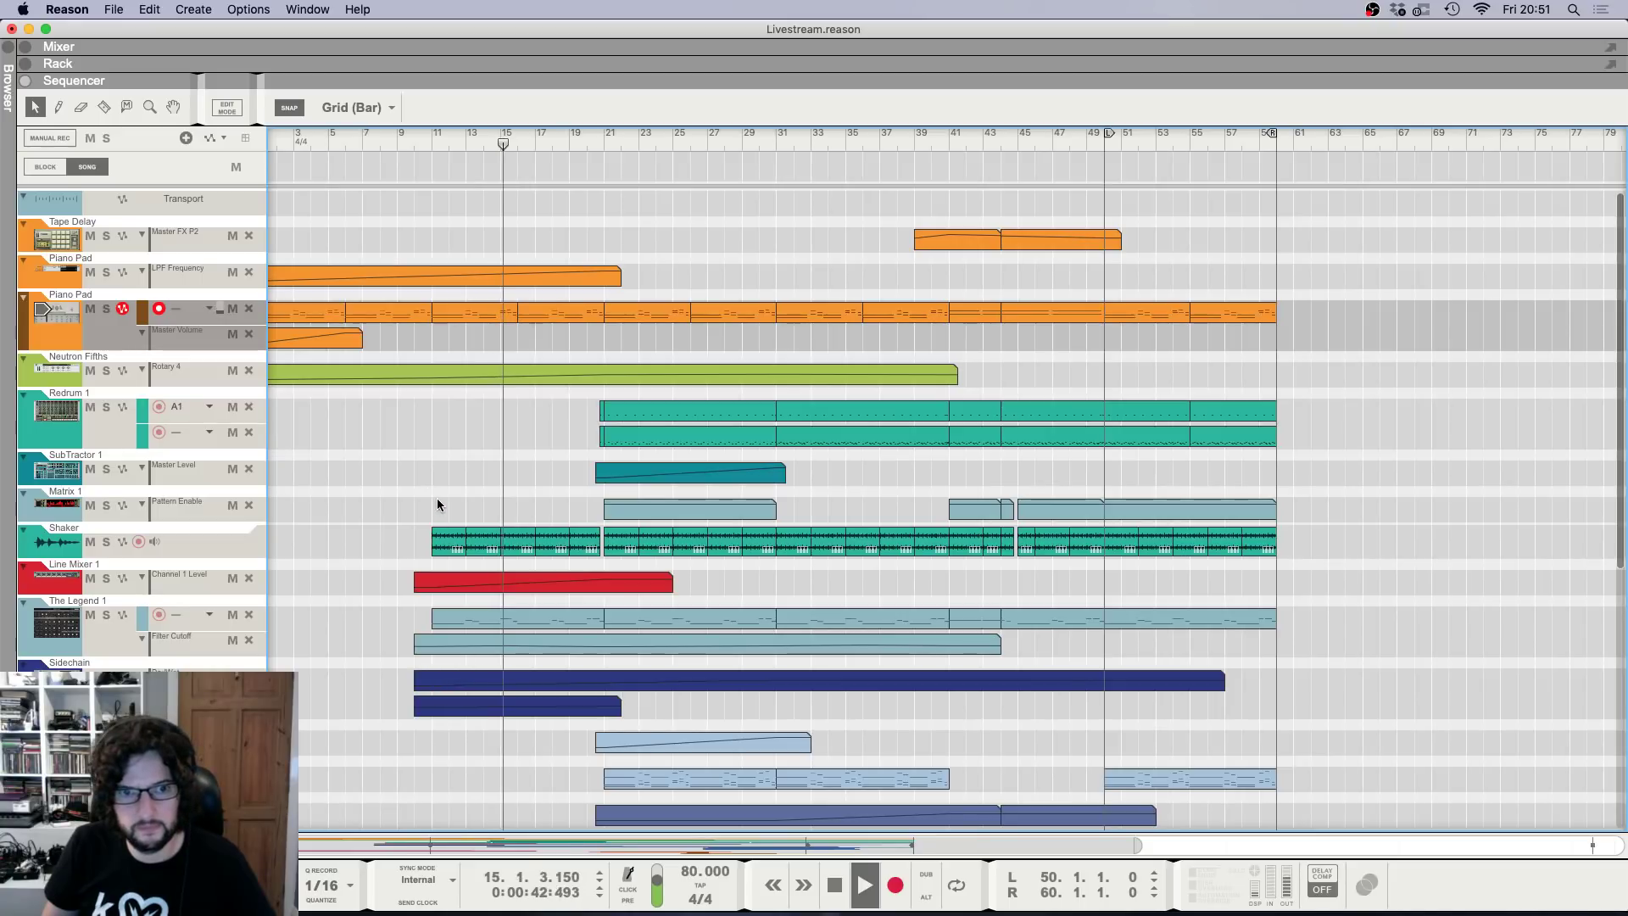
Lower the bar 11 point of The Legend 1's Filter Cutoff automation and raise the bar 21 point to 212 Hz.
scroll(436, 497, down, 1)
double_click(510, 613)
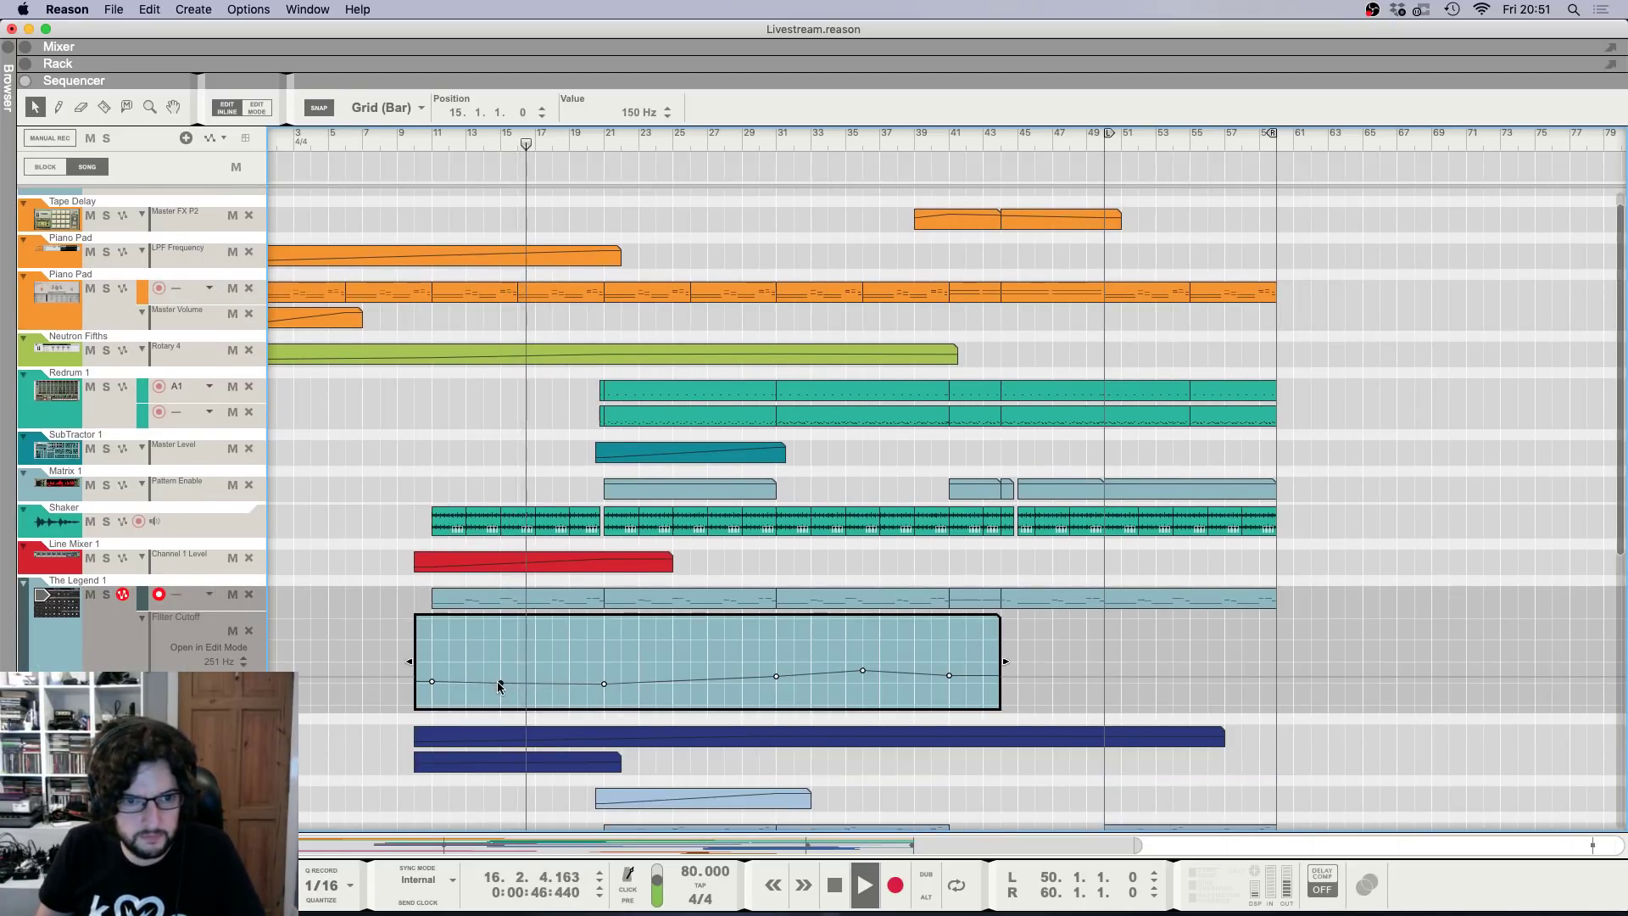
click(431, 682)
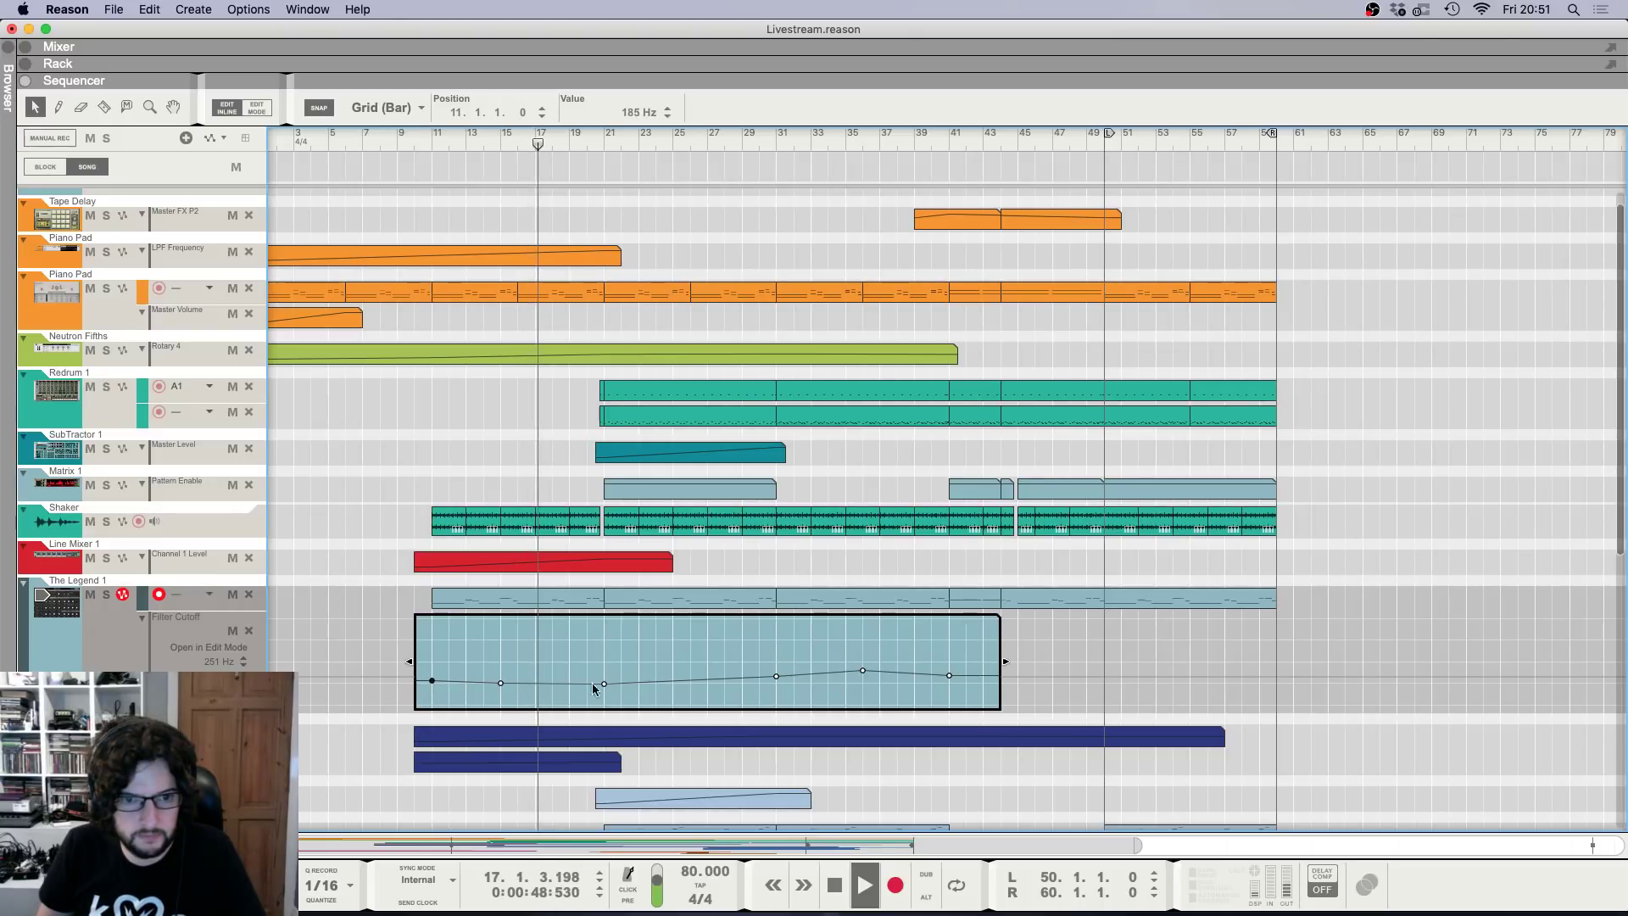
drag(432, 683, 473, 697)
click(500, 683)
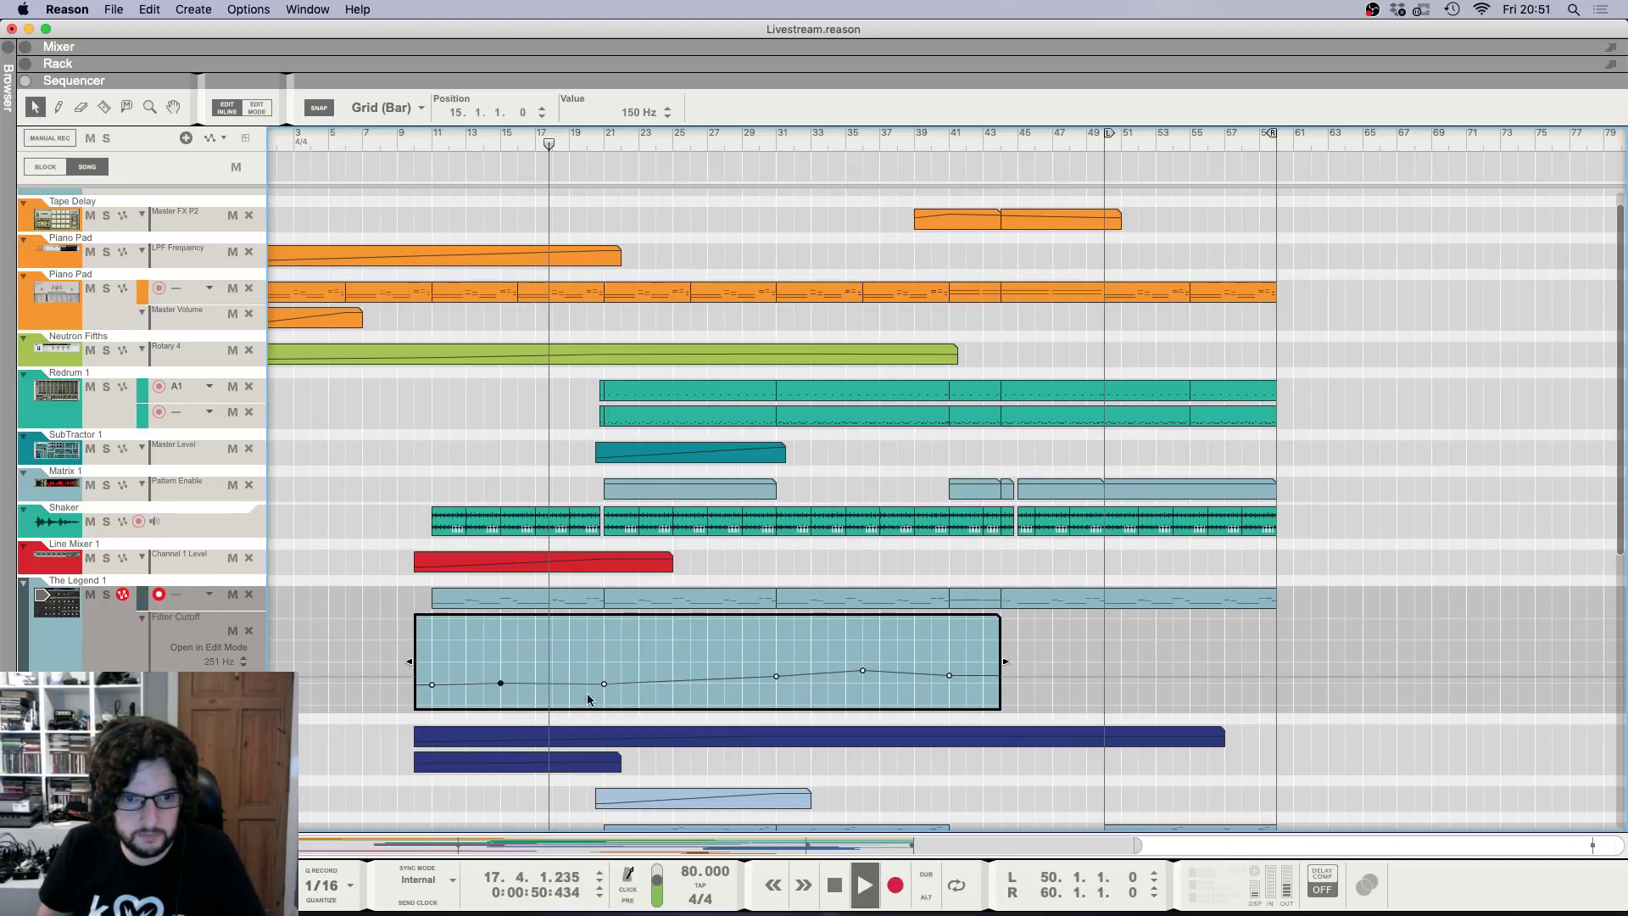
click(604, 683)
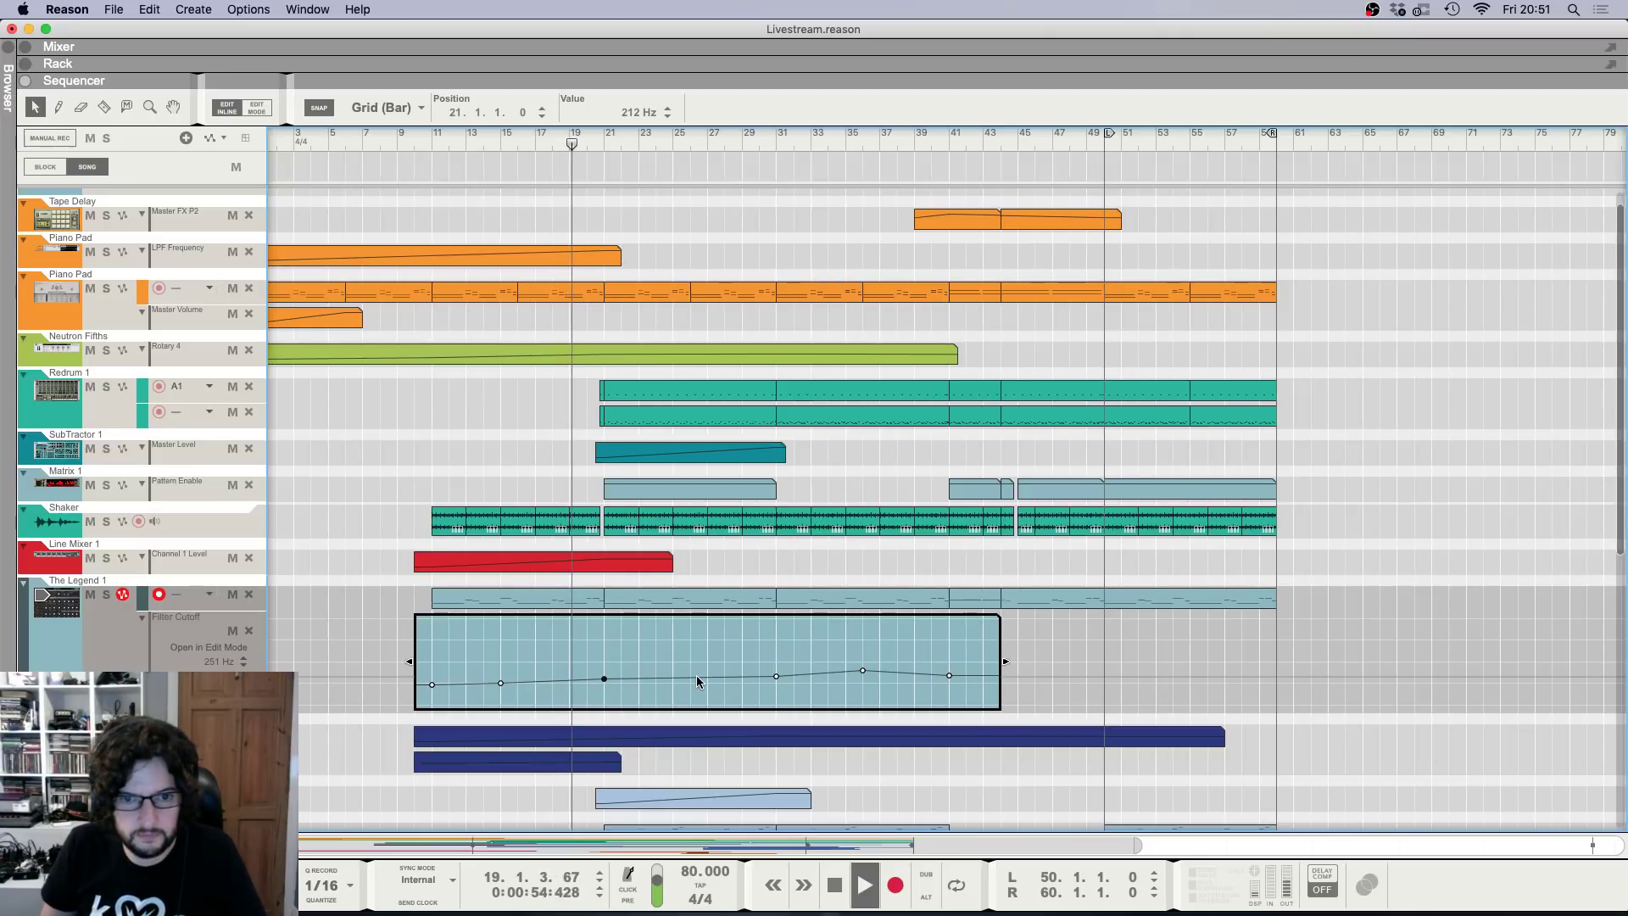
click(505, 436)
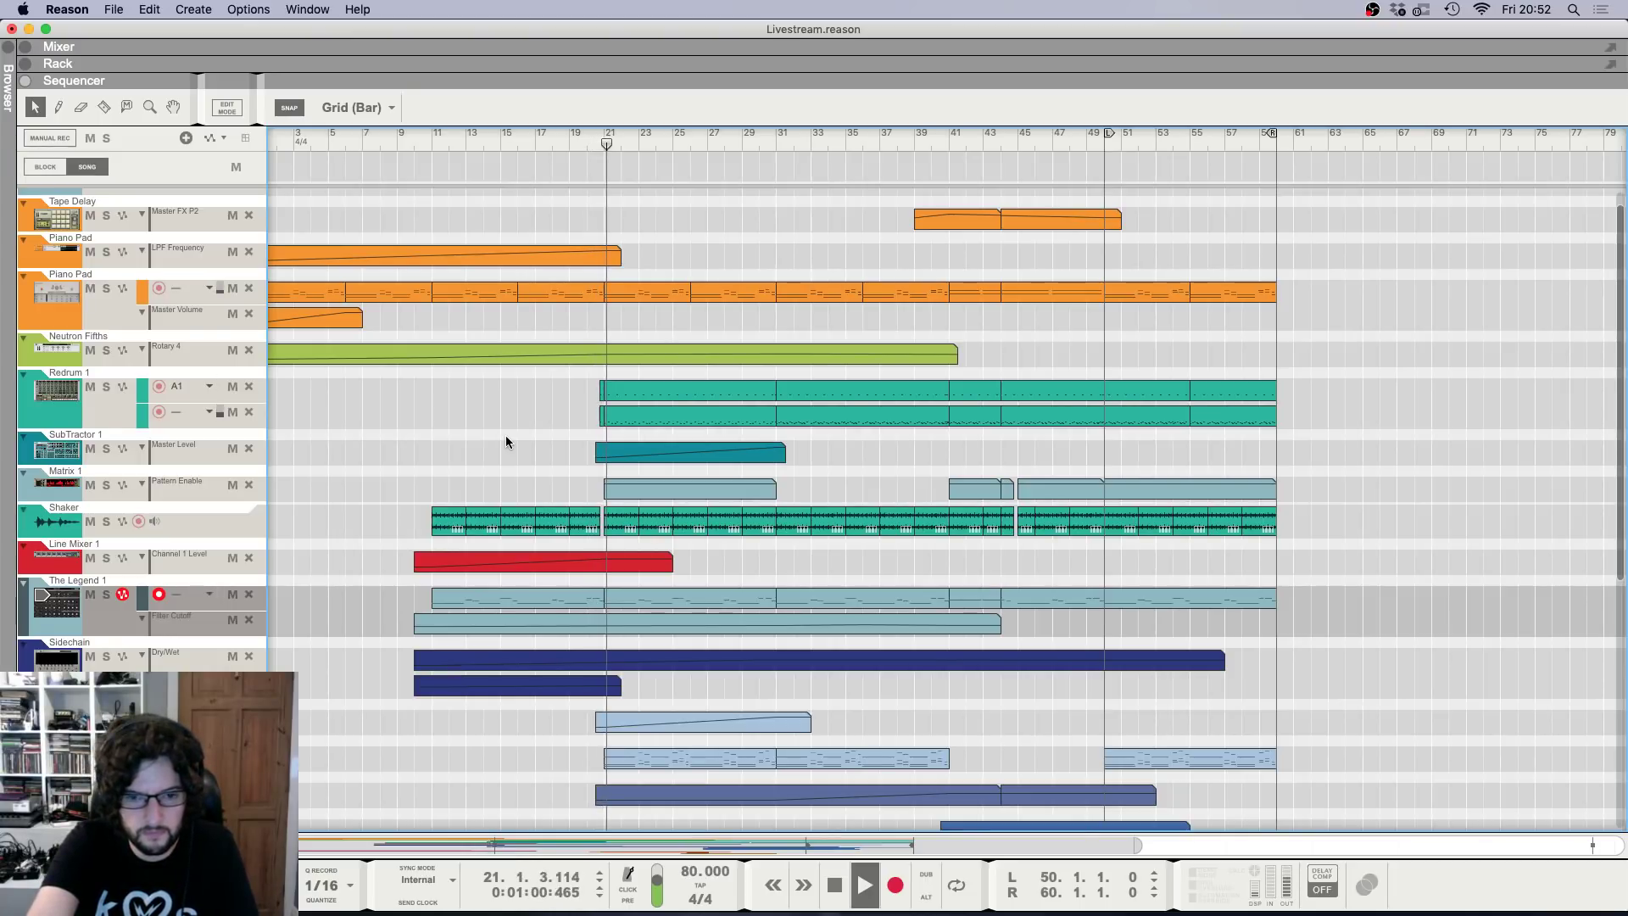
Check the channel levels in the mixer as the drums play from bar 21, and return to the arrangement.
key(h)
key(h)
key(h)
key(h)
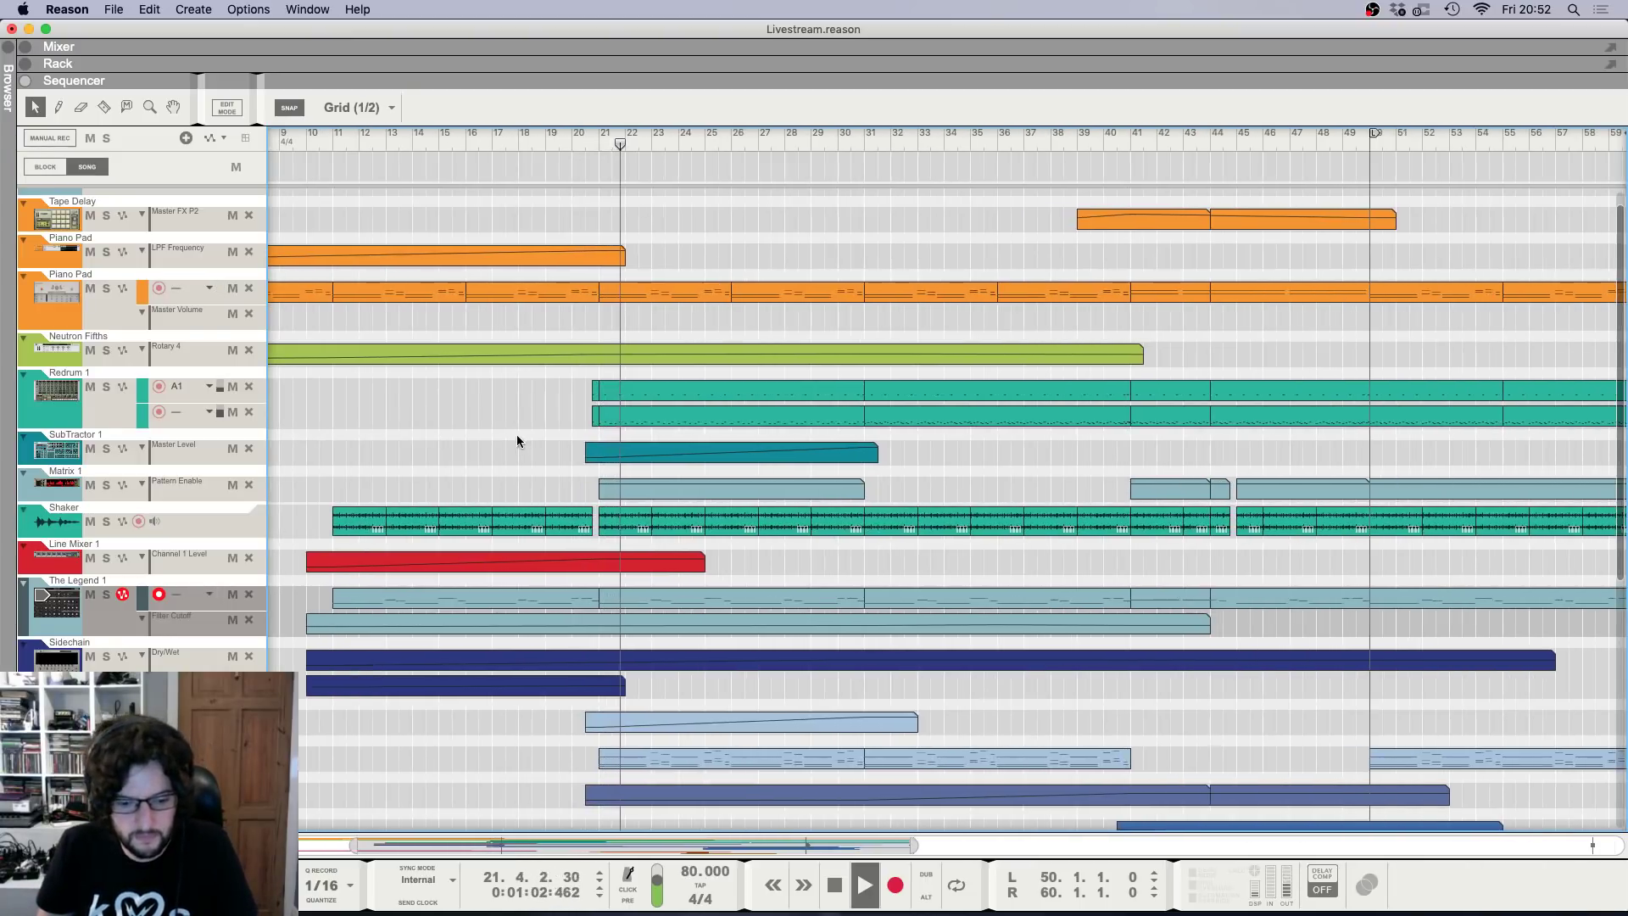
key(F5)
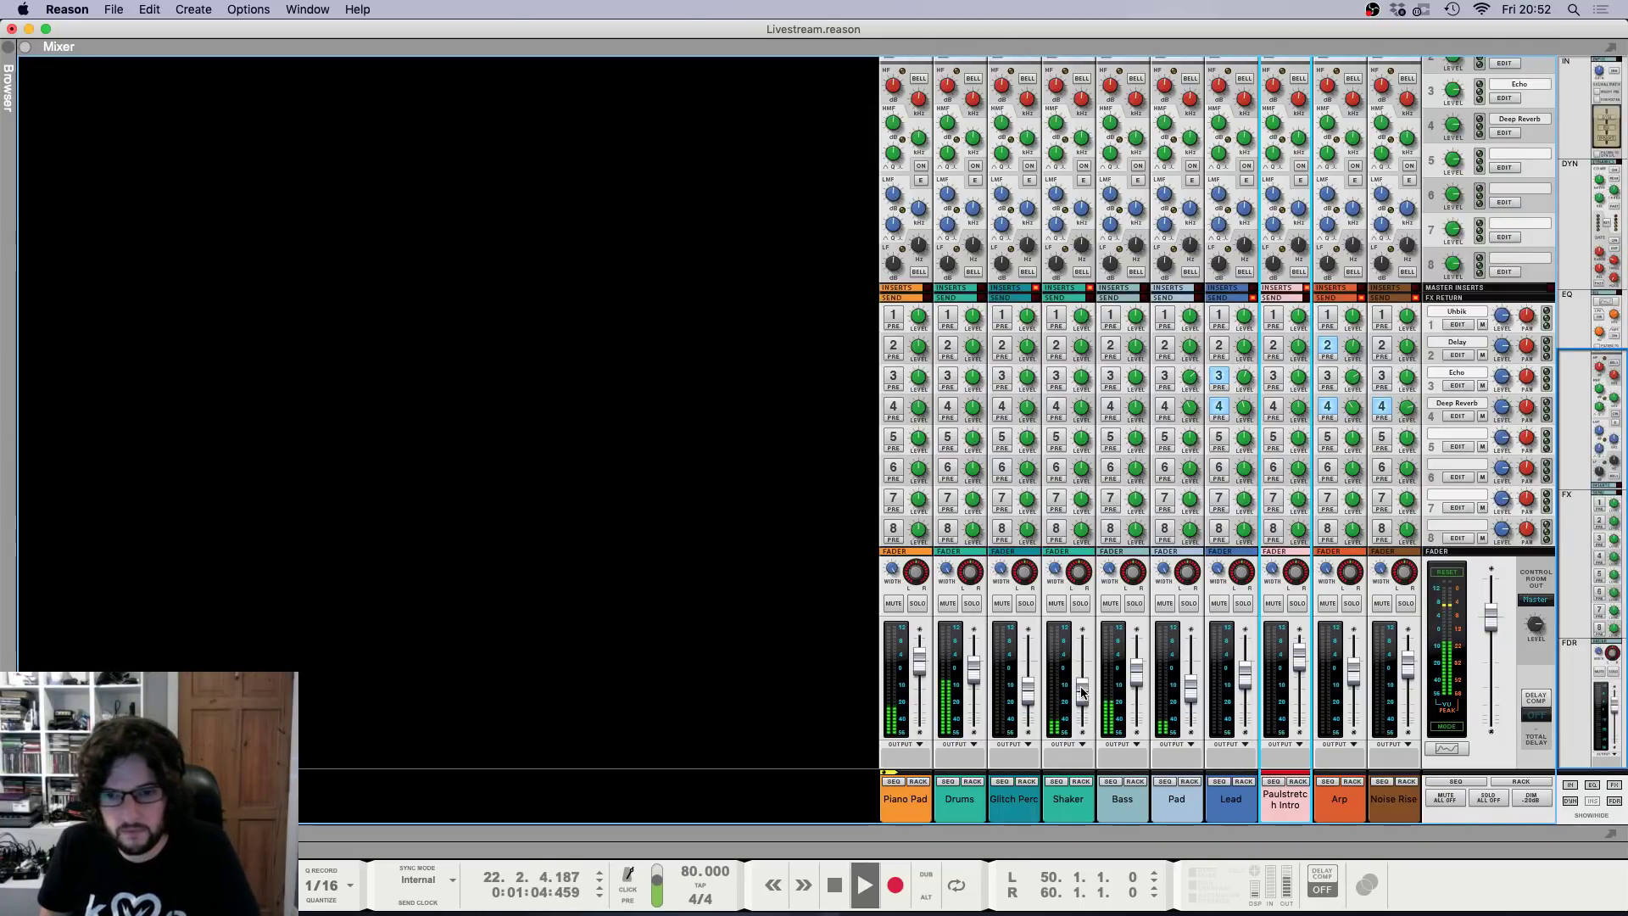
key(F7)
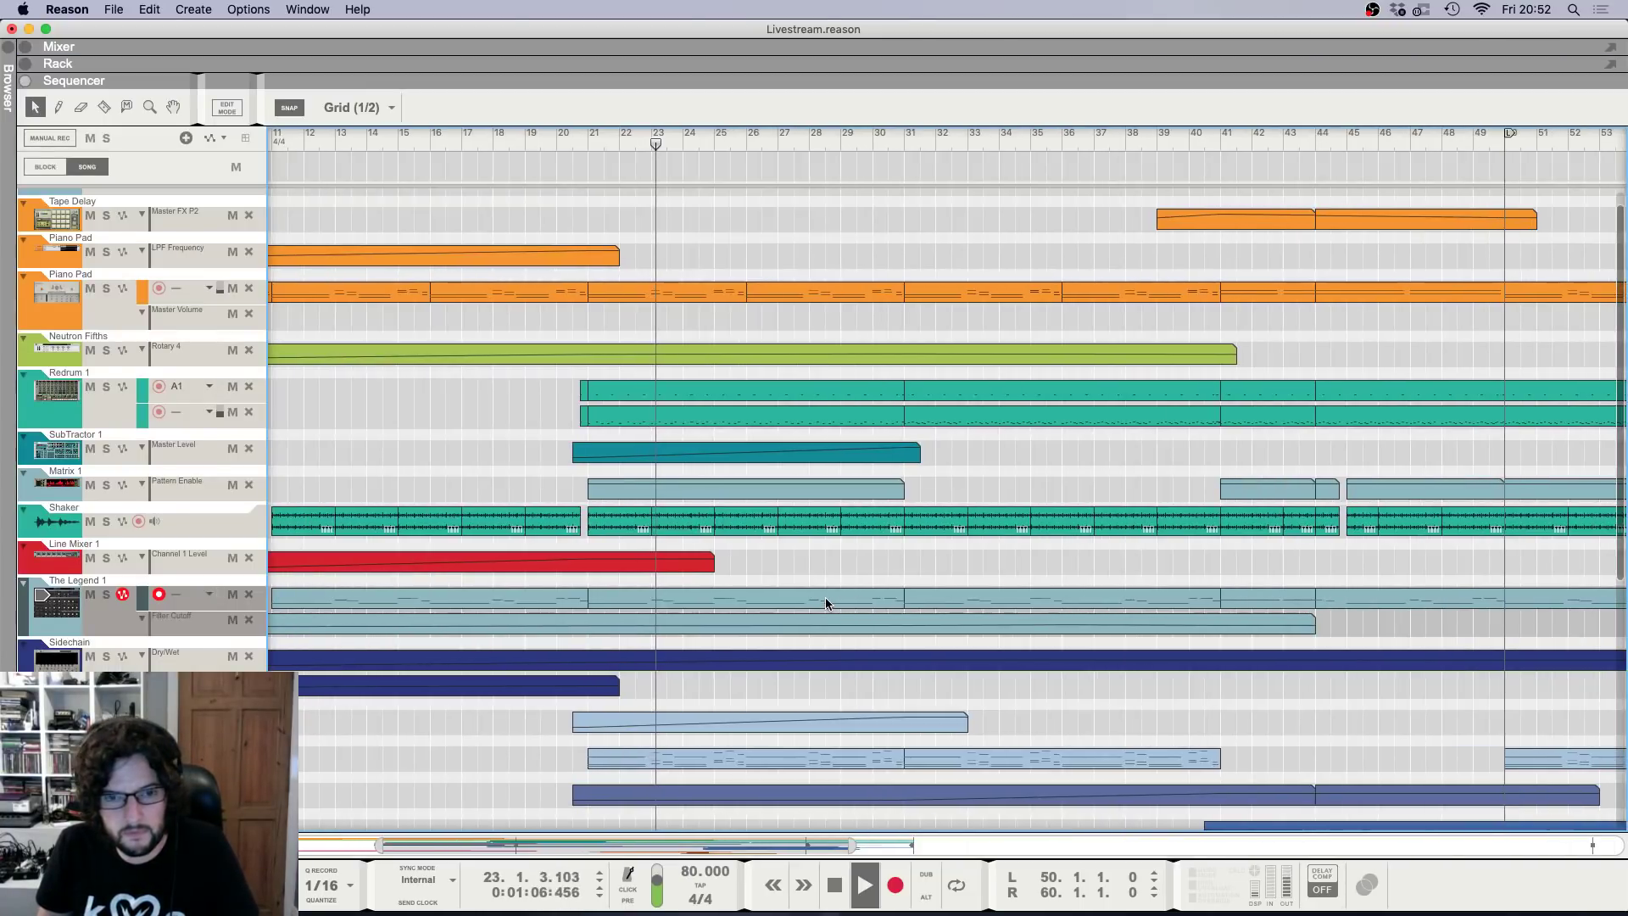
key(g)
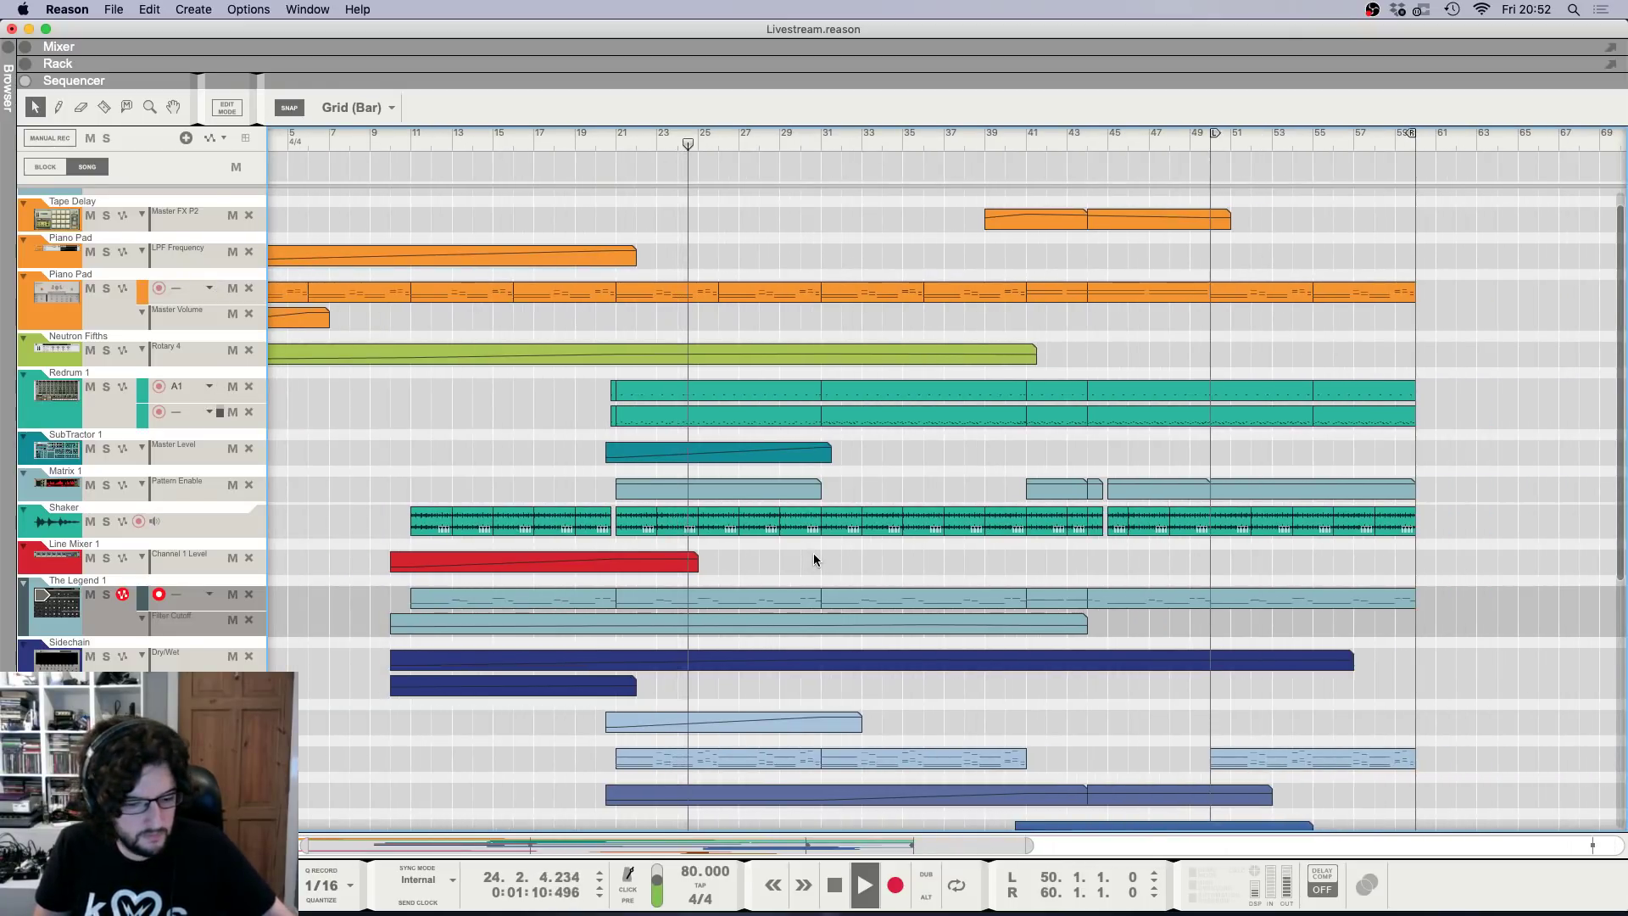
Follow the arrangement as it plays from bar 24 to bar 32 and look over all tracks down to Poly6 1.
key(h)
key(h)
key(h)
key(g)
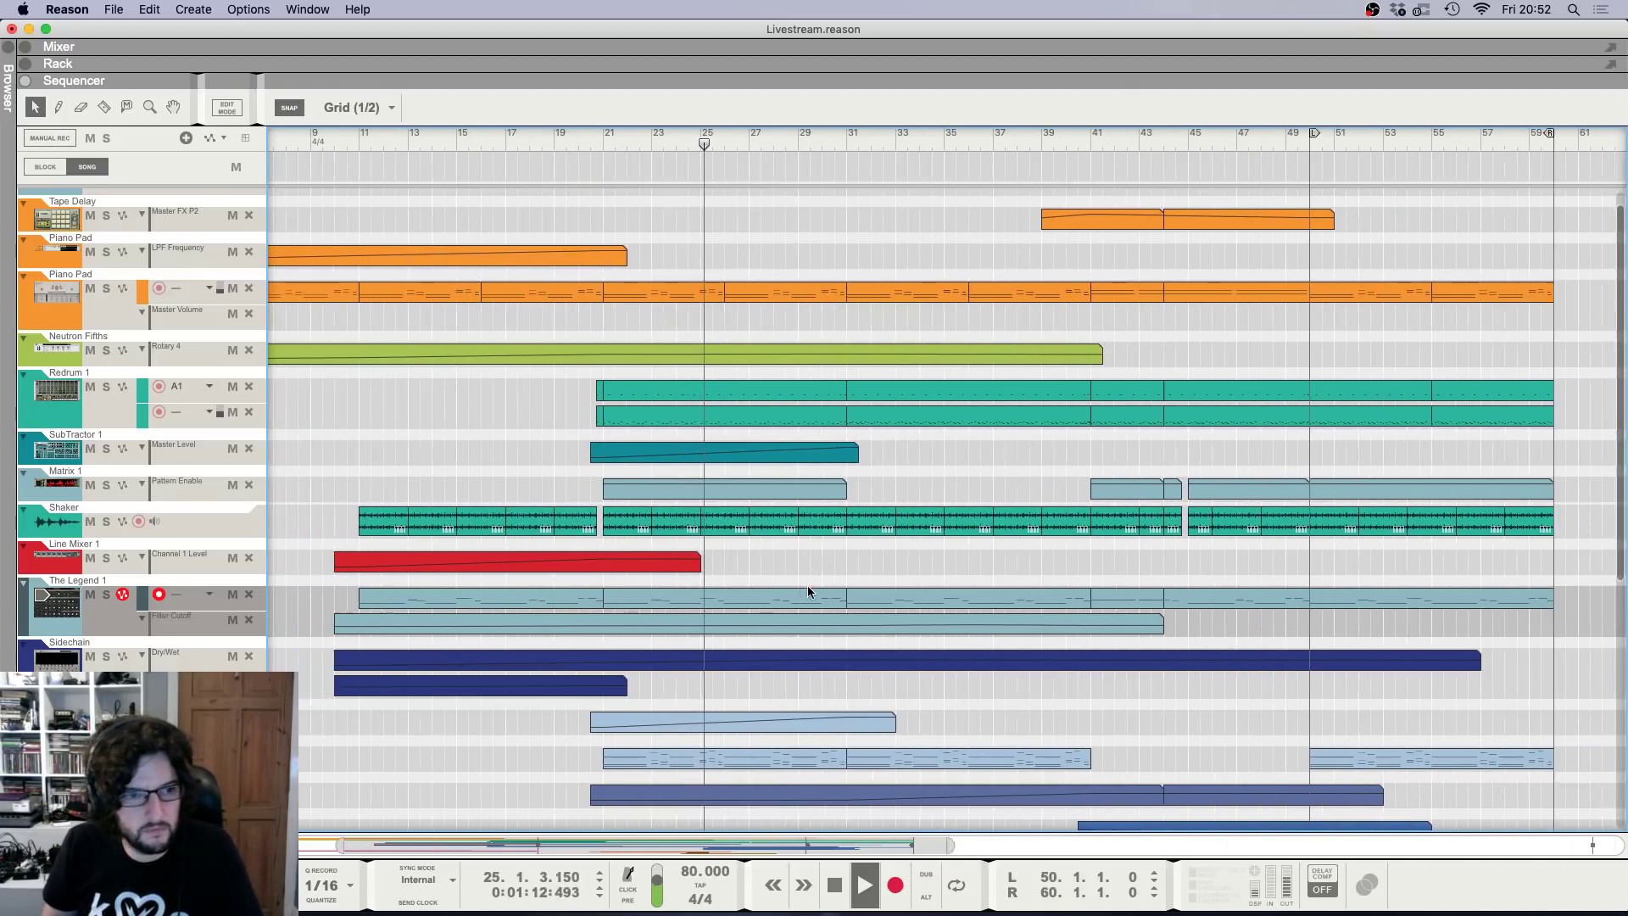
key(g)
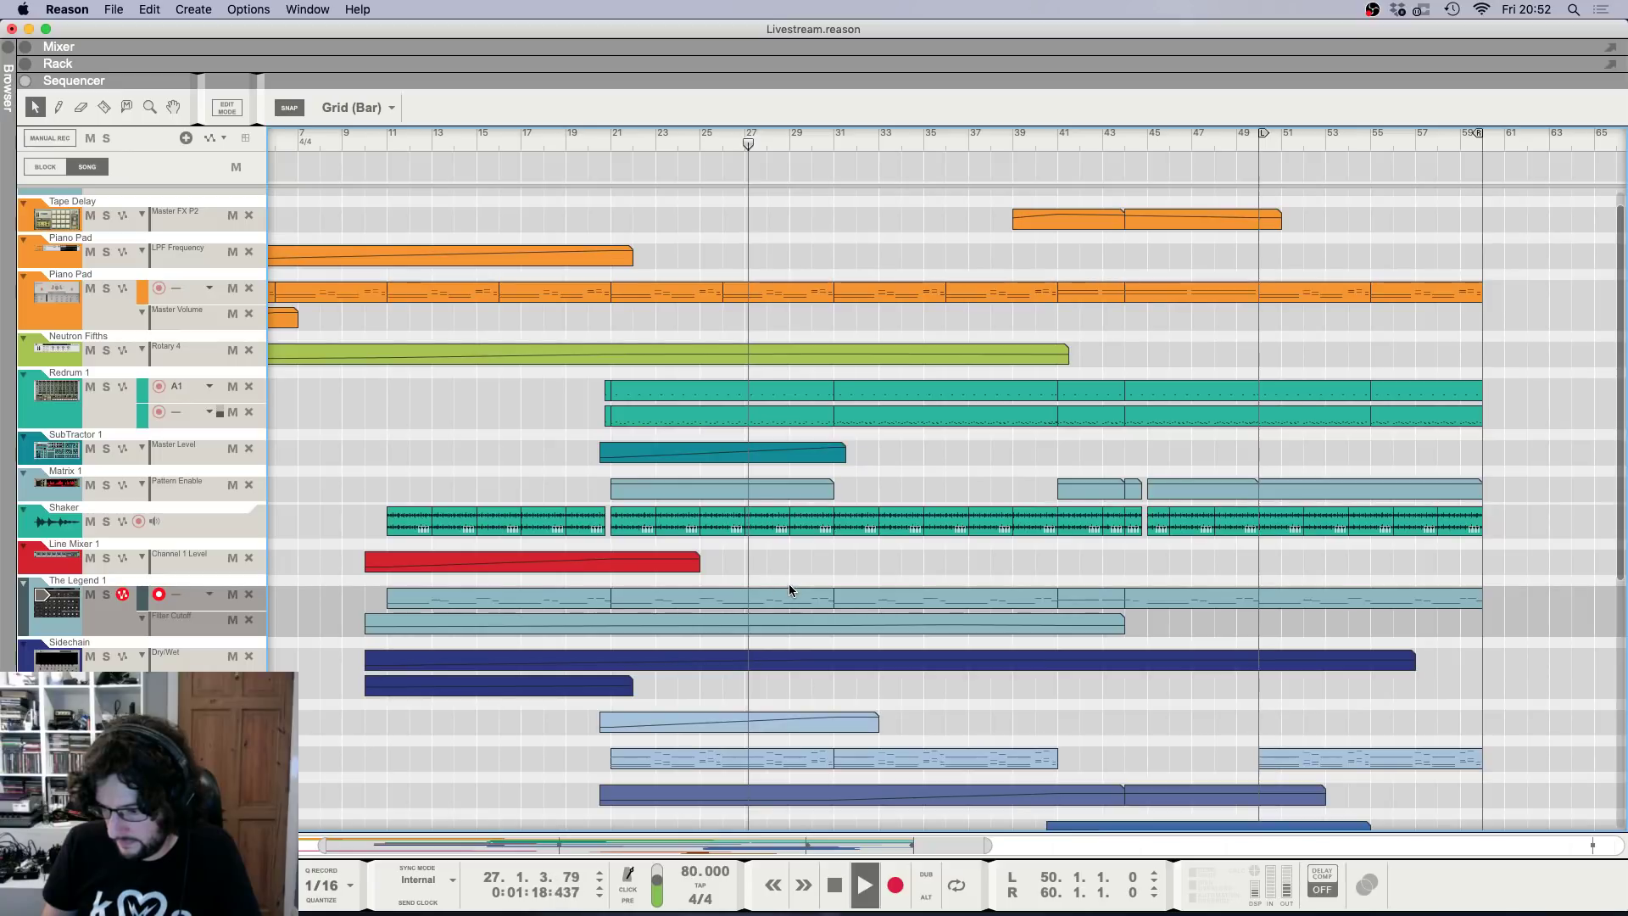
key(h)
key(g)
key(g)
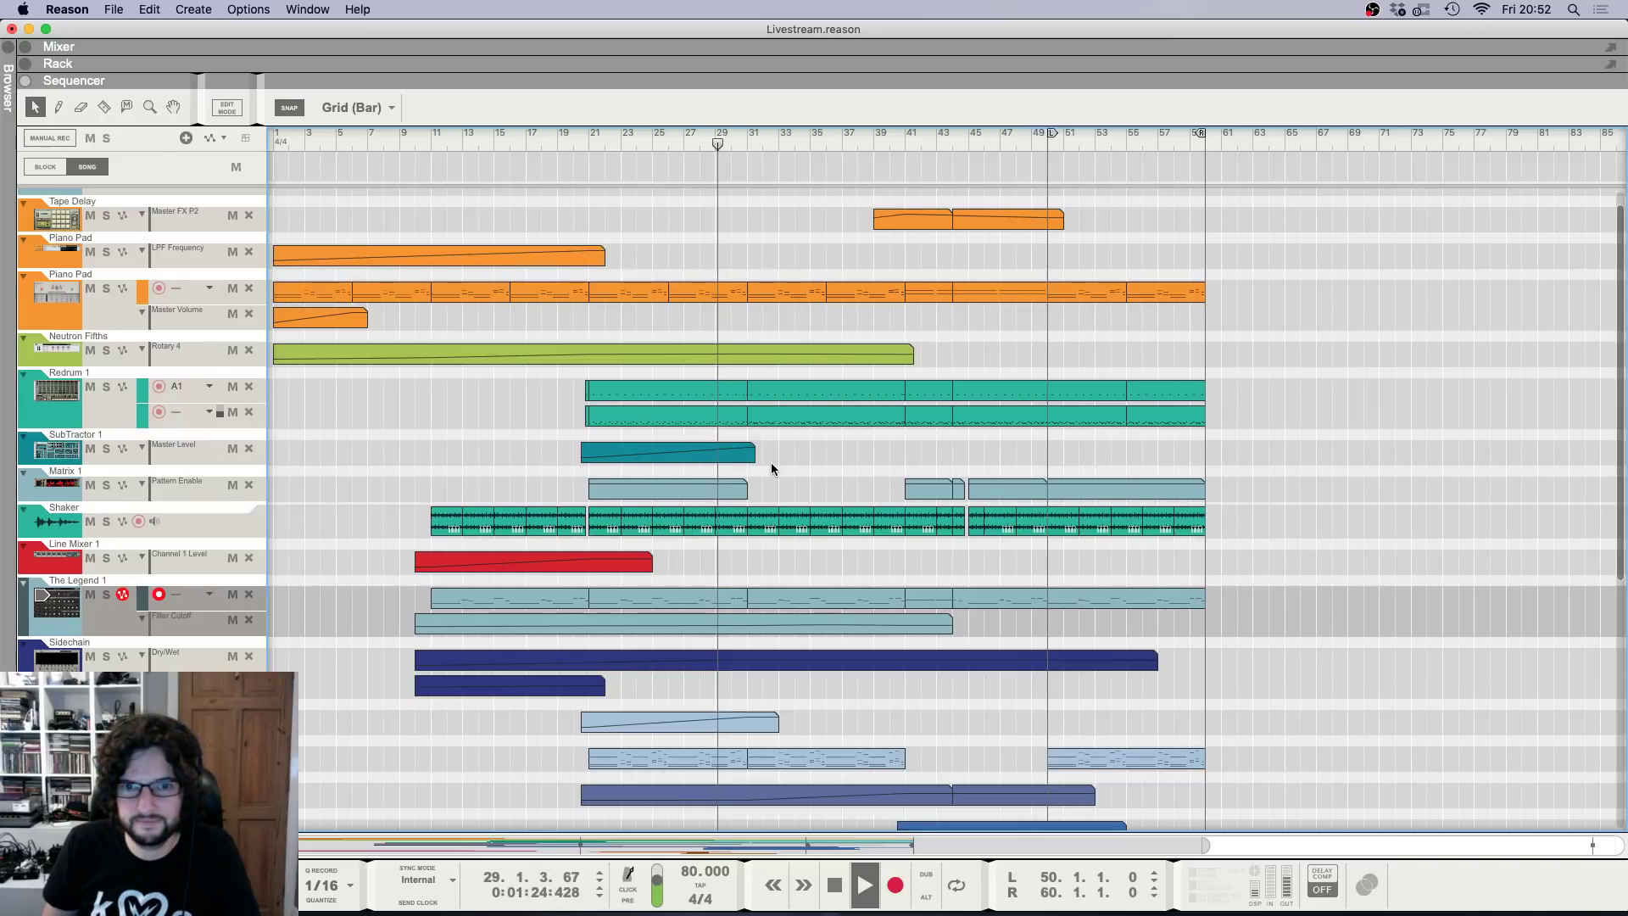
key(h)
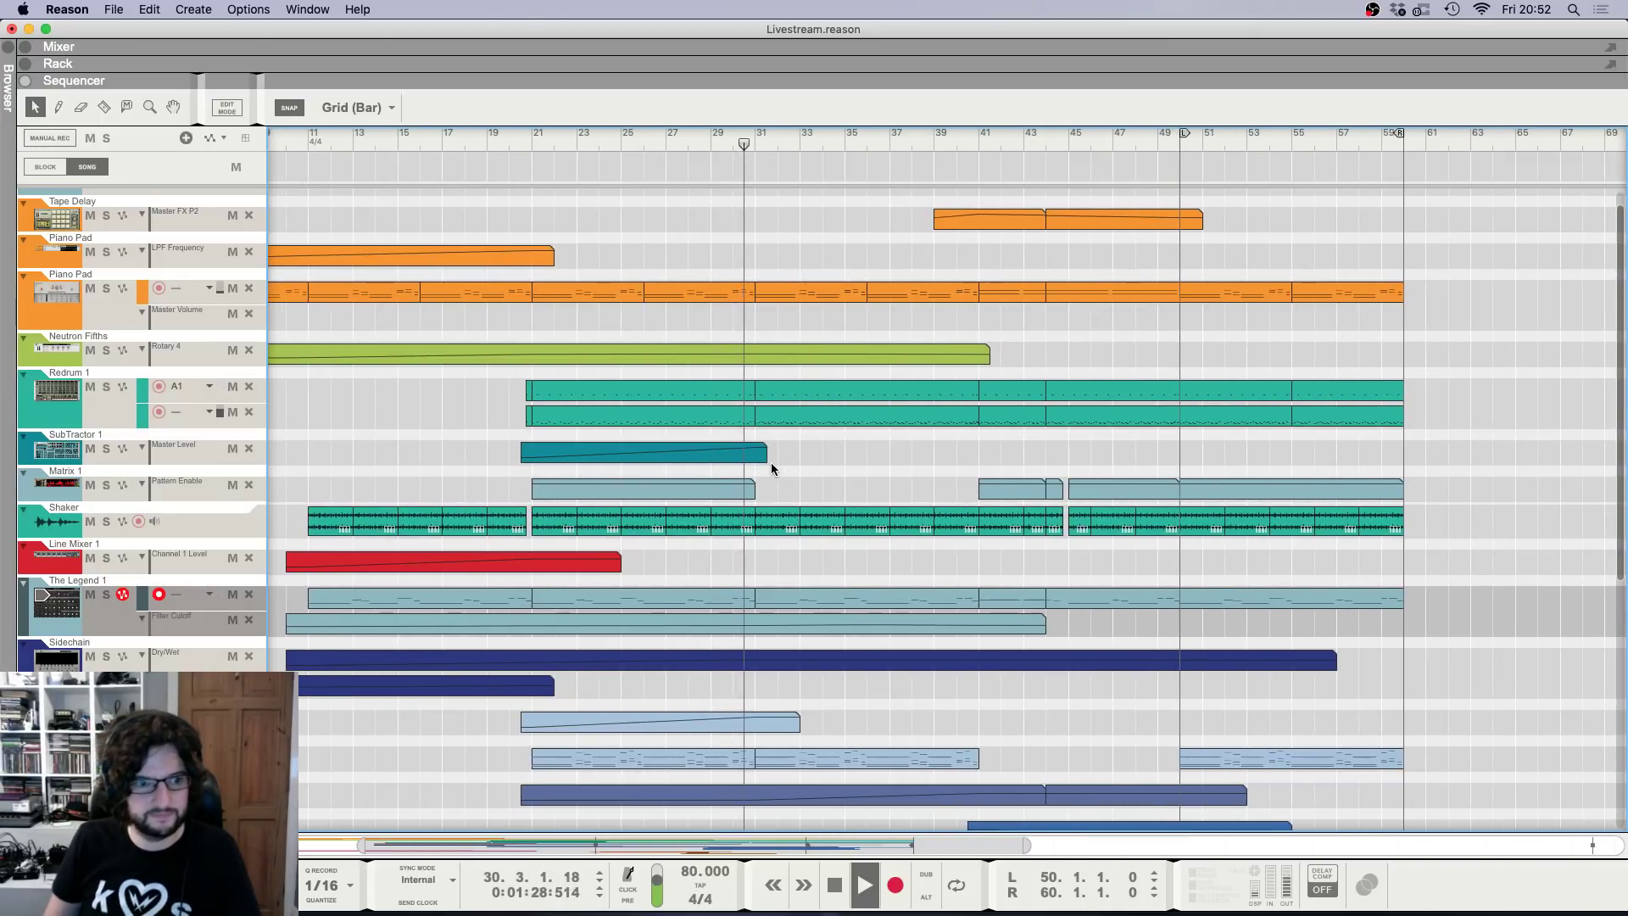
scroll(775, 467, down, 2)
scroll(776, 463, up, 5)
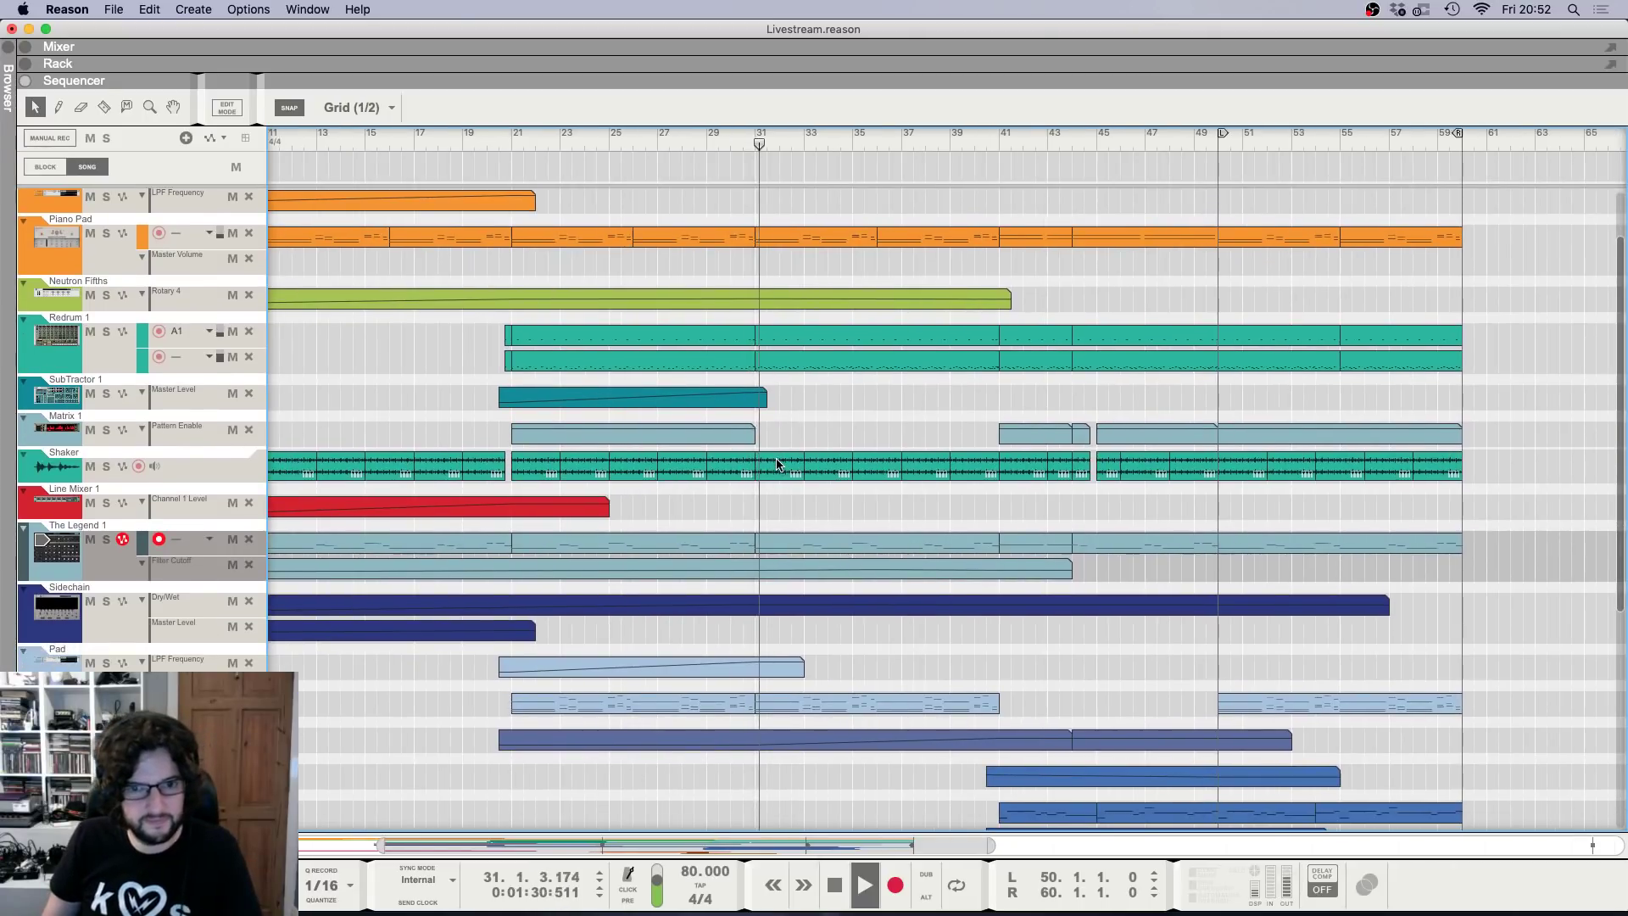
scroll(787, 477, down, 2)
scroll(802, 488, down, 3)
scroll(820, 494, down, 10)
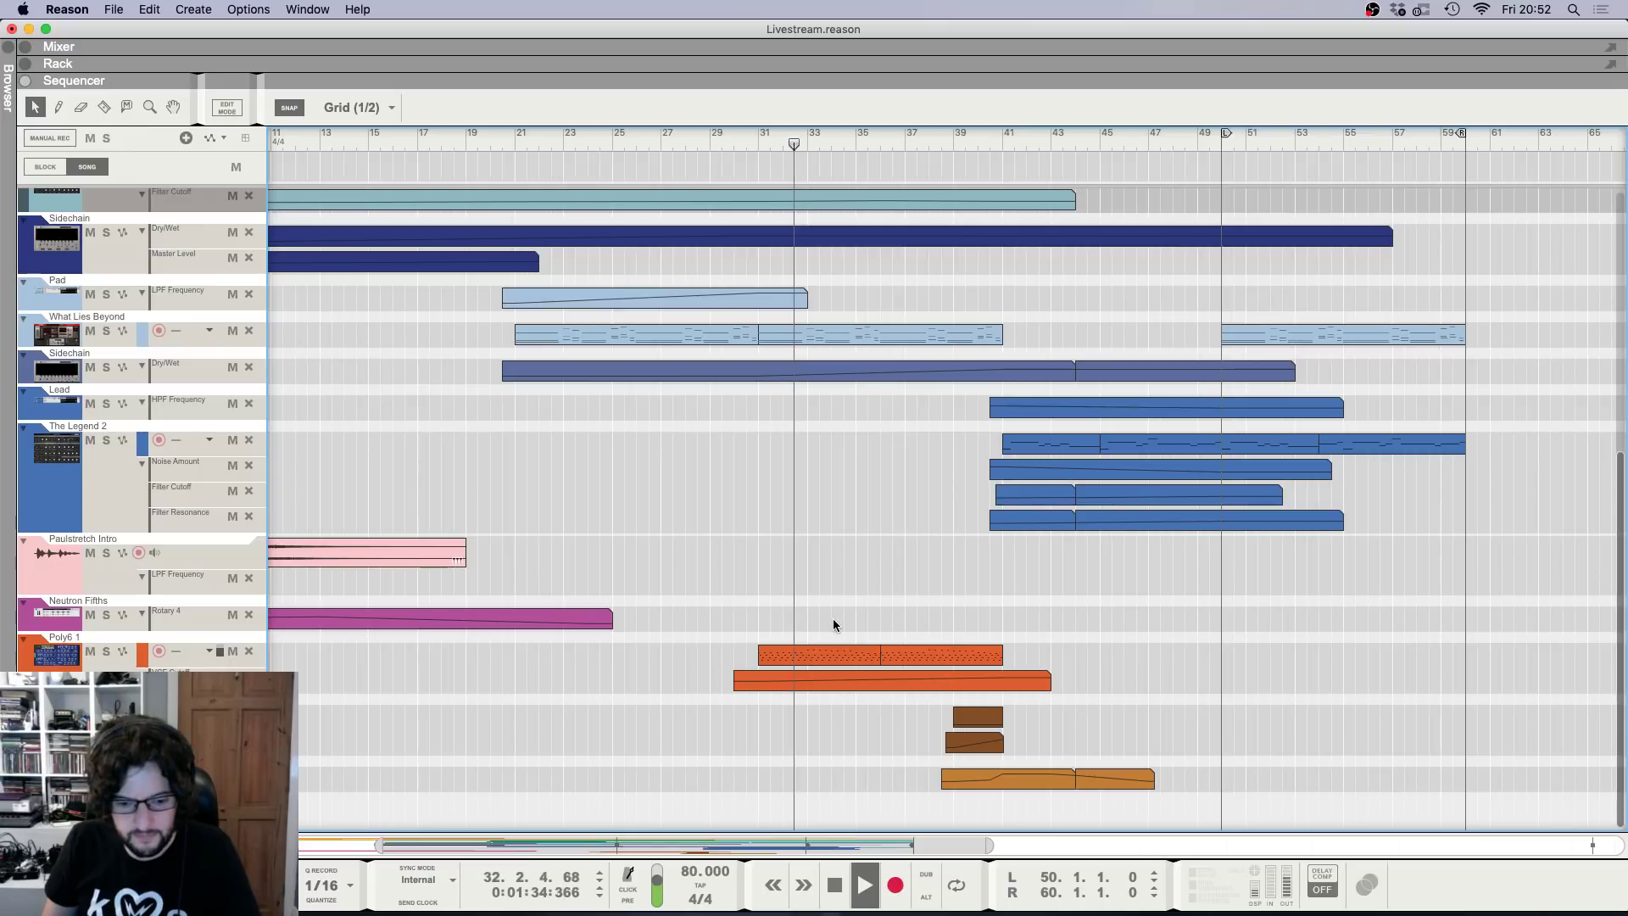
Check the audio device and buffer size settings in the audio preferences and close them.
click(67, 9)
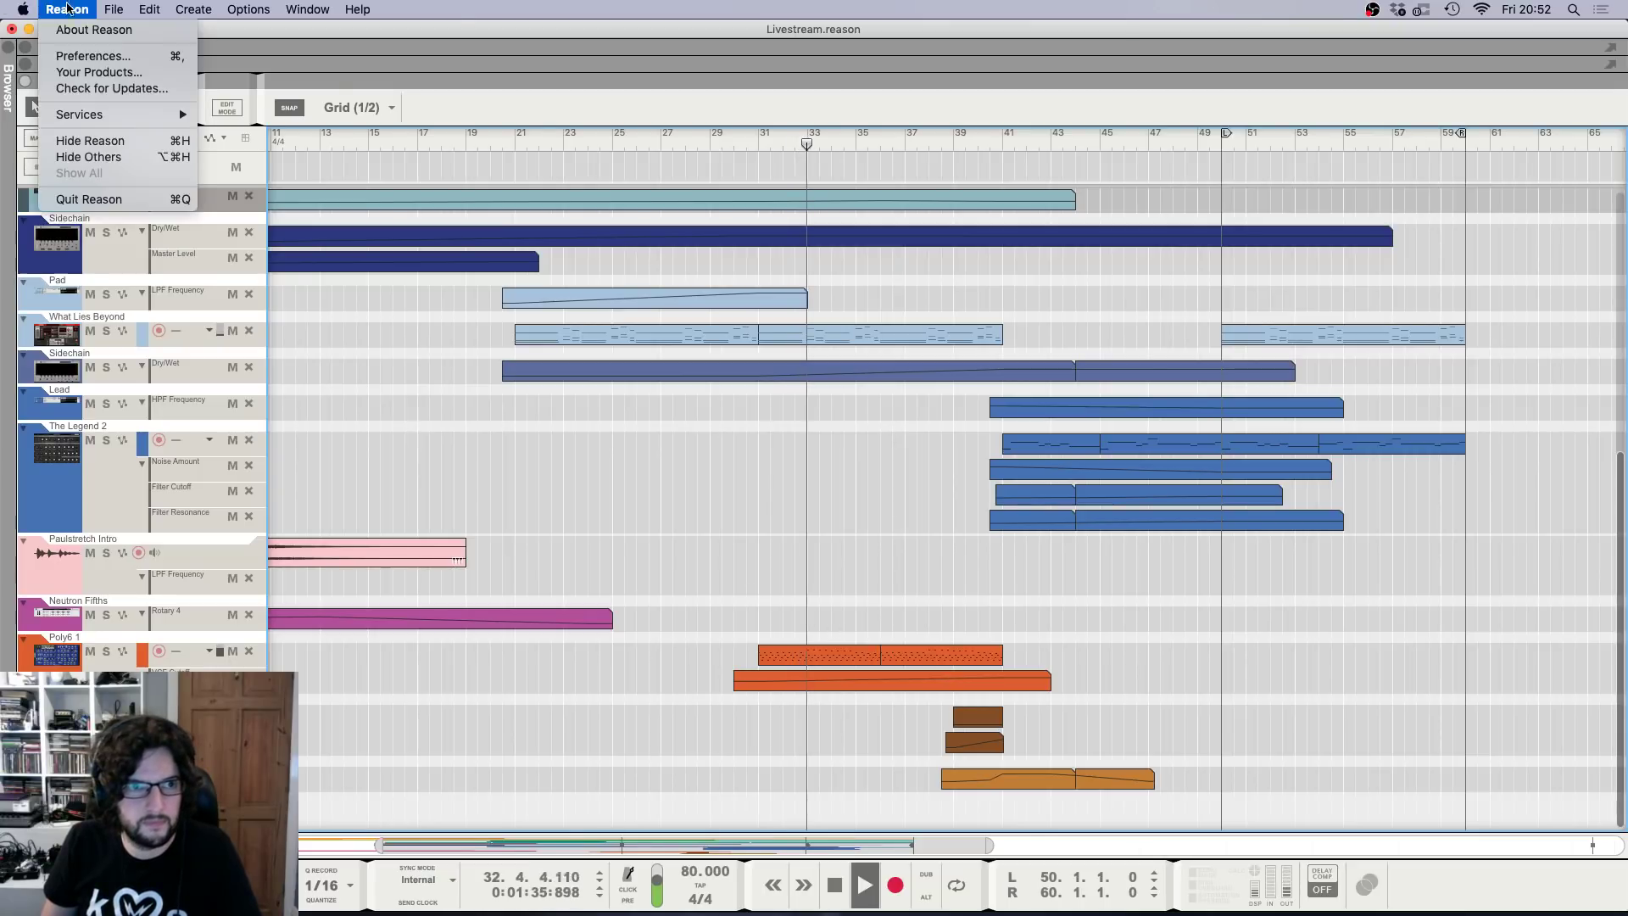
click(102, 54)
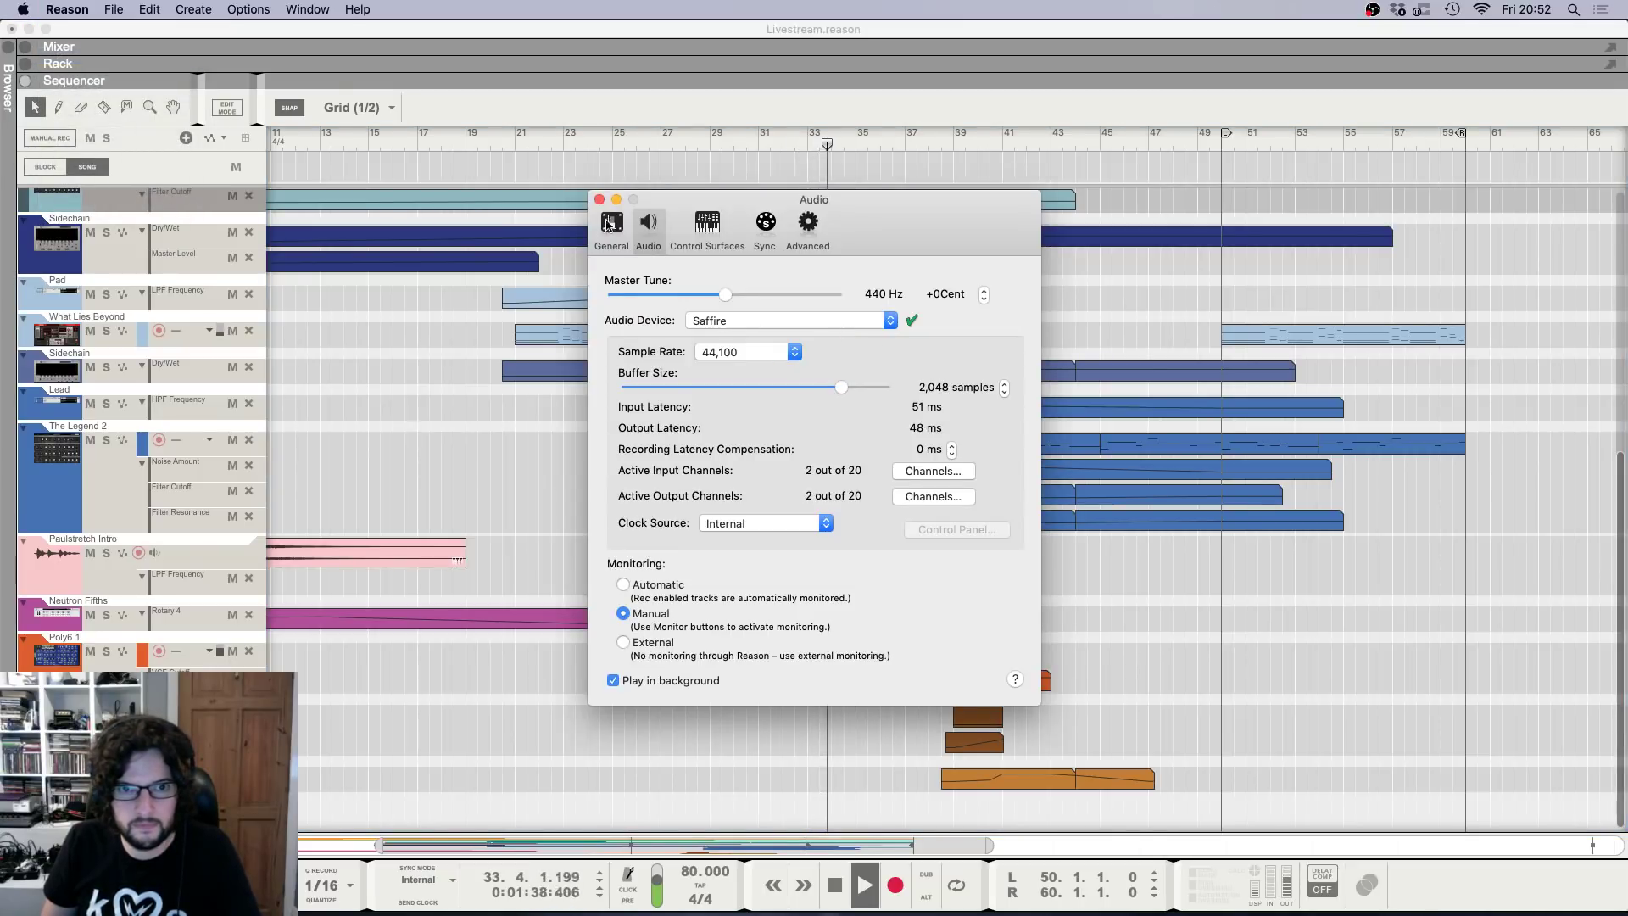
click(599, 200)
Check the Arp channel's level in the mixer as the section before bar 41 plays, and return to the sequencer.
scroll(724, 496, up, 6)
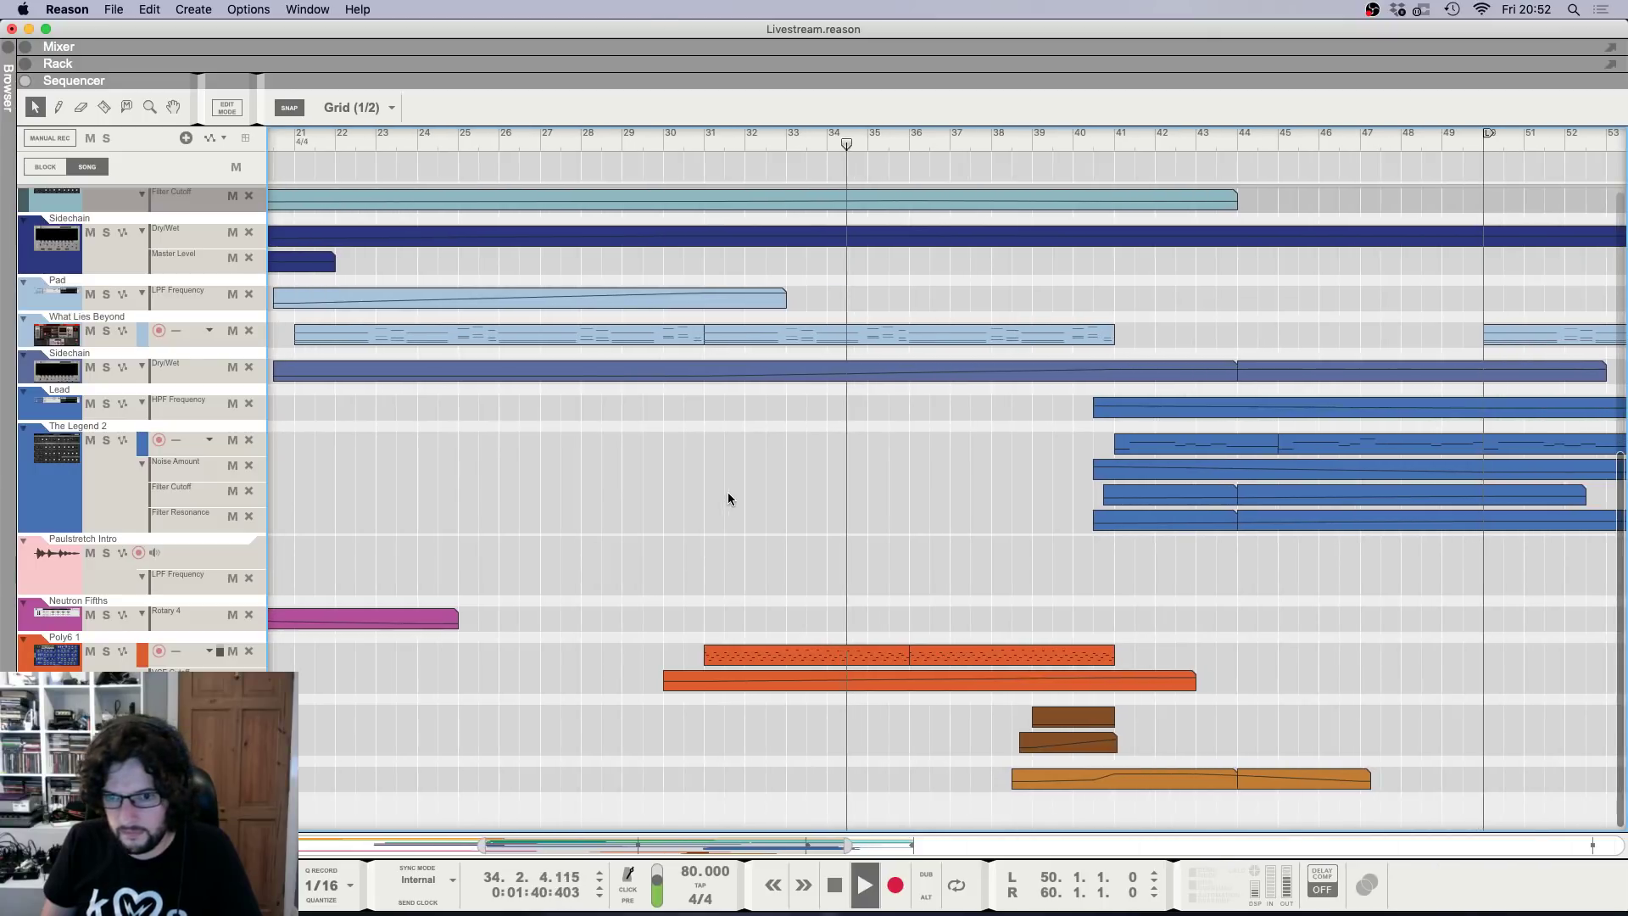
scroll(721, 449, right, 3)
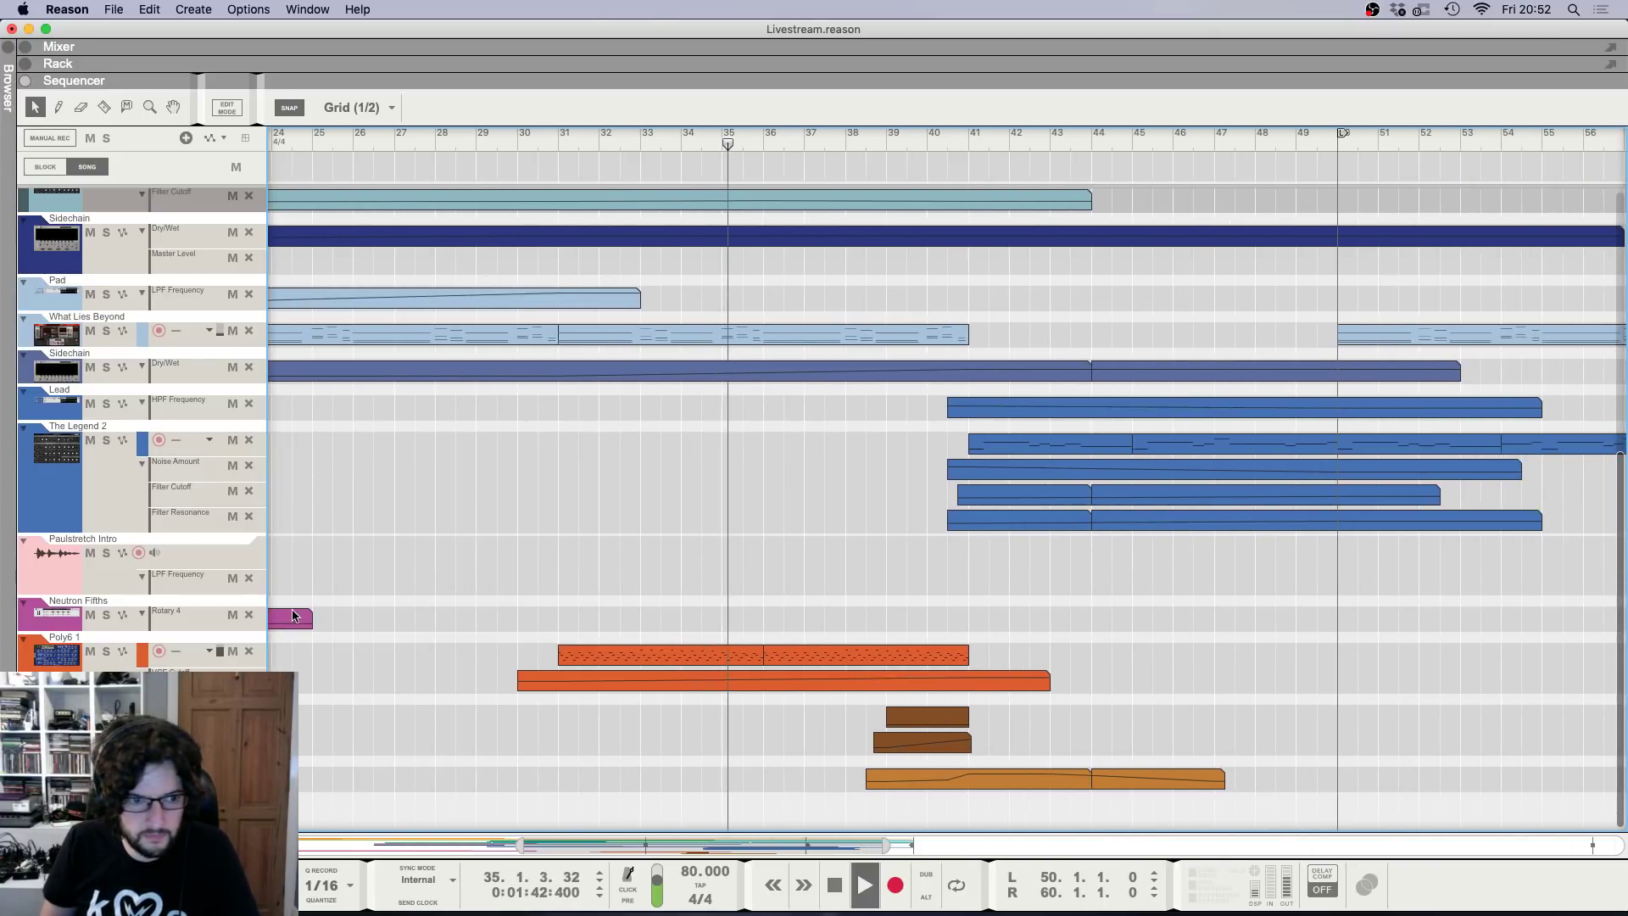
scroll(440, 582, up, 3)
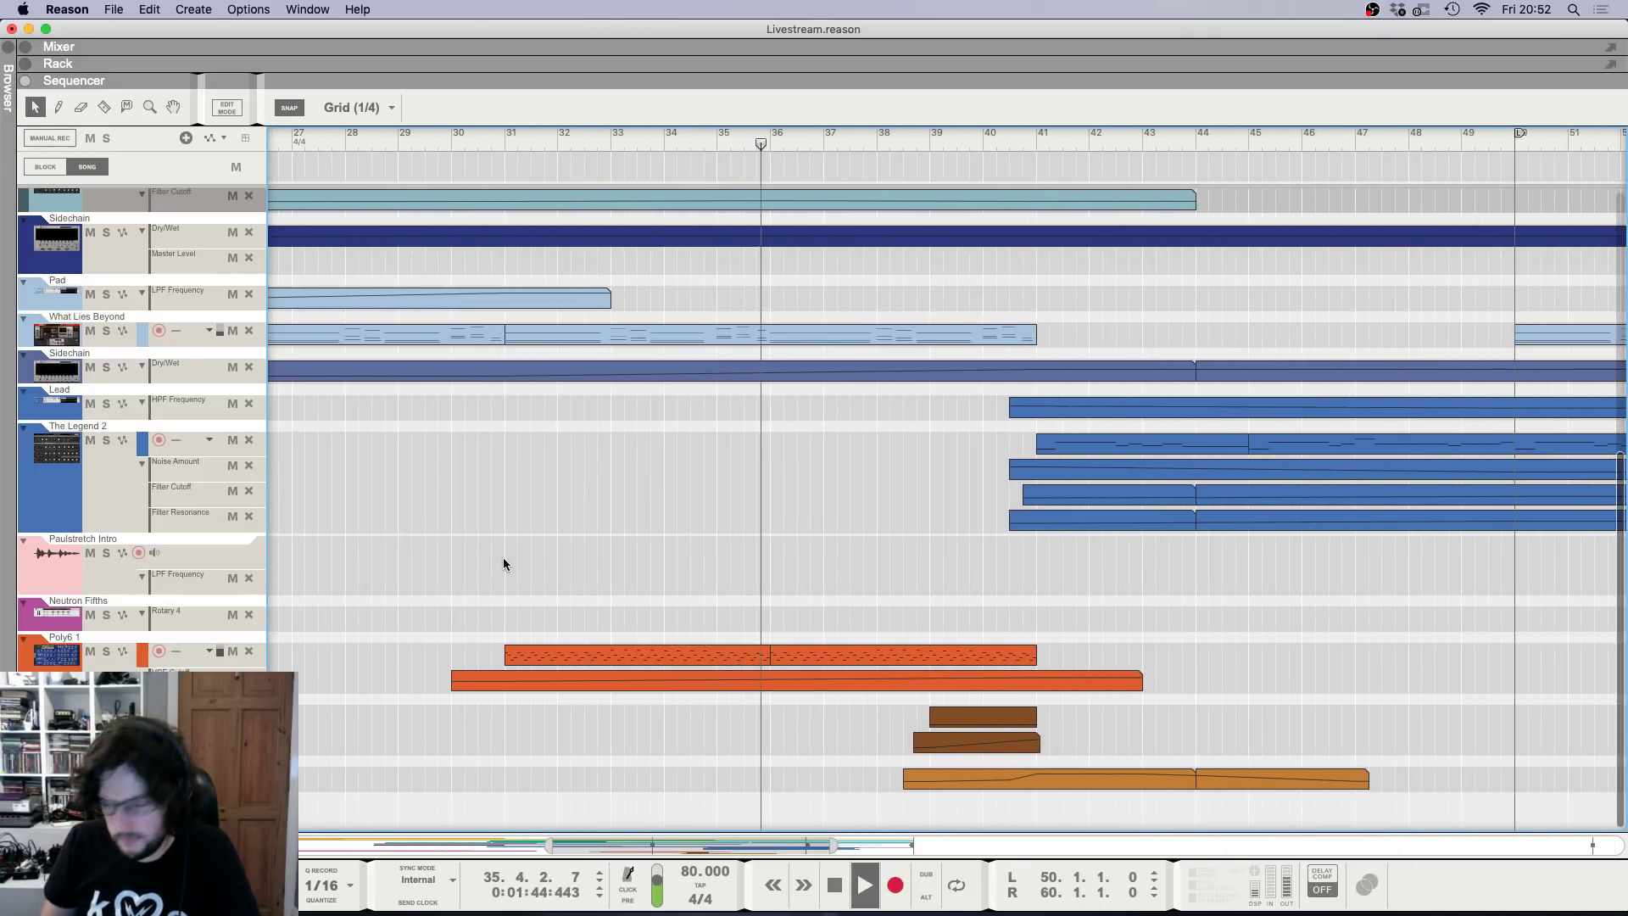
scroll(500, 557, down, 3)
scroll(500, 562, down, 1)
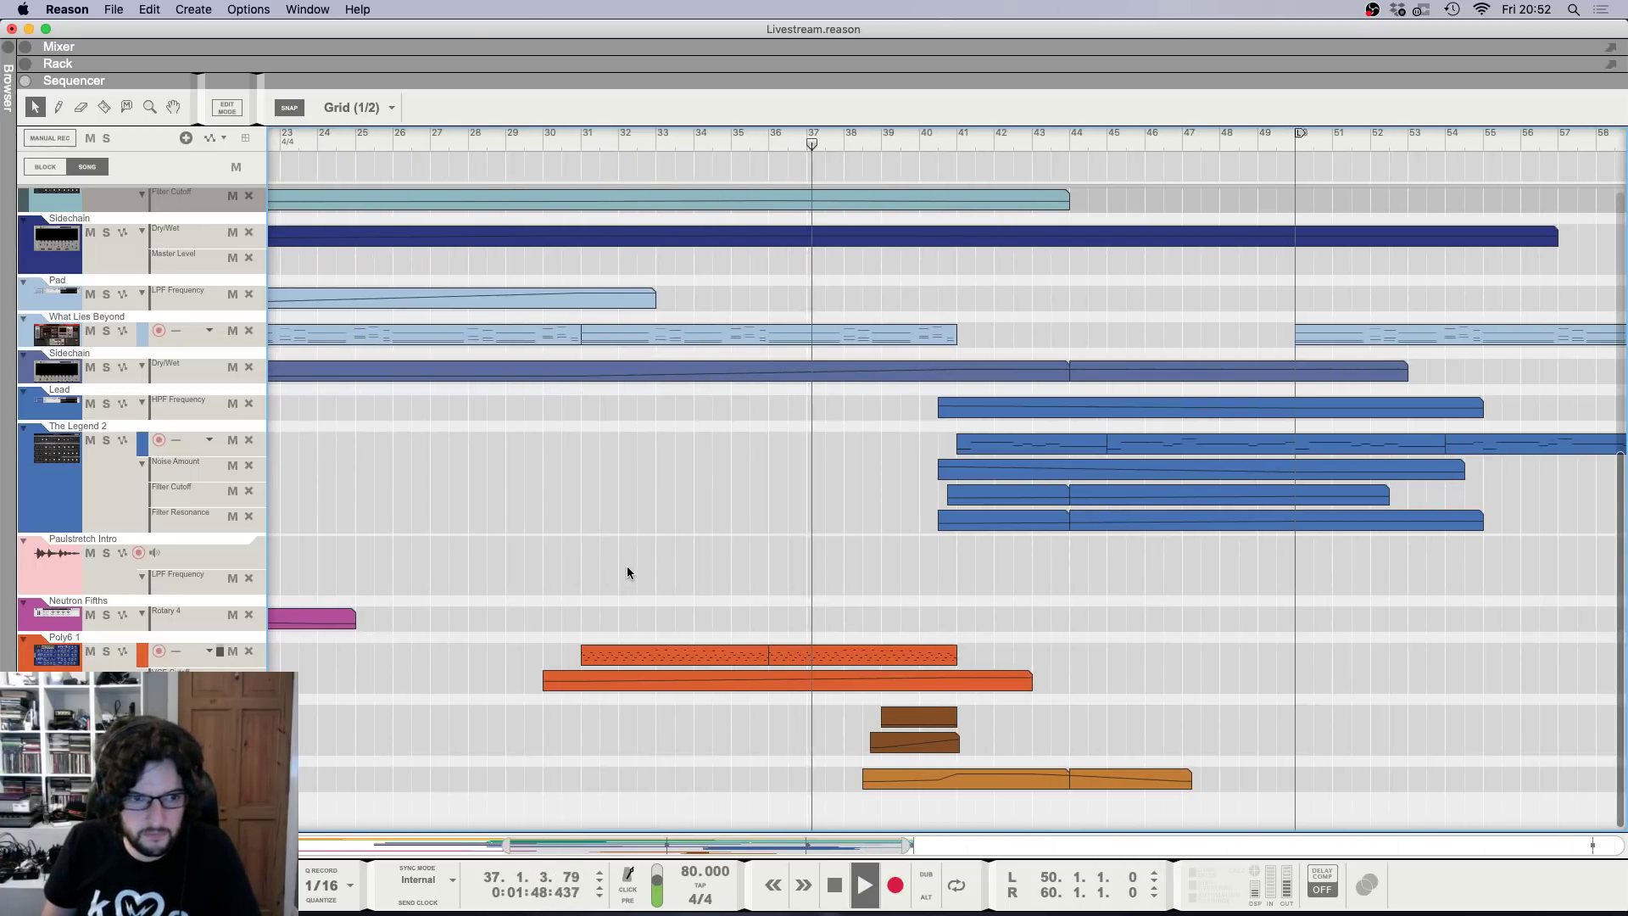
key(F5)
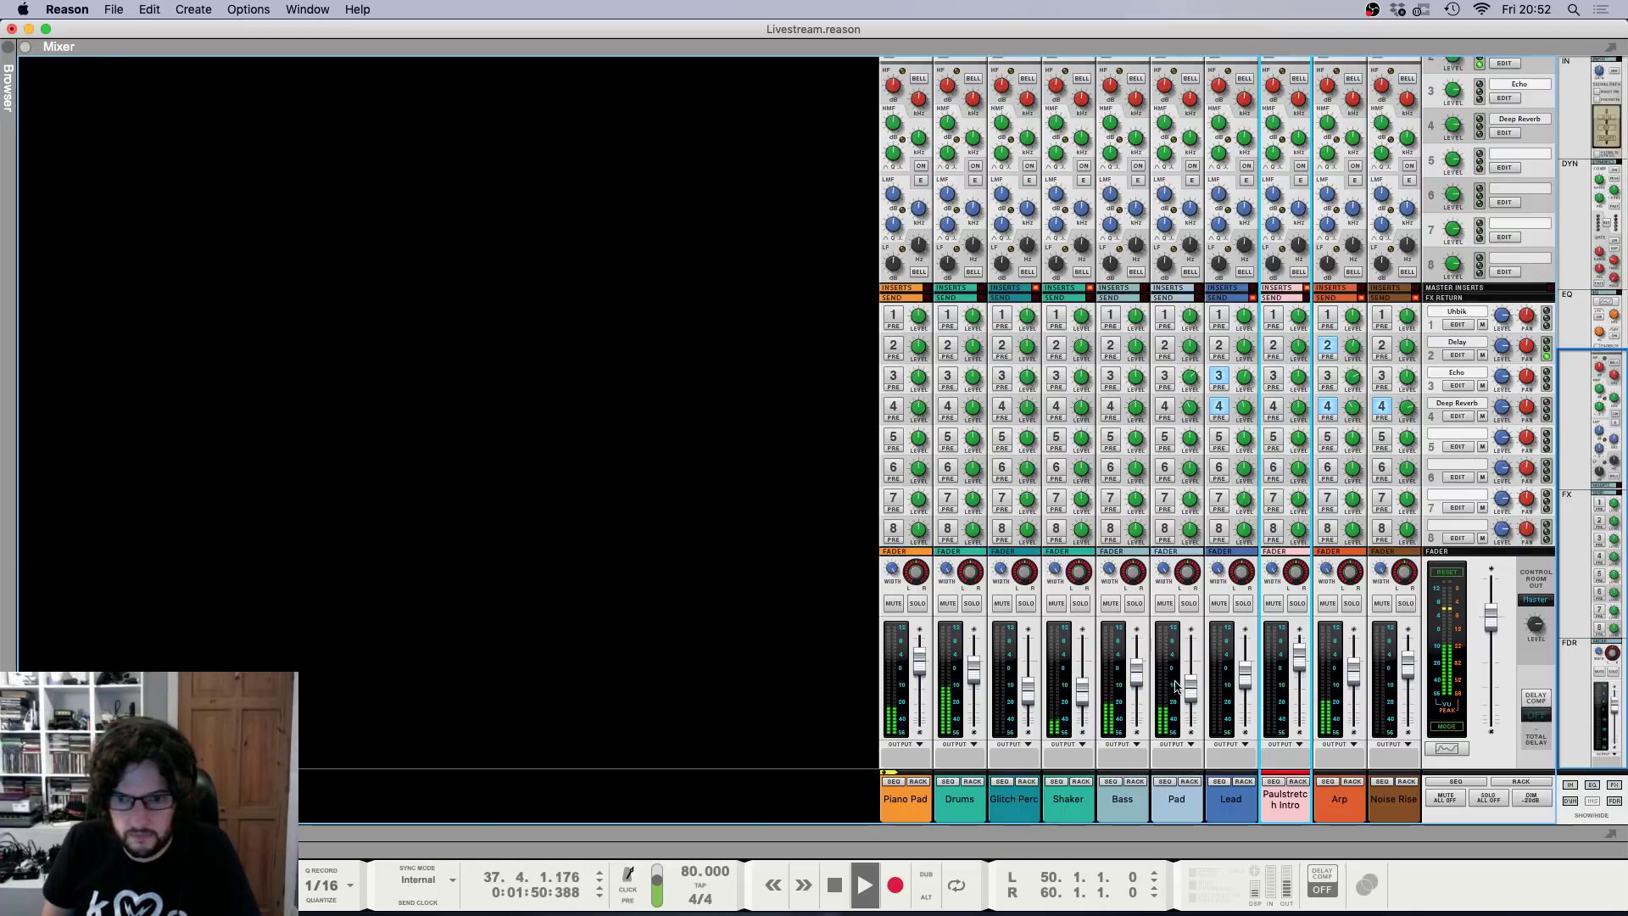
click(1355, 676)
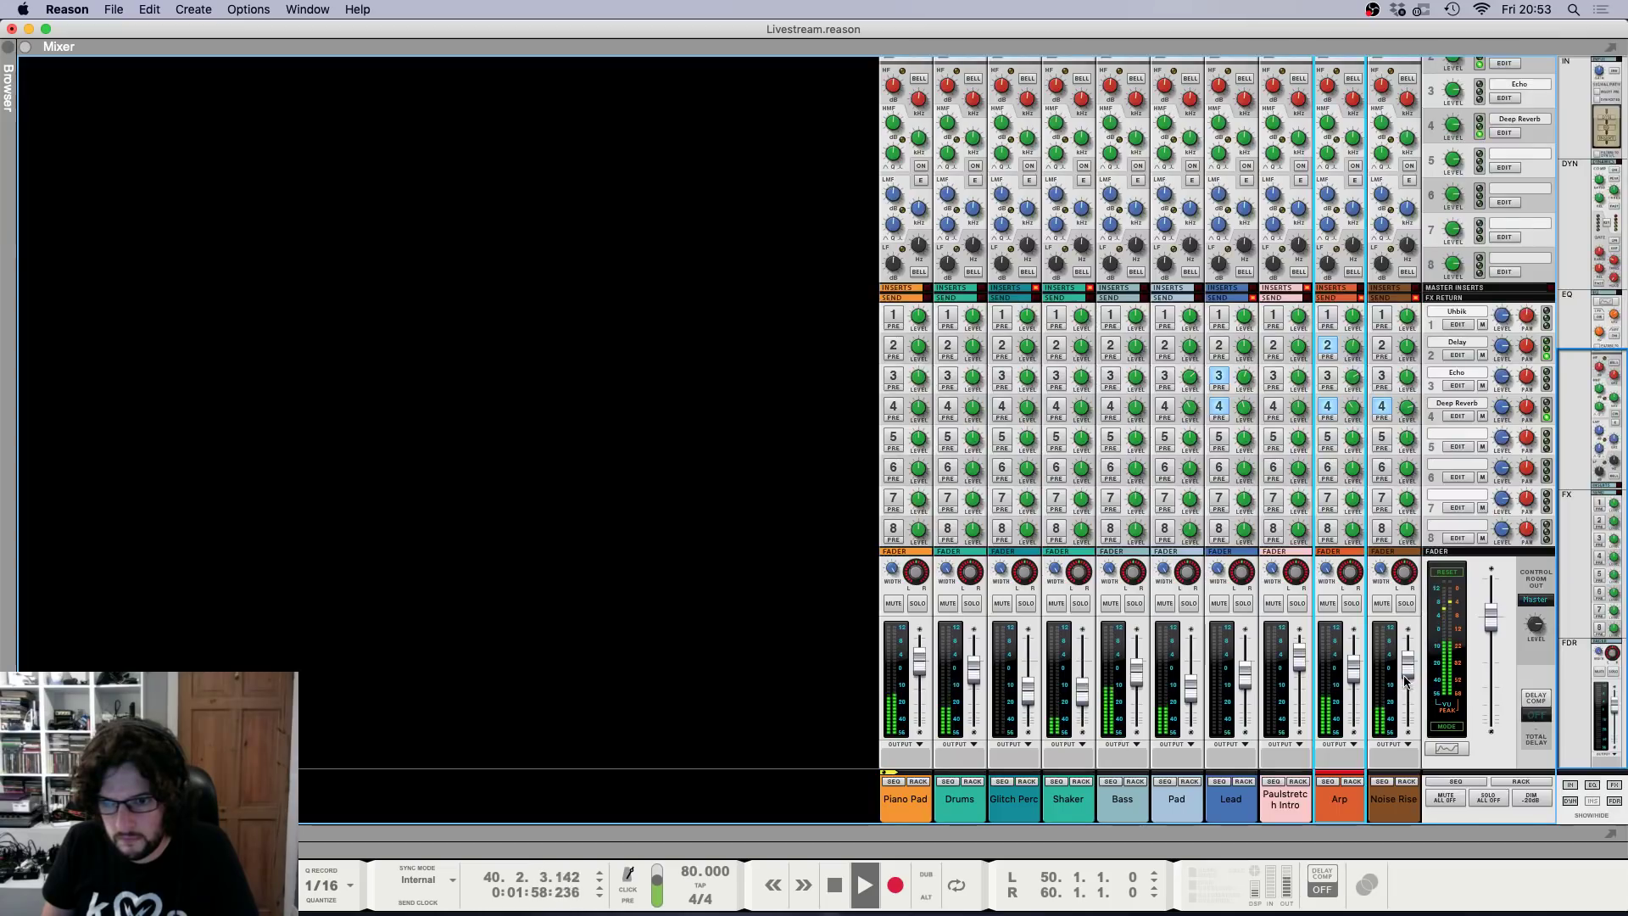
key(F7)
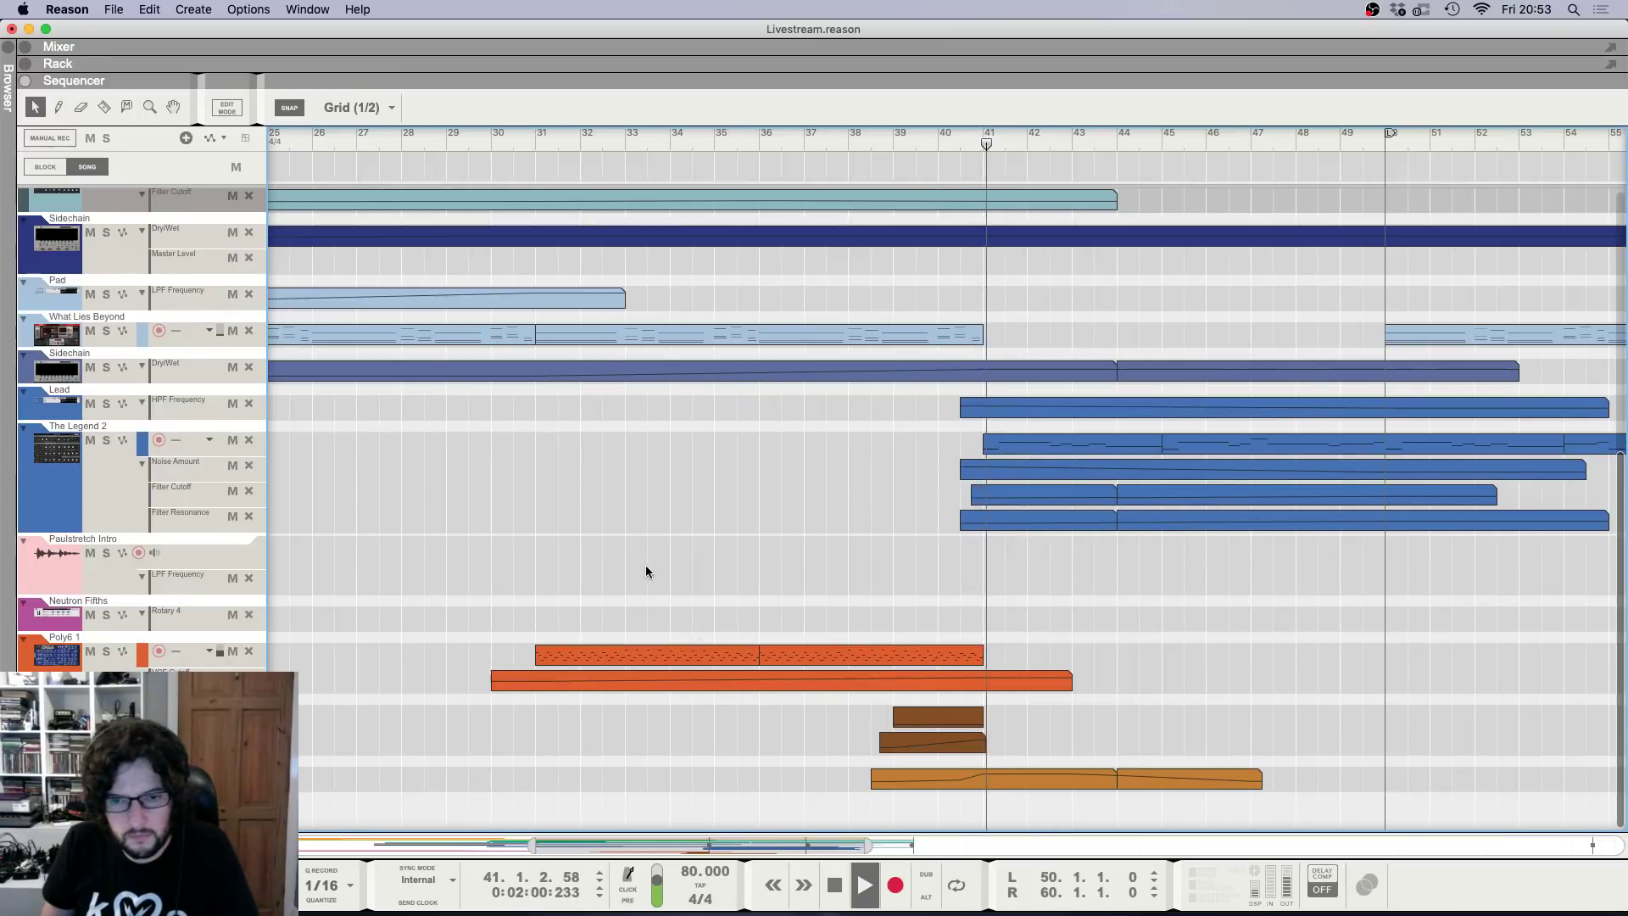
Follow playback from bar 41 to bar 49 and examine the clips and automation across the tracks.
scroll(663, 570, up, 6)
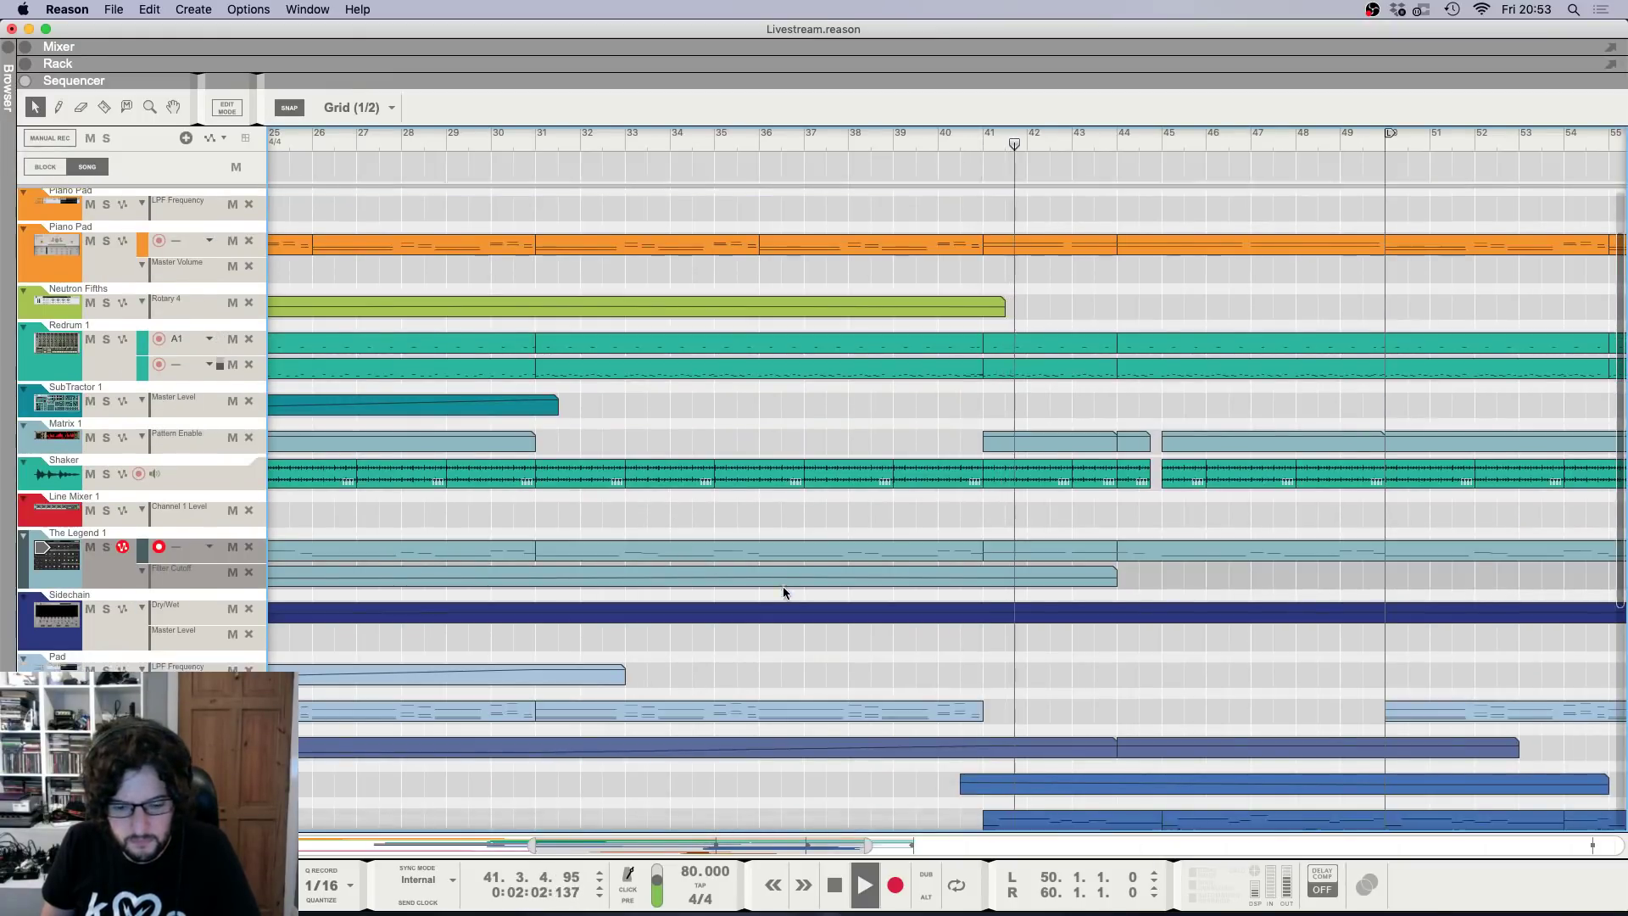
scroll(1000, 593, down, 2)
scroll(972, 595, right, 5)
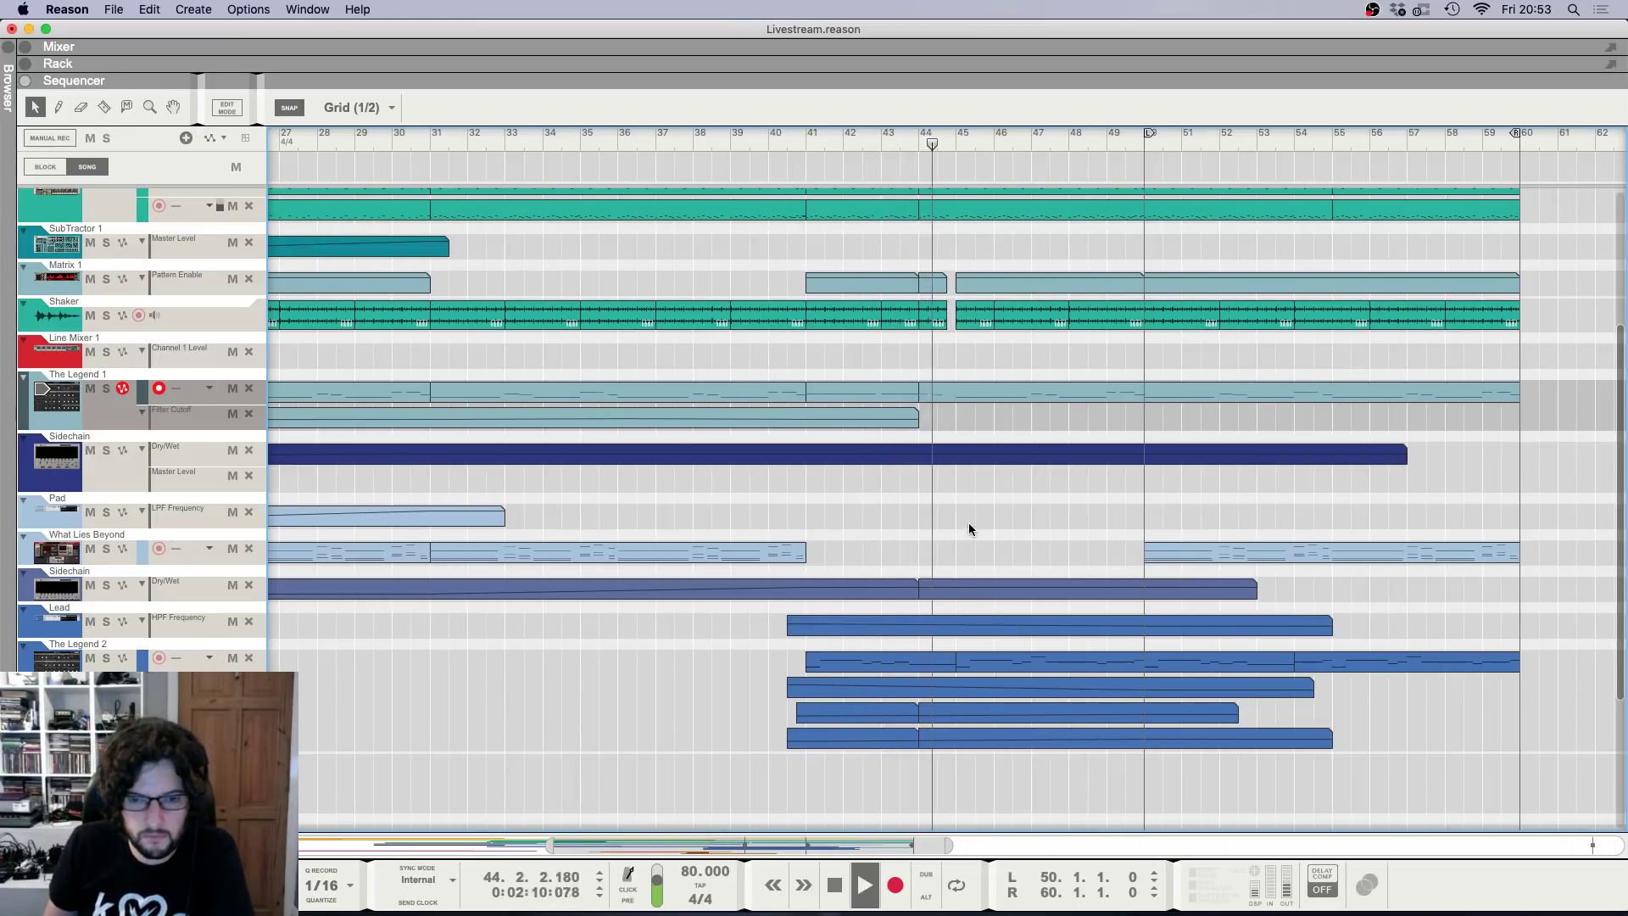
scroll(968, 526, up, 3)
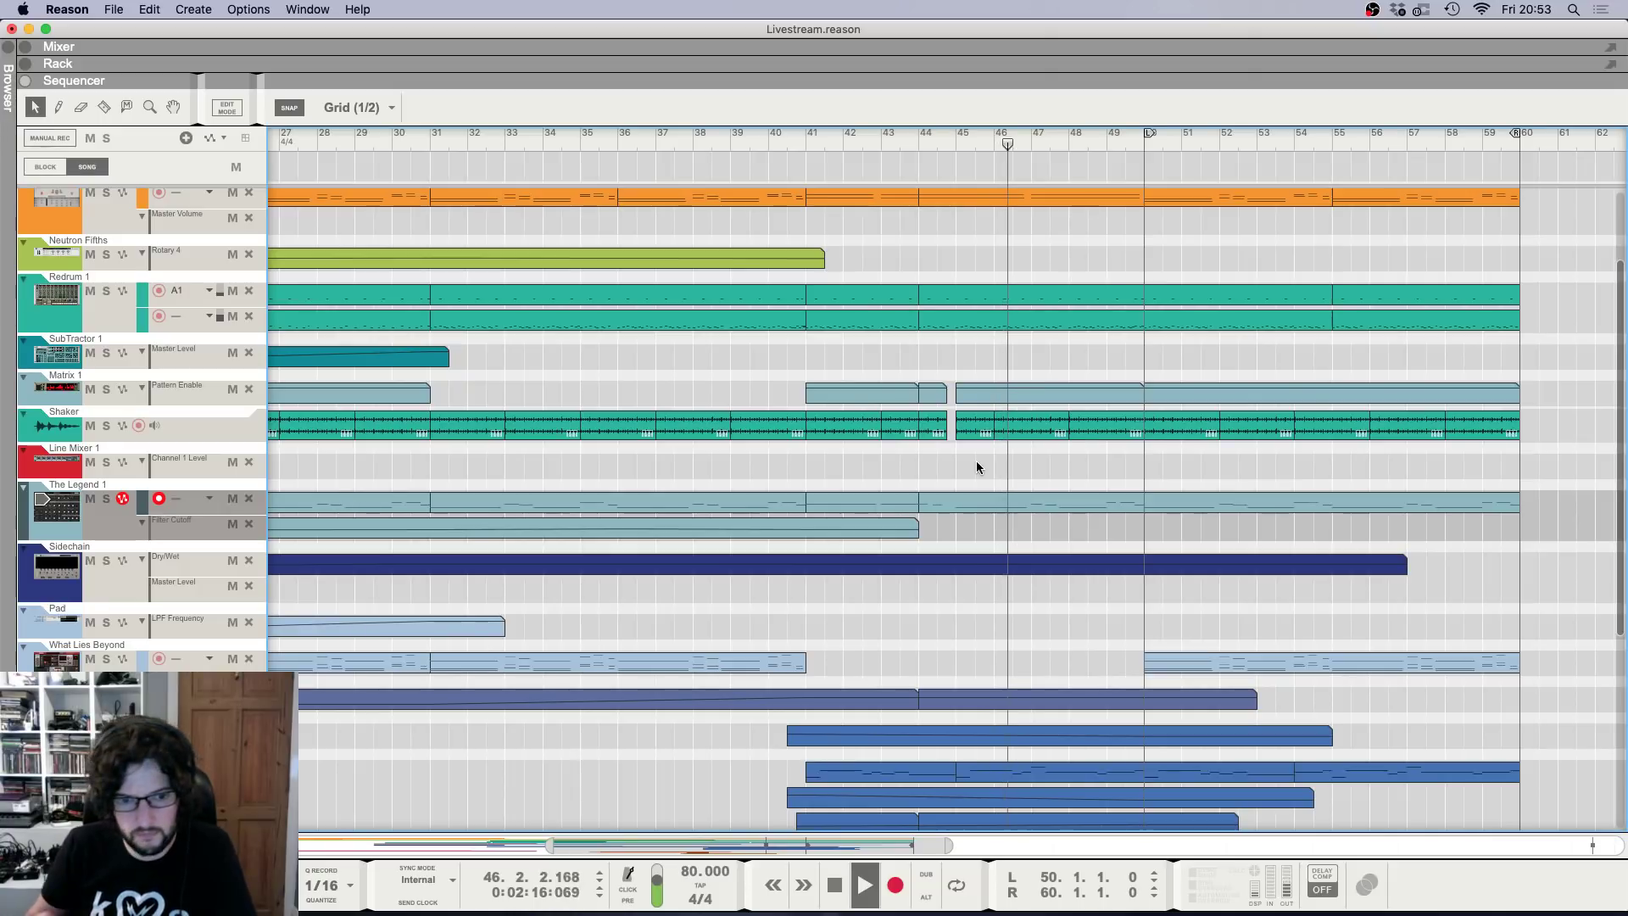
key(g)
key(g)
key(g)
key(g)
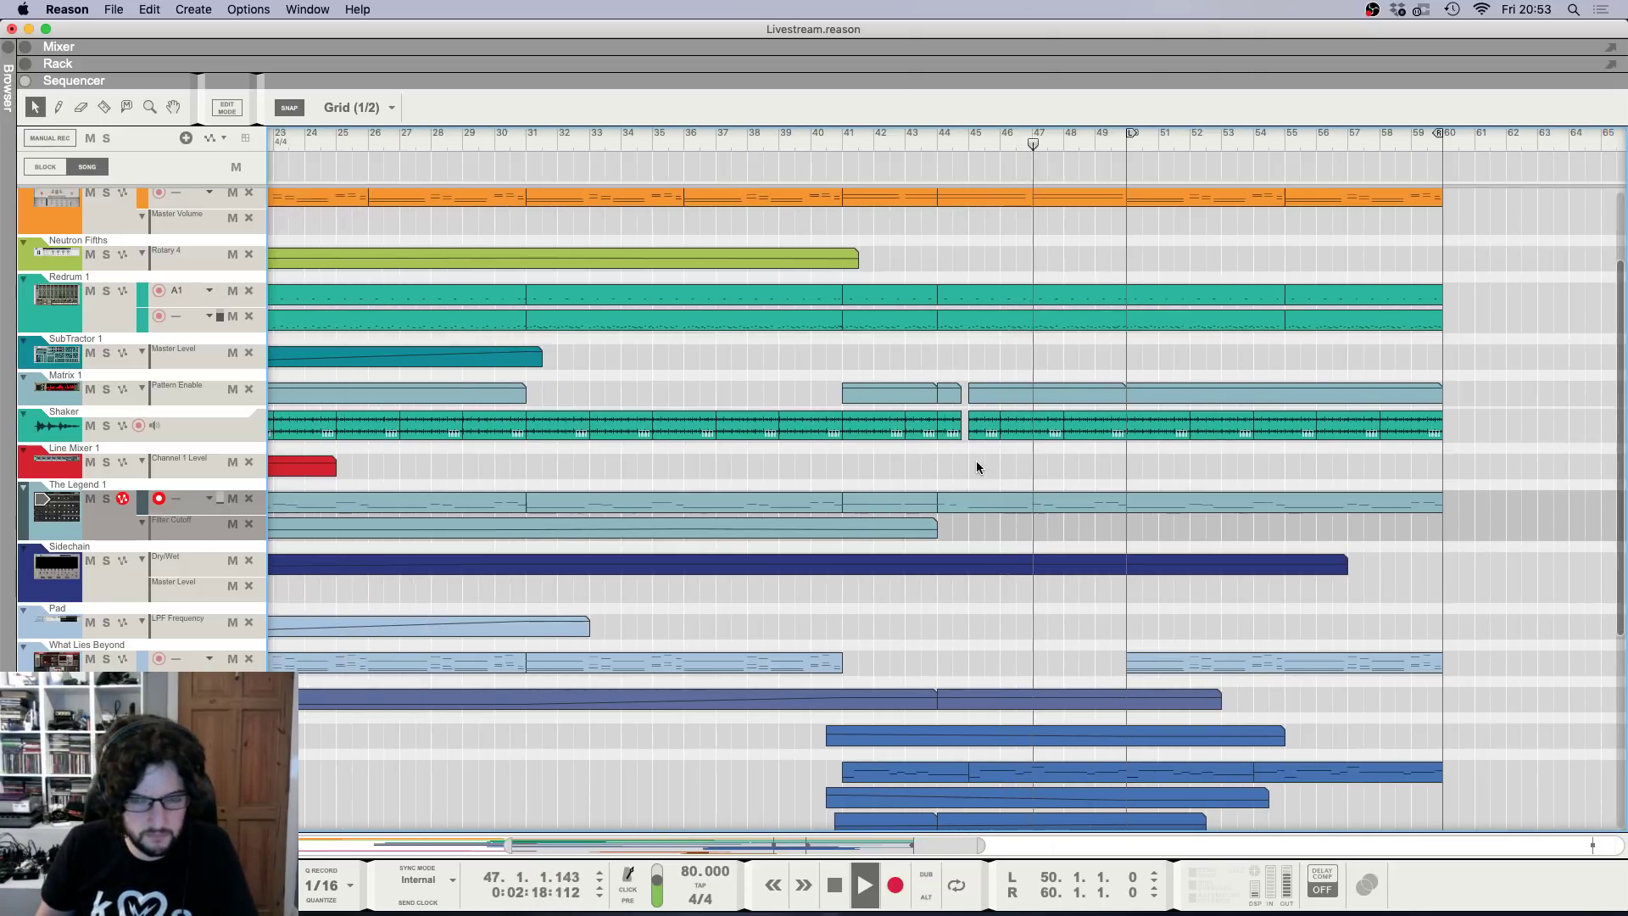
key(h)
scroll(1066, 476, up, 4)
scroll(1064, 481, down, 2)
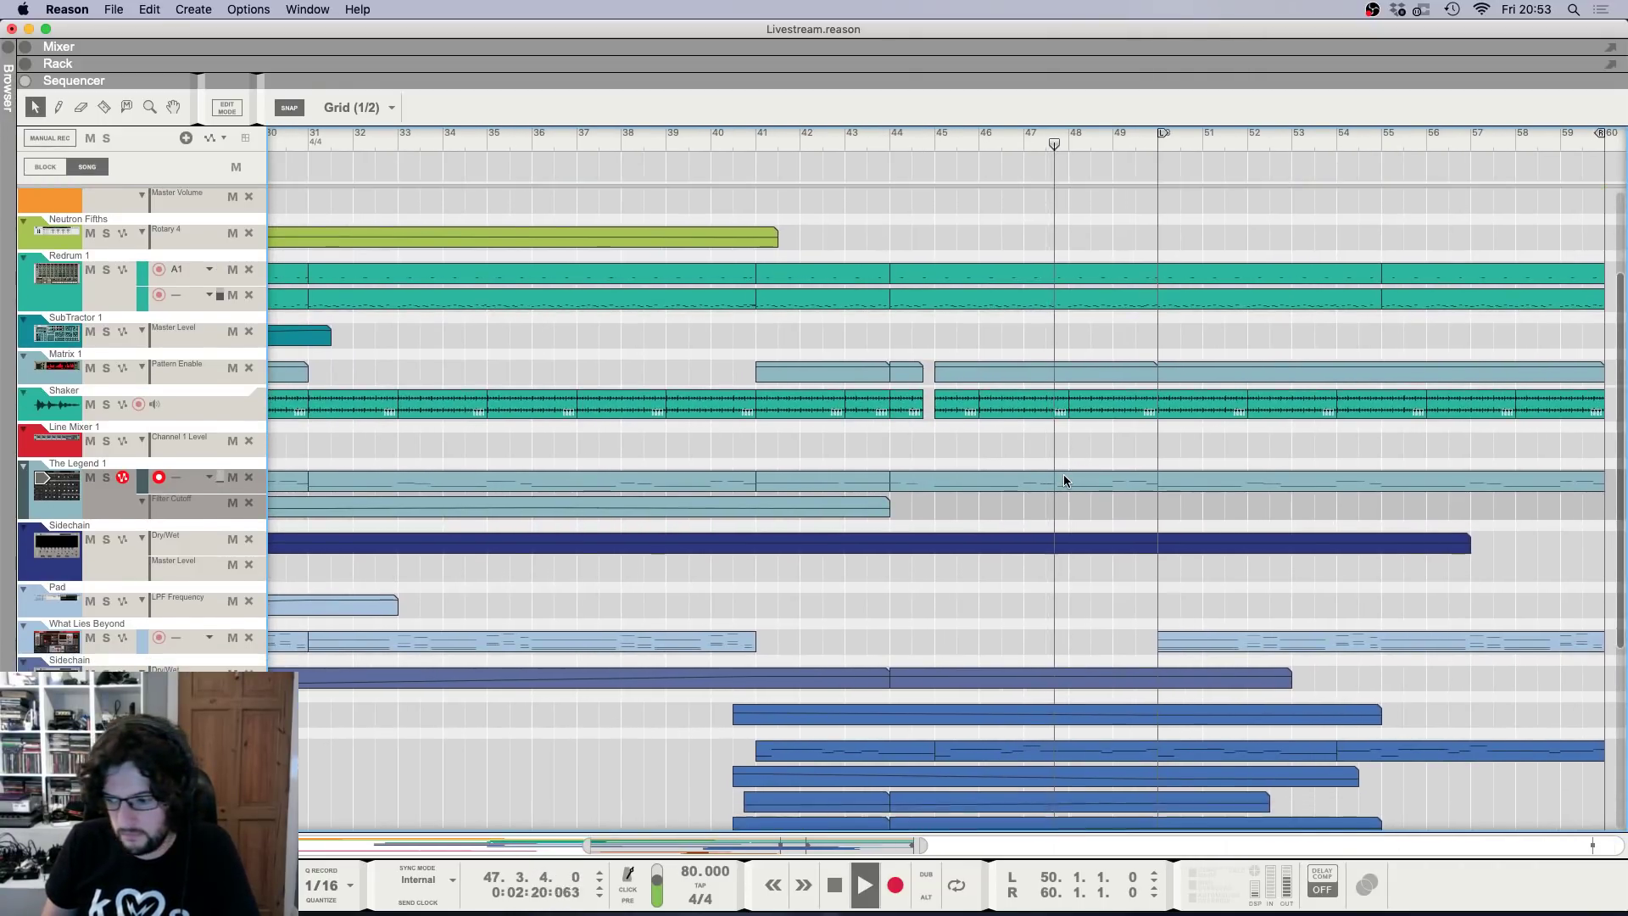
scroll(1064, 483, down, 4)
scroll(1063, 483, down, 5)
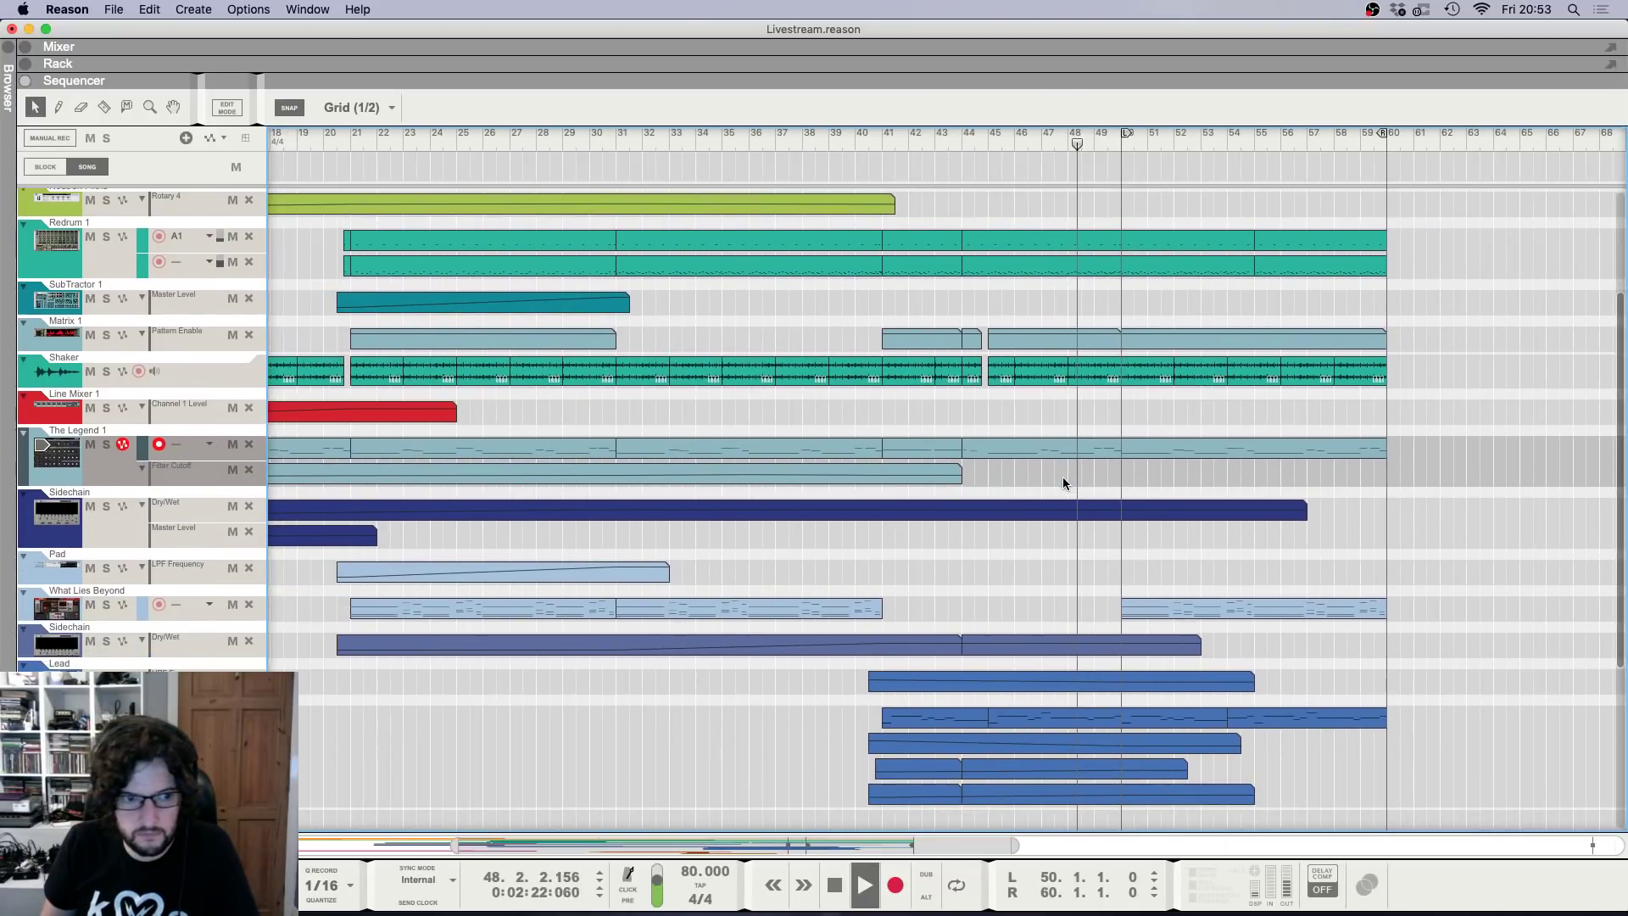
scroll(1049, 465, right, 5)
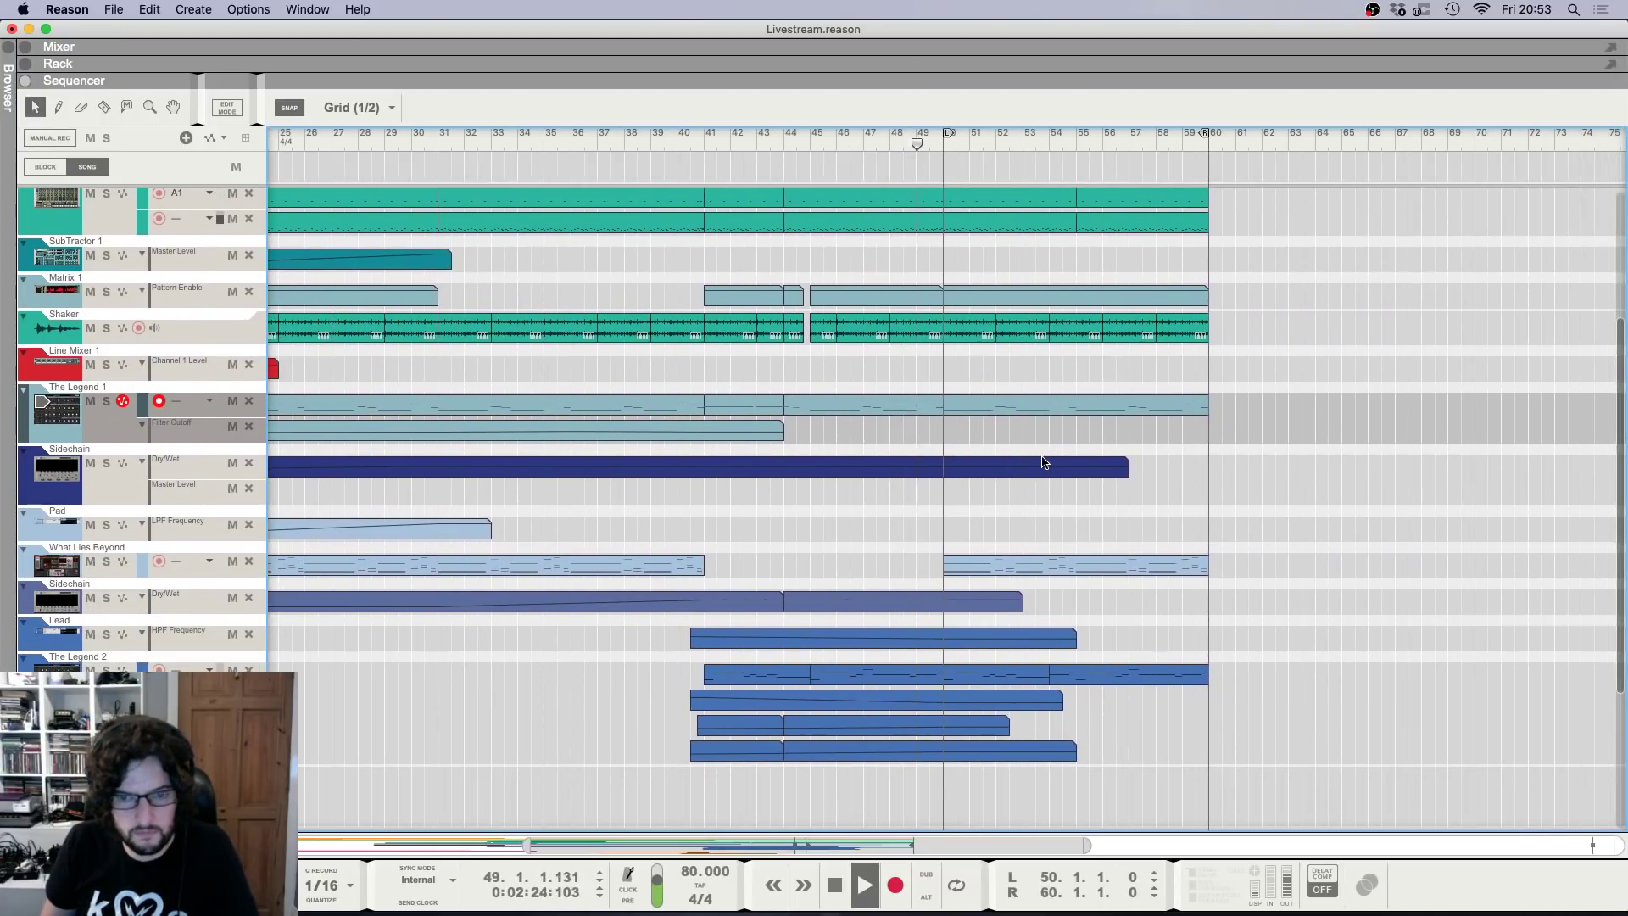
Examine the start of the new section at bar 50 across the tracks as playback reaches it.
key(h)
key(h)
key(h)
key(h)
scroll(1039, 481, down, 2)
key(h)
key(h)
key(h)
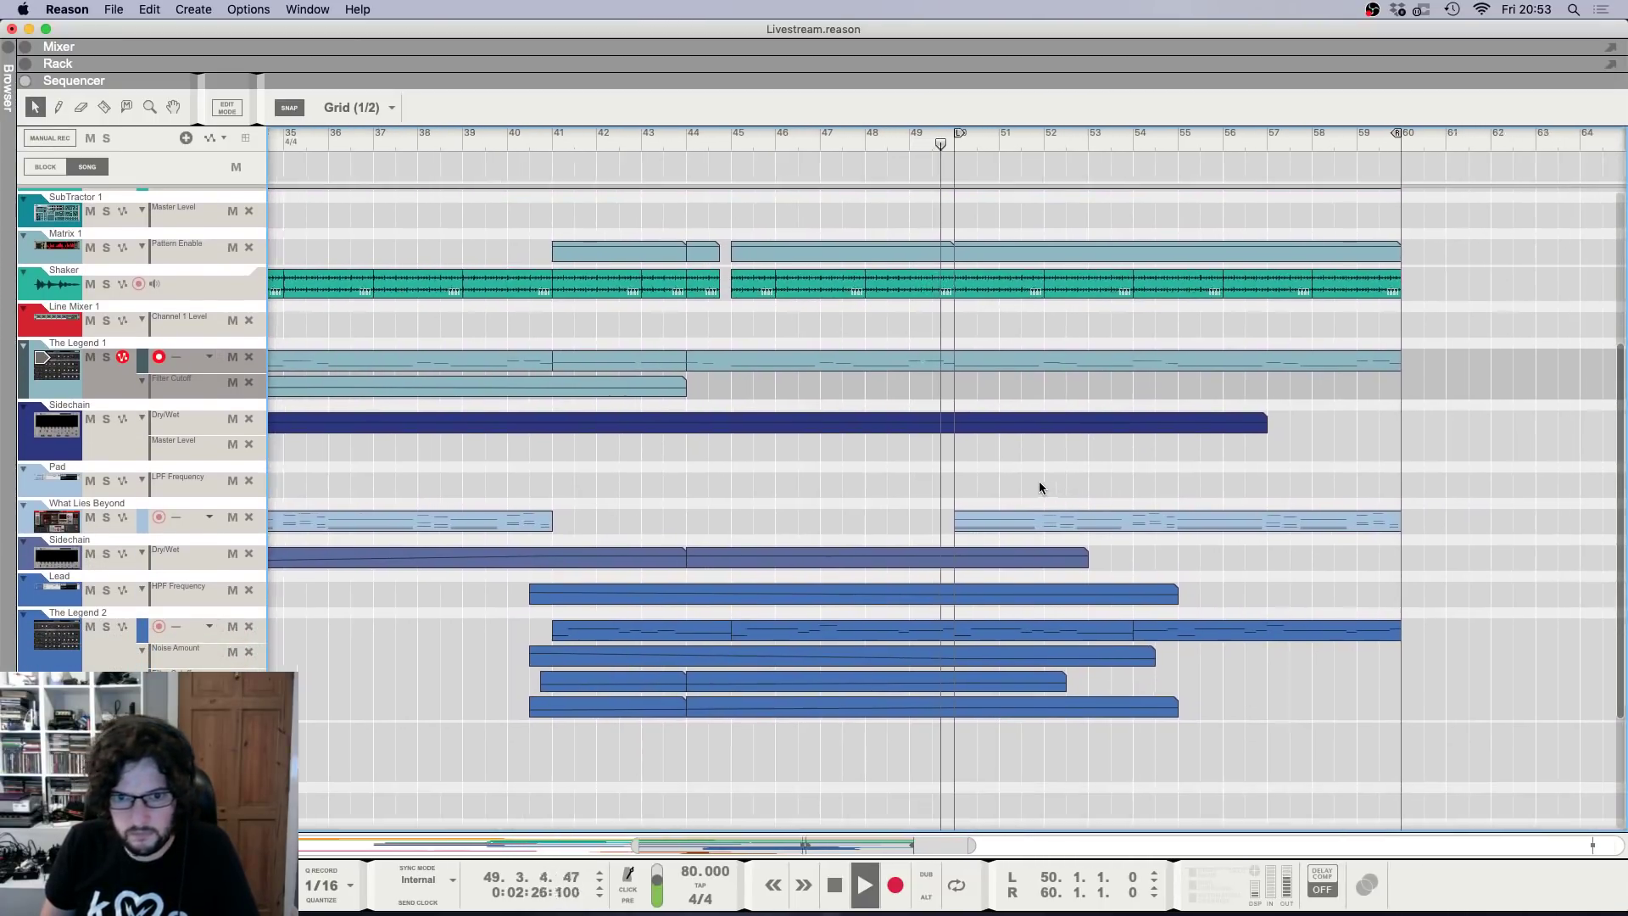
scroll(1041, 480, up, 6)
key(h)
key(h)
key(h)
key(h)
key(h)
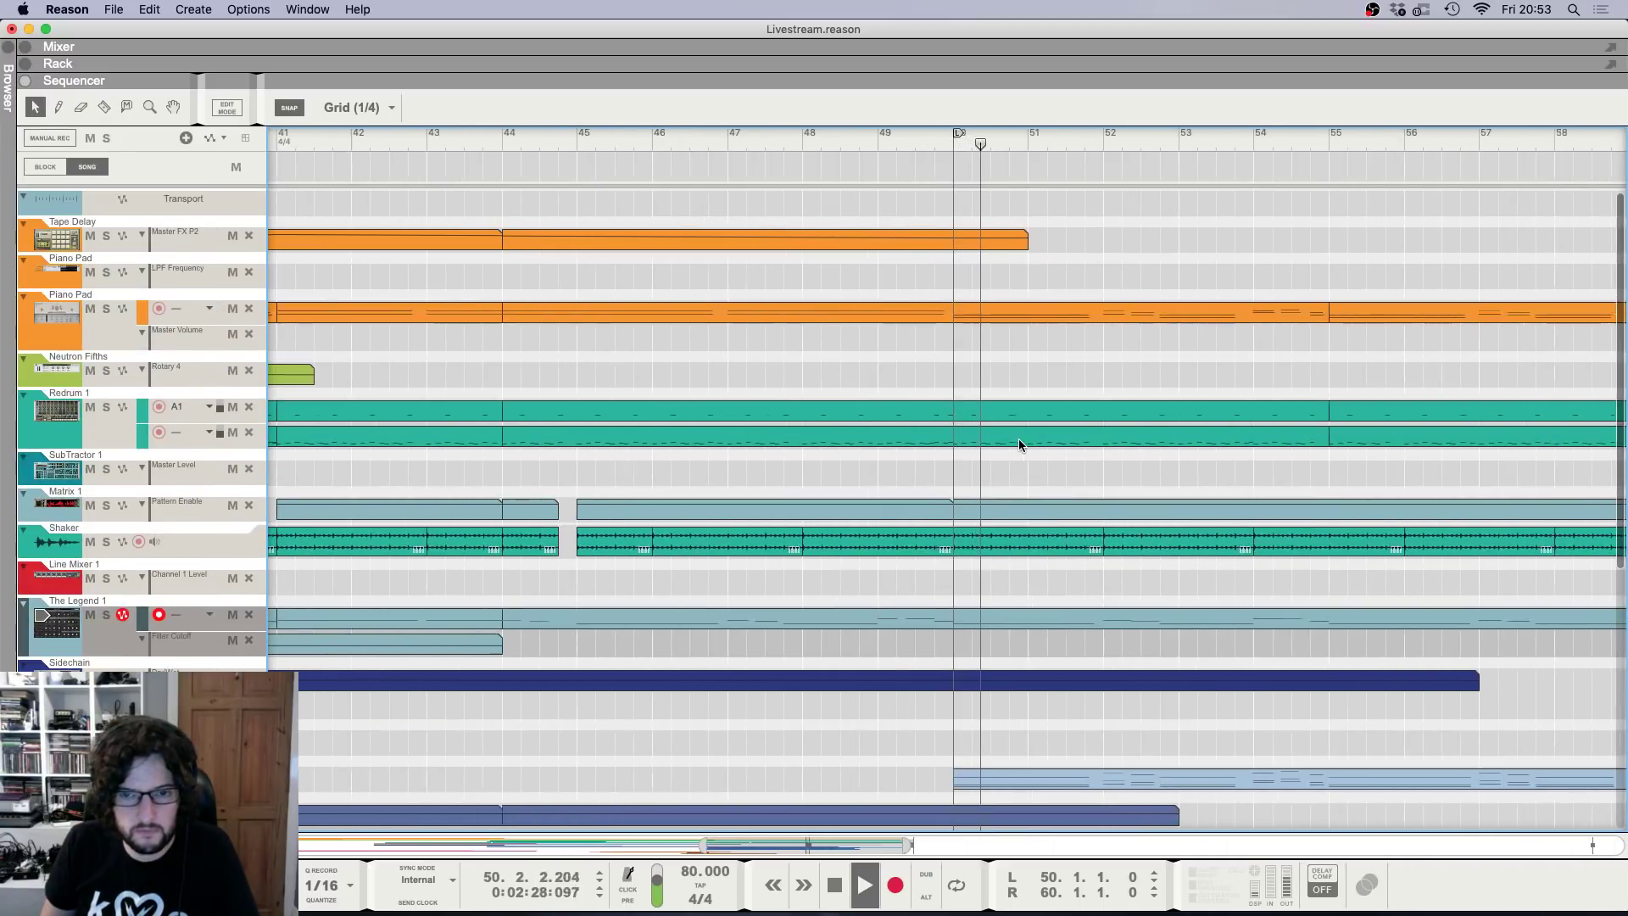
Add a Pad LPF Frequency automation clip from 49.4.1 to bar 62 and draw a gradual rise between bars 50 and 60.
scroll(1015, 438, down, 4)
key(g)
key(g)
key(g)
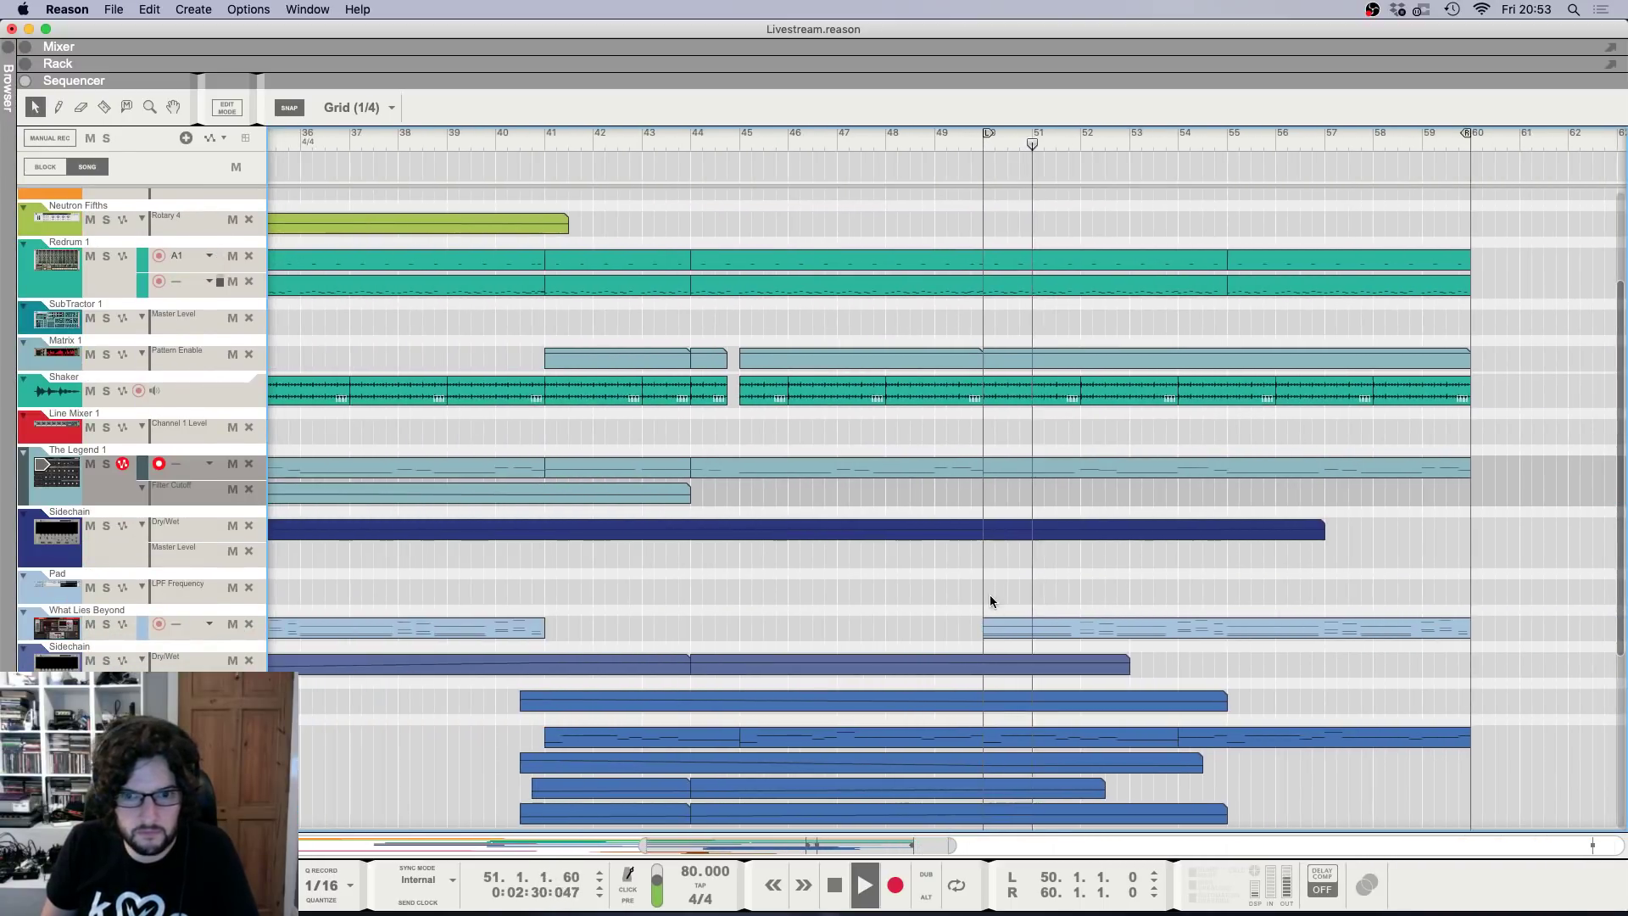
drag(975, 588, 1567, 592)
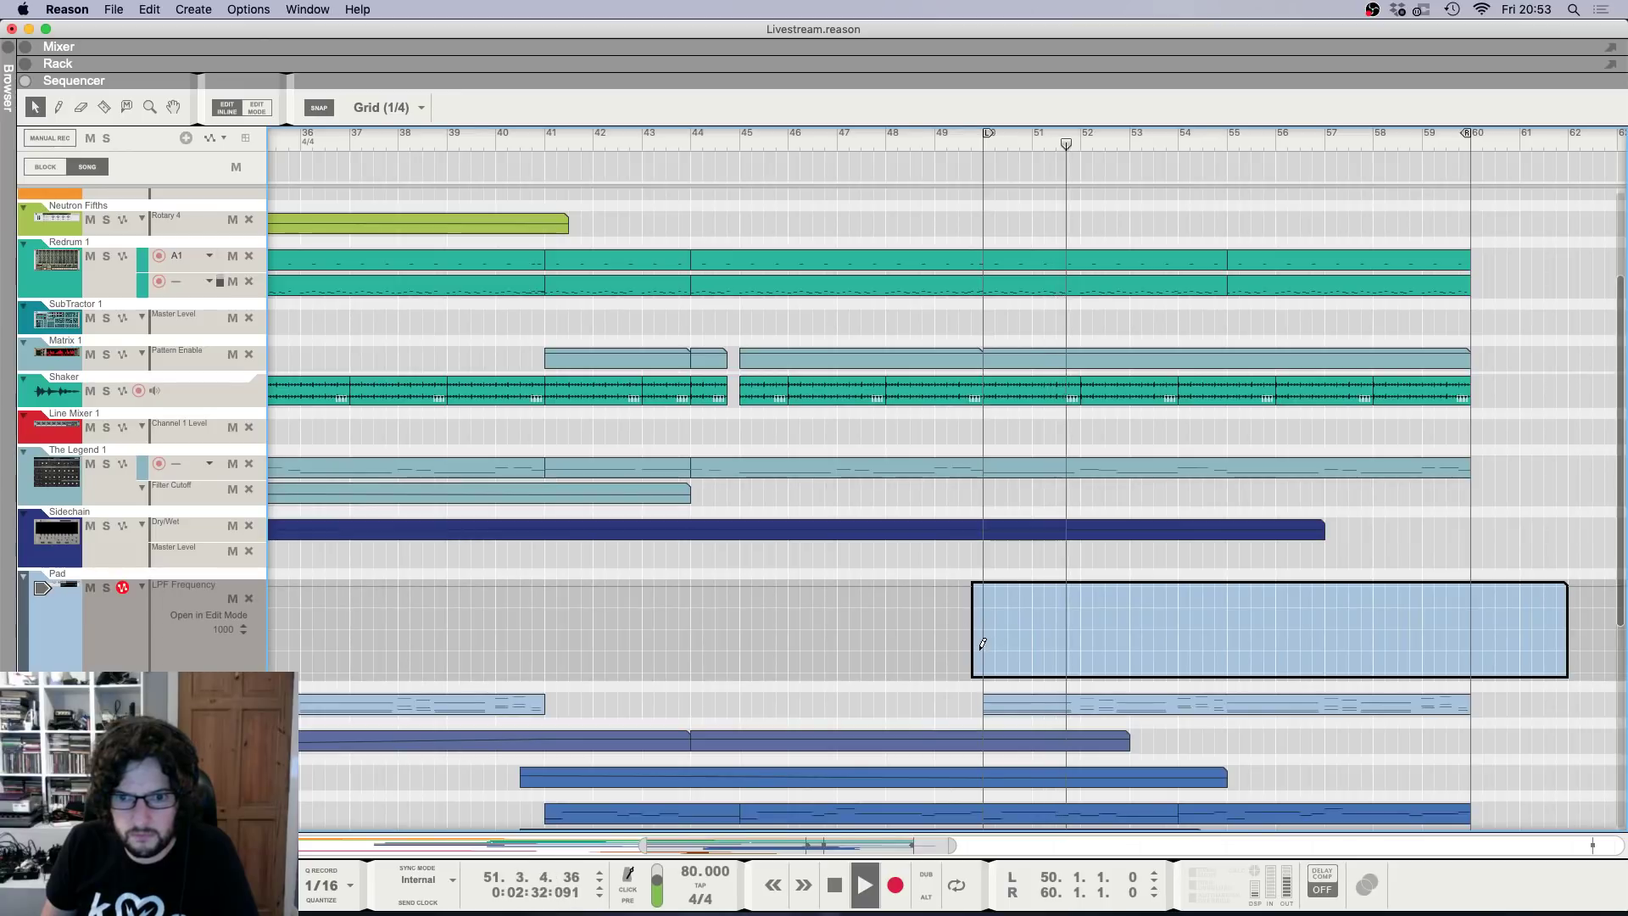
double_click(1470, 587)
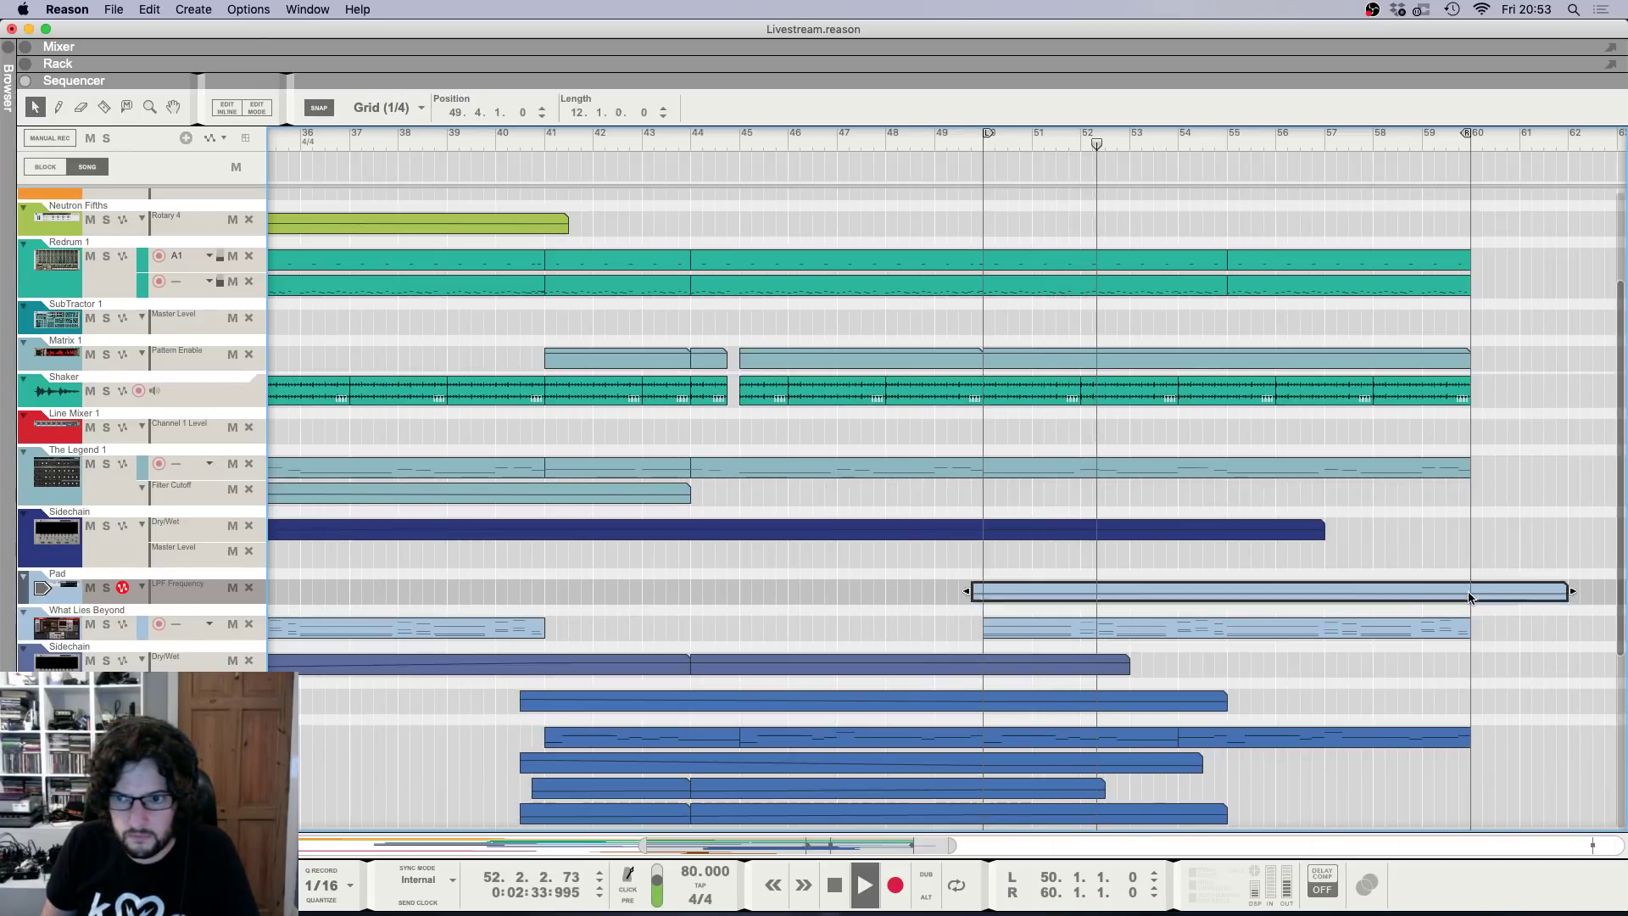
double_click(1470, 606)
click(1463, 542)
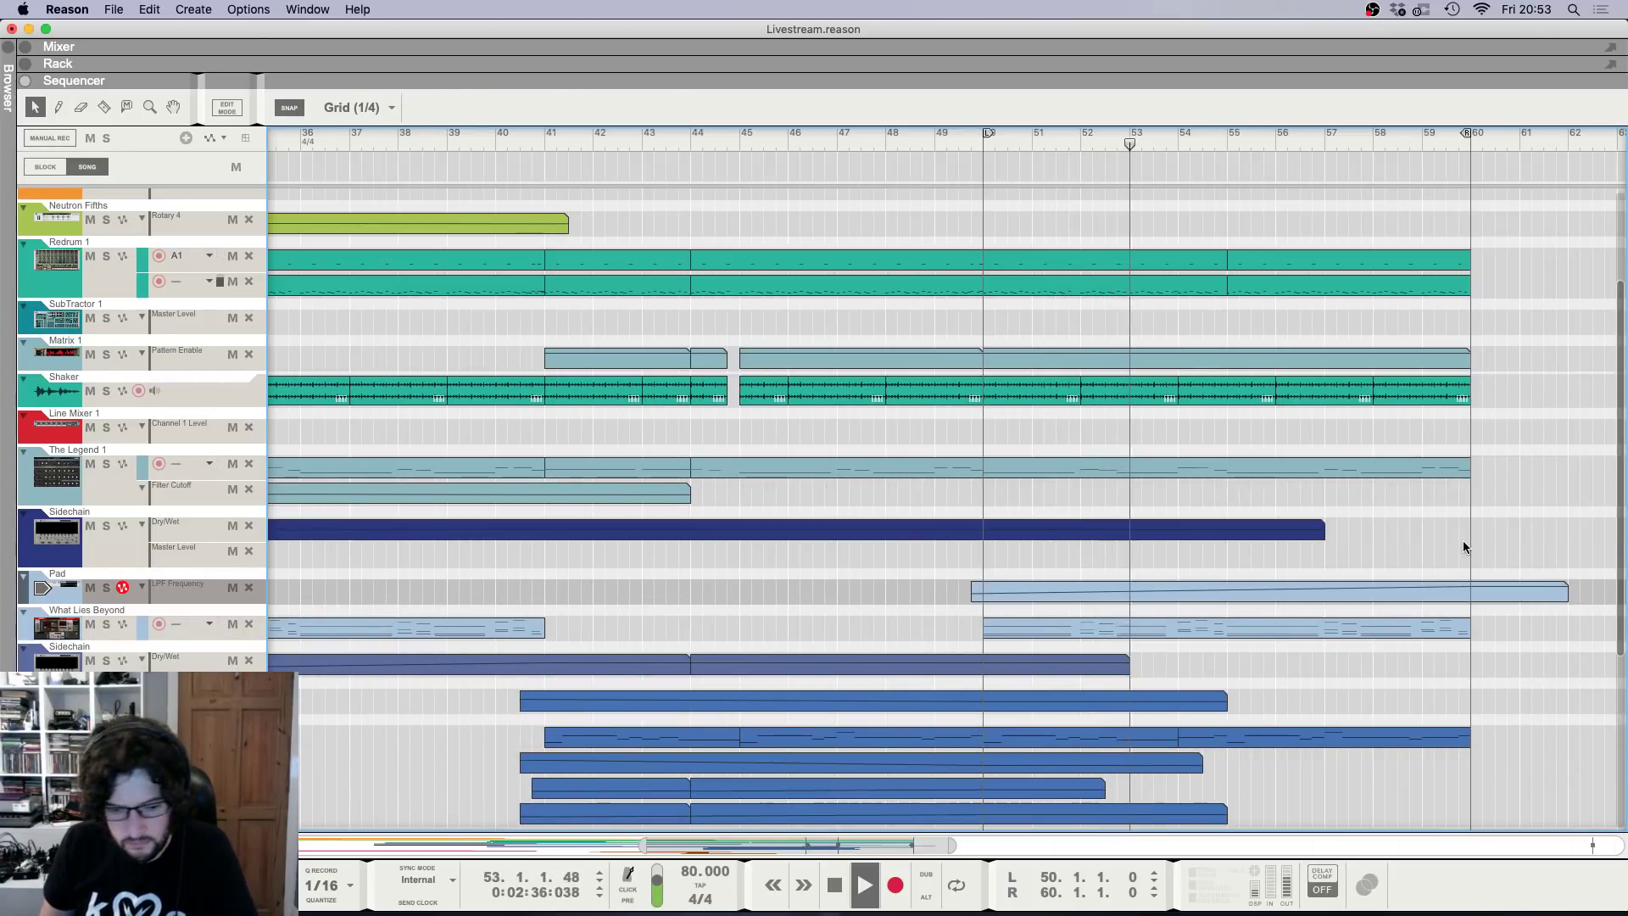
Stop playback and bring up the empty space at the end of the rack, below the Noise Rise channel's devices.
key(F6)
key(space)
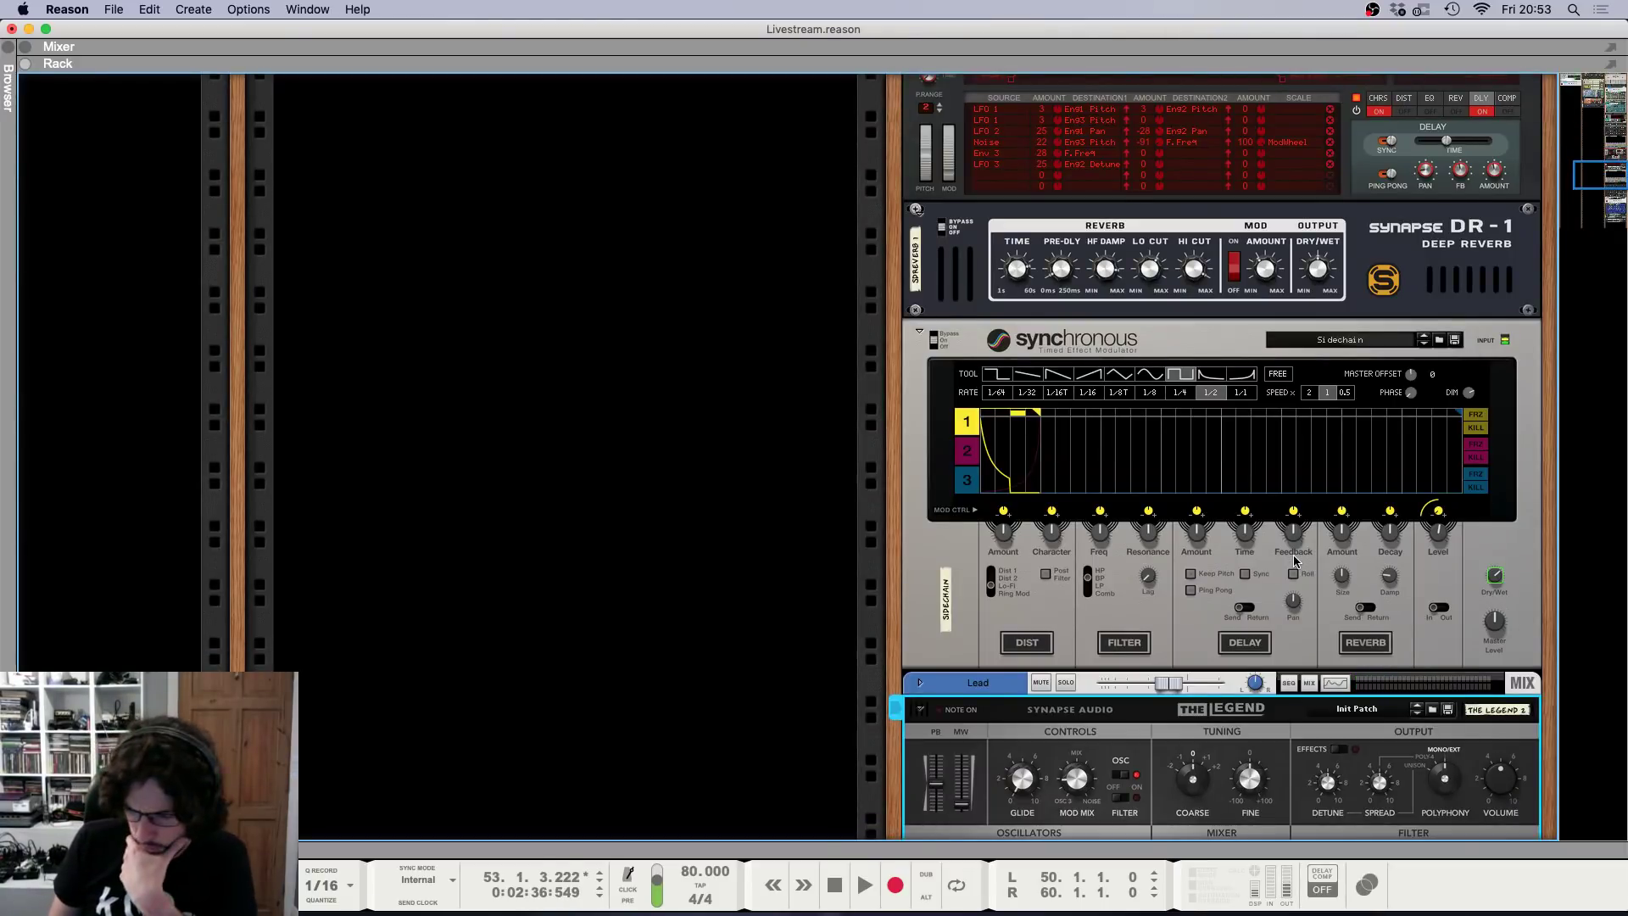
scroll(1294, 562, down, 15)
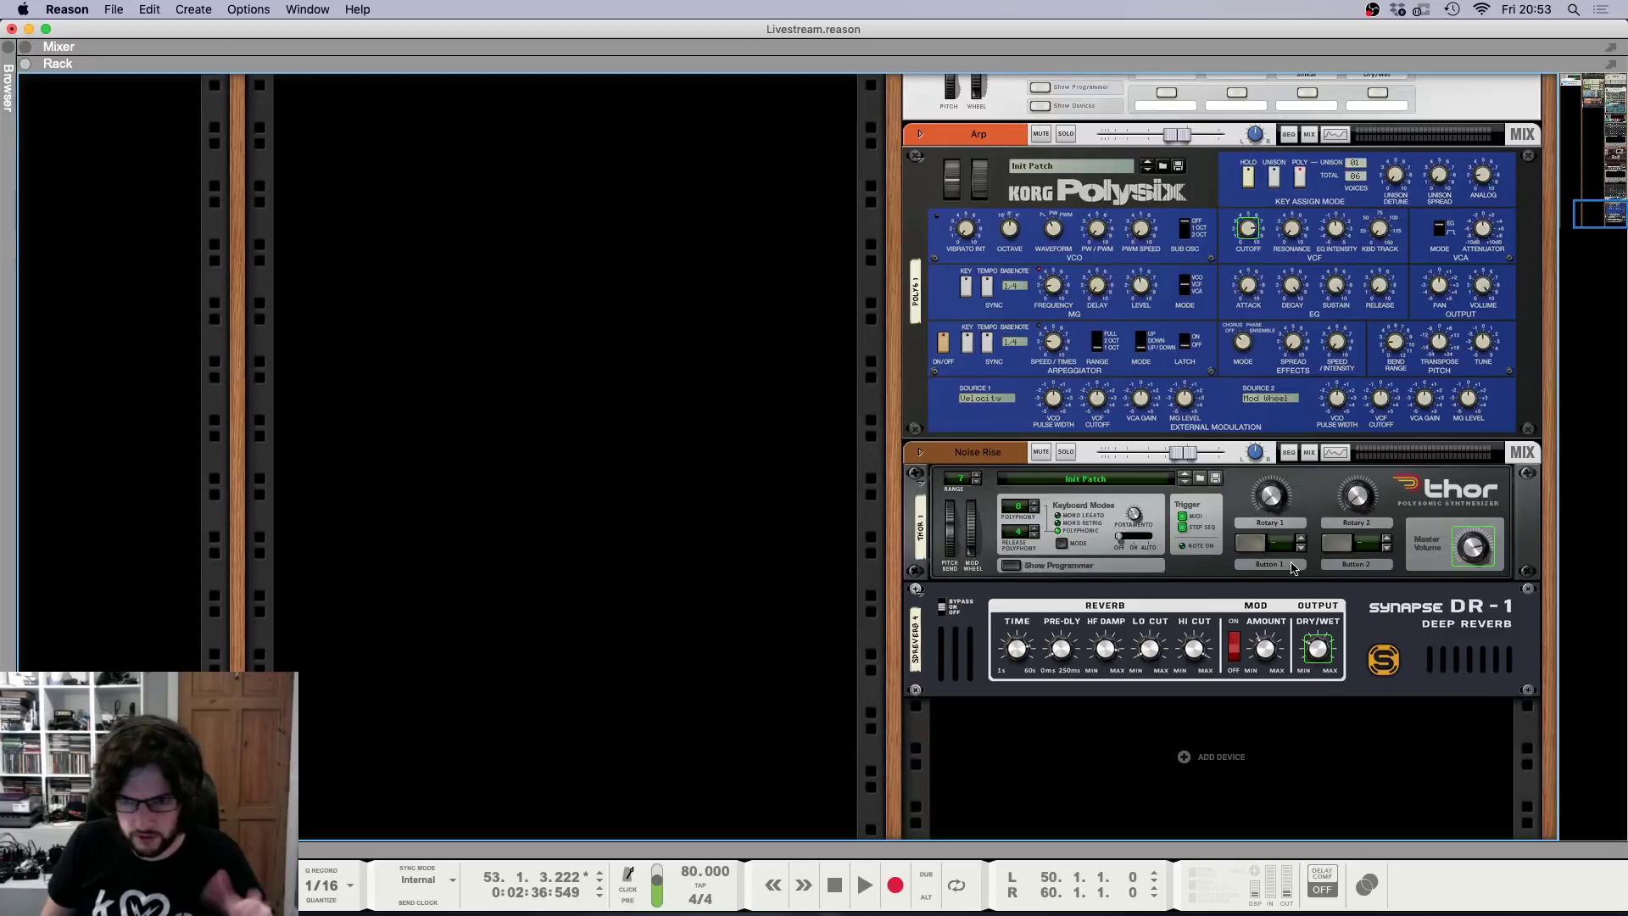
click(1213, 757)
mouse_move(1326, 850)
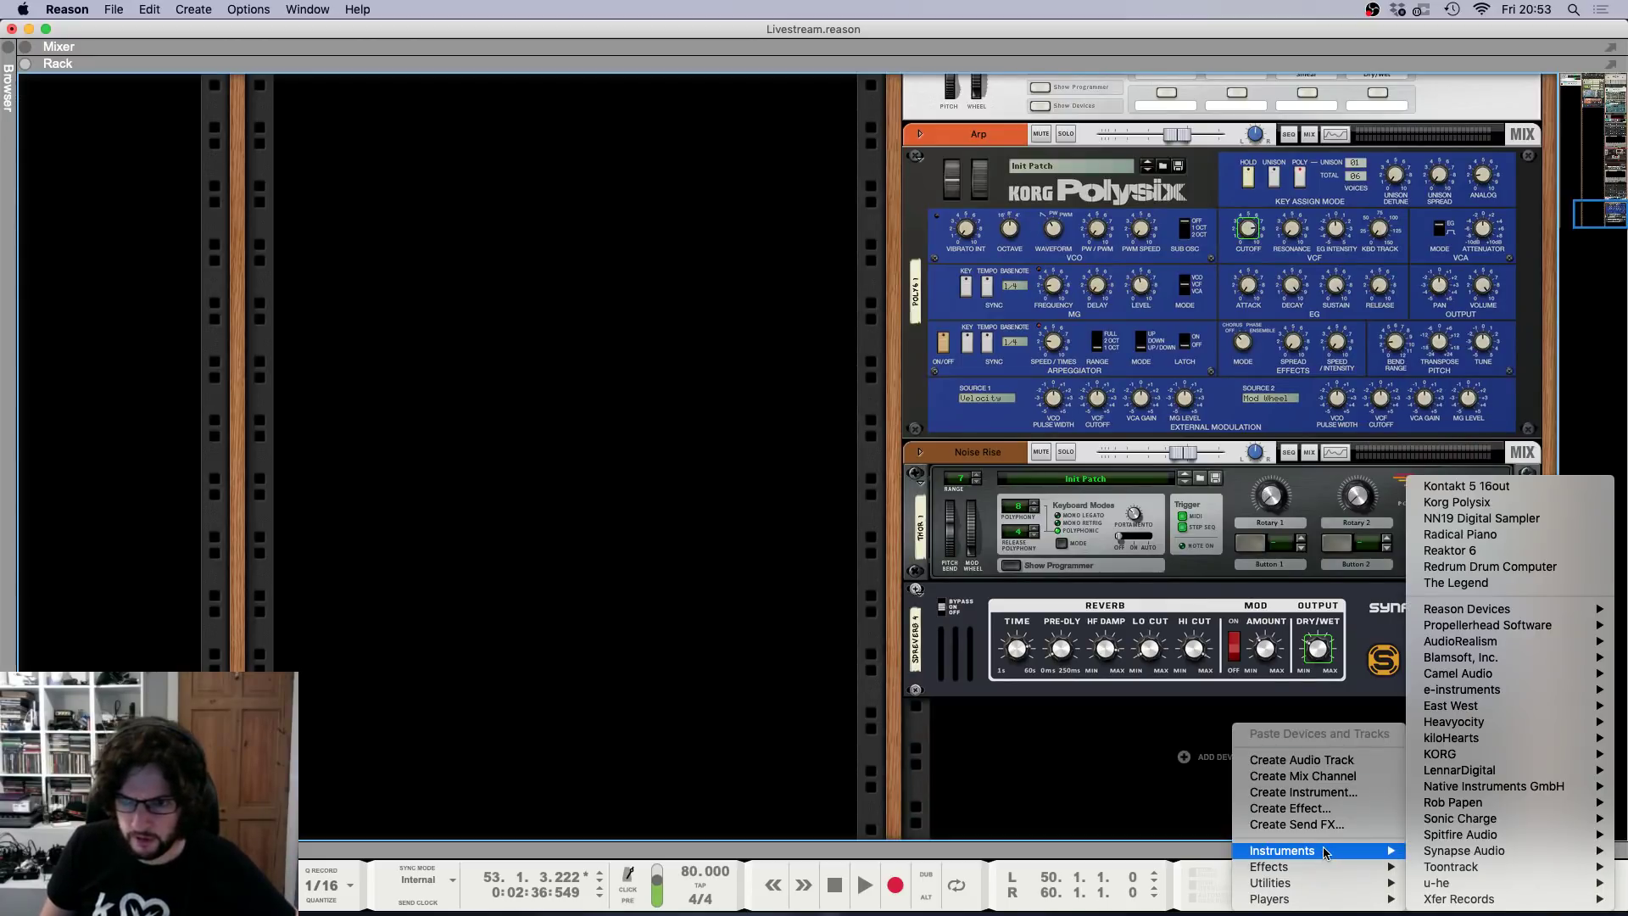
click(1028, 774)
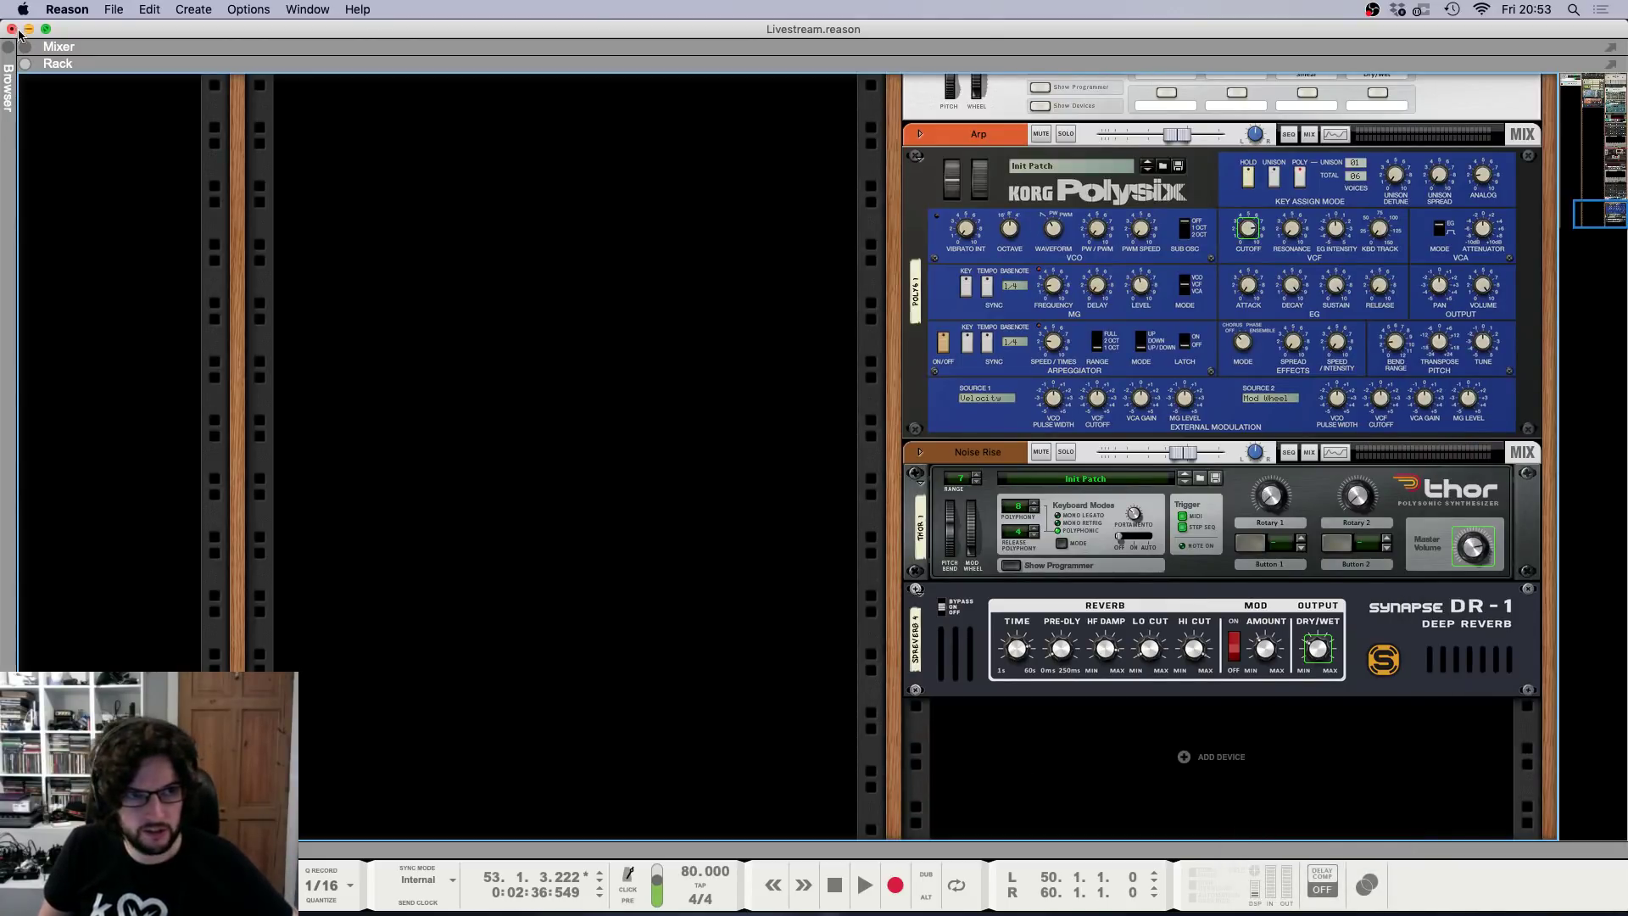
click(7, 52)
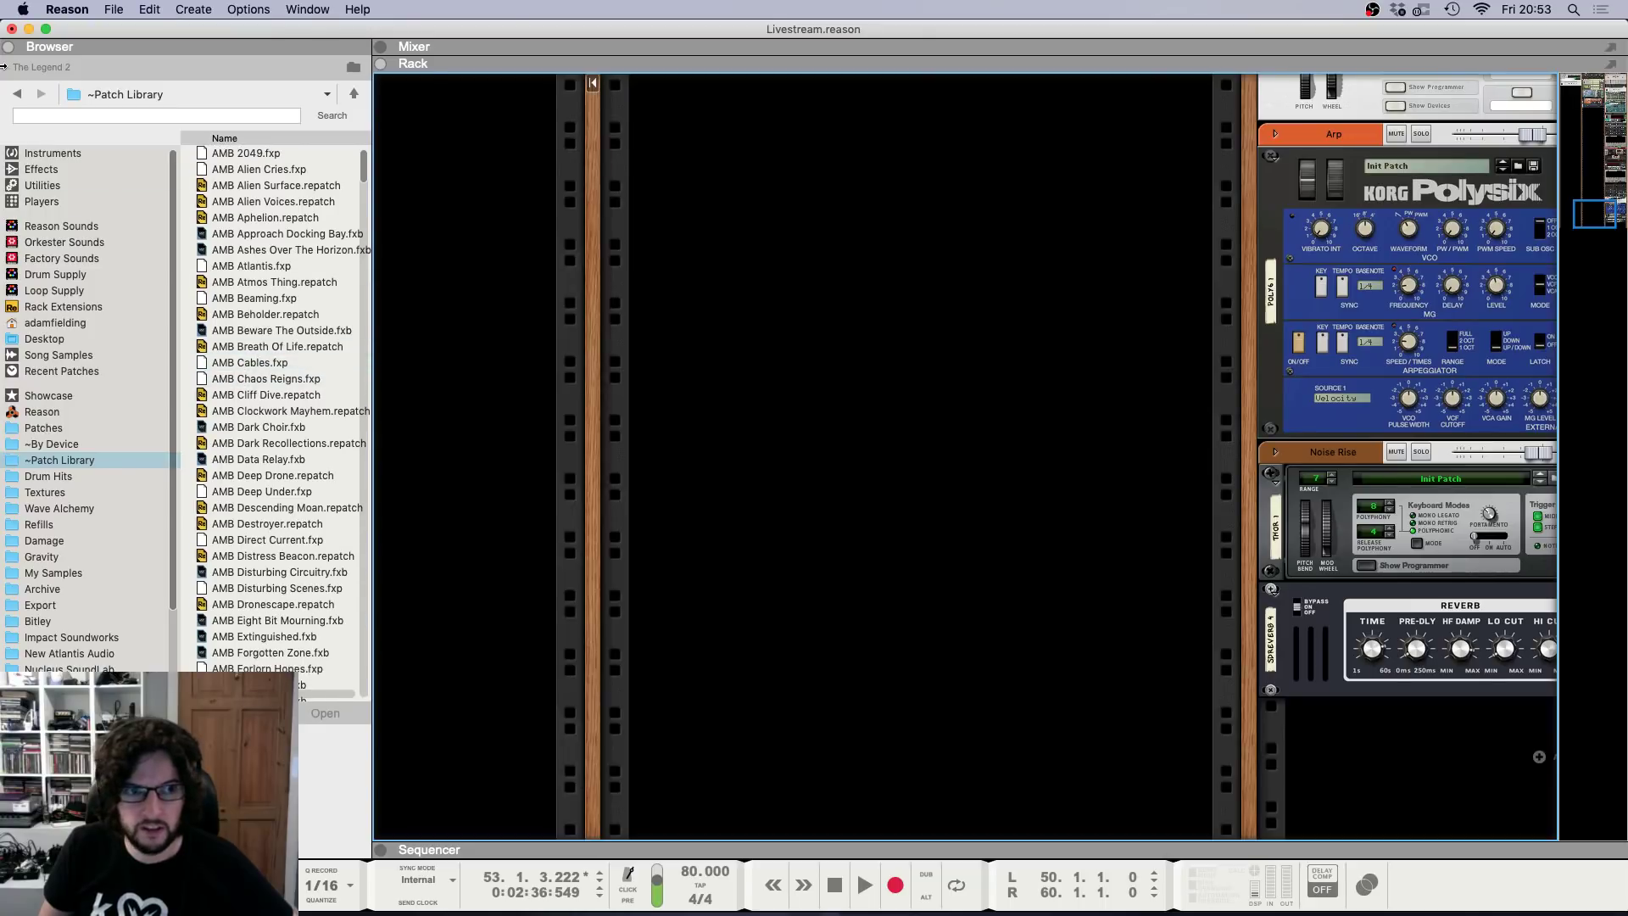
click(8, 46)
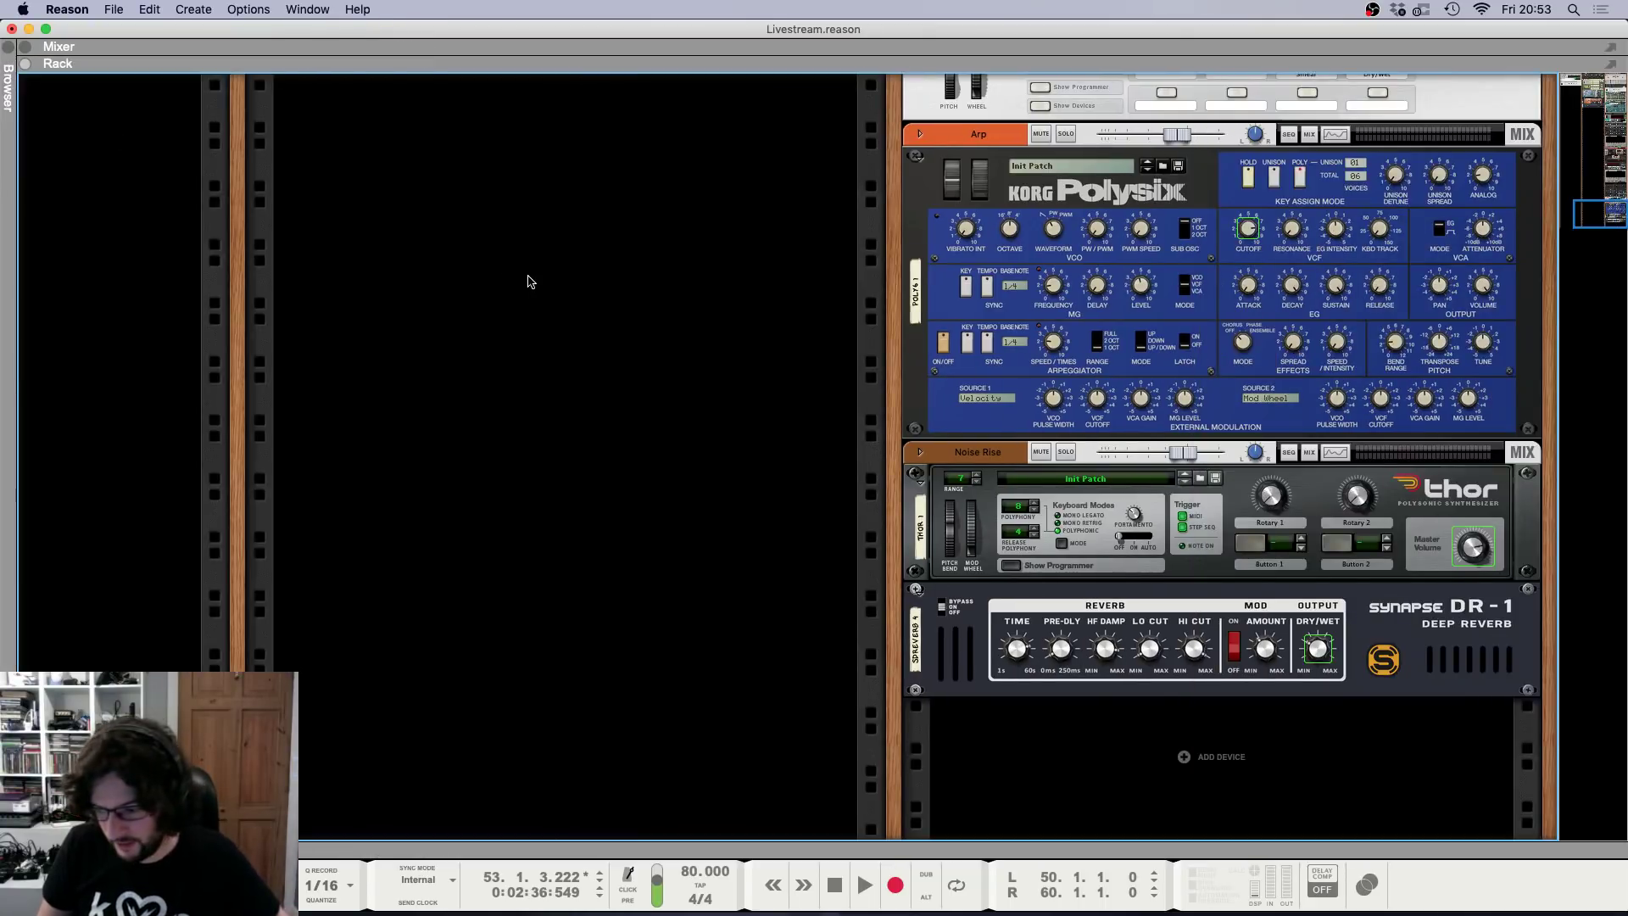
Add a Synapse Audio Antidote instrument at the end of the rack, below the Noise Rise channel's devices.
click(1226, 757)
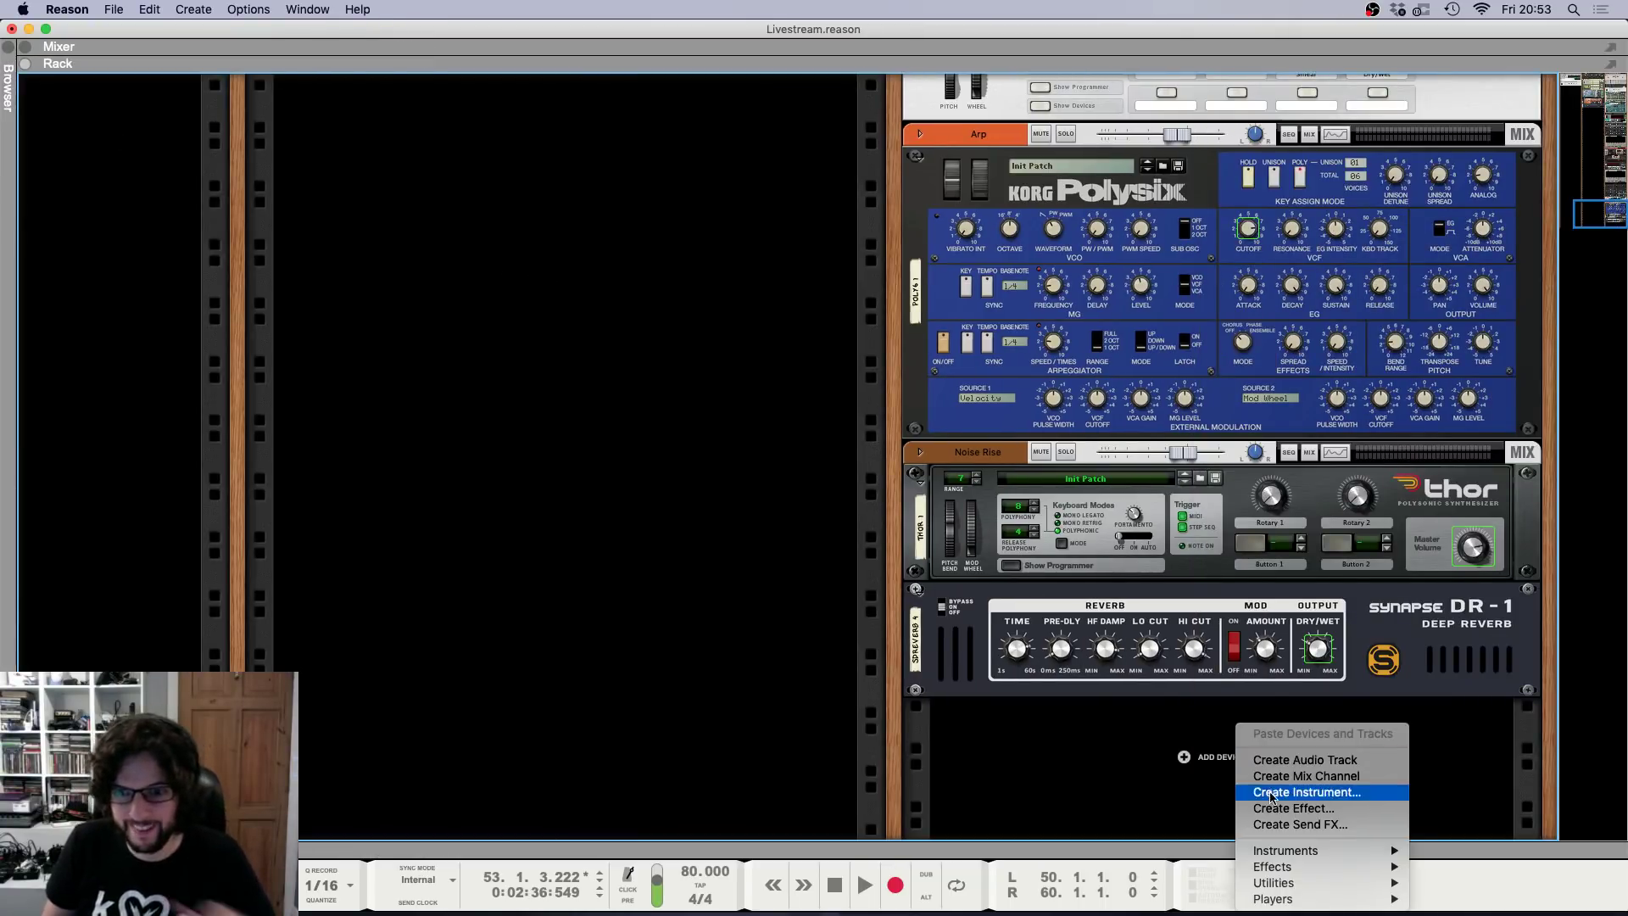
mouse_move(1292, 859)
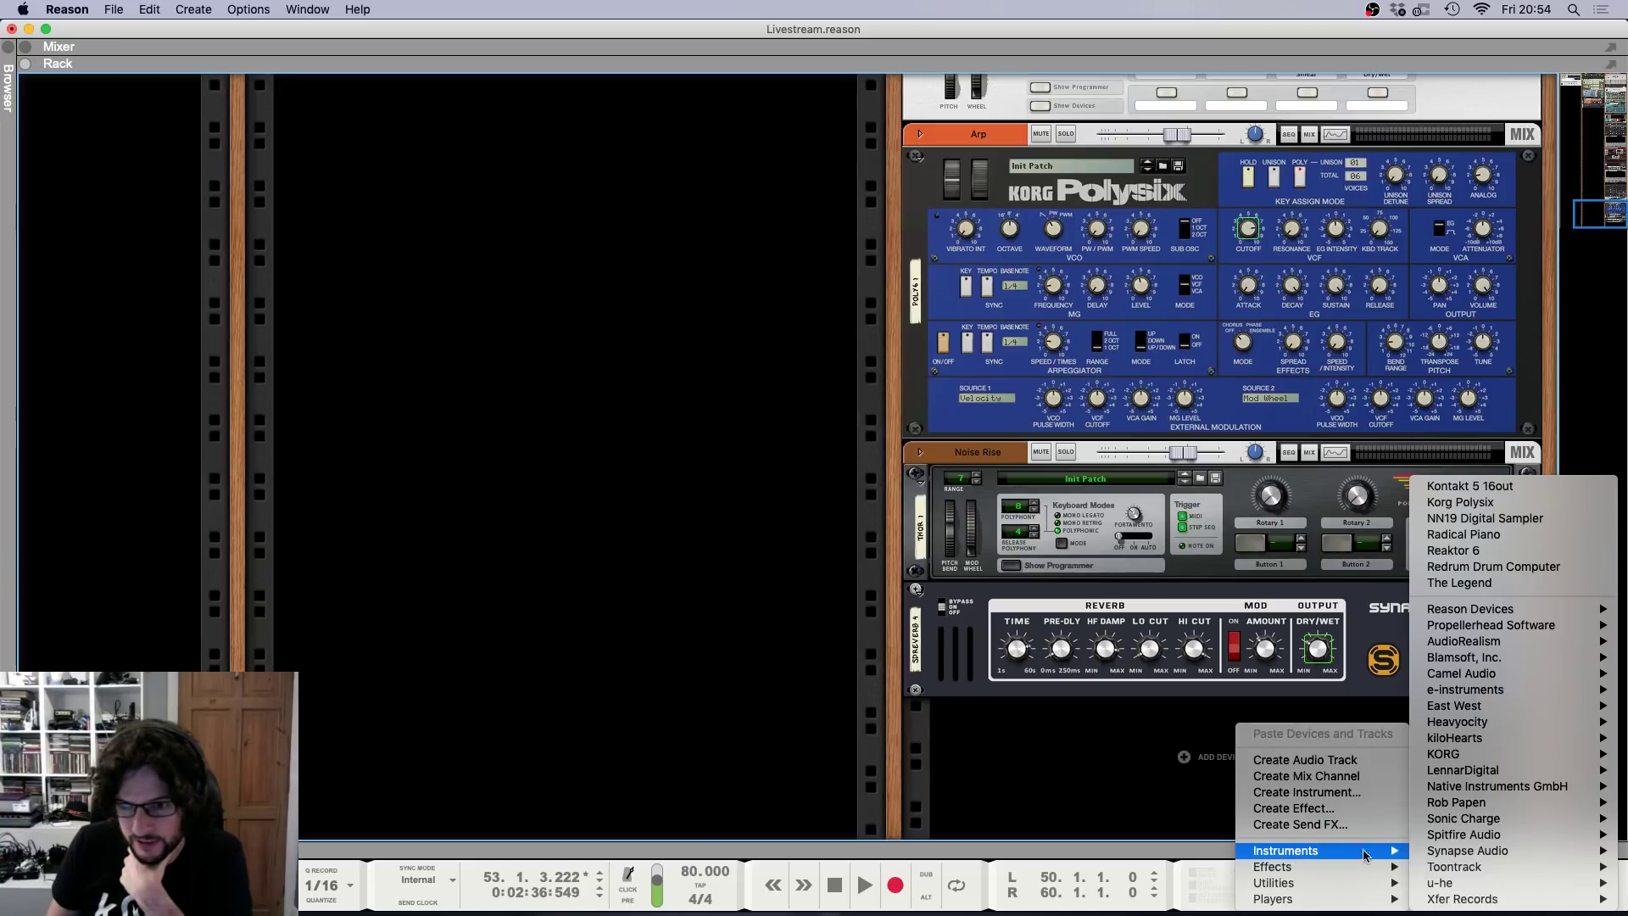
mouse_move(1420, 851)
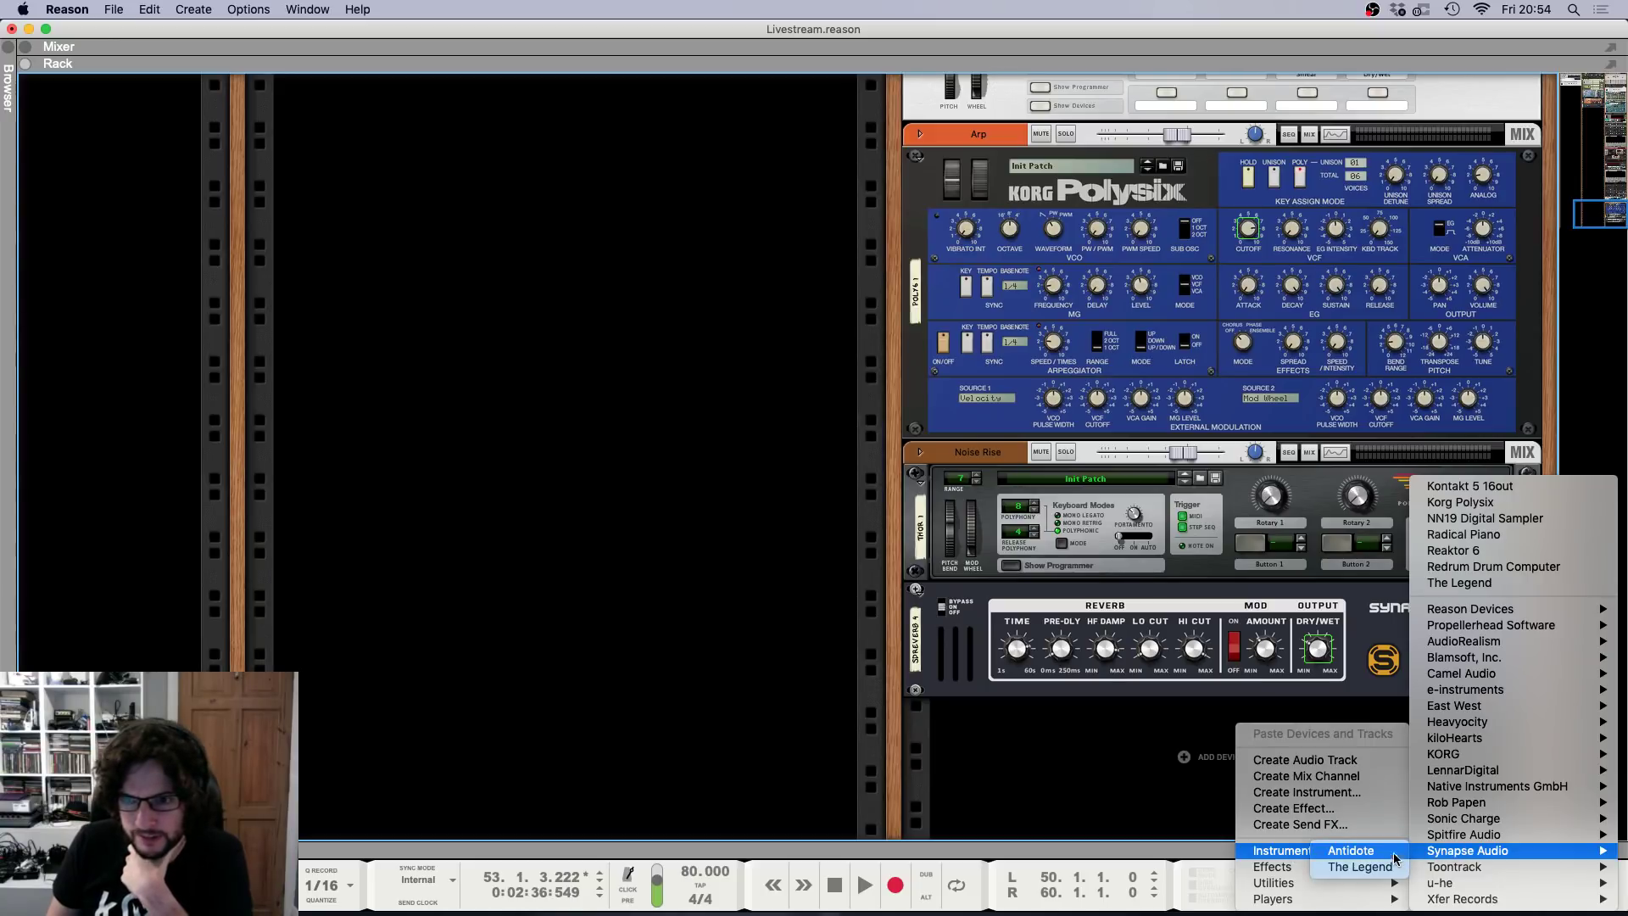
click(788, 738)
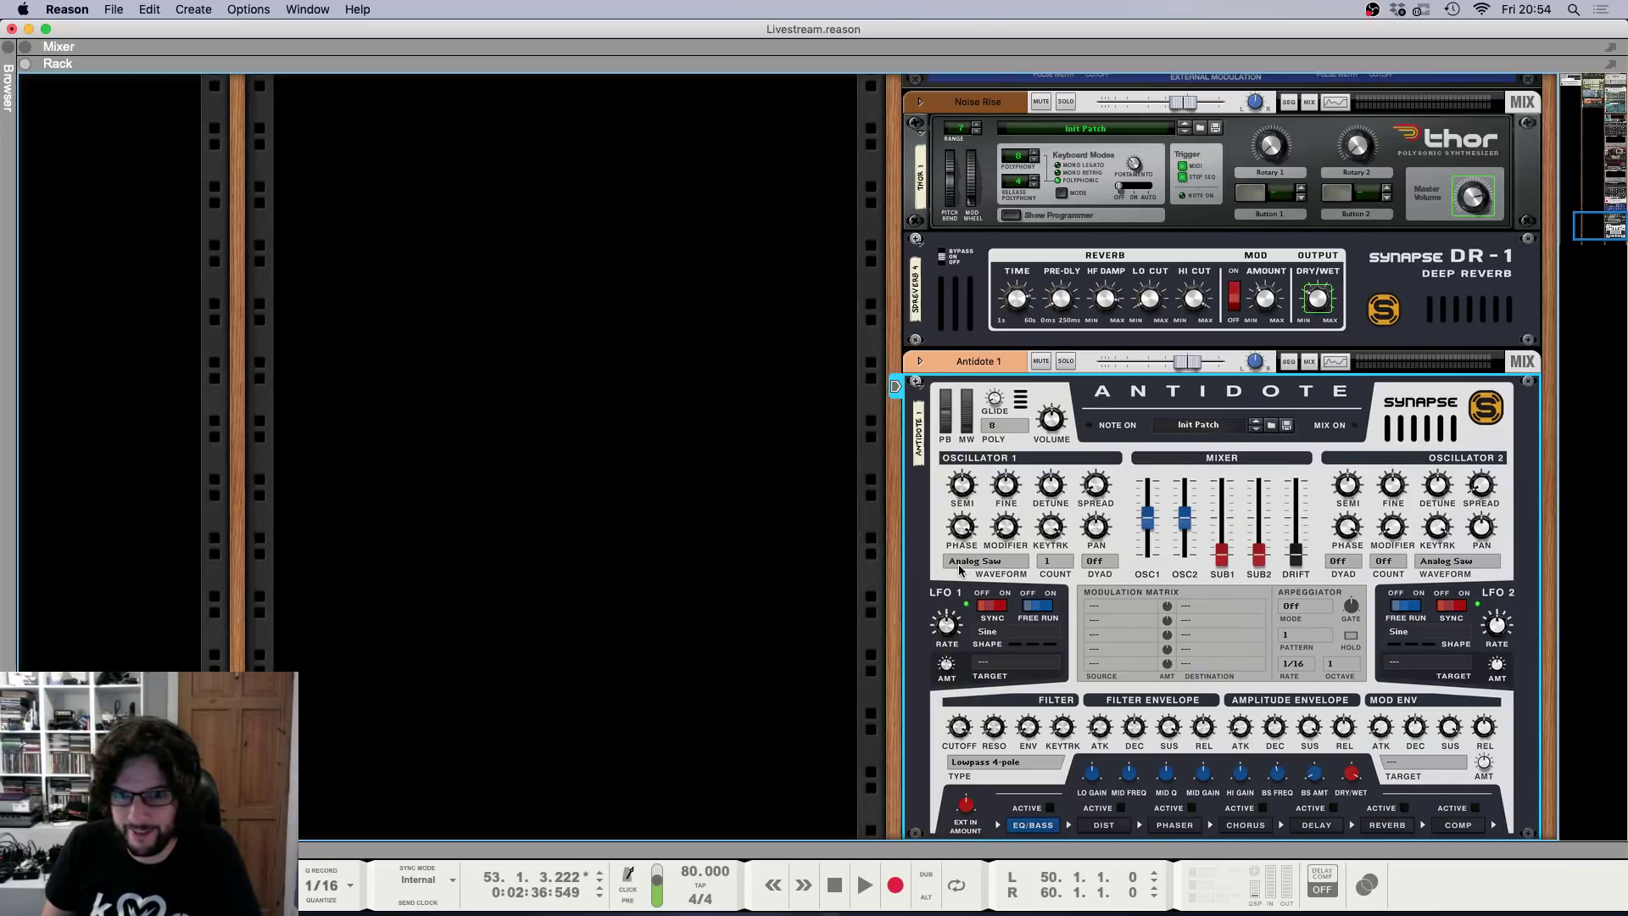
scroll(965, 568, down, 1)
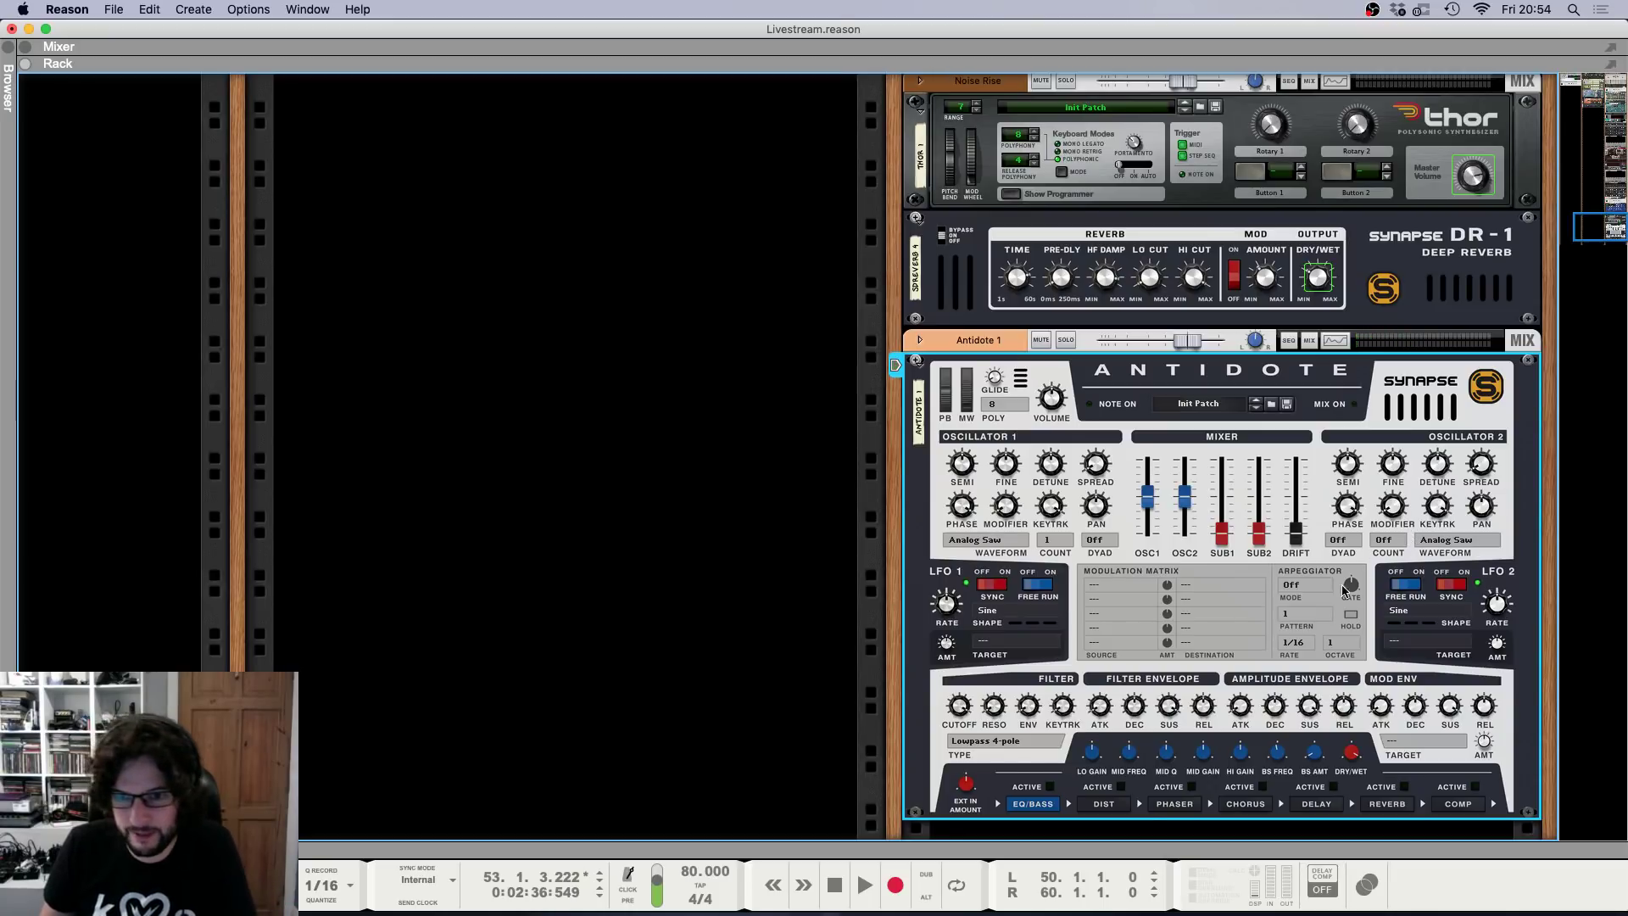
Raise Antidote's drift slightly and set Oscillator 1's dyad to +7 and its voice count to 4.
drag(1297, 536, 1299, 526)
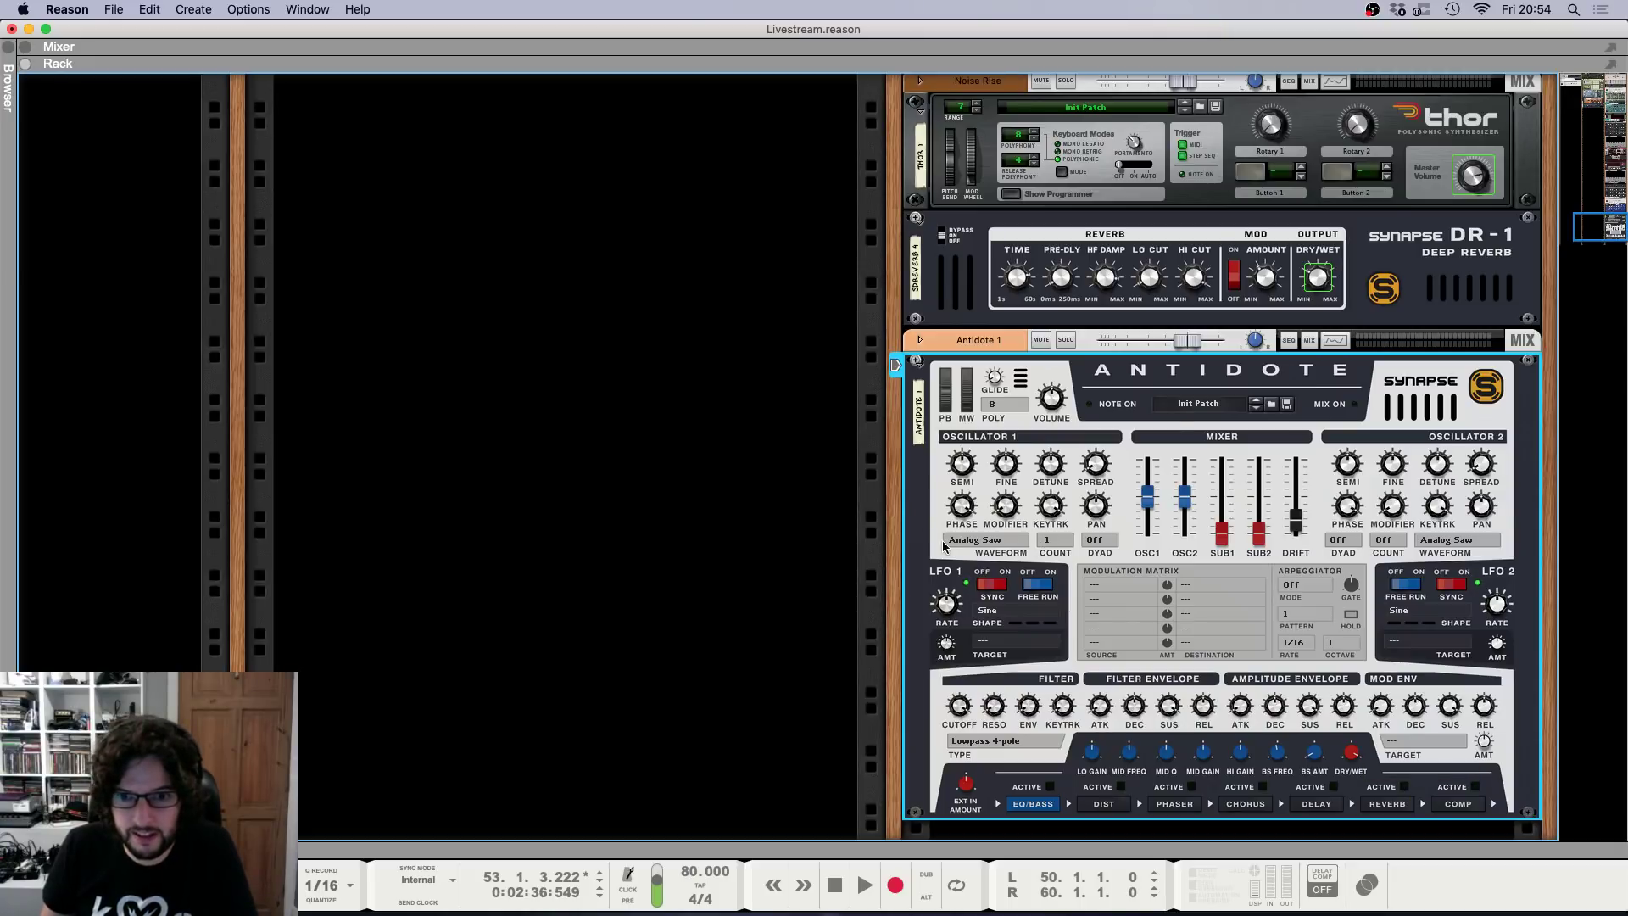
click(1107, 544)
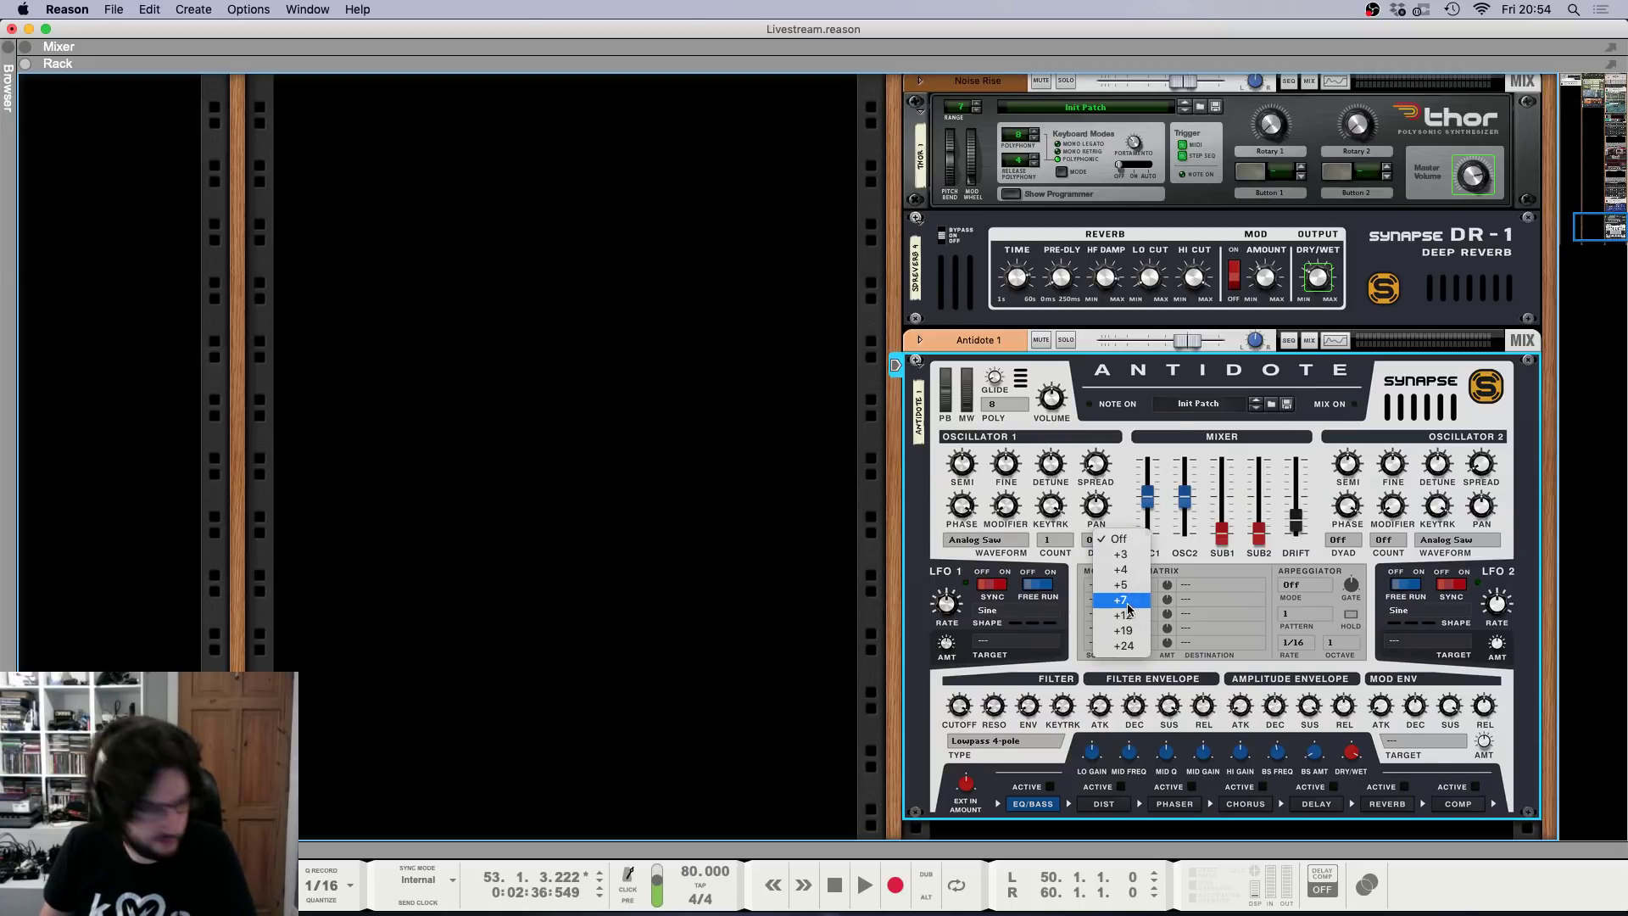
click(1127, 608)
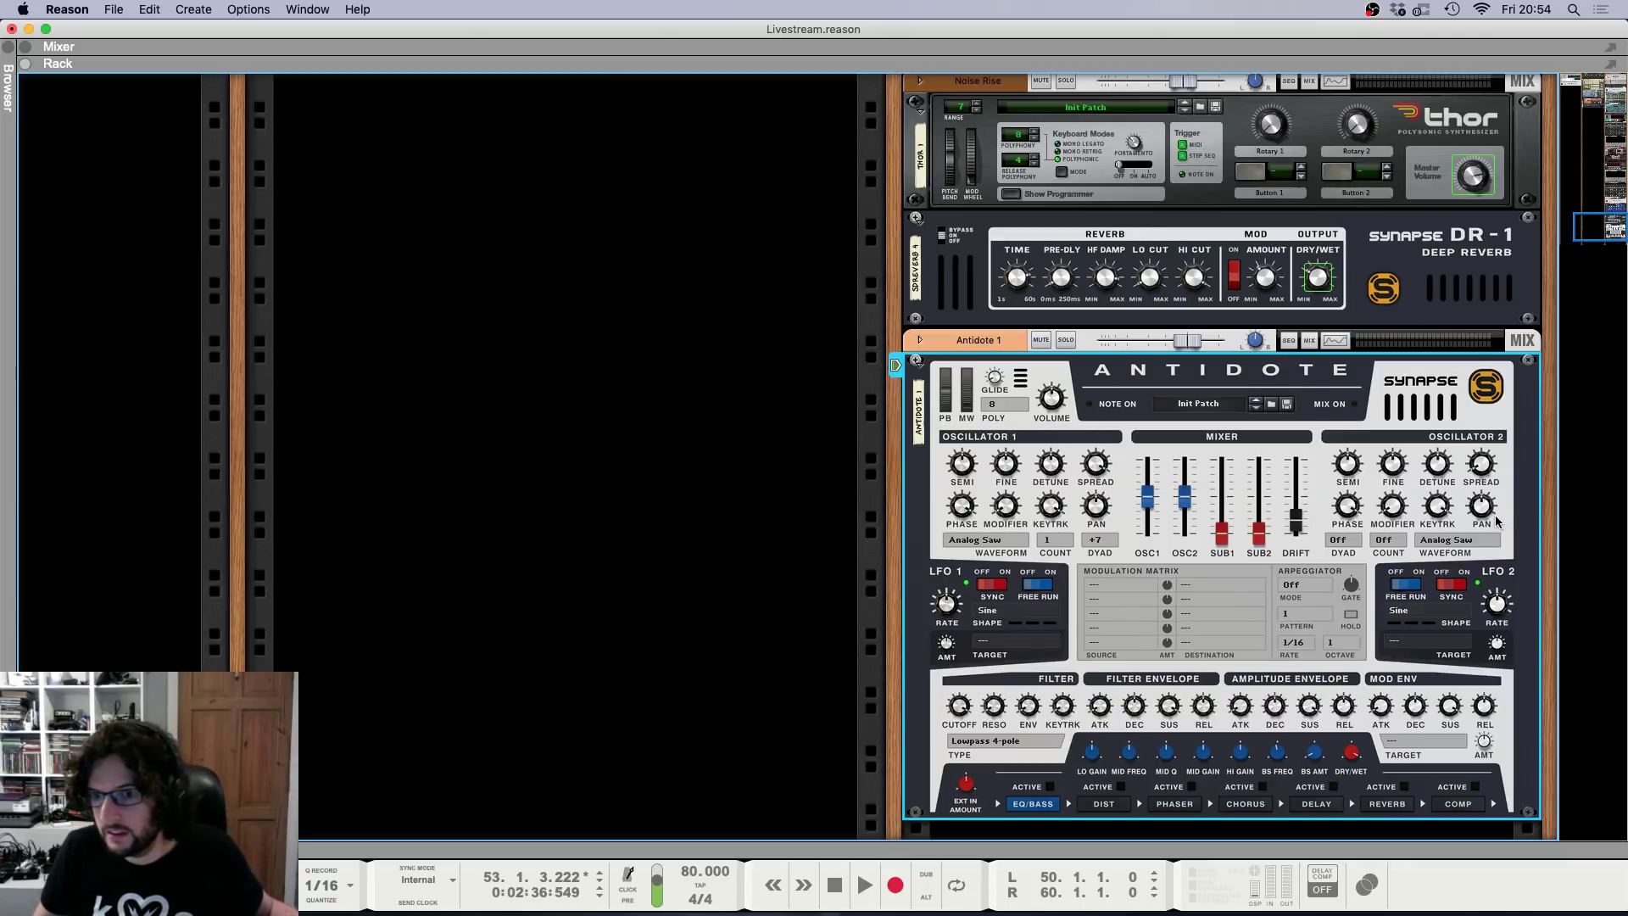
click(1063, 538)
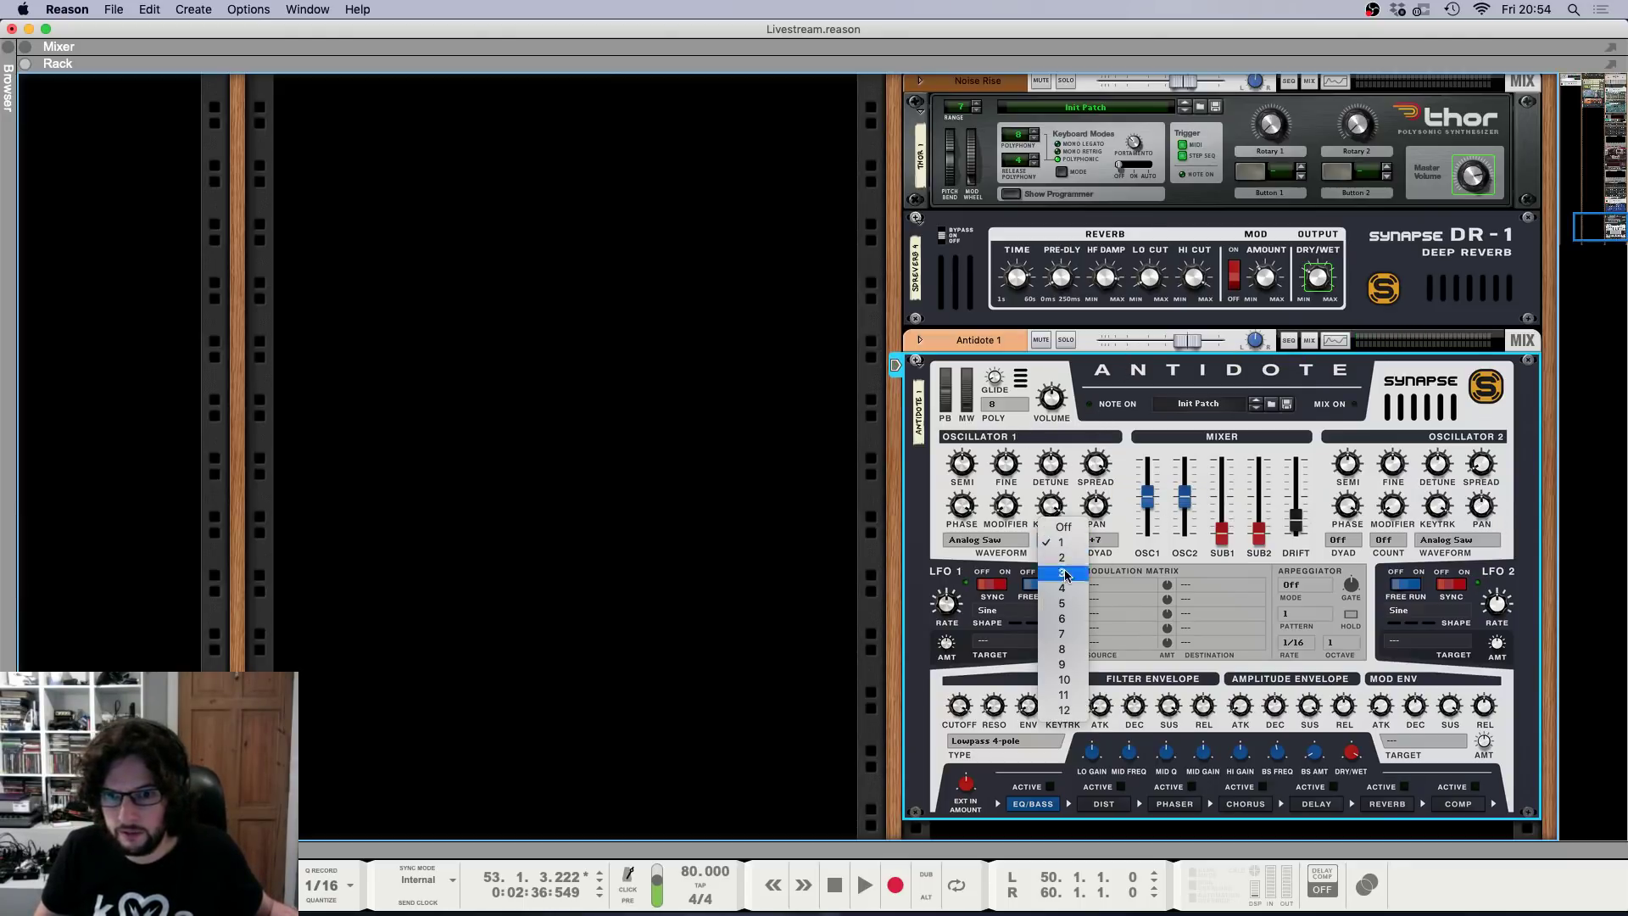
click(1062, 583)
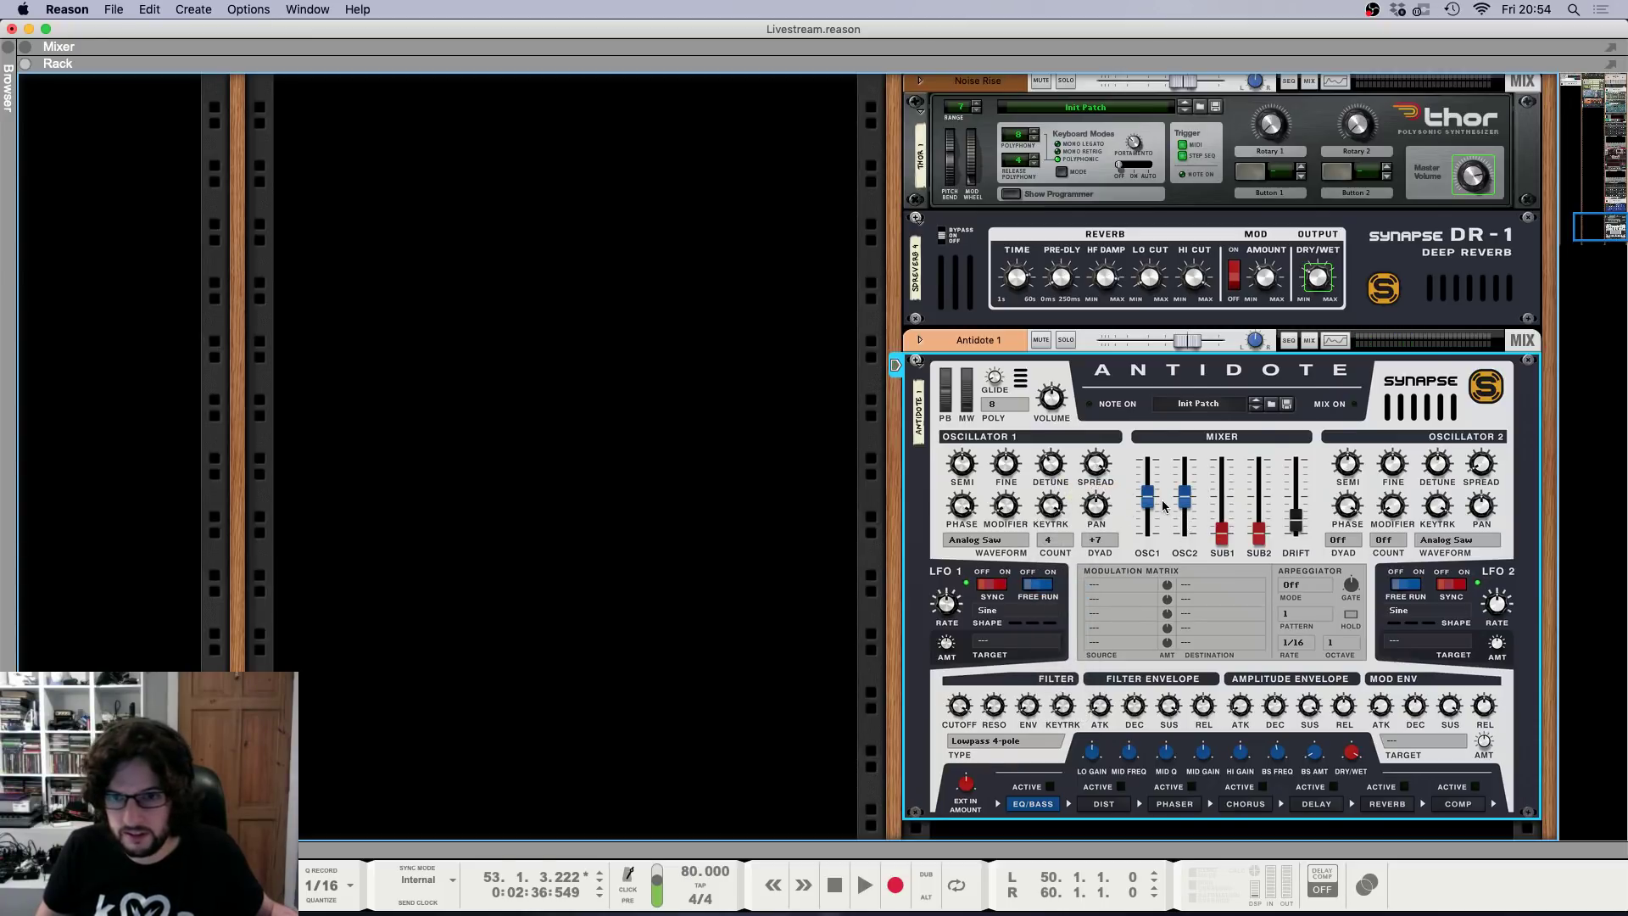
Lower the Antidote 1 channel's level in the mixer and adjust the synth's filter envelope amount.
key(F5)
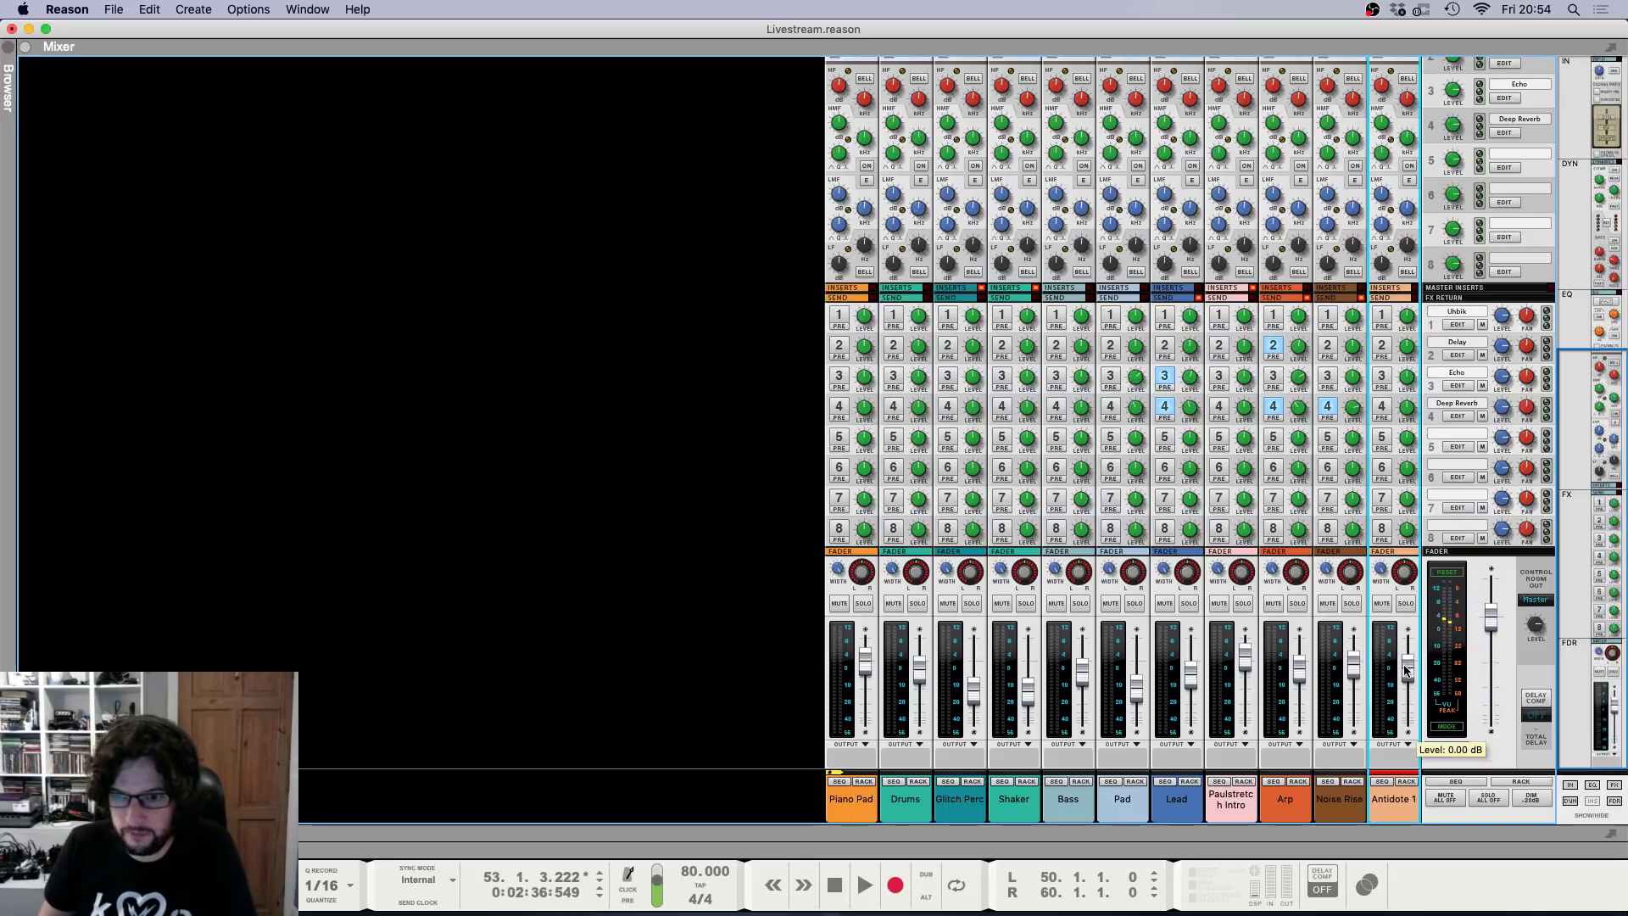
key(F6)
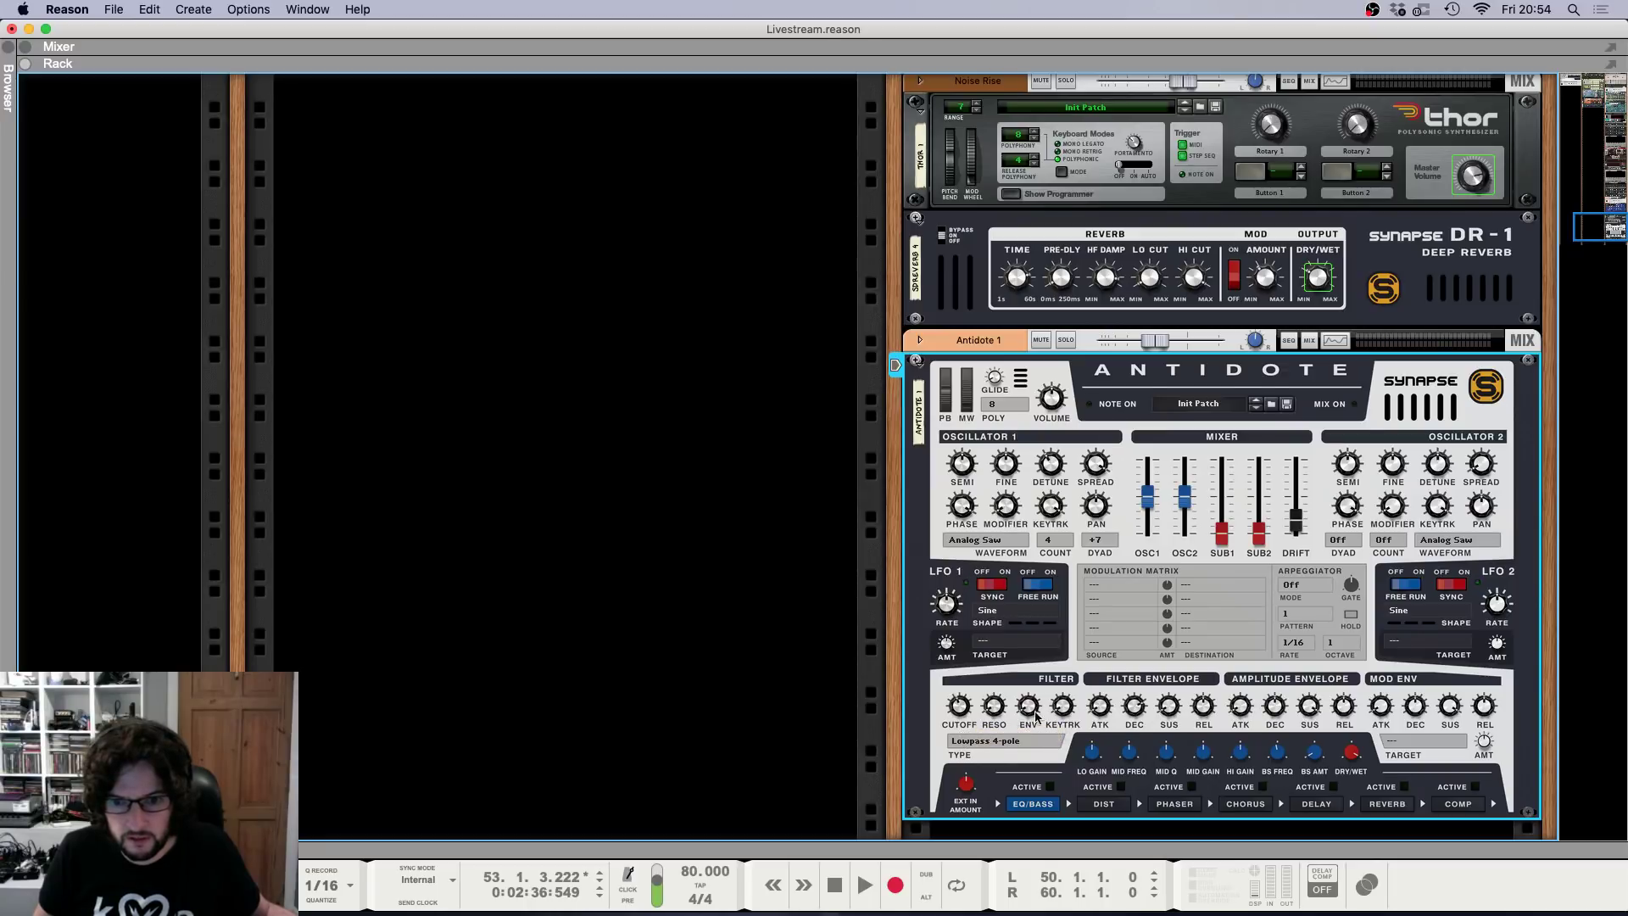
drag(1035, 717, 1042, 653)
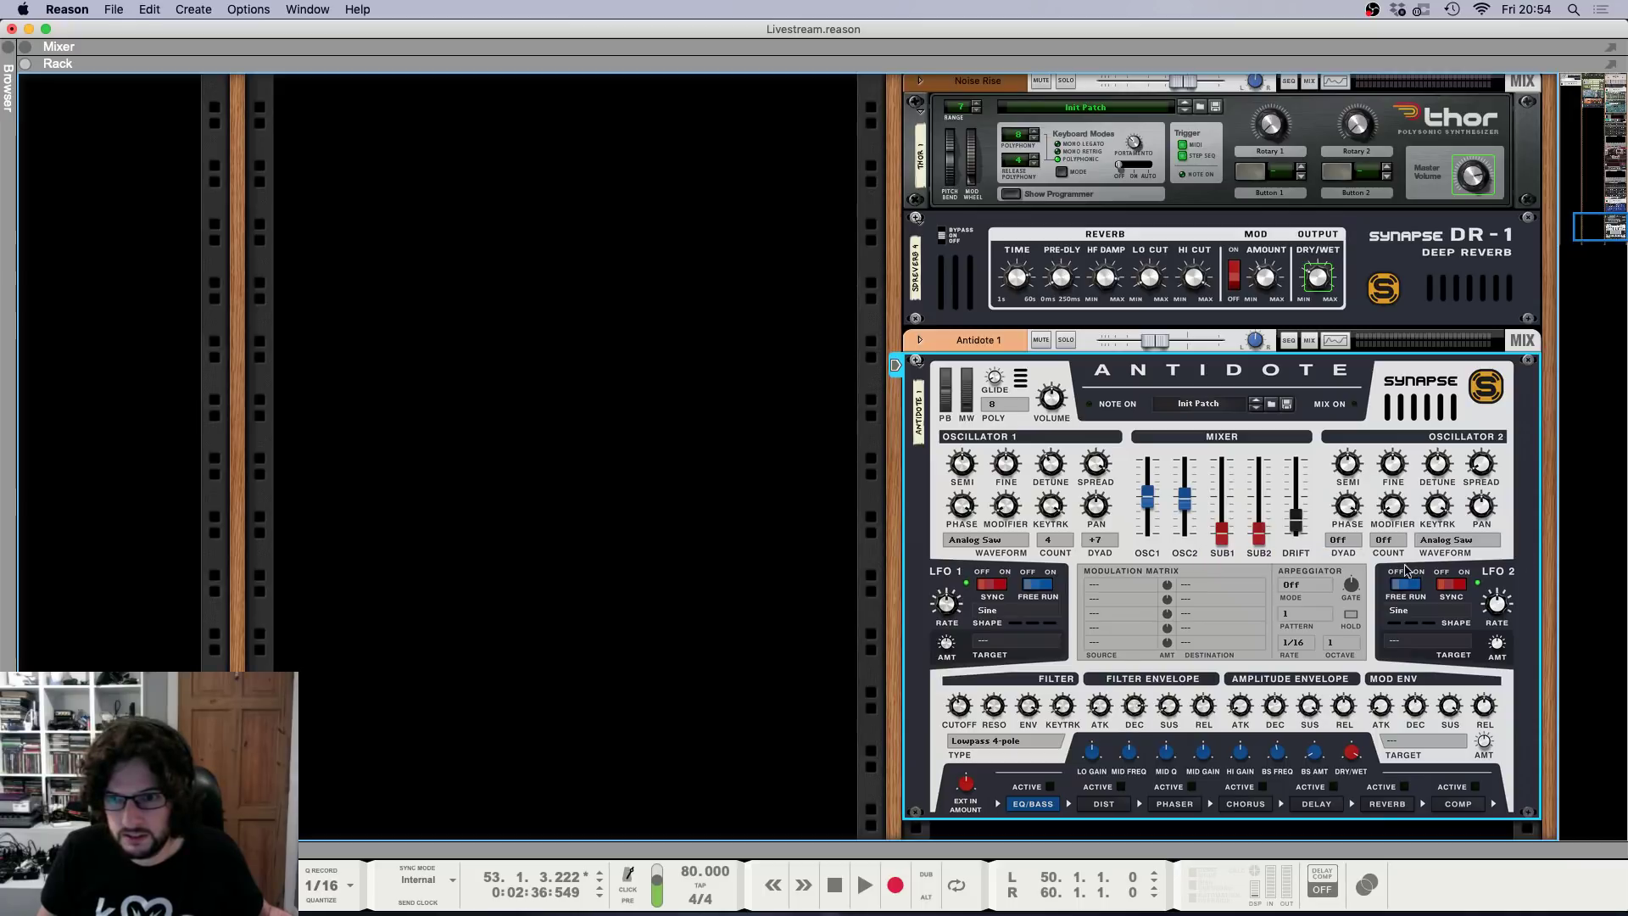
Route Antidote's LFO 1 to Pitch Fine and adjust its target amount for a subtle modulation.
click(995, 646)
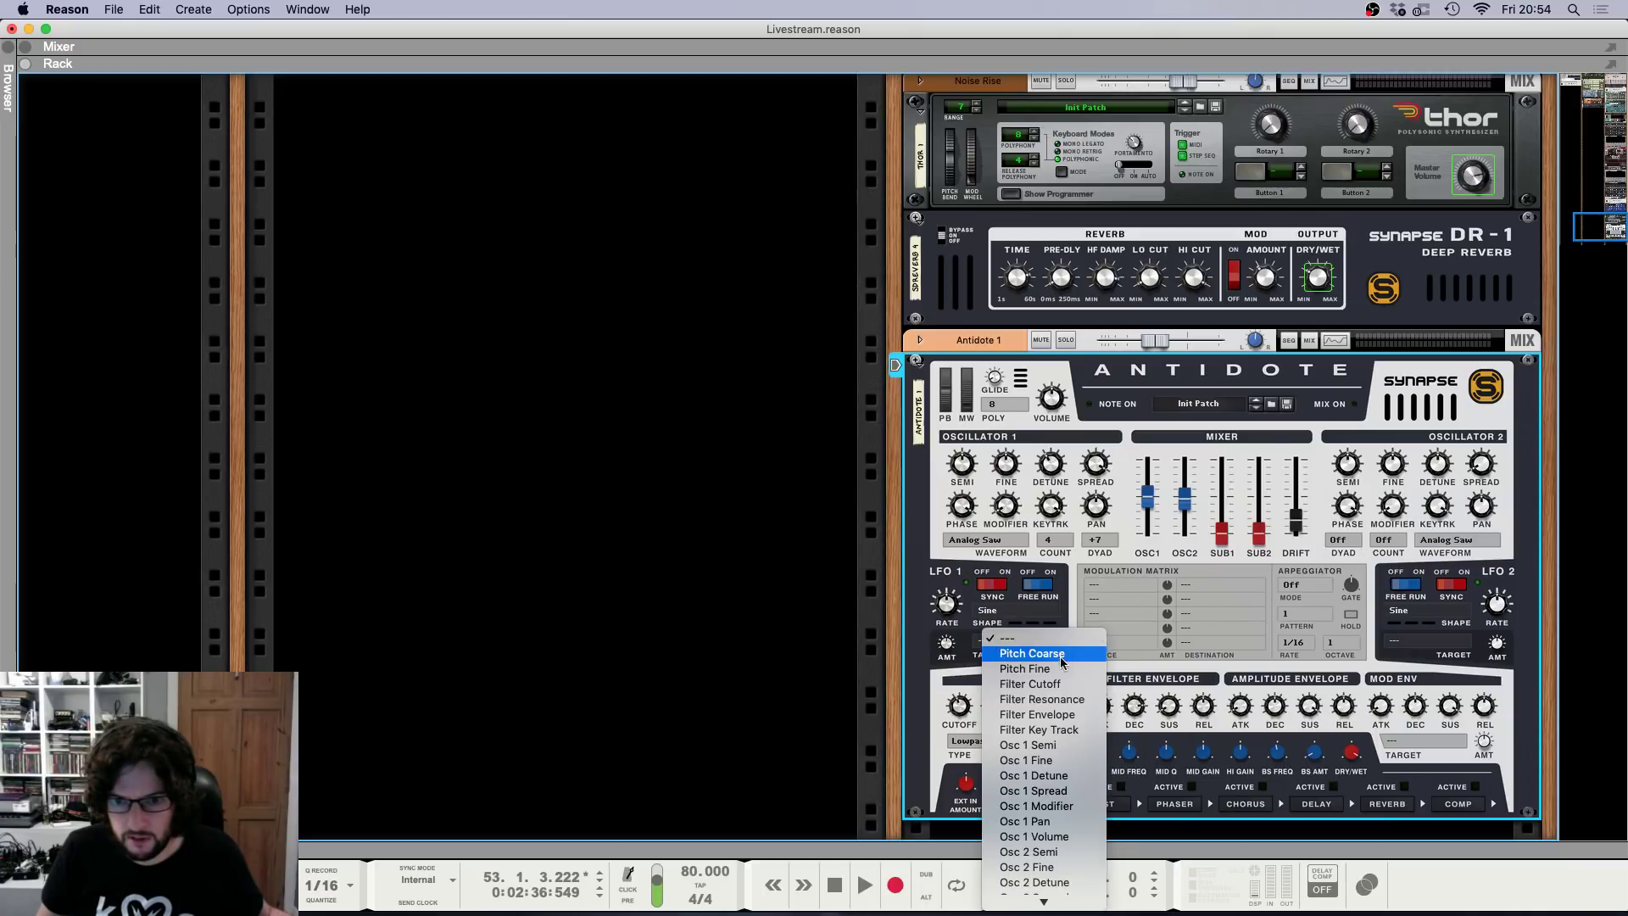
click(1051, 669)
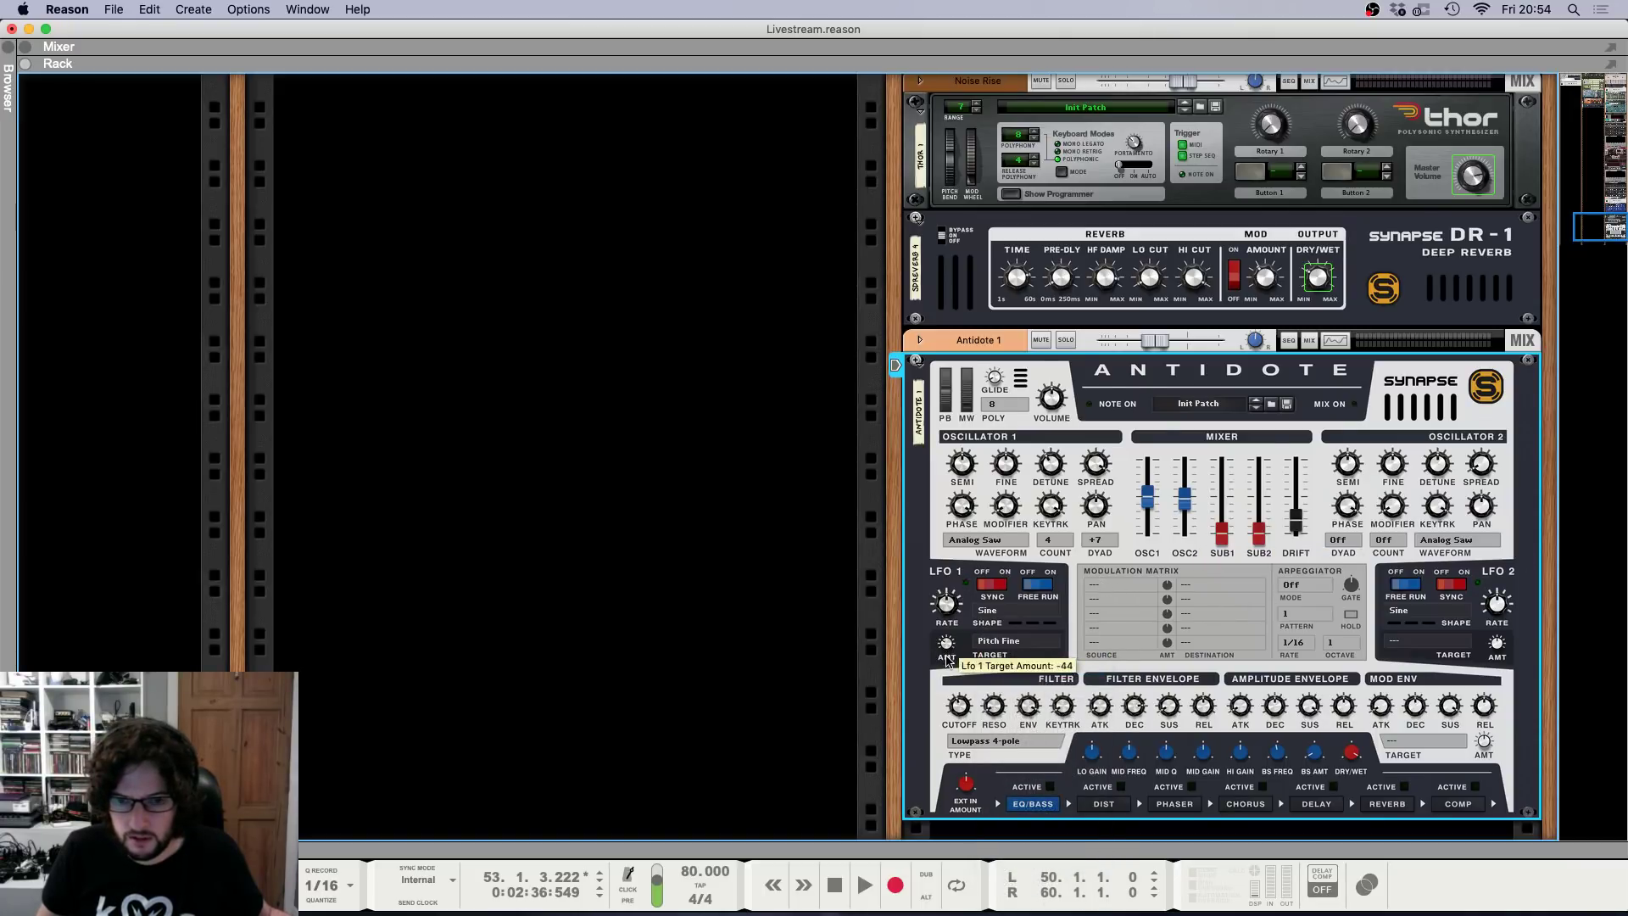
drag(947, 672, 952, 646)
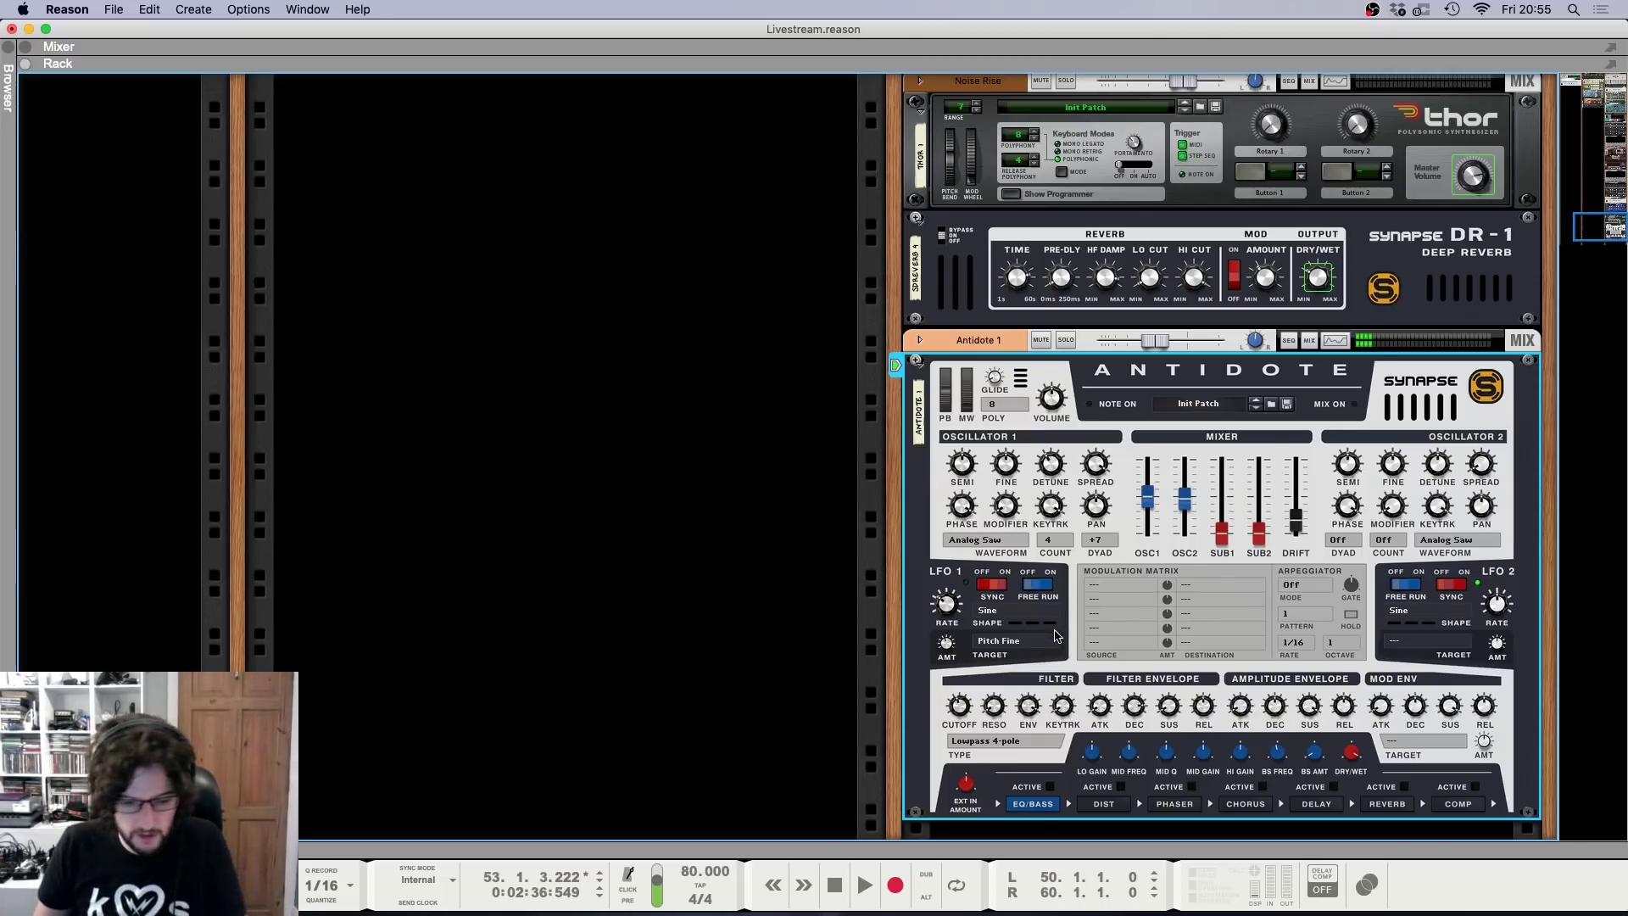
Turn on the Antidote 1 channel's high-pass filter and raise its frequency to about 187 Hz.
key(F5)
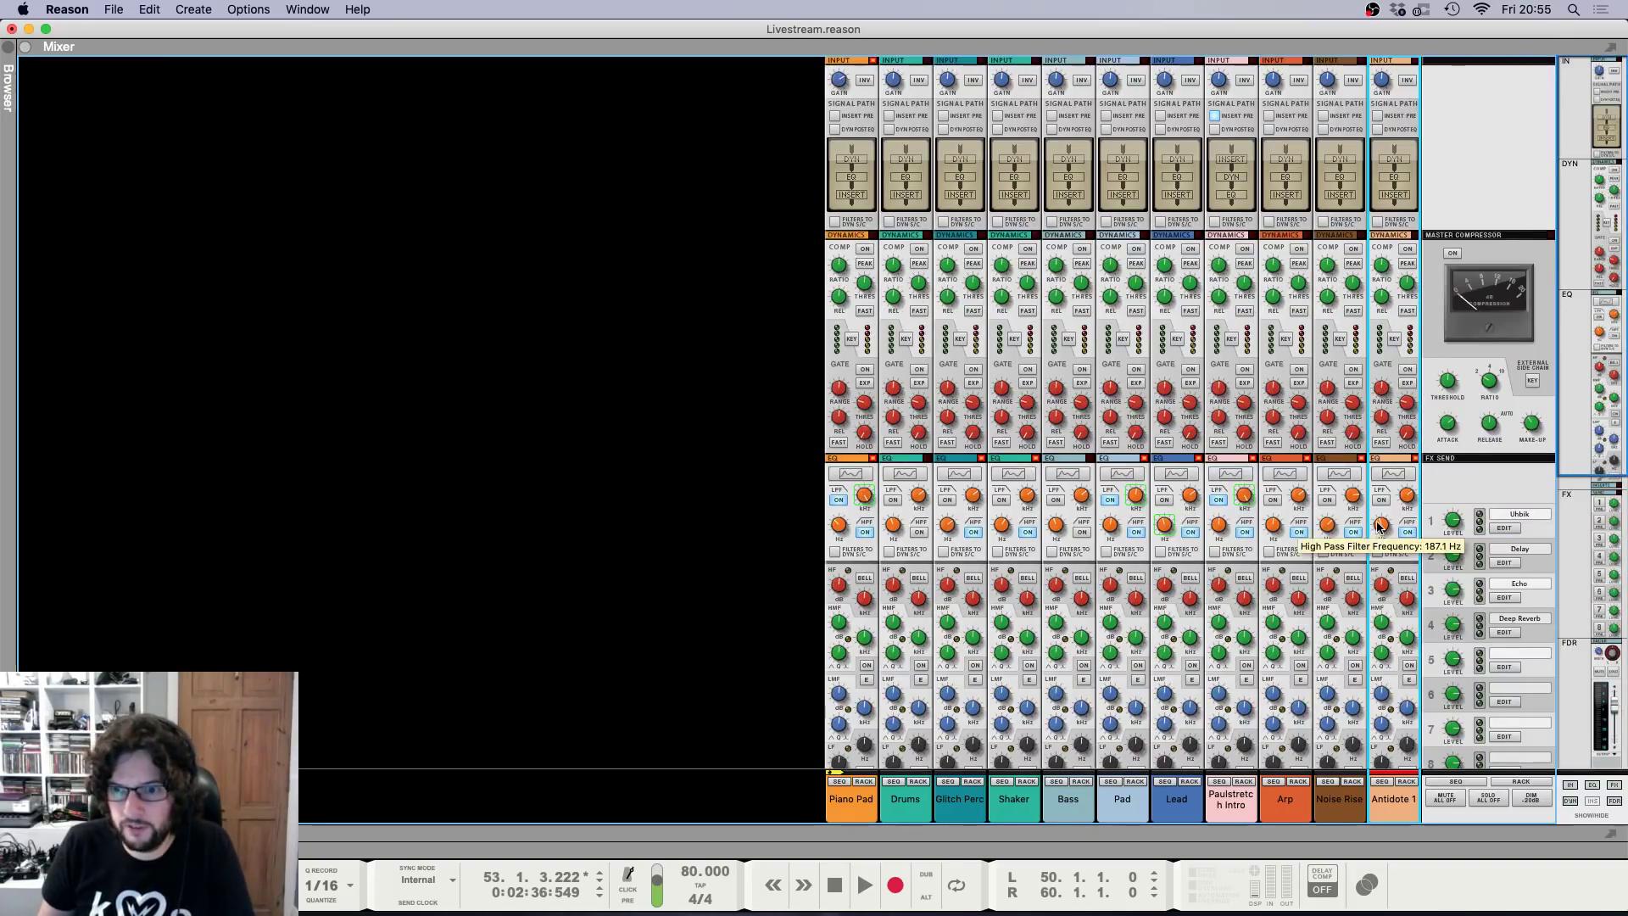
key(F6)
key(F5)
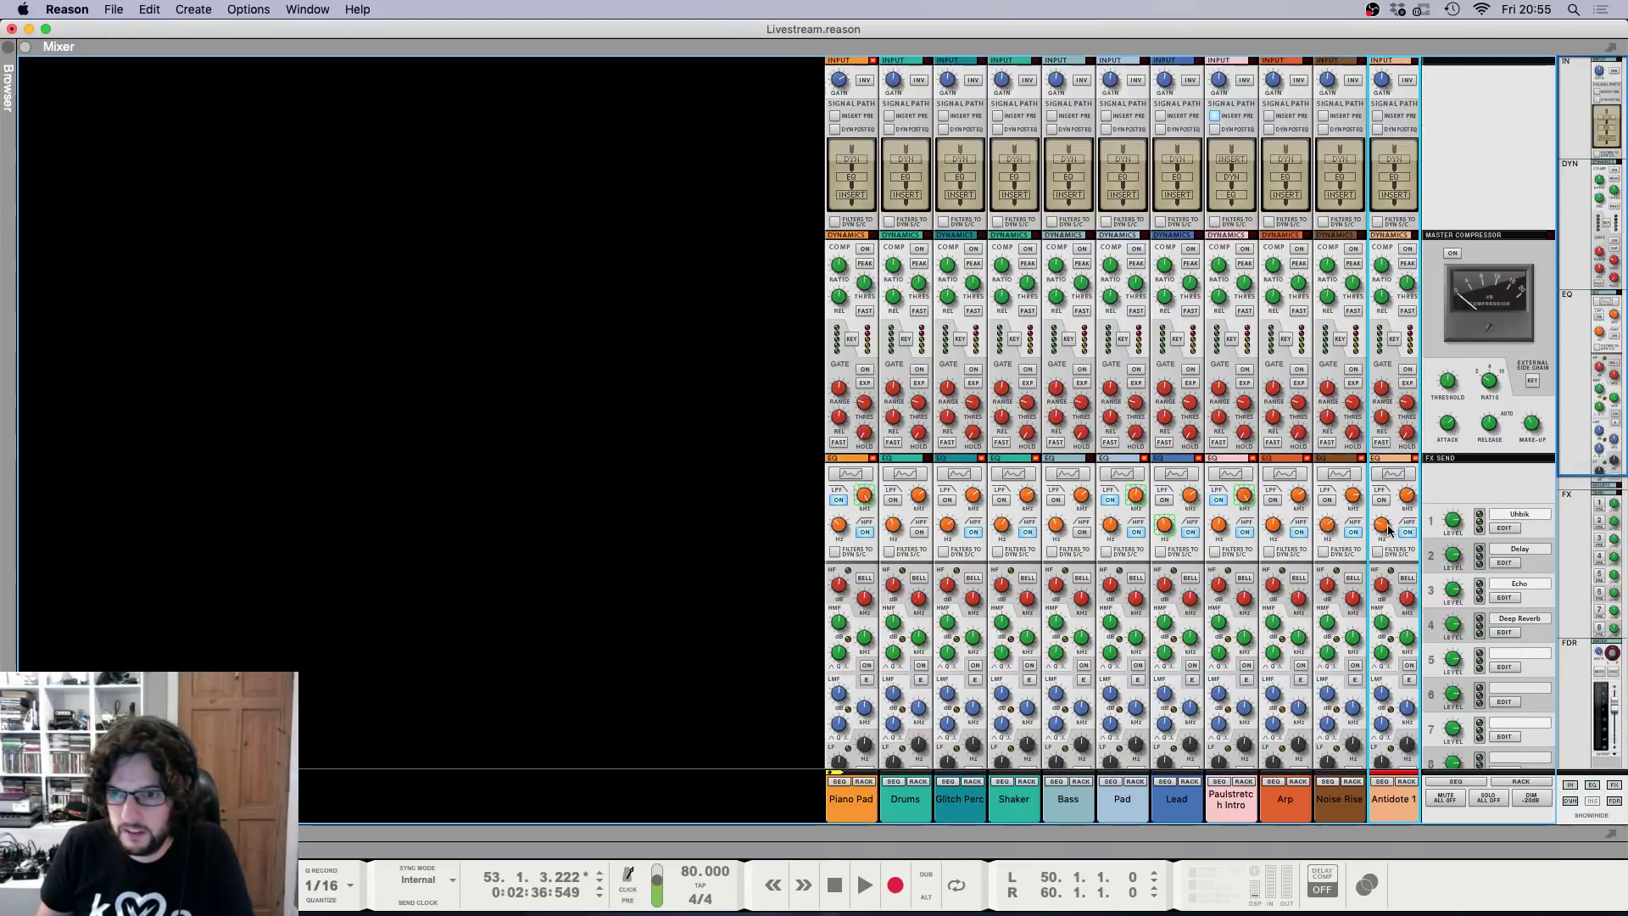
key(F6)
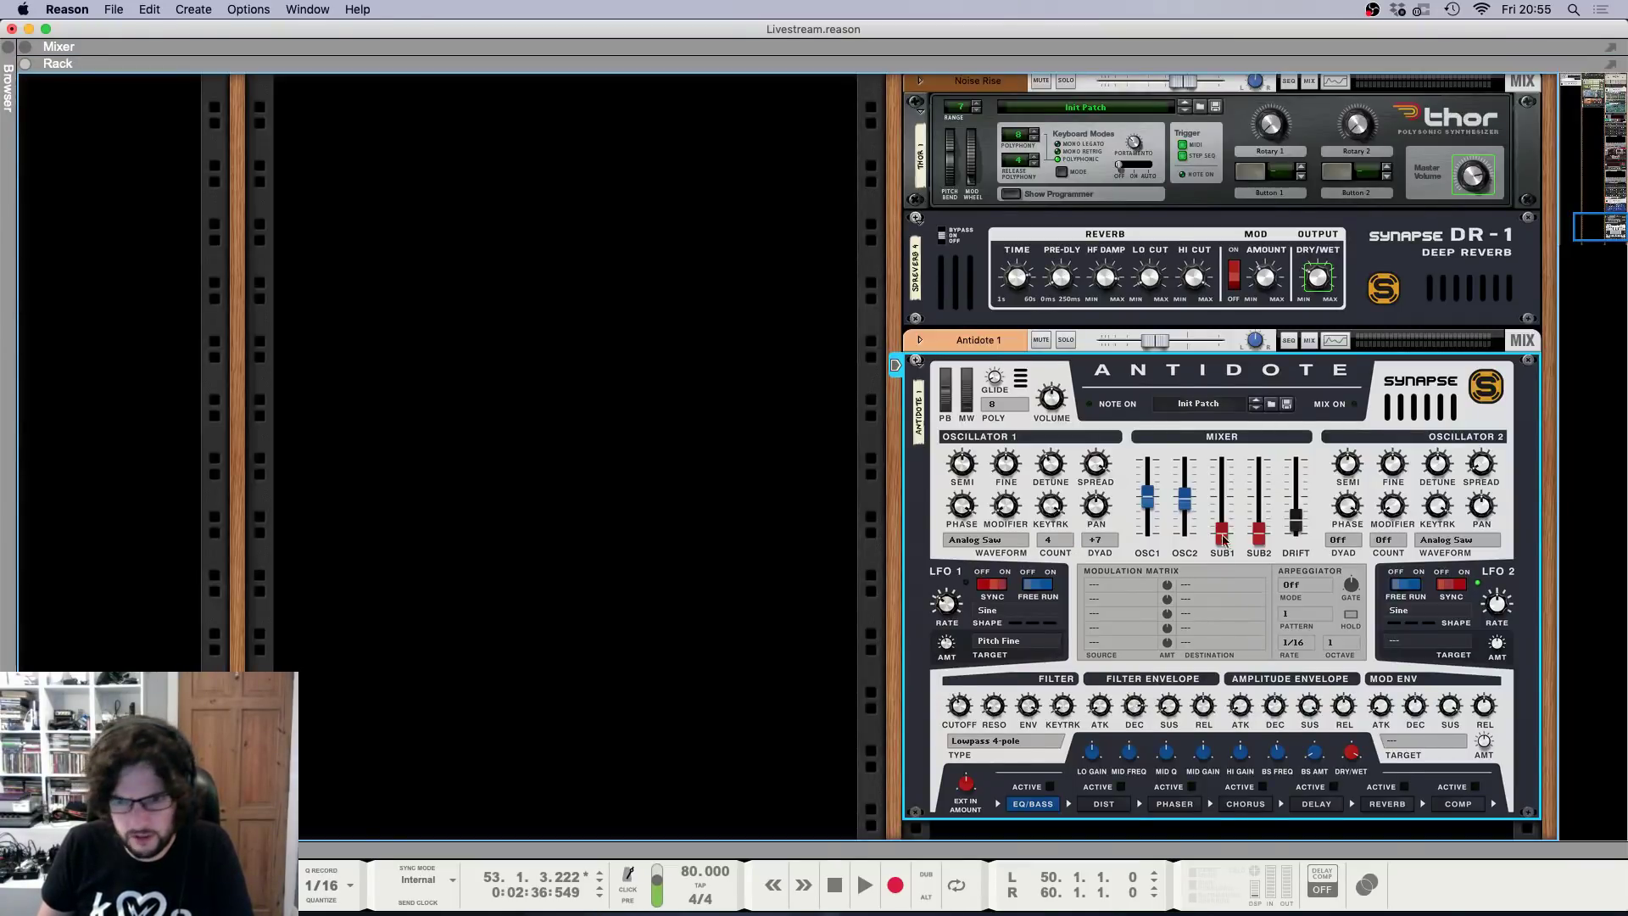
Copy the What Lies Beyond pad clip at bars 50 to 60 onto the new Antidote track at the same position.
click(738, 509)
key(F7)
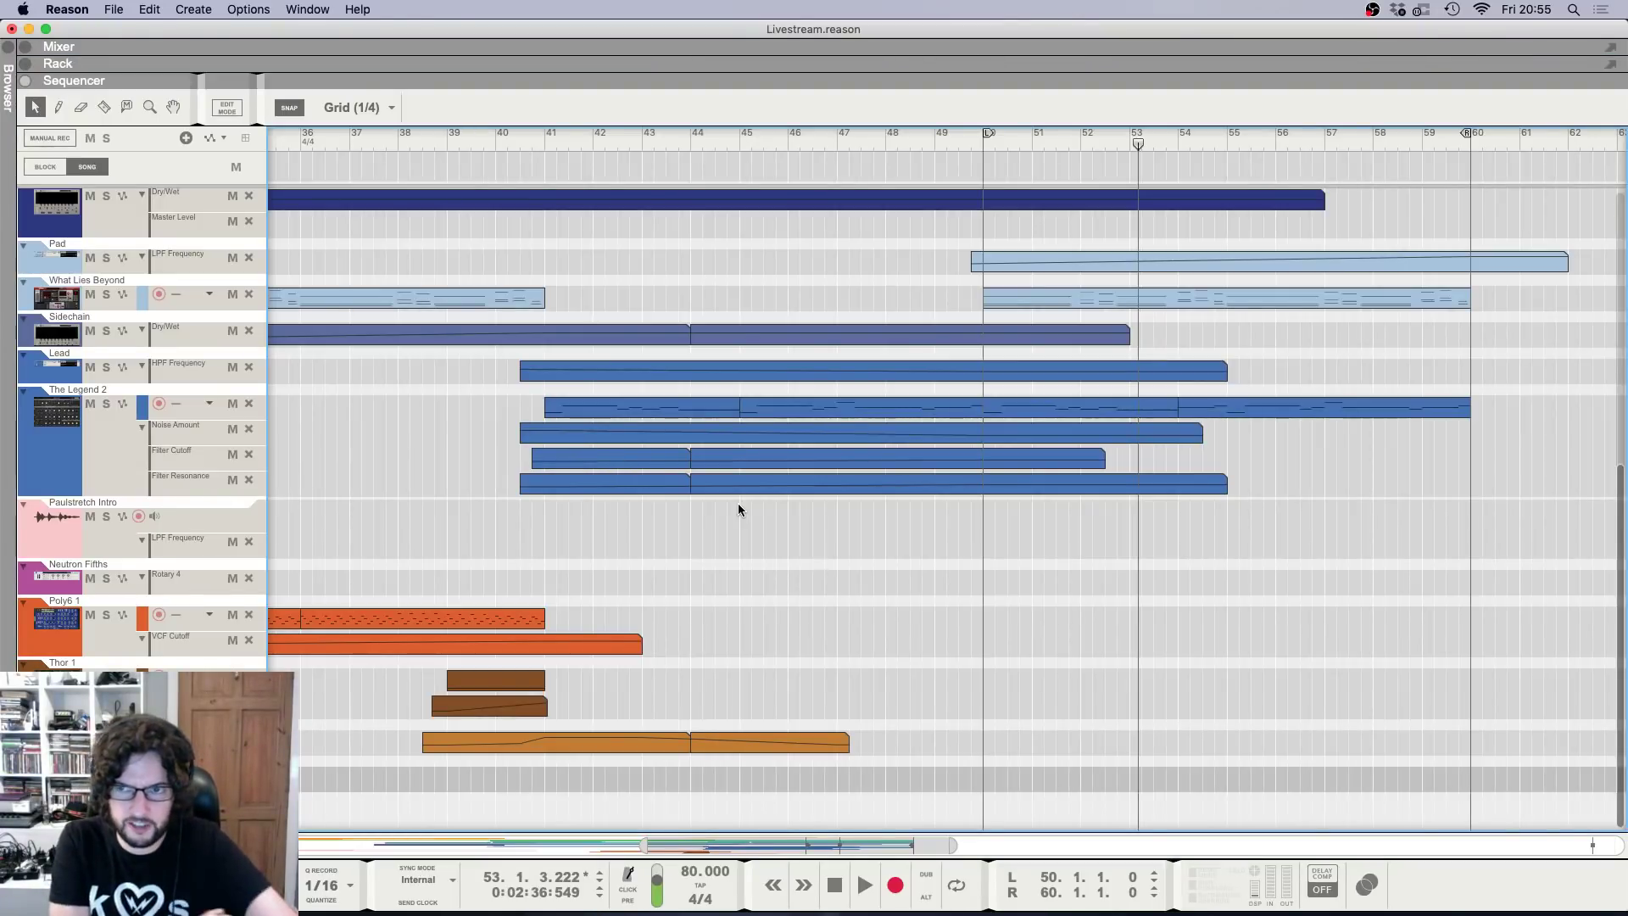
key(g)
key(g)
key(g)
key(g)
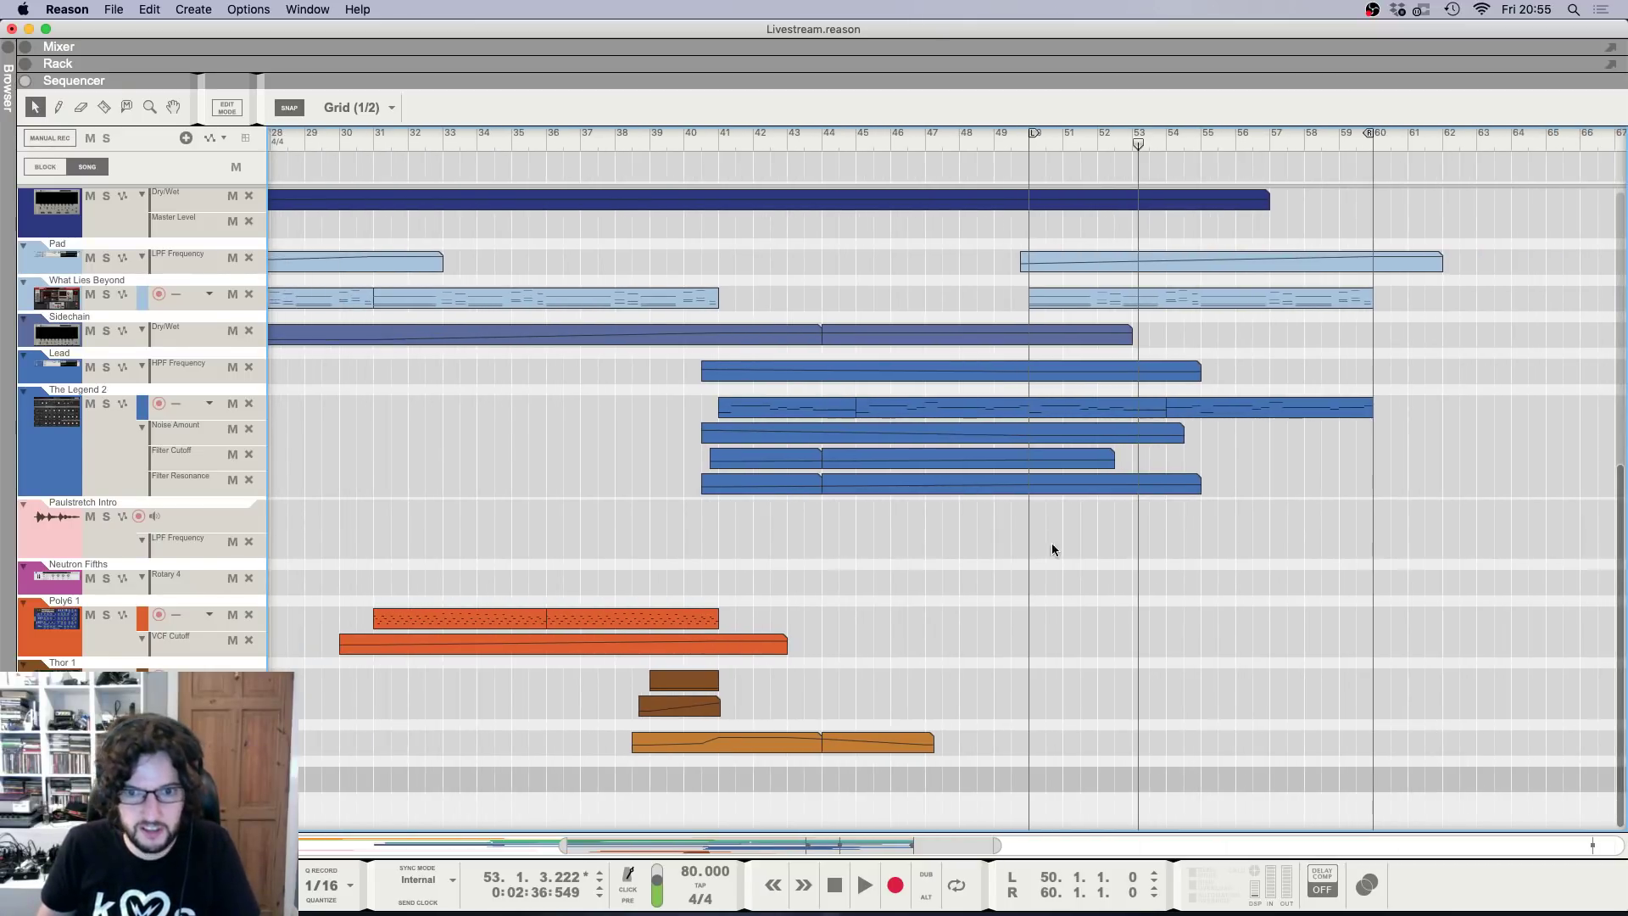
scroll(1102, 555, up, 5)
key(g)
key(g)
key(g)
scroll(1194, 600, down, 5)
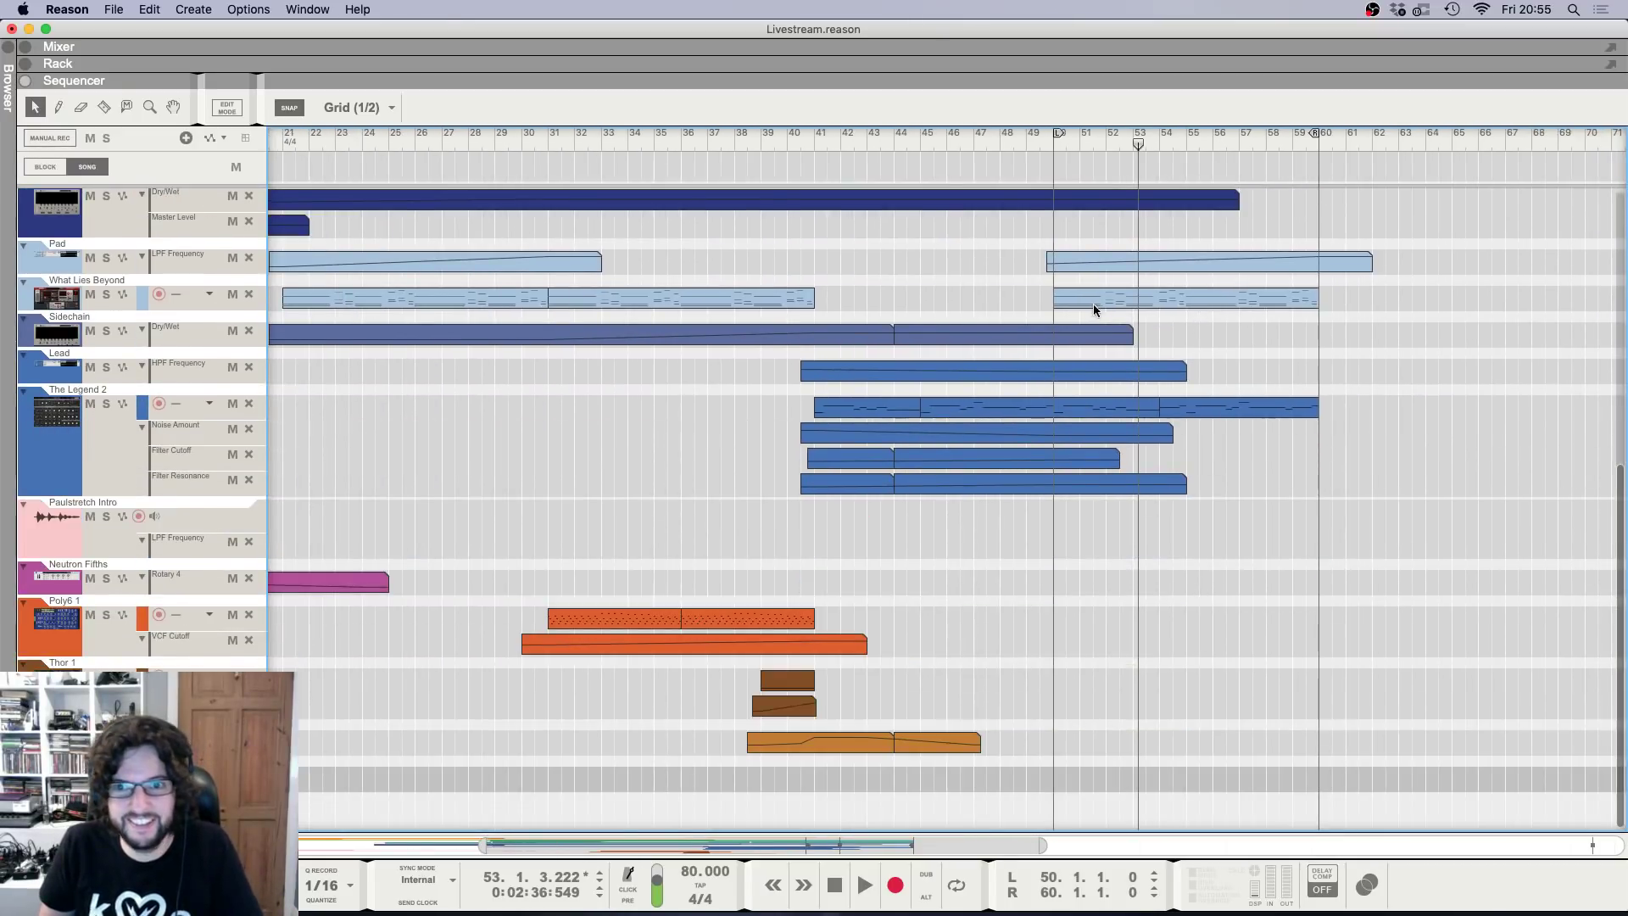
drag(1095, 307, 1082, 795)
Solo the Antidote 1 channel in the mixer and start playback from bar 50.
click(1054, 145)
key(F5)
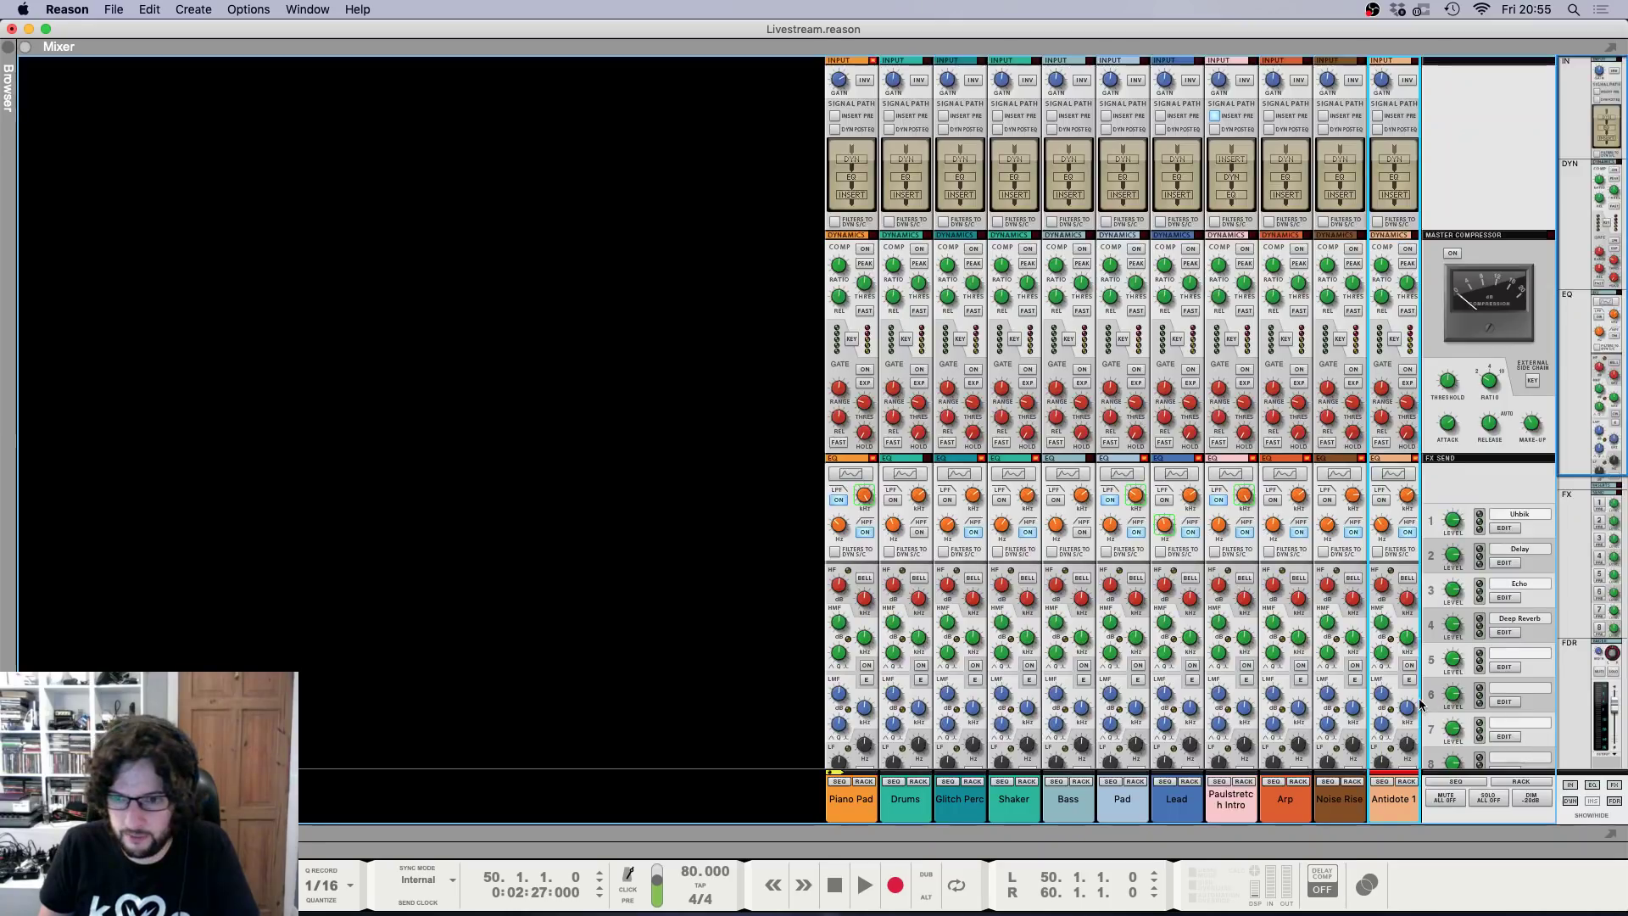
scroll(1404, 636, down, 10)
click(1405, 603)
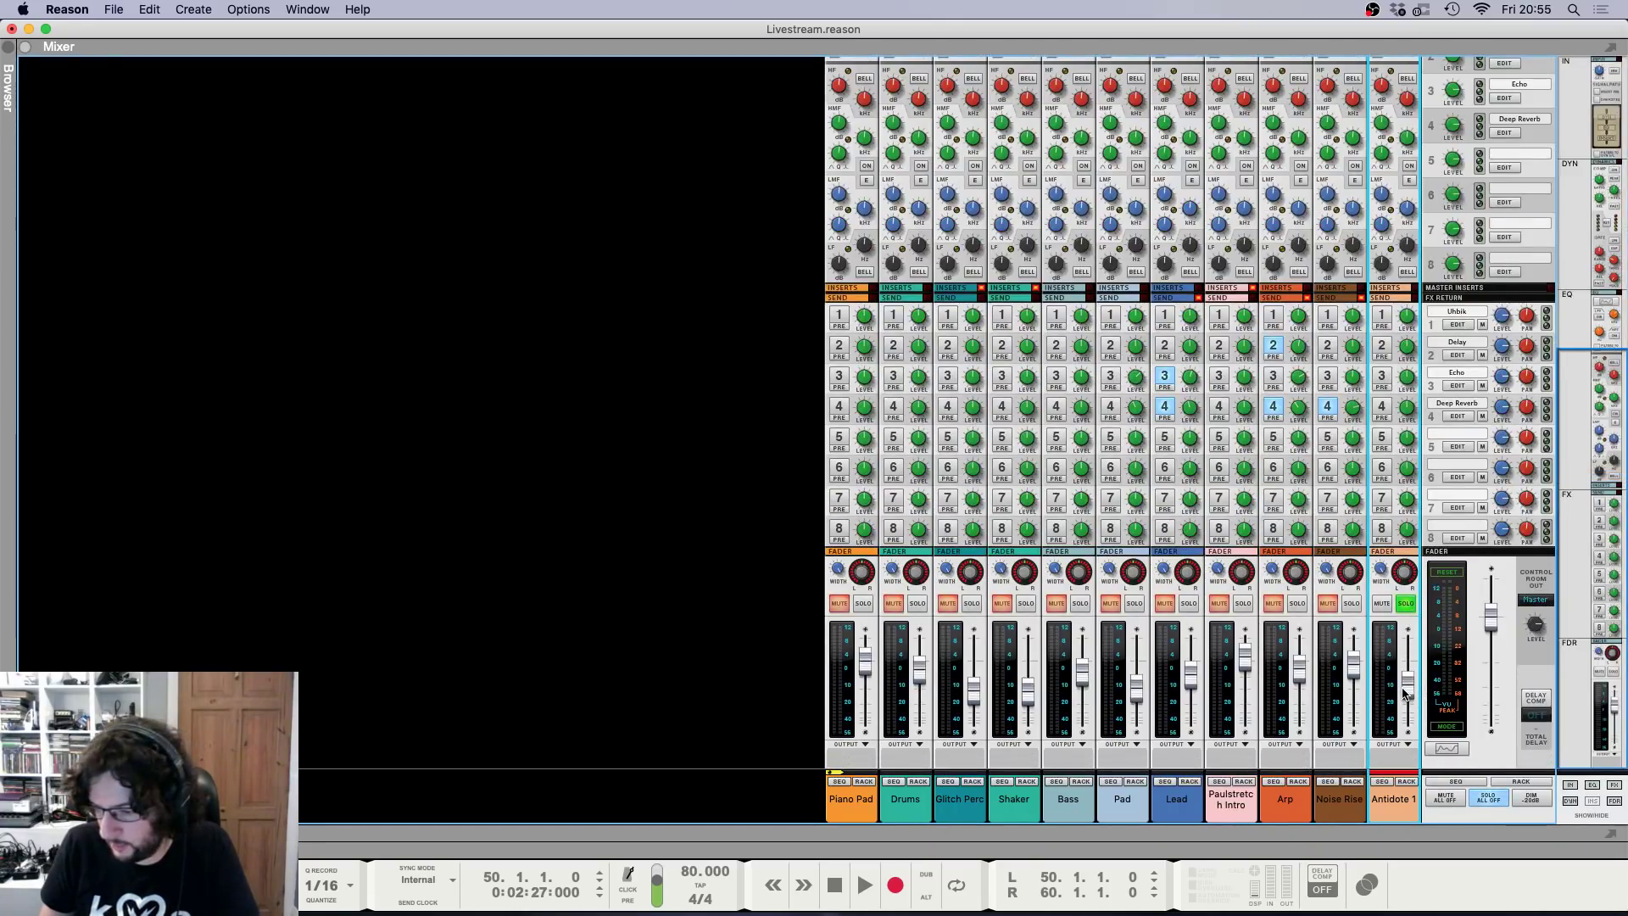
key(space)
Transpose the copied Antidote clip by -12 semitones and listen to it from bar 50.
key(F7)
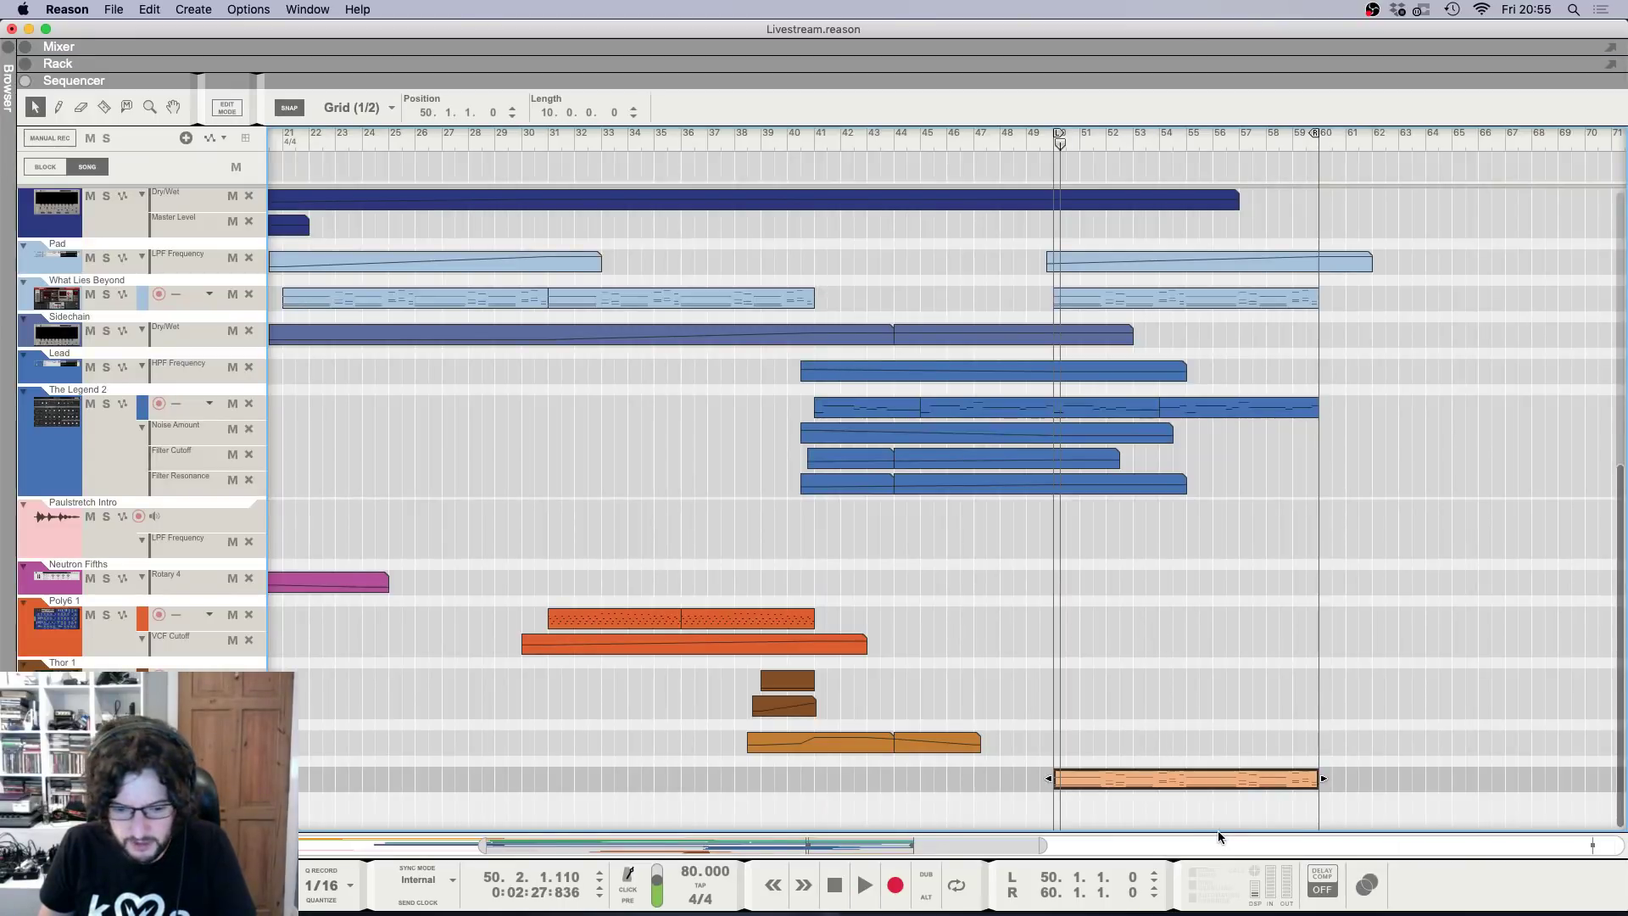
key(F8)
click(1287, 311)
click(1242, 371)
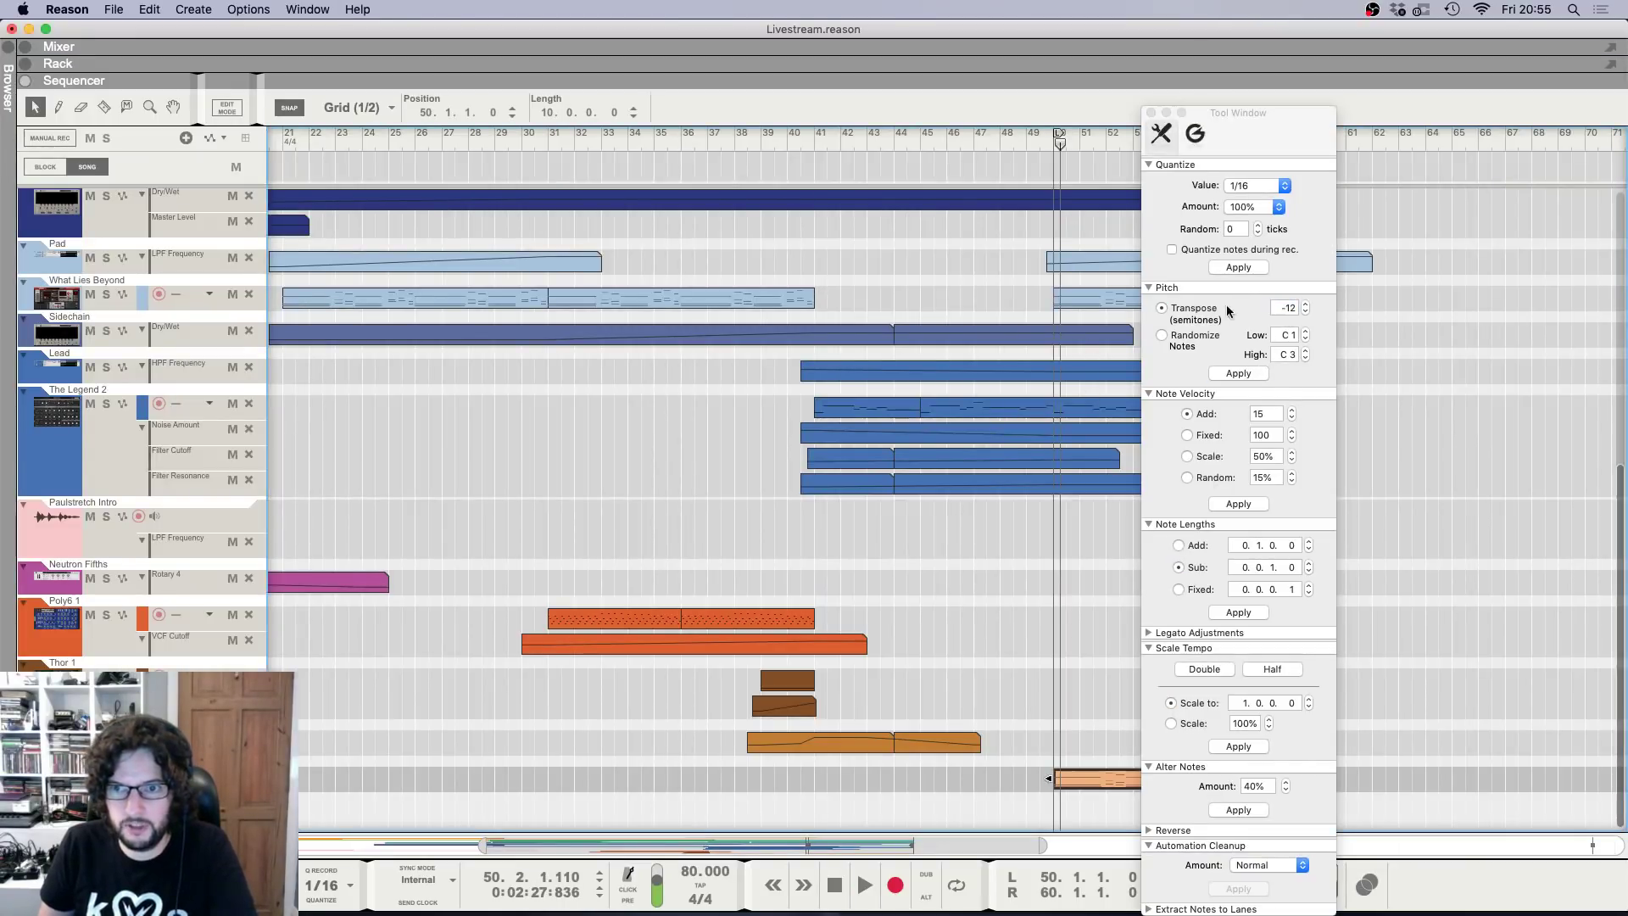
click(1149, 112)
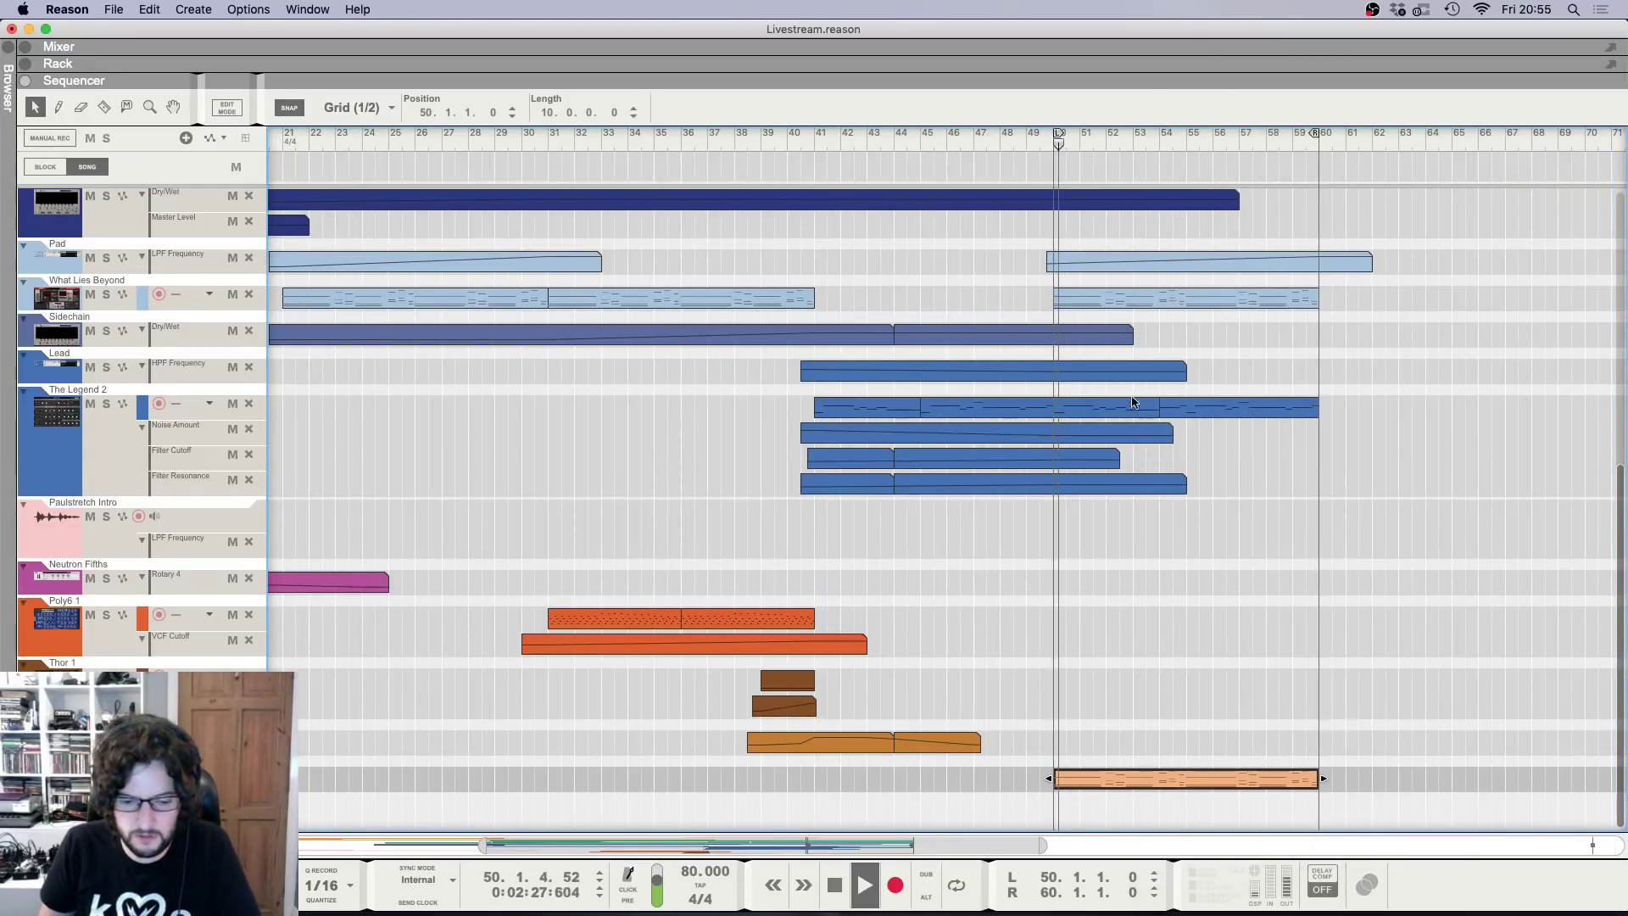
key(F6)
click(1136, 713)
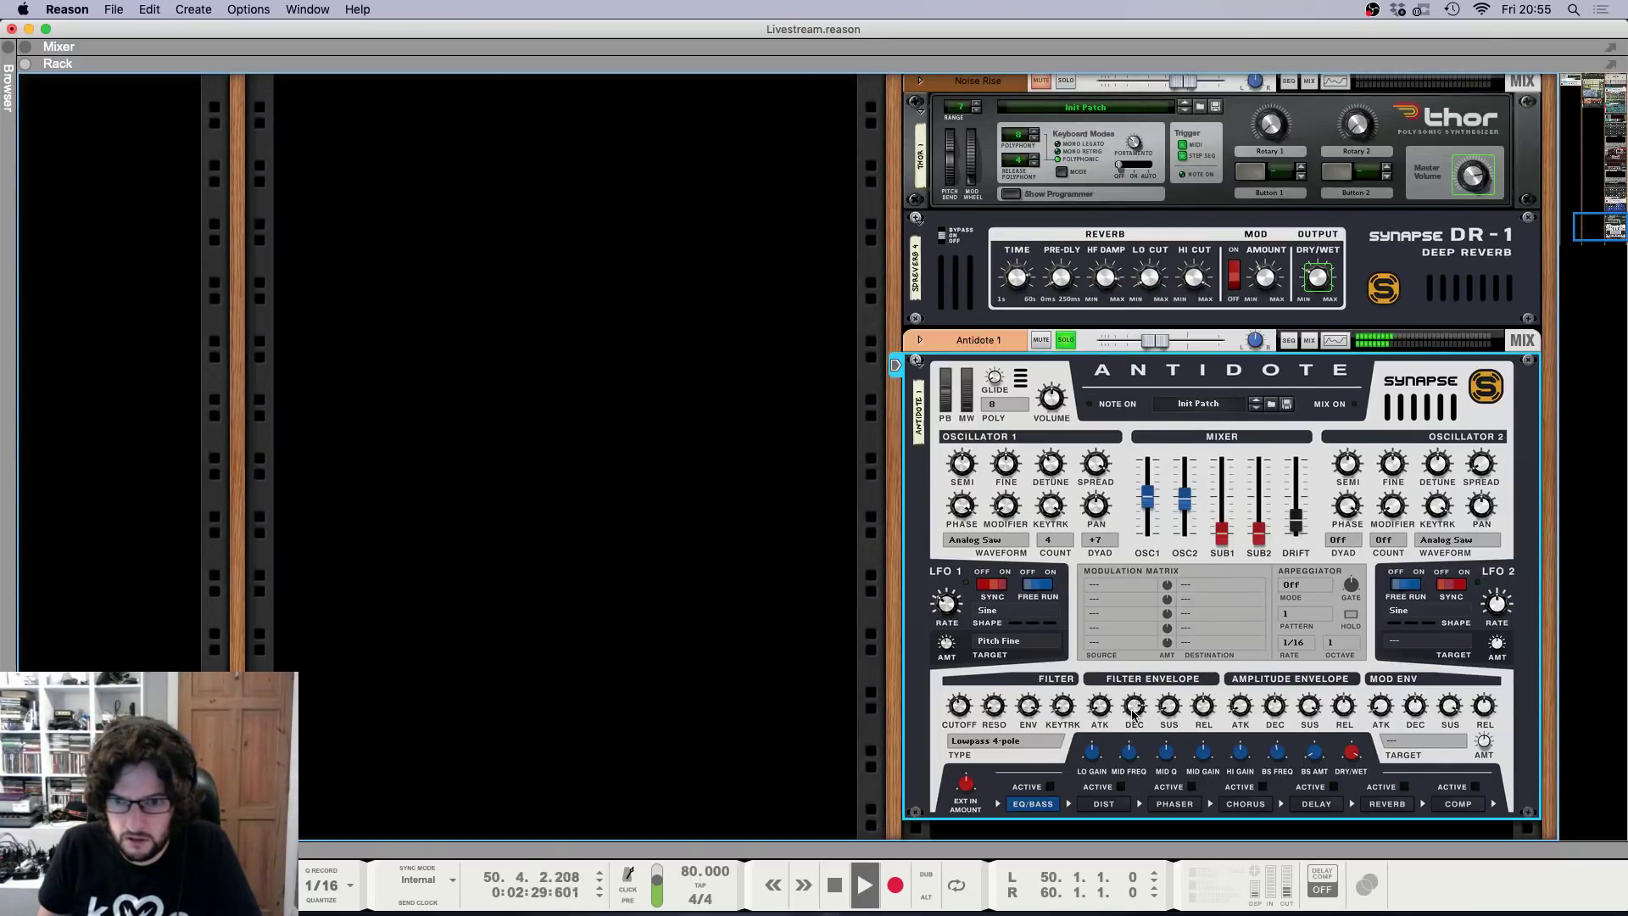
key(F7)
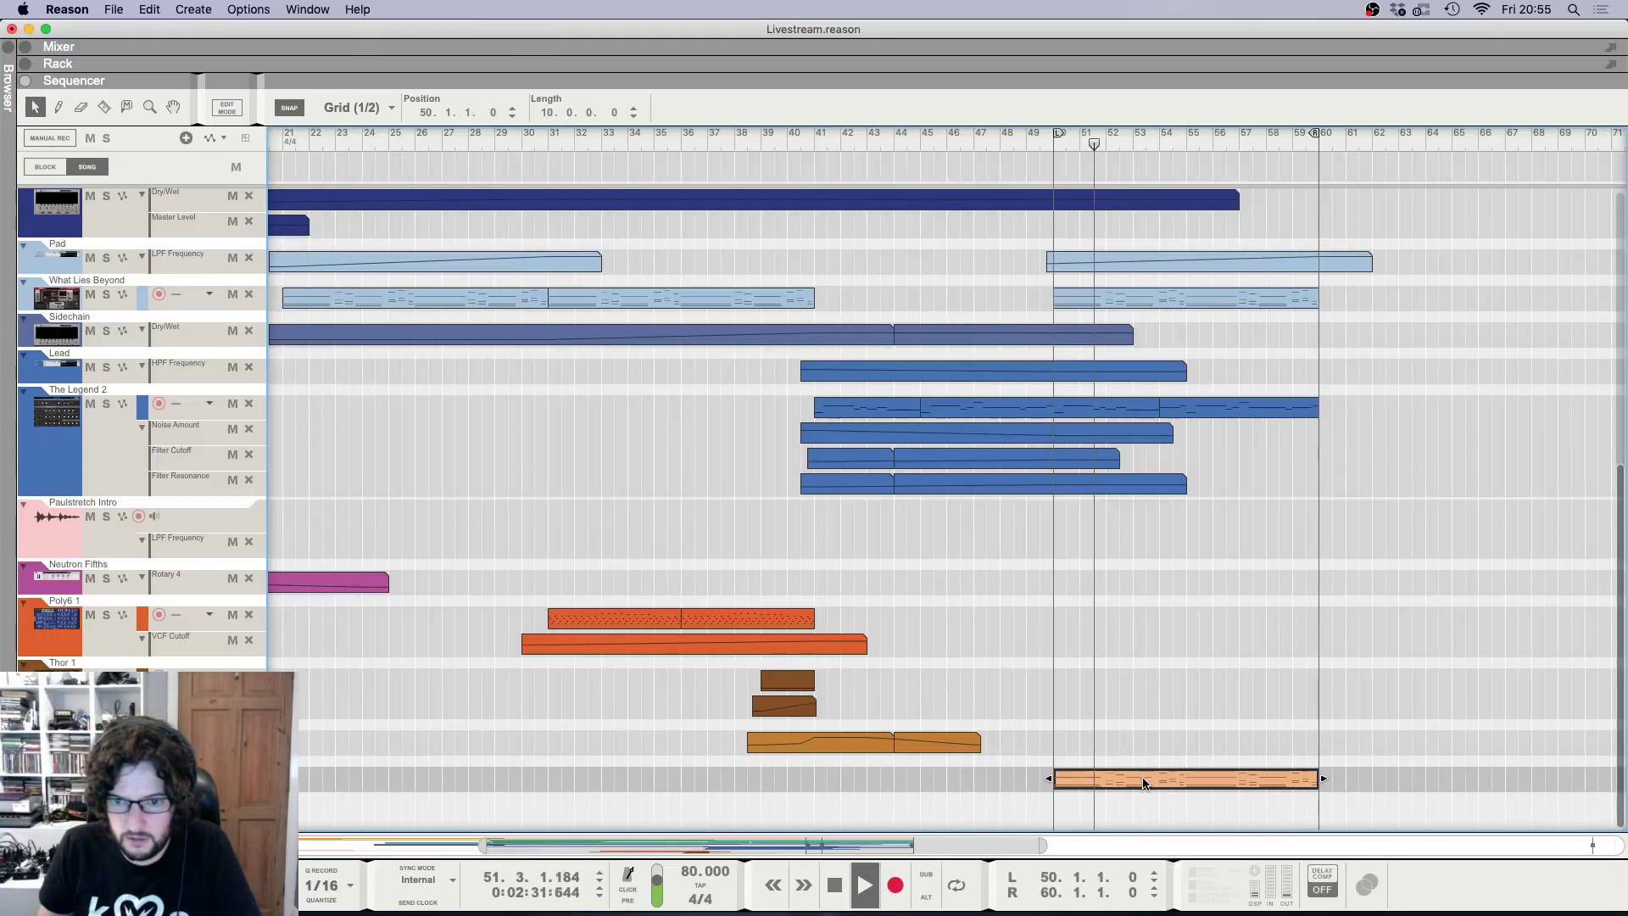
key(F6)
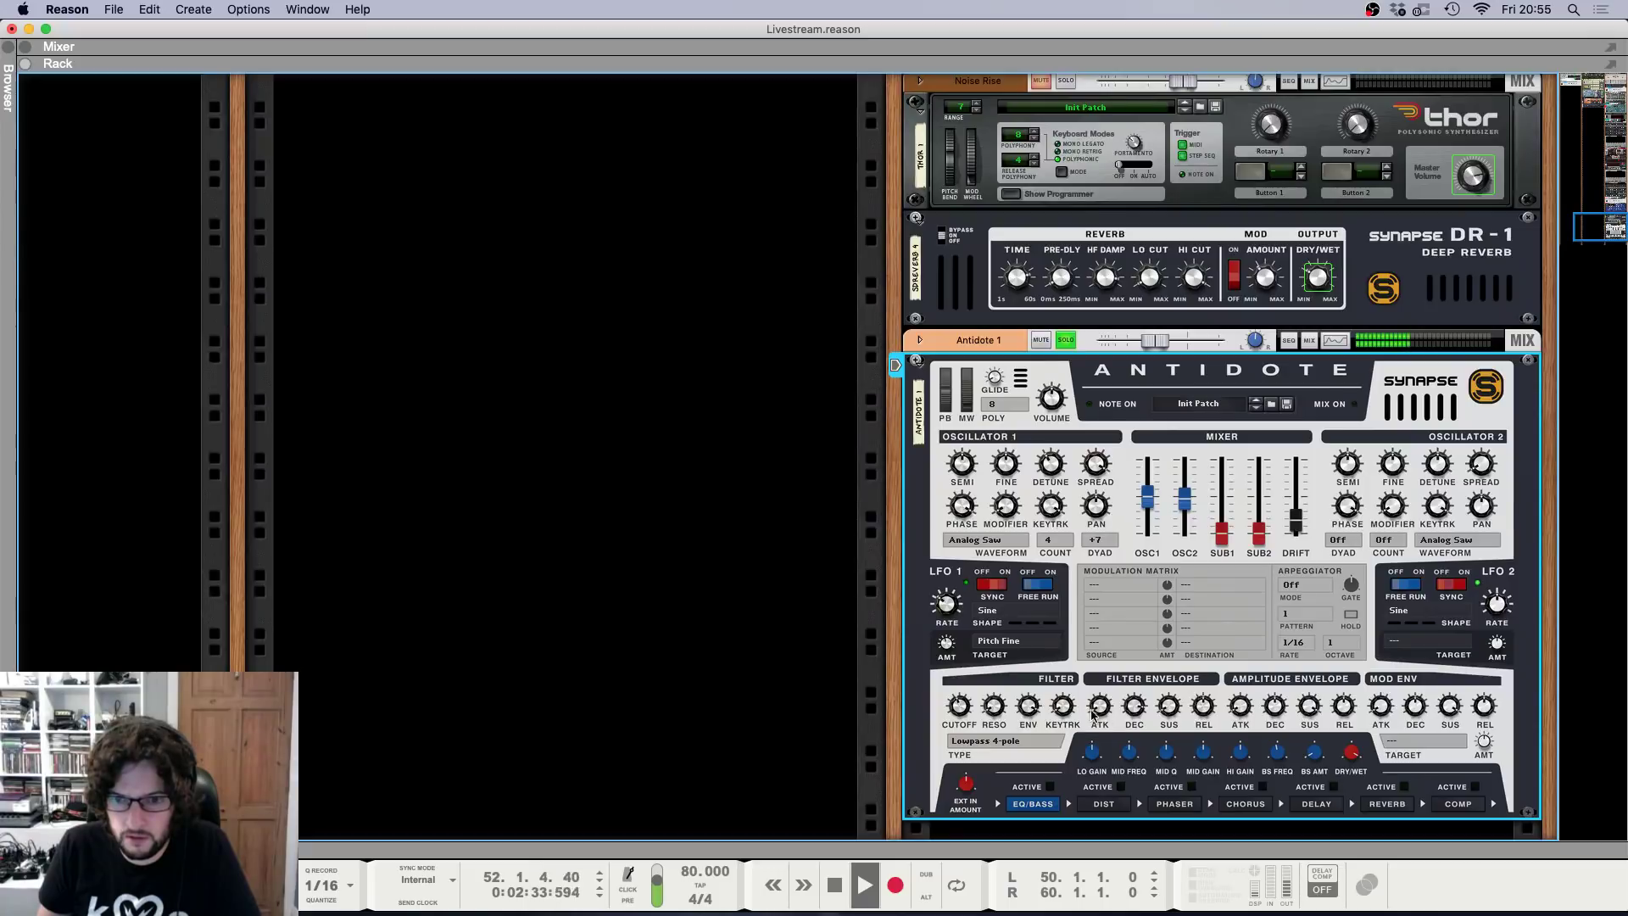
Transpose the Antidote clip by a further -12 semitones and restart playback from bar 50.
key(F7)
key(F8)
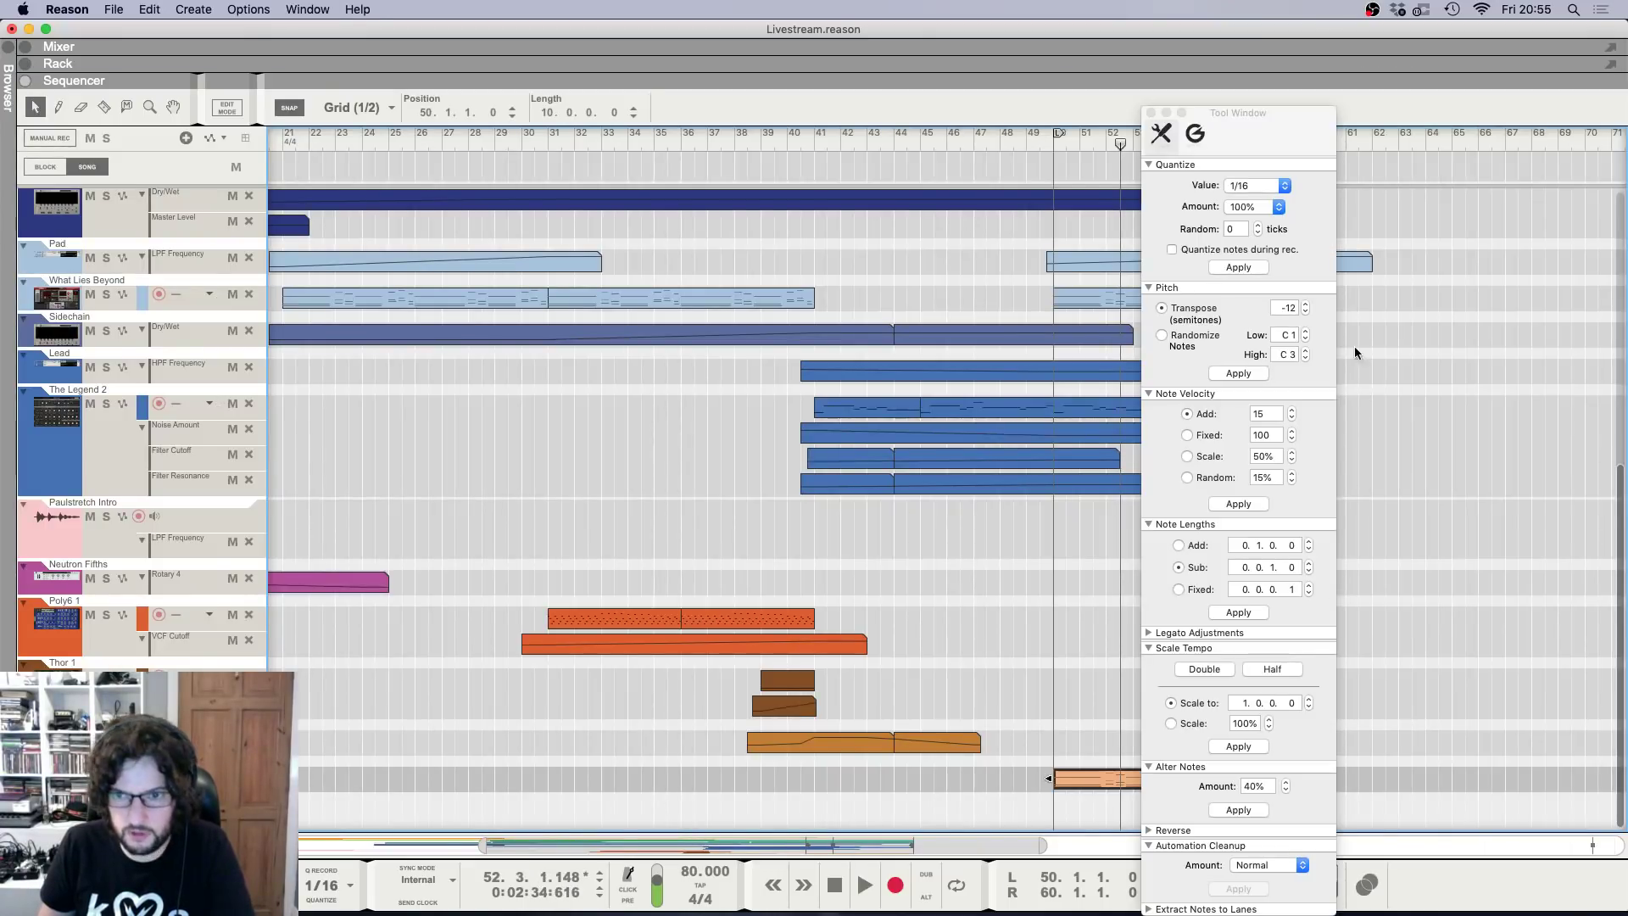
click(1254, 374)
click(1048, 144)
key(space)
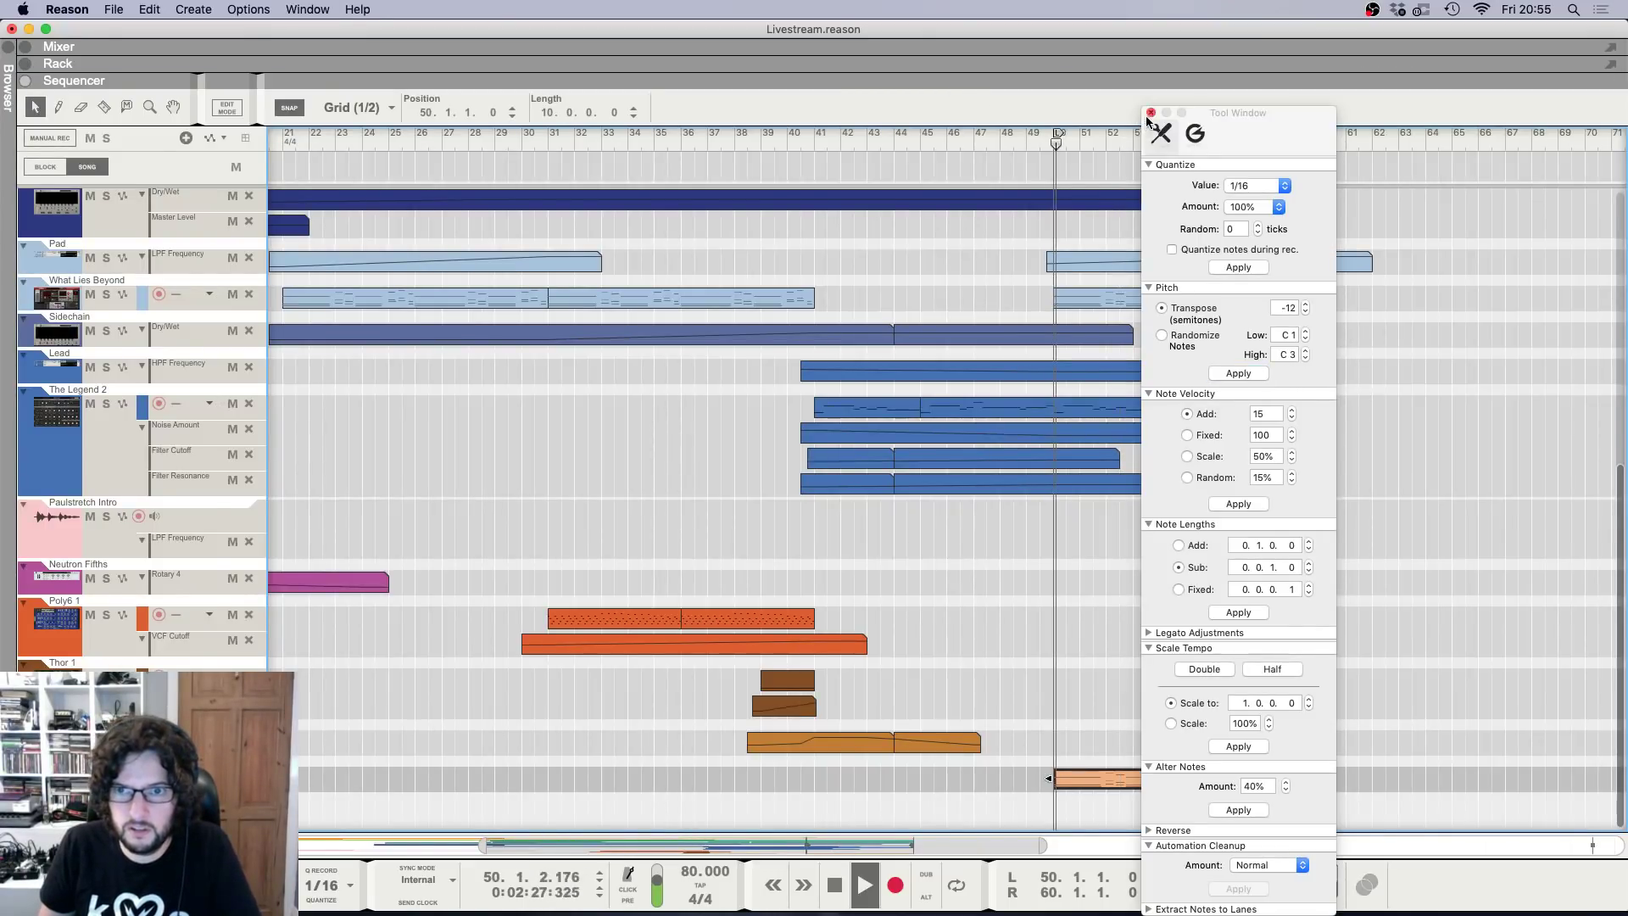
click(1151, 113)
Lower the Antidote 1 channel's level slightly and set its high-pass filter to about 145.9 Hz.
key(F6)
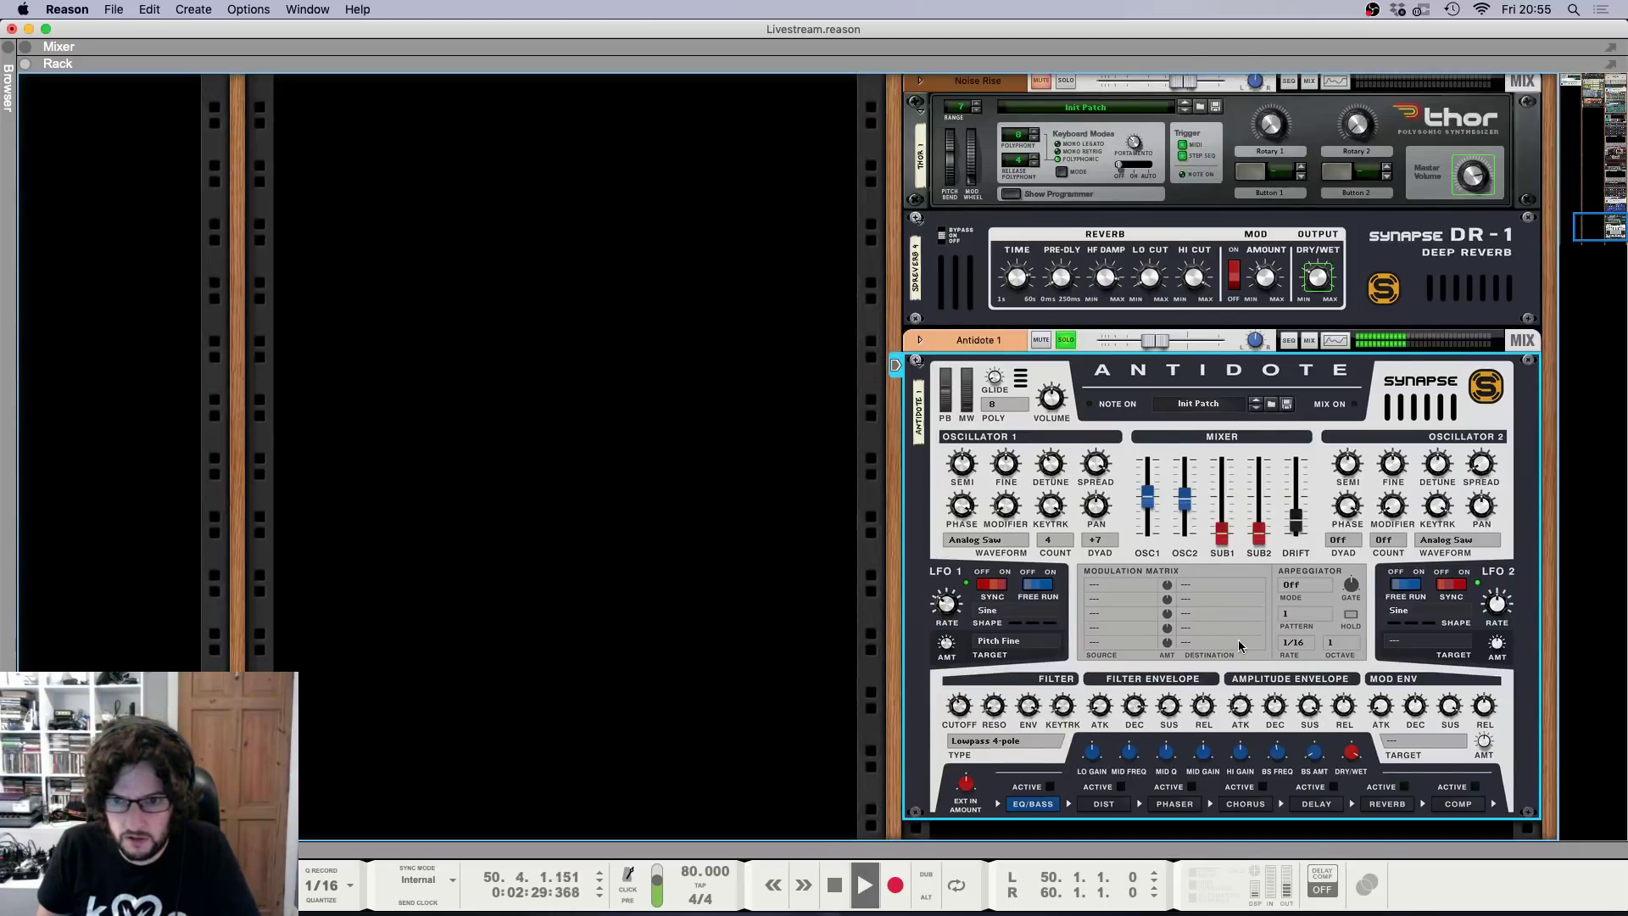
key(F5)
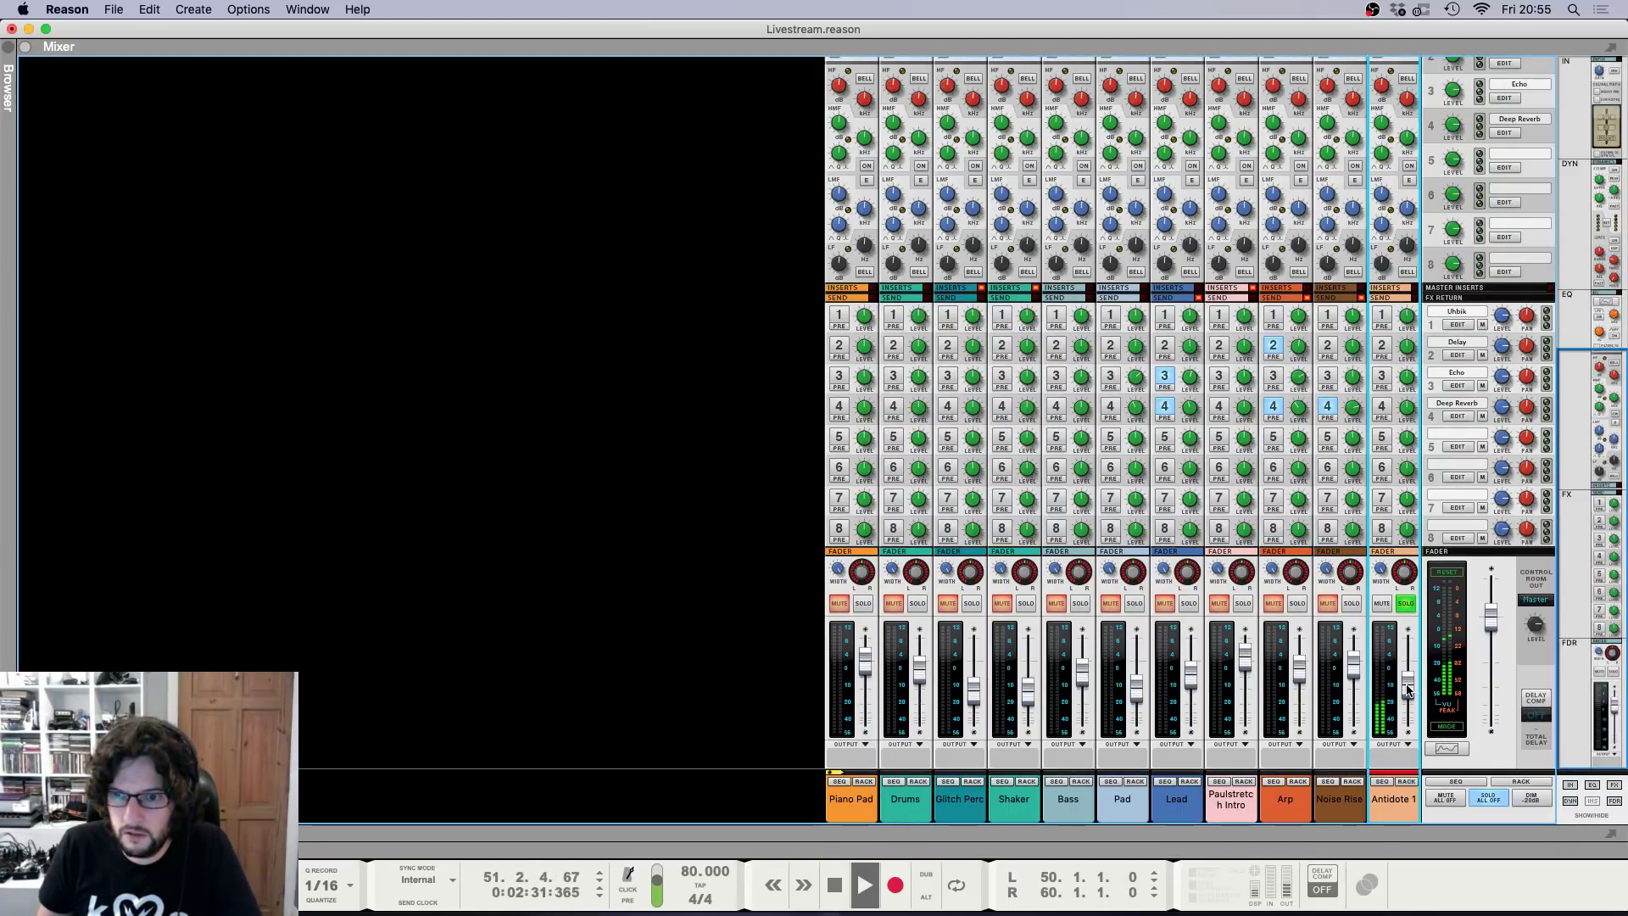
scroll(1391, 424, up, 5)
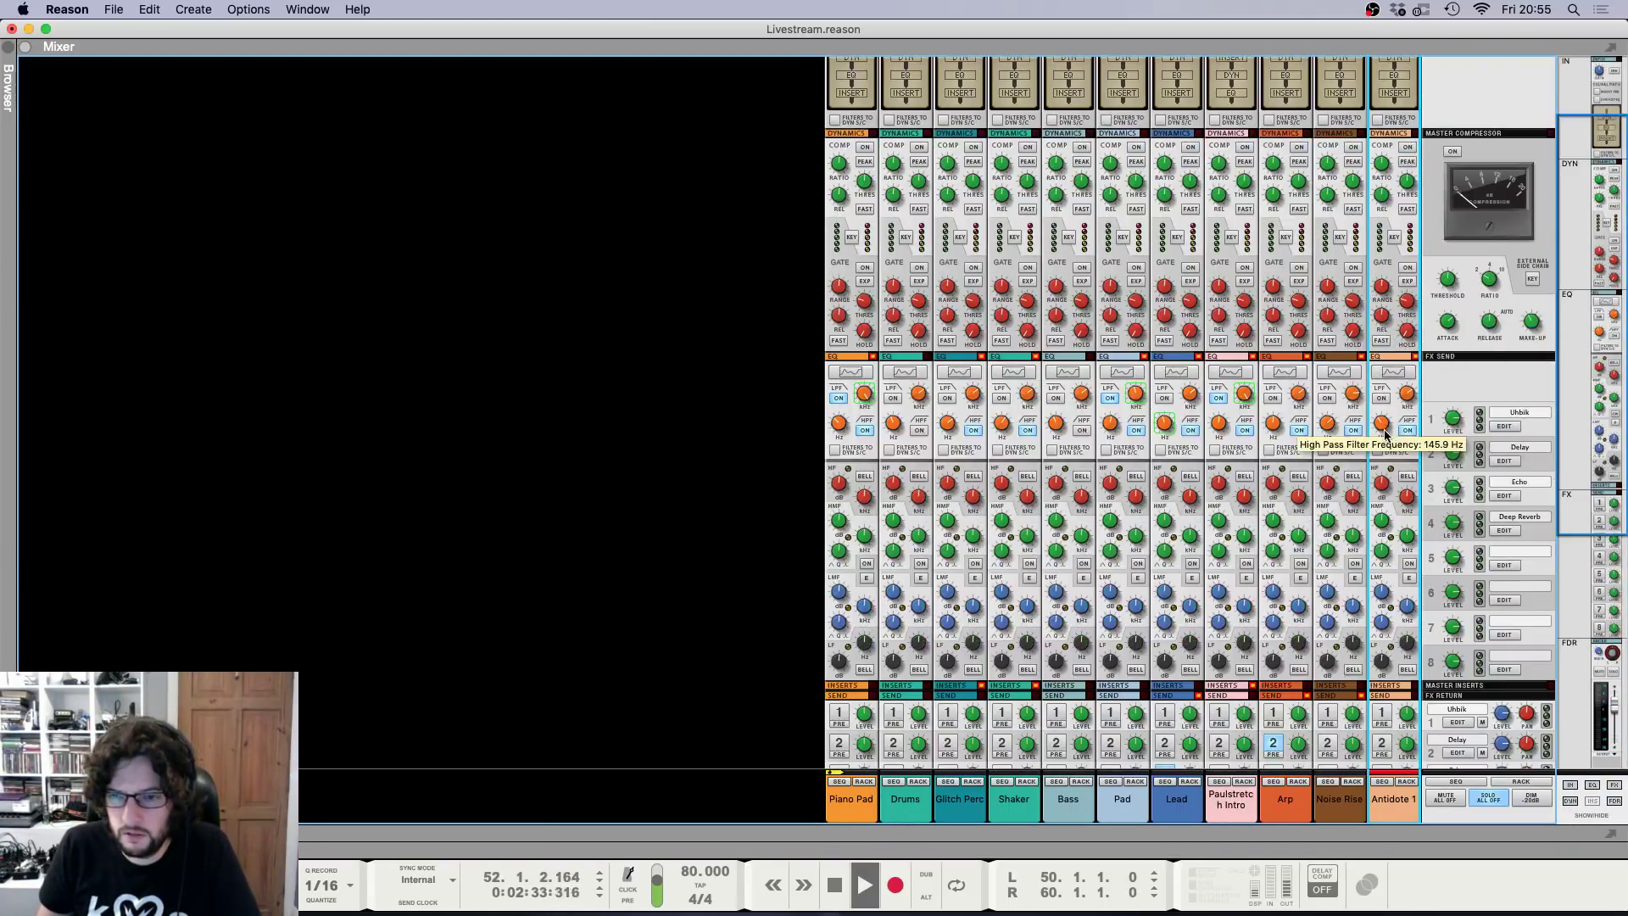
Enable Antidote's built-in reverb with dry/wet at 52%, and turn on its delay.
key(F6)
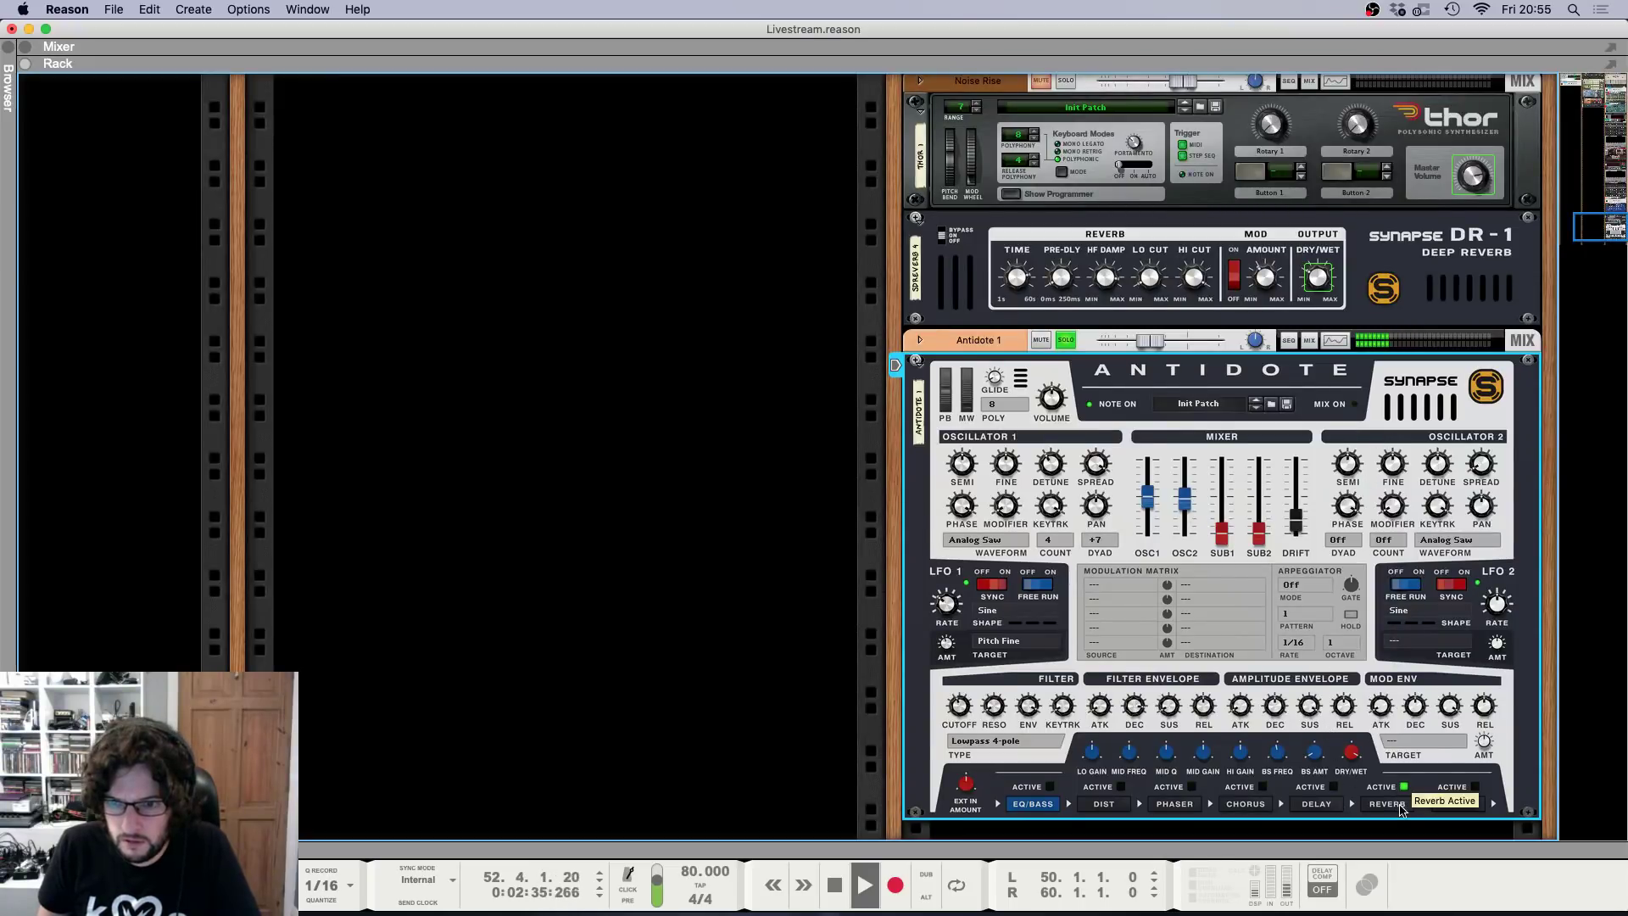
click(1401, 803)
key(space)
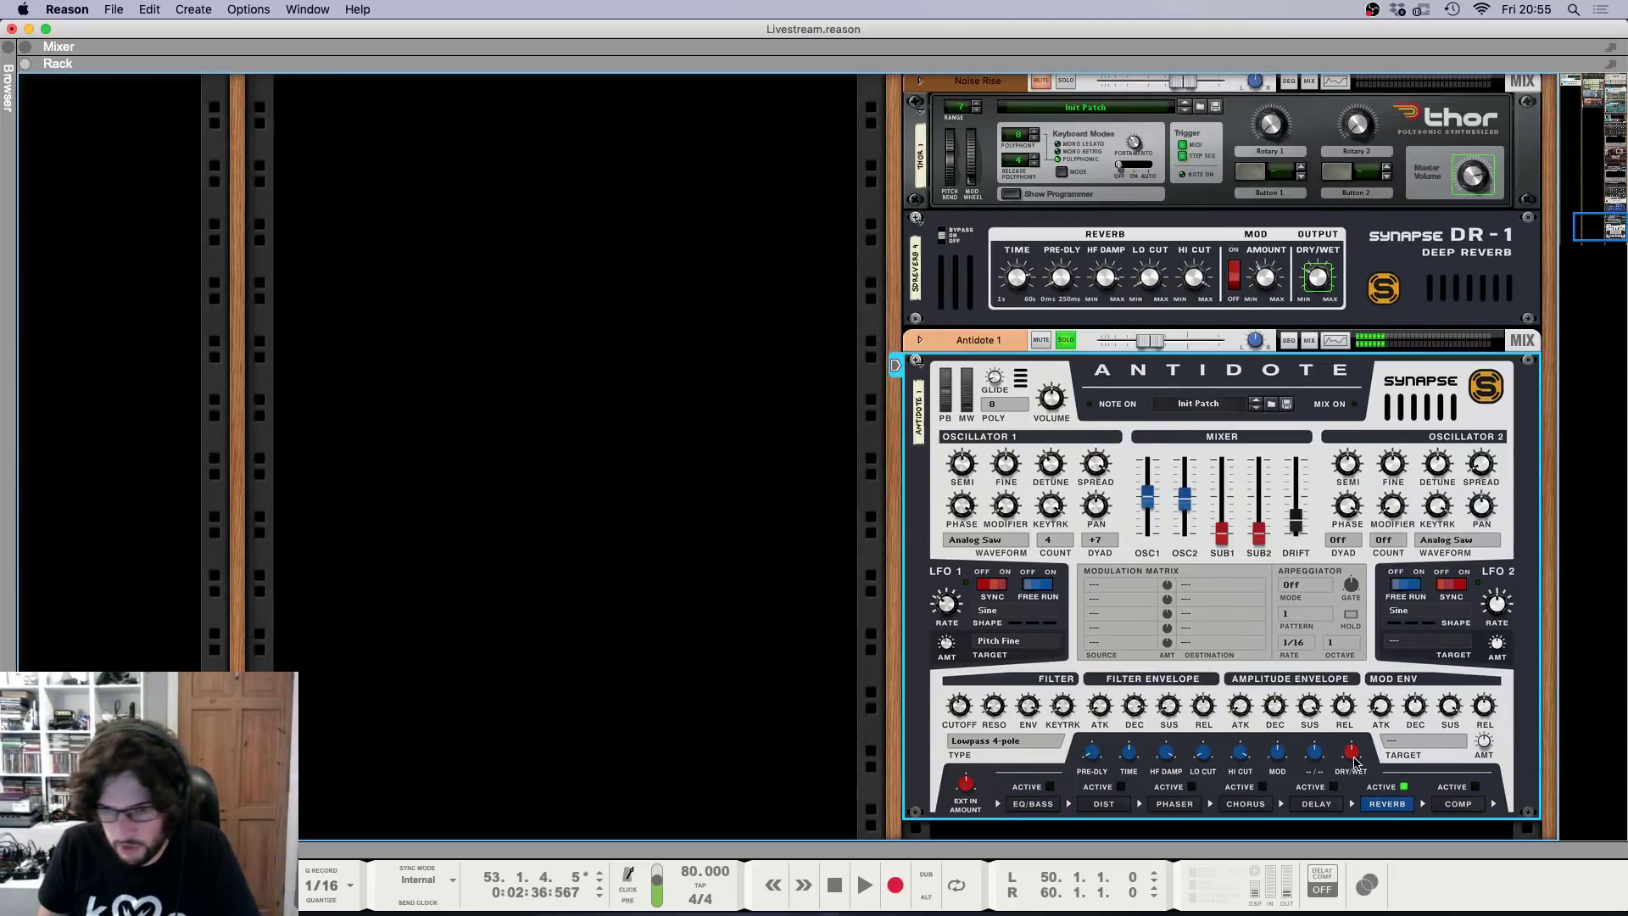
mouse_move(1354, 758)
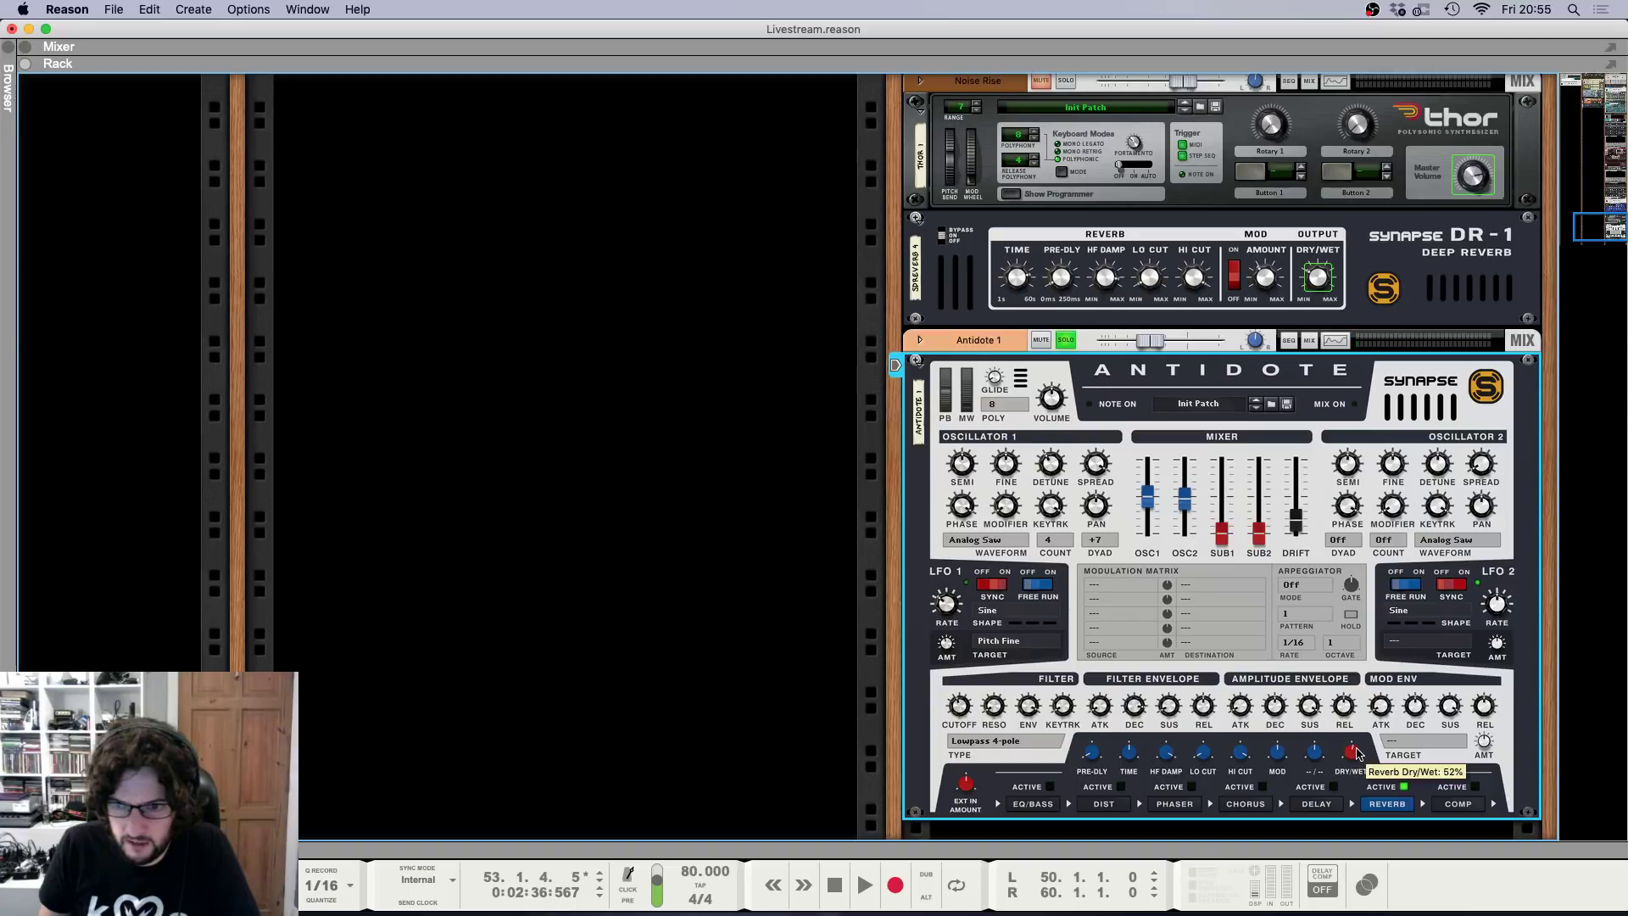
click(1316, 803)
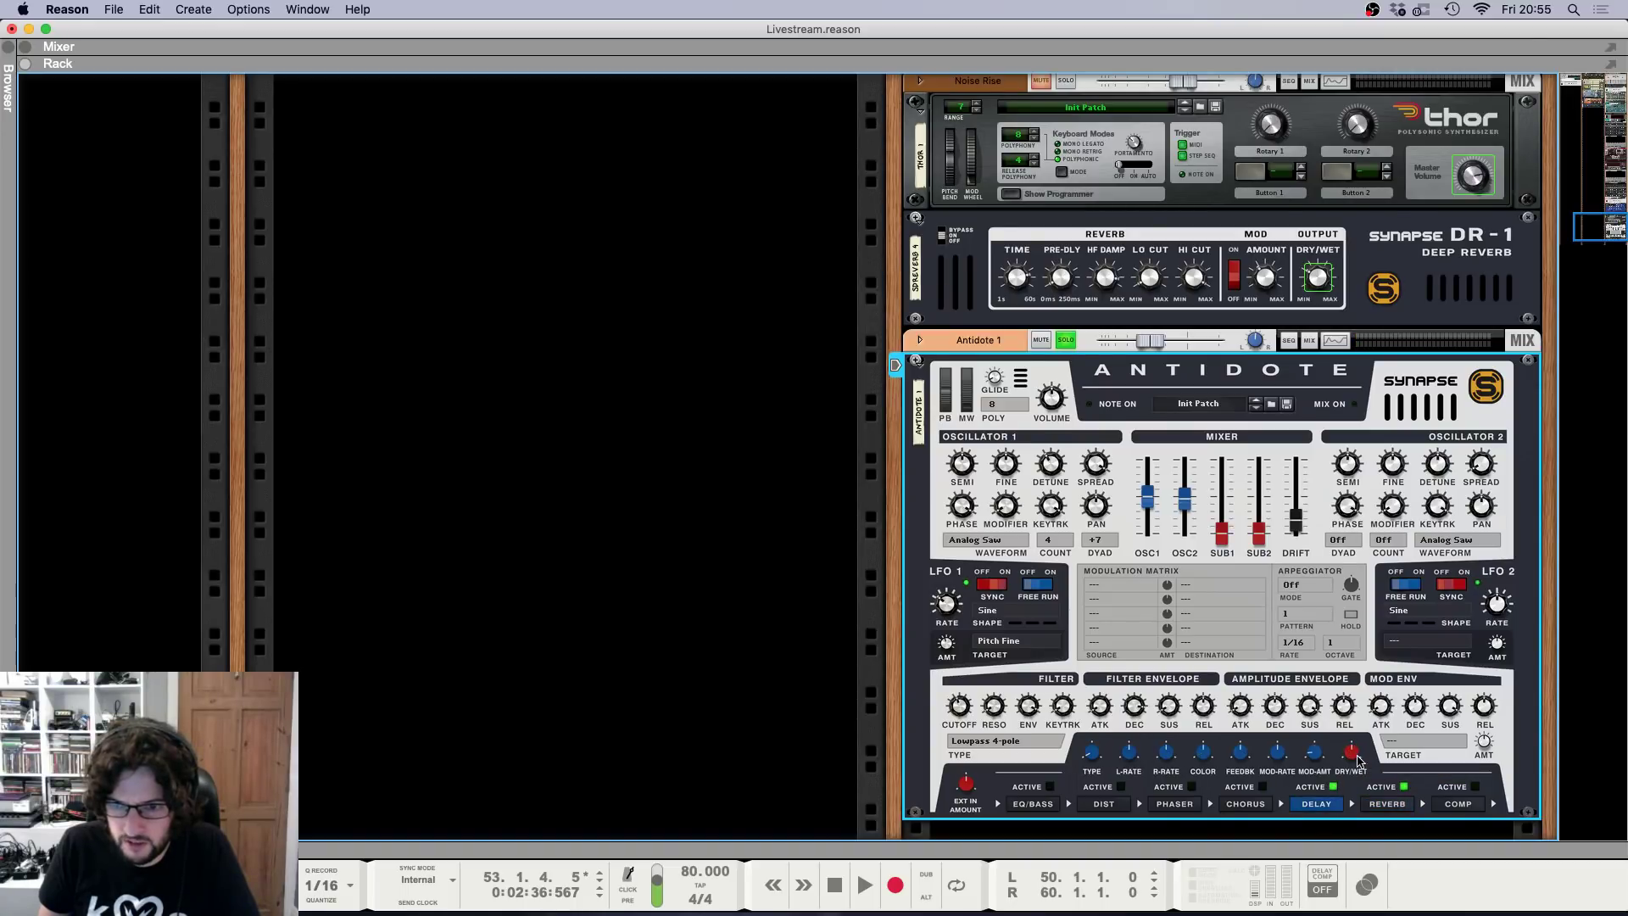
Play from bar 50, unsolo the Antidote 1 channel and raise its level to balance it against the full mix.
key(F7)
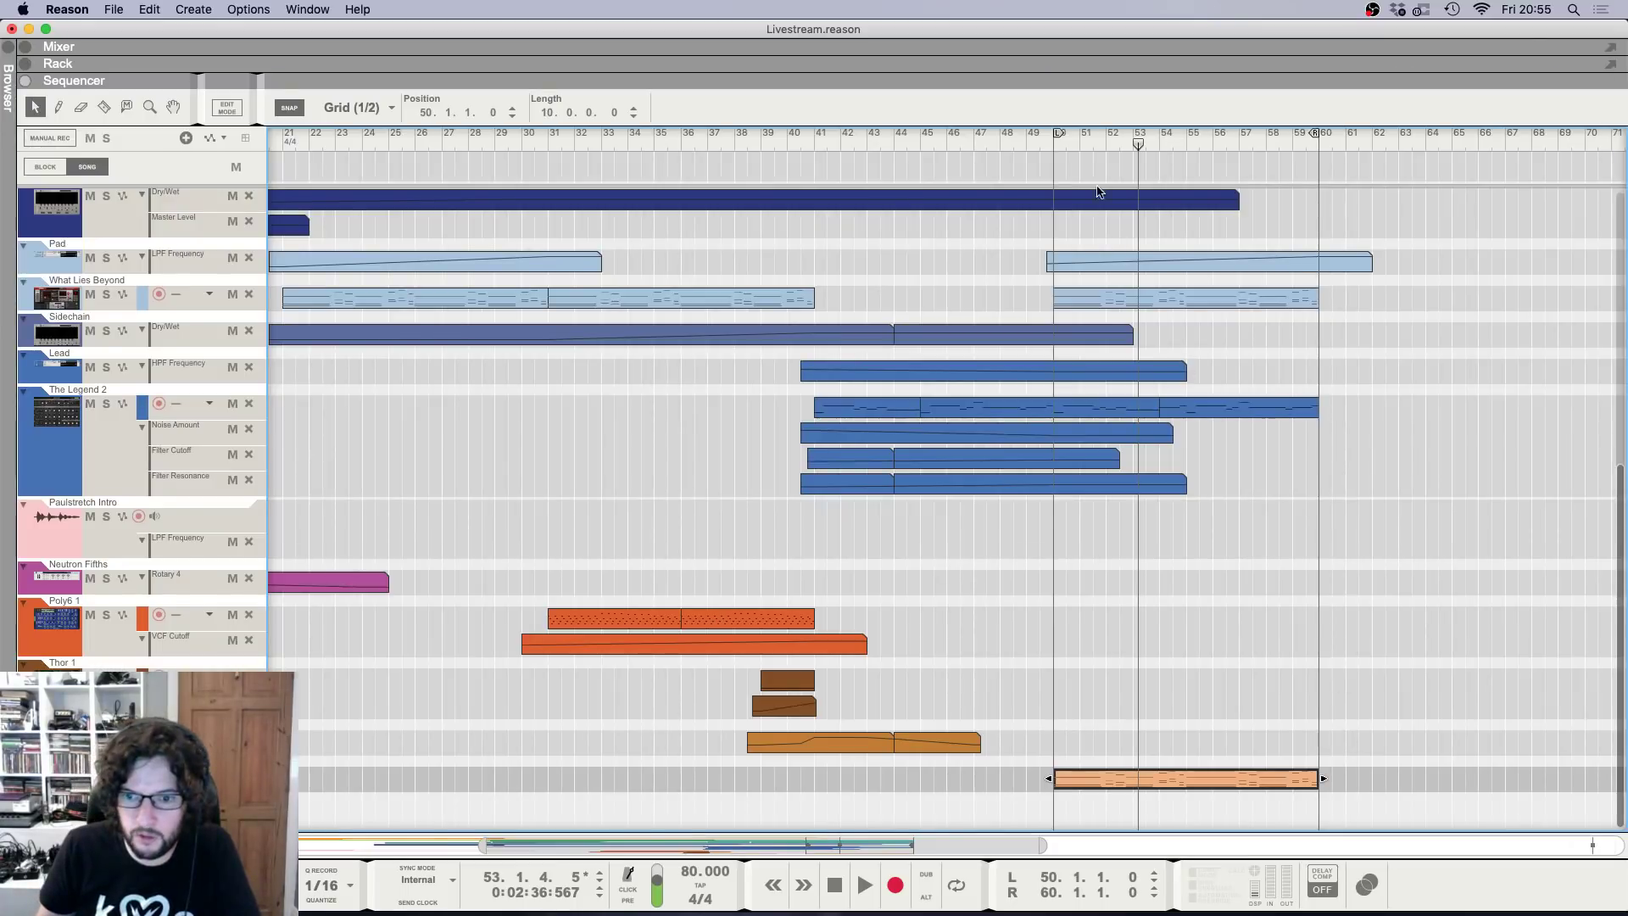
click(1053, 141)
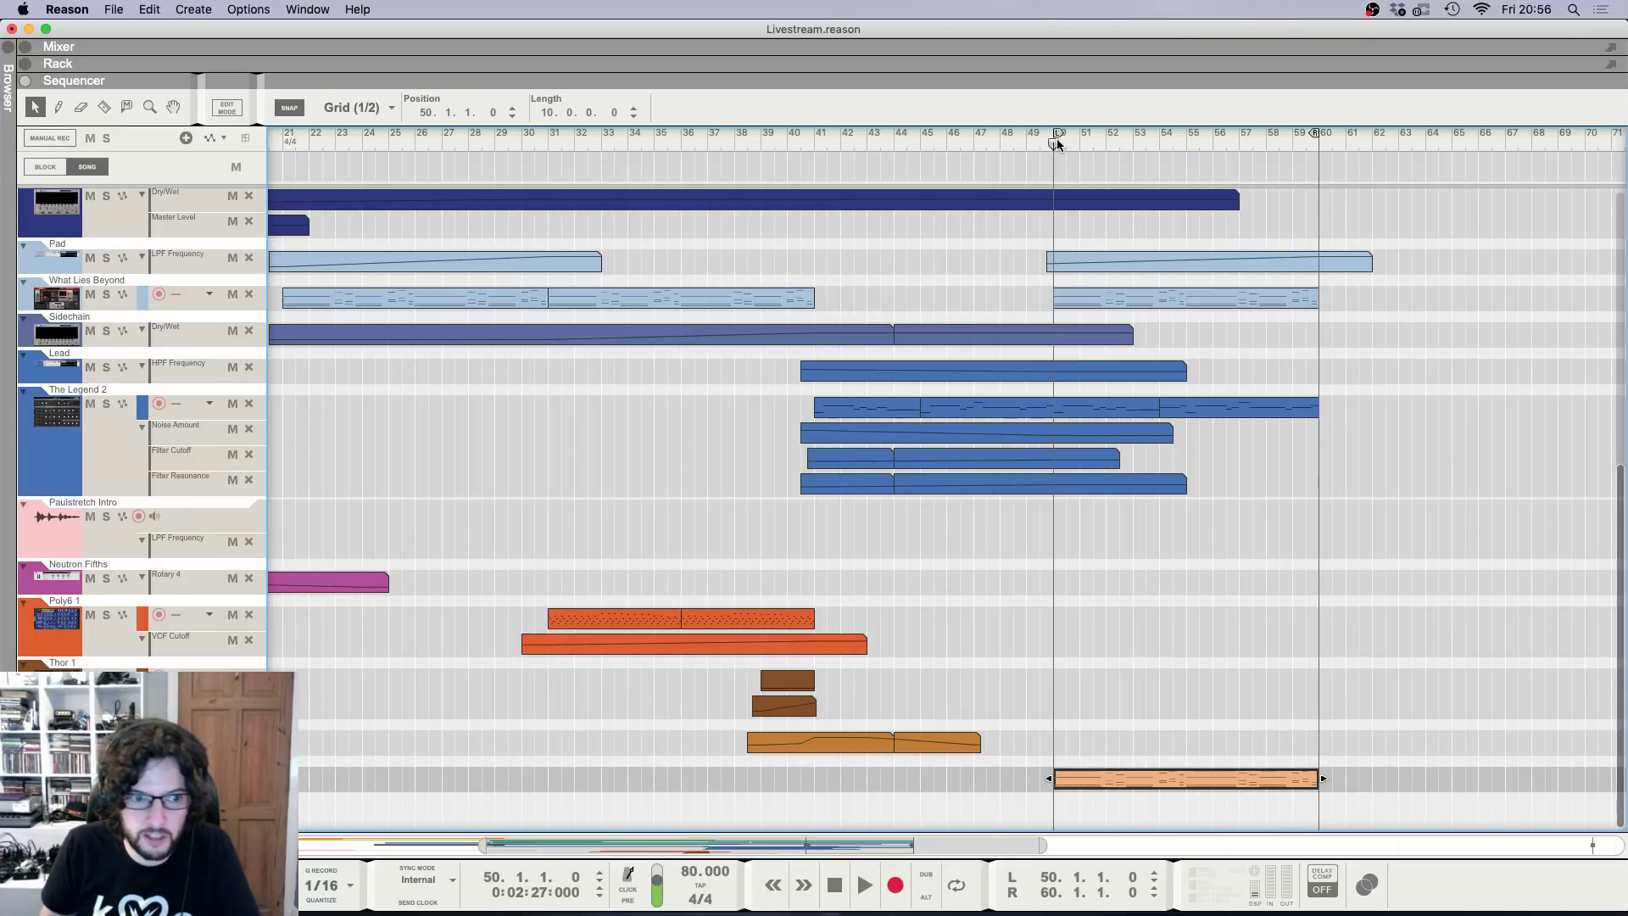
key(space)
key(F5)
scroll(1409, 702, down, 10)
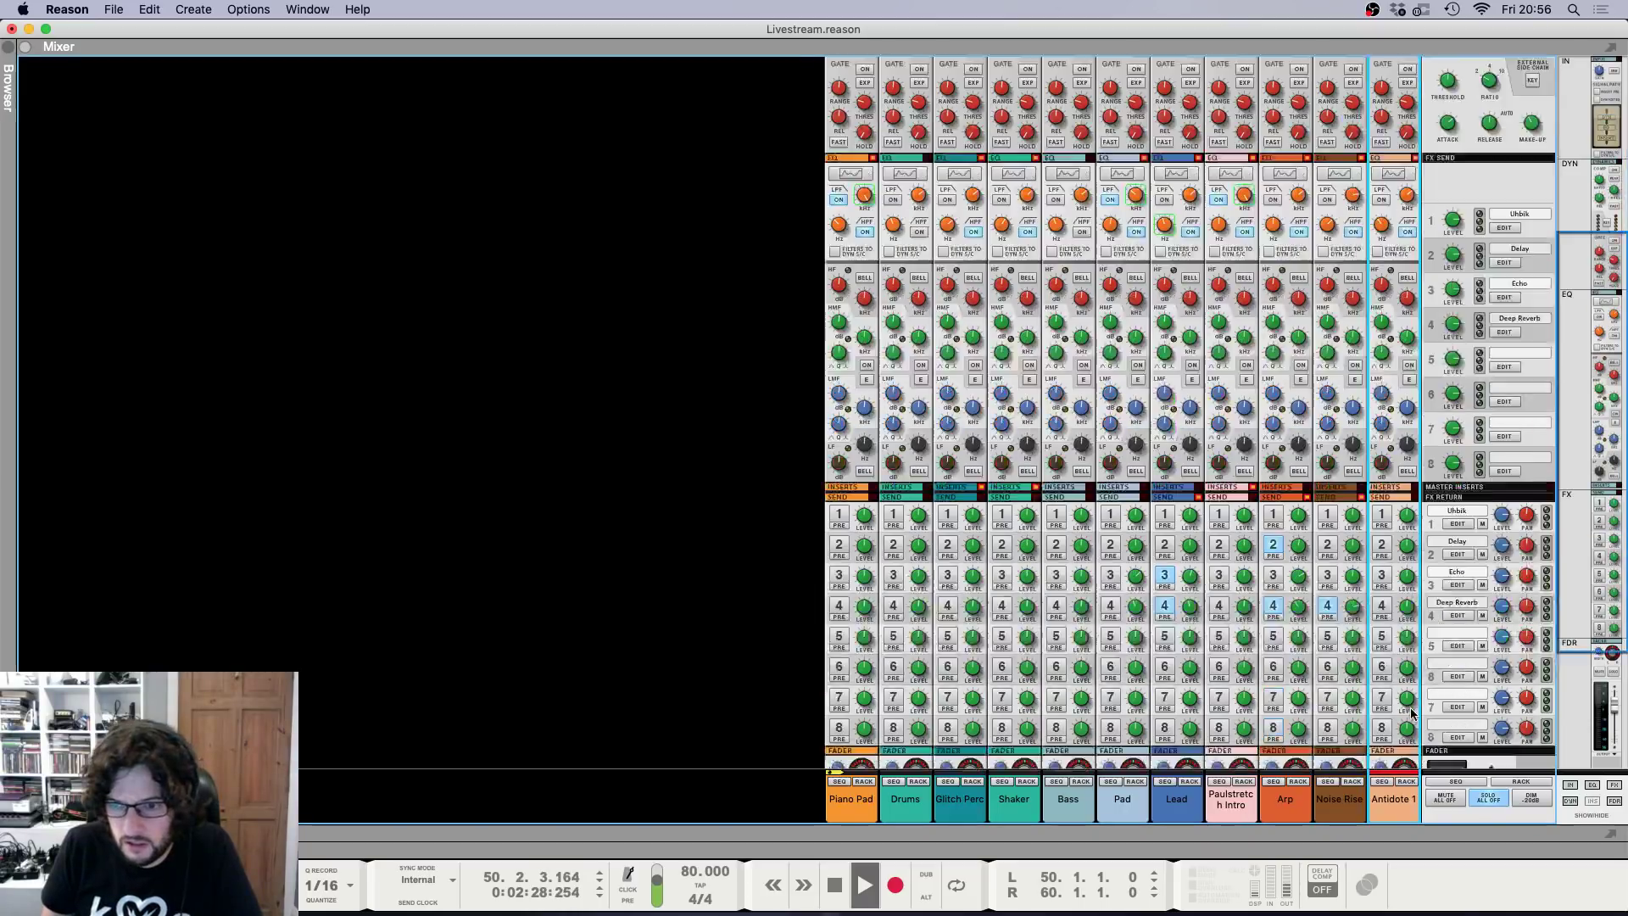
drag(1409, 702, 1410, 676)
key(F7)
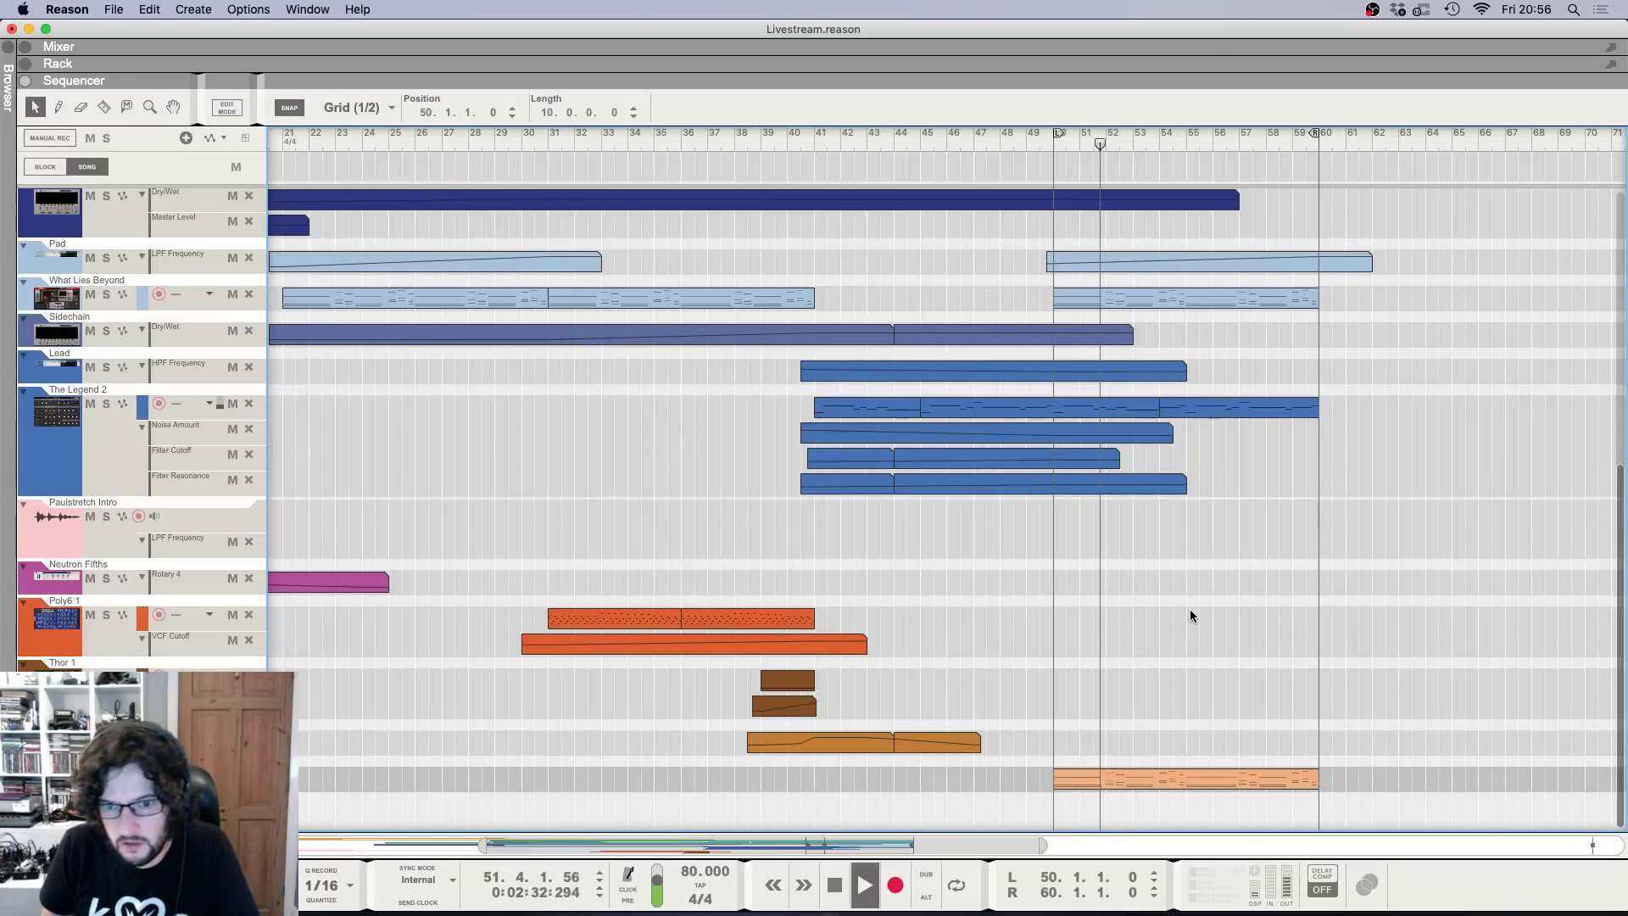
key(F6)
key(F5)
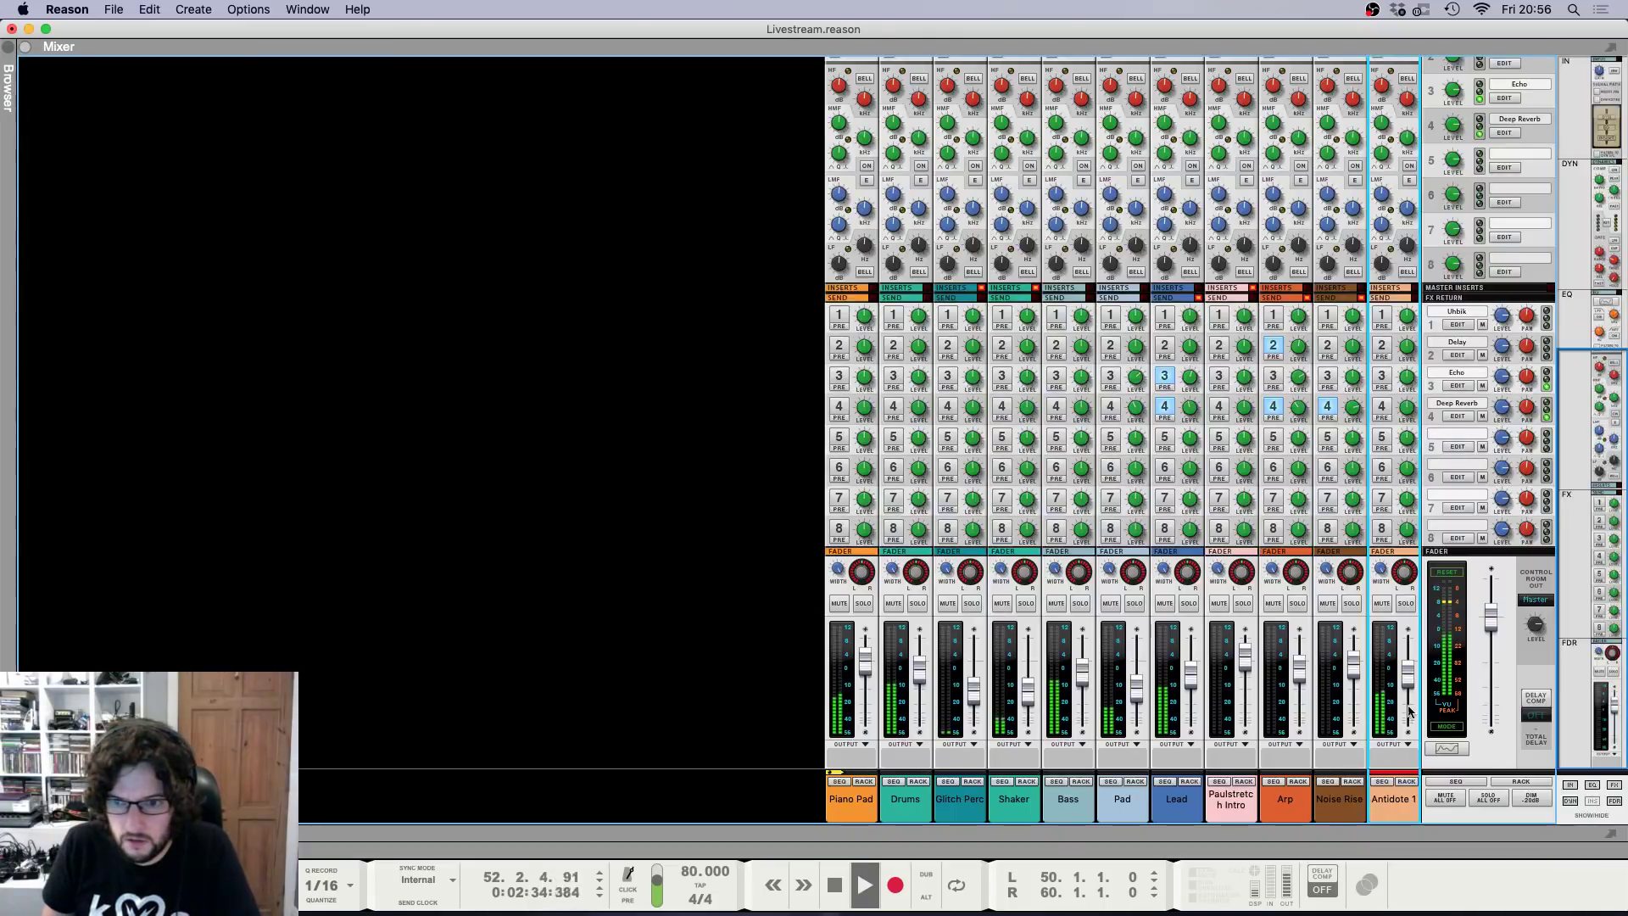
drag(1408, 682, 1406, 677)
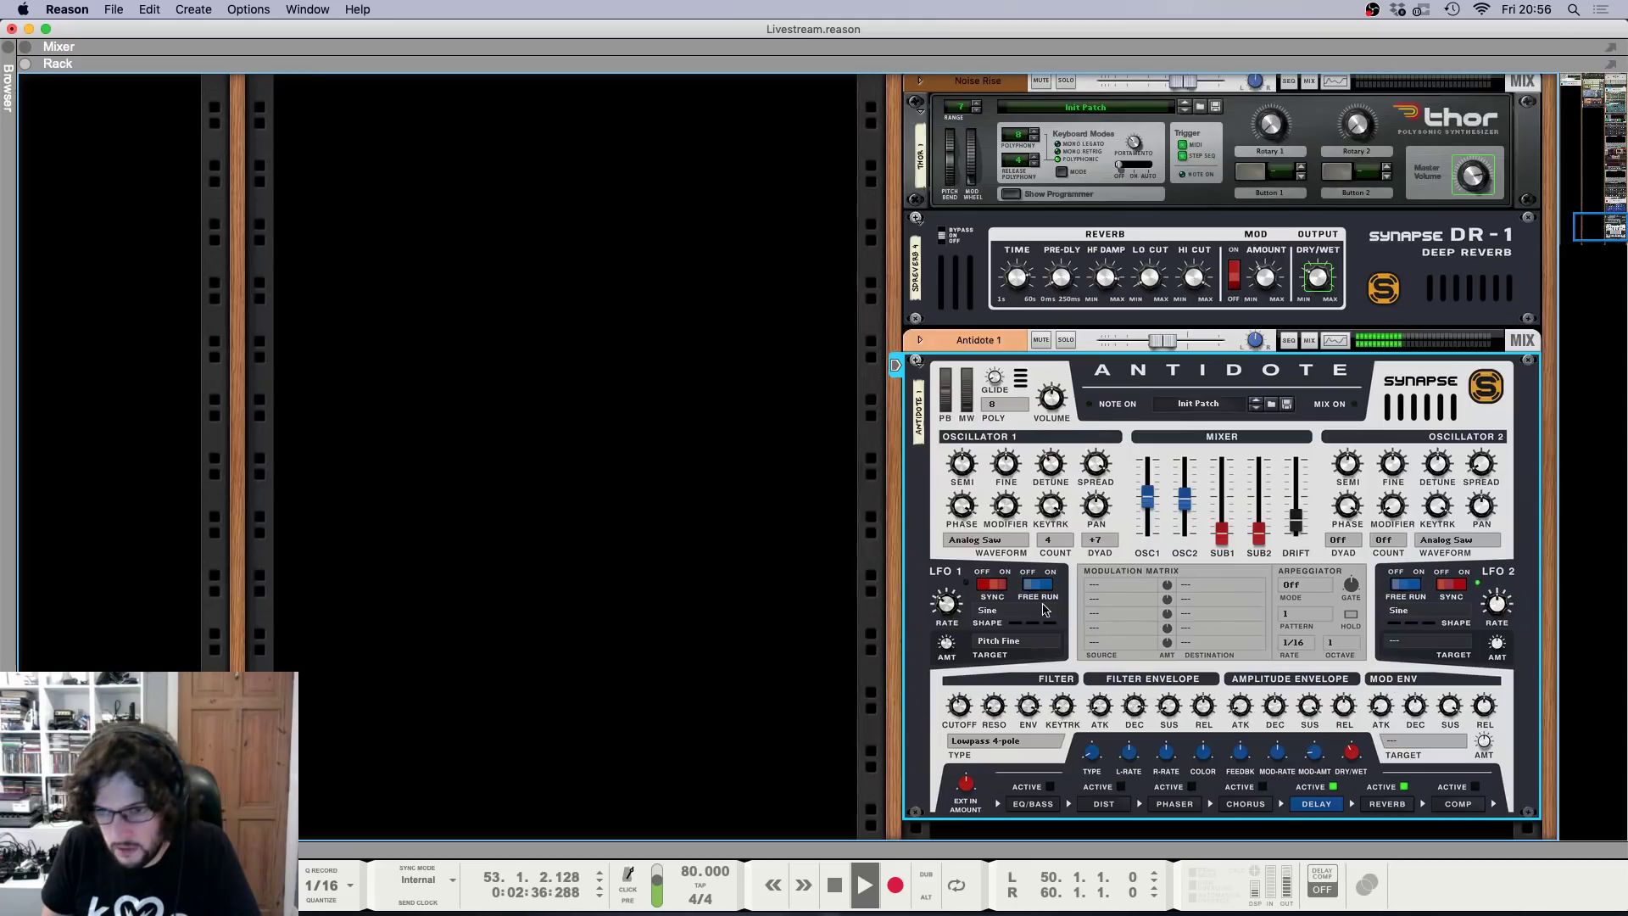
Stop playback and add a kiloHearts kHs Trance Gate effect after the Antidote synth.
key(F6)
right_click(922, 666)
mouse_move(1204, 590)
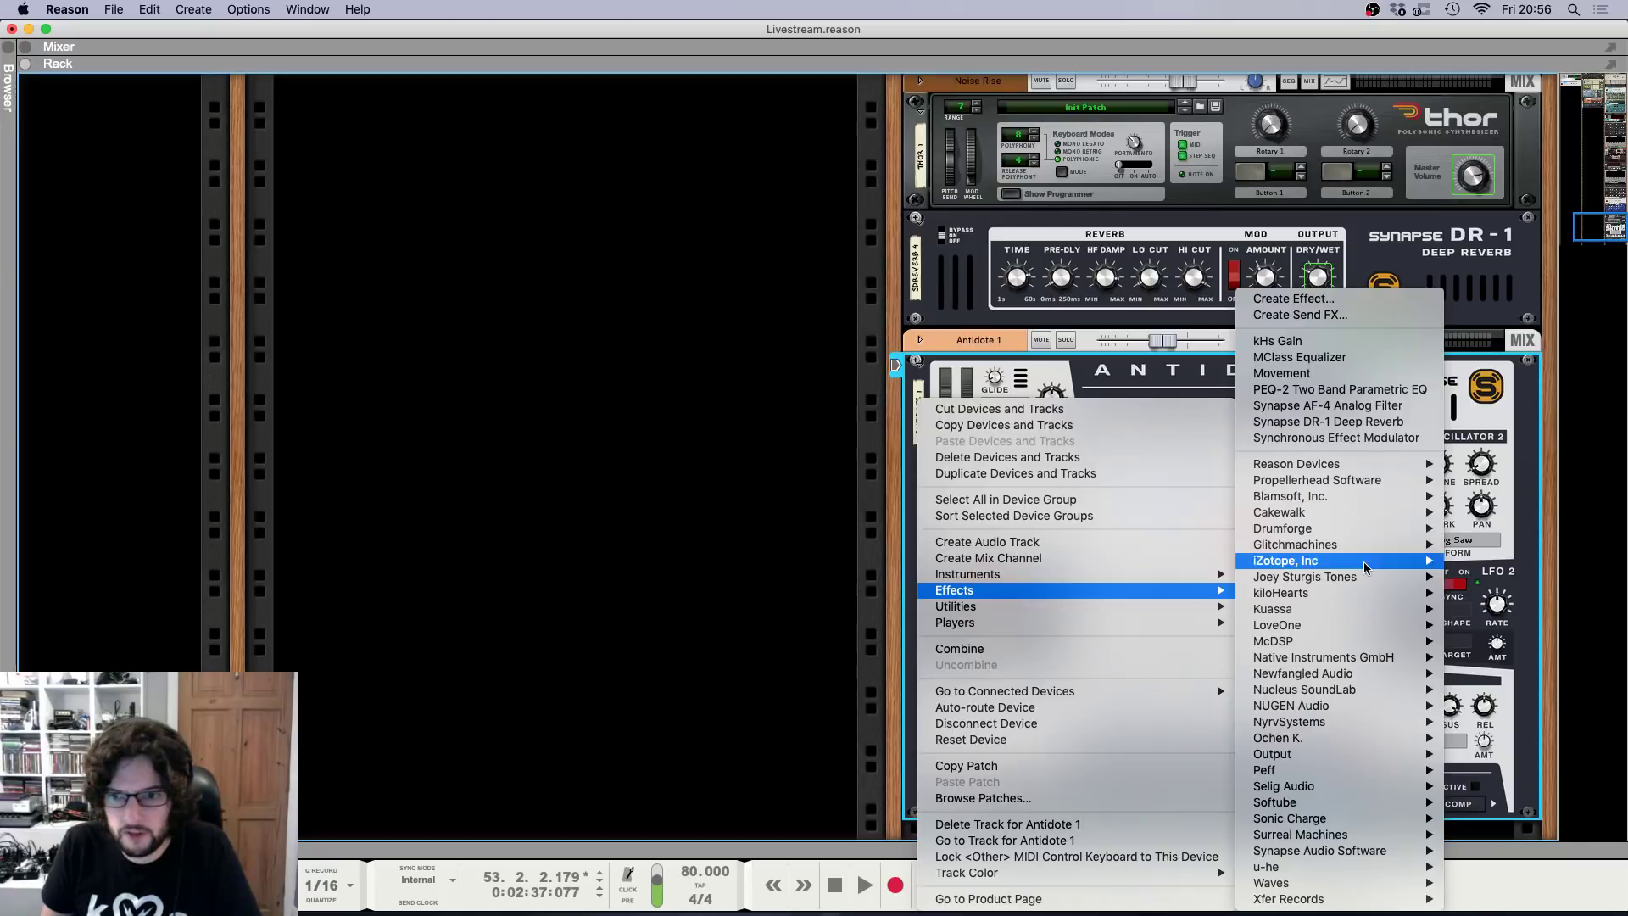
mouse_move(1341, 591)
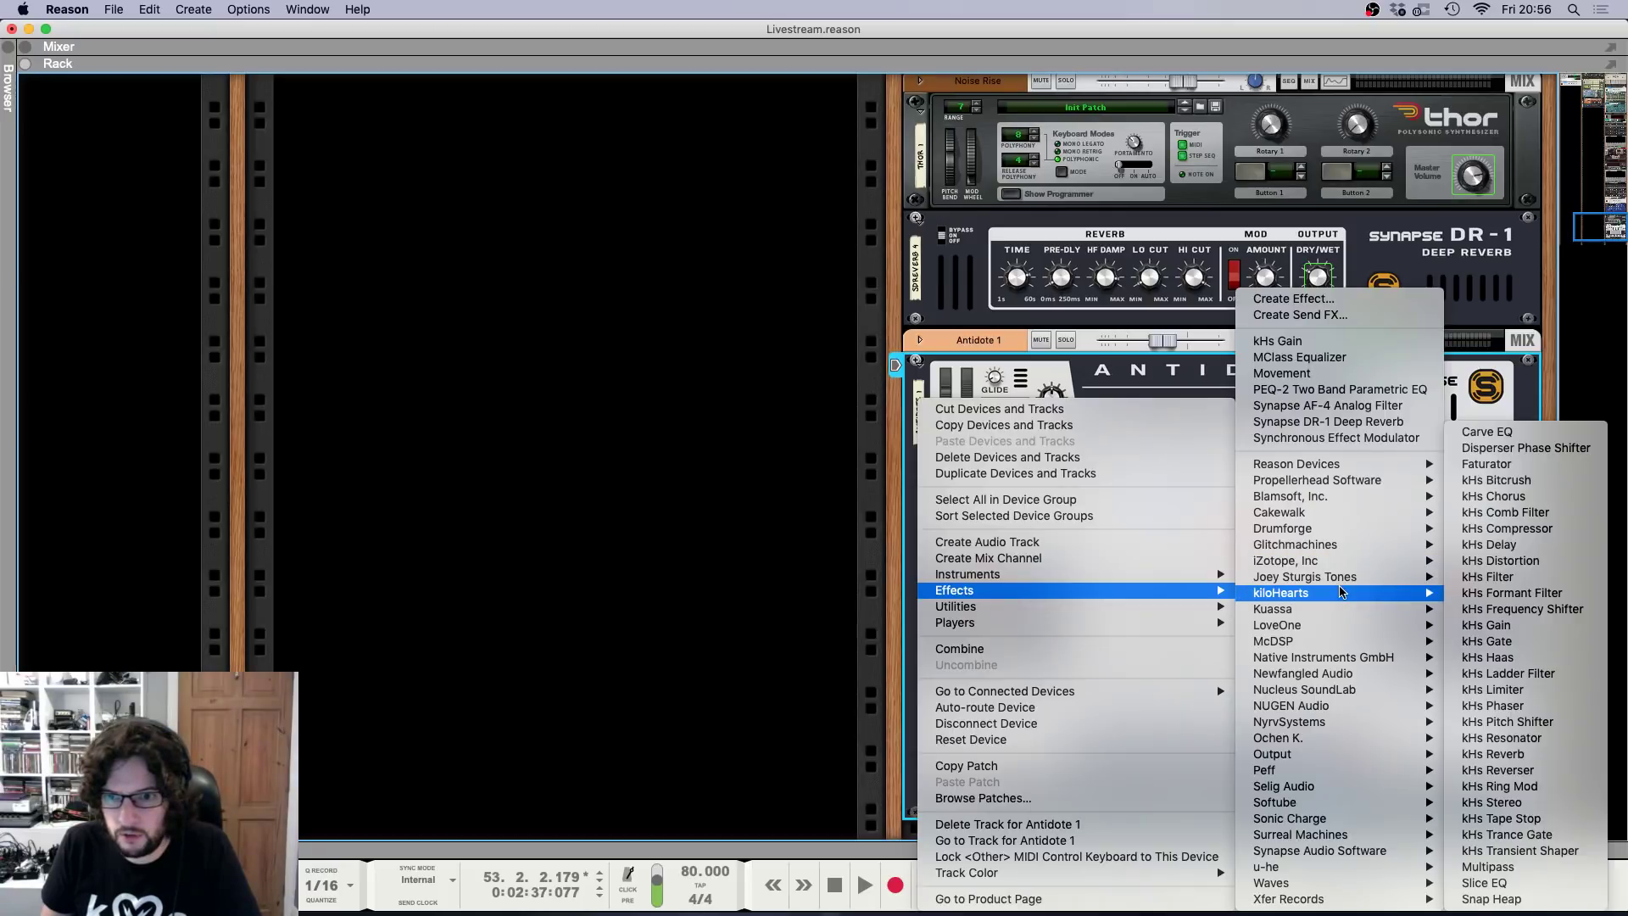
click(1494, 835)
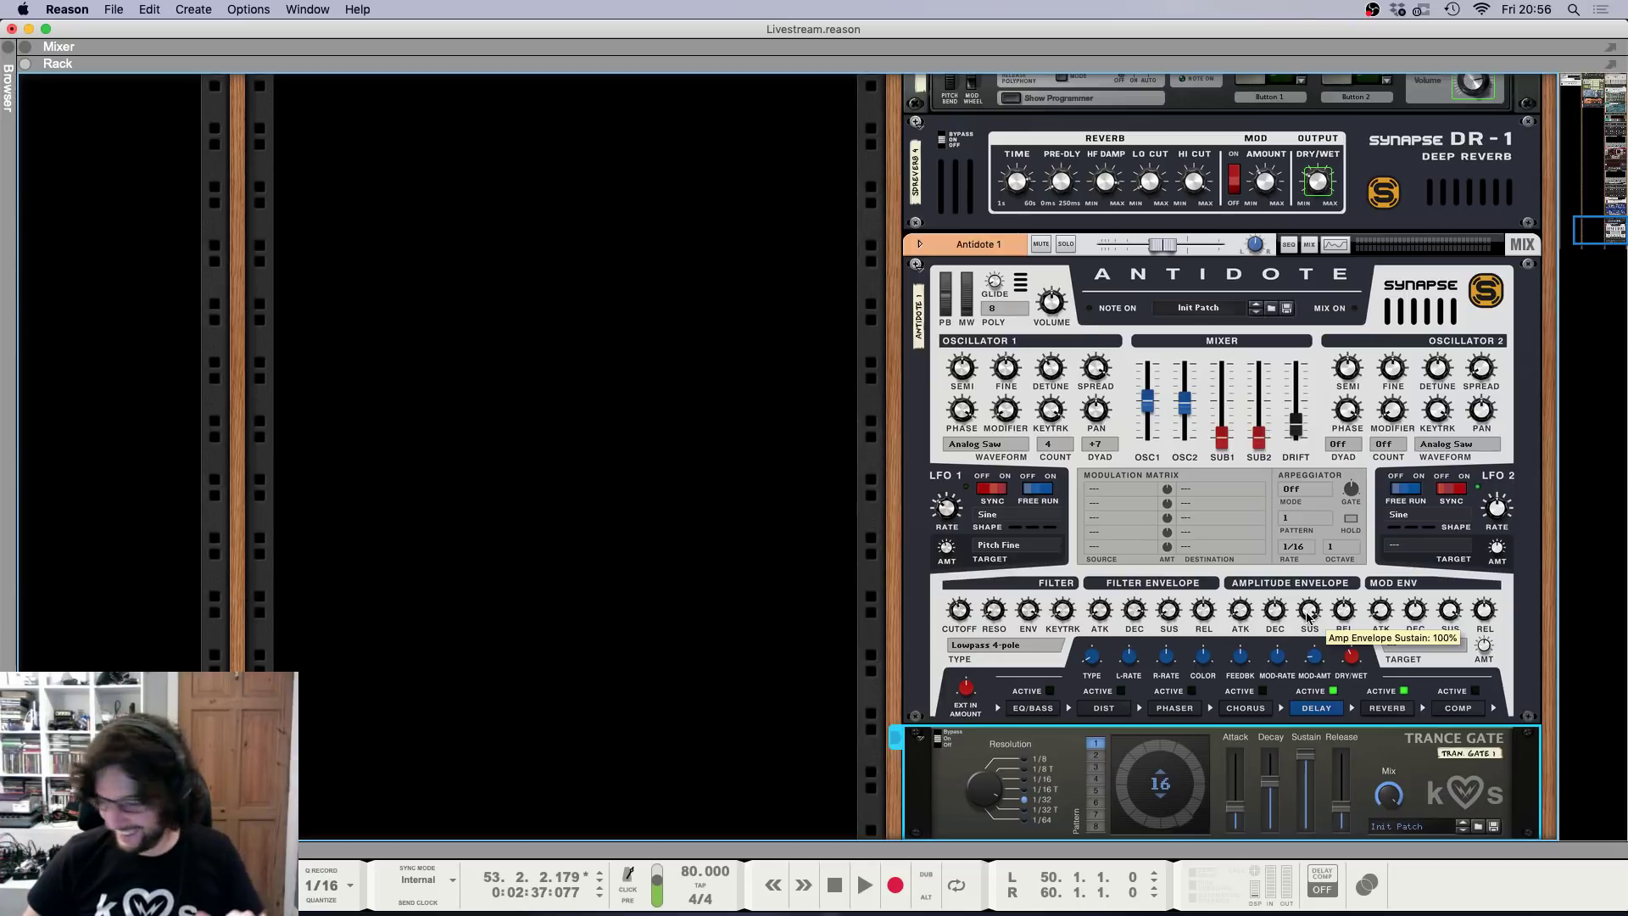
scroll(1148, 700, down, 1)
scroll(1147, 699, down, 2)
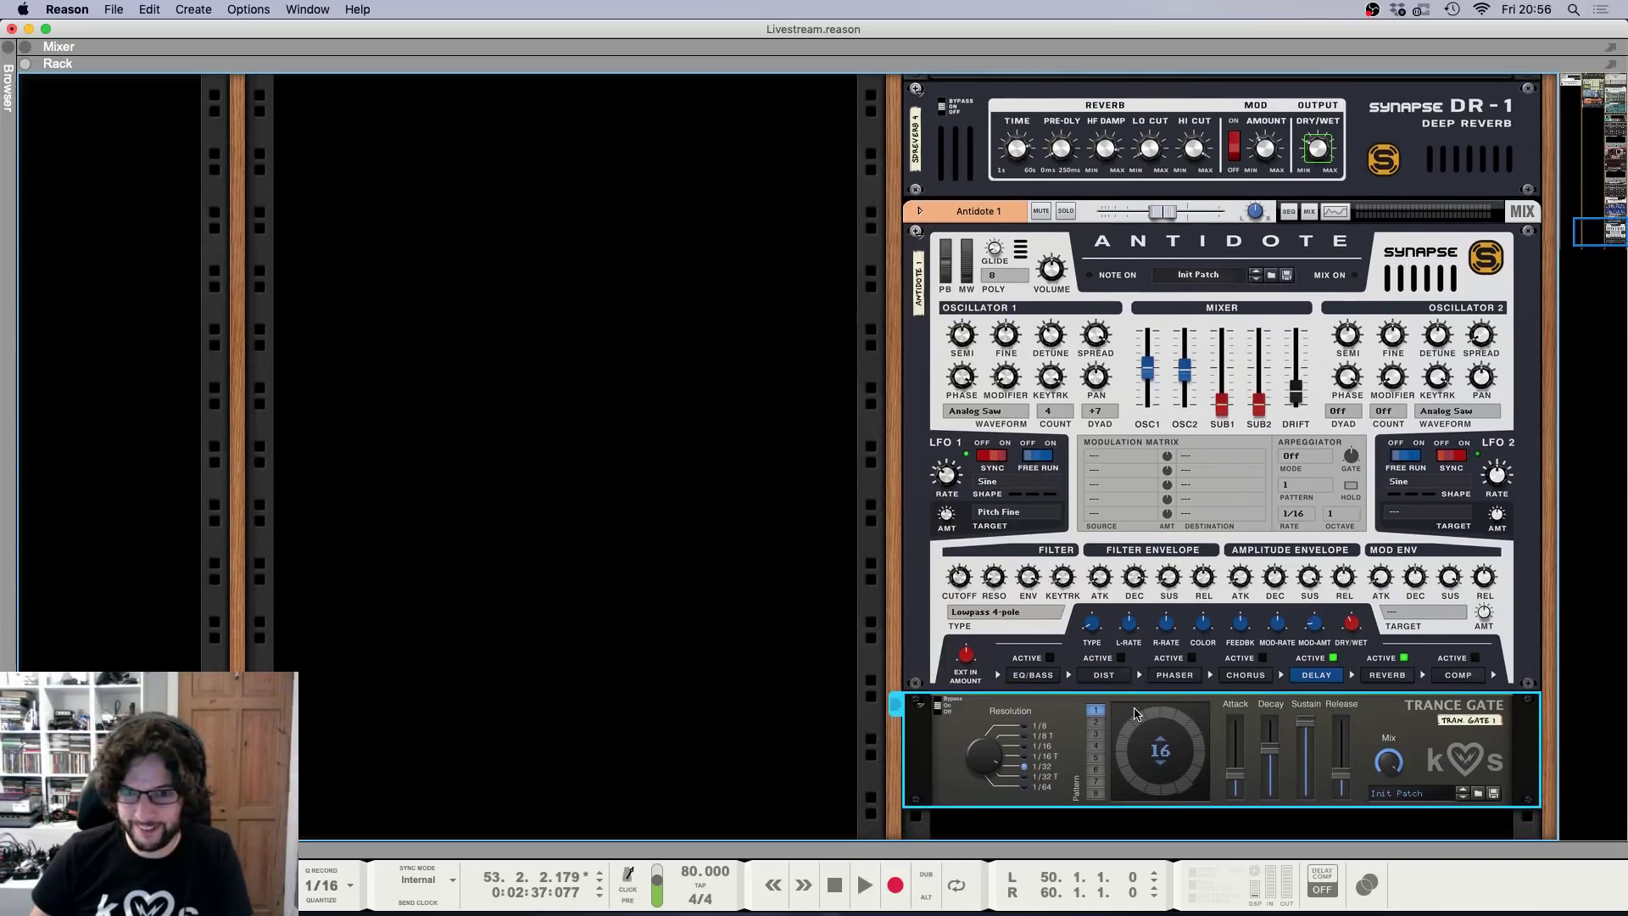
click(1095, 745)
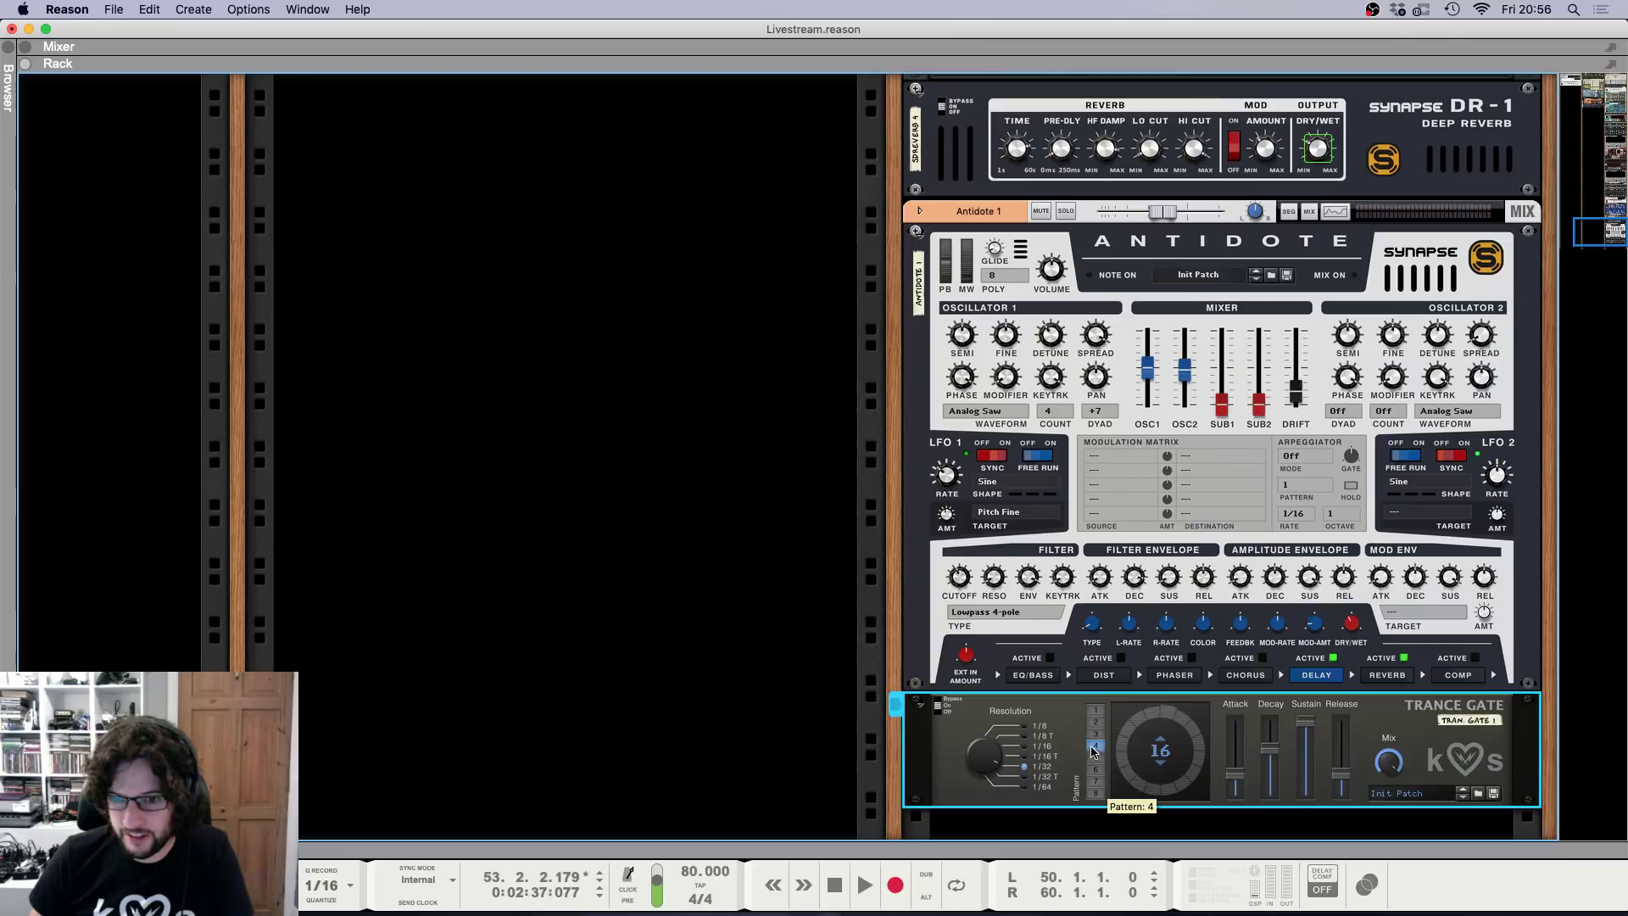
click(1097, 712)
click(1478, 793)
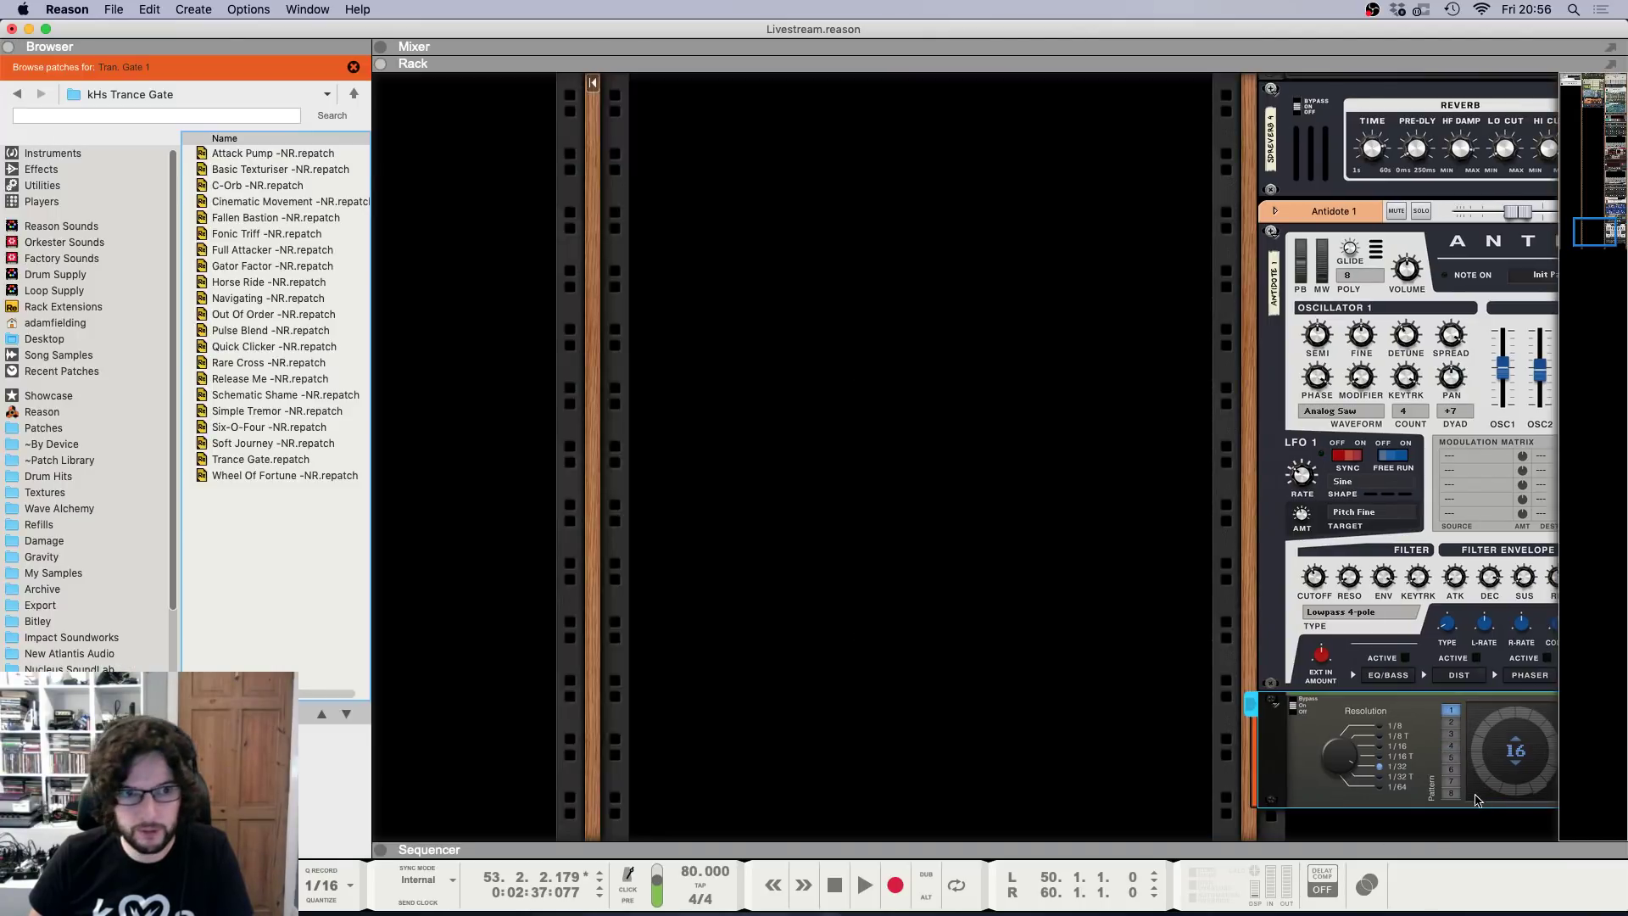
scroll(967, 345, right, 8)
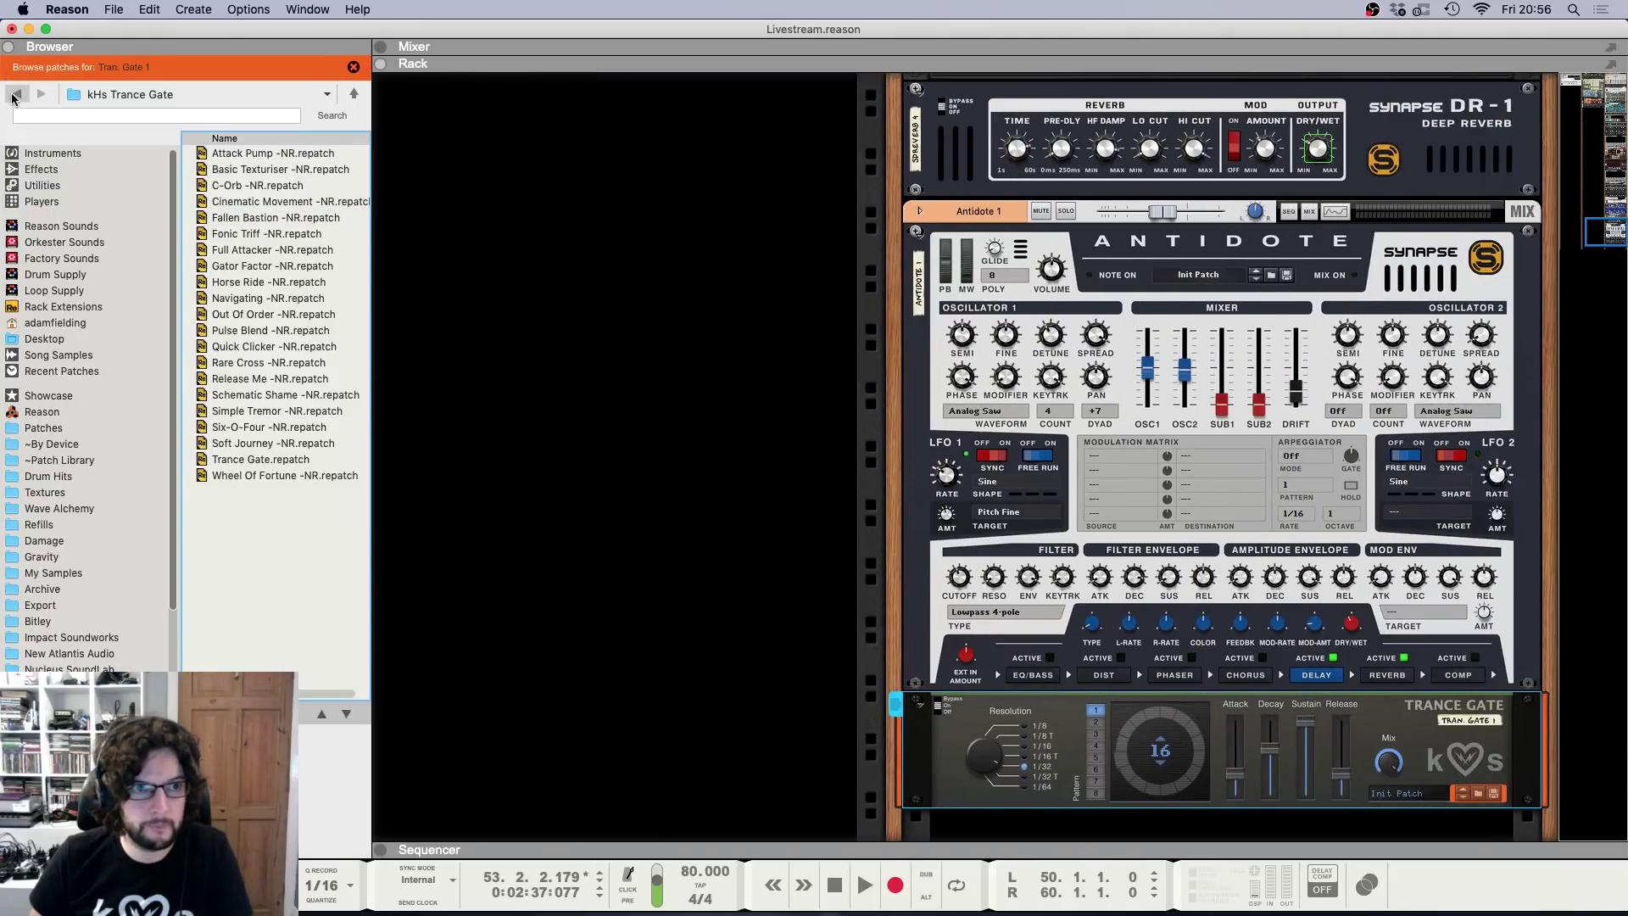
click(16, 95)
click(42, 96)
click(257, 426)
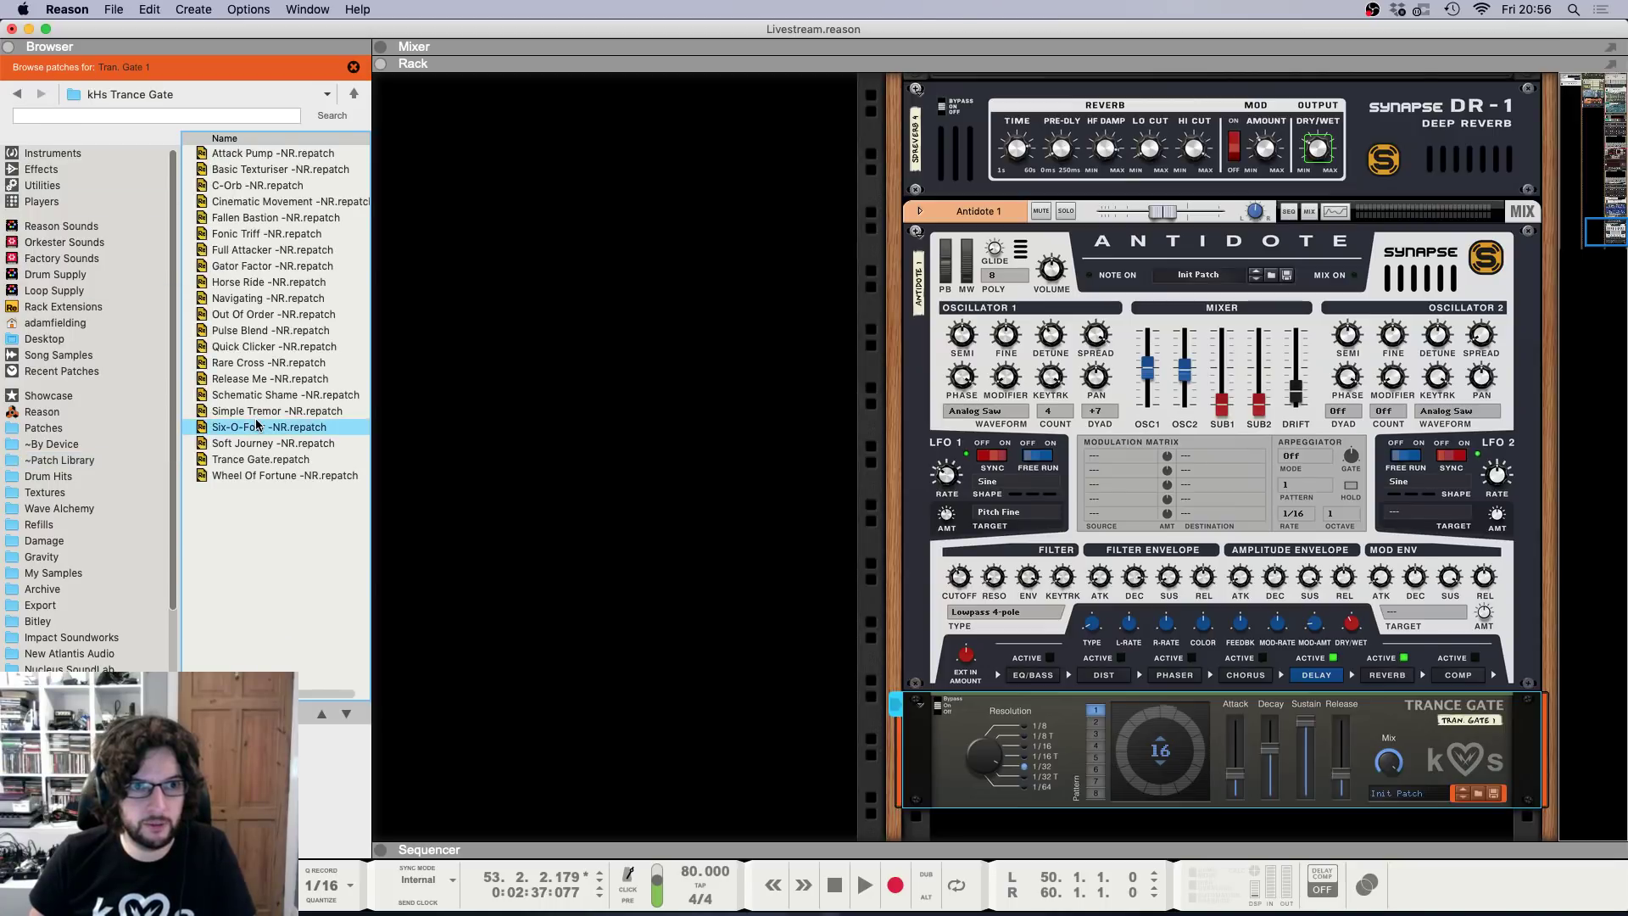
key(BackSpace)
click(797, 464)
Draw a rhythmic pattern of active gate steps on the Trance Gate's 16-step ring and play it from bar 50.
scroll(797, 464, down, 3)
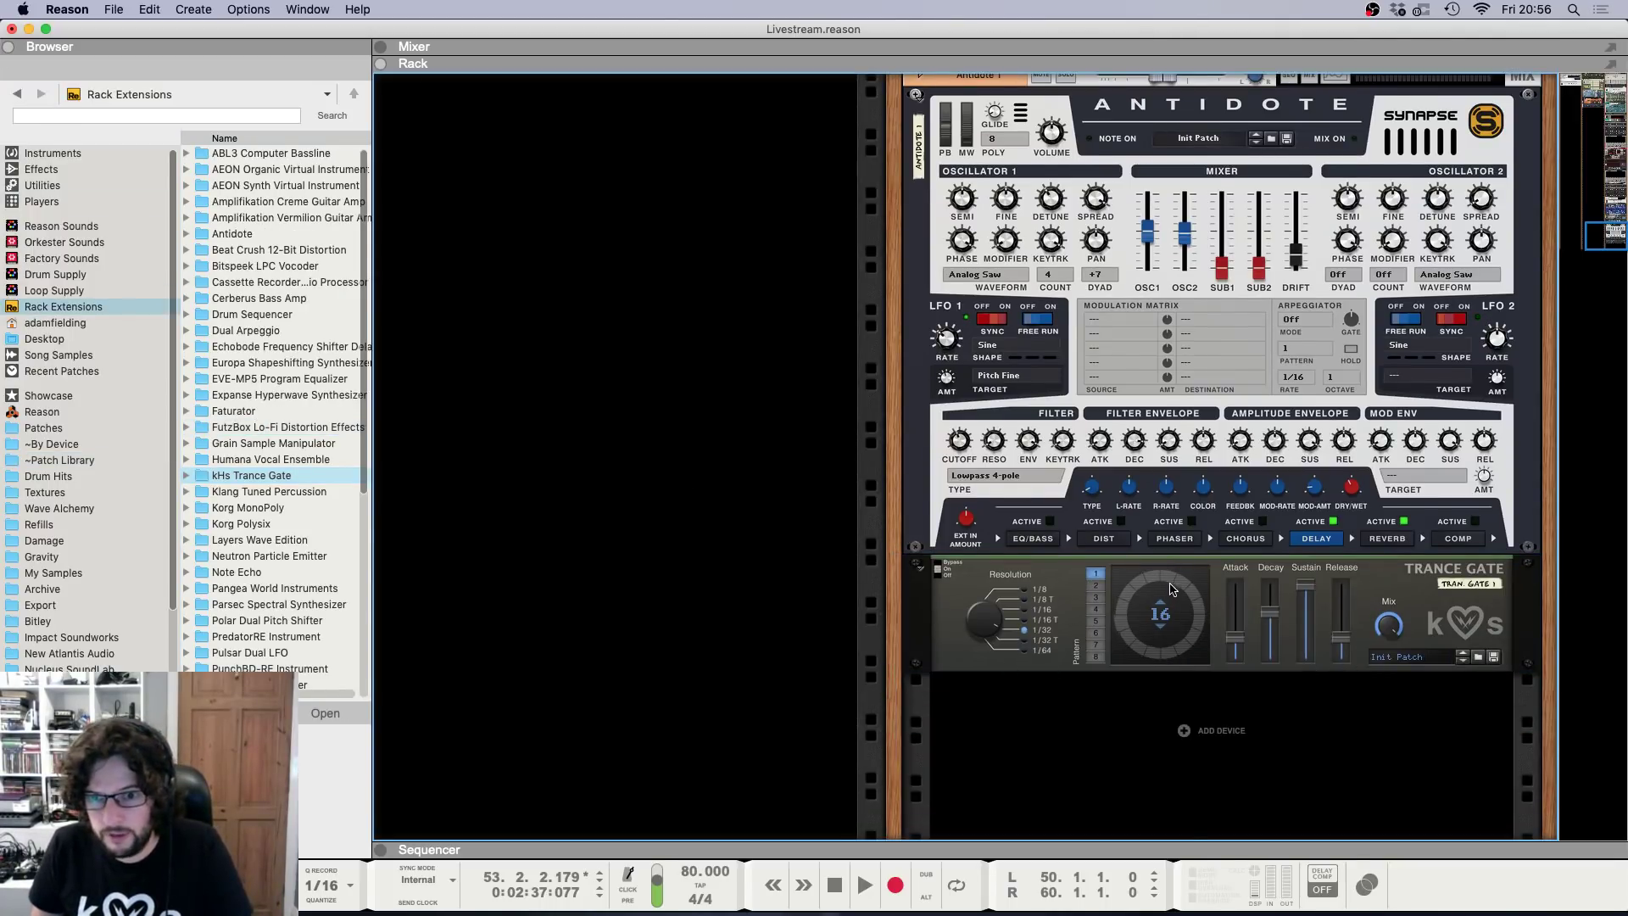
drag(1170, 588, 1164, 652)
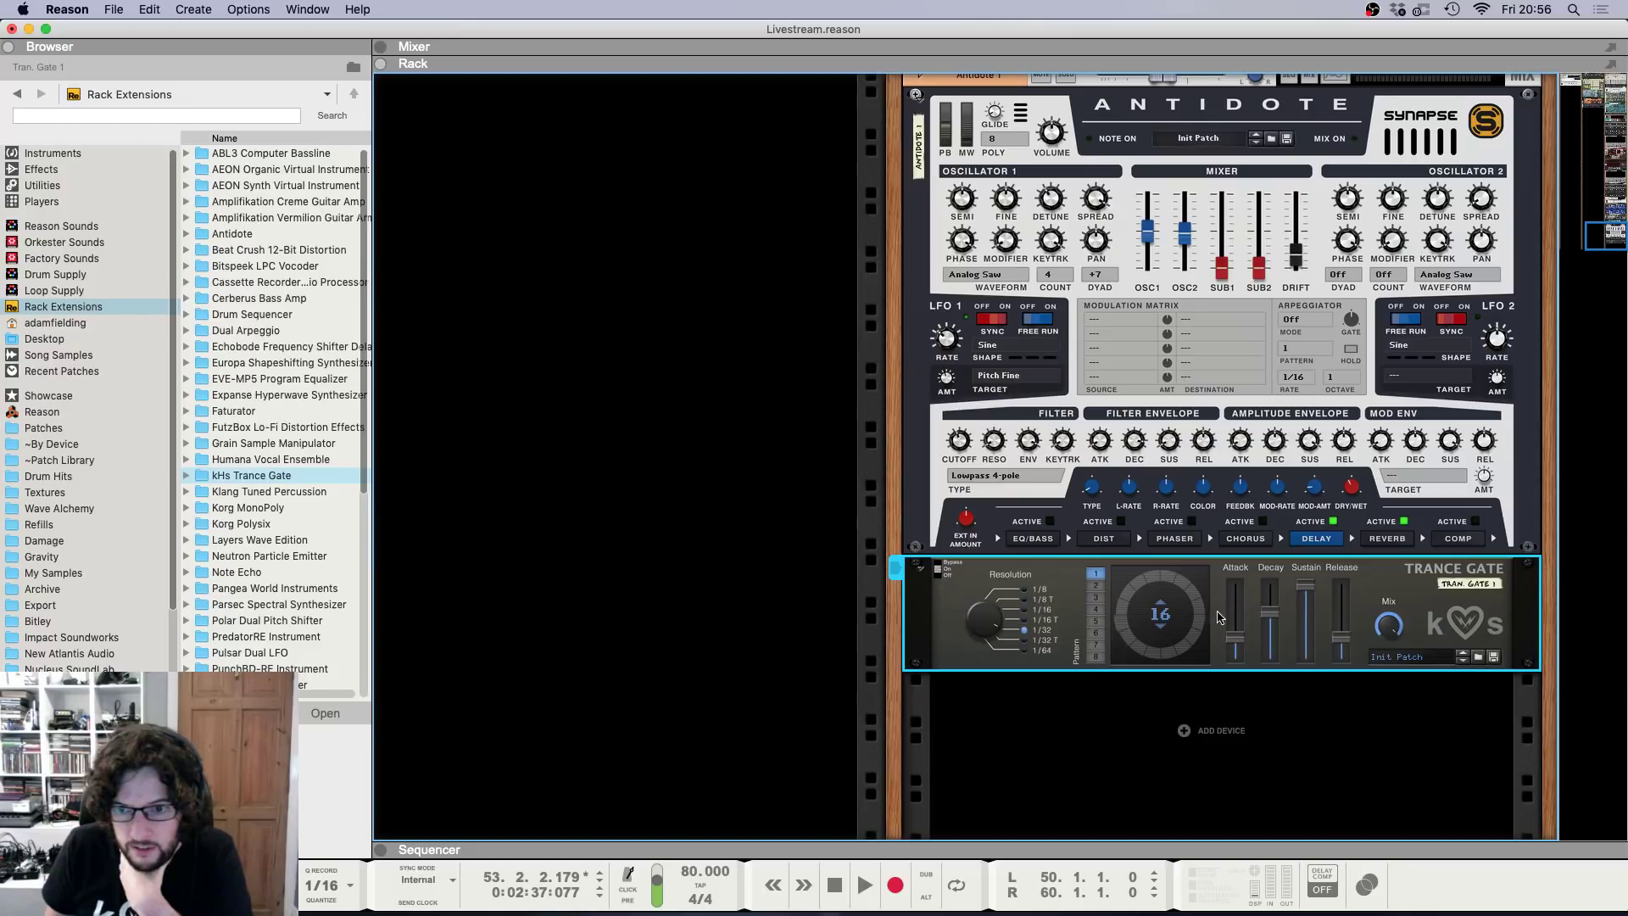
mouse_move(1185, 645)
mouse_down()
mouse_move(1155, 653)
mouse_move(1135, 594)
mouse_up()
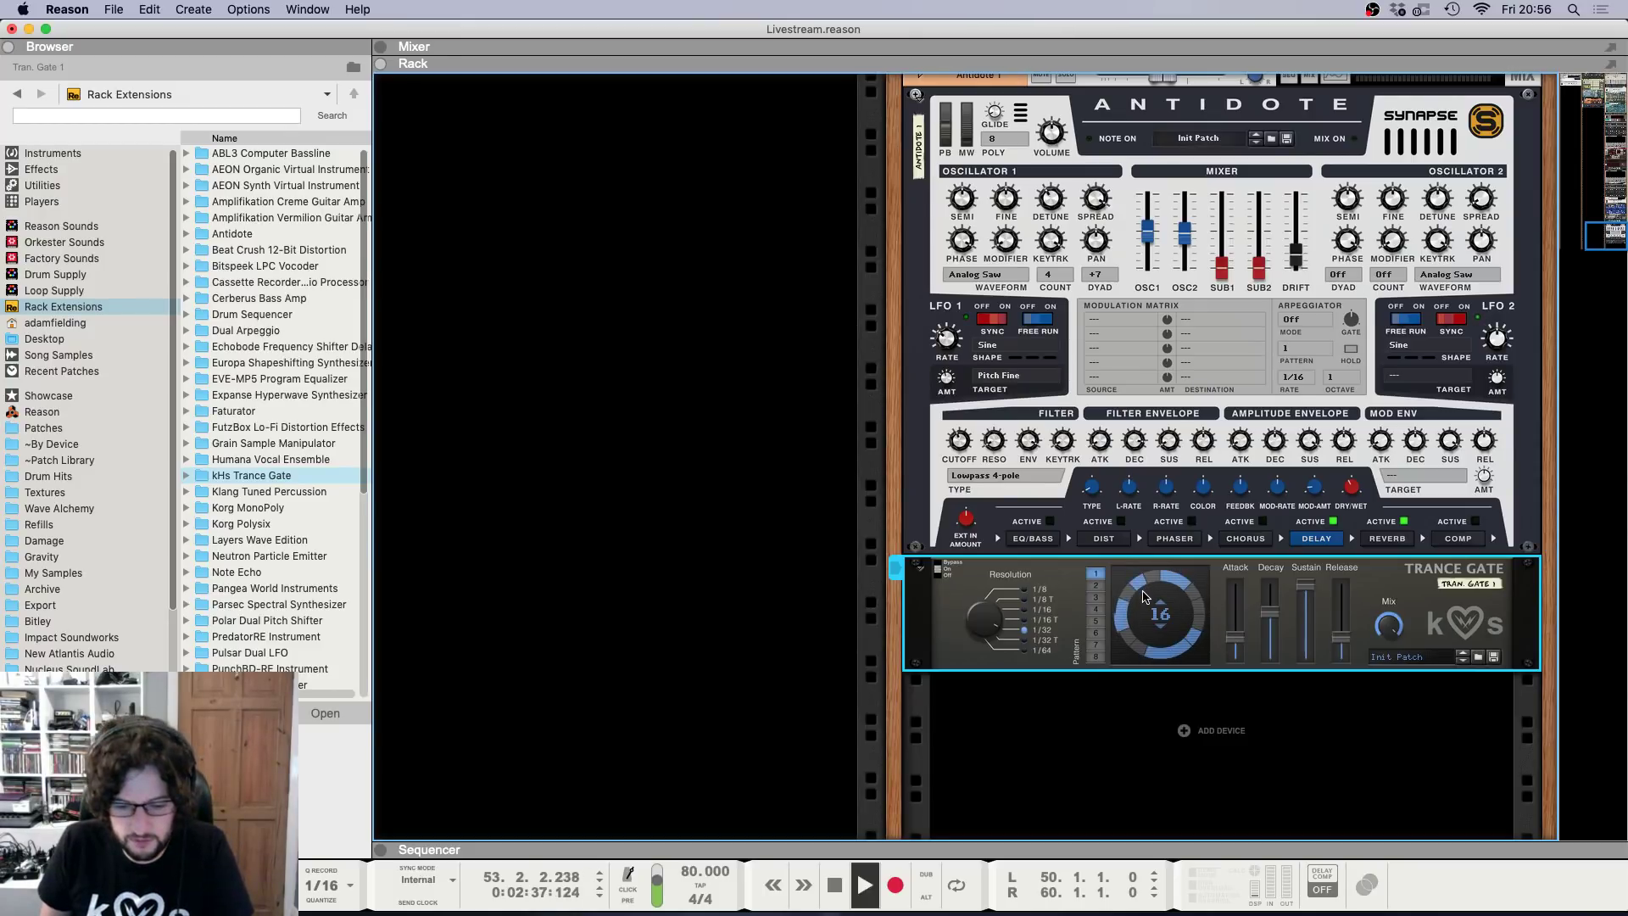
key(F7)
key(space)
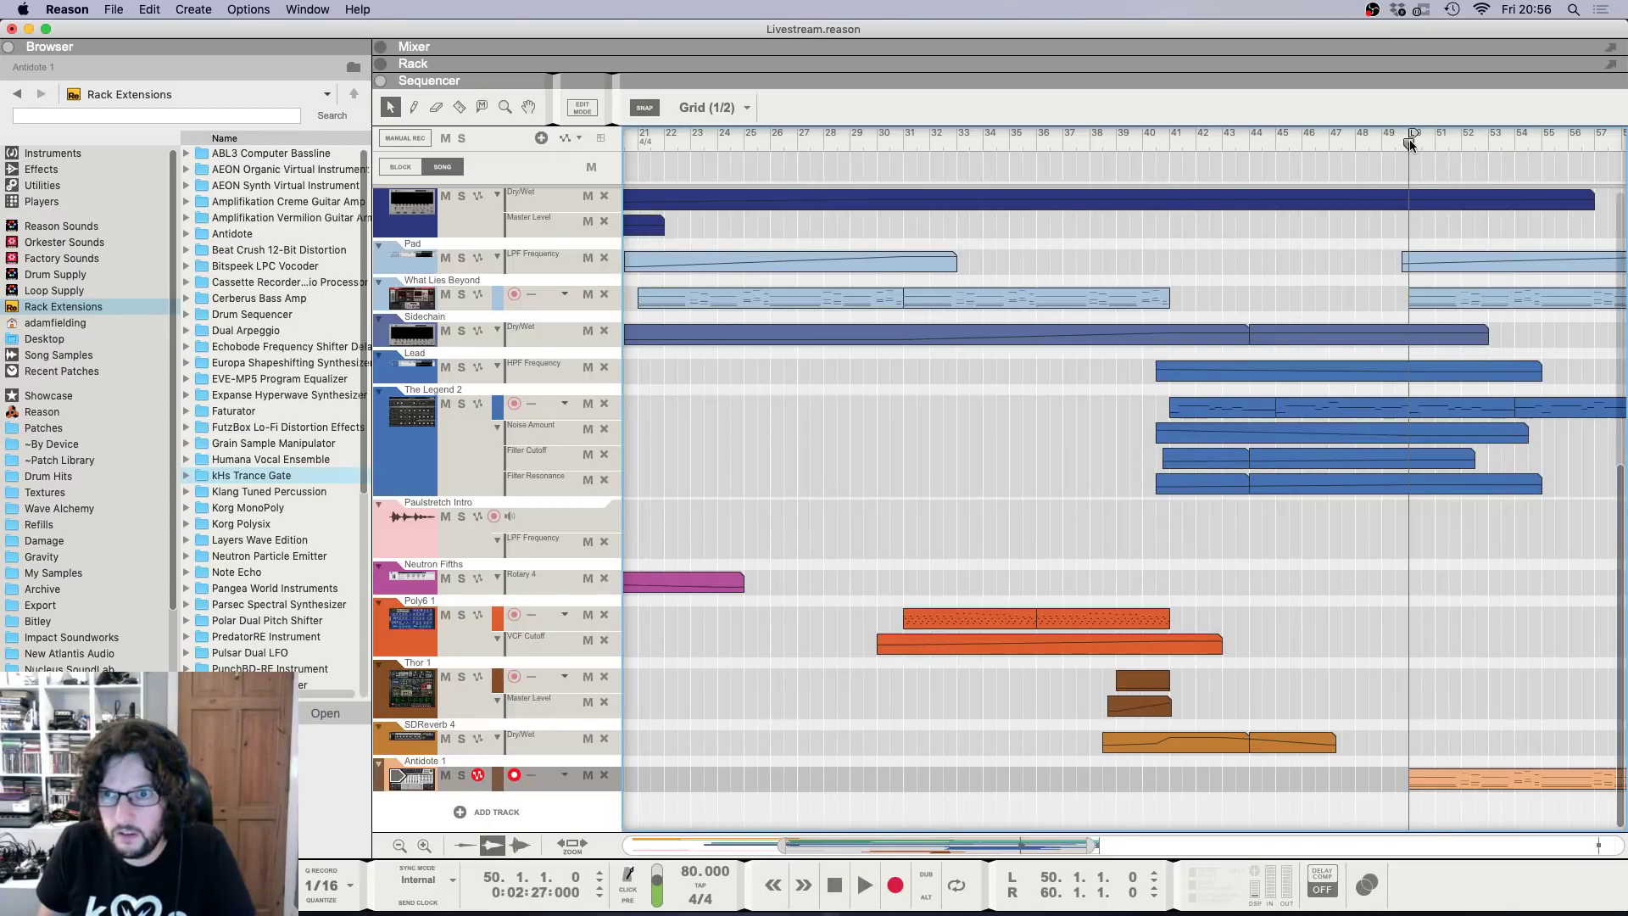
key(space)
key(F6)
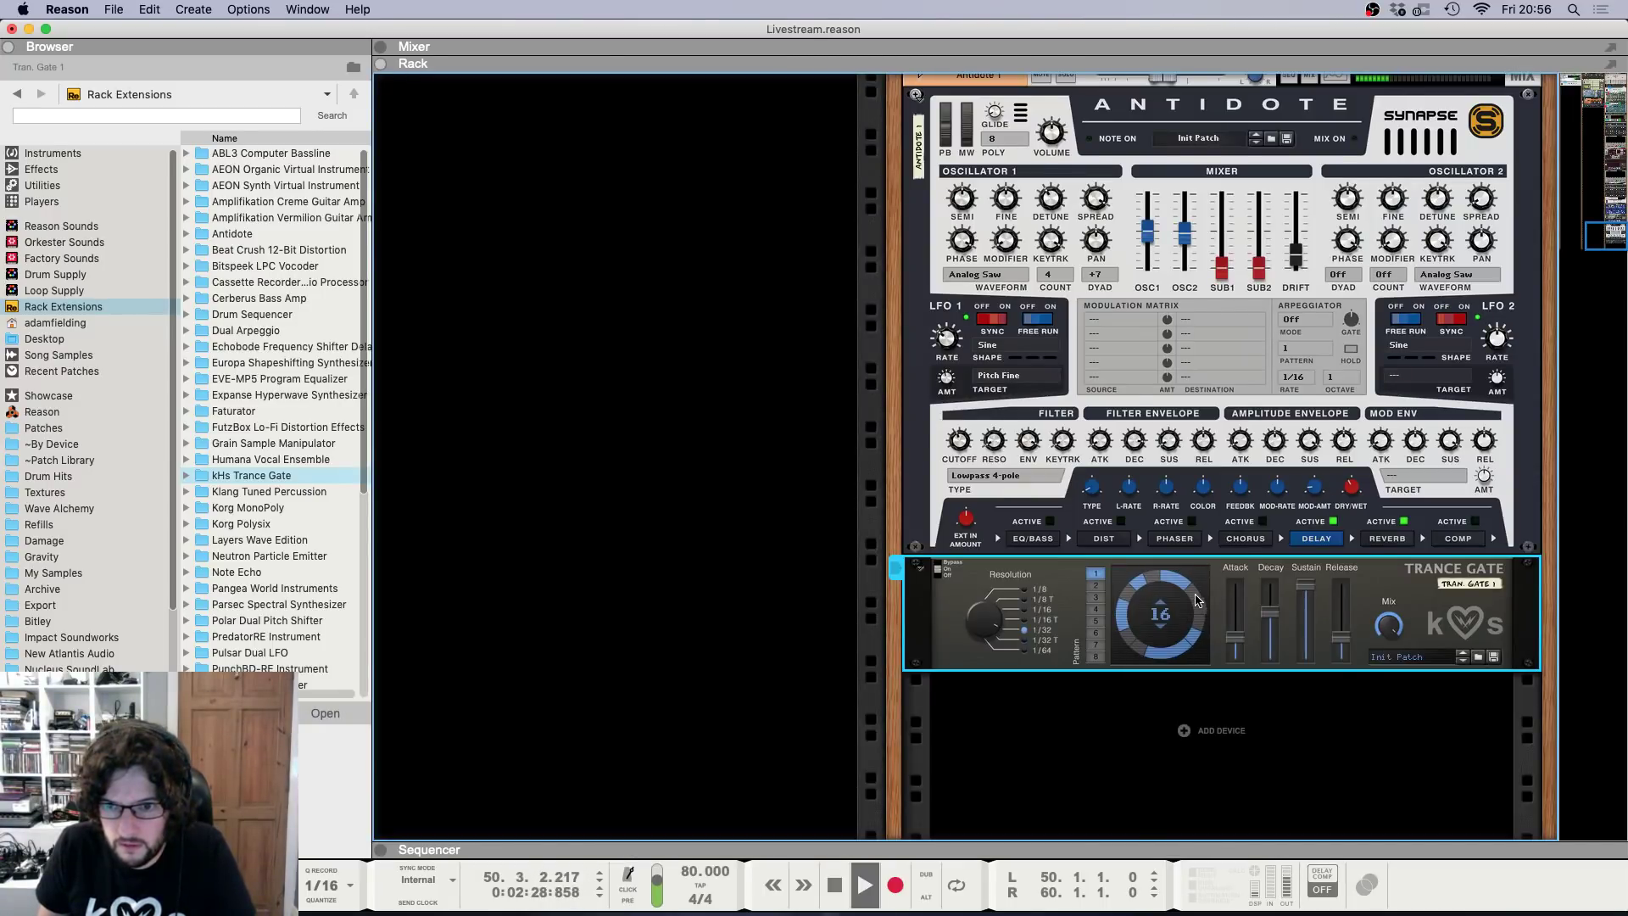
Replay from bar 50, set the Trance Gate's attack to its minimum and refine the active gate steps.
key(space)
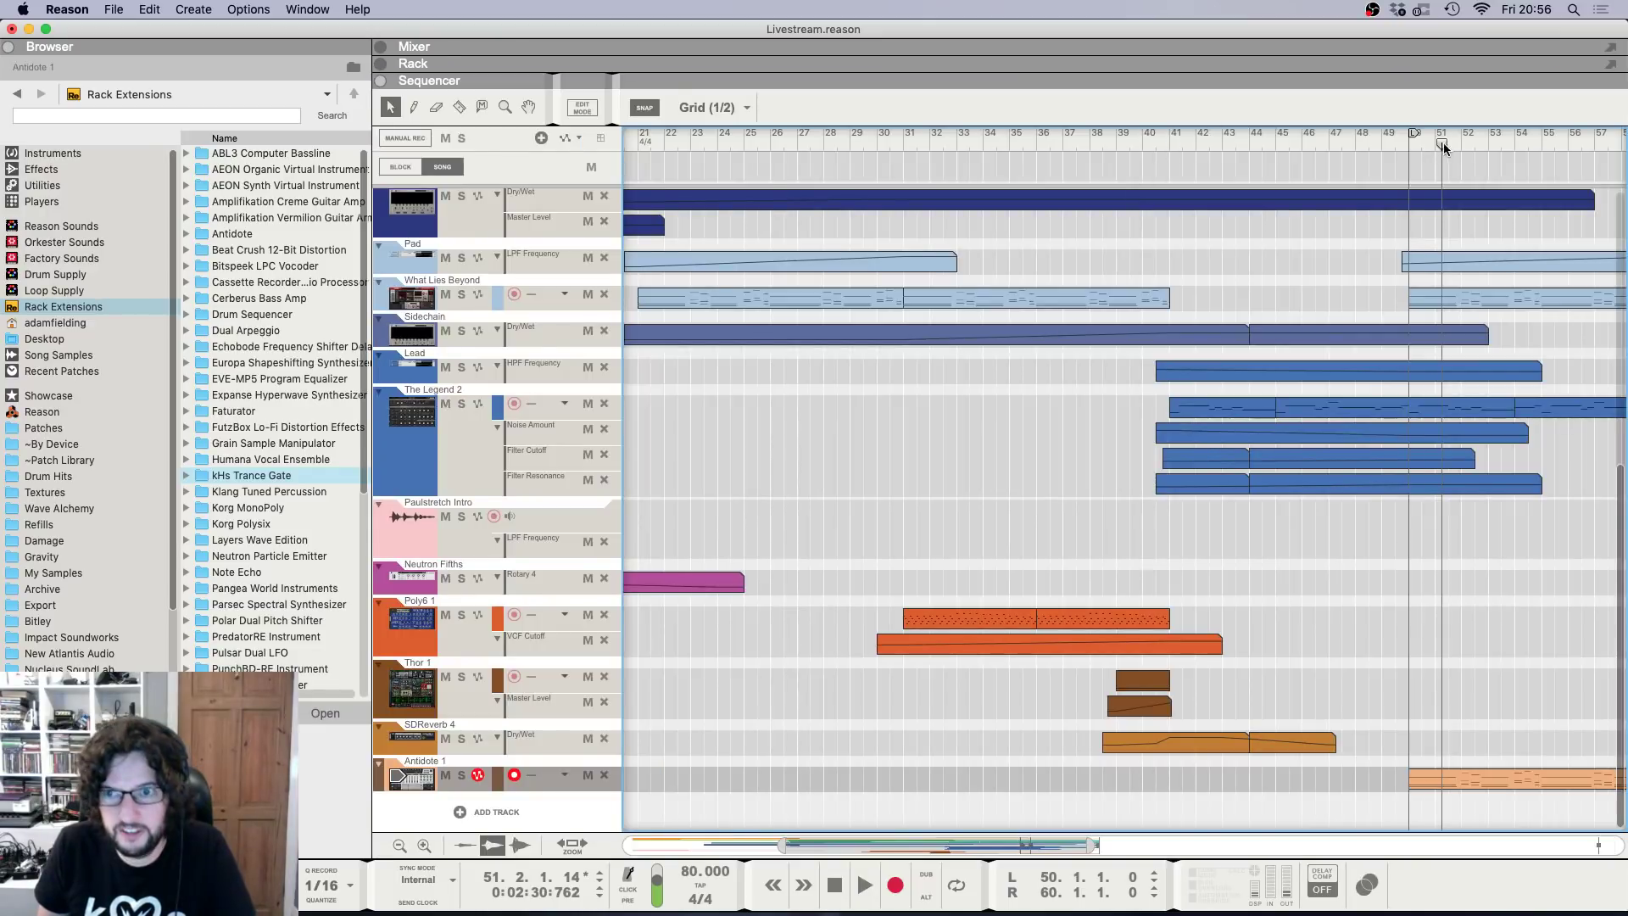
key(Return)
key(space)
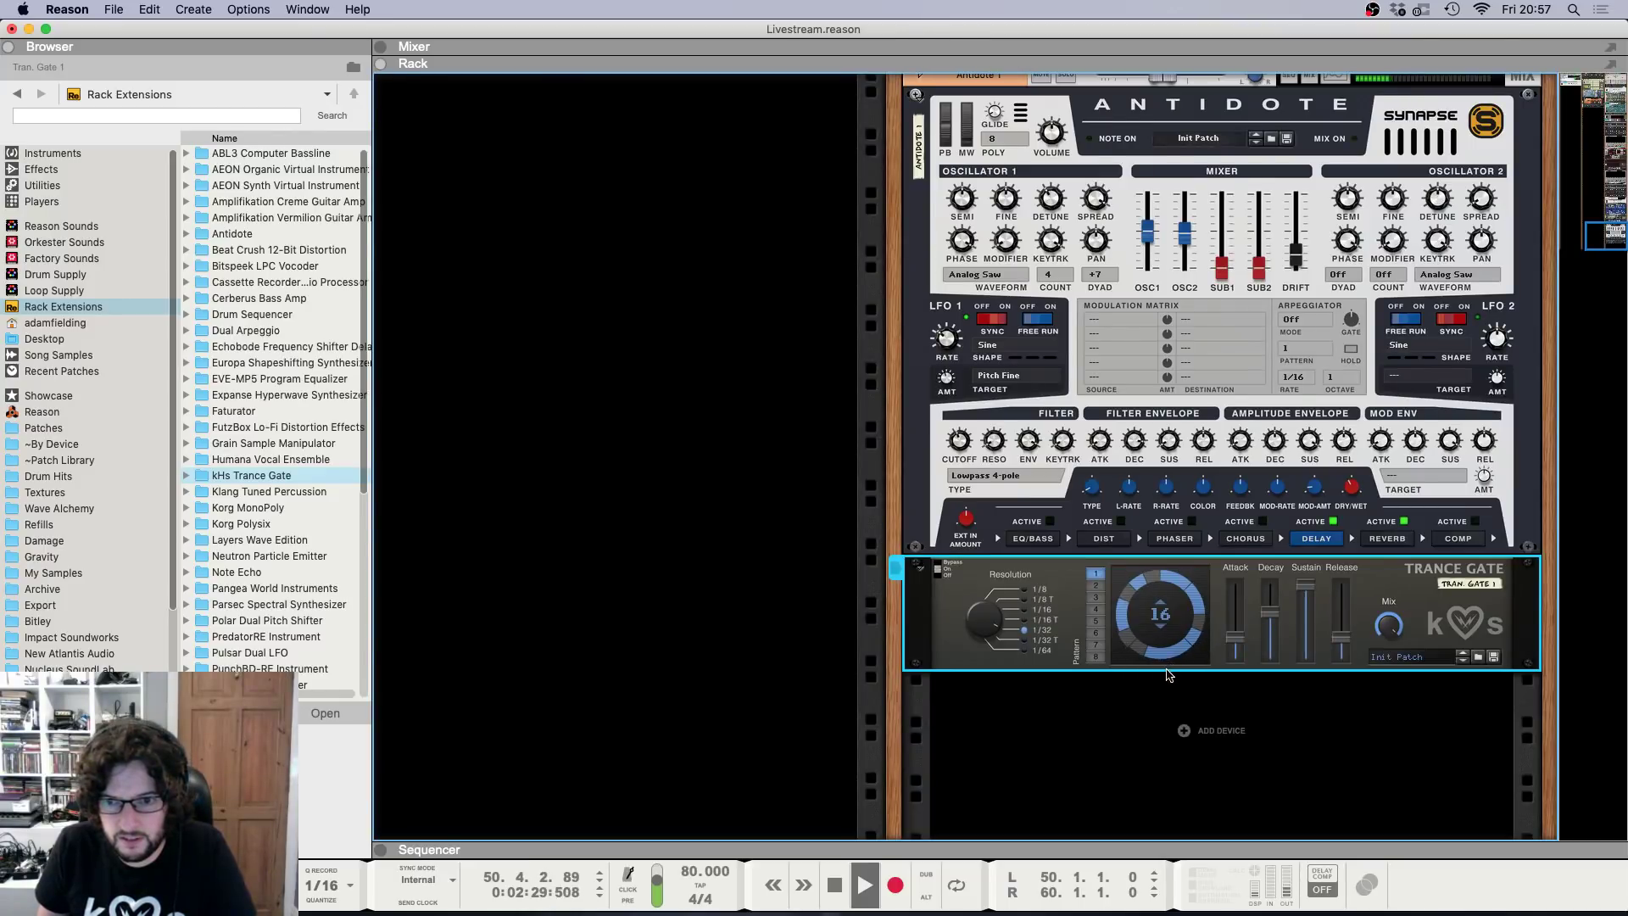
key(space)
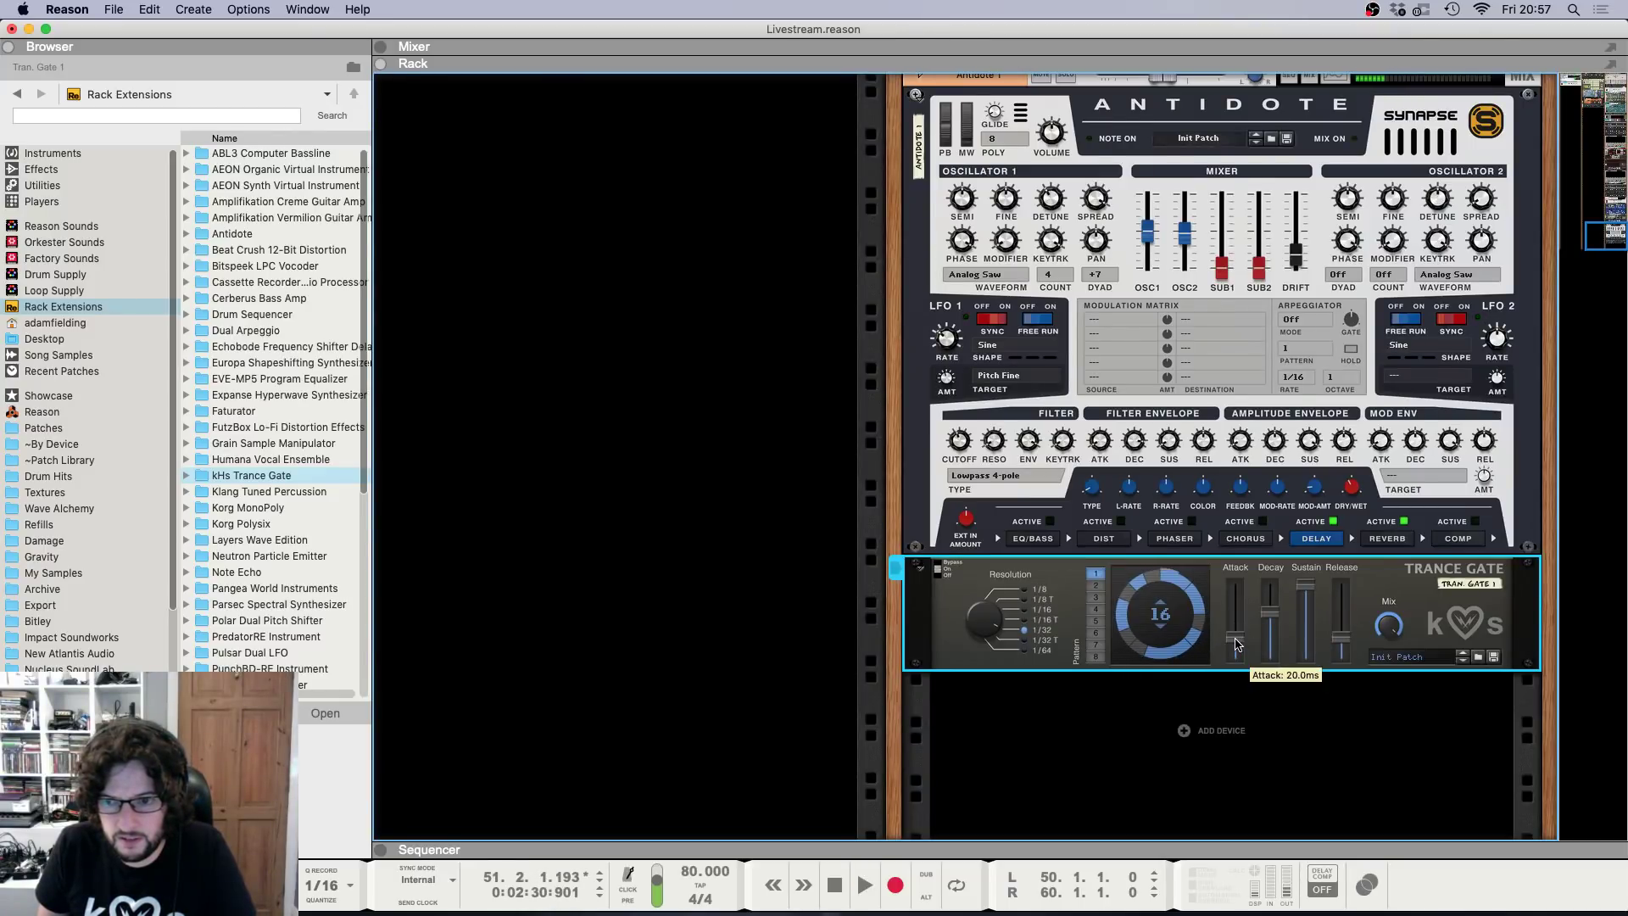
key(space)
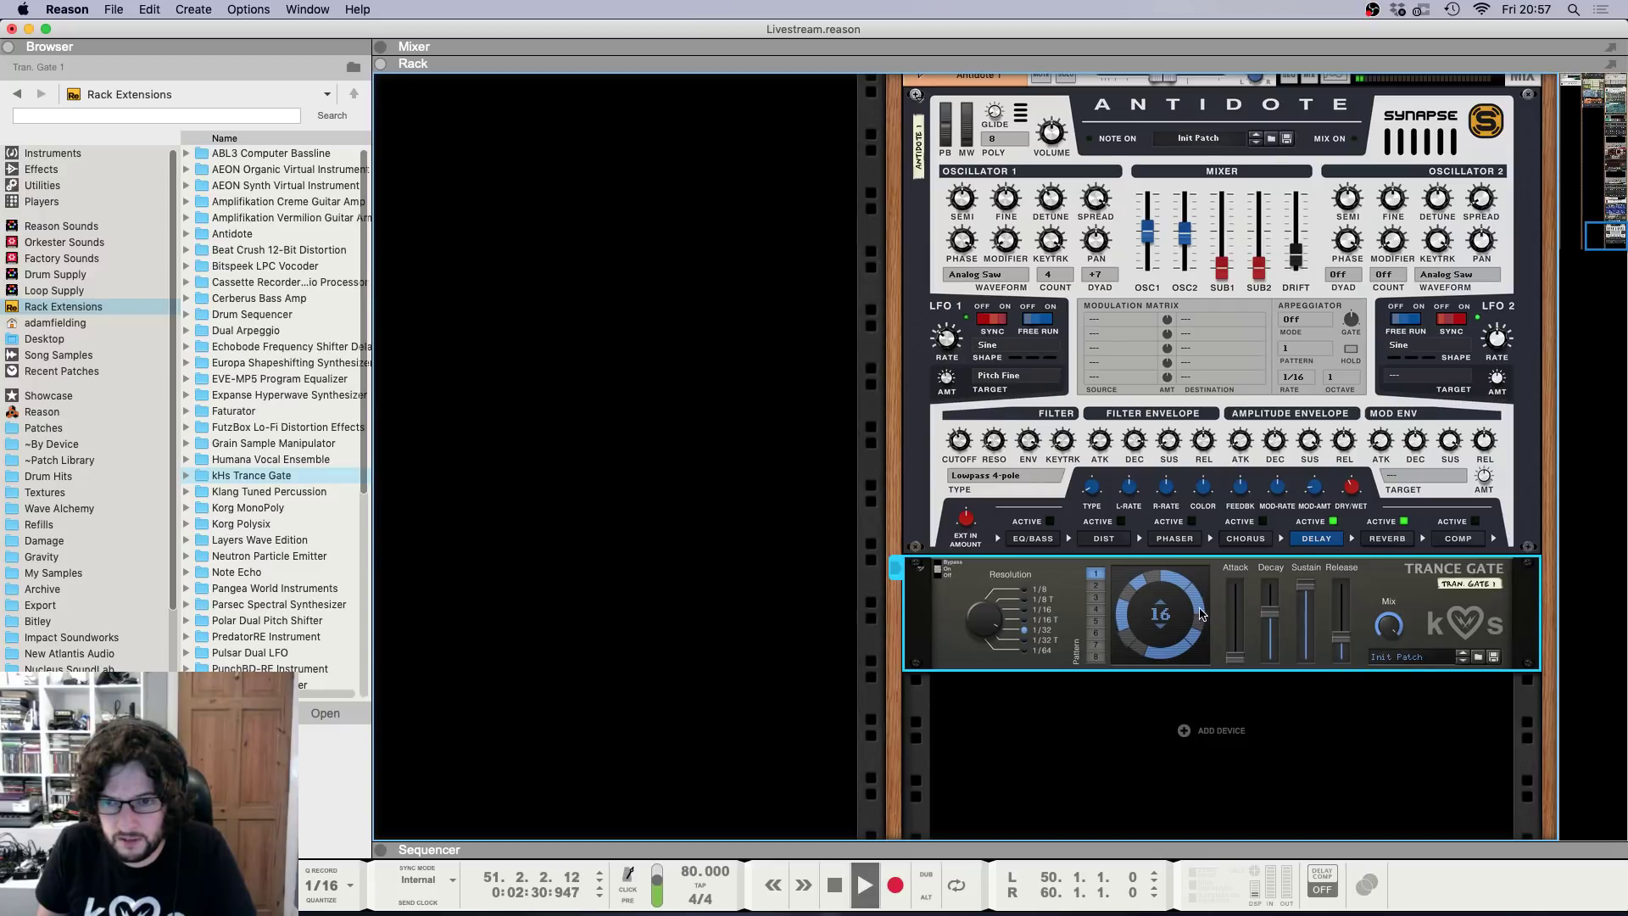
key(space)
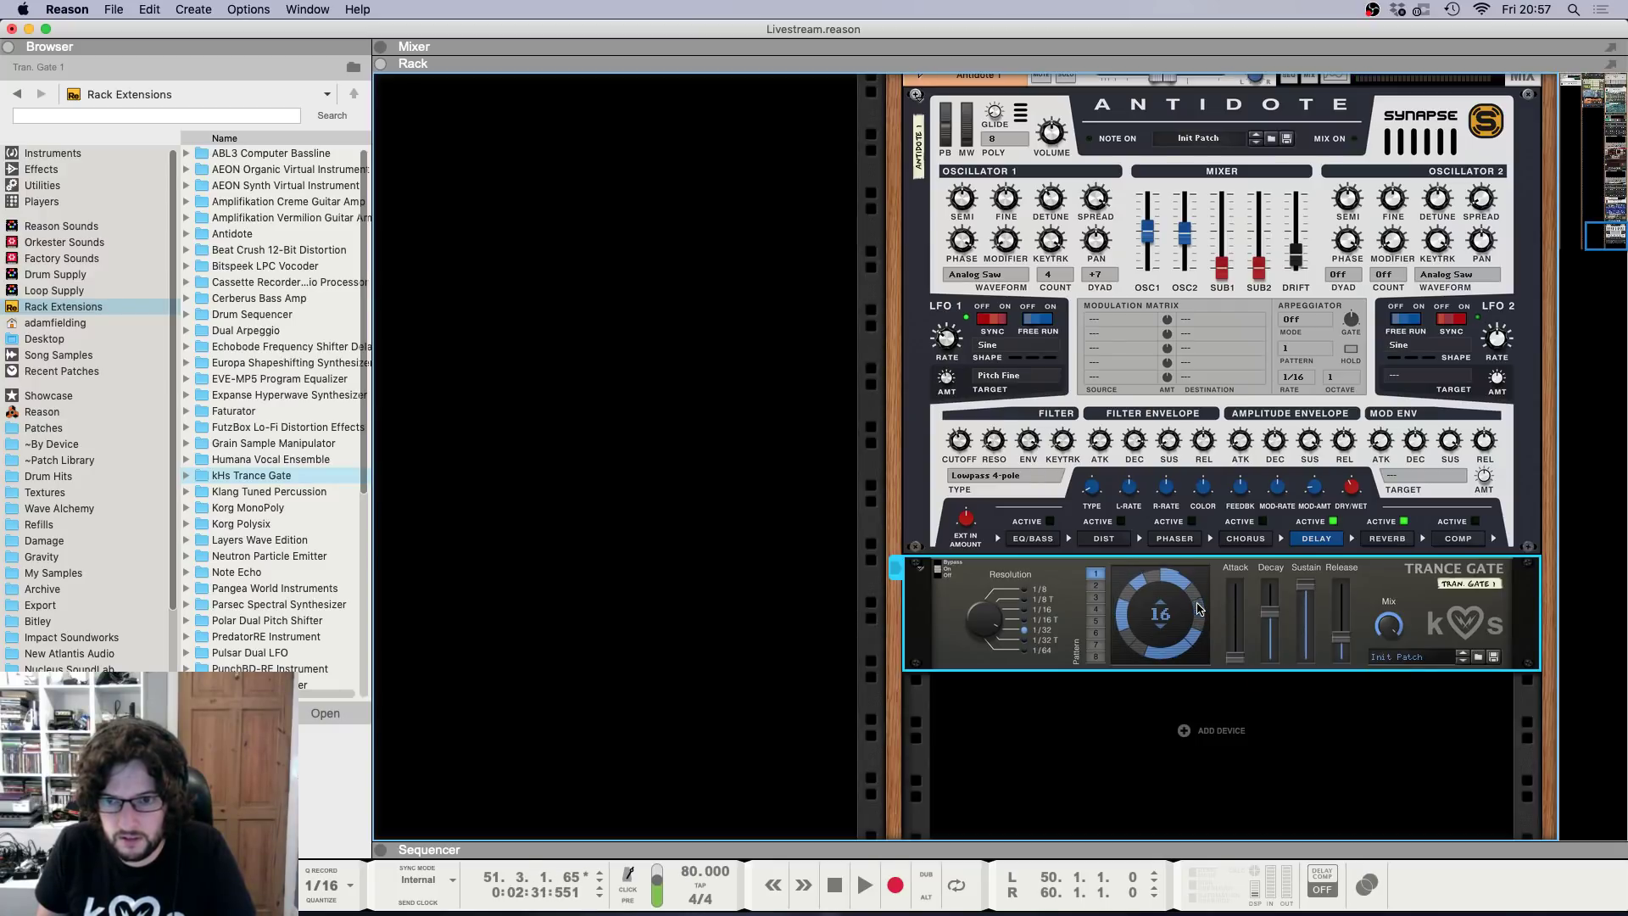
Solo the Antidote 1 track, play it from bar 50 and adjust the Trance Gate steps further.
key(F7)
click(1411, 146)
key(space)
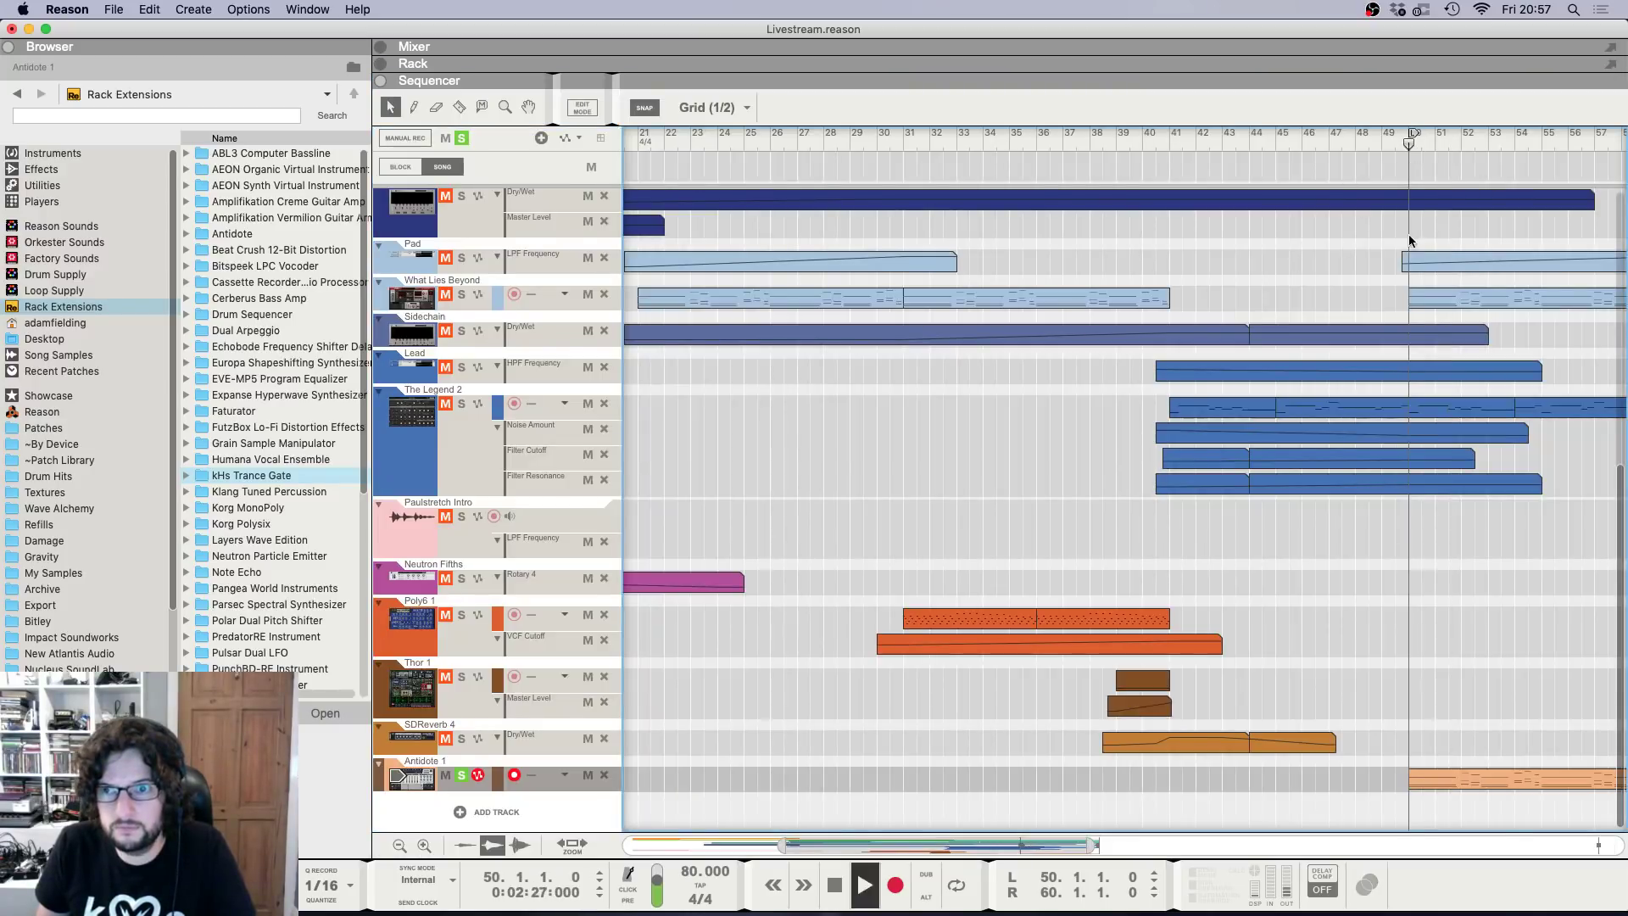
key(F6)
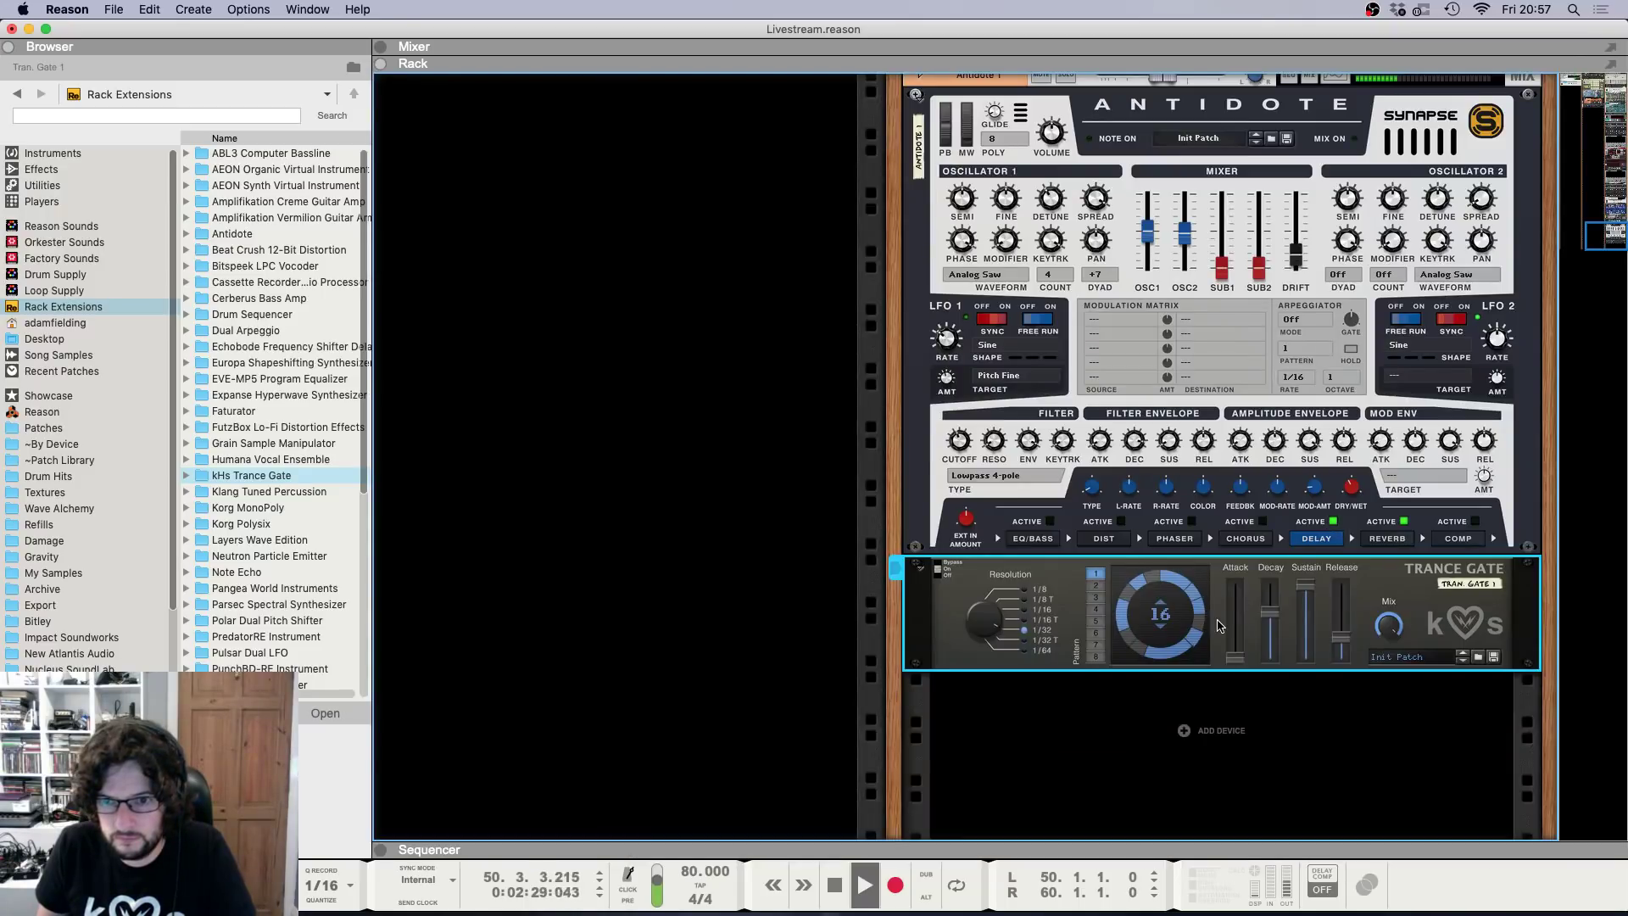
key(space)
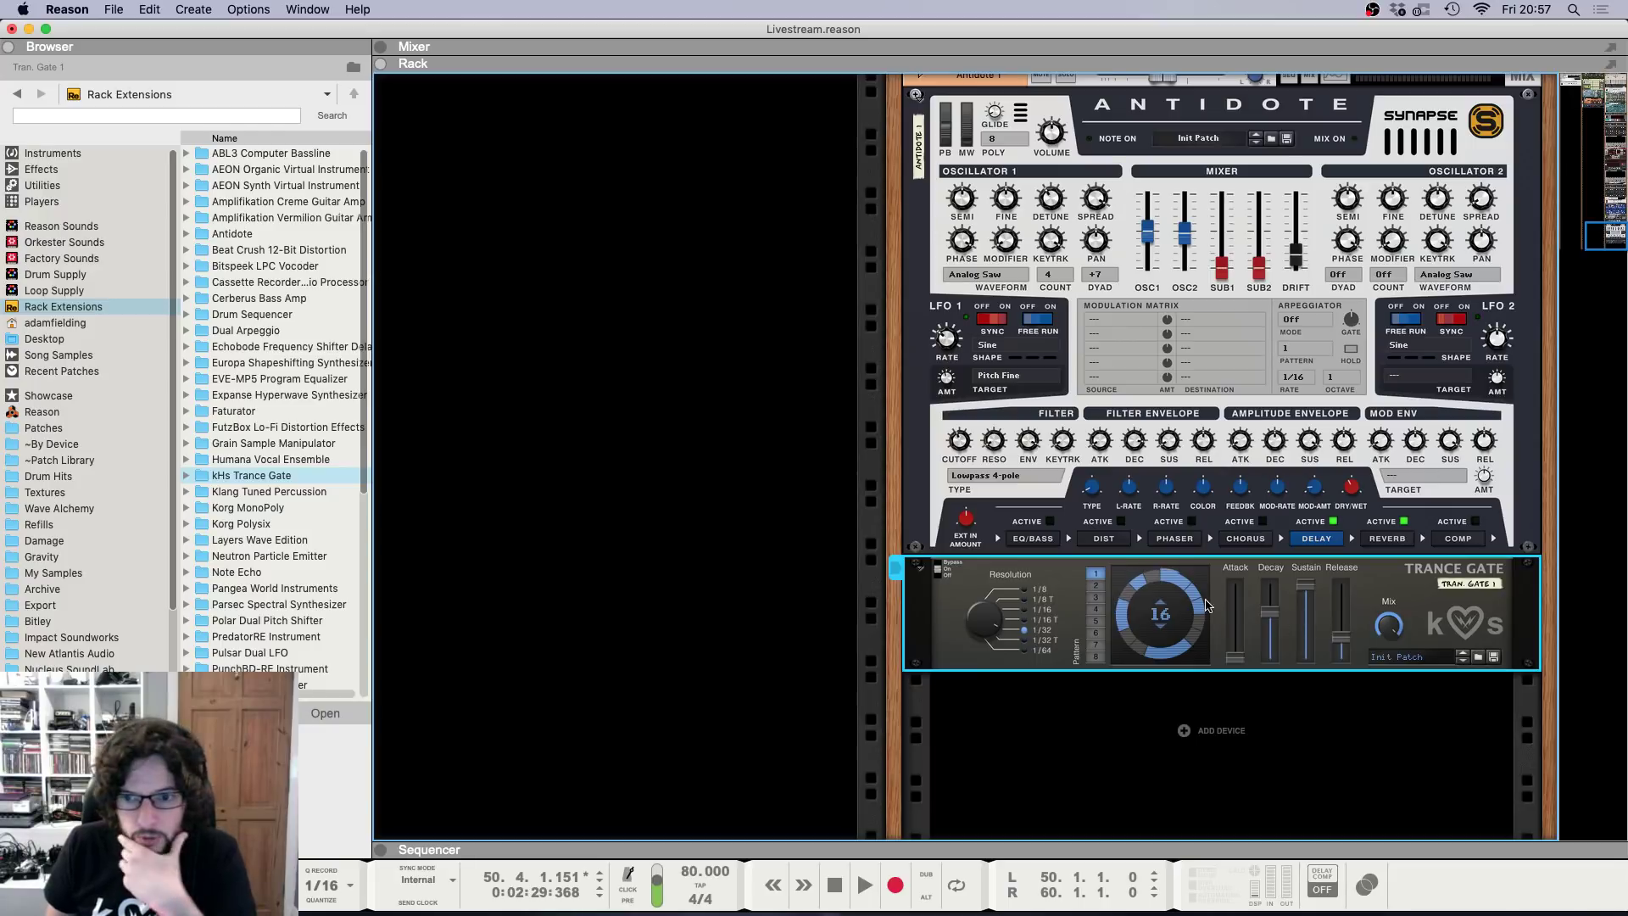
Load the Trance Gate patch into the kHs Trance Gate, play from bar 50 and select pattern 5.
click(1479, 659)
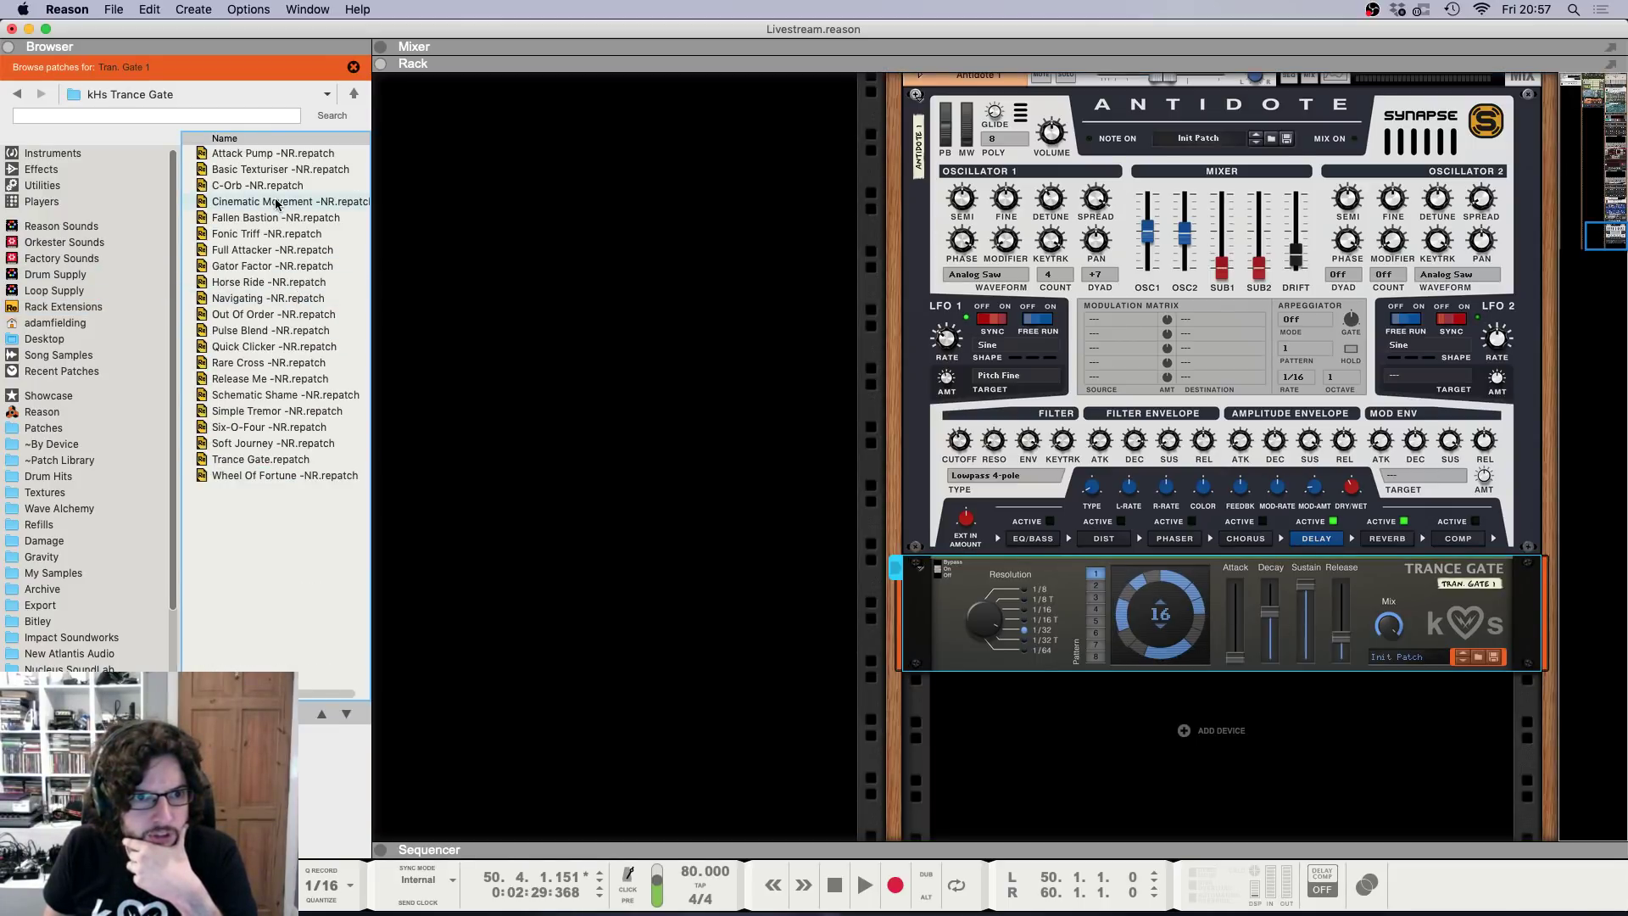
click(260, 458)
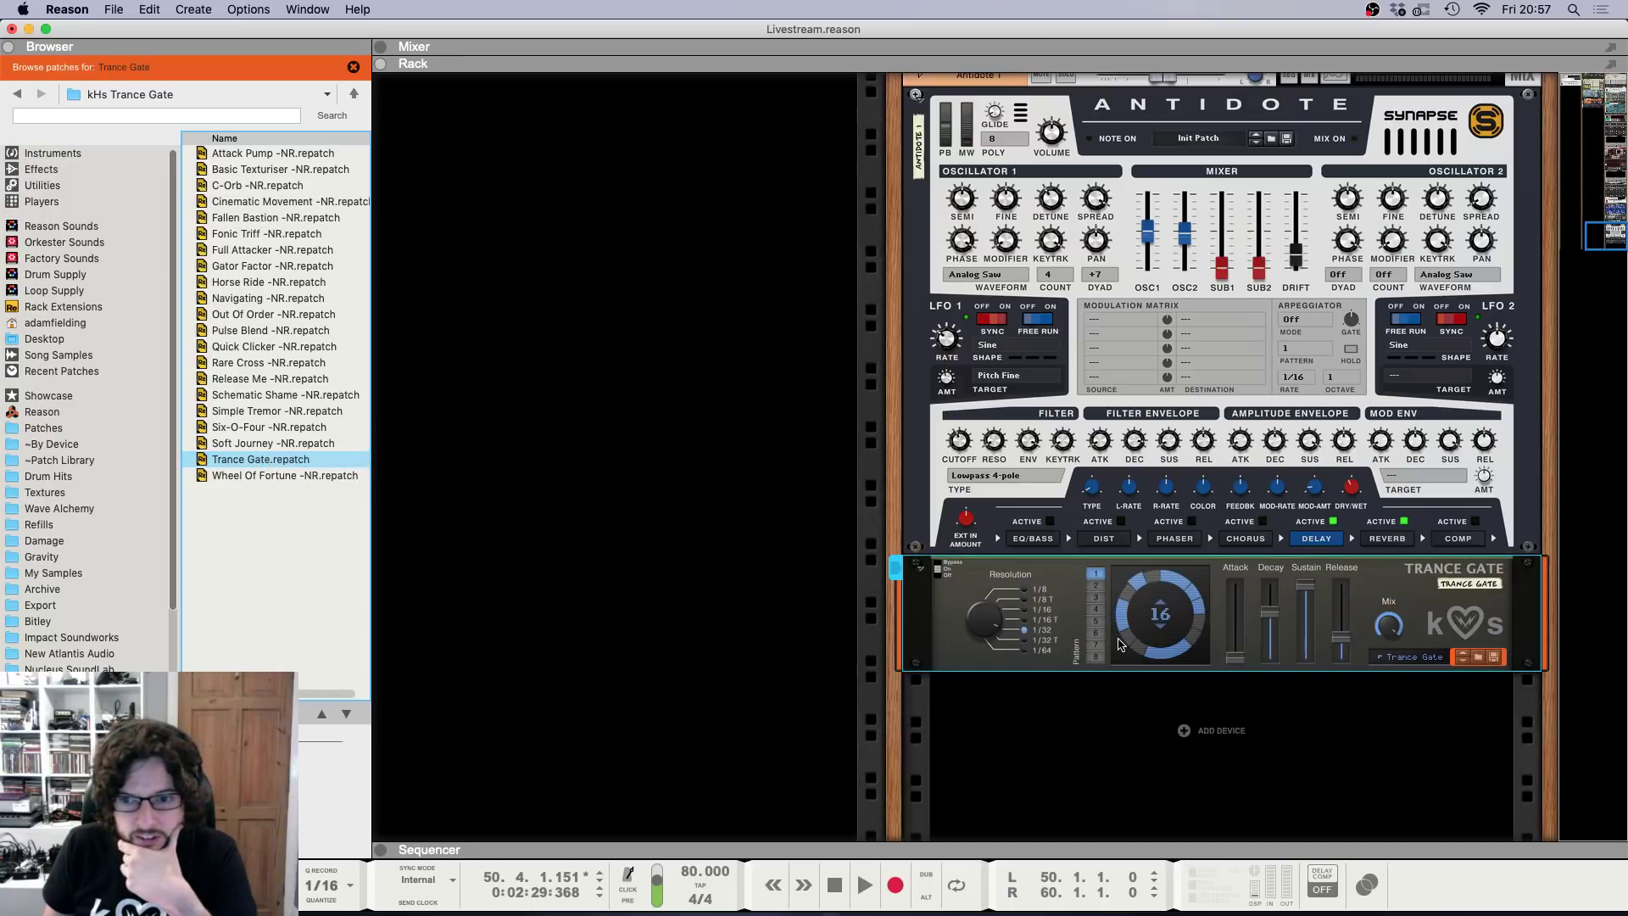
key(F7)
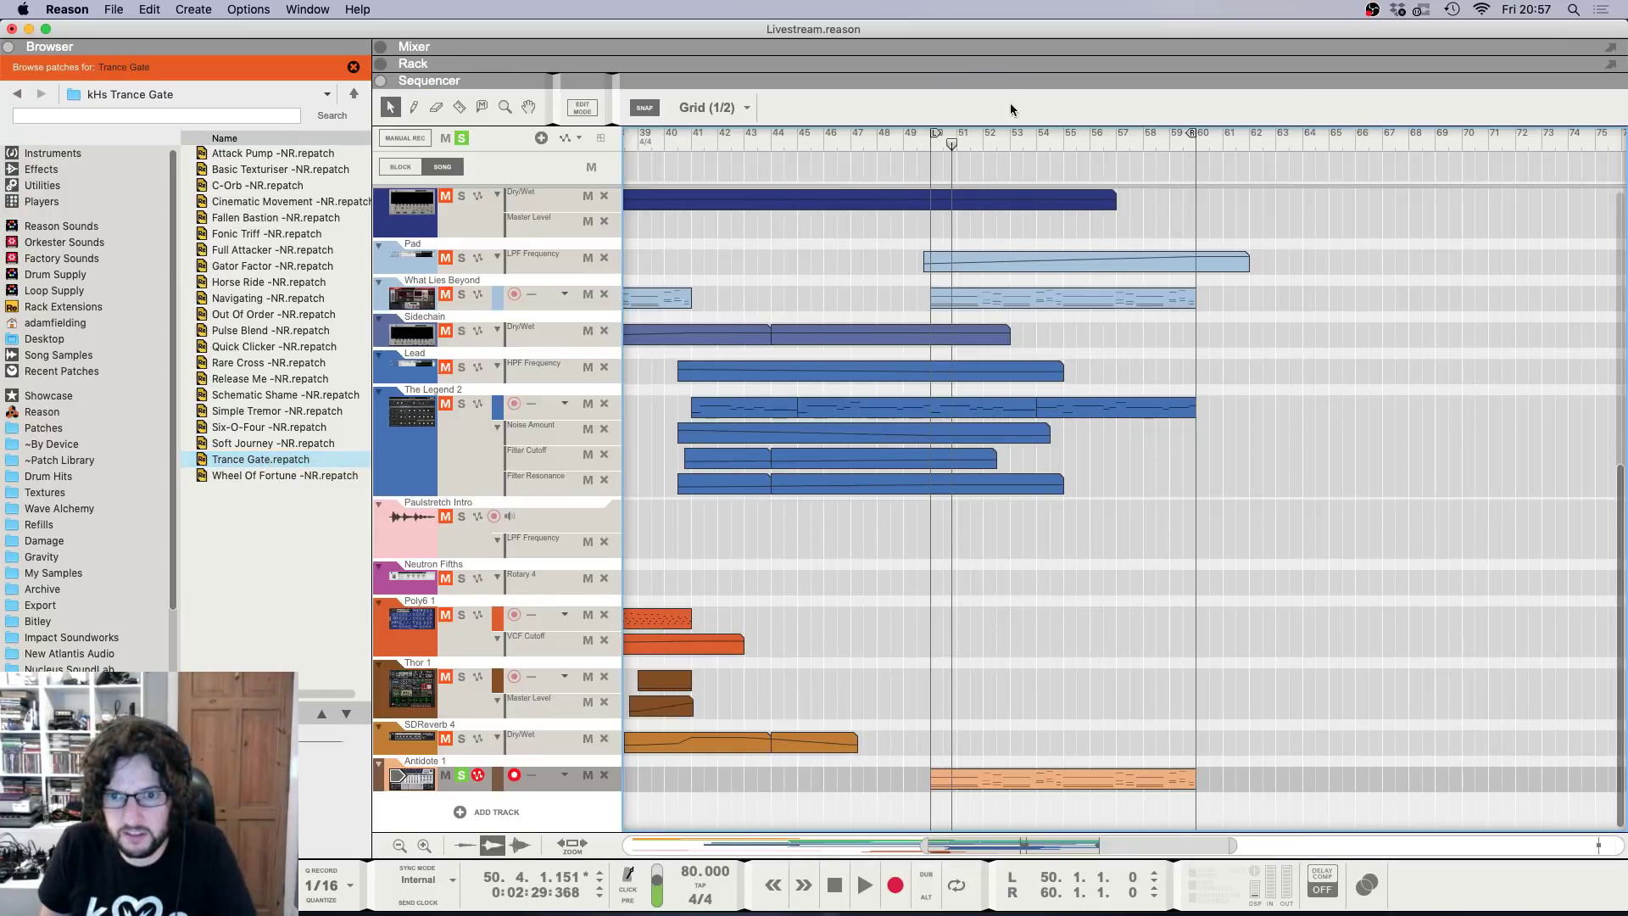
click(931, 138)
key(space)
key(F6)
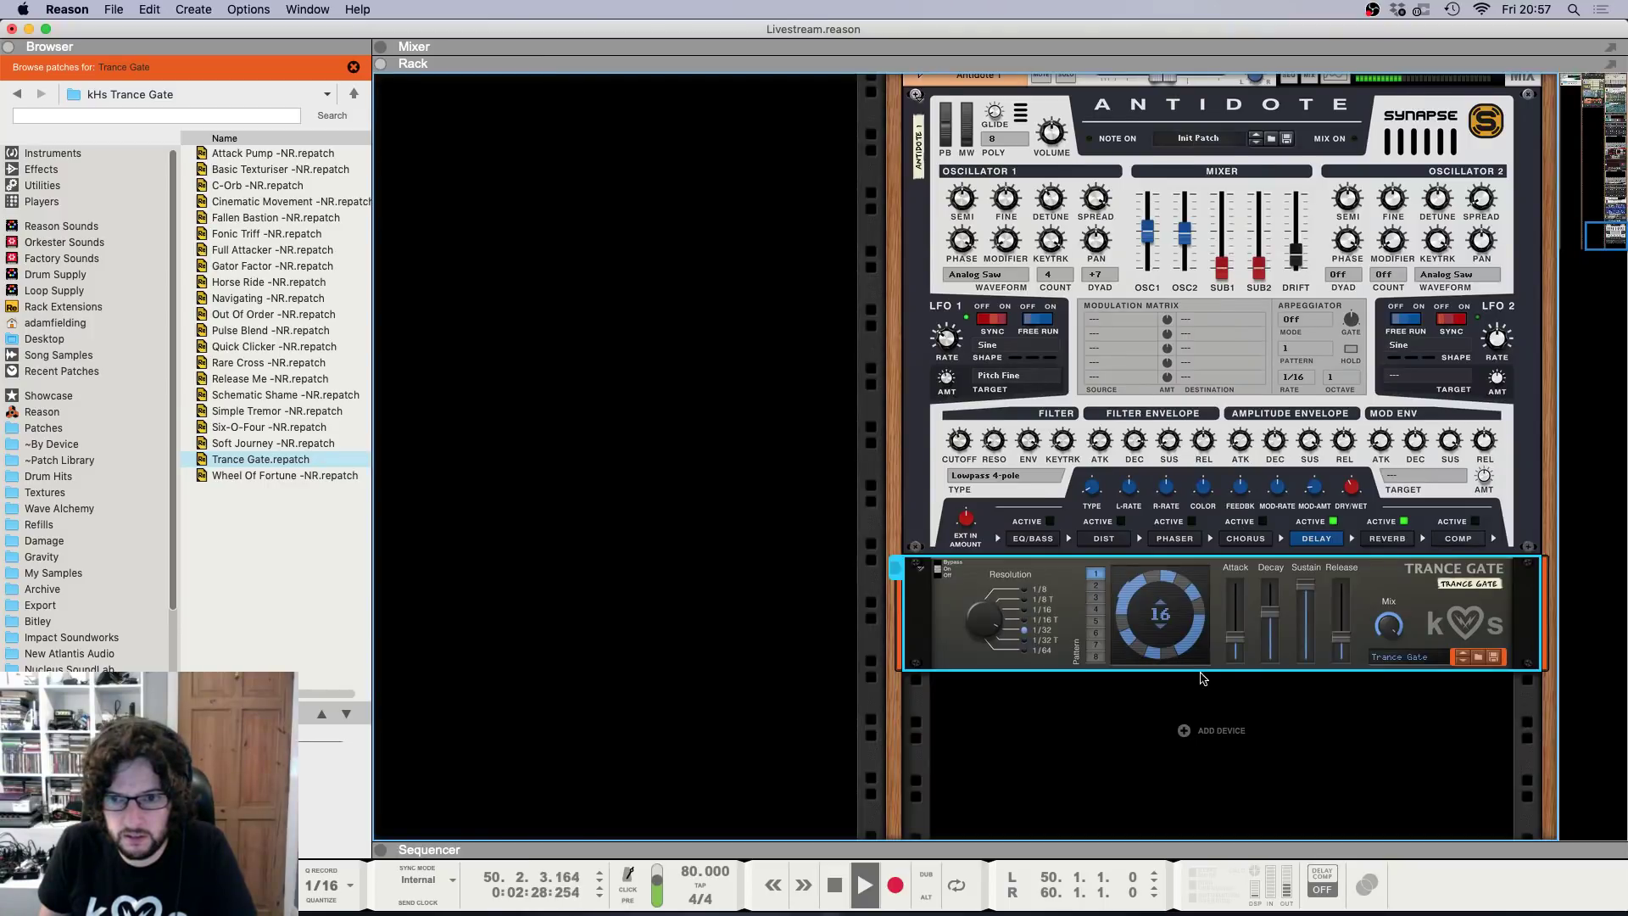
click(1096, 623)
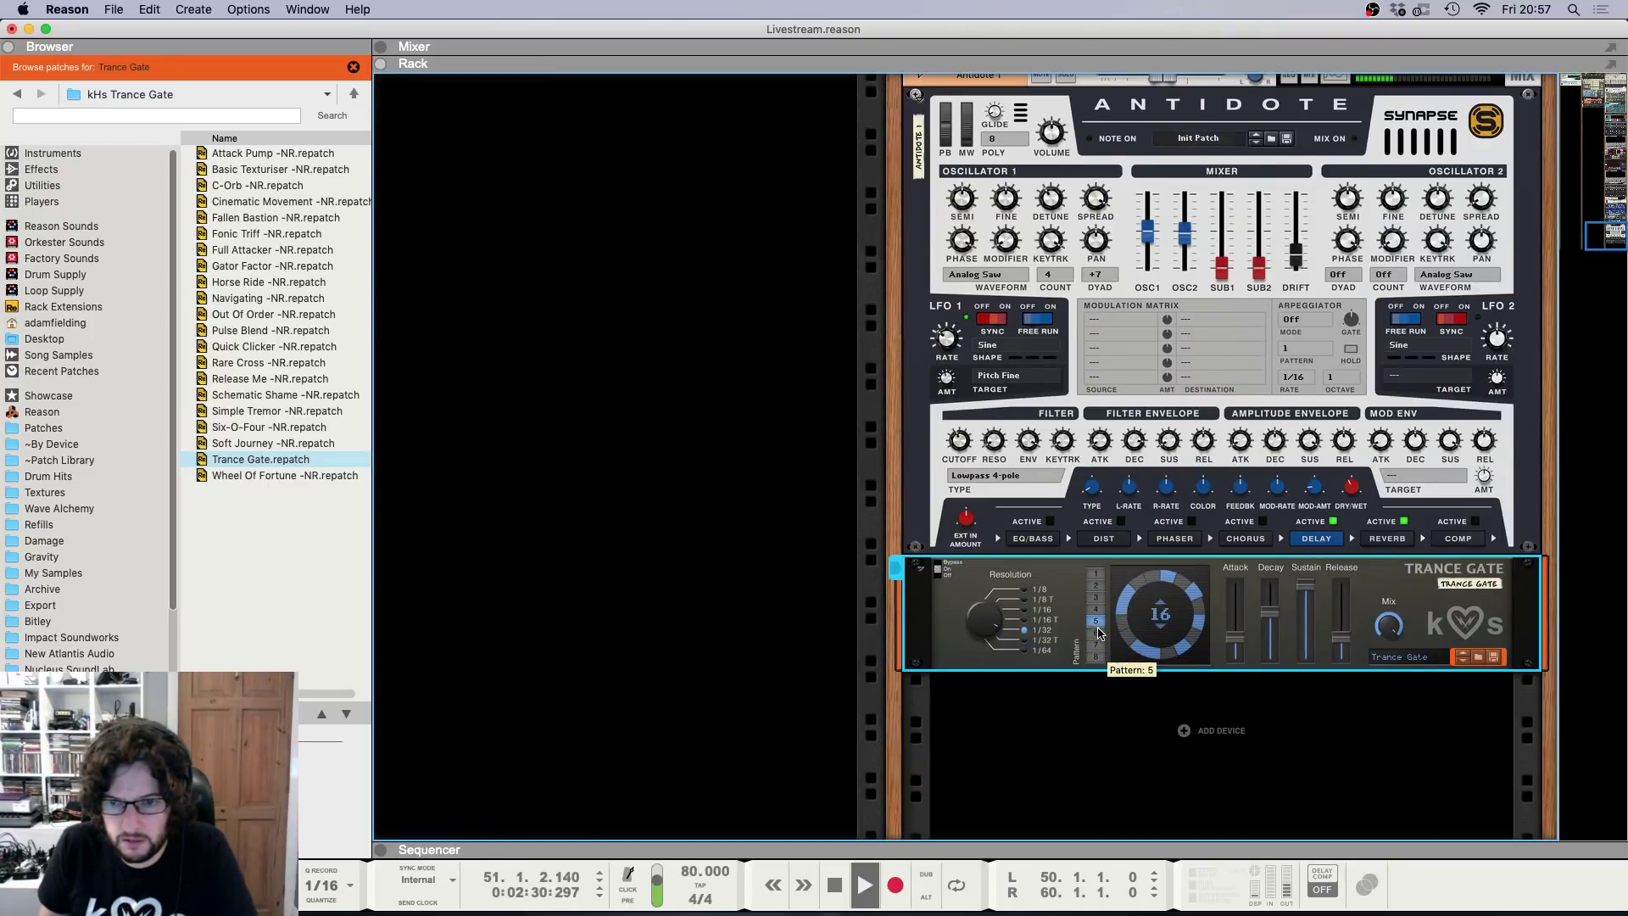
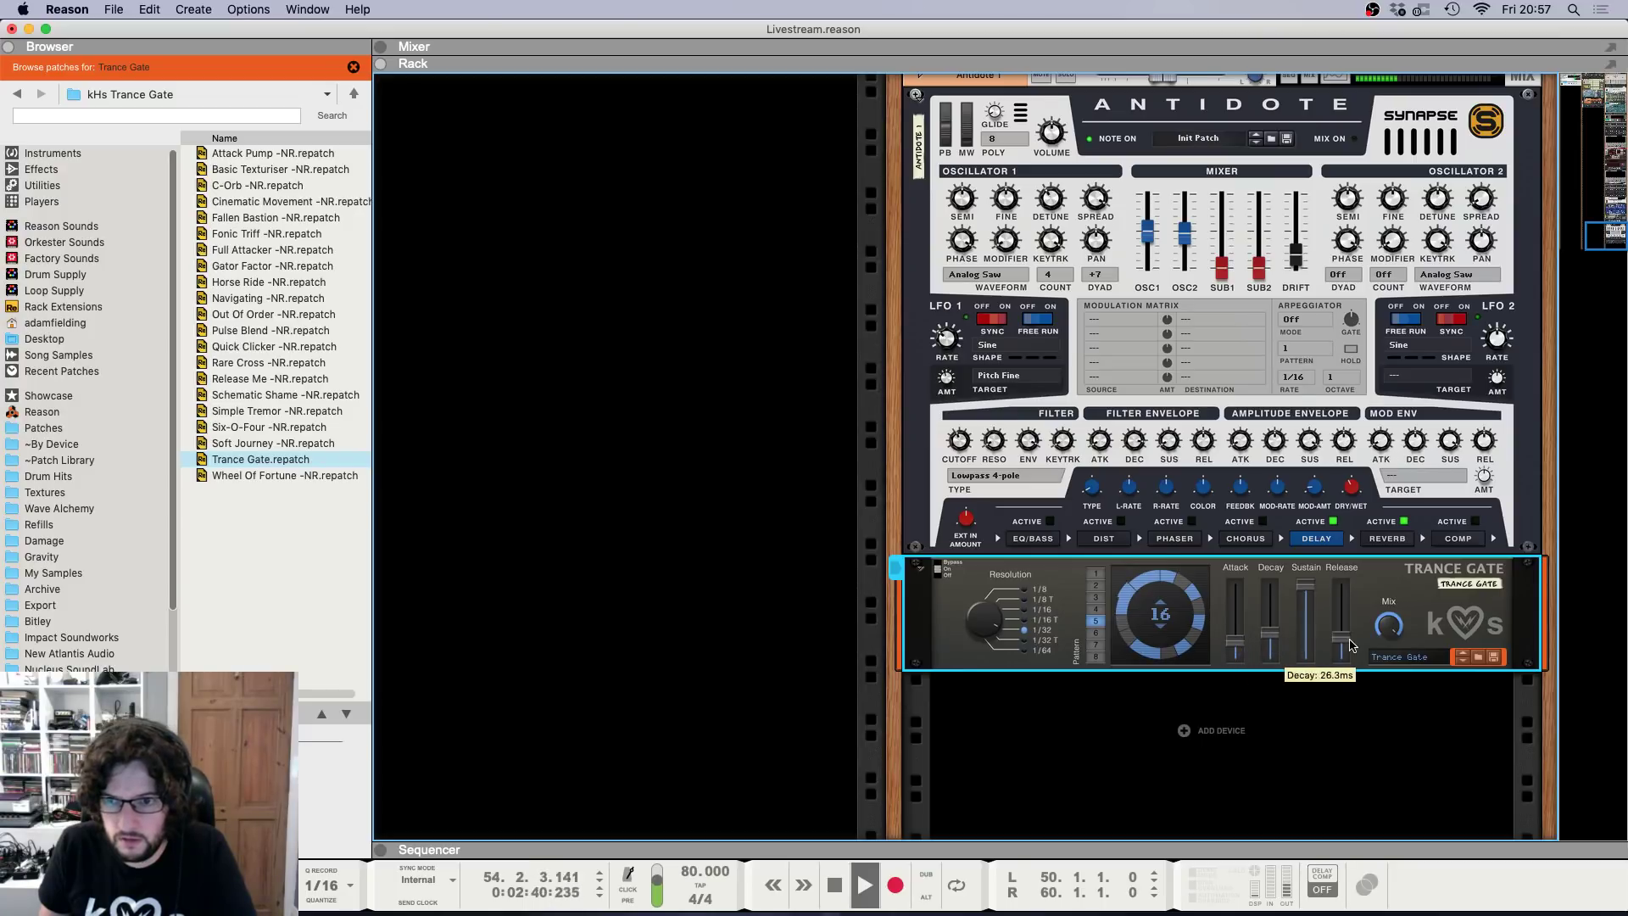
Set the Trance Gate's decay to 26.3 ms and release to 57.7 ms, check the Antidote 1 mixer channel and stop playback.
drag(1349, 645, 1344, 620)
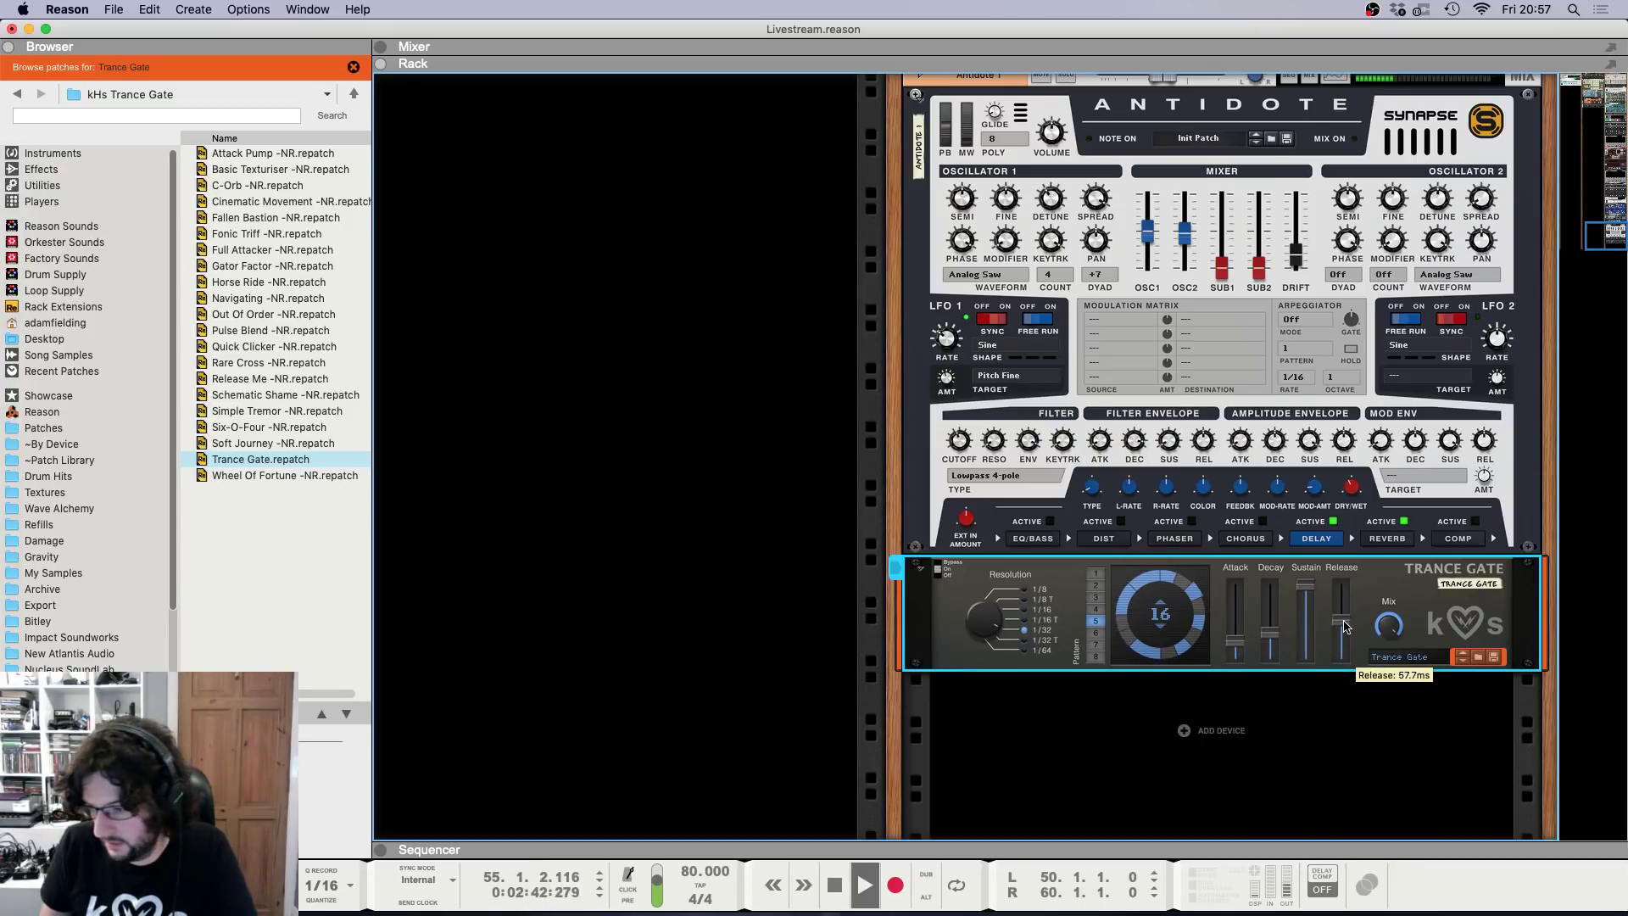
key(F5)
scroll(1393, 263, up, 5)
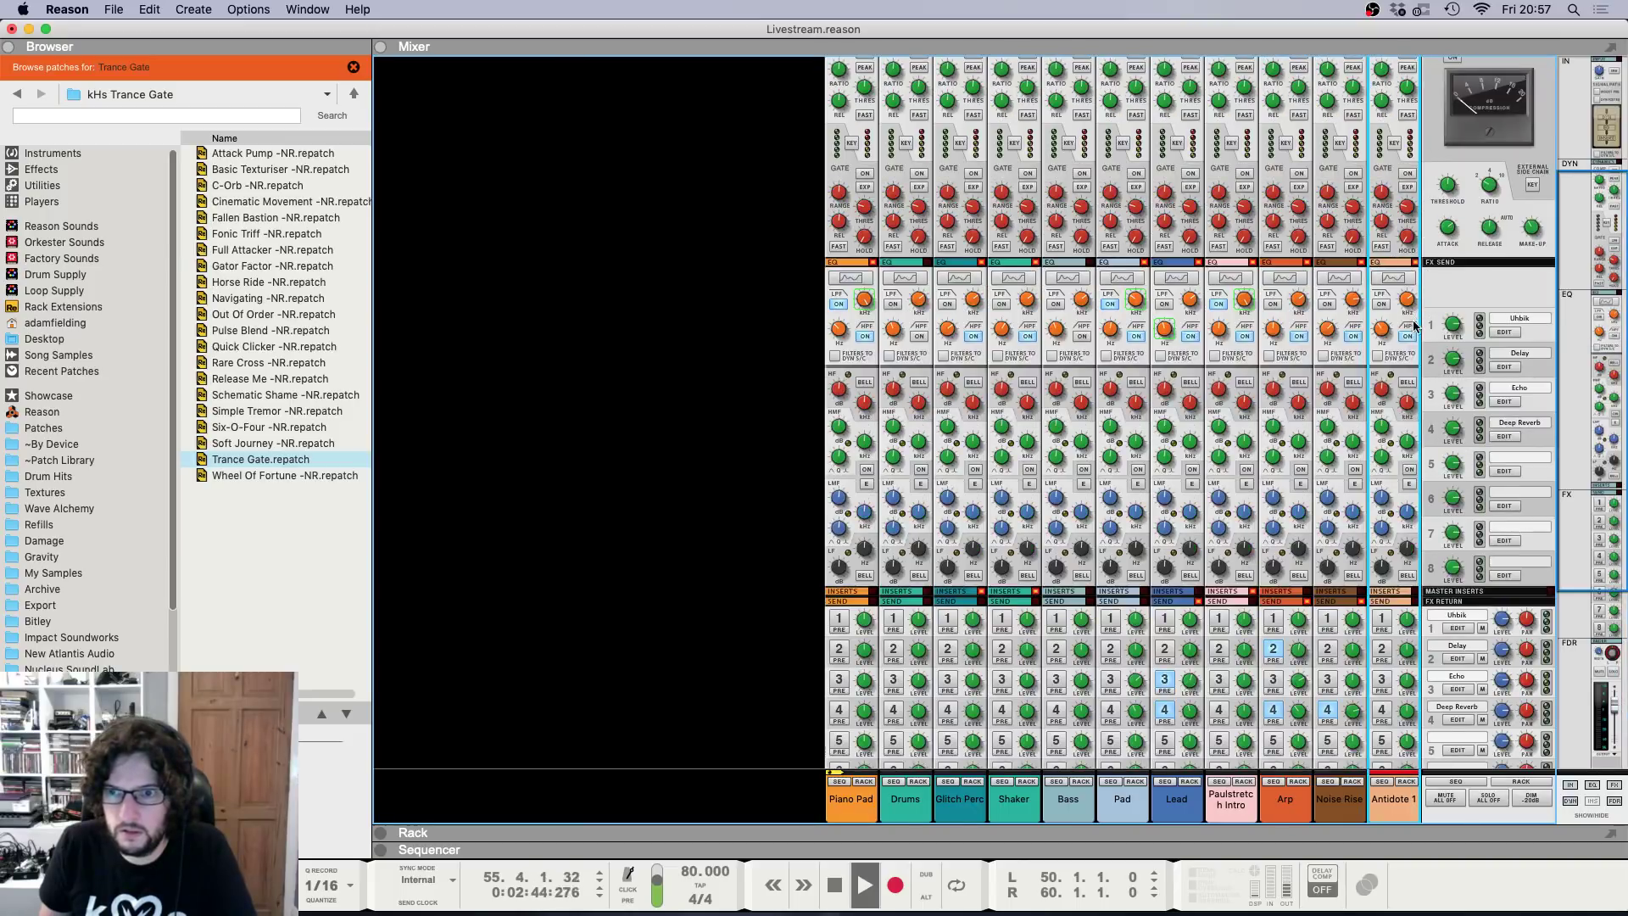
key(F7)
key(F5)
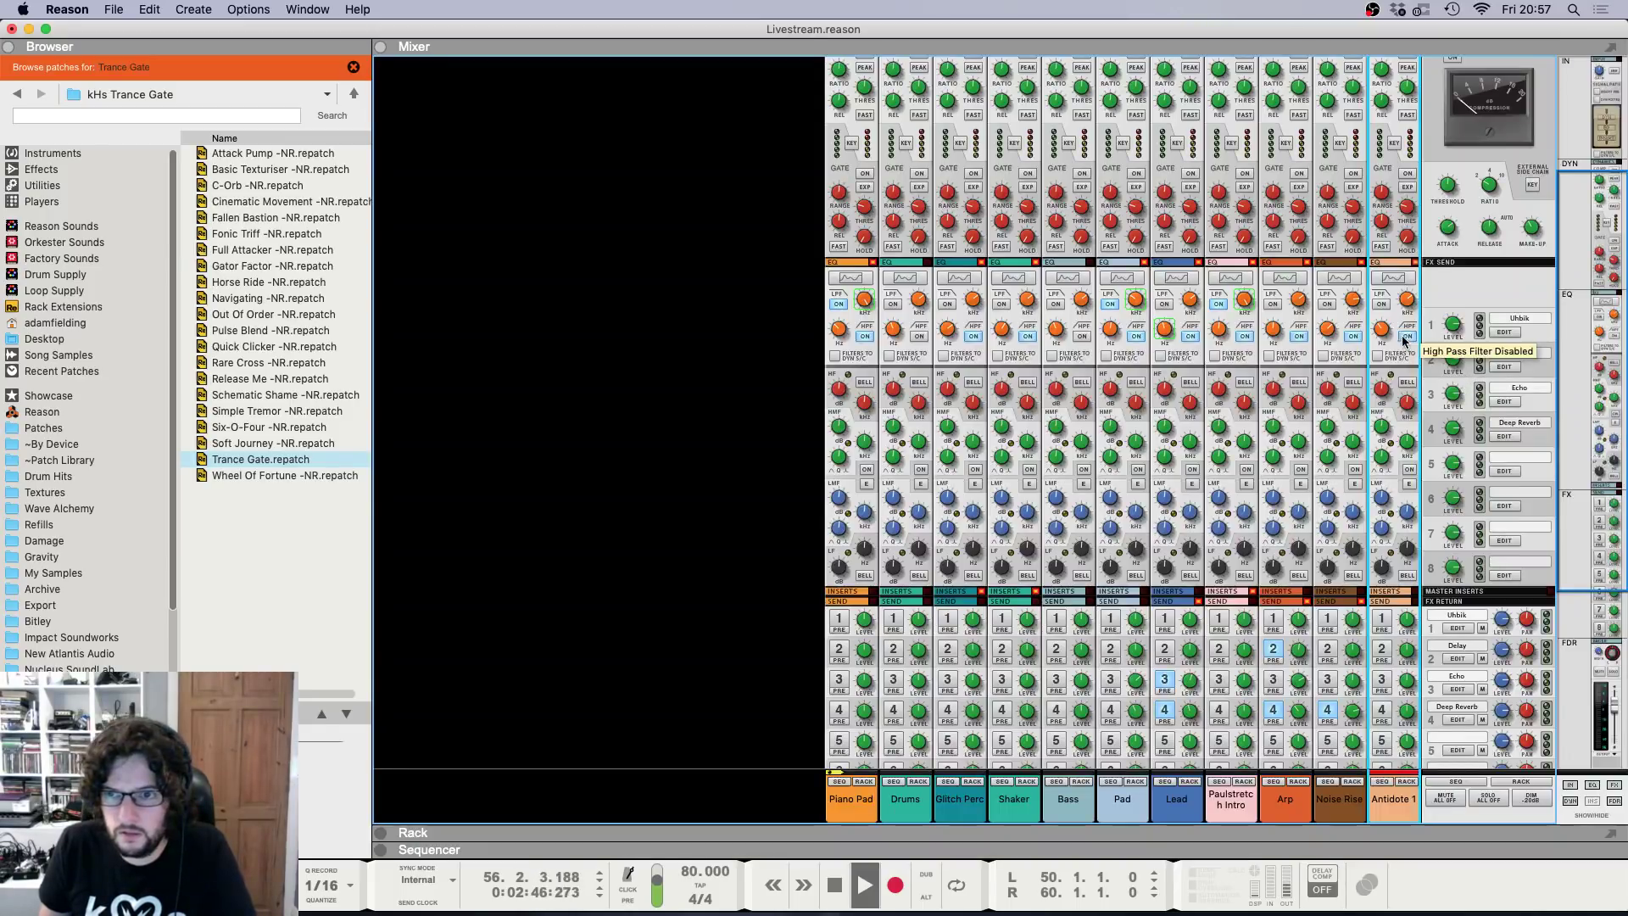
key(F6)
key(F7)
key(space)
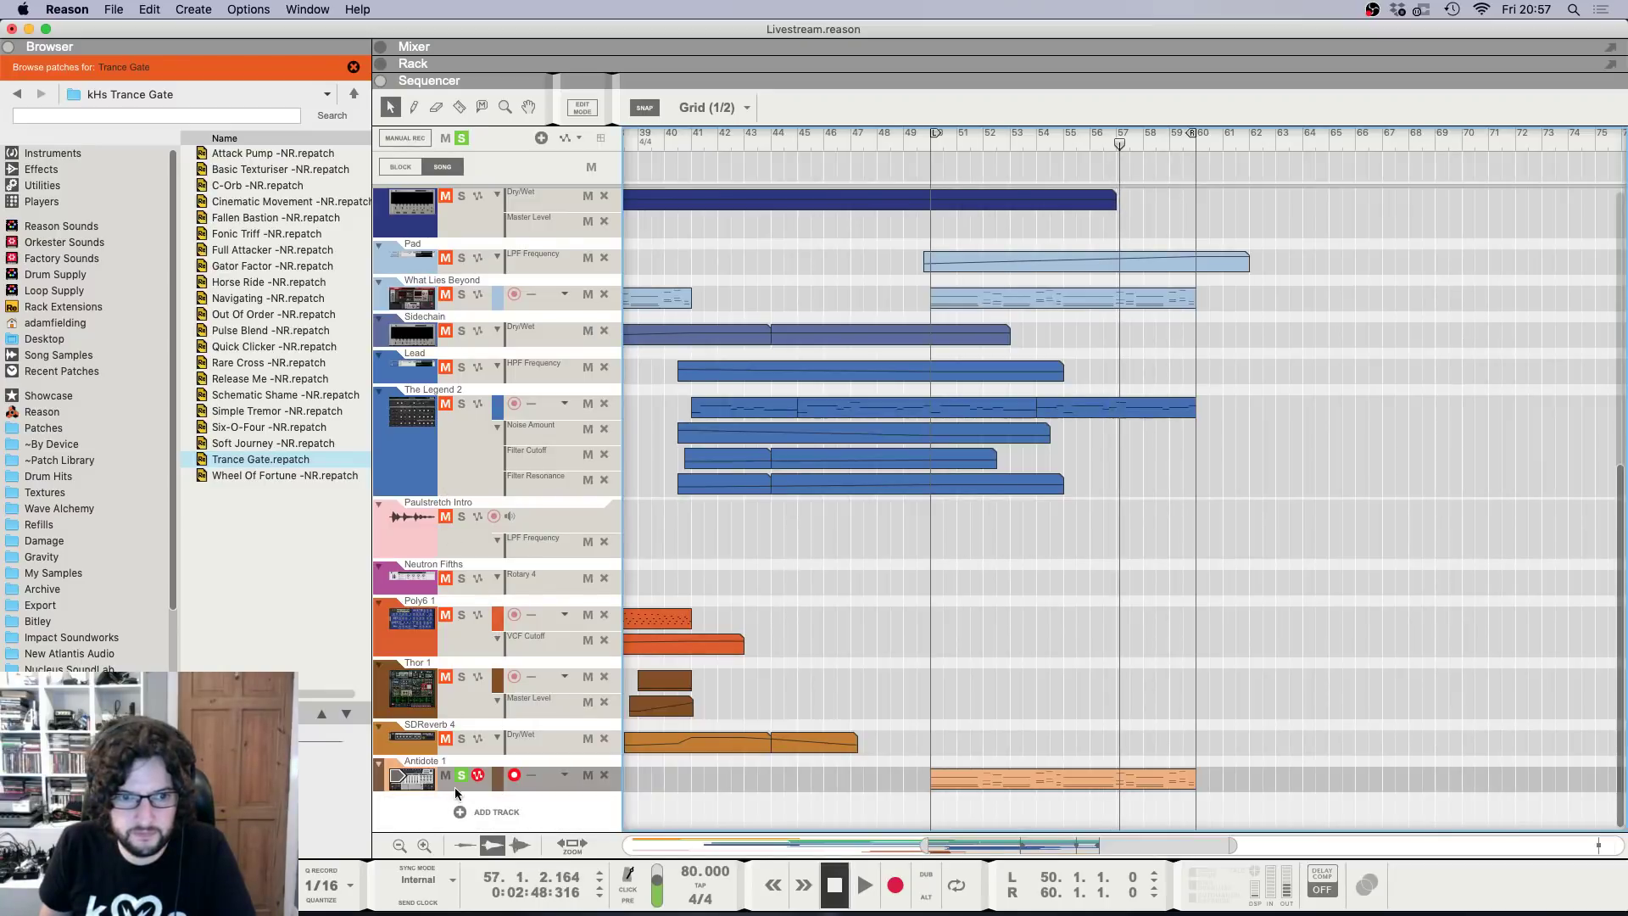
Unsolo Antidote 1, play from bar 50 and enable its channel's send 3 to the Echo.
click(462, 775)
click(929, 143)
key(space)
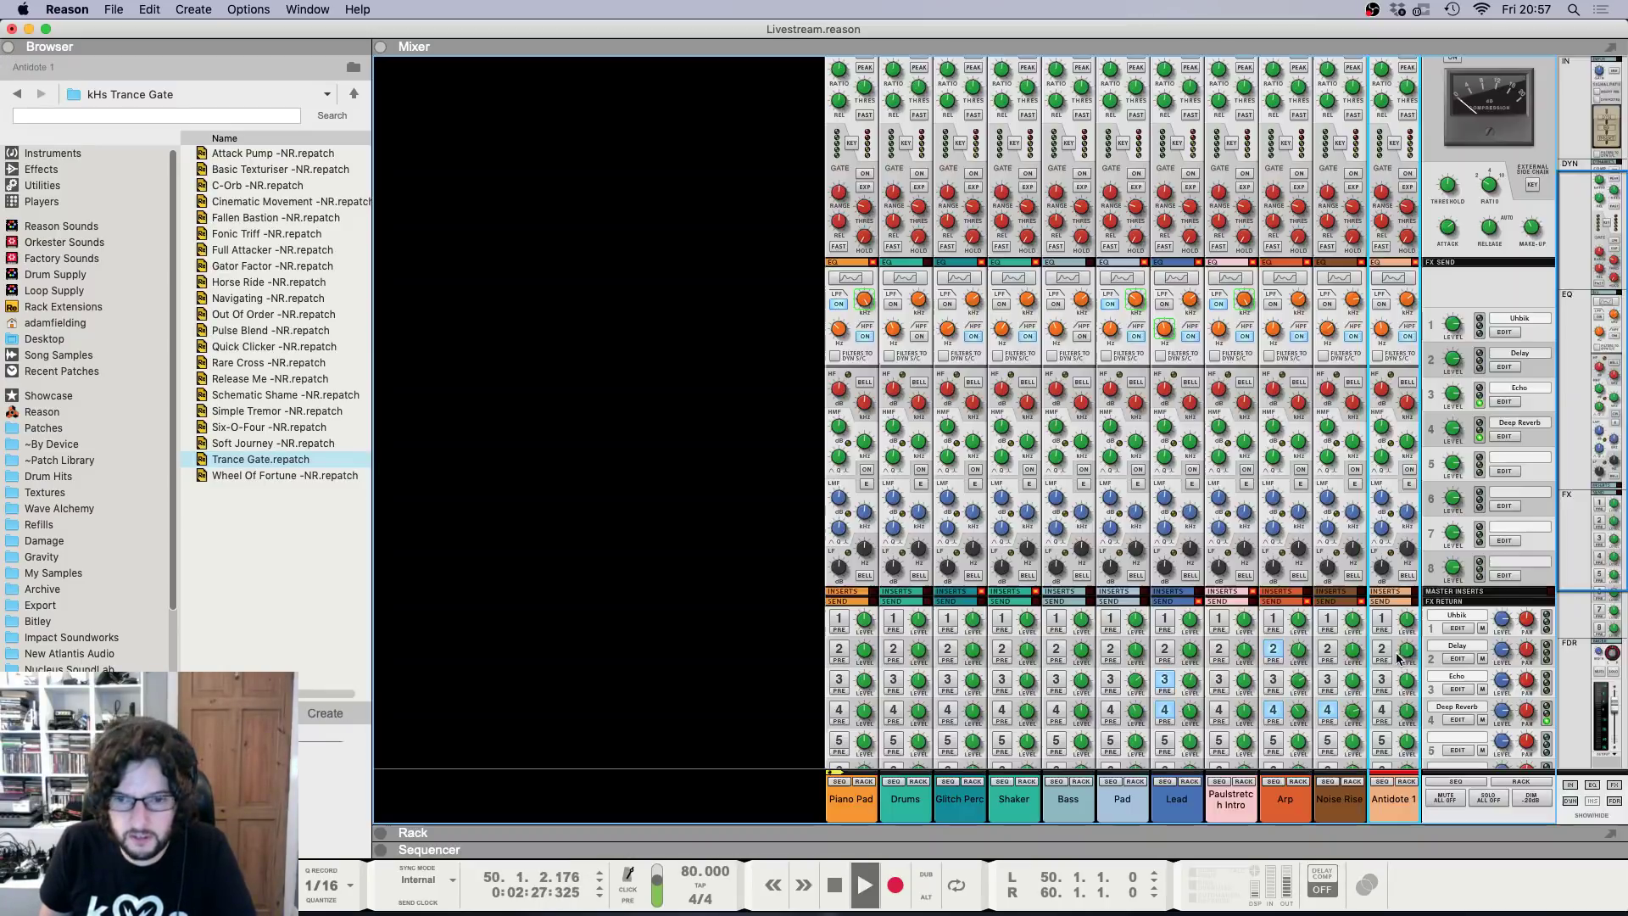
key(F5)
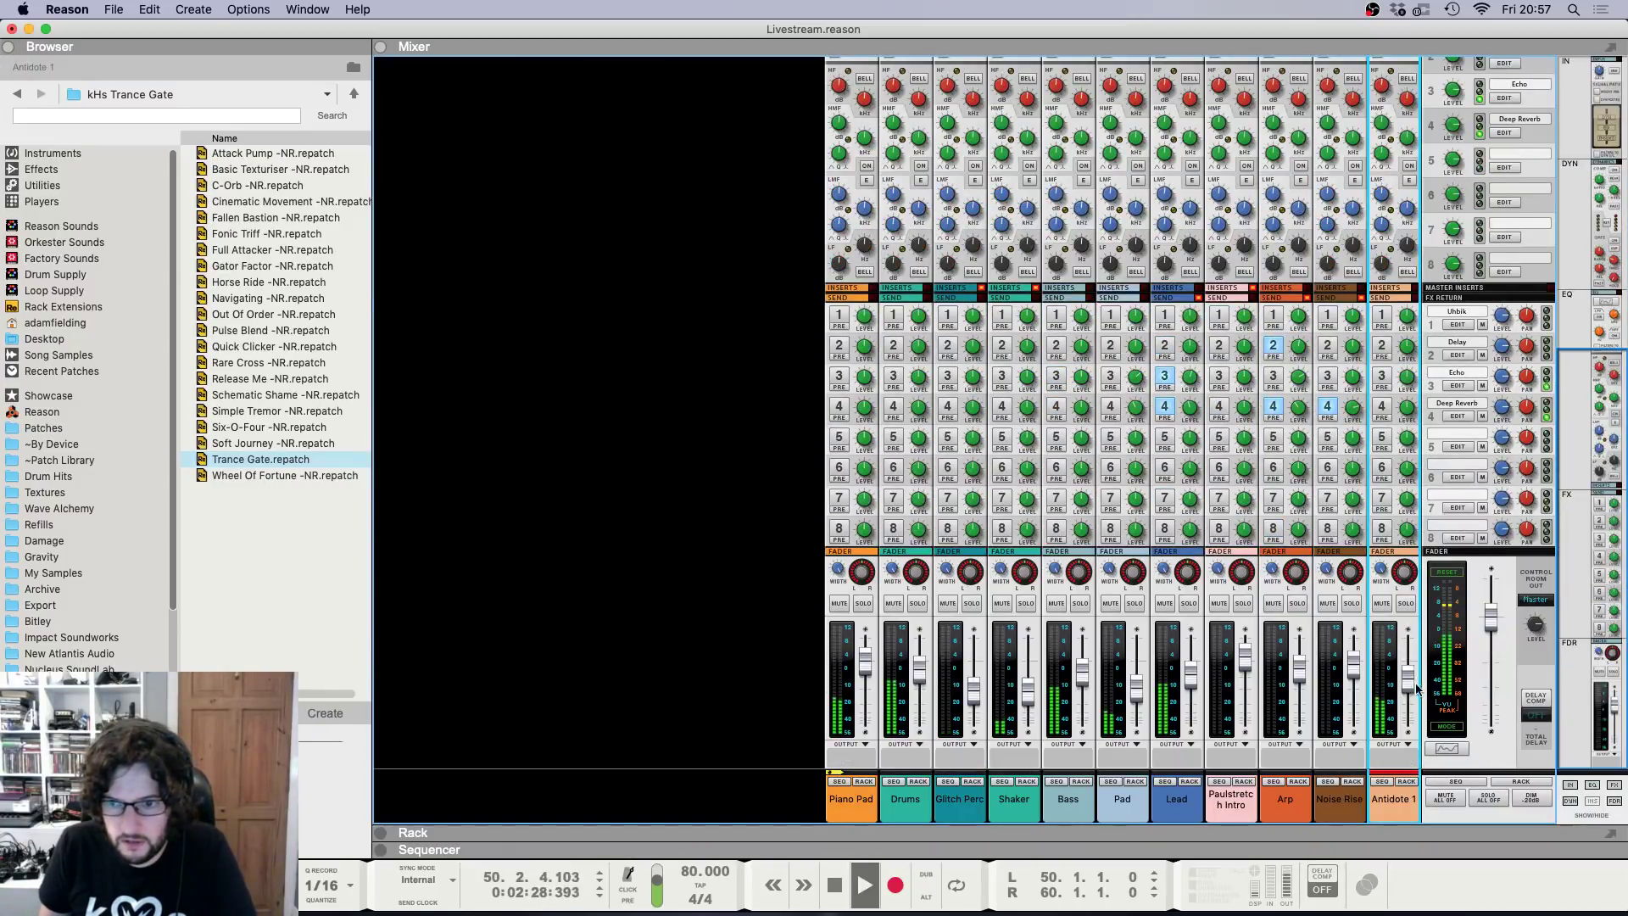
click(1382, 376)
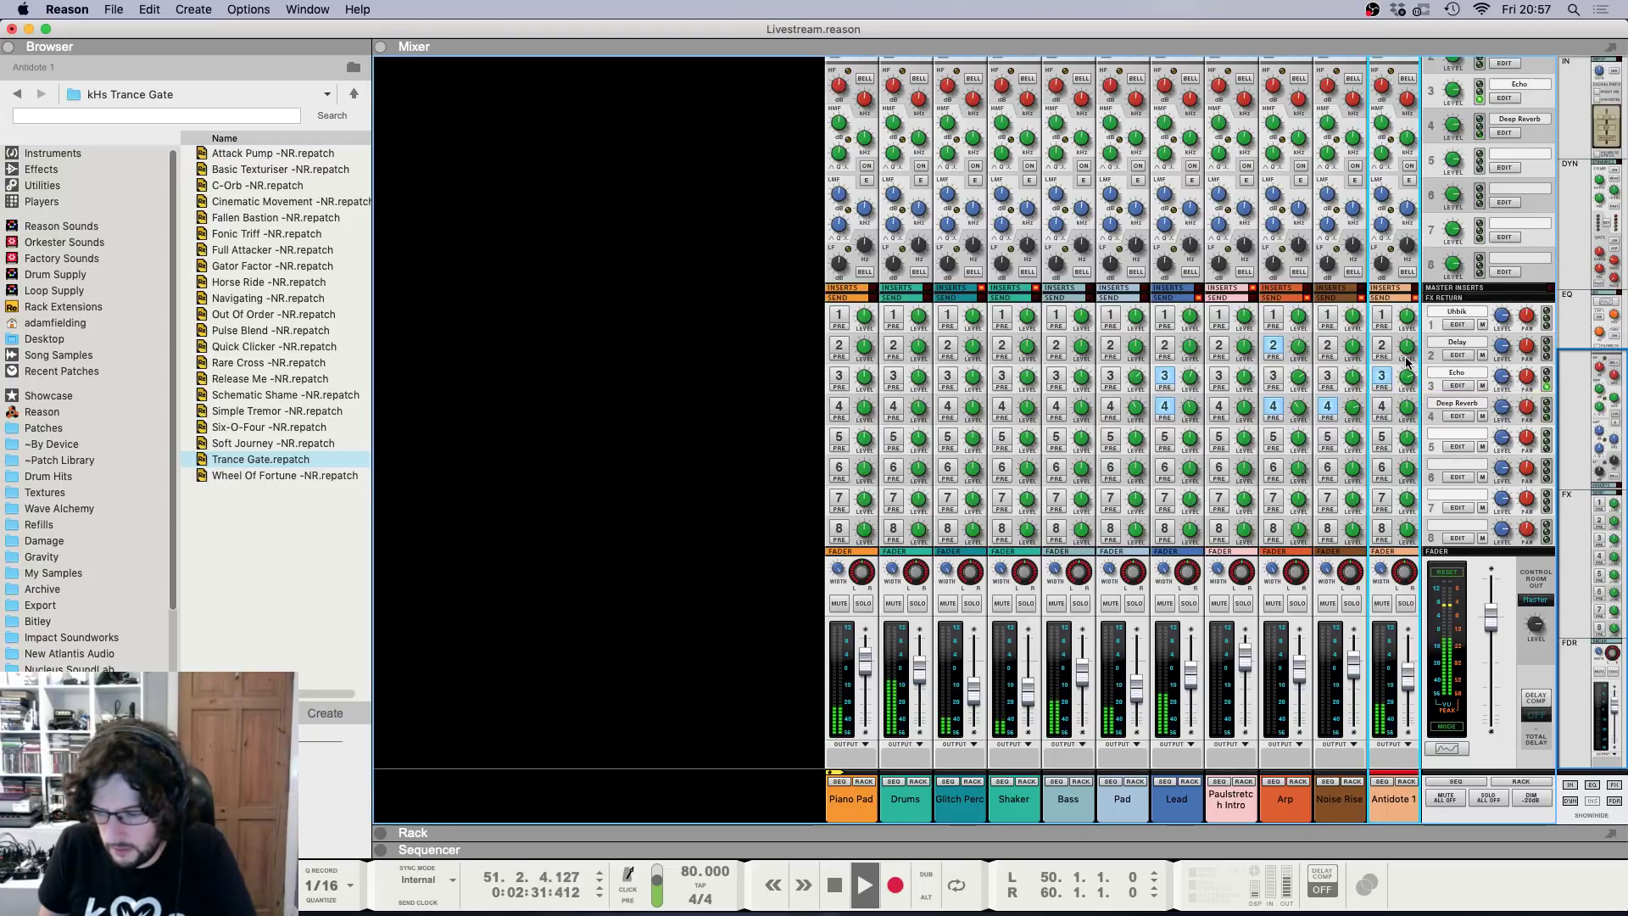
Set the Trance Gate's mix to 58% and the Antidote 1 channel level to -10.85 dB, and stop playback.
key(F6)
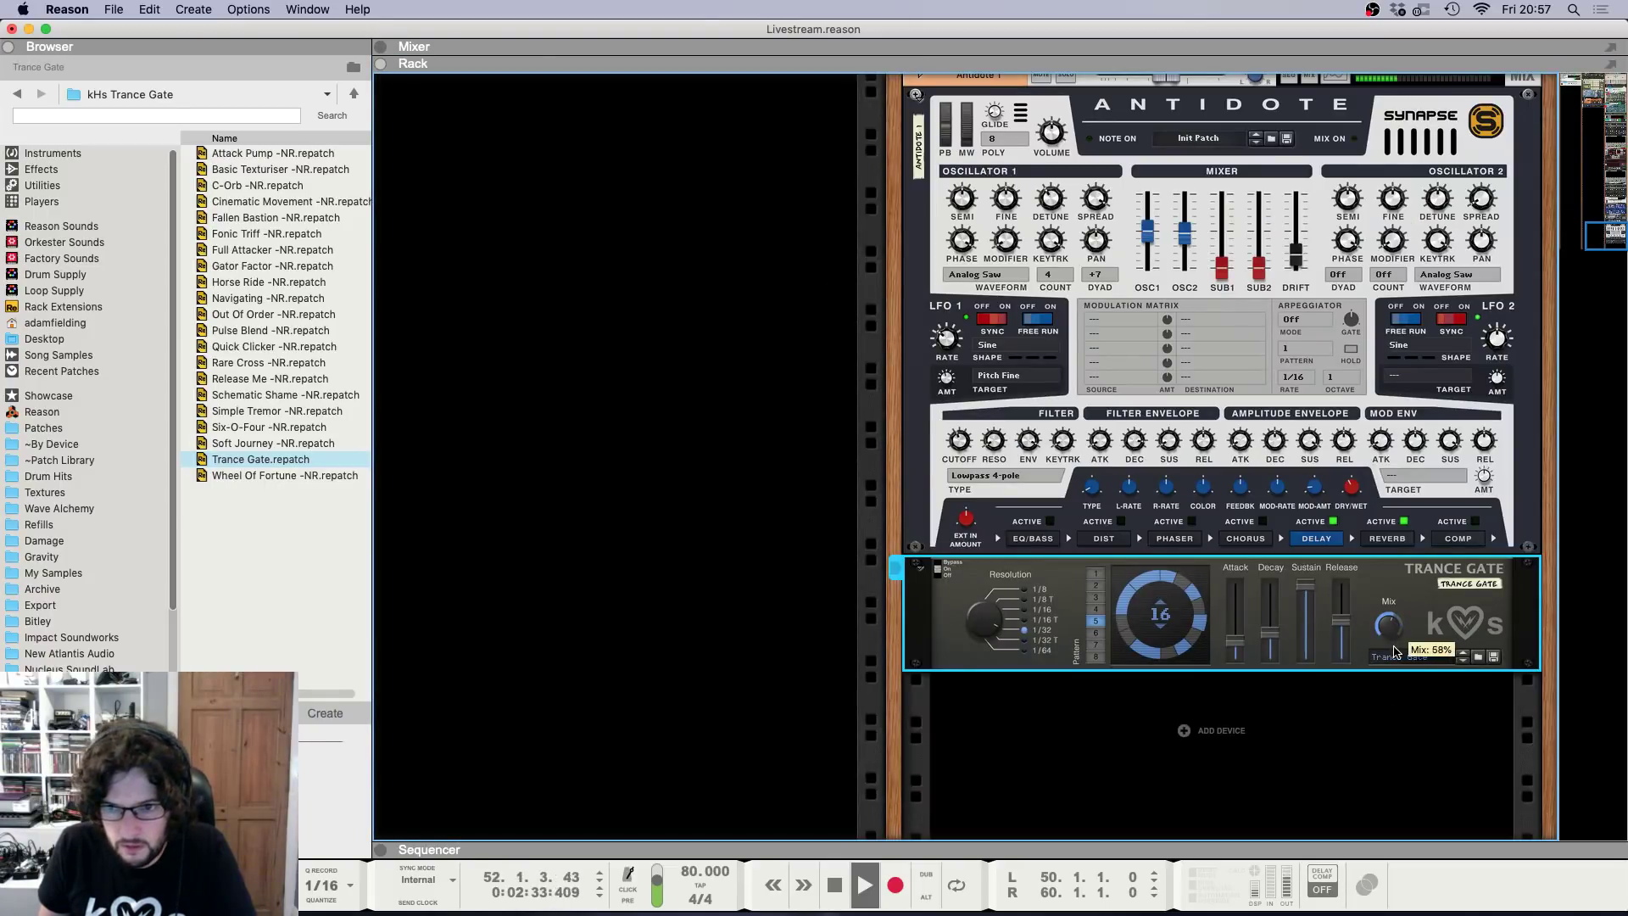
key(F5)
drag(1410, 682, 1409, 689)
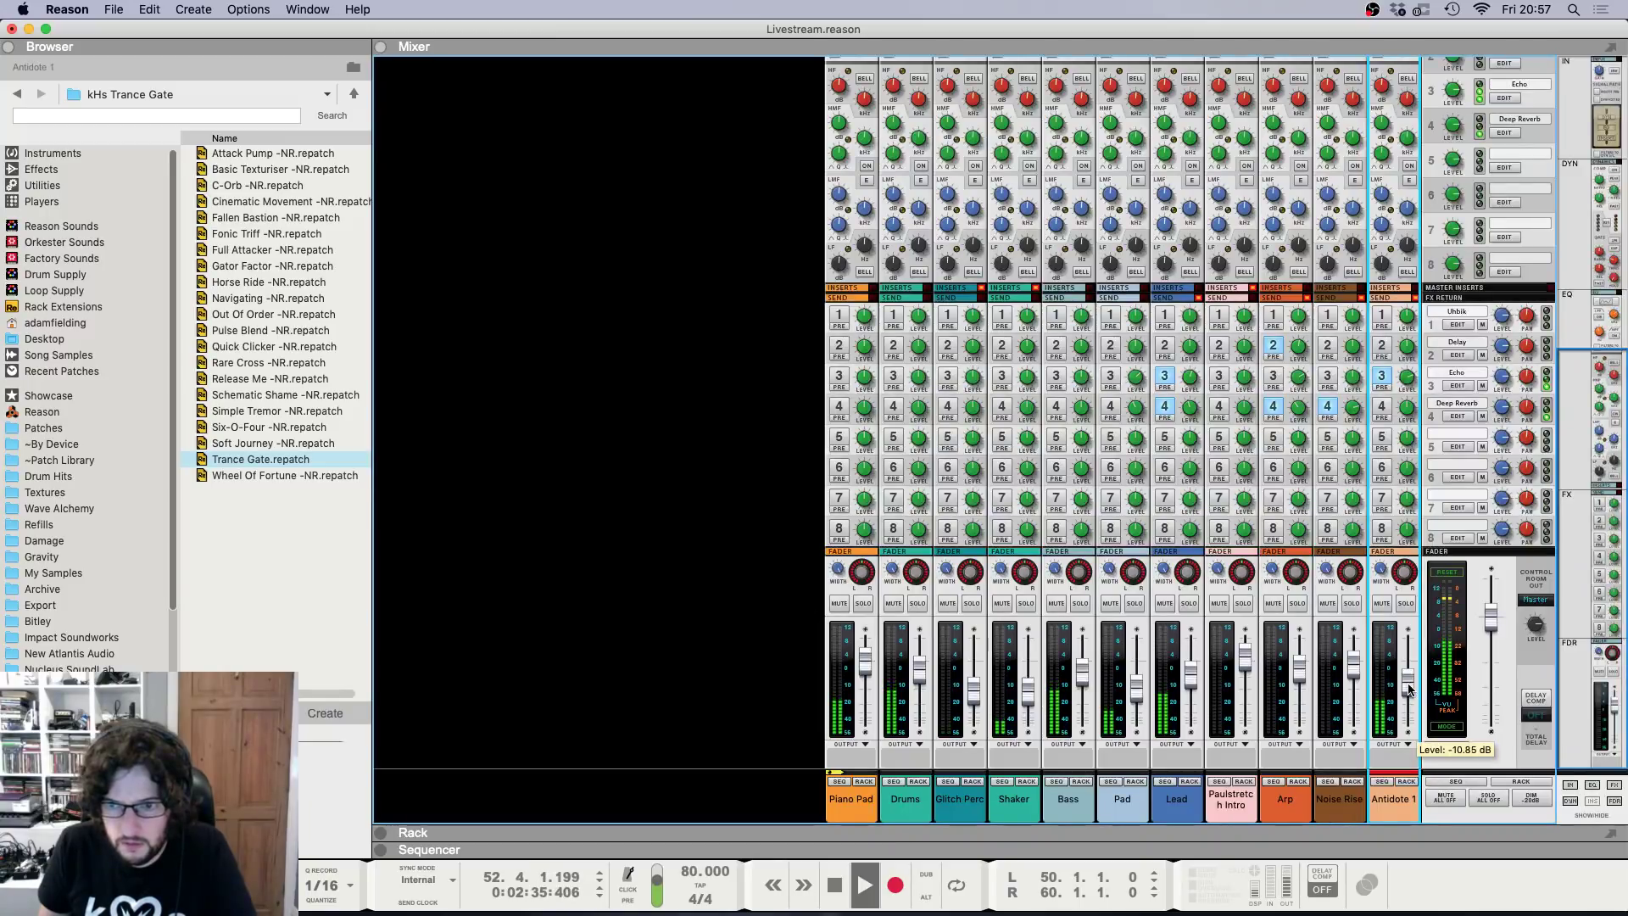
key(F7)
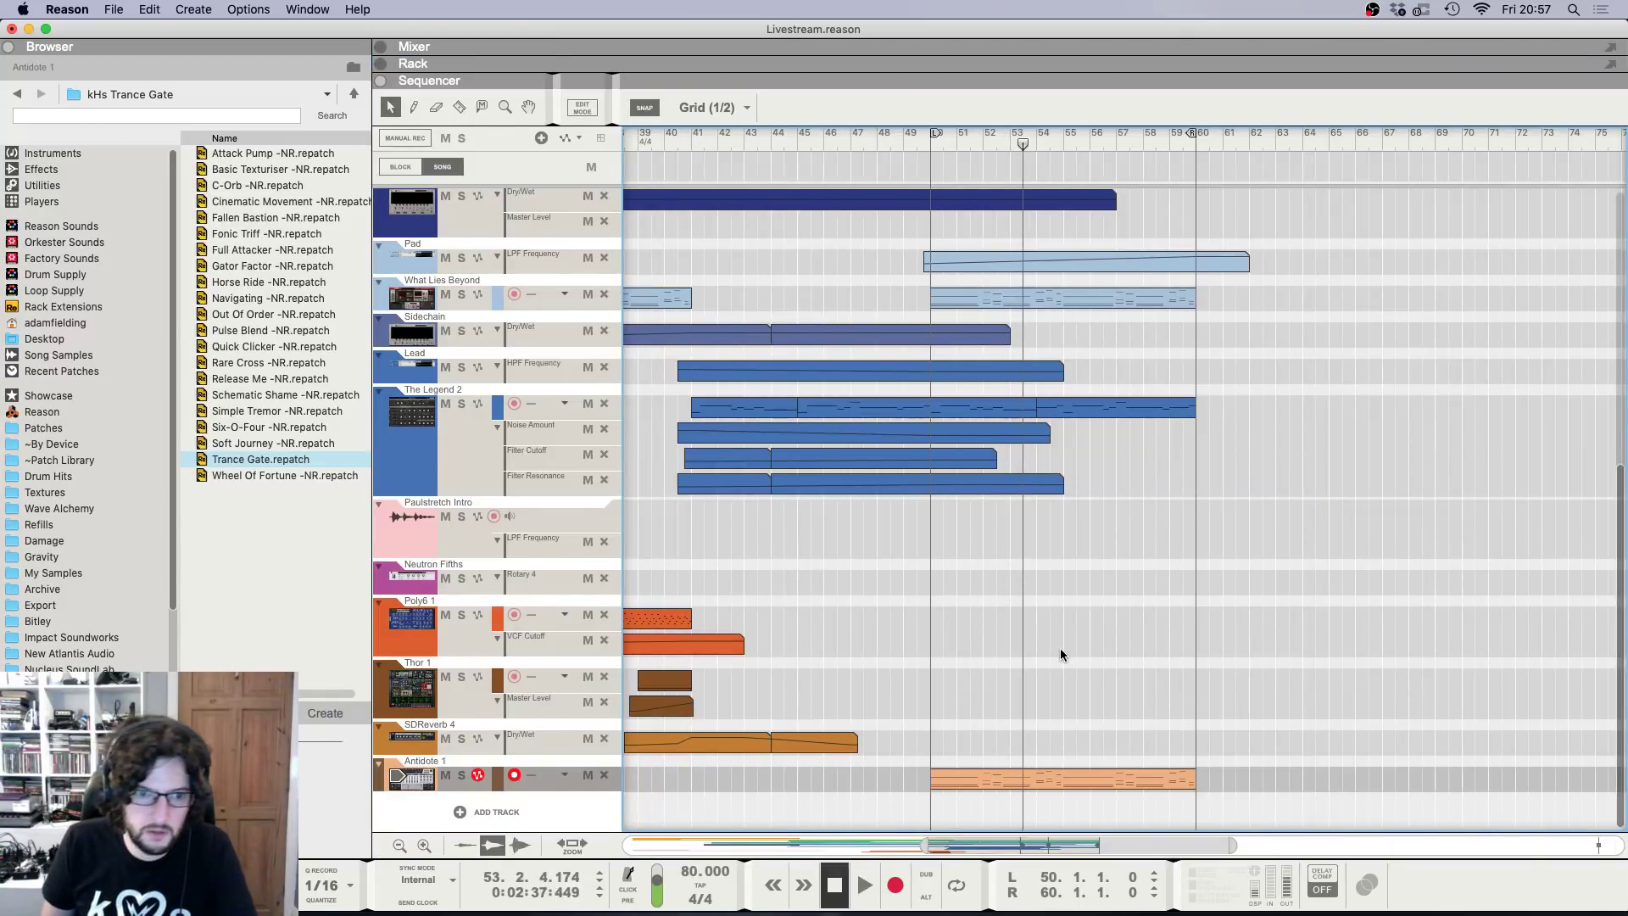
key(space)
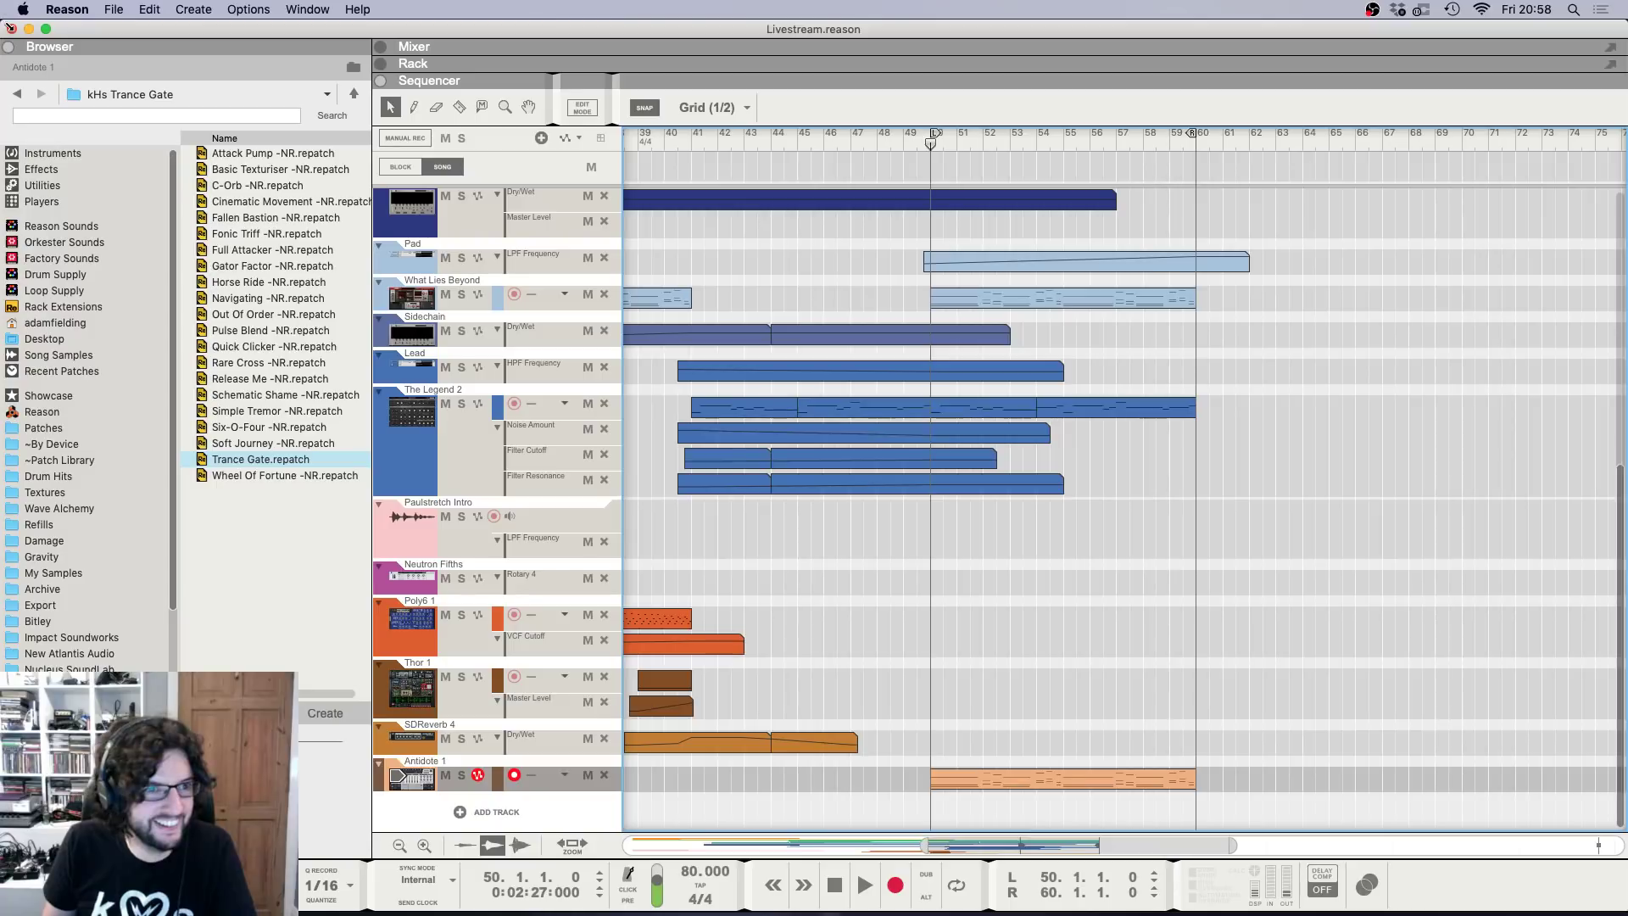
Hide the browser, replay from bar 50 and set the Trance Gate's attack to its minimum and decay to 60.6 ms.
click(10, 47)
key(F6)
key(space)
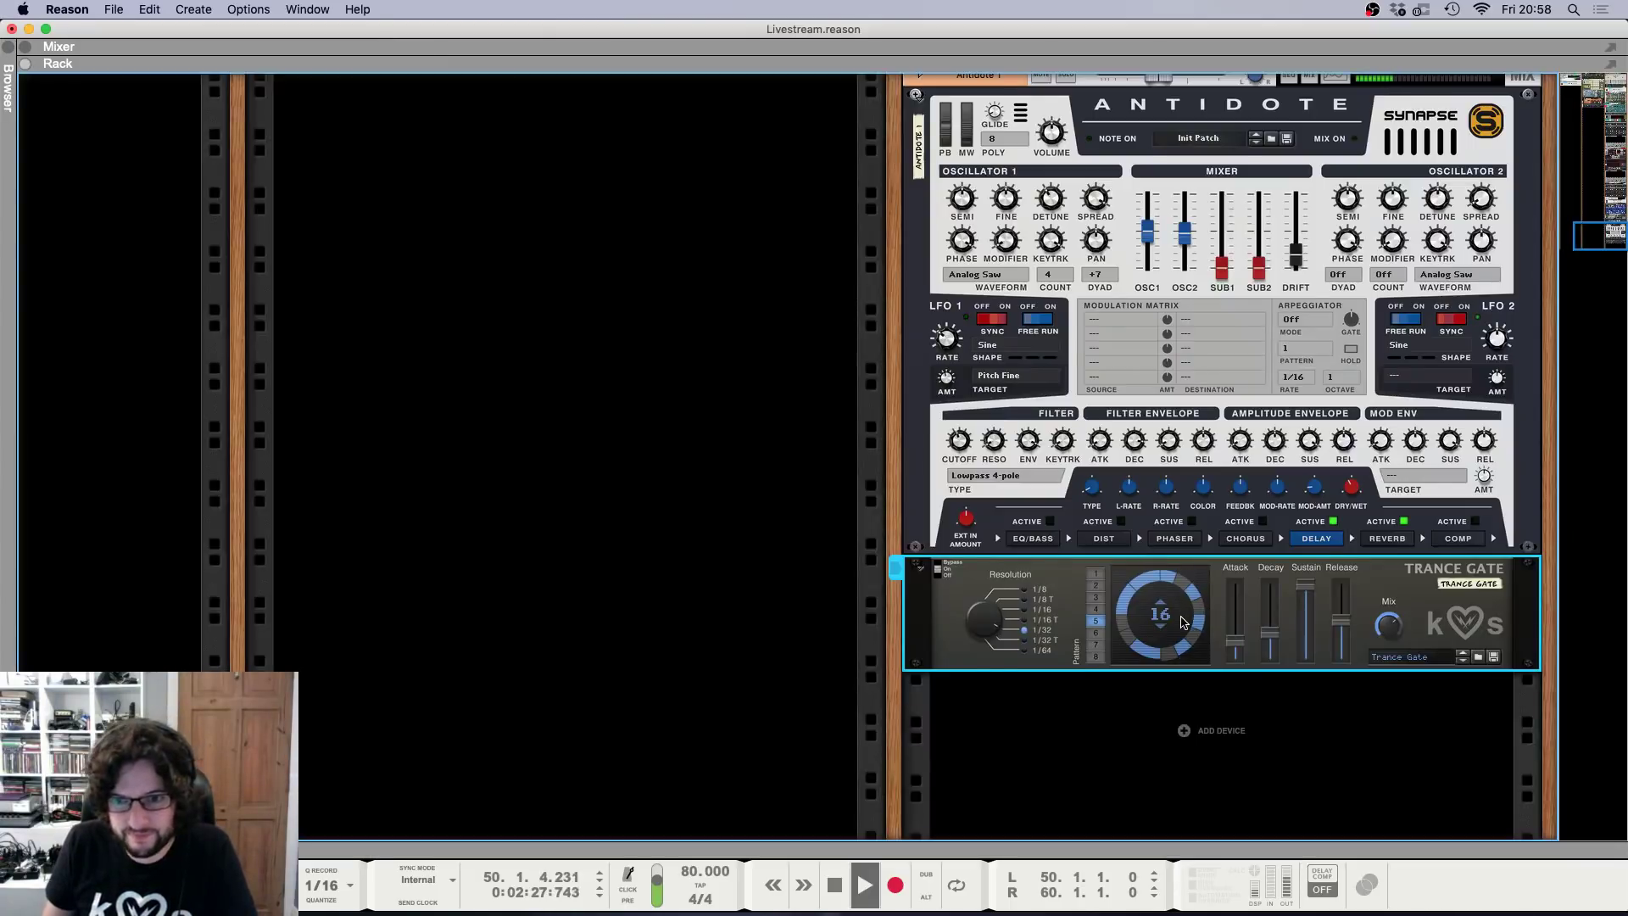
drag(1240, 647, 1240, 663)
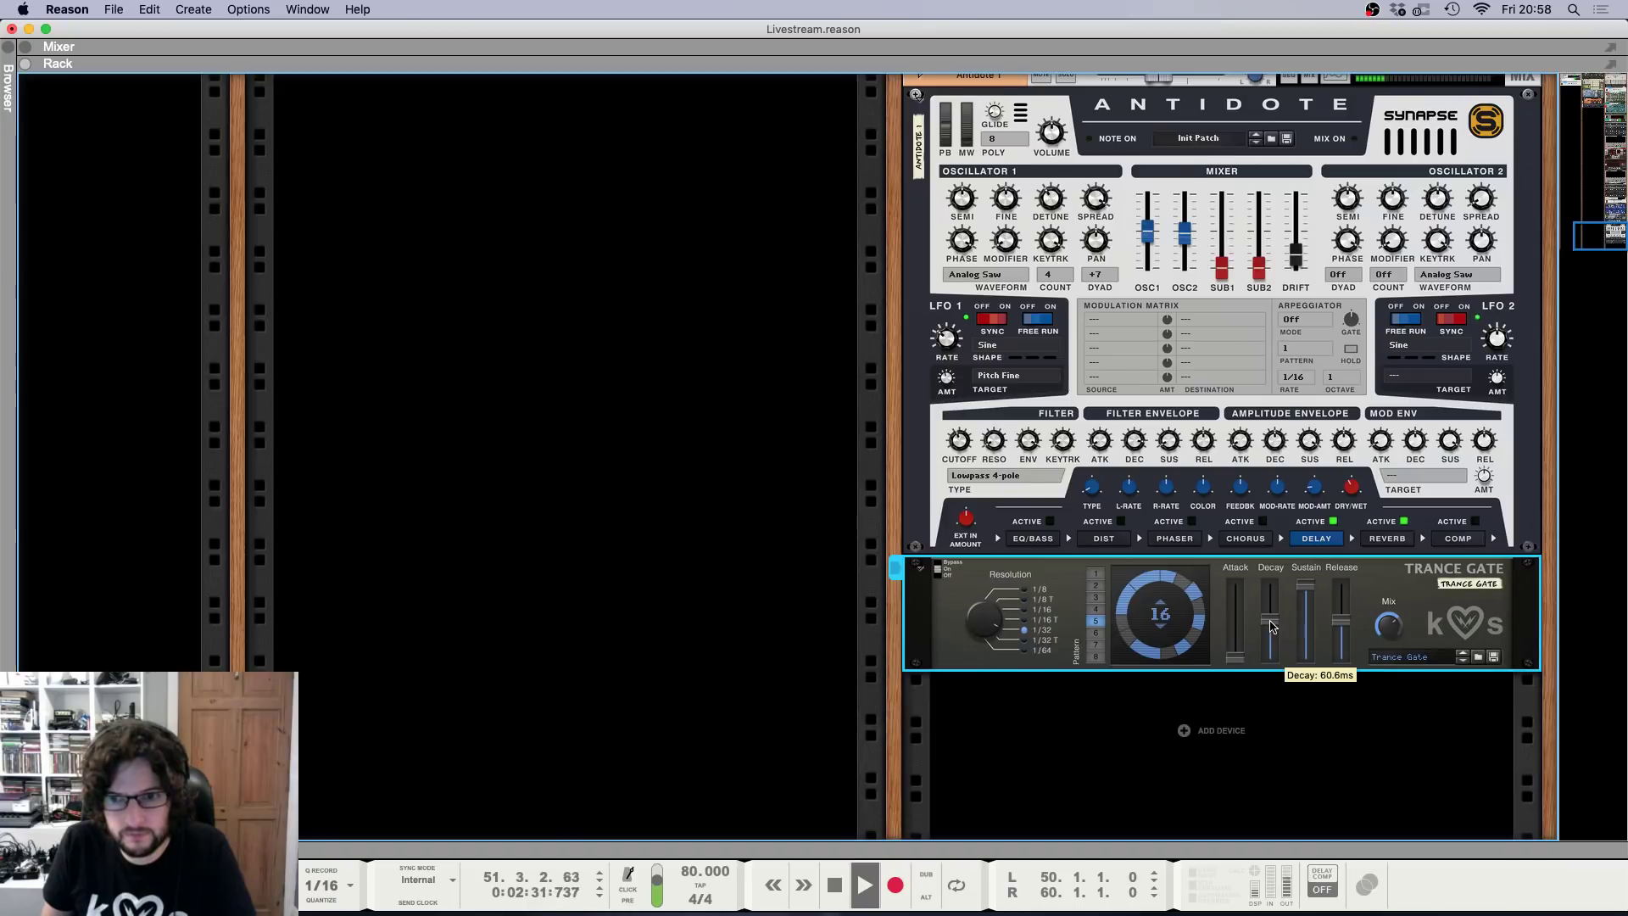
Set the Dyad of the Antidote's oscillator 1 to Off.
scroll(1229, 441, up, 1)
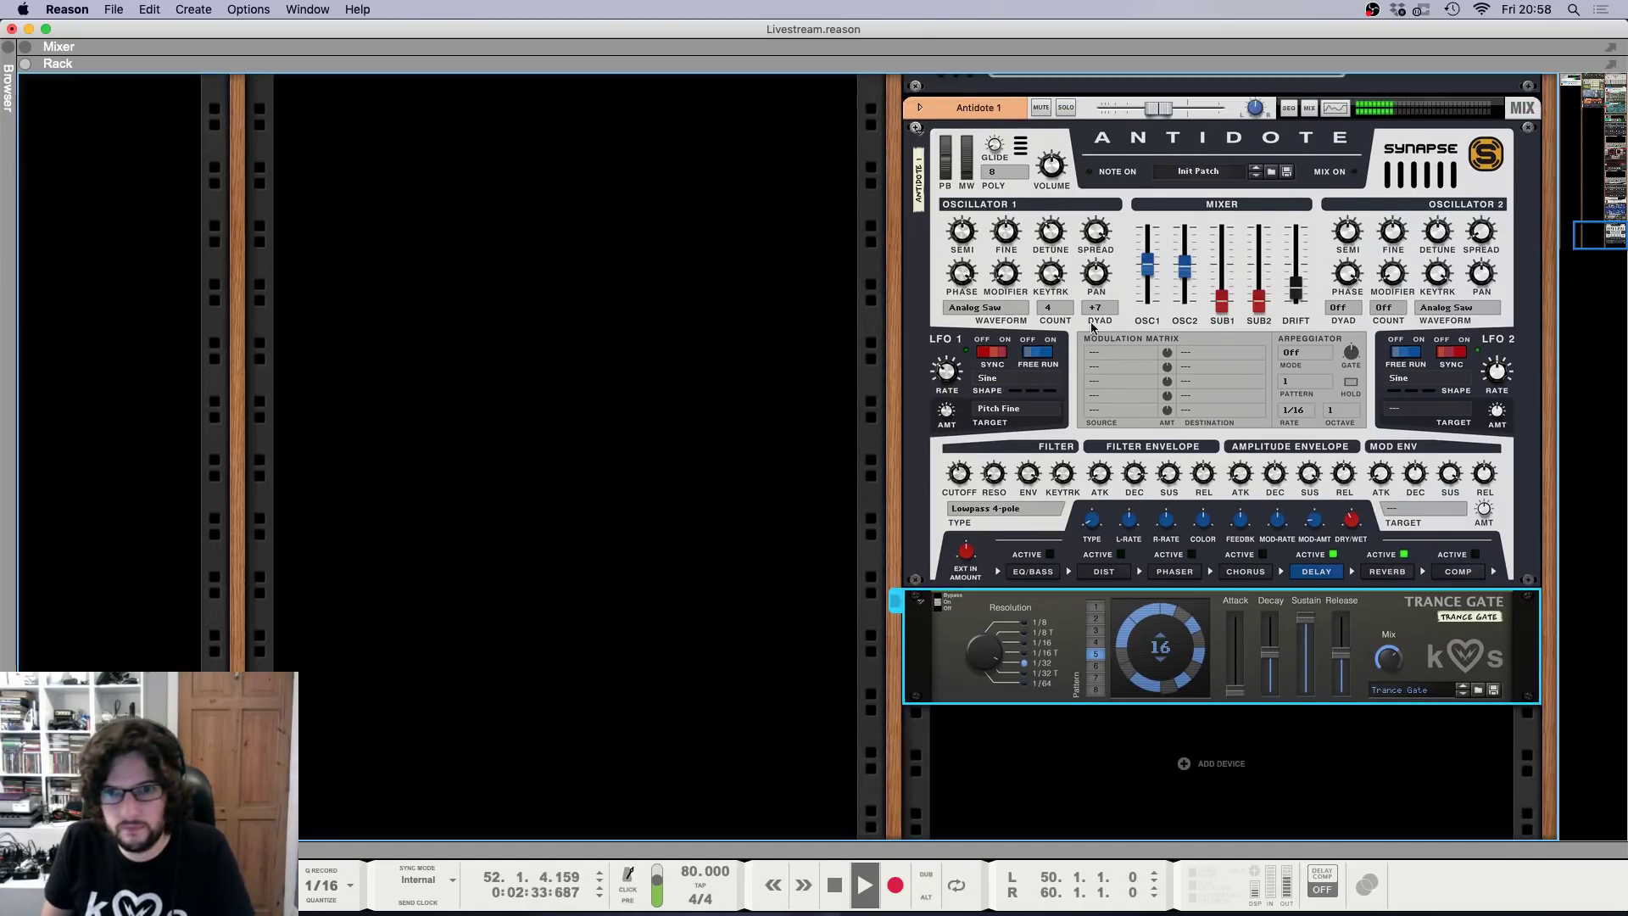
click(1096, 274)
click(1111, 245)
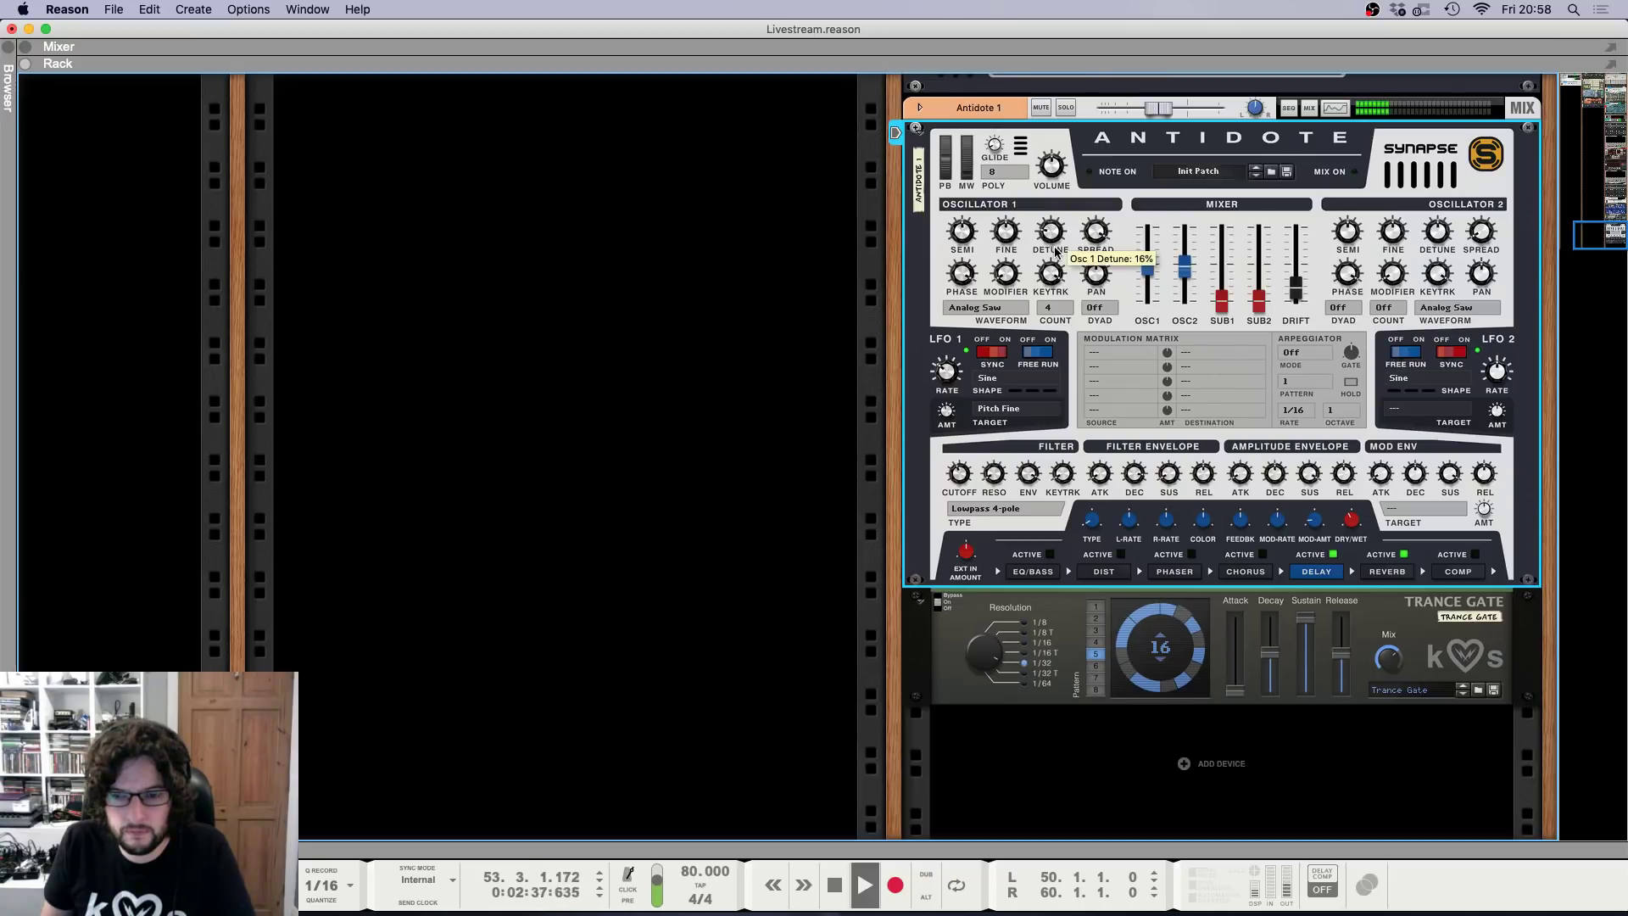
Raise the Antidote 1 channel level to -8.78 dB and audition the channel briefly in solo.
key(F7)
key(F5)
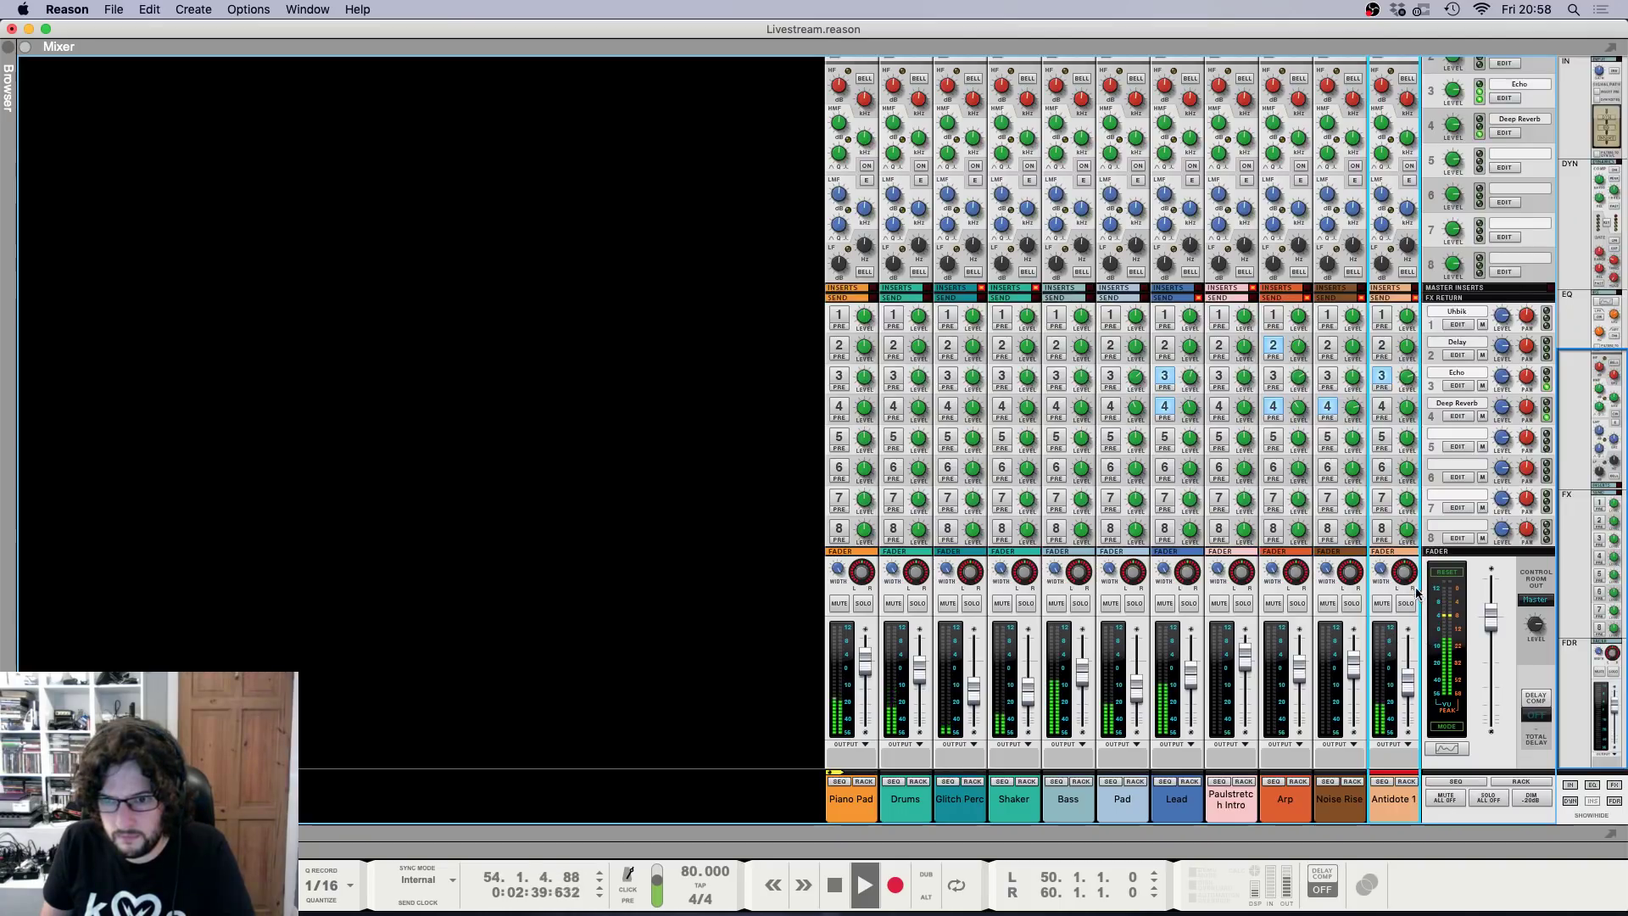
click(1405, 603)
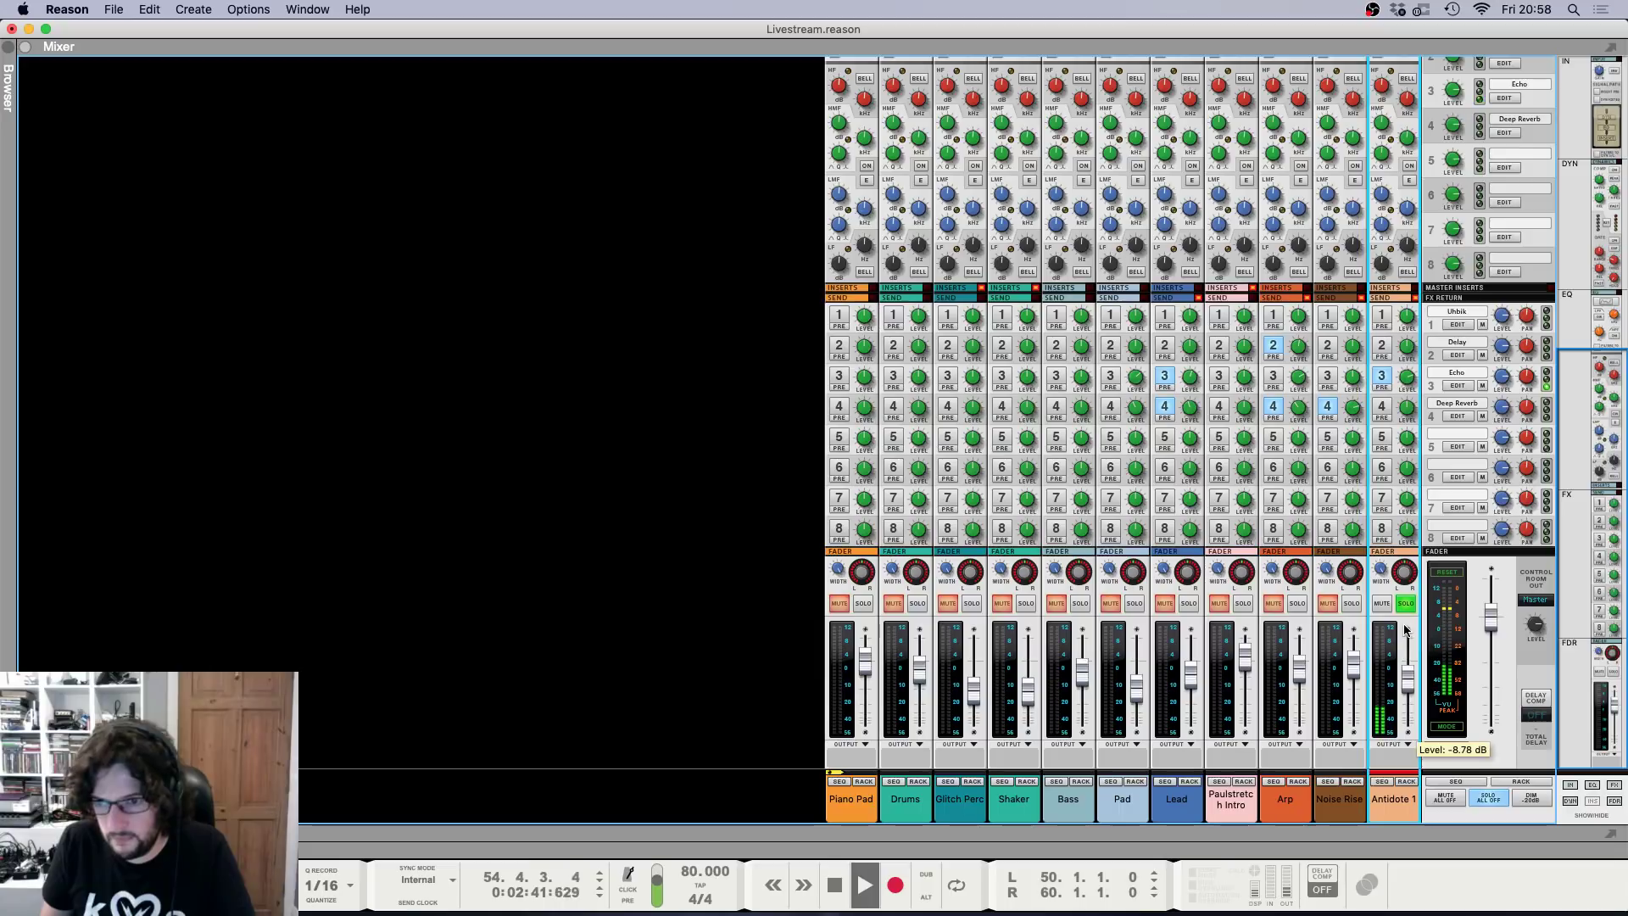
click(1406, 603)
key(F7)
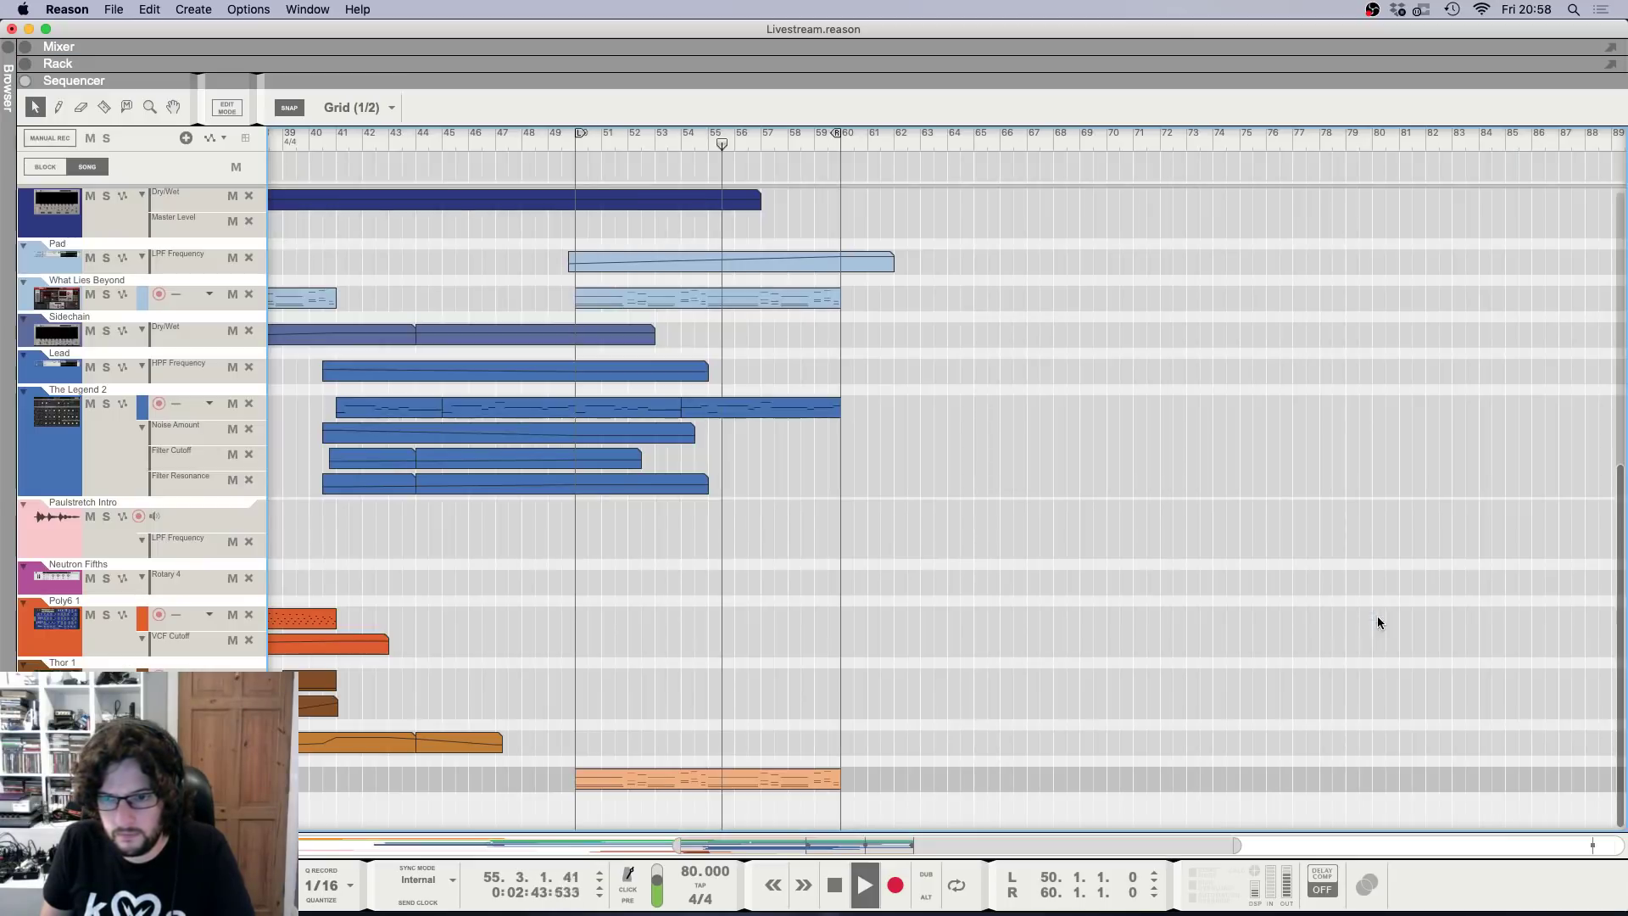
Play the full mix from bar 50 with the Antidote devices in view, and stop playback.
click(674, 484)
click(578, 145)
key(space)
key(space)
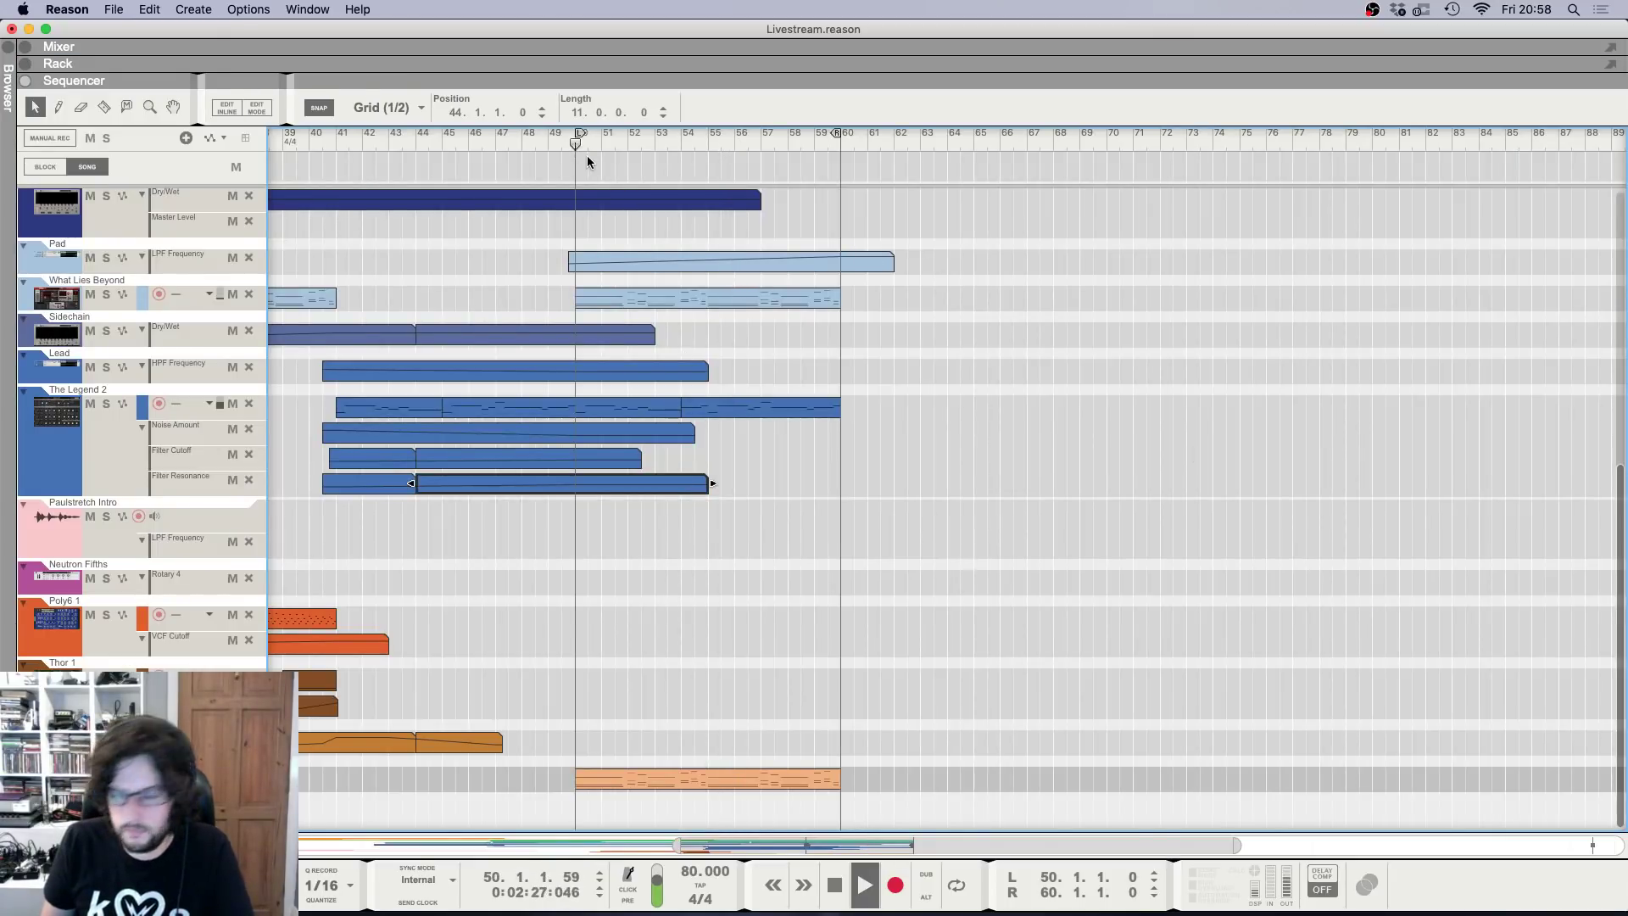
key(F6)
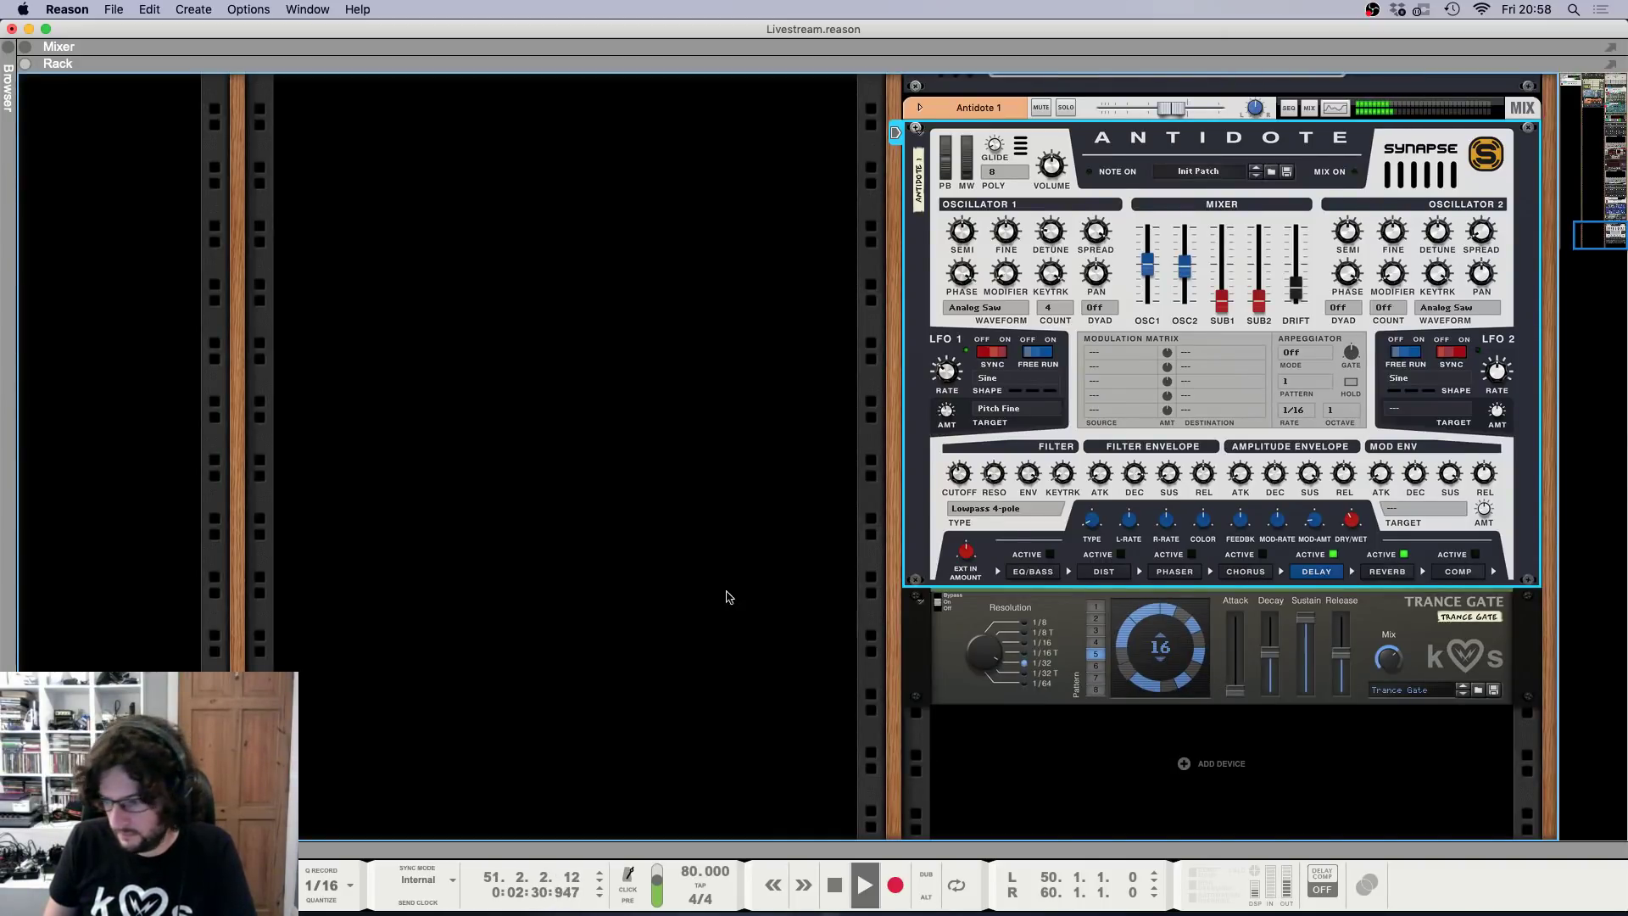
key(space)
Check the audio device and buffer size in the audio preferences.
click(55, 8)
click(76, 54)
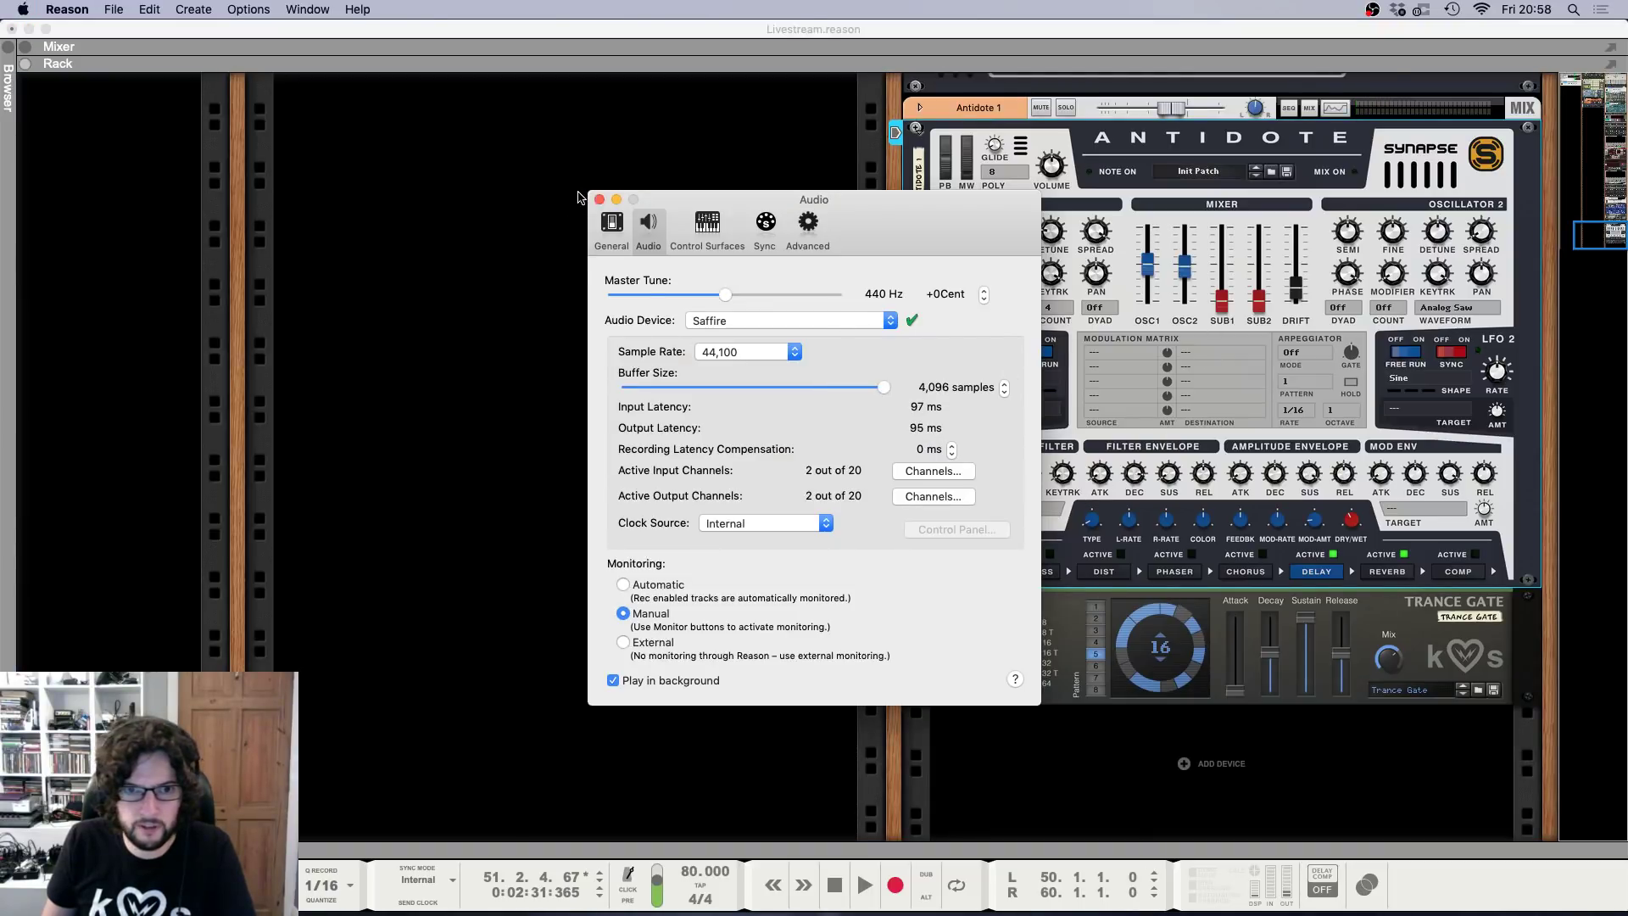
click(598, 200)
Replay the section from bar 50 and review the clips and automation across the arrangement.
key(F7)
click(574, 146)
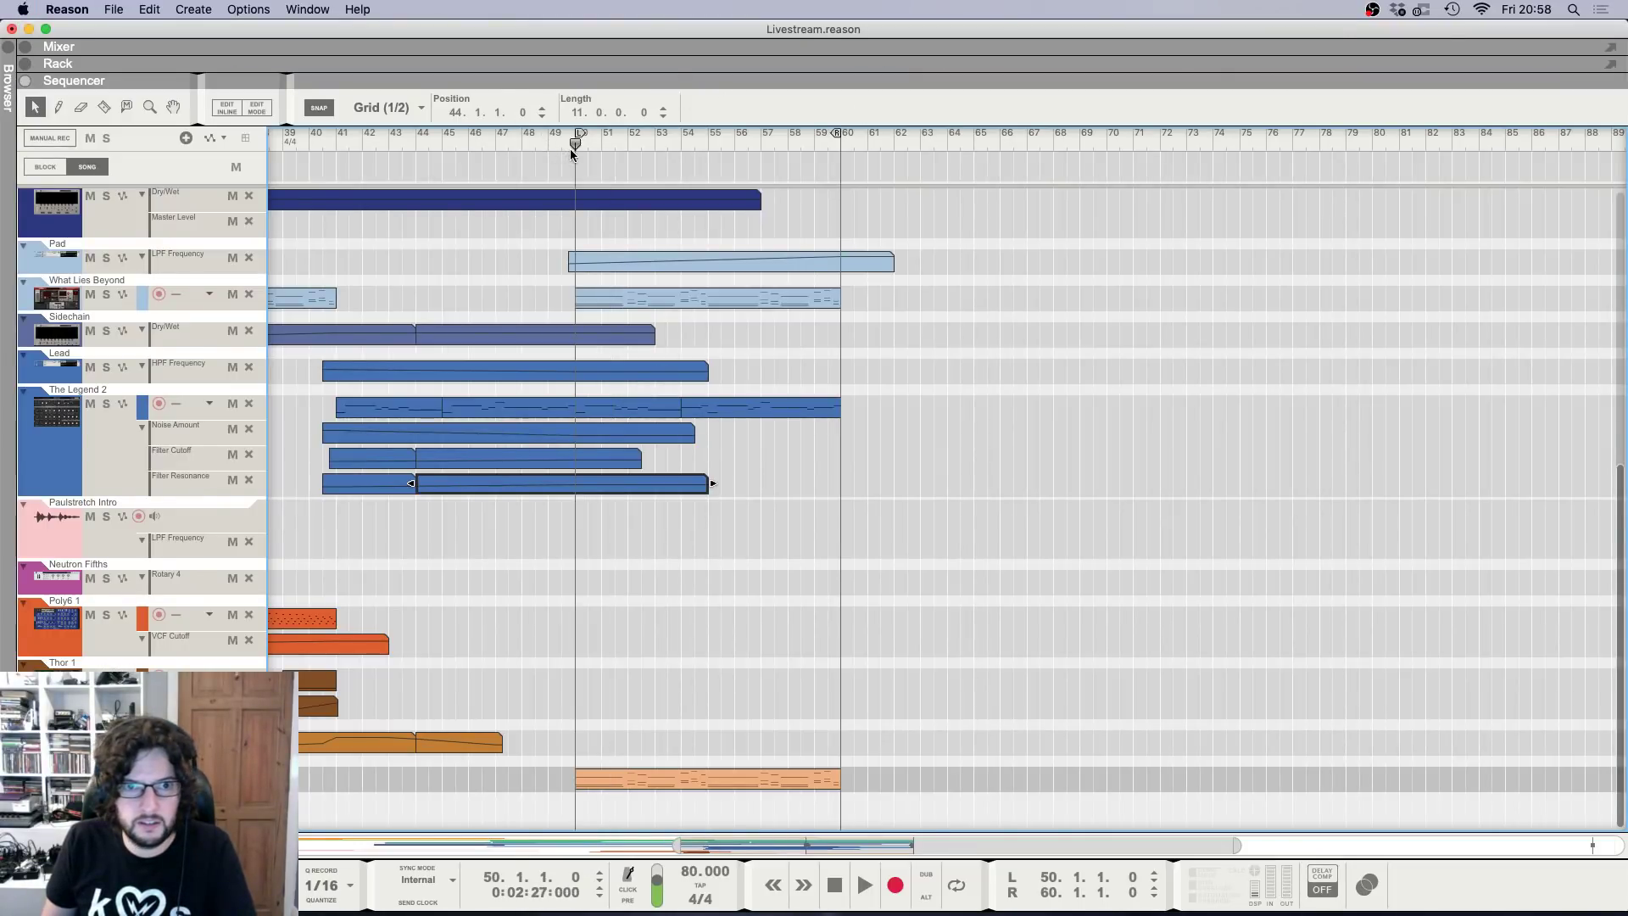
key(space)
scroll(829, 438, up, 10)
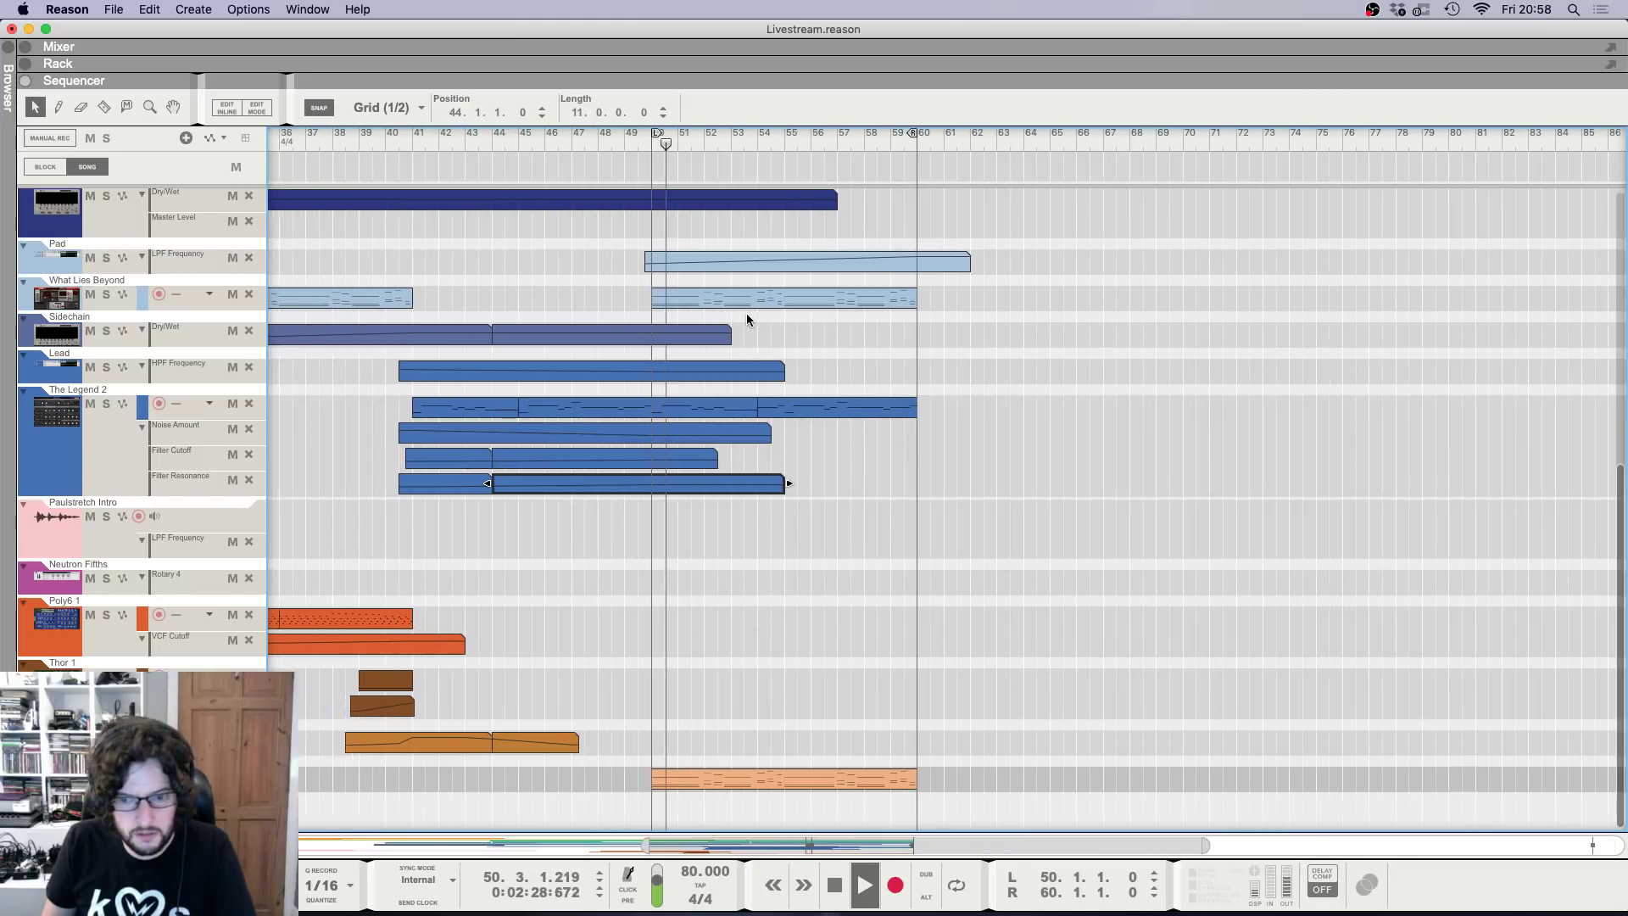
scroll(1031, 501, down, 5)
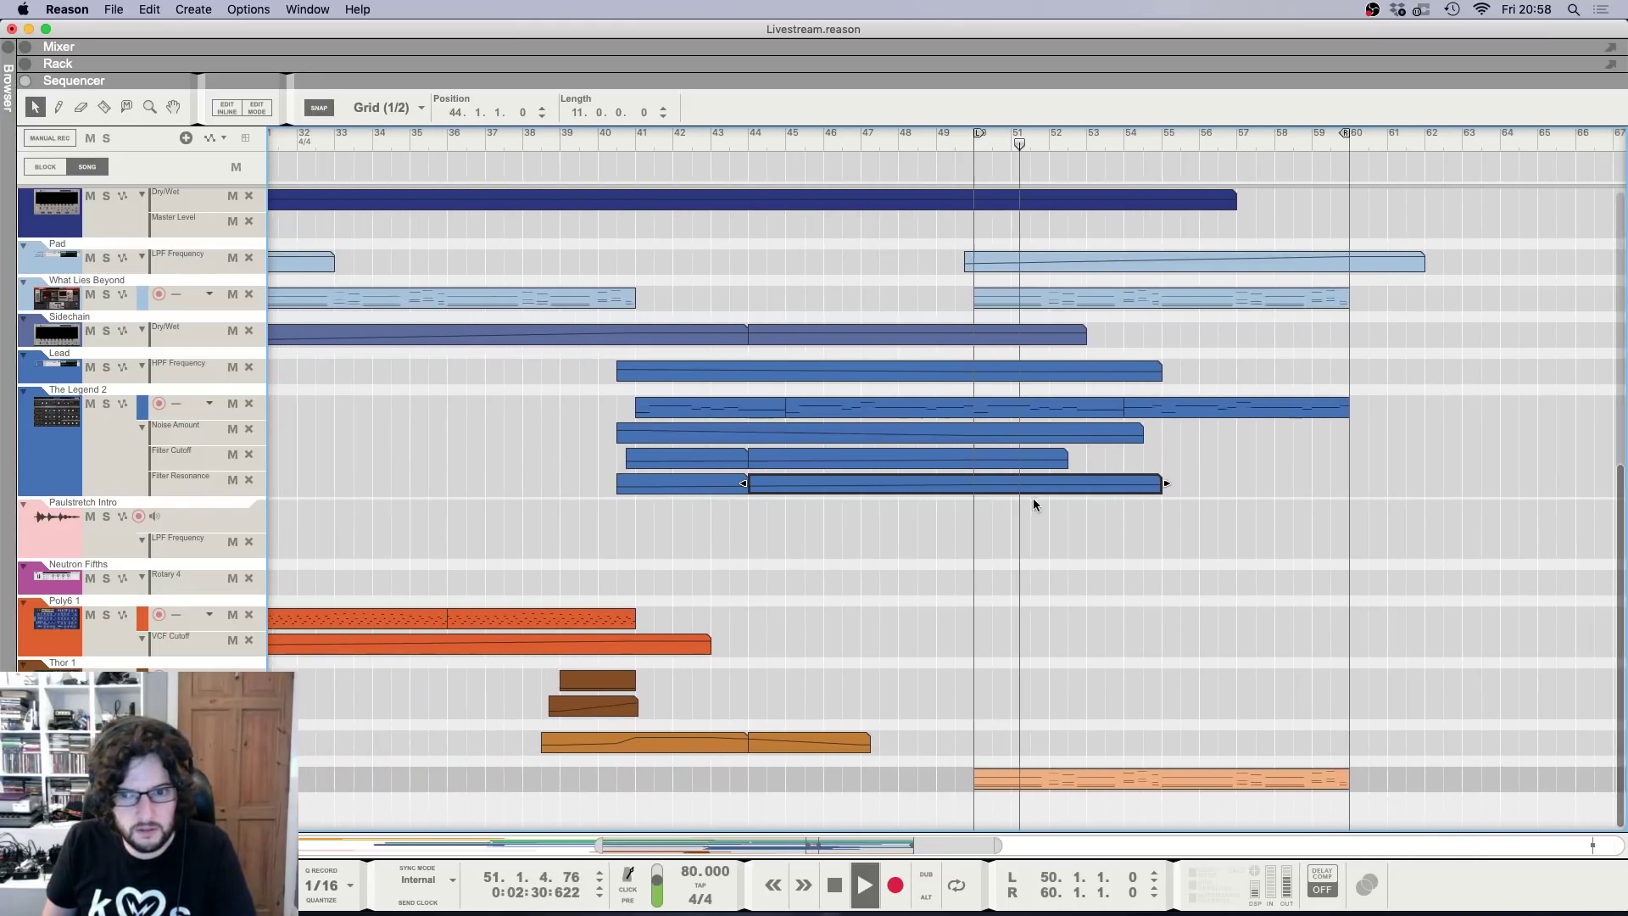
click(514, 820)
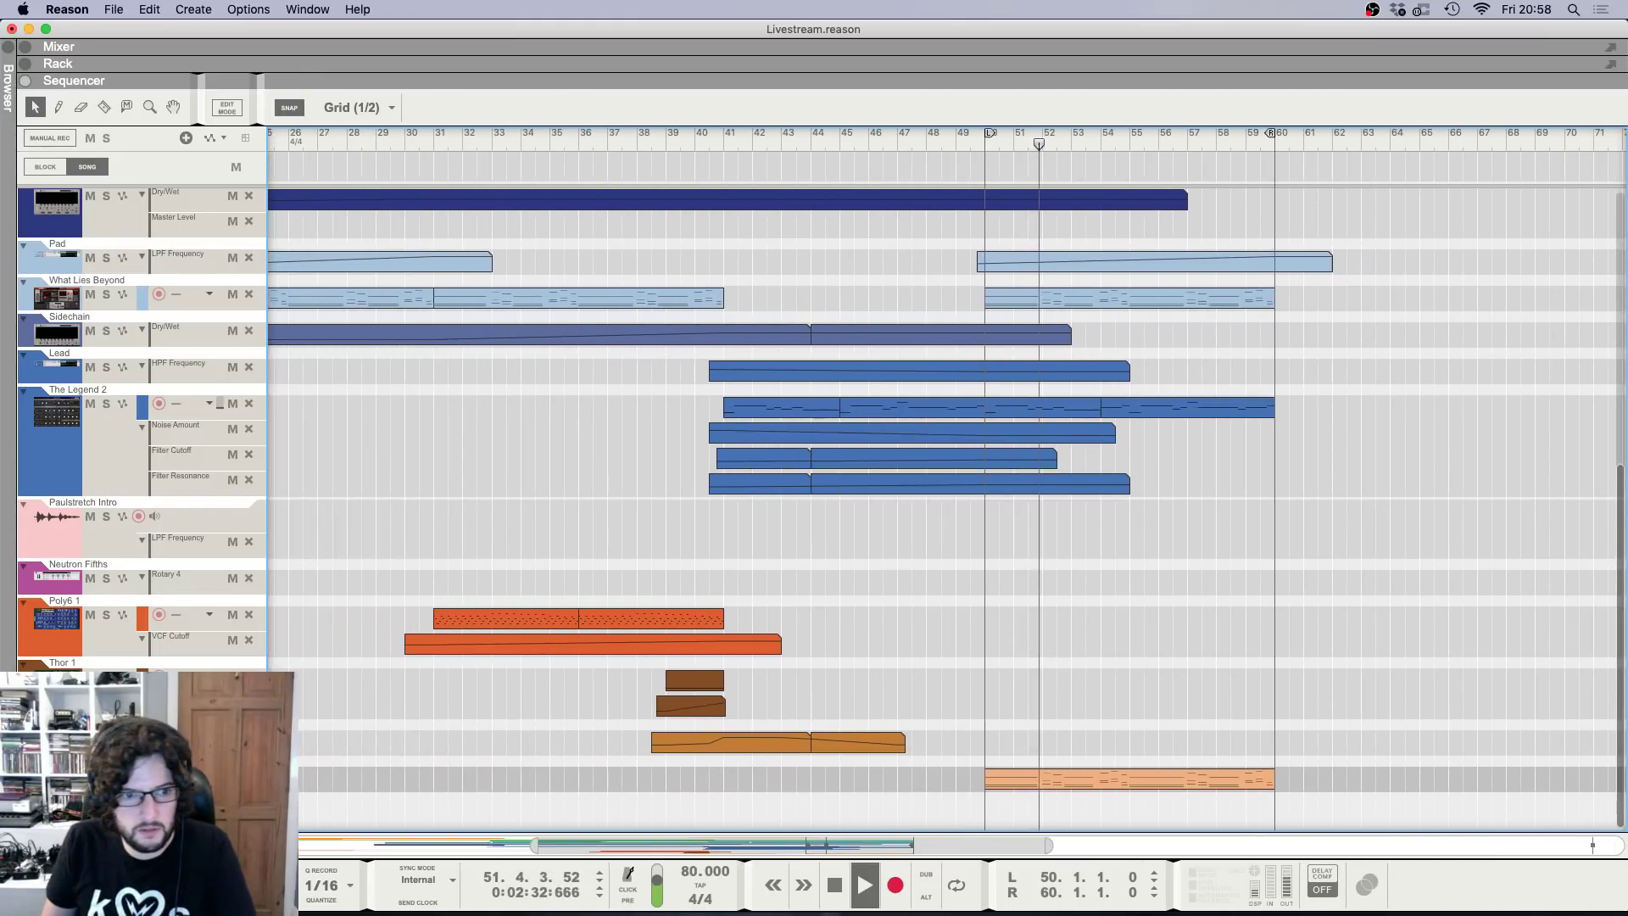
Delete the Antidote 1 track together with its mix channel, synth and Trance Gate.
click(57, 779)
key(F6)
click(951, 609)
scroll(952, 609, up, 3)
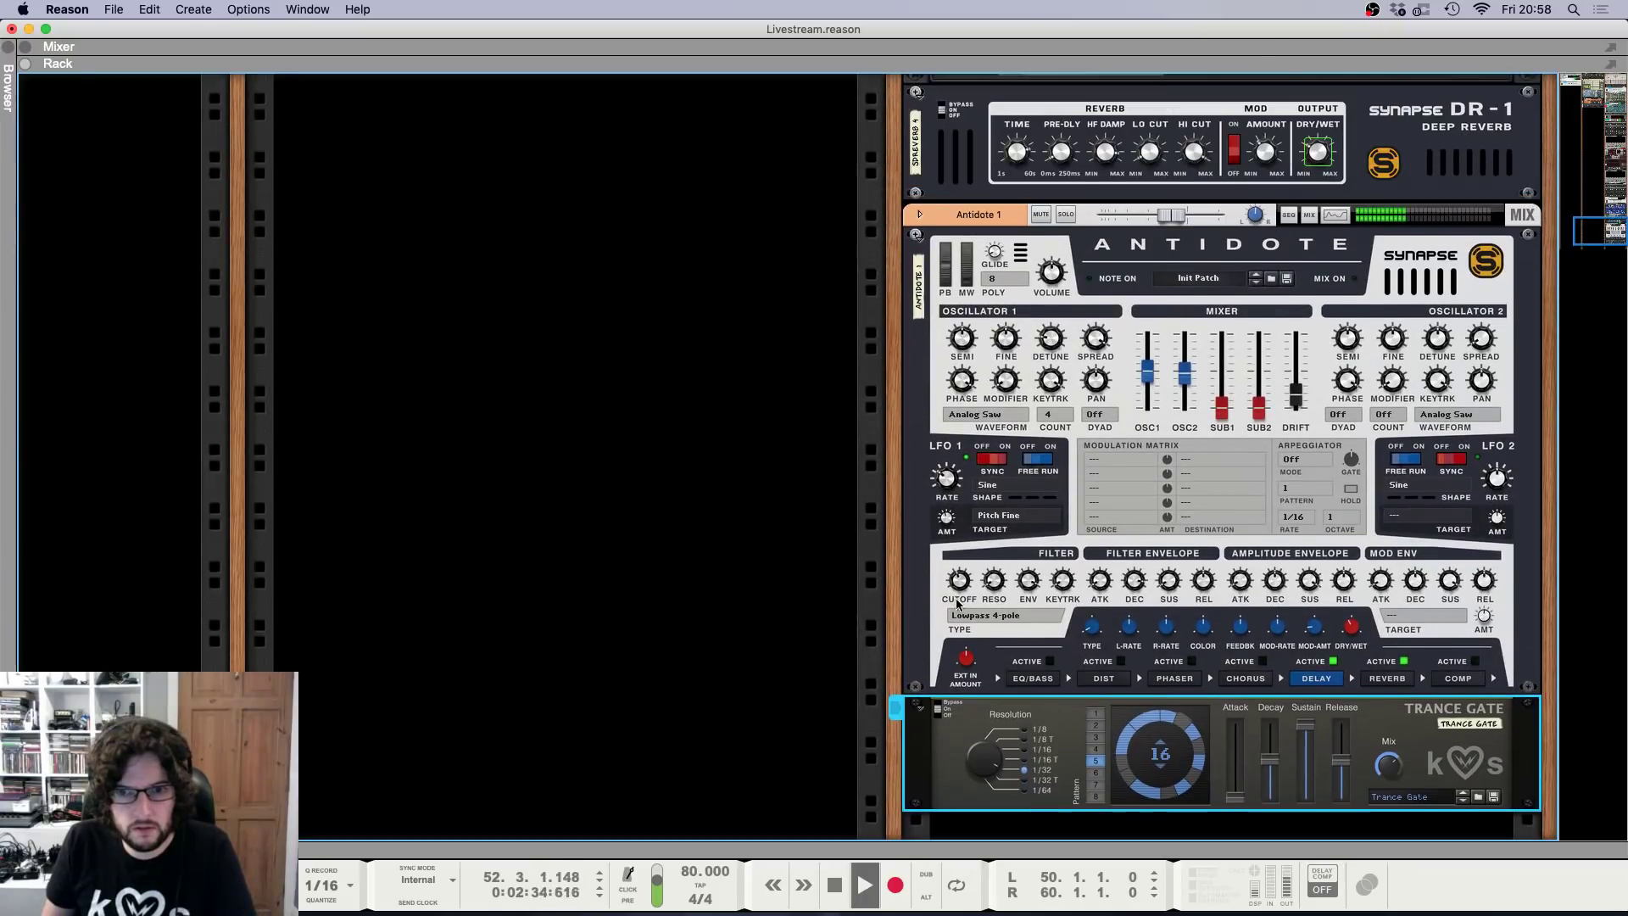
click(948, 218)
right_click(948, 218)
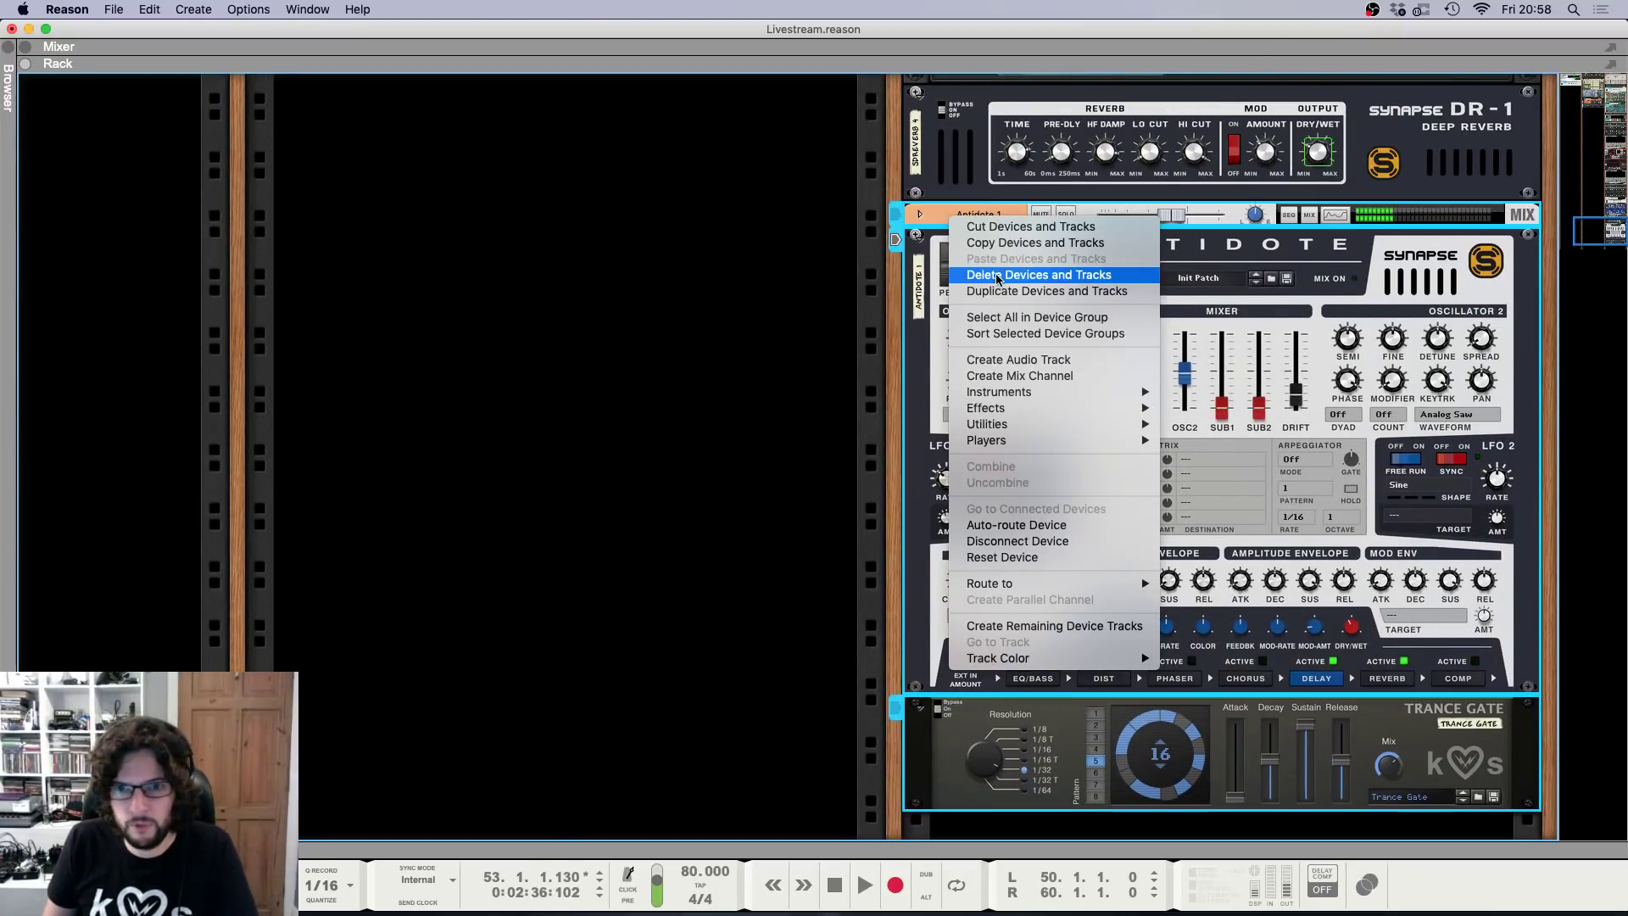
click(1017, 265)
key(Return)
Play the arrangement from around bar 39 to hear the transition into the new section.
key(F7)
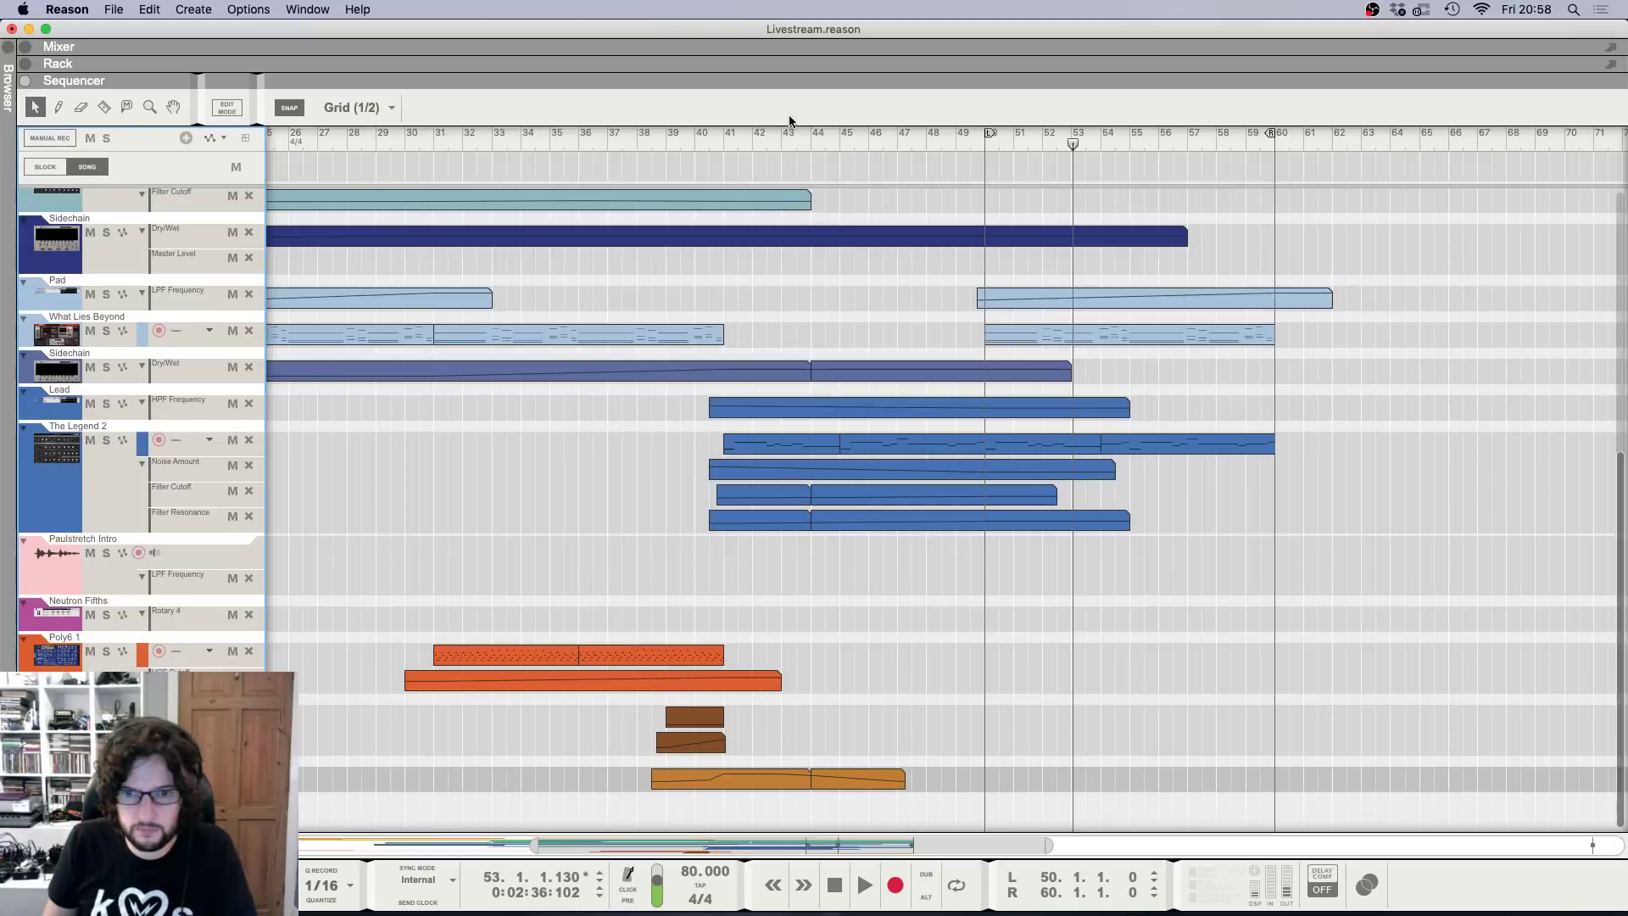
click(990, 144)
mouse_move(984, 142)
mouse_down()
mouse_move(651, 131)
mouse_move(667, 132)
mouse_up()
key(space)
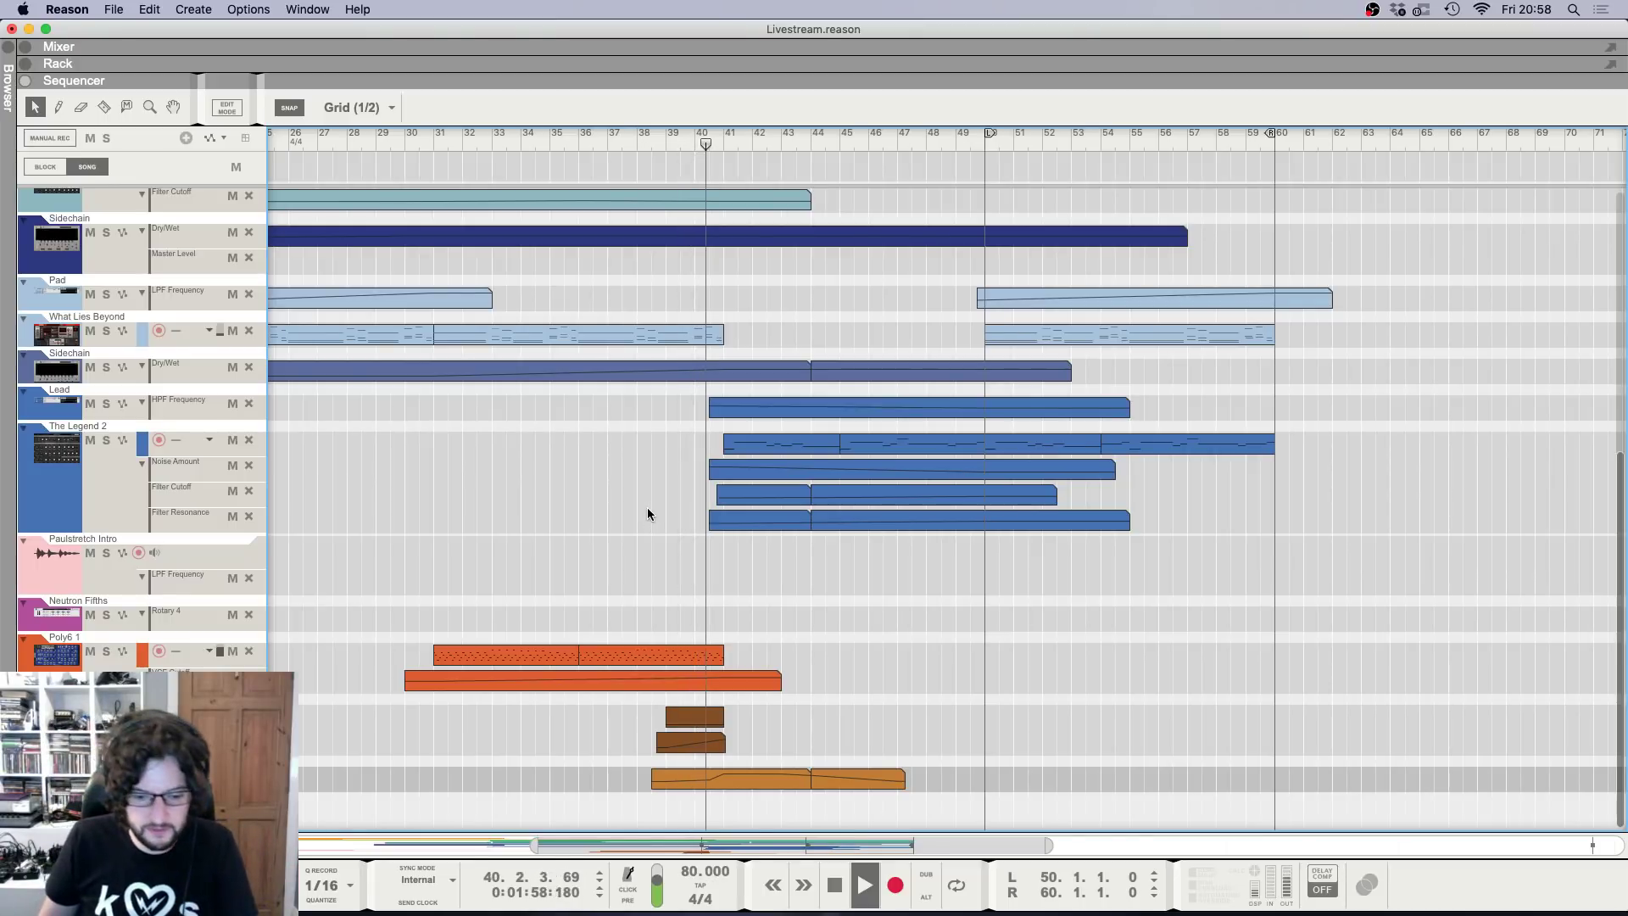
Examine the clips and automation lanes across the tracks while playback runs through bars 40 to 46.
scroll(647, 507, up, 5)
scroll(648, 514, down, 5)
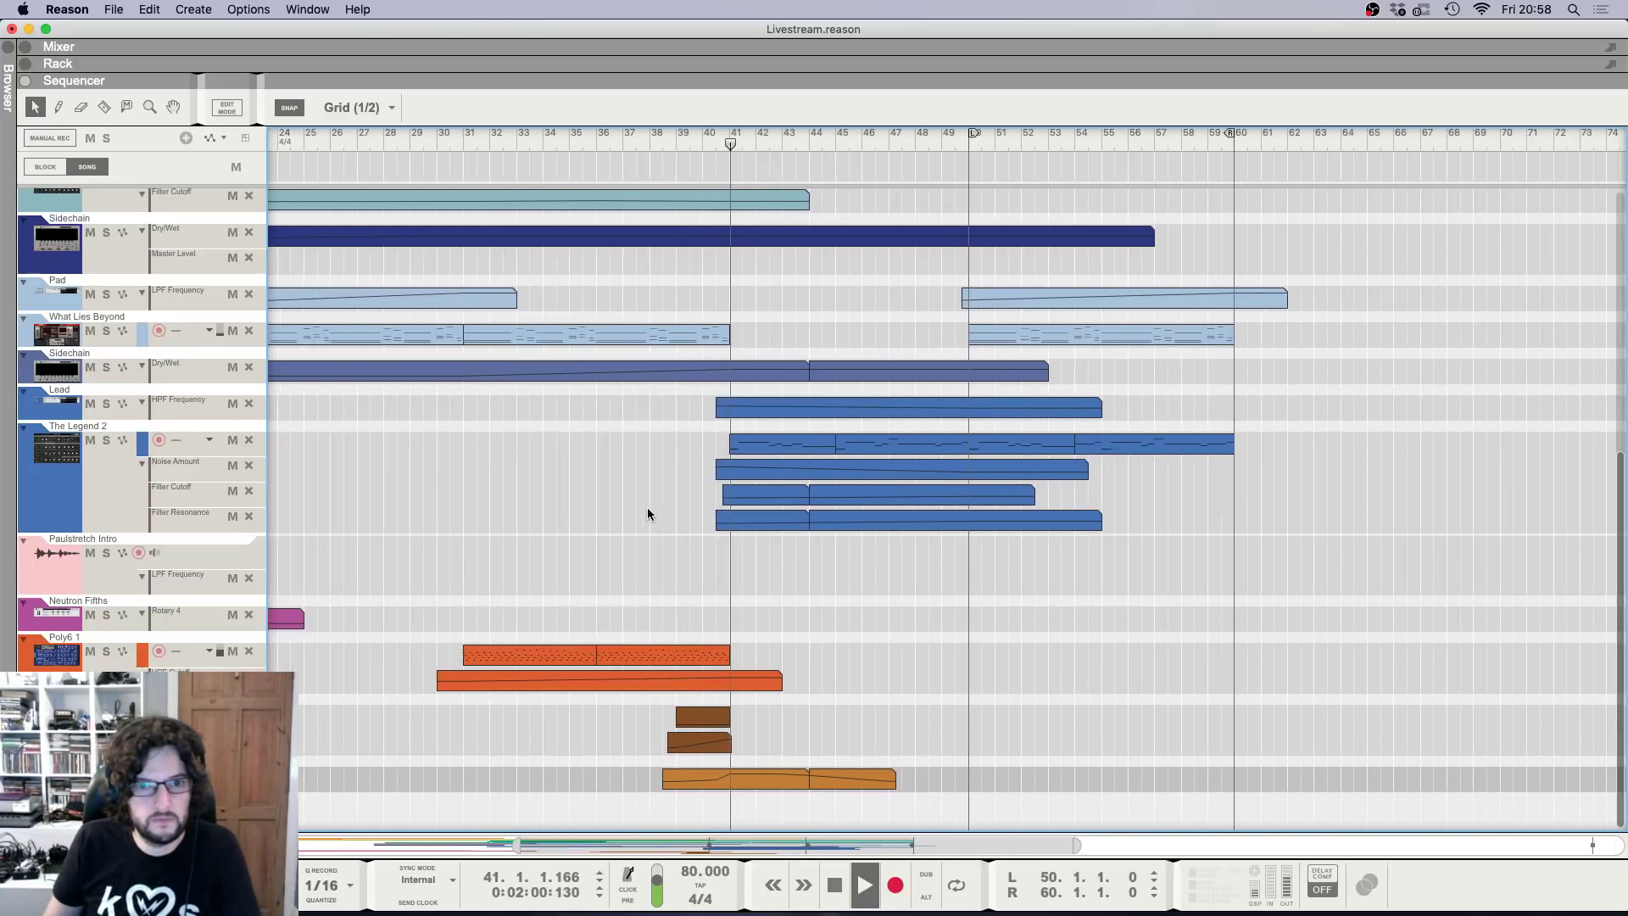
scroll(744, 501, up, 10)
scroll(797, 474, up, 4)
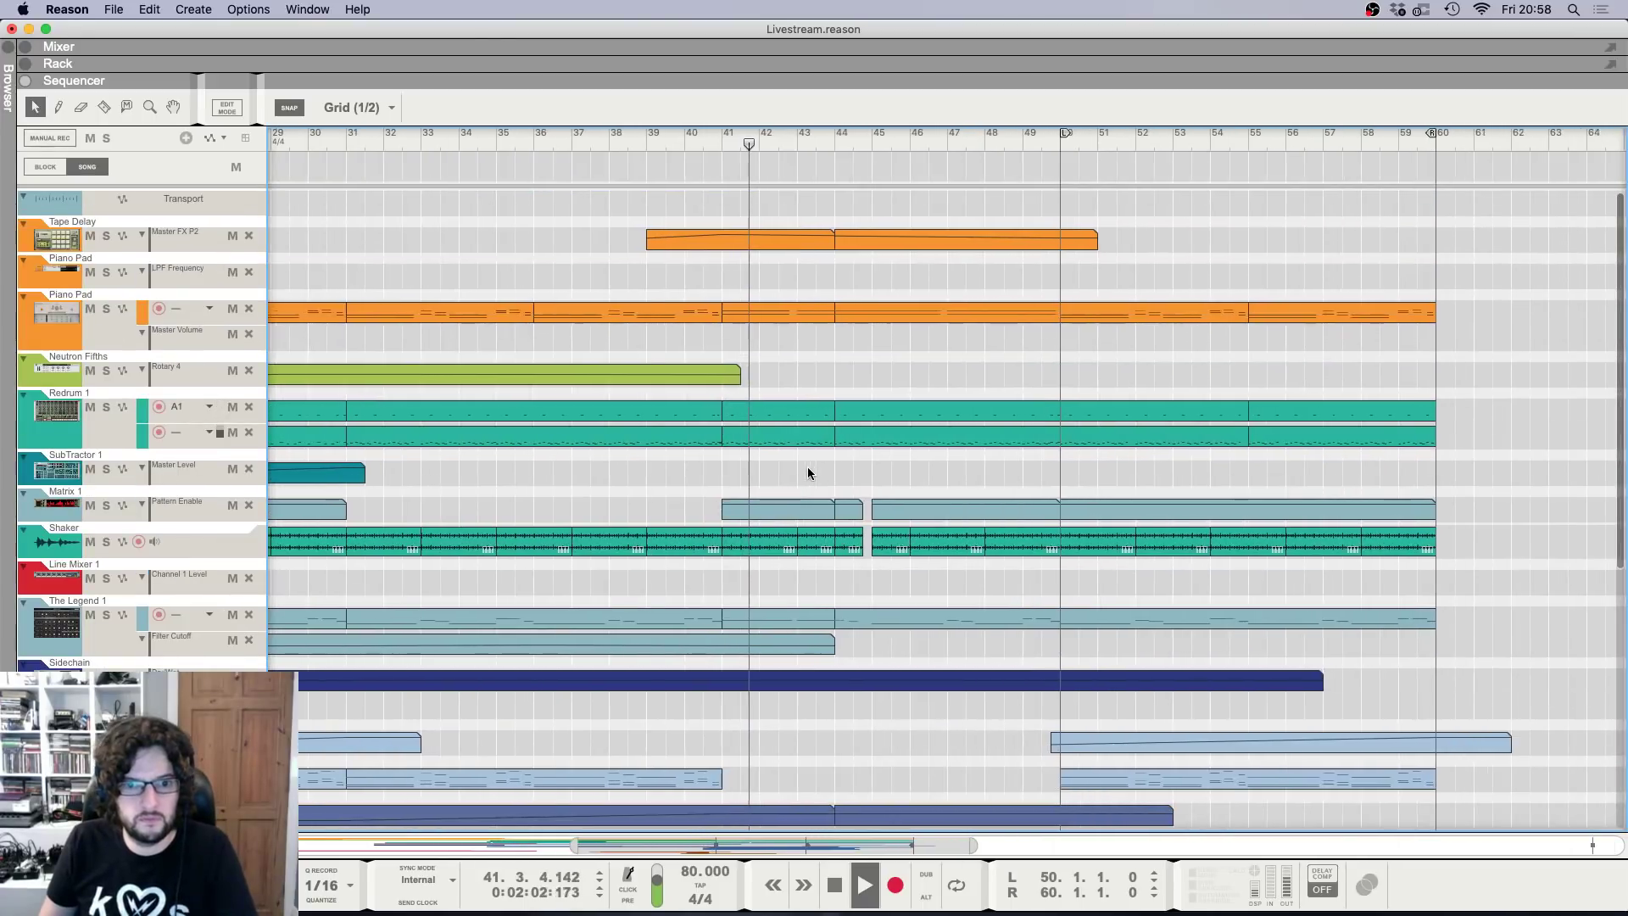
scroll(806, 474, down, 5)
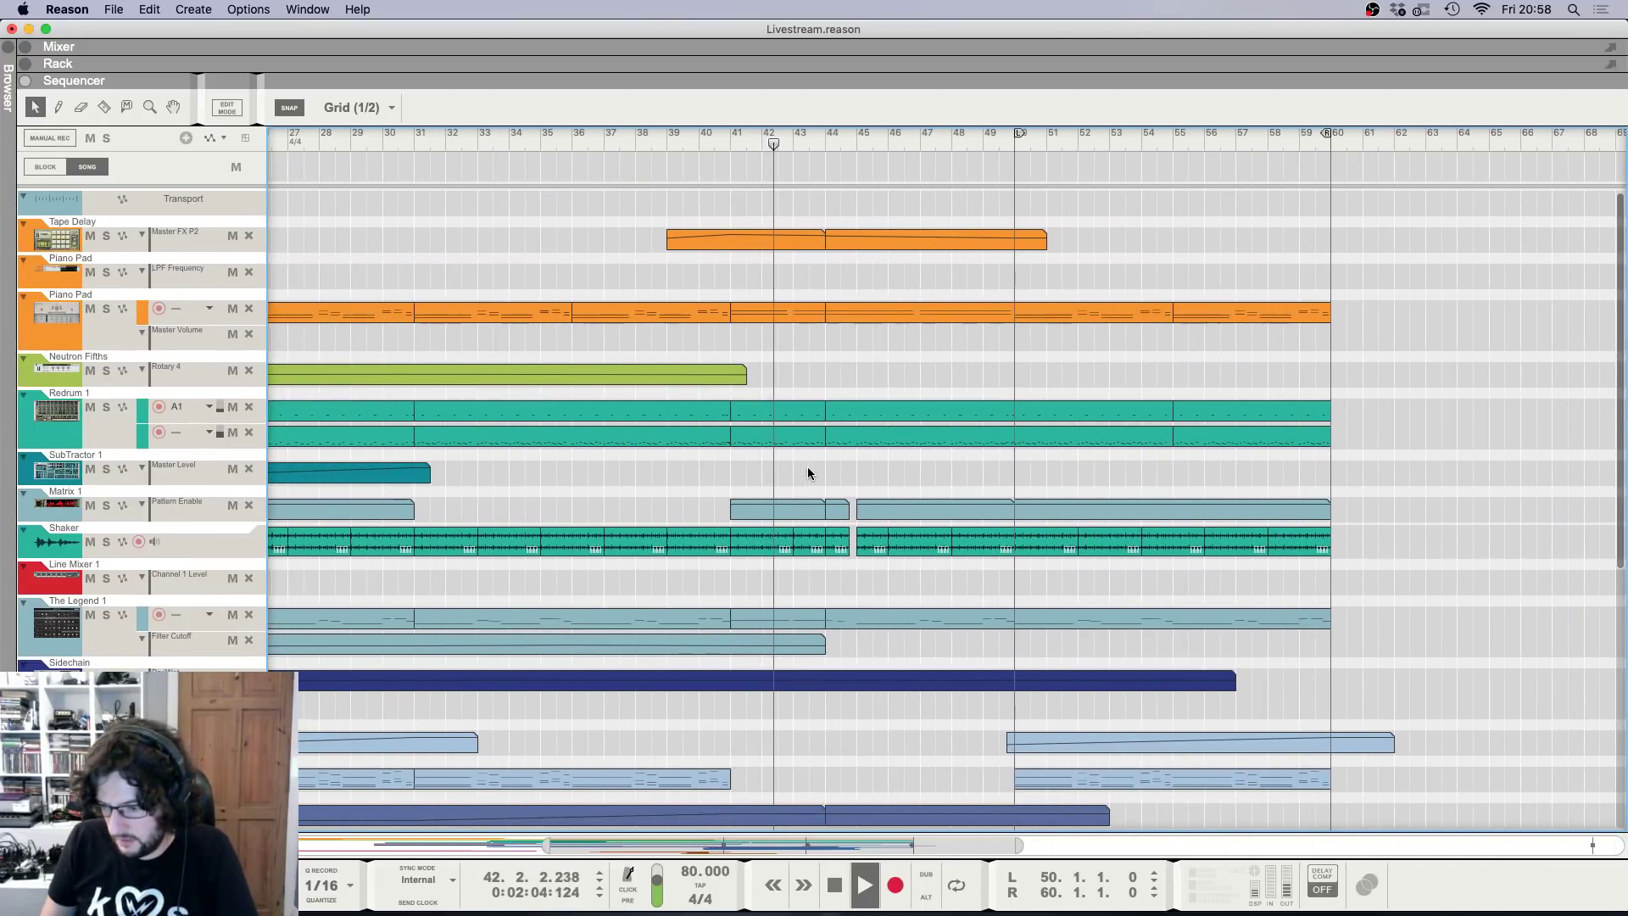
scroll(808, 474, up, 3)
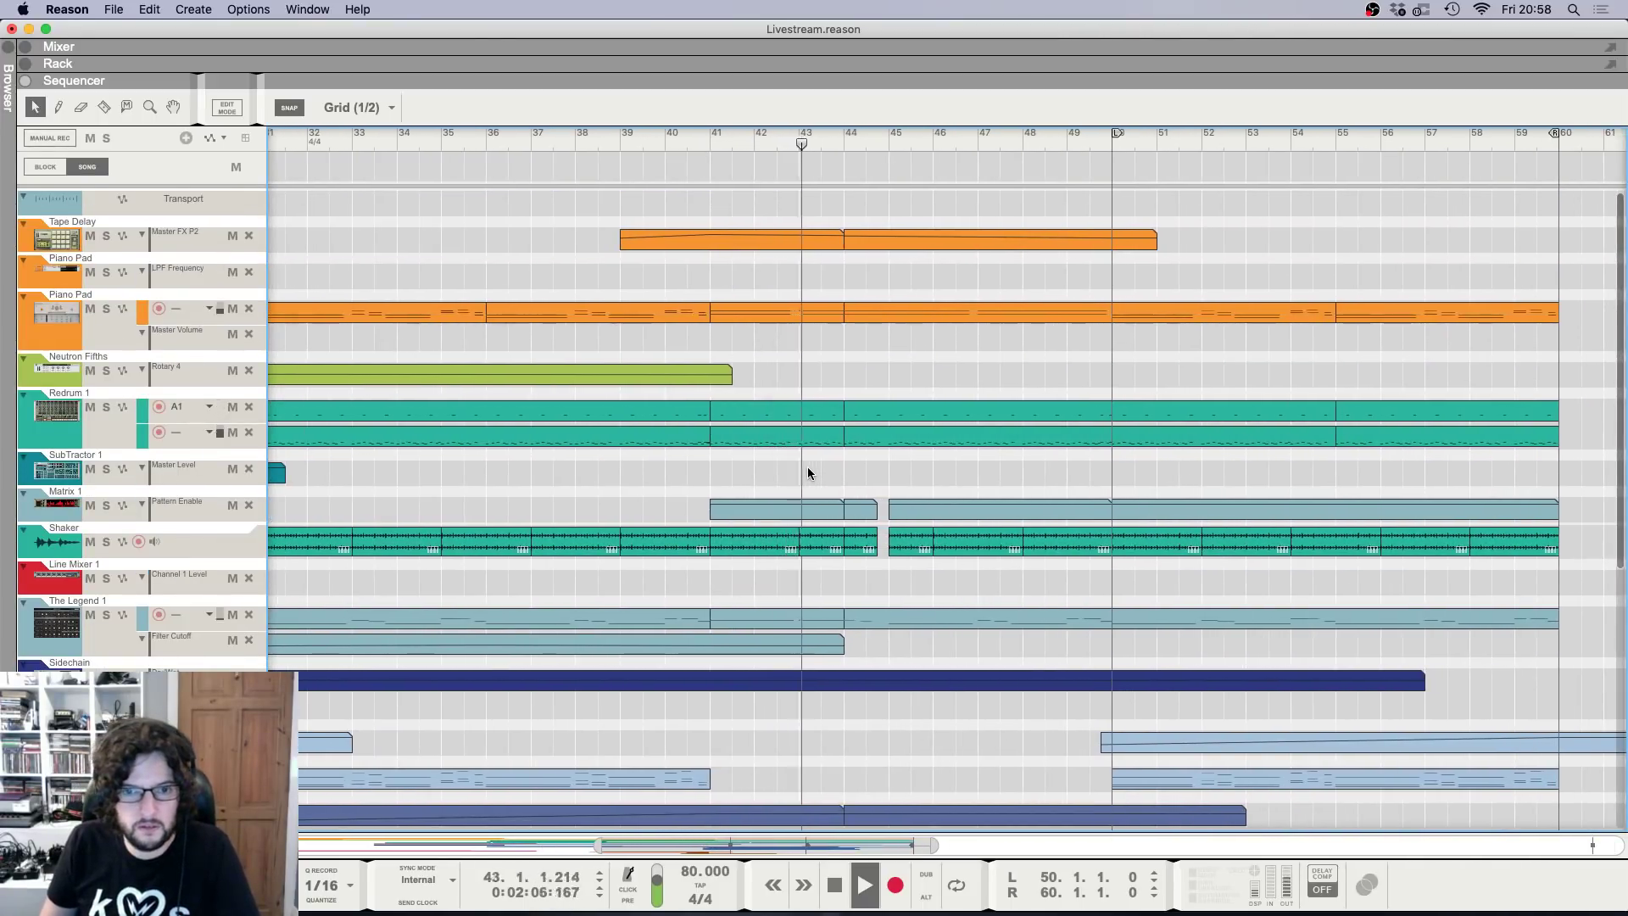
scroll(808, 474, right, 3)
scroll(808, 474, up, 2)
scroll(808, 474, up, 2)
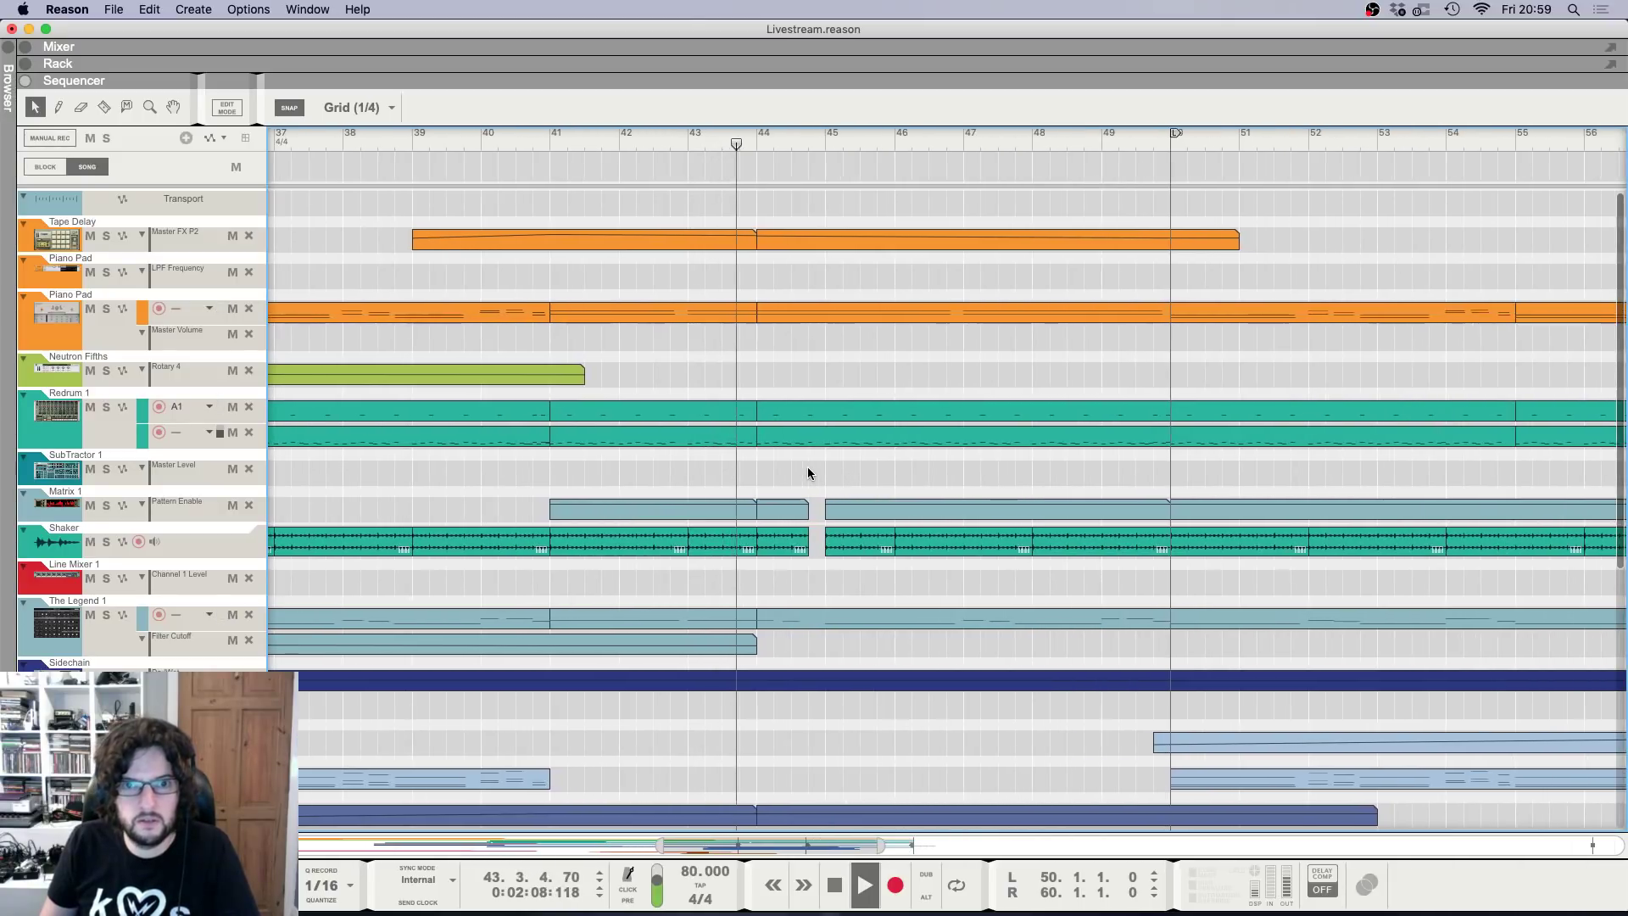
scroll(808, 474, down, 1)
scroll(808, 474, down, 3)
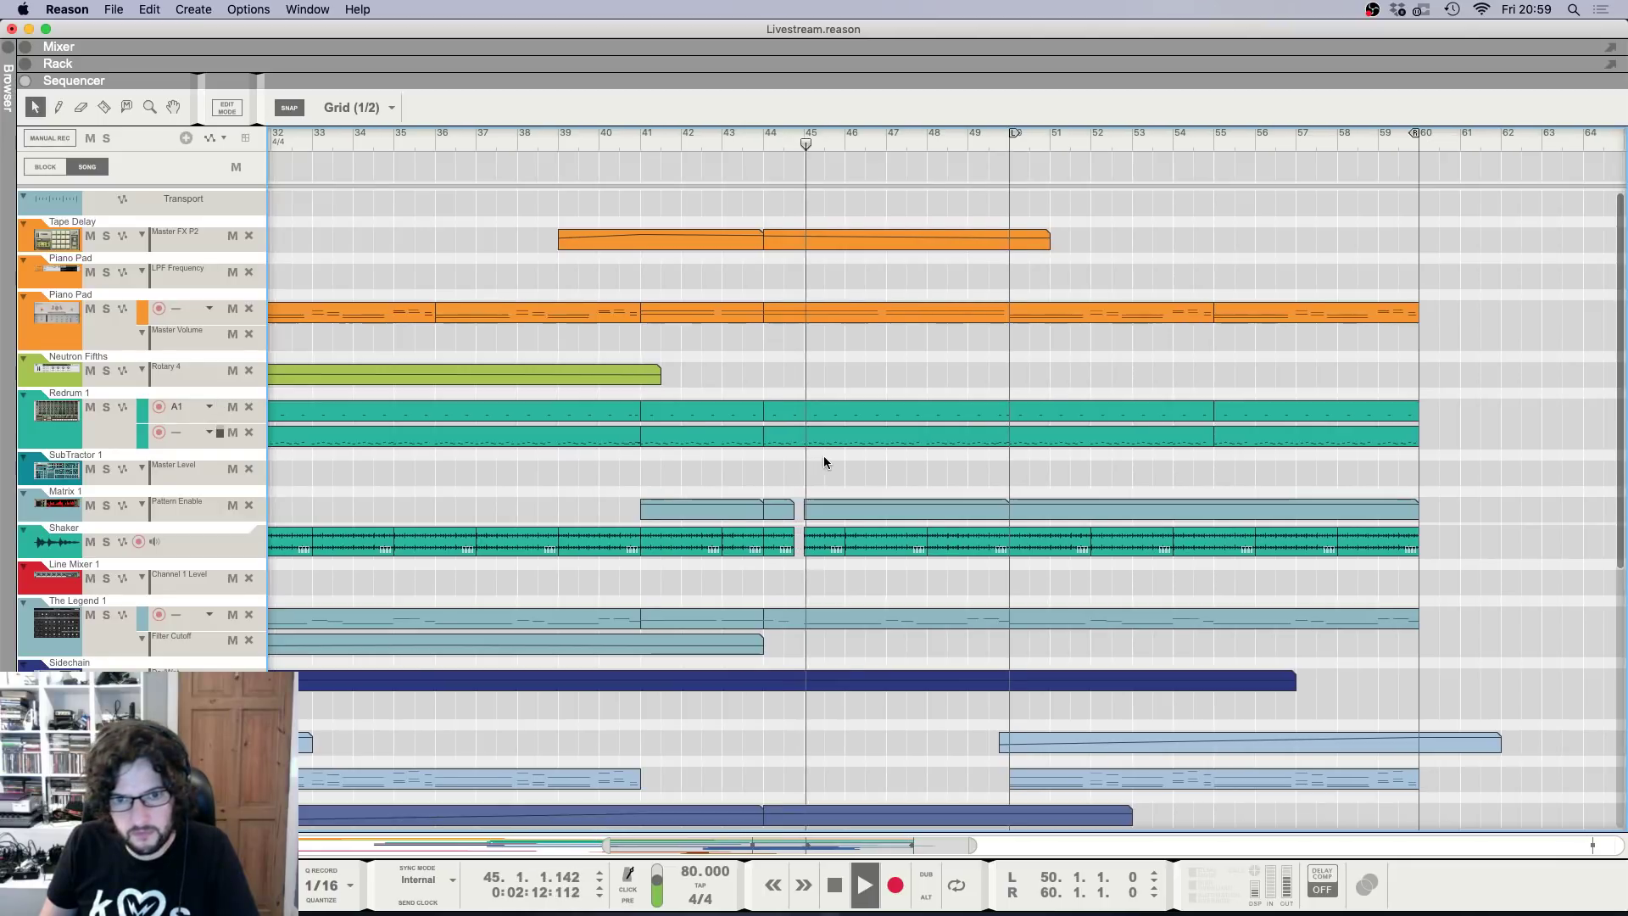
scroll(824, 457, down, 4)
scroll(822, 458, down, 4)
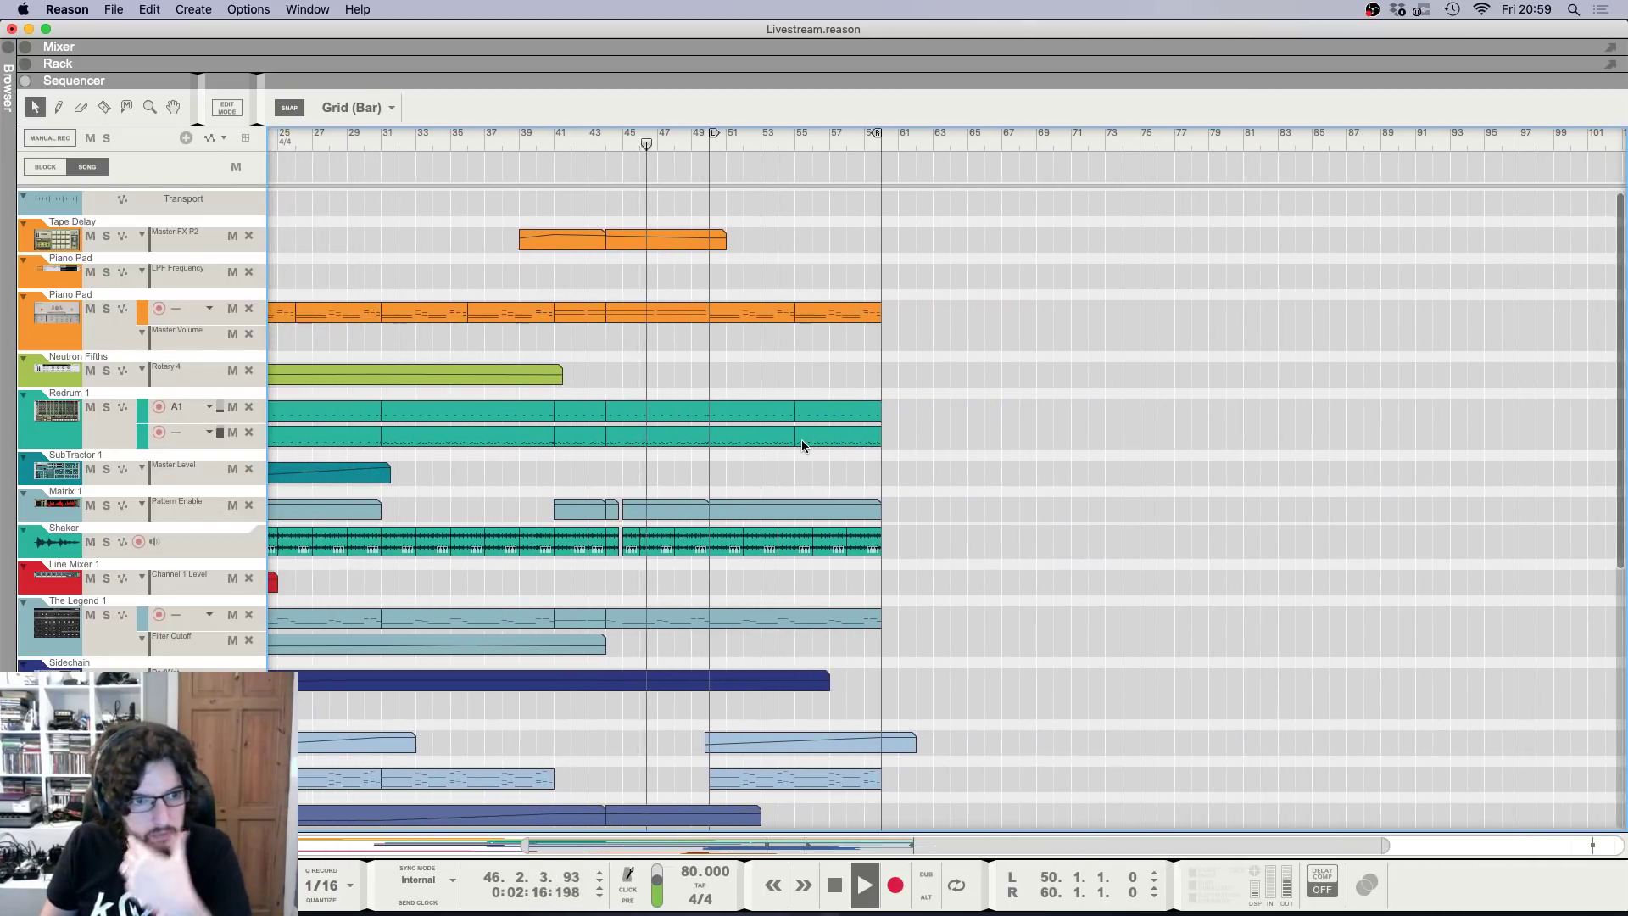
Copy the Poly6 note and automation clips into the new section at bar 50 and lower the copied automation's starting point.
scroll(788, 466, down, 5)
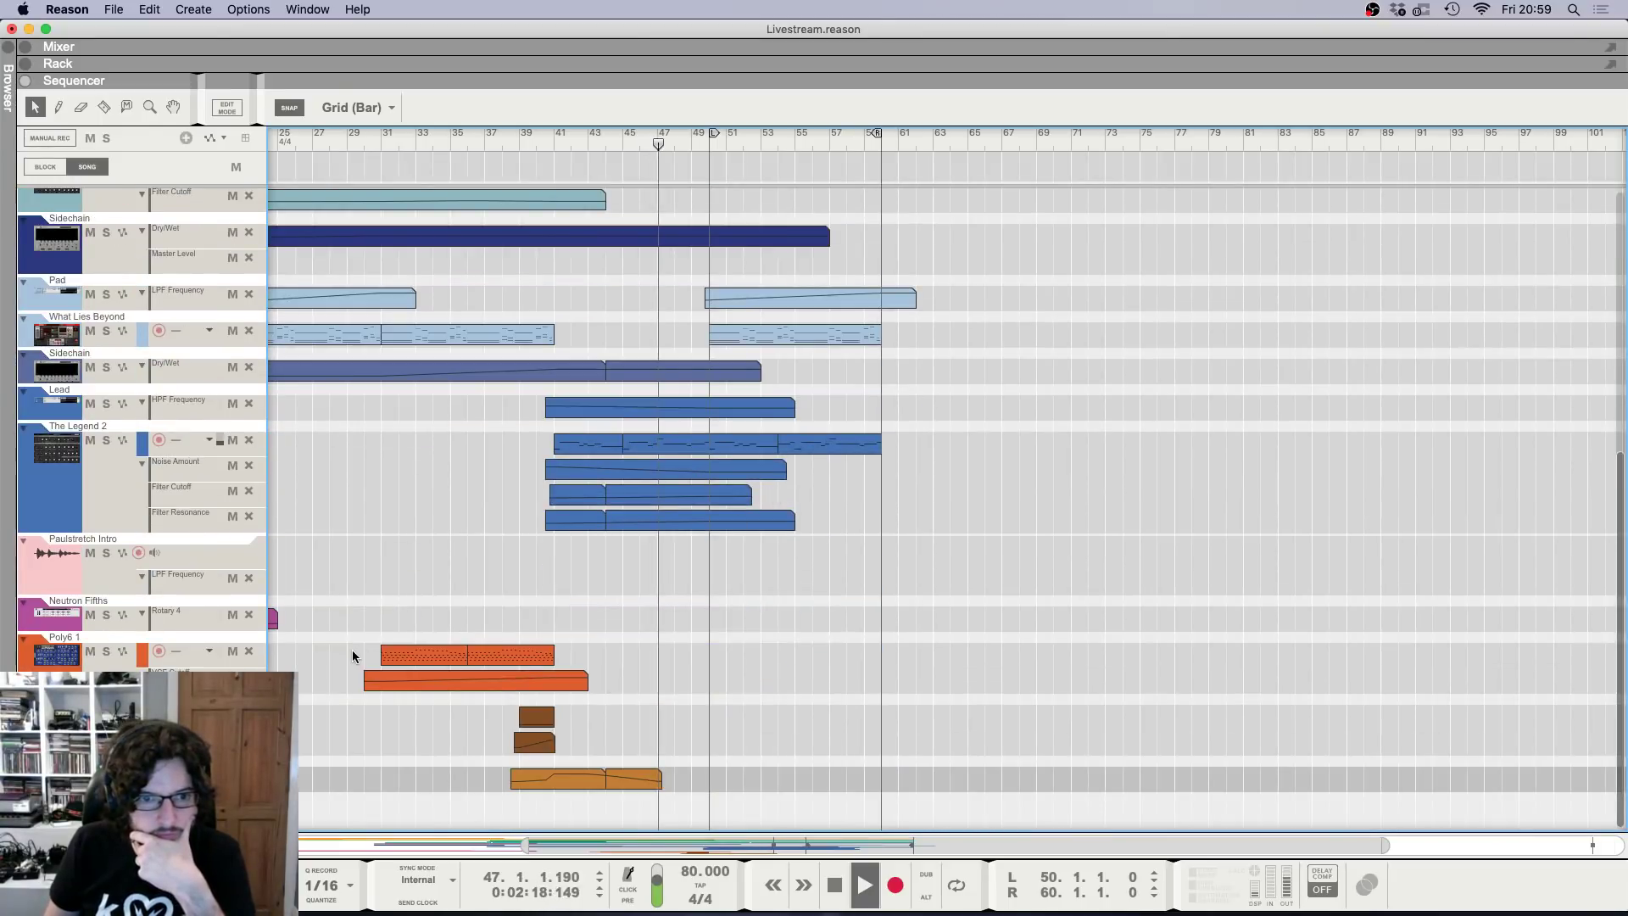
drag(353, 644, 771, 690)
double_click(728, 685)
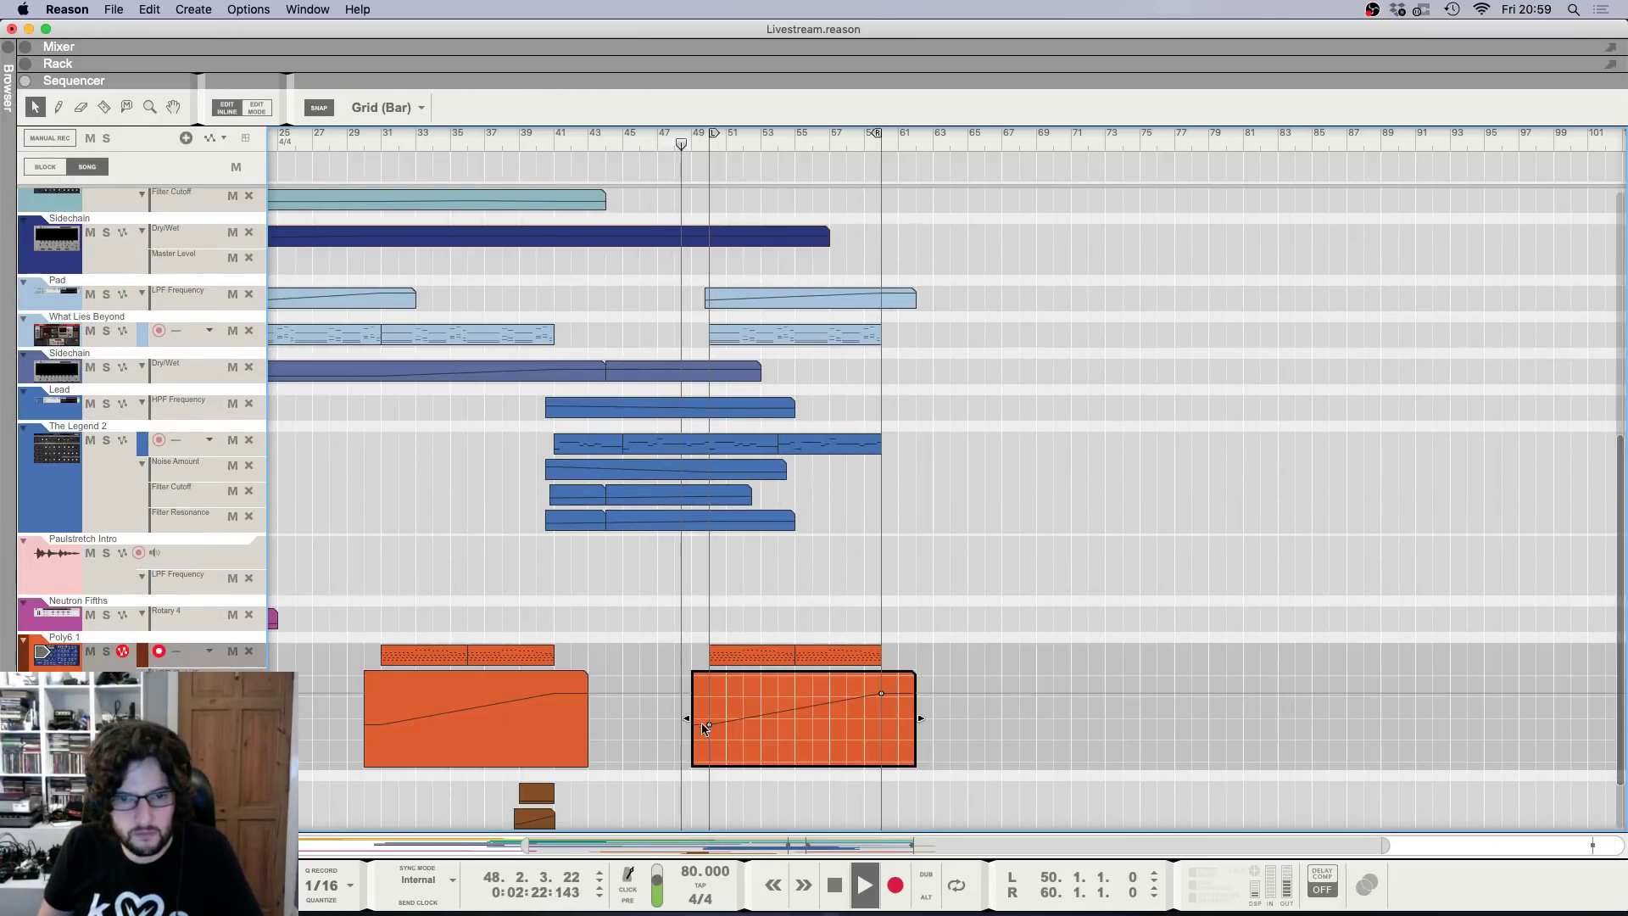
click(881, 694)
click(872, 782)
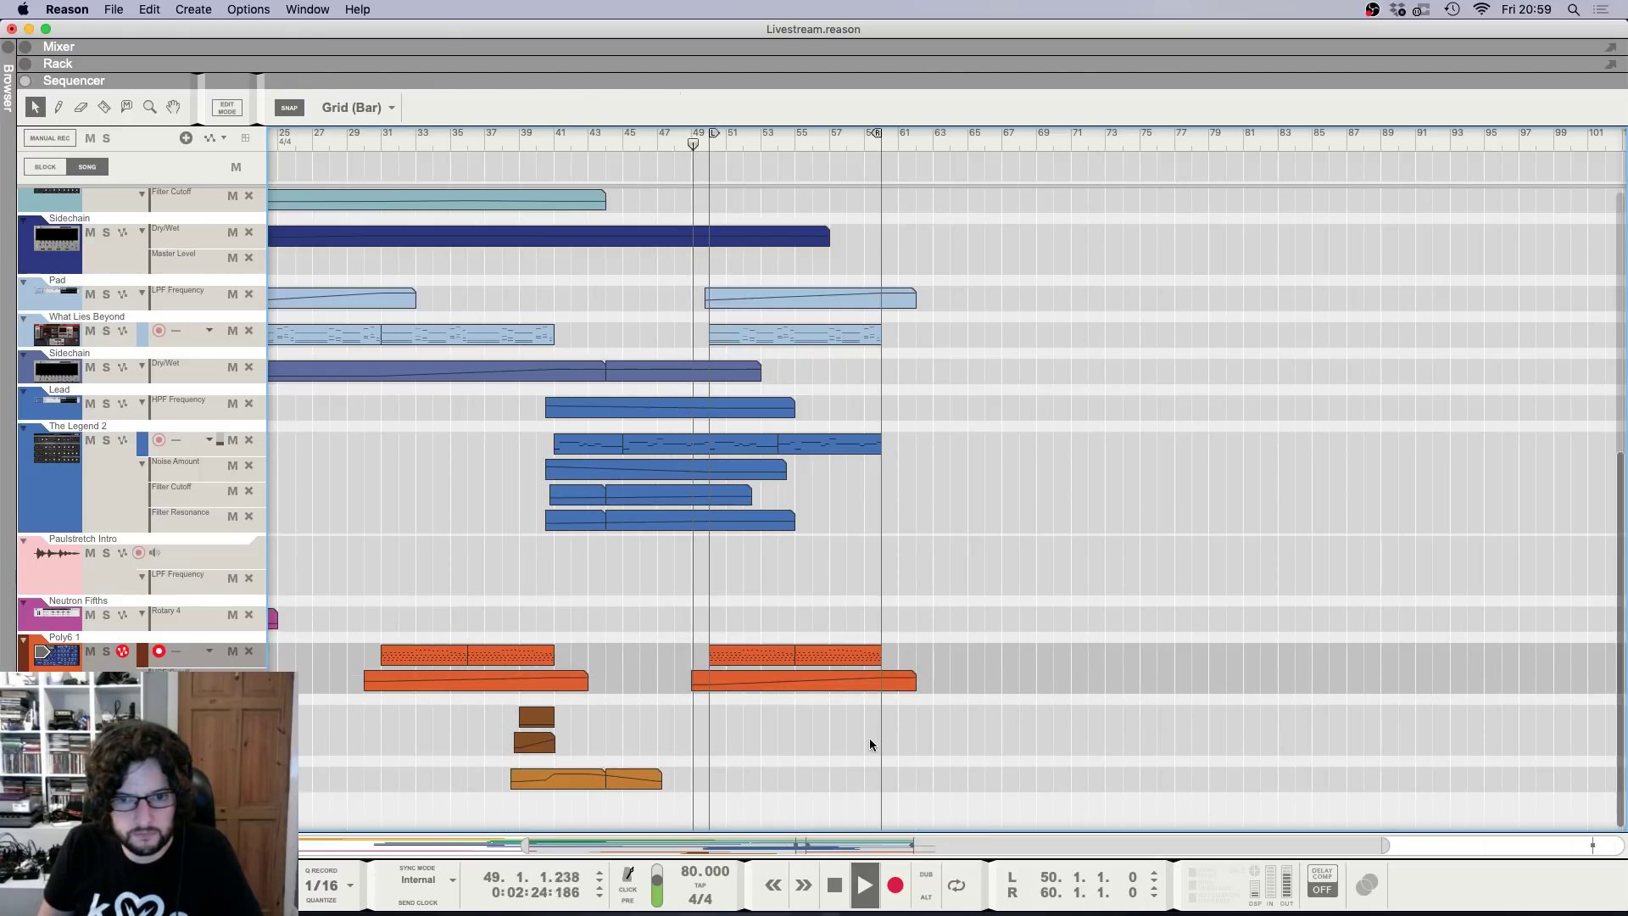
Extend the copied Poly6 automation clip to bar 75 and stretch its rise past bar 60.
click(879, 684)
drag(922, 681, 1133, 685)
double_click(841, 682)
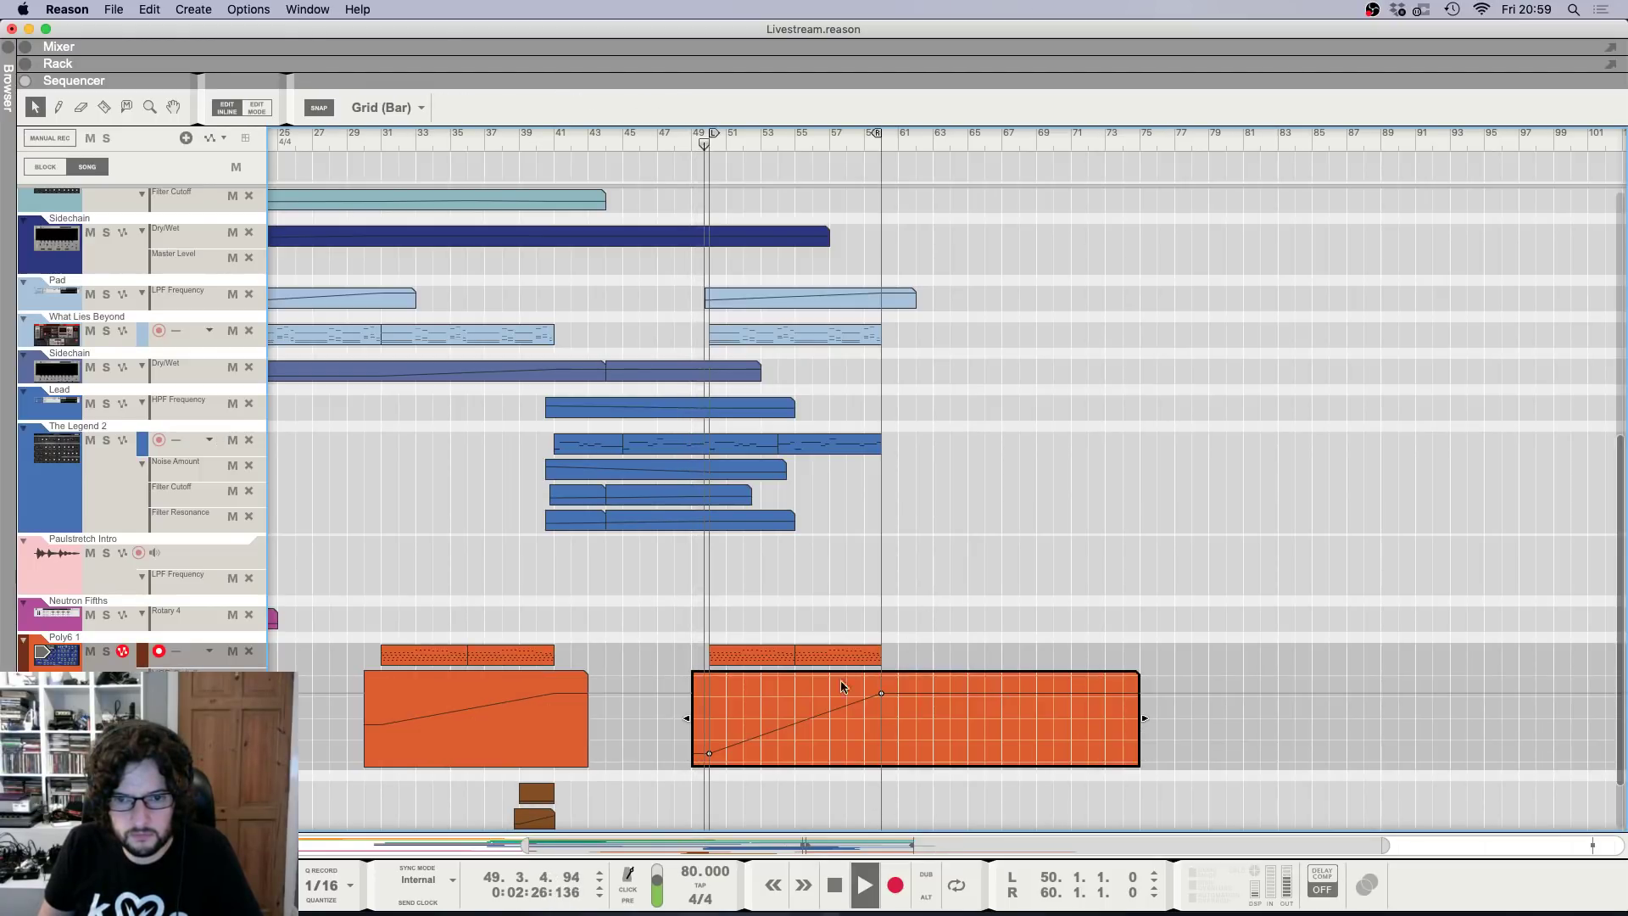
click(1021, 697)
drag(1020, 696, 1036, 692)
click(1029, 629)
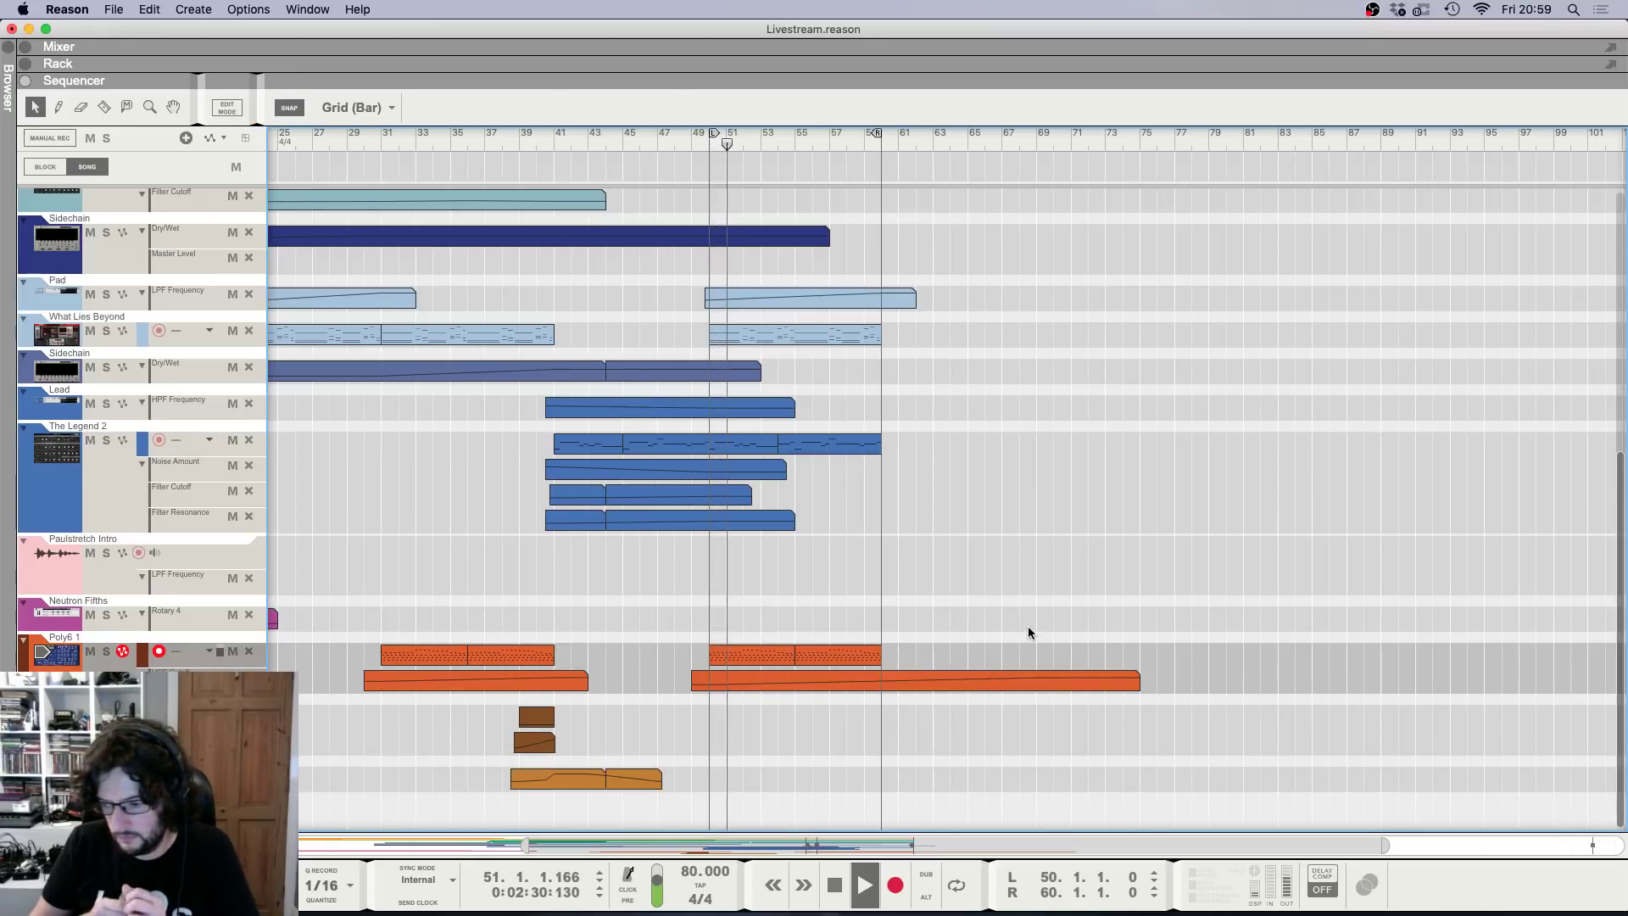
key(F6)
scroll(1044, 574, up, 6)
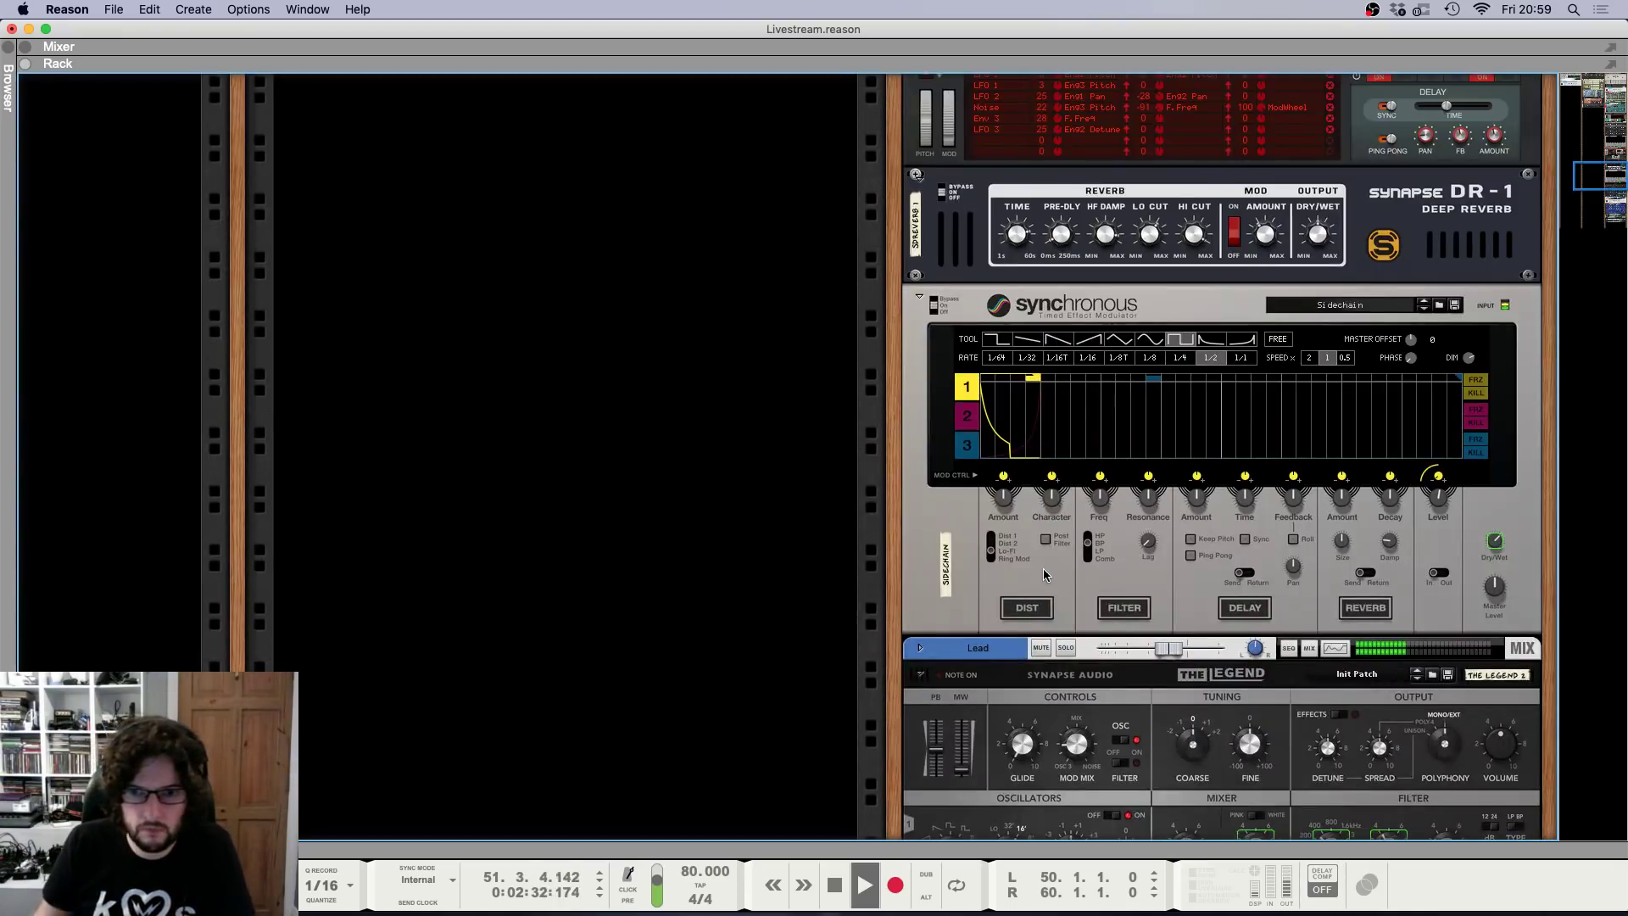
key(F7)
scroll(864, 355, up, 2)
scroll(864, 356, up, 5)
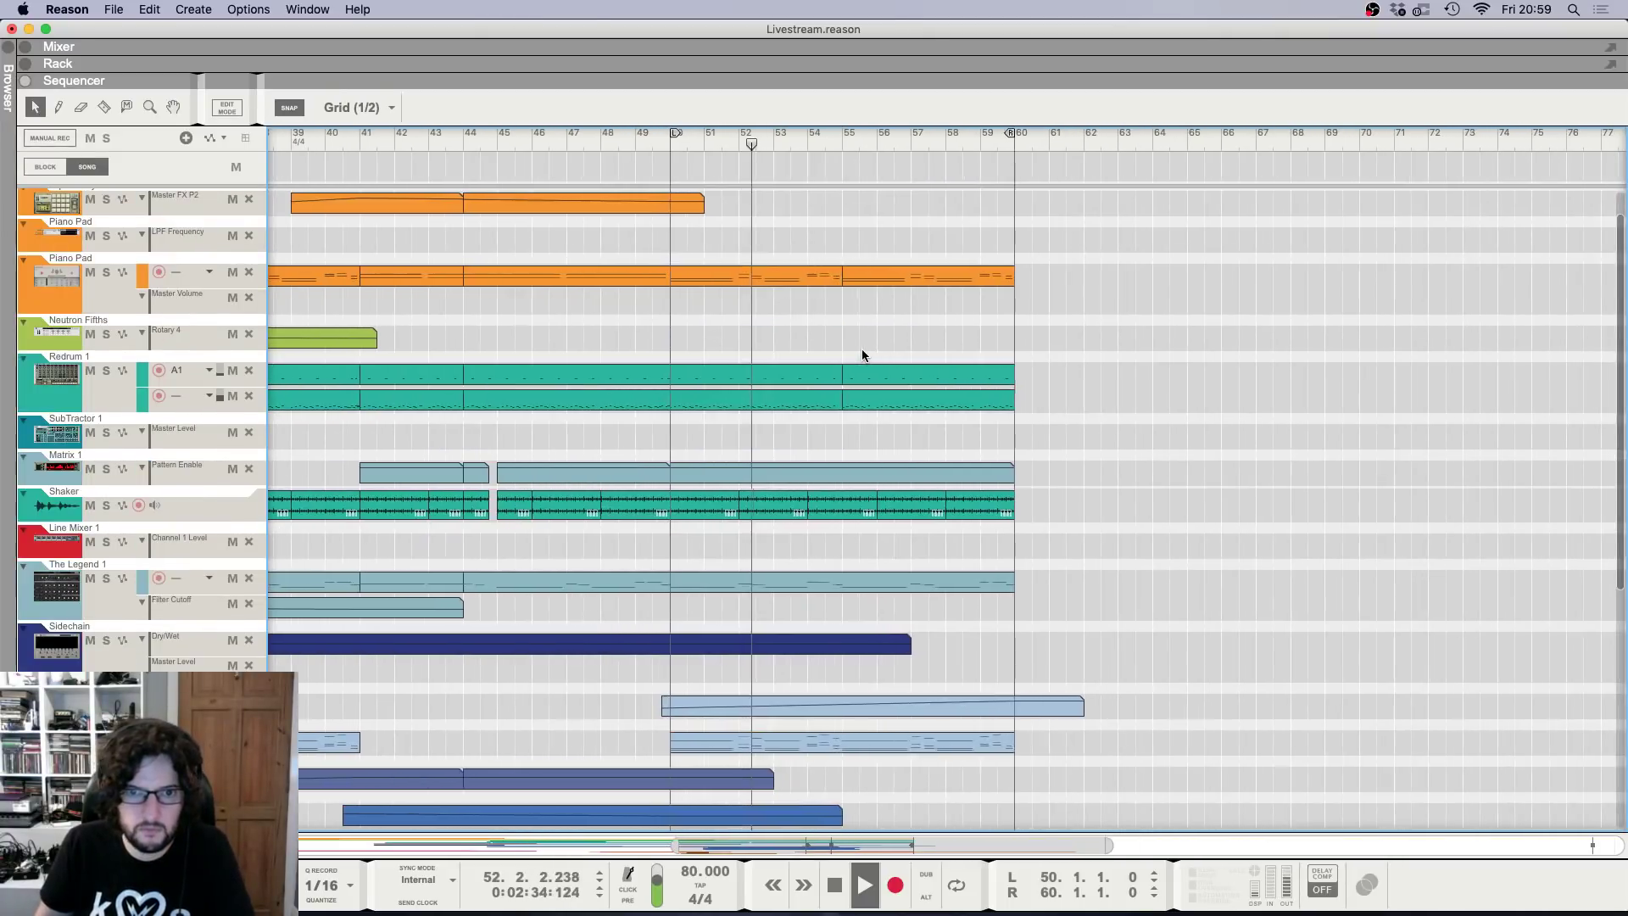
Open the Redrum 1 note clip covering bars 50 to 55 for editing, focused on its final bars.
scroll(852, 366, up, 6)
key(h)
key(h)
key(h)
key(h)
key(h)
key(h)
key(h)
key(h)
key(h)
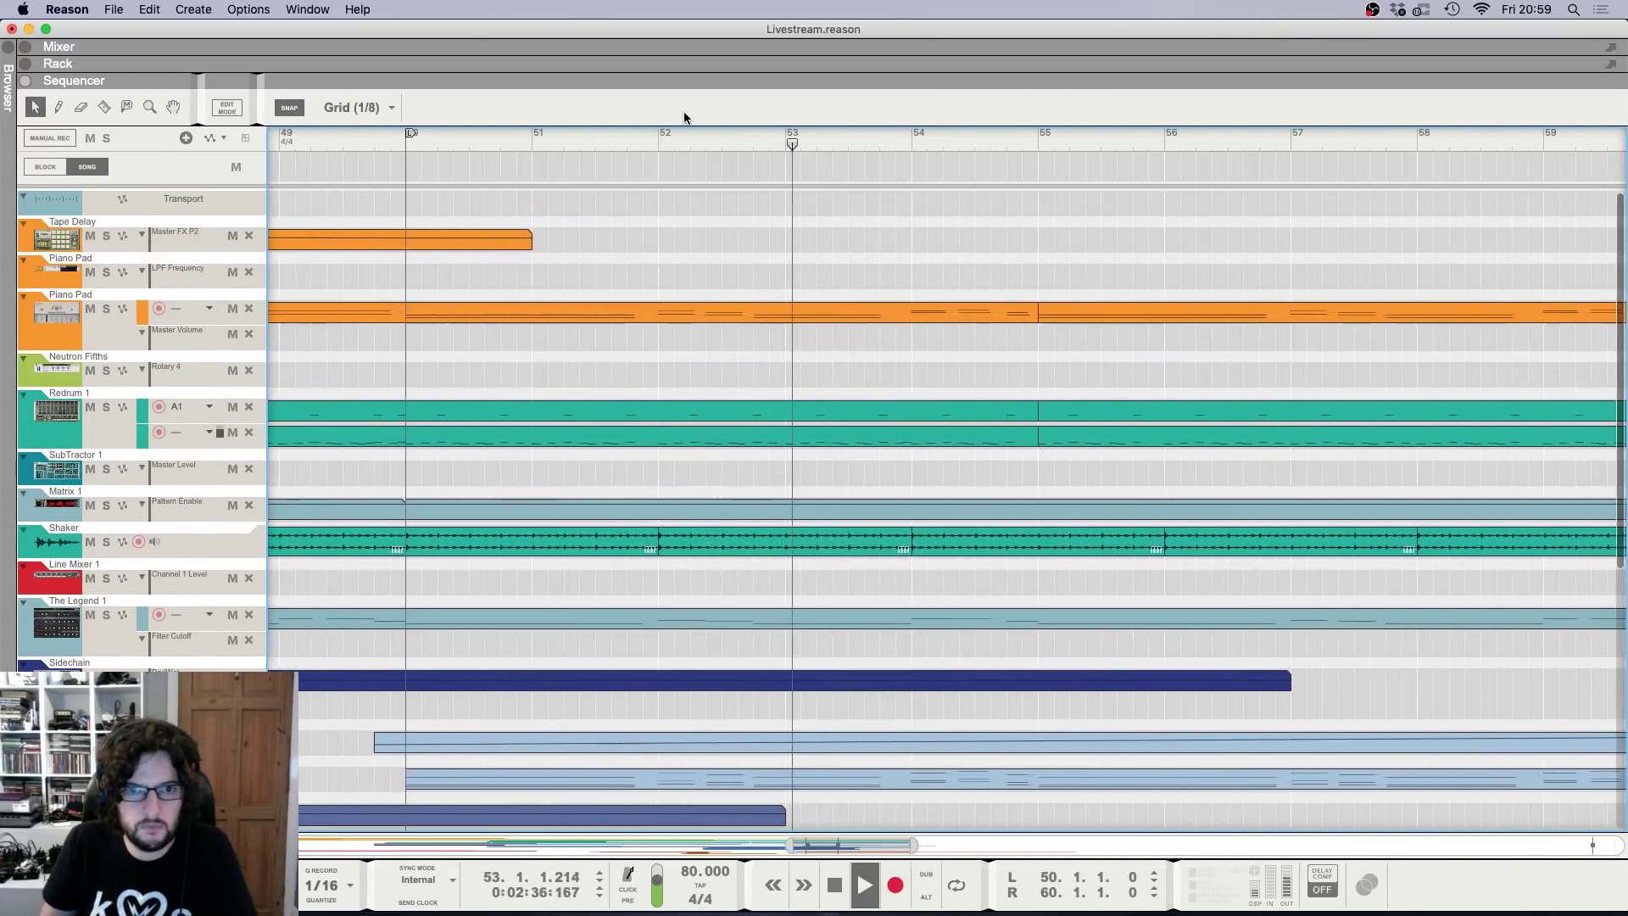
click(986, 435)
double_click(986, 437)
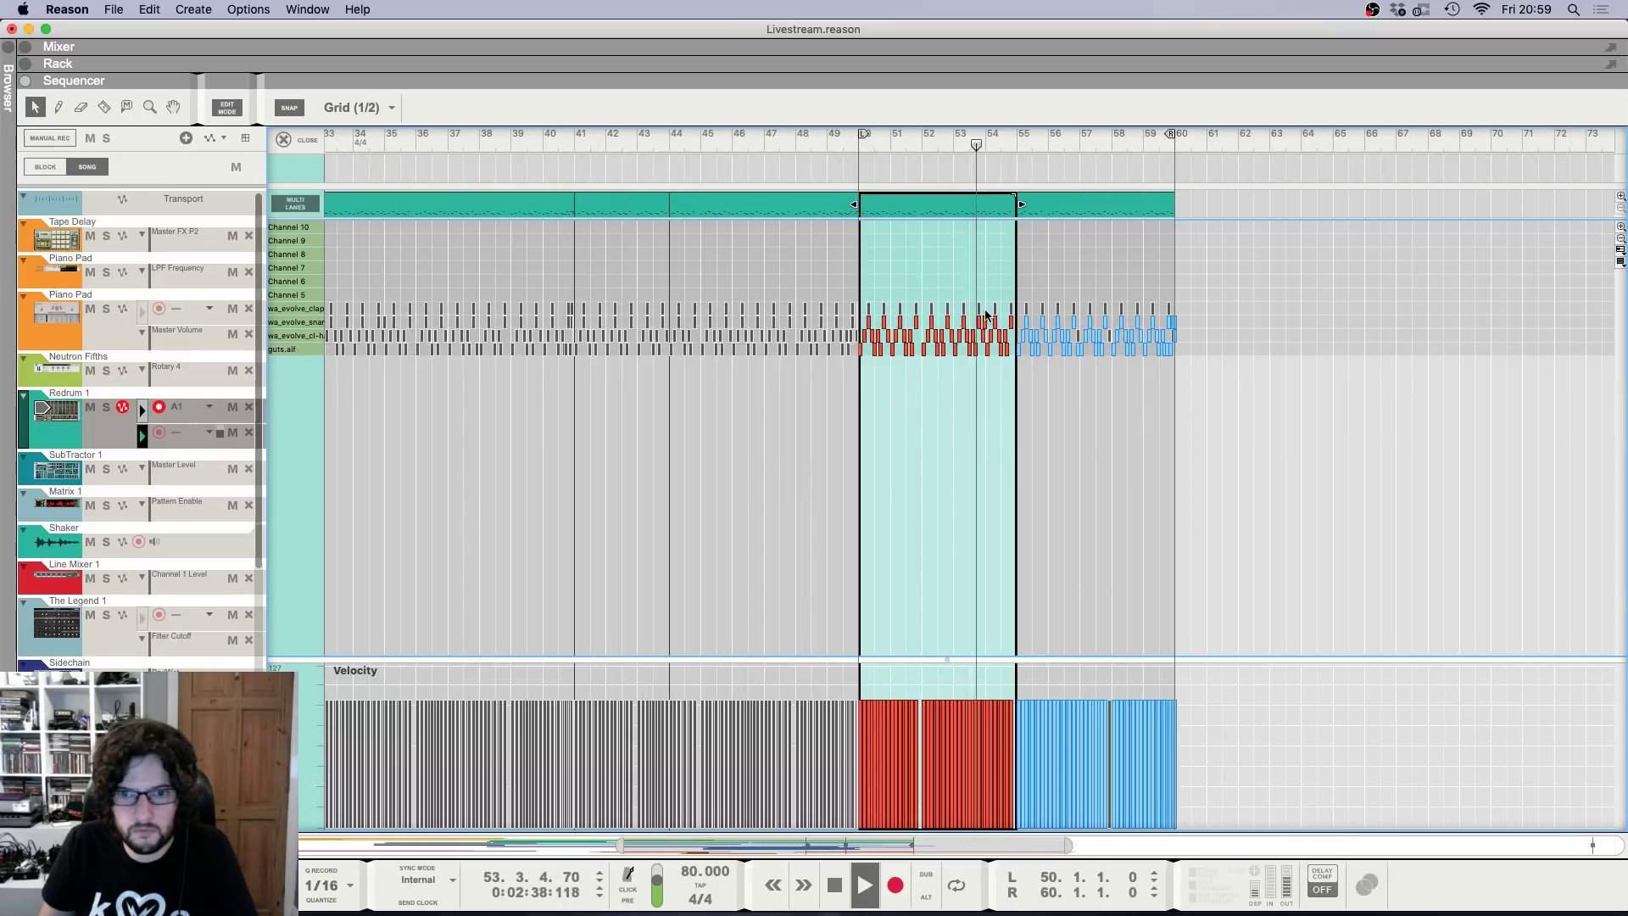
key(h)
key(h)
key(h)
key(h)
key(h)
key(h)
key(h)
key(h)
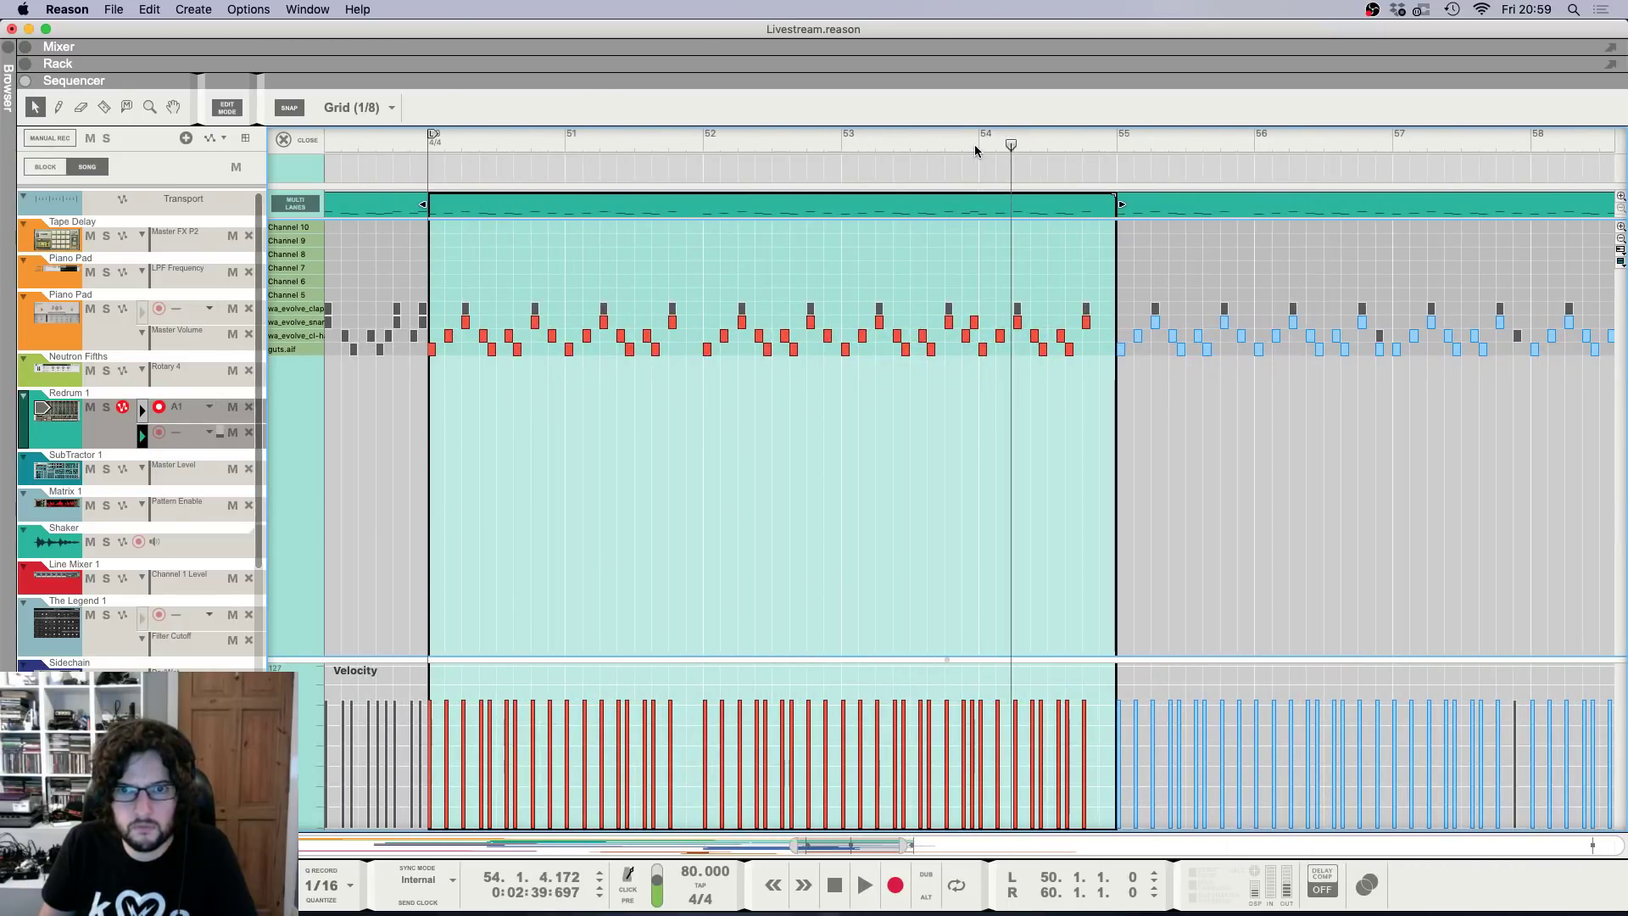
Delete the three closed hi-hat notes in bar 54 of the Redrum clip.
click(937, 144)
key(h)
key(h)
key(h)
key(h)
click(1018, 336)
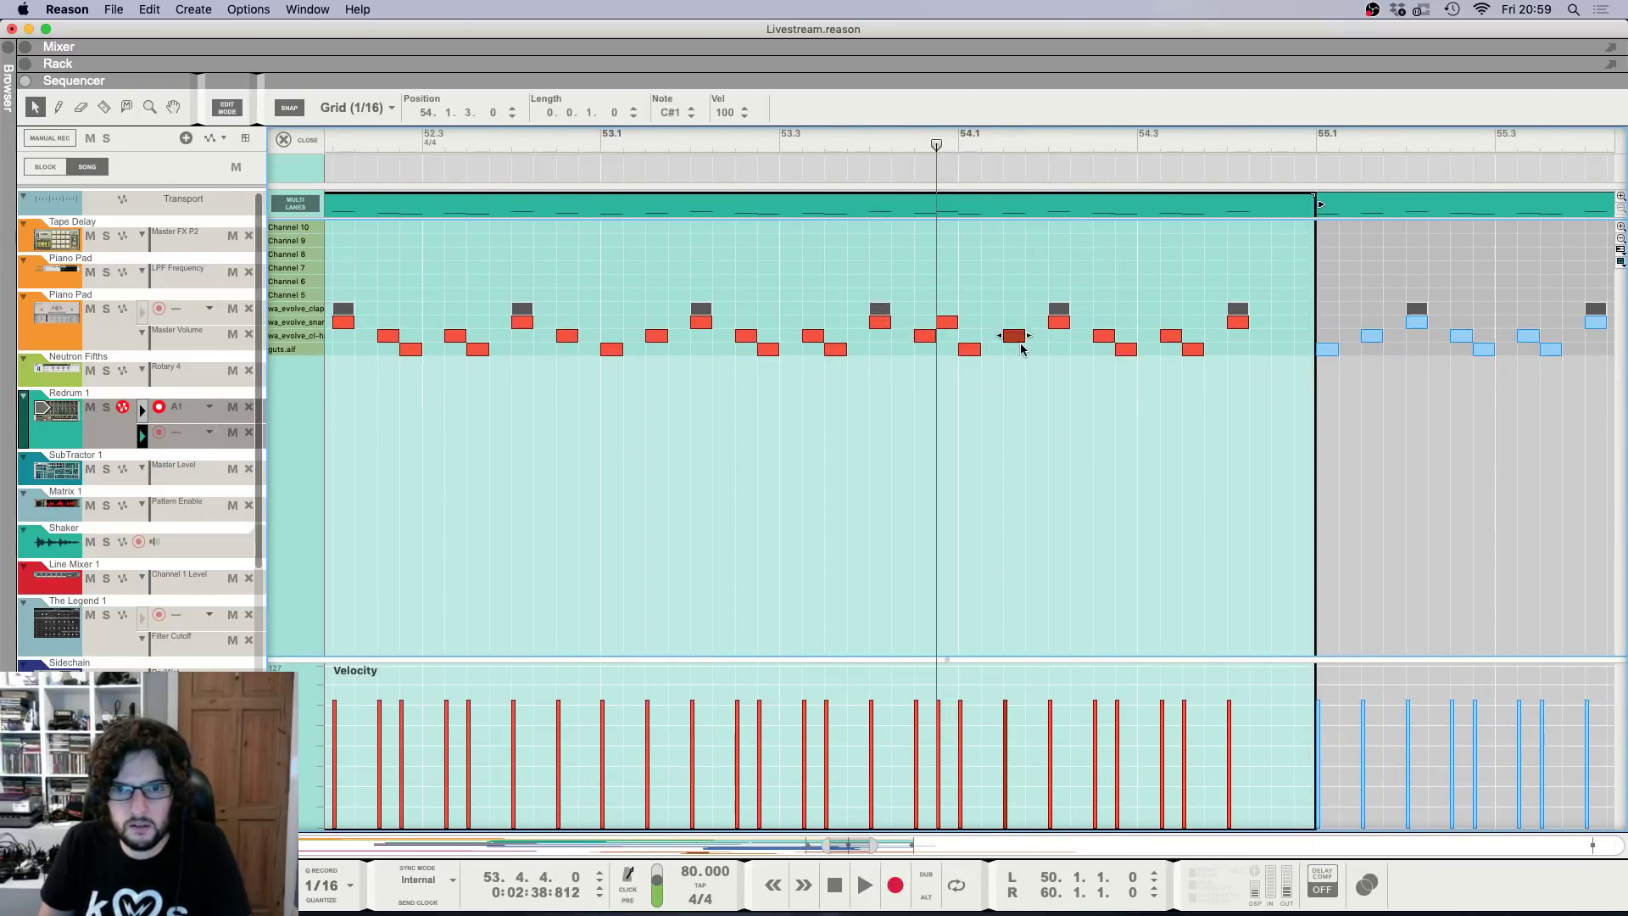
key(Delete)
drag(1078, 331, 1185, 336)
key(Delete)
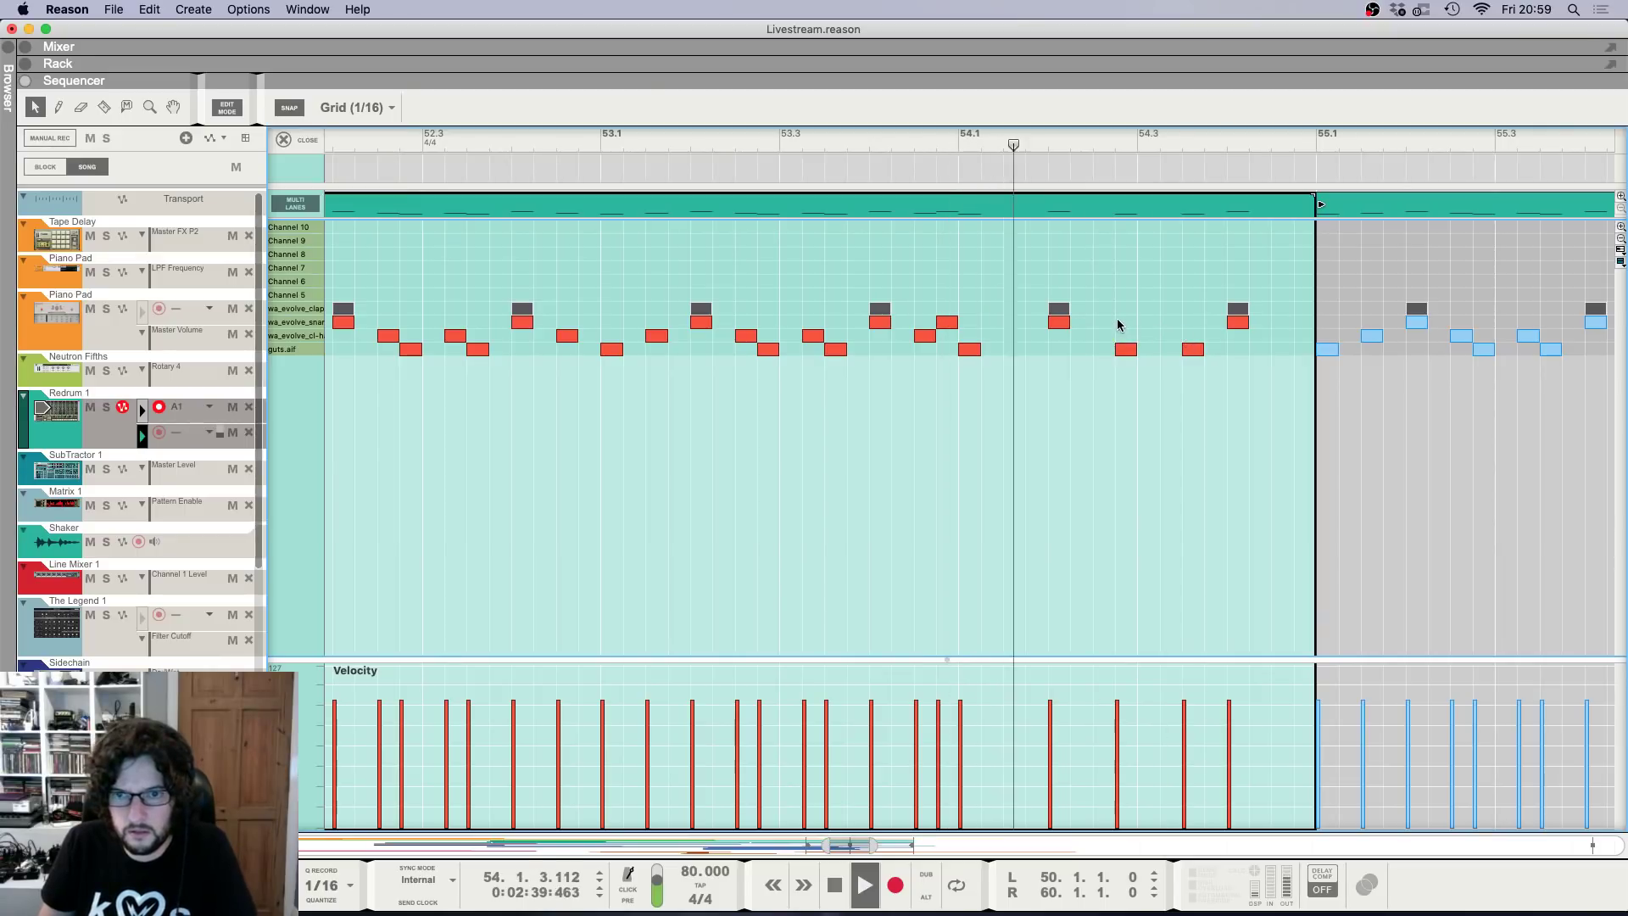
Move the guts.aif hit just before beat 3 of bar 54 onto the beat and delete the hit following it.
click(1126, 349)
key(Delete)
key(Delete)
click(1192, 349)
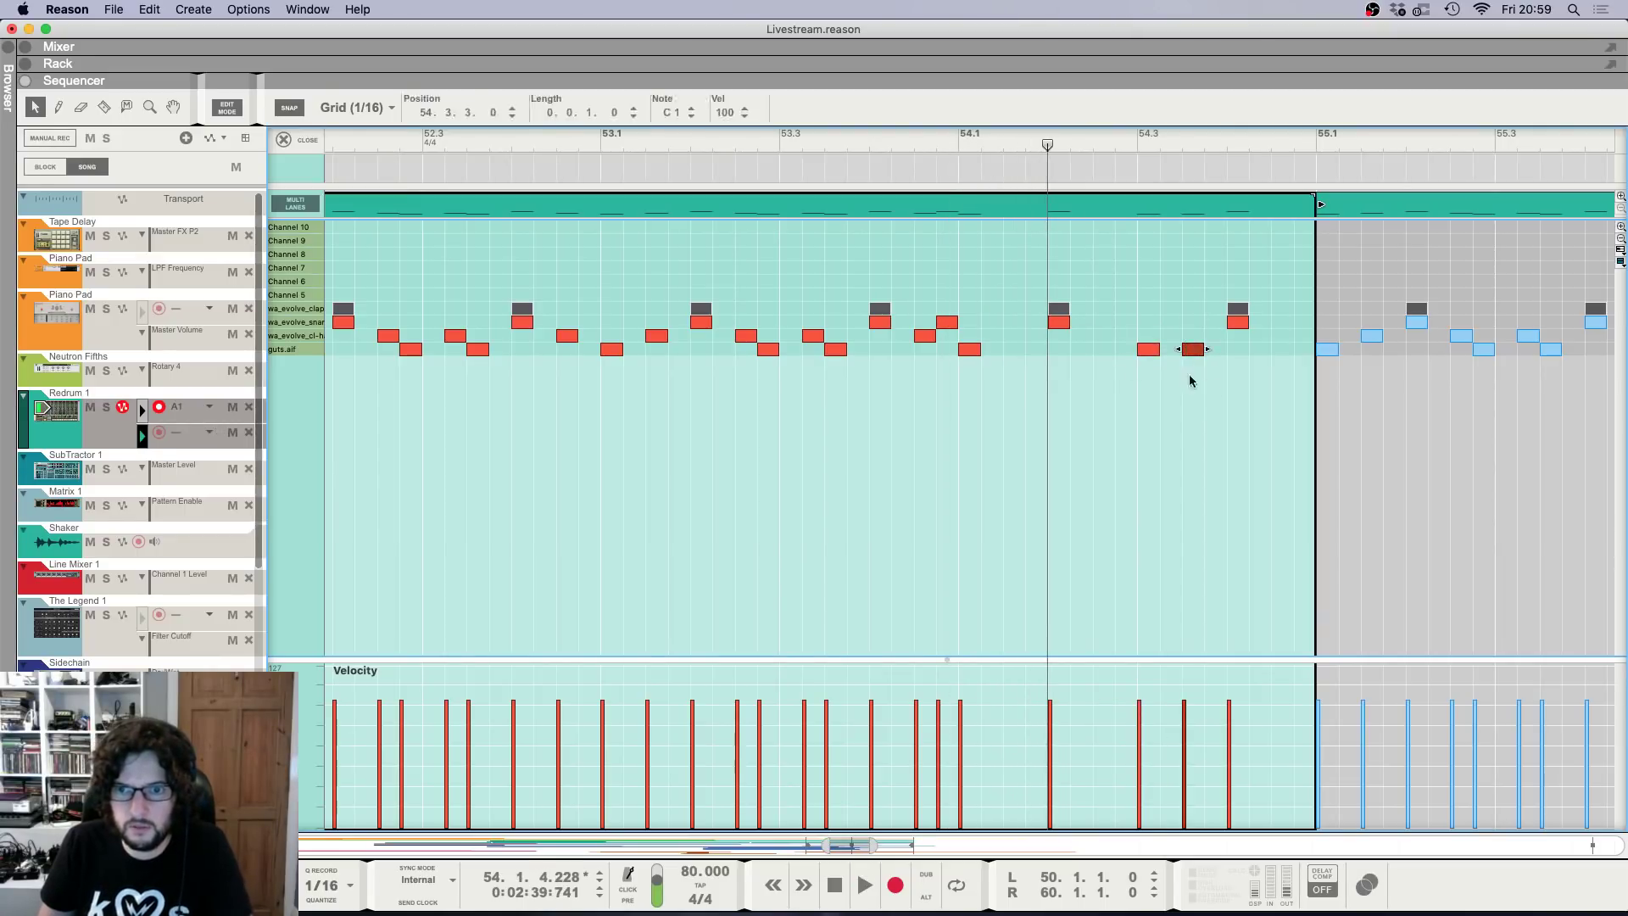
key(Delete)
key(space)
click(307, 139)
Trim the start of the Shaker clip at bar 54 to bar 55, leaving a one-bar gap.
key(h)
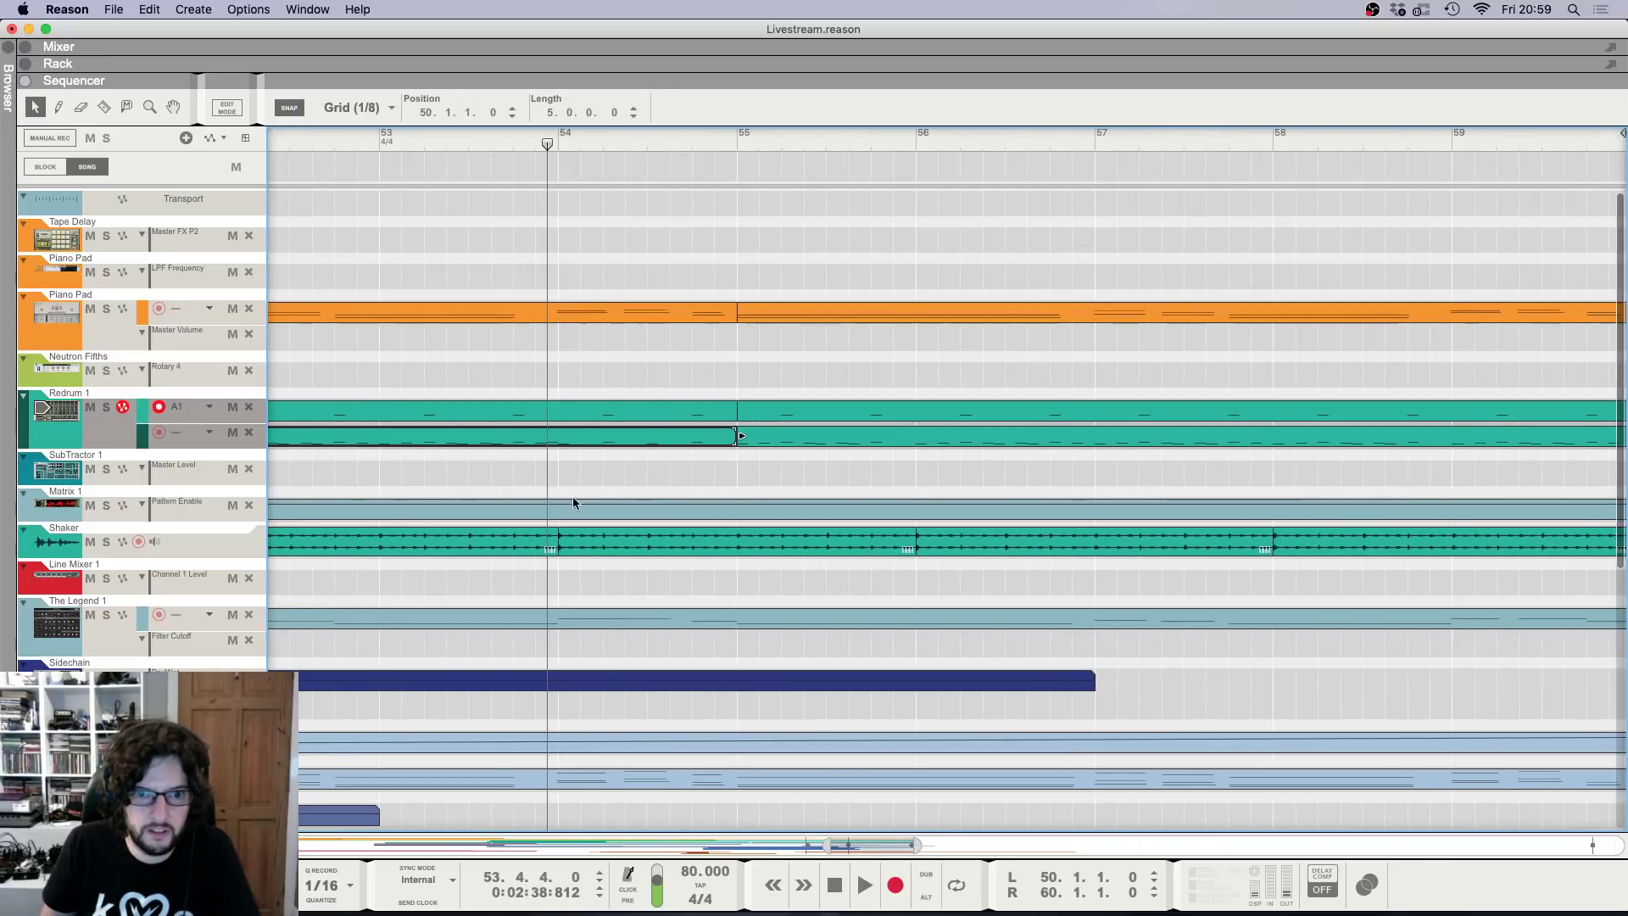
key(g)
key(g)
click(751, 550)
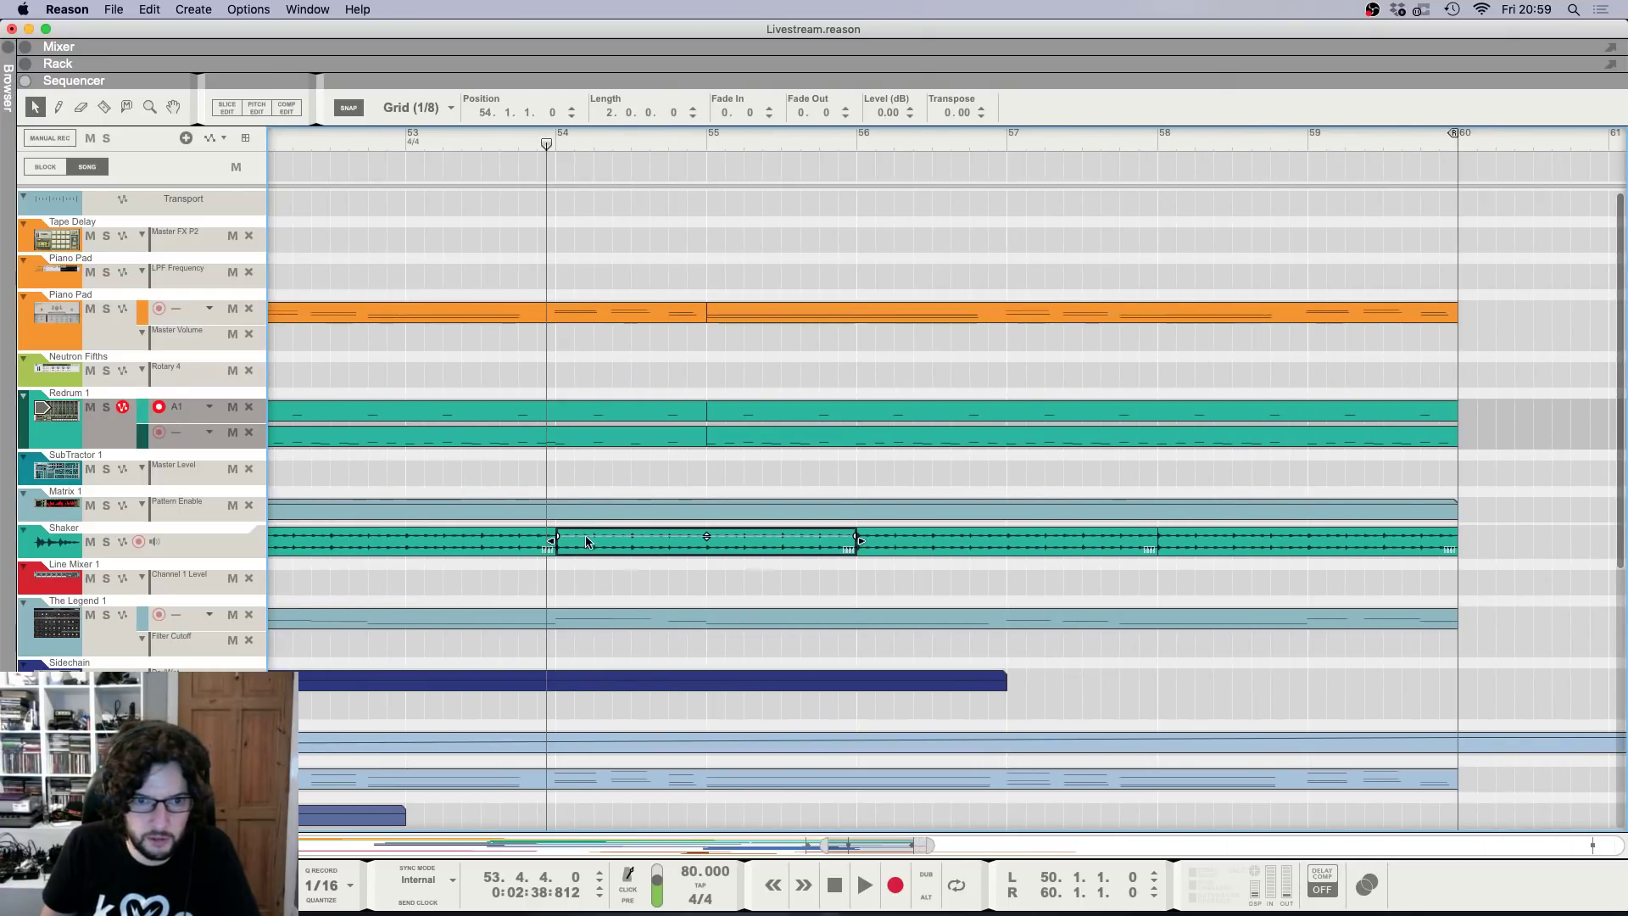
drag(550, 541, 697, 553)
Play from the drum break at bar 54 through bar 59 and review the clips and automation across the tracks.
key(space)
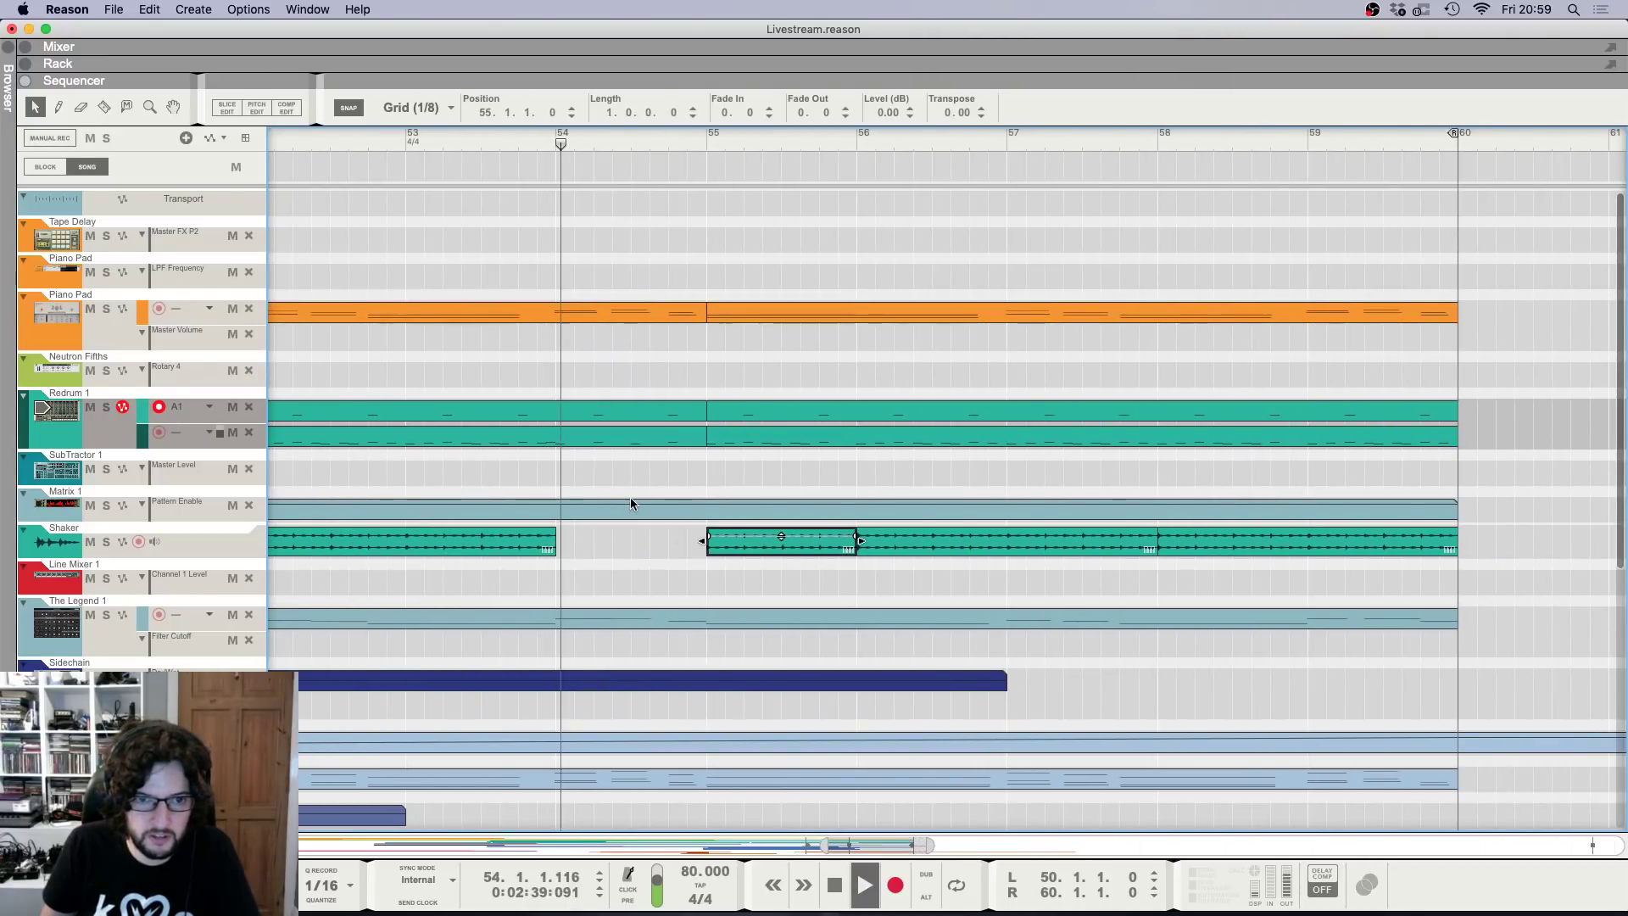
key(g)
key(g)
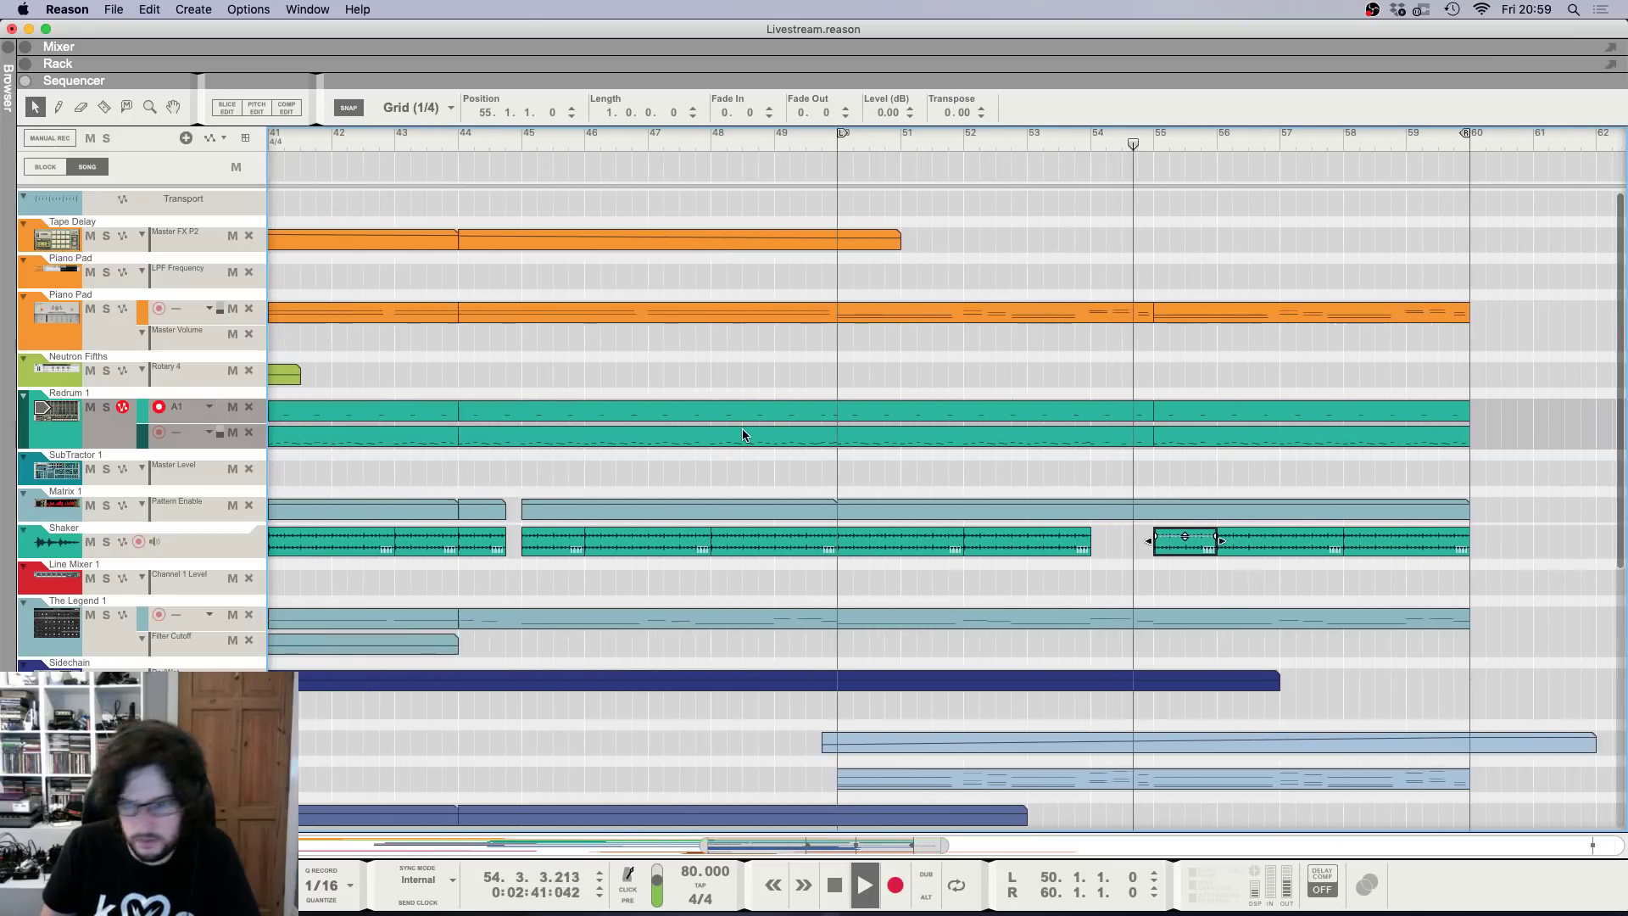
key(g)
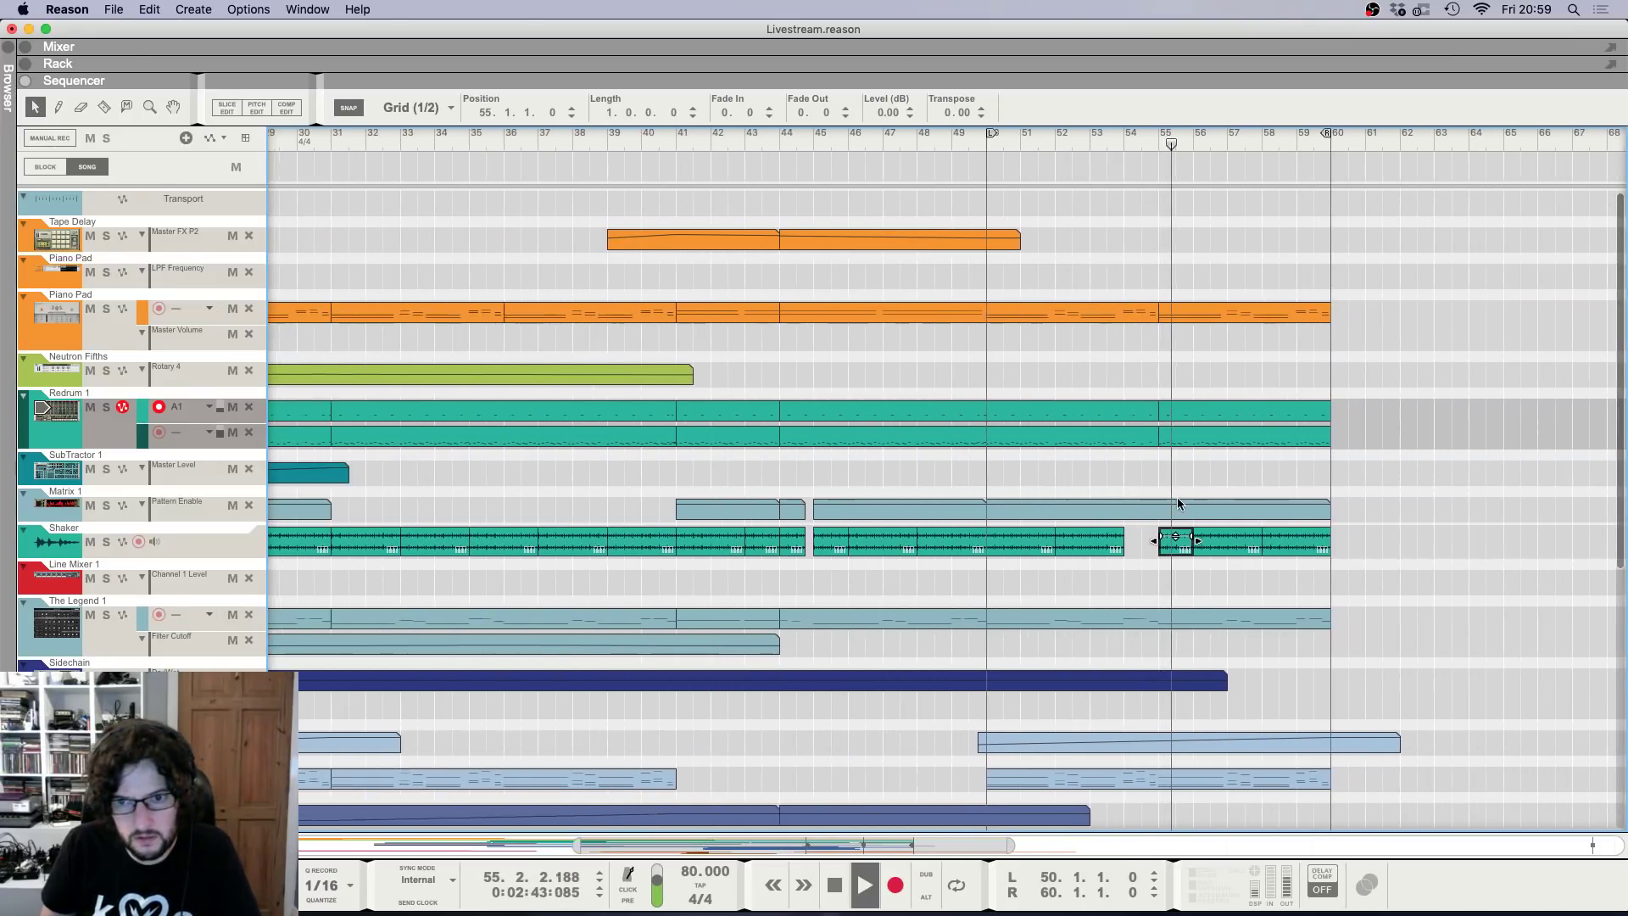
click(1177, 476)
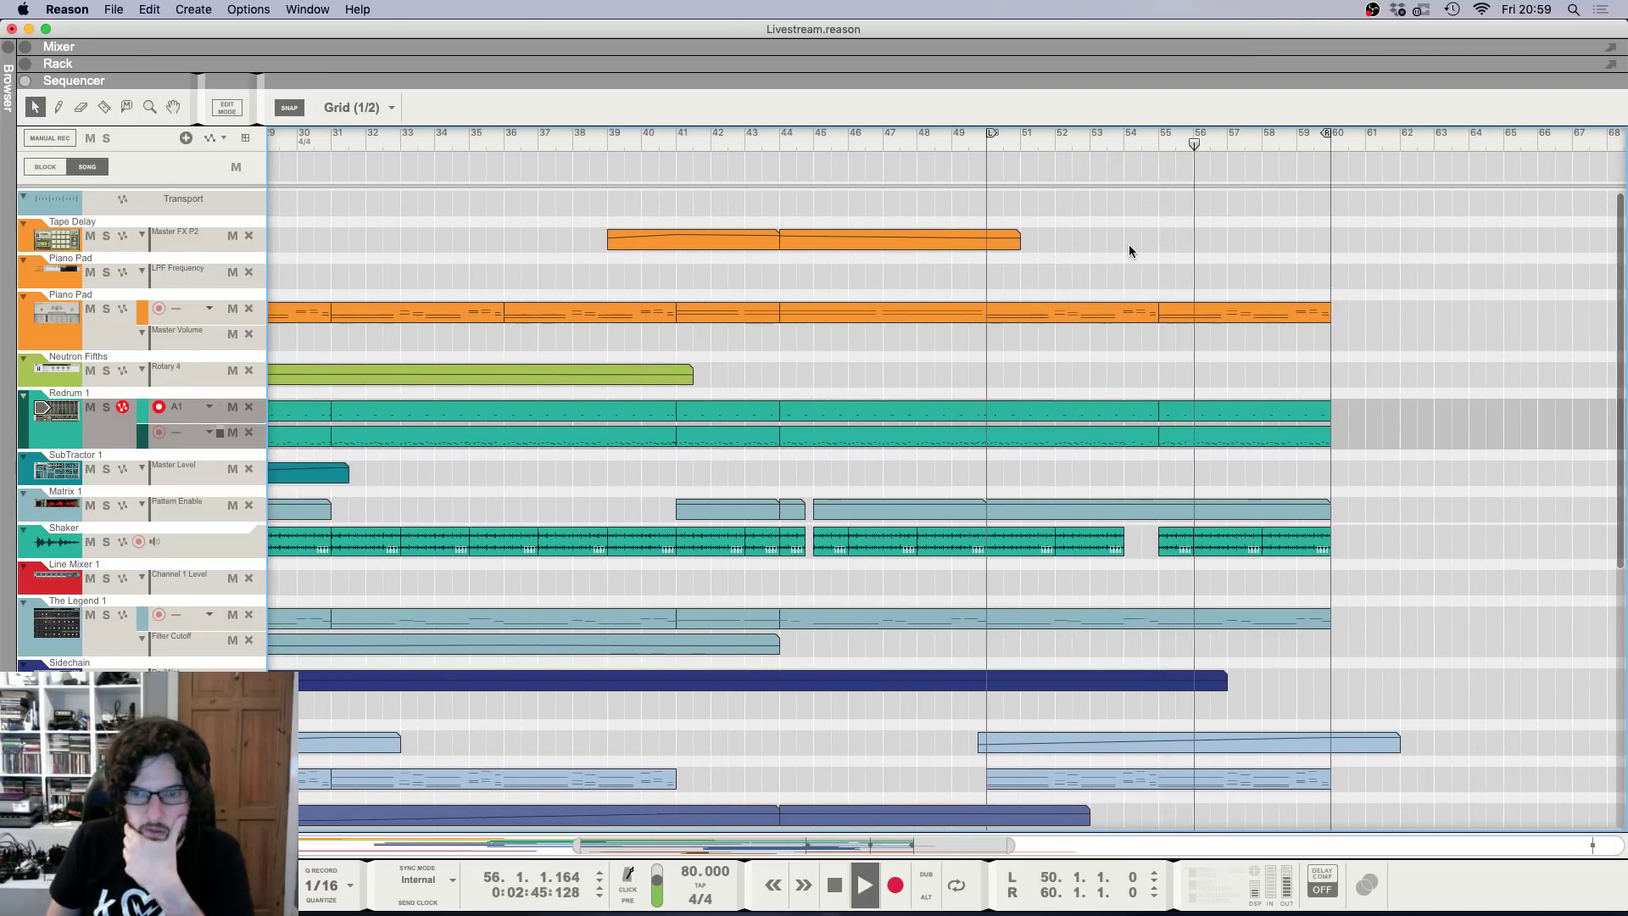
key(h)
key(h)
key(h)
key(h)
key(h)
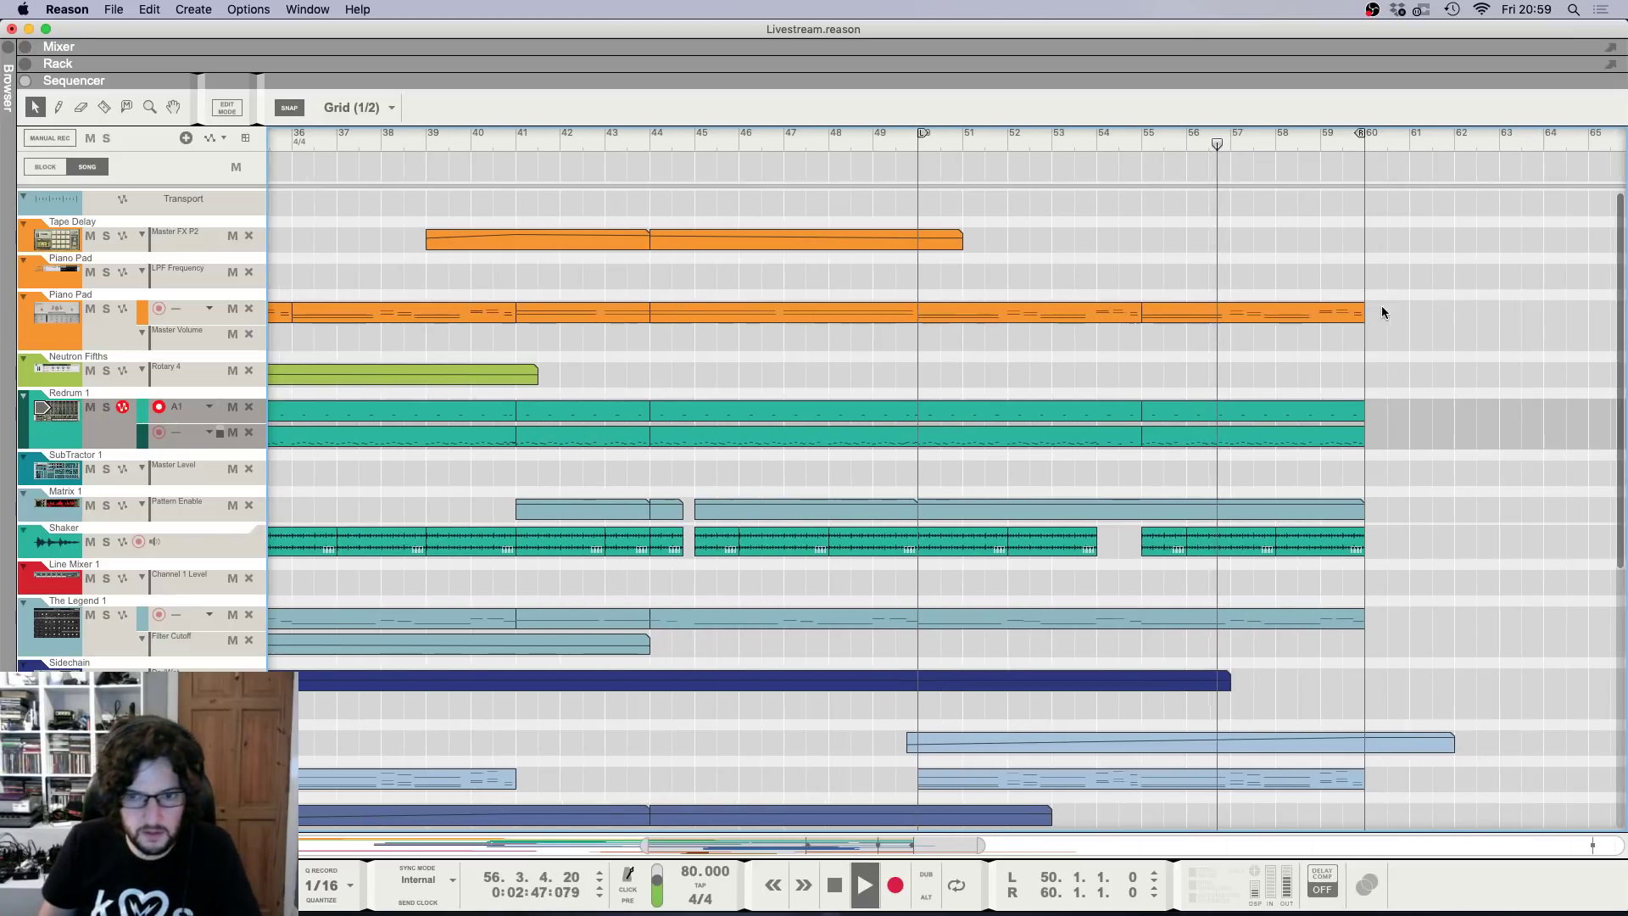
scroll(1226, 293, right, 5)
key(g)
key(g)
key(g)
key(g)
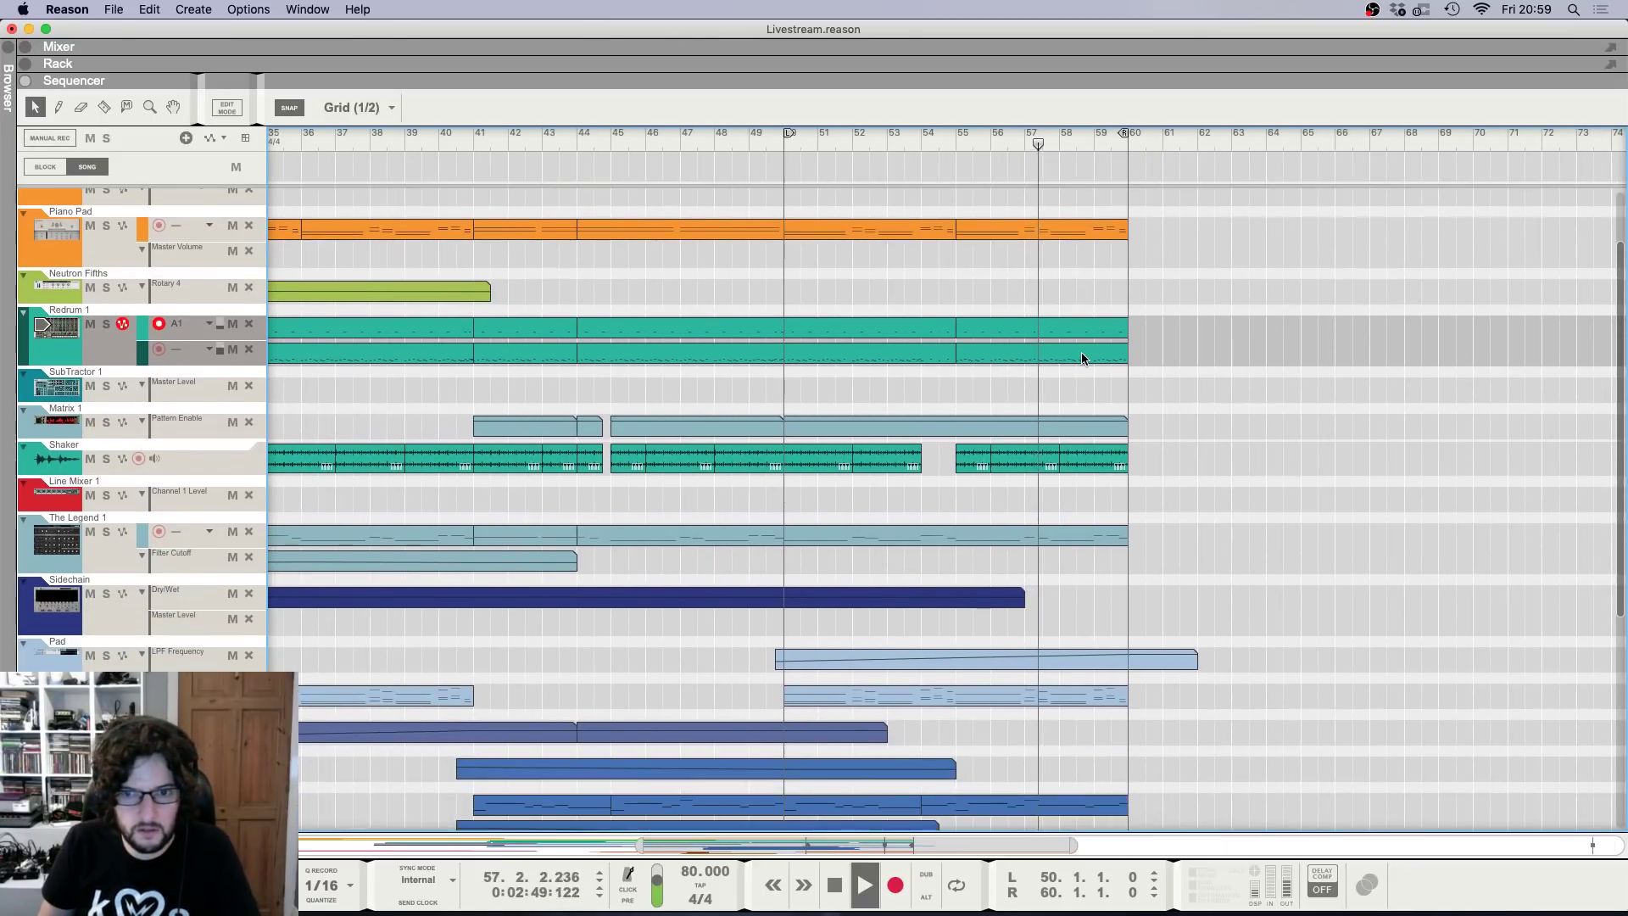
scroll(1082, 353, down, 5)
key(g)
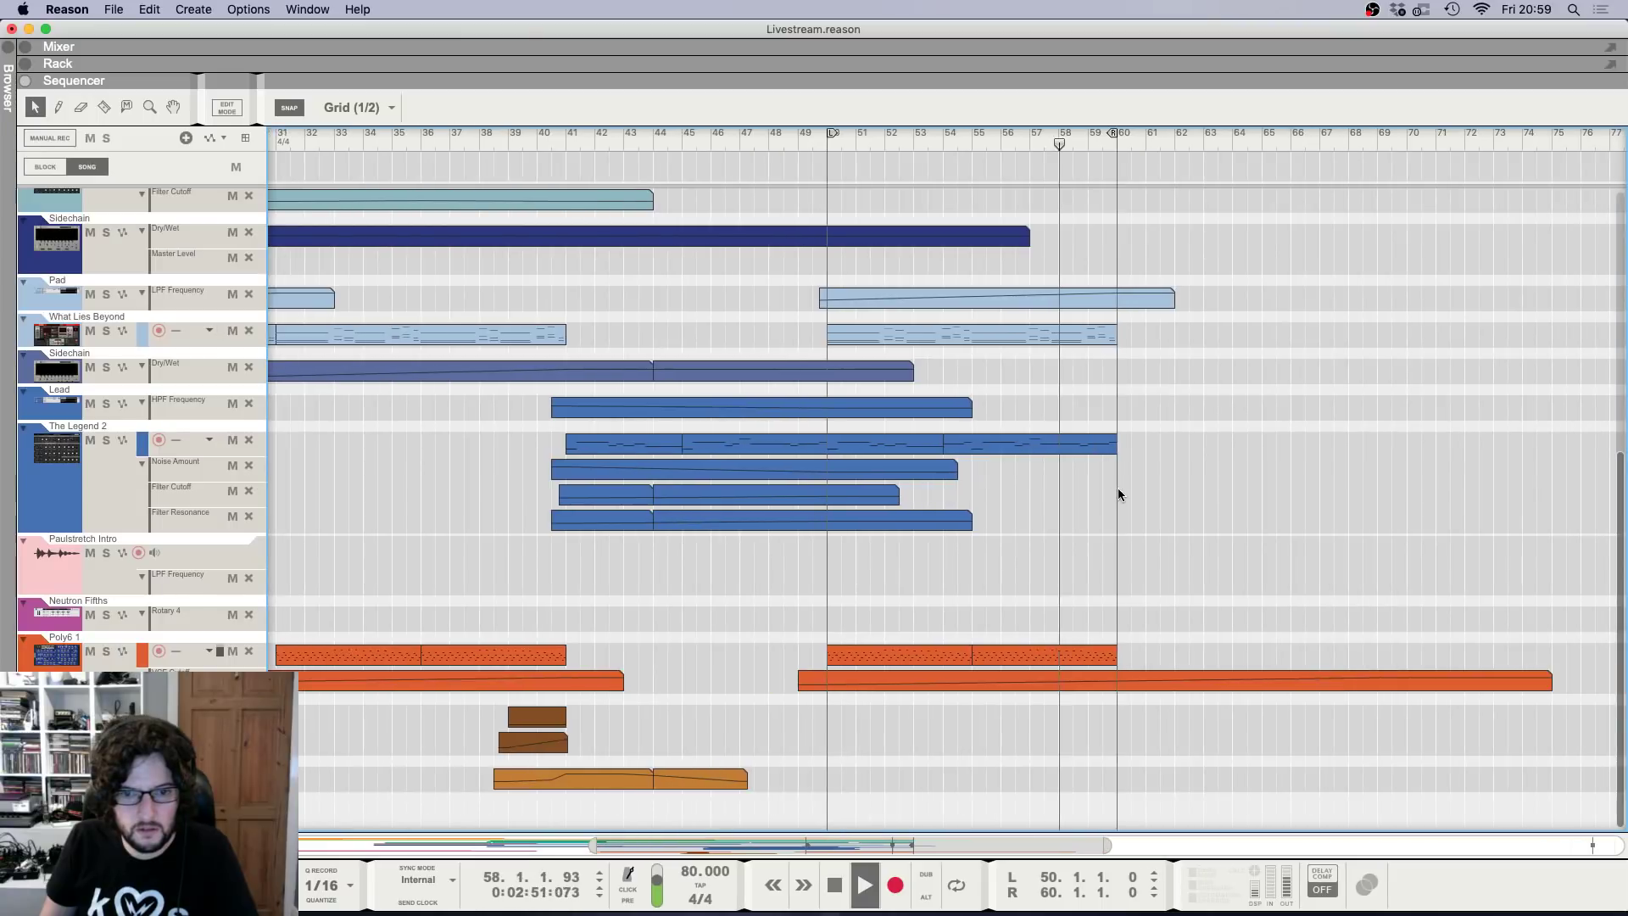
key(g)
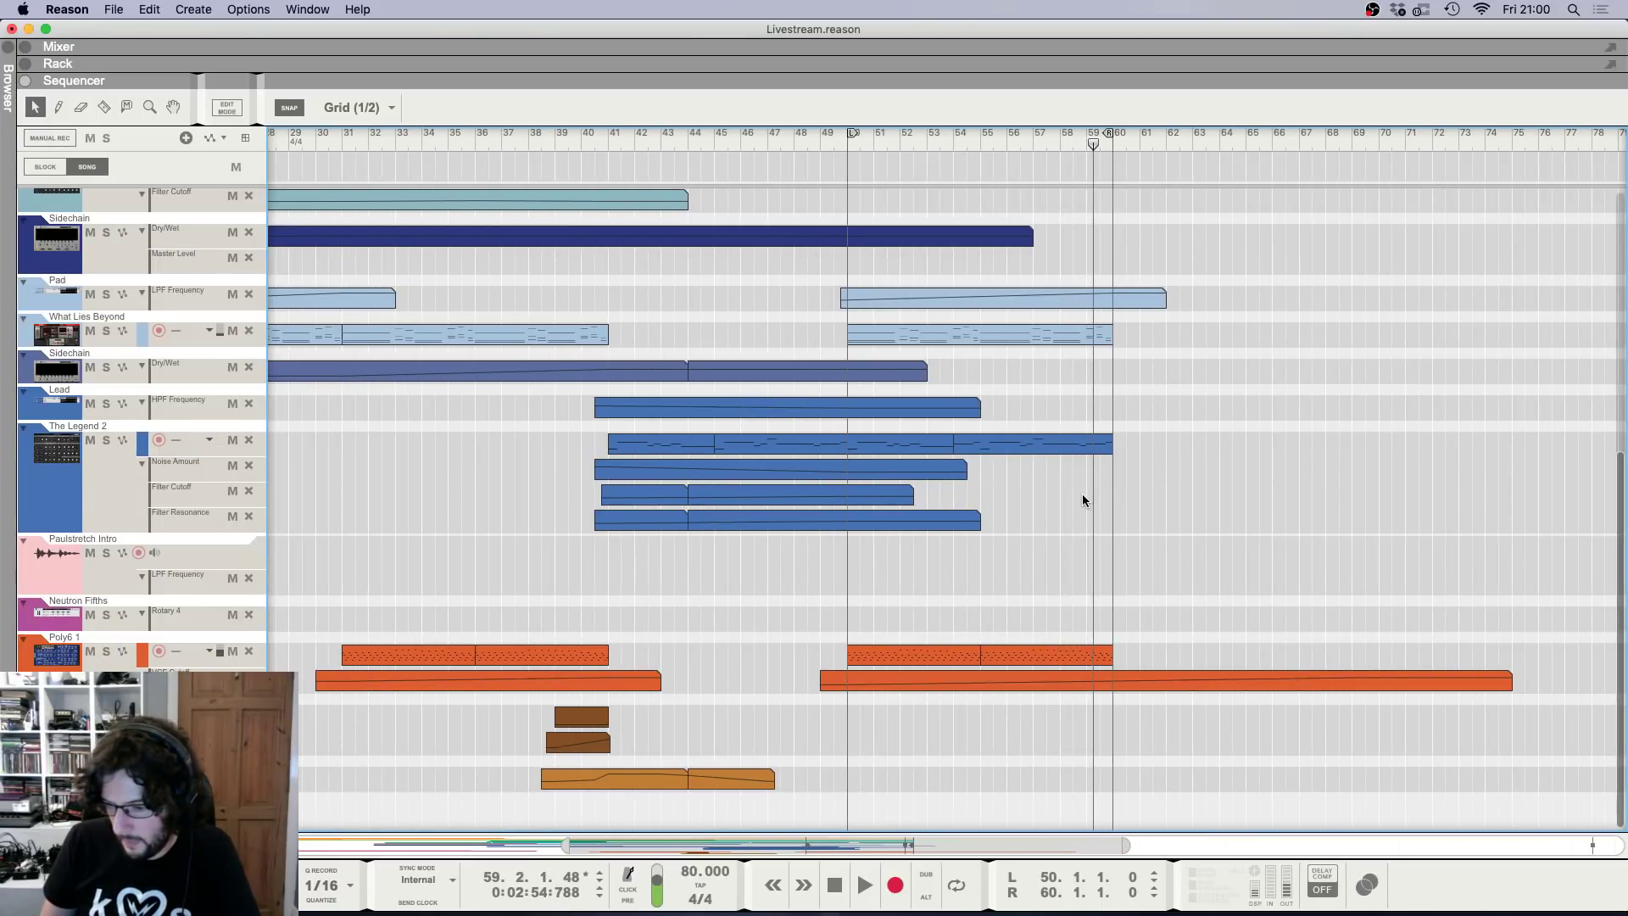
key(g)
key(g)
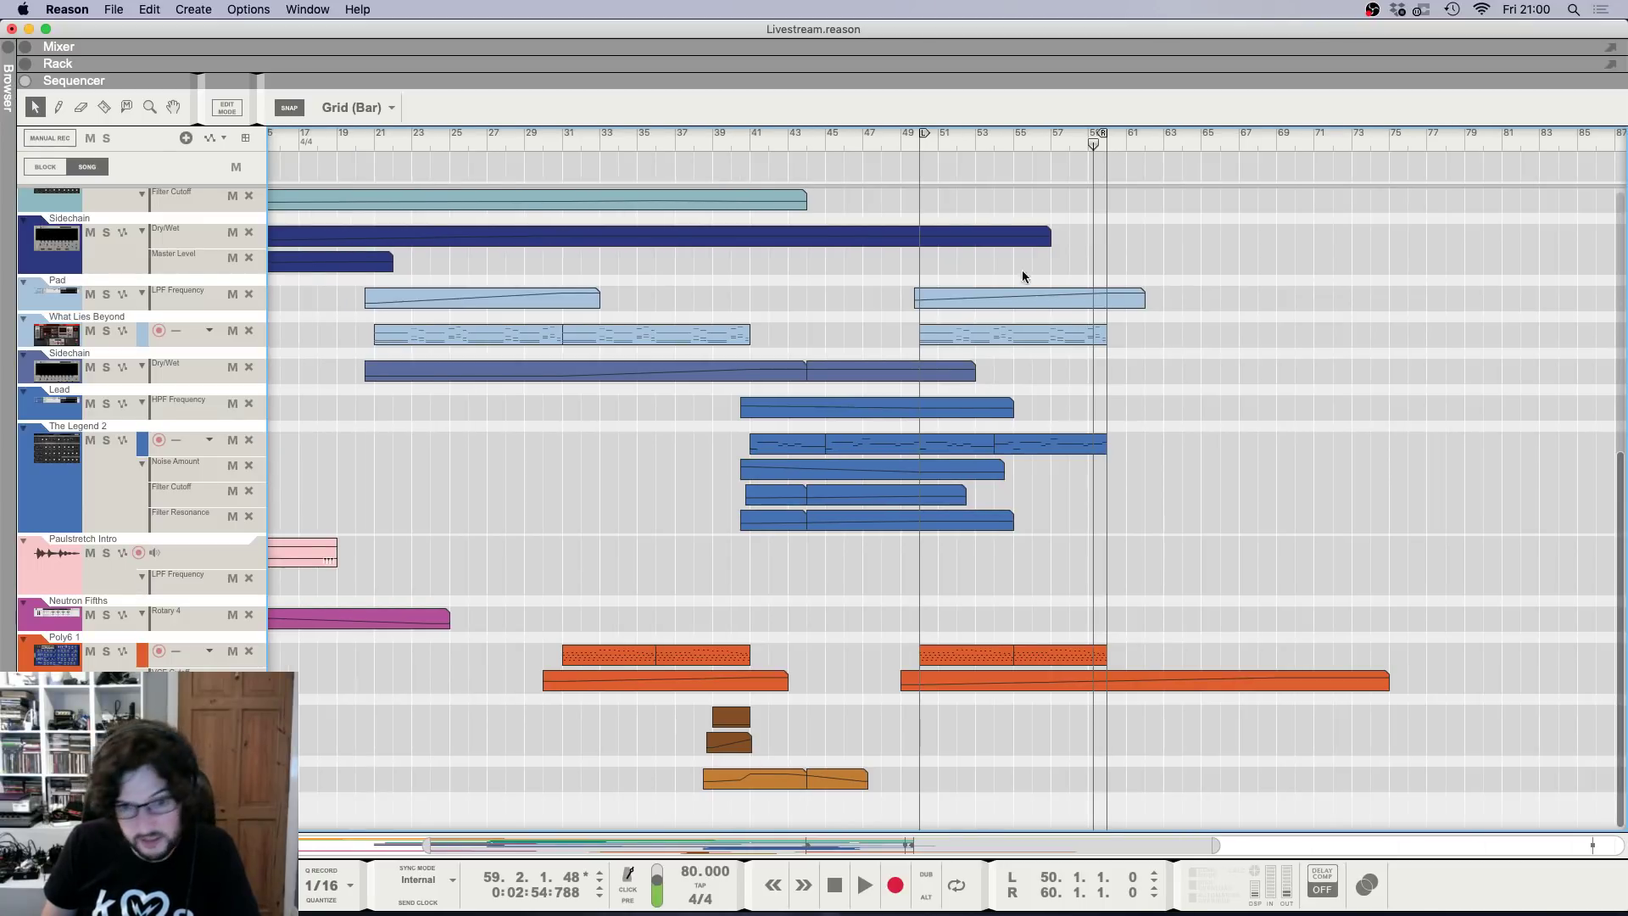
Replay the noise rise from bar 39 and bring up its Thor synthesizer in the rack for inspection.
click(716, 134)
key(space)
key(h)
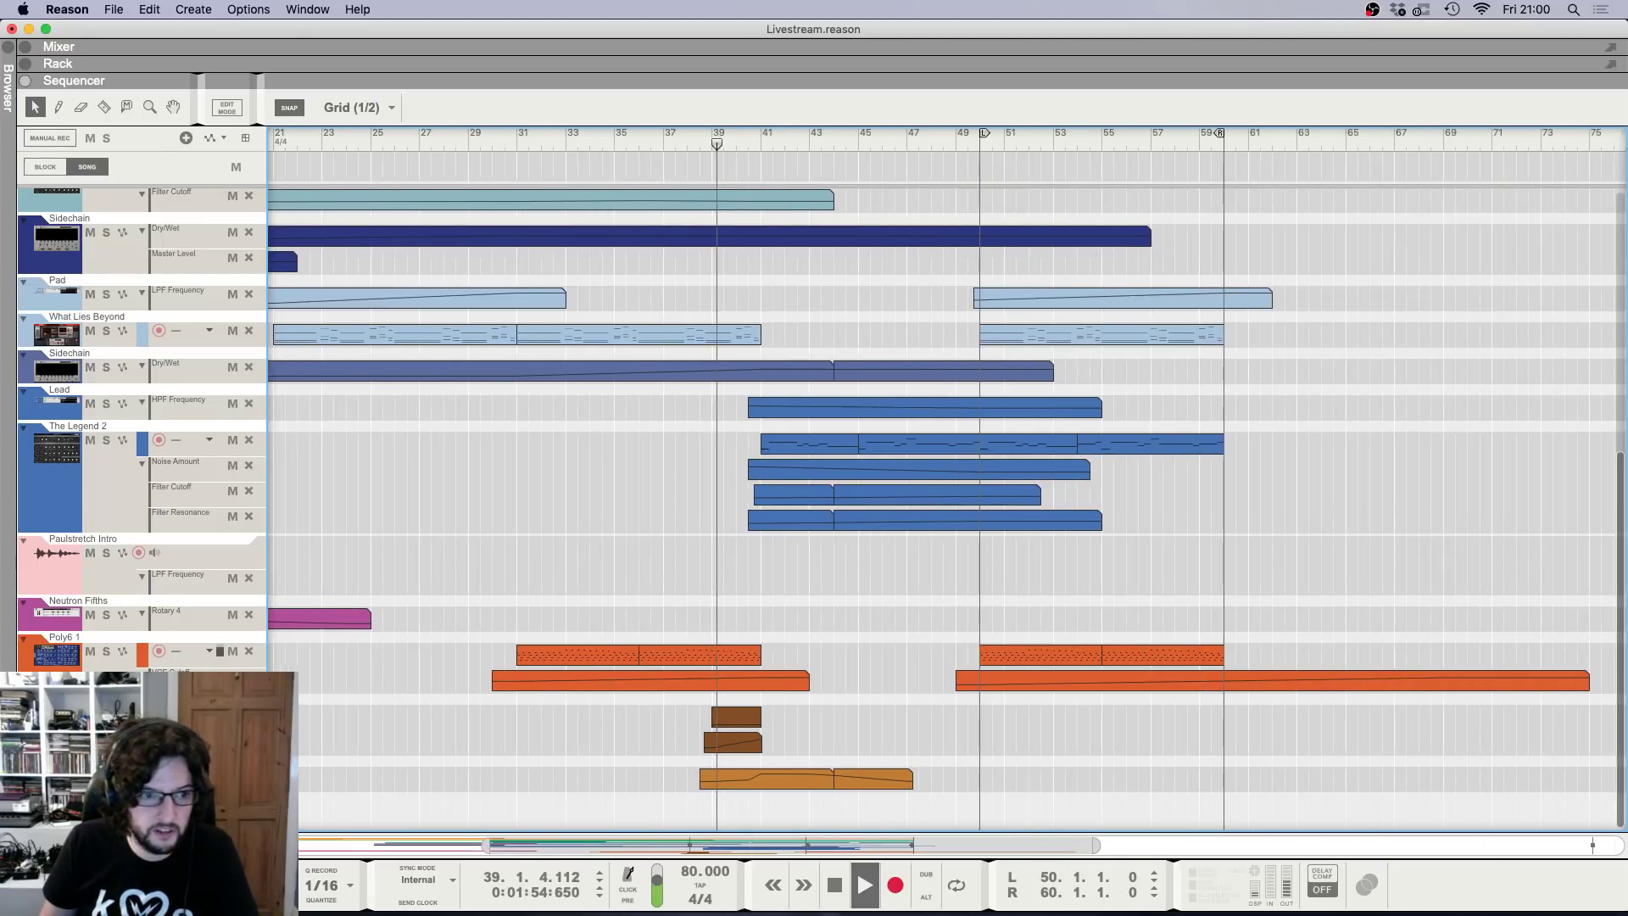
key(F6)
key(space)
click(1012, 540)
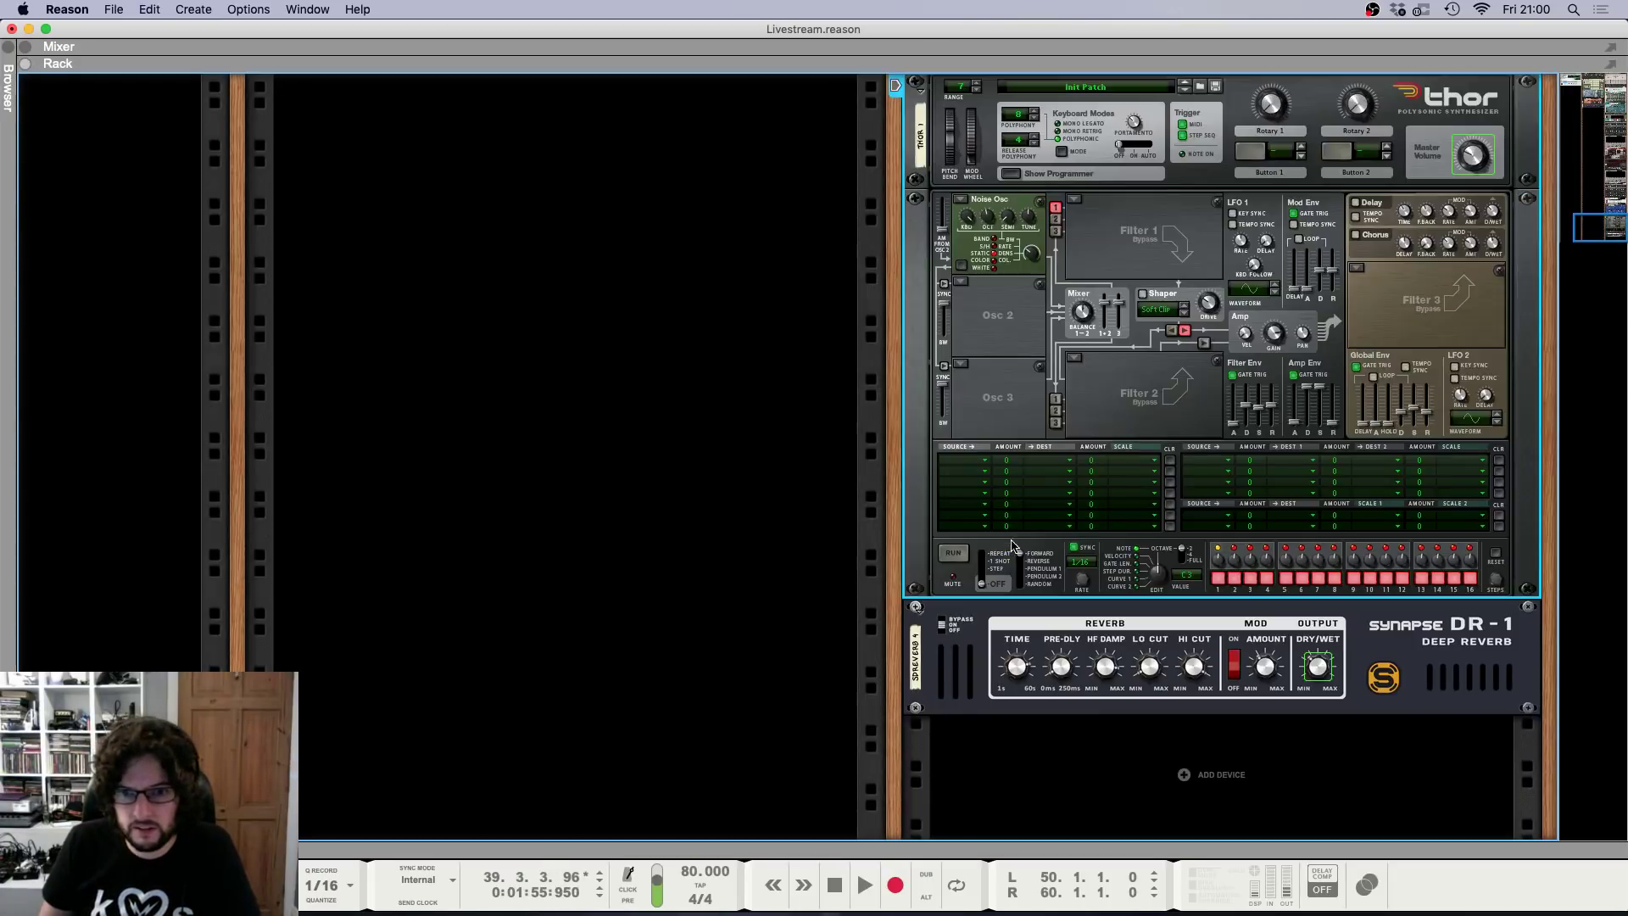
mouse_move(1033, 259)
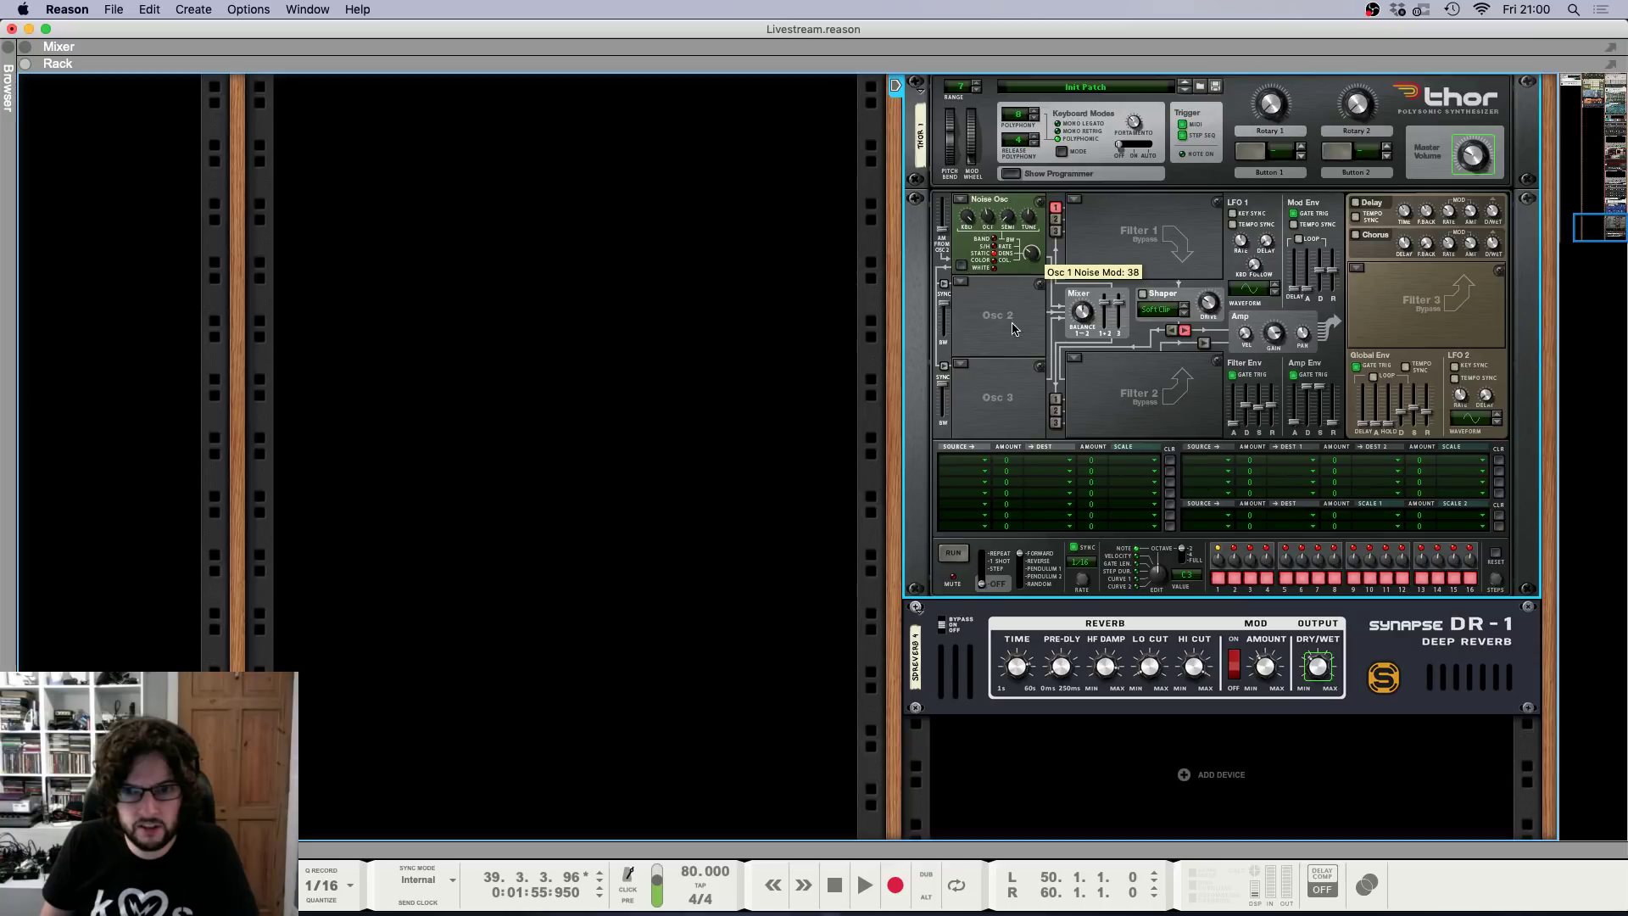
scroll(1013, 322, up, 1)
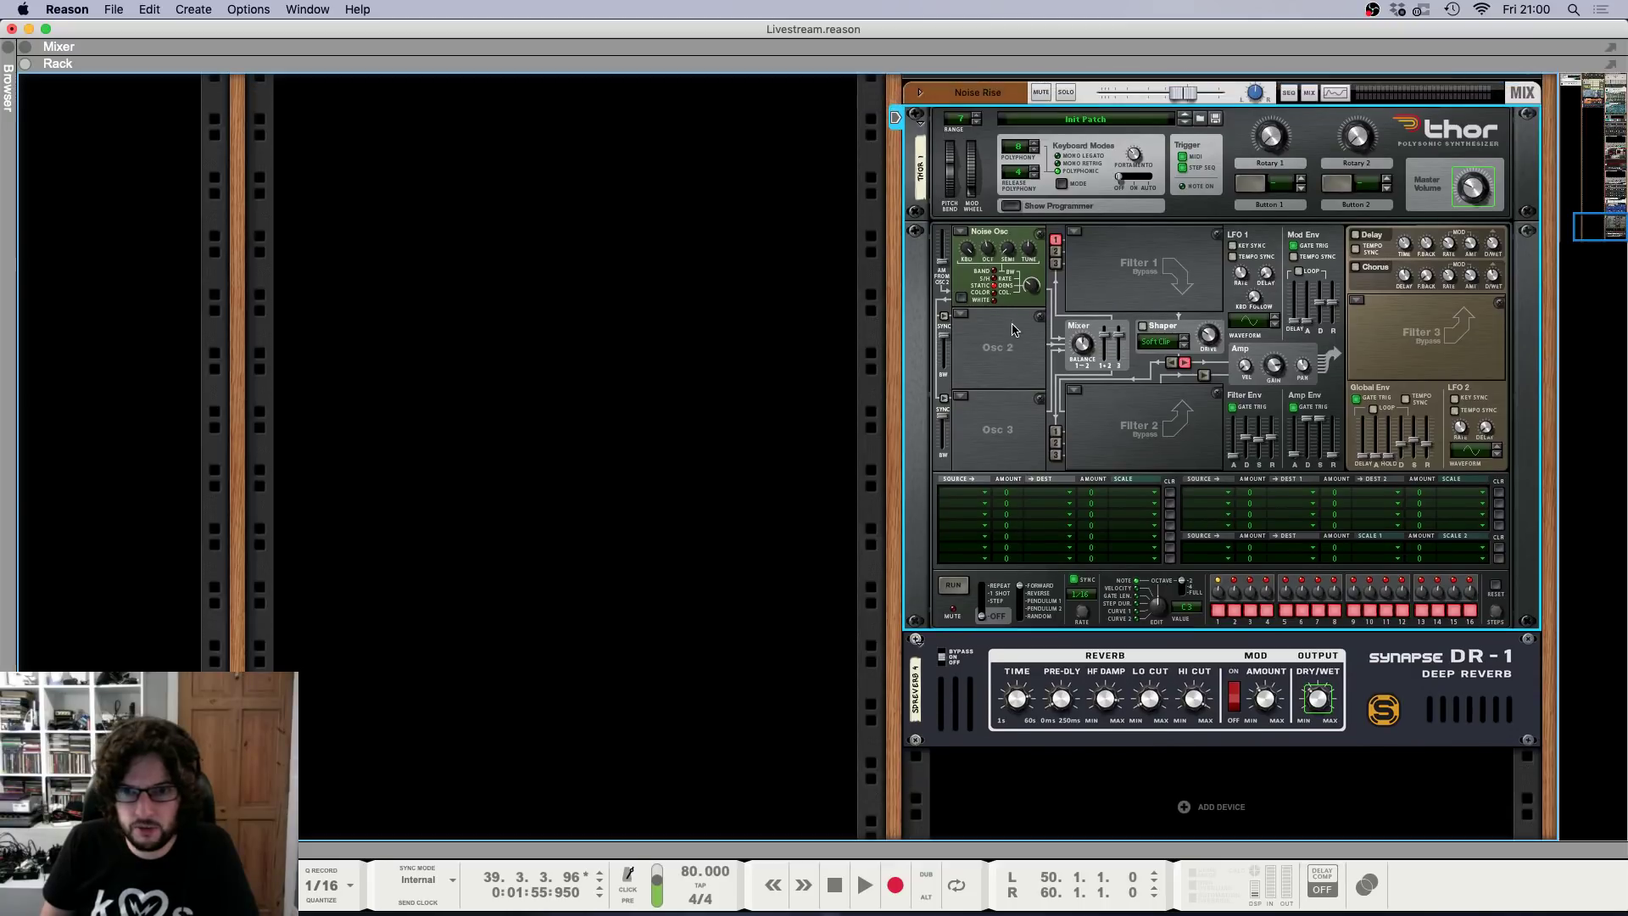
Play from the noise rise at bar 39 through bar 49 and review the clips and automation across all tracks.
click(1032, 288)
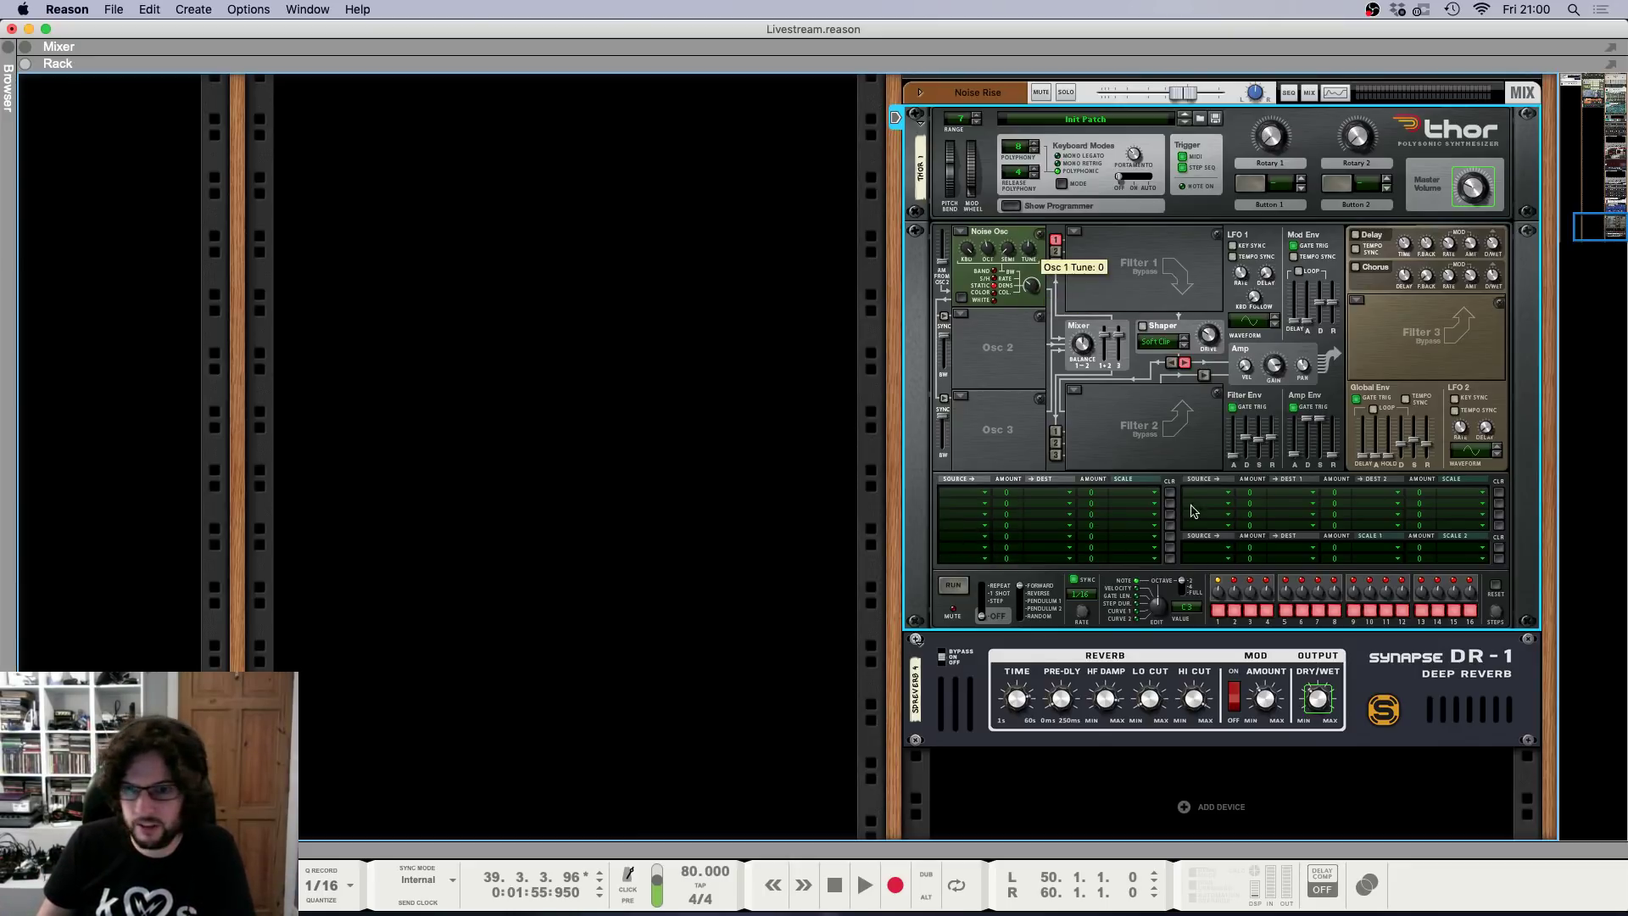
key(F7)
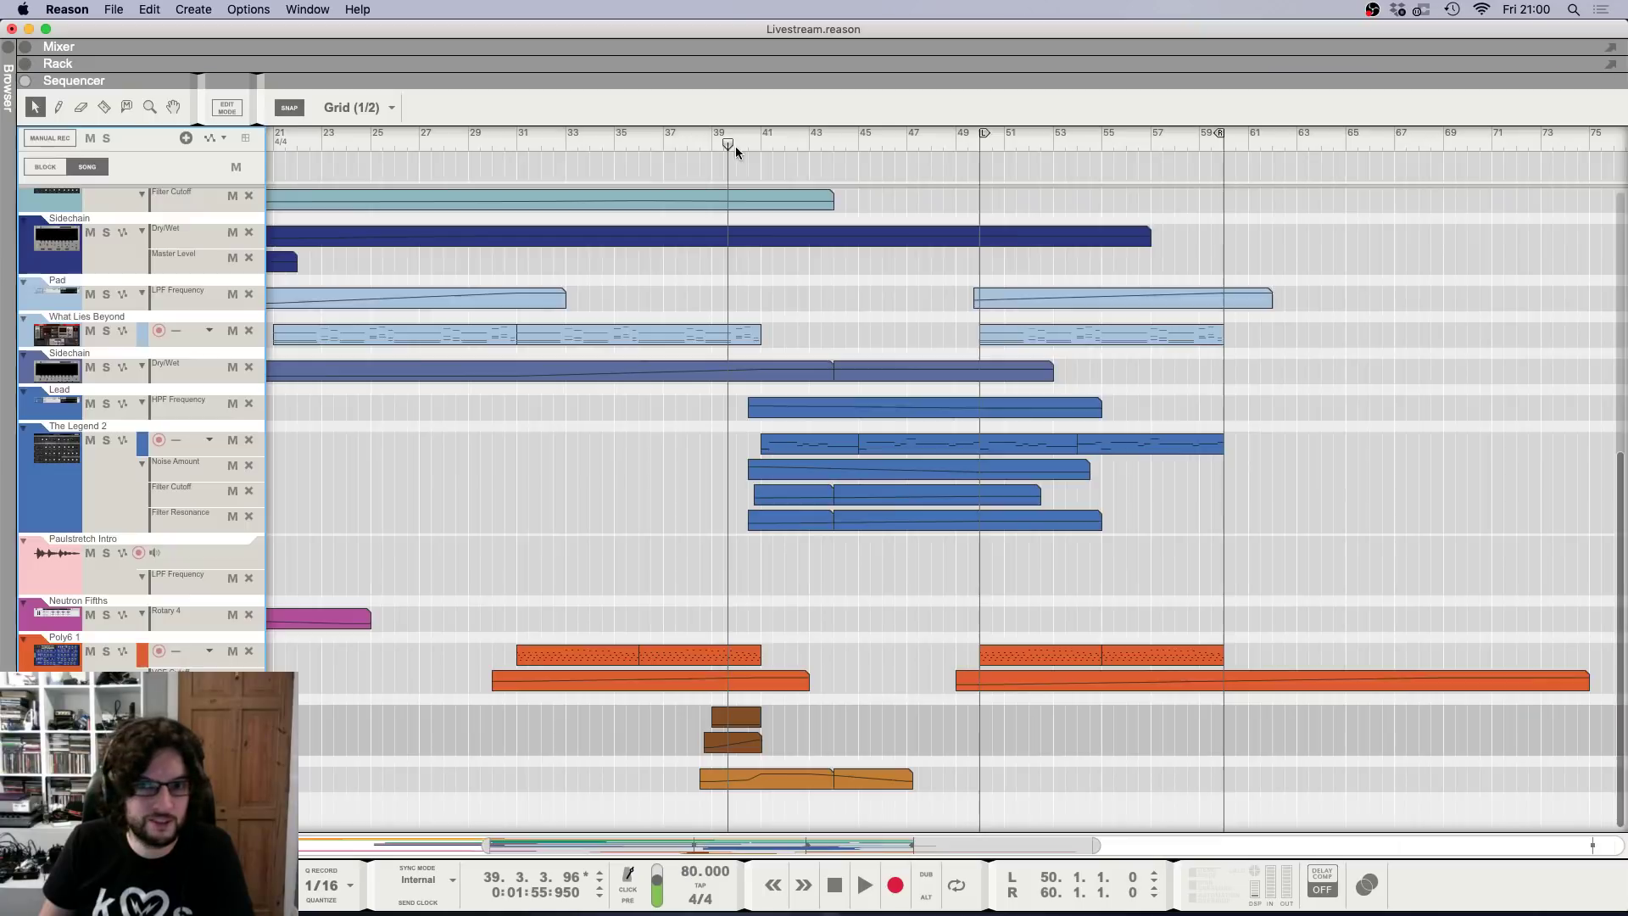
click(710, 140)
key(space)
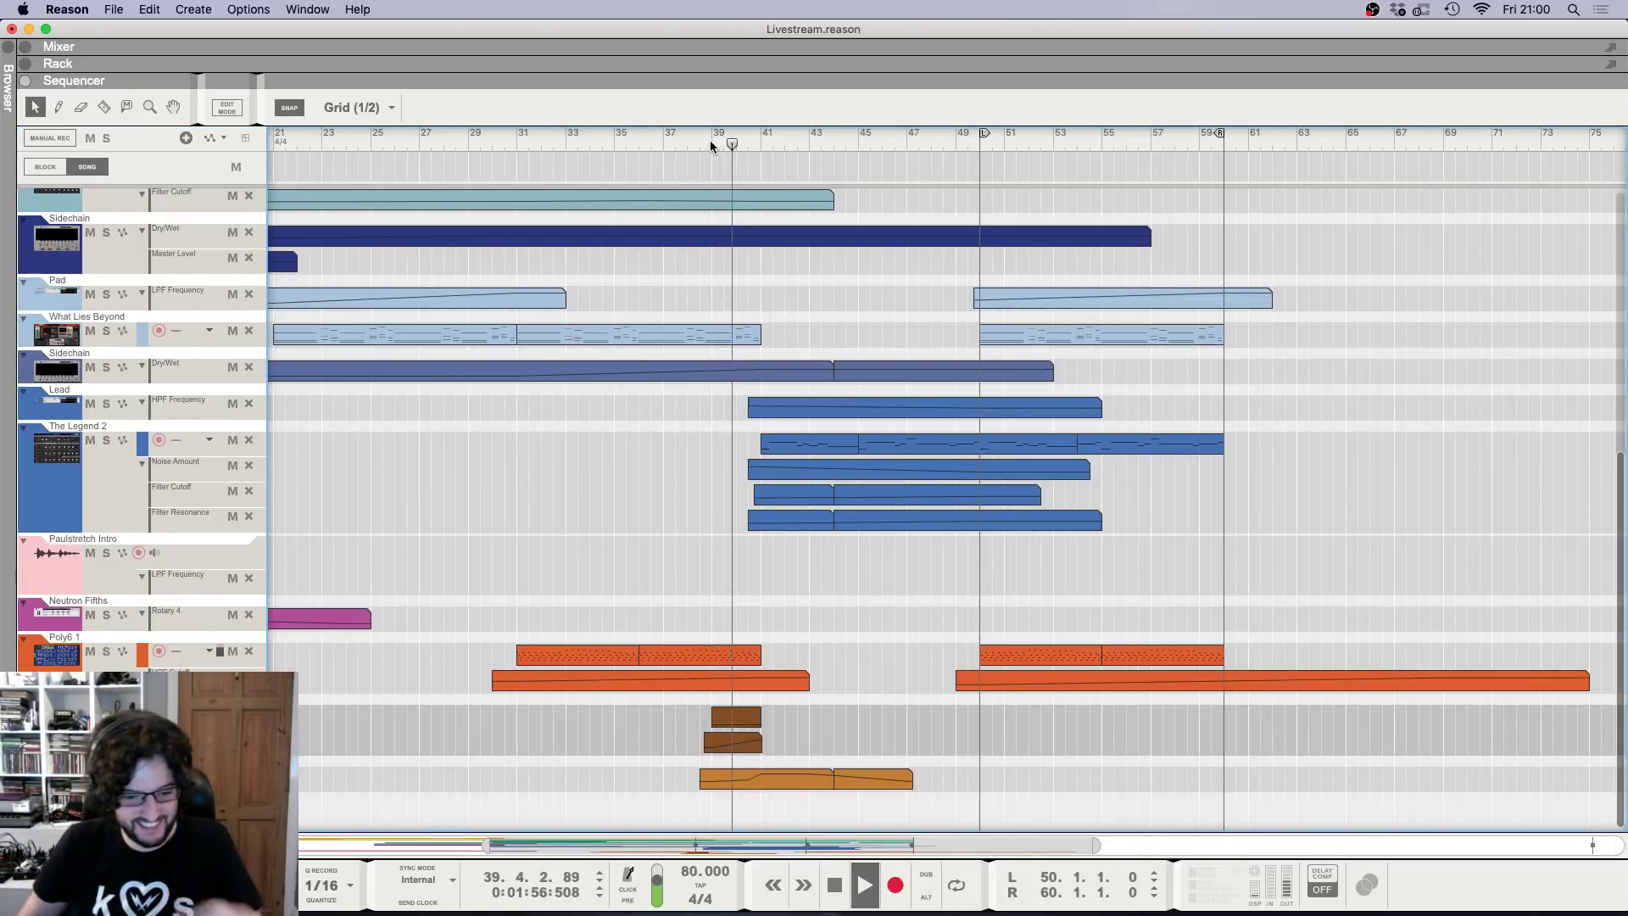
scroll(694, 489, up, 5)
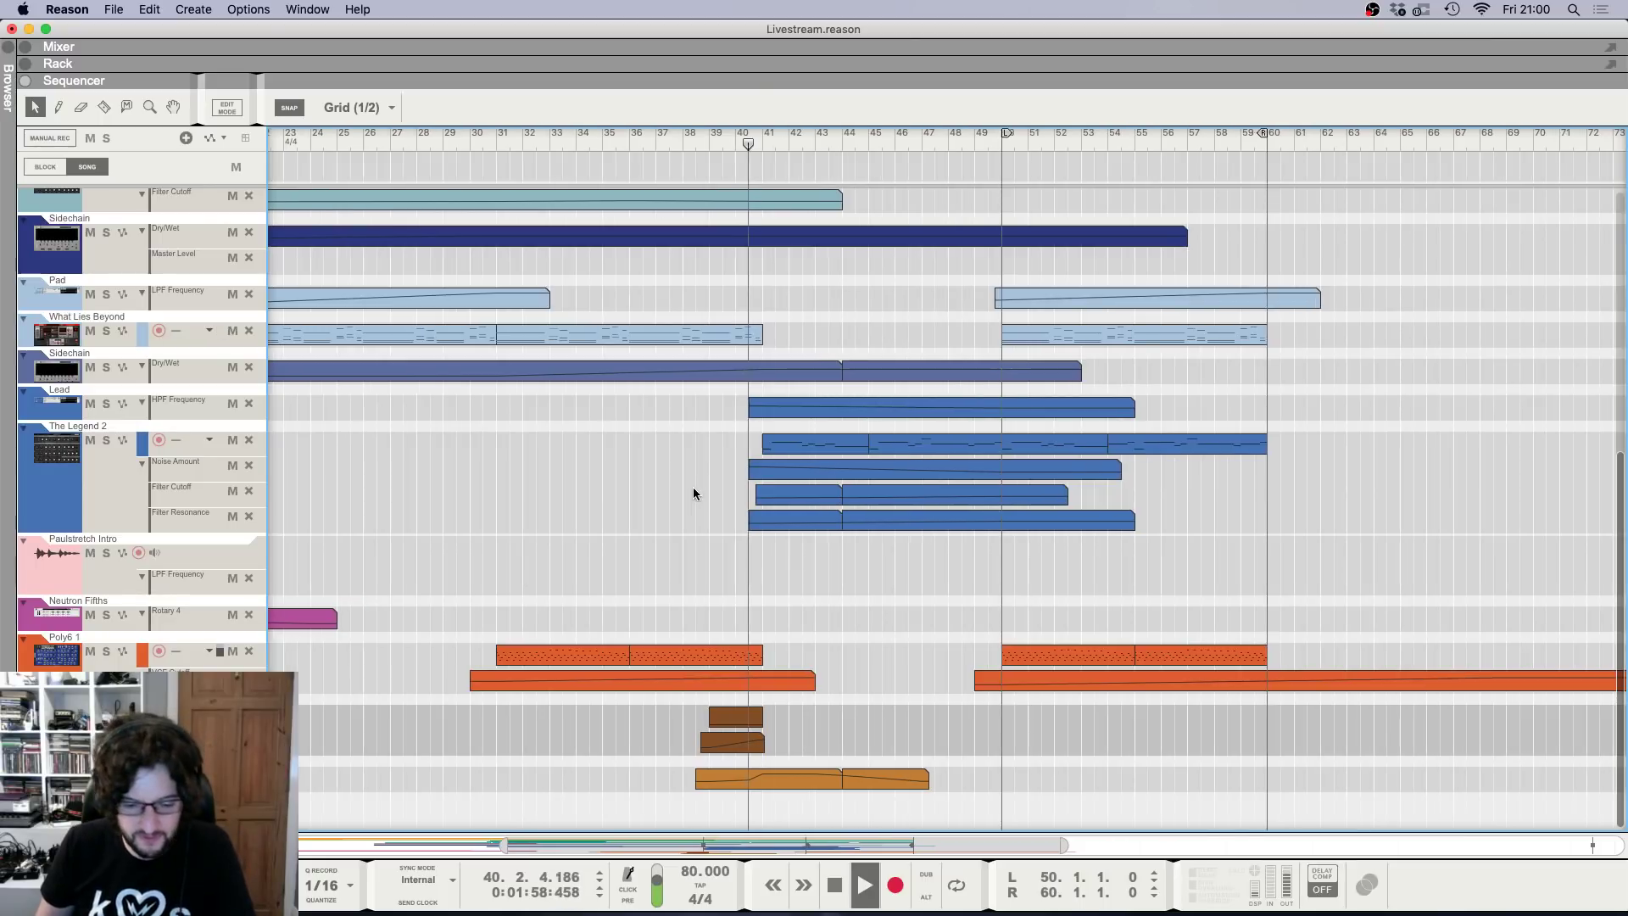
scroll(692, 487, up, 1)
scroll(692, 486, down, 4)
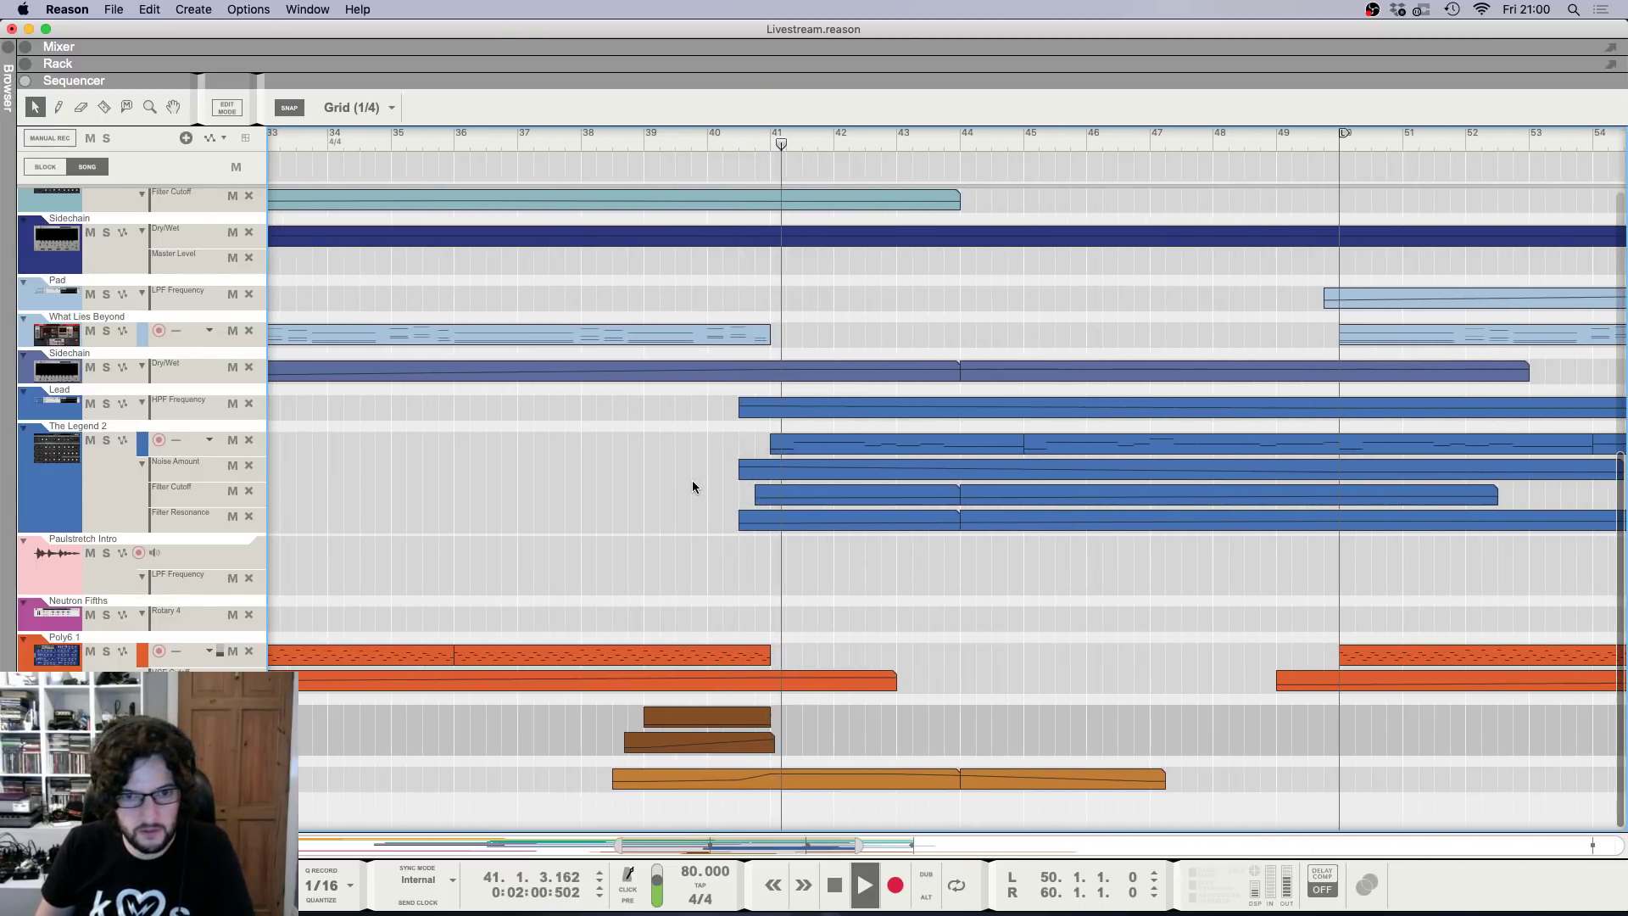
scroll(692, 487, down, 5)
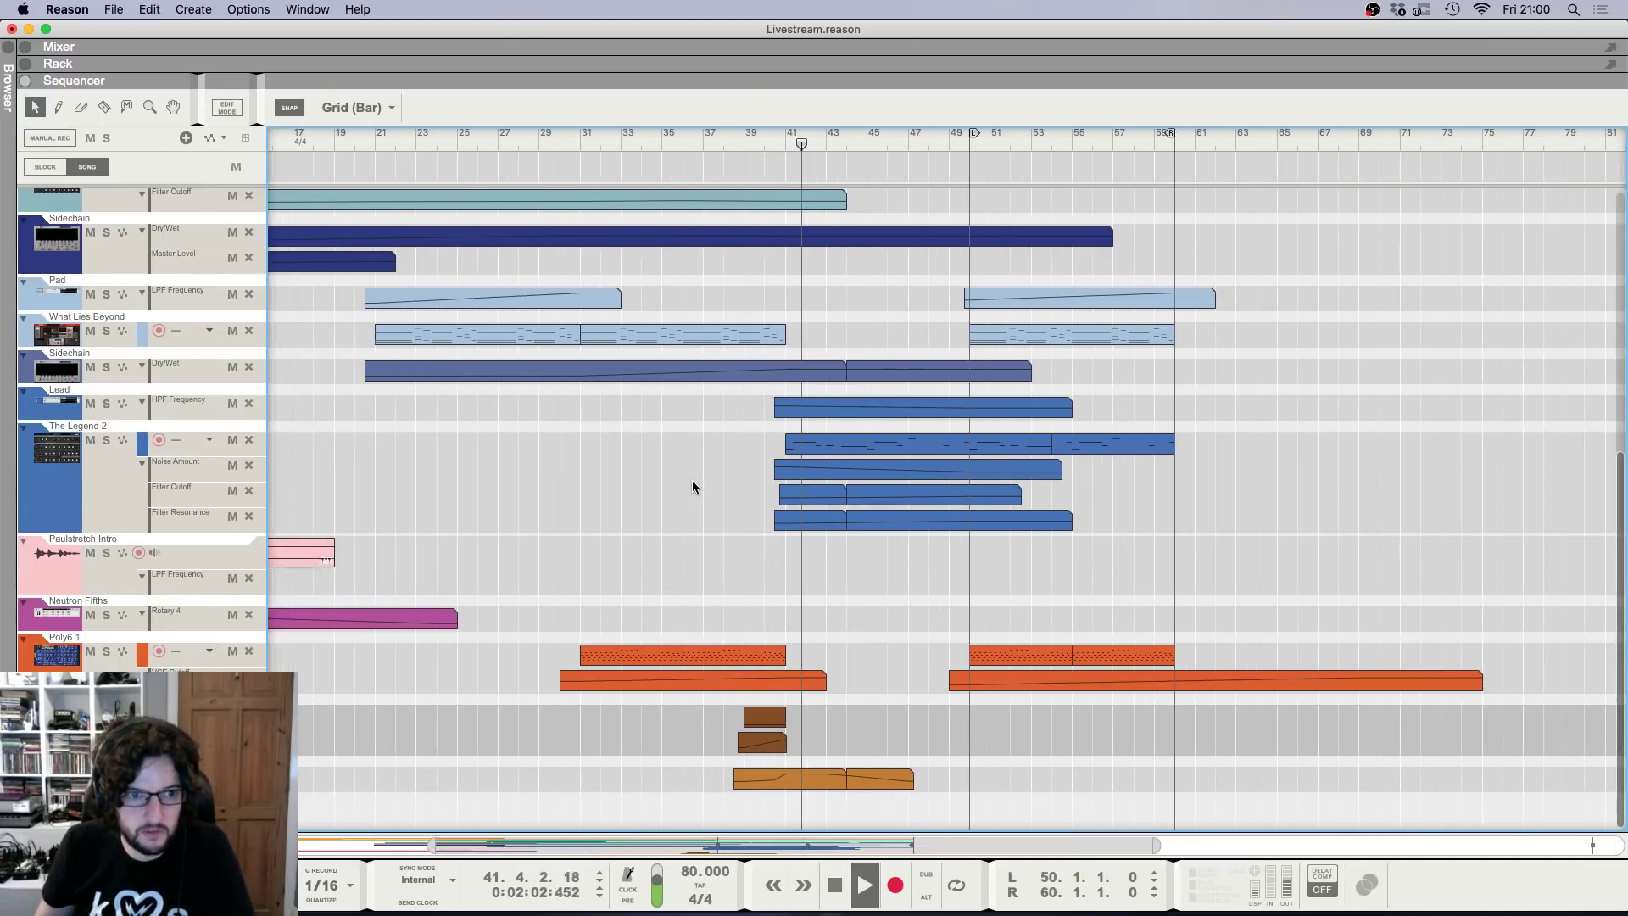
scroll(775, 507, up, 6)
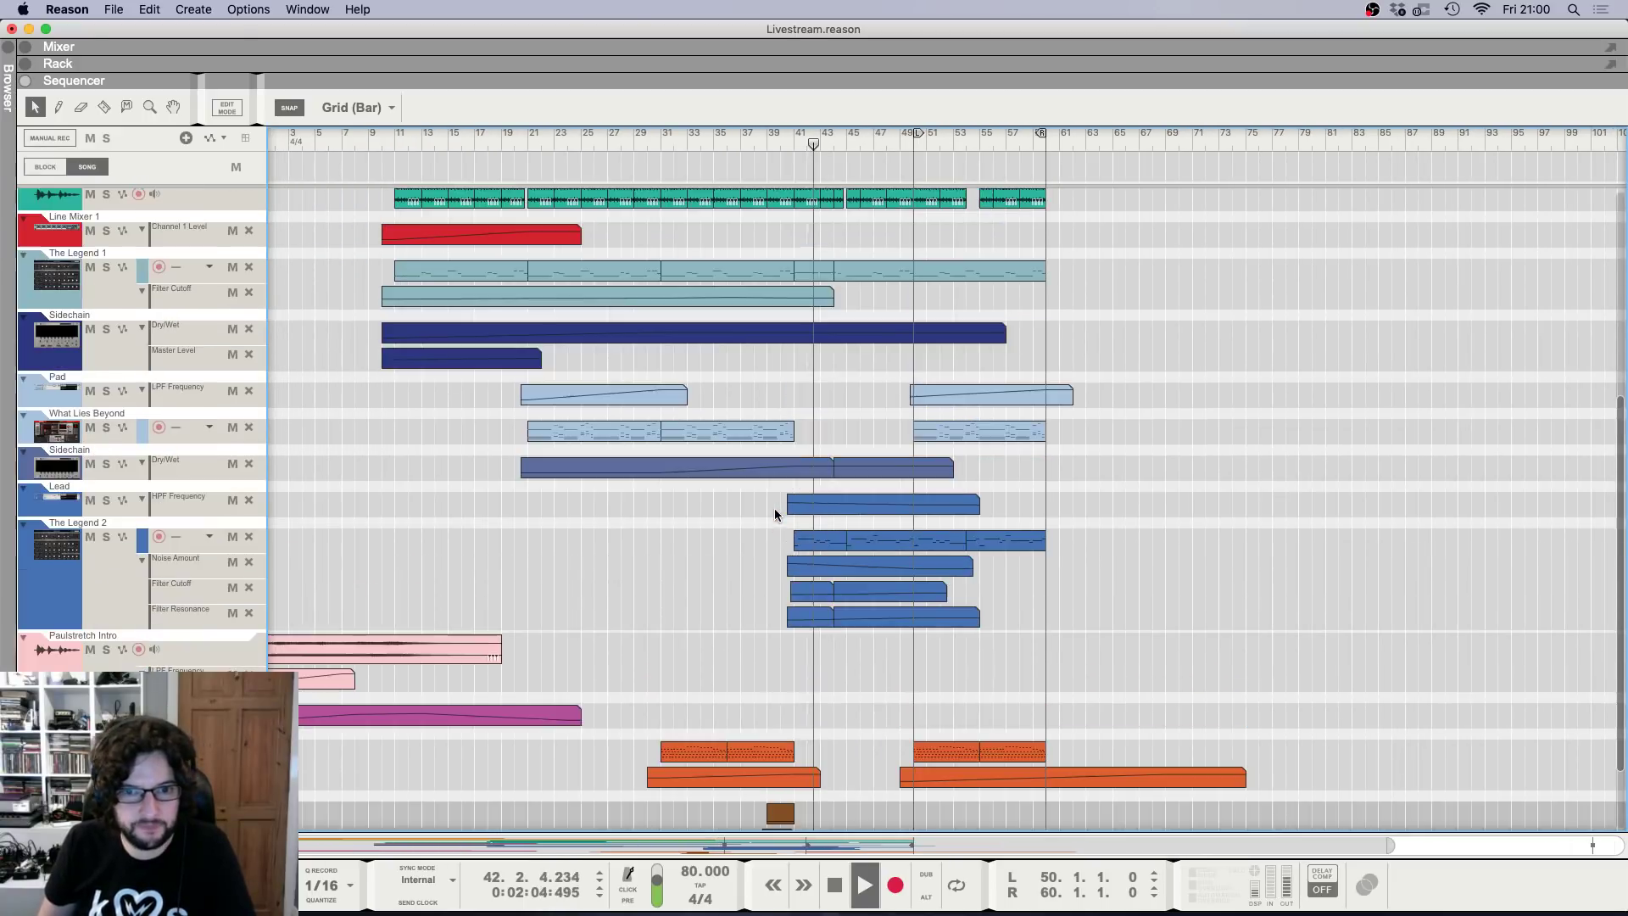
scroll(950, 451, up, 3)
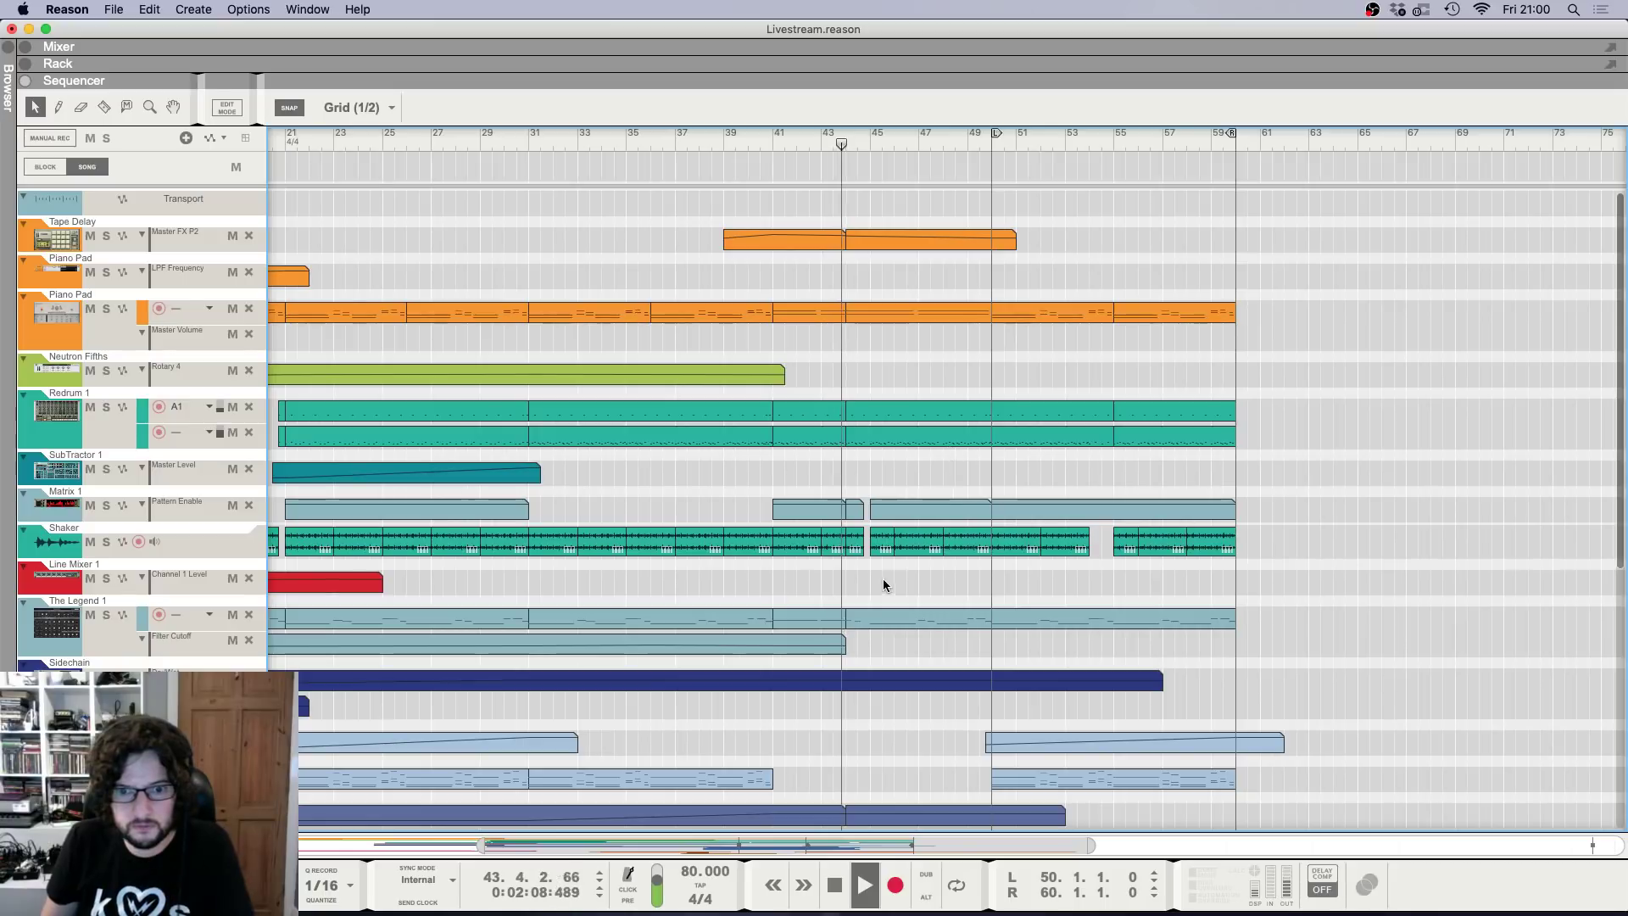
scroll(886, 593, up, 4)
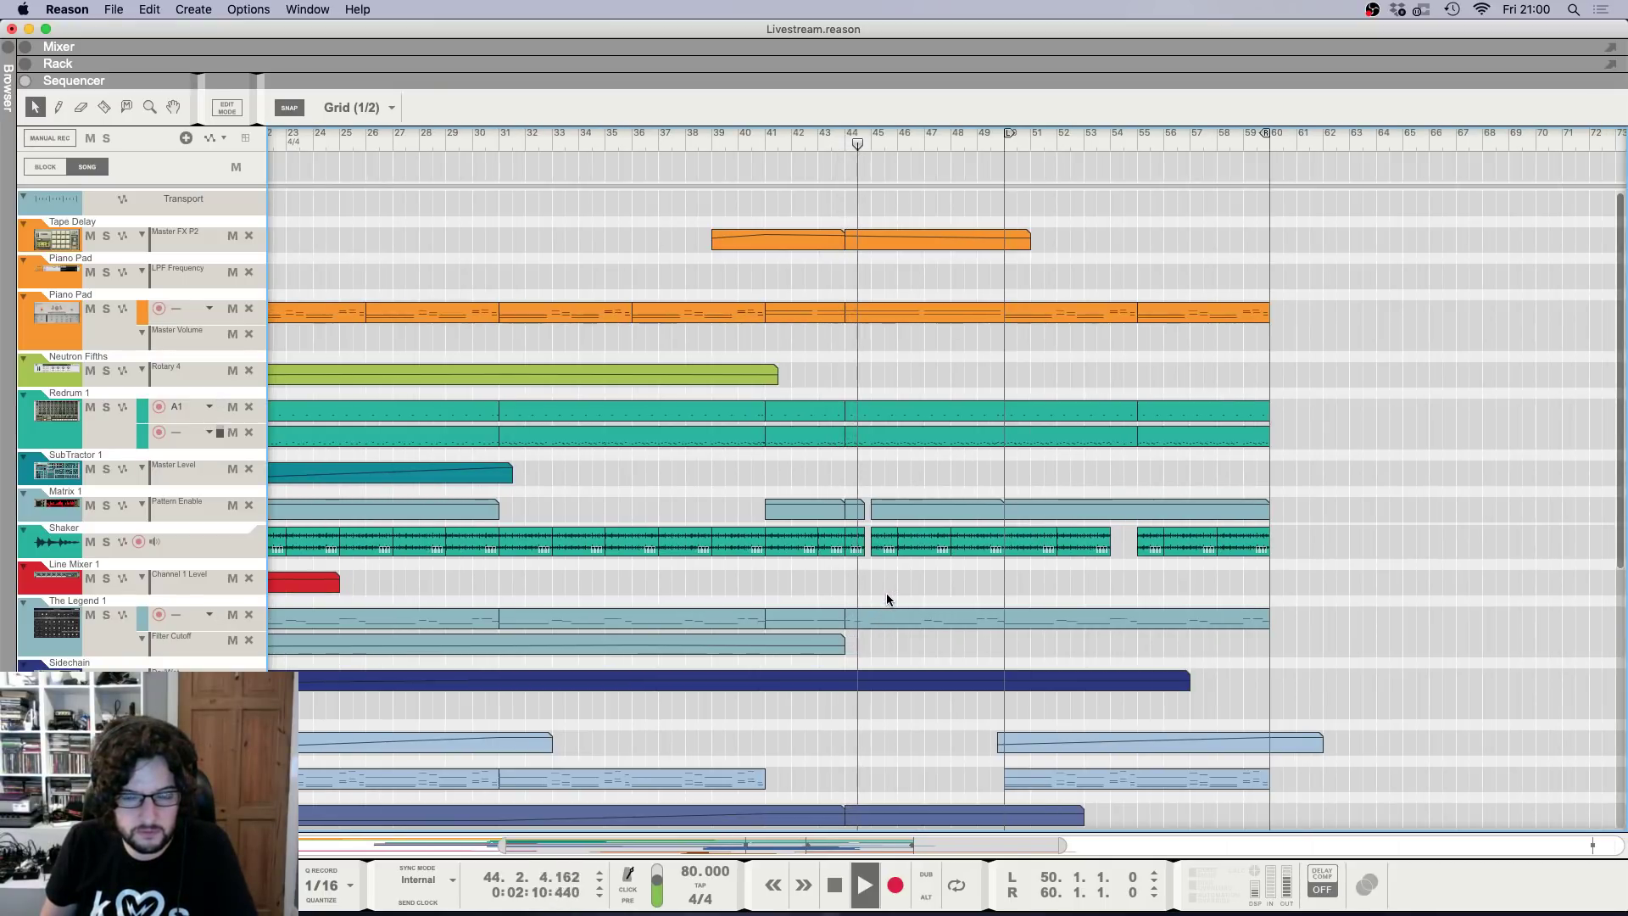
scroll(897, 551, down, 4)
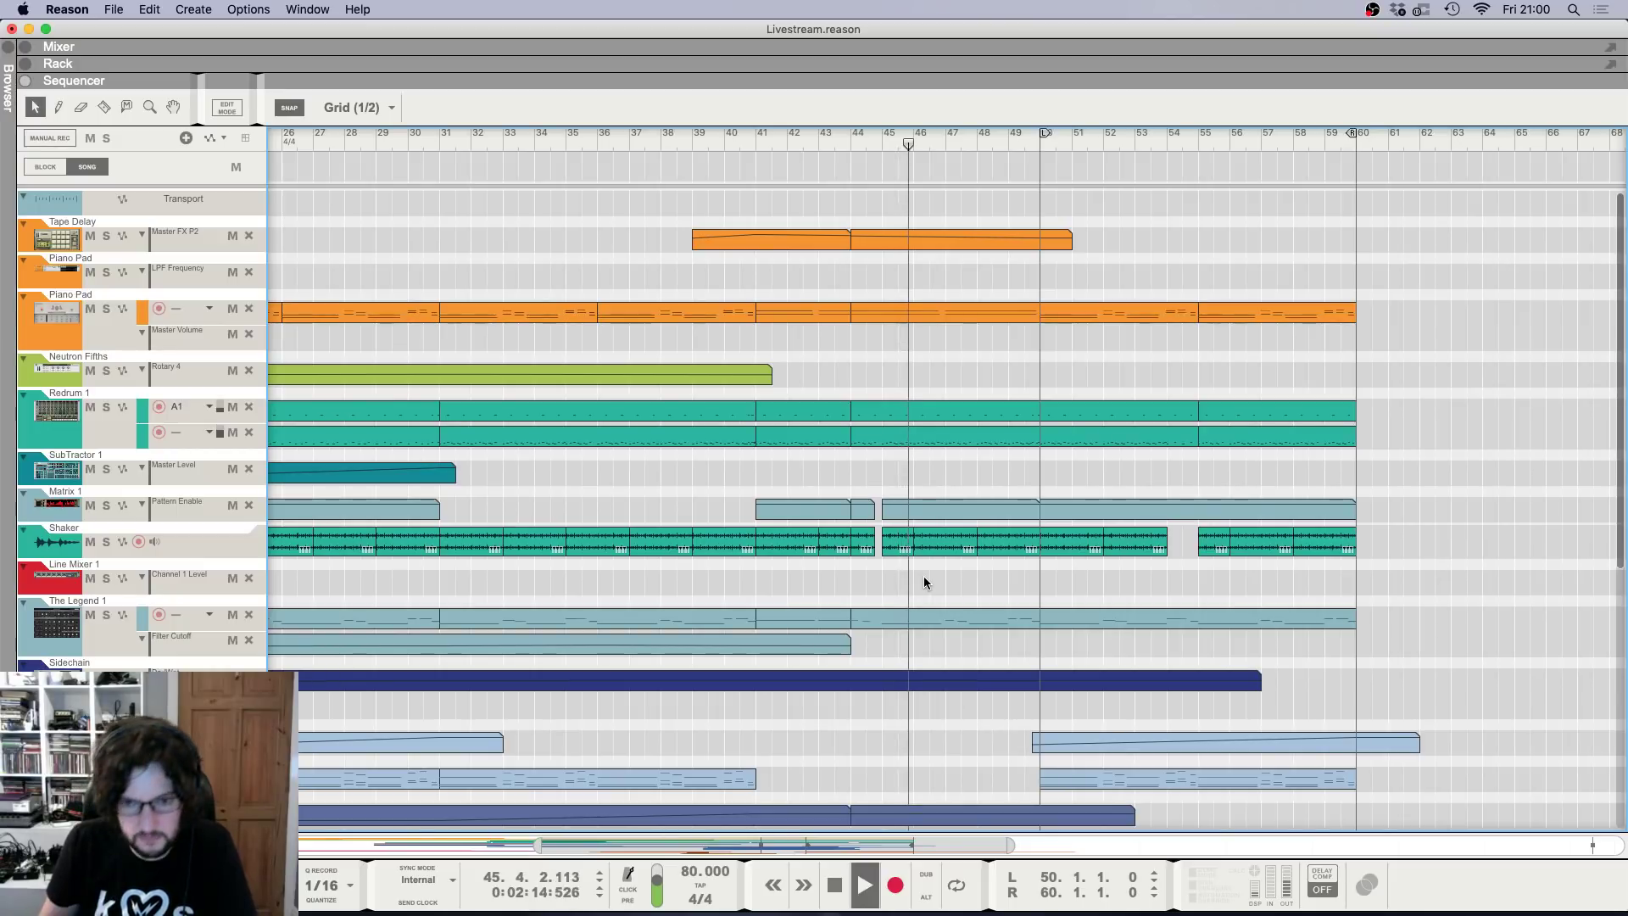
scroll(946, 553, up, 3)
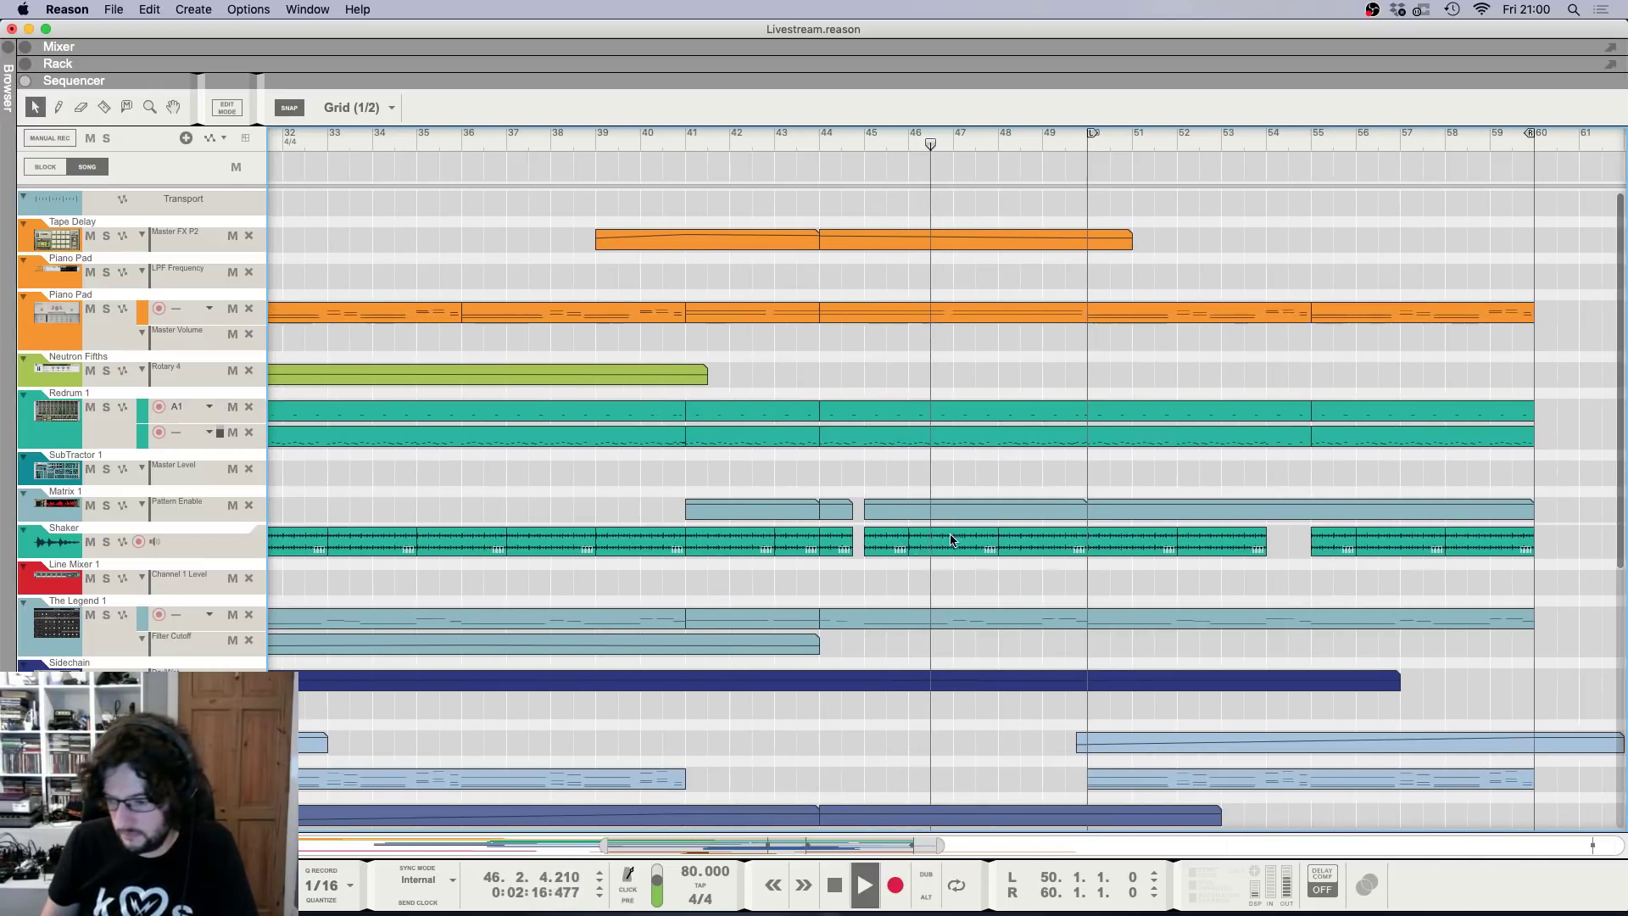
scroll(847, 547, down, 1)
scroll(797, 553, down, 2)
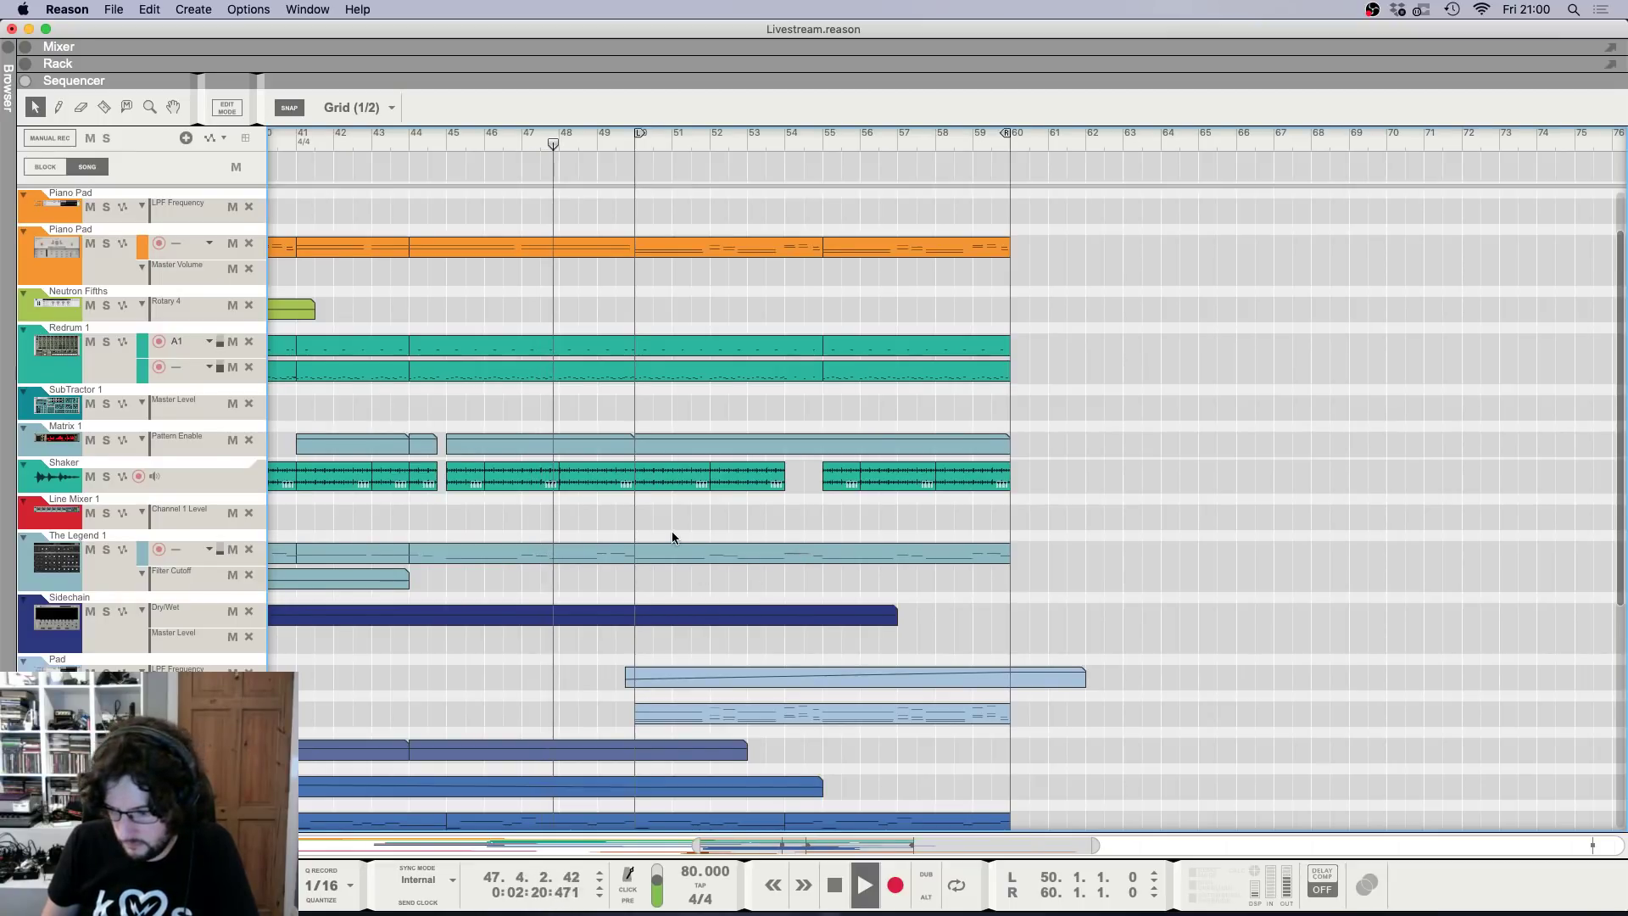
scroll(672, 537, down, 1)
scroll(673, 538, down, 1)
scroll(1045, 604, down, 2)
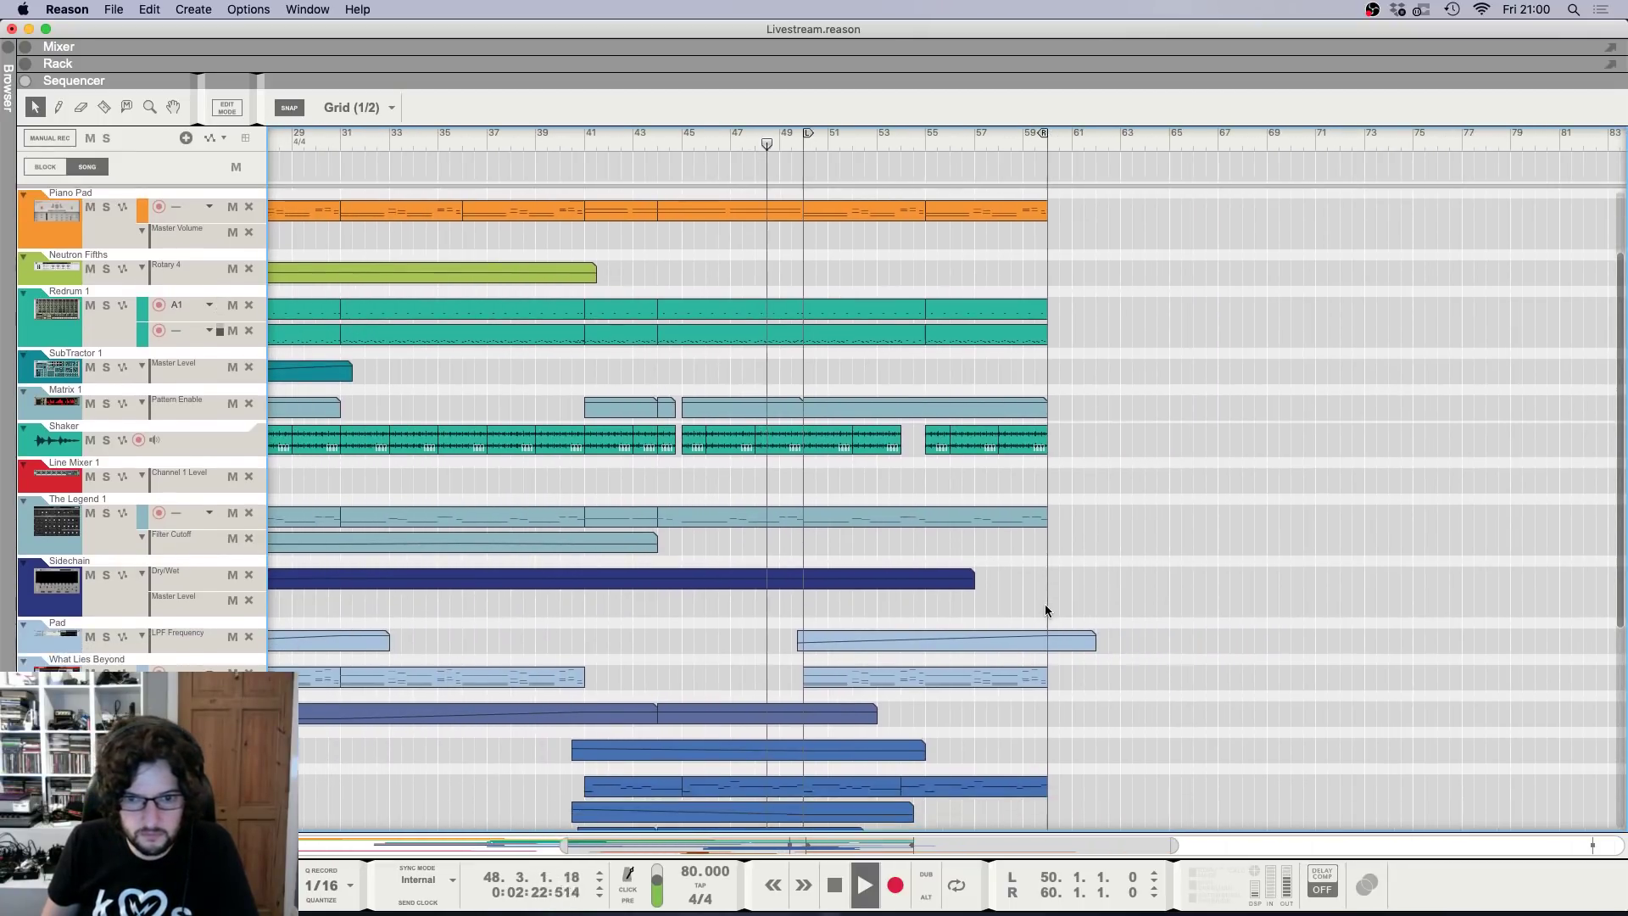
scroll(1094, 711, up, 1)
scroll(1087, 712, up, 3)
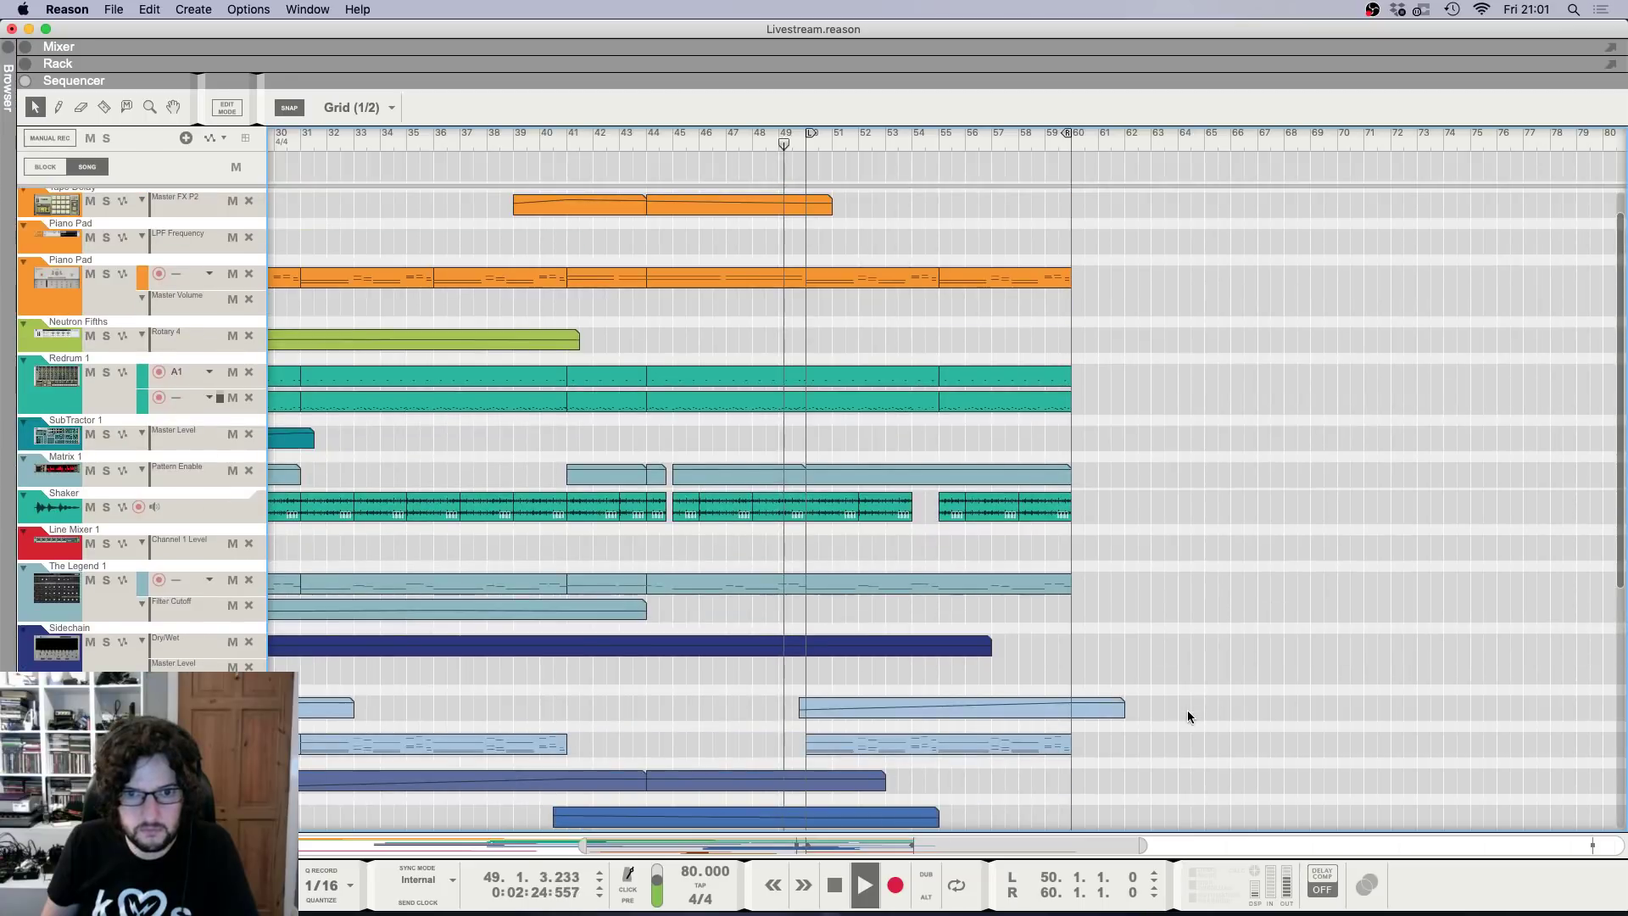
Inspect the rack from the Redrum down to the Noise Rise devices, and stop playback with the position at bar 50.
click(95, 399)
key(F6)
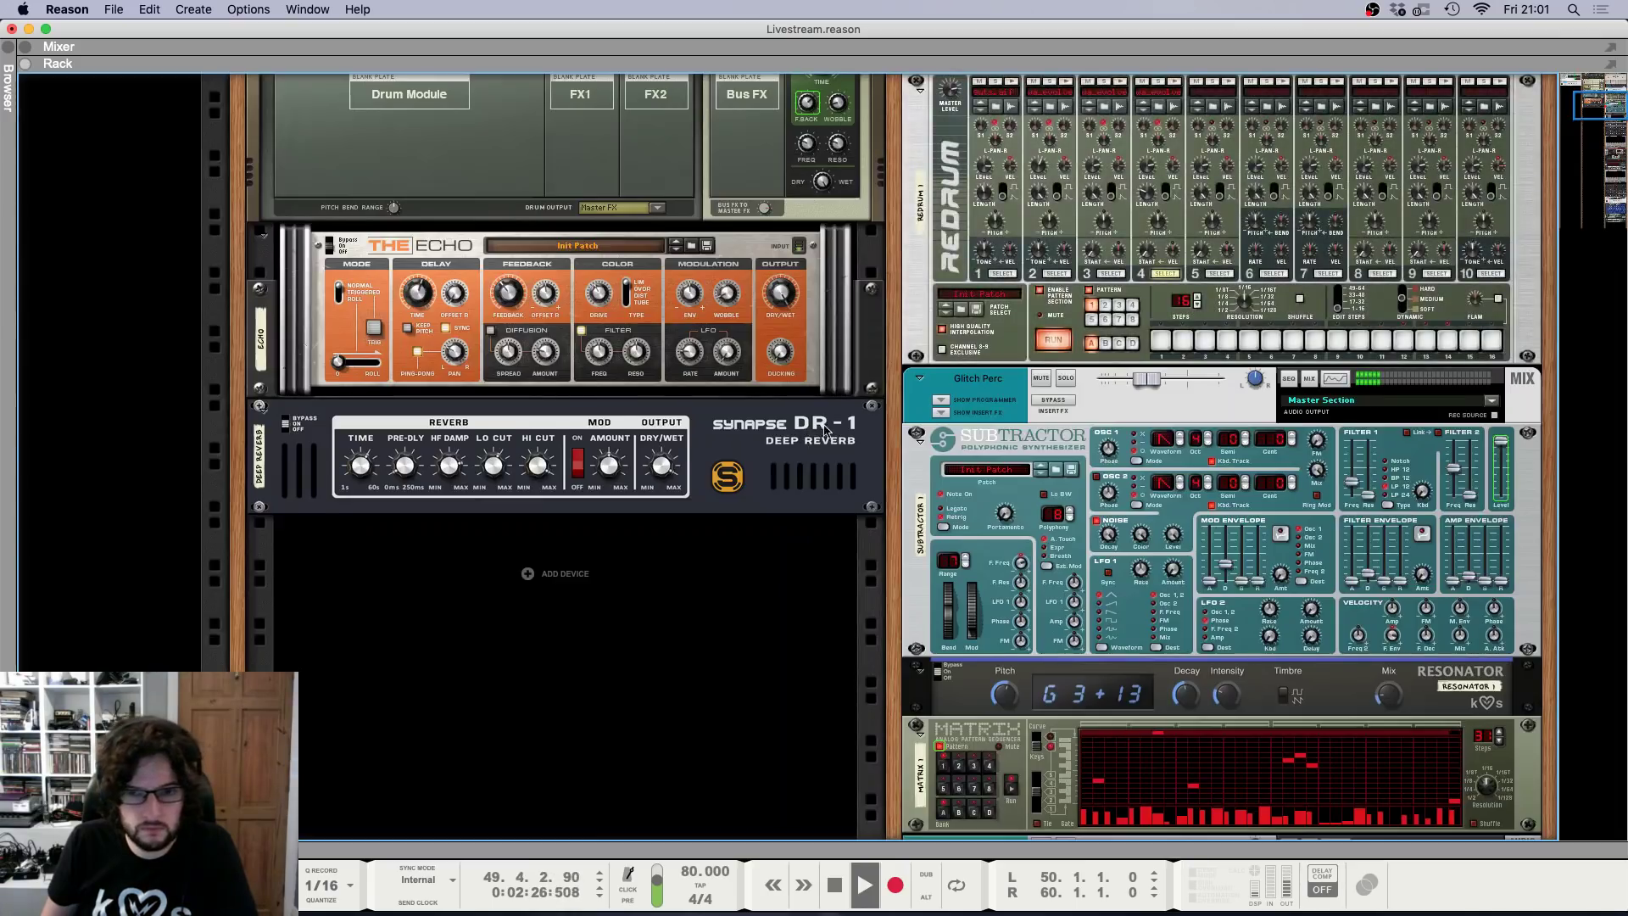
scroll(851, 420, down, 10)
scroll(862, 417, down, 20)
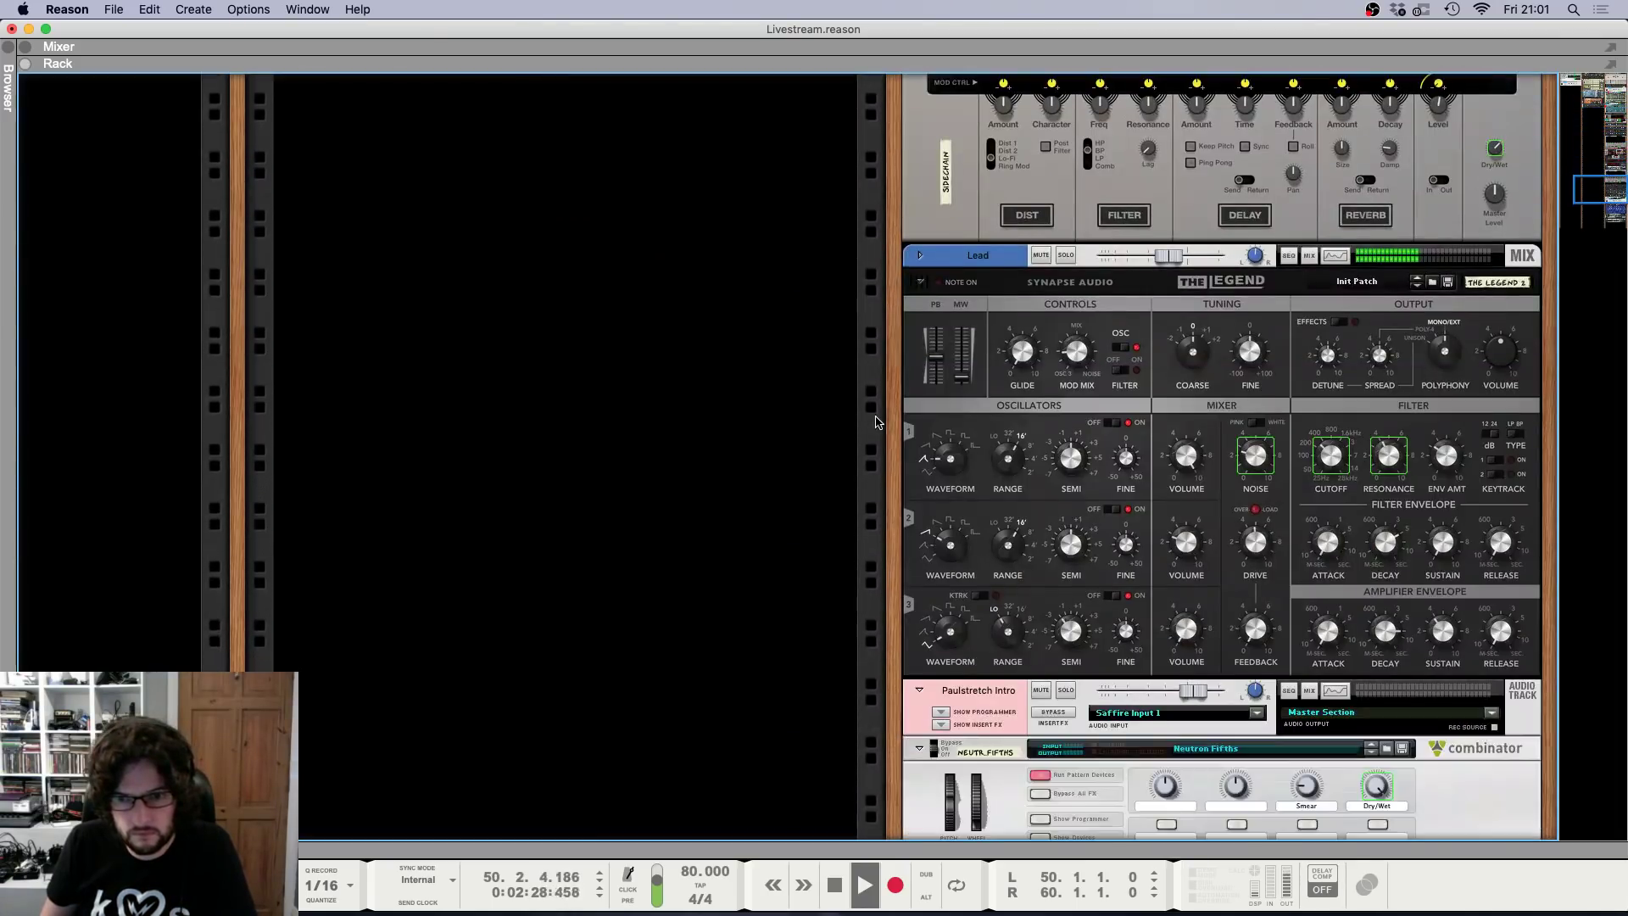
scroll(876, 421, down, 2)
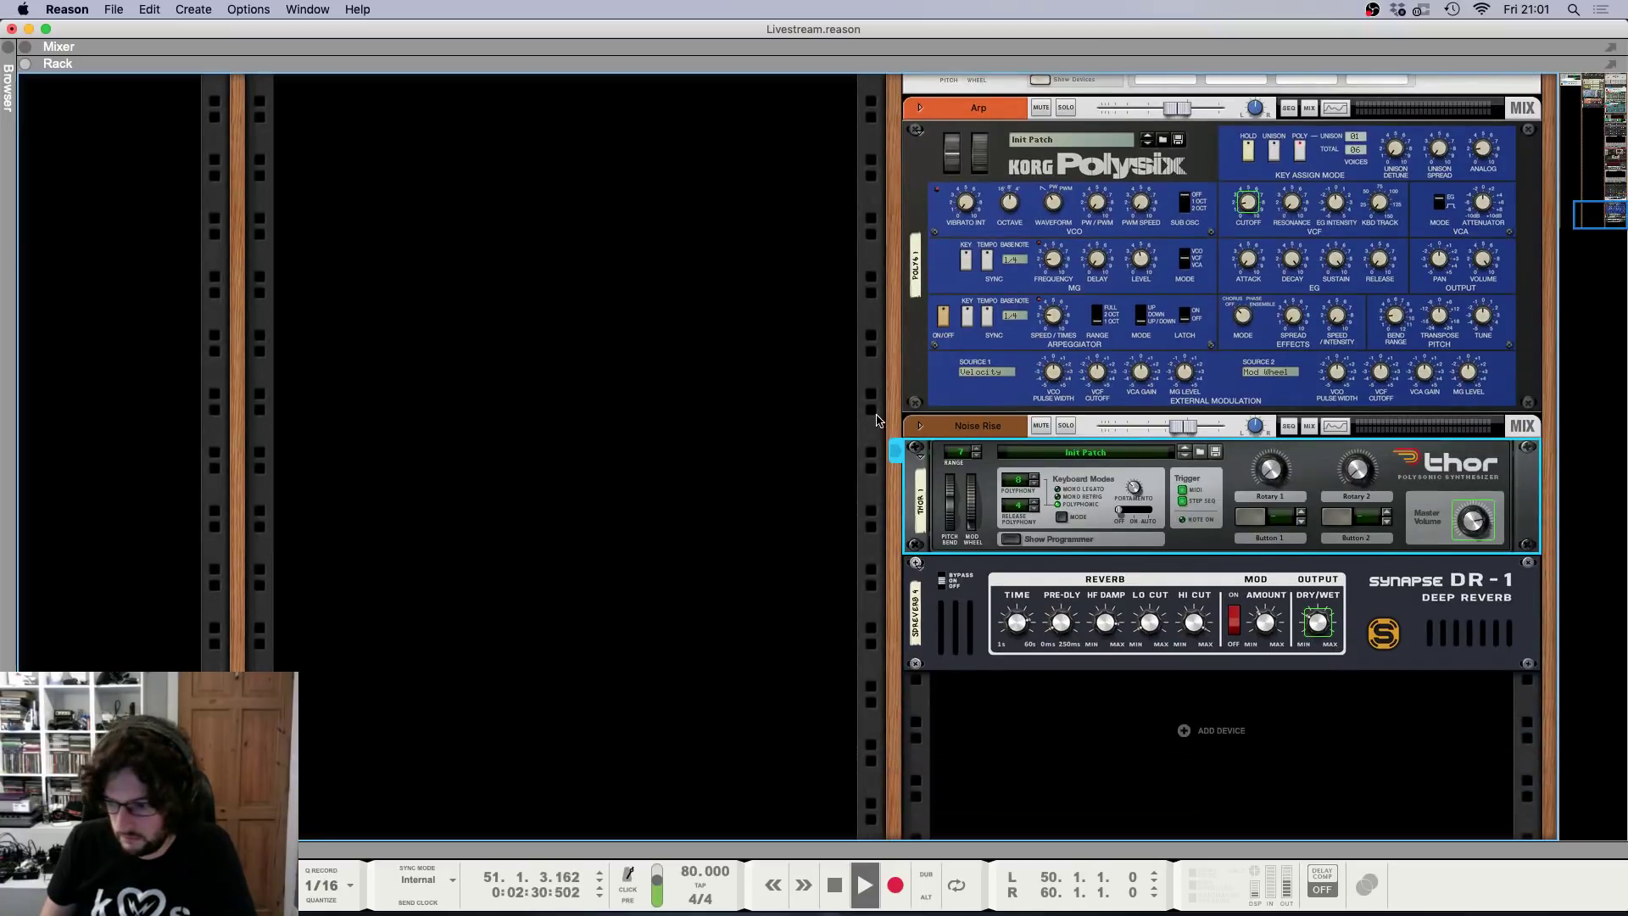
key(F7)
key(space)
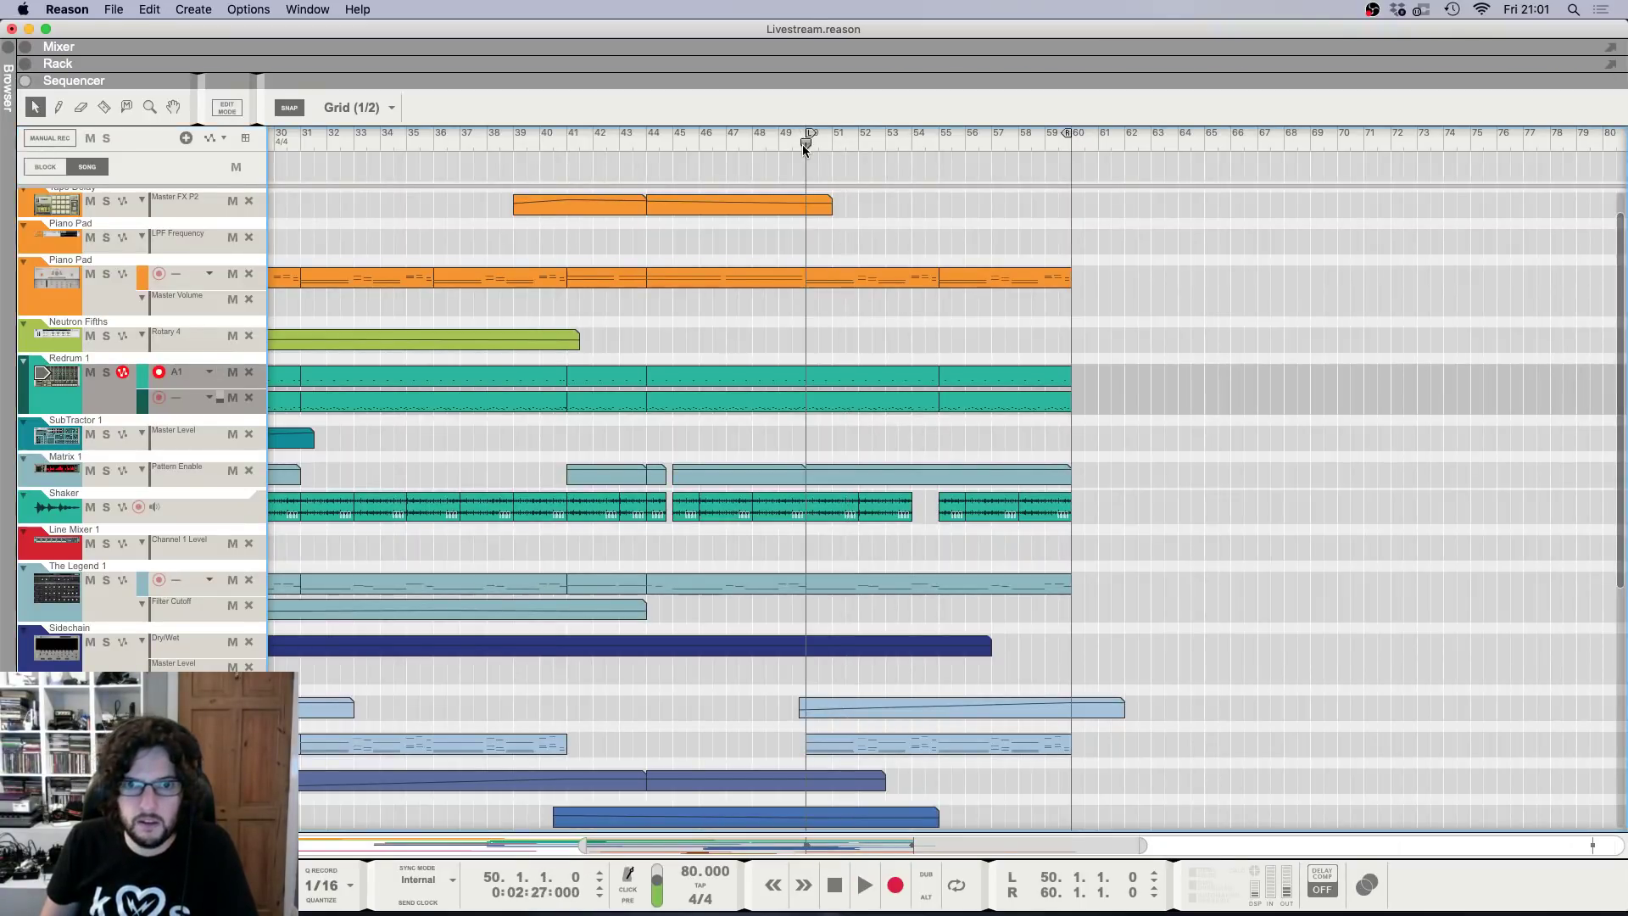
Add a Korg MonoPoly instrument in the empty rack space below the Noise Rise reverb.
key(F6)
right_click(1221, 726)
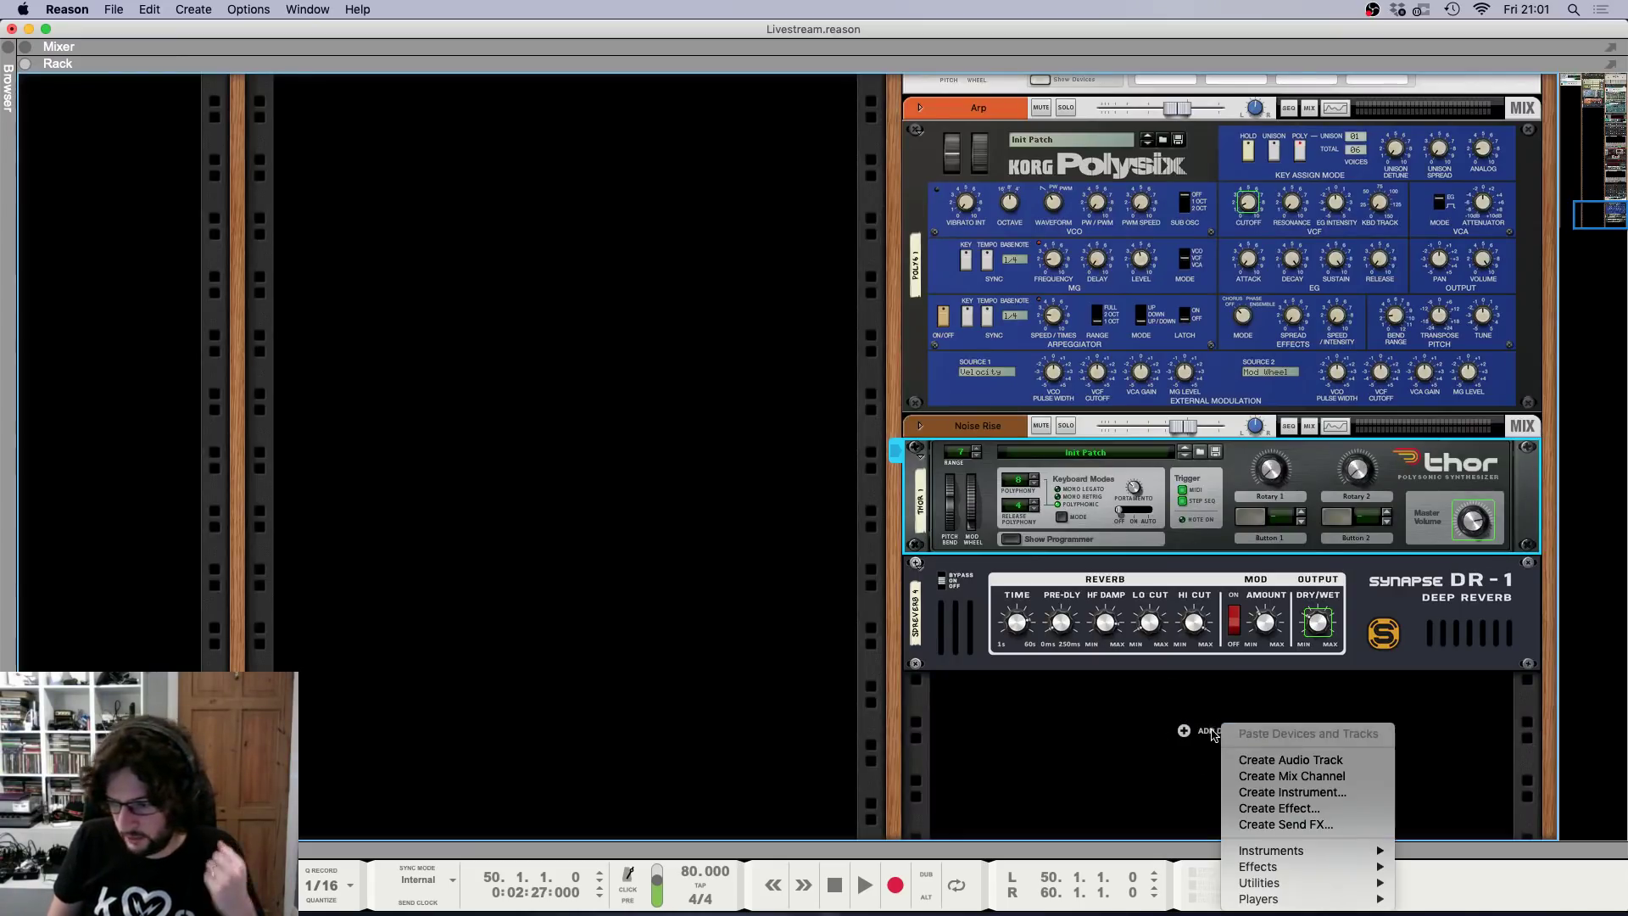
mouse_move(1290, 856)
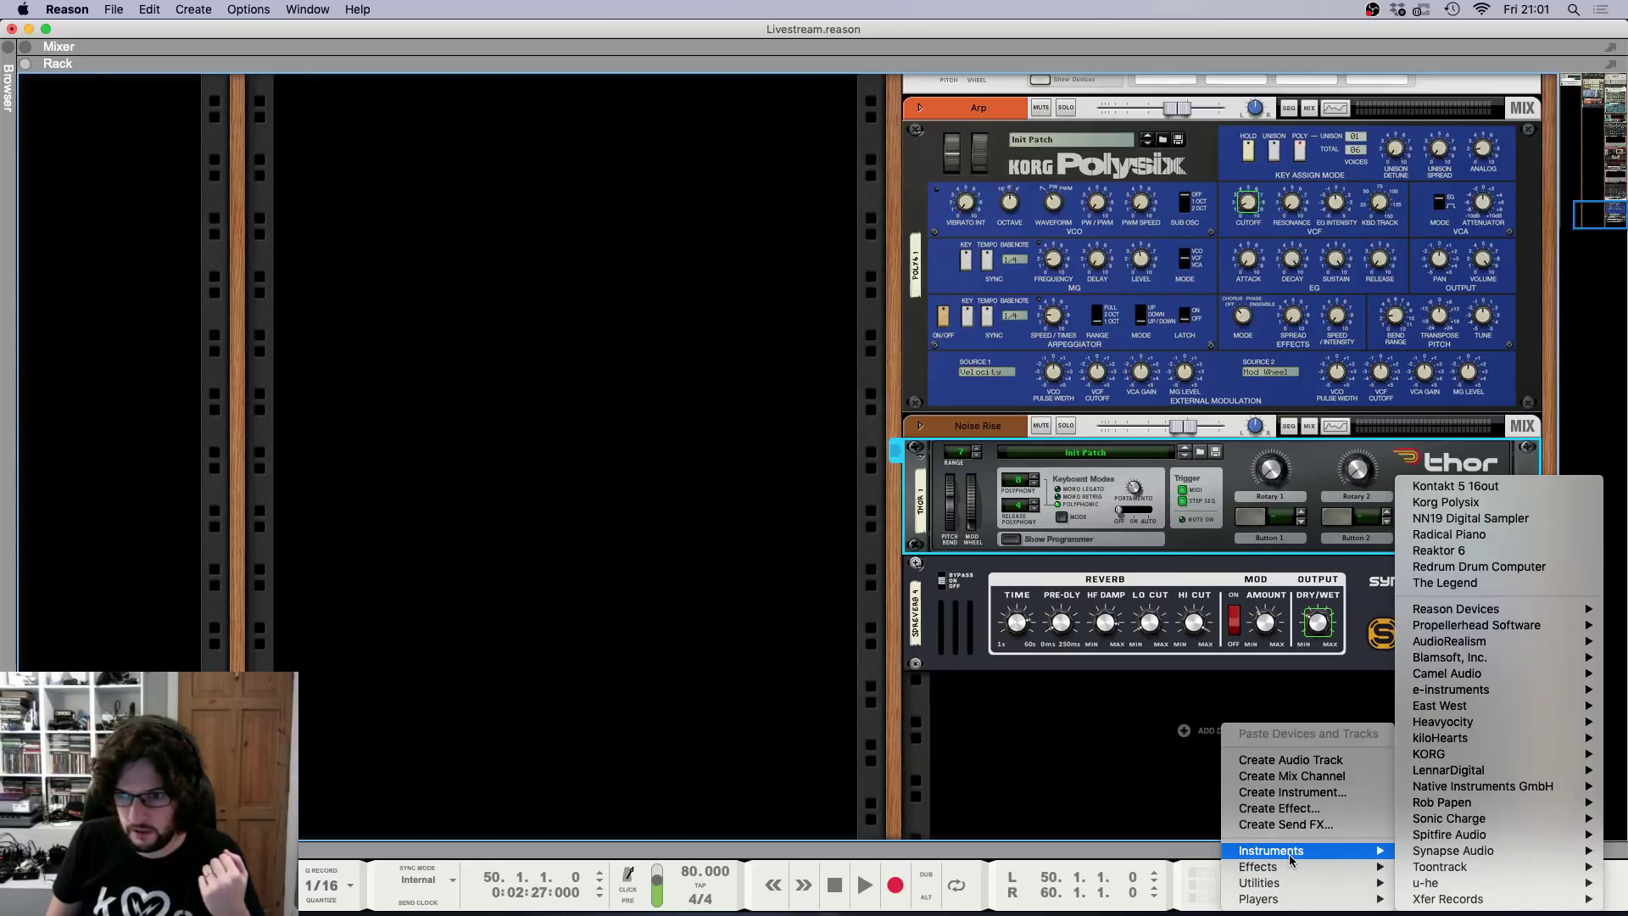
mouse_move(1449, 753)
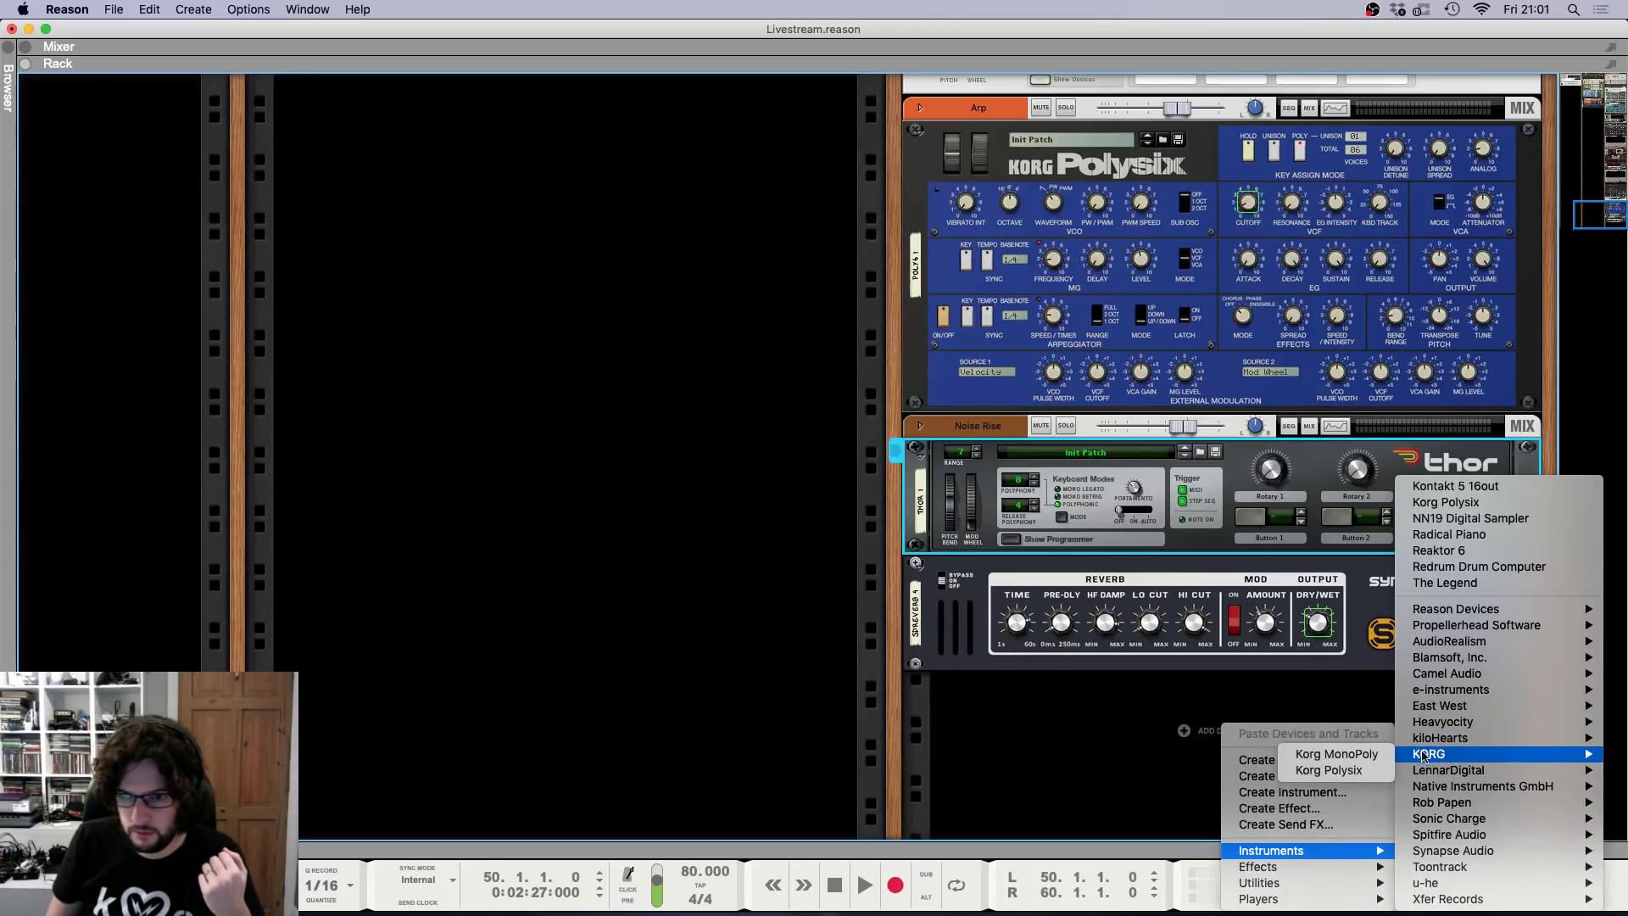
click(1380, 755)
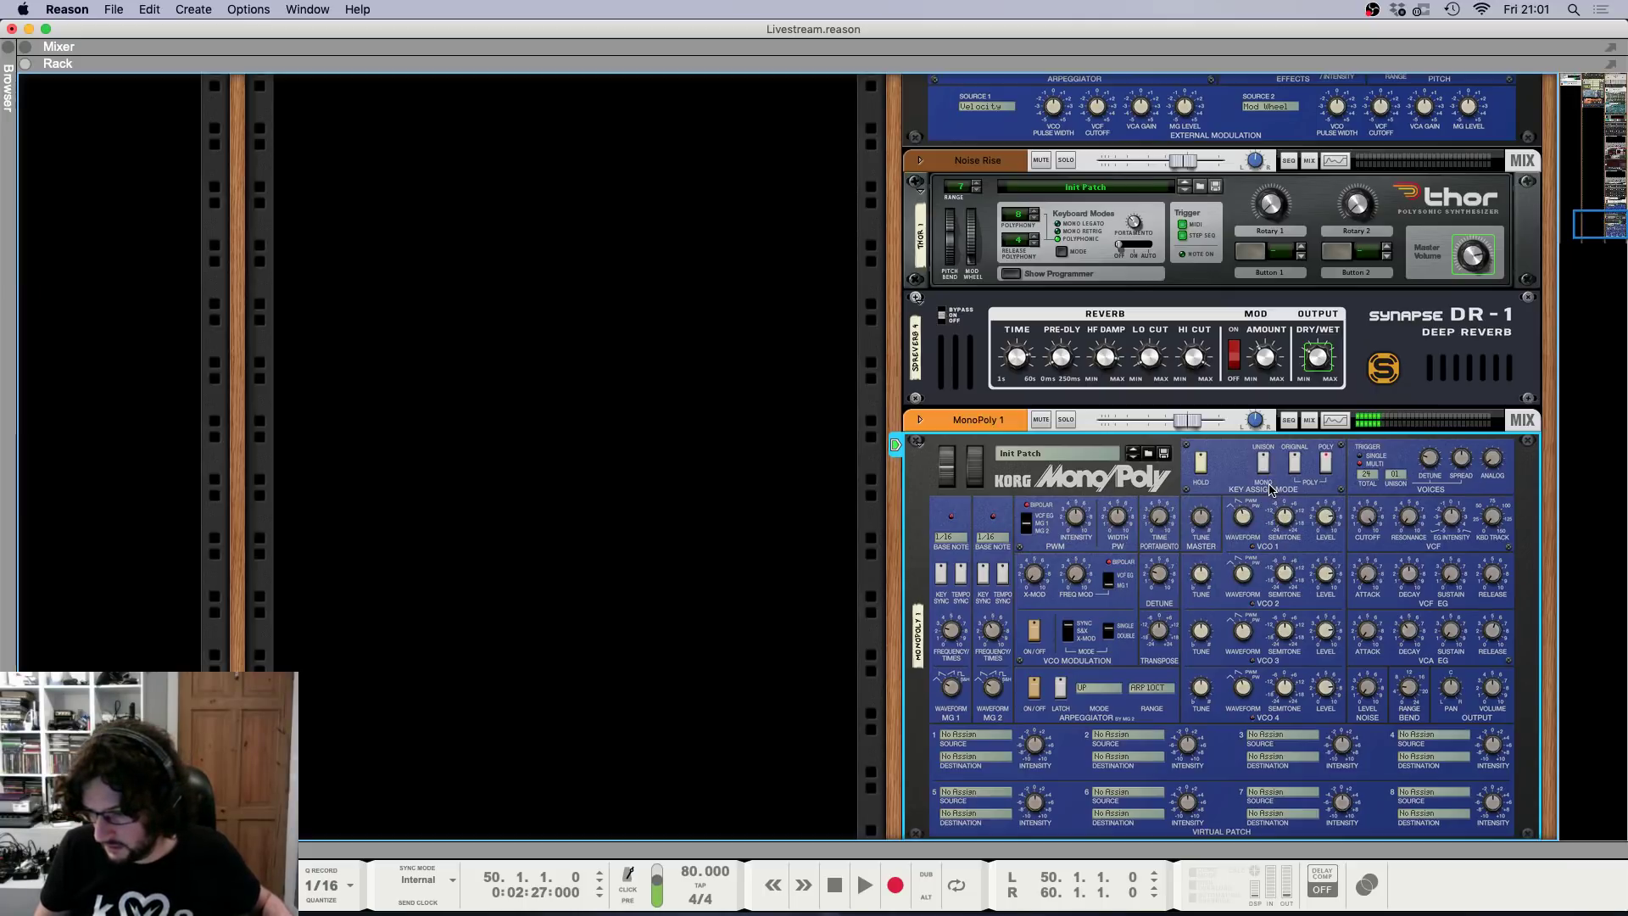
Delete the MonoPoly mix channel with its device and track.
mouse_move(1492, 634)
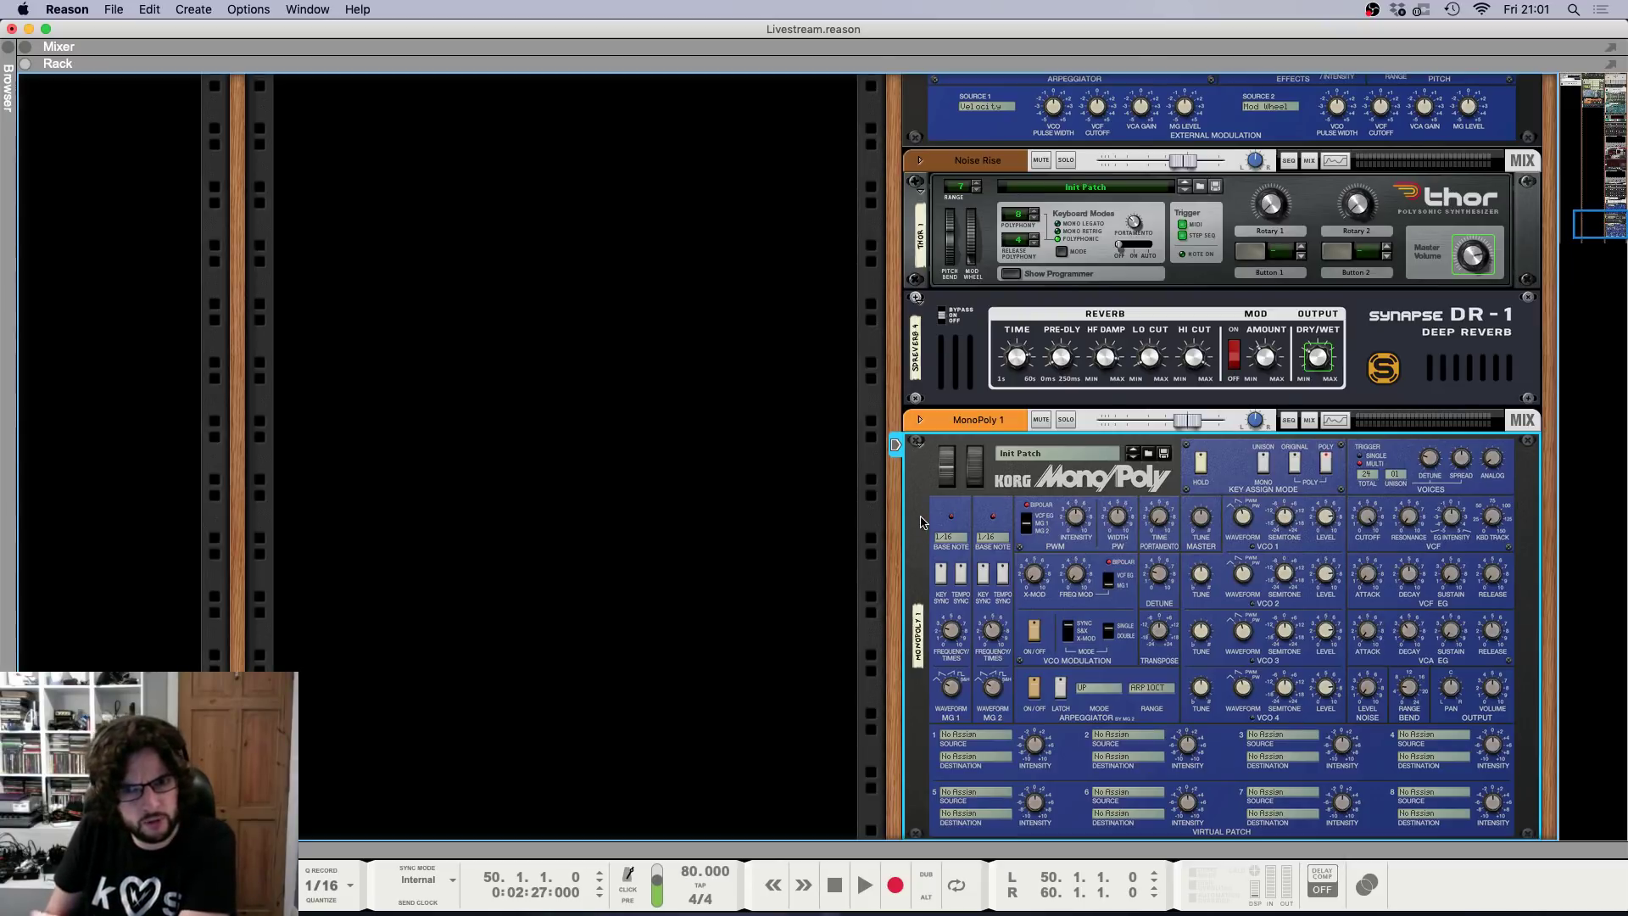
click(972, 428)
right_click(972, 428)
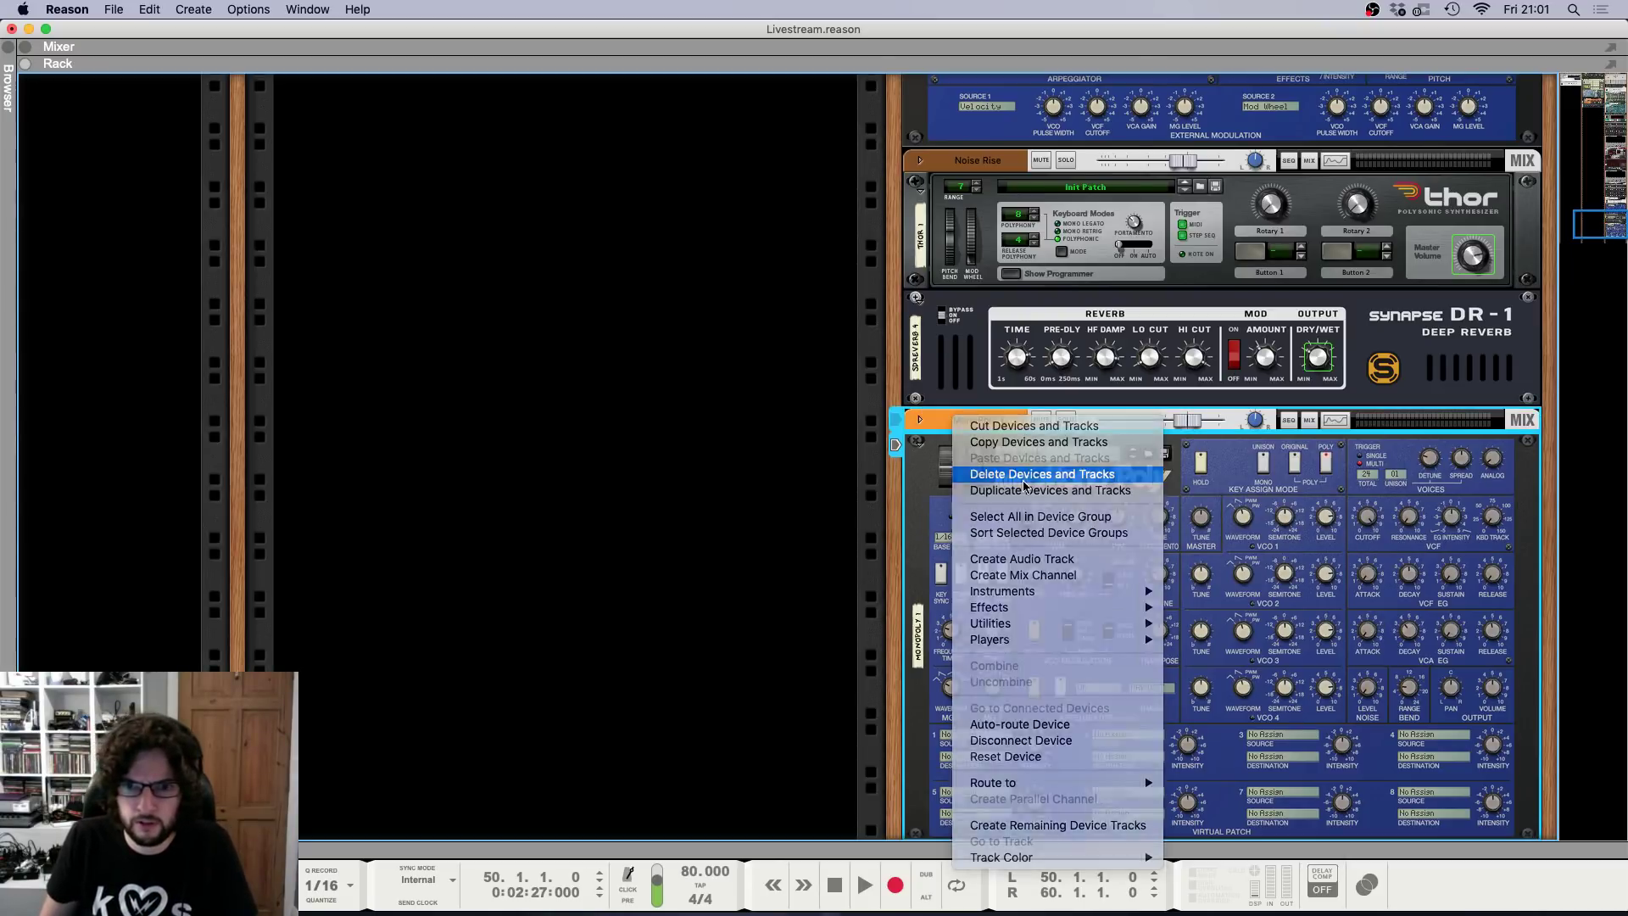
click(1060, 469)
click(930, 320)
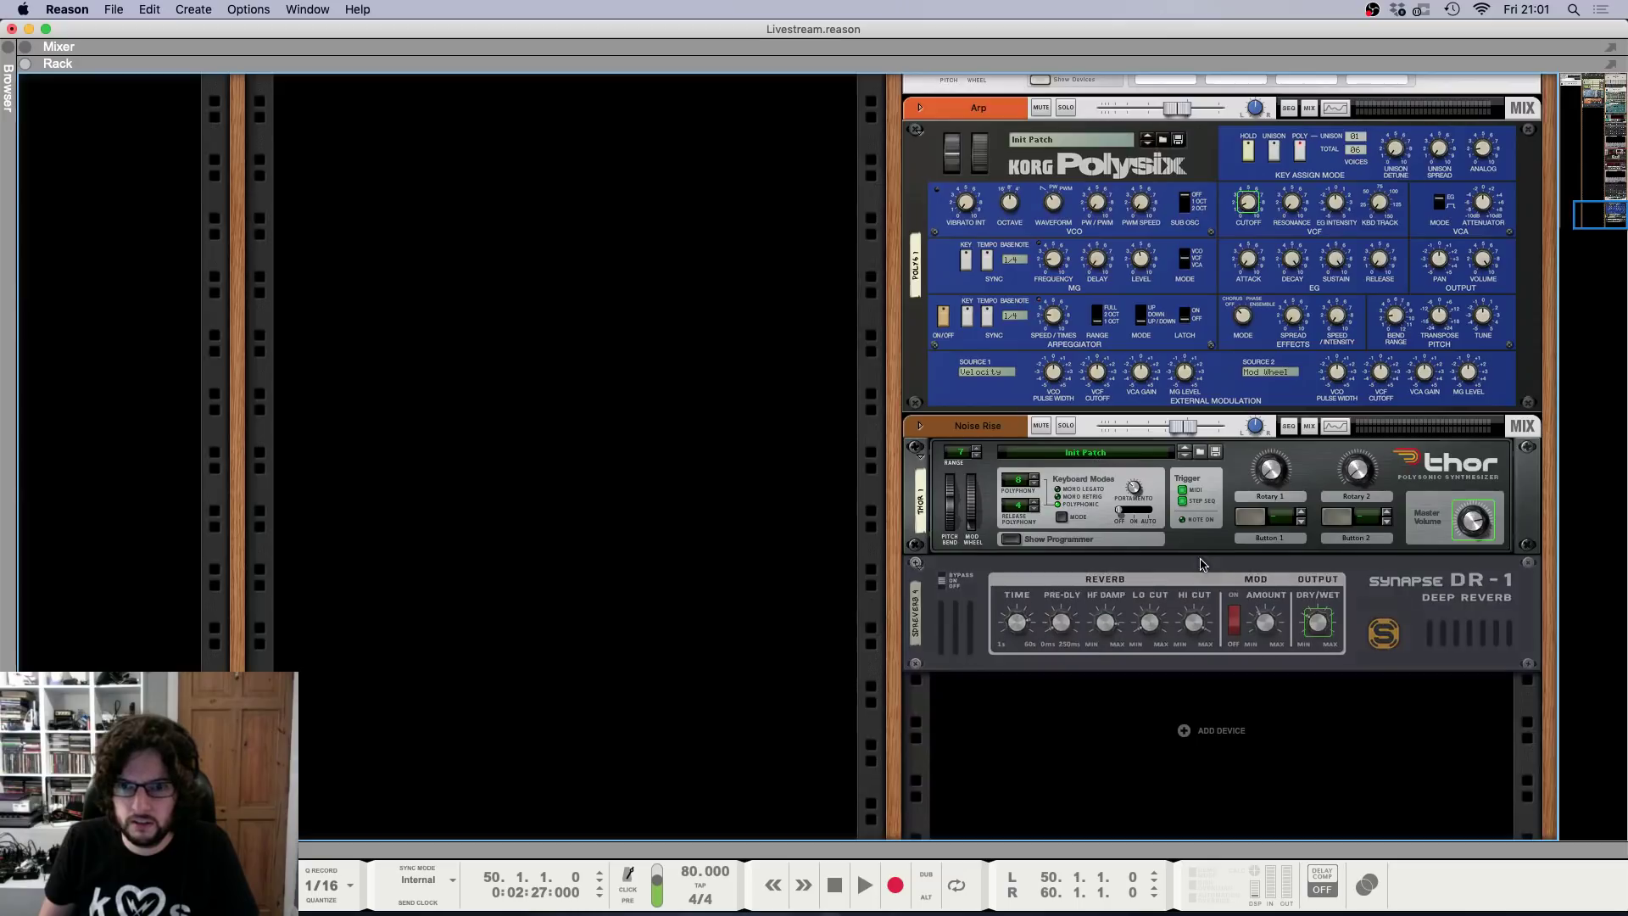
Add a Europa Shapeshifting Synthesizer in the empty rack space below the Noise Rise reverb.
right_click(1191, 727)
mouse_move(1272, 850)
mouse_move(1441, 612)
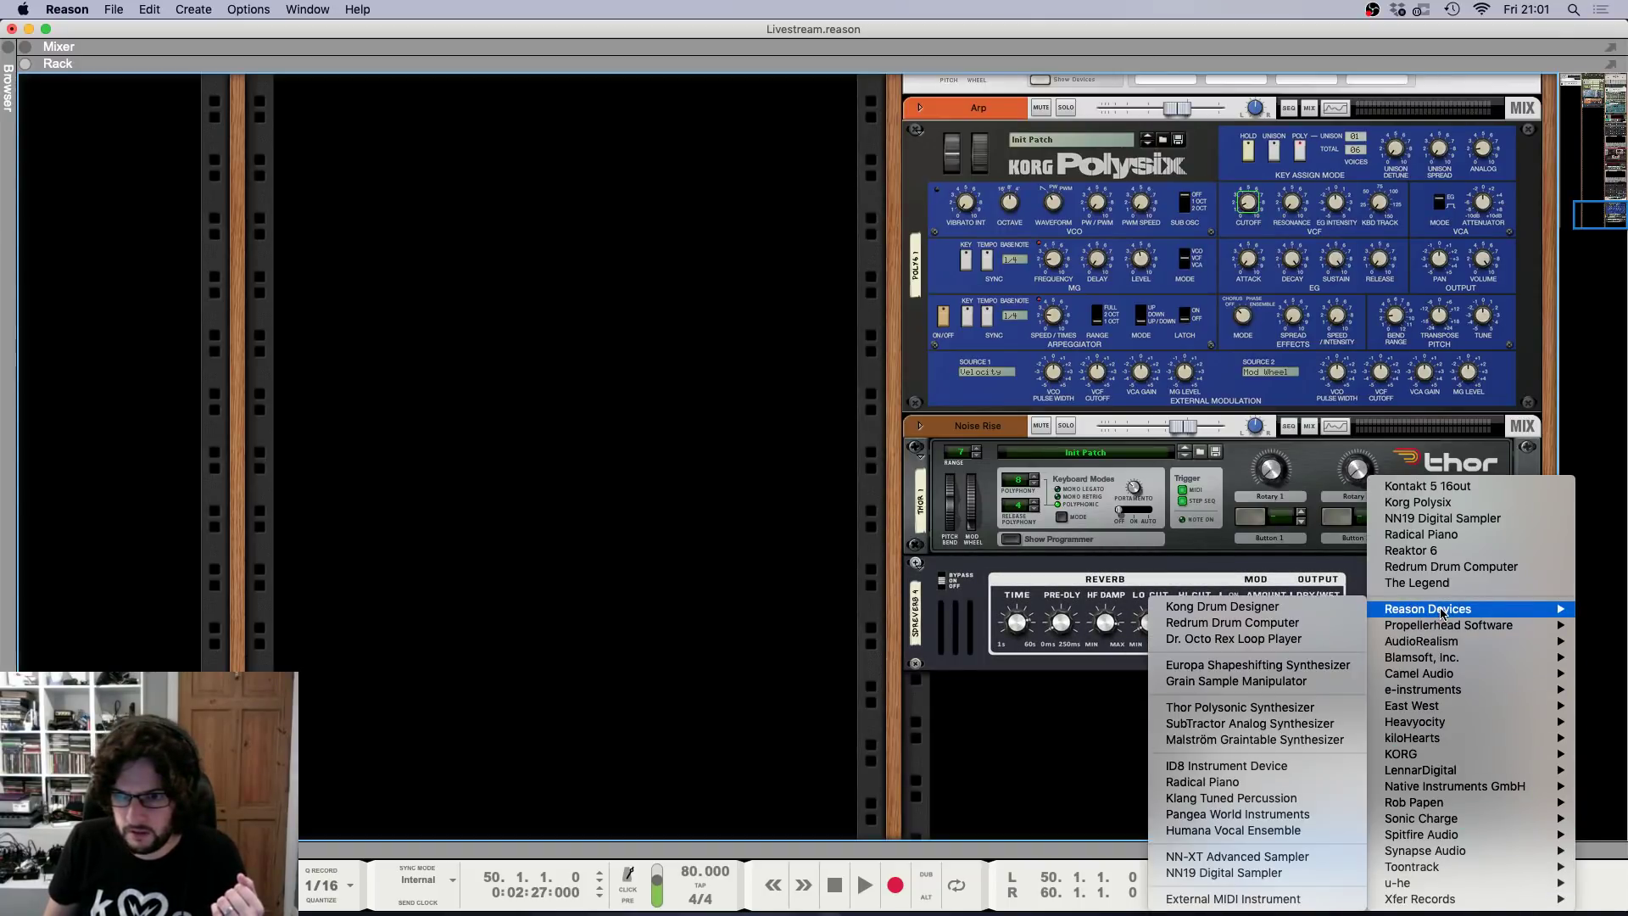
click(1277, 666)
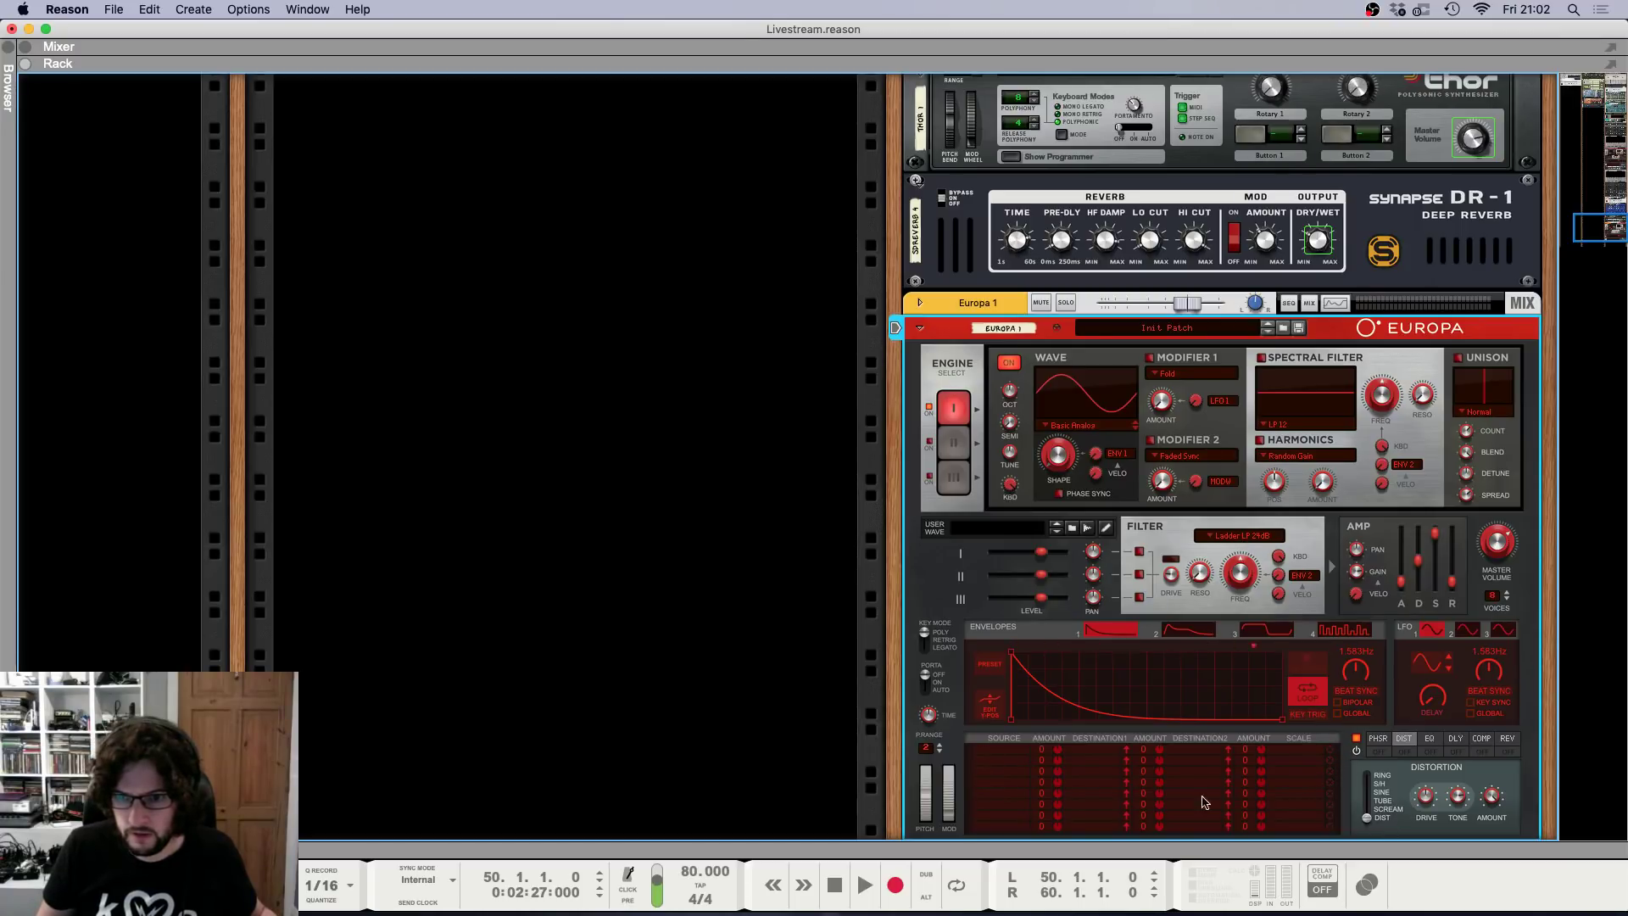
Assign Env 1 as the first modulation source in Europa and turn off looping for envelope 1.
click(996, 753)
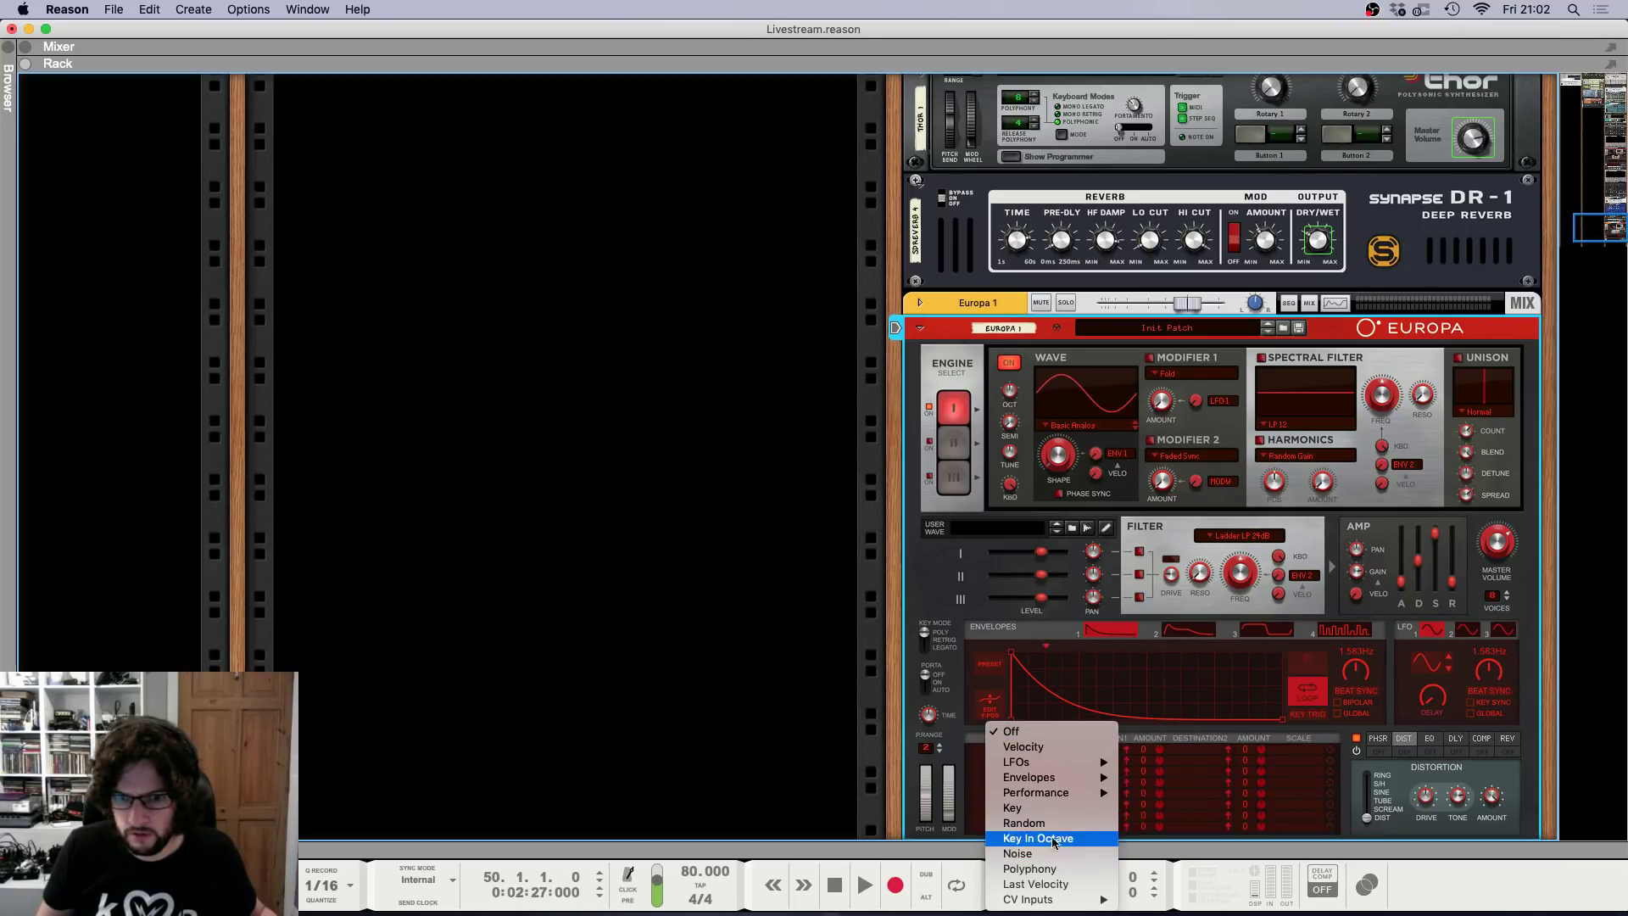
mouse_move(1067, 782)
click(1168, 792)
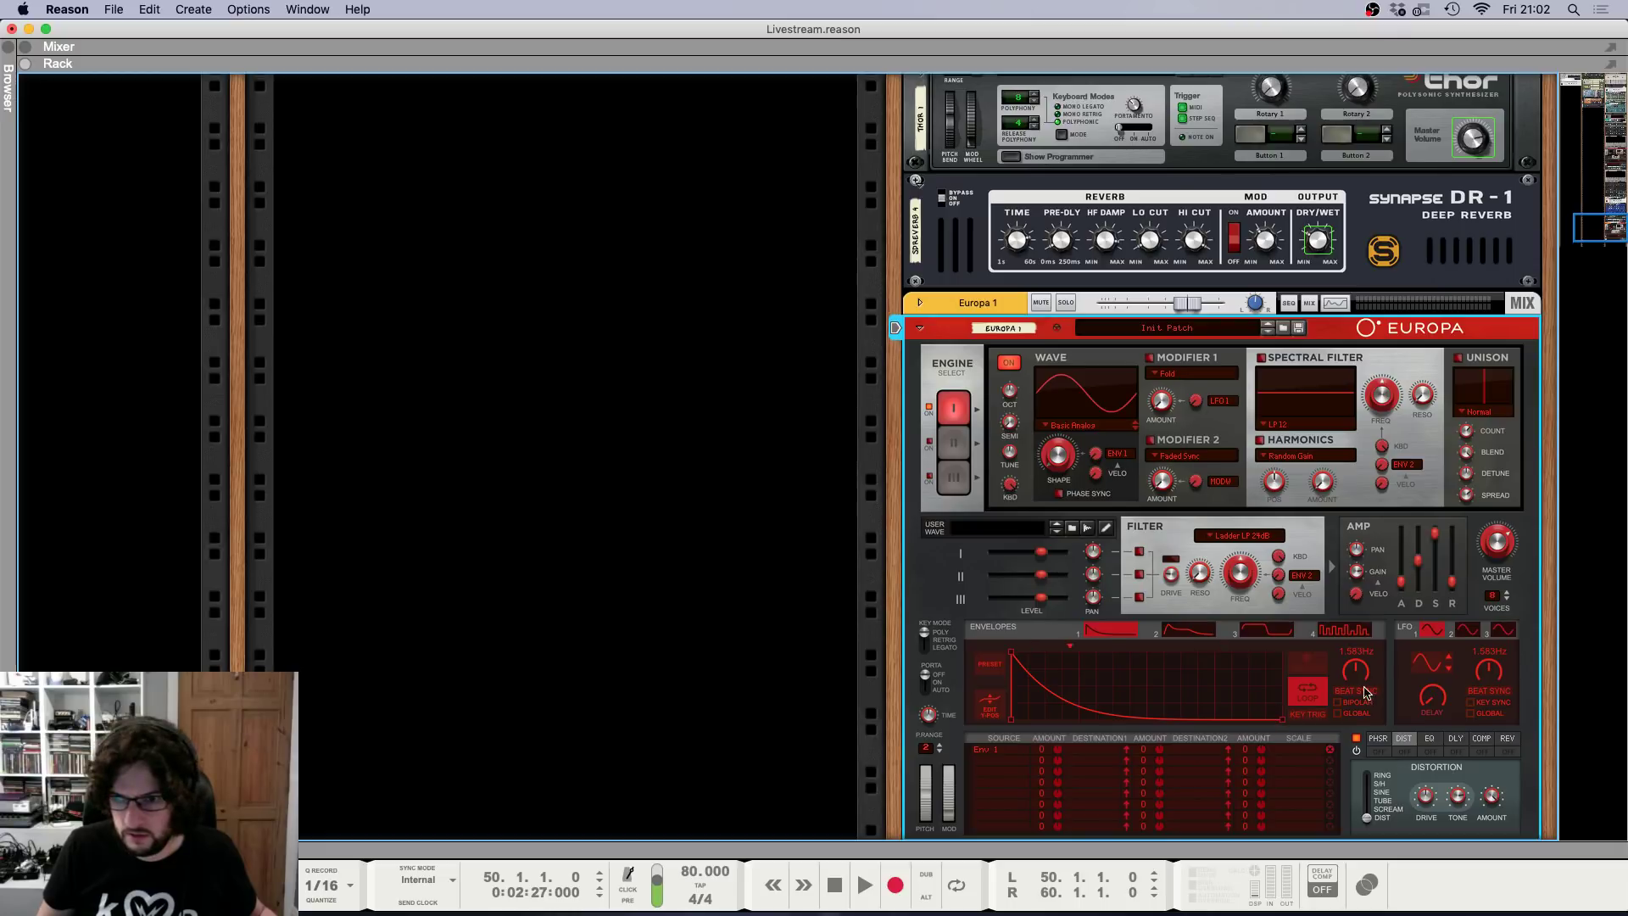
click(1310, 691)
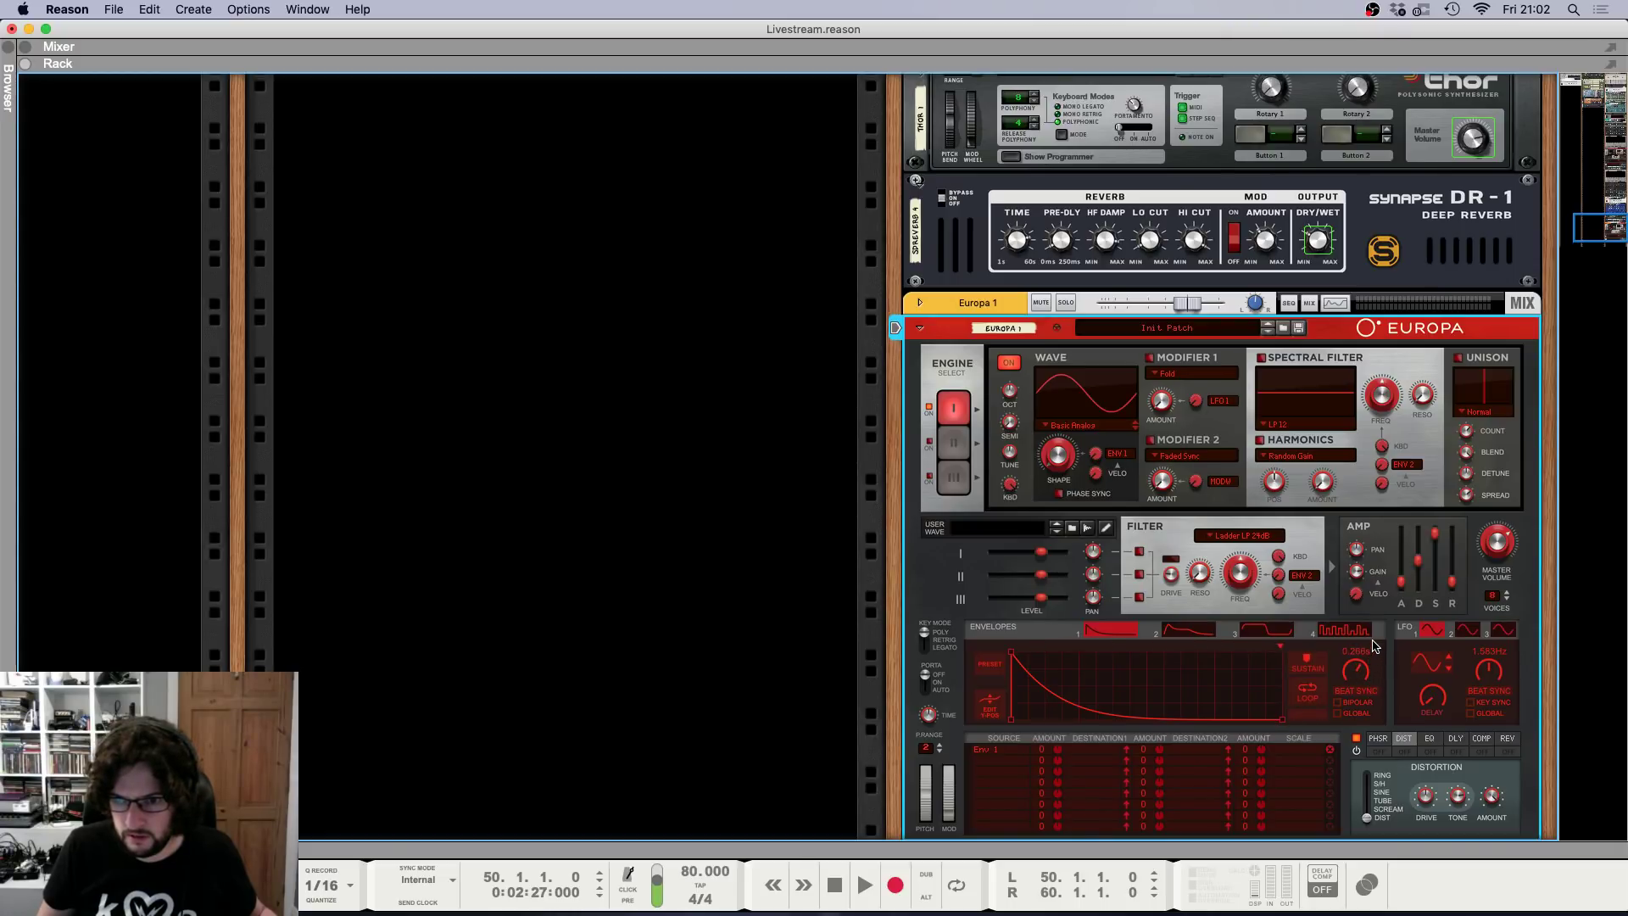
Route the Env 1 modulation to Engine 1 Pitch with an amount of 100 and shorten envelope 1's time to 0.031 s.
click(1094, 751)
mouse_move(1137, 766)
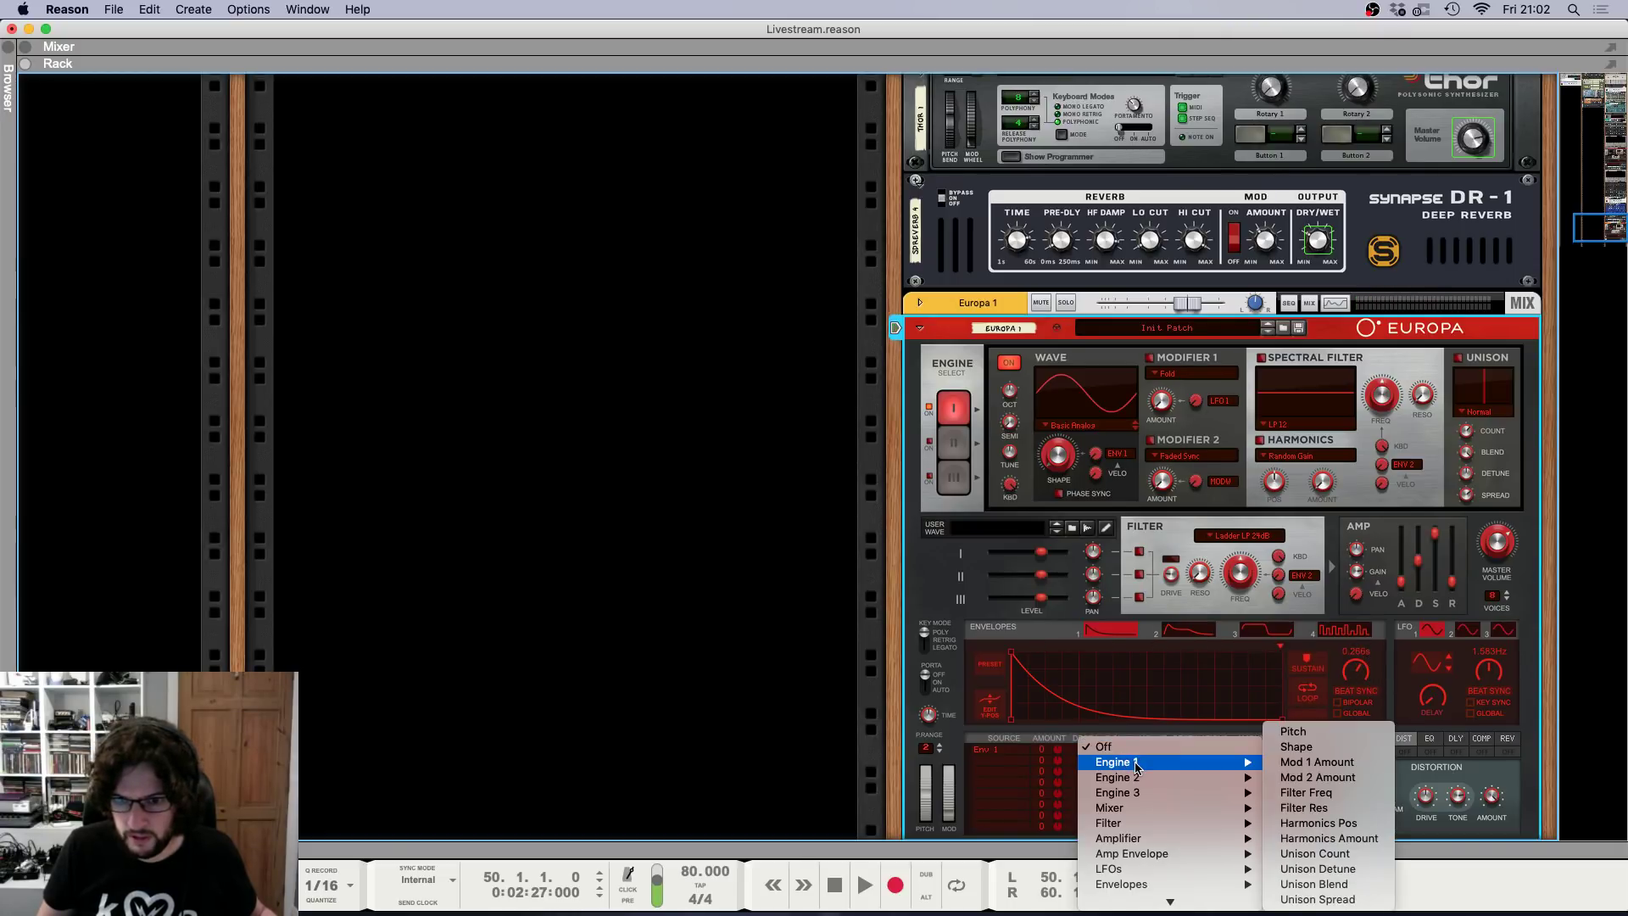
click(1293, 731)
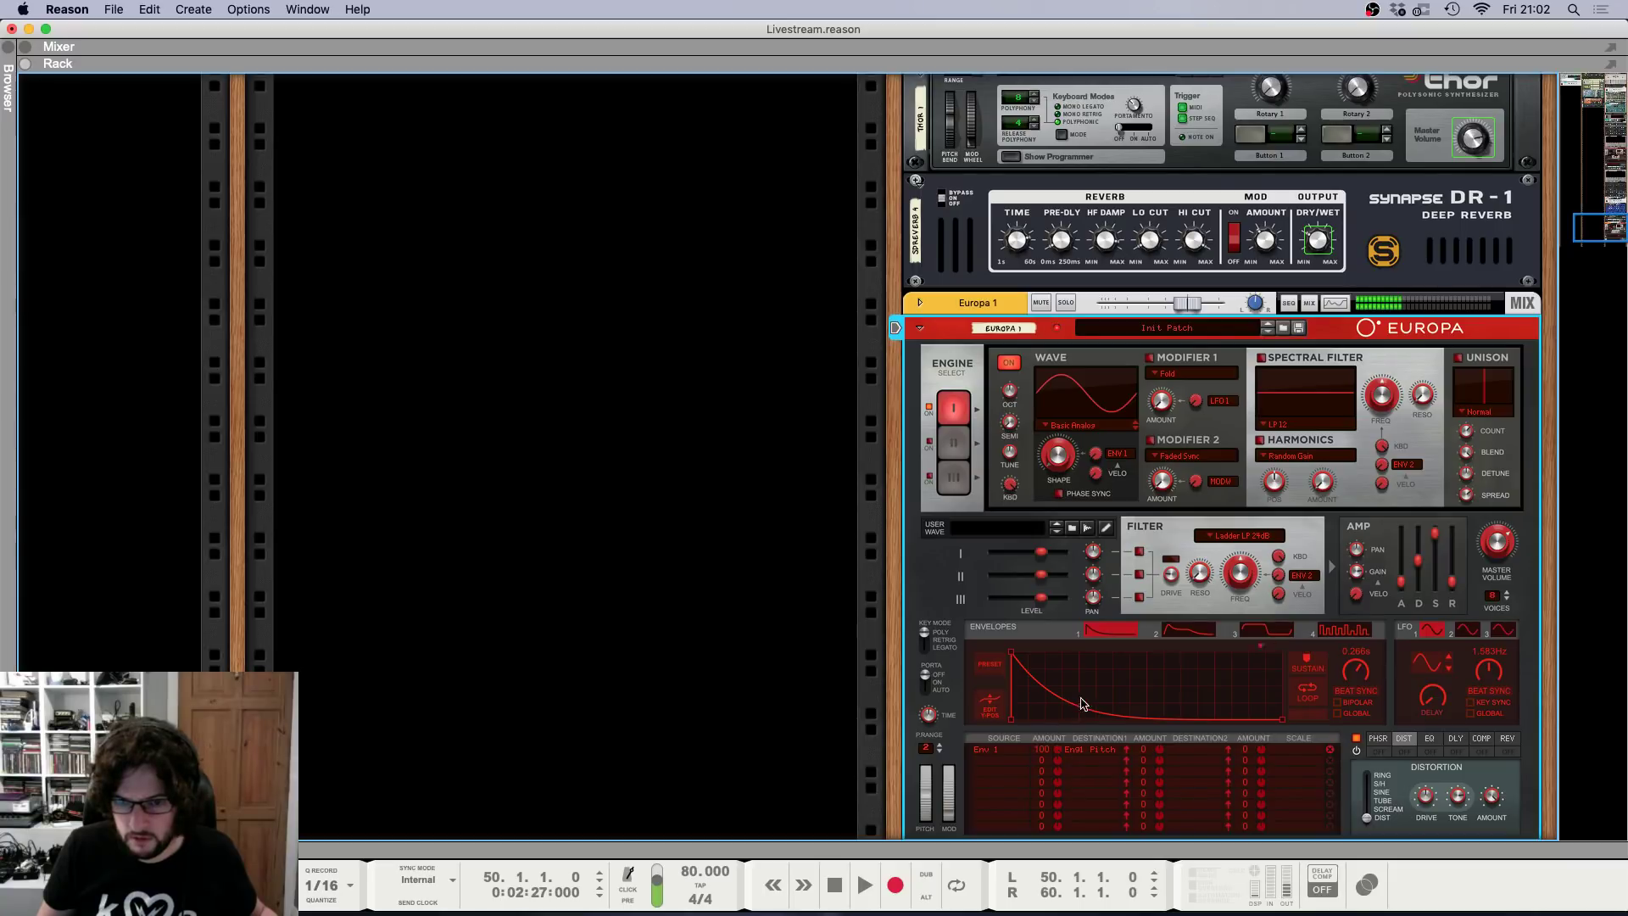
drag(1369, 668, 1381, 608)
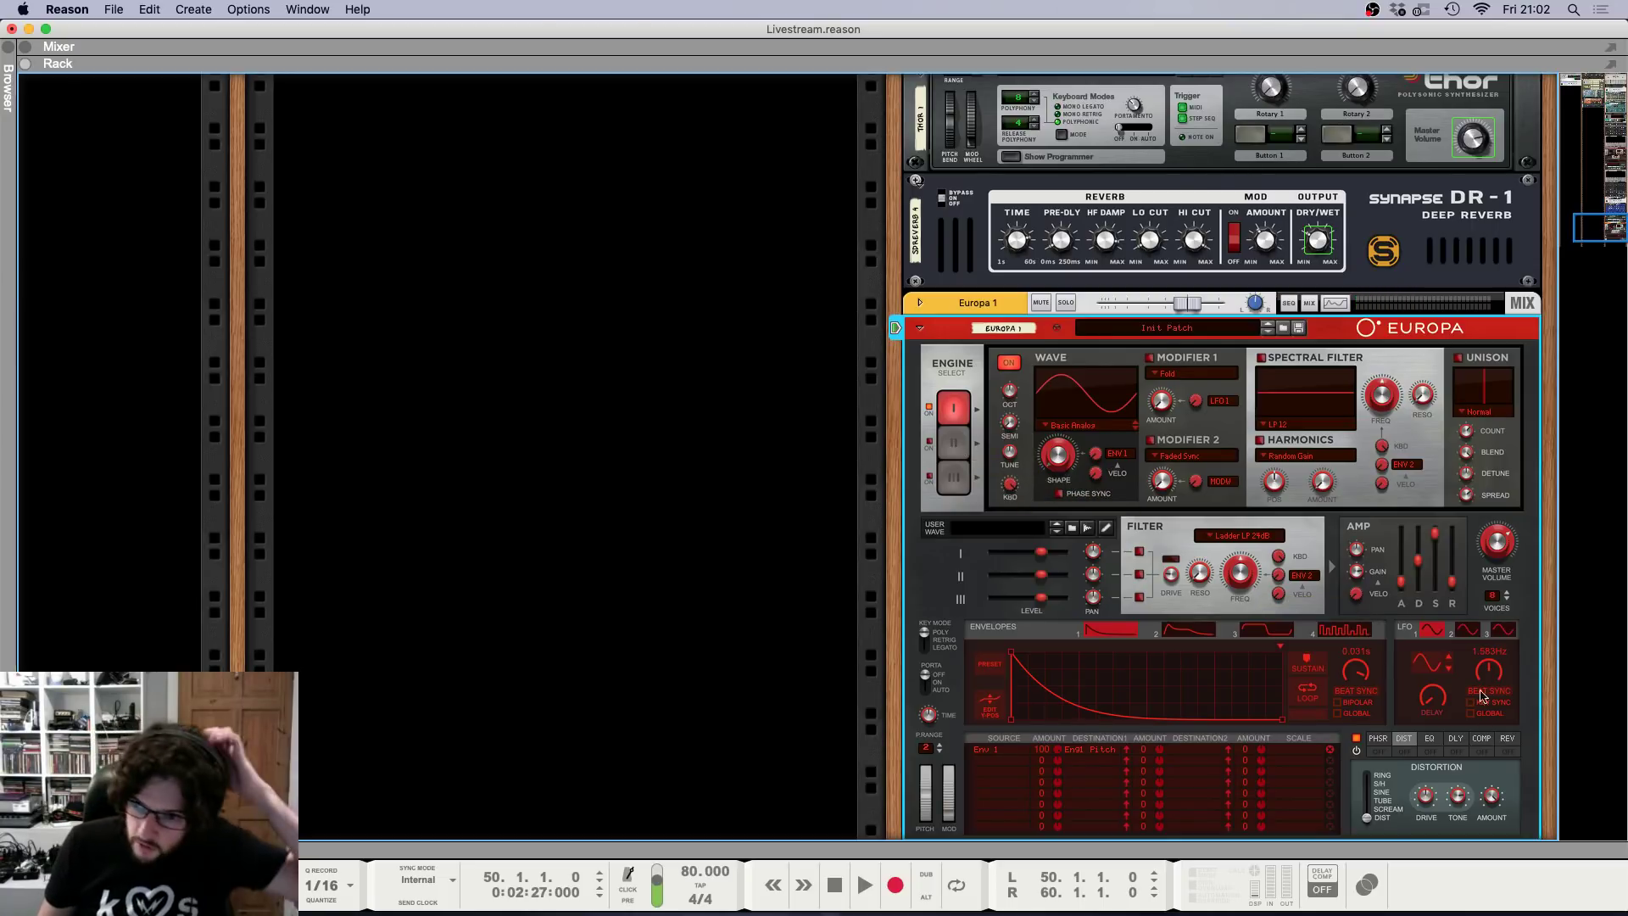
Enable Europa's reverb effect and set the reverb amount to 67.8 %.
click(1508, 738)
click(1508, 751)
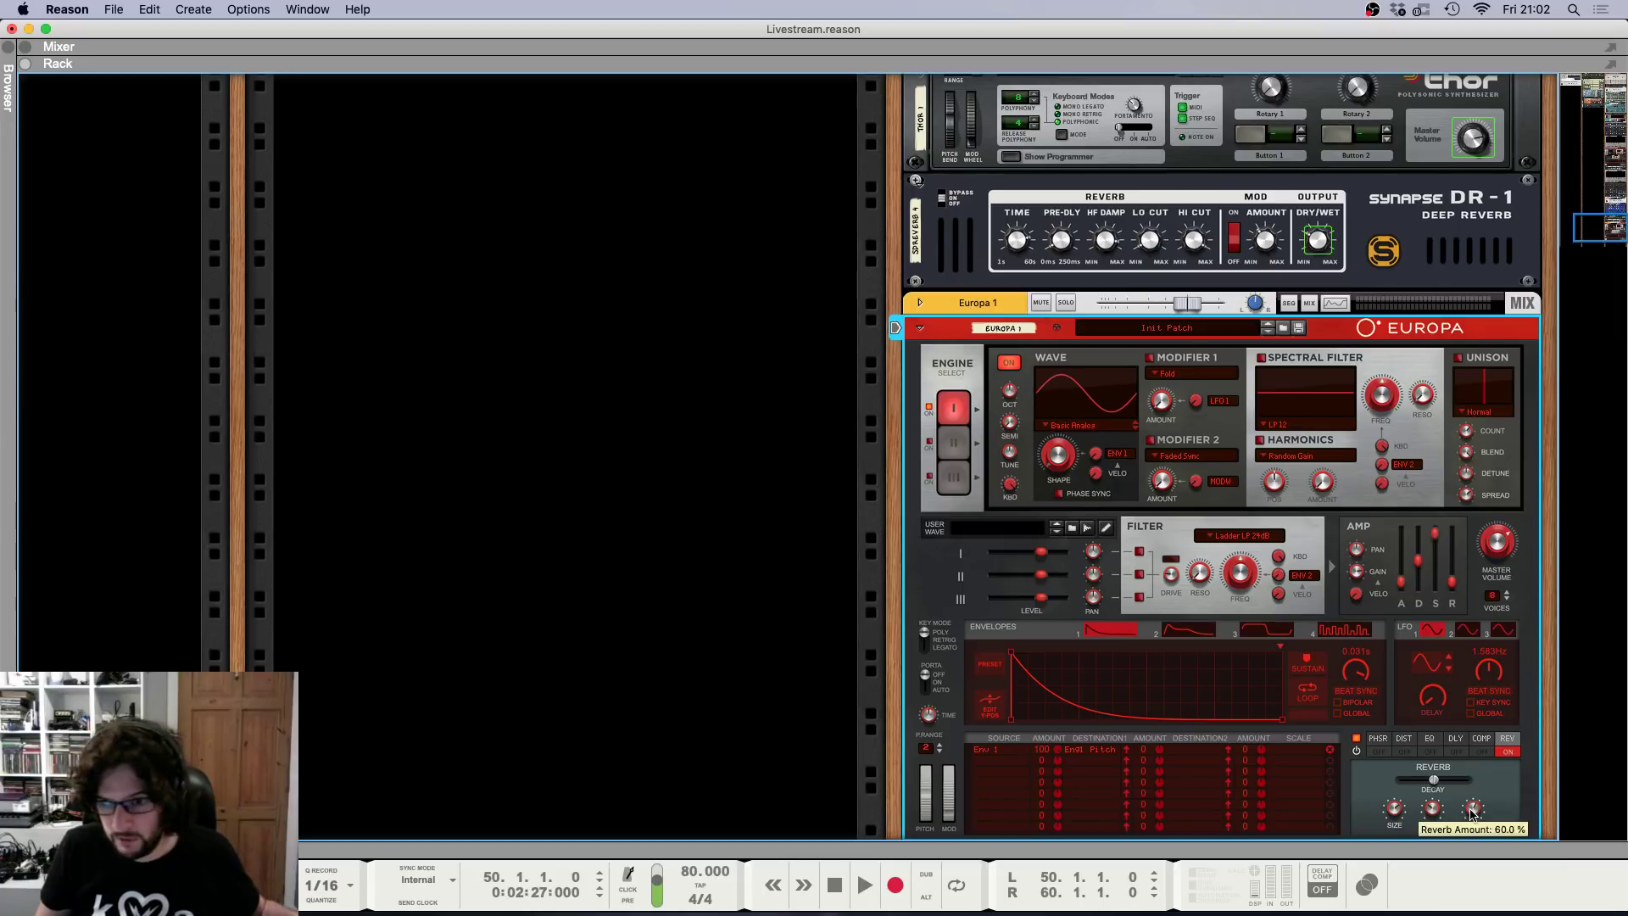
drag(1469, 807, 1468, 806)
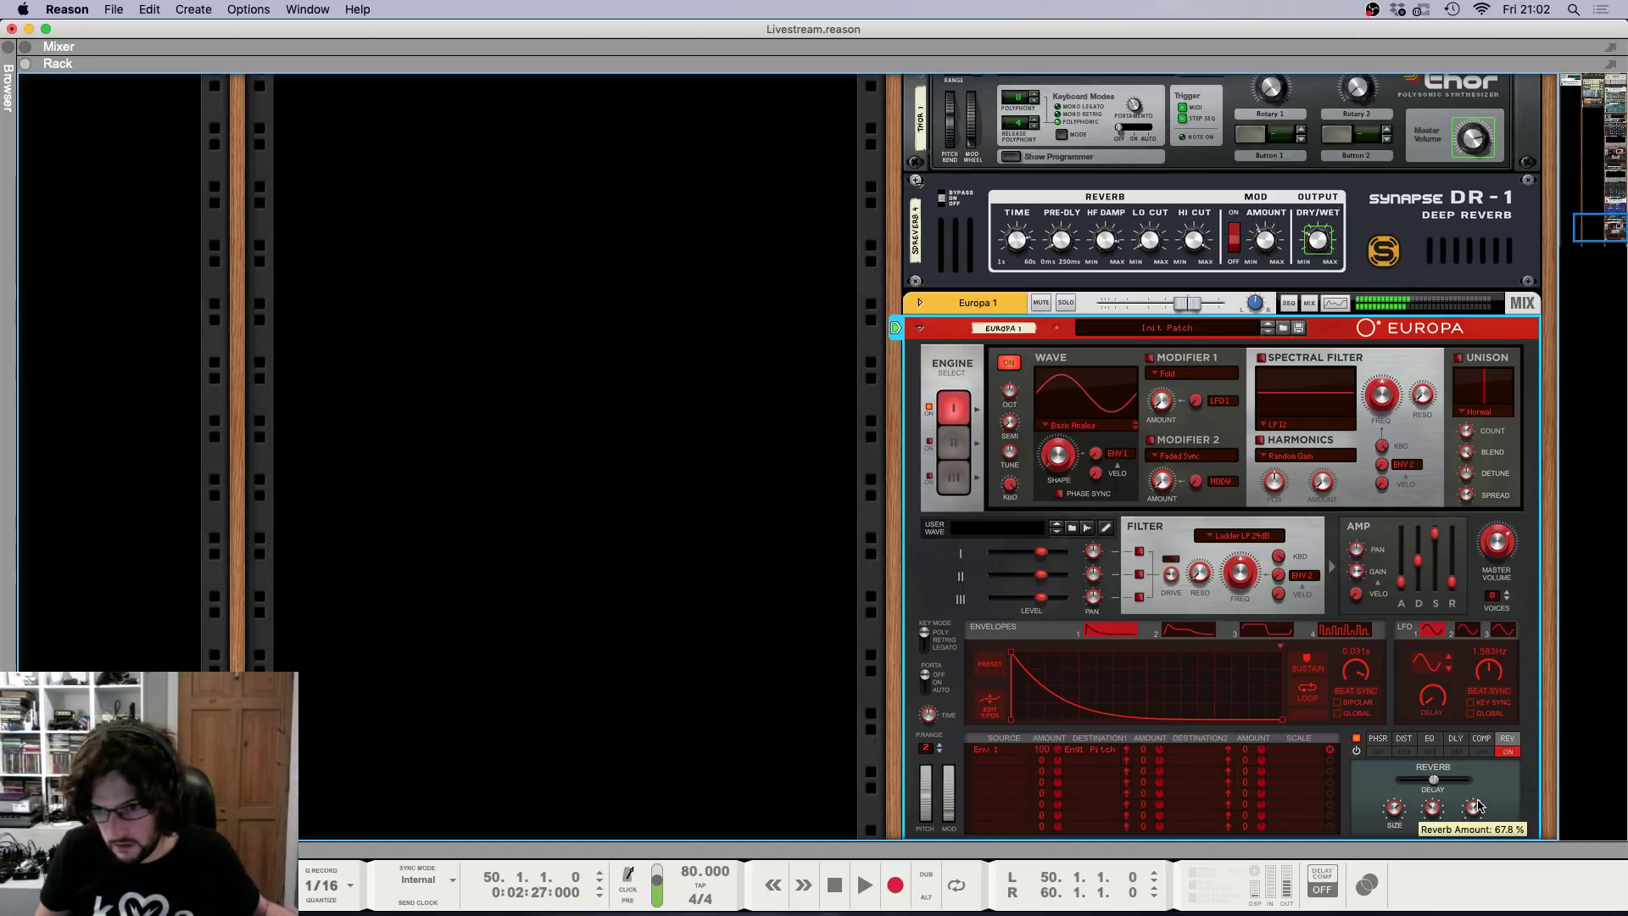
Set Europa's reverb decay to 58.4 % and route LFO 1 to Engine 1 Pitch with an amount of 3.
drag(1434, 779, 1442, 784)
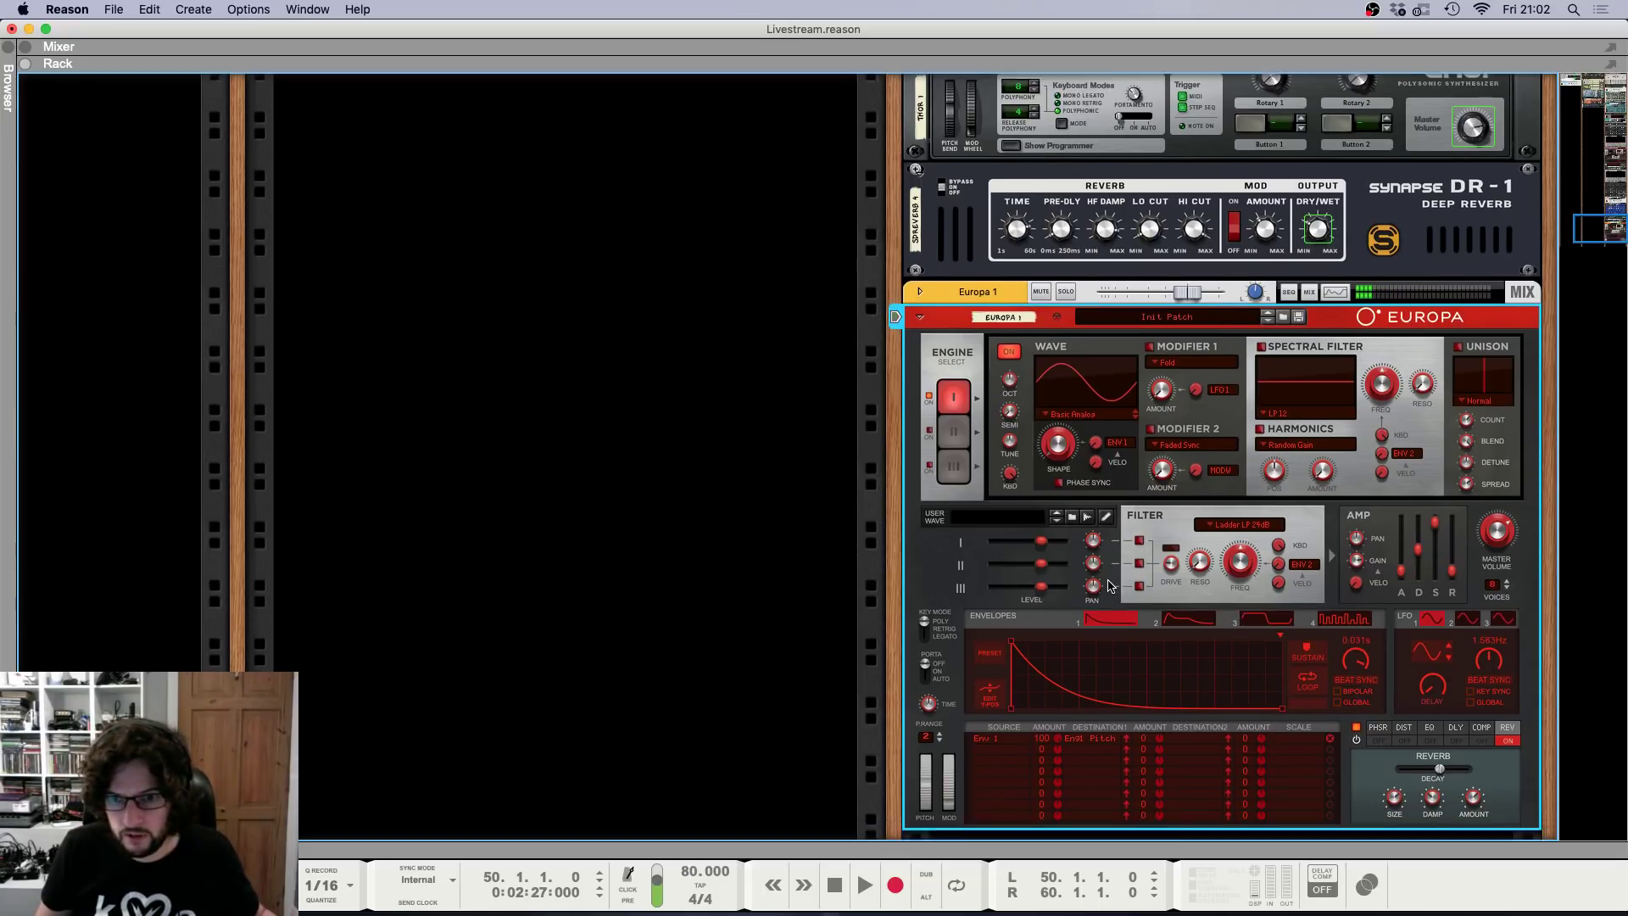
scroll(1113, 603, down, 1)
click(988, 759)
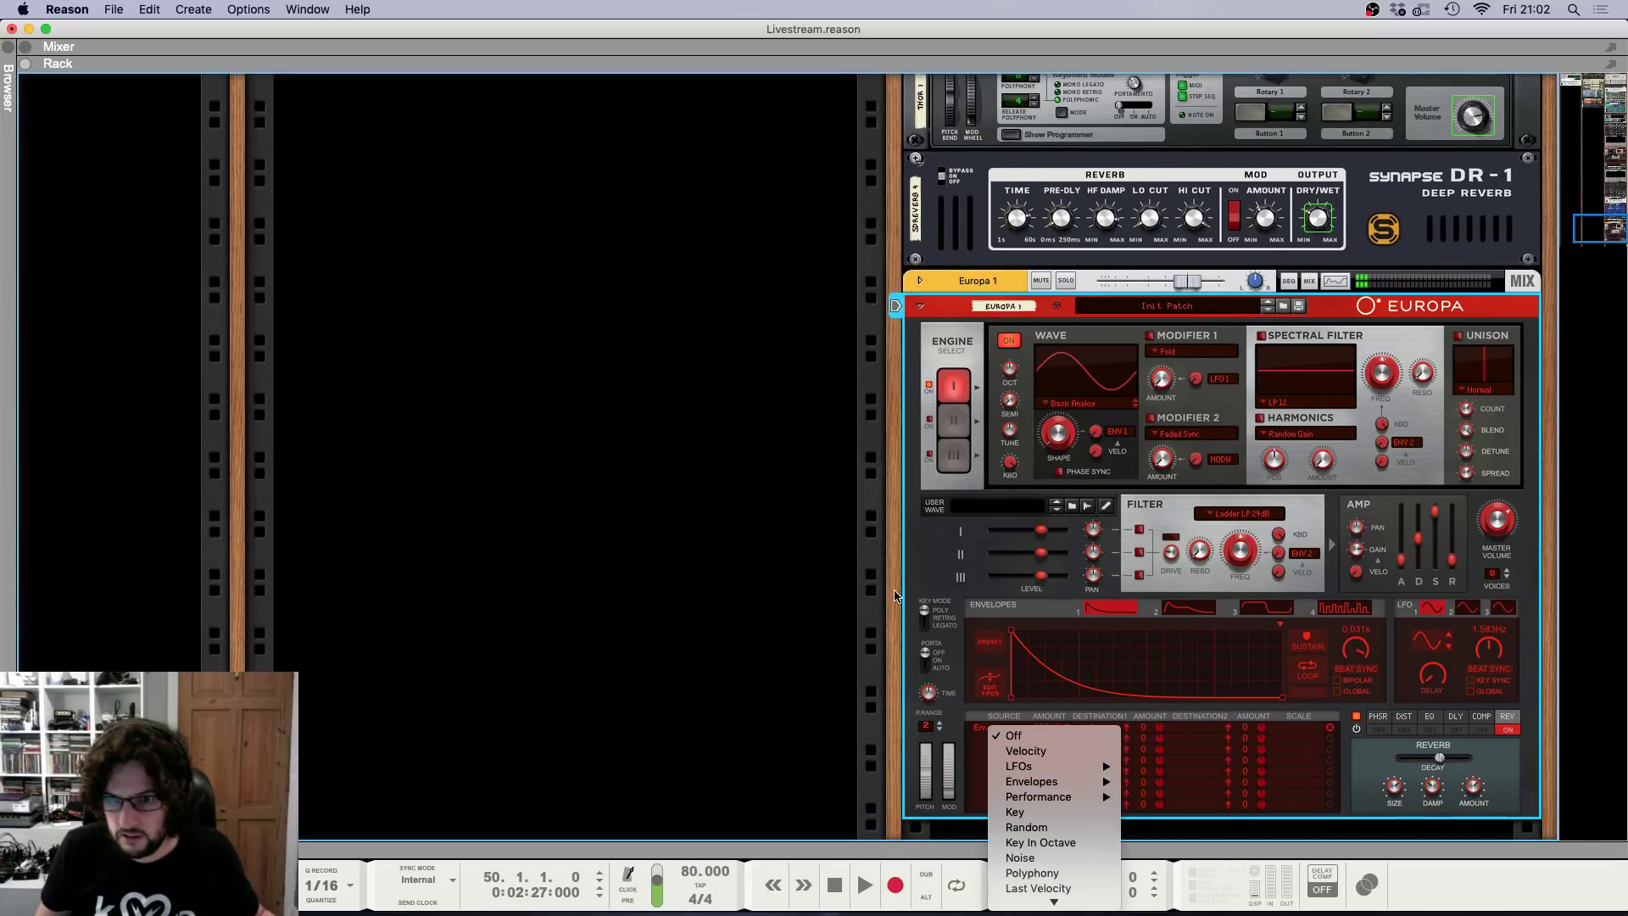
mouse_move(1060, 766)
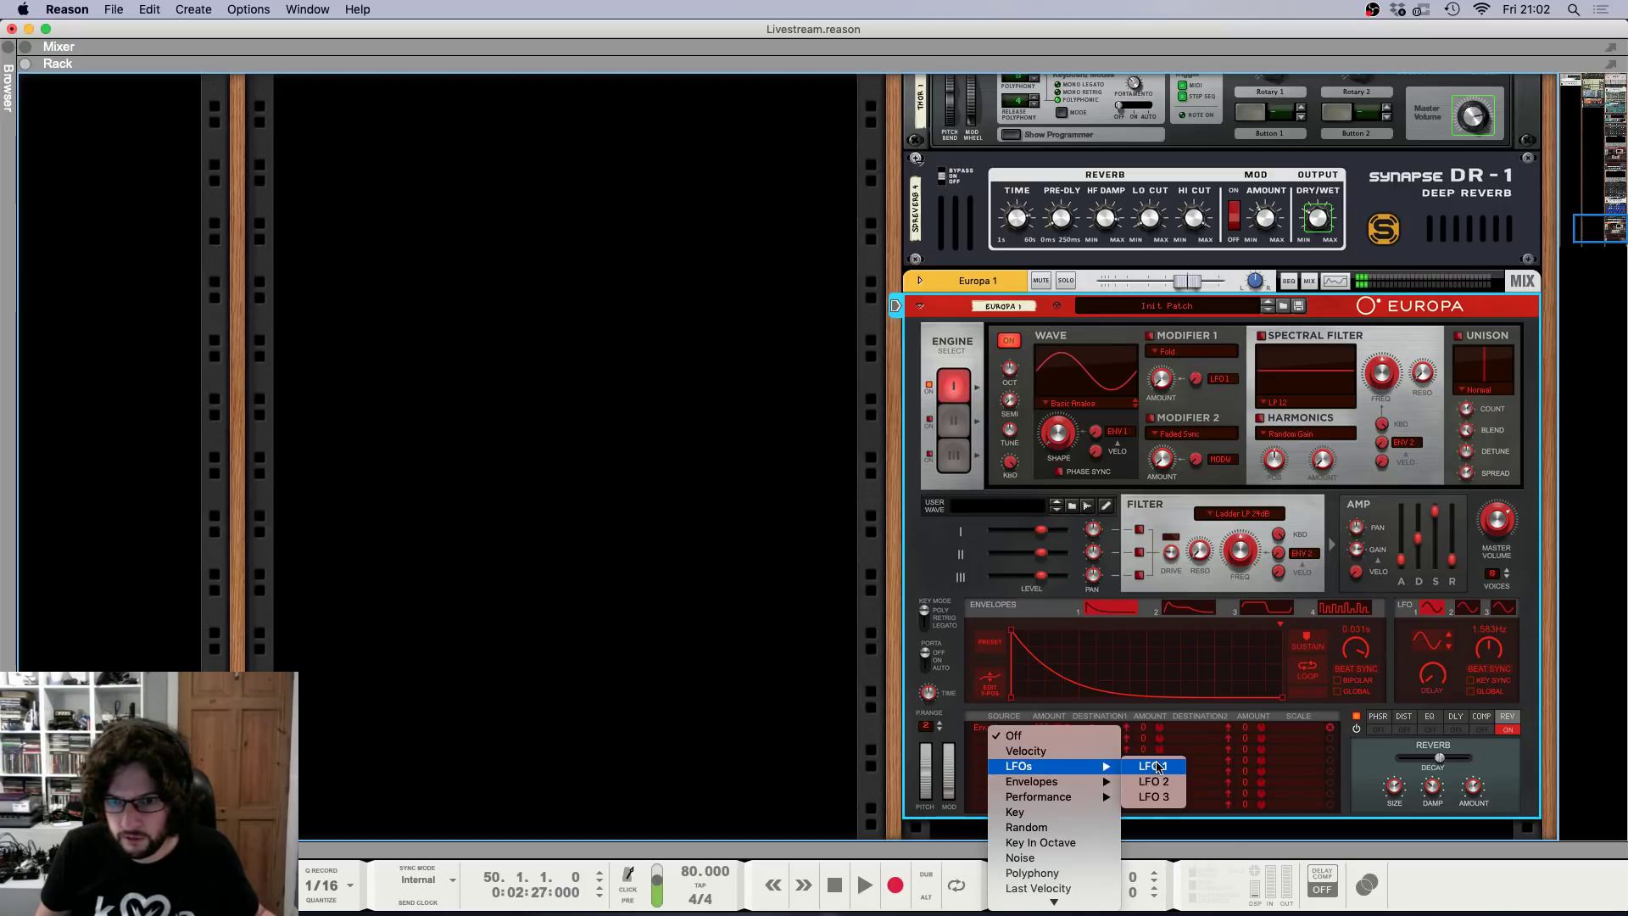
click(1153, 766)
click(1081, 739)
mouse_move(1111, 752)
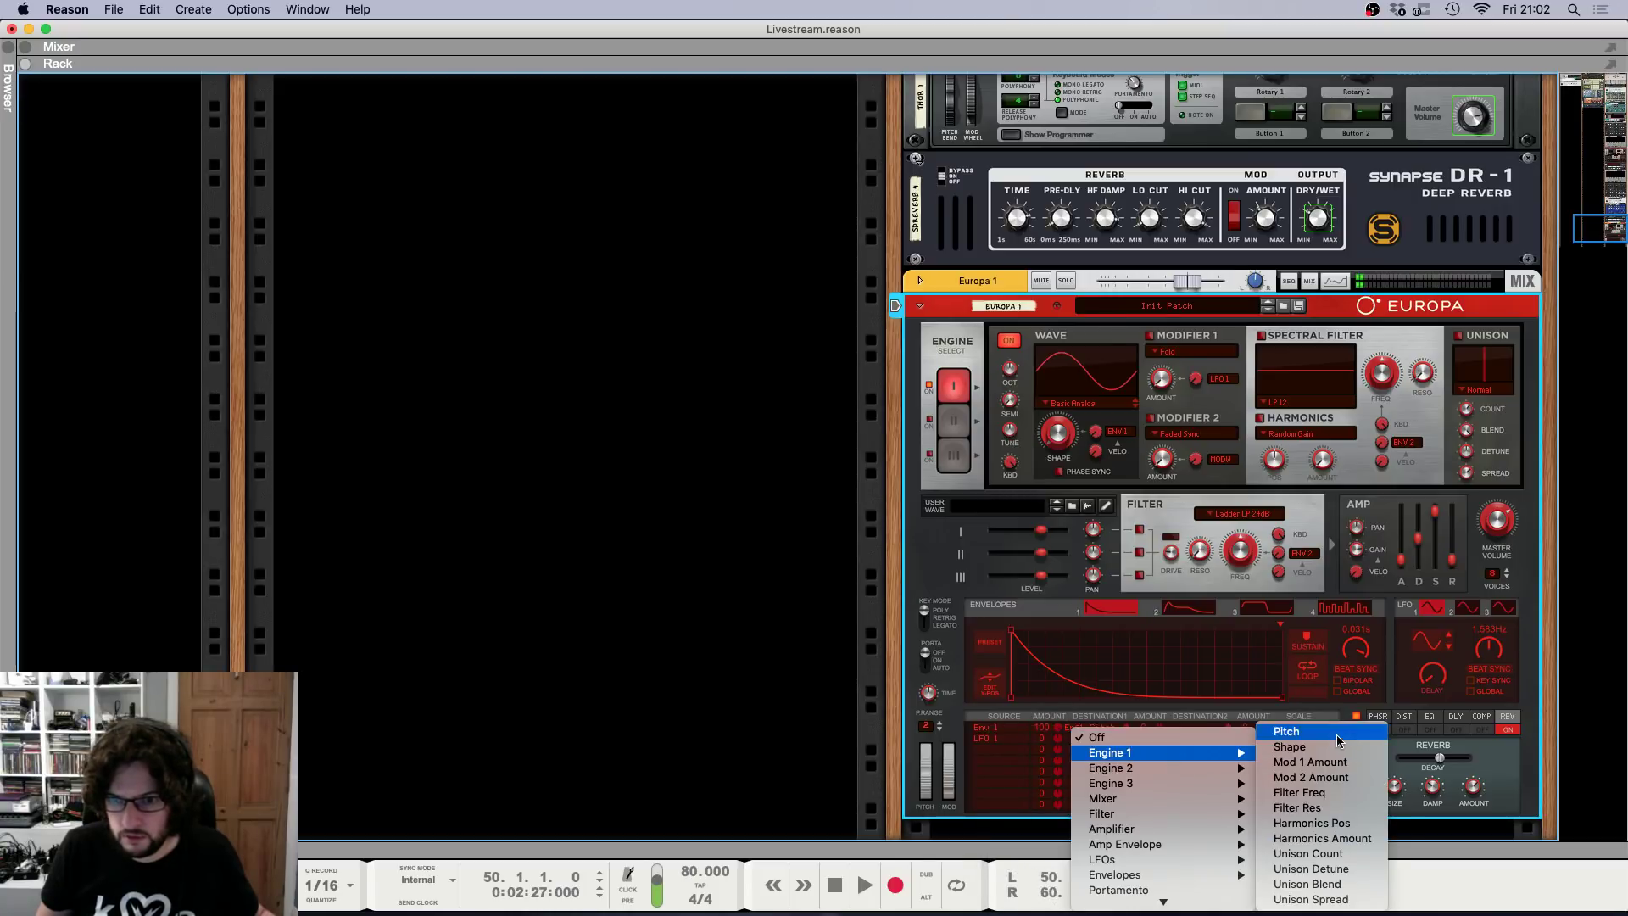
click(1276, 731)
drag(1061, 743, 1062, 736)
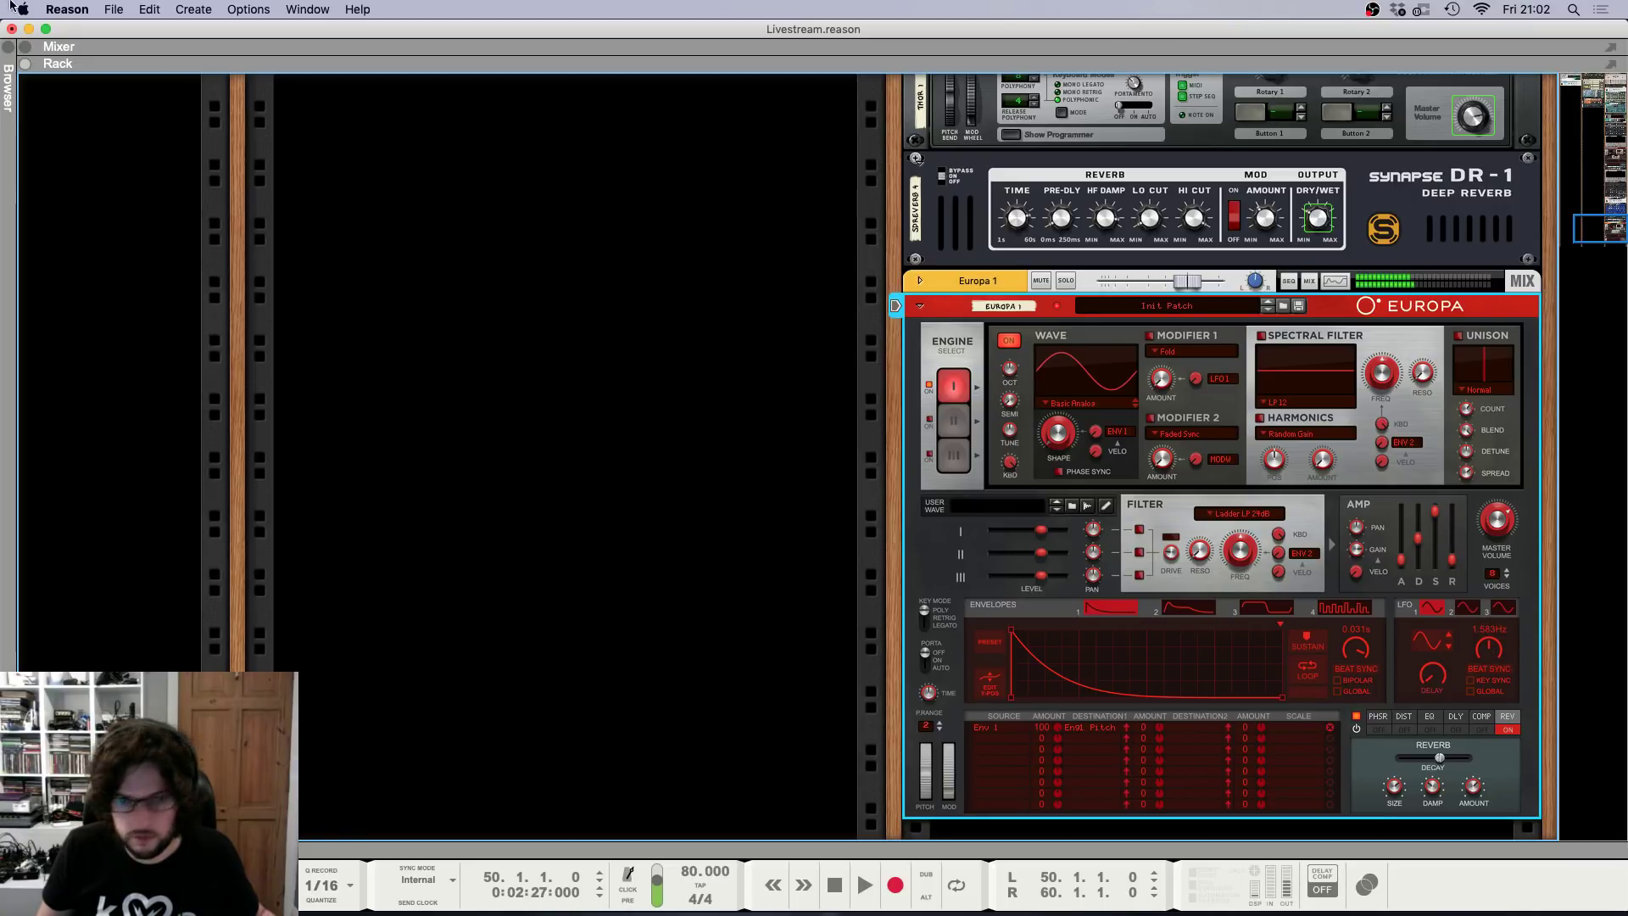
click(150, 9)
click(220, 29)
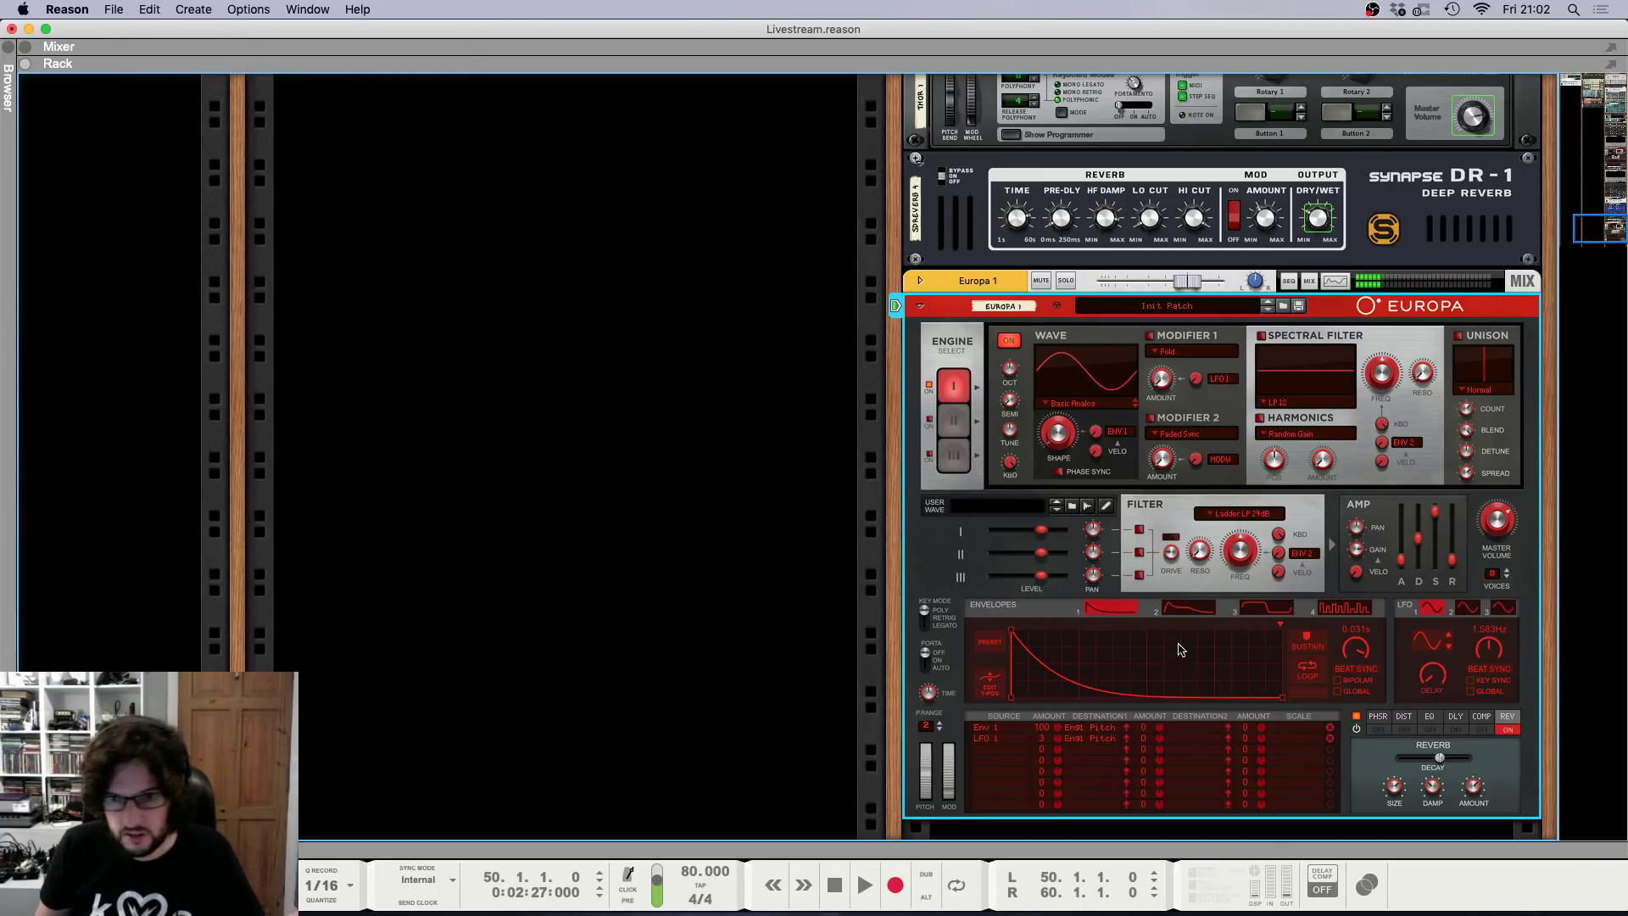
Route Engine 1 through the filter, with the filter frequency at 779.5 Hz, and apply a decaying preset curve to envelope 2.
click(1139, 531)
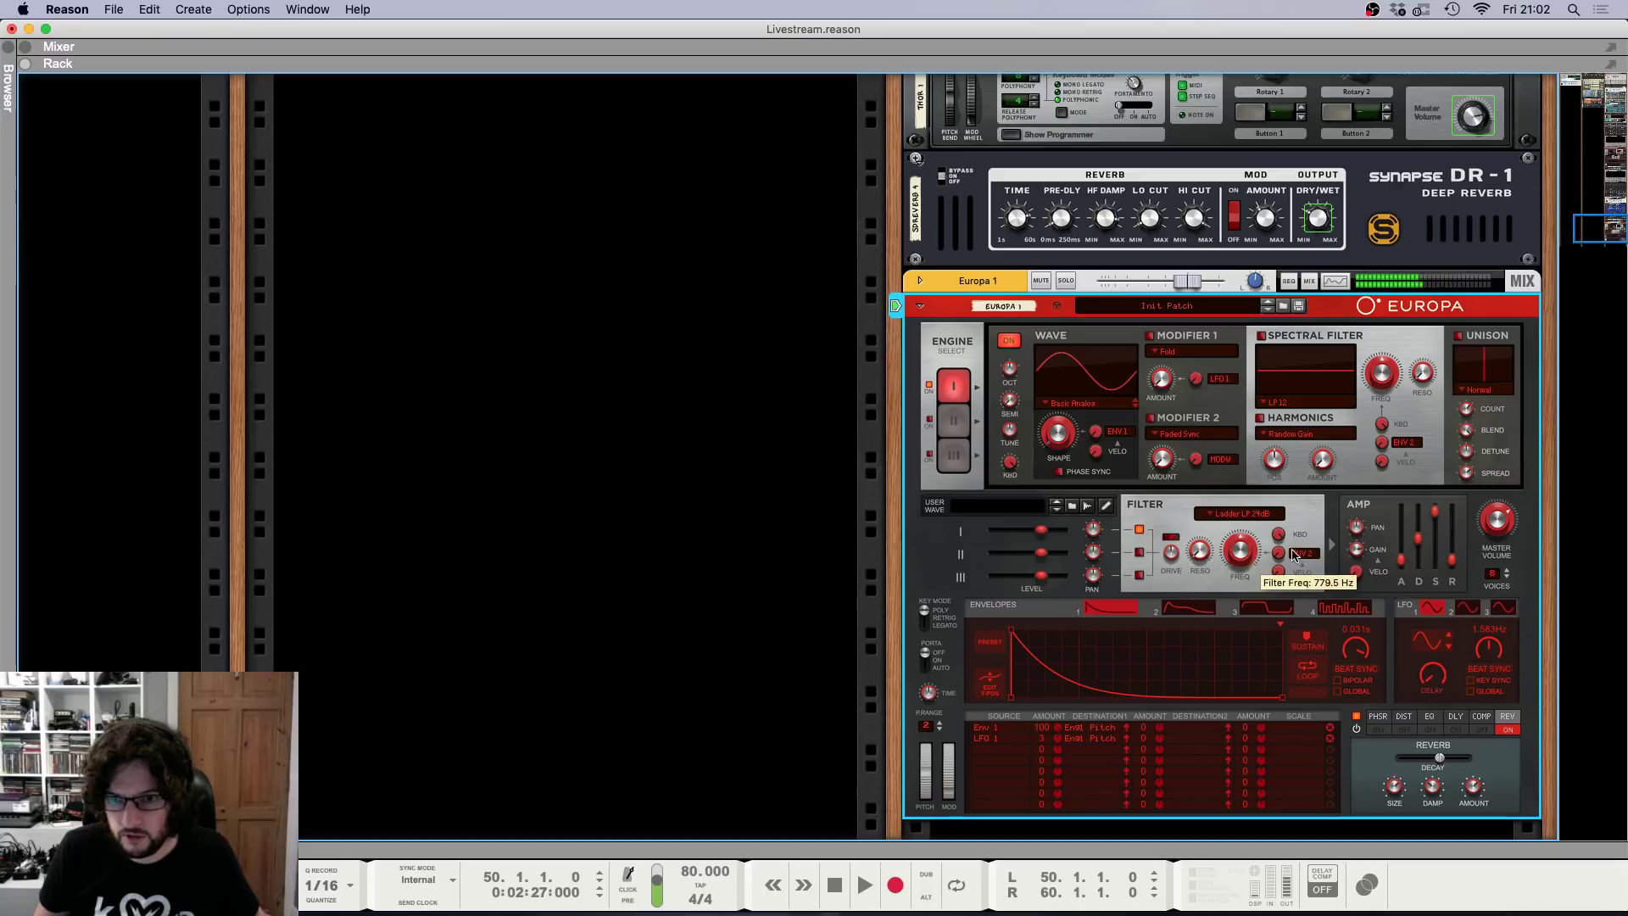
click(1172, 609)
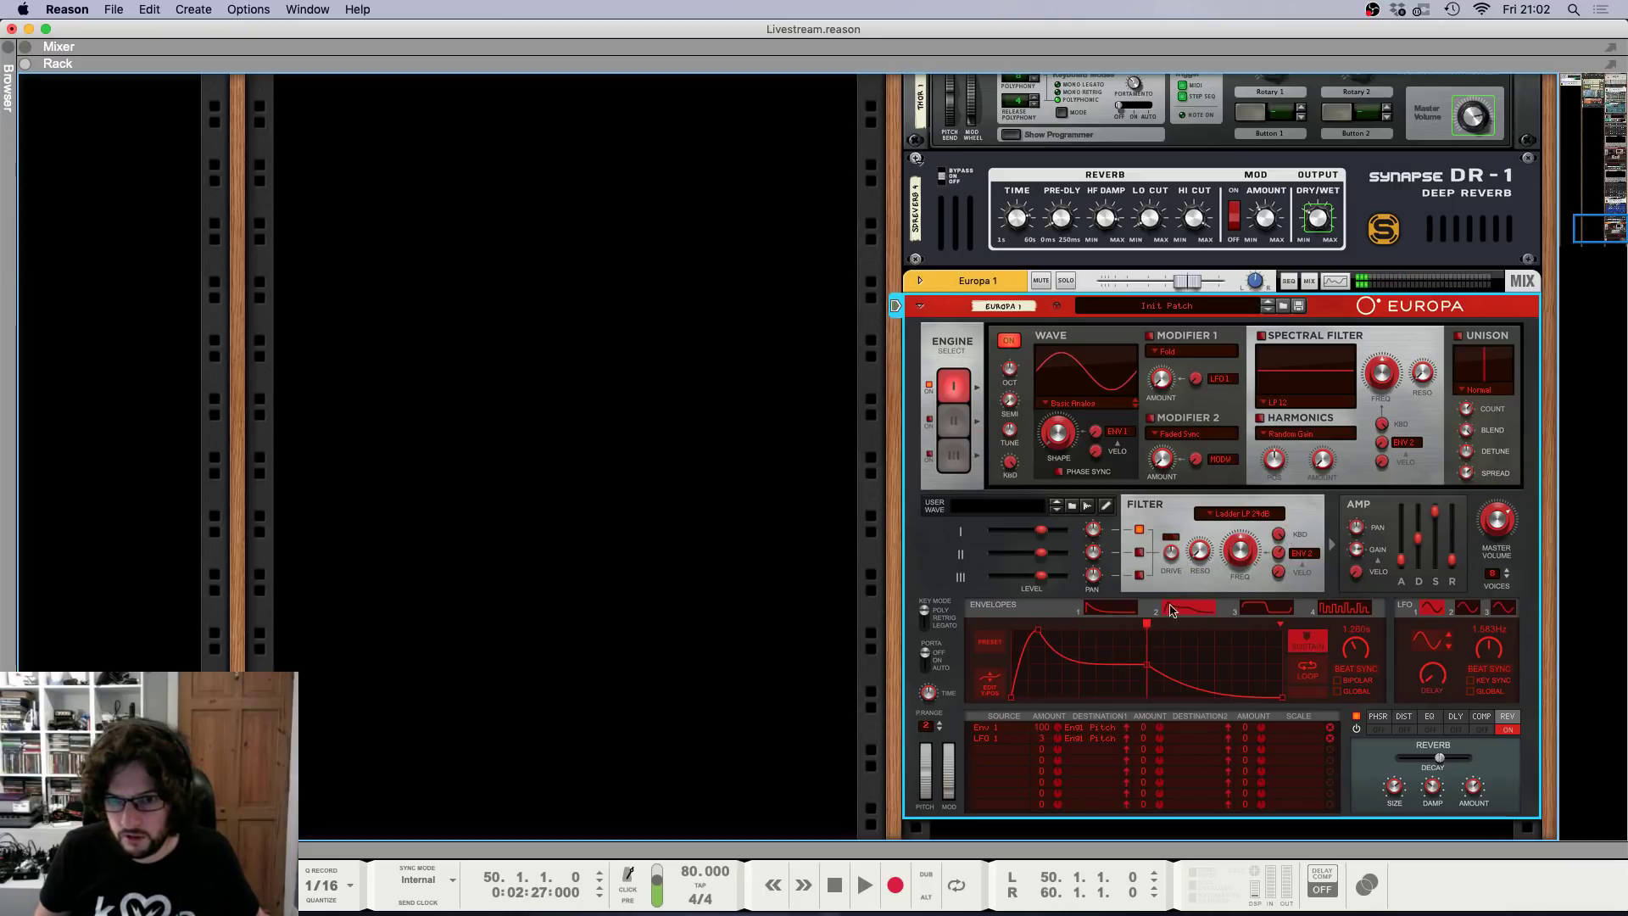
click(994, 644)
click(1162, 668)
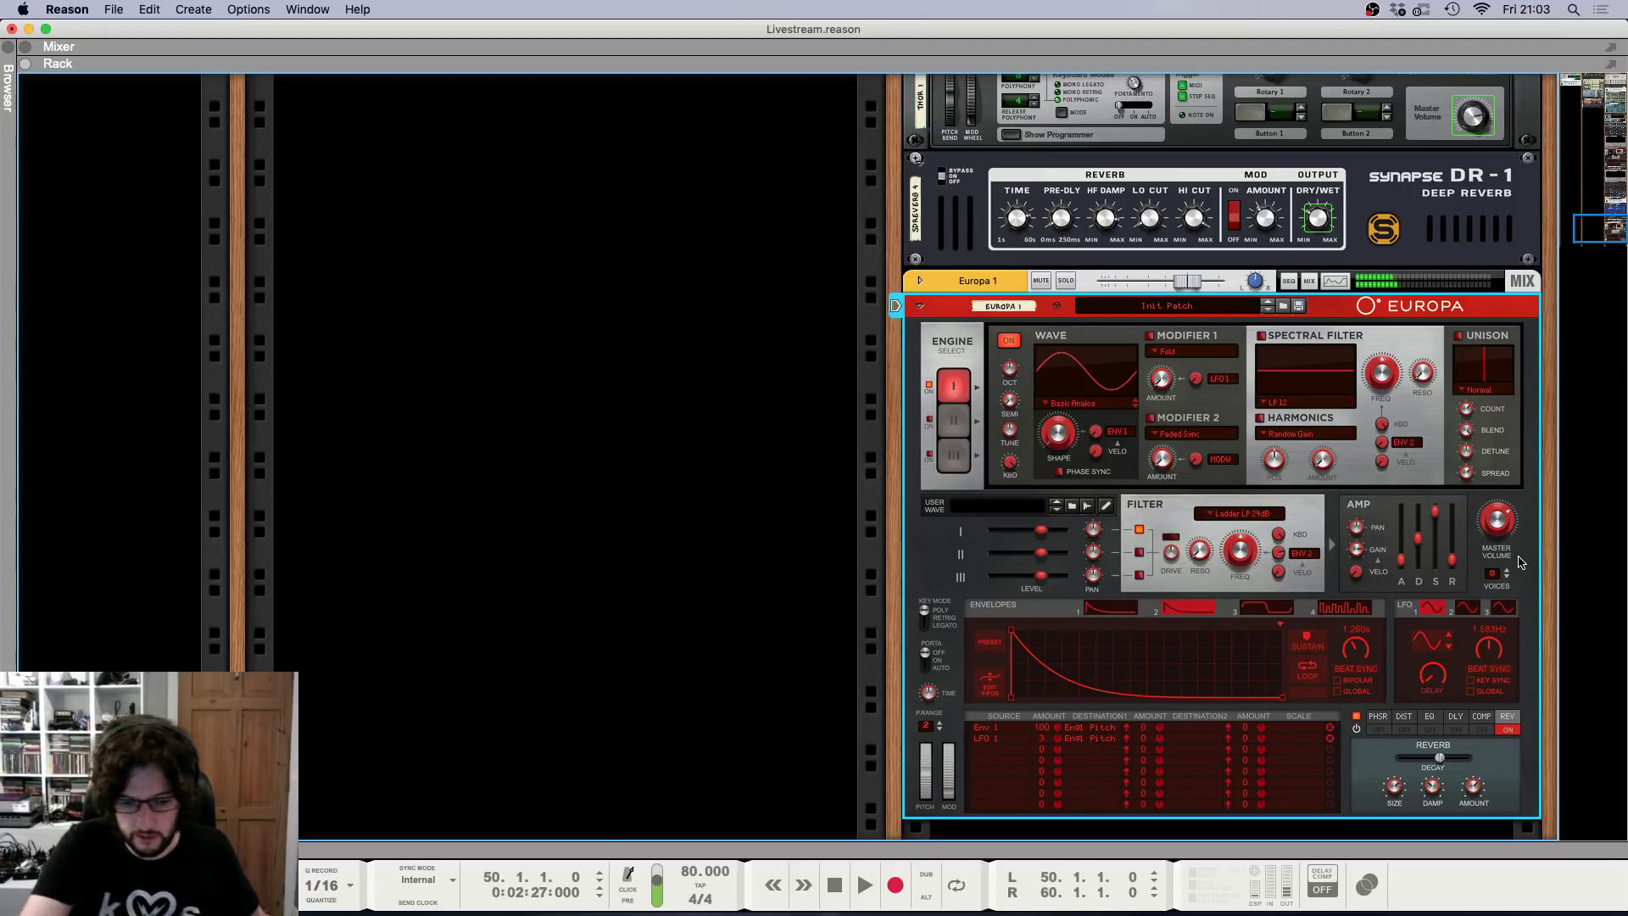
Set the Europa 1 mixer channel's level to -12.52 dB.
key(F5)
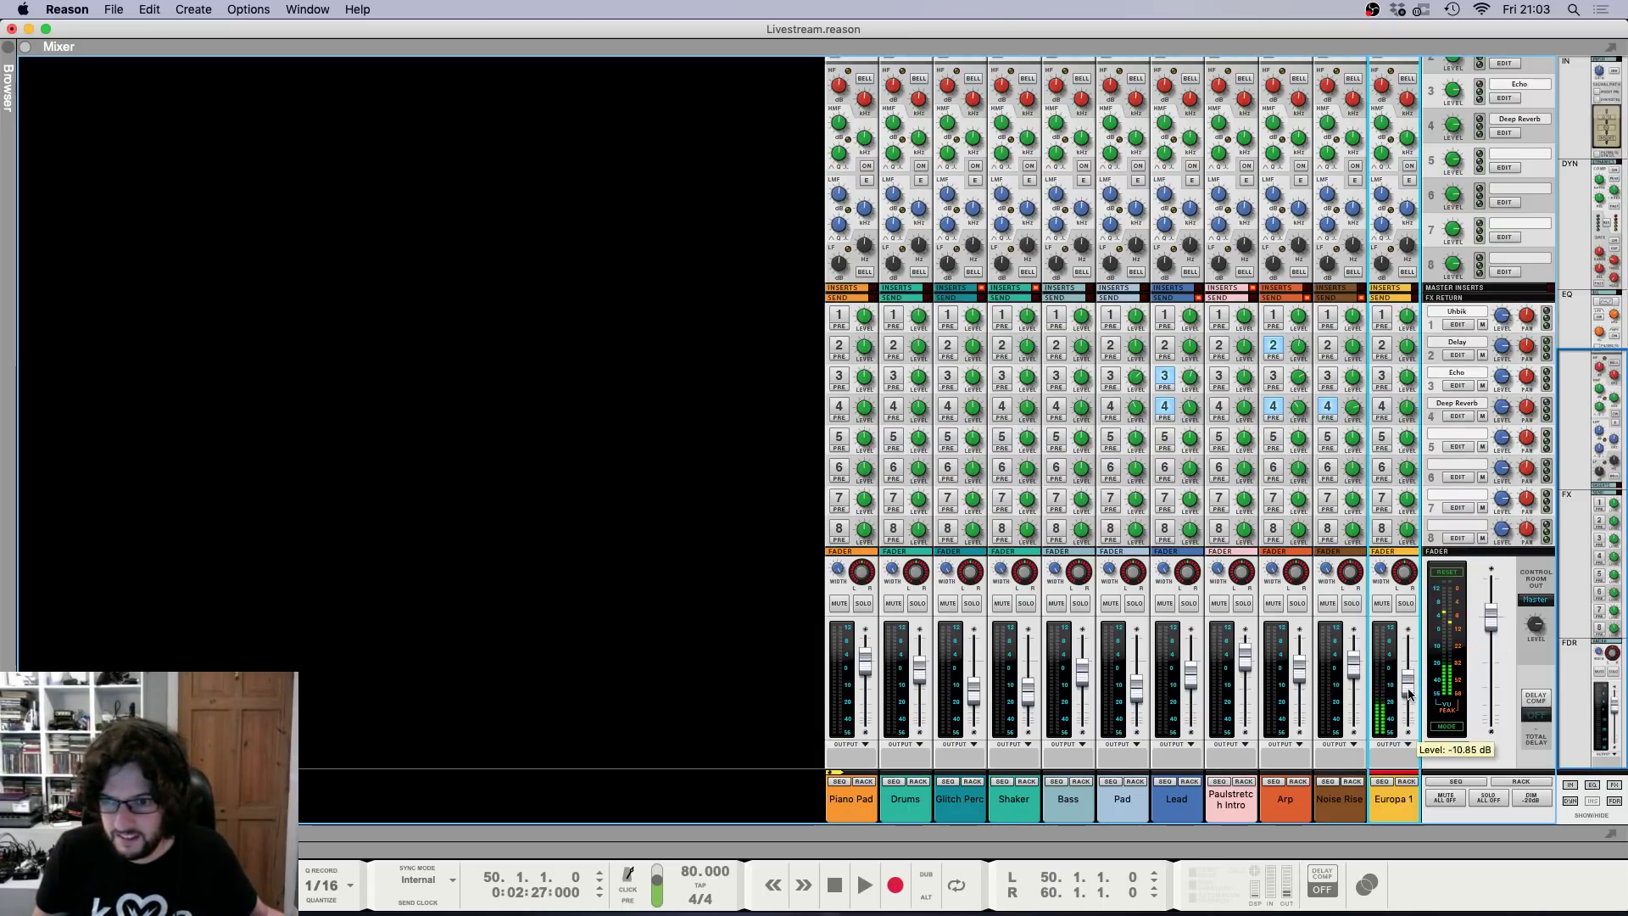
scroll(1408, 694, down, 2)
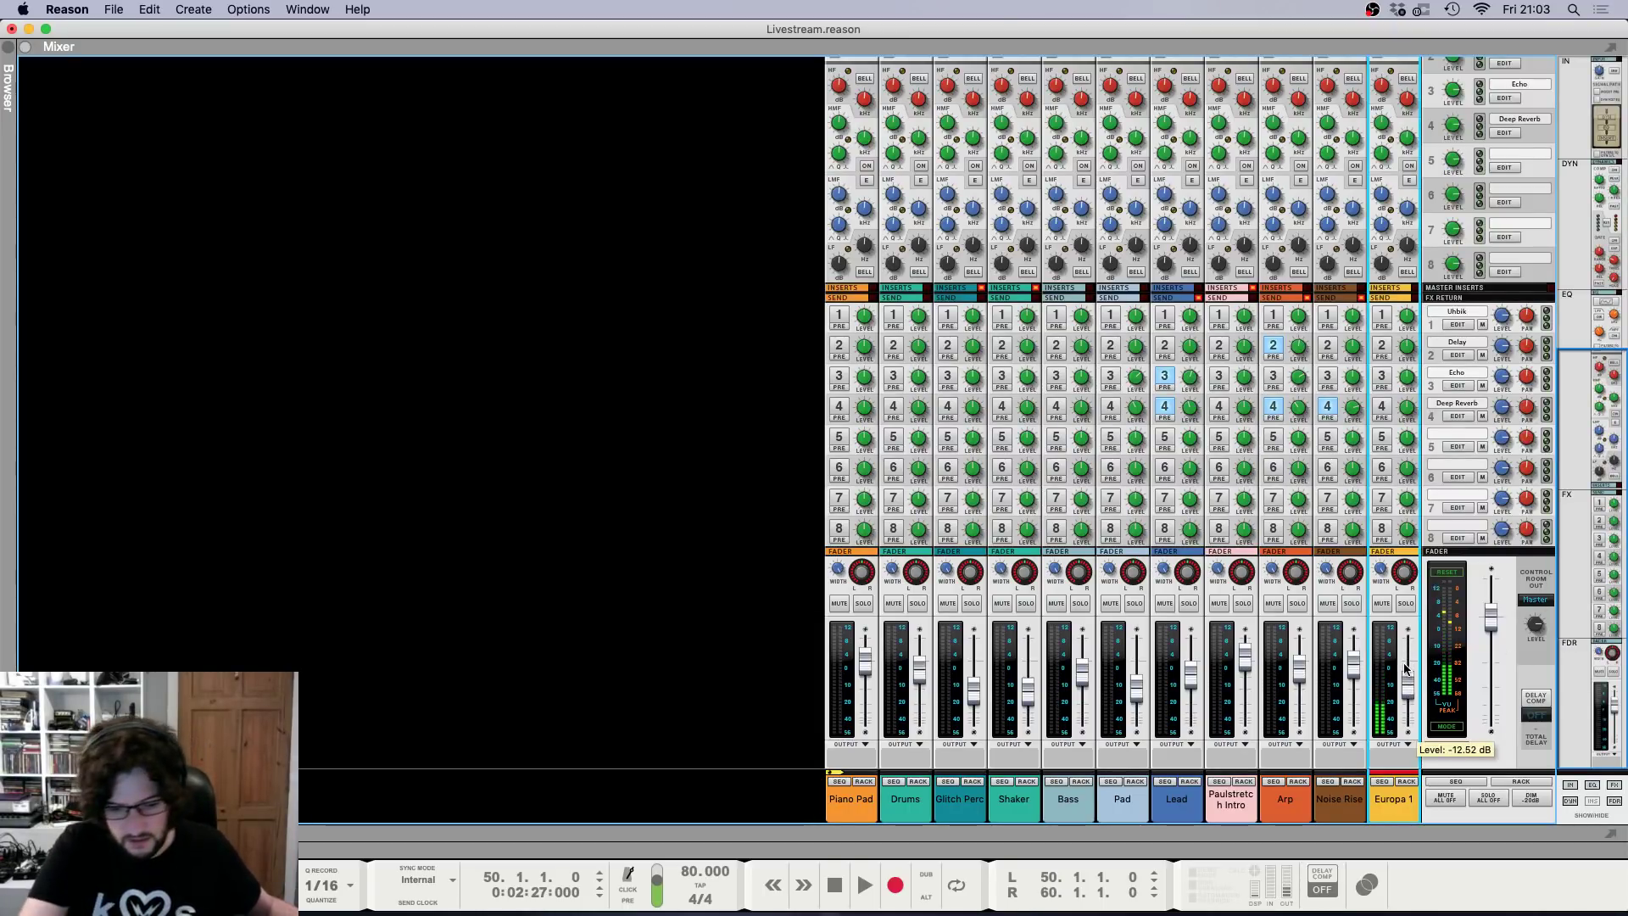
Adjust Europa's reverb damping, lengthen the reverb decay, and switch the built-in reverb off.
key(F6)
key(F7)
scroll(1412, 467, down, 5)
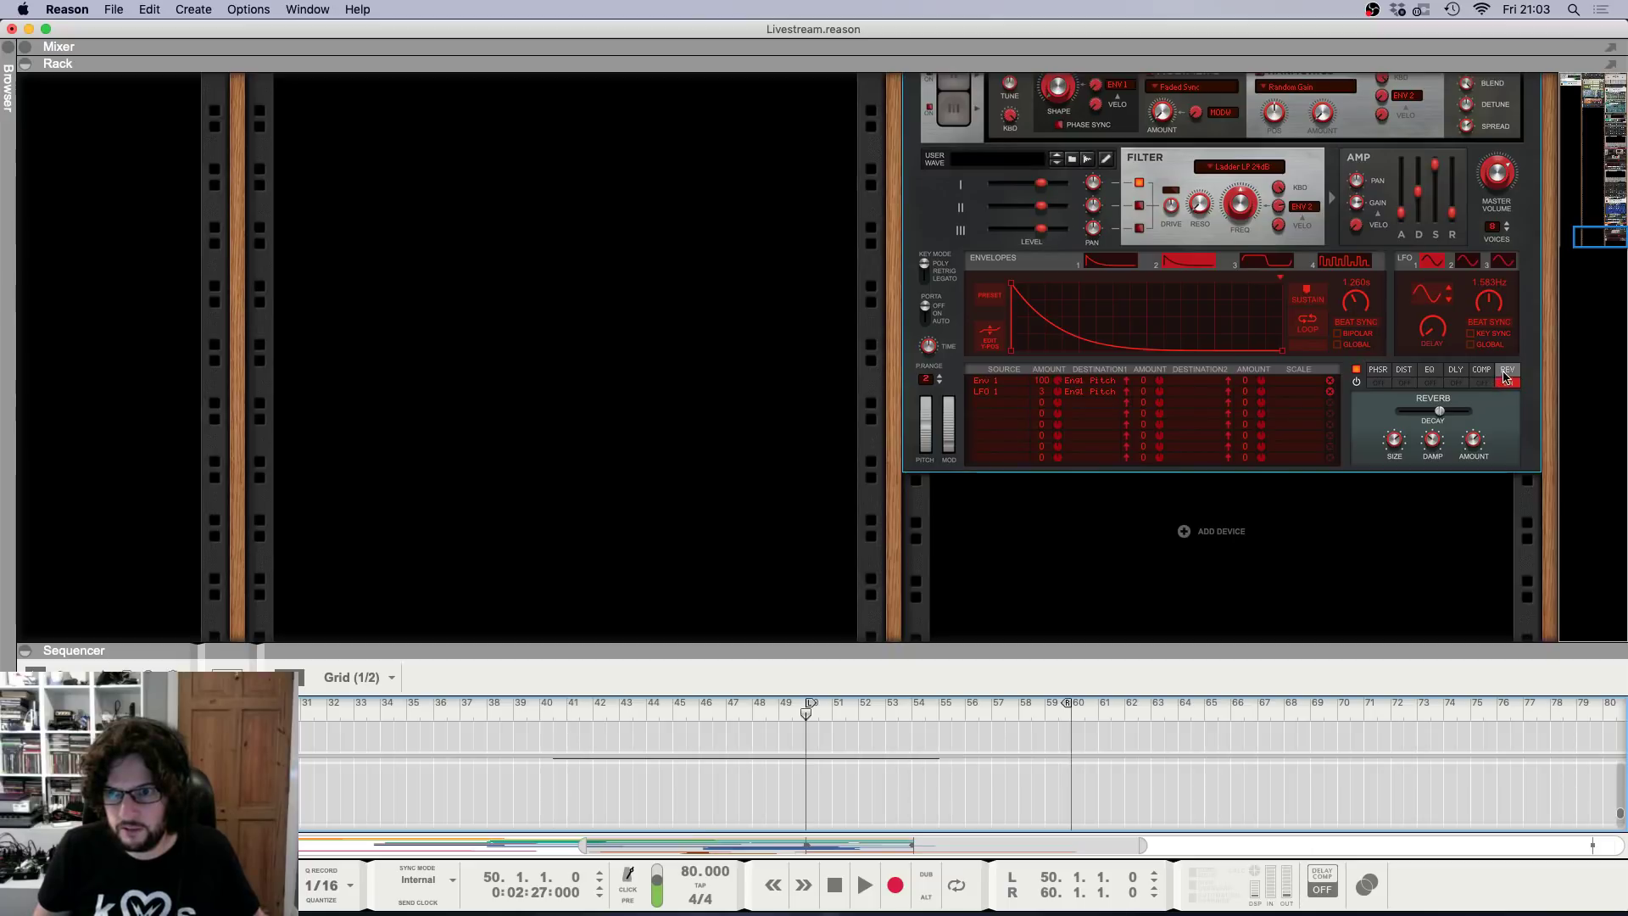
drag(1434, 439, 1436, 466)
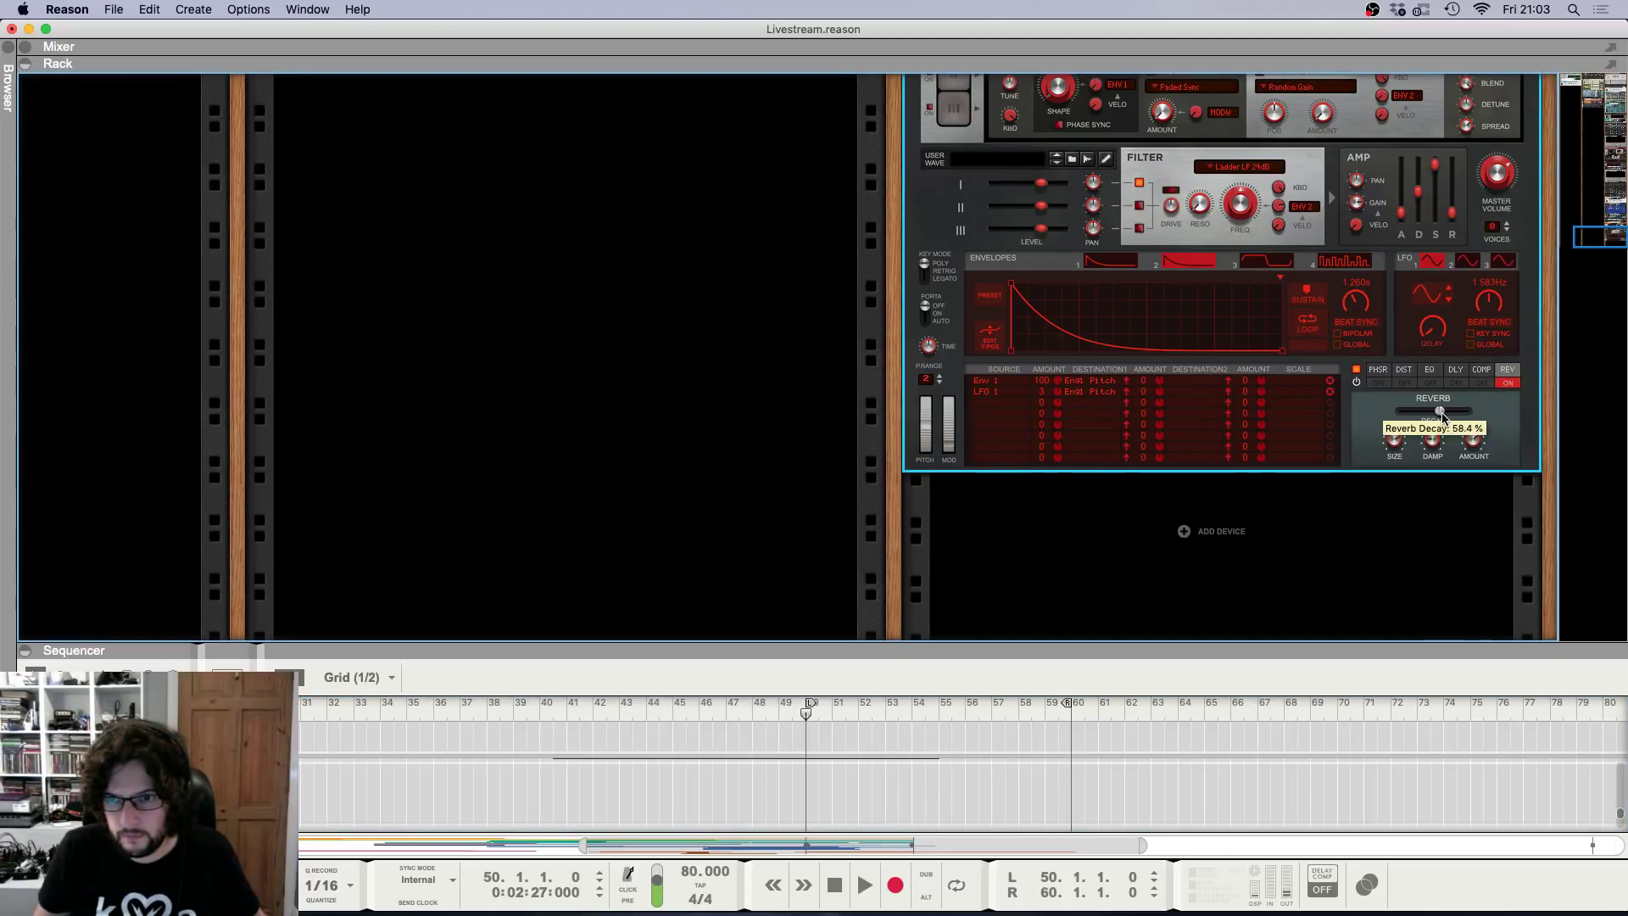
drag(1439, 411, 1448, 410)
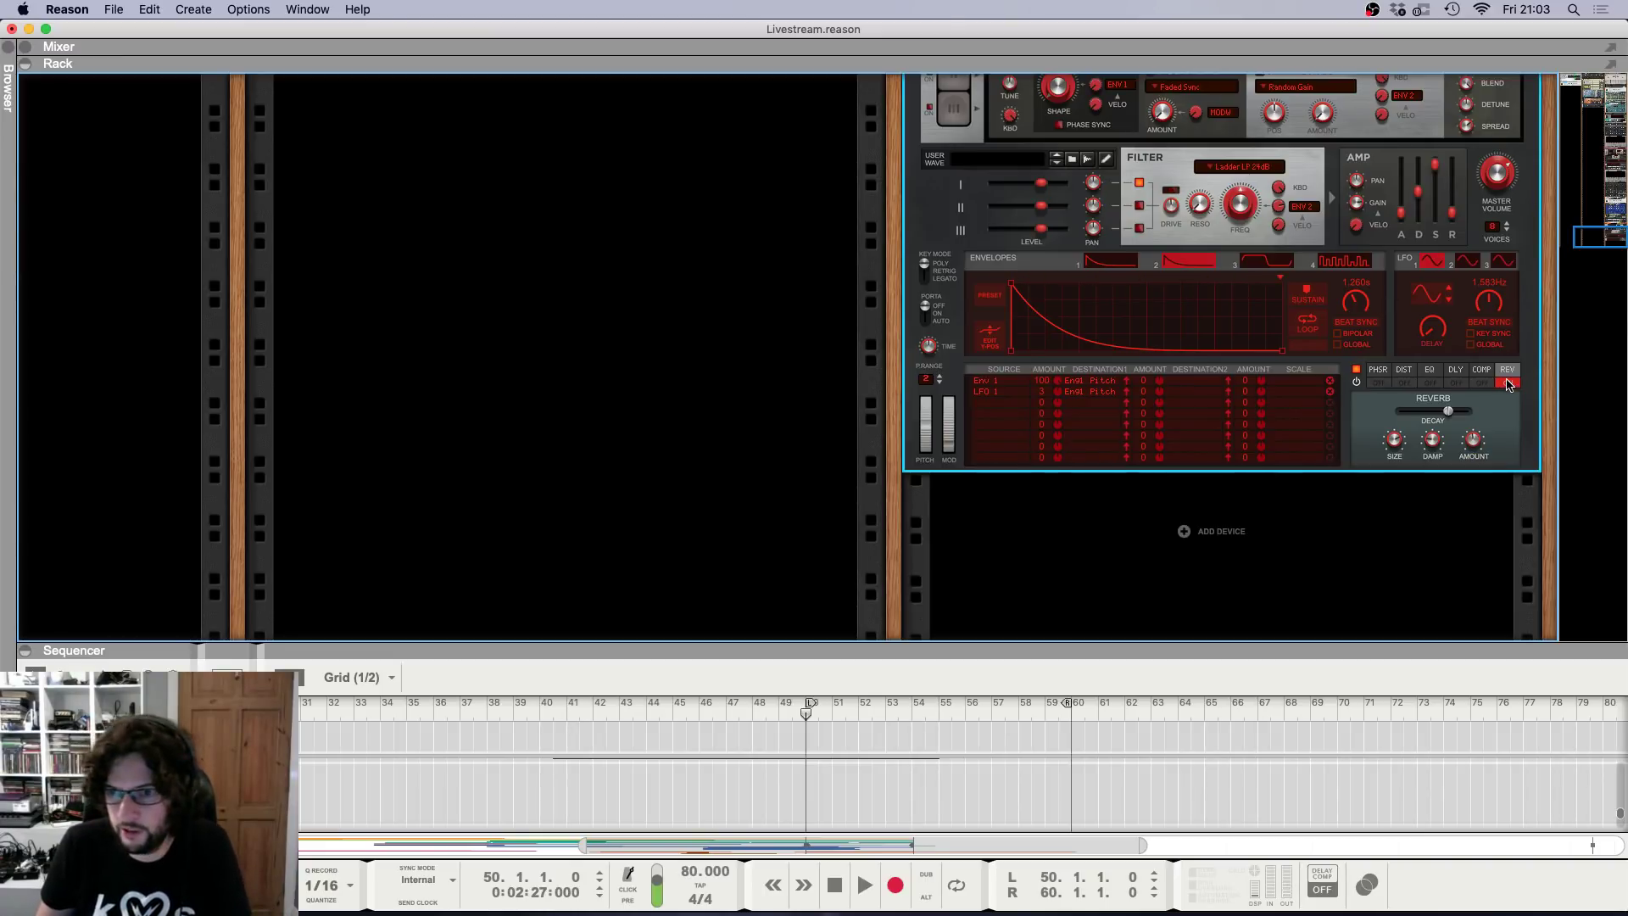
Enable send 4 to the Deep Reverb on the Europa 1 mixer channel.
key(F5)
click(1383, 409)
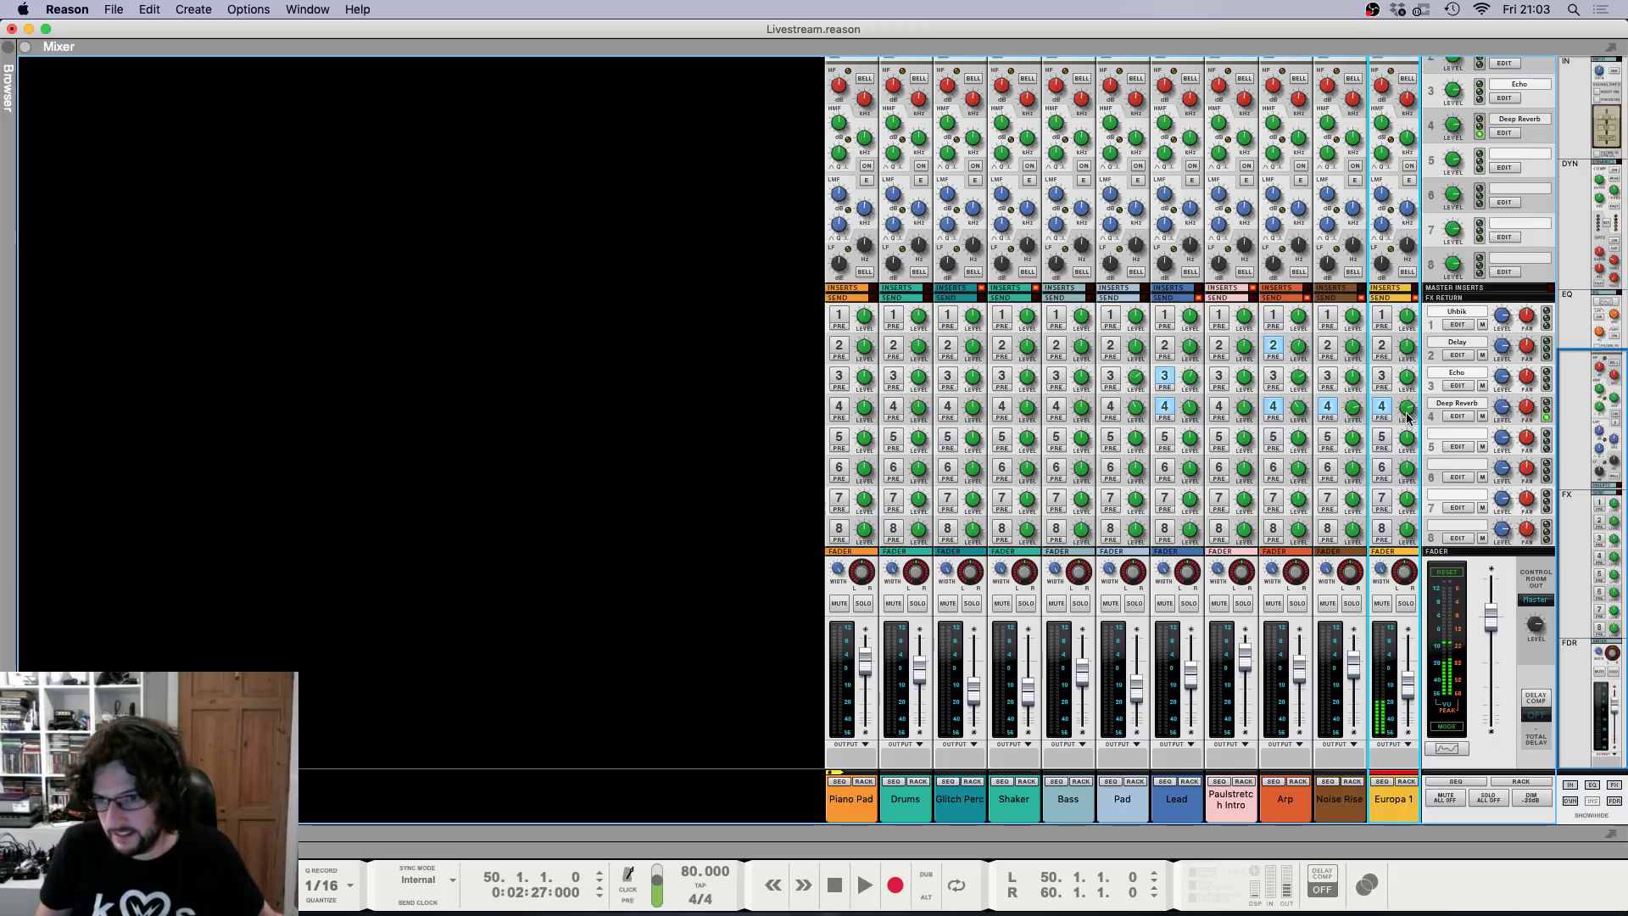
mouse_move(1410, 418)
Draw a clip with a length of 3.2.0.0 on the Europa track, starting at bar 50.
key(F7)
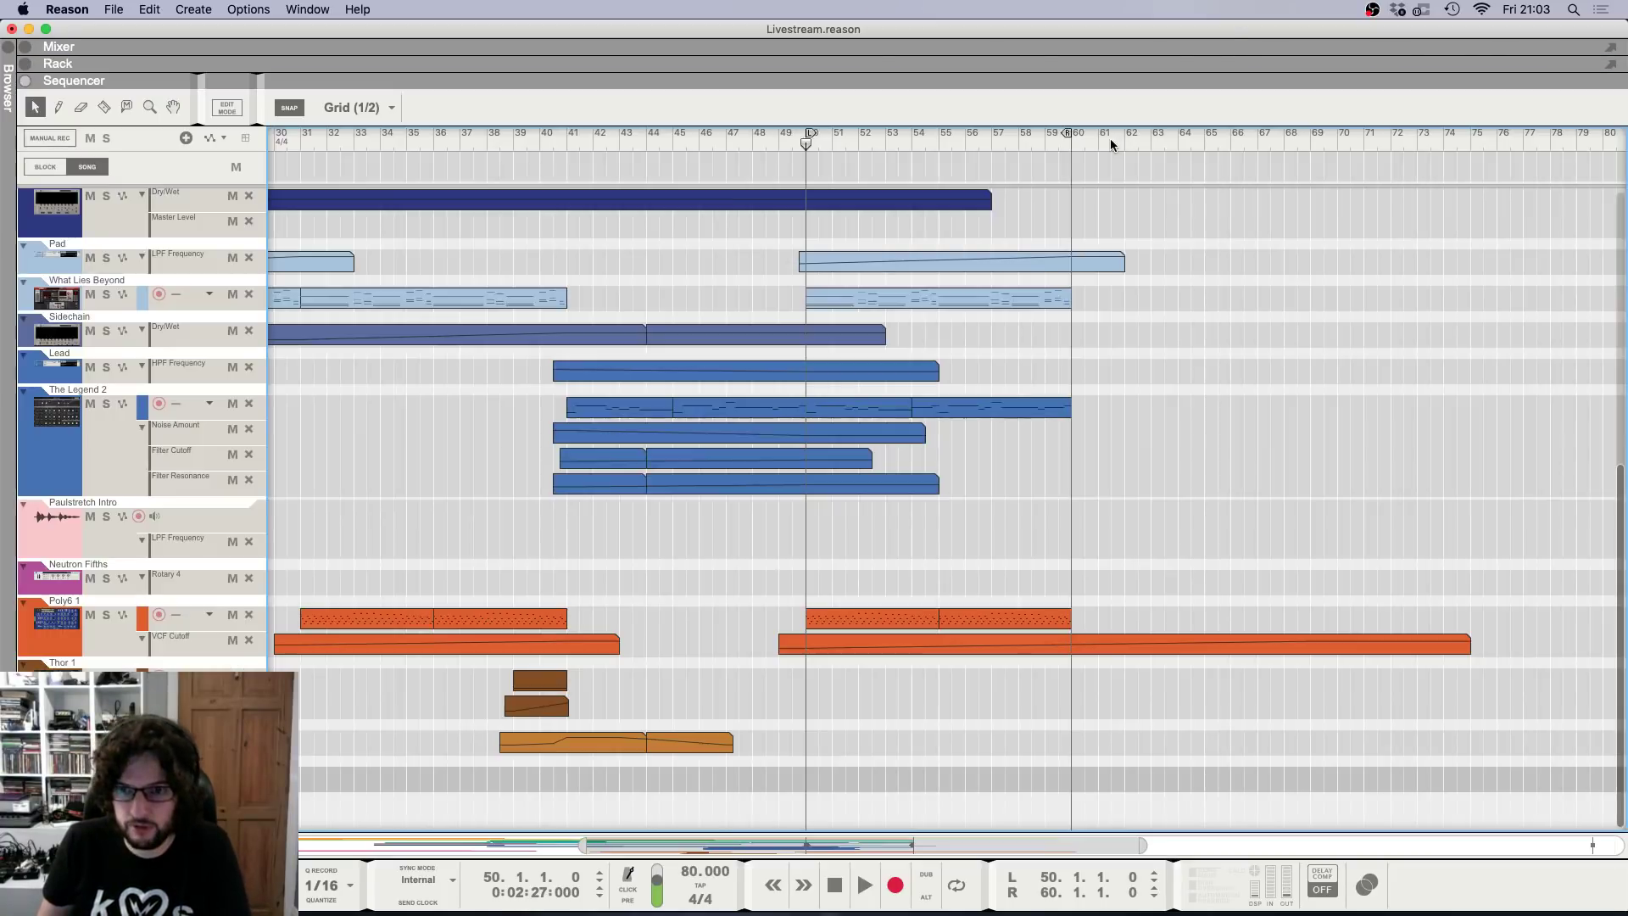
key(h)
key(h)
key(h)
drag(817, 780, 928, 780)
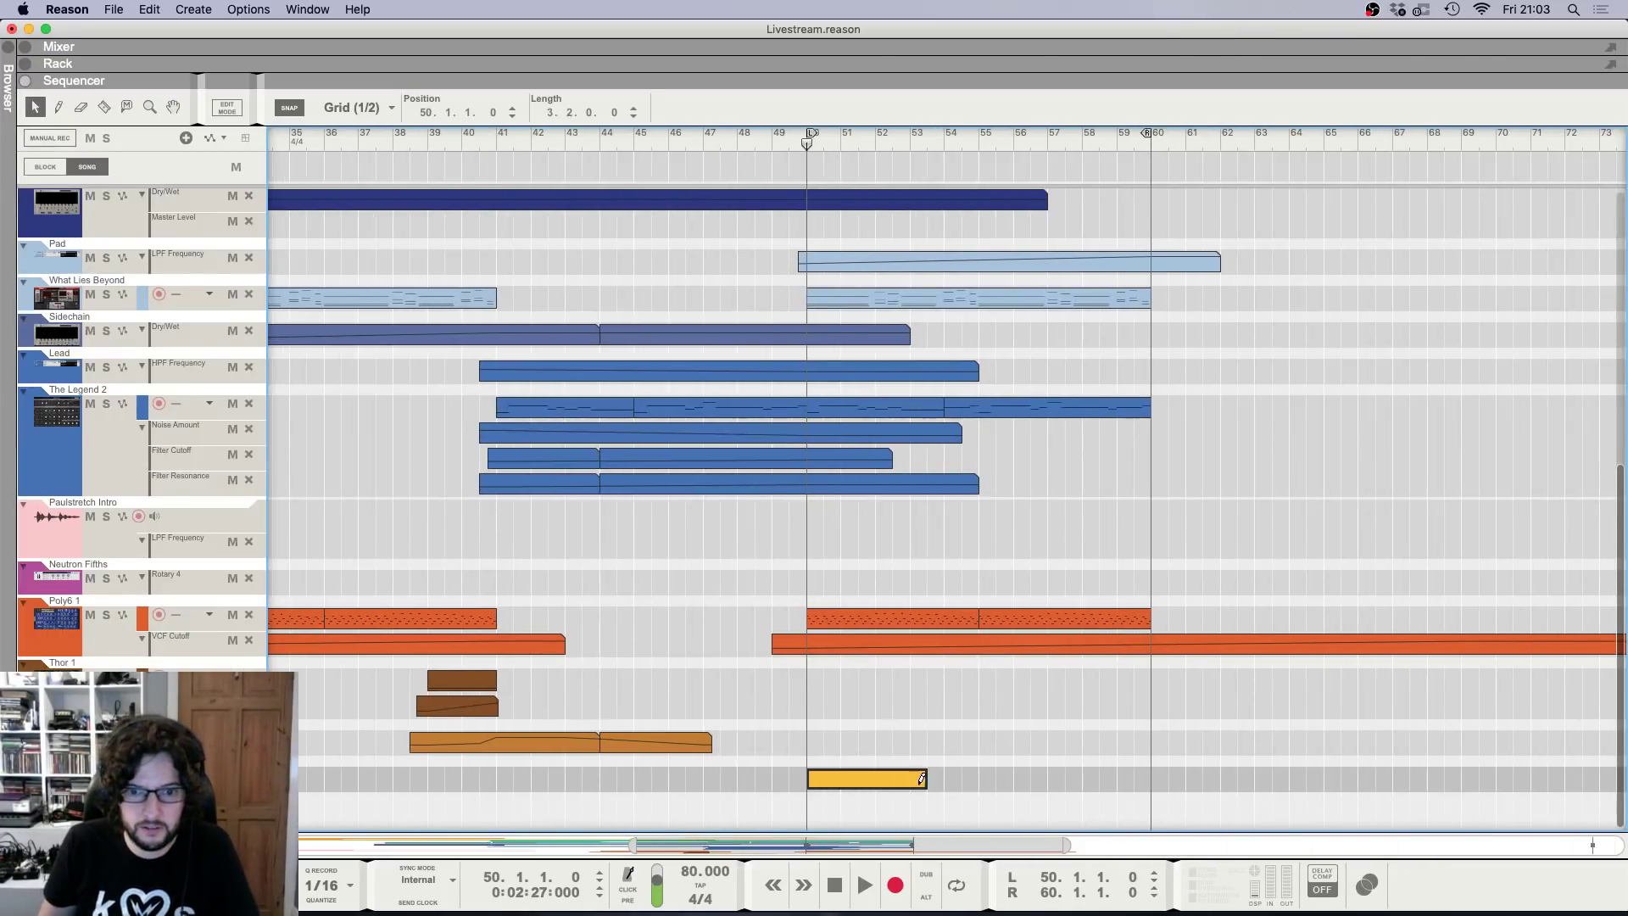
Open the new Europa clip for note editing and play briefly from bar 50.
double_click(873, 777)
key(space)
key(space)
key(h)
key(h)
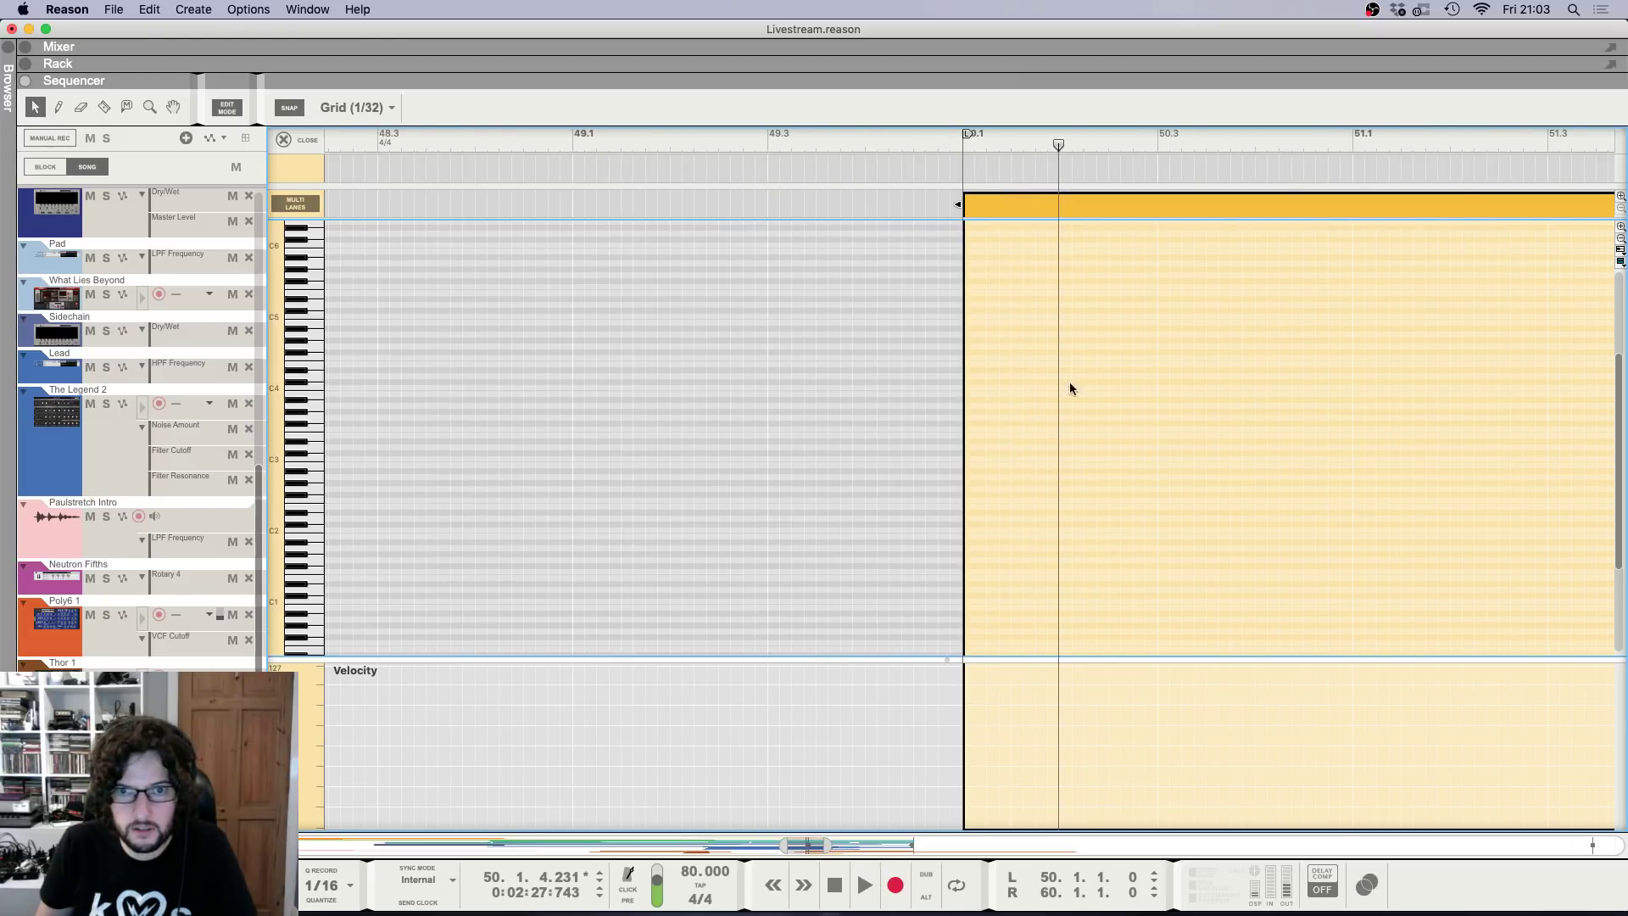
drag(1068, 369, 1080, 372)
click(1079, 370)
key(BackSpace)
Draw a D#3 note of length 0.0.1.0 at position 50.2.1 and return the playhead to bar 50.
drag(1072, 436, 1089, 435)
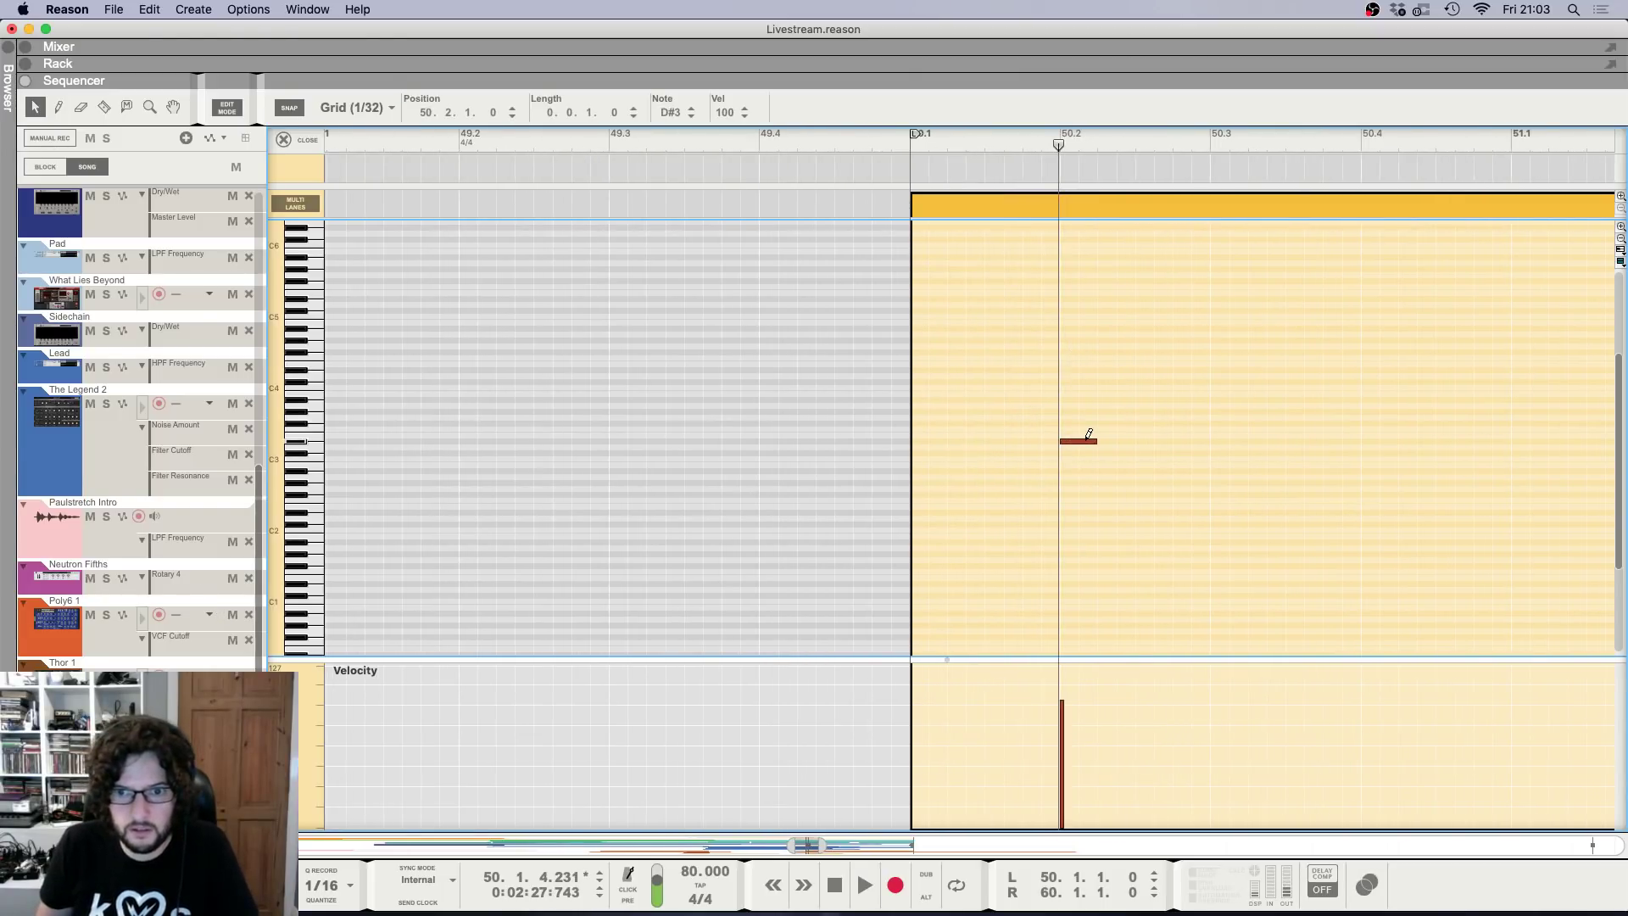
click(915, 143)
Play the section from bar 50 and adjust the Europa 1 channel's level during playback.
key(F5)
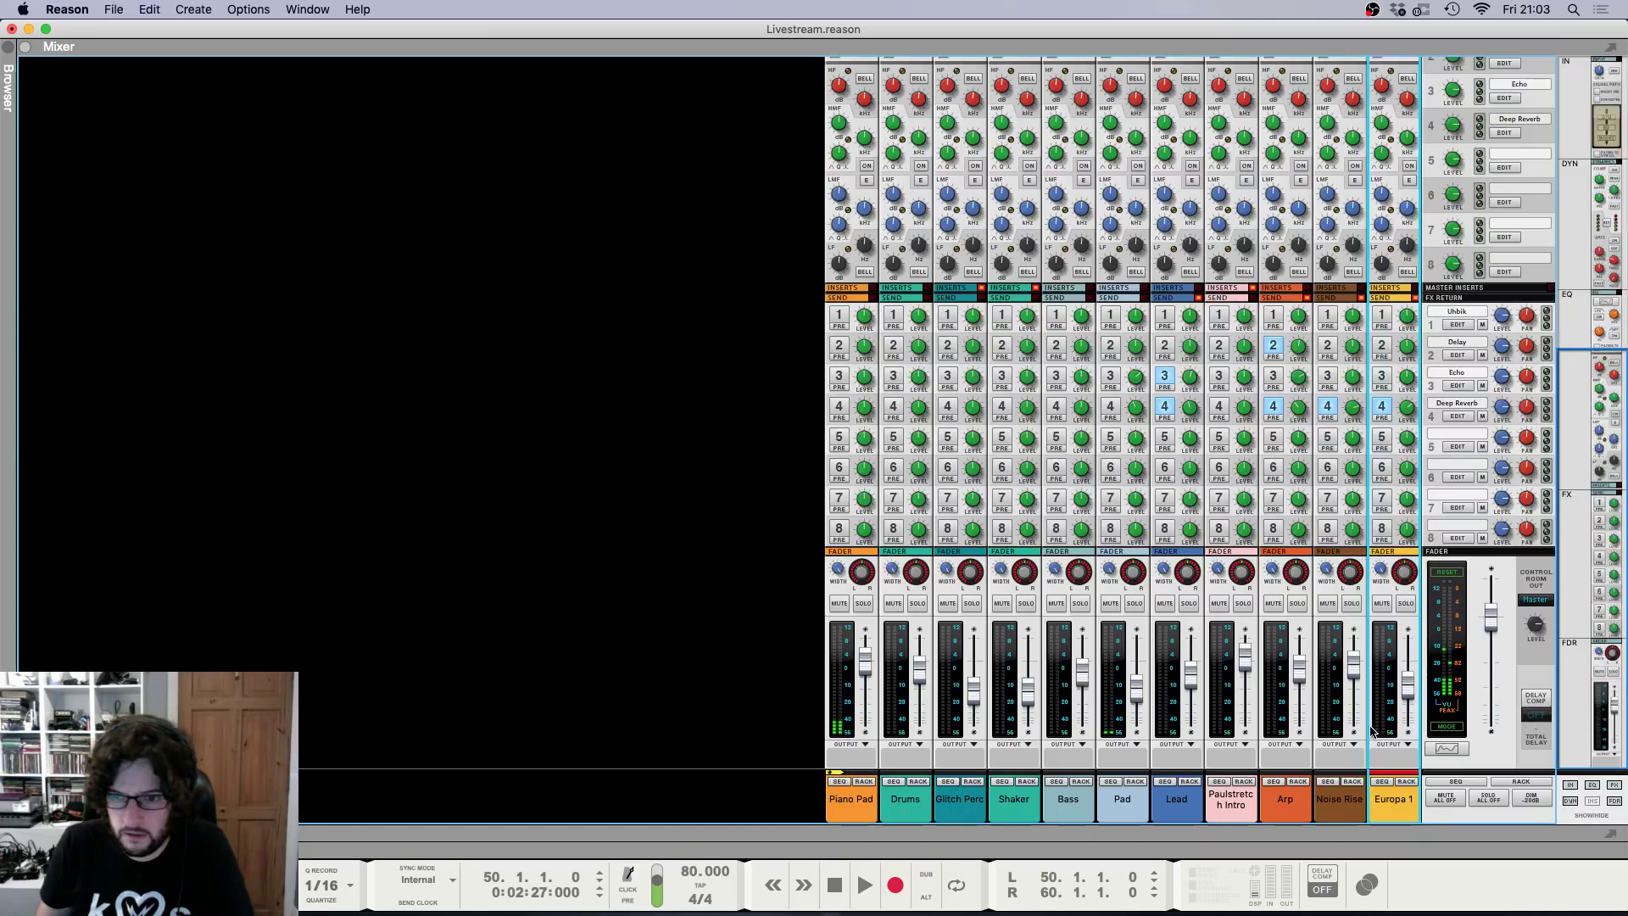
key(space)
drag(1402, 690, 1402, 680)
key(space)
key(F7)
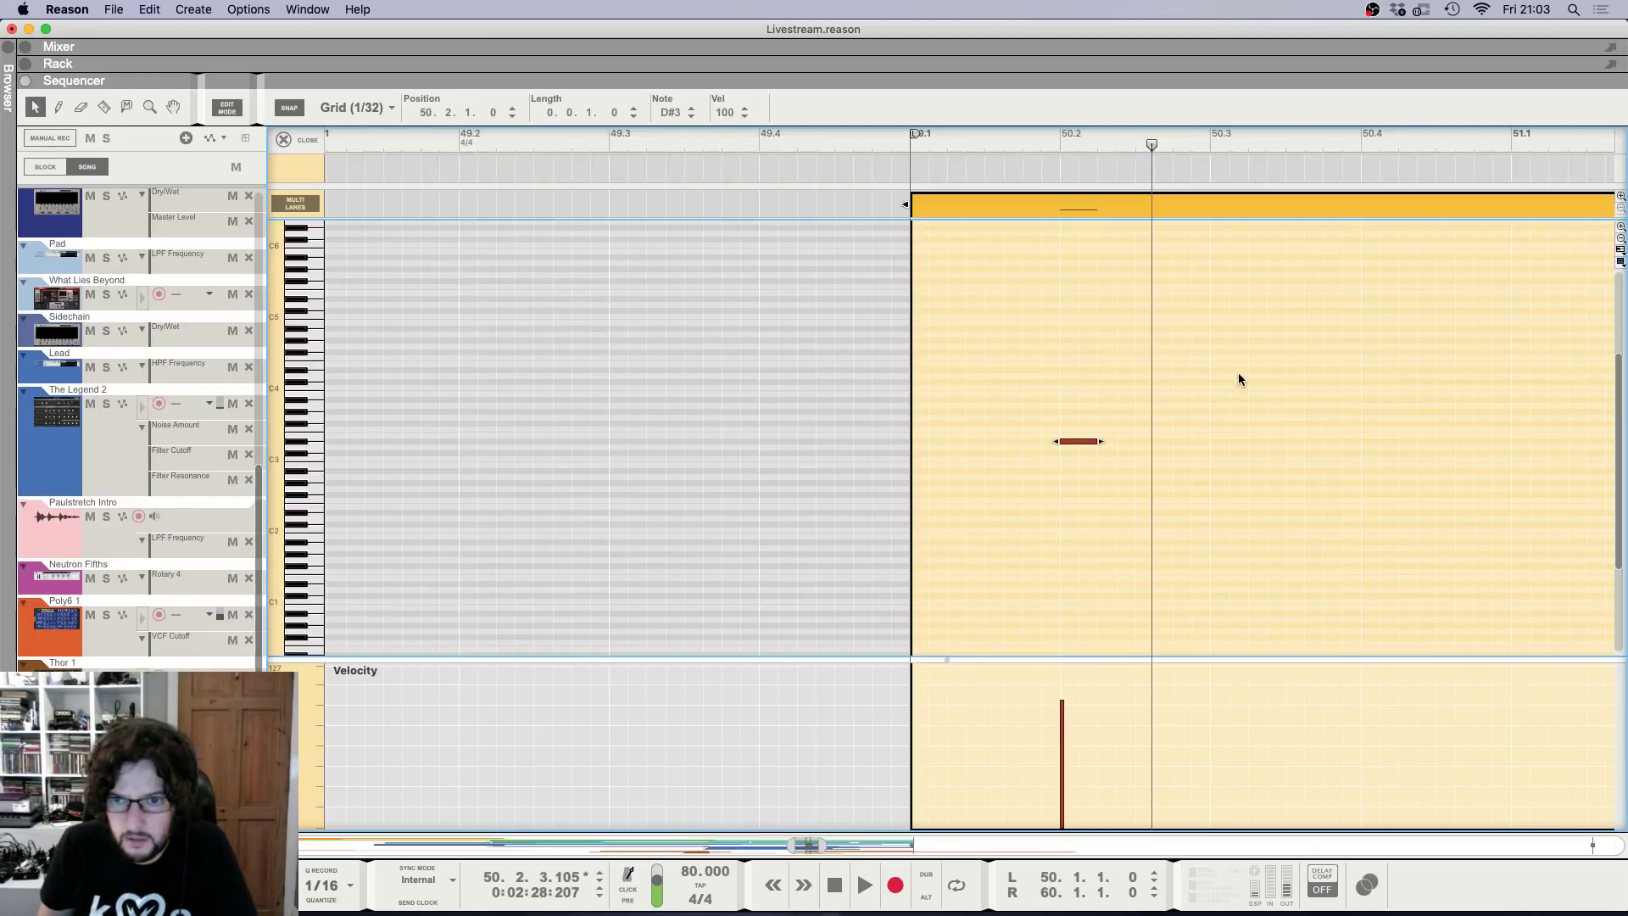
Set Europa's amp gain to 12.3 dB and enable its distortion and its phaser effect at an amount of 38.1 %.
key(F6)
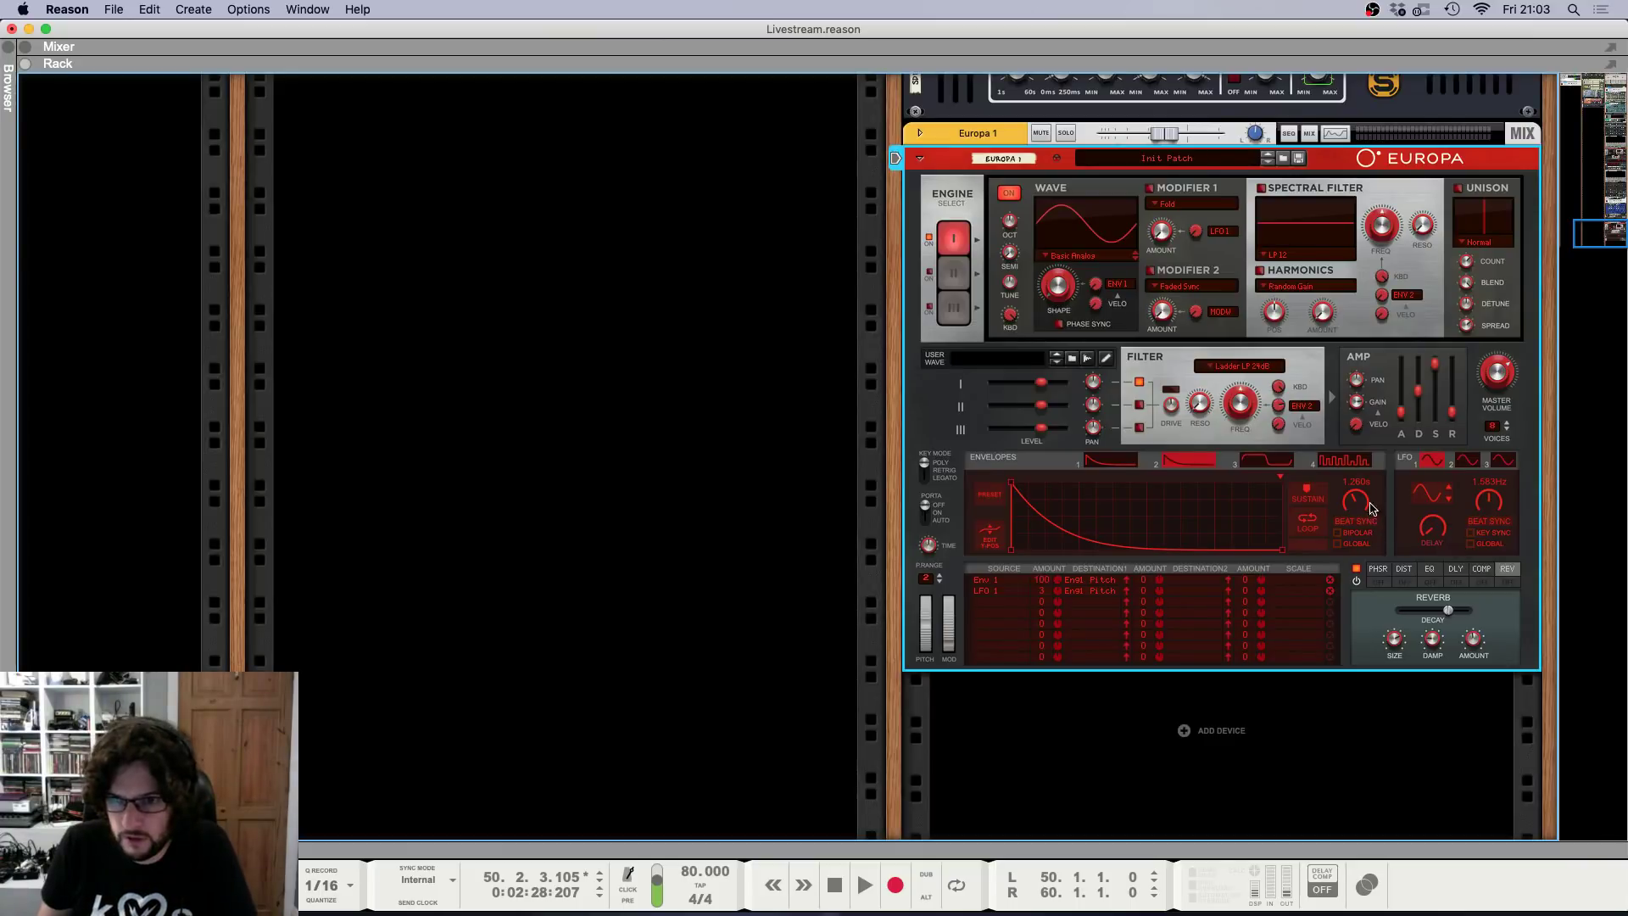
scroll(1457, 415, up, 5)
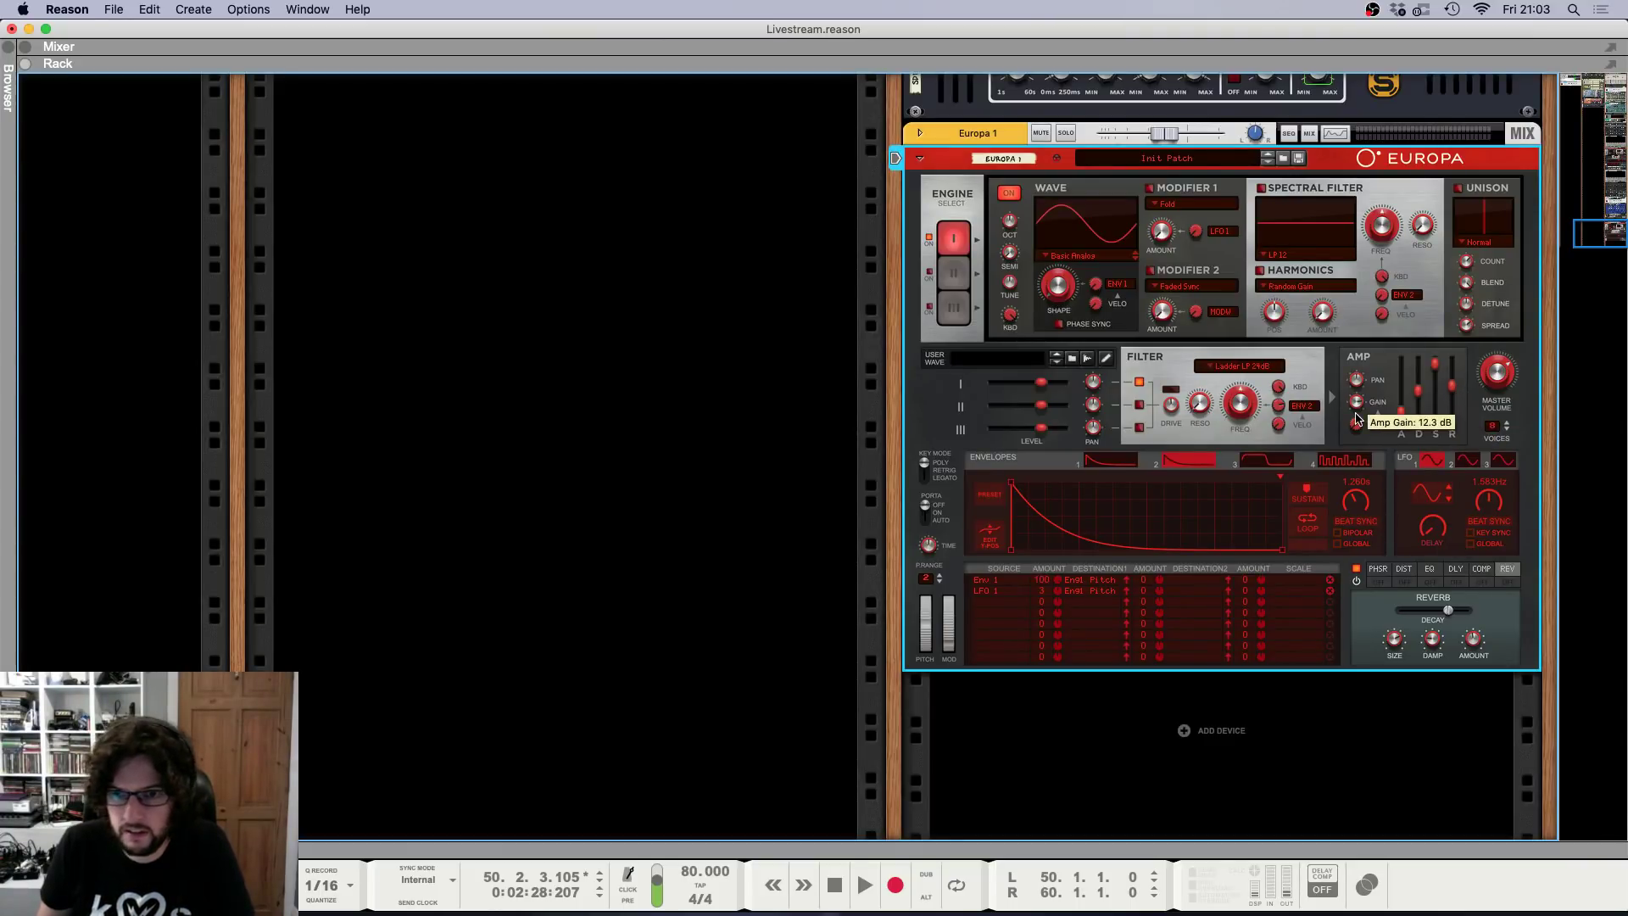
click(1406, 572)
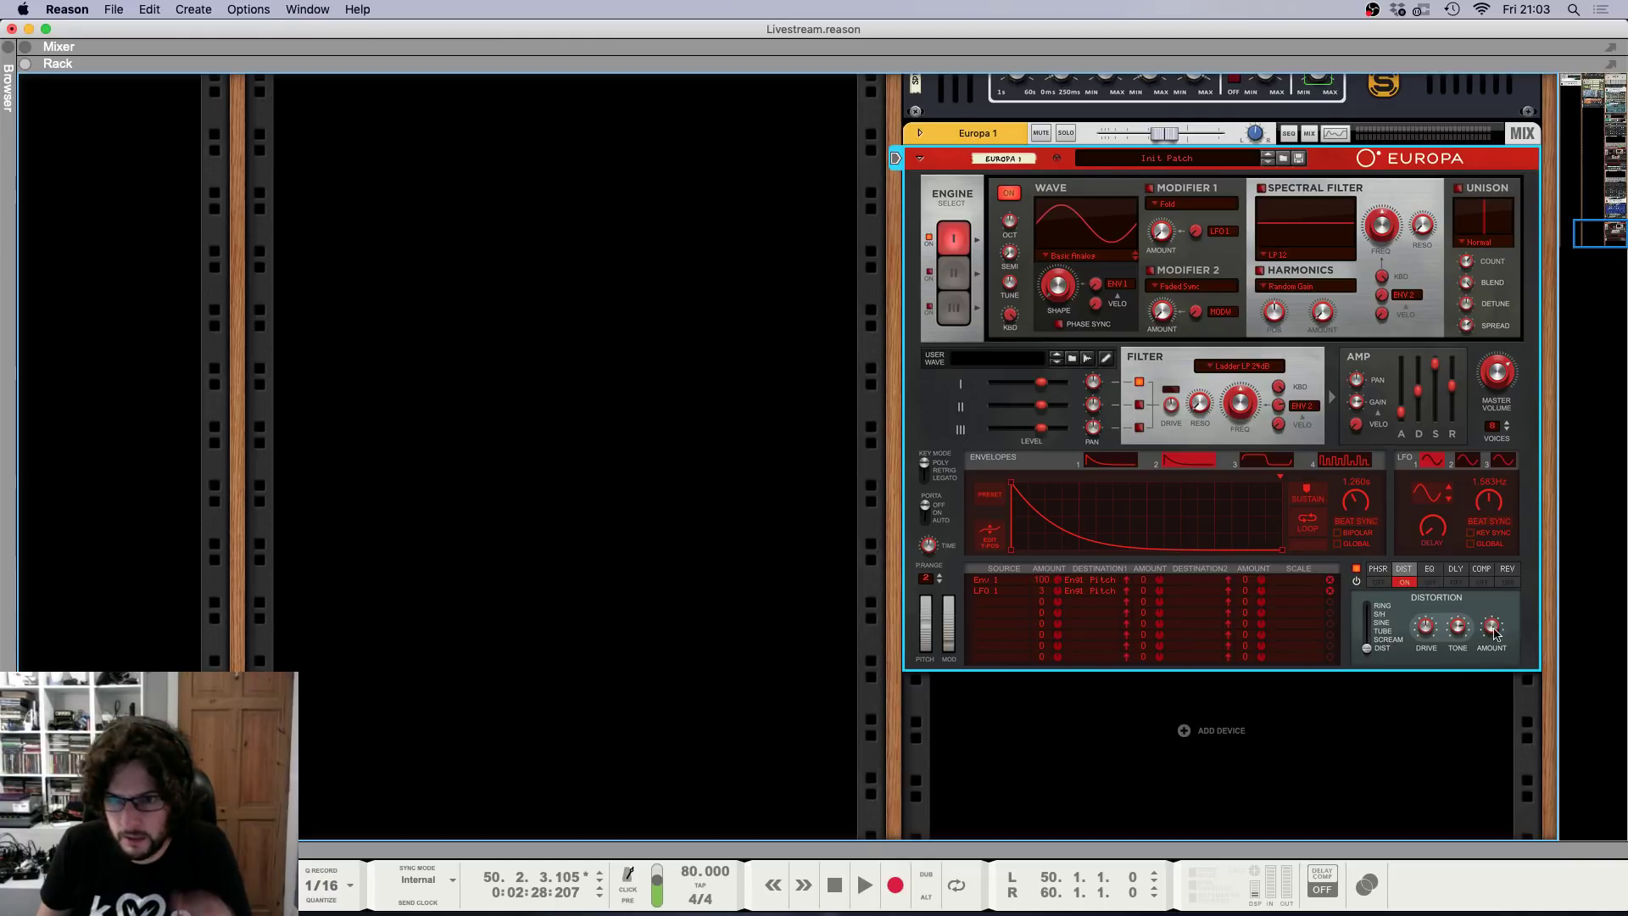
click(1377, 571)
drag(1497, 631, 1497, 647)
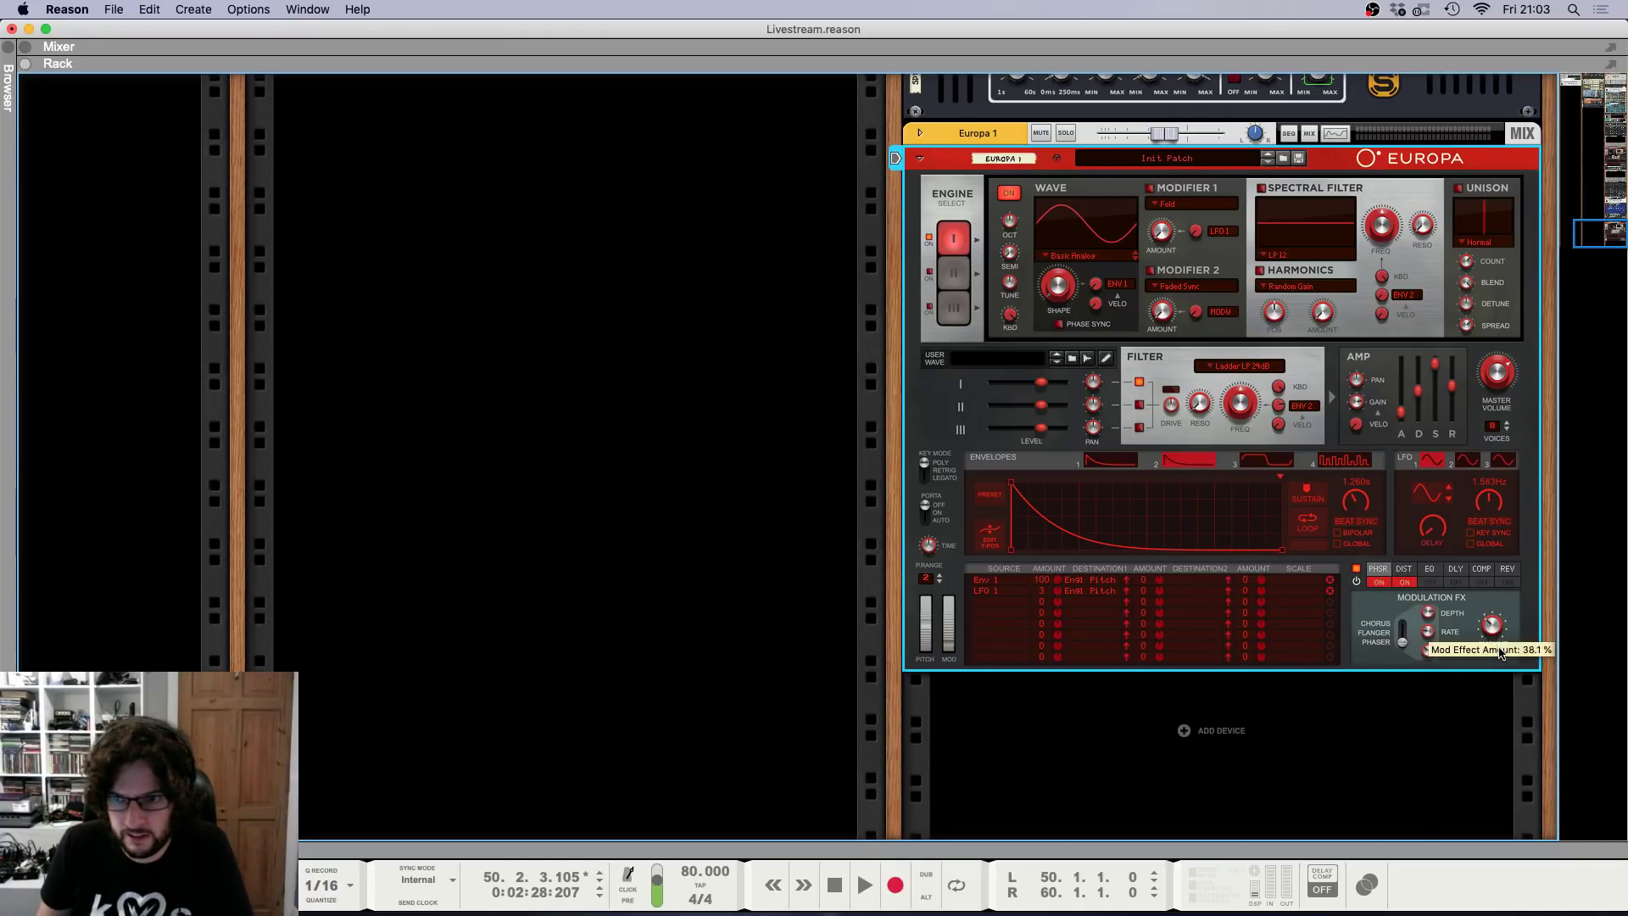
Solo the Europa 1 channel and play from bar 50.
key(F5)
key(F7)
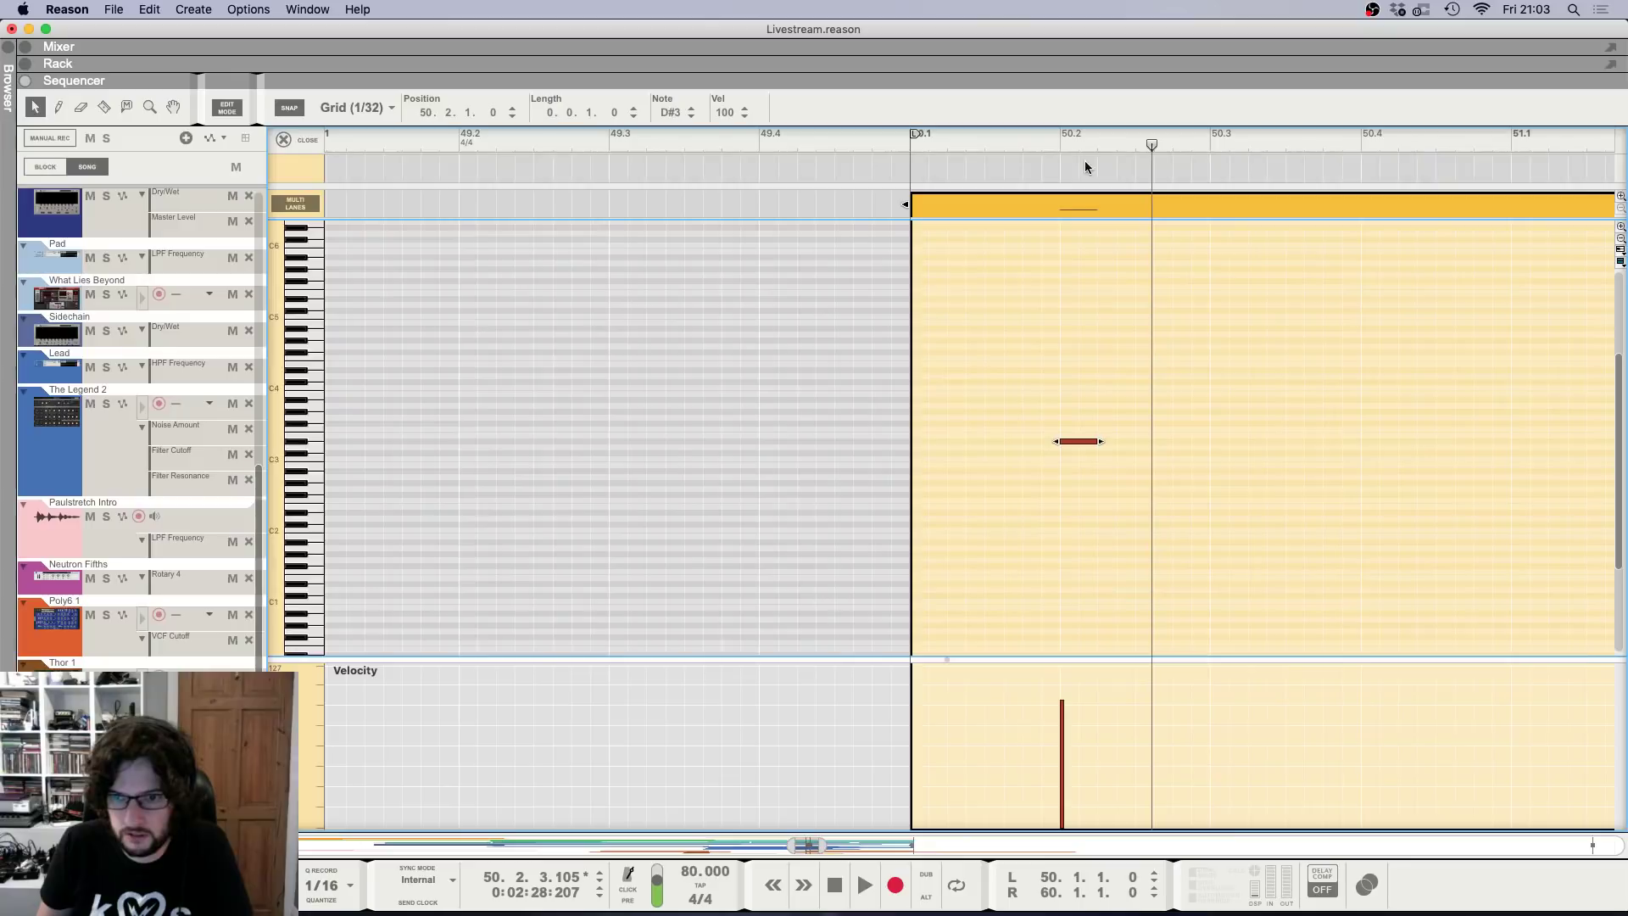
click(1014, 148)
key(space)
Set Europa's distortion amount to 100 % and its amp release to 3.36 s.
key(F6)
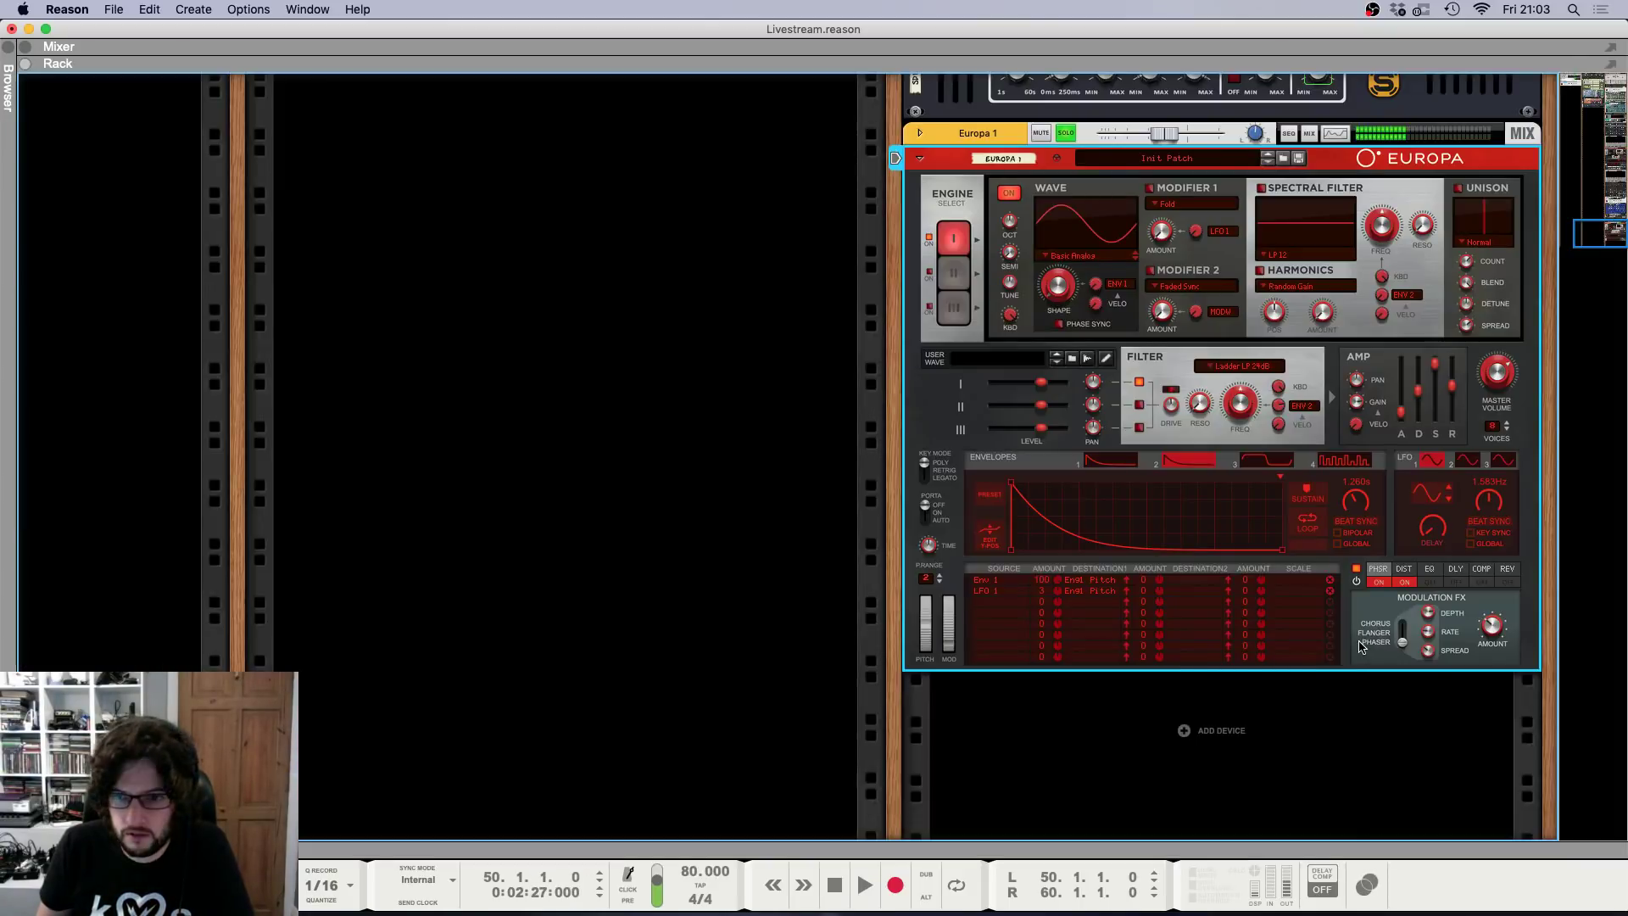
click(1408, 571)
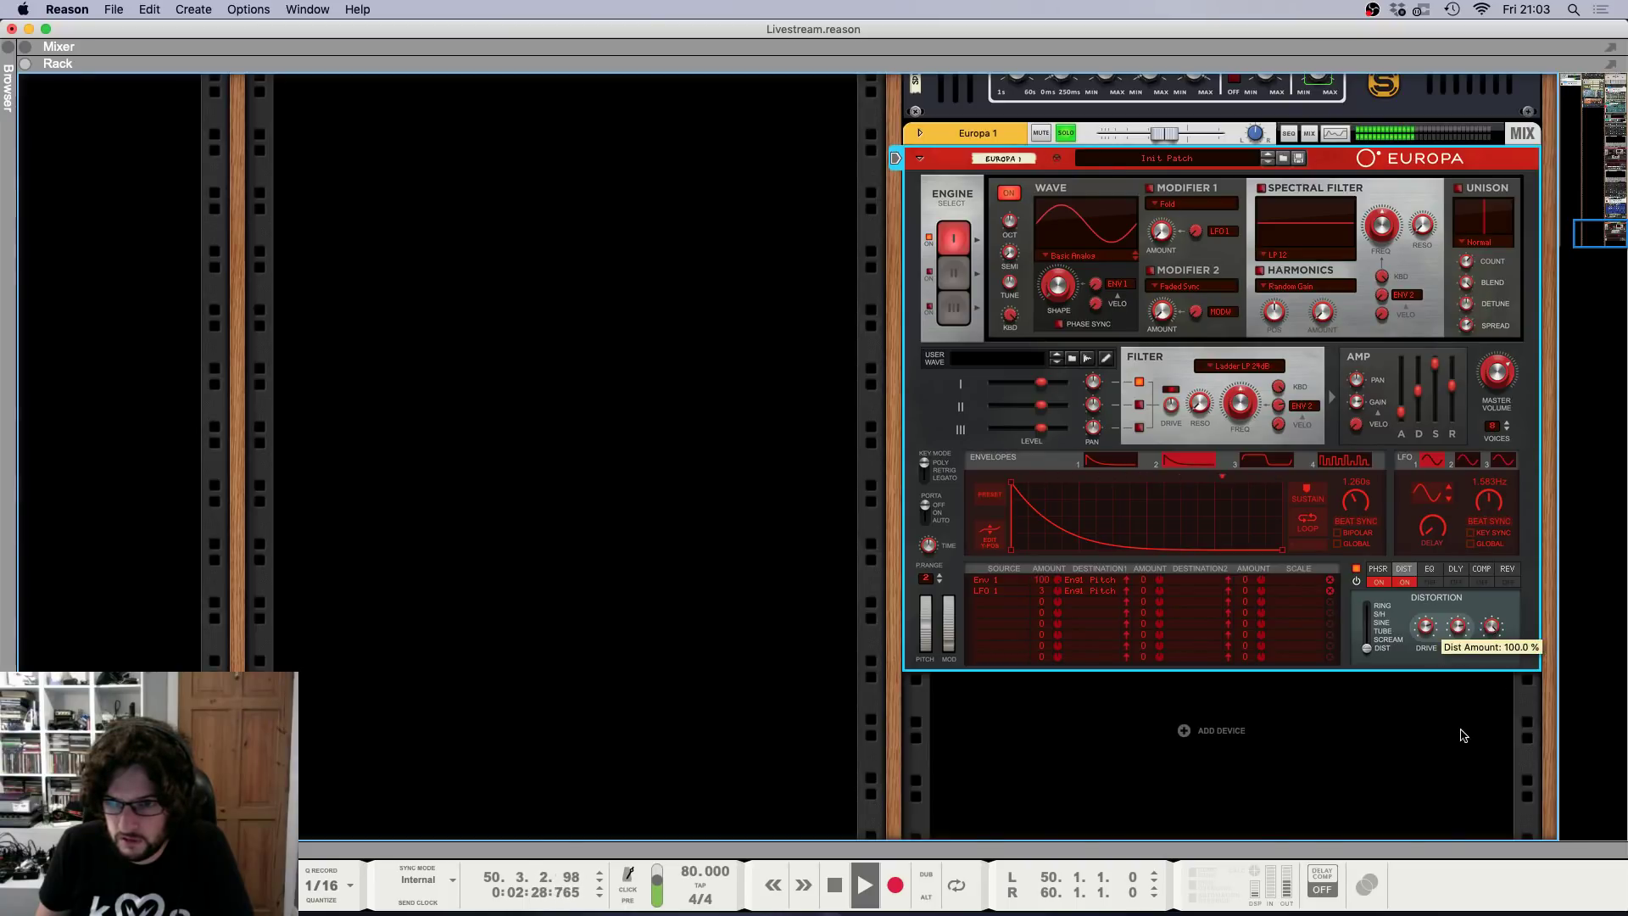
key(F5)
key(space)
key(F6)
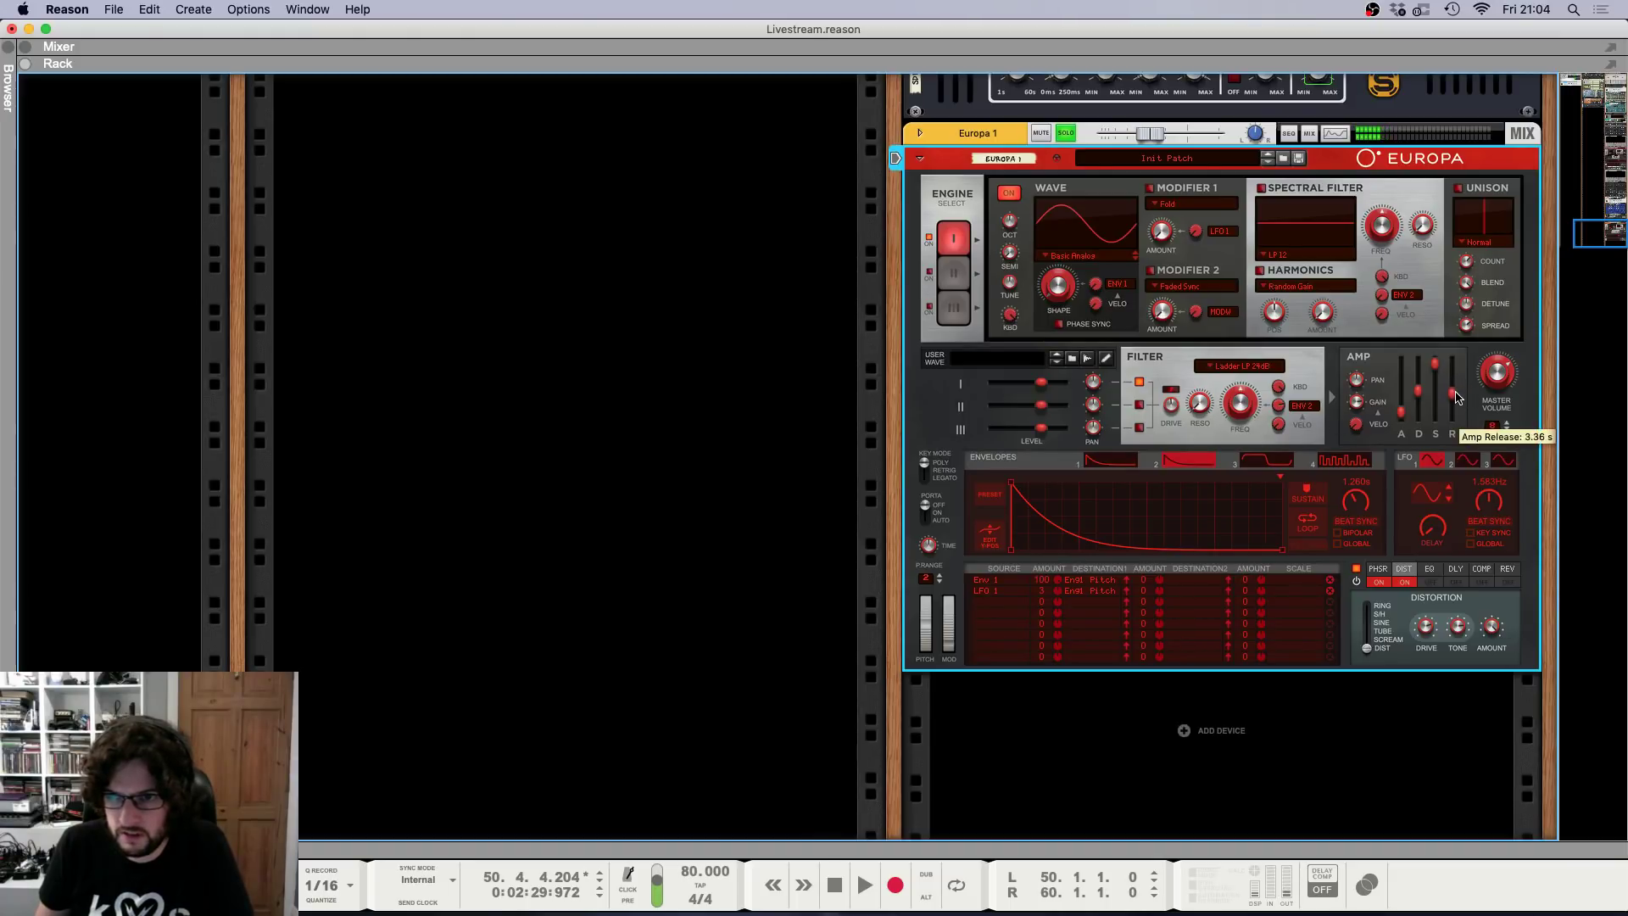
Unsolo the Europa 1 channel and play from bar 50 with the full mix.
key(F7)
key(F5)
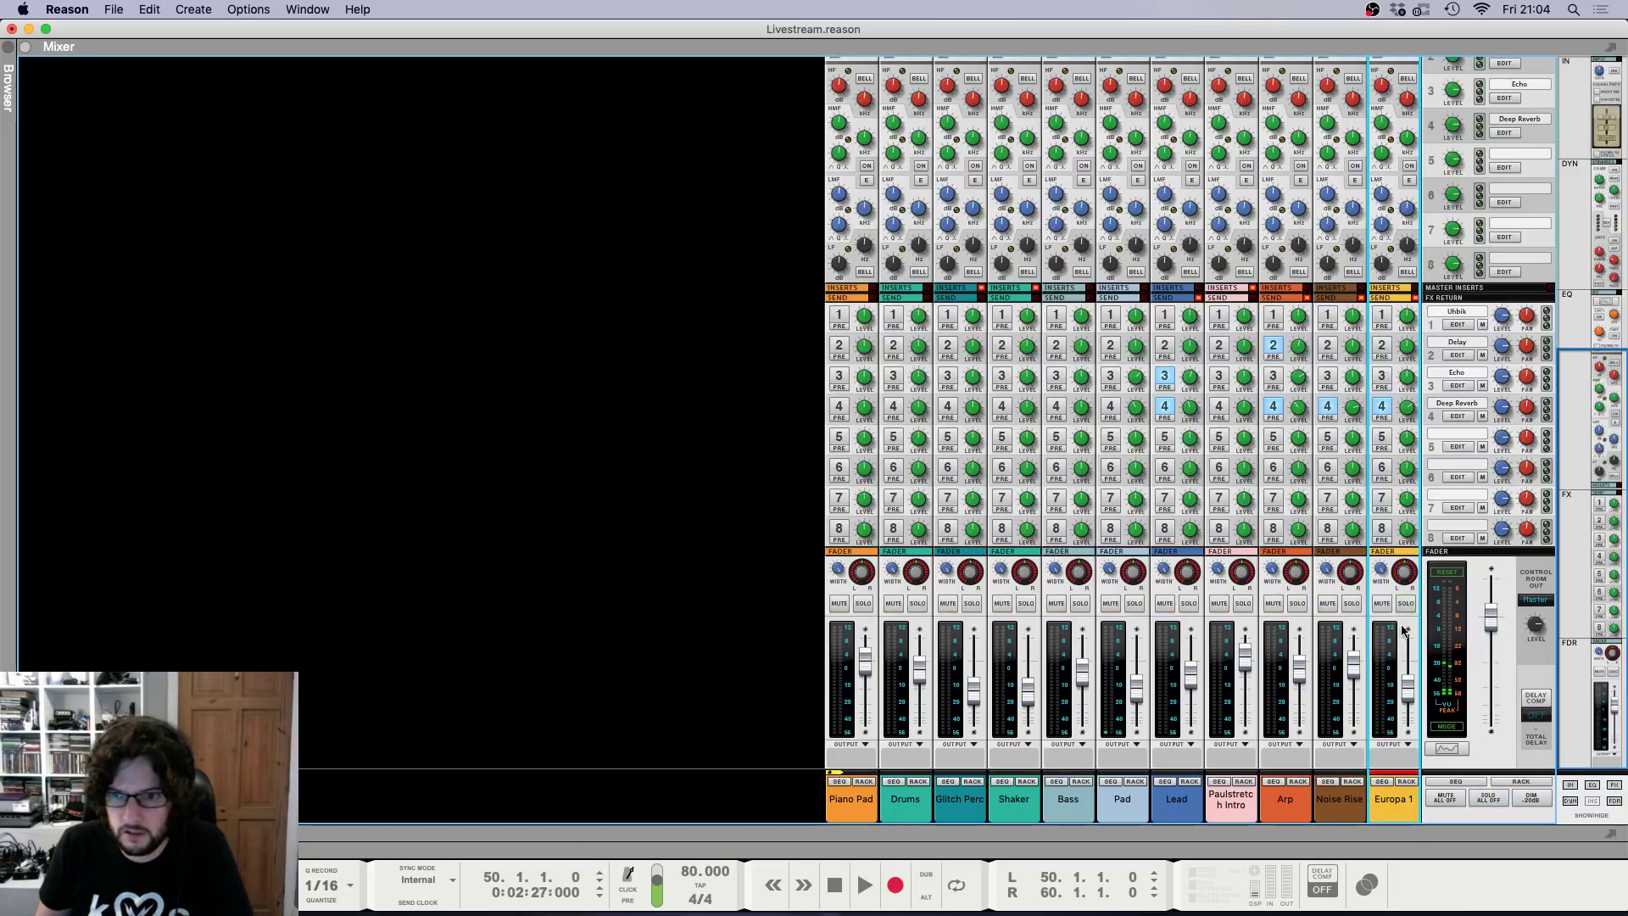
key(space)
Add an A#3 note of length 0.0.1.0 at position 50.4.1 in the Europa clip.
key(F7)
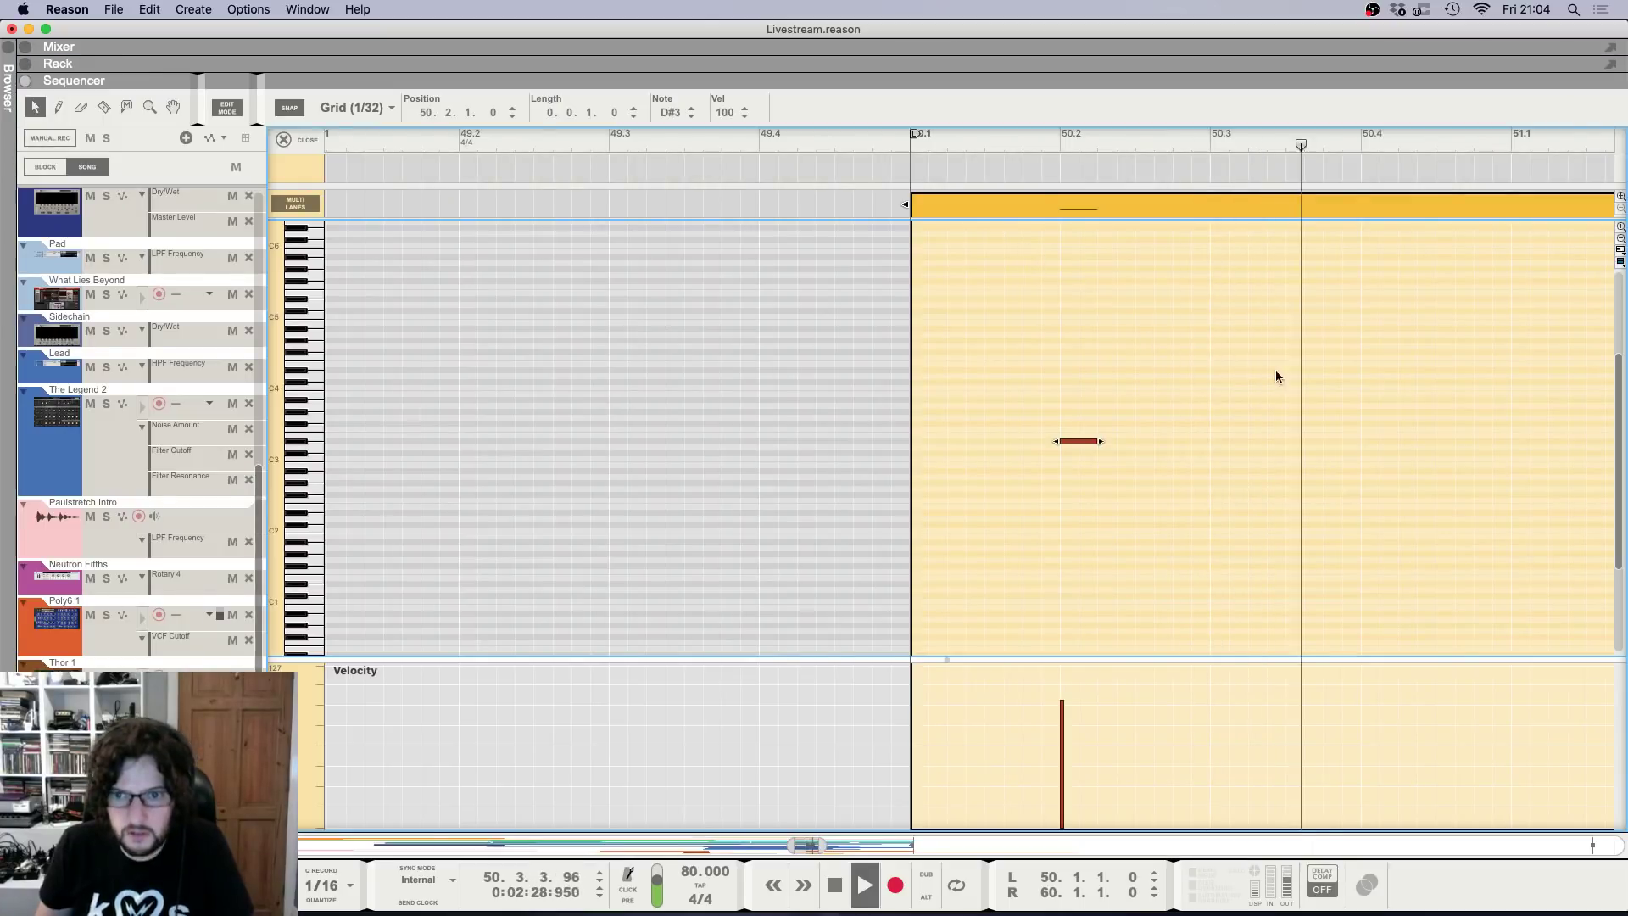
click(1379, 398)
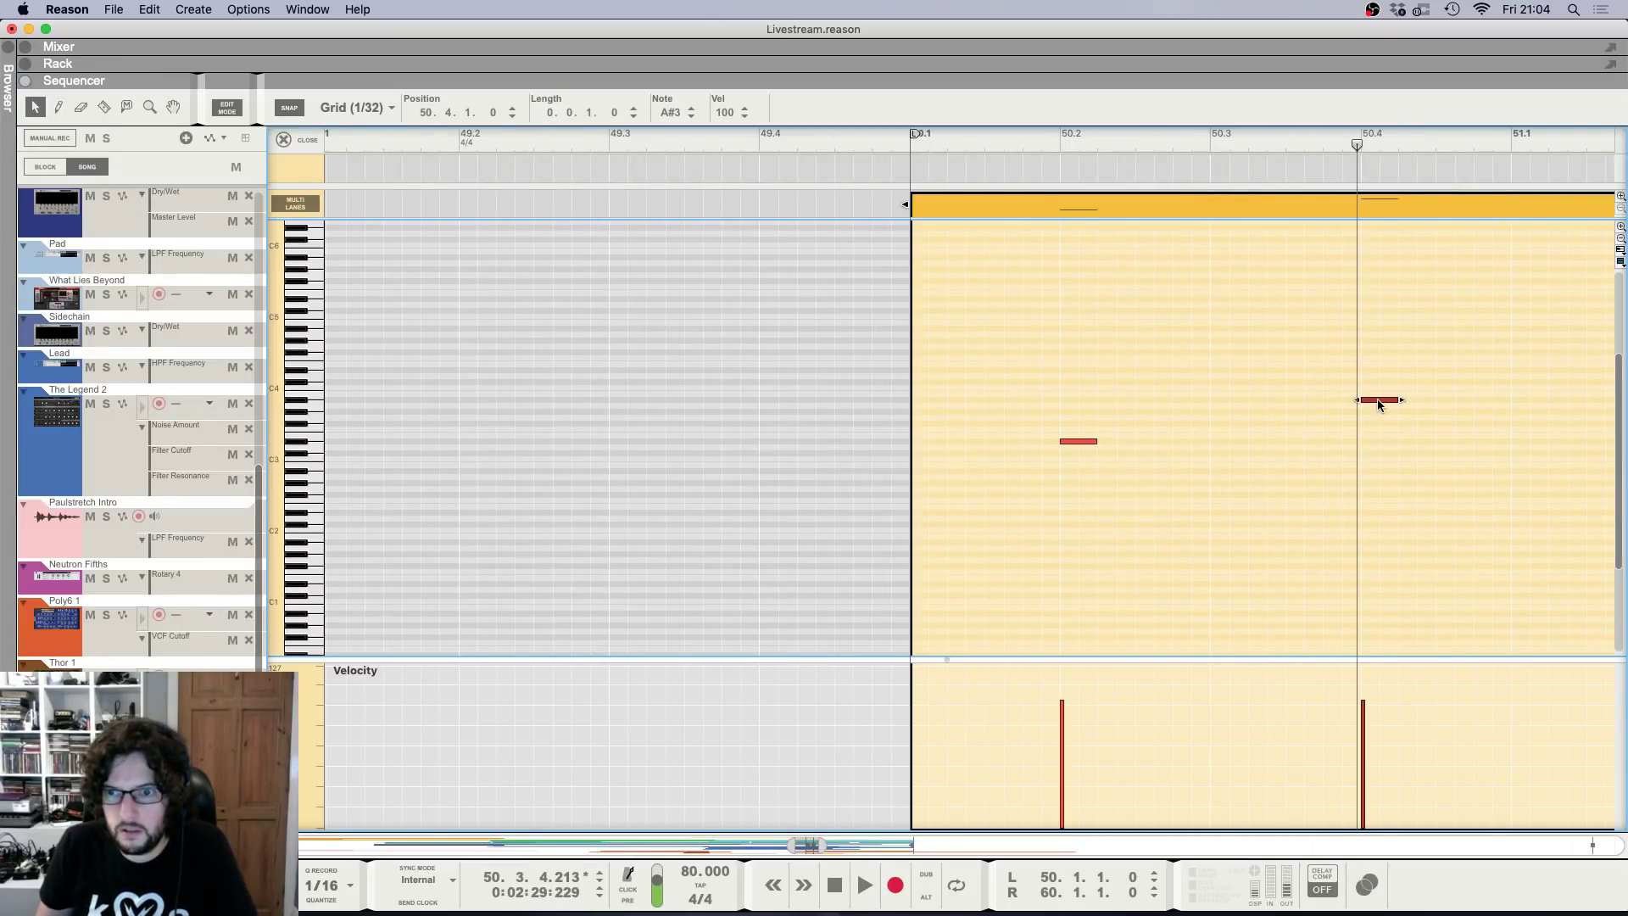
Play both Europa notes within the mix and bring the Europa 1 channel's level to -12.52 dB.
key(space)
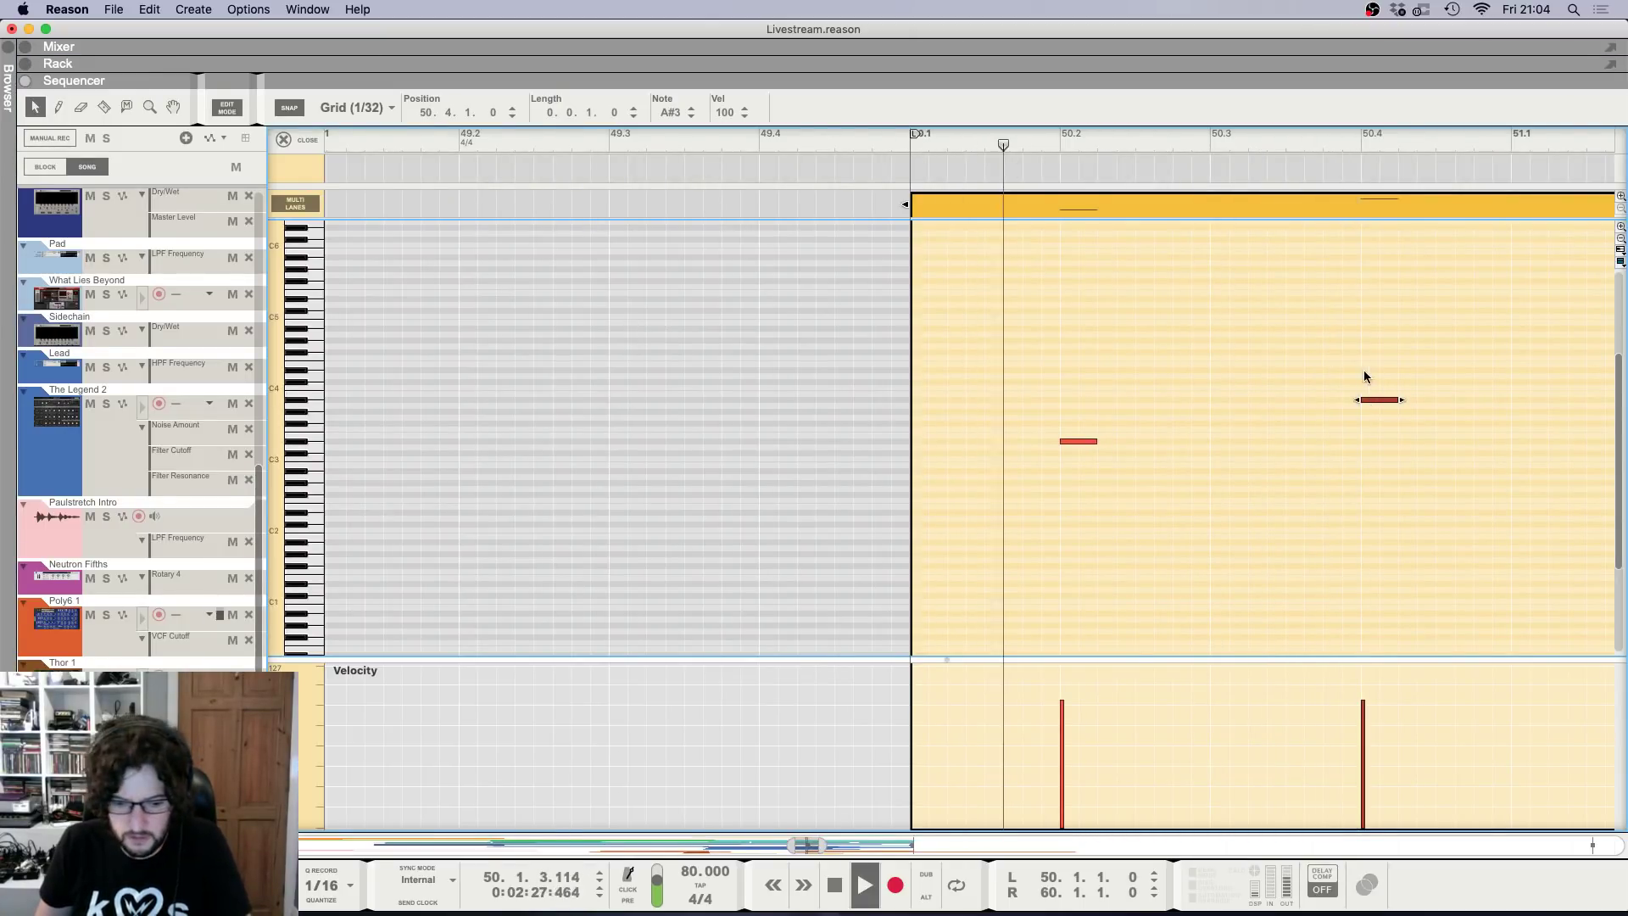
key(F6)
key(F5)
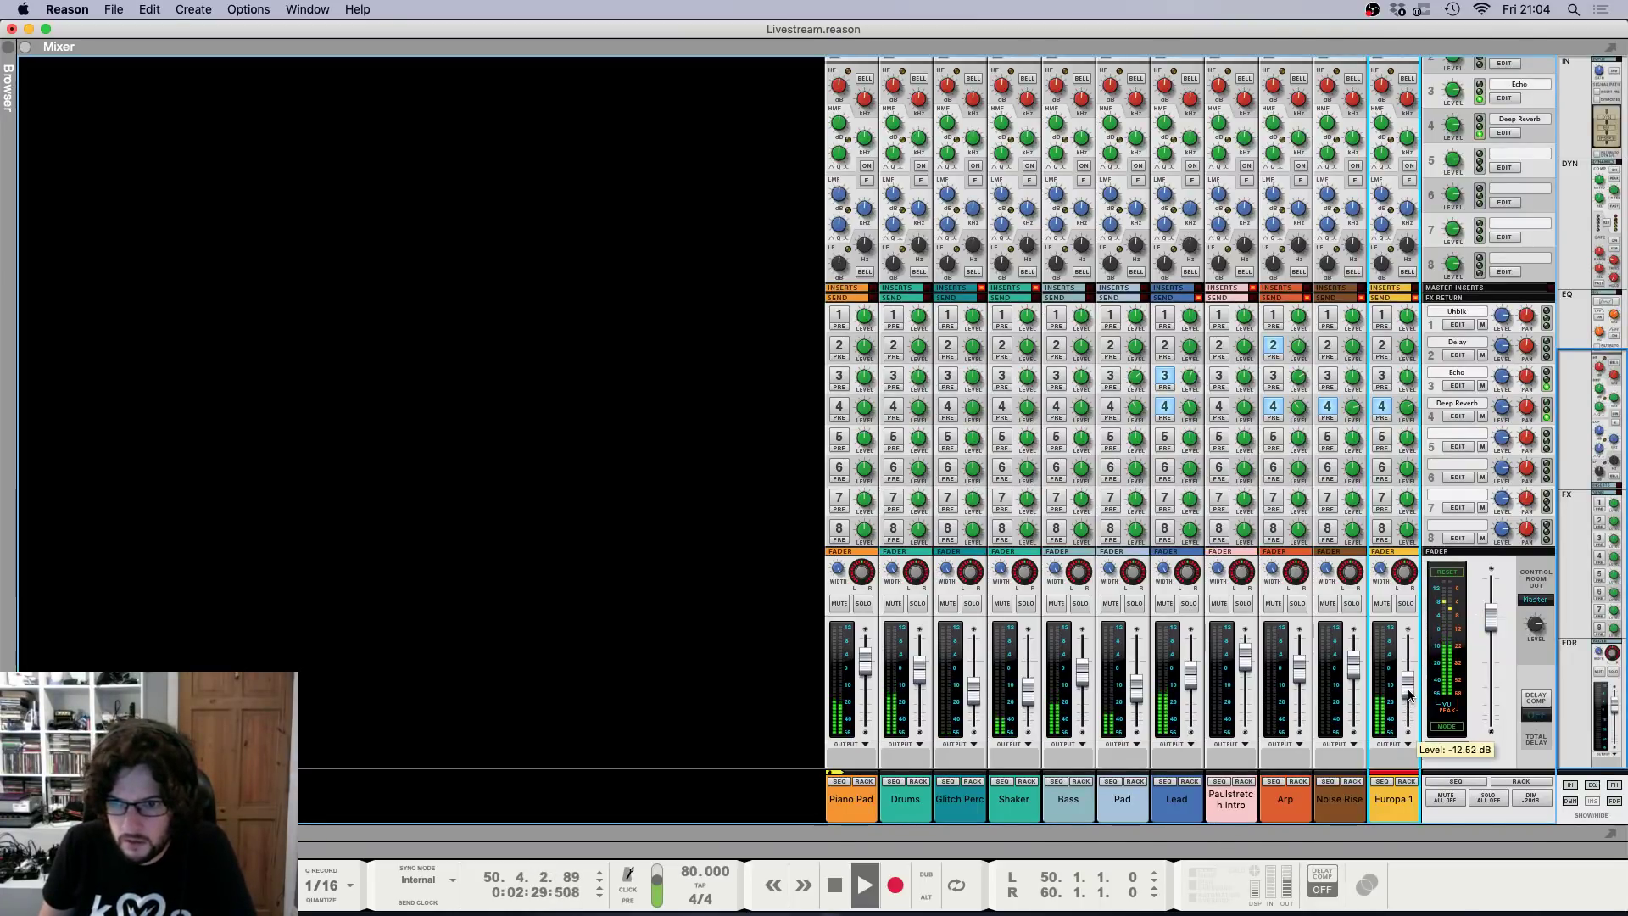
key(F7)
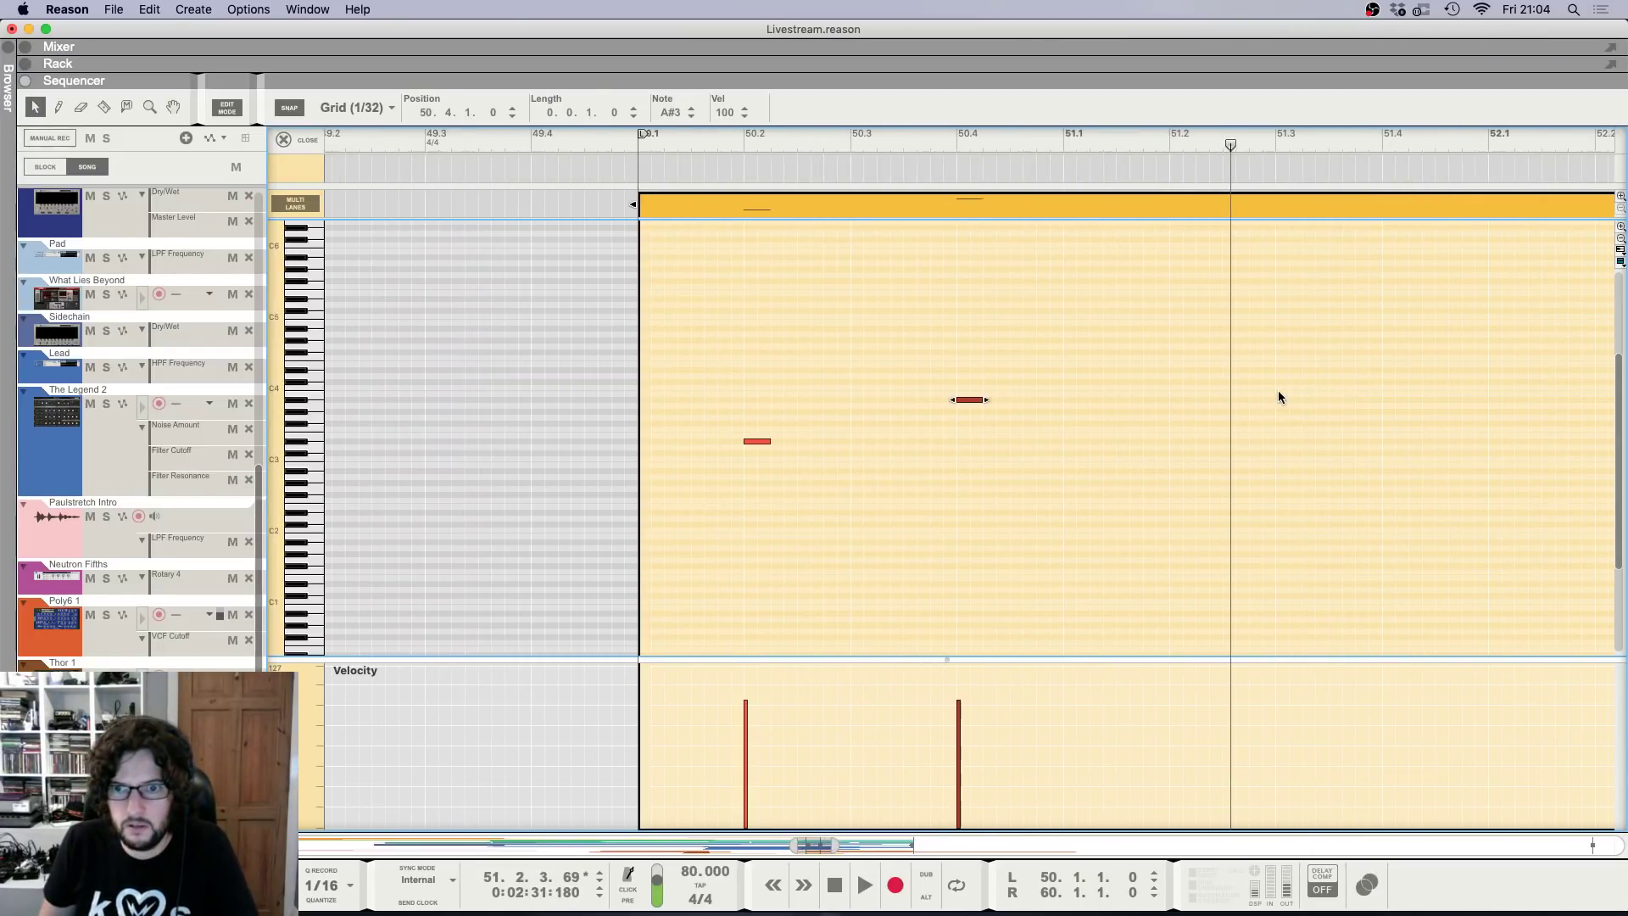
Add a G3 note of length 0.0.1.0 at position 51.2.3 in the Europa clip and play from bar 50.
click(1244, 412)
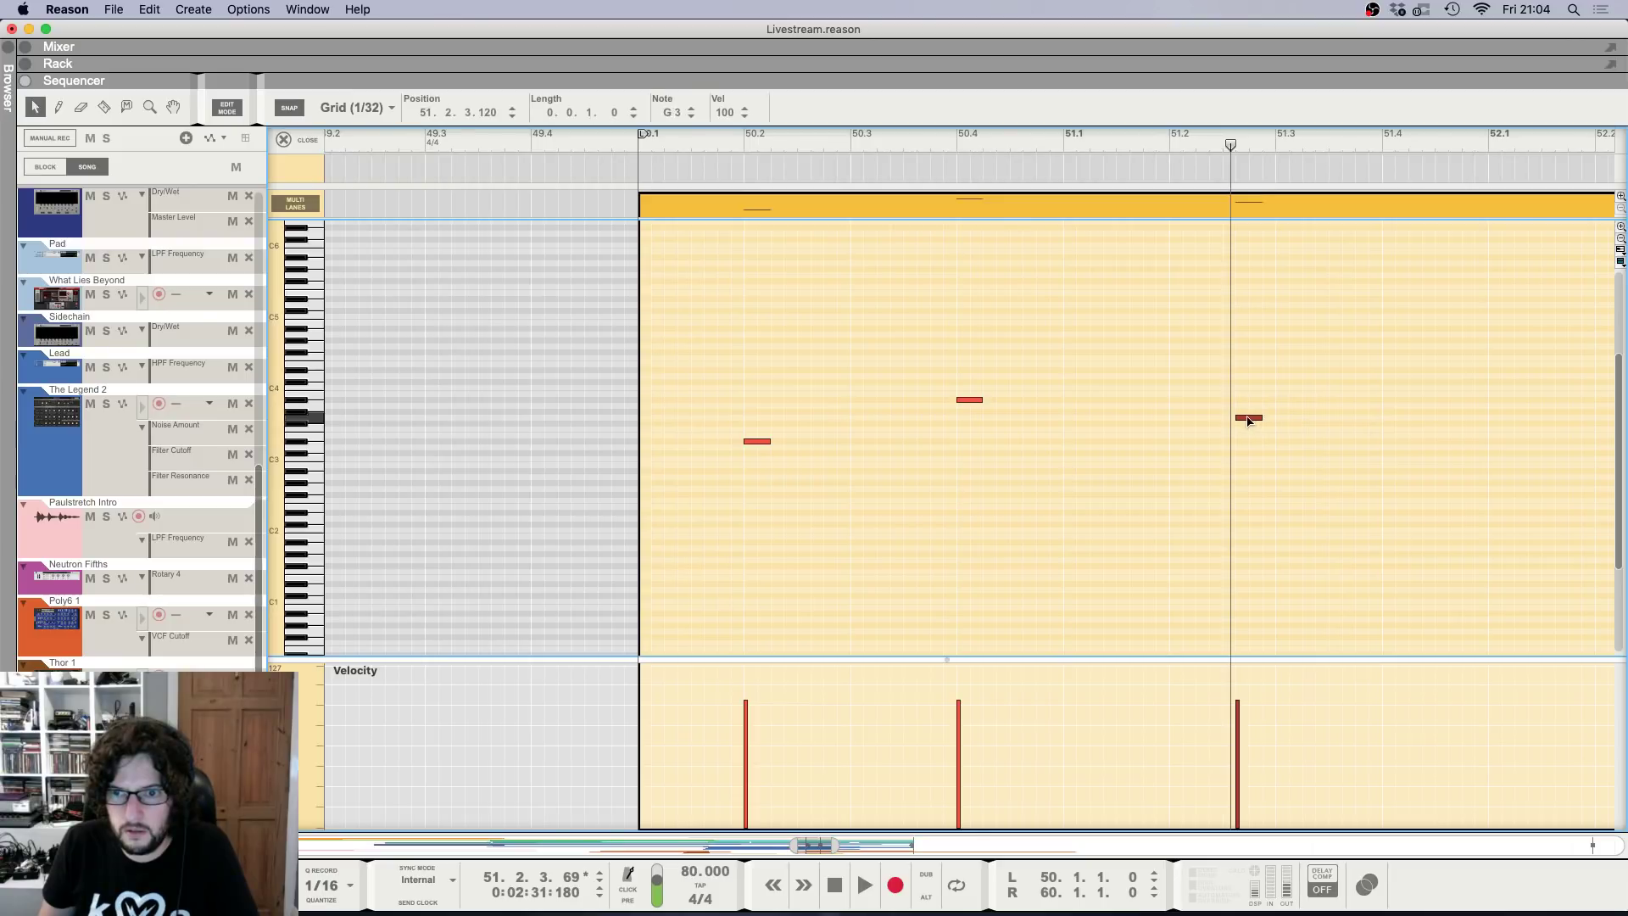
drag(1247, 420, 1233, 420)
click(657, 167)
key(space)
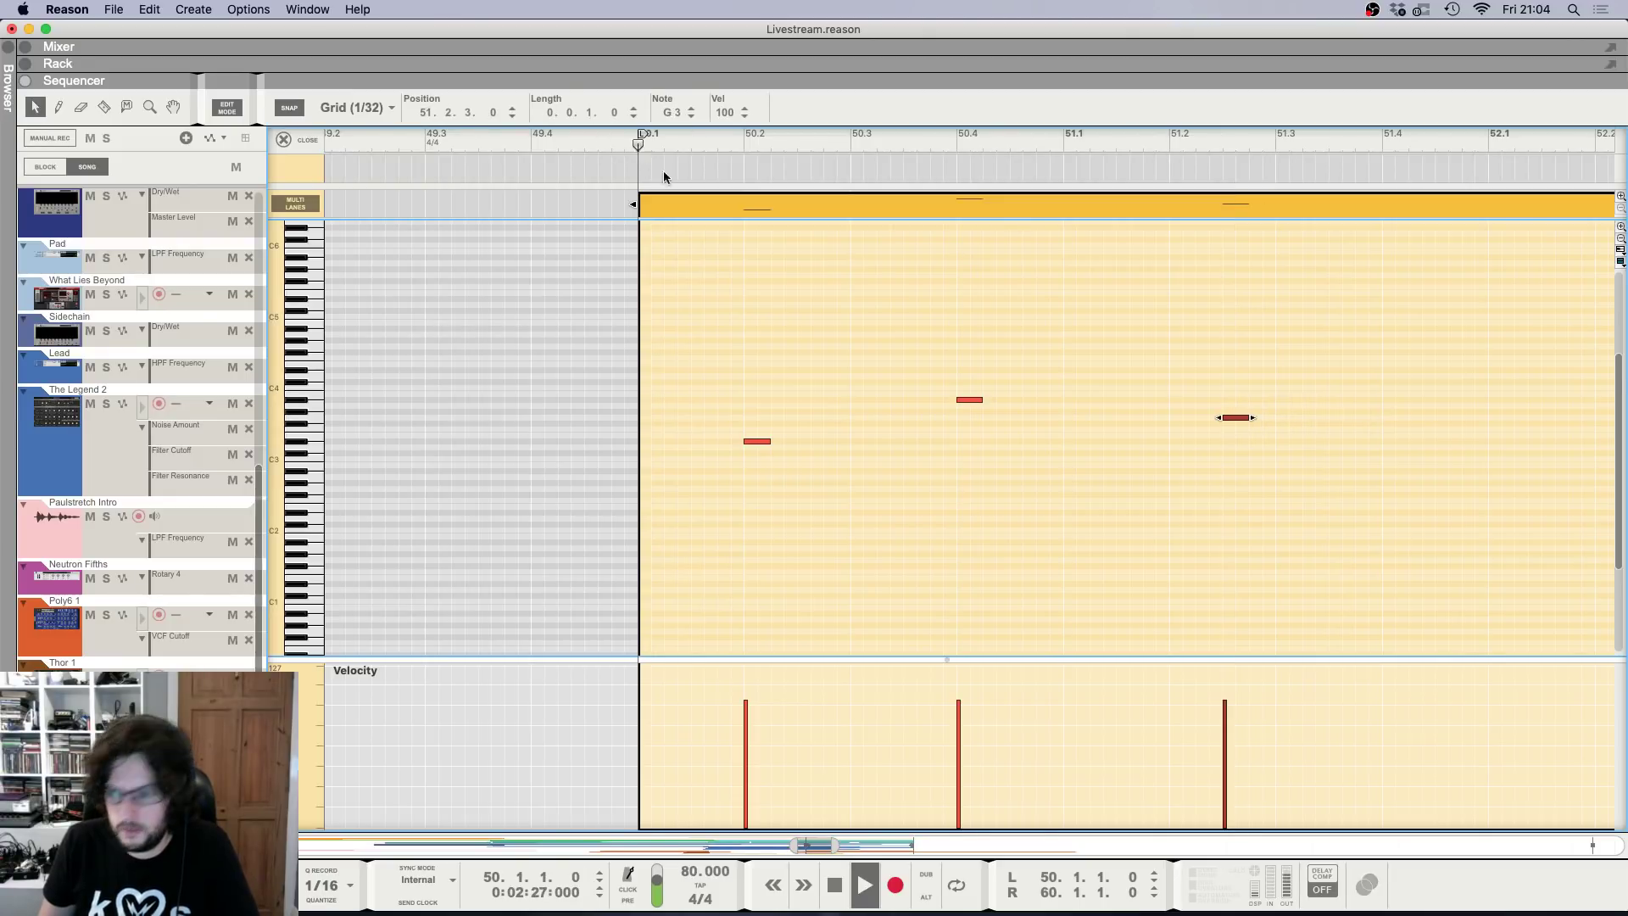
Lower the Europa 1 channel's level slightly while the three notes play, then return to the clip.
key(F5)
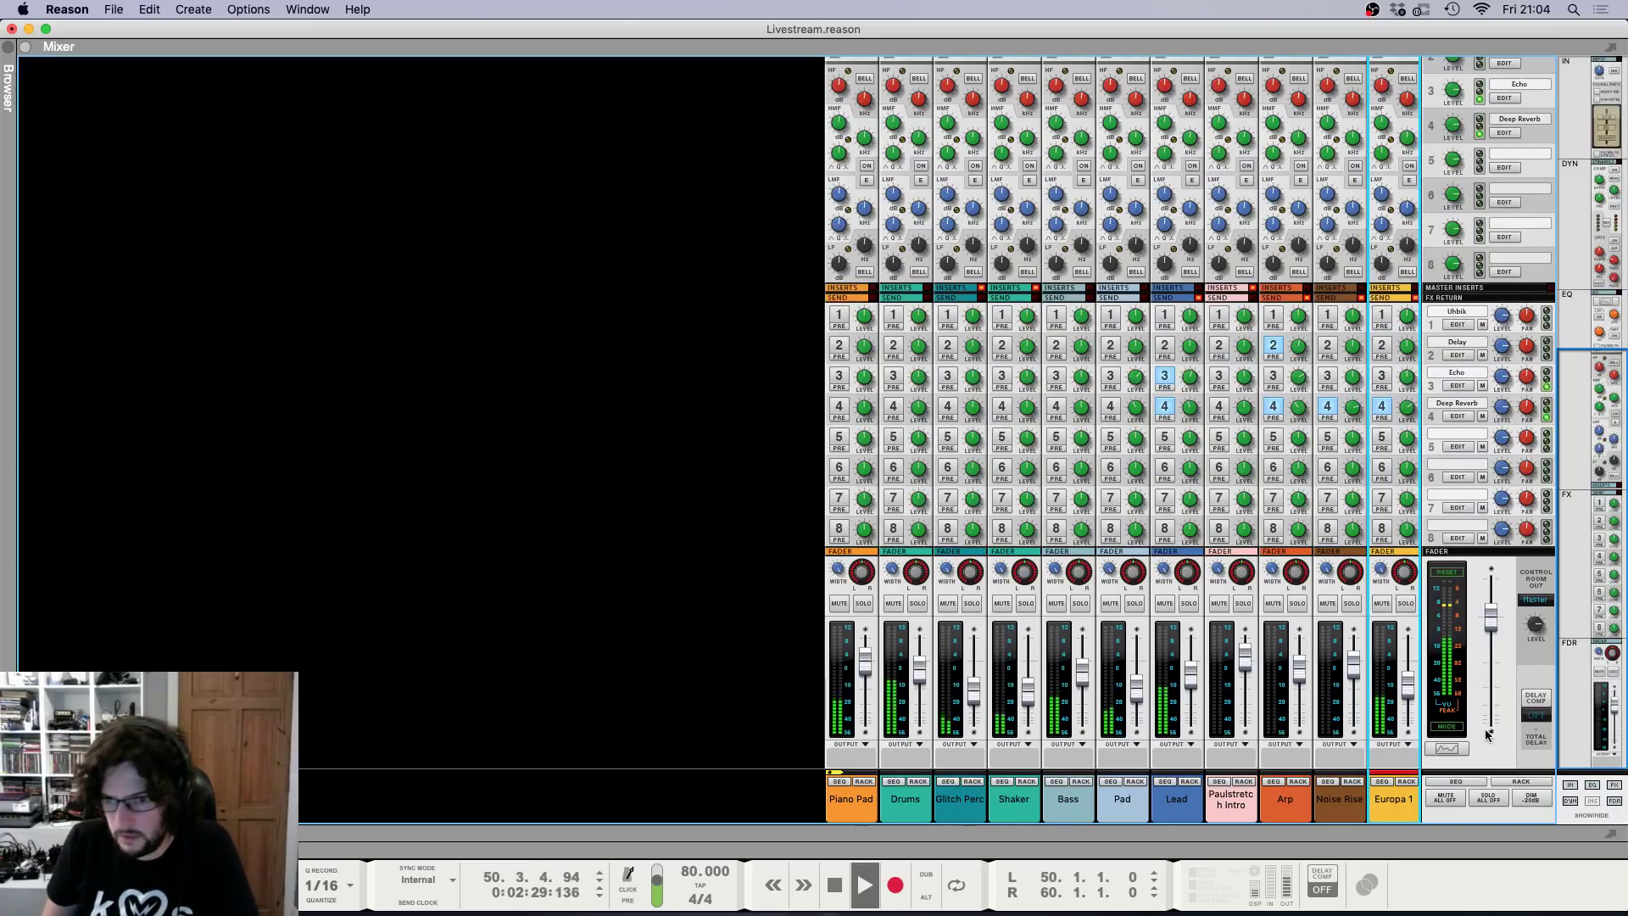
drag(1407, 684, 1408, 695)
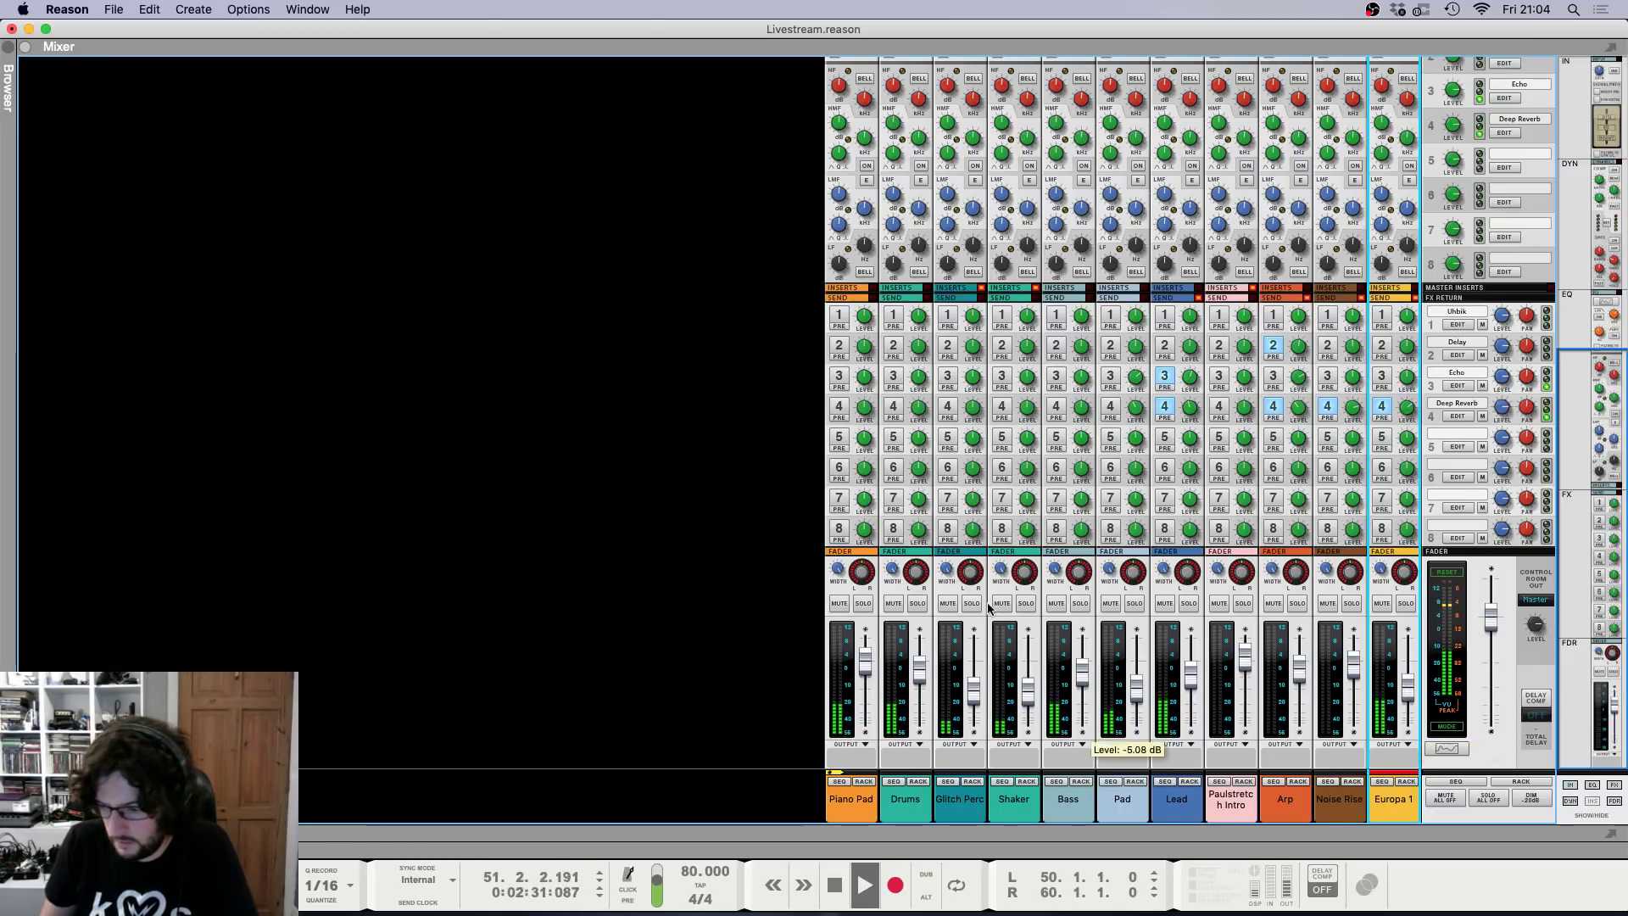
key(F7)
key(g)
key(g)
key(g)
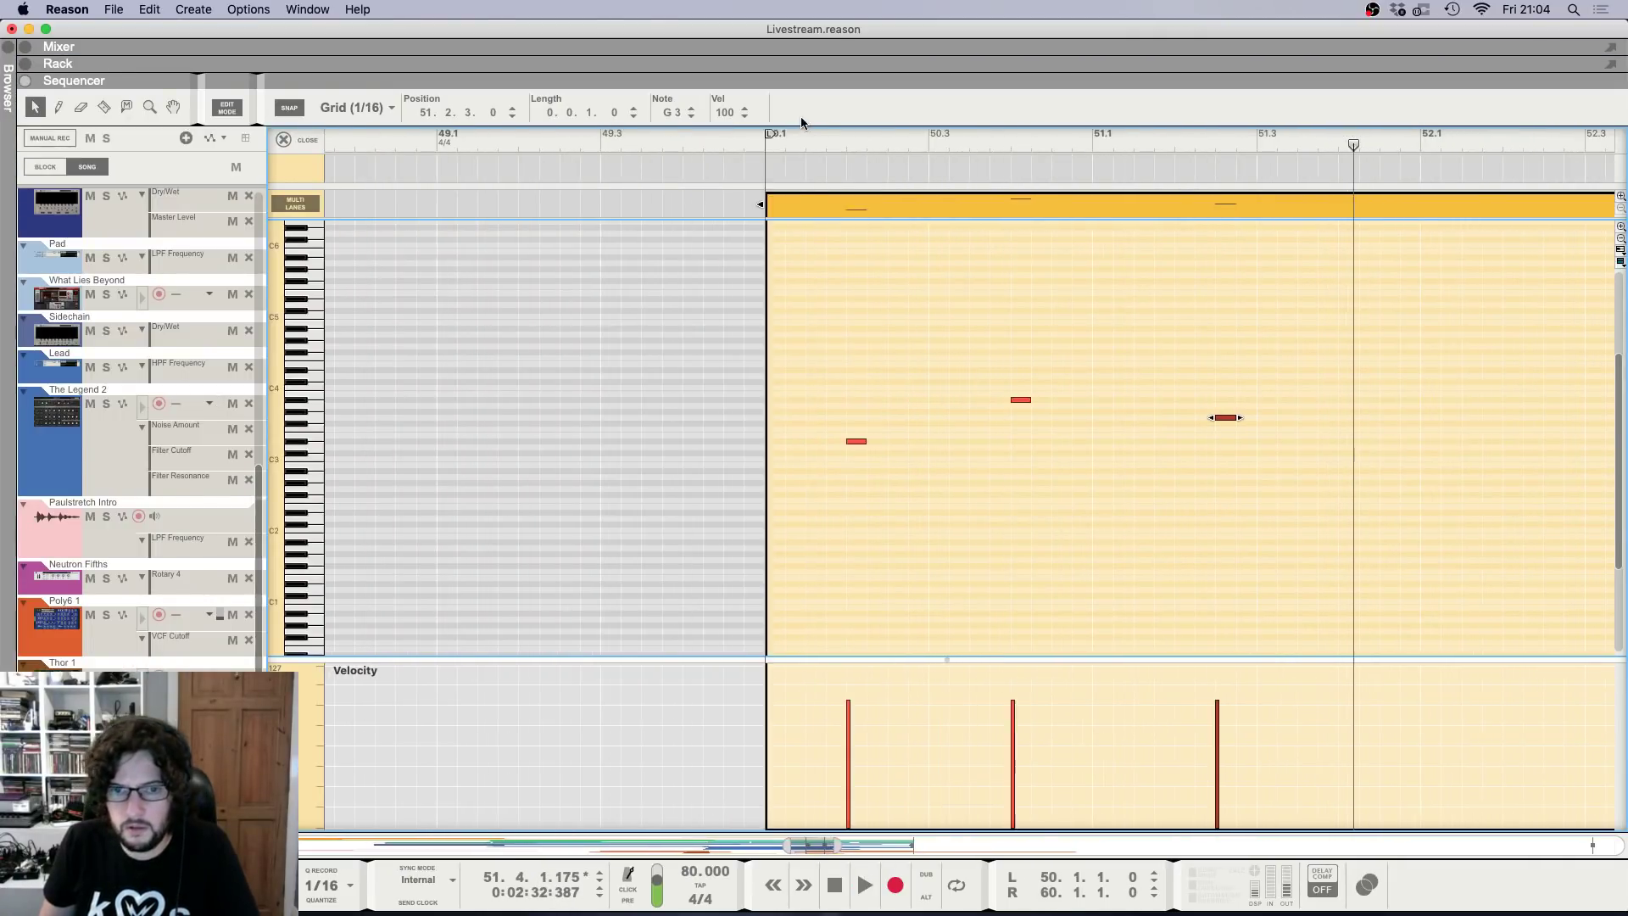
Enable the Echo send on the Europa 1 channel while playing from bar 50.
click(816, 146)
key(F5)
click(1388, 345)
key(space)
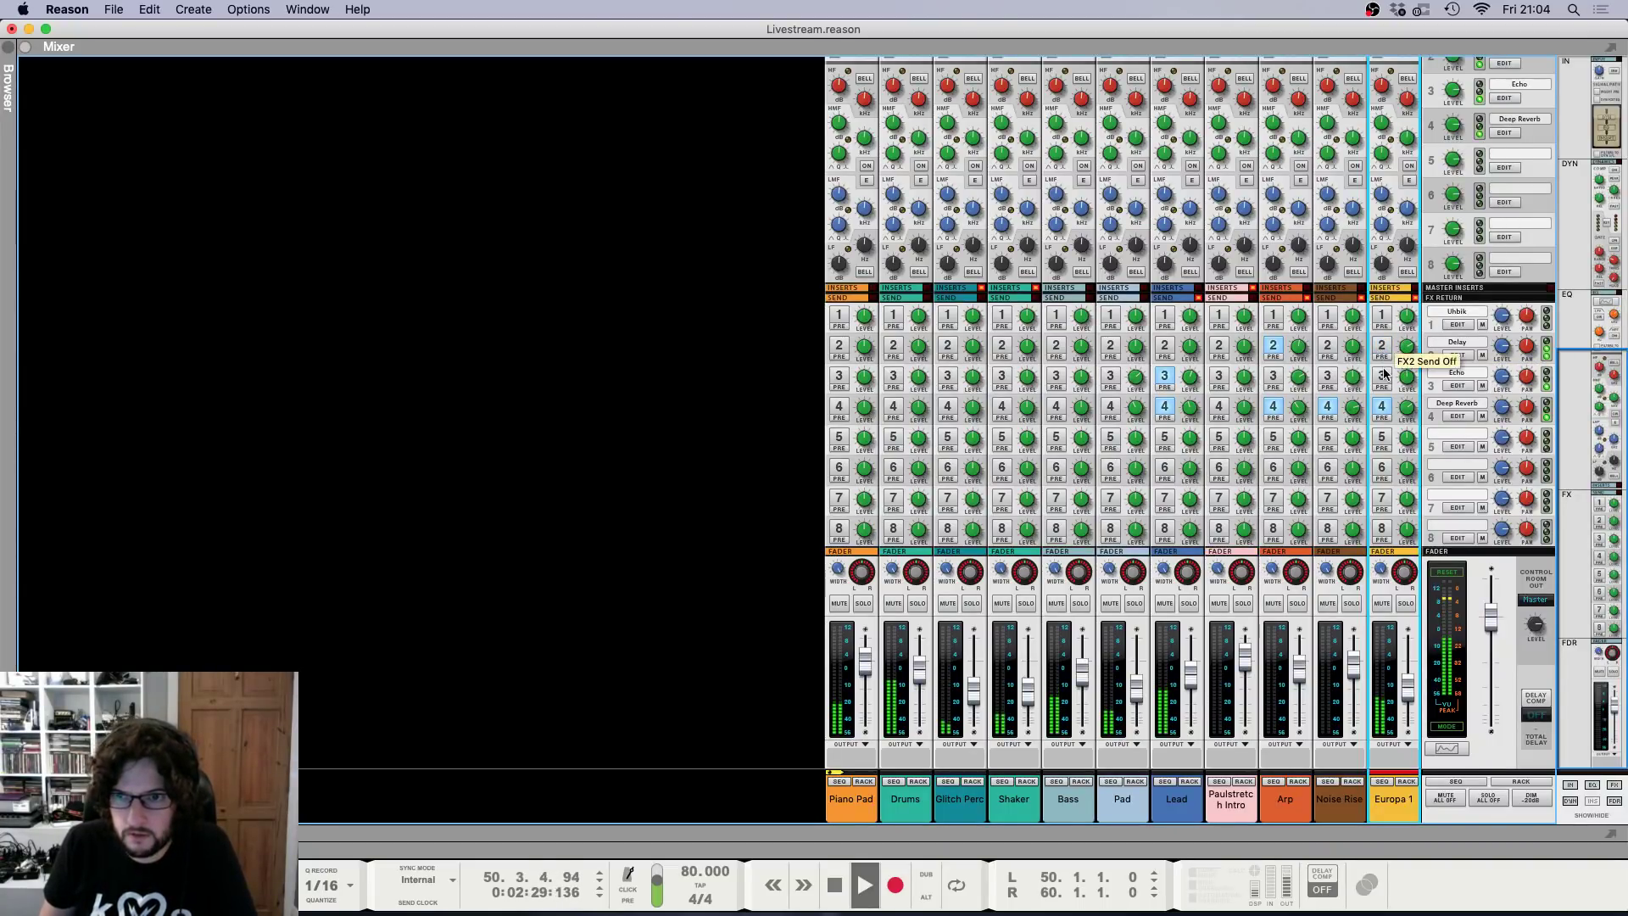
click(1383, 376)
key(F6)
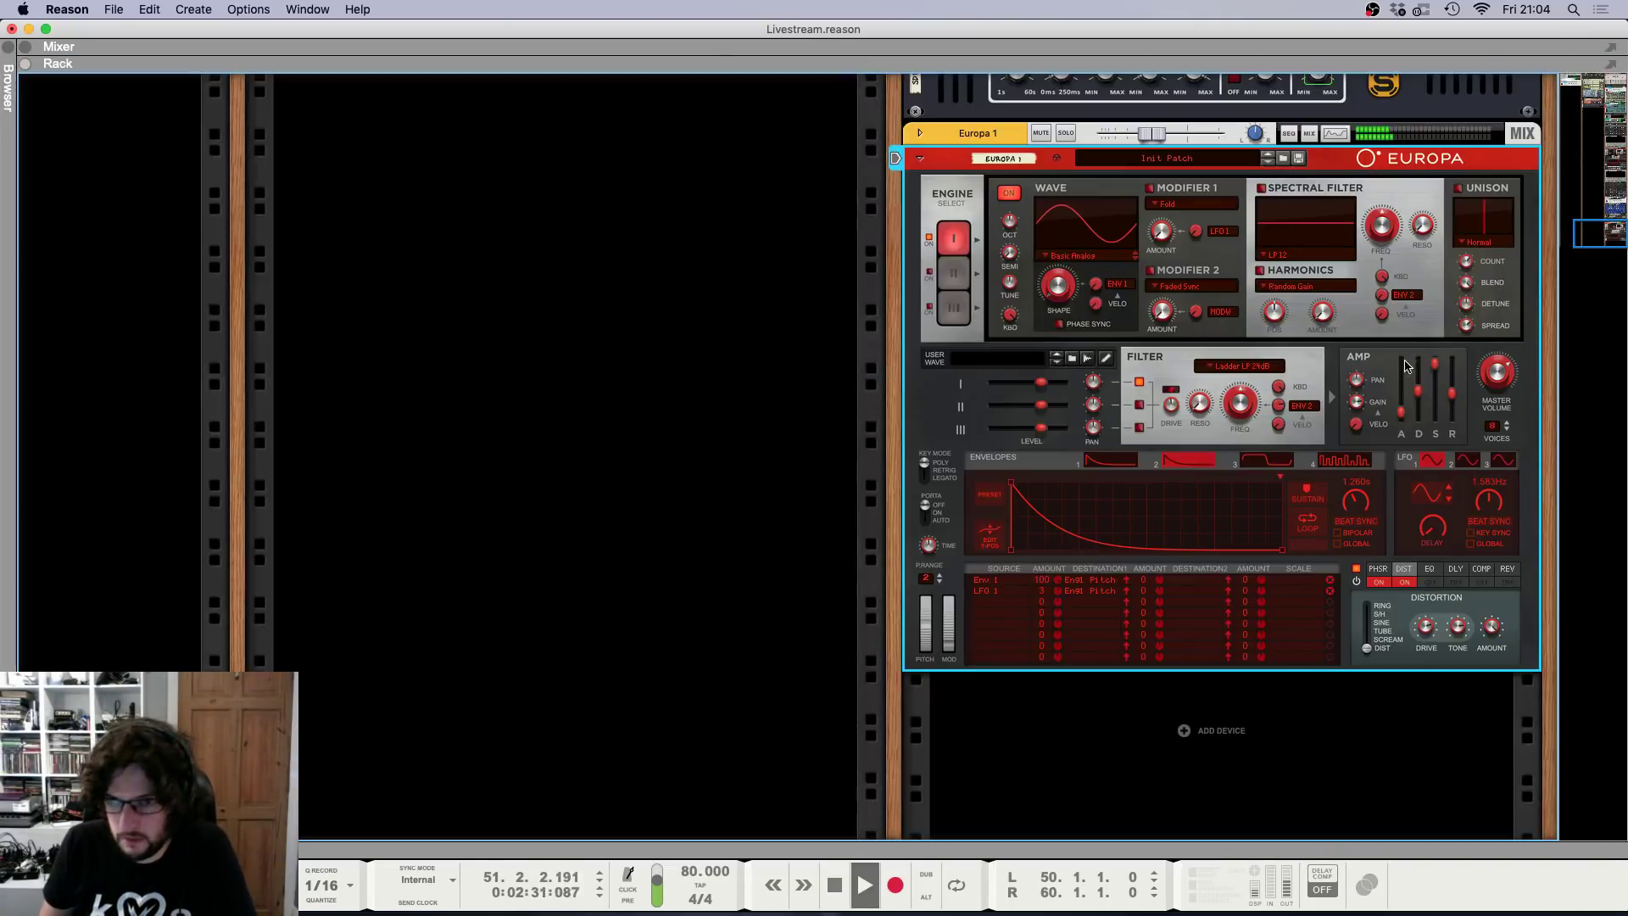
Play the Europa clip again from bar 50 to check the echo and the third note's timing.
key(F7)
scroll(1416, 382, down, 3)
scroll(1387, 375, right, 3)
key(space)
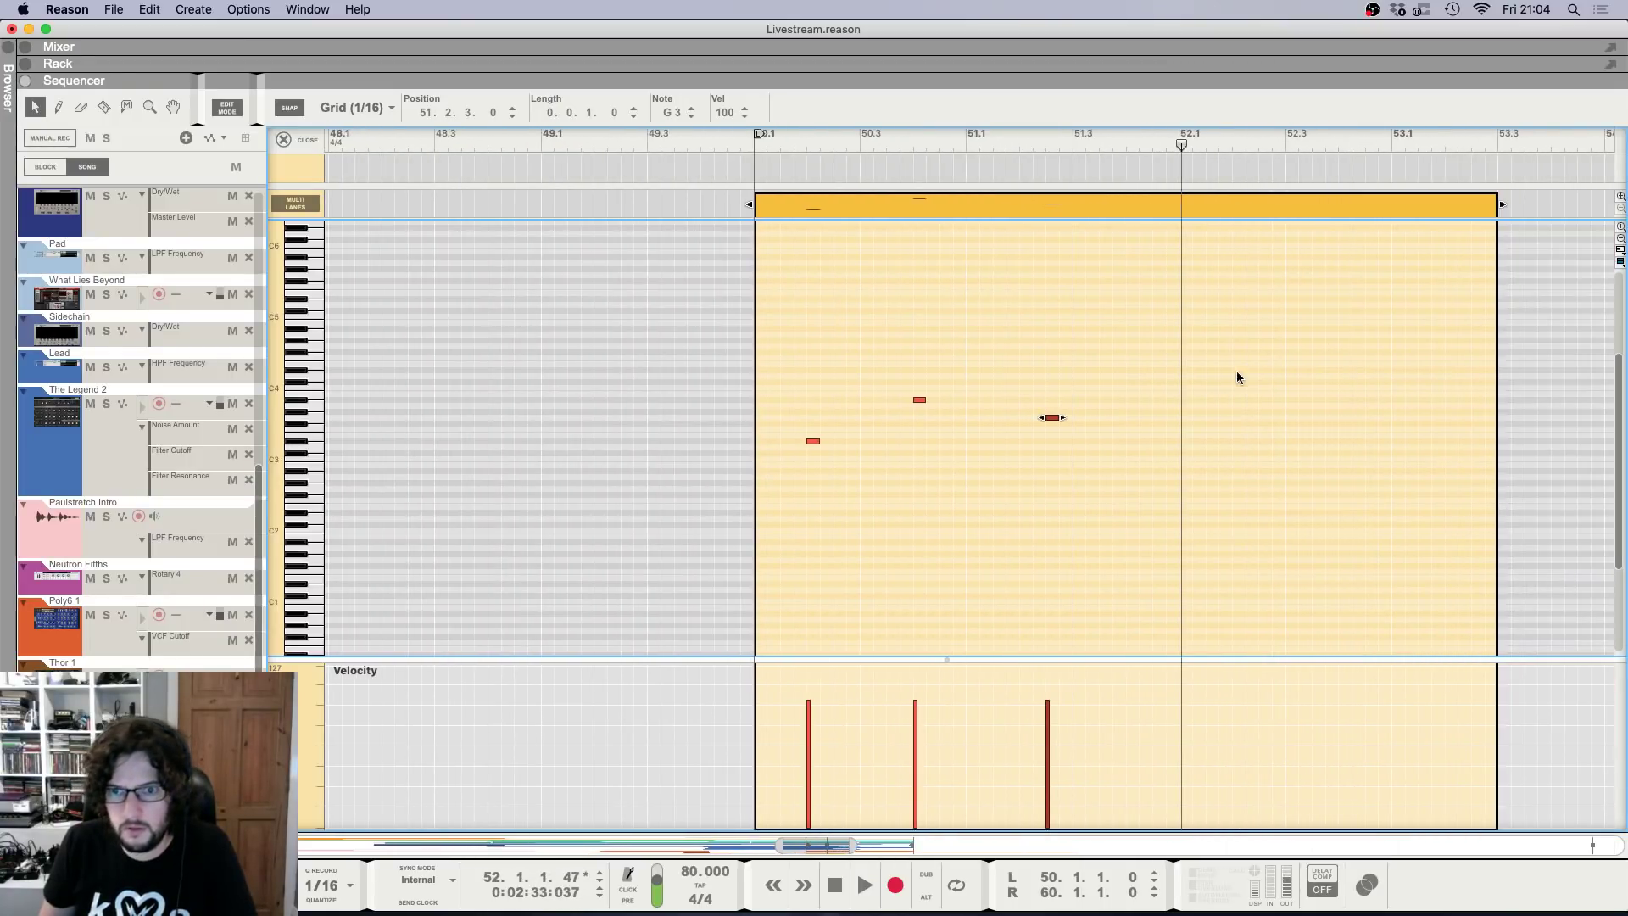
click(753, 150)
key(space)
scroll(917, 339, up, 5)
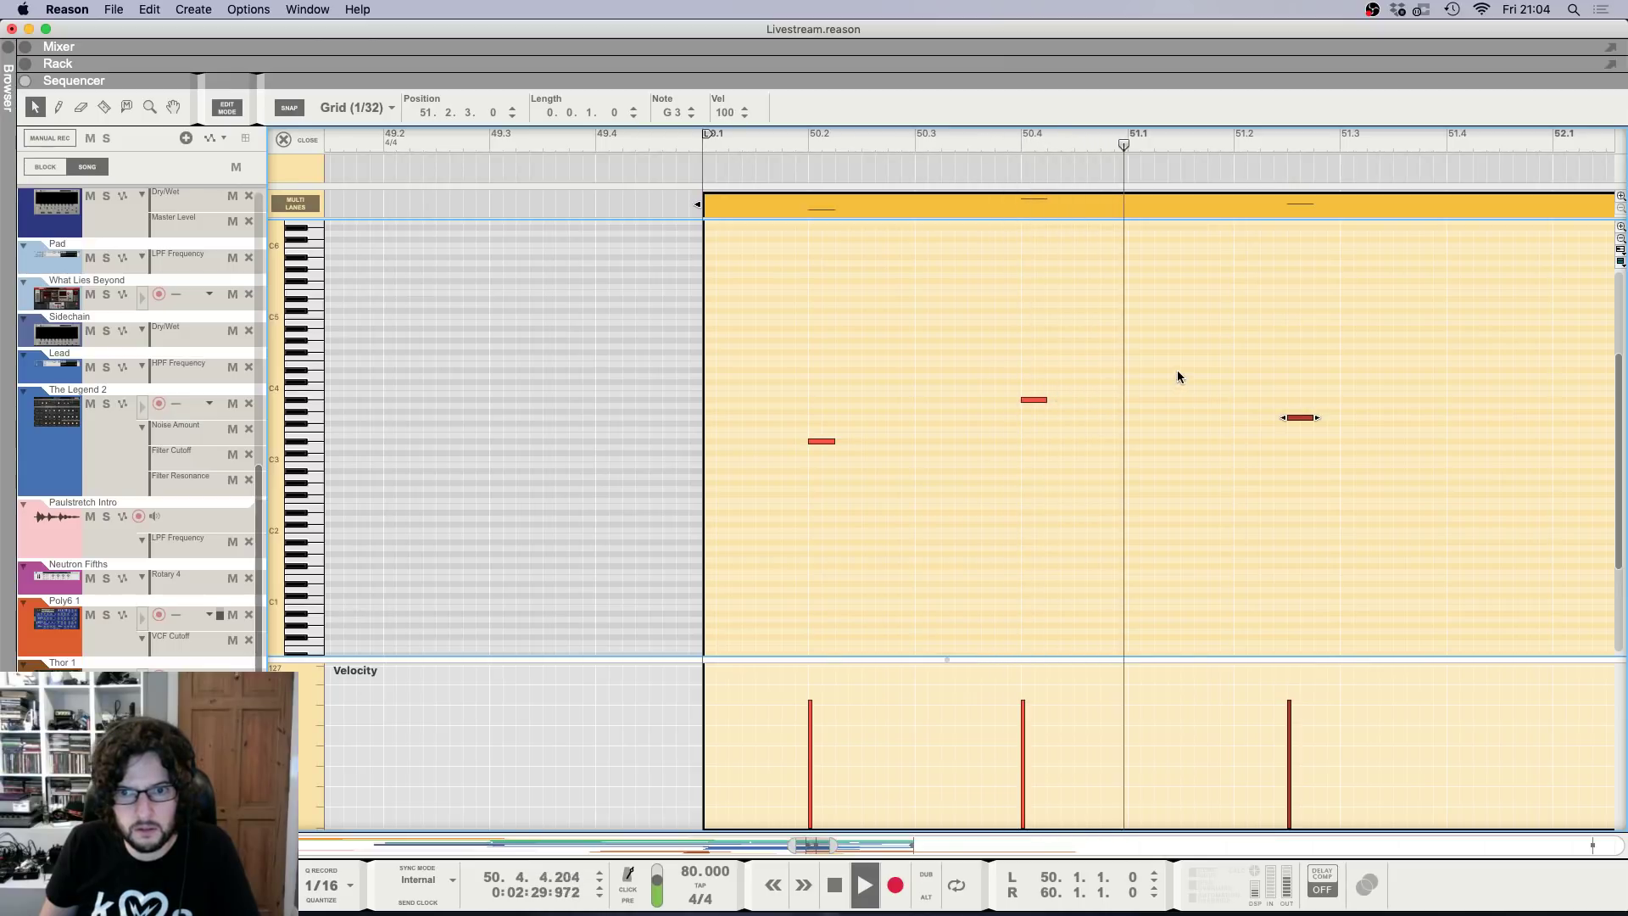
Replace the G3 note at 51.2.3 with a G3 note of length 0.0.1.0 at 51.2.1 and play it.
key(space)
key(Delete)
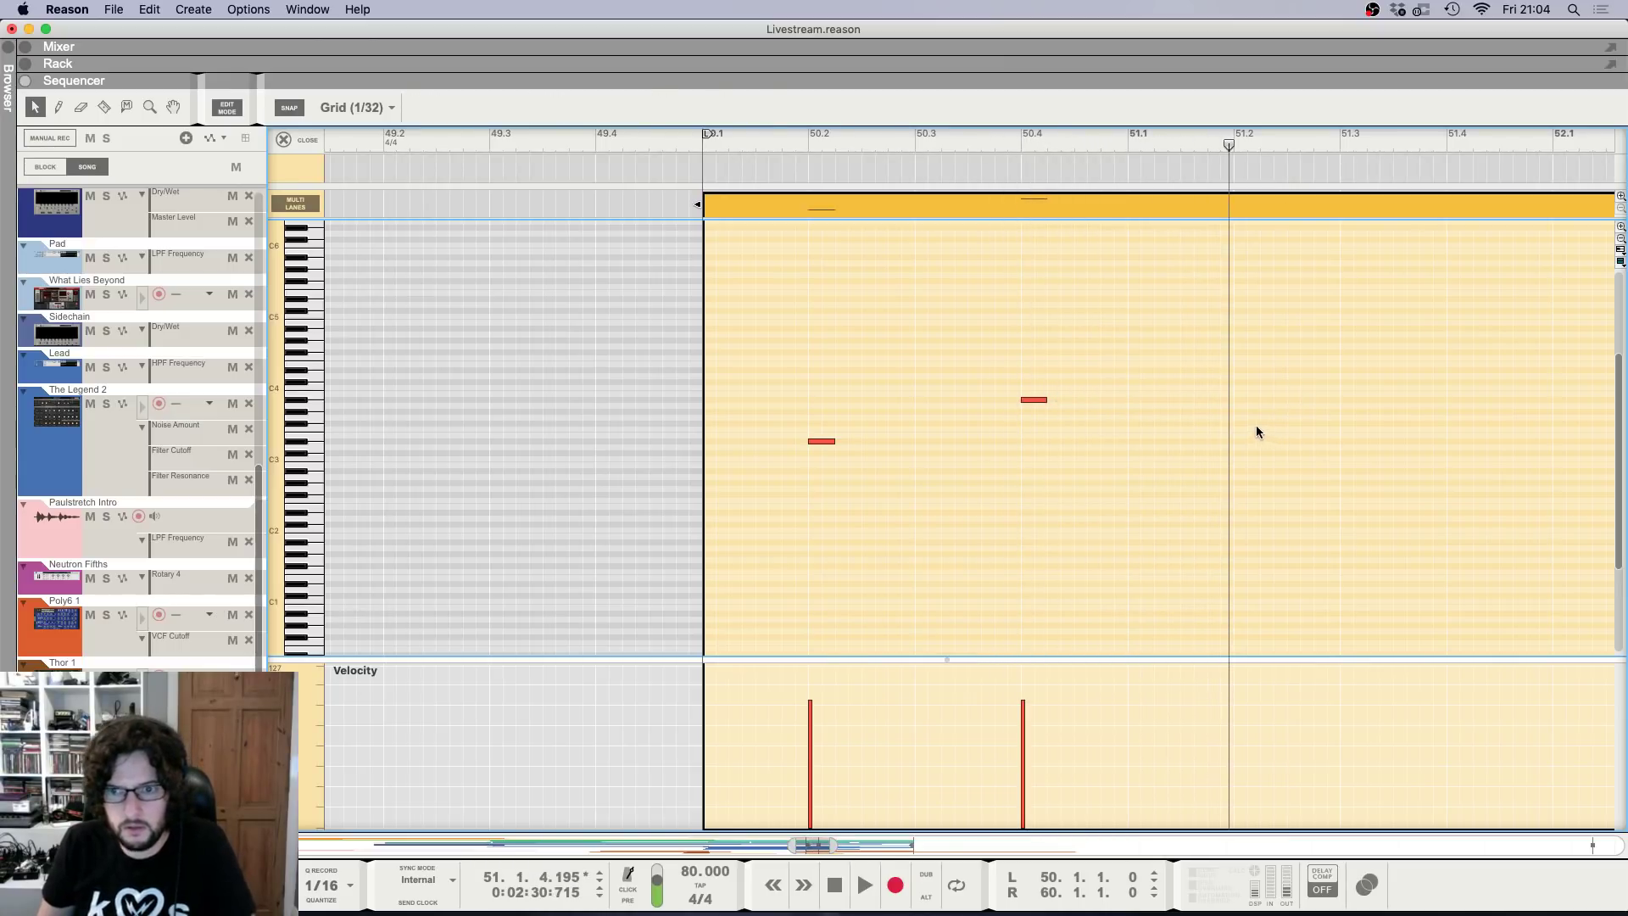
drag(1237, 416, 1252, 415)
key(space)
scroll(1270, 390, down, 4)
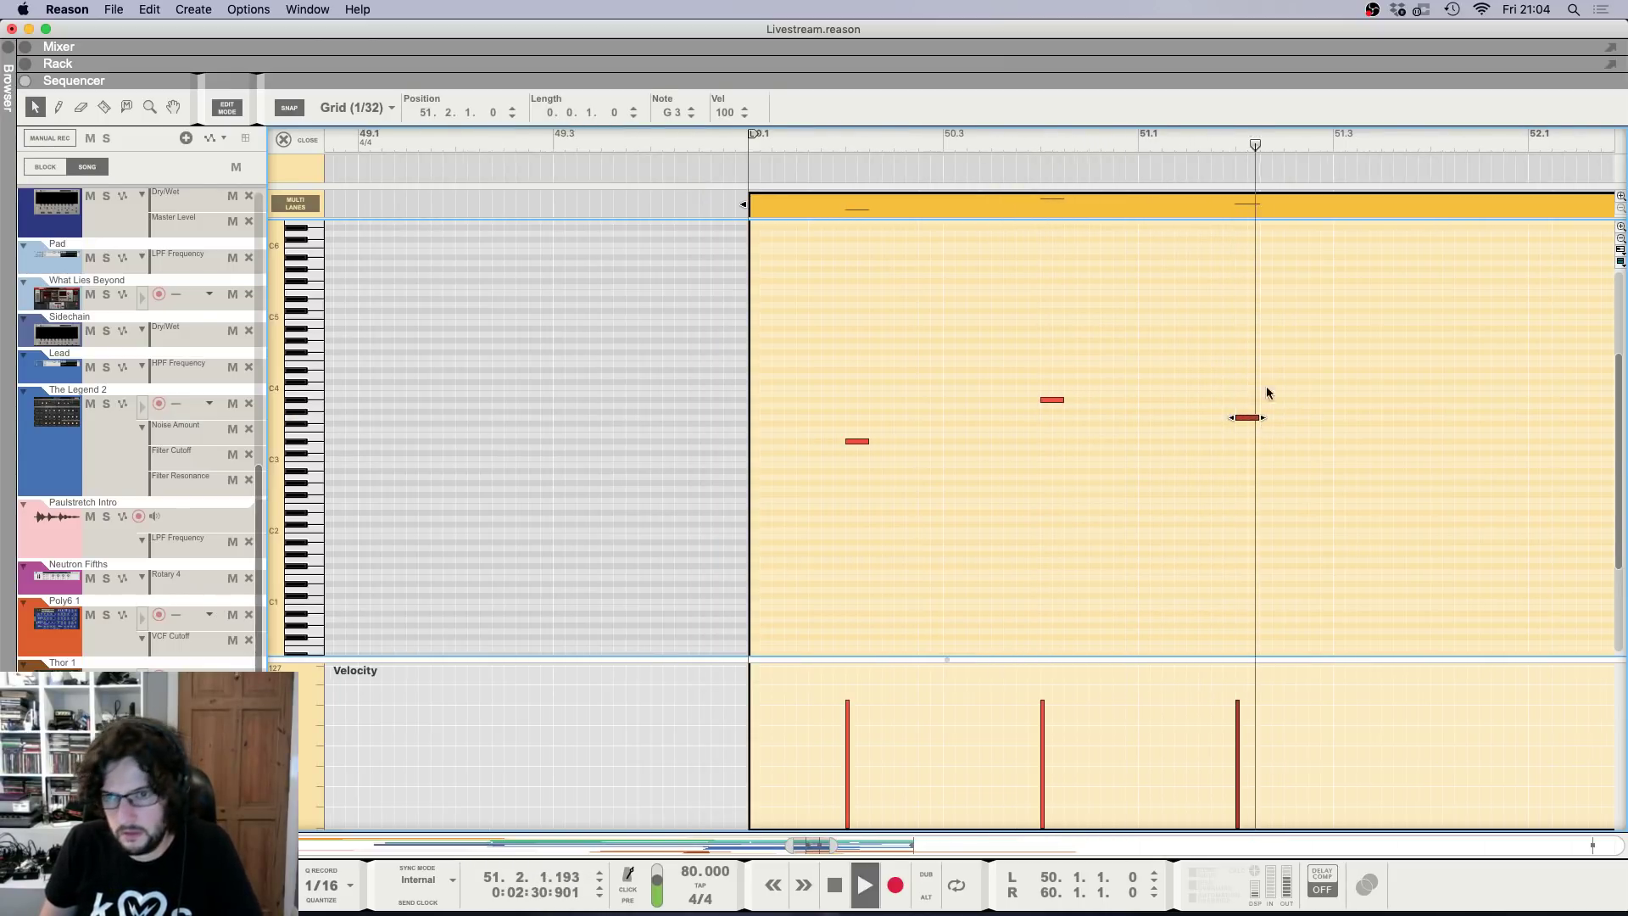
scroll(1357, 401, up, 1)
key(space)
scroll(1355, 394, up, 4)
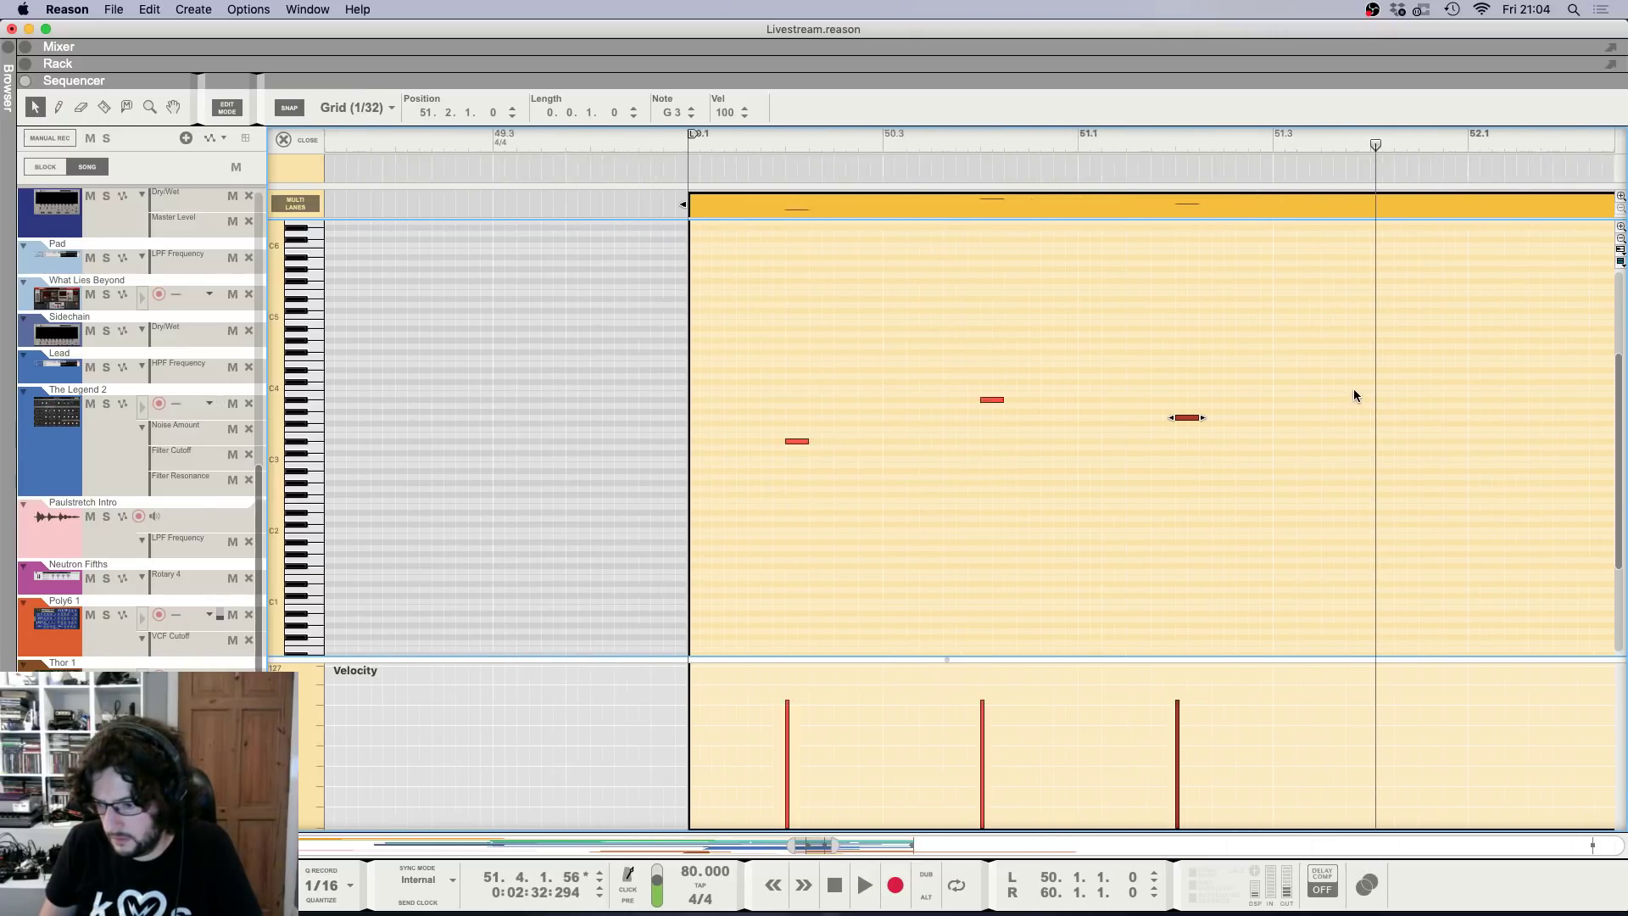
Add a D#3 note of length 0.0.1.0 at position 51.4.1 and play the clip from bar 50.
click(1365, 136)
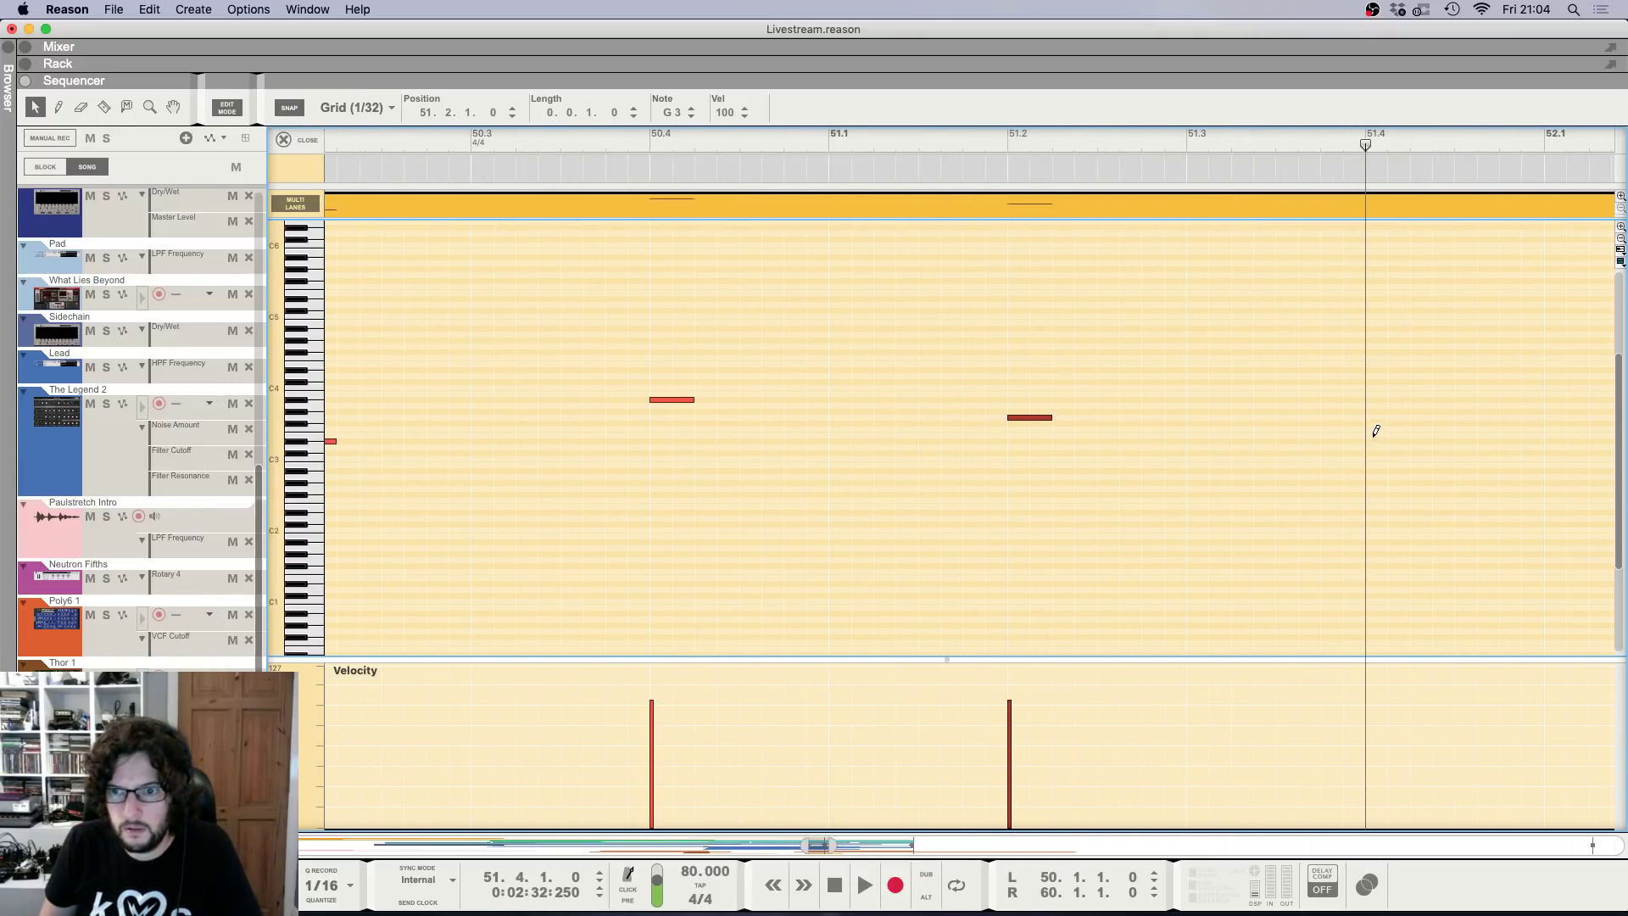
click(1374, 439)
scroll(456, 157, down, 3)
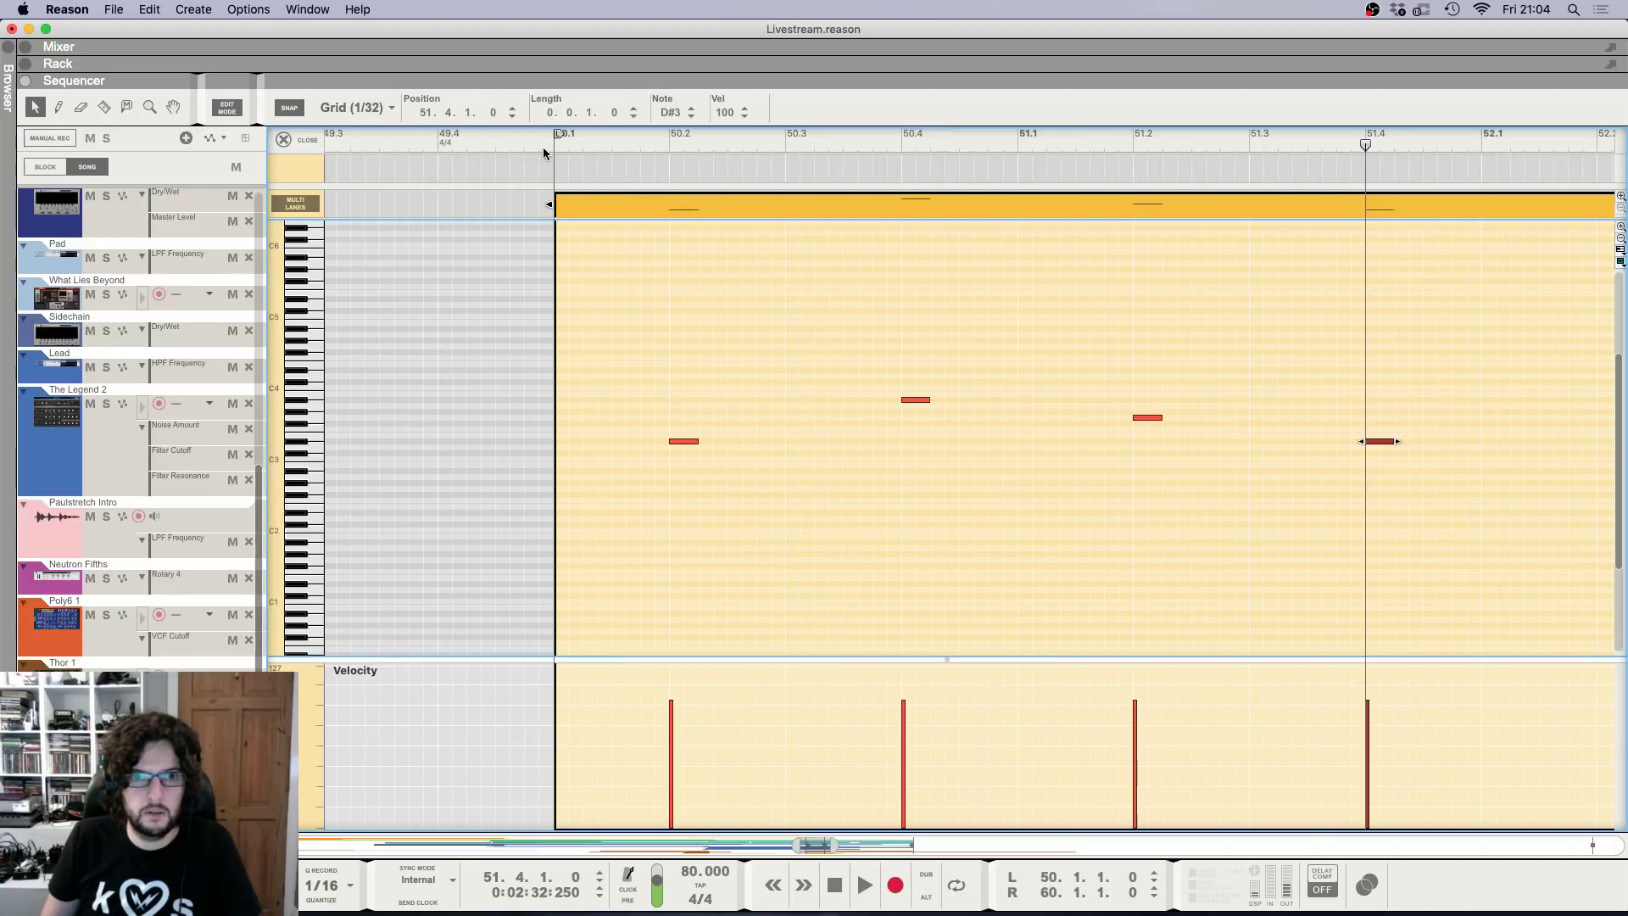
click(542, 149)
key(space)
scroll(769, 273, down, 2)
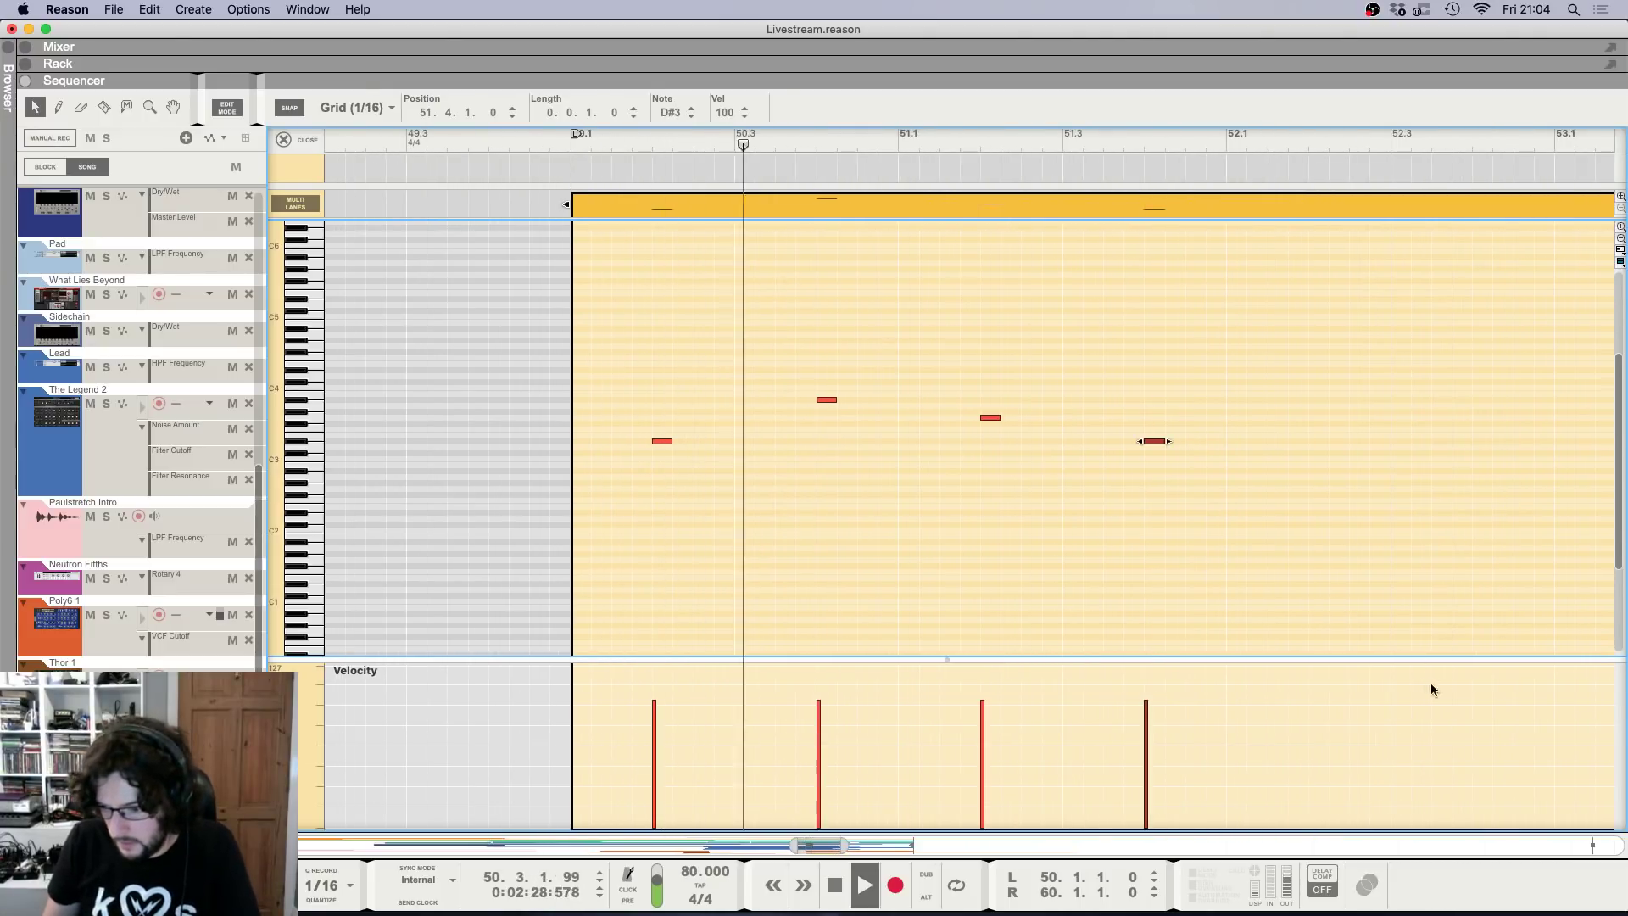
Set the Europa 1 channel's level to -10.85 dB during playback and go back to the clip's notes.
key(F5)
mouse_move(1405, 688)
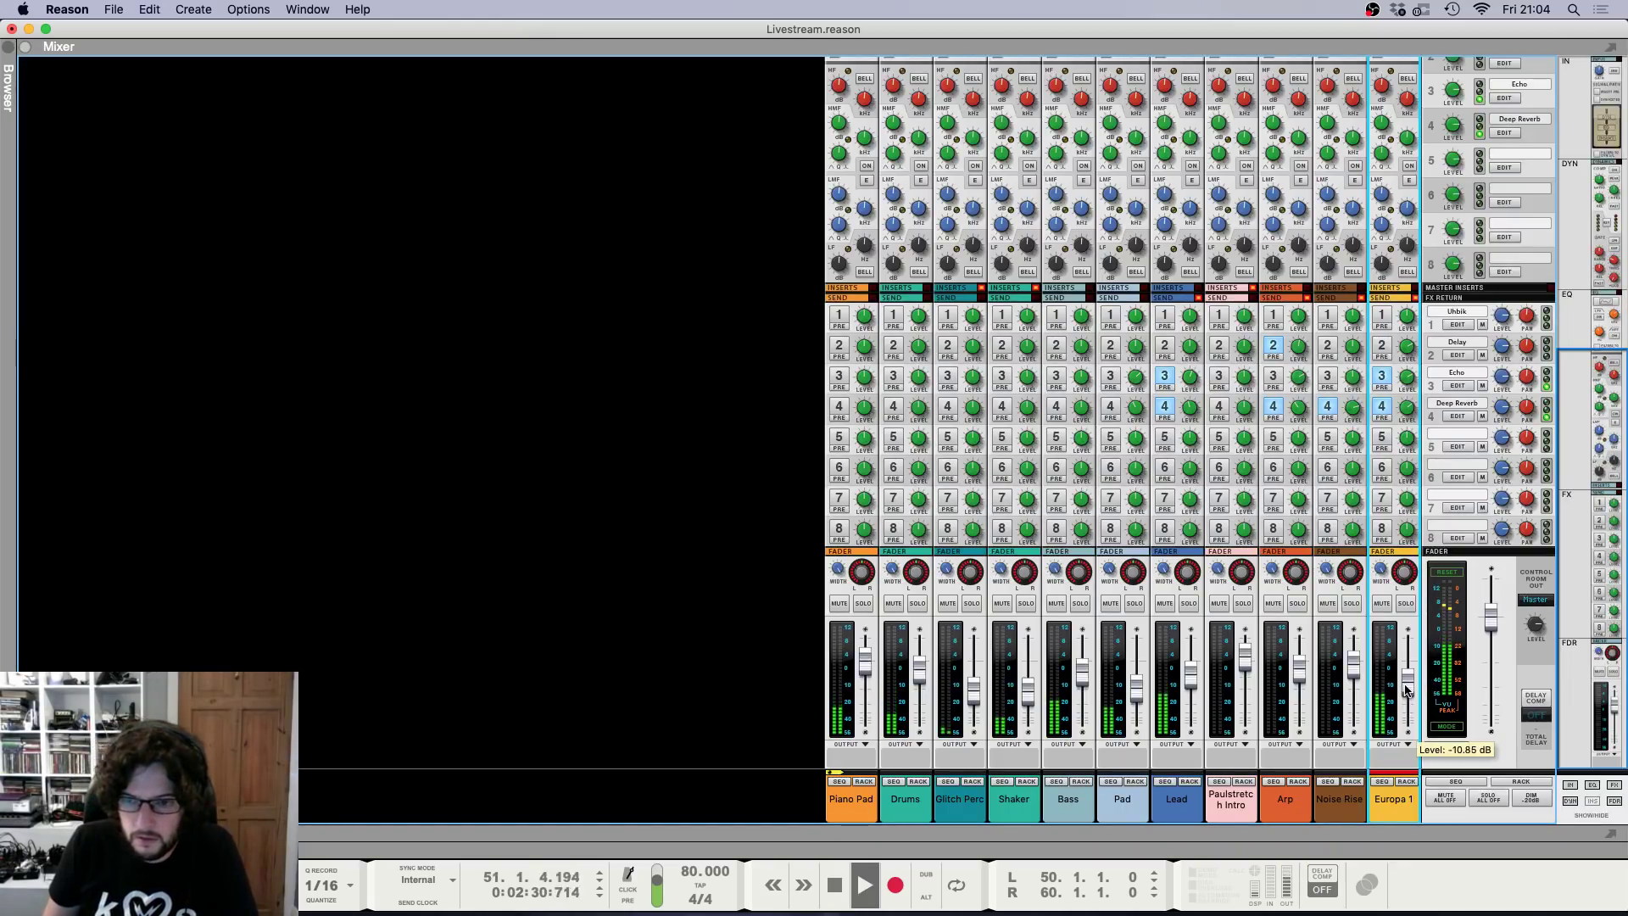
key(F6)
key(F7)
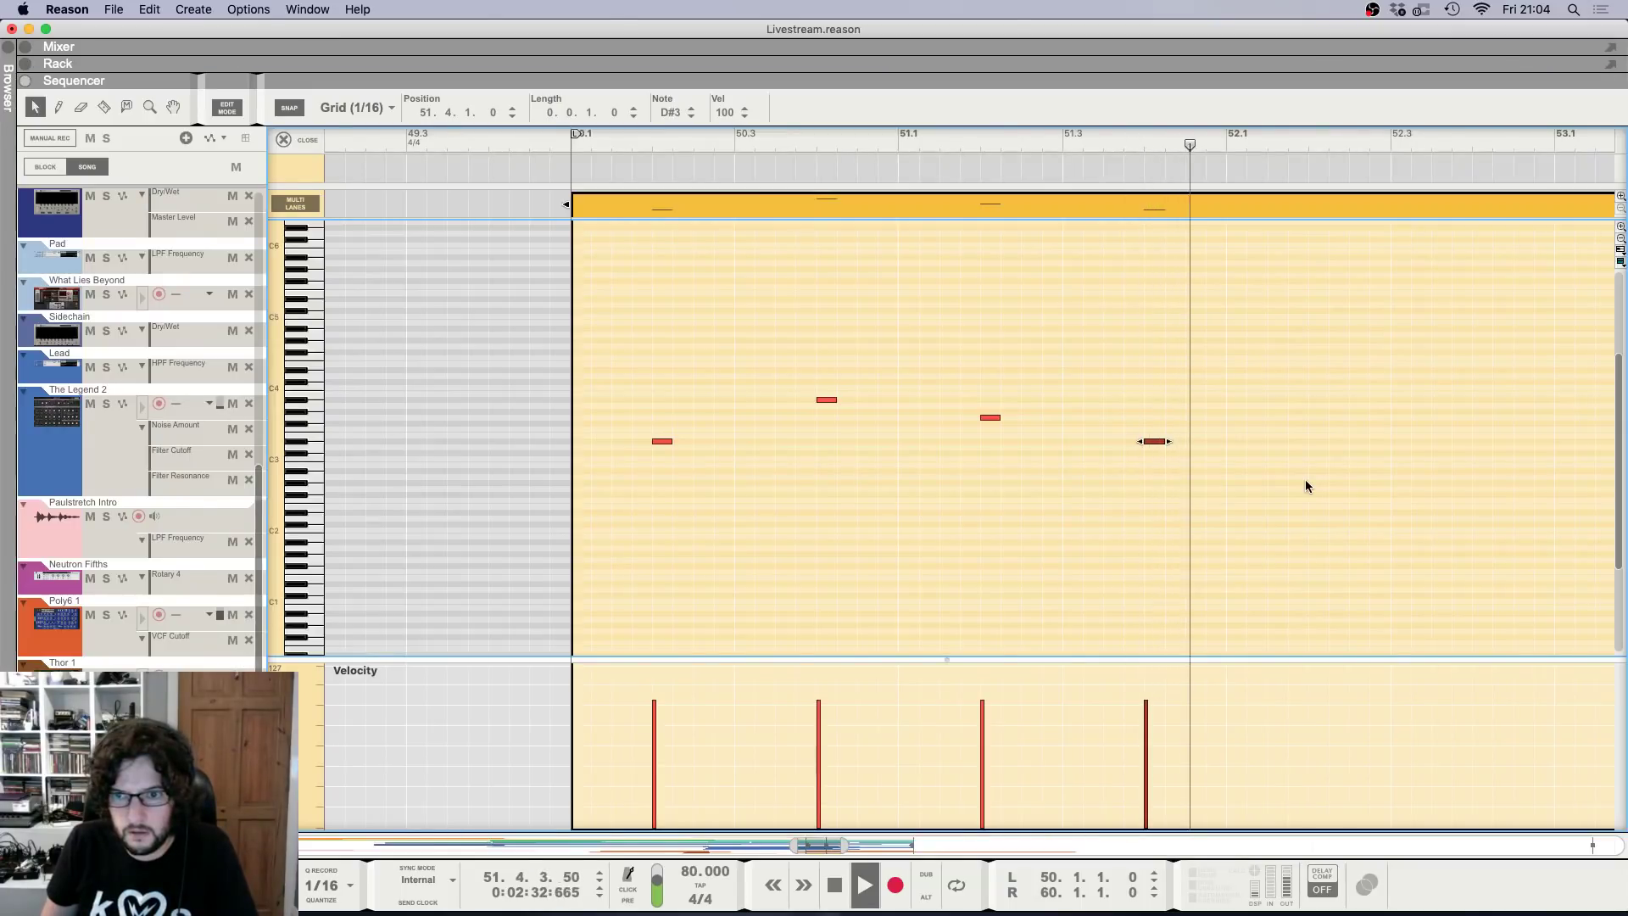
key(space)
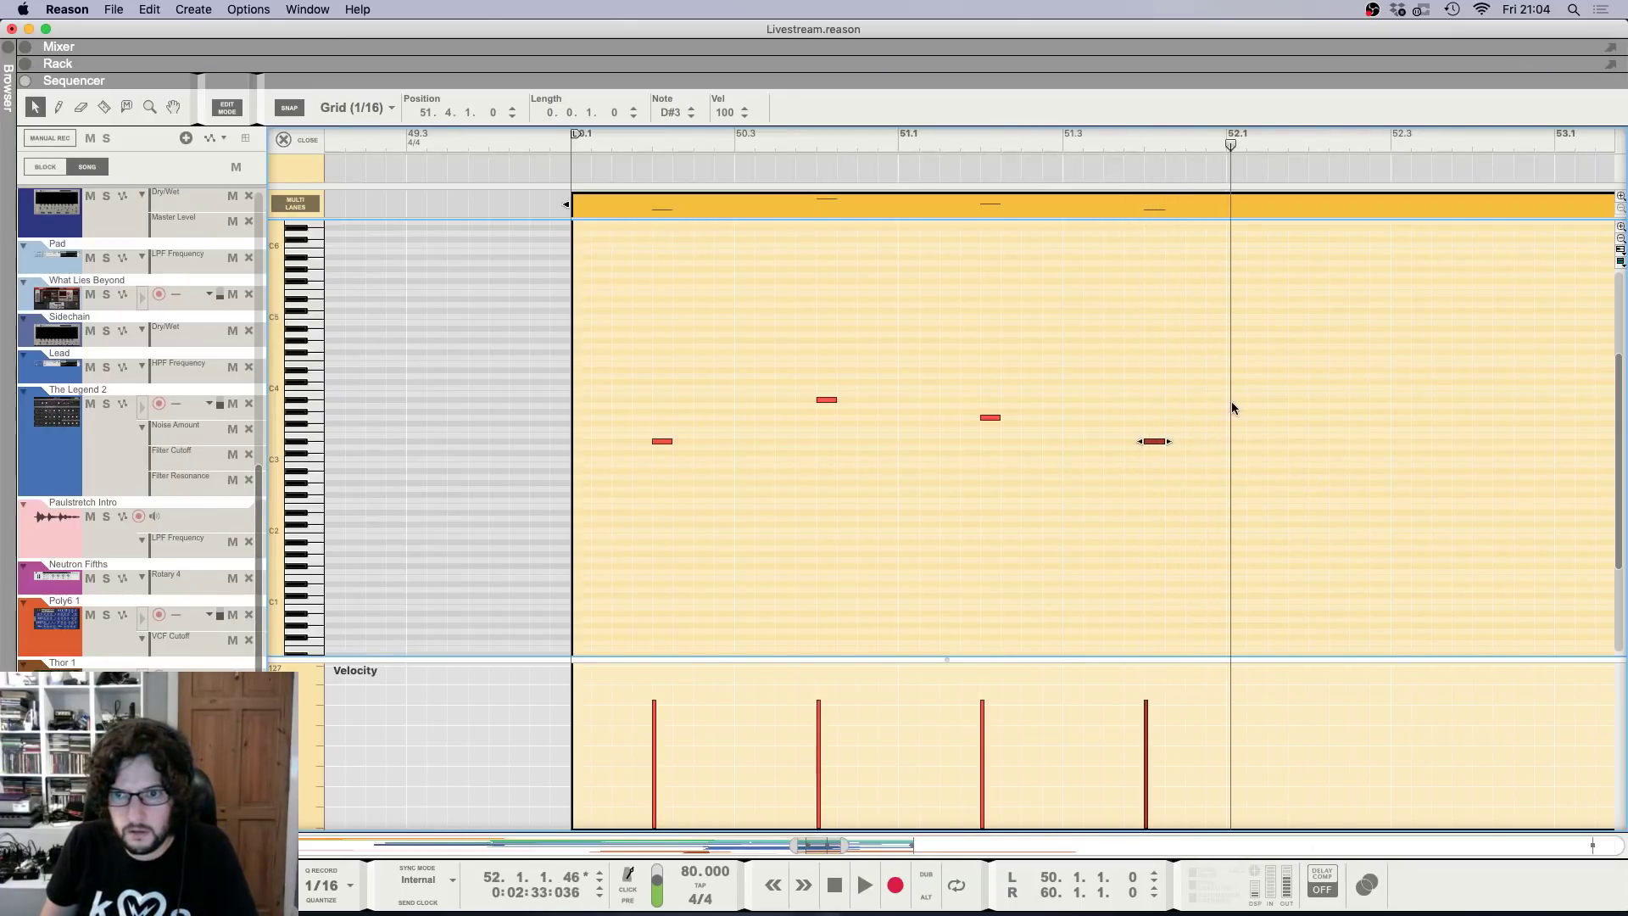
Replay the clip from bar 50 and raise its first note, at 50.2.1, to A#3.
click(579, 144)
key(space)
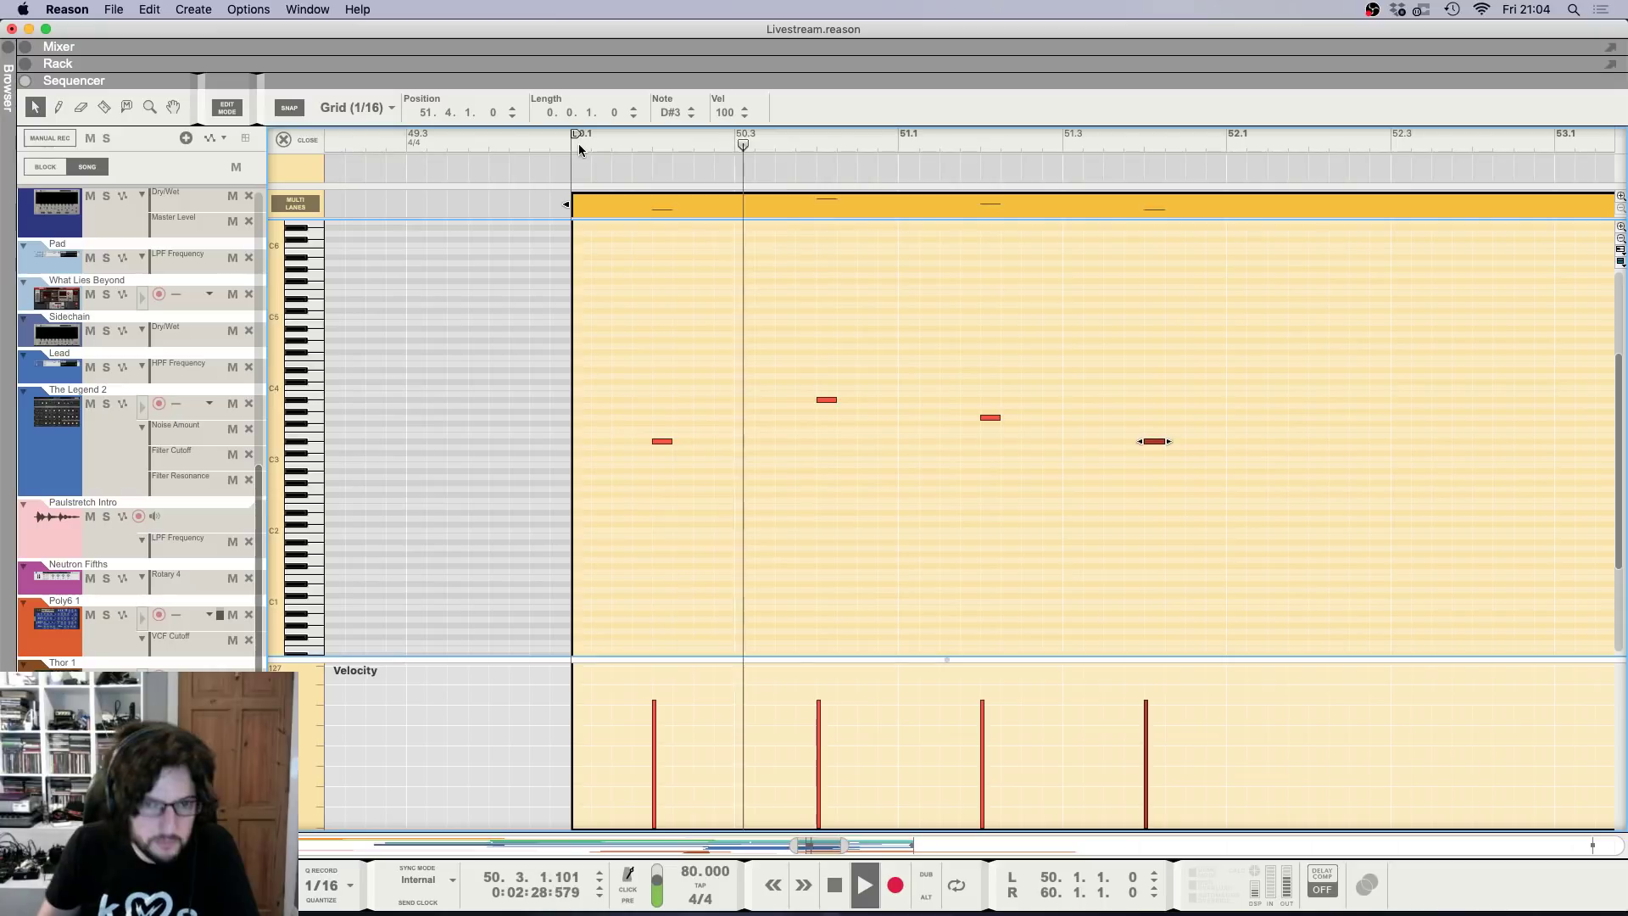
key(h)
key(space)
drag(629, 343, 658, 480)
click(539, 153)
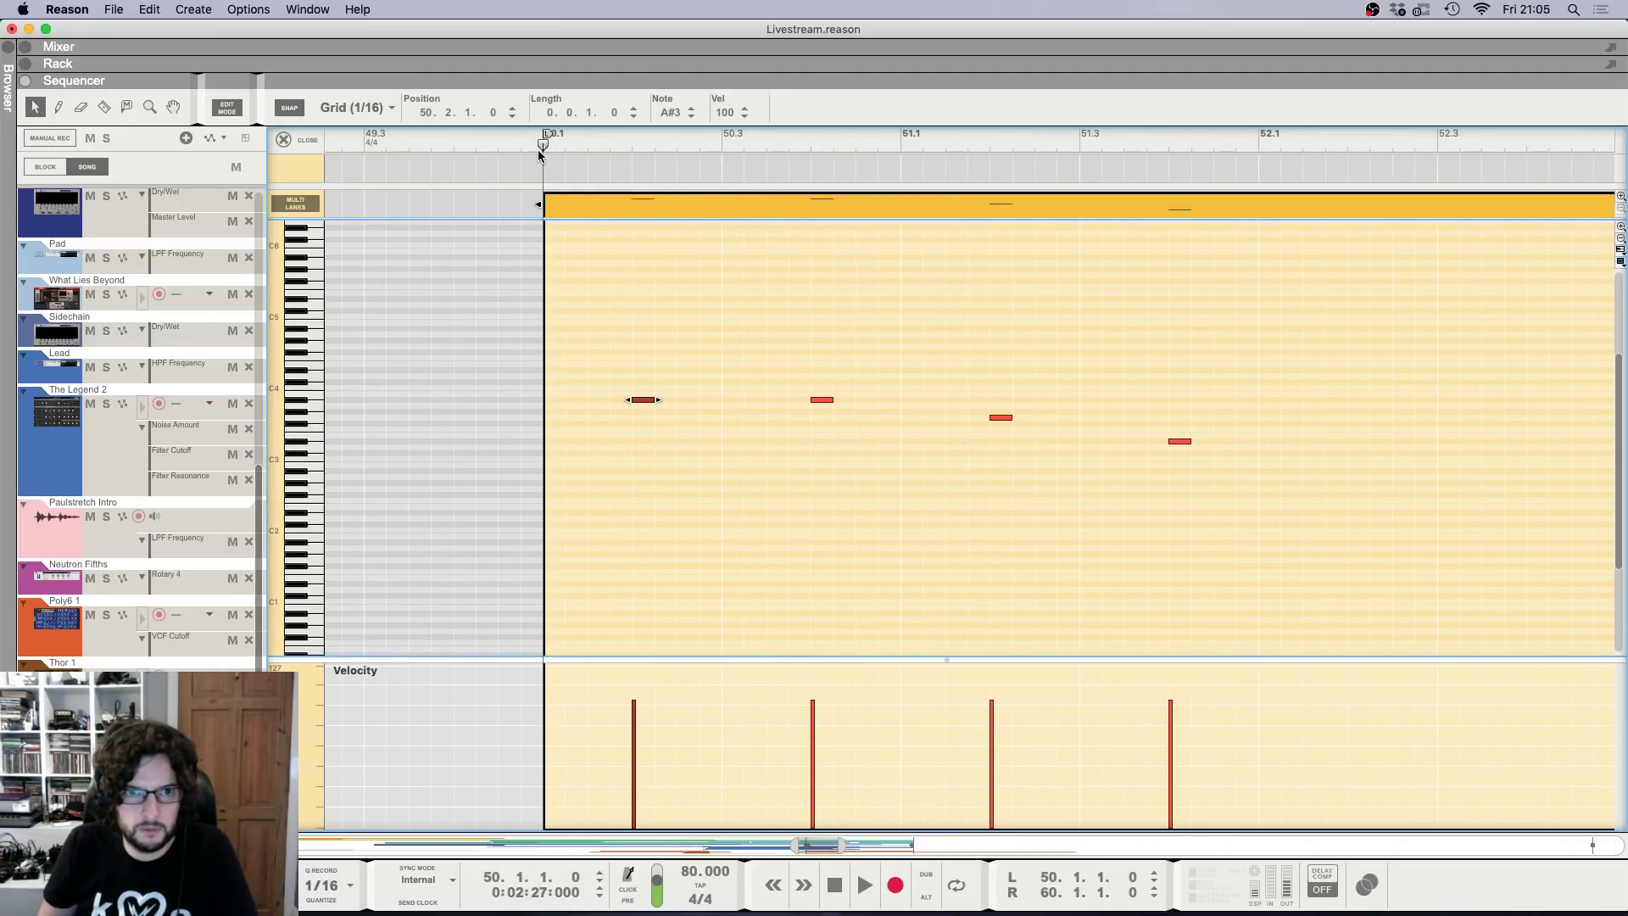
Lower the Europa 1 channel's level slightly in the mixer and return to the clip's notes.
key(F5)
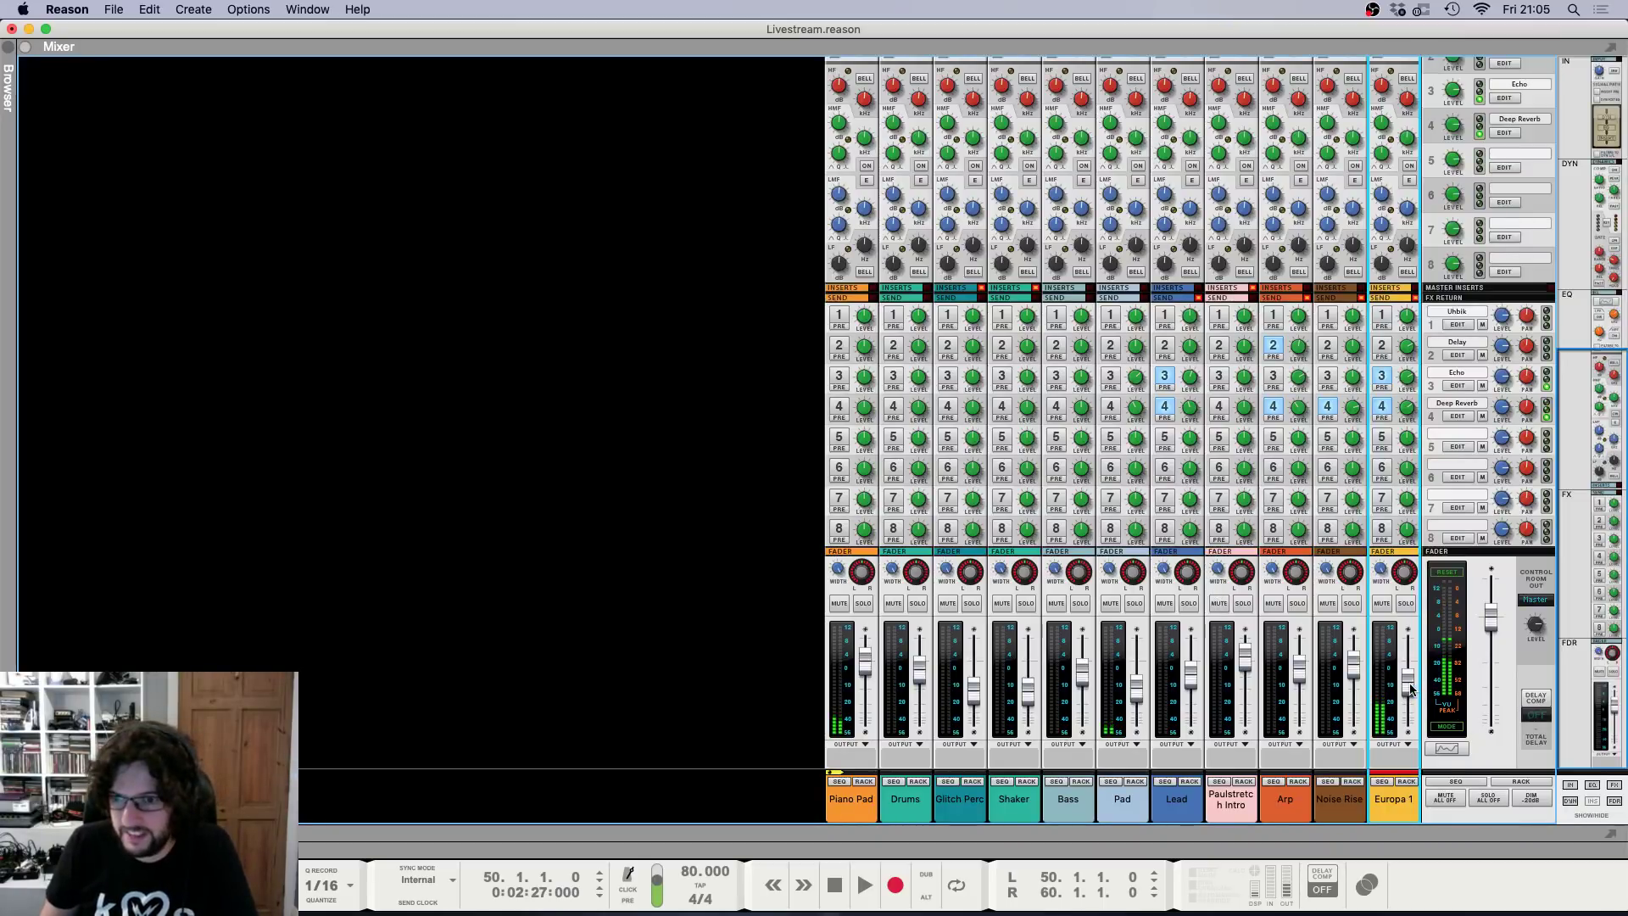
drag(1410, 690, 1411, 692)
key(F6)
key(F7)
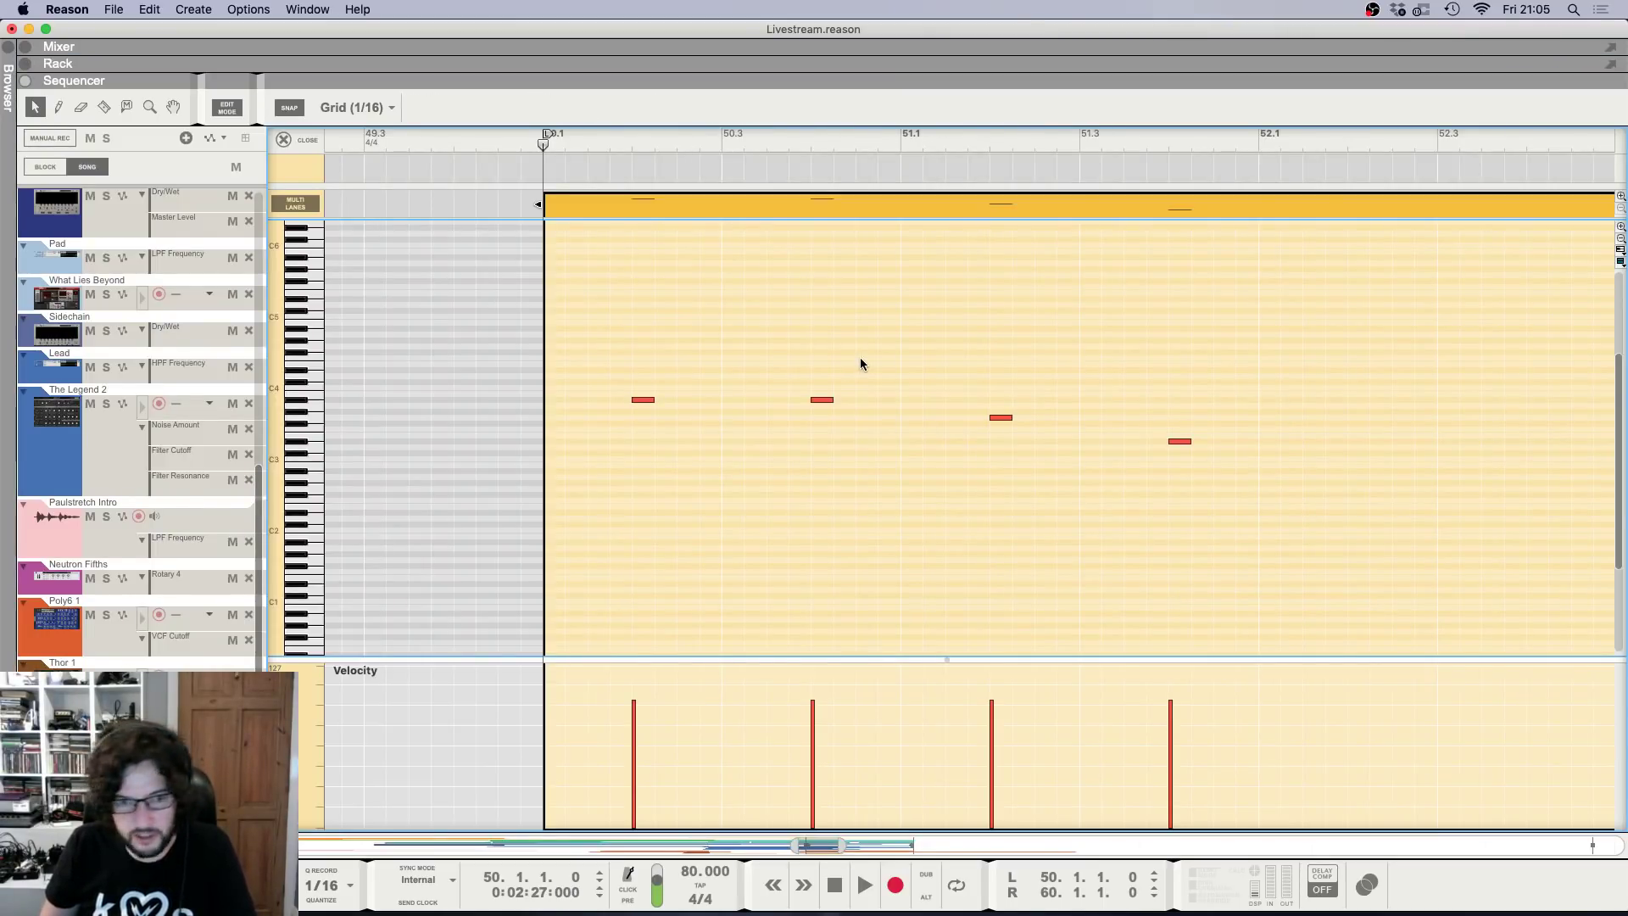
Play from bar 50 and lower the note at 50.4.1 to G3.
key(space)
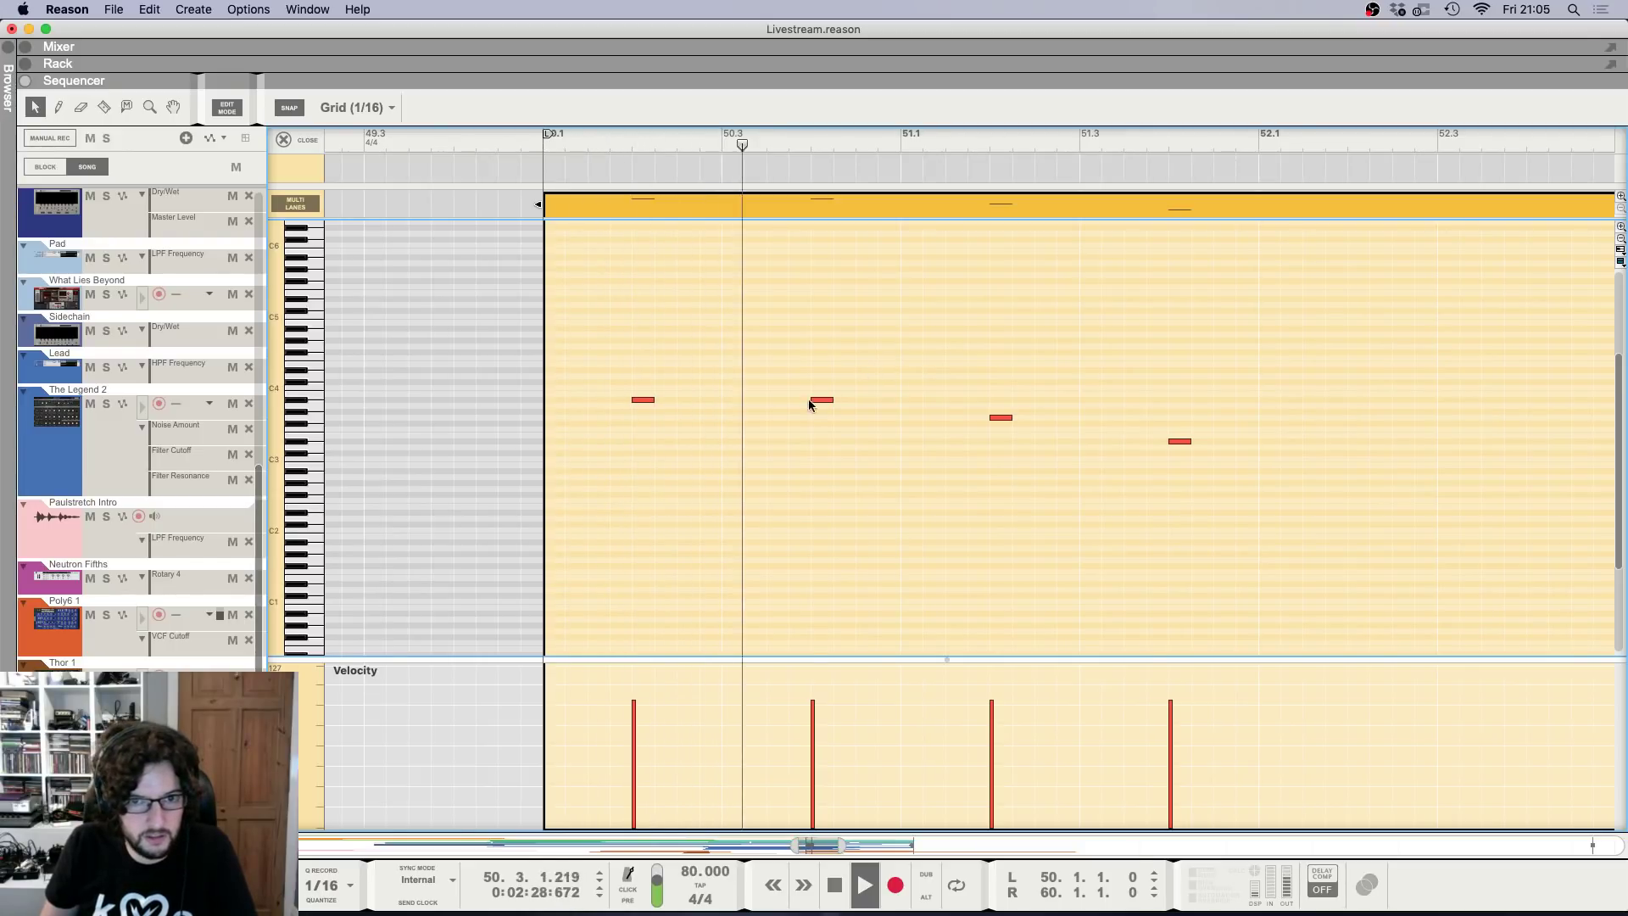
key(space)
drag(822, 400, 822, 413)
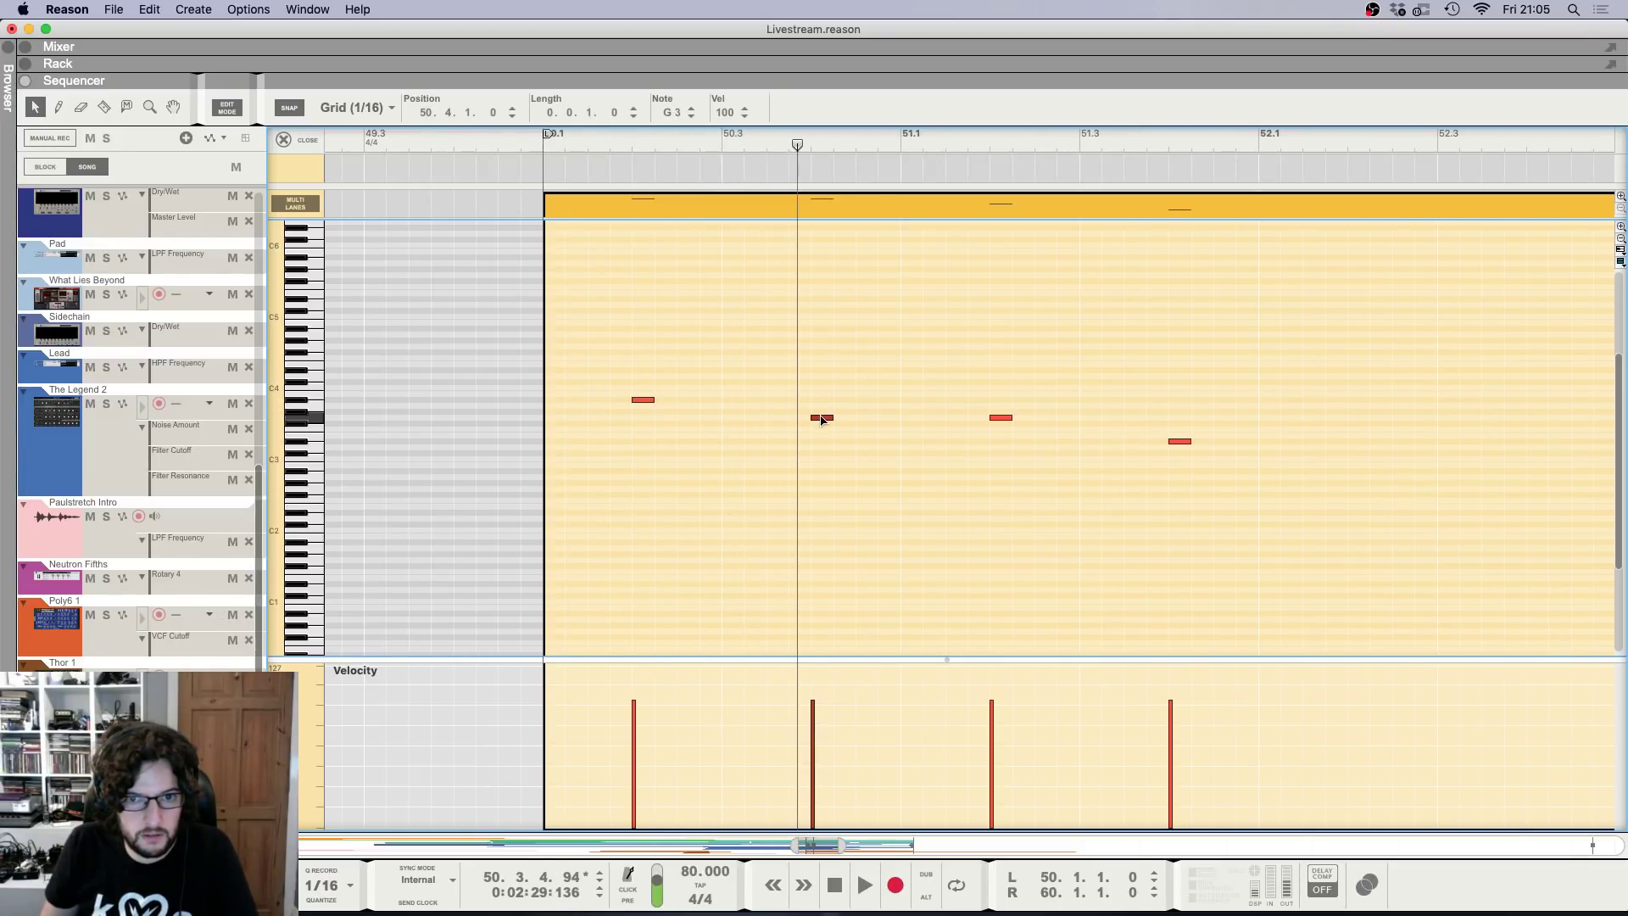
Play from bar 50 again and lower the note at 51.2.1 to F3.
click(541, 140)
key(space)
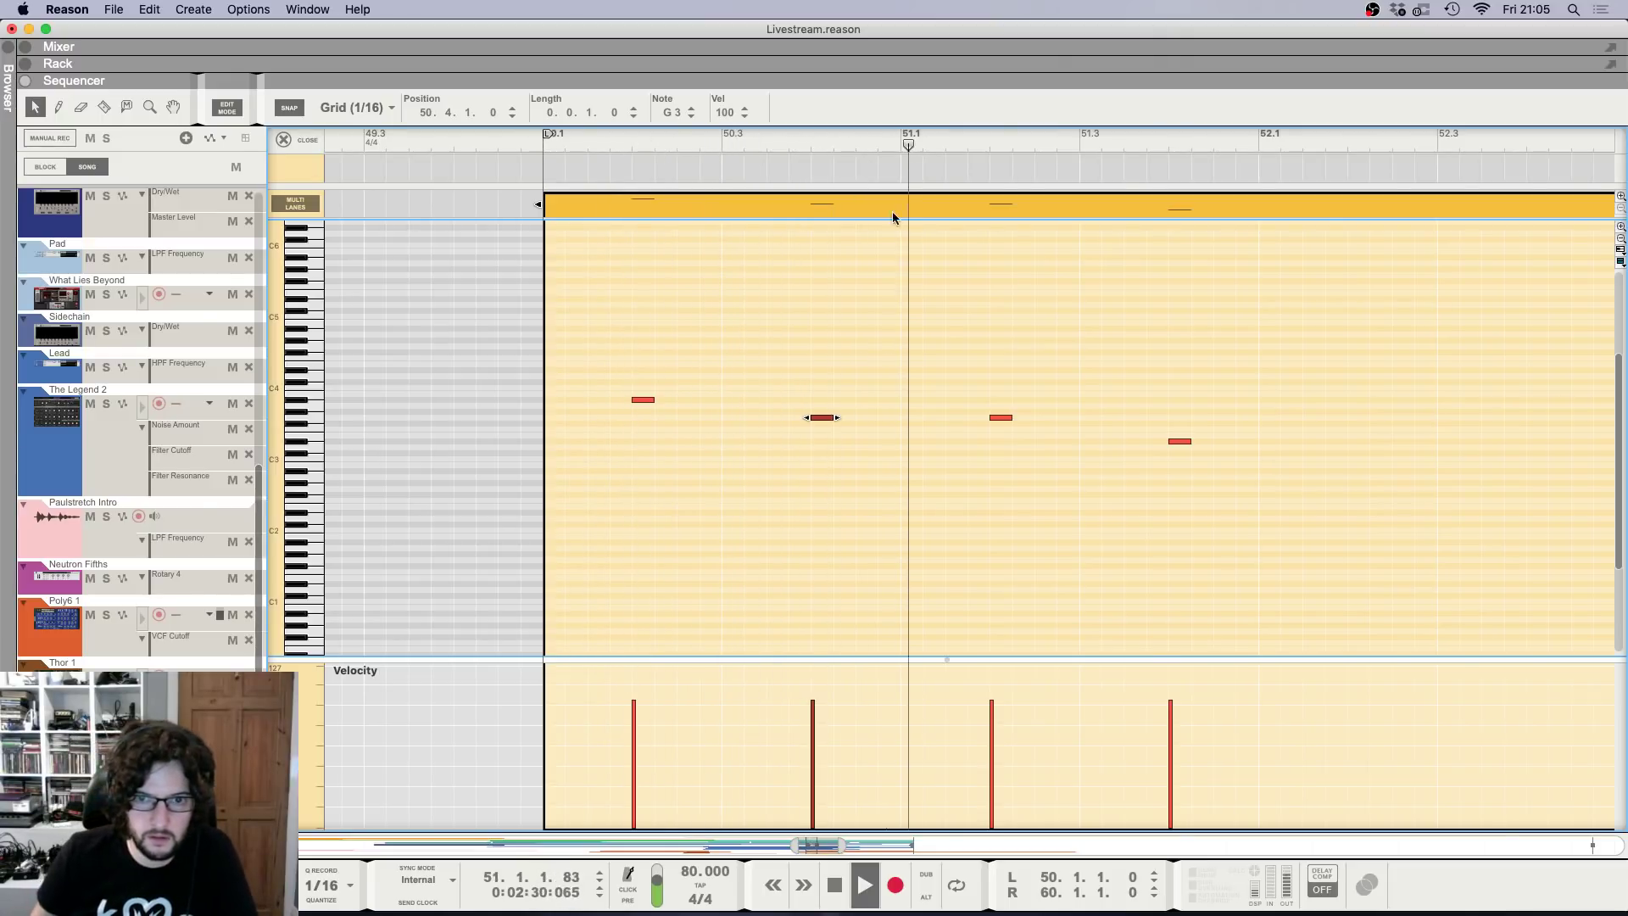
click(986, 413)
drag(999, 416, 999, 428)
click(1178, 429)
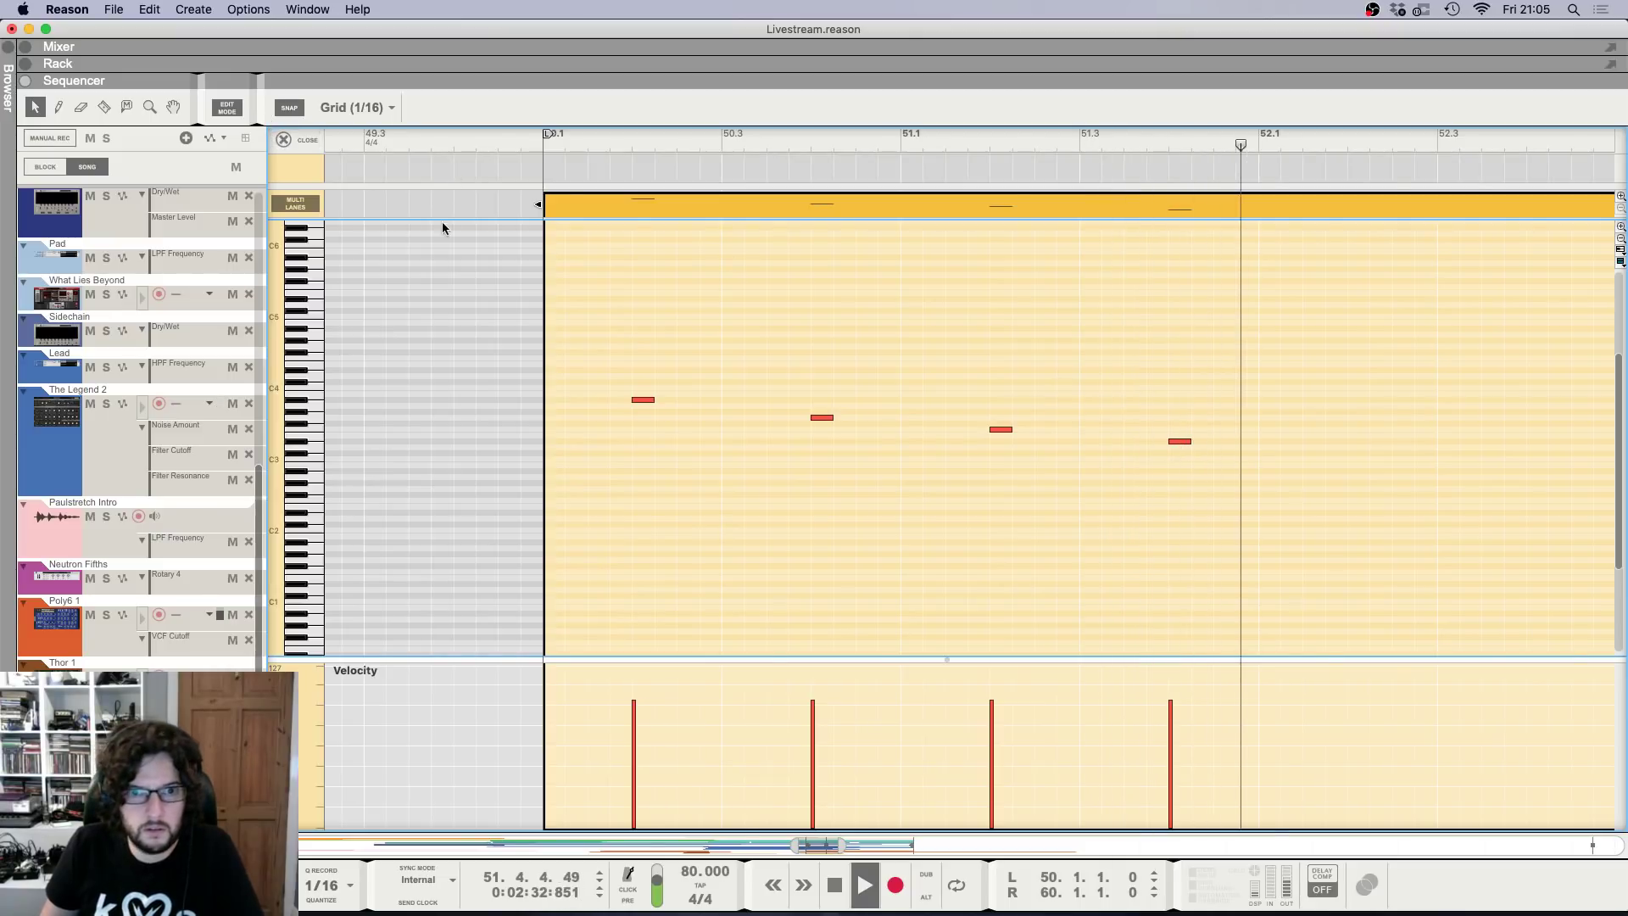
Copy all four Europa notes, paste them so the copy starts at 52.2.1, and play the repeated phrase.
key(space)
key(super+a)
key(super+c)
click(1345, 142)
key(super+v)
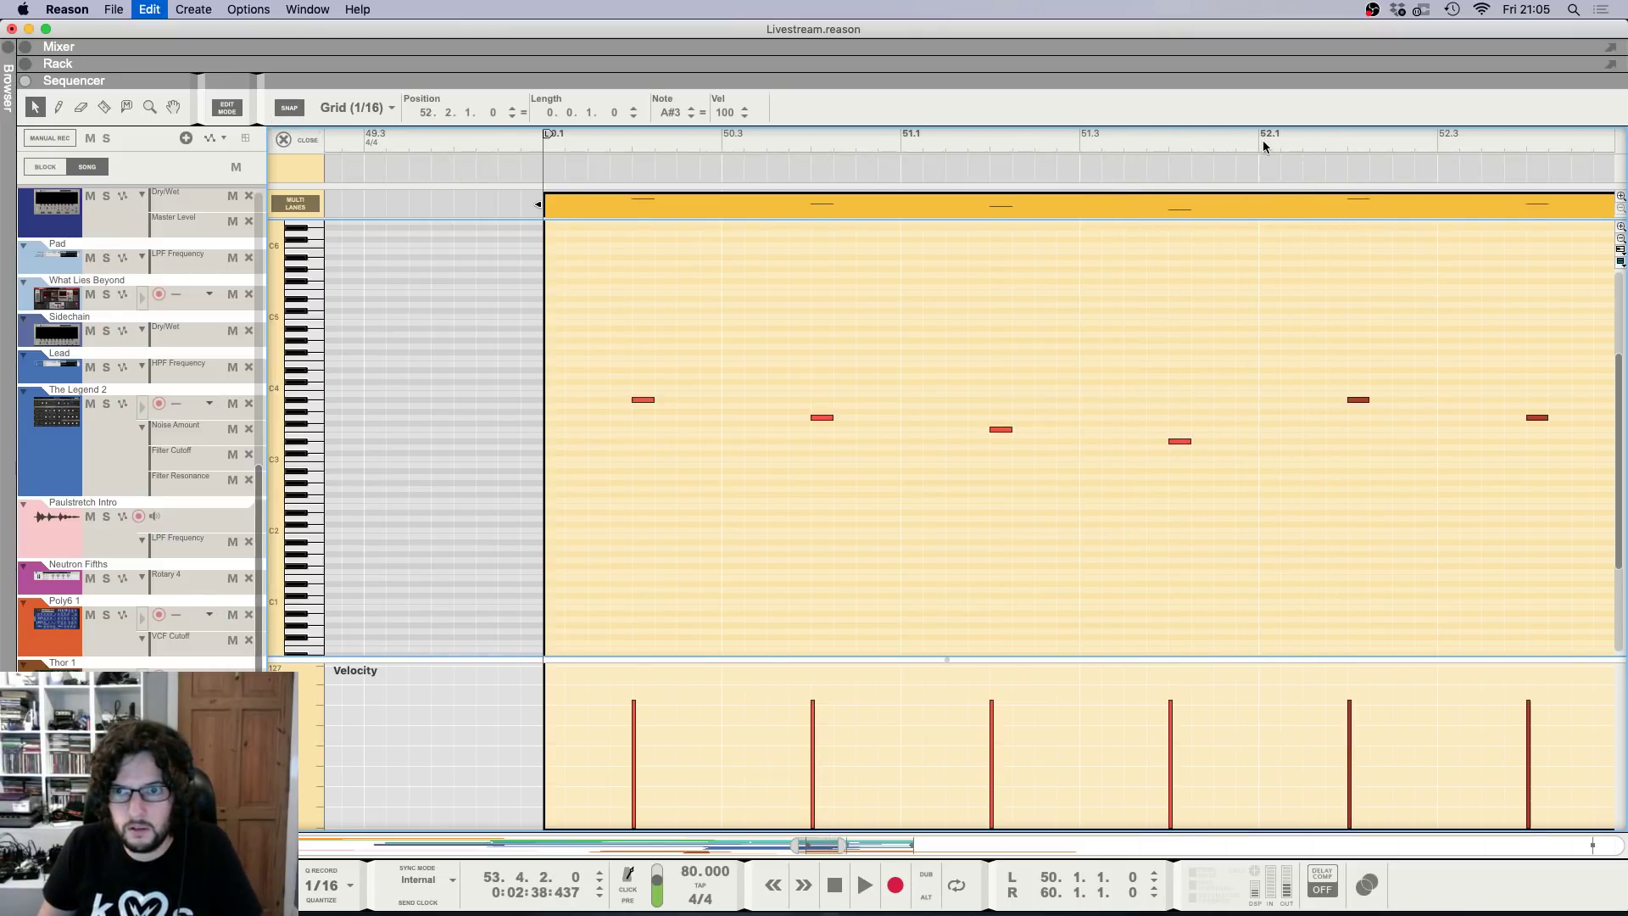
click(1236, 141)
key(space)
scroll(1404, 251, down, 5)
scroll(1299, 259, right, 5)
scroll(1255, 293, up, 1)
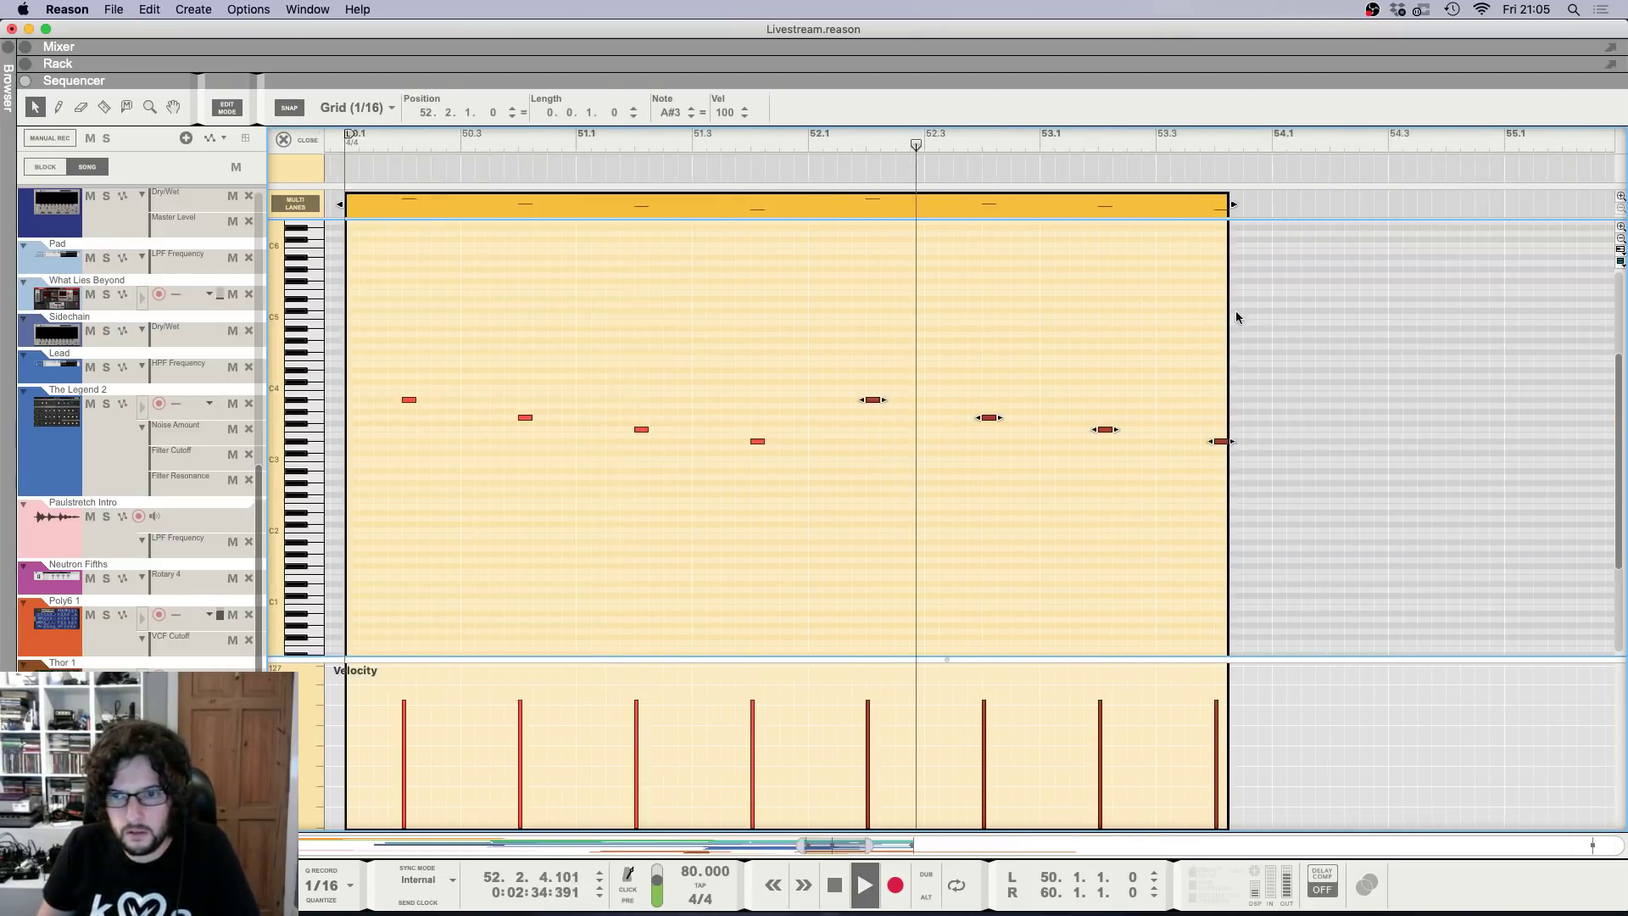
Raise the pasted note at 52.4.1 to D#4.
click(1230, 322)
scroll(1003, 415, up, 2)
scroll(1003, 414, up, 2)
drag(1006, 418, 1009, 390)
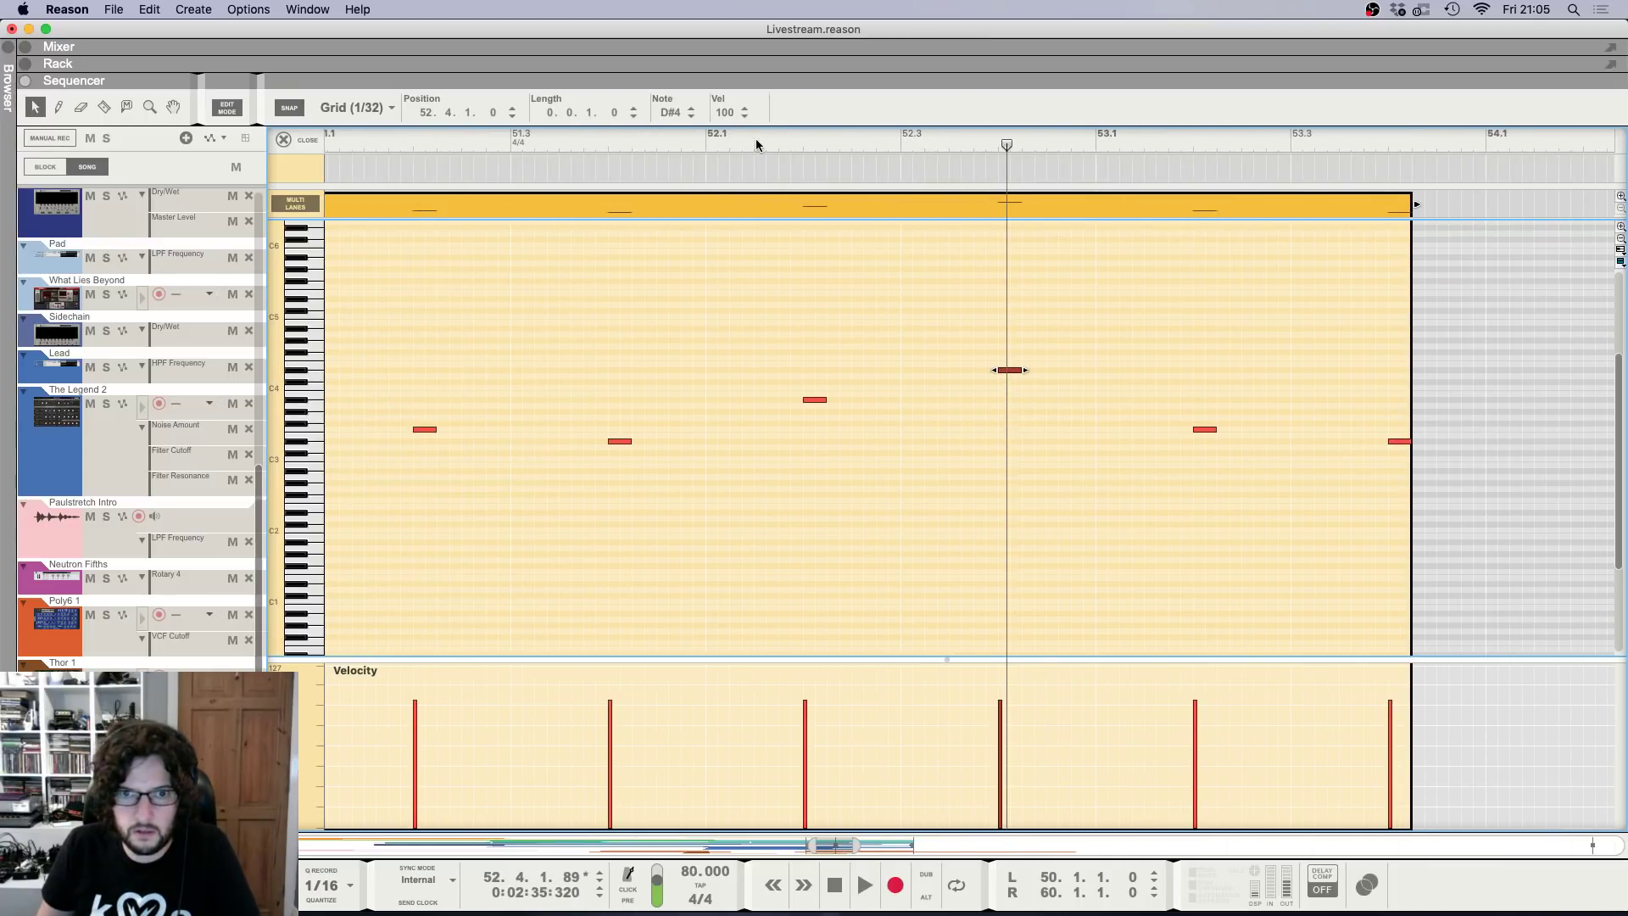
Bring the Europa 1 channel's level to -12.52 dB and play through the rest of the clip.
key(F5)
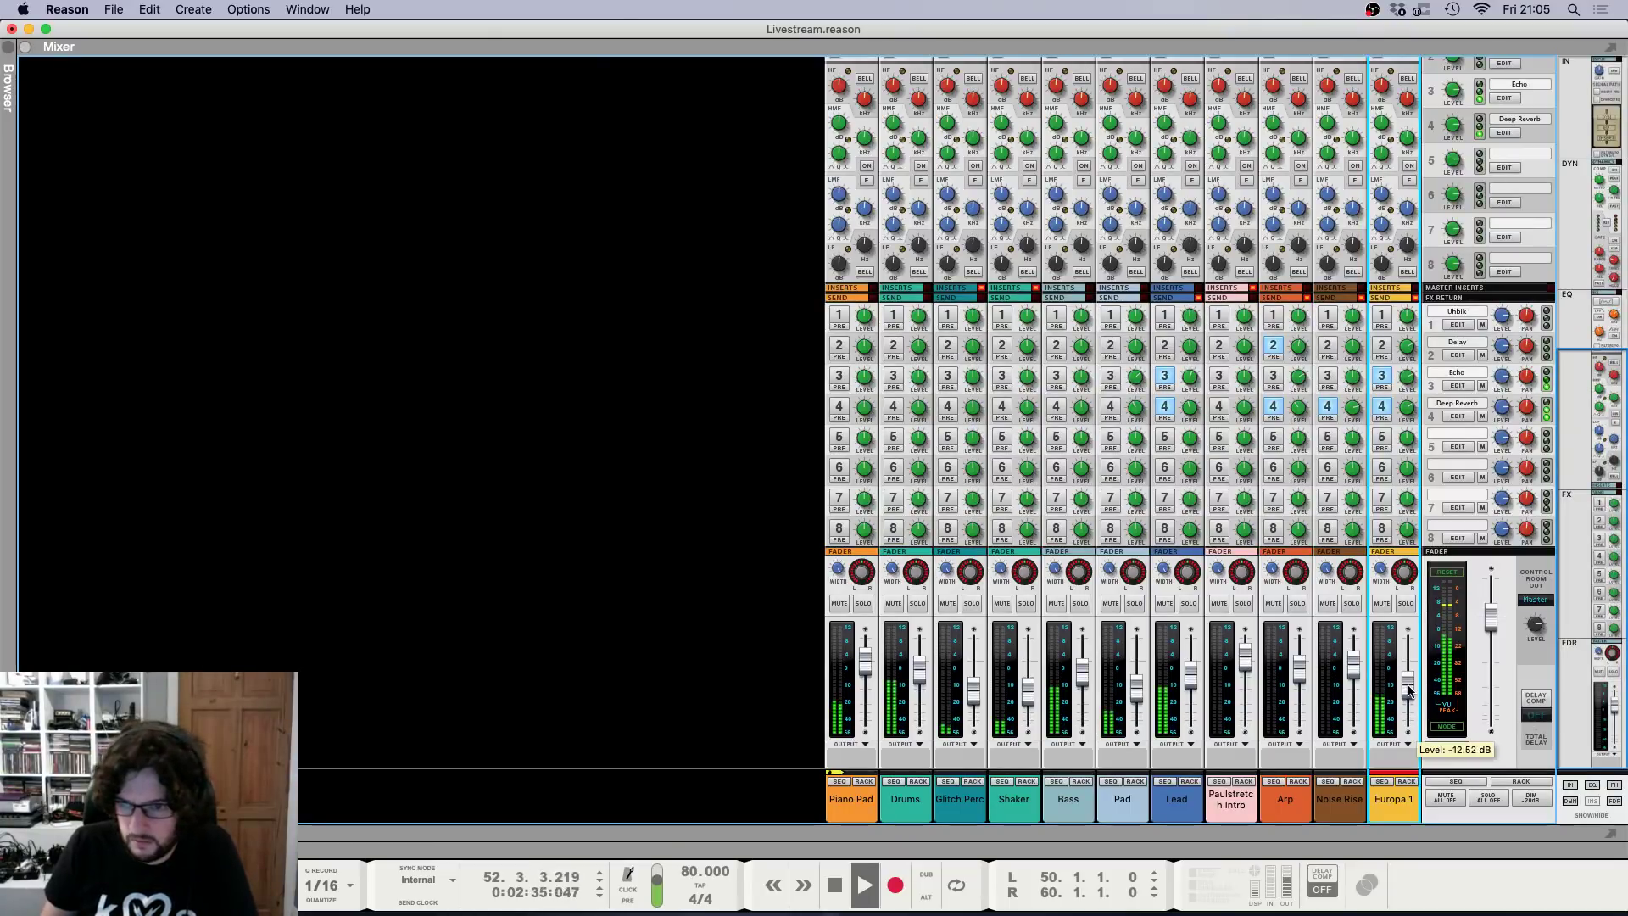
key(F7)
key(g)
key(g)
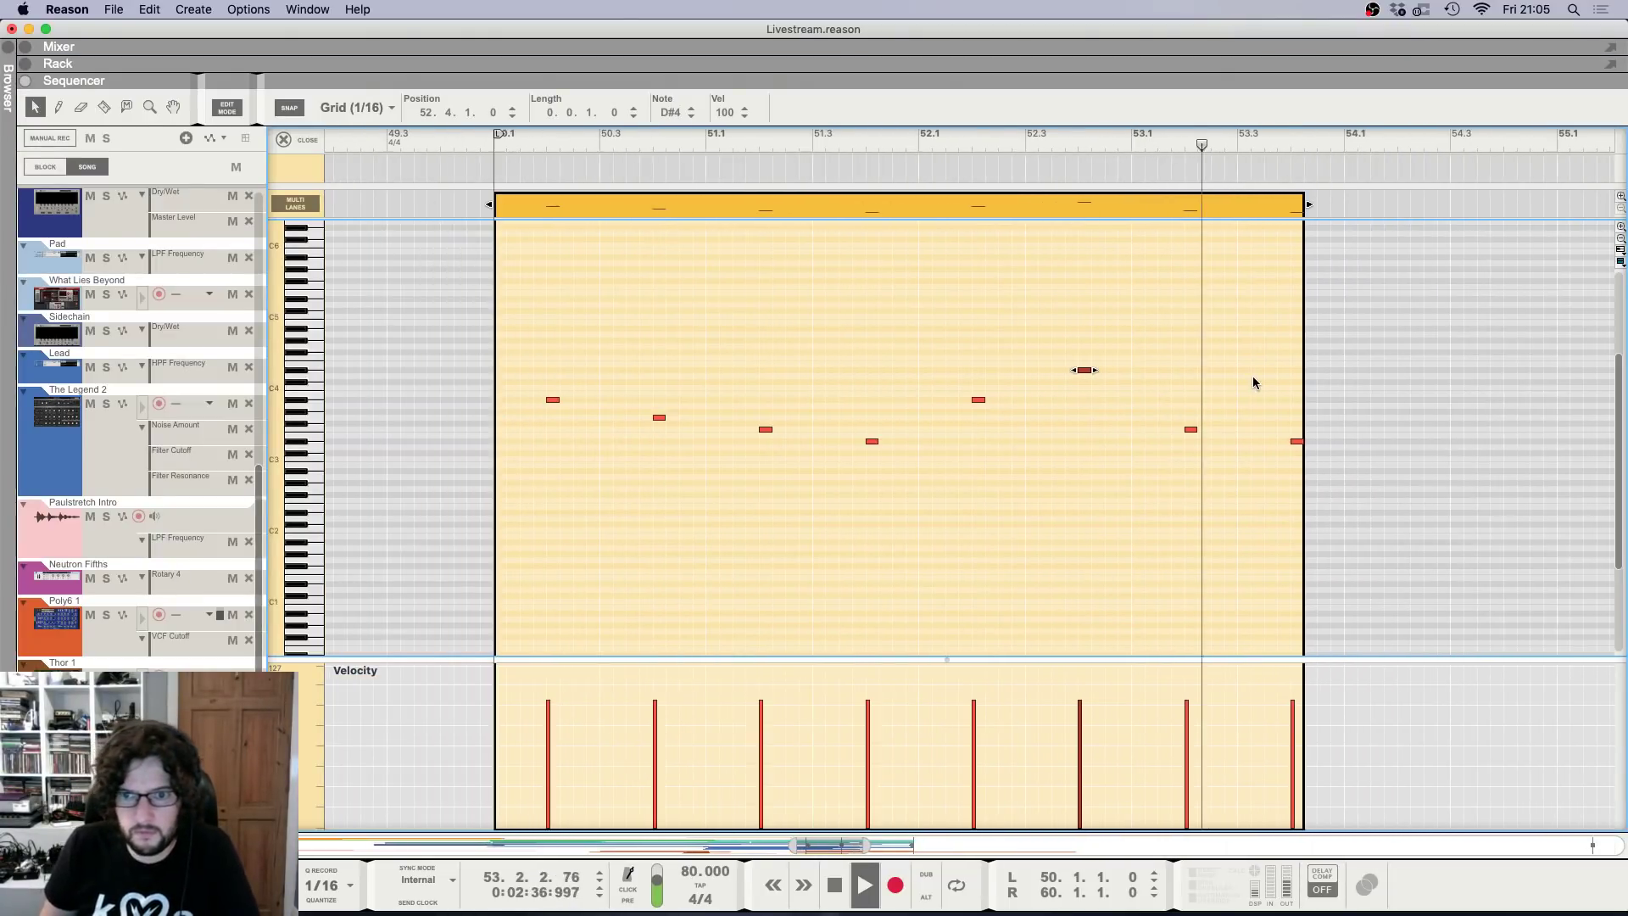
Extend the Europa clip to a length of 4.0.0.0 and paste a copy of it at bar 54.
click(1253, 378)
key(g)
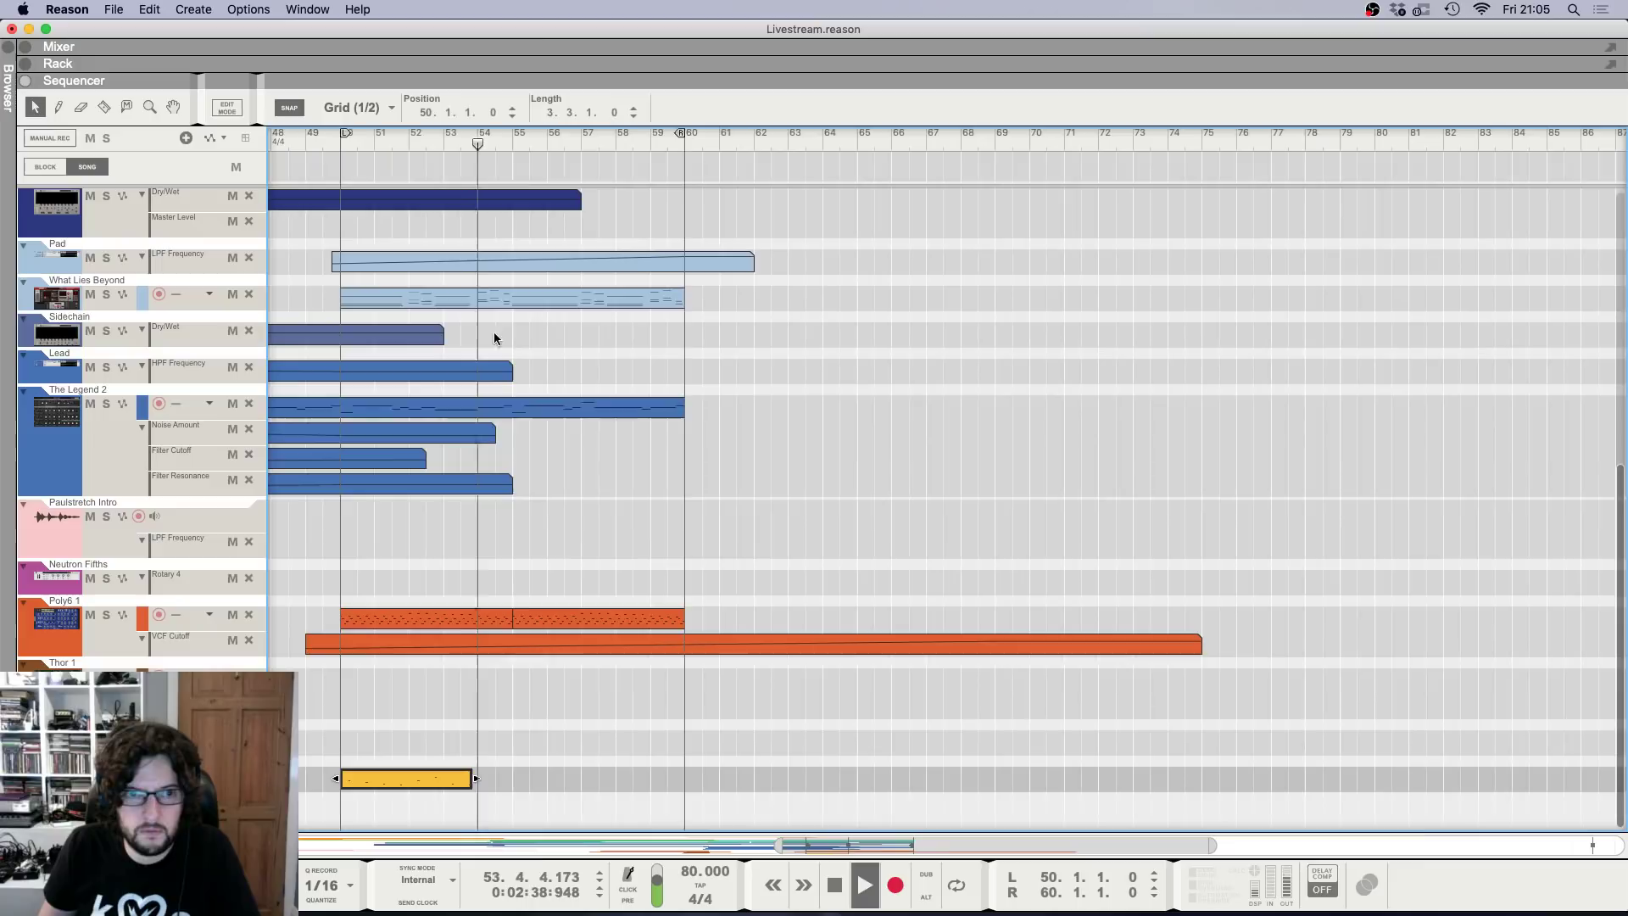
key(shift+Tab)
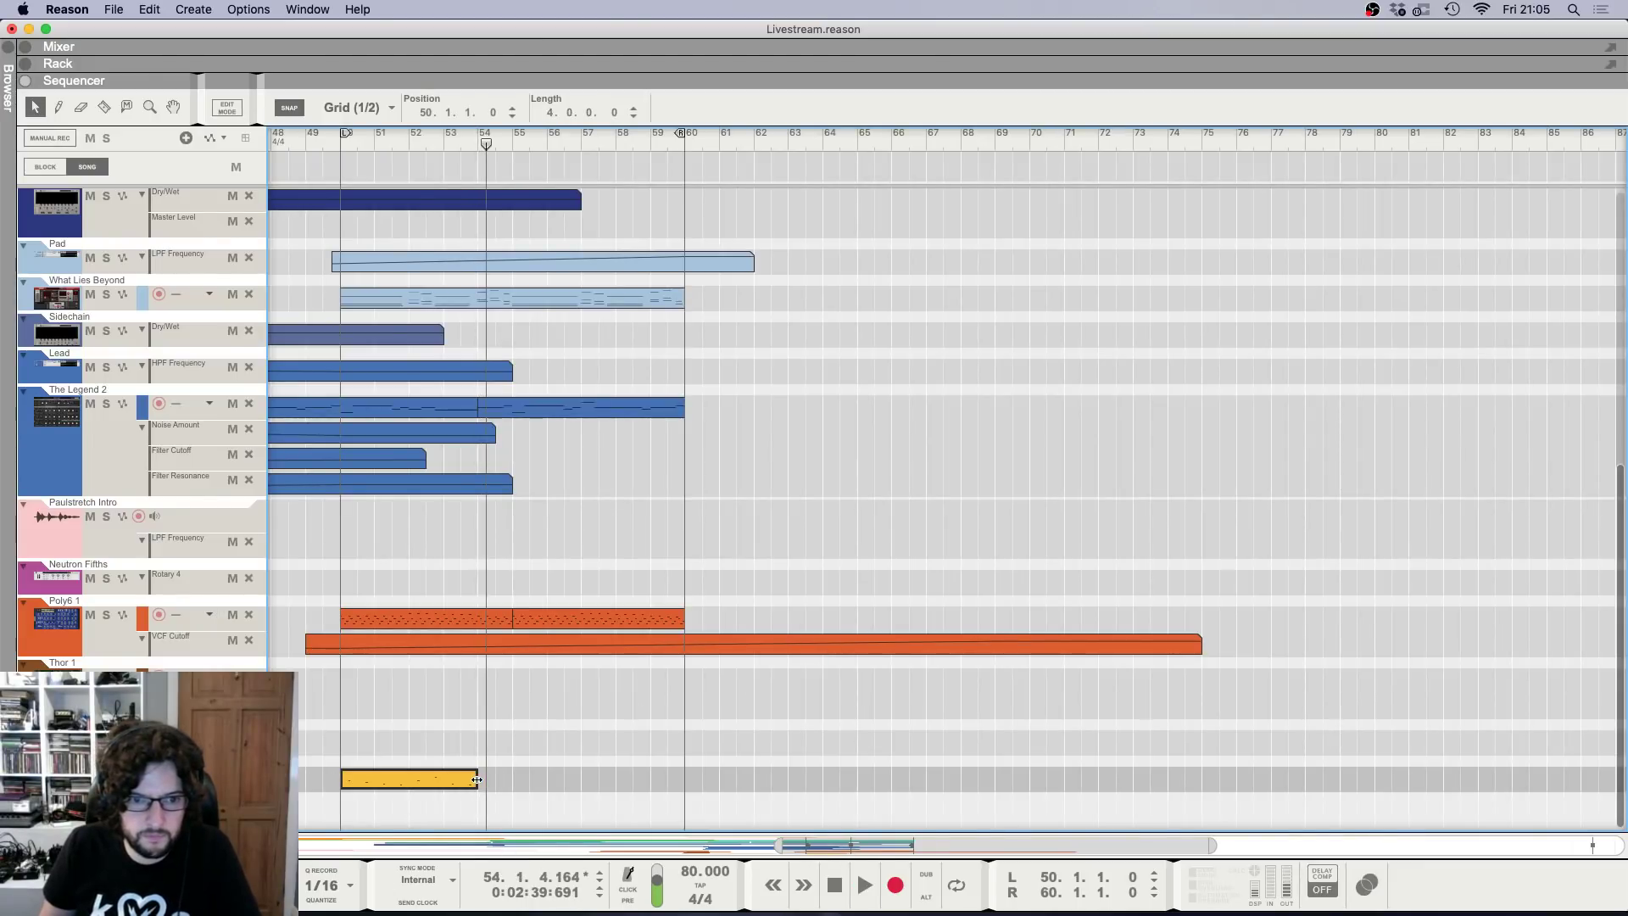
key(super+c)
click(479, 136)
key(super+v)
click(479, 145)
Play from bar 54 and open the pasted Europa clip for note editing.
key(space)
key(h)
click(502, 720)
key(h)
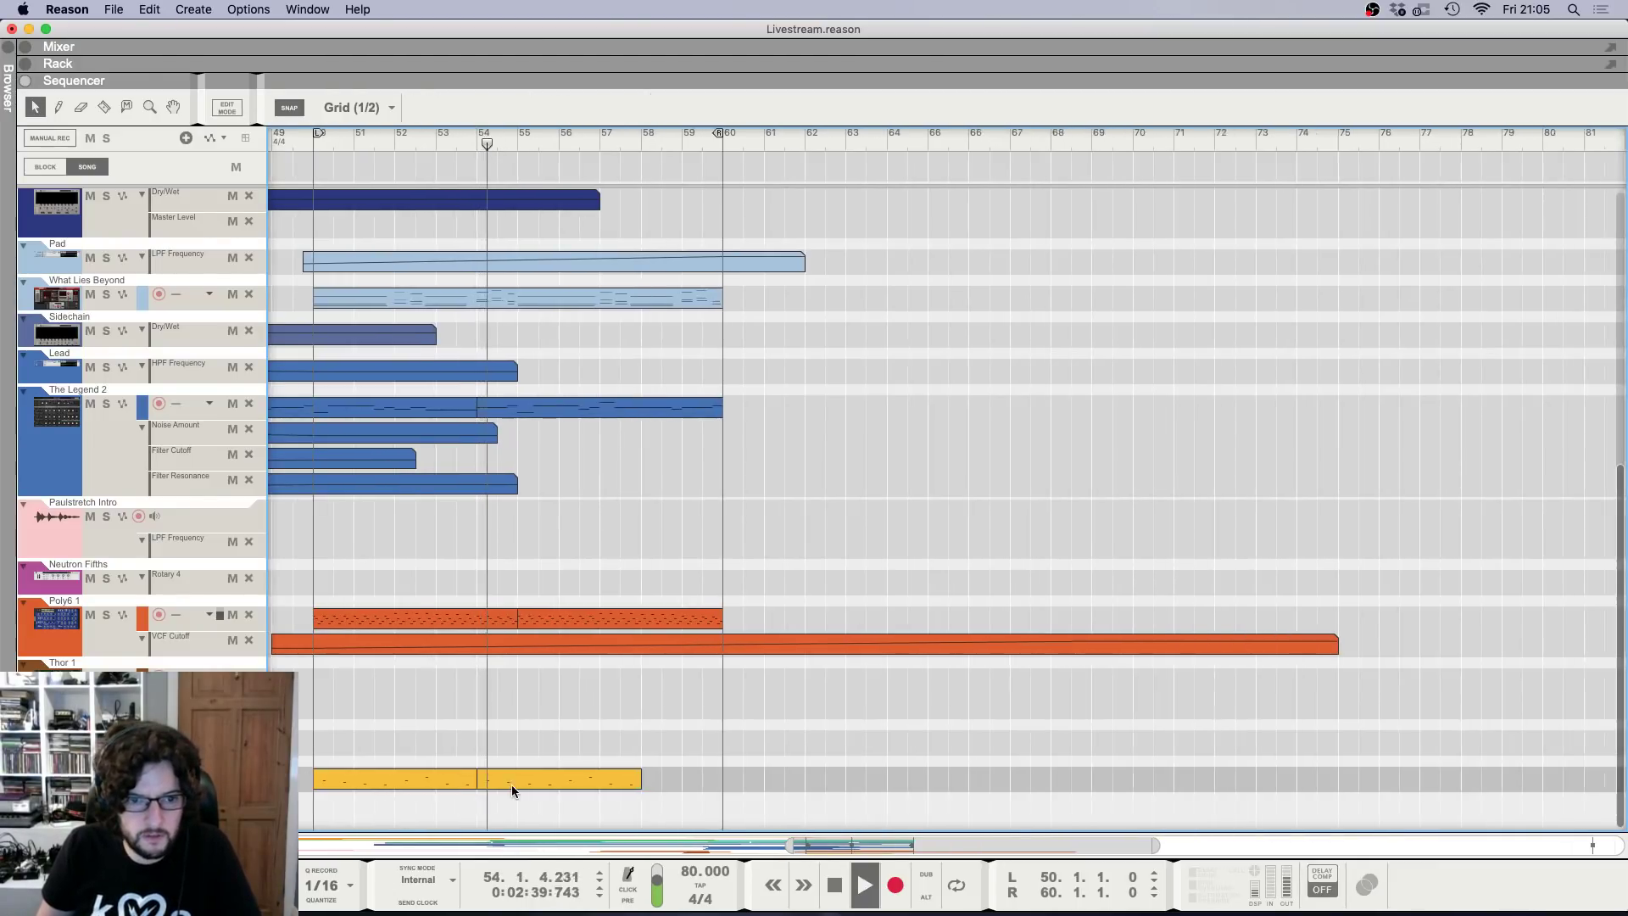
key(h)
key(h)
double_click(511, 785)
key(space)
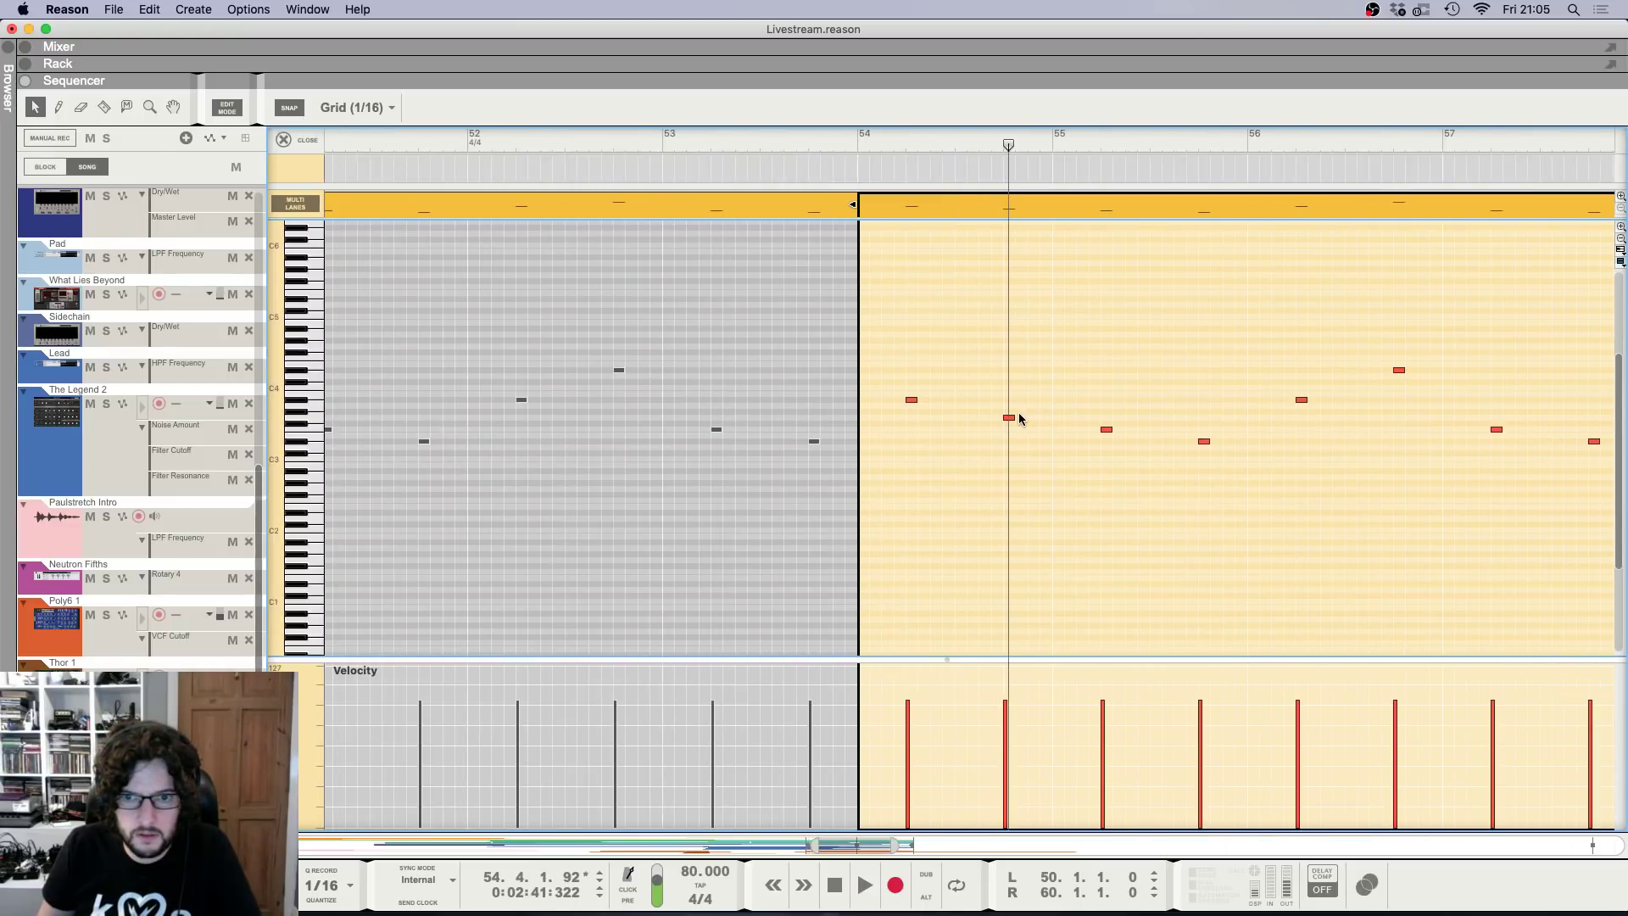
Raise the Europa note at 54.4.1 to C4 and shorten the clip at bar 54 to a length of 1.0.0.0.
key(h)
key(h)
drag(1008, 418, 1007, 411)
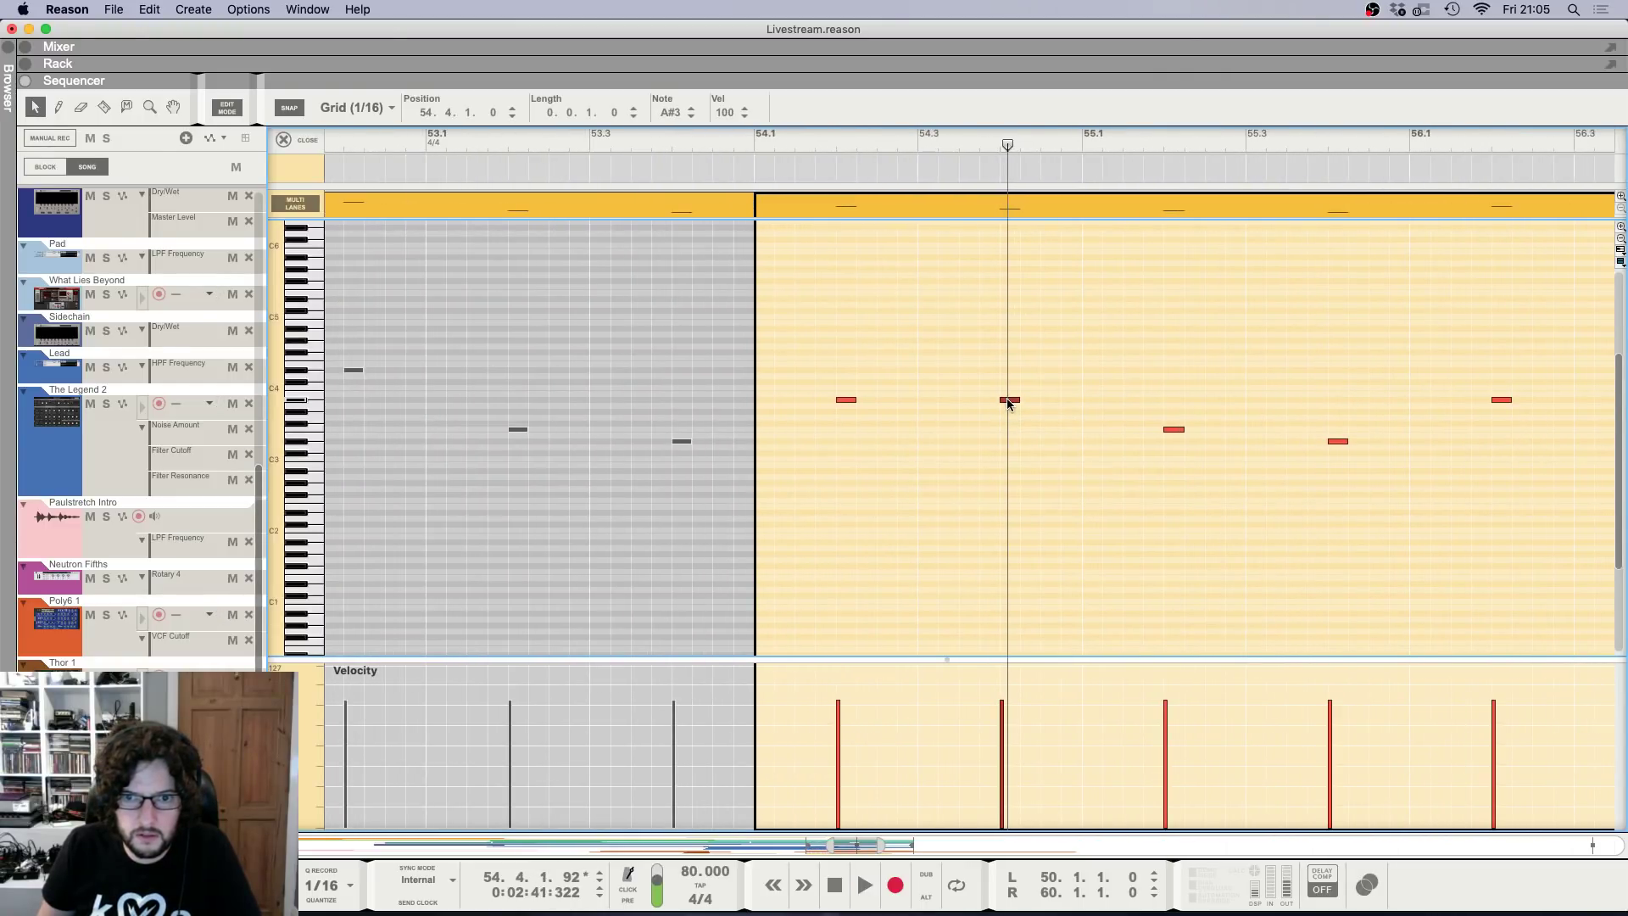
key(g)
key(g)
key(g)
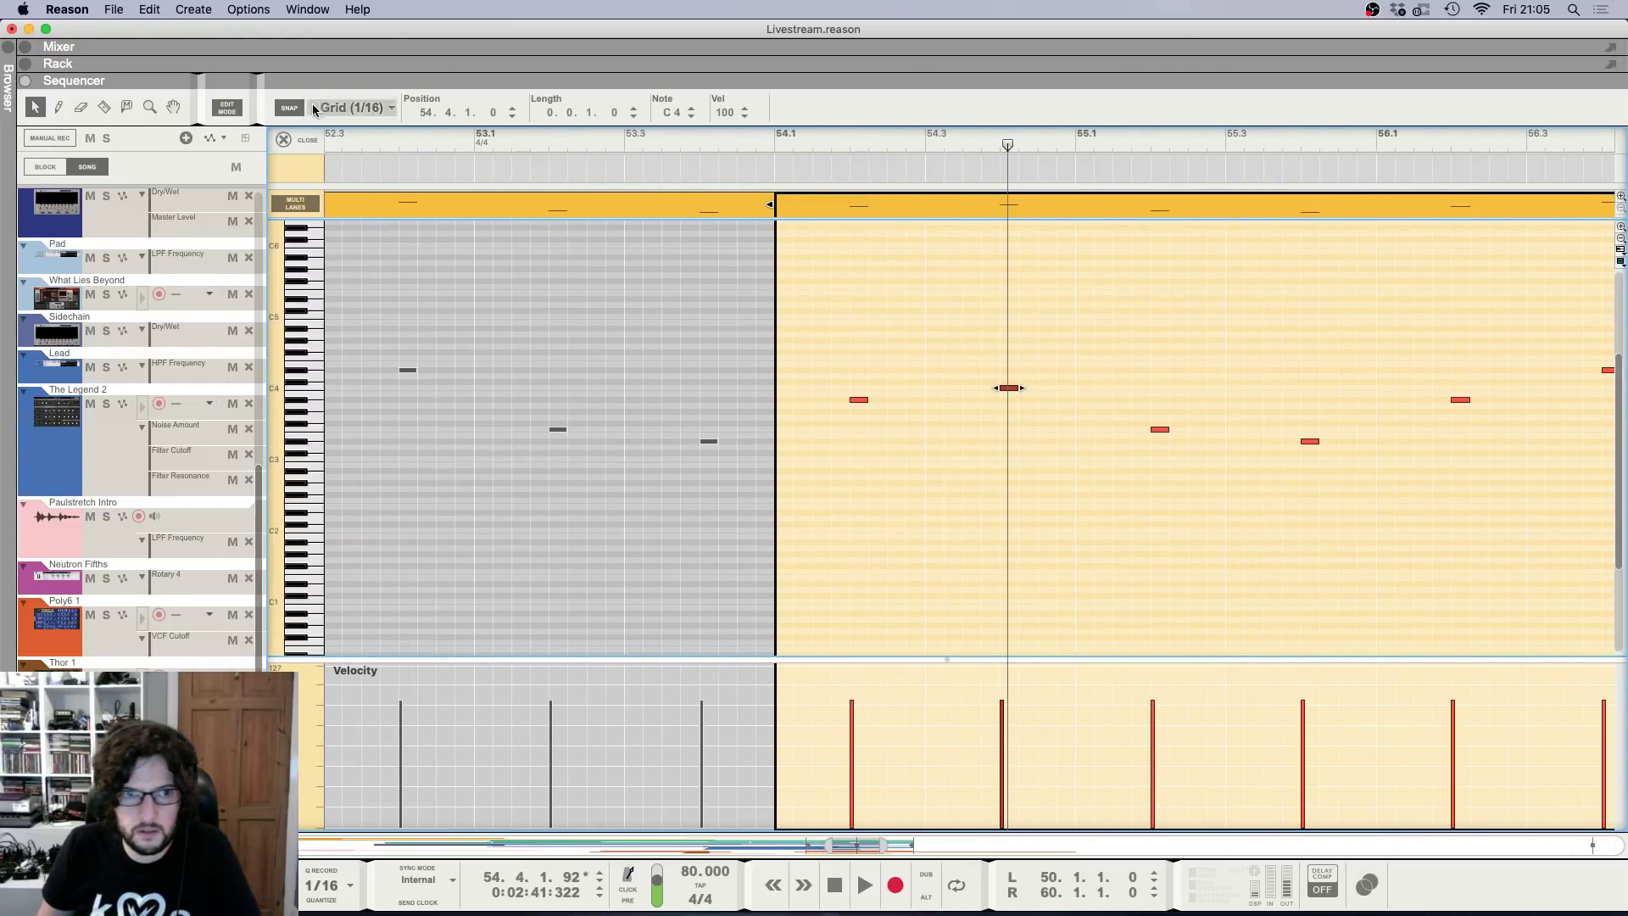
click(285, 140)
key(g)
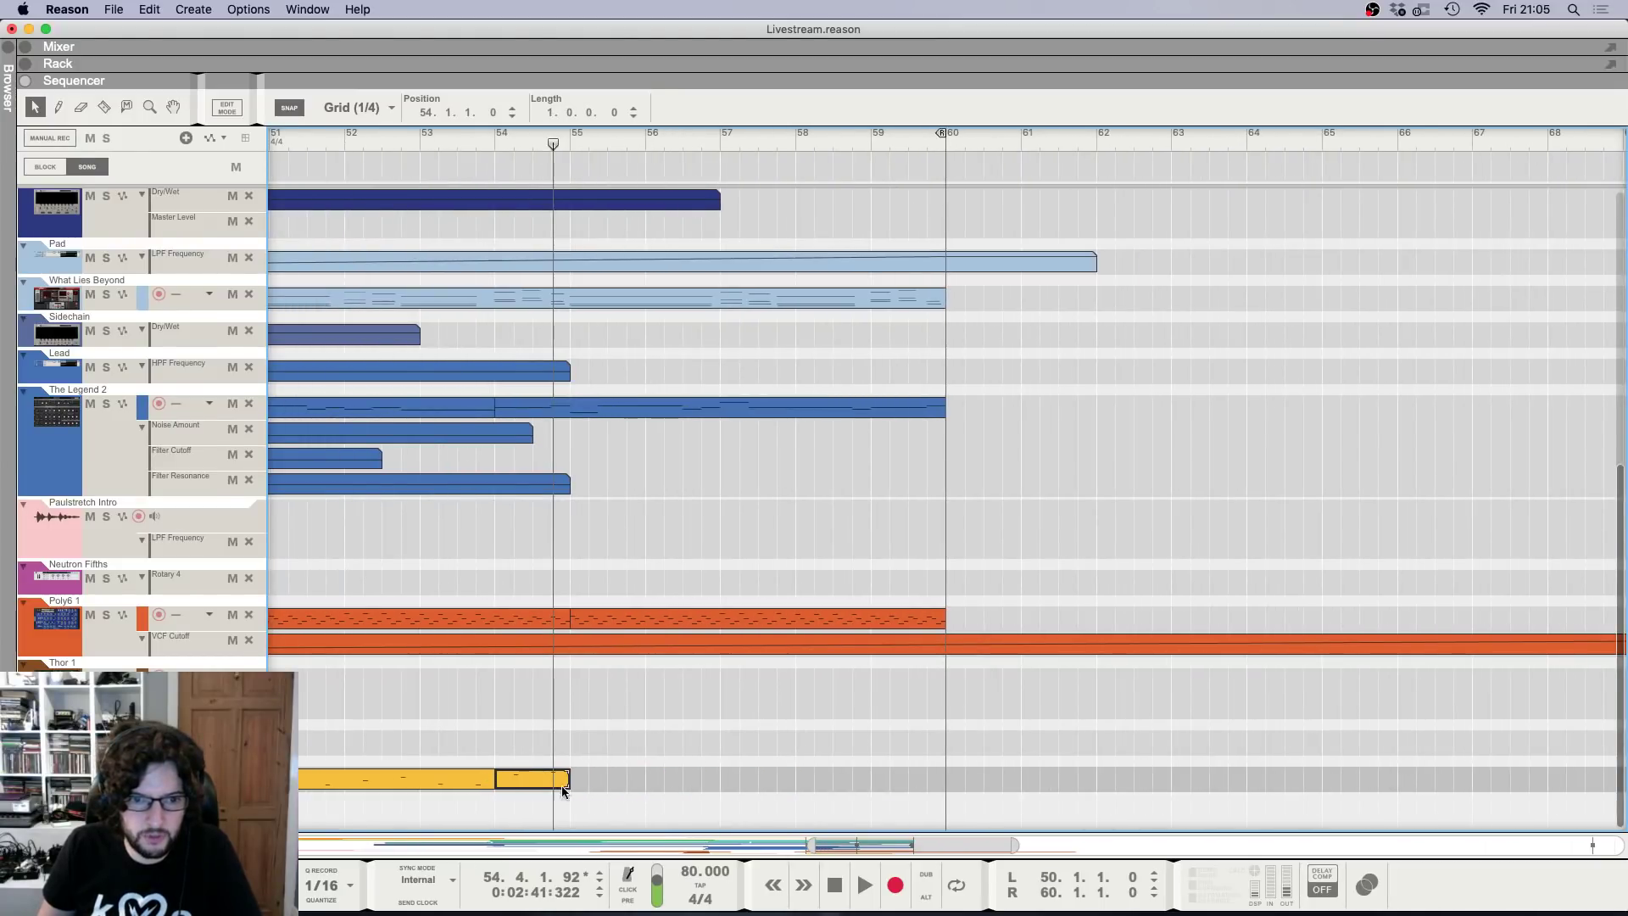
Delete the Shaker clip at bar 52 and fill the gap up to bar 55 with copies of neighbouring Shaker clips during playback.
scroll(538, 454, up, 10)
key(g)
click(507, 540)
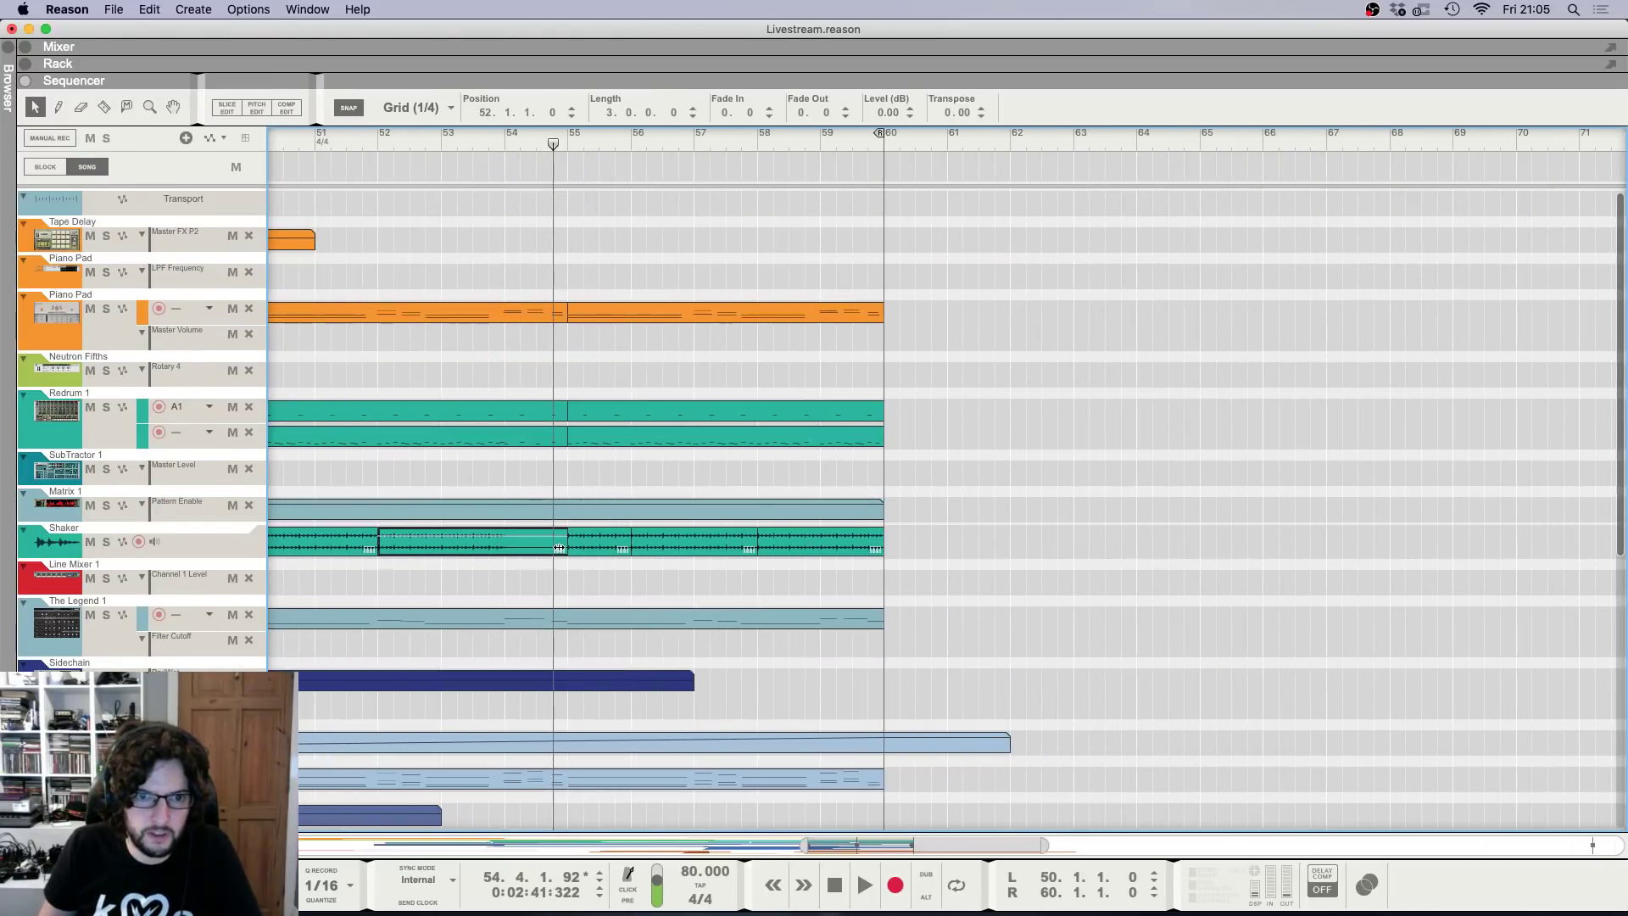
click(384, 141)
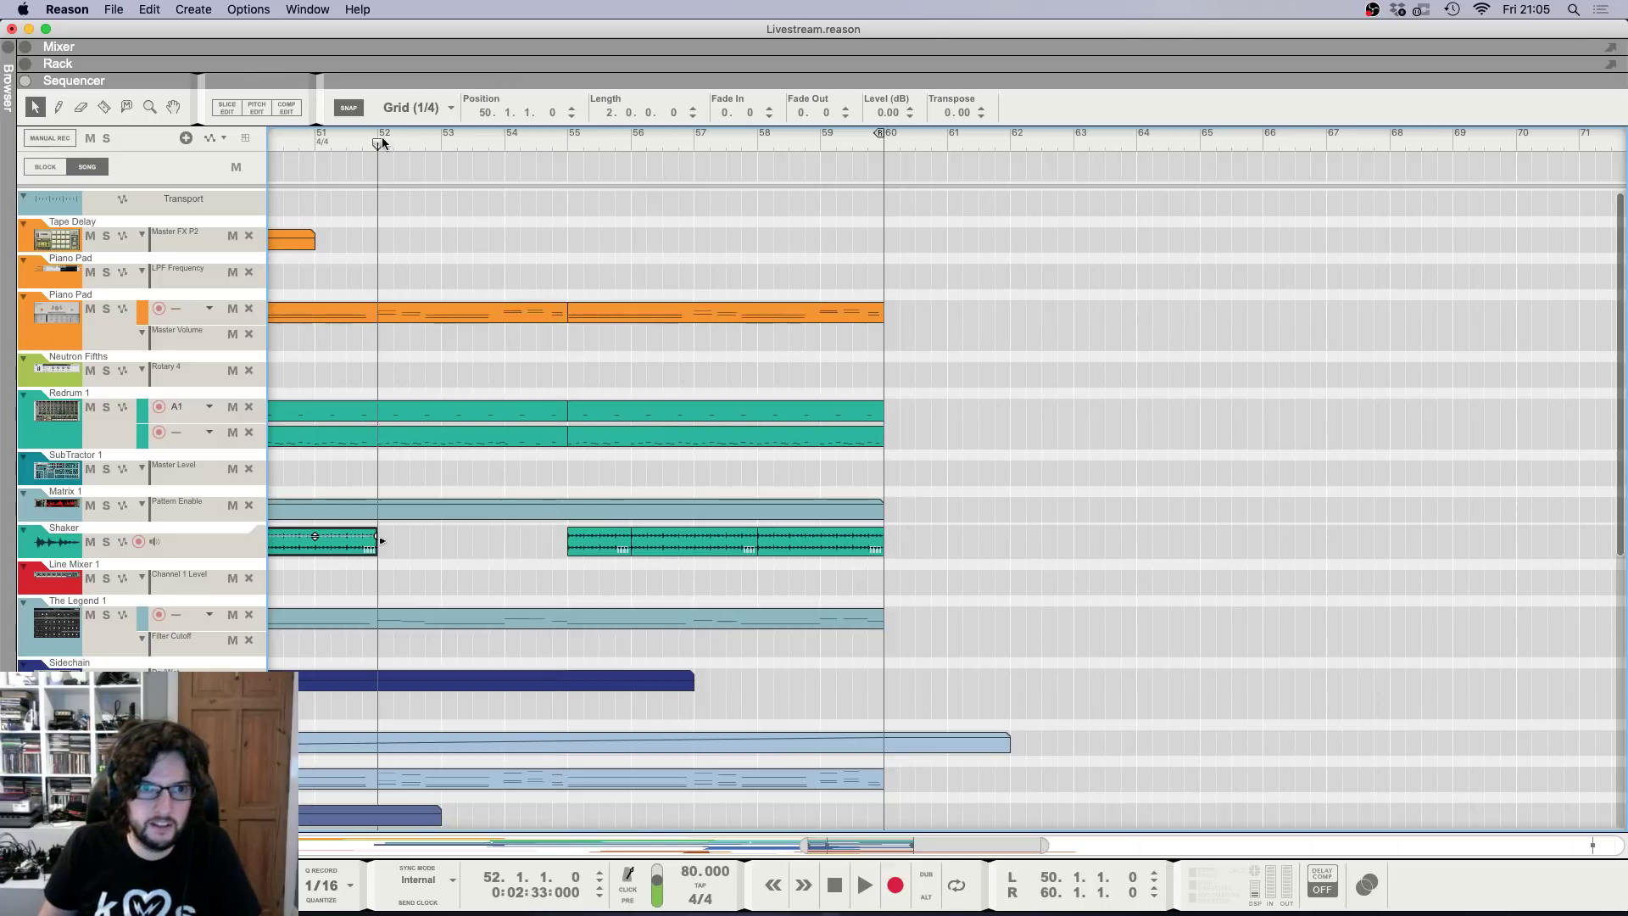
key(space)
scroll(363, 585, left, 10)
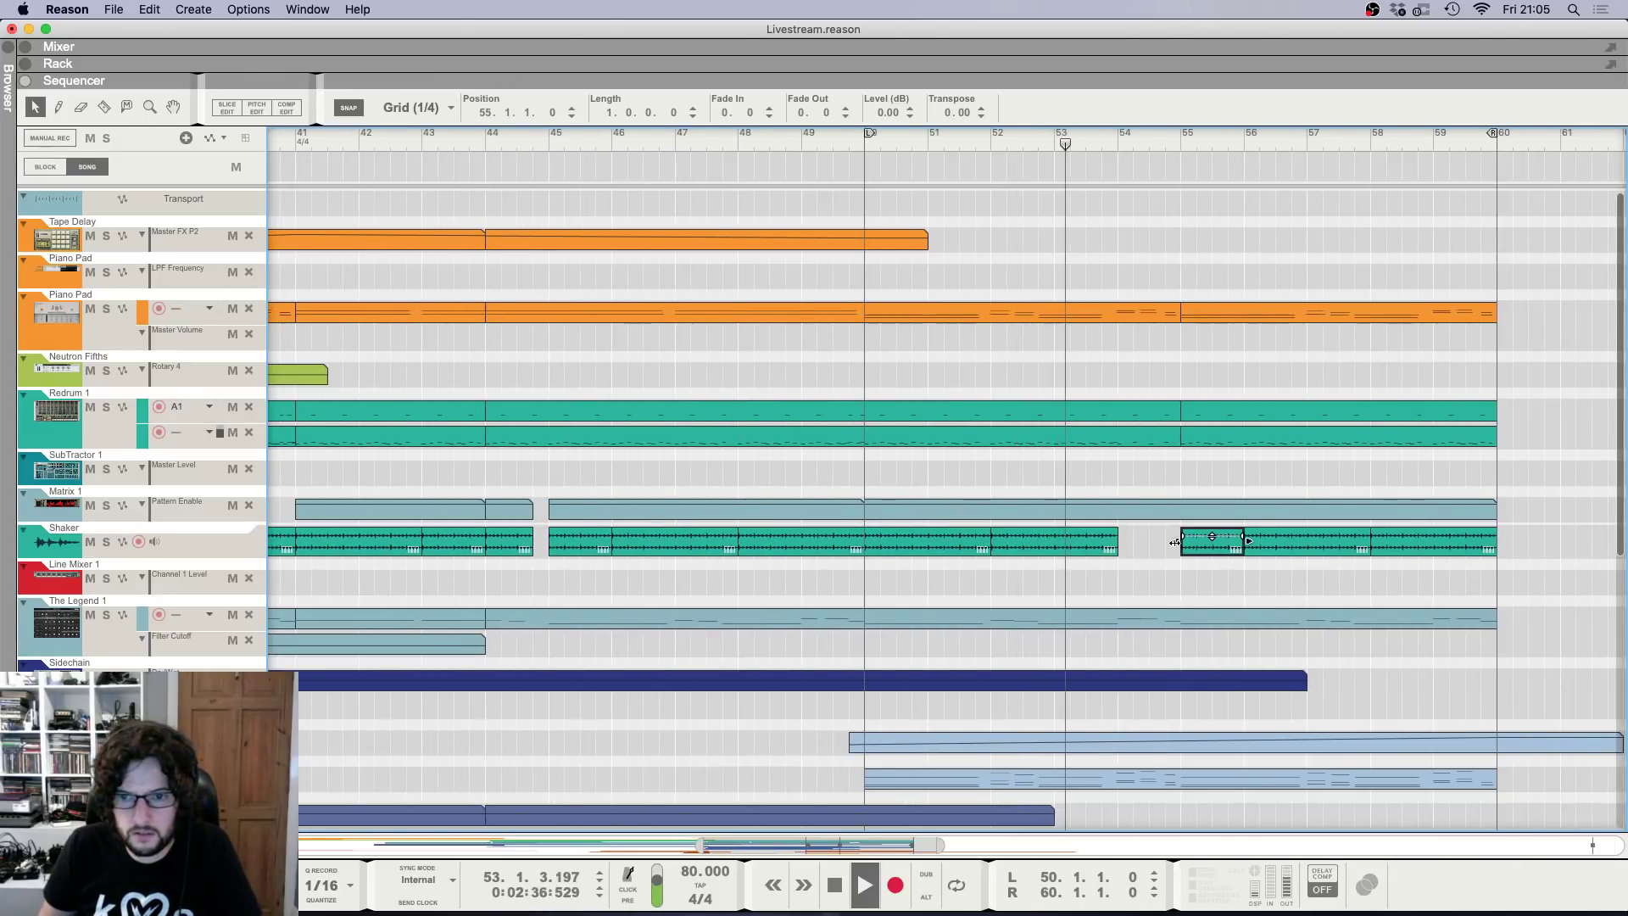
key(super+d)
click(1122, 571)
Play the section through, restarting from bar 50, and review the clips across the drum, pad, lead and Poly6 tracks.
scroll(1123, 568, down, 6)
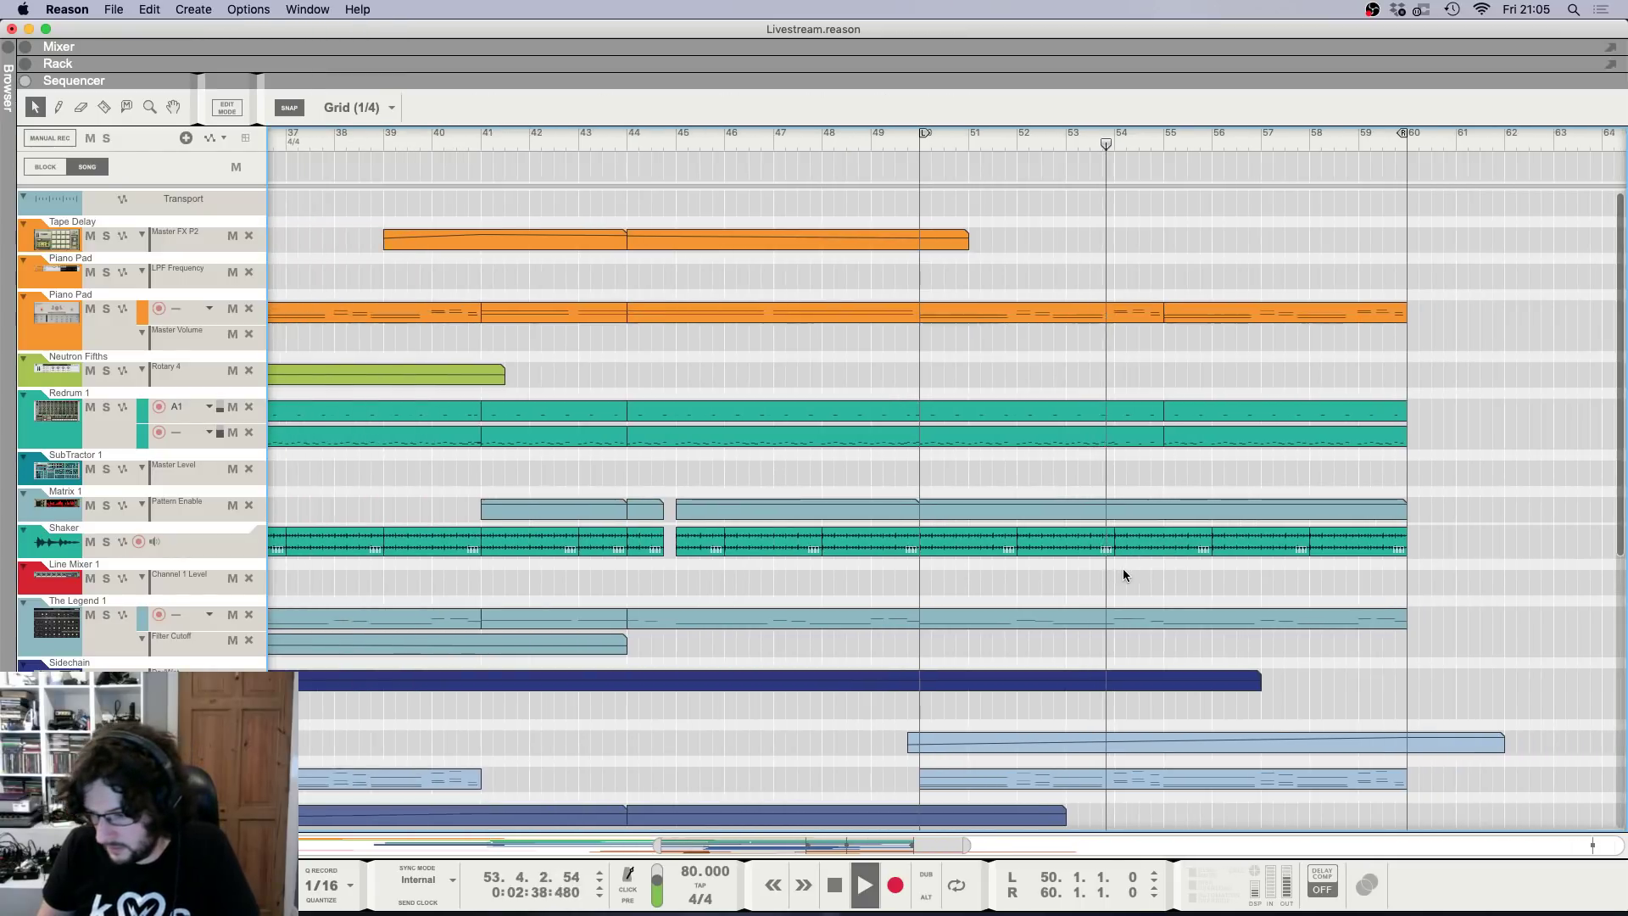
scroll(1127, 555, up, 5)
scroll(1191, 542, down, 4)
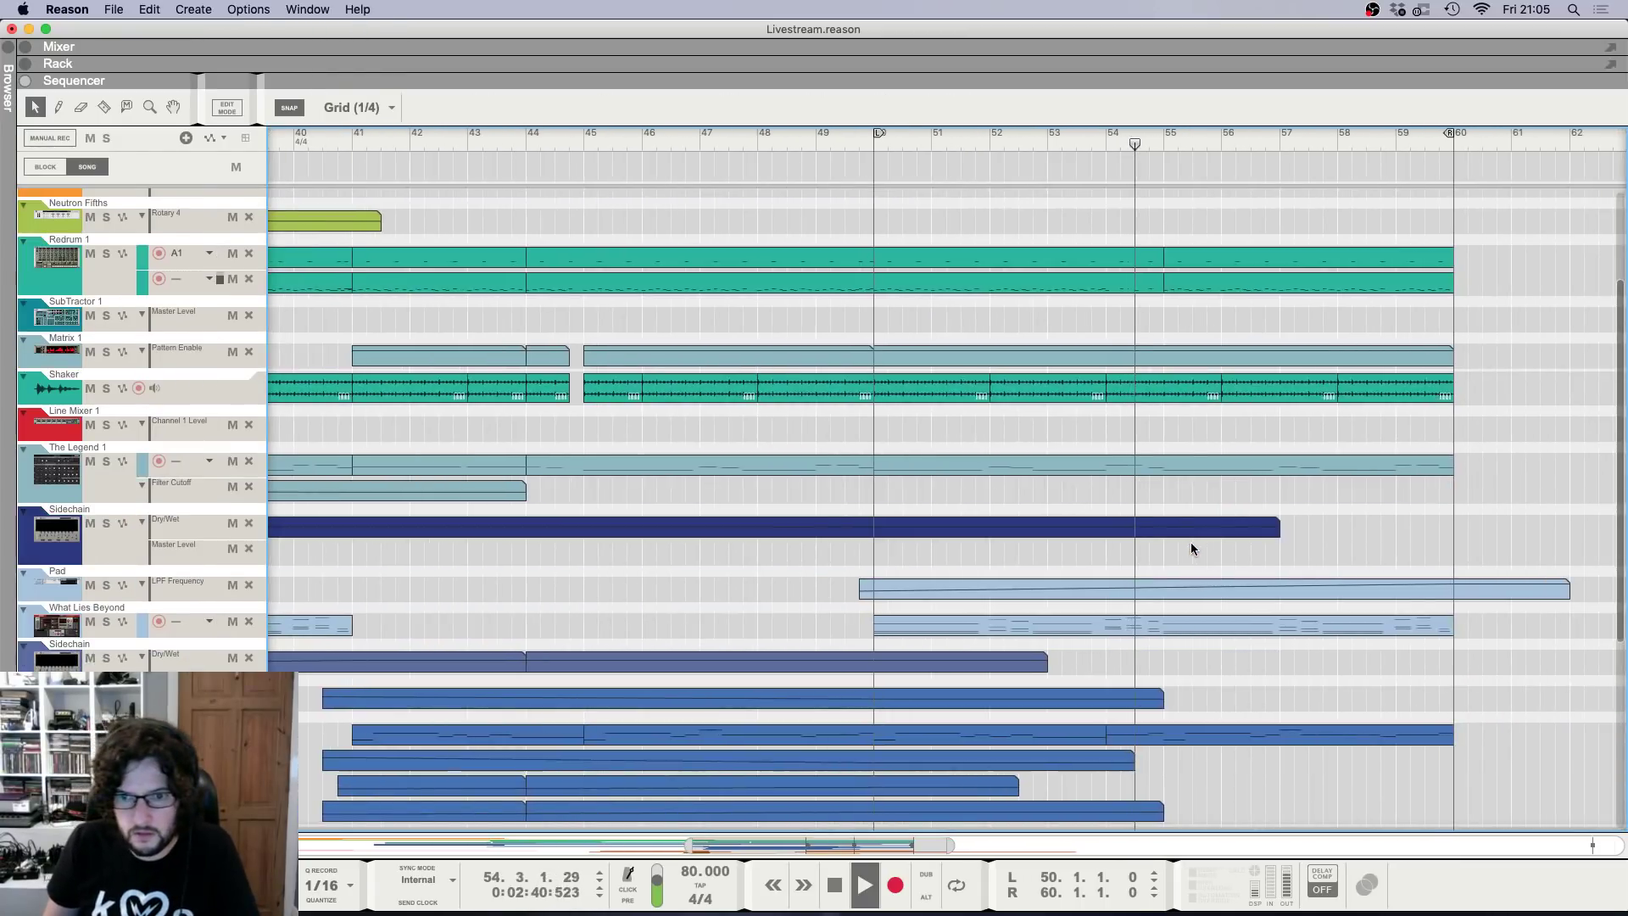
scroll(1190, 543, up, 4)
scroll(1191, 500, down, 10)
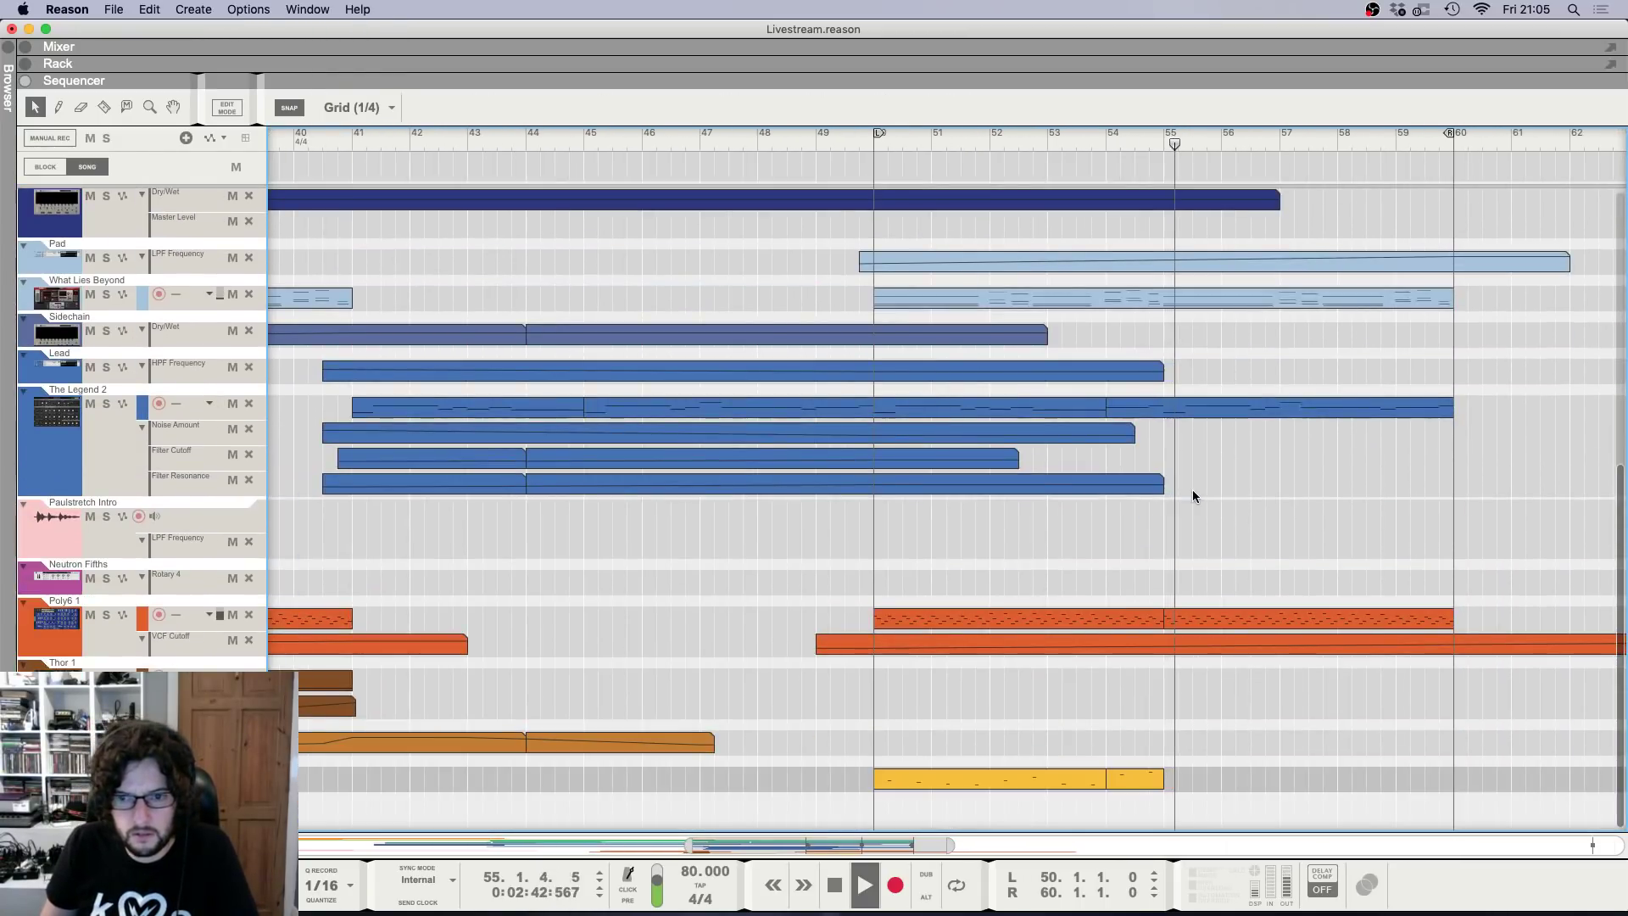
key(space)
click(878, 145)
key(space)
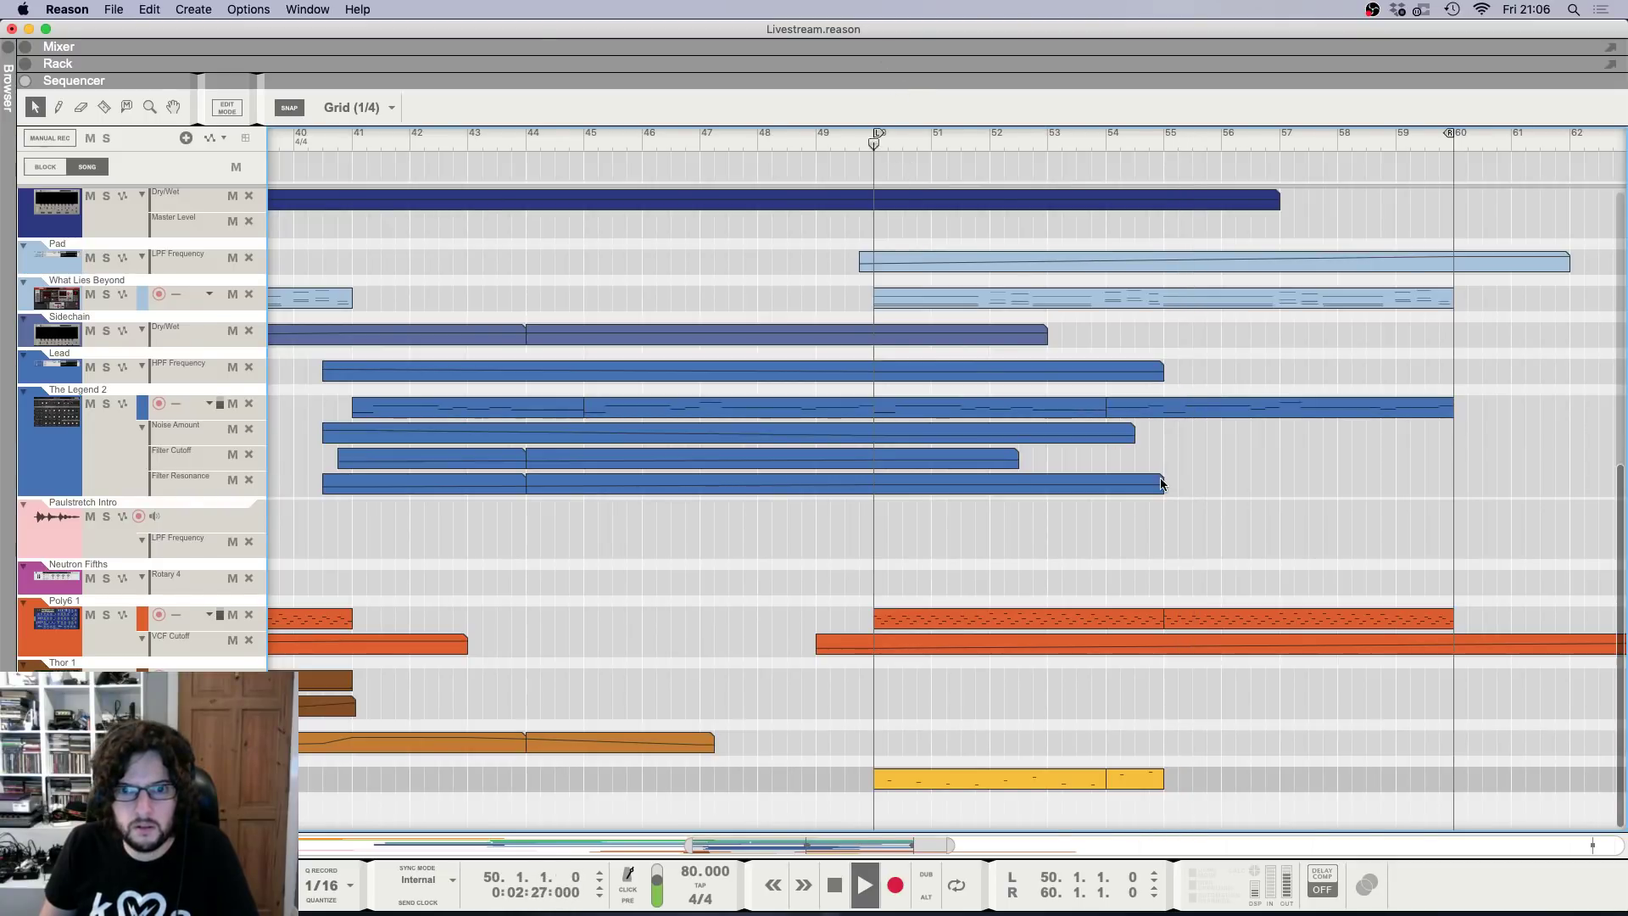
scroll(1159, 475, up, 10)
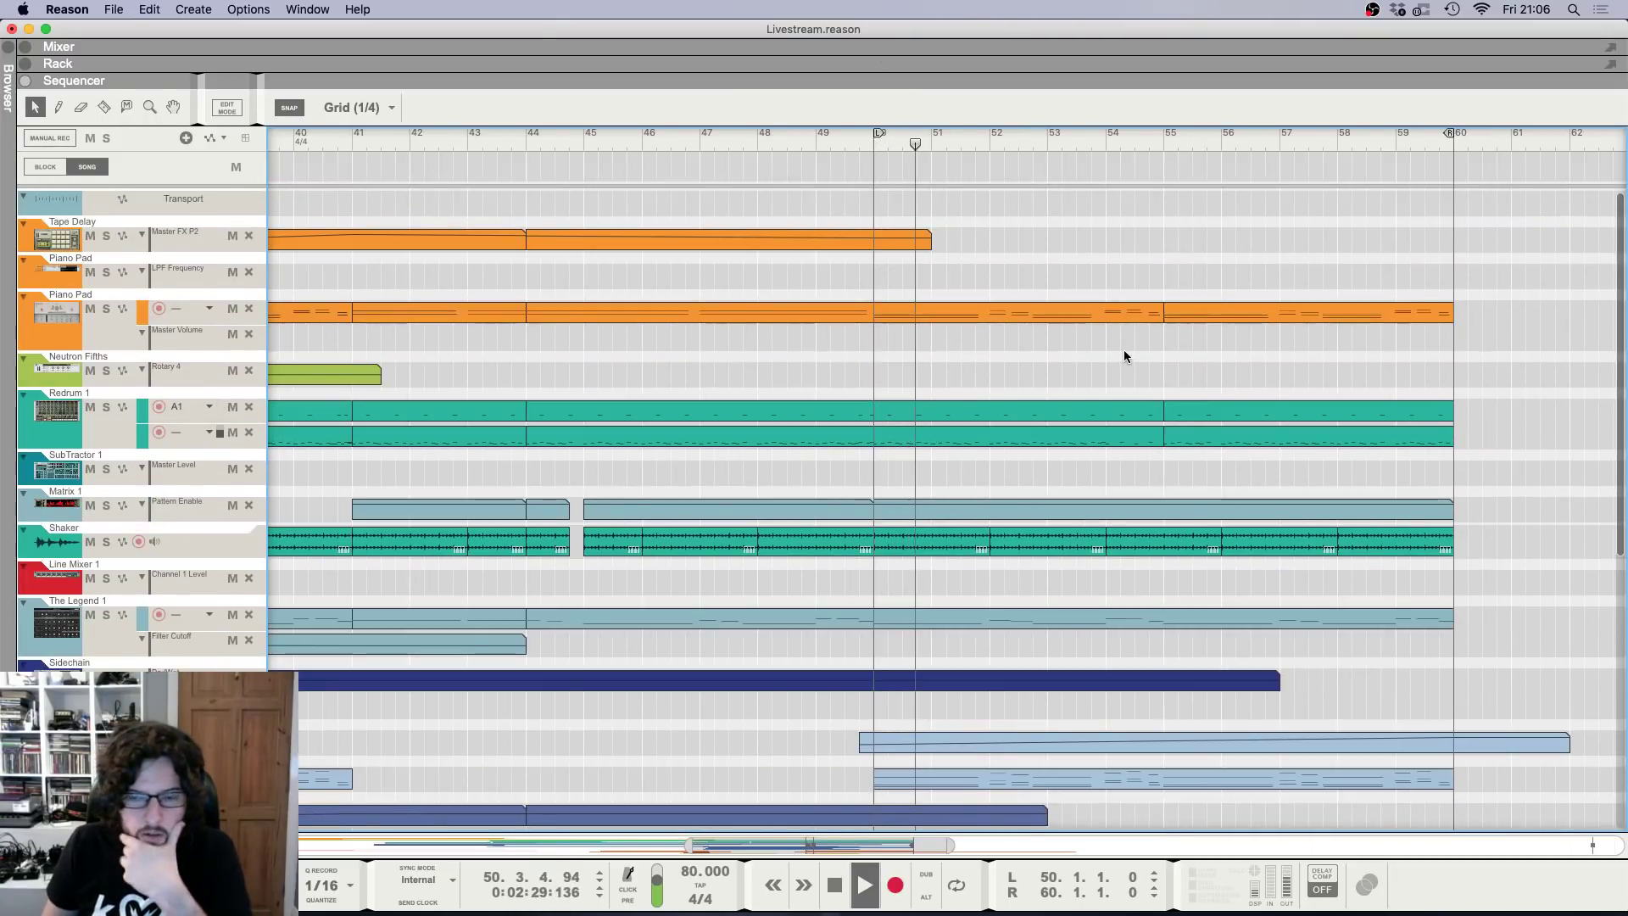
click(1124, 432)
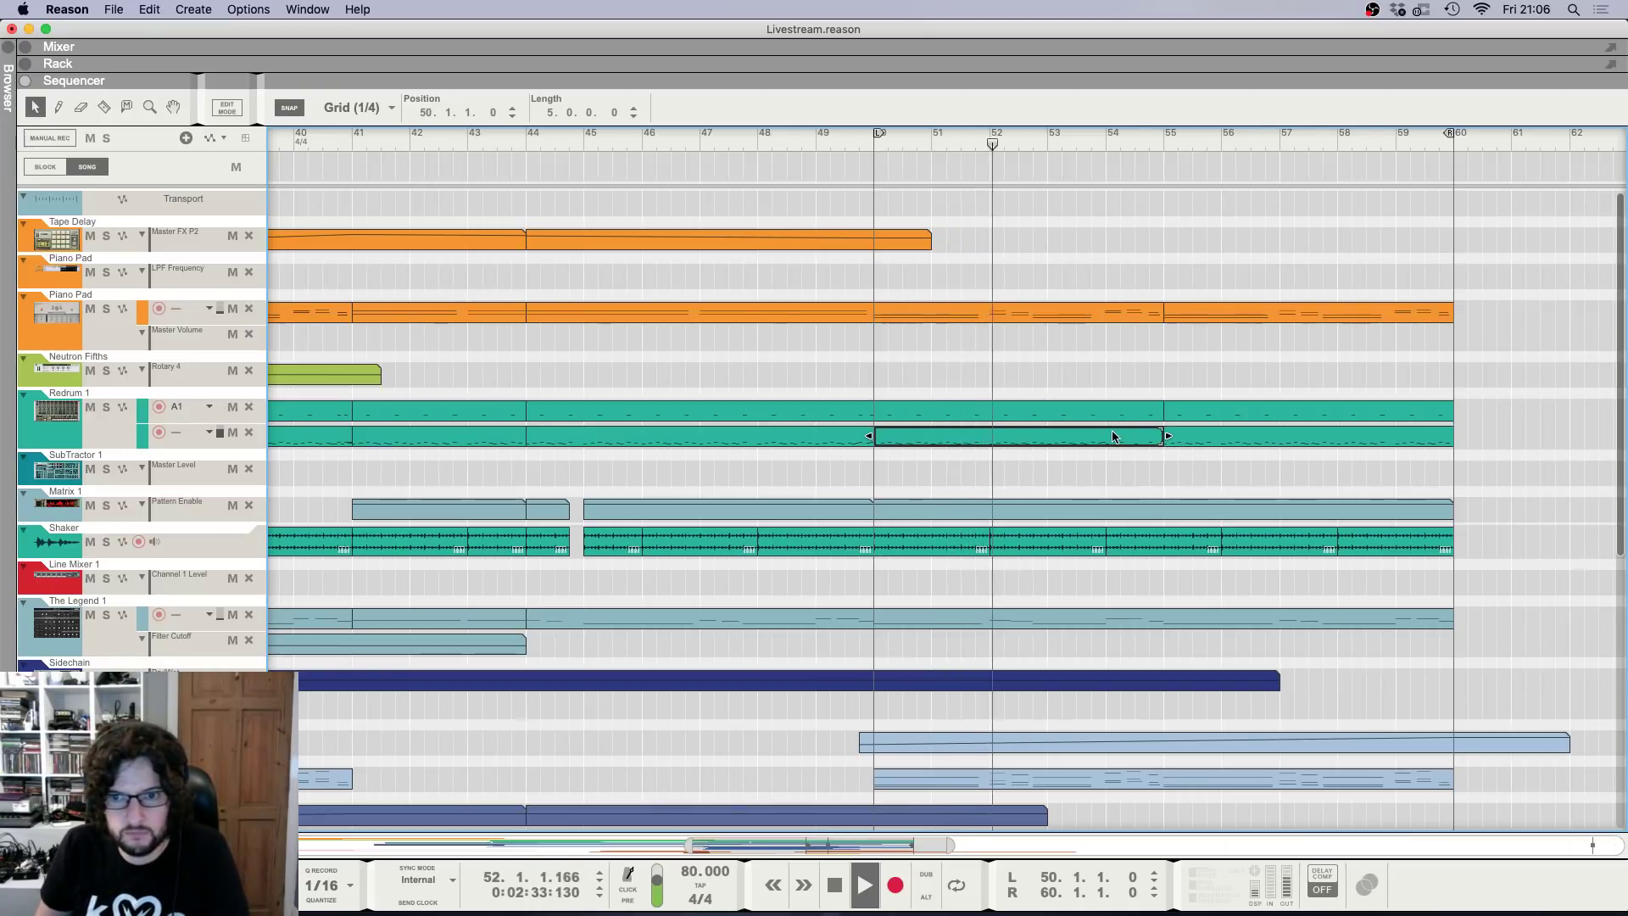
click(1159, 477)
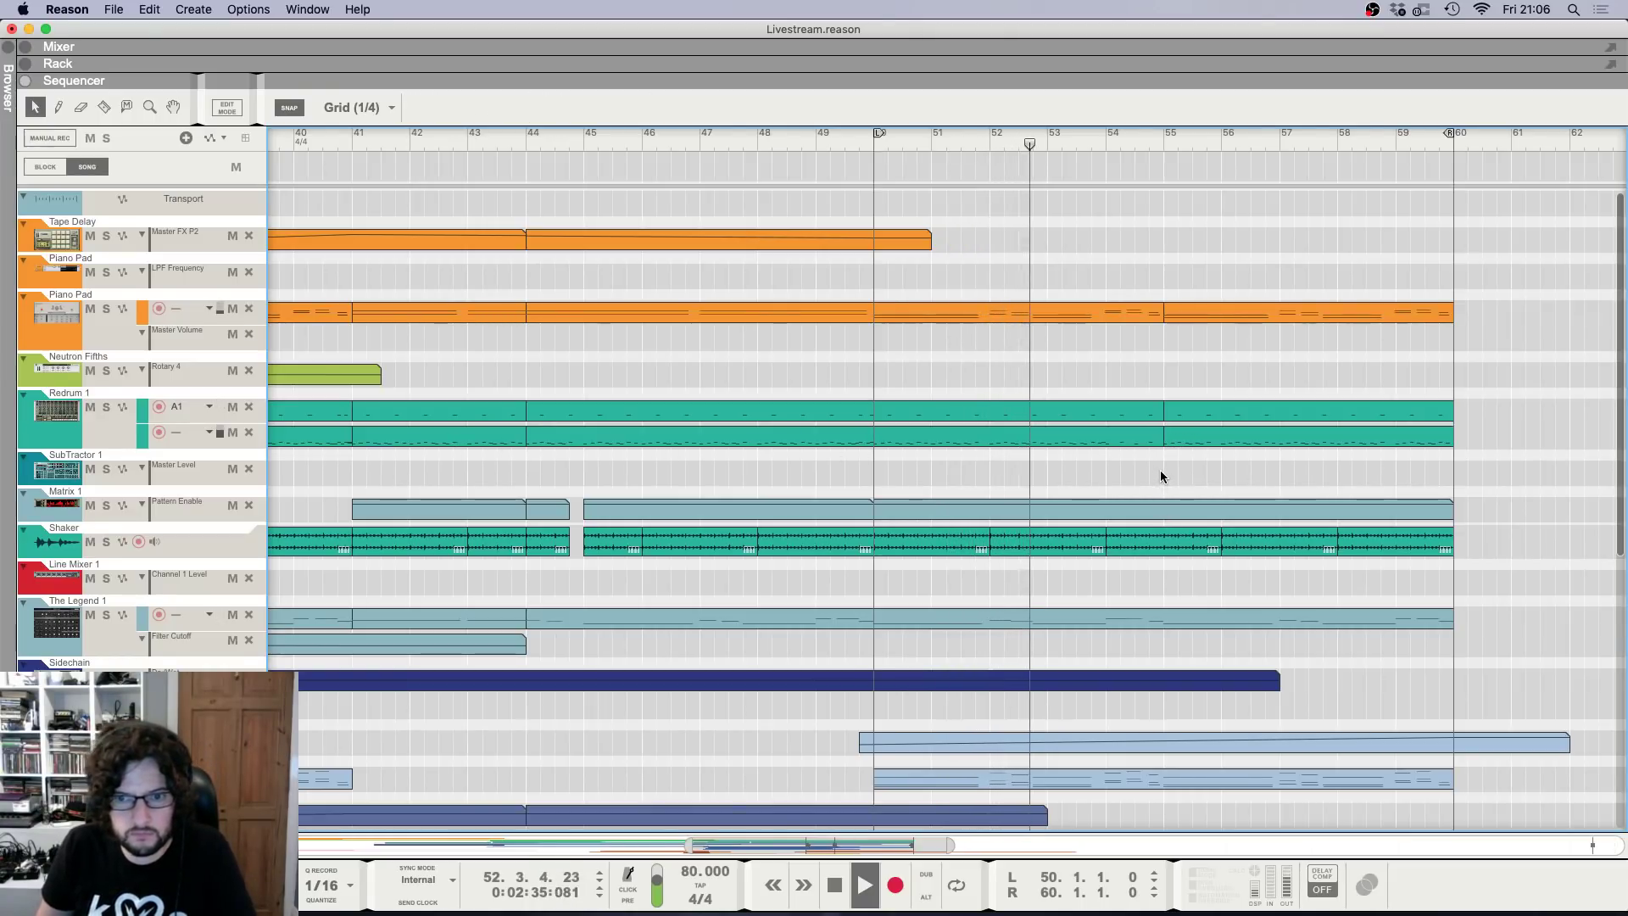
Add closed hi-hat notes at 54.1.3, 54.2.3, 54.3.3 and 54.4.3 in the Redrum clip starting at bar 50.
key(h)
double_click(1132, 442)
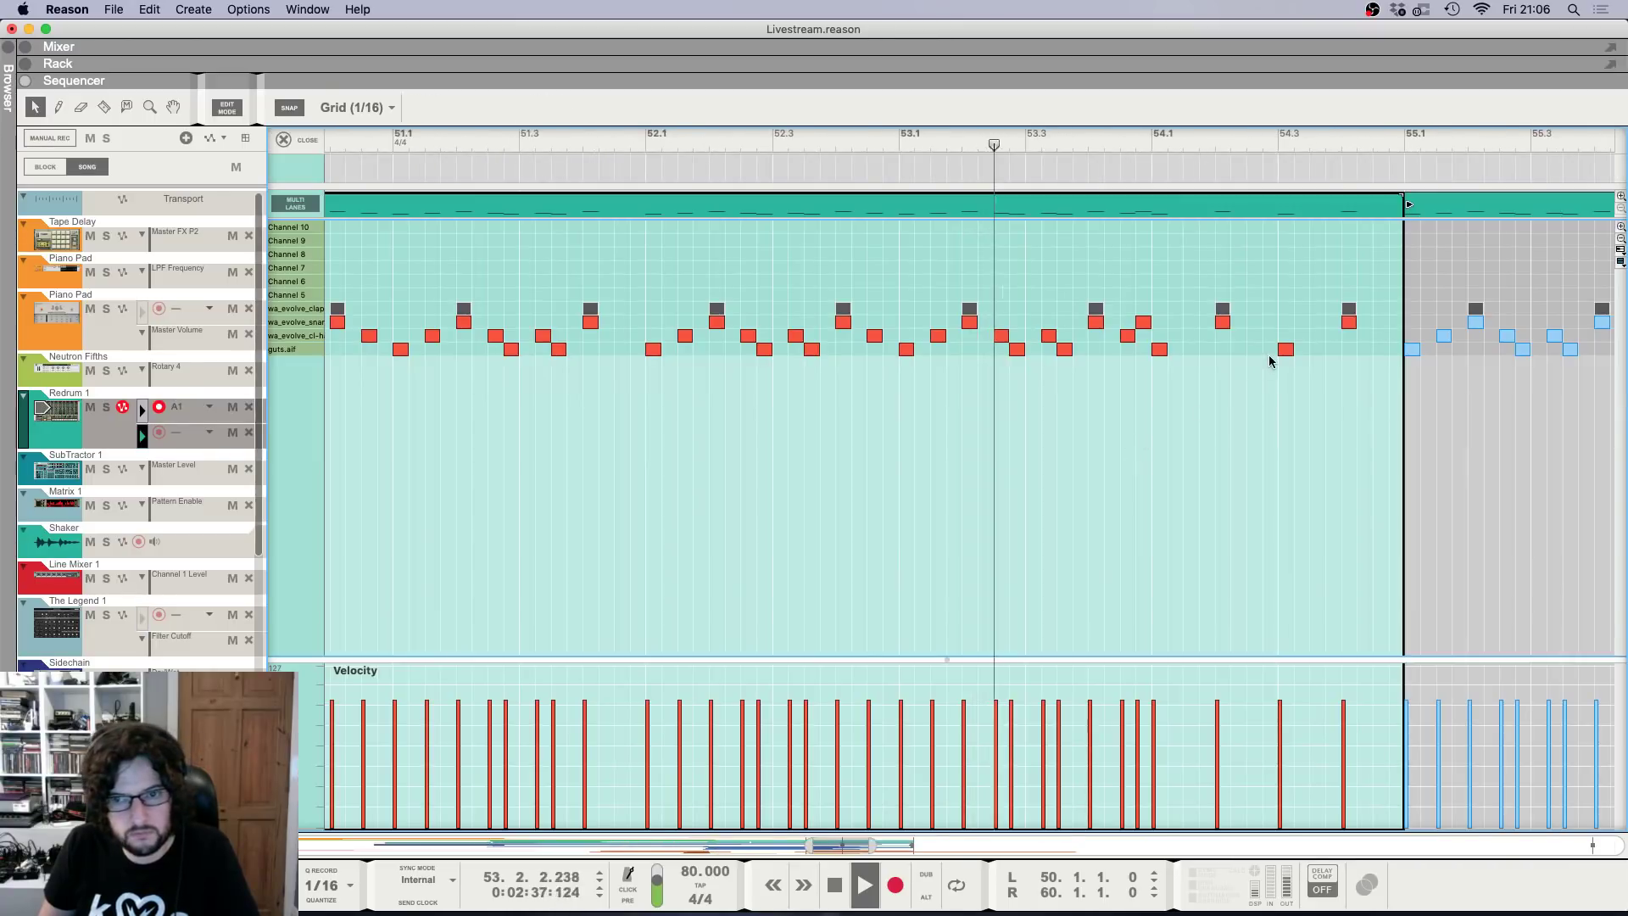
scroll(1204, 337, right, 1)
super+click(1066, 336)
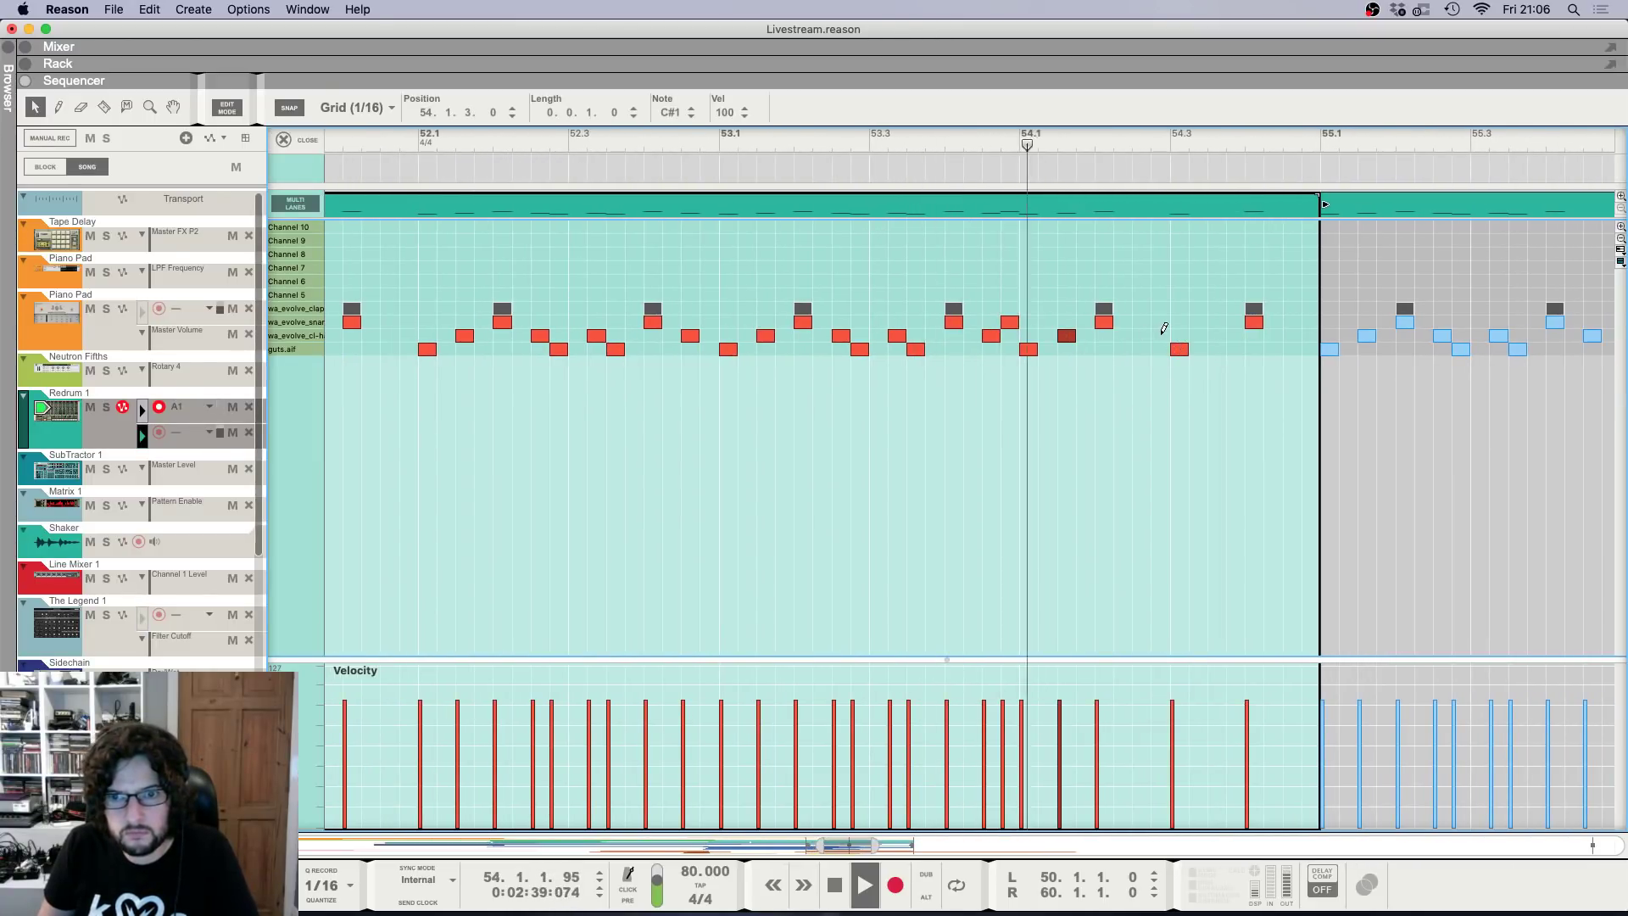
super+click(1142, 335)
super+click(1212, 336)
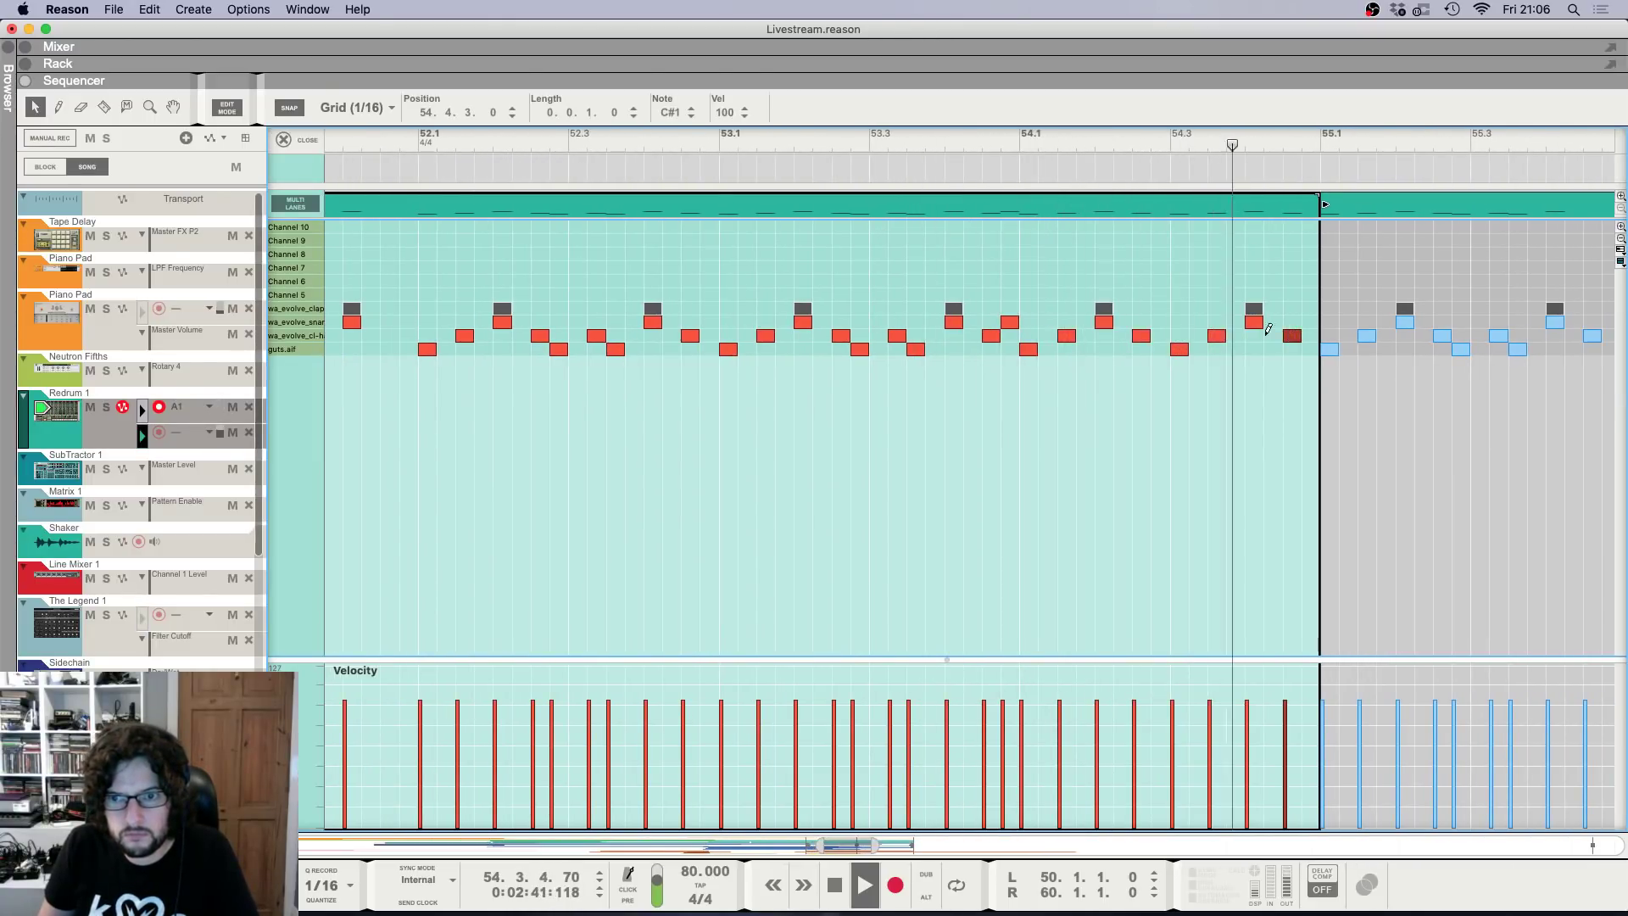
click(284, 140)
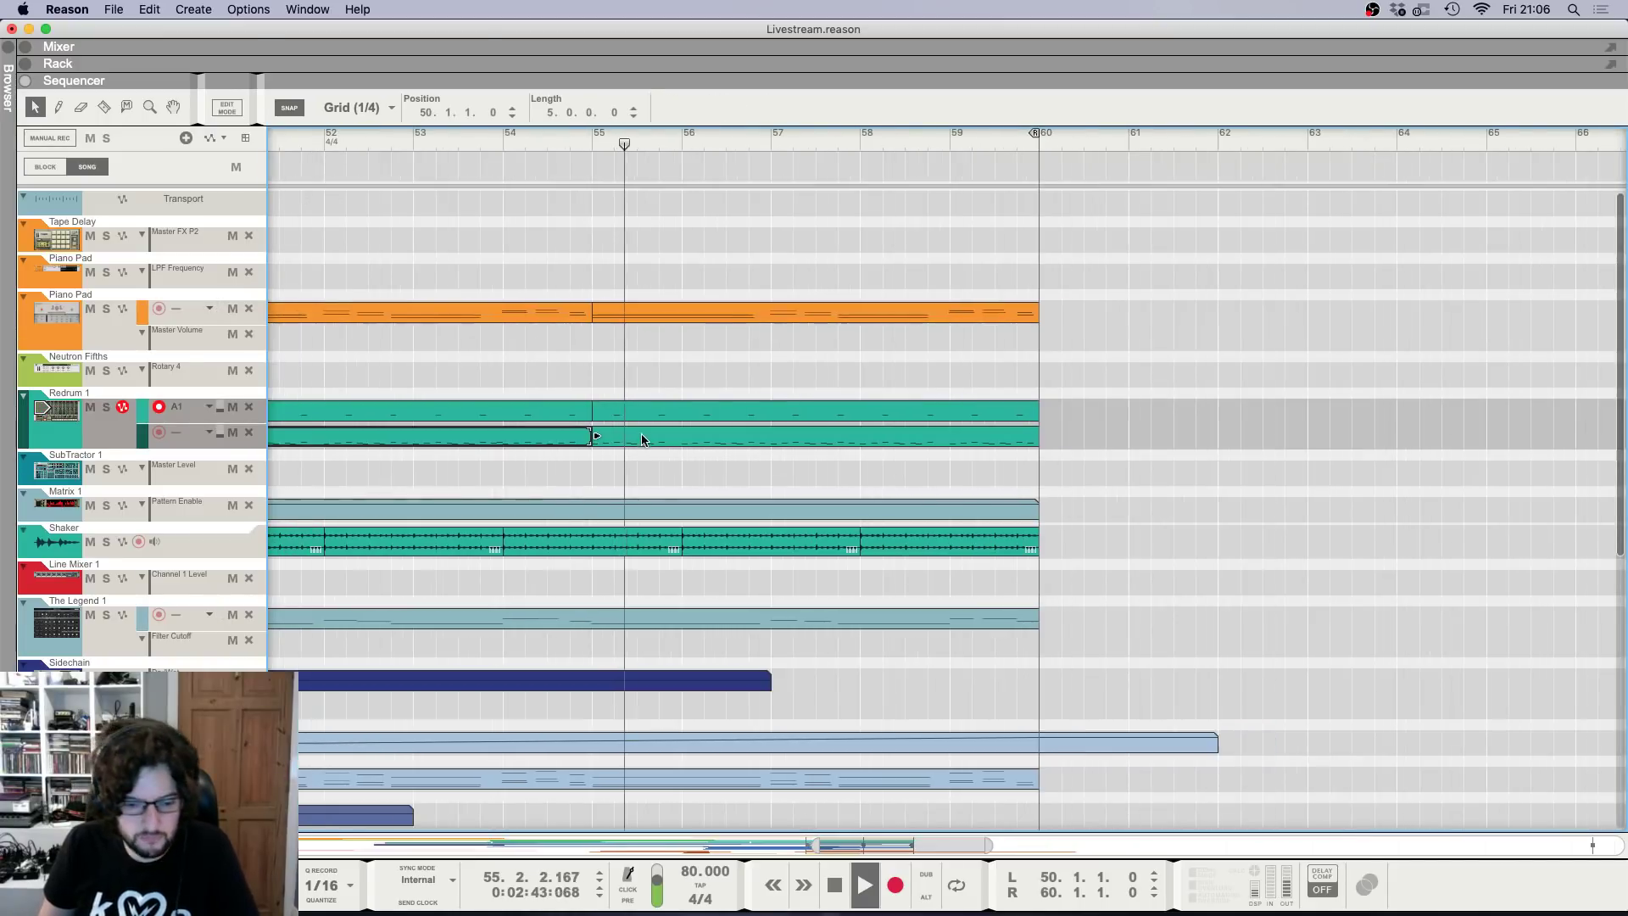
Restart playback from bar 41 to listen to the arrangement leading into the bar 50 section.
key(space)
key(g)
key(g)
key(g)
scroll(1050, 443, down, 3)
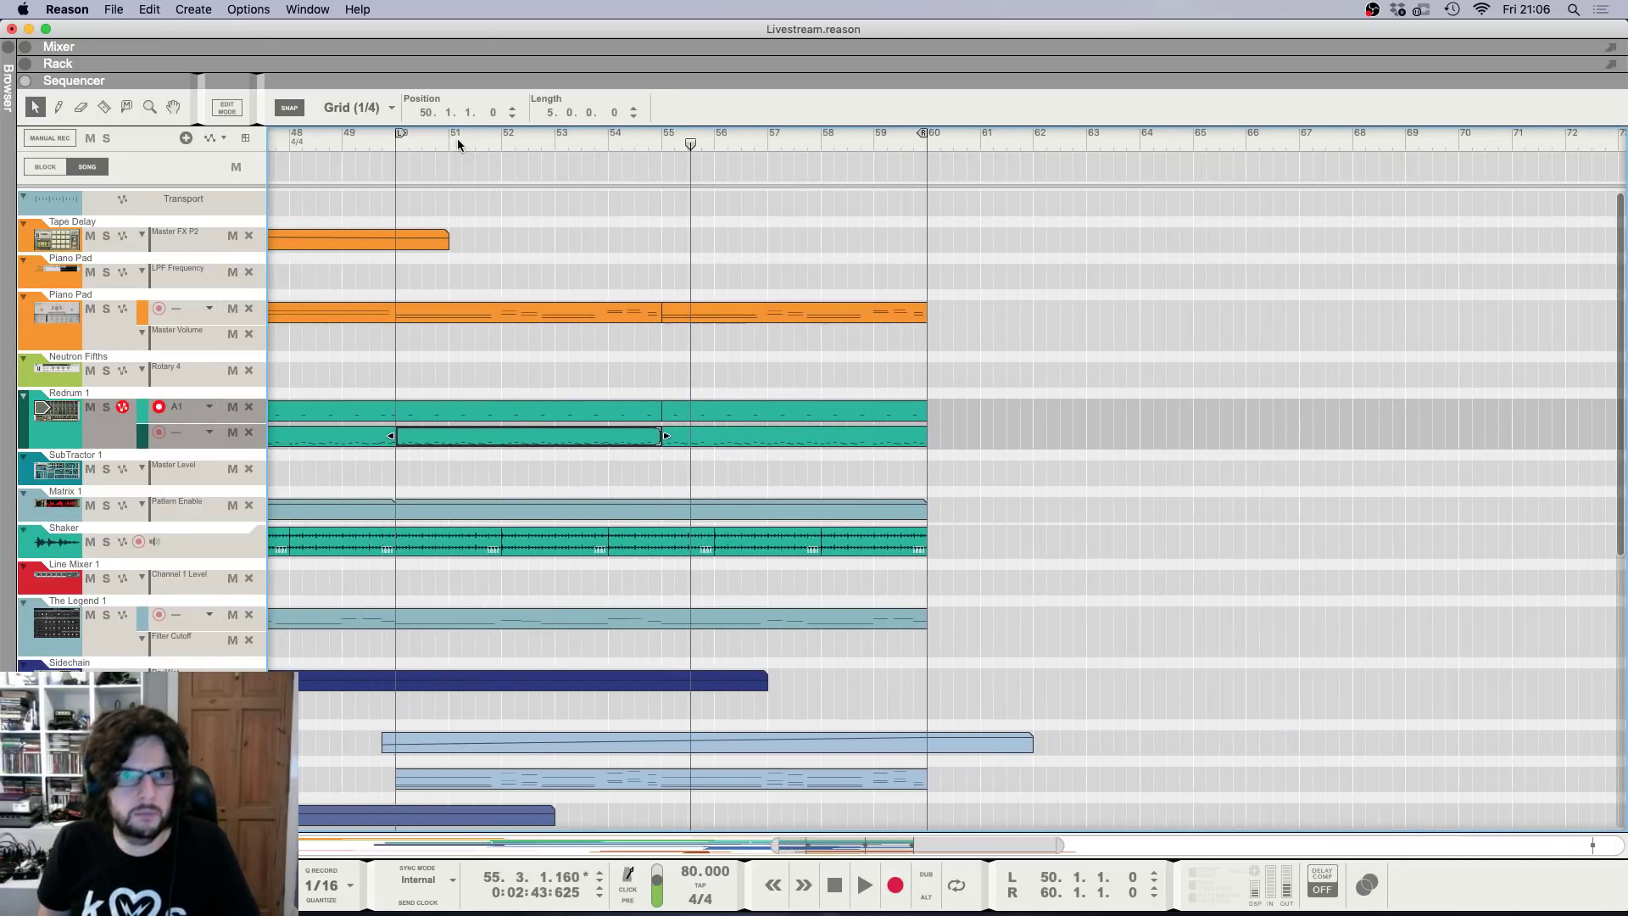
click(400, 145)
scroll(401, 147, down, 3)
scroll(430, 182, left, 5)
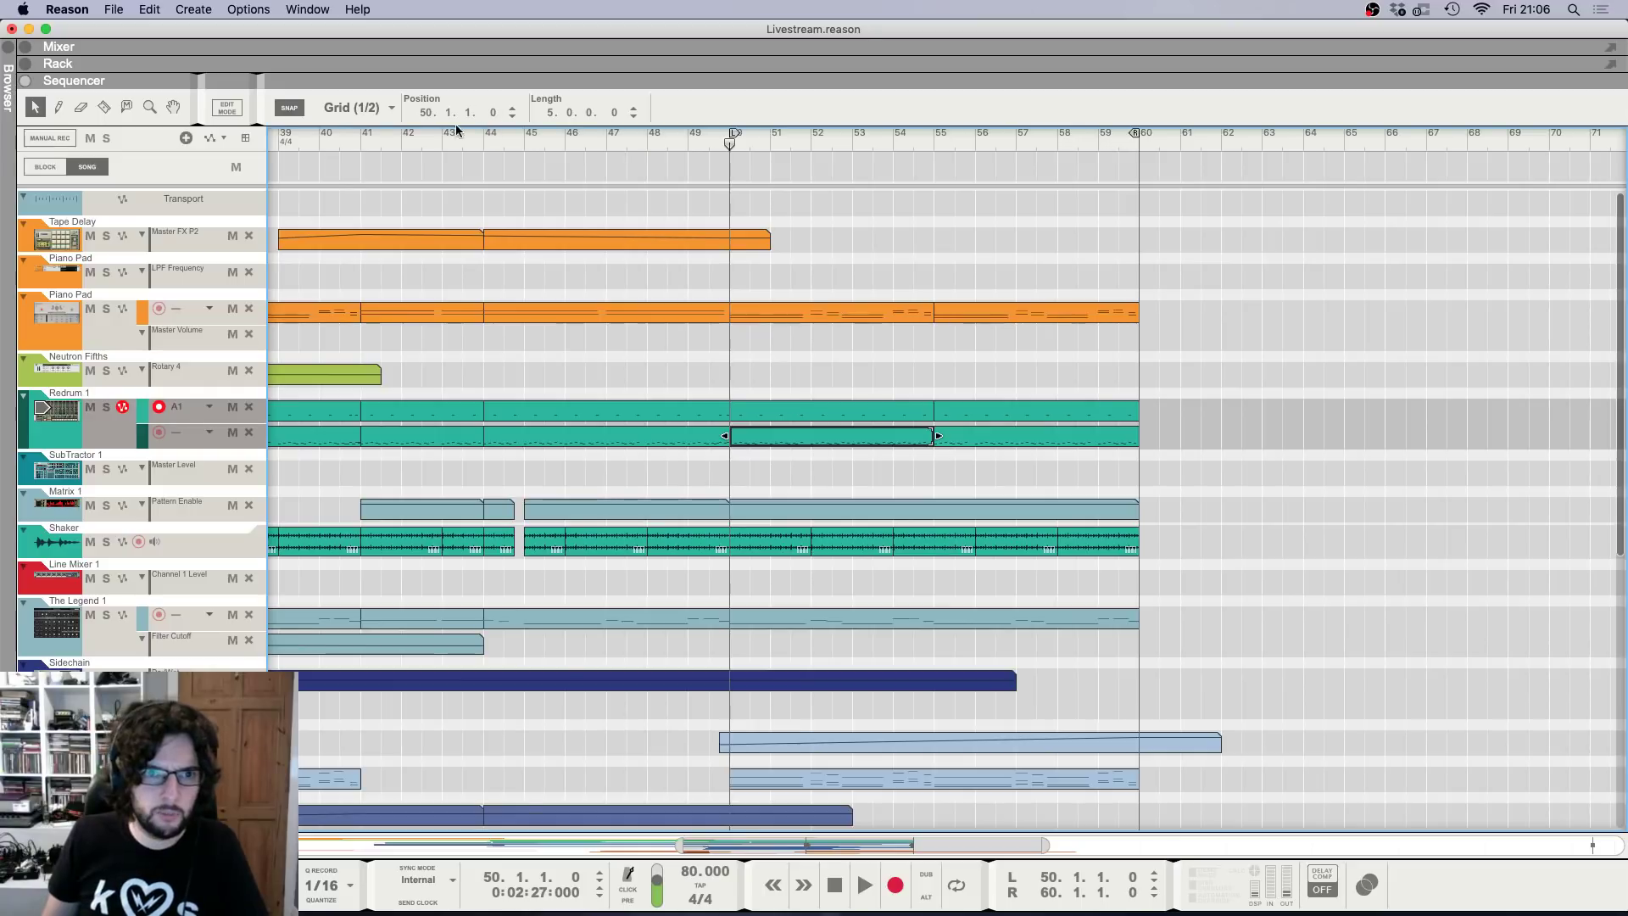
click(368, 140)
key(space)
key(g)
key(g)
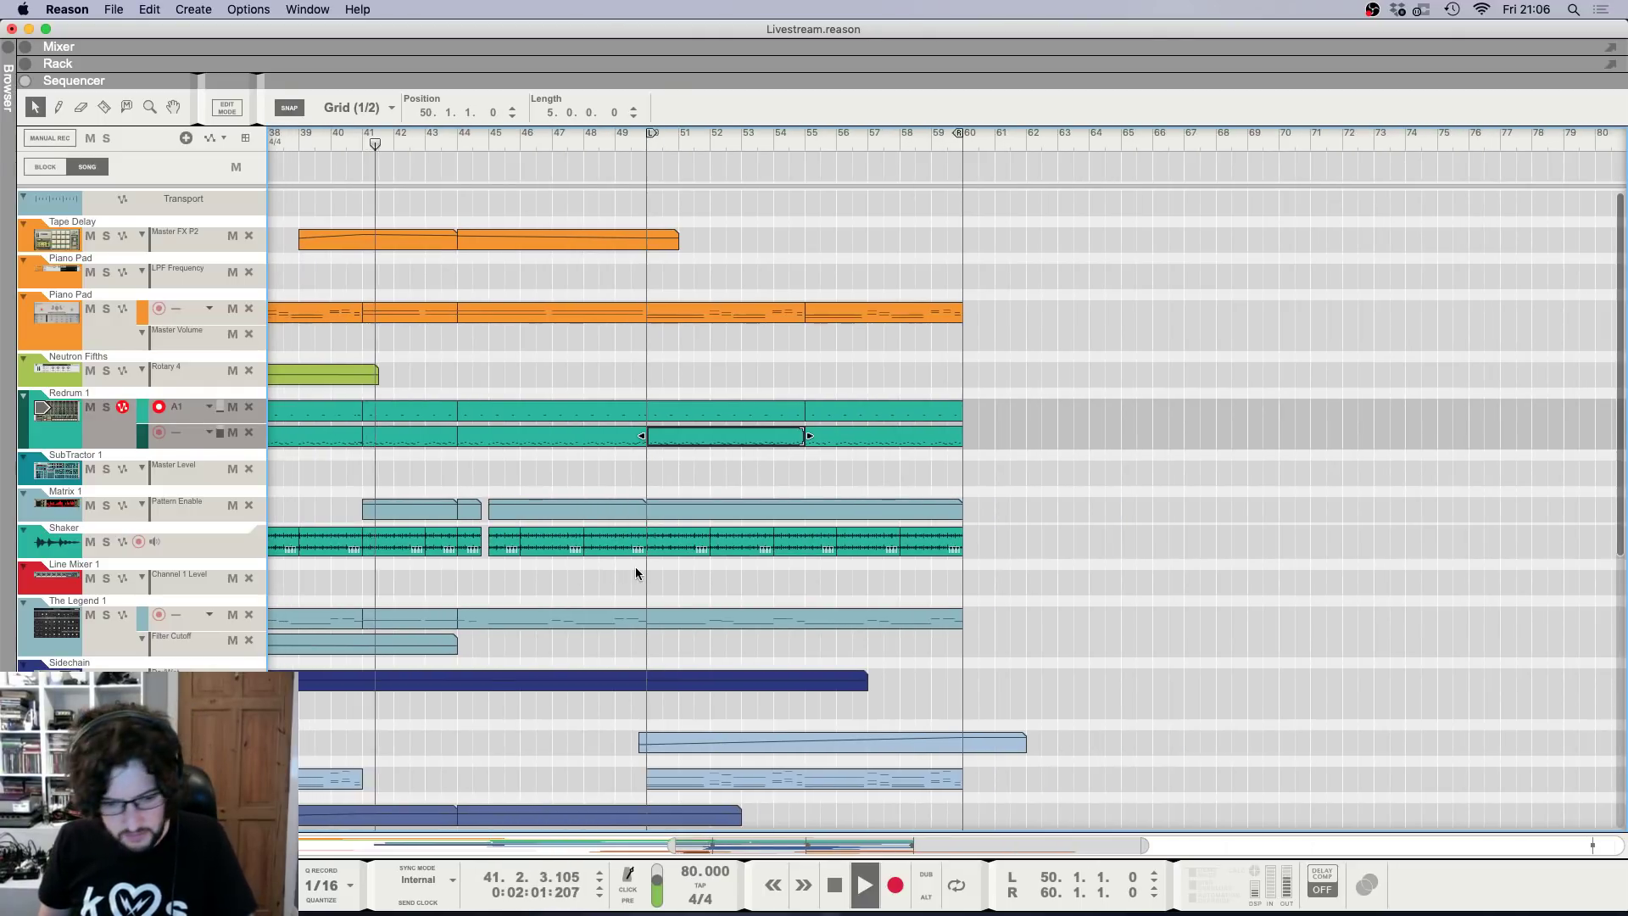
Rename the Europa 1 mixer channel as Distorted Pluck and return to the sequencer.
key(F5)
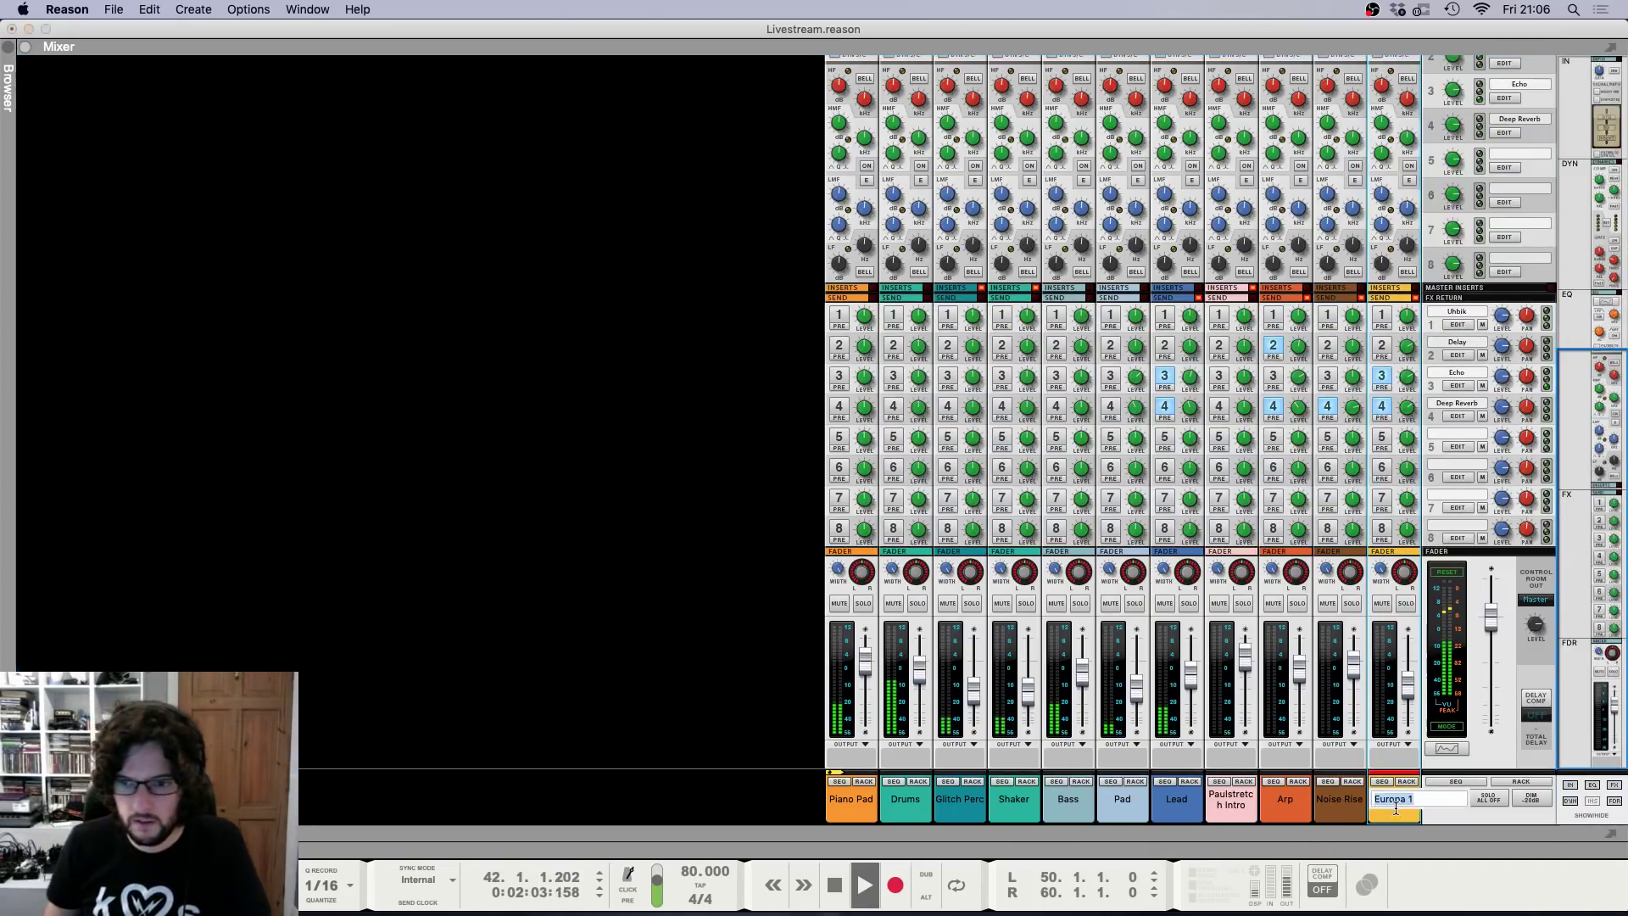
double_click(1393, 800)
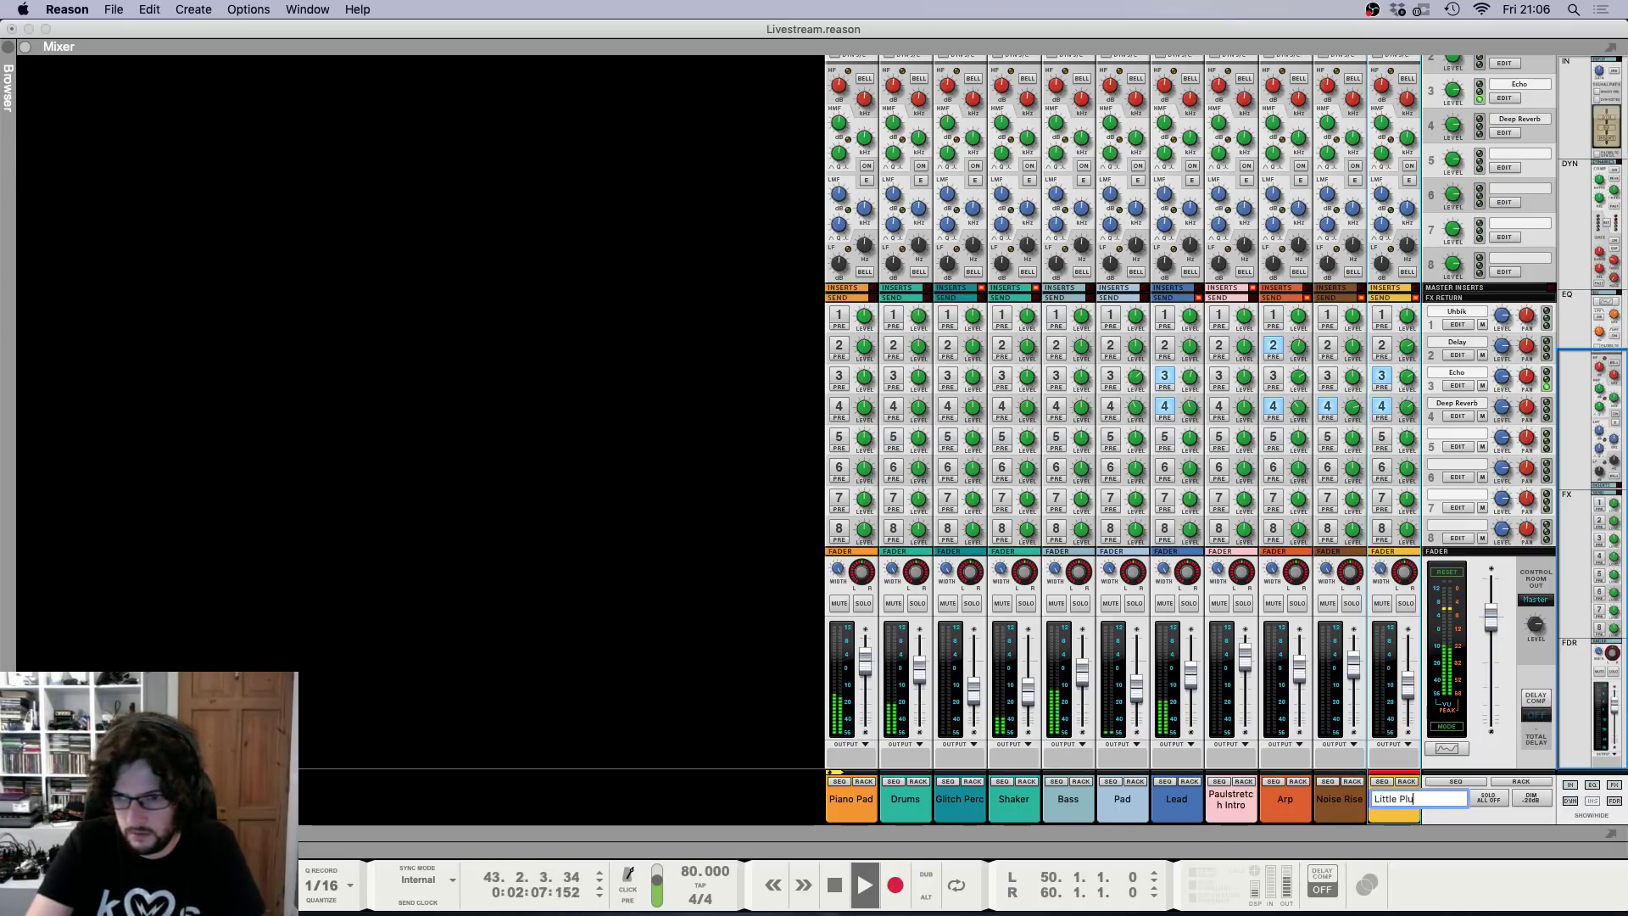
text(Distorte)
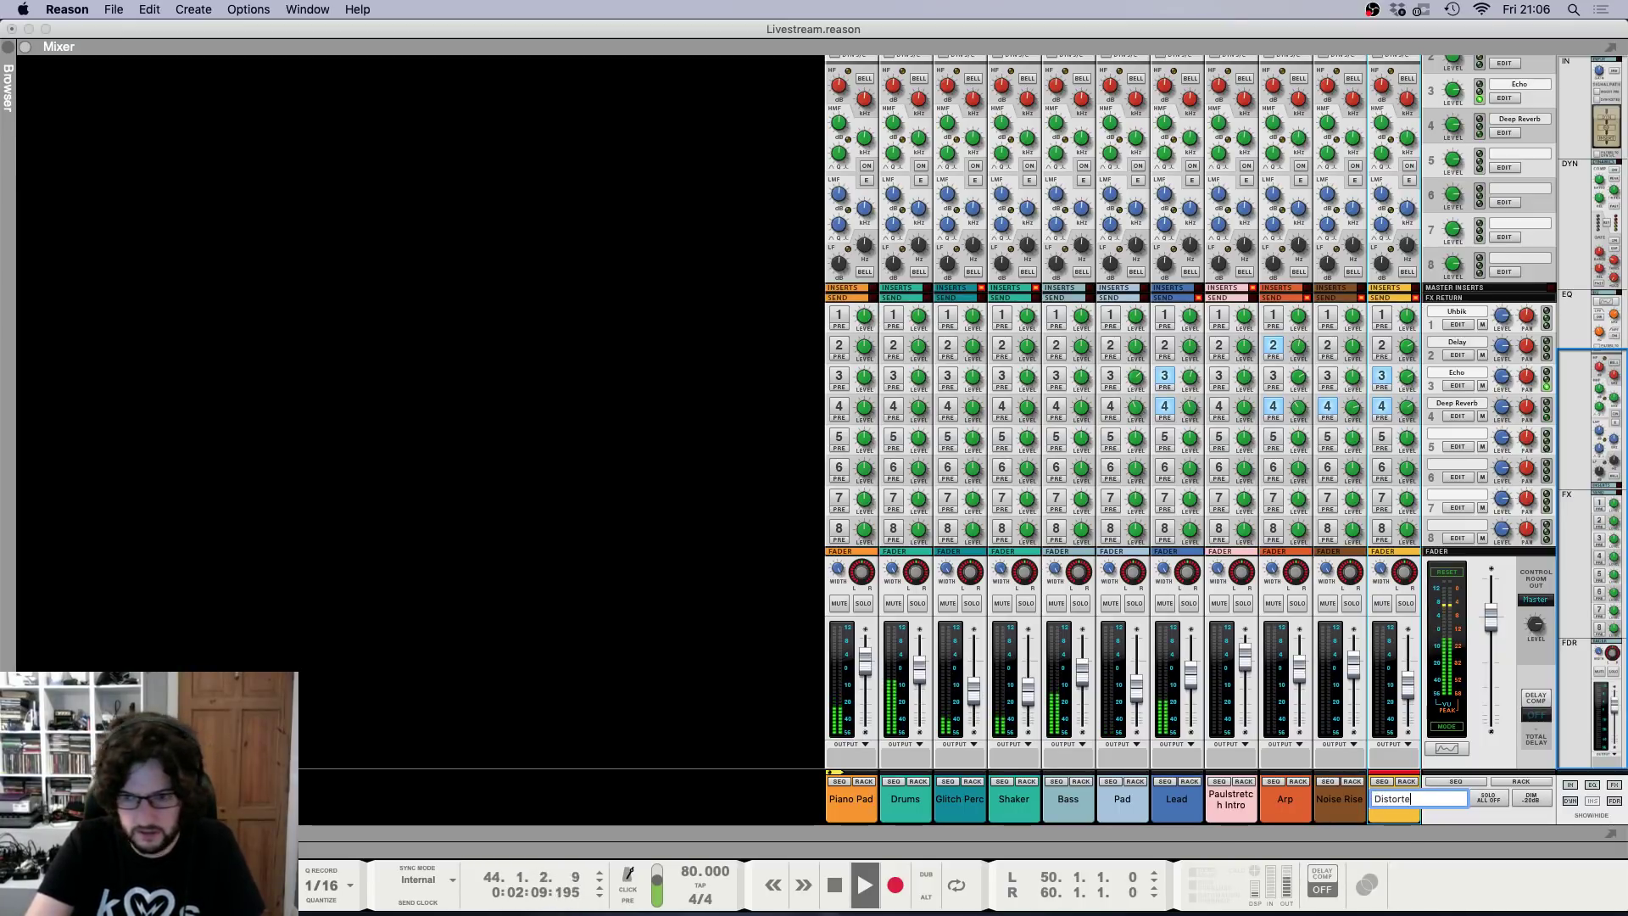
text(d Pad)
key(Return)
key(F7)
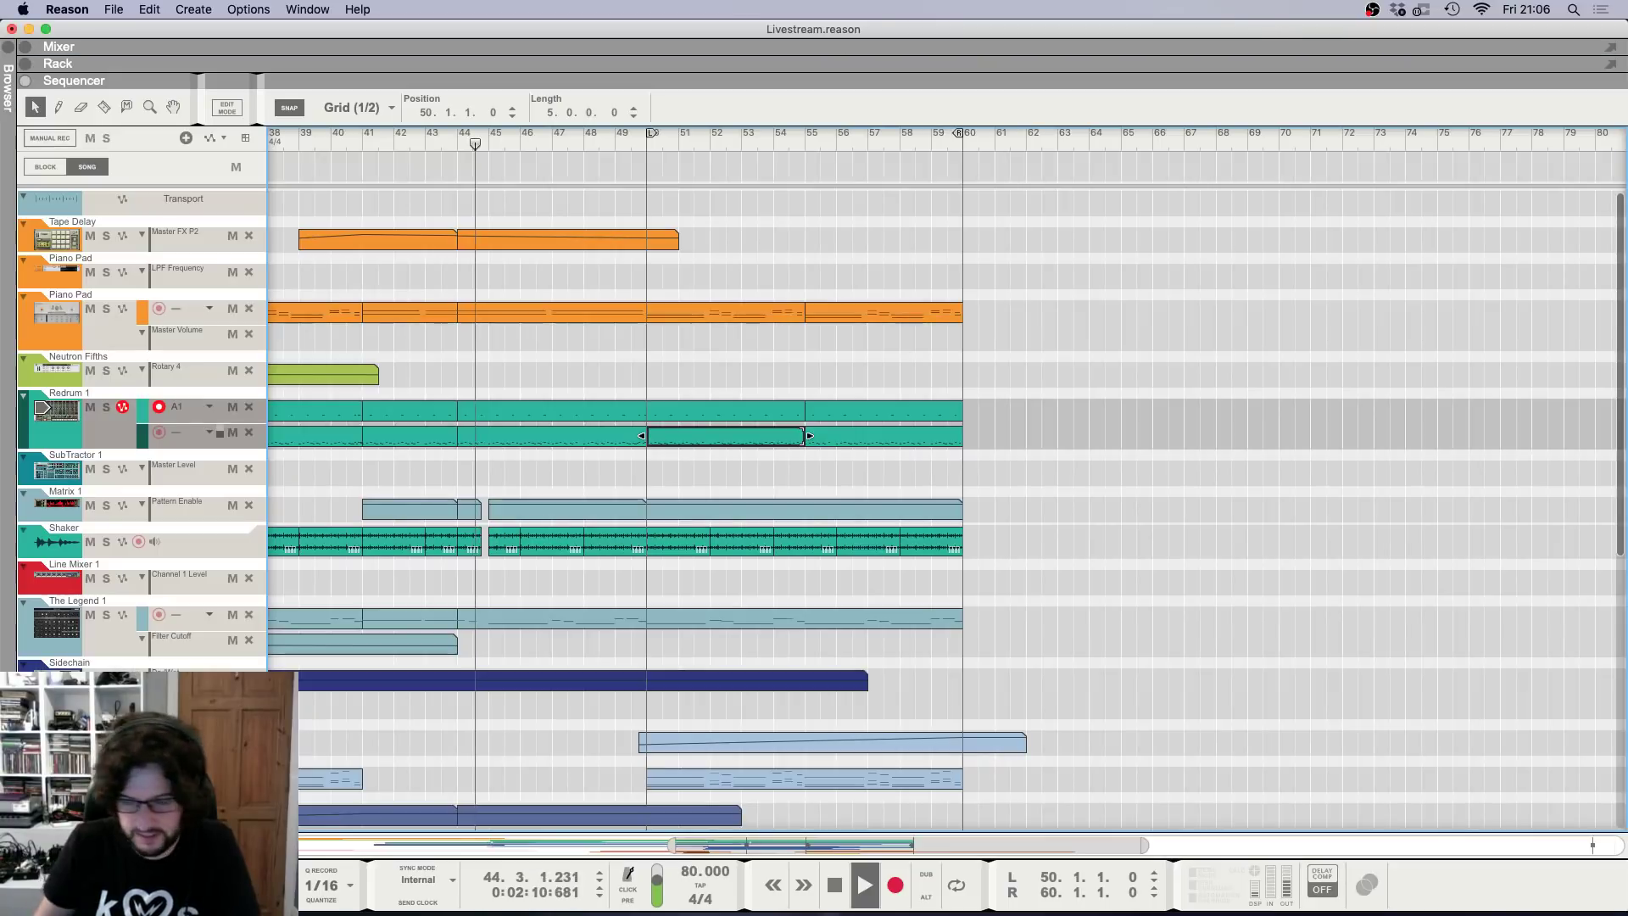
Review the arrangement lanes and mixer channel levels while the song plays into the section at bar 50.
click(1217, 585)
scroll(928, 590, down, 10)
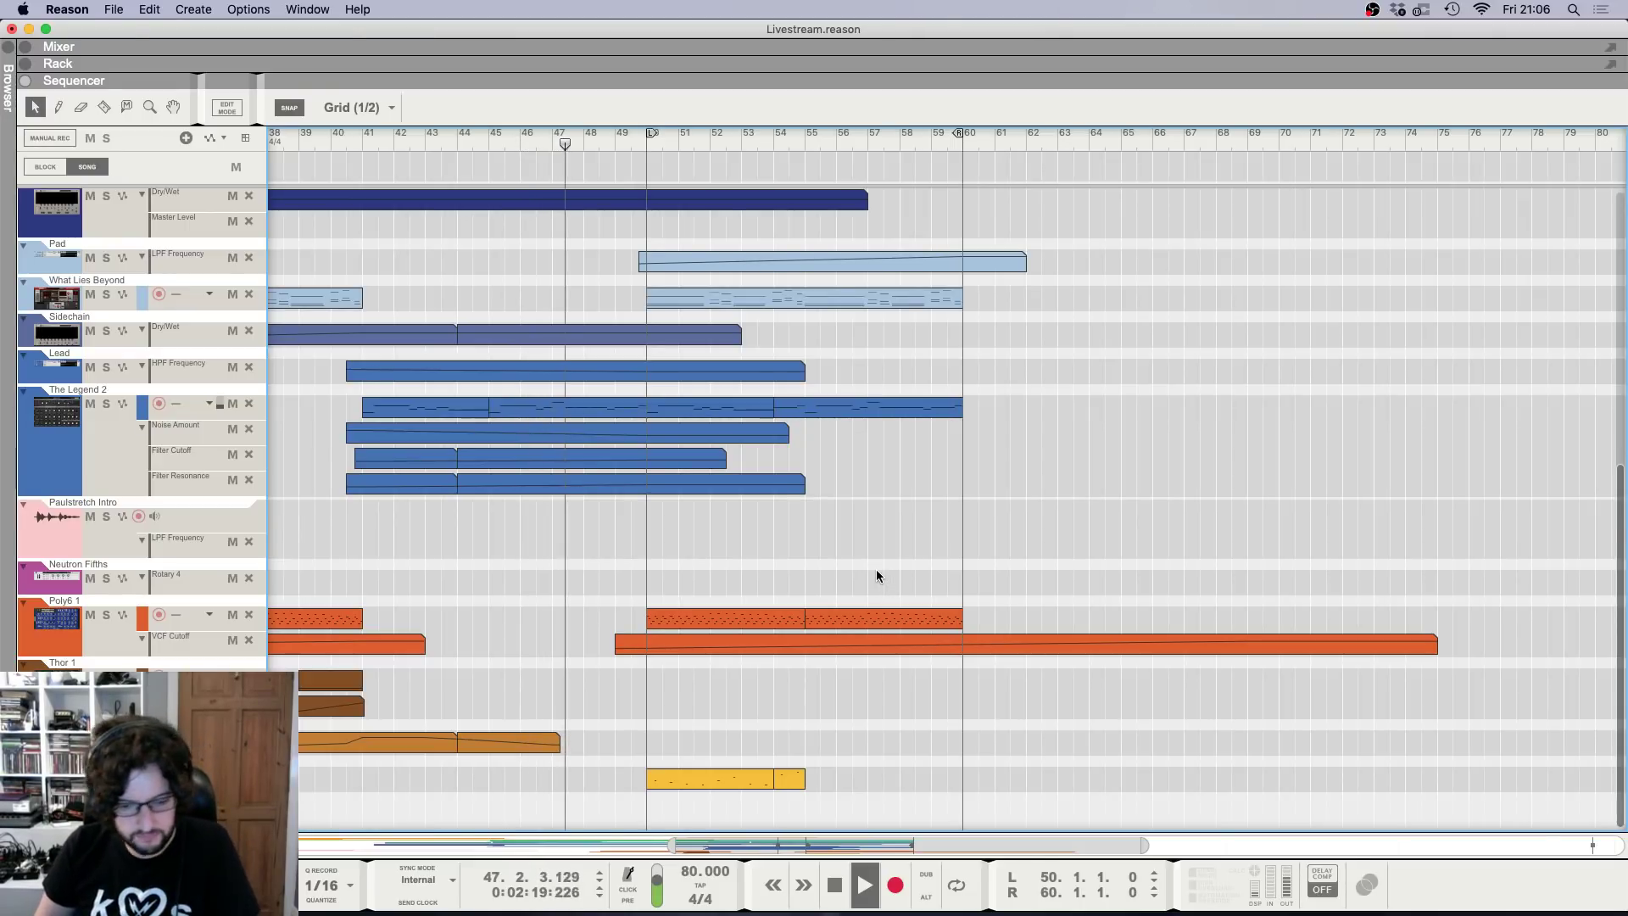
scroll(814, 573, up, 2)
scroll(754, 563, up, 1)
scroll(761, 563, left, 2)
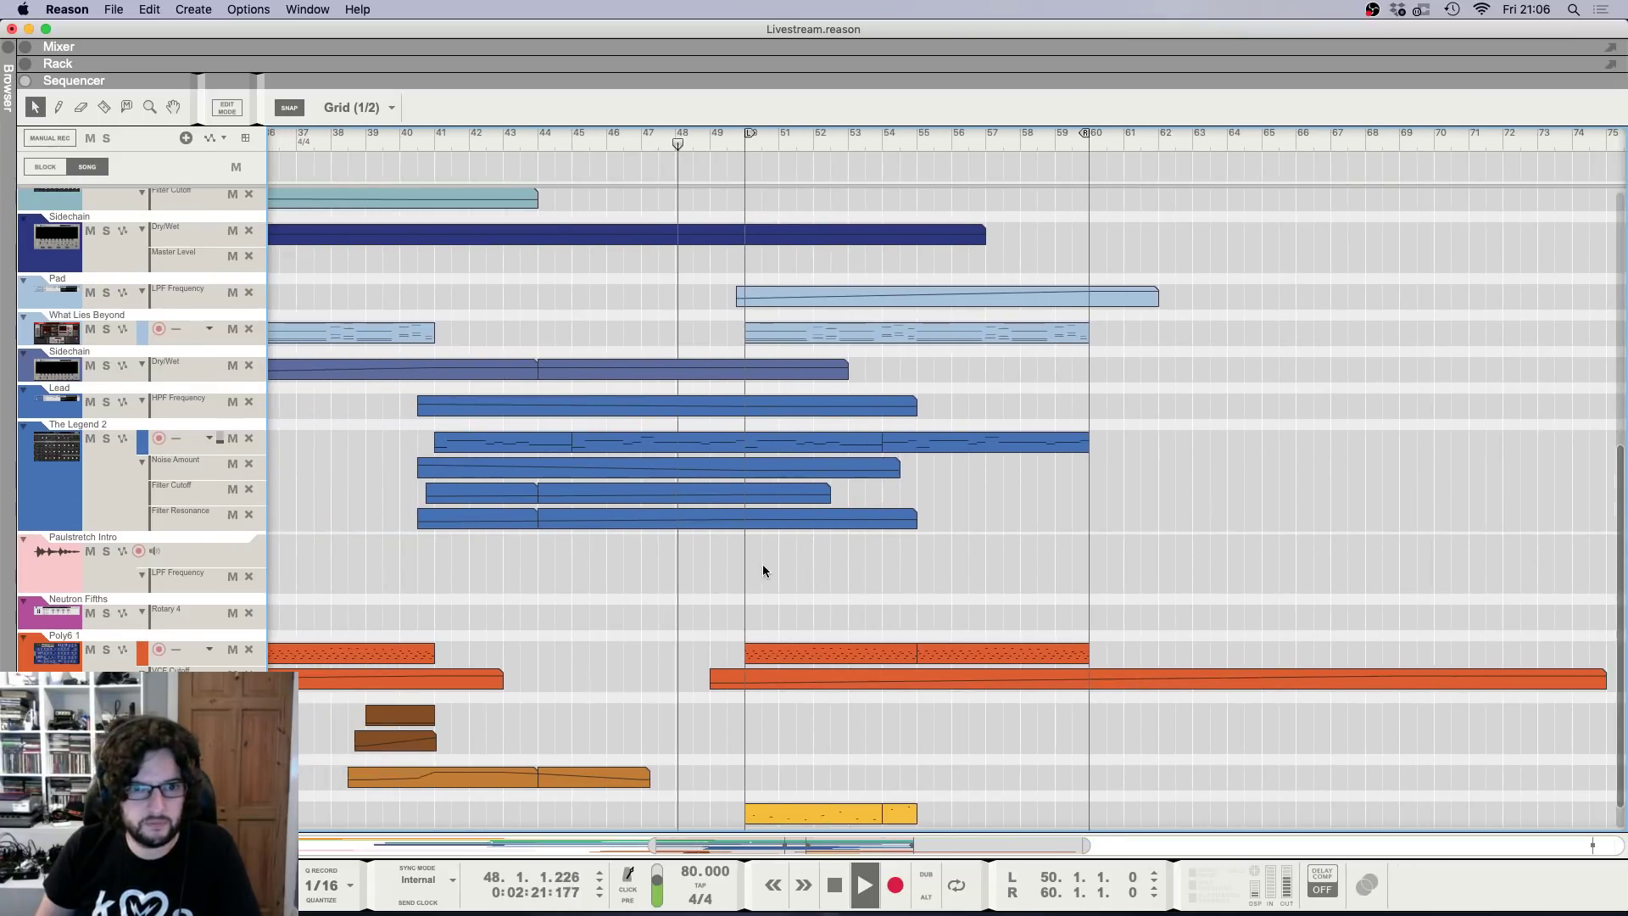
scroll(771, 553, up, 5)
scroll(771, 553, down, 5)
scroll(802, 555, up, 4)
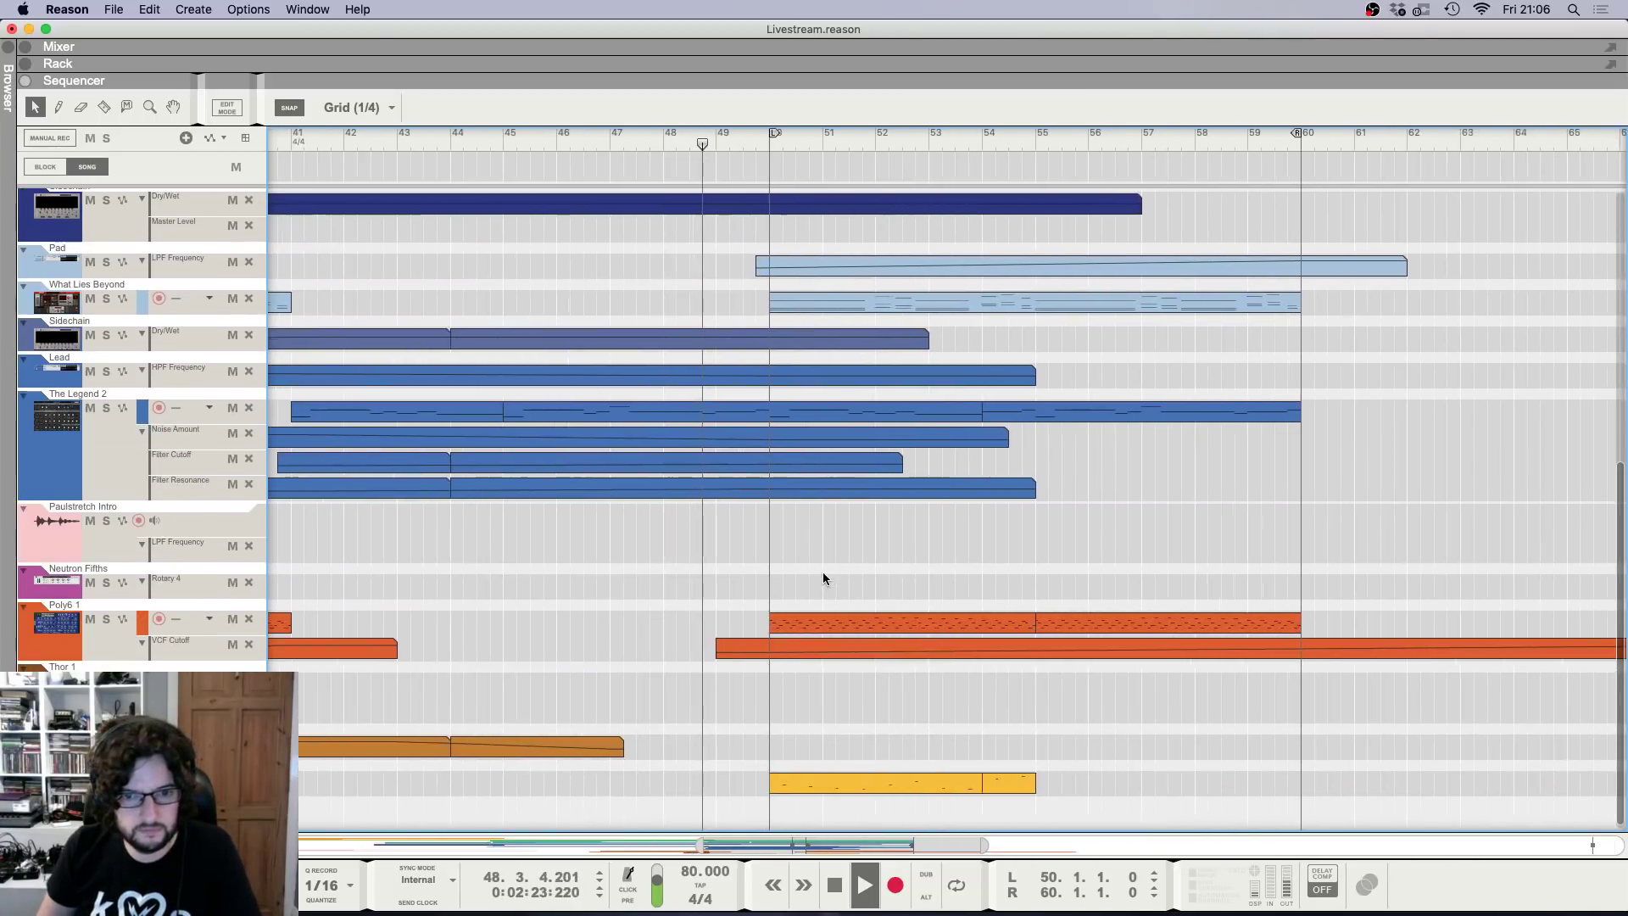
scroll(824, 576, up, 2)
scroll(823, 573, up, 3)
scroll(823, 573, down, 3)
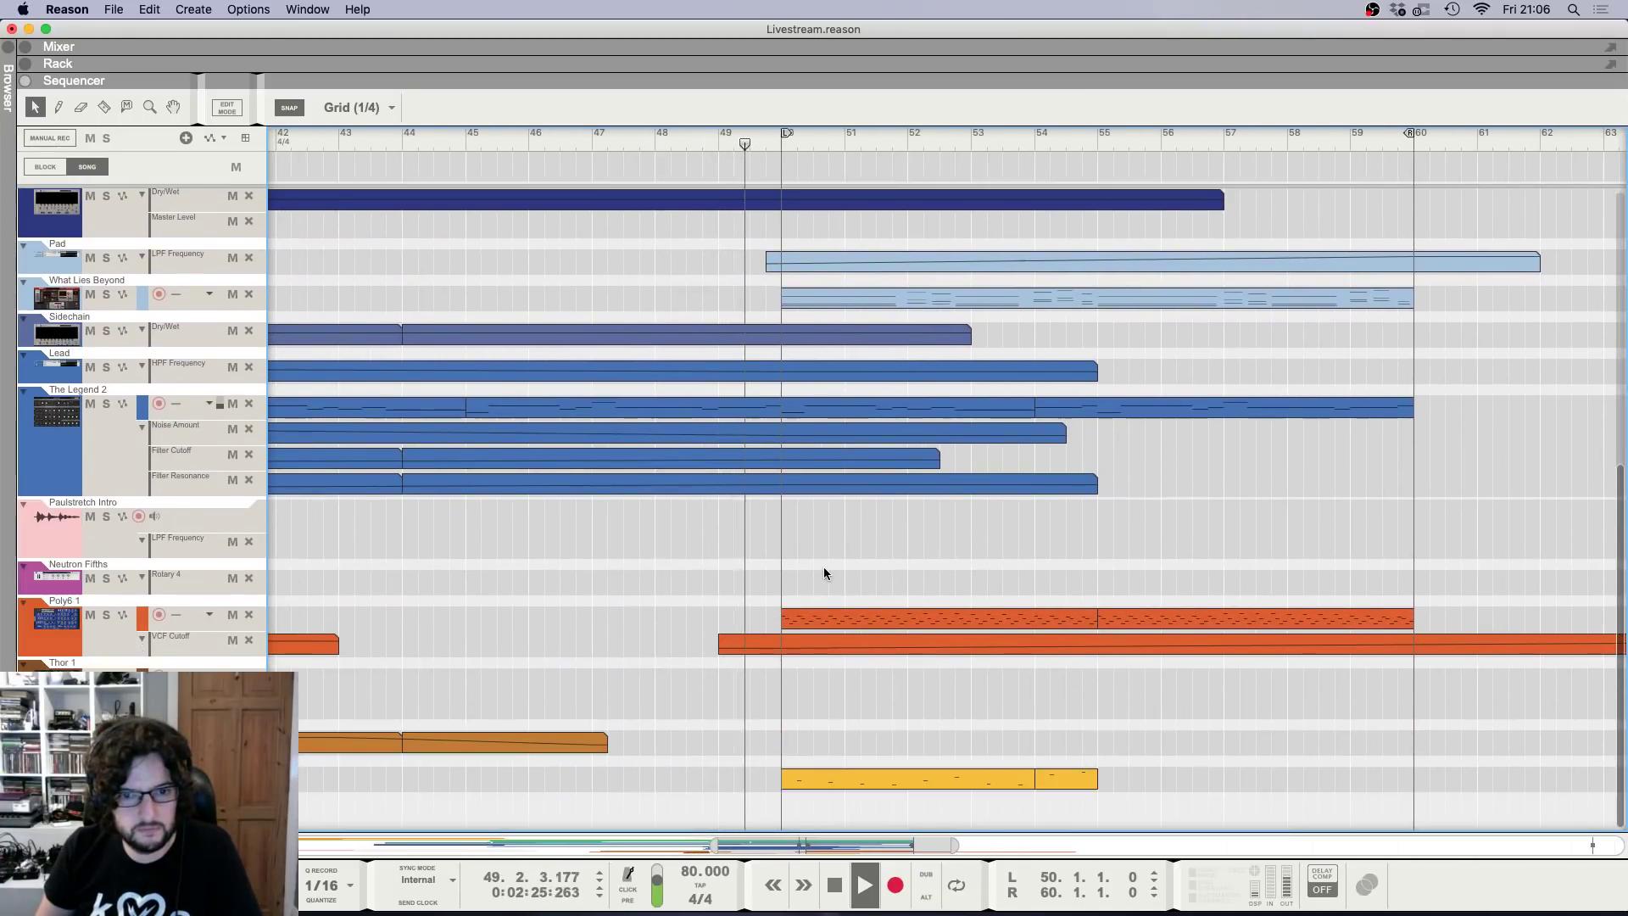
scroll(826, 569, up, 2)
scroll(858, 573, up, 8)
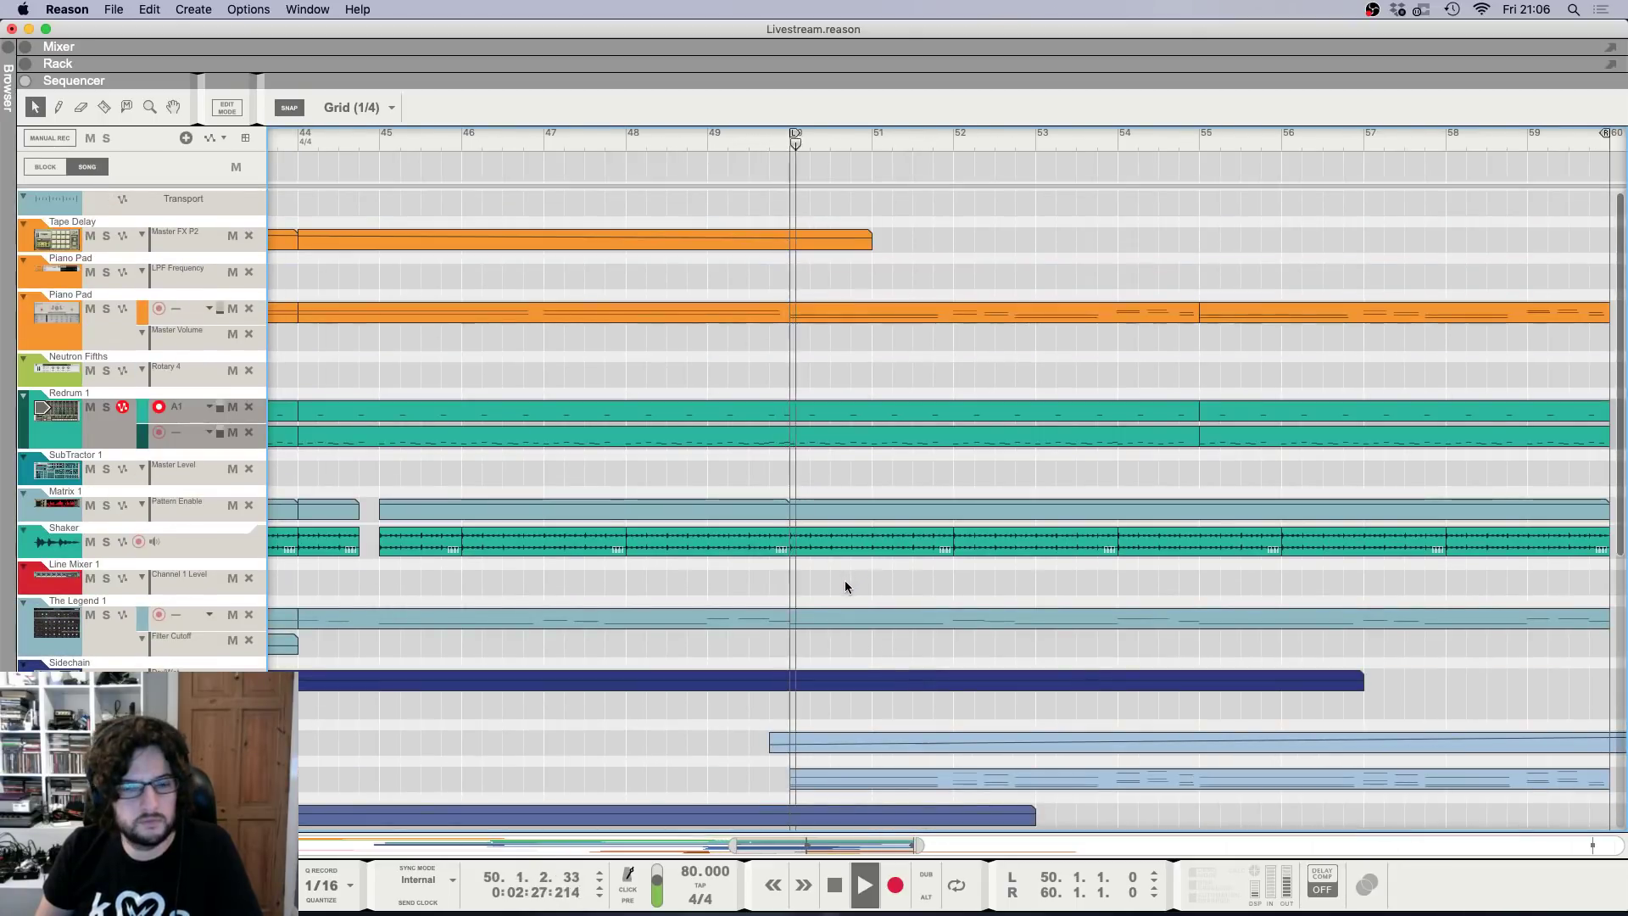
key(F5)
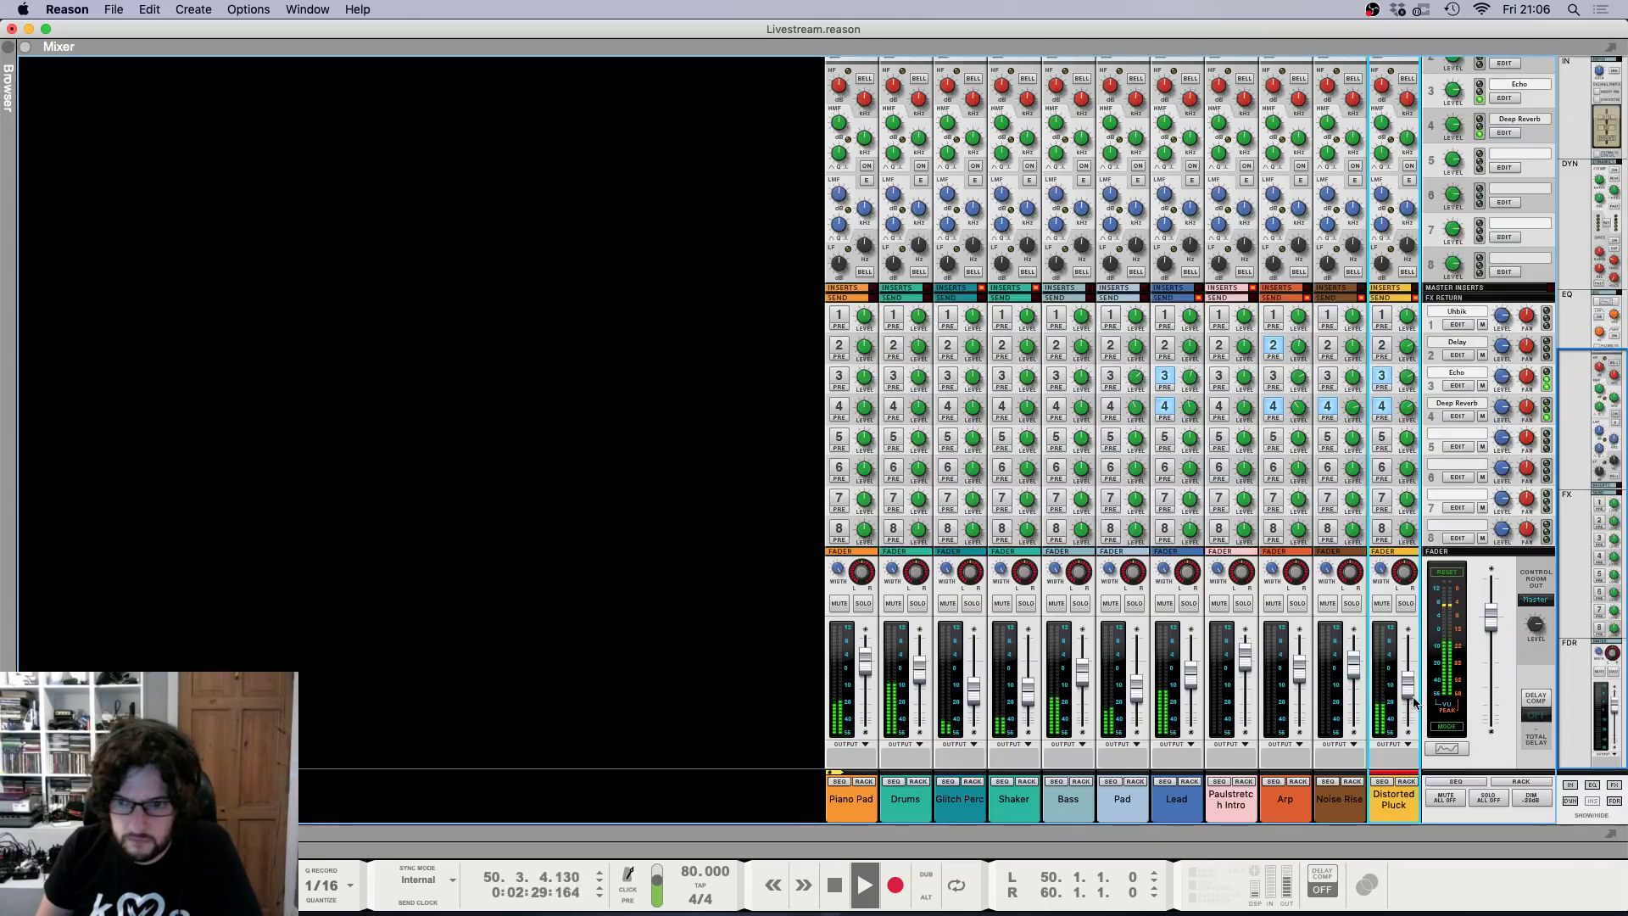
key(F6)
key(F7)
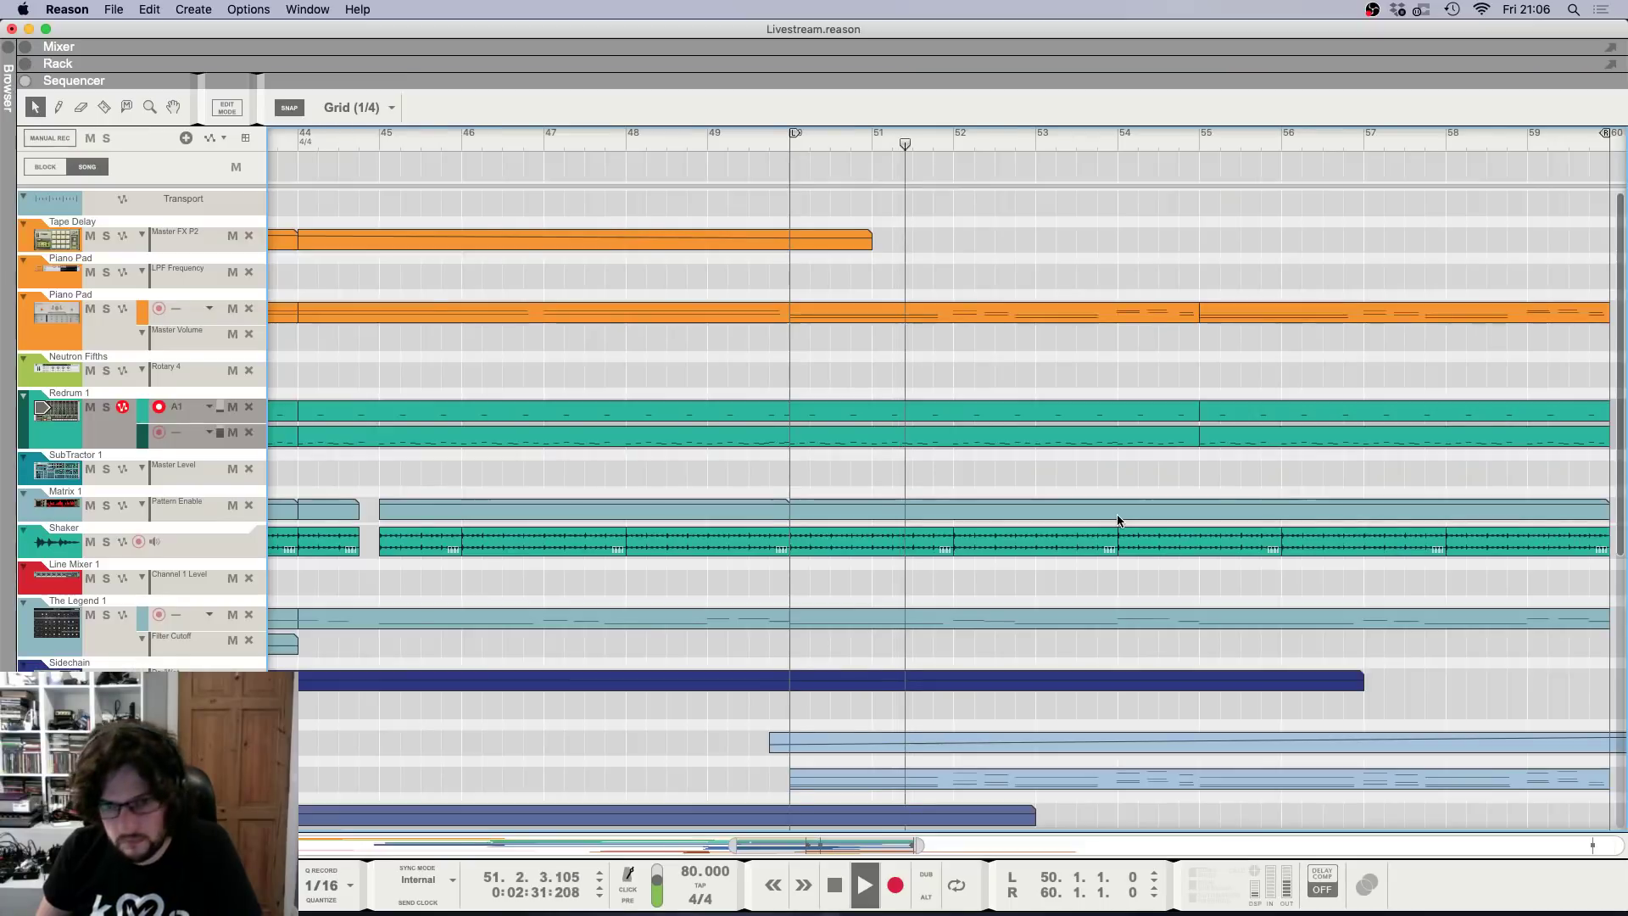
Duplicate the two yellow pluck clips at bars 50 to 55 so the copies fill bars 55 to 60.
scroll(1116, 523, down, 12)
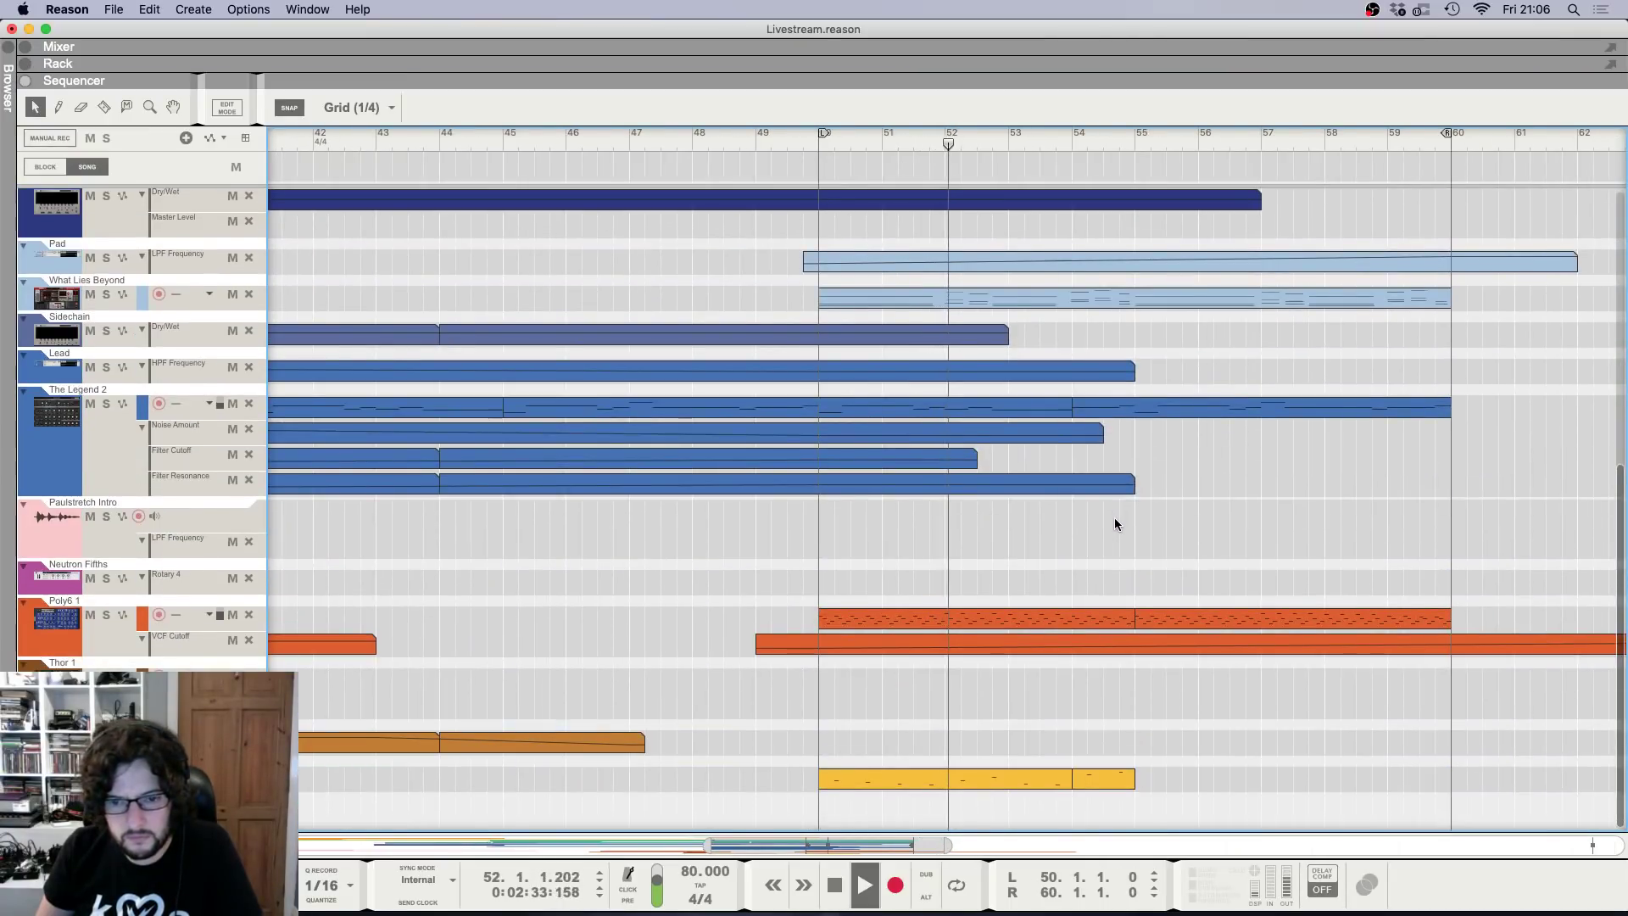
scroll(1026, 709, down, 1)
scroll(1031, 704, up, 1)
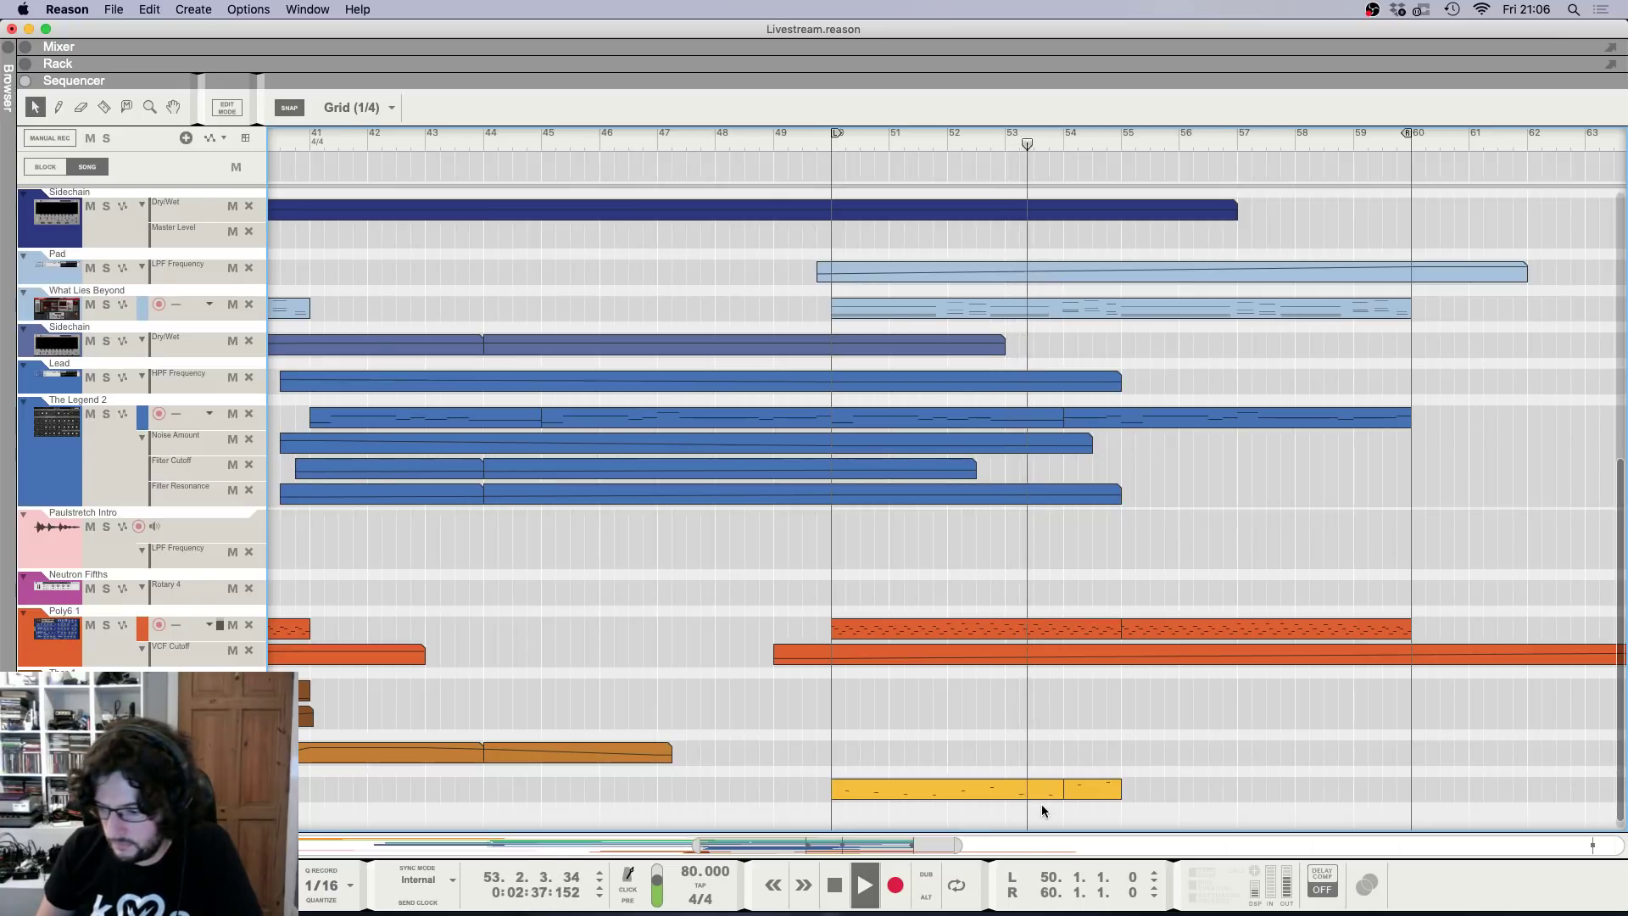
drag(1065, 789, 1255, 790)
click(1221, 745)
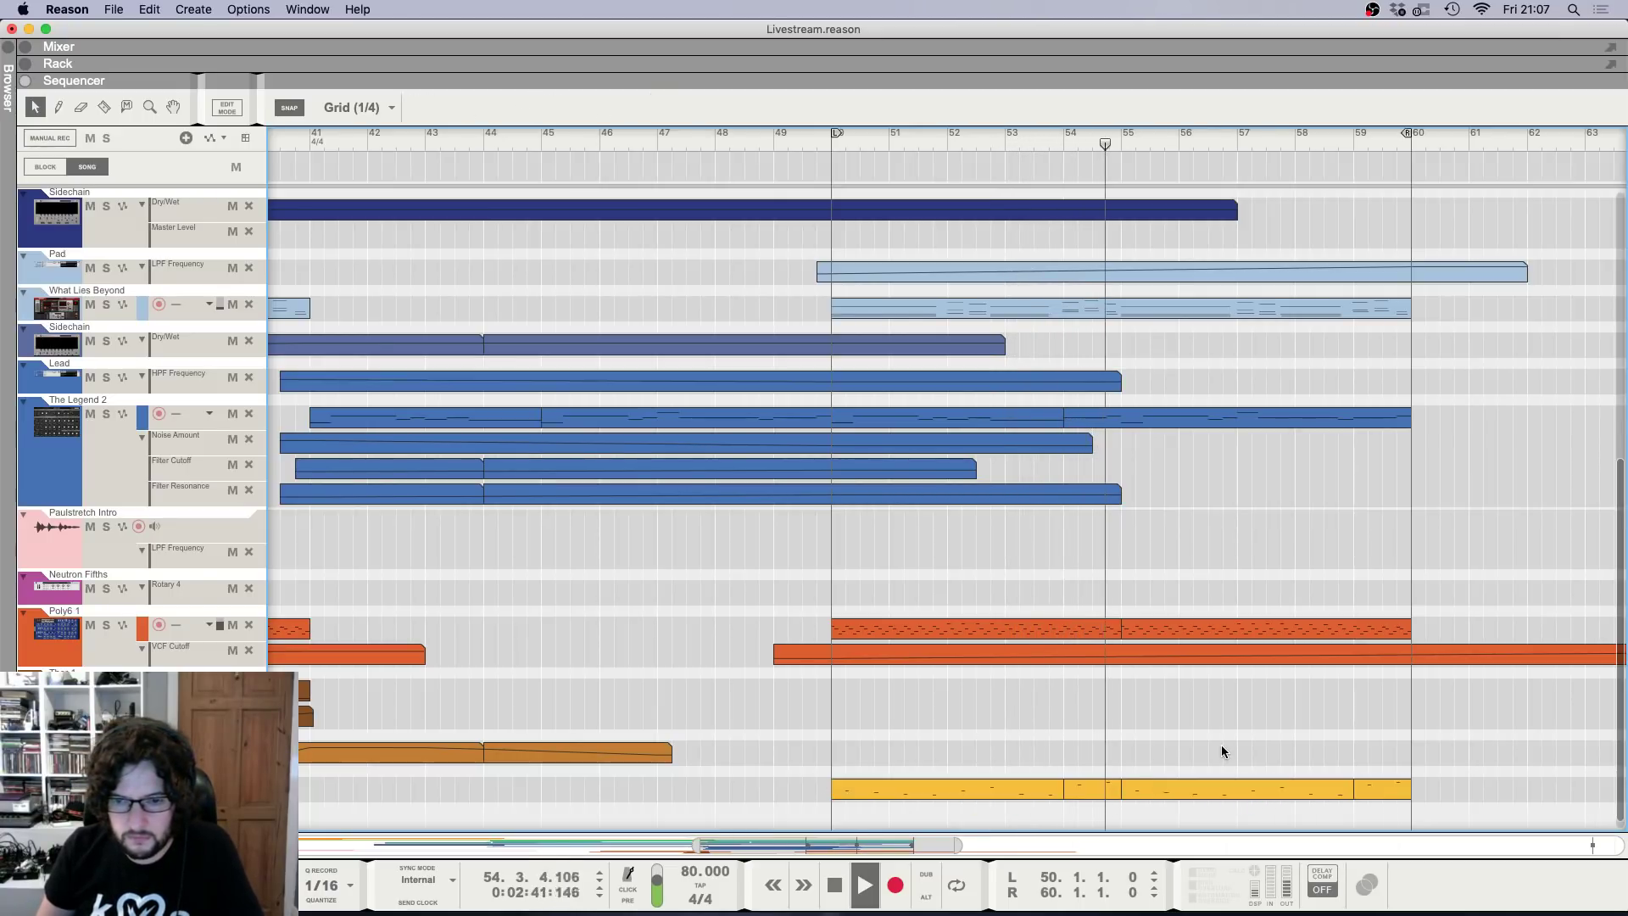
In the copied pluck clip at bar 55, set the notes at 55.4, 56.2 and 56.4 to F3, D#3 and F3.
scroll(1214, 726, up, 5)
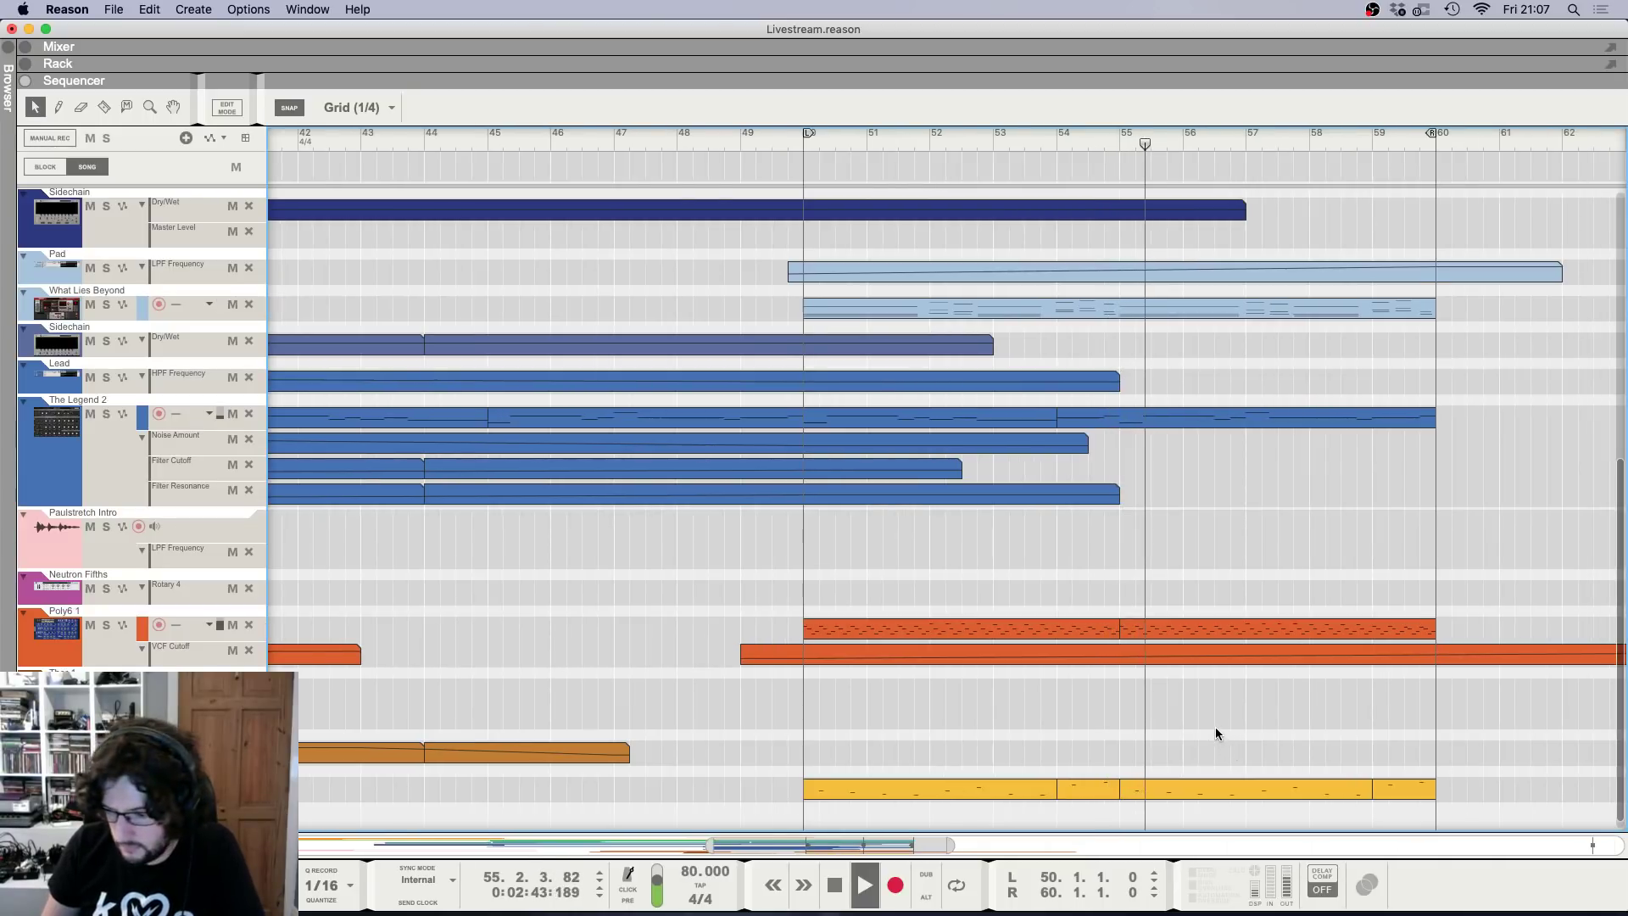
double_click(1179, 794)
scroll(1006, 450, up, 1)
key(space)
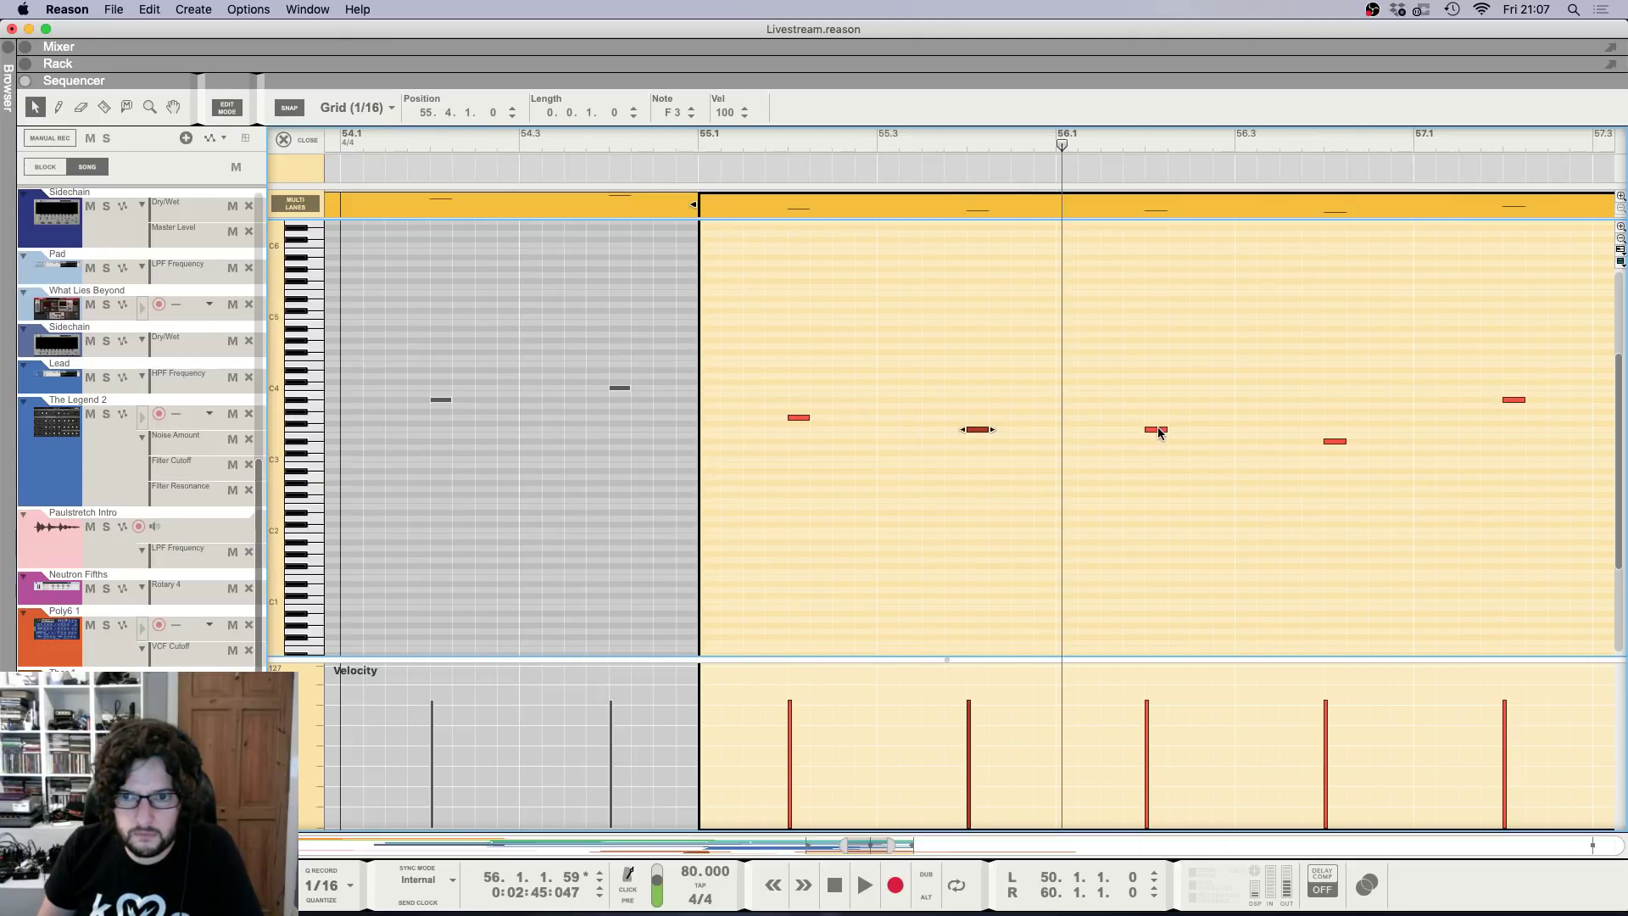
drag(1339, 440, 1339, 428)
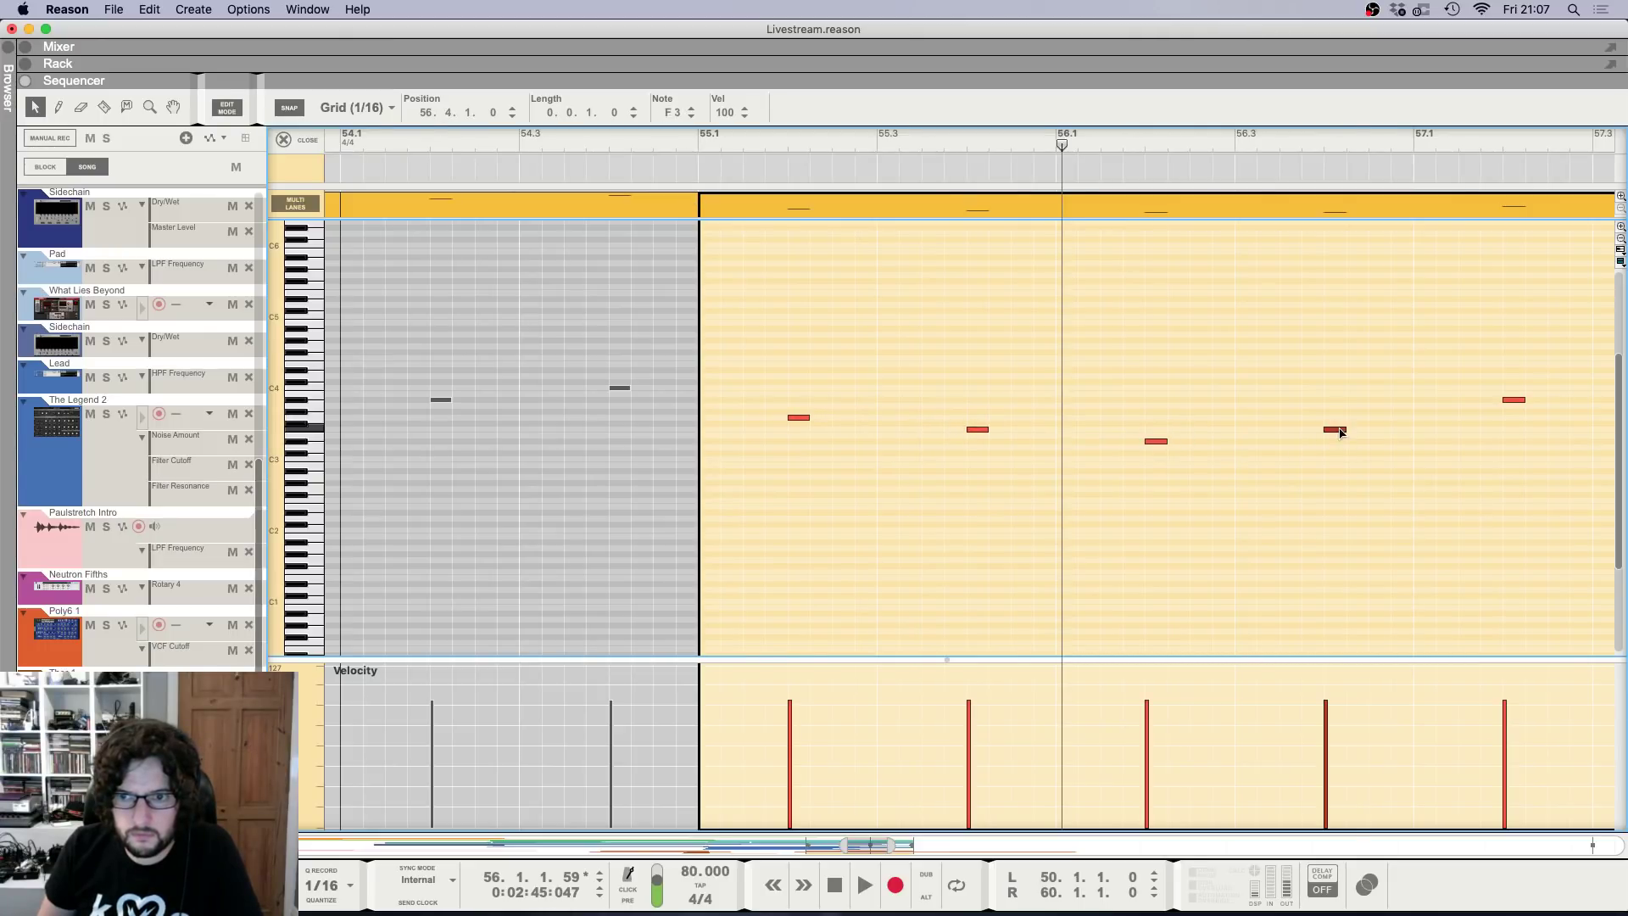
Play the edited pluck melody from near the start of bar 55 to check its notes.
click(761, 141)
key(space)
scroll(764, 232, down, 1)
scroll(767, 233, down, 5)
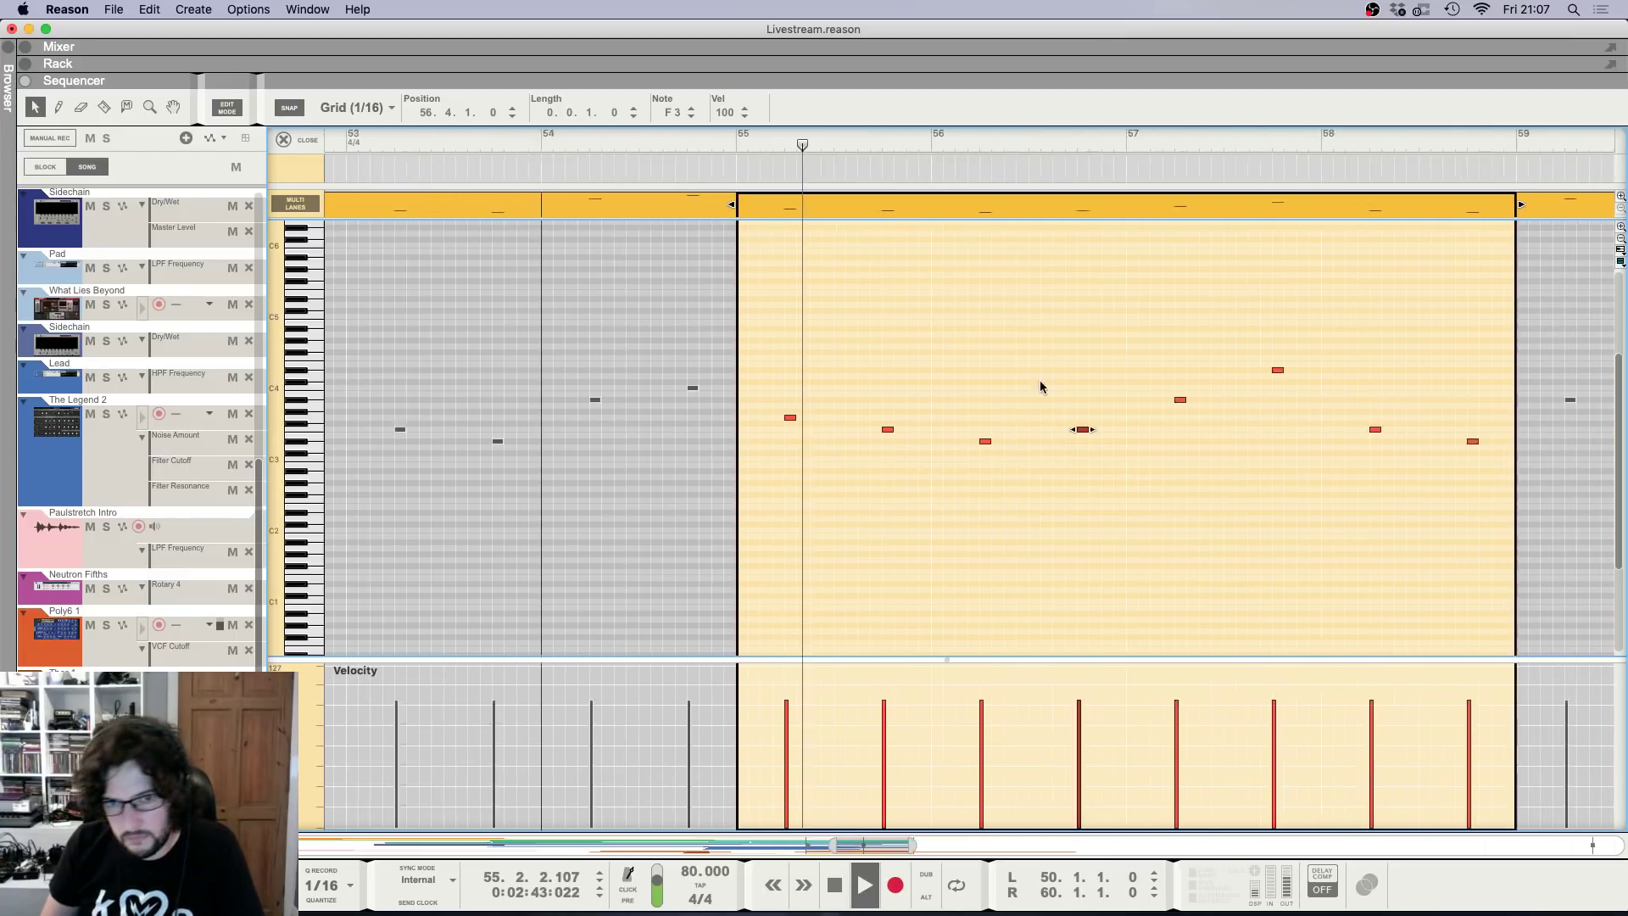
click(1035, 370)
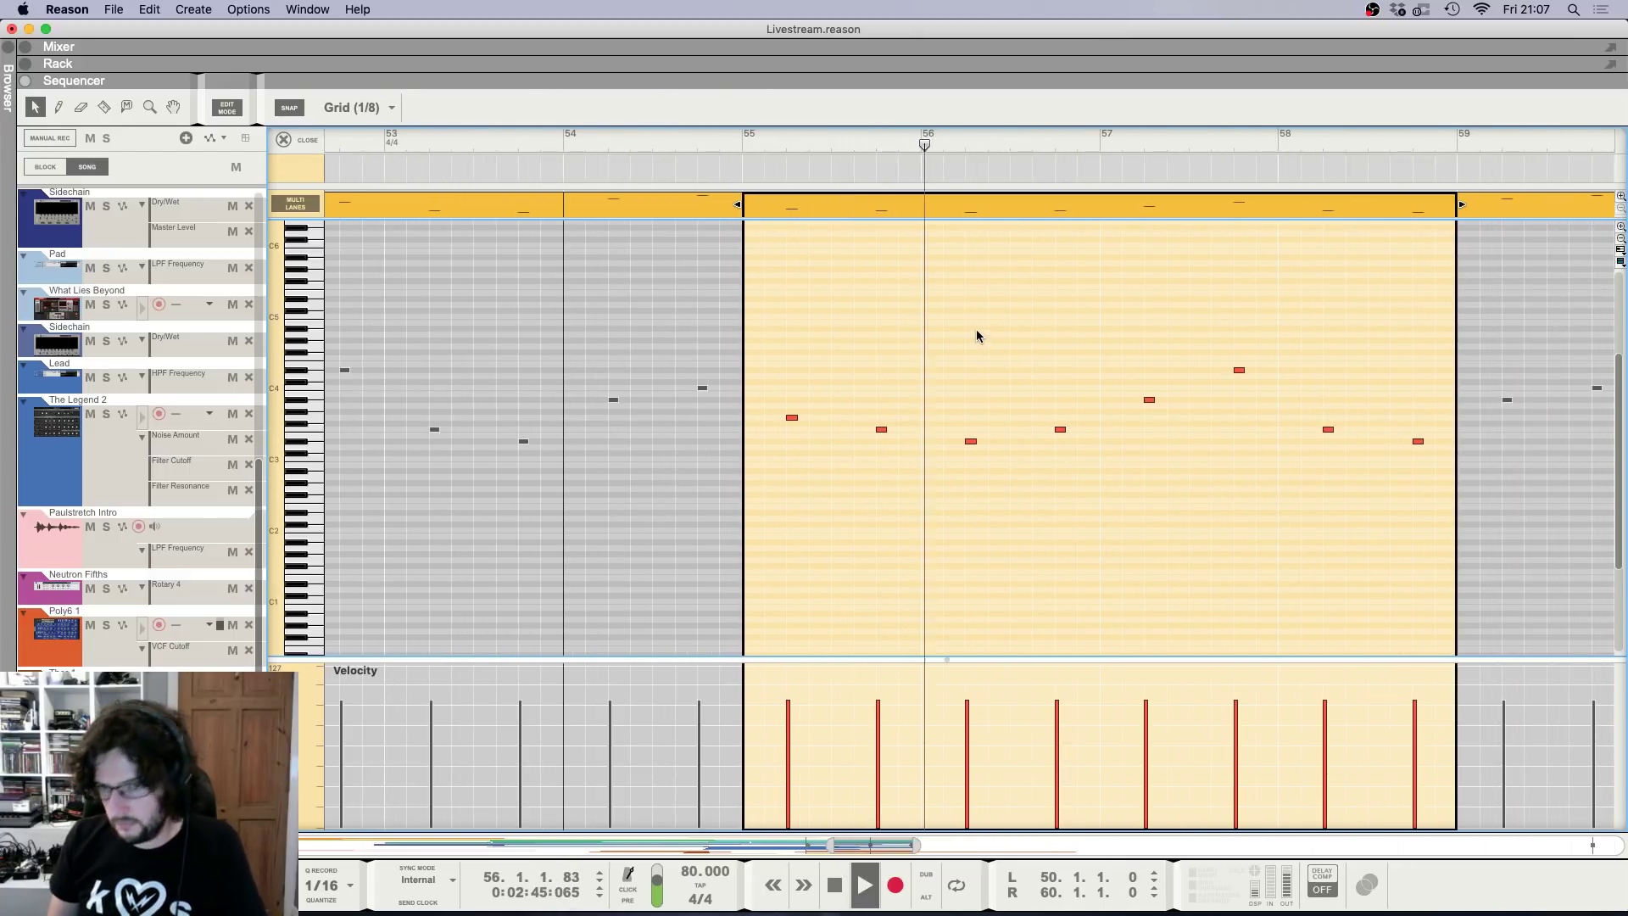
scroll(977, 335, up, 4)
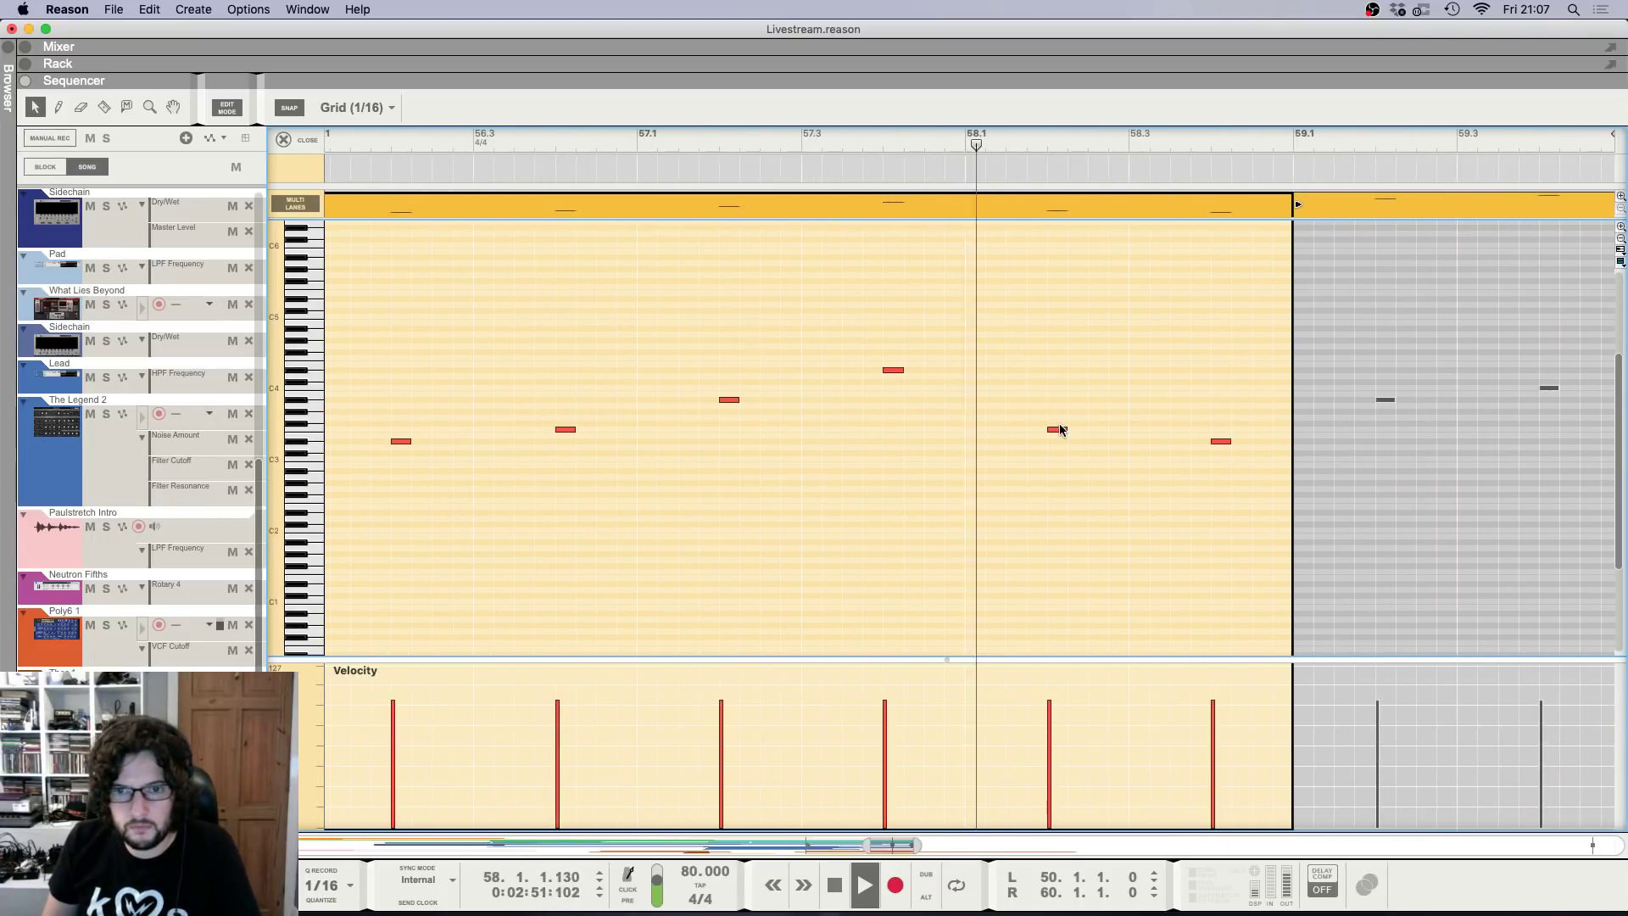
Raise the pluck note at 58.2 to G#3 and play it back from bar 58.
drag(1057, 429, 1058, 412)
key(space)
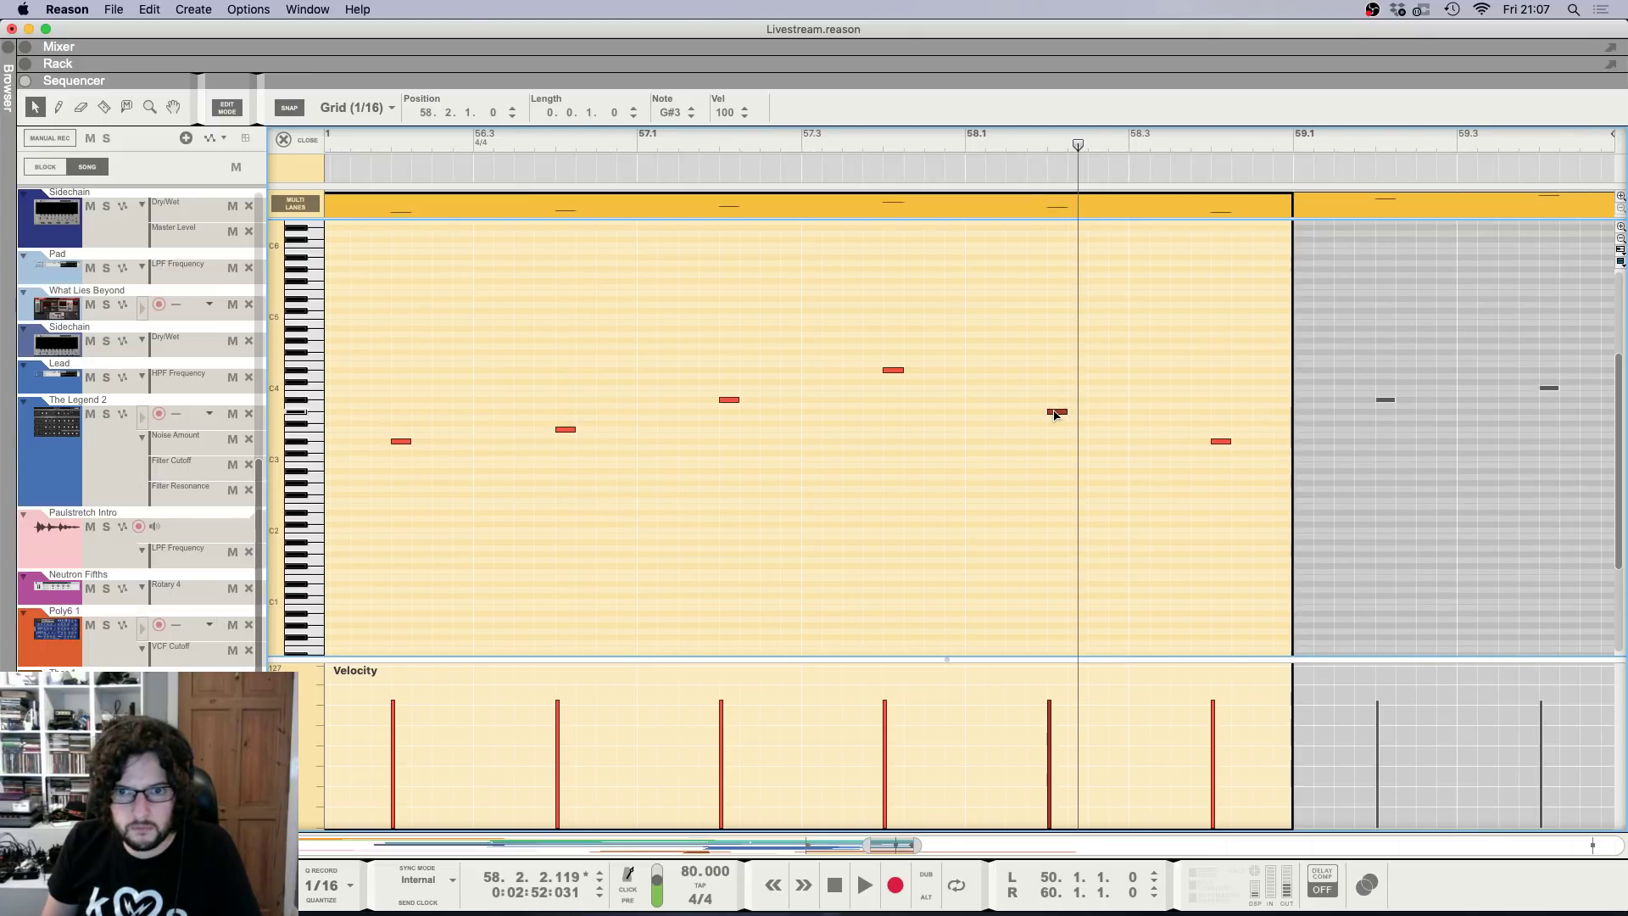
click(969, 144)
key(space)
click(1125, 365)
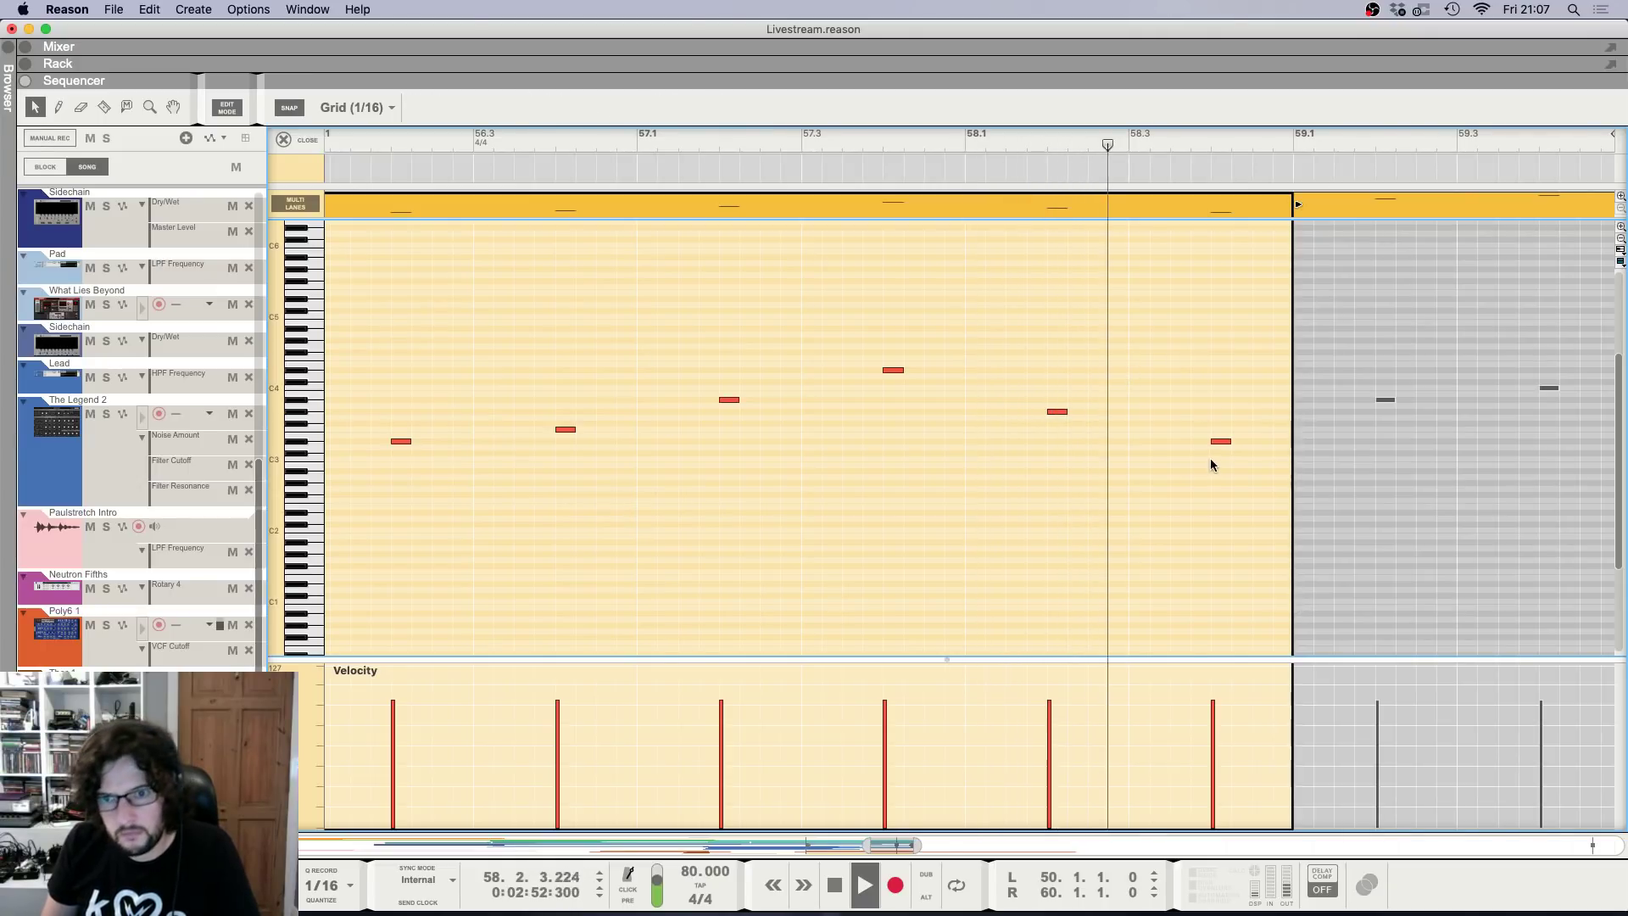
Raise the pluck note at 58.4 to A#3 and close the clip.
key(space)
drag(1219, 442, 1219, 401)
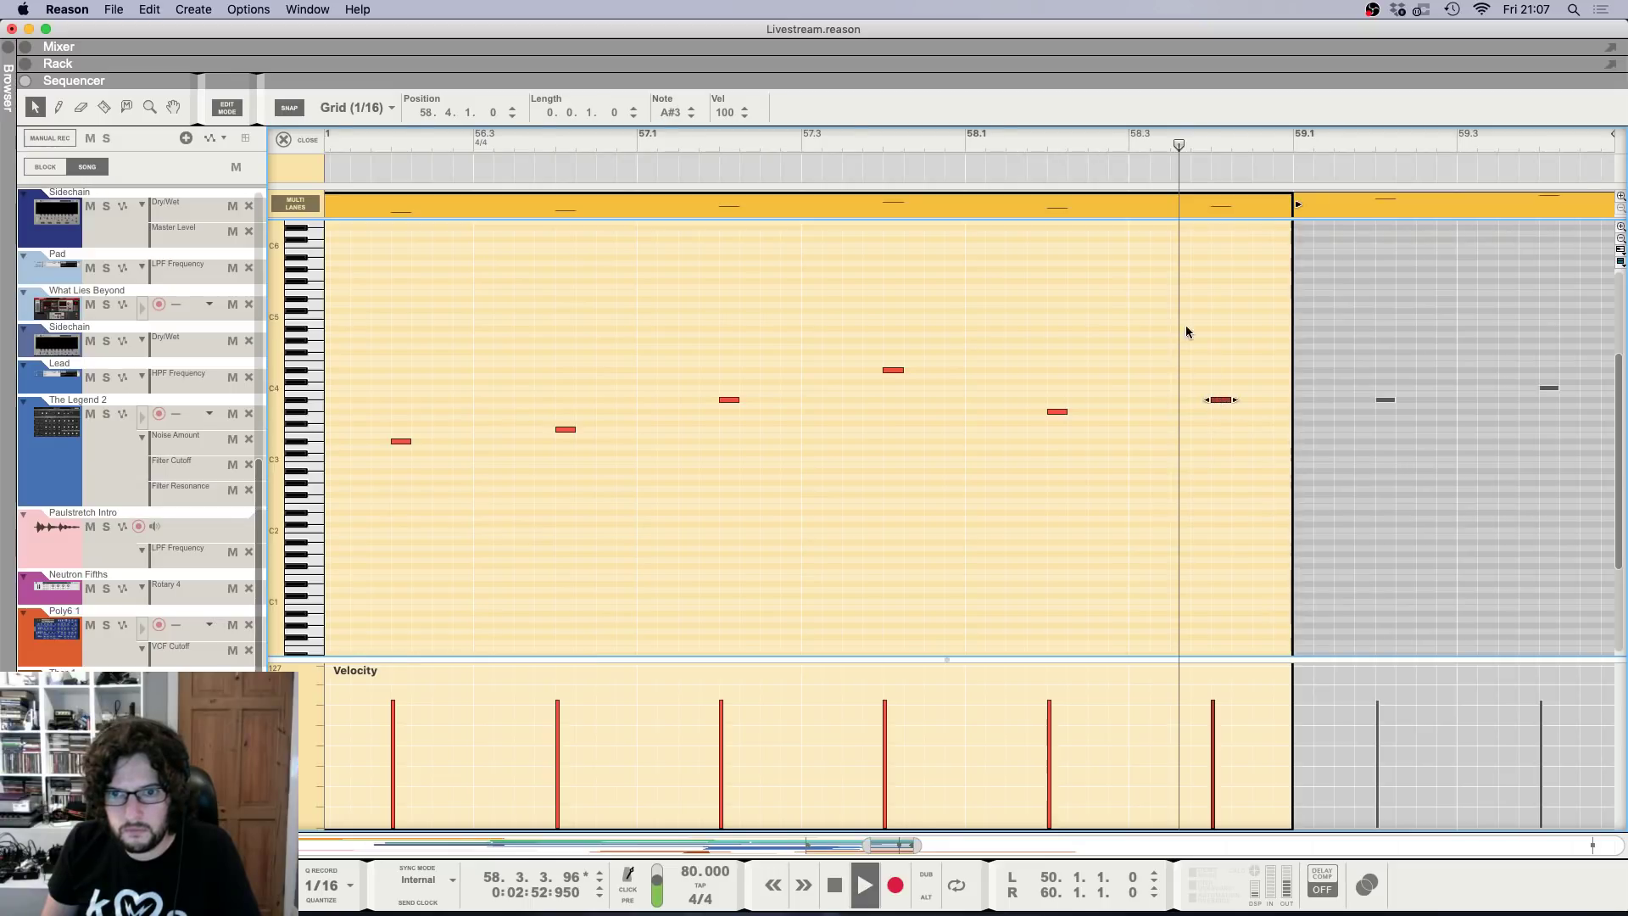
key(g)
key(g)
key(g)
key(g)
key(g)
click(285, 140)
Stop playback and, in the last pluck clip at bar 59, lower the note at 59.2 to G#3.
key(g)
key(g)
key(g)
key(g)
key(g)
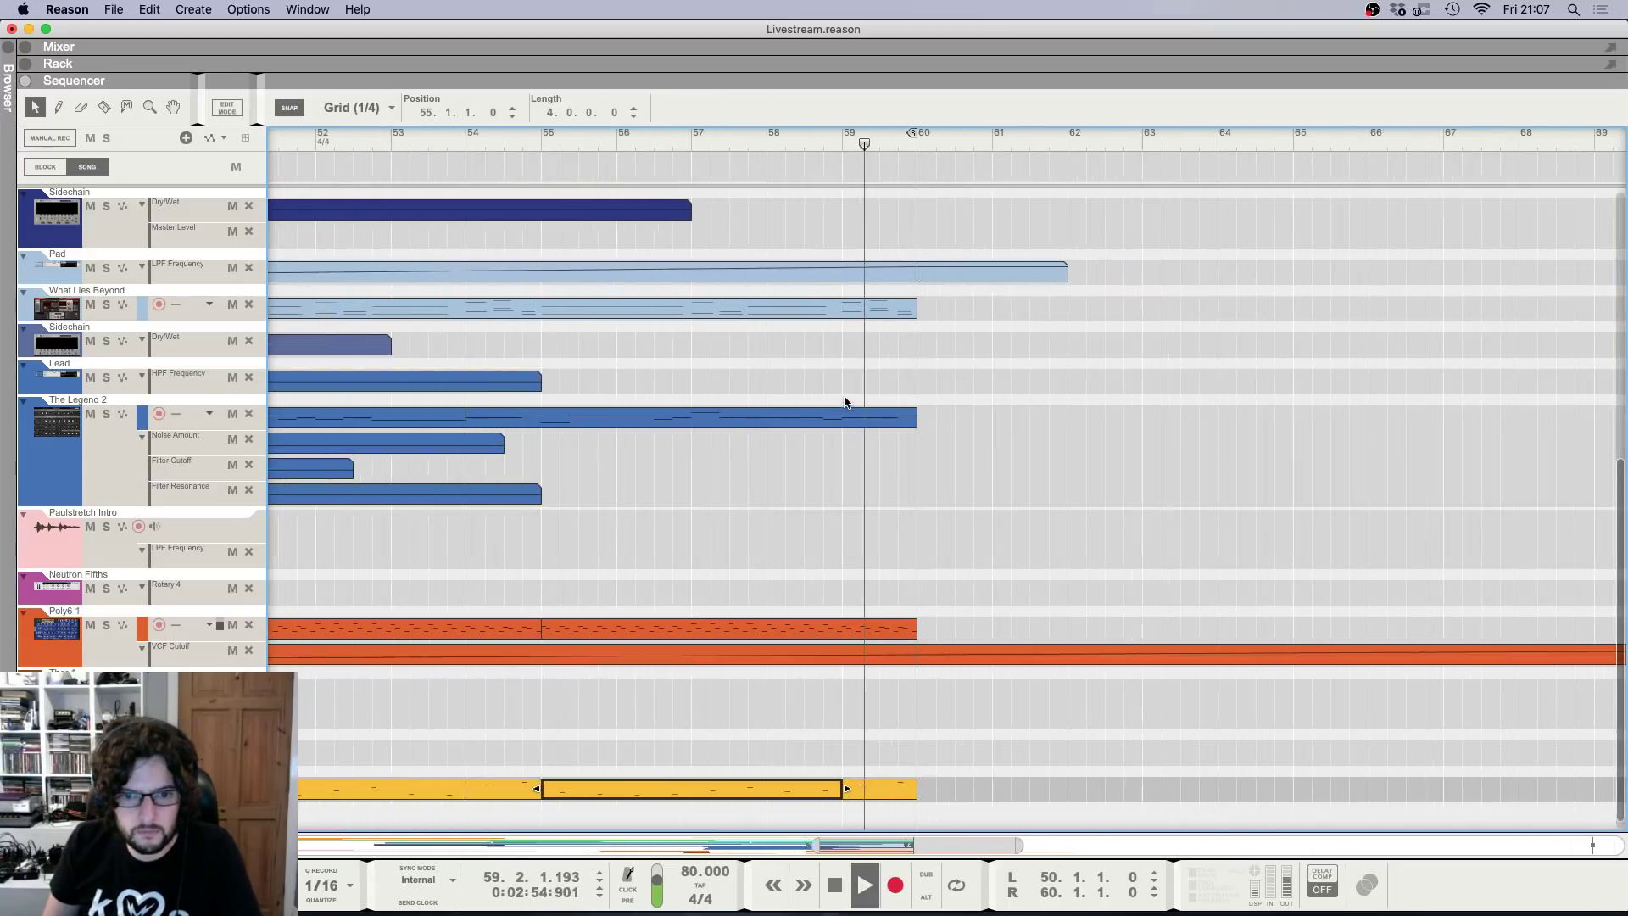
key(g)
key(g)
key(g)
key(g)
click(869, 509)
key(space)
double_click(886, 790)
key(h)
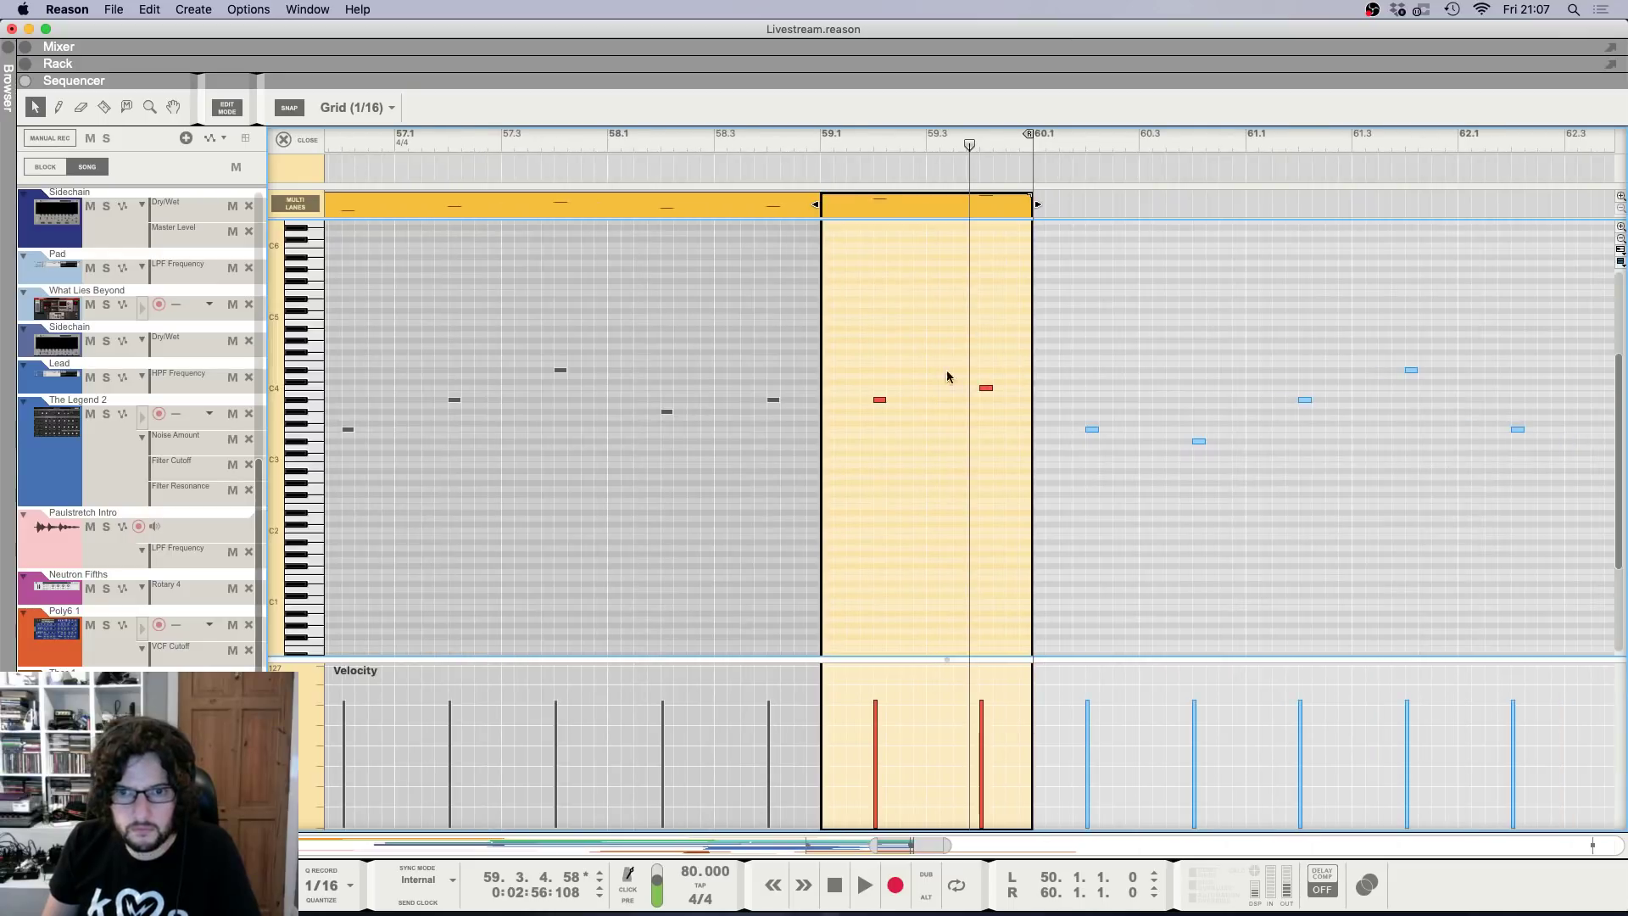
key(h)
drag(838, 398, 843, 415)
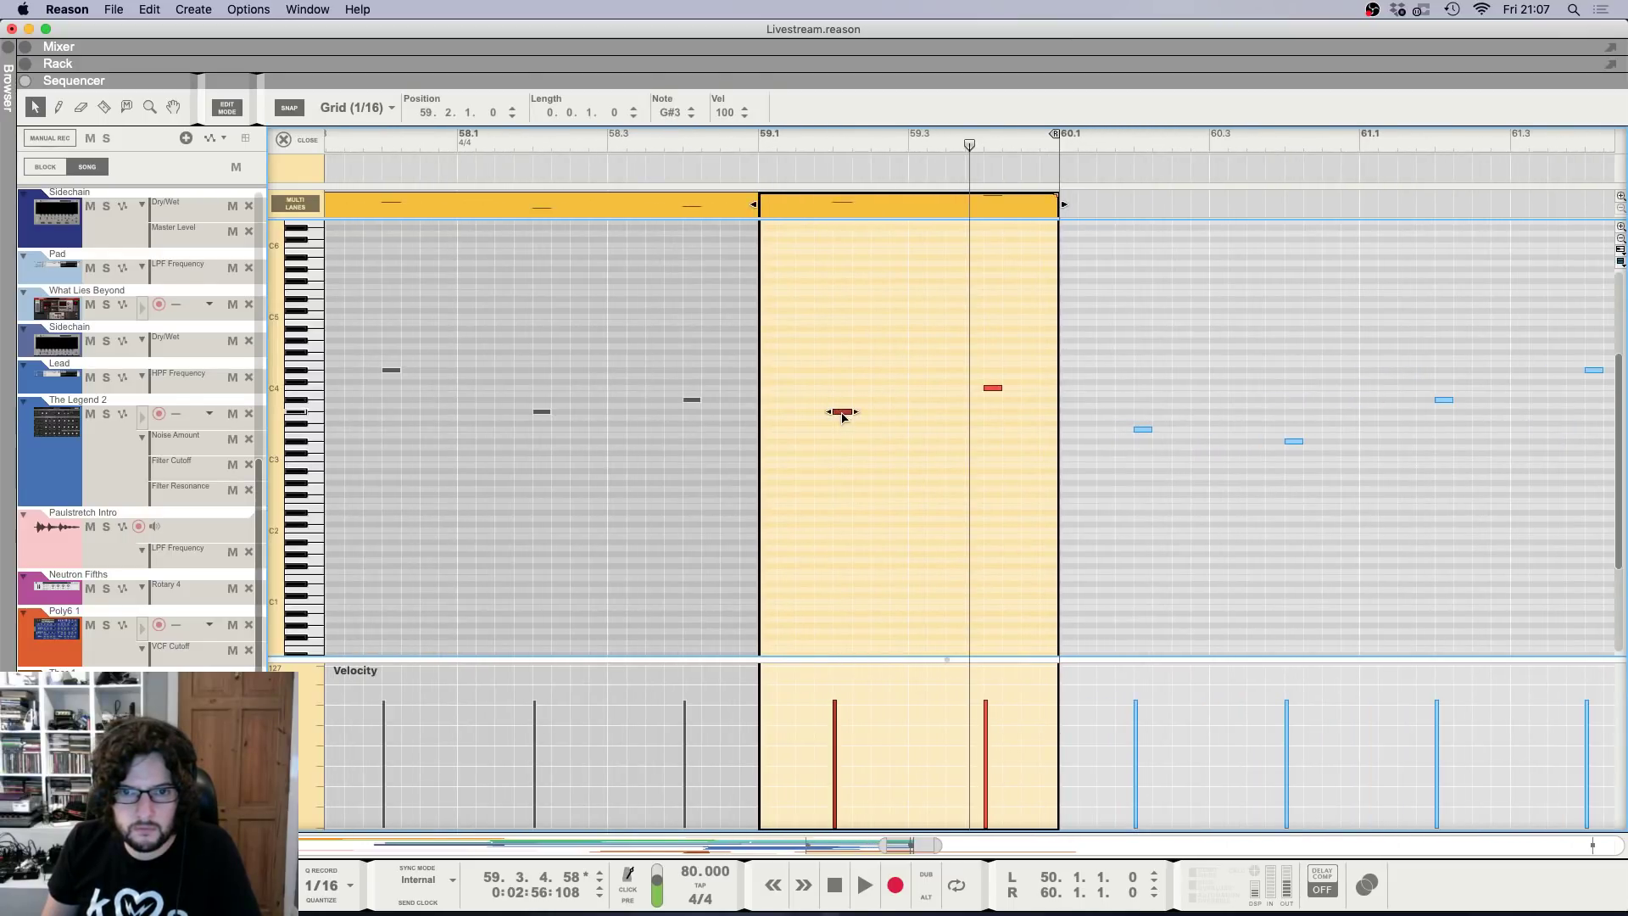
Set the pluck note at 59.2 to G3 and audition the phrase from bar 59.
click(765, 139)
key(space)
key(g)
key(g)
key(g)
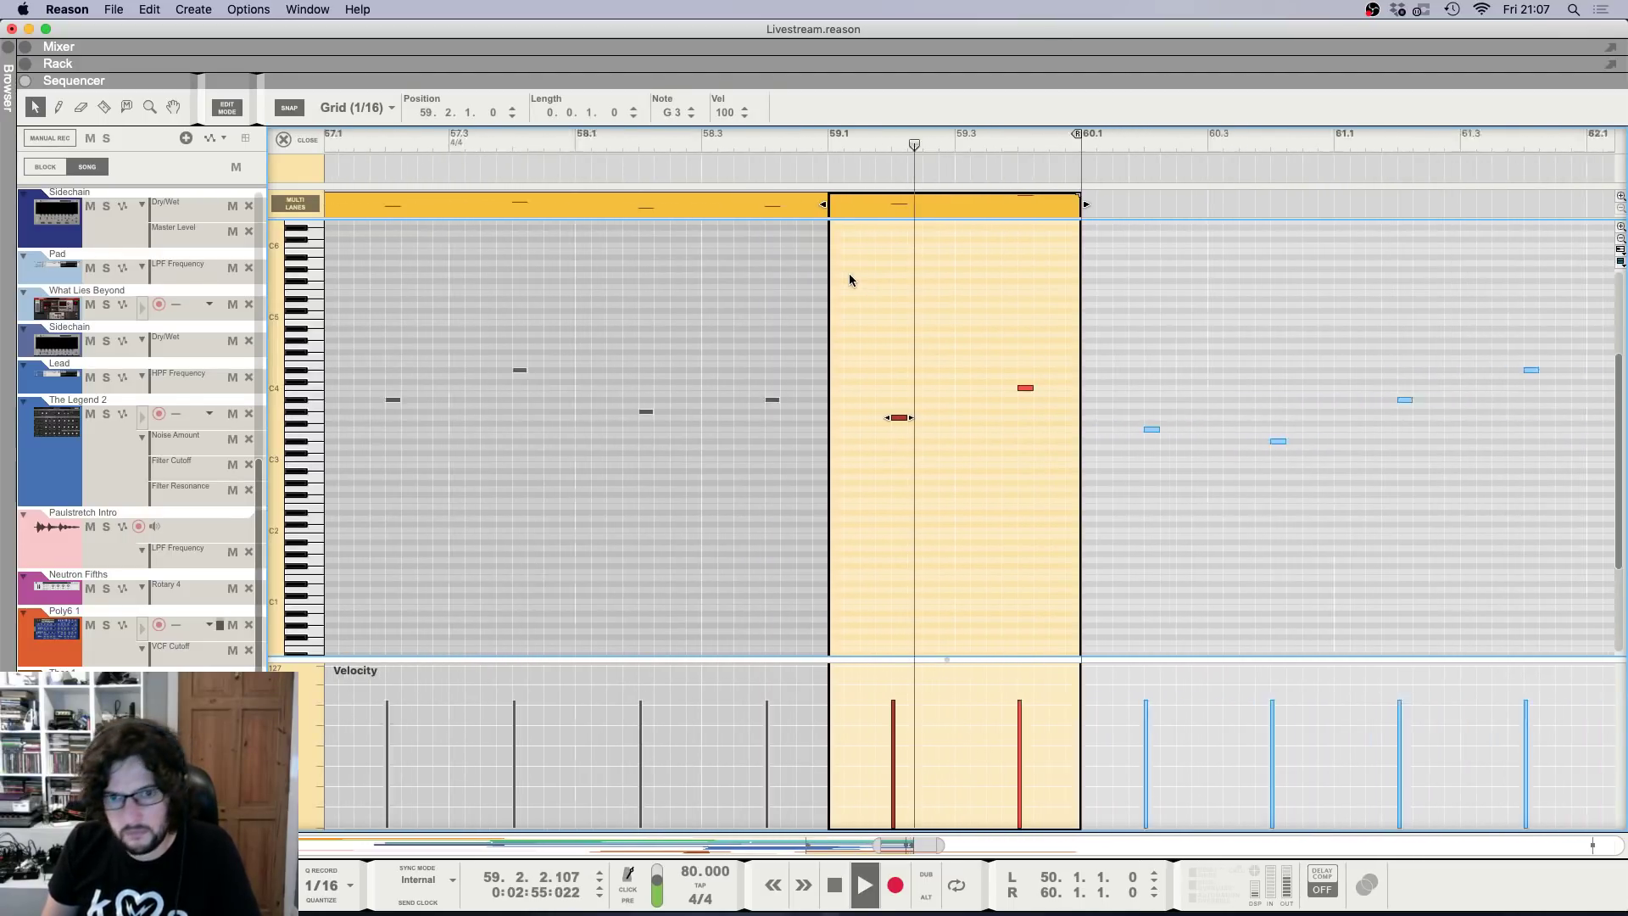
key(g)
key(g)
key(g)
key(g)
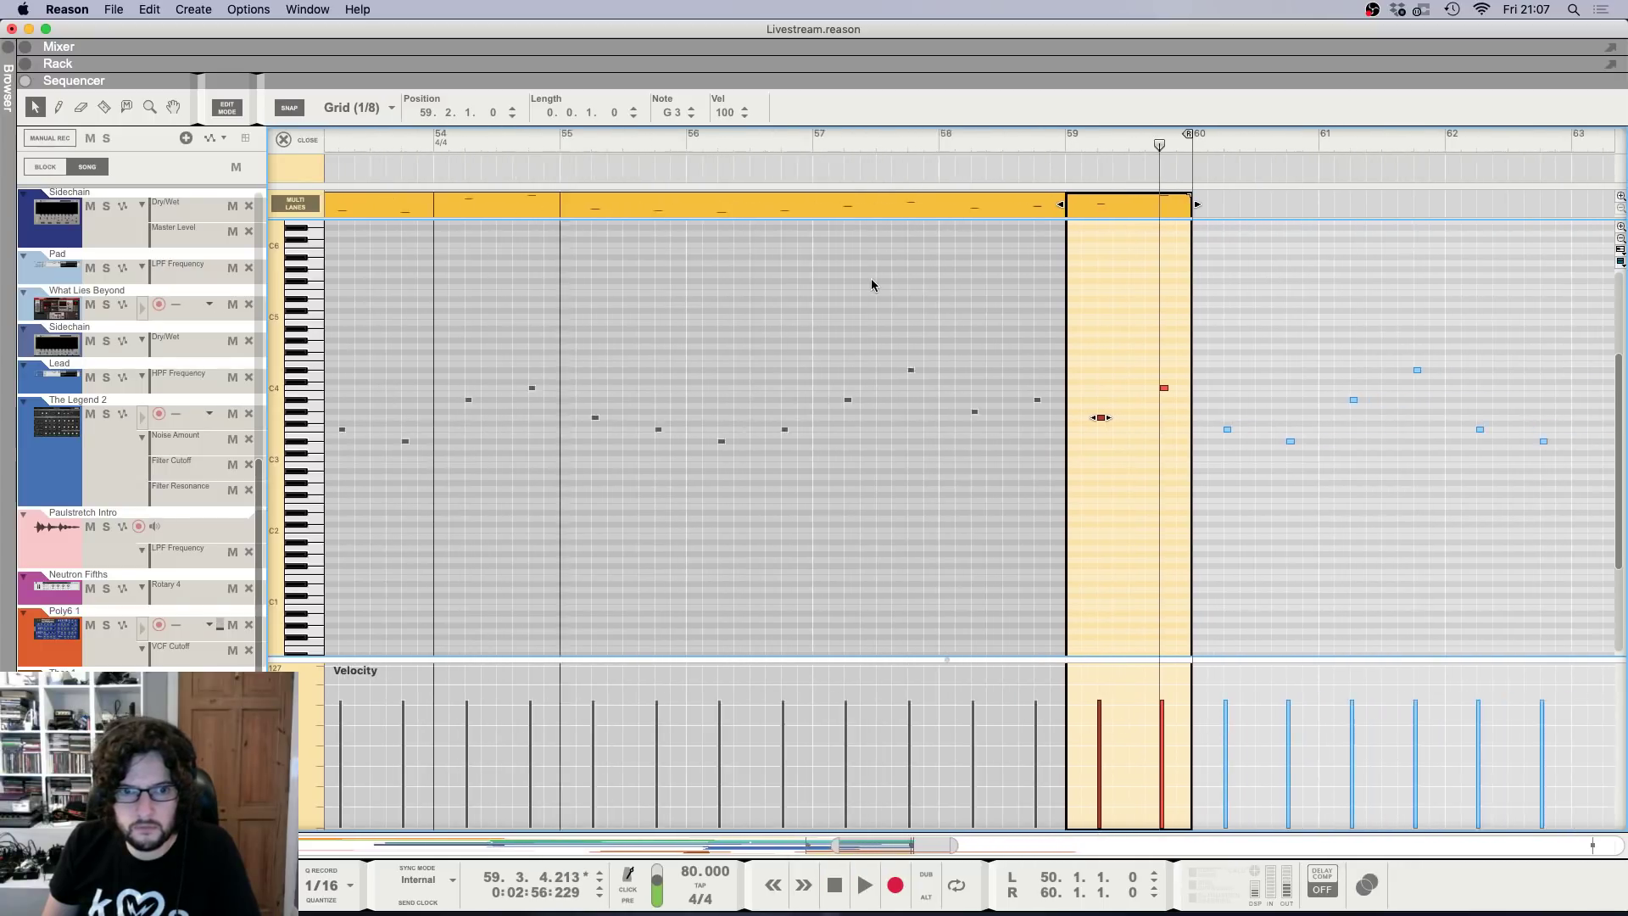
Stop playback, close the pluck clip and play the arrangement from bar 50.
key(g)
key(g)
key(g)
key(g)
key(g)
key(space)
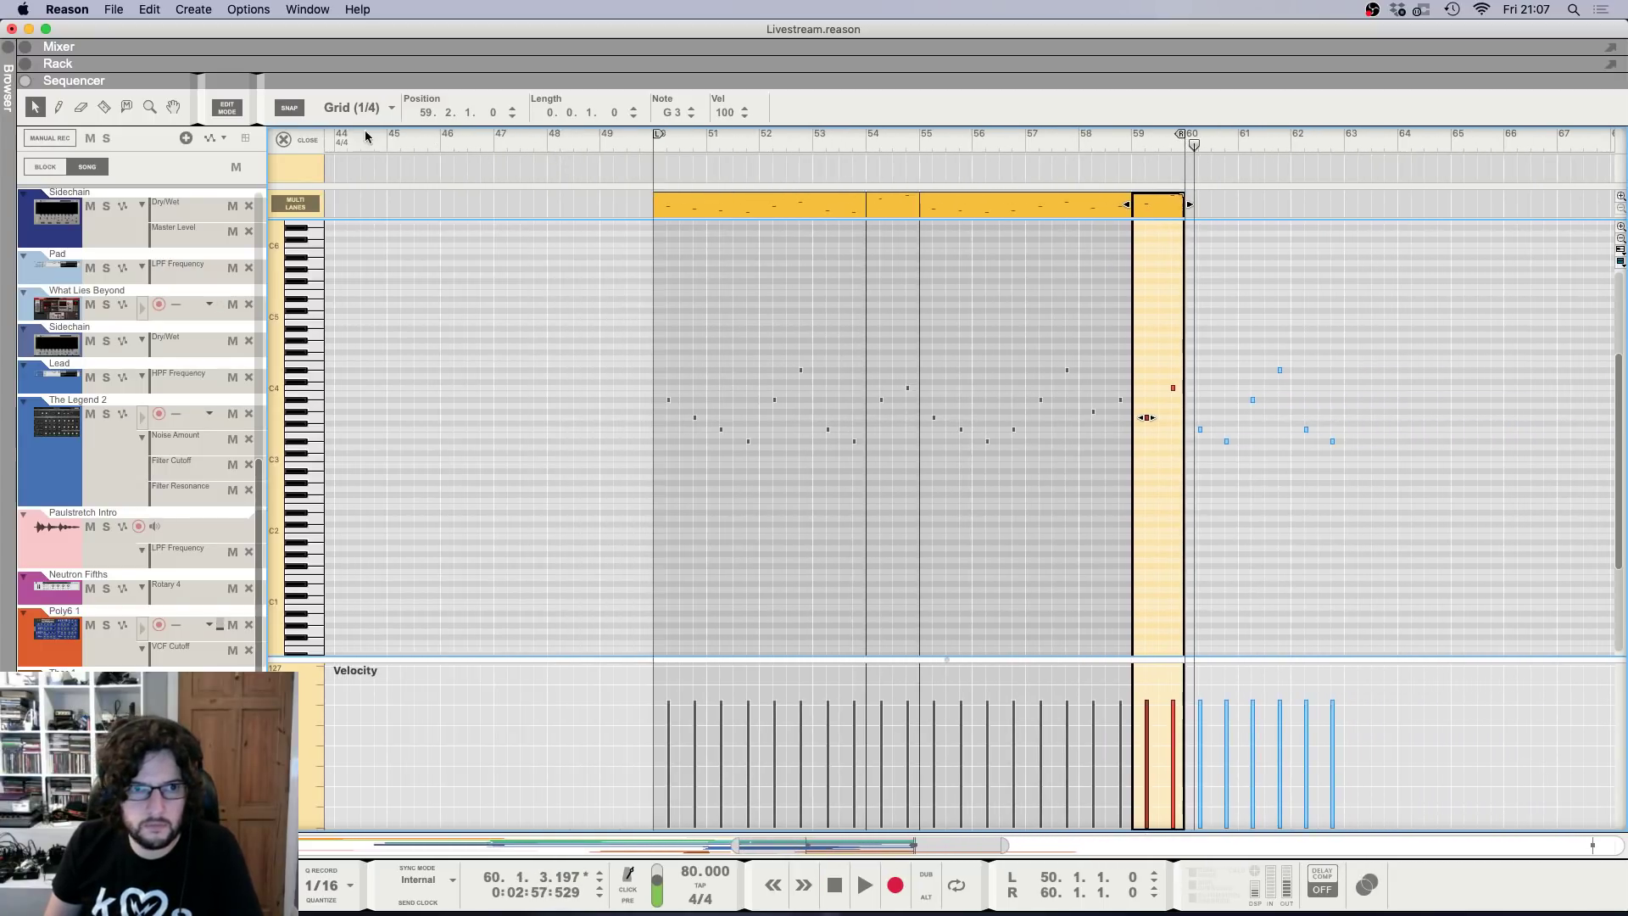
click(286, 140)
key(g)
click(682, 144)
key(space)
key(g)
key(g)
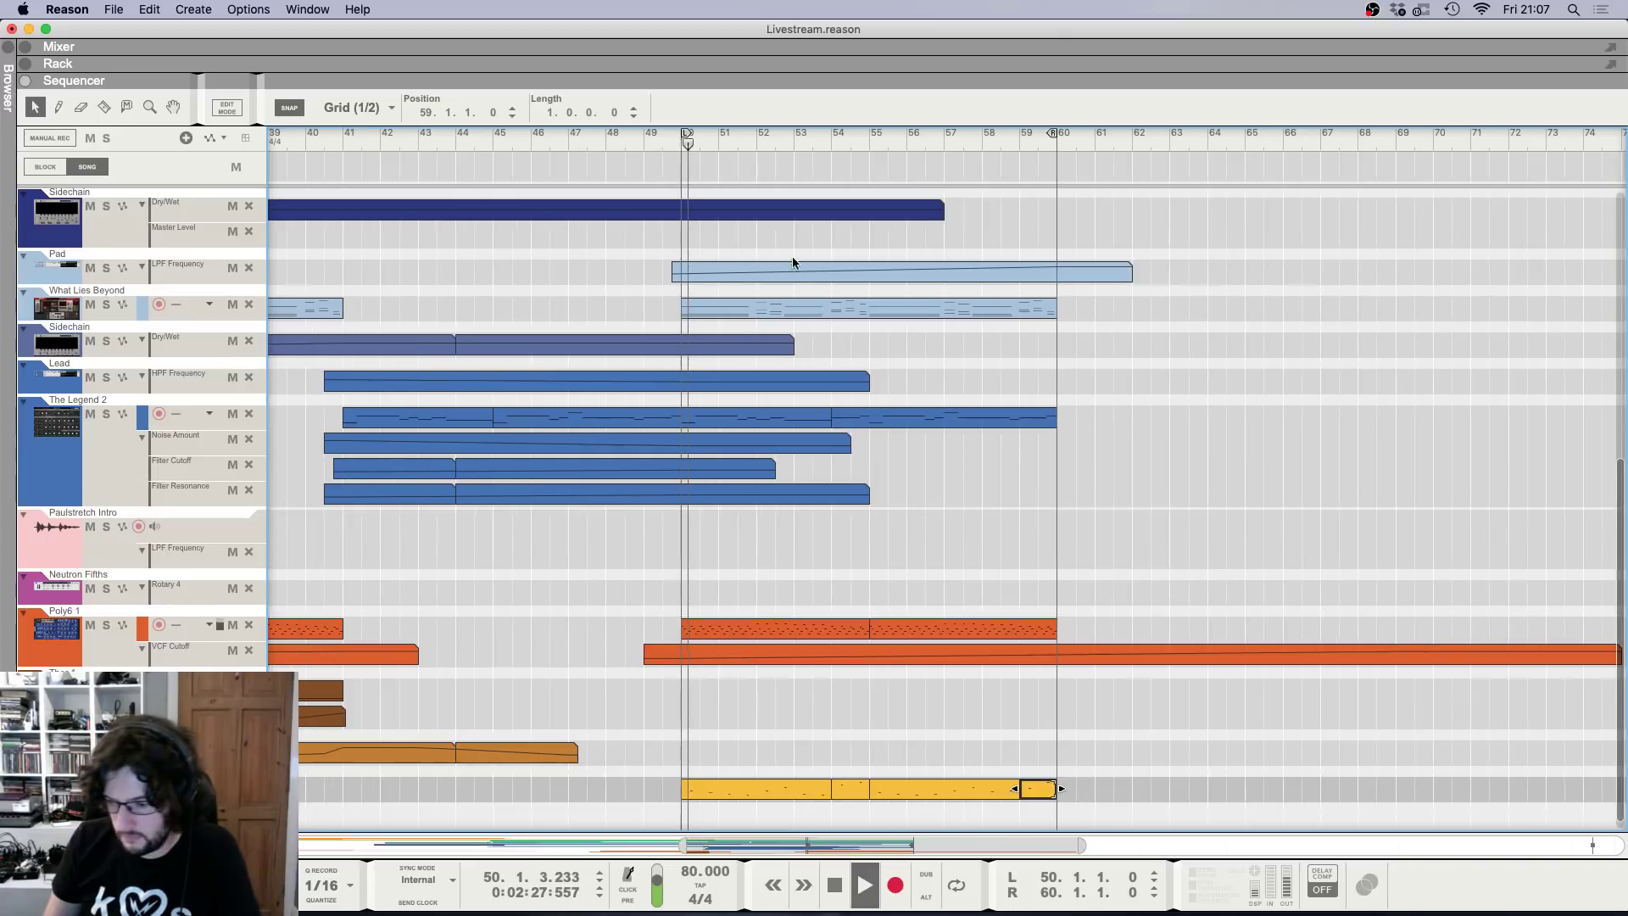
Stop playback and open the sample browser for drum channel 9 of the Redrum in the rack.
scroll(835, 297, up, 1)
key(F6)
key(space)
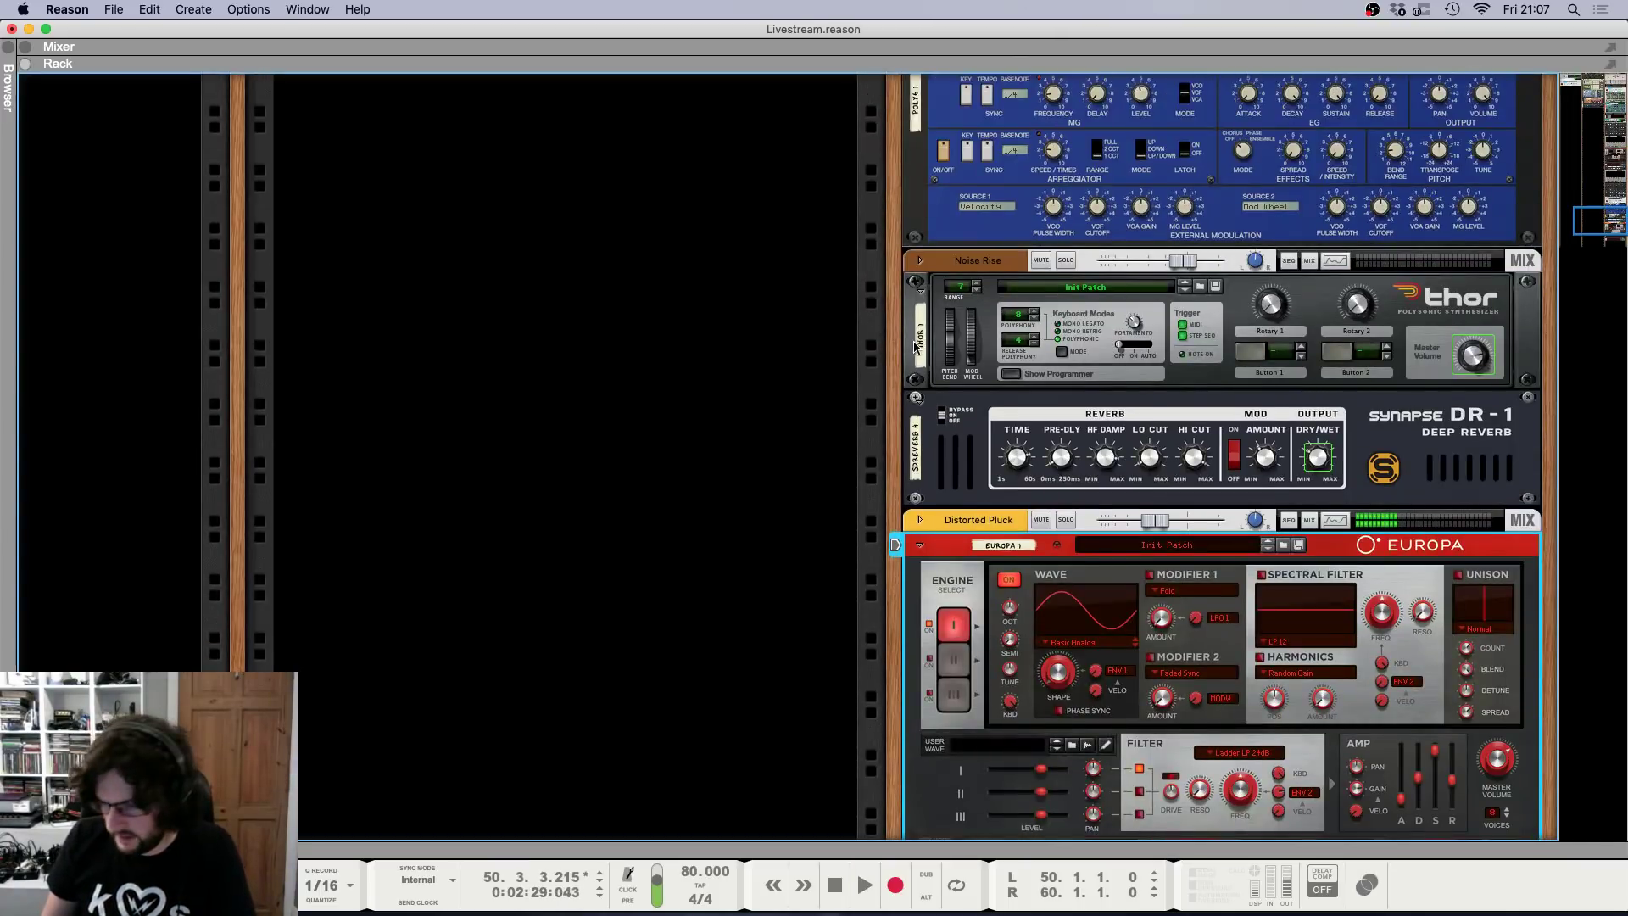
scroll(1100, 301, up, 20)
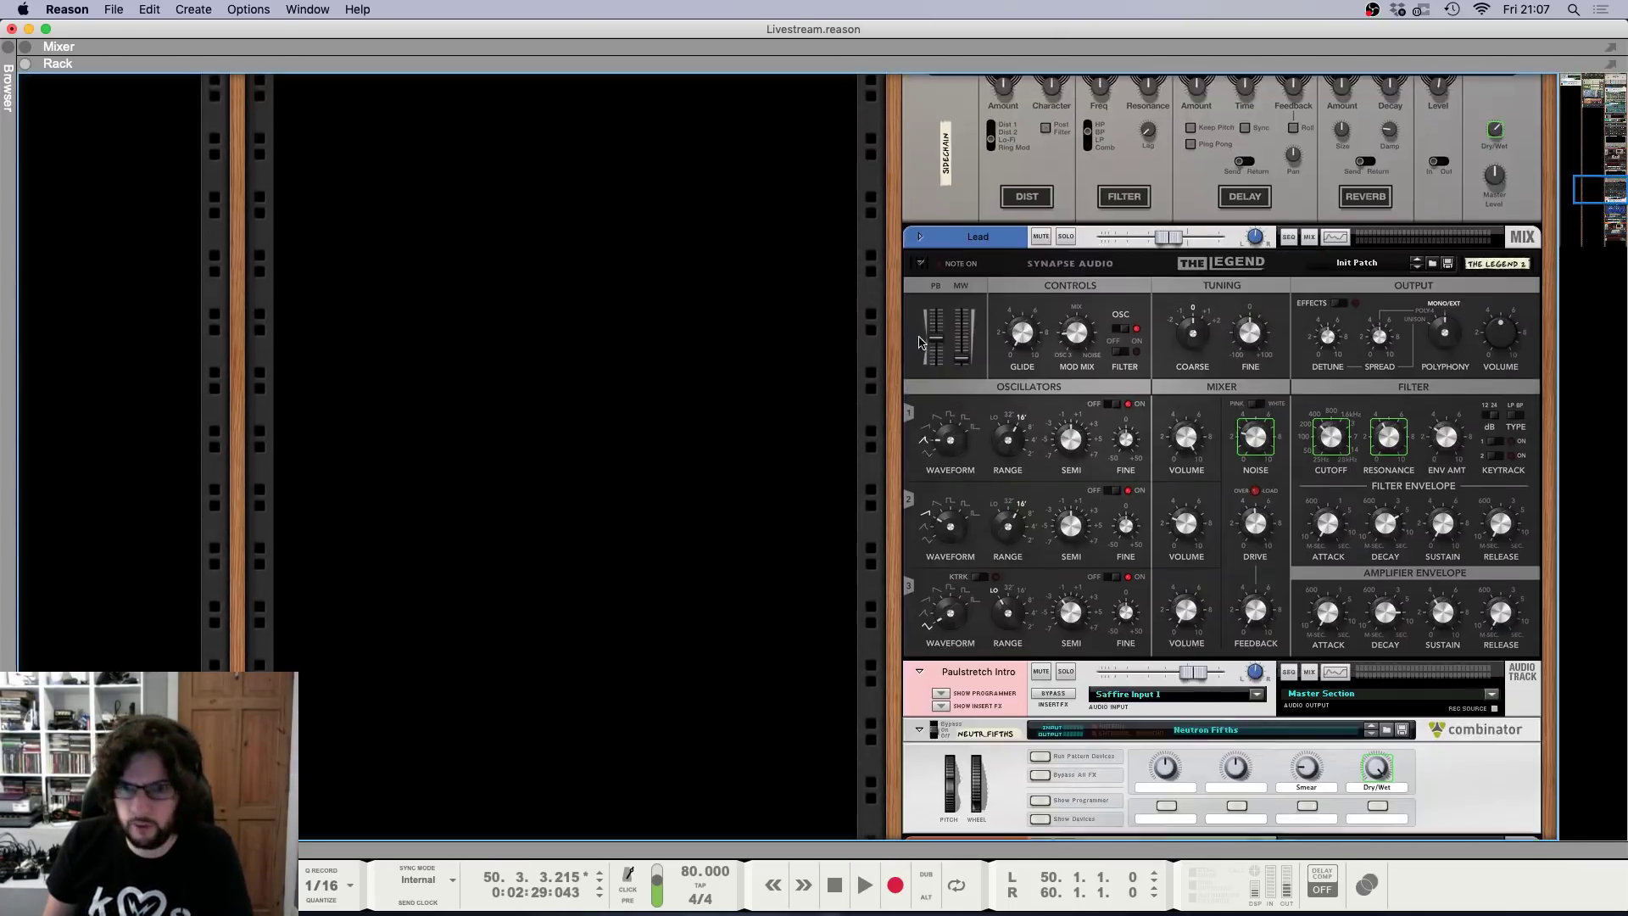
scroll(1100, 301, up, 15)
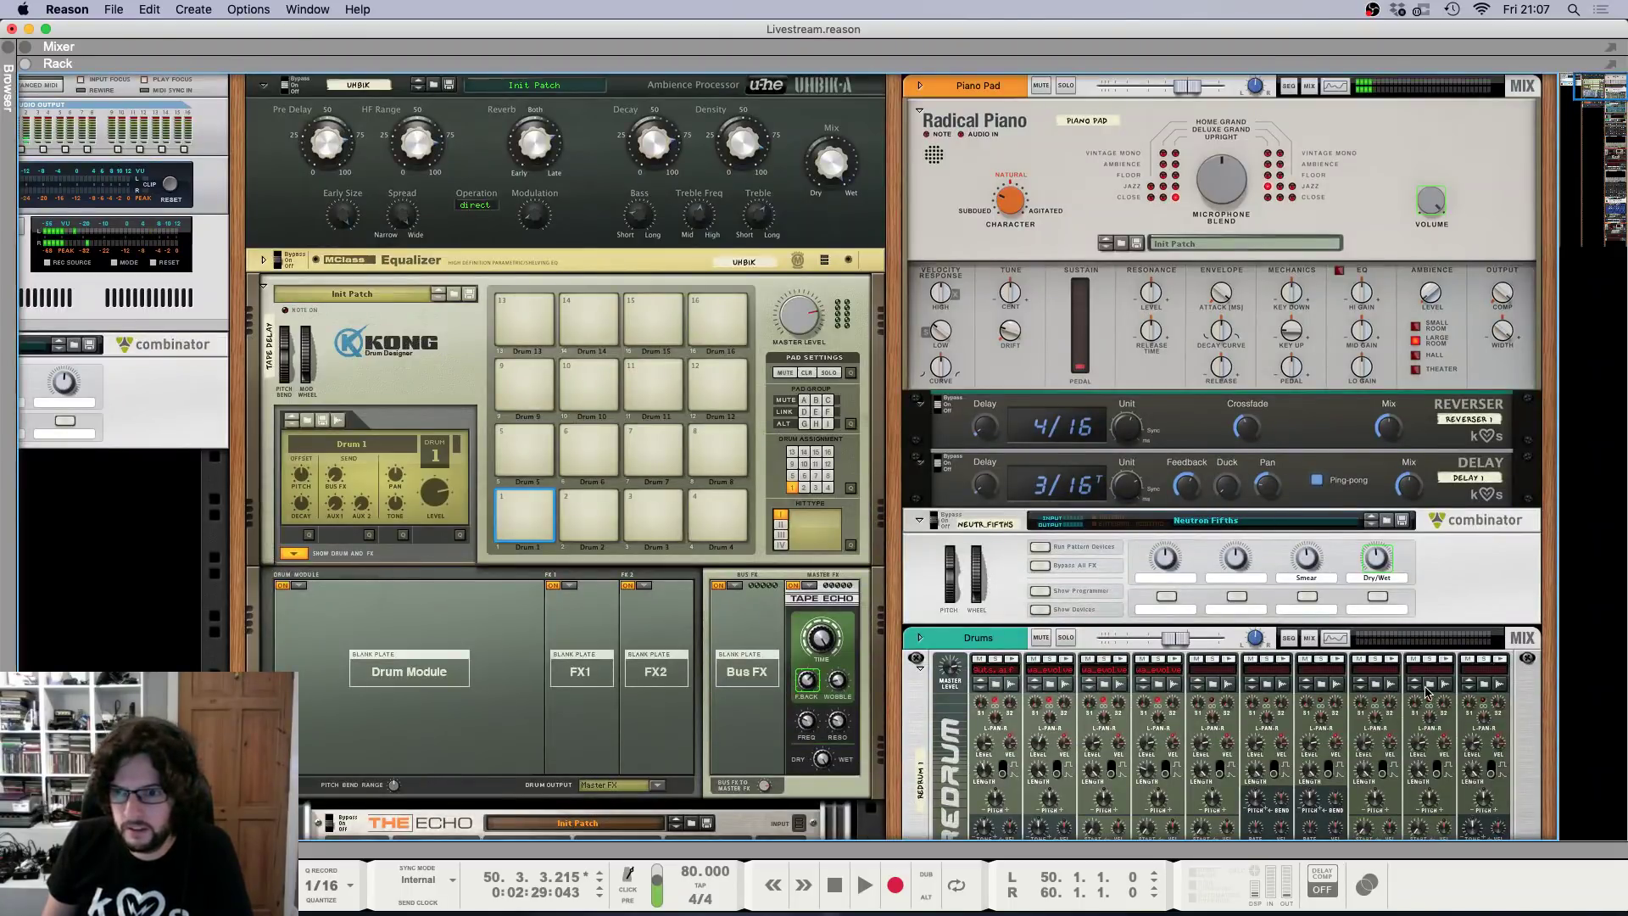
click(1427, 691)
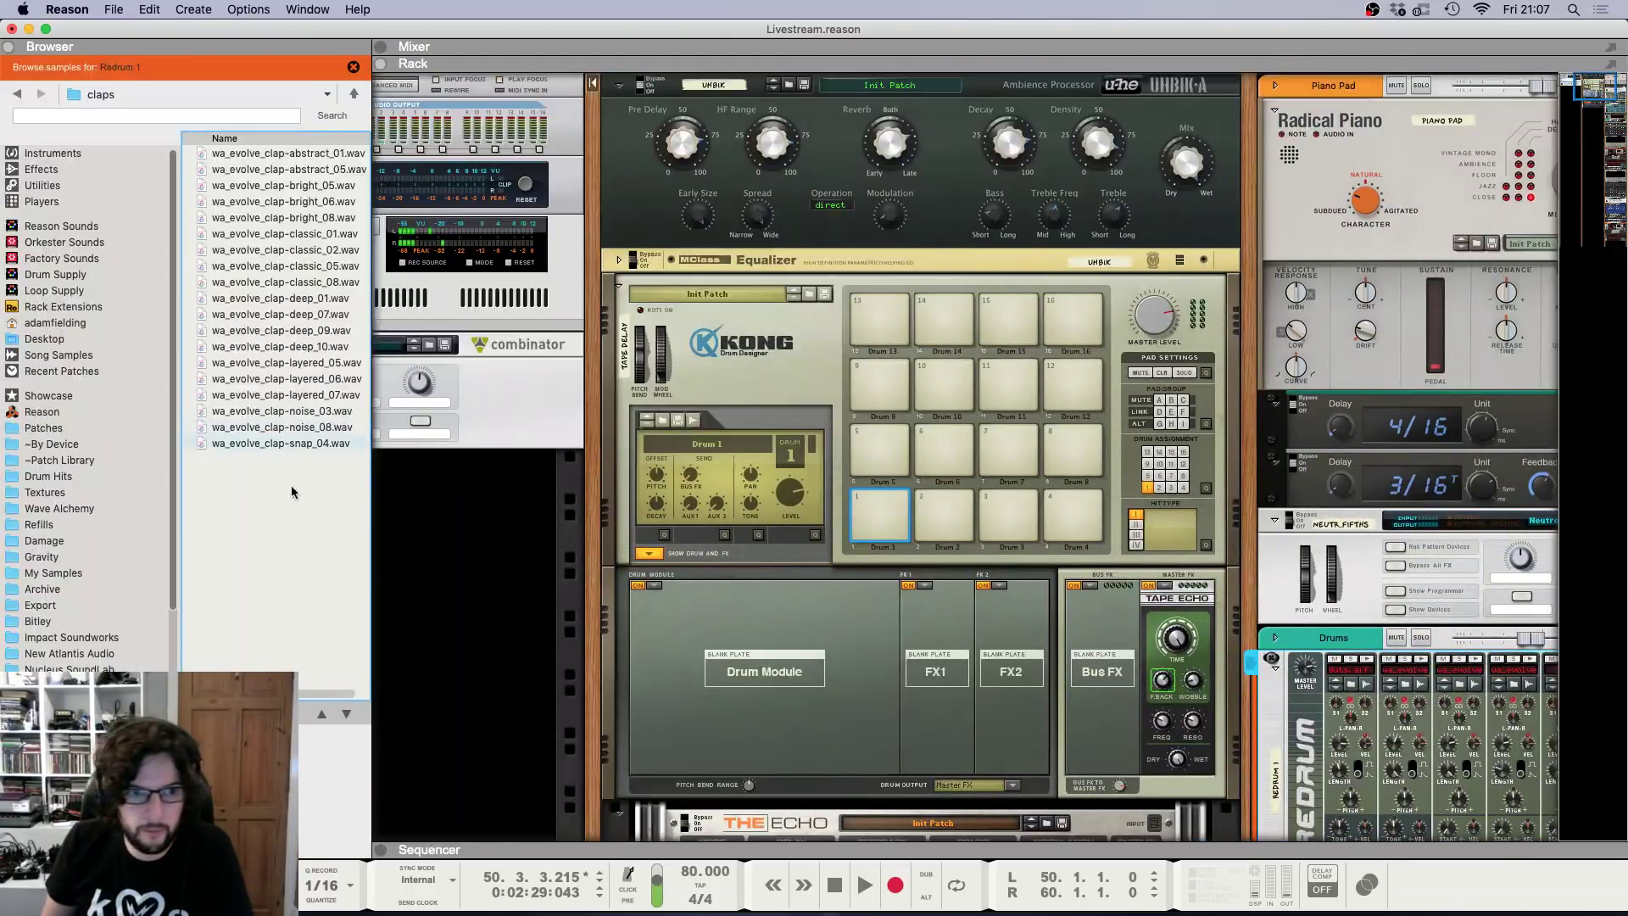
Load wa_evolve_ride-cymbal_02.wav from the Evolve Free "cymbals & rides" folder into Redrum drum channel 9.
key(BackSpace)
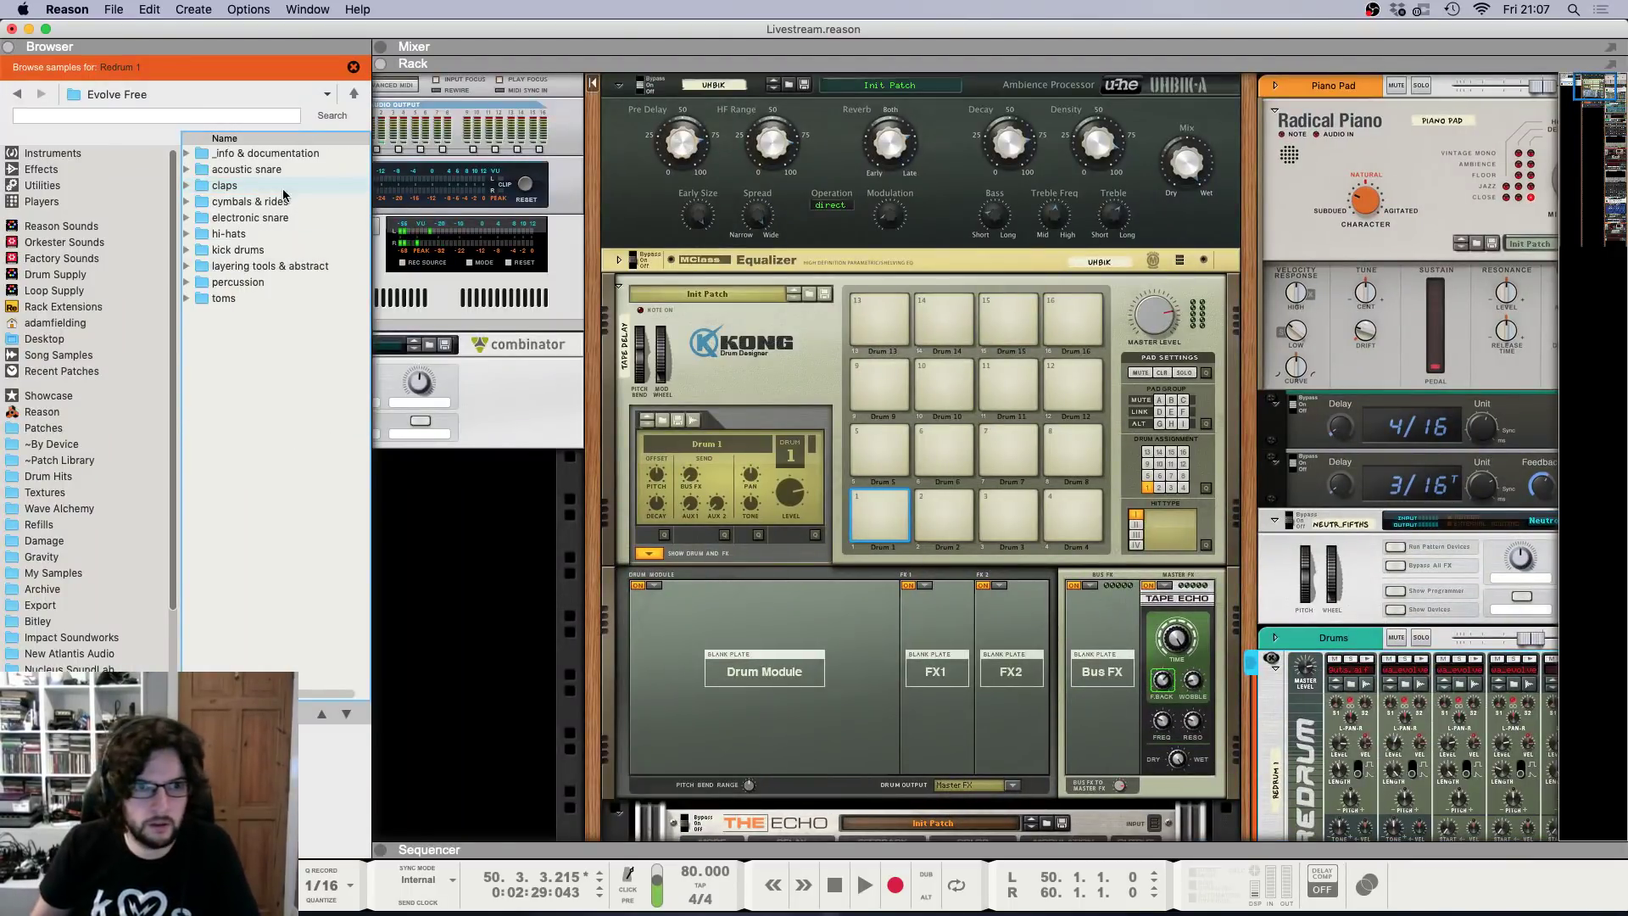
double_click(285, 203)
click(286, 300)
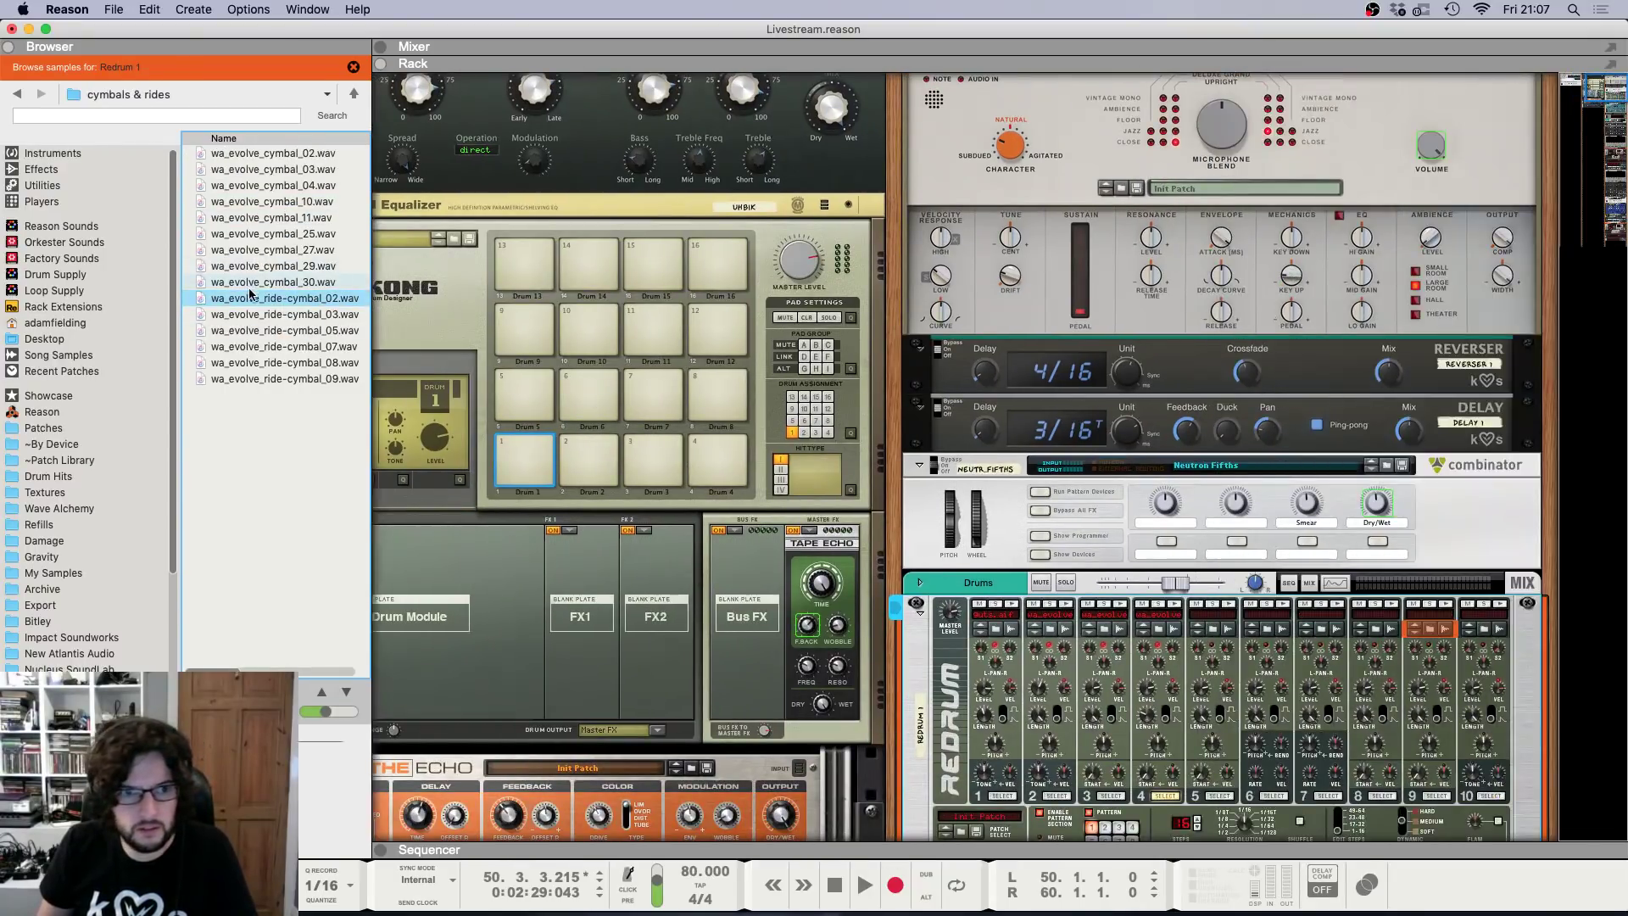
drag(248, 297, 1432, 711)
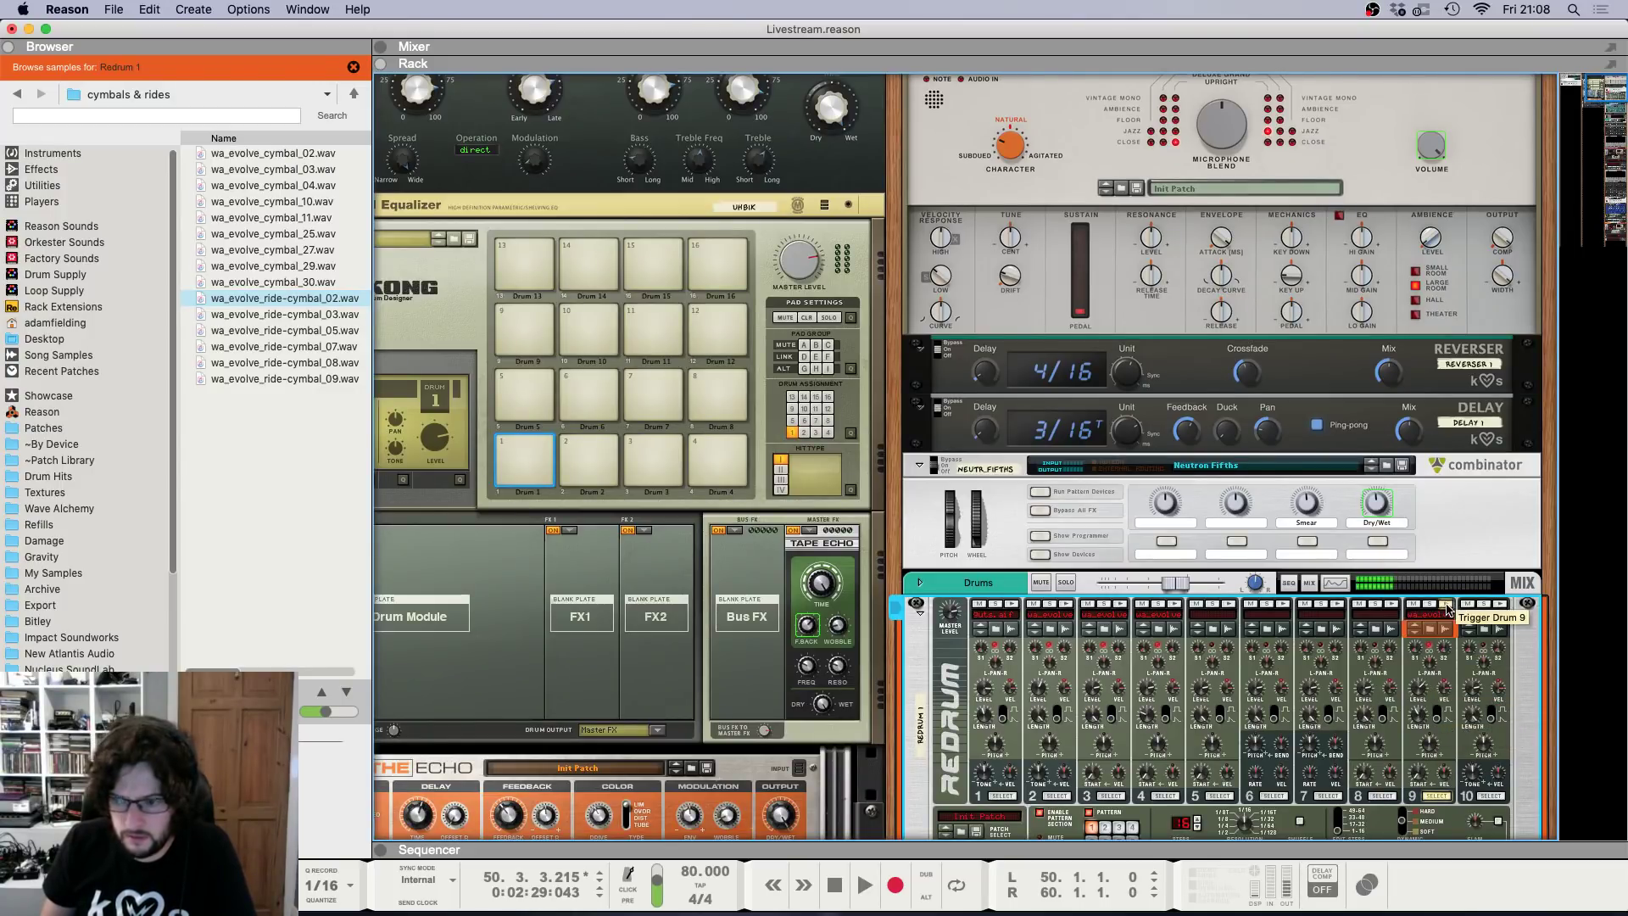
Close the Tool Window and show the sequencer at full height.
key(F7)
key(F8)
key(F6)
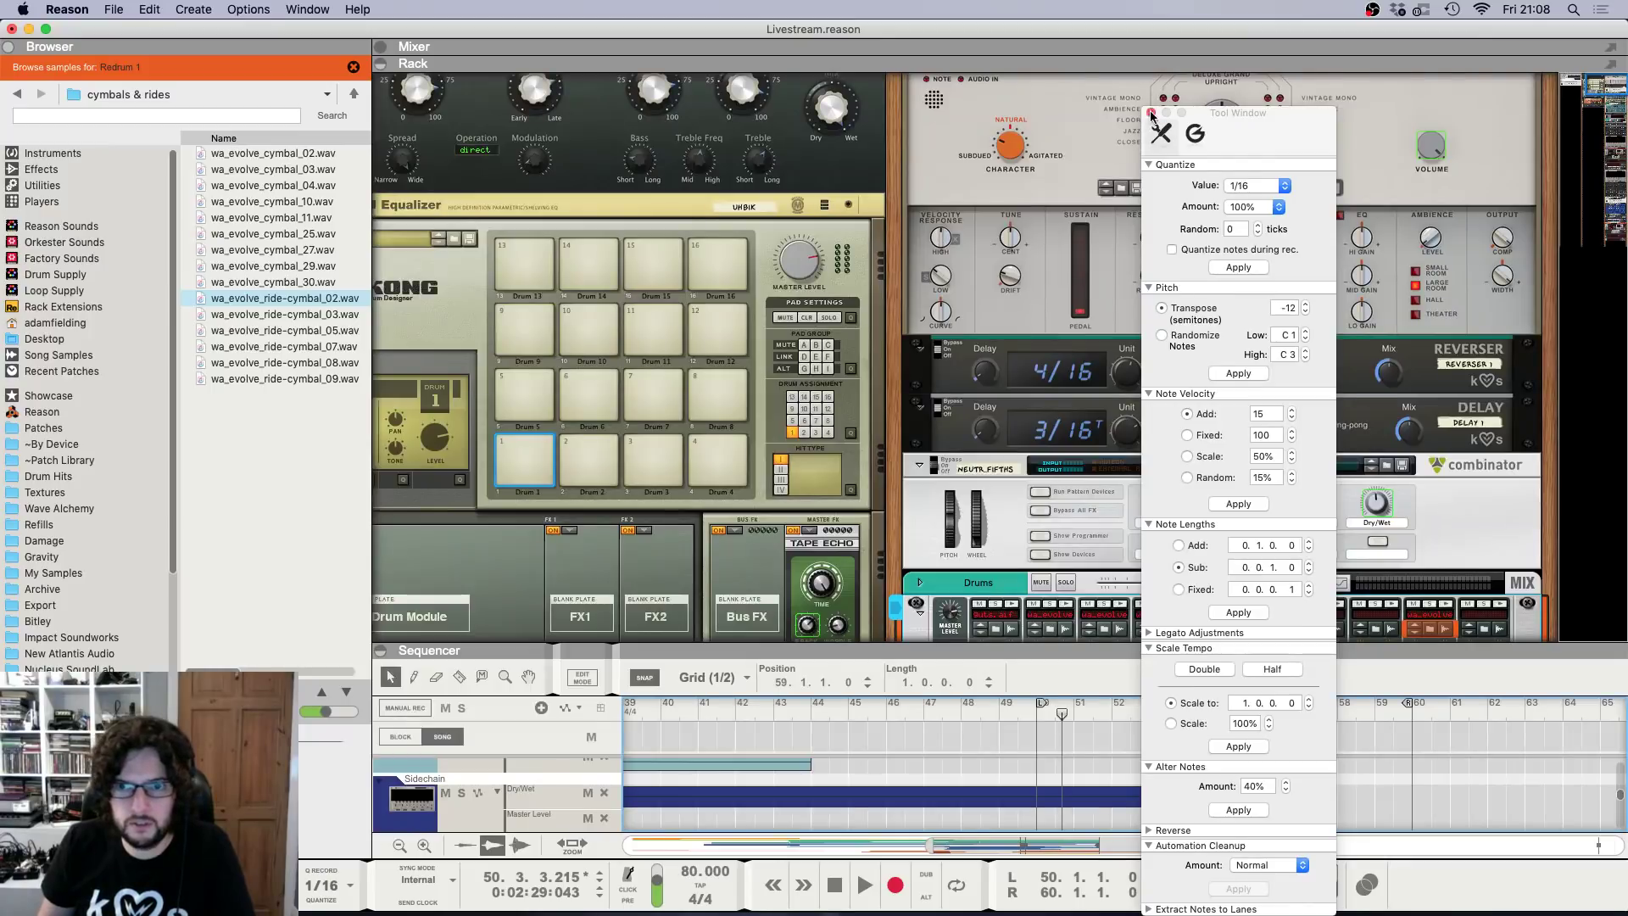
click(1151, 113)
key(F6)
scroll(822, 364, up, 5)
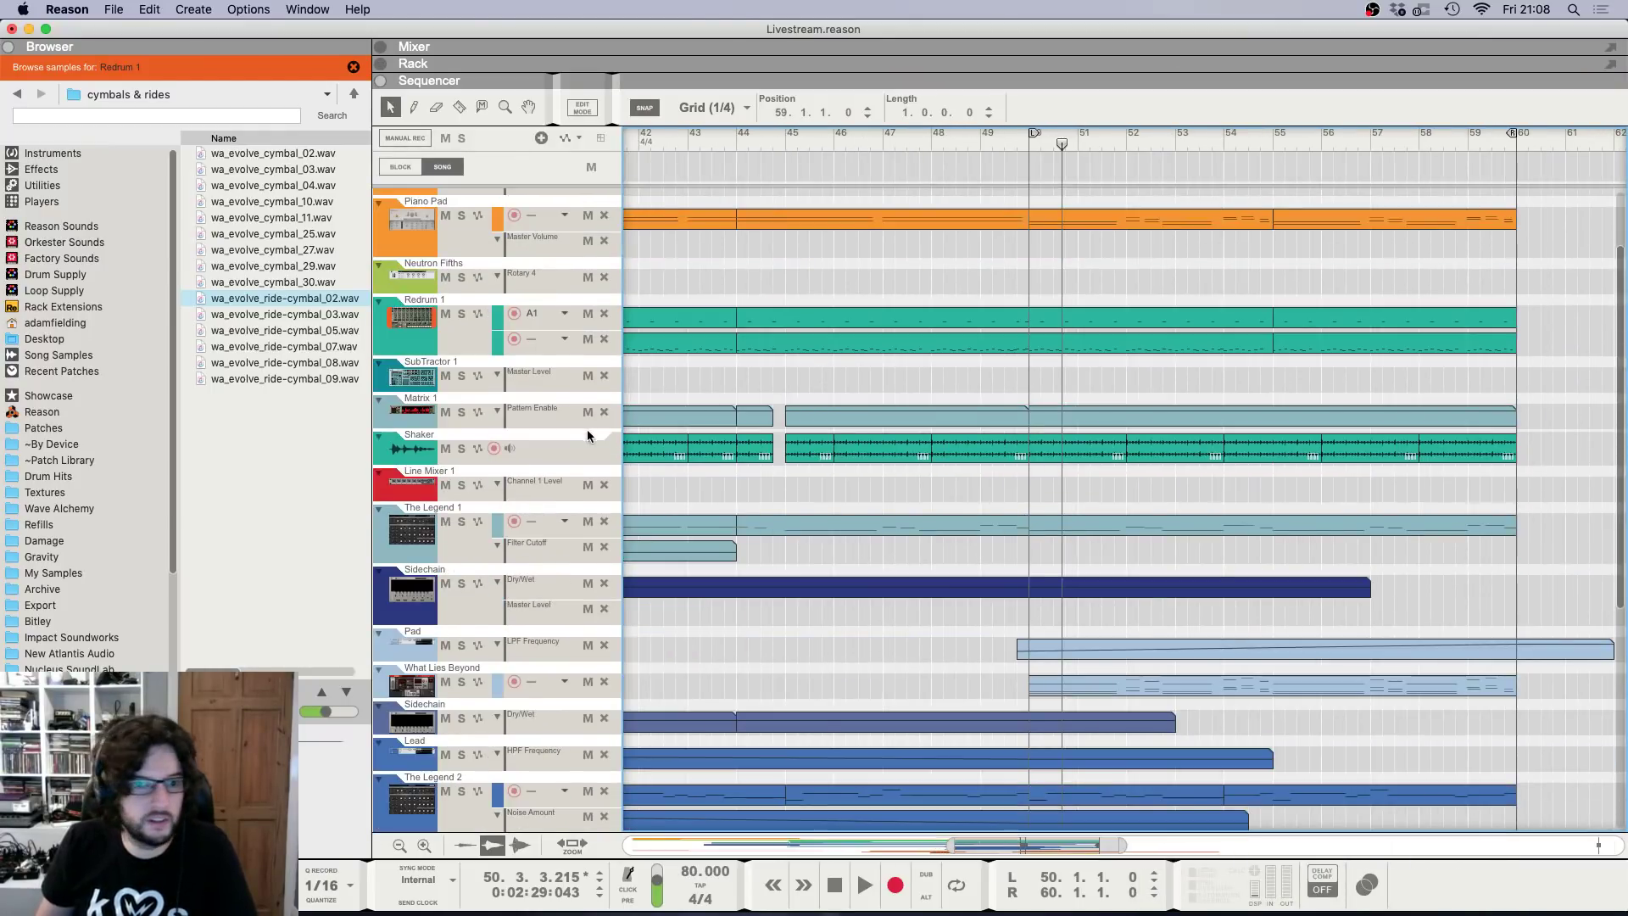
Add a new note lane to the Redrum 1 track and draw a clip at bar 50 with length 2.2.0.0.
scroll(781, 439, up, 3)
key(h)
scroll(576, 339, down, 5)
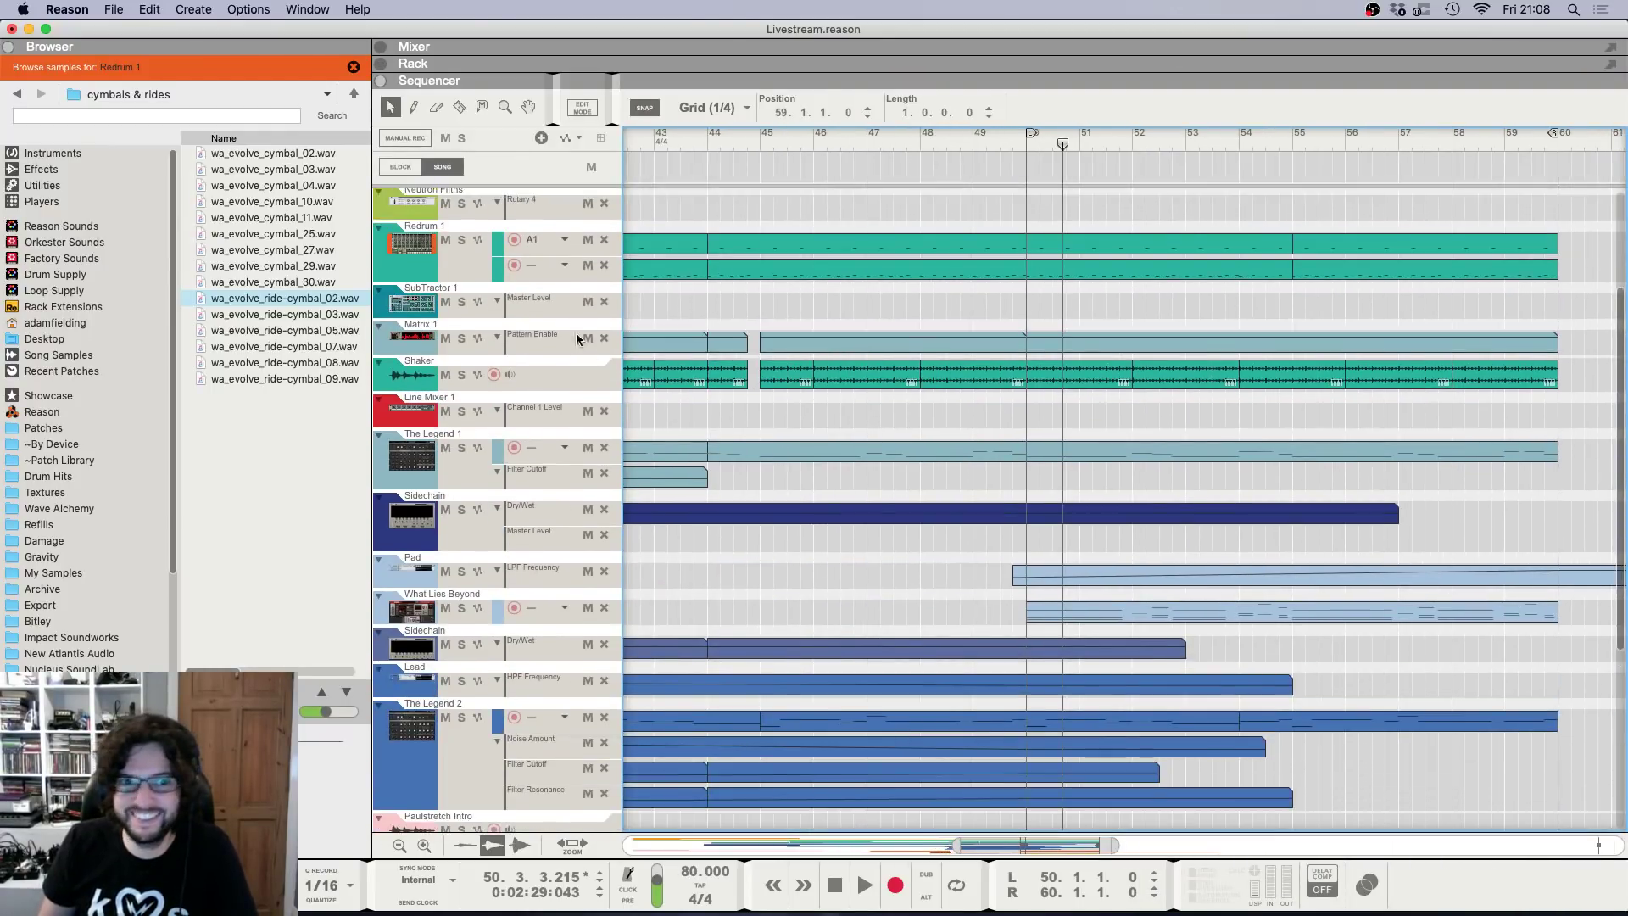
scroll(577, 339, up, 1)
right_click(466, 283)
click(636, 586)
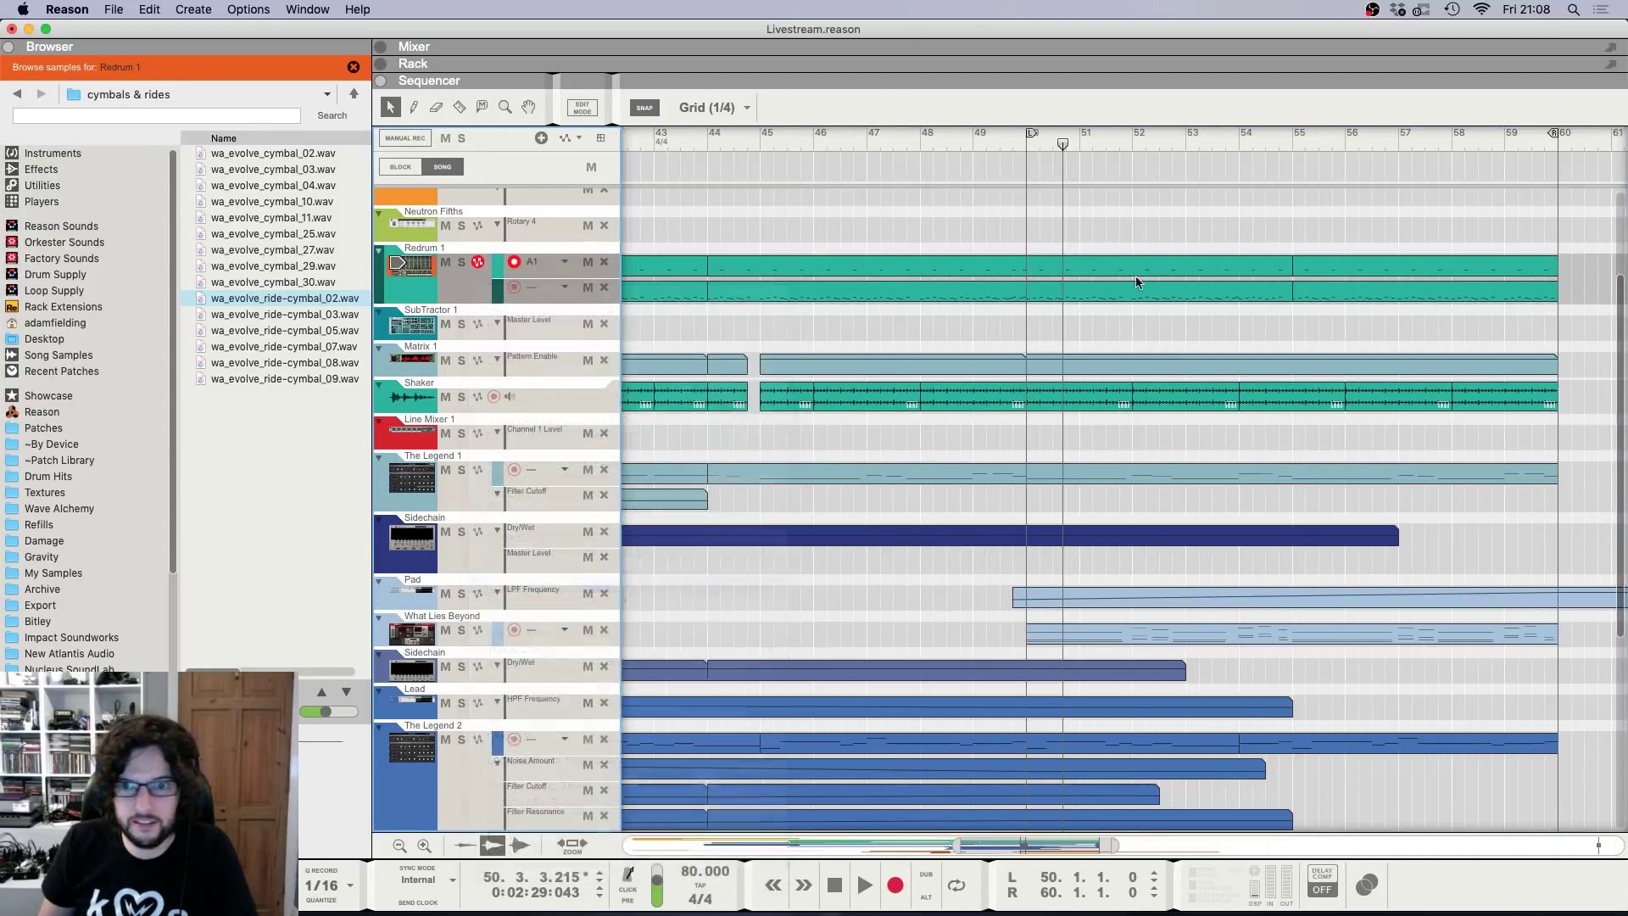
drag(1030, 265, 1151, 264)
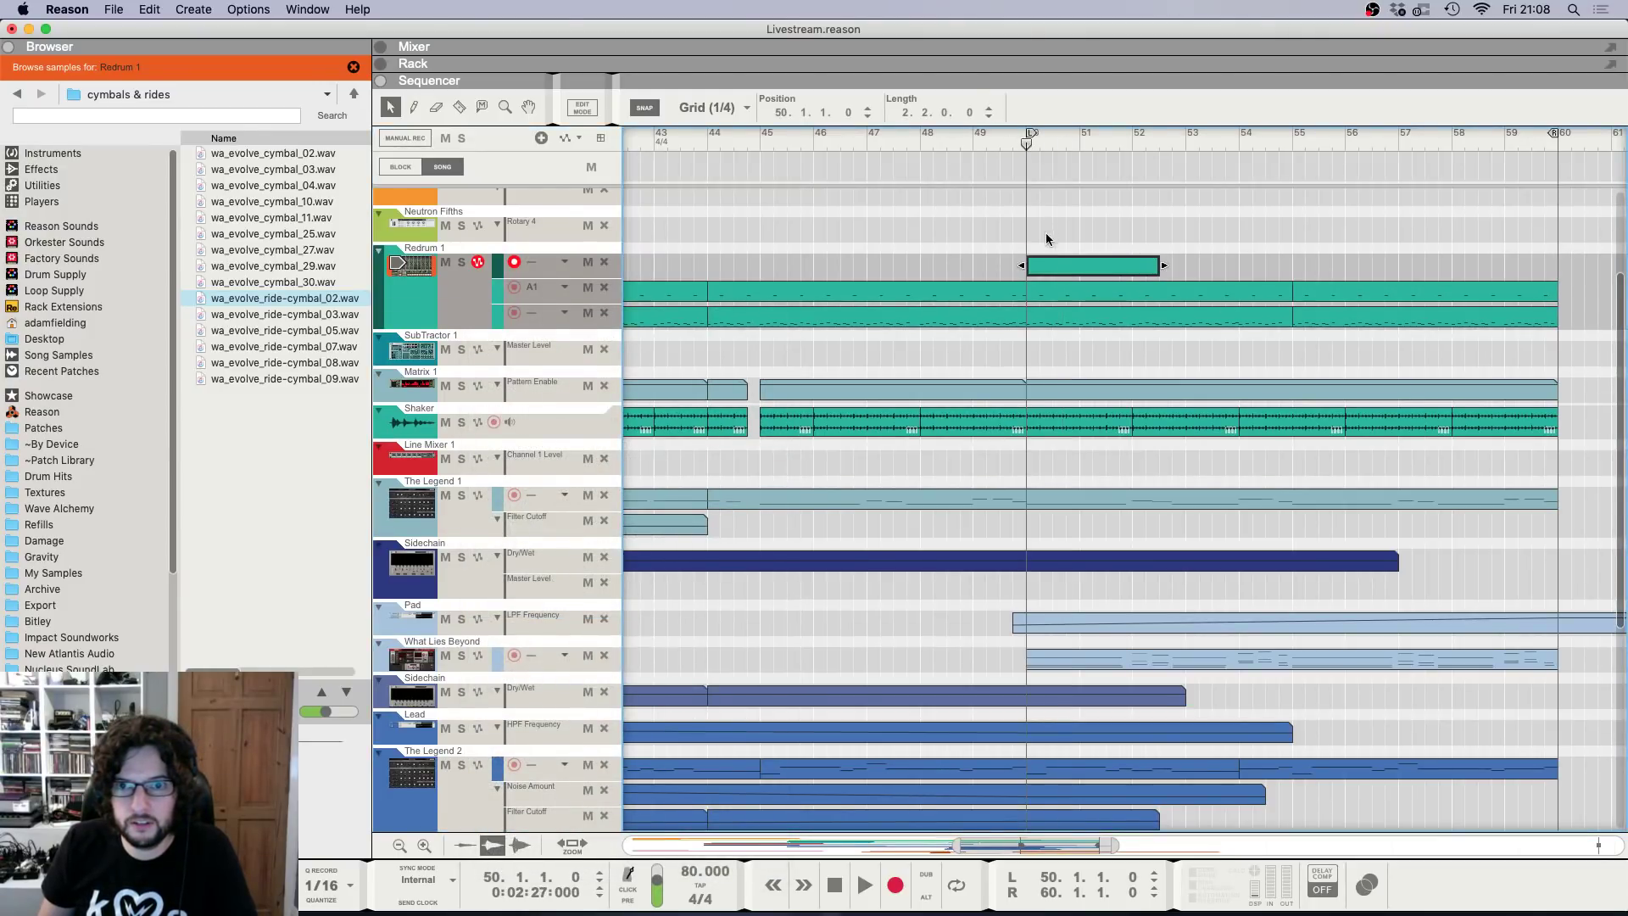
Open the new Redrum clip, add a ride cymbal note at 50.1.2 and play it back.
double_click(1054, 266)
key(h)
key(h)
key(h)
key(h)
key(h)
key(h)
key(h)
key(h)
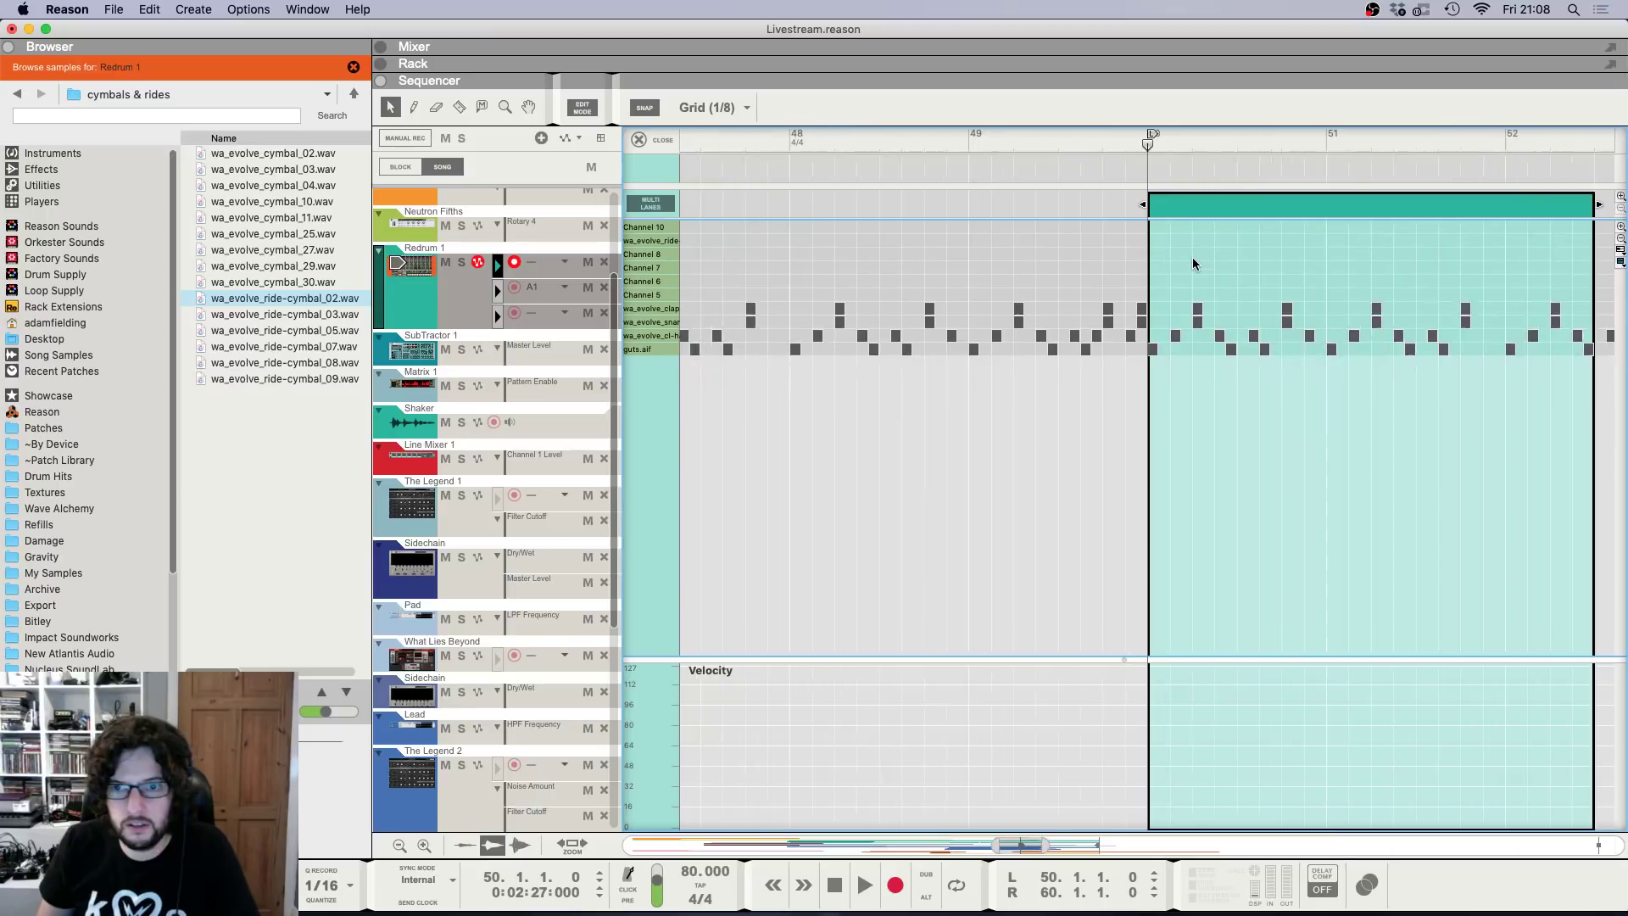
super+click(1194, 243)
key(space)
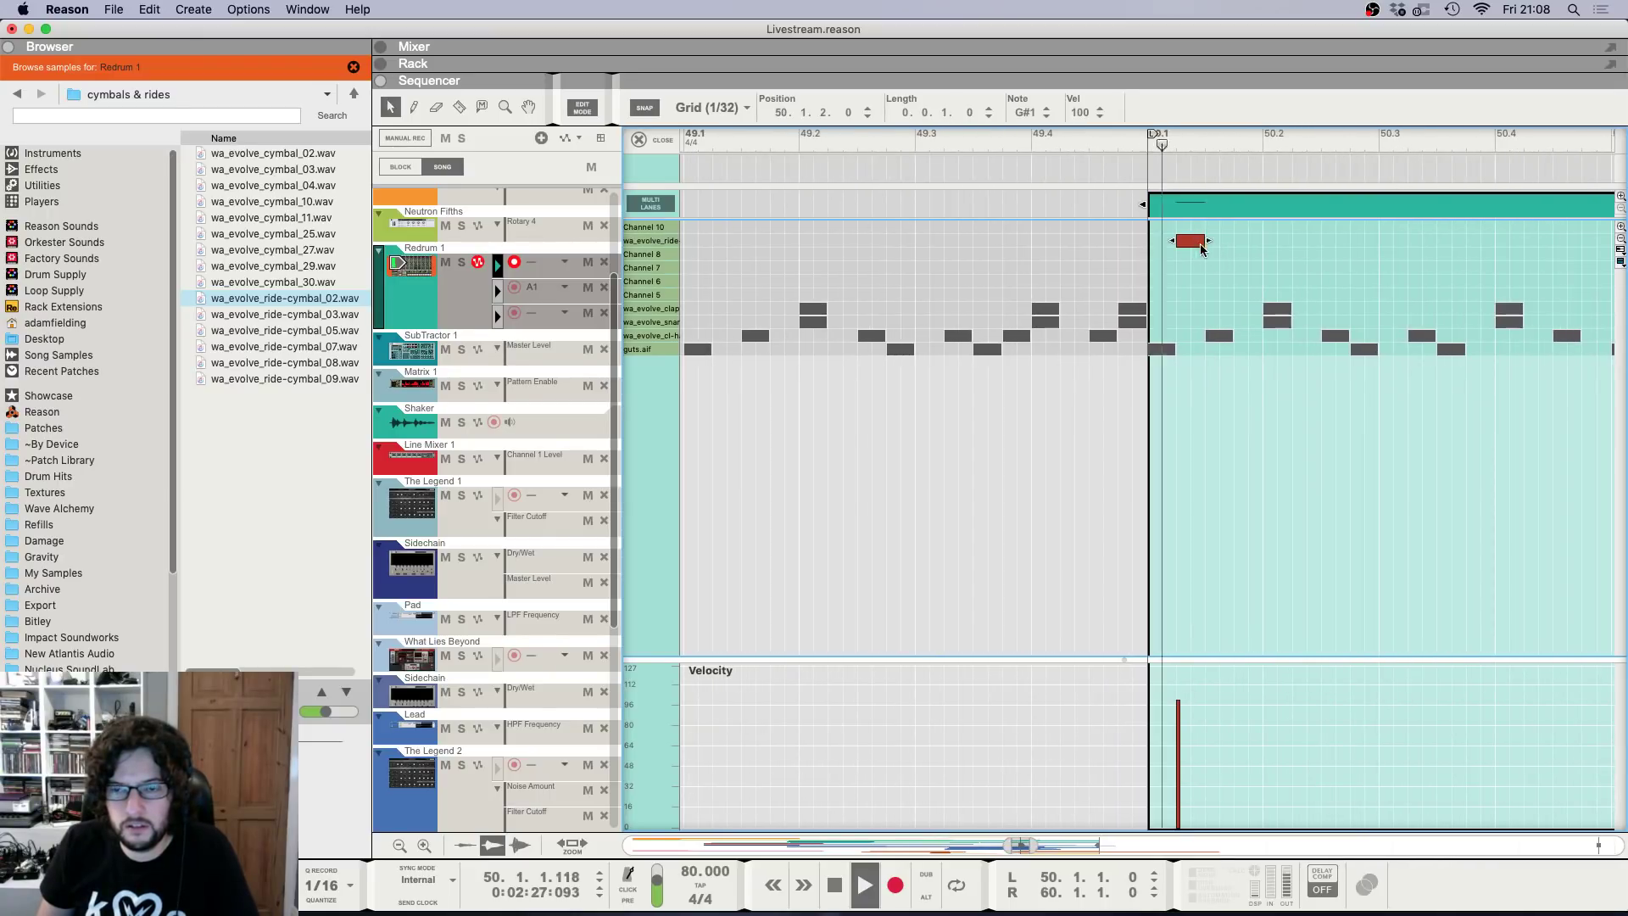
Stop playback and move the ride note to 50.1.3 with a length of 0.0.3.0.
key(space)
drag(1192, 243, 1239, 241)
key(g)
key(g)
key(g)
key(space)
Try two back-to-back duplicates of the ride note, shift them to start at 50.2.3, and delete them.
key(super+d)
key(super+d)
key(space)
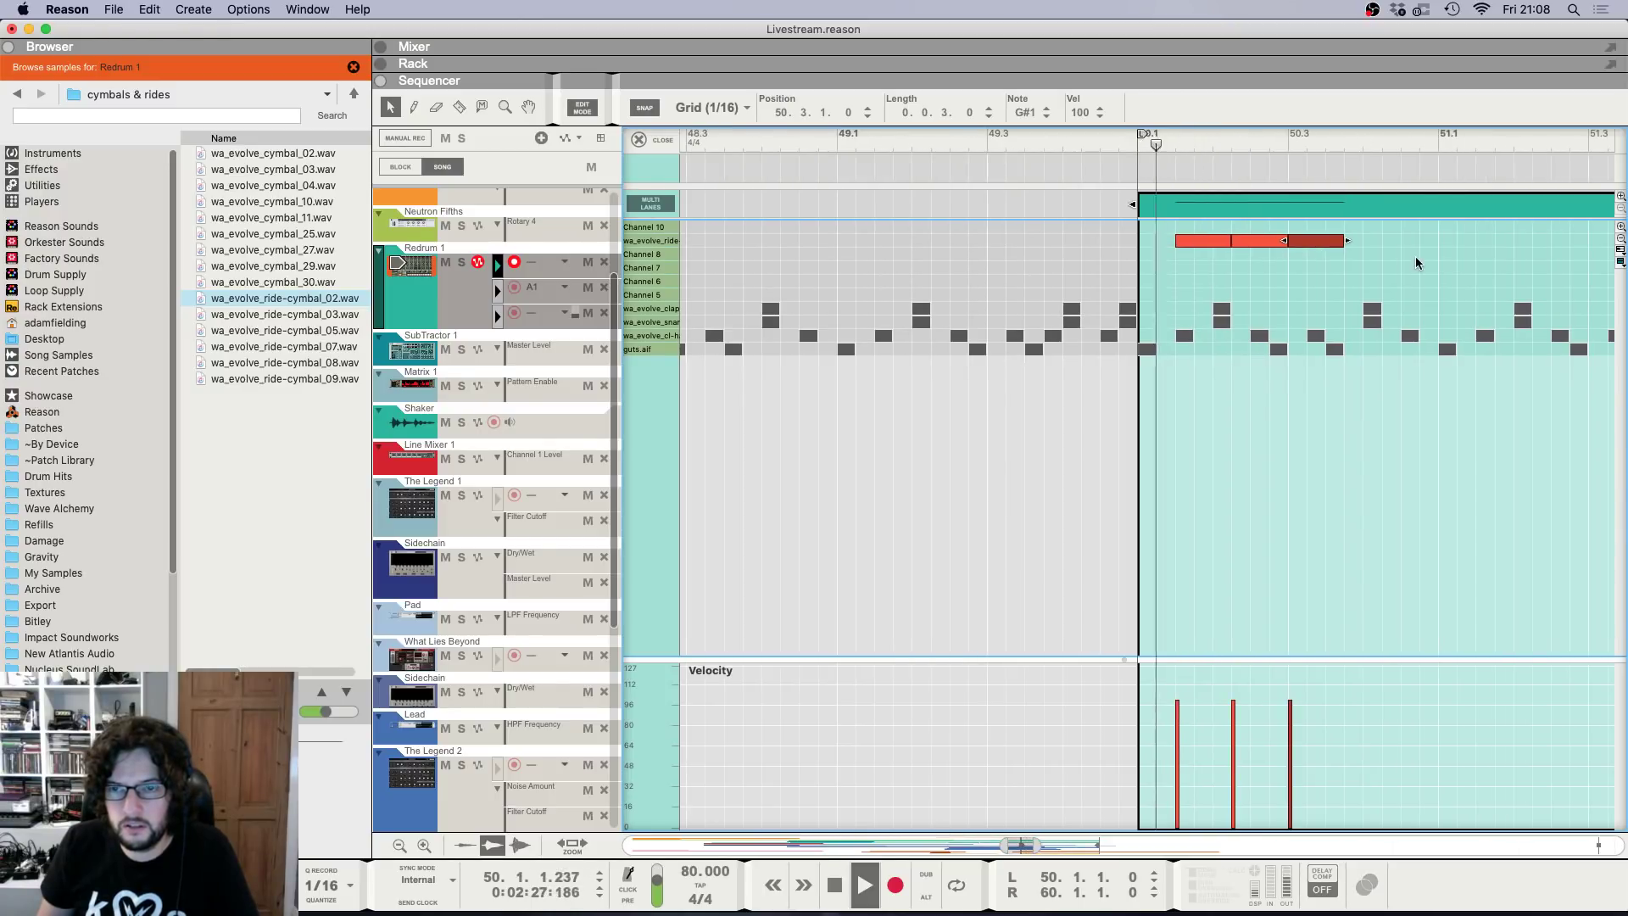
key(space)
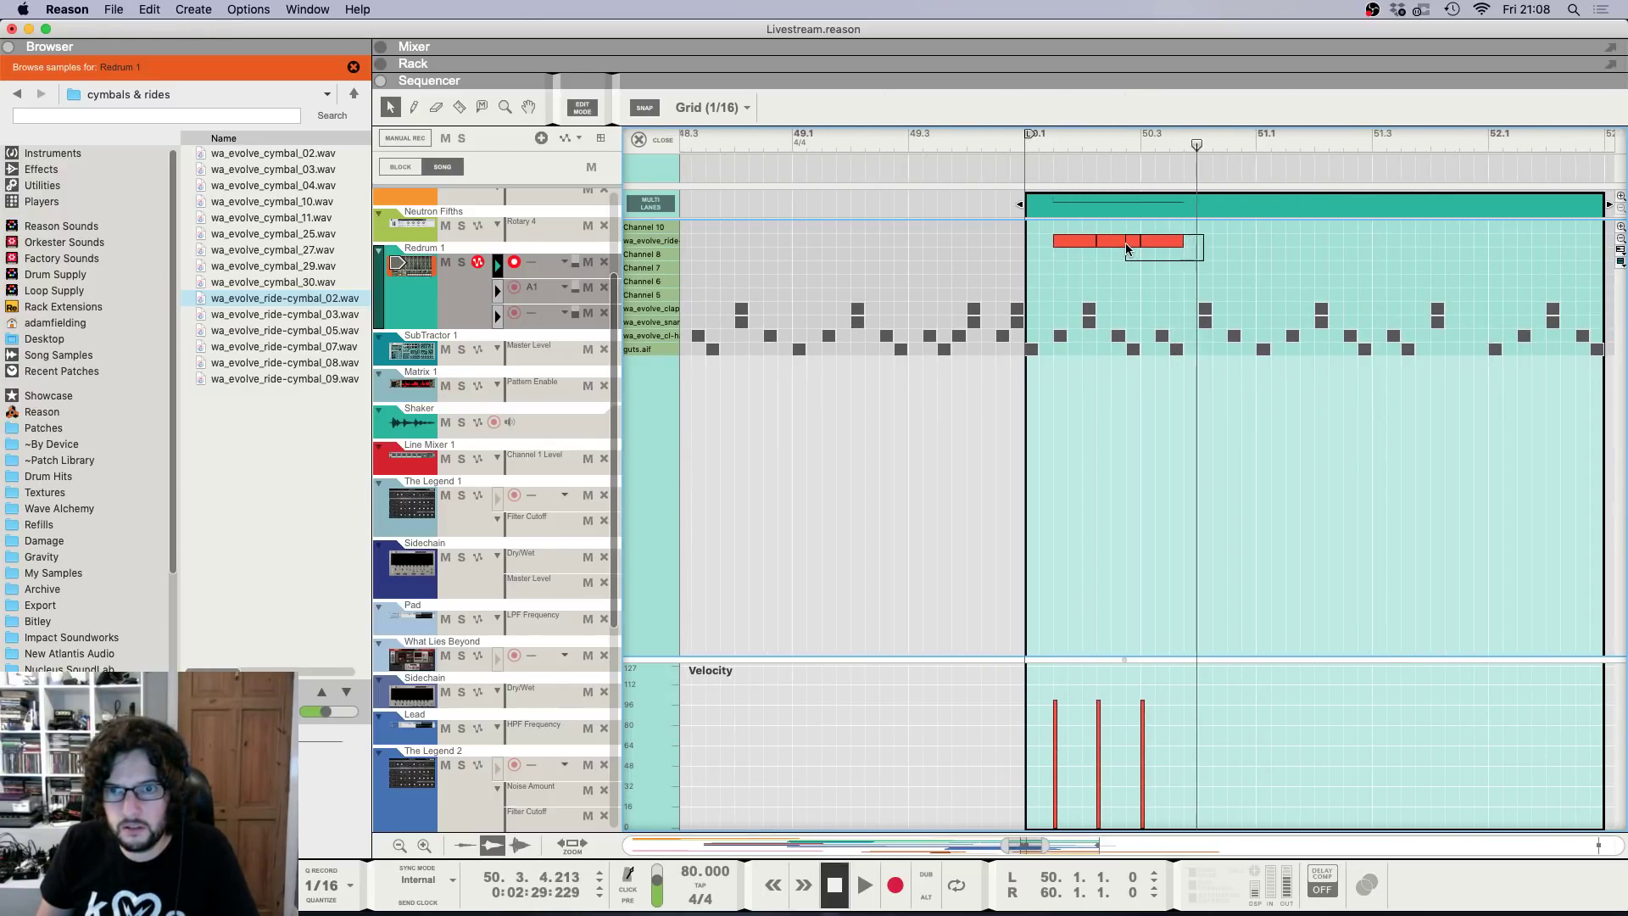
click(1117, 244)
drag(1117, 243, 1131, 243)
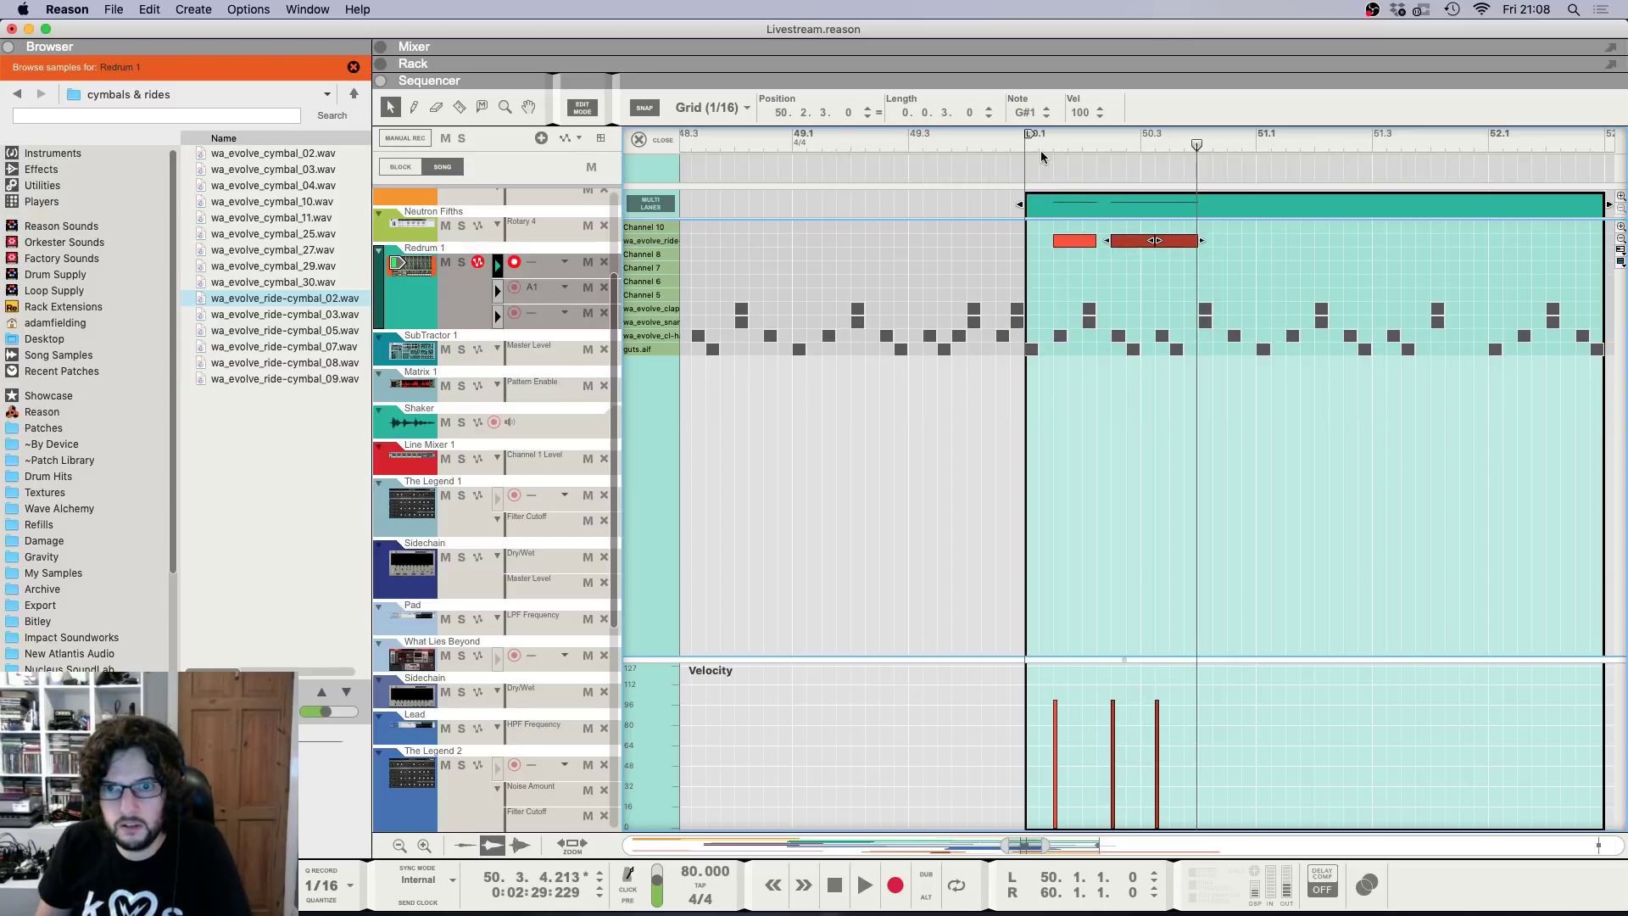
key(Delete)
Copy the ride note at 50.1.3, paste it three times at one-beat intervals up to 50.4.3, and play from bar 50.
click(1077, 242)
key(super+c)
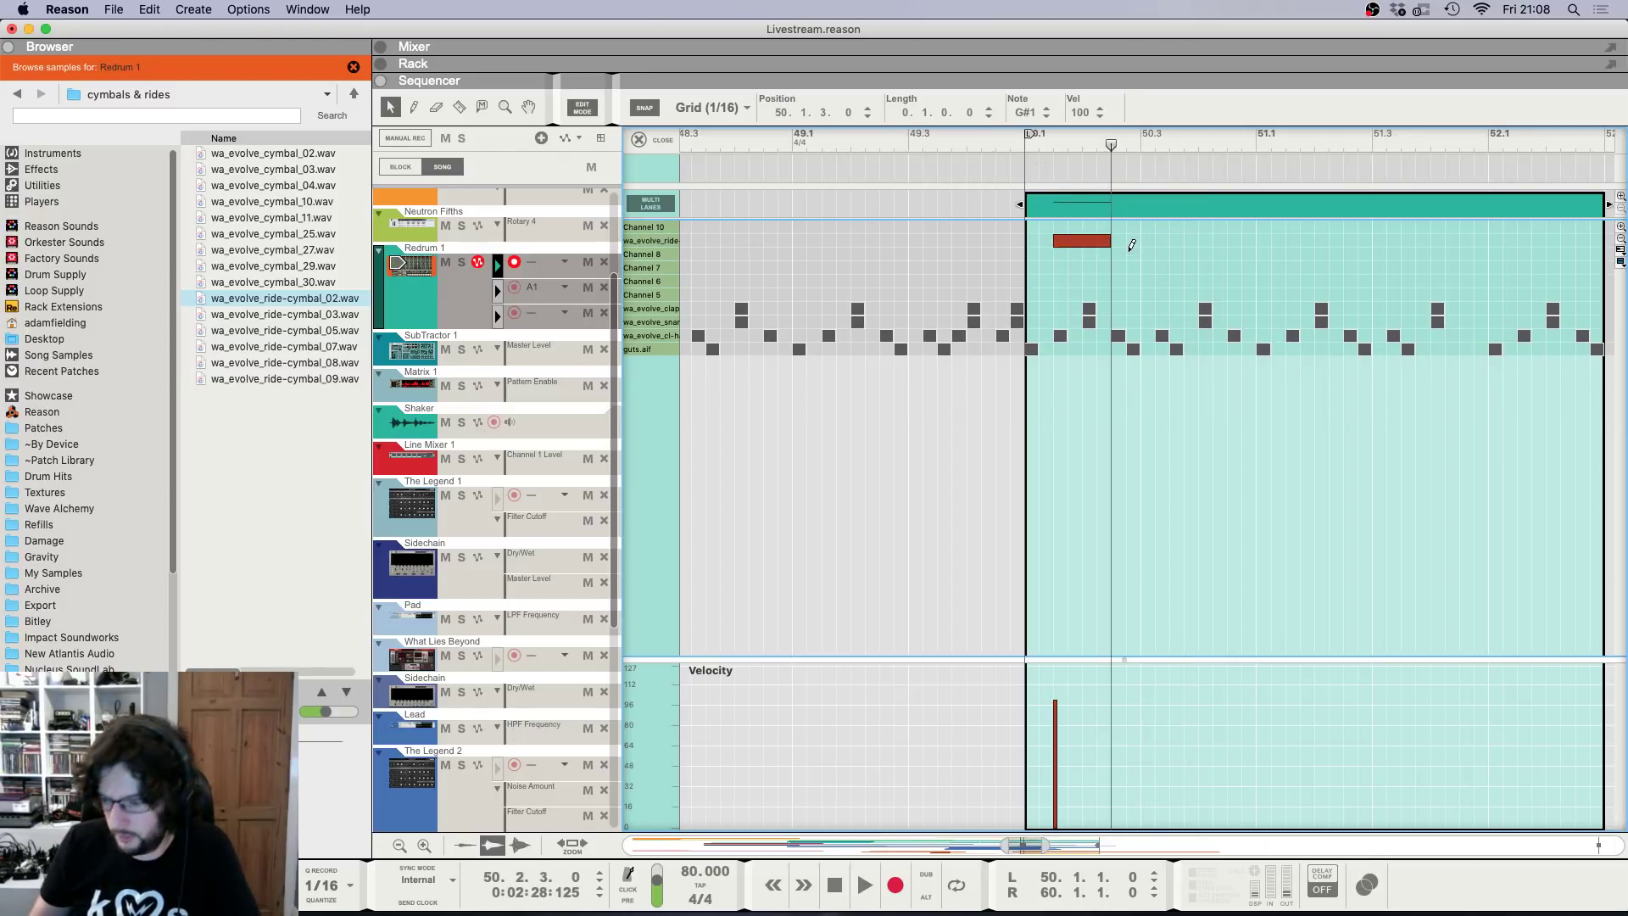
key(super+v)
key(super+v)
key(super+v)
click(1024, 150)
key(space)
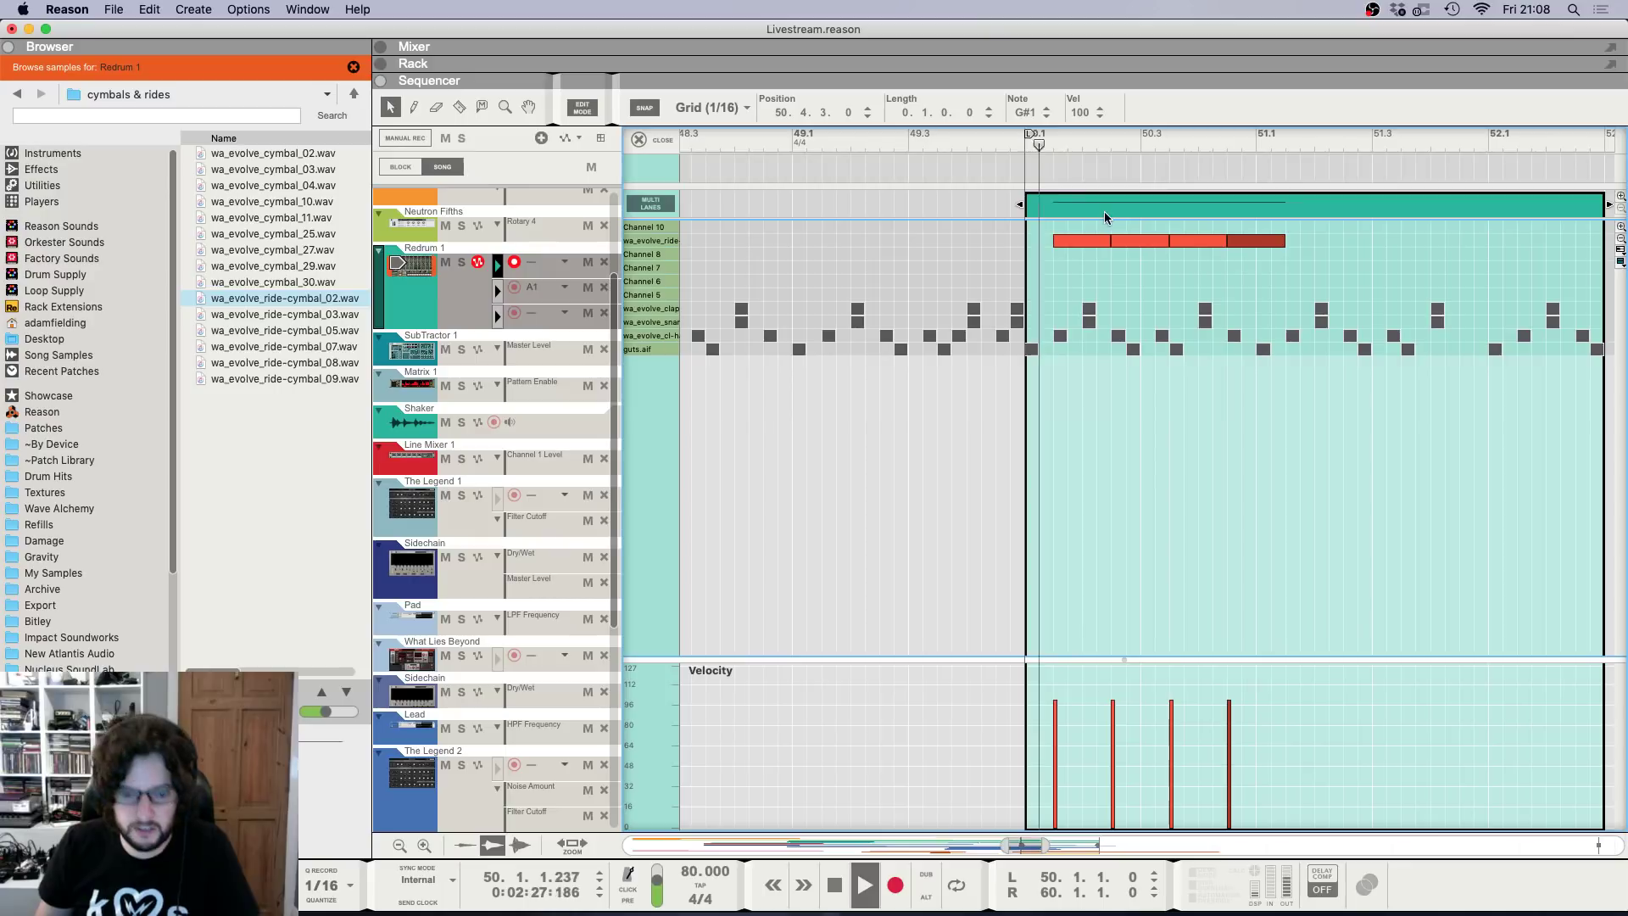
Adjust the level of Redrum drum 9 in the rack during playback, and return to the sequencer.
key(F6)
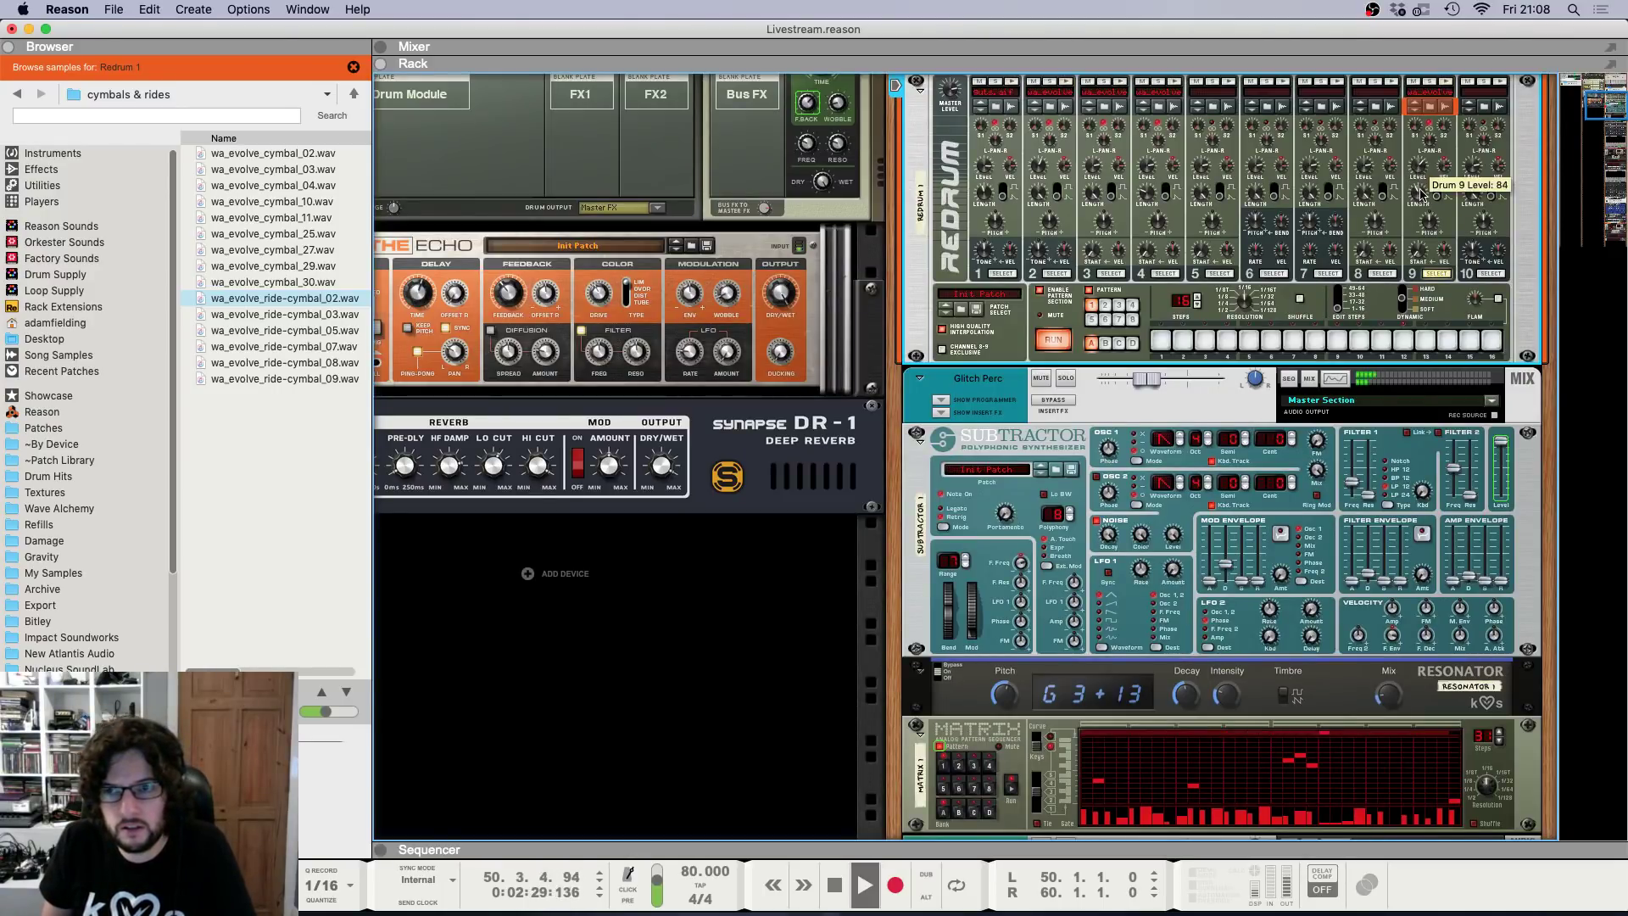
drag(1421, 194, 1421, 175)
key(F7)
key(space)
Copy the four ride notes, paste them starting at 51.1.3, and play from bar 50.
drag(1355, 260, 1091, 233)
key(super+c)
key(super+v)
click(1027, 147)
key(space)
scroll(1483, 284, down, 5)
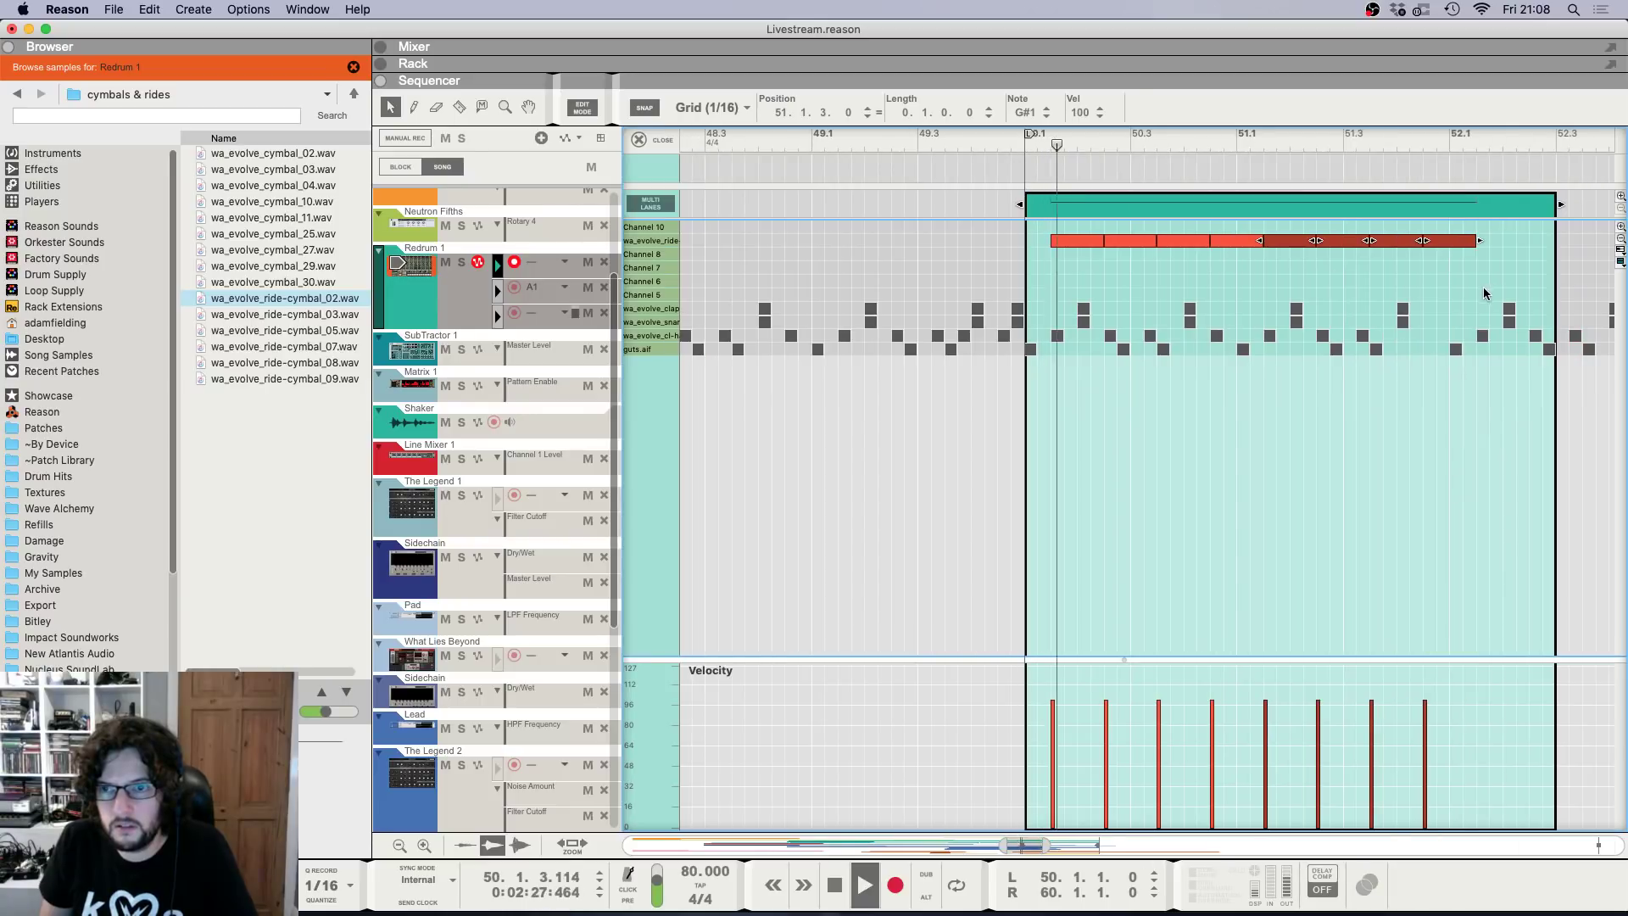
Add further ride notes at 52.1.3, 52.2.3 and 52.3.3 while the song plays.
click(1328, 270)
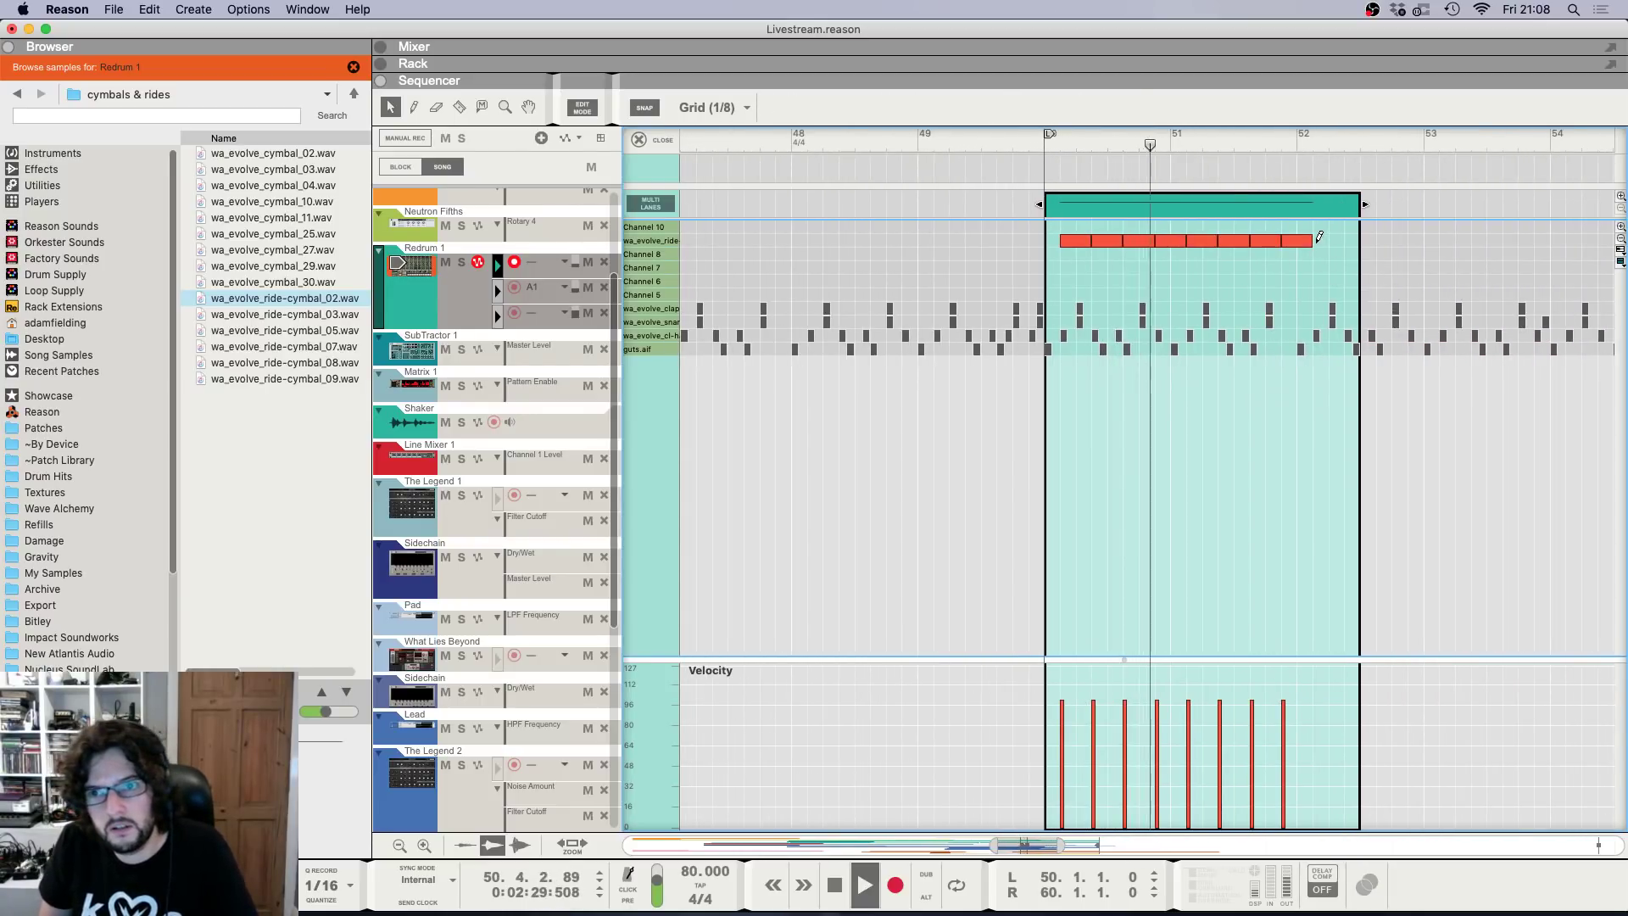
alt+click(1328, 240)
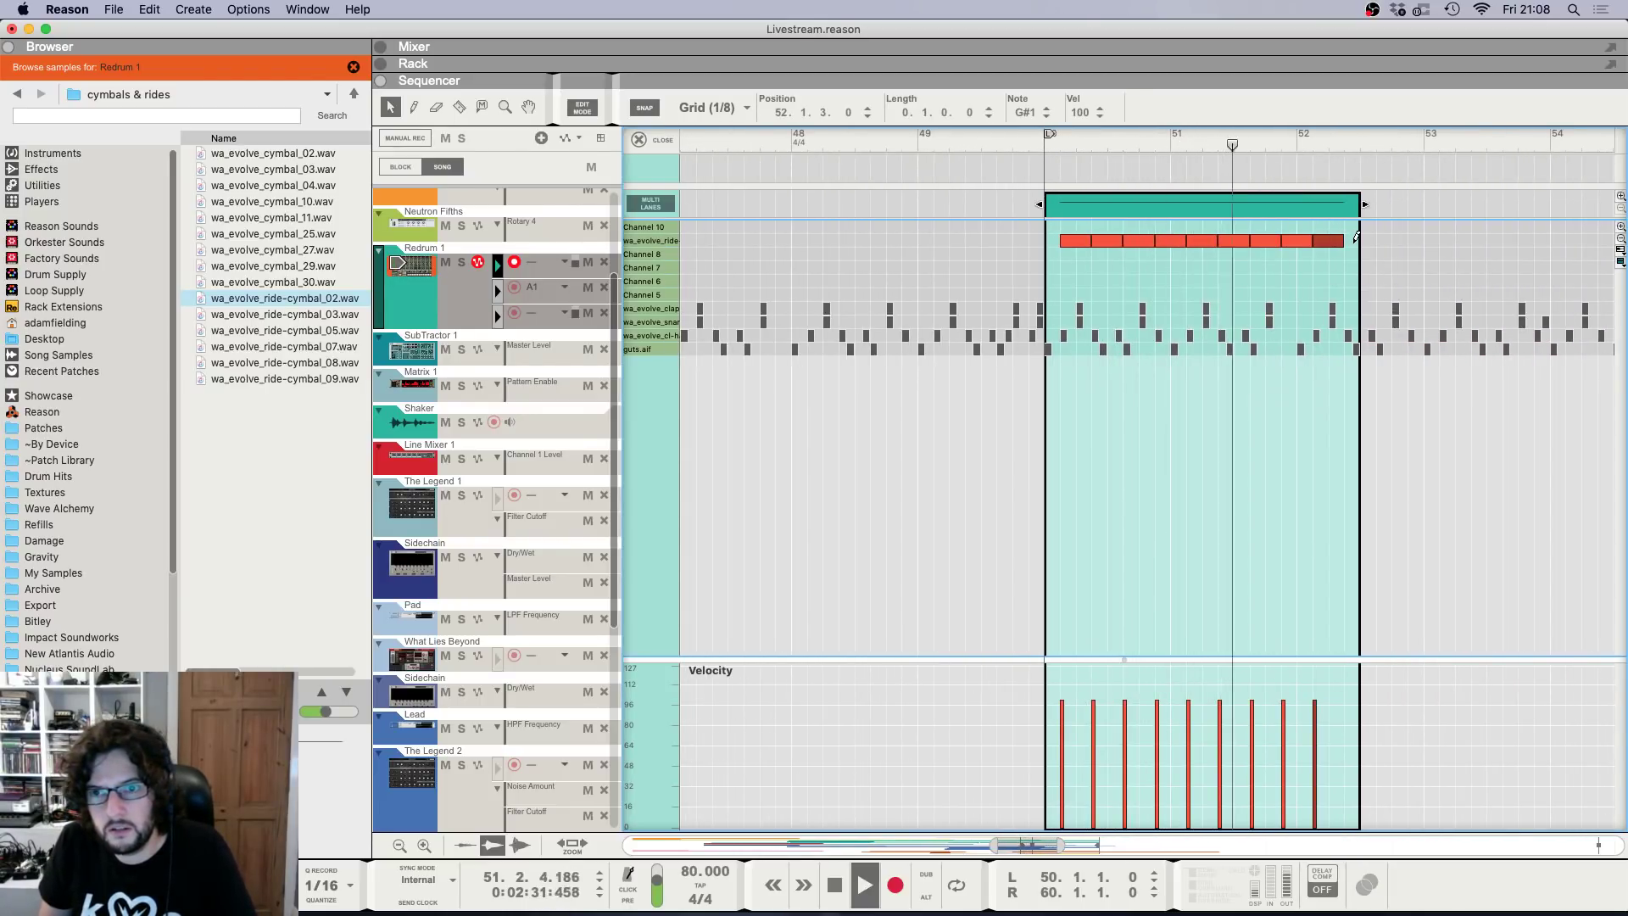
alt+click(1351, 241)
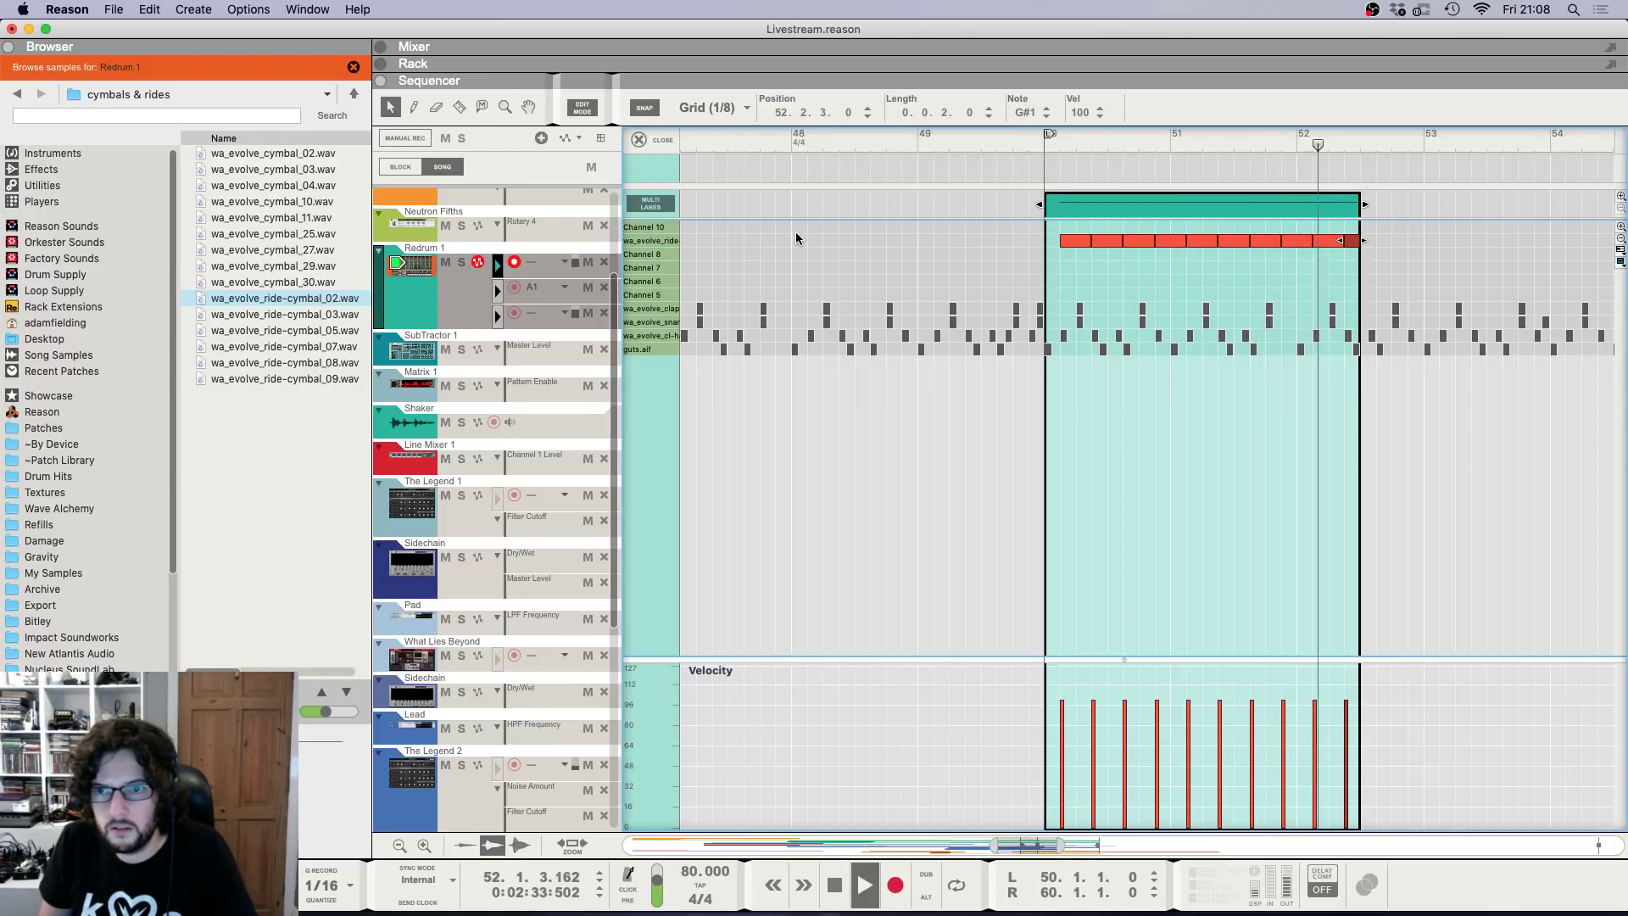
alt+click(1382, 241)
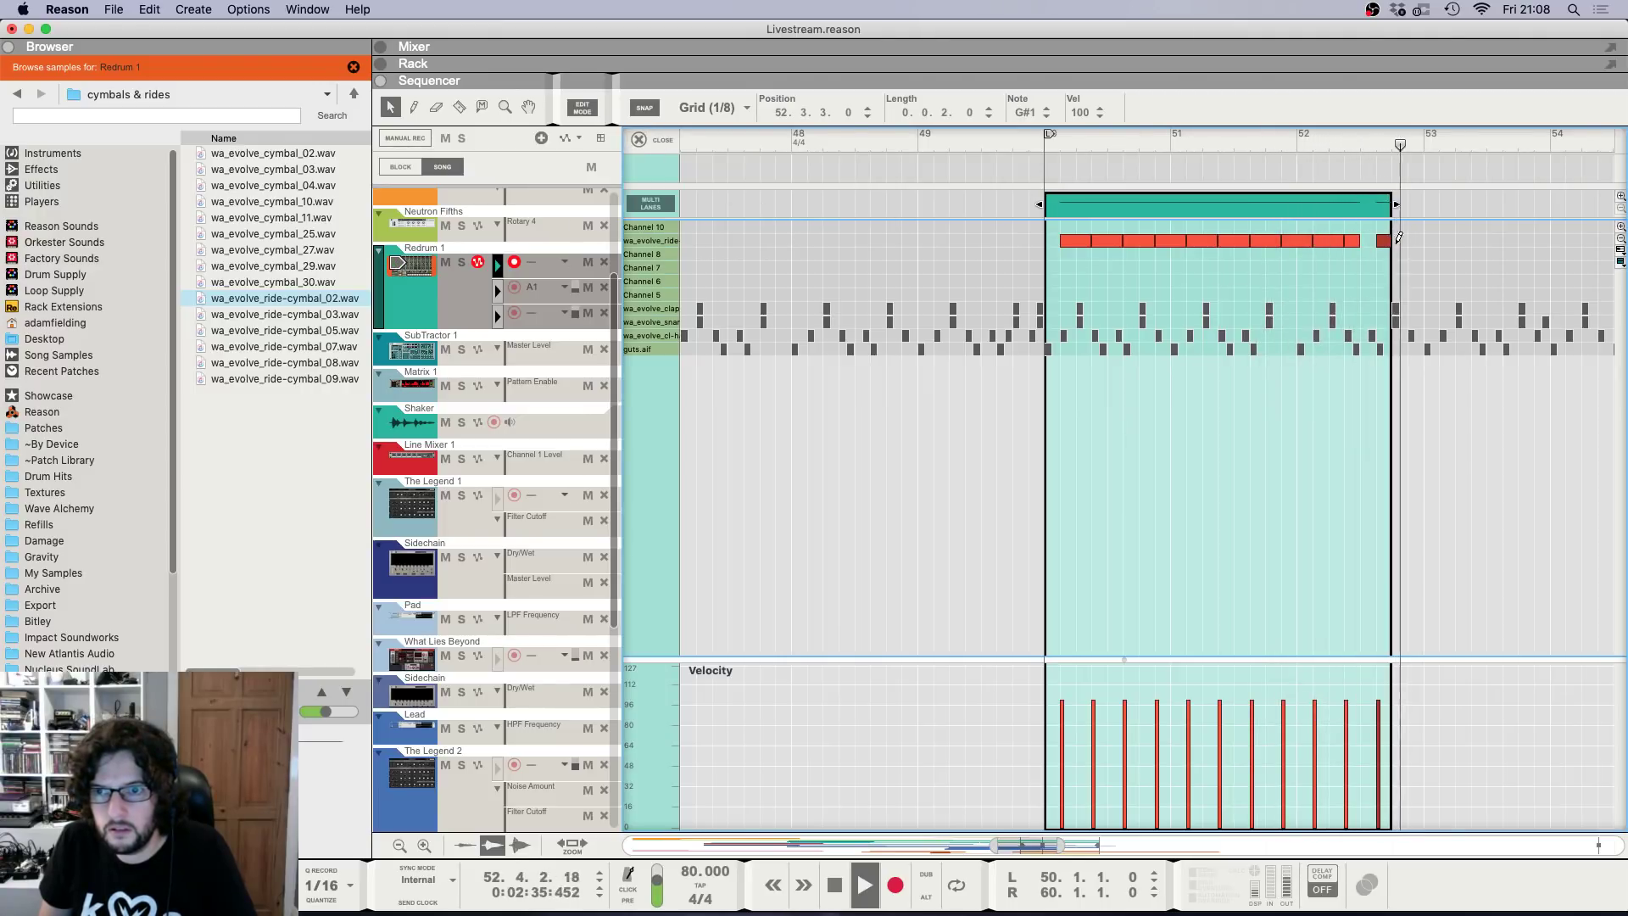
Lengthen the ride notes at 52.2.3 and 52.3.3 to one beat, add another at 52.4.3, and close the clip.
click(1328, 142)
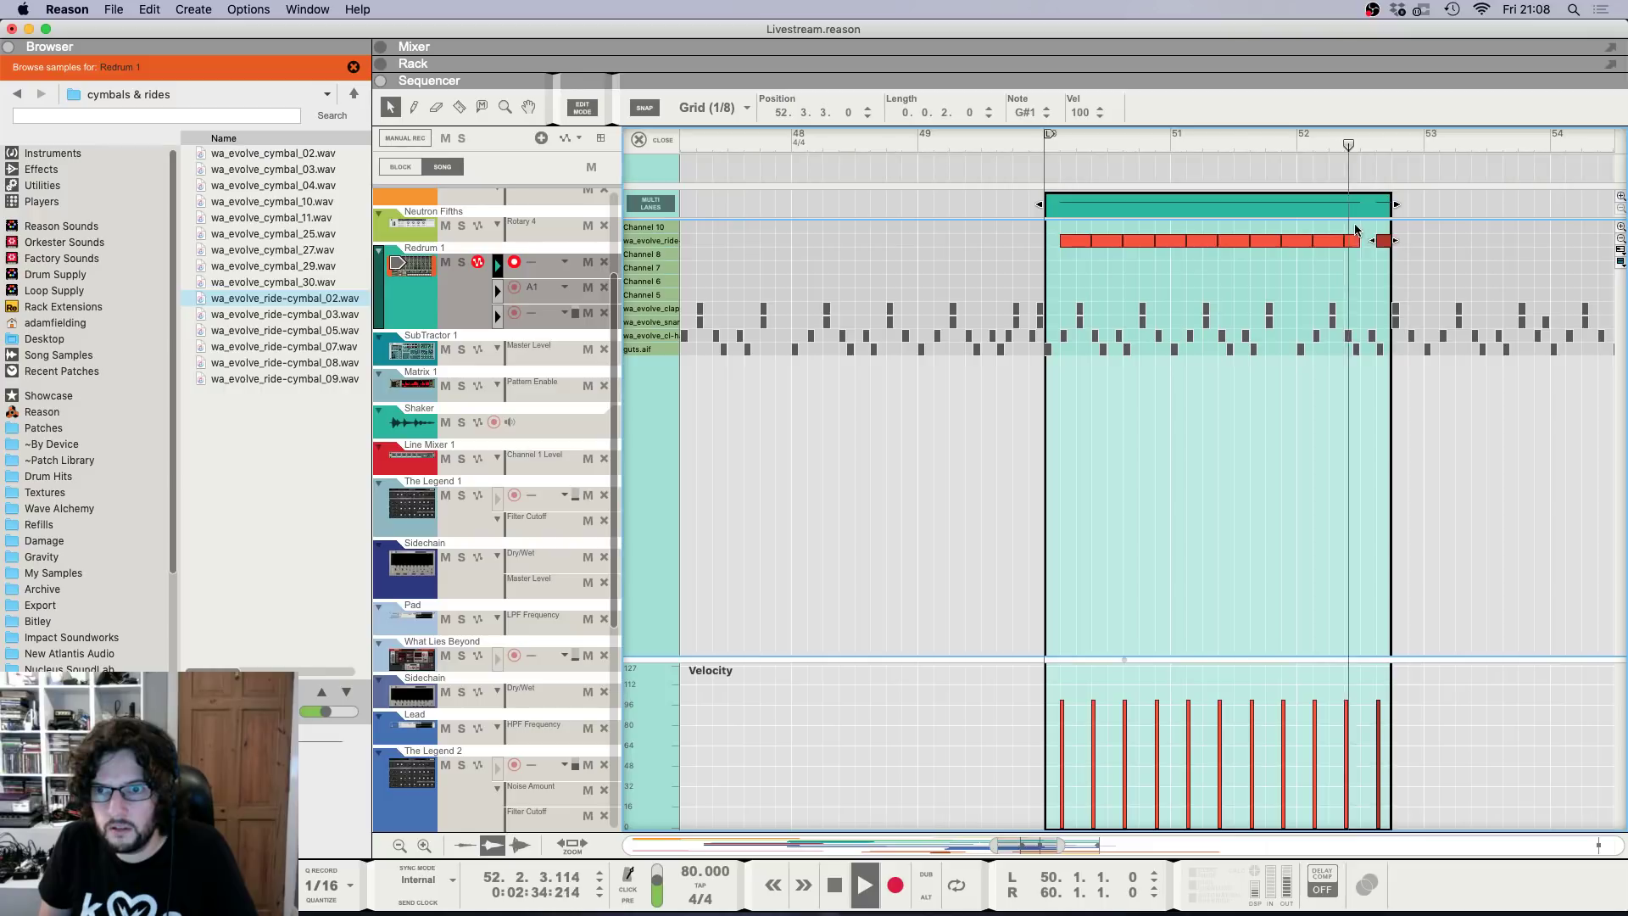
drag(1355, 227, 1409, 242)
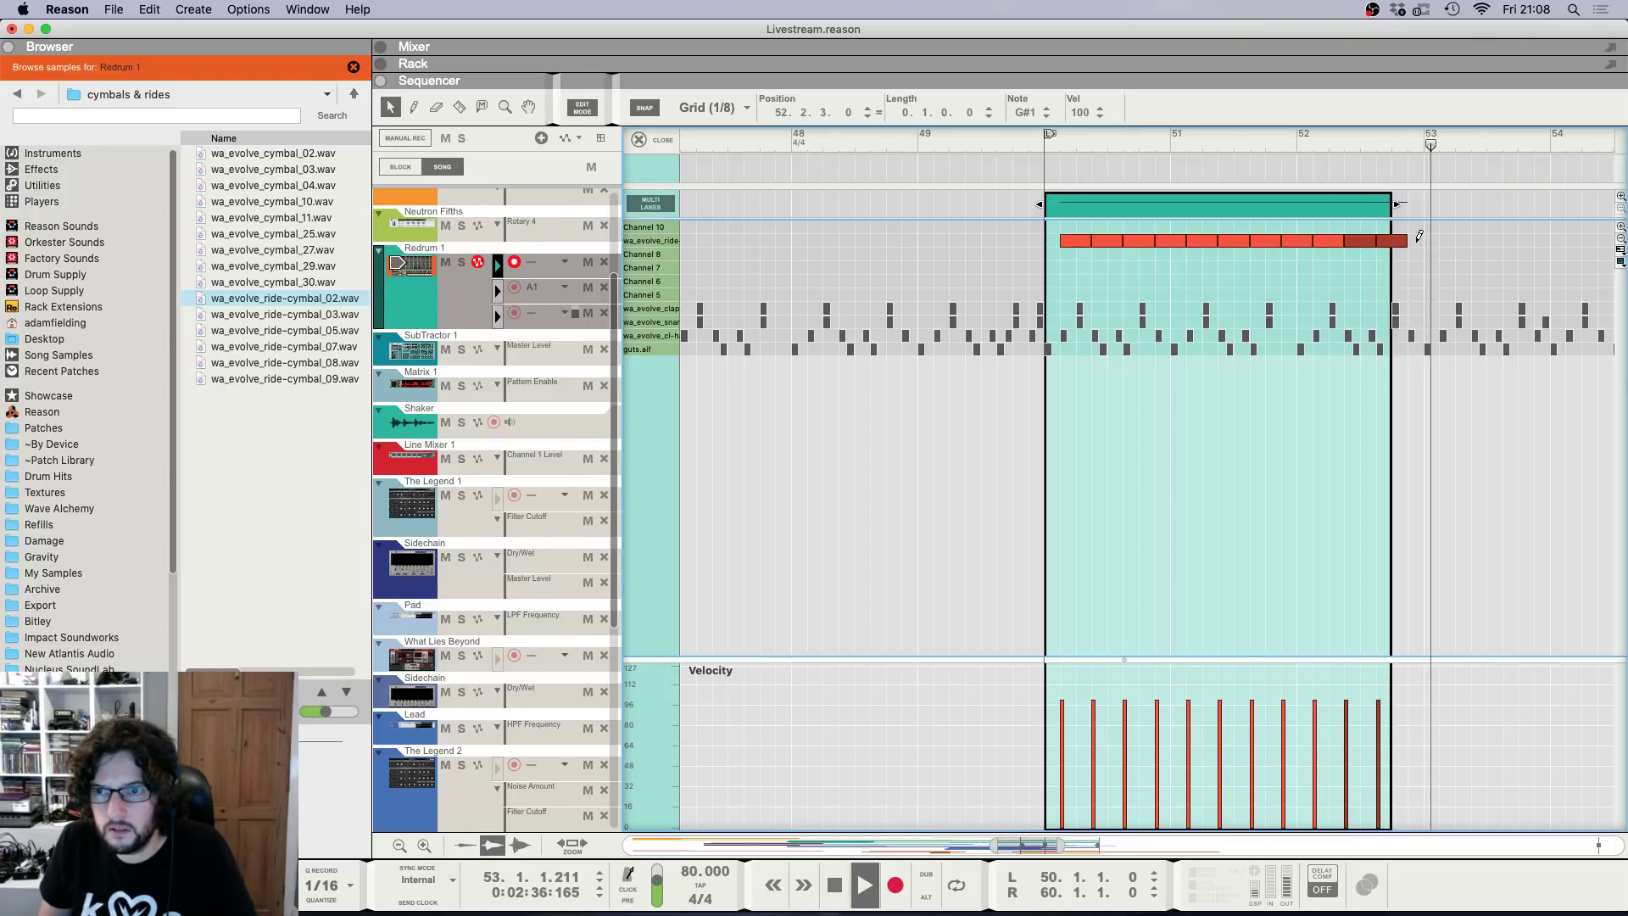
alt+click(1414, 241)
key(space)
click(656, 141)
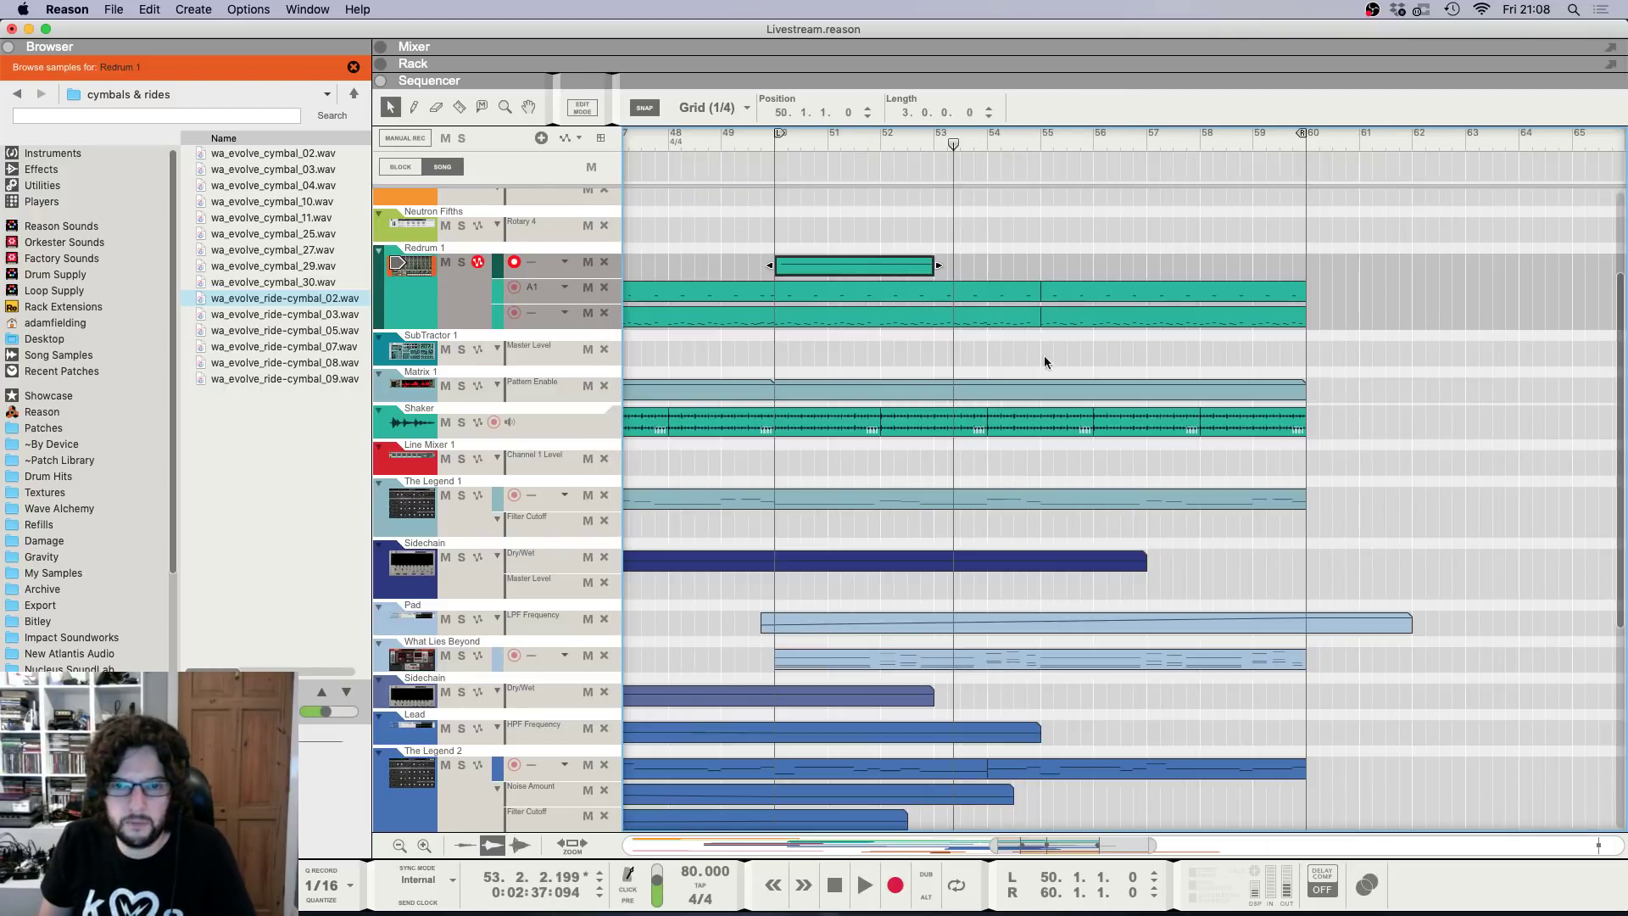
Copy the three-bar ride clip, paste it three times at bars 53, 56 and 59, and play from bar 50.
key(super+c)
key(super+v)
key(super+v)
key(super+v)
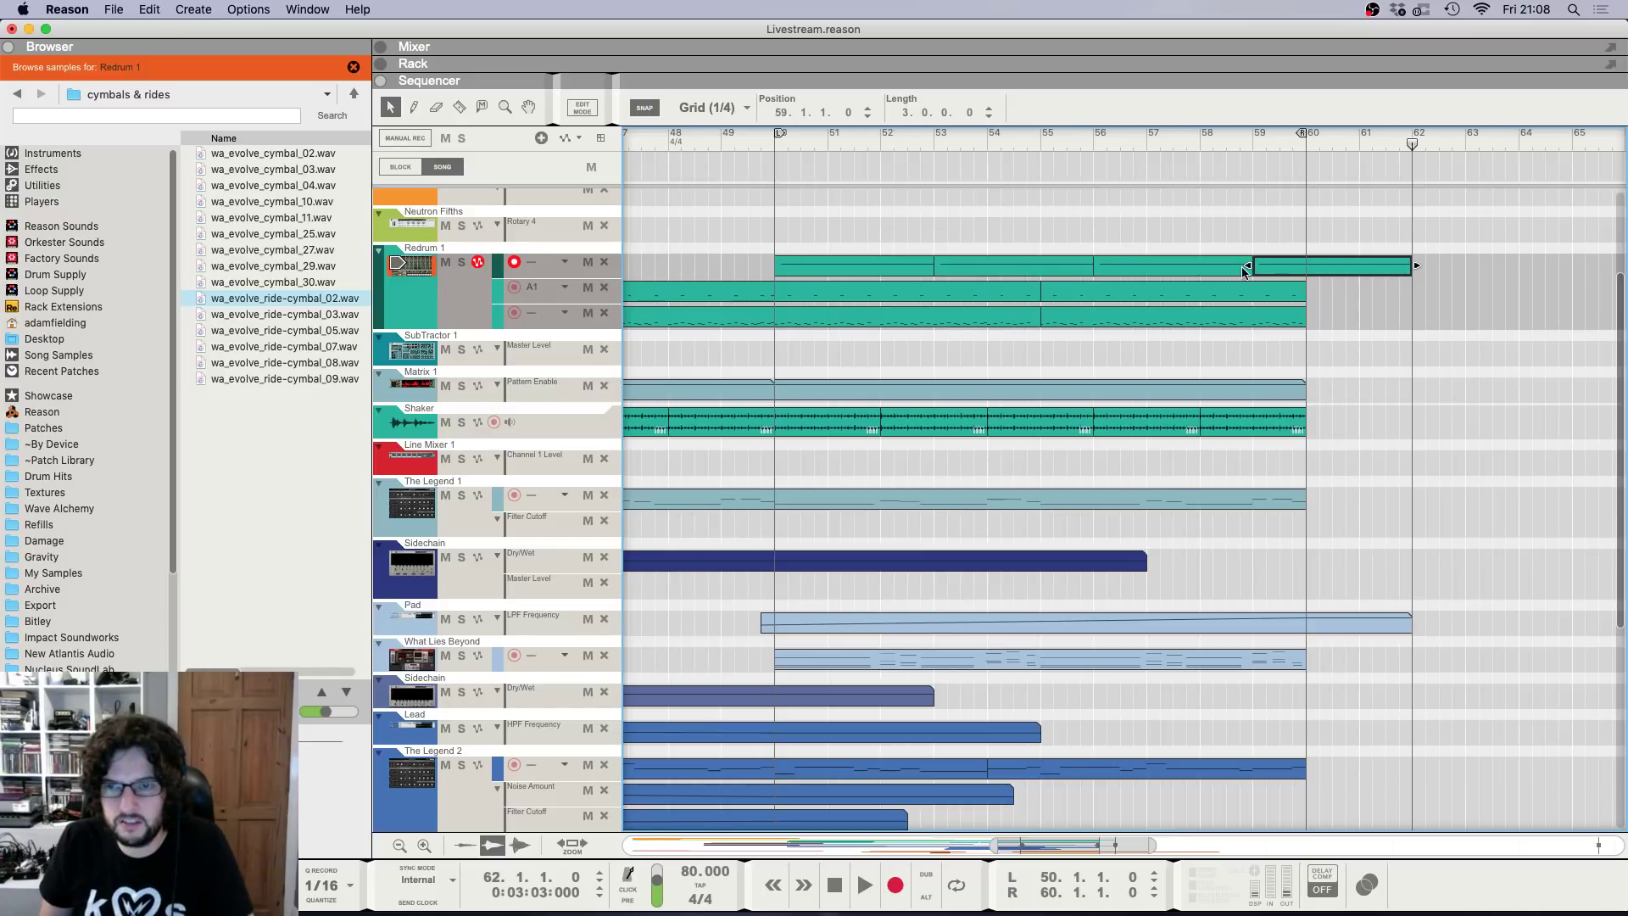
click(770, 144)
key(space)
Open the ride clip at bar 53 to examine its notes against the drum pattern.
click(954, 258)
double_click(952, 267)
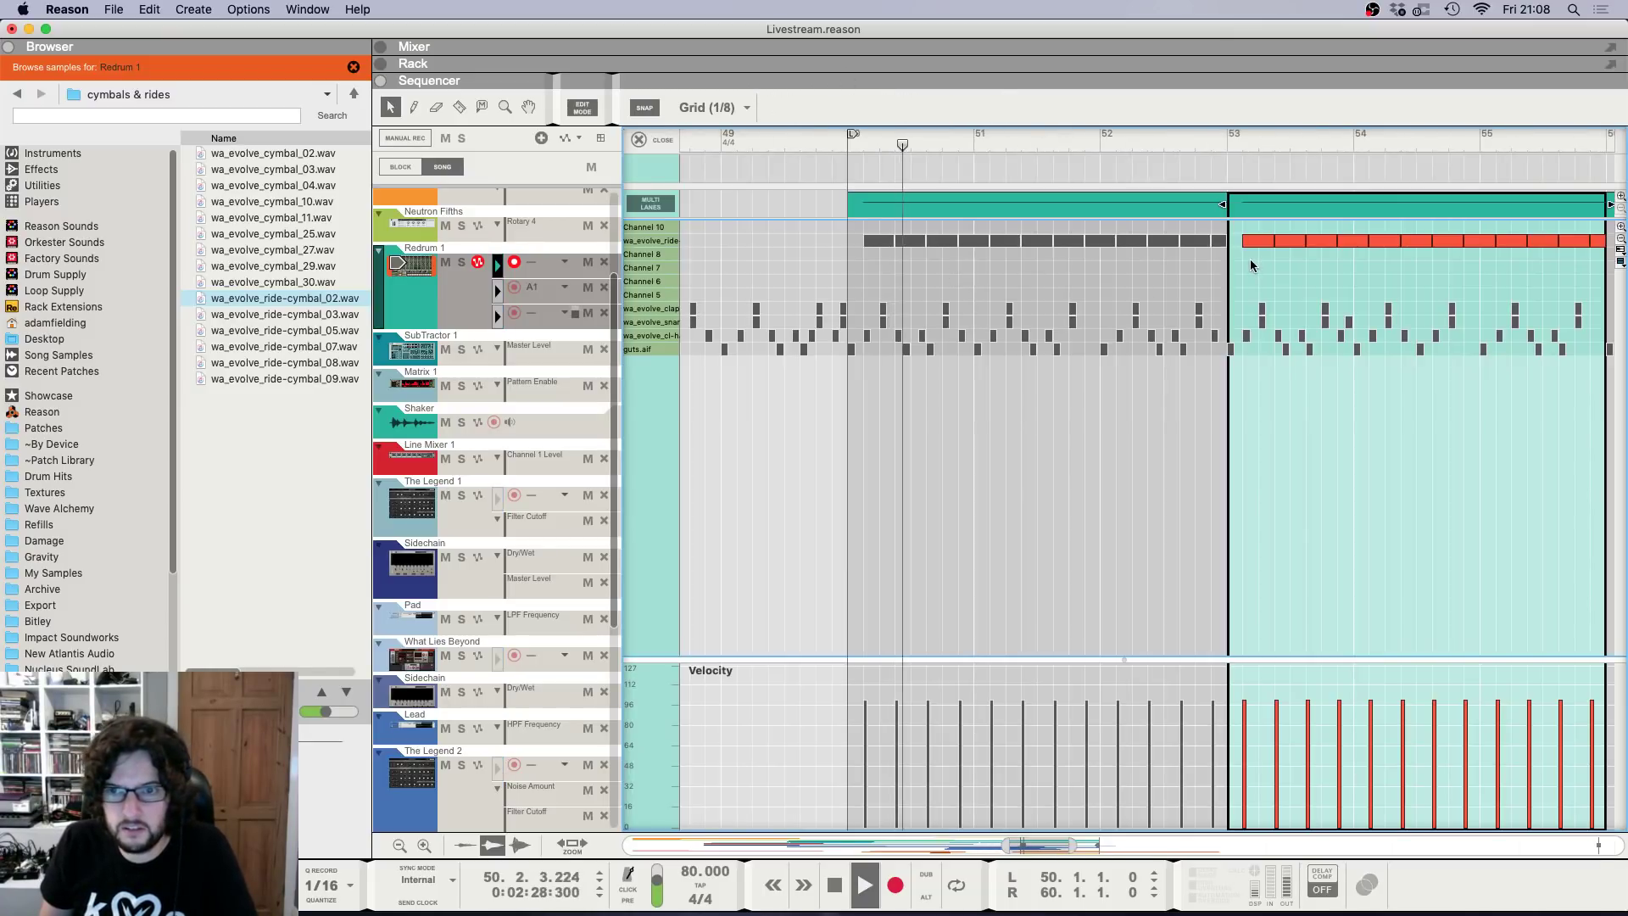
scroll(1250, 265, right, 3)
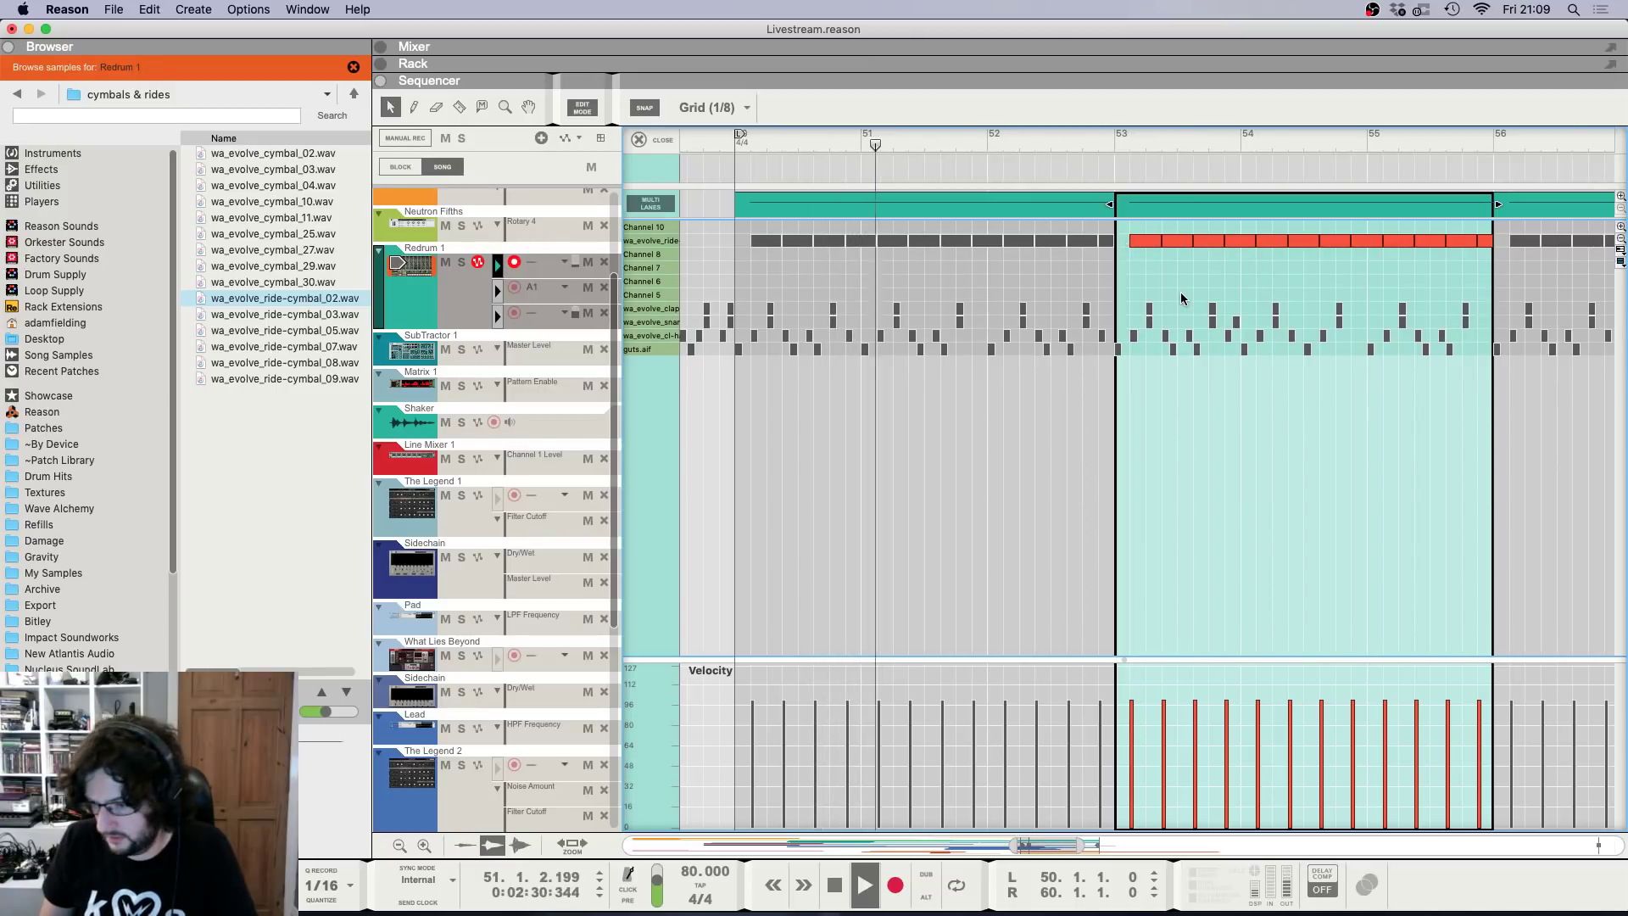
Audition the ride cymbal samples 03, 05, 07, 08, 09 and 02 for the Redrum's drum 9.
key(F6)
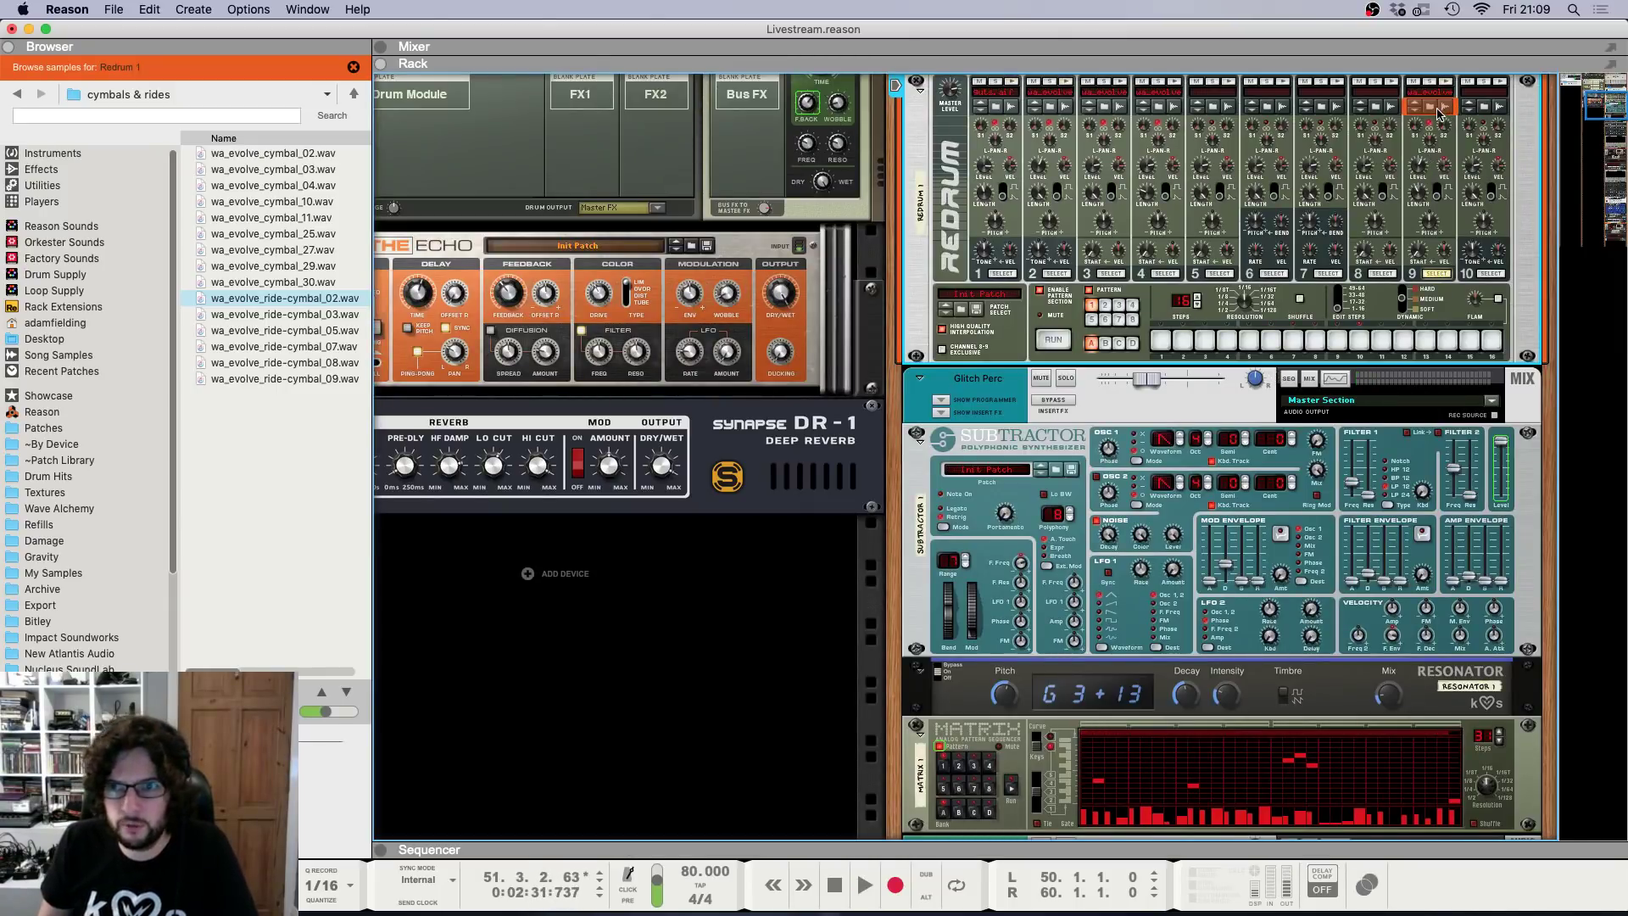
click(302, 315)
click(302, 332)
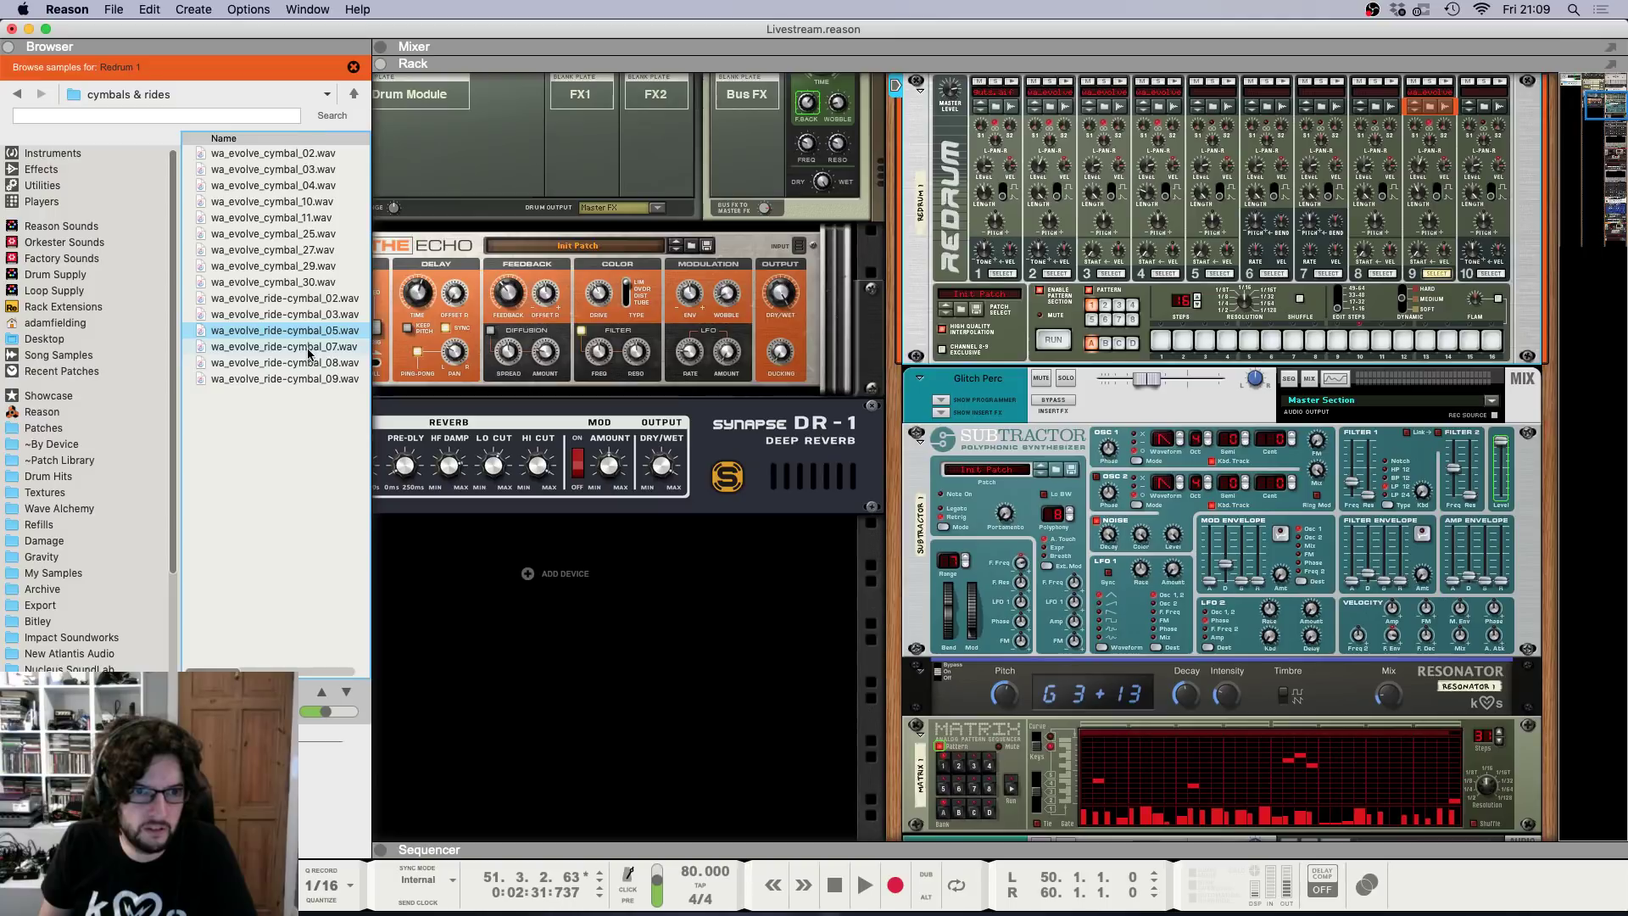
click(309, 348)
click(315, 364)
click(322, 382)
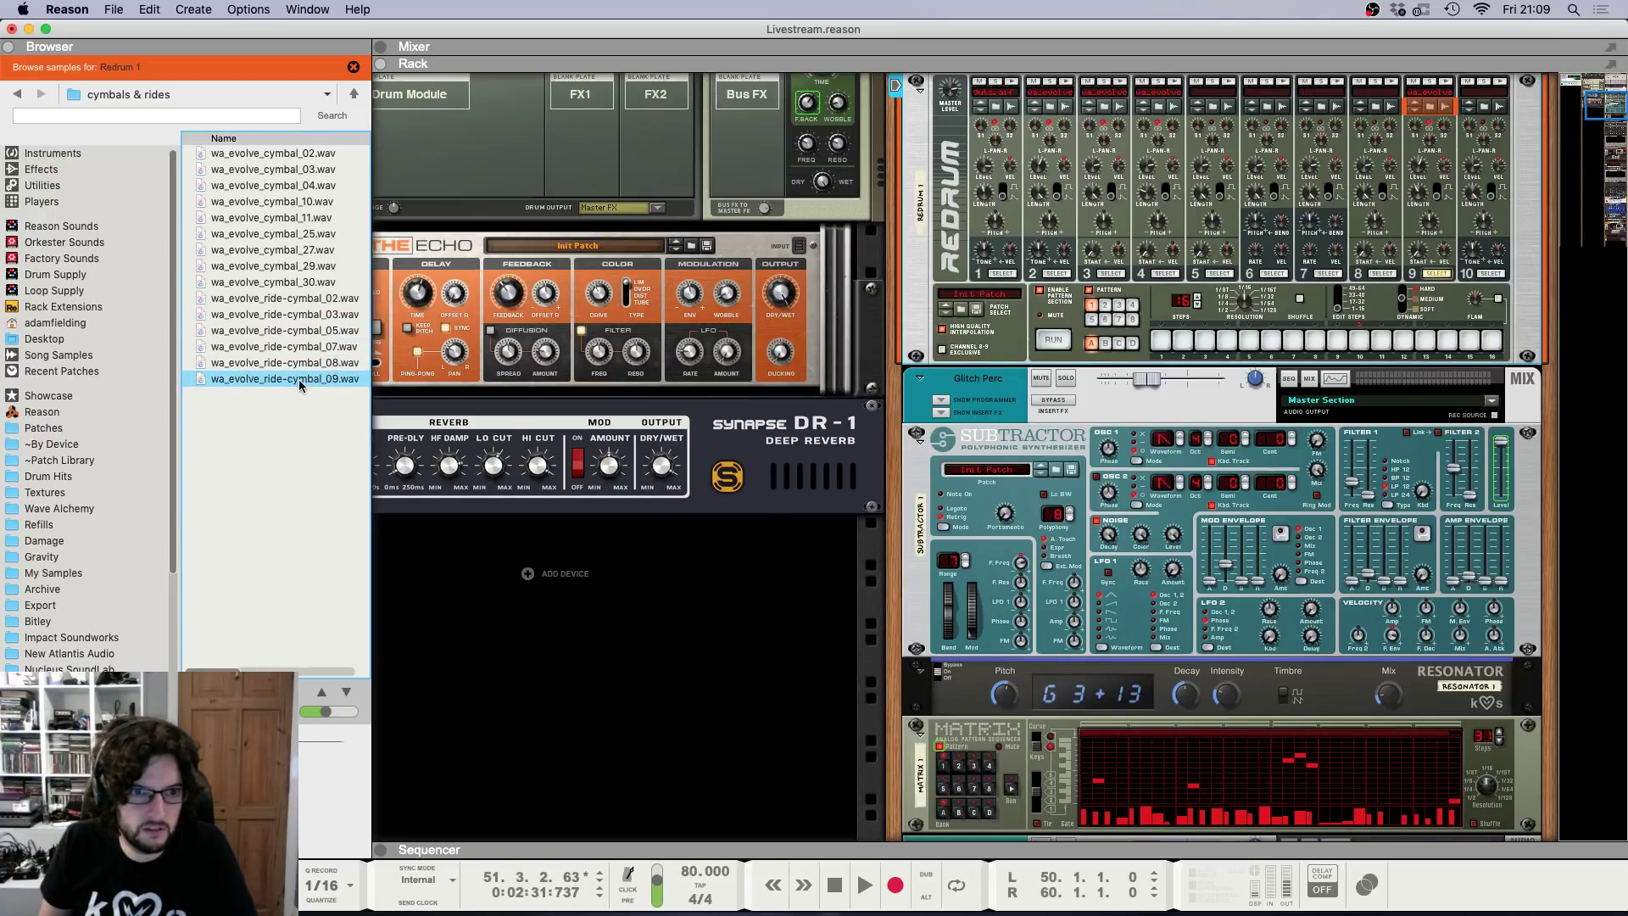
click(313, 300)
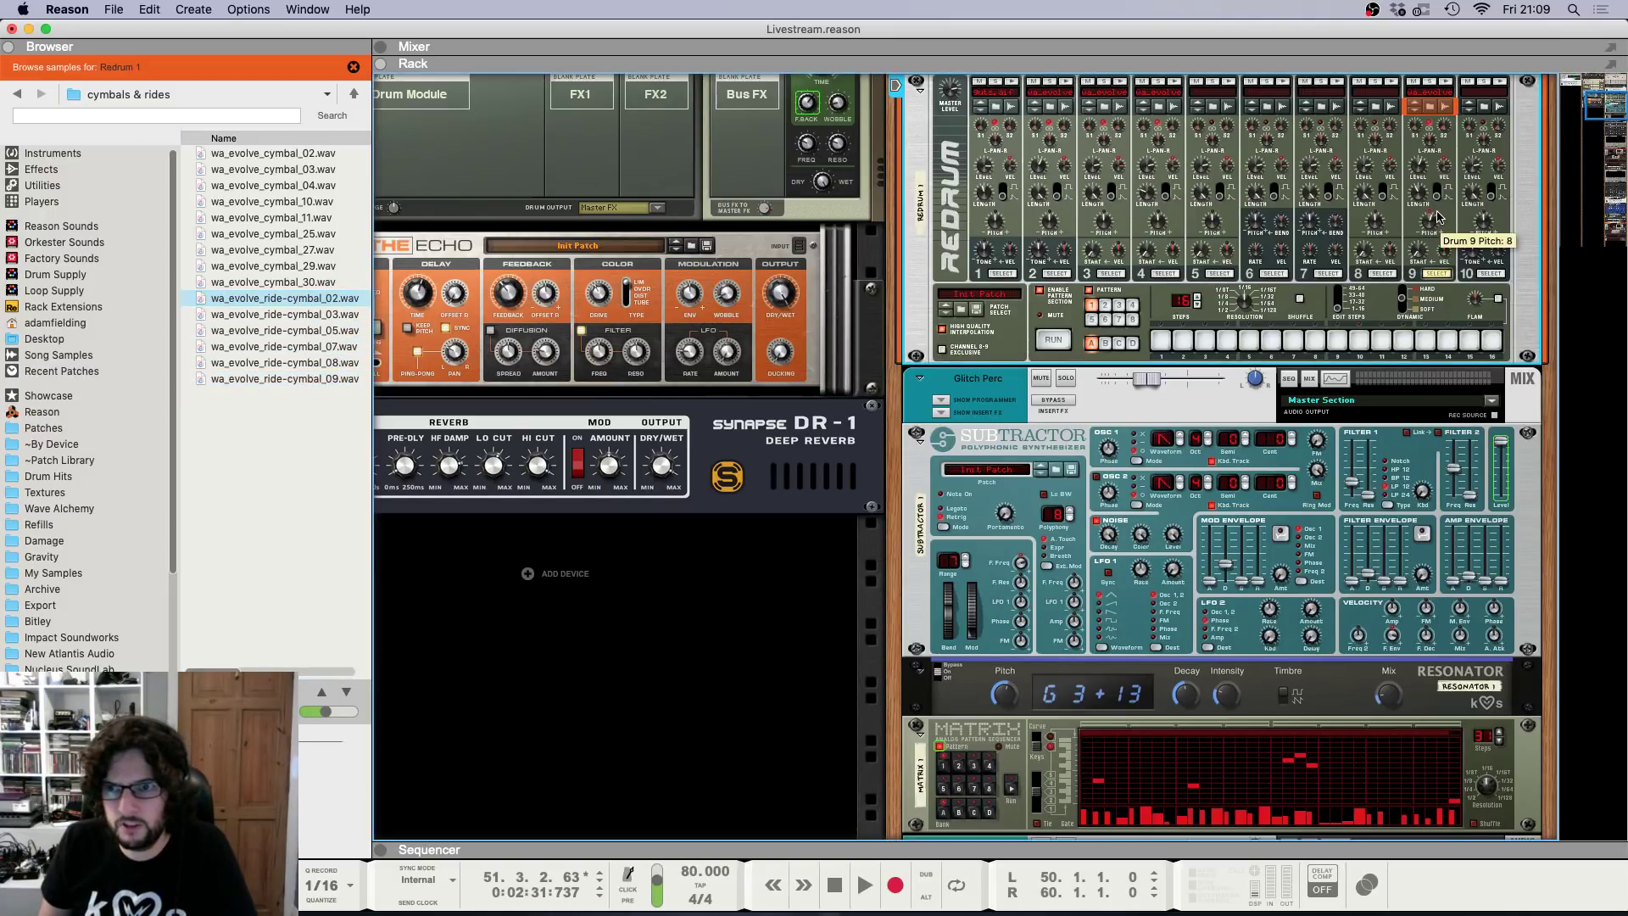
Play from bar 50 and set the ride on the Redrum's drum 9 to pitch 12 and level 70.
key(F7)
click(740, 140)
key(space)
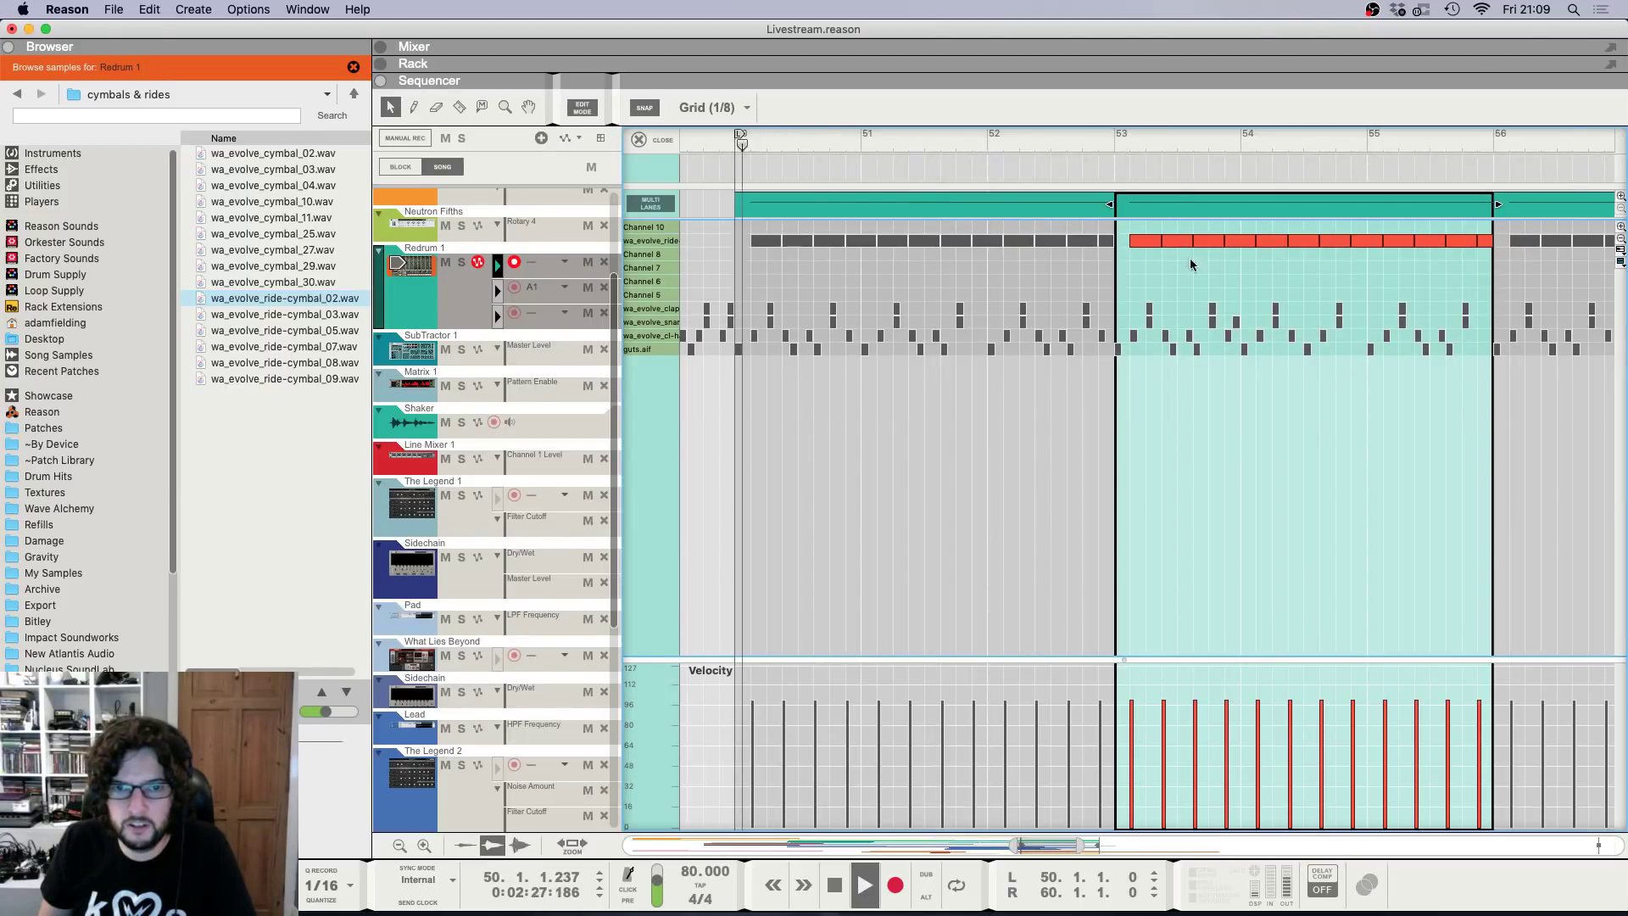
key(F6)
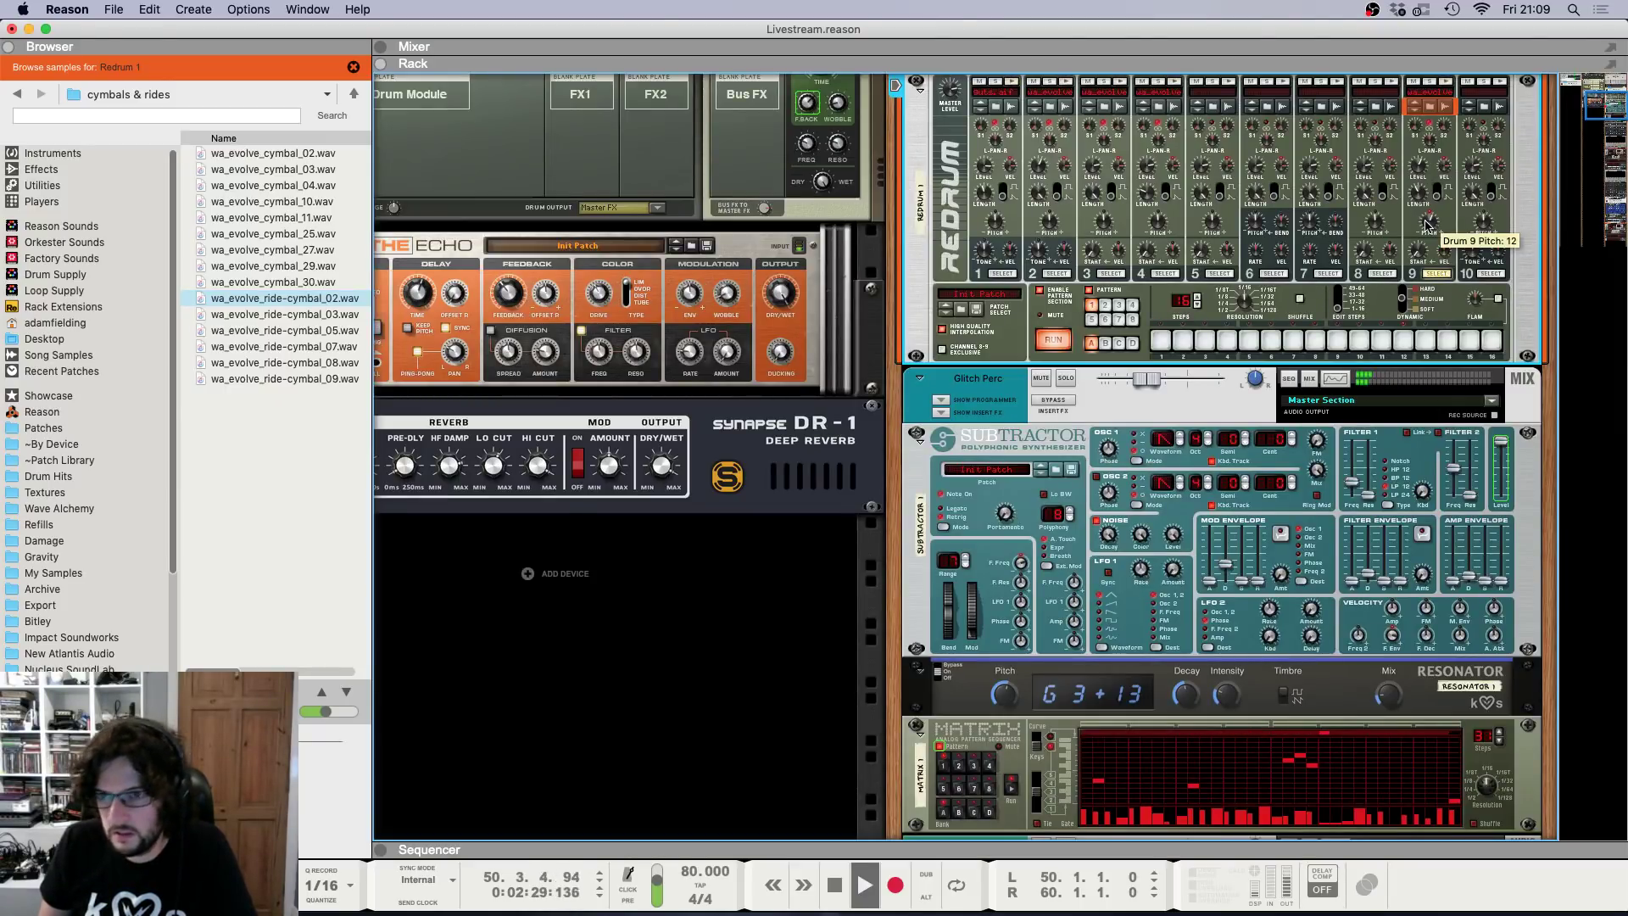
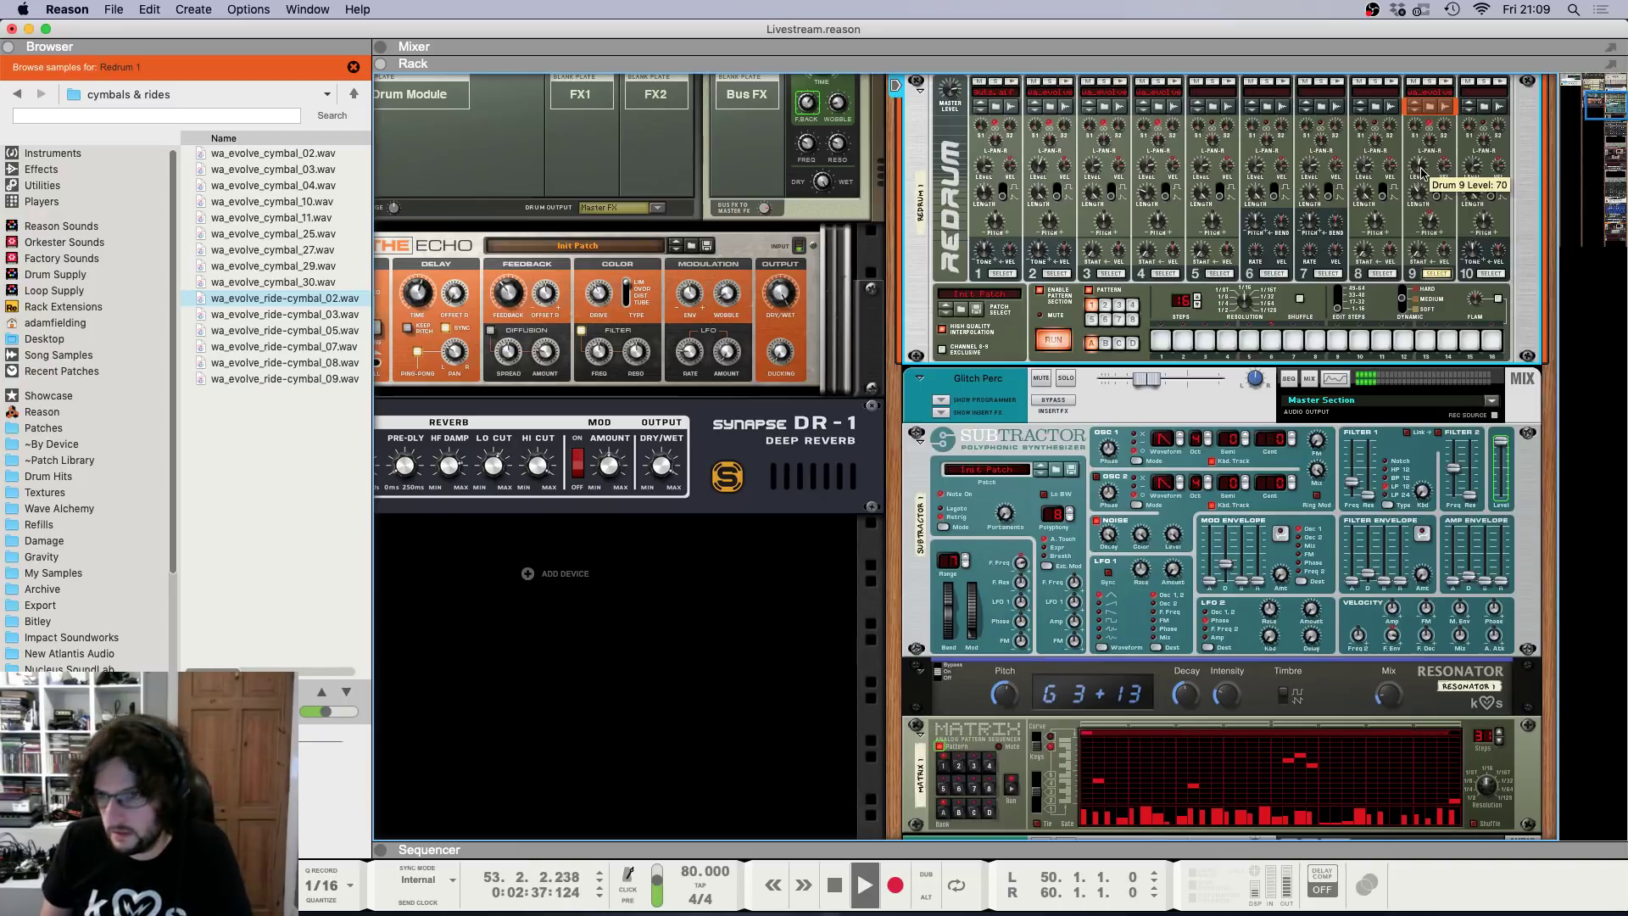
scroll(926, 364, up, 5)
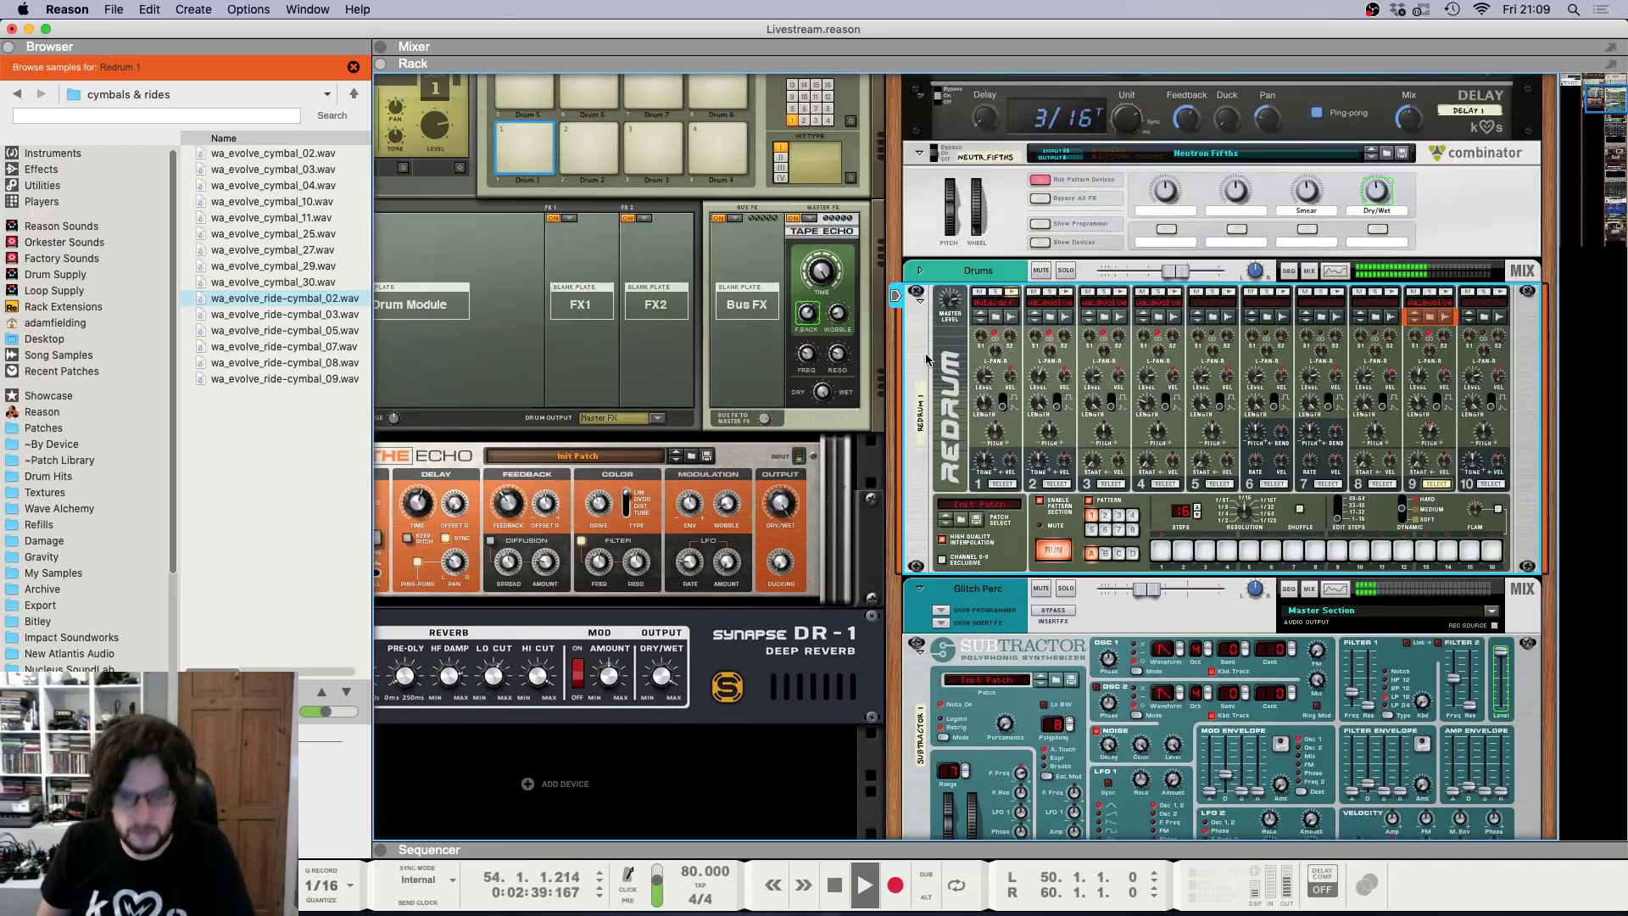
scroll(932, 361, down, 2)
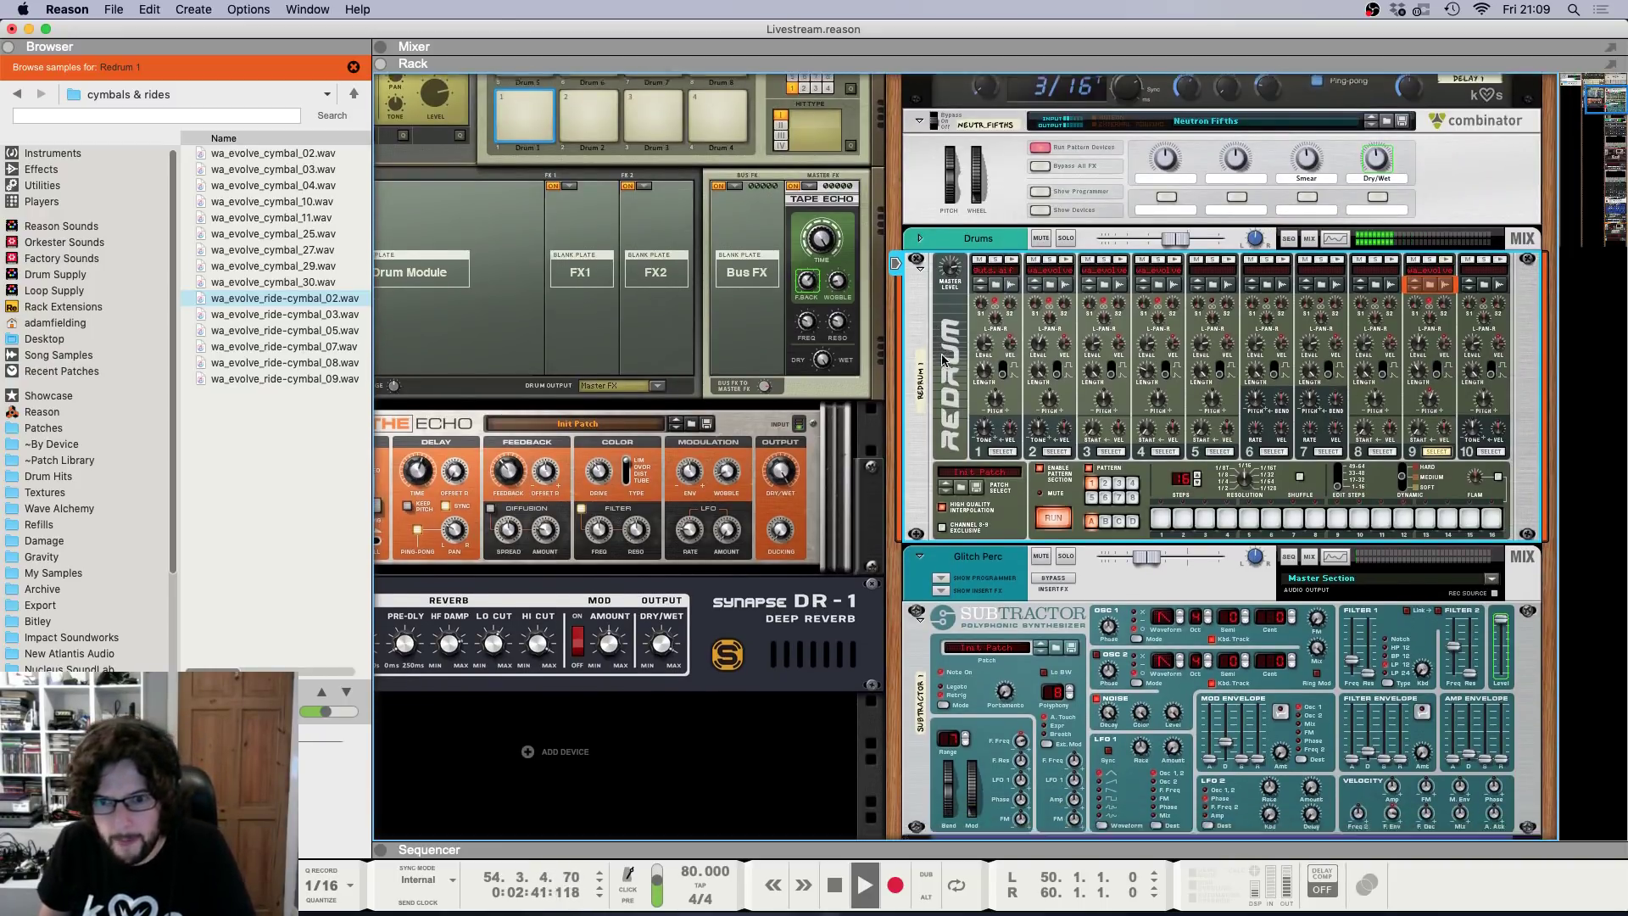
Close the ride clip at bar 53 and return to the arrangement while the song plays.
key(F7)
key(g)
key(g)
key(g)
key(g)
key(g)
key(g)
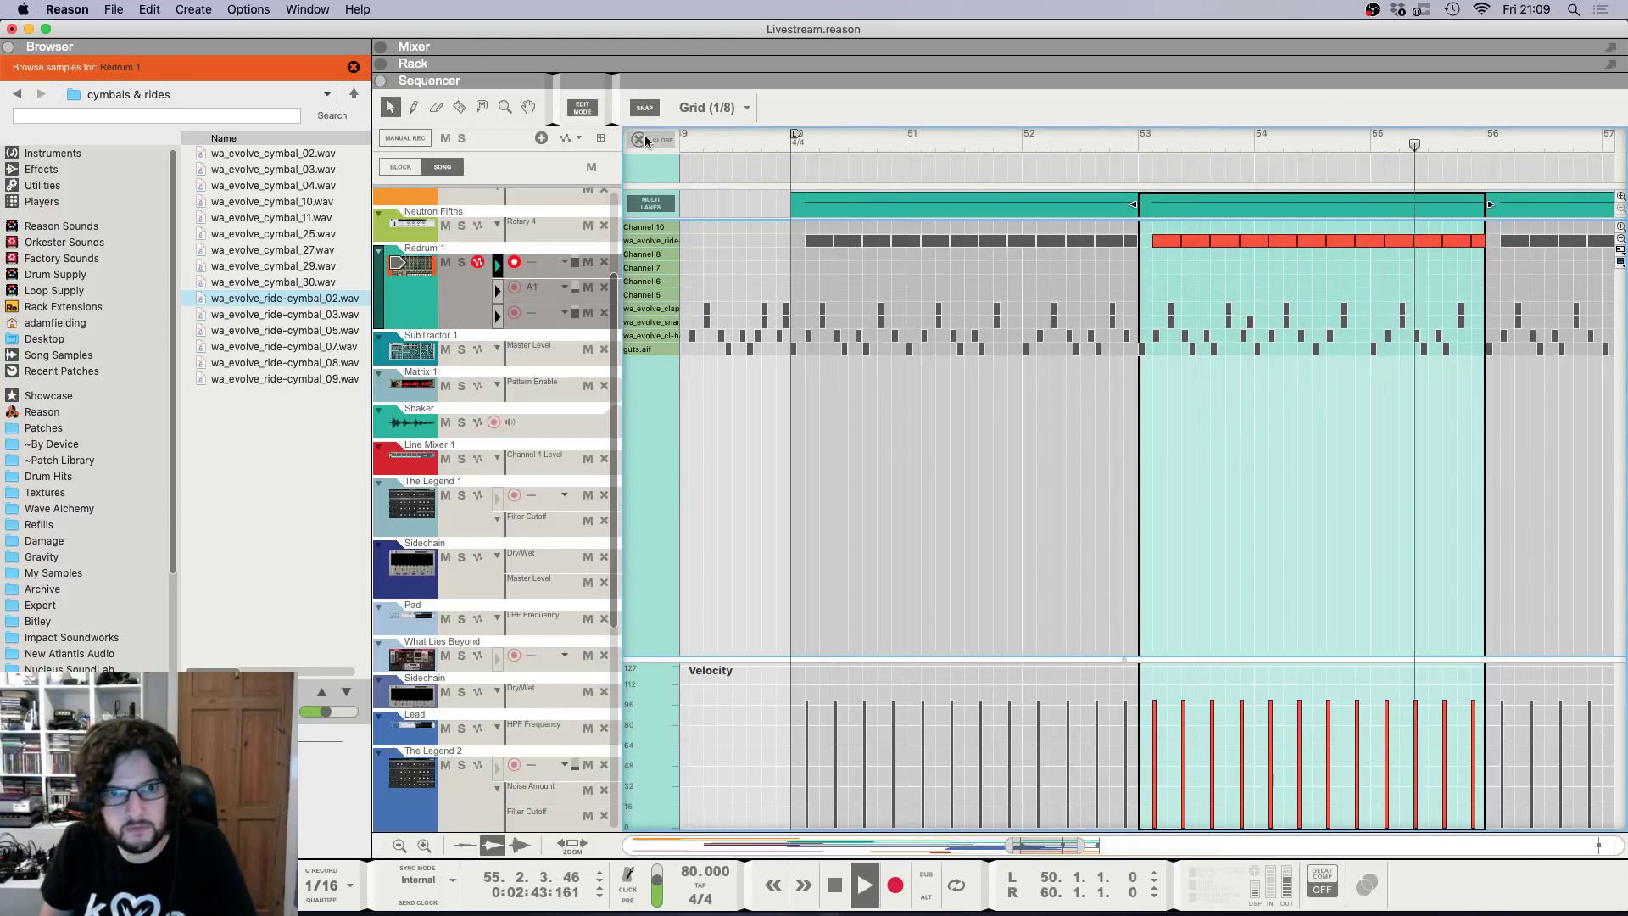
click(650, 140)
key(g)
scroll(1208, 491, down, 5)
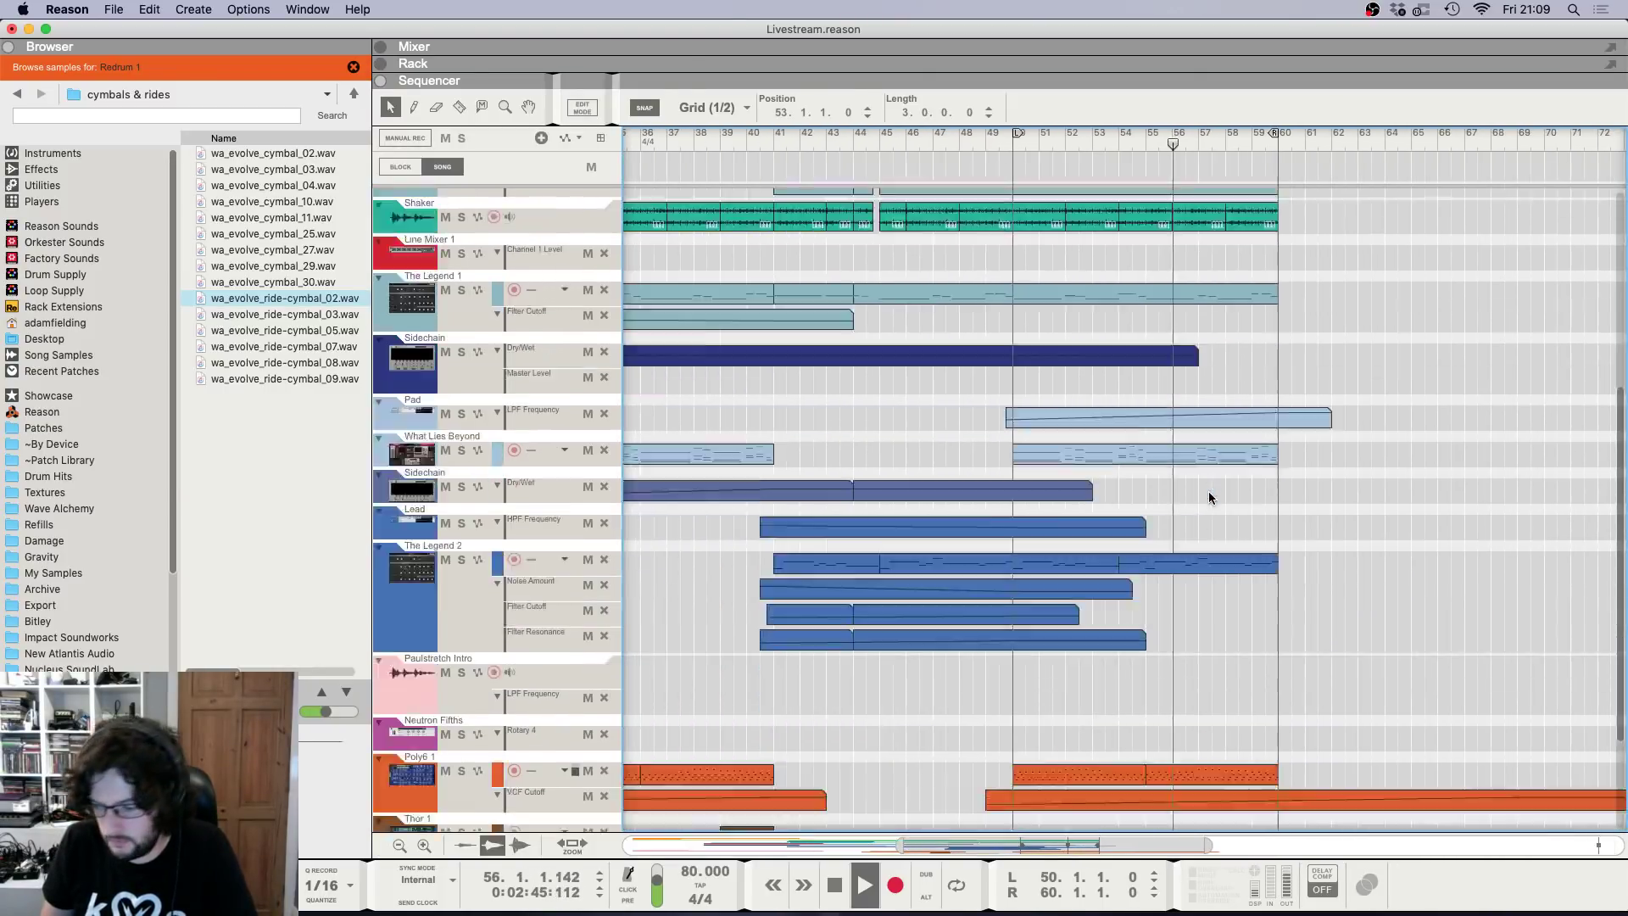
Look over the lead, Poly6, Thor, SDReverb and Europa tracks around bars 50 to 60 as the song plays.
key(g)
key(g)
key(g)
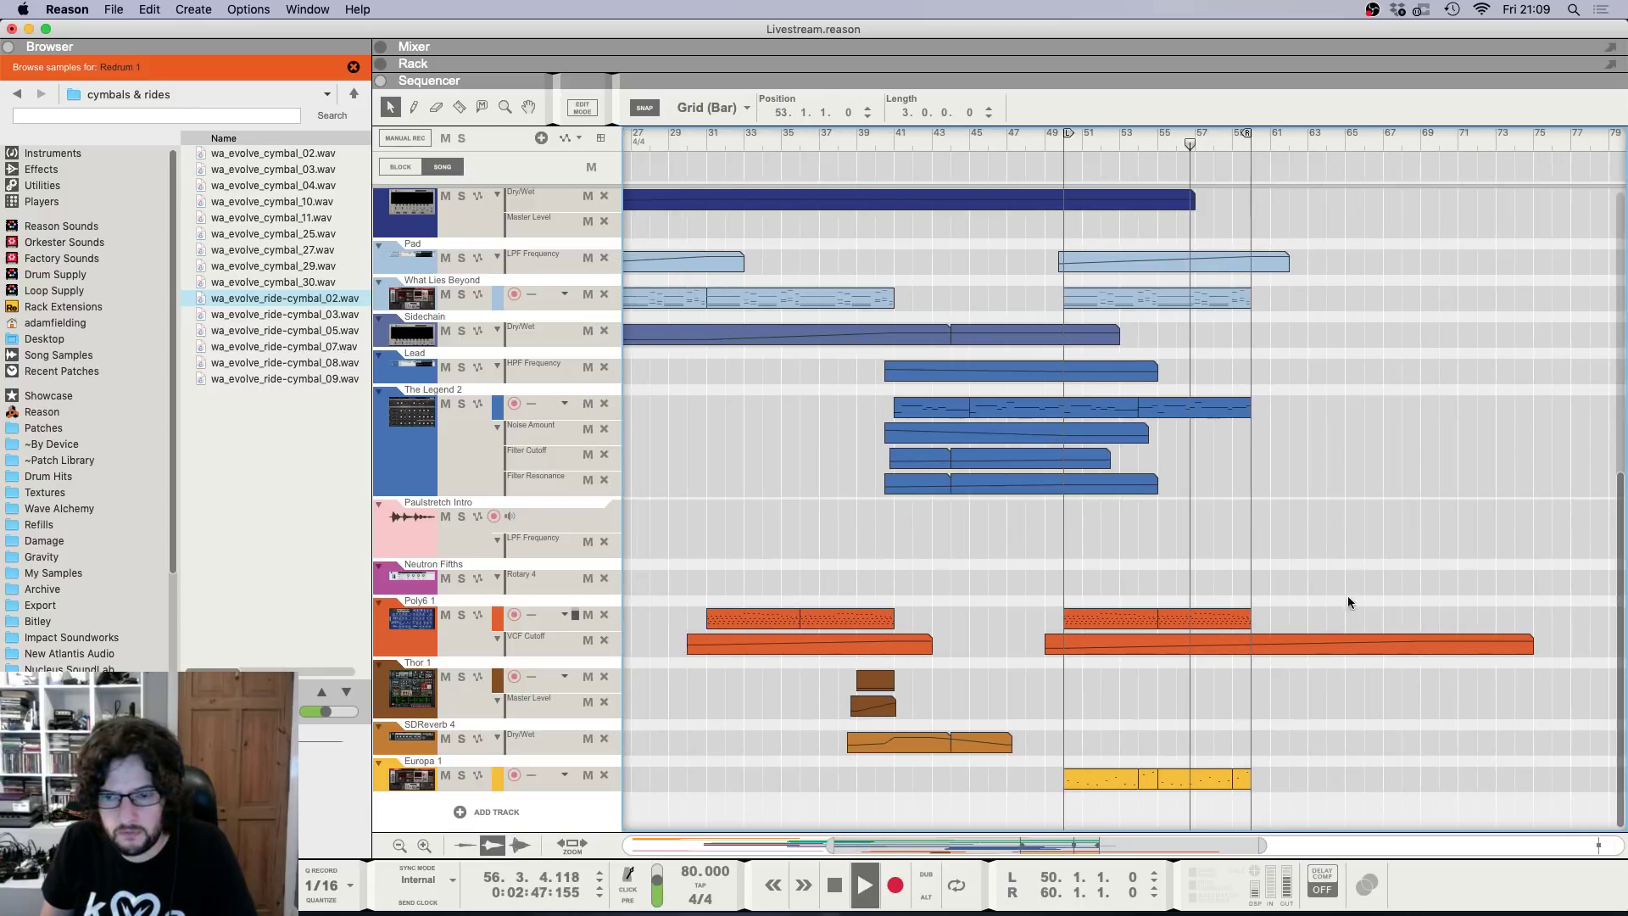
key(h)
key(h)
key(h)
scroll(1231, 539, right, 2)
key(h)
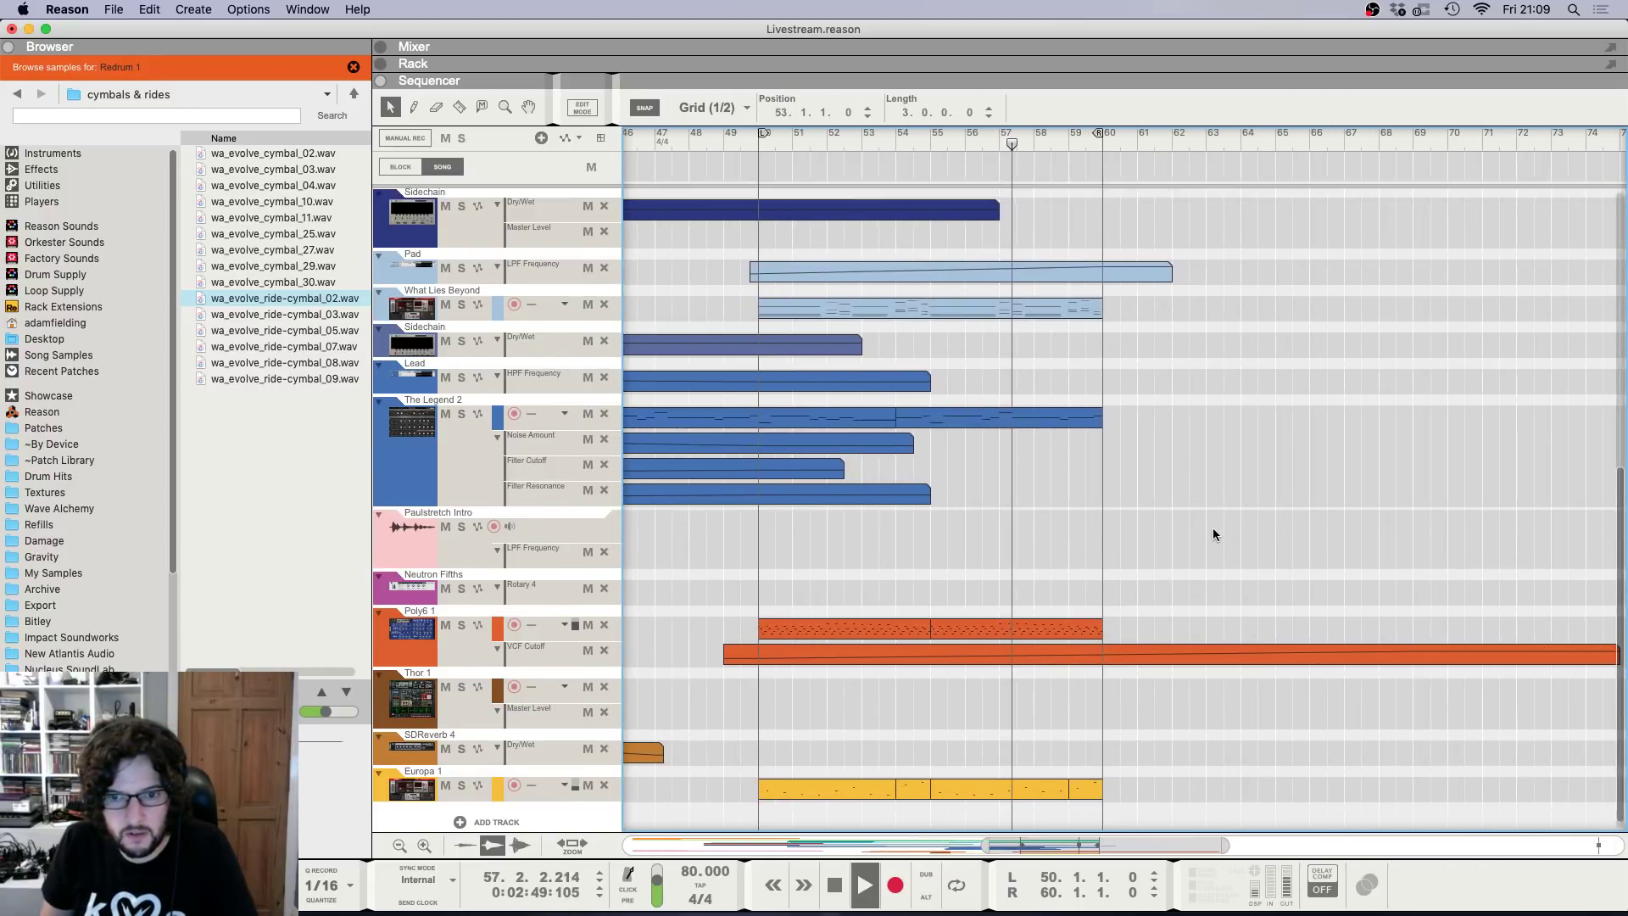
scroll(1214, 530, up, 1)
scroll(1008, 495, down, 2)
key(g)
key(g)
scroll(975, 479, left, 2)
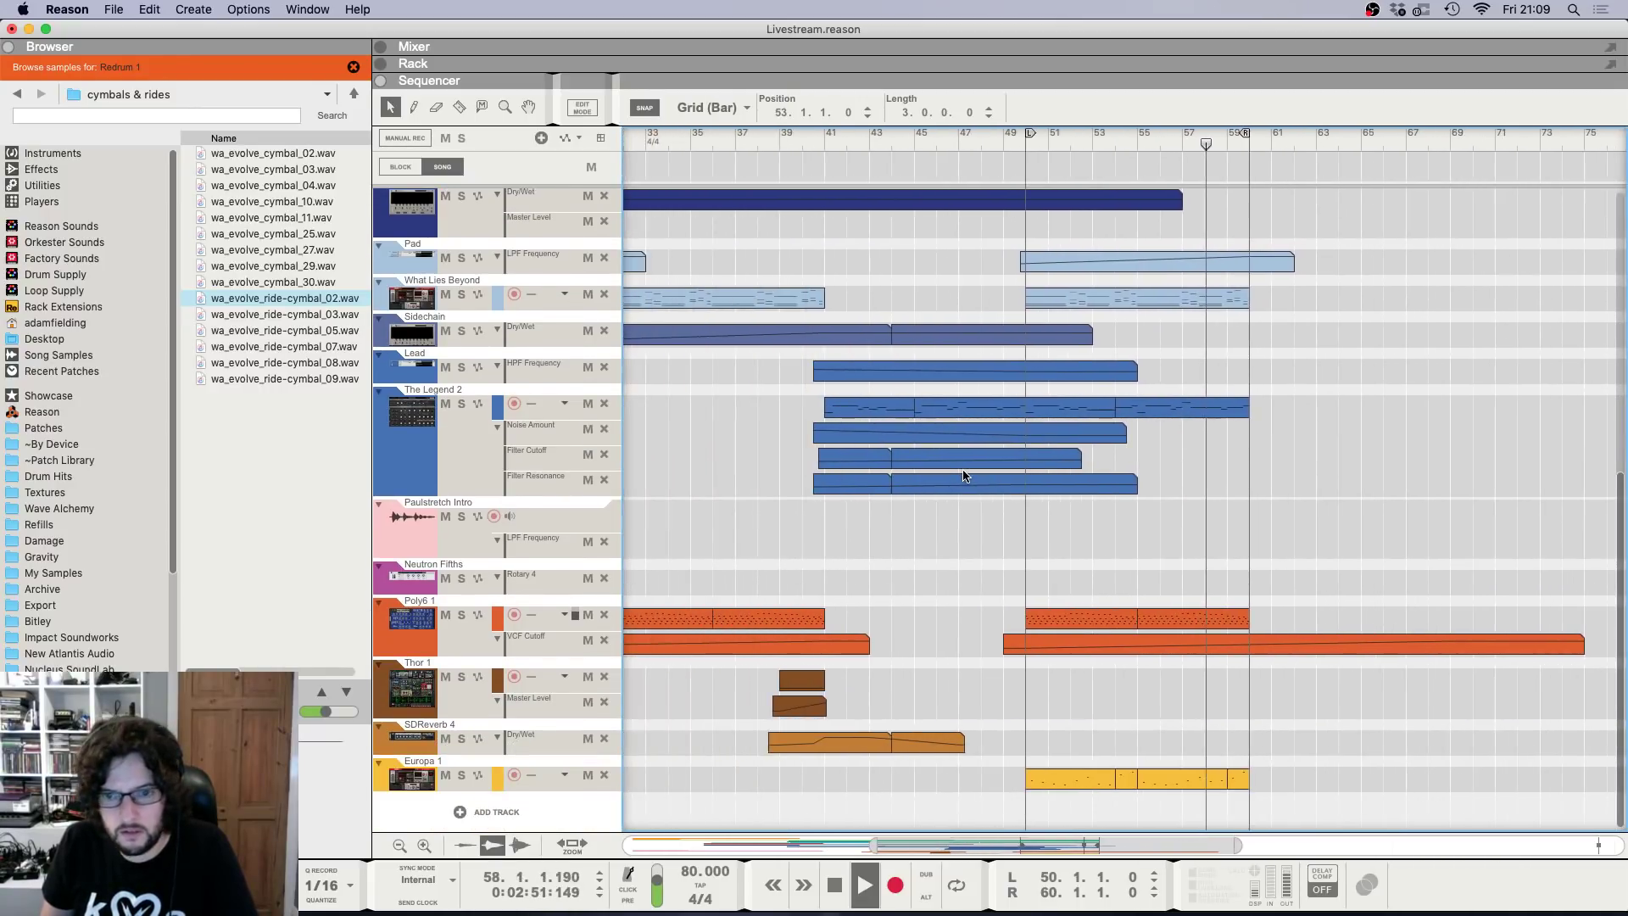
key(g)
key(g)
key(h)
key(h)
key(h)
key(h)
key(h)
key(h)
key(h)
key(h)
key(h)
key(h)
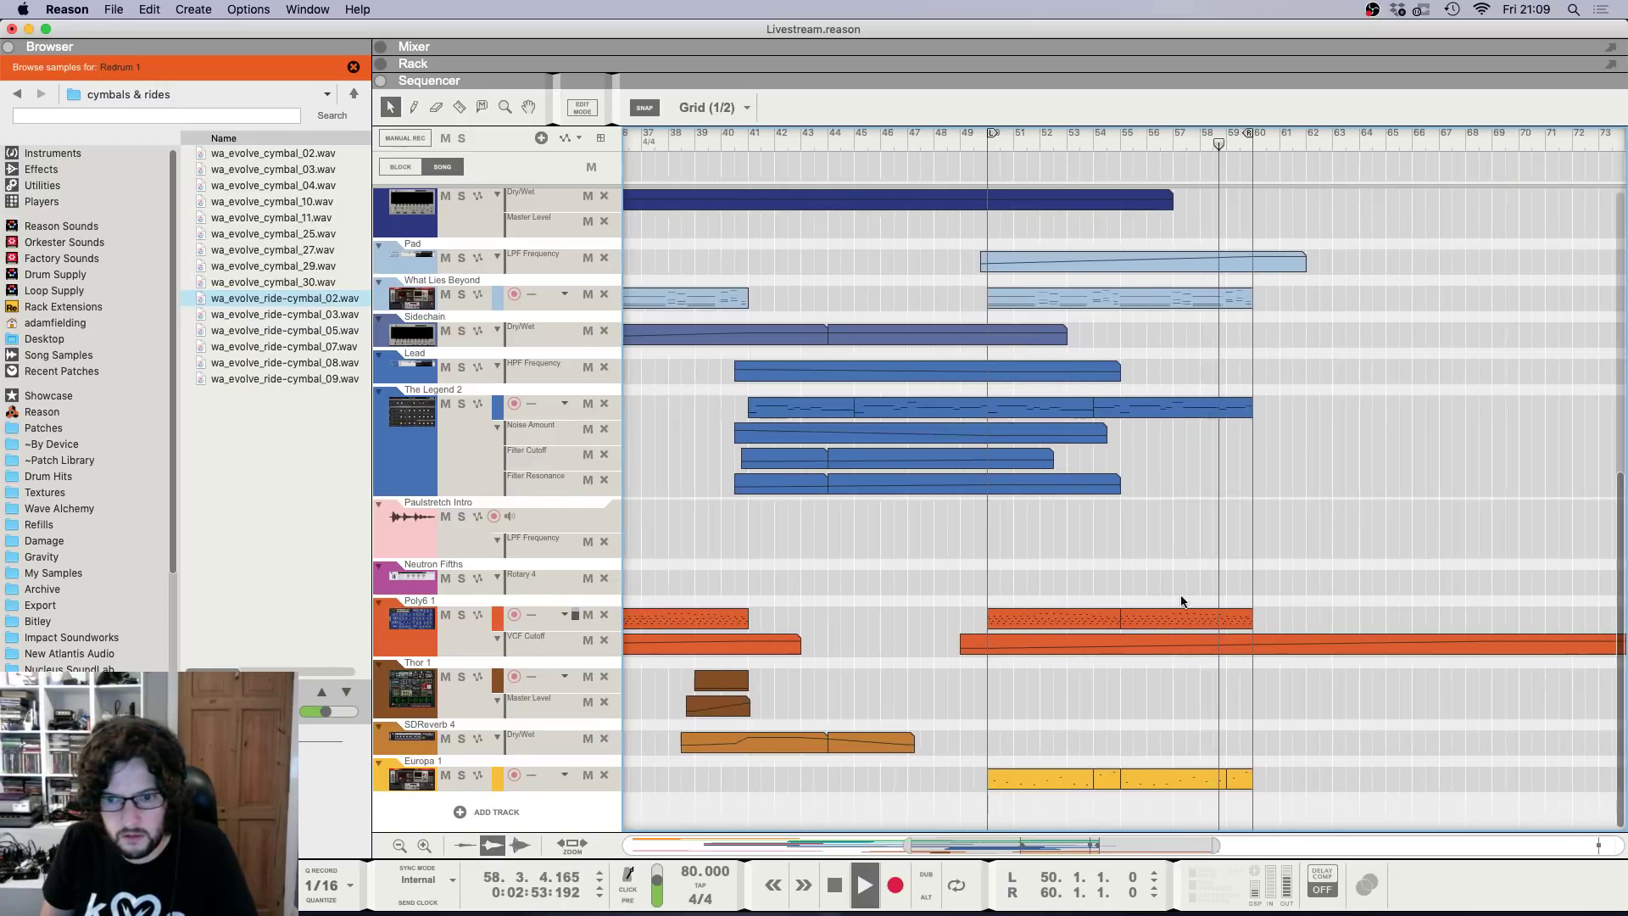
Change the last Europa 1 note before bar 59 to G3 at 58.4.1 with length 0.0.2.0, and play from 58.1.3.
key(space)
double_click(1221, 781)
key(h)
key(h)
key(h)
drag(1111, 373, 1119, 401)
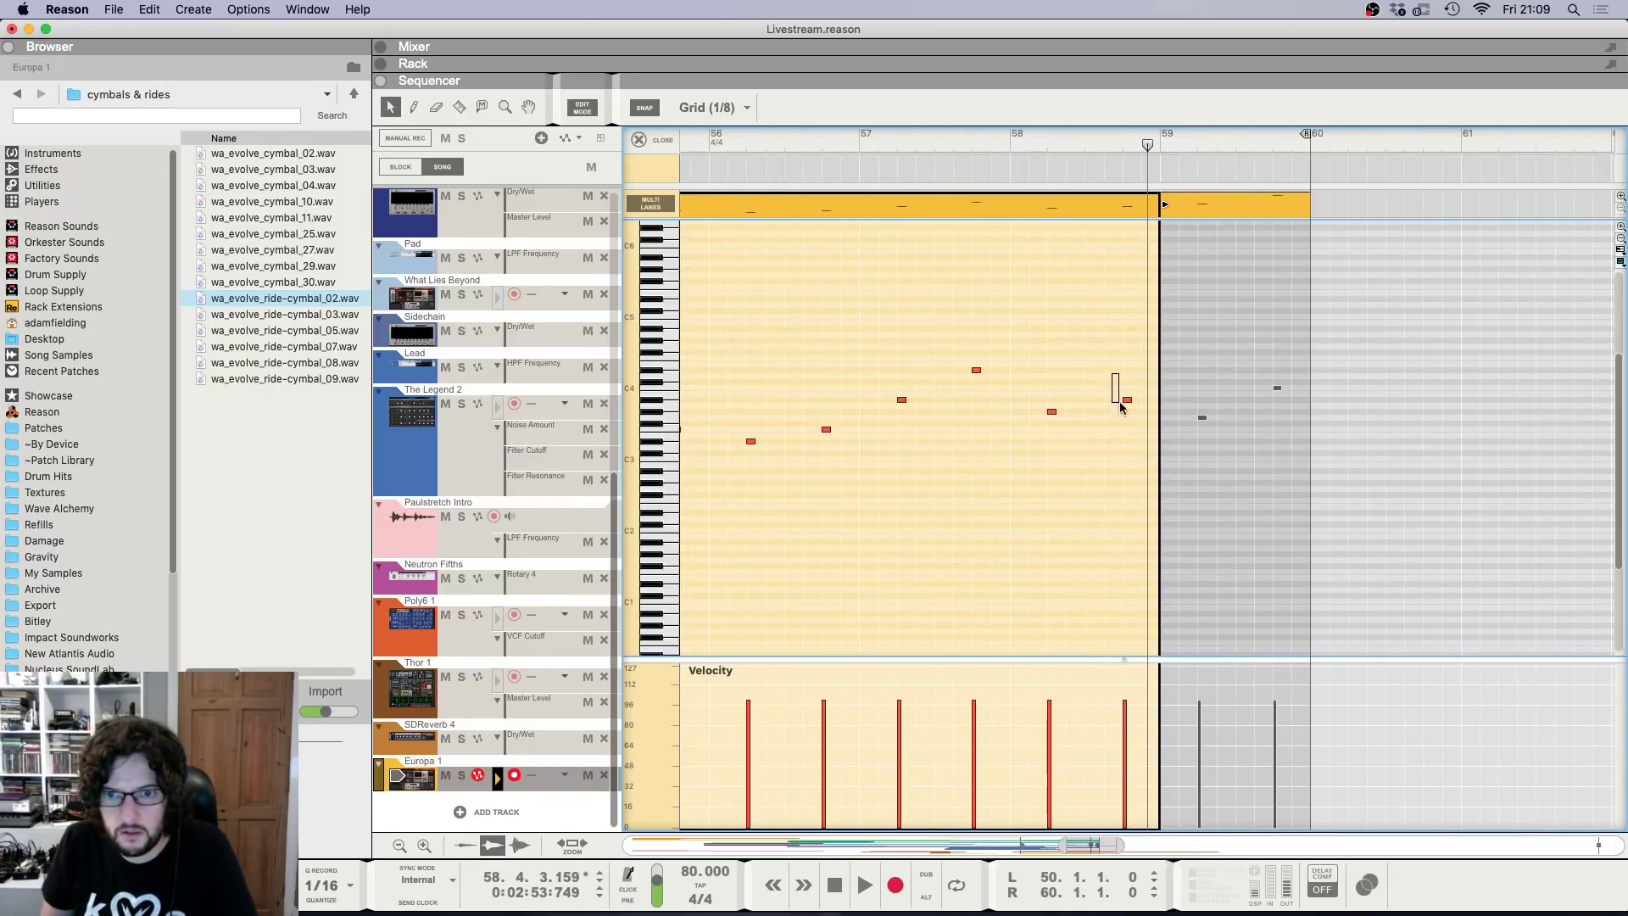
alt+click(1127, 417)
key(space)
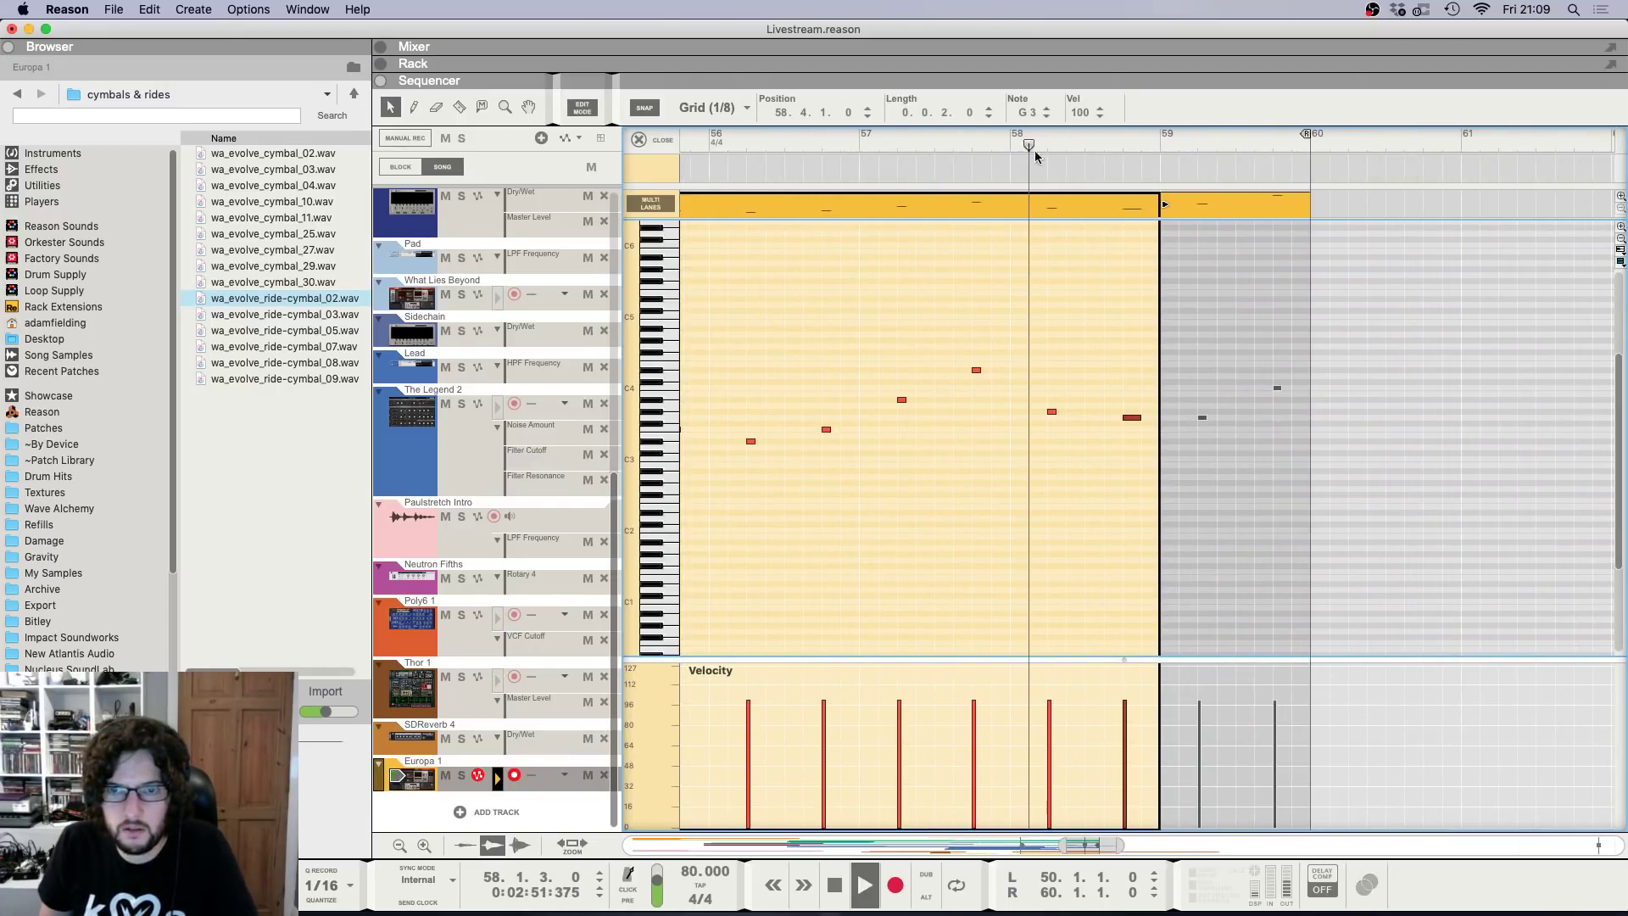
In the Europa 1 clip at bar 59, lower the first note and move the 59.4.1 note to D#3, then close the clip.
key(h)
key(h)
key(h)
key(h)
key(h)
key(h)
double_click(1260, 370)
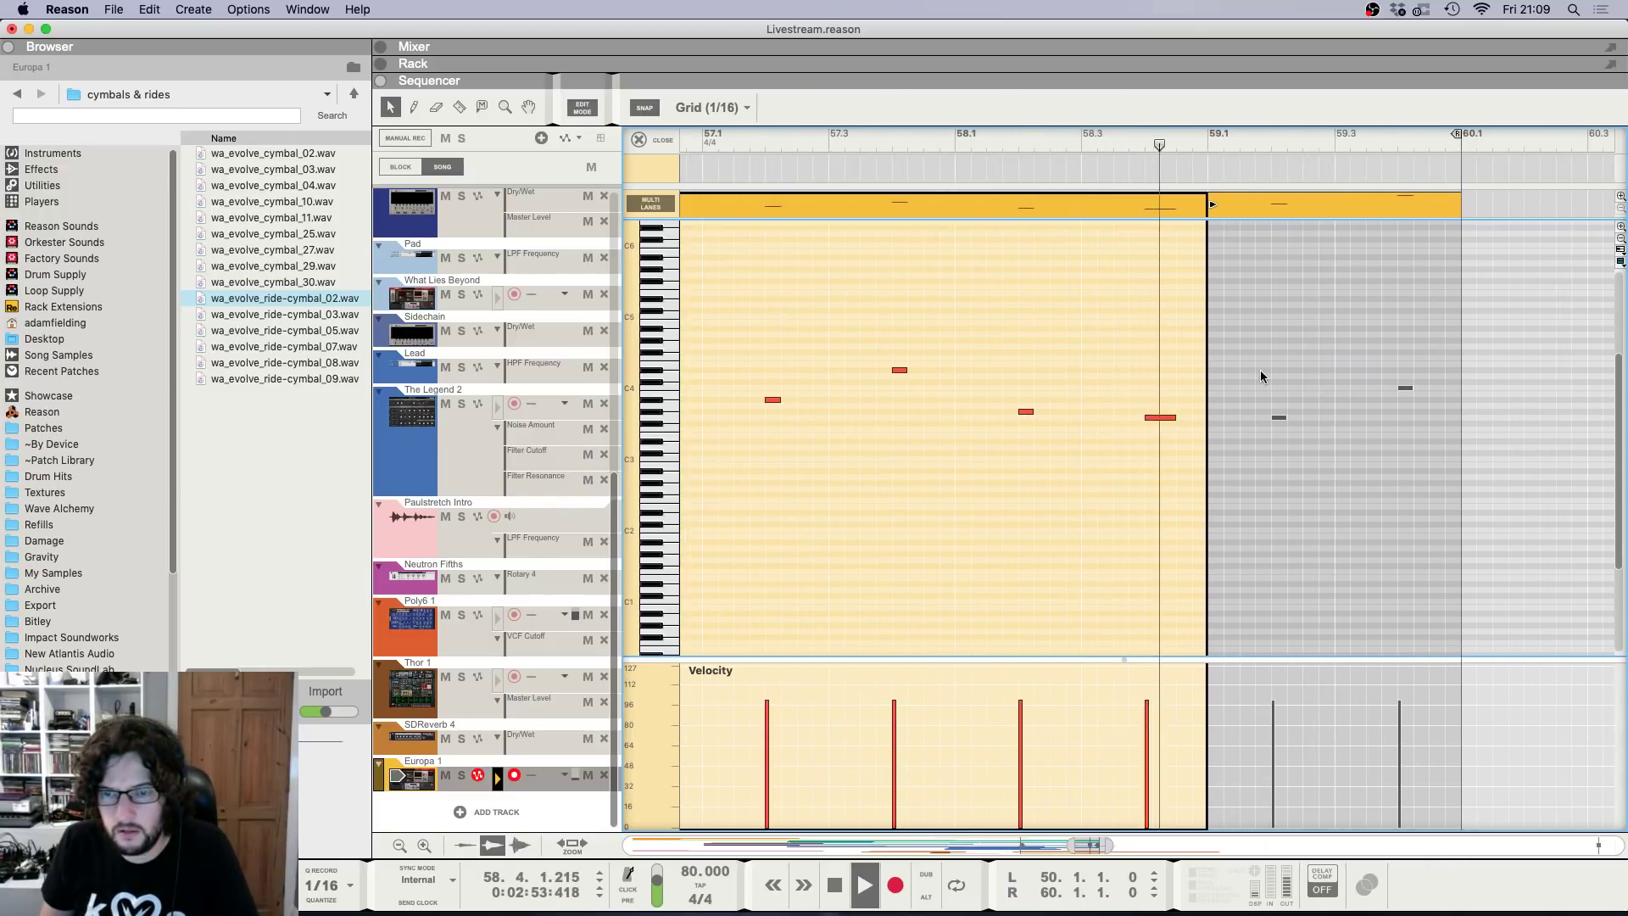
click(1280, 418)
key(space)
key(Delete)
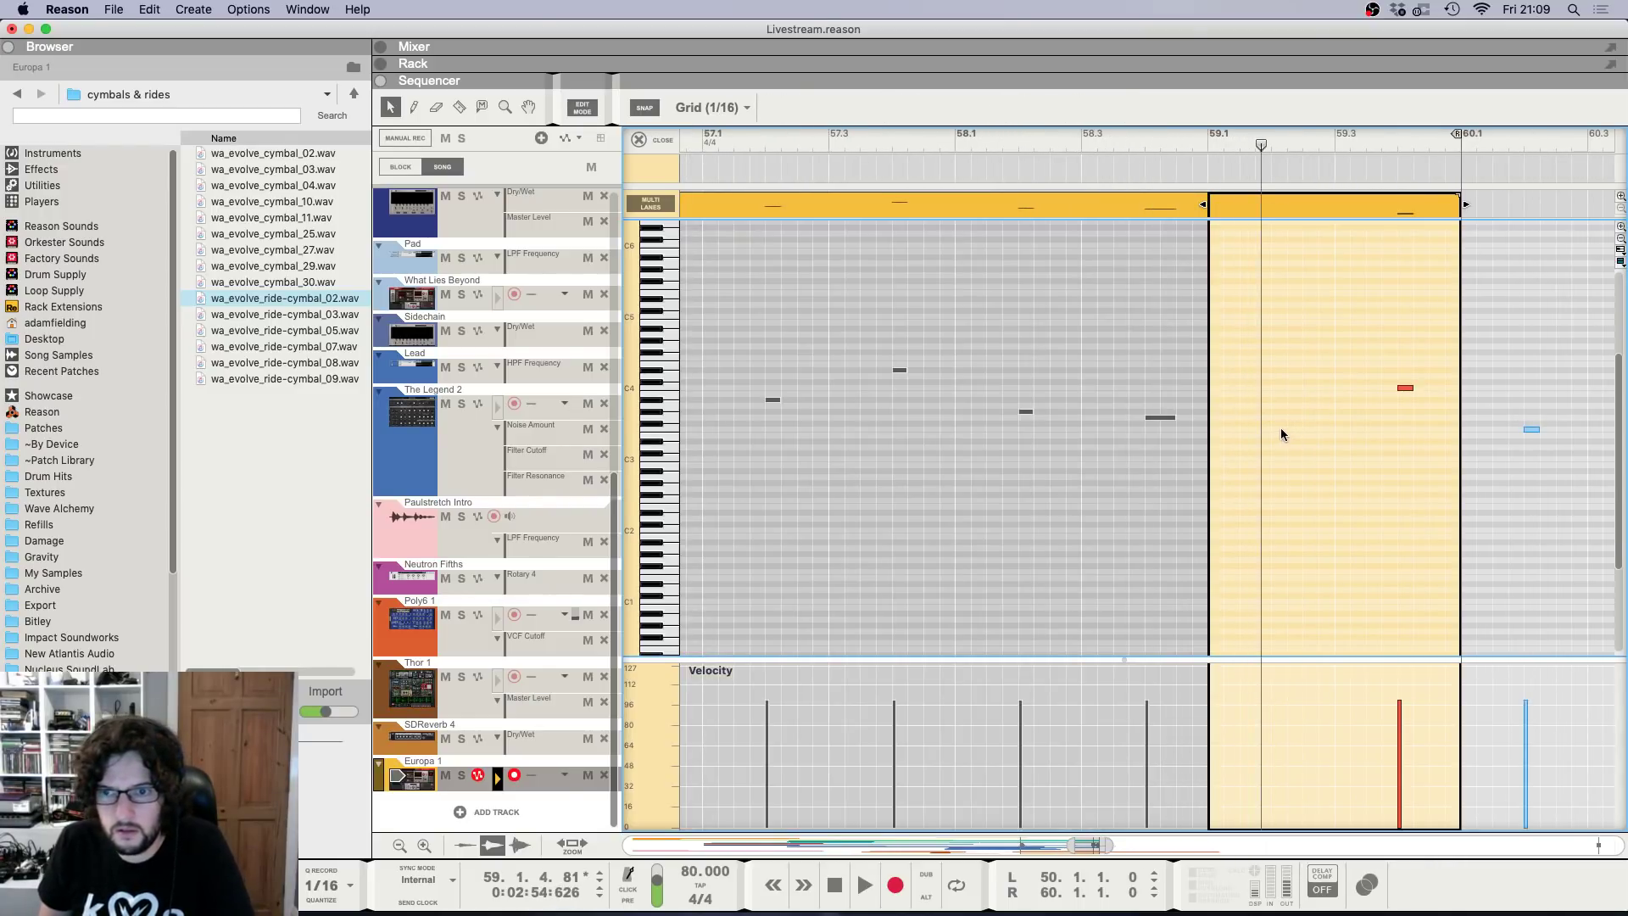
key(space)
drag(1398, 352, 1411, 443)
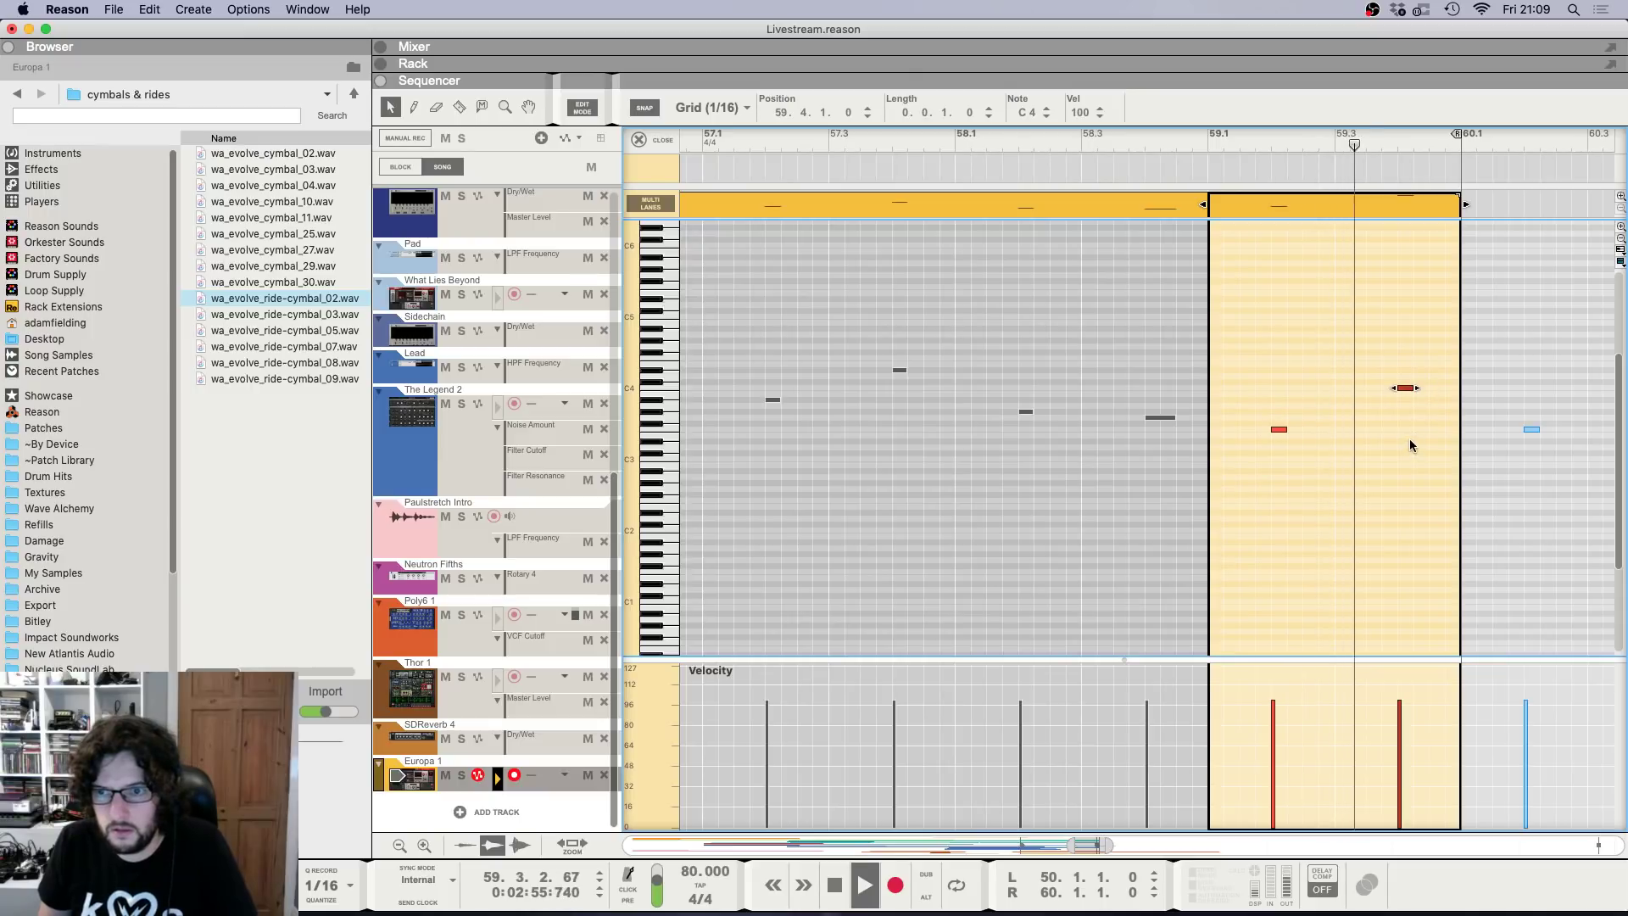
key(space)
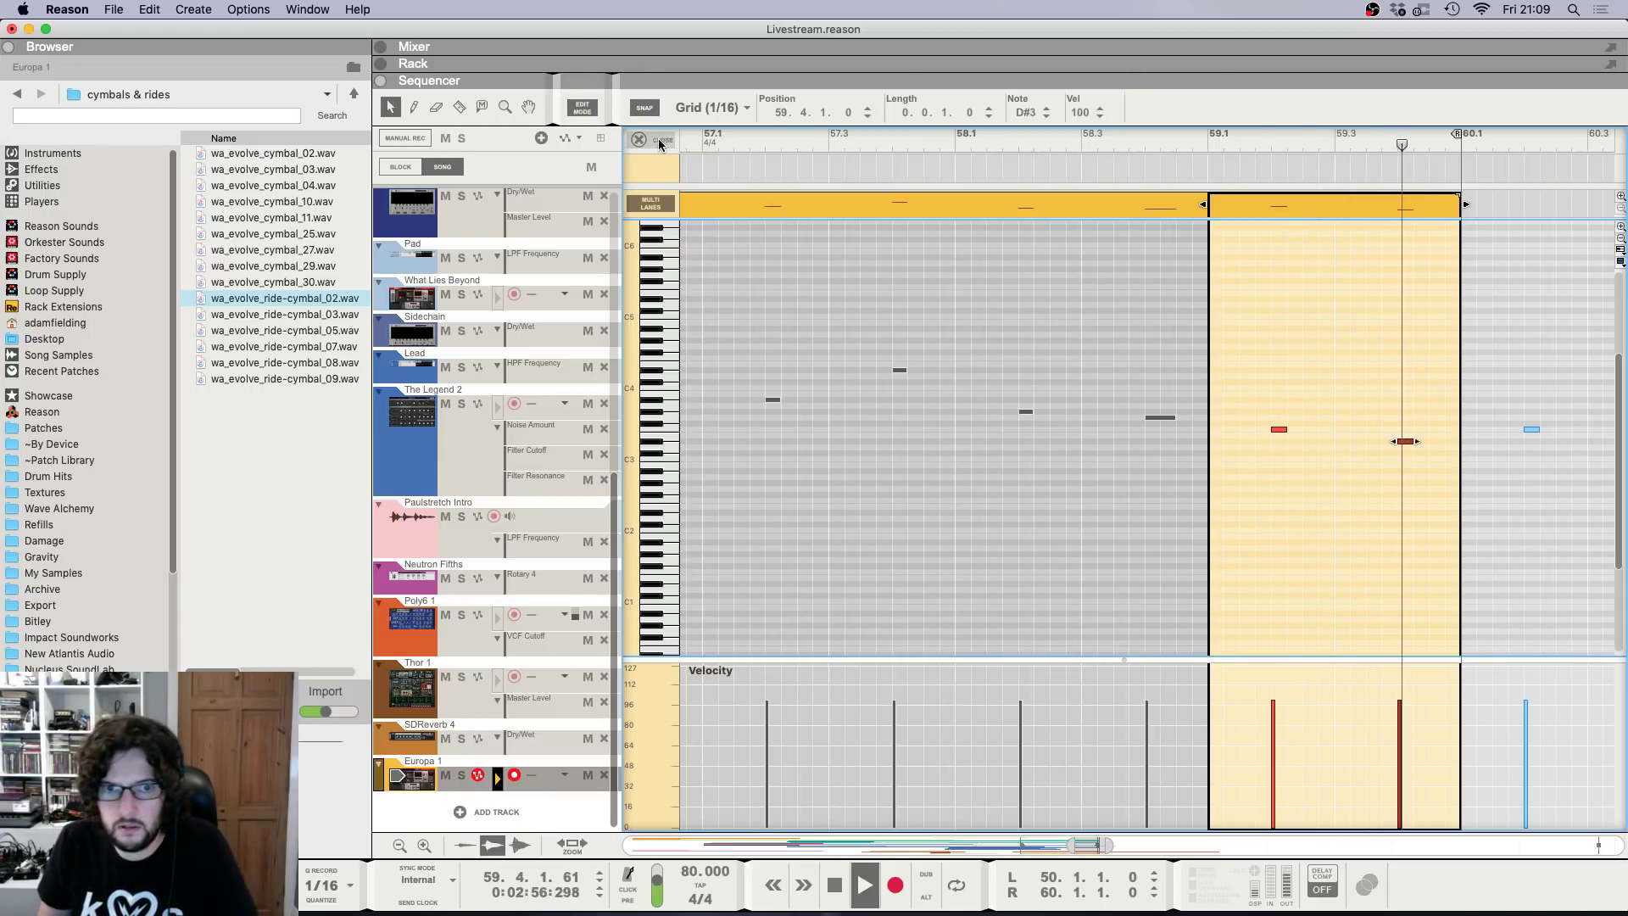
click(659, 140)
key(space)
Look over the whole arrangement to compare how the tracks develop up to bar 60.
key(g)
key(g)
key(g)
key(g)
key(g)
key(g)
key(g)
key(g)
key(g)
key(g)
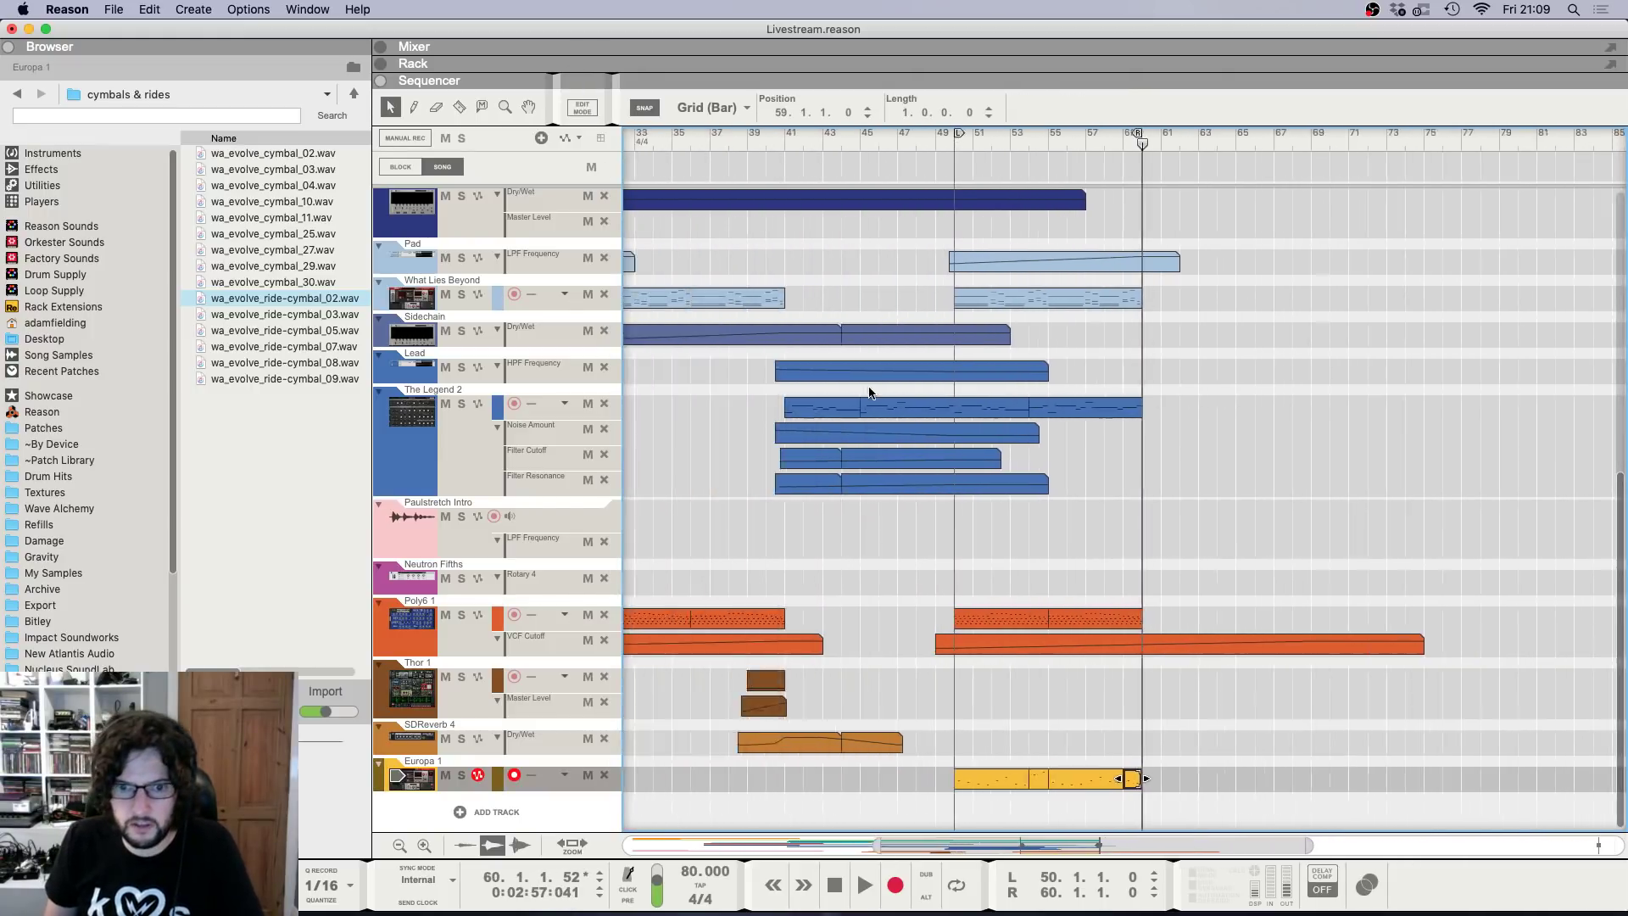
key(h)
key(h)
scroll(1351, 370, up, 6)
scroll(1353, 369, up, 2)
key(g)
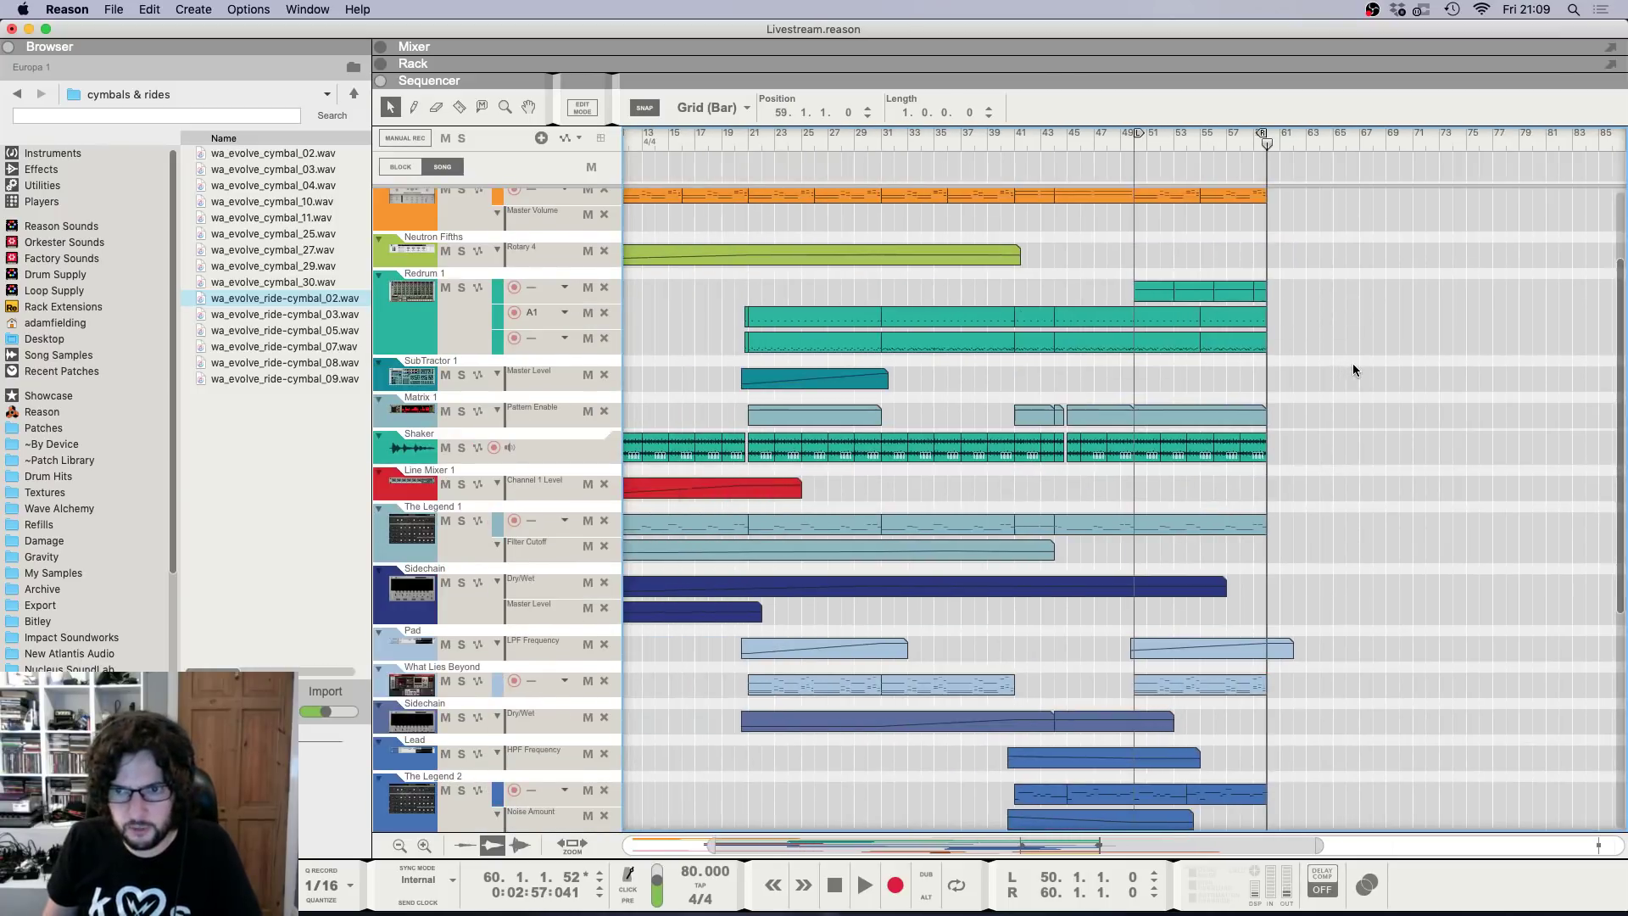
key(g)
key(g)
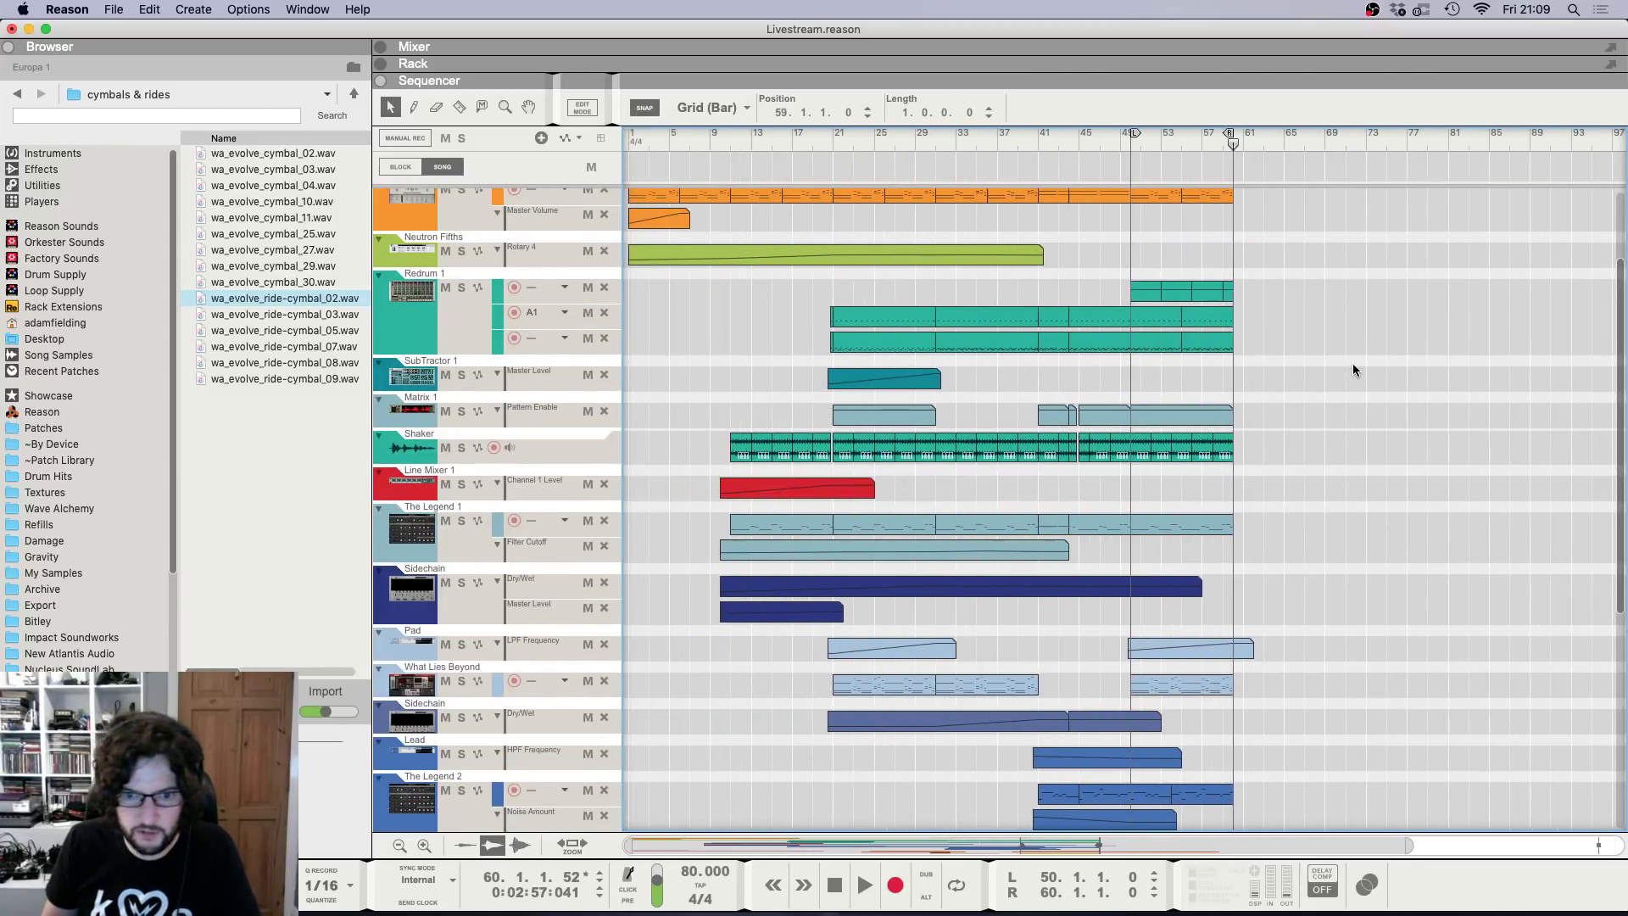
scroll(1352, 363, down, 6)
scroll(868, 659, down, 3)
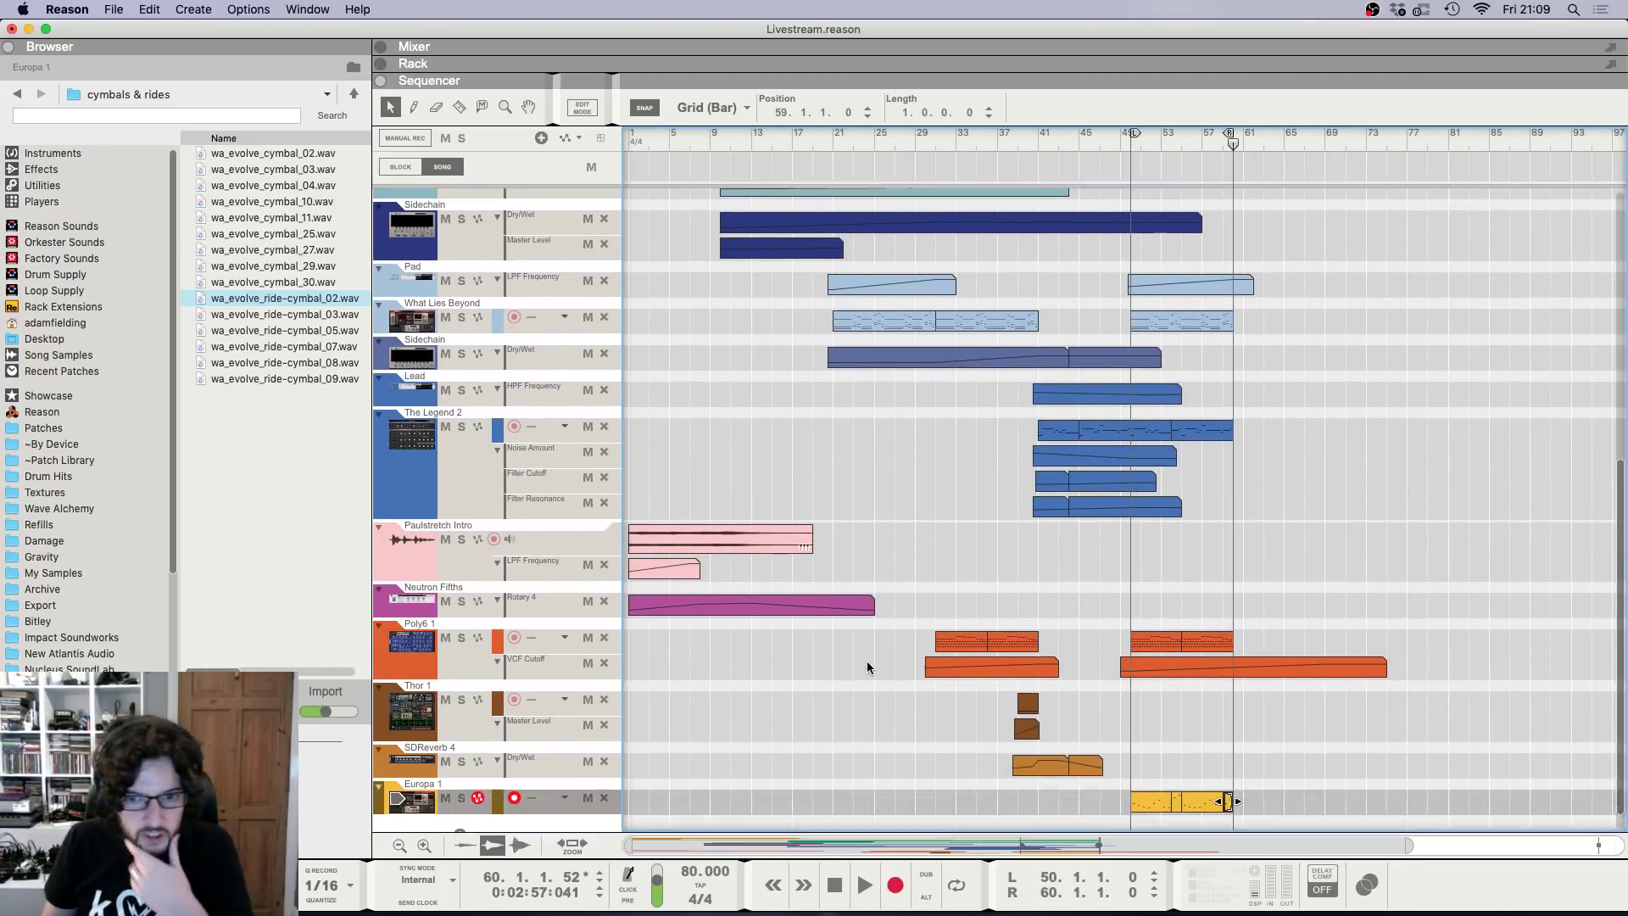
Try copying the Thor 1 and SDReverb 4 clips from around bar 39 to before bar 60, and delete the SDReverb 4 copy.
drag(984, 673, 1214, 709)
key(h)
key(h)
key(h)
key(h)
key(h)
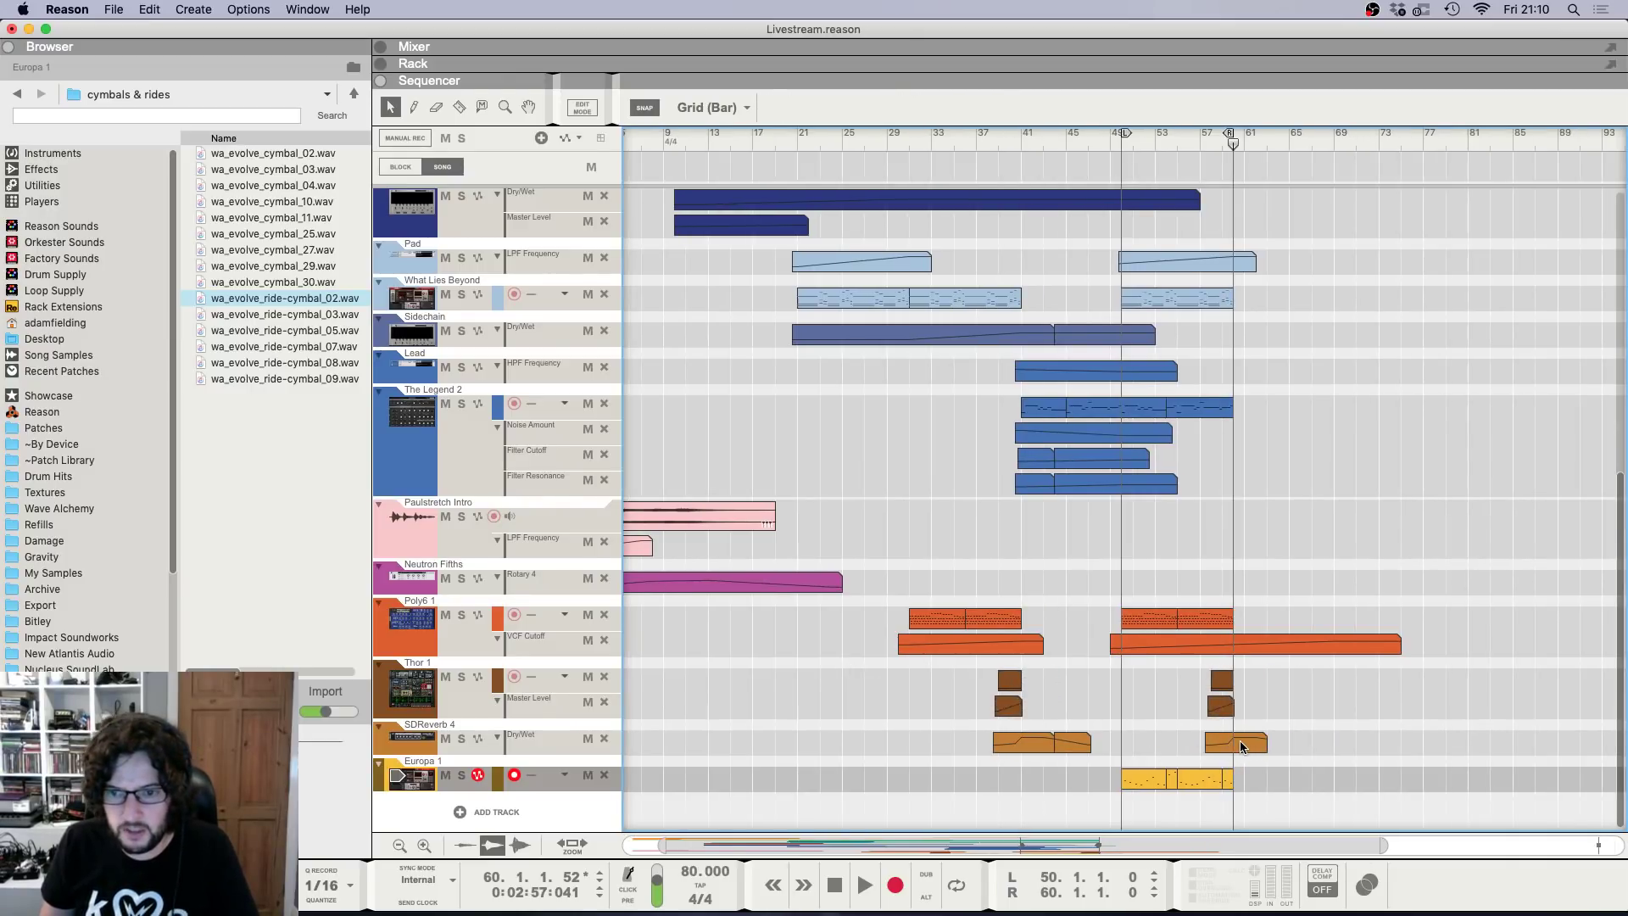
click(1238, 740)
key(Delete)
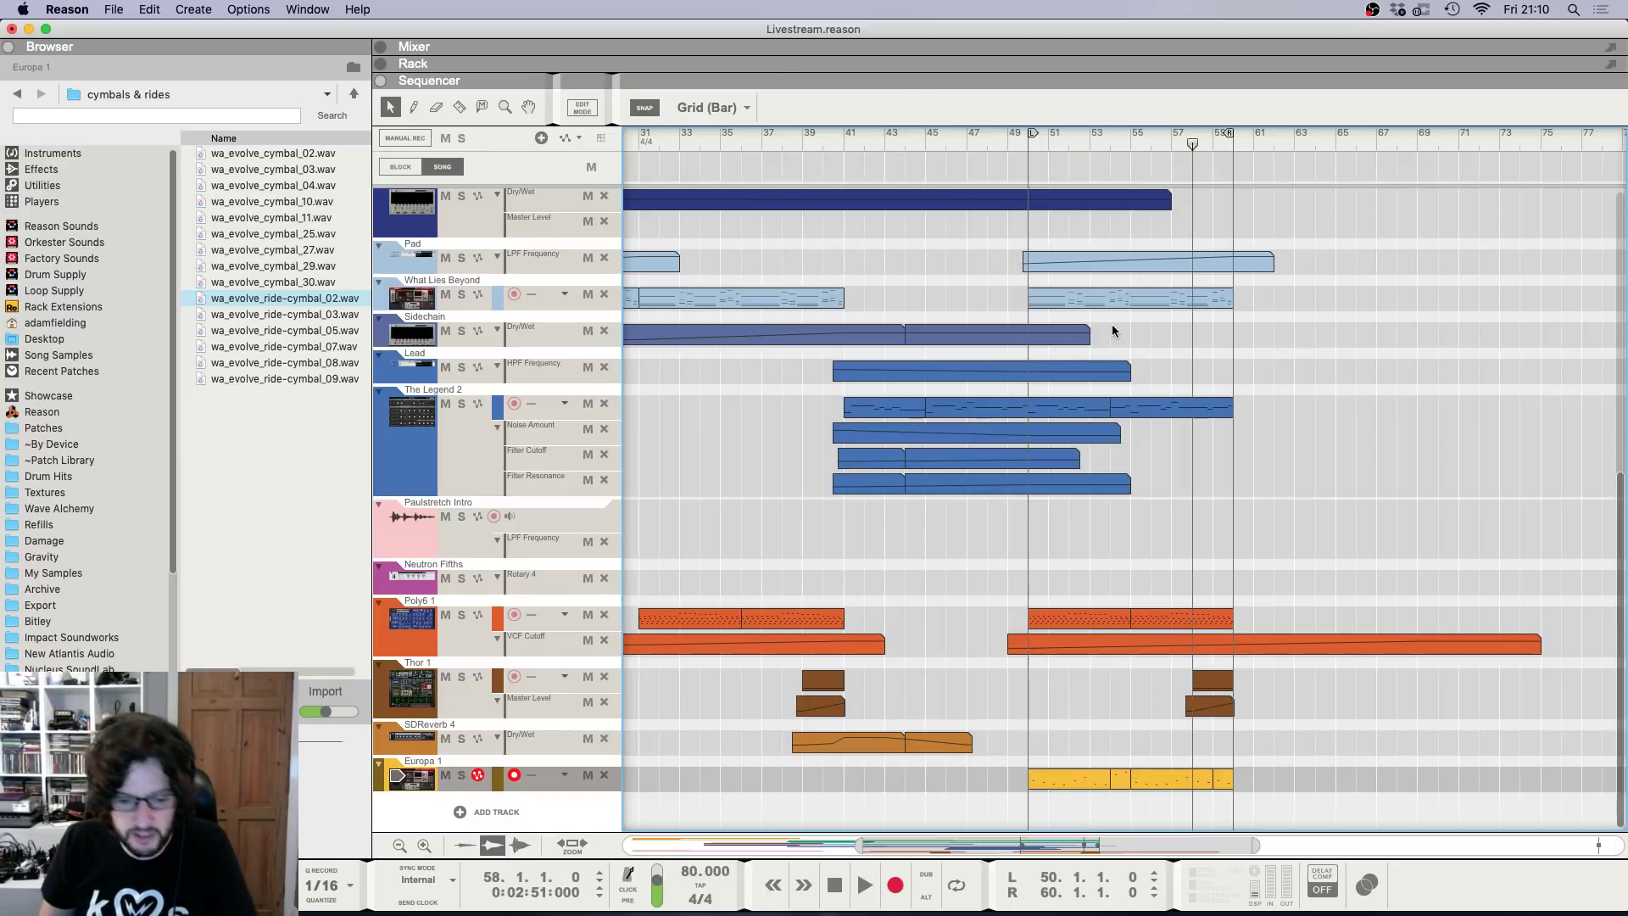
Delete the copied Thor 1 note and Master Level automation clips before bar 60.
key(F6)
scroll(1100, 410, down, 15)
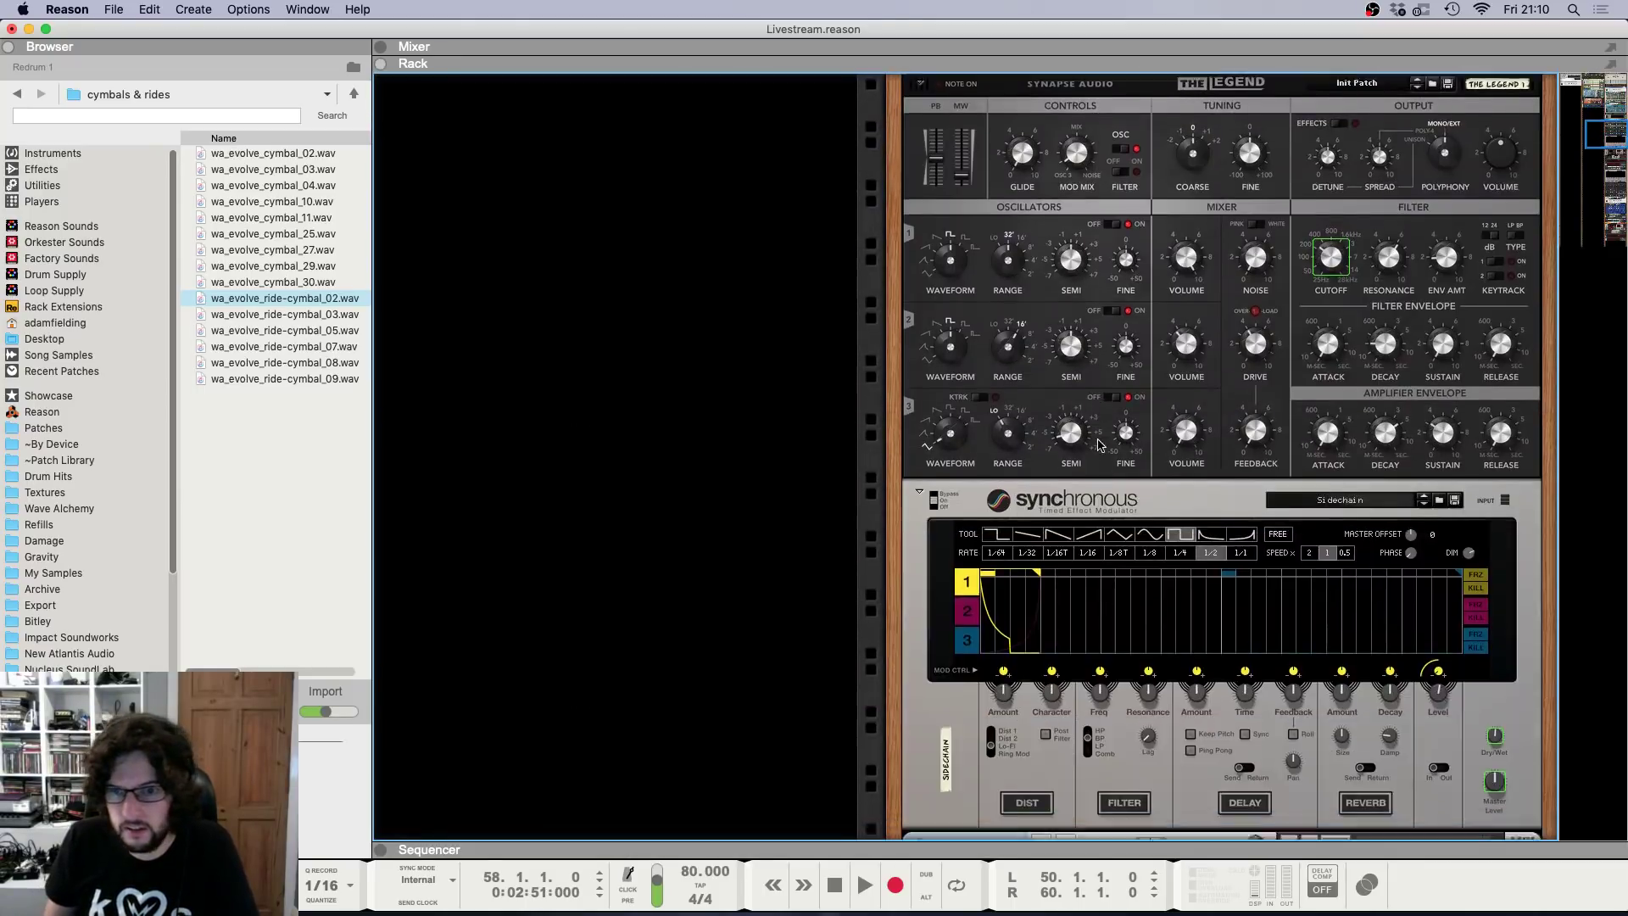
key(F7)
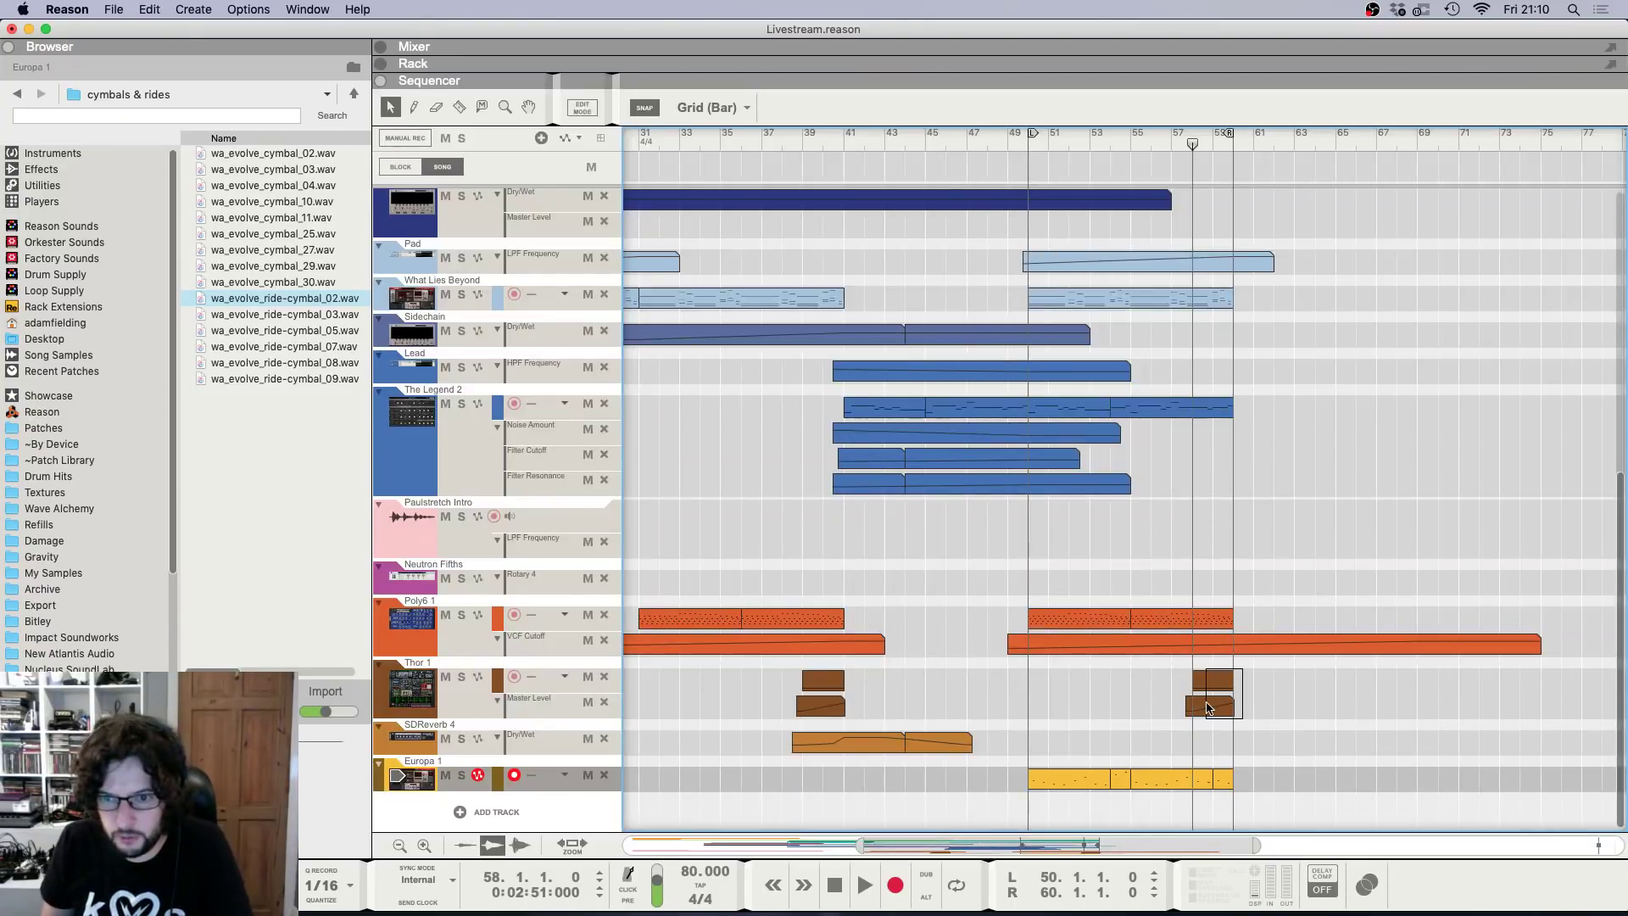
key(F8)
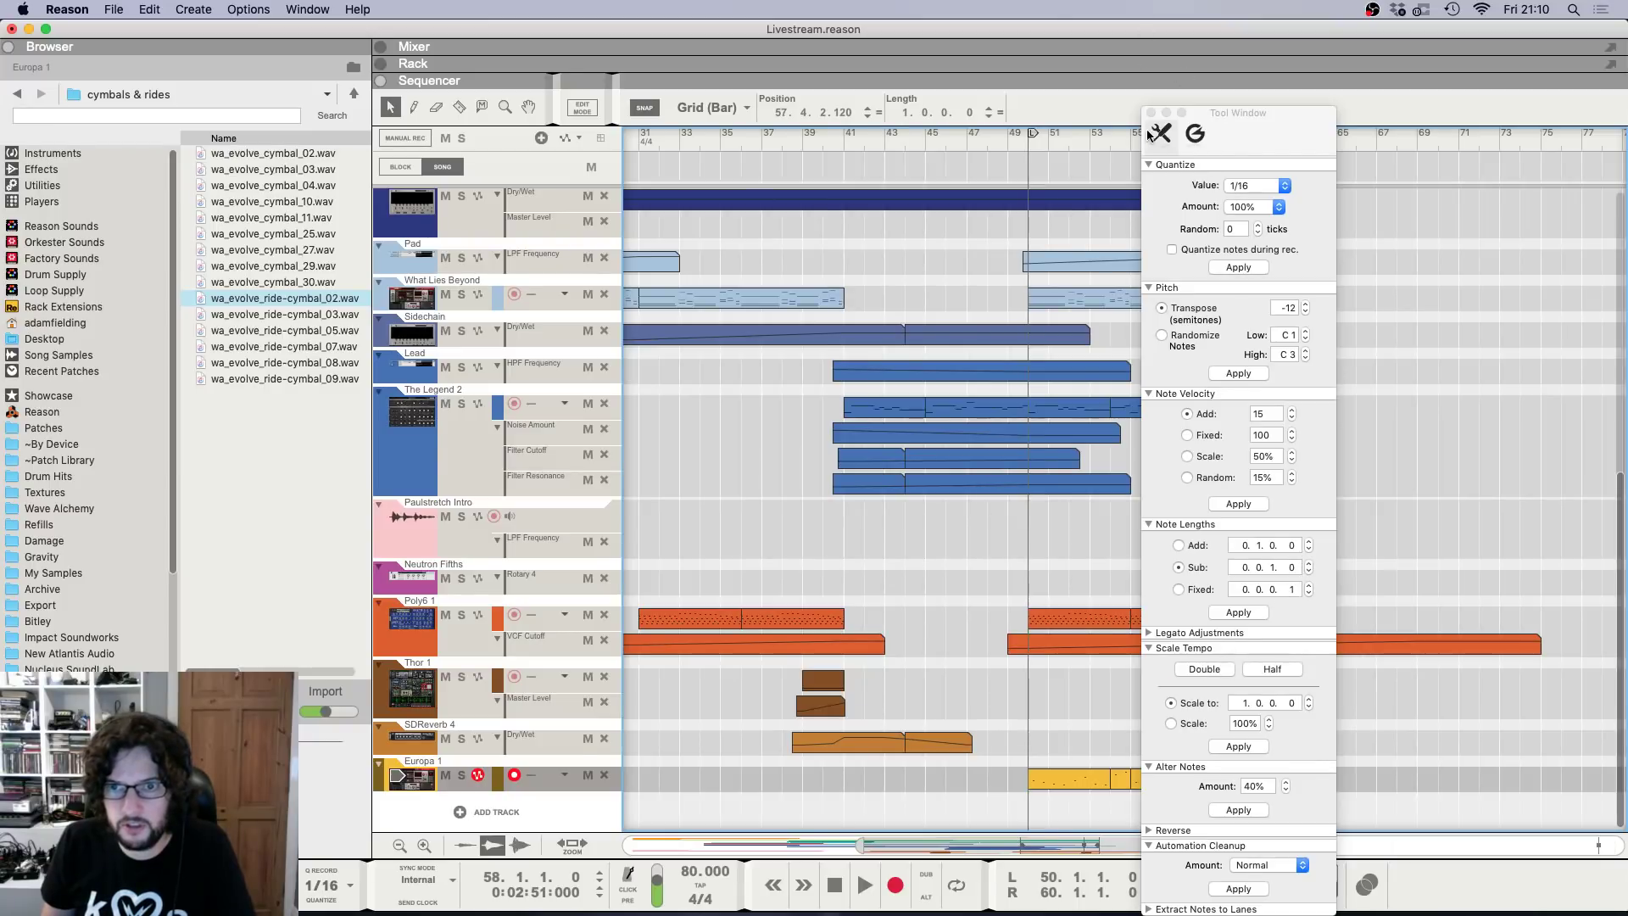
key(F8)
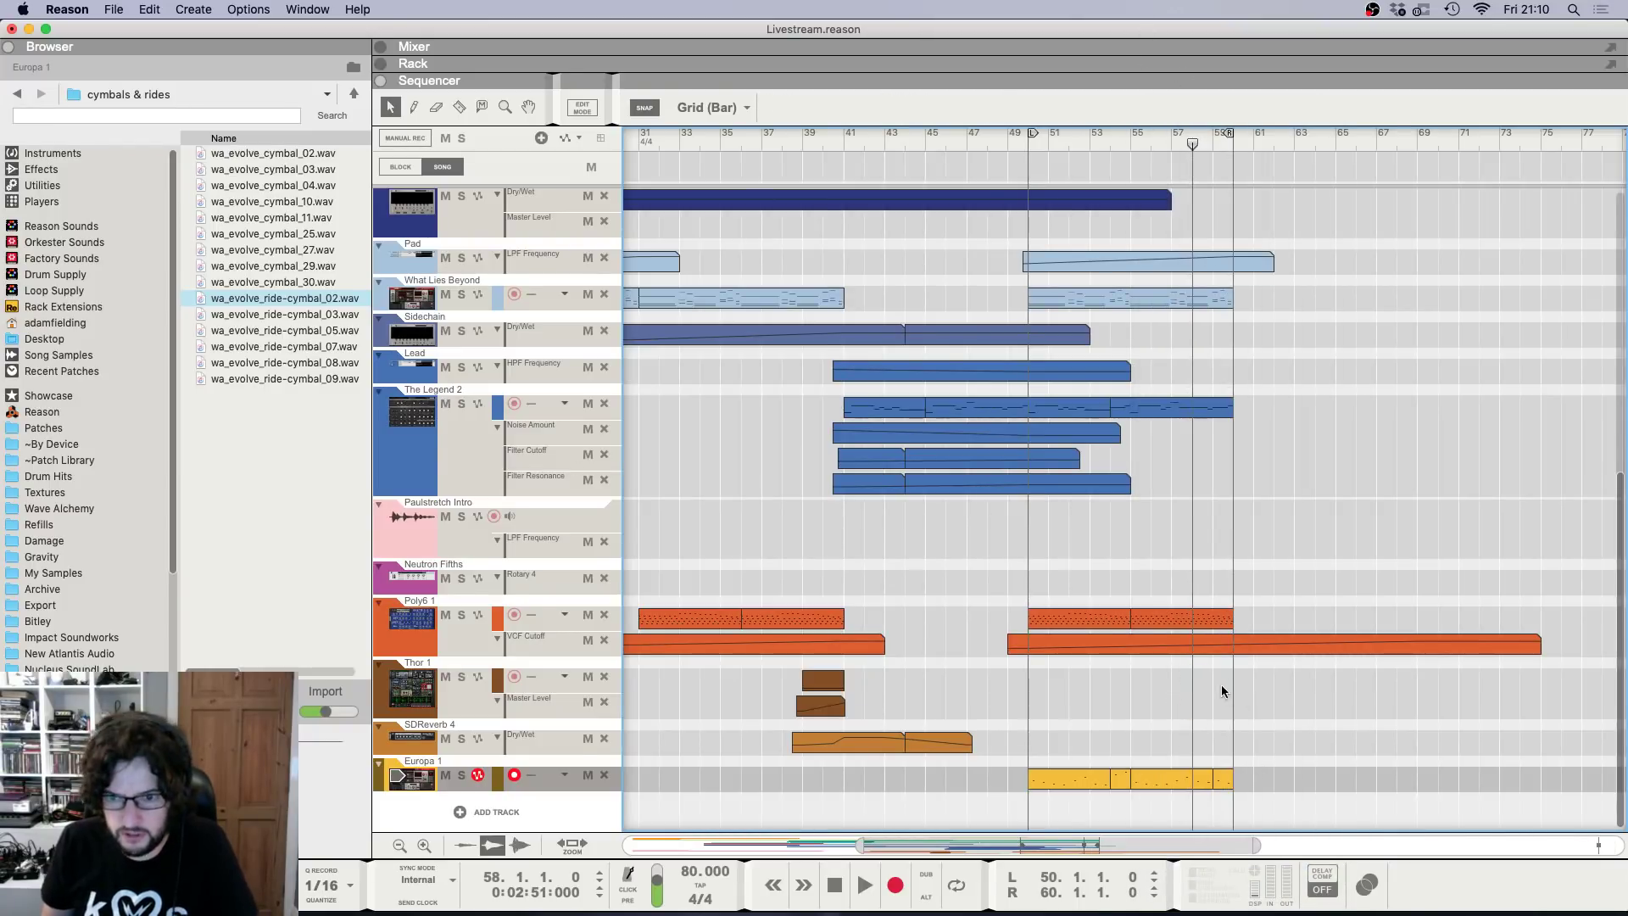
Create a one-bar Thor 1 clip at bar 59 and draw a C3 note one bar long at 59.1.1.
double_click(1224, 681)
scroll(1170, 229, right, 5)
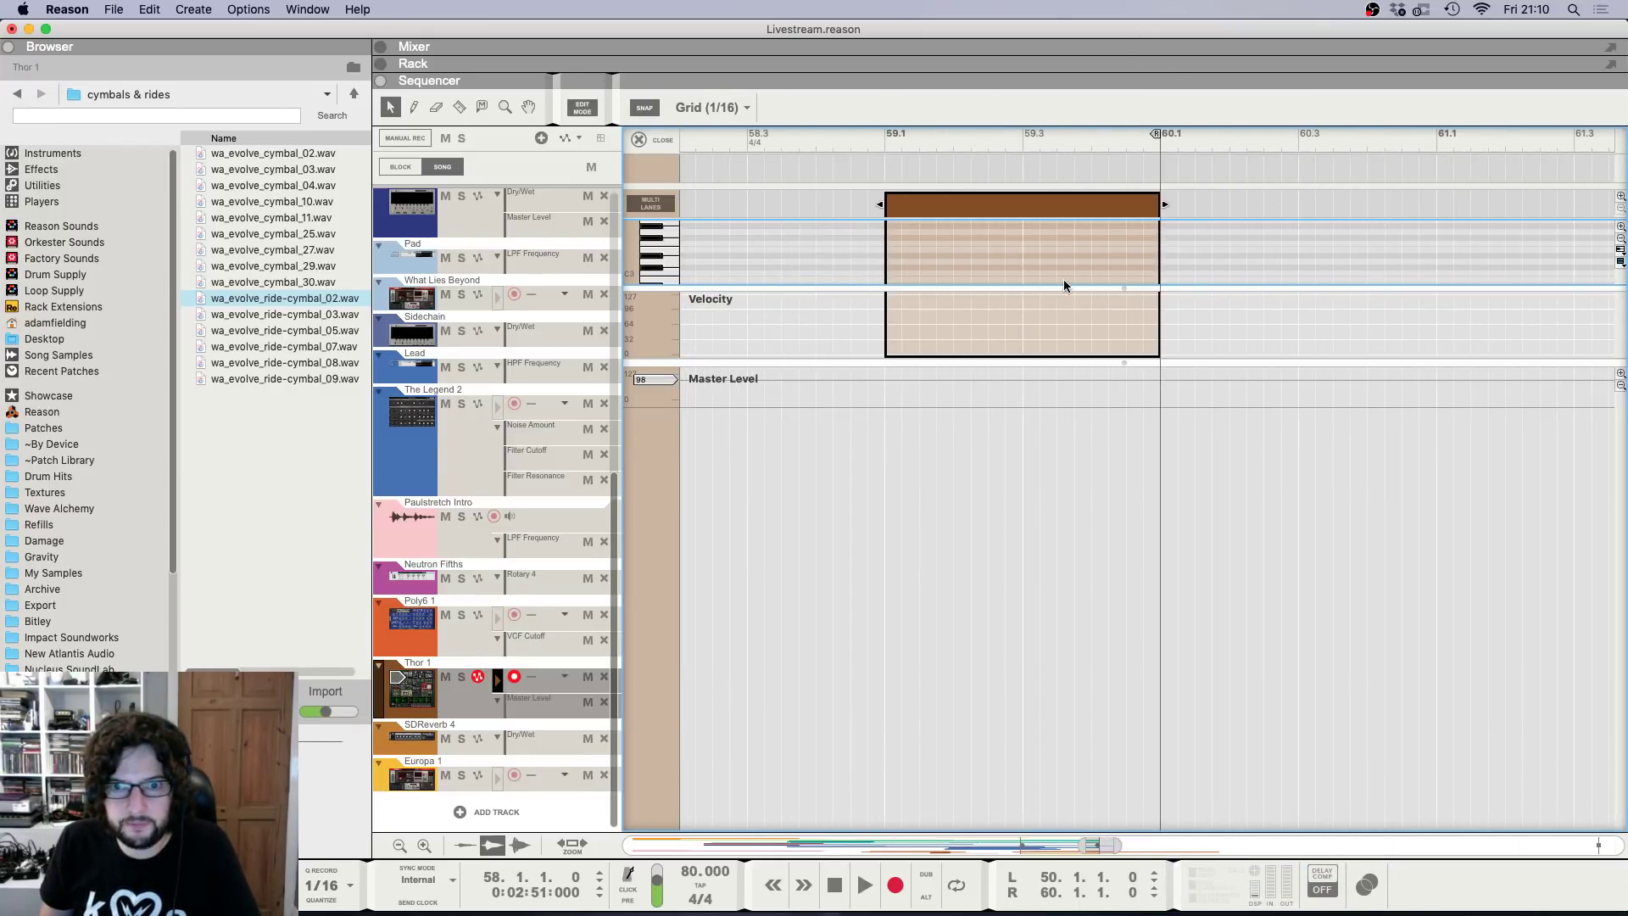
drag(1083, 381, 1089, 746)
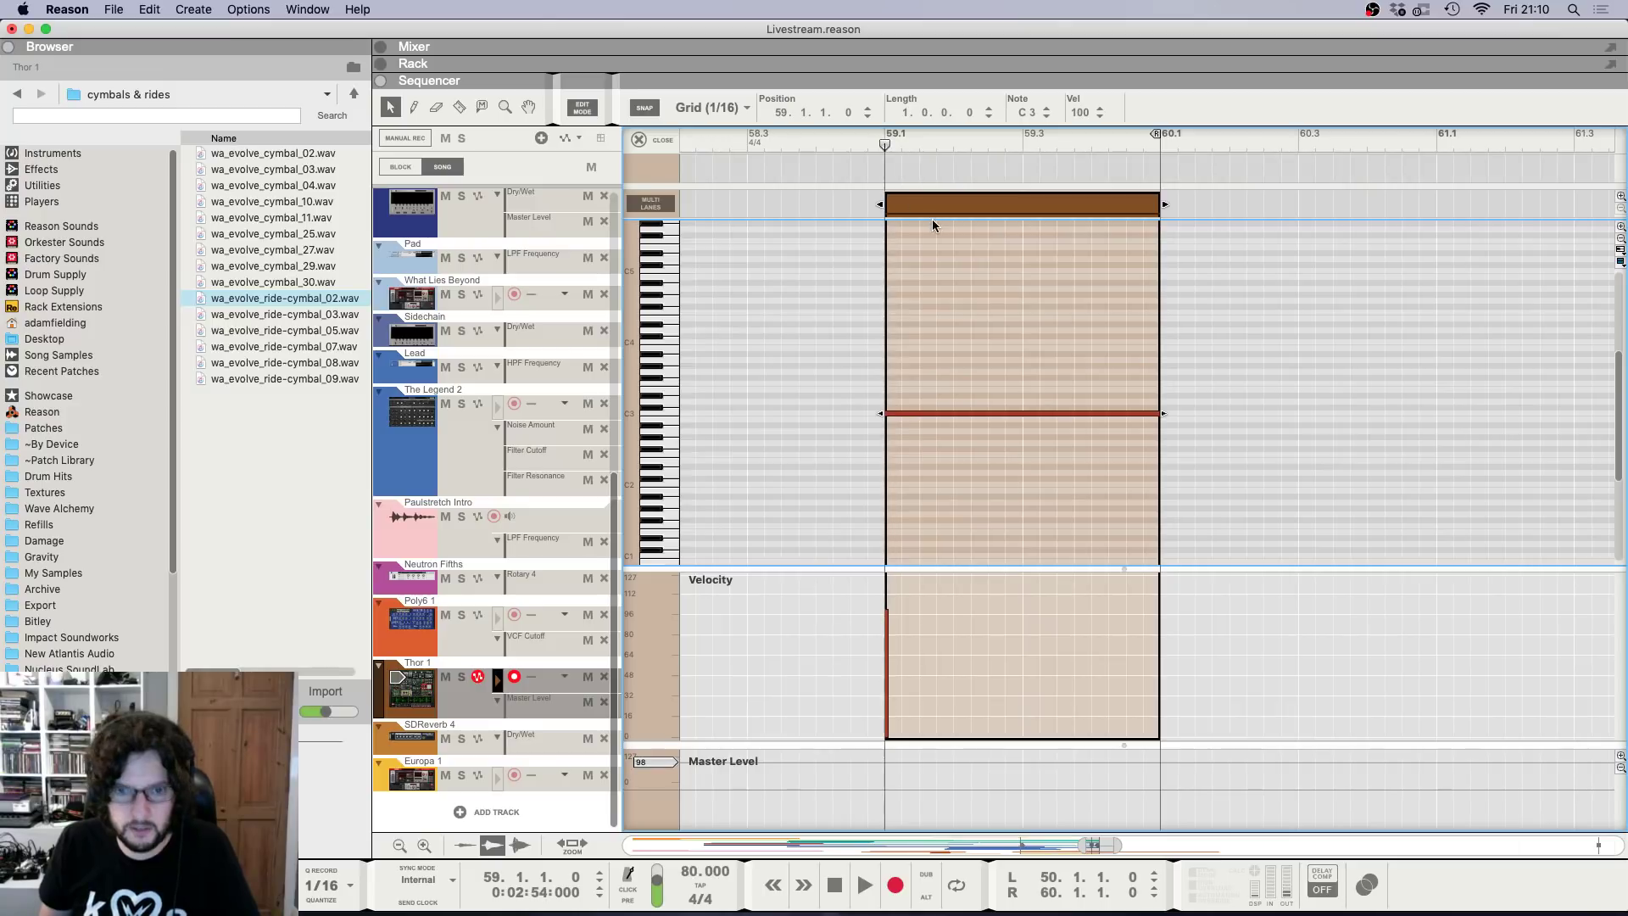
Find the Noise Rise Thor in the rack, show its programmer and add an automation lane for the noise oscillator's modulation (Osc 1 Mod).
key(F6)
scroll(966, 463, up, 10)
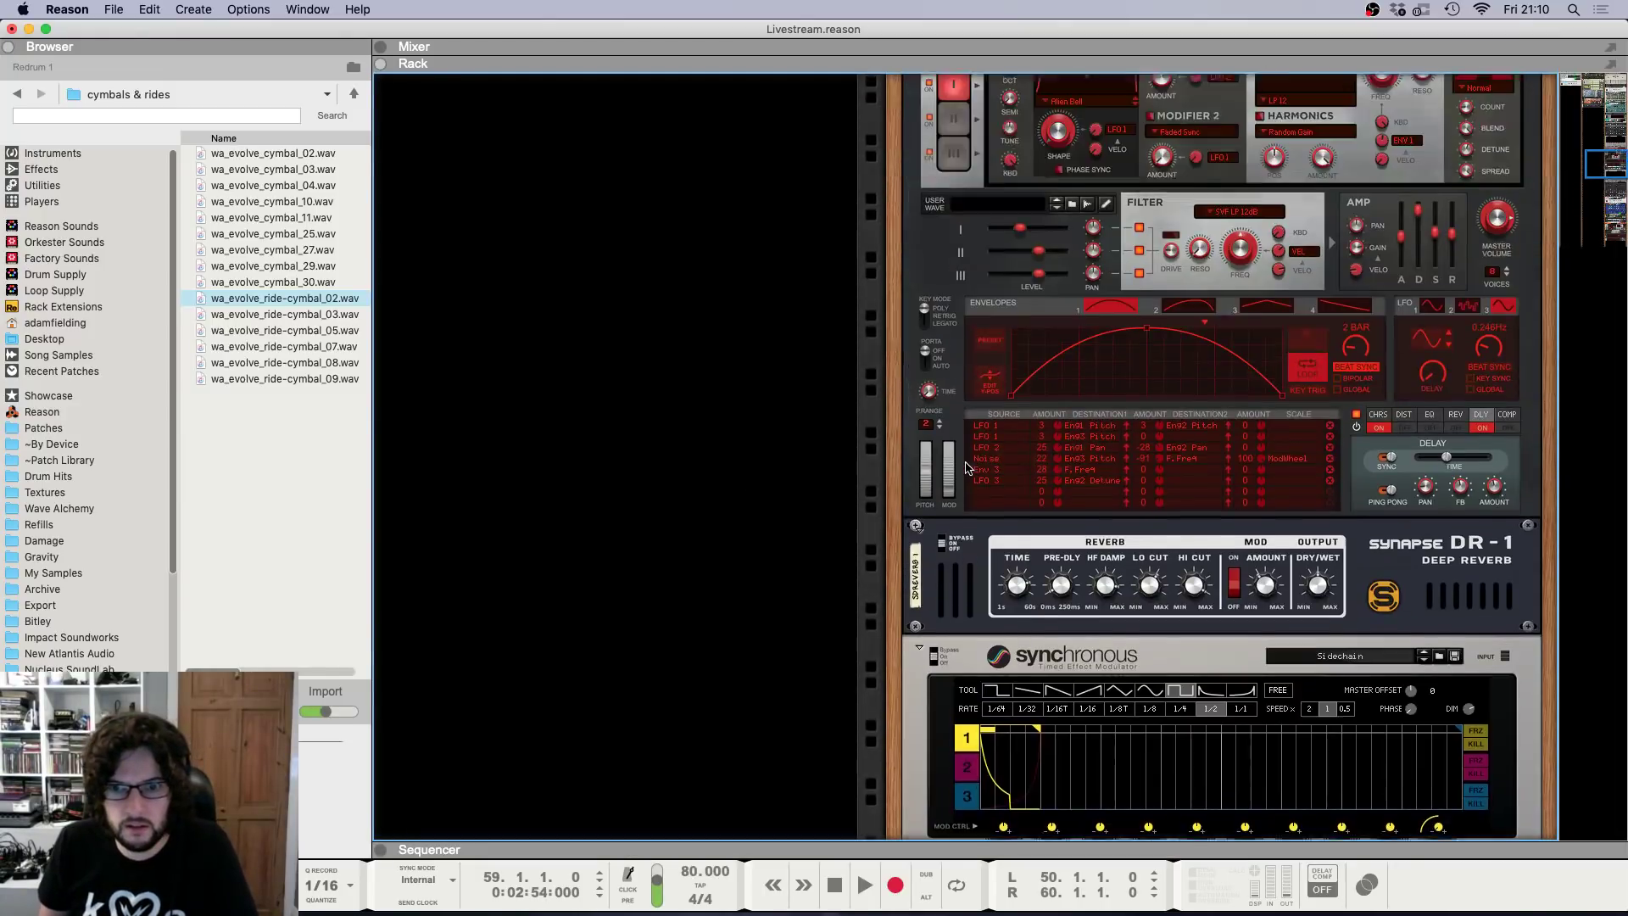
scroll(966, 466, up, 15)
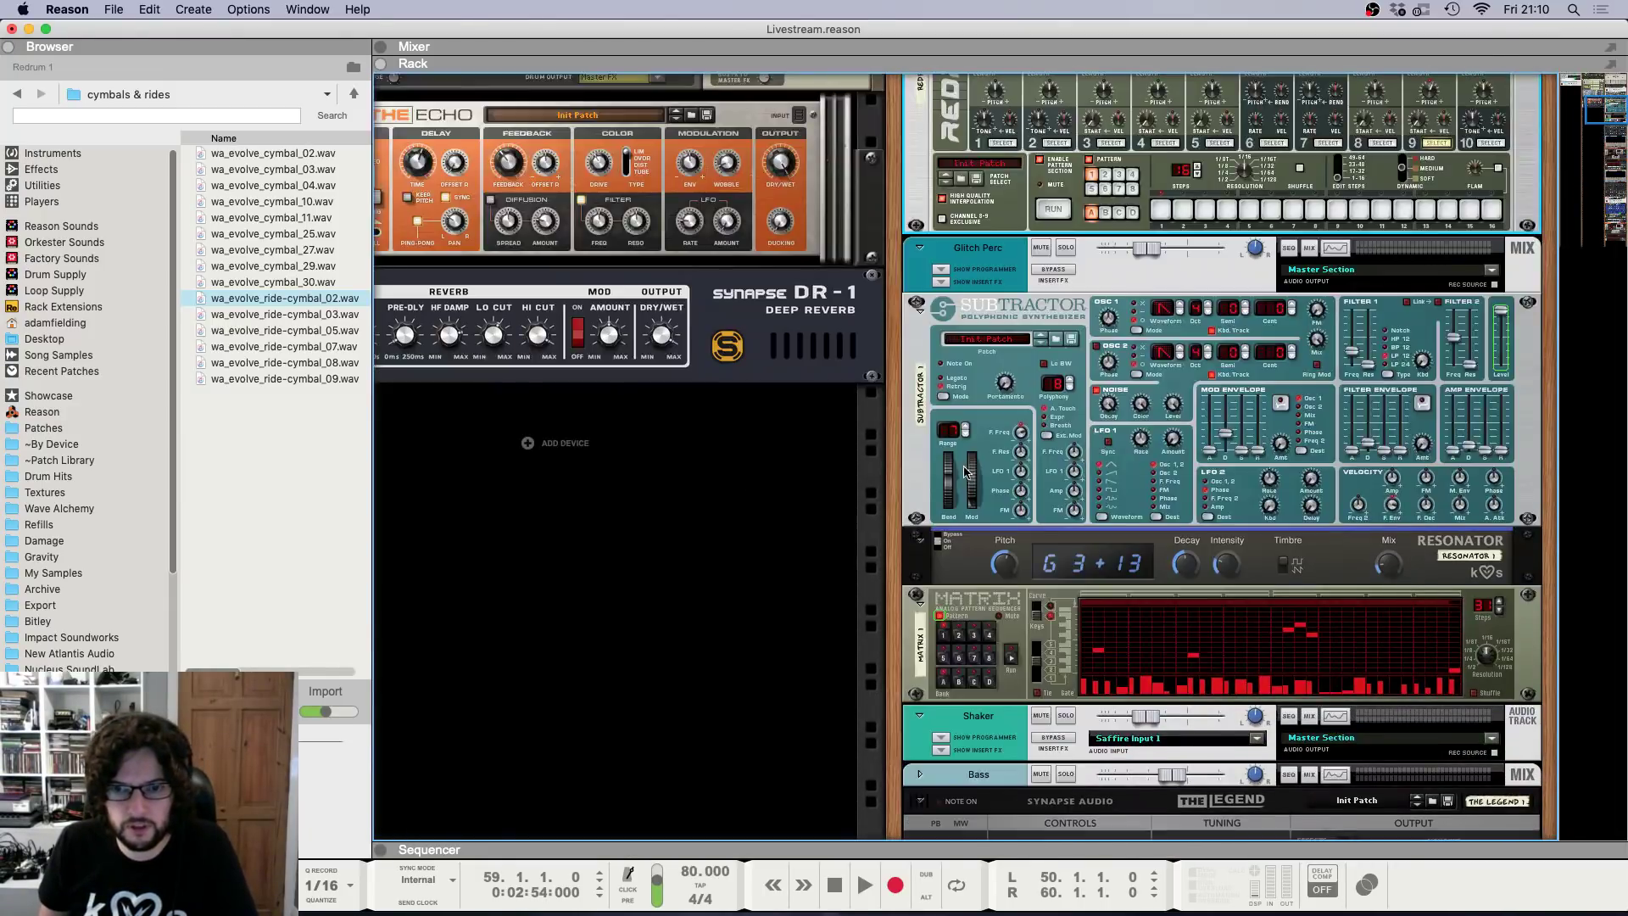
scroll(933, 454, up, 5)
scroll(933, 454, down, 20)
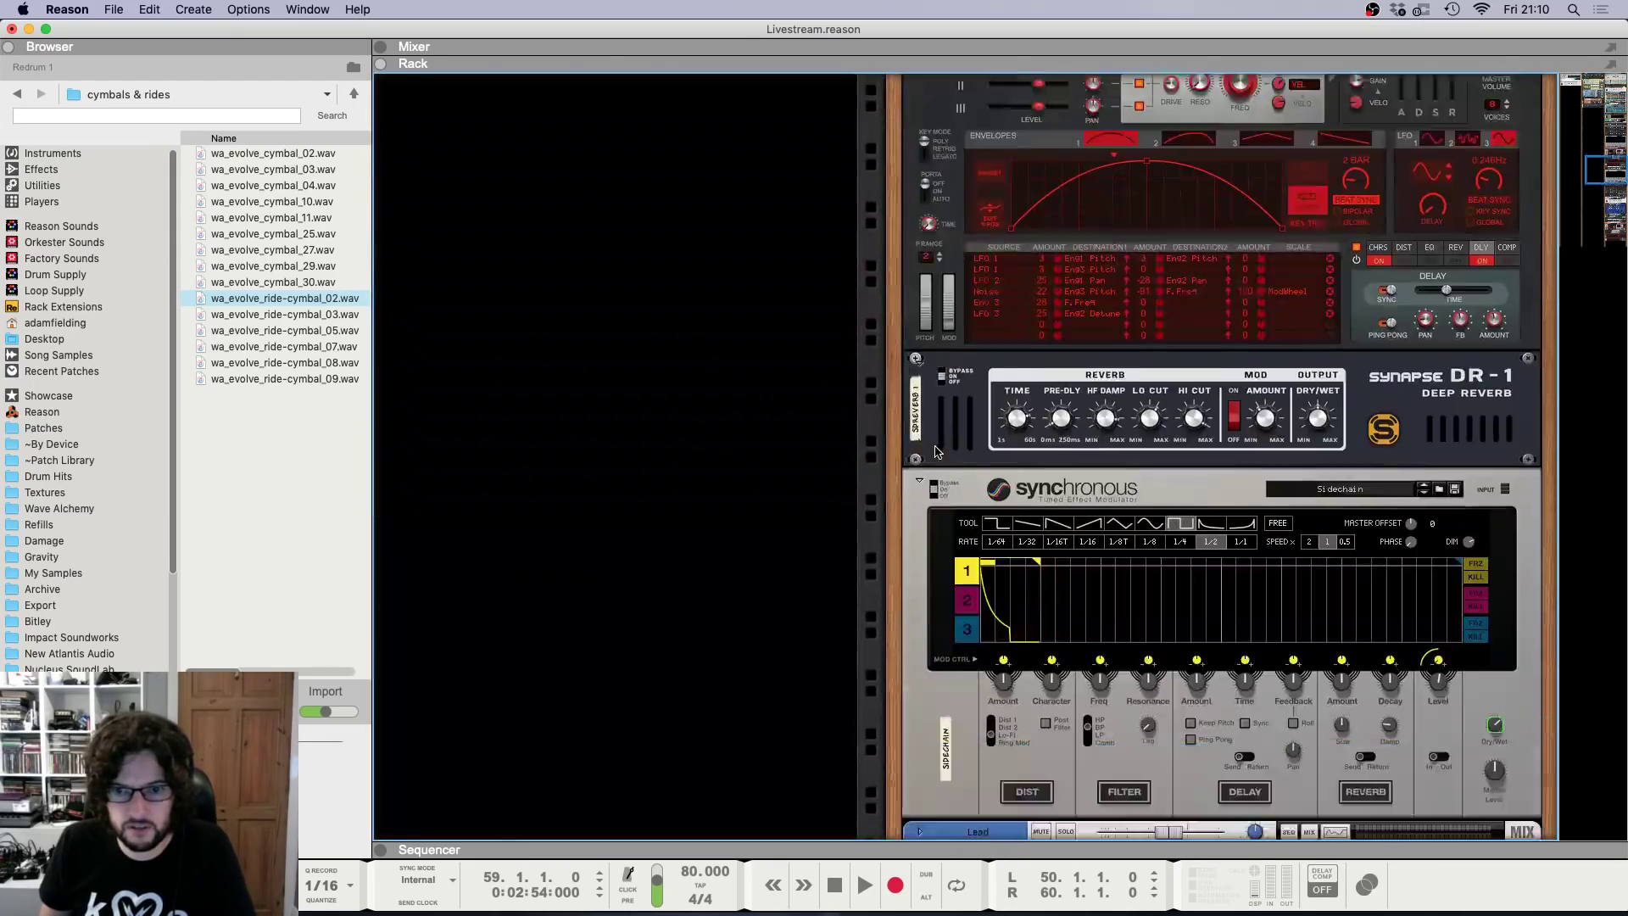
scroll(933, 452, up, 15)
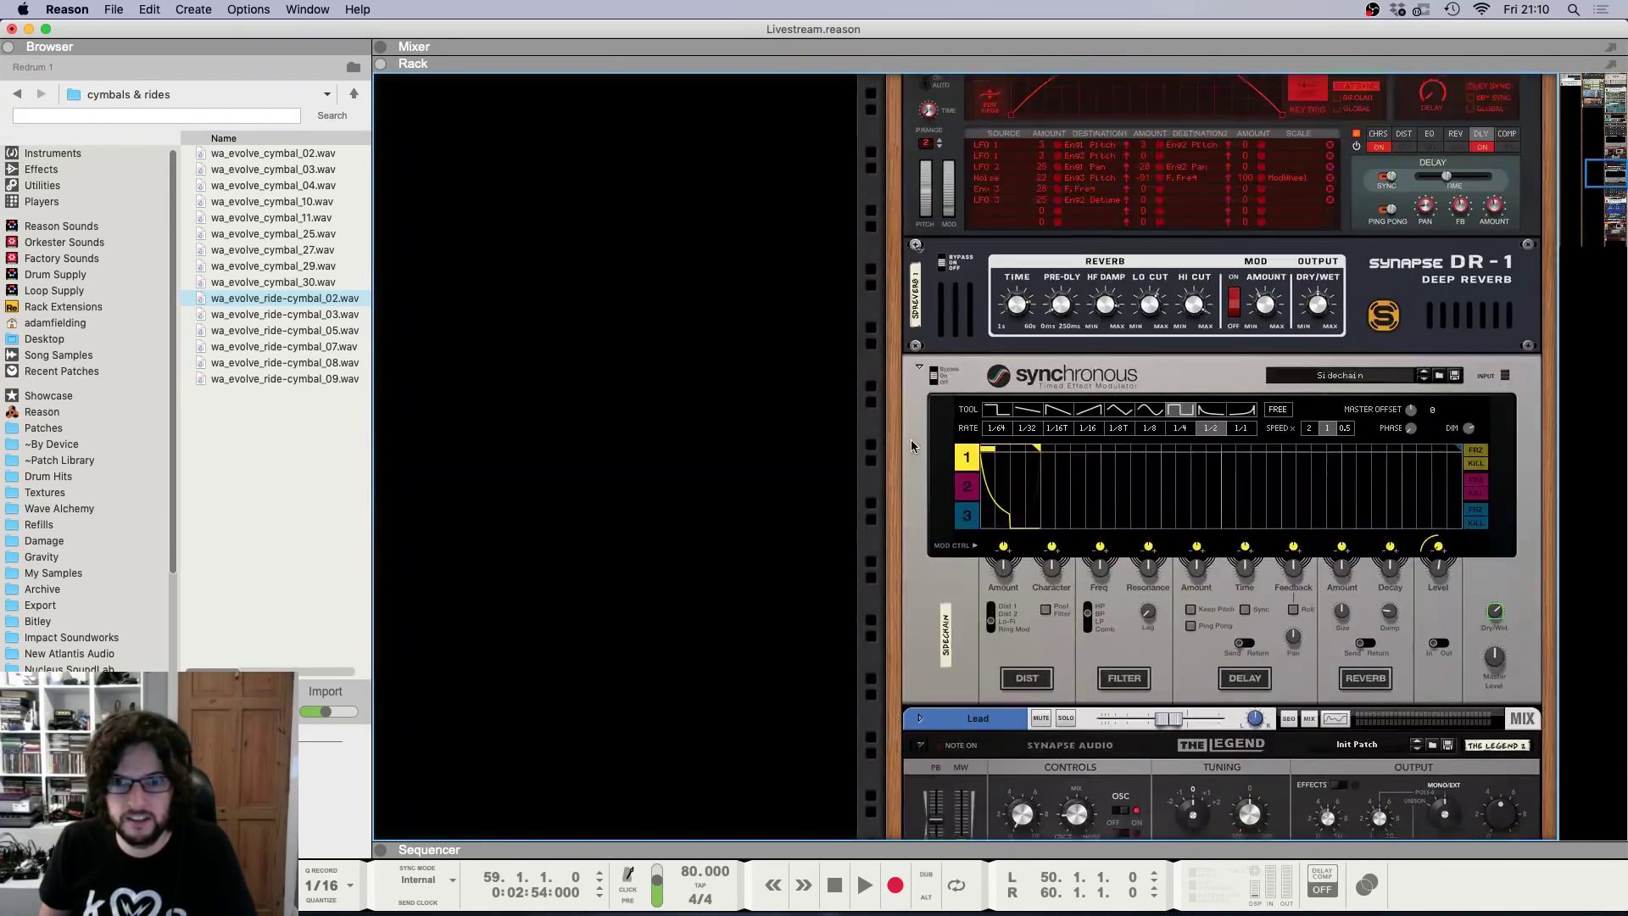
scroll(912, 445, up, 8)
scroll(1032, 466, down, 12)
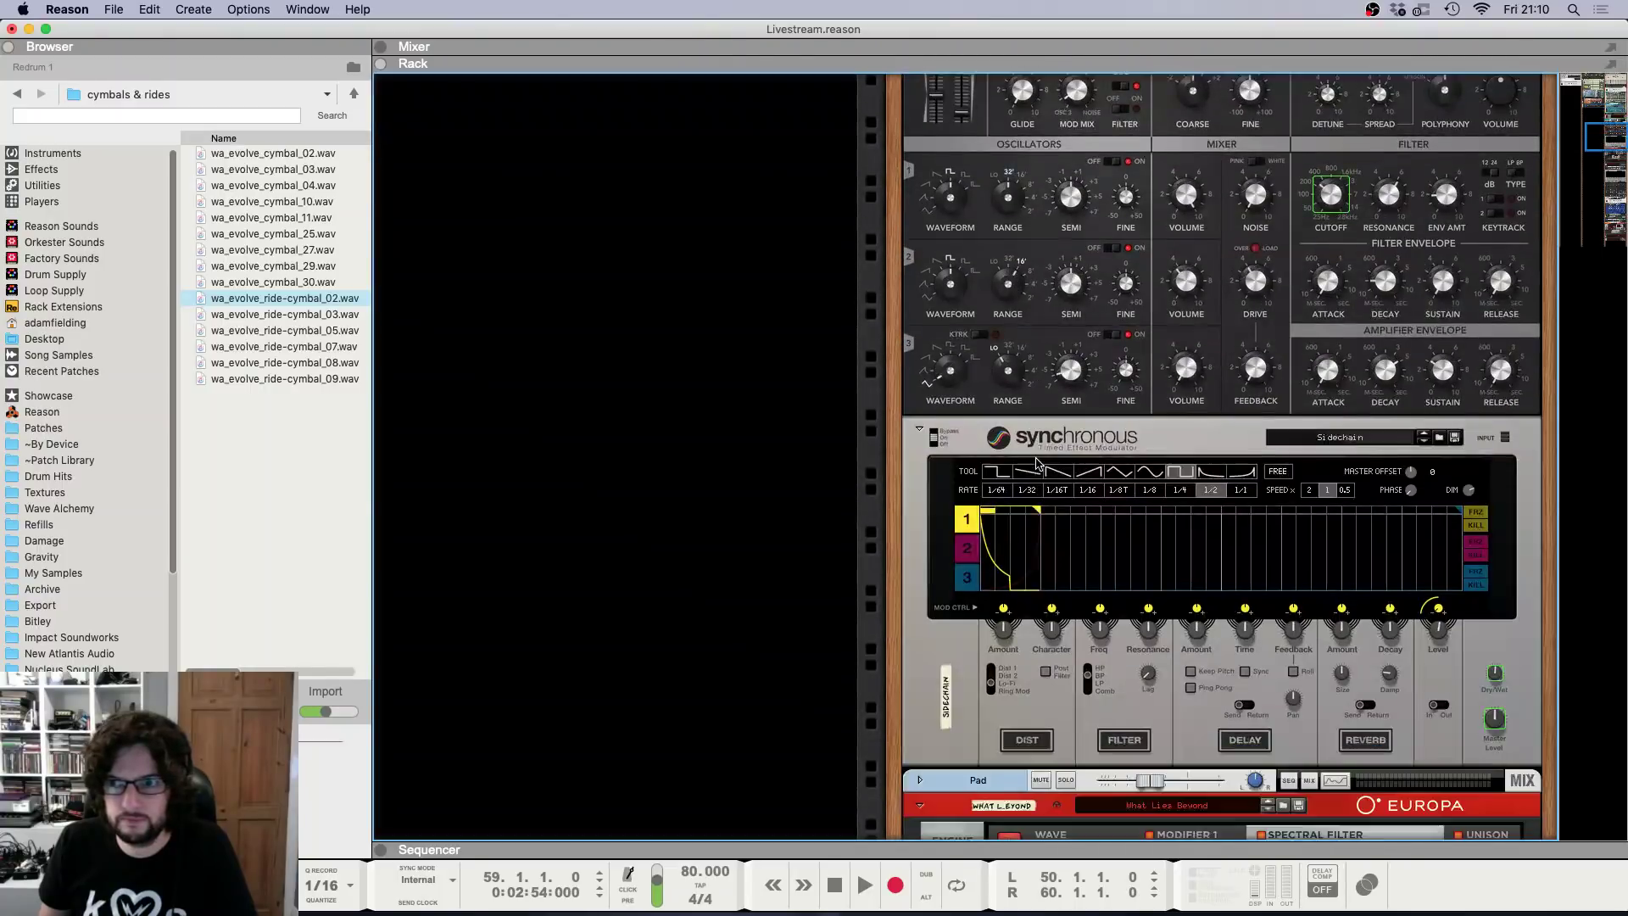
scroll(1032, 467, down, 10)
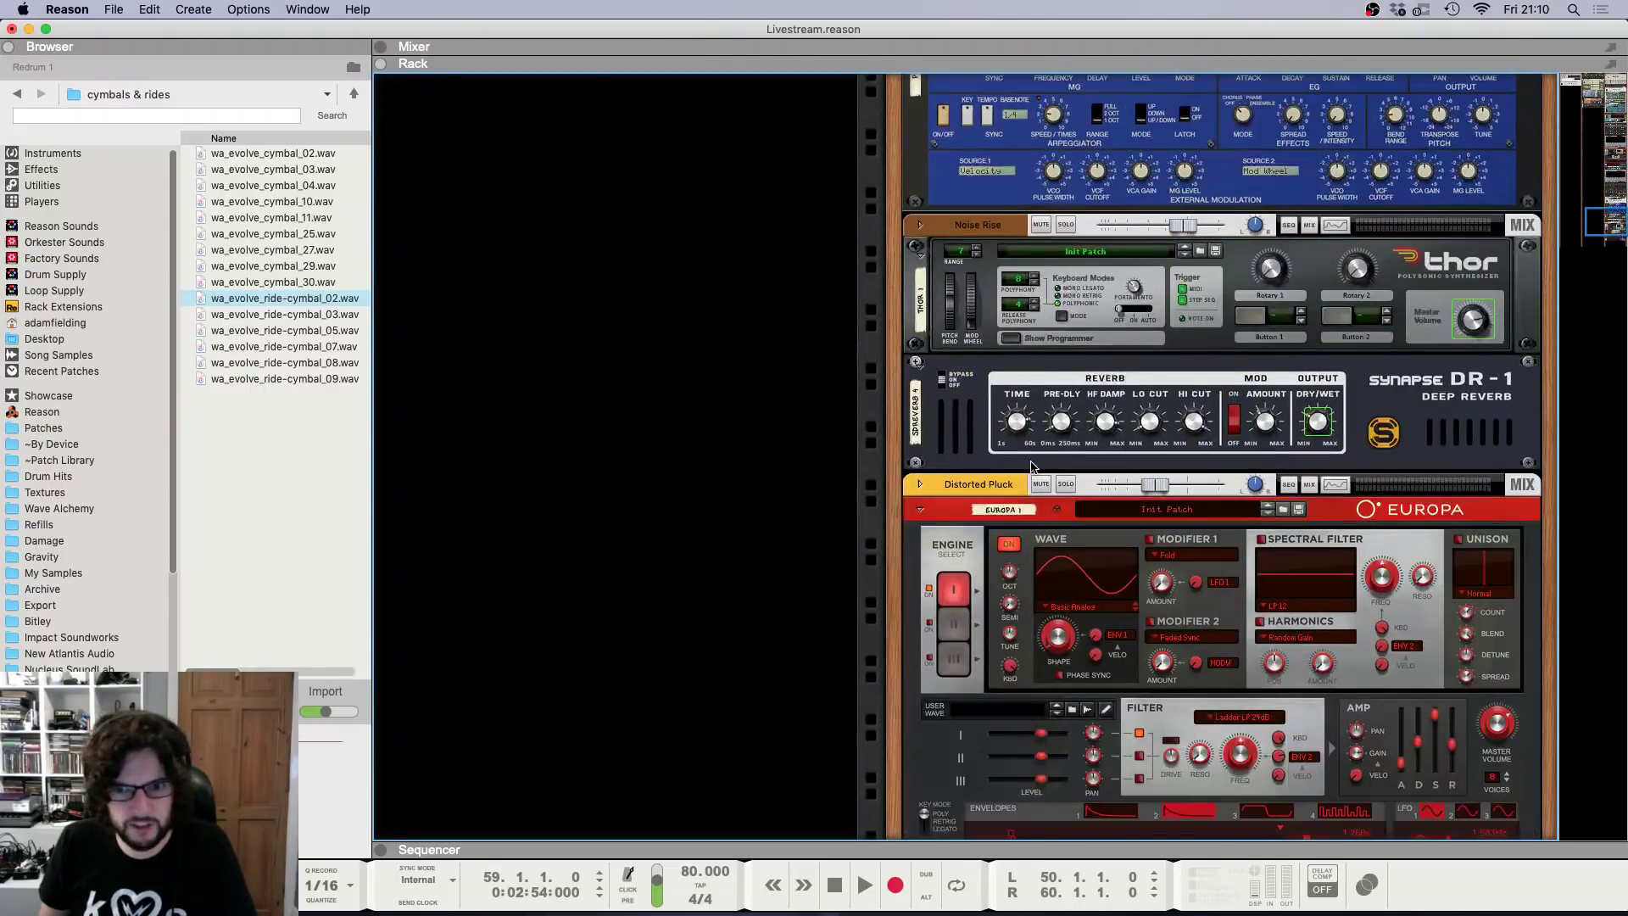
click(1010, 338)
right_click(1028, 415)
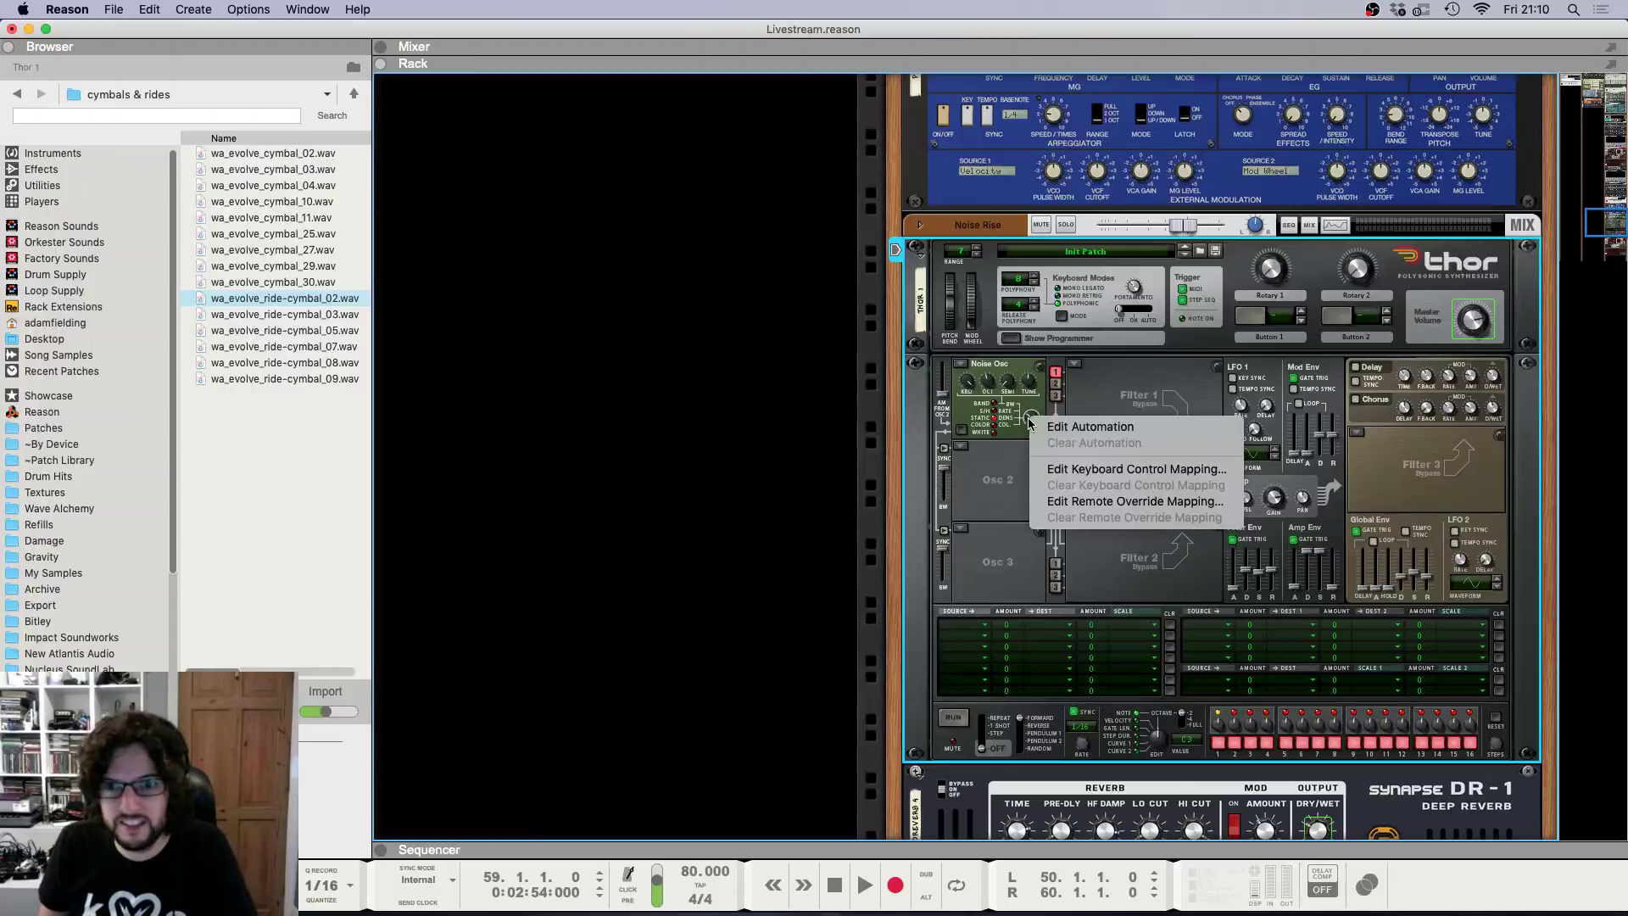
click(1039, 429)
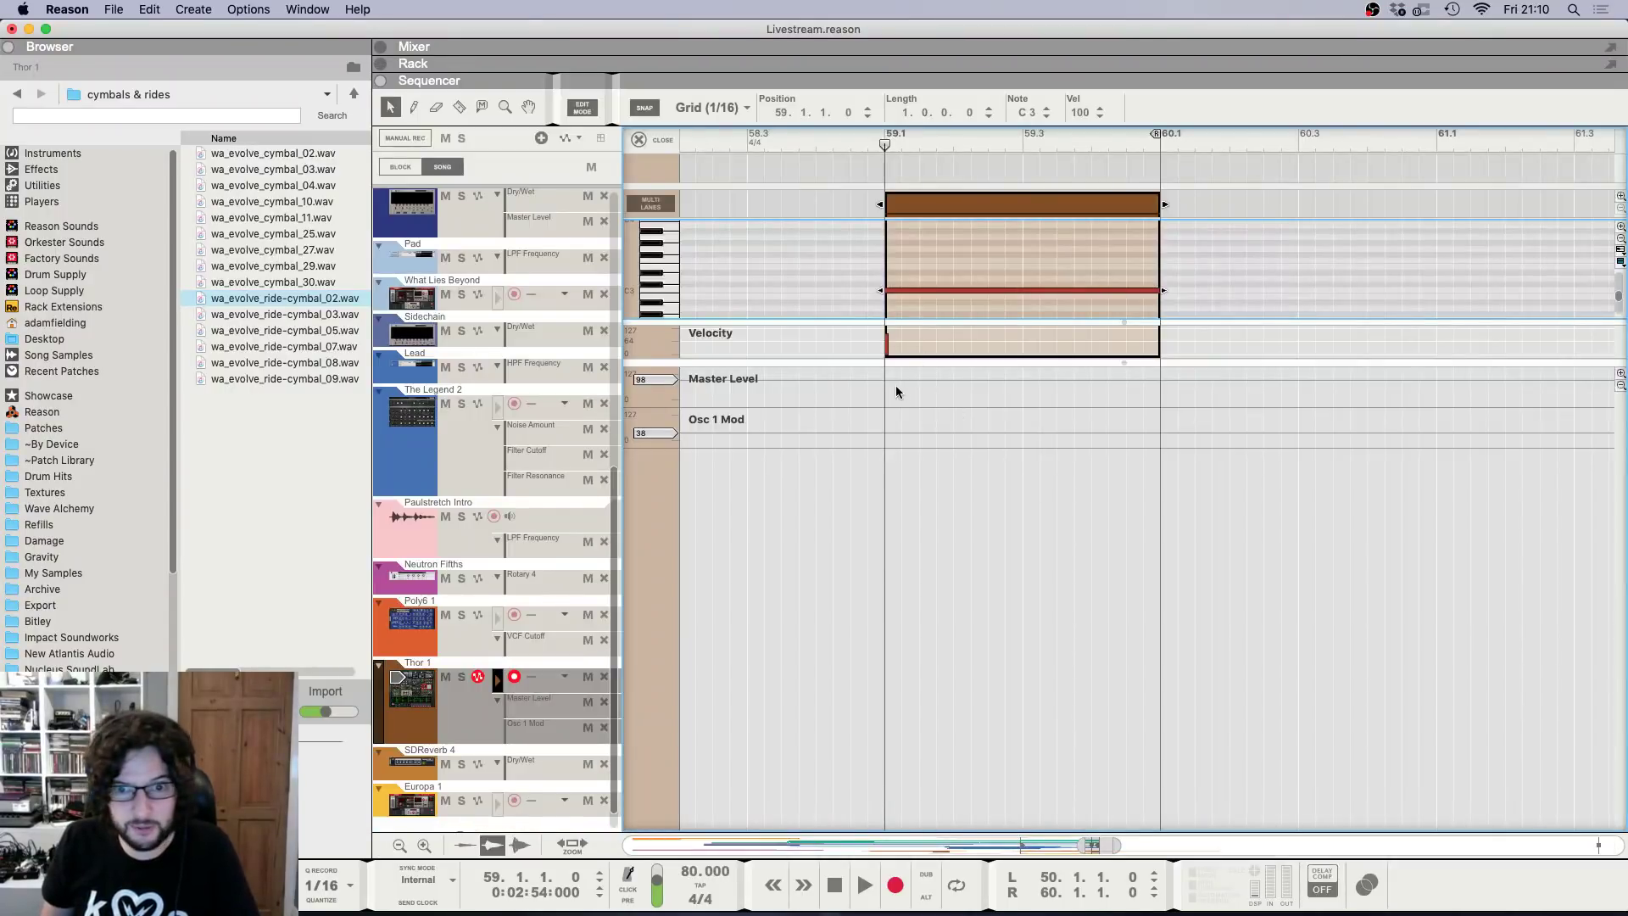
Draw Osc 1 Mod automation falling from the start of bar 59 to a value of 33 at 60.1.1.
click(887, 416)
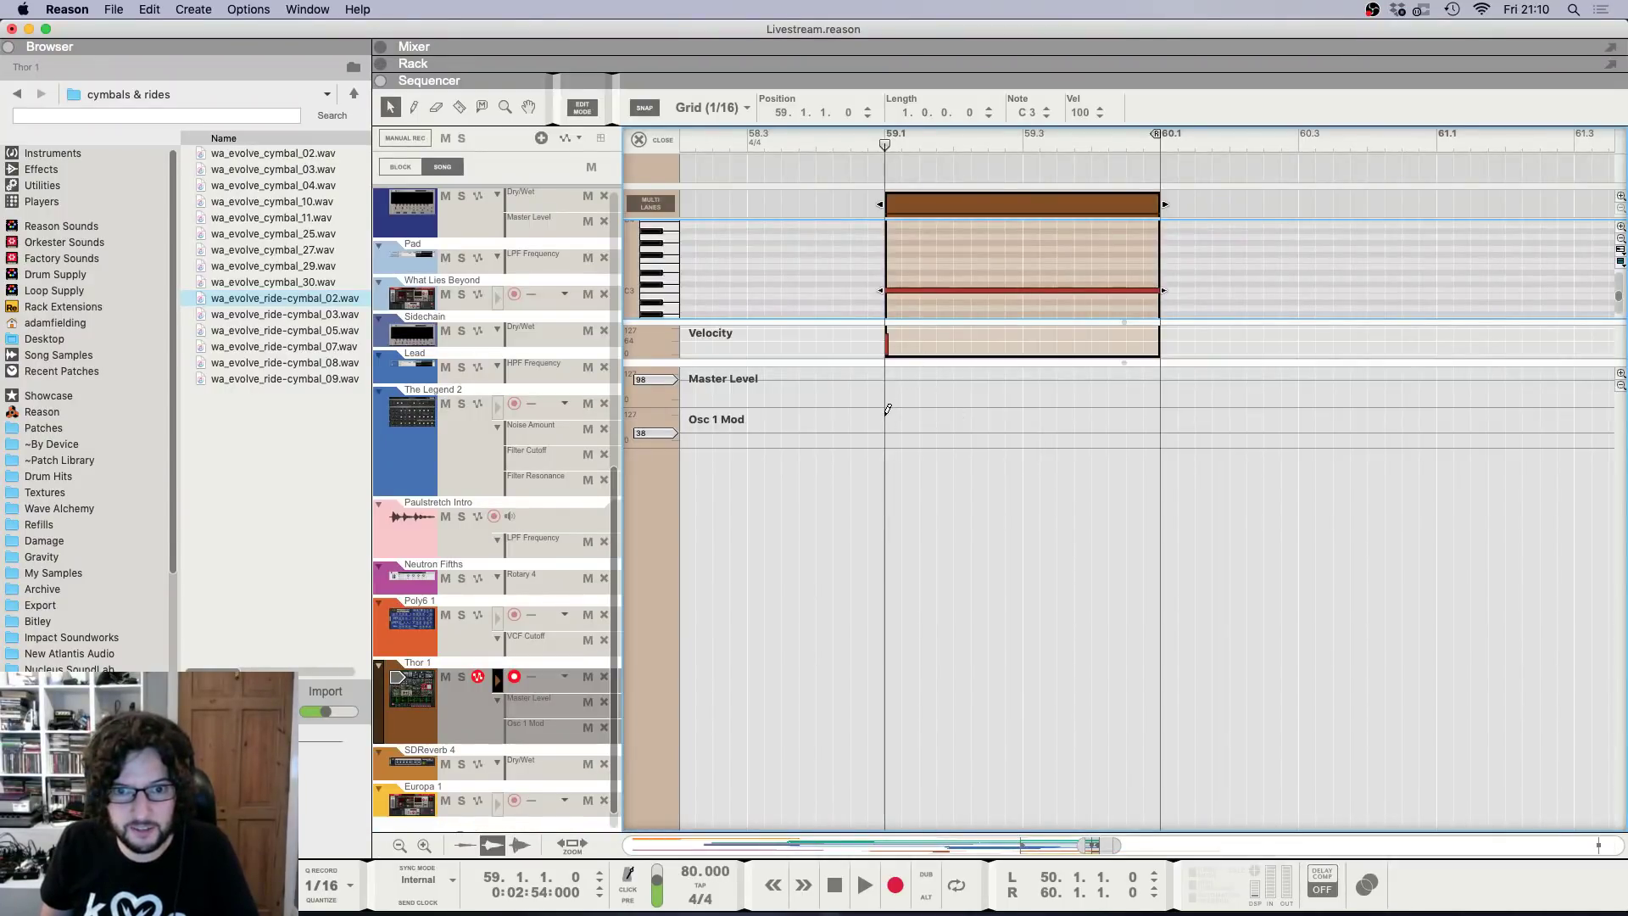
click(1161, 429)
key(space)
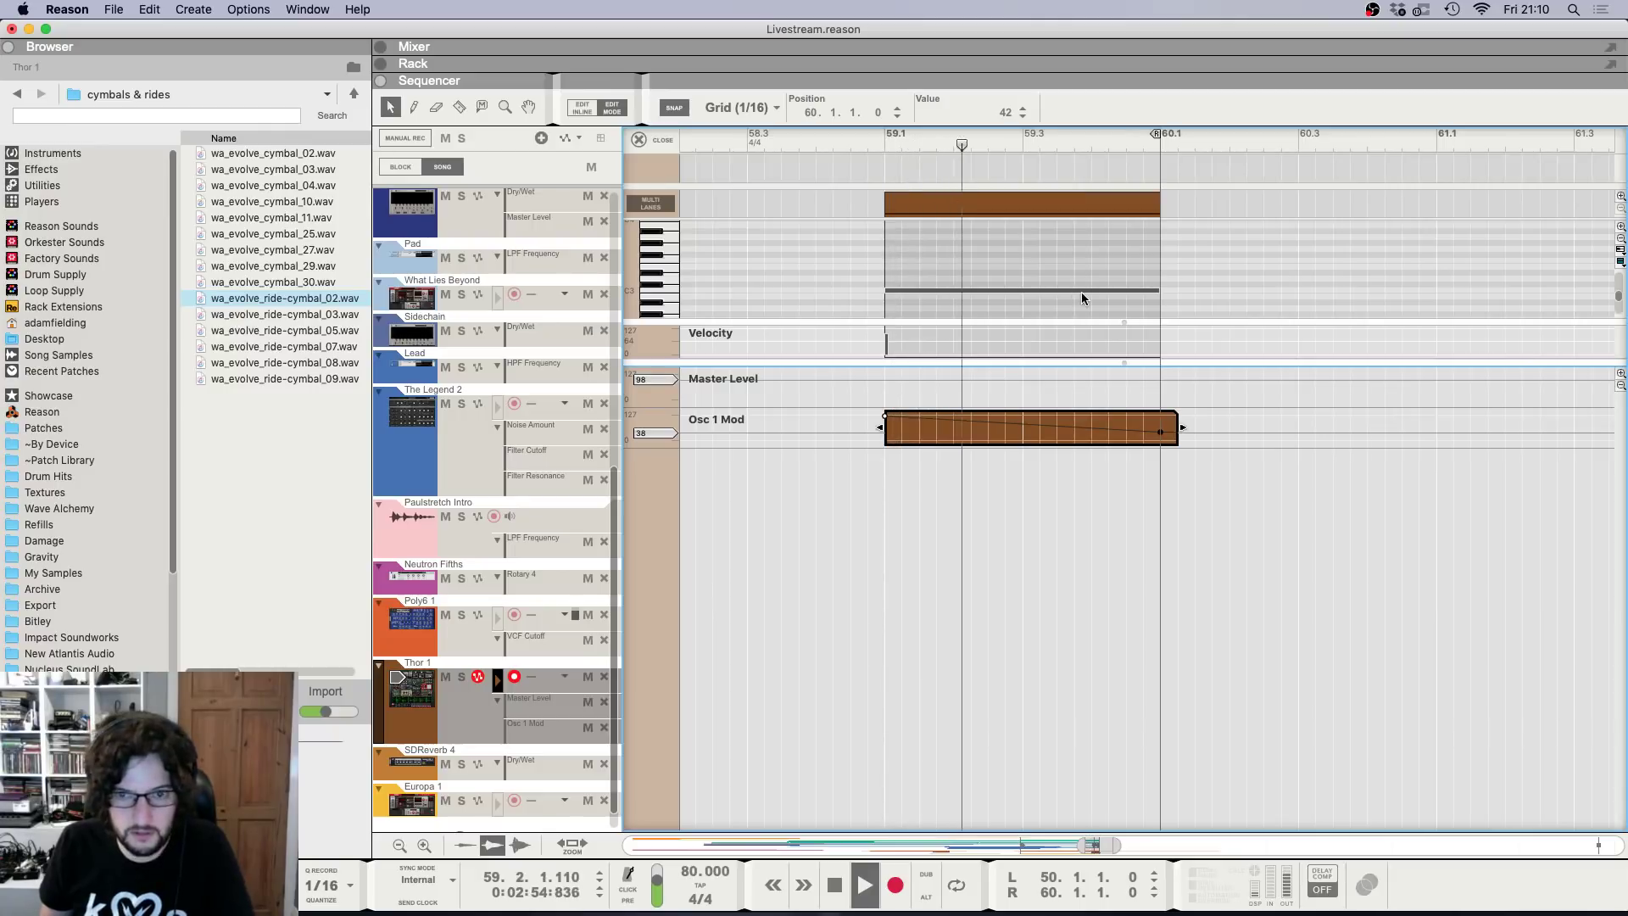
drag(1161, 433, 1161, 435)
key(space)
Play back the lead-in to bar 59 to hear the falling noise modulation, and return to the full arrangement.
click(885, 142)
key(g)
key(g)
key(g)
key(g)
key(g)
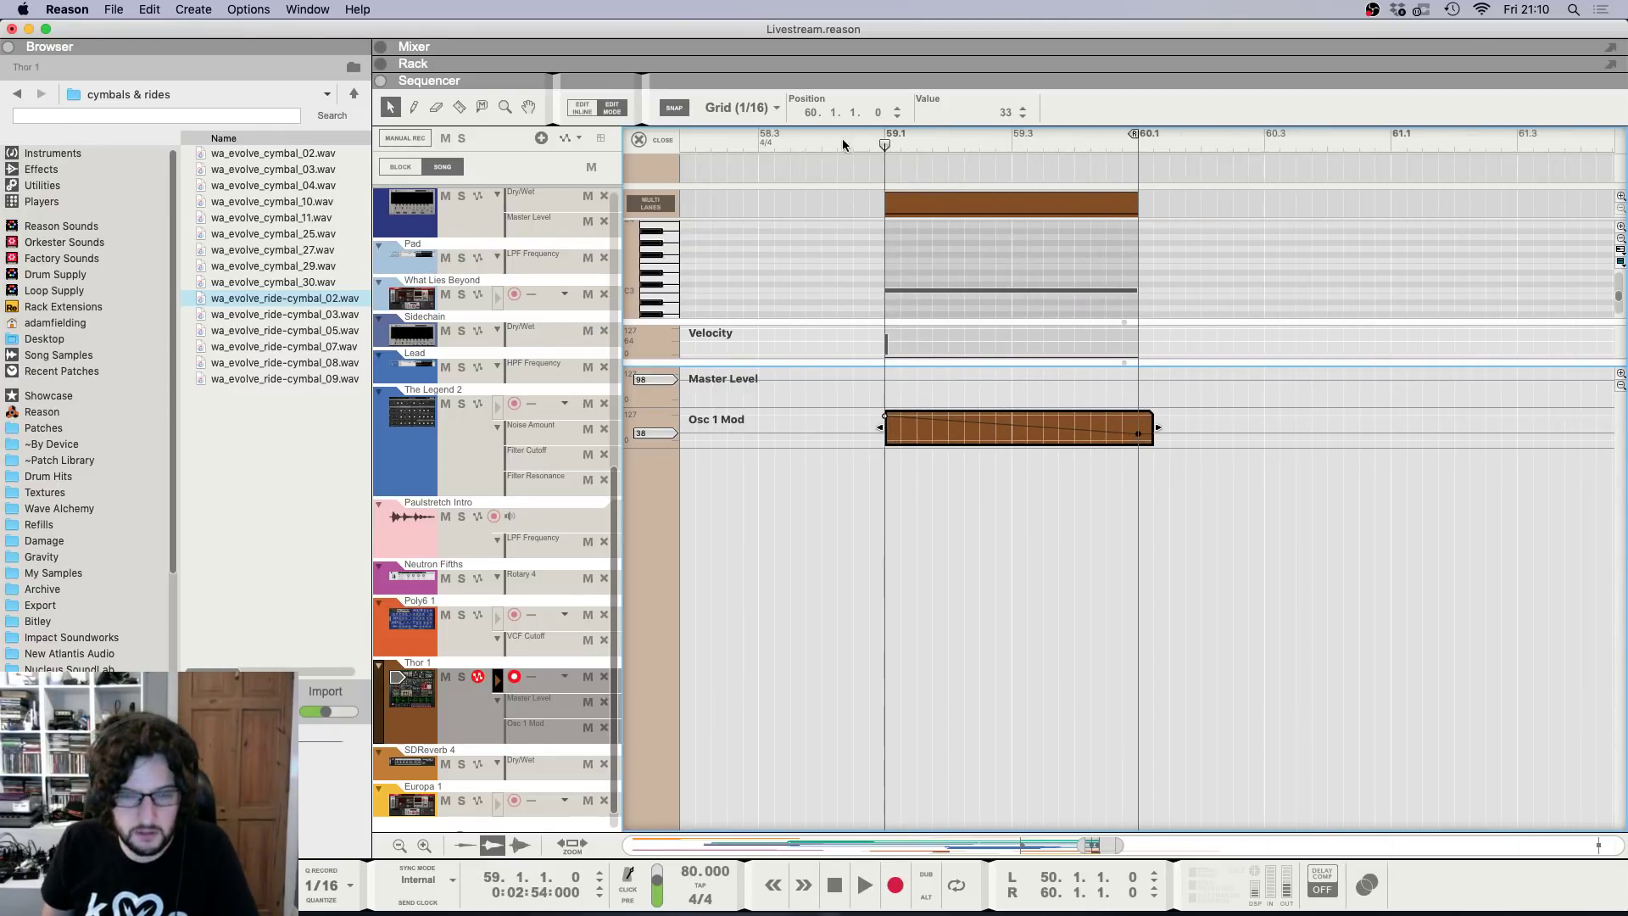
click(729, 134)
key(g)
key(space)
click(639, 139)
scroll(1000, 310, down, 4)
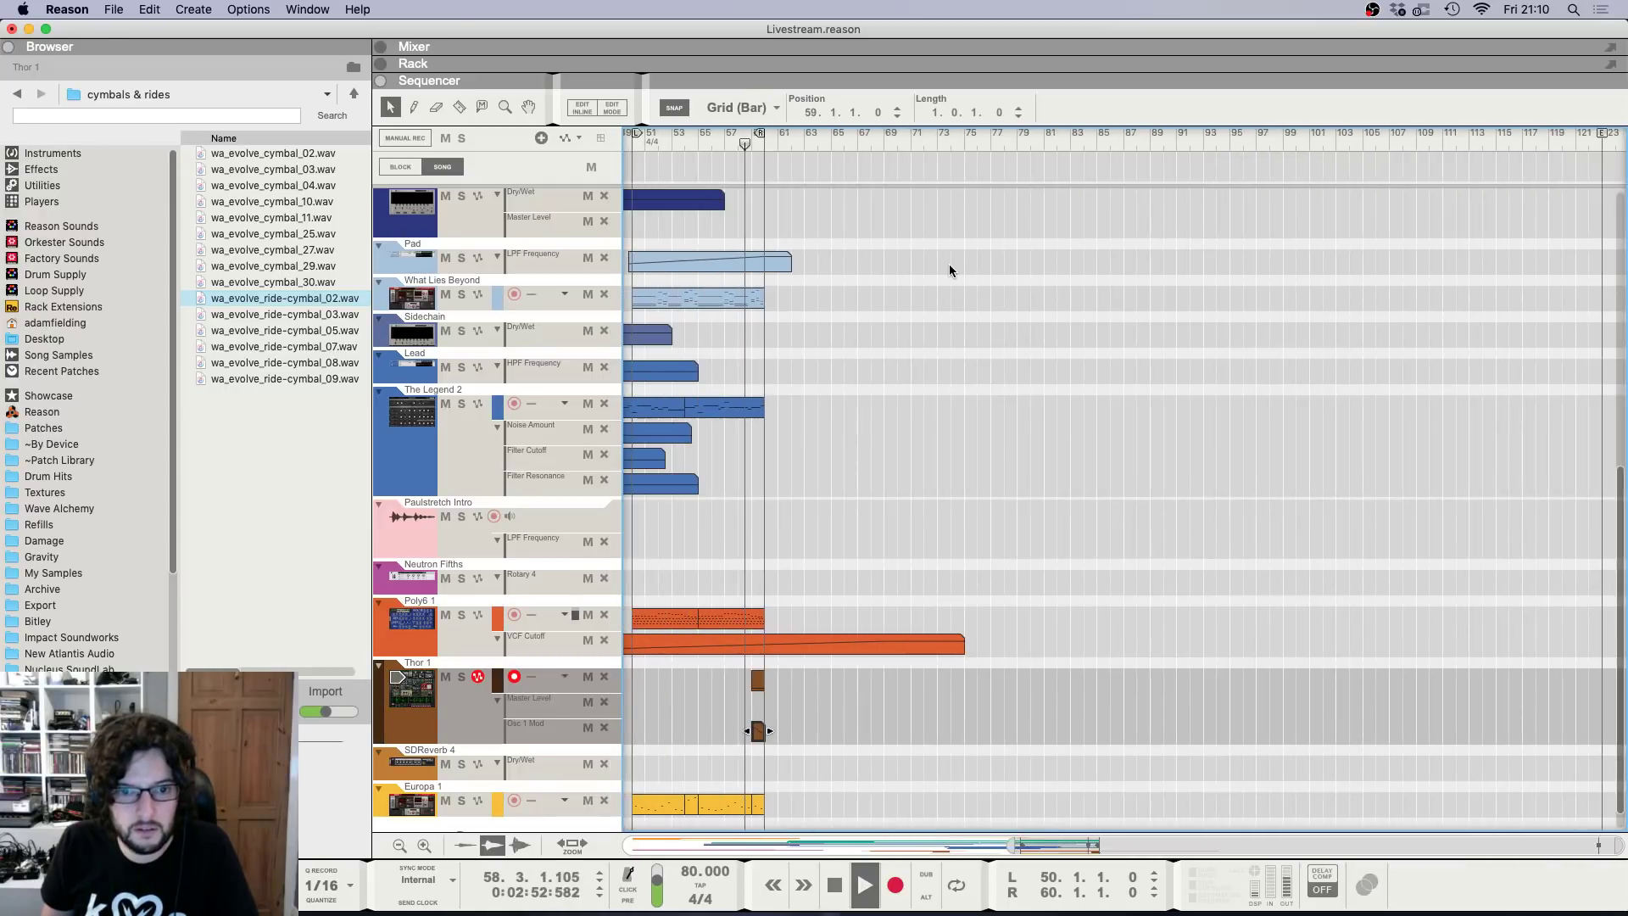
Draw a Thor 1 Master Level automation clip around bar 59, rising from 40 at 59.1.1 until bar 60.
scroll(953, 270, up, 3)
key(h)
key(h)
key(h)
key(h)
key(h)
key(h)
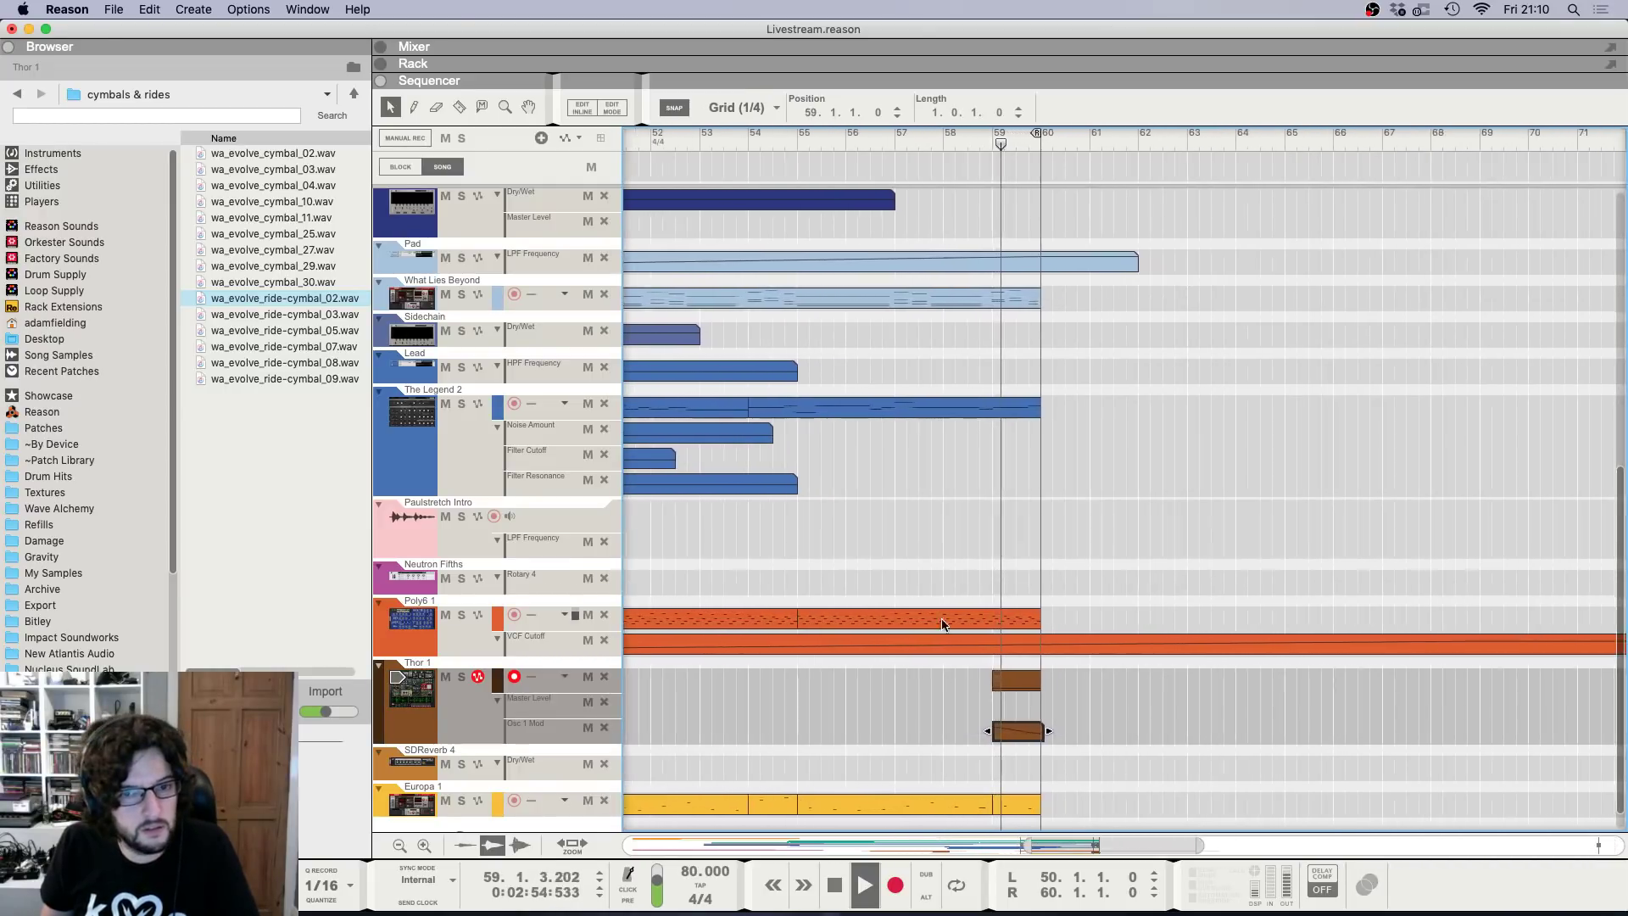
drag(970, 707, 1085, 705)
double_click(1085, 706)
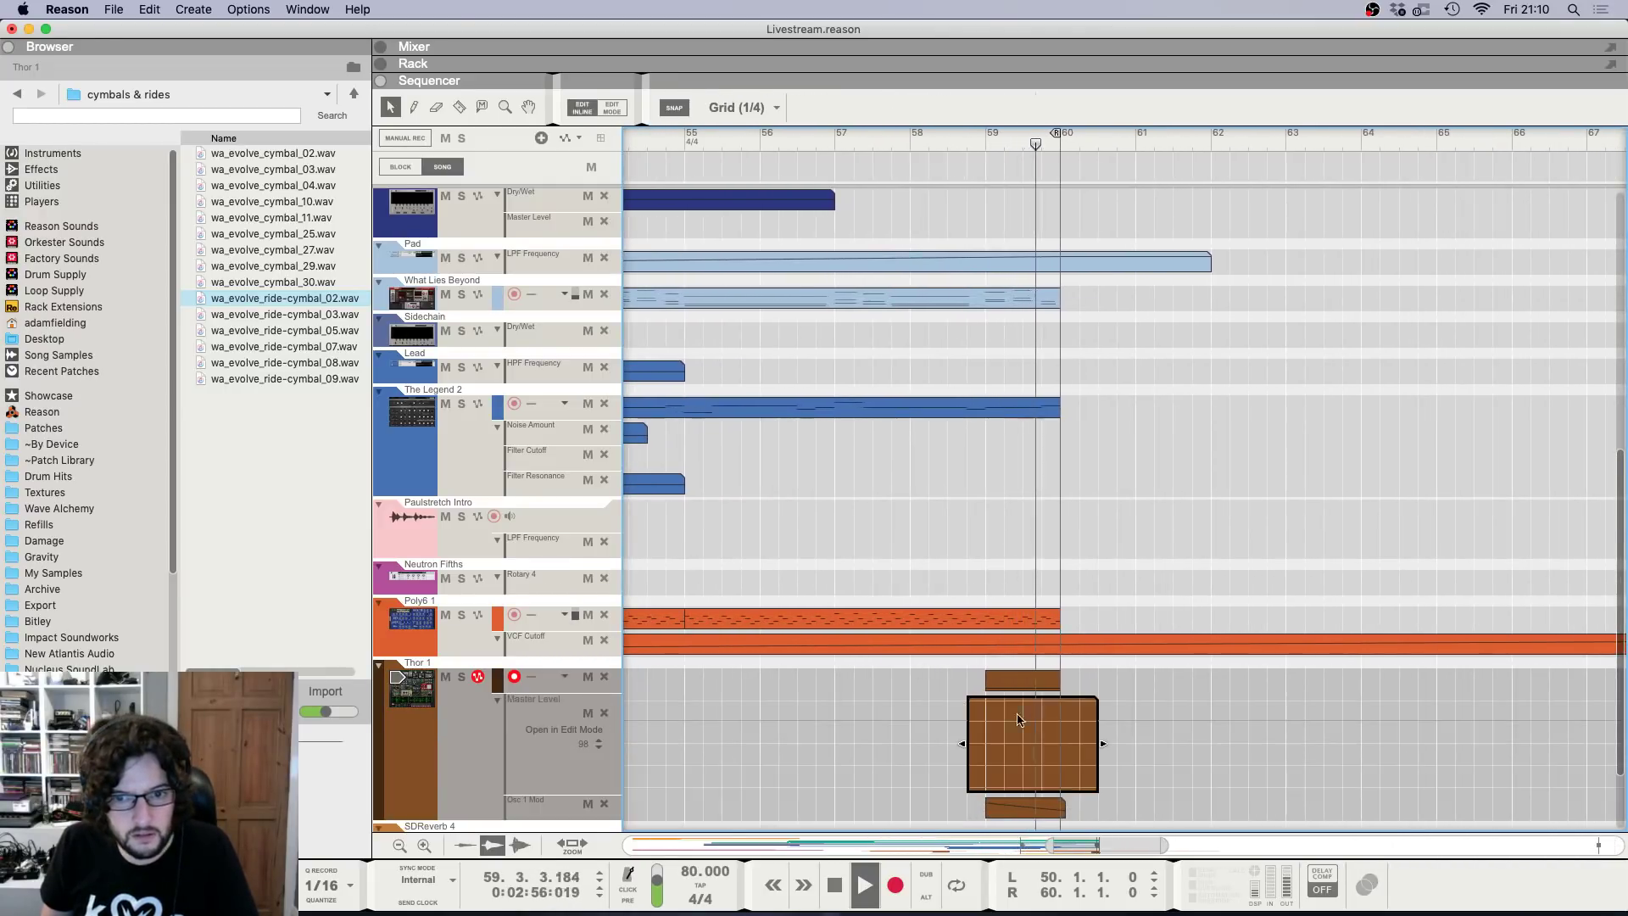
key(space)
super+click(985, 743)
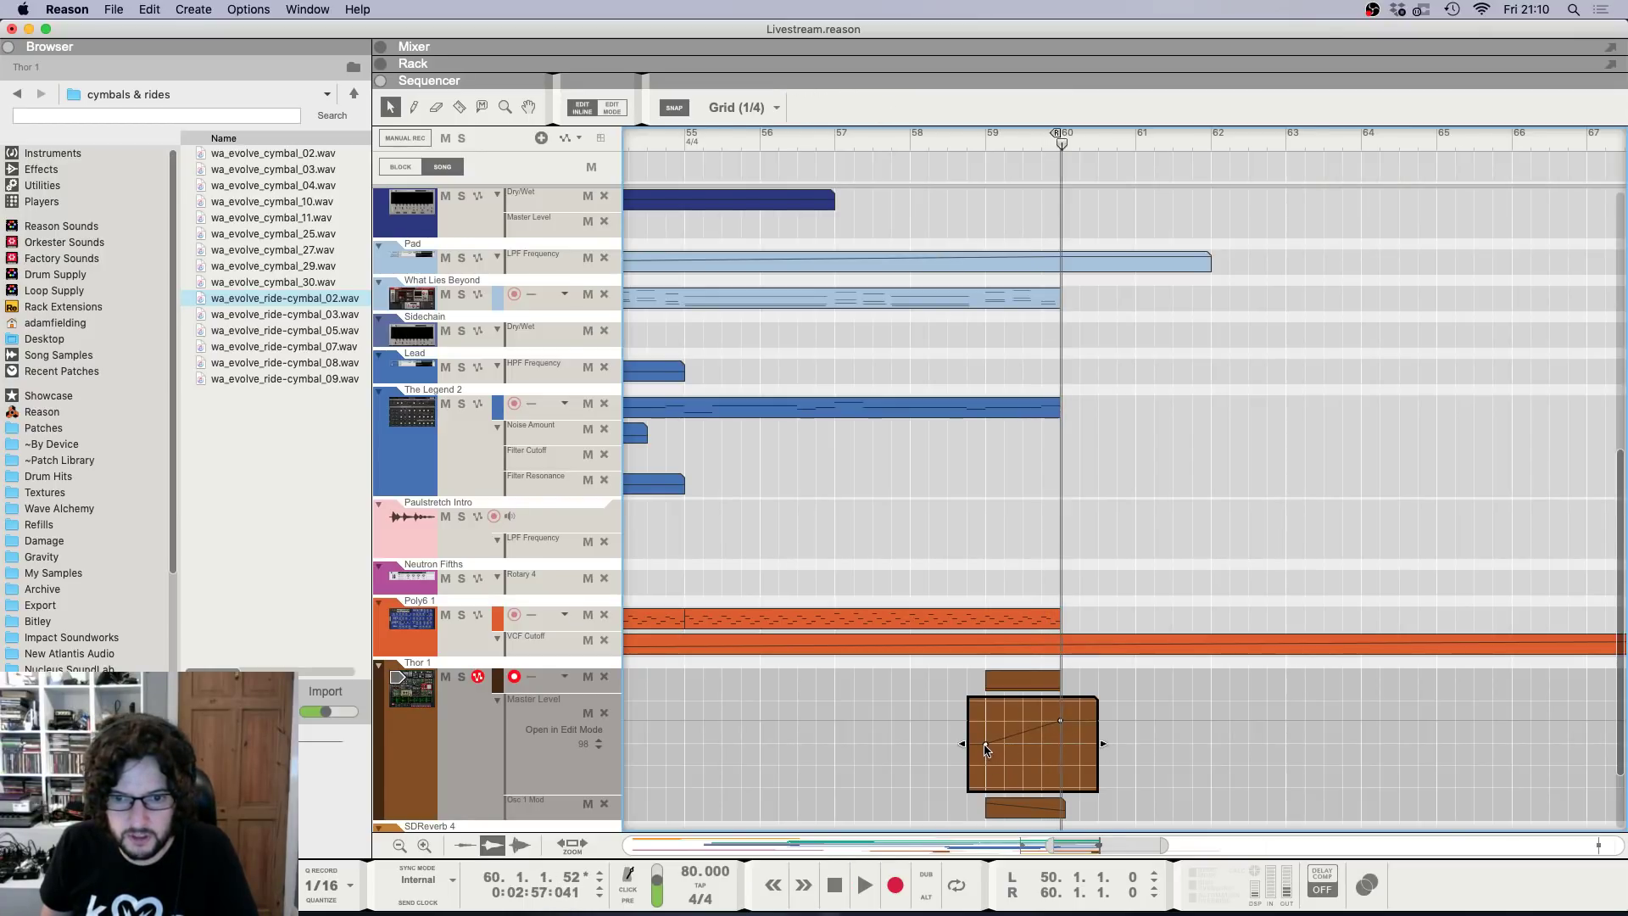
Play bar 59 to check the Thor 1 volume rise.
click(979, 146)
key(space)
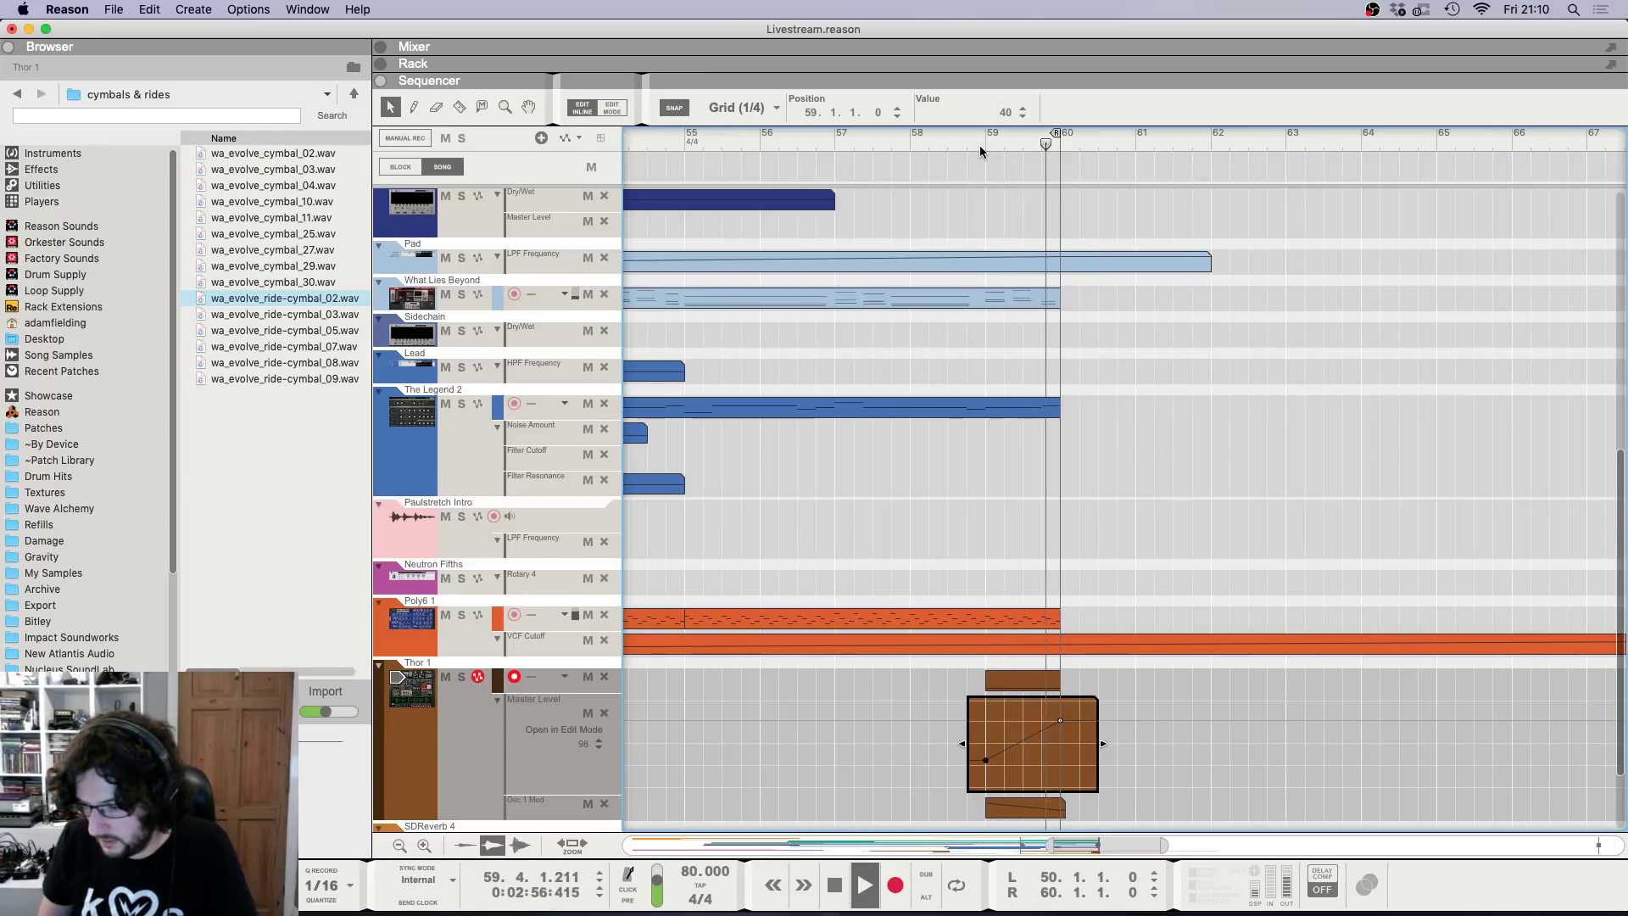
key(space)
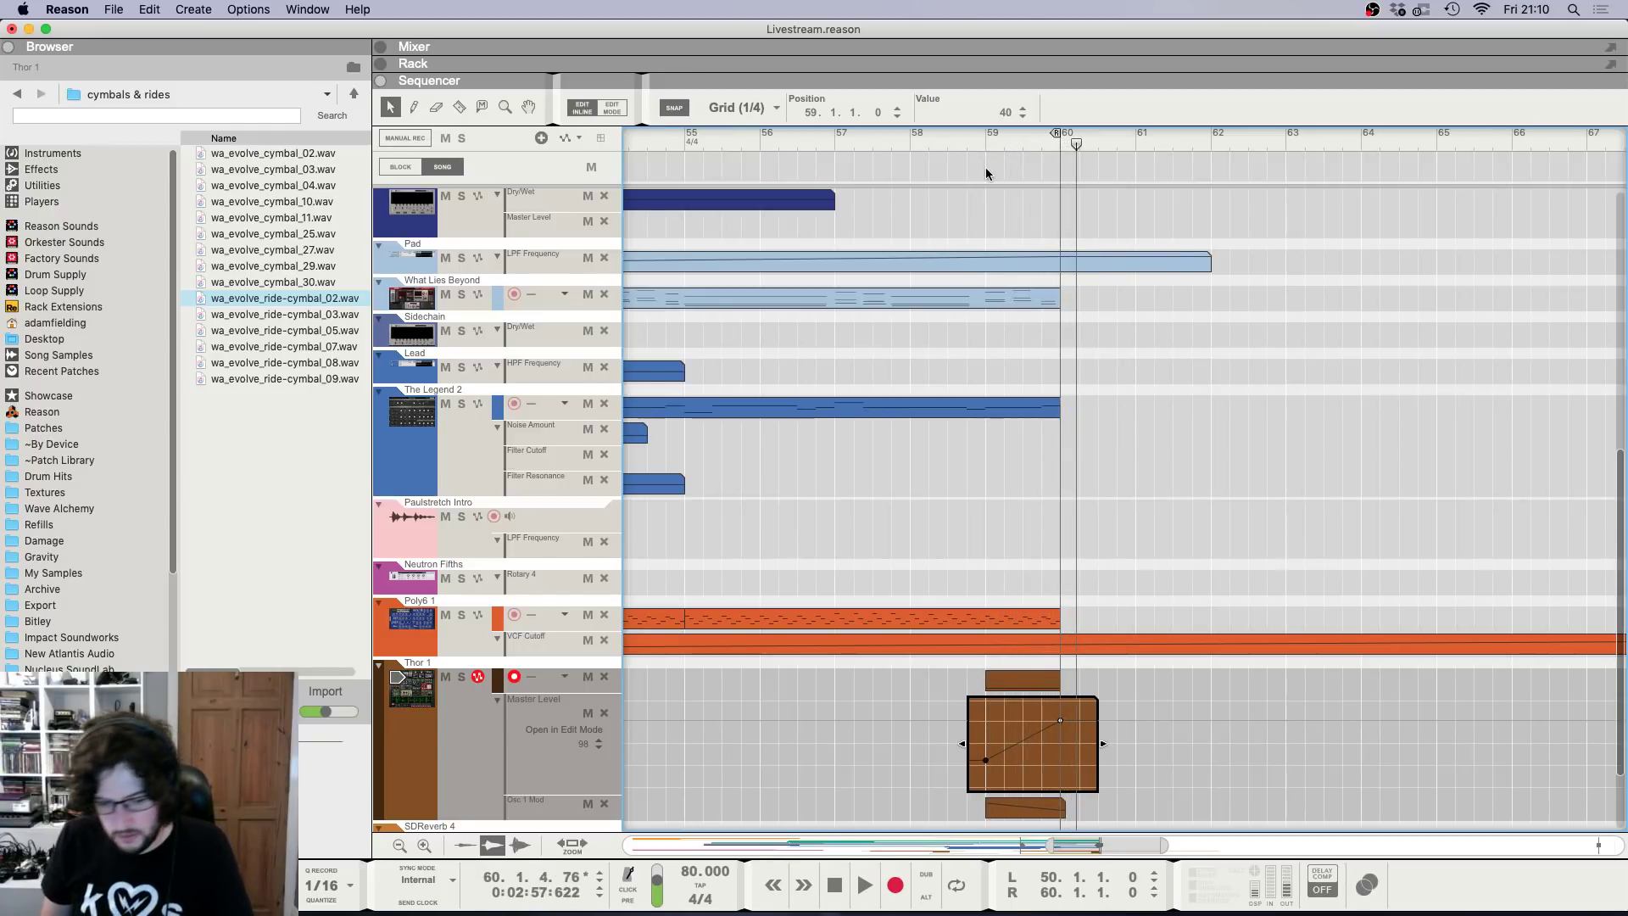
key(F6)
key(F8)
key(F6)
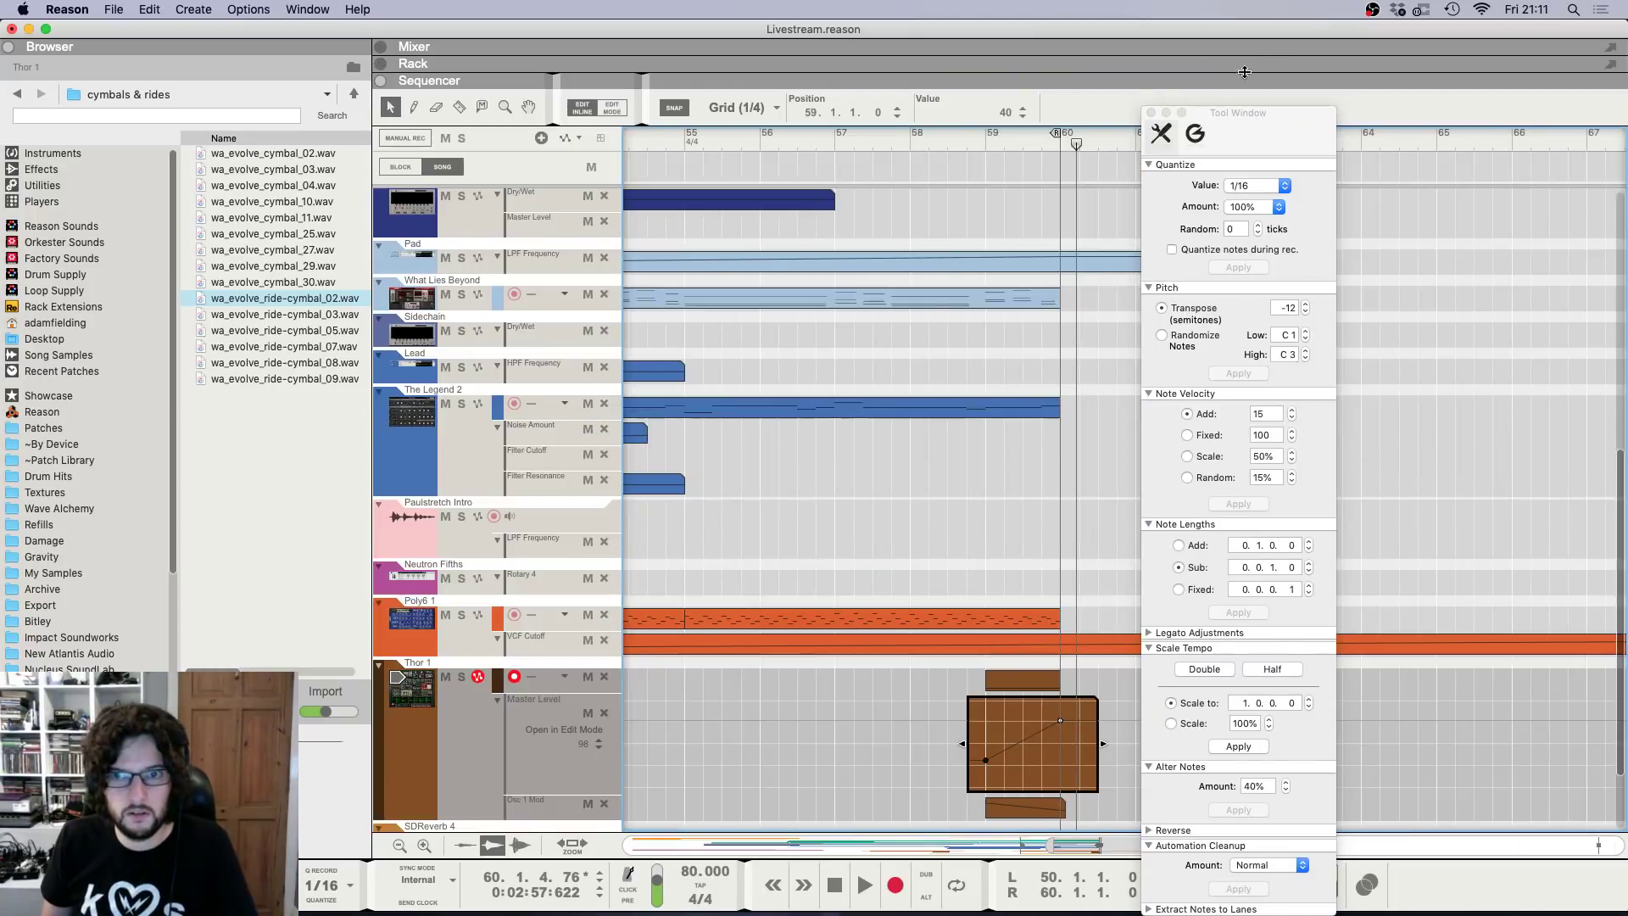
click(1150, 113)
Play from bar 57 into bar 60 to judge the Thor transition against the other tracks.
click(840, 145)
key(space)
key(g)
key(g)
key(g)
key(g)
key(g)
key(g)
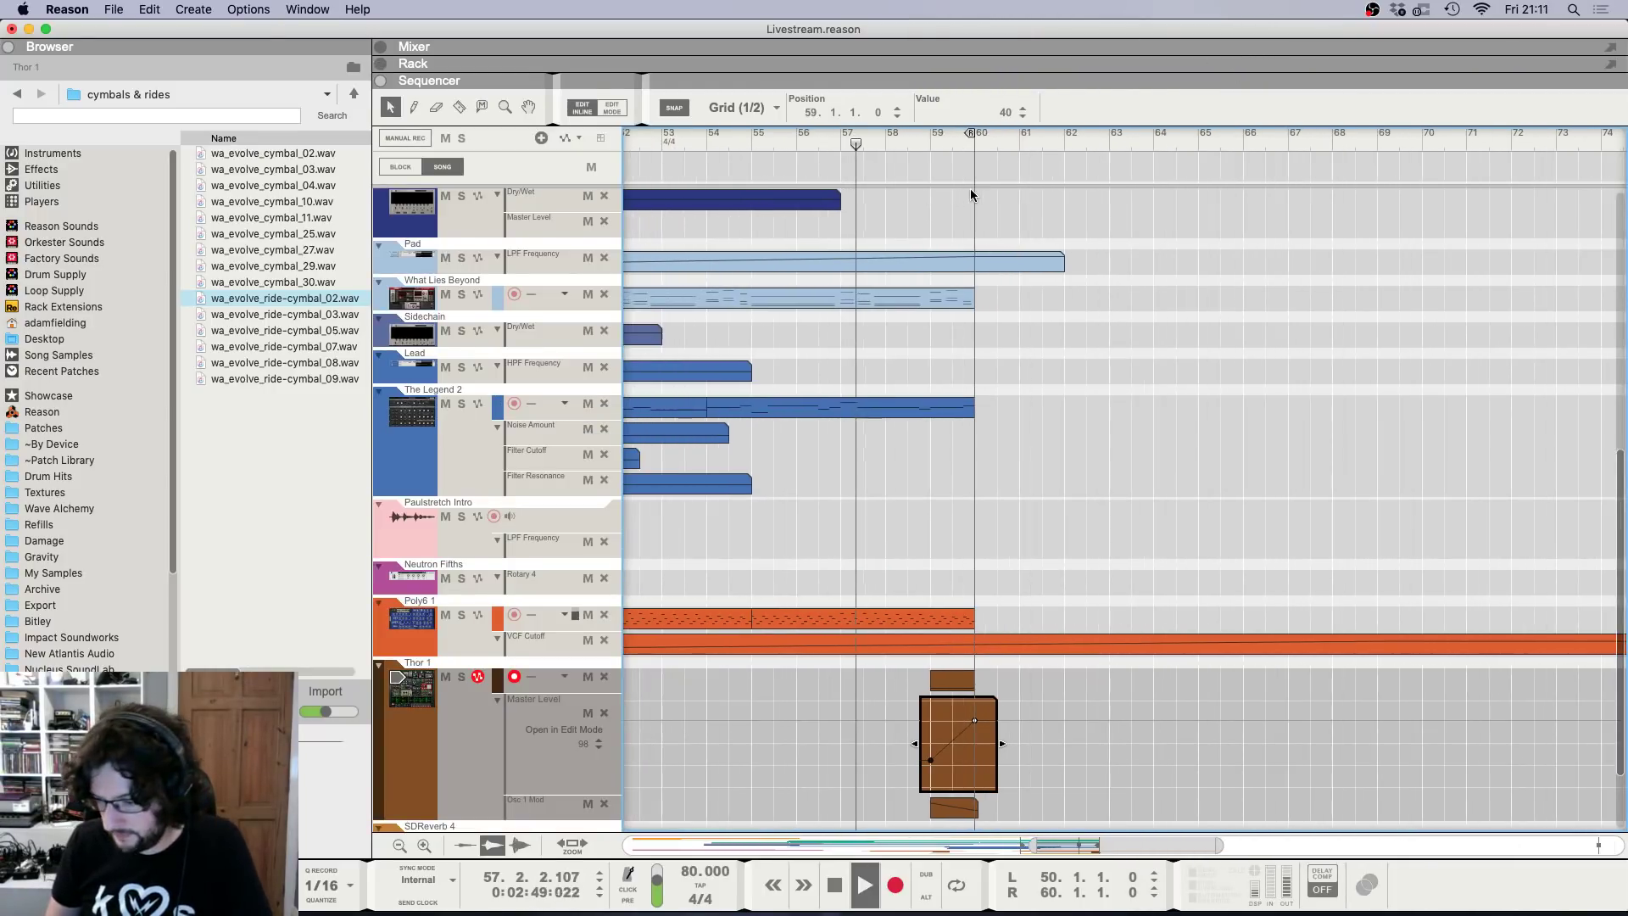
key(g)
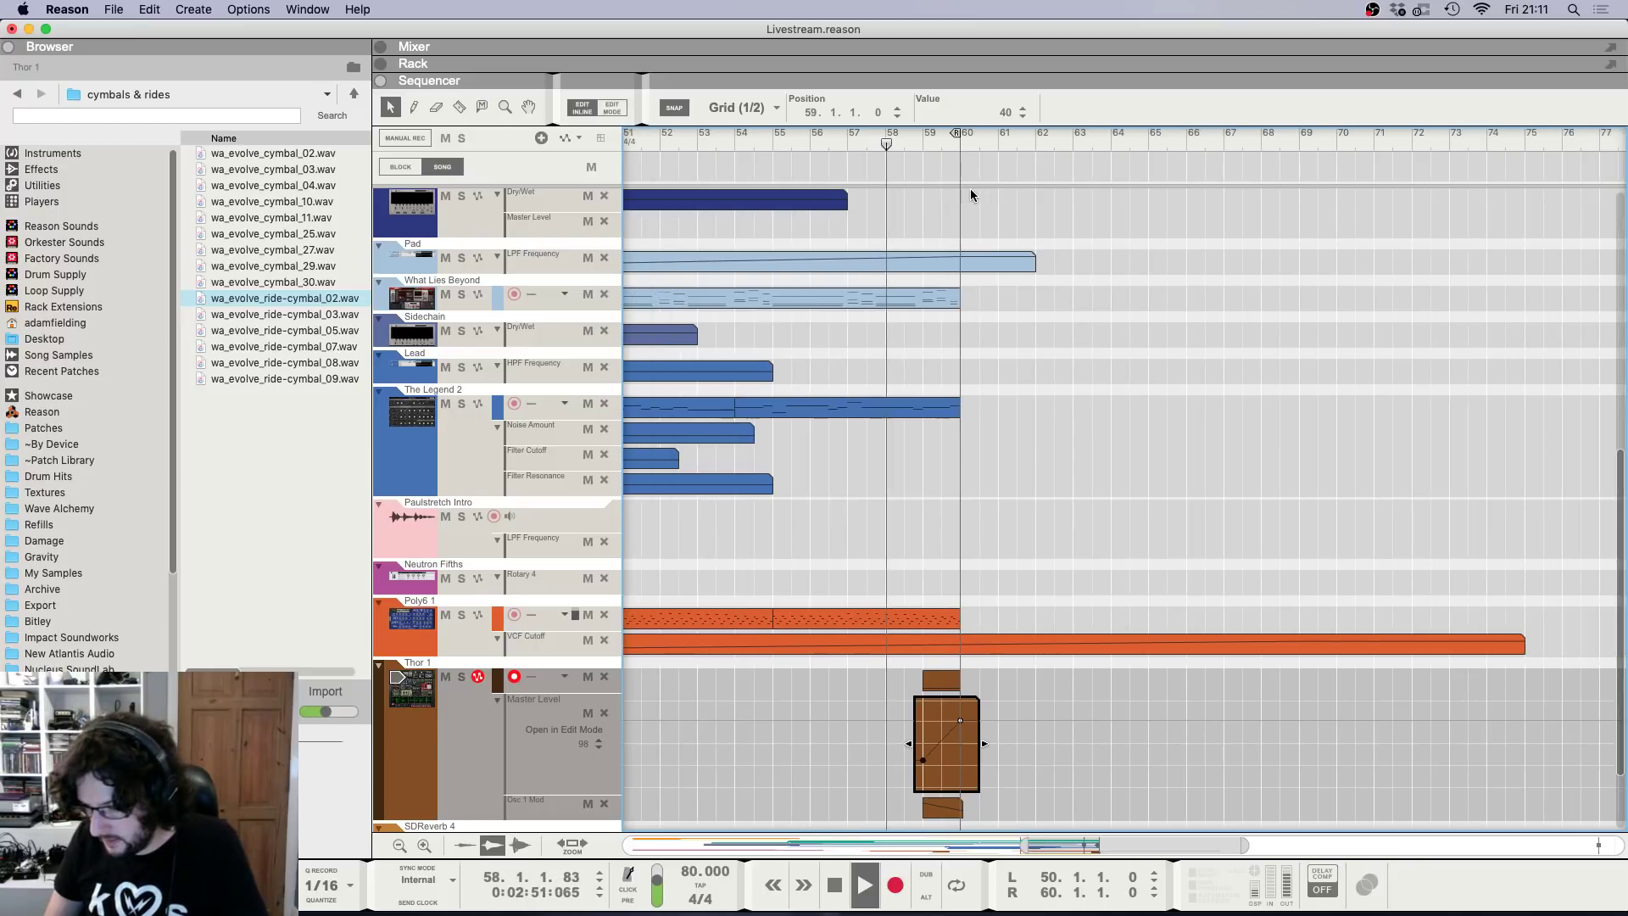
key(g)
key(h)
key(h)
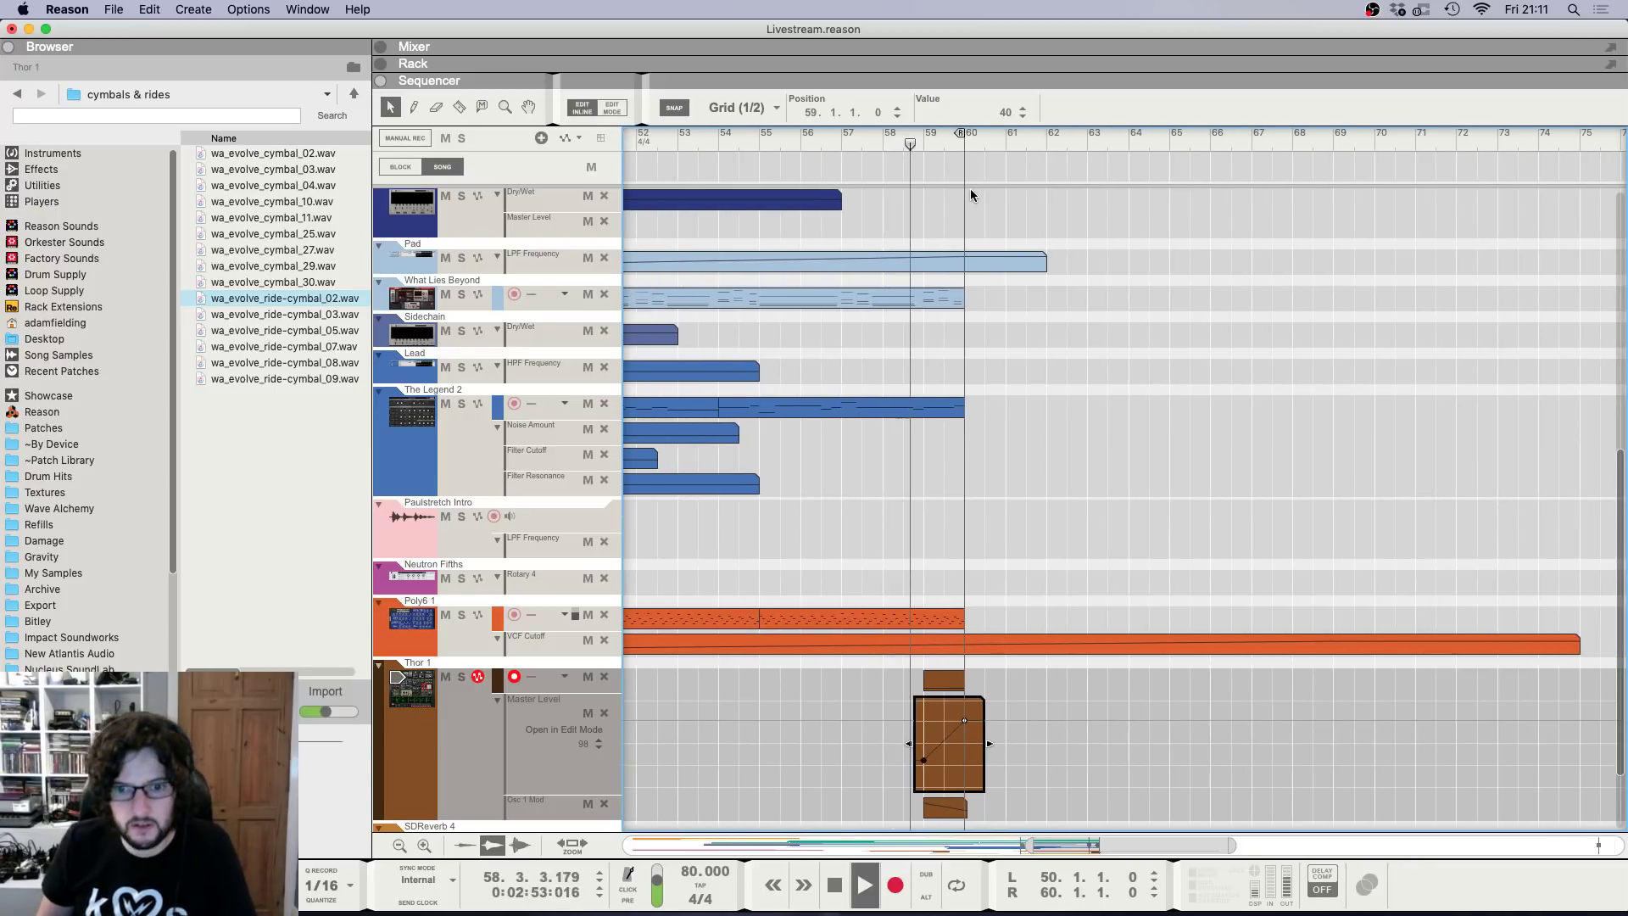
key(h)
key(h)
key(h)
key(h)
key(h)
key(h)
key(h)
scroll(960, 410, left, 3)
key(g)
key(g)
key(g)
key(g)
key(g)
key(g)
key(g)
key(g)
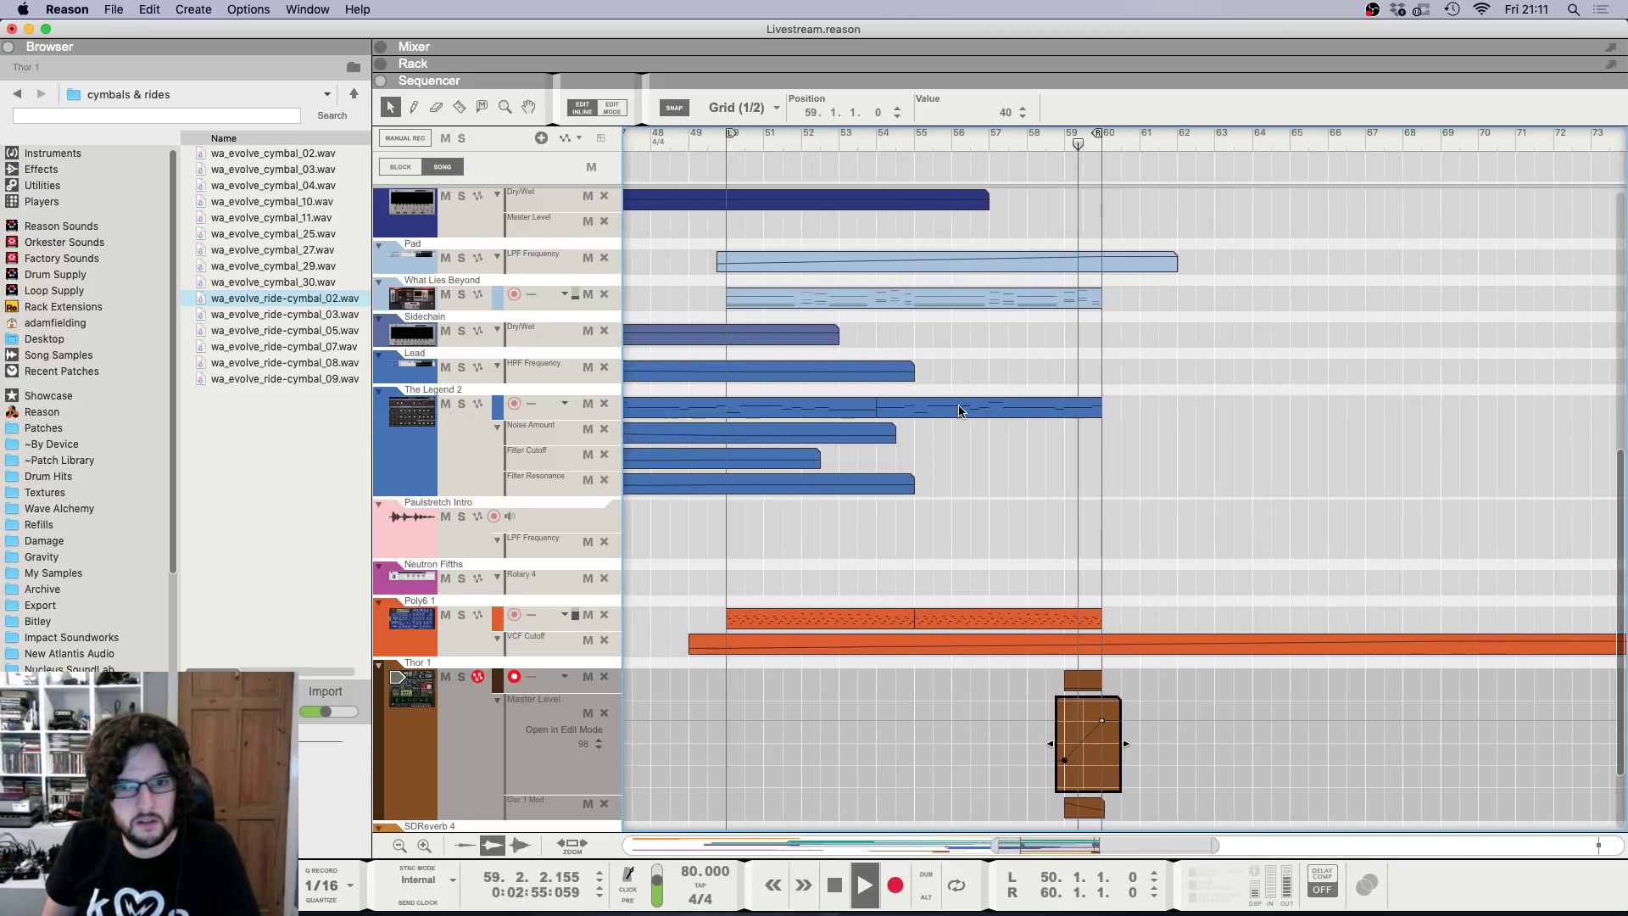
scroll(960, 411, up, 5)
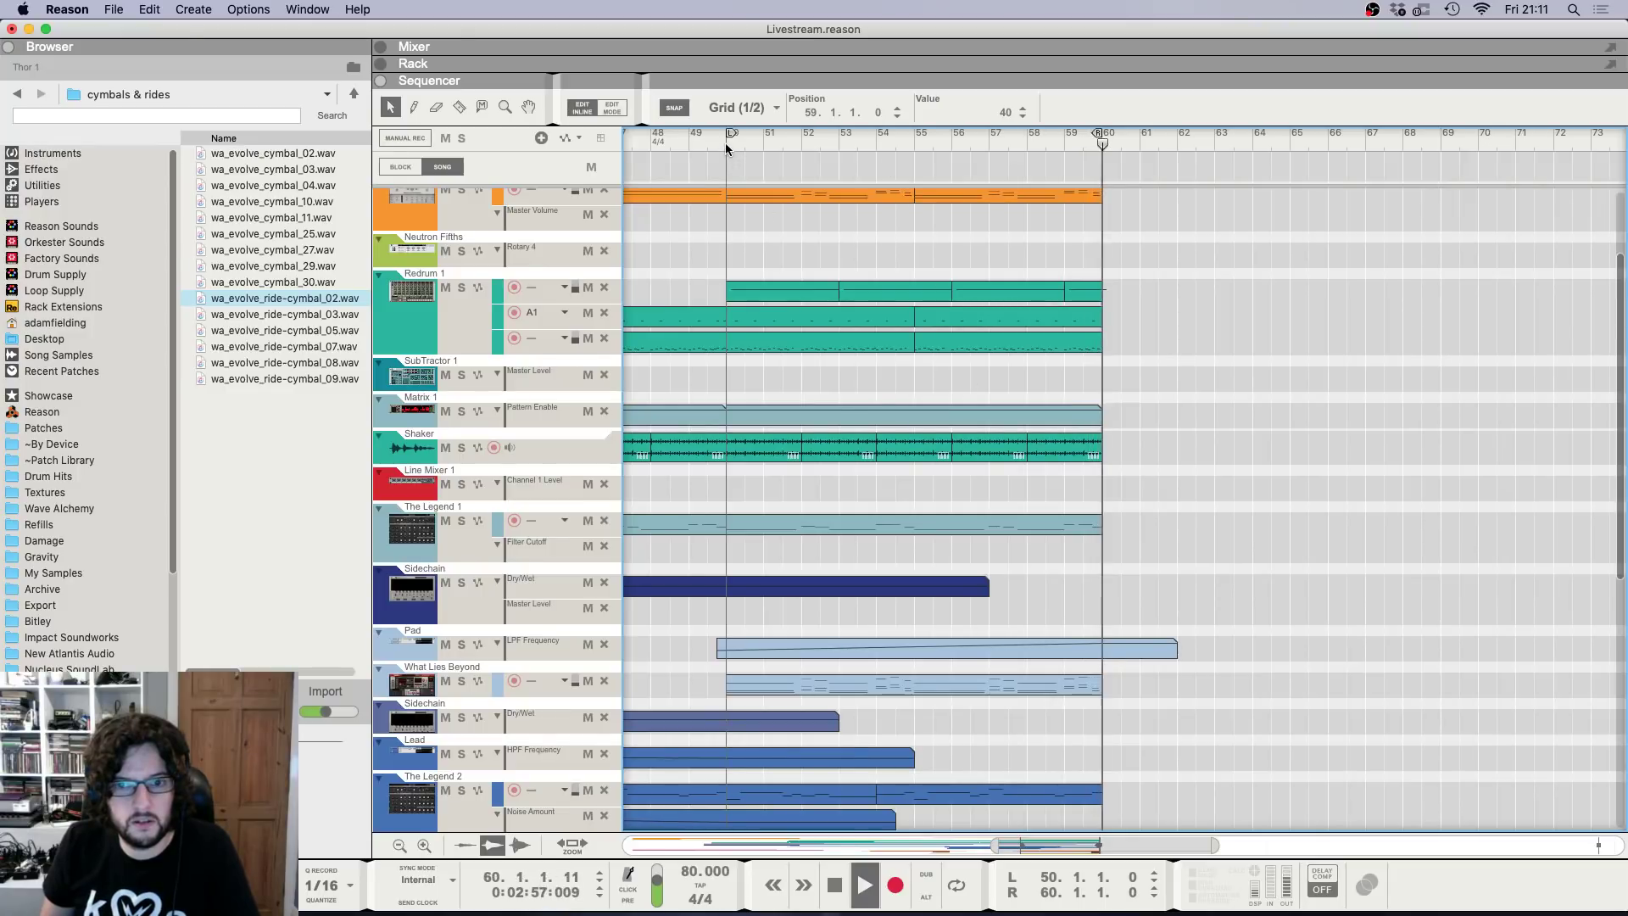
key(space)
Draw an SDReverb 4 Dry/Wet automation clip rising from 27% at 59.3.1 to 100% at 60.1.1.
scroll(975, 439, down, 5)
key(g)
key(g)
key(g)
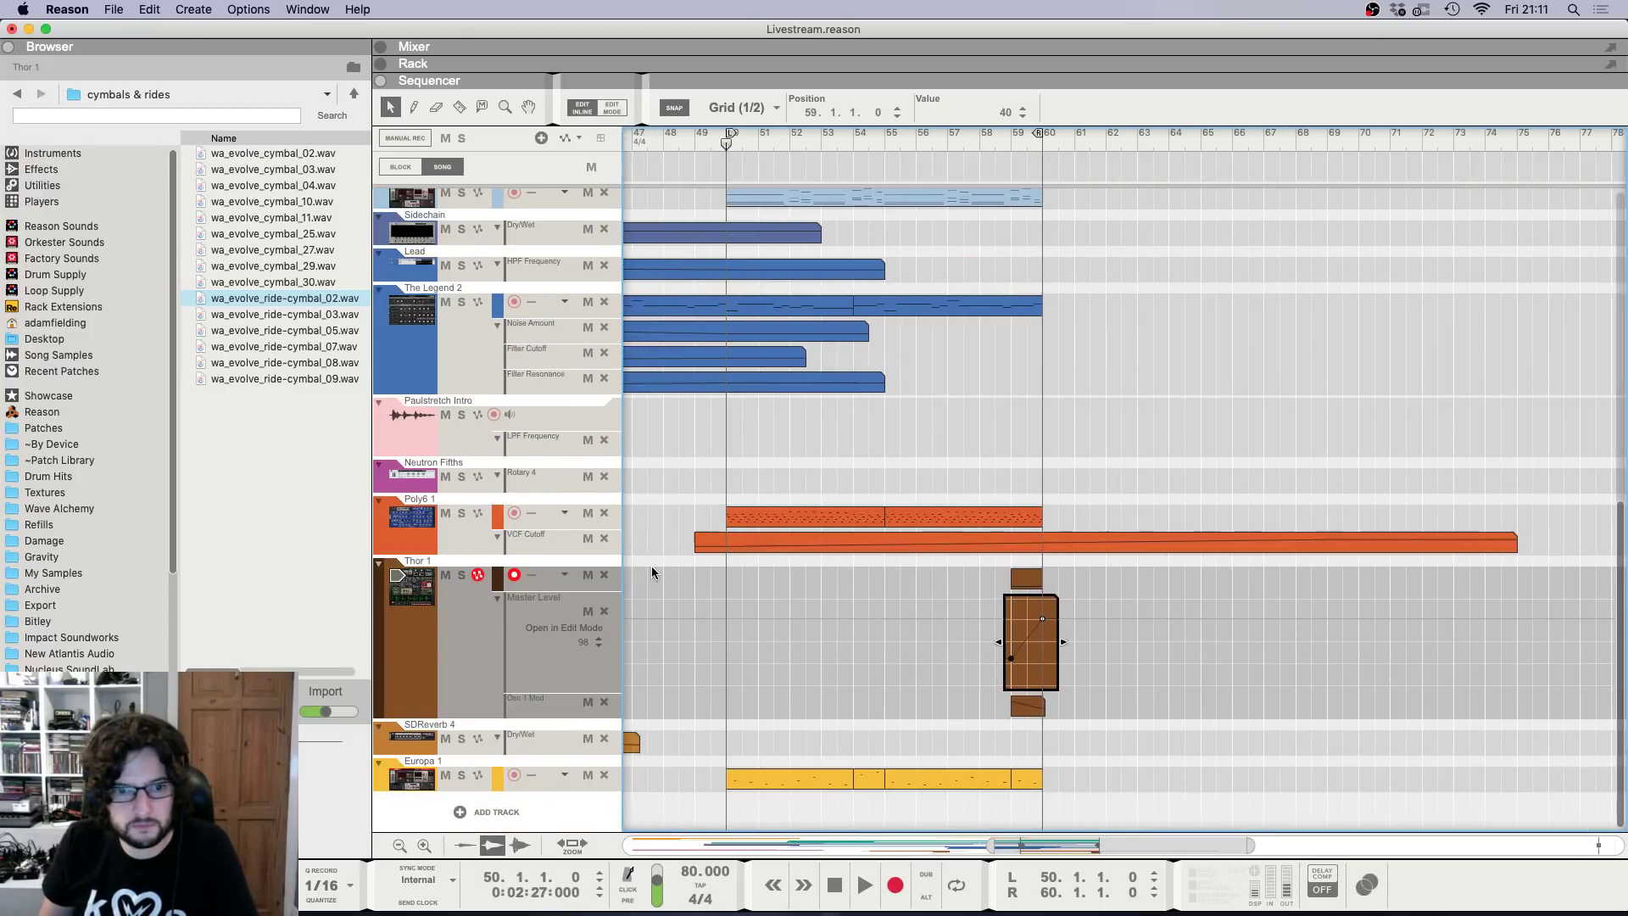
scroll(651, 567, left, 5)
key(h)
key(h)
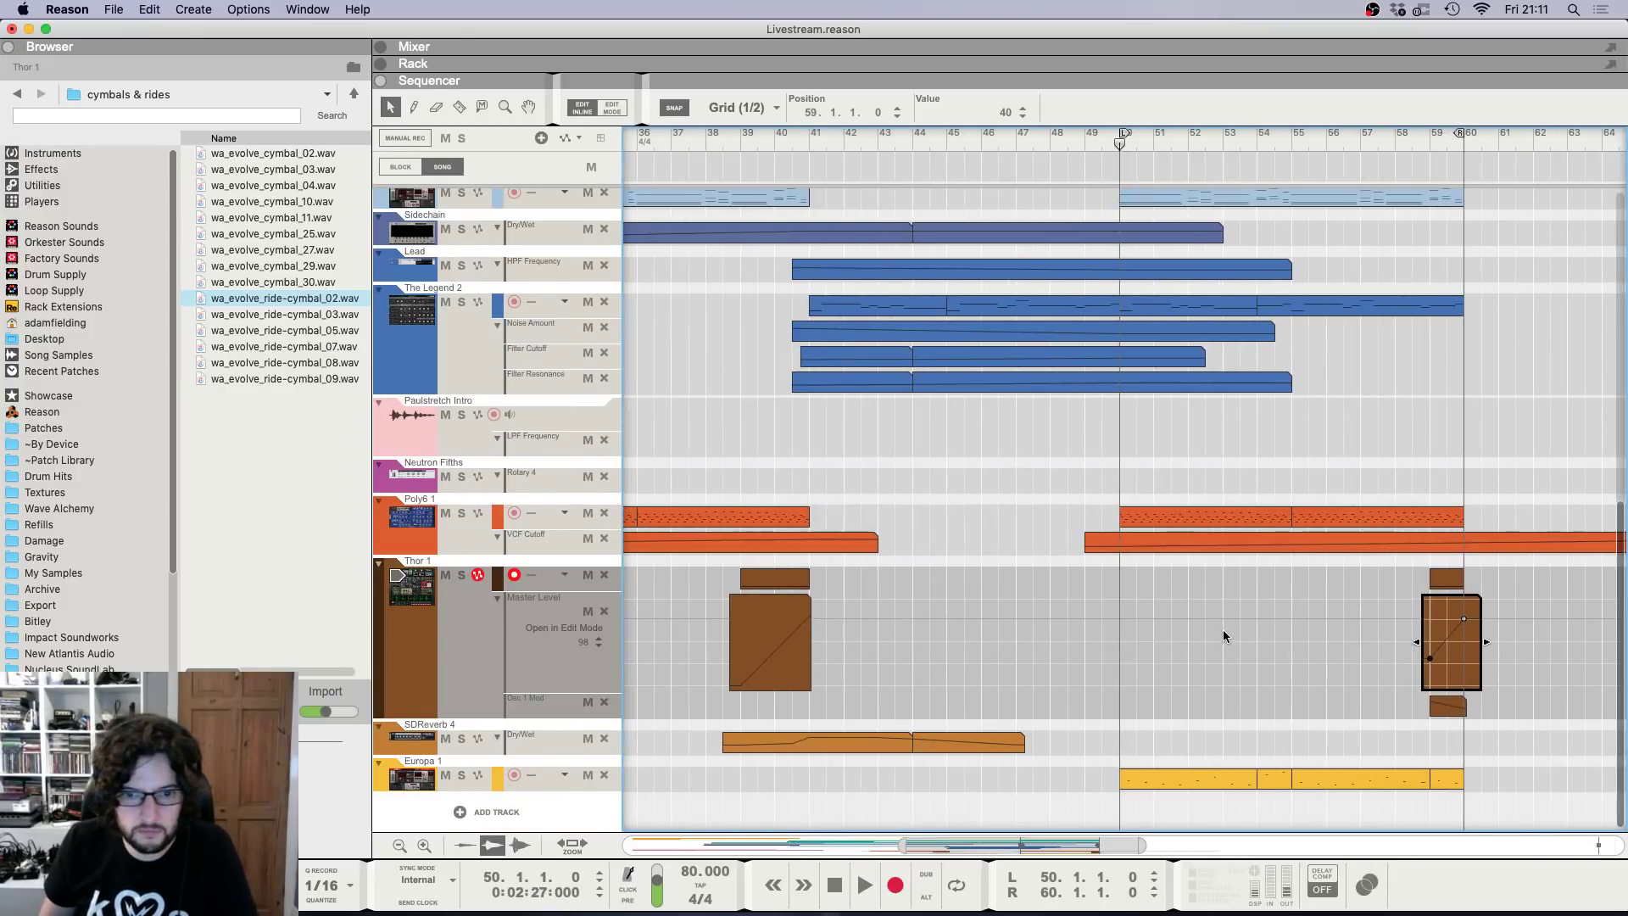
click(1456, 736)
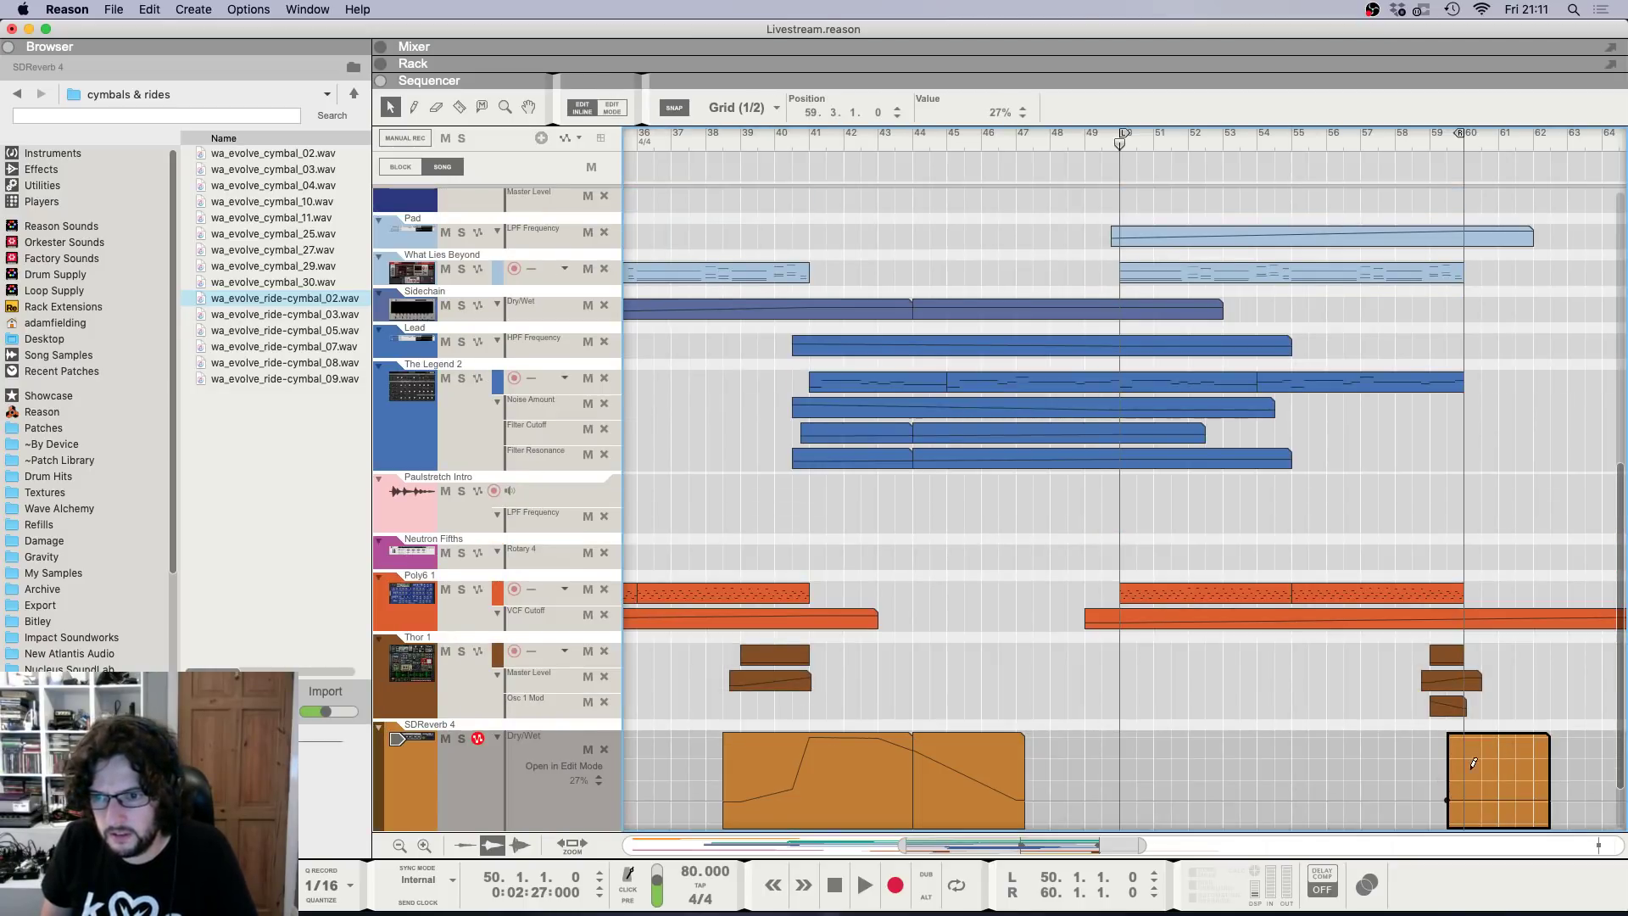
Listen to the transition and shift the SDReverb 4 Dry/Wet rise so it starts from 27% at 59.4.3 and peaks after bar 60.
click(1427, 144)
key(space)
key(h)
key(h)
key(h)
key(h)
key(h)
key(h)
key(h)
key(h)
key(h)
key(h)
key(h)
key(h)
key(h)
key(h)
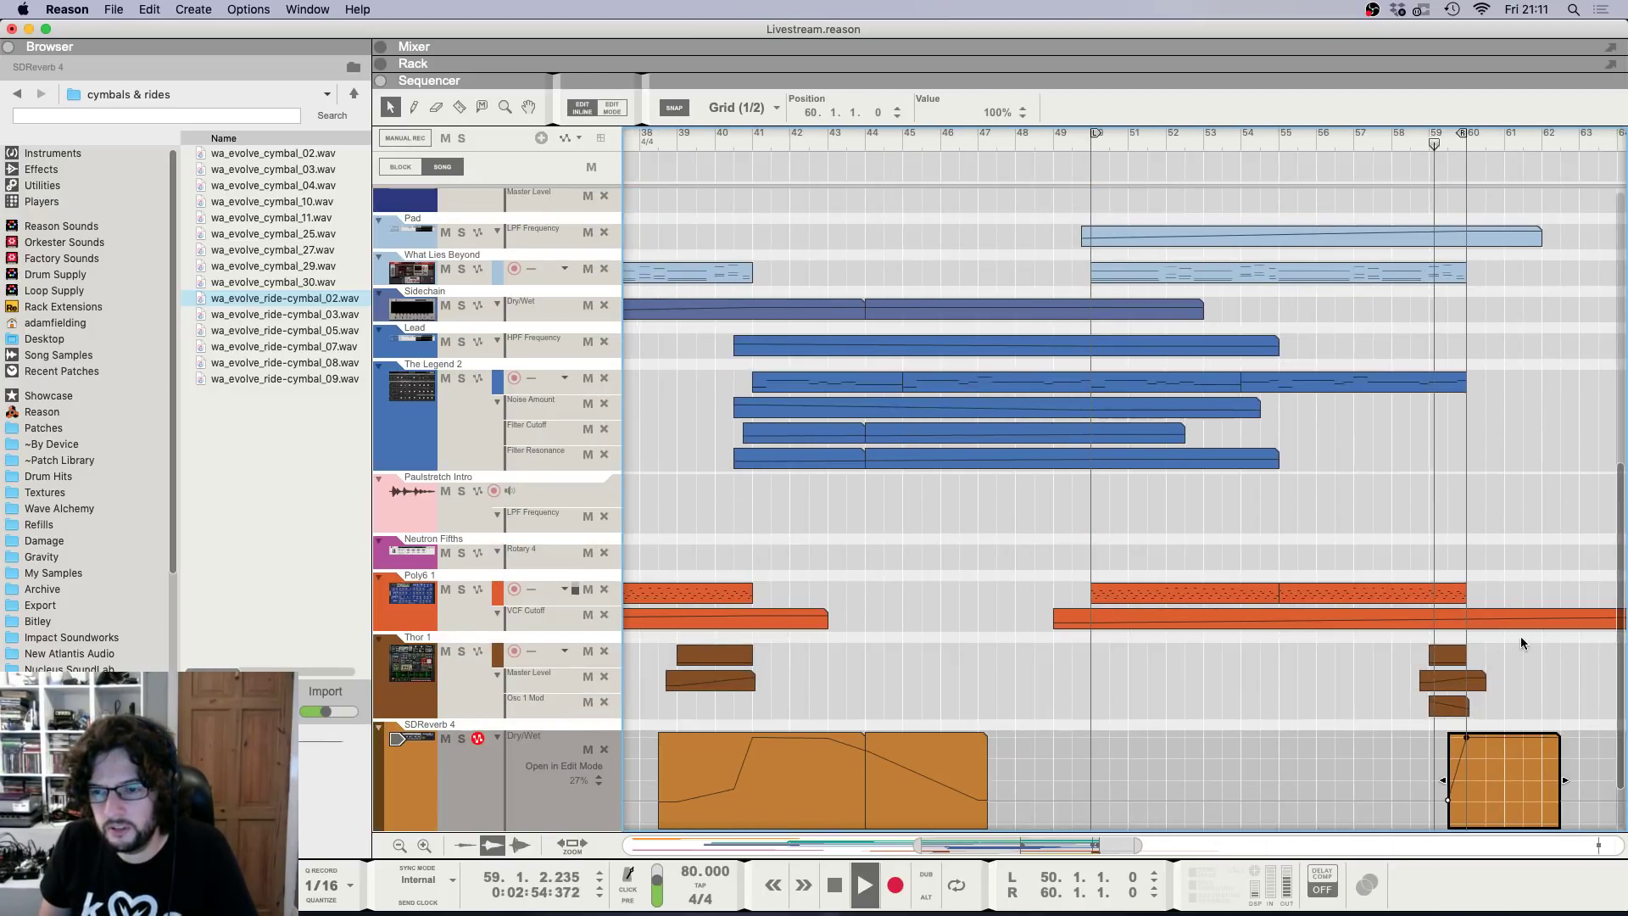
scroll(1520, 636, right, 3)
drag(1415, 814, 1422, 738)
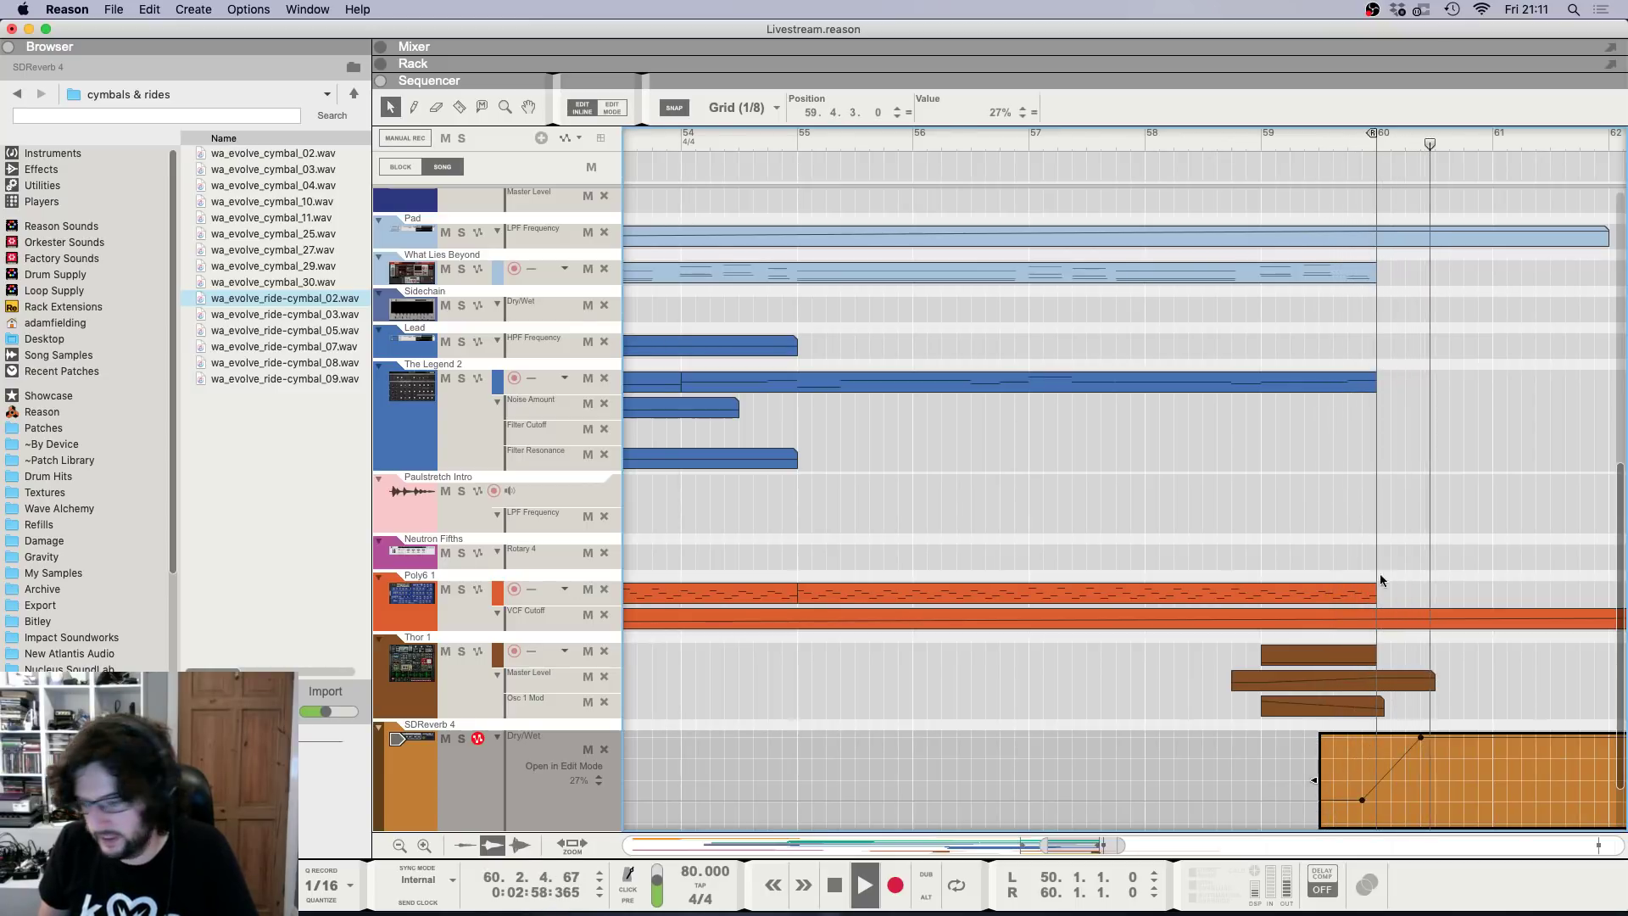
Play back from bar 59 past bar 60 to check the shifted reverb rise, and close the SDReverb 4 automation lane.
key(g)
click(1284, 139)
scroll(1500, 579, right, 5)
key(g)
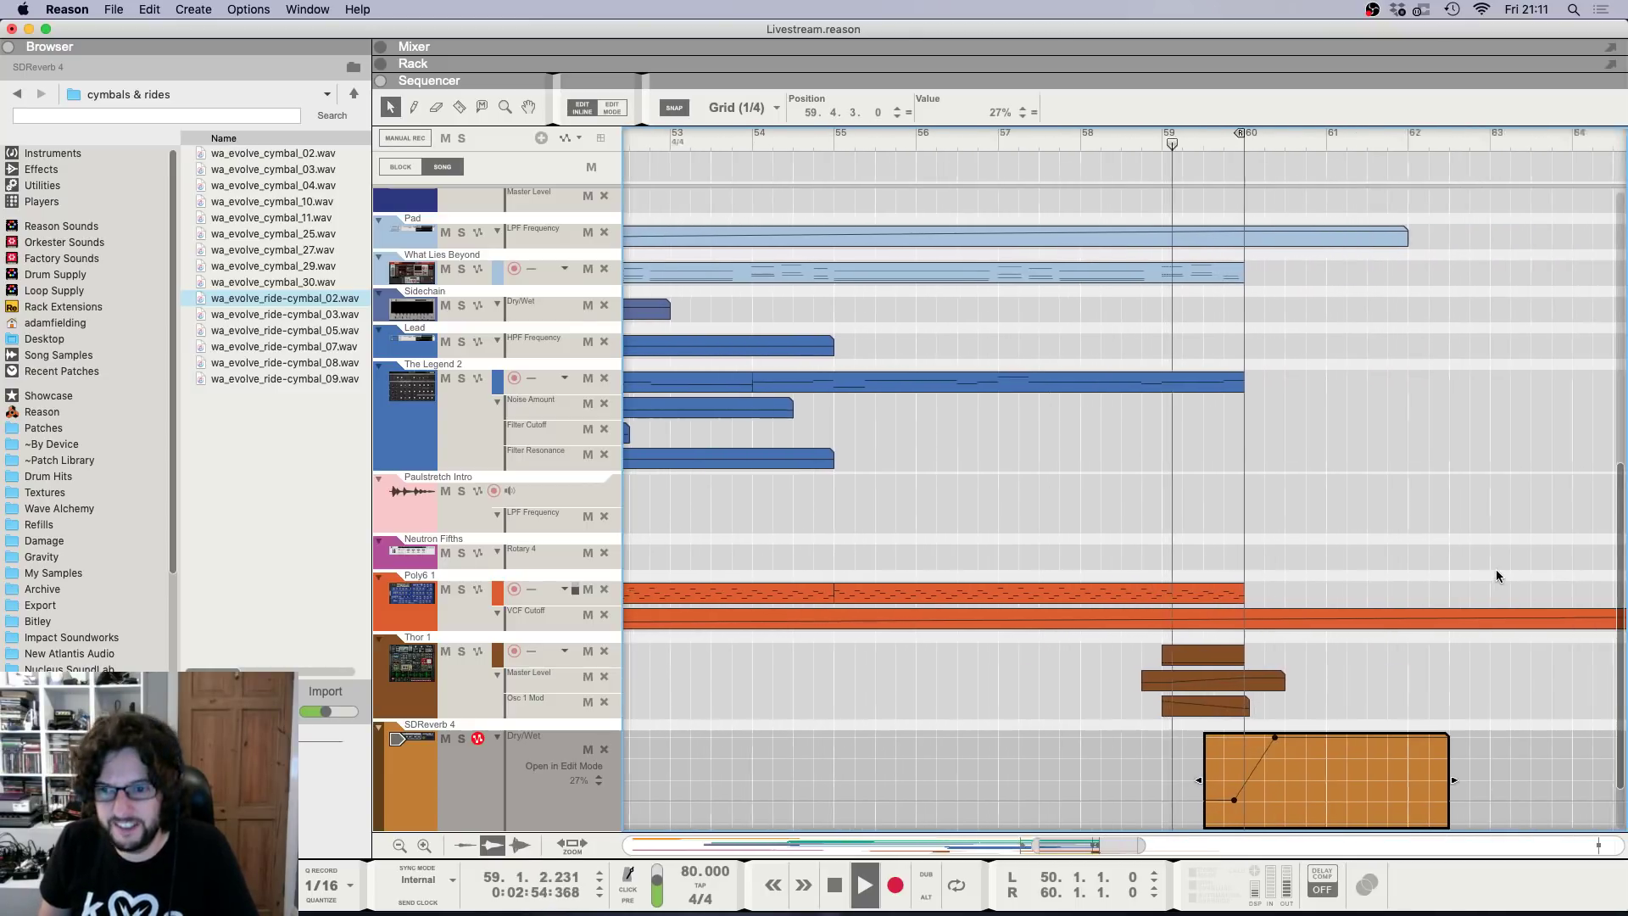
click(1240, 661)
double_click(950, 742)
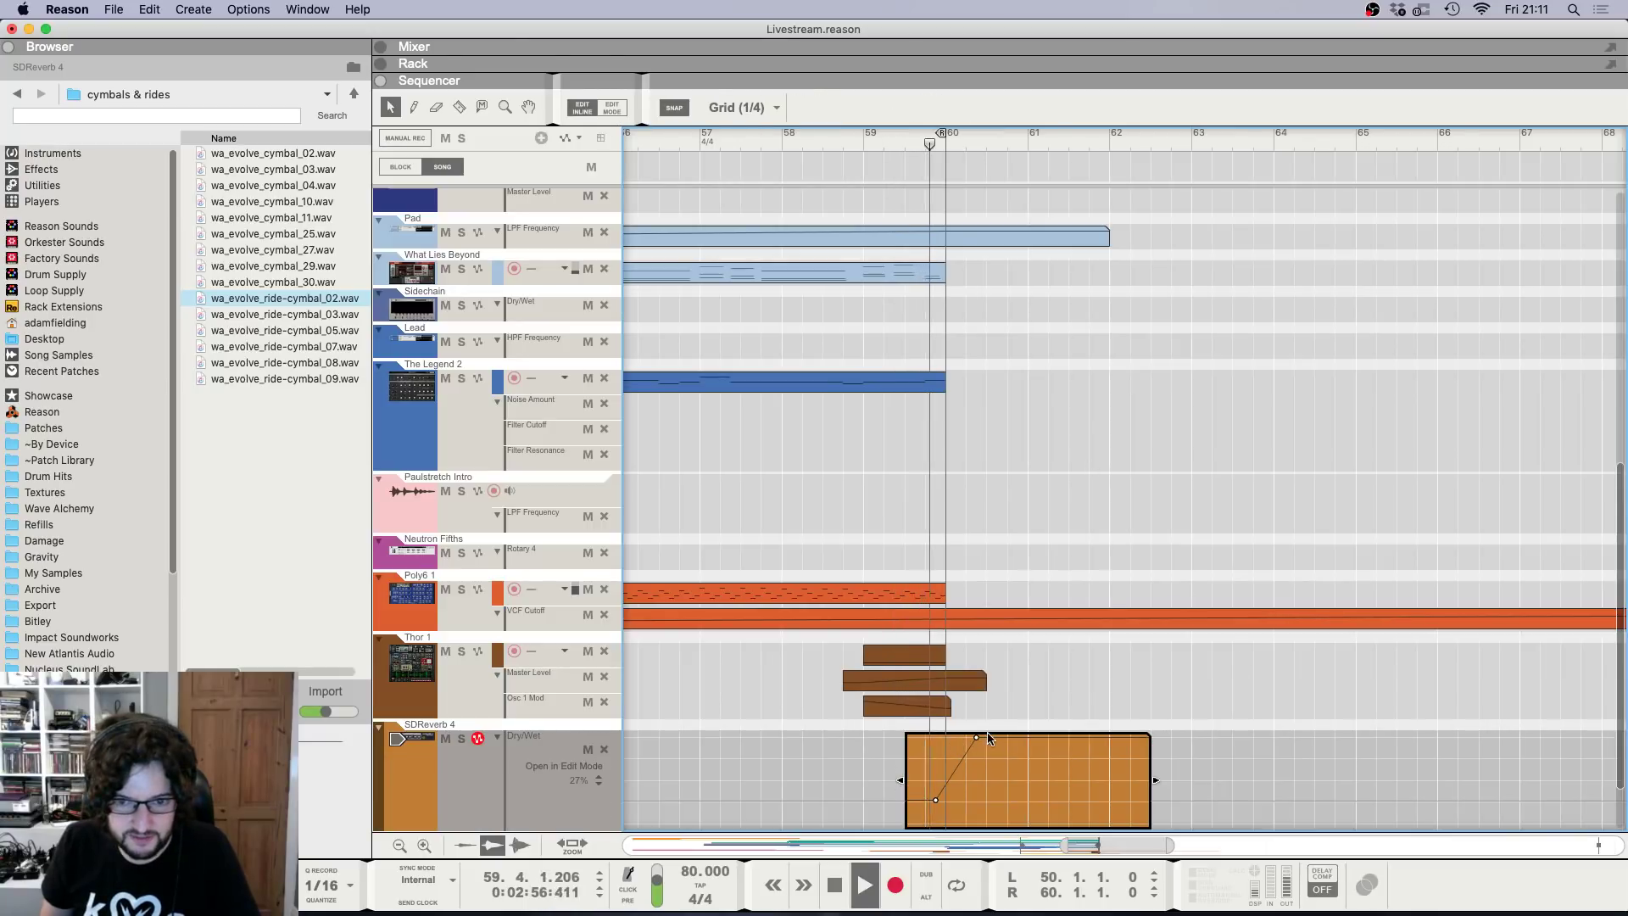
click(1060, 696)
key(g)
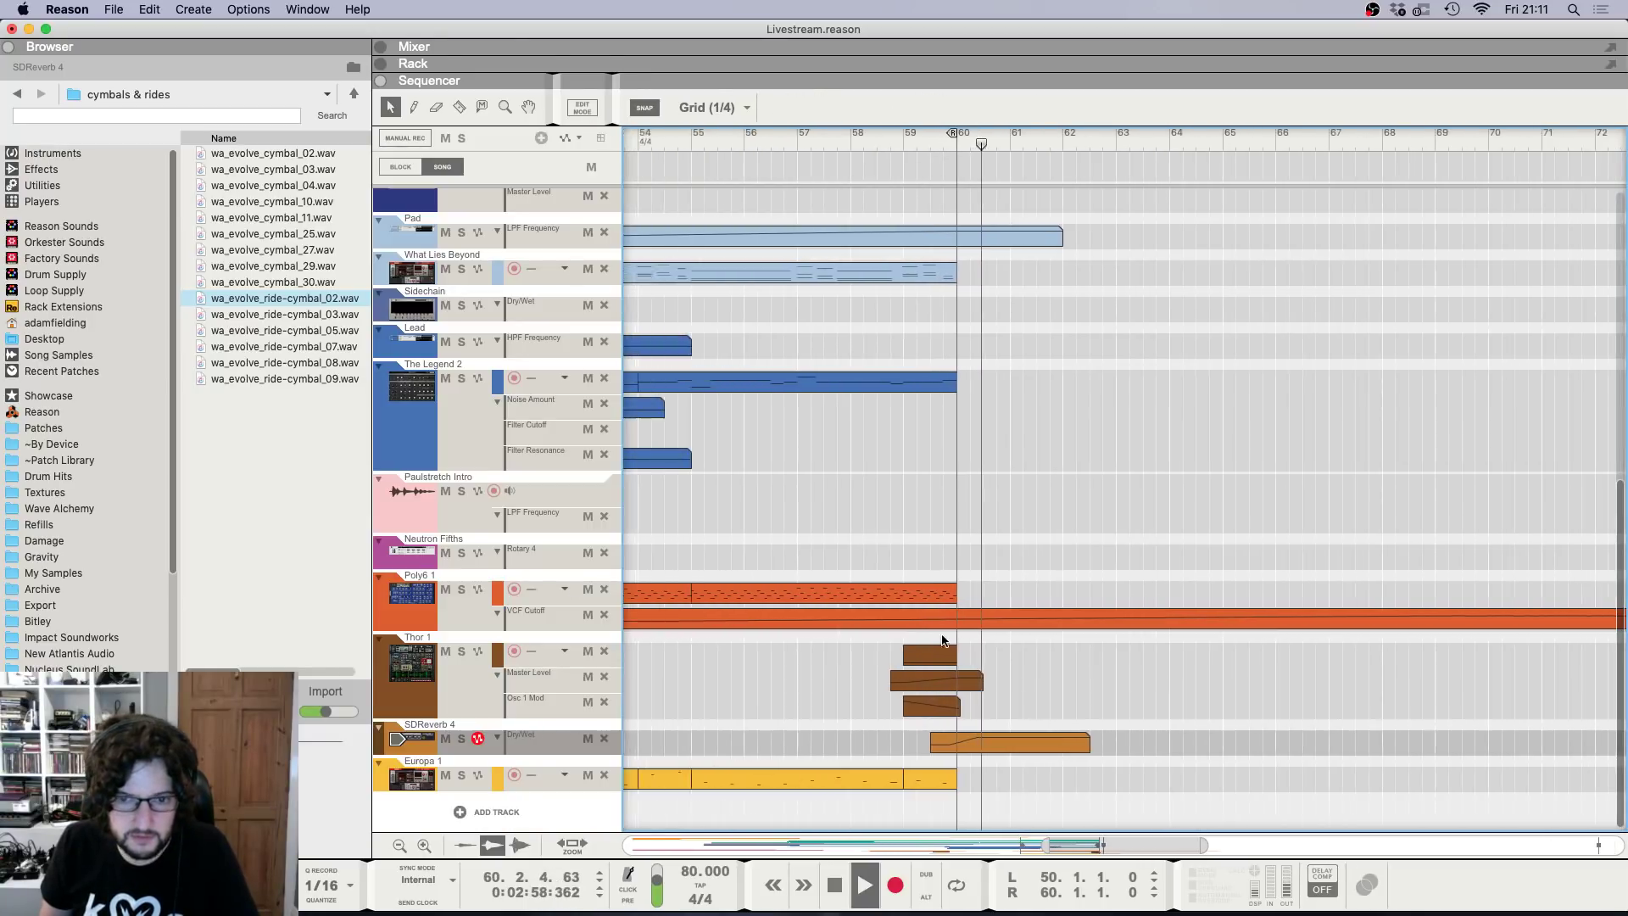
Play the section from bar 50 and the one from about bar 41, reviewing how the tracks develop between them.
scroll(955, 626, left, 5)
key(g)
key(space)
scroll(1176, 262, up, 6)
click(1167, 144)
key(space)
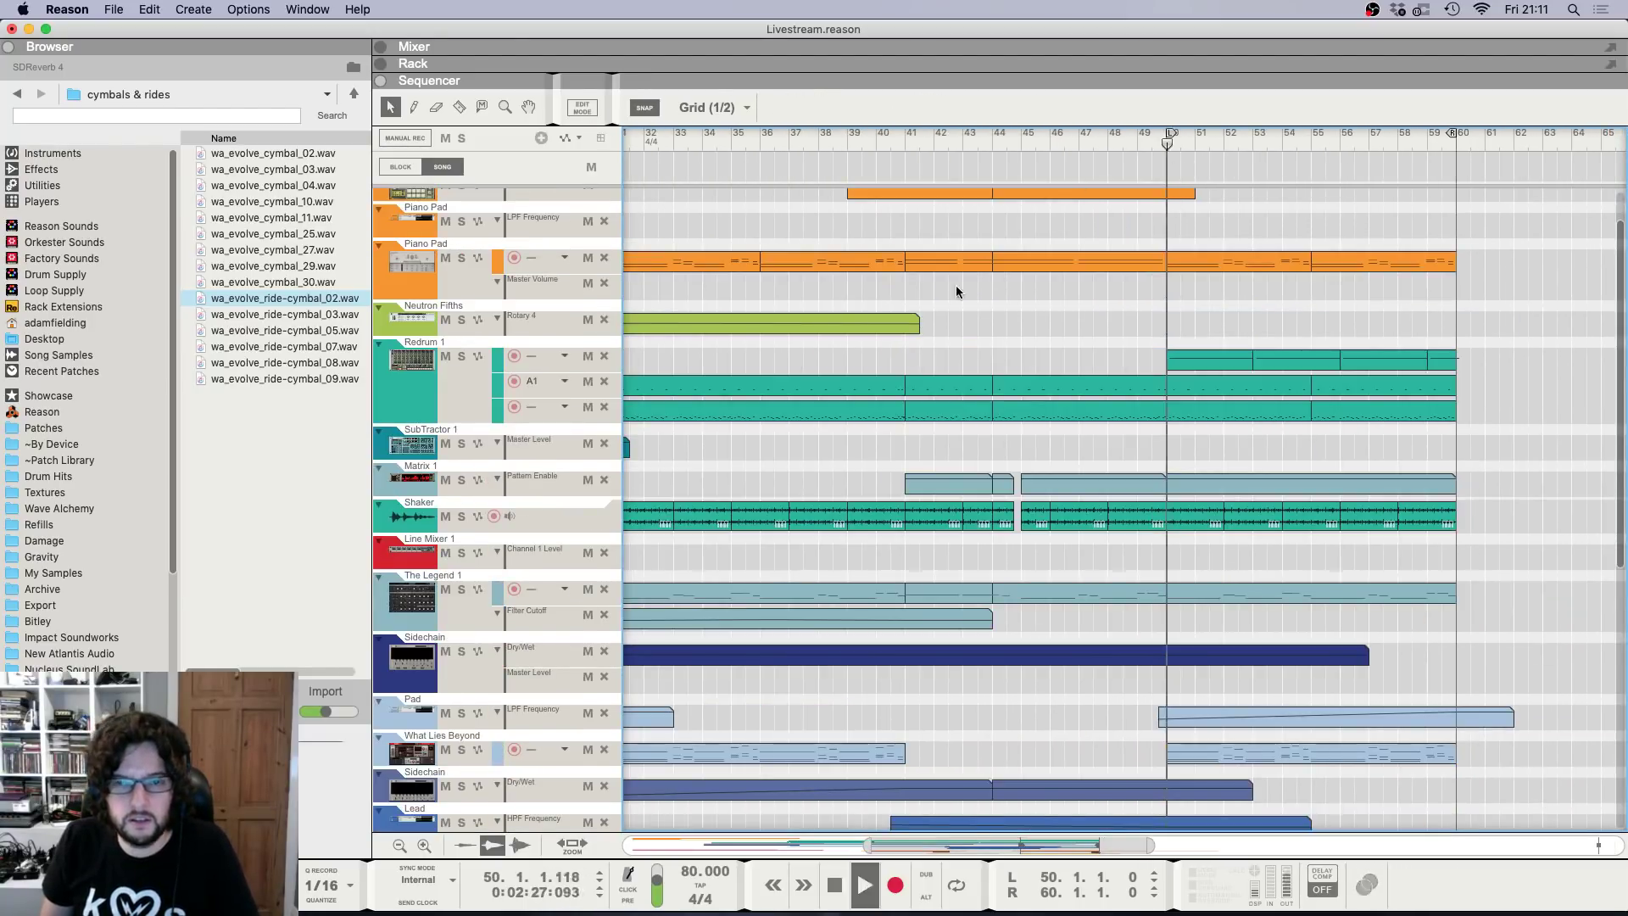
scroll(954, 285, up, 3)
key(g)
click(931, 142)
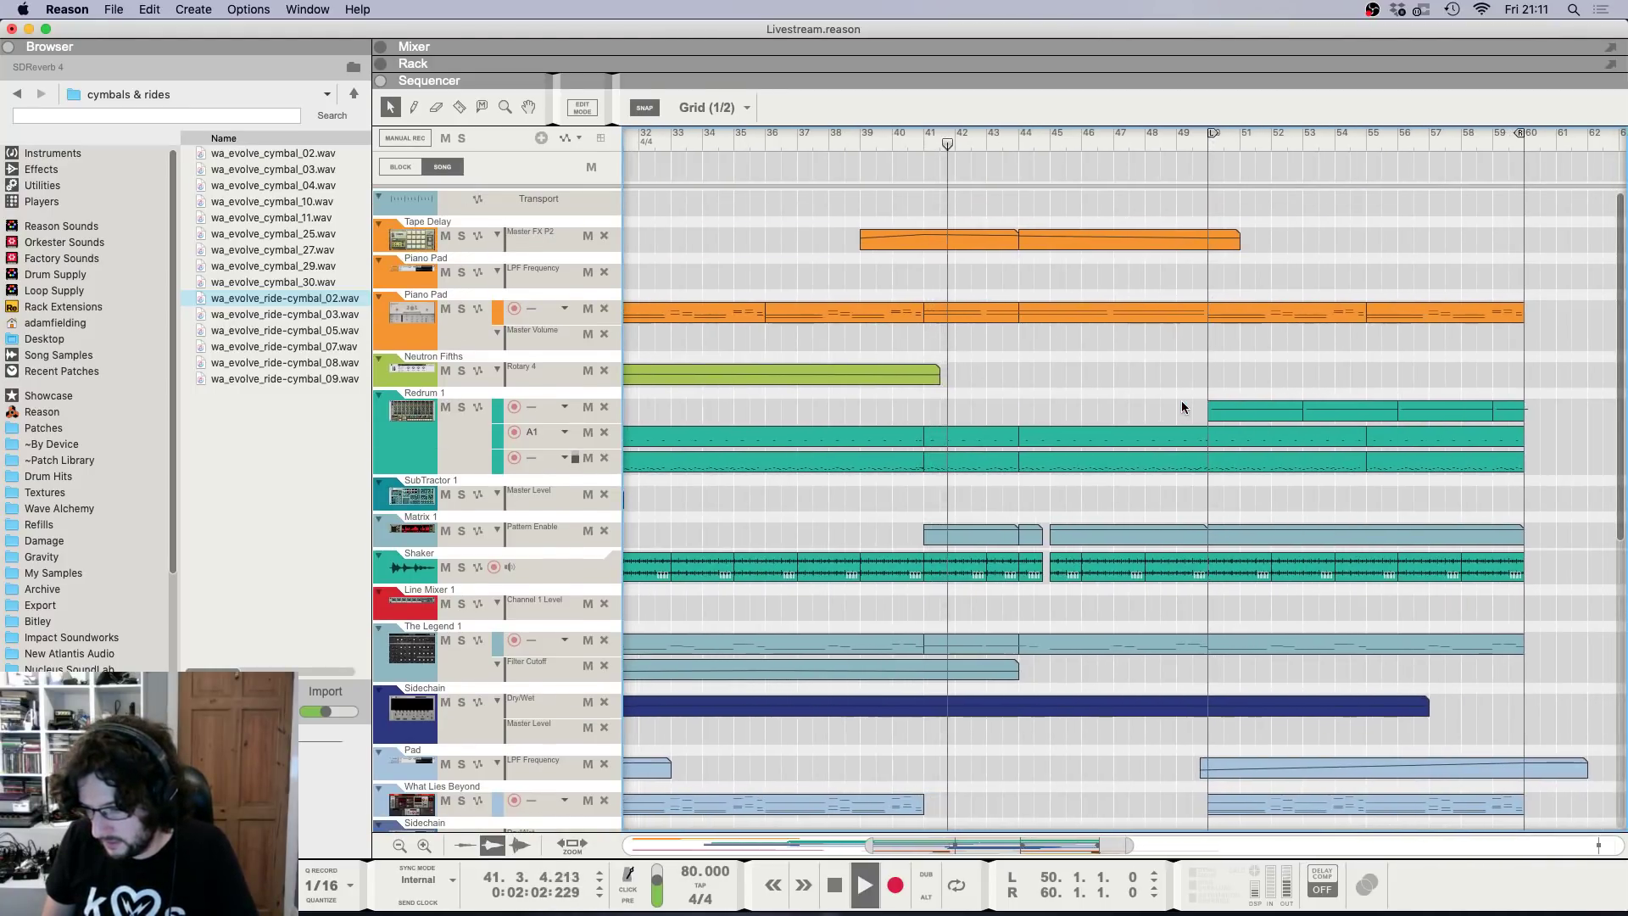
key(h)
scroll(1194, 415, down, 1)
scroll(1193, 422, down, 5)
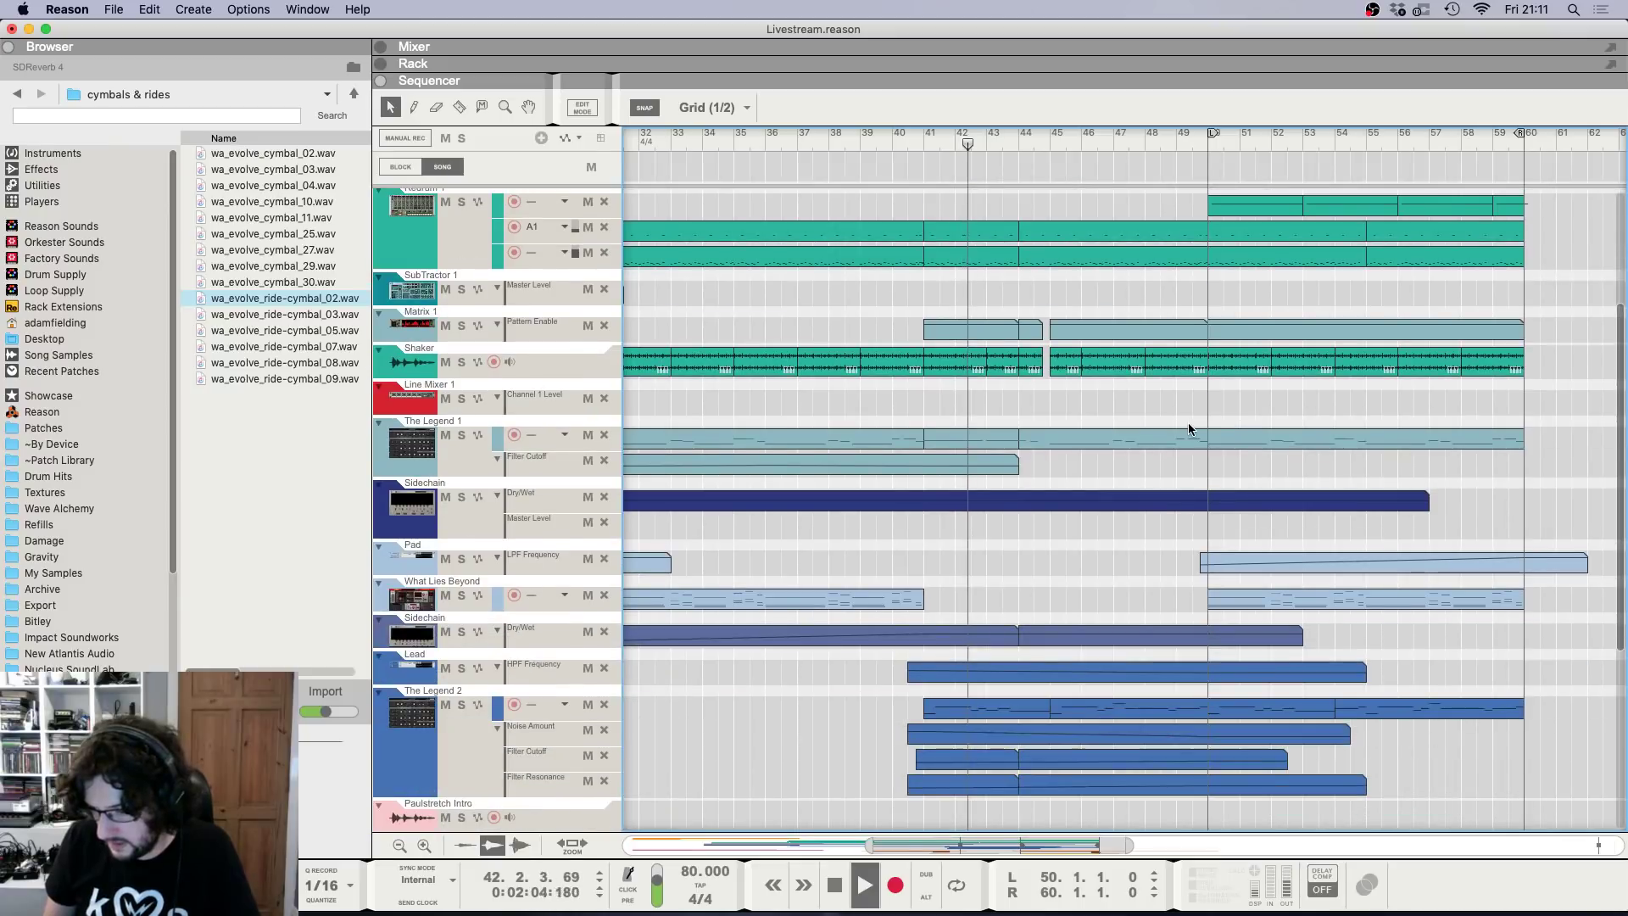
scroll(1189, 422, up, 5)
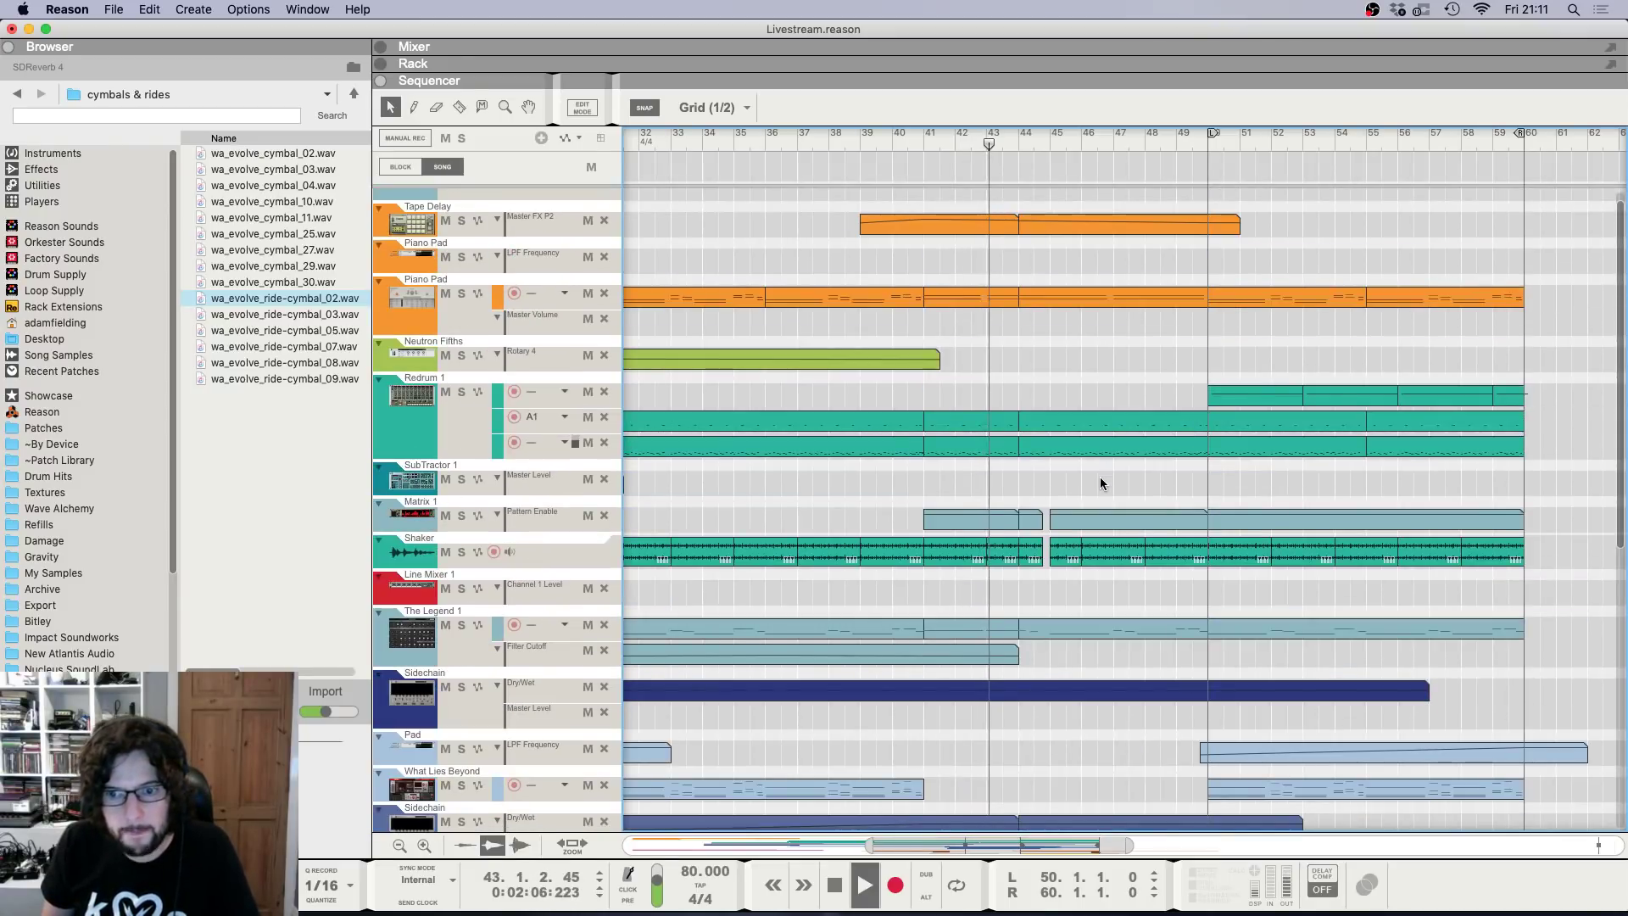
Select The Legend 2's track and show its device in the rack.
scroll(1101, 476, down, 8)
click(462, 649)
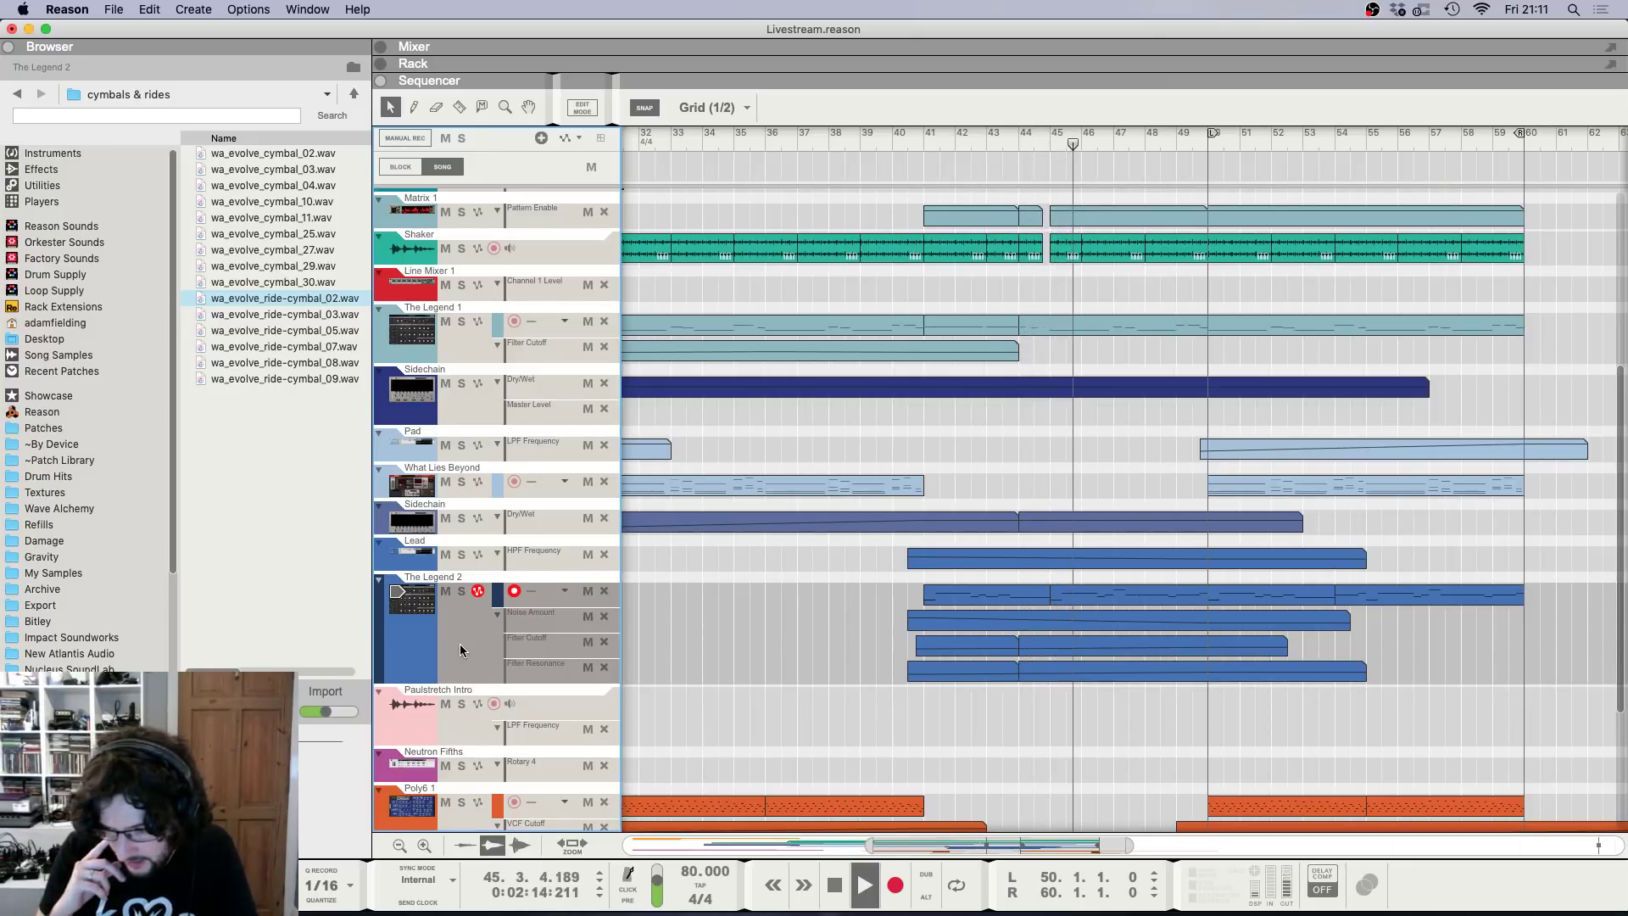
key(g)
key(g)
key(g)
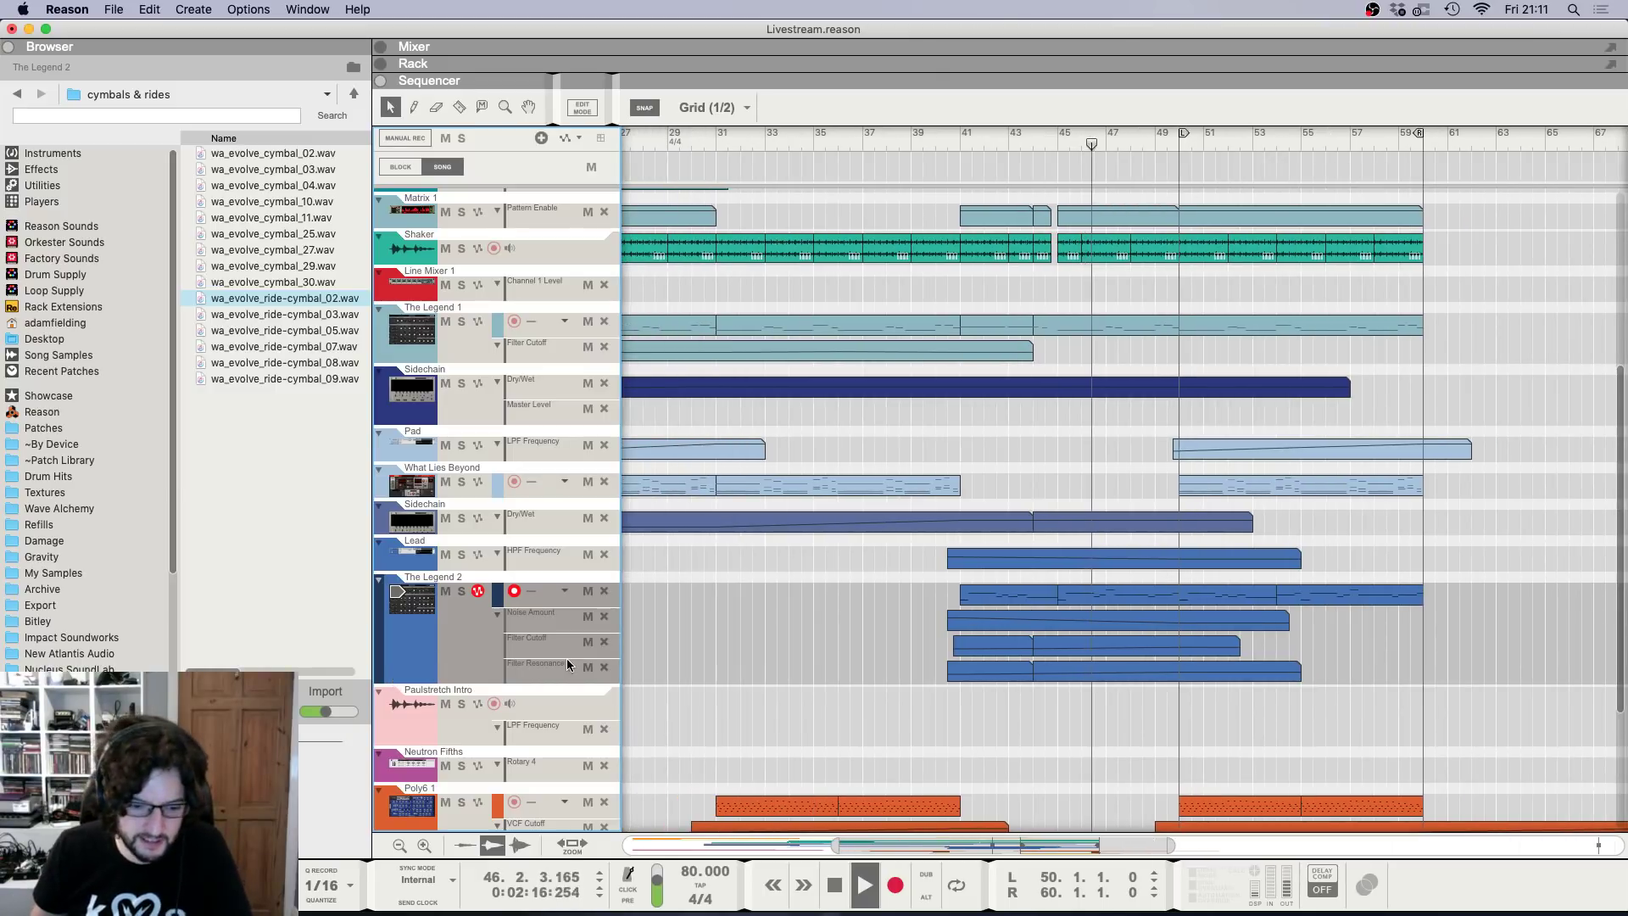
key(F6)
Try an Alligator Filter Gate directly after The Legend 2 and delete it again.
right_click(987, 467)
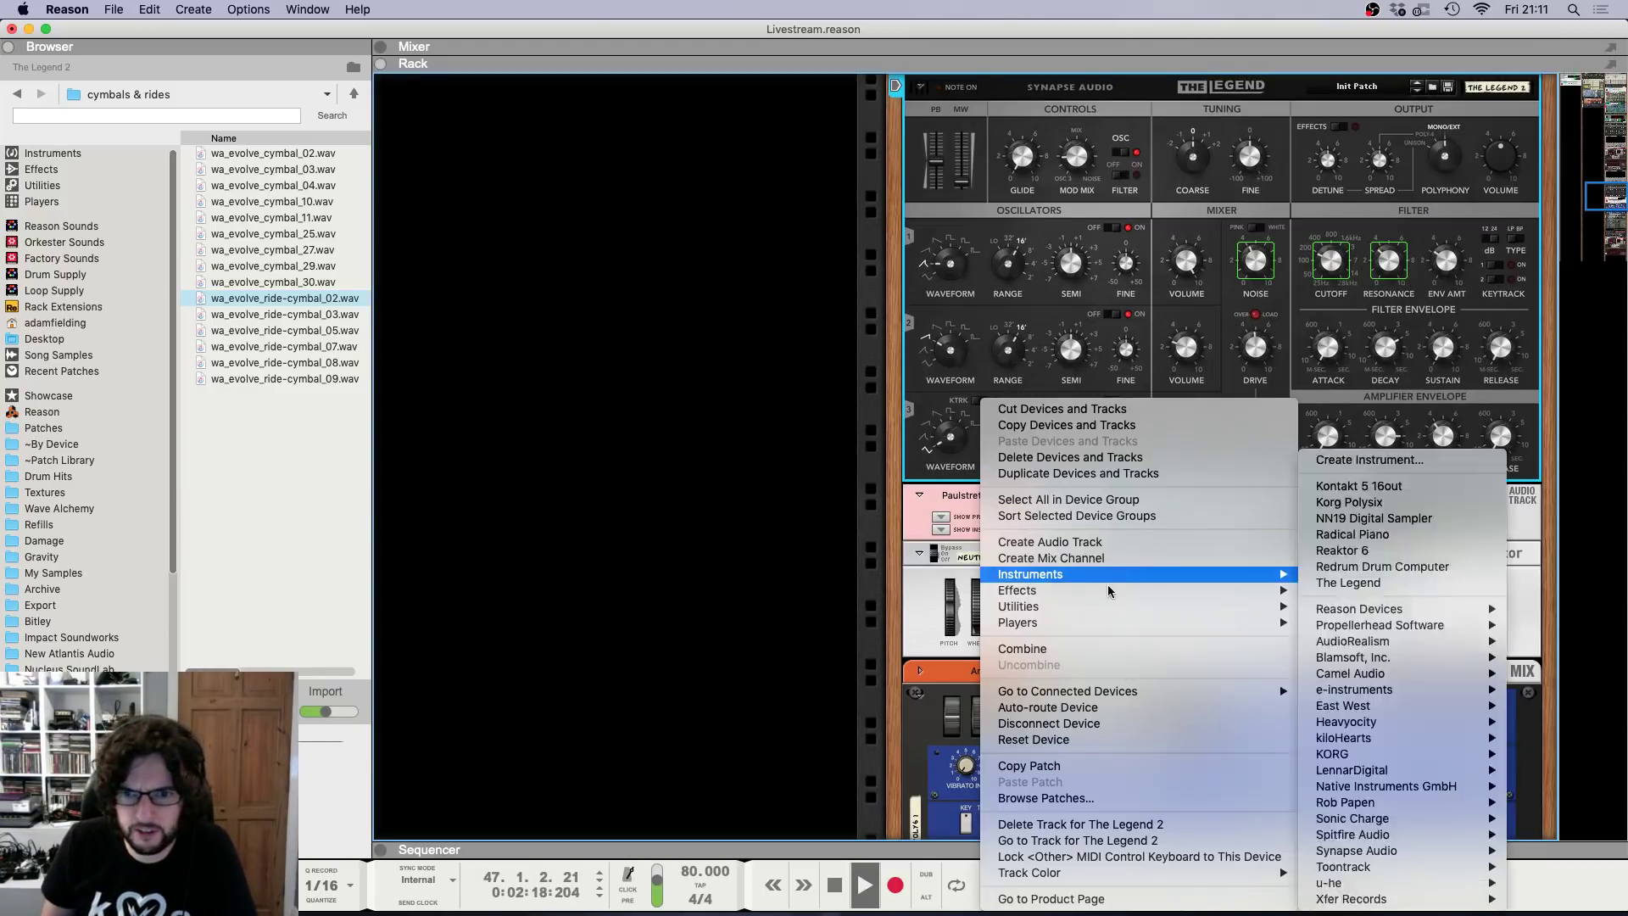
mouse_move(1107, 591)
mouse_move(1403, 469)
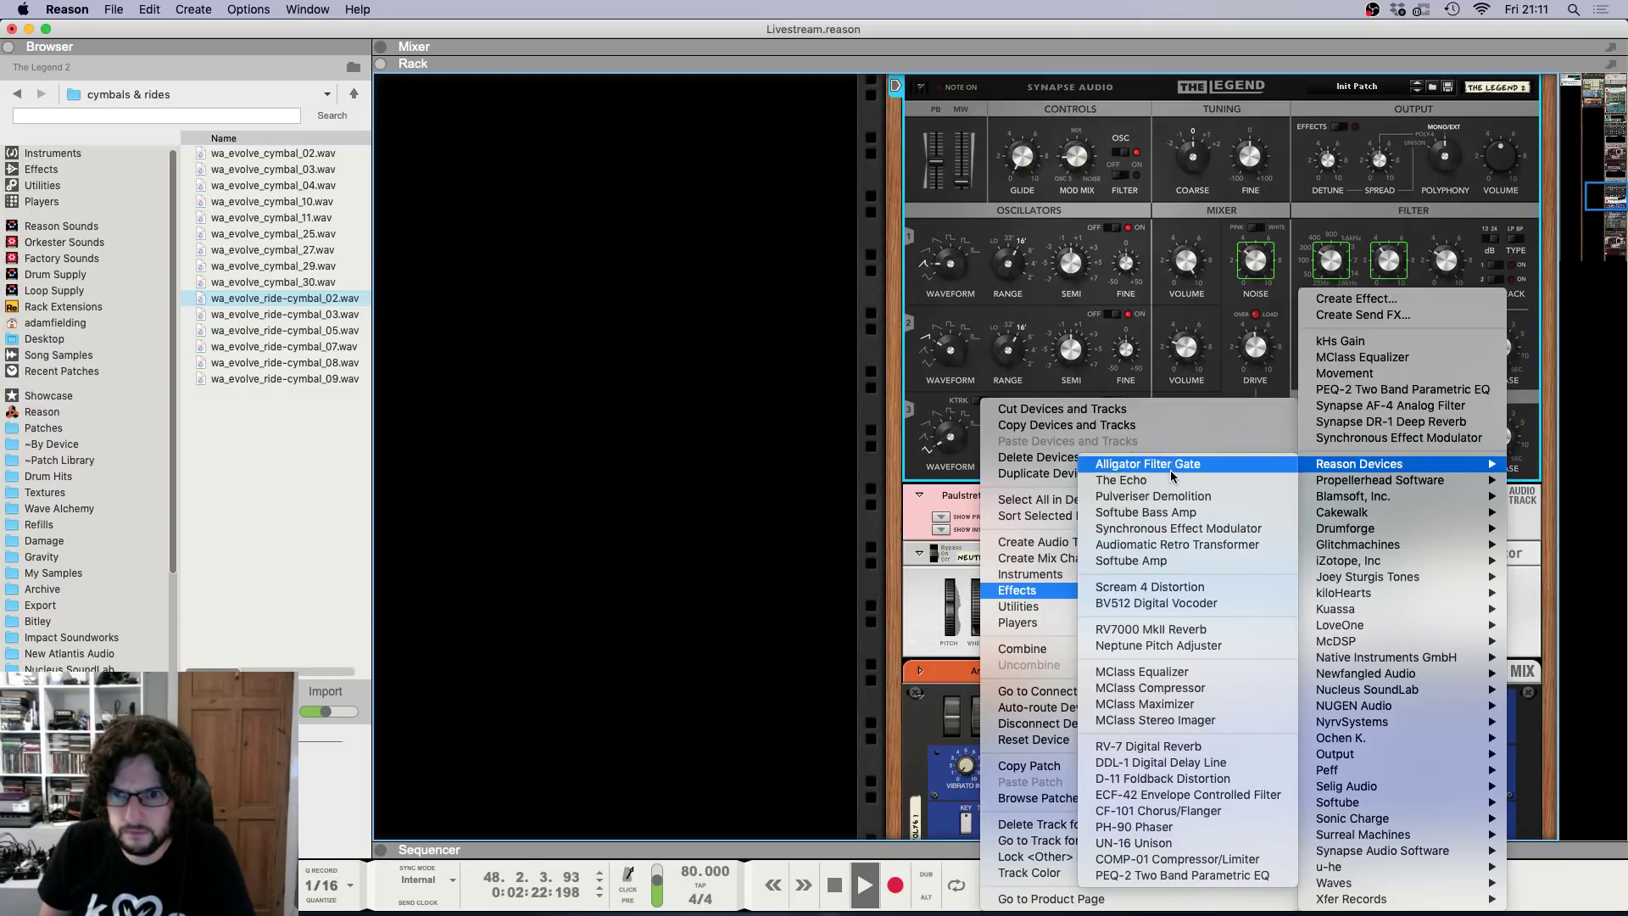
click(585, 568)
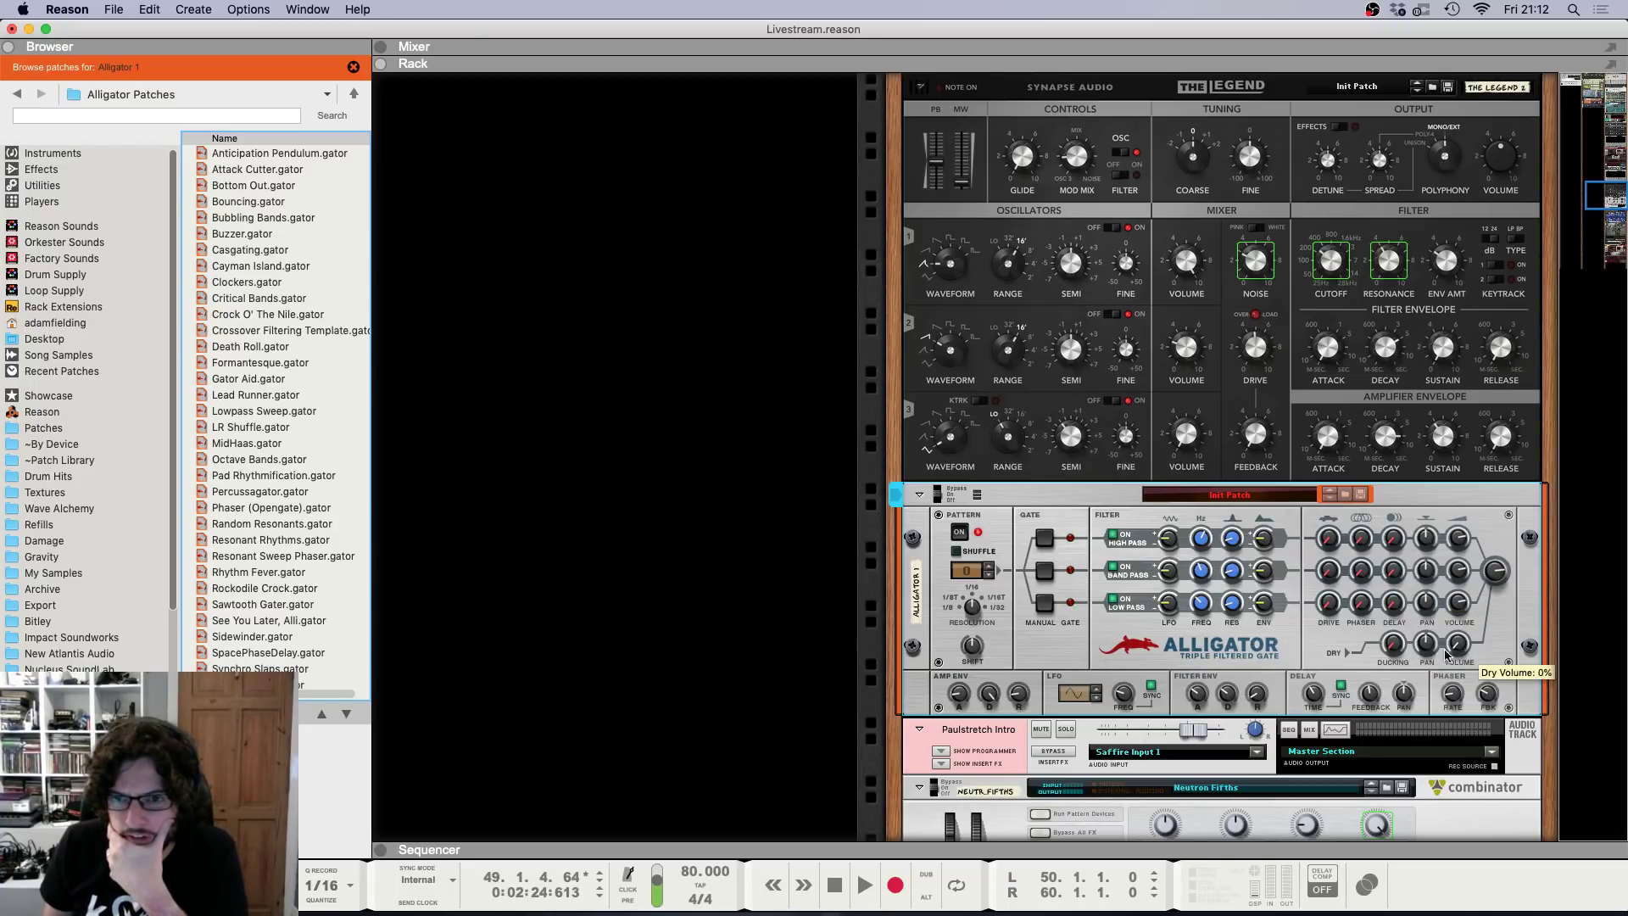
click(1222, 649)
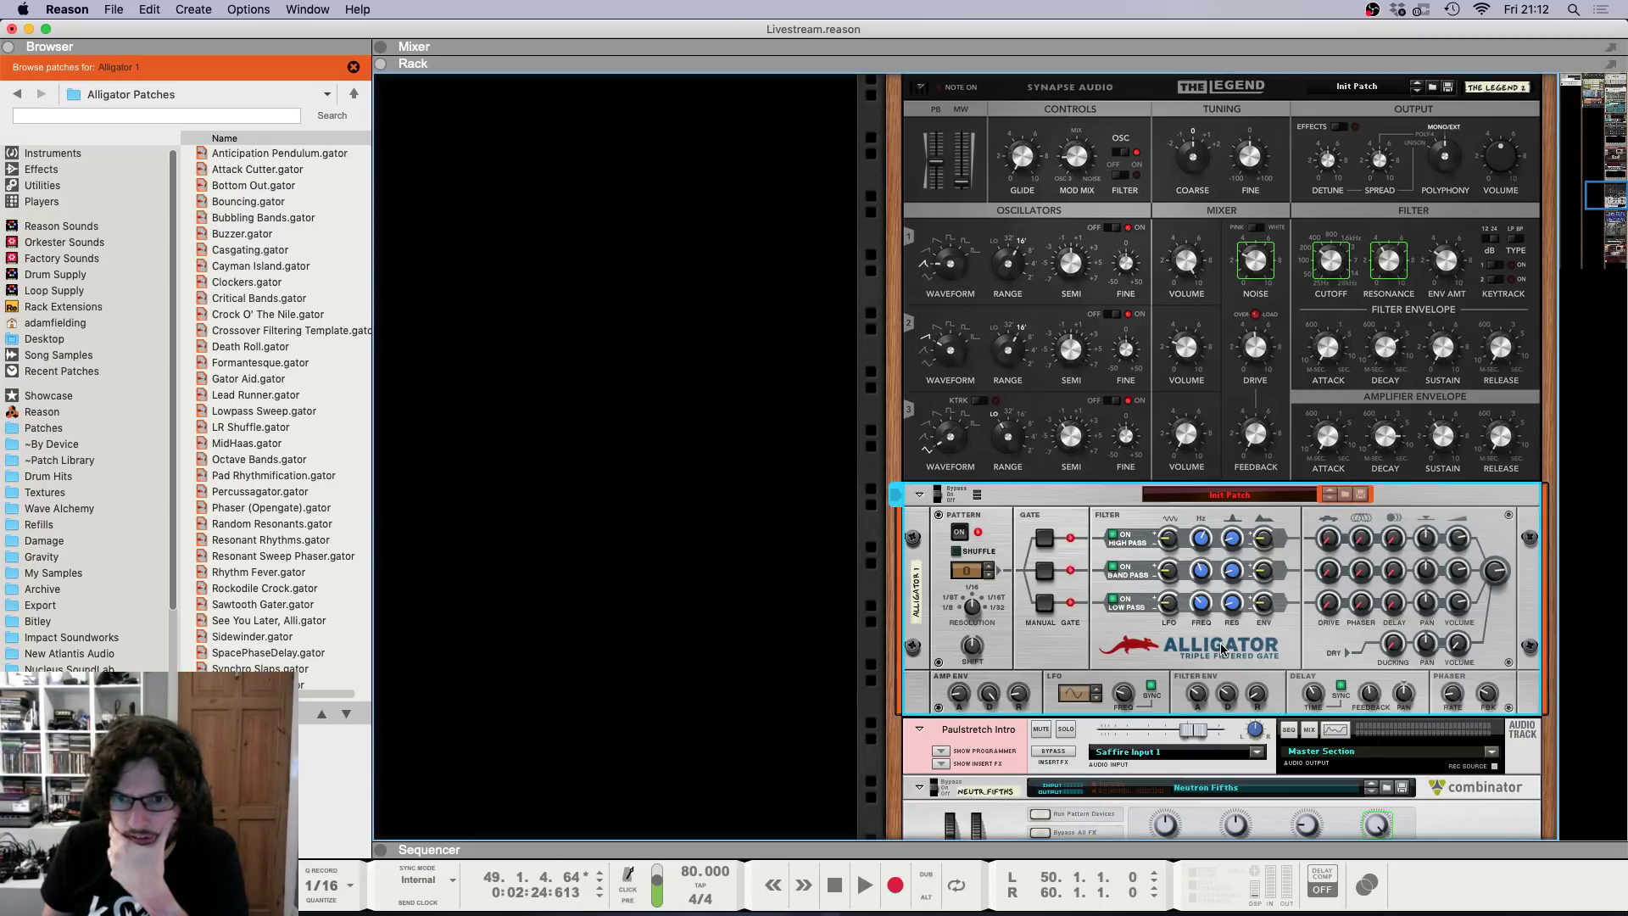
right_click(1099, 653)
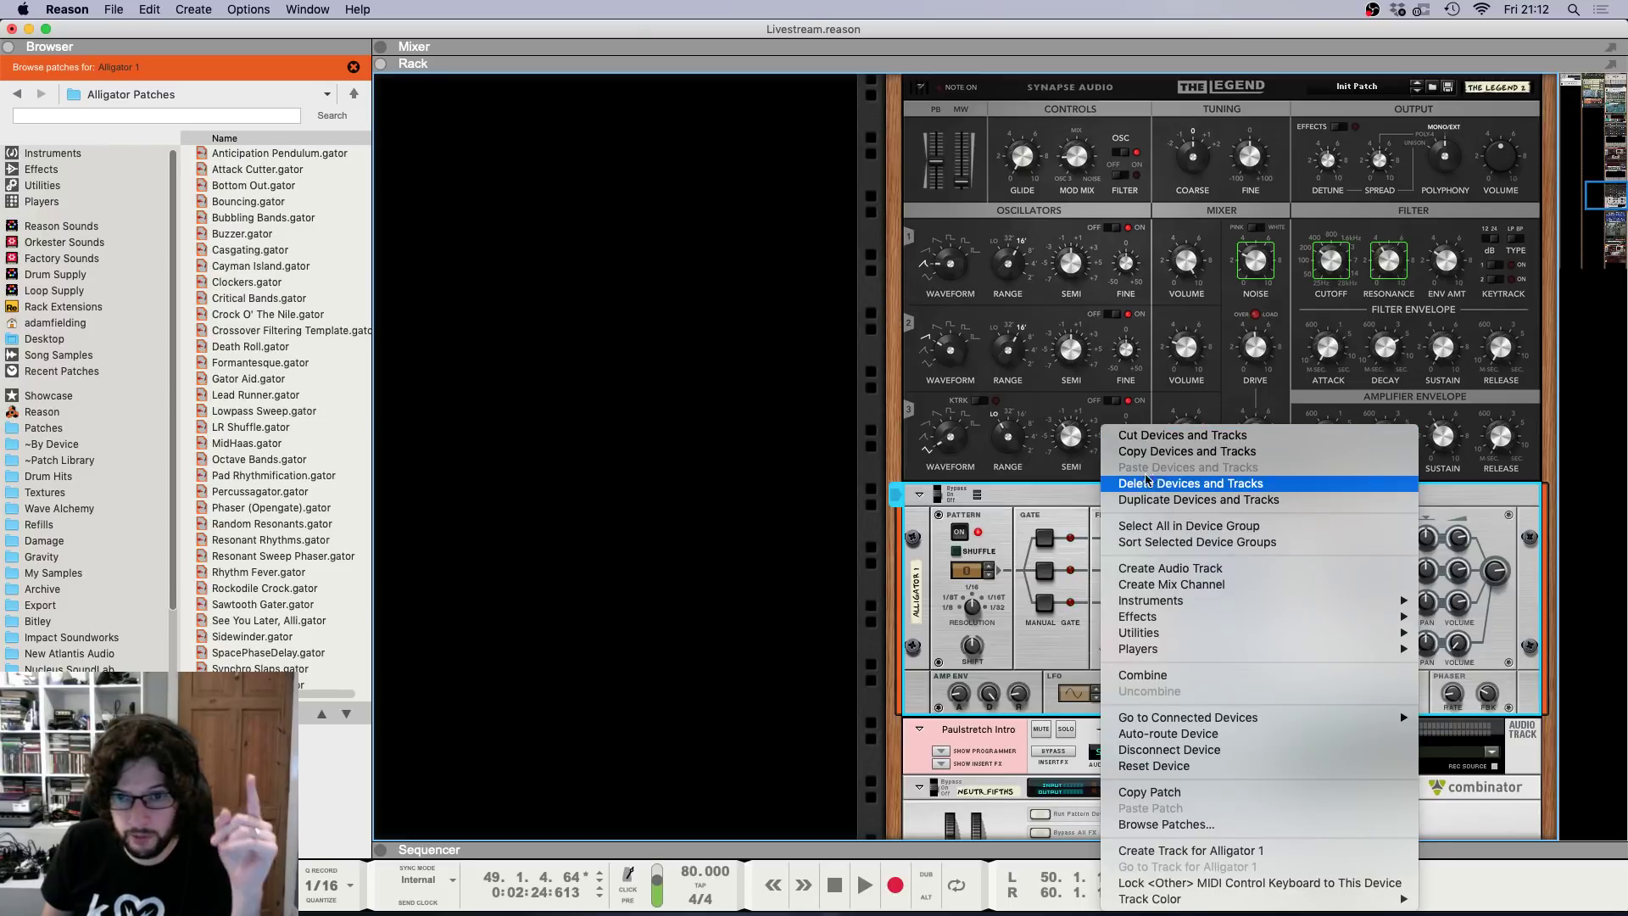
click(1153, 480)
click(928, 314)
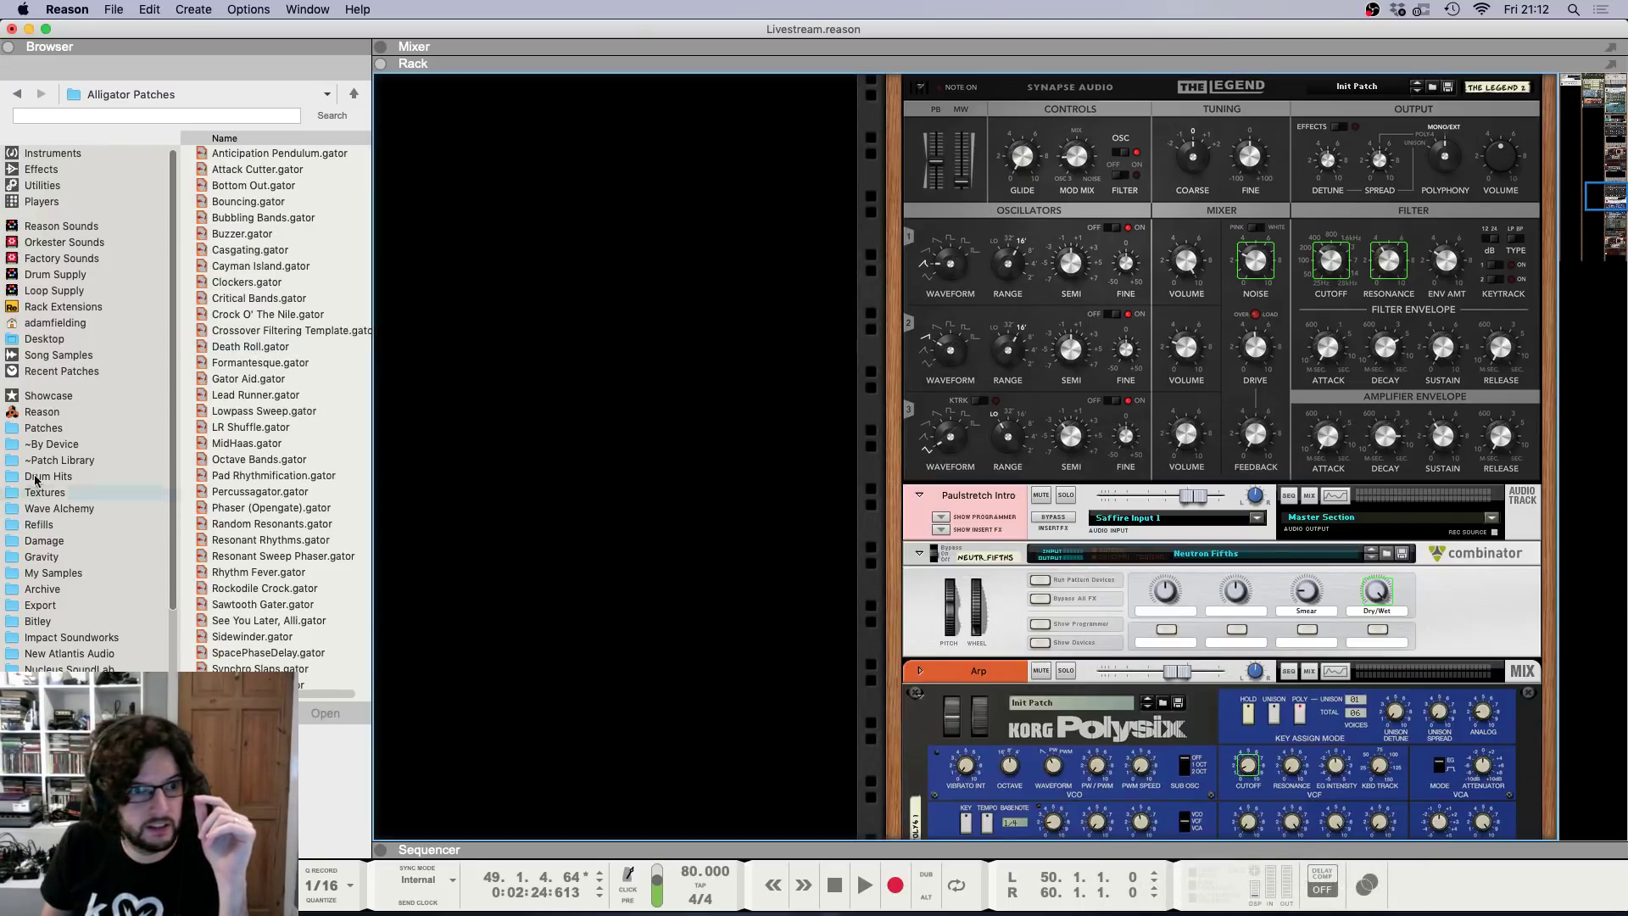
Insert the Crossfade Template.cmb Combinator from the Tools patches below The Legend 2 and show the devices inside it.
click(62, 430)
double_click(224, 281)
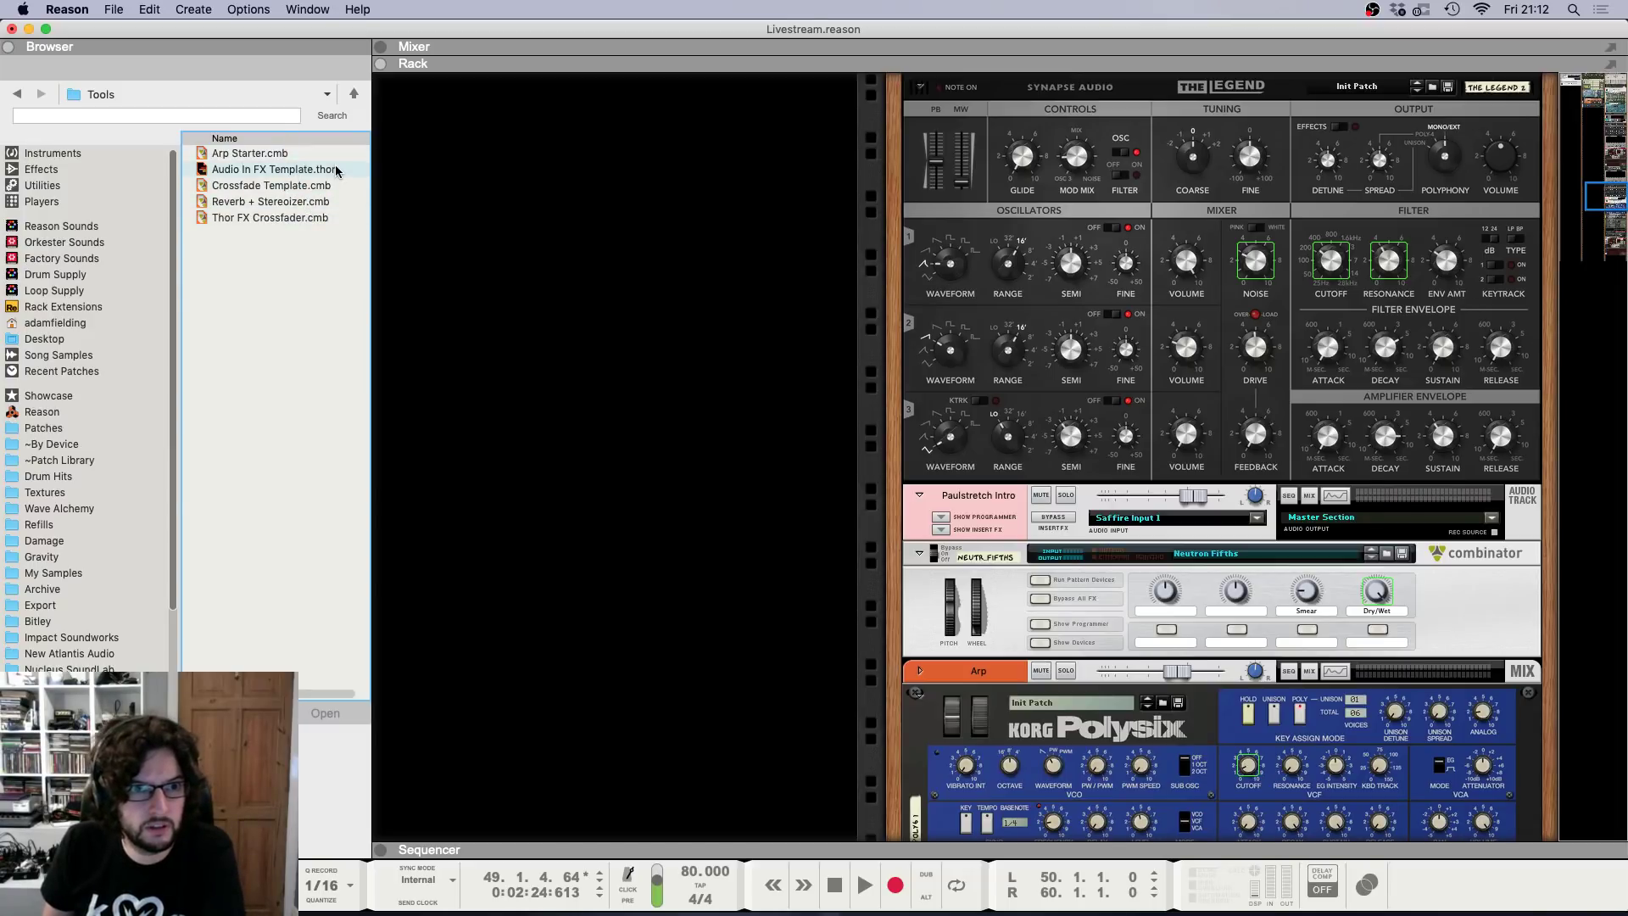
mouse_move(314, 180)
mouse_down()
mouse_move(1070, 413)
mouse_move(1204, 530)
mouse_move(1238, 471)
mouse_move(1330, 475)
mouse_up()
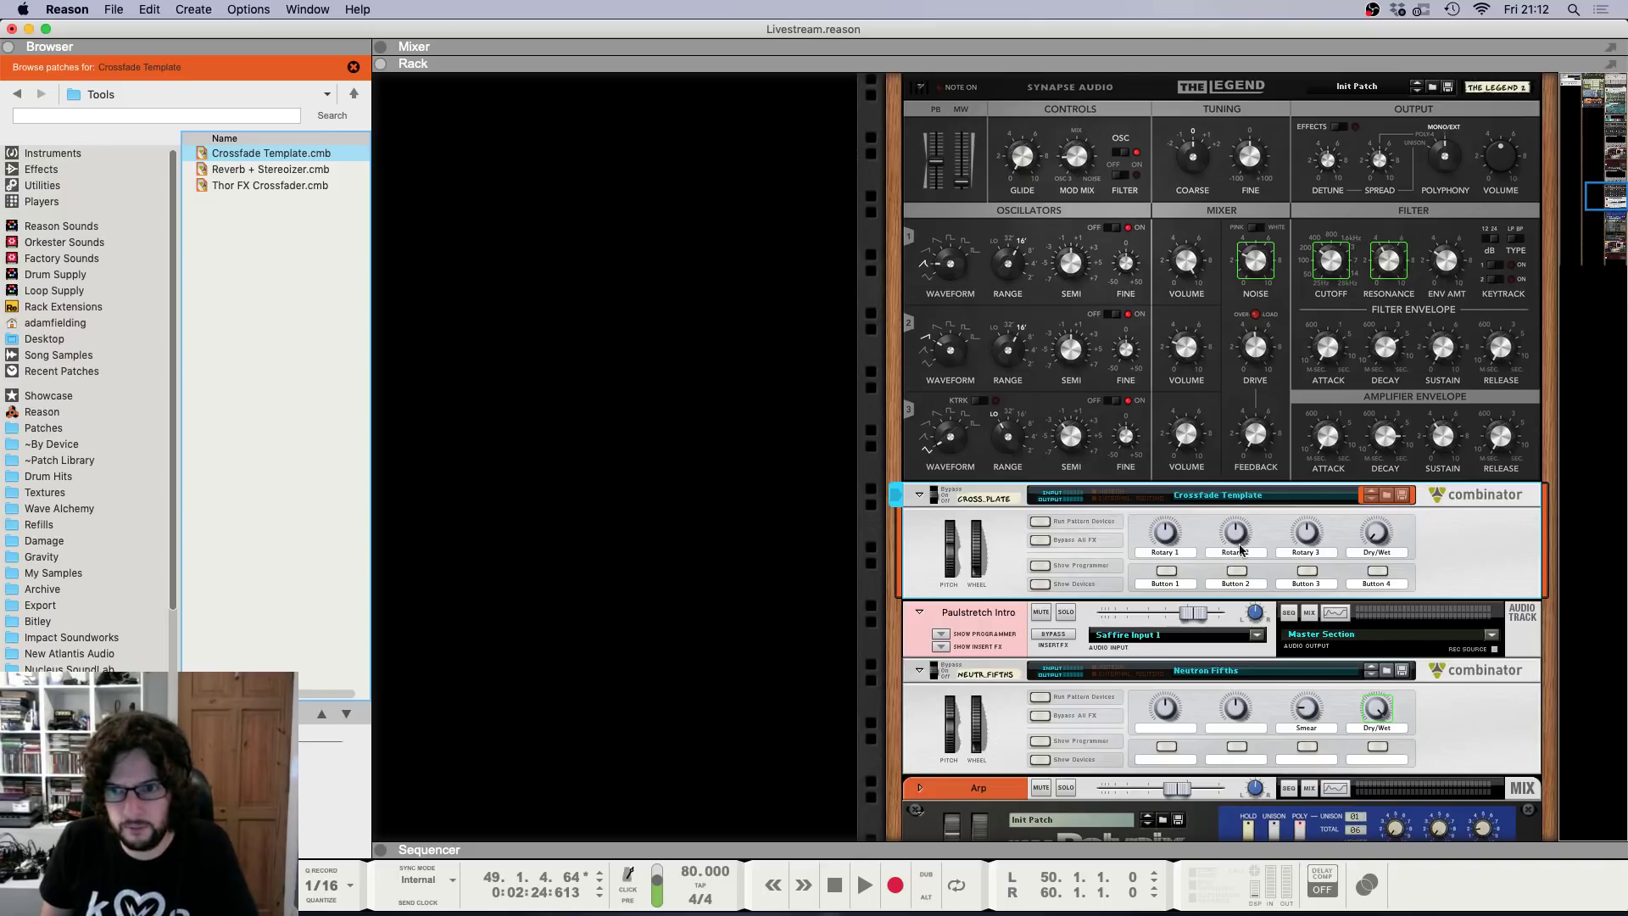
key(Tab)
key(Tab)
click(1041, 586)
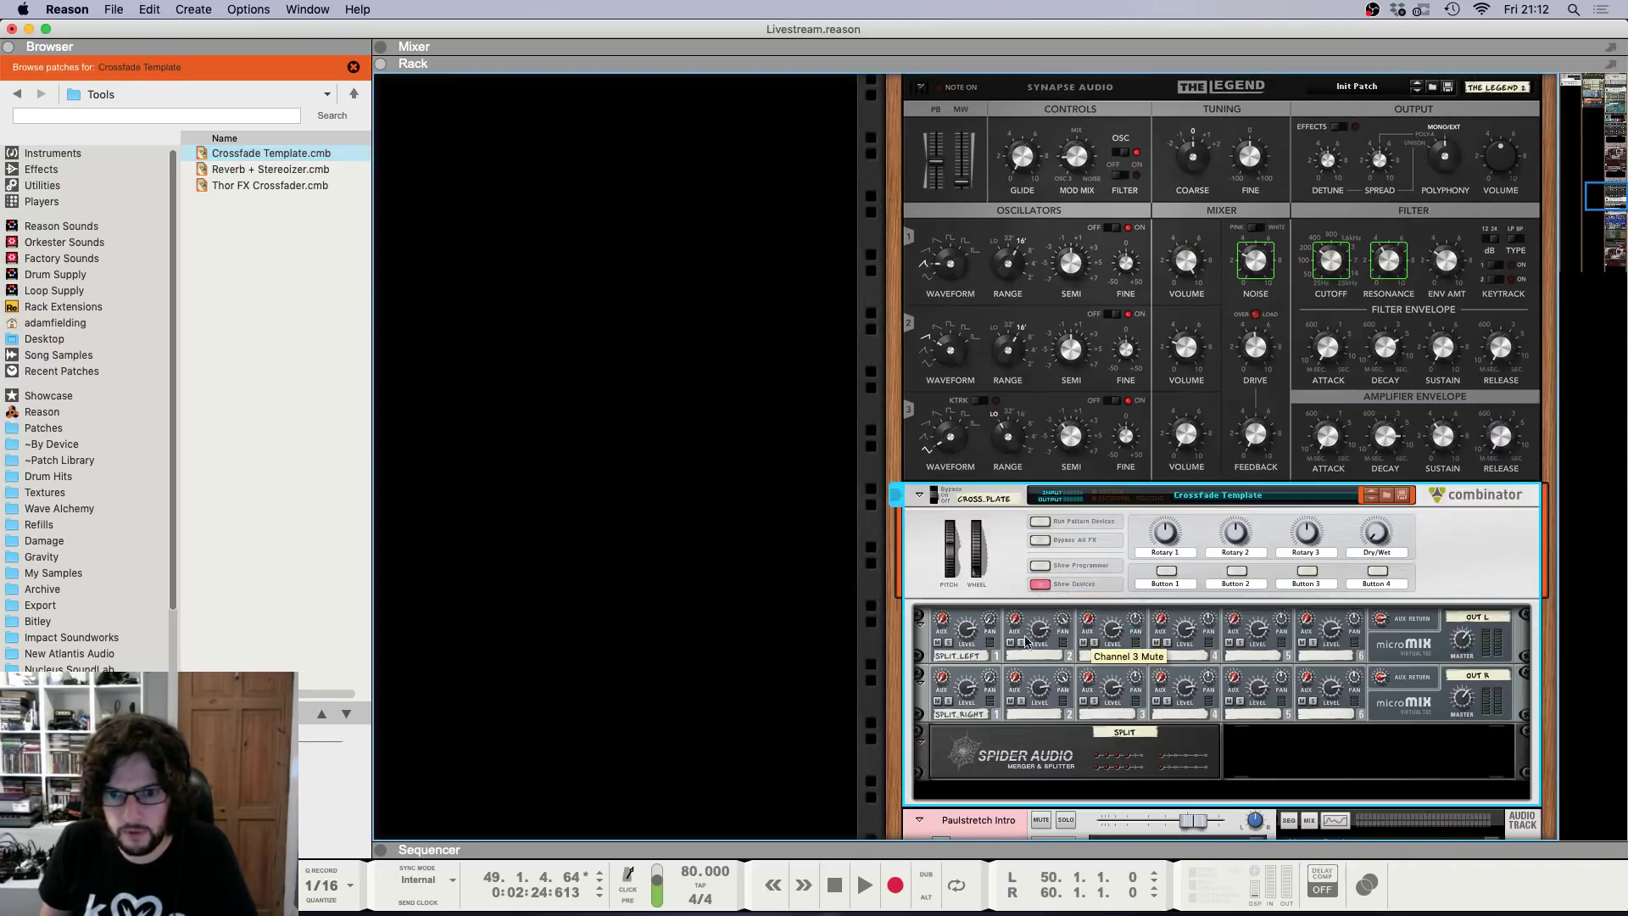
Add an Alligator Filter Gate inside the Crossfade Template Combinator, below the Spider Audio splitter.
click(274, 309)
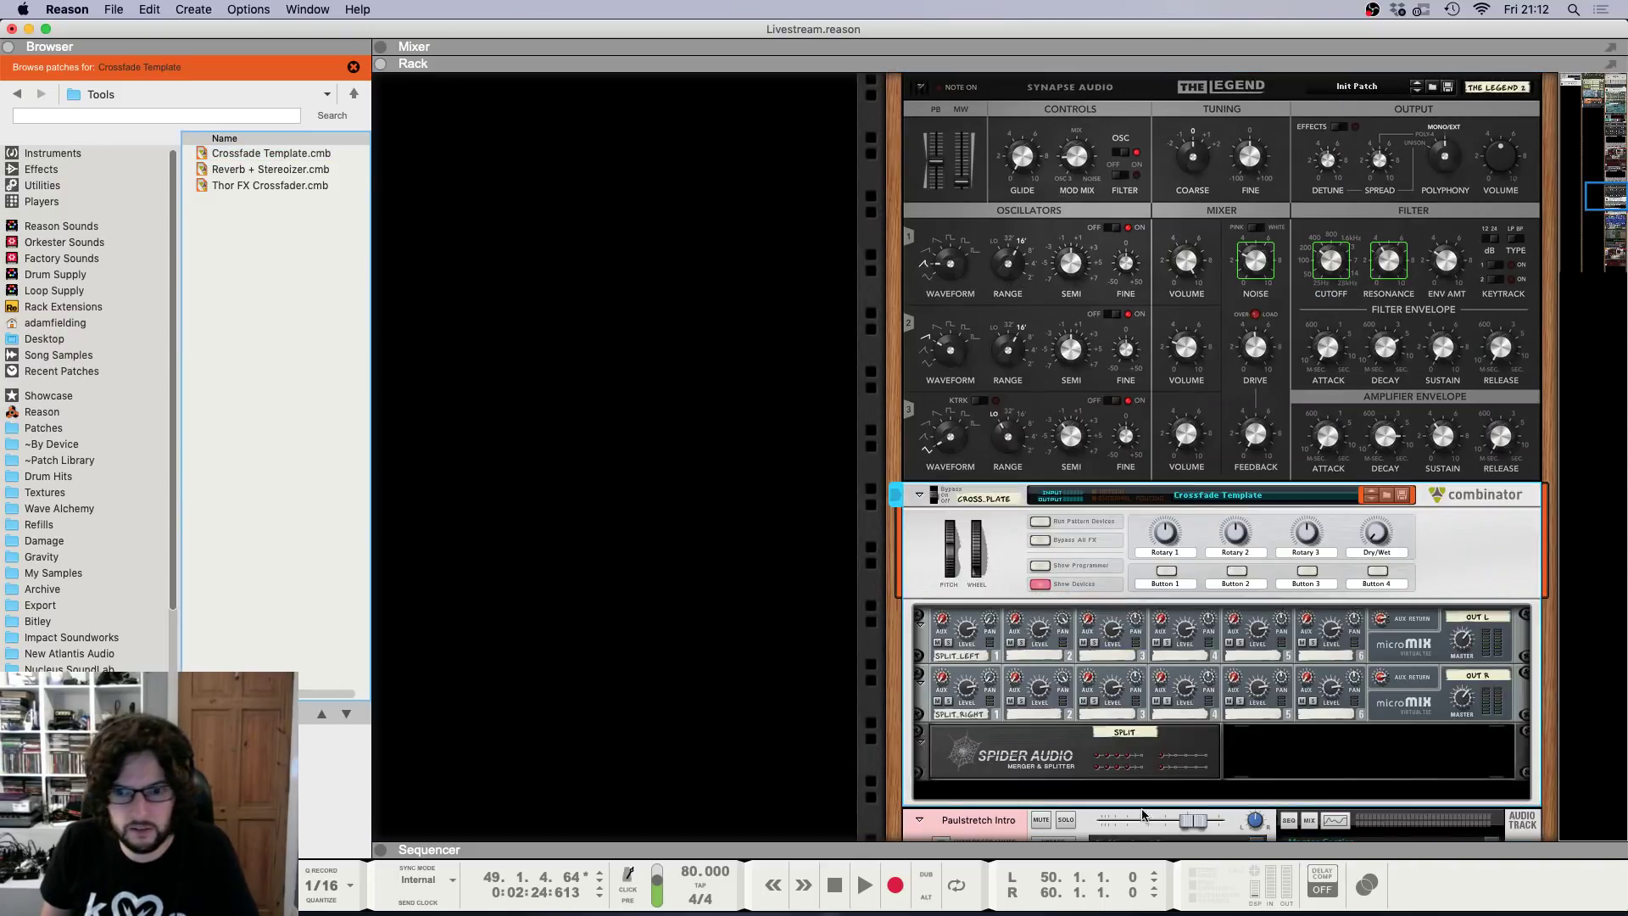
right_click(1126, 795)
mouse_move(1187, 574)
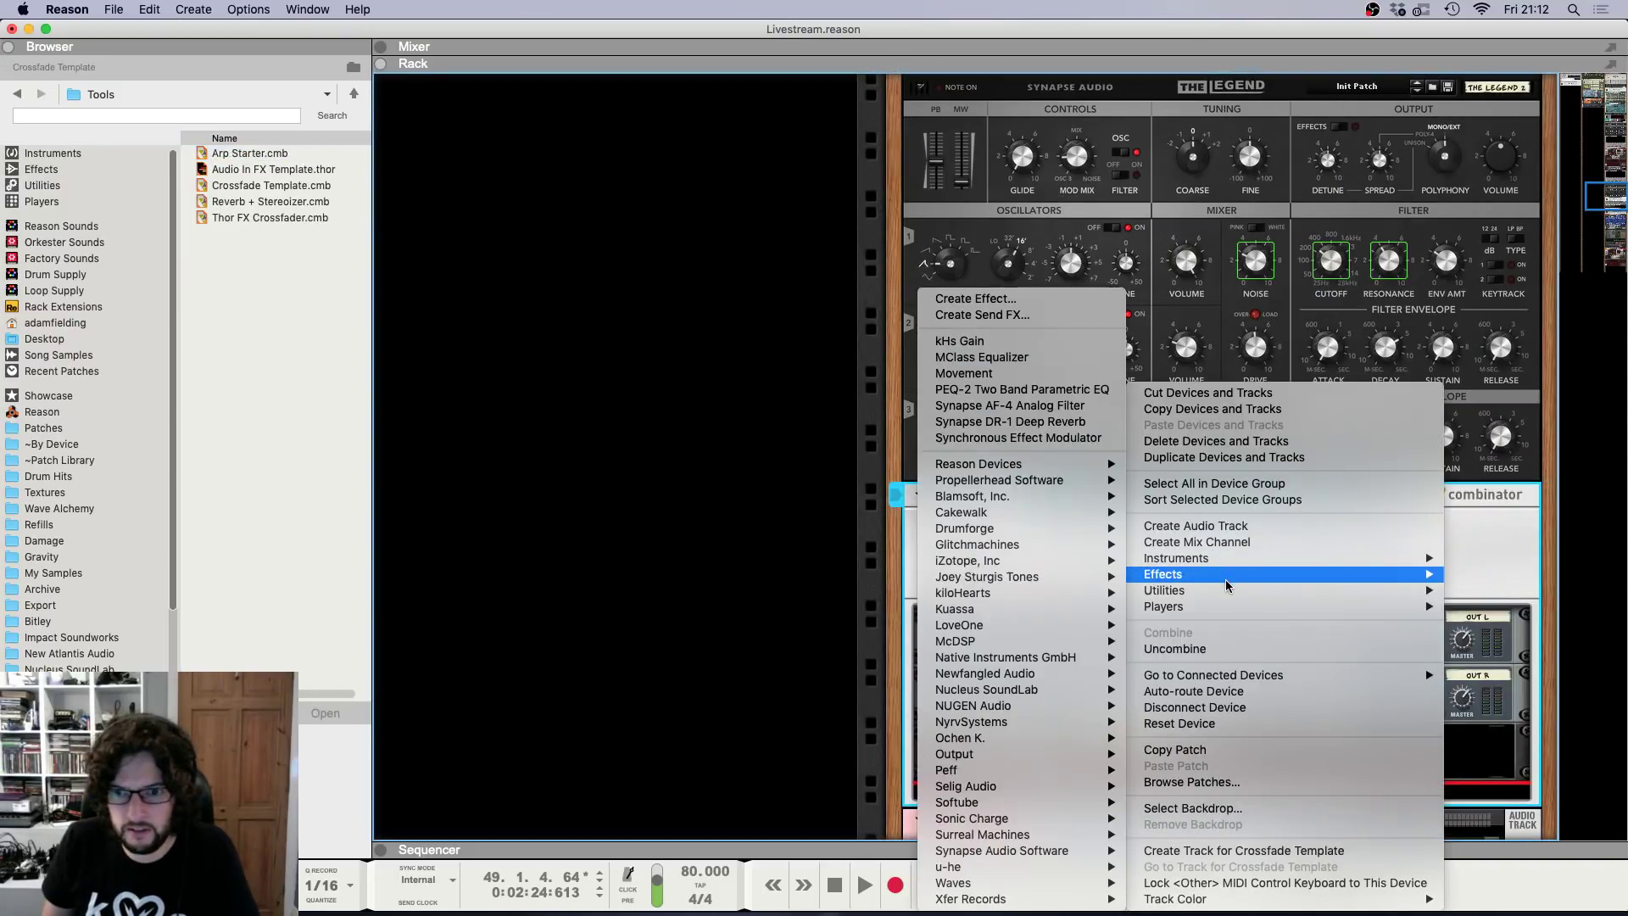
mouse_move(1006, 483)
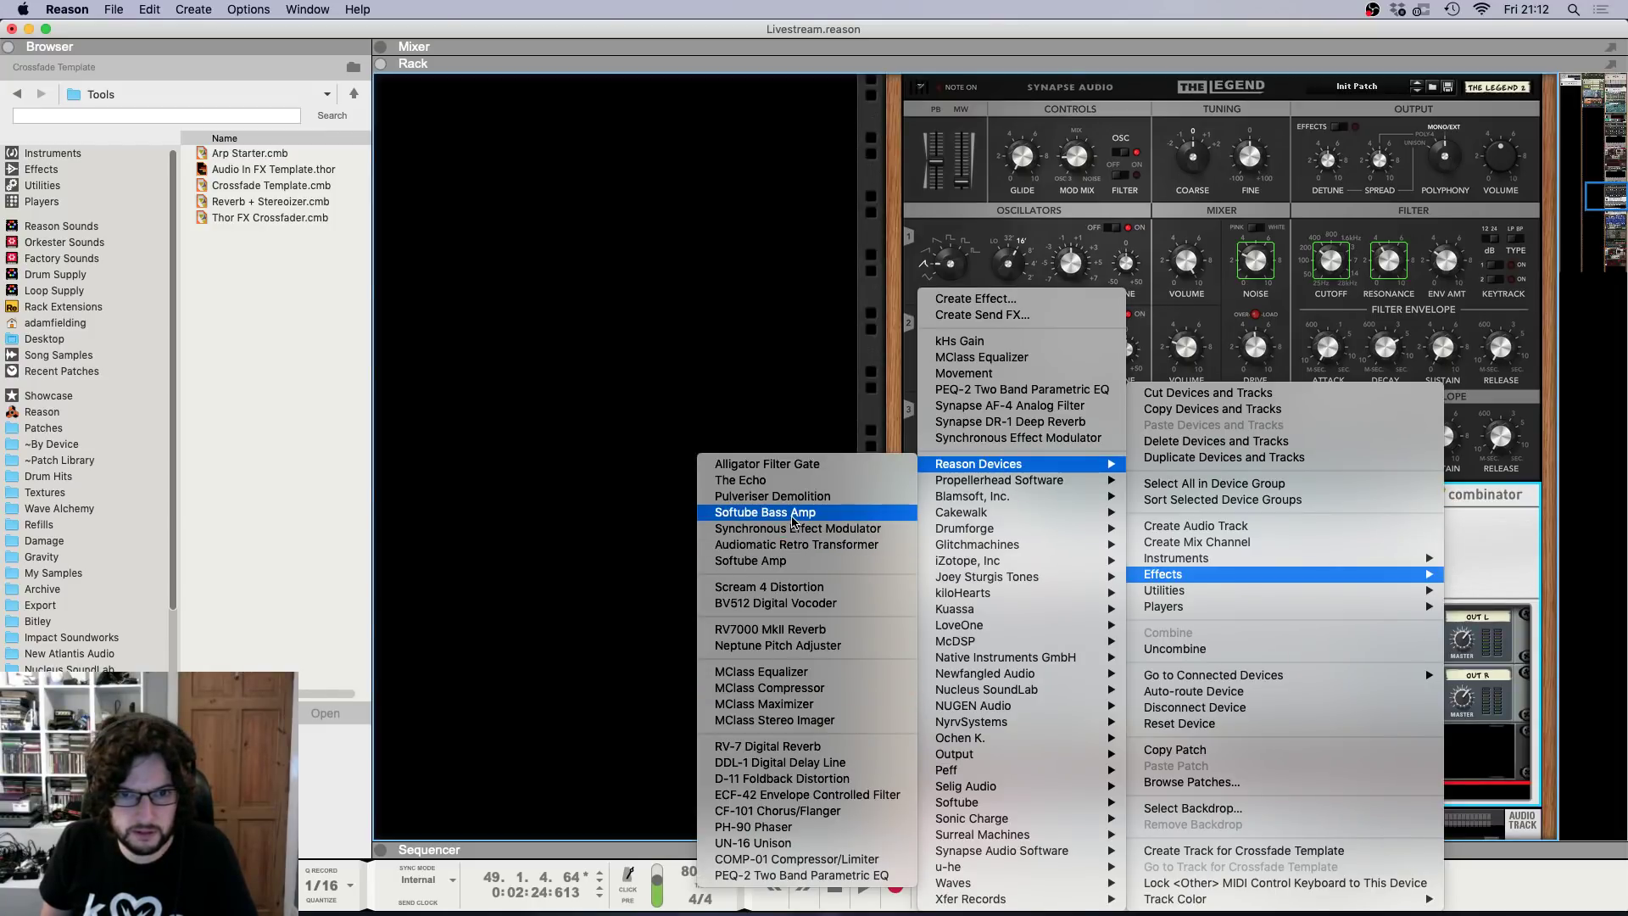
click(767, 463)
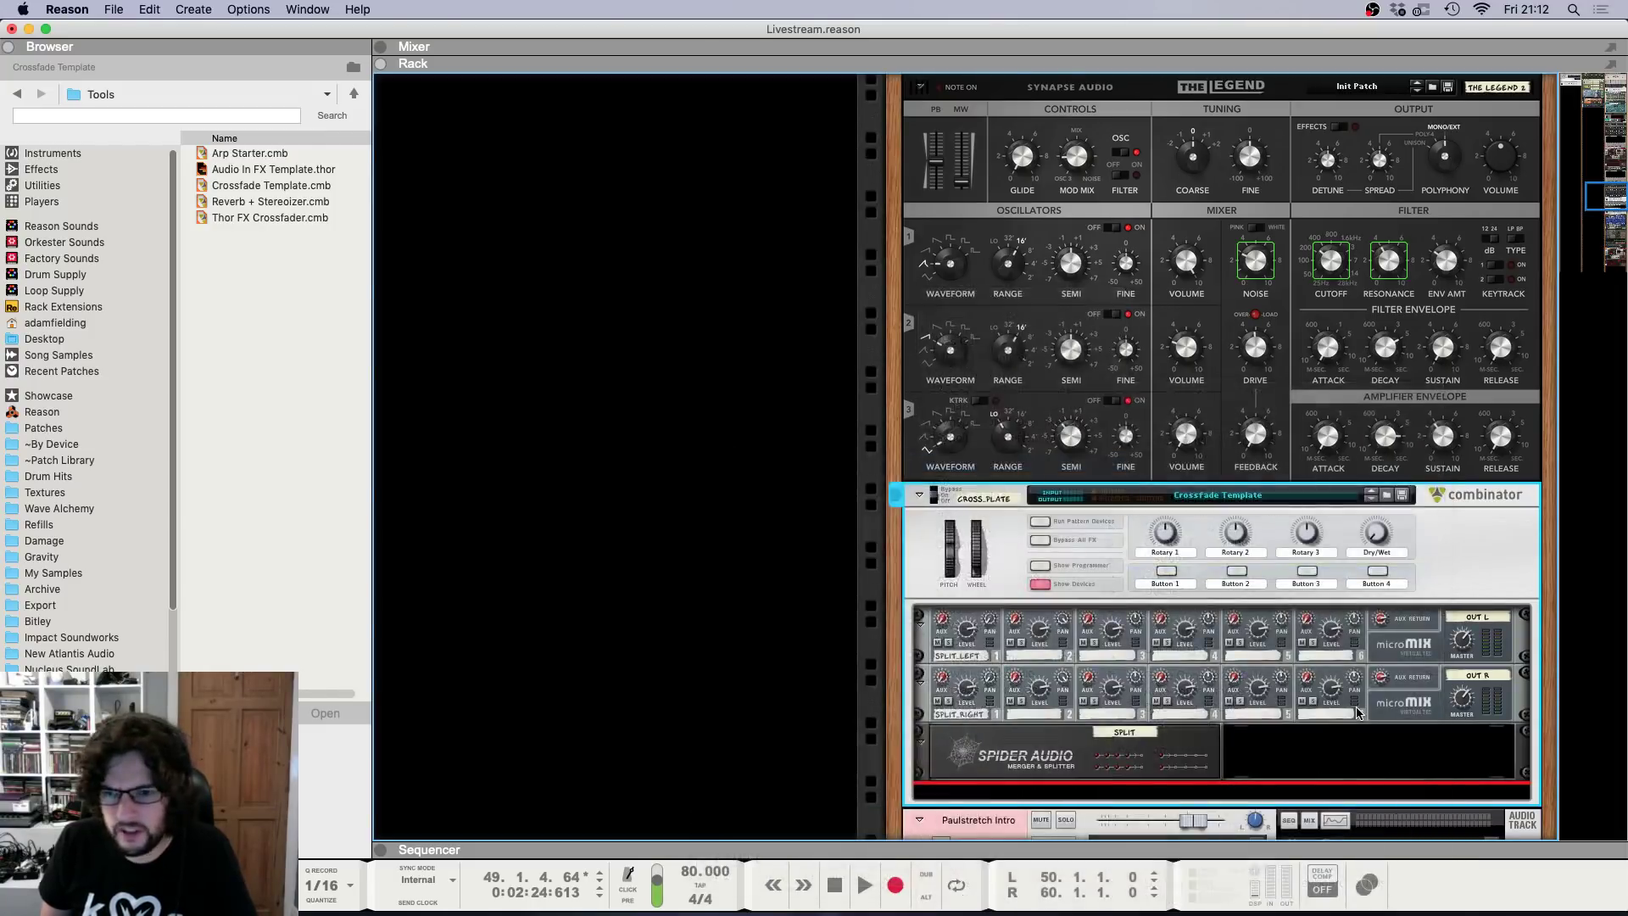
Cable the Spider Audio split outputs to the Alligator's inputs and its main outputs to channel 2 of the two micromixers.
key(Tab)
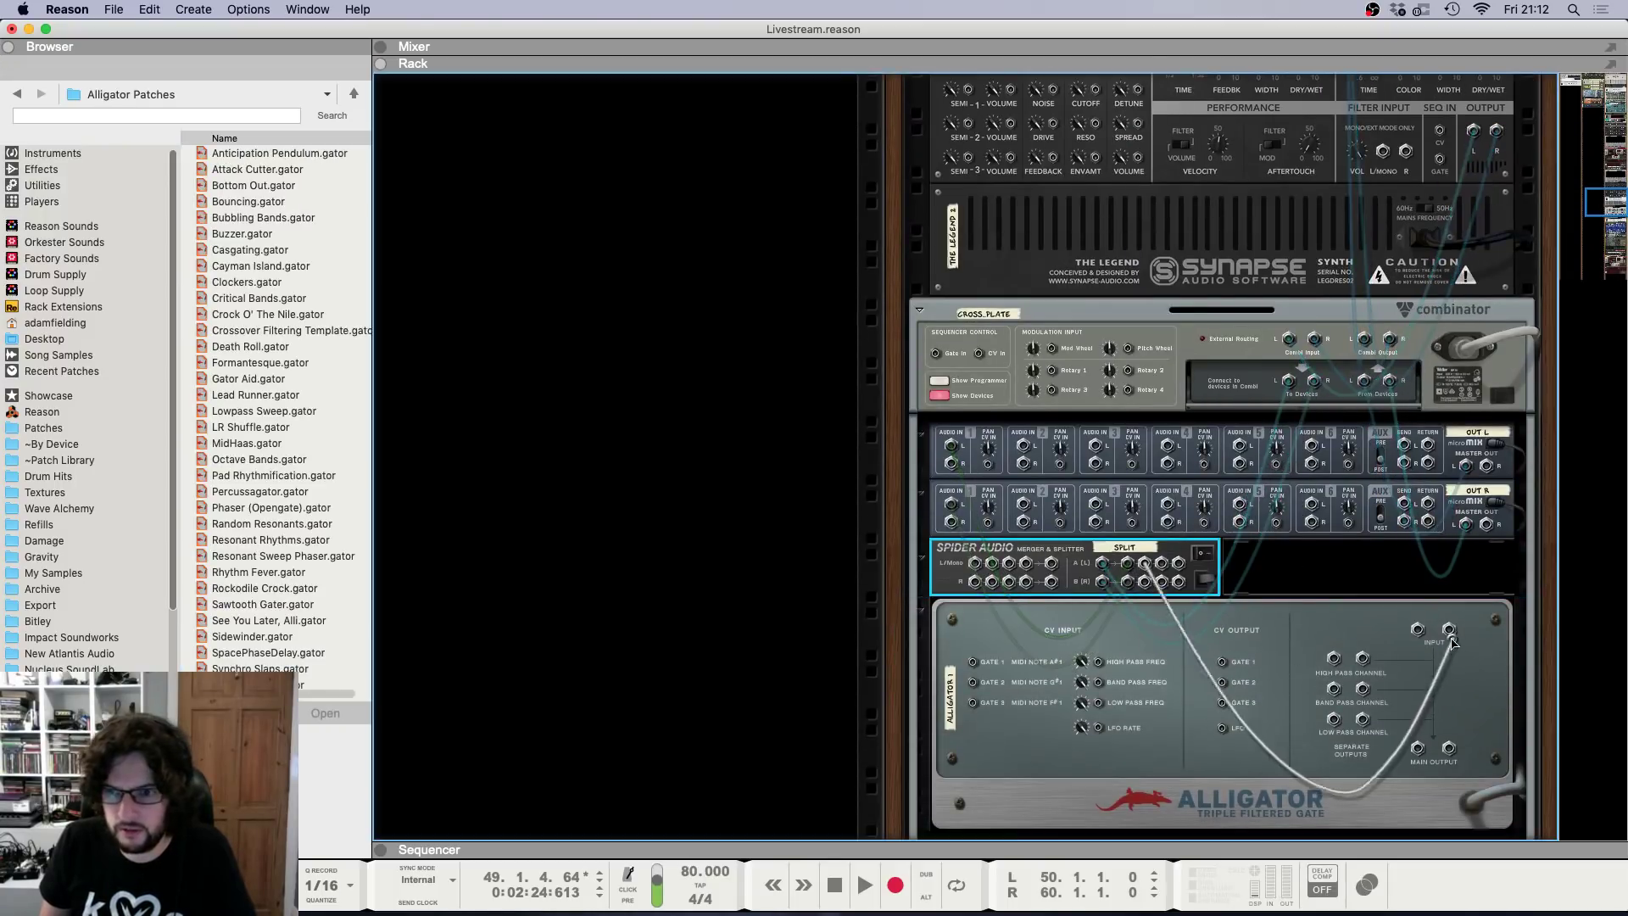
drag(1416, 747, 1027, 509)
key(Tab)
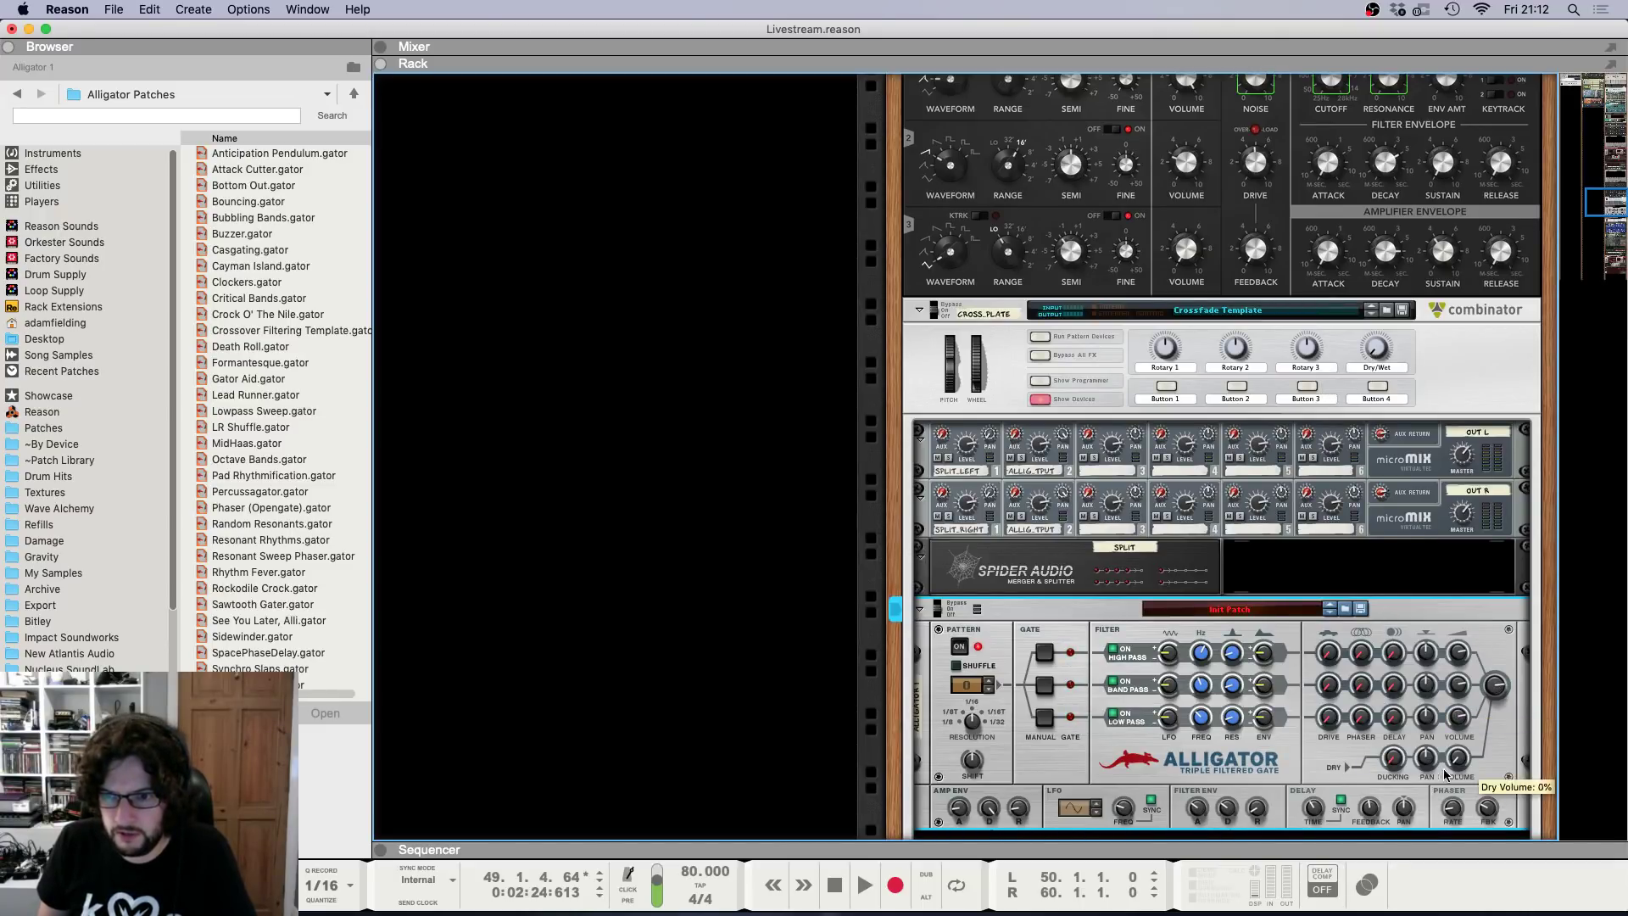
Play from bar 50 and automate the Crossfade Template's Dry/Wet with a clip rising from 0 at 50.1.1 to maximum around bar 60.
right_click(1376, 346)
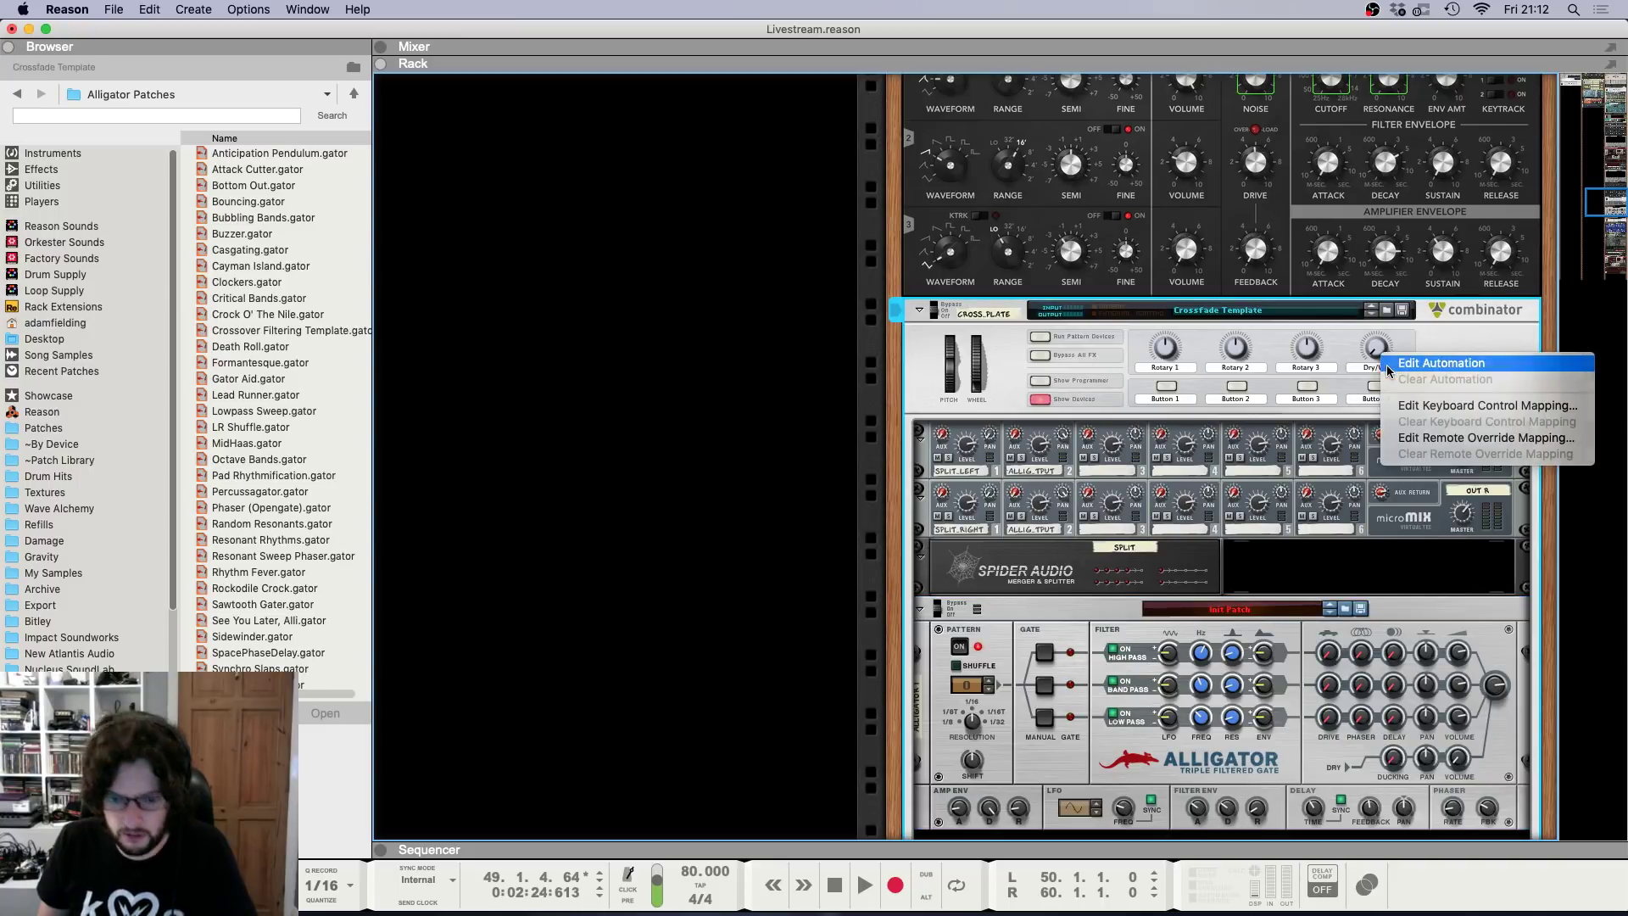
click(1424, 363)
click(1179, 144)
key(space)
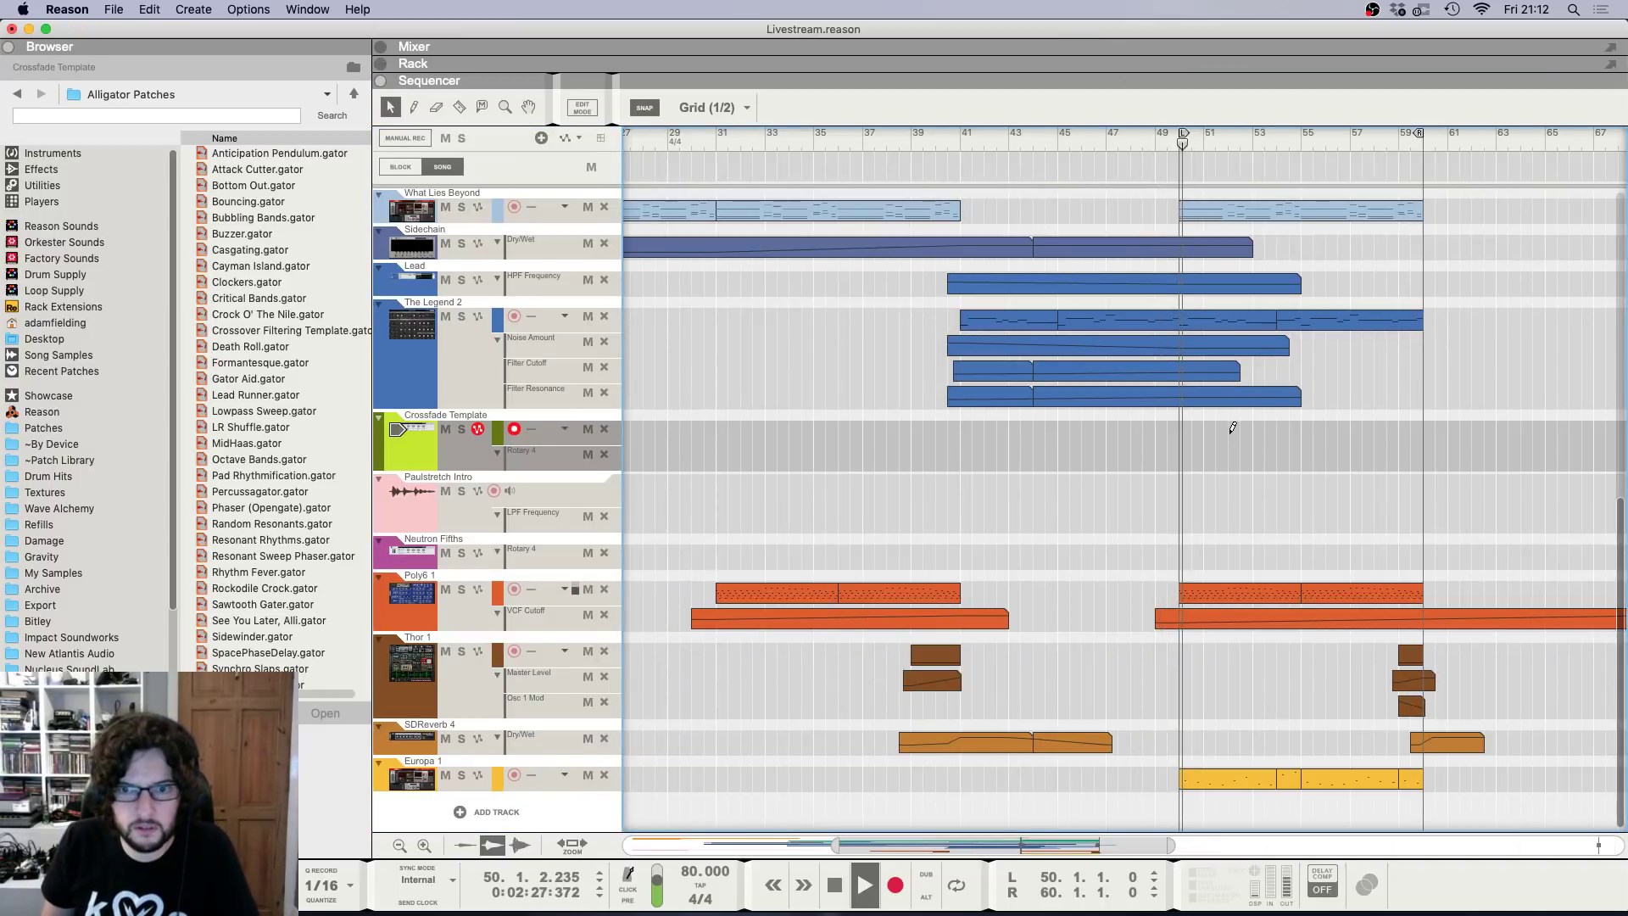
drag(1171, 456, 1482, 458)
double_click(1380, 460)
super+click(1184, 462)
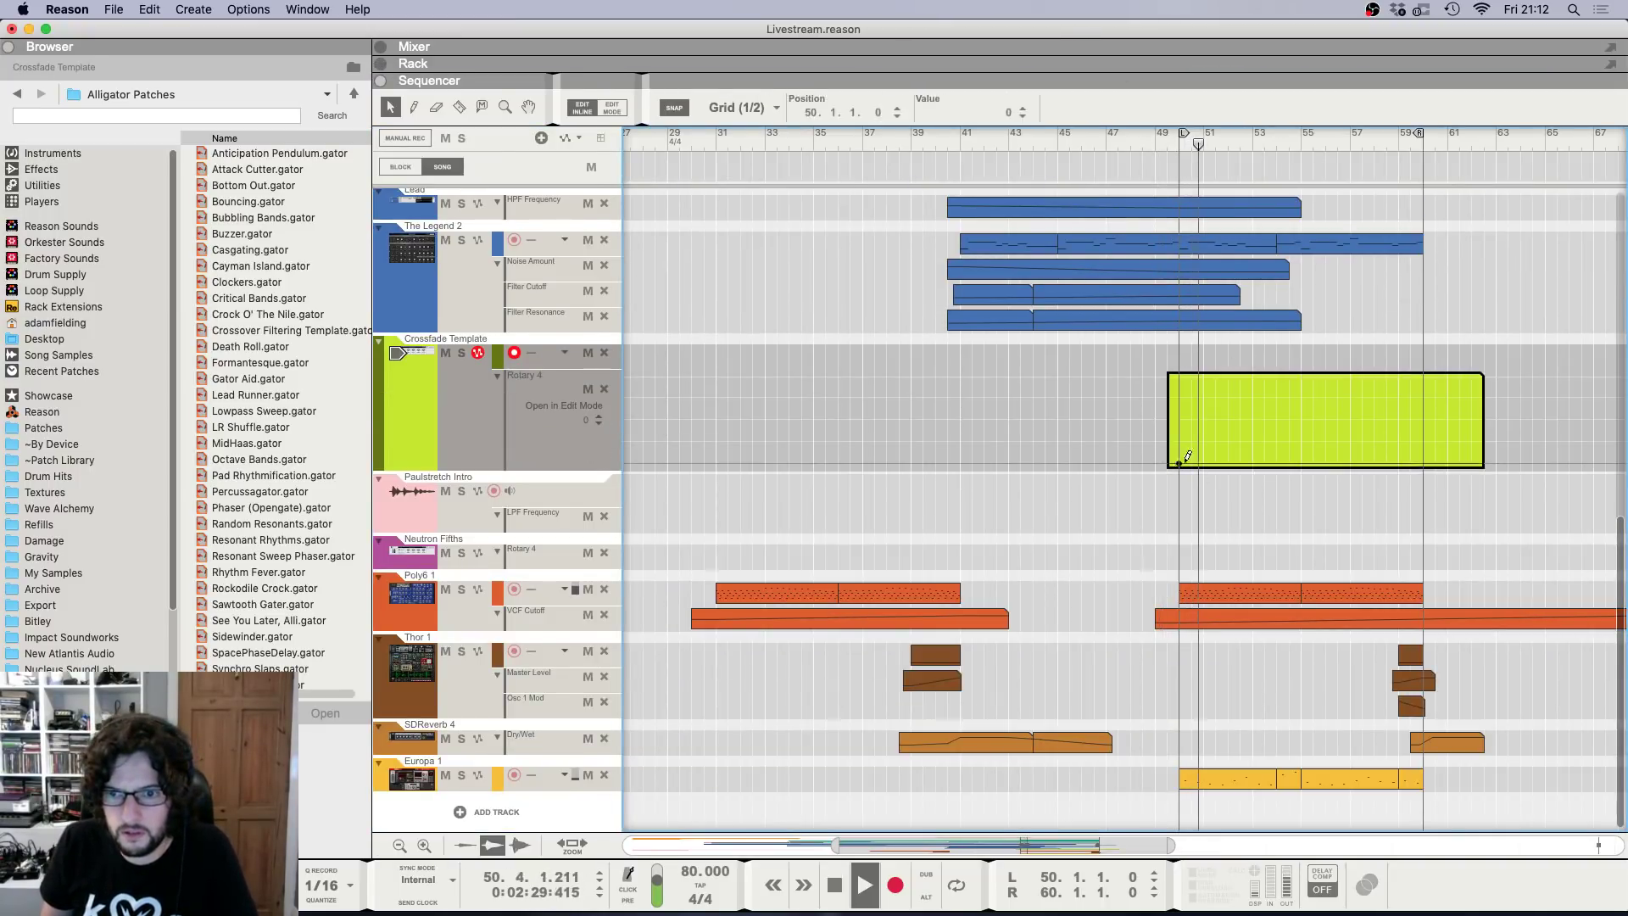
super+click(1426, 374)
click(1437, 332)
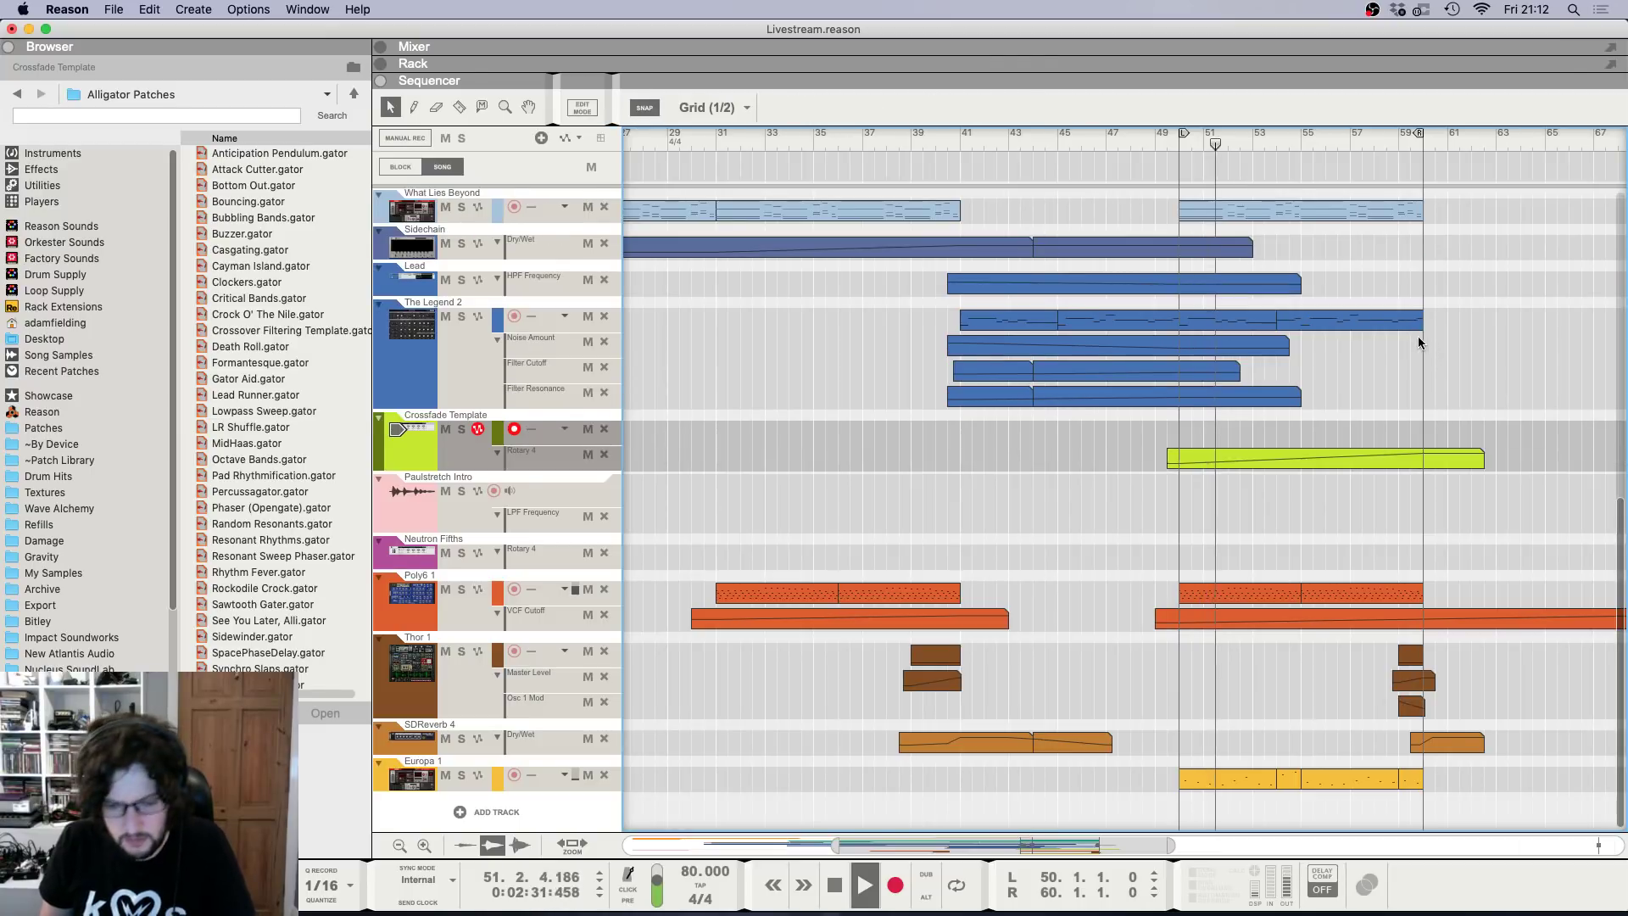
Load the Pad Rhythmification.gator patch into the Alligator, close the browser and return to the sequencer.
key(F6)
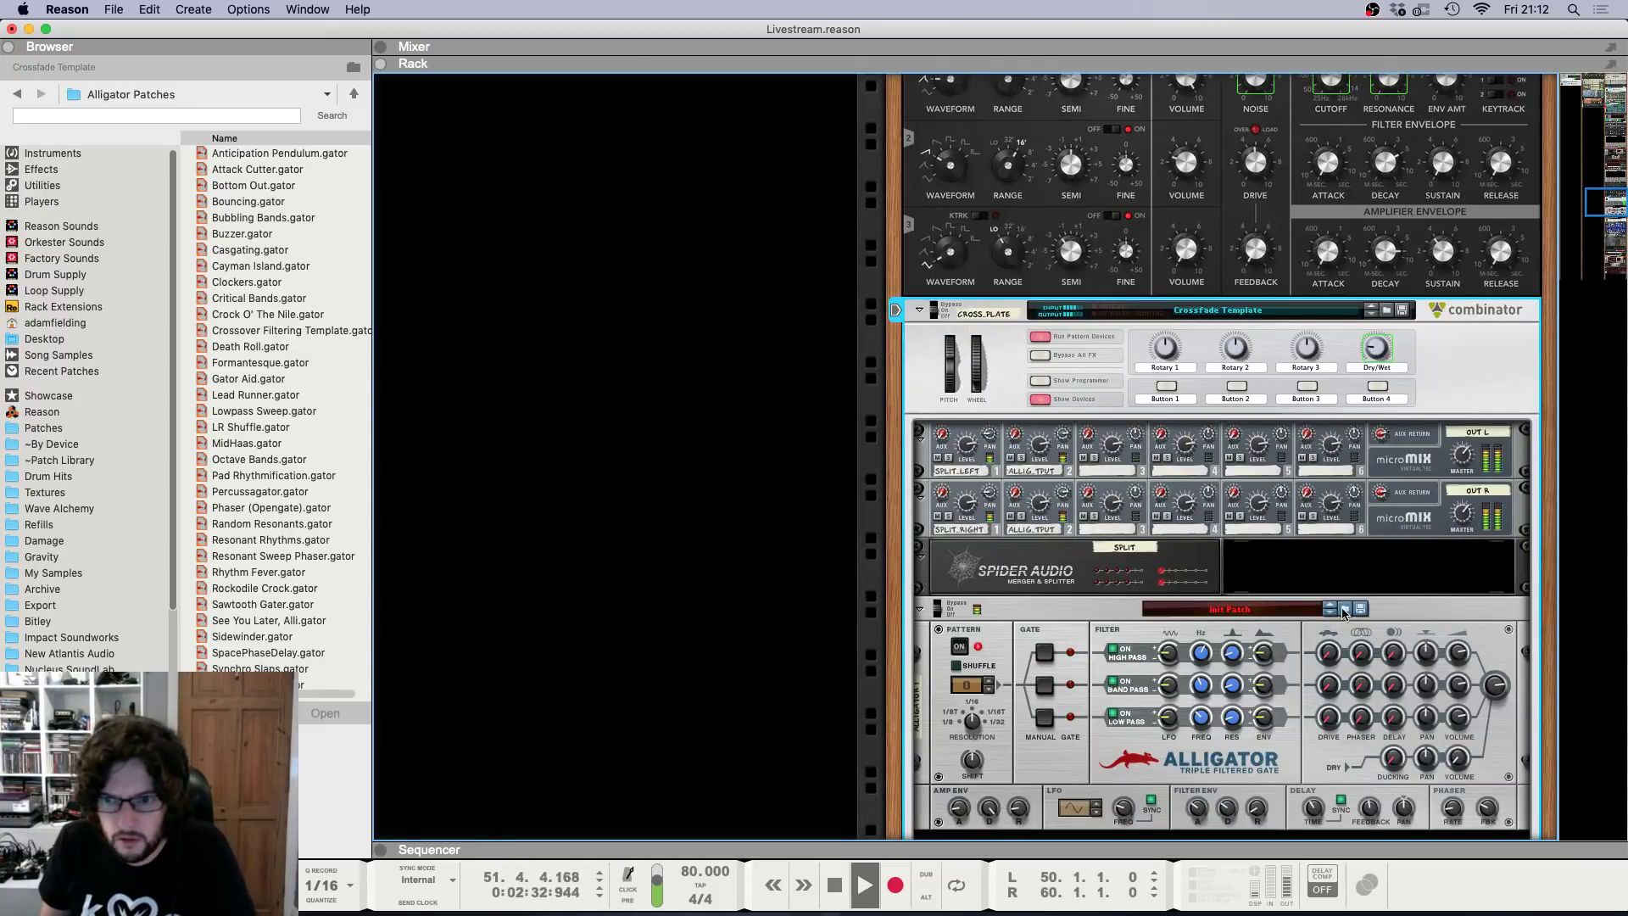
click(1345, 610)
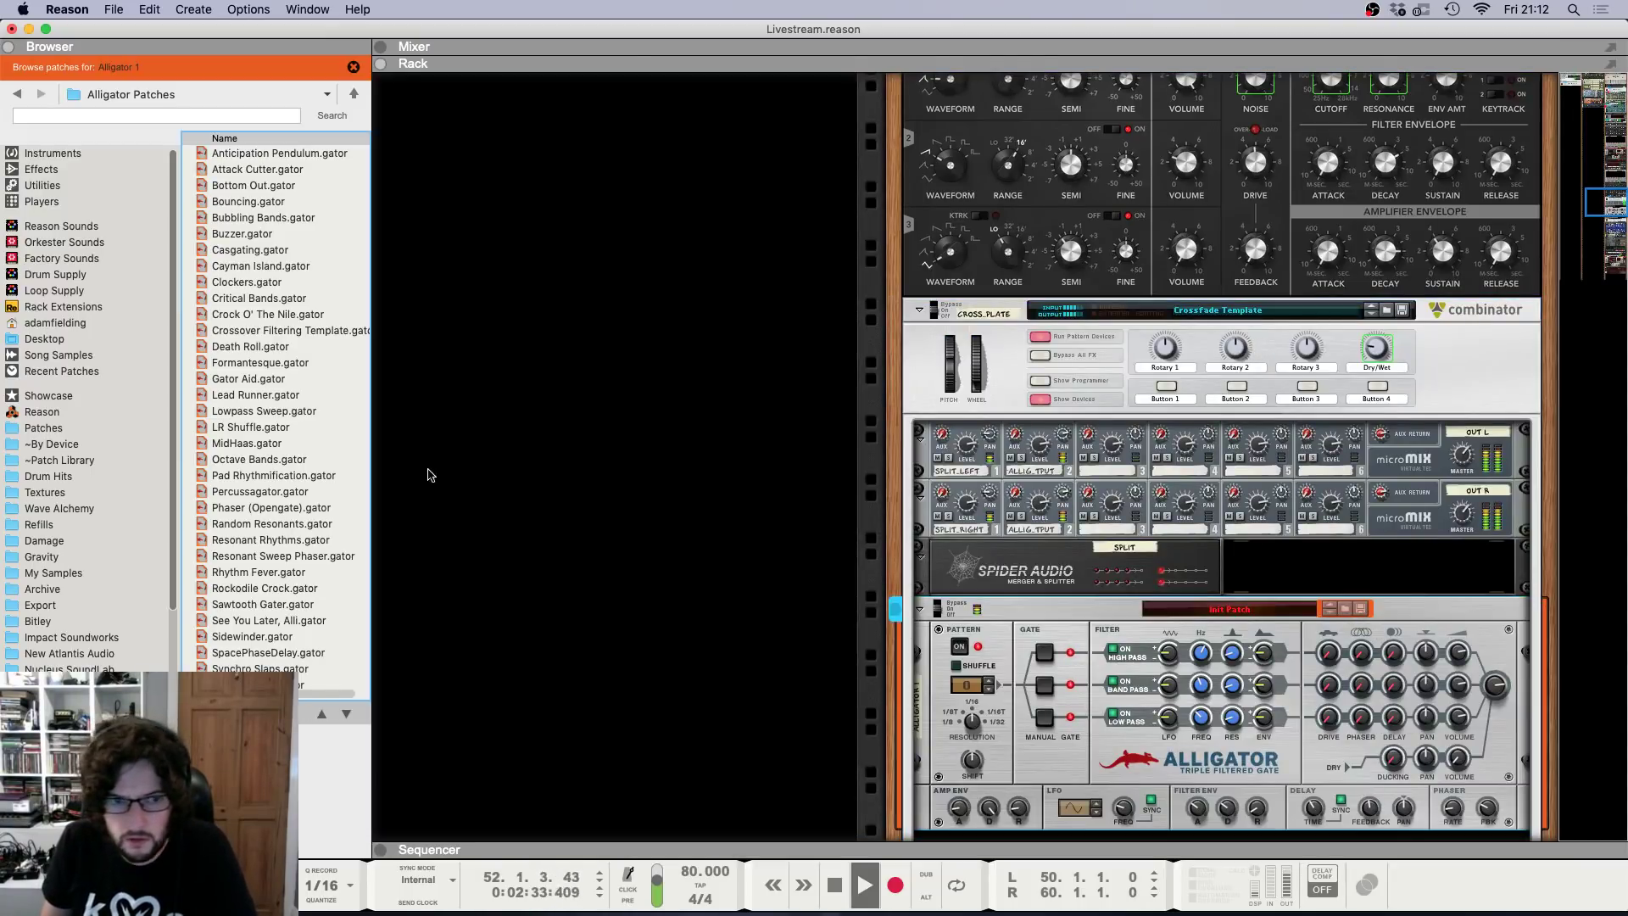
click(253, 475)
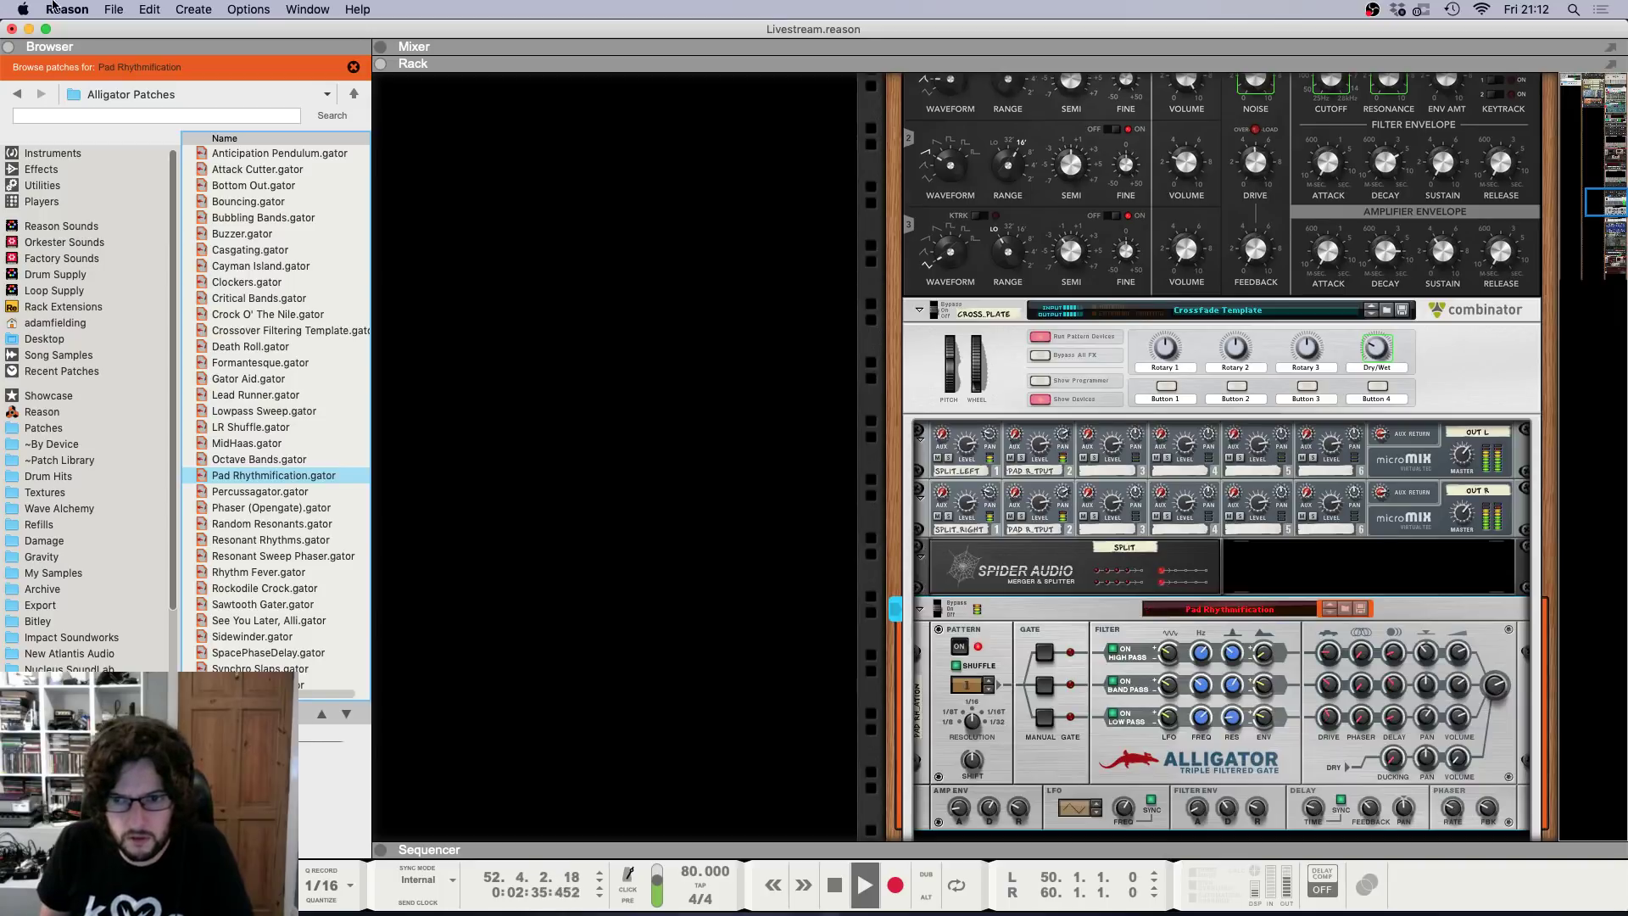
click(9, 47)
key(F7)
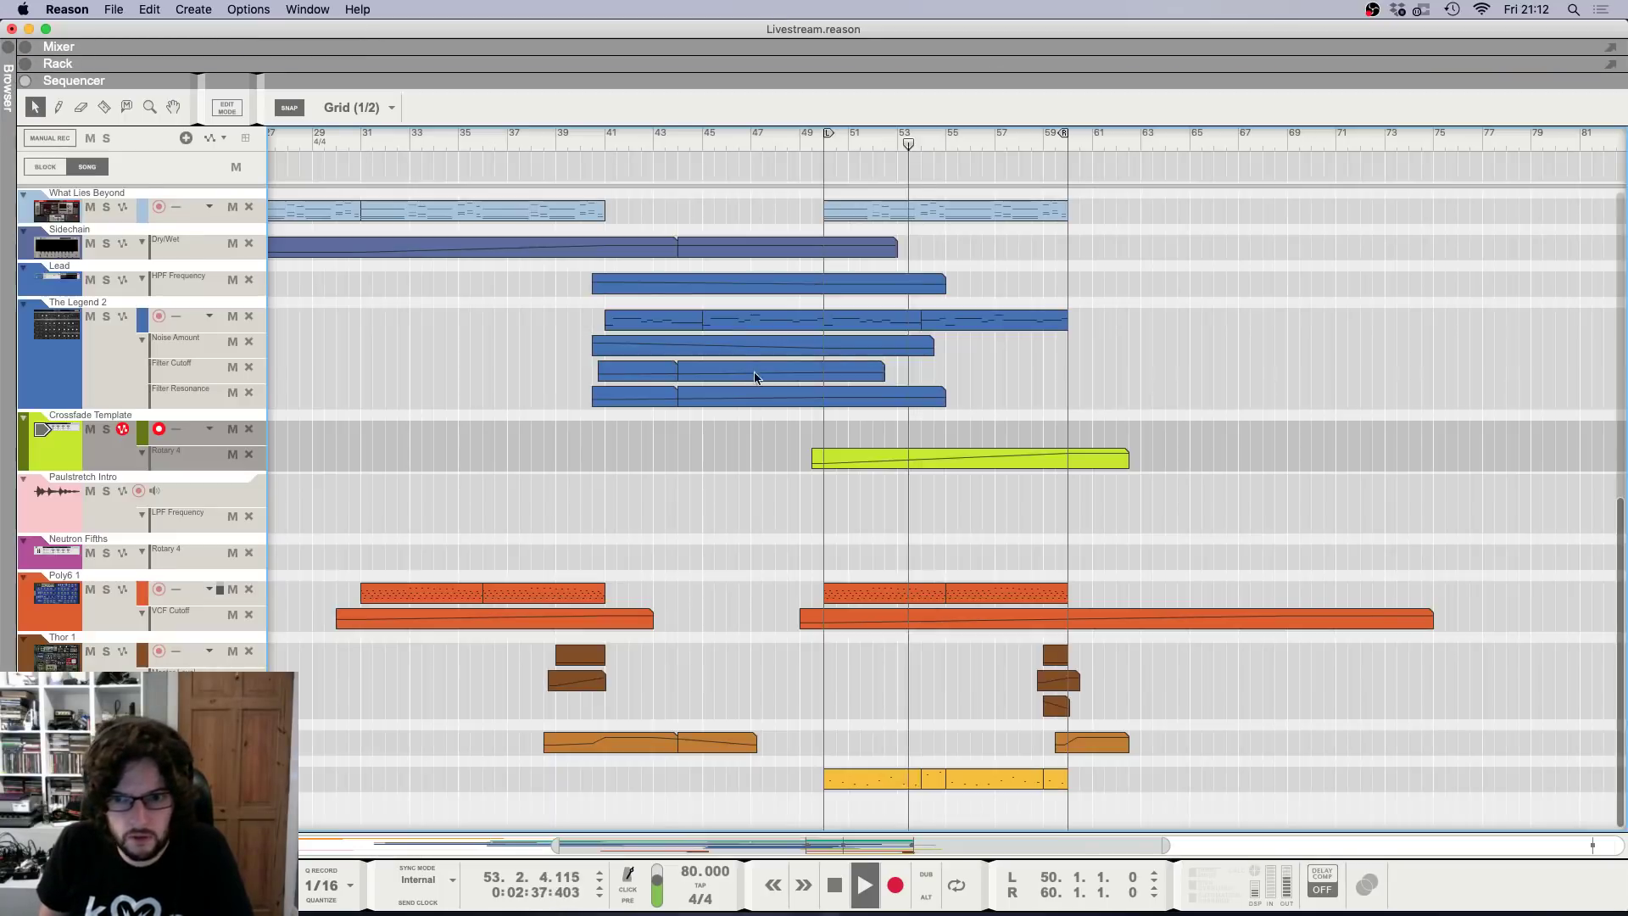
Adjust the Alligator's amp envelope attack while listening to the gated lead, and stop playback at about bar 60.
key(F6)
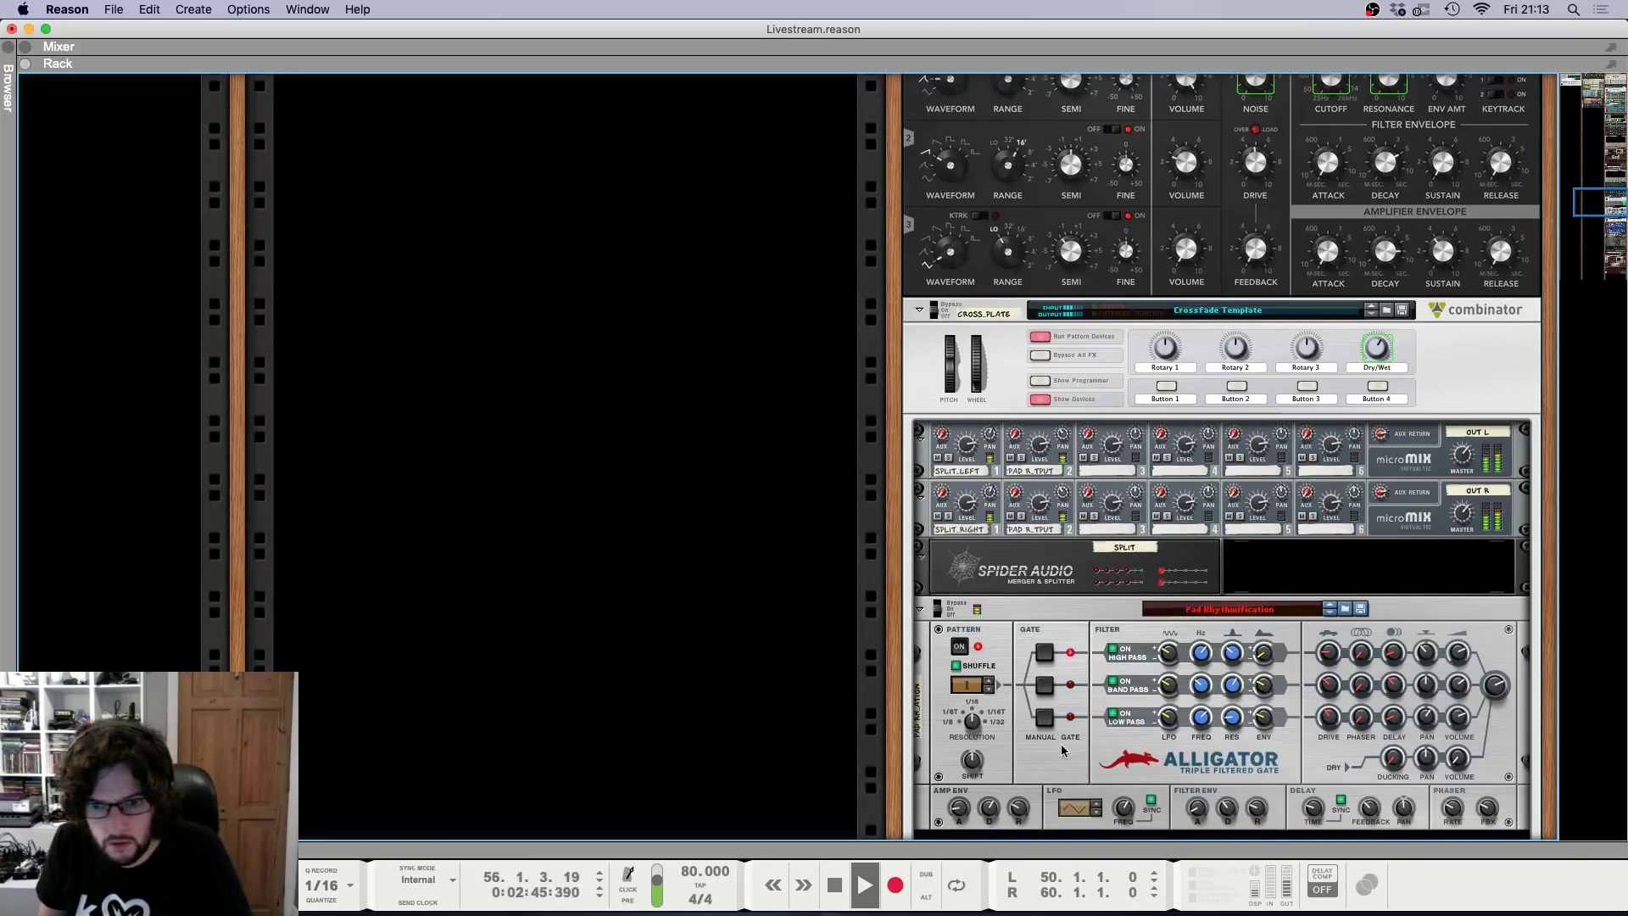
scroll(1000, 723, down, 1)
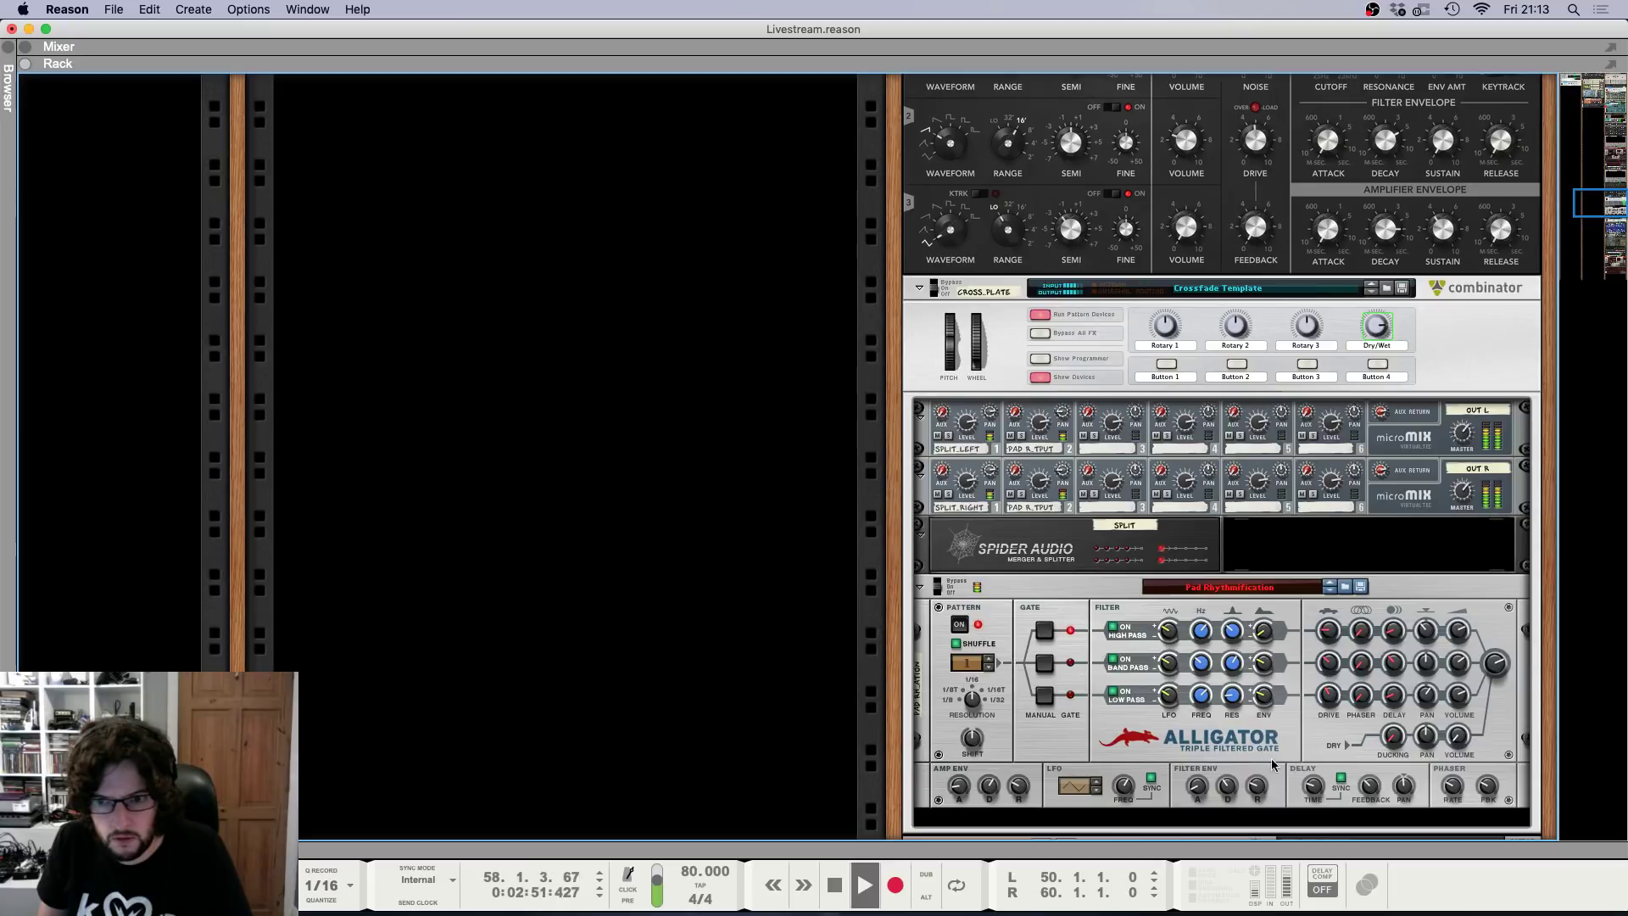
drag(958, 791, 959, 815)
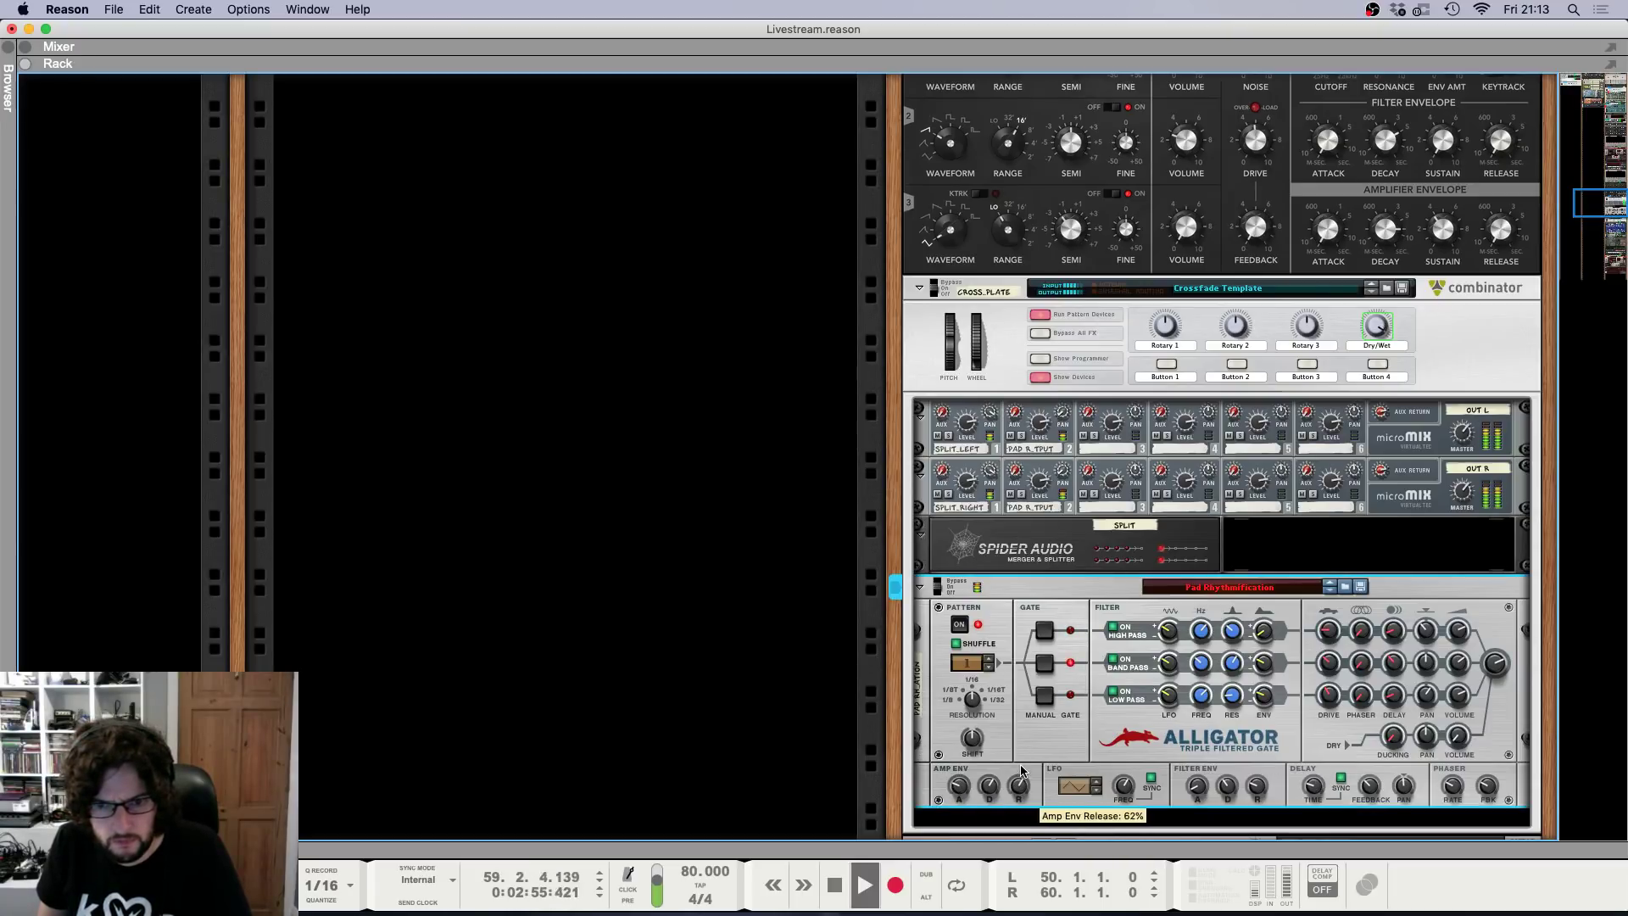
key(space)
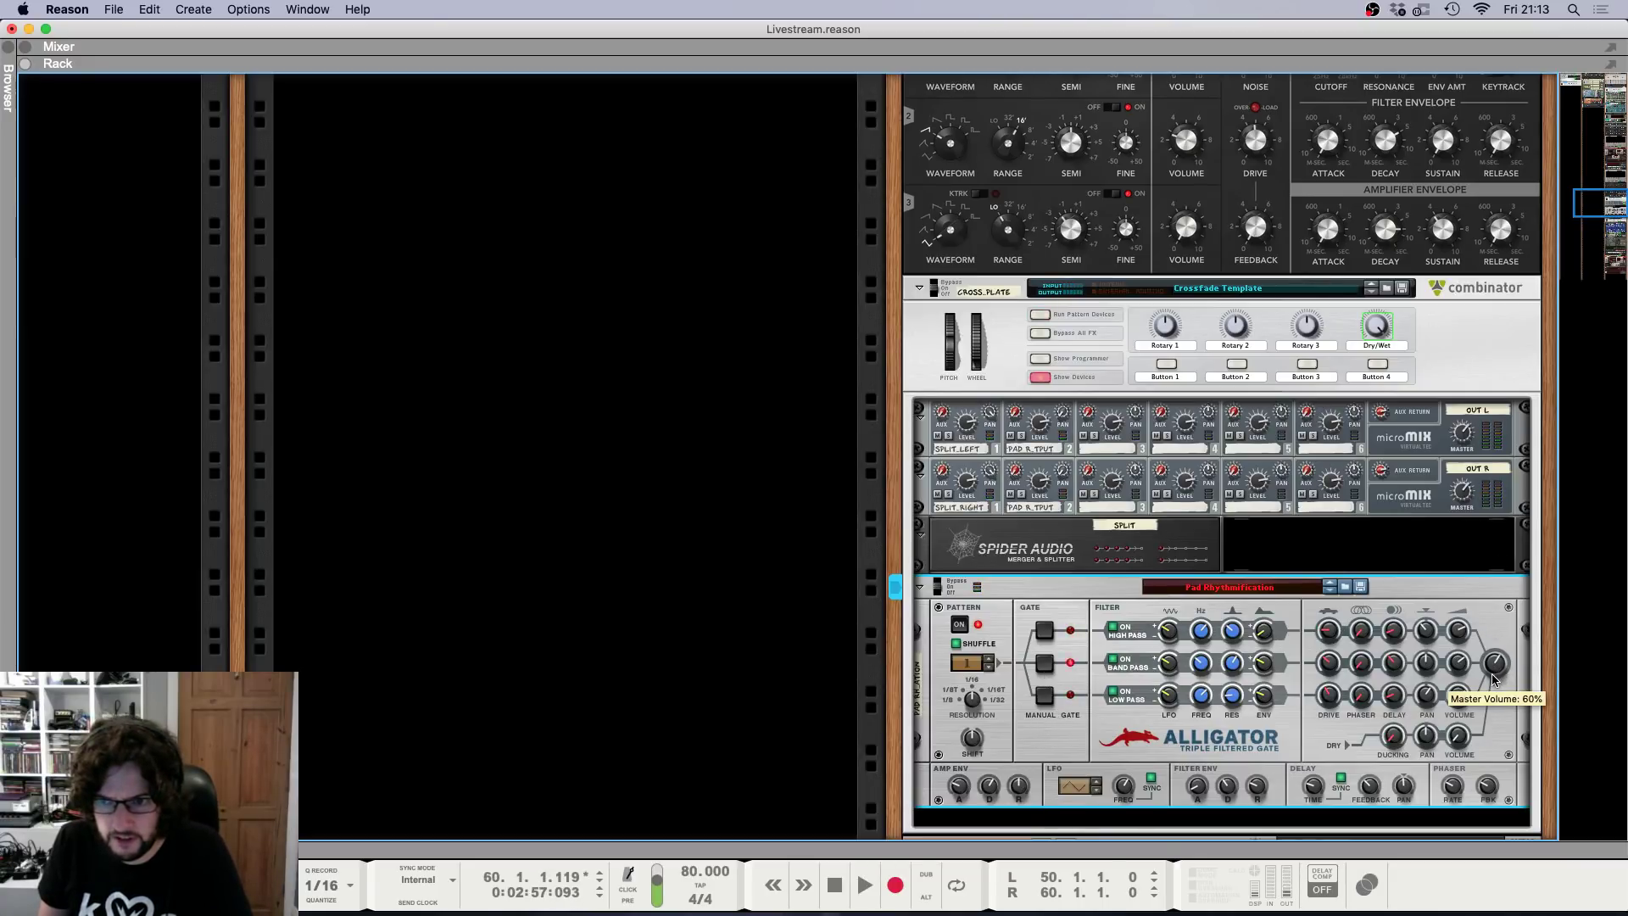
Replay the section from bar 50 and set the Alligator's gate pattern to 4.
key(F7)
click(833, 143)
key(space)
key(F6)
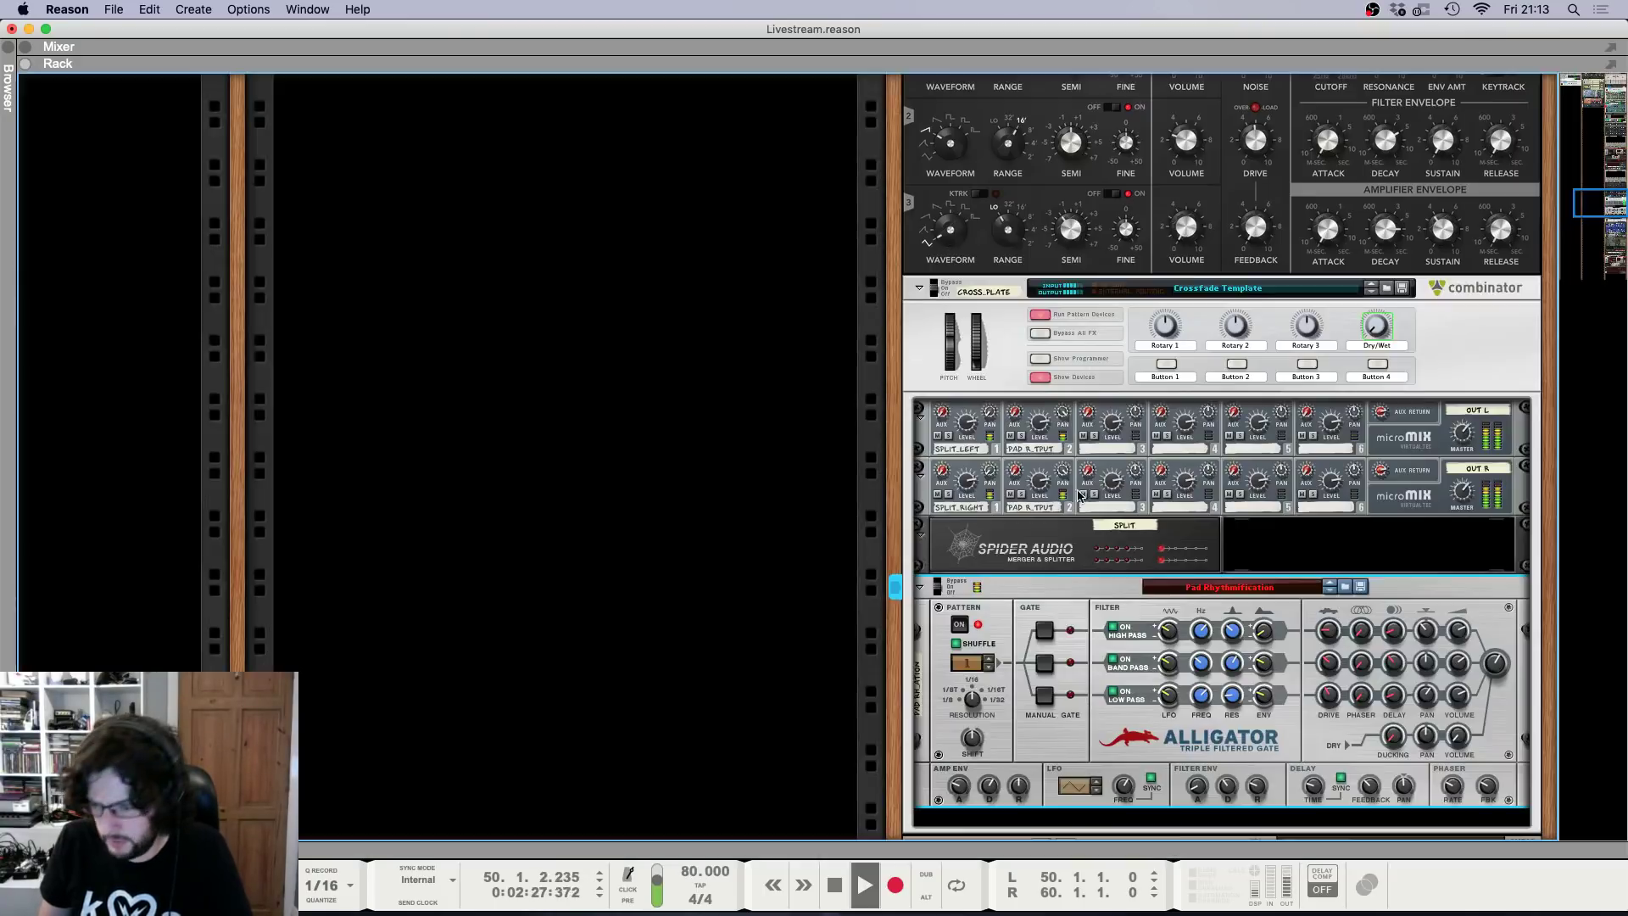
right_click(1058, 599)
mouse_move(1139, 619)
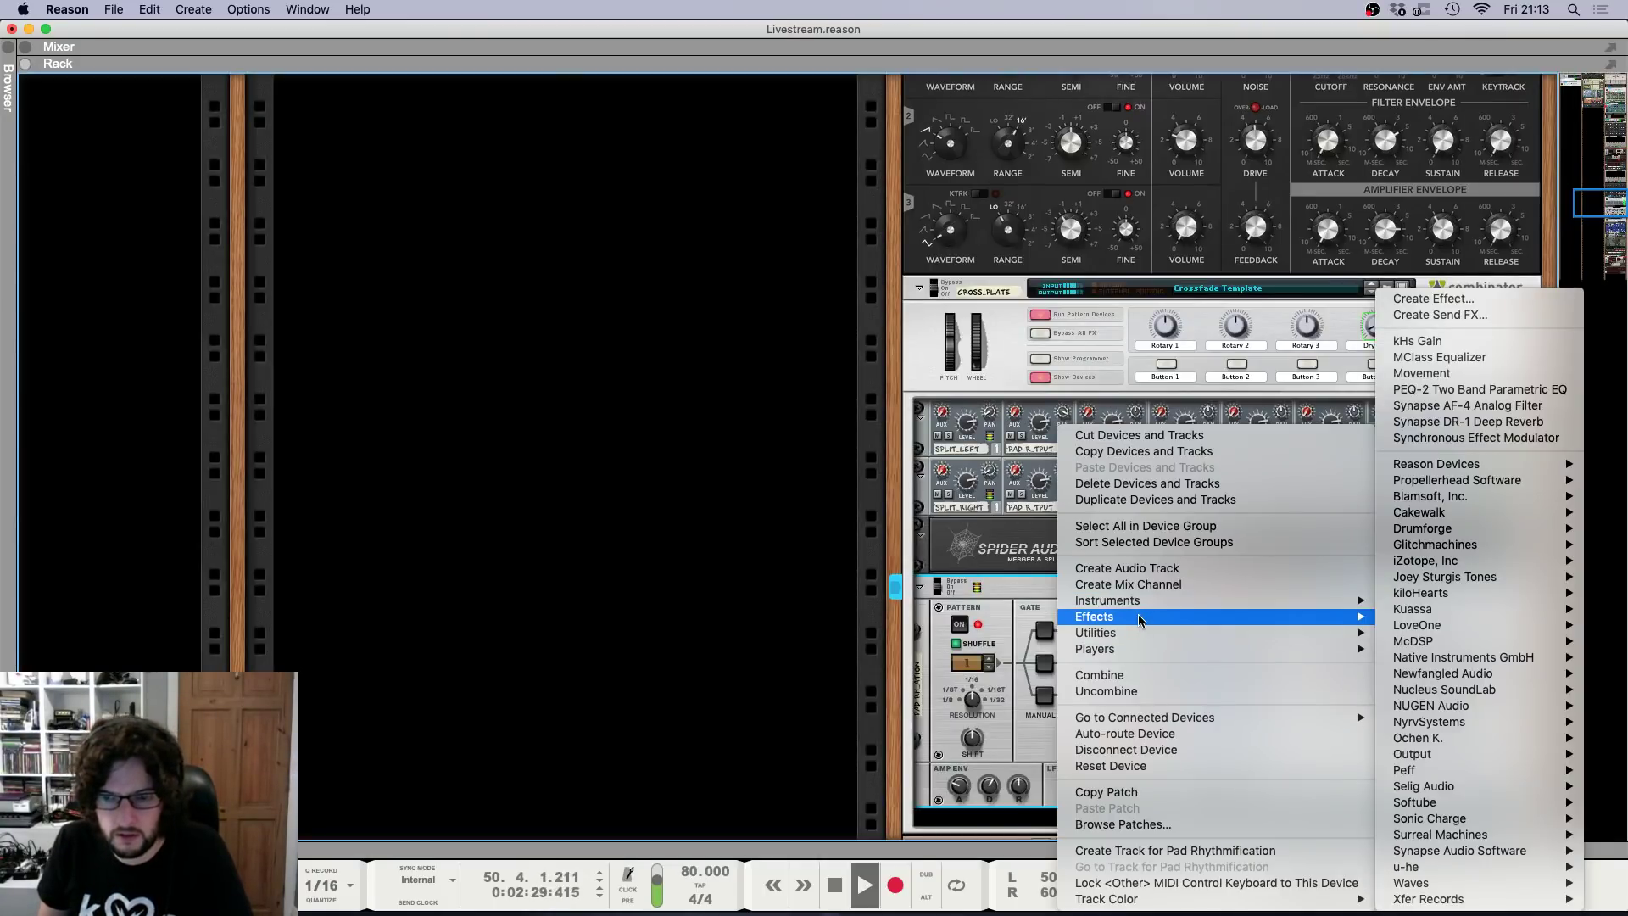
click(991, 585)
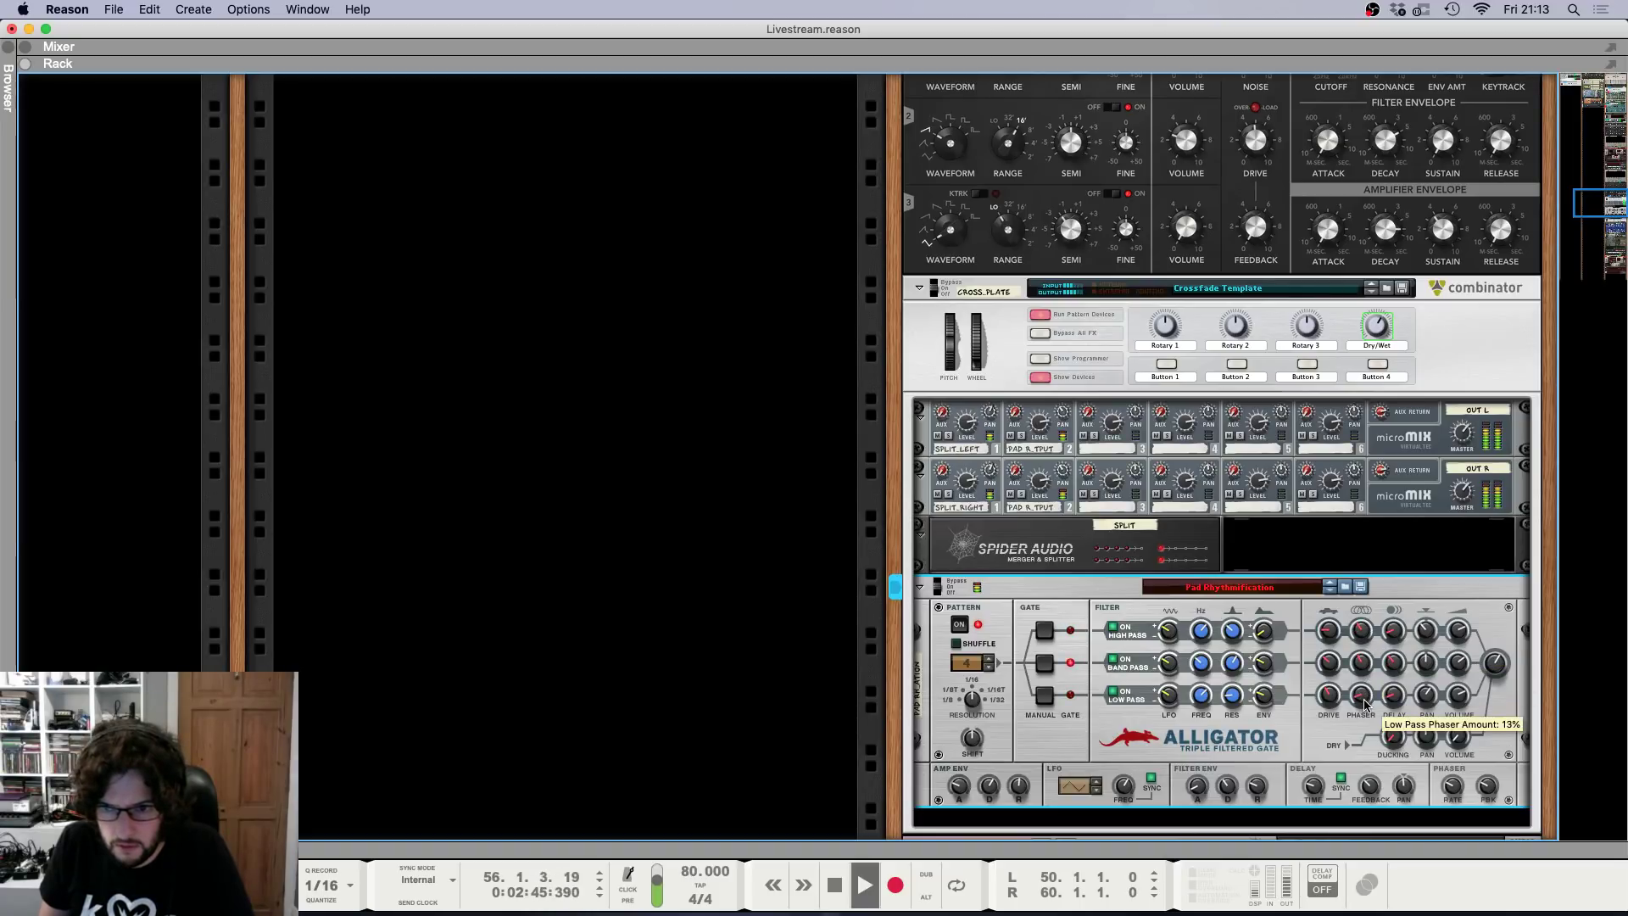
Check the channel levels in the mixer and the Alligator in the rack during playback, and return to the sequencer.
key(F5)
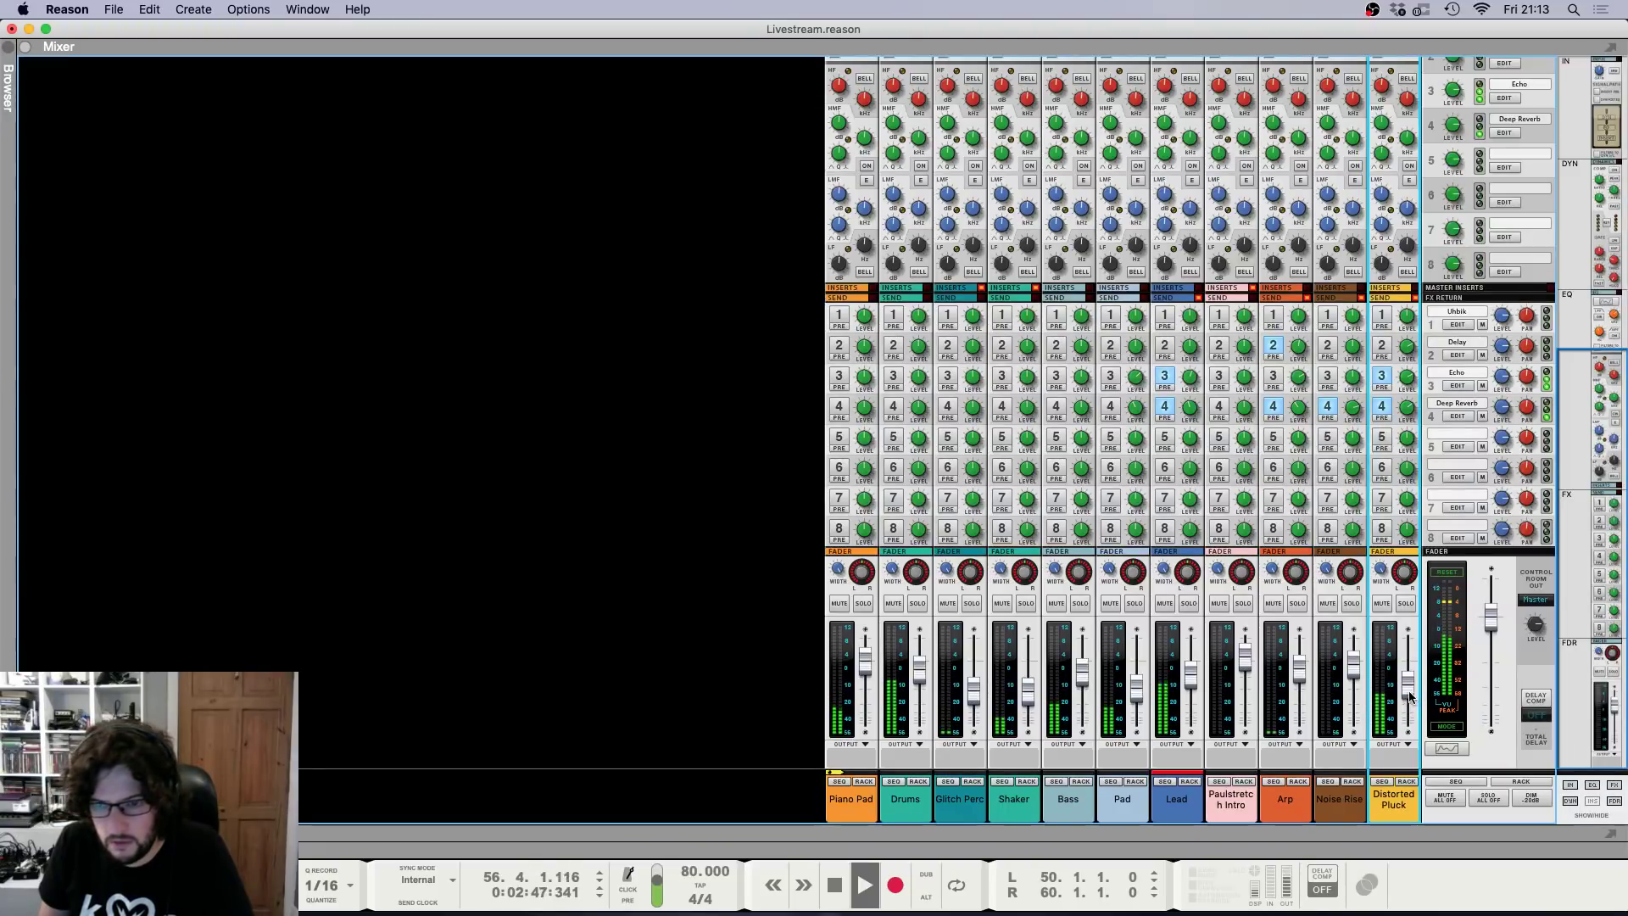
key(F6)
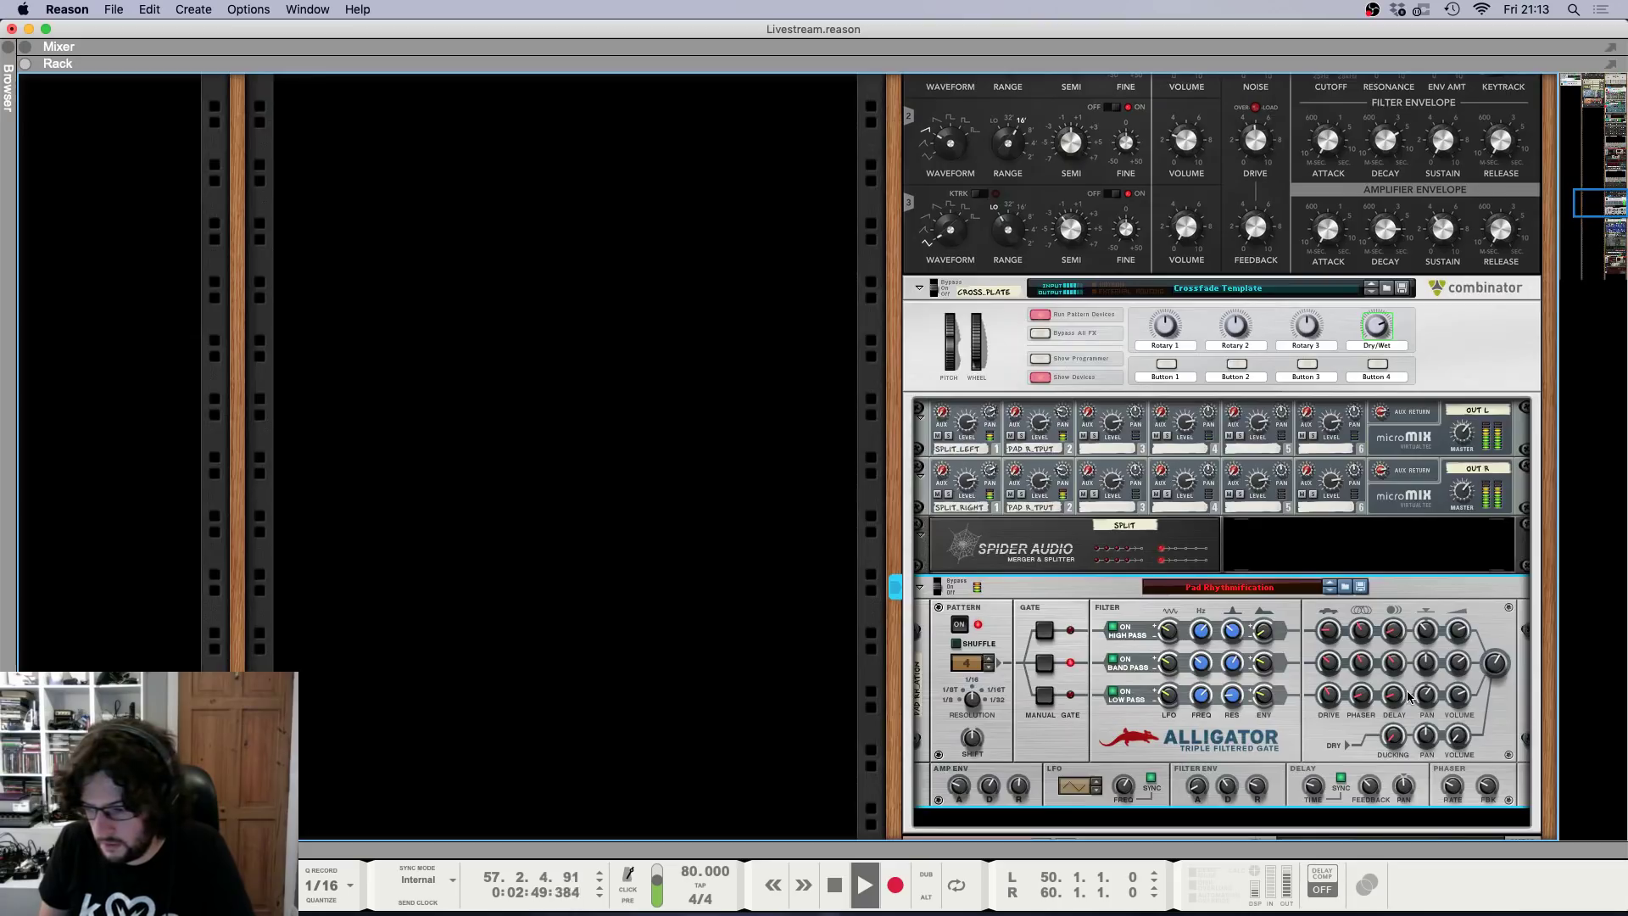
key(F7)
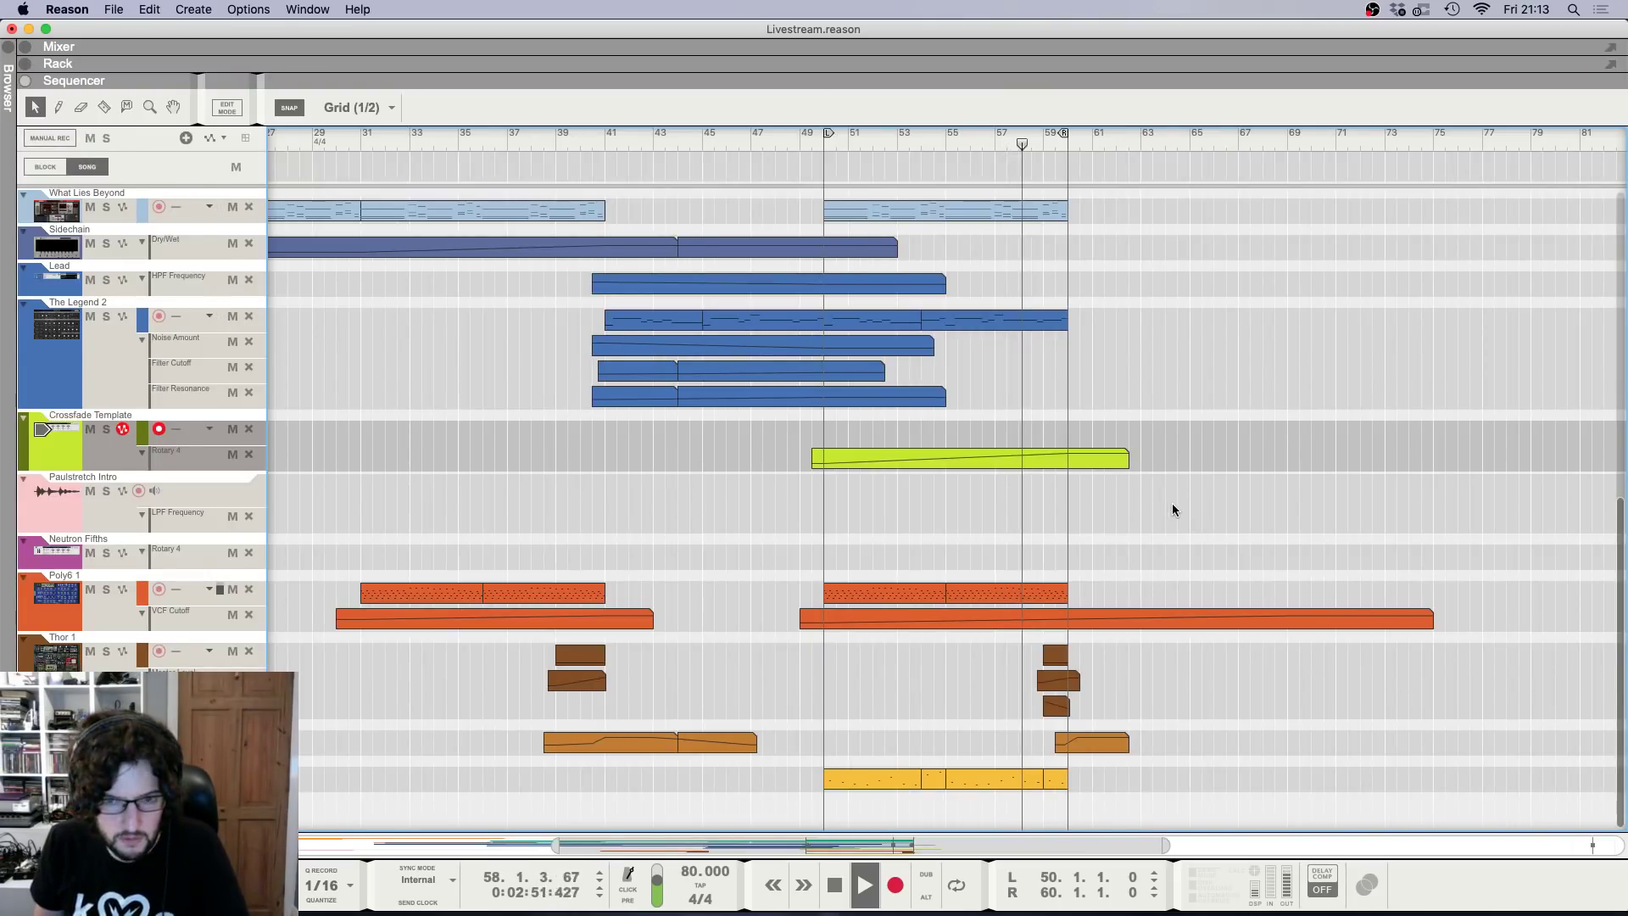
Compare the Alligator with the mixer levels during playback and set its master volume to 57%.
key(F6)
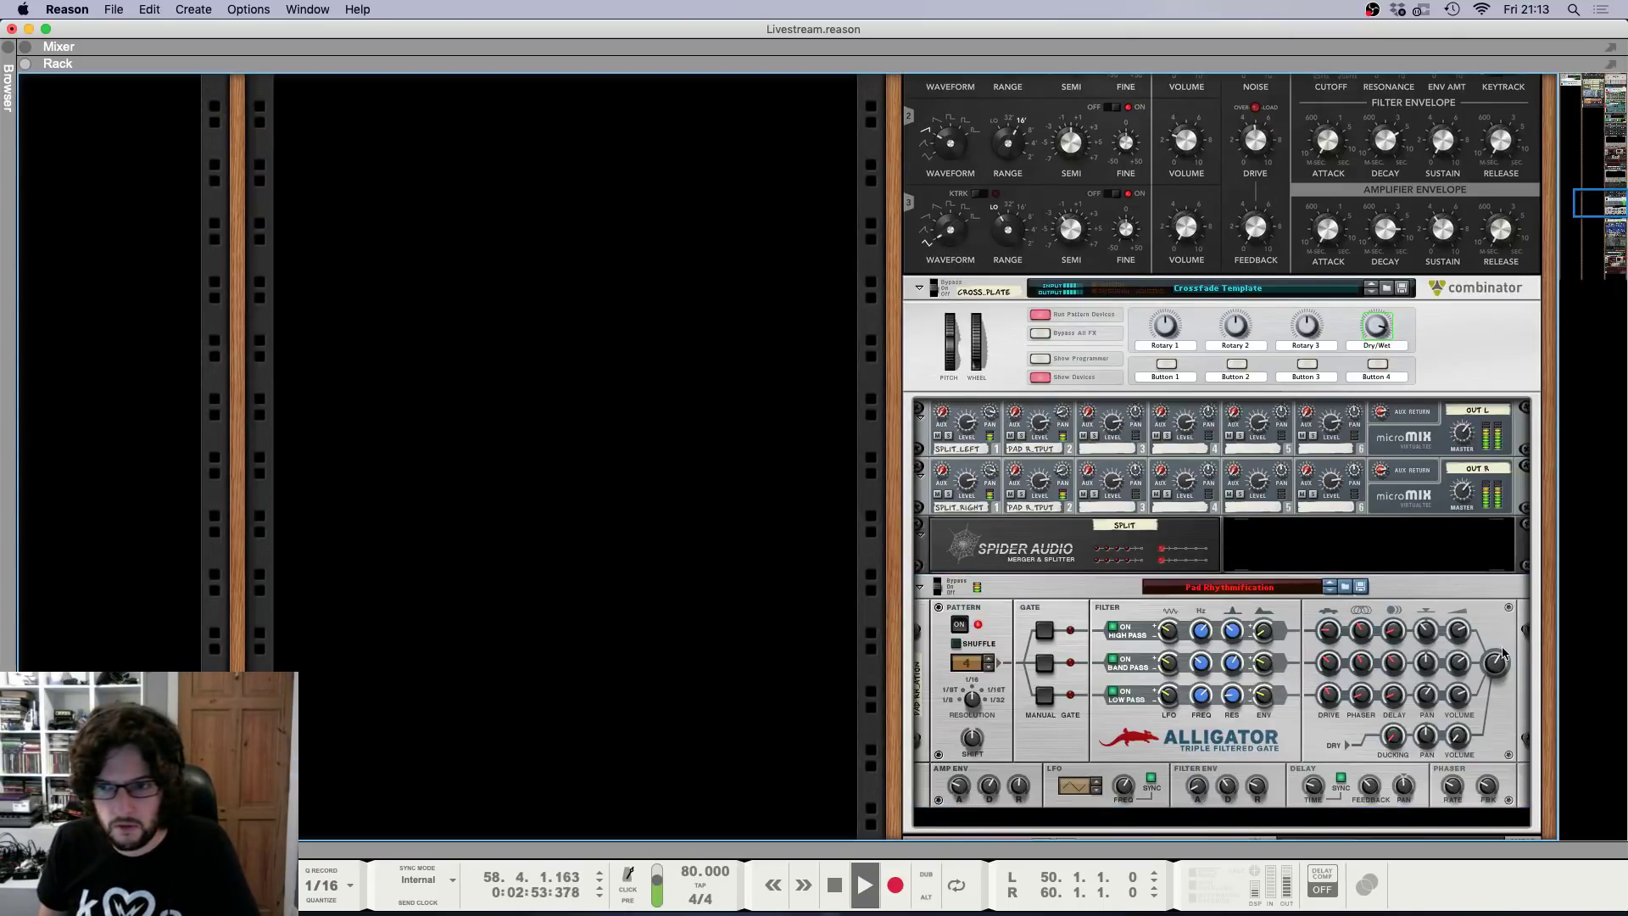
scroll(1400, 552, down, 3)
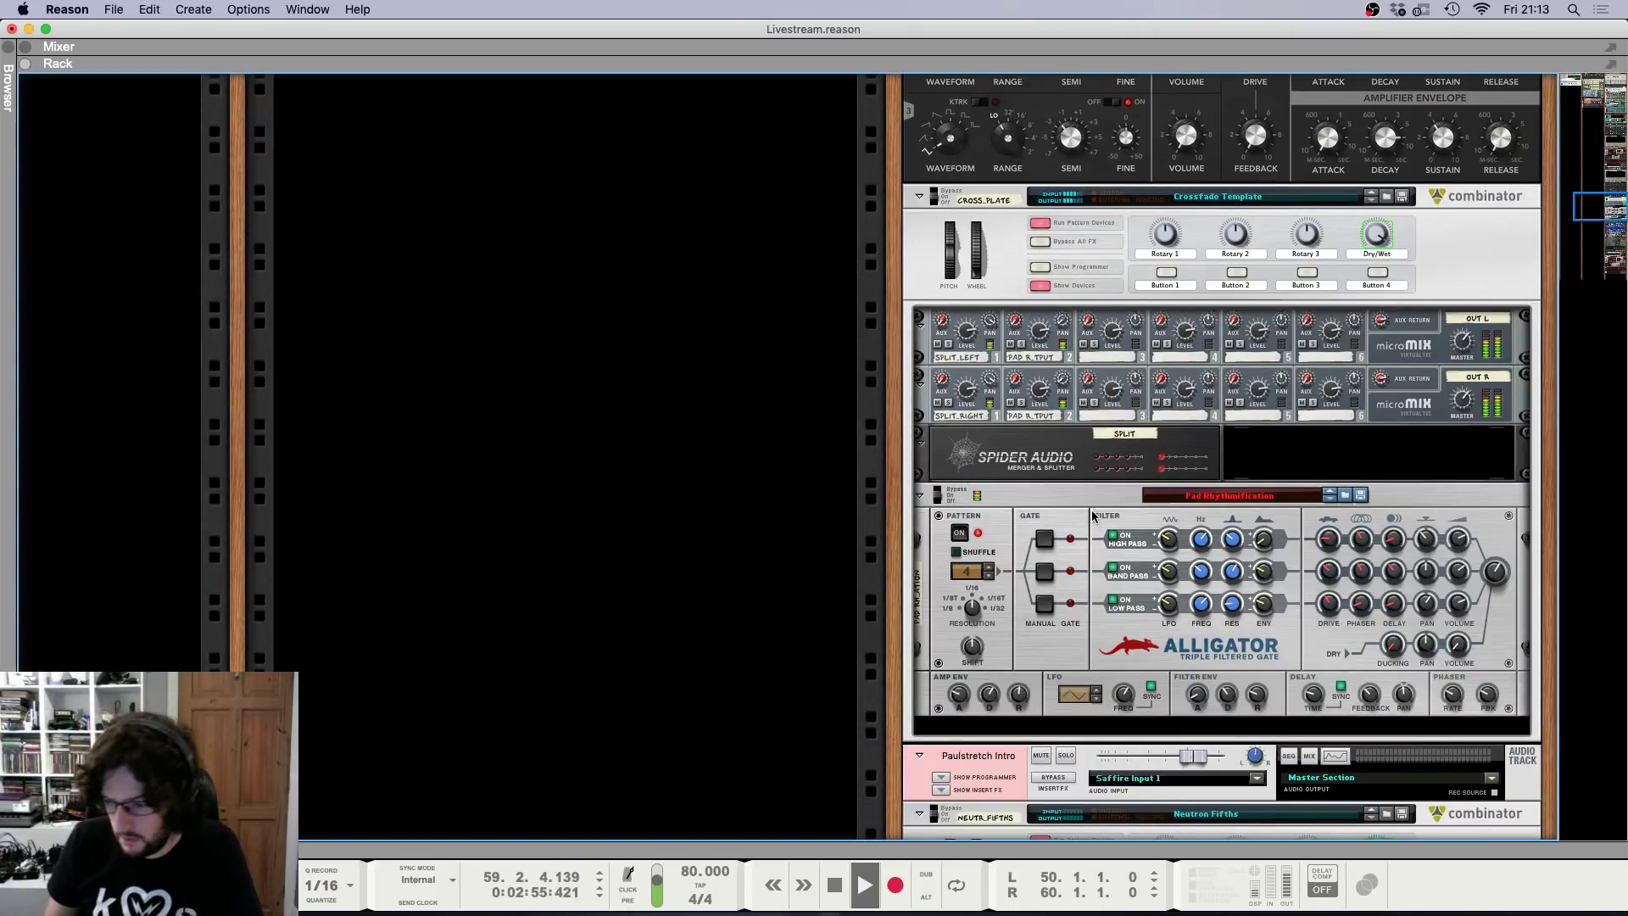
key(F5)
key(F6)
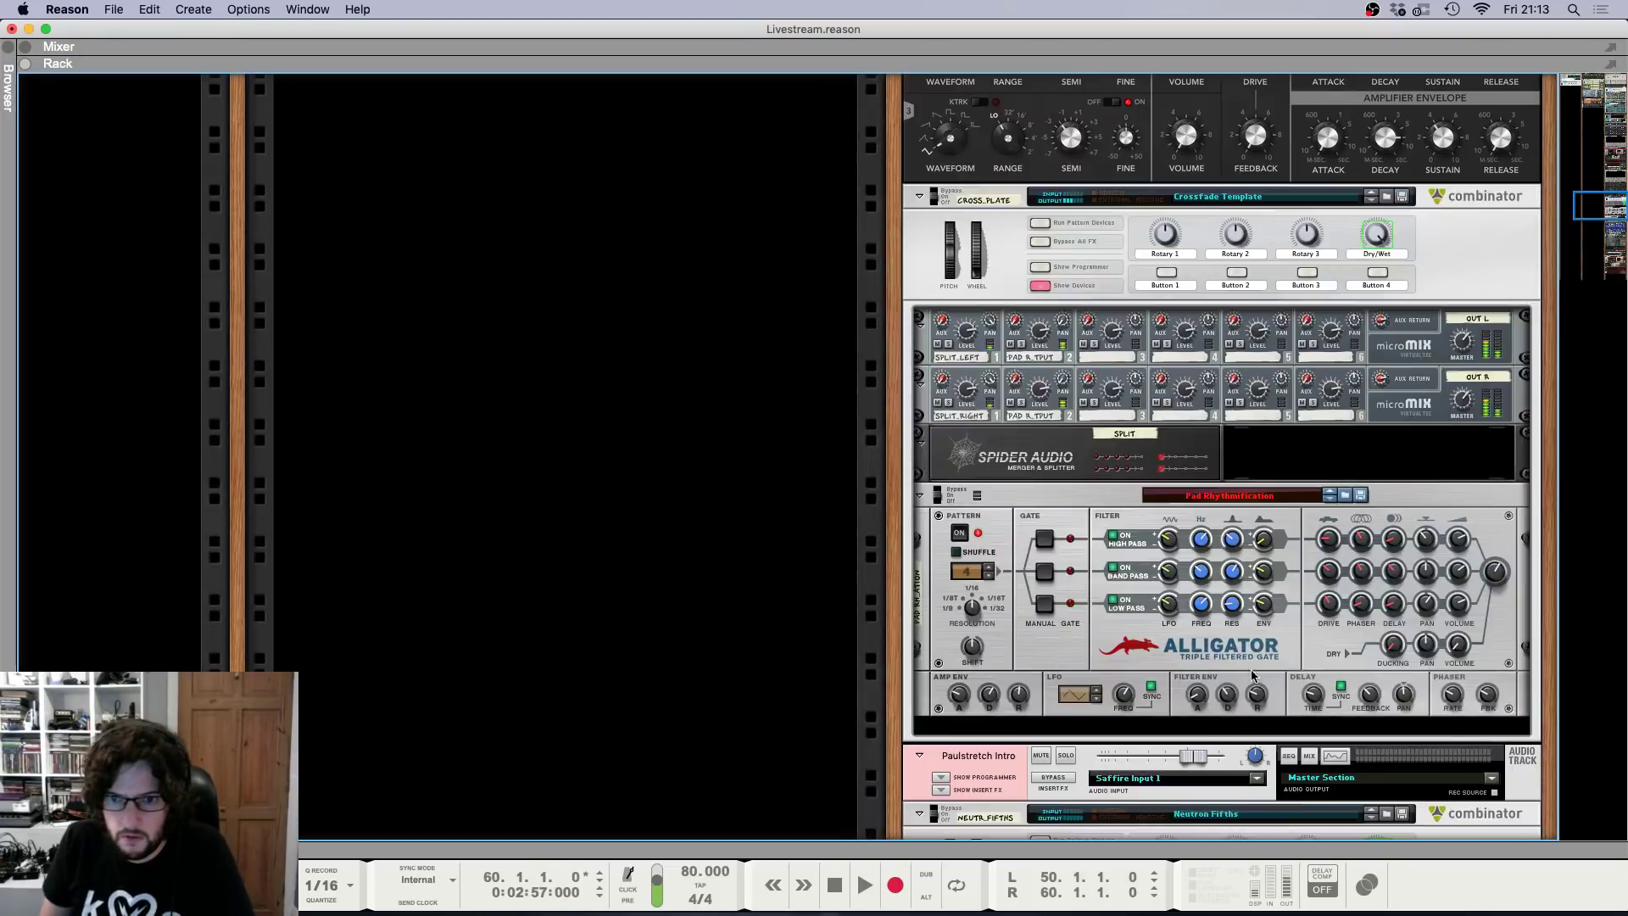
click(1497, 580)
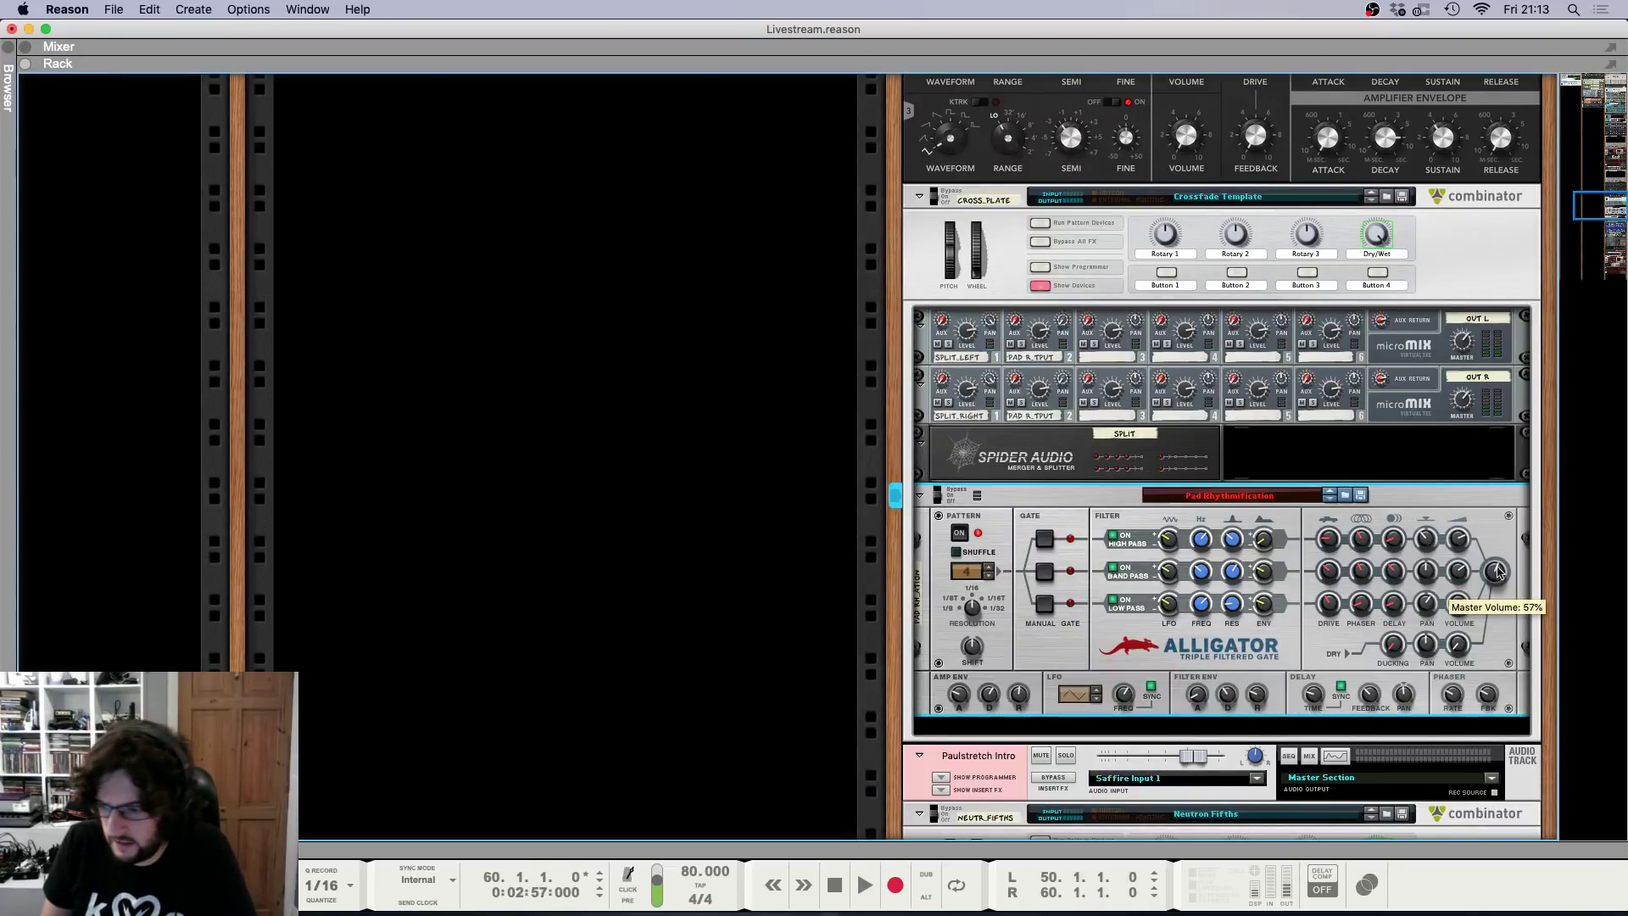
Add a Synapse DR-1 Deep Reverb after the Alligator inside the Crossfade Template combinator.
right_click(1498, 573)
mouse_move(1322, 616)
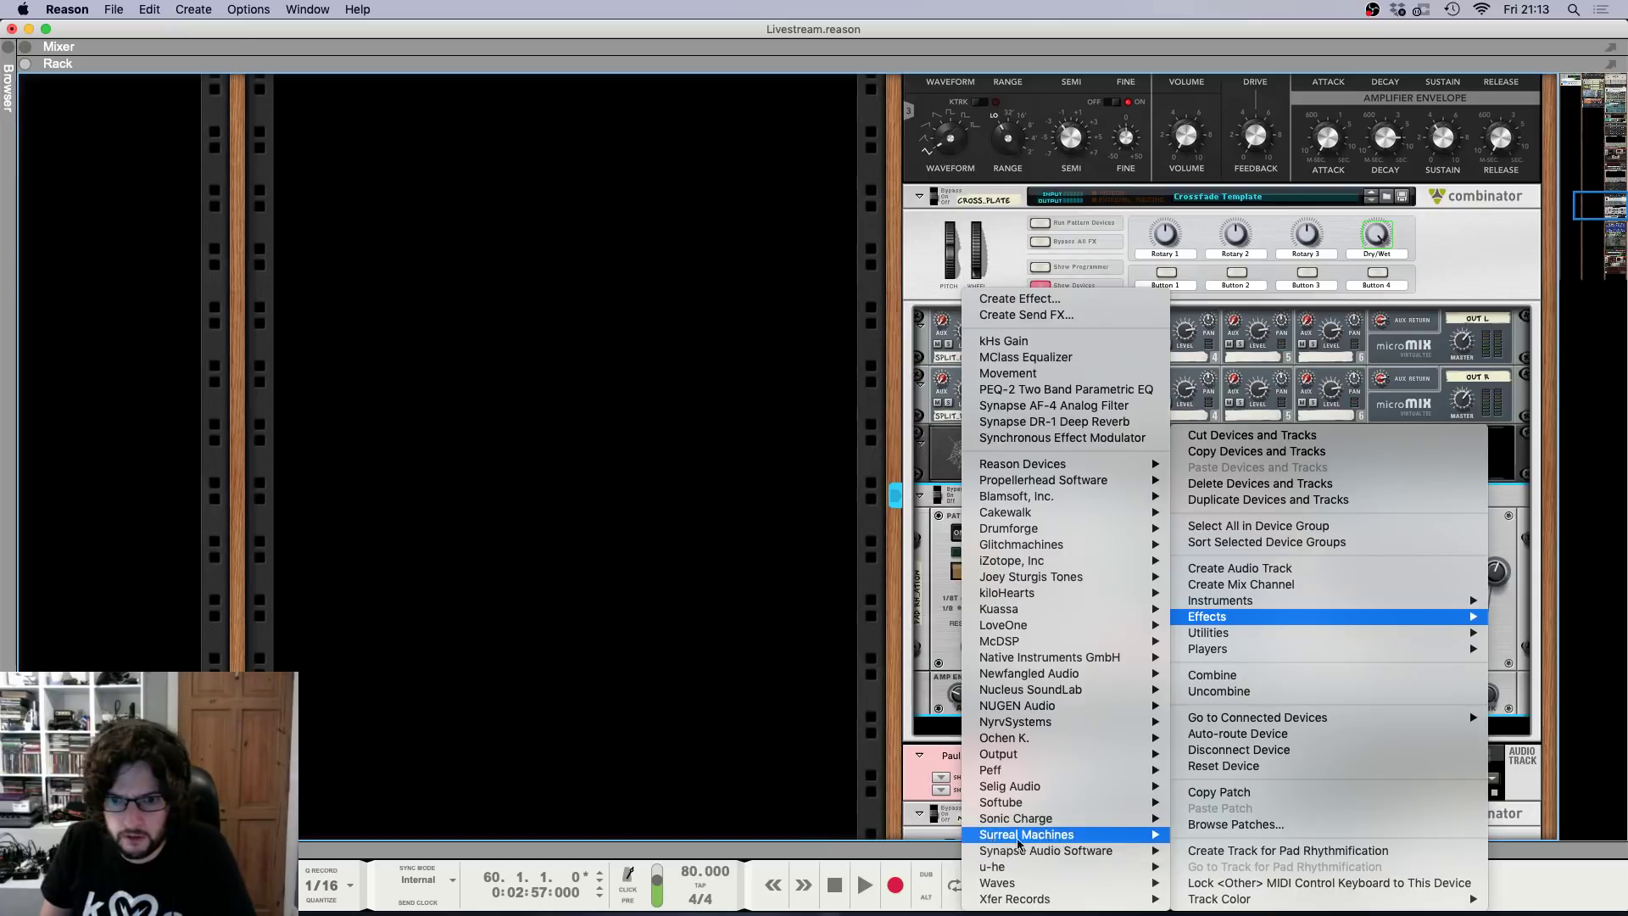
mouse_move(1035, 850)
click(847, 827)
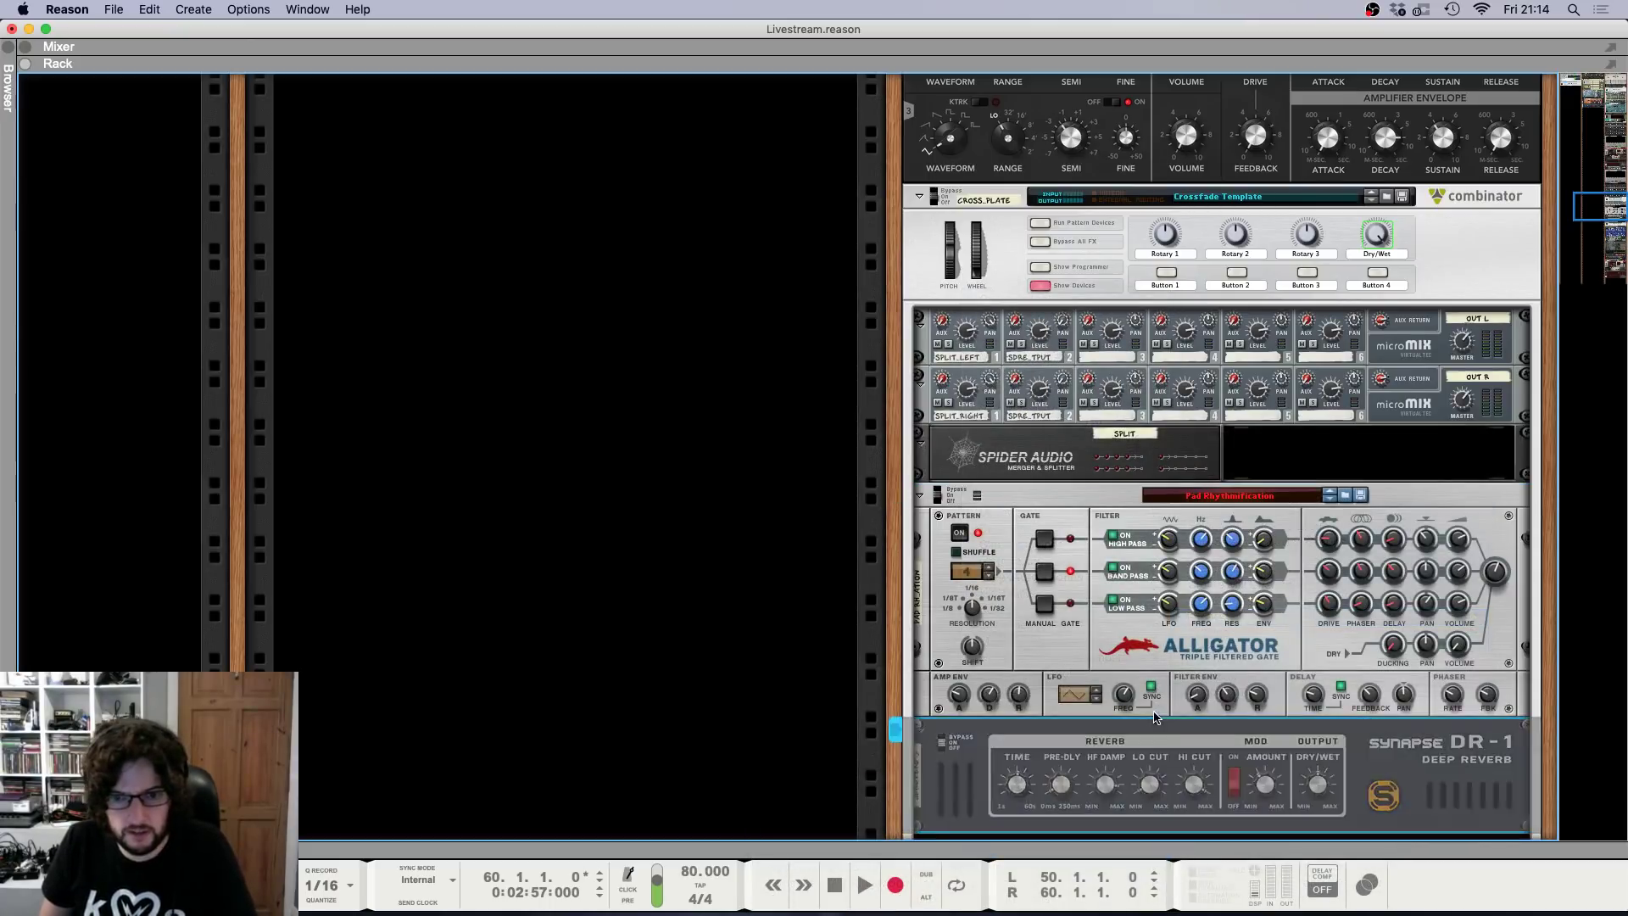
Automate the DR-1 reverb's Dry/Wet with a clip from bar 58 to 68 that rises to 100% at bar 60.
alt+click(1319, 785)
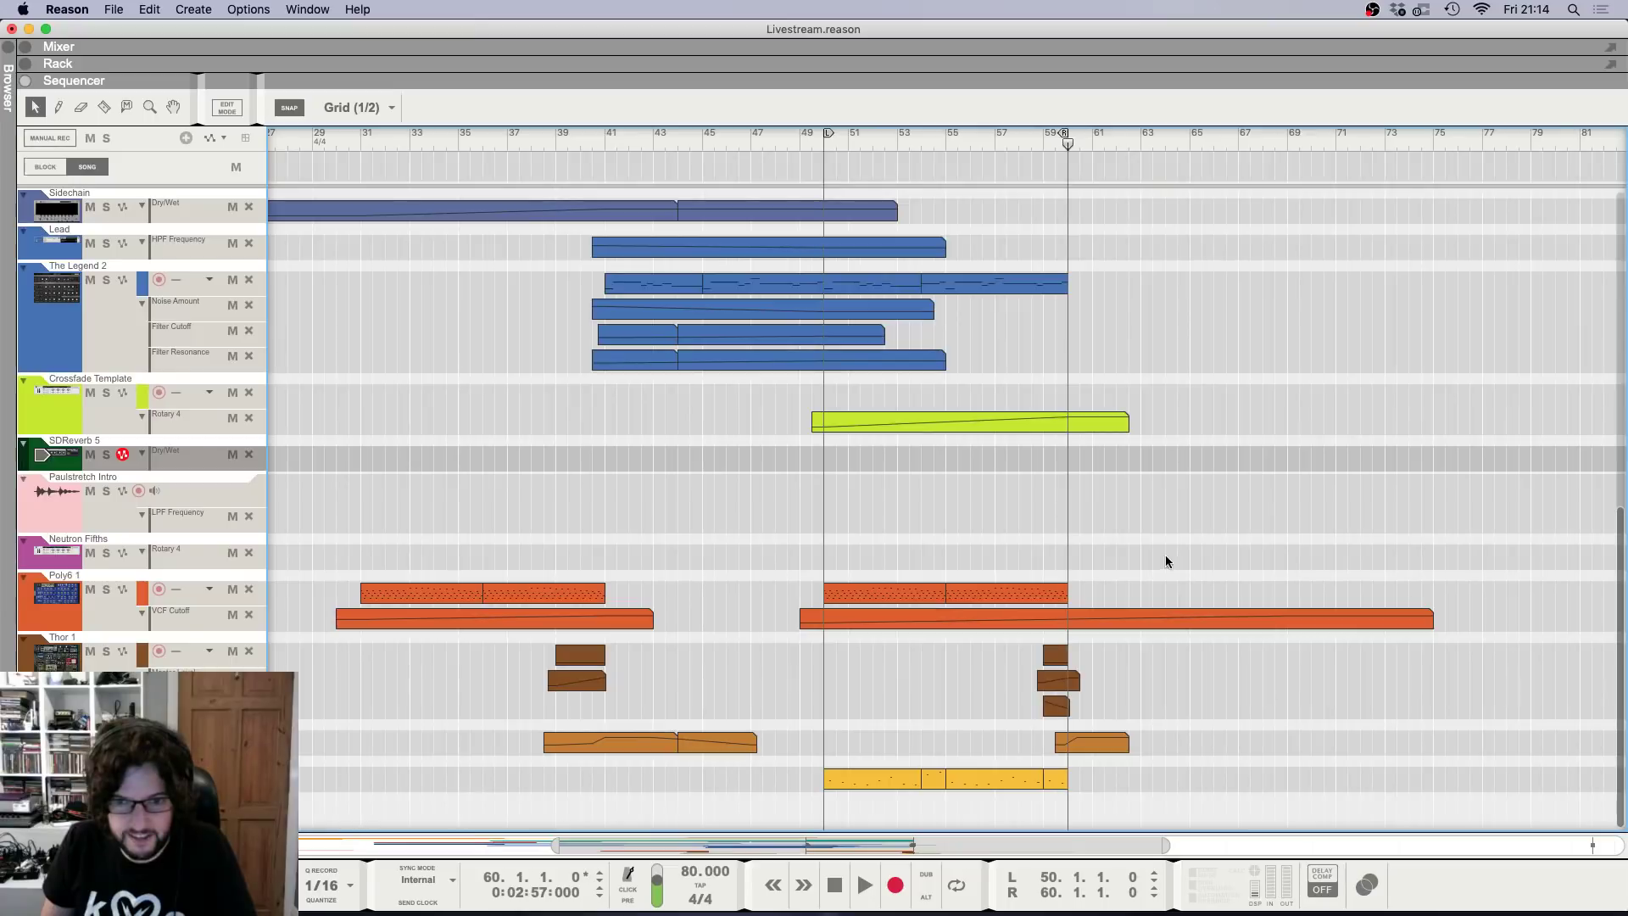
drag(1036, 456, 1226, 458)
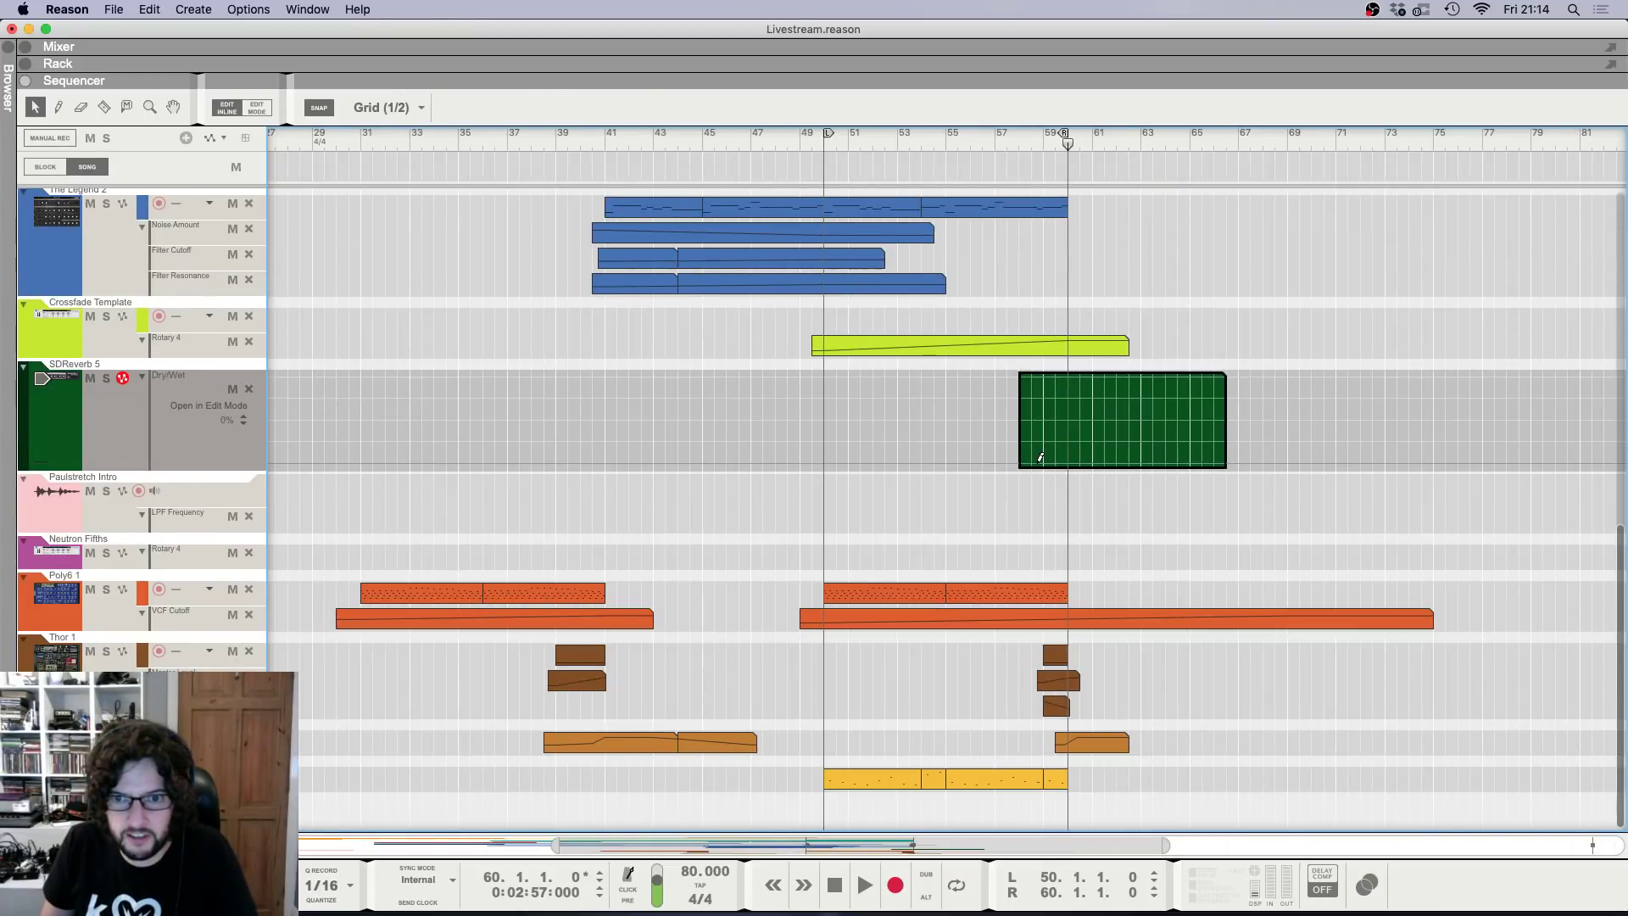
click(1033, 143)
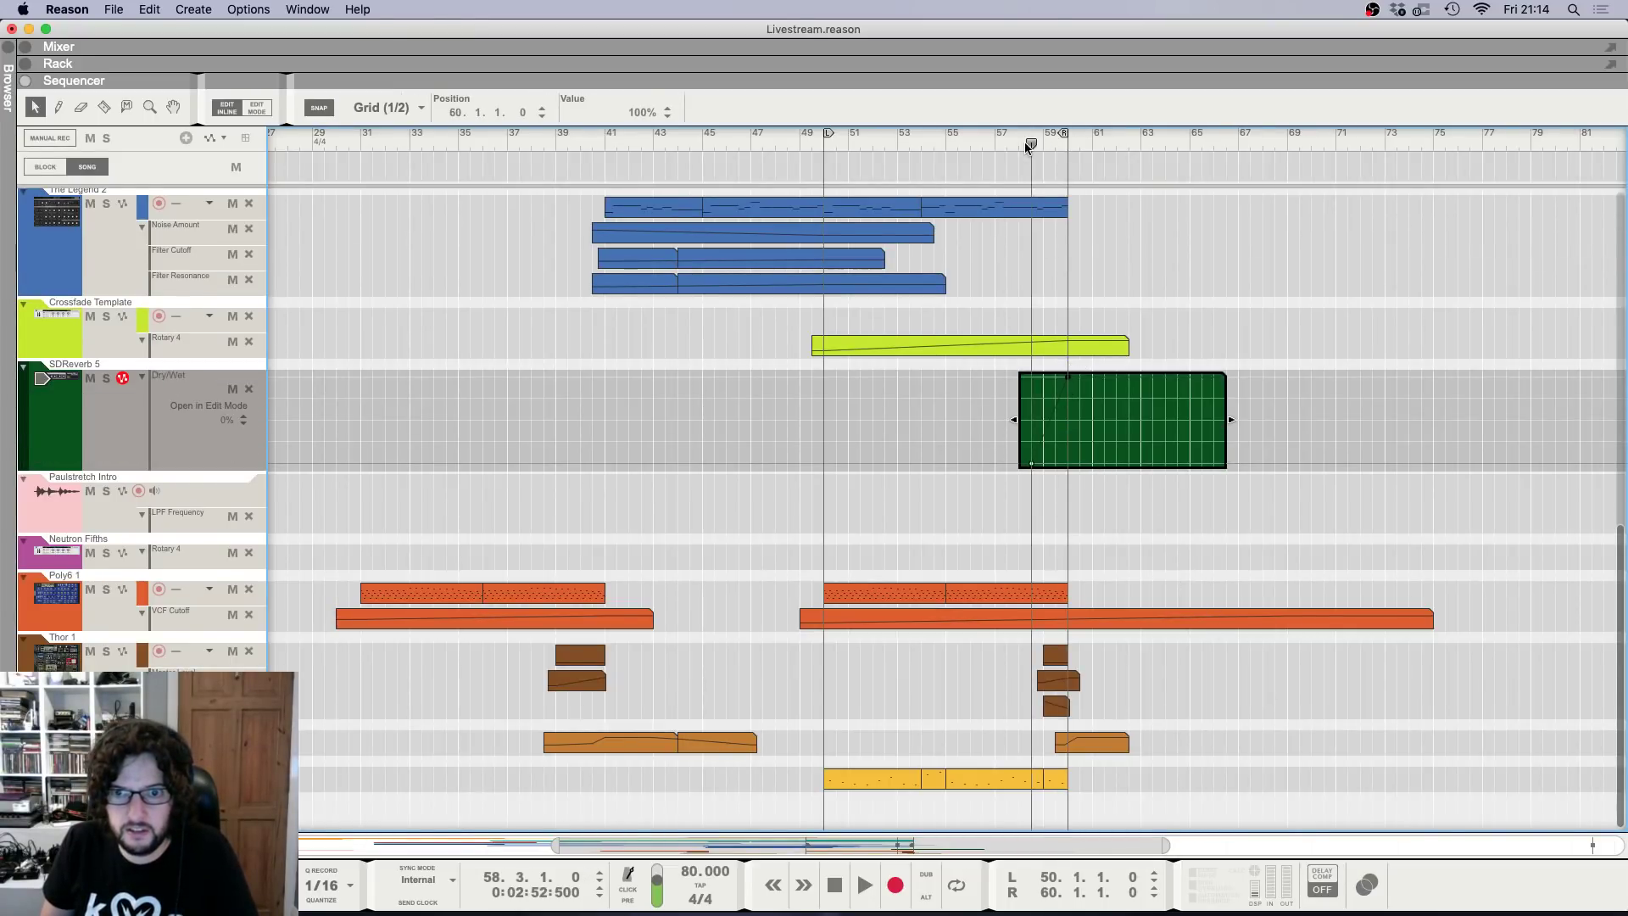
key(space)
scroll(1086, 237, up, 4)
scroll(1085, 303, up, 10)
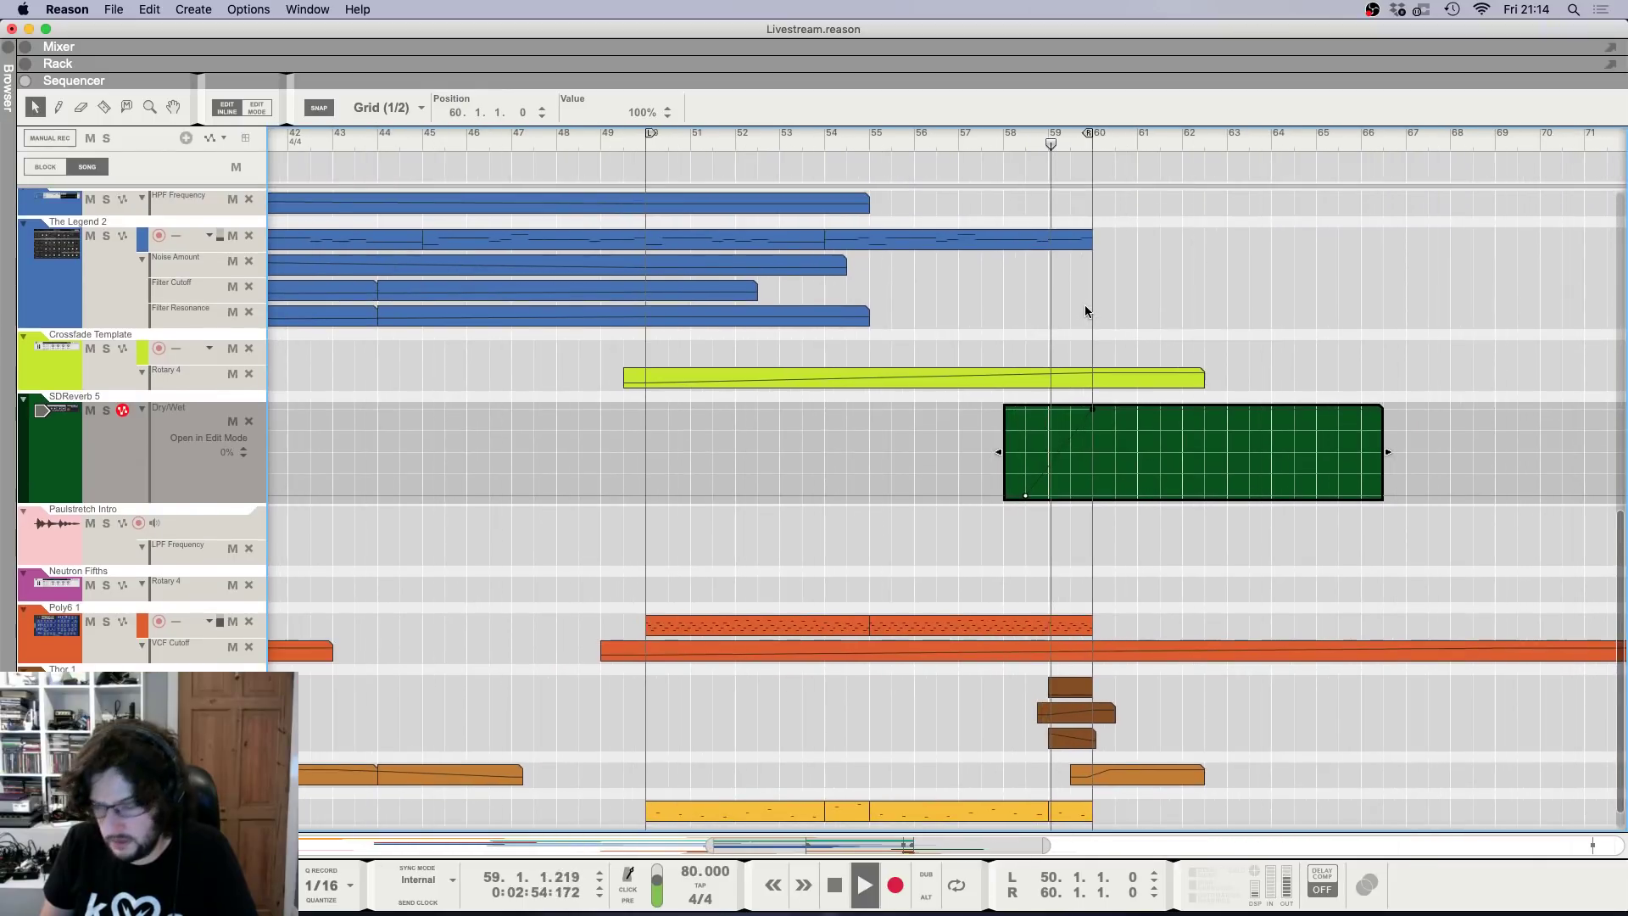
scroll(1101, 308, down, 5)
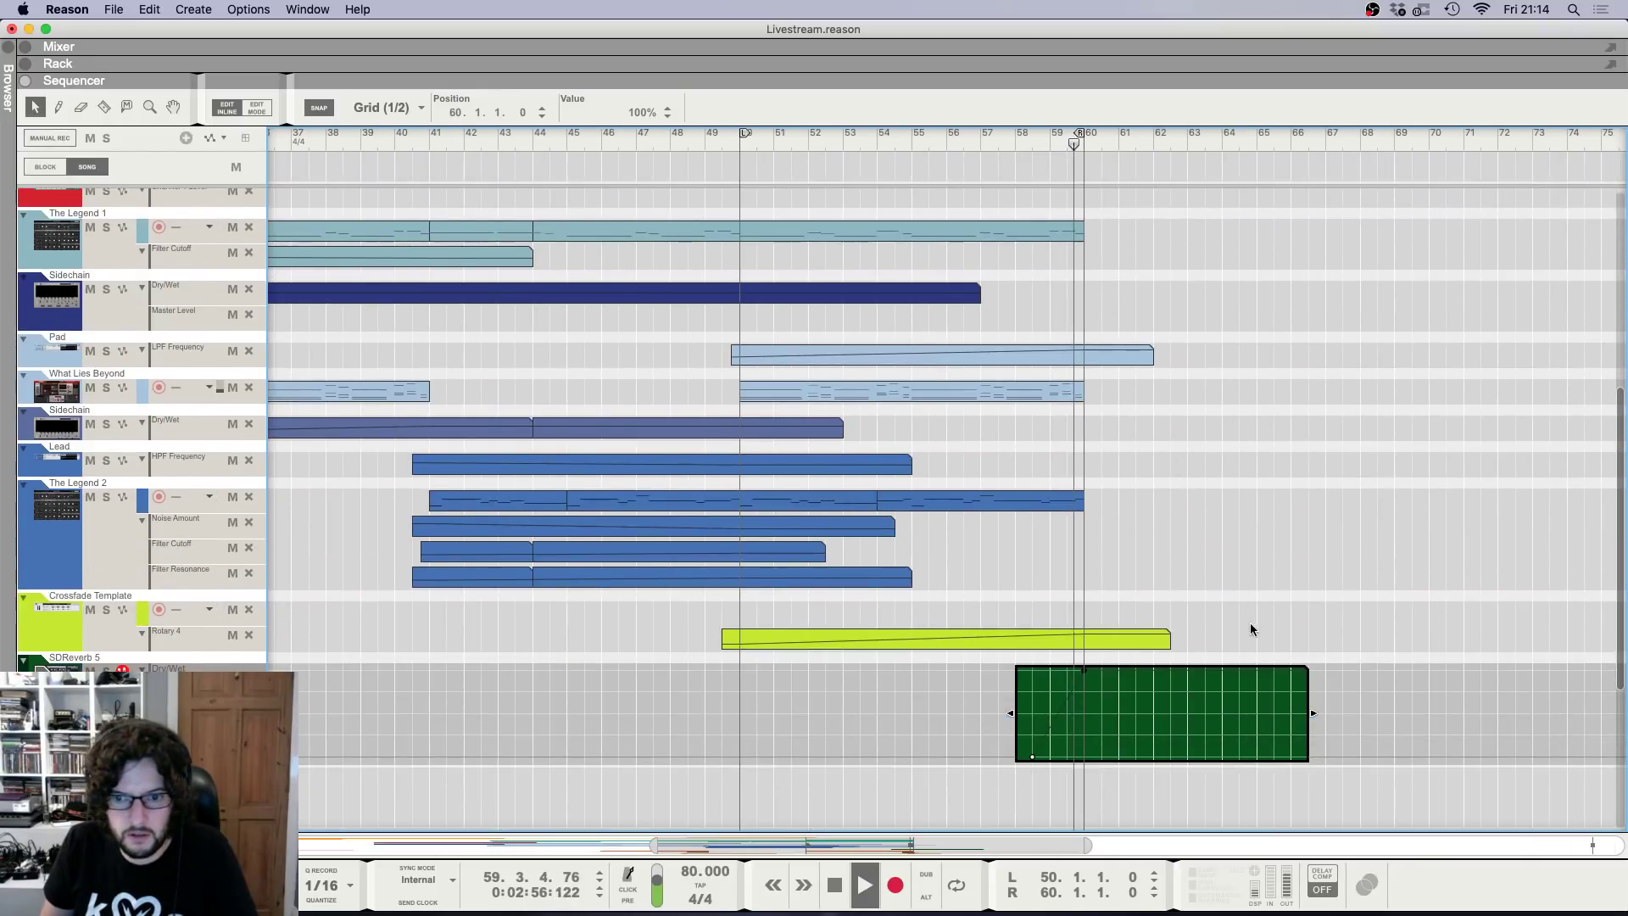
super+click(1334, 751)
click(1332, 558)
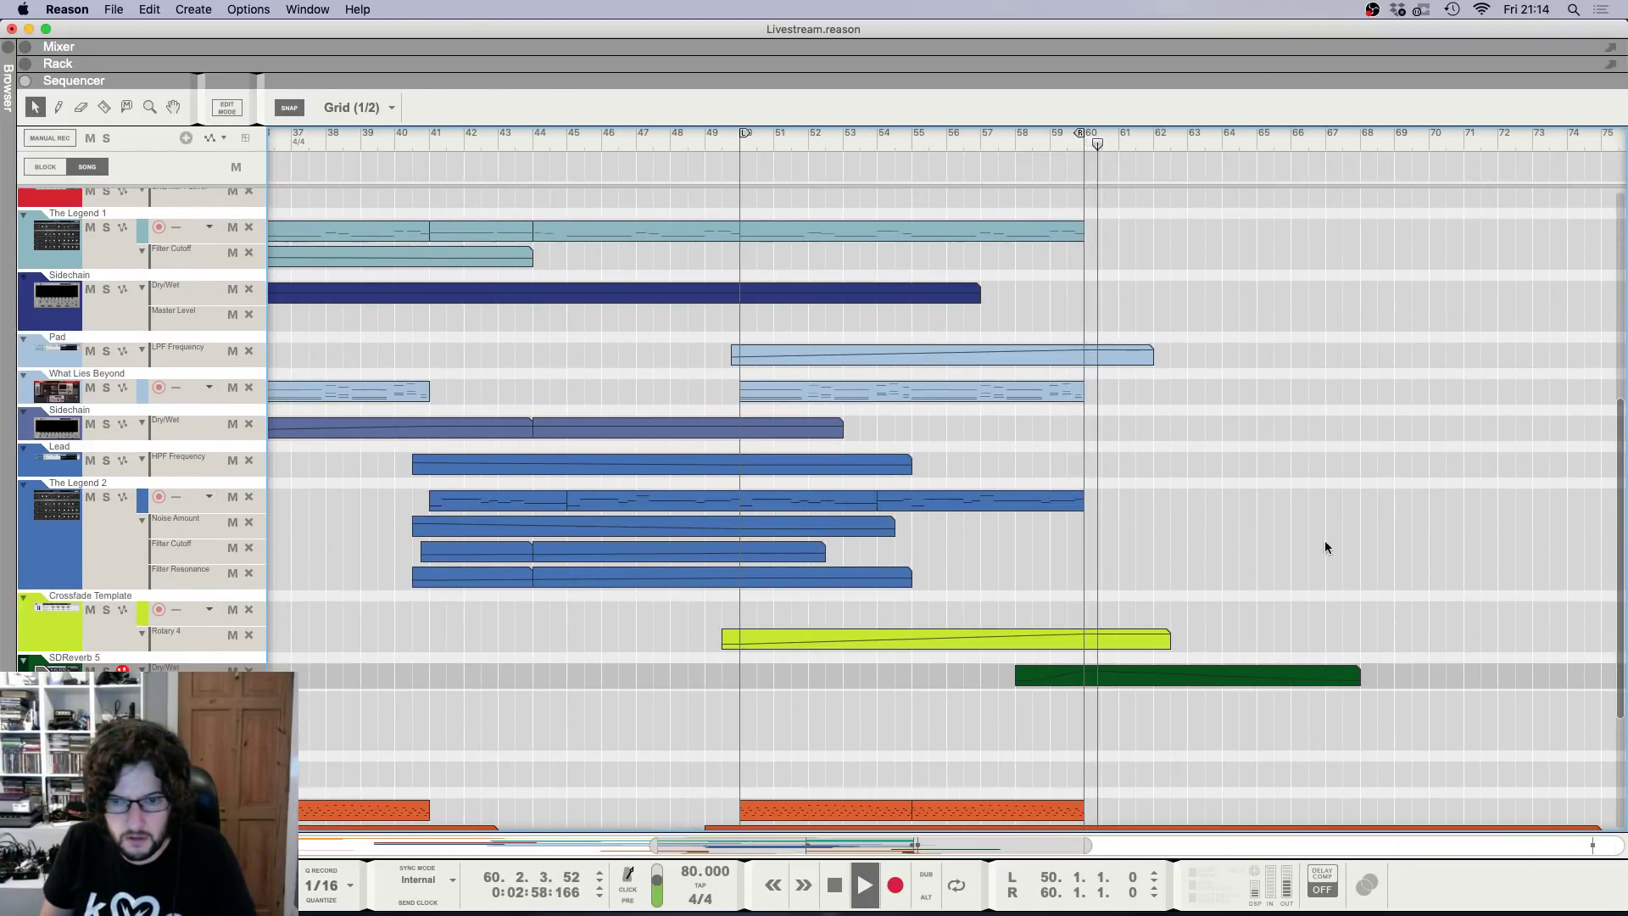
Add a point of 102 at bar 55 to the Crossfade Template's Rotary 4 automation and delete the track's empty note lane.
key(g)
key(g)
key(g)
click(824, 142)
double_click(924, 642)
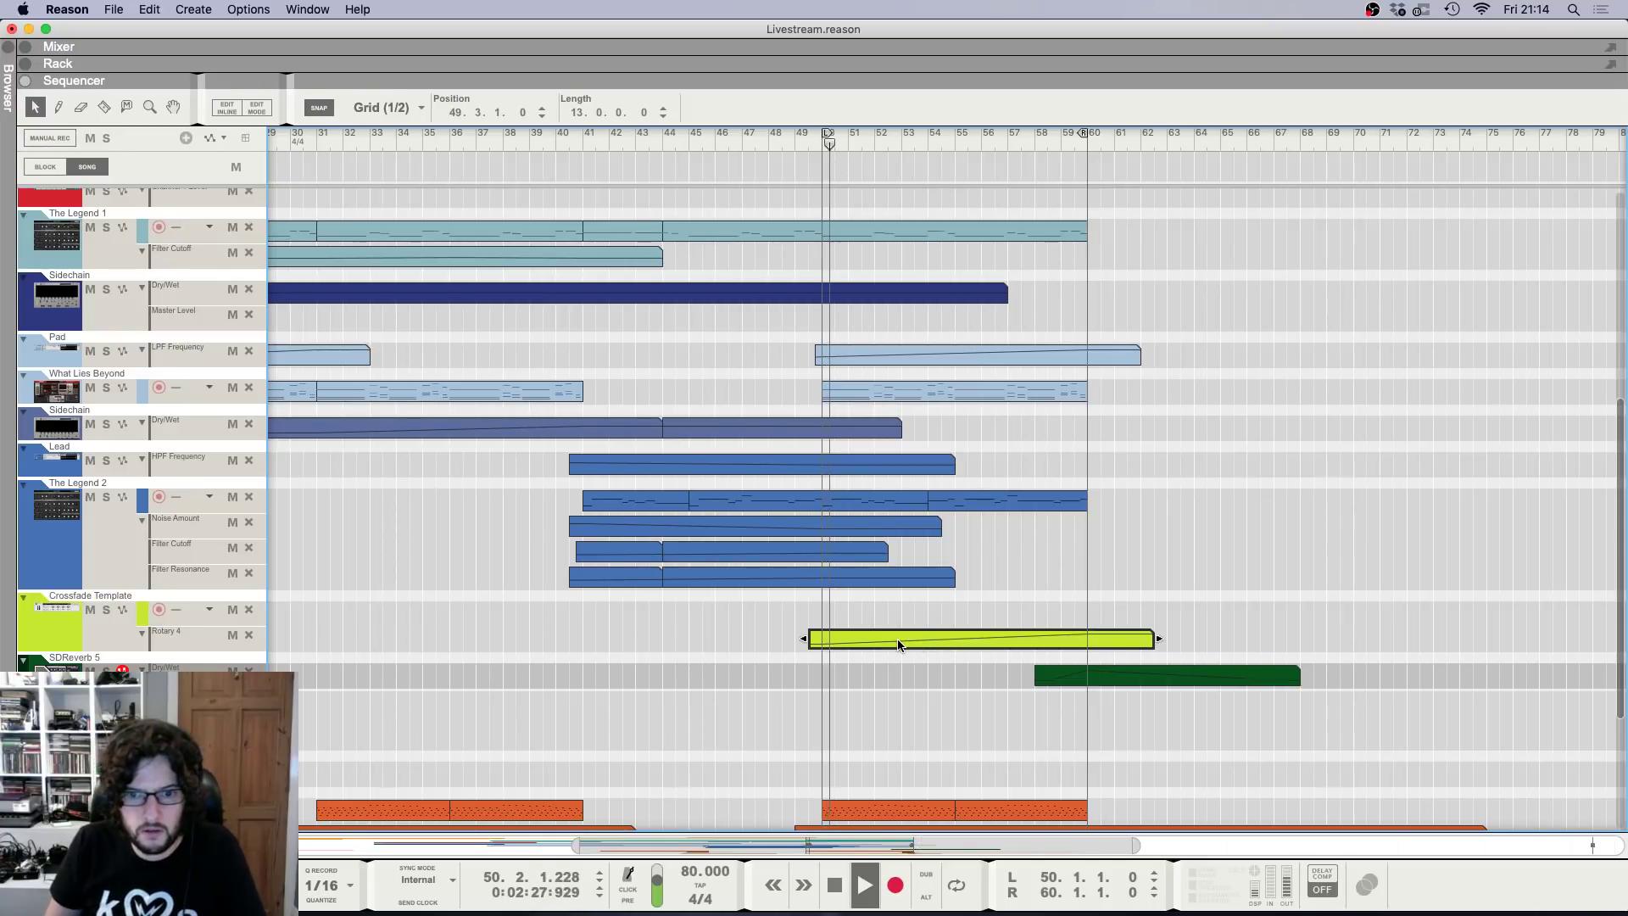
click(958, 654)
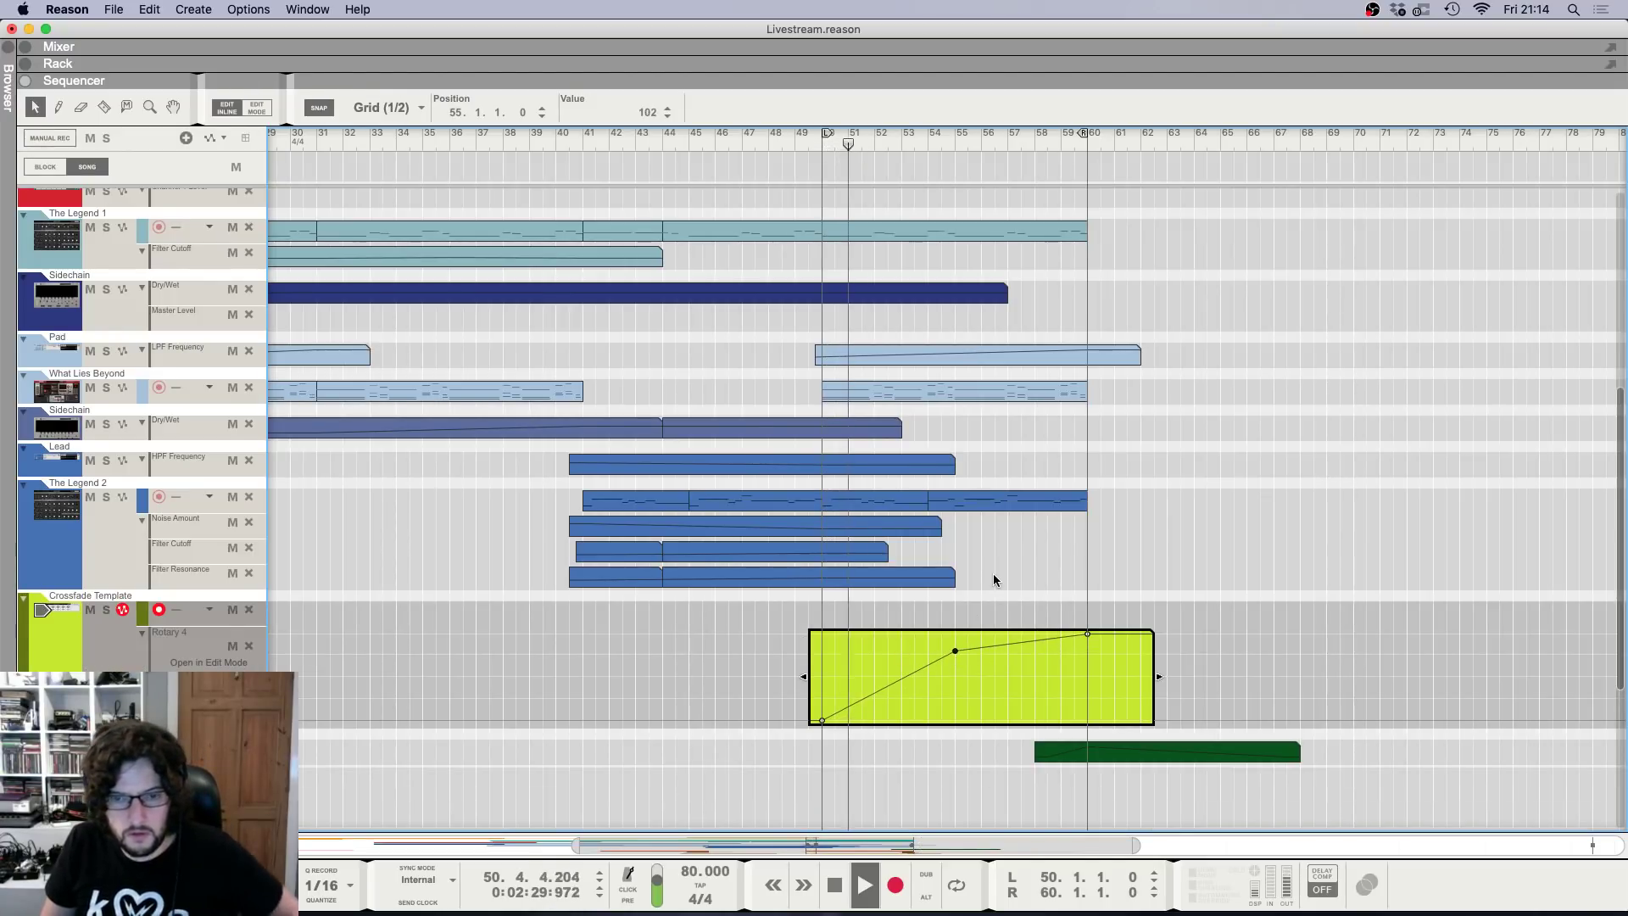
click(994, 573)
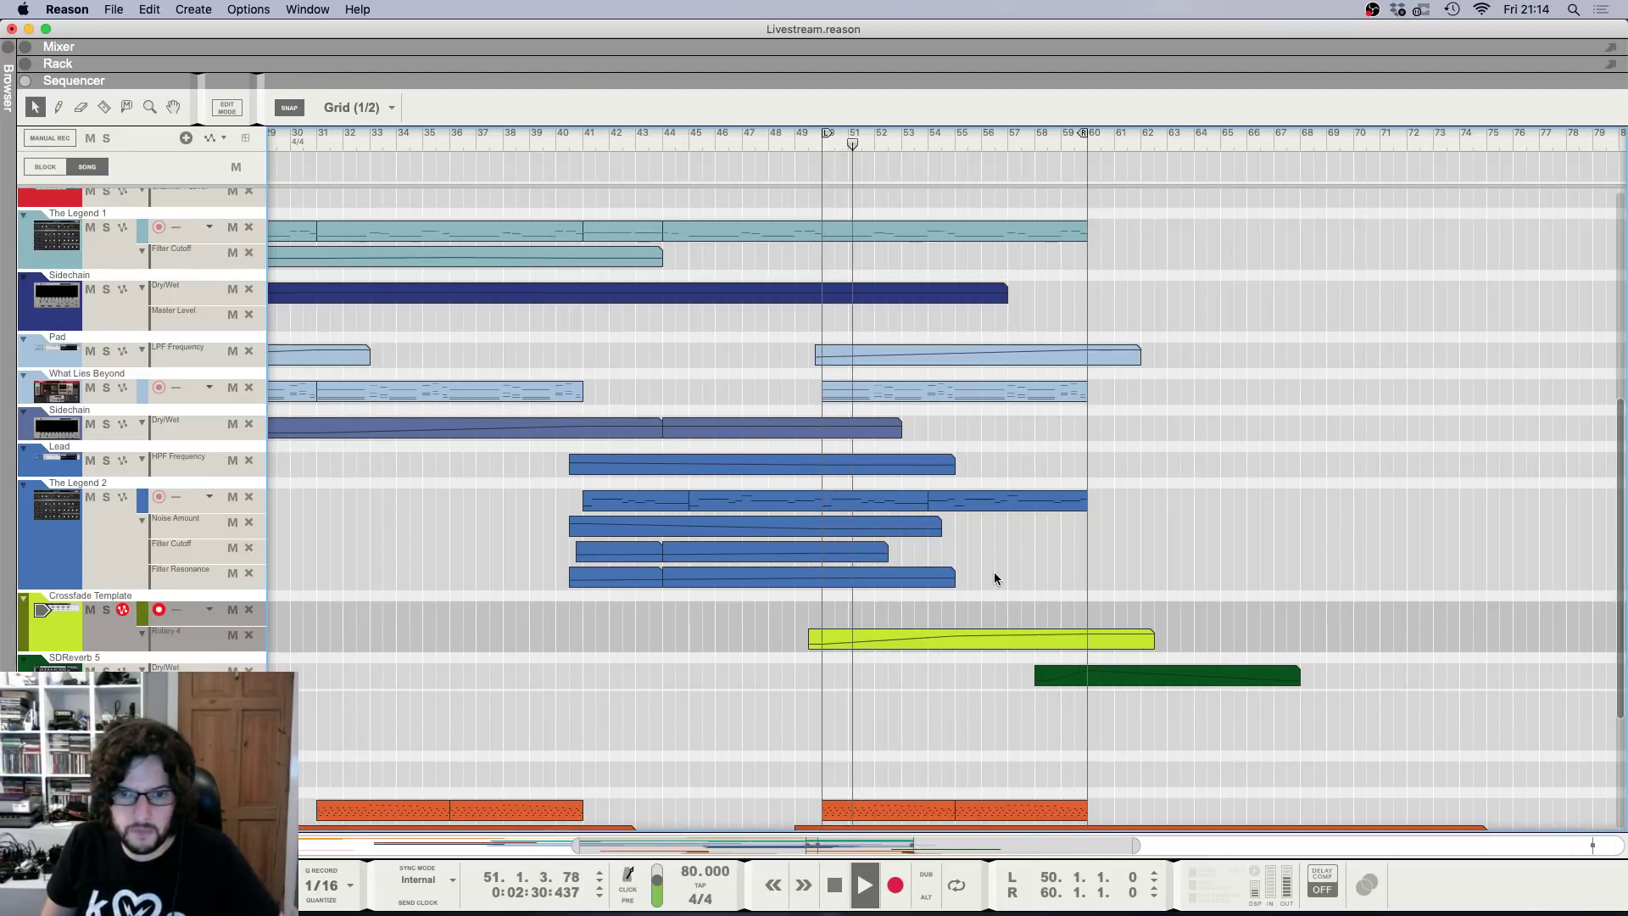
click(248, 609)
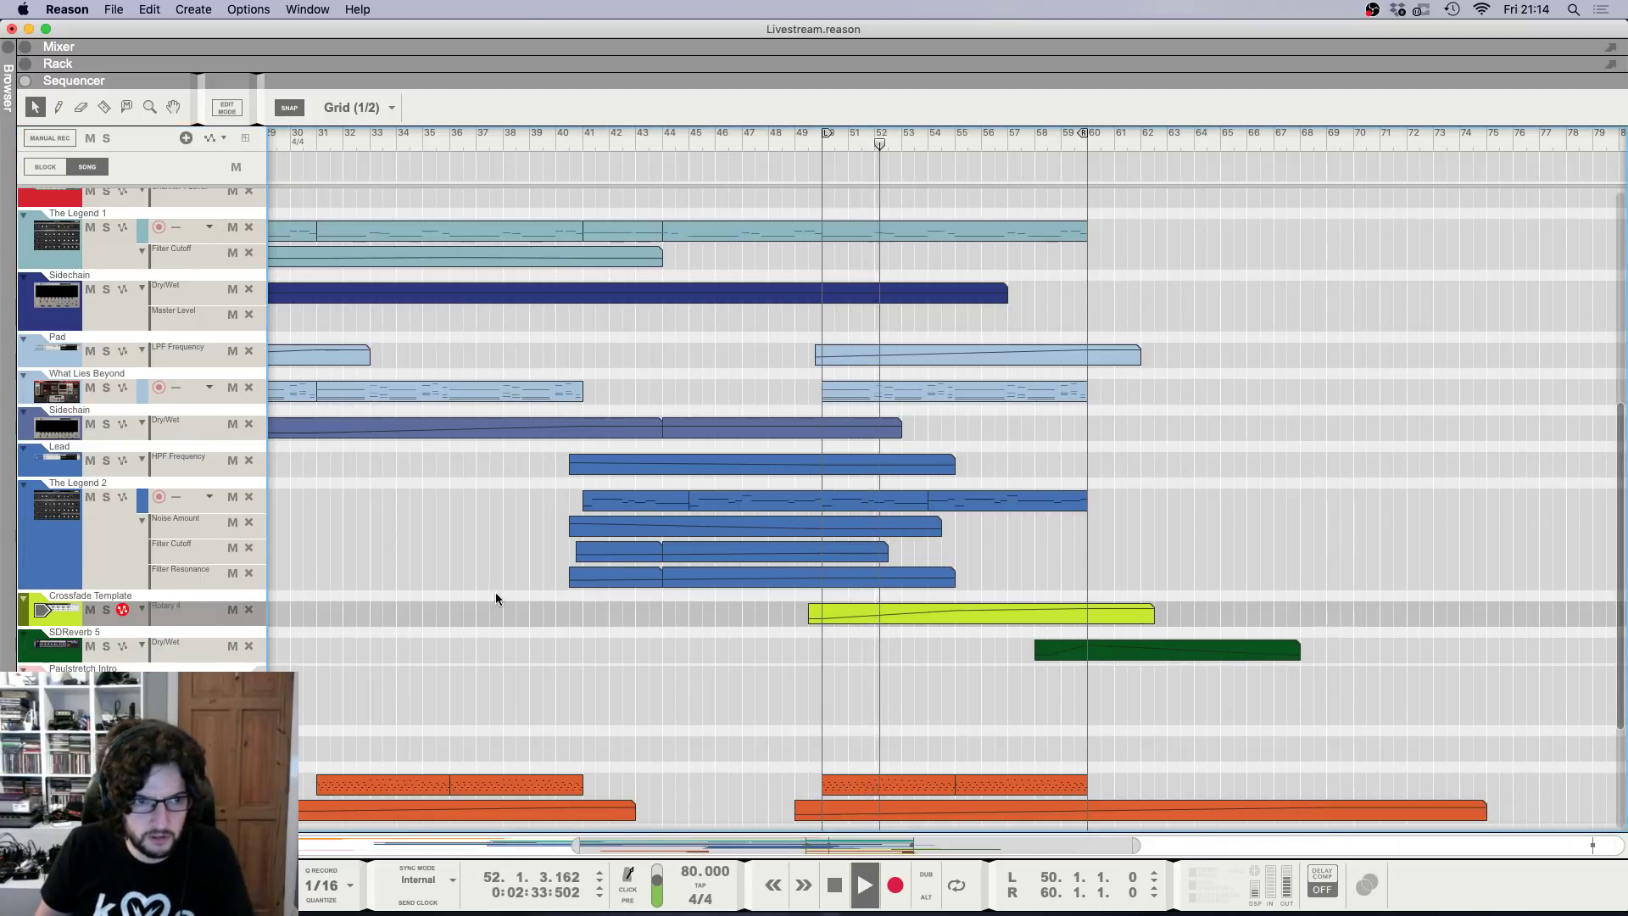
Check the Distorted Pluck's Europa device and the mixer's channel levels during playback, and return to the sequencer.
scroll(495, 592, down, 5)
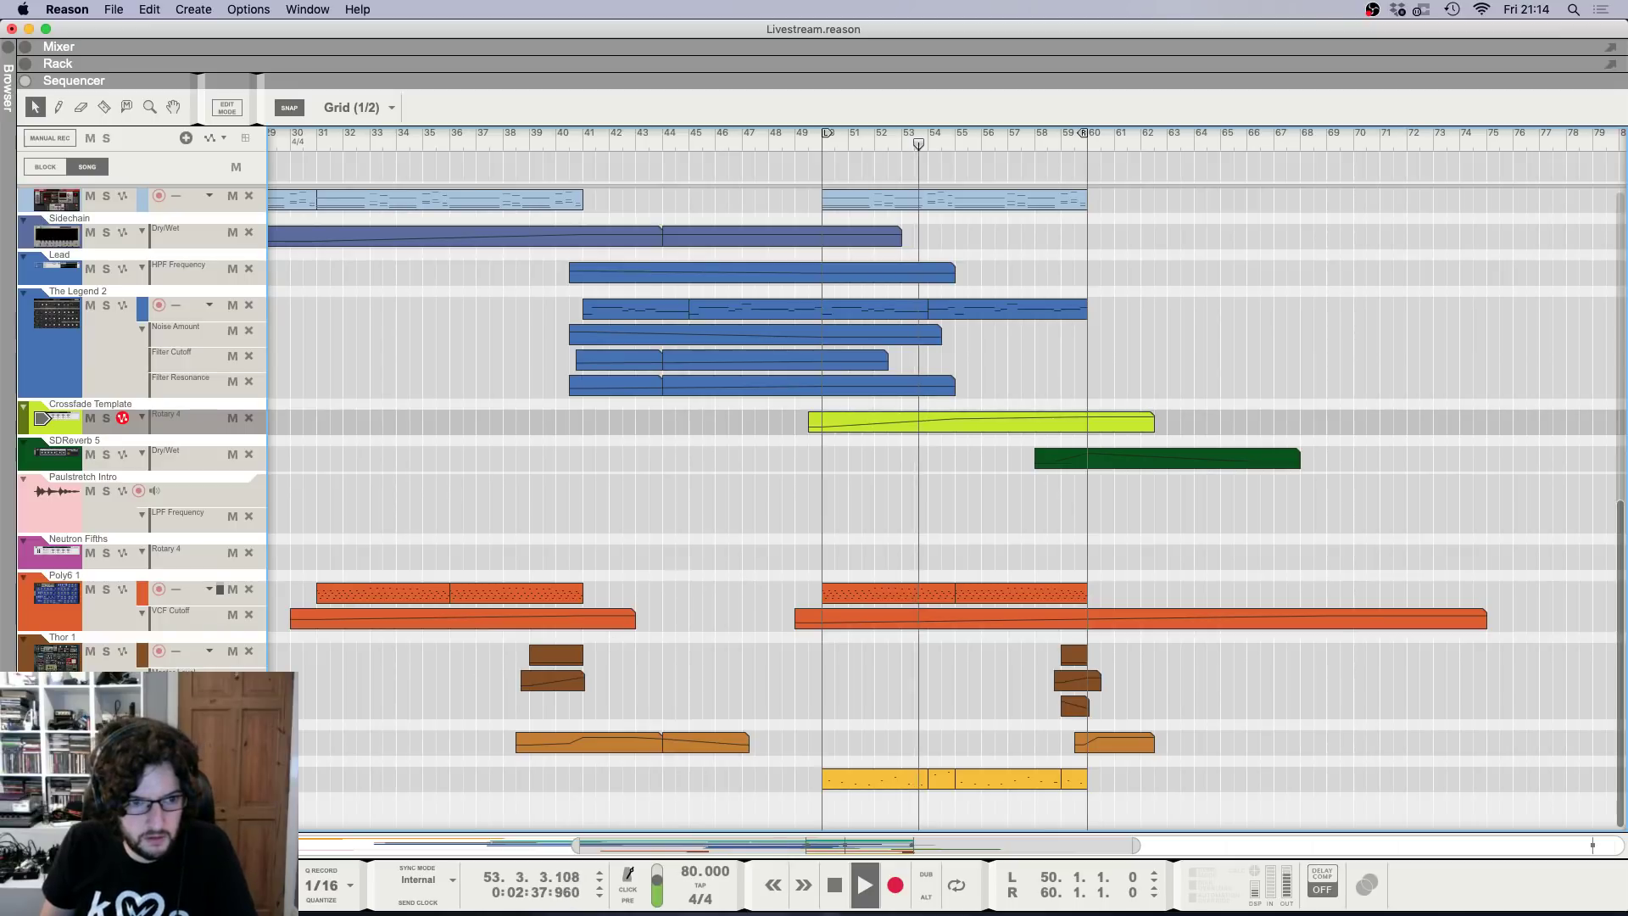
click(1306, 778)
key(F6)
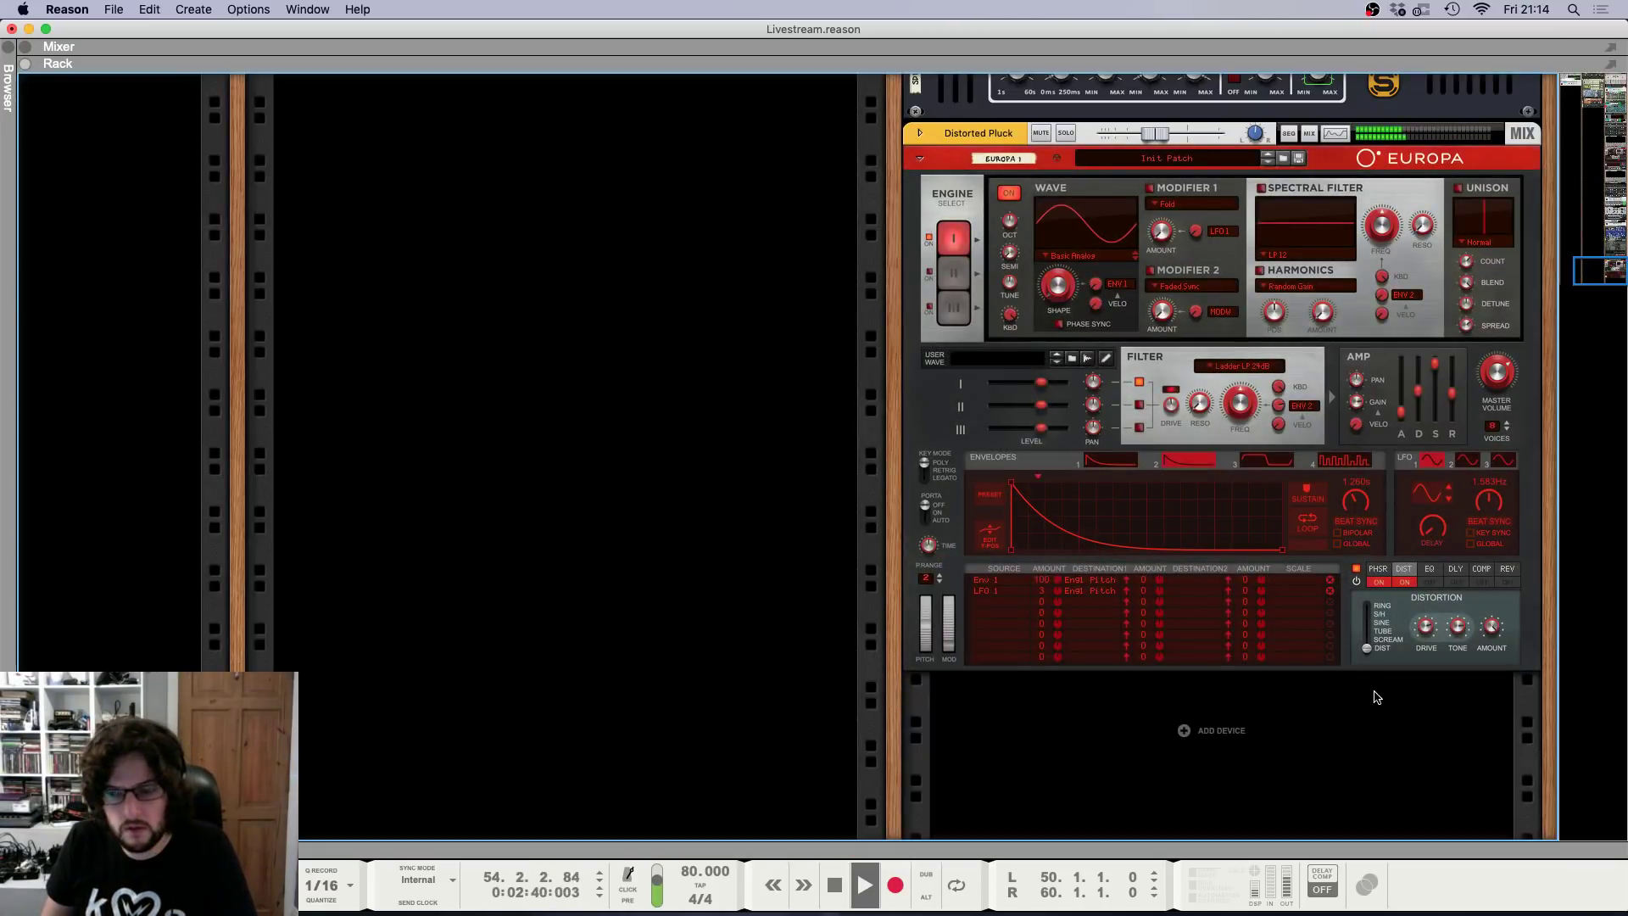
key(F5)
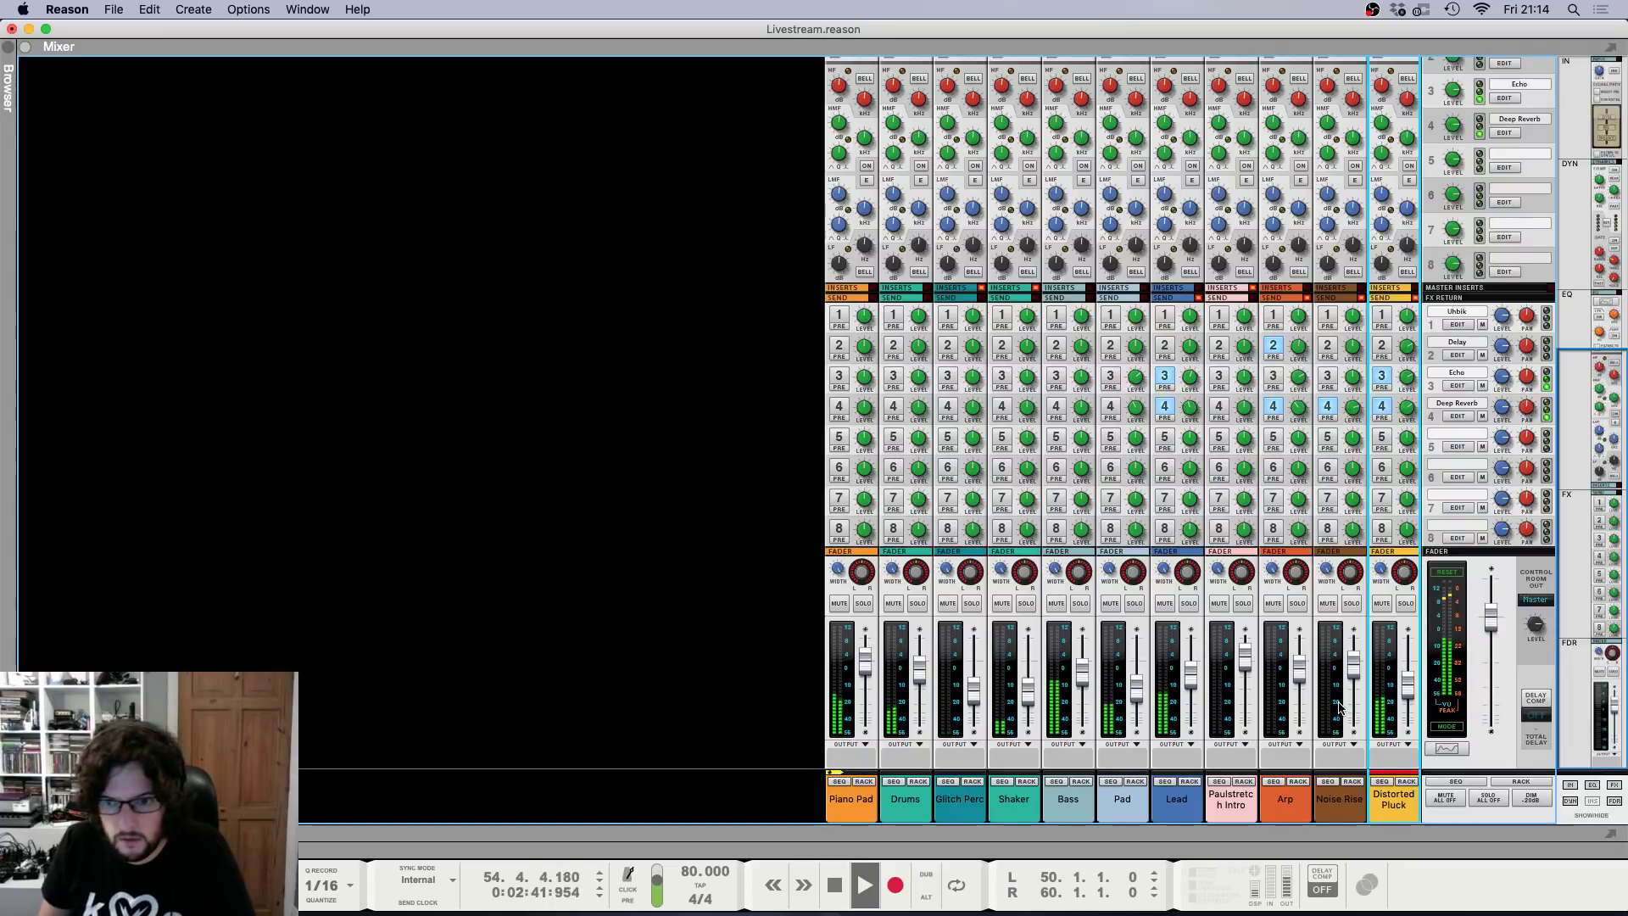
key(F7)
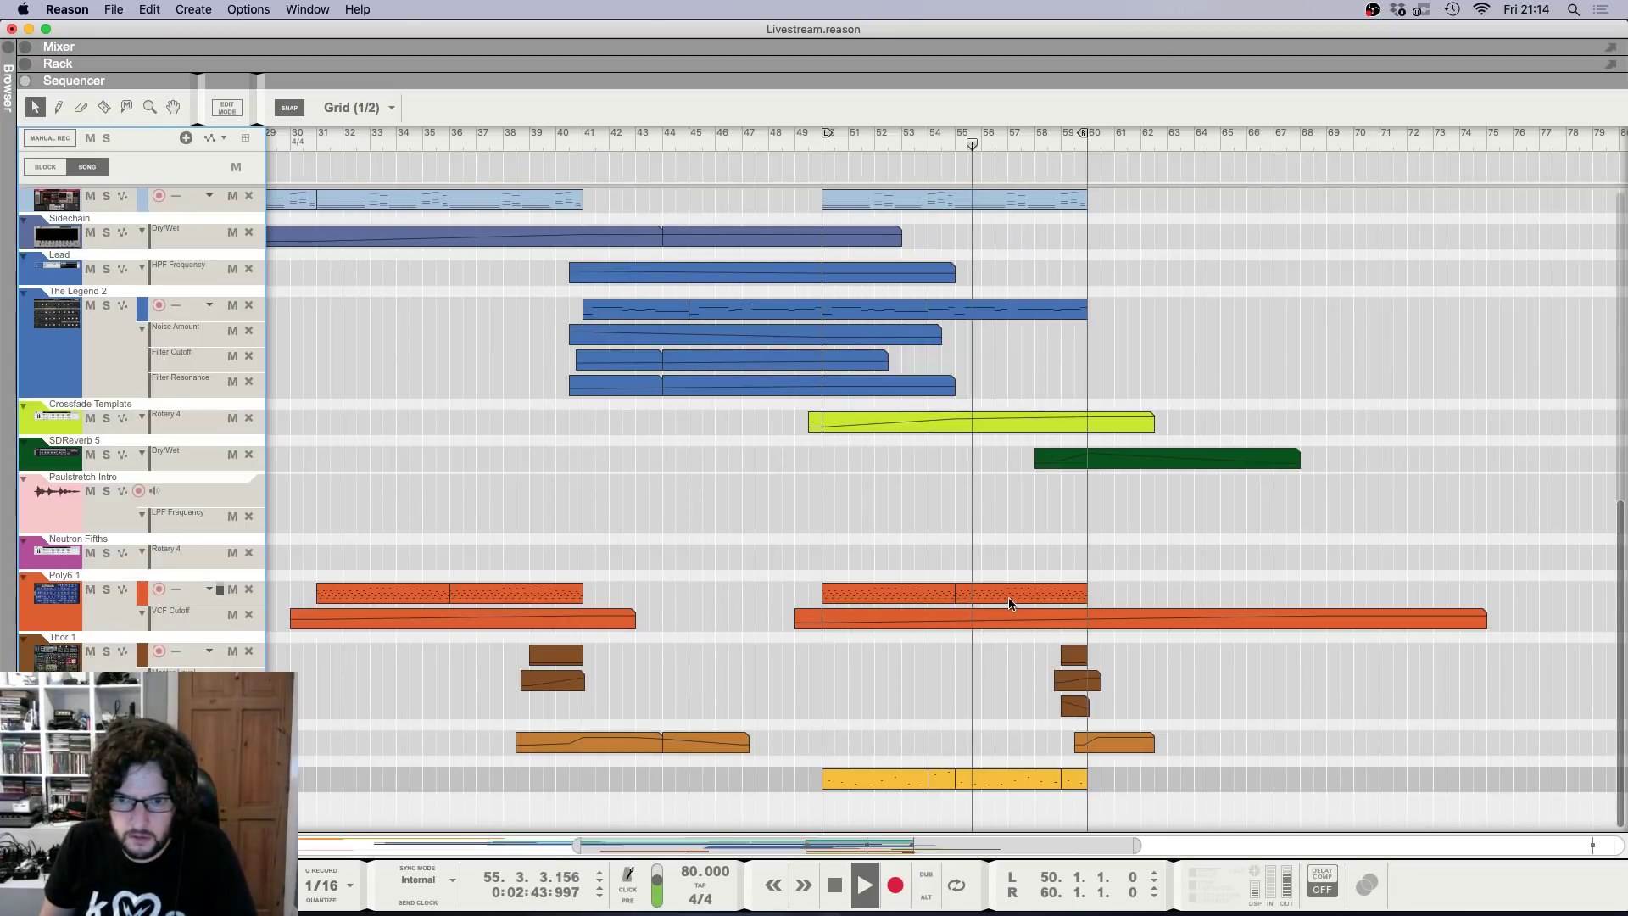
scroll(1017, 526, up, 5)
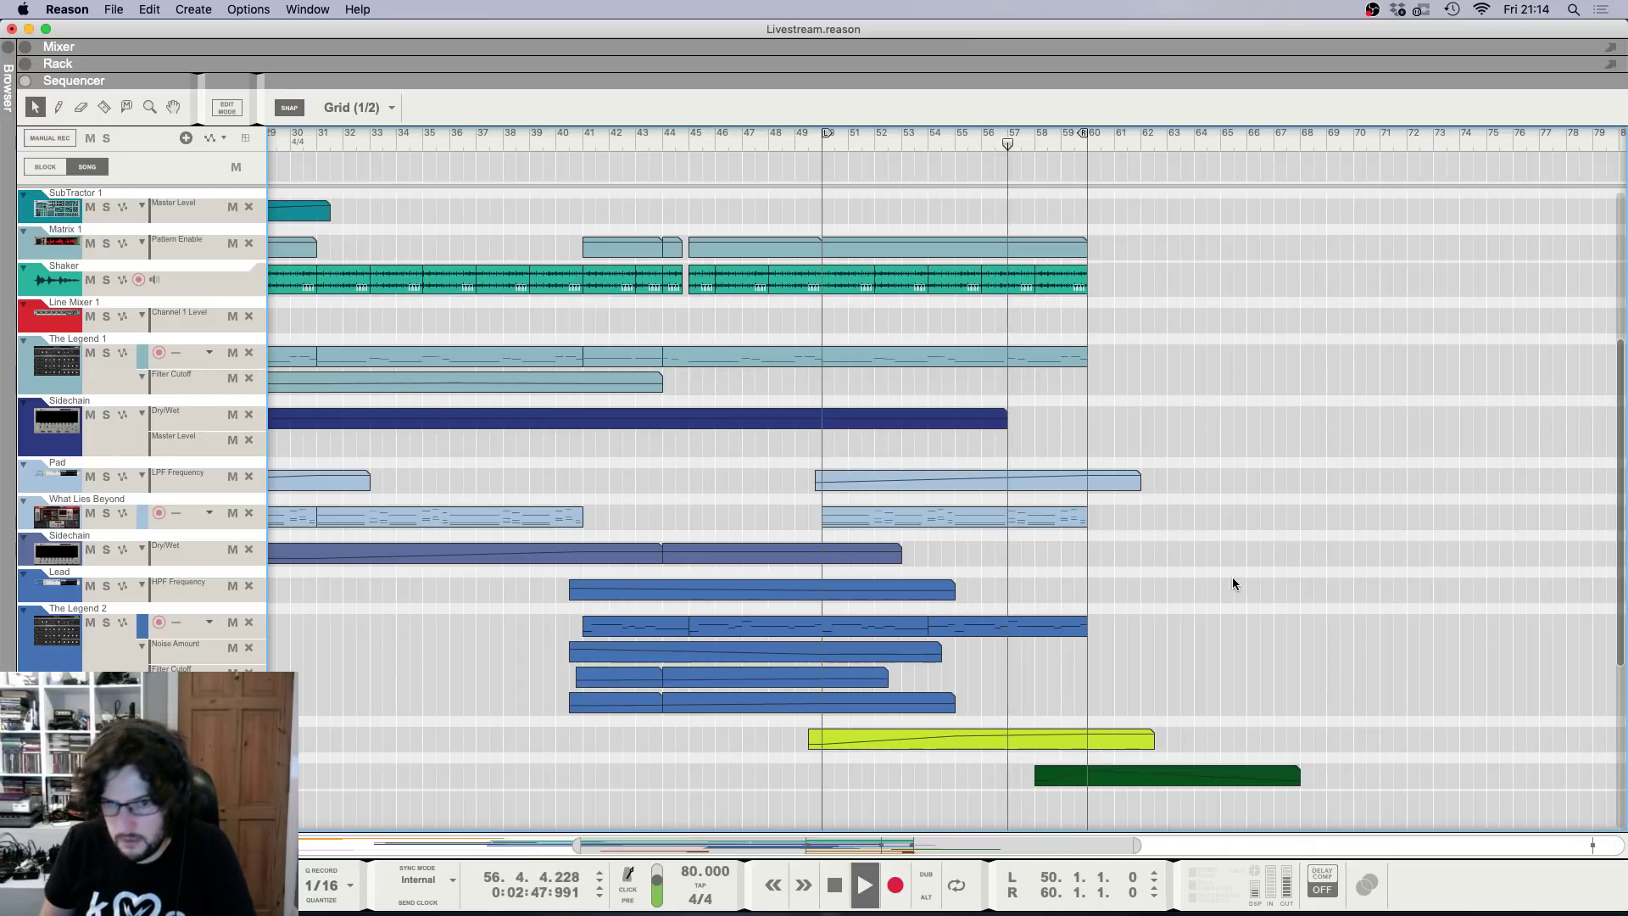
Adjust the Alligator's master volume in the rack and return to the sequencer with playback stopped.
key(F6)
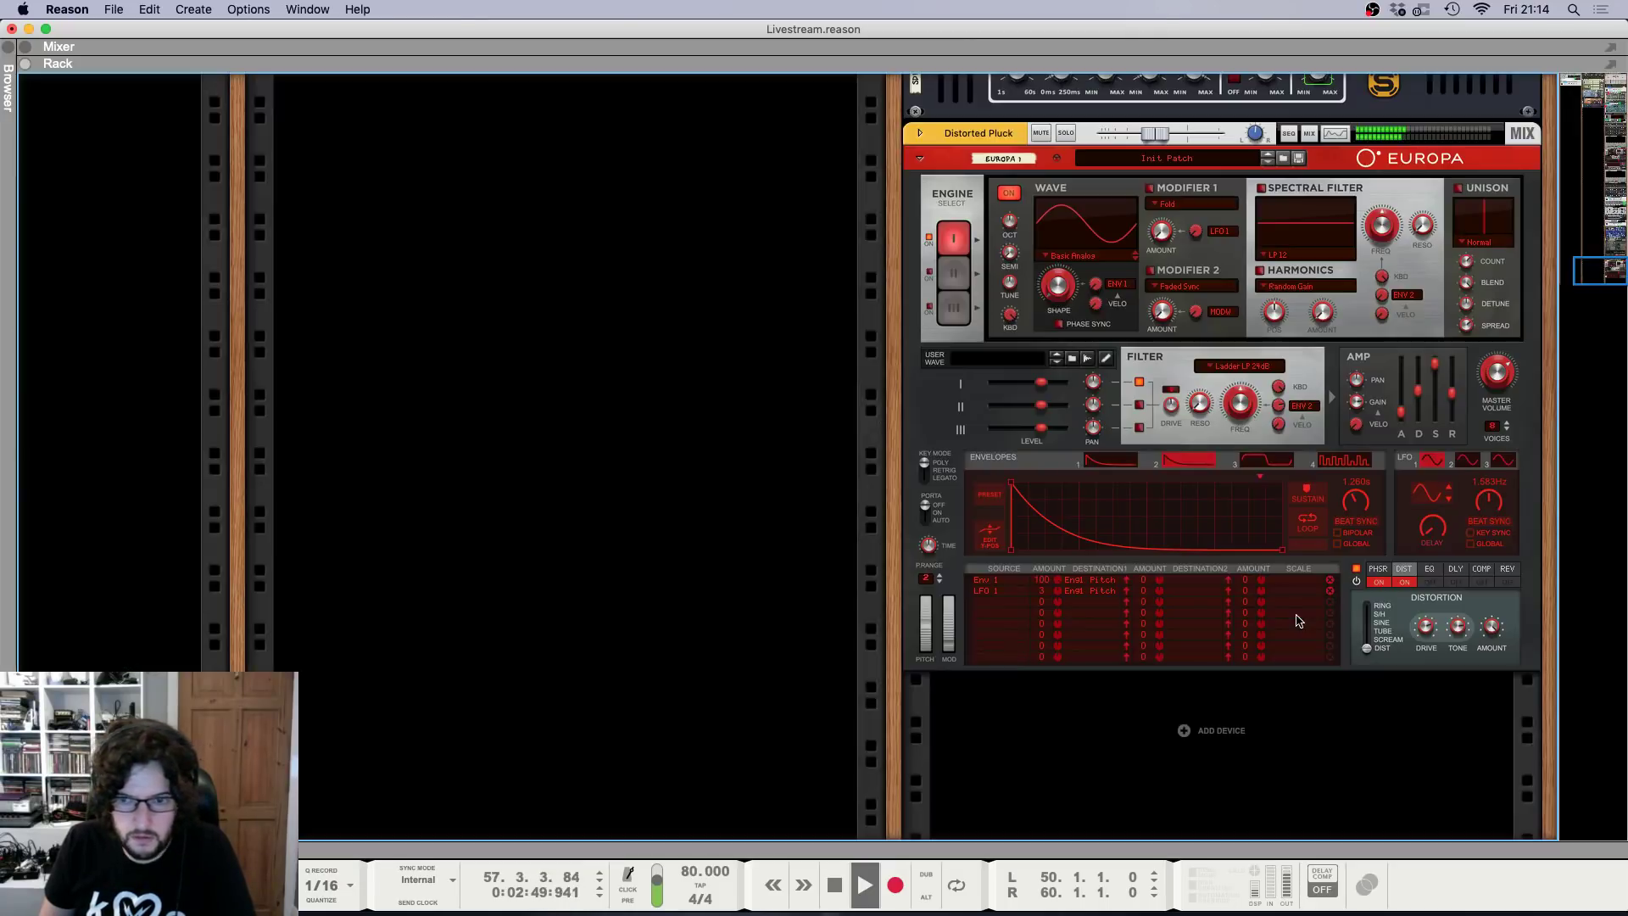
scroll(1439, 384, up, 10)
scroll(1438, 384, up, 15)
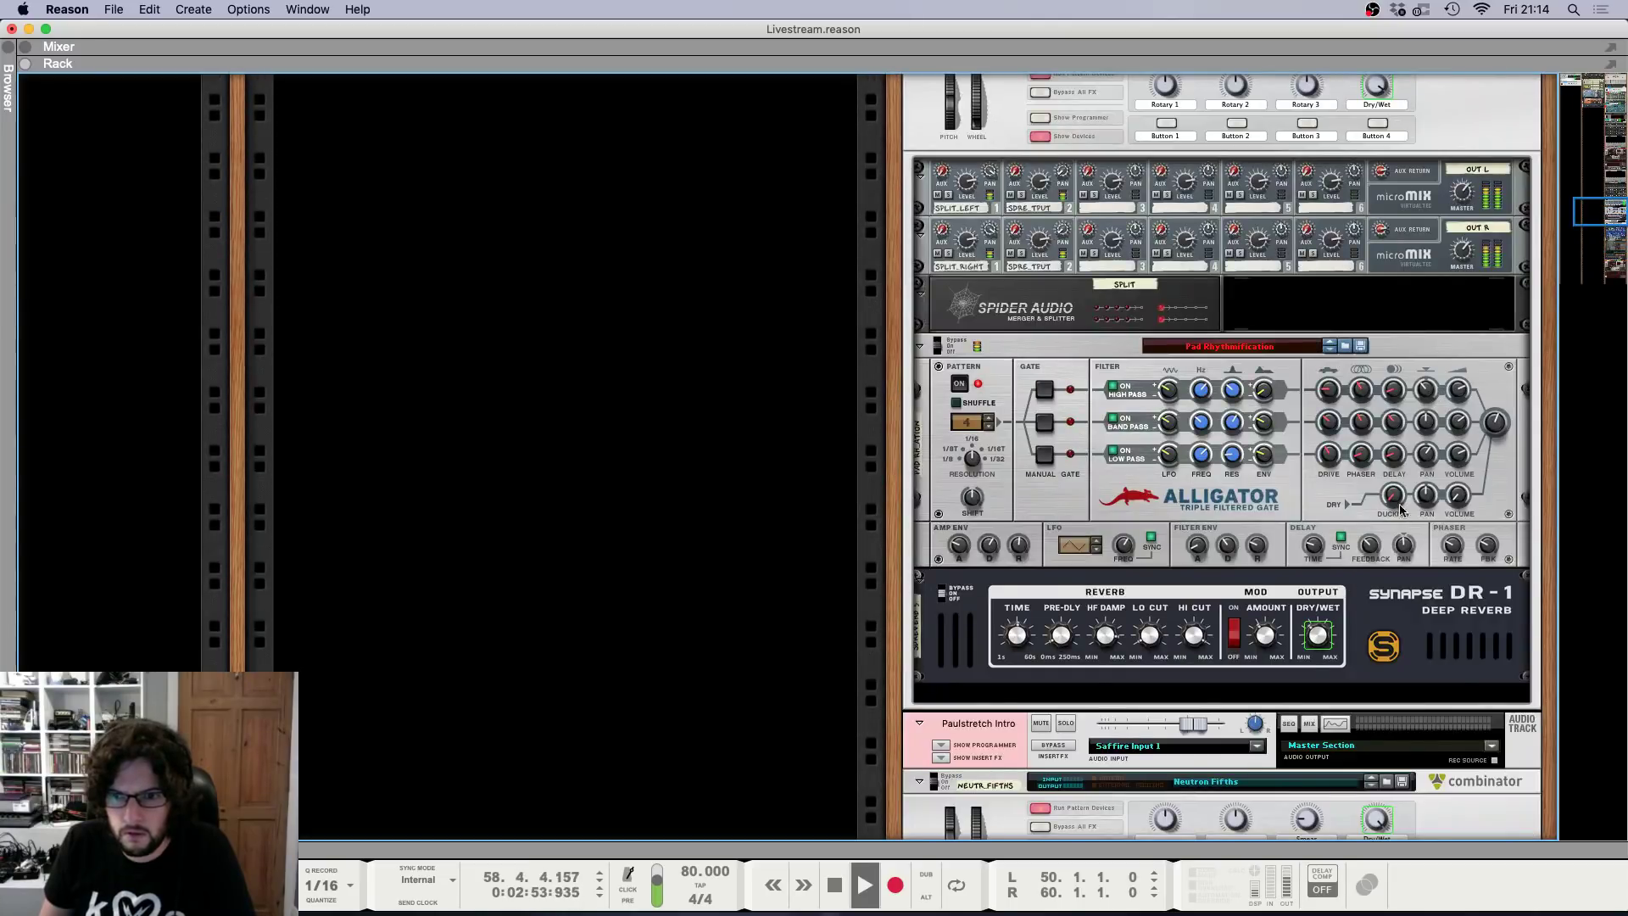
click(1494, 435)
key(F7)
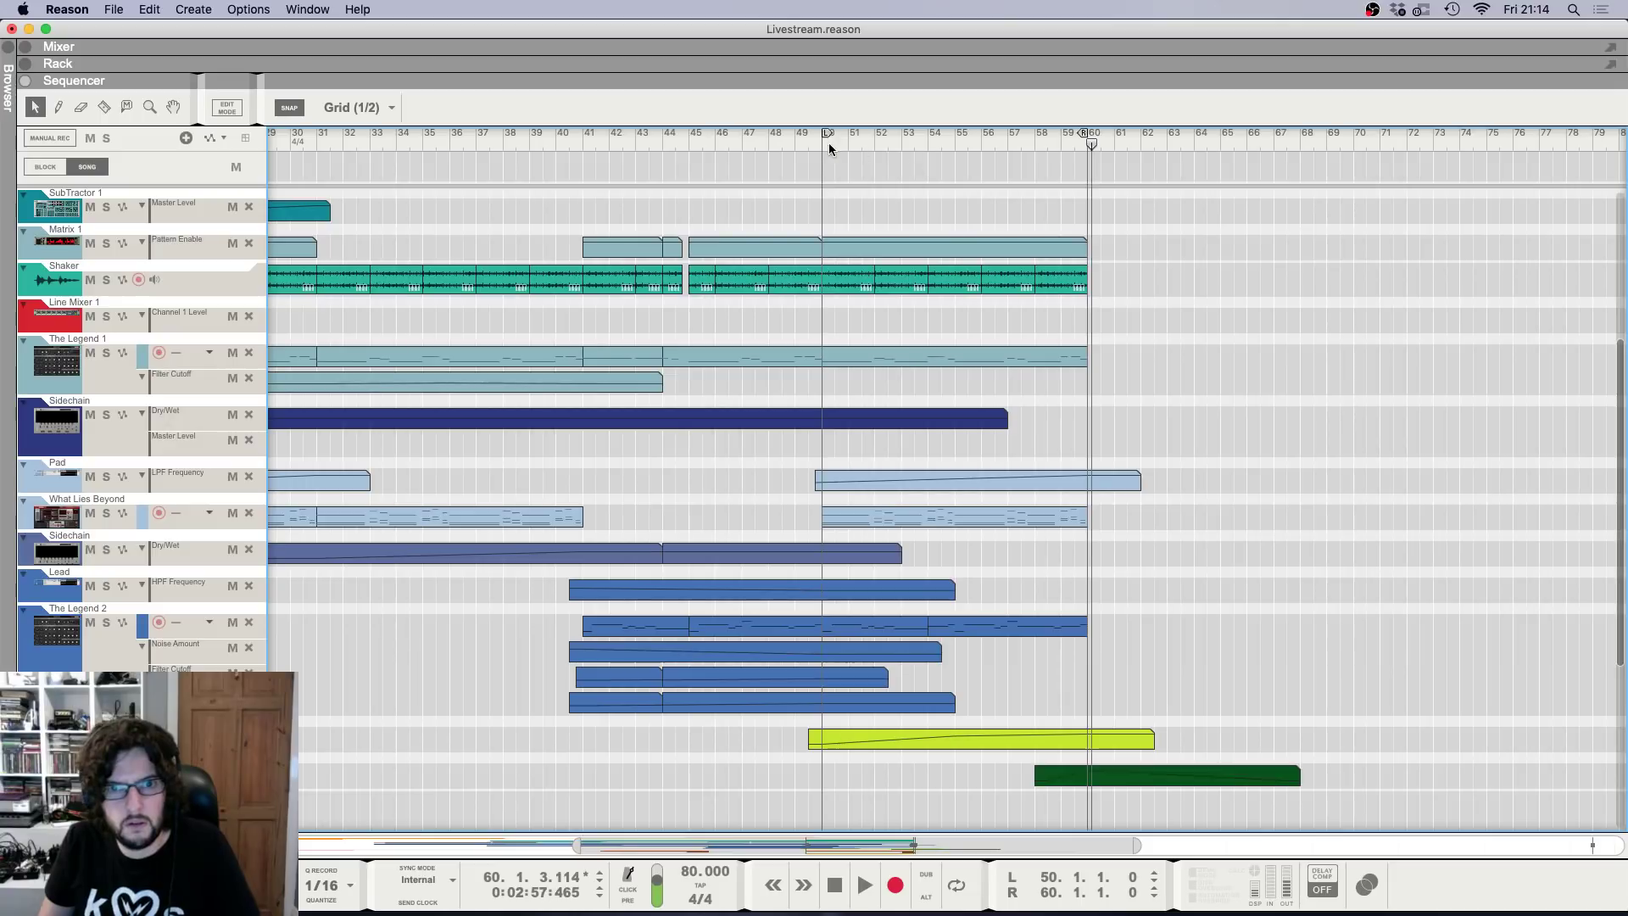
Copy the material between bars 50 and 60 on all tracks using the Razor tool, and undo the cuts.
scroll(1100, 373, up, 8)
click(676, 153)
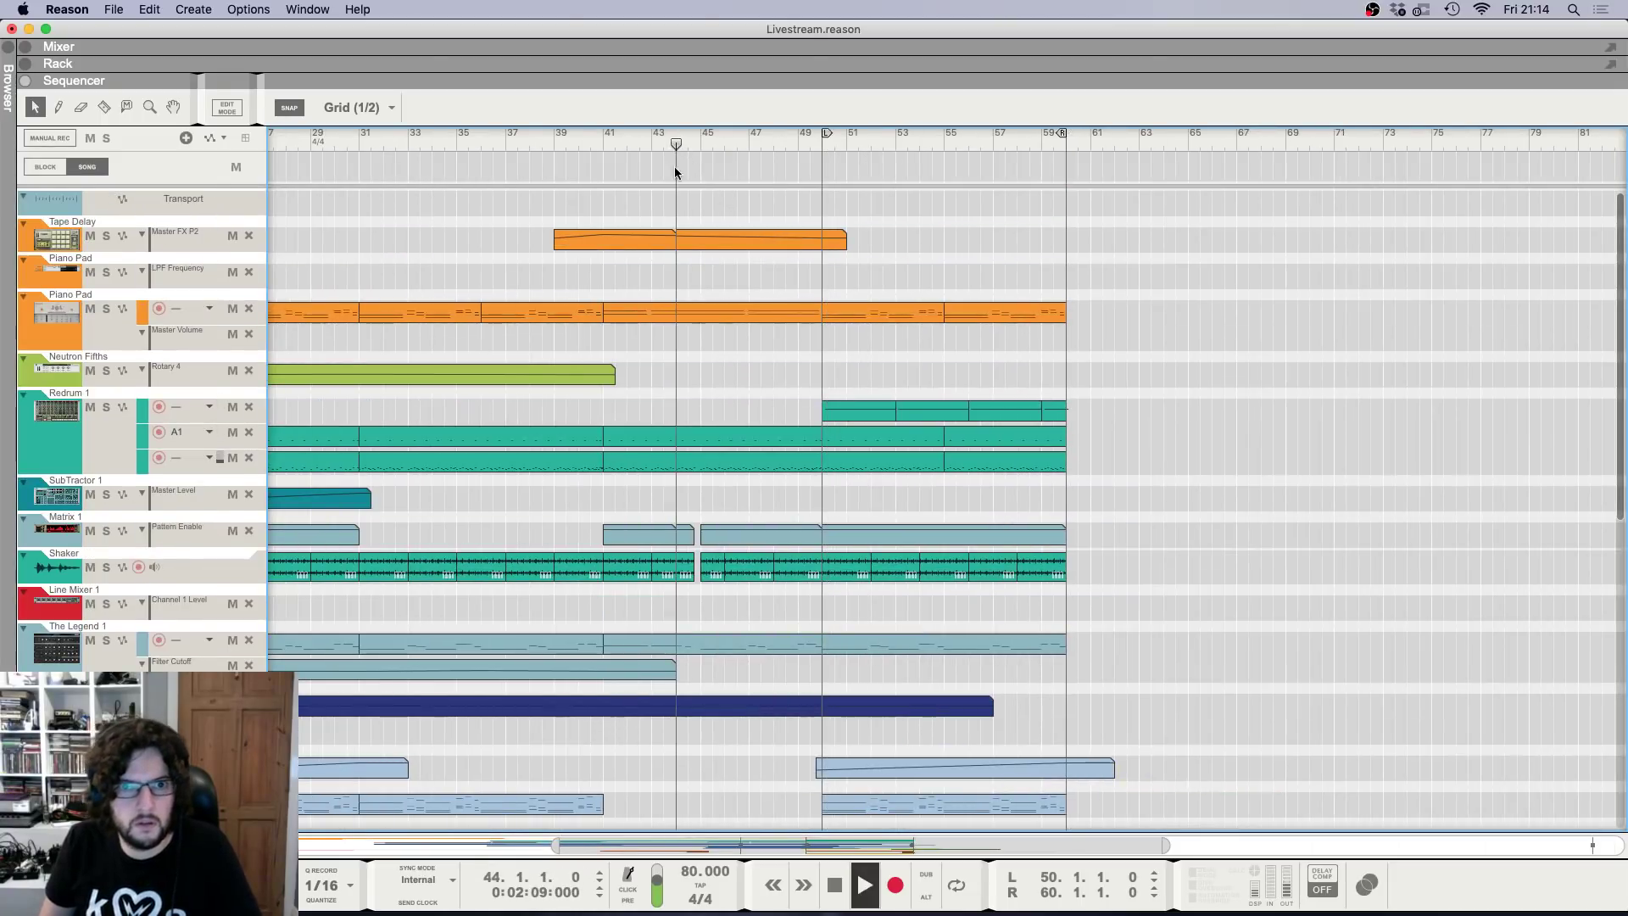
click(769, 144)
click(835, 142)
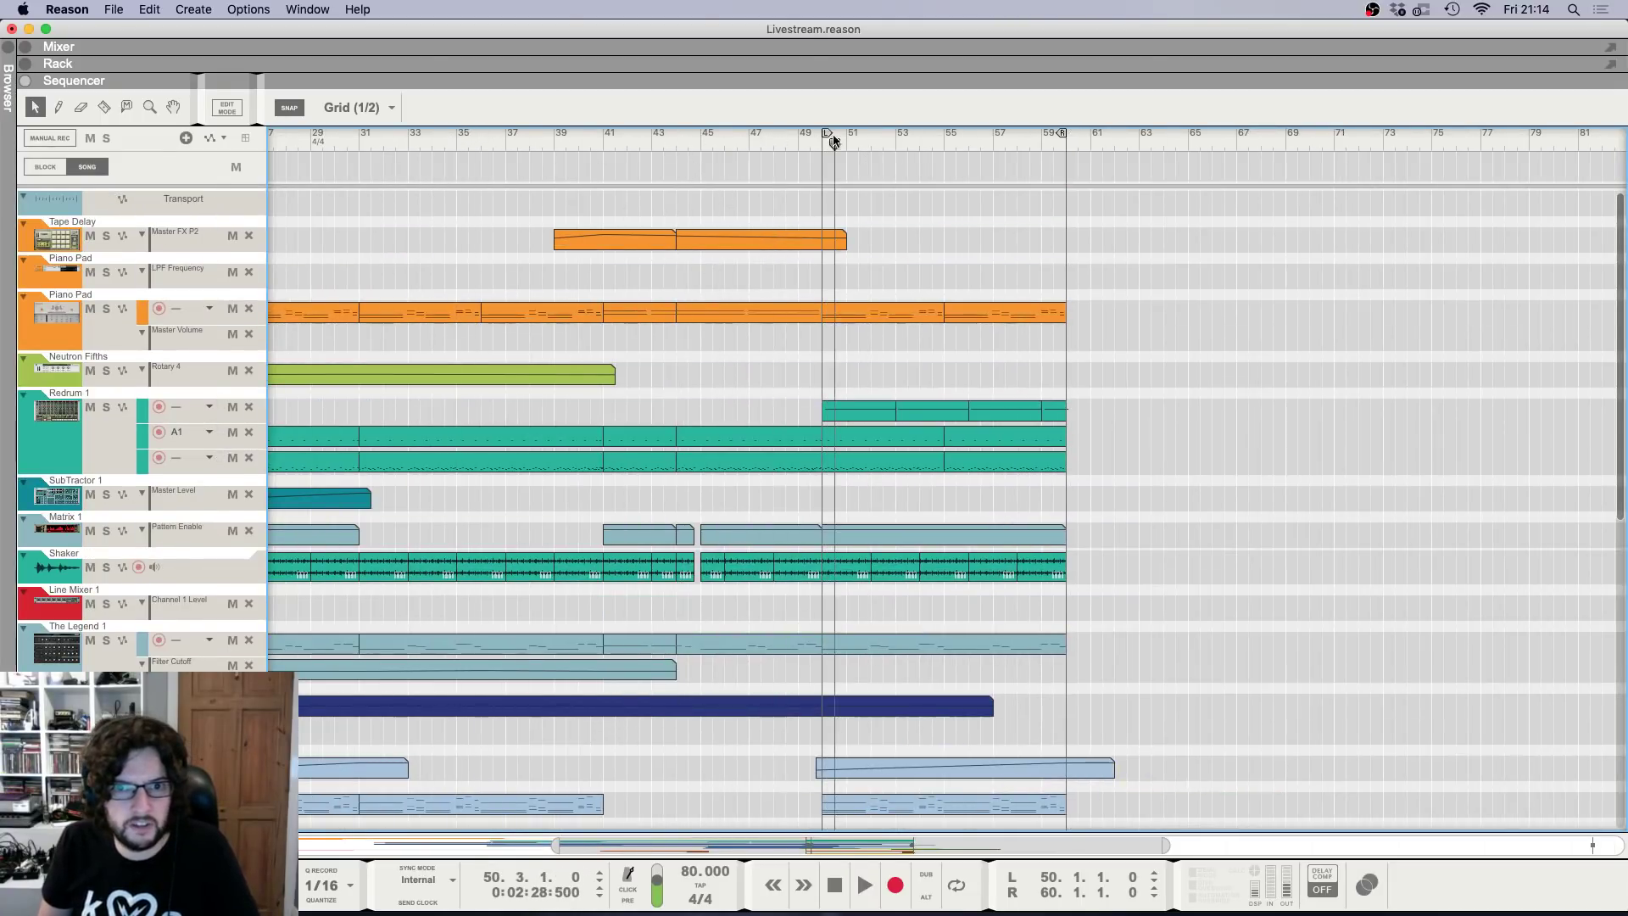
drag(834, 142, 823, 142)
click(104, 106)
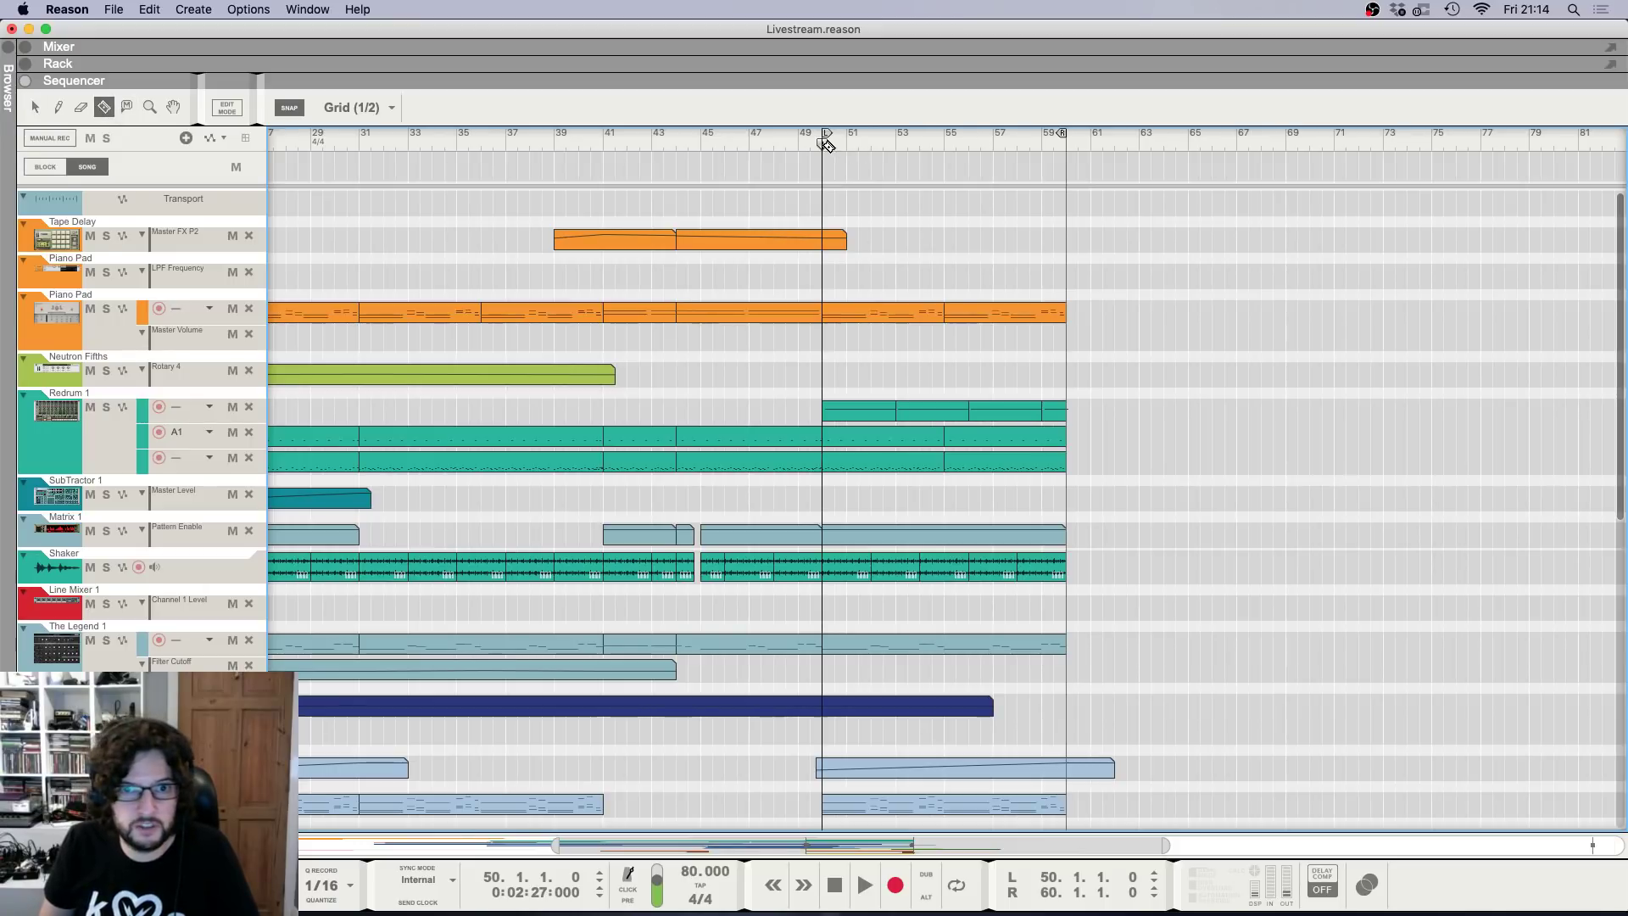
drag(1064, 184, 1065, 184)
key(super+c)
key(super+z)
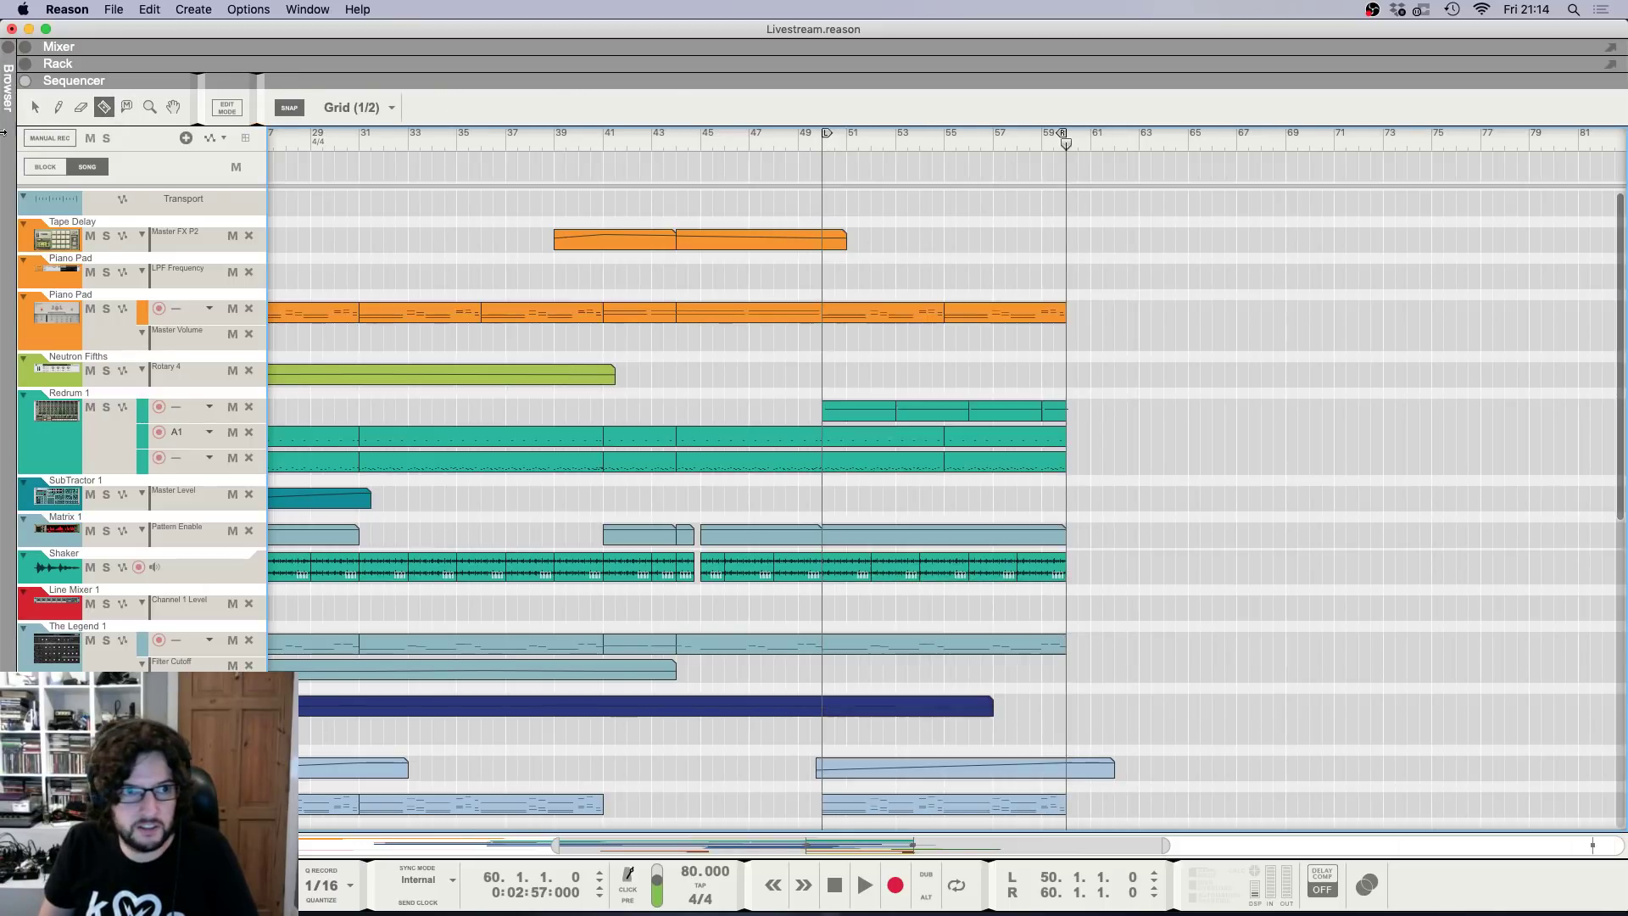
Paste the copied section at bar 60 and set the loop locators to bars 60 and 70.
click(35, 107)
key(super+v)
super+click(1309, 144)
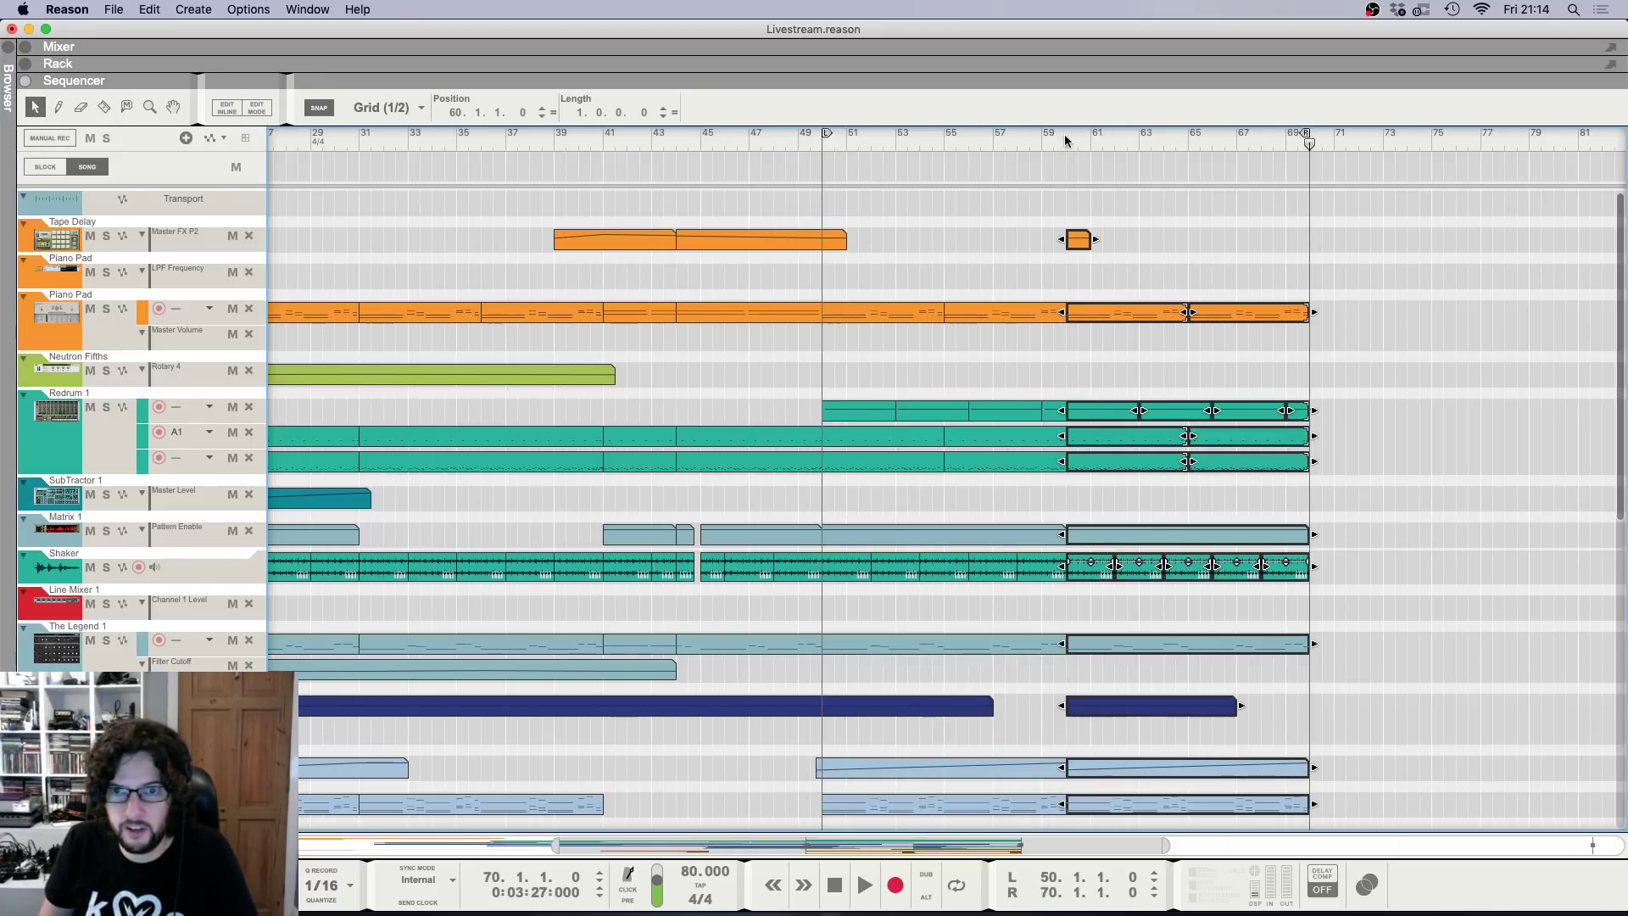
alt+click(1065, 142)
Delete the pasted automation clips after bar 60 for the Tape Delay, the bass Sidechain and the Pad's LPF Frequency.
drag(1163, 252, 1032, 225)
key(Delete)
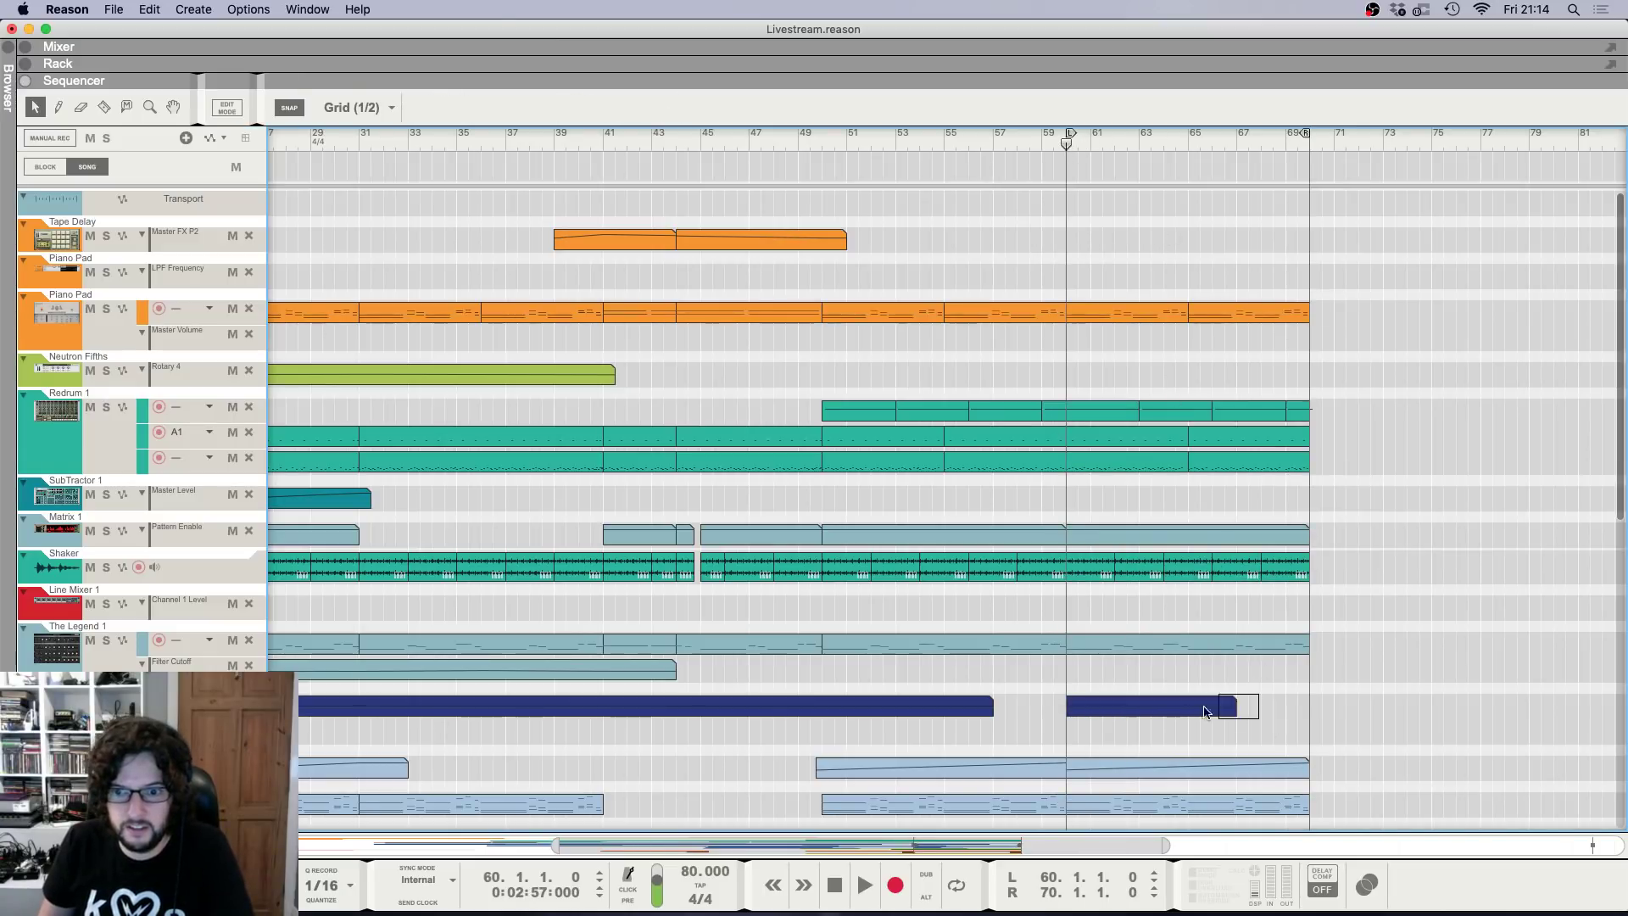
drag(1205, 711, 1196, 710)
key(Delete)
drag(1218, 785, 1204, 772)
key(Delete)
Delete The Legend 2's pasted note clips and its noise, cutoff and resonance automation after bar 60.
scroll(1158, 720, down, 6)
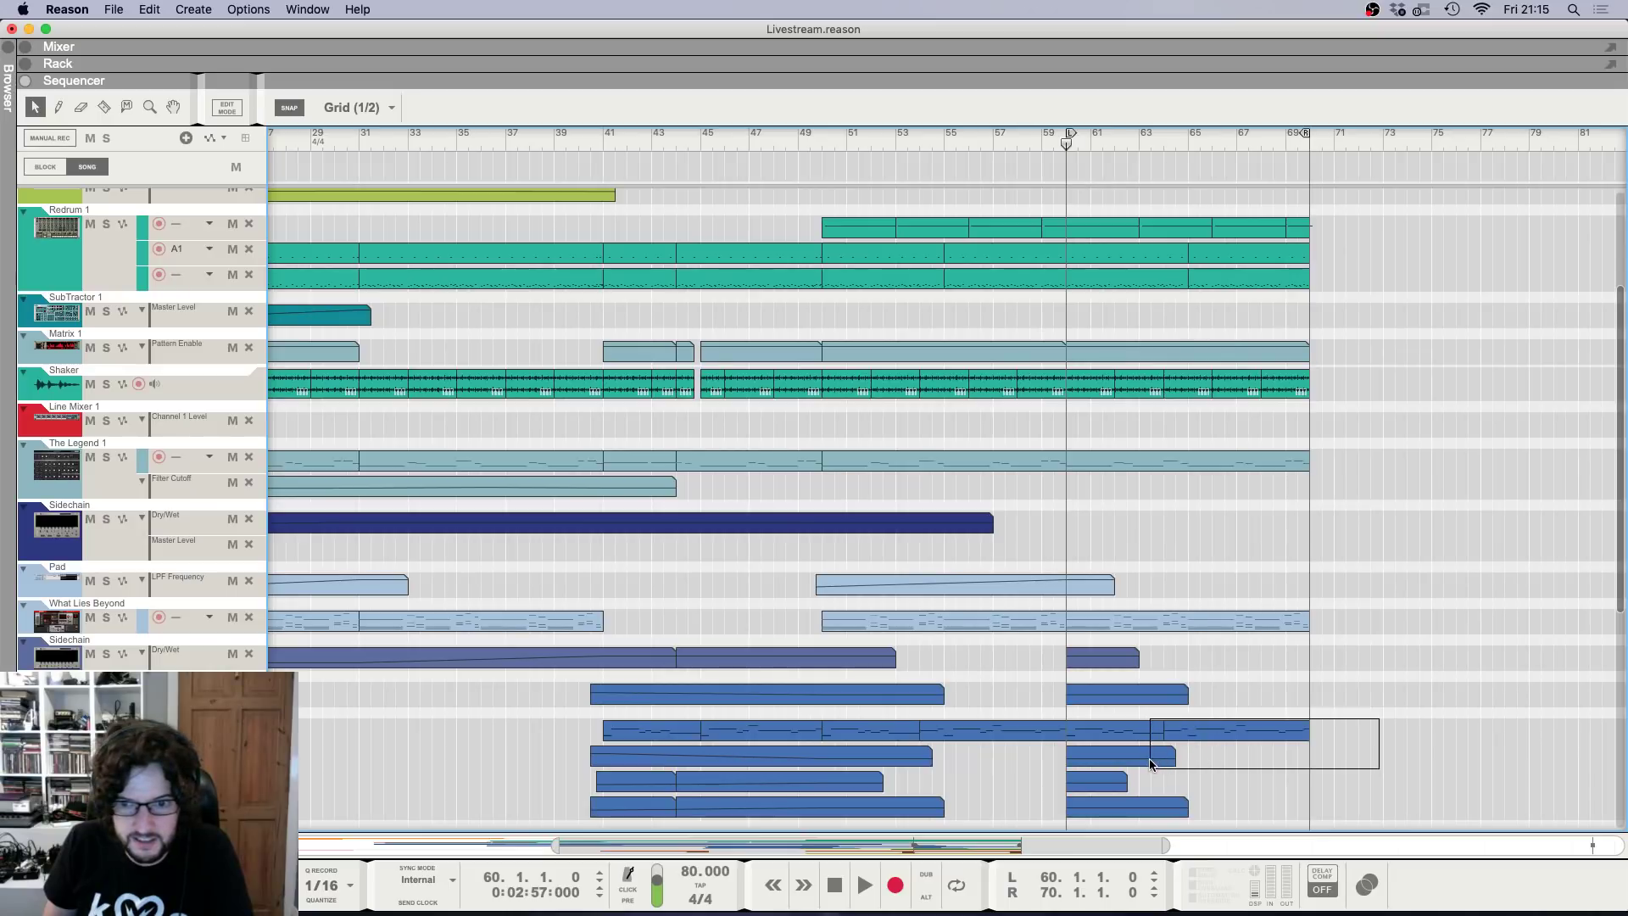
key(Delete)
drag(1151, 763, 1160, 818)
key(Delete)
Delete the pasted pad Sidechain, Lead HPF Frequency and Crossfade Template Rotary 4 automation clips after bar 60.
scroll(1183, 749, down, 3)
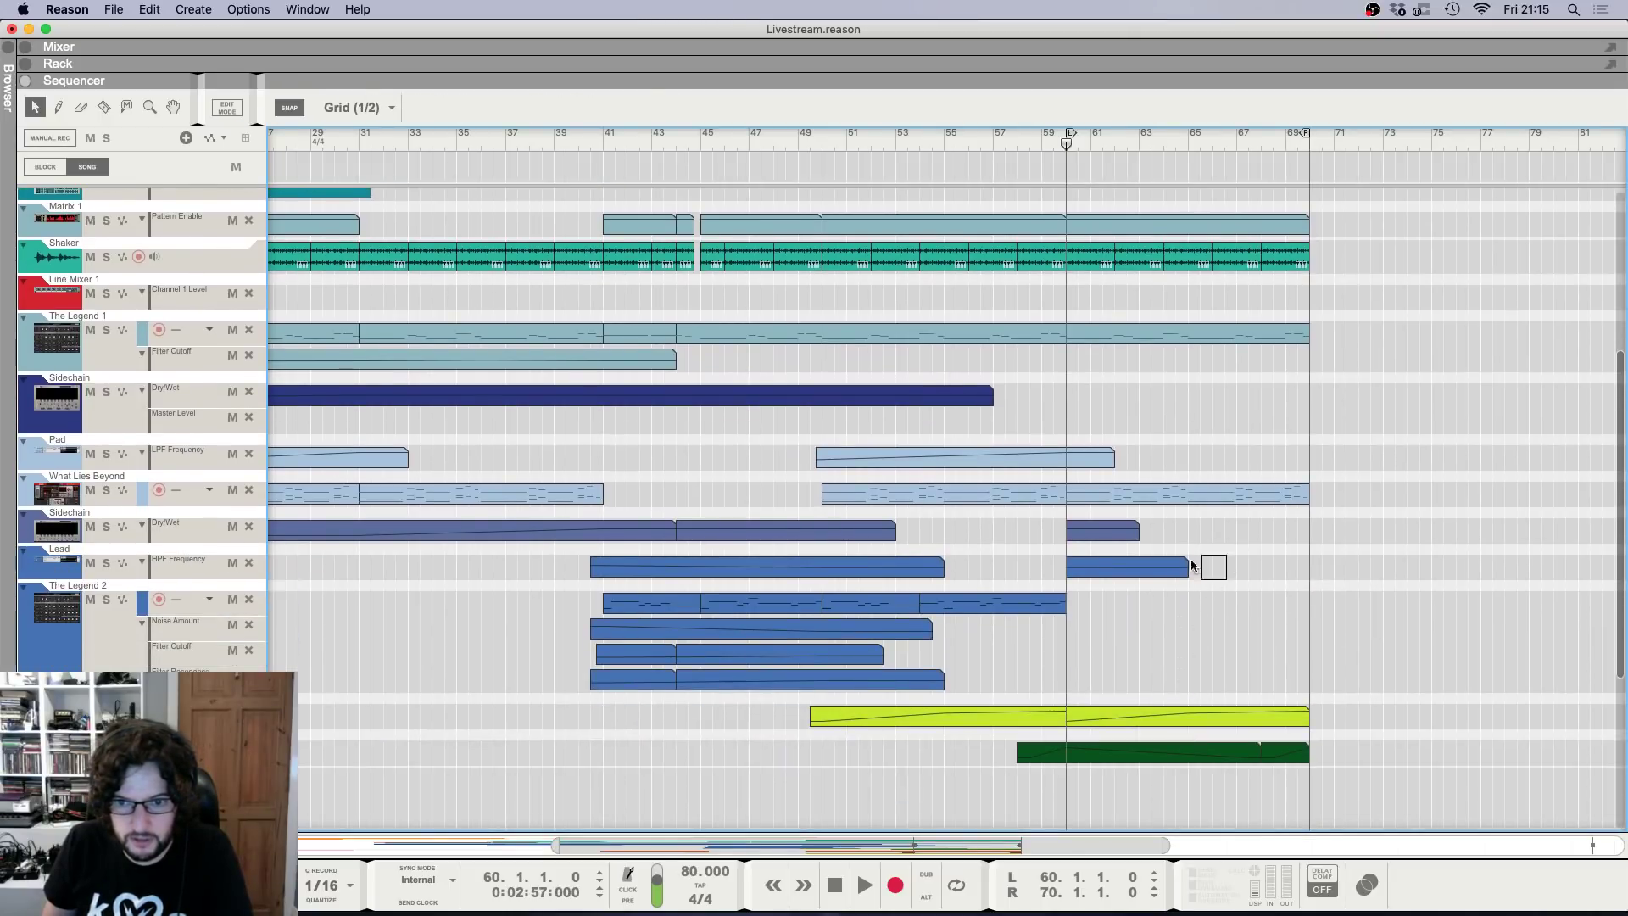
drag(1191, 563, 1101, 524)
key(Delete)
click(1145, 716)
key(Delete)
Check the reverb's Dry/Wet clip around bars 58 to 70 and play the new section from bar 60.
click(1116, 755)
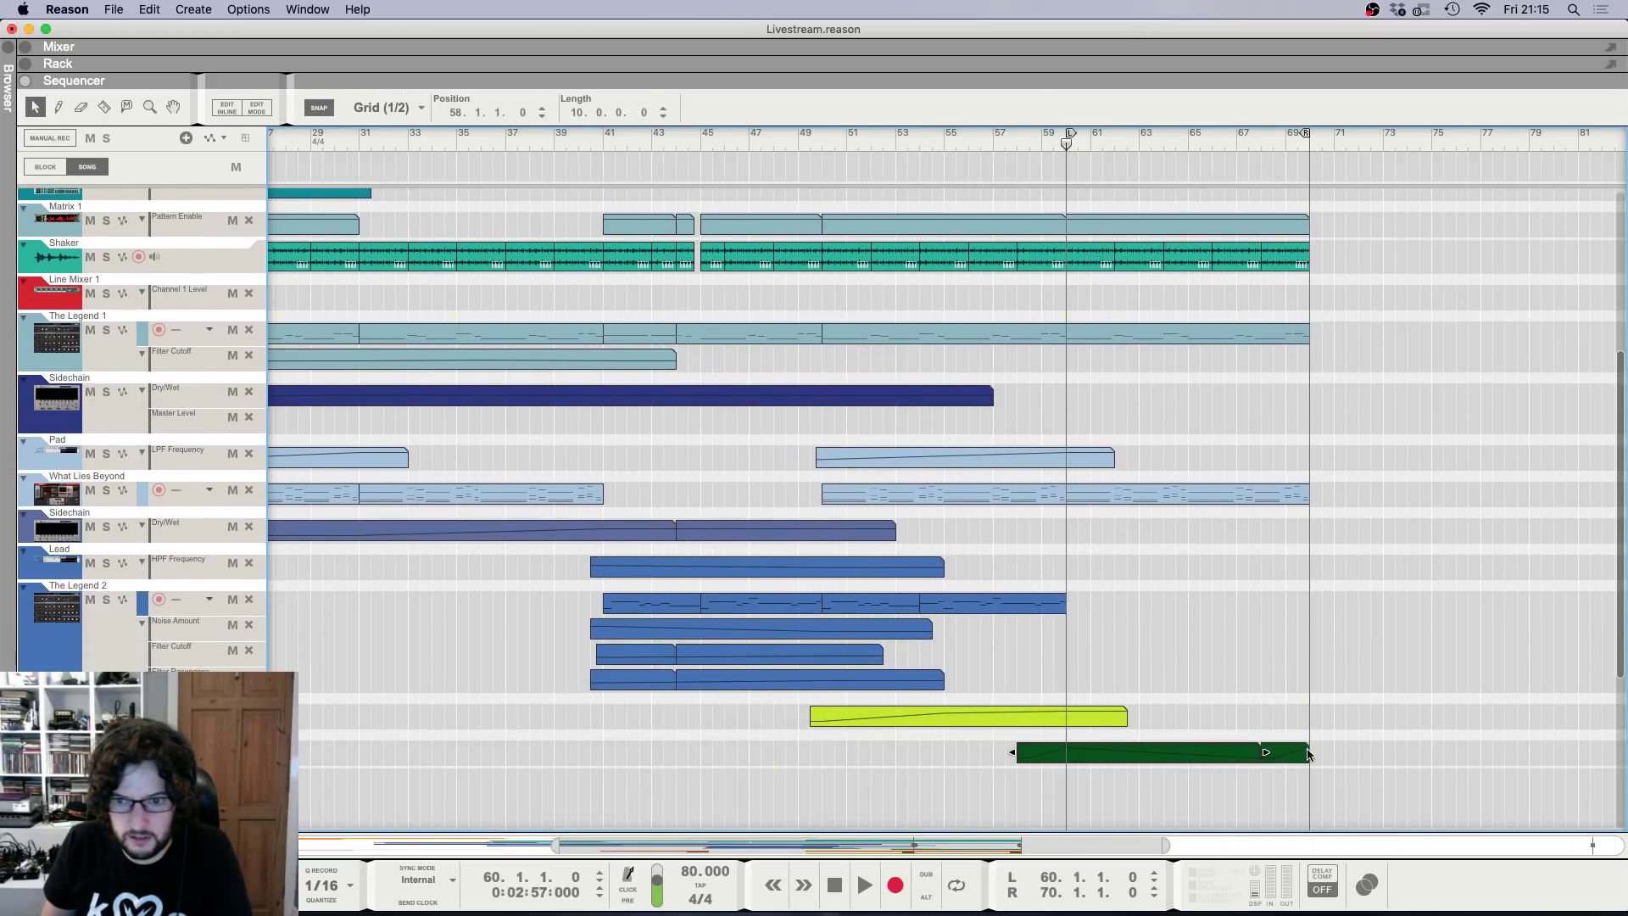
click(1285, 581)
scroll(1285, 585, up, 7)
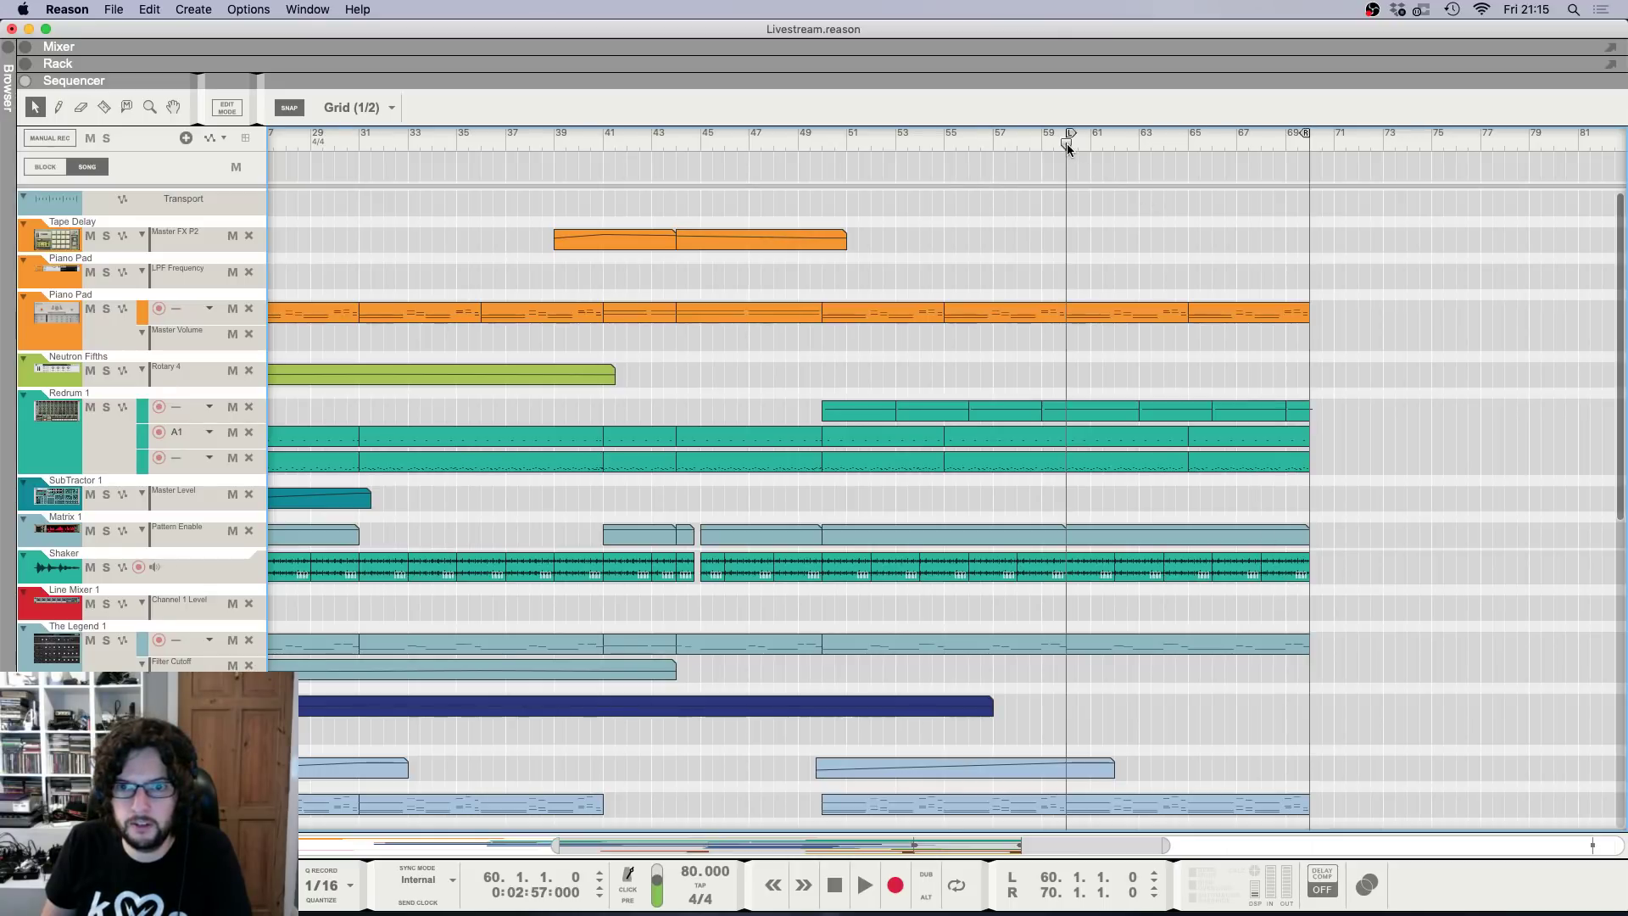
key(space)
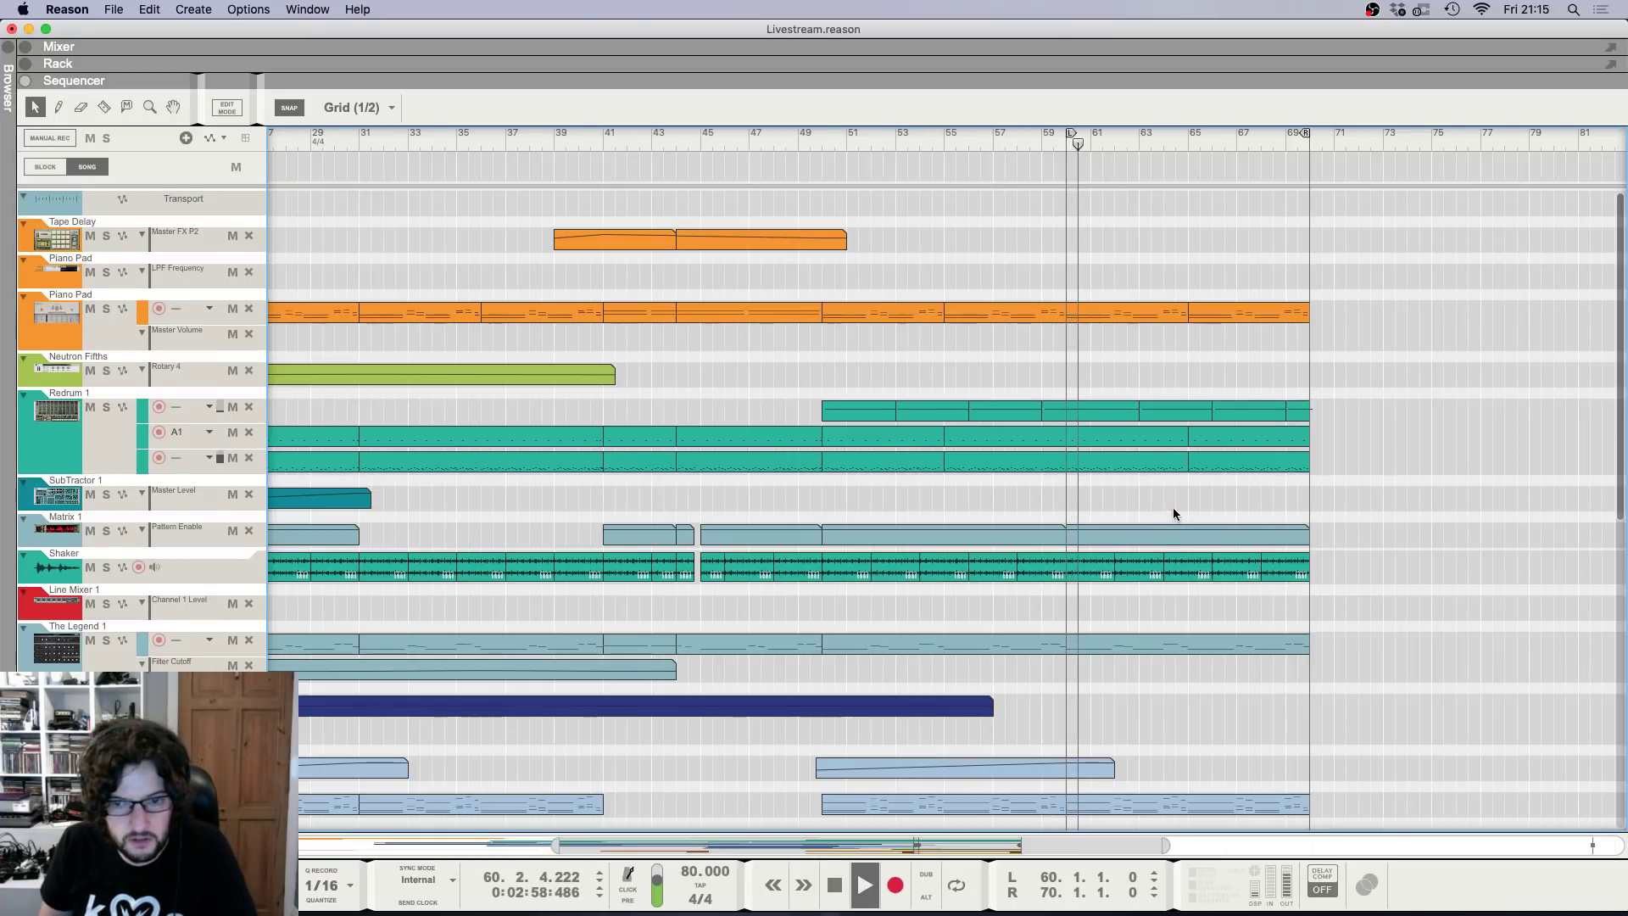
Review the clips across all tracks in bars 60 to 70 during playback and return the playhead to bar 60.
scroll(1173, 513, down, 5)
scroll(1153, 509, down, 1)
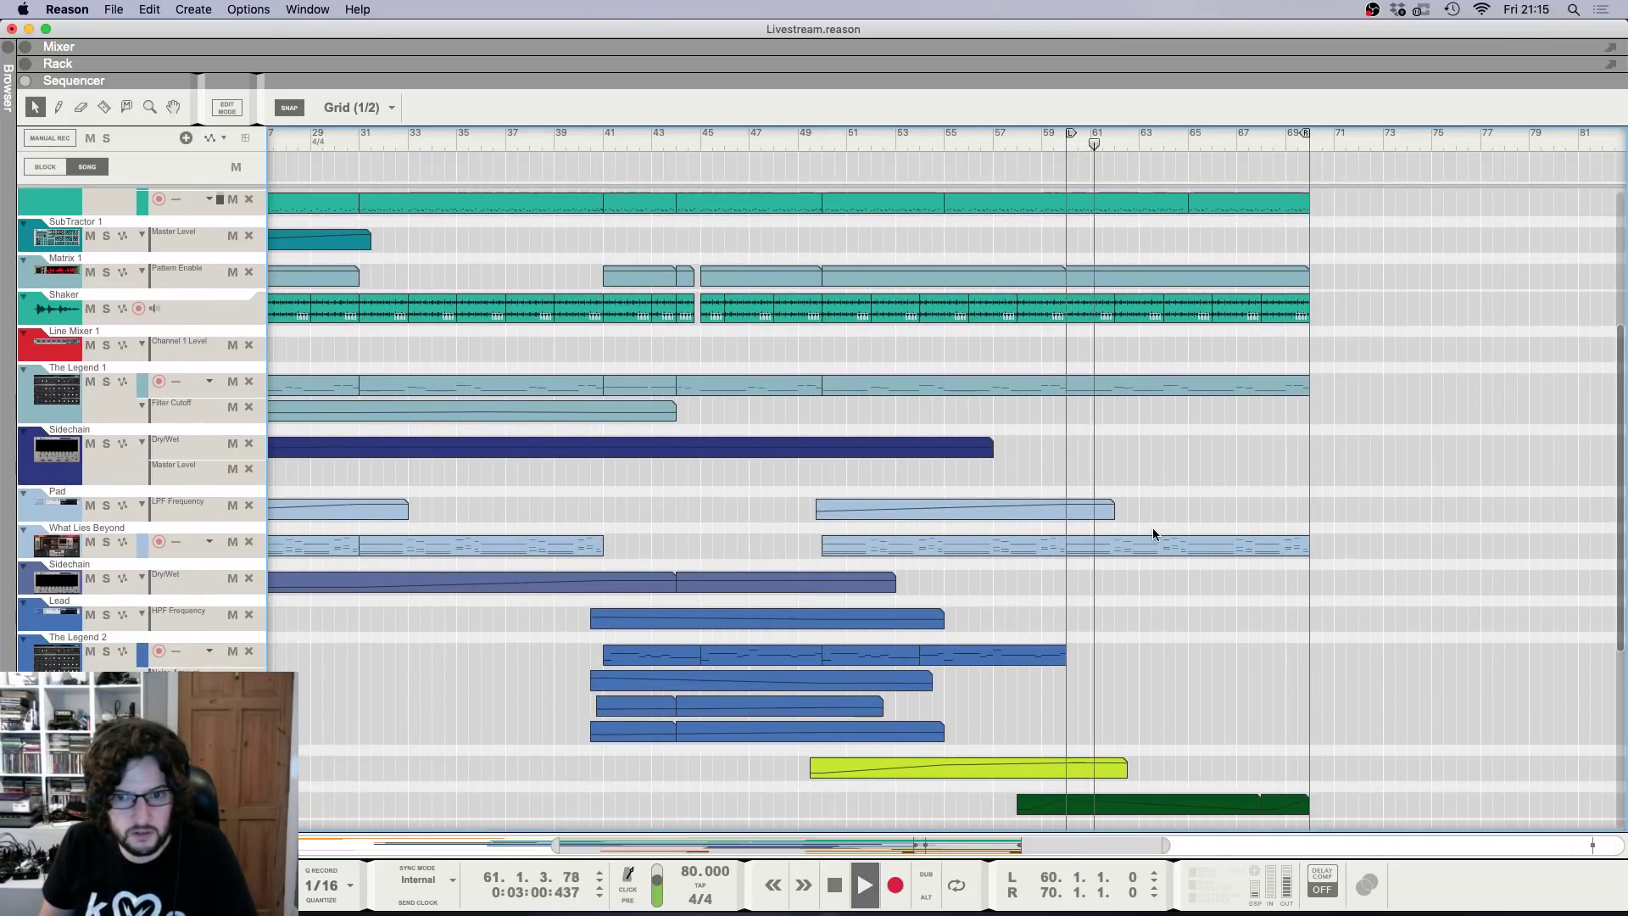
scroll(1168, 463, up, 4)
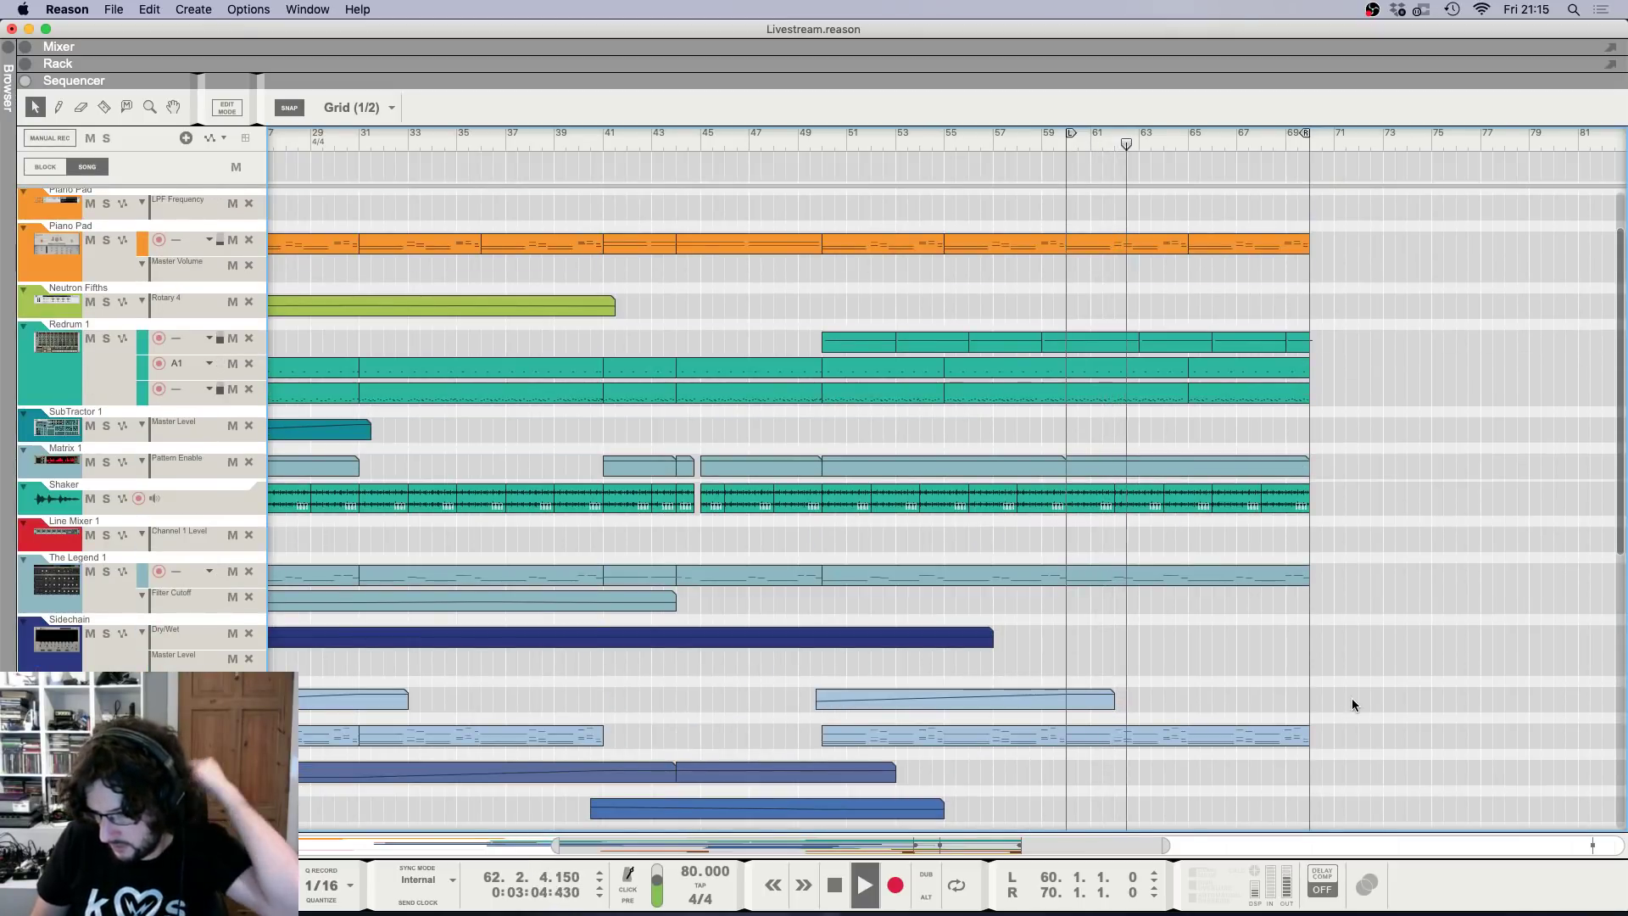
scroll(1358, 681, down, 1)
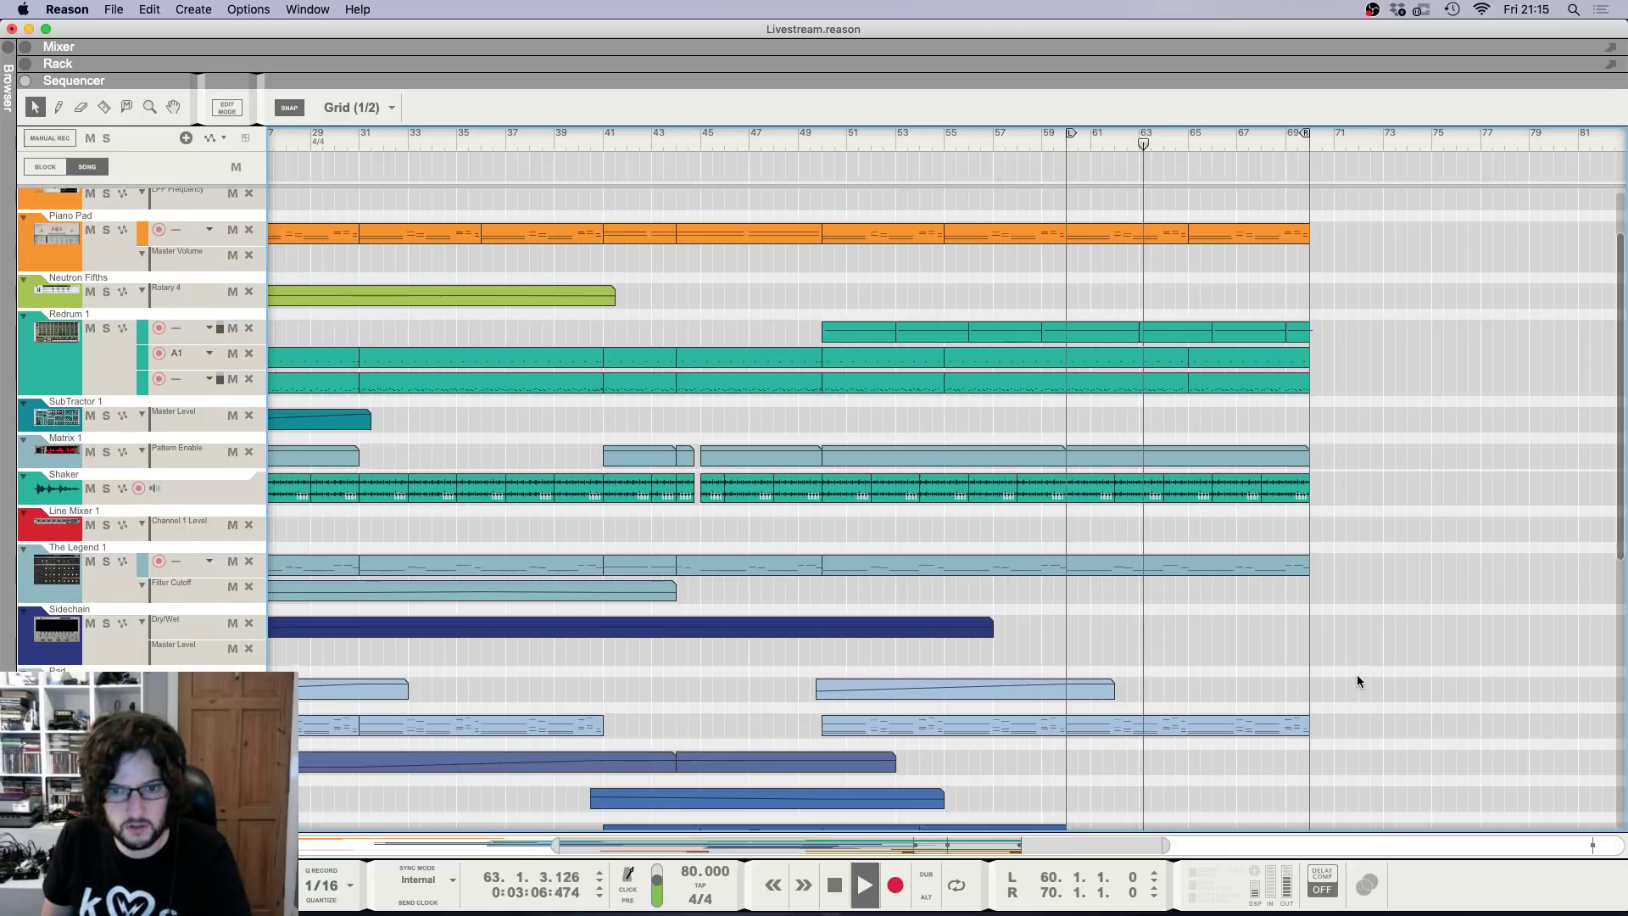
scroll(1357, 681, down, 1)
click(1068, 150)
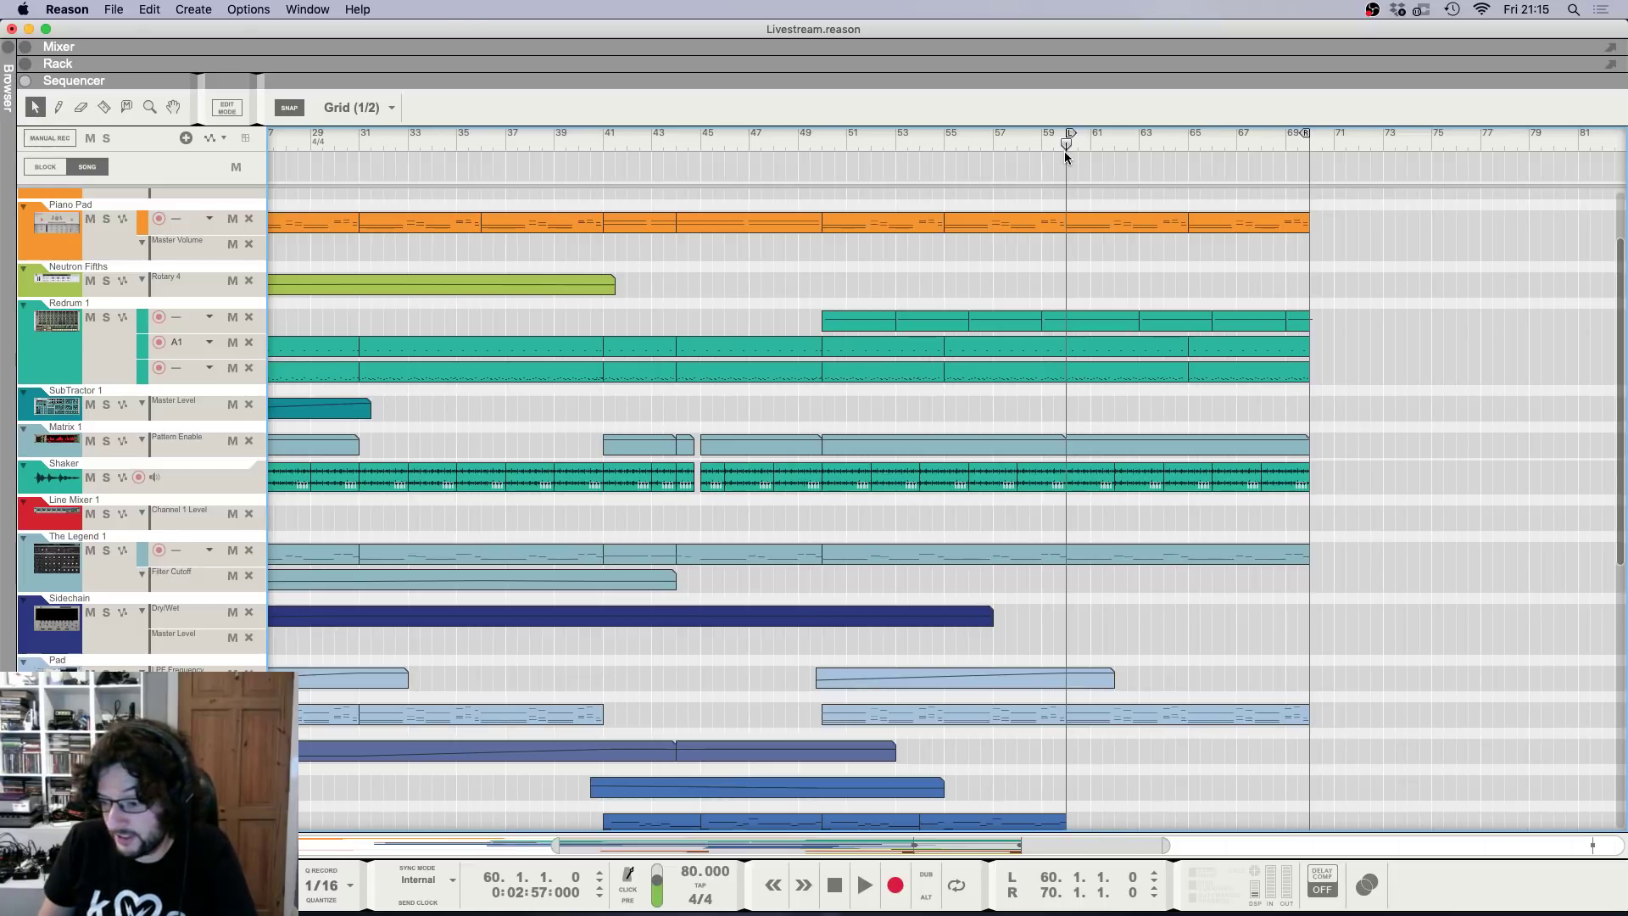
scroll(1370, 327, up, 8)
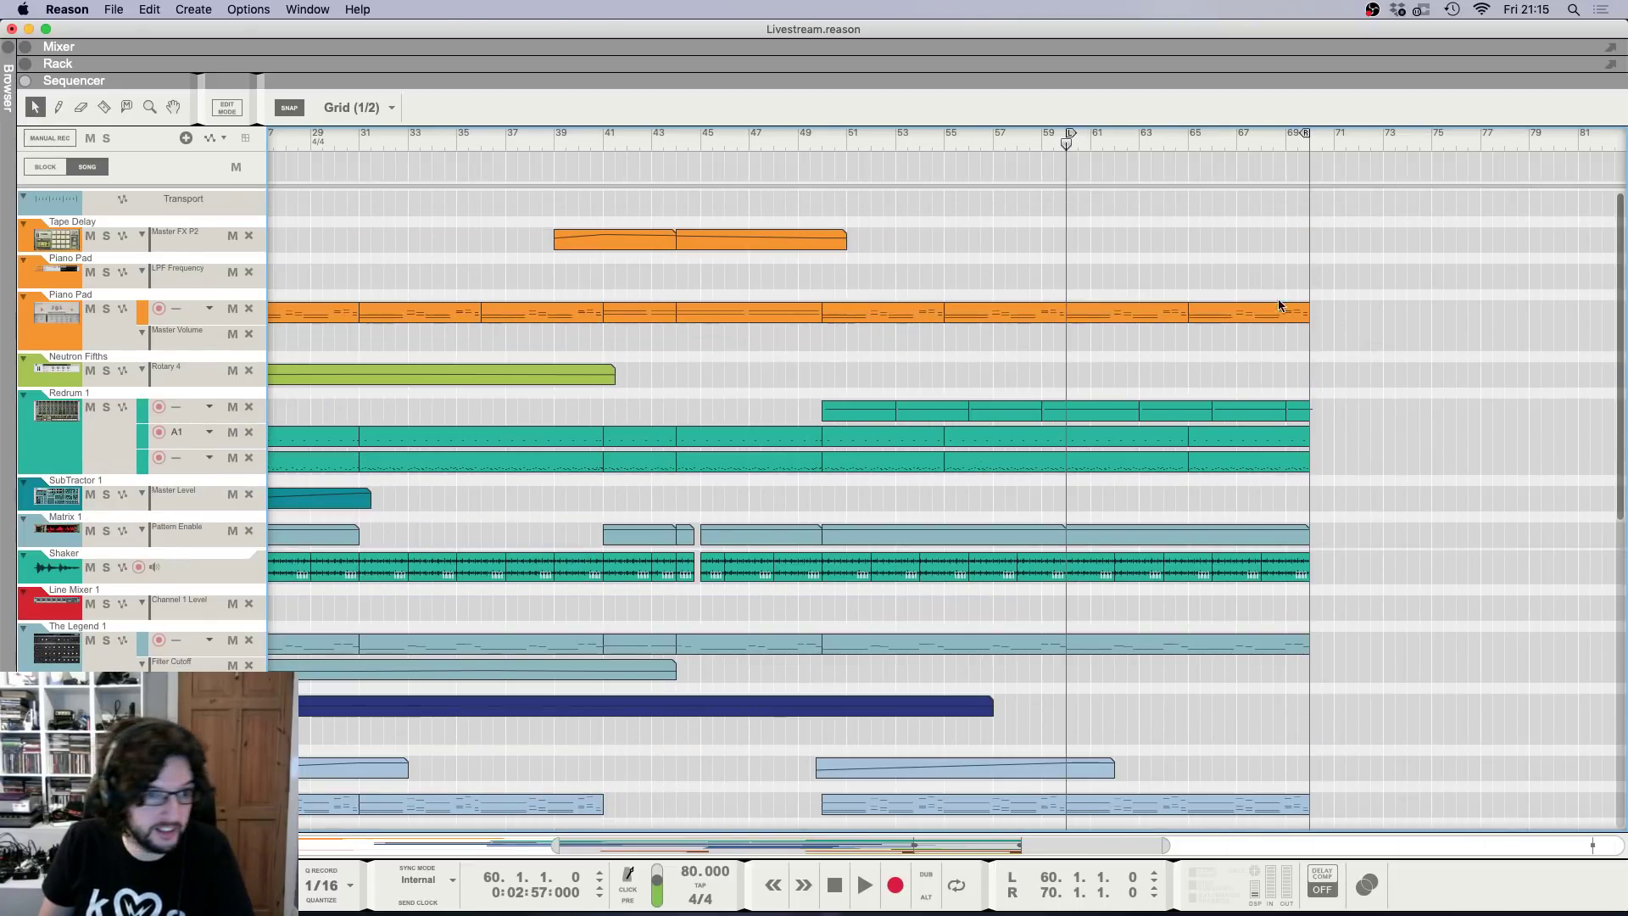
scroll(460, 344, down, 10)
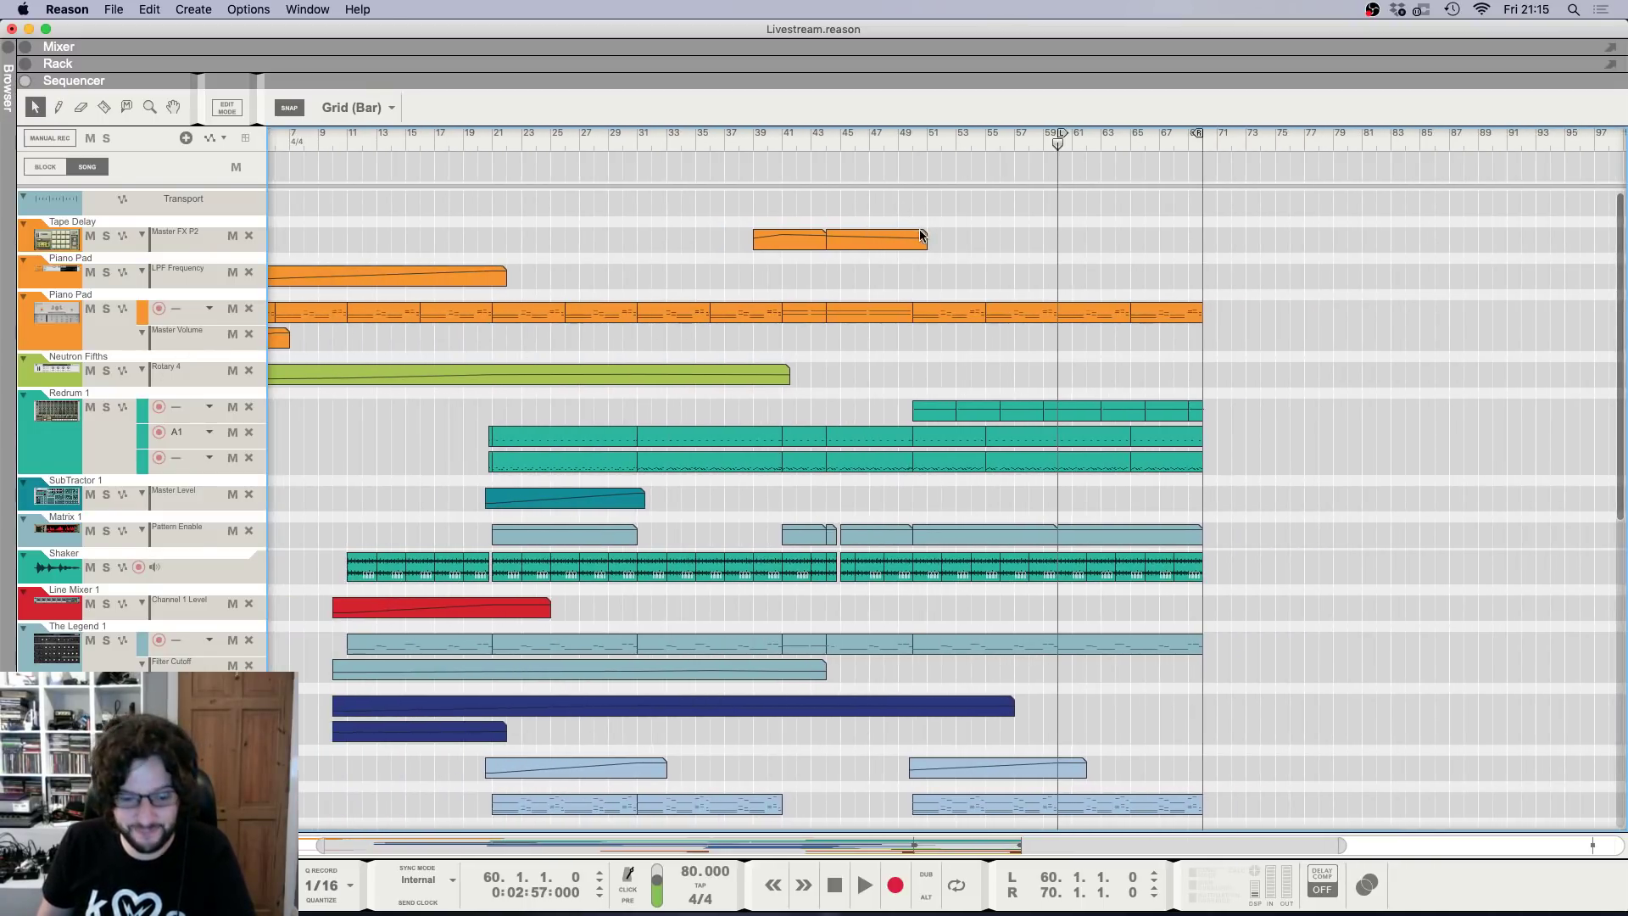
Add a new Europa Shapeshifting Synthesizer at the end of the rack, below the Distorted Pluck's Europa.
key(F6)
scroll(970, 540, down, 7)
scroll(970, 539, up, 8)
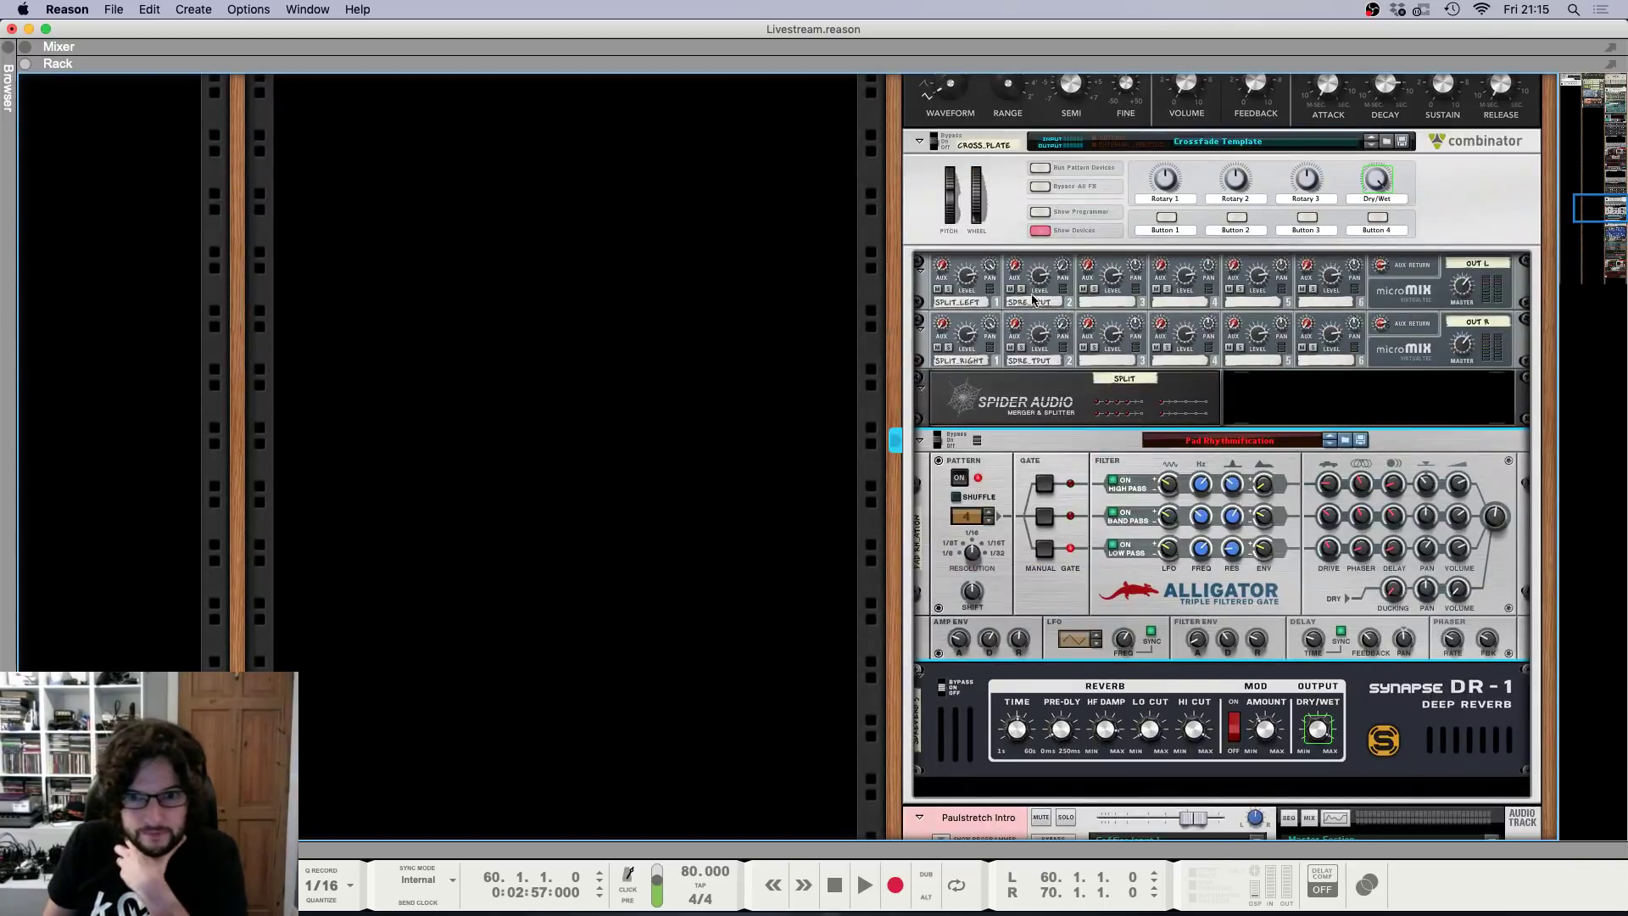
click(1037, 229)
scroll(1093, 380, down, 7)
scroll(1093, 379, down, 7)
scroll(1261, 591, up, 1)
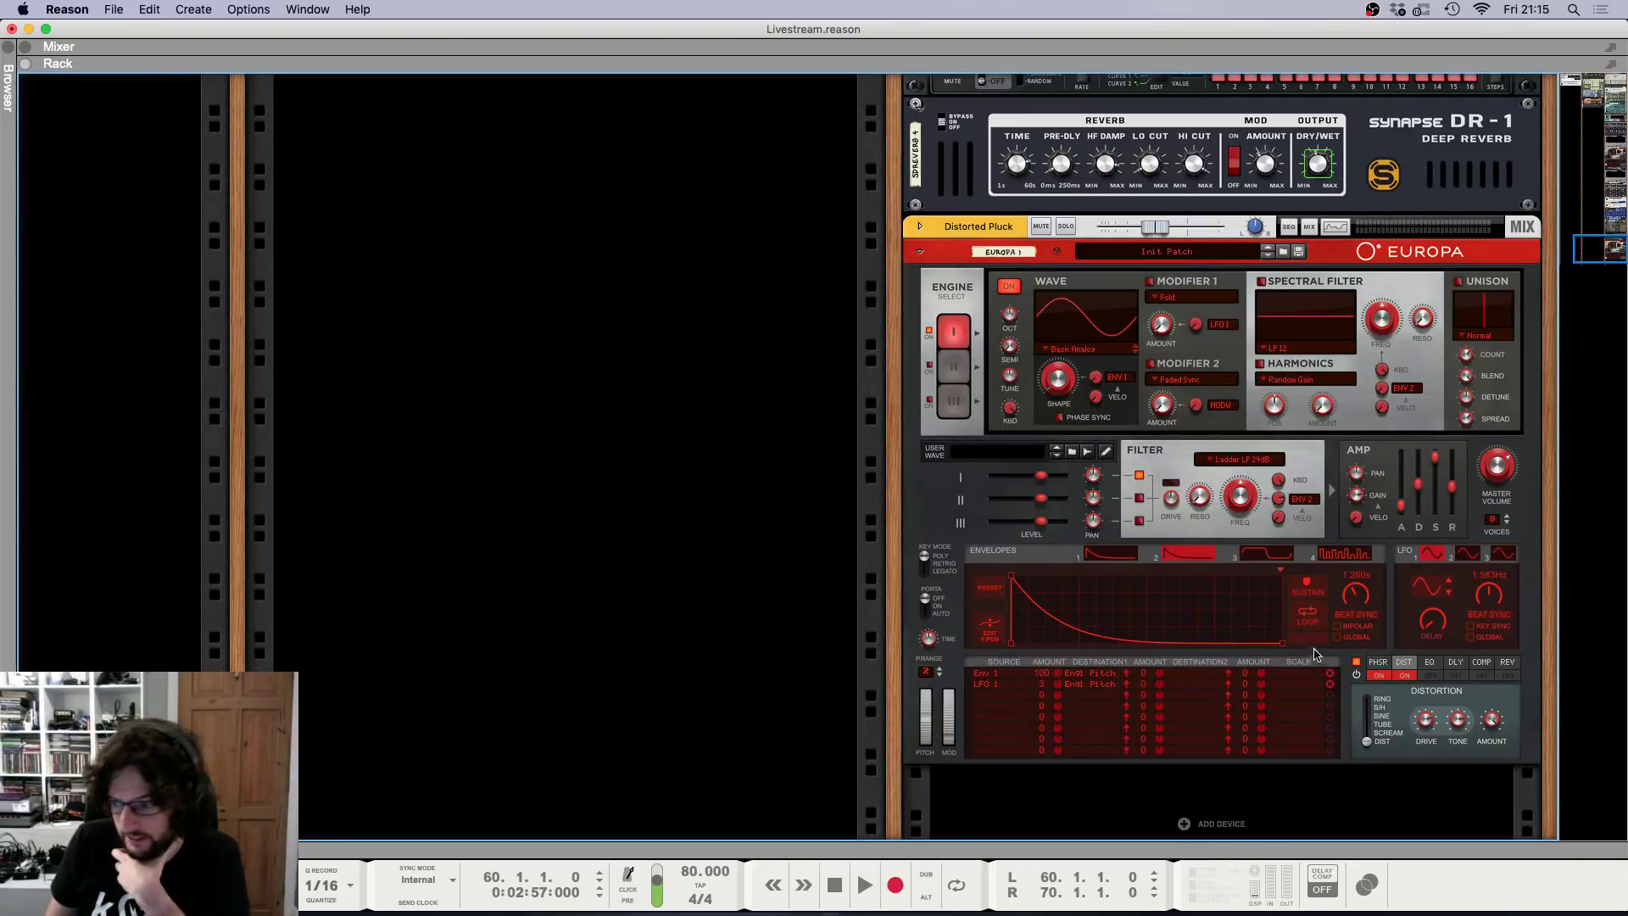
scroll(1261, 591, down, 1)
click(1215, 733)
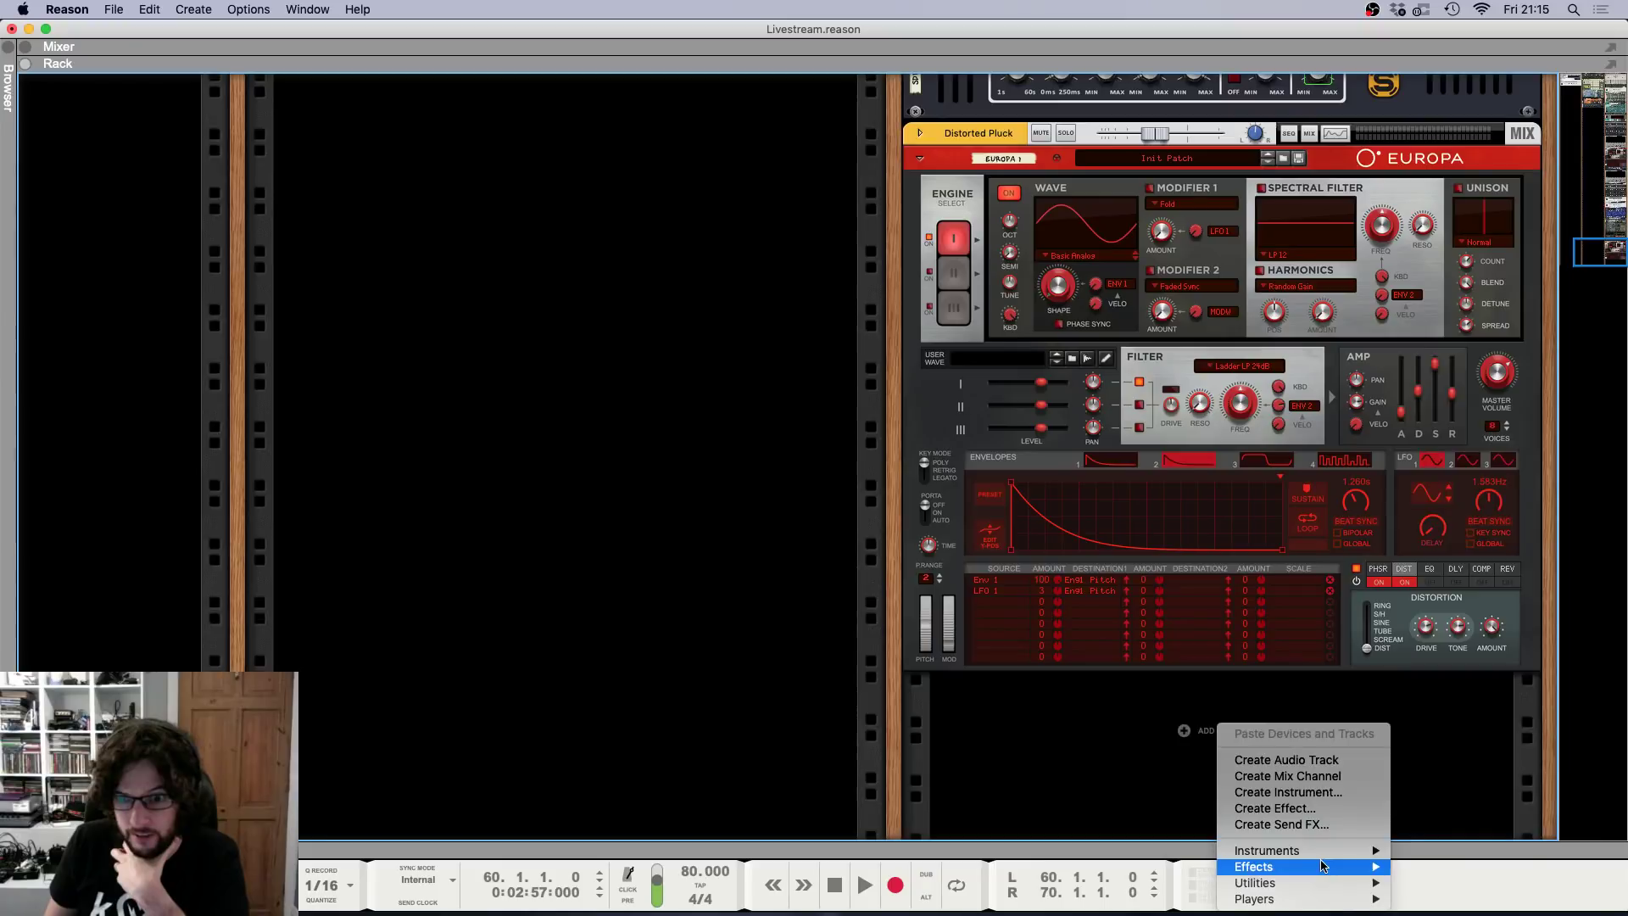
mouse_move(1272, 851)
mouse_move(1469, 612)
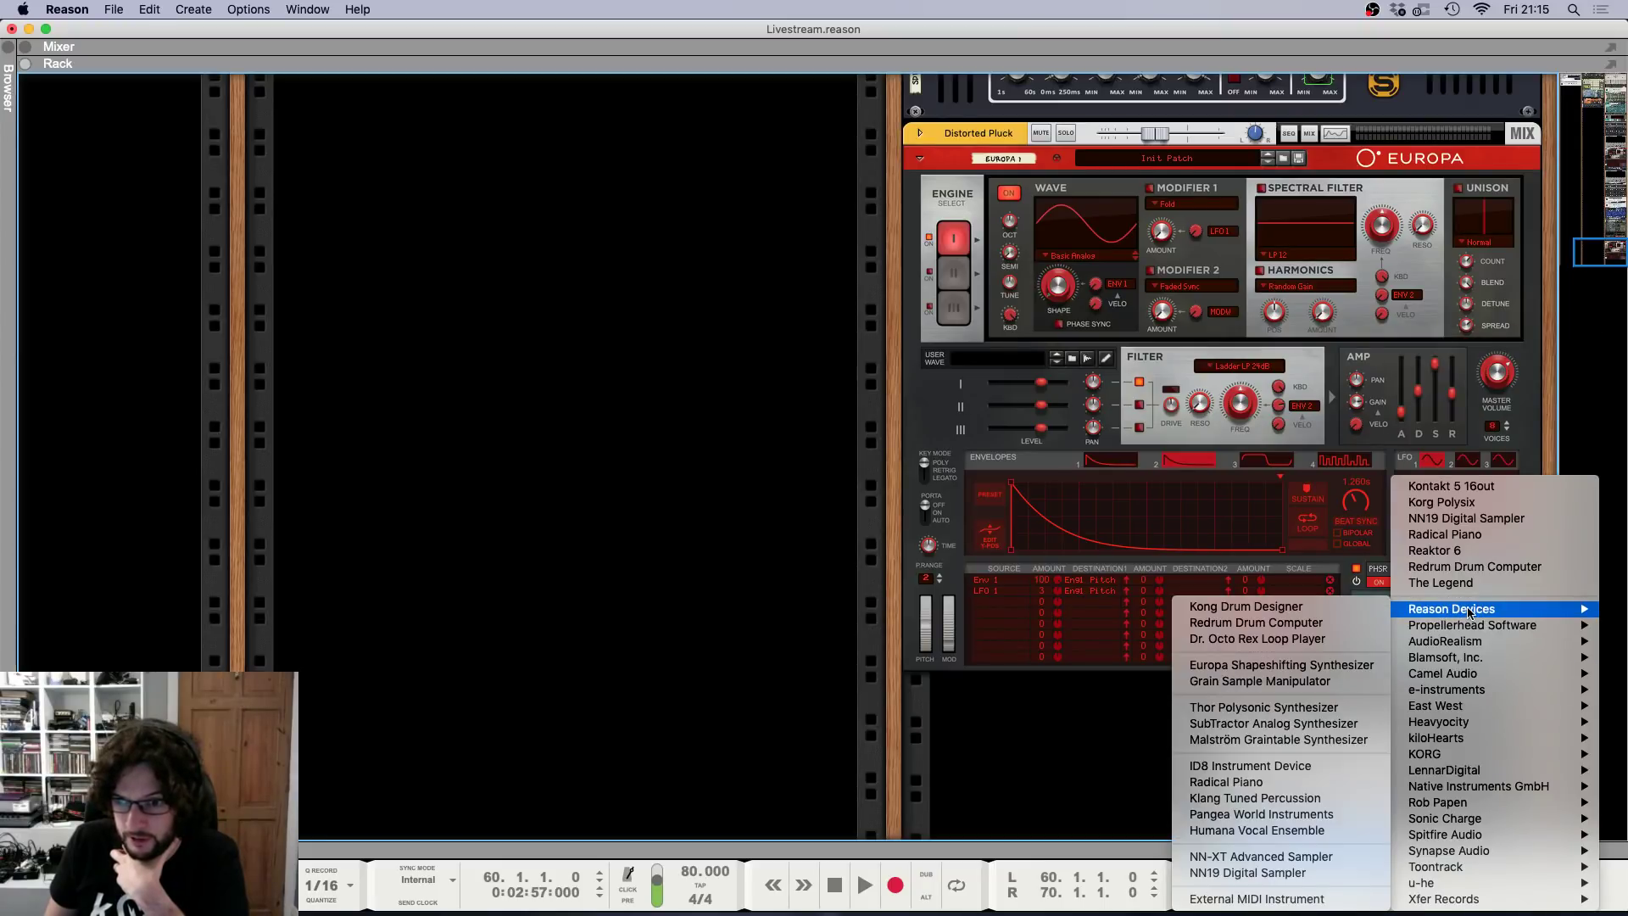
click(1320, 664)
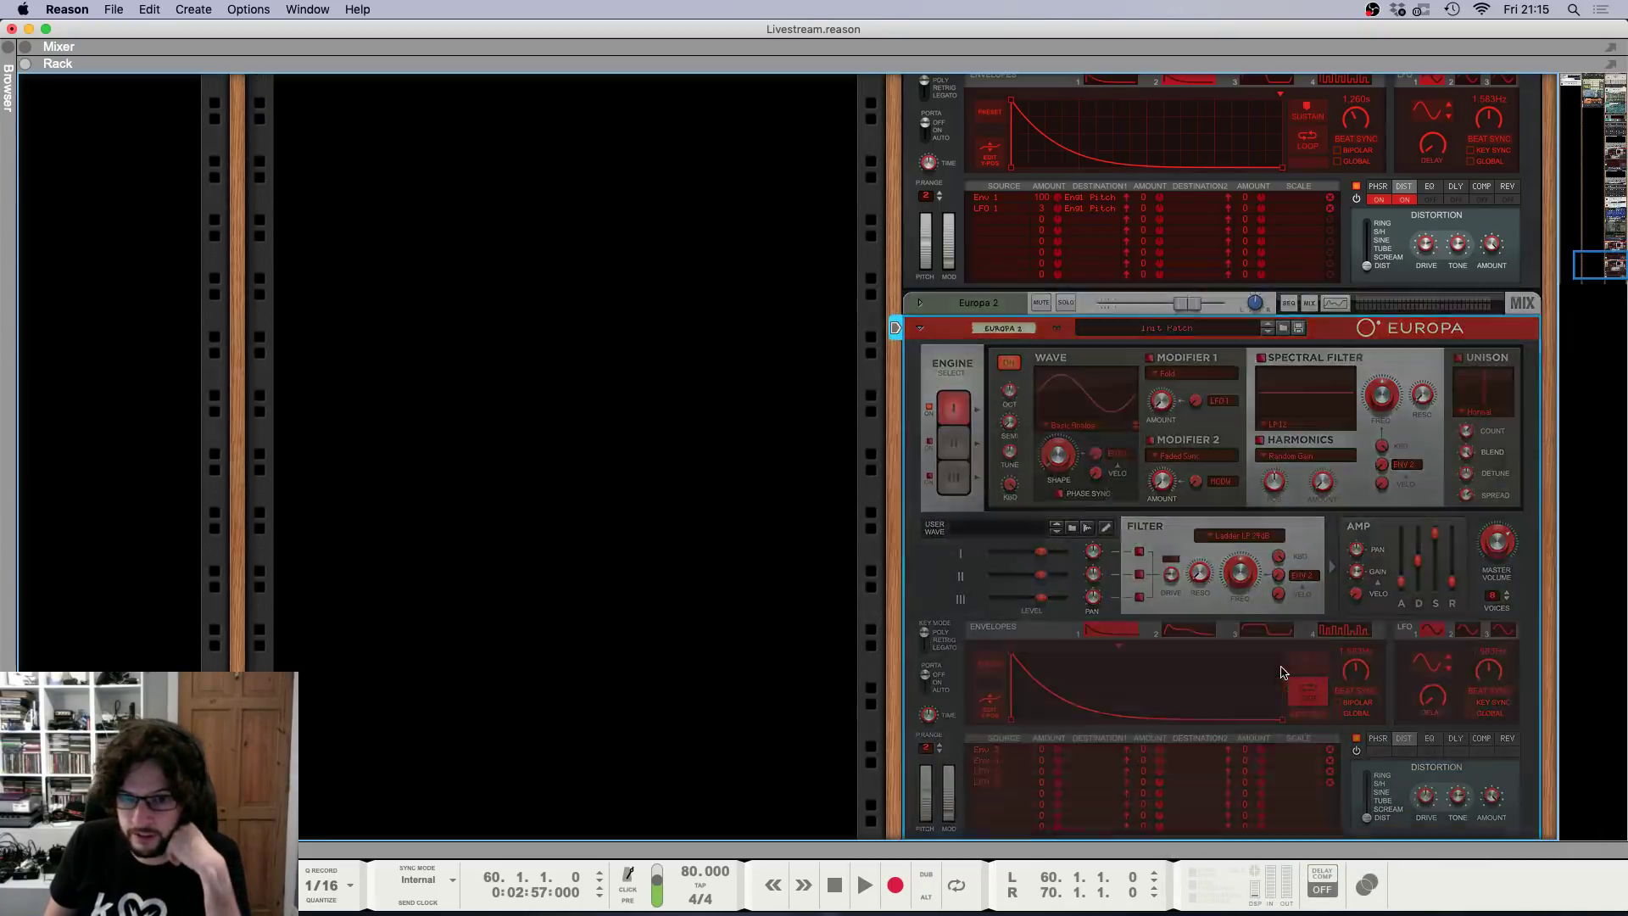
Open the patch browser for the new Europa and go to the Pads folder.
click(1283, 327)
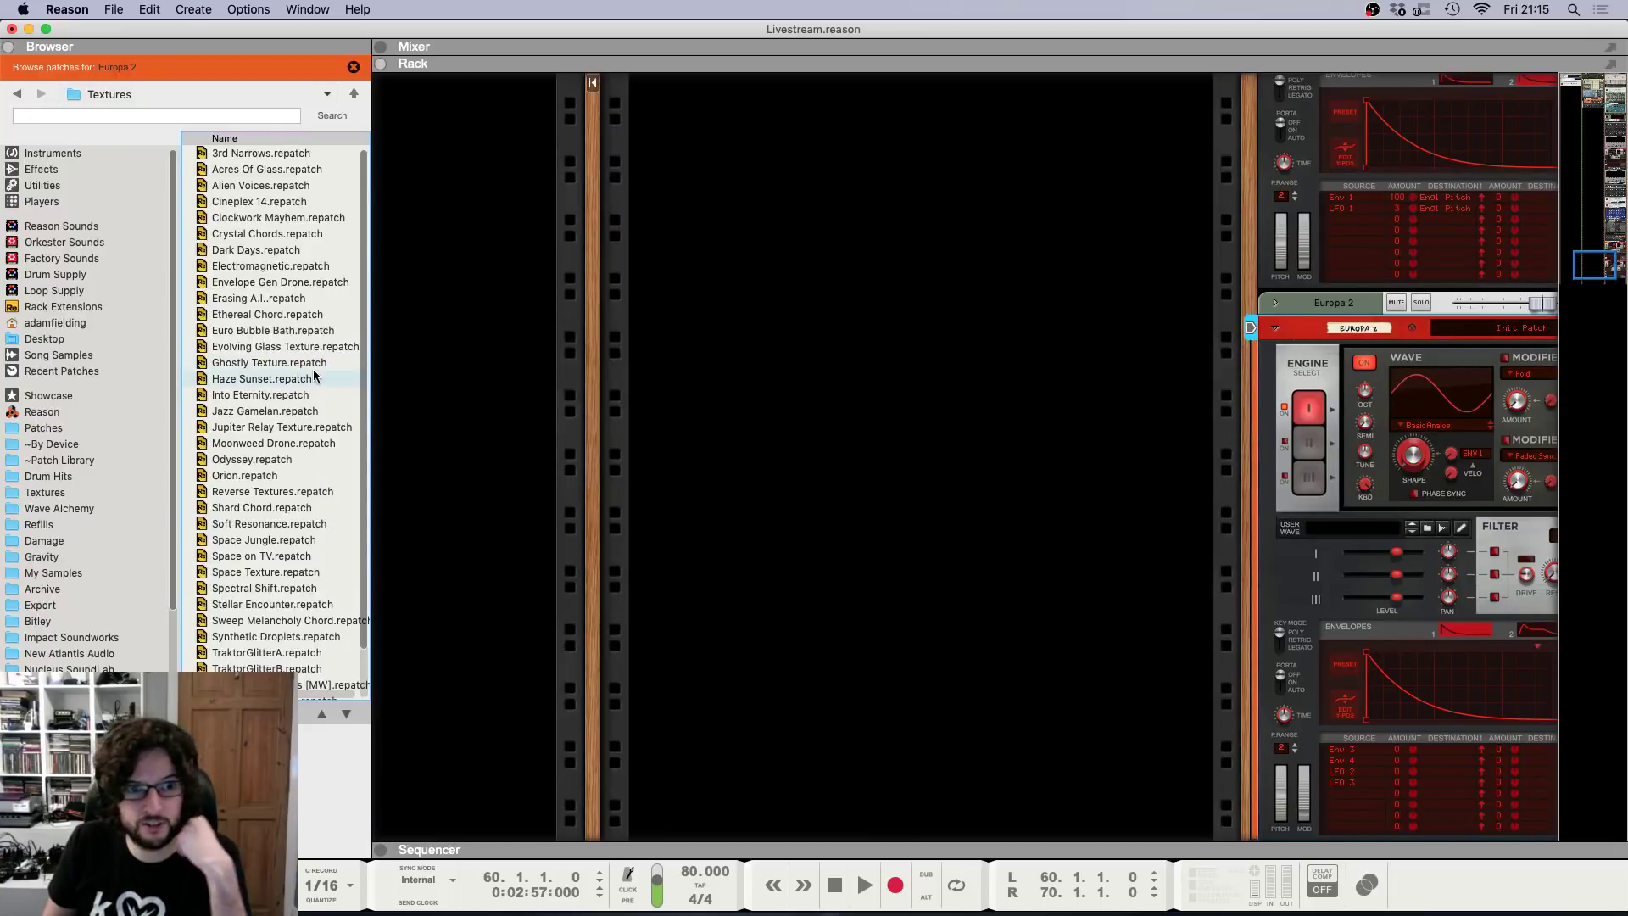
click(17, 93)
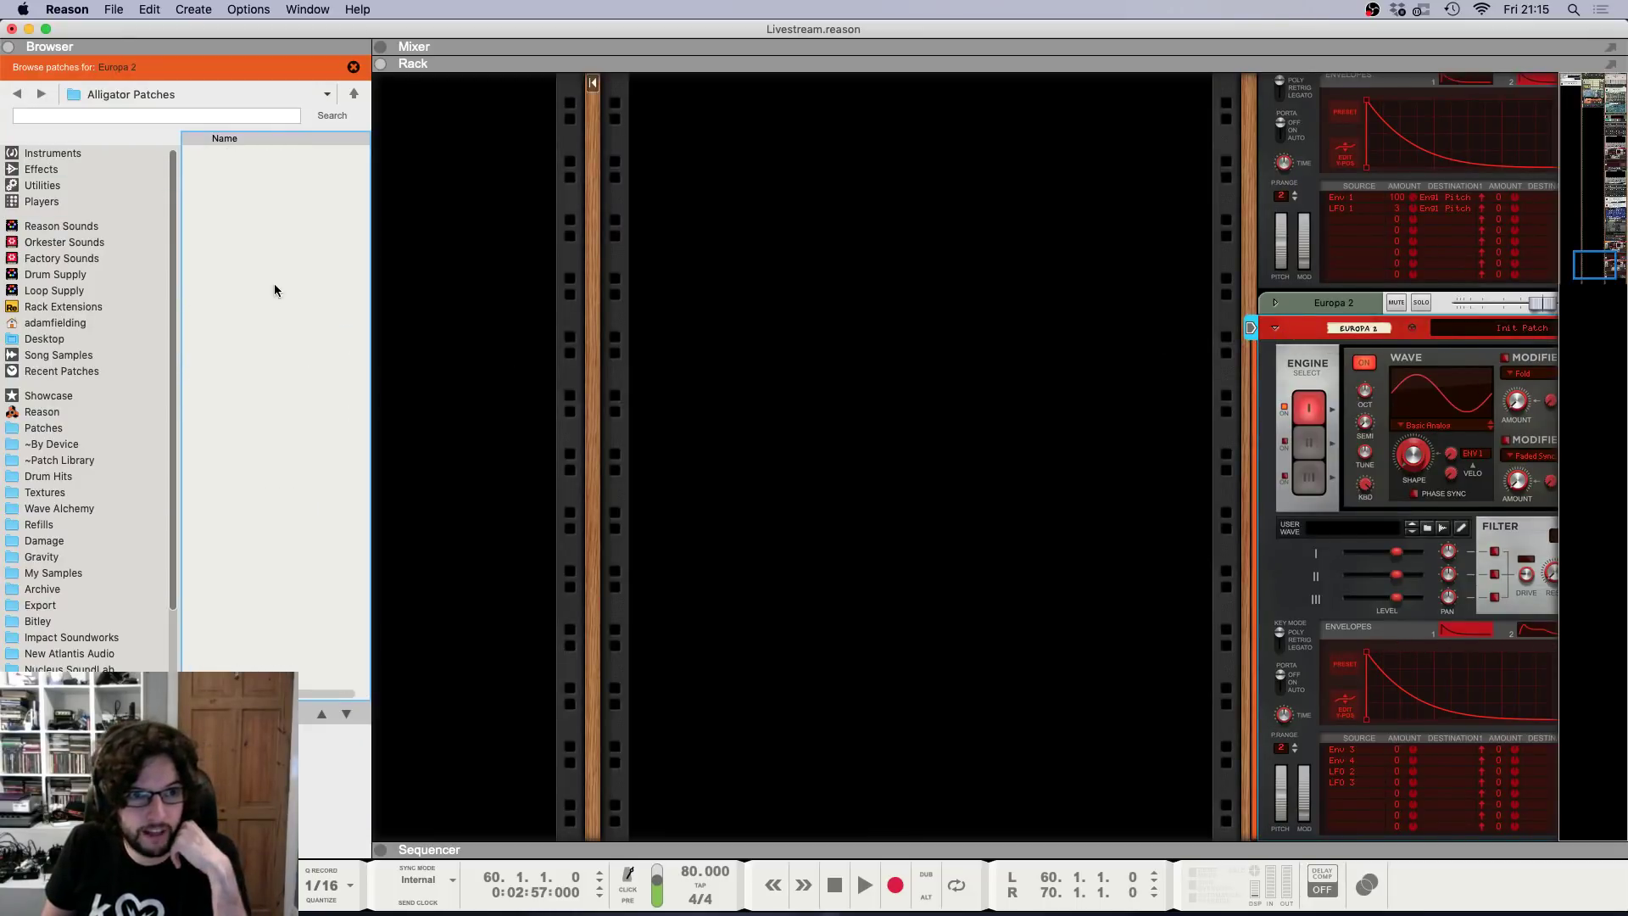
click(41, 95)
click(341, 449)
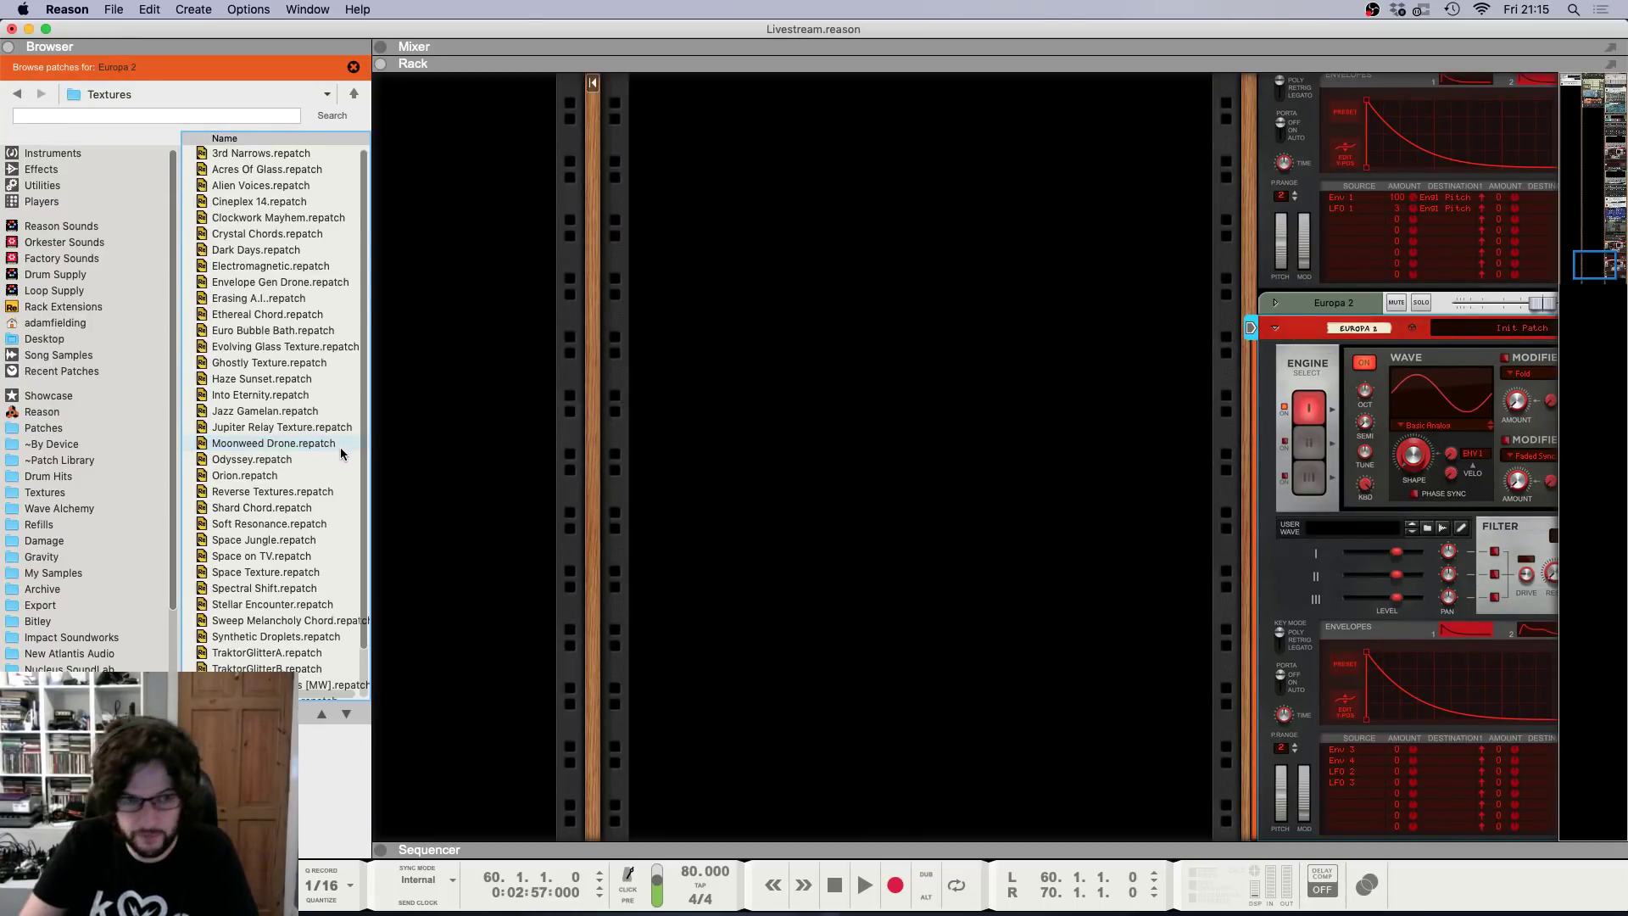
key(super+Up)
double_click(272, 201)
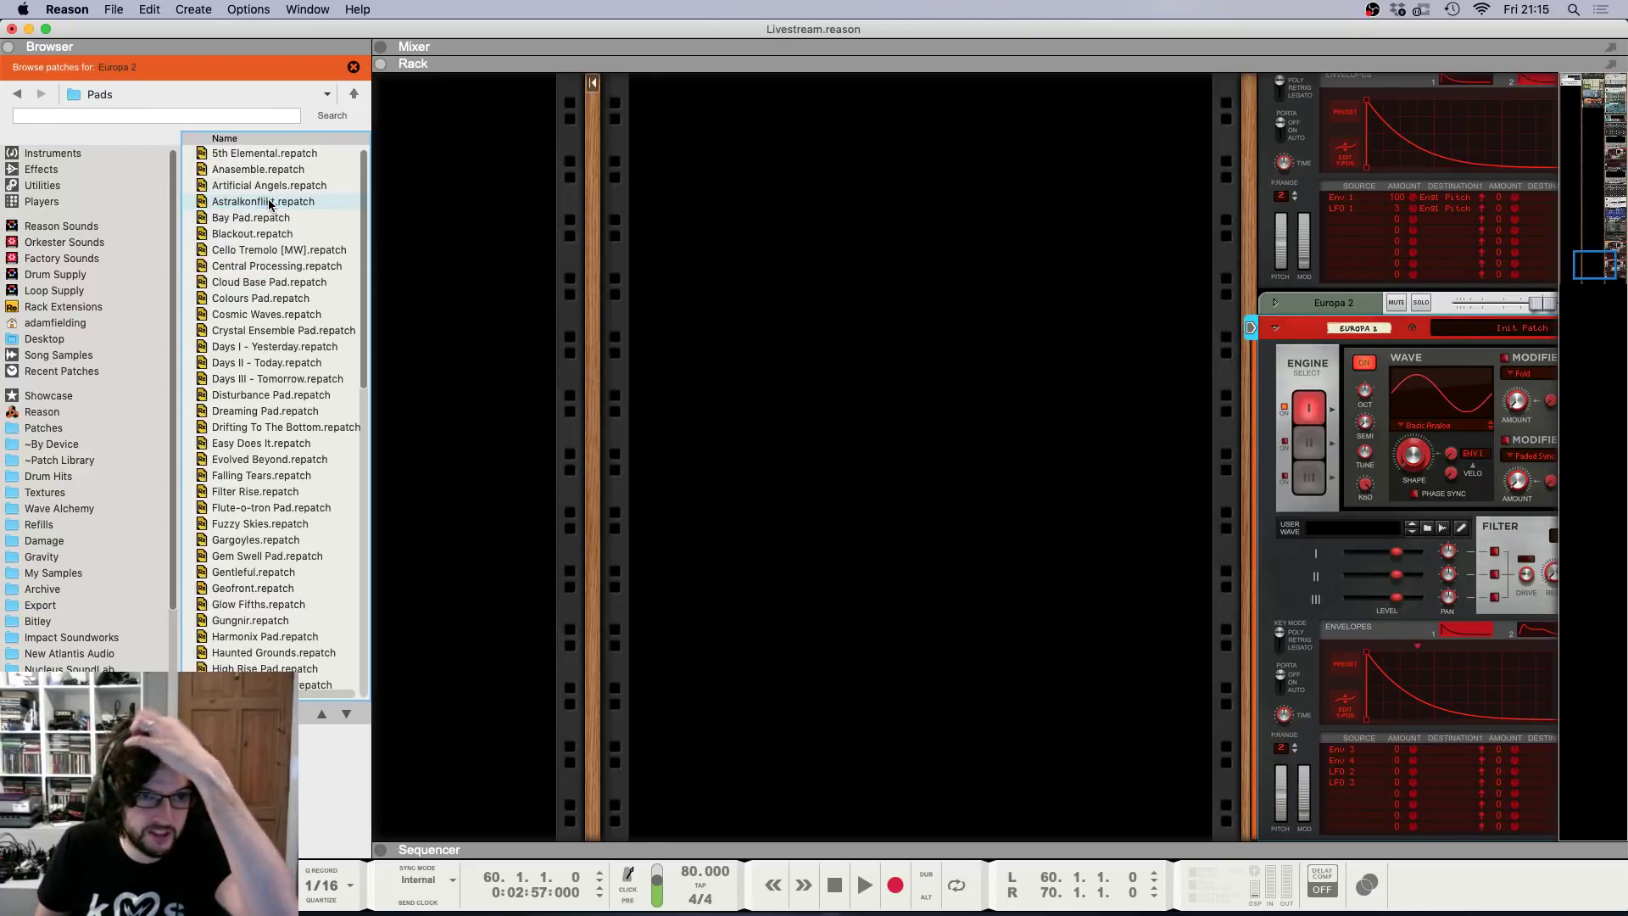
Load the Nice Strings pad patch into the new Europa.
scroll(289, 589, down, 3)
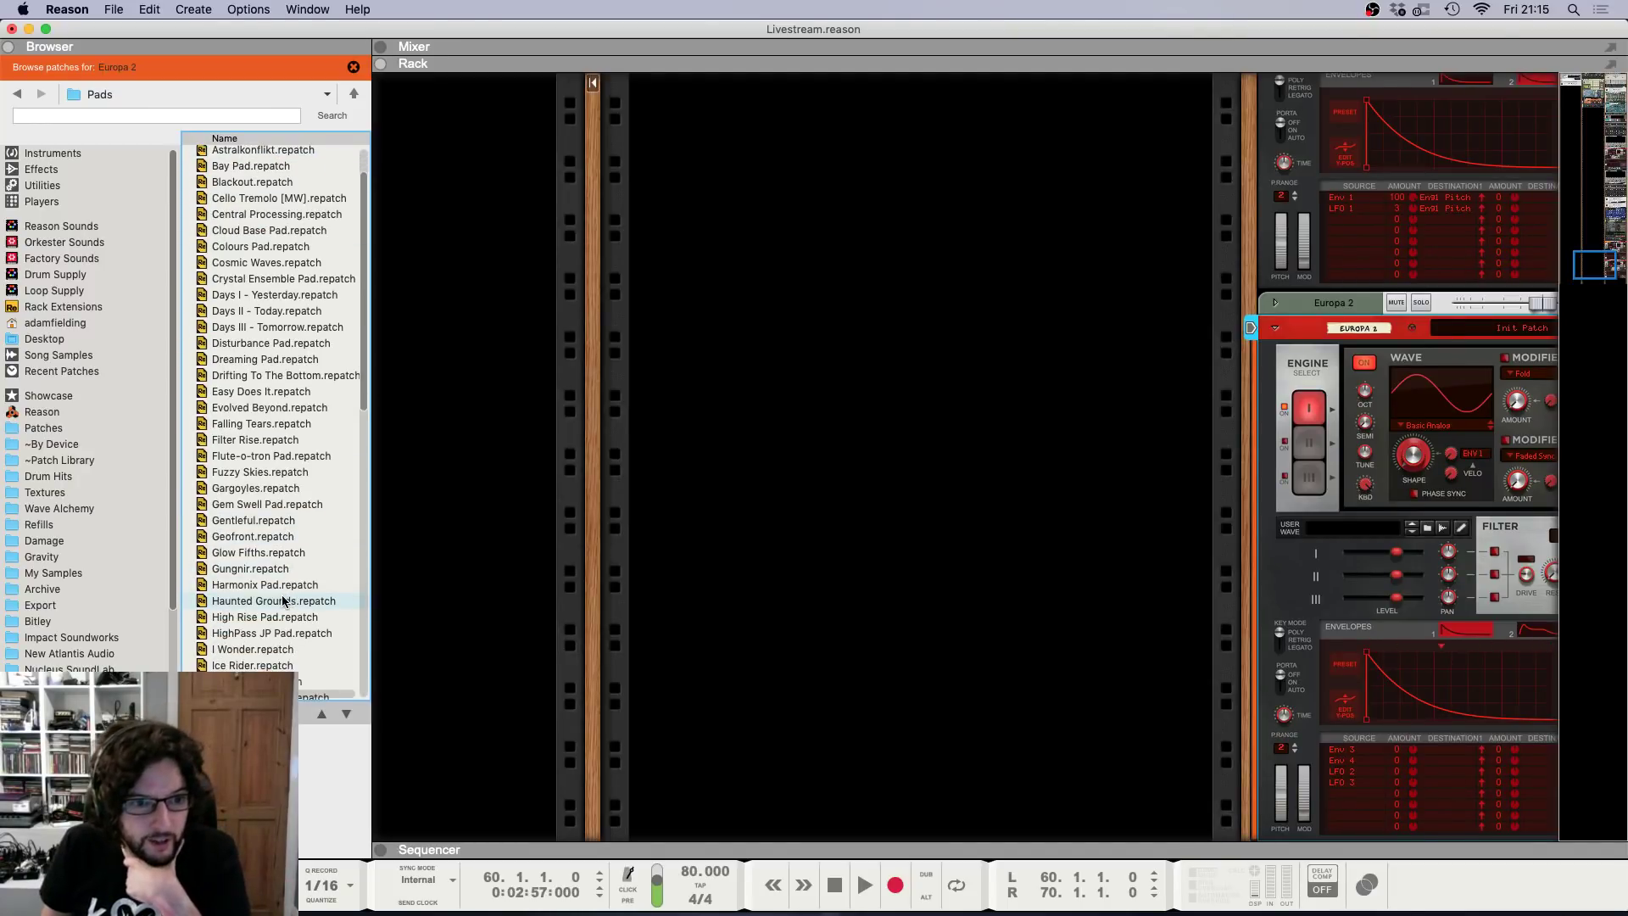
scroll(283, 600, down, 8)
scroll(277, 603, down, 1)
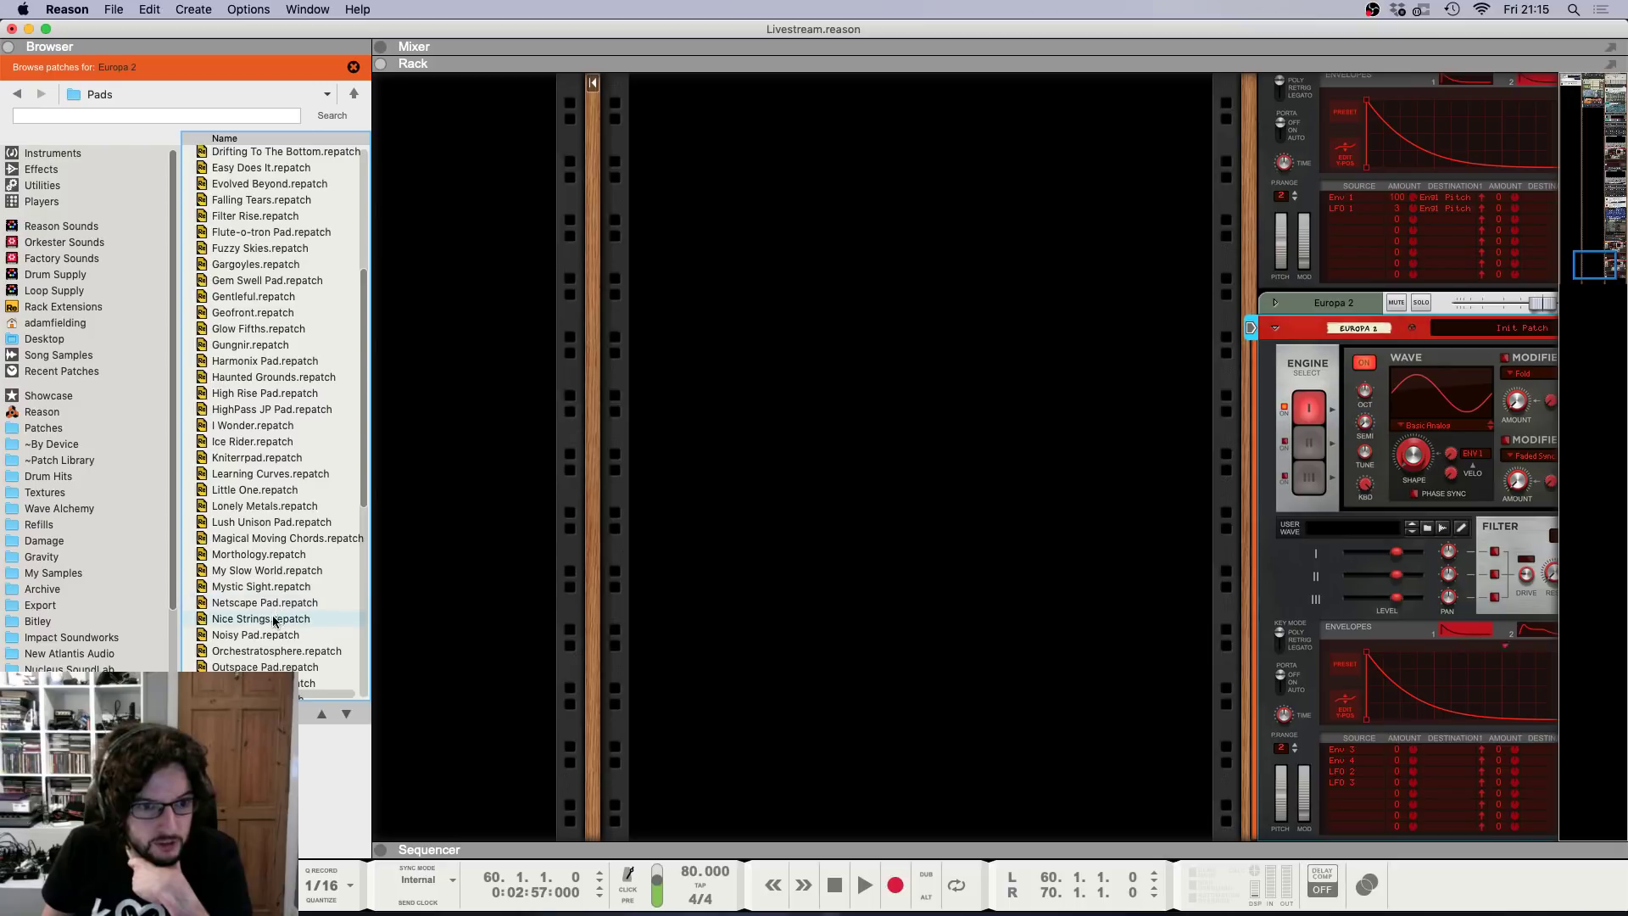
click(221, 620)
scroll(298, 530, down, 3)
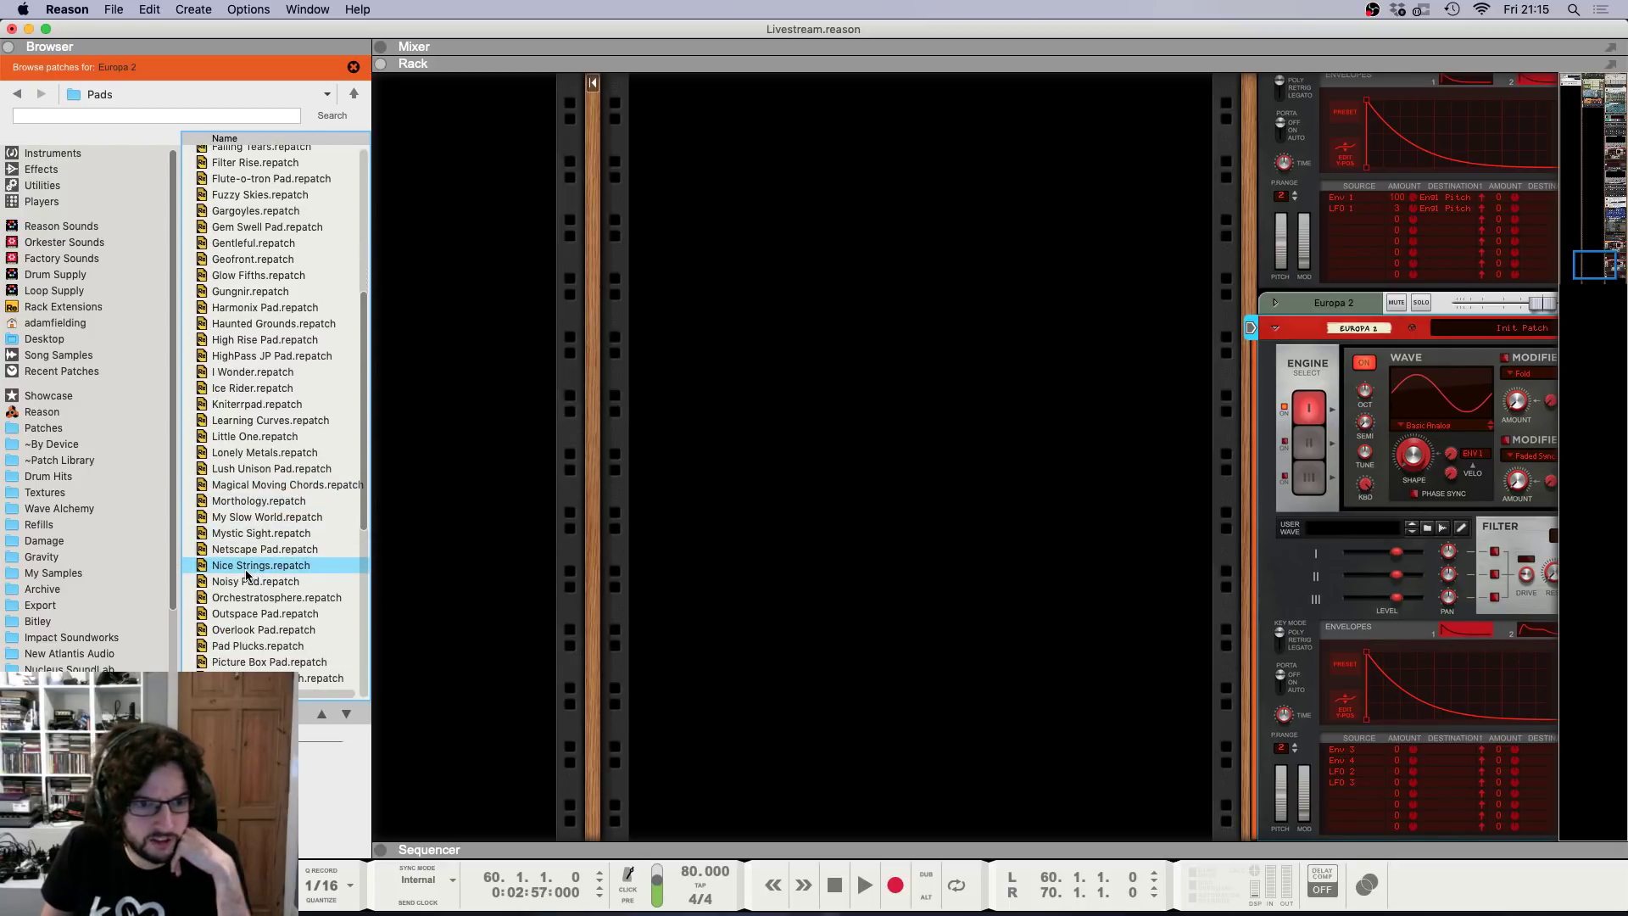
scroll(231, 574, down, 2)
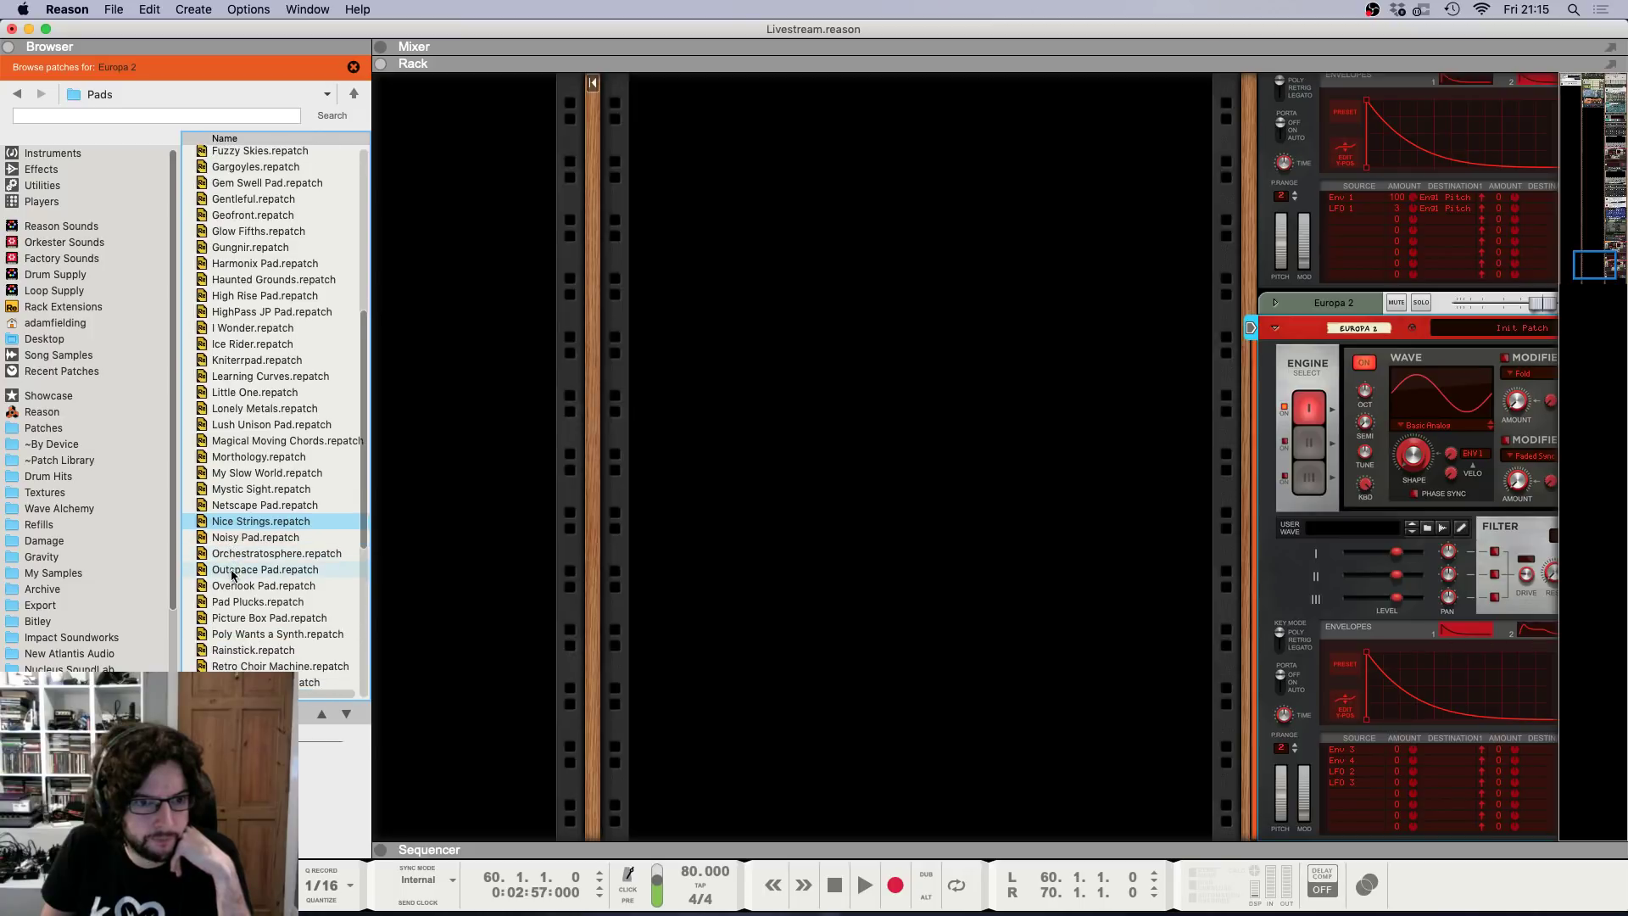
double_click(239, 526)
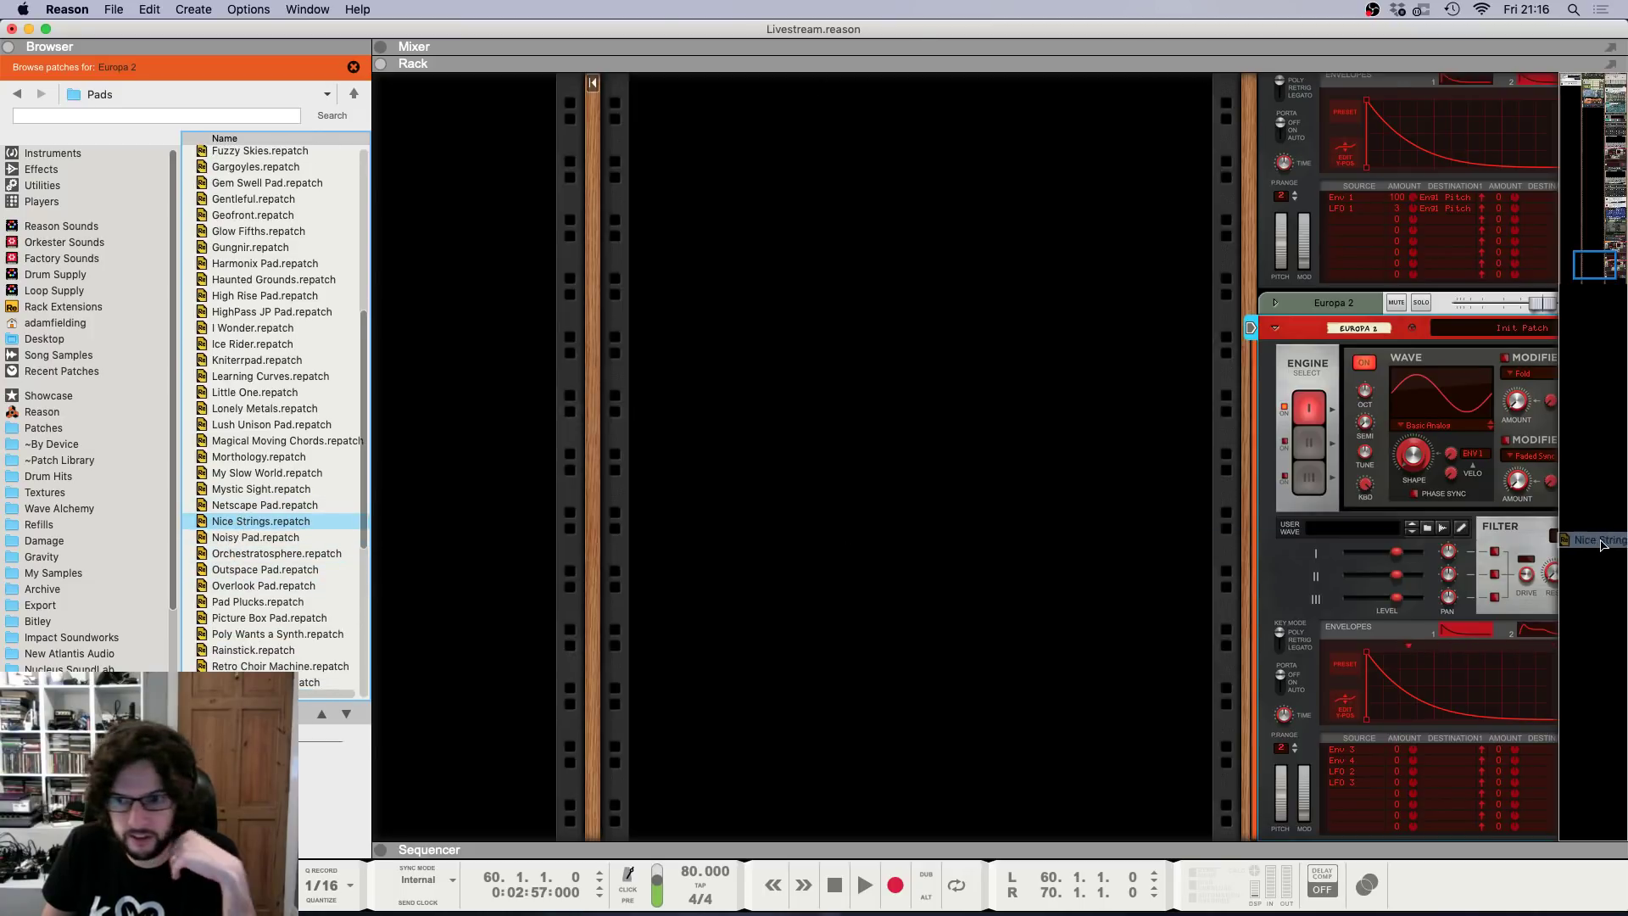
Place the Nice Strings track below What Lies Beyond and copy that track's bar 60 to 70 note clip onto it.
key(F7)
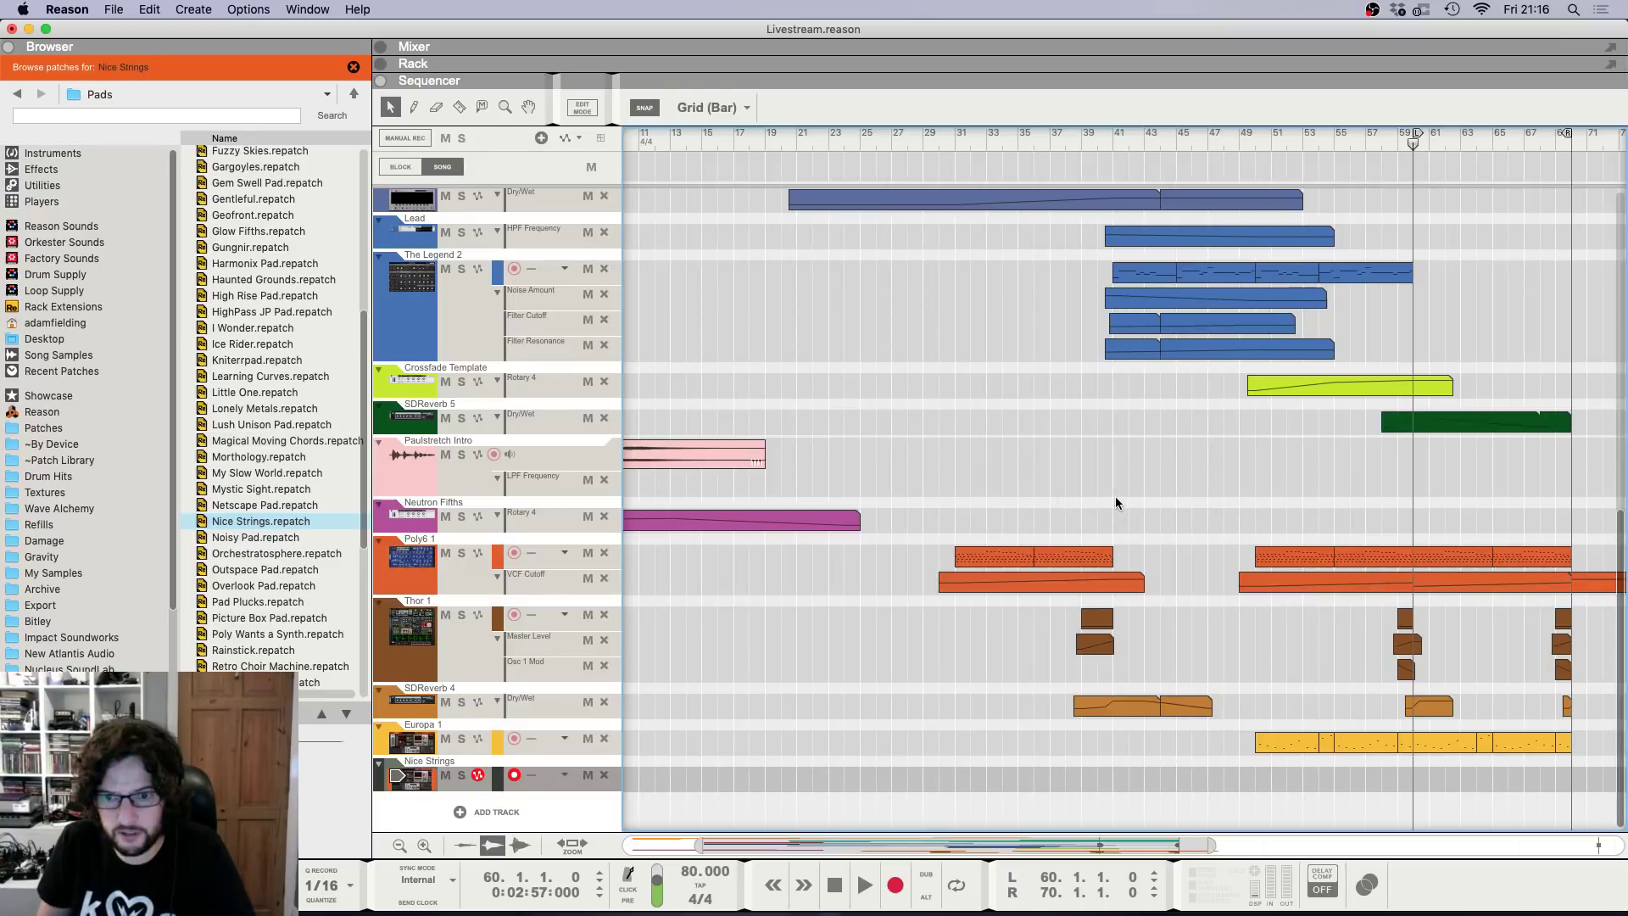
scroll(1246, 439, up, 5)
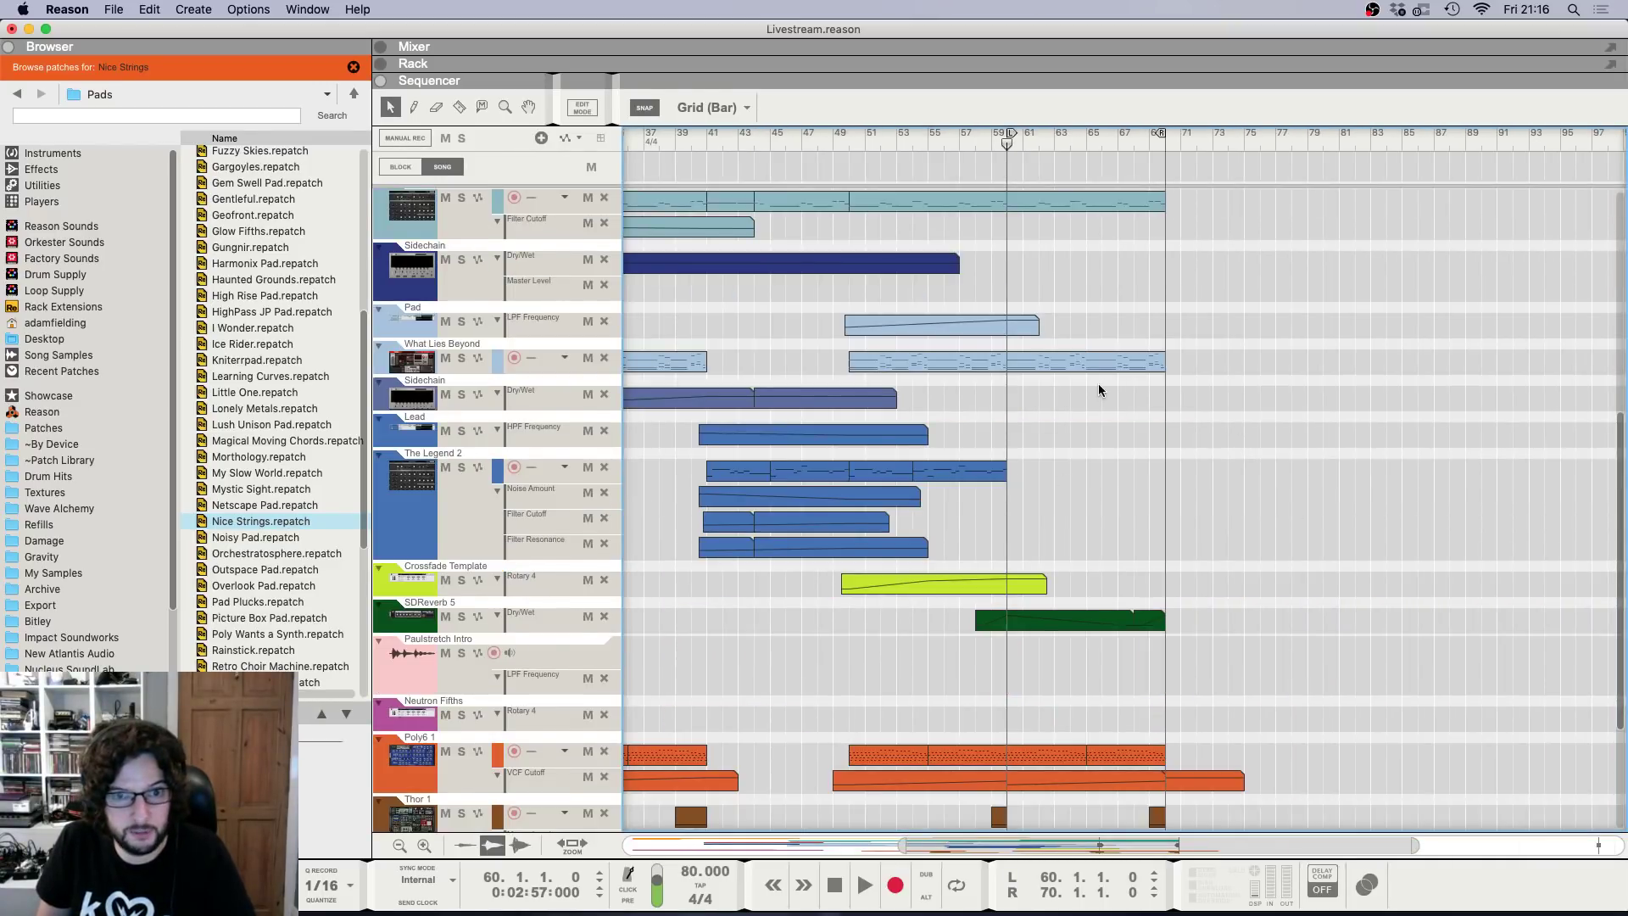
scroll(1099, 390, down, 5)
drag(397, 781, 528, 492)
scroll(524, 290, up, 8)
drag(1050, 484, 1050, 514)
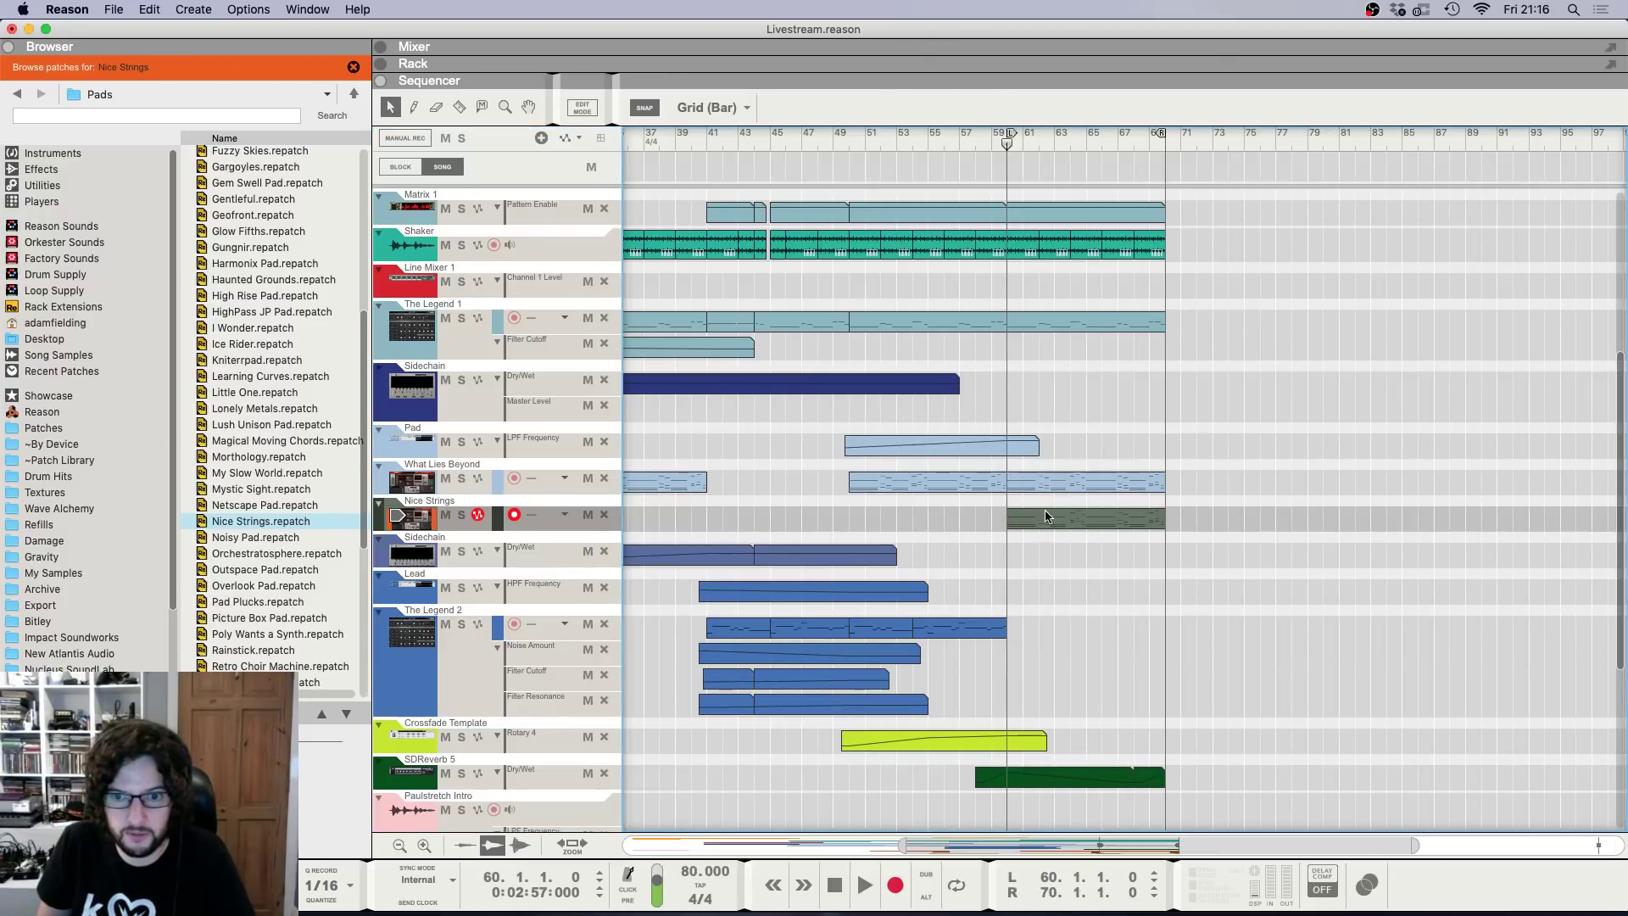
key(h)
key(h)
Lower the Nice Strings mixer channel to about -7.8 dB and play the section from bar 60.
key(F5)
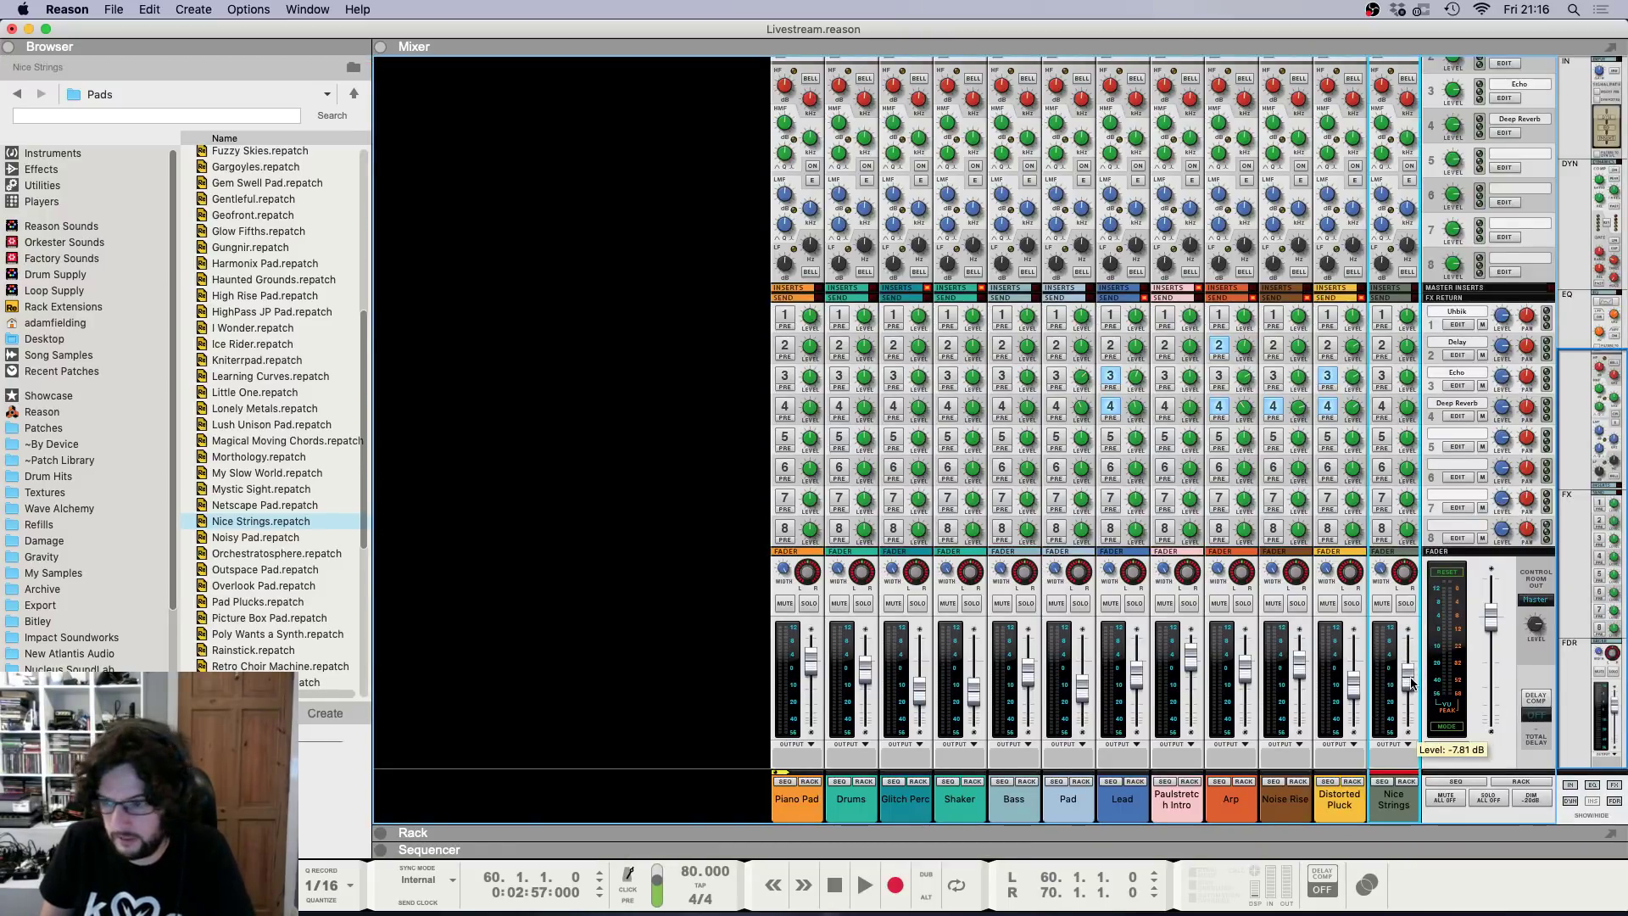
key(space)
key(F7)
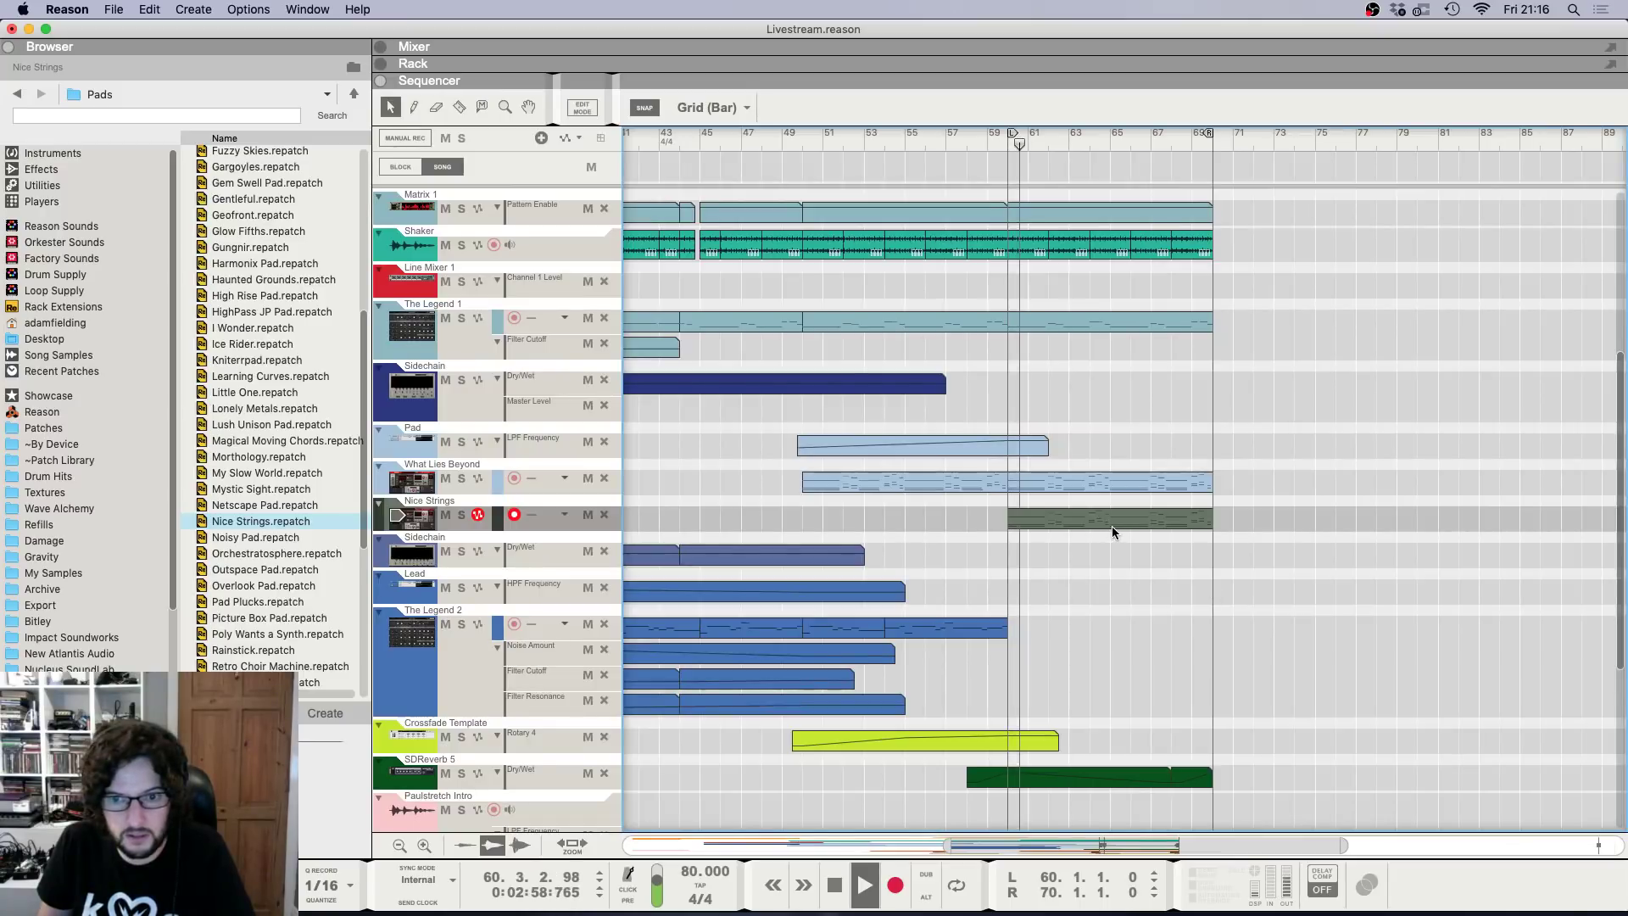
Select the copied Nice Strings clip, check its transpose settings and restart playback from bar 60.
click(1113, 524)
key(F8)
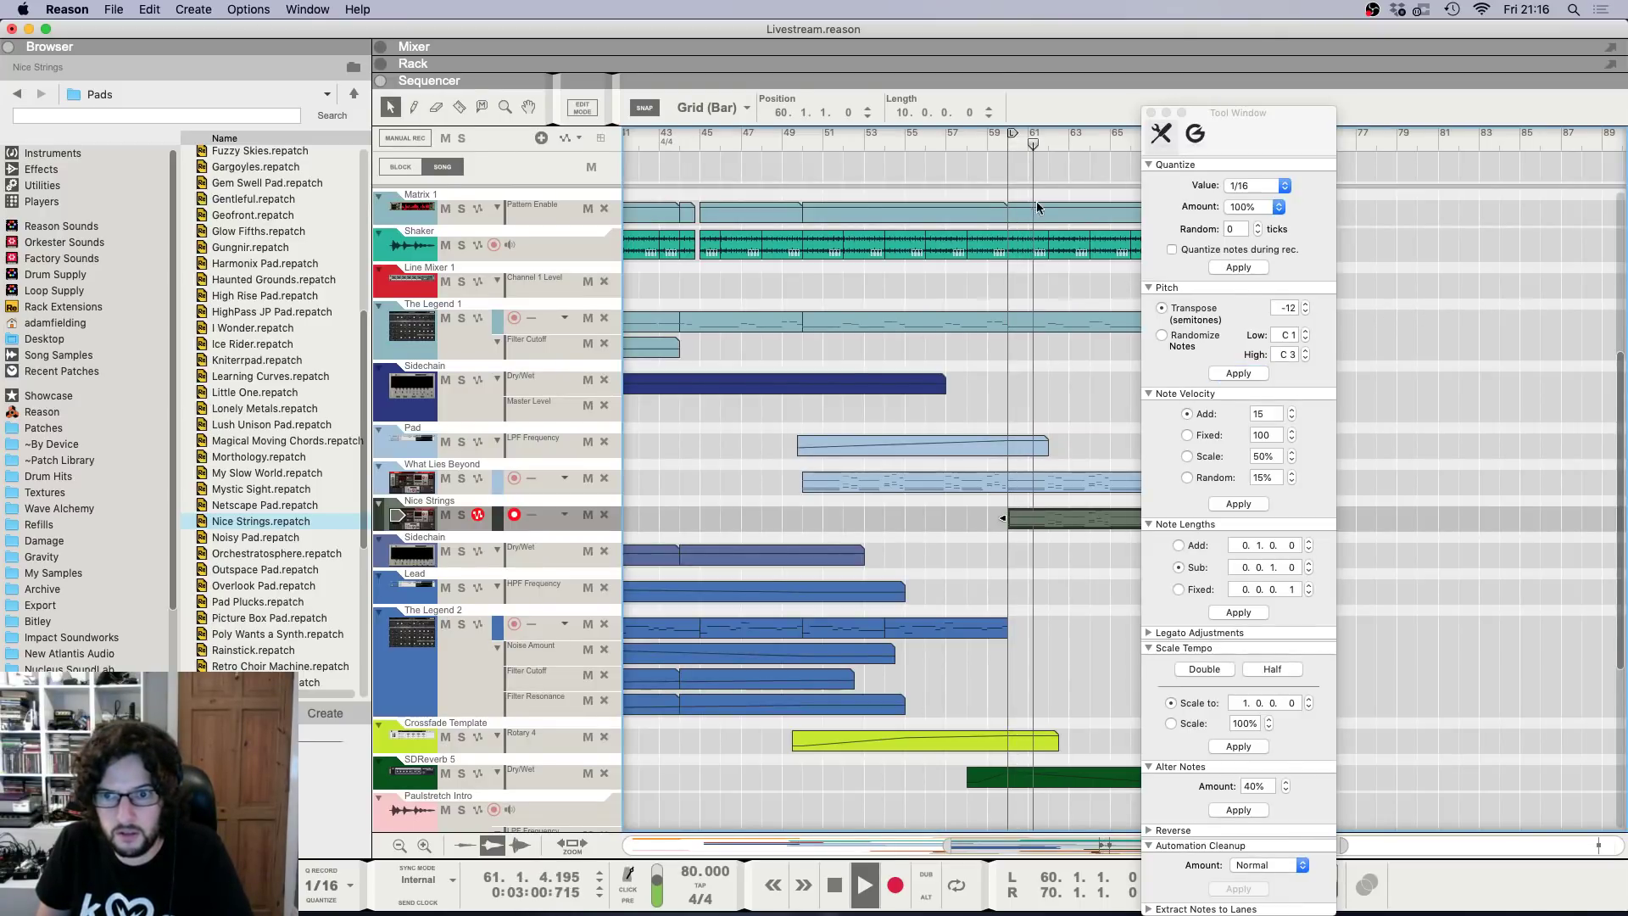
click(1007, 137)
key(F8)
Replace the Nice Strings patch with Orchestratosphere and play the section from bar 60.
key(F6)
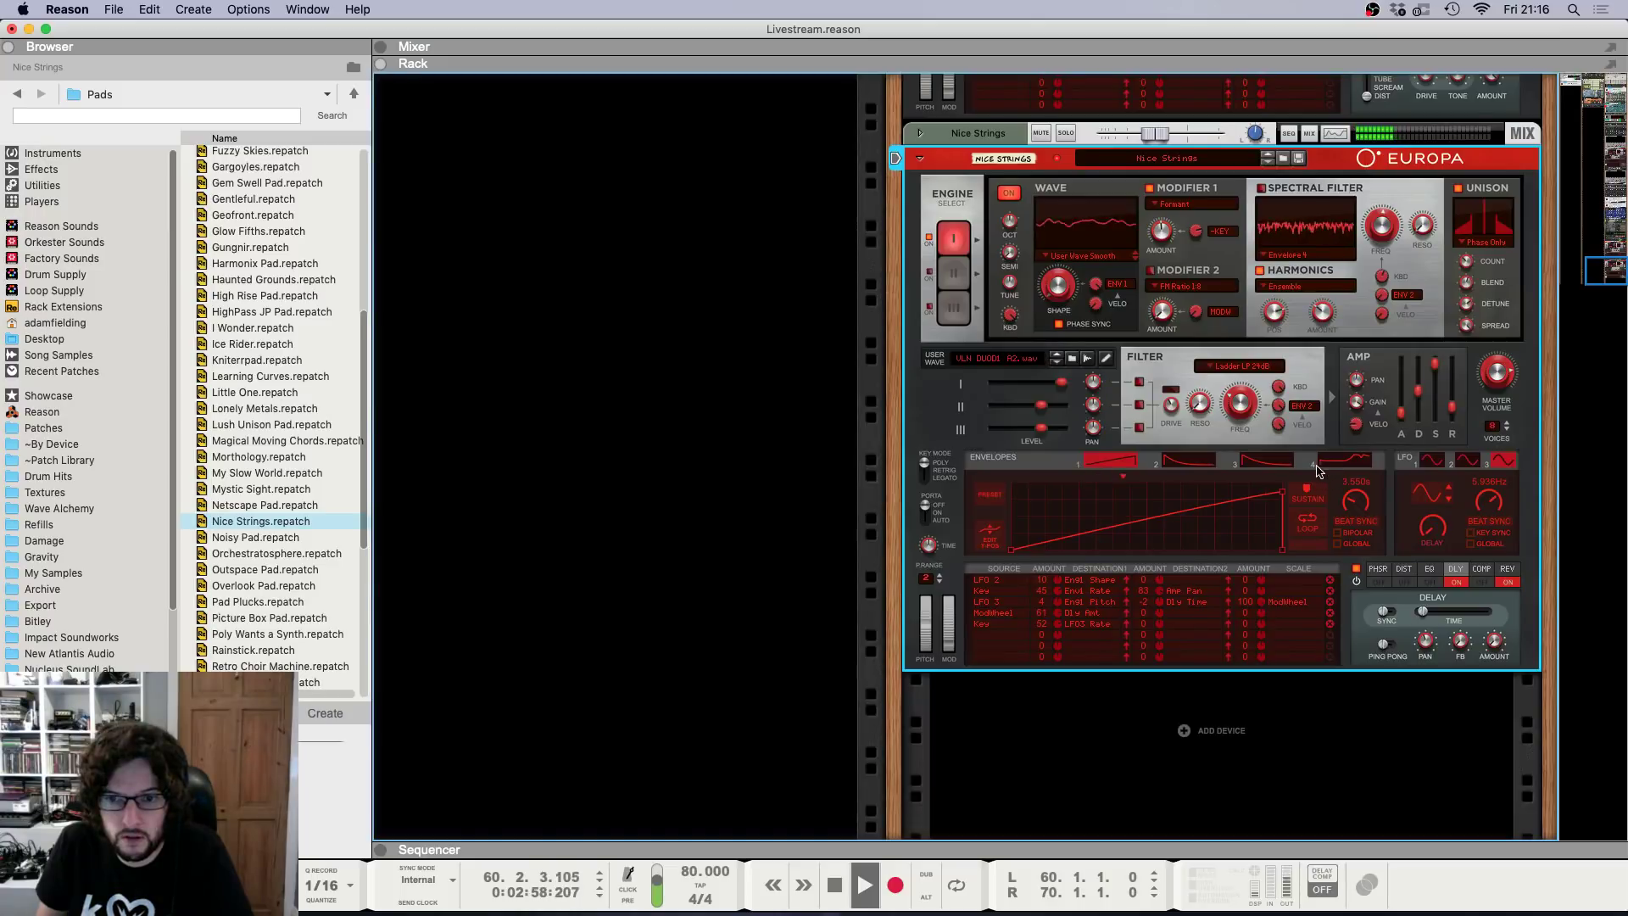
click(222, 556)
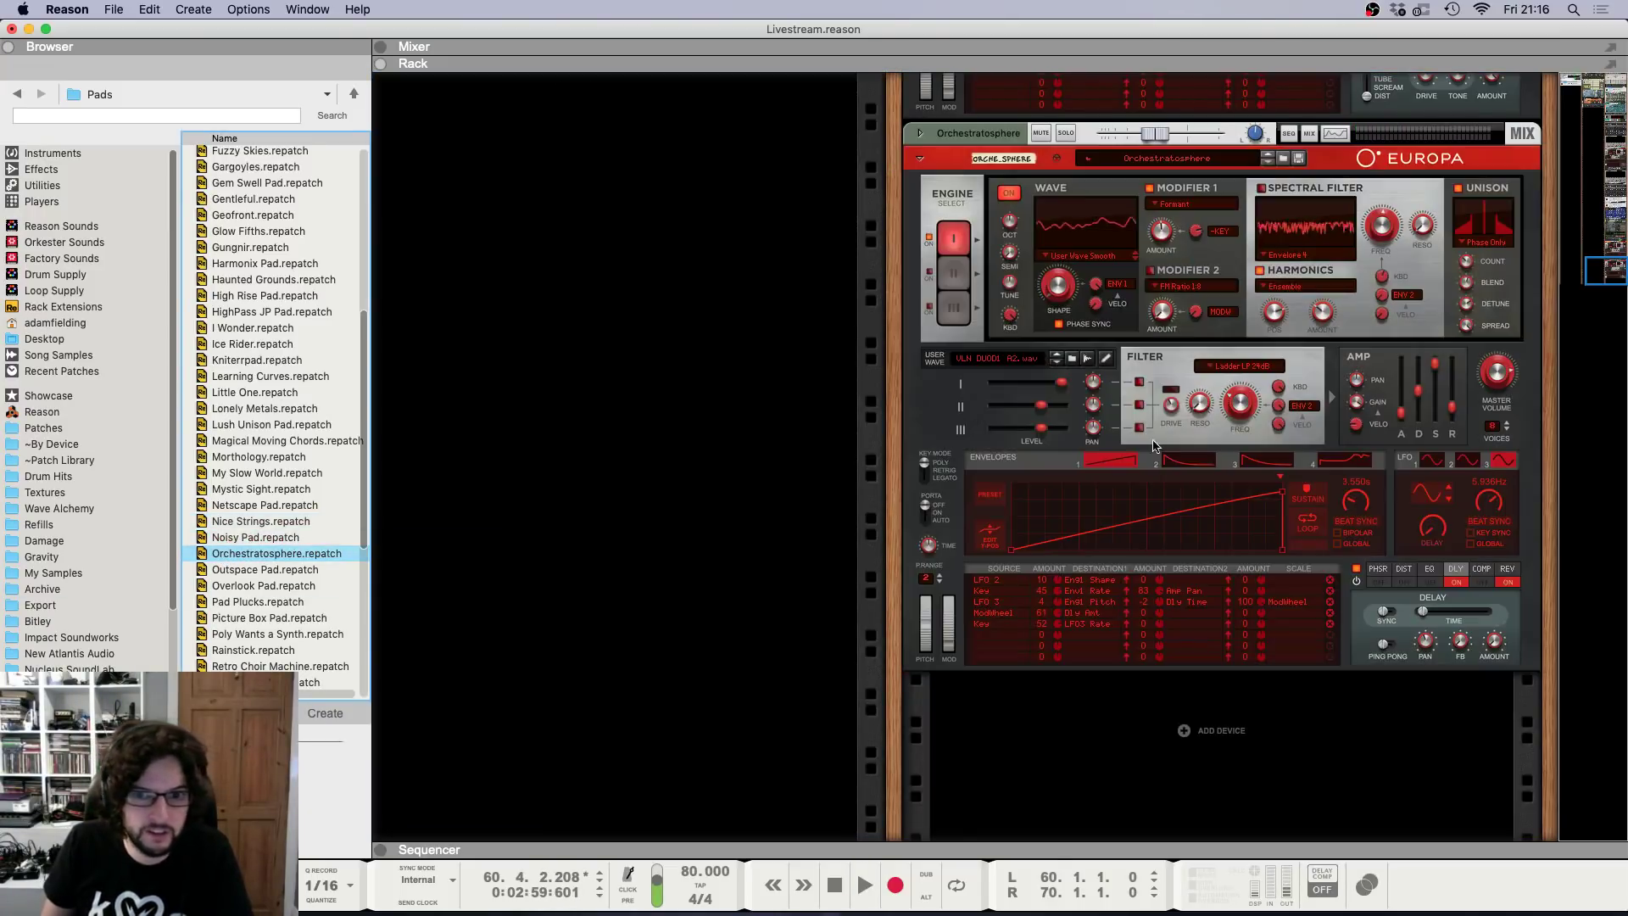
key(F7)
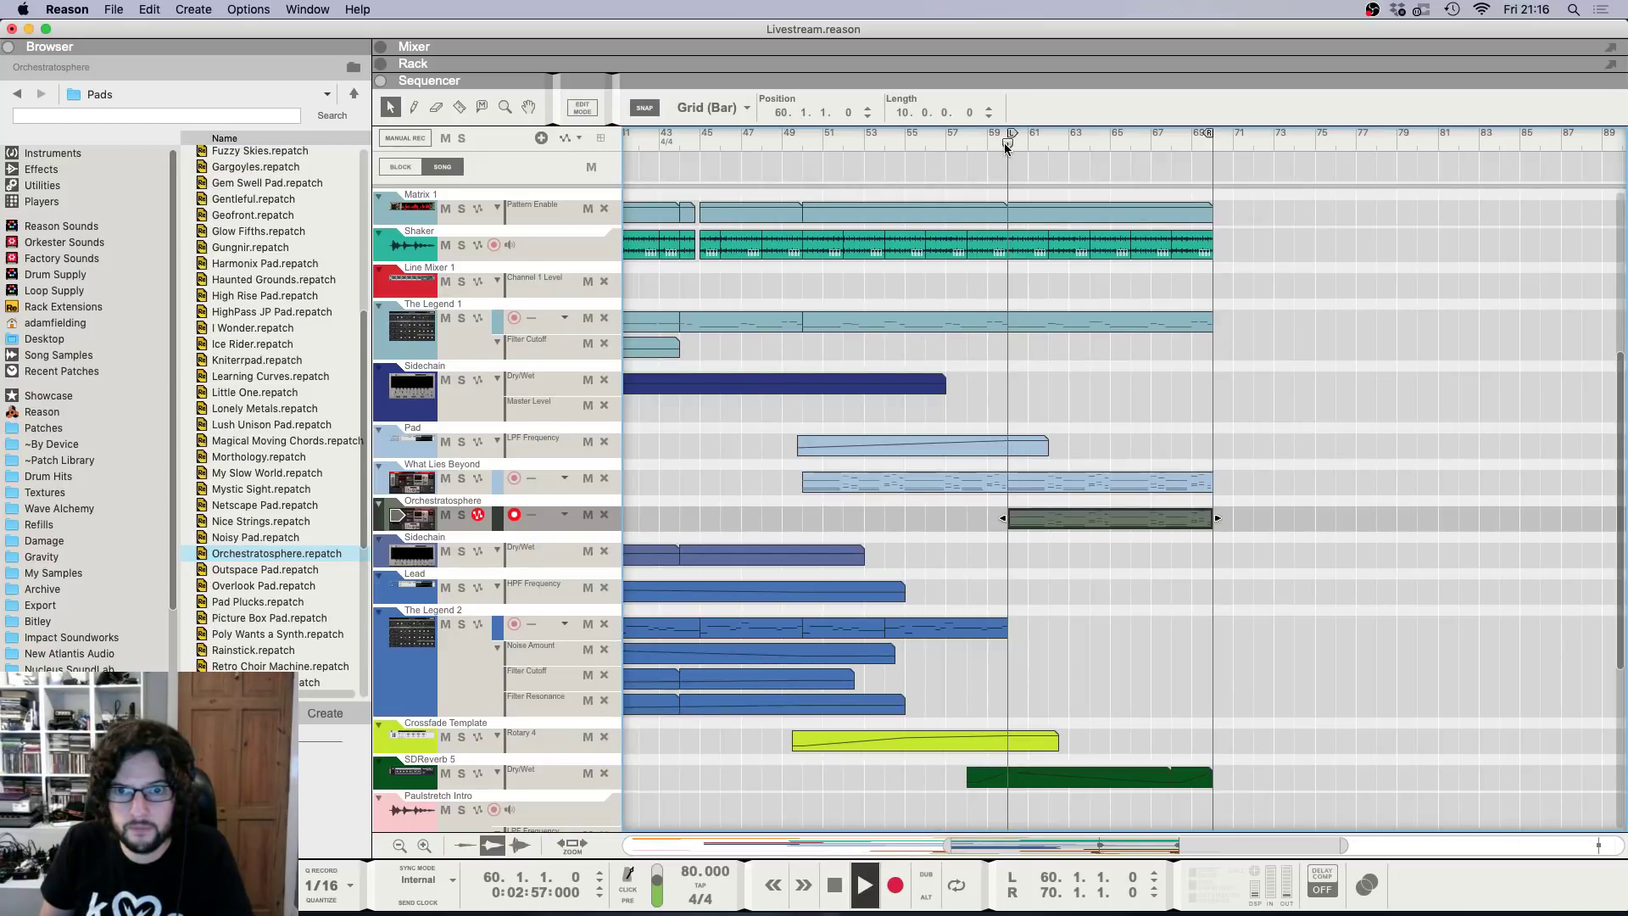
click(1004, 142)
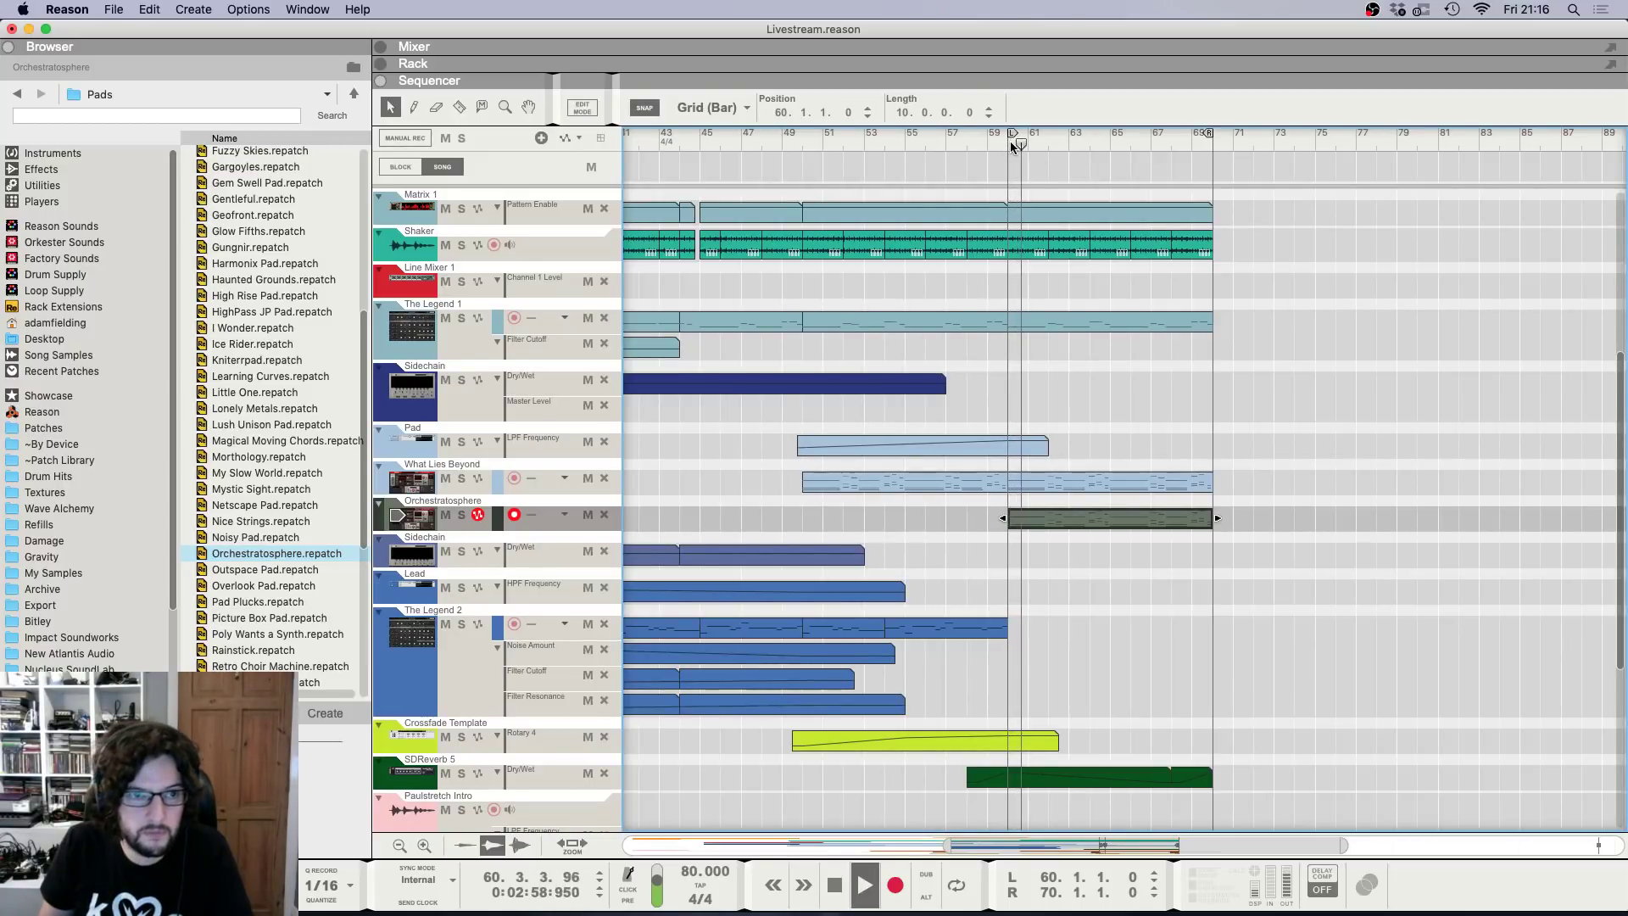
Open the Orchestratosphere clip's notes, shorten the first G#4 to end at bar 61, and draw a G4 from there with length 0.3.1.0.
double_click(1072, 511)
key(space)
key(h)
key(h)
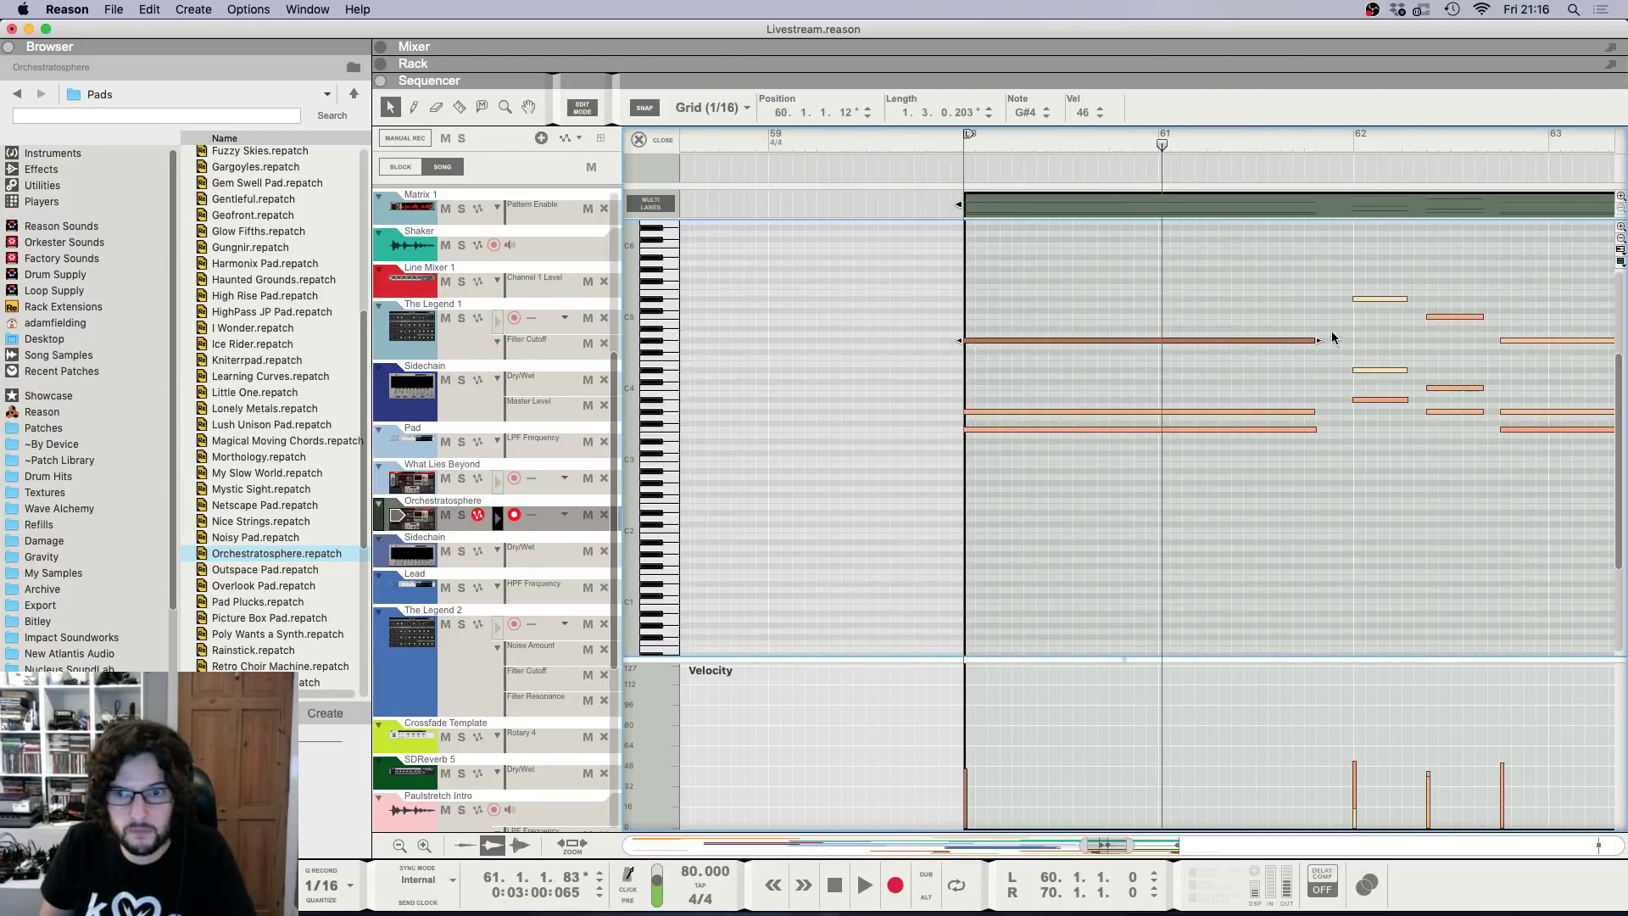
click(1330, 340)
drag(1159, 346, 1330, 346)
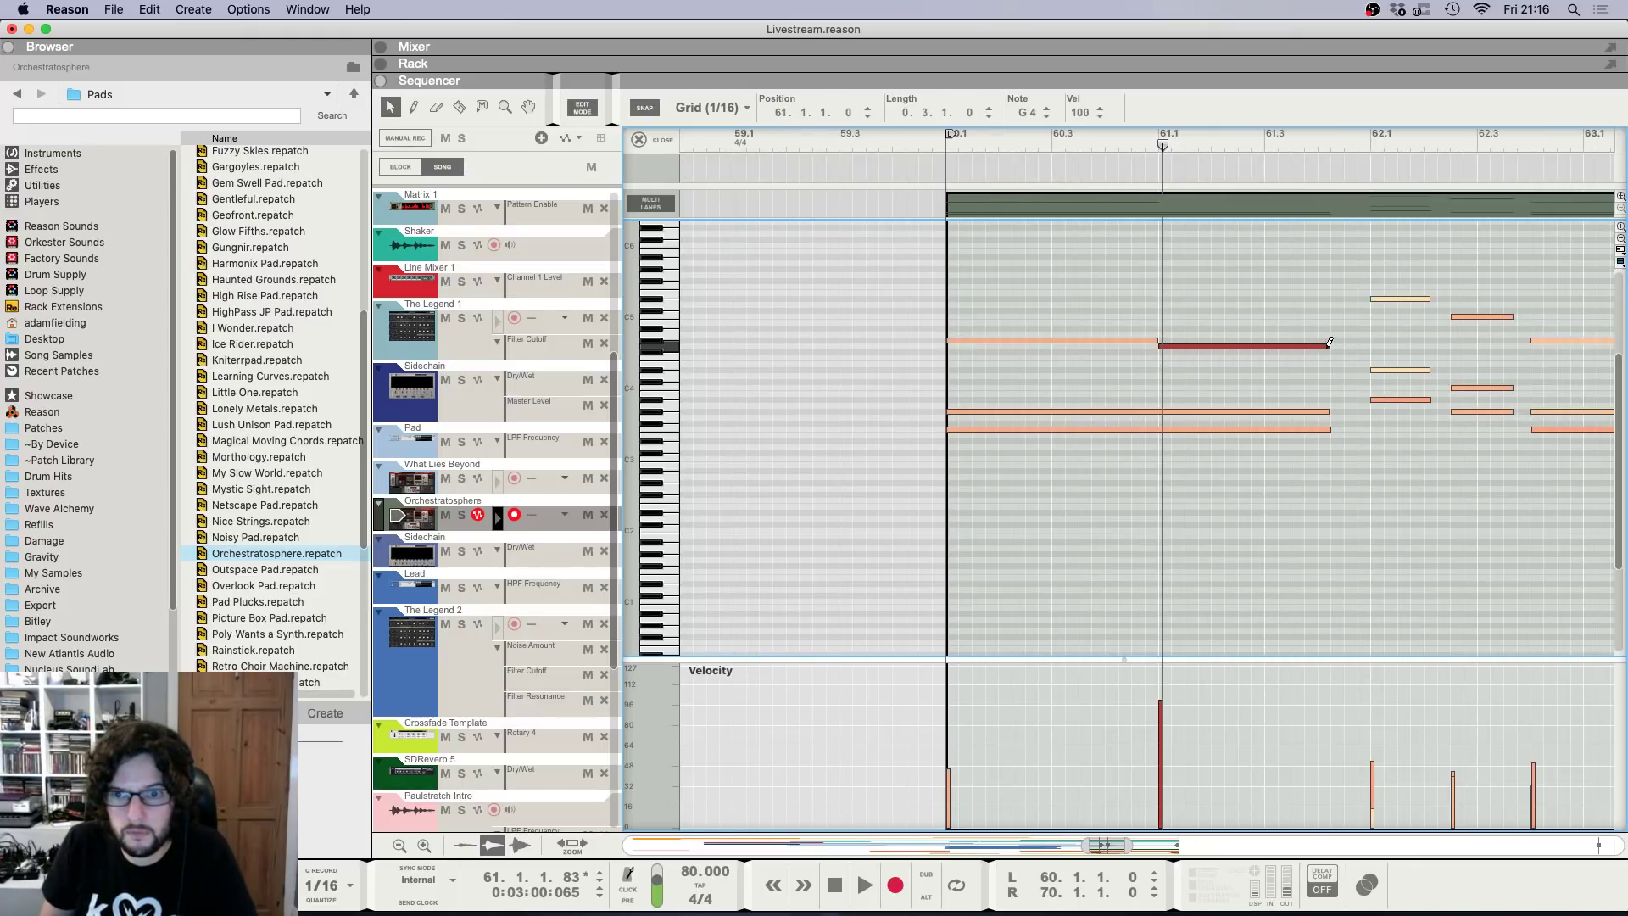
Play the Orchestratosphere clip from bar 60 to hear the new G4 note.
click(958, 139)
key(space)
key(g)
key(g)
drag(1176, 266, 1235, 367)
key(h)
key(h)
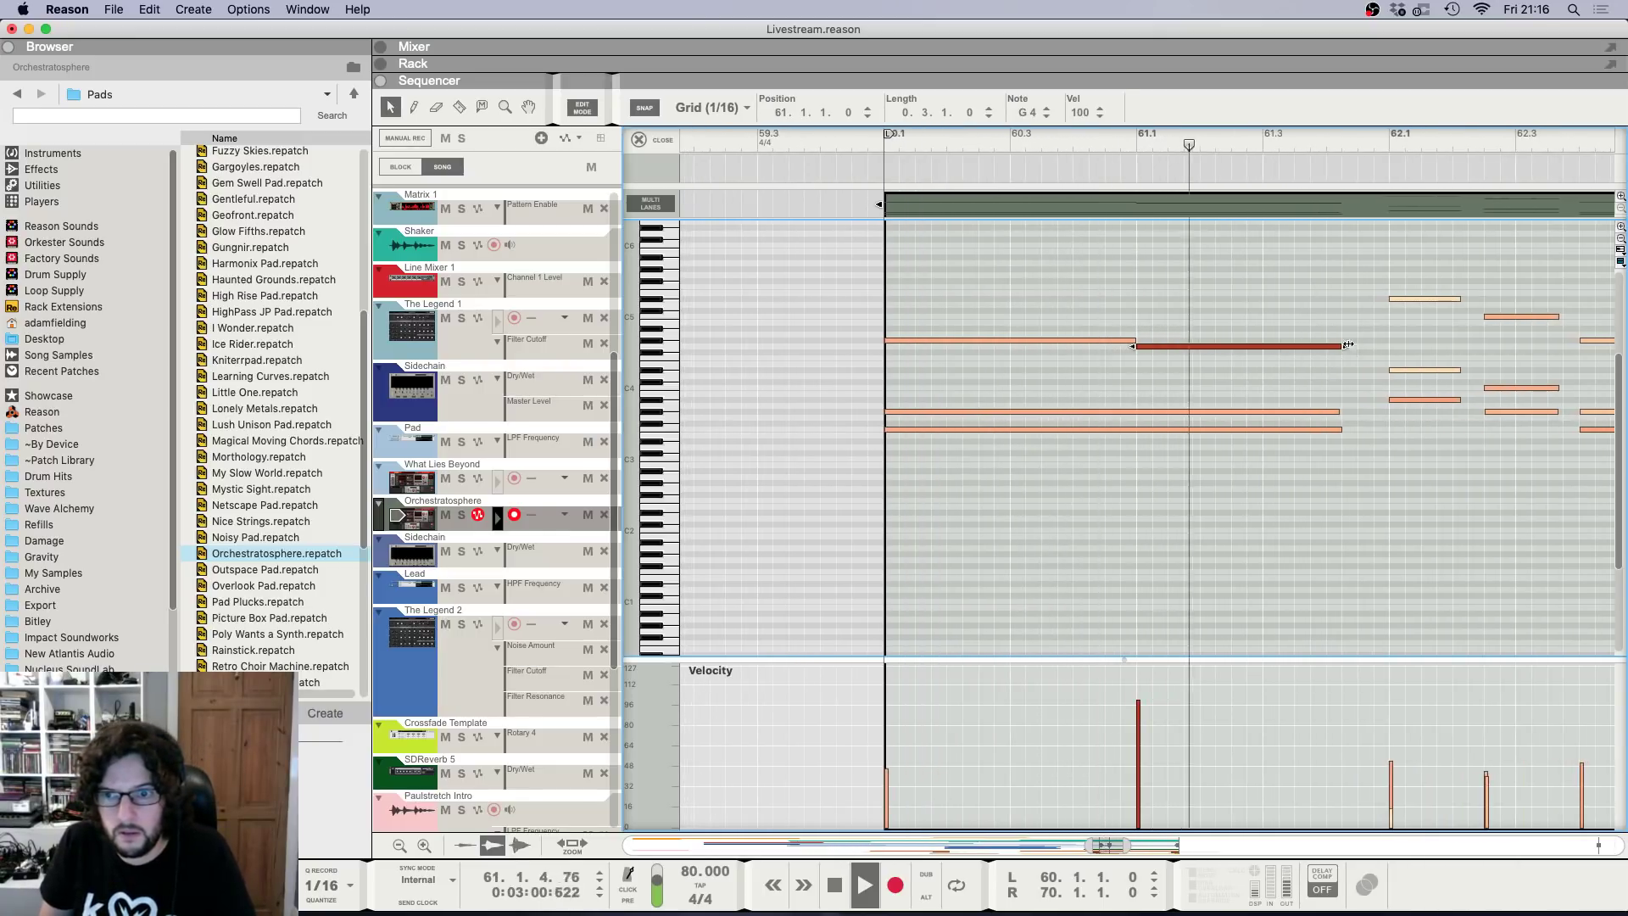
Stop playback, draw a D#4 from the end of the G4 to bar 62, and extend the held F3 and G#3 to bar 62.
key(space)
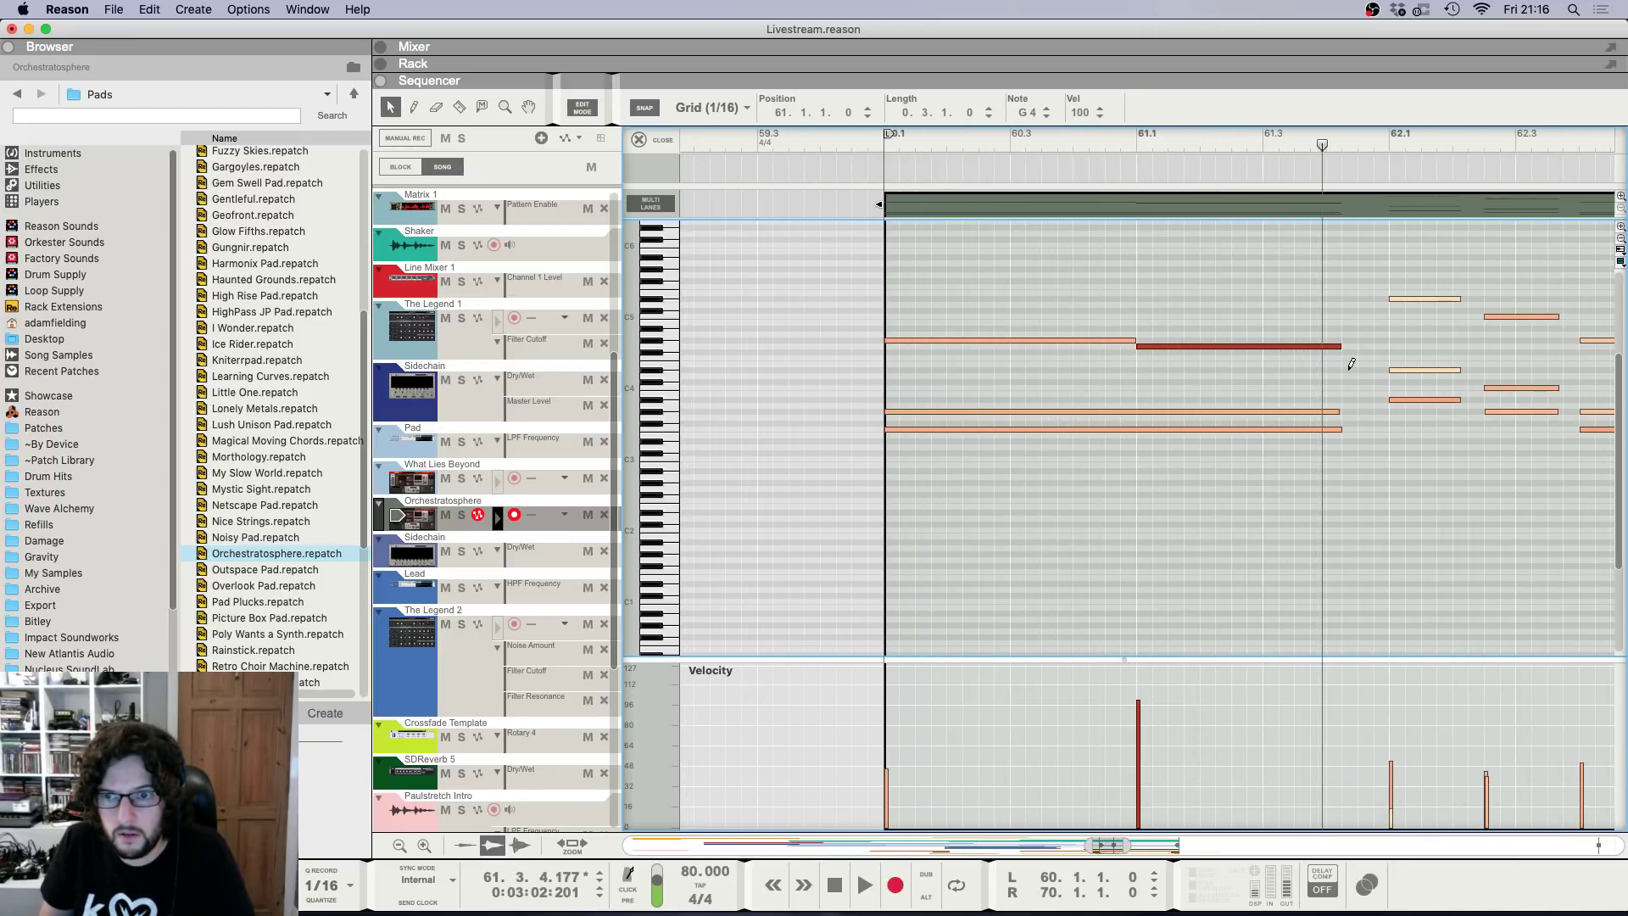
drag(1348, 370, 1379, 370)
drag(1294, 398, 1328, 434)
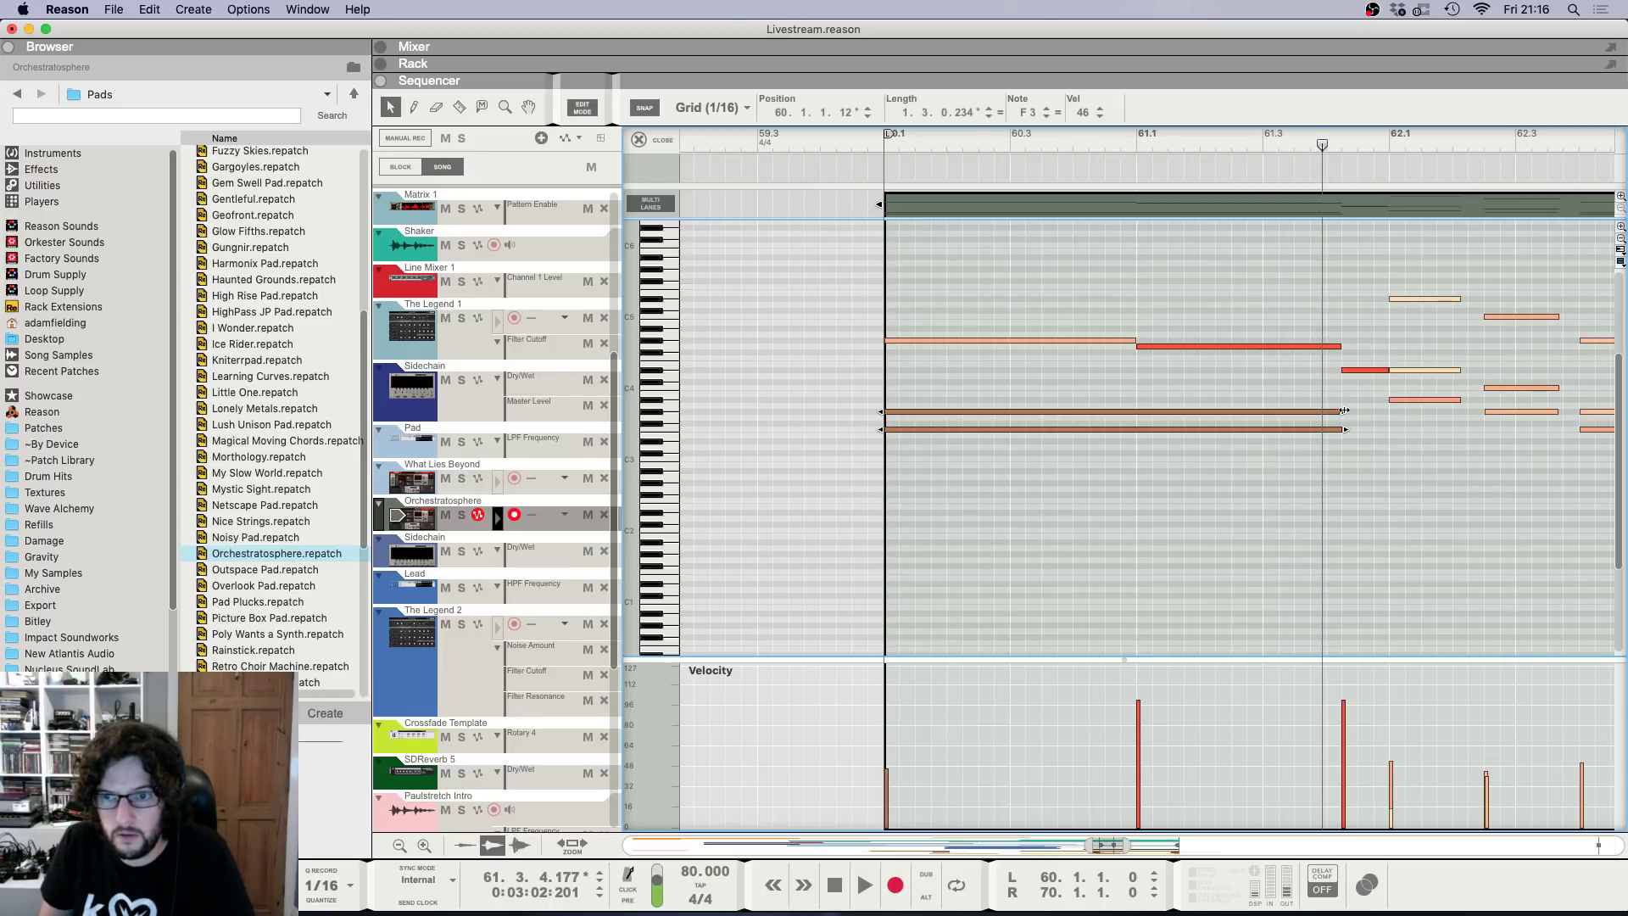
Raise the D#4 in the bar 62 chord to F4 and lengthen both short chords in bar 62 to meet the chords that follow.
drag(1424, 373, 1424, 353)
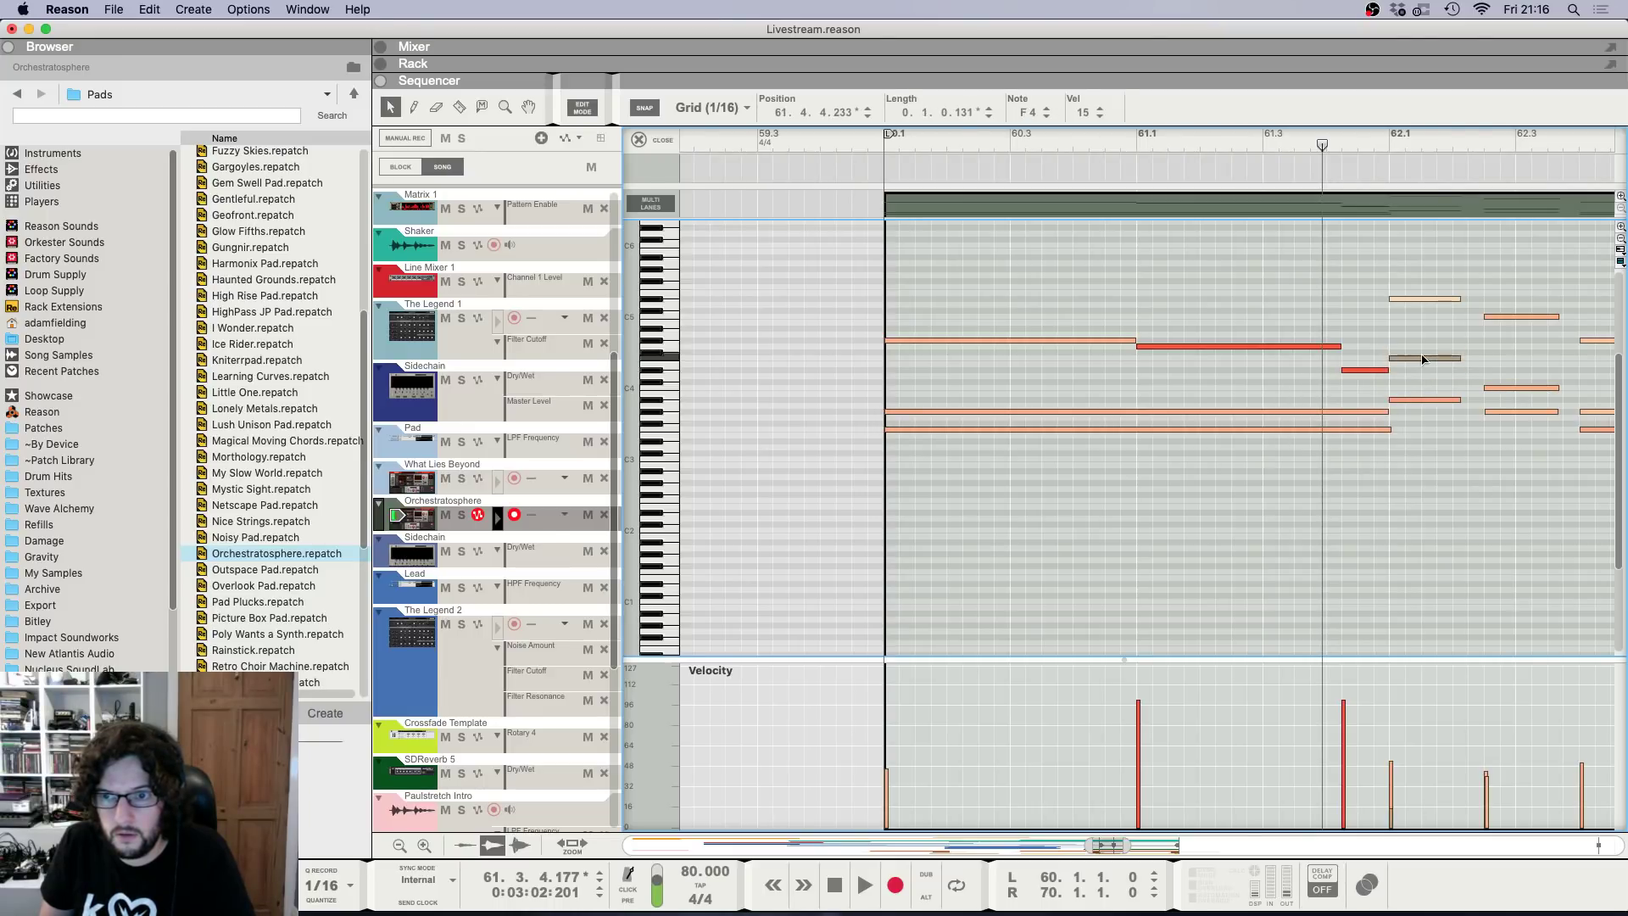
key(space)
drag(1441, 285, 1461, 404)
key(space)
drag(1519, 454, 1565, 280)
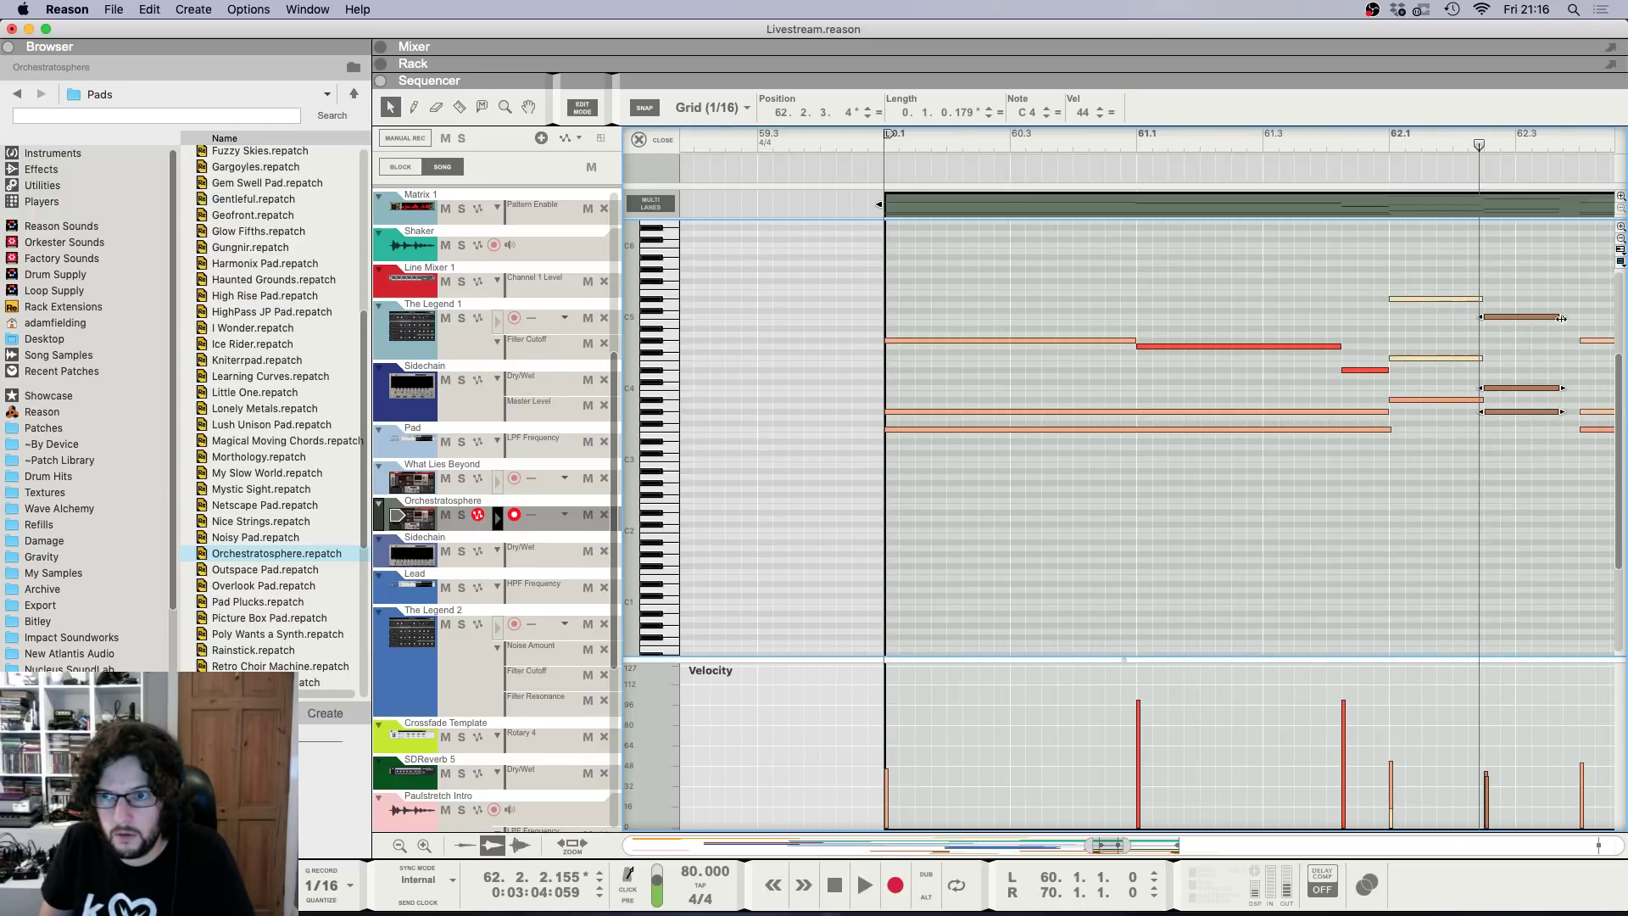
scroll(1523, 313, right, 10)
scroll(975, 280, left, 8)
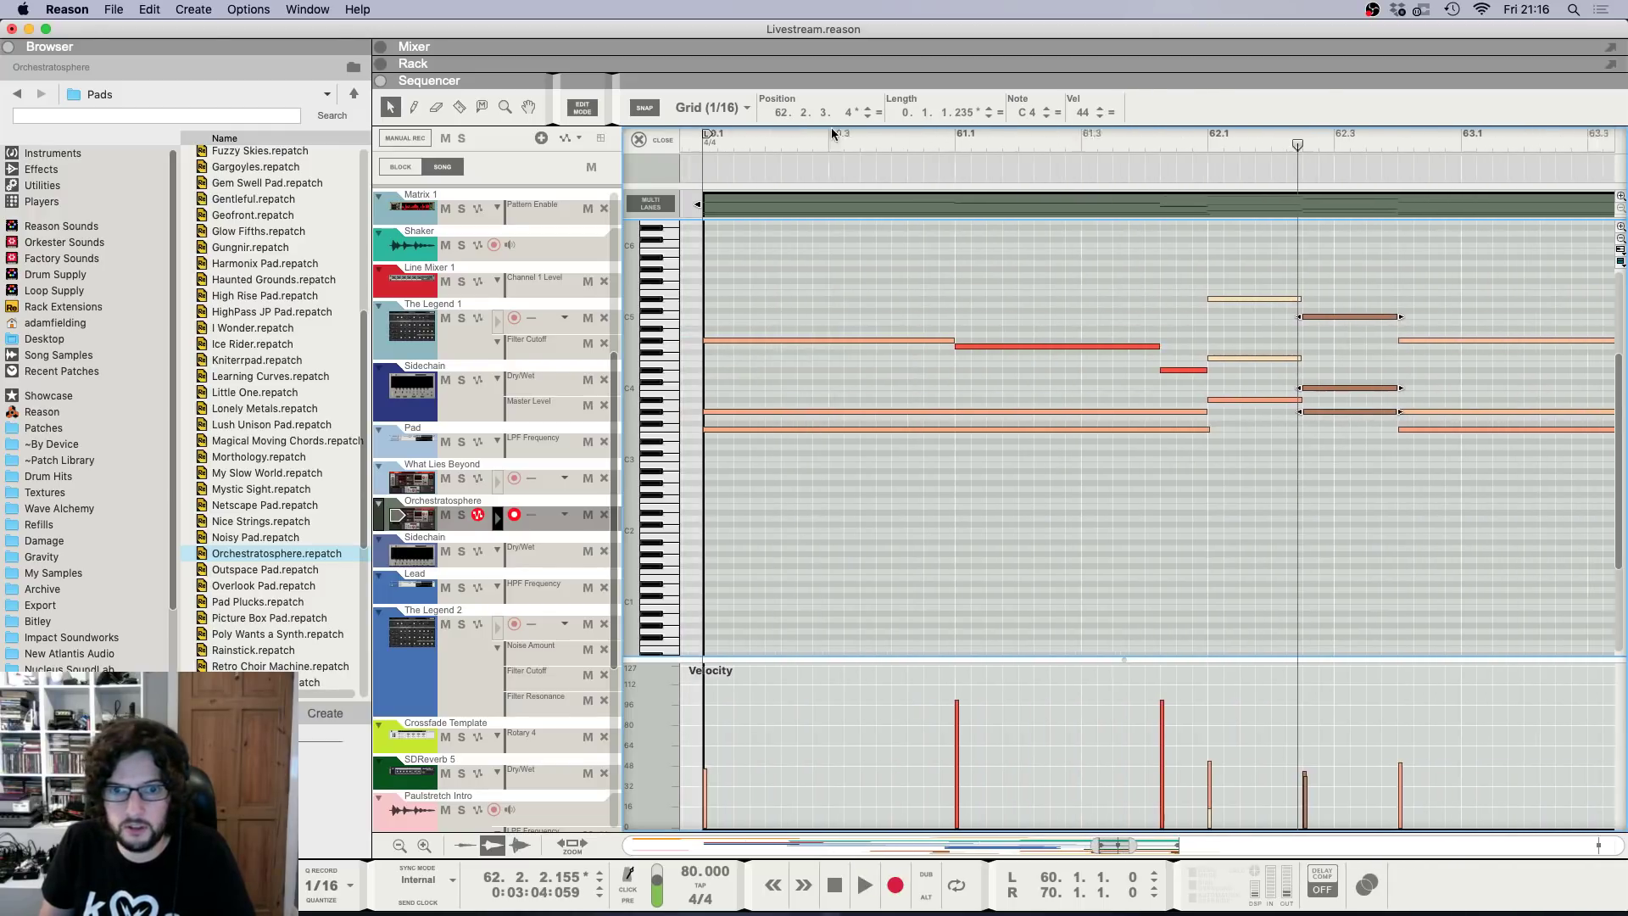
Select all notes in the clip and add 100 to their velocities with the note velocity tool.
click(762, 153)
click(1001, 749)
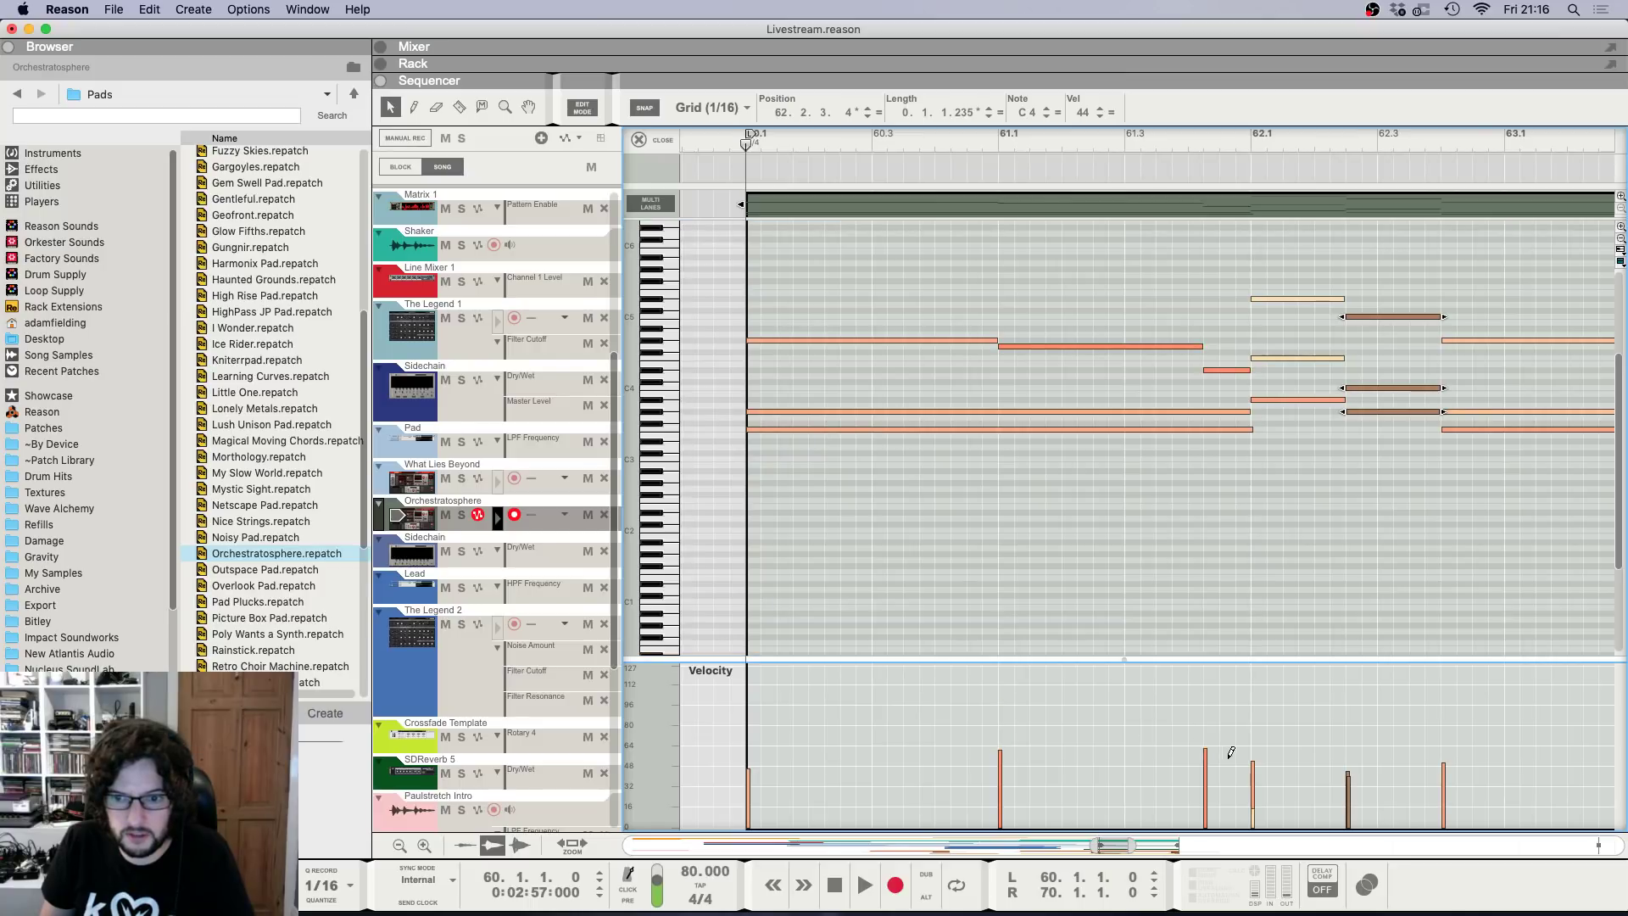
key(super+a)
key(F8)
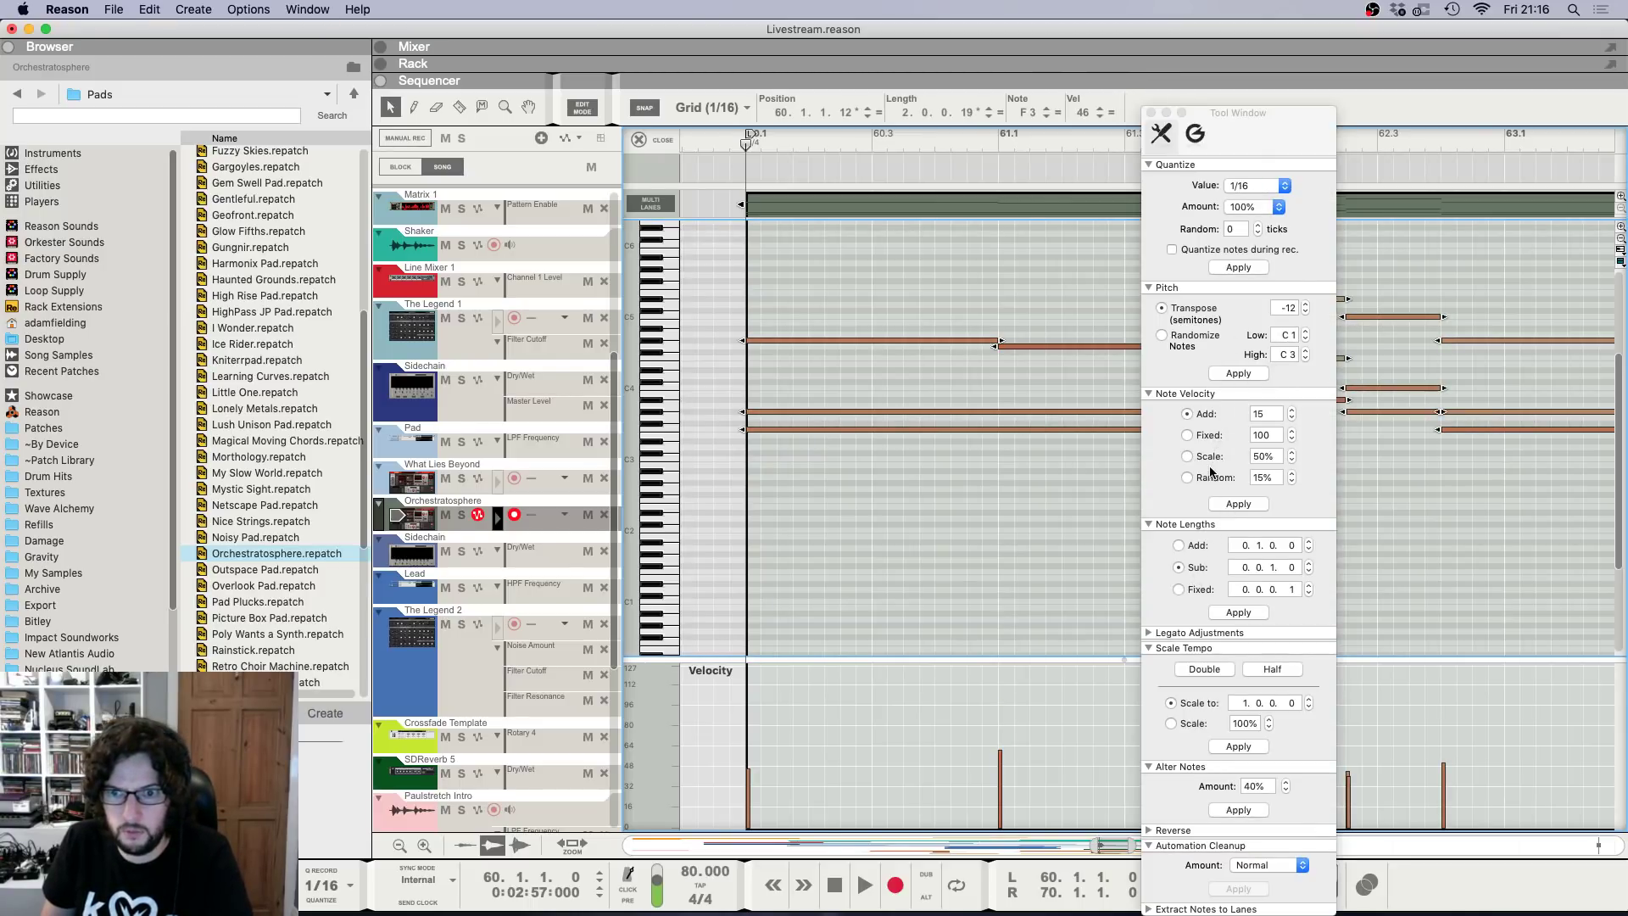
double_click(1263, 413)
text(100)
click(1238, 504)
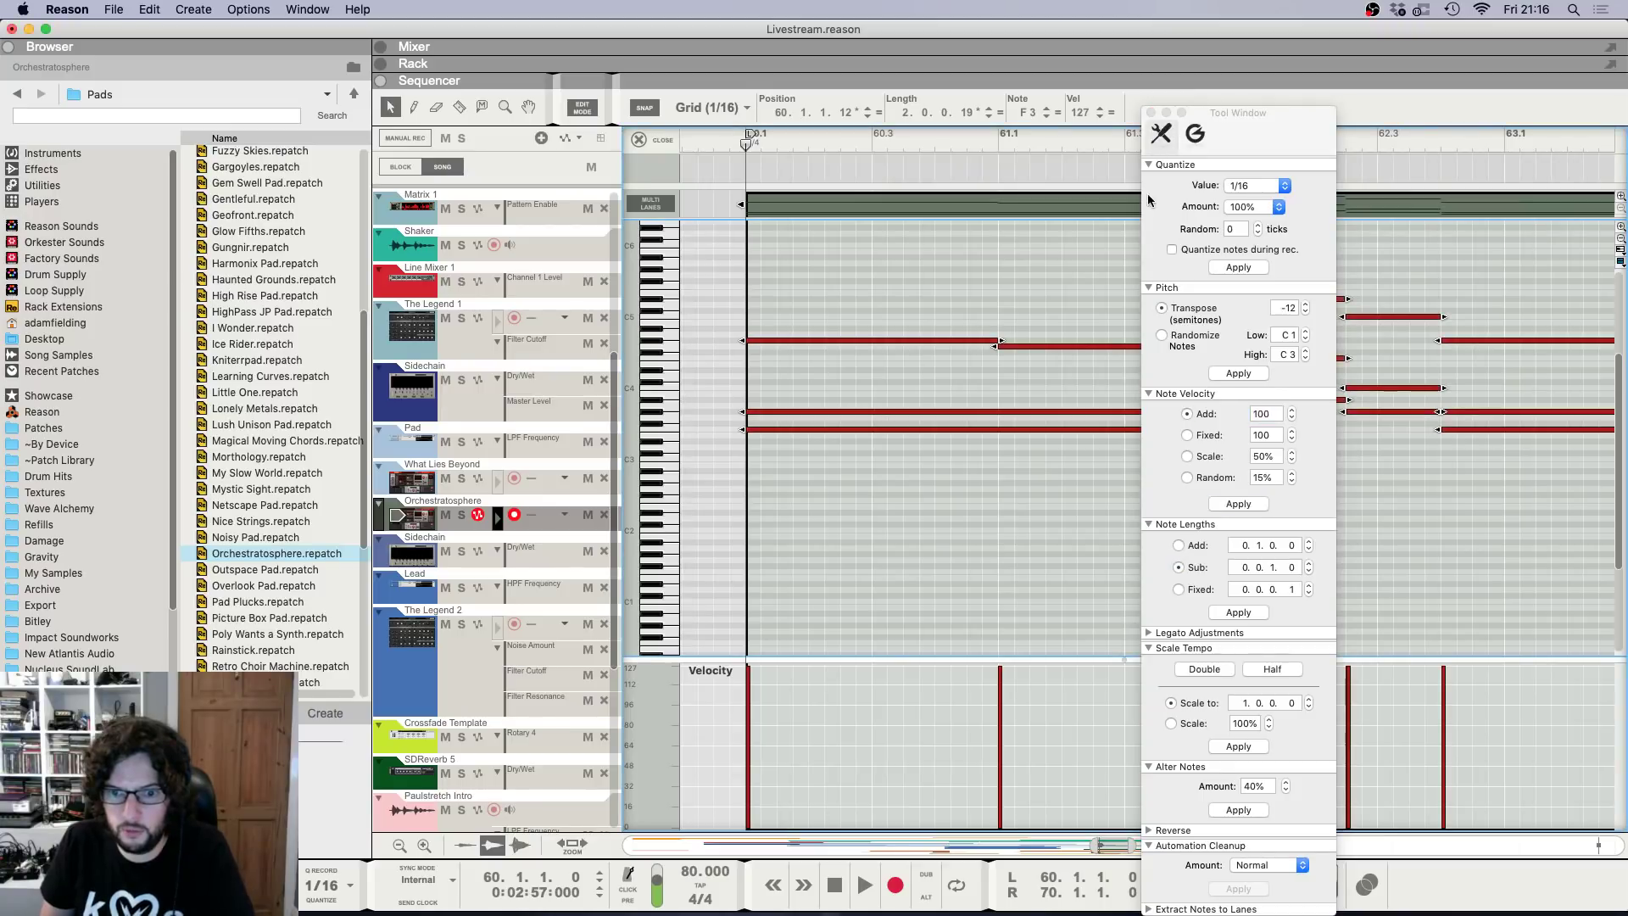
Play the clip and set all selected notes to a fixed velocity of 100, closing the tool window.
key(space)
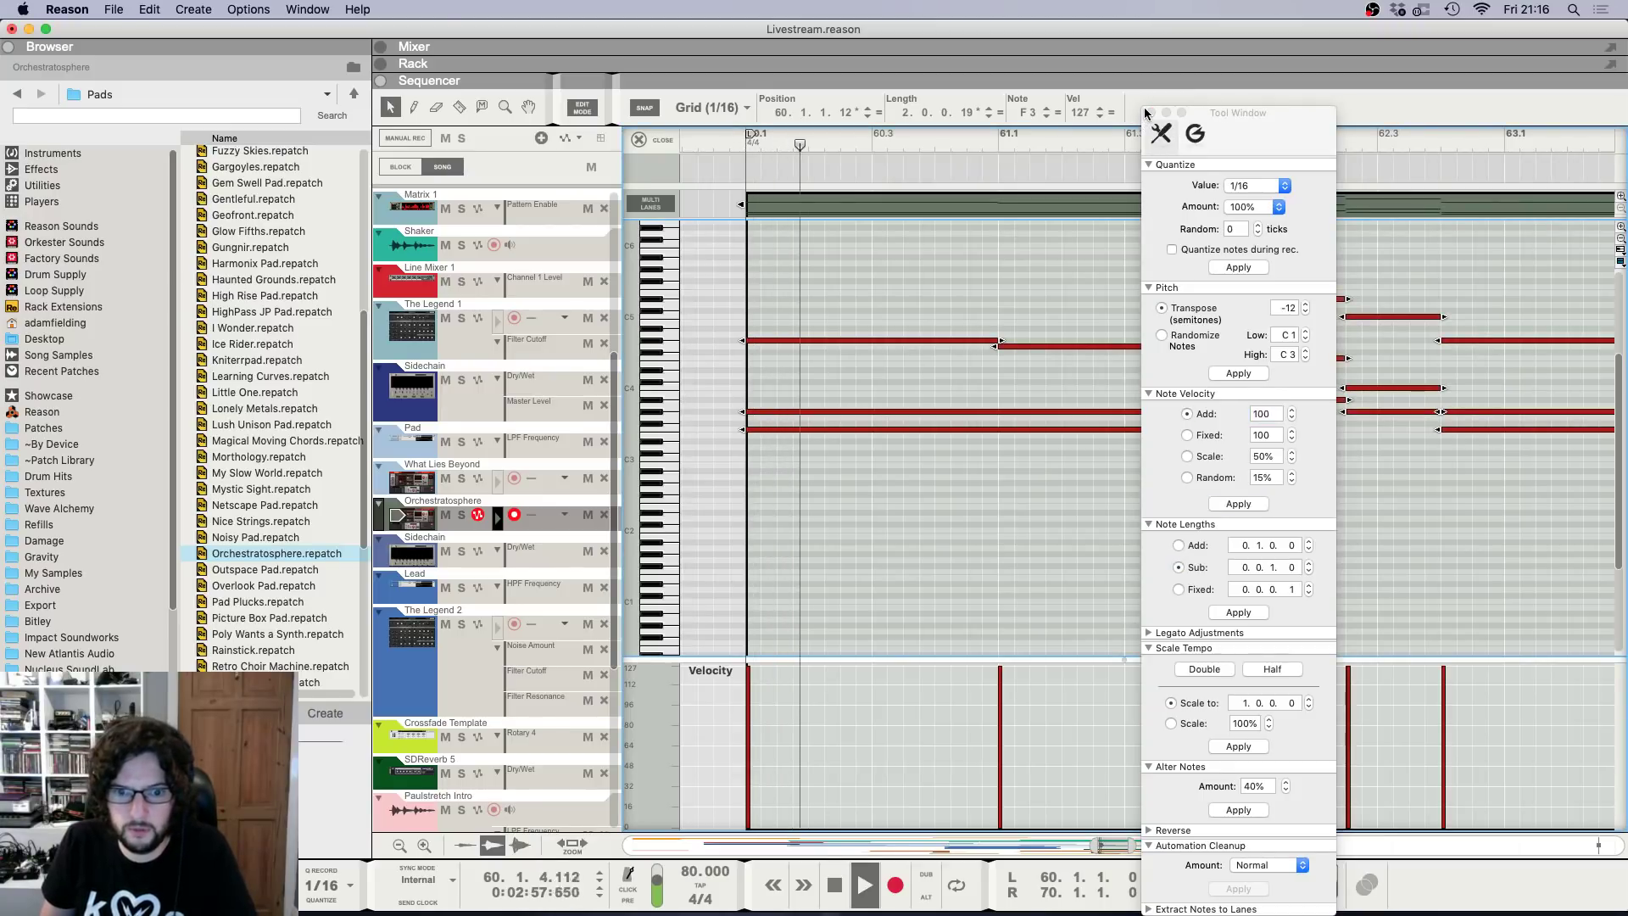
double_click(1264, 414)
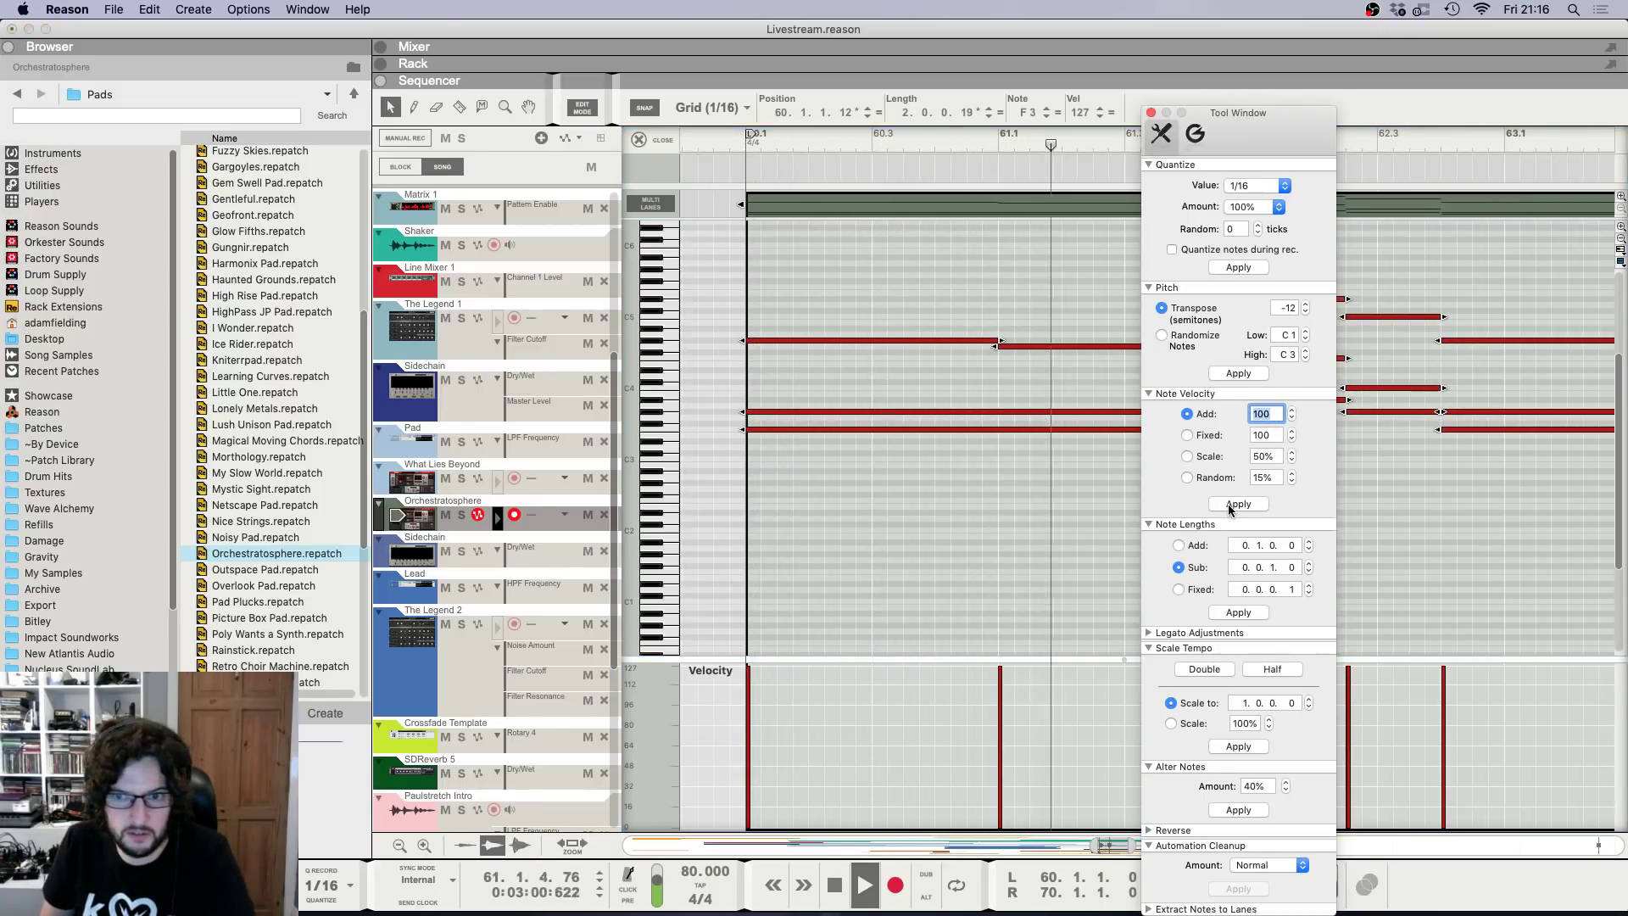
text(90)
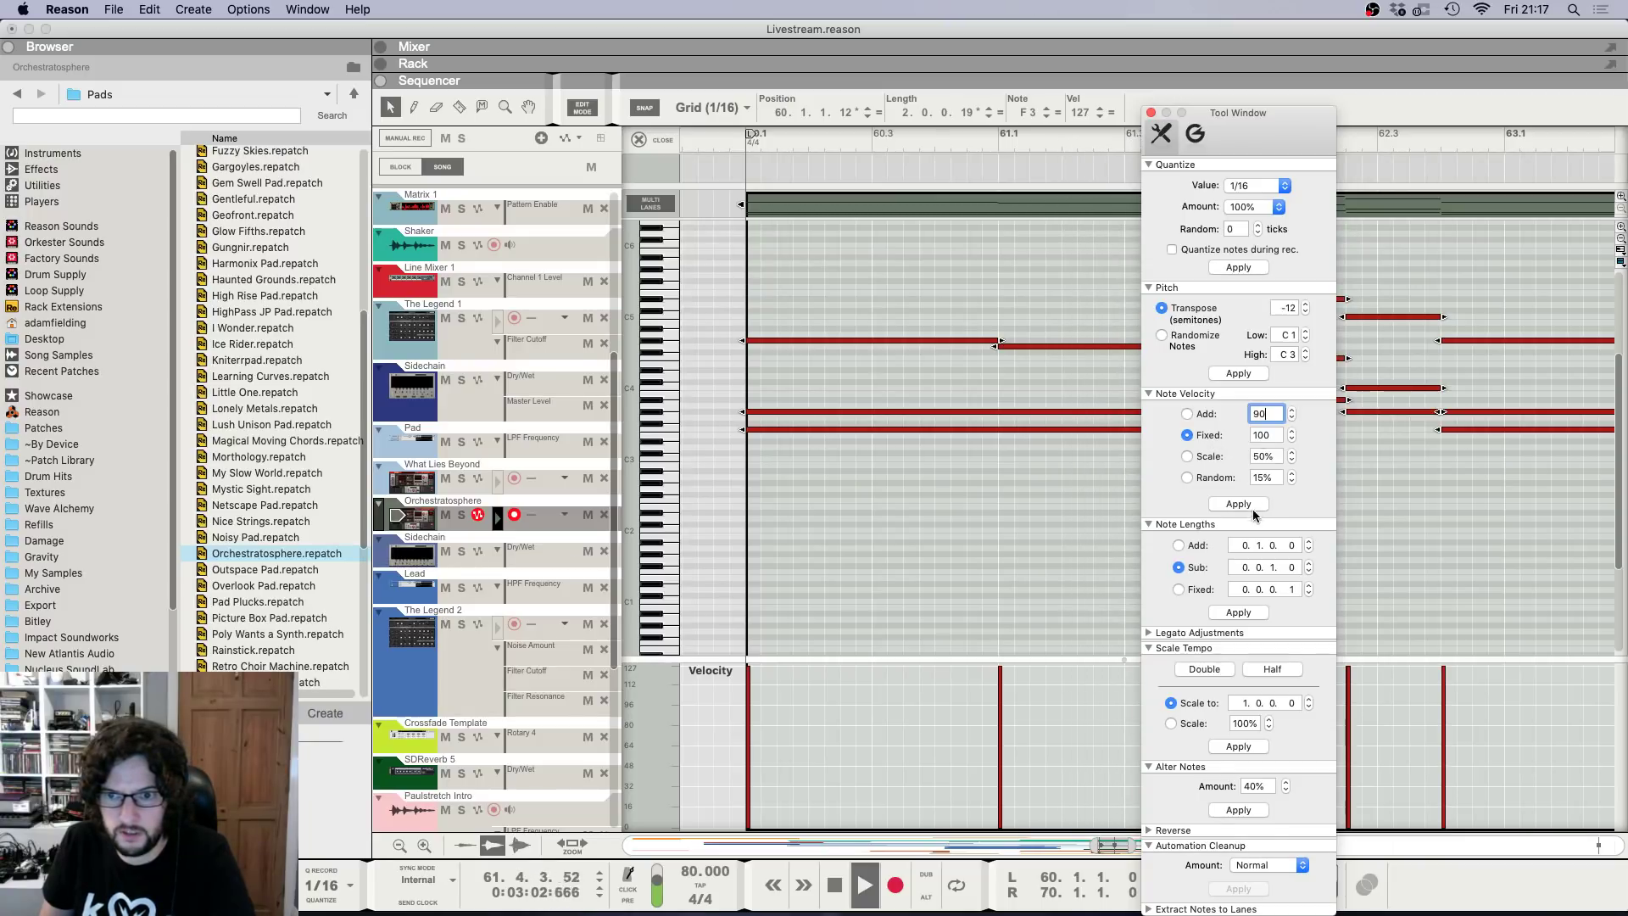
click(1251, 506)
click(1157, 112)
click(1121, 521)
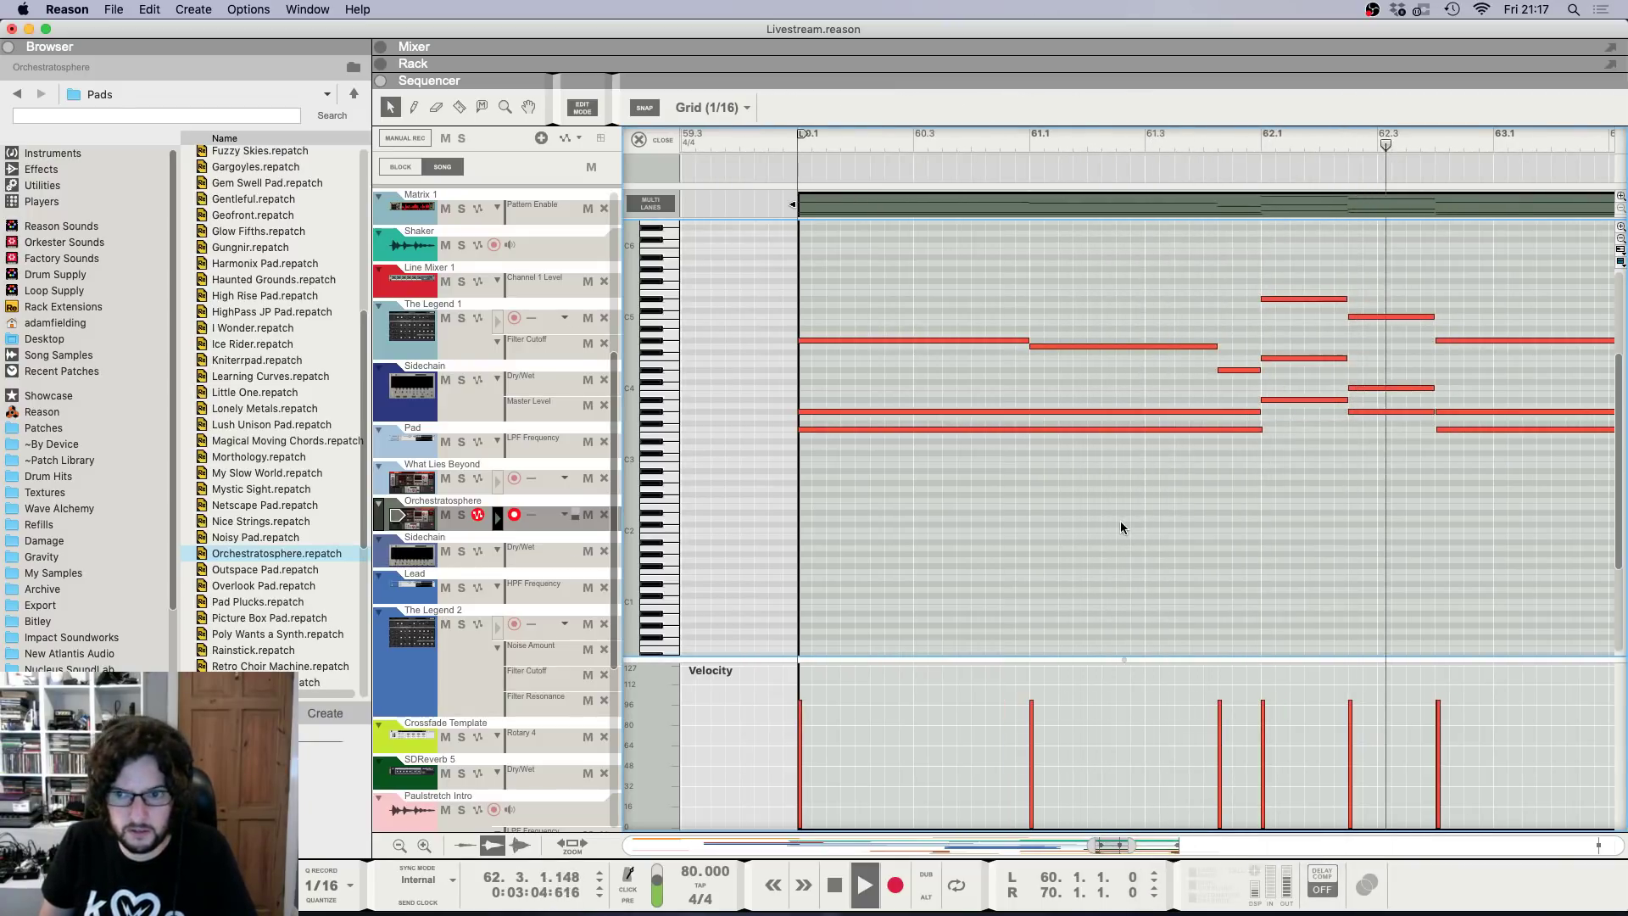
Lower the G#4 in the long chord just before bar 63 to D#4 and play from that chord.
scroll(1224, 480, down, 5)
scroll(1285, 444, right, 5)
scroll(1238, 428, up, 2)
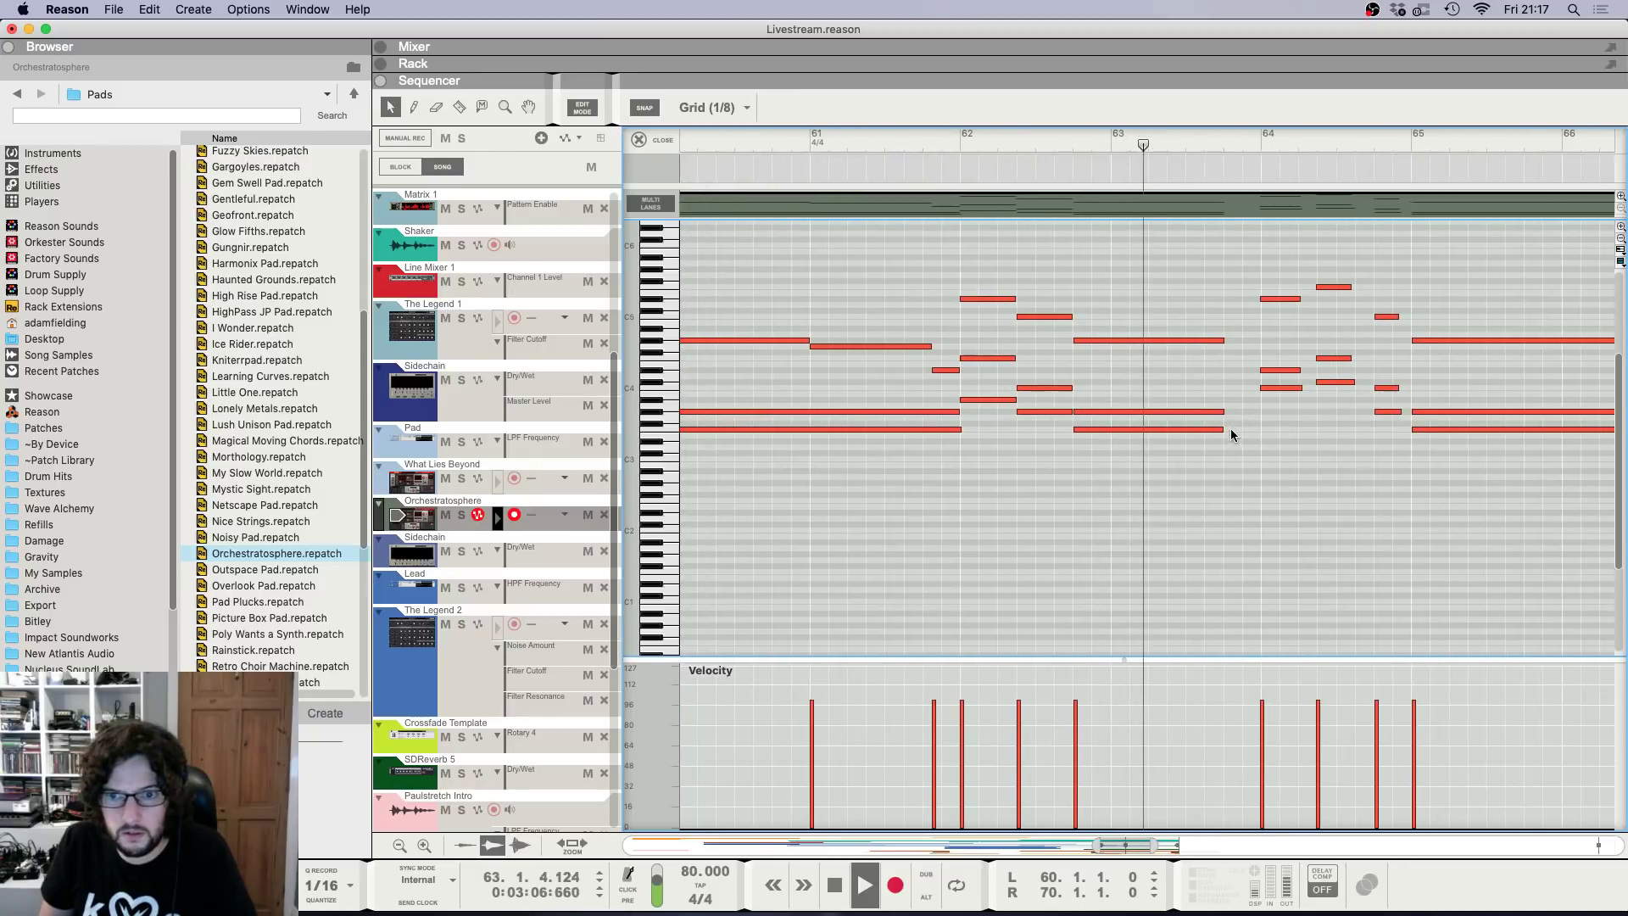
scroll(1209, 324, down, 1)
scroll(1208, 324, down, 1)
key(space)
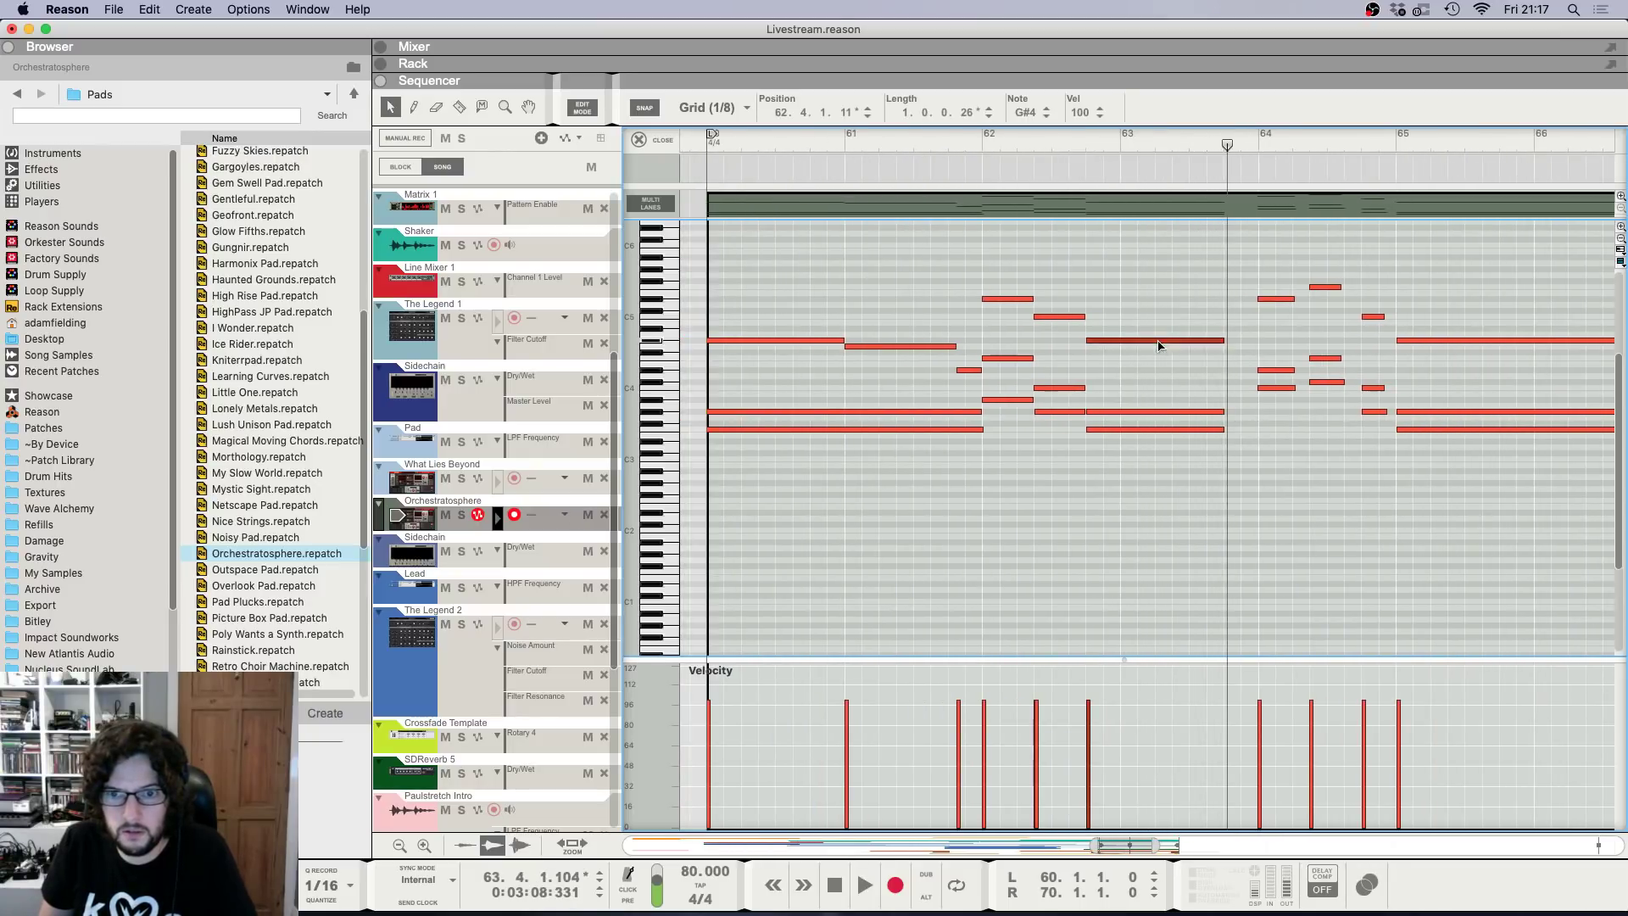
drag(1158, 340, 1158, 352)
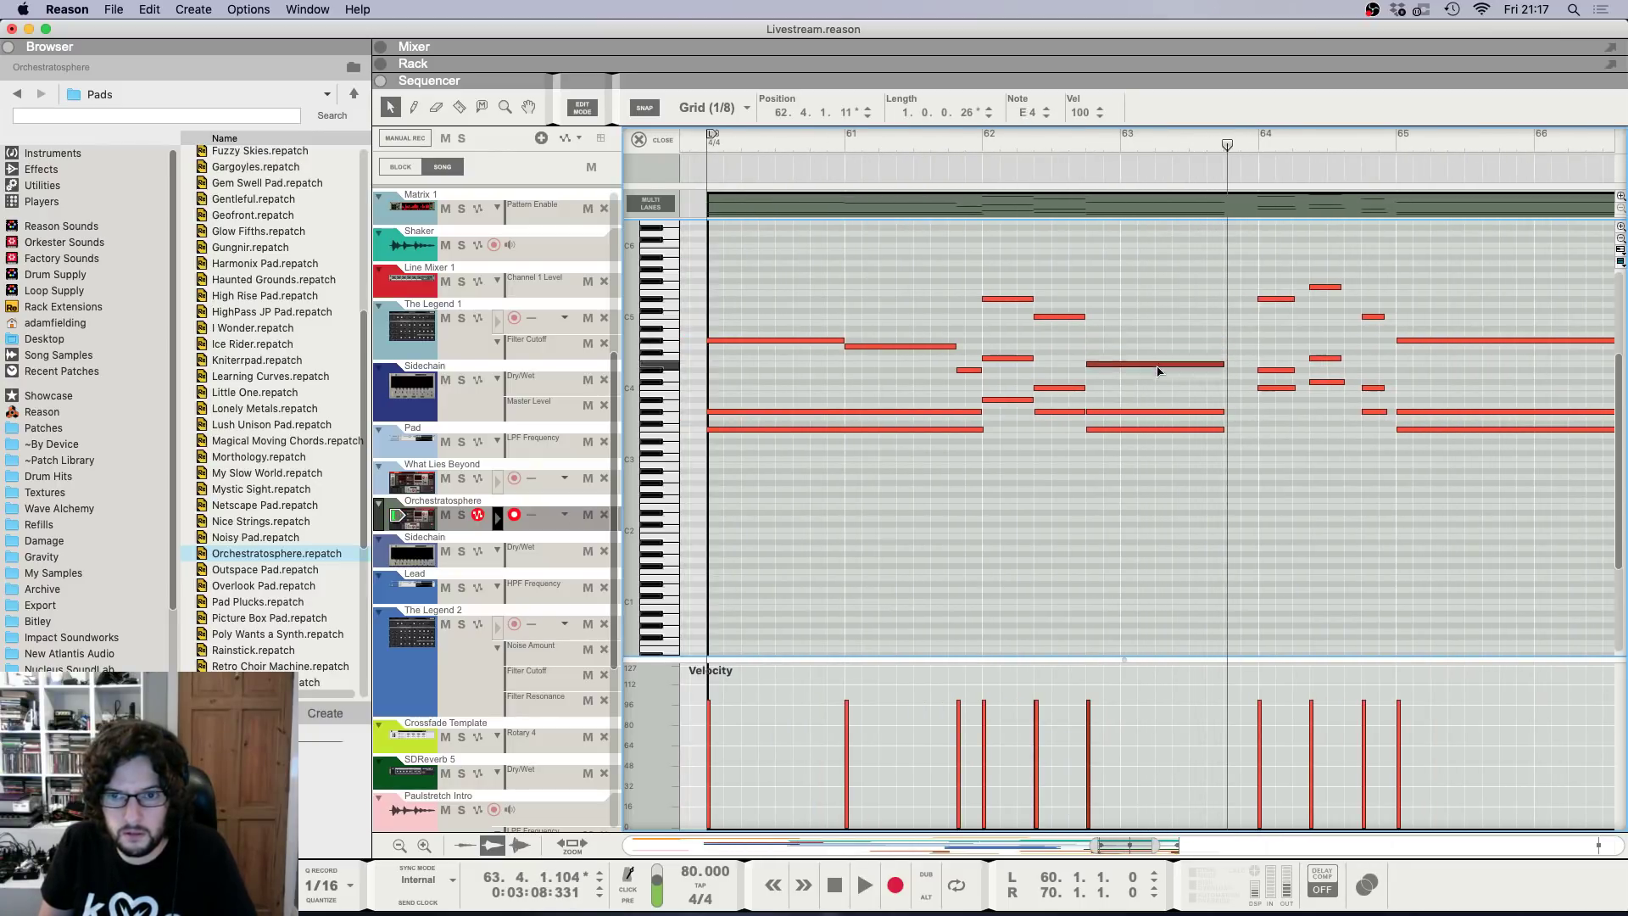
click(1082, 145)
key(space)
Extend the three notes of the long chord in bar 63 to end at bar 64.
scroll(1137, 207, down, 1)
click(1216, 412)
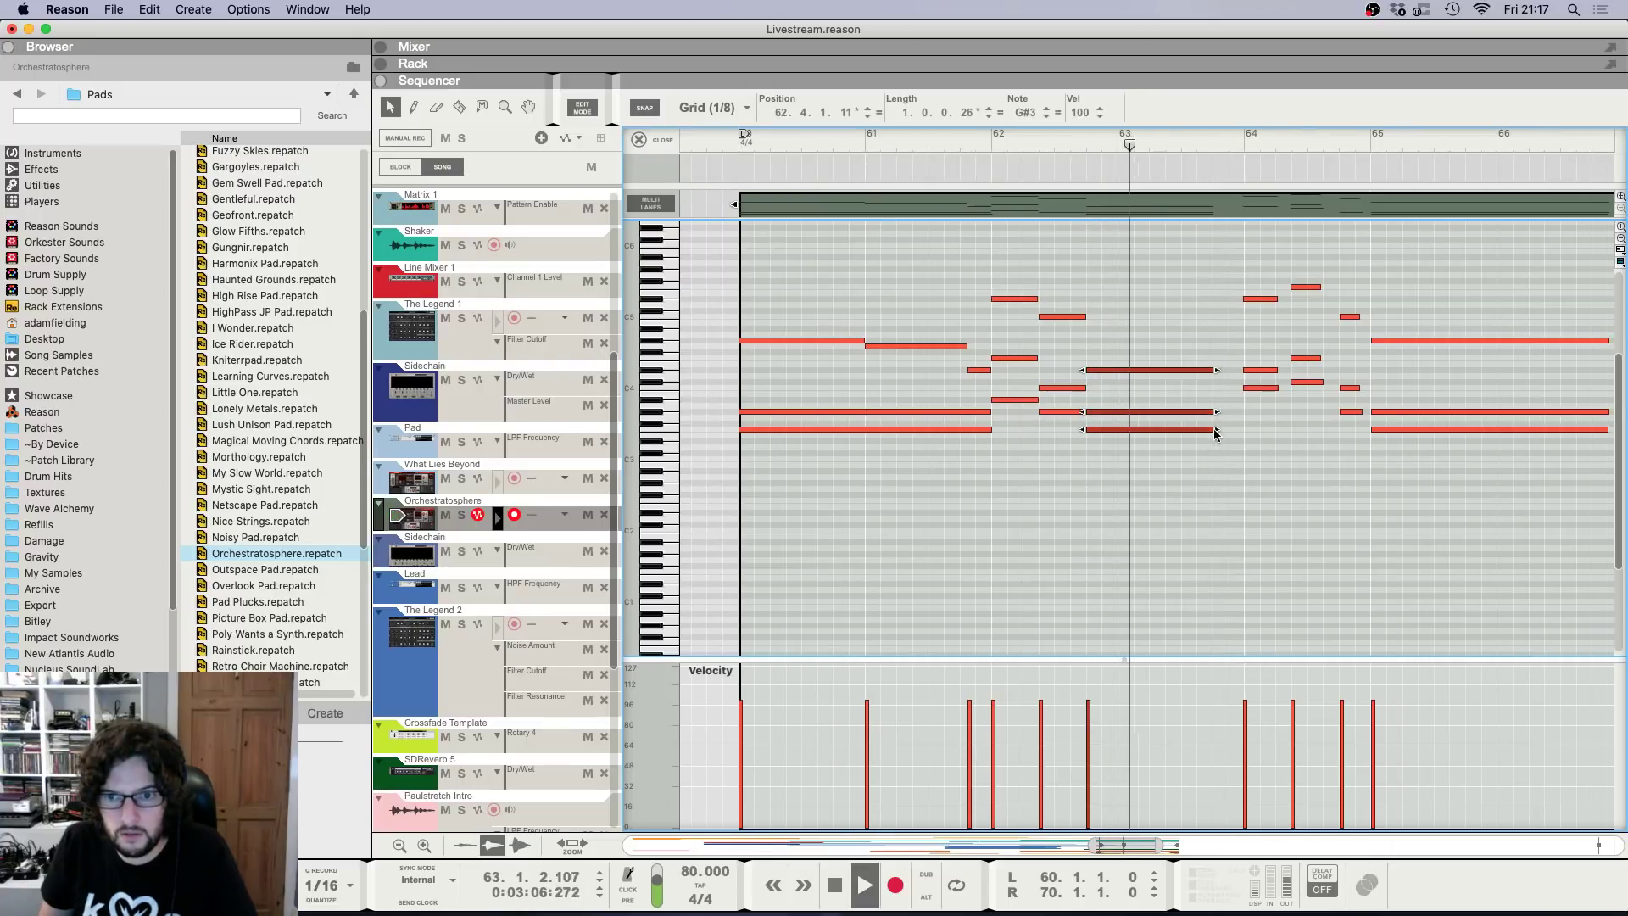
drag(1216, 412, 1240, 420)
scroll(1240, 420, up, 3)
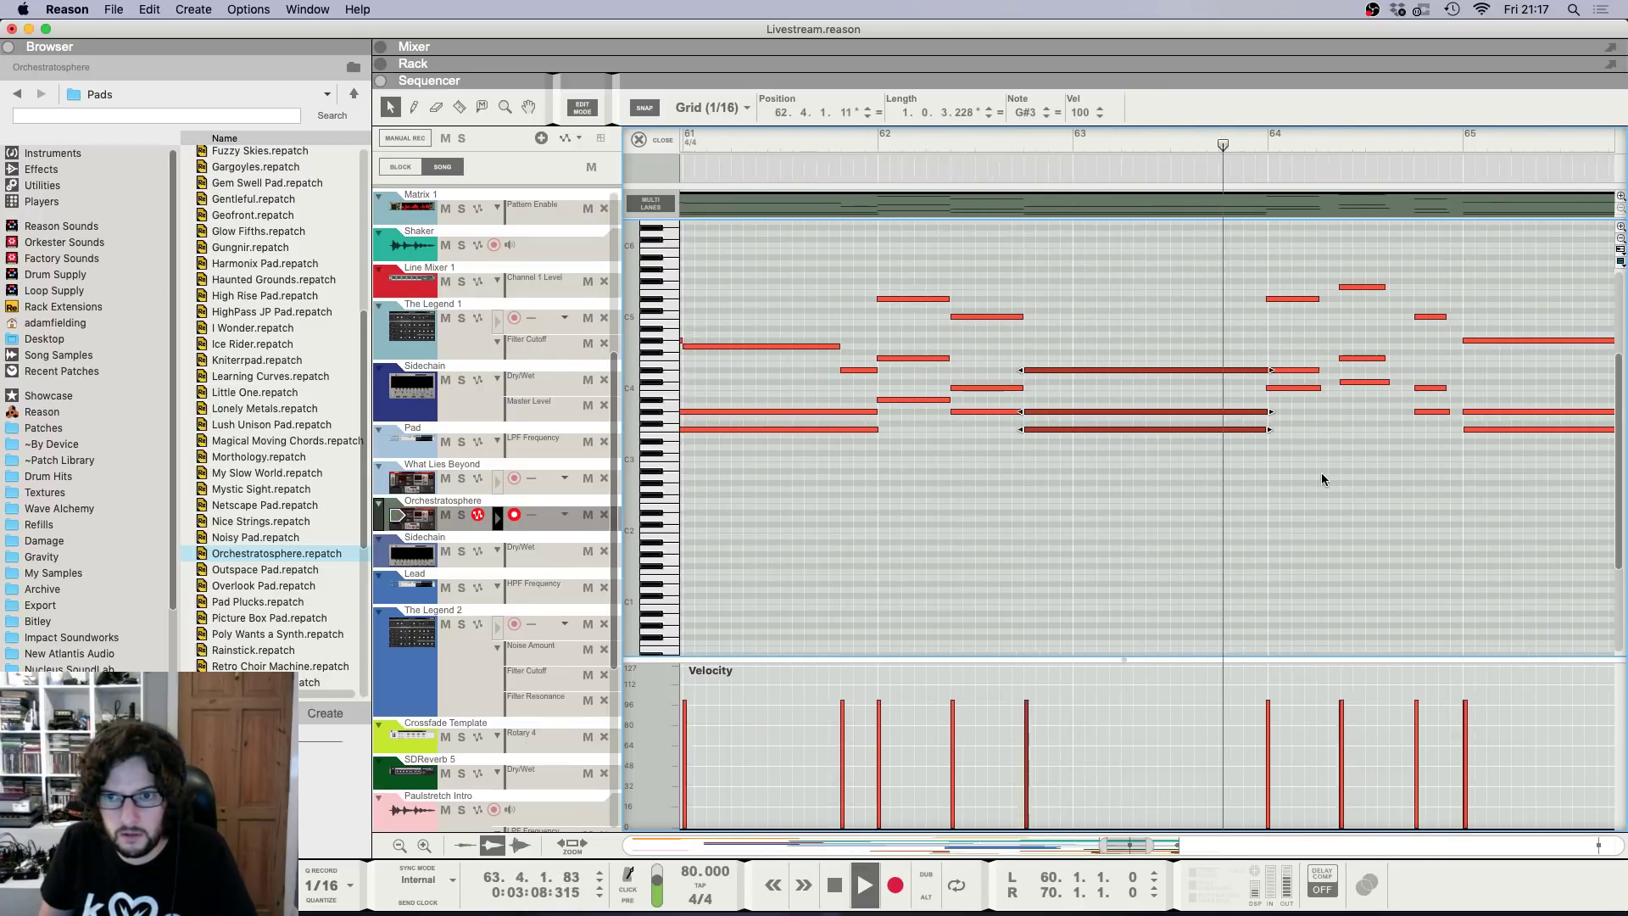
Lengthen the three short chords in bar 64 so each reaches the next and the last ends at bar 65.
scroll(1289, 247, down, 2)
drag(1290, 247, 1407, 415)
drag(1399, 360, 1418, 362)
drag(1442, 284, 1454, 440)
click(1453, 386)
drag(1442, 313, 1459, 394)
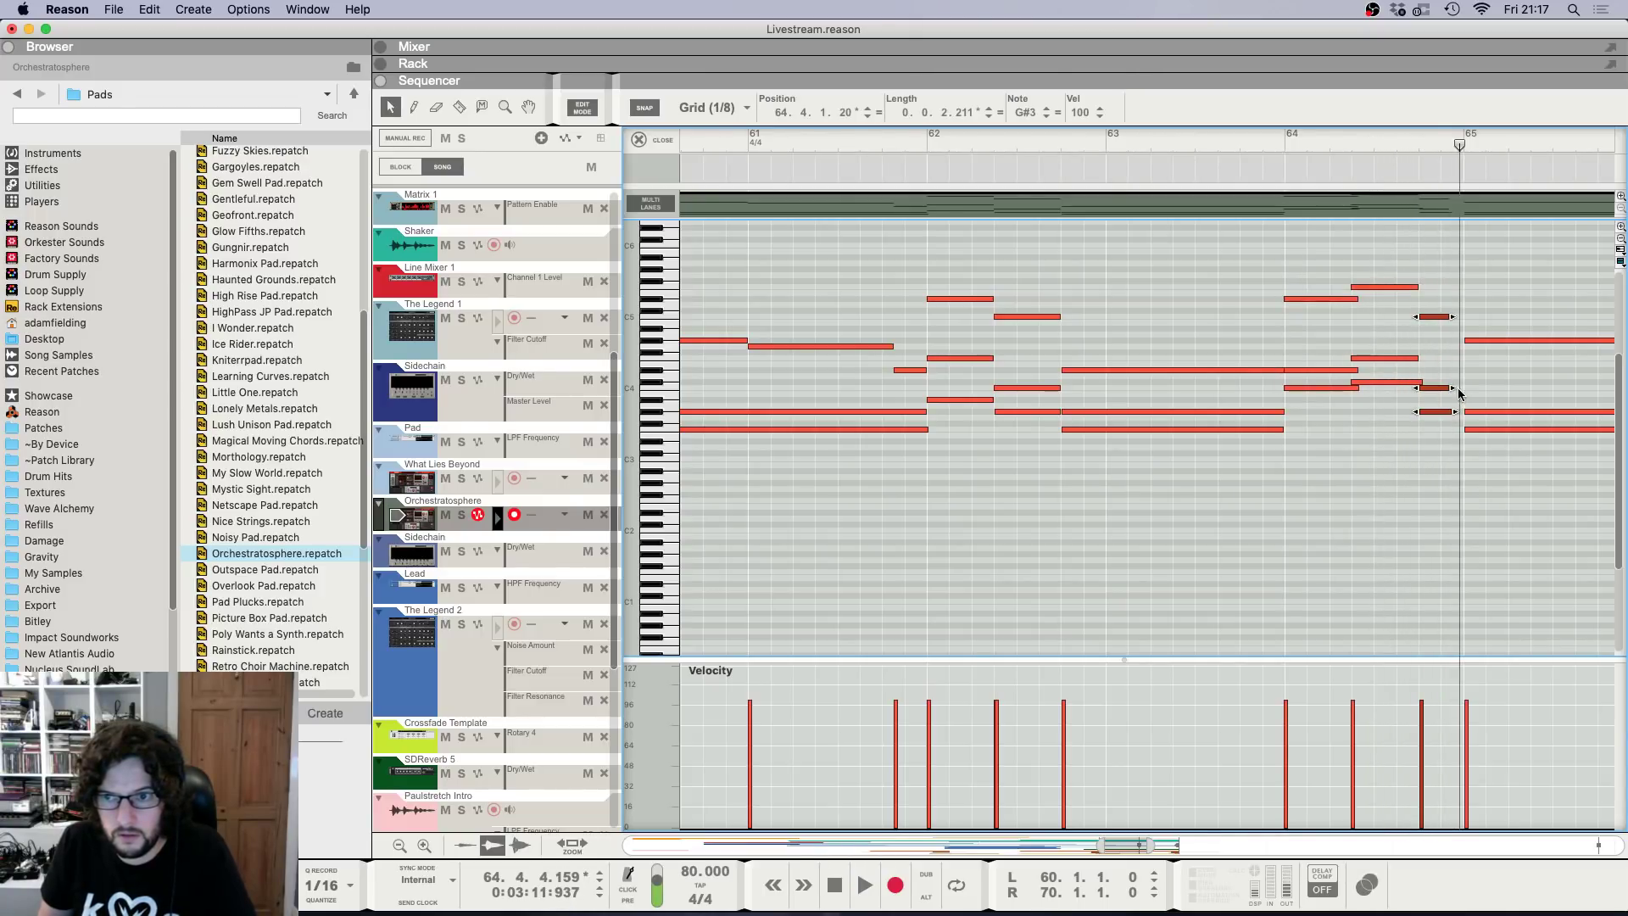
key(g)
key(g)
key(g)
Replace the Orchestratosphere patch on the Europa with Dreaming Pad and play the section from bar 60.
click(771, 145)
key(F6)
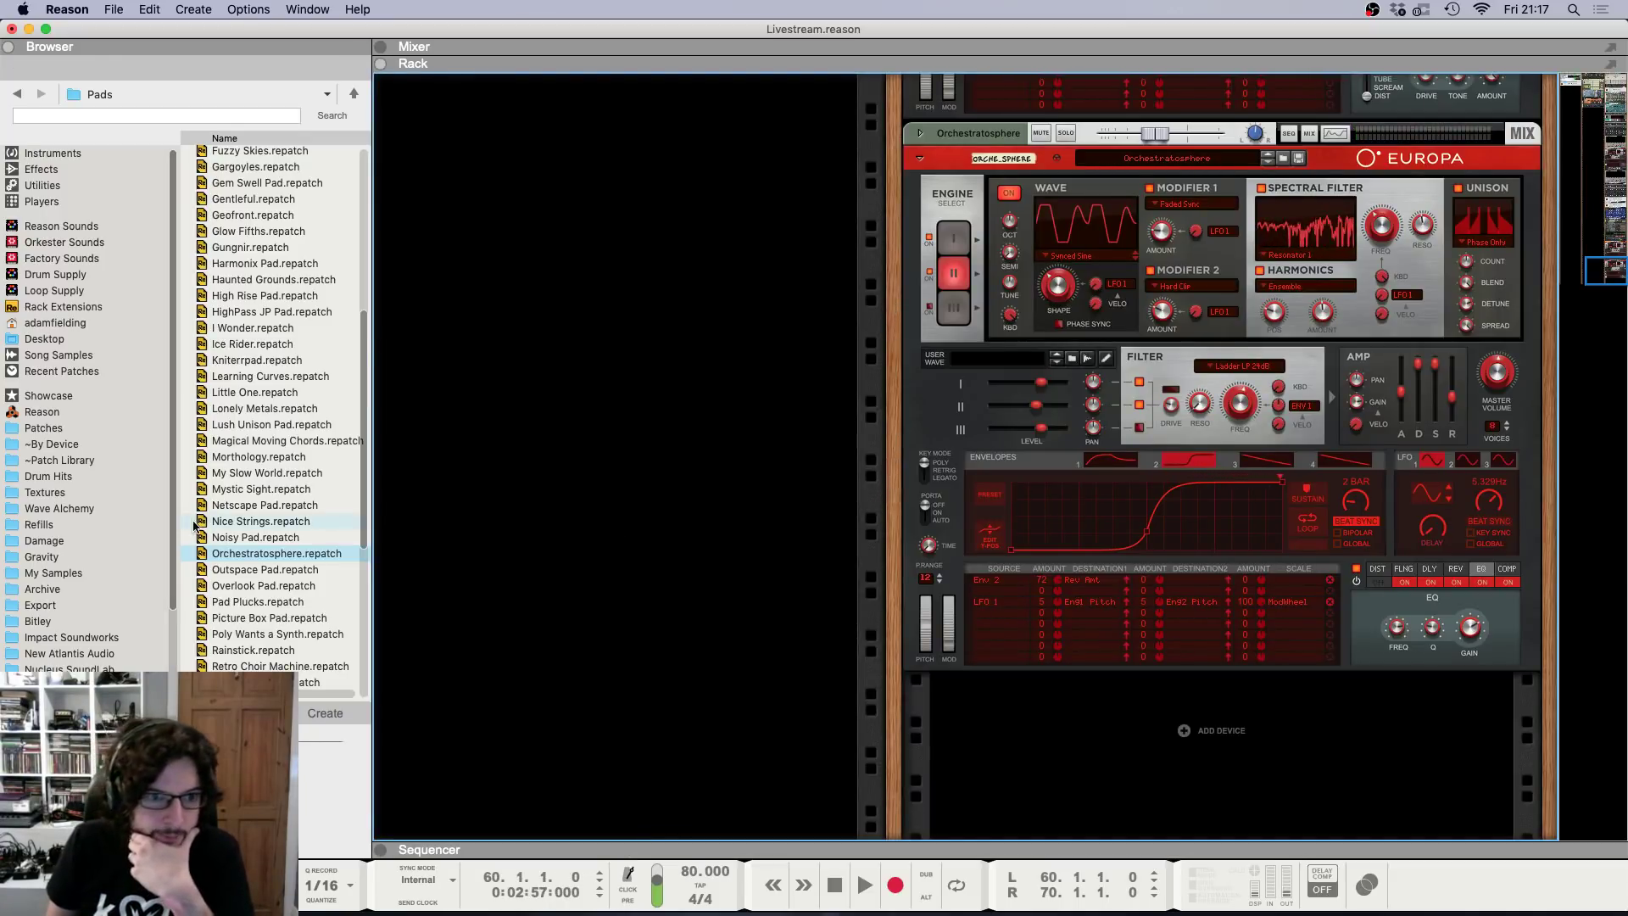
scroll(251, 401, up, 6)
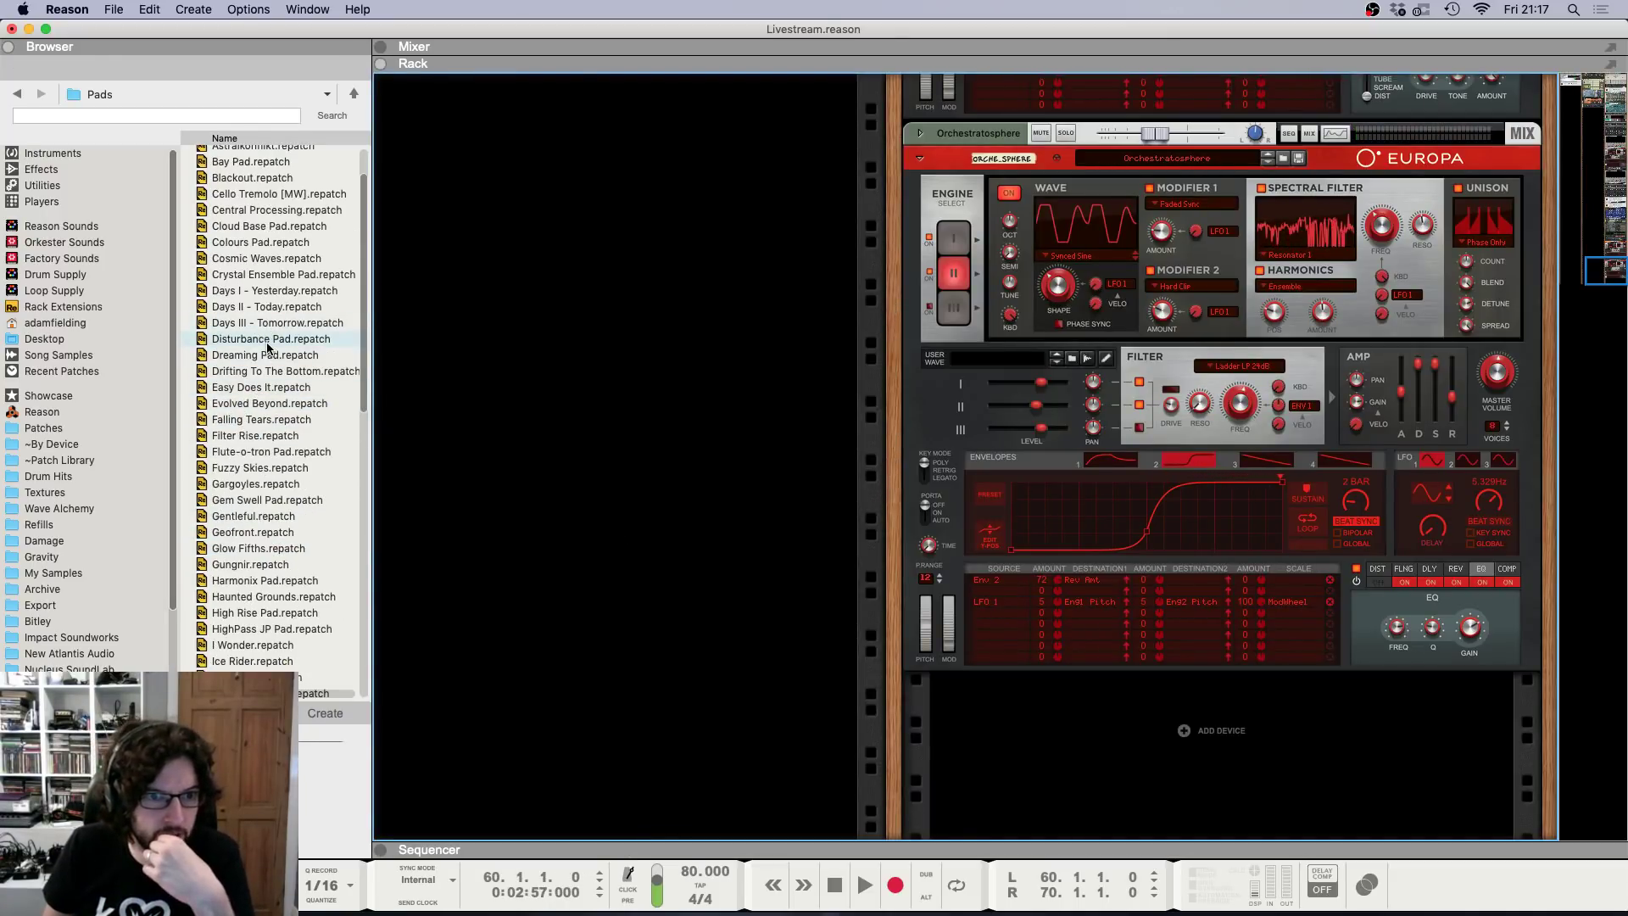
click(331, 354)
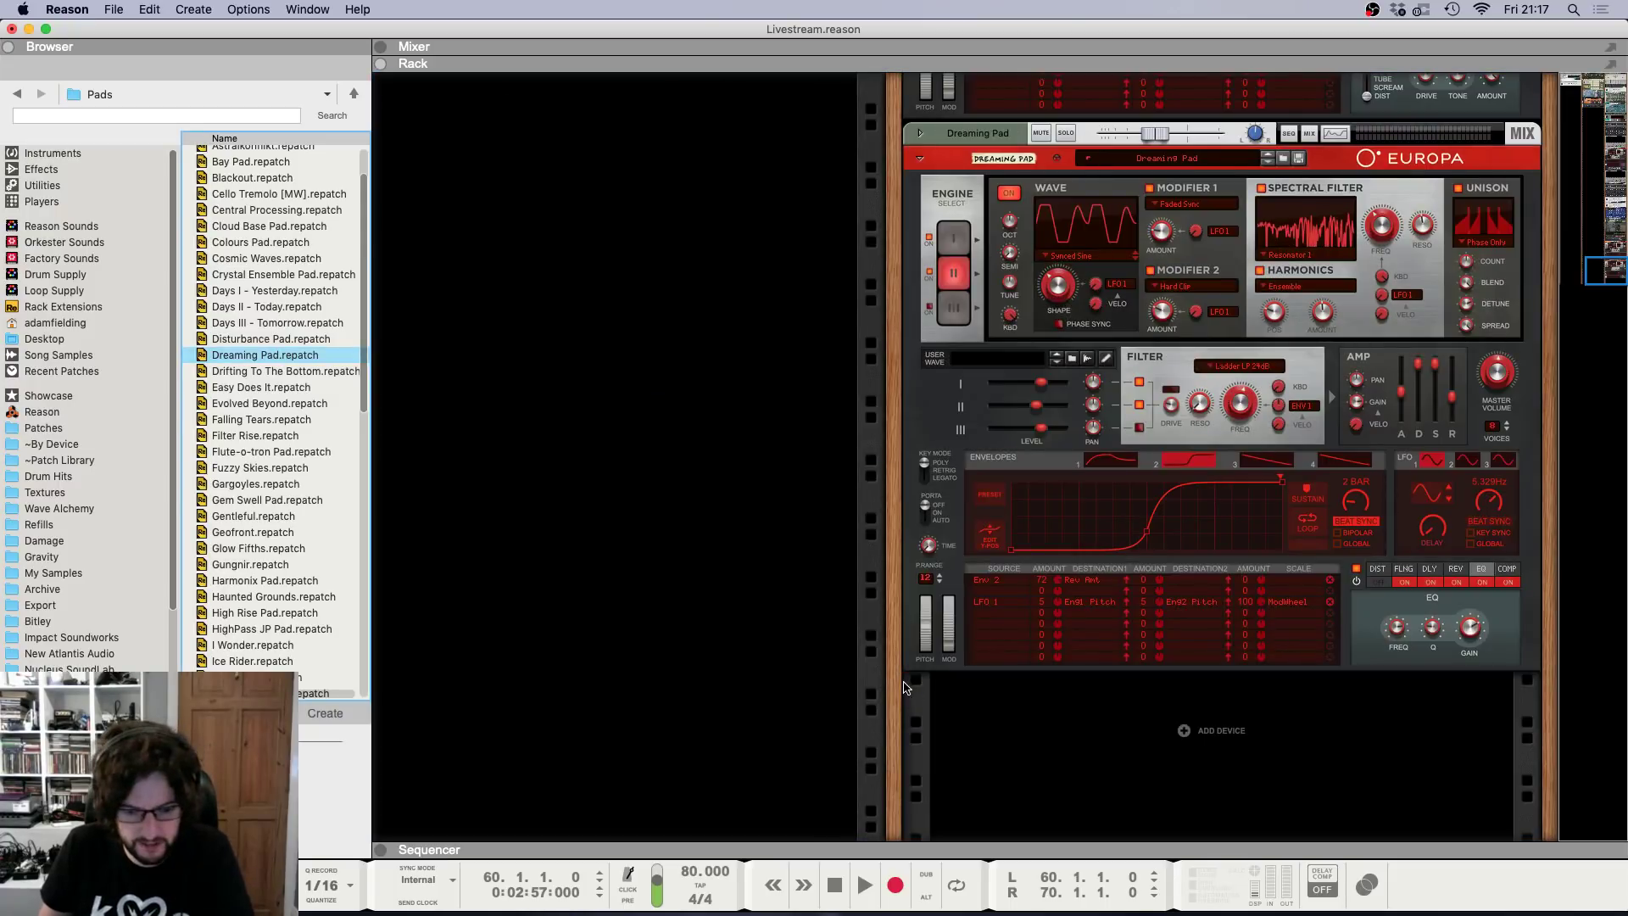
key(F7)
key(space)
key(F6)
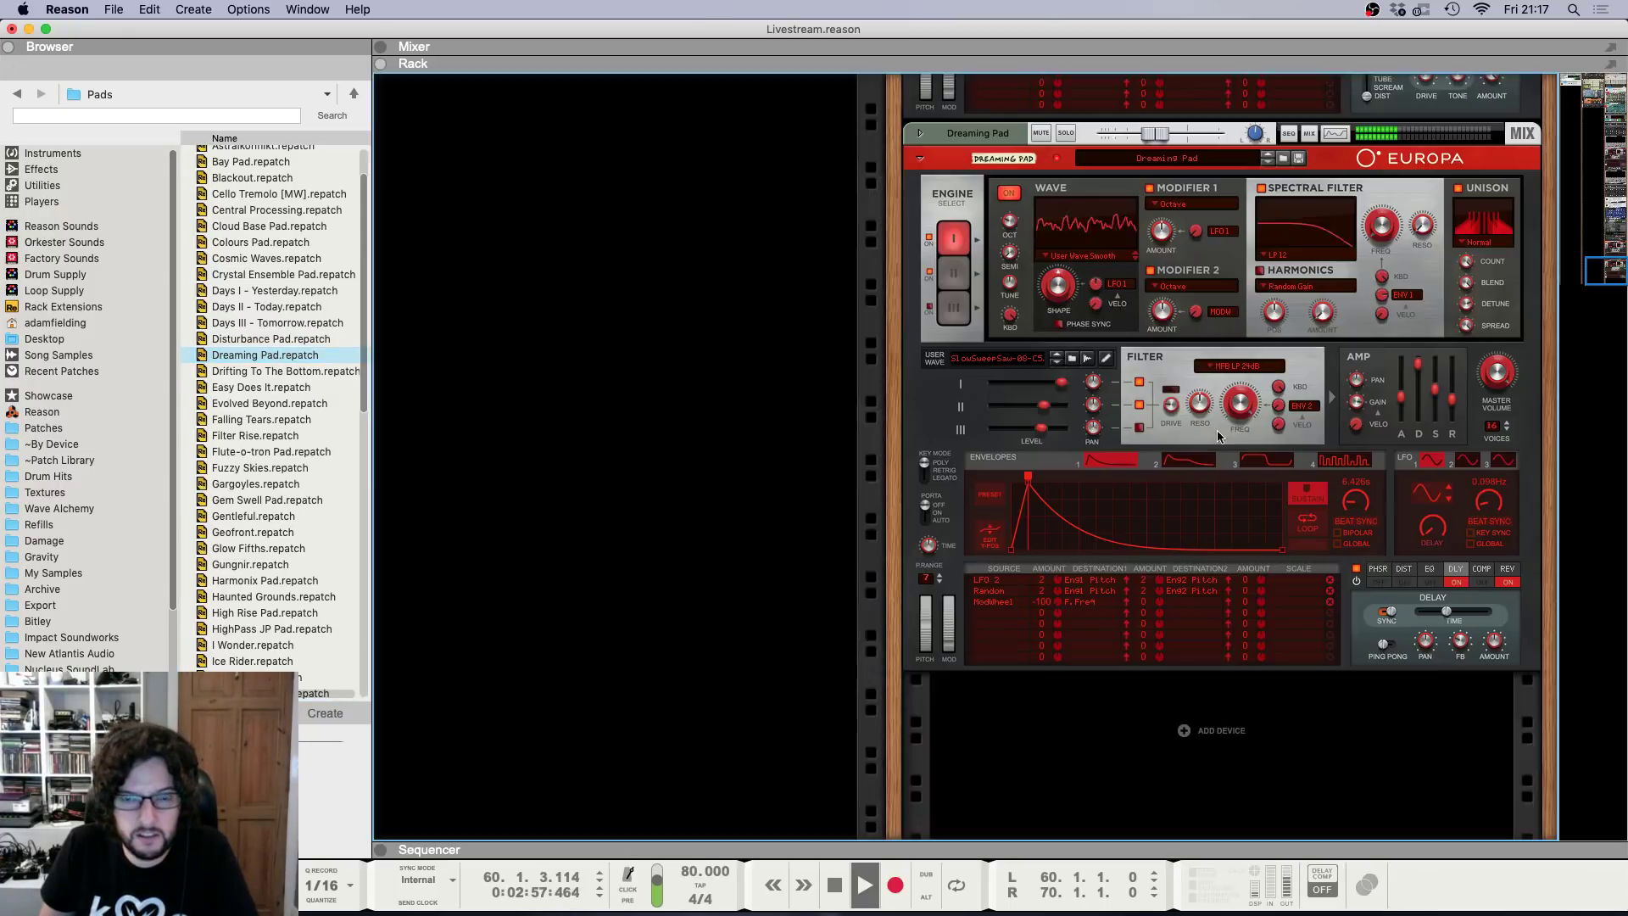
key(F5)
key(F6)
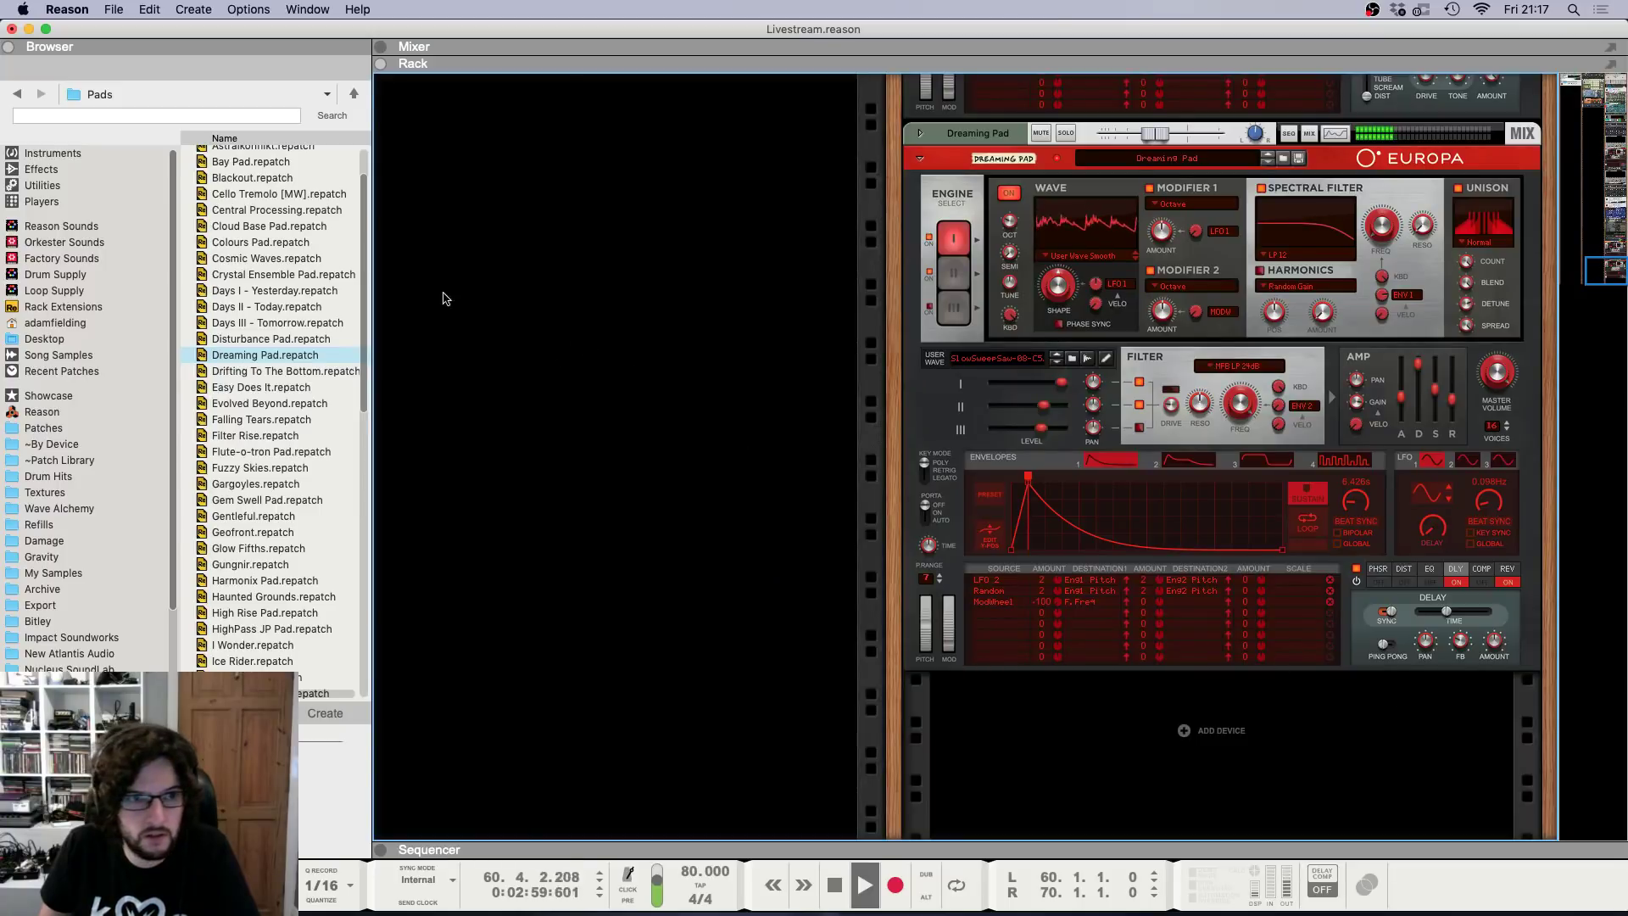
Load the Blackout patch into the Europa and play the notes from bar 60.
scroll(285, 247, up, 3)
double_click(269, 234)
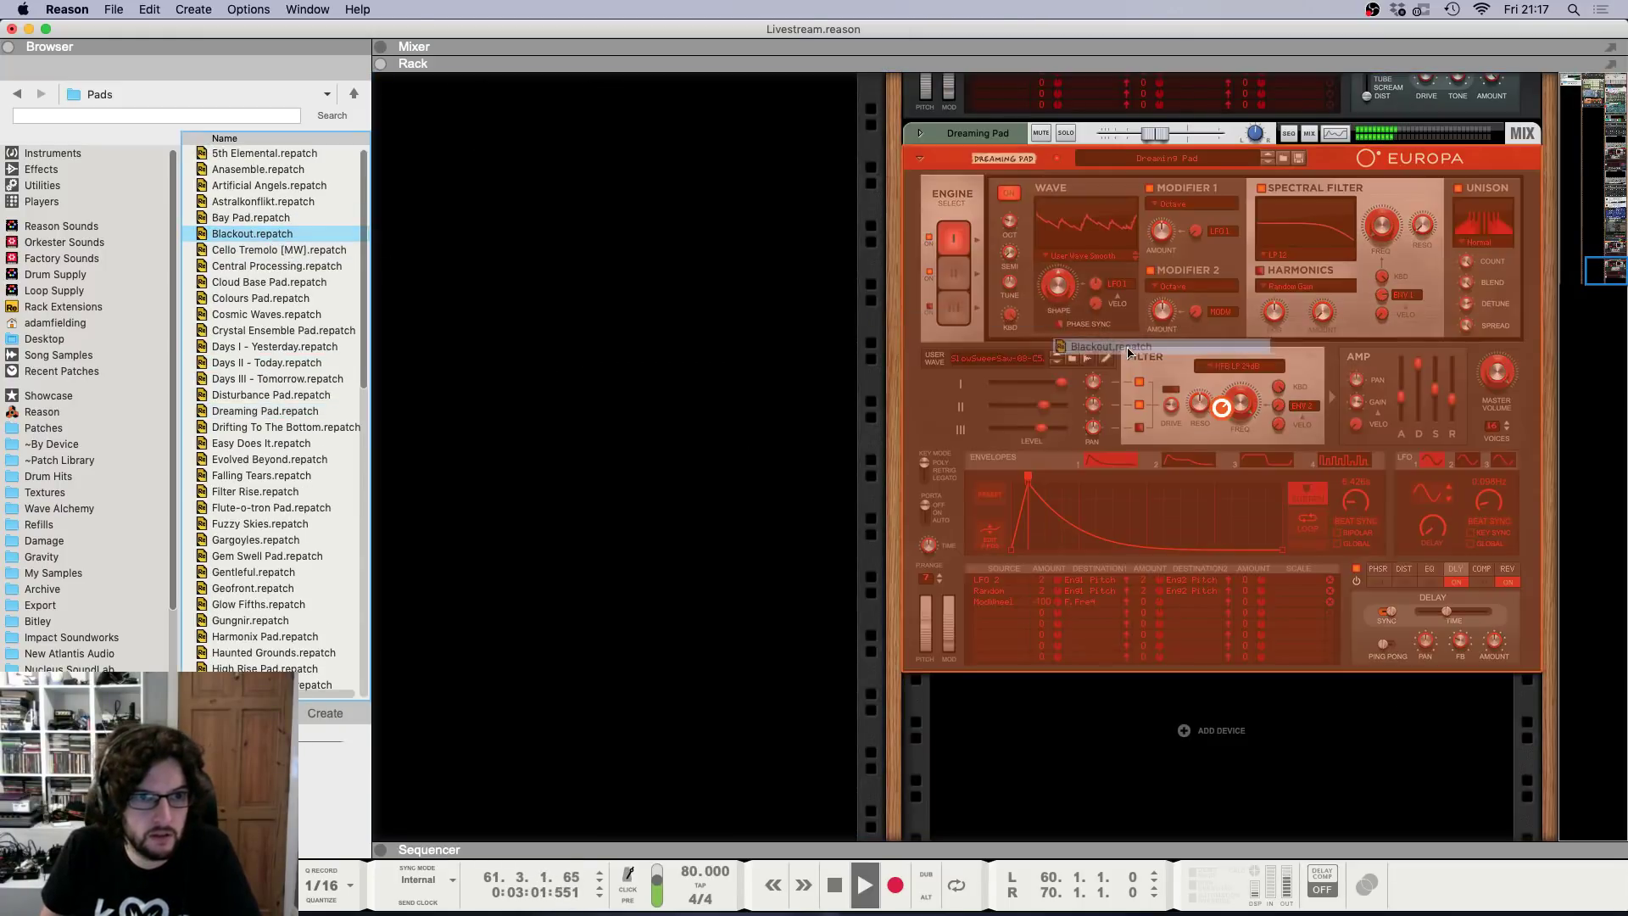
key(space)
key(F7)
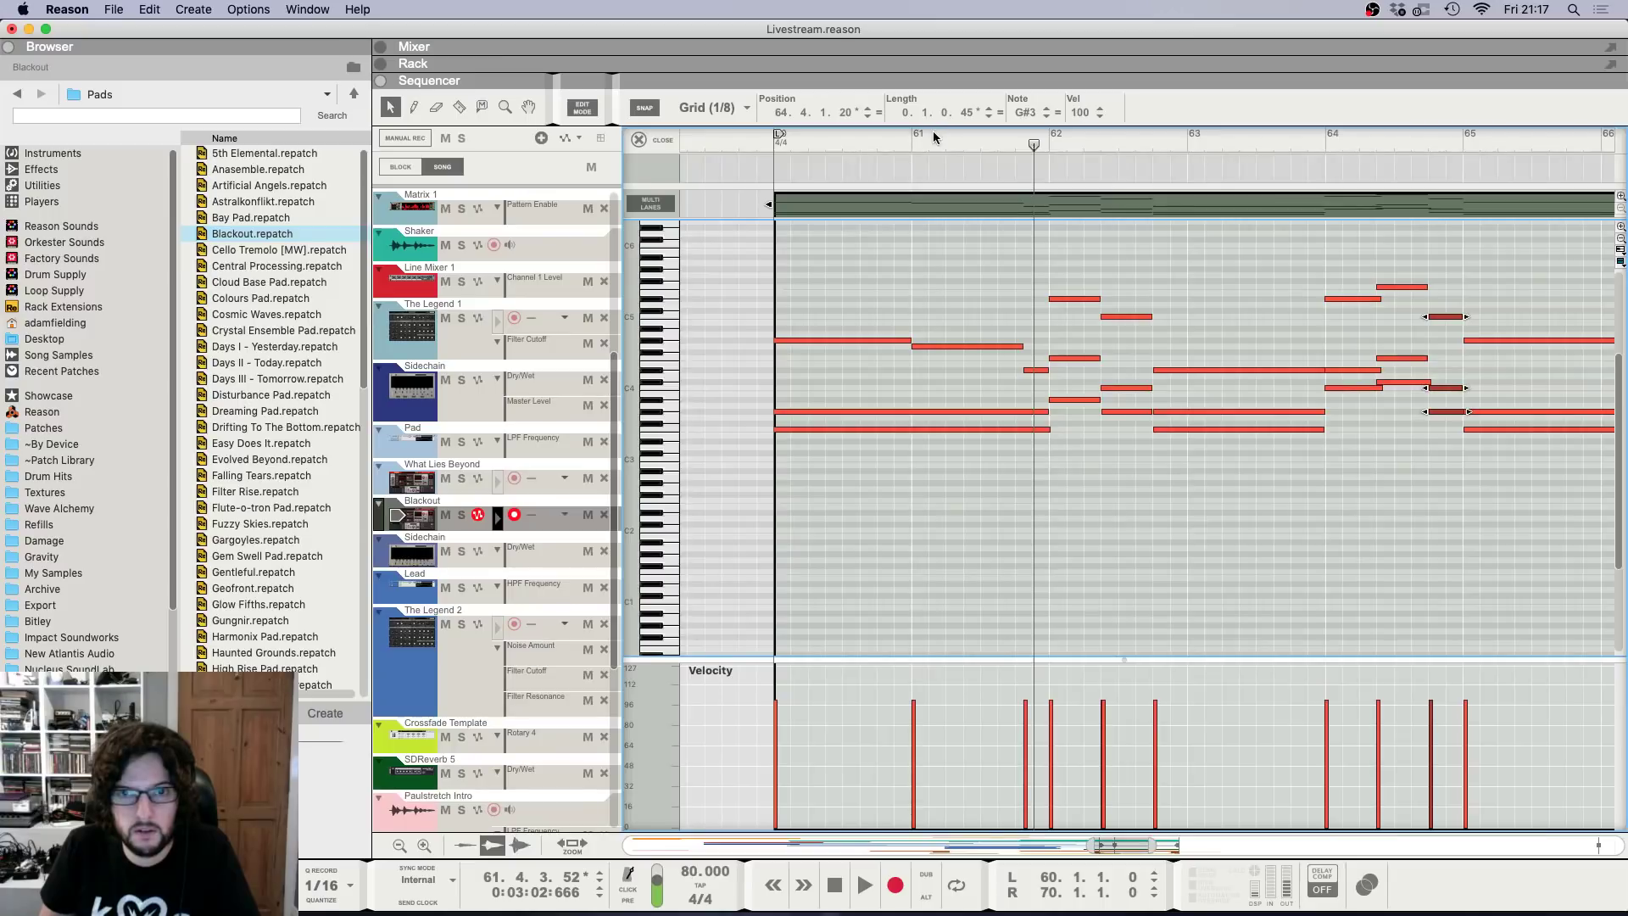
key(space)
scroll(281, 619, down, 9)
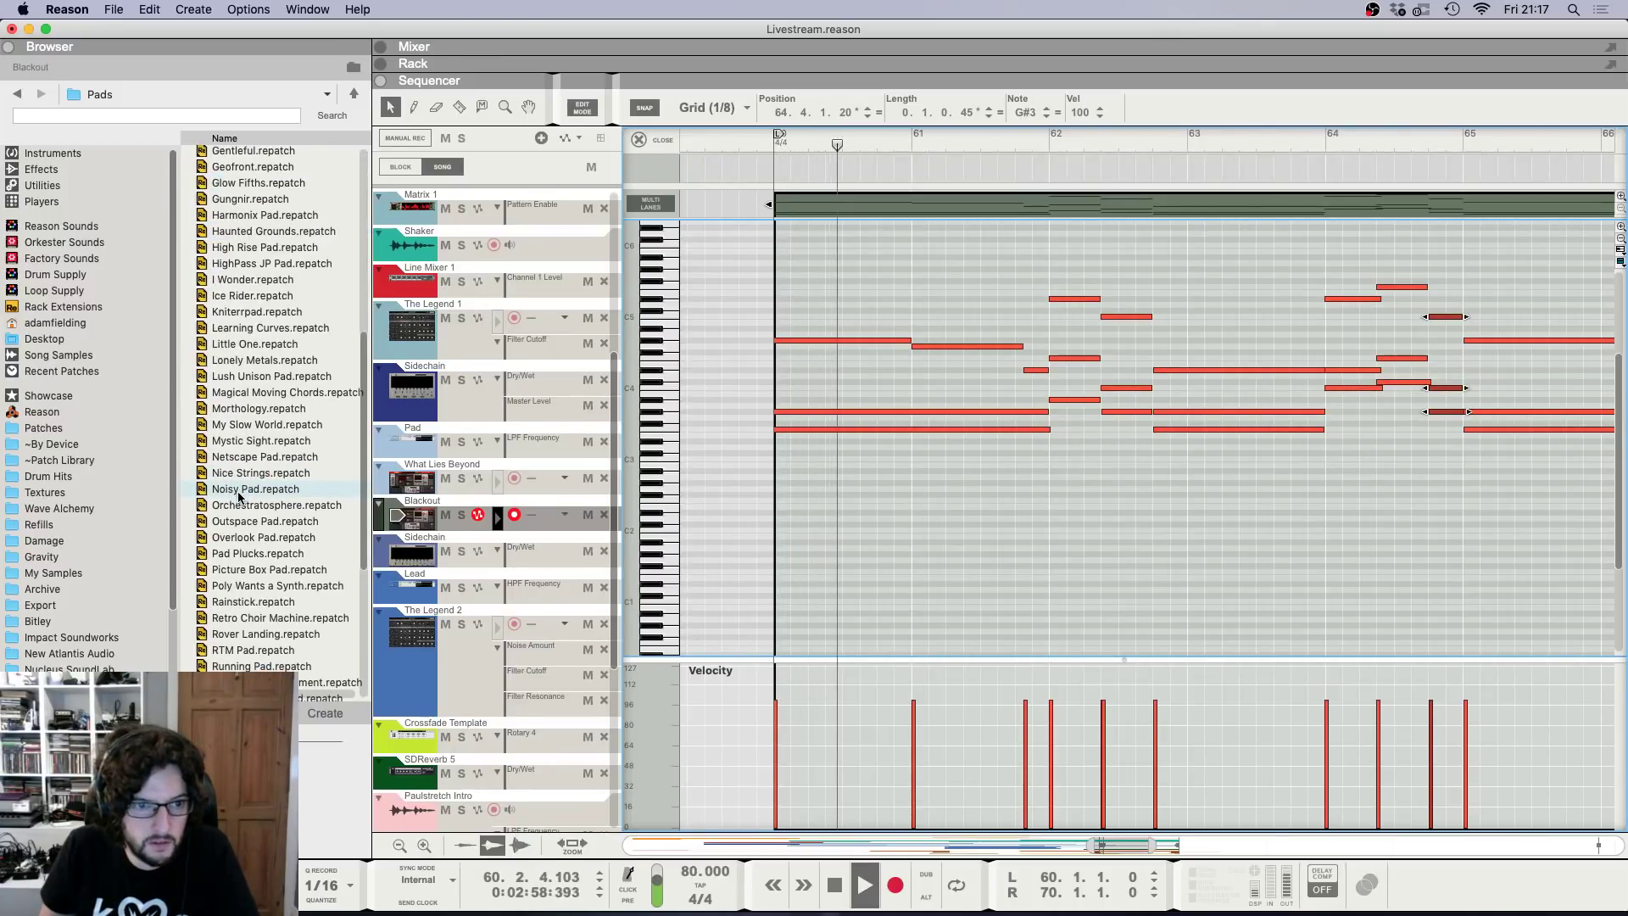
key(space)
Load the Overlook Pad patch into the Europa and check its channel level in the mixer during playback.
click(251, 539)
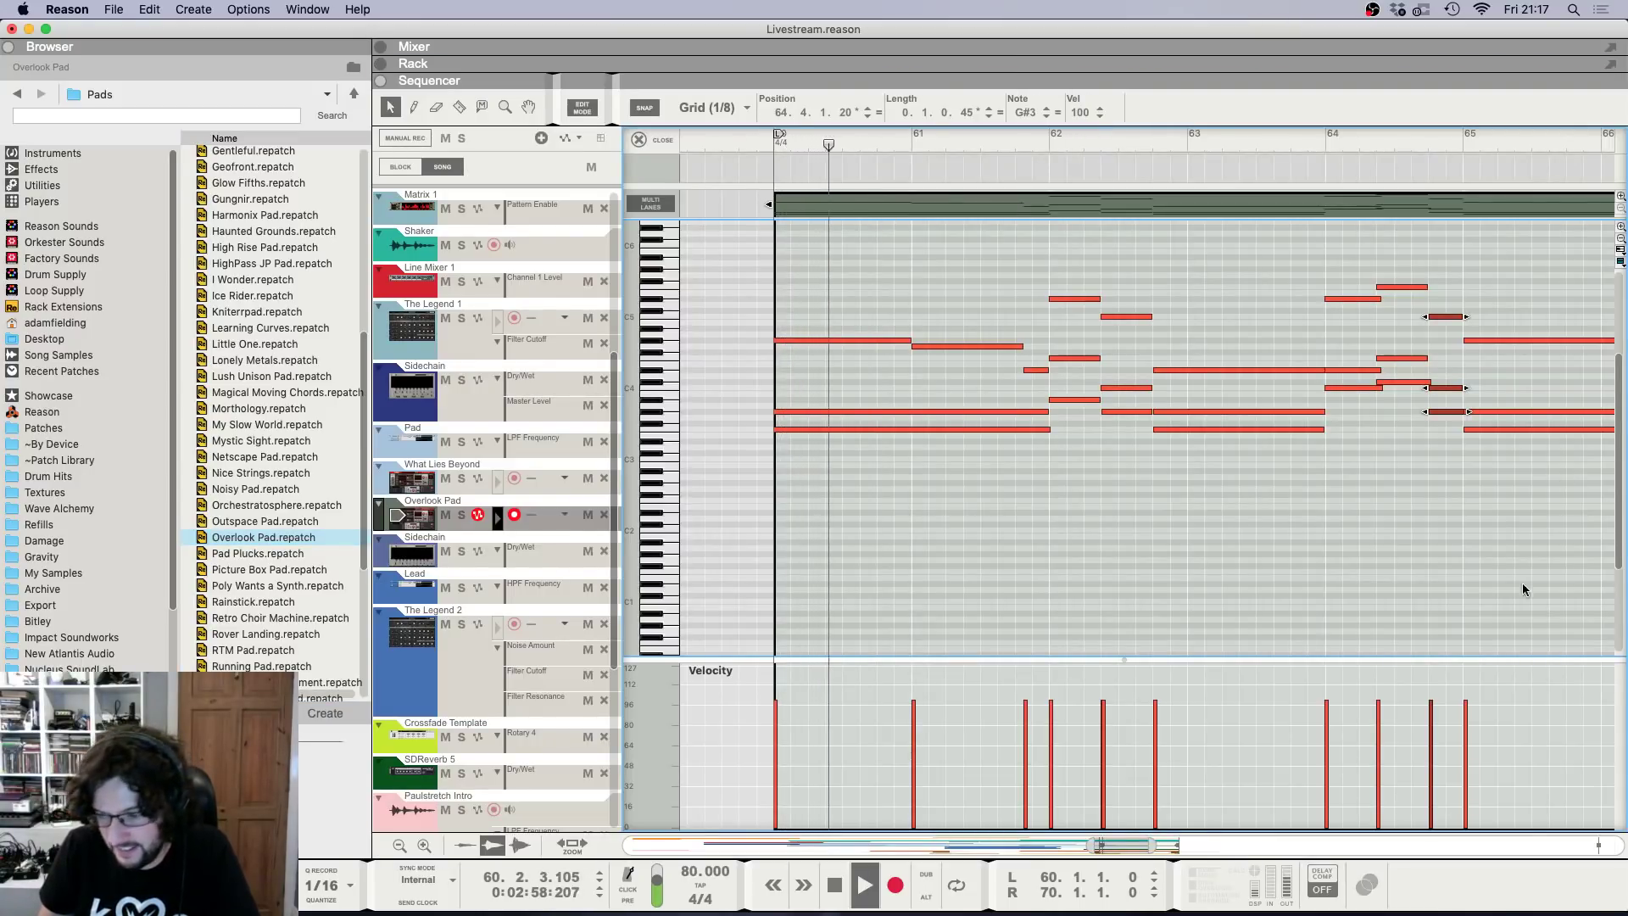
key(F5)
click(650, 500)
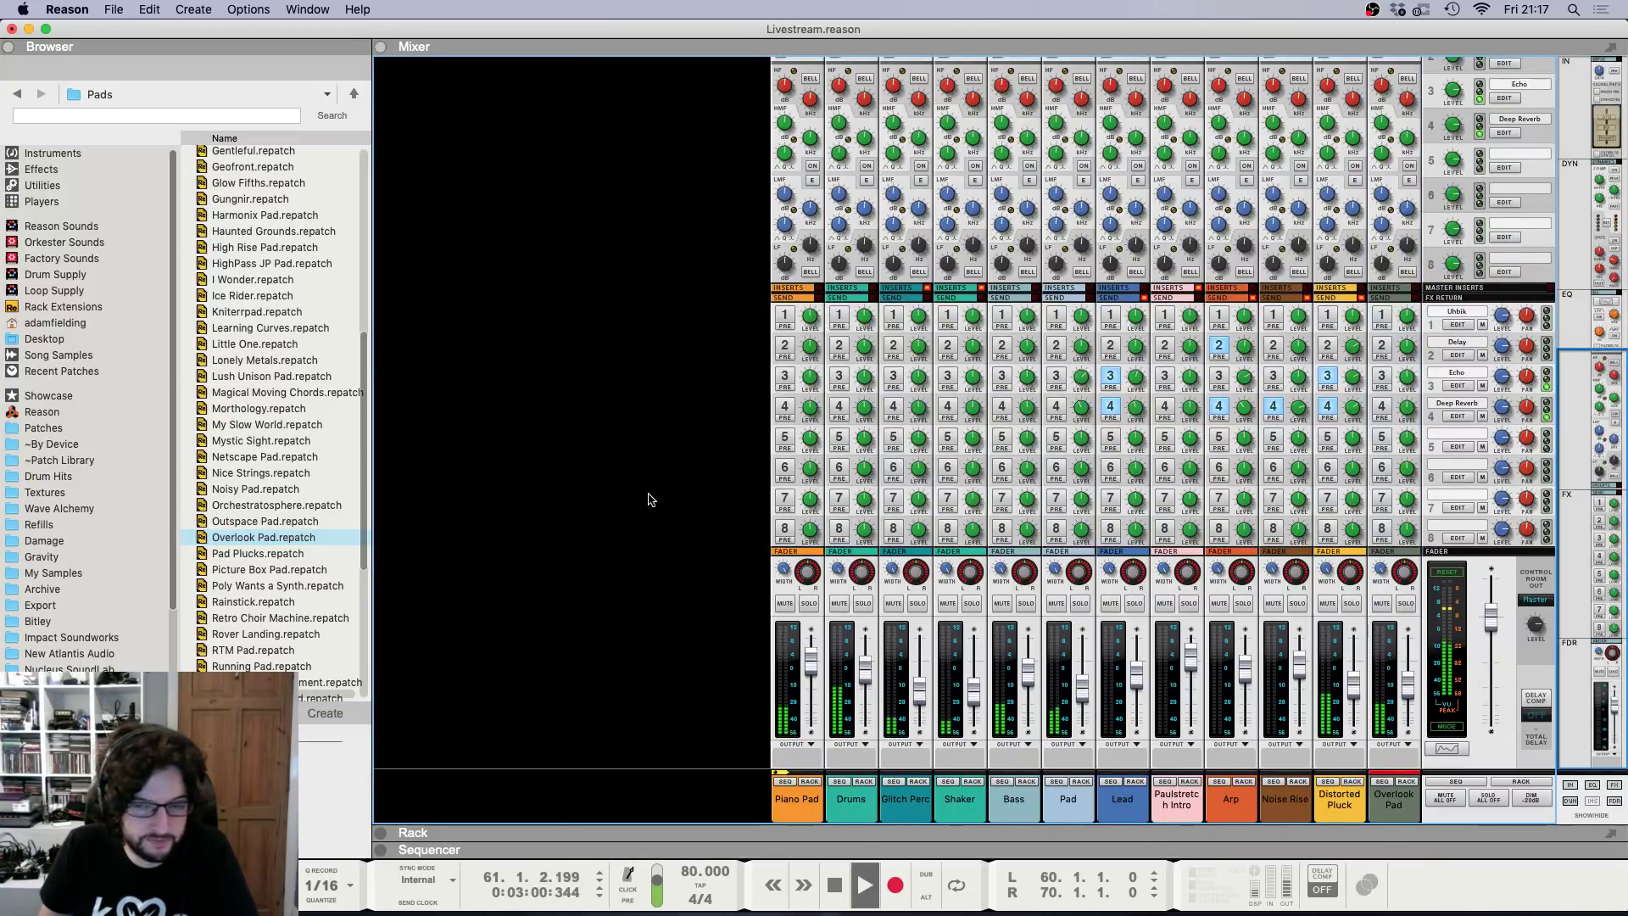
key(F7)
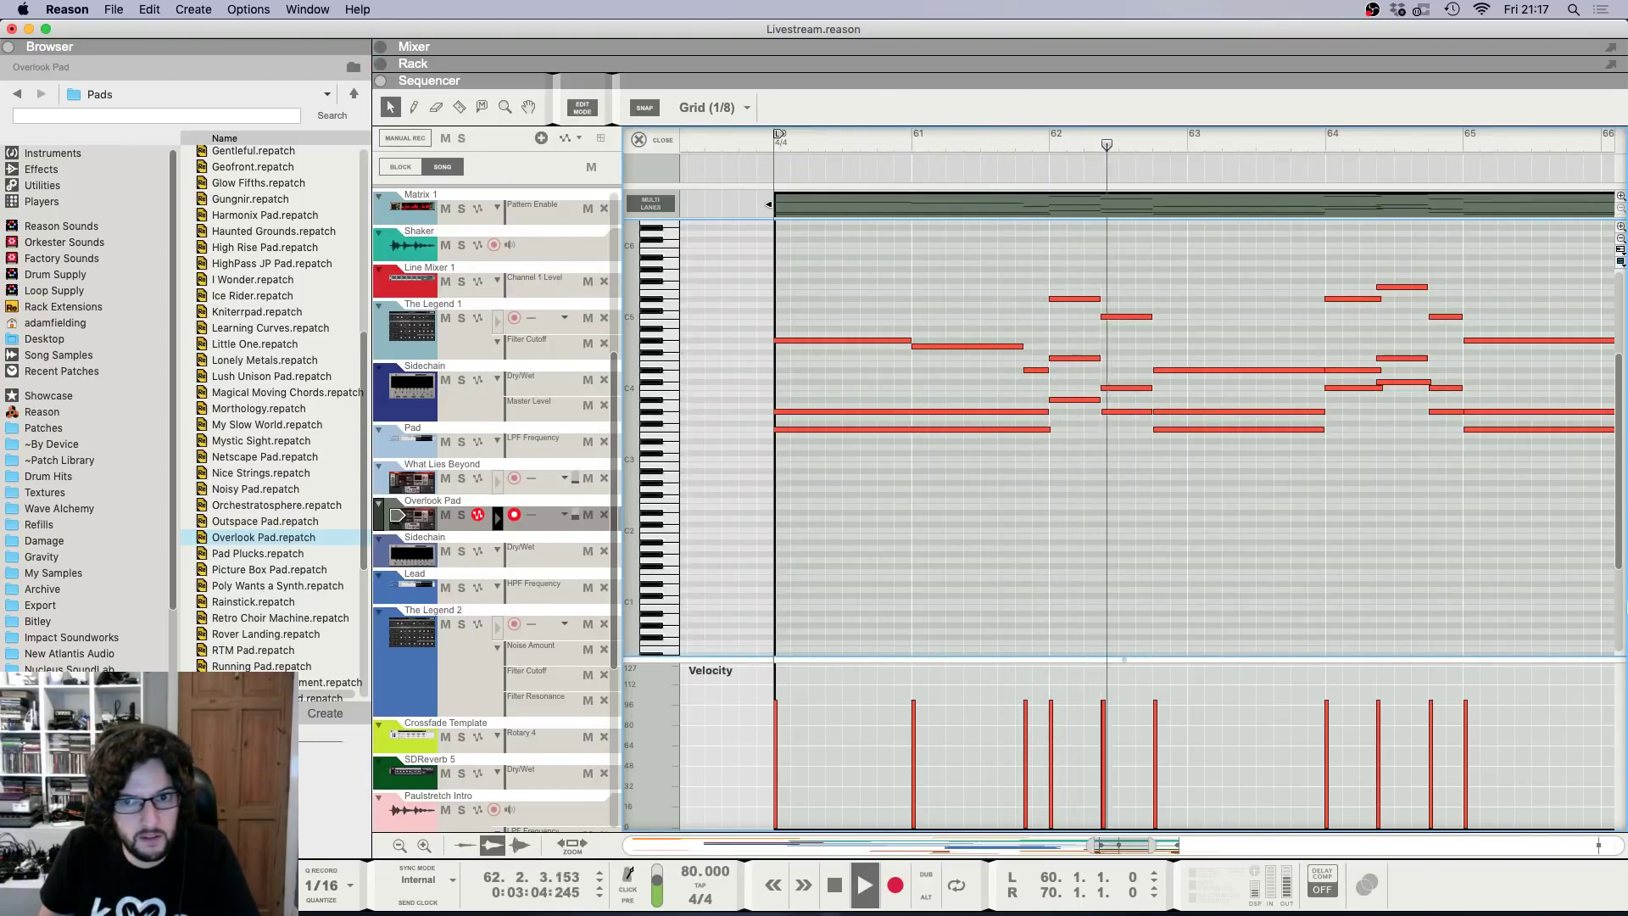
Raise the starting point of the Overlook Pad's first envelope curve to remove its slow rise.
key(F6)
click(1134, 469)
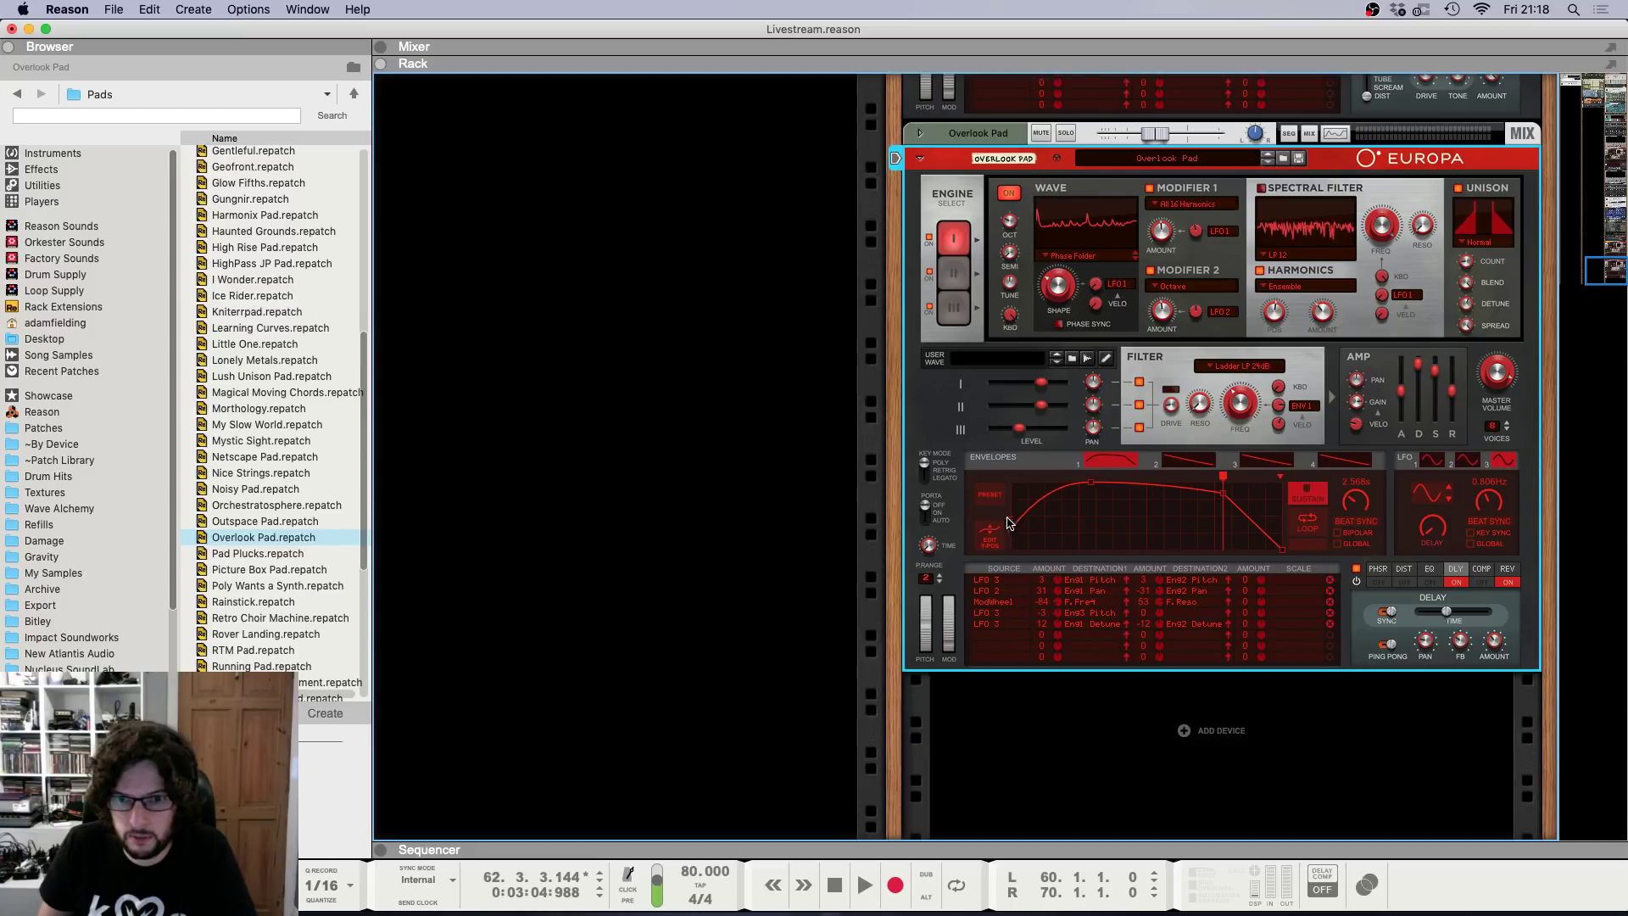
key(F7)
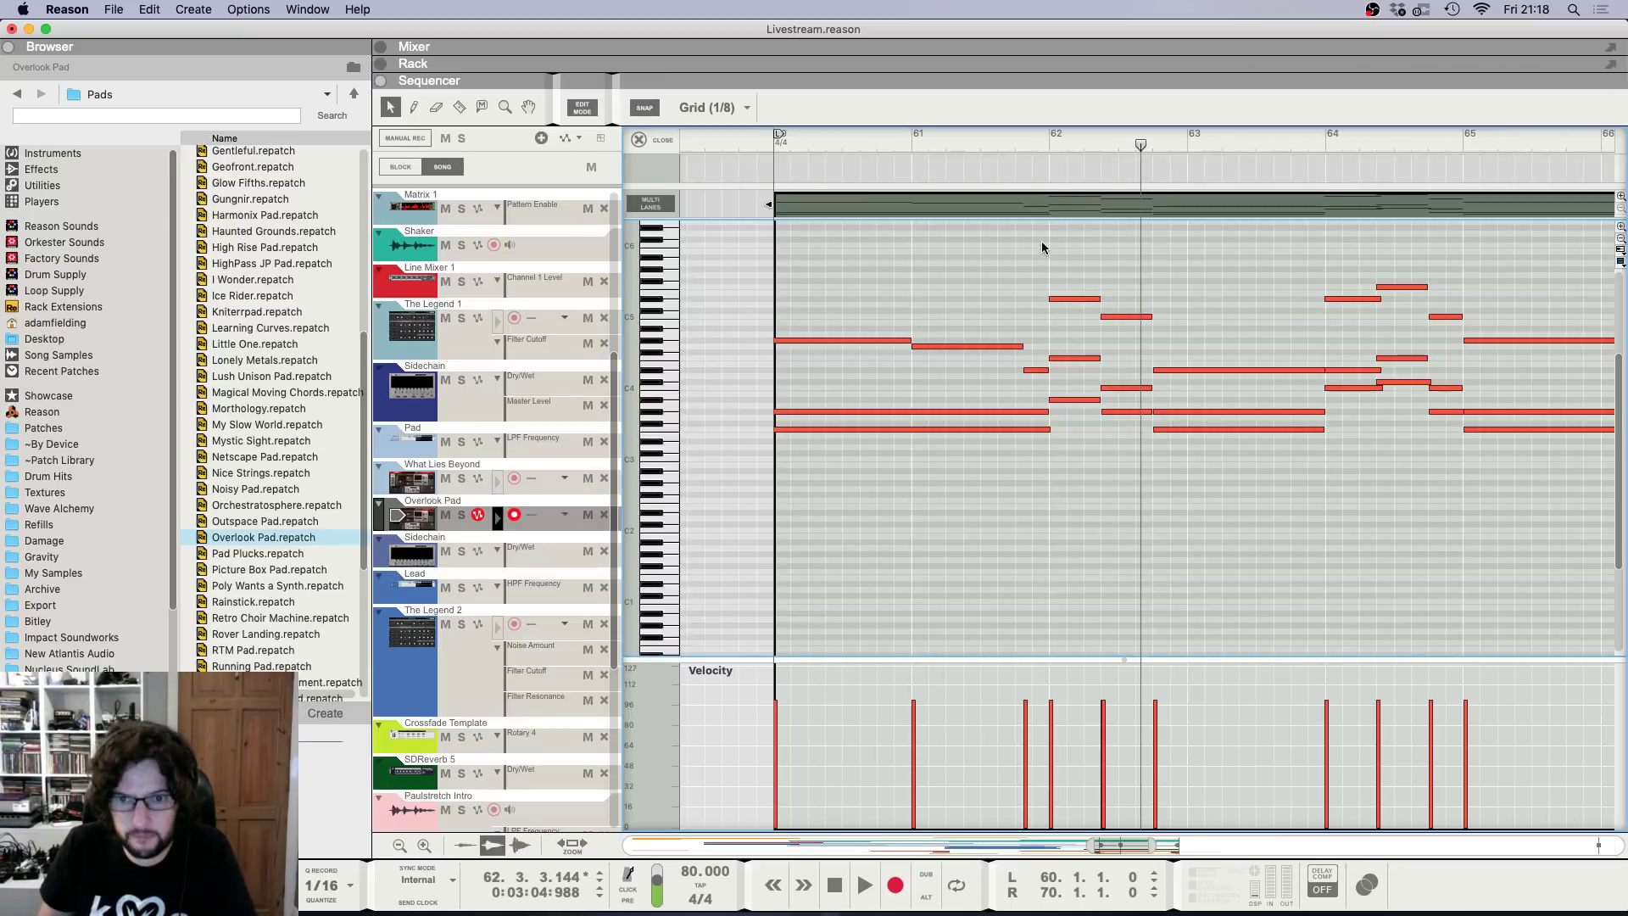
Play the Overlook Pad from bar 60, checking its amp attack, mixer level and notes around bar 62.
click(780, 155)
key(space)
key(F6)
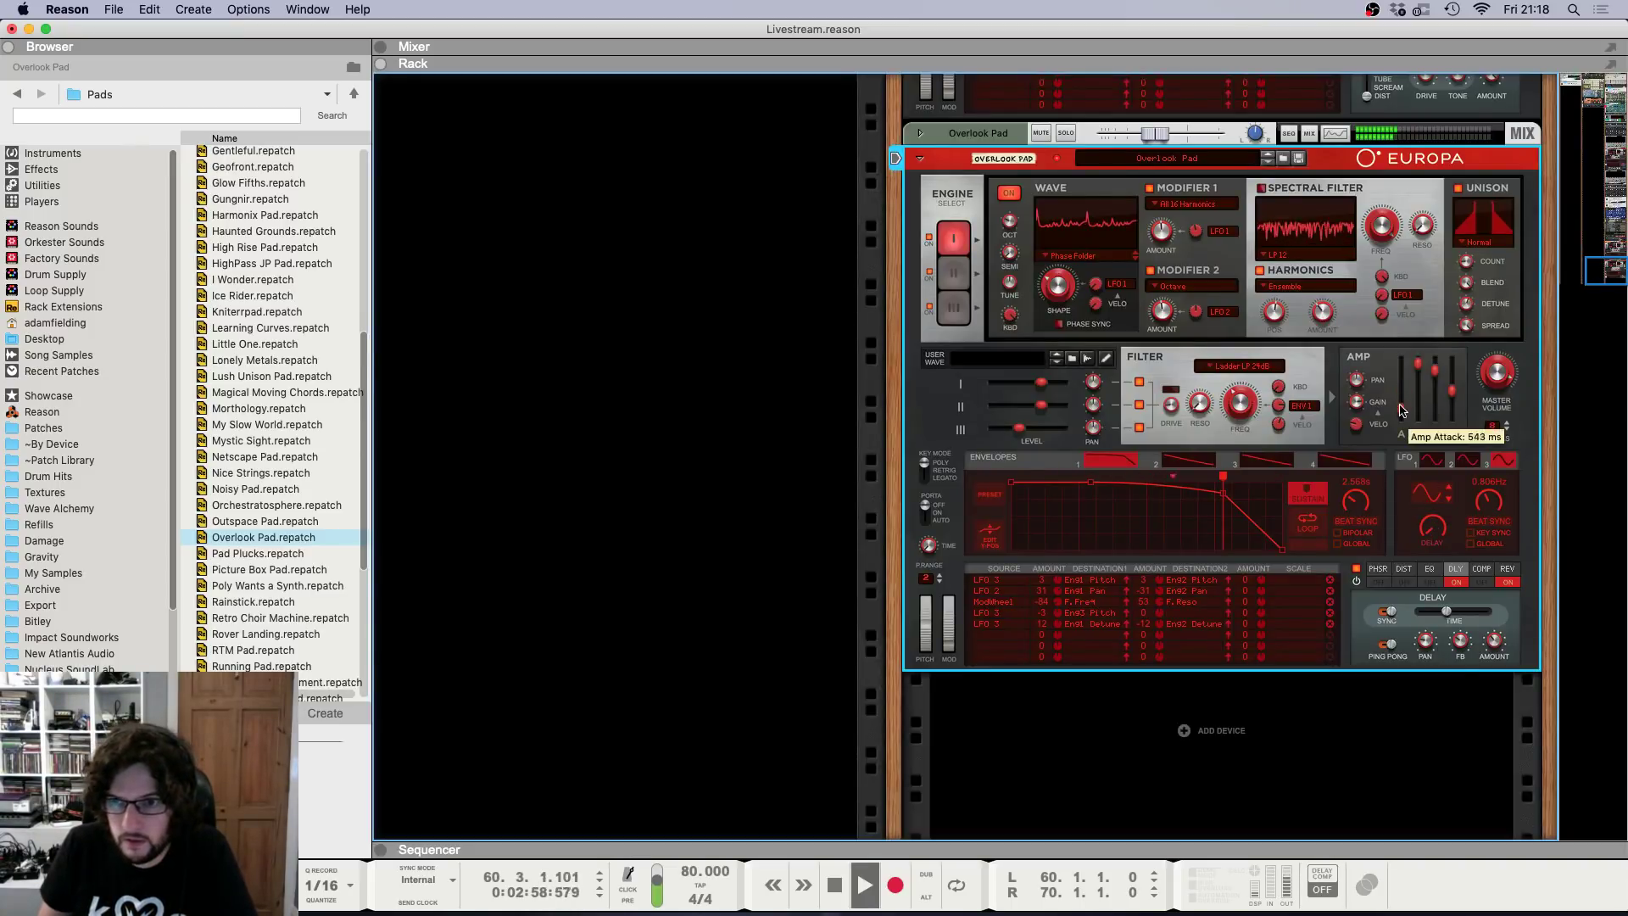
key(F5)
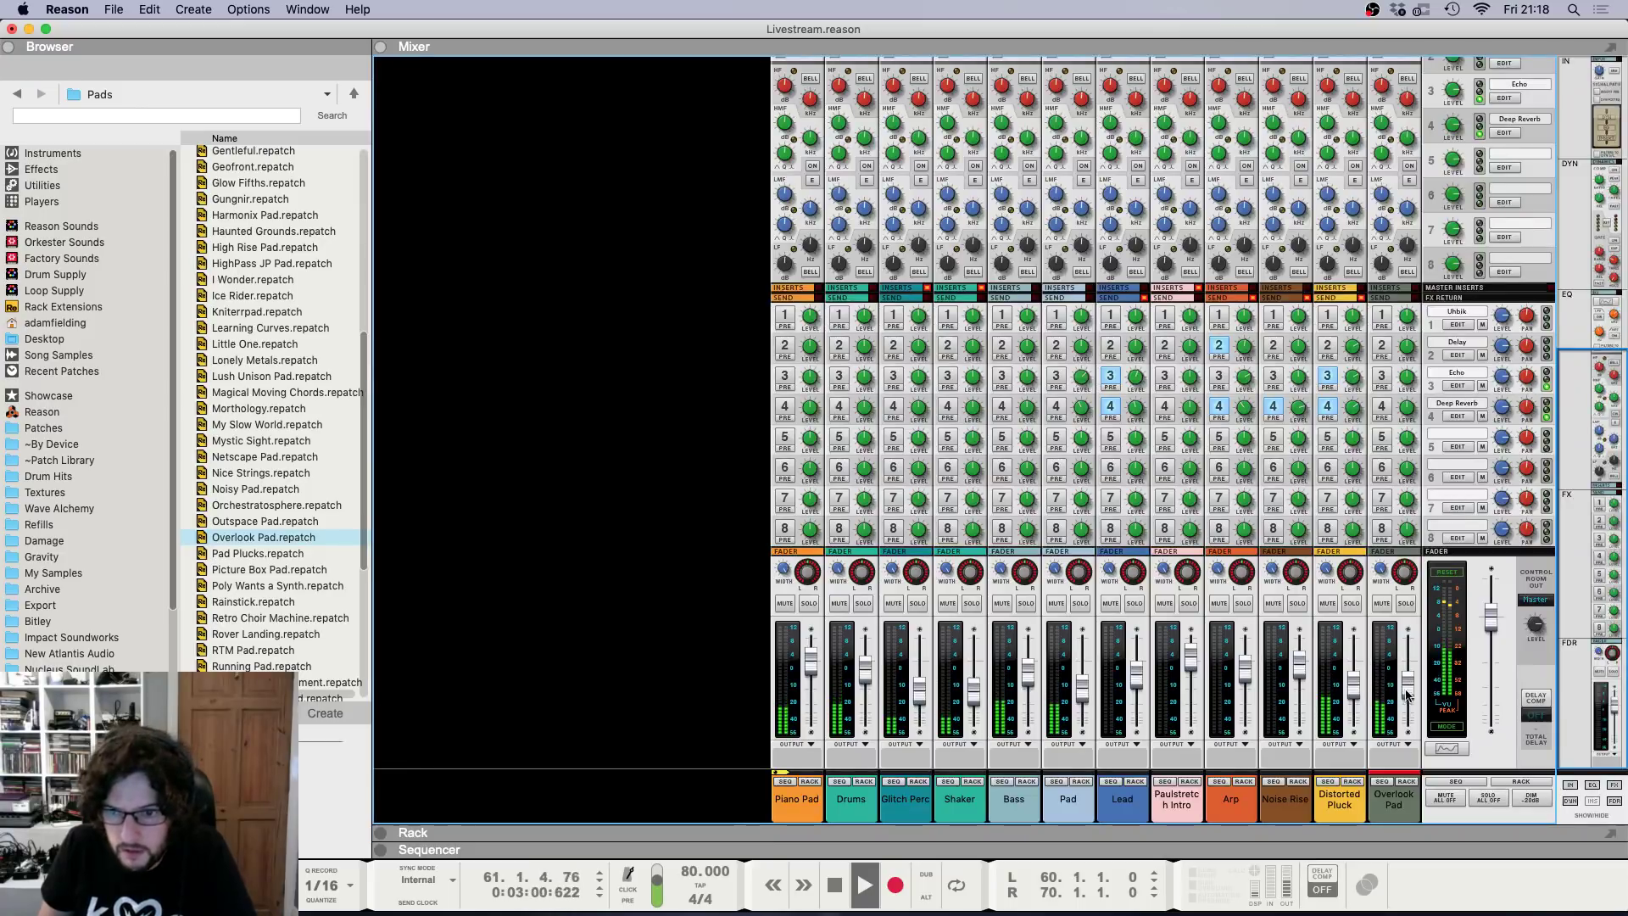
key(F6)
key(F7)
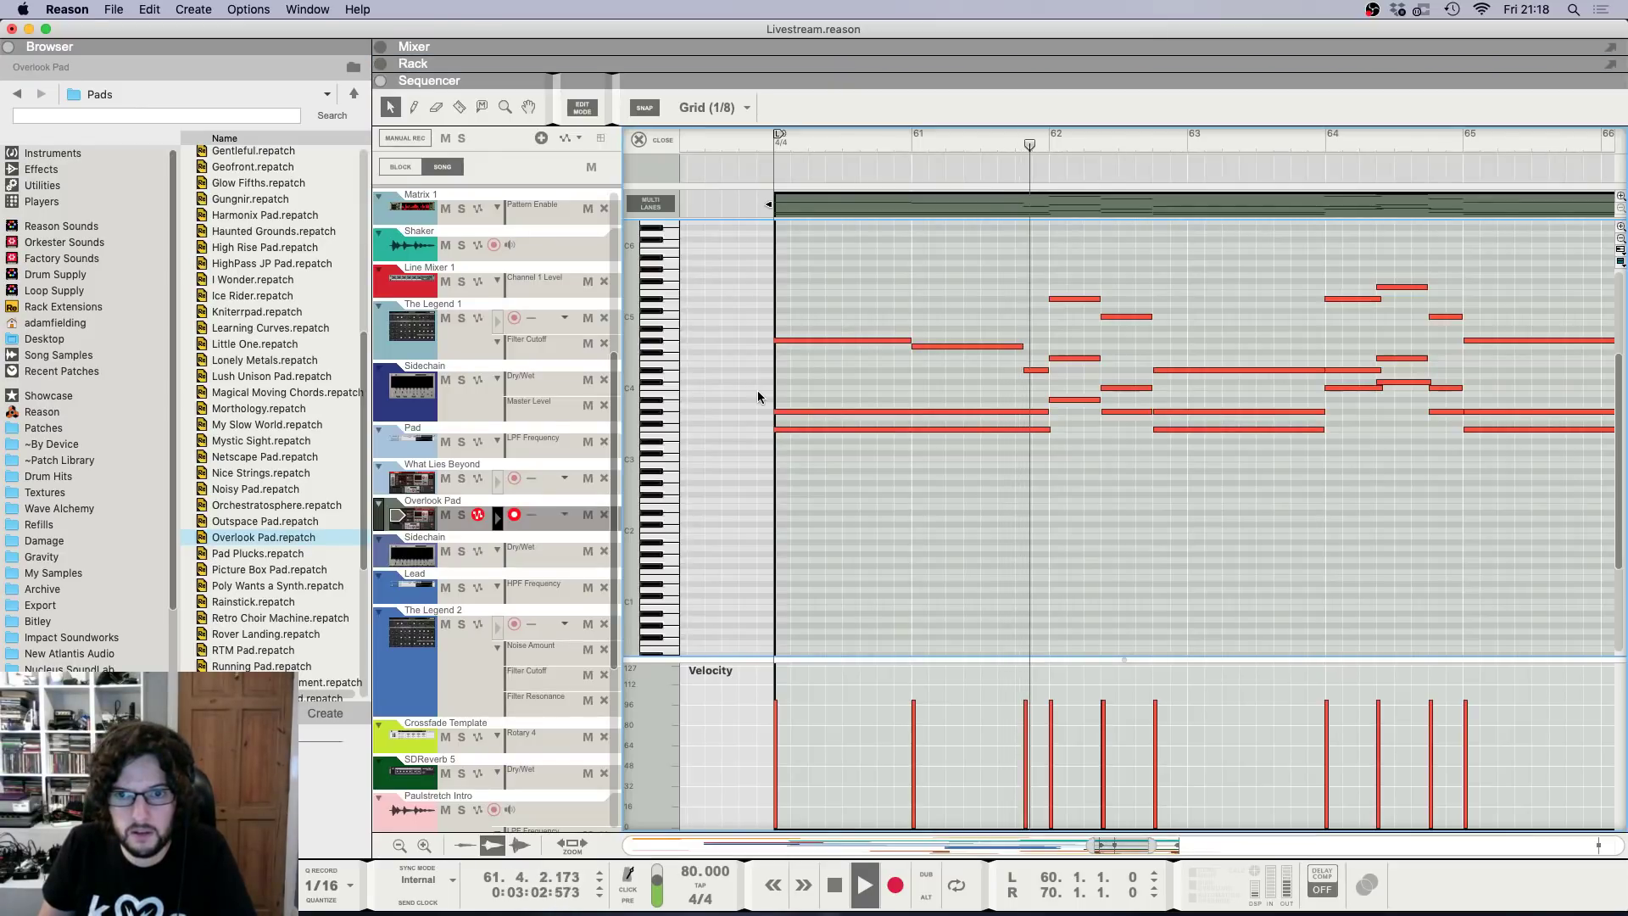
key(h)
key(h)
key(h)
key(h)
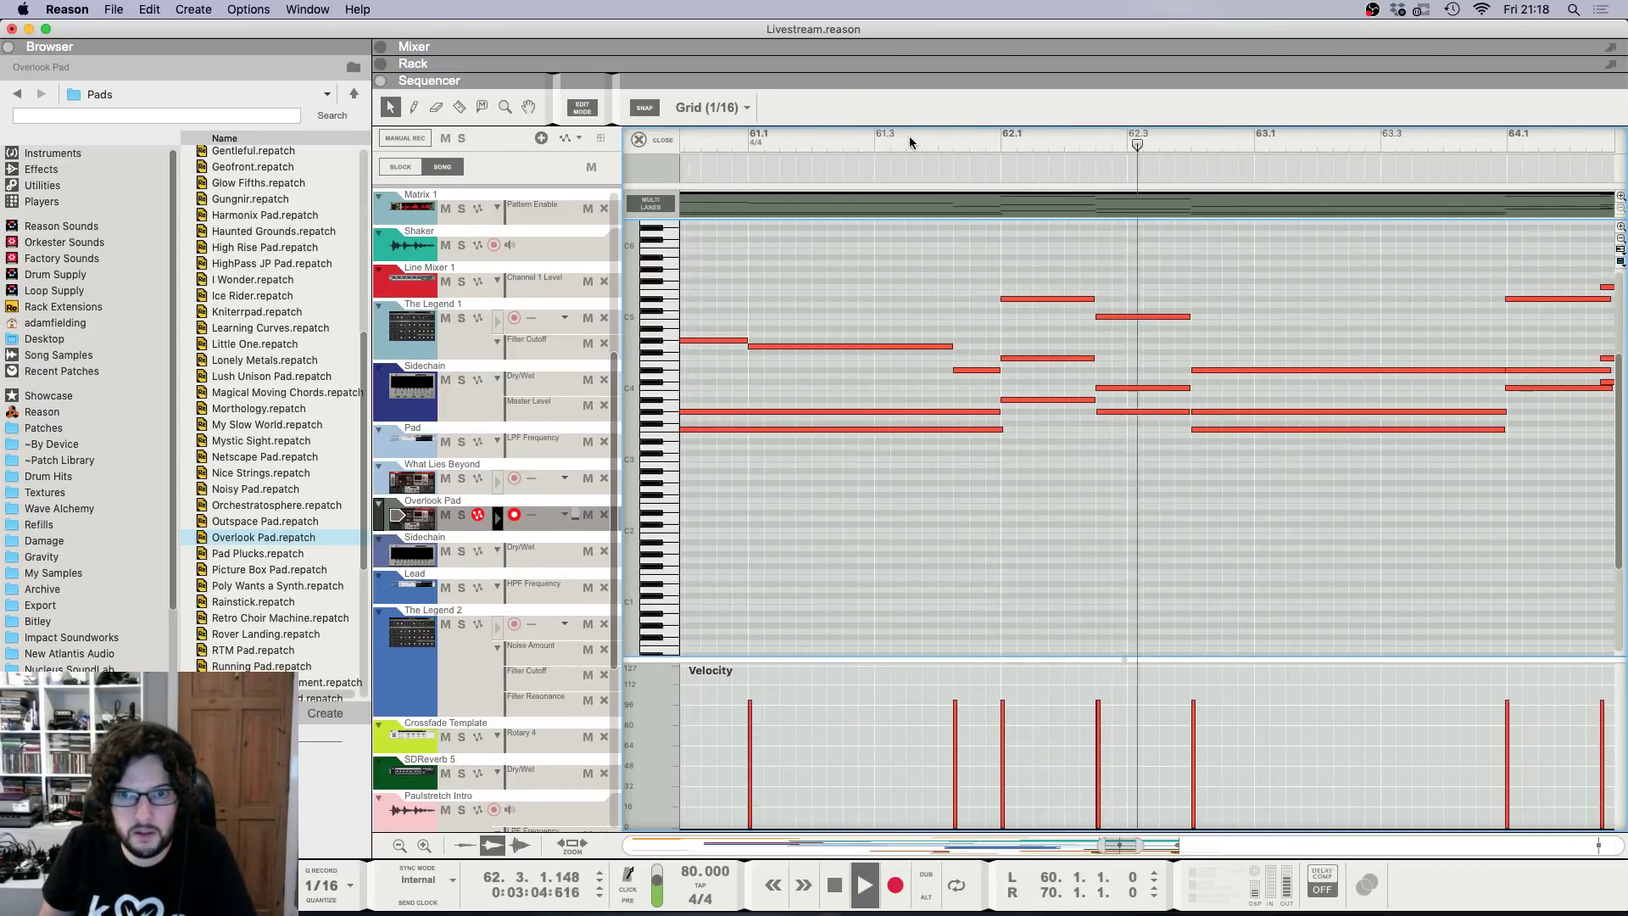
Extend the D#4 note before bar 62 to start at 61.4.1.0 with a length of 0.1.0.0, and play it back.
key(h)
key(space)
click(921, 141)
key(h)
key(h)
key(h)
drag(972, 331, 981, 390)
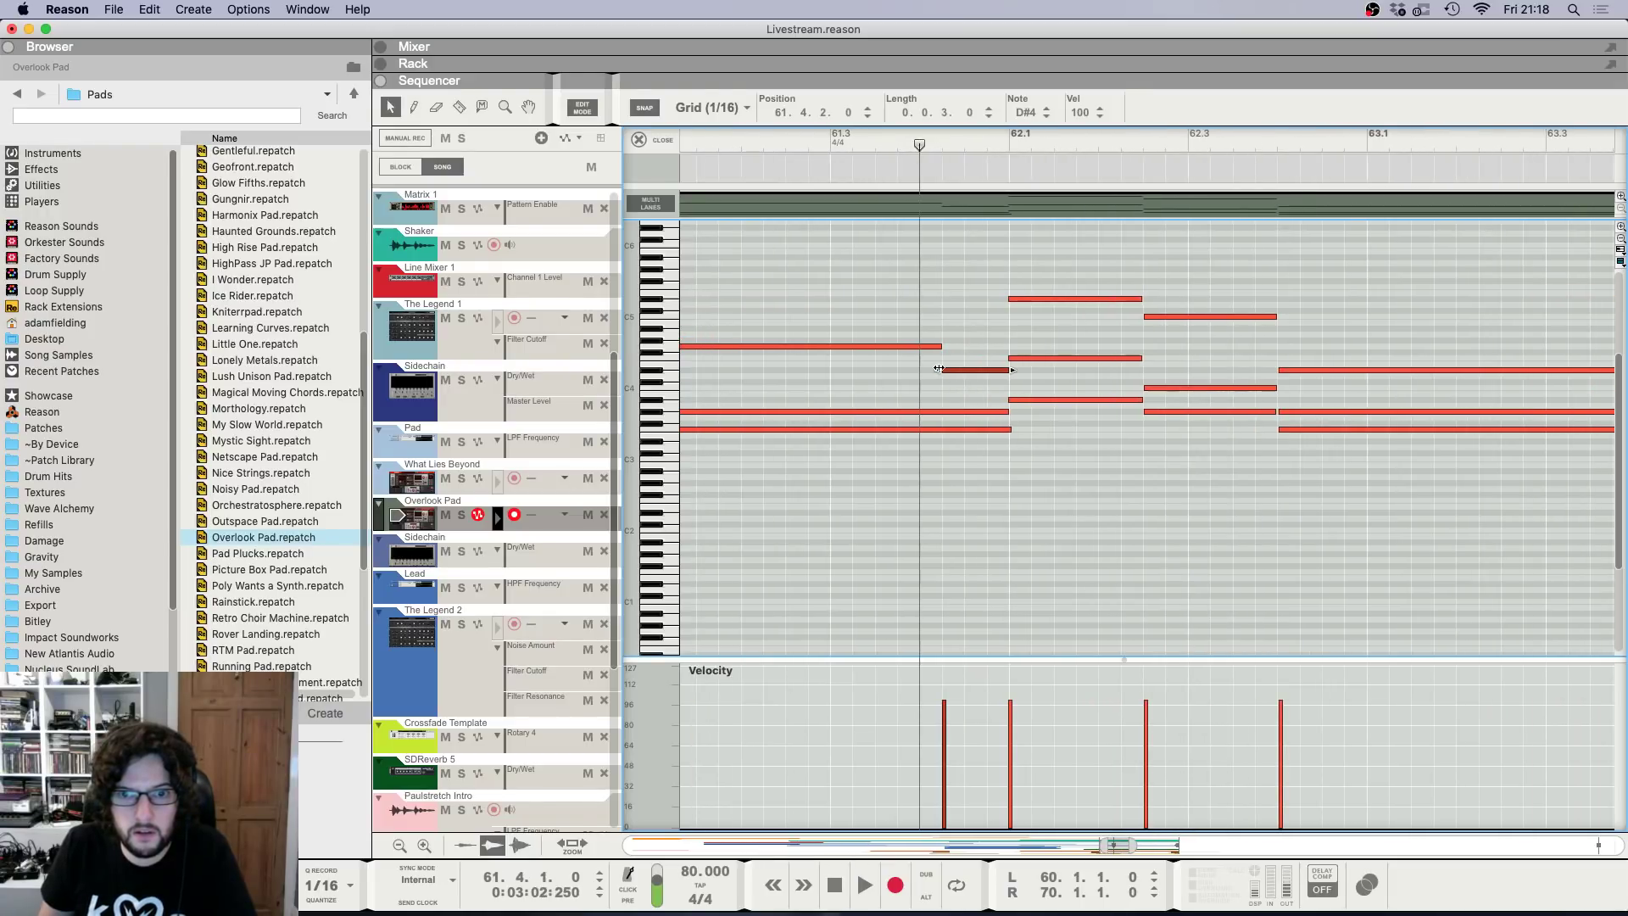
key(space)
key(g)
key(g)
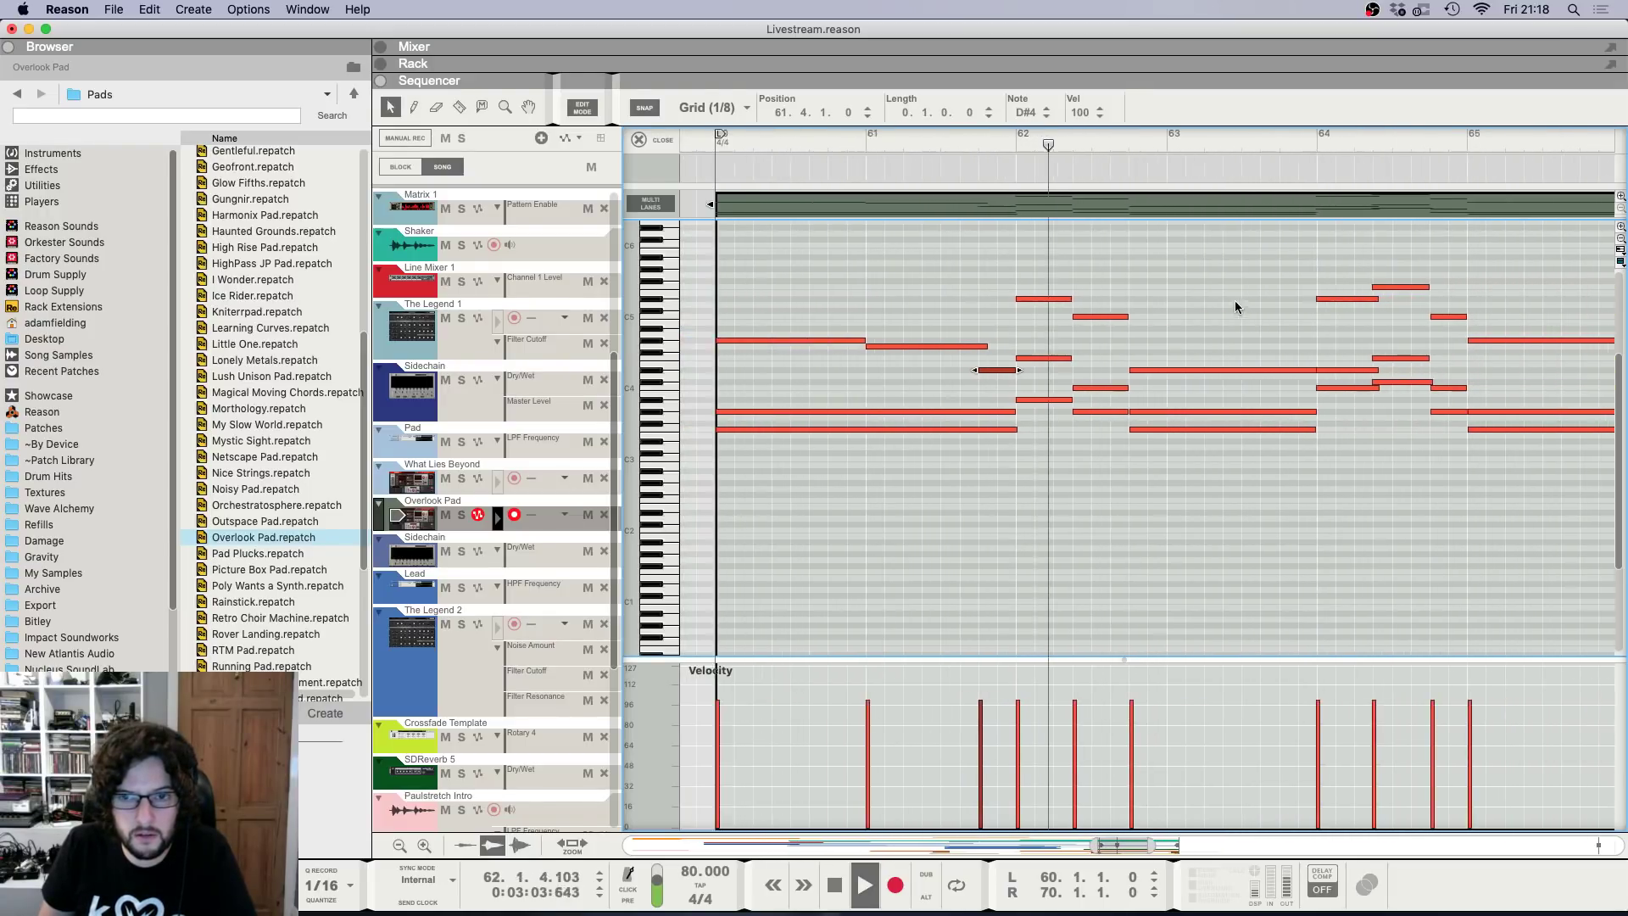
key(F6)
key(F5)
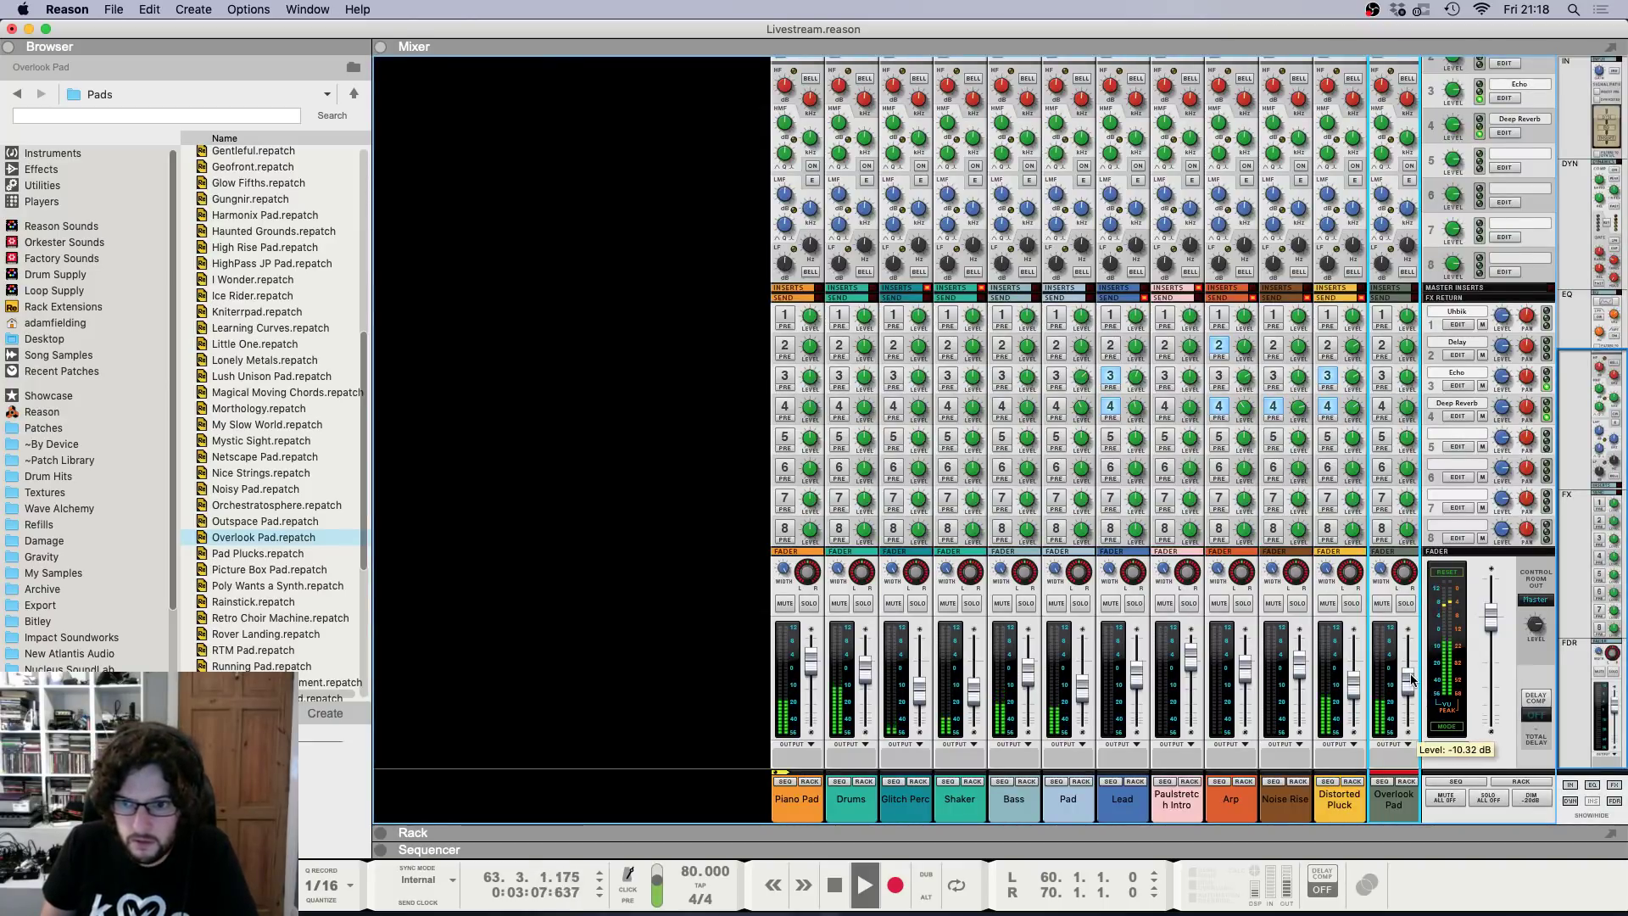
key(F6)
click(1507, 570)
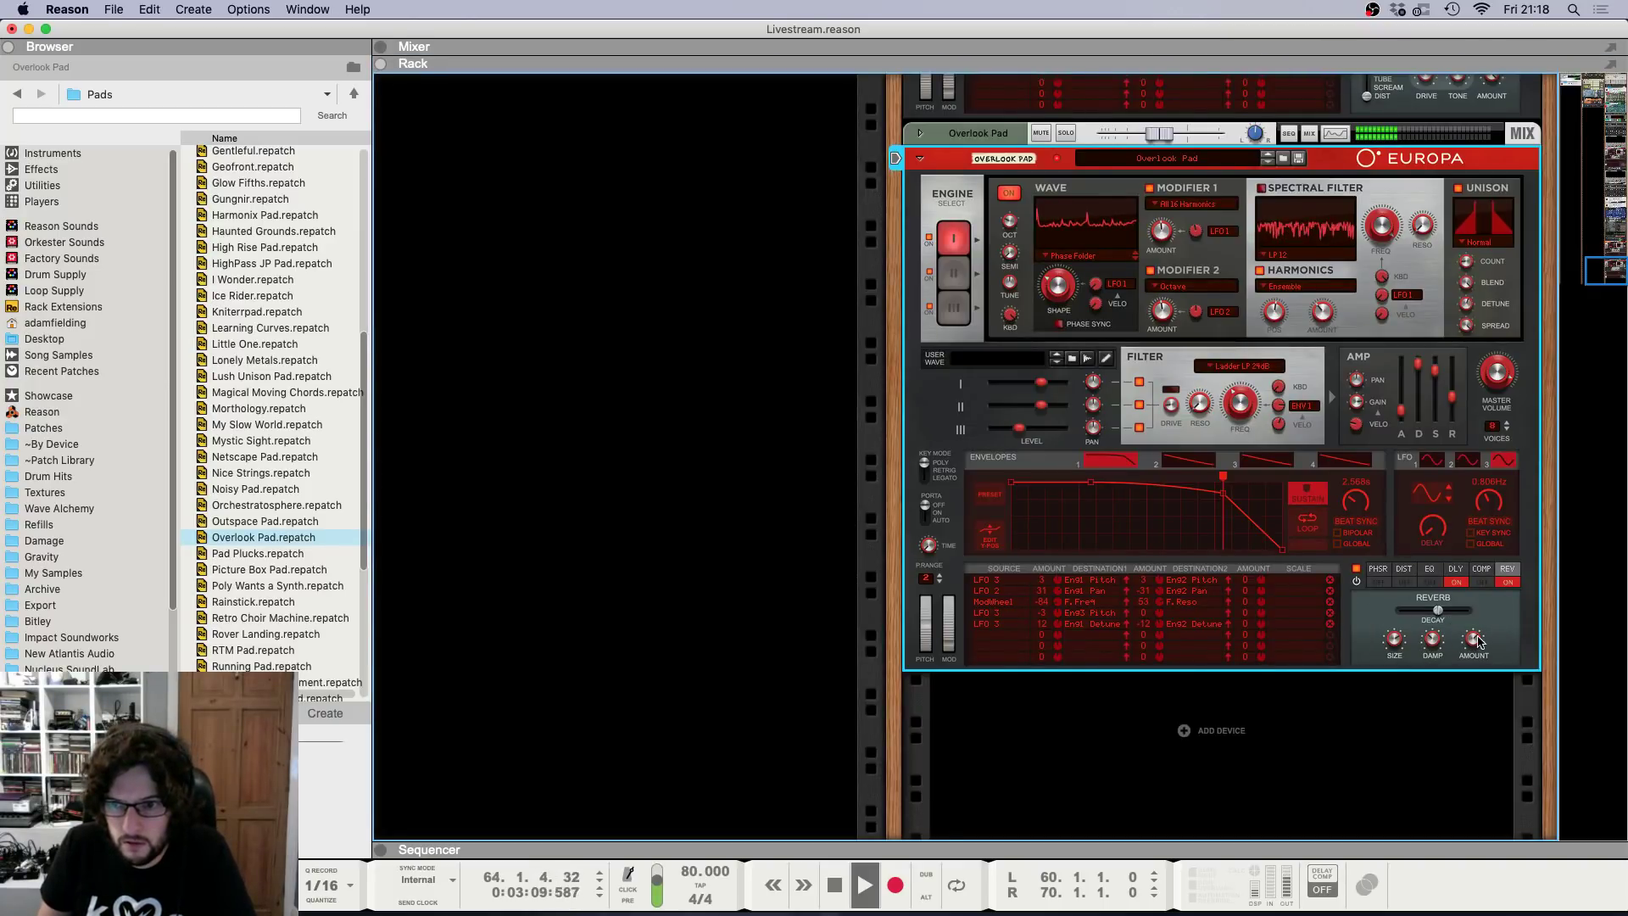
click(1455, 570)
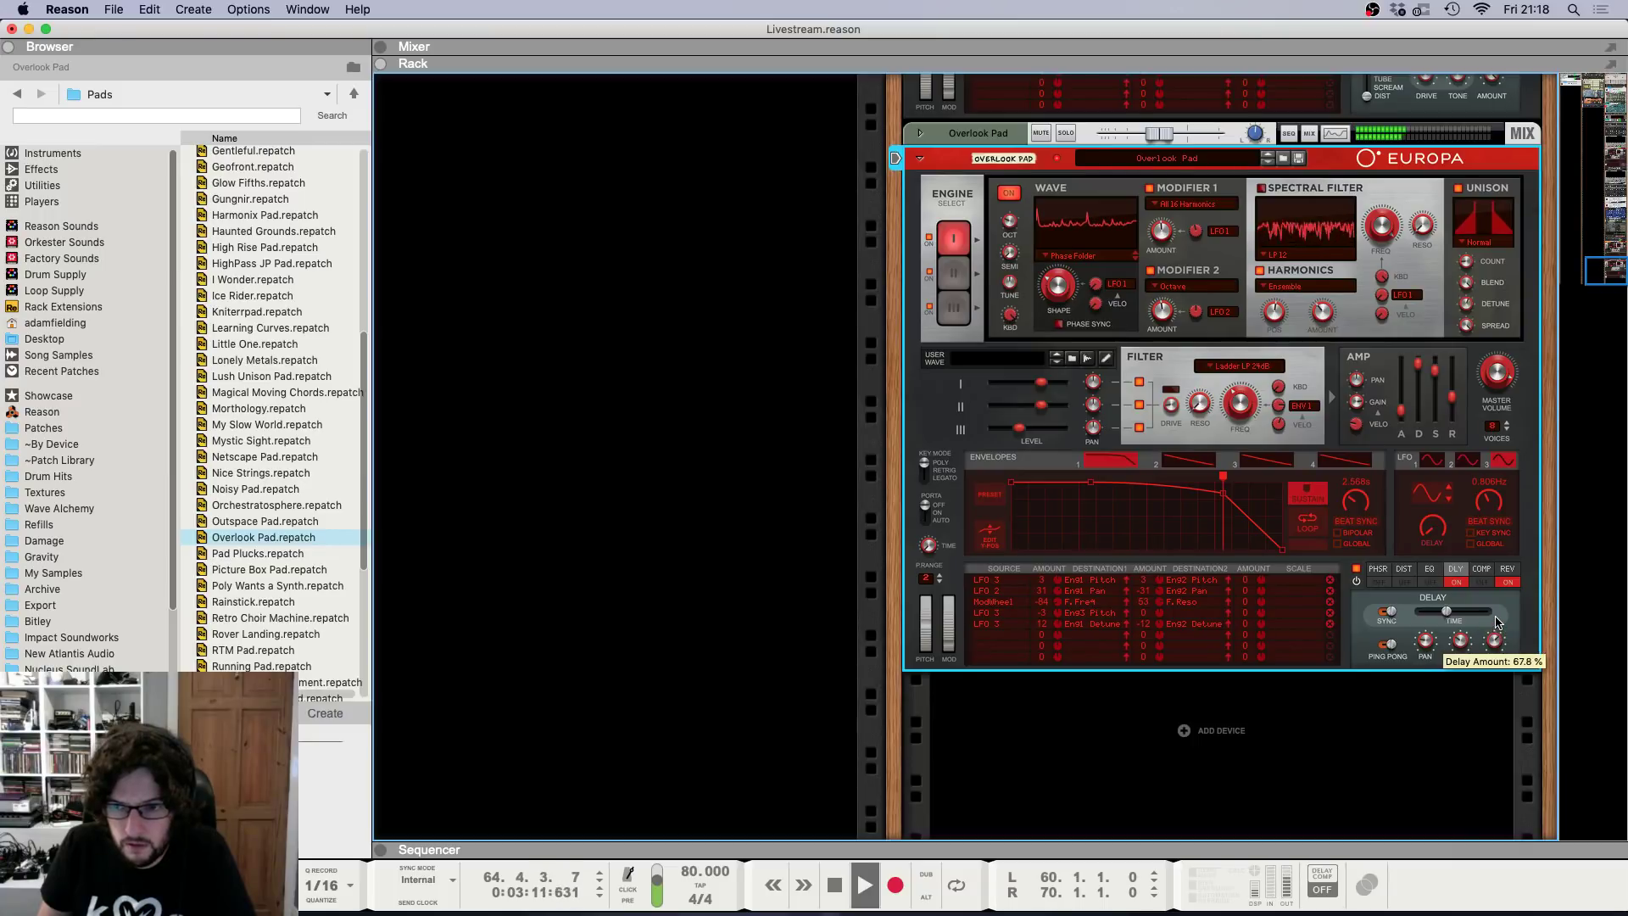
key(F7)
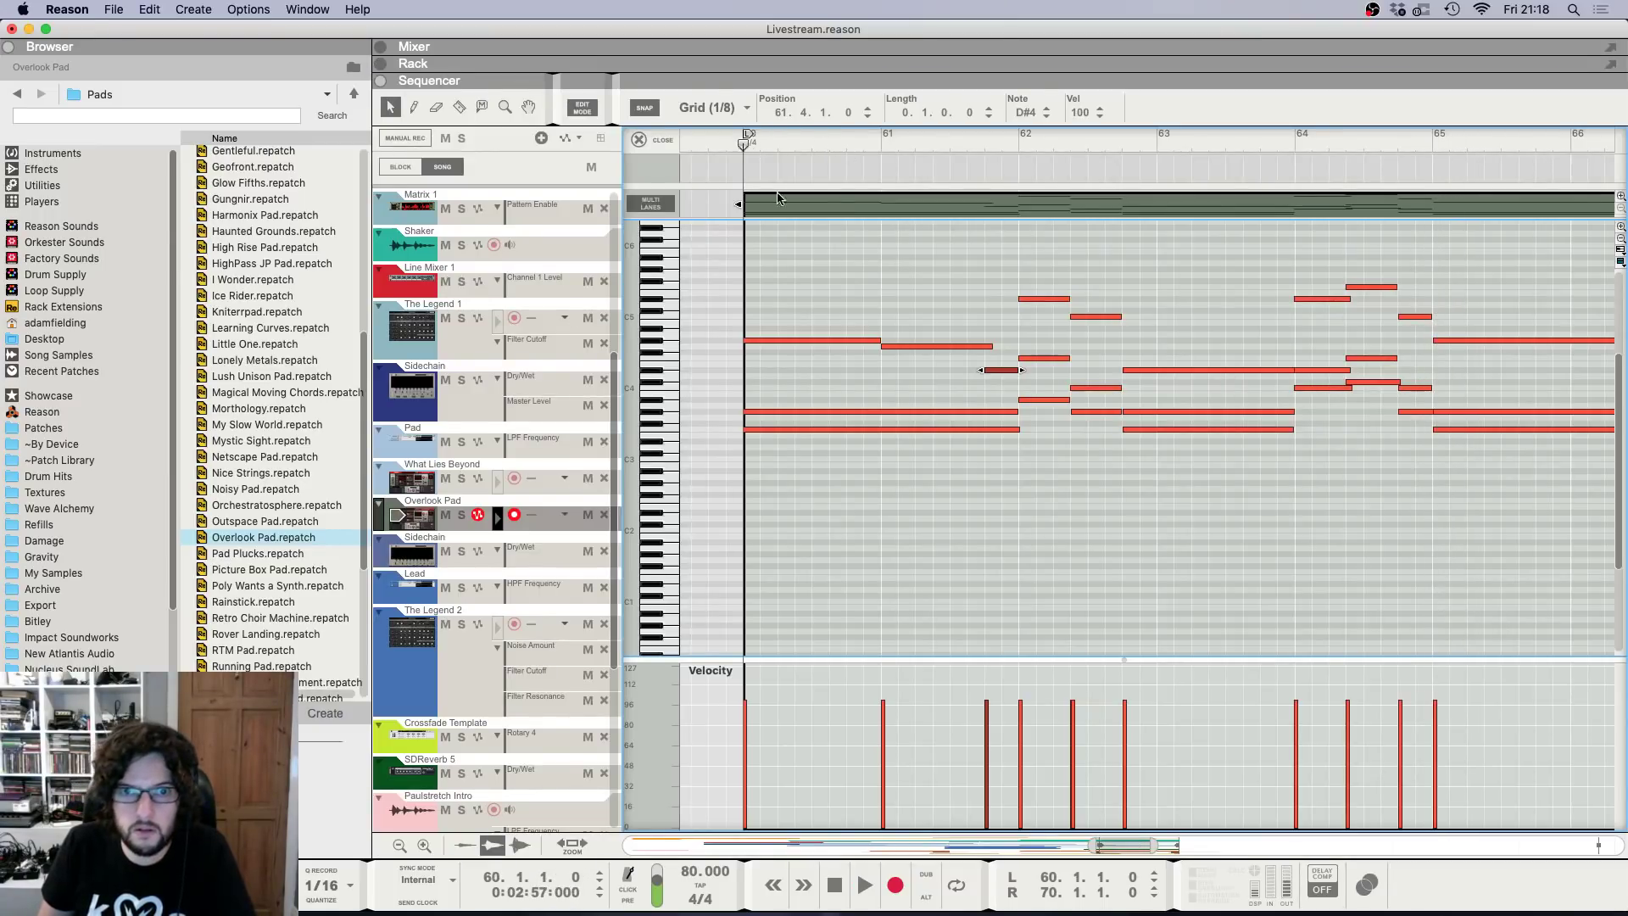
Add a Synapse DR-1 Deep Reverb after the Overlook Pad Europa and set its dry/wet to 61%.
key(F6)
right_click(933, 397)
mouse_move(1060, 586)
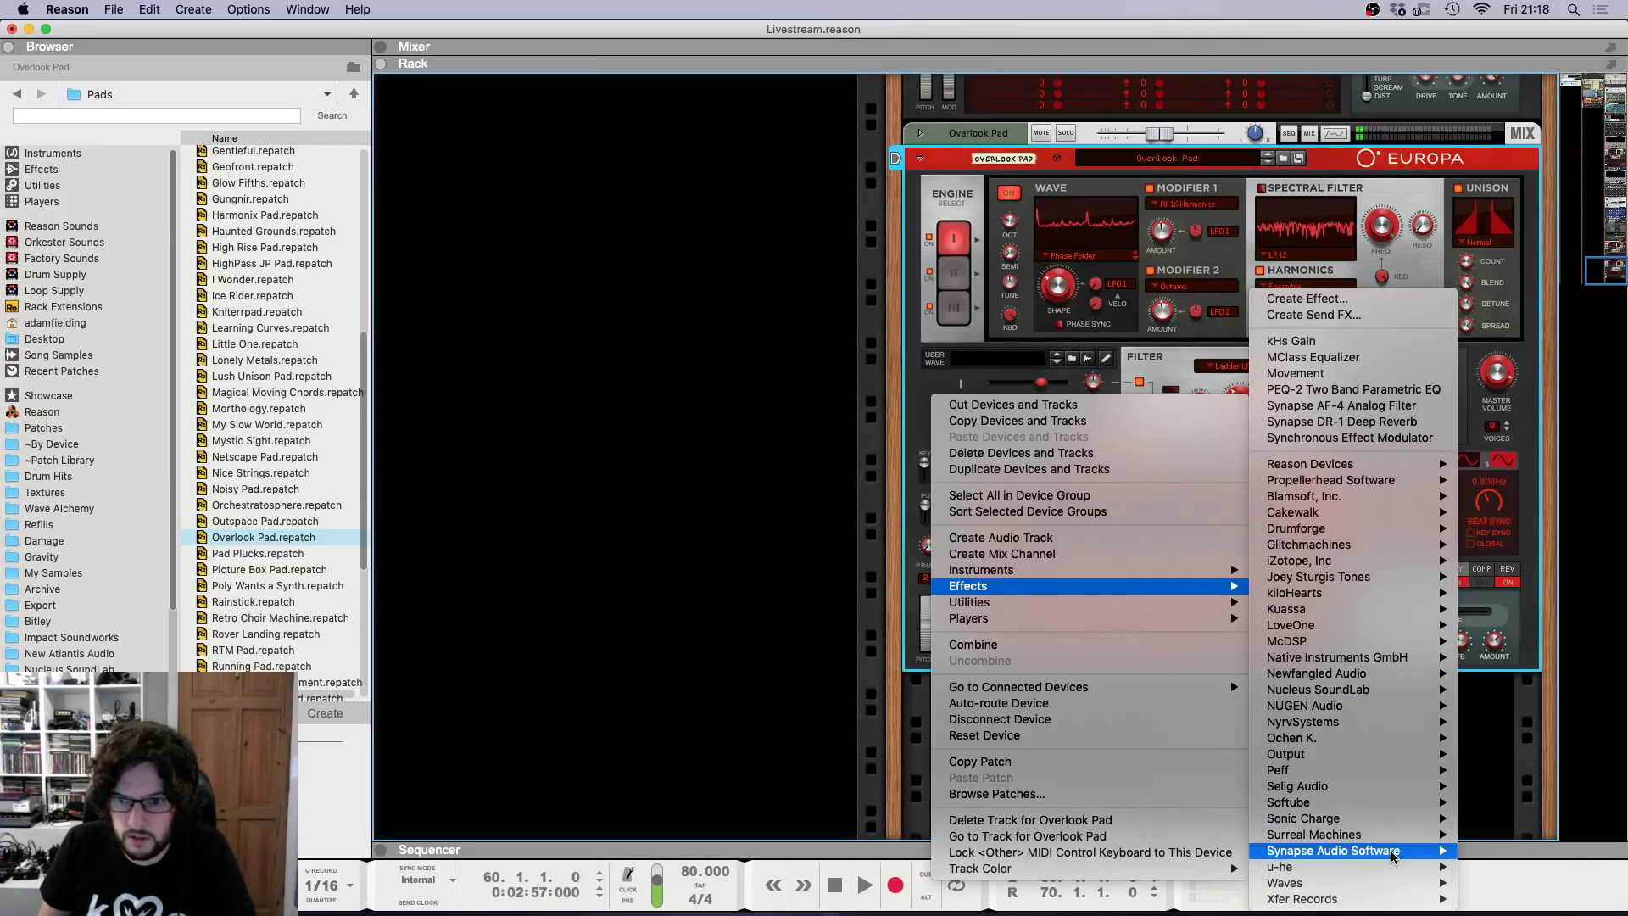
click(1127, 852)
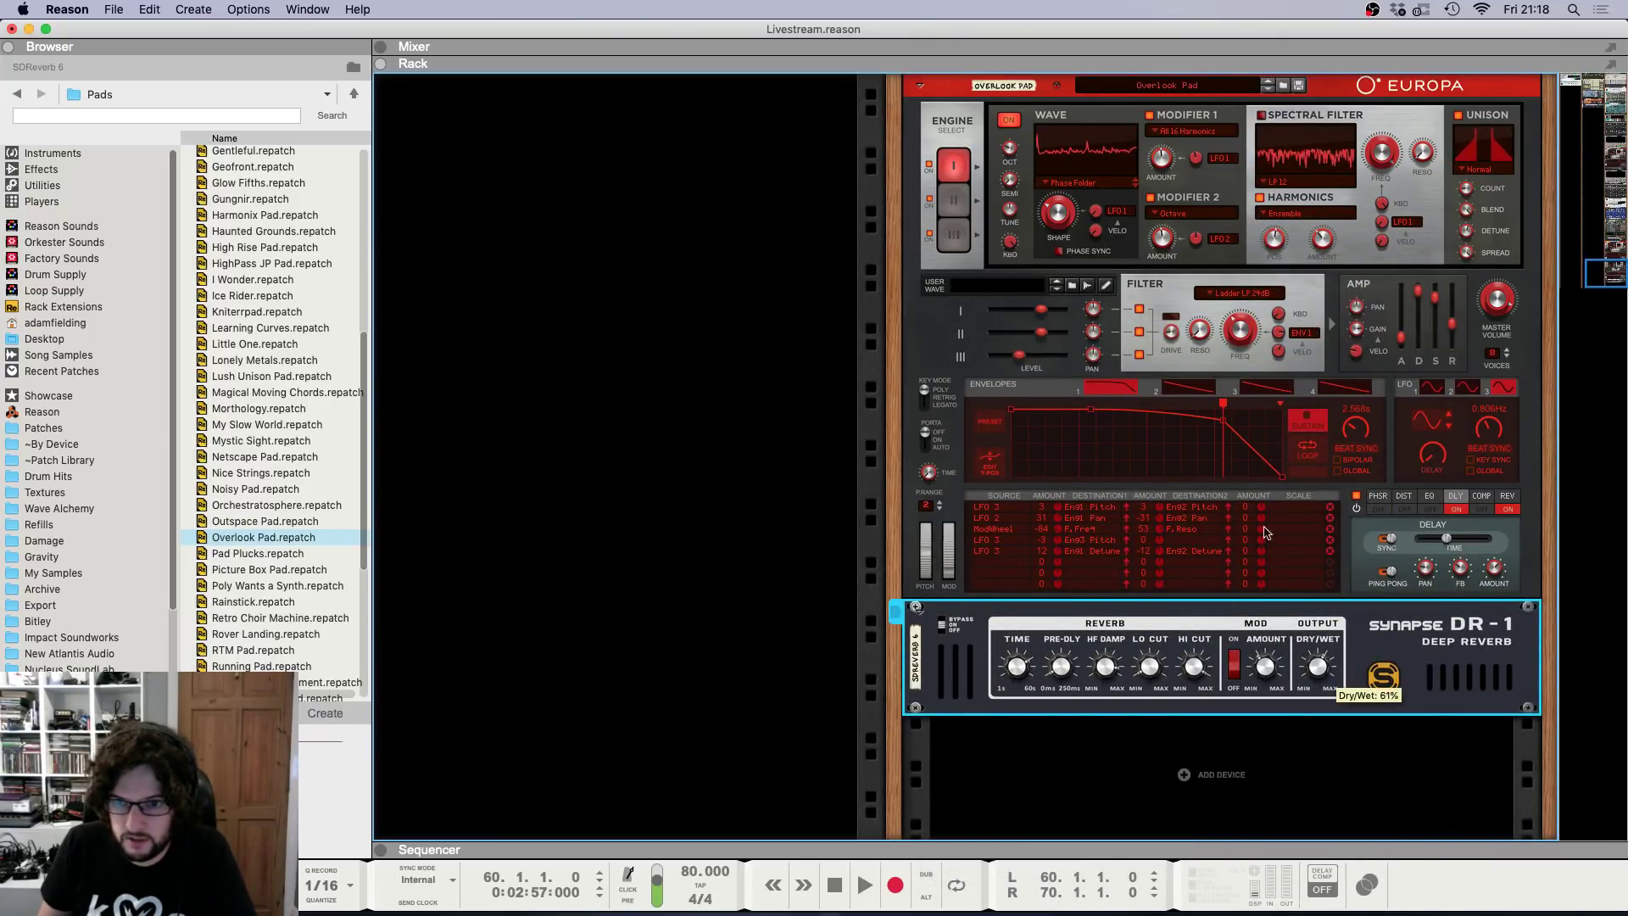
Leave the note editor and play the arrangement from a few bars before the new section at bar 60.
key(F7)
drag(715, 142, 609, 141)
key(space)
click(646, 142)
scroll(1025, 375, left, 10)
key(h)
key(h)
key(h)
key(h)
key(h)
key(h)
key(h)
key(h)
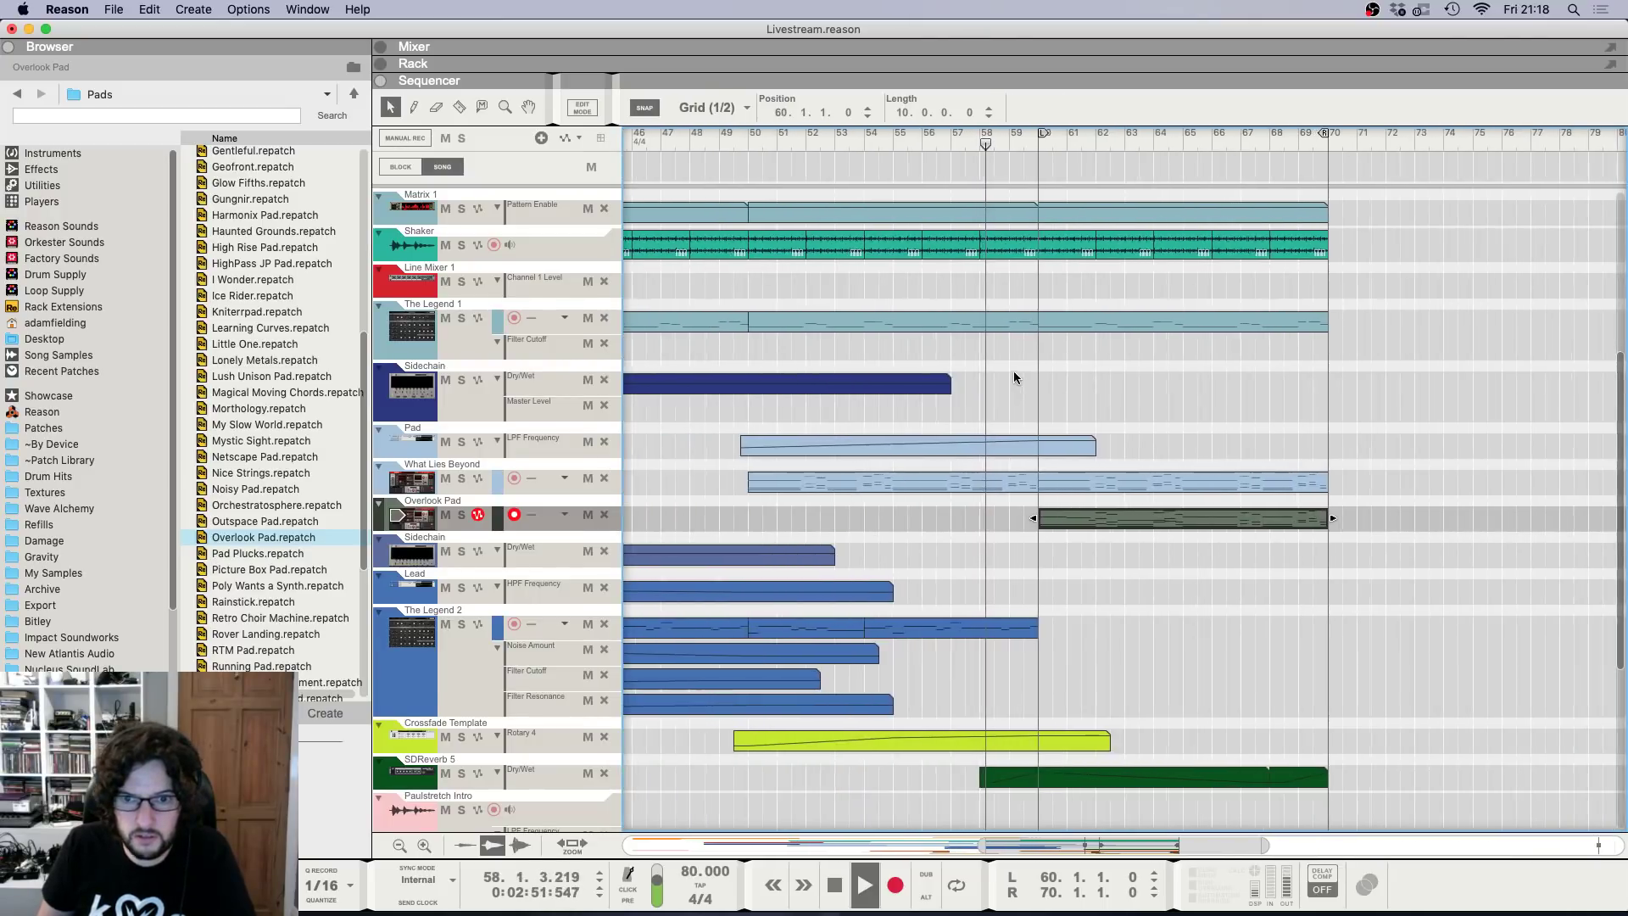
Try to trim the end of the Shaker clip that finishes at bar 60.
scroll(1018, 371, up, 8)
key(h)
key(h)
click(1058, 570)
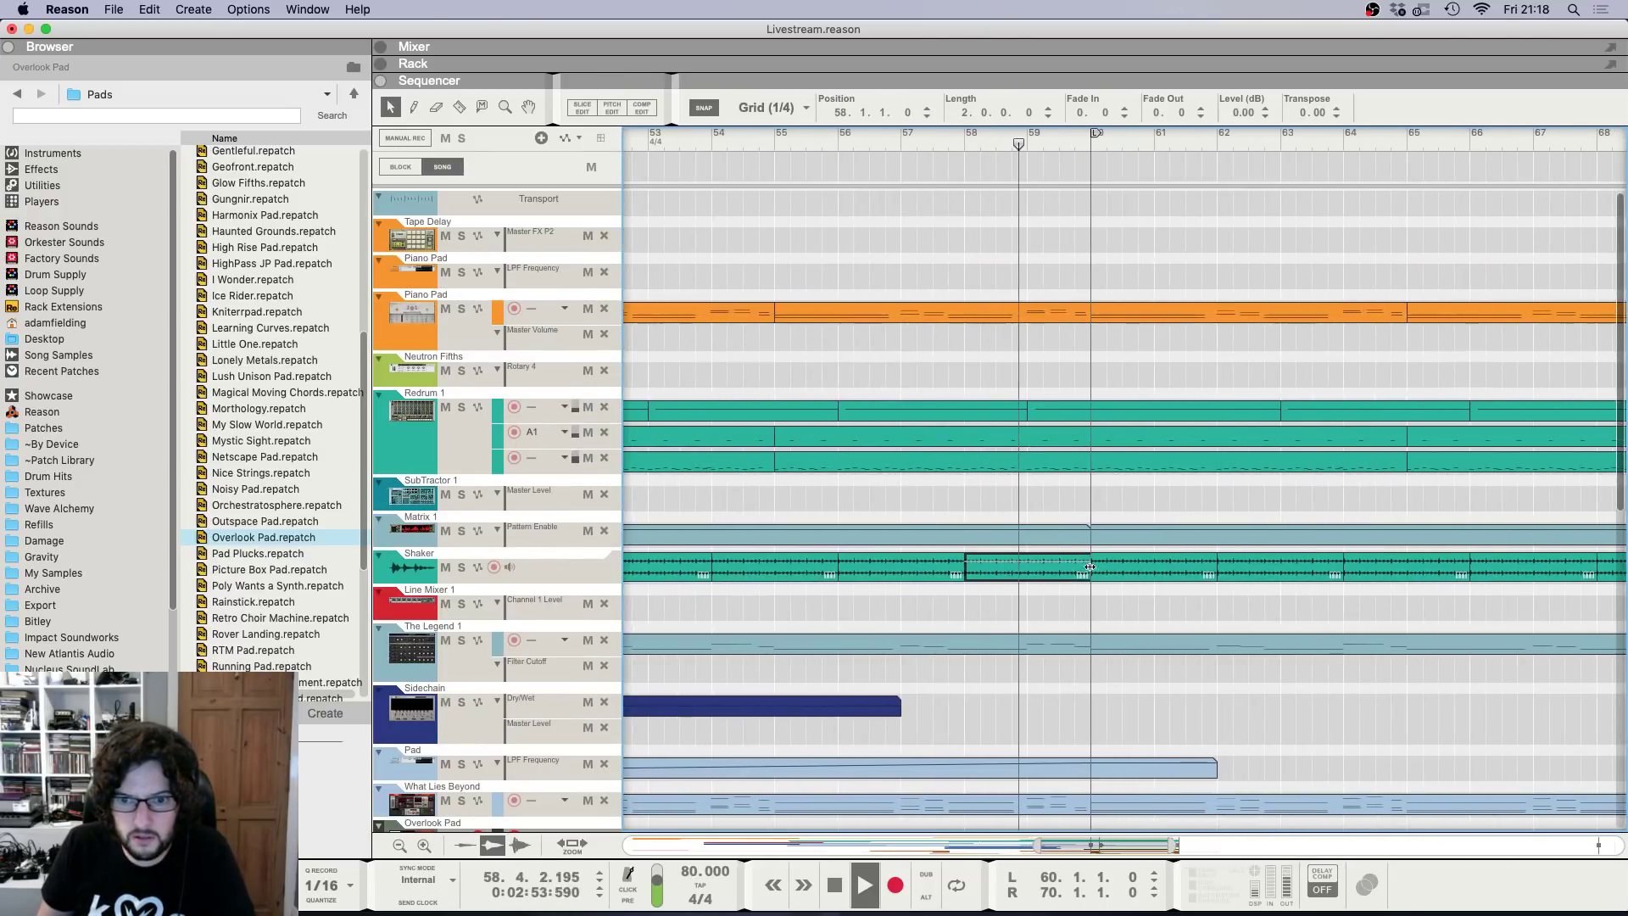
mouse_move(1095, 567)
mouse_down()
mouse_move(1033, 572)
mouse_move(1094, 568)
mouse_up()
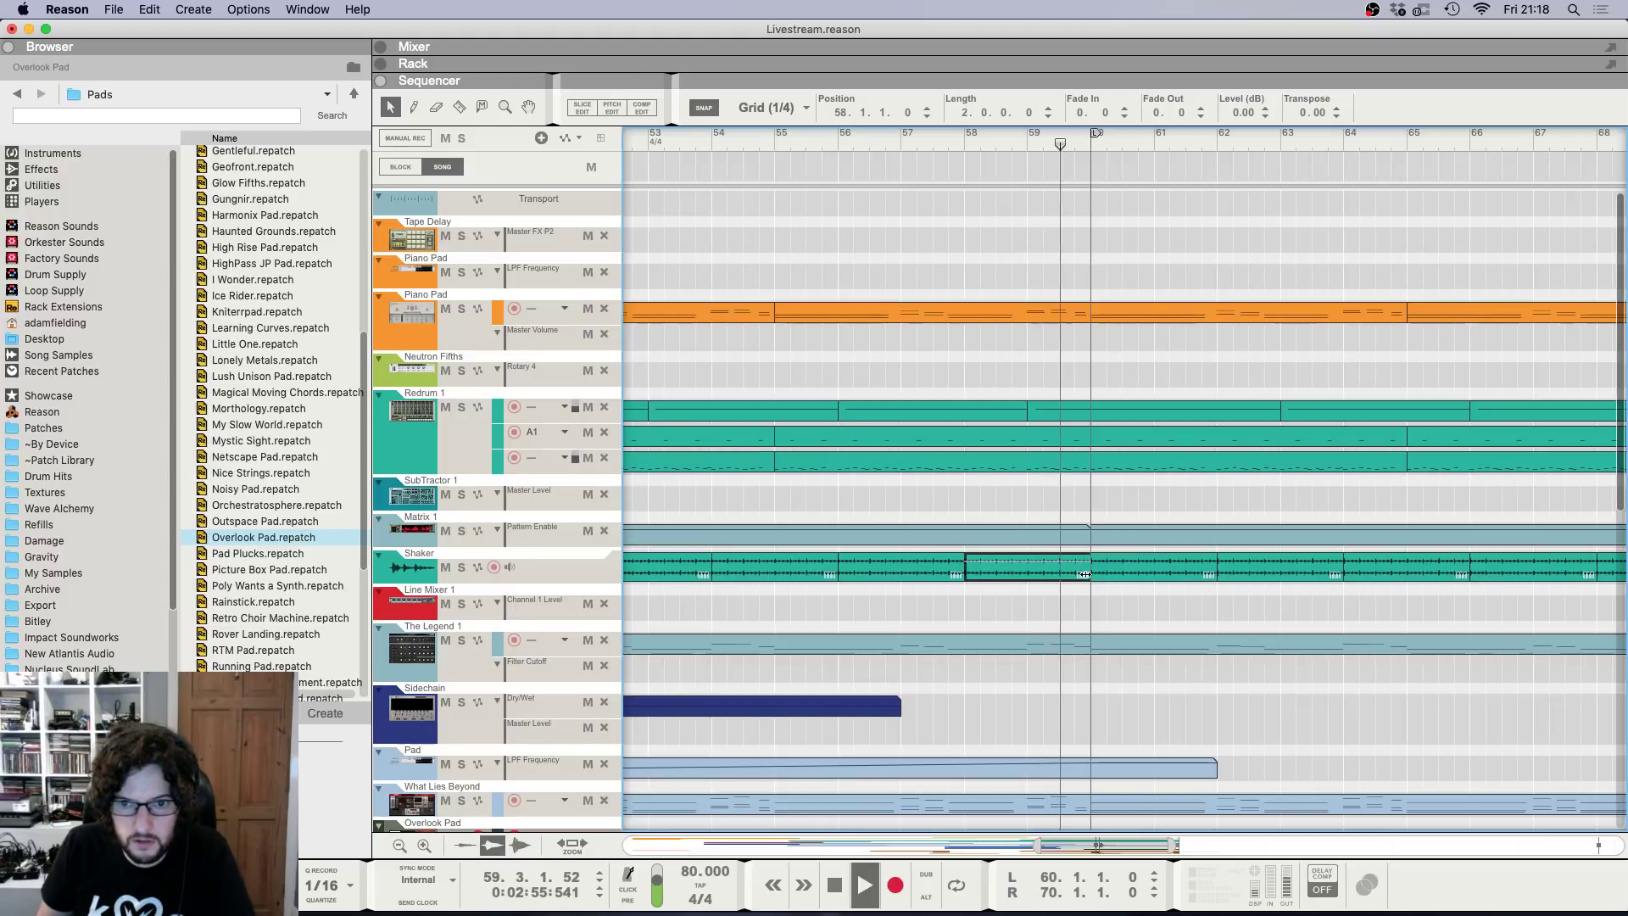
Delete the Europa 1 clip that plays from bar 60 onwards.
key(g)
key(g)
key(g)
key(g)
key(g)
key(g)
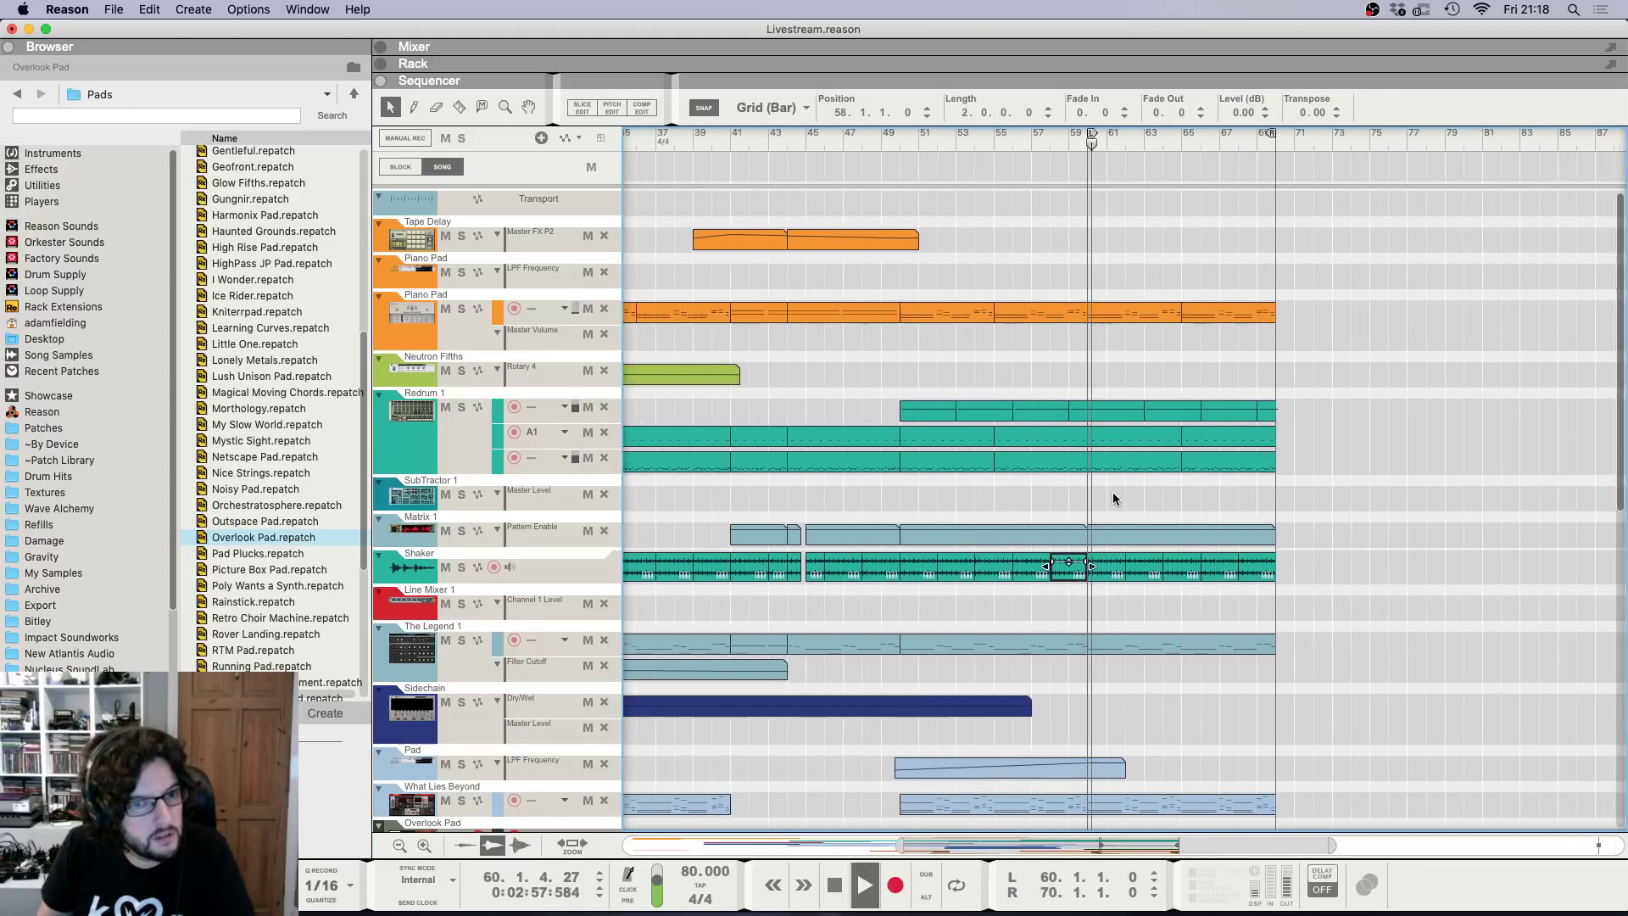
key(F5)
key(F7)
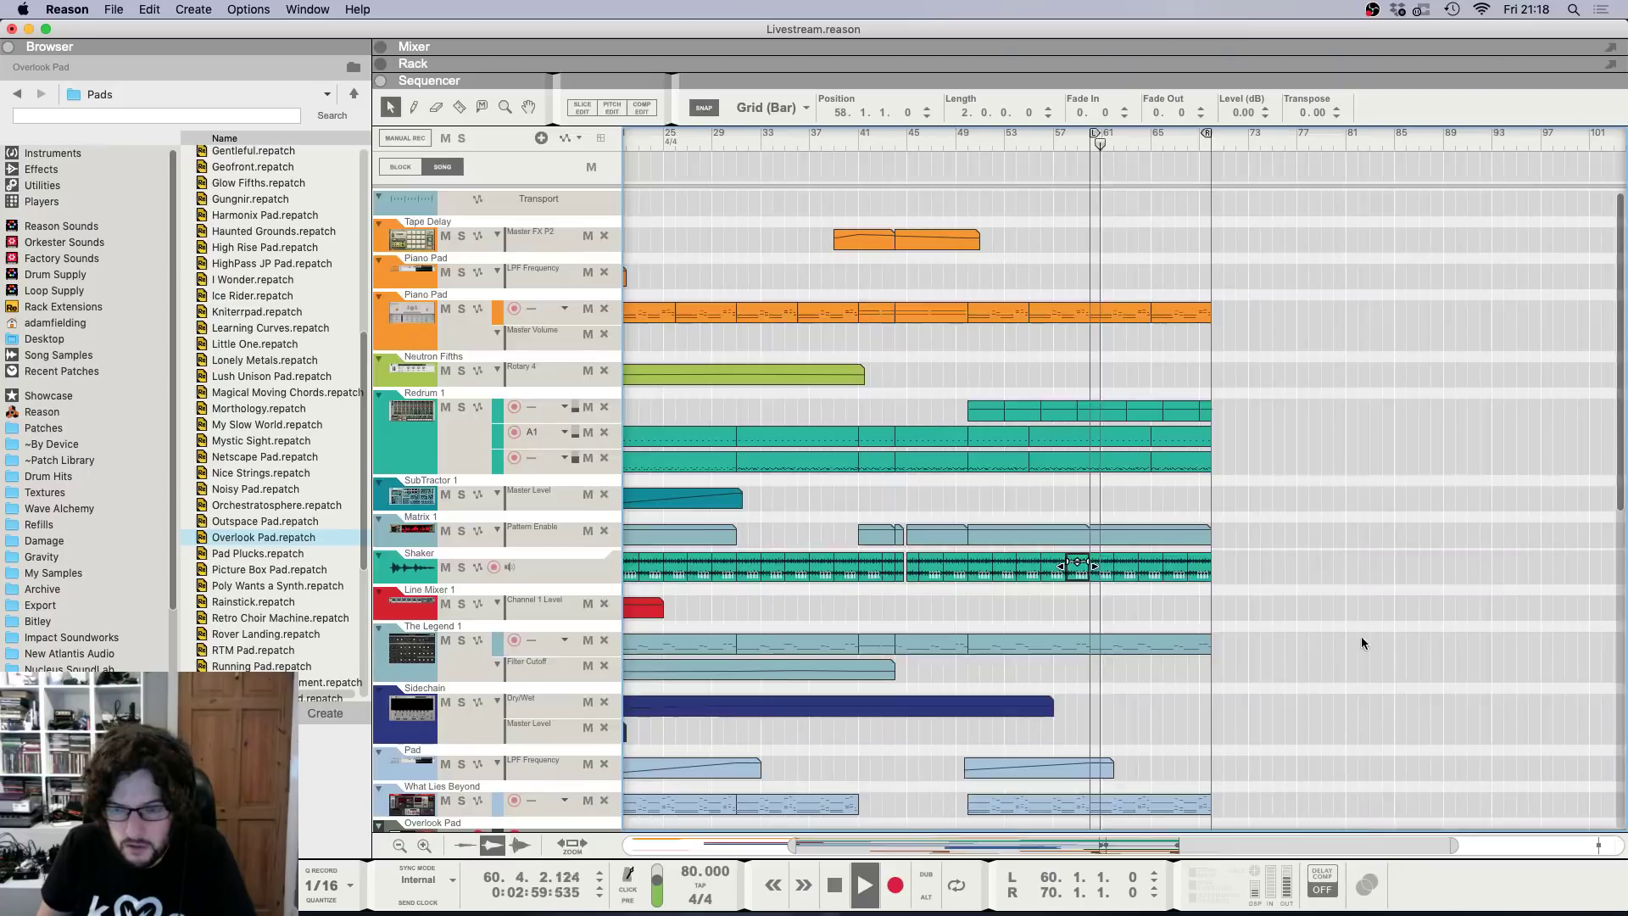
scroll(1361, 642, down, 10)
click(1148, 774)
key(Delete)
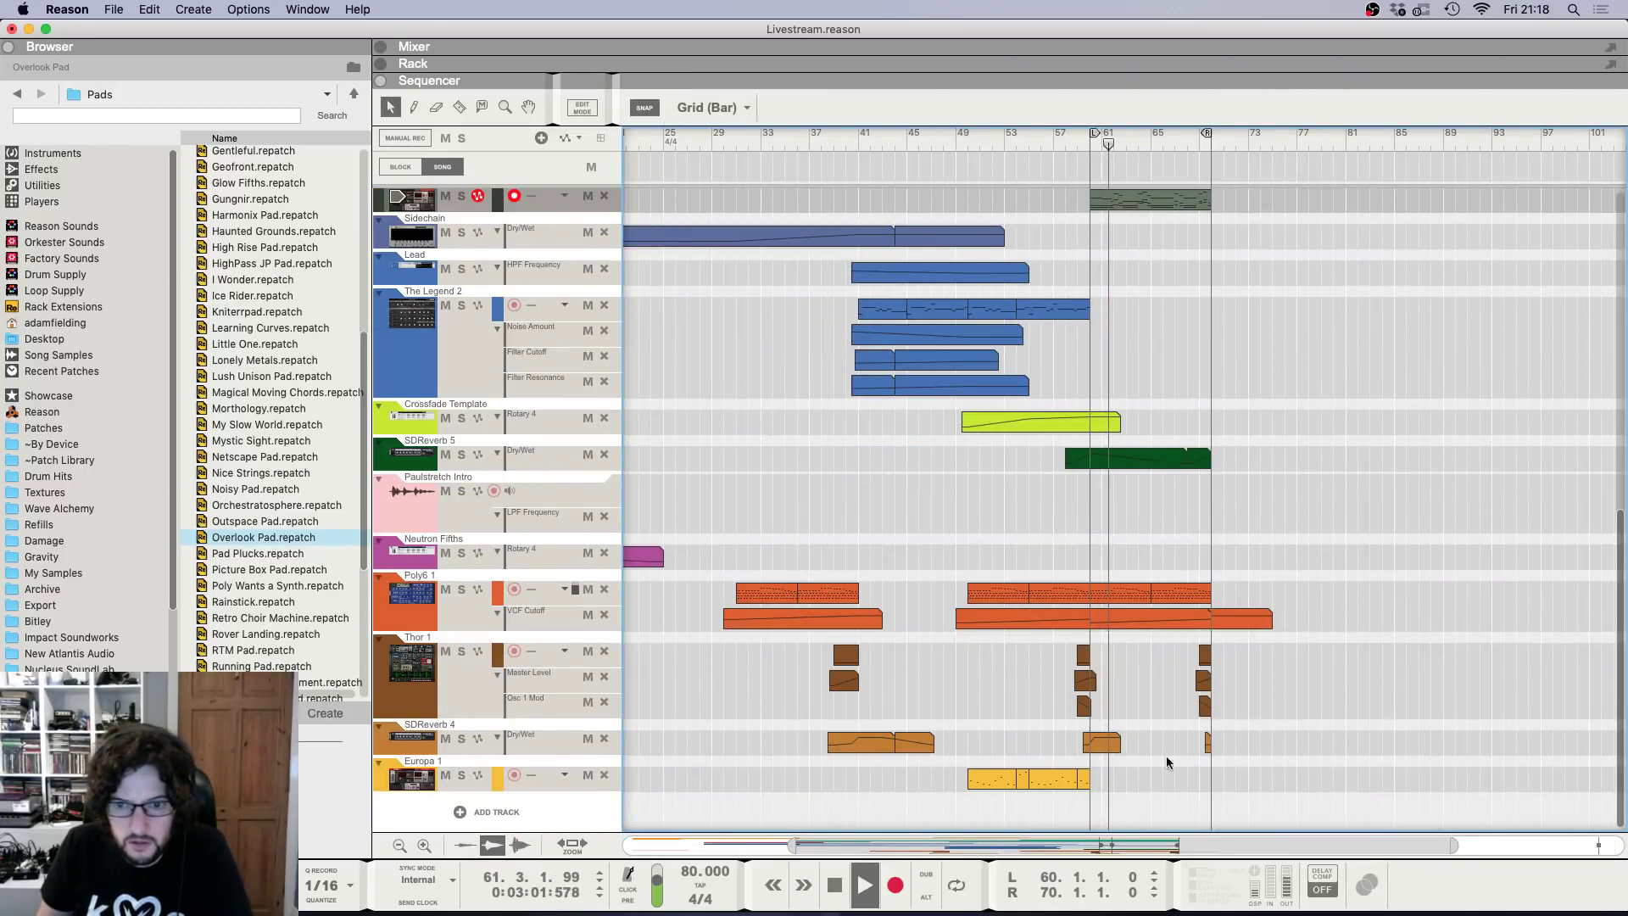
Examine the track lanes and automation from bar 60 to 70 and the mixer levels while the new section plays.
key(h)
key(h)
key(h)
key(h)
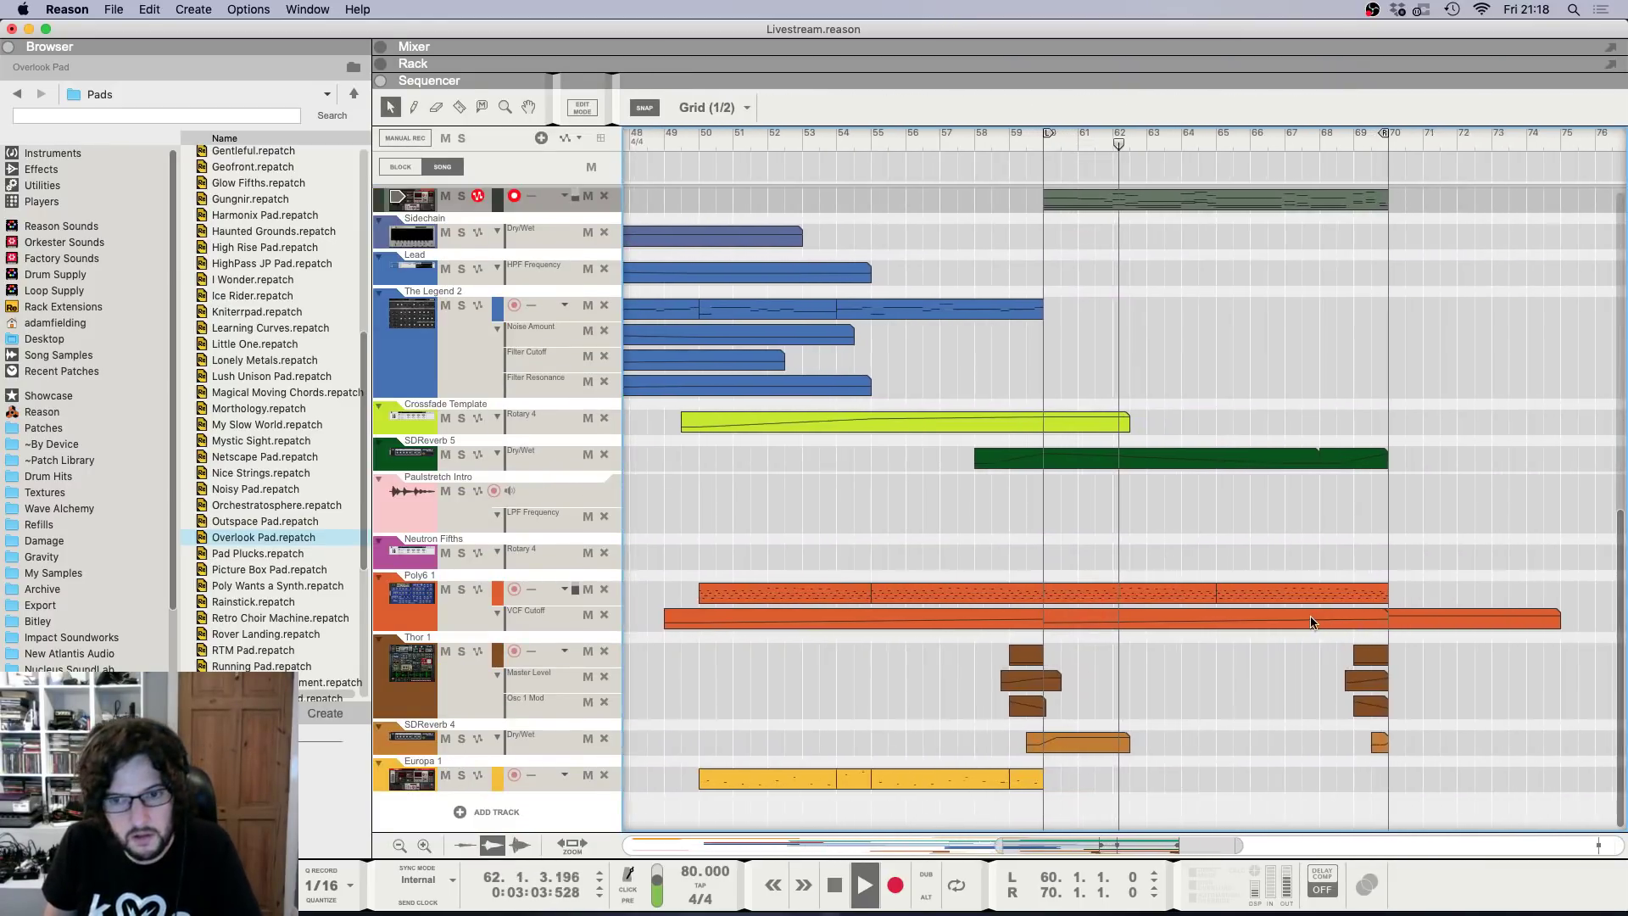
click(1126, 619)
key(Delete)
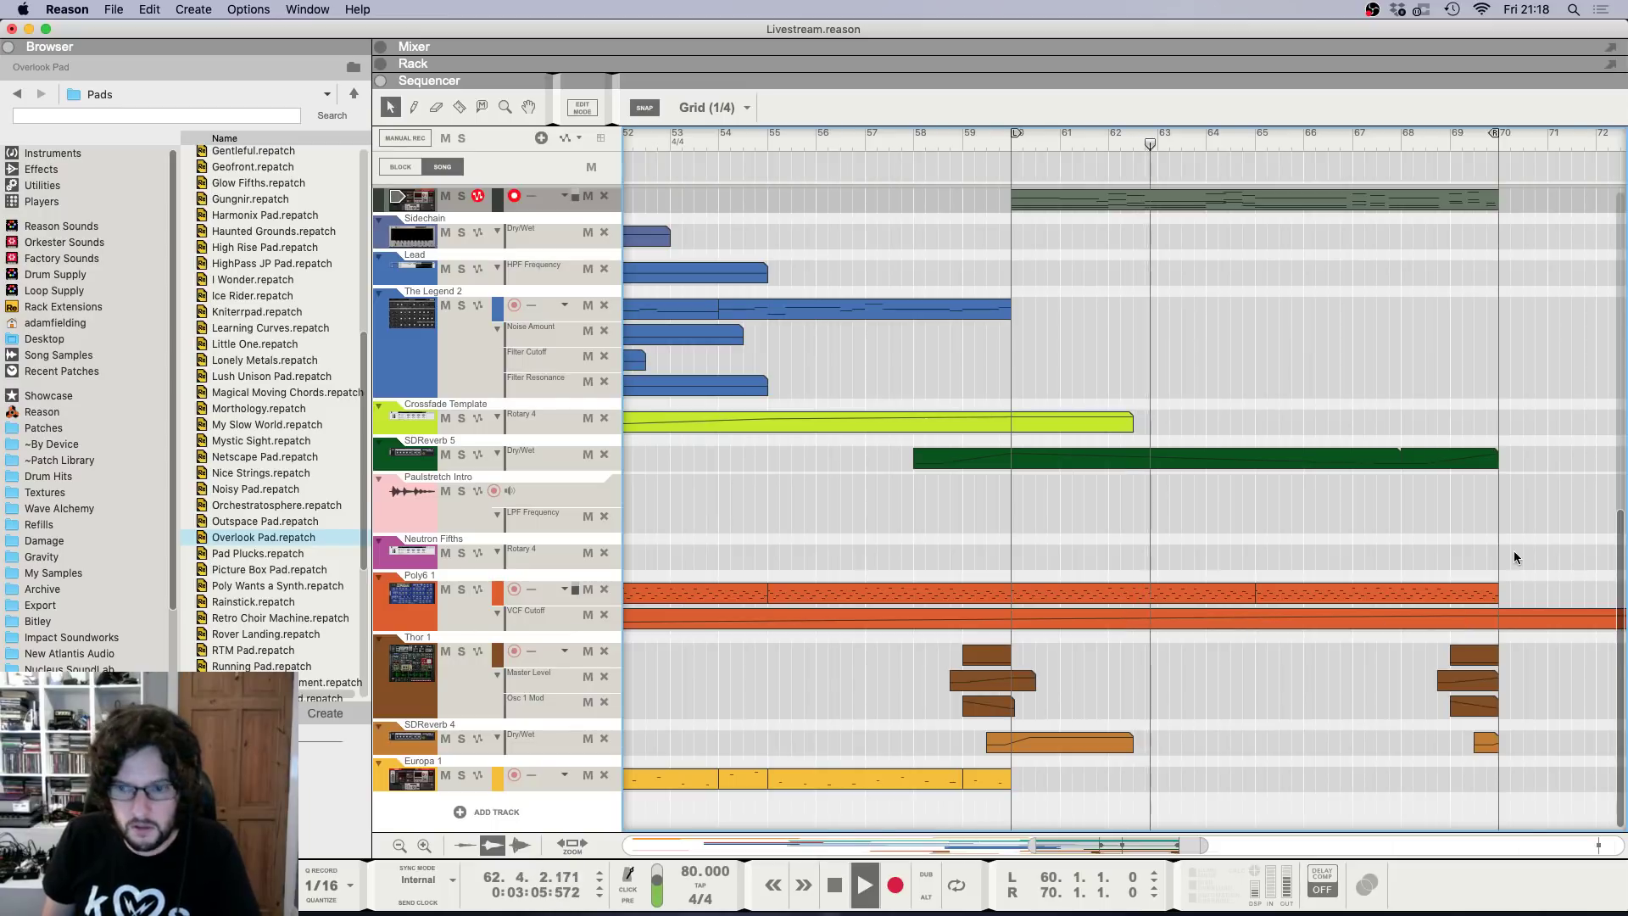
key(g)
key(g)
key(F5)
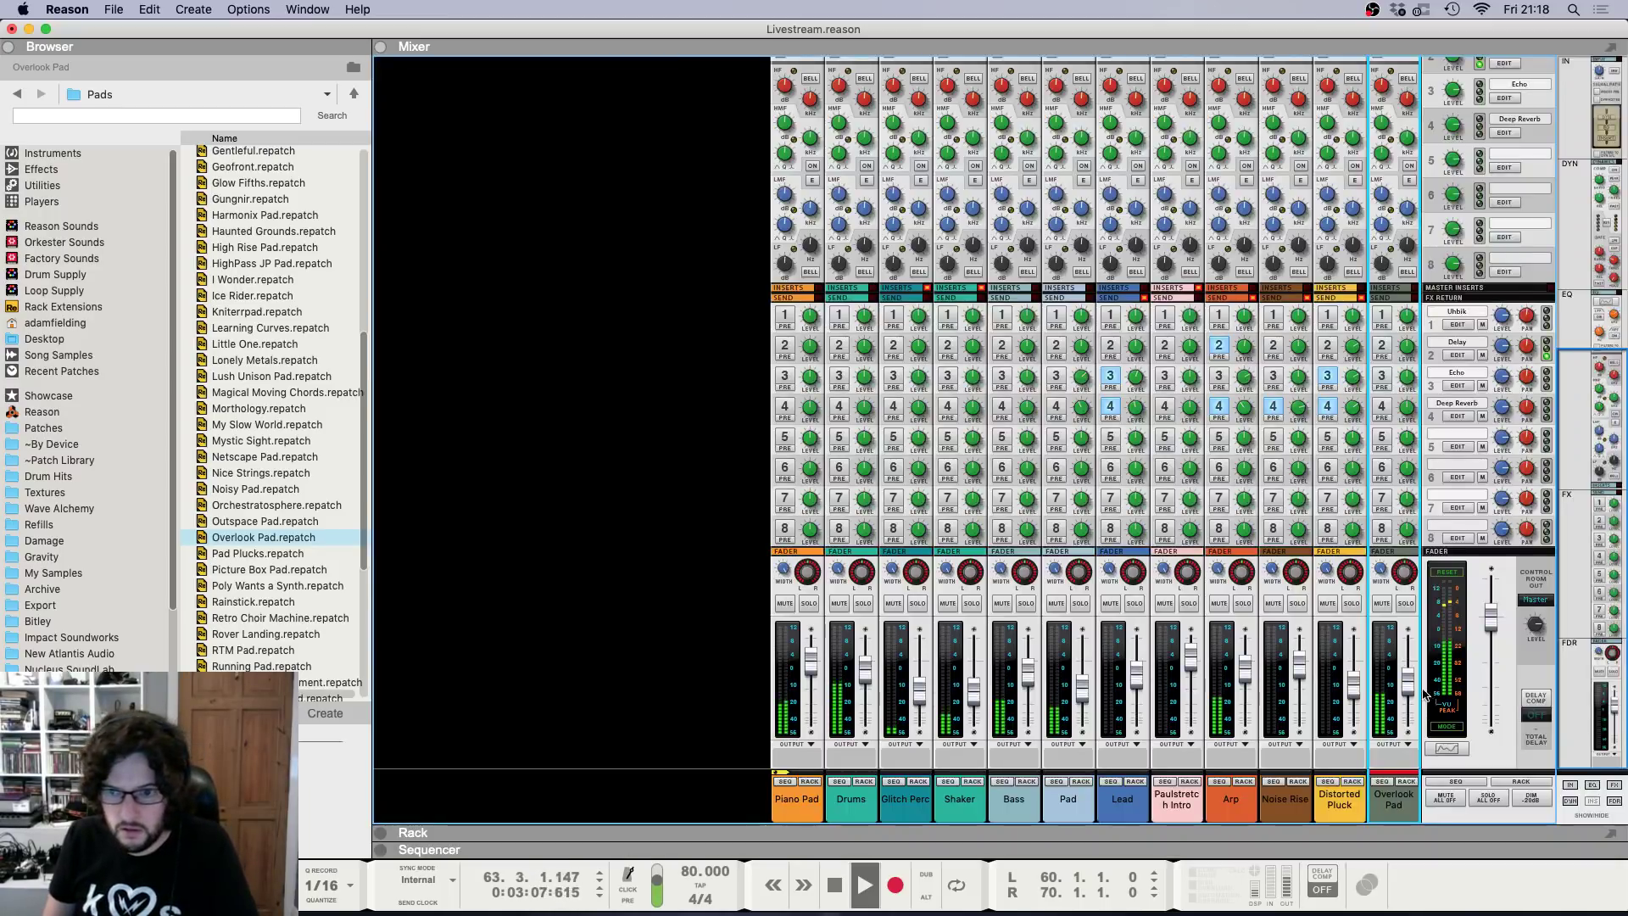
key(F6)
key(F7)
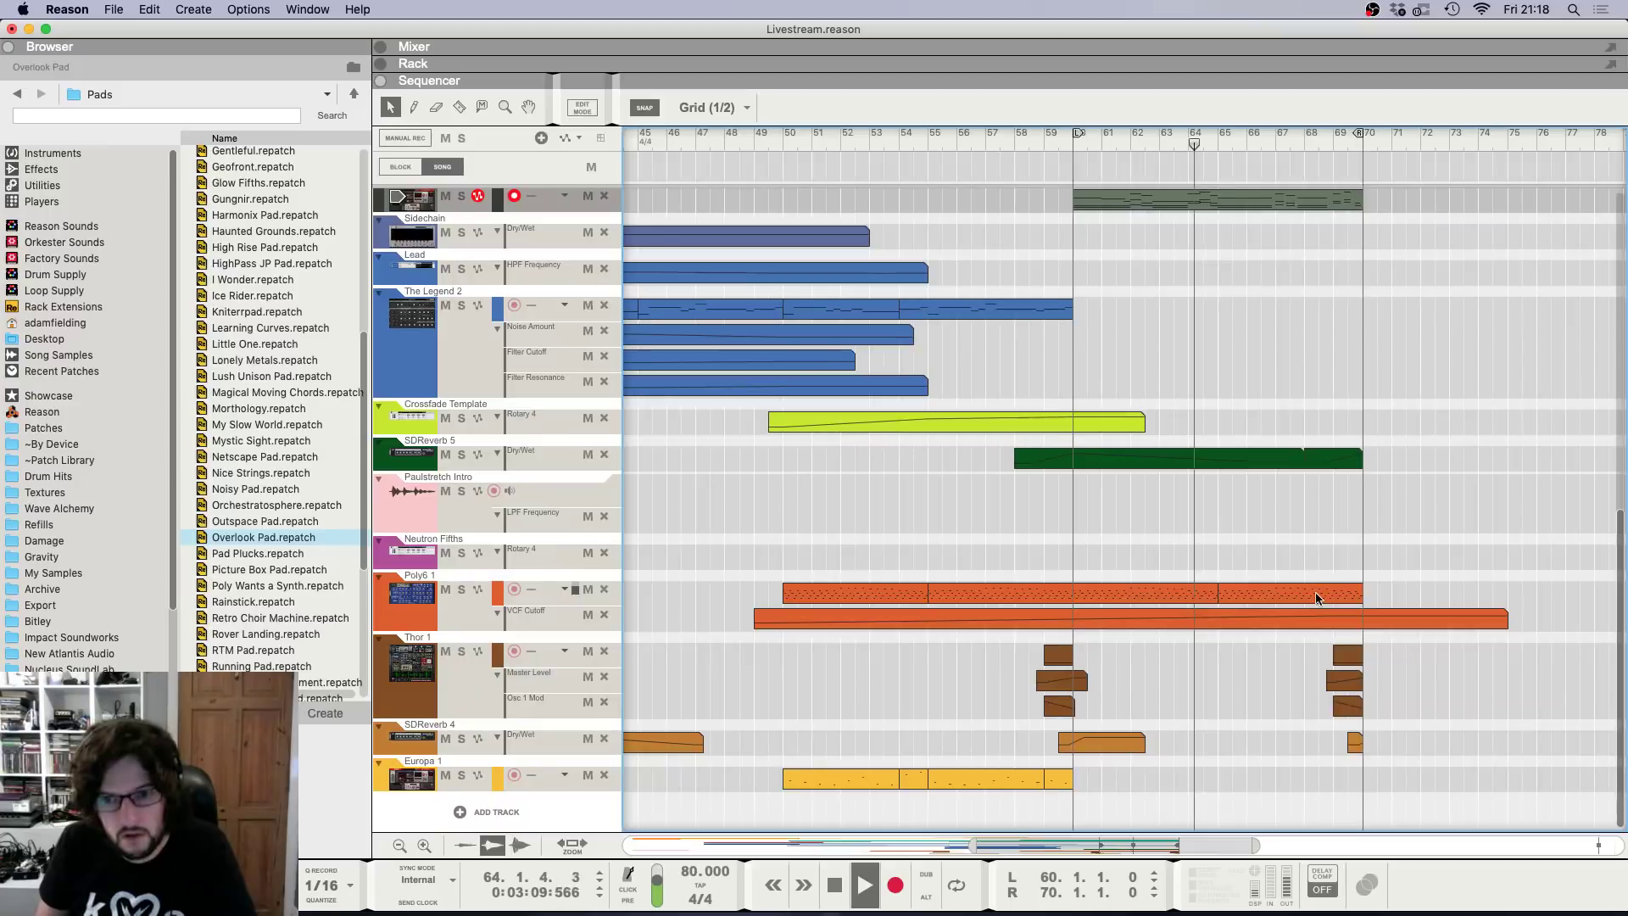
scroll(1320, 576, up, 10)
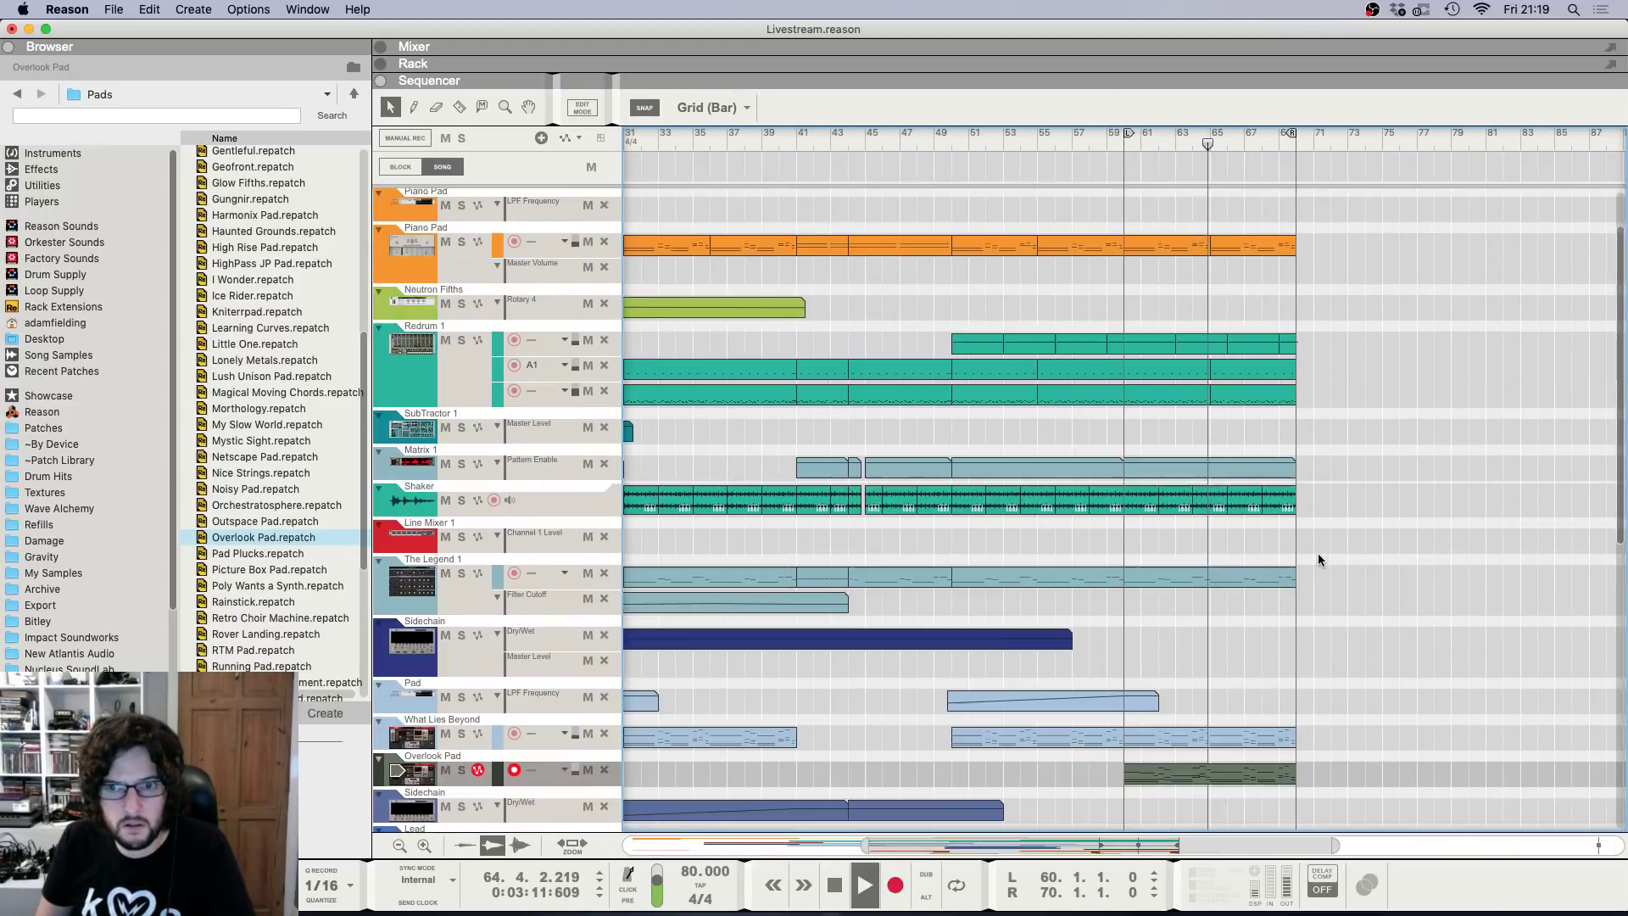
scroll(1316, 565, down, 3)
scroll(1316, 565, up, 2)
scroll(1128, 530, up, 4)
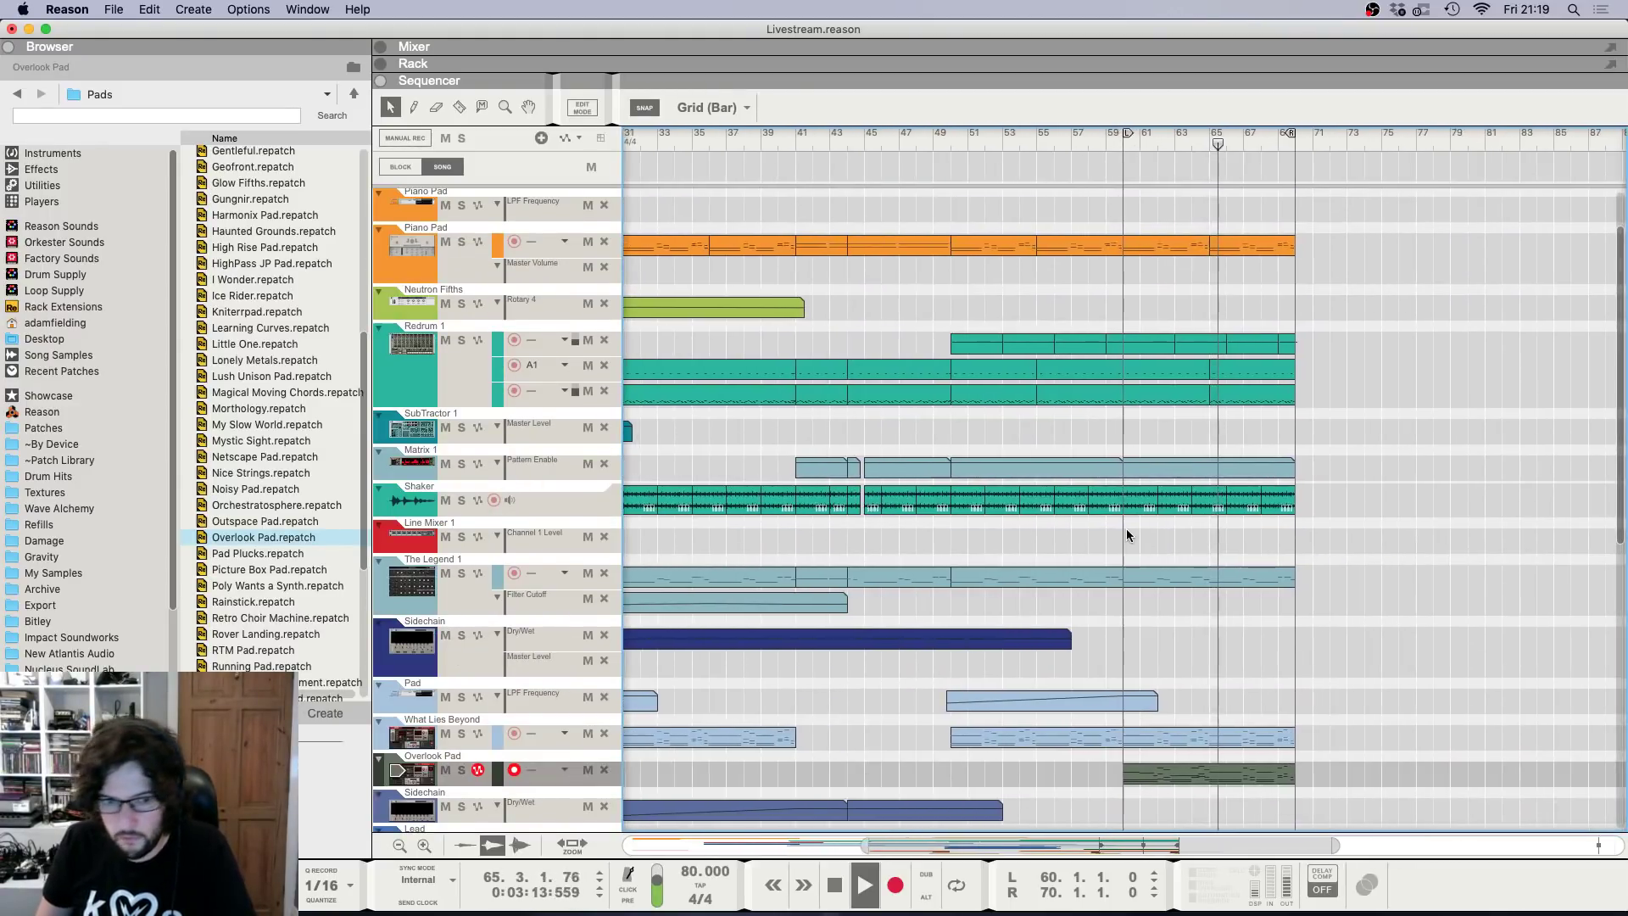
scroll(1127, 530, down, 4)
scroll(1187, 542, up, 4)
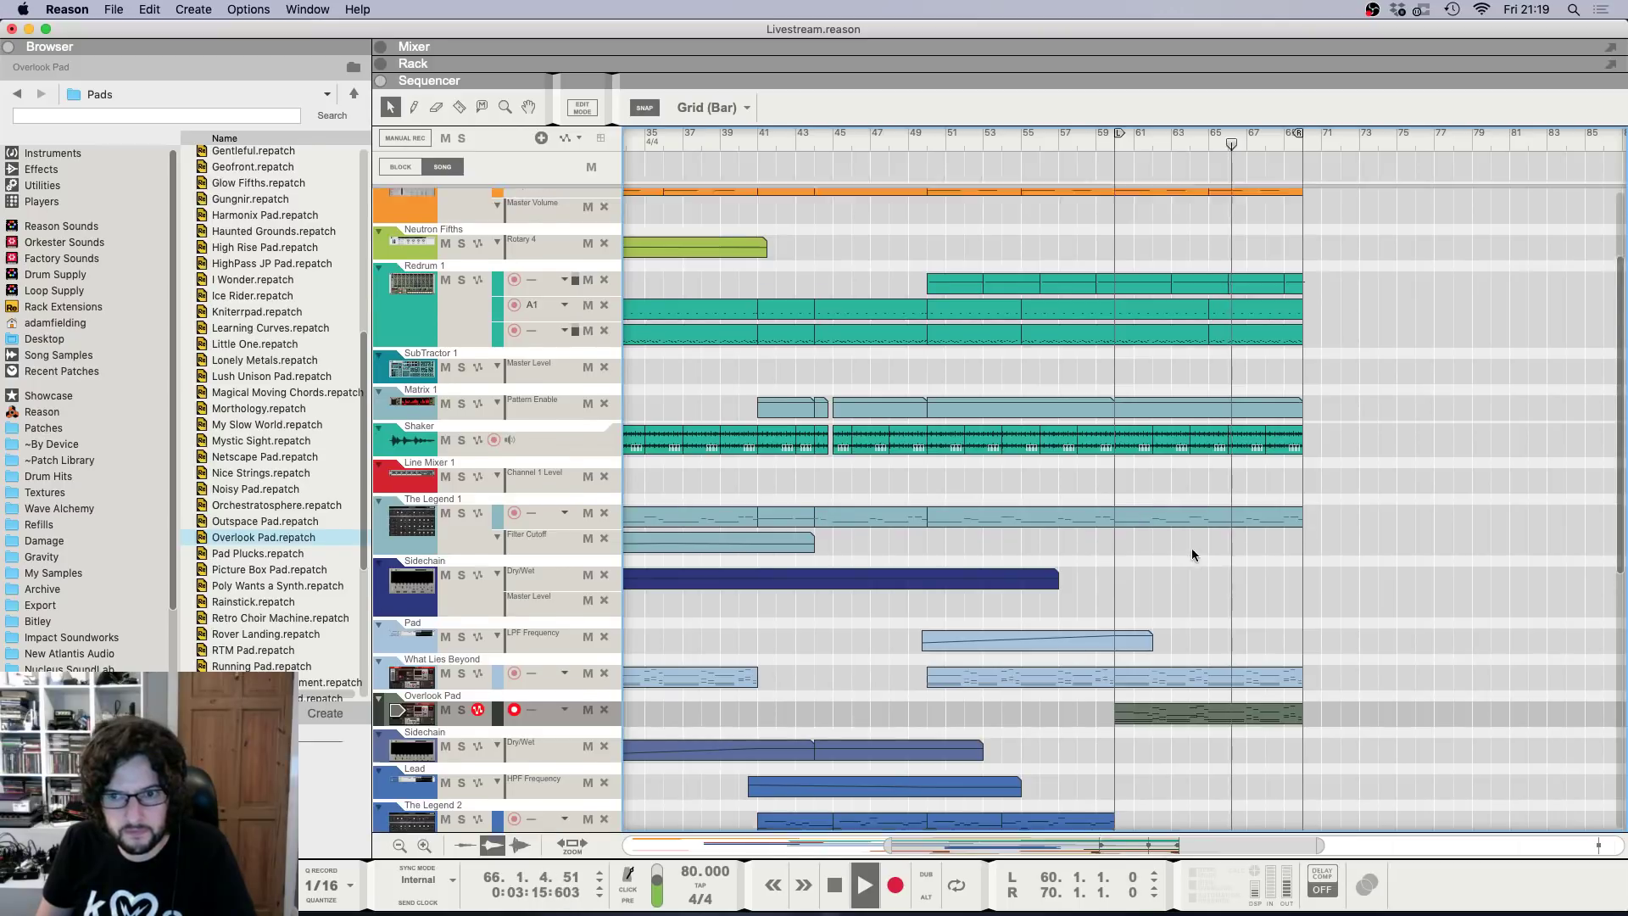
Play from before bar 60 and shorten the first Redrum lane's clip at bar 59 by half a bar.
click(1054, 146)
scroll(1075, 348, down, 5)
scroll(1085, 346, up, 4)
scroll(1085, 339, up, 5)
scroll(1085, 343, up, 3)
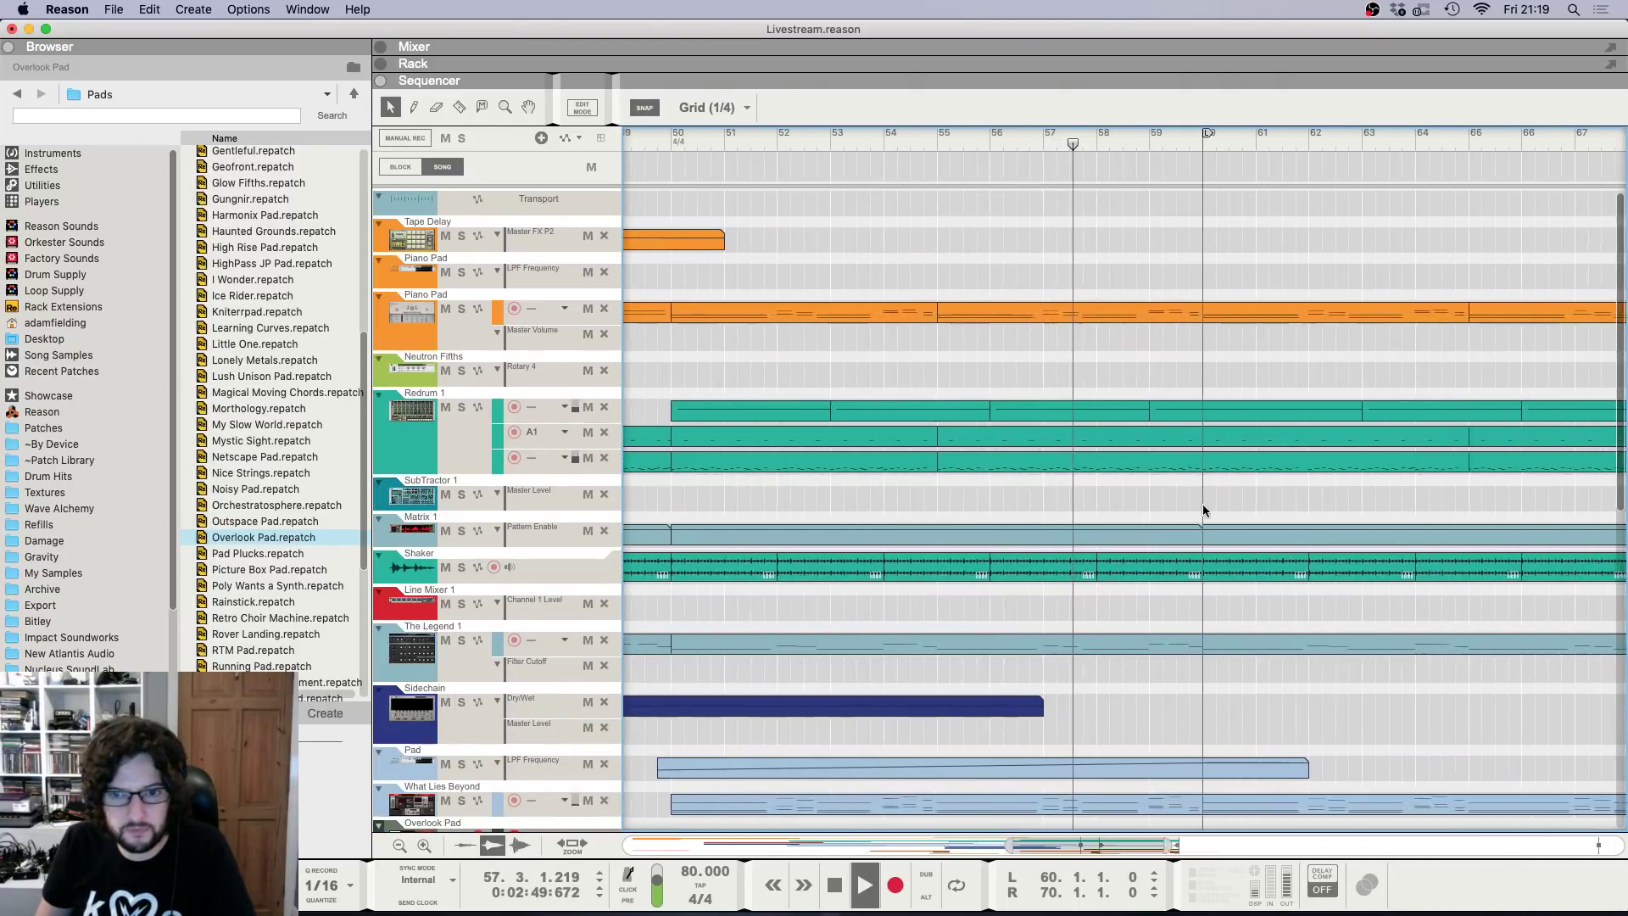
click(1256, 407)
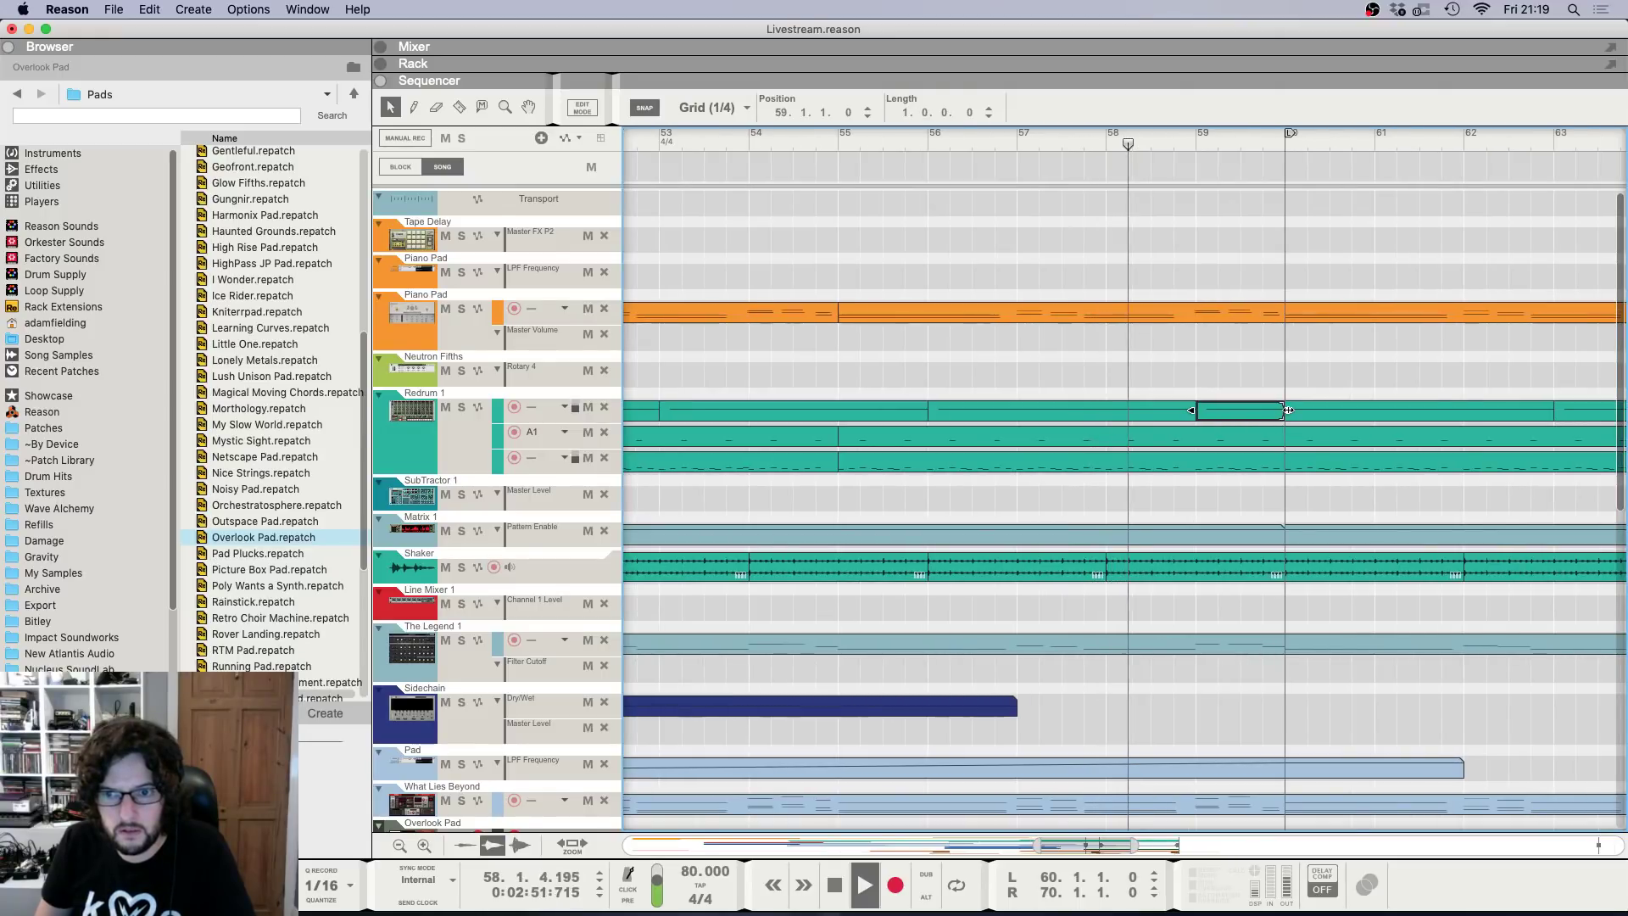
drag(1287, 410, 1278, 463)
Shorten the clips starting at bar 55 on the other two Redrum lanes to a length of 4.2.0.0.
click(1288, 441)
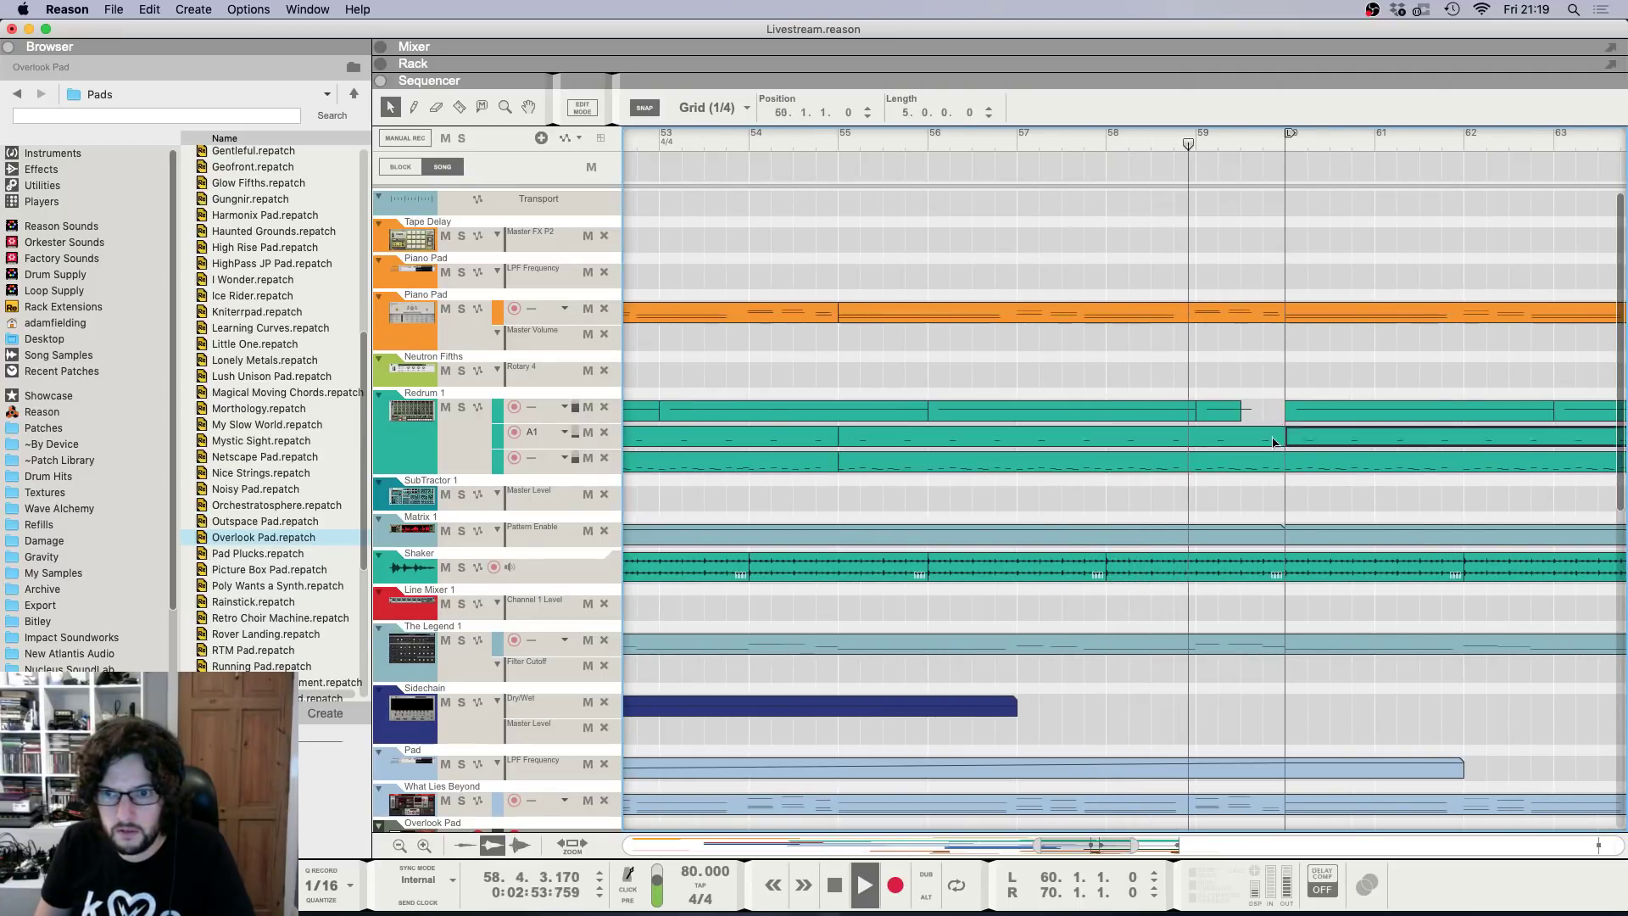
click(1289, 463)
click(1289, 438)
click(1249, 406)
drag(1249, 410, 1255, 464)
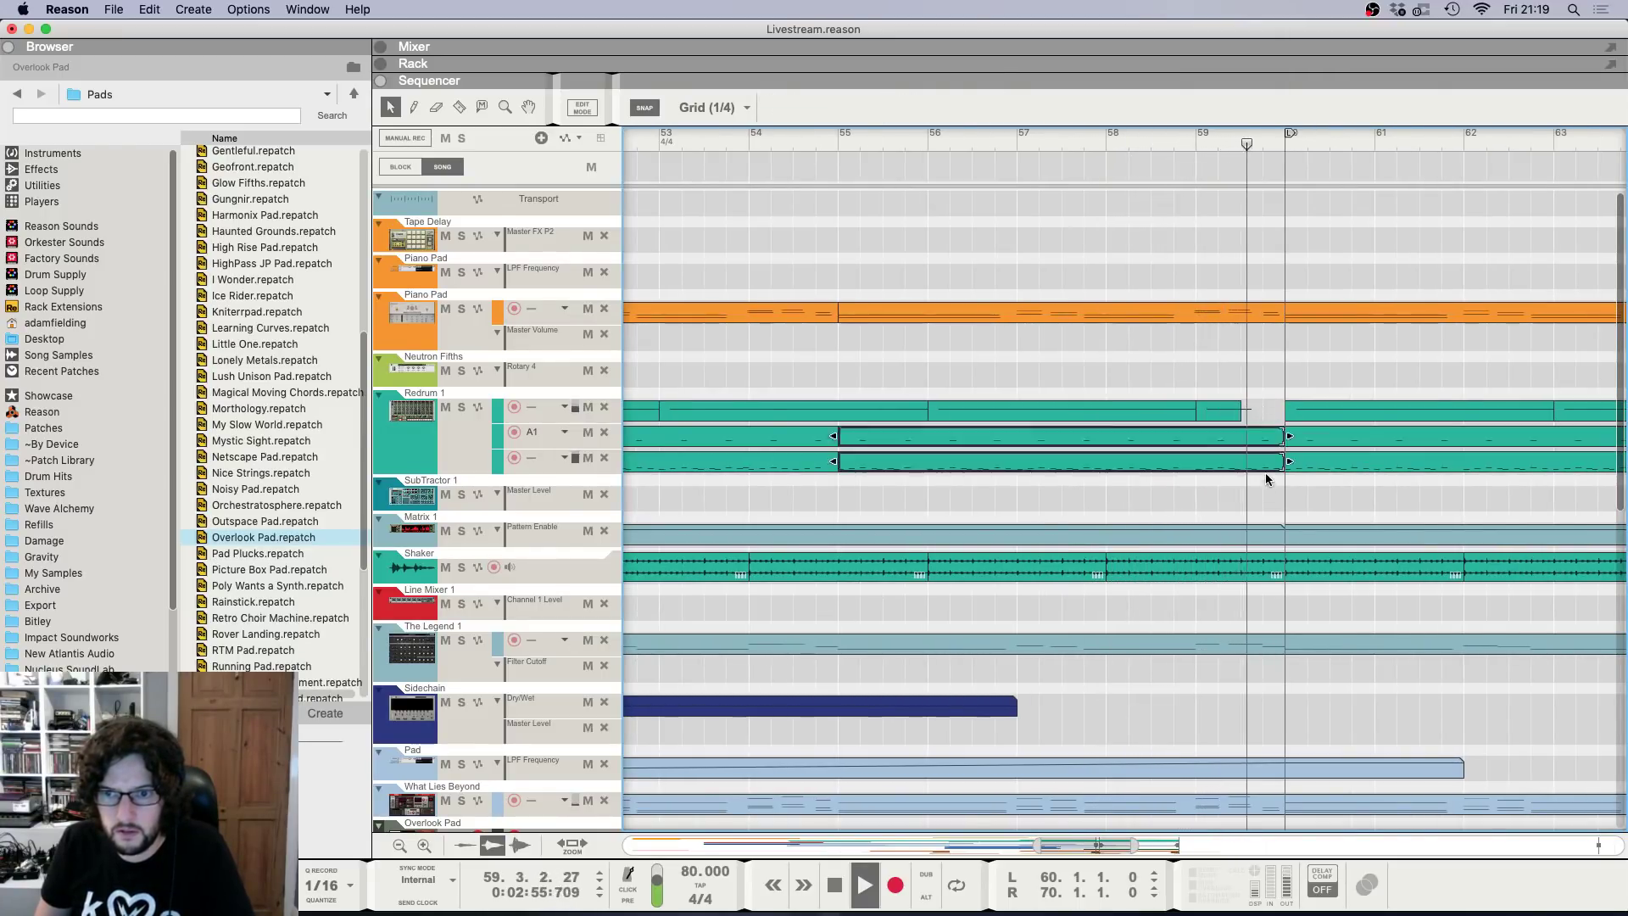
key(space)
key(space)
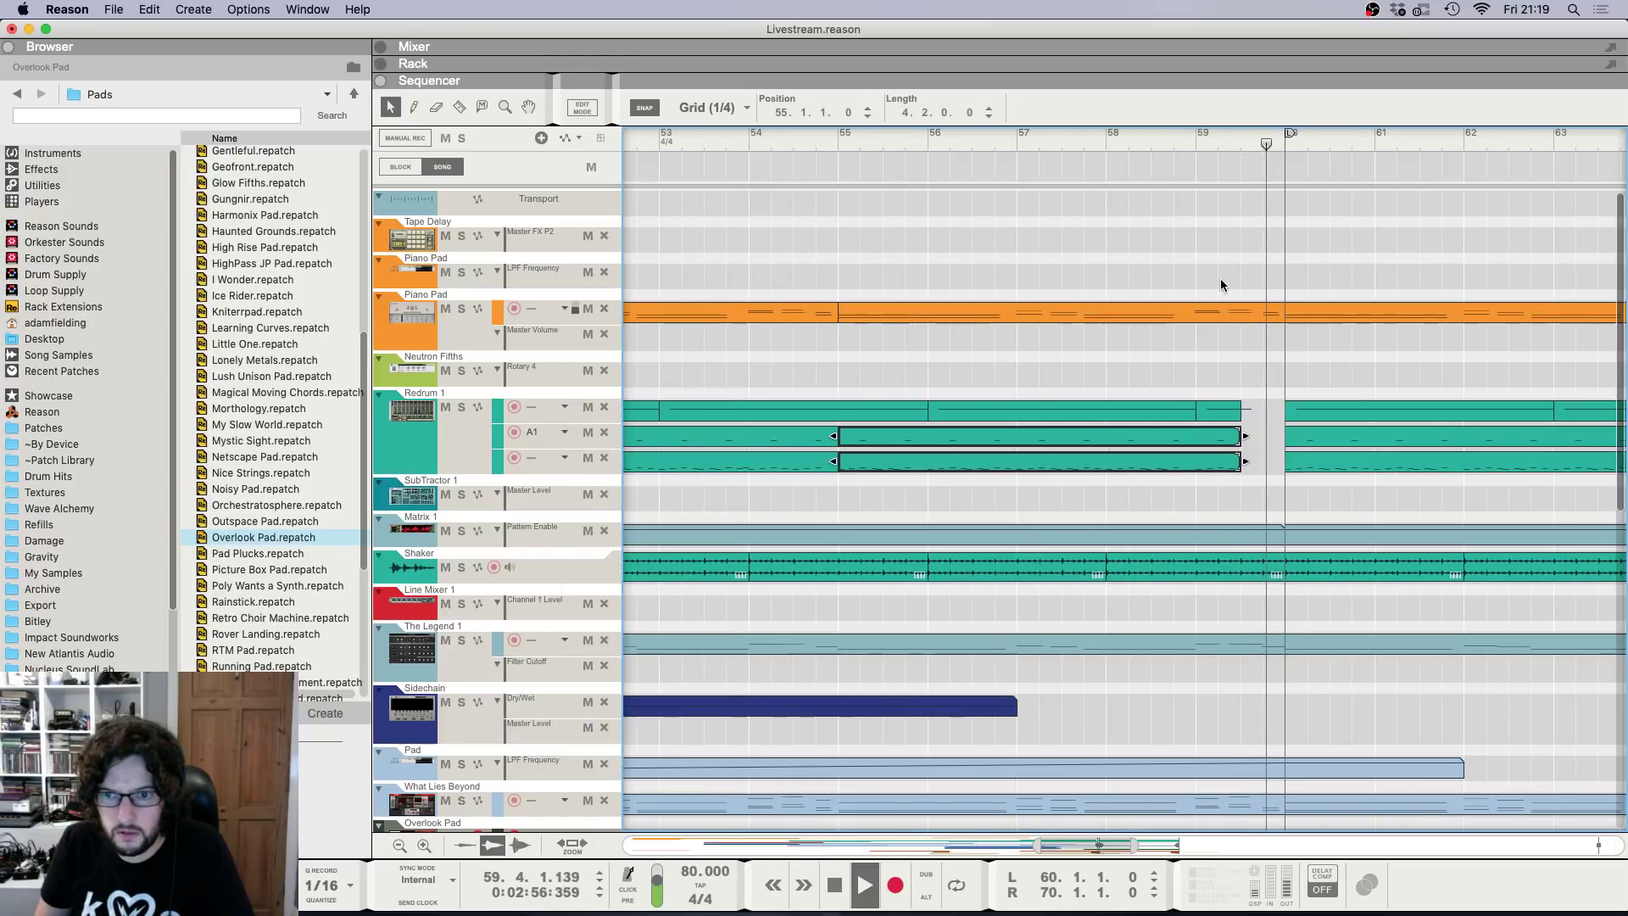
Shorten the Shaker clip starting at bar 58 so it ends half a bar before bar 60, in line with the Redrum clips.
key(g)
key(g)
key(g)
key(g)
key(g)
click(1223, 143)
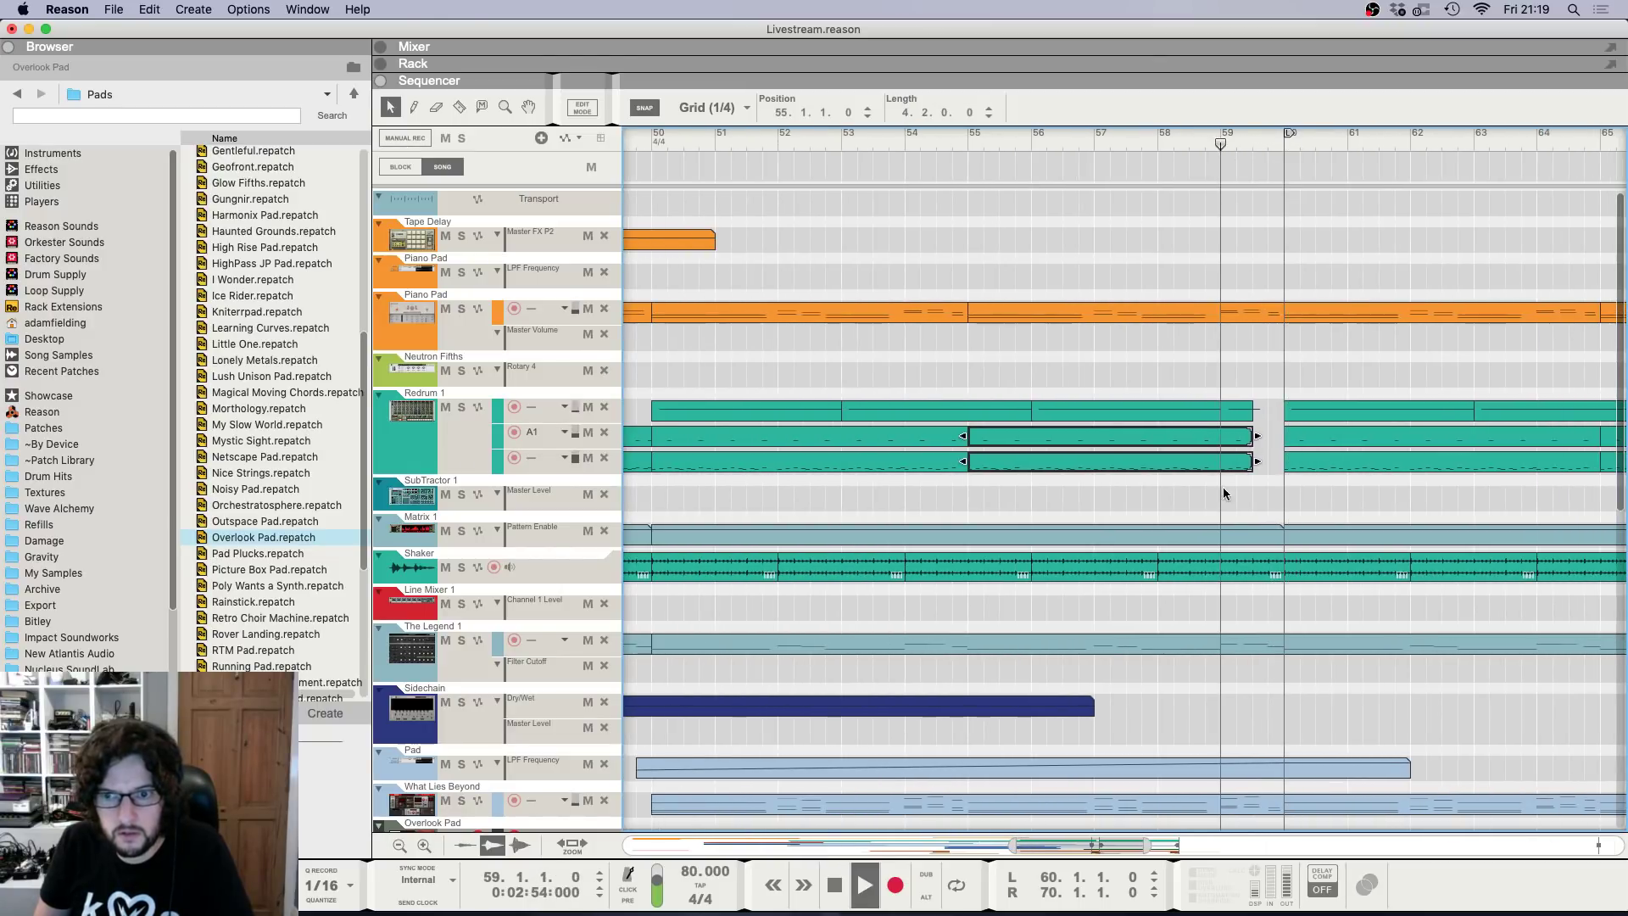
click(1255, 573)
drag(1286, 567, 1253, 567)
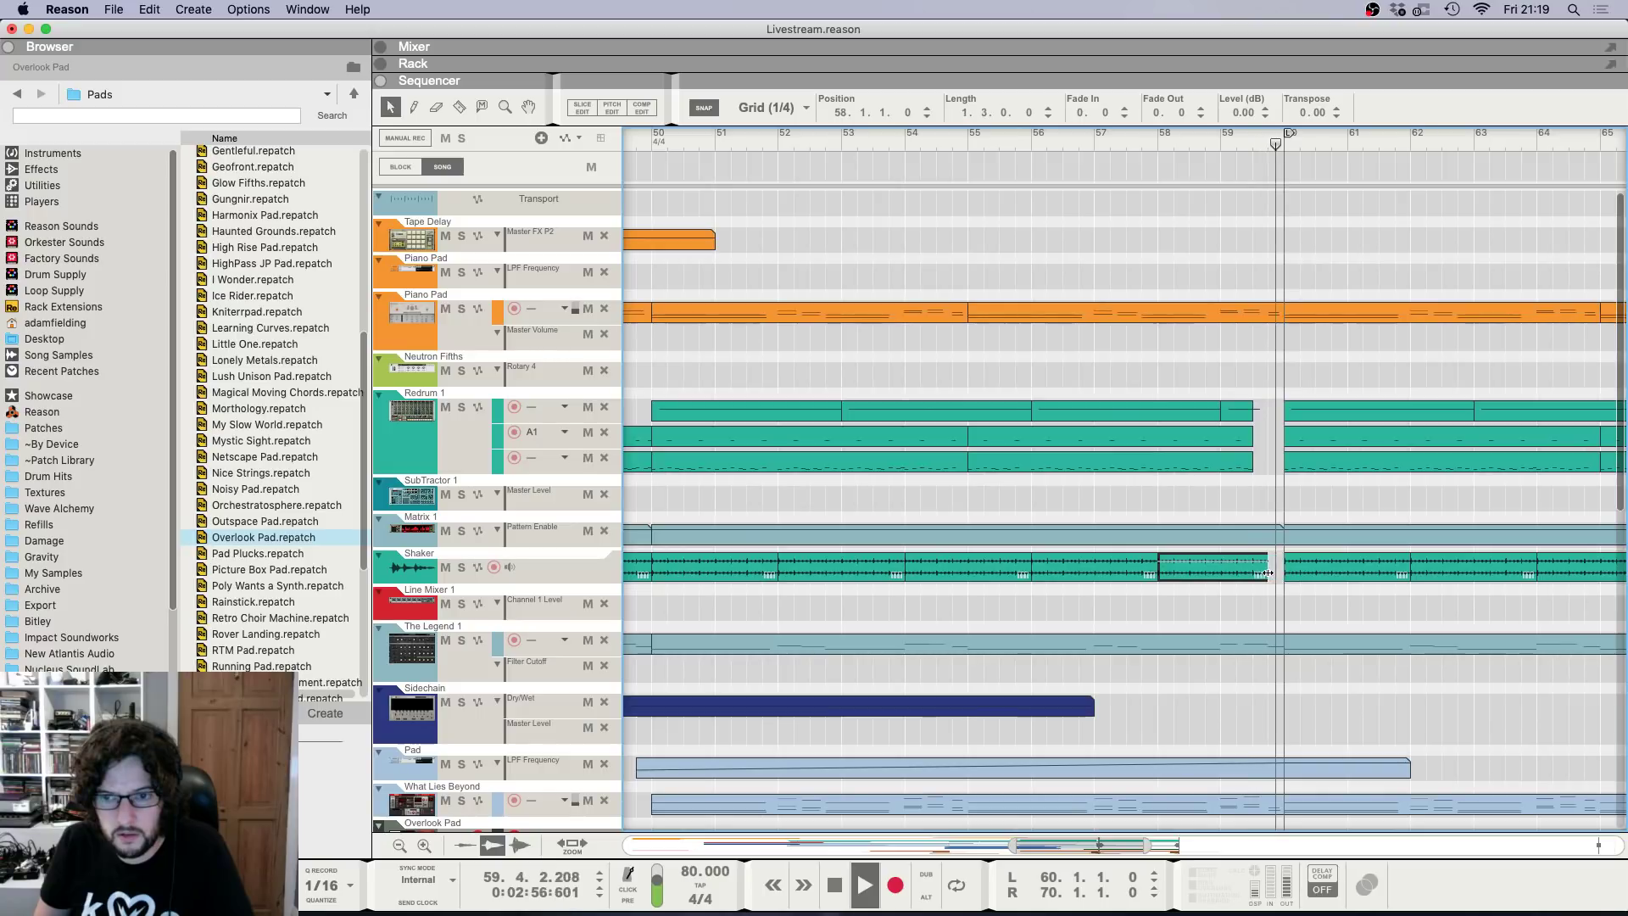
Extend the third Redrum lane's clip back to 5.0.0.0 and delete its drum hits at the end of bar 59.
click(1258, 460)
drag(1260, 460, 1289, 460)
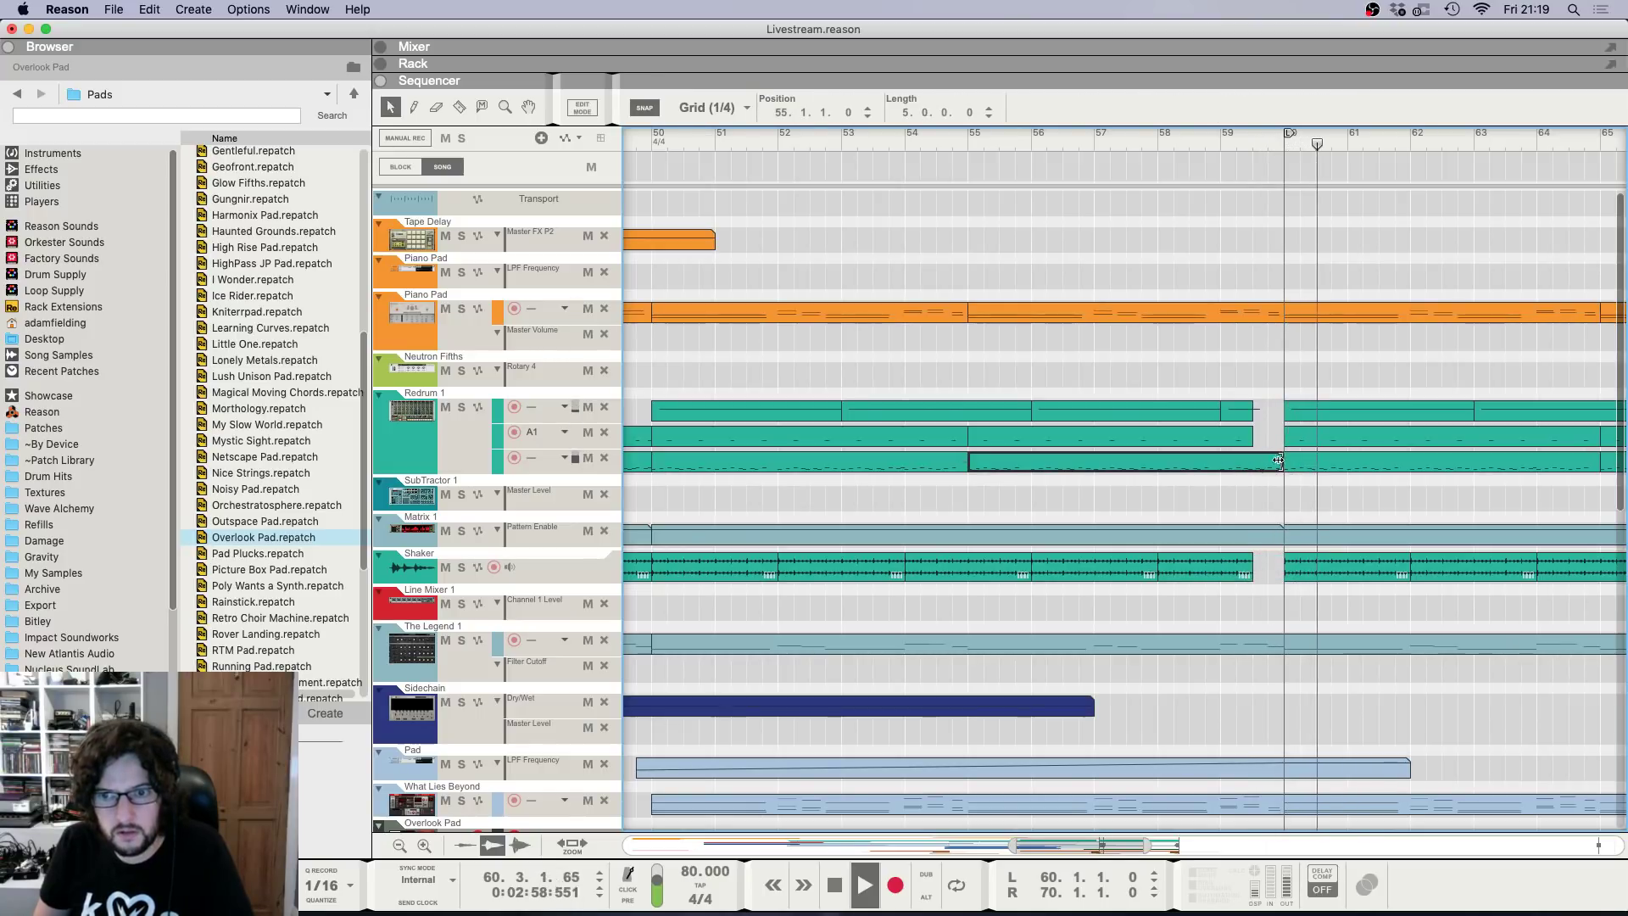
click(1205, 144)
double_click(1260, 462)
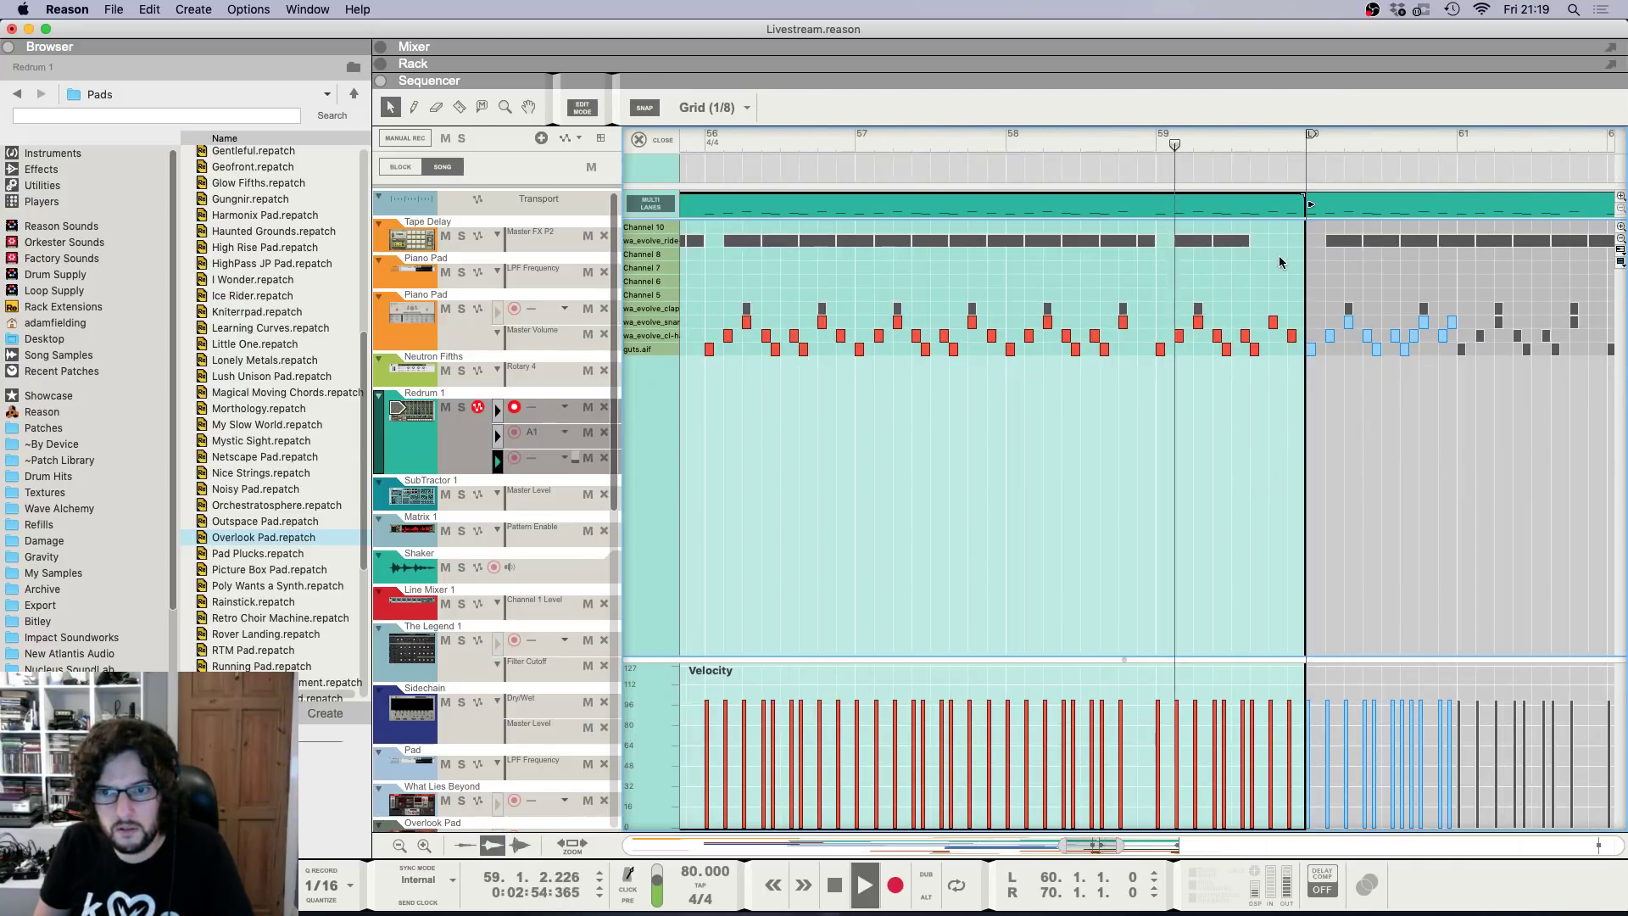
drag(1324, 276, 1370, 348)
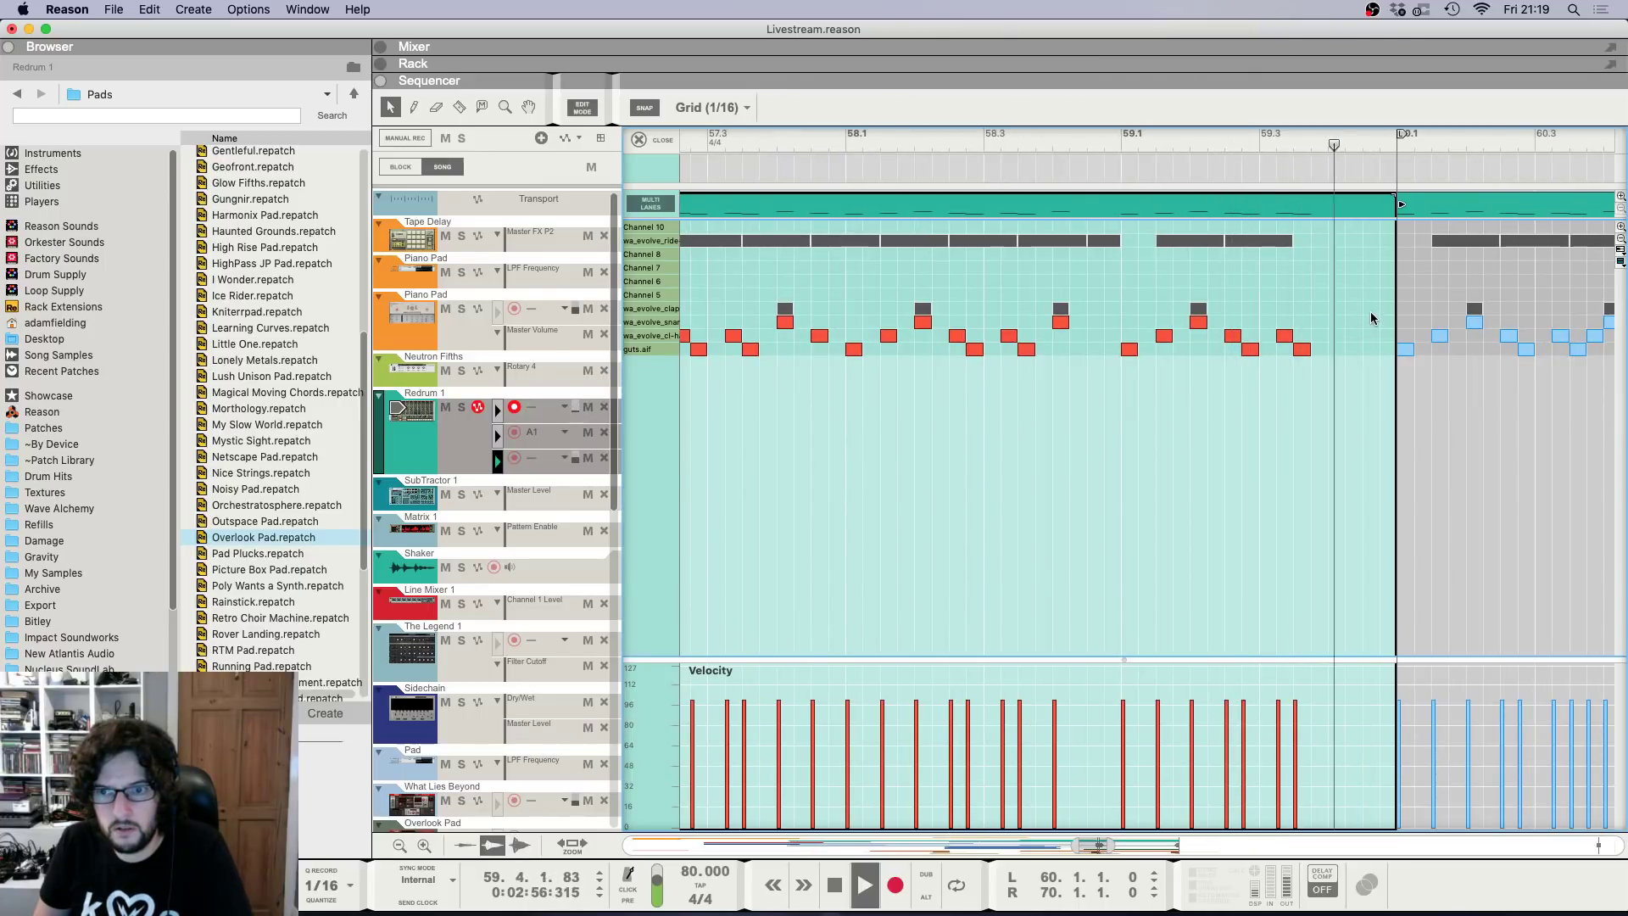
key(Delete)
click(650, 142)
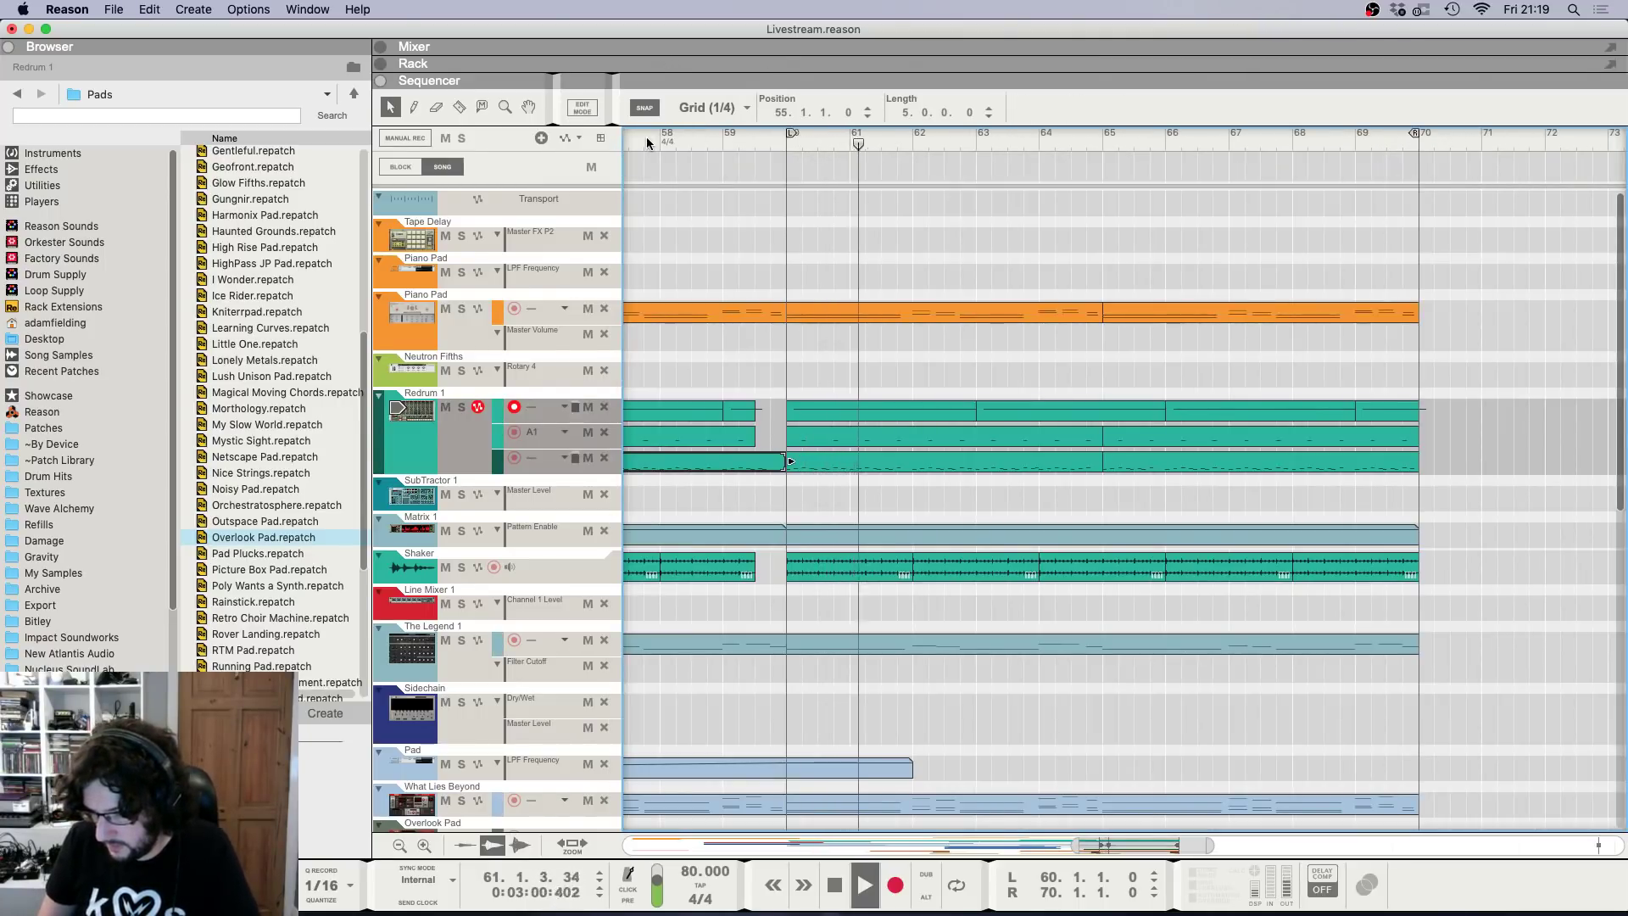
key(space)
scroll(651, 146, down, 1)
scroll(649, 144, down, 3)
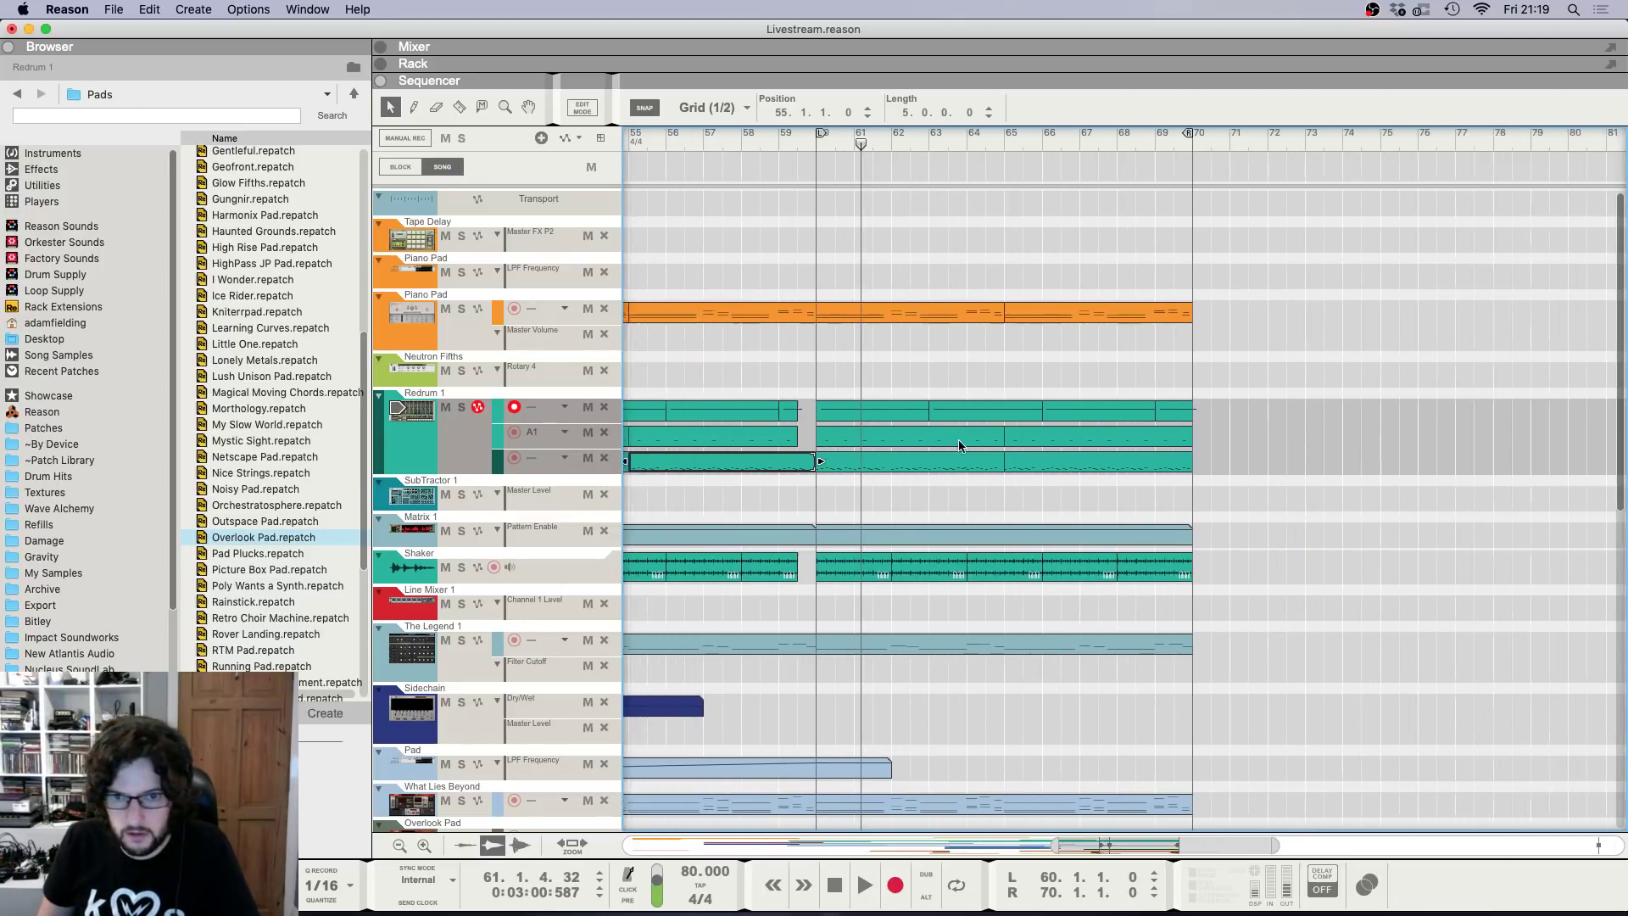
scroll(956, 445, down, 3)
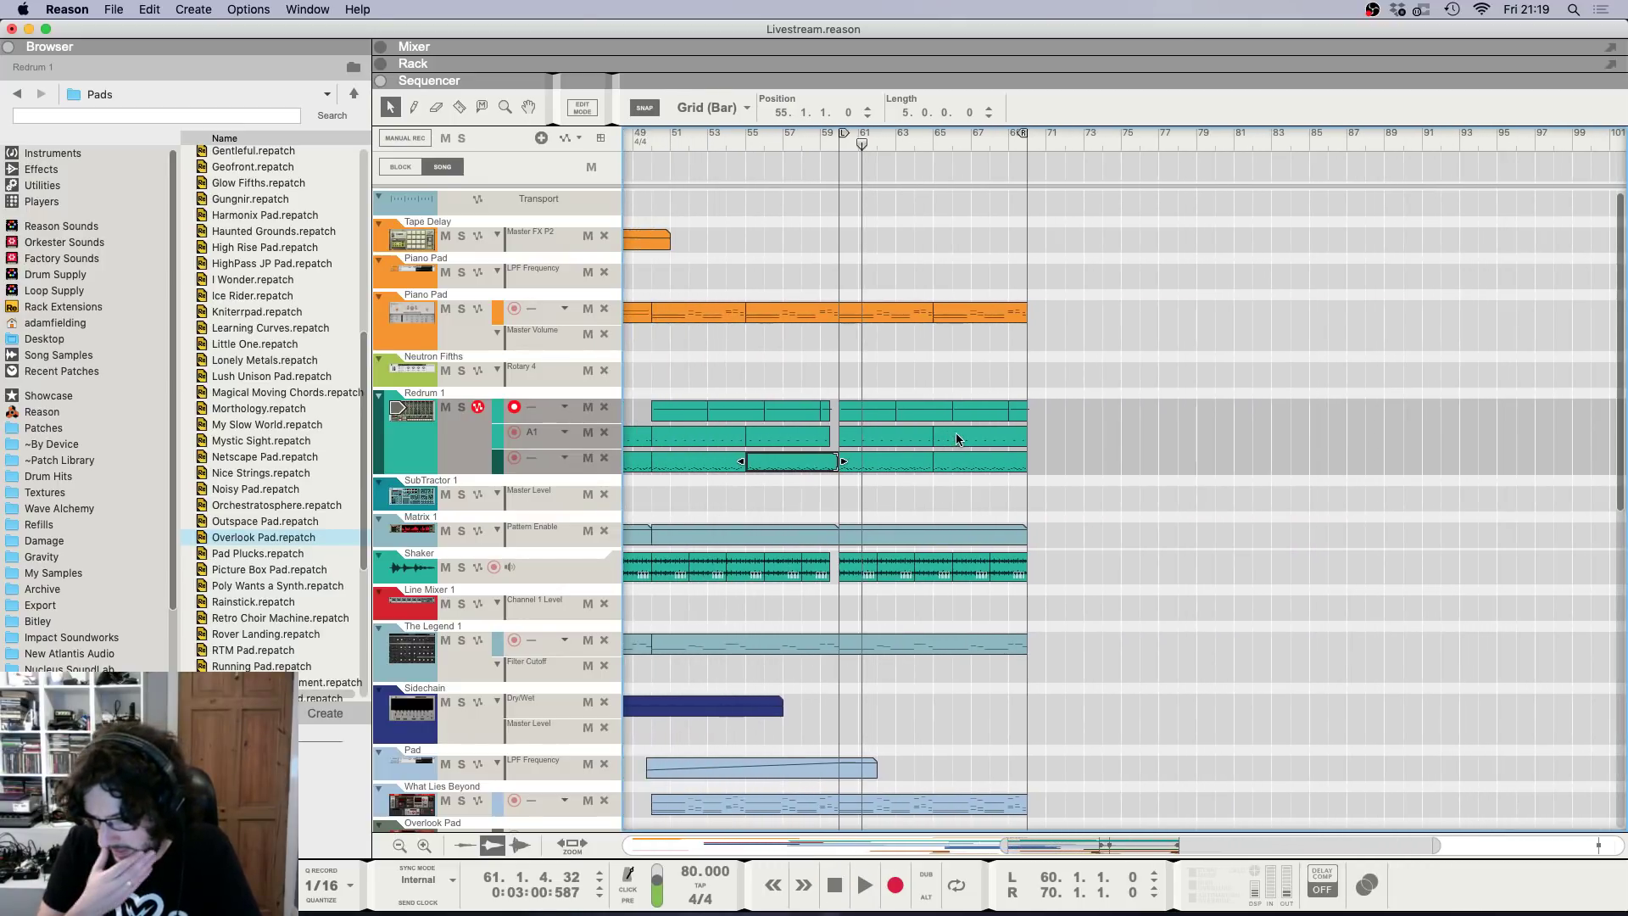
scroll(957, 438, up, 3)
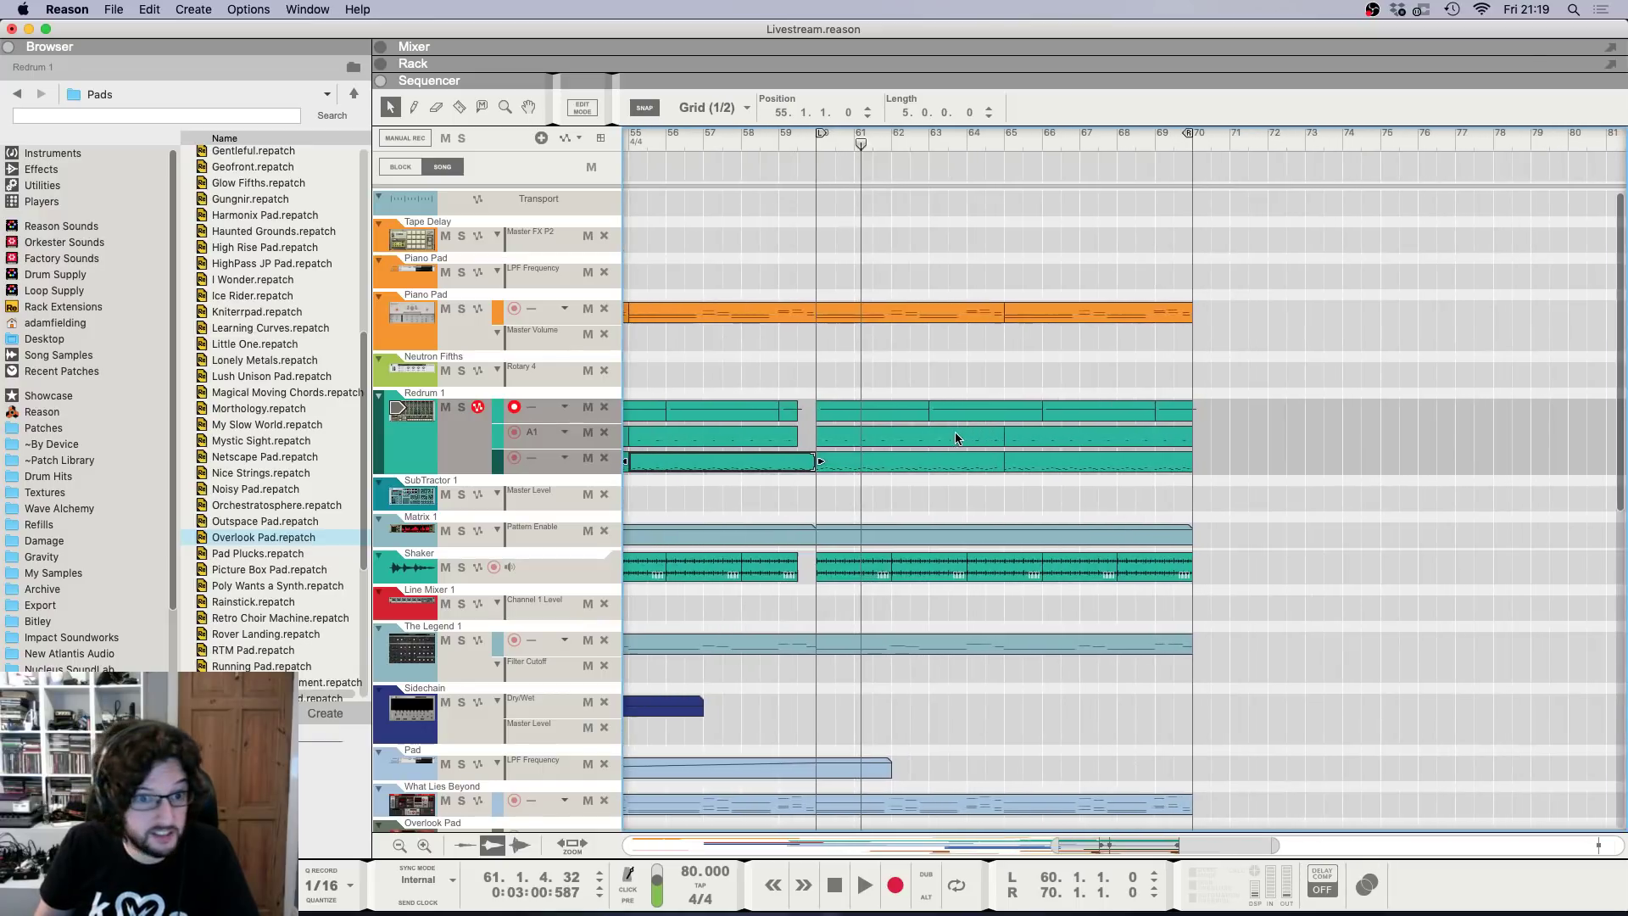
Open the Overlook Pad clip that starts at bar 60 for note editing and start playback inside it.
scroll(873, 420, down, 1)
scroll(834, 424, down, 2)
scroll(1117, 437, up, 1)
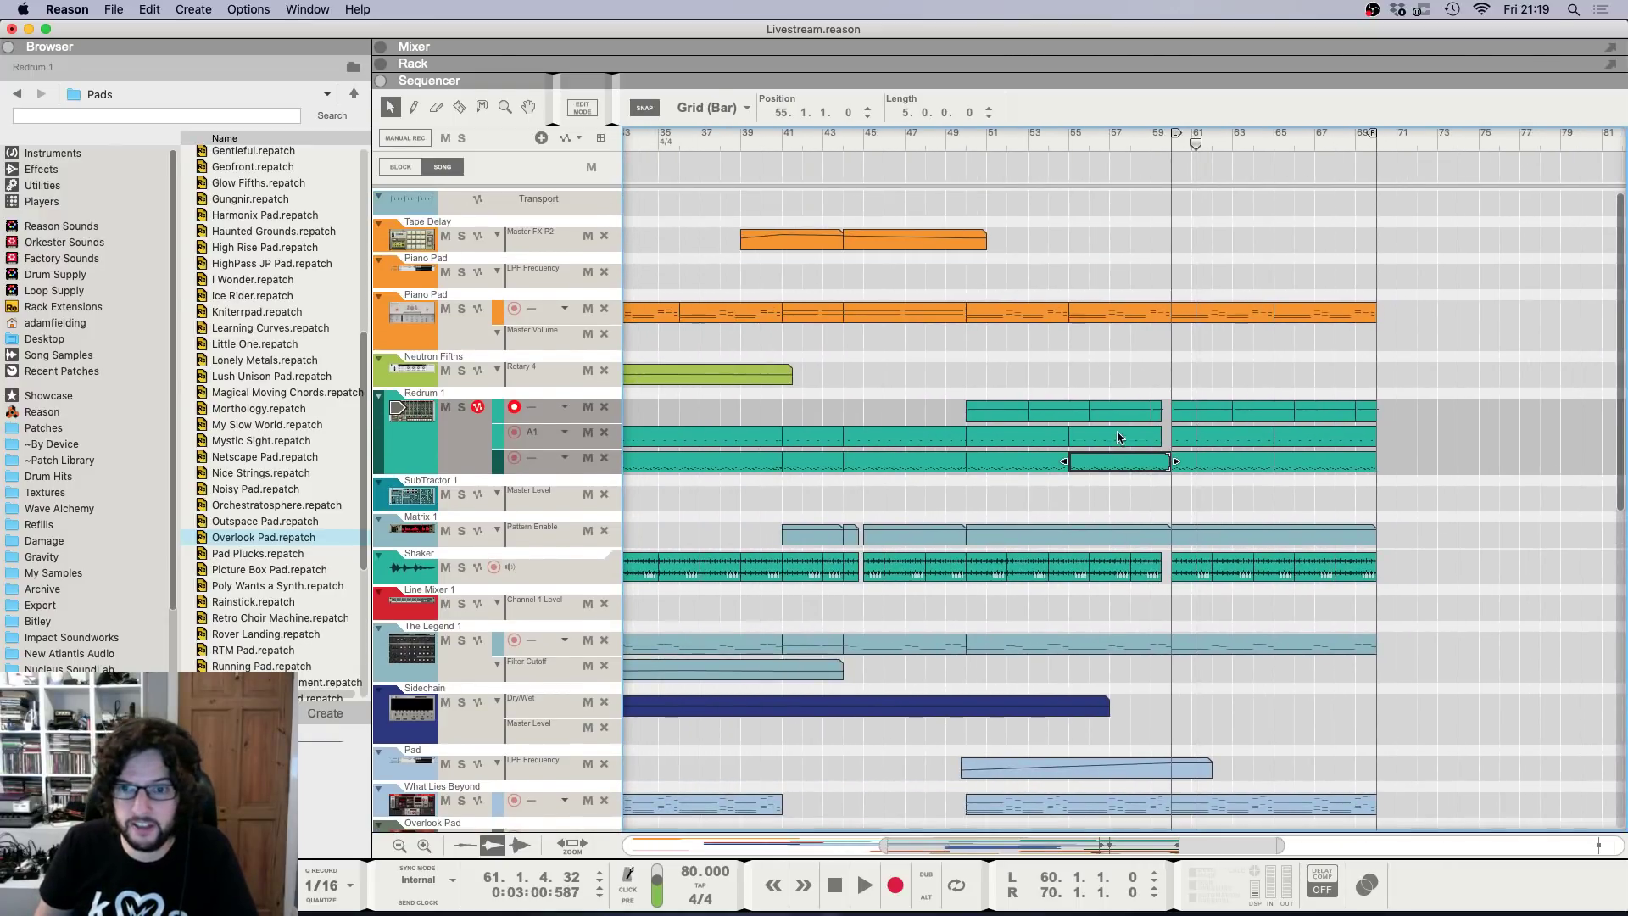
scroll(1249, 421, down, 6)
scroll(1249, 421, up, 3)
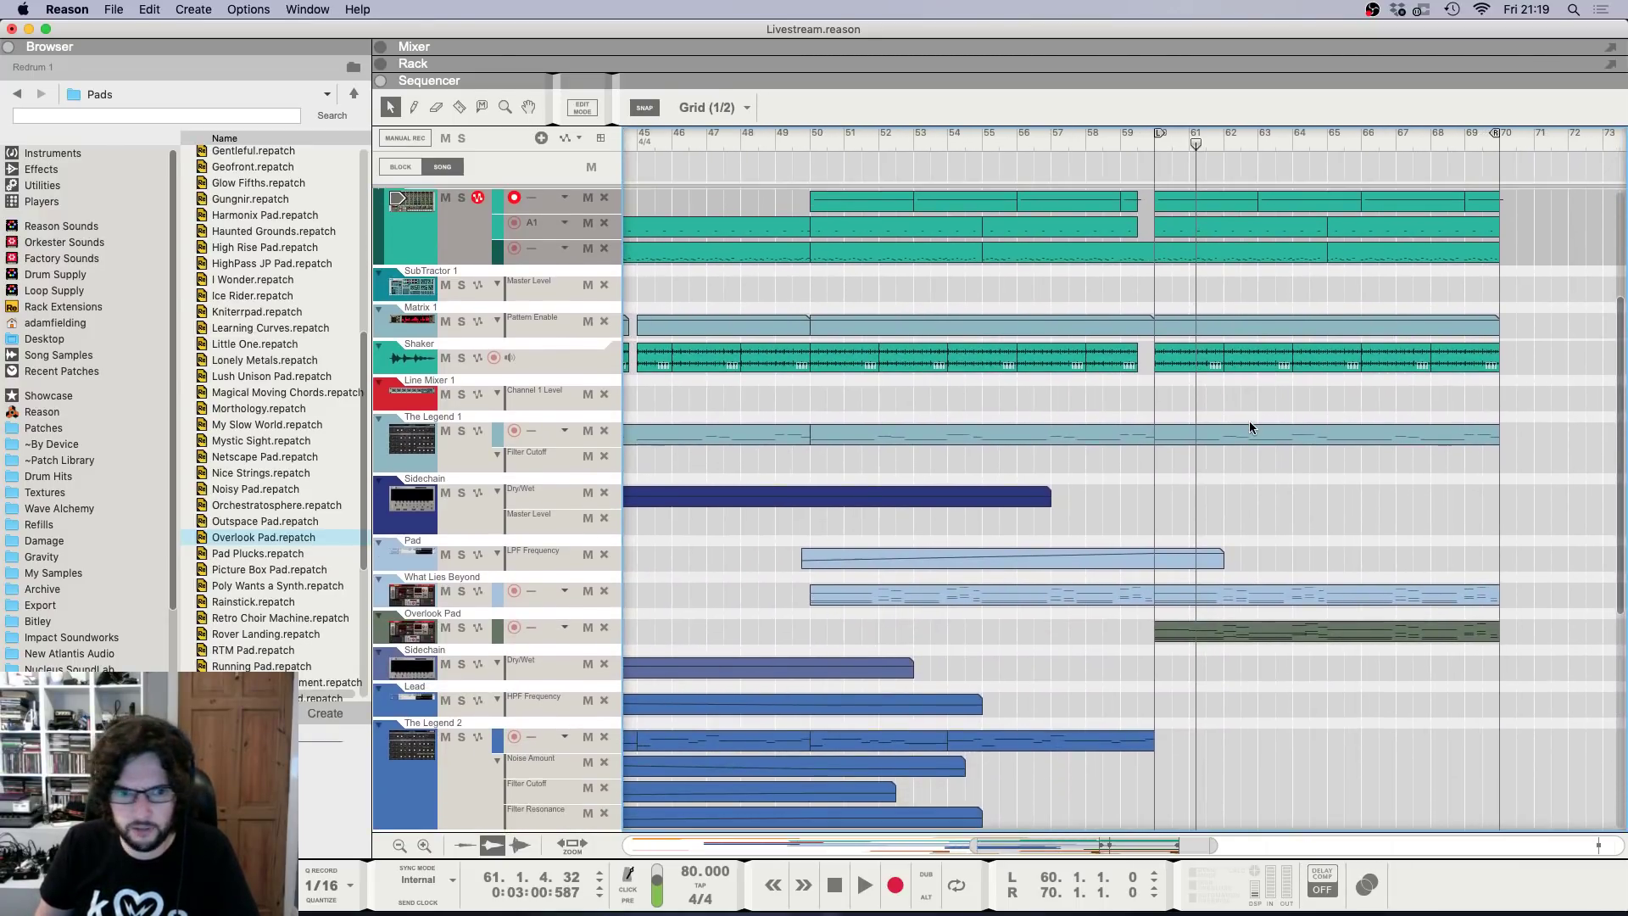
scroll(1258, 458, down, 1)
scroll(1260, 461, up, 1)
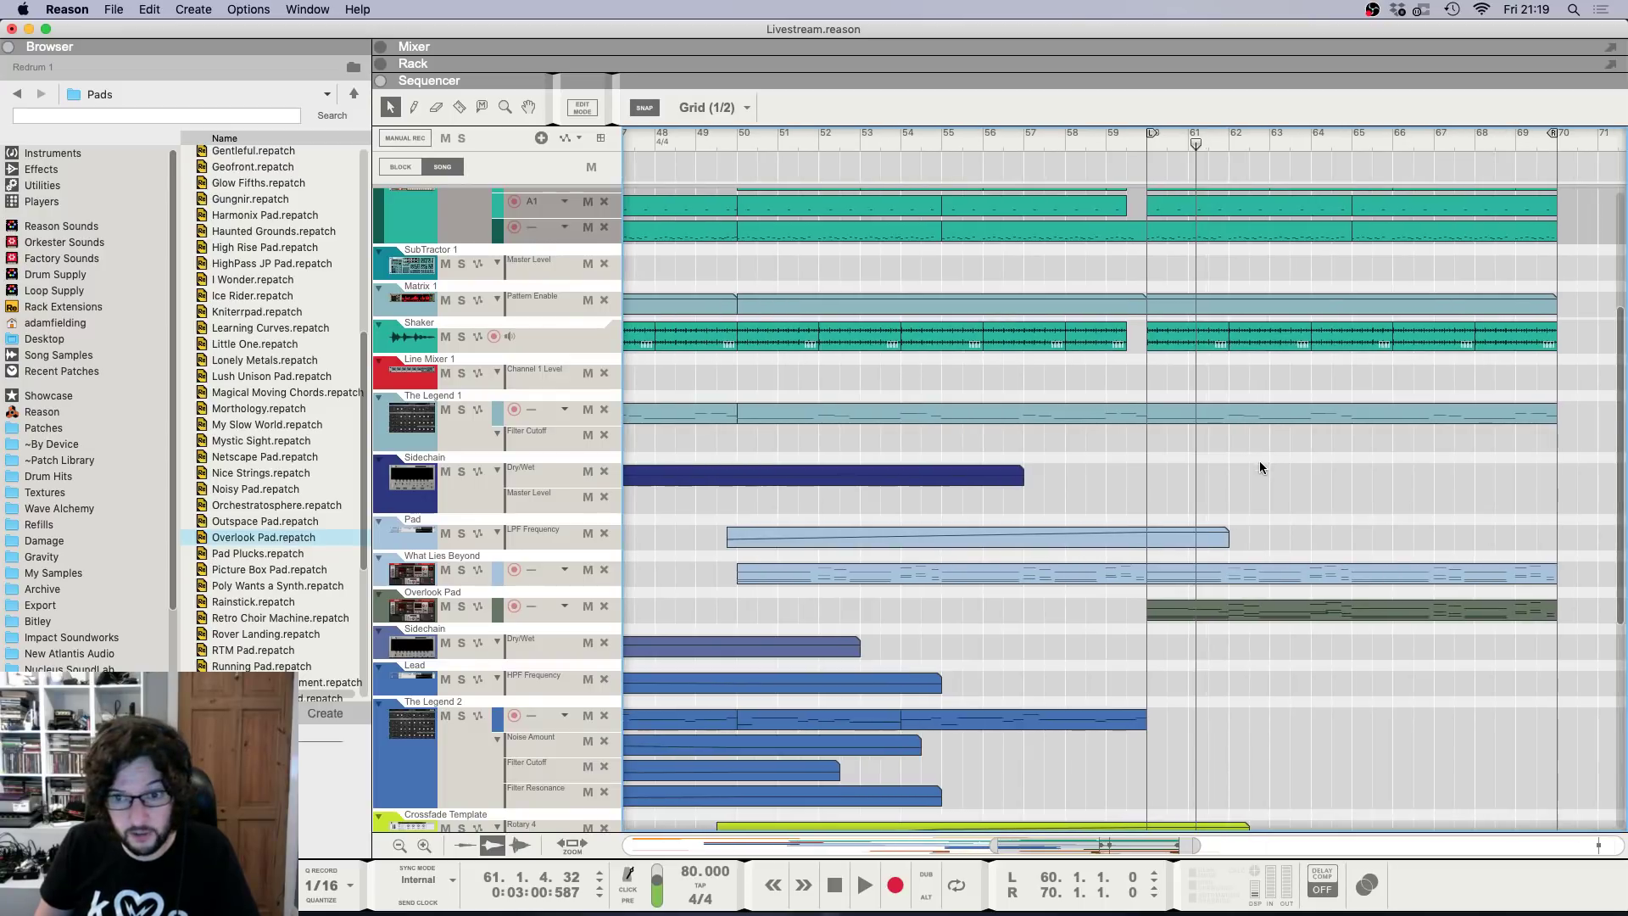
scroll(1255, 444, right, 5)
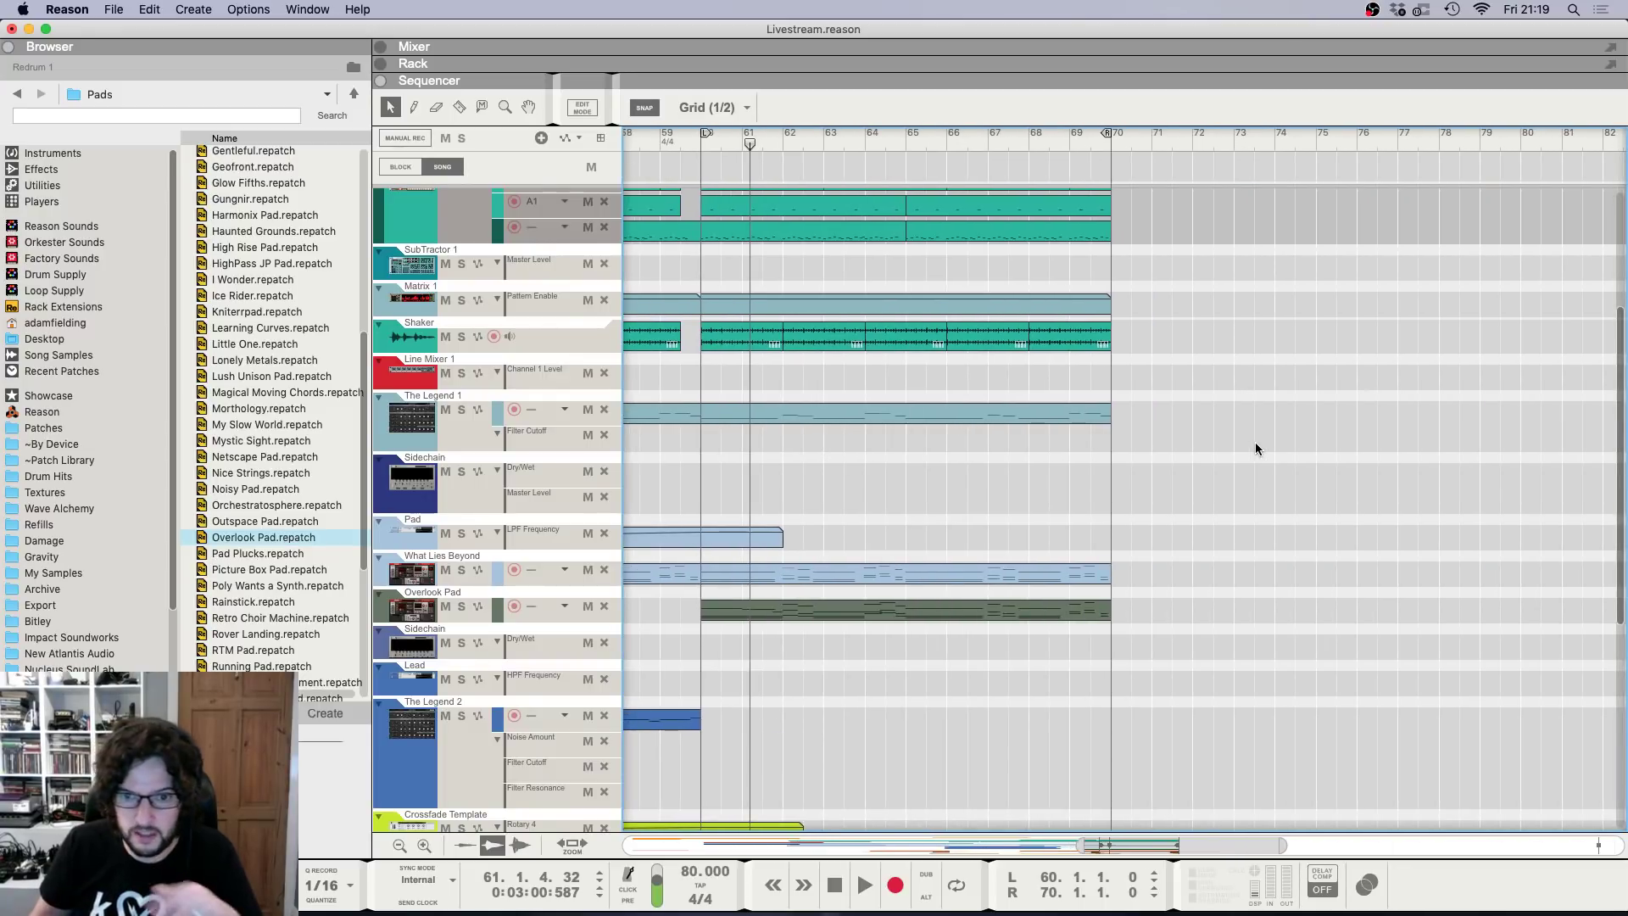
double_click(989, 614)
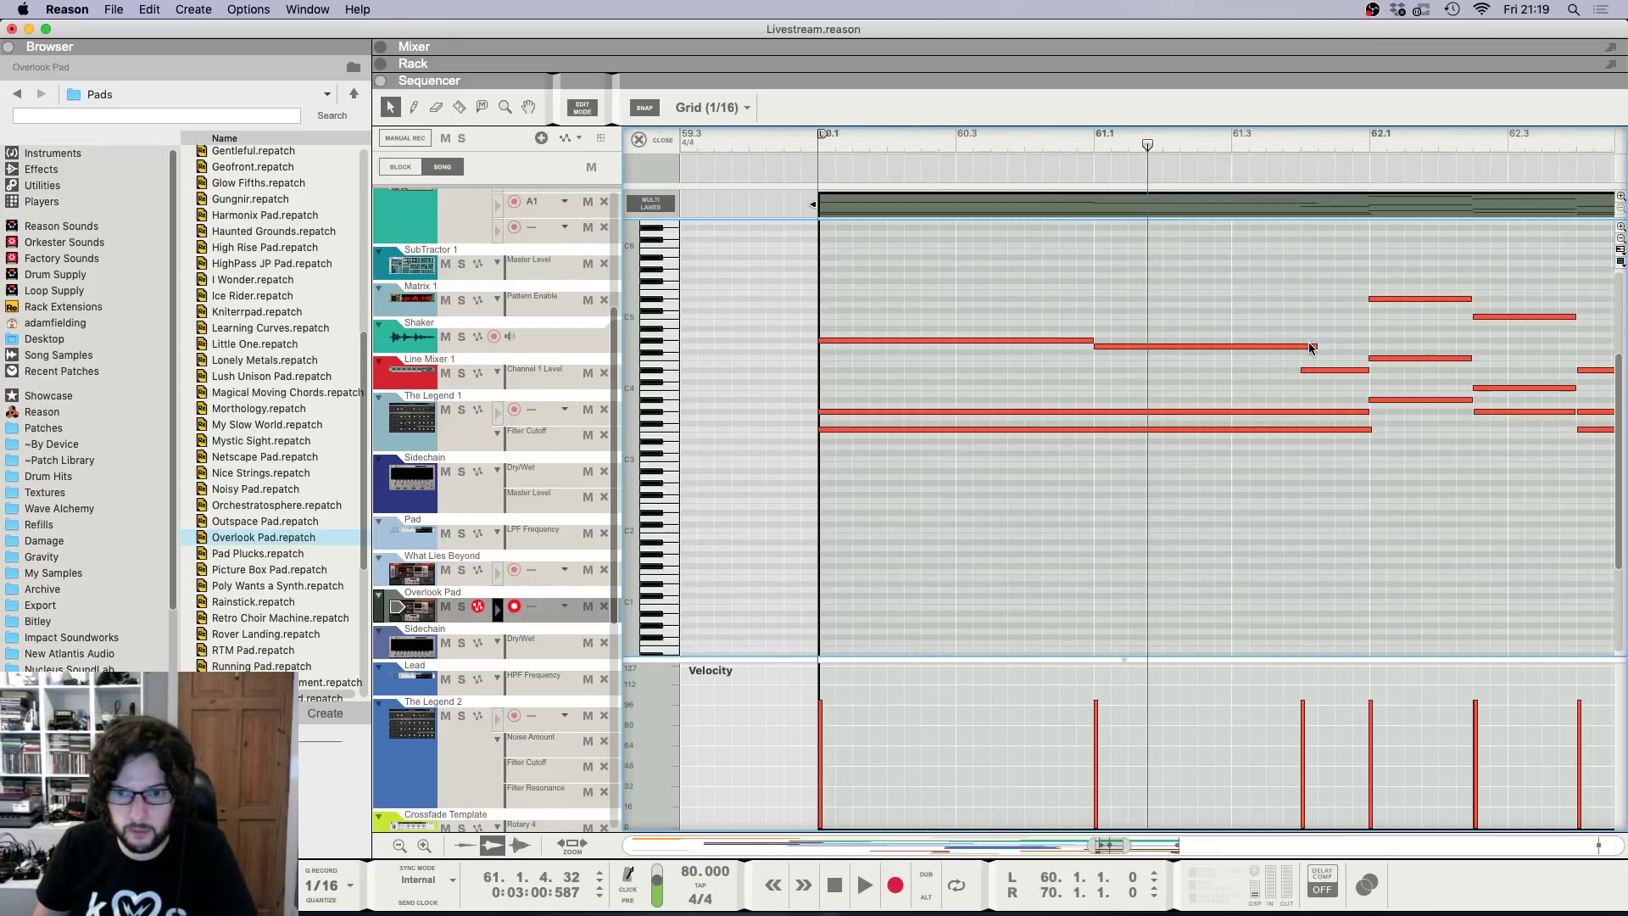
click(1132, 141)
key(space)
Lengthen the Overlook Pad chords in bar 64 to reach the following chords and extend the bar 65 chord to bar 67.
scroll(1230, 309, right, 5)
scroll(1162, 350, up, 1)
drag(940, 308, 964, 370)
drag(1015, 253, 1048, 401)
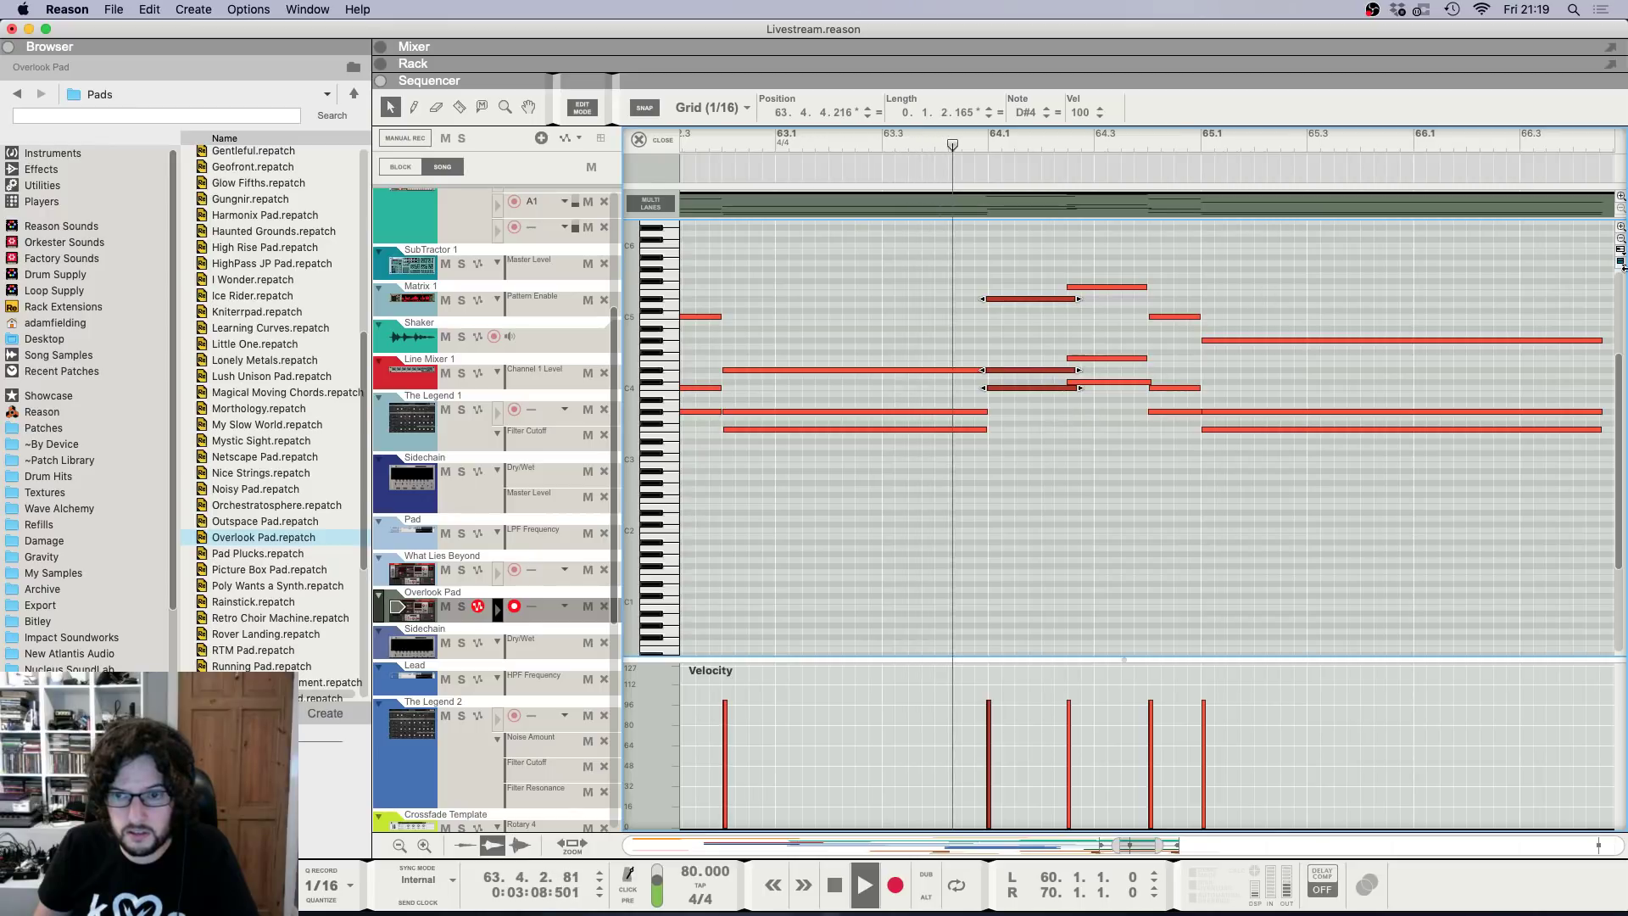
scroll(1598, 273, right, 5)
drag(1345, 314, 1354, 413)
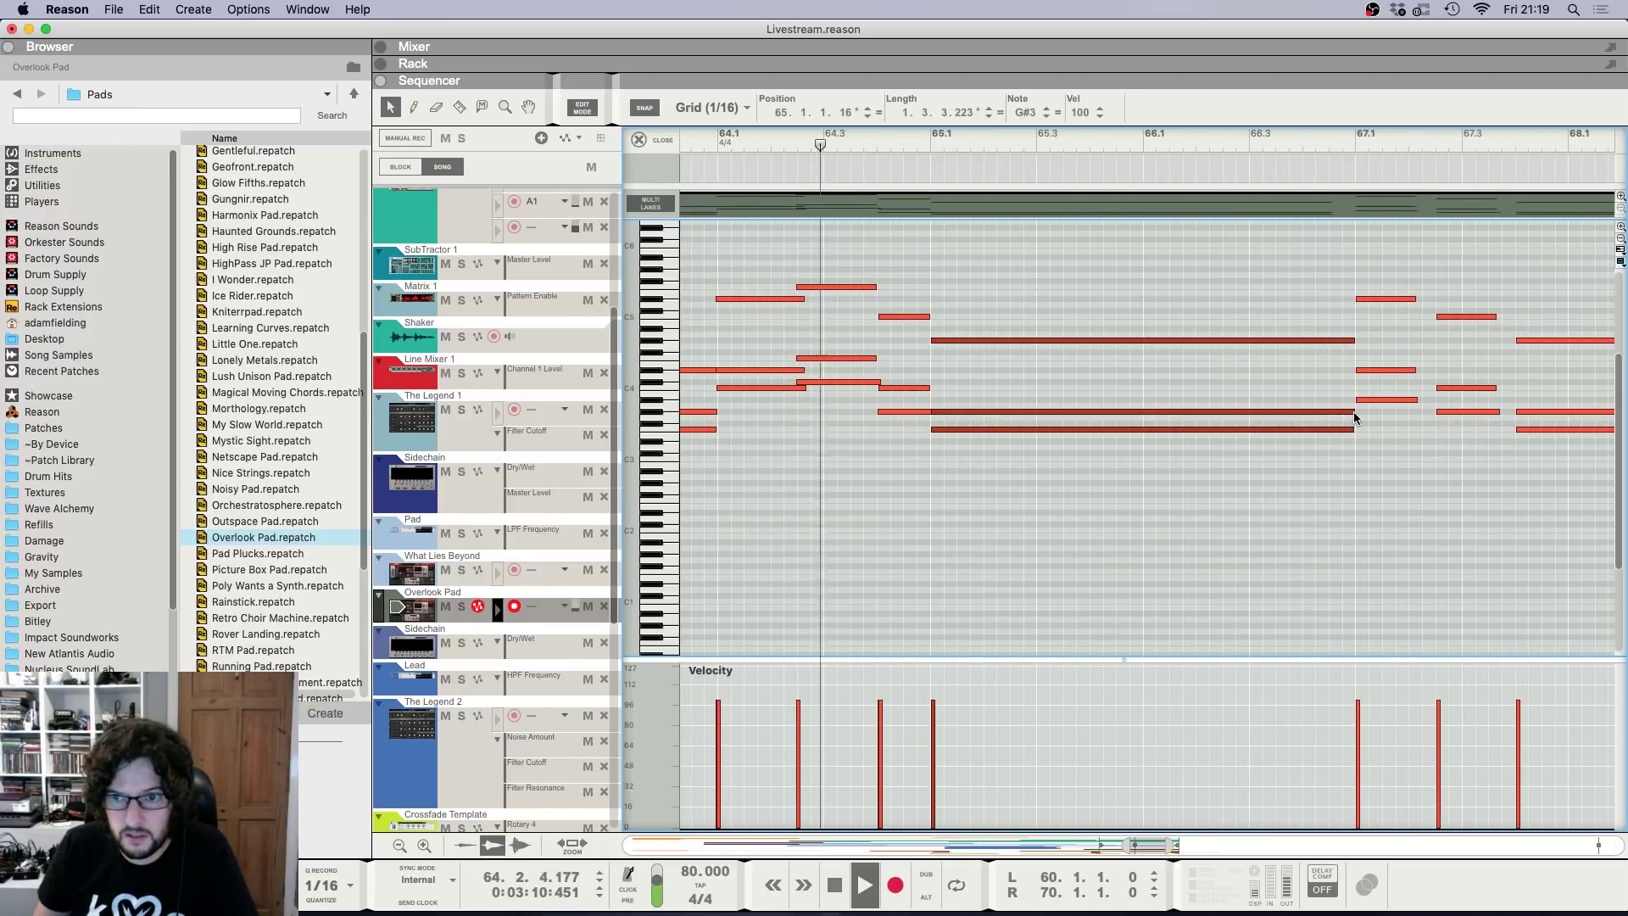
Lengthen the two short Overlook Pad chords in bar 67 so each one reaches the chord that follows.
click(975, 348)
key(g)
key(g)
key(g)
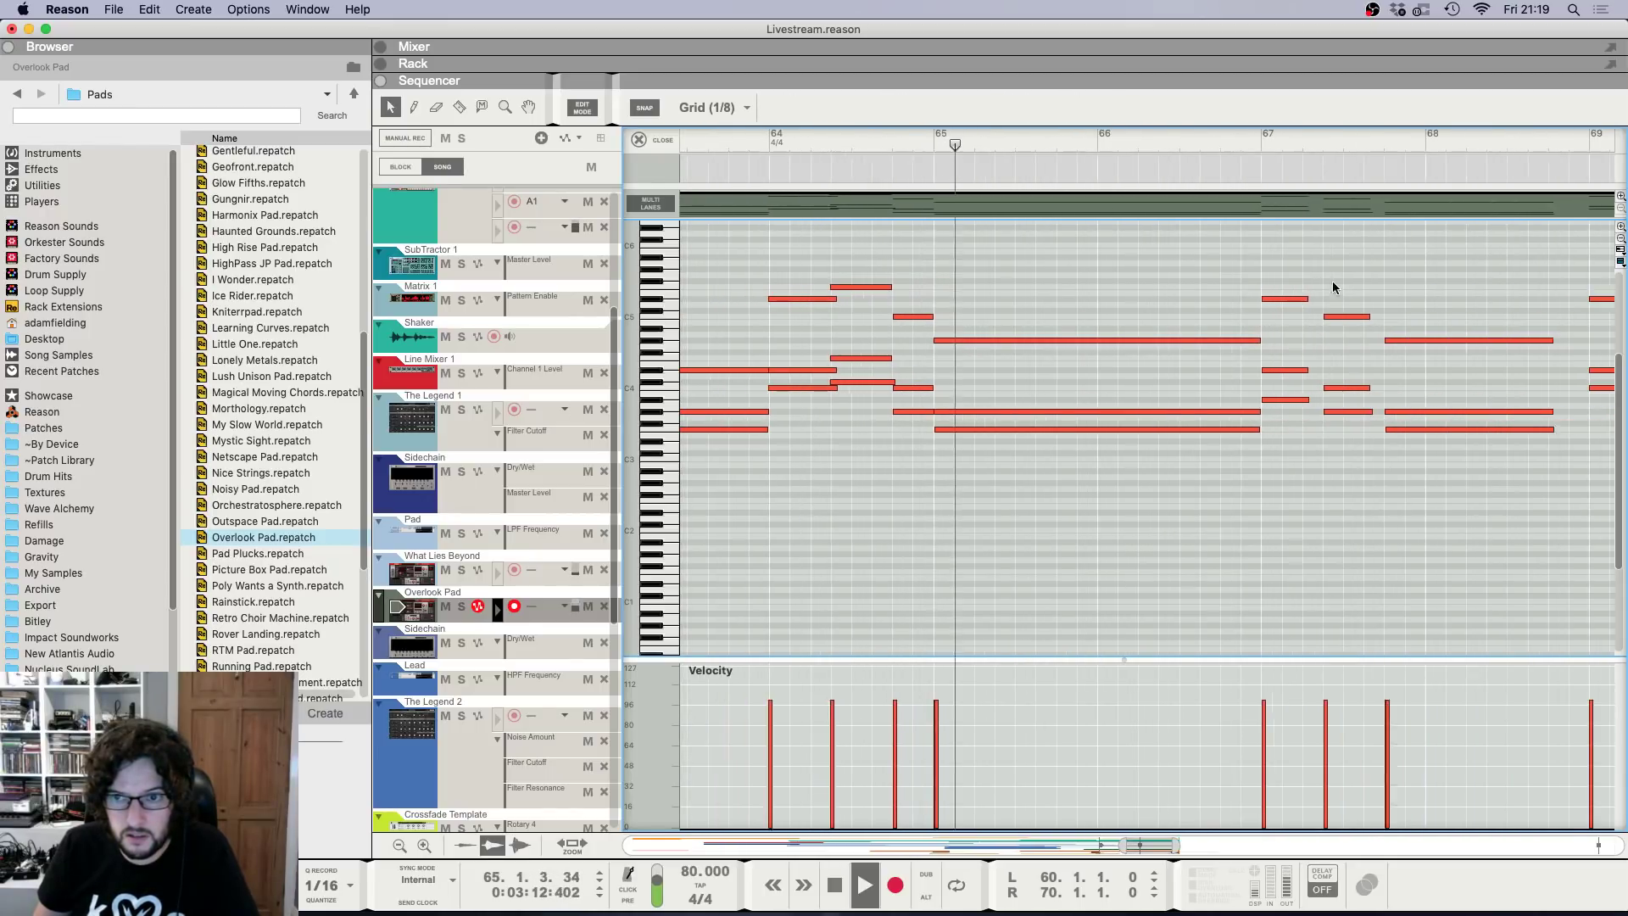
key(g)
drag(1261, 263, 1320, 440)
drag(1334, 316, 1372, 371)
Move the top note of the long chord near the end of bar 67 to D#4 and play that passage.
click(1379, 332)
key(space)
click(1342, 140)
key(space)
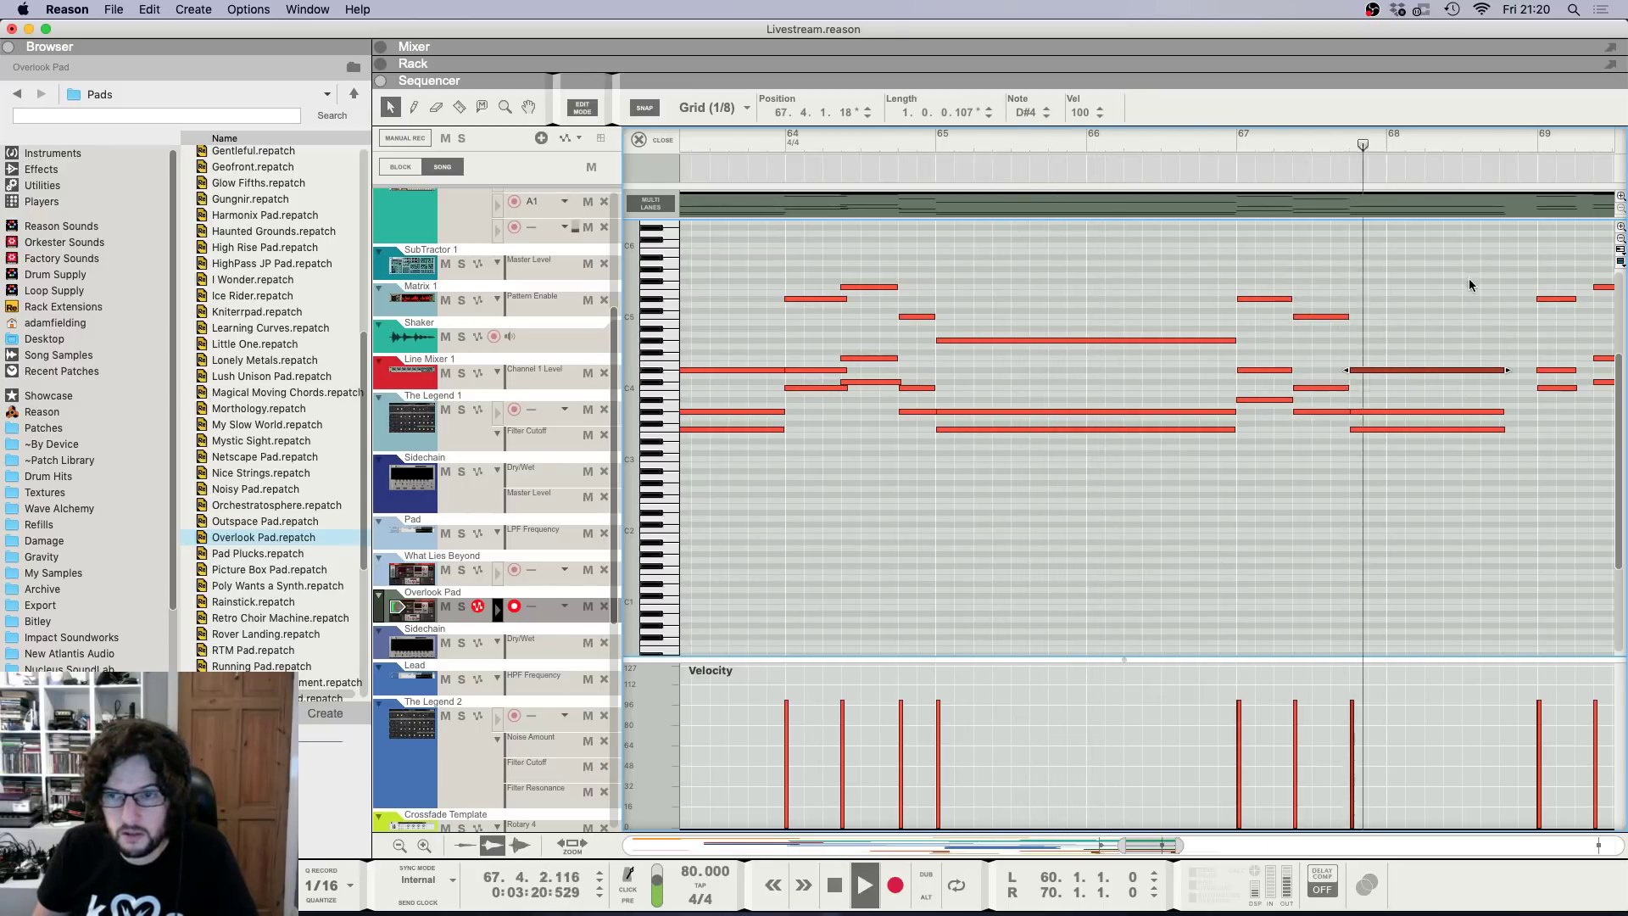
Extend the long chord to bar 69 and add a one-beat G#4 note at 69.4.1.0.
drag(1100, 244, 1105, 431)
click(1135, 440)
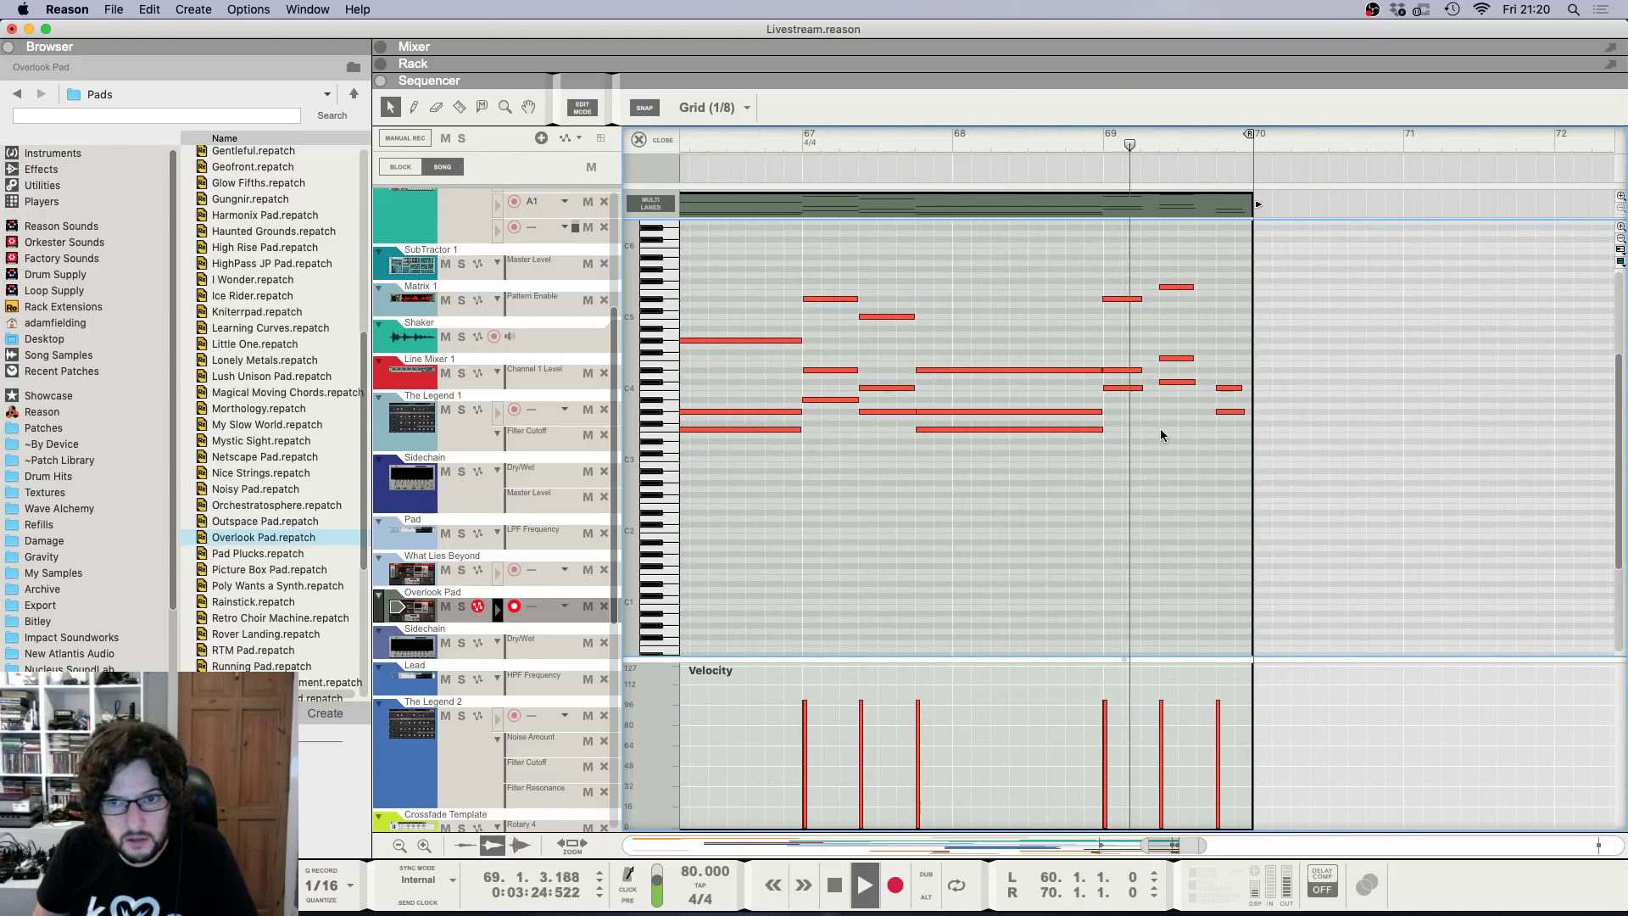
key(space)
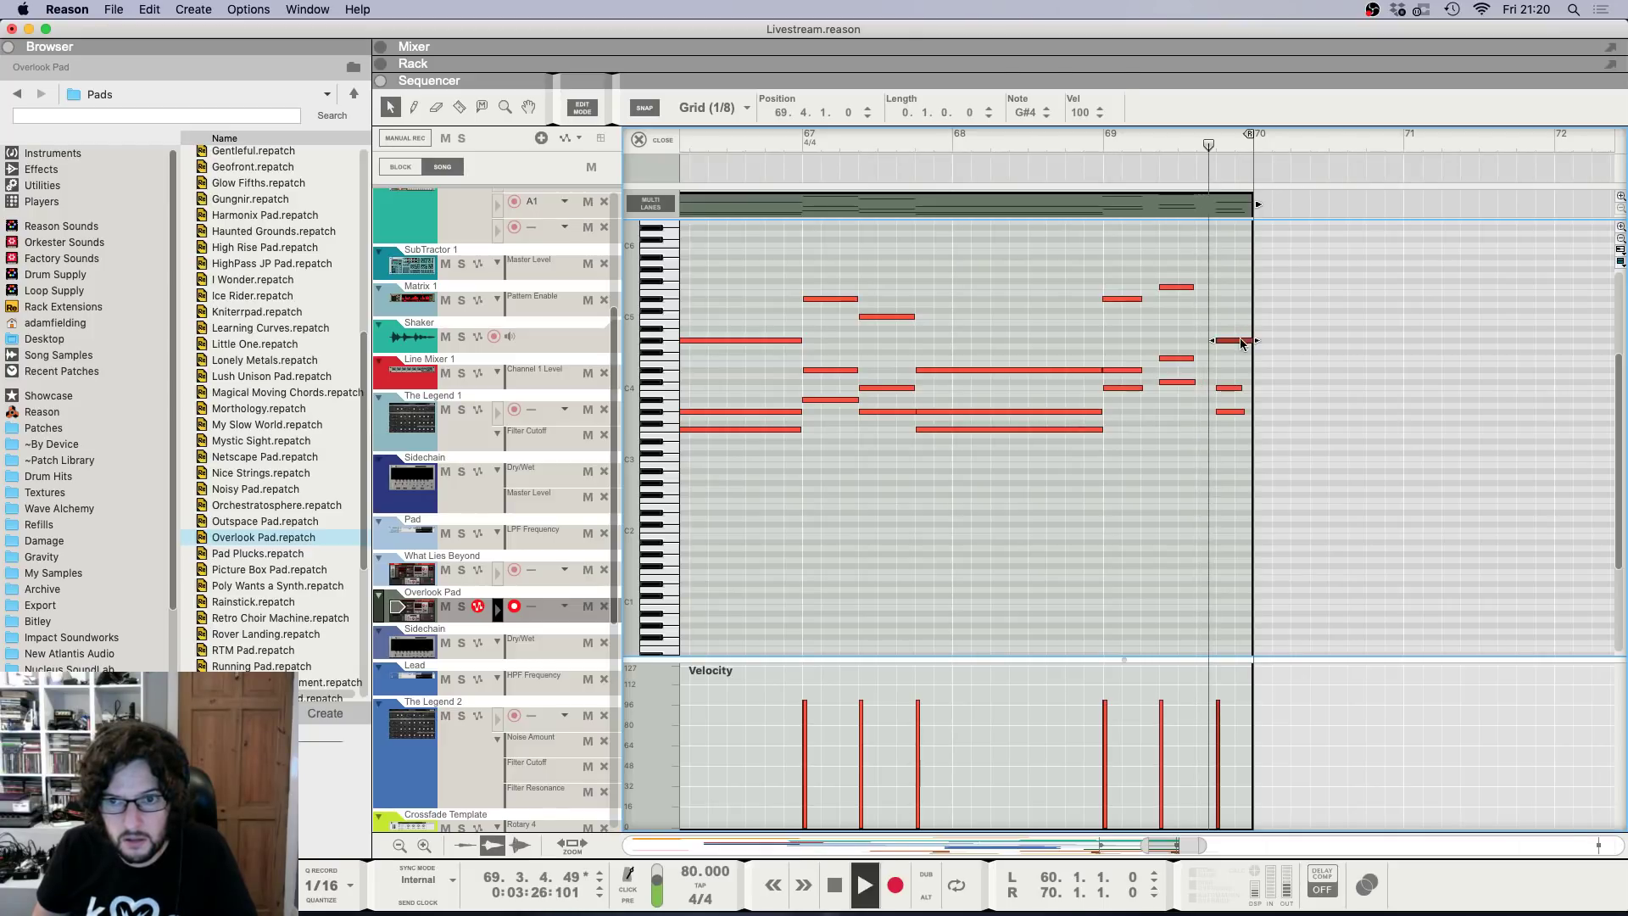
Close the Overlook Pad clip and play the arrangement from bar 55.
scroll(1241, 343, up, 4)
key(Escape)
scroll(964, 339, left, 5)
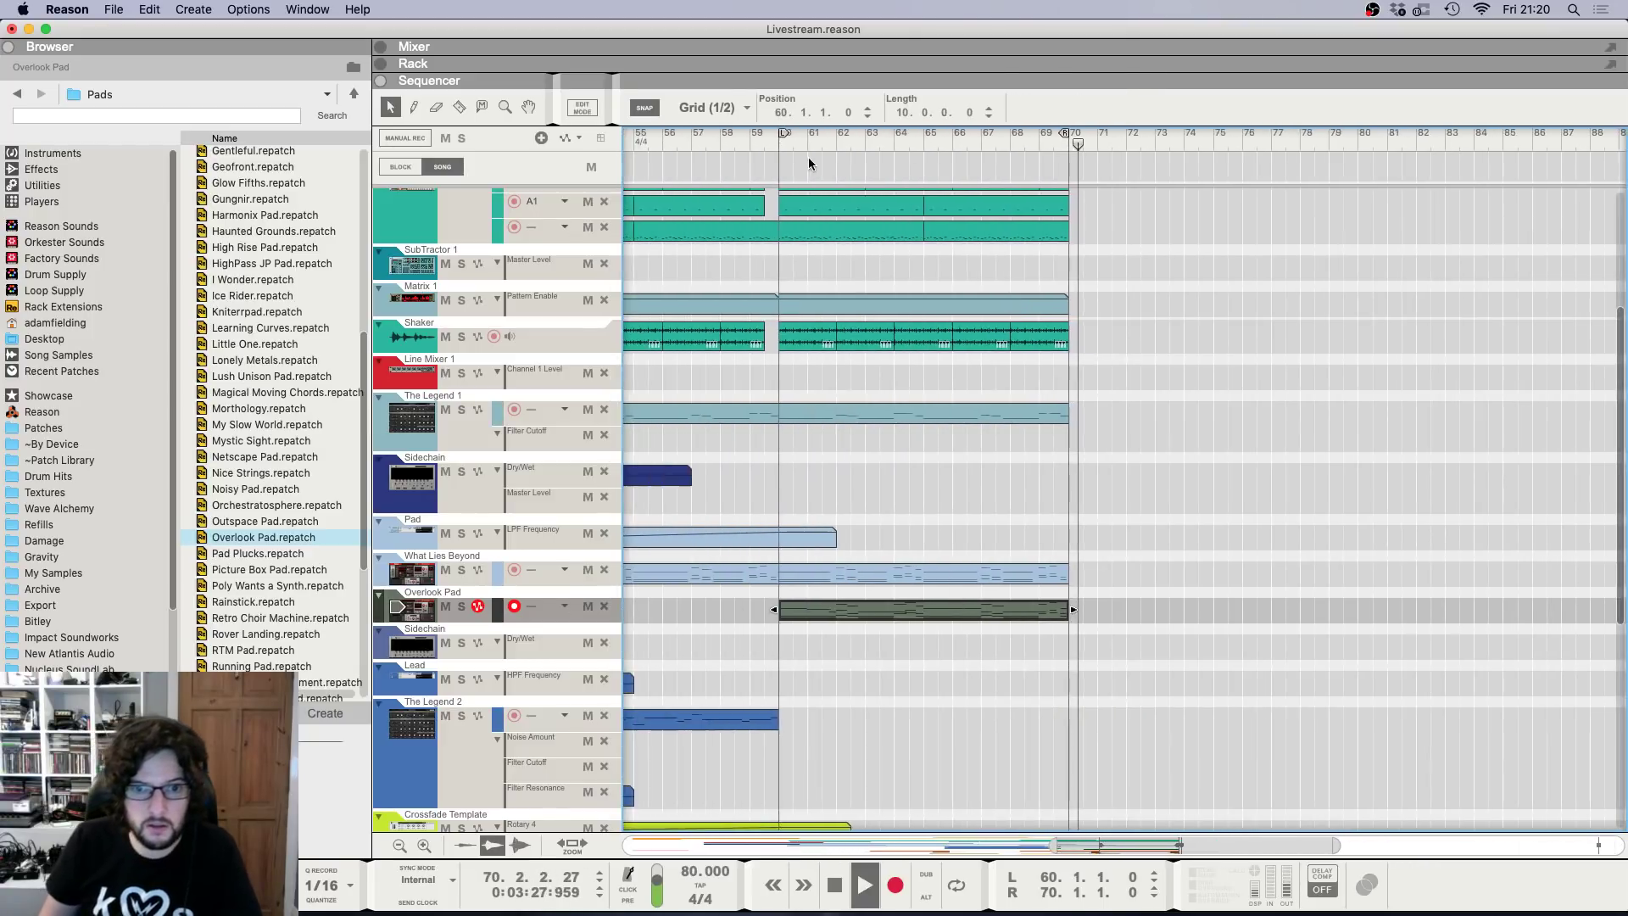
scroll(823, 159, down, 2)
scroll(968, 405, down, 2)
scroll(960, 405, up, 6)
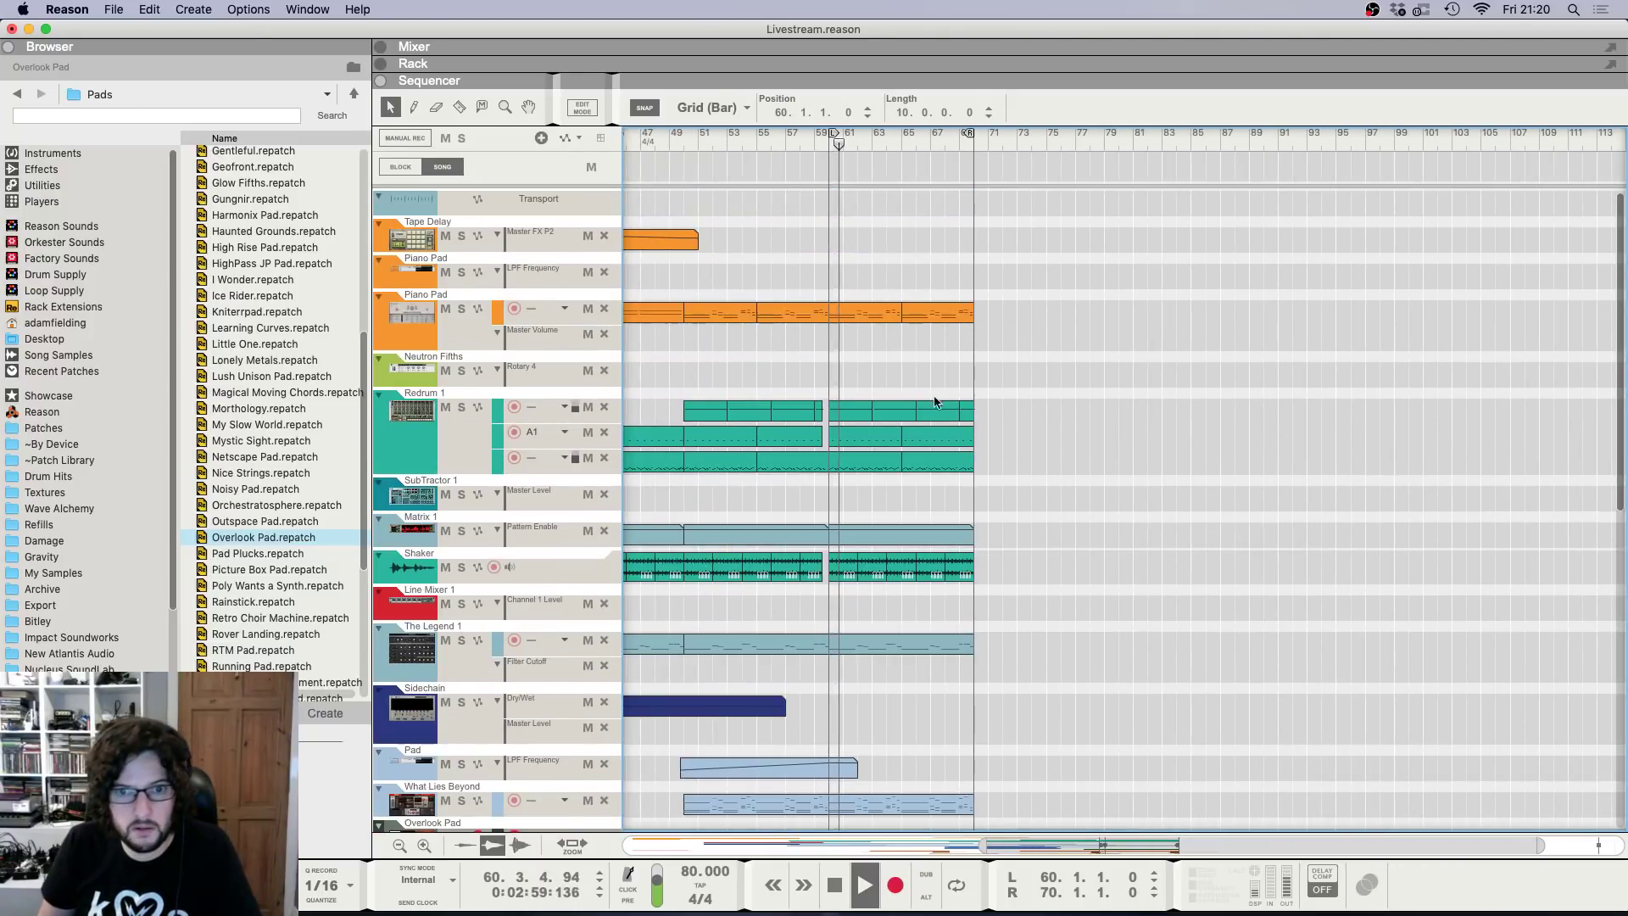
click(758, 141)
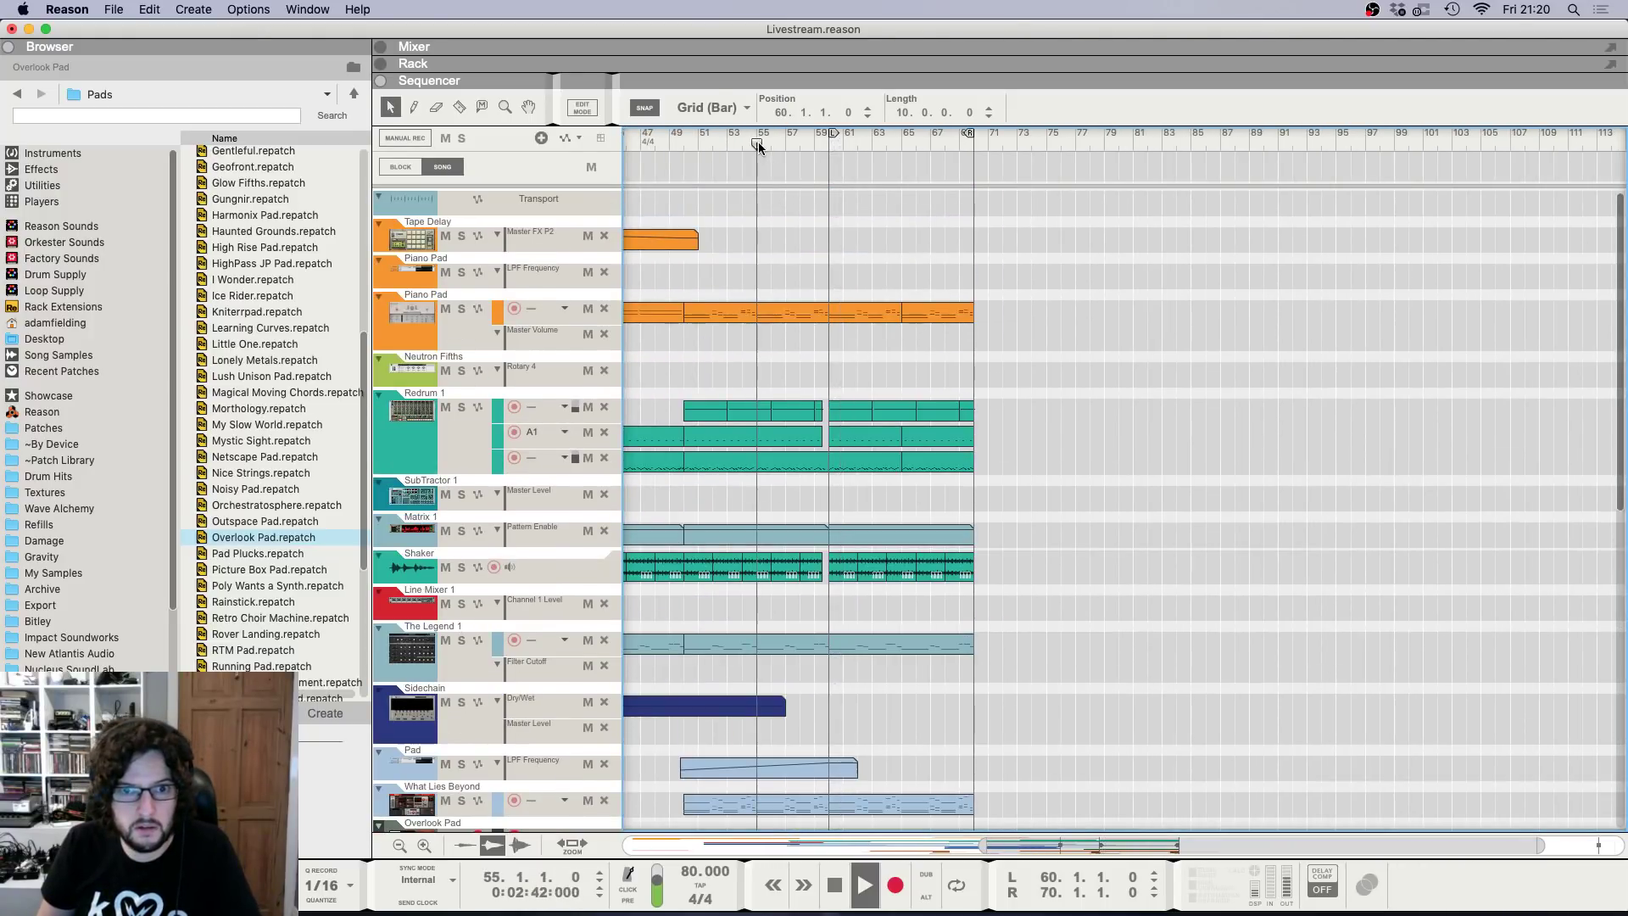
Examine the rack devices and the sequencer tracks around bar 60 while the transition plays.
scroll(829, 428, up, 3)
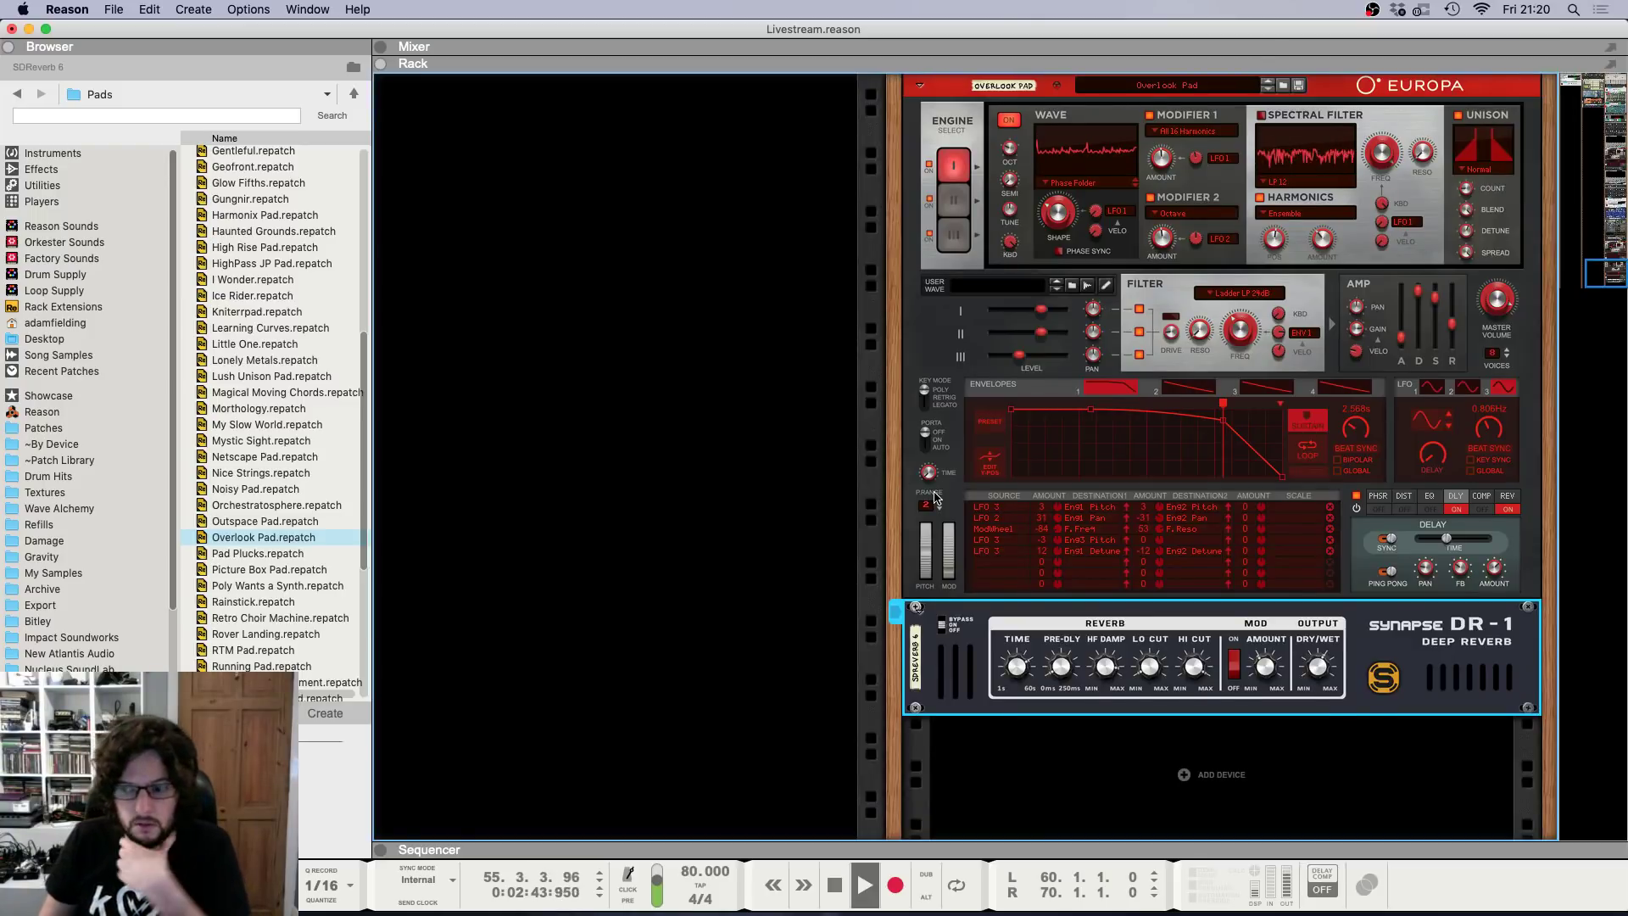
scroll(935, 497, up, 15)
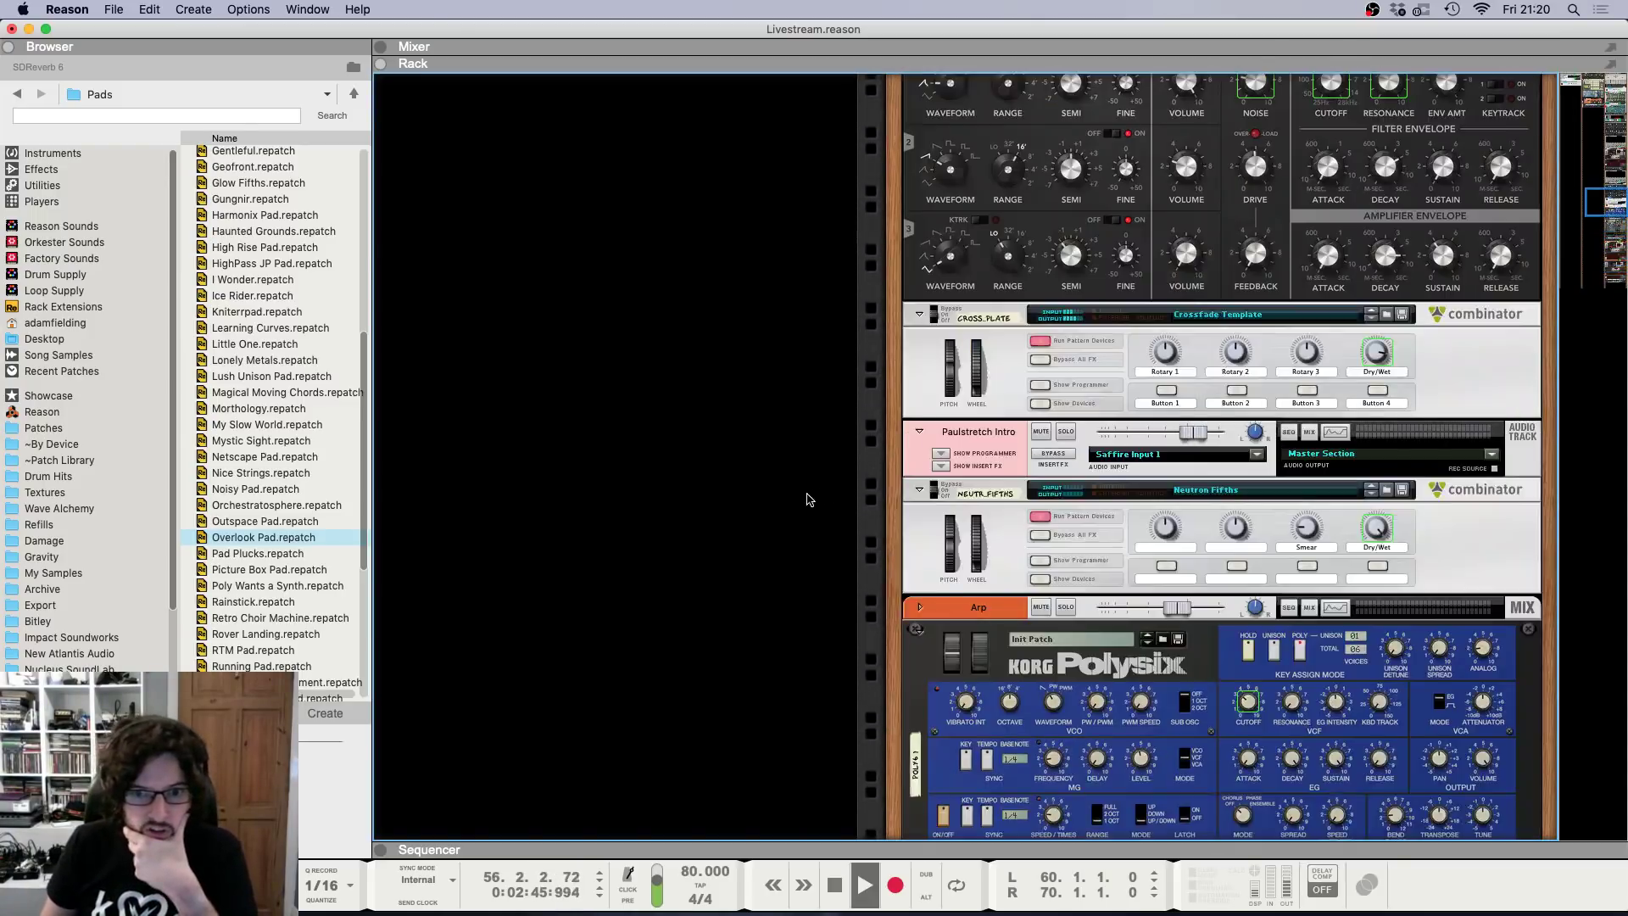
scroll(771, 508, up, 3)
scroll(763, 509, down, 20)
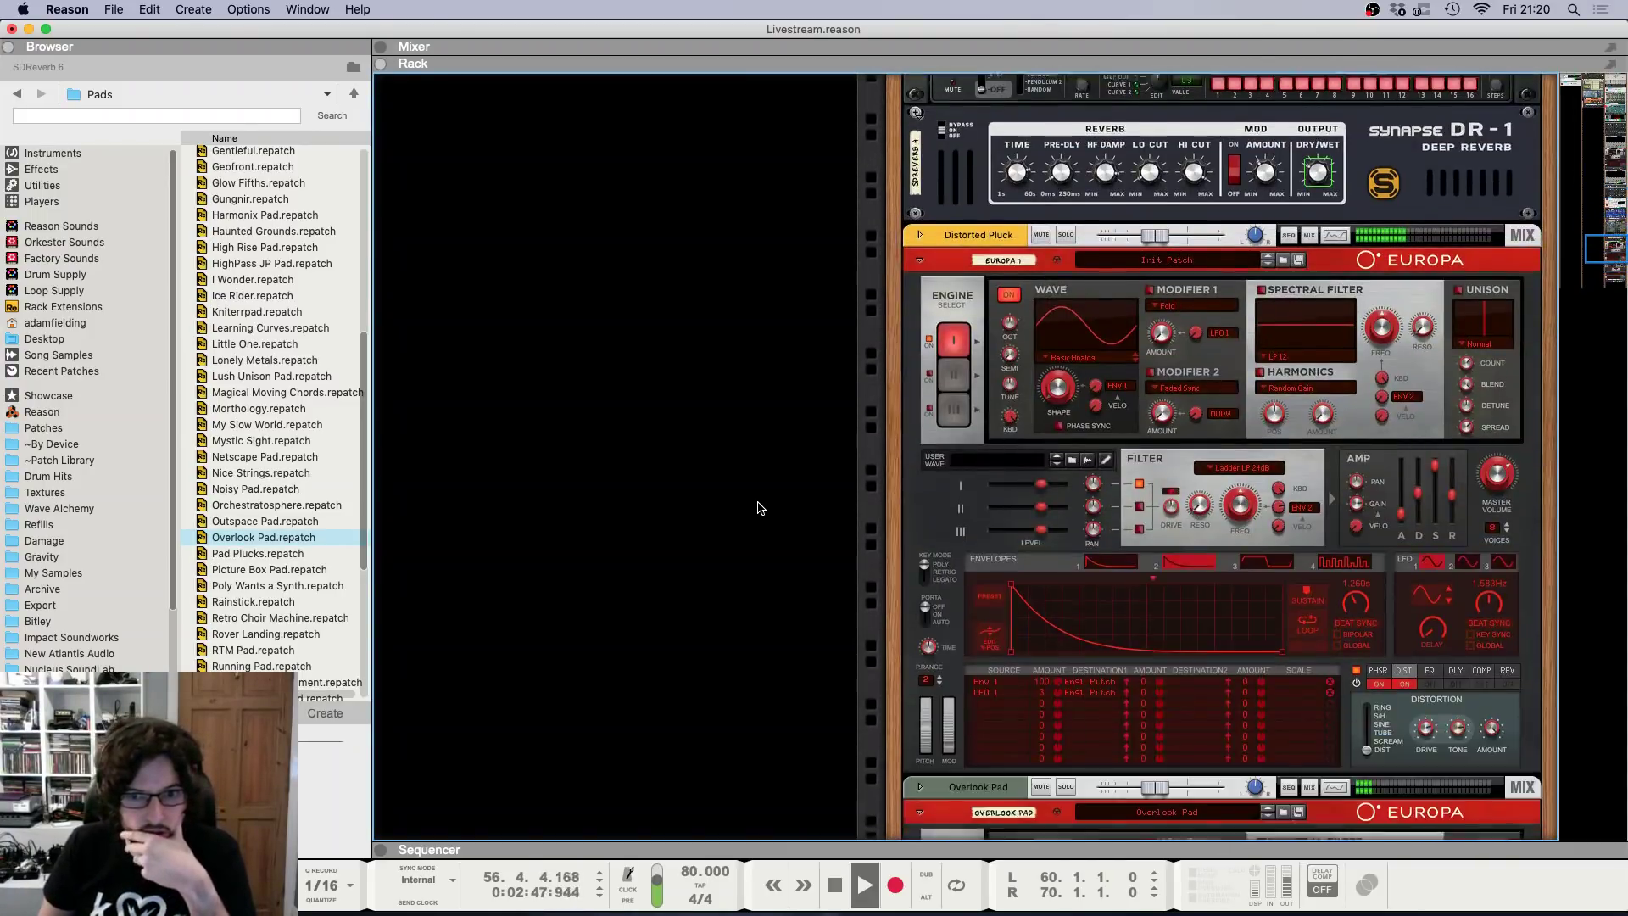
scroll(760, 507, down, 10)
key(F7)
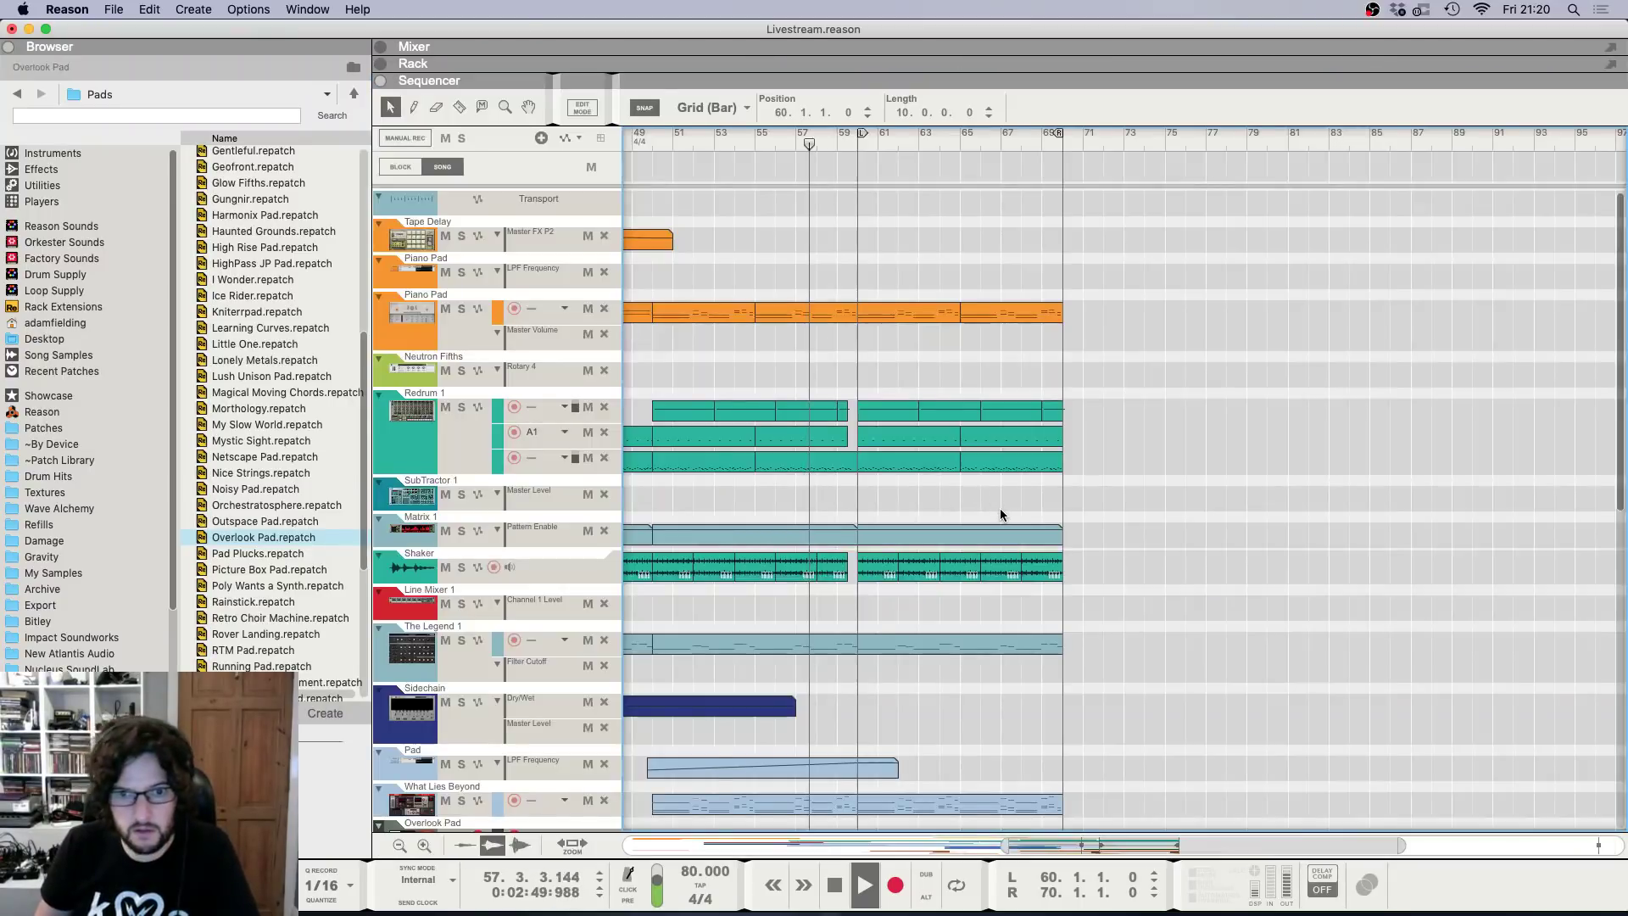
scroll(933, 390, down, 10)
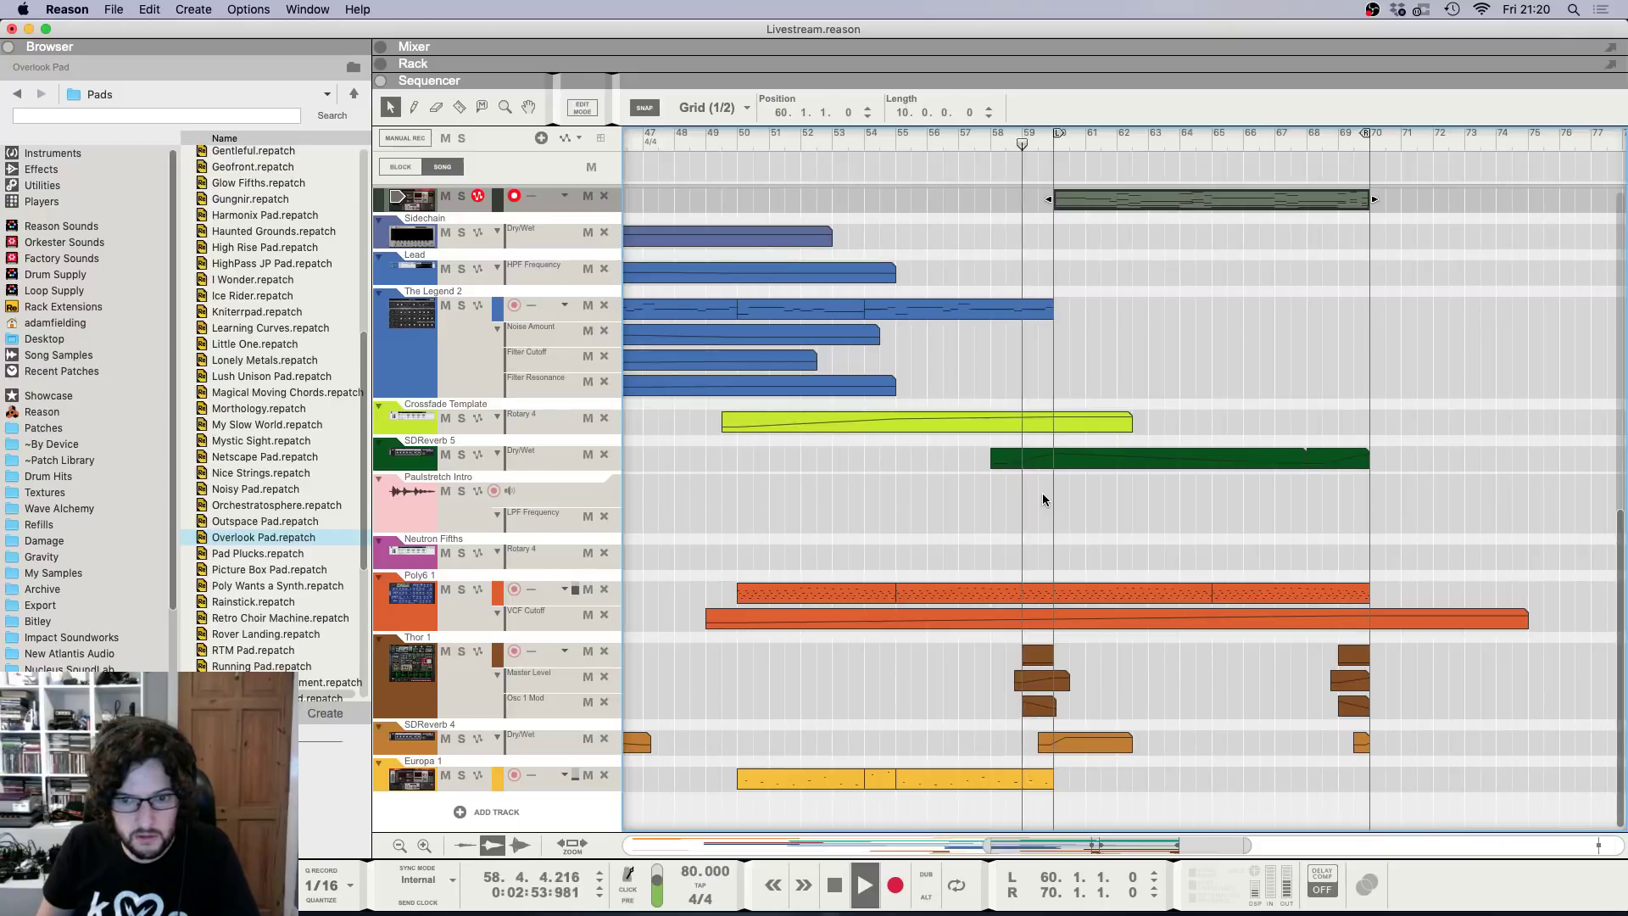
scroll(1043, 498, down, 2)
scroll(1043, 496, up, 10)
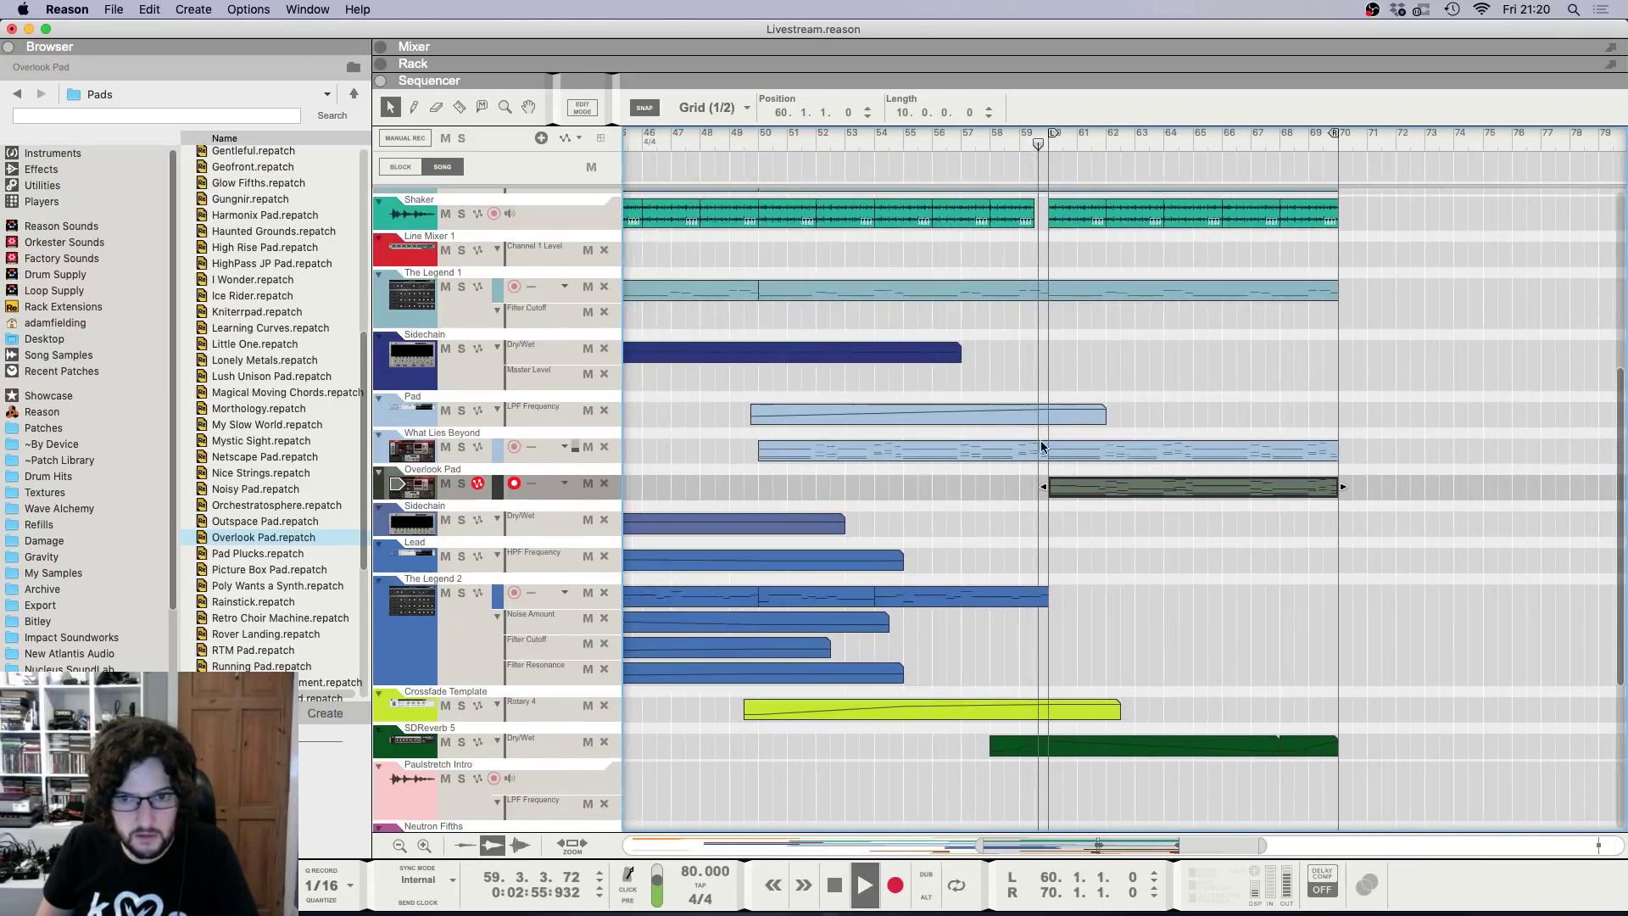
scroll(1047, 458, up, 3)
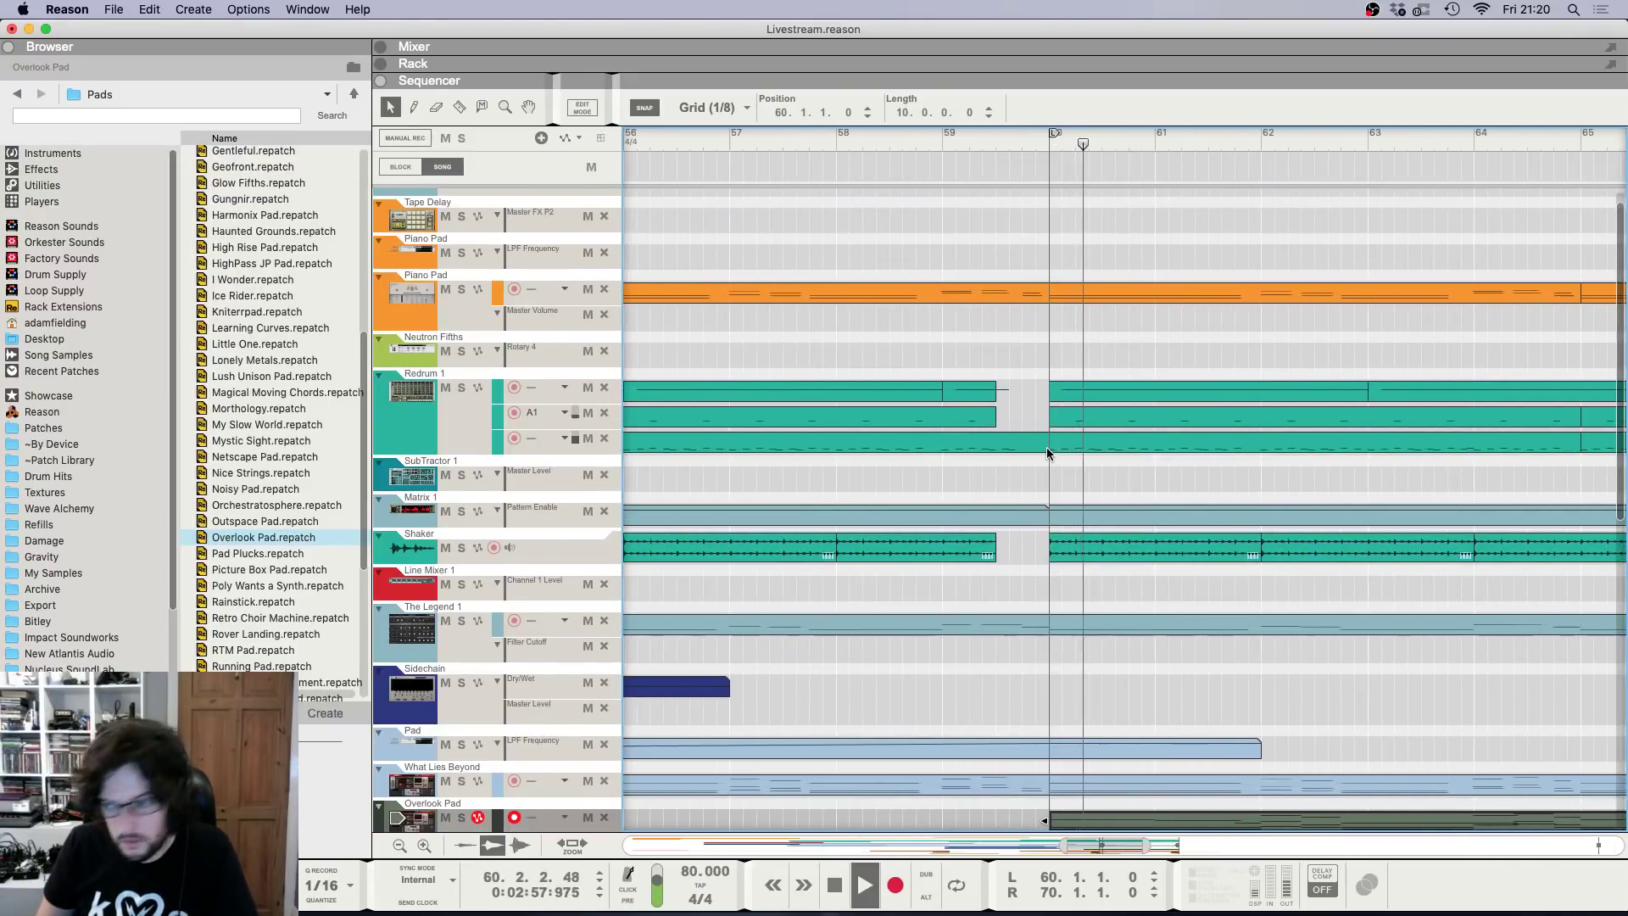
scroll(1046, 446, down, 3)
scroll(1046, 446, down, 5)
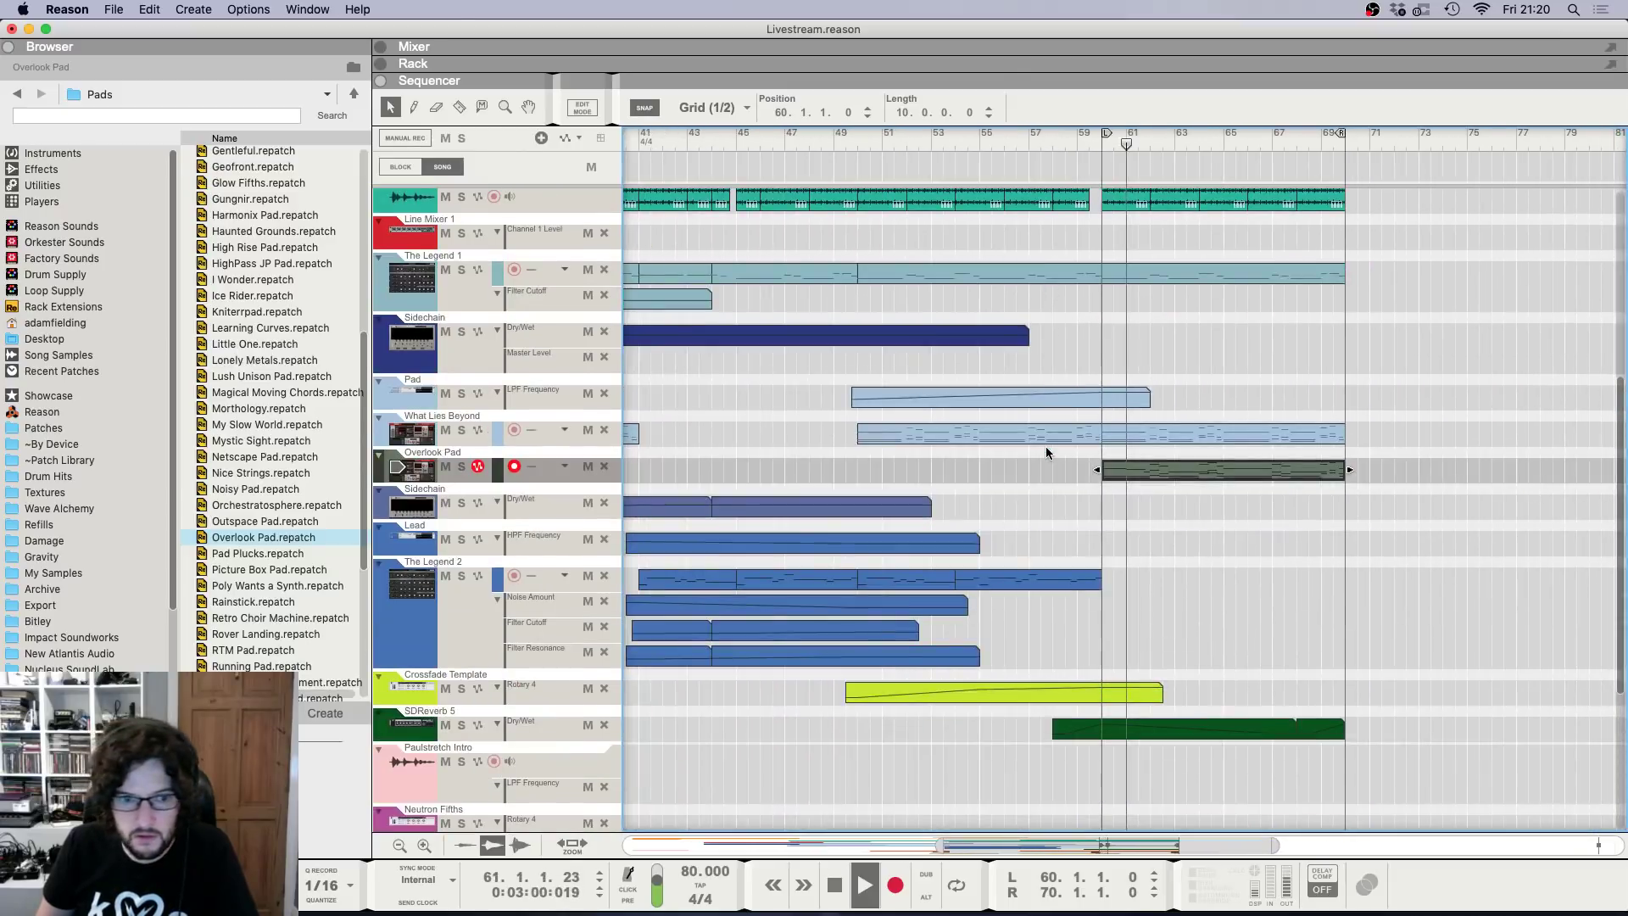
Add a Synchronous Effect Modulator after the DR-1 Deep Reverb on the Overlook Pad.
key(F6)
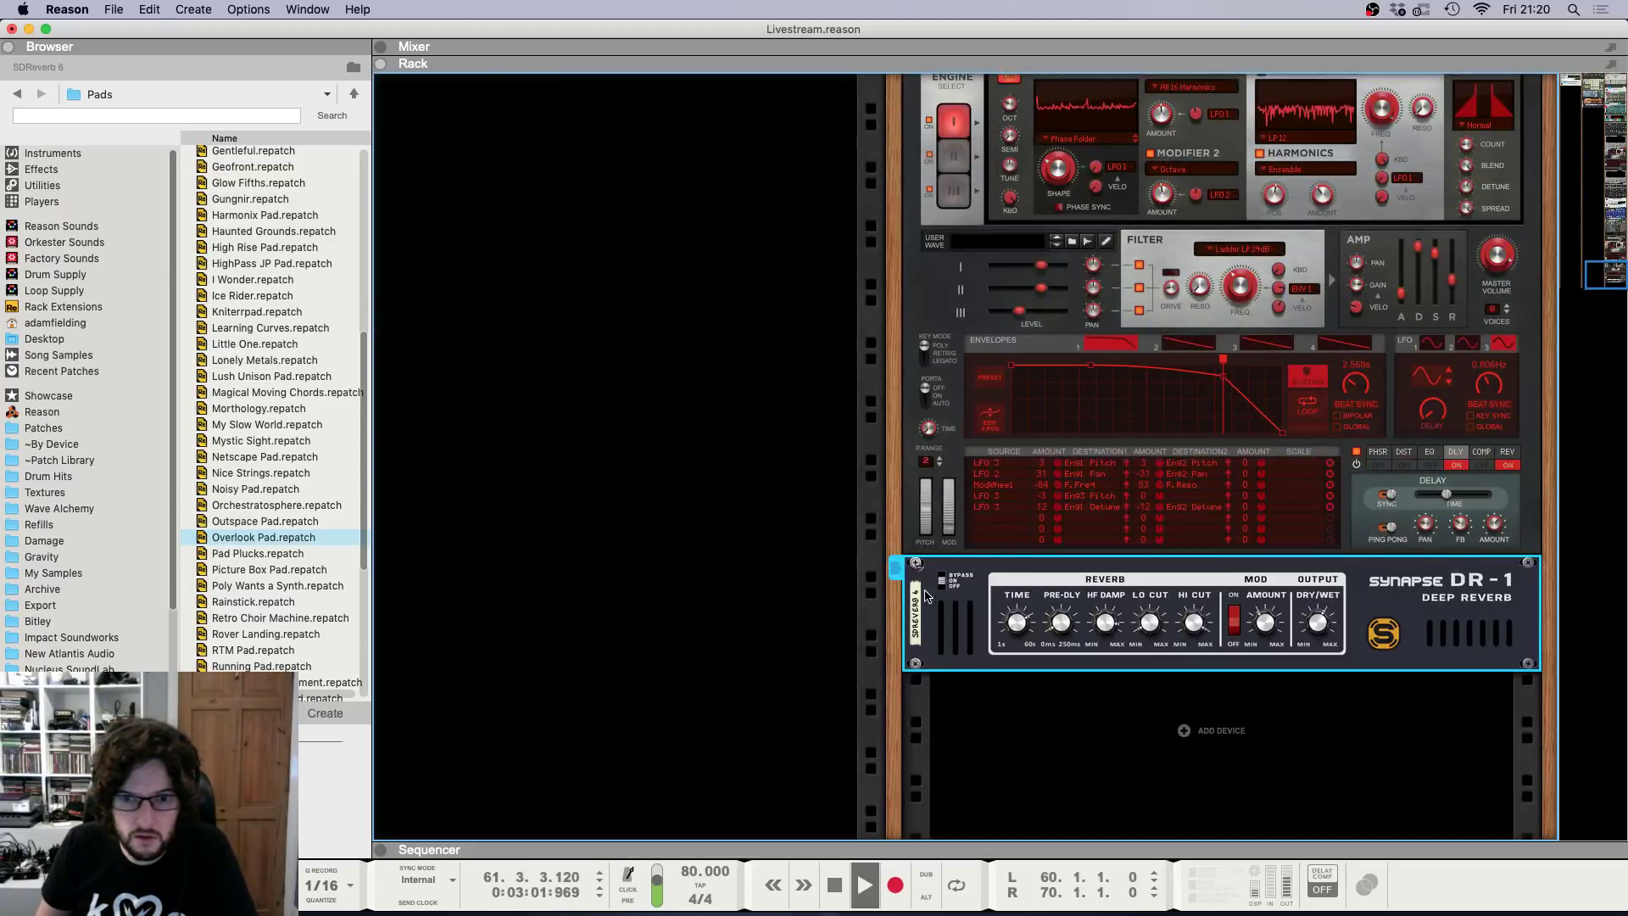
right_click(950, 597)
mouse_move(1060, 623)
mouse_move(1420, 495)
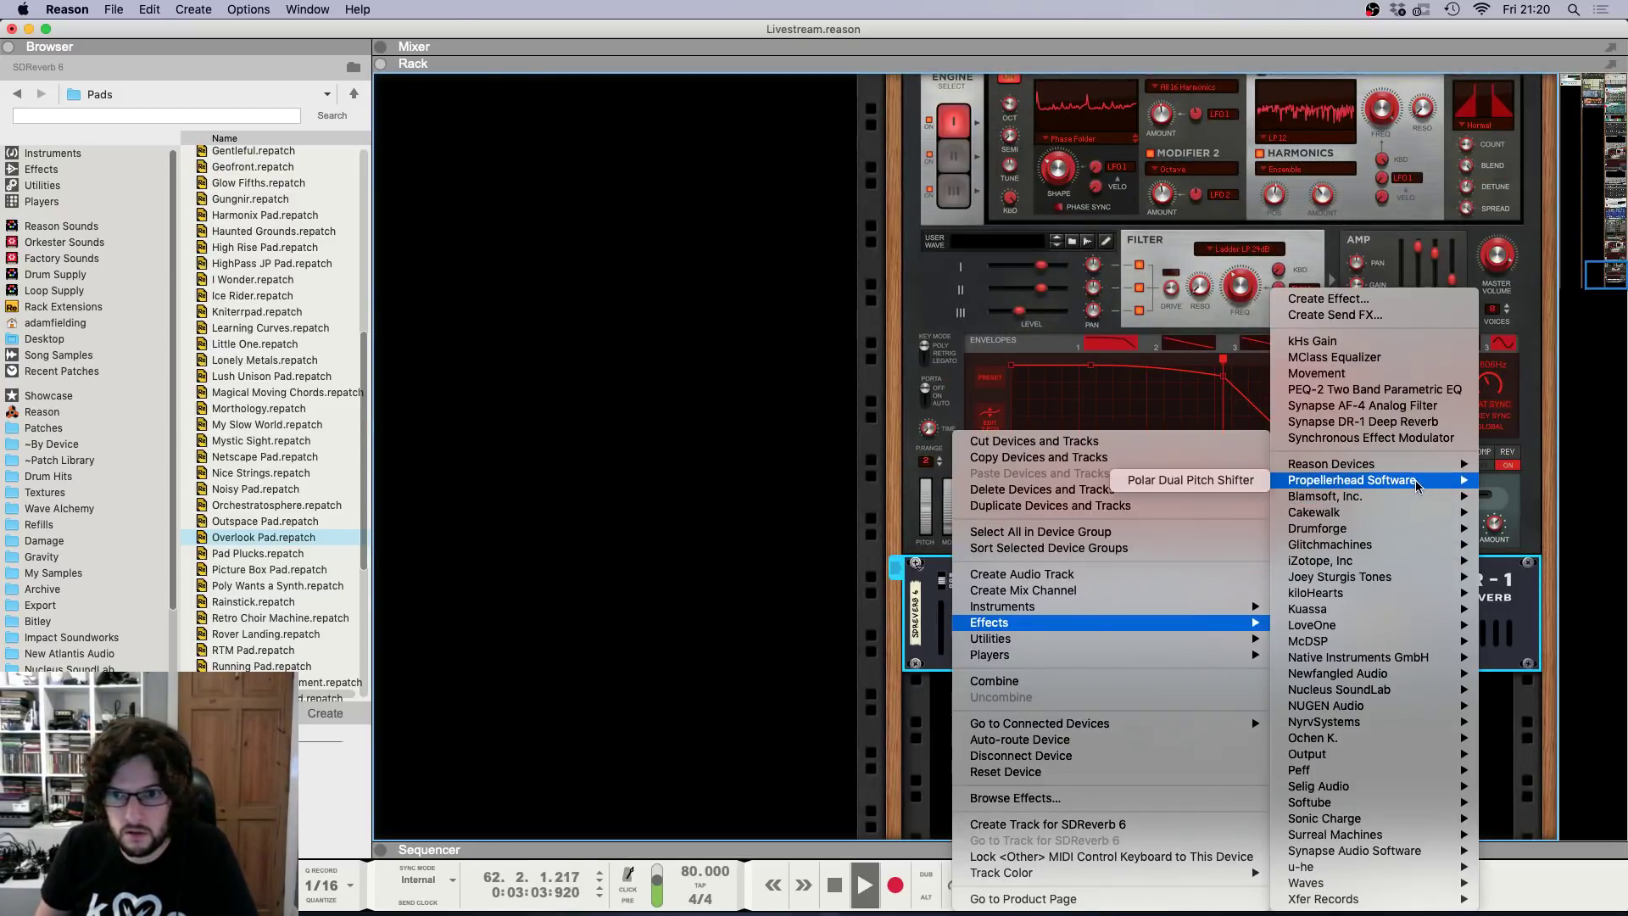
mouse_move(1407, 466)
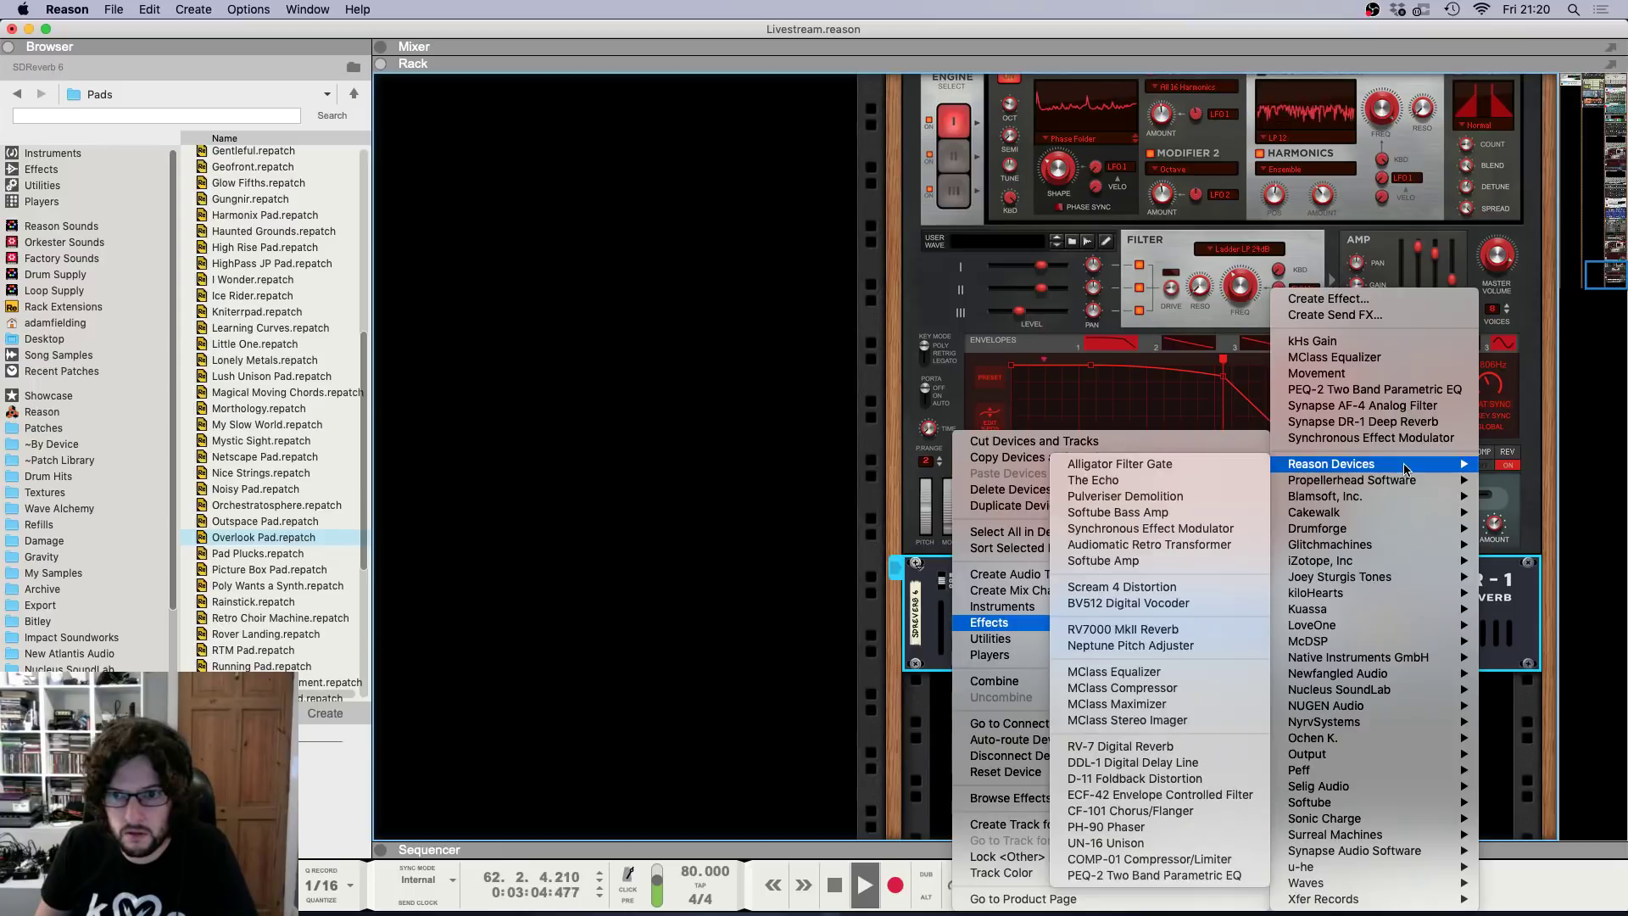
click(1170, 529)
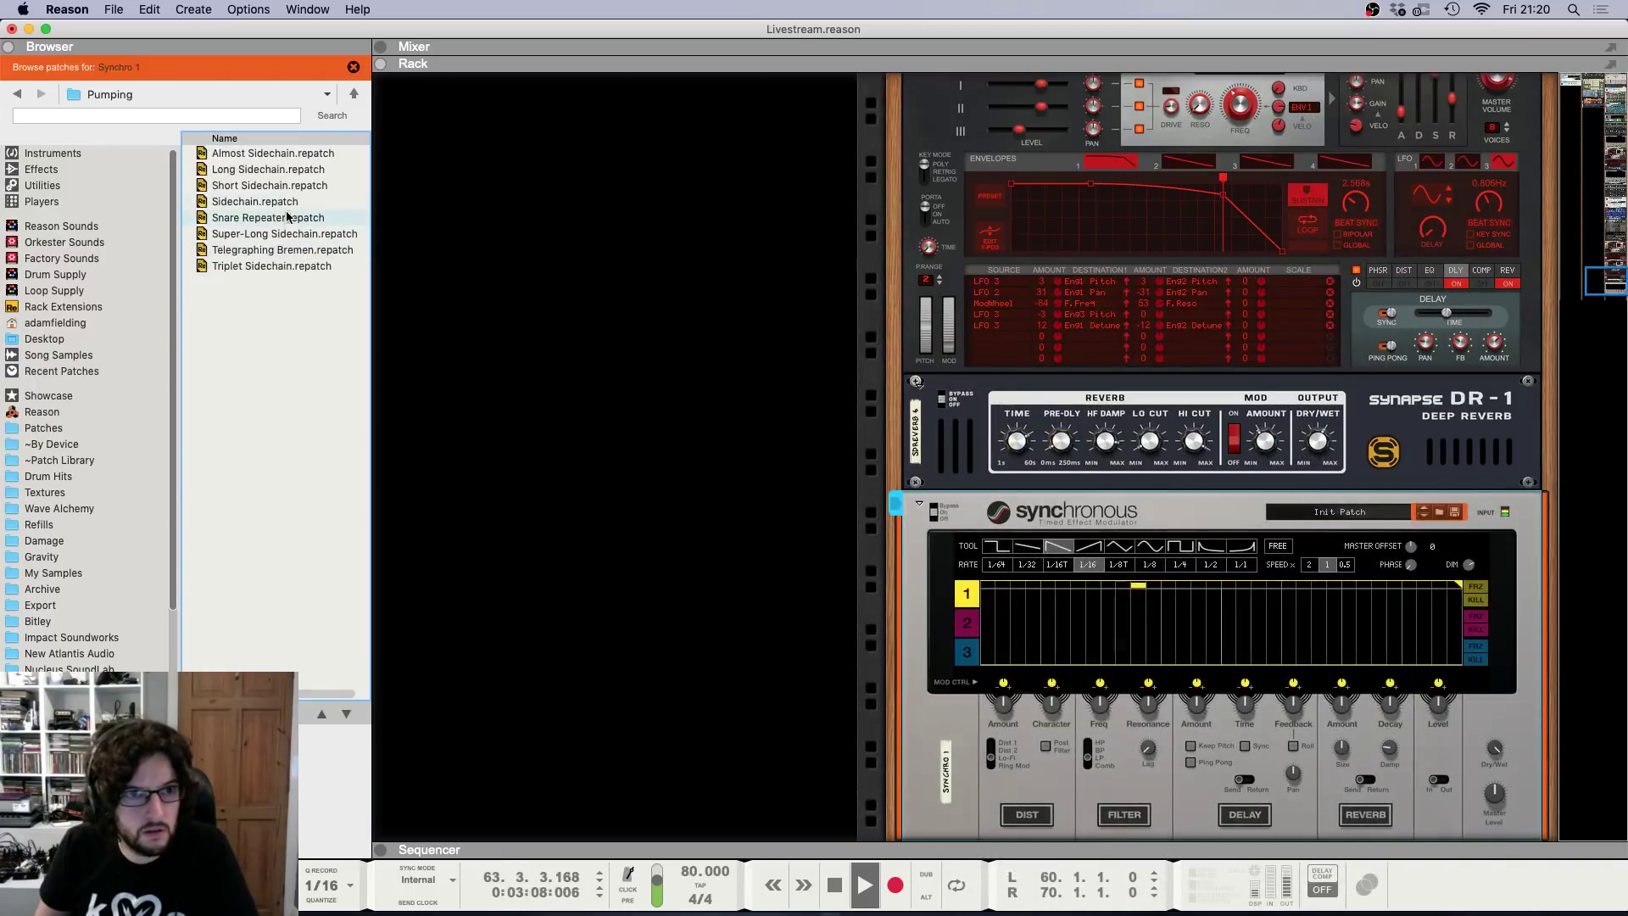
Load the Sidechain patch from the Pumping folder into the Synchronous and set its dry/wet to about 34%.
drag(254, 201, 1513, 752)
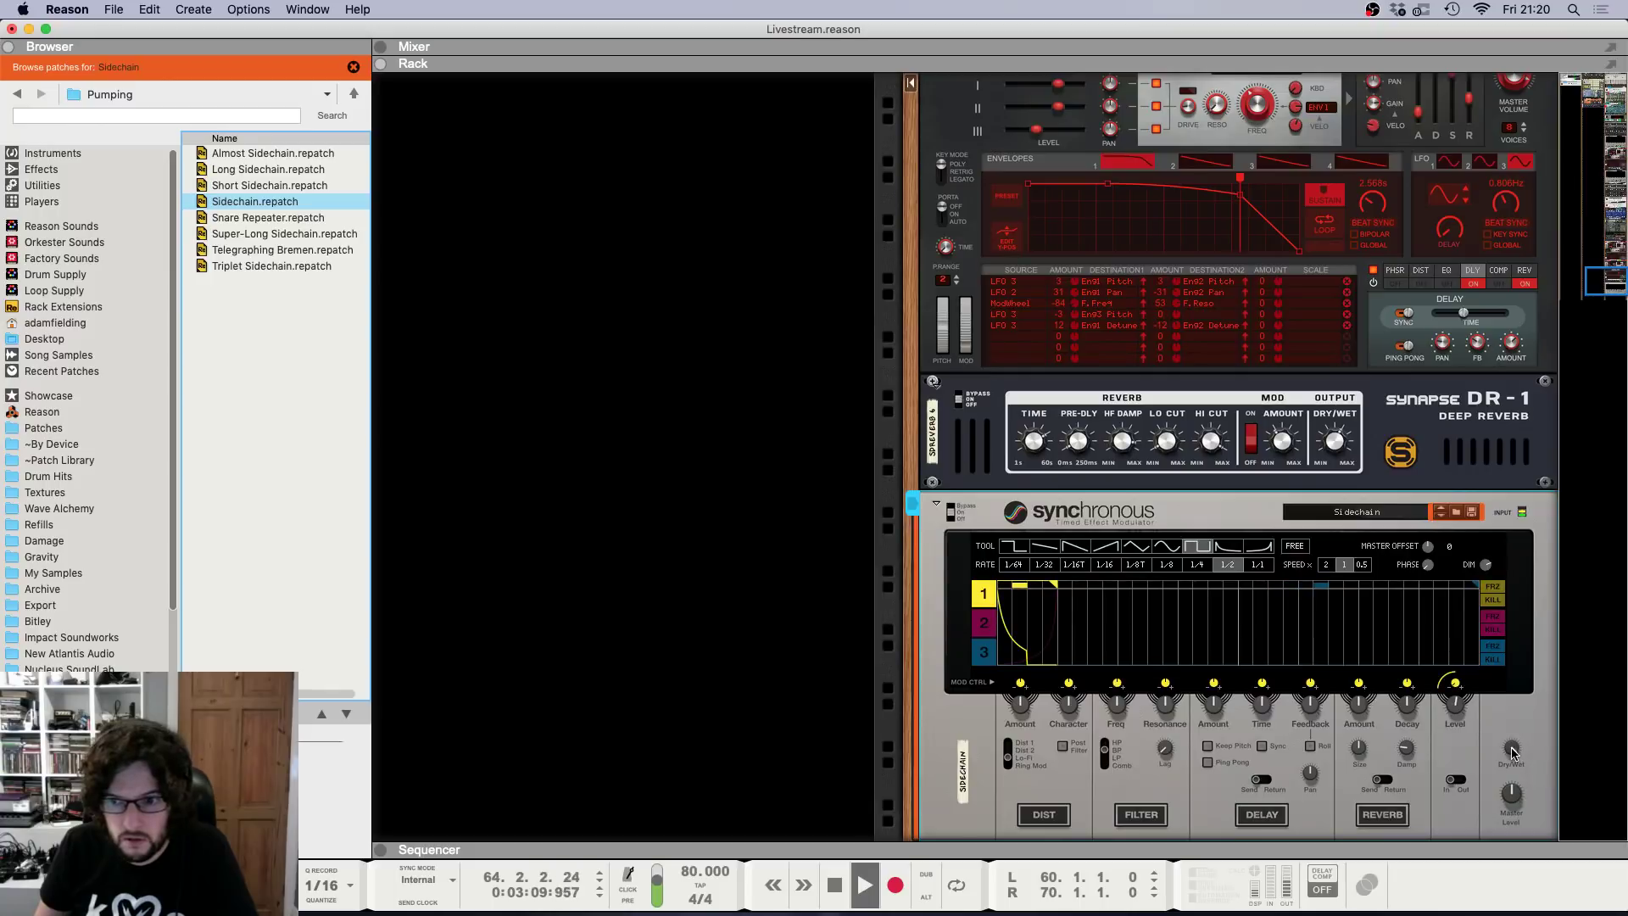
click(1518, 774)
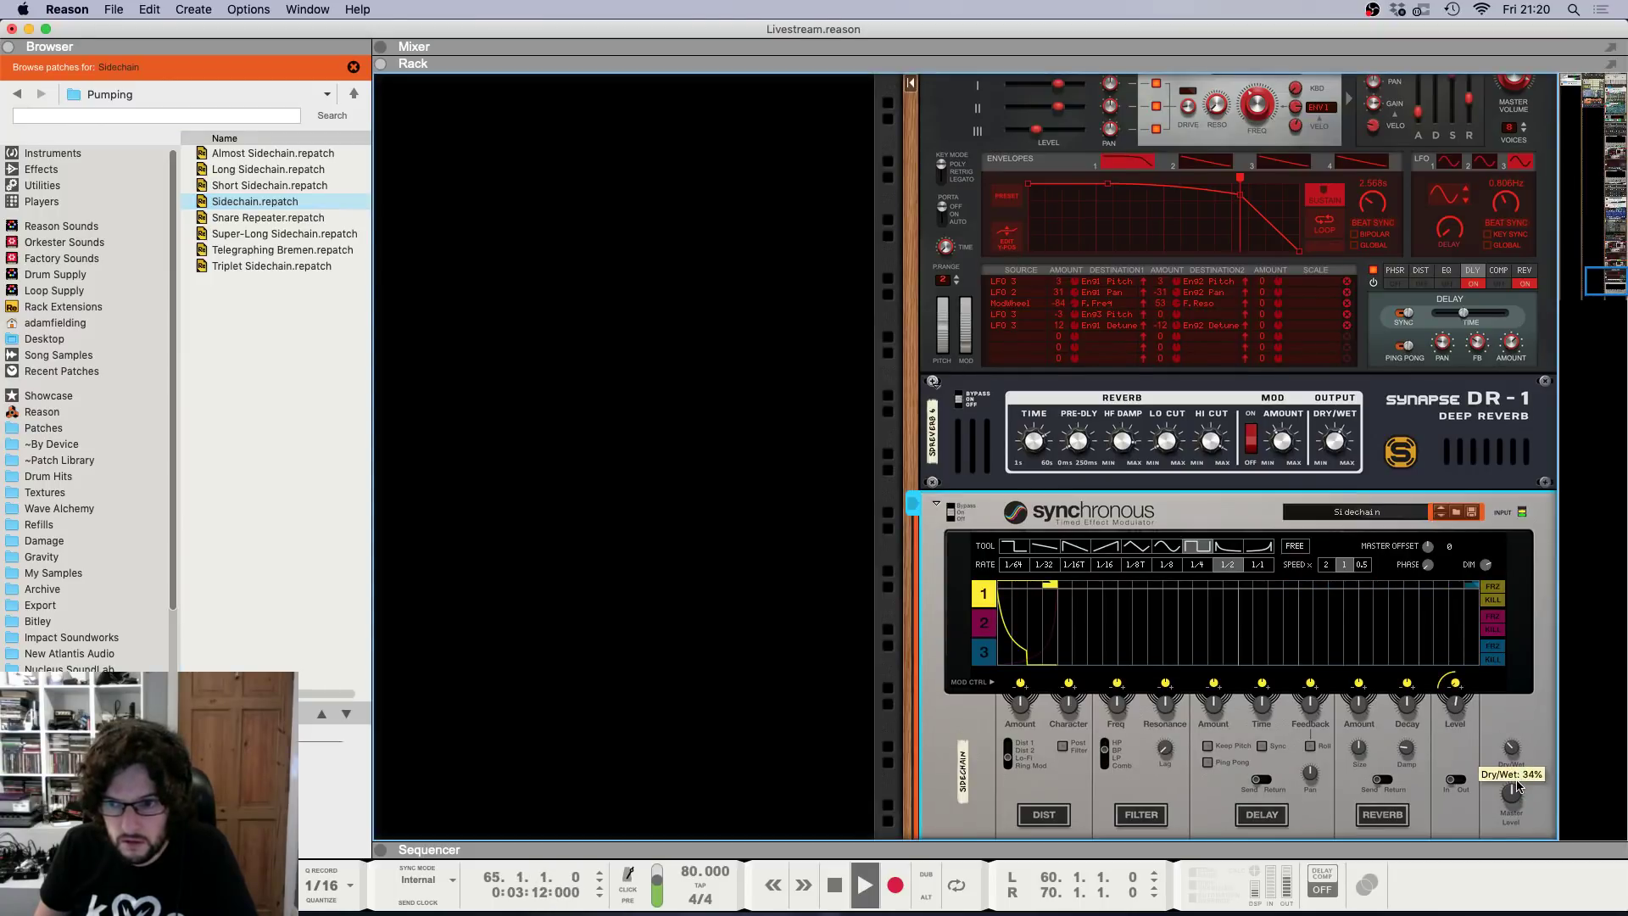
key(F7)
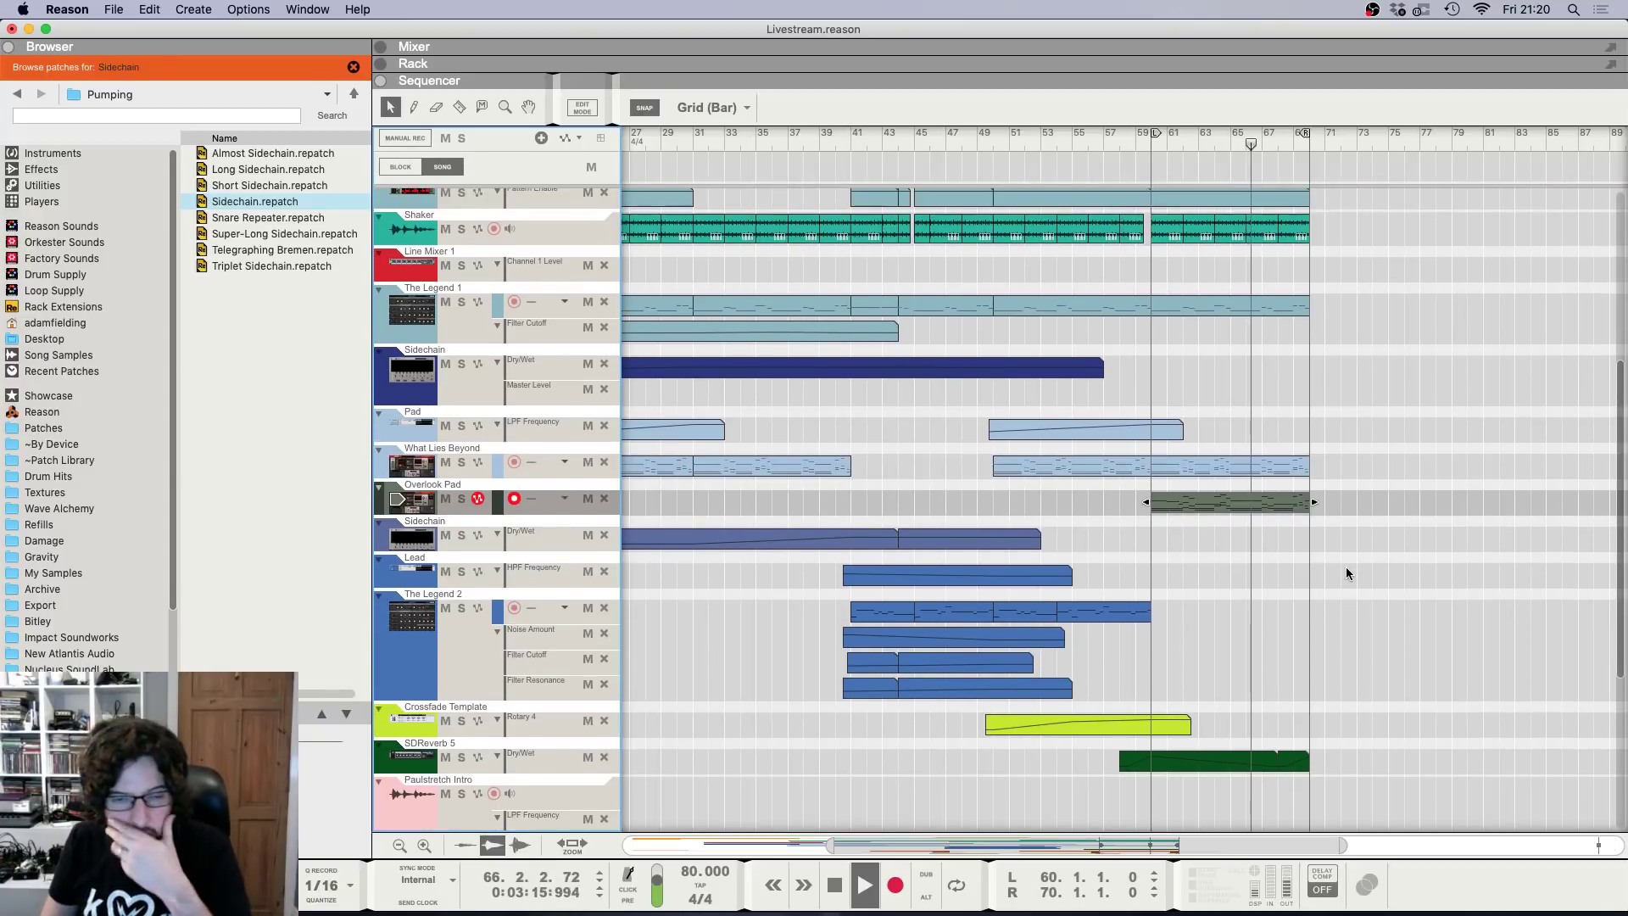
Add a one-beat C5 note at 68.4.1.0 in the Overlook Pad clip, play it and close the clip.
click(1345, 597)
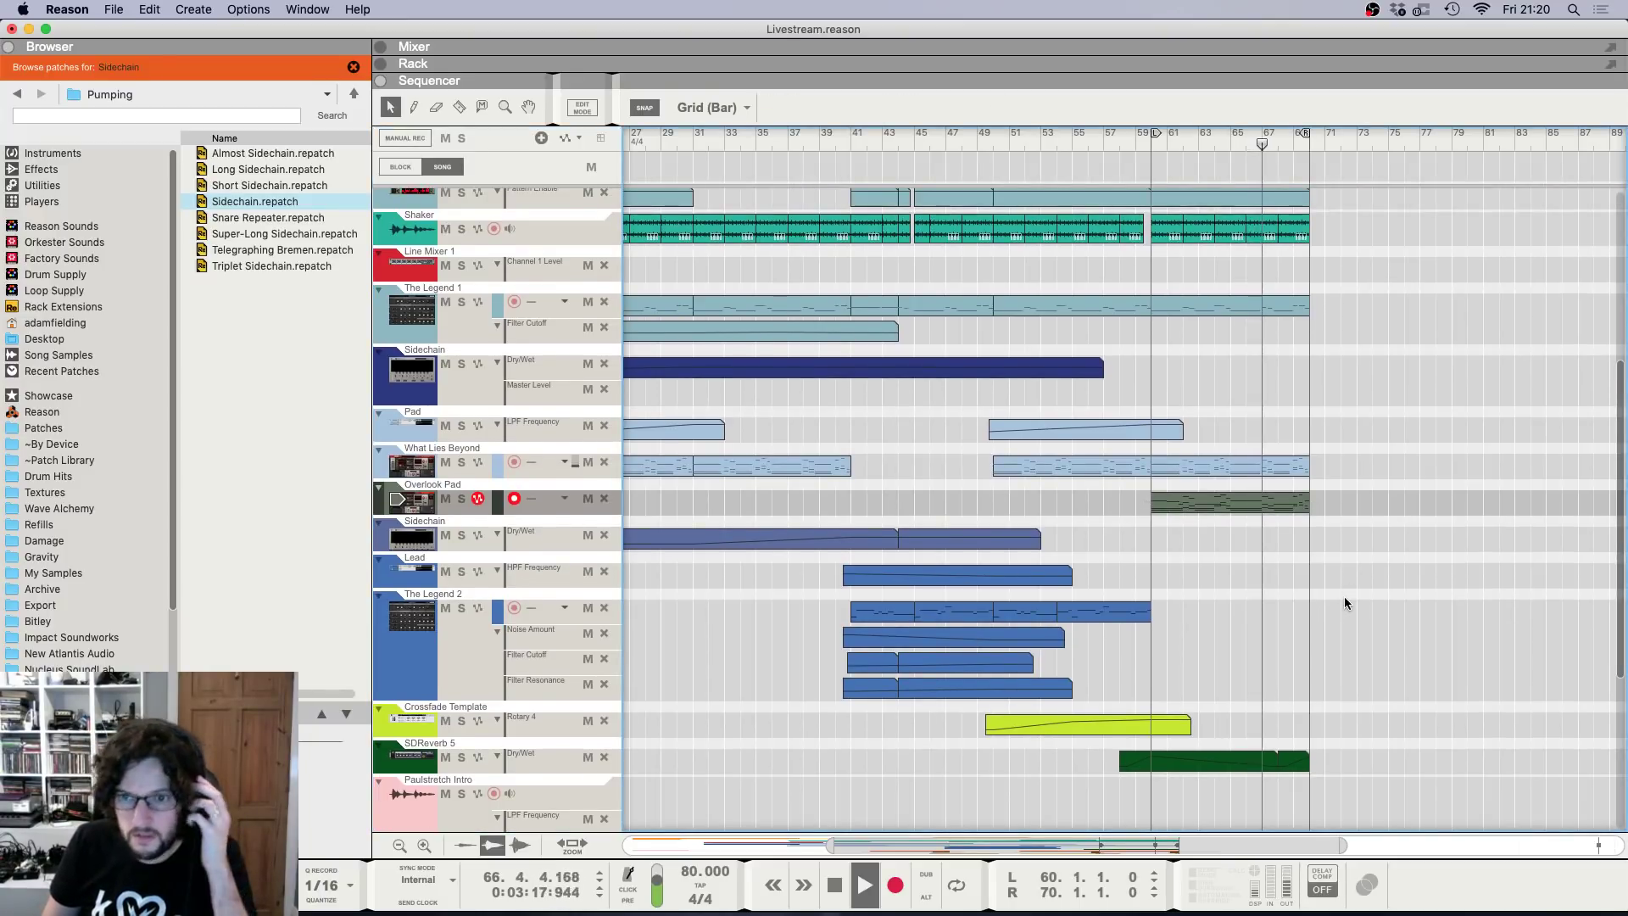
click(1278, 504)
double_click(1278, 505)
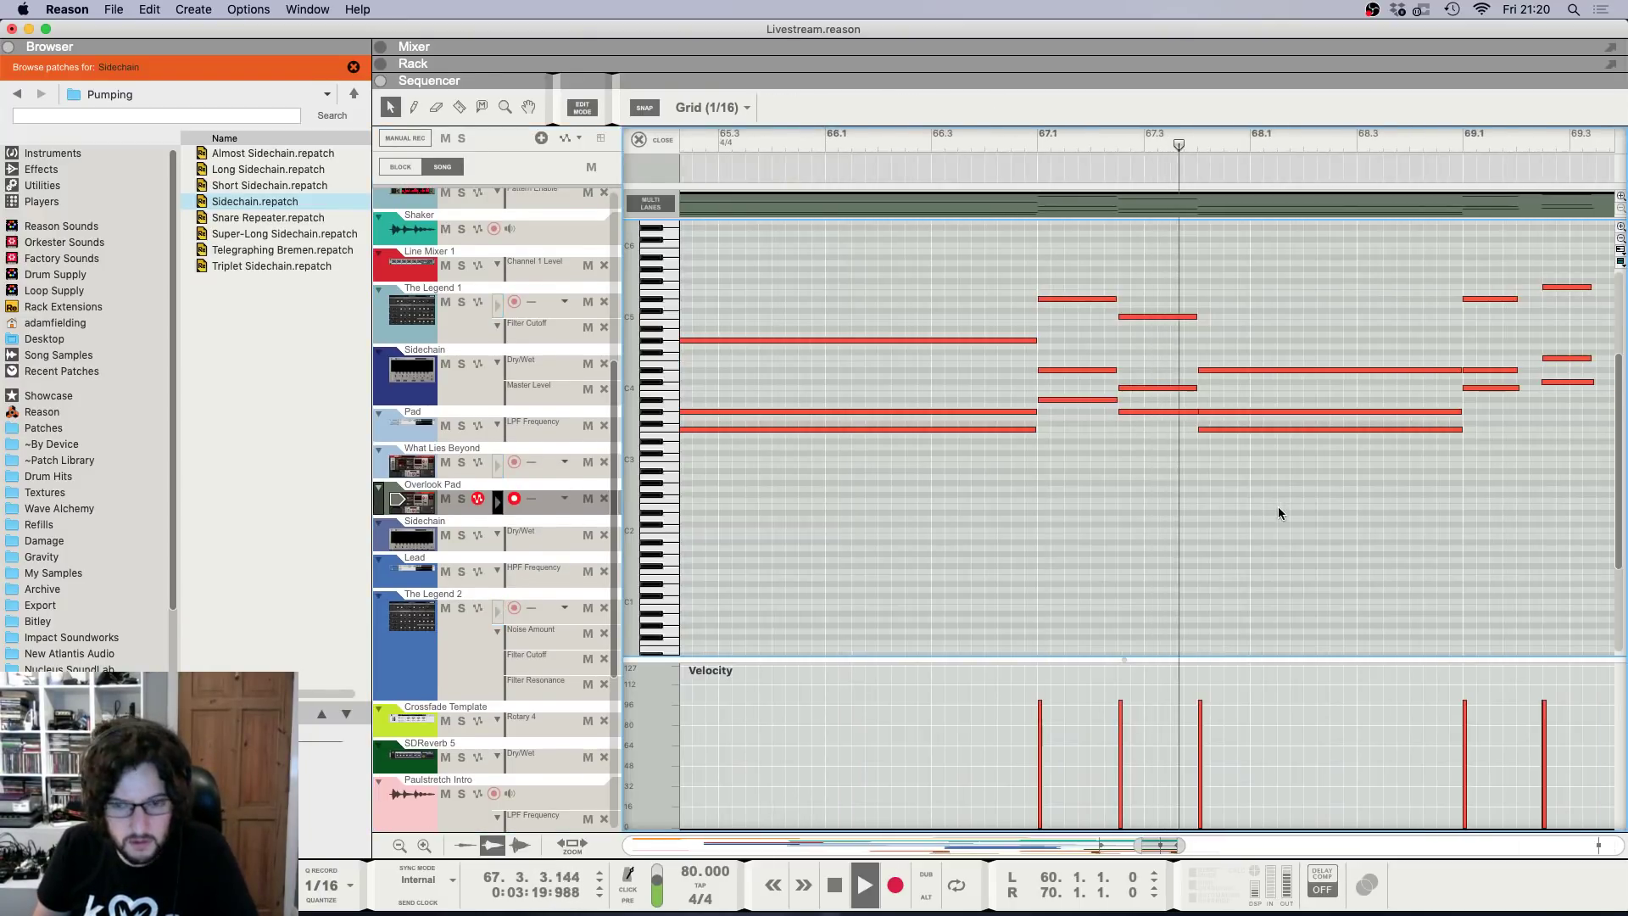
scroll(1202, 354, down, 8)
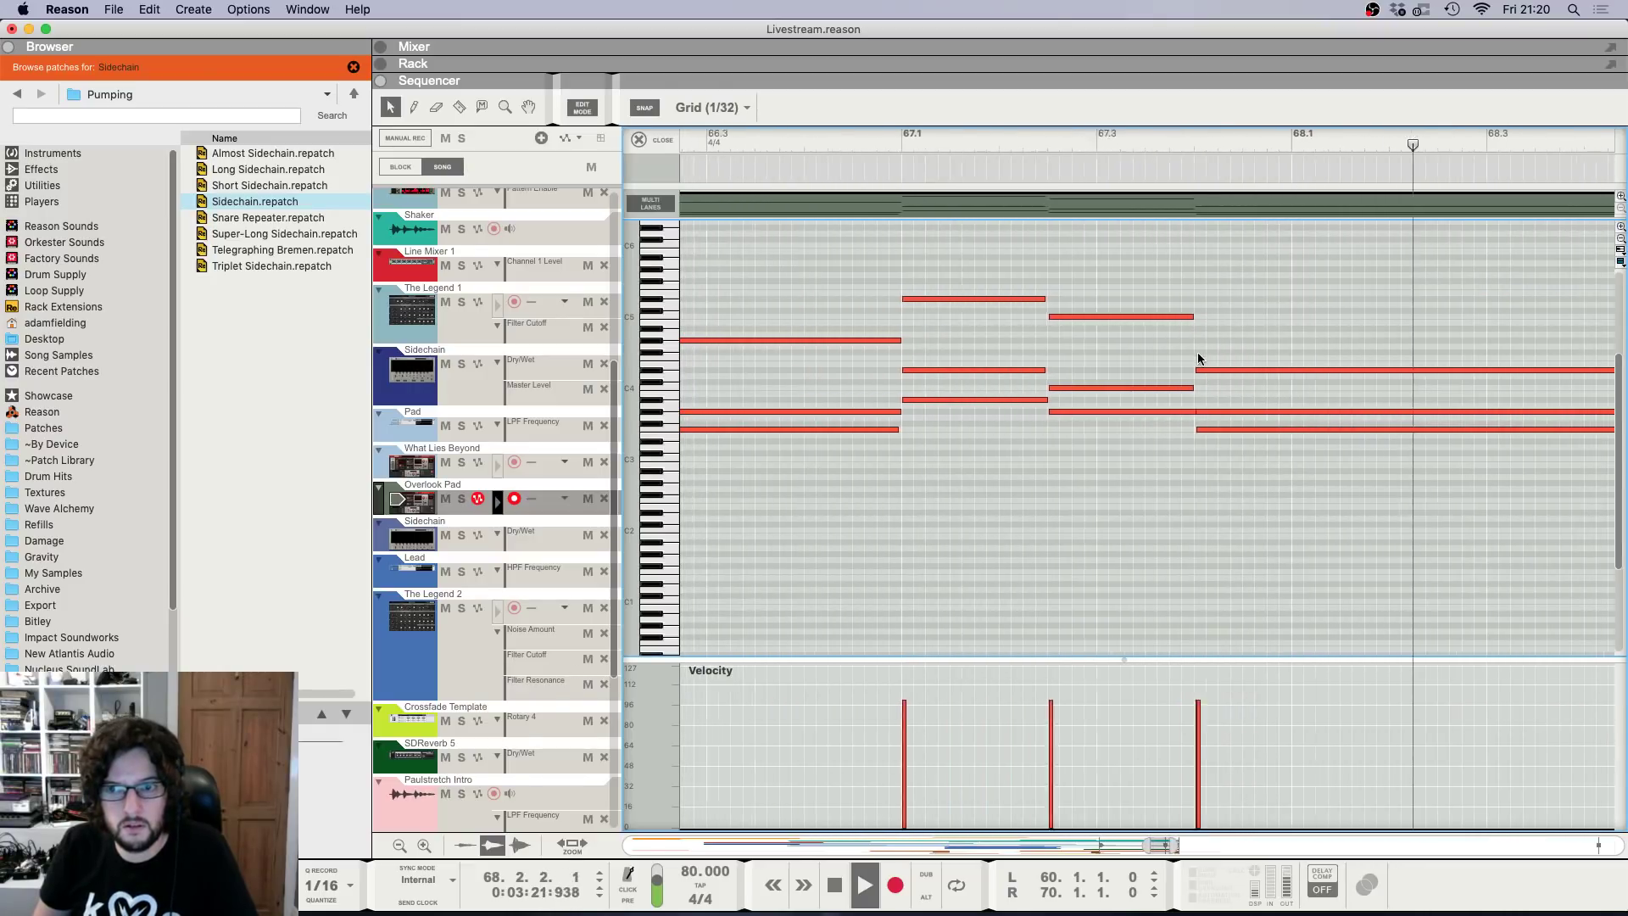
key(space)
scroll(1431, 221, up, 1)
scroll(1414, 293, up, 1)
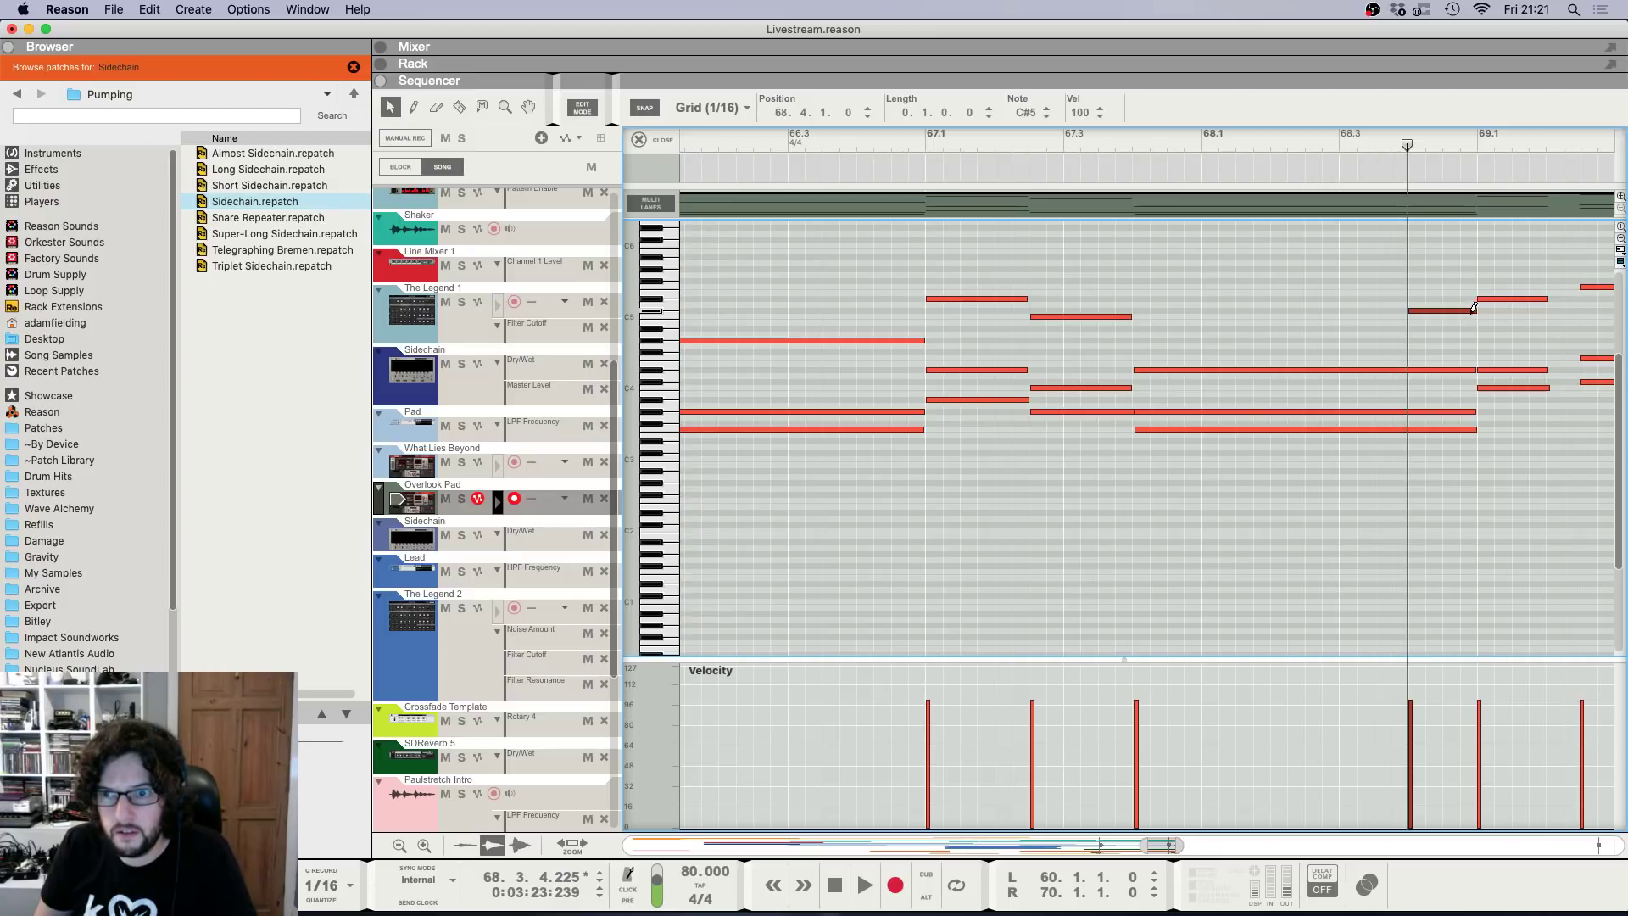
key(space)
scroll(1299, 330, down, 3)
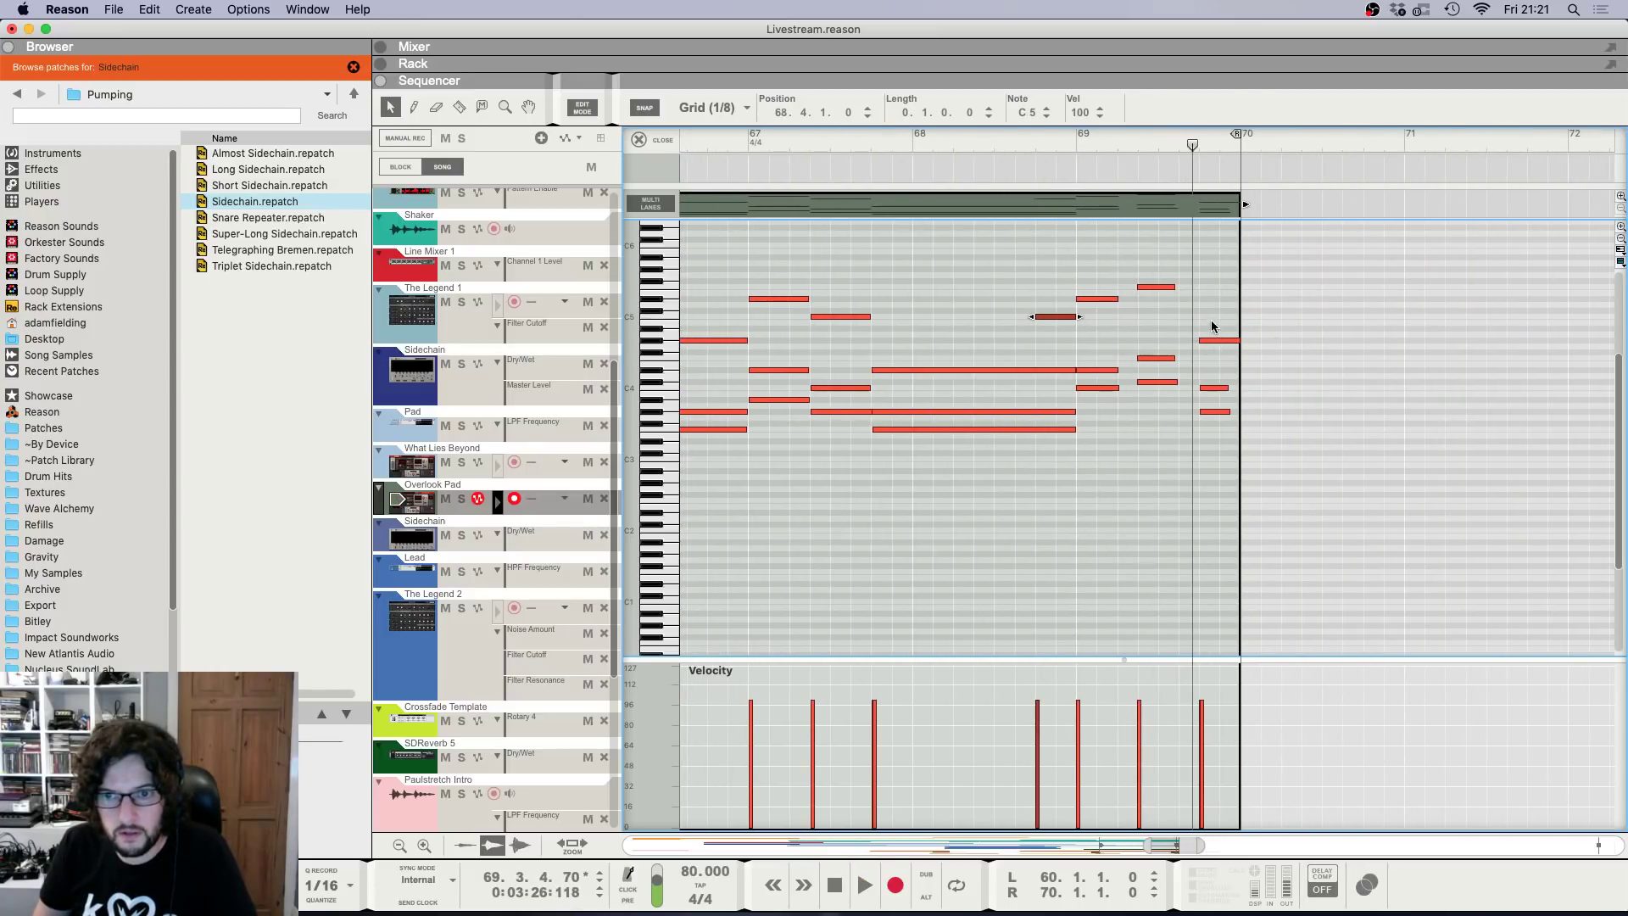
scroll(1211, 319, down, 1)
scroll(642, 144, down, 1)
click(638, 140)
scroll(857, 224, down, 5)
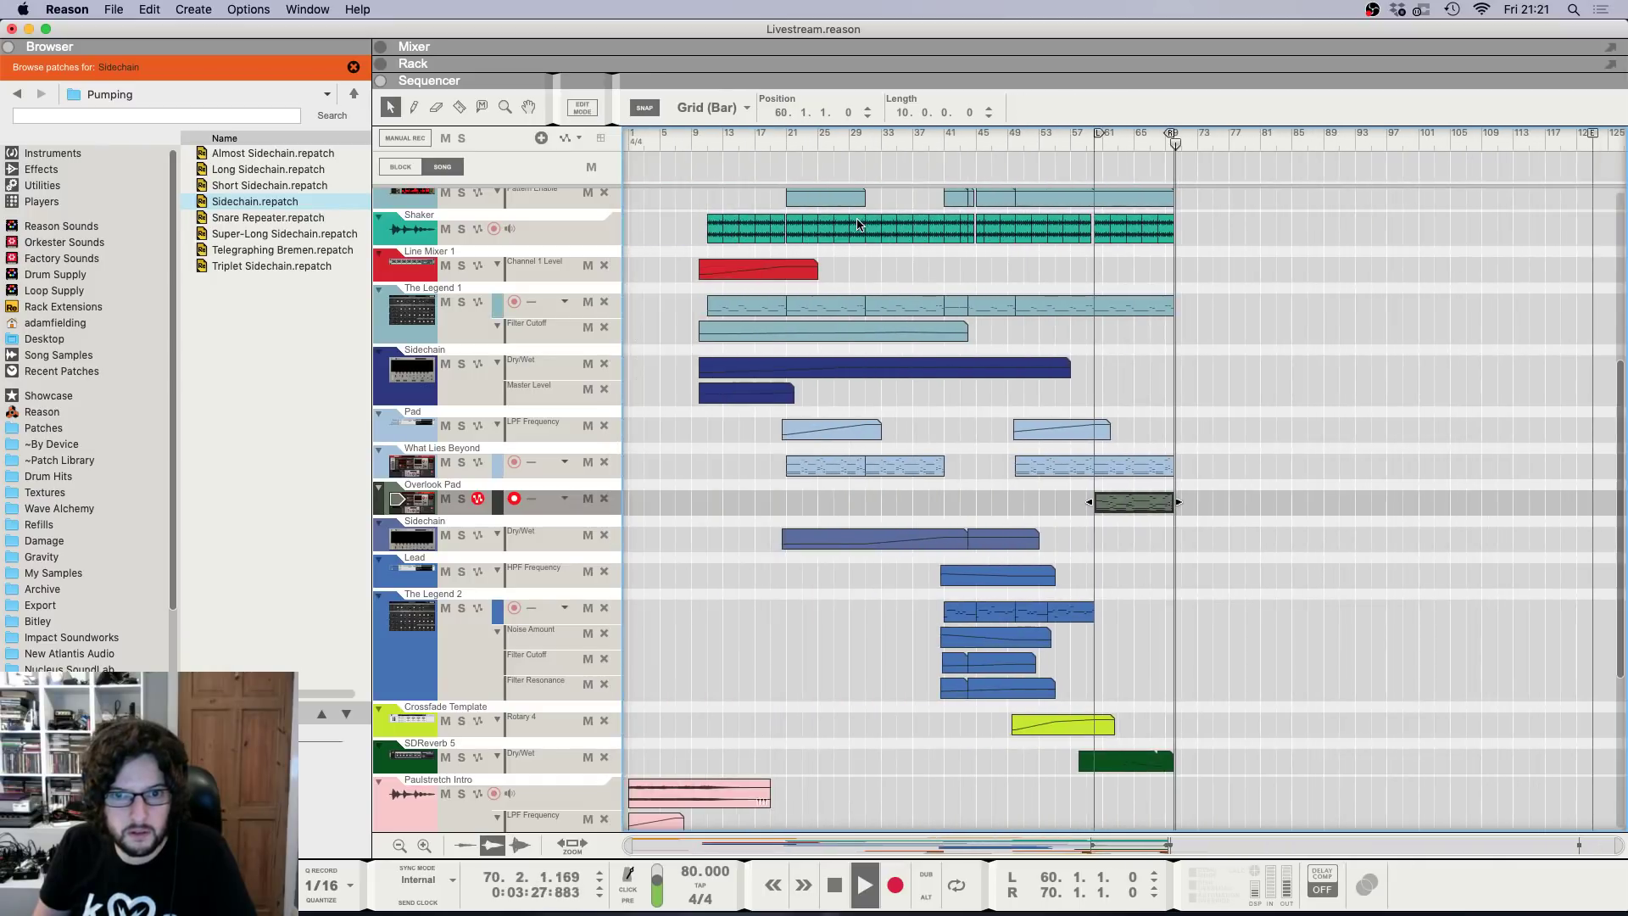
Play the song from bar 45 and examine the sequencer tracks leading up to the new section at bar 60.
click(977, 146)
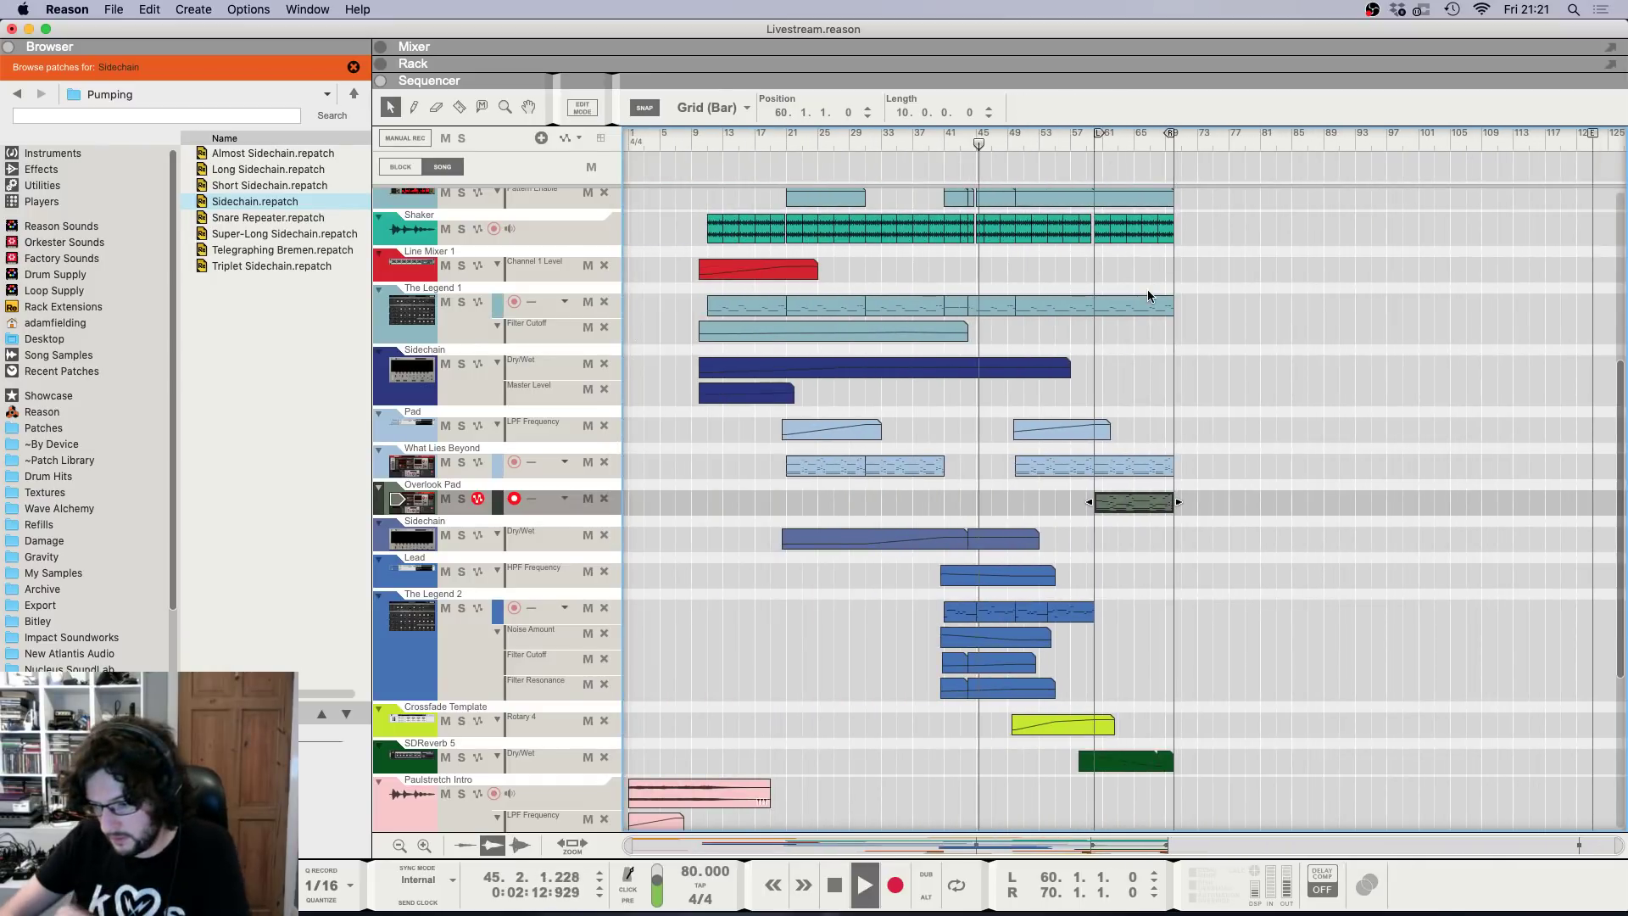
scroll(1141, 313, up, 5)
scroll(1105, 476, down, 7)
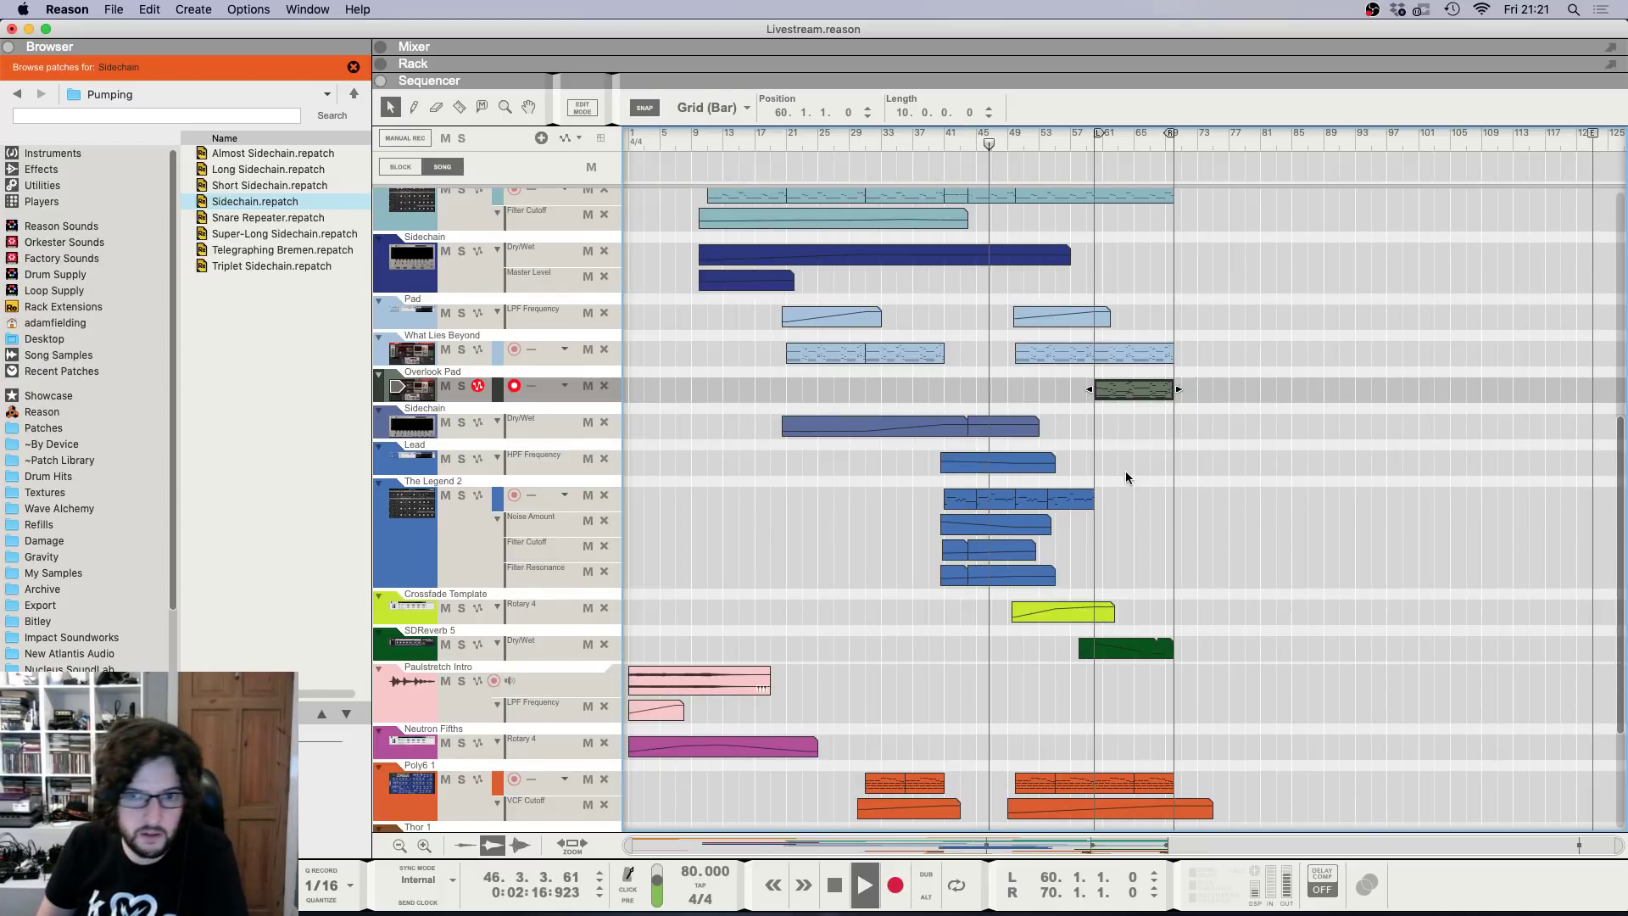
scroll(1126, 473, up, 8)
click(1280, 362)
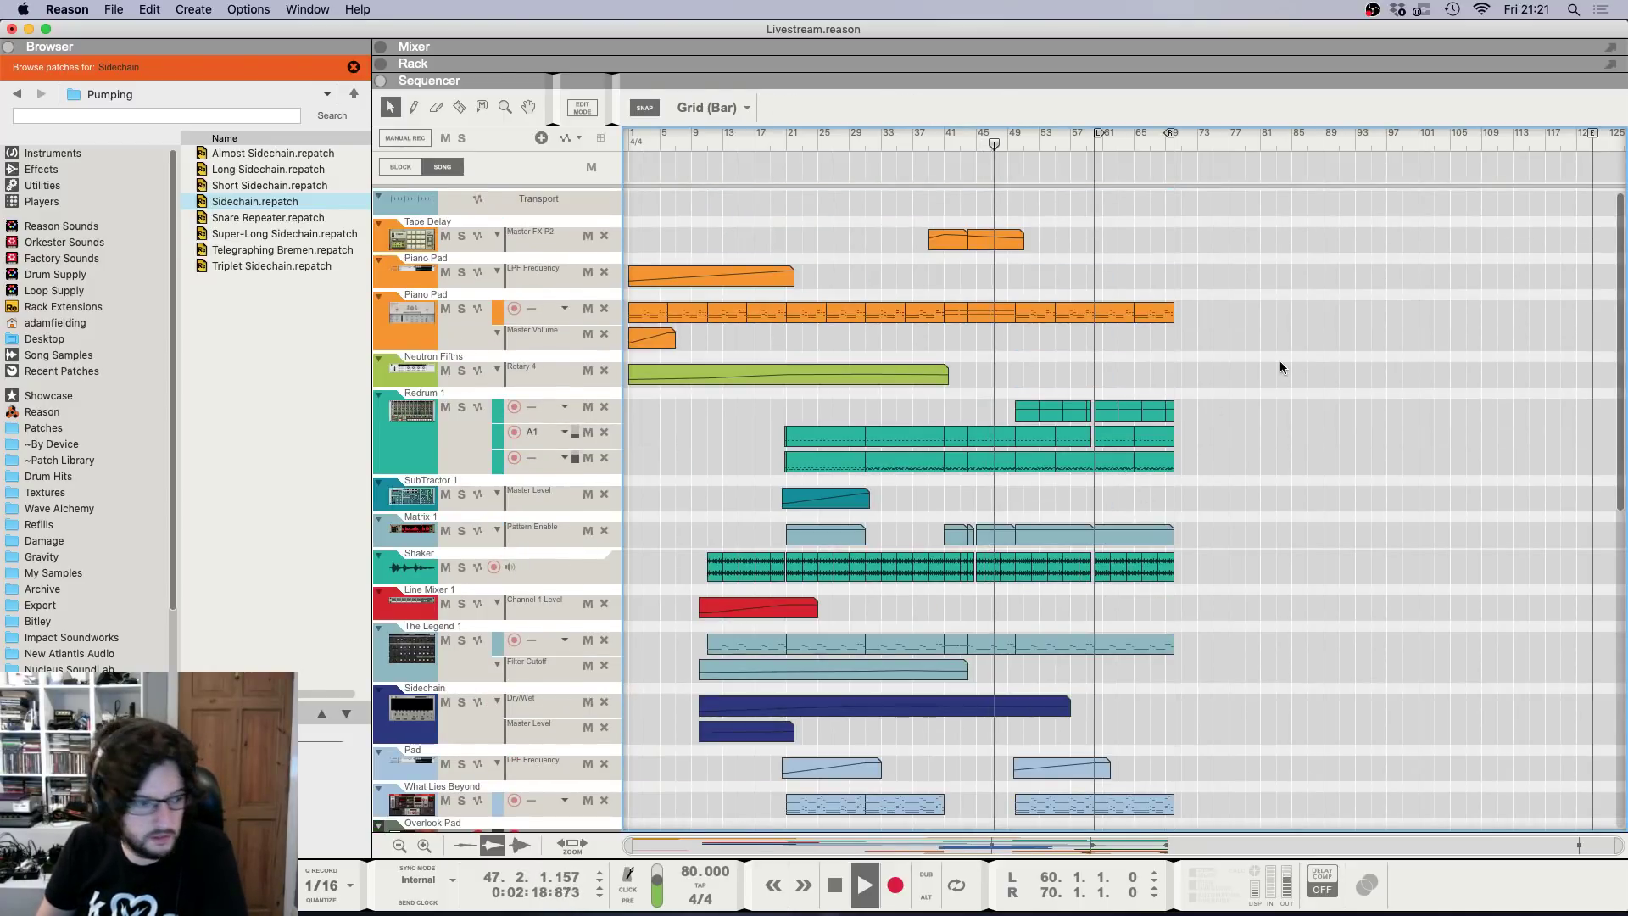
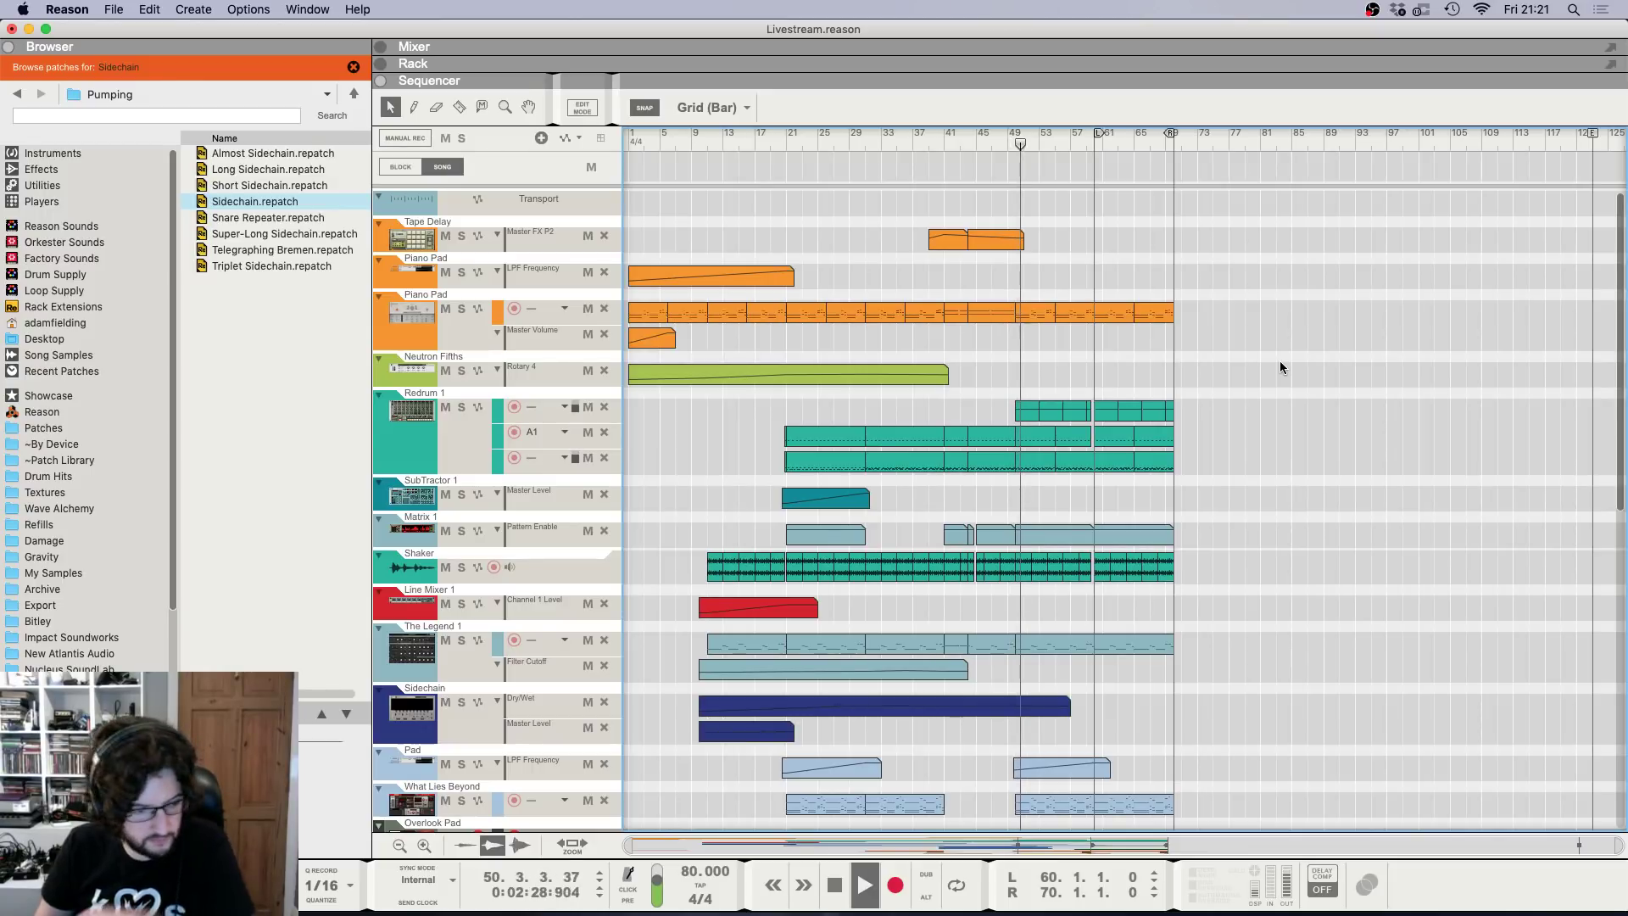
scroll(1279, 368, down, 1)
key(h)
key(h)
key(h)
key(h)
key(h)
key(h)
key(h)
key(h)
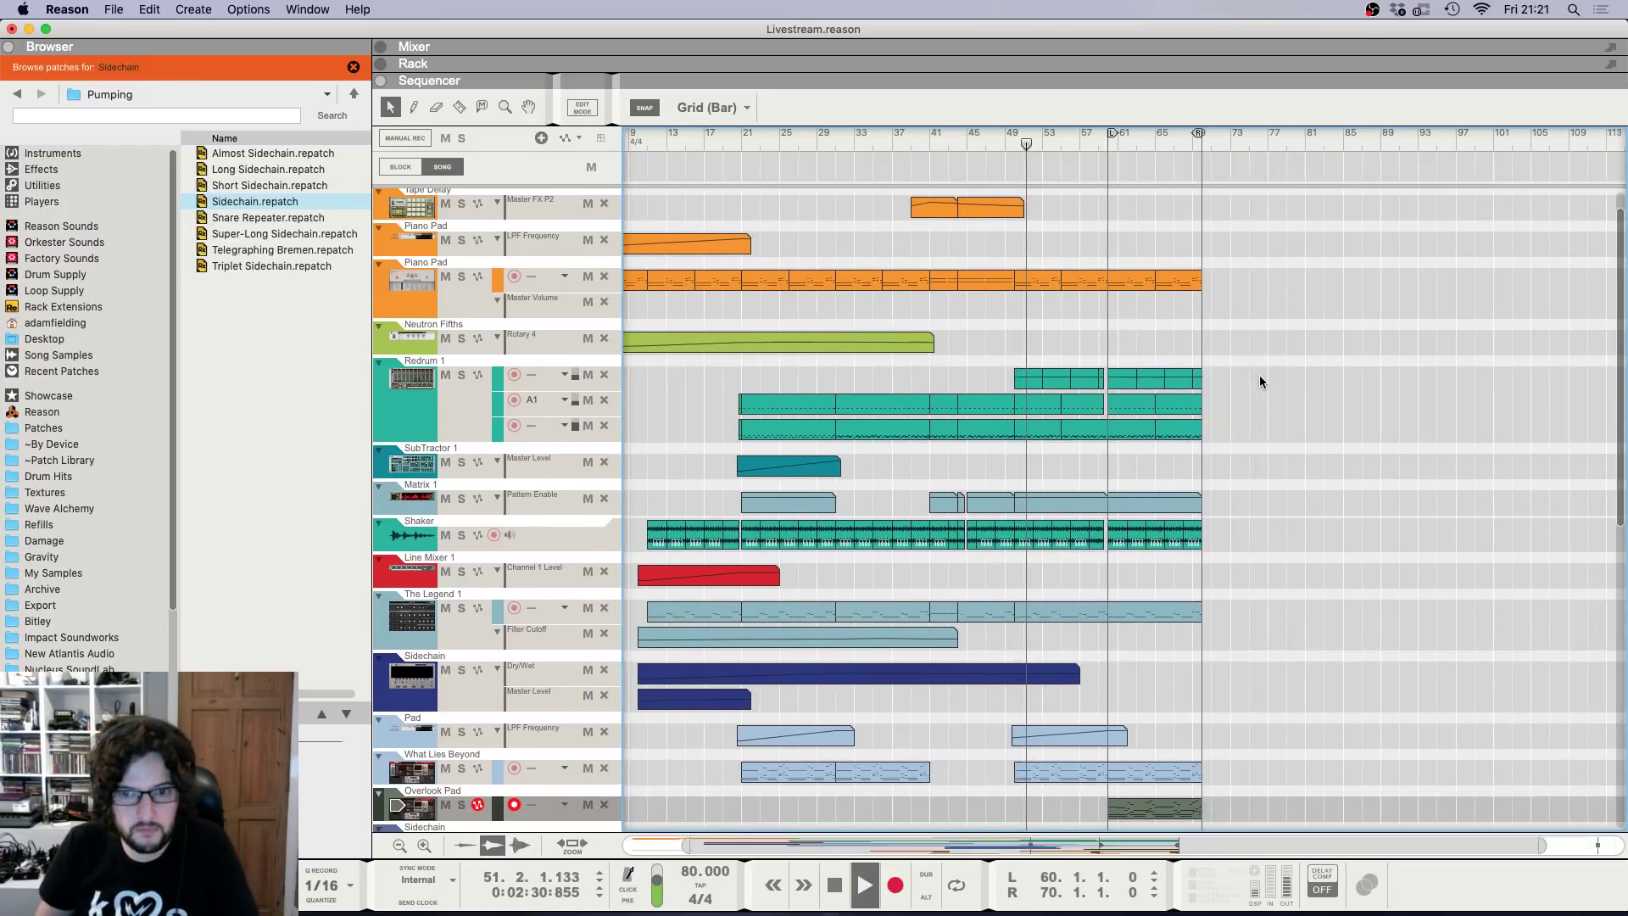
scroll(1158, 328, down, 3)
scroll(1166, 342, down, 5)
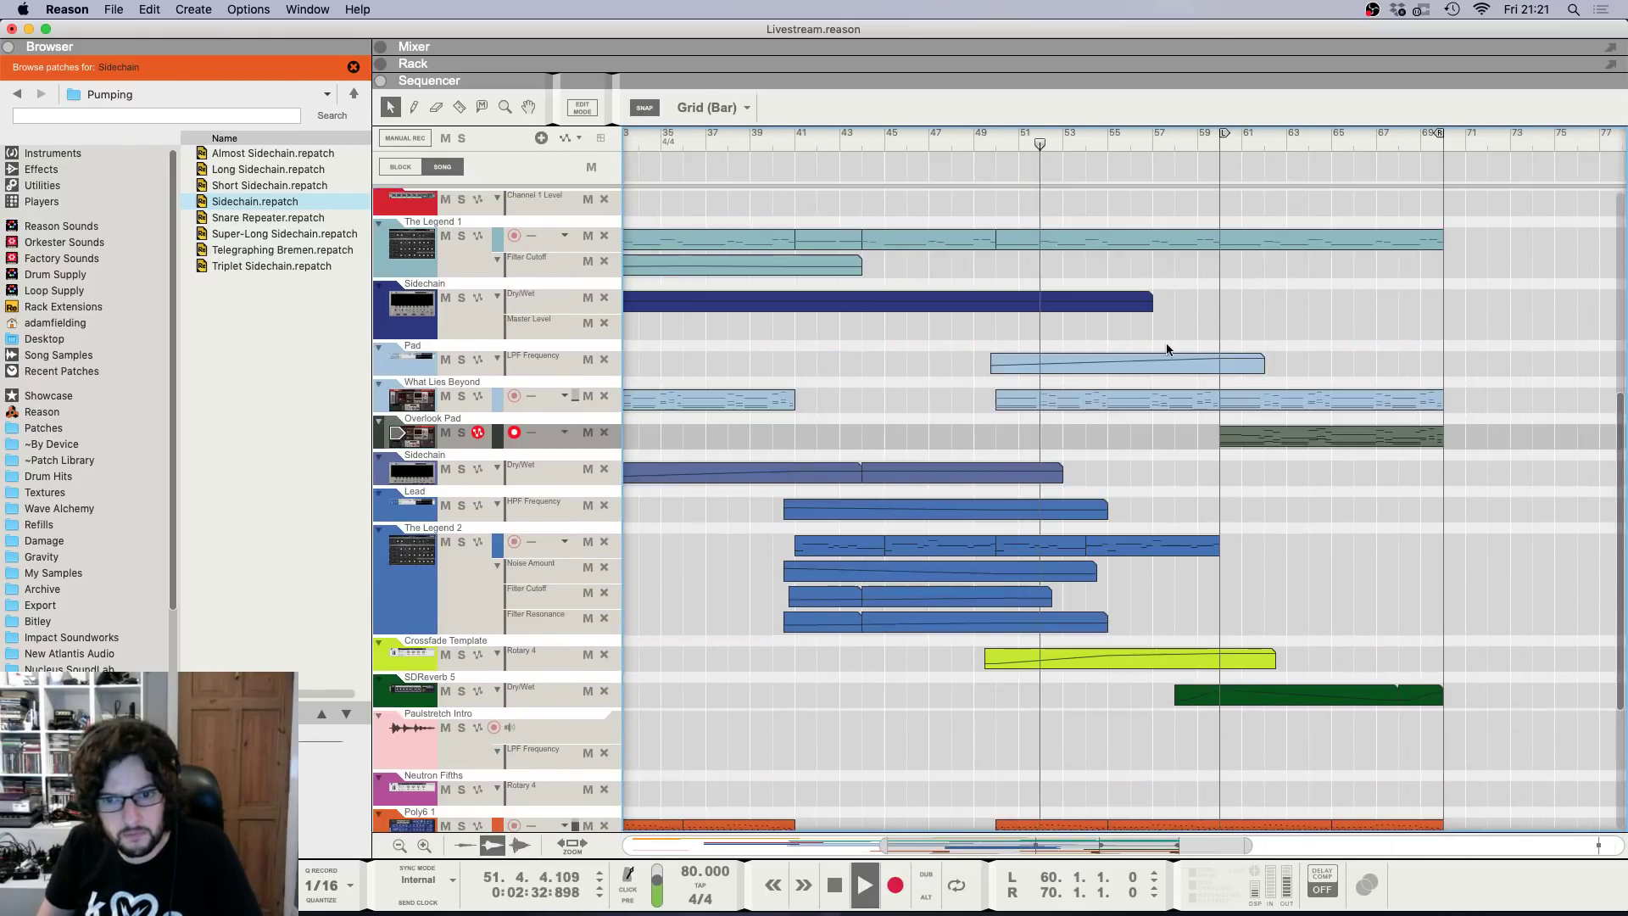
Set the Distorted Pluck channel's level to about -12.5 dB in the mixer and return to the sequencer.
key(F5)
click(1354, 686)
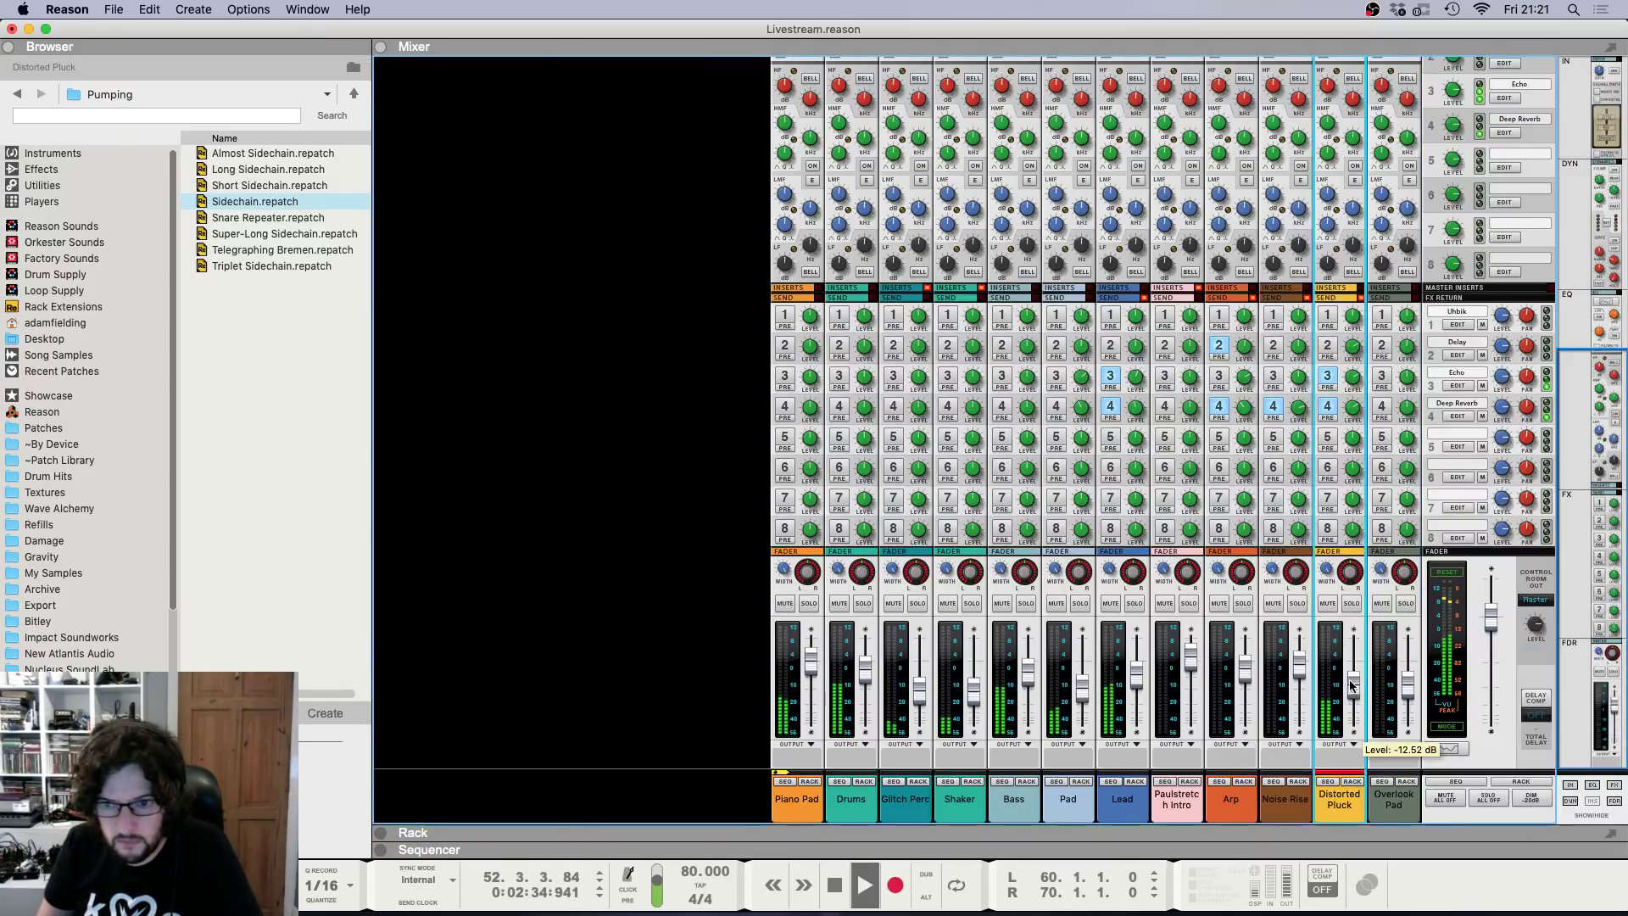
key(F6)
key(F7)
scroll(1348, 578, down, 3)
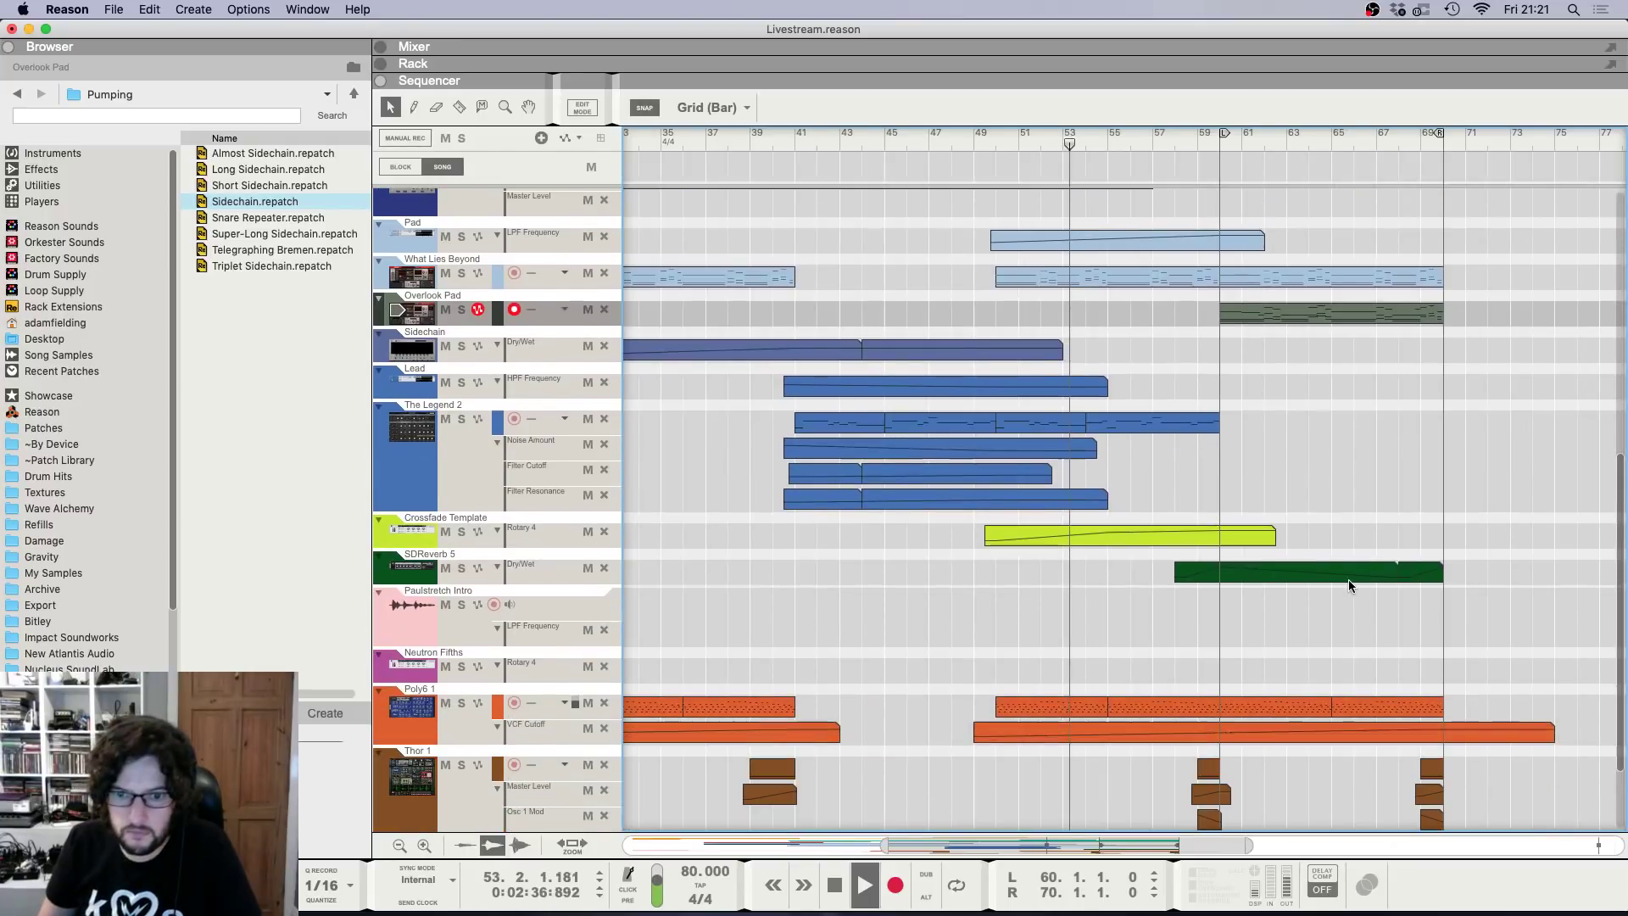
Examine the track arrangement around bars 47 to 63 while the song plays, from the lowest tracks up to the Redrum 1 drum lanes.
scroll(1192, 585, down, 3)
key(g)
key(g)
key(g)
key(g)
key(g)
key(g)
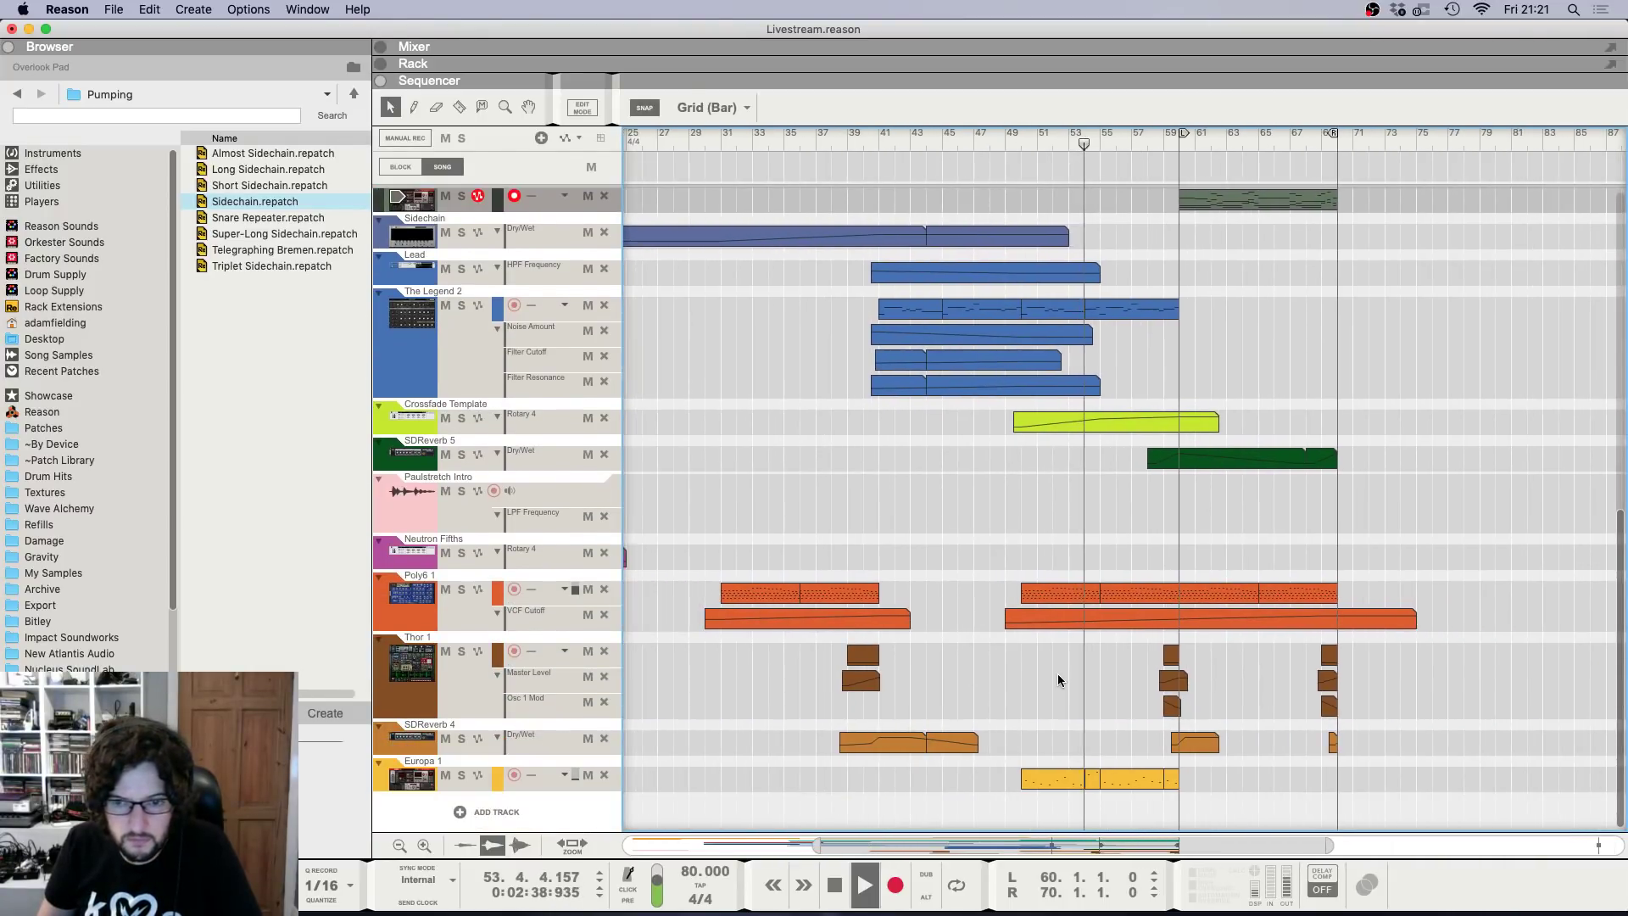
key(g)
scroll(981, 611, up, 6)
key(h)
key(h)
key(h)
key(h)
key(h)
key(h)
key(h)
key(h)
key(h)
key(h)
key(h)
key(h)
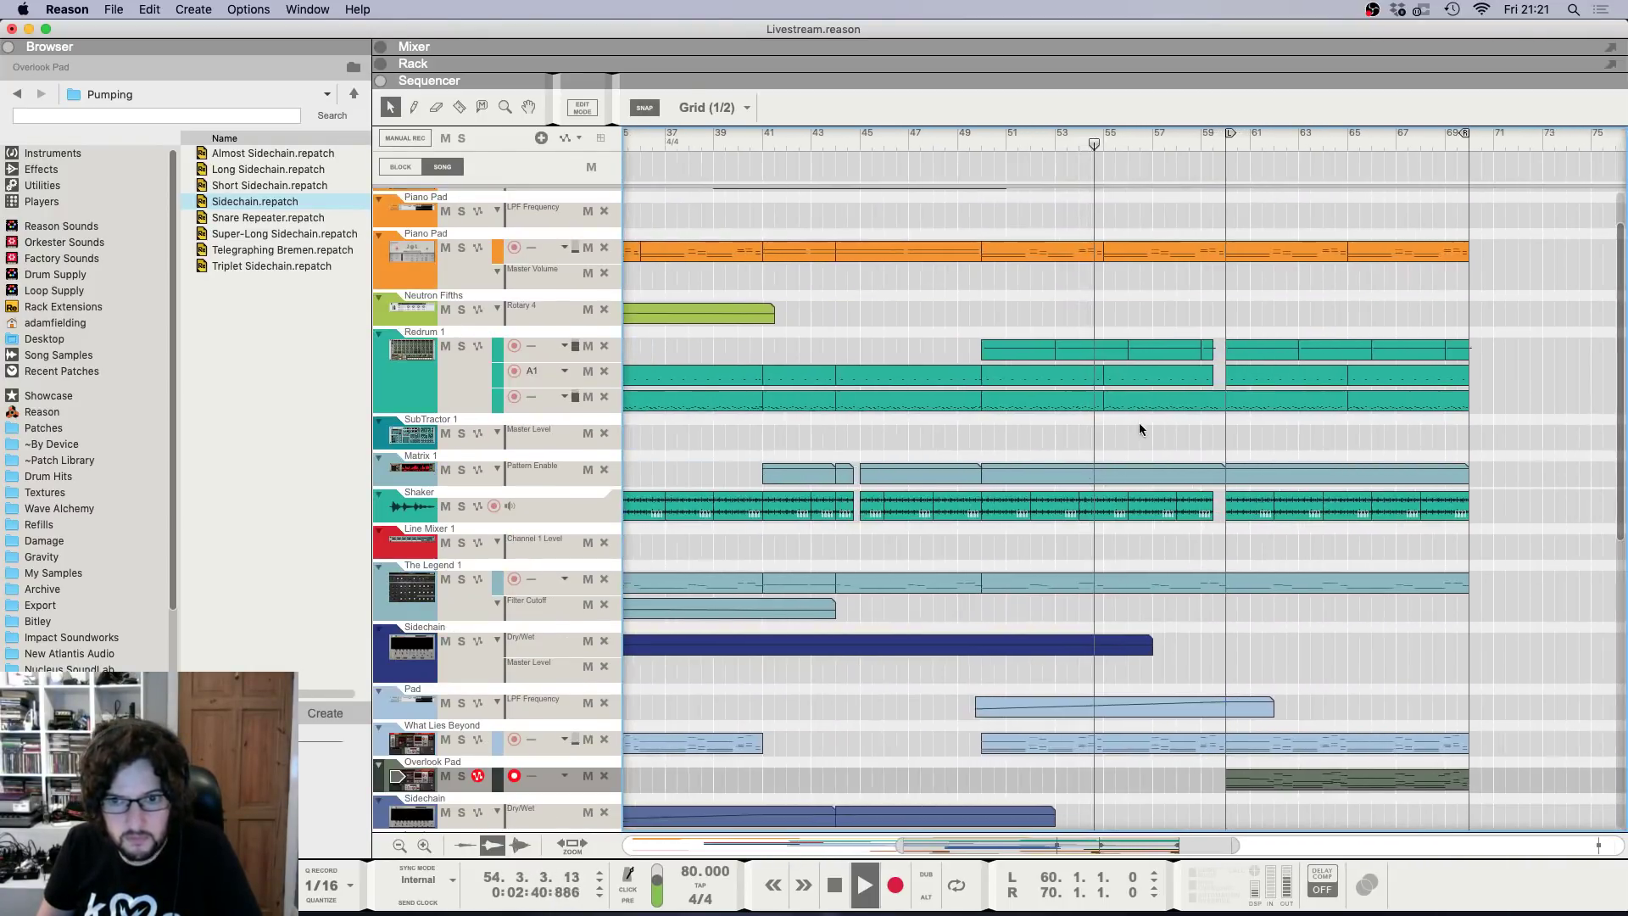
key(h)
key(h)
key(h)
key(h)
key(h)
key(h)
key(h)
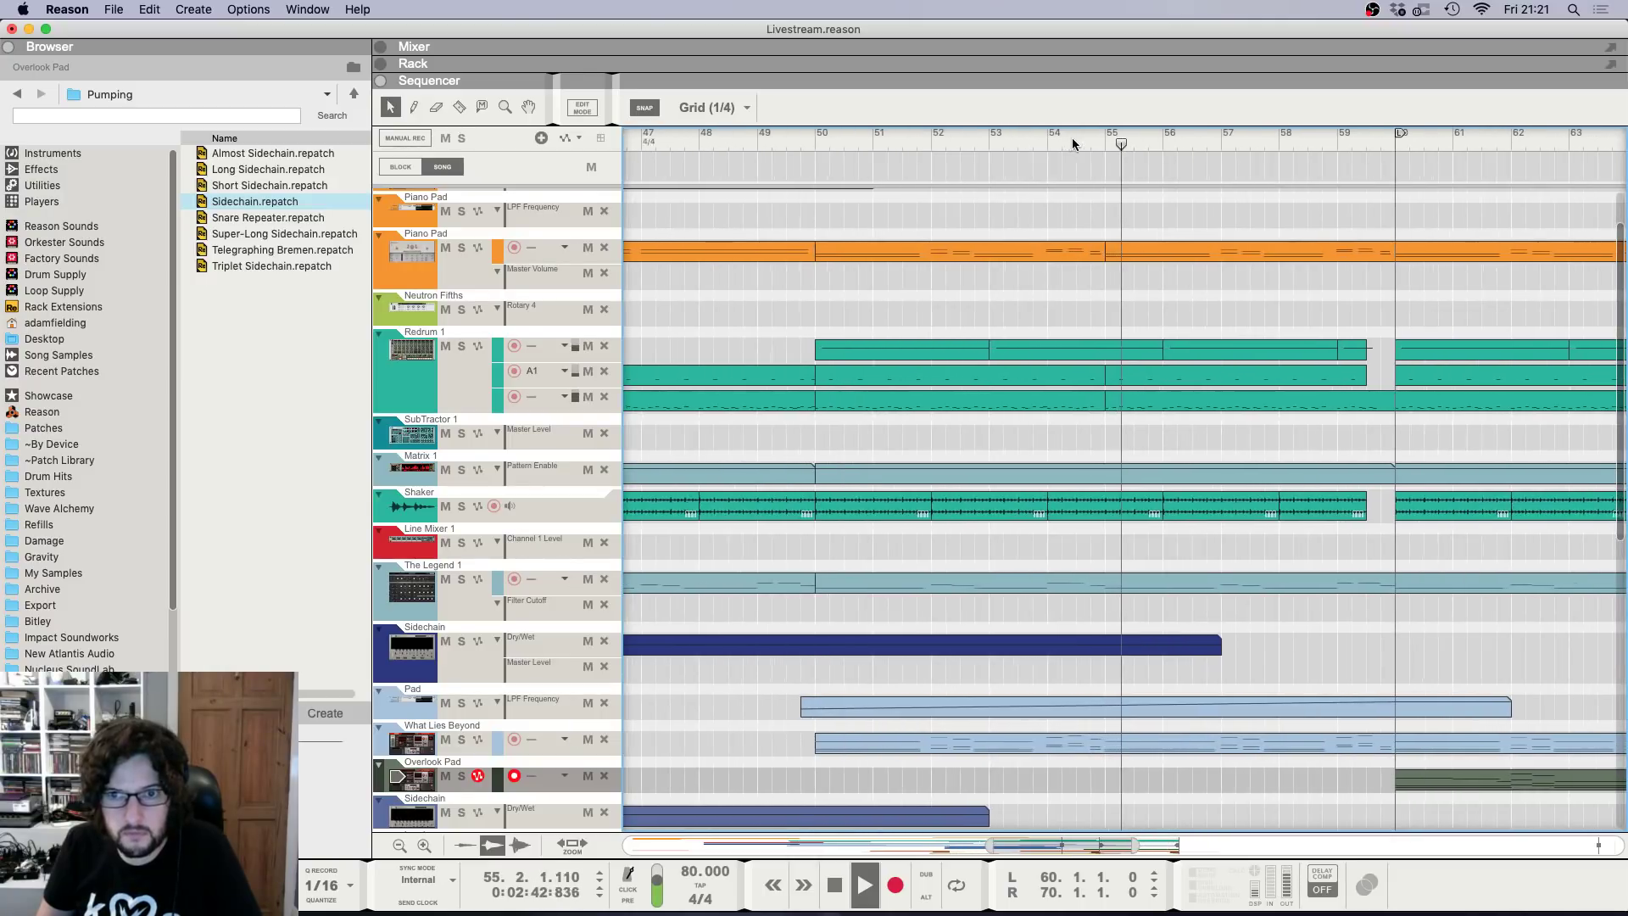
Try deleting the last ride note in the Redrum 1 clip spanning bars 53 to 56, and undo the deletion.
click(1060, 145)
double_click(1066, 356)
key(h)
key(h)
key(h)
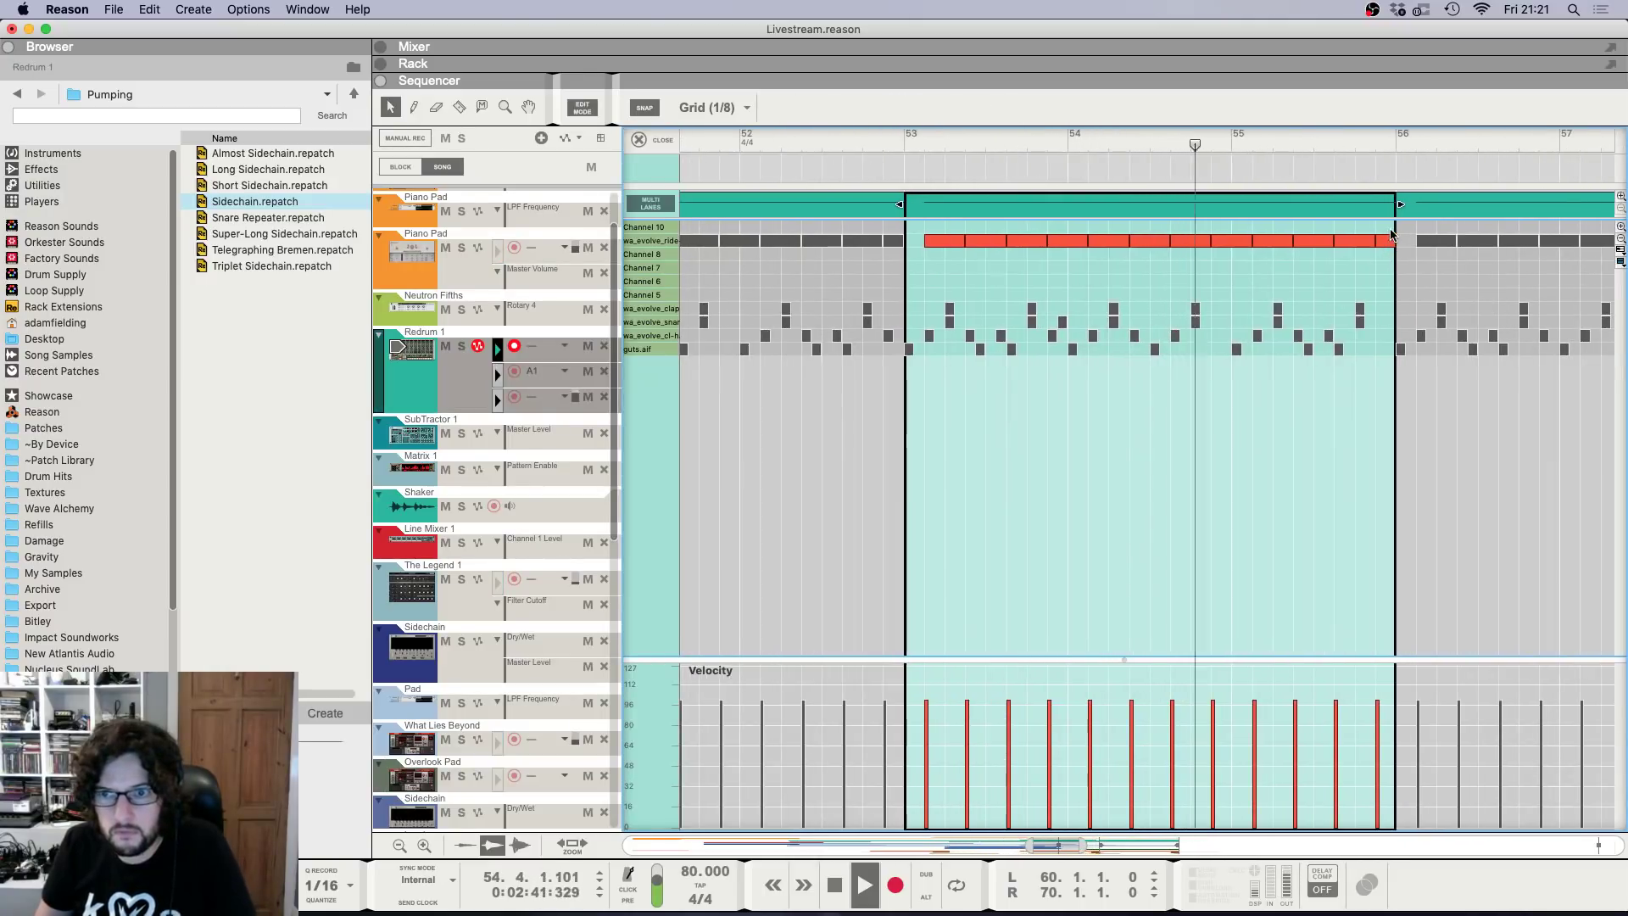
drag(1390, 254, 1384, 264)
key(Delete)
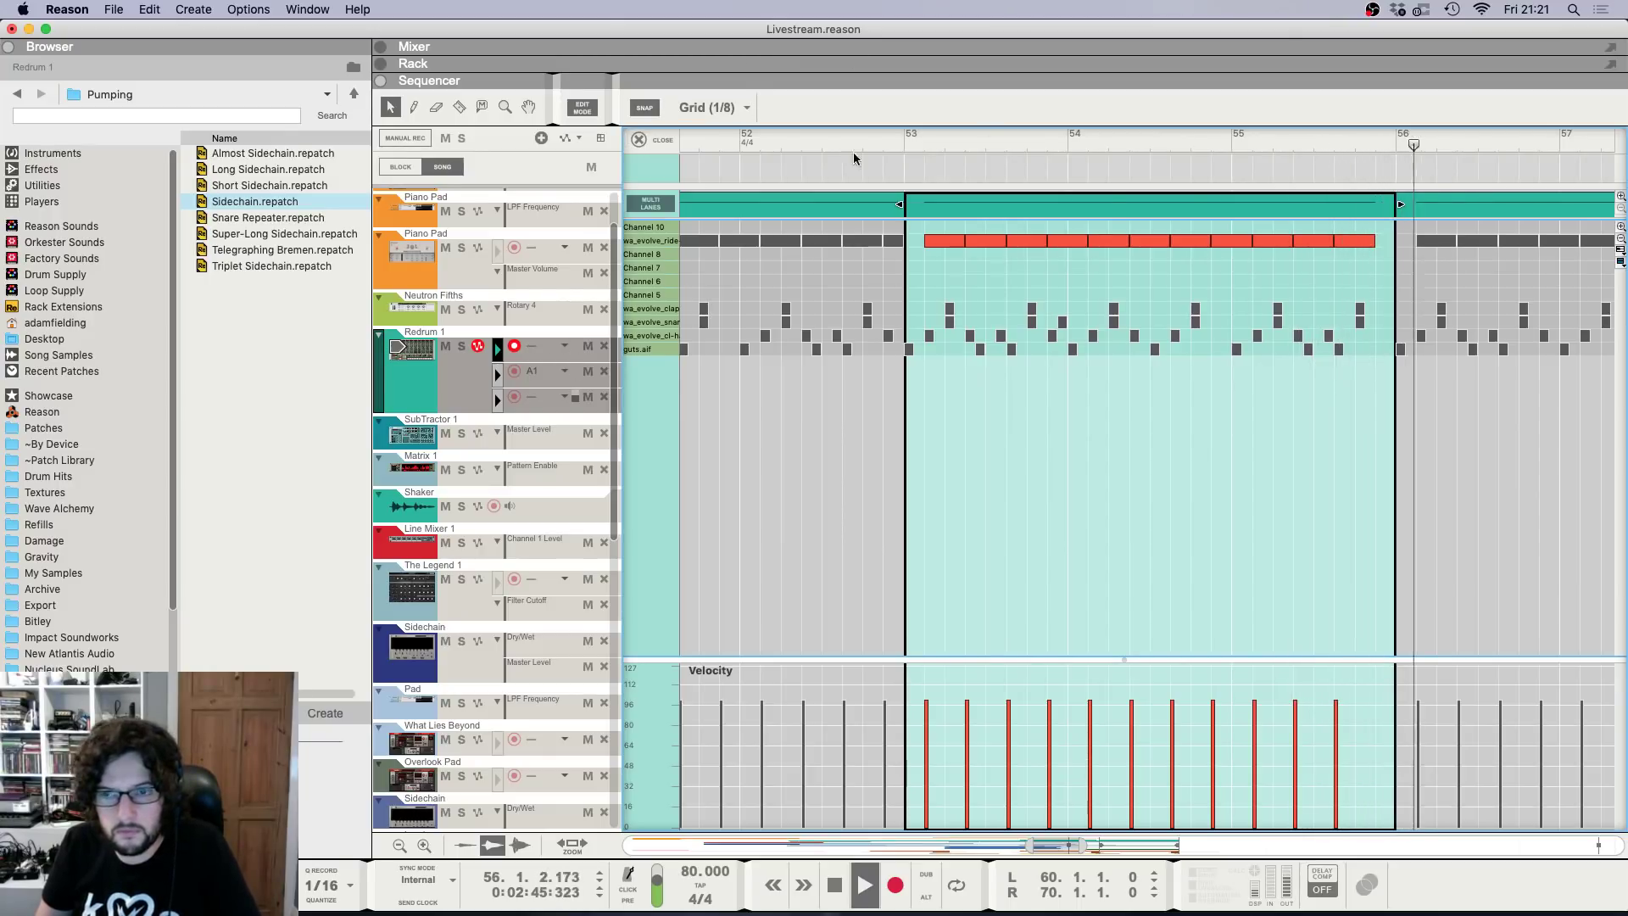
key(super+z)
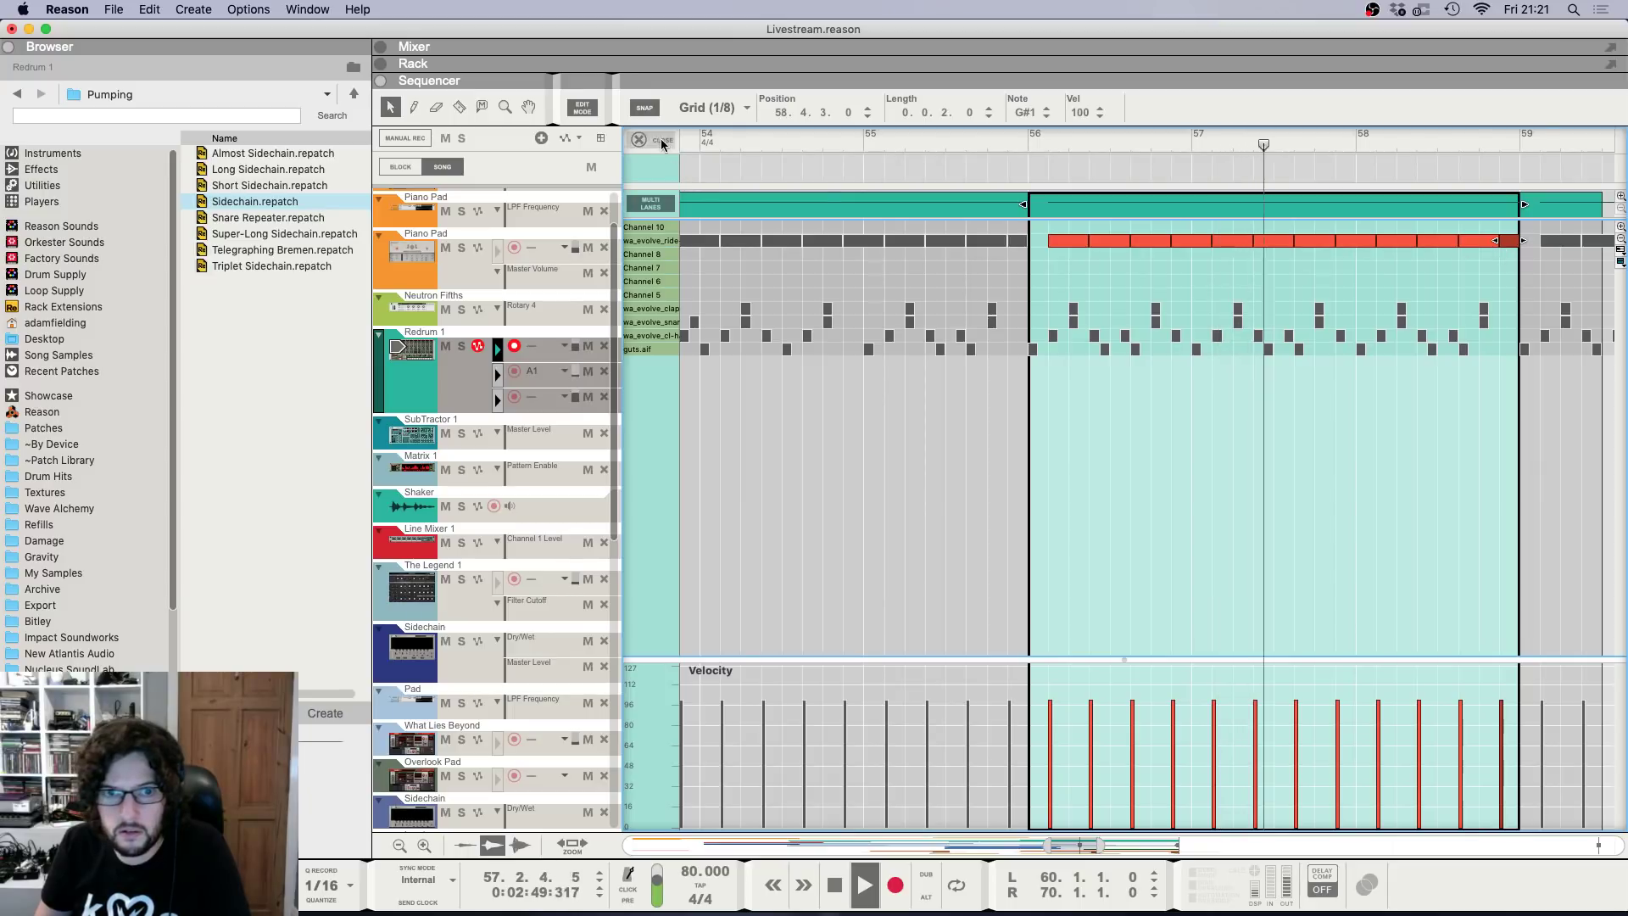
Close the Redrum clip editor and replay the song from about bar 53.
key(super+e)
scroll(869, 258, left, 5)
scroll(870, 259, down, 3)
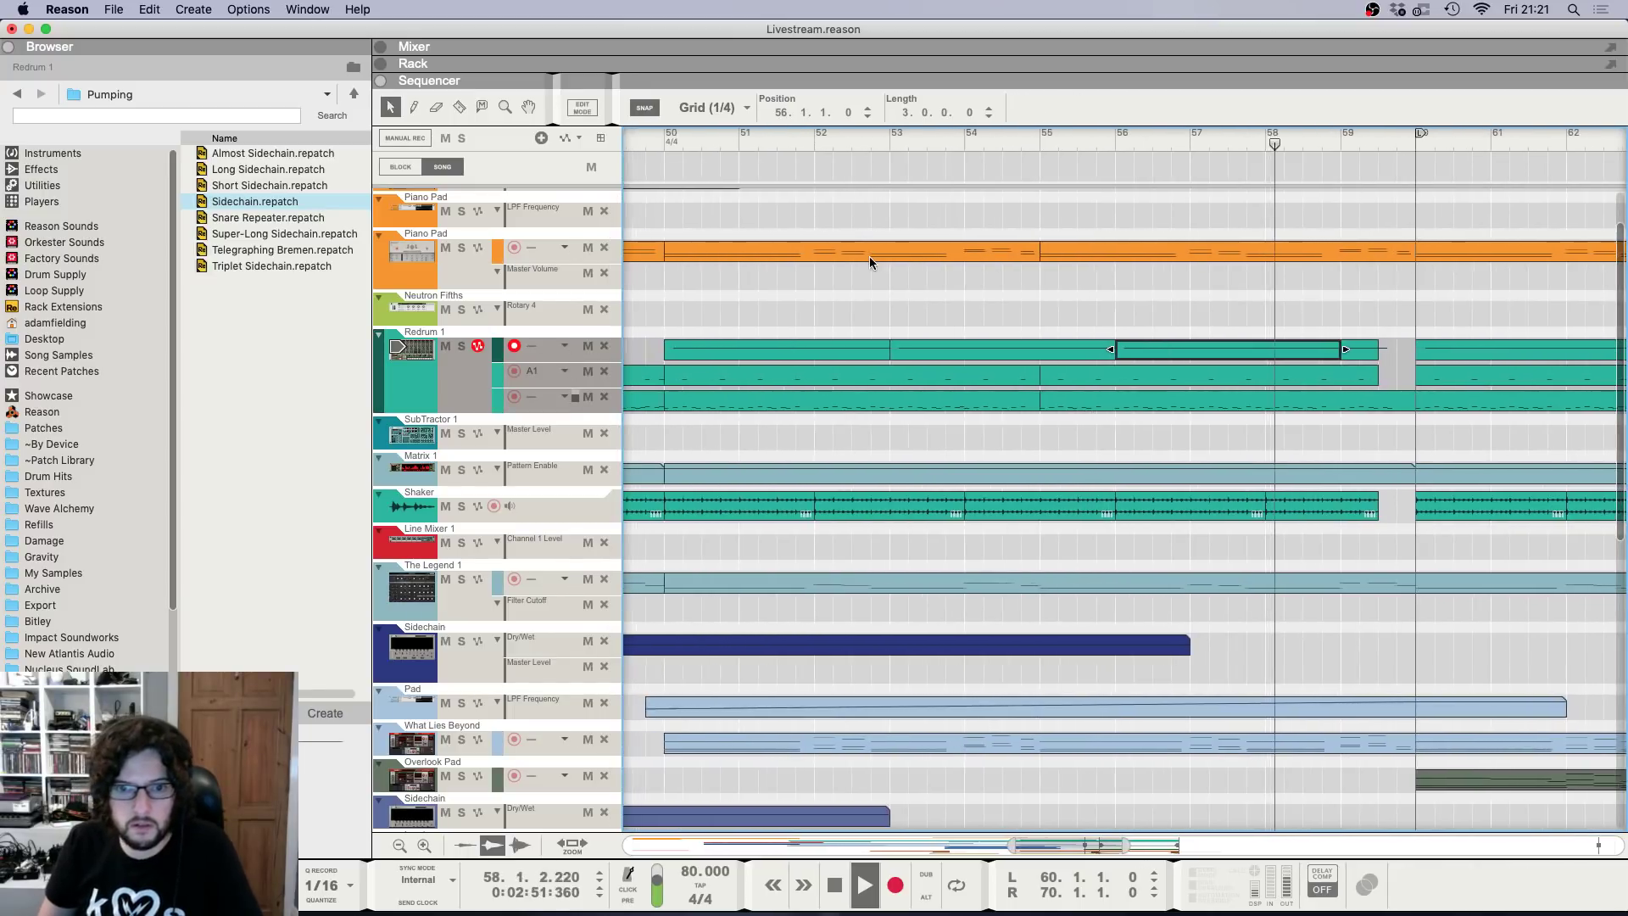
key(space)
click(1019, 134)
key(space)
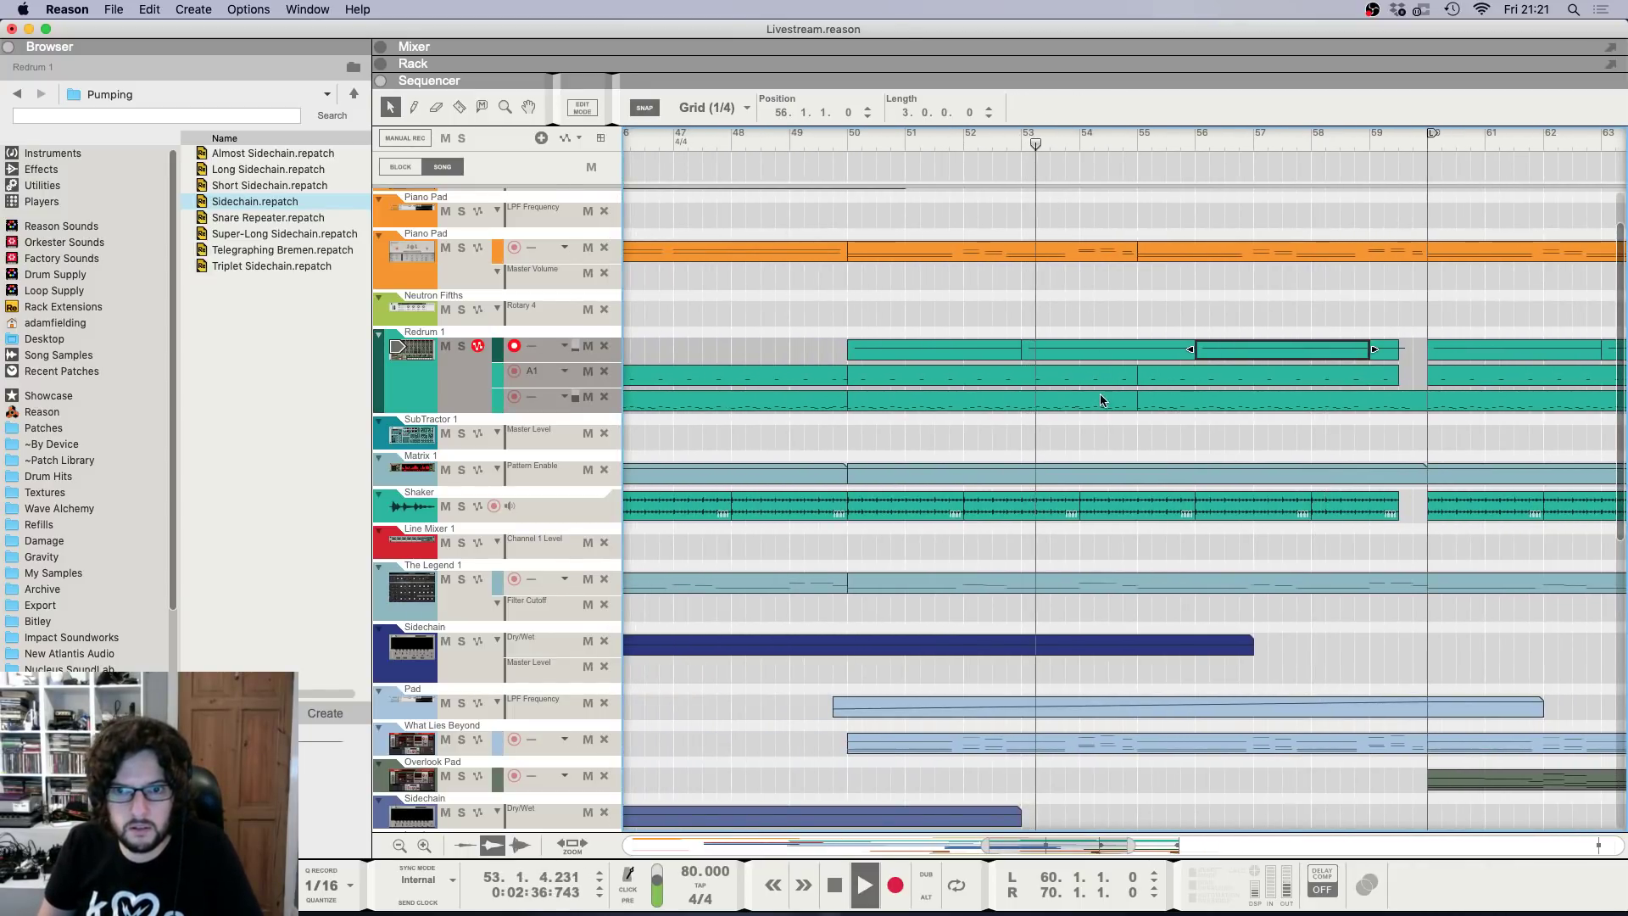
In the Redrum 1 clip starting at bar 53, delete the ride note that spans the start of bar 55, and close the editor.
scroll(1124, 354, up, 1)
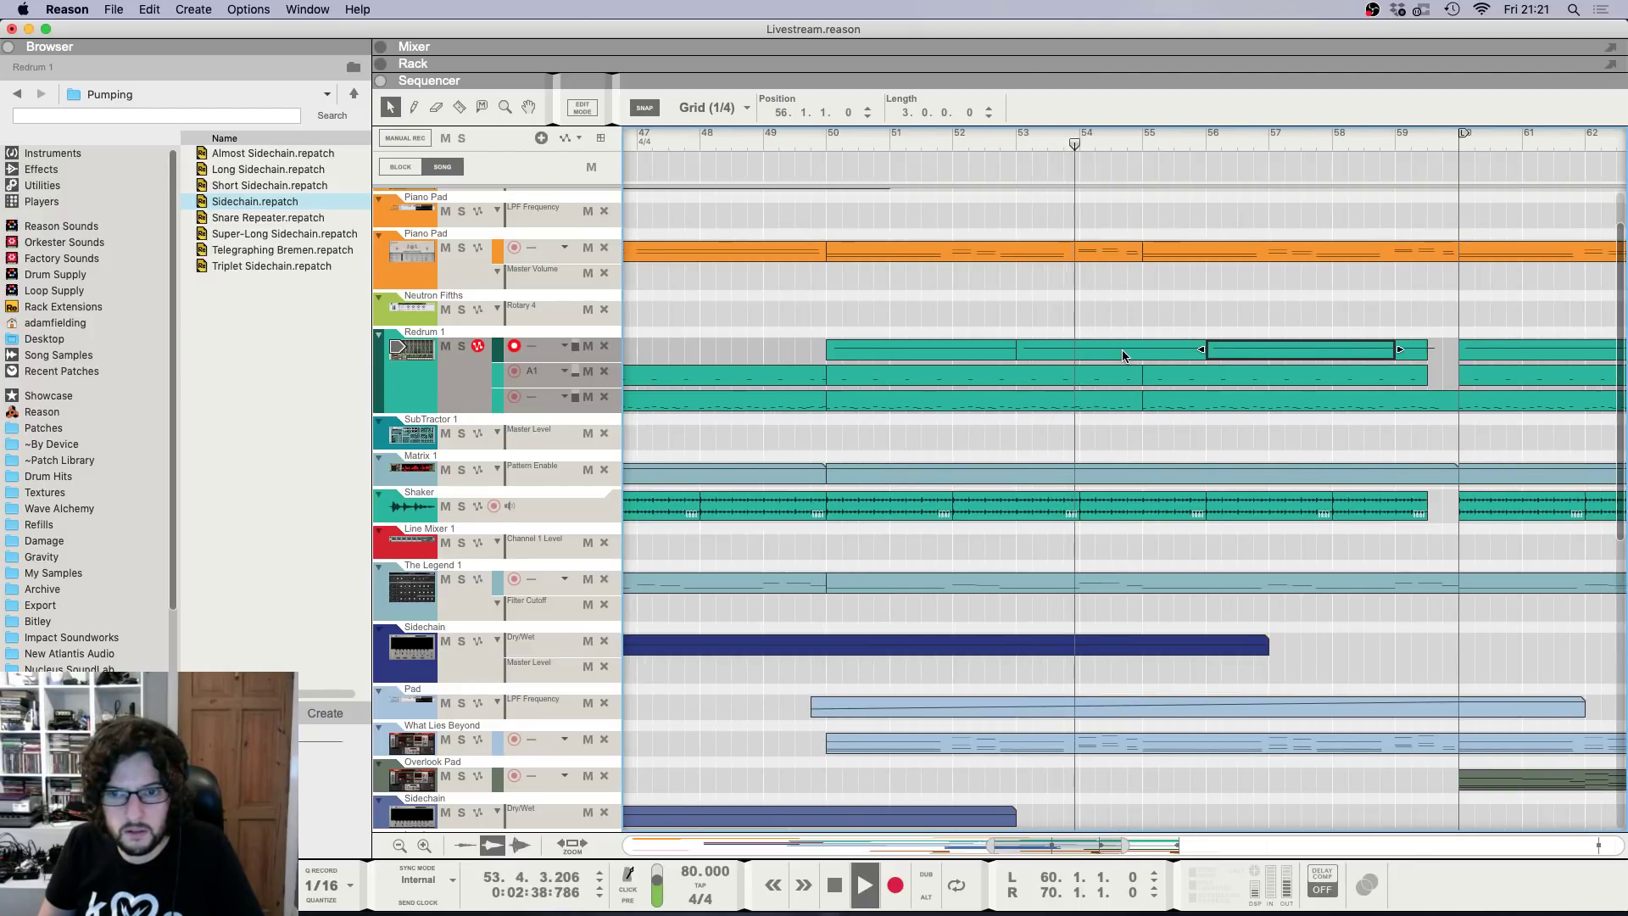
double_click(1124, 354)
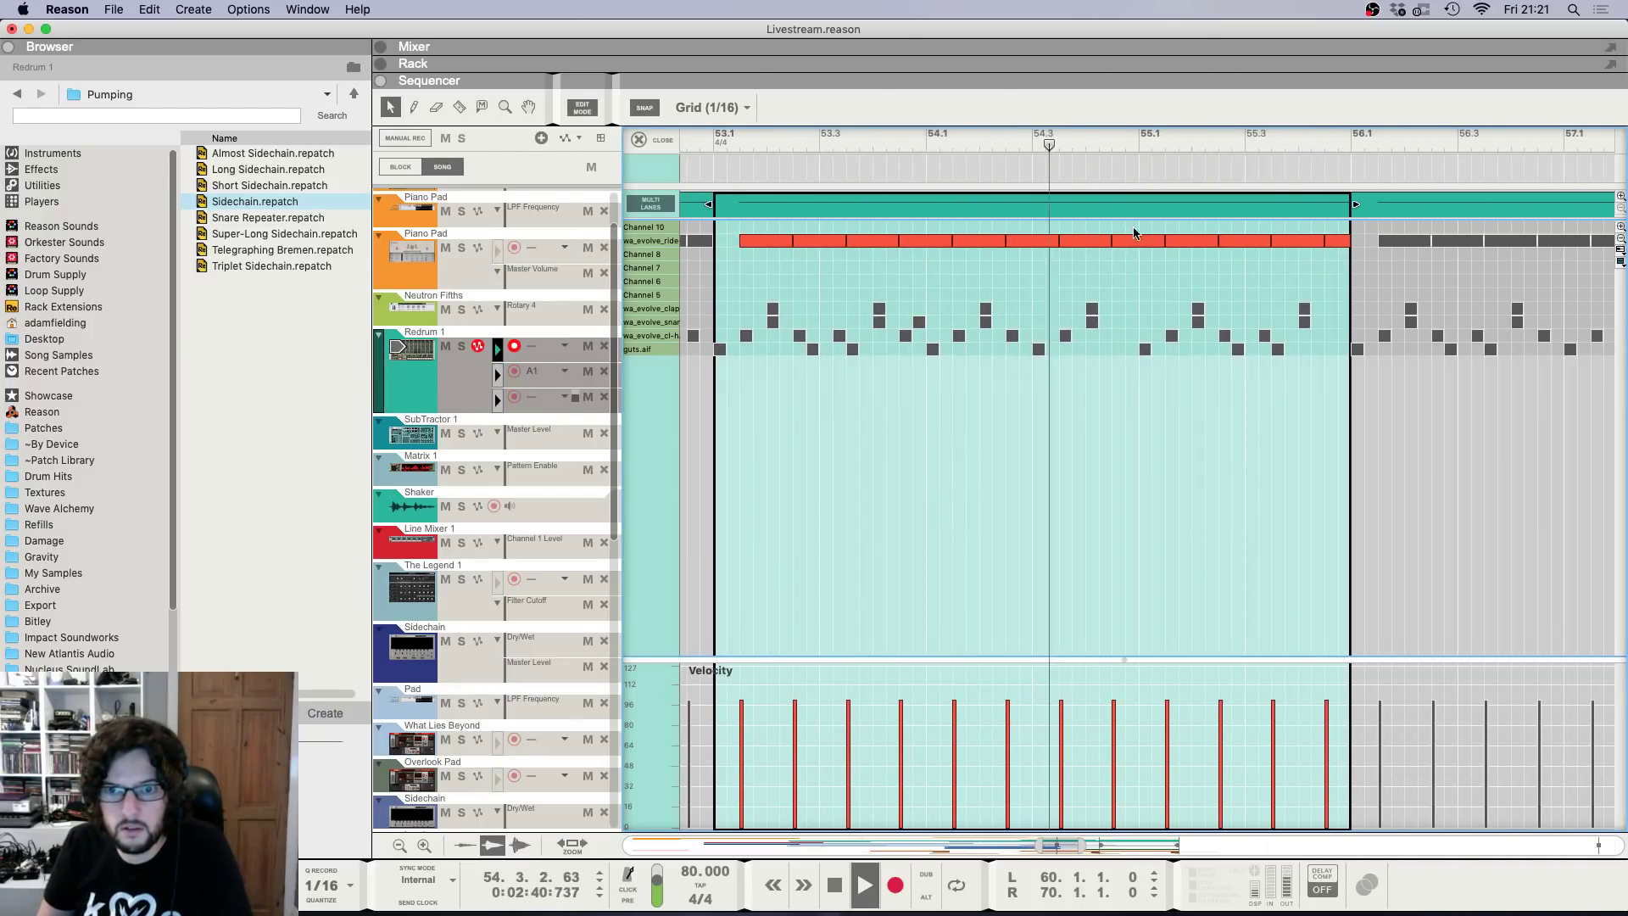
click(1138, 240)
key(Delete)
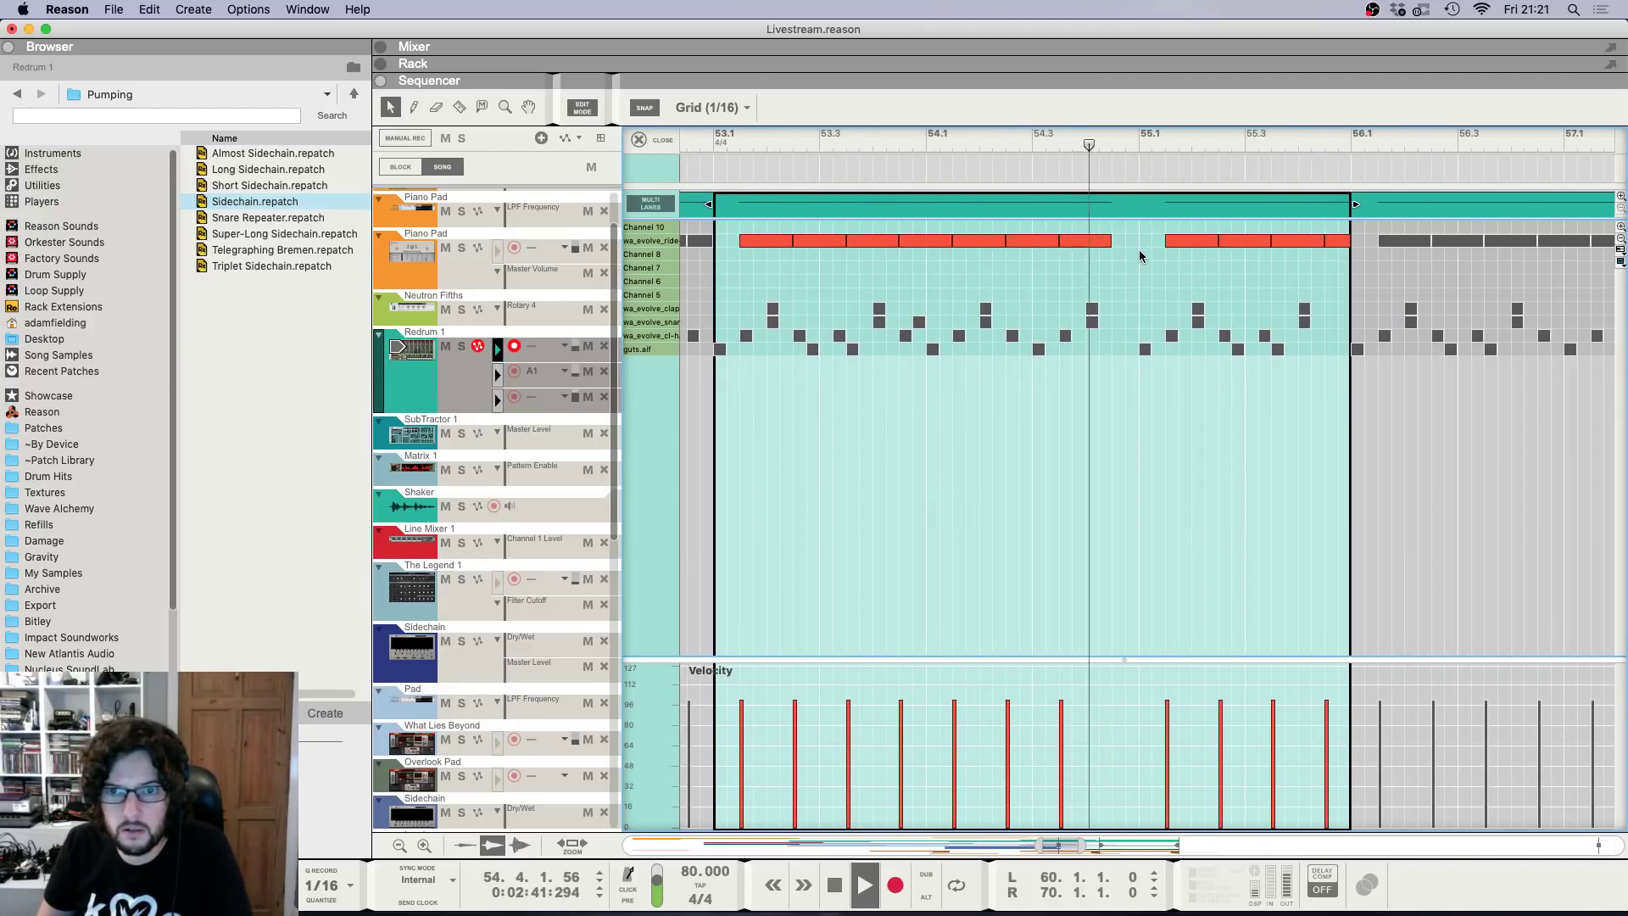
click(638, 139)
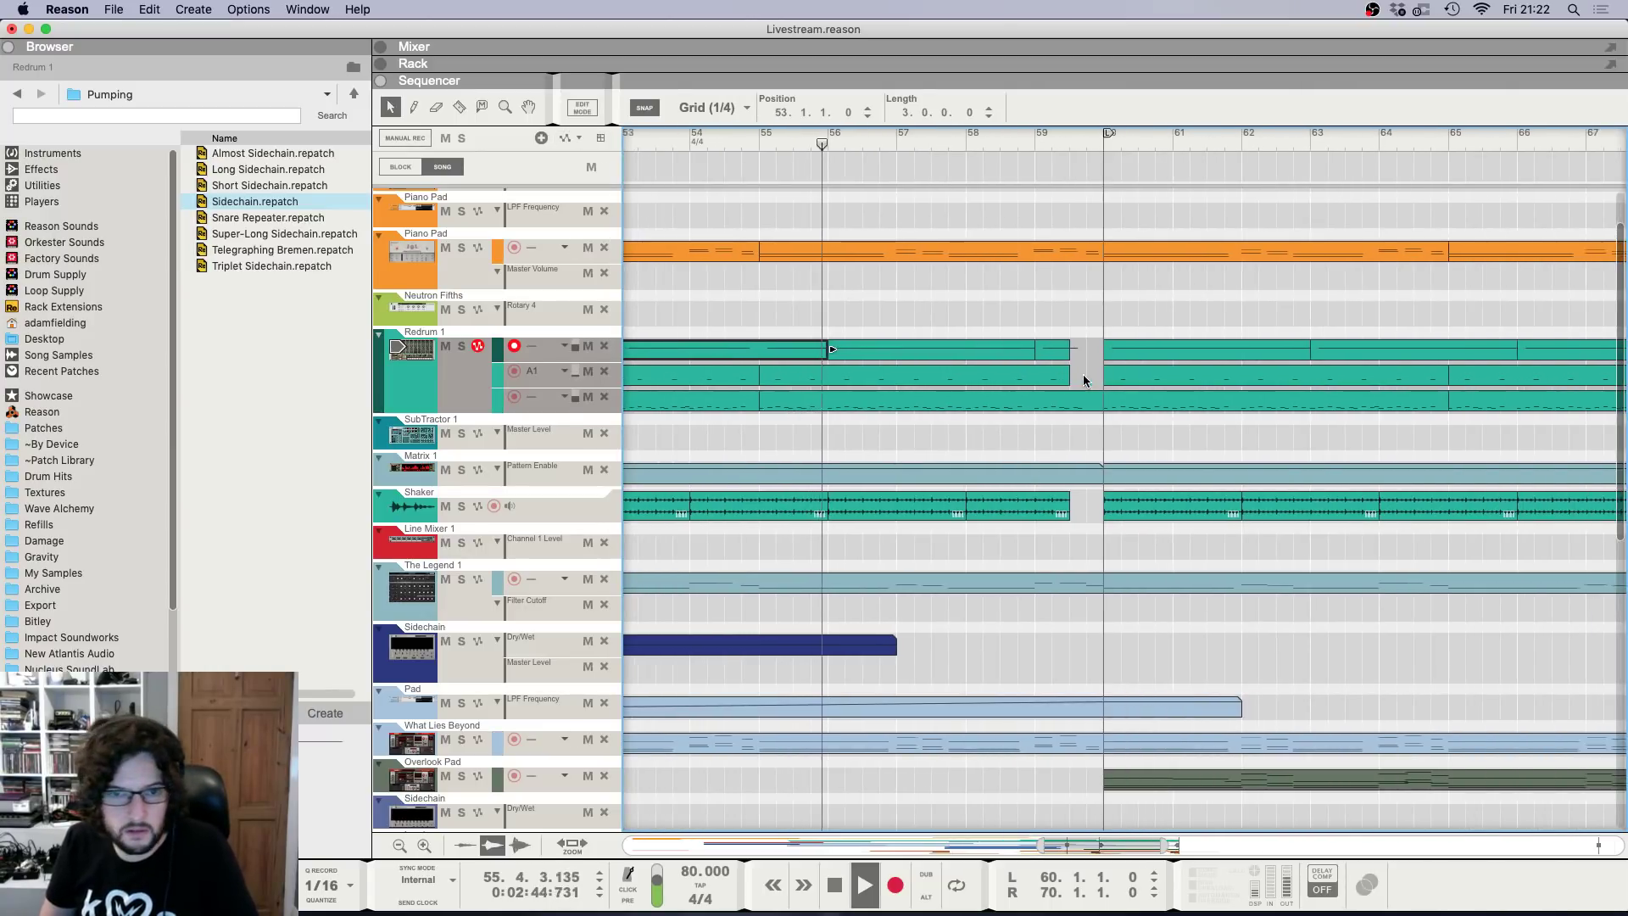
Extend the end of Thor 1's Master Level automation clip near bar 59 to about the middle of bar 63.
super+scroll(1086, 381, down, 5)
scroll(980, 415, down, 5)
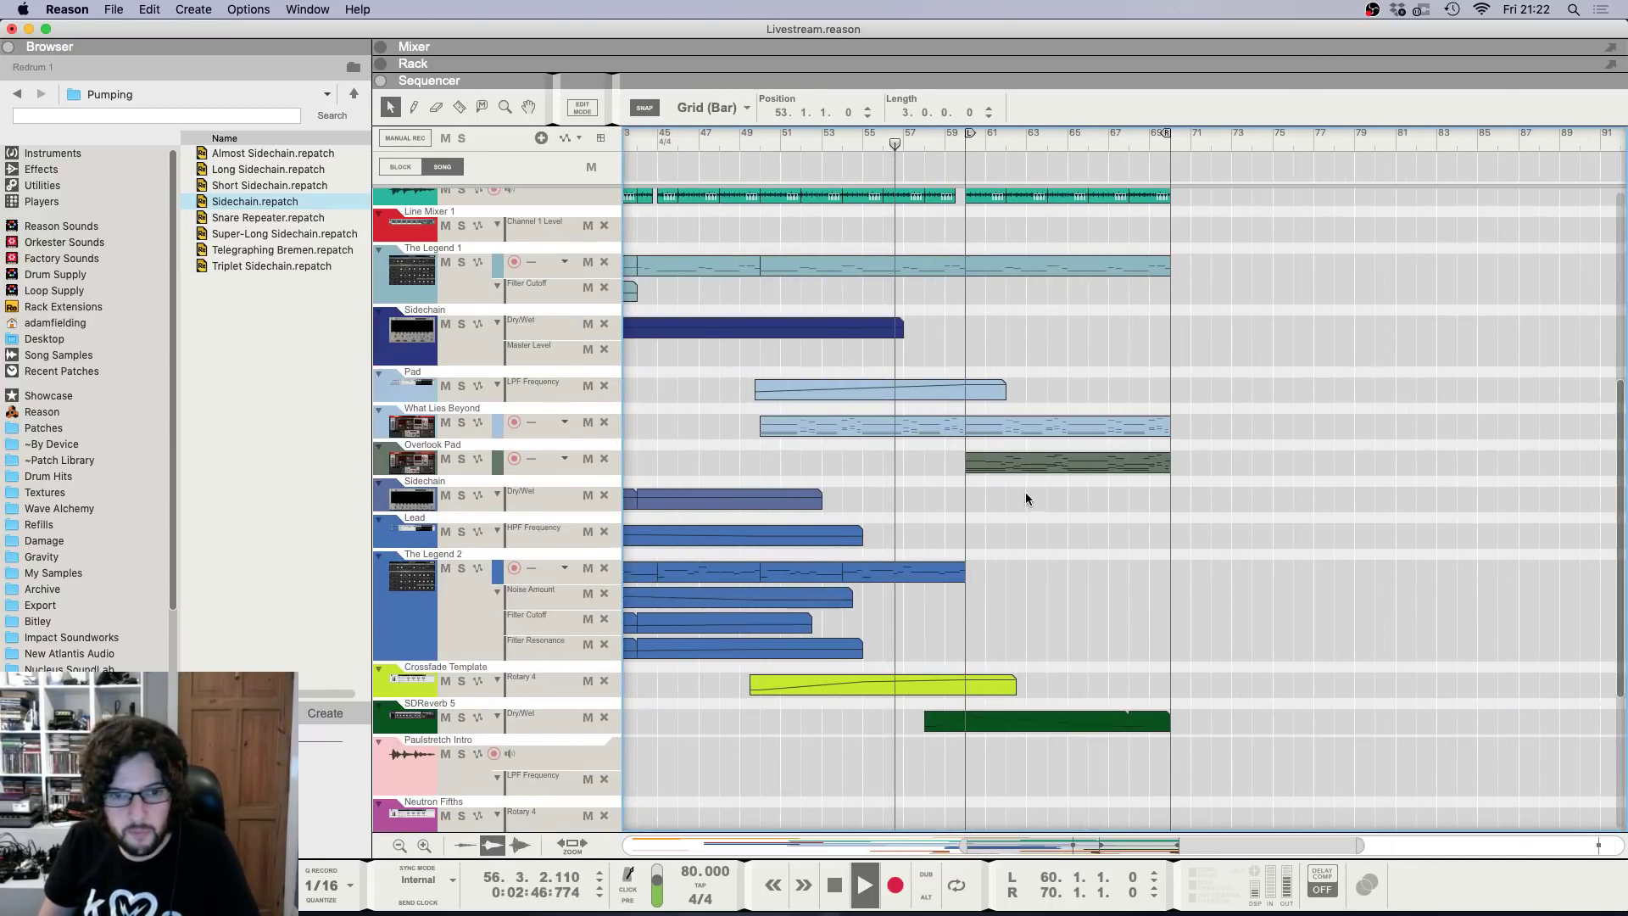
super+scroll(1006, 470, up, 2)
scroll(1006, 470, down, 5)
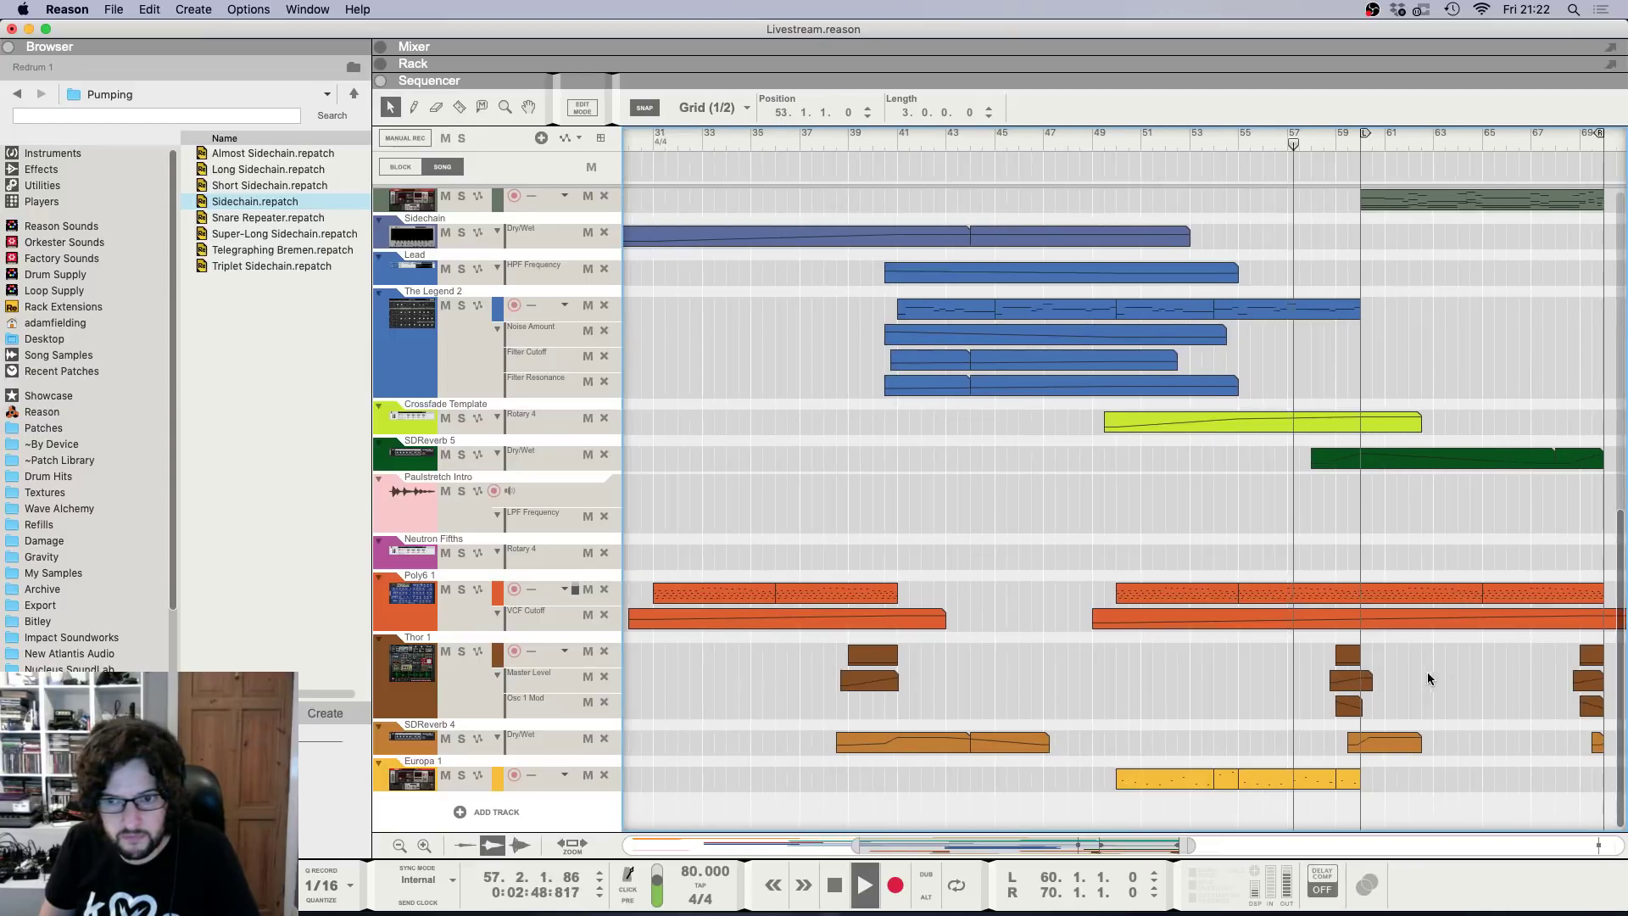
super+scroll(1427, 671, up, 2)
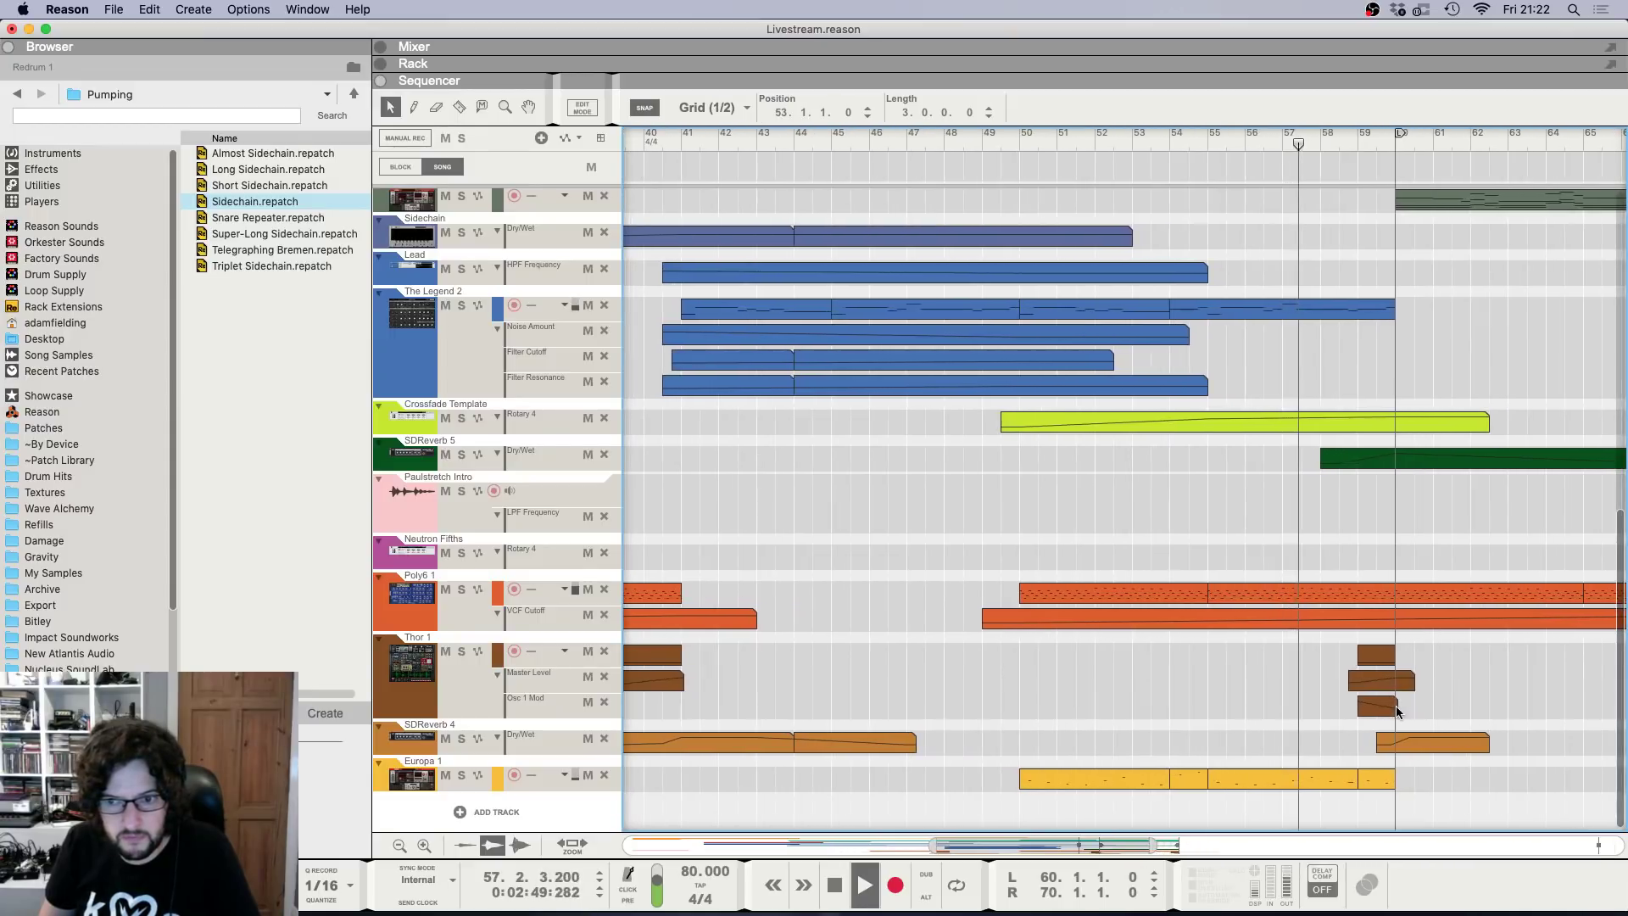
scroll(1341, 702, right, 2)
double_click(1336, 685)
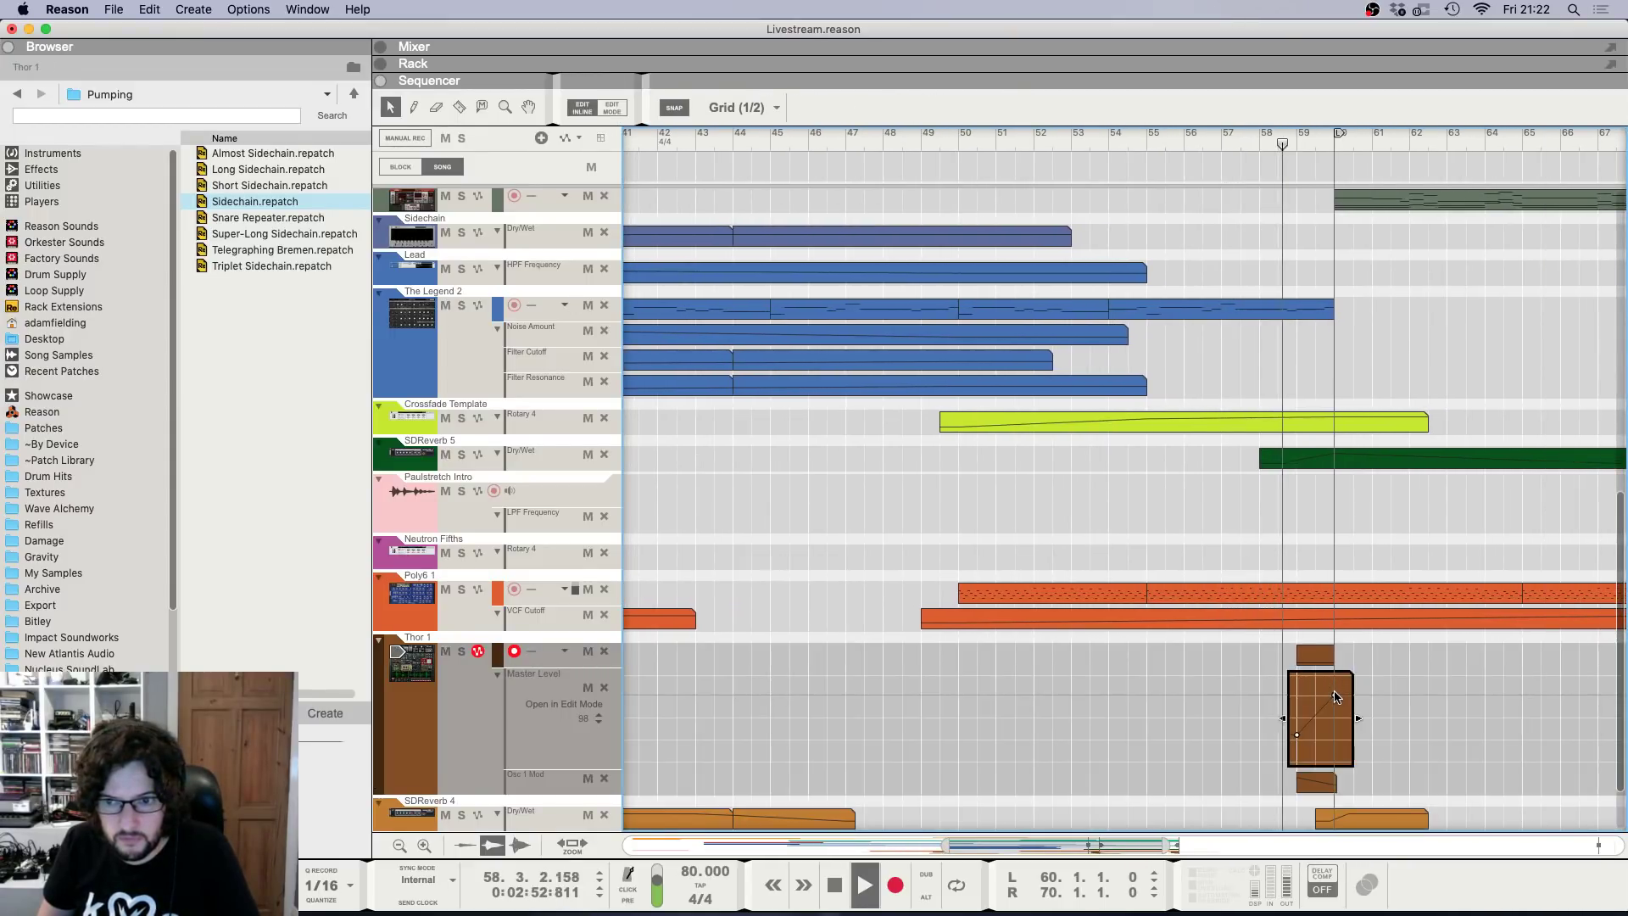
click(1335, 696)
key(Escape)
drag(1360, 681, 1462, 681)
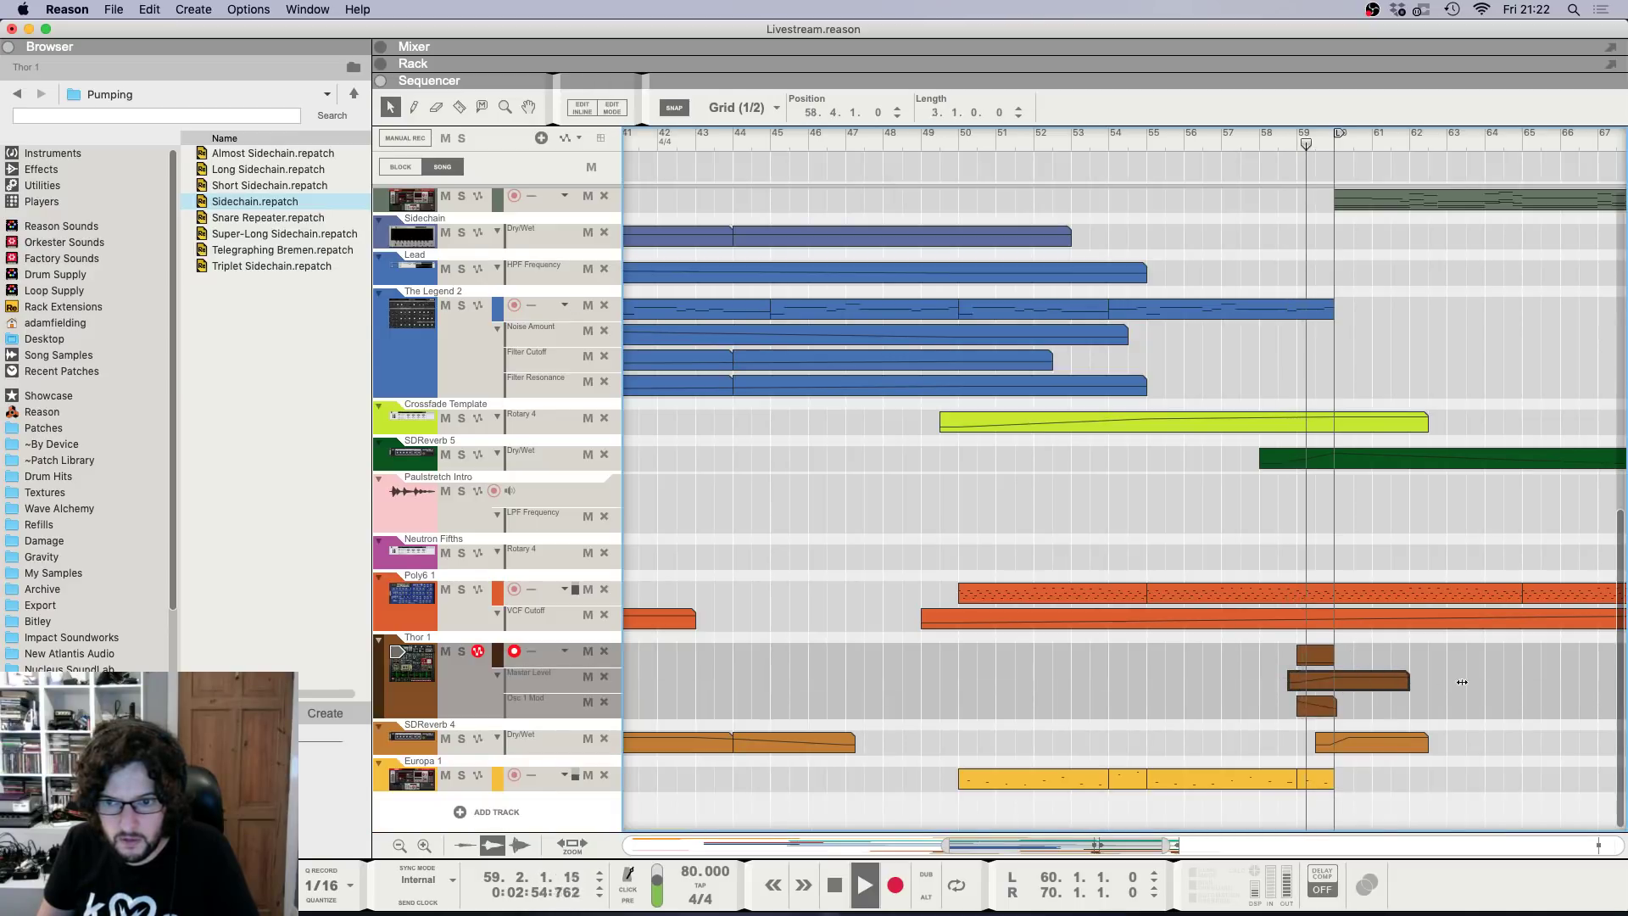
Add an automation point with value 96 at 62.3.1.0 in the extended Thor 1 Master Level clip.
double_click(1424, 685)
super+click(1426, 695)
scroll(1418, 580, up, 8)
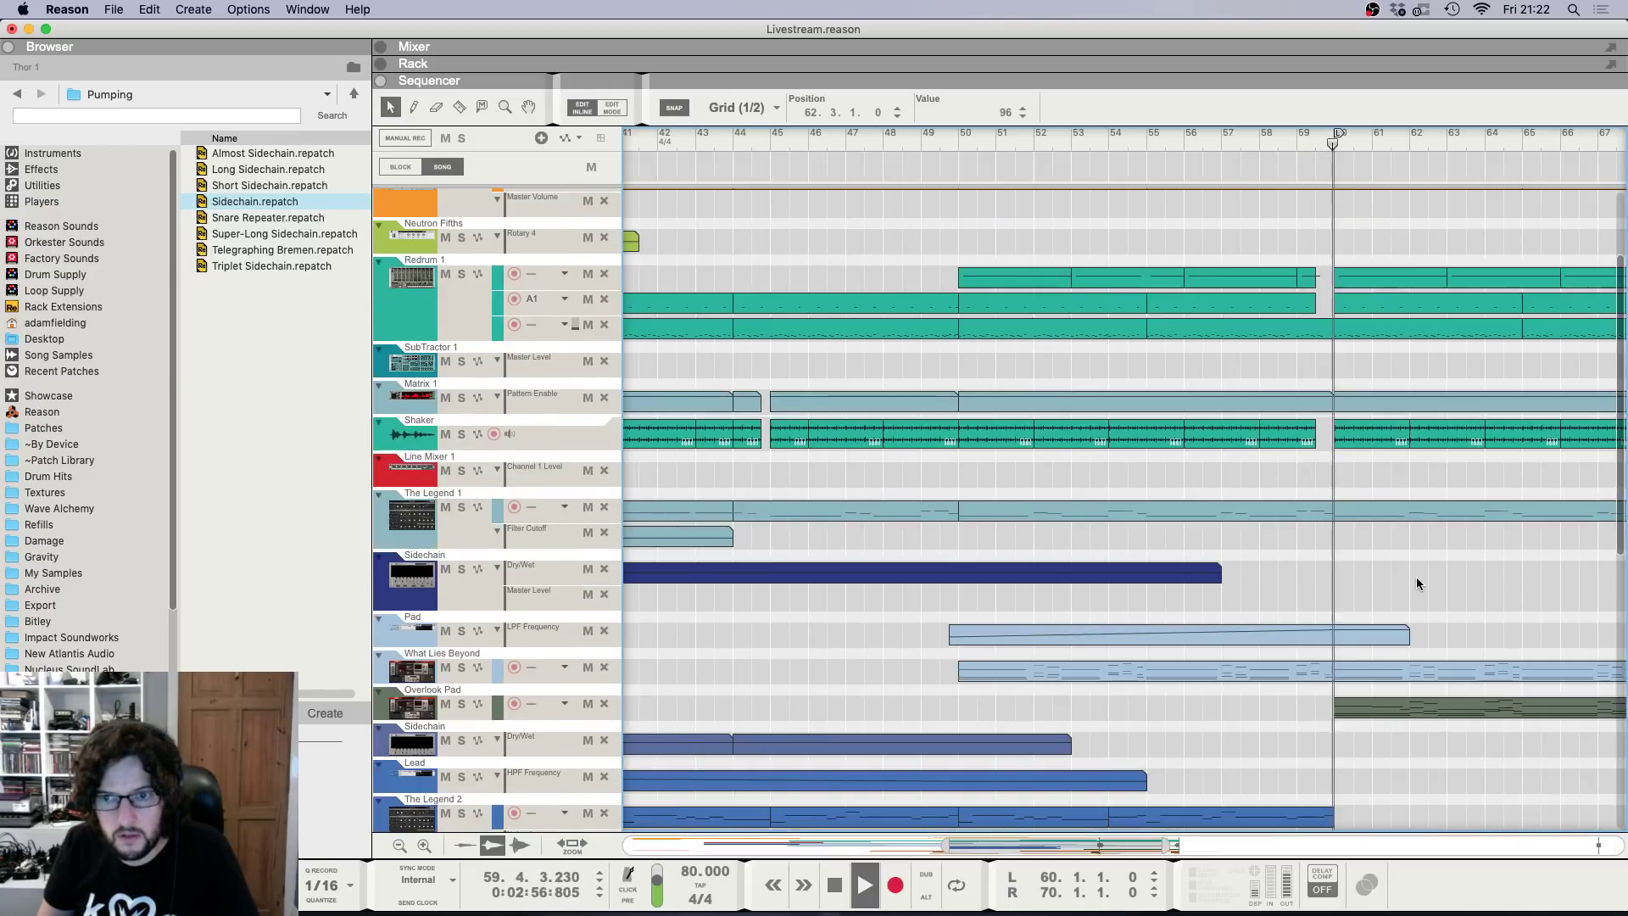
key(g)
key(g)
key(g)
key(g)
key(g)
scroll(1216, 443, right, 8)
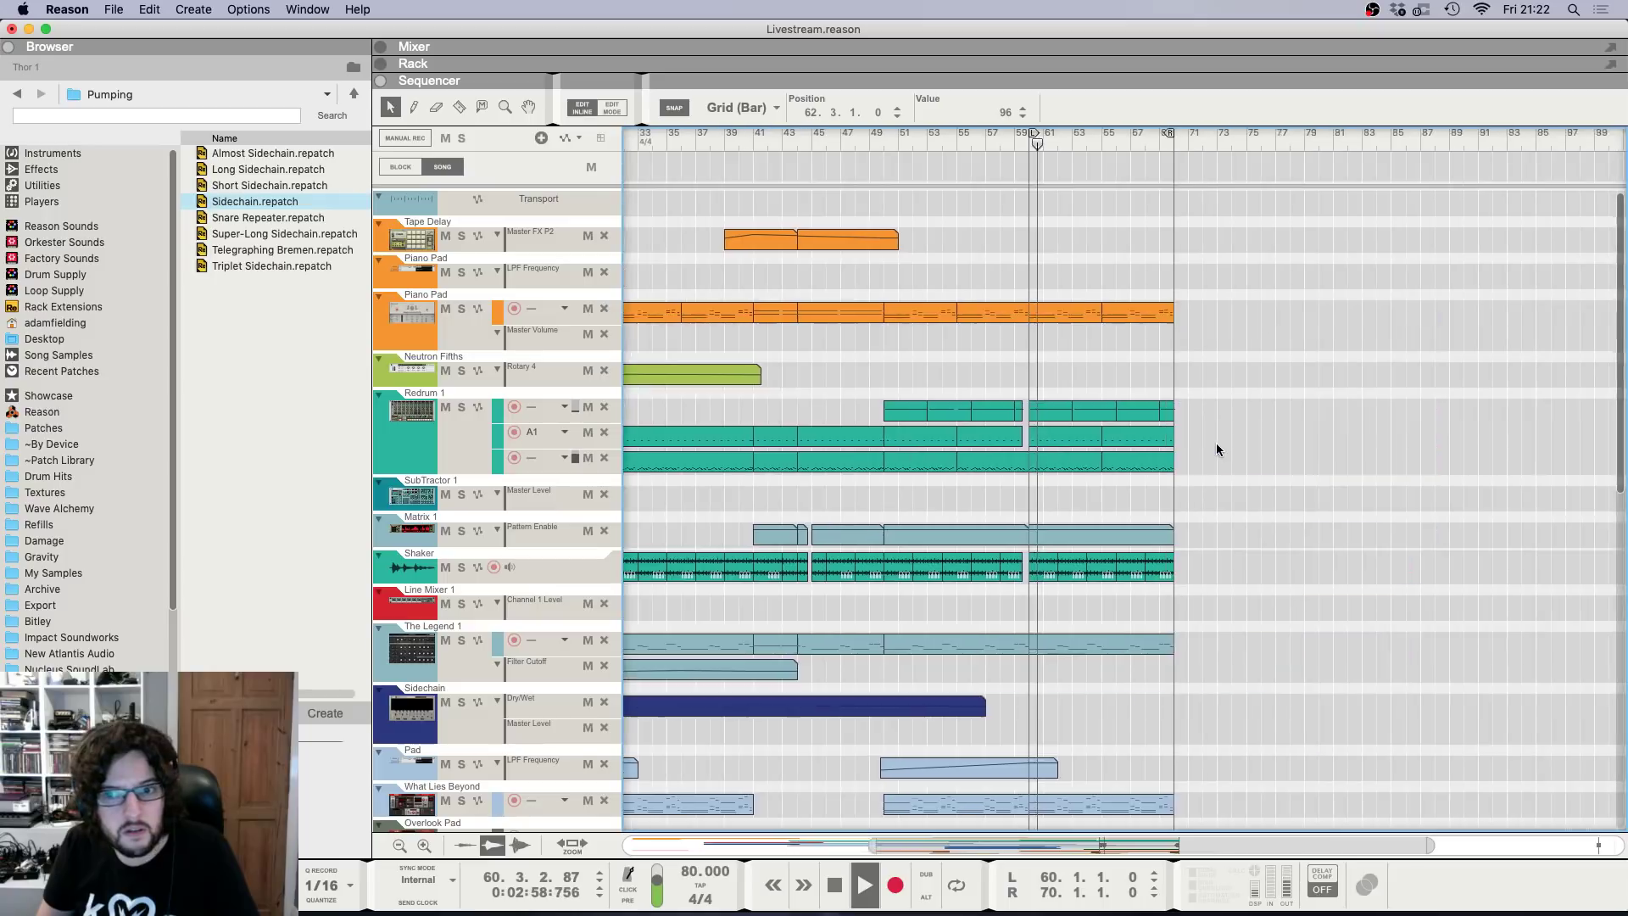
key(h)
key(h)
key(h)
scroll(814, 419, left, 5)
scroll(814, 418, down, 10)
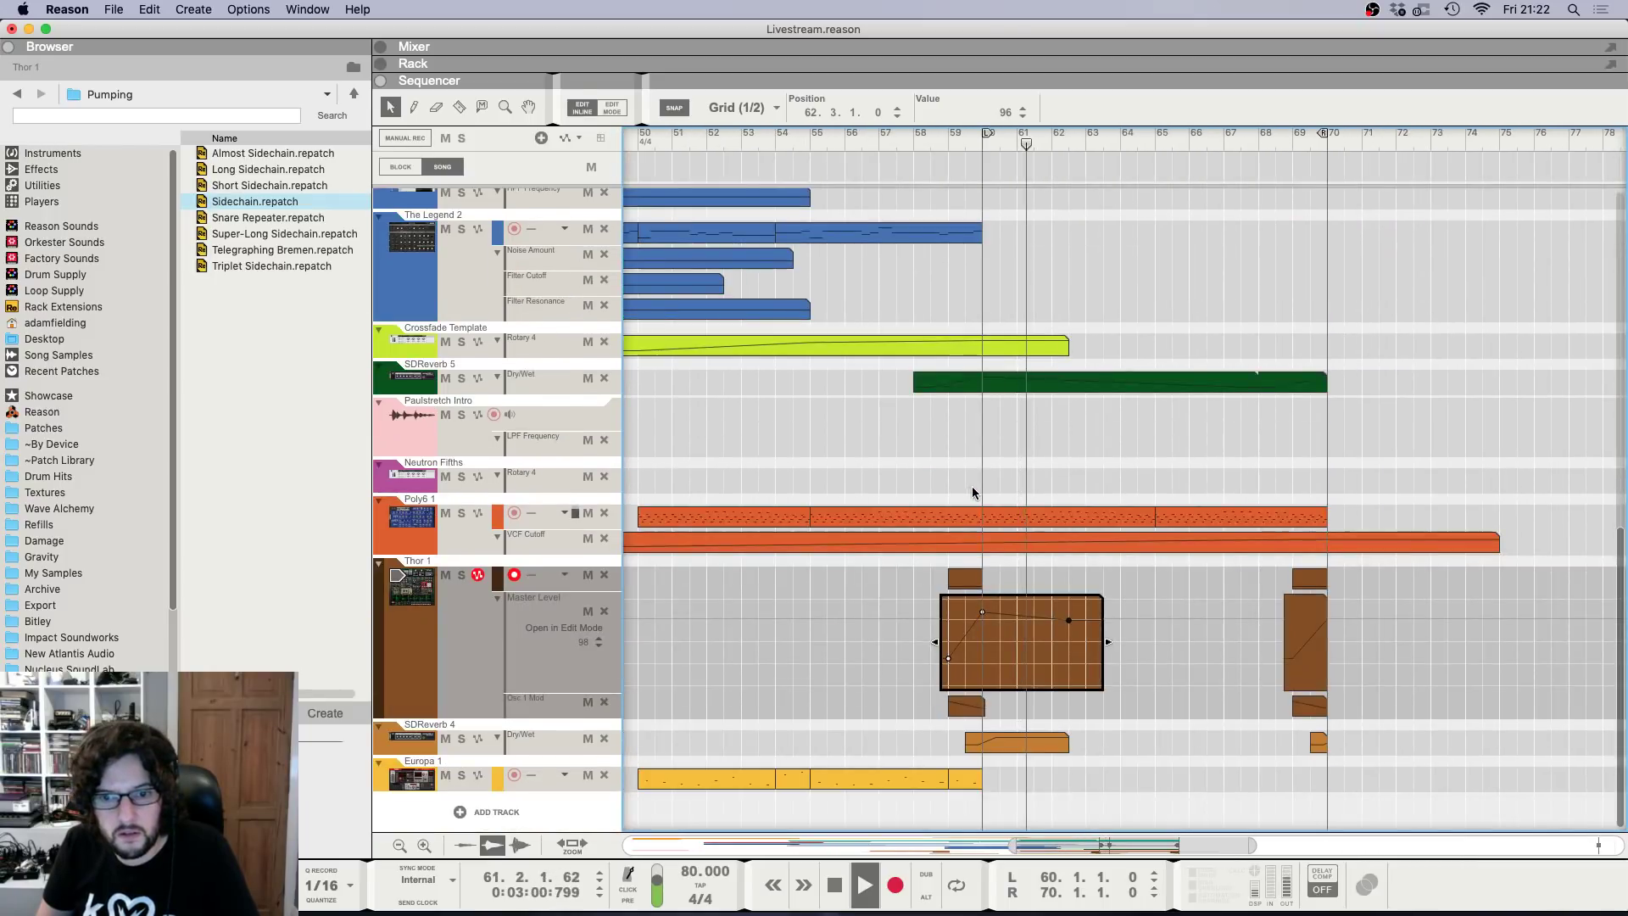
key(Escape)
Look over all tracks' clips between bars 60 and 70 while the song plays.
key(h)
key(h)
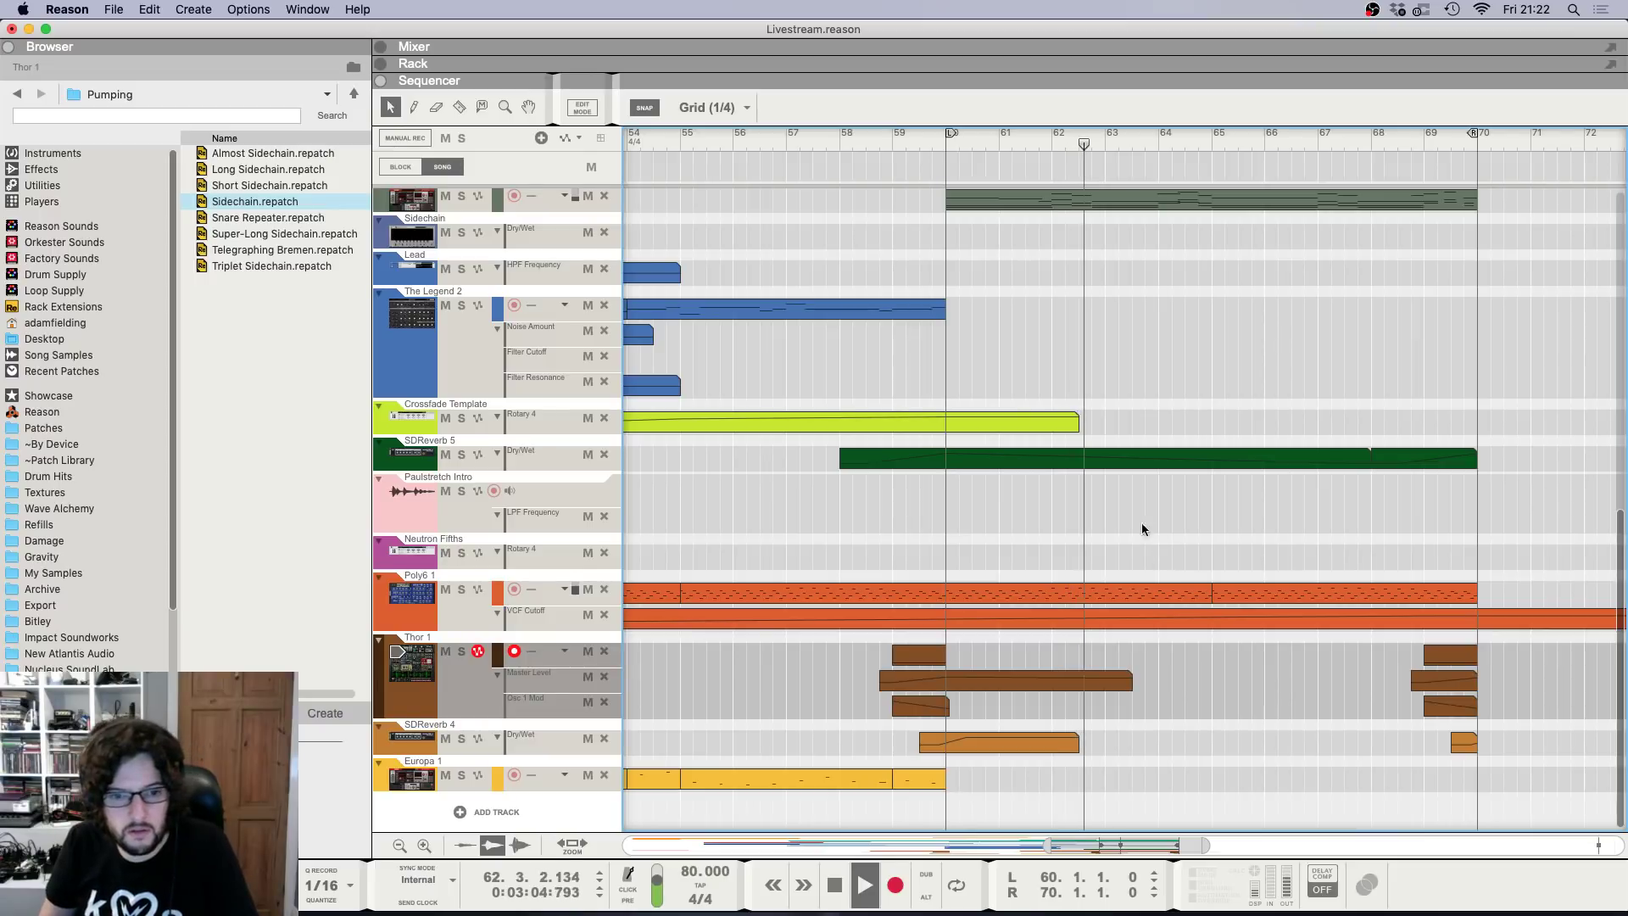
scroll(1154, 460, up, 3)
key(g)
key(g)
key(g)
key(g)
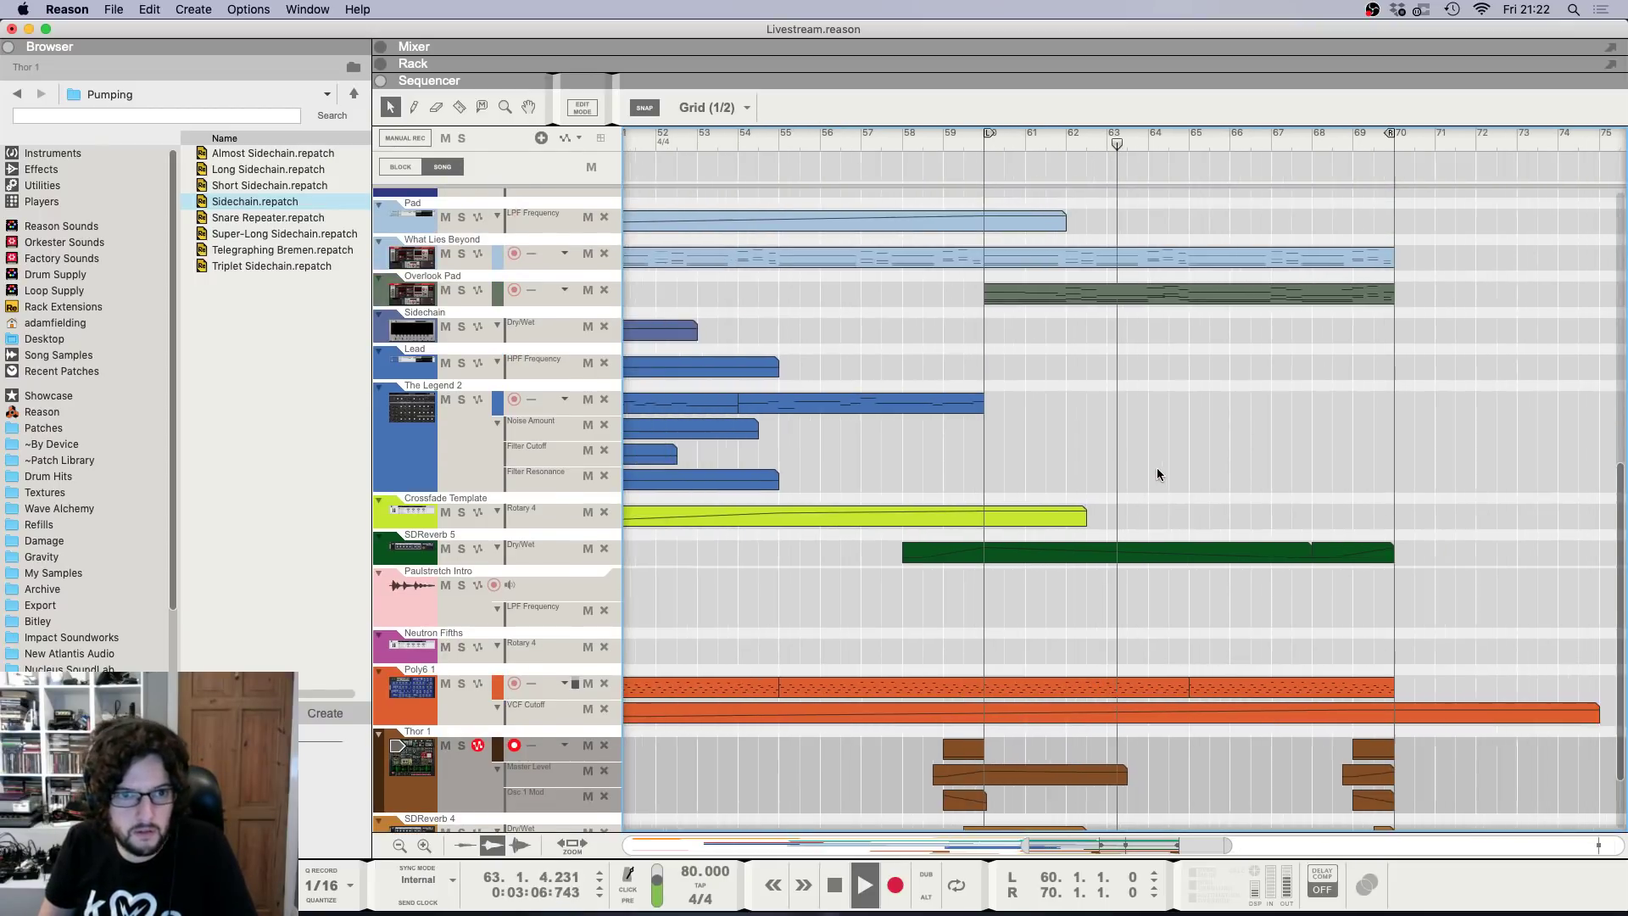
scroll(1160, 459, up, 3)
key(g)
key(g)
key(g)
scroll(1136, 483, up, 10)
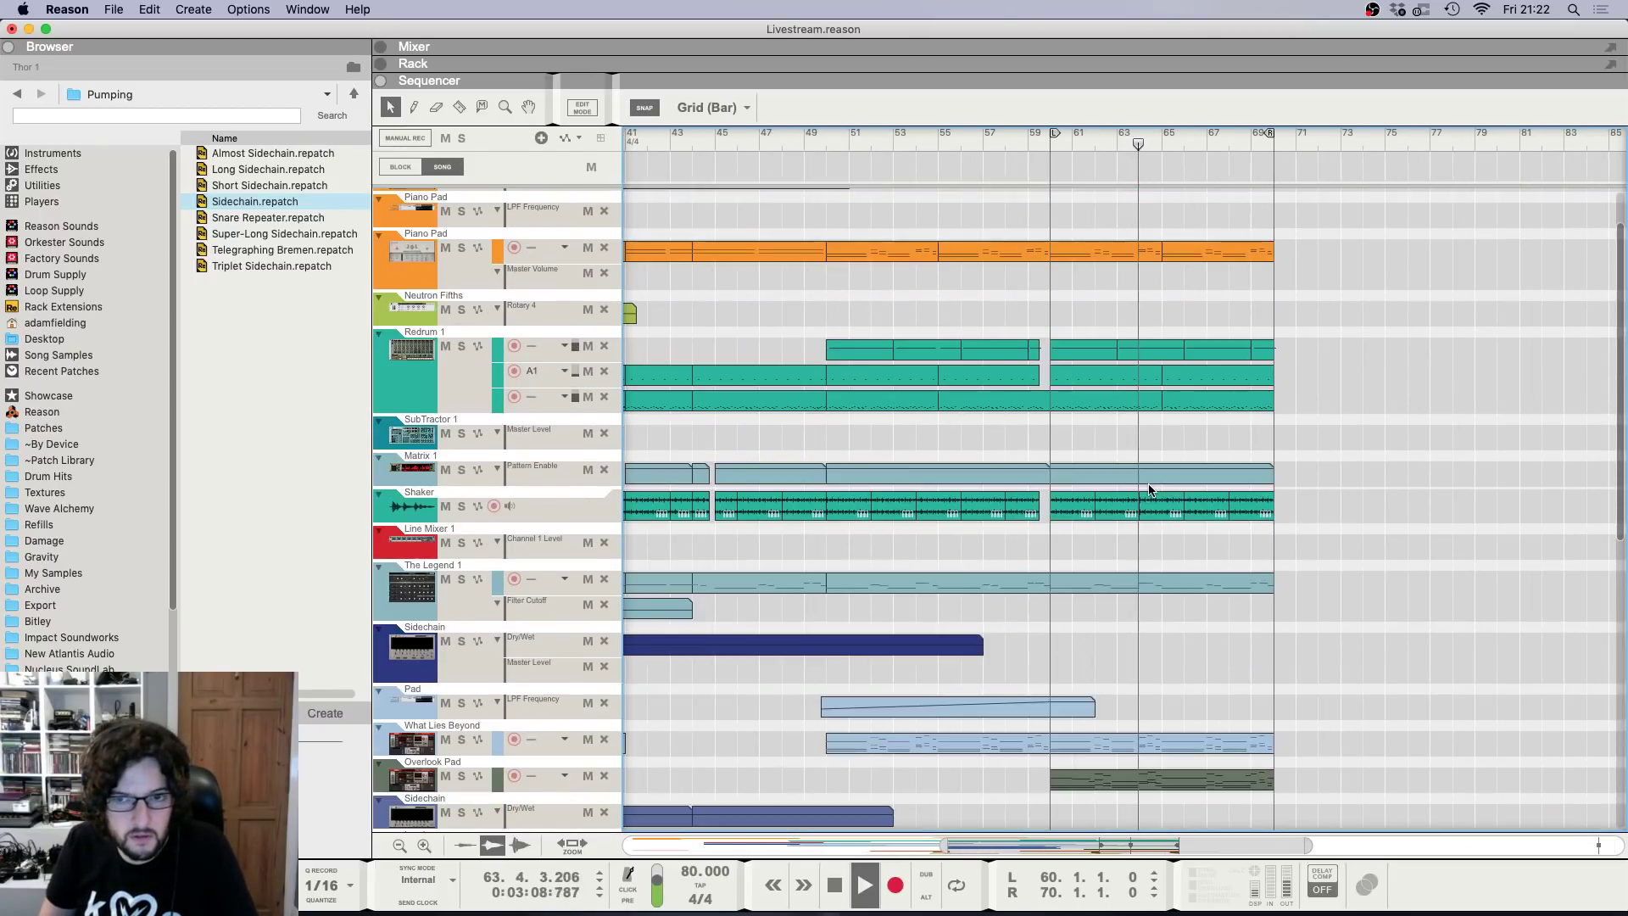
key(h)
scroll(1152, 481, down, 2)
key(h)
key(h)
key(h)
scroll(1204, 387, up, 4)
key(h)
key(h)
key(h)
key(h)
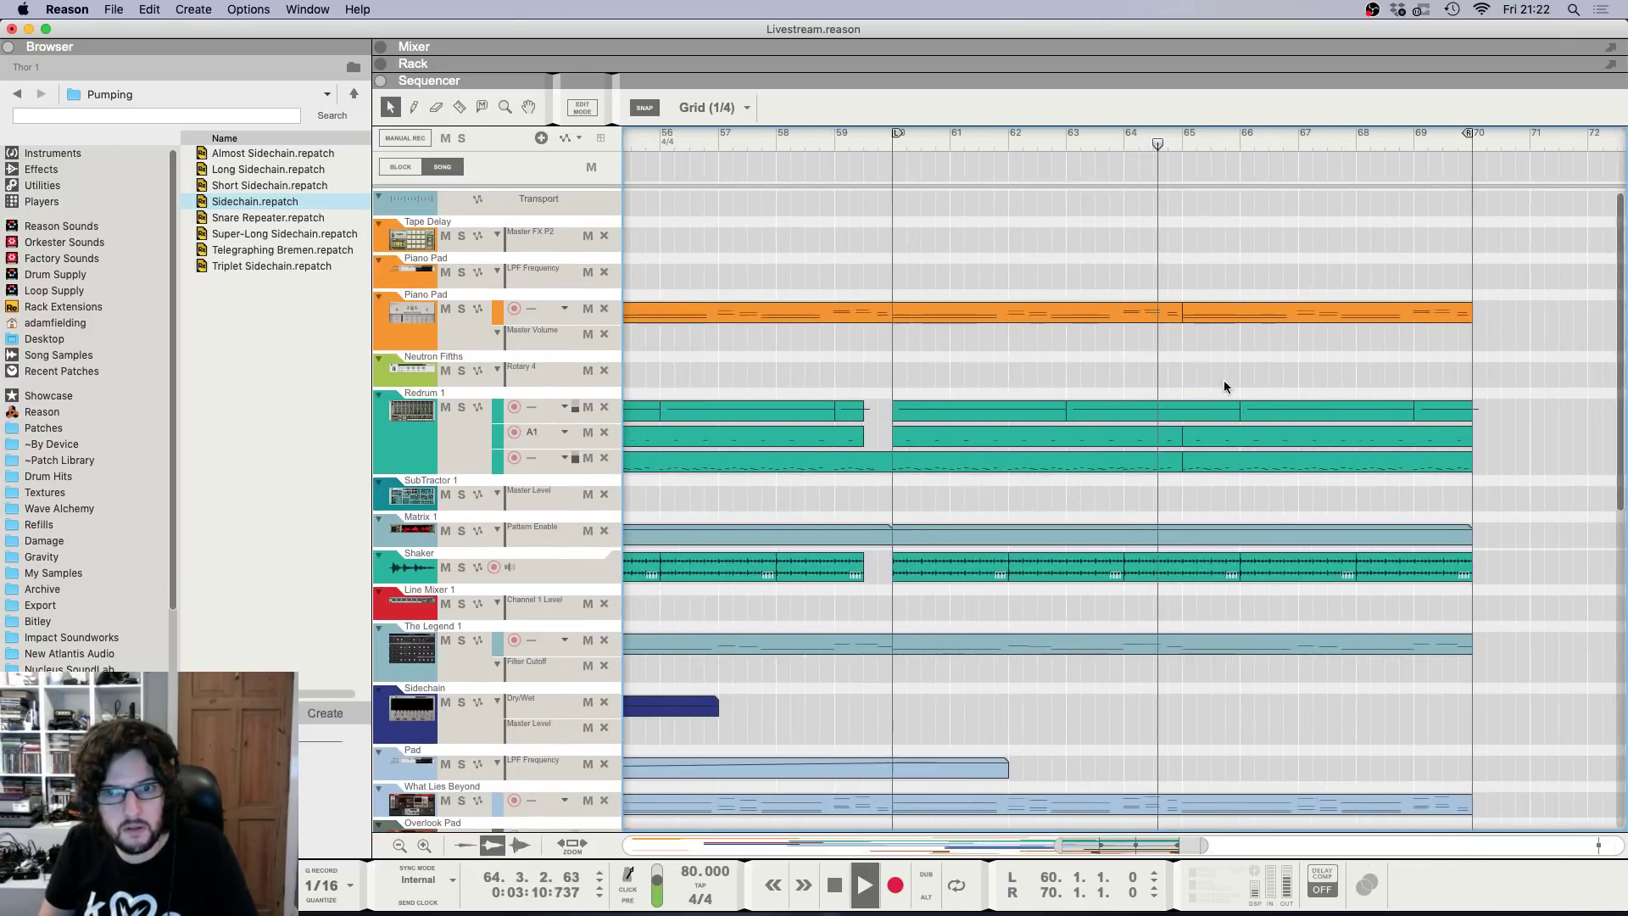
Stop playback and delete the clip spanning bars 60 to 65 on Redrum 1's third note lane.
click(1106, 142)
key(h)
key(h)
click(1157, 466)
key(space)
key(g)
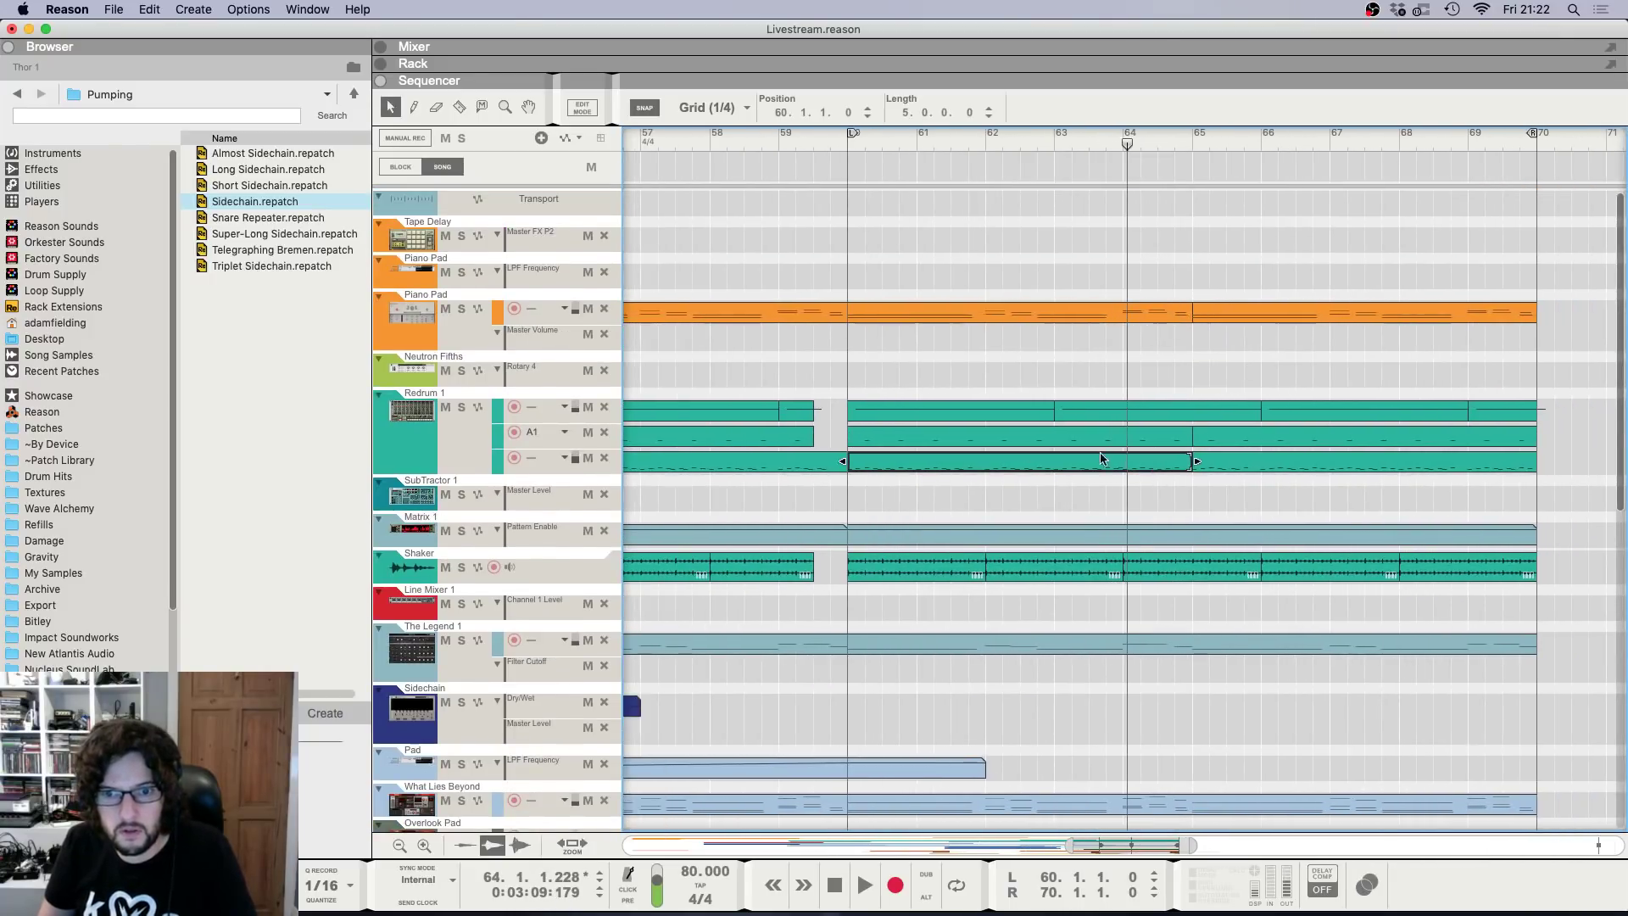
key(g)
key(g)
key(Delete)
Copy an earlier five-bar clip from Redrum 1's third note lane into the gap at bar 60.
key(g)
key(g)
key(g)
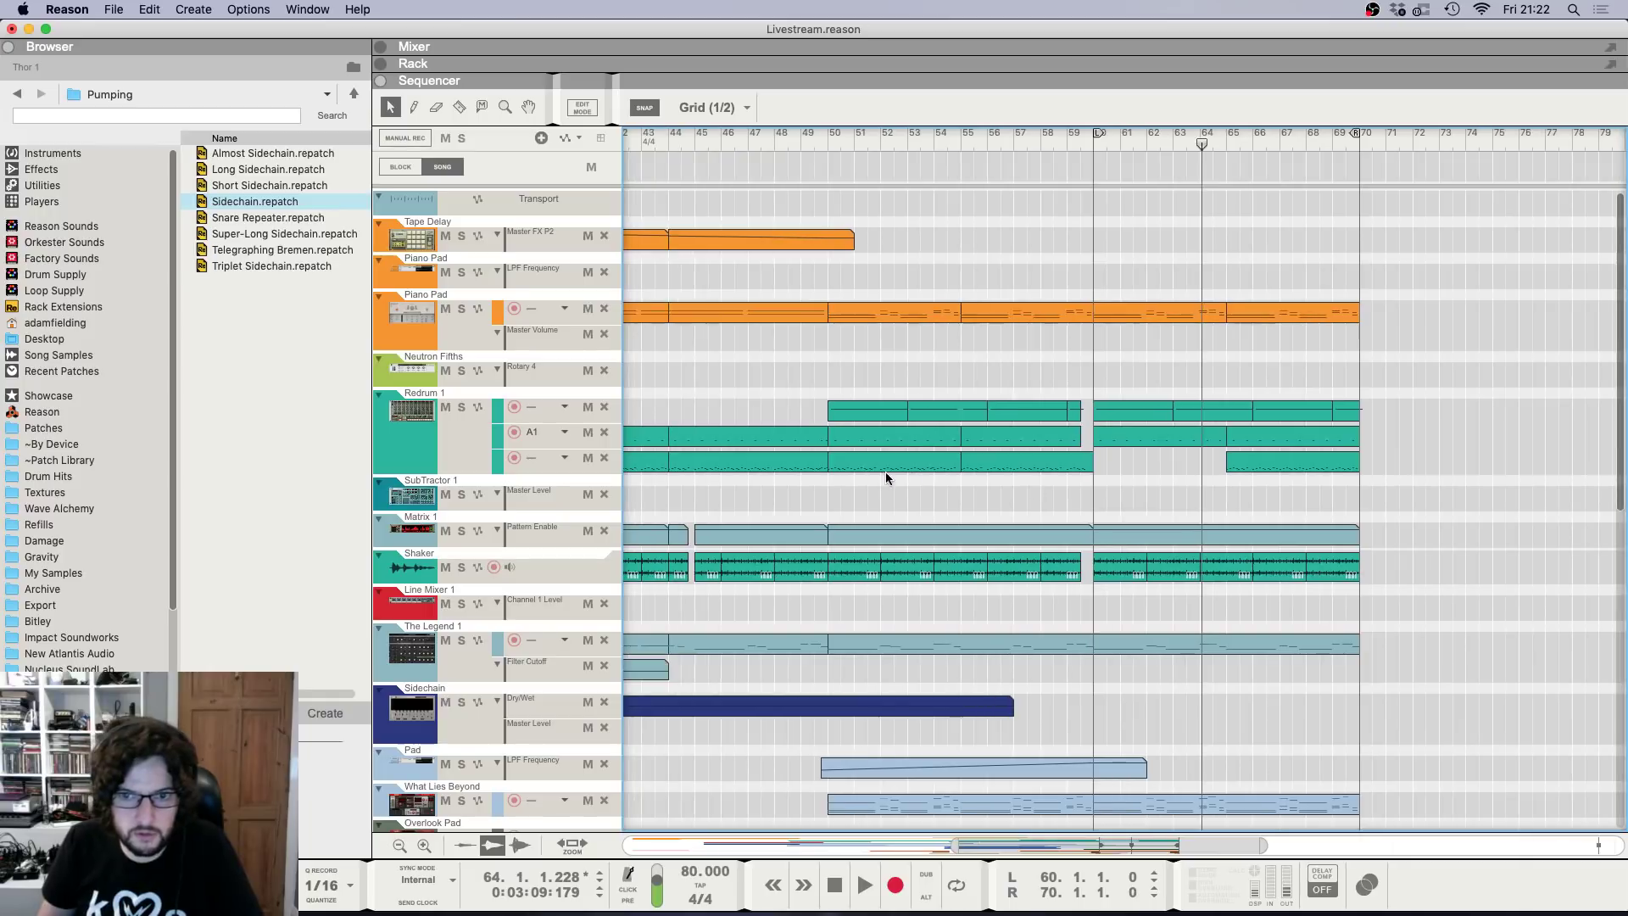
key(g)
scroll(767, 466, left, 2)
drag(750, 465, 1273, 454)
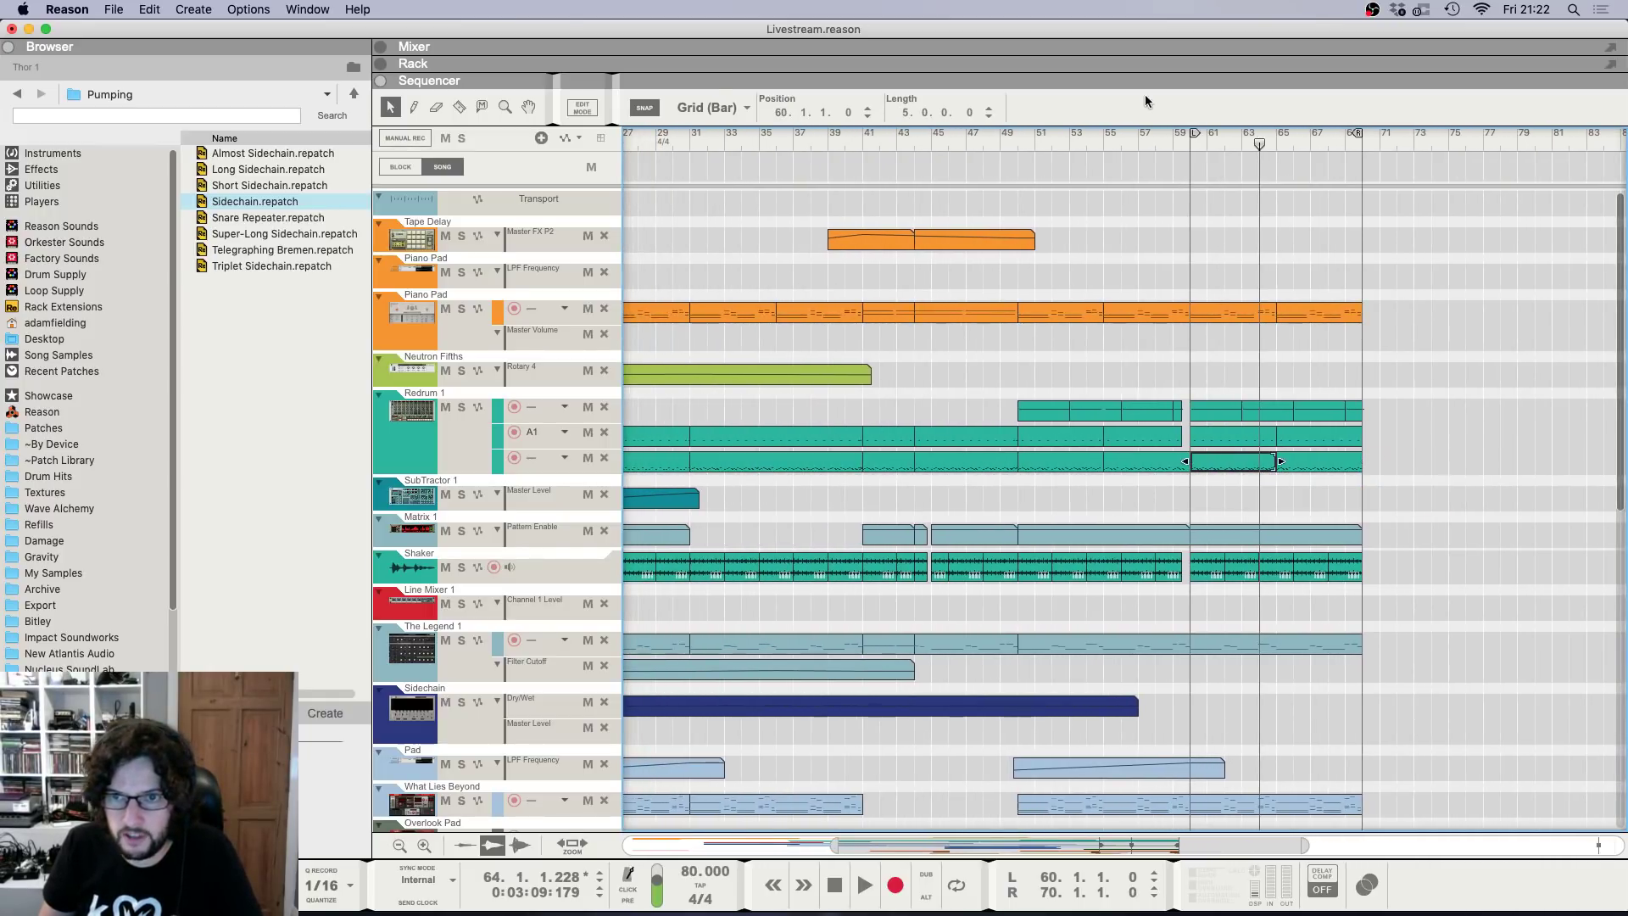
Play the section from bar 60 to check the replaced drum clip, and return the song position to bar 60.
key(h)
key(h)
key(h)
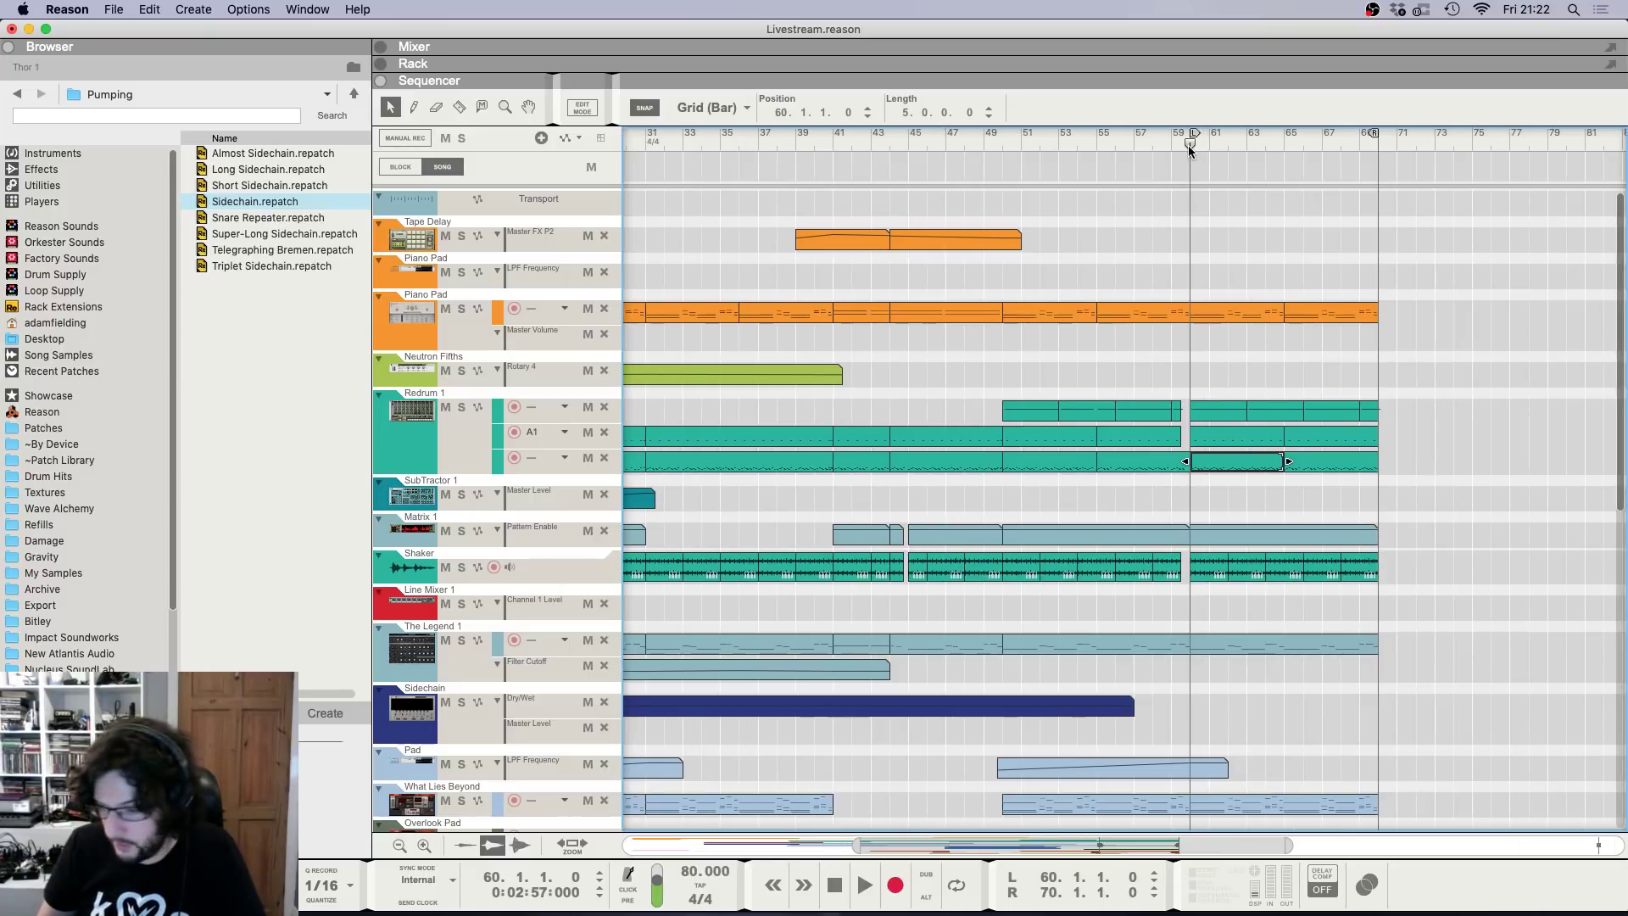
key(g)
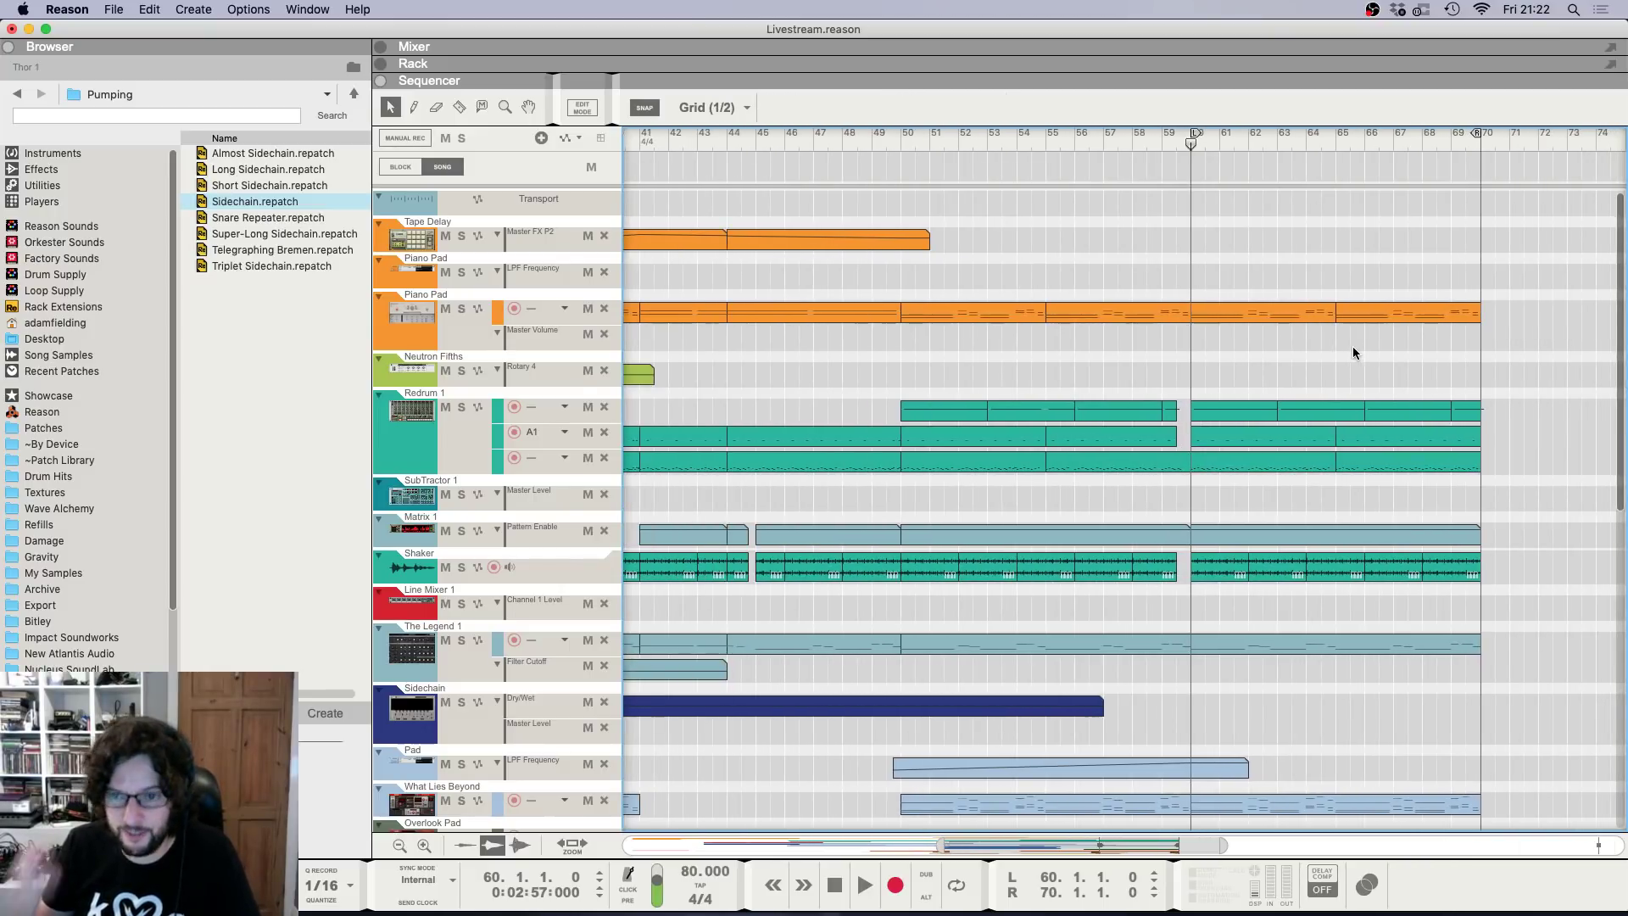
key(g)
key(g)
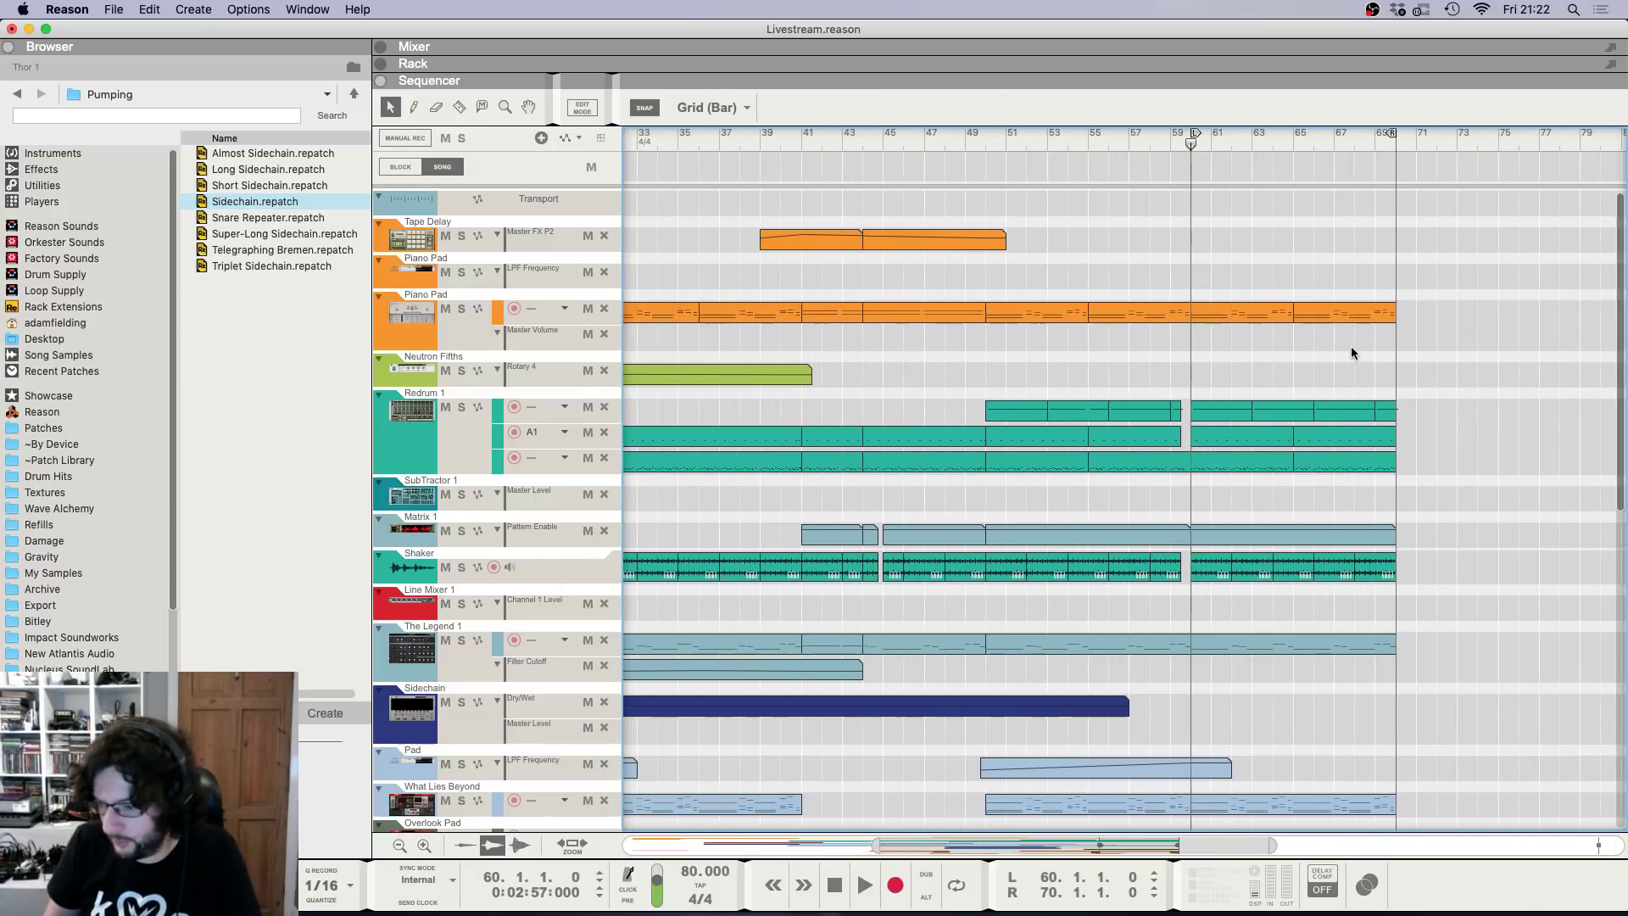
key(space)
key(h)
key(h)
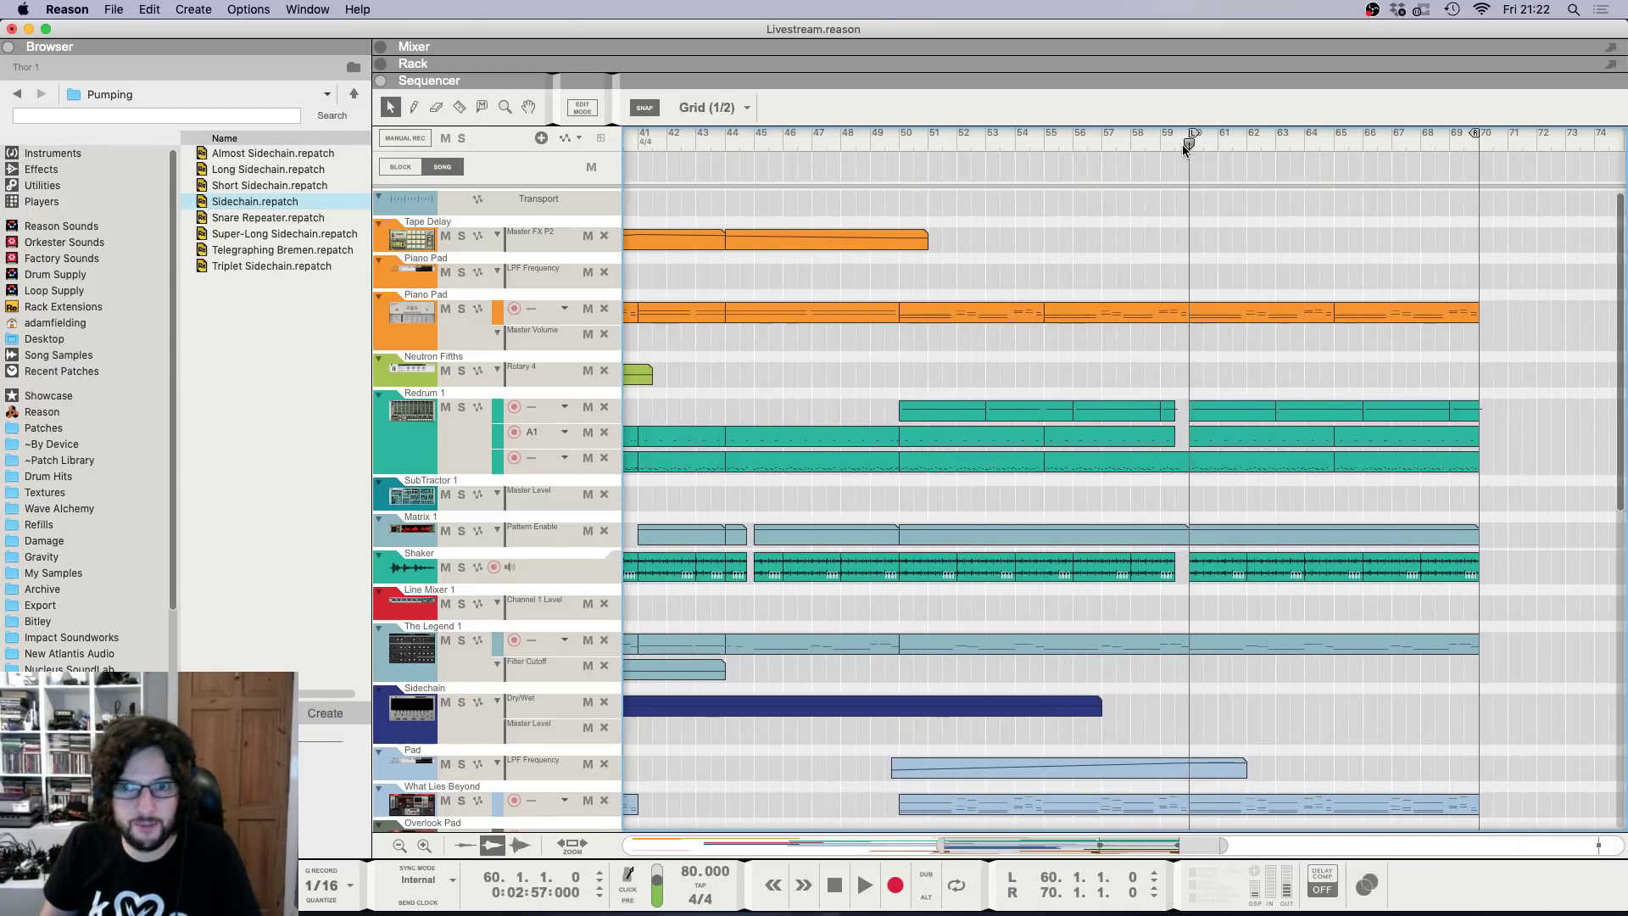
key(h)
scroll(1238, 368, down, 1)
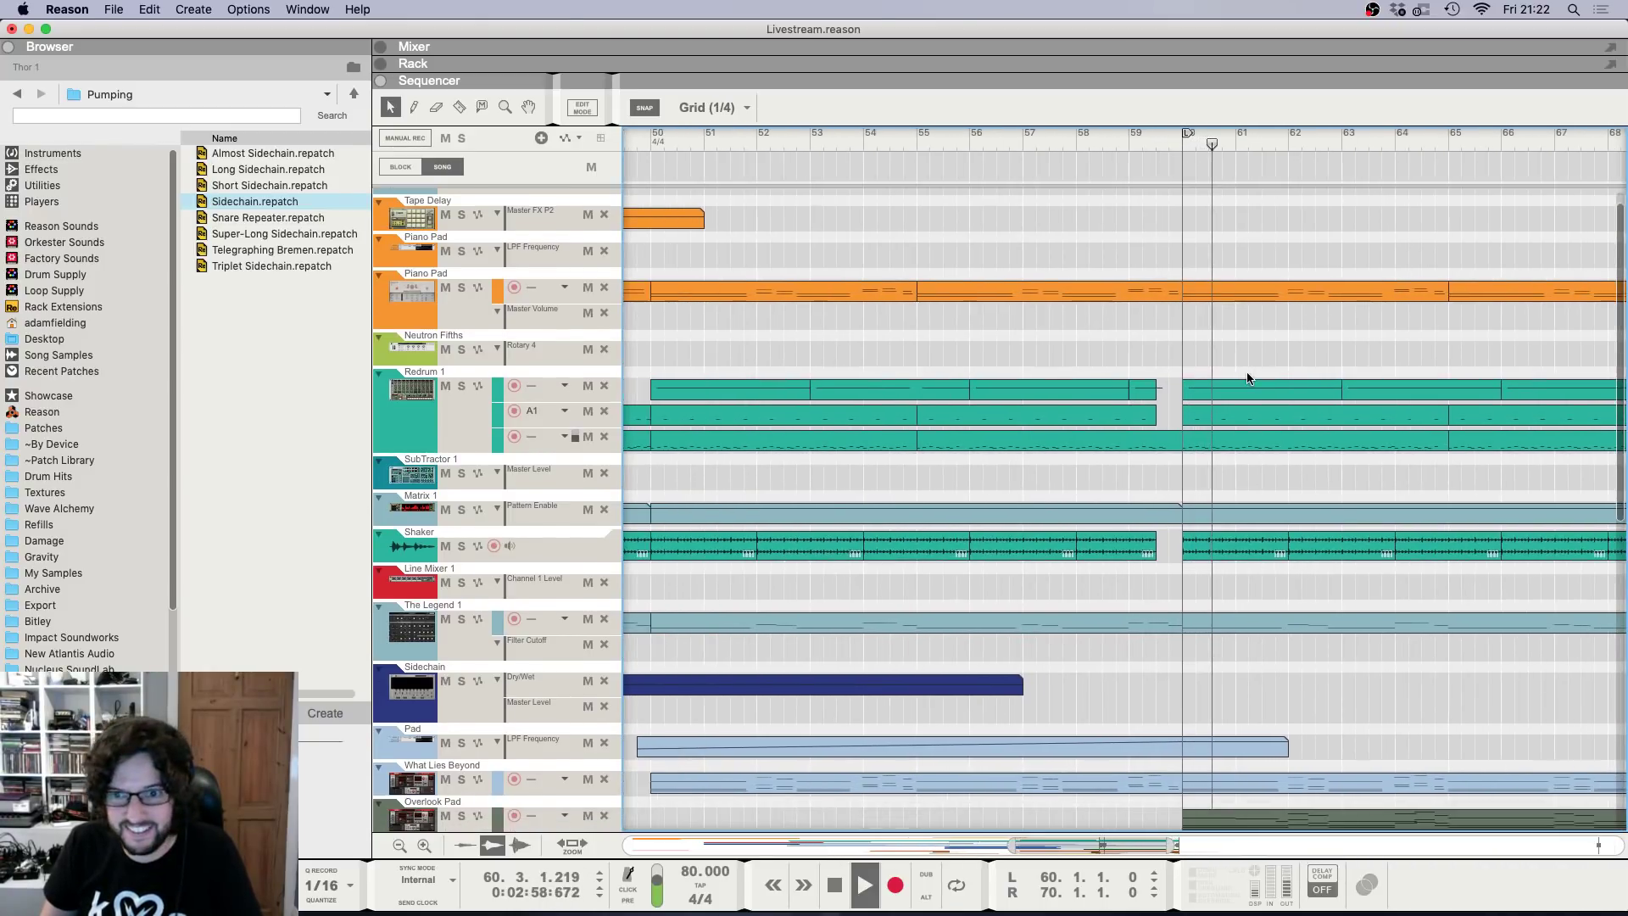
key(g)
scroll(1247, 371, down, 1)
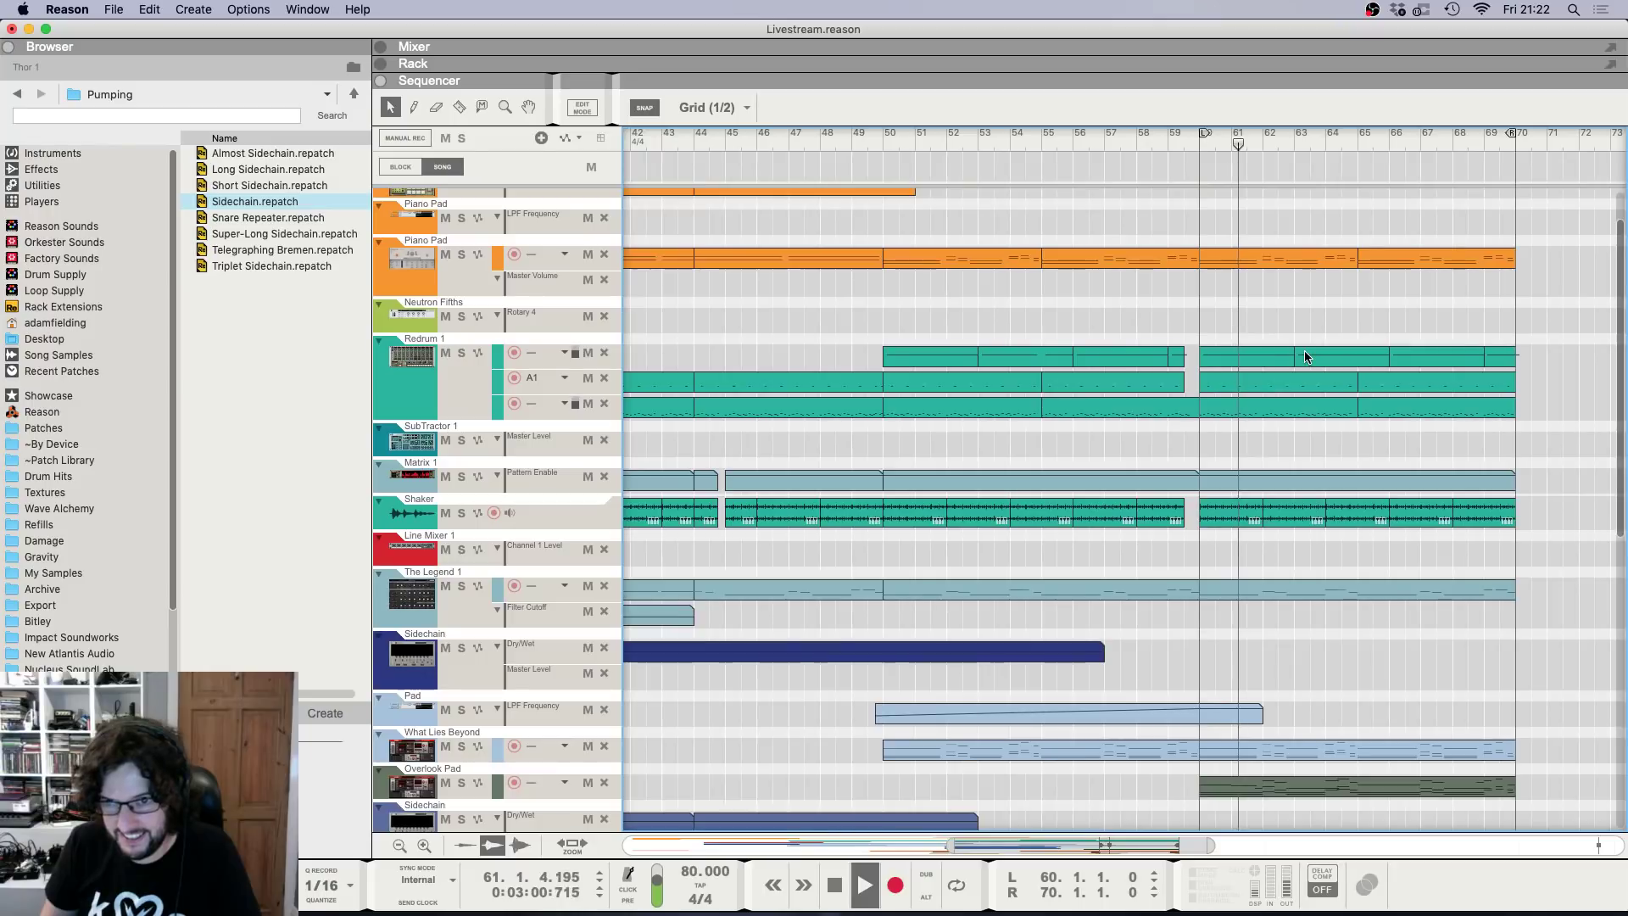
key(h)
key(space)
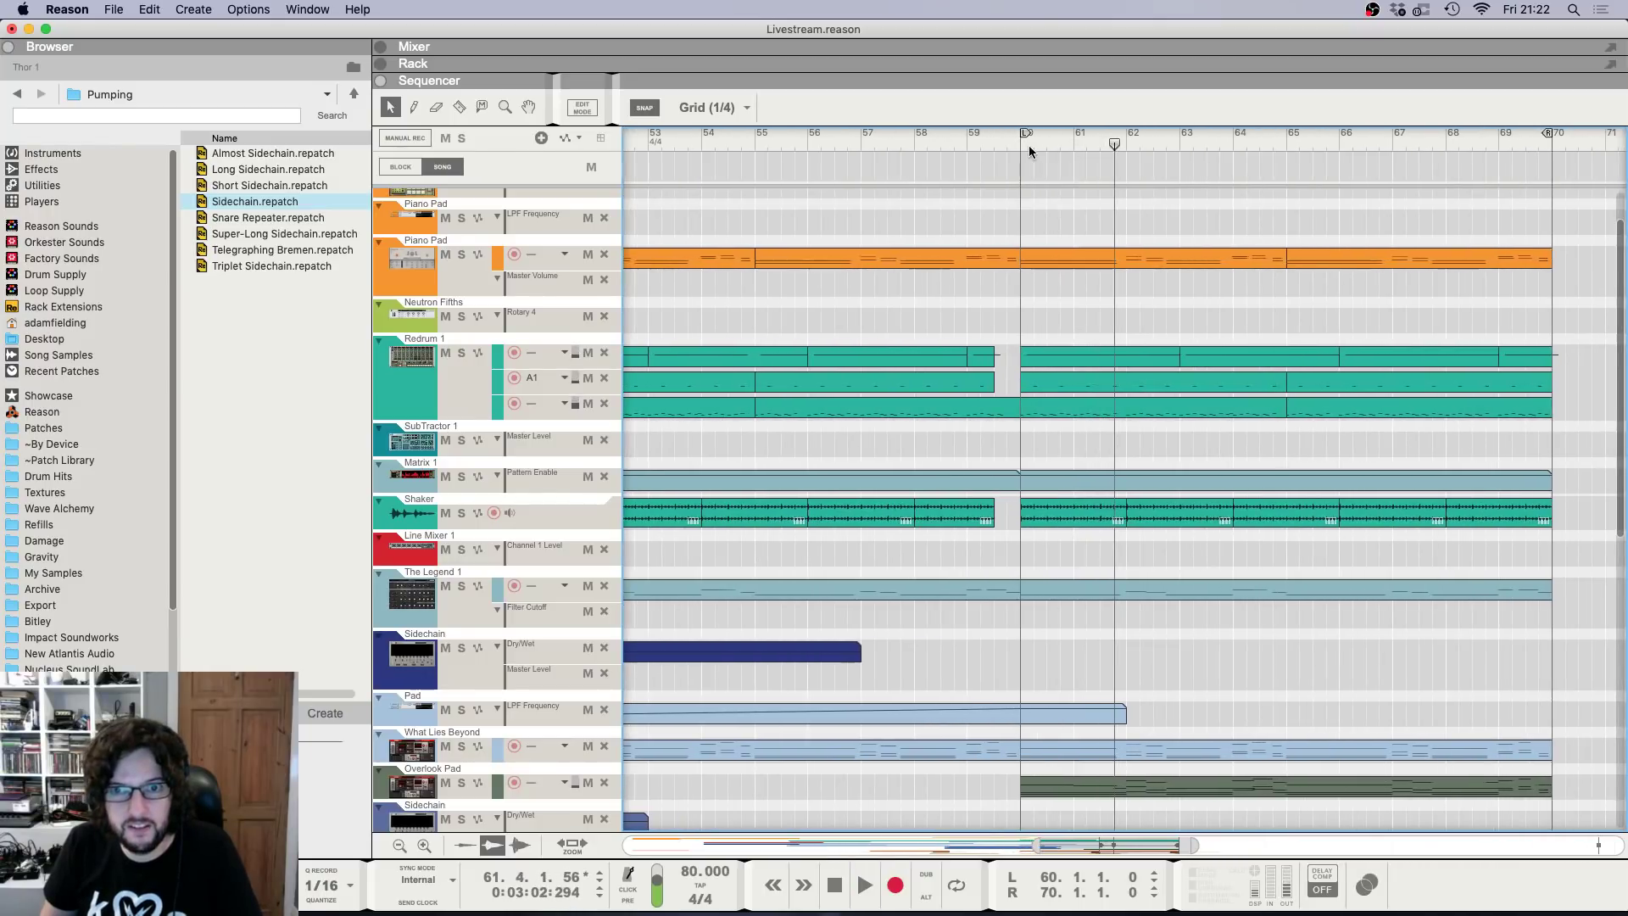
click(1021, 141)
Select the Redrum 1 track, show the rack and look through the devices down to the Lead channel's The Legend 2.
click(463, 402)
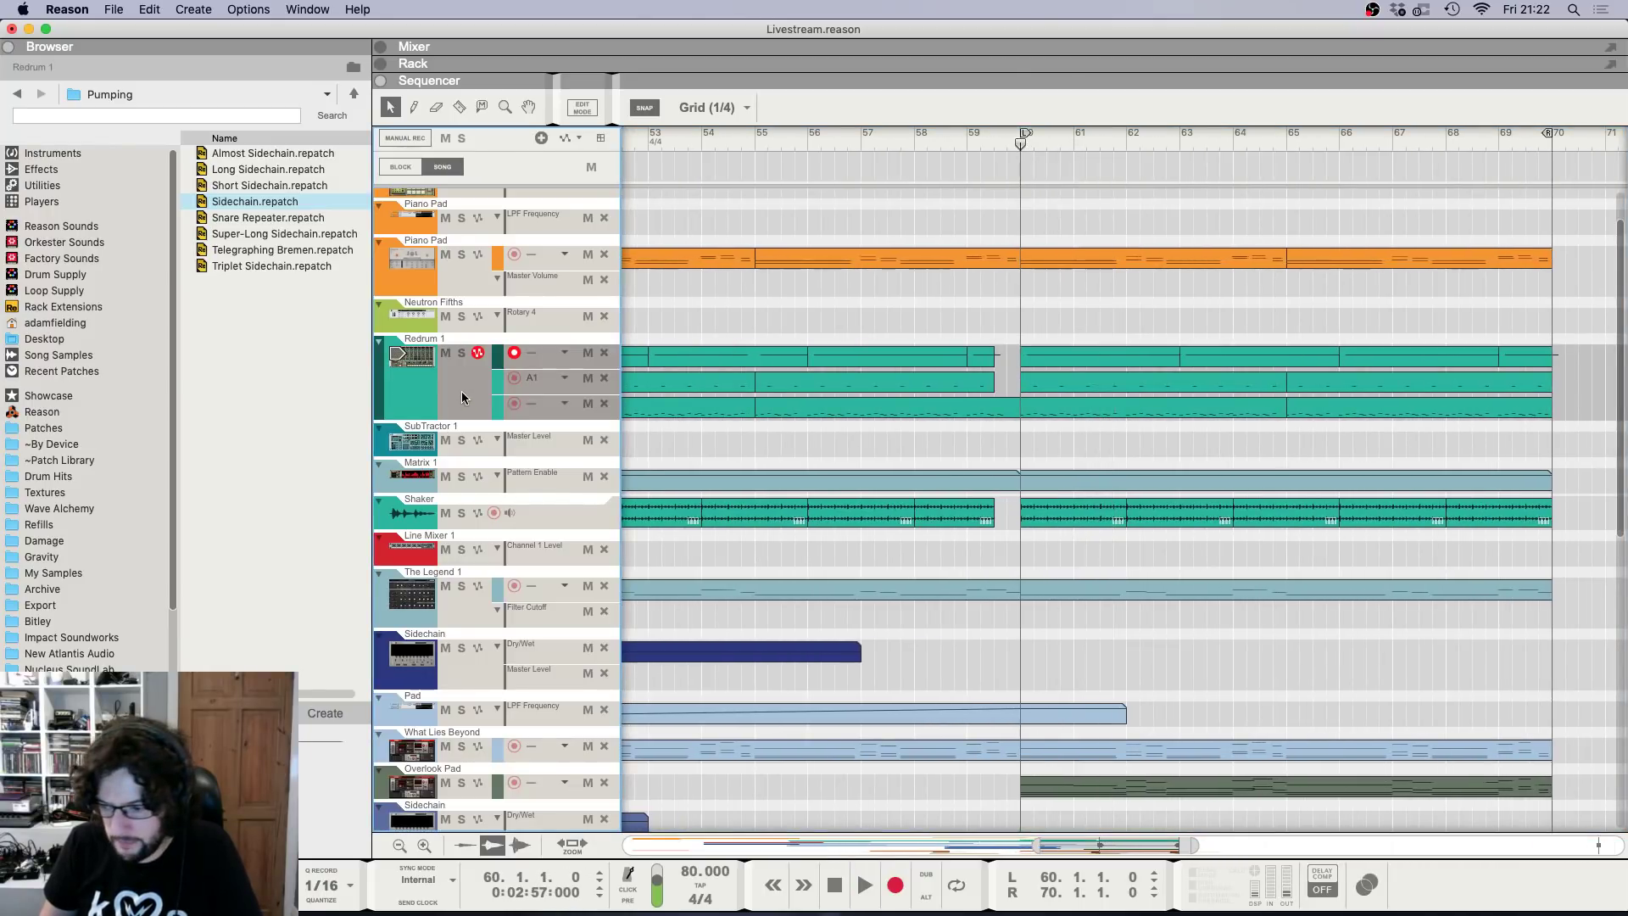
key(F6)
scroll(860, 570, down, 10)
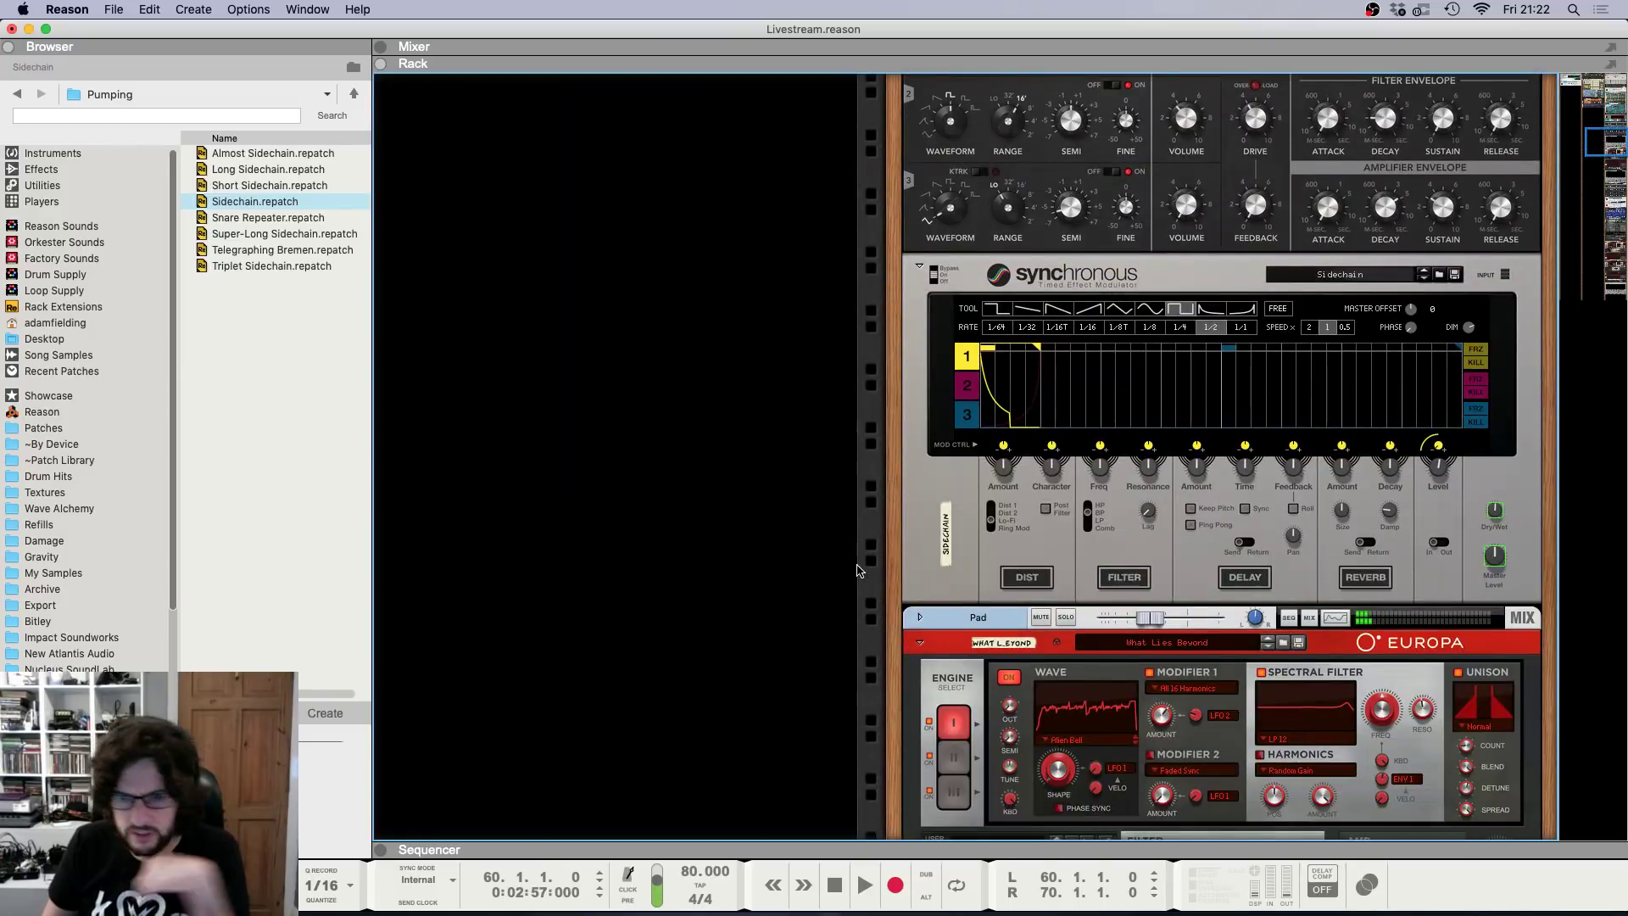
scroll(856, 570, down, 5)
scroll(852, 563, down, 15)
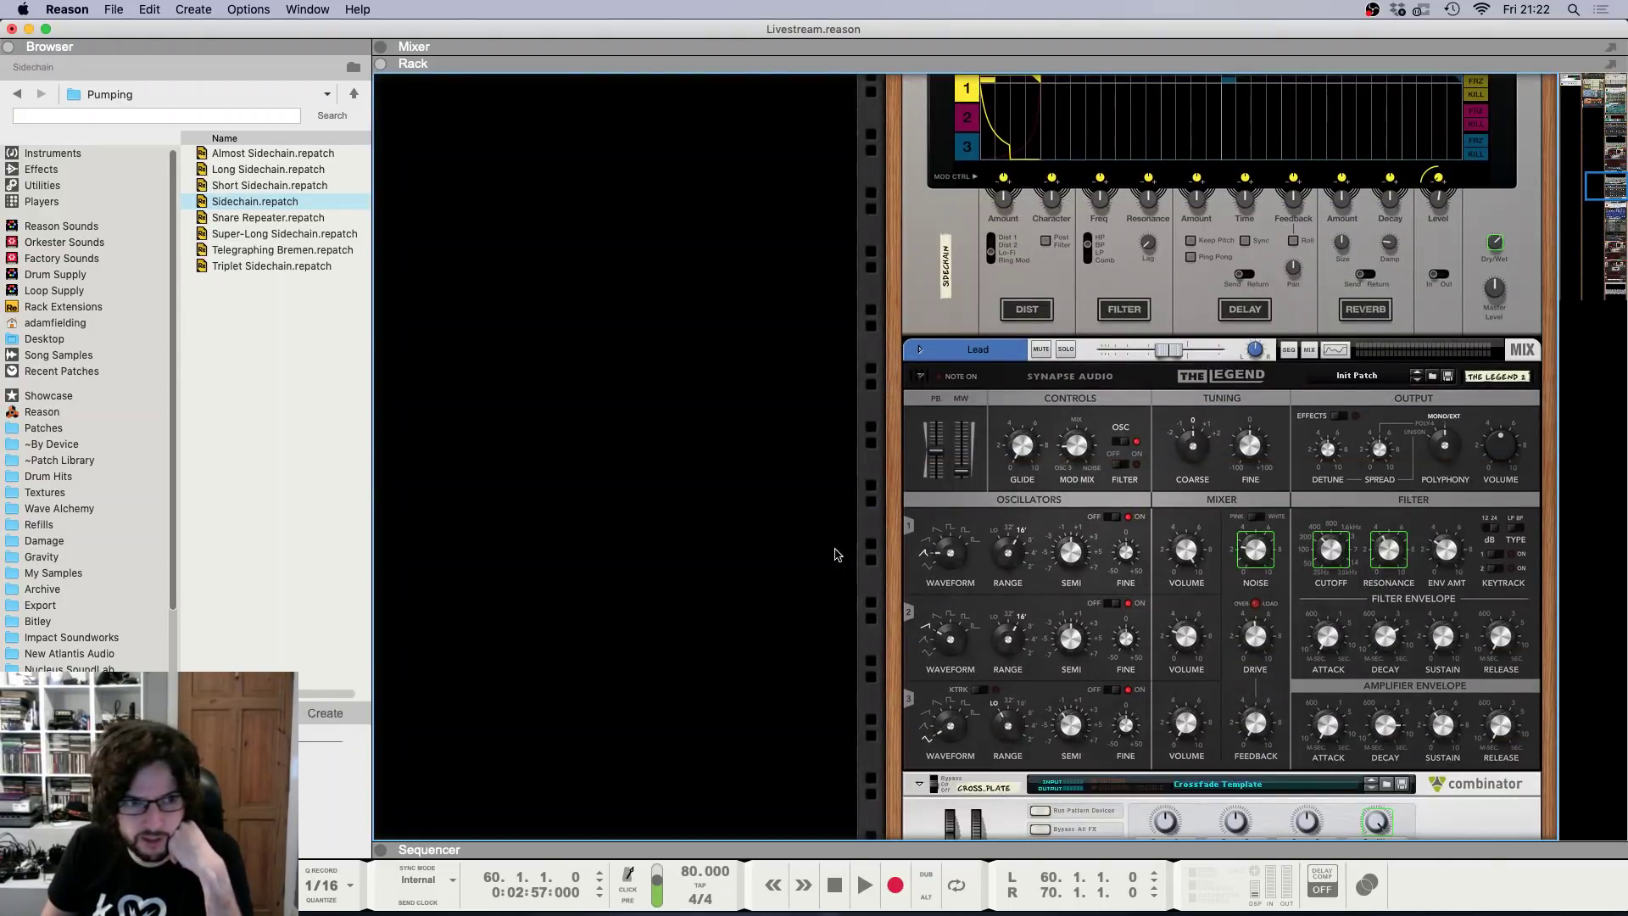
Browse the Glitch & Noise folder of Loop Supply and select the loop edb_drm174_parasite_fx.rx2.
click(292, 483)
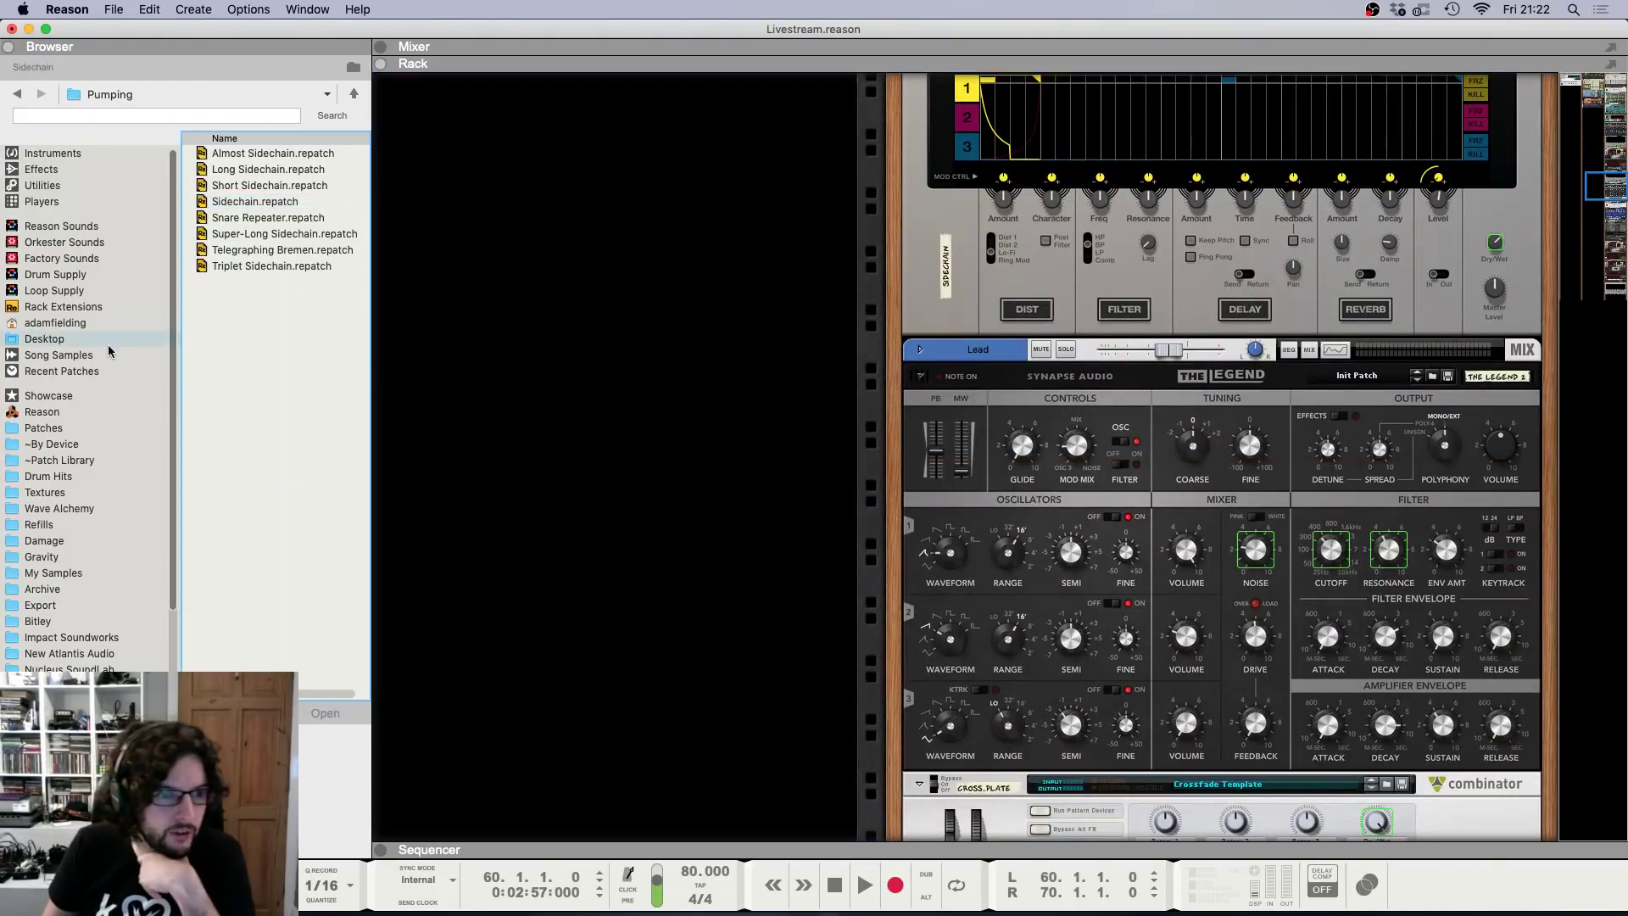
click(78, 290)
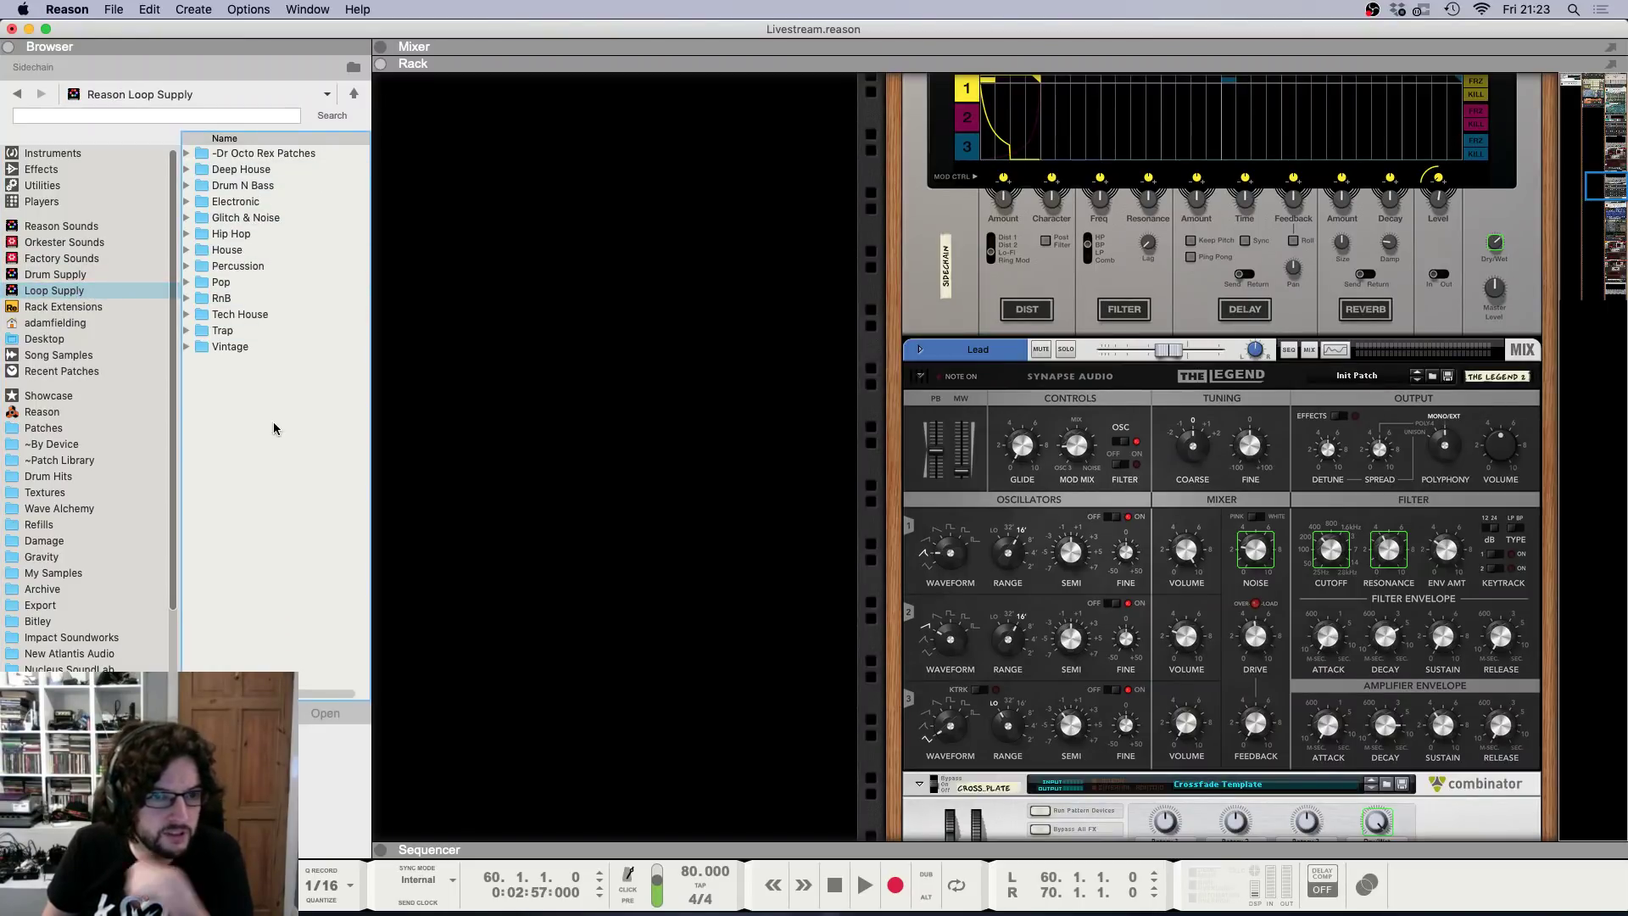
double_click(264, 218)
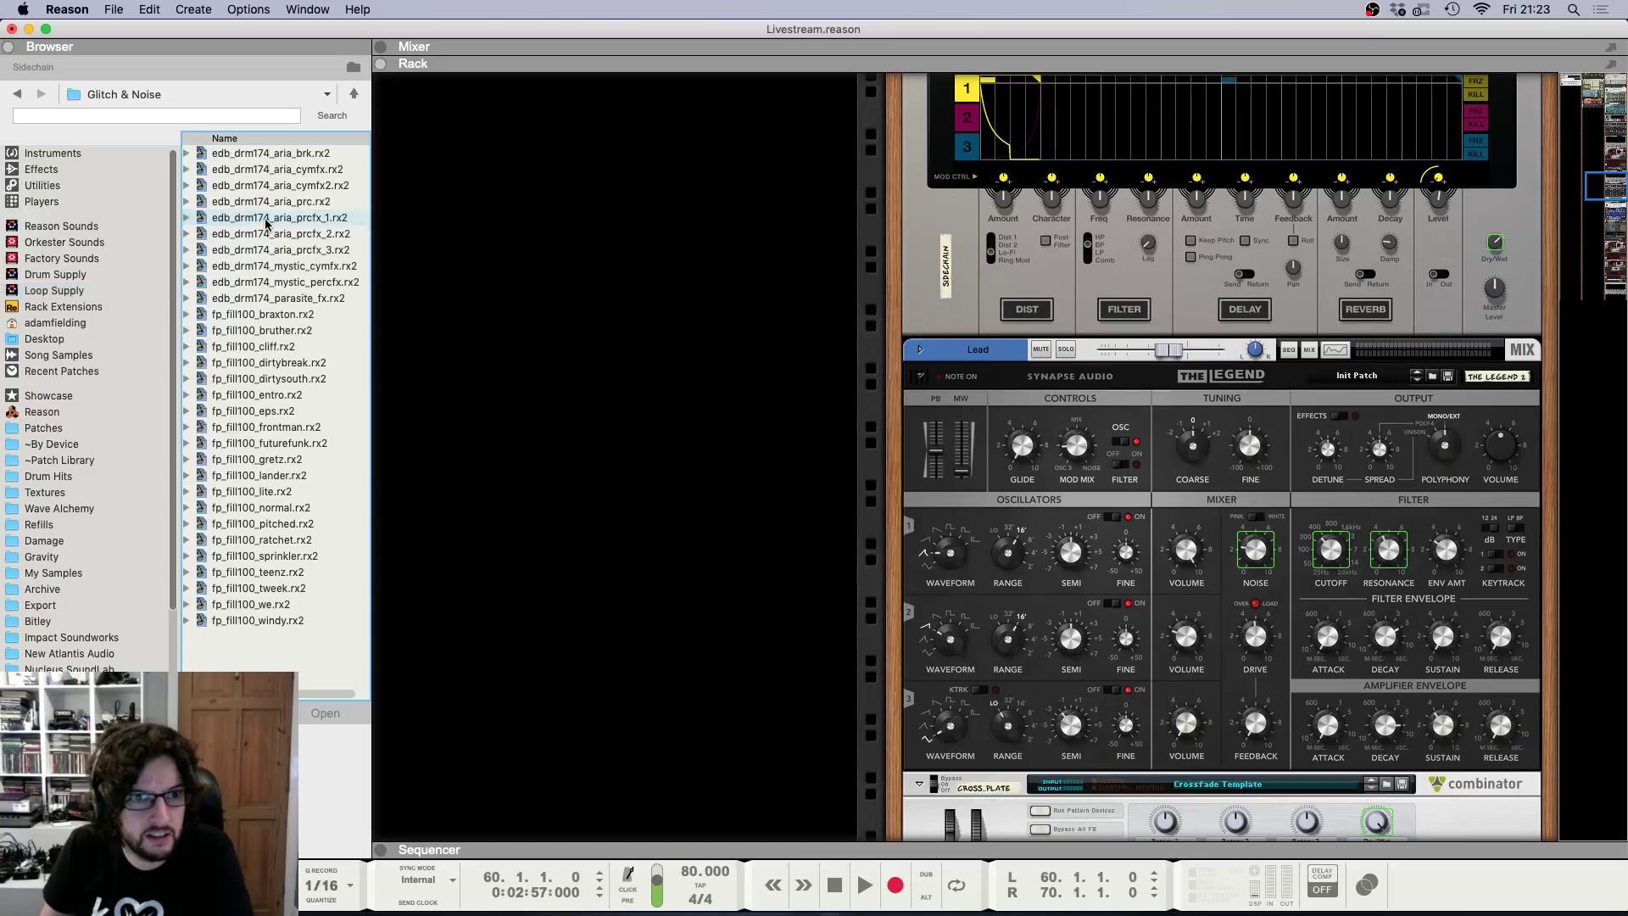
click(283, 298)
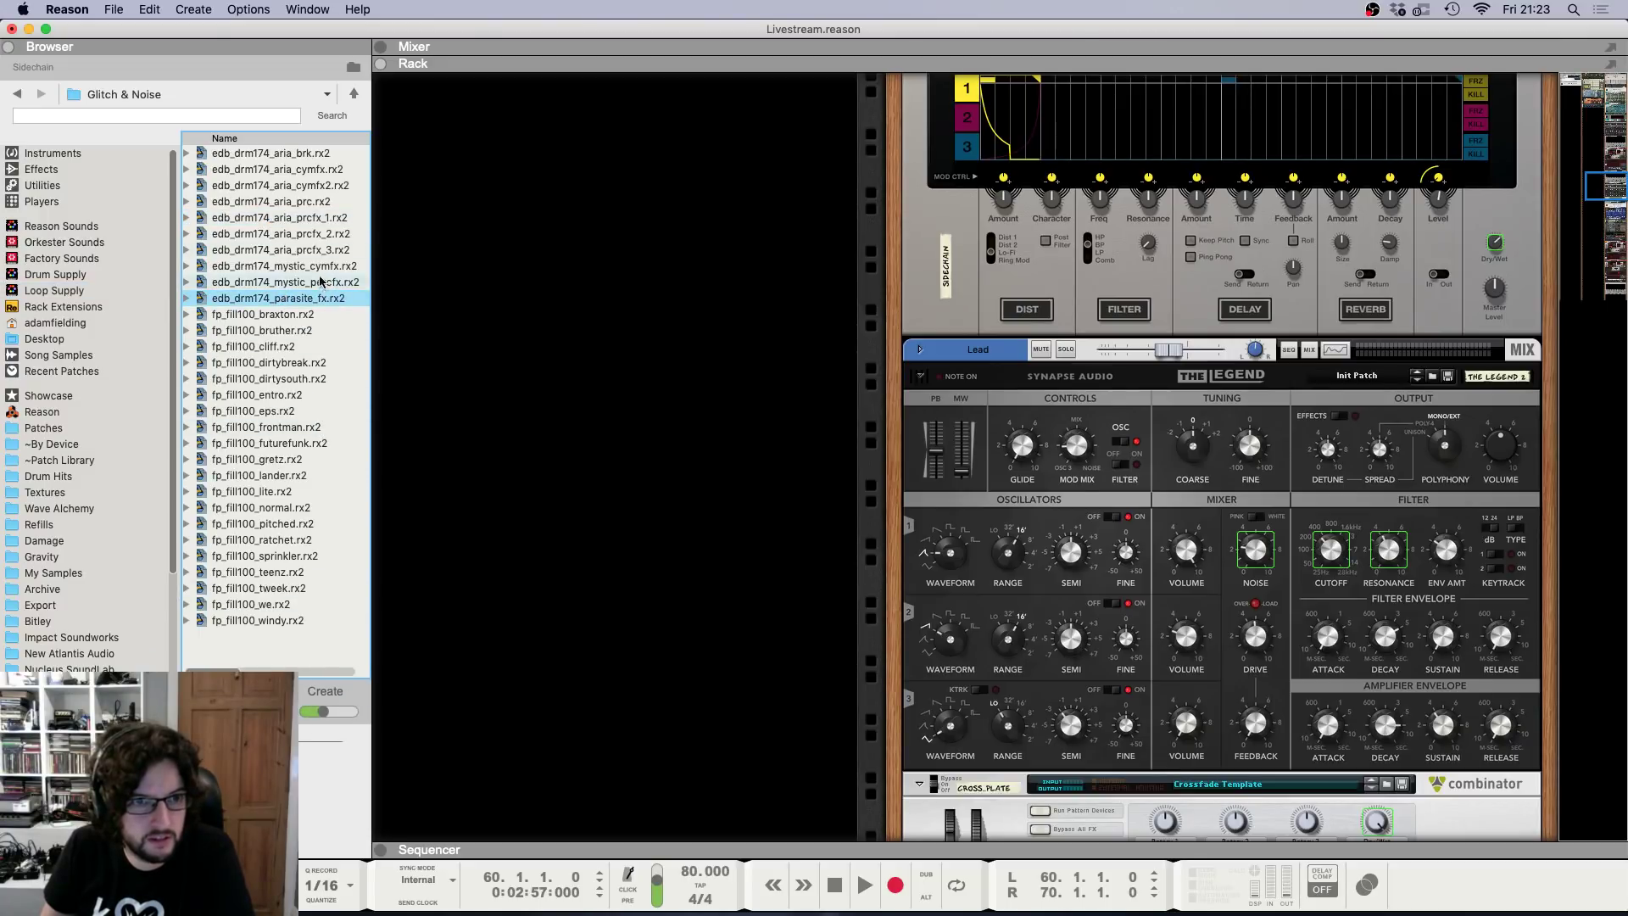
Audition the loops in the Glitch & Noise folder, including the fp_fill100 fills.
key(Up)
key(Up)
key(Up)
key(Up)
click(288, 427)
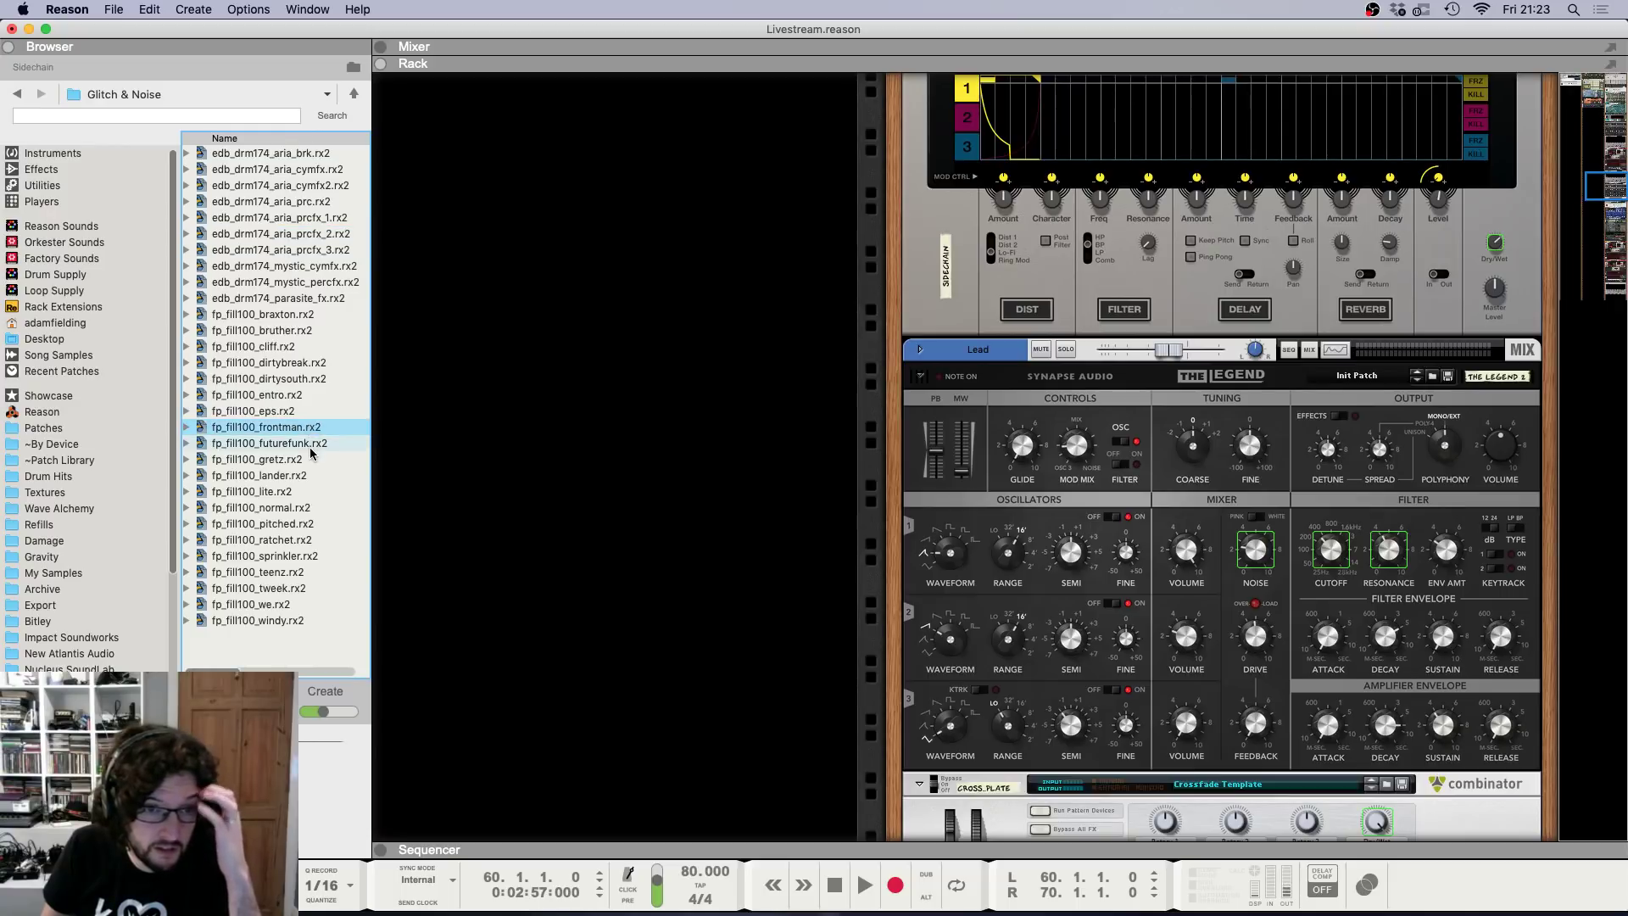
click(310, 444)
click(304, 495)
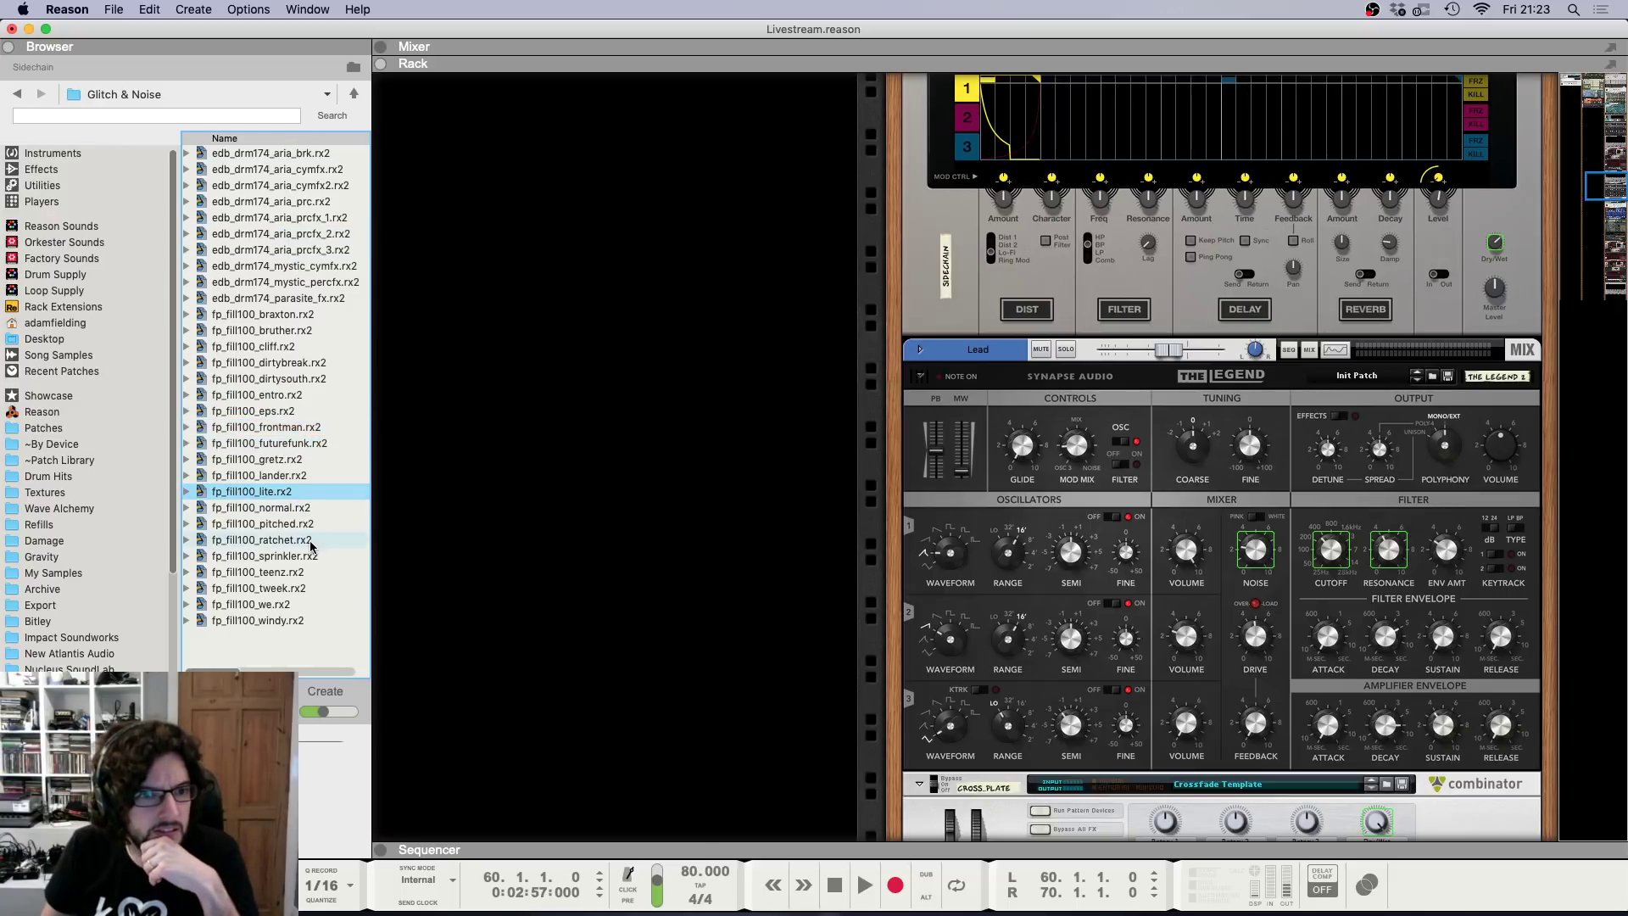
click(311, 540)
click(318, 574)
click(316, 621)
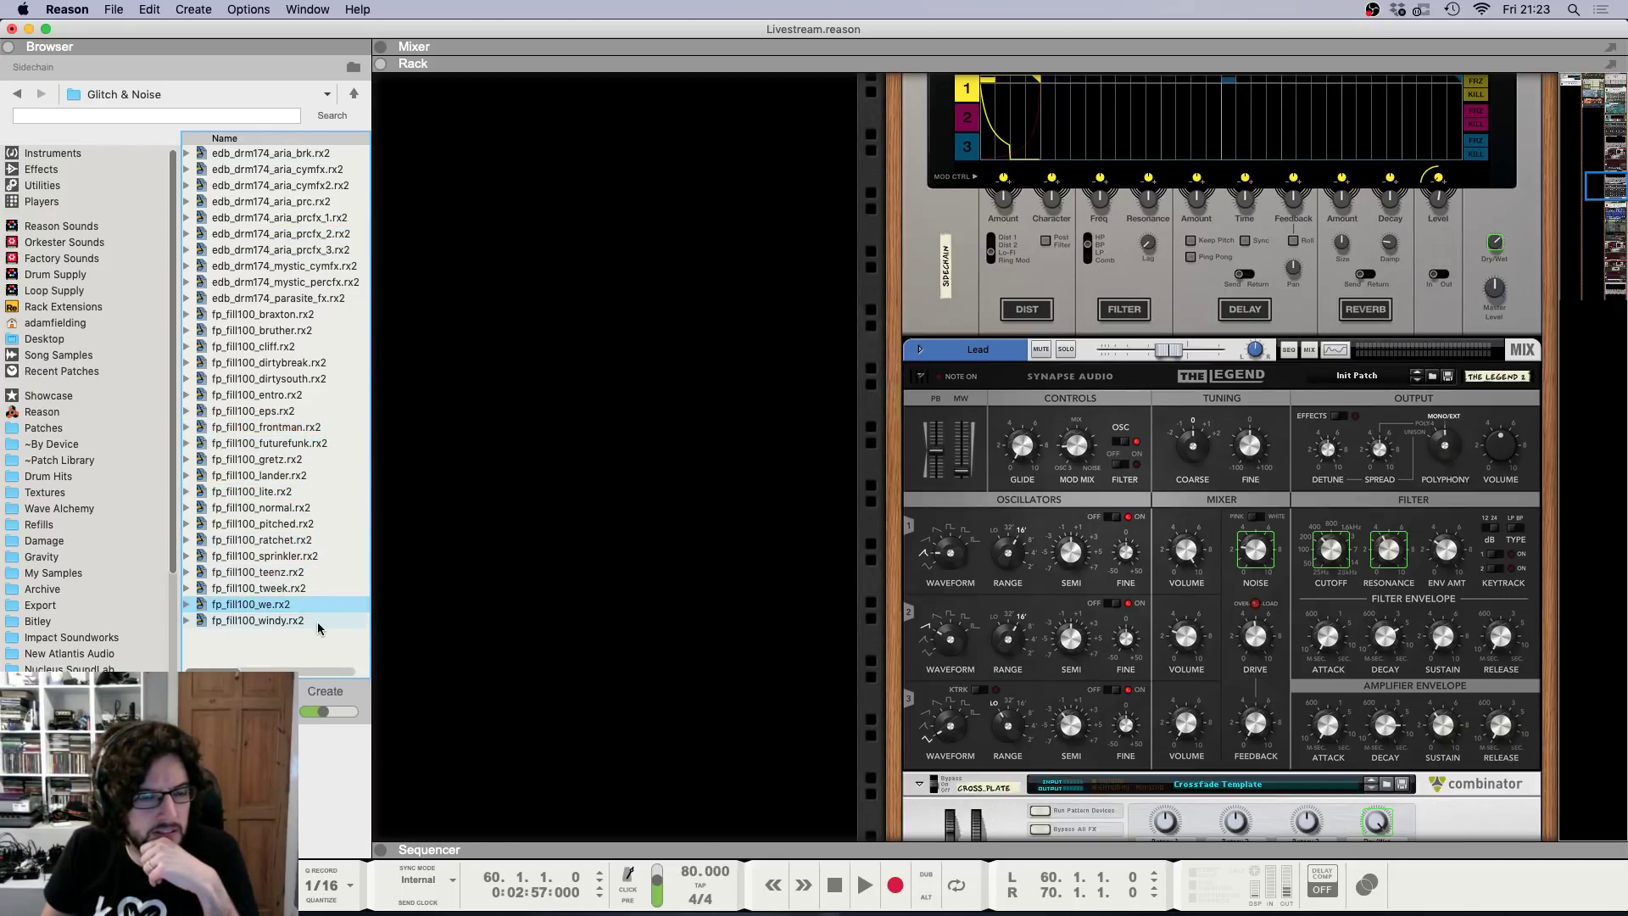
click(287, 412)
click(289, 348)
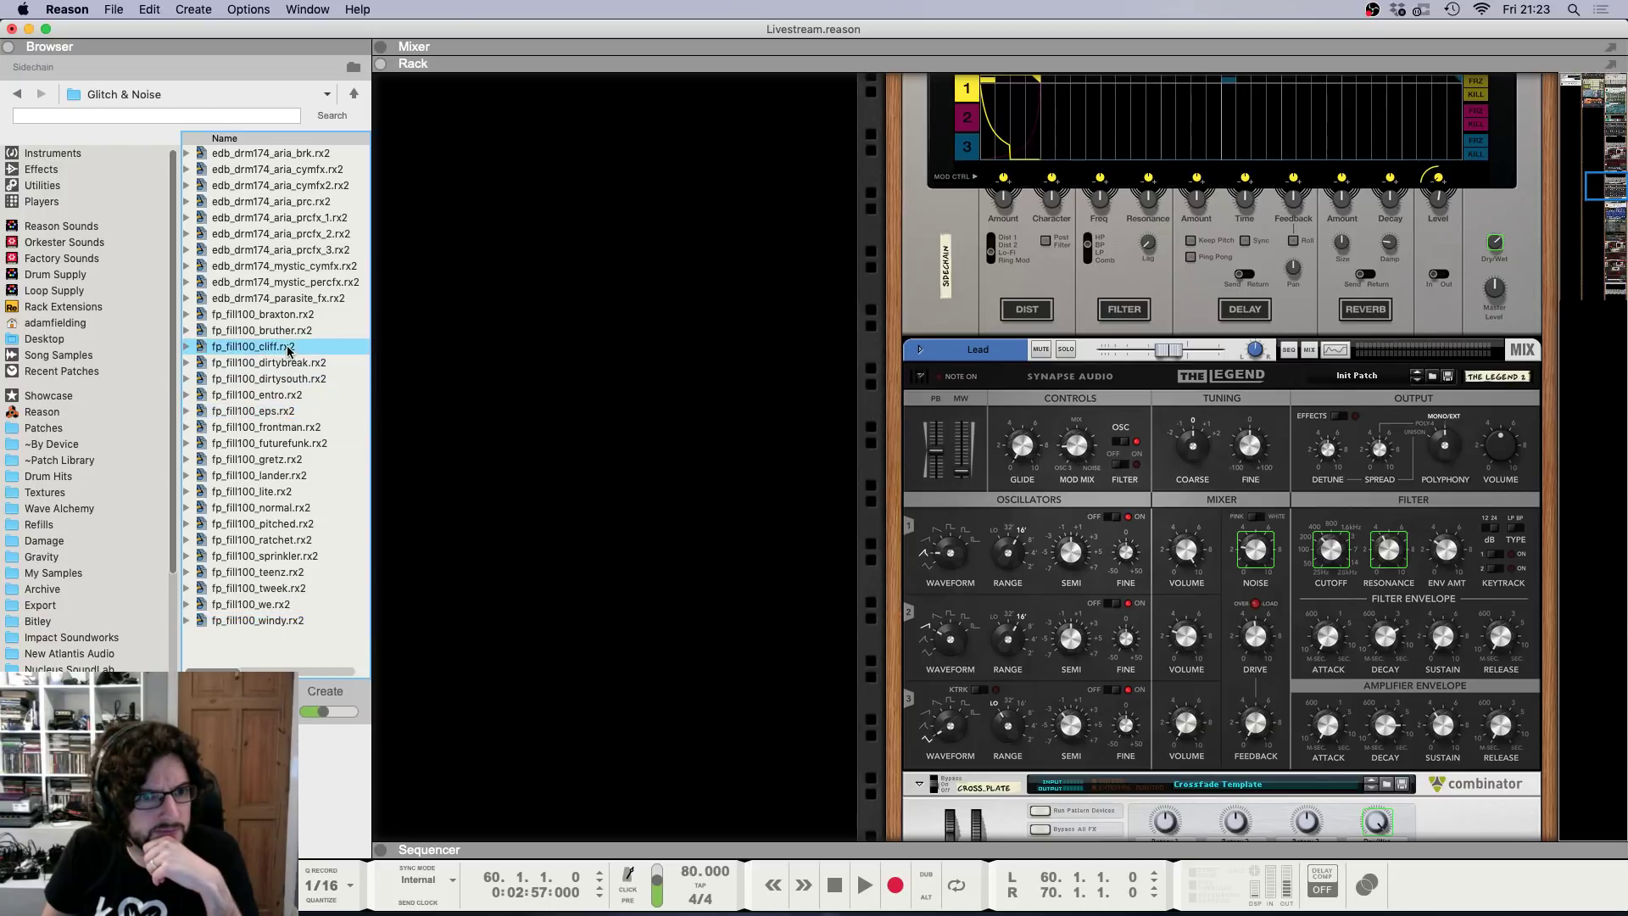
click(287, 330)
Look through the ap_ens125 loops in Loop Supply's Percussion folder and return to the folder overview.
click(18, 94)
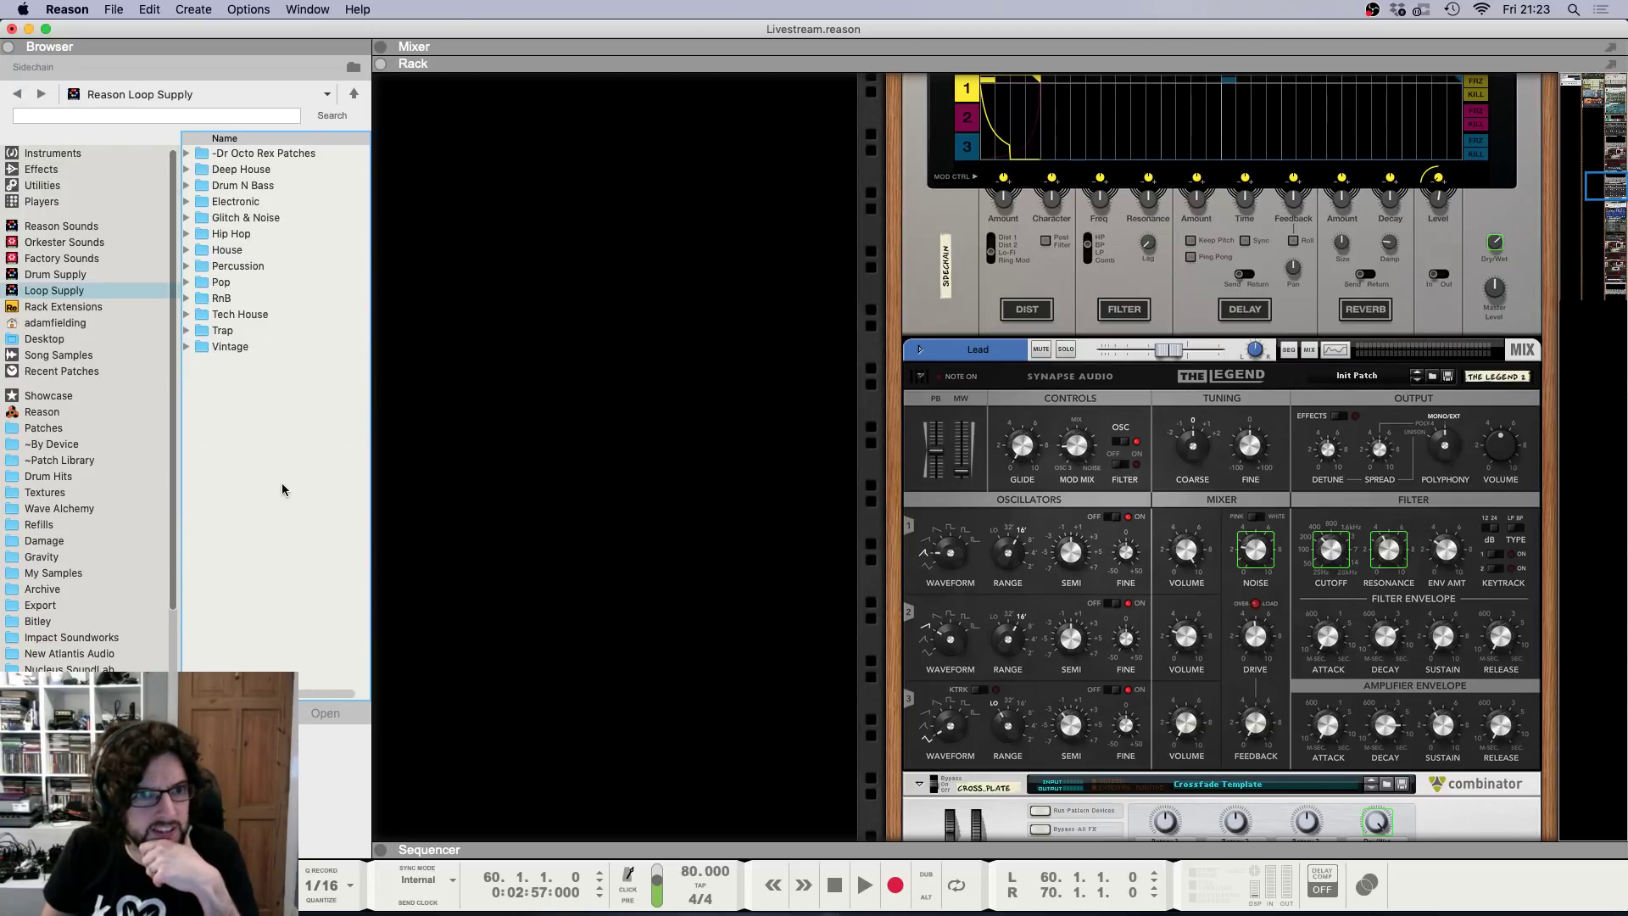
double_click(241, 268)
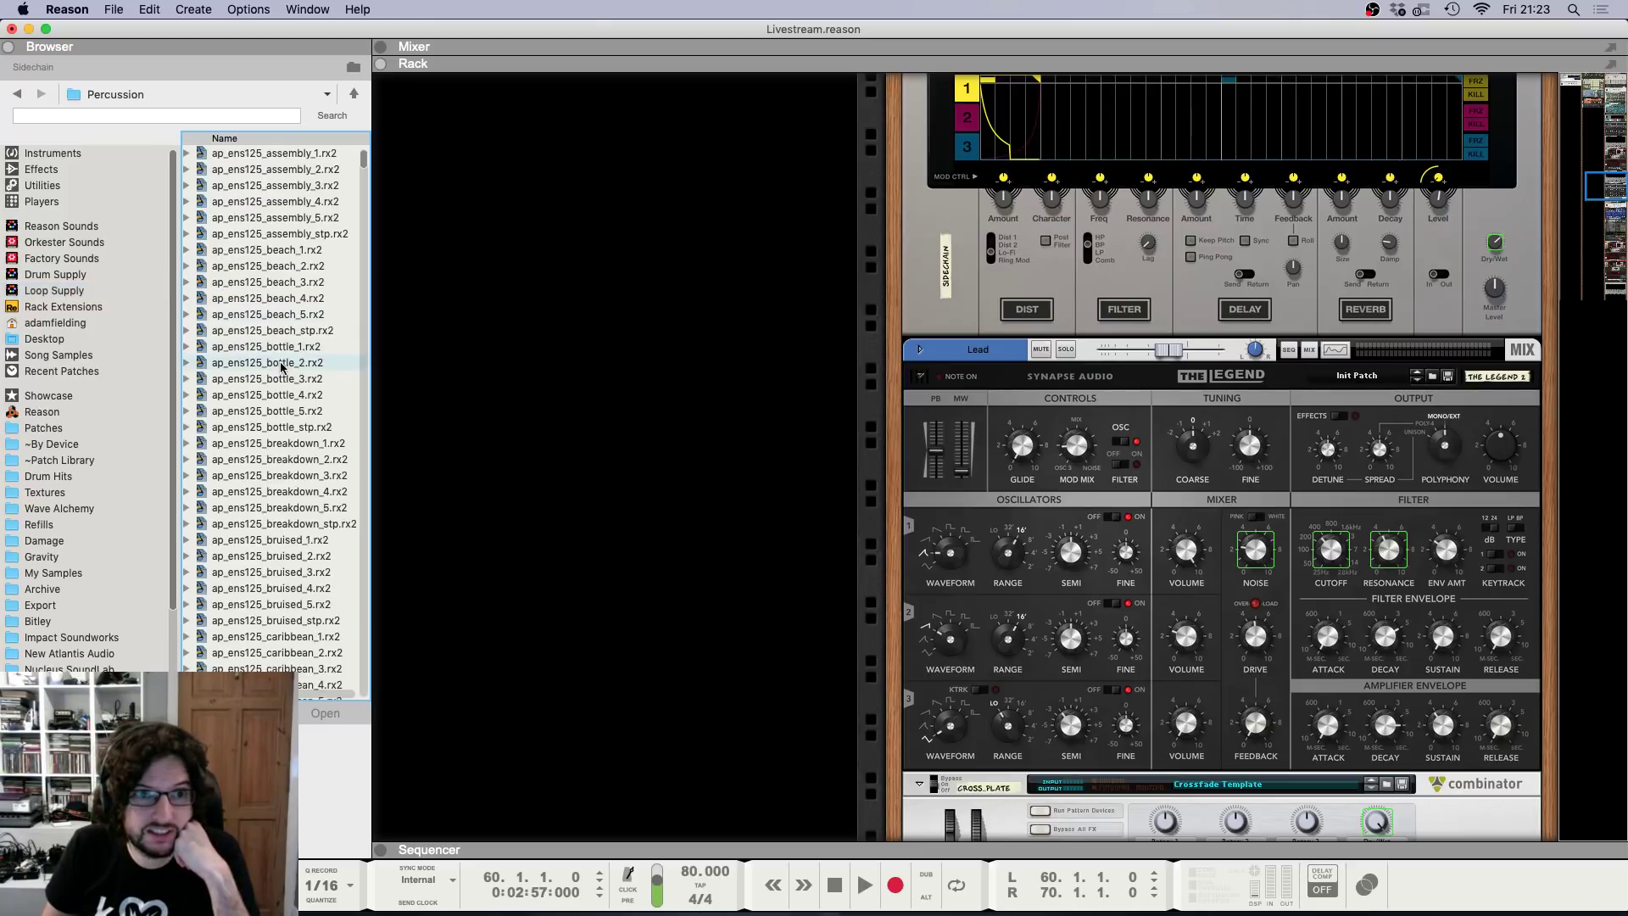
scroll(280, 378, down, 2)
click(309, 510)
scroll(309, 505, down, 12)
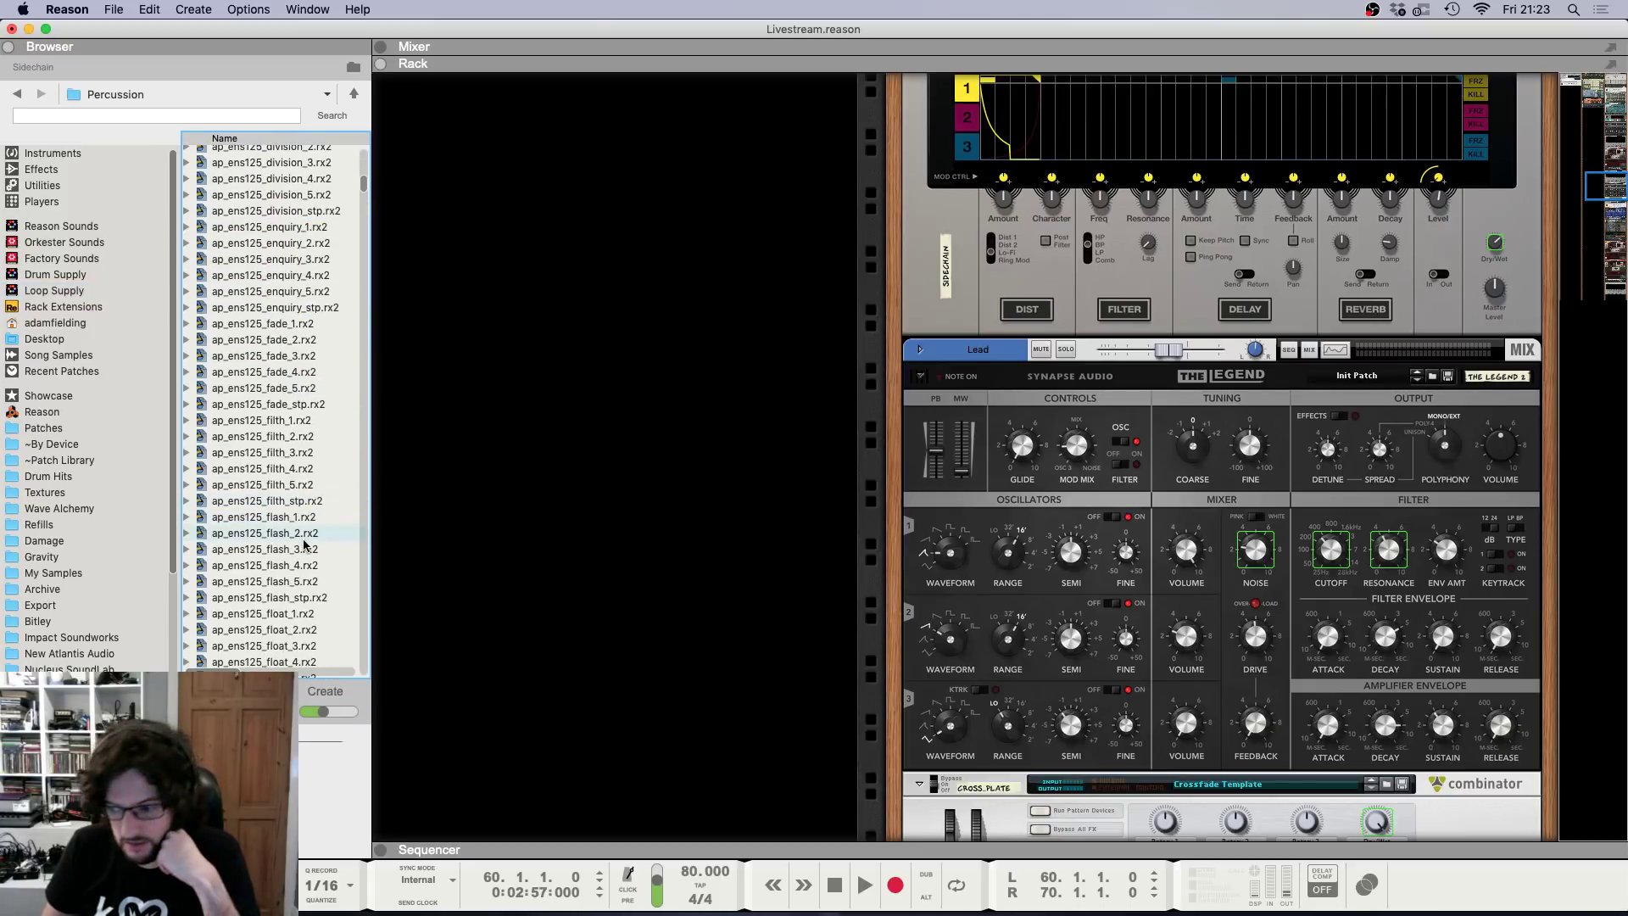
click(18, 95)
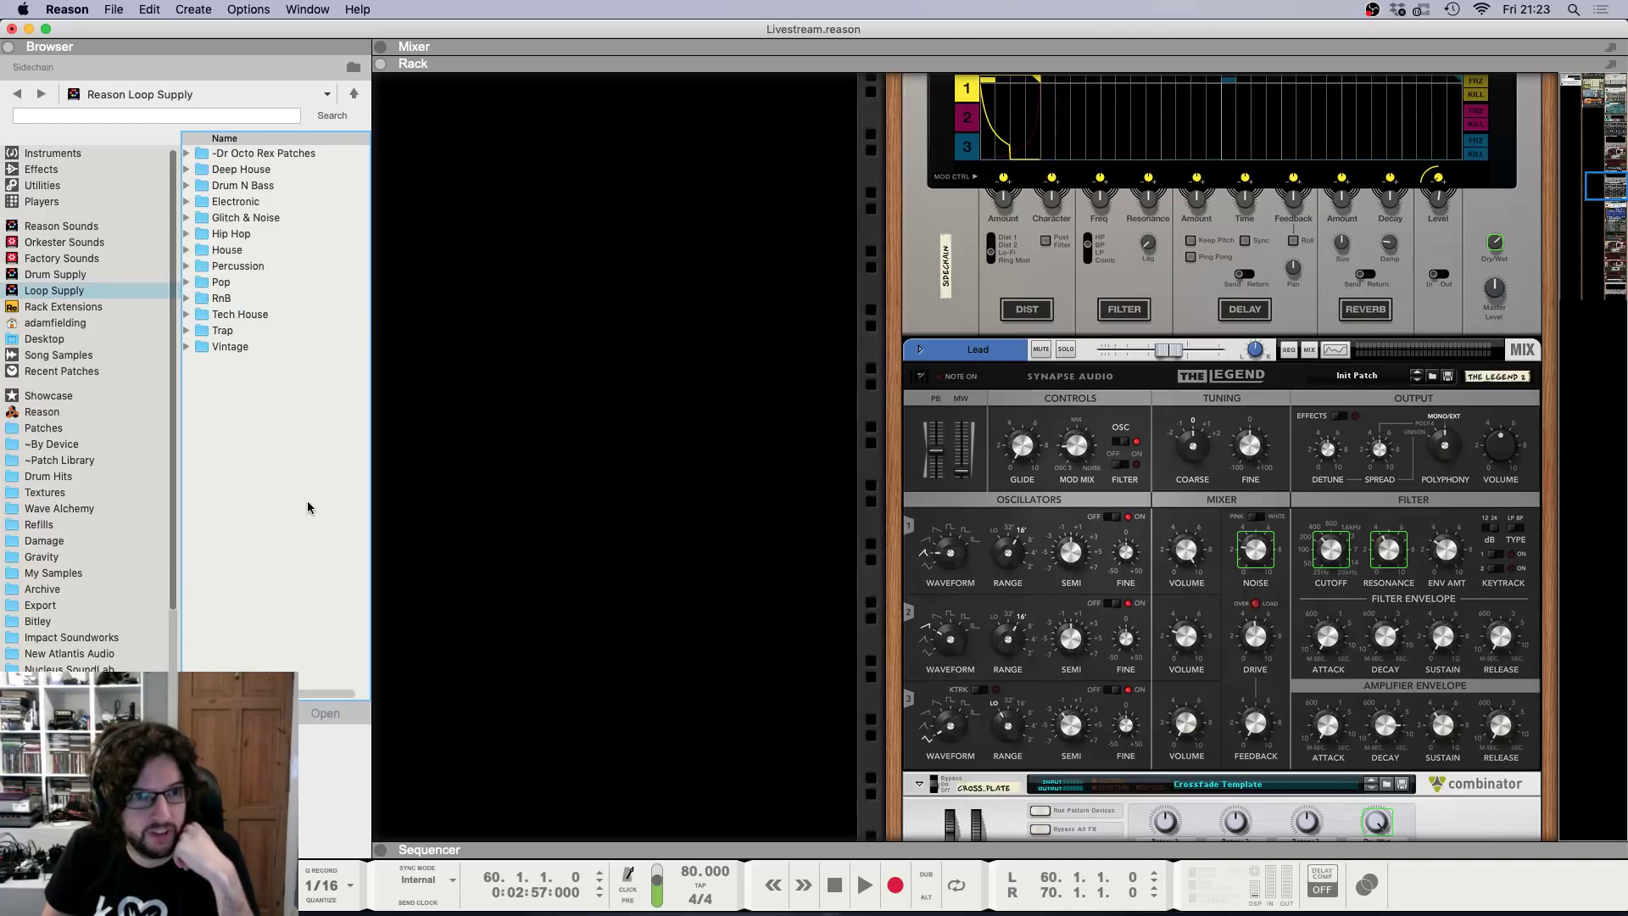
Audition loops in Loop Supply's Tech House folder, including ny_top120_4realhat.rx2 and ny_top120_krak.rx2.
double_click(259, 316)
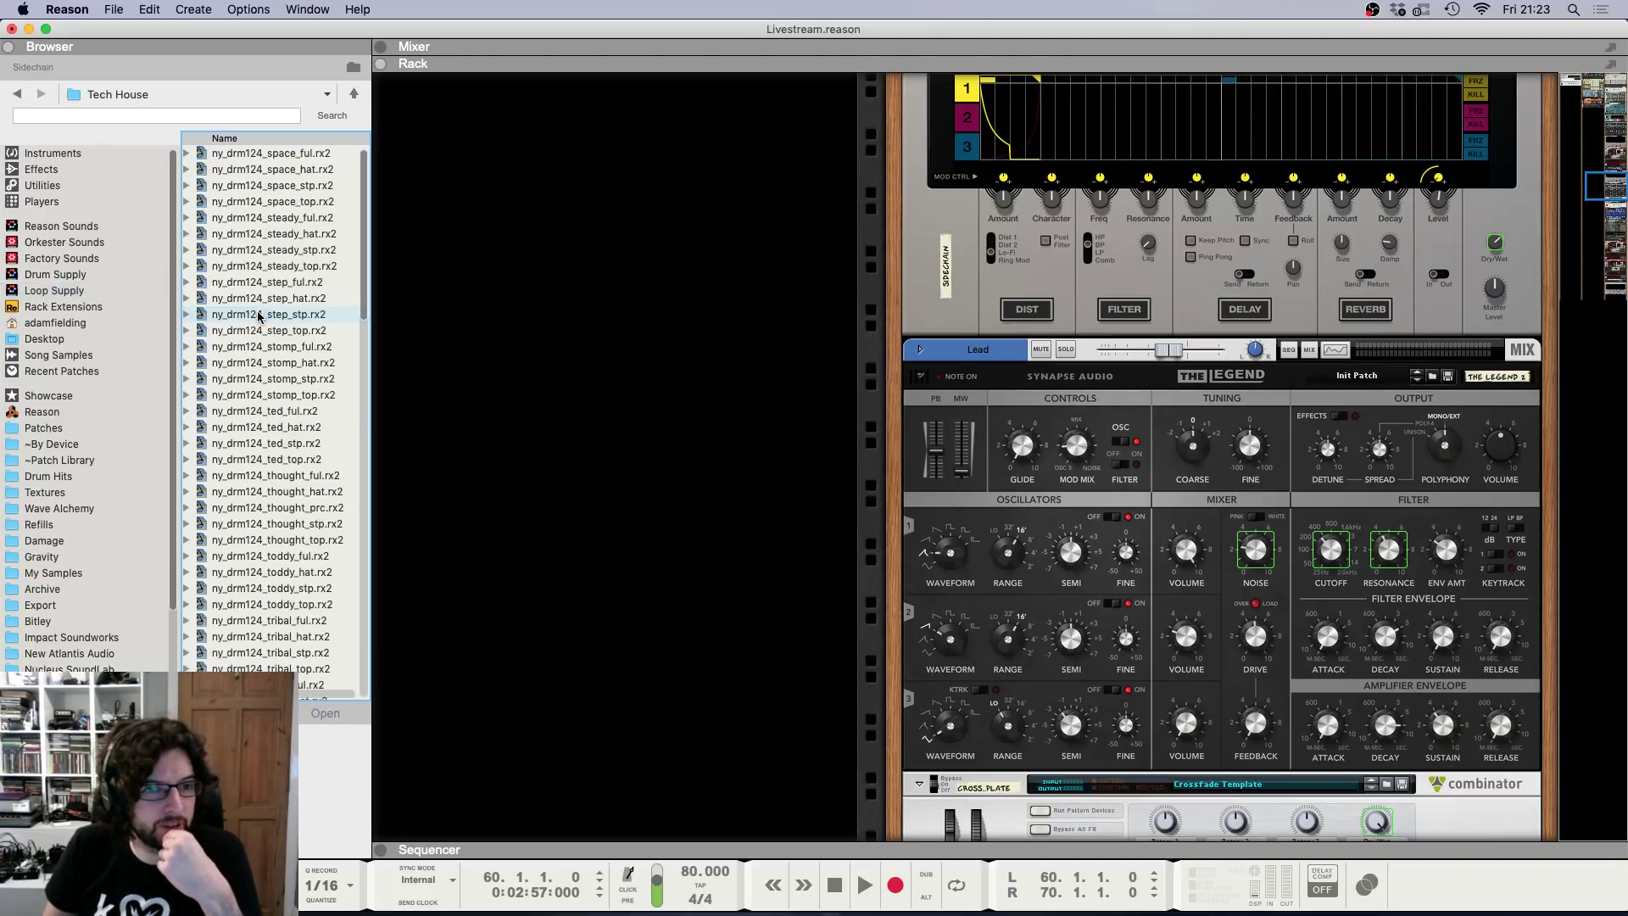
click(310, 507)
scroll(307, 502, down, 6)
click(301, 484)
scroll(301, 487, down, 3)
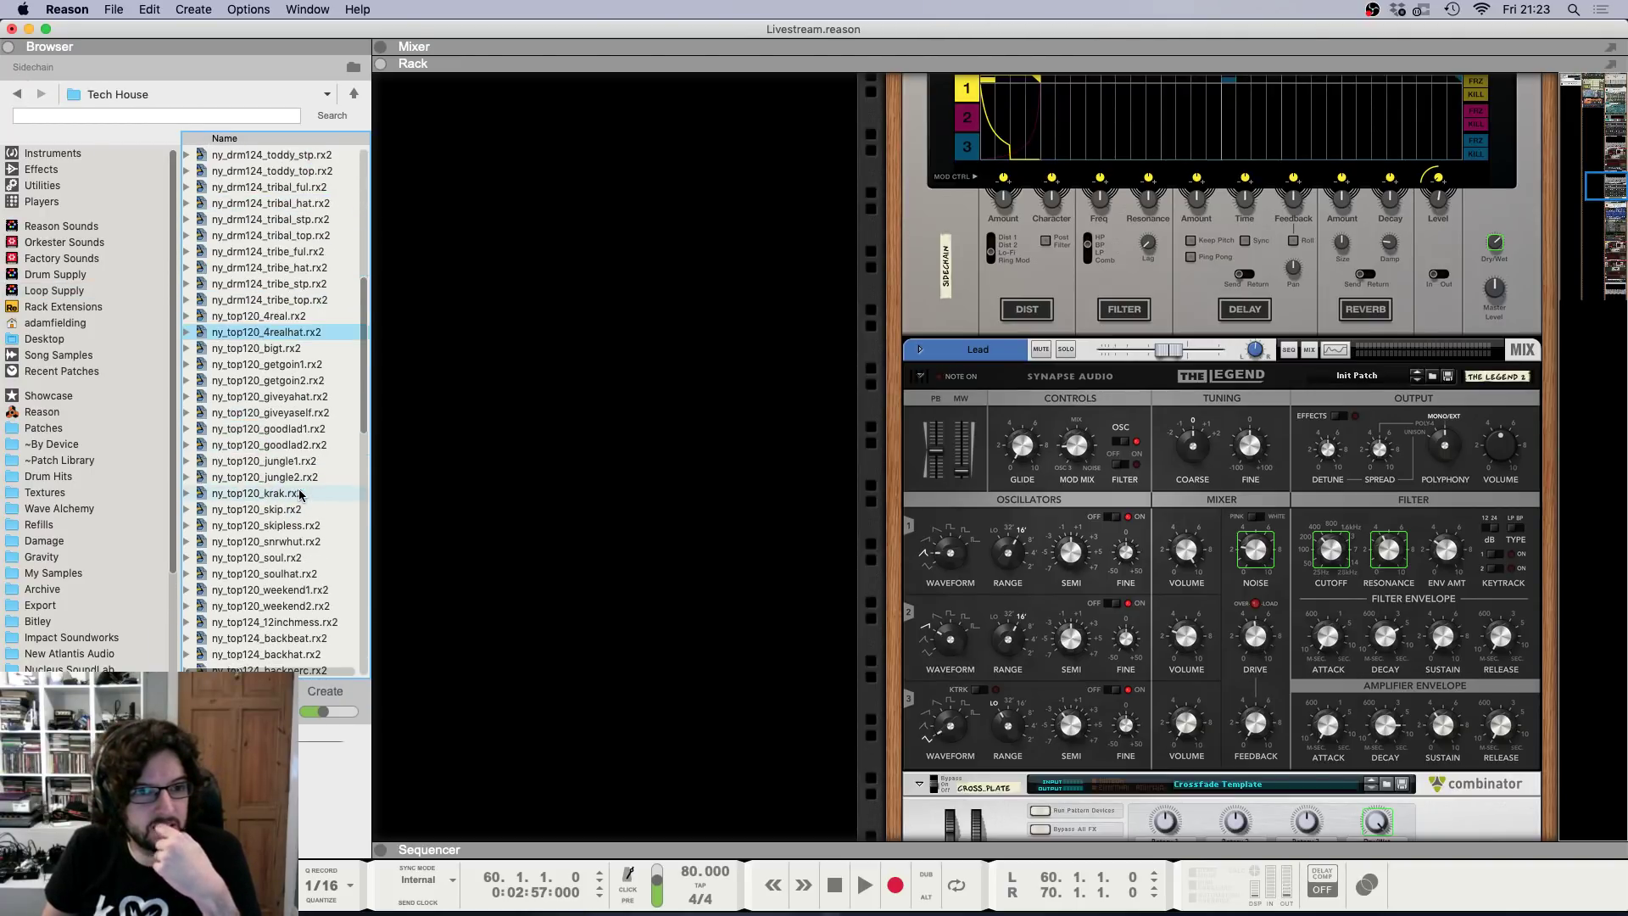
click(303, 499)
scroll(303, 501, down, 5)
scroll(303, 500, up, 8)
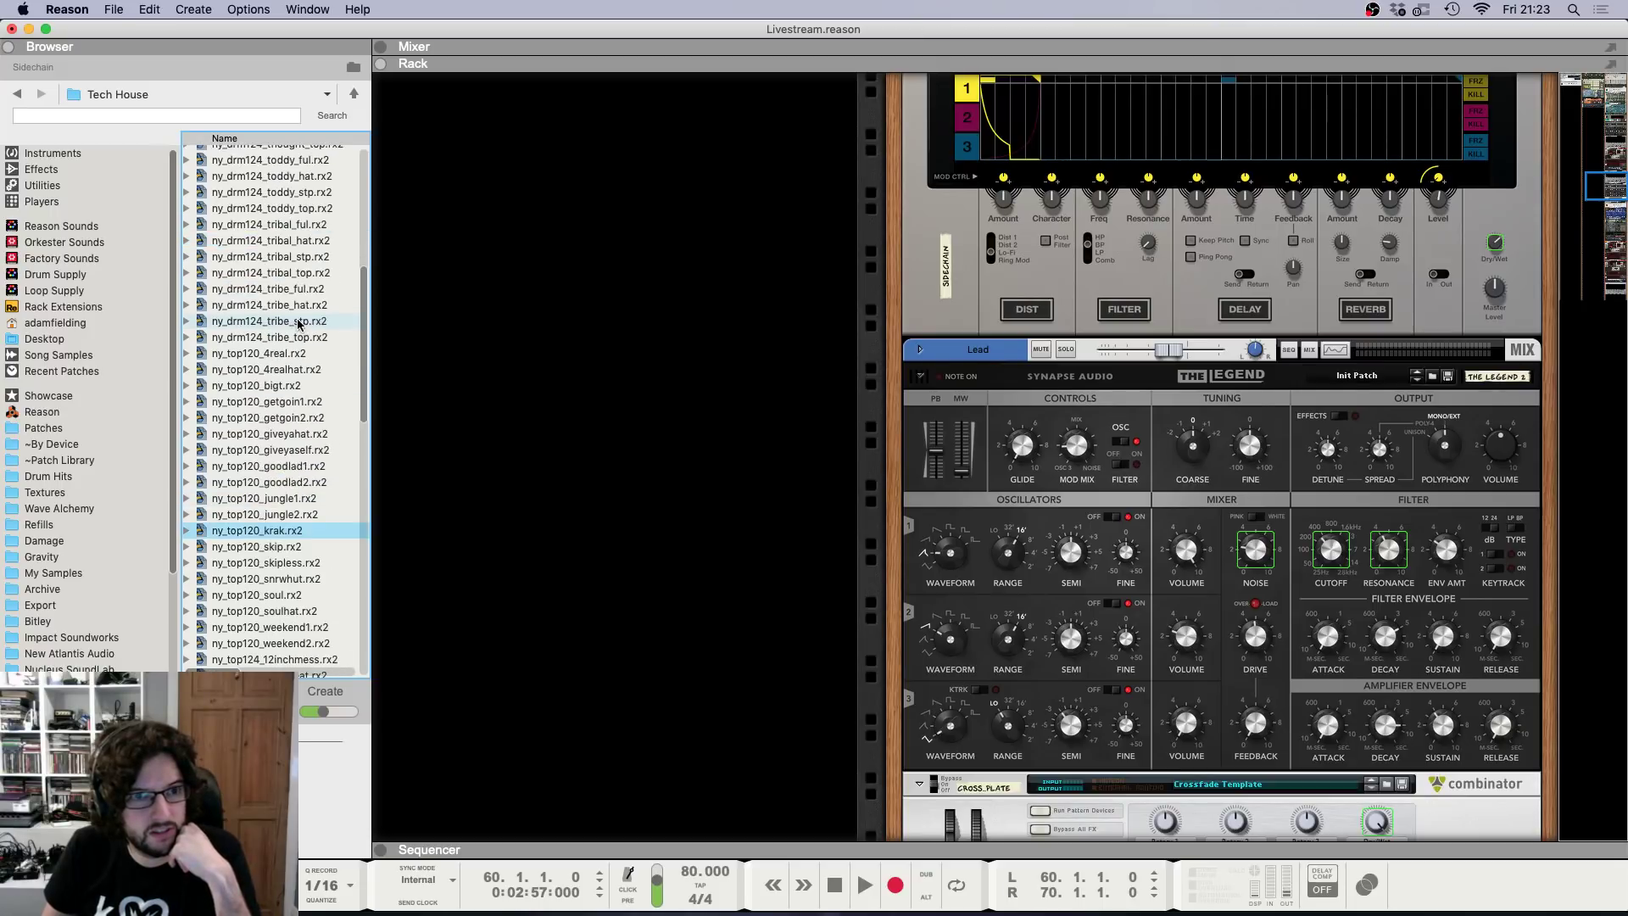
Place the loop ny_top120_4realhat.rx2 on a new audio track below Redrum 1, starting at bar 60, and play it.
click(296, 391)
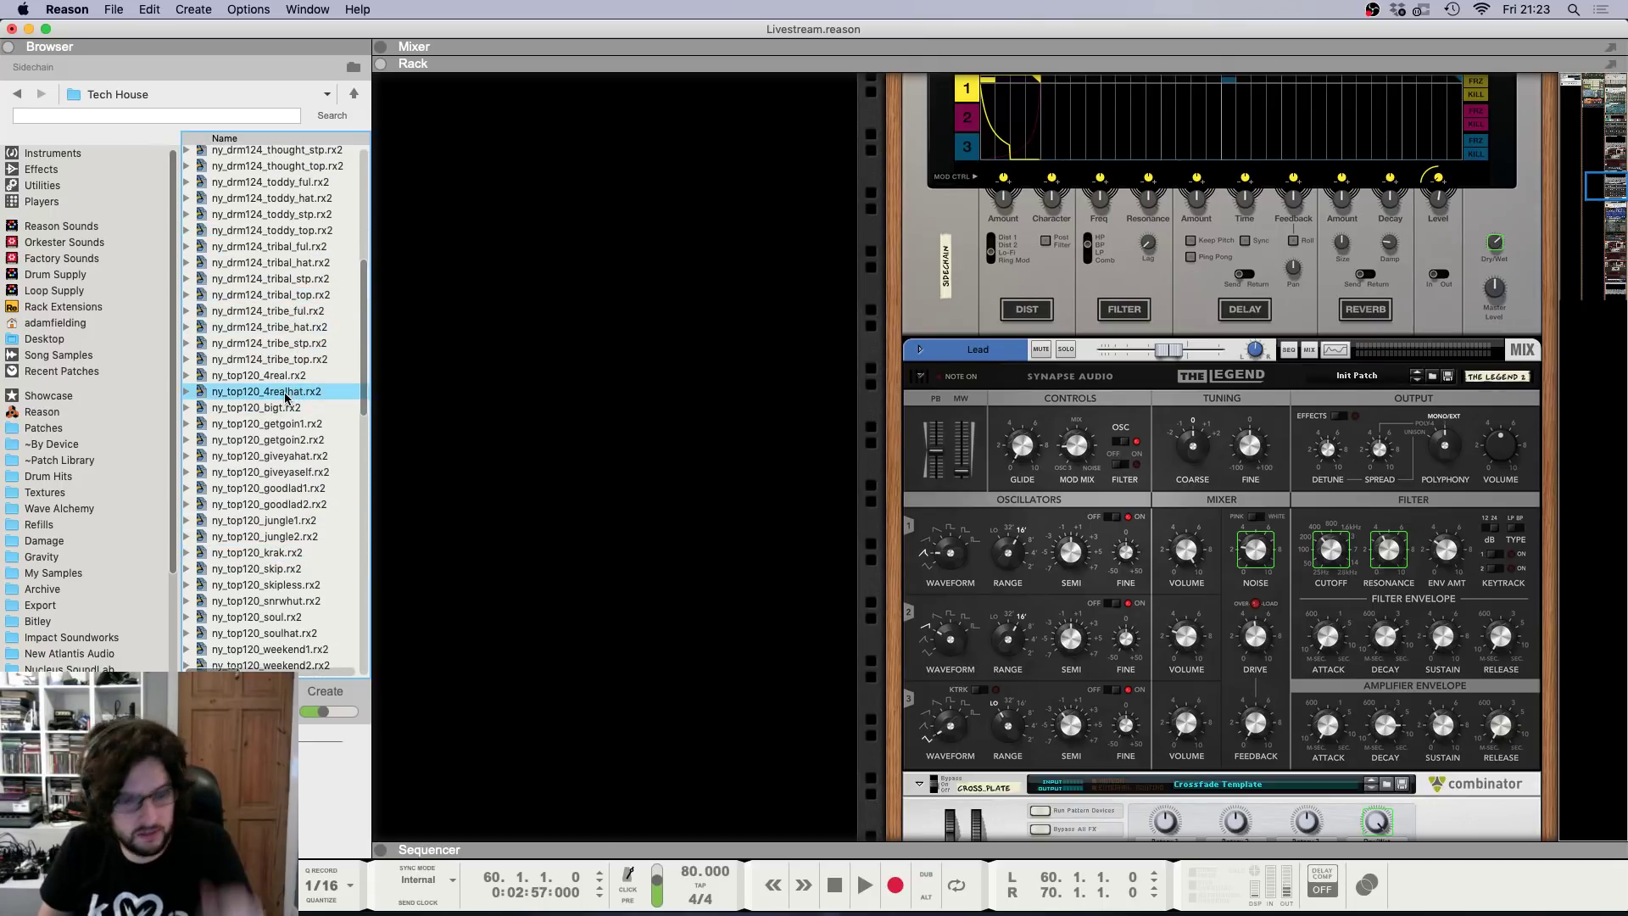
key(F7)
drag(277, 395, 1136, 443)
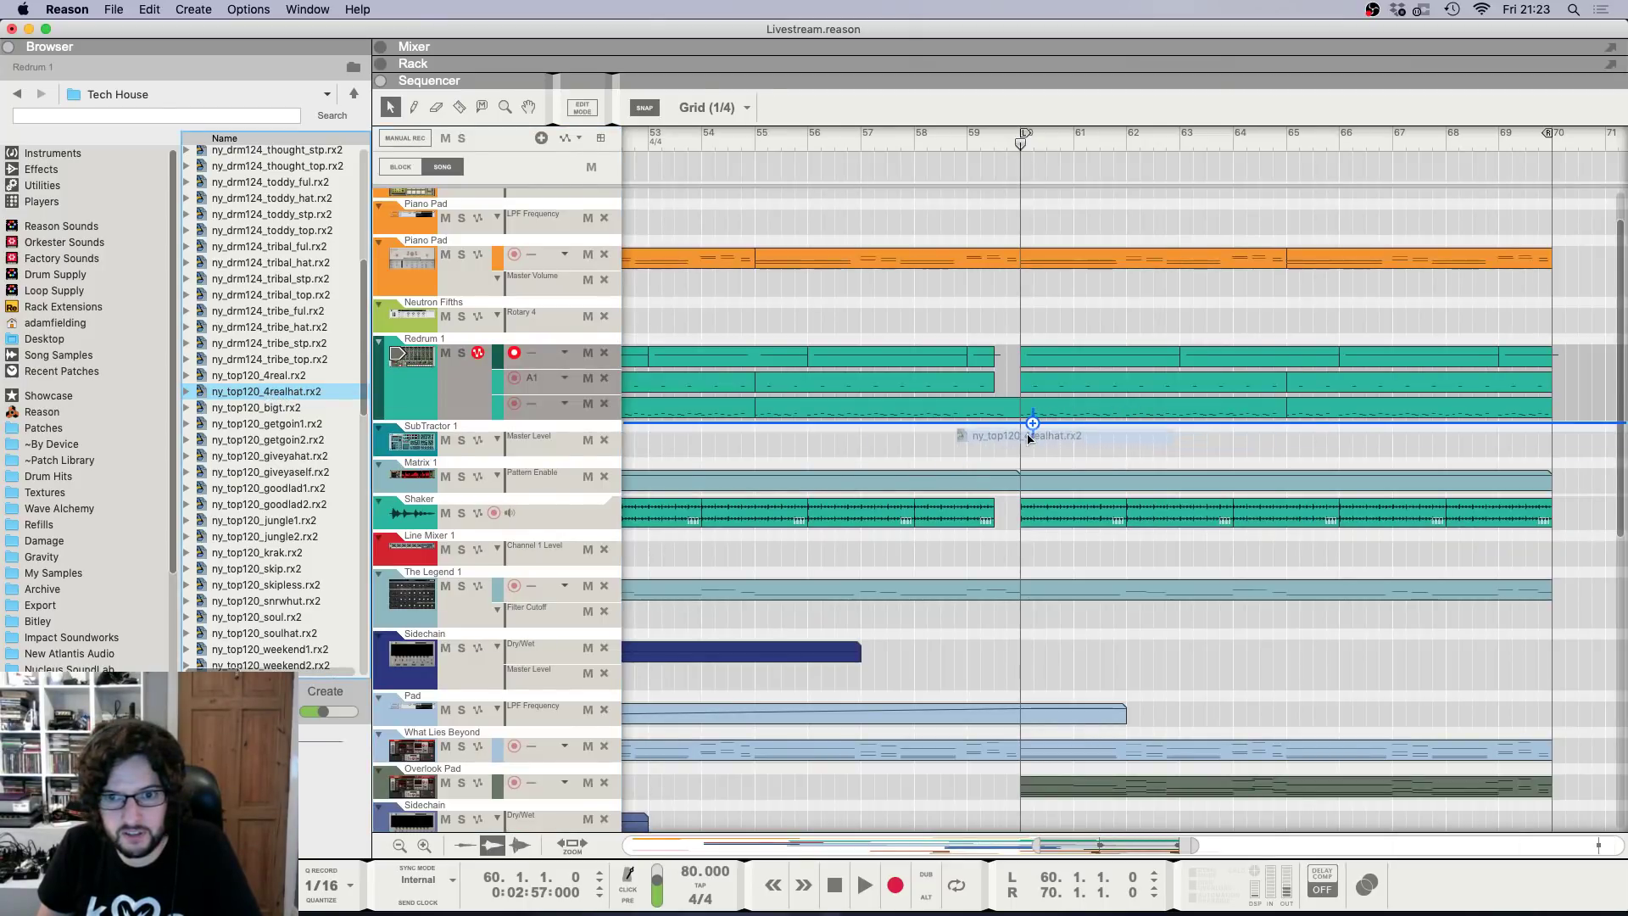
drag(1020, 436, 1021, 438)
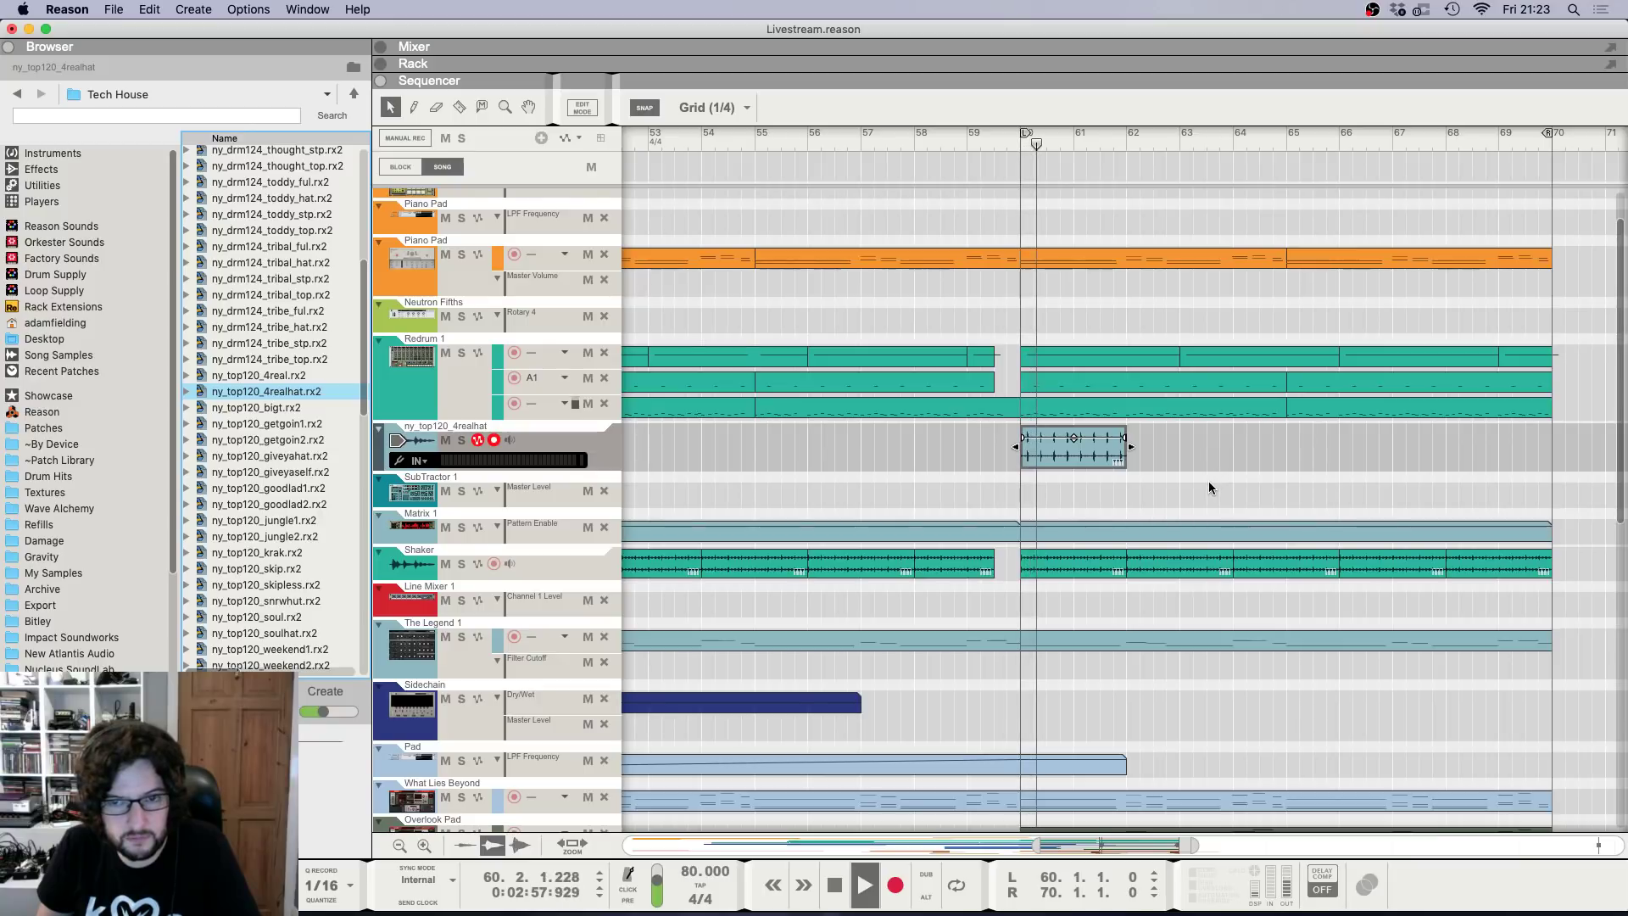
Lower the ny_top120_4realhat channel's level in the mixer to about -7.8 dB and return to the sequencer.
key(F5)
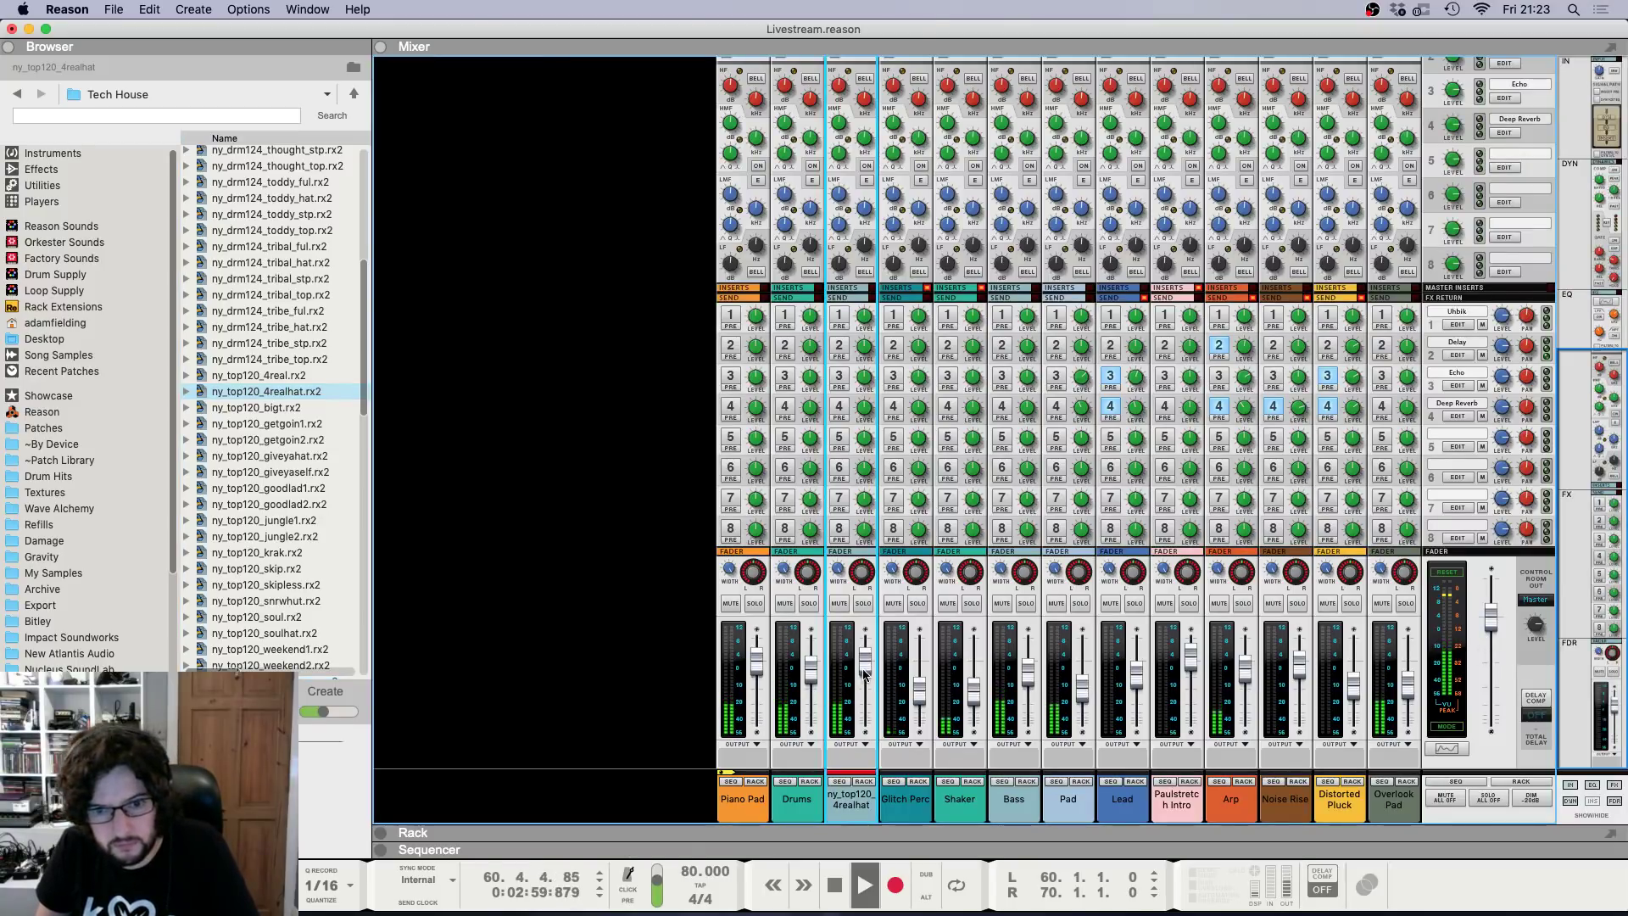
drag(865, 674, 862, 685)
key(F7)
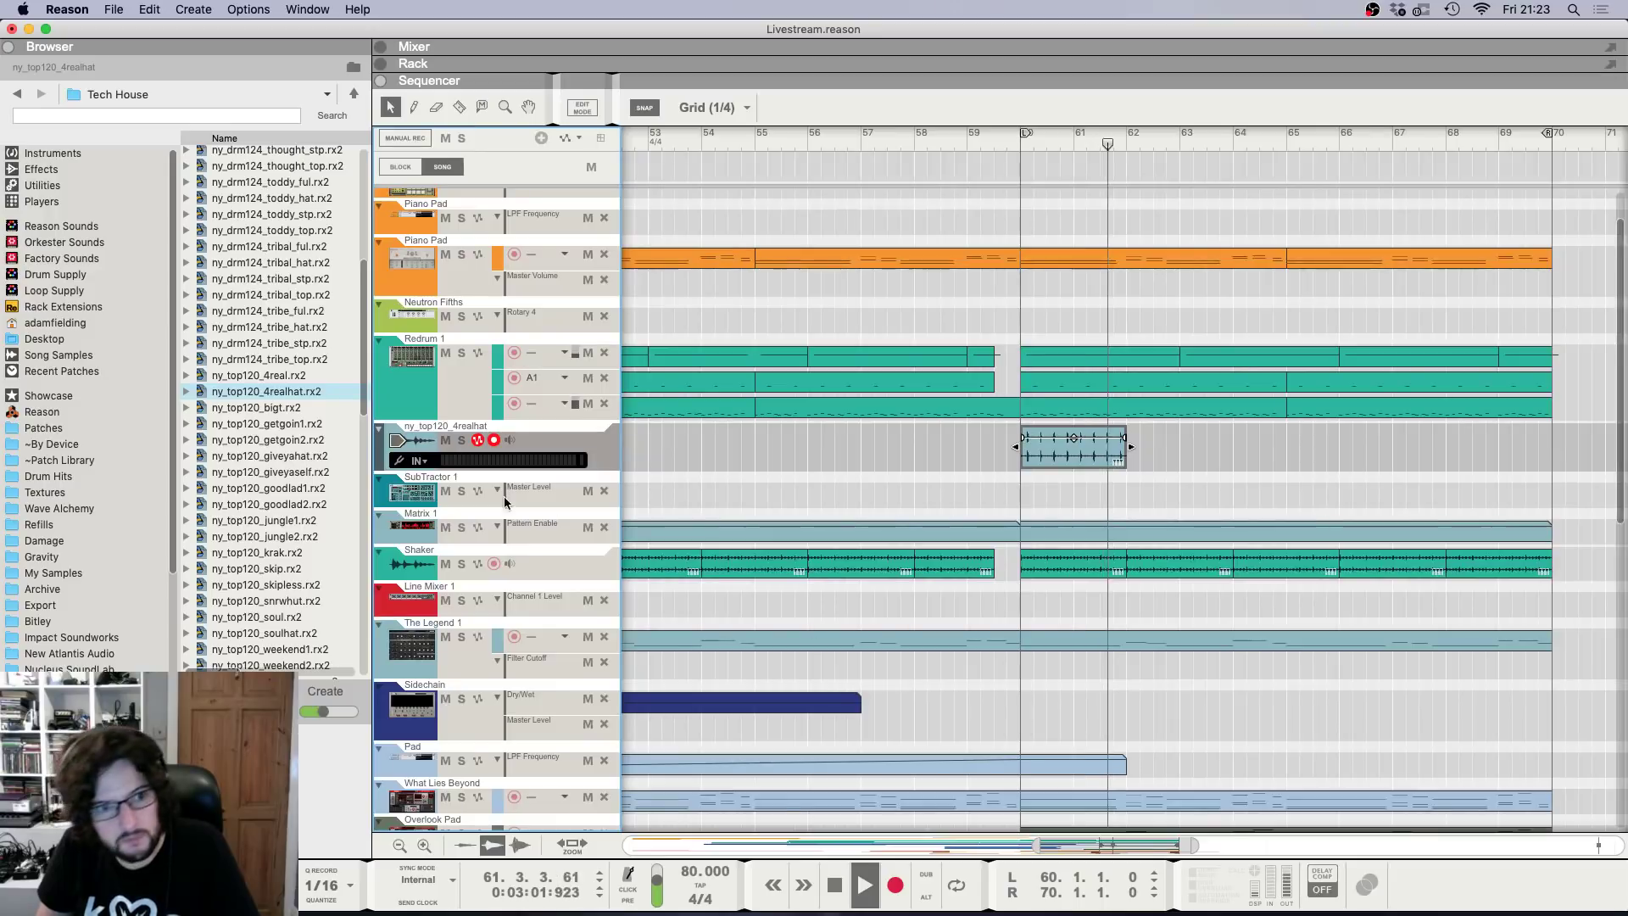
Audition more Tech House loops from ny_top120_goodlad1.rx2 down to ny_top124_mission.rx2.
click(307, 504)
scroll(302, 509, down, 5)
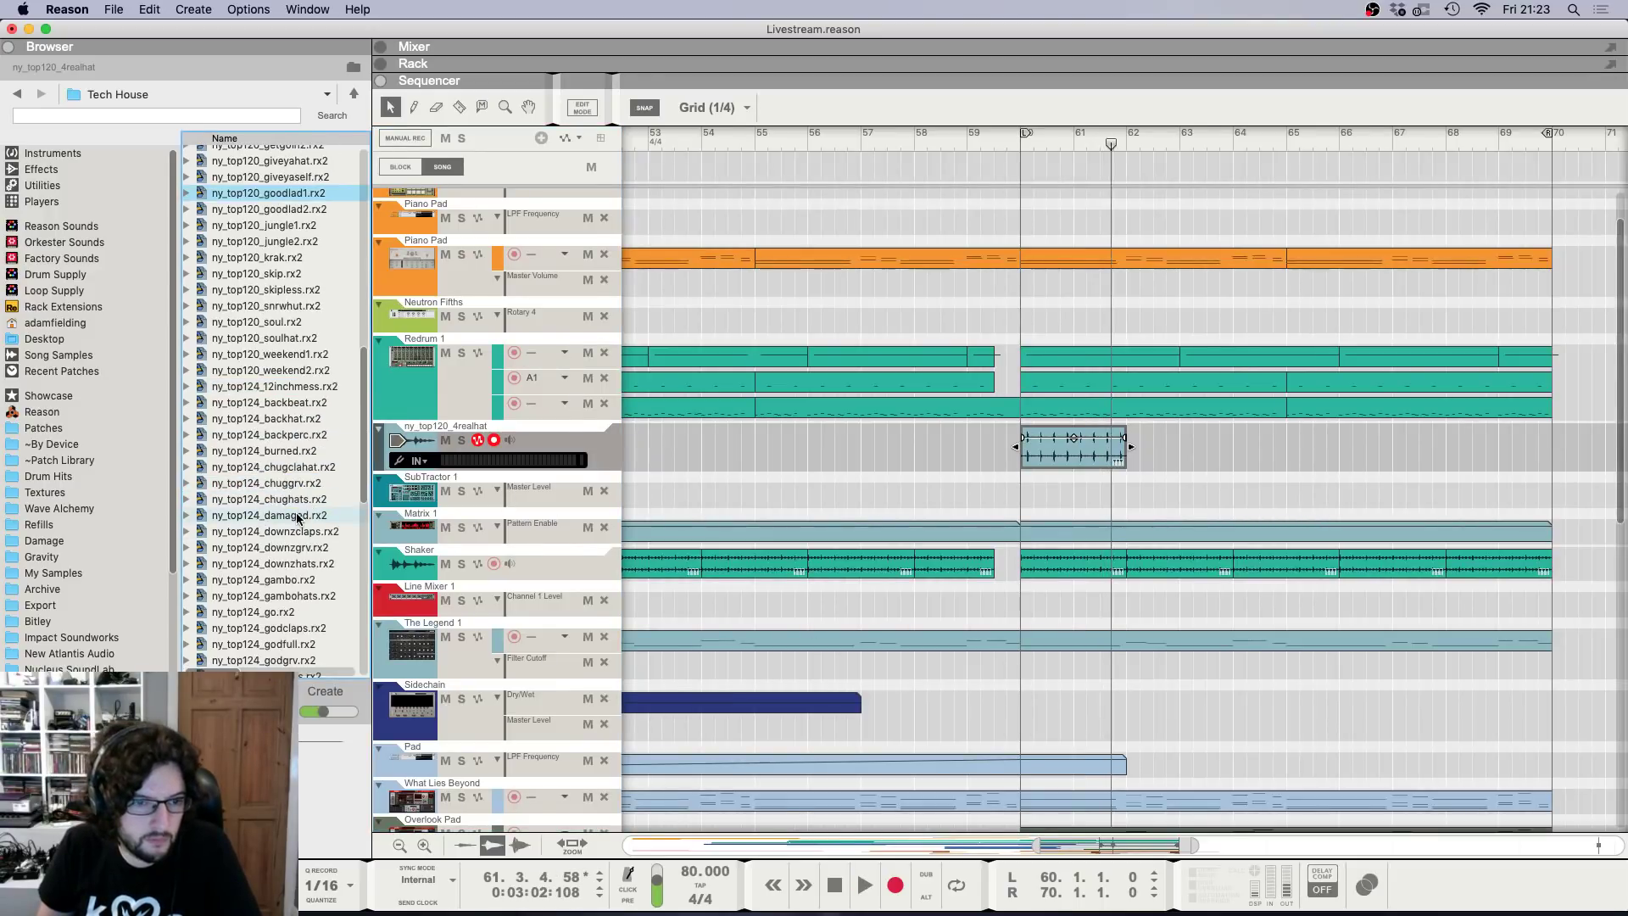
click(307, 593)
scroll(307, 577, down, 1)
scroll(307, 577, down, 4)
click(301, 604)
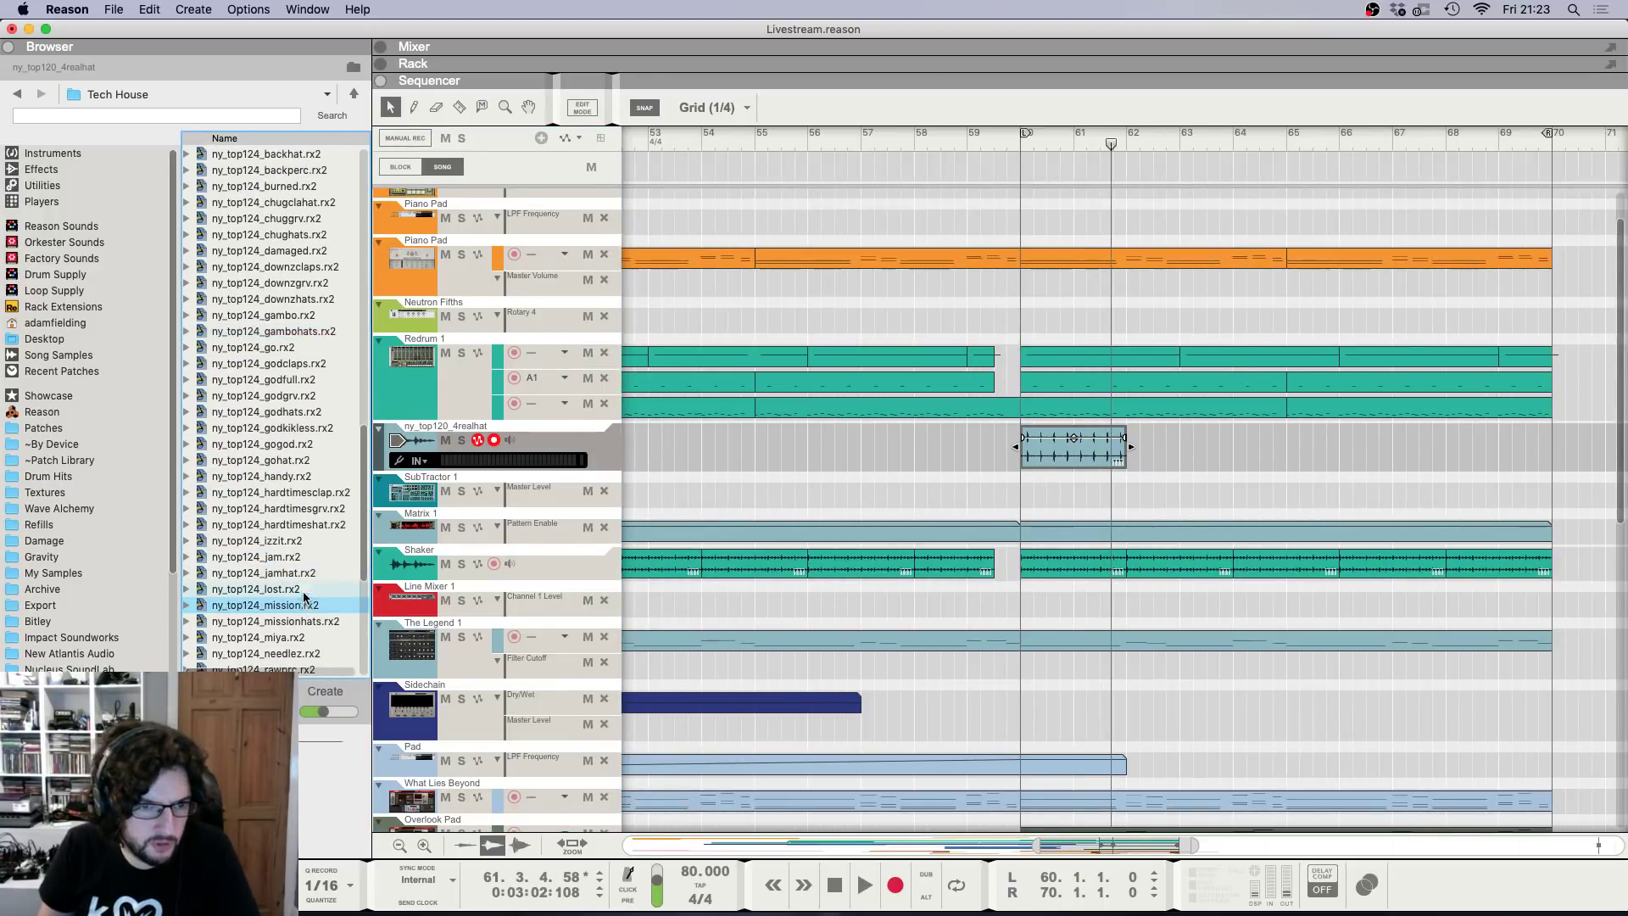
scroll(301, 602, down, 1)
click(298, 610)
click(297, 594)
scroll(299, 611, down, 1)
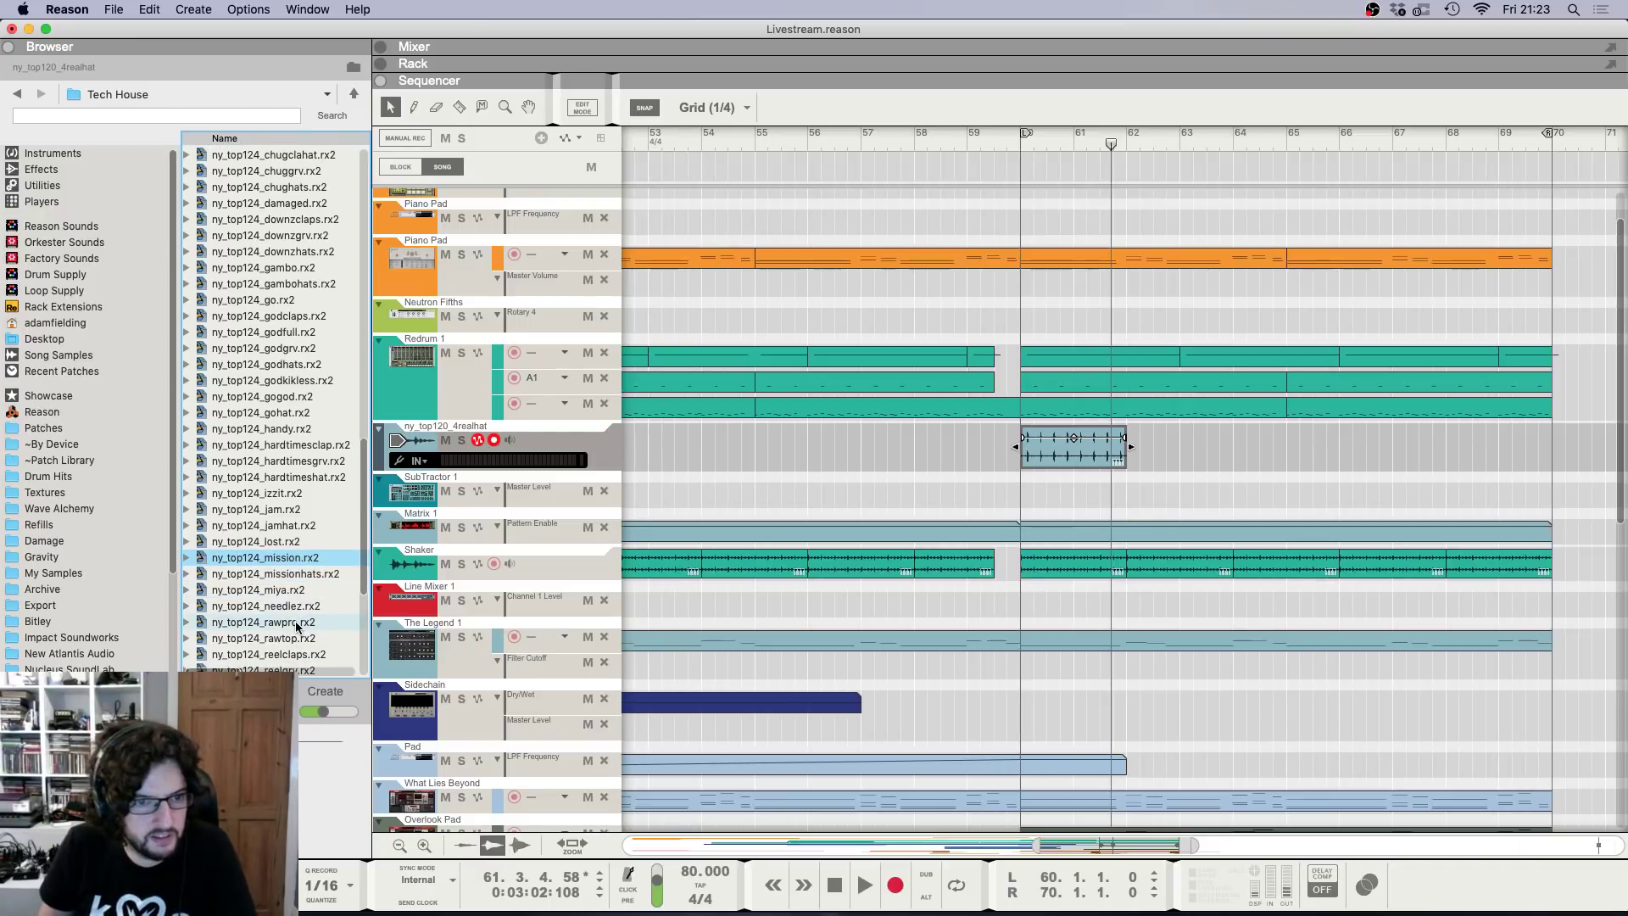
Audition the remaining ny_top124 loops and select ny_top124_tributeclap.rx2.
click(302, 623)
click(292, 605)
click(292, 558)
scroll(309, 600, down, 3)
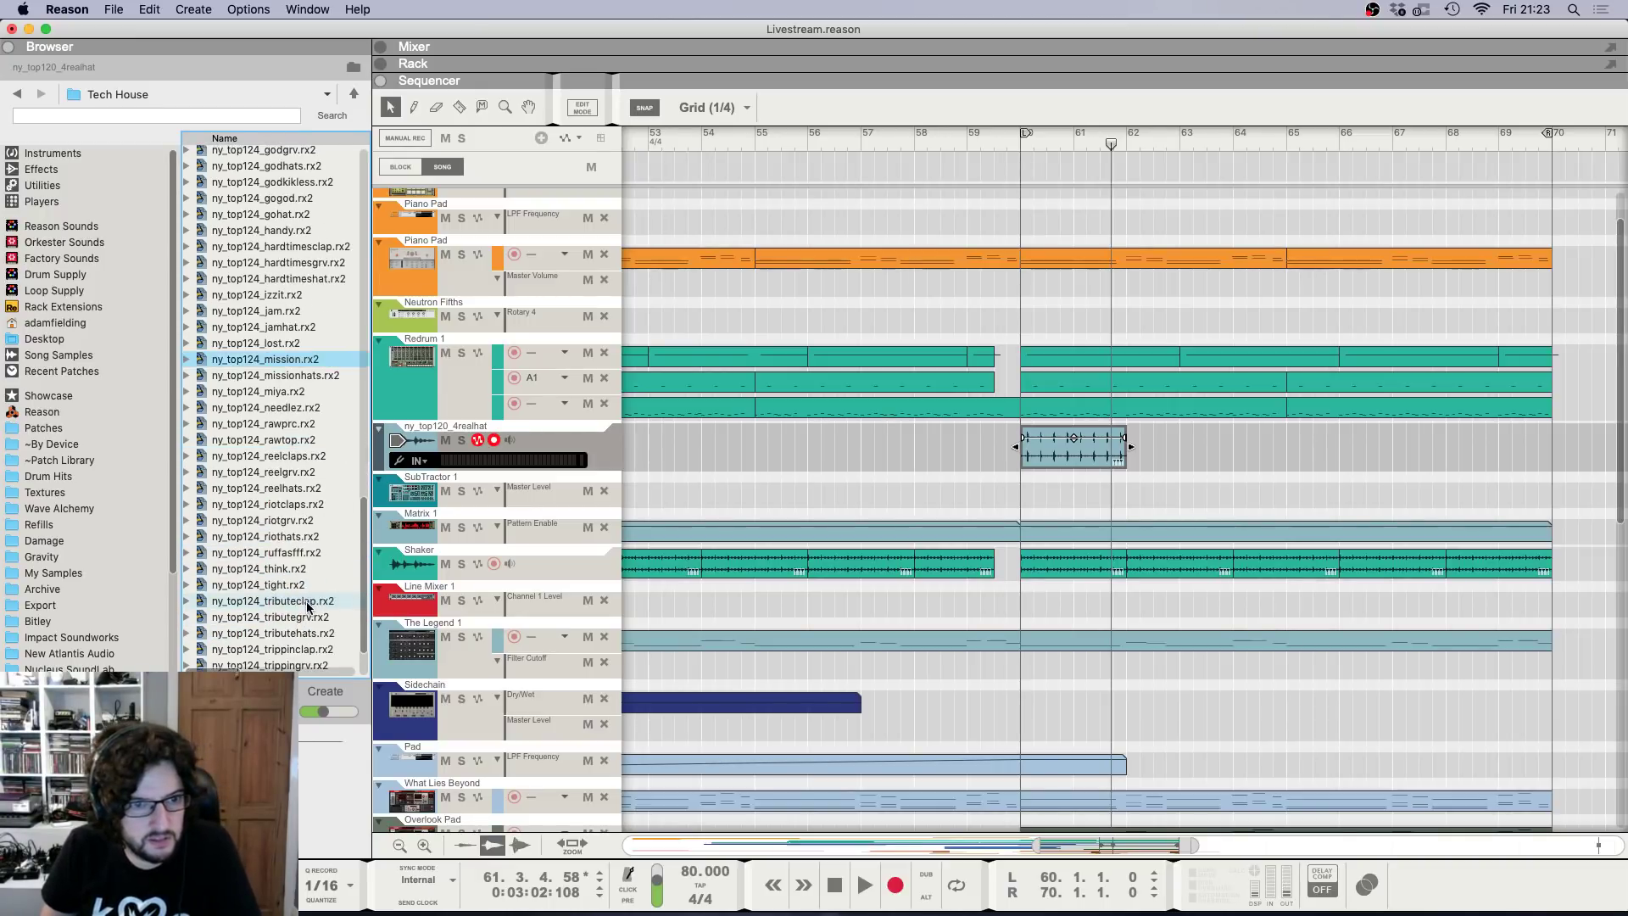
click(309, 632)
click(307, 602)
key(Up)
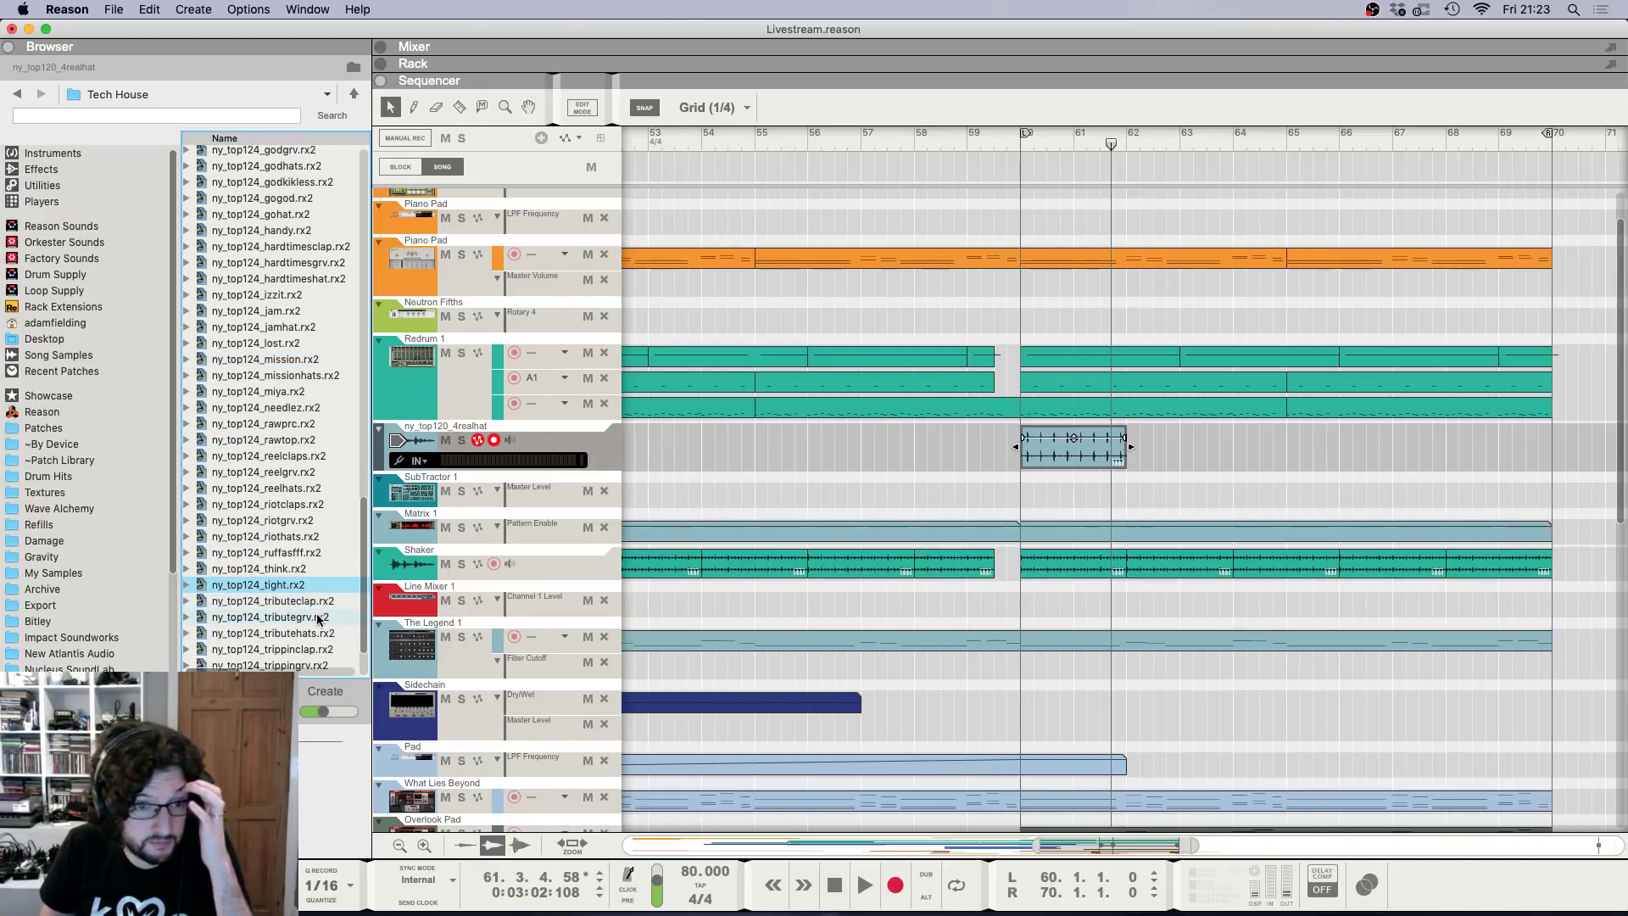
key(Down)
Replace the ny_top120_4realhat clip at bar 60 with ny_top124_tributeclap.rx2 and play from bar 60.
click(1075, 462)
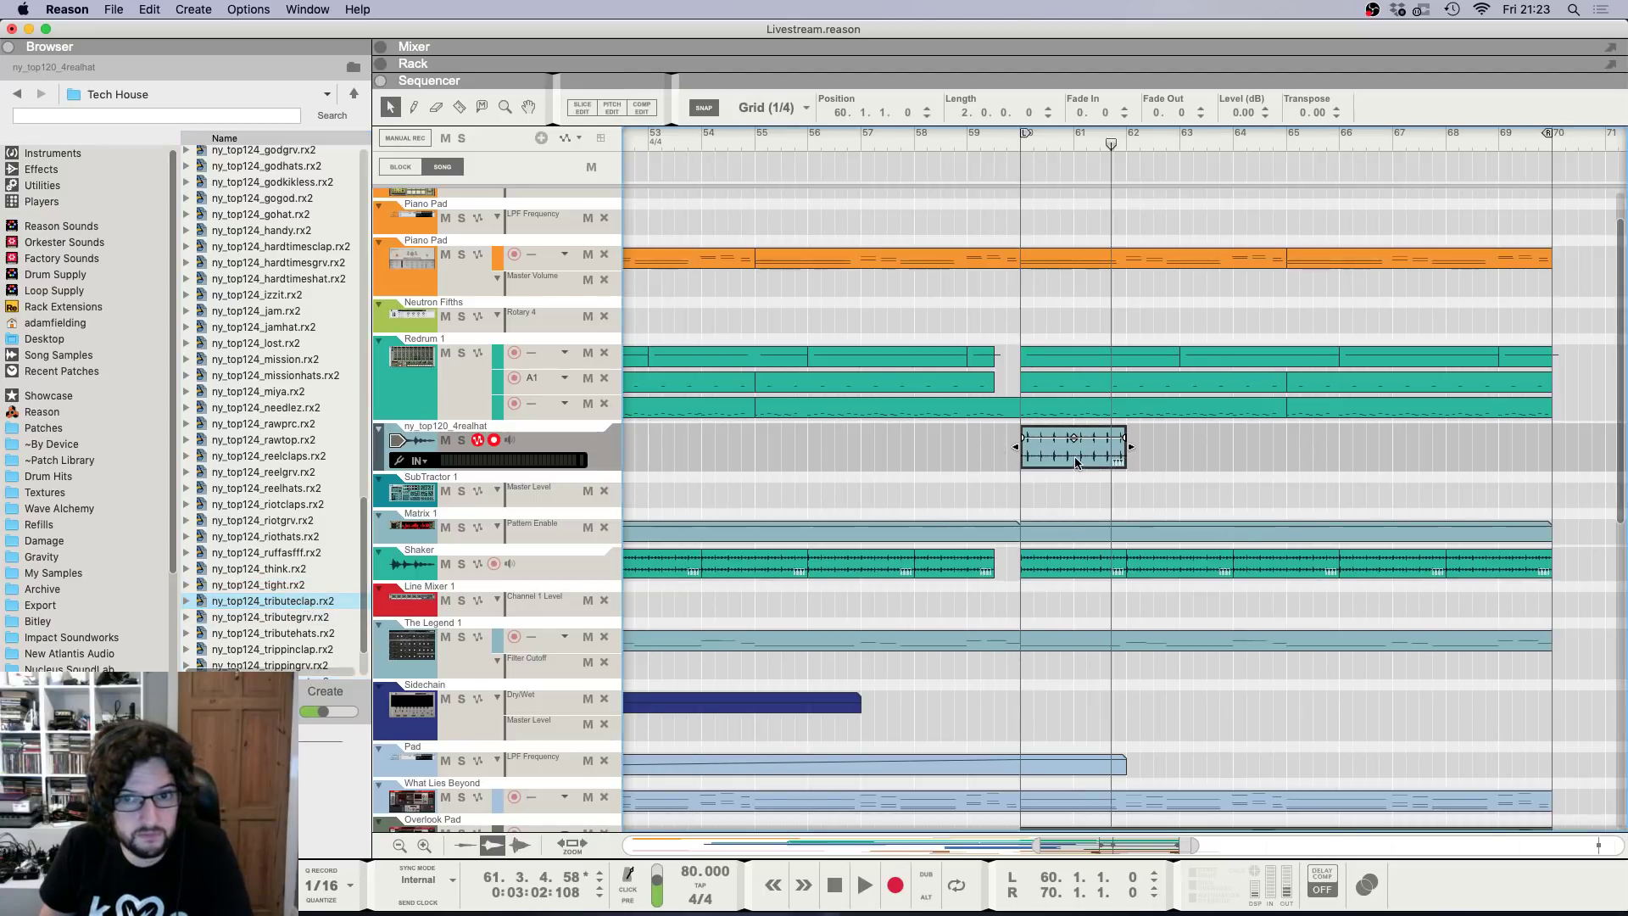
mouse_move(273, 601)
mouse_down()
mouse_move(509, 475)
mouse_move(1054, 455)
mouse_move(1031, 444)
mouse_move(1058, 260)
mouse_up()
click(1024, 144)
key(space)
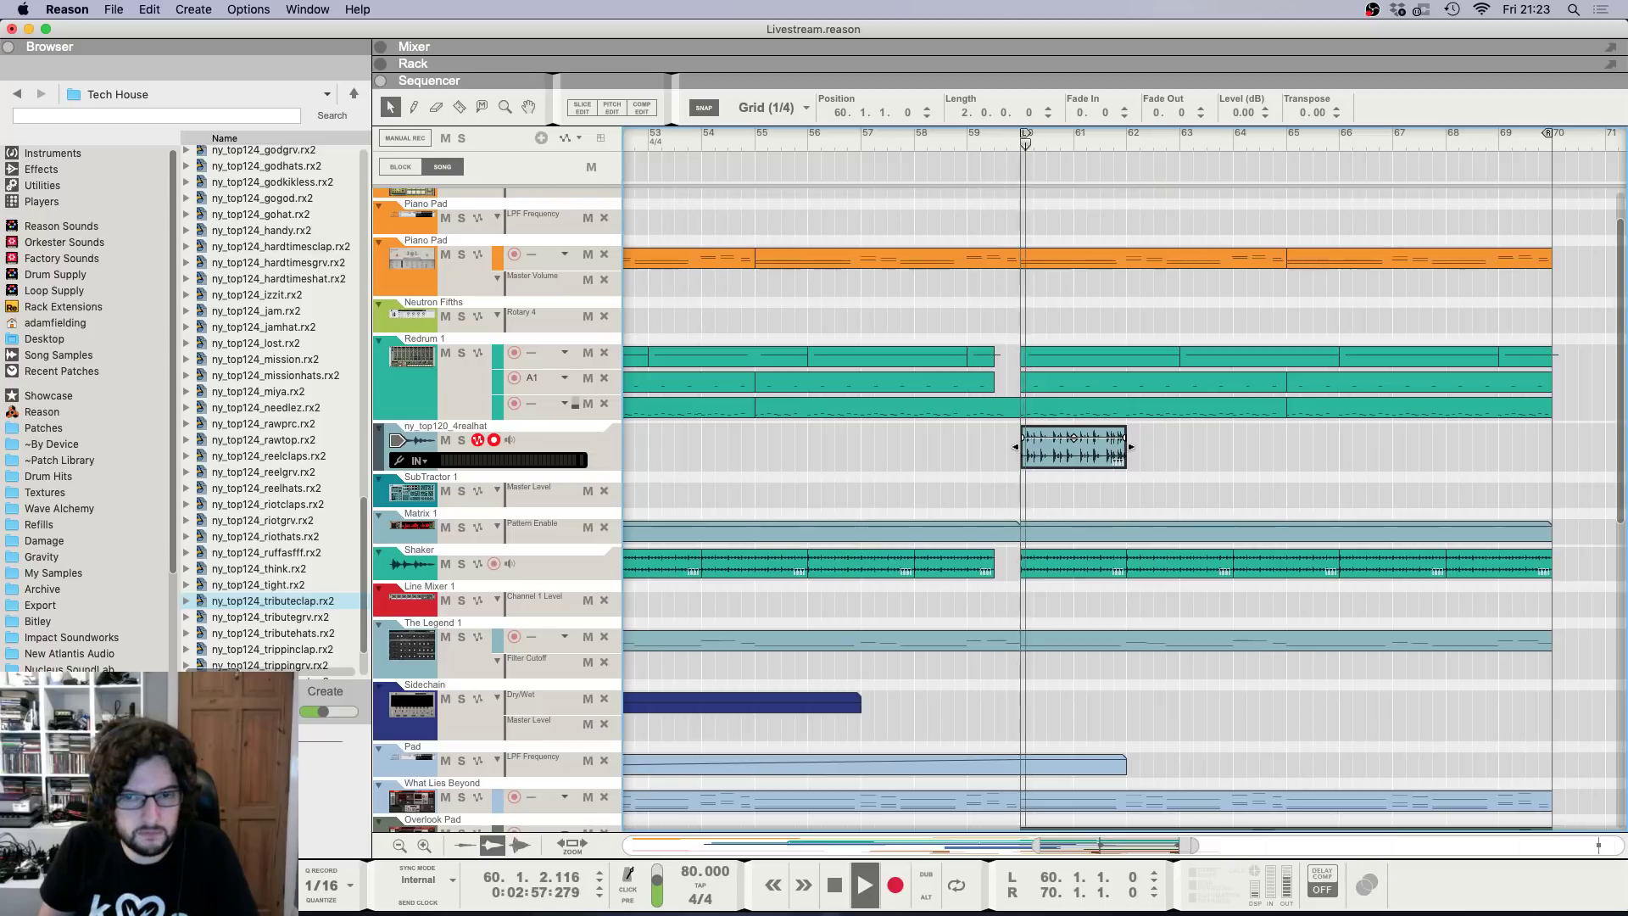
Check the loop channel's level in the mixer, stop playback and remove the loop clip from bar 60.
key(F5)
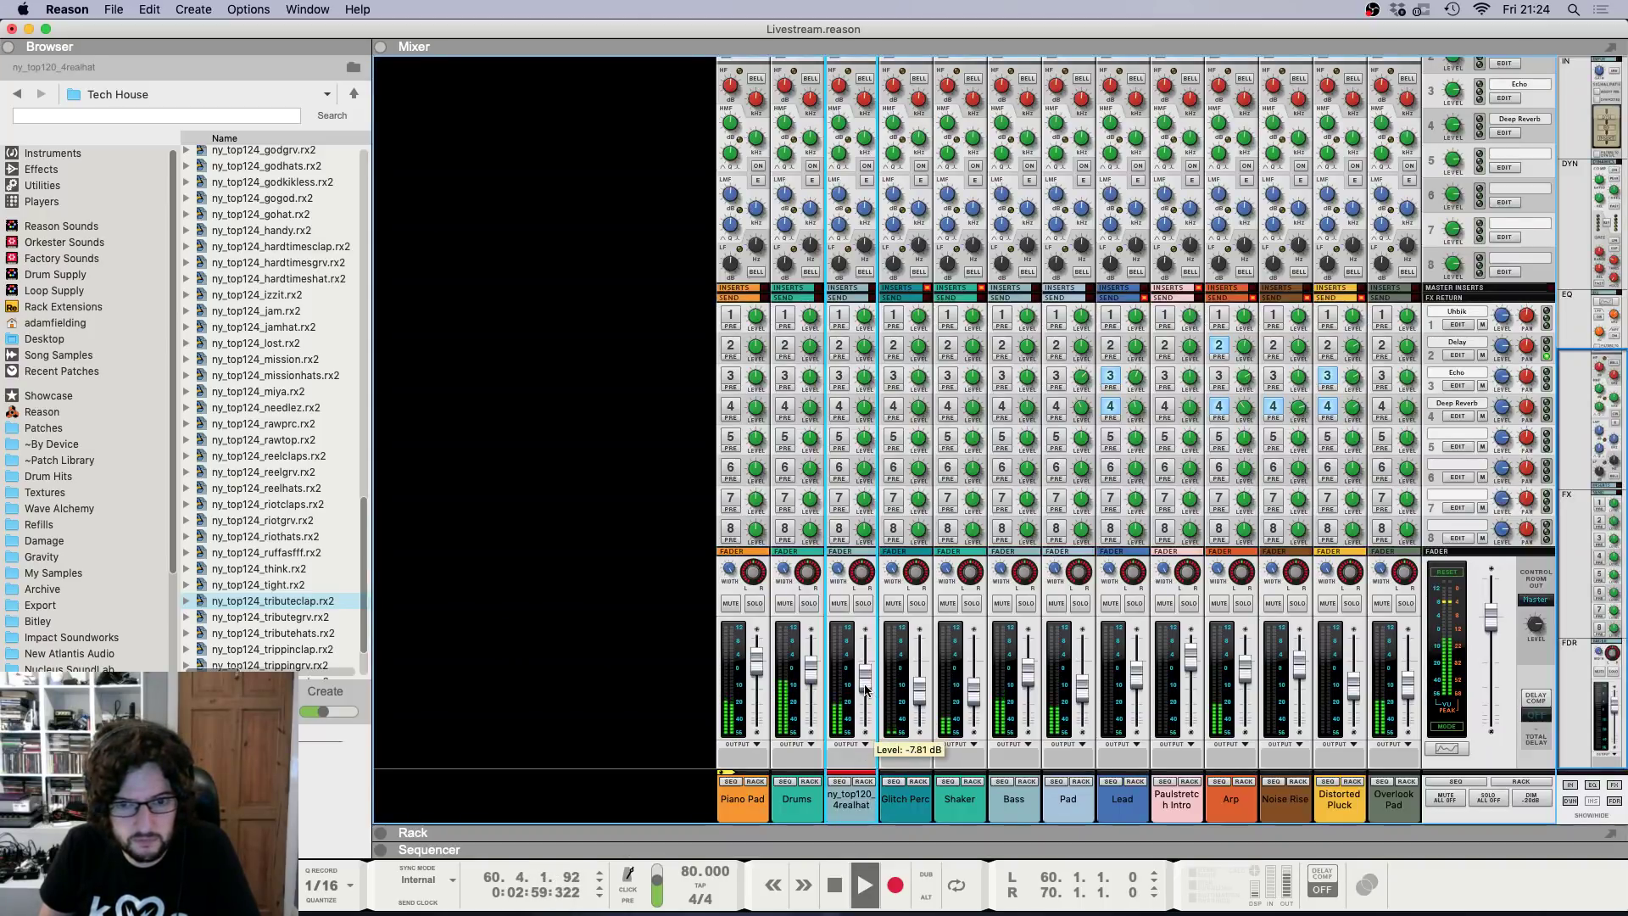
key(F6)
key(F7)
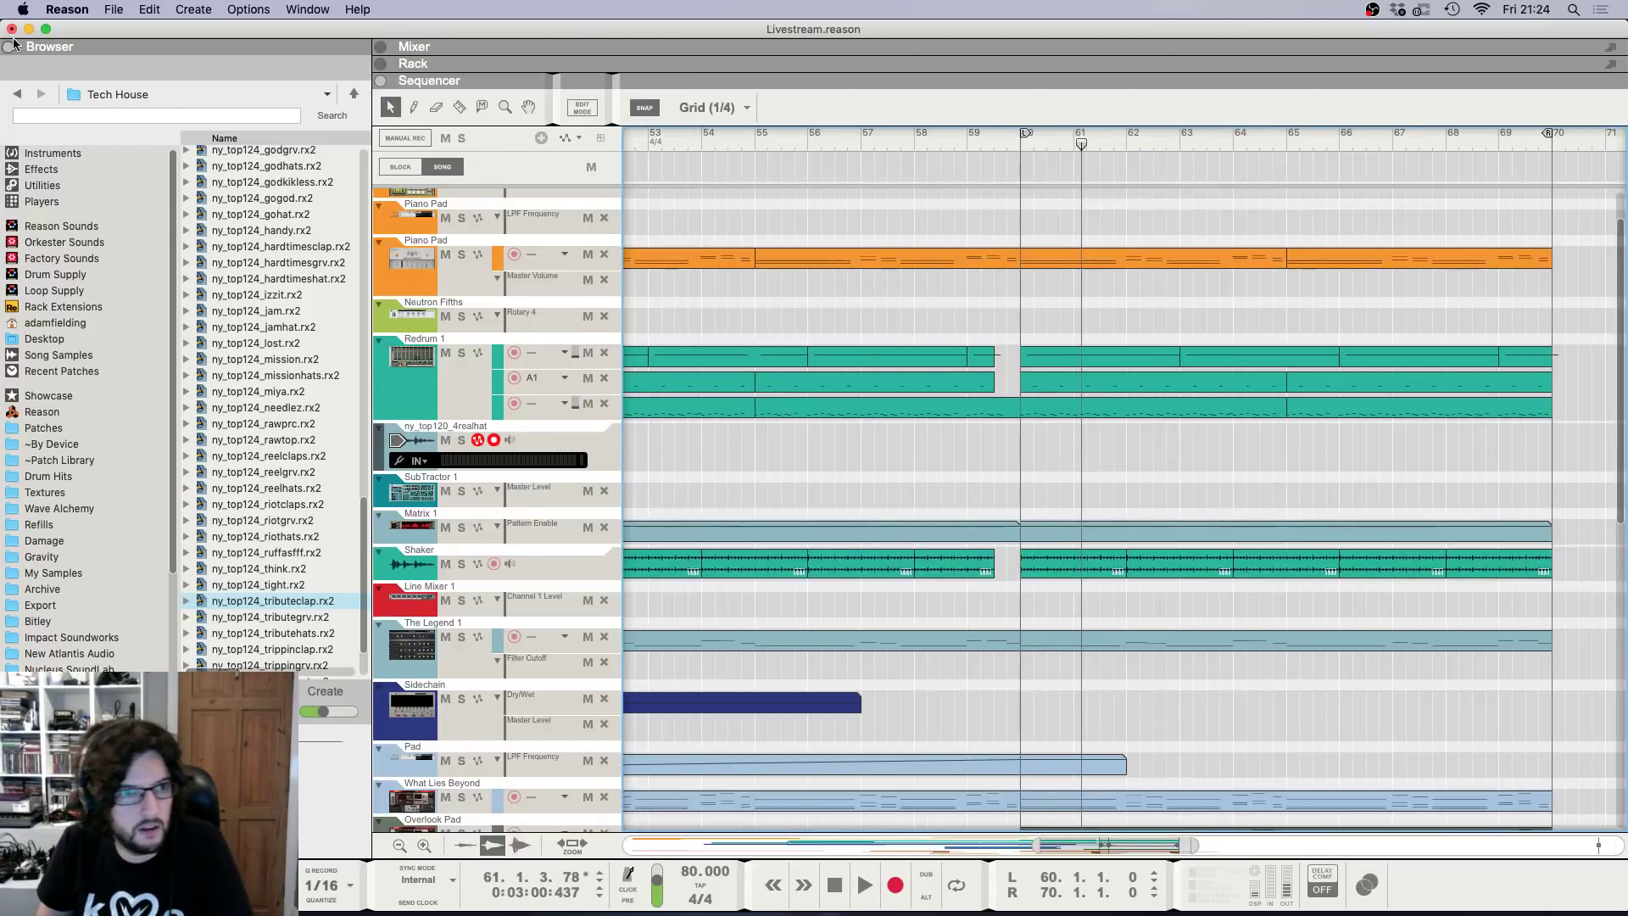
Open Loop Supply's Hip Hop folder and audition the ge_brk80 and ge_brk90 drum loops.
click(16, 93)
double_click(237, 238)
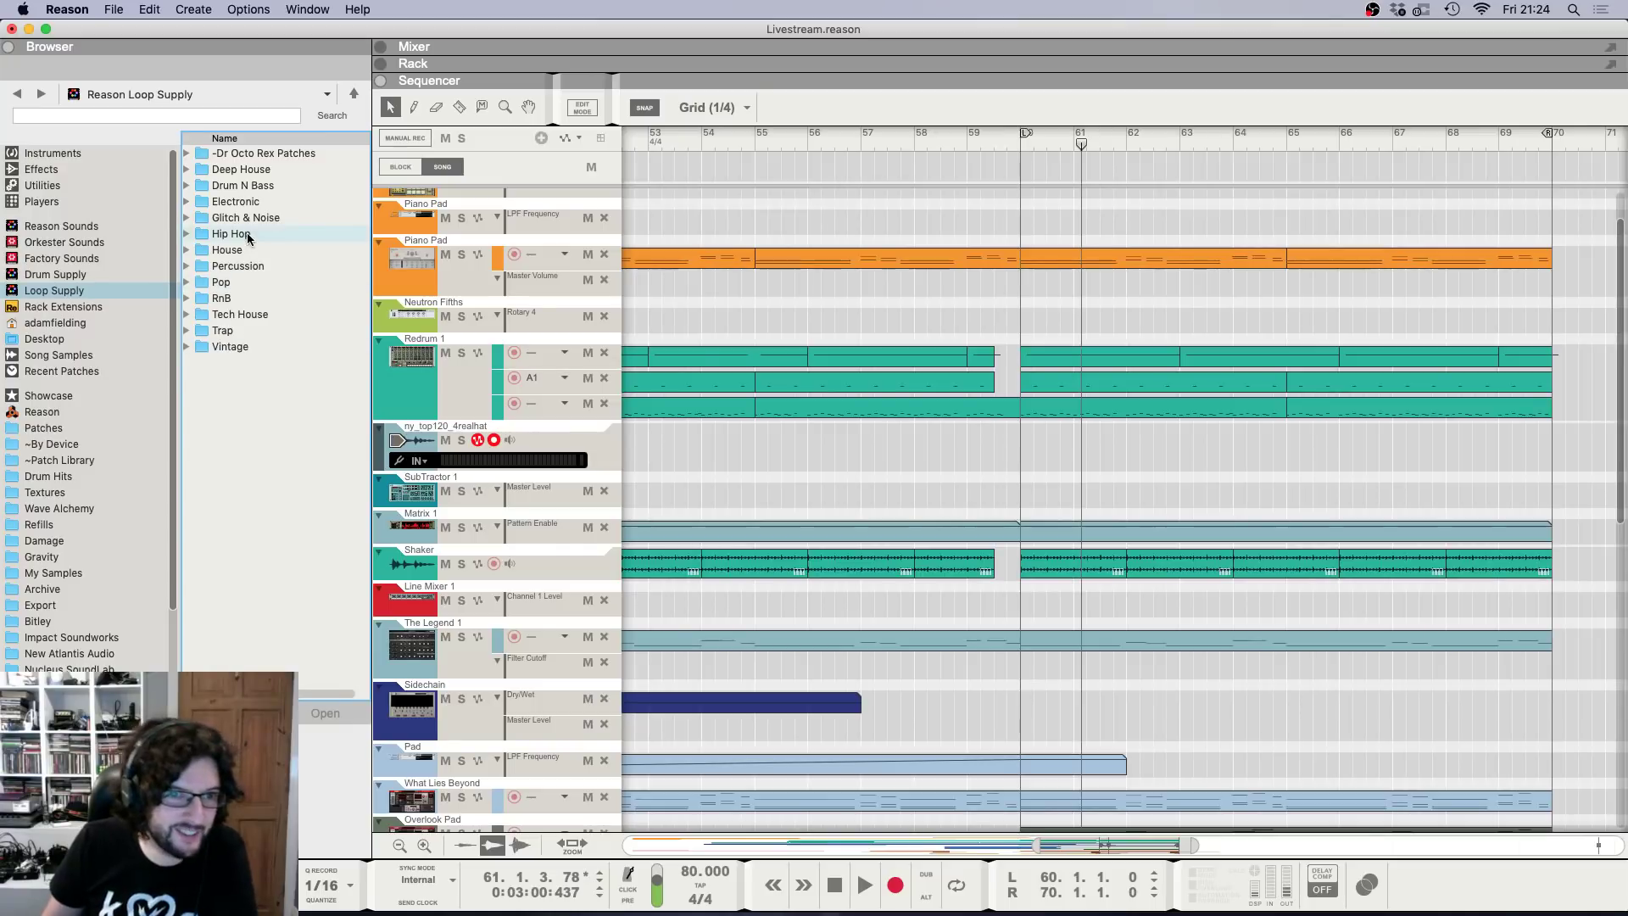
click(327, 443)
scroll(333, 500, down, 4)
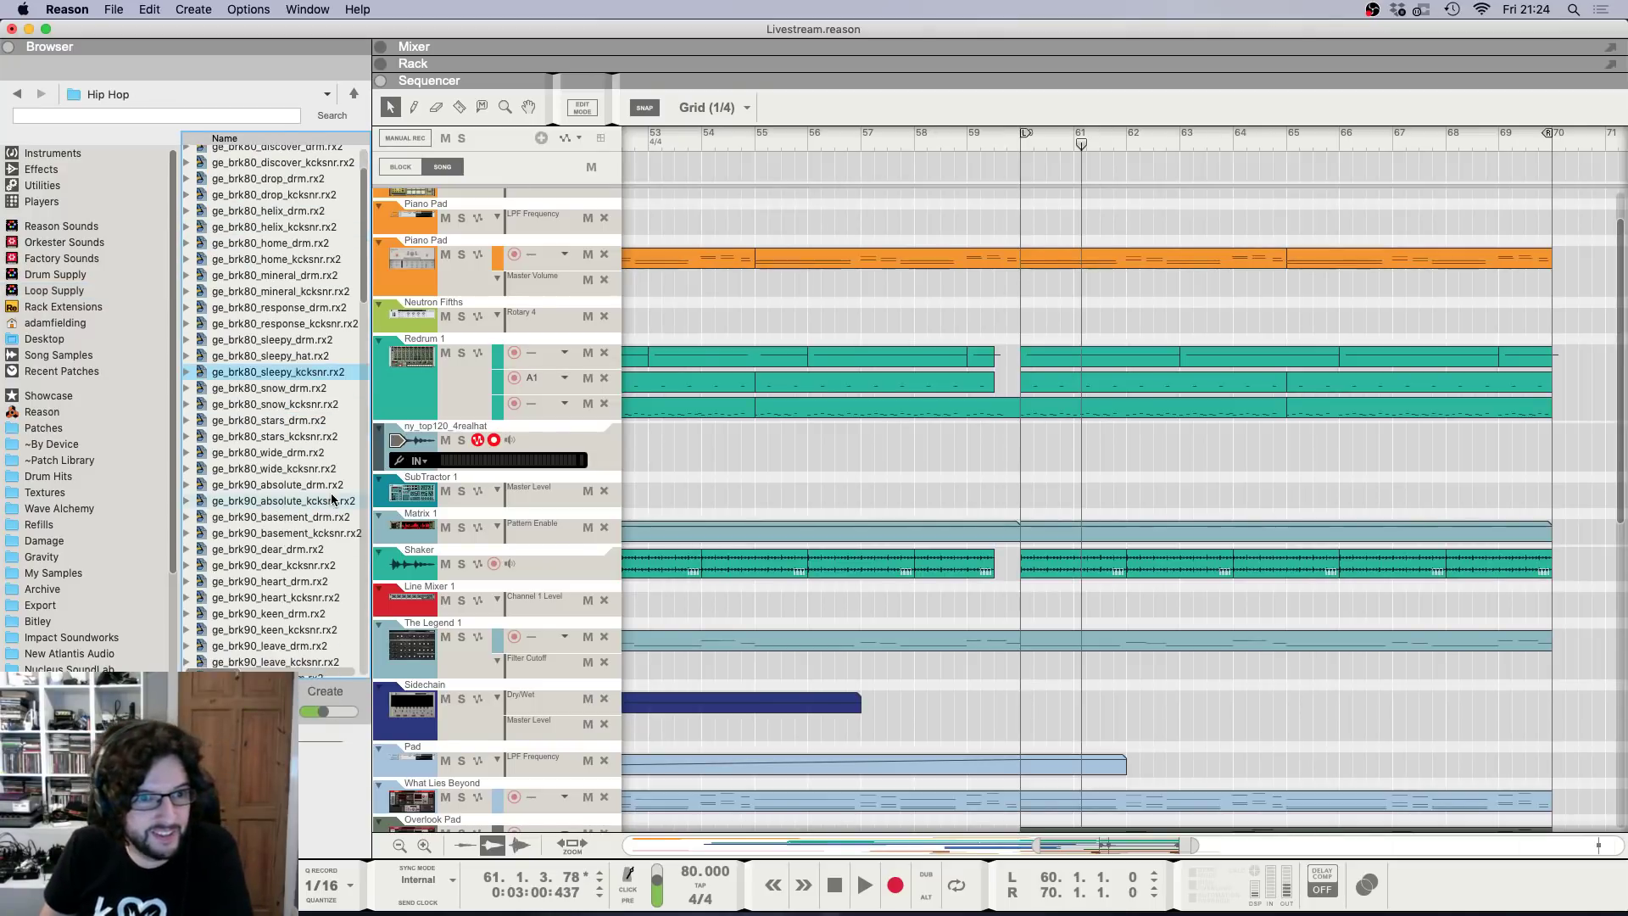
click(286, 517)
scroll(321, 570, down, 5)
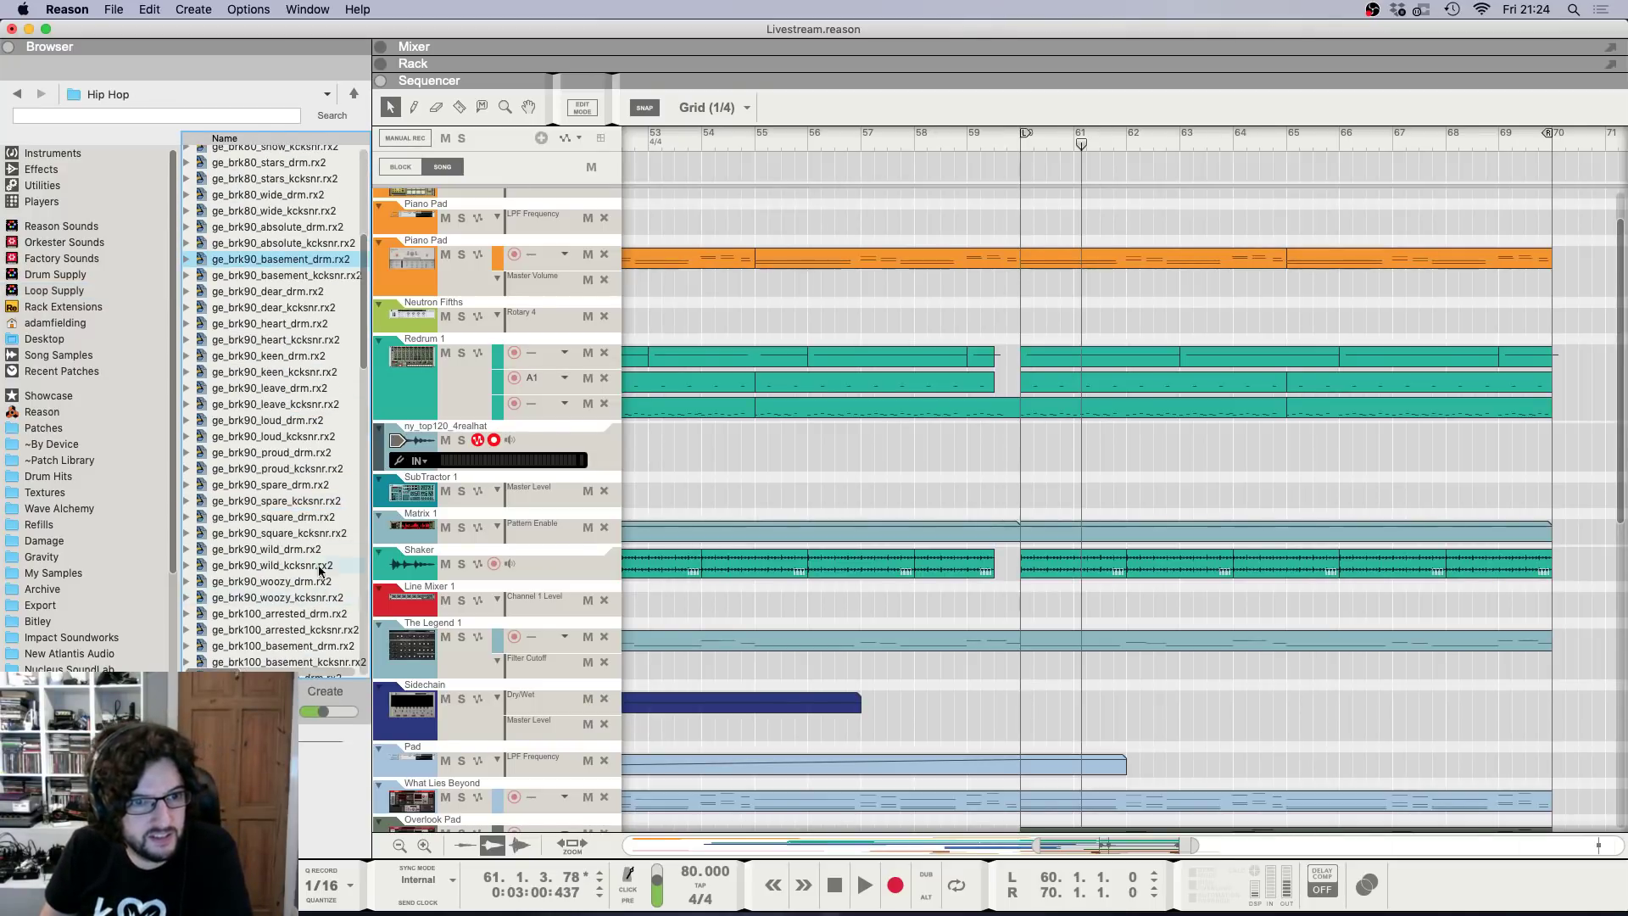
click(307, 276)
click(301, 453)
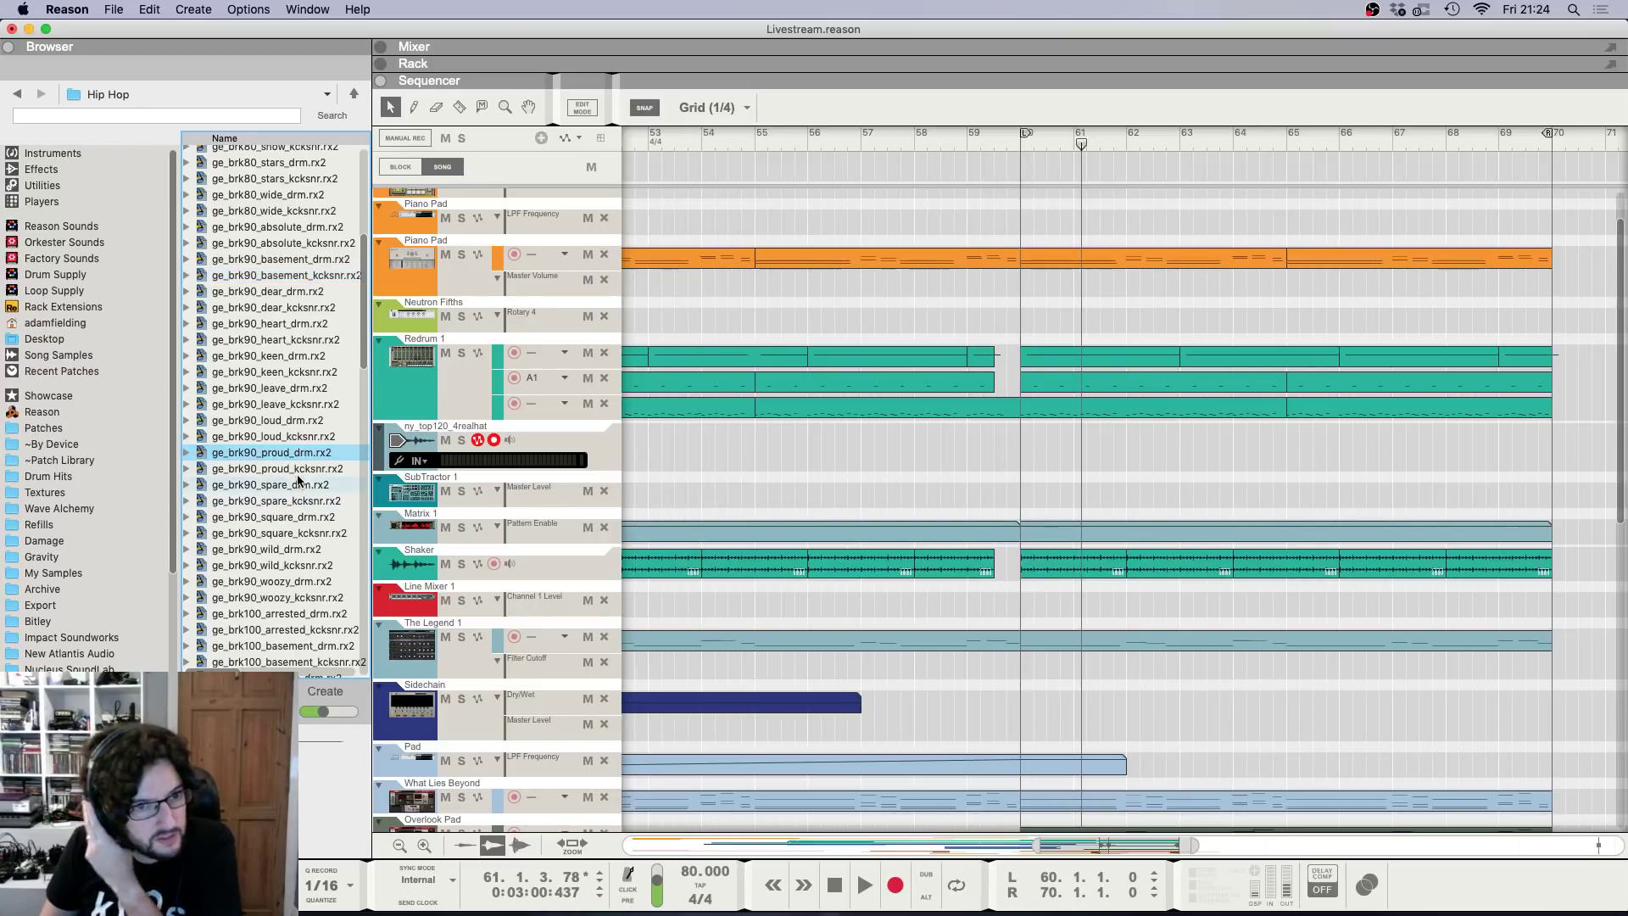
click(300, 472)
Audition the ge_drm100 loops down to ge_drm100_wings.rx2, and go back through Loop Supply to the Pumping folder.
scroll(299, 509, down, 7)
click(295, 583)
scroll(295, 586, down, 2)
click(295, 630)
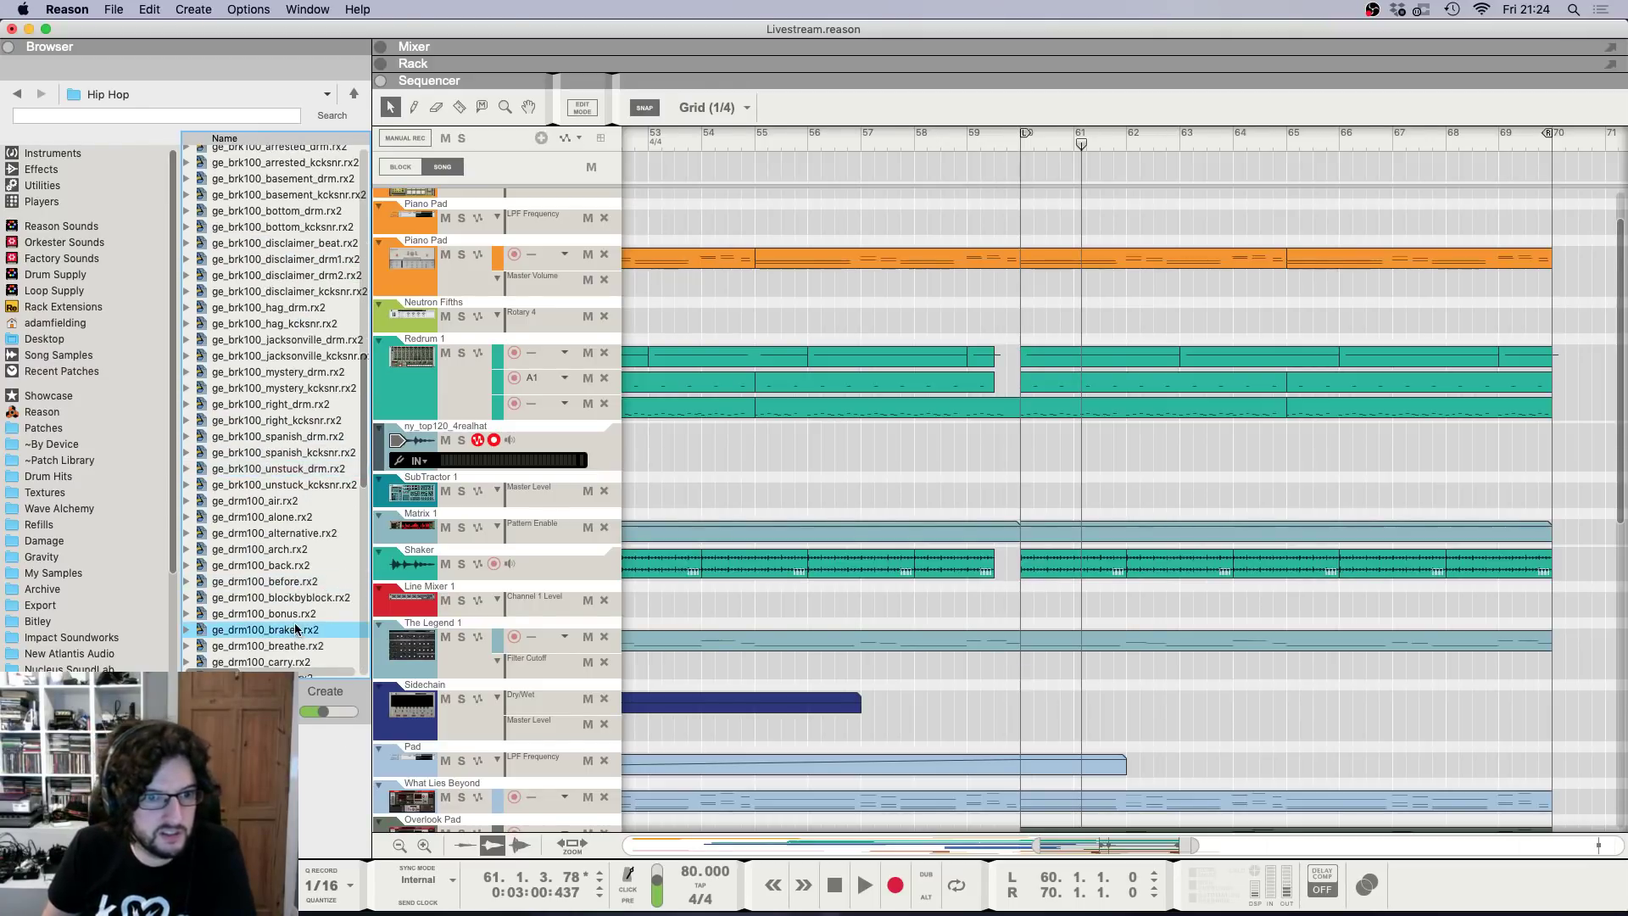
scroll(292, 623, down, 8)
click(285, 610)
scroll(283, 623, down, 7)
click(279, 641)
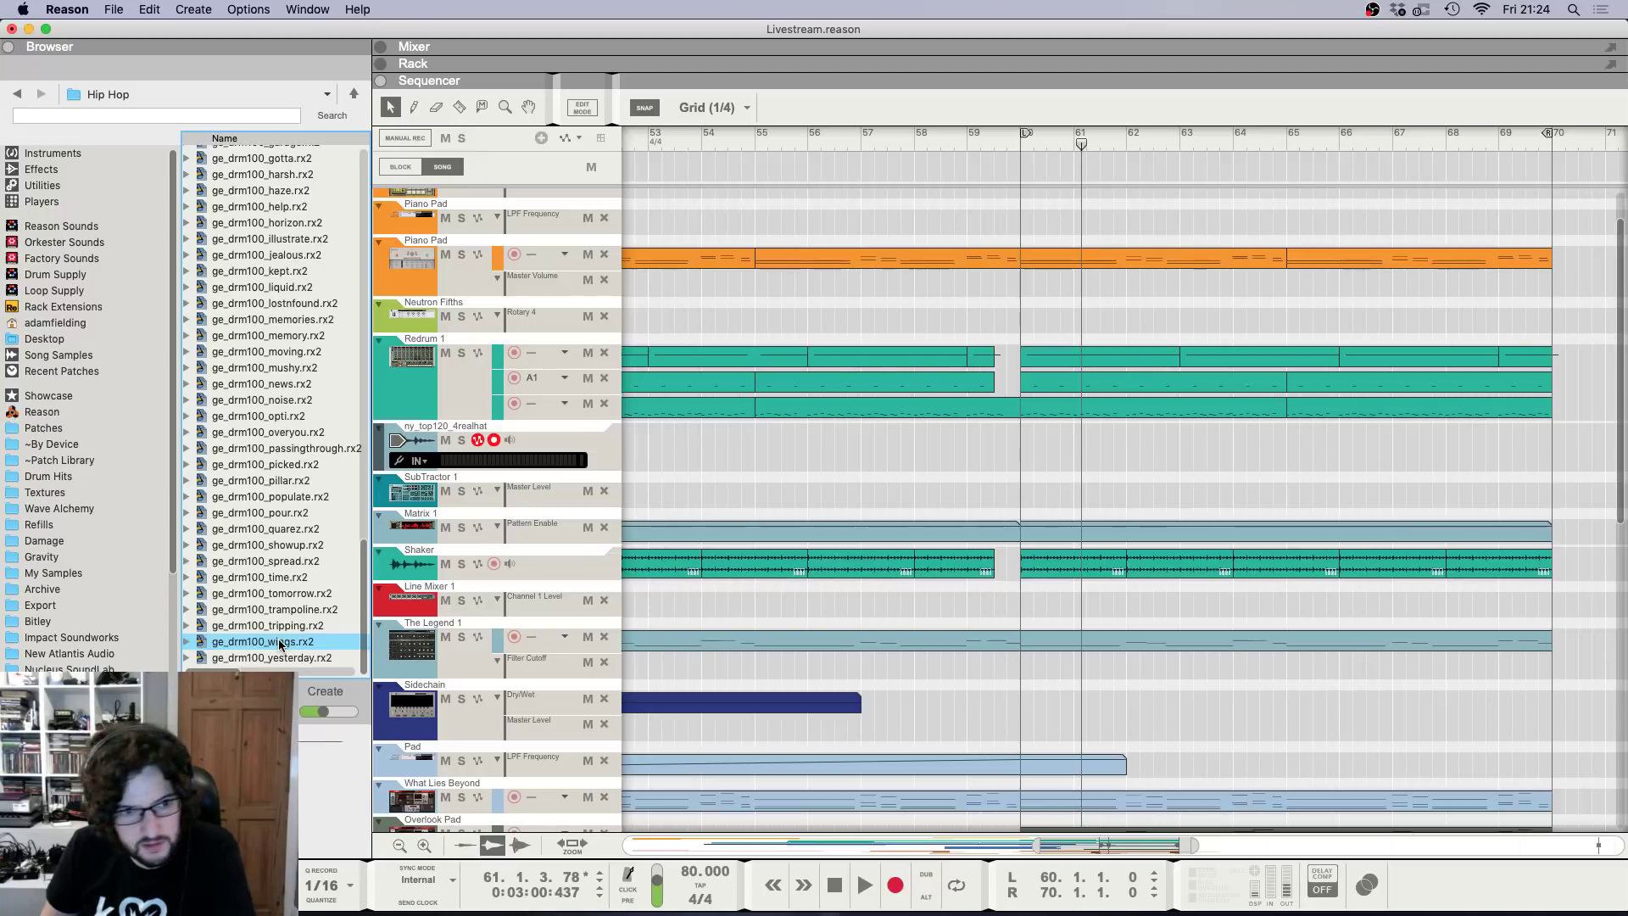
click(280, 626)
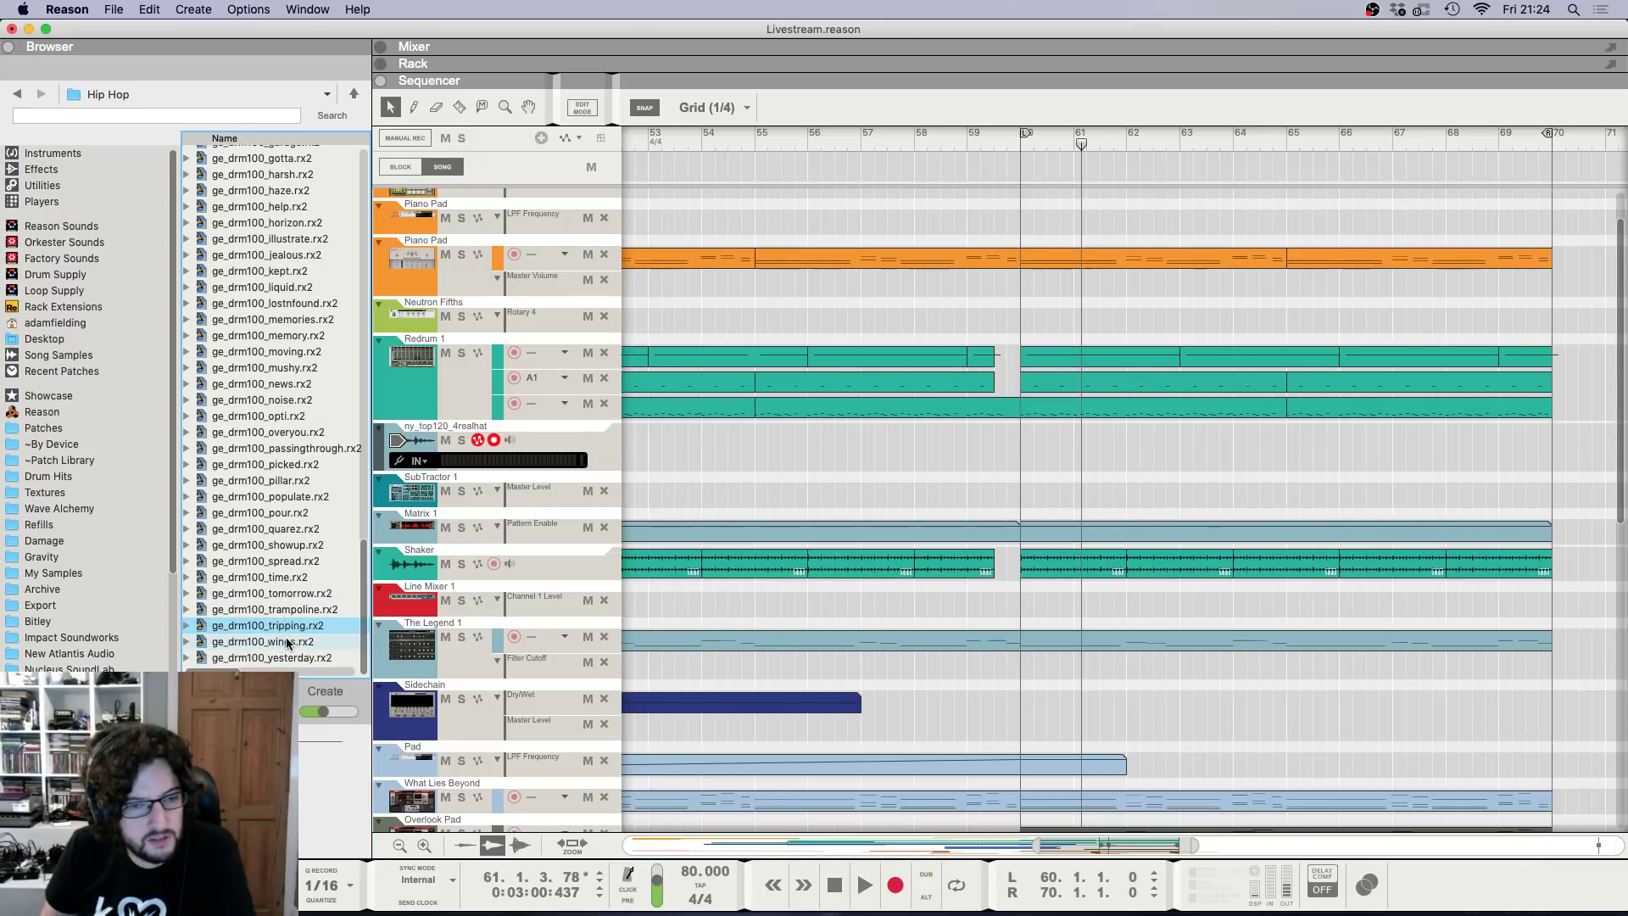
click(280, 642)
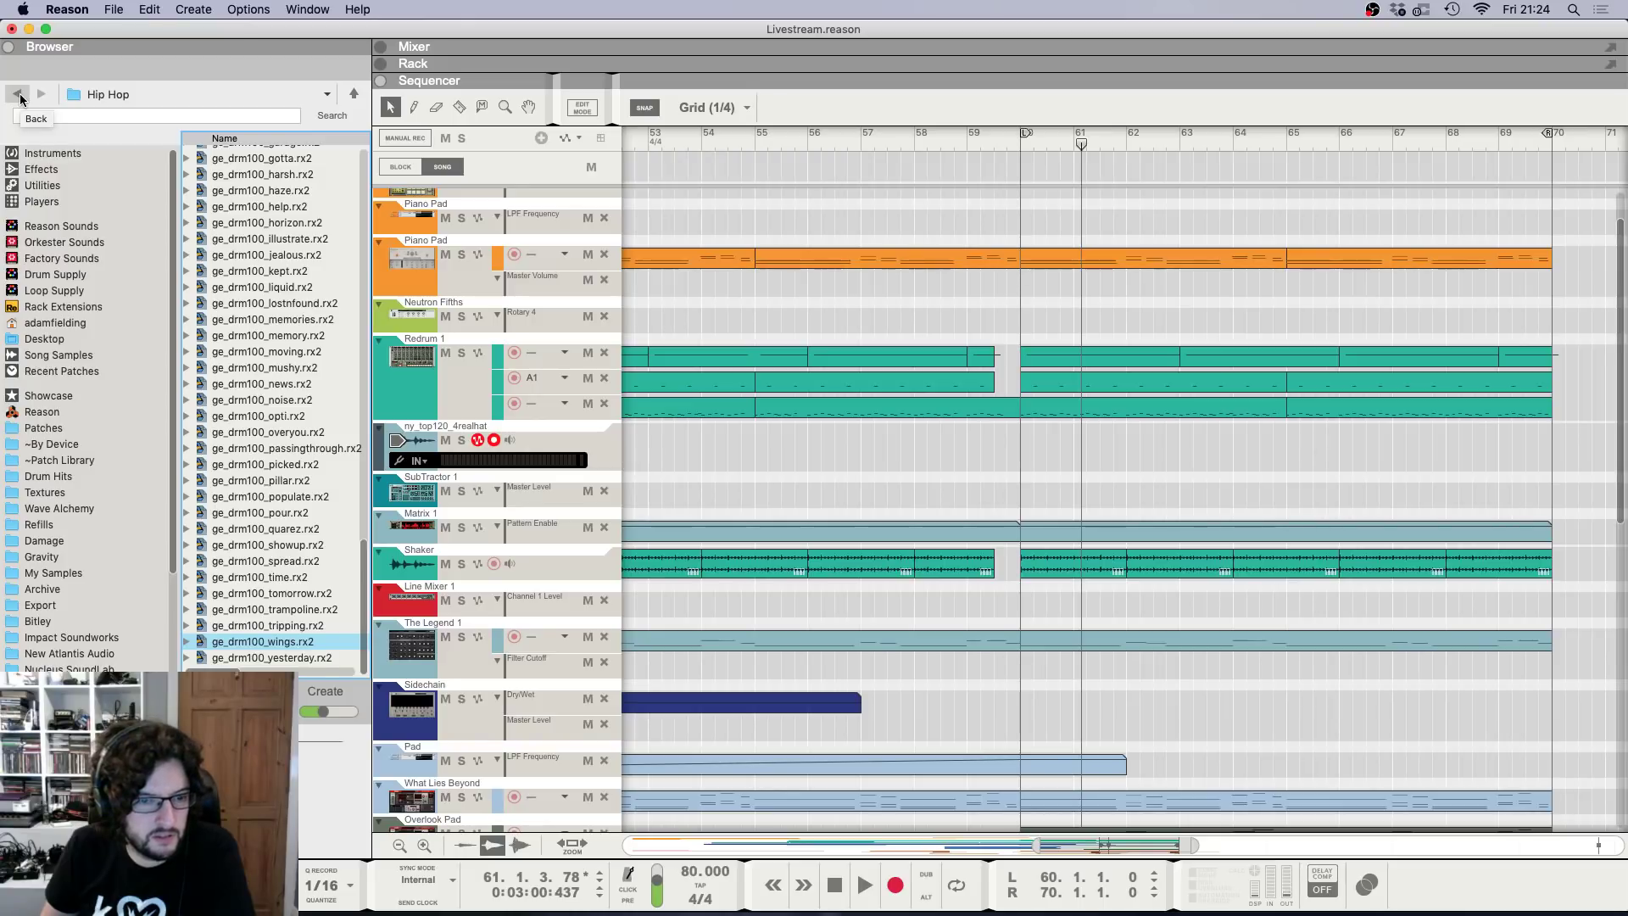
click(17, 94)
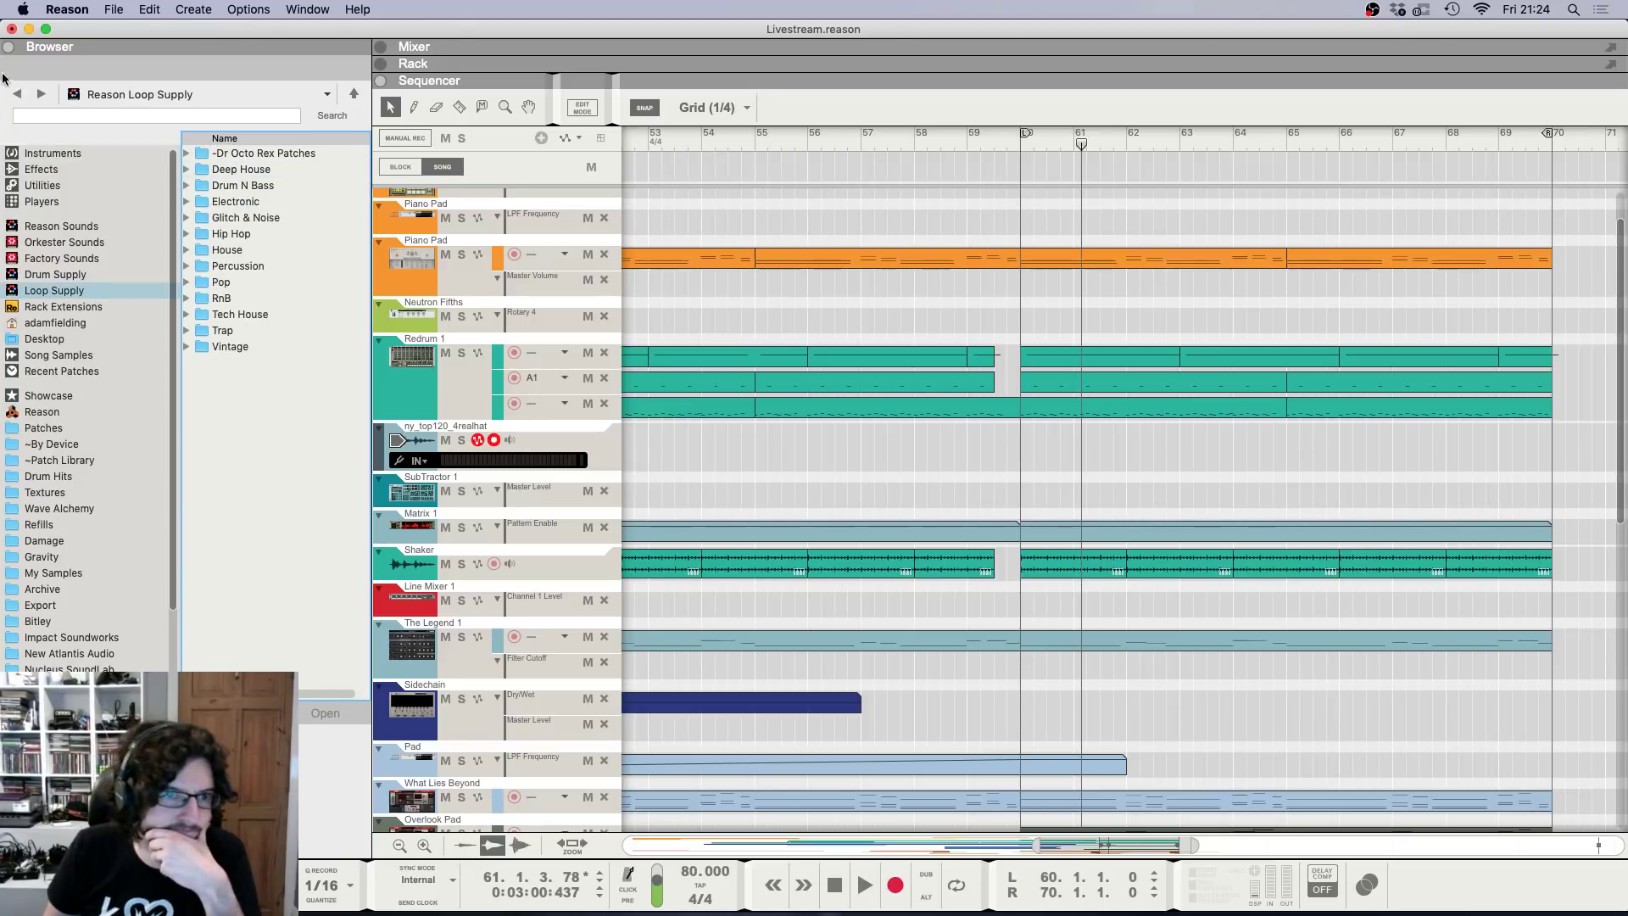
click(17, 94)
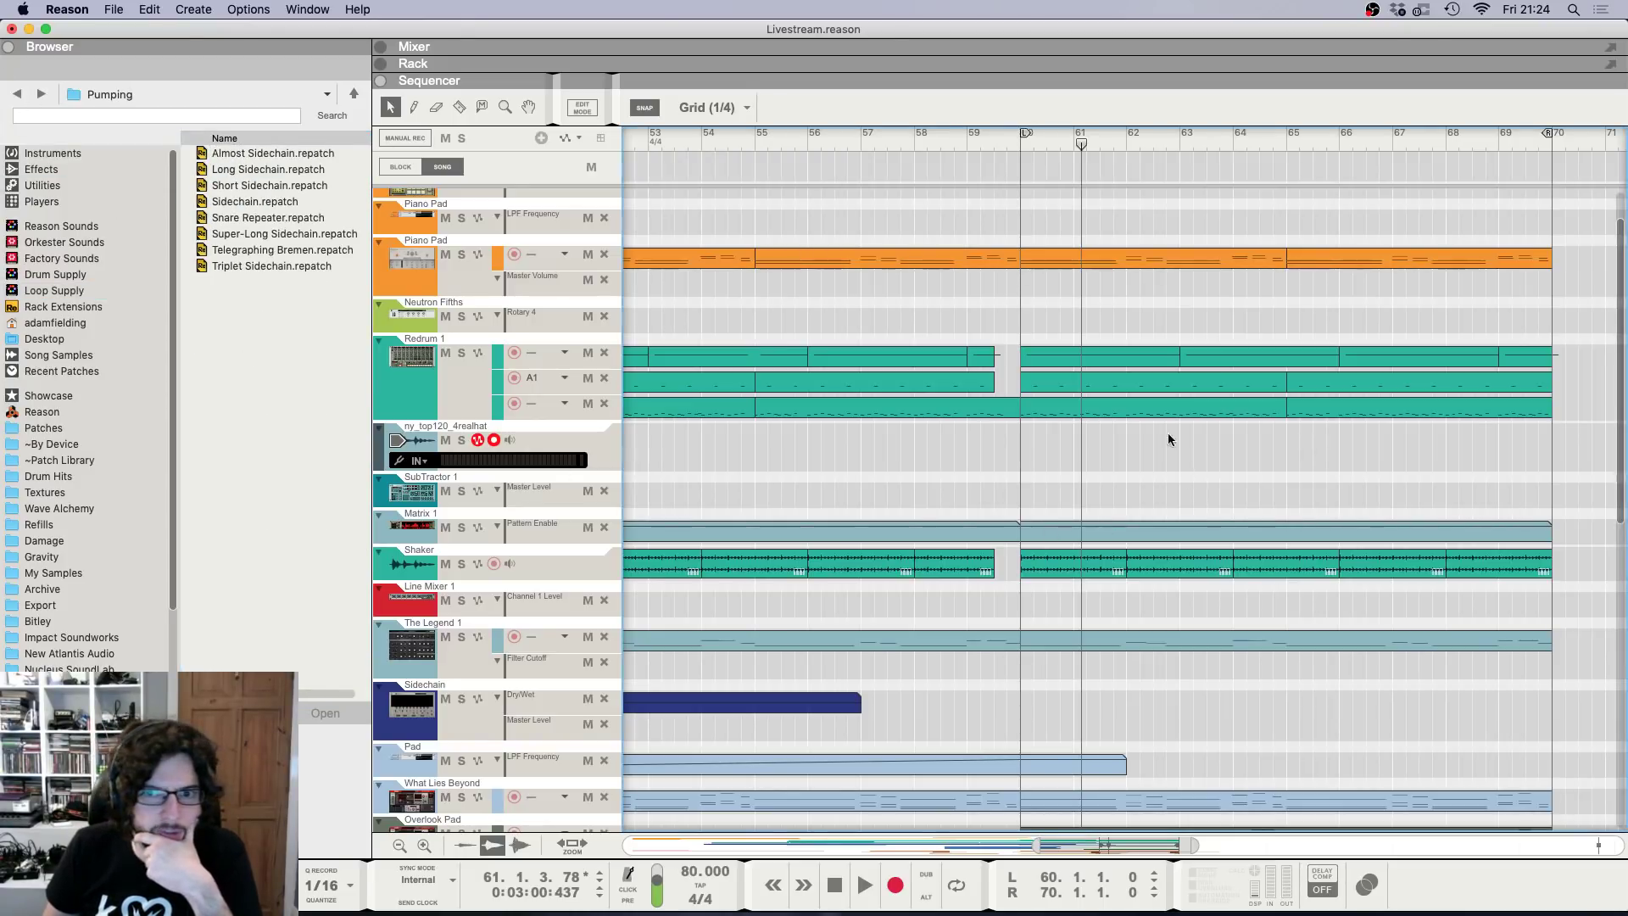
Delete the ny_top120_4realhat audio track with its device and return the playback position to bar 60.
click(1021, 138)
right_click(626, 440)
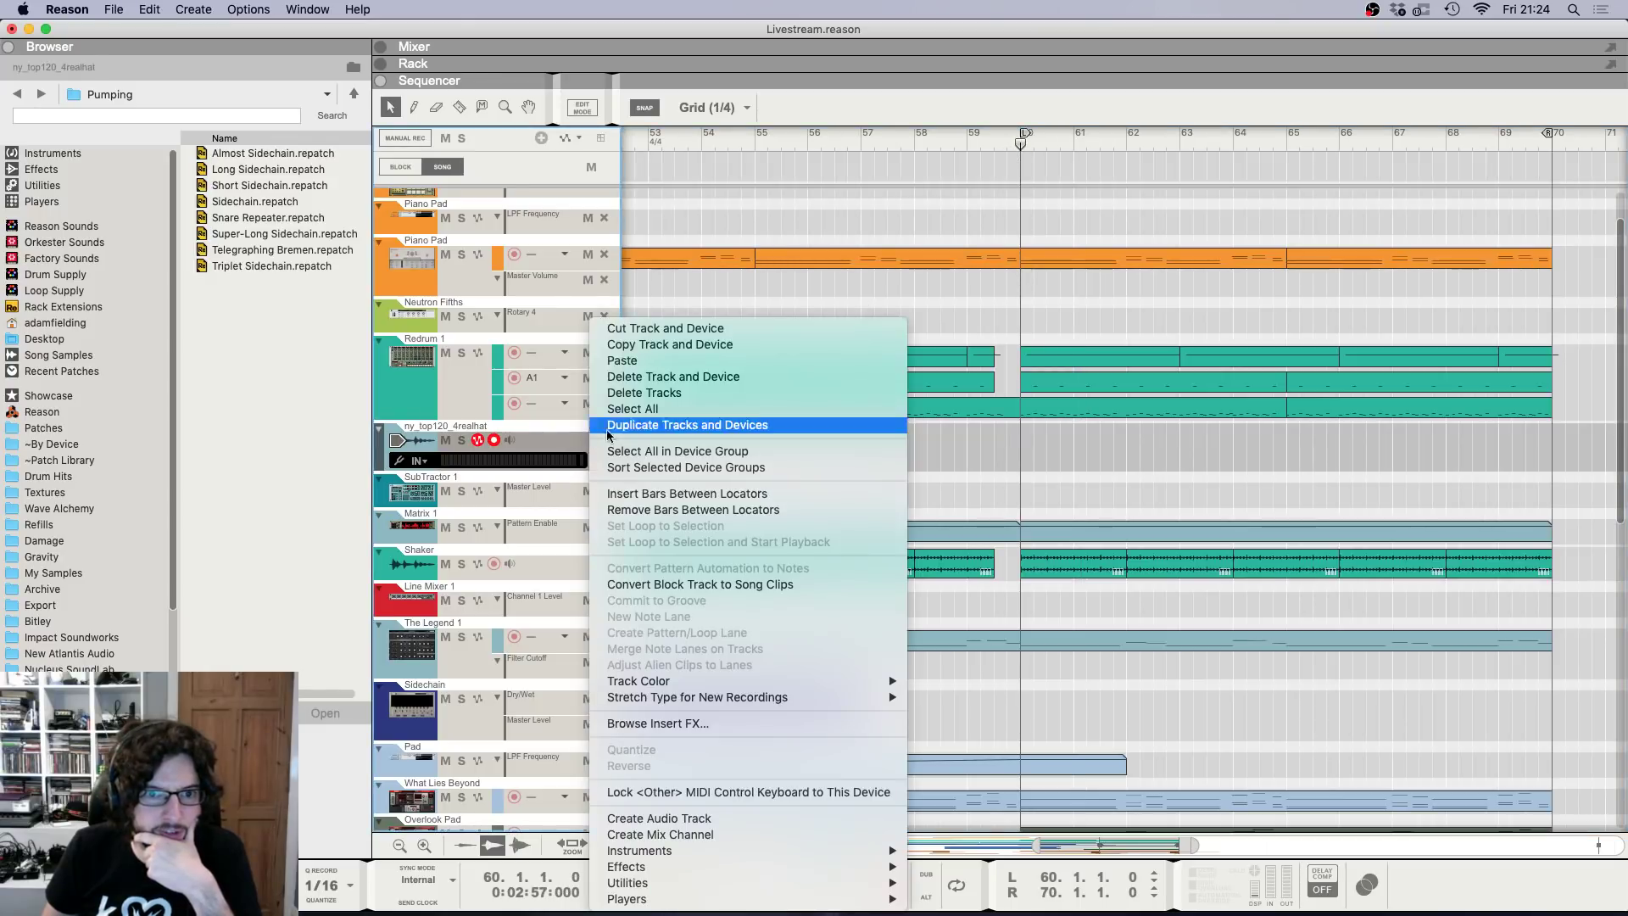
click(653, 366)
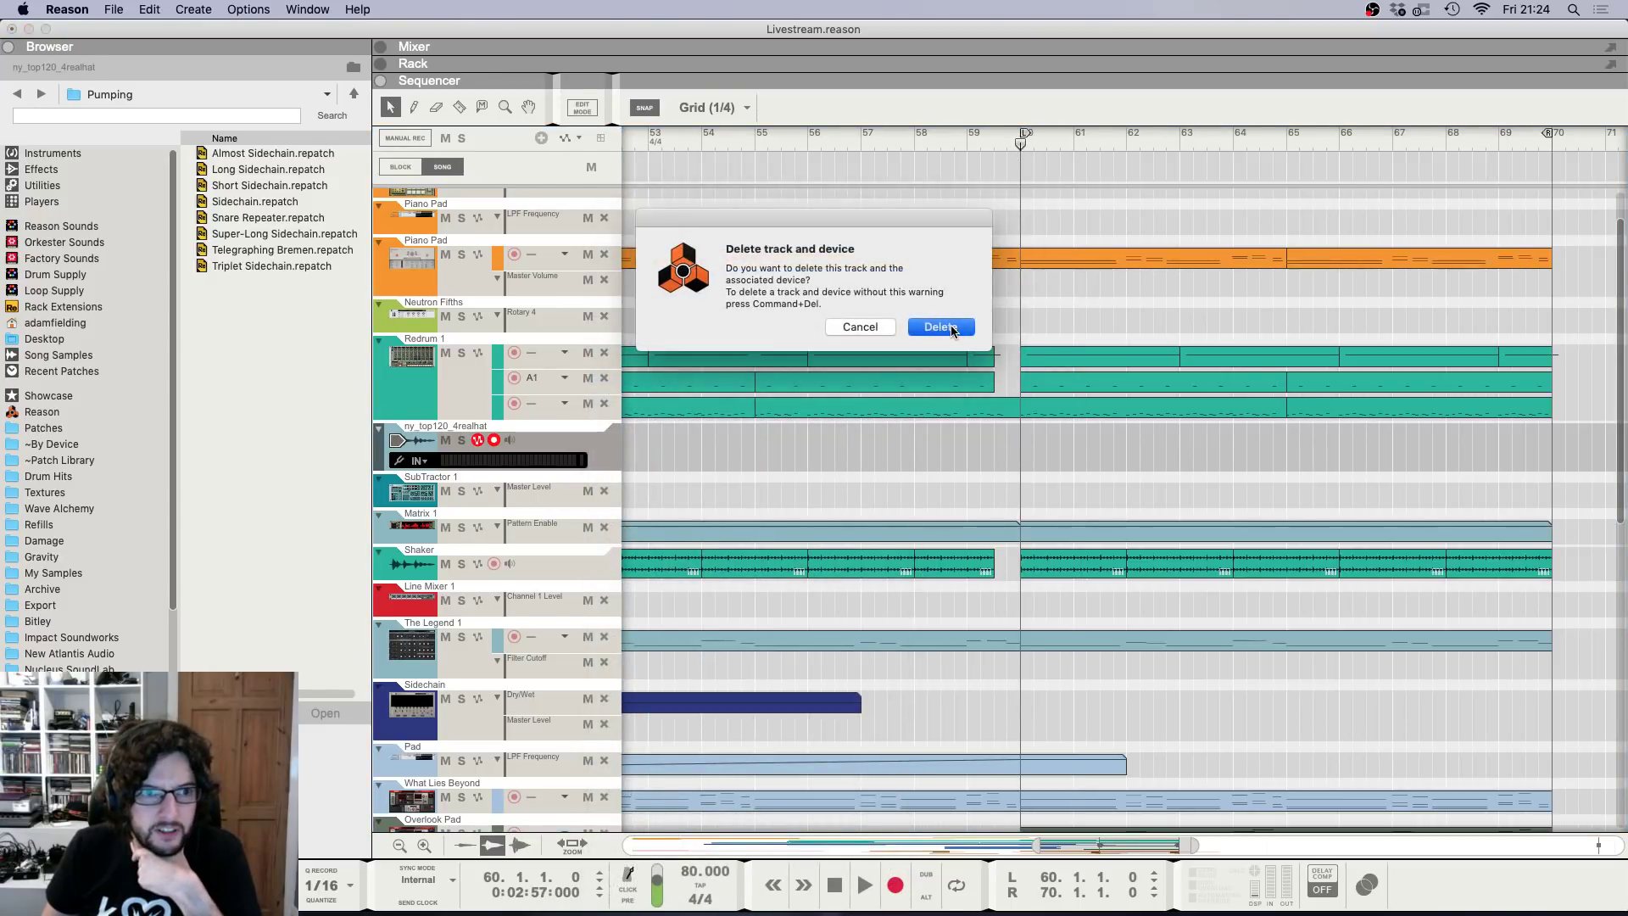
click(938, 327)
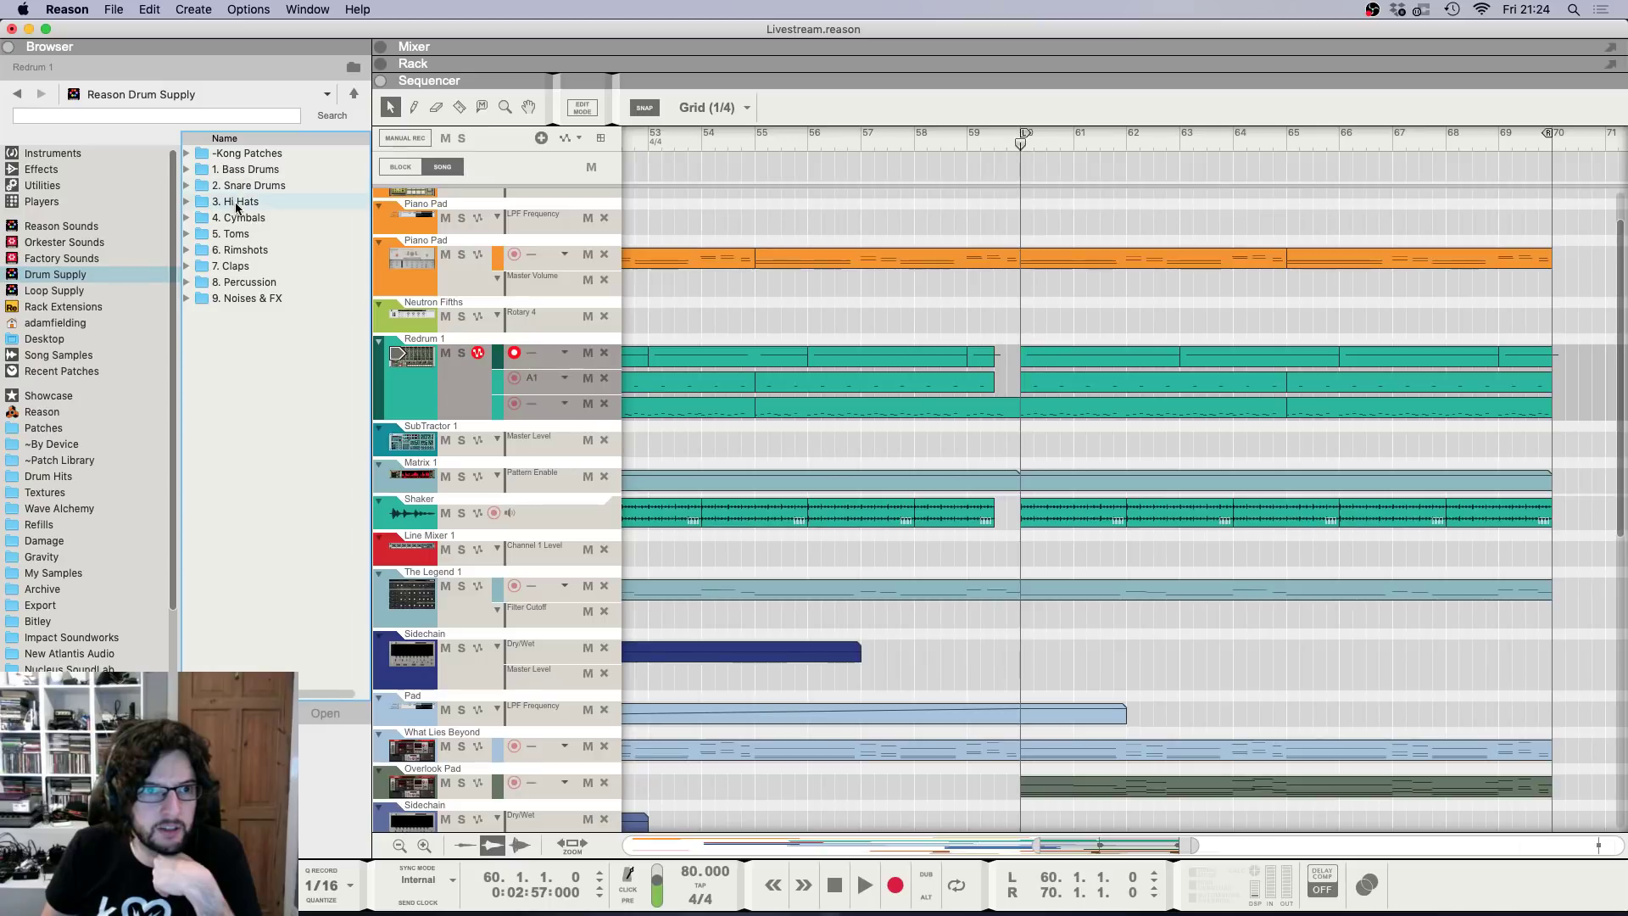
Audition Hh_808_fresh.wav from Drum Supply's Hi Hats folder, then hide the browser and play the song from bar 60.
double_click(237, 206)
click(271, 298)
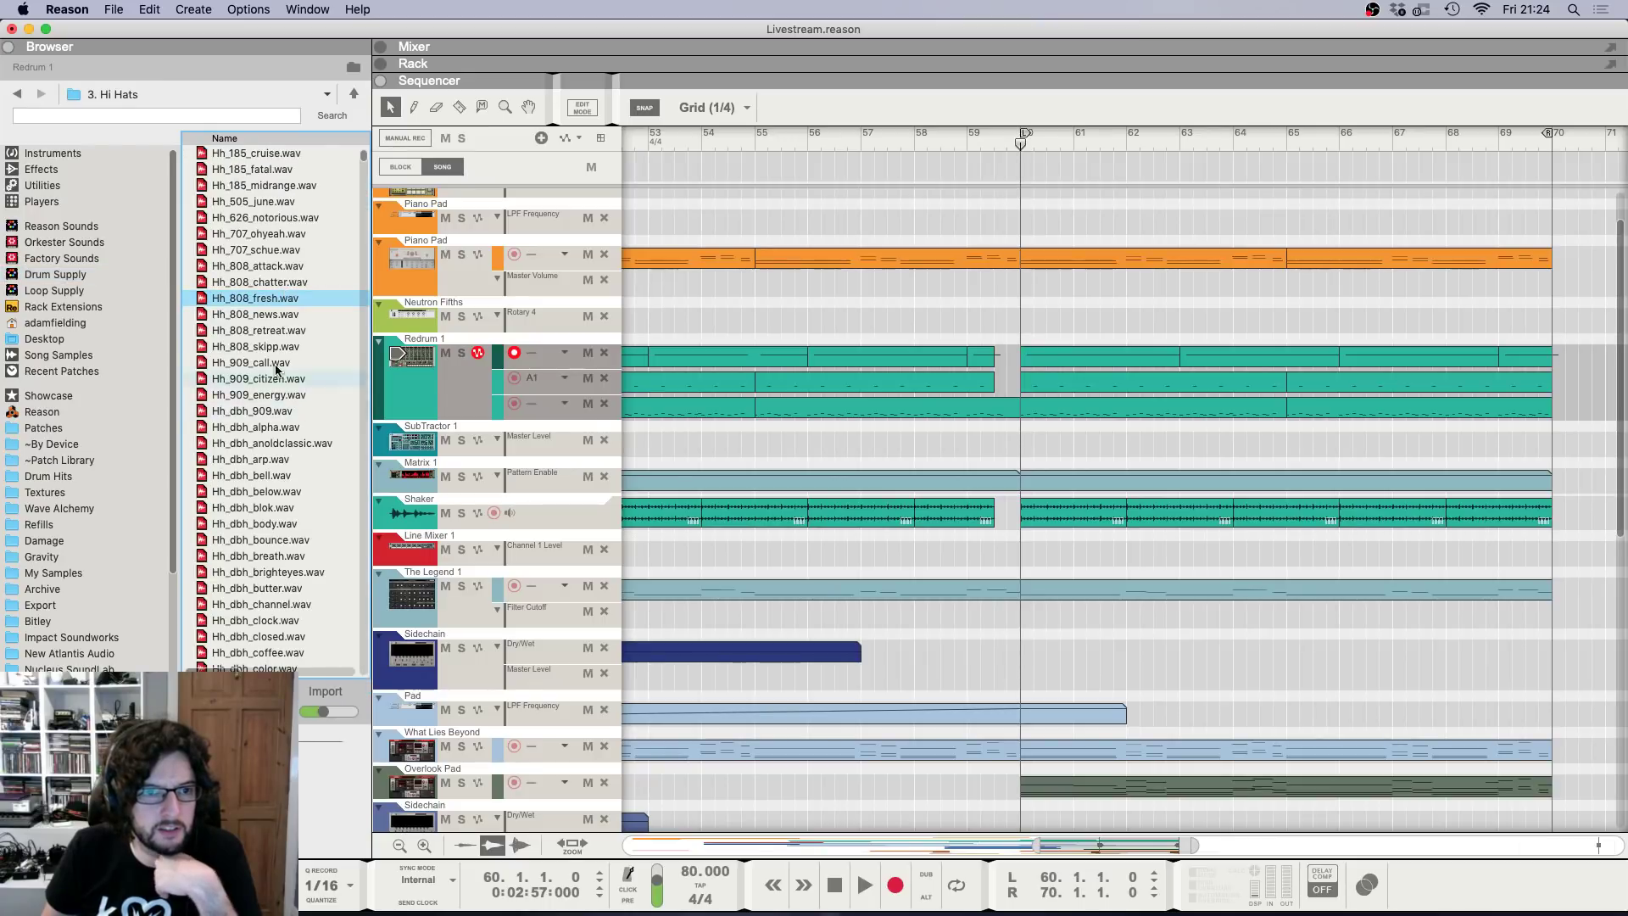
click(8, 47)
key(space)
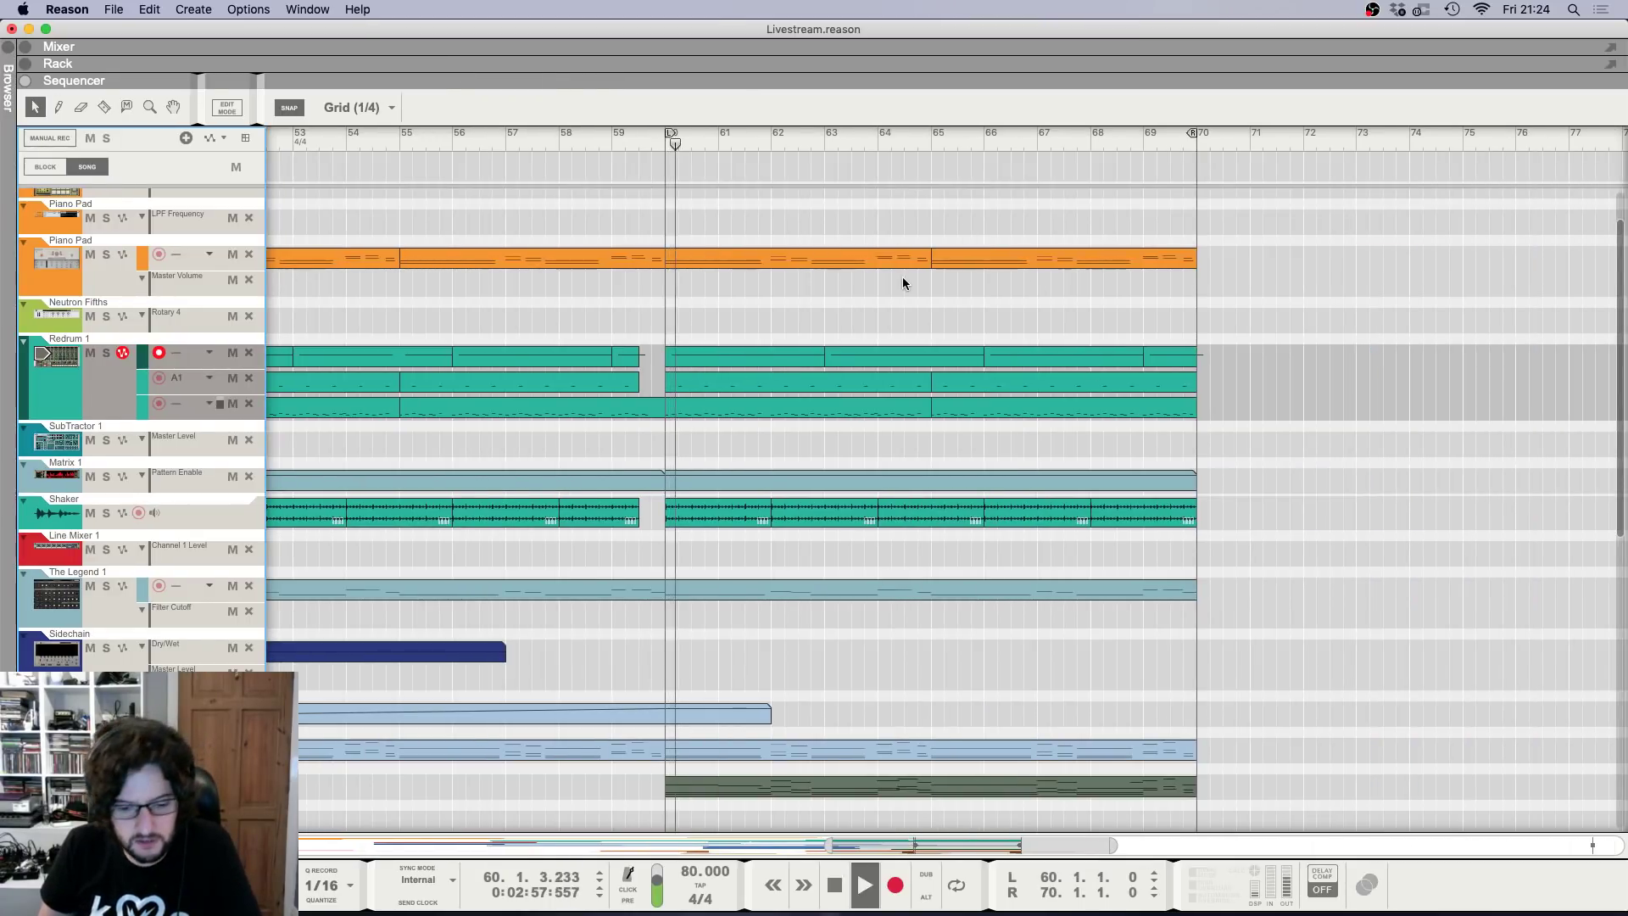
scroll(928, 325, up, 2)
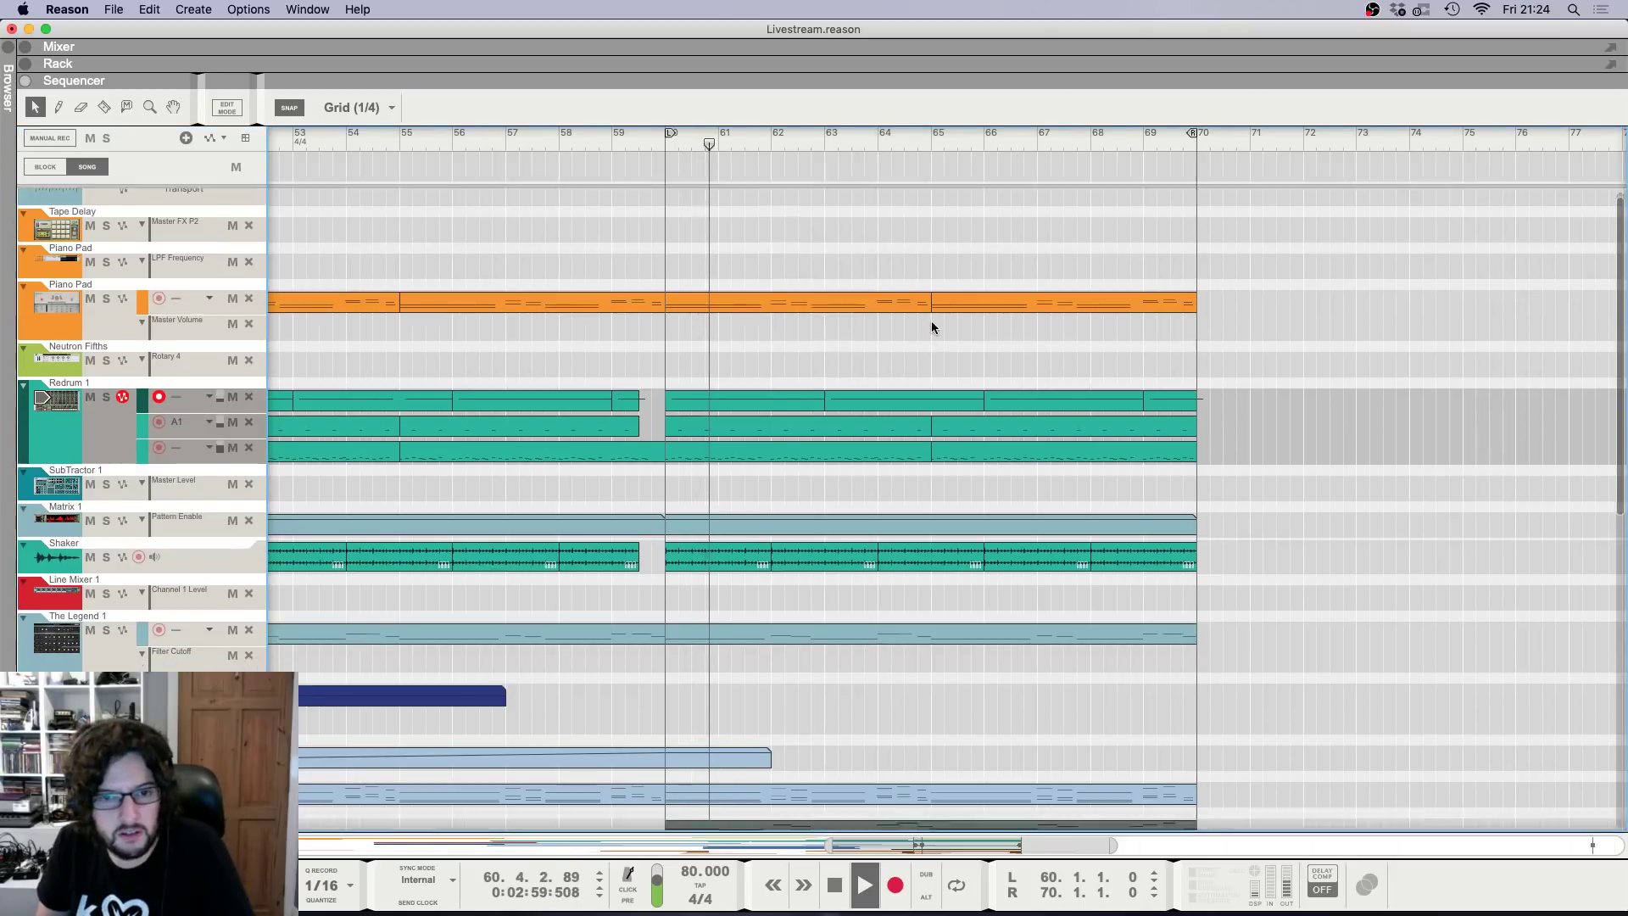
Look through the rack devices down to the last Synchronous sidechain effect during playback, and stop the song.
key(F6)
scroll(939, 344, down, 20)
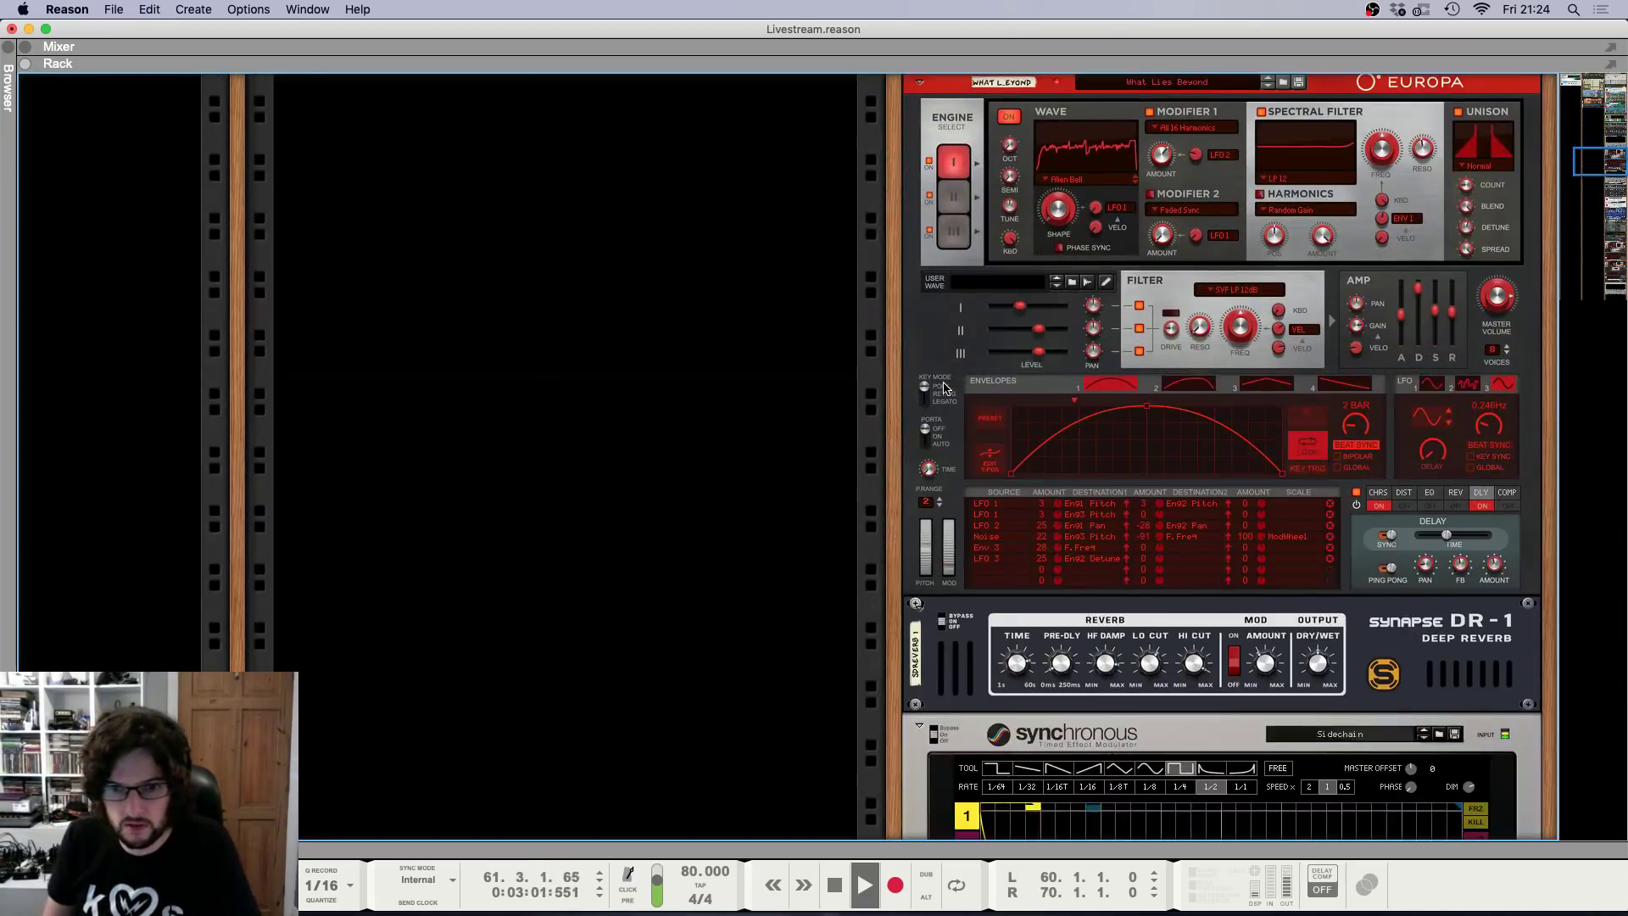
scroll(854, 364, down, 20)
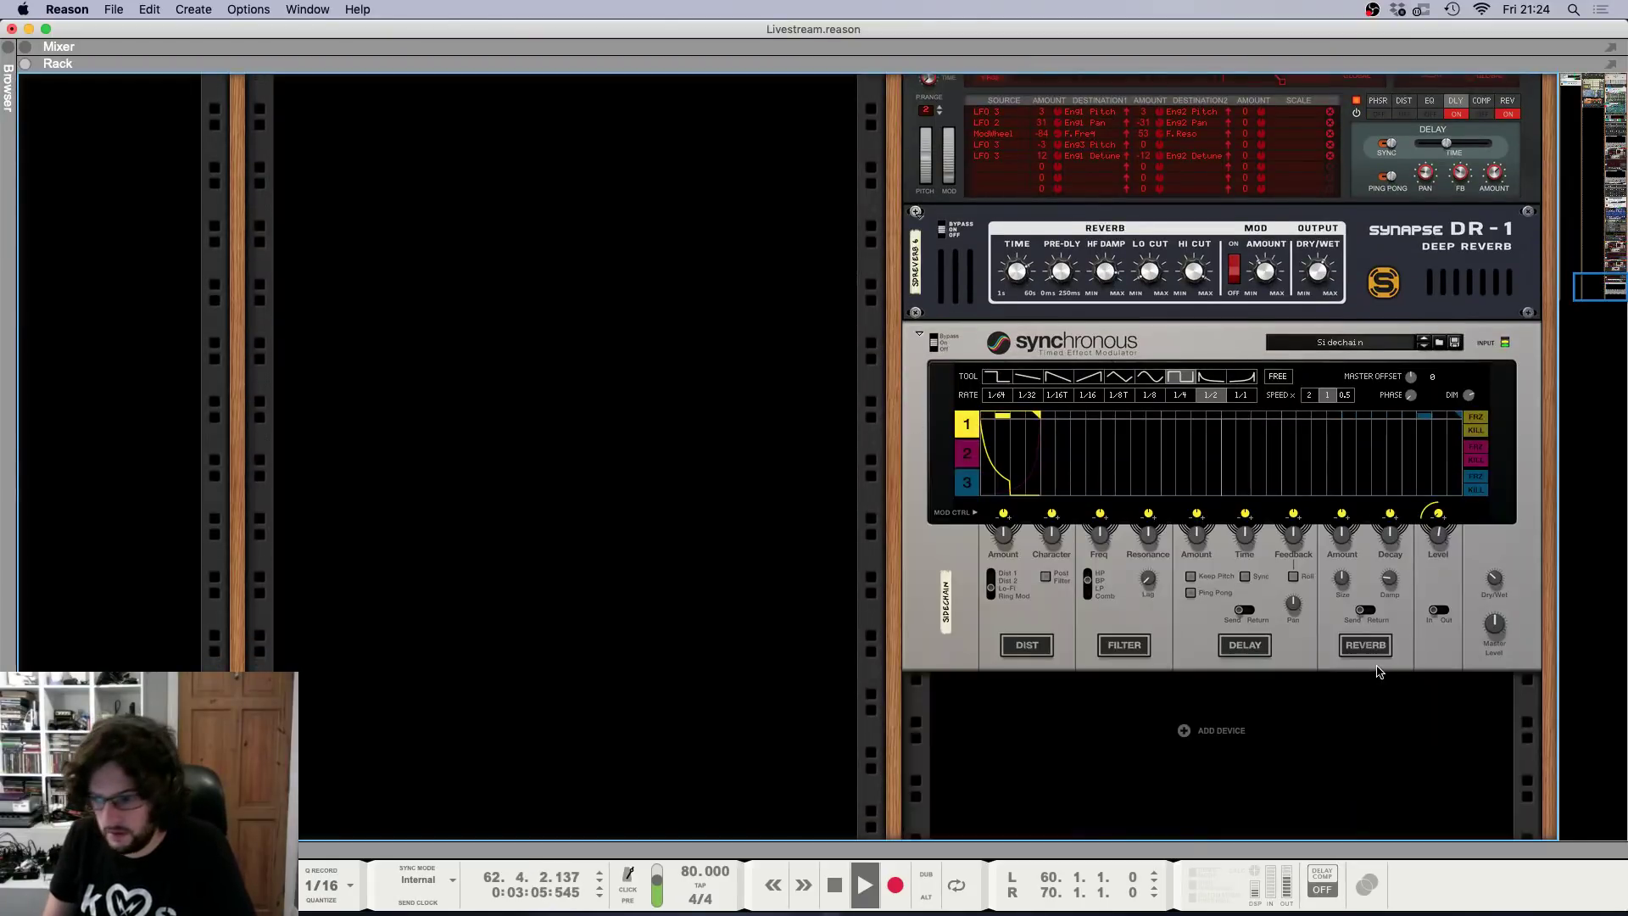
key(space)
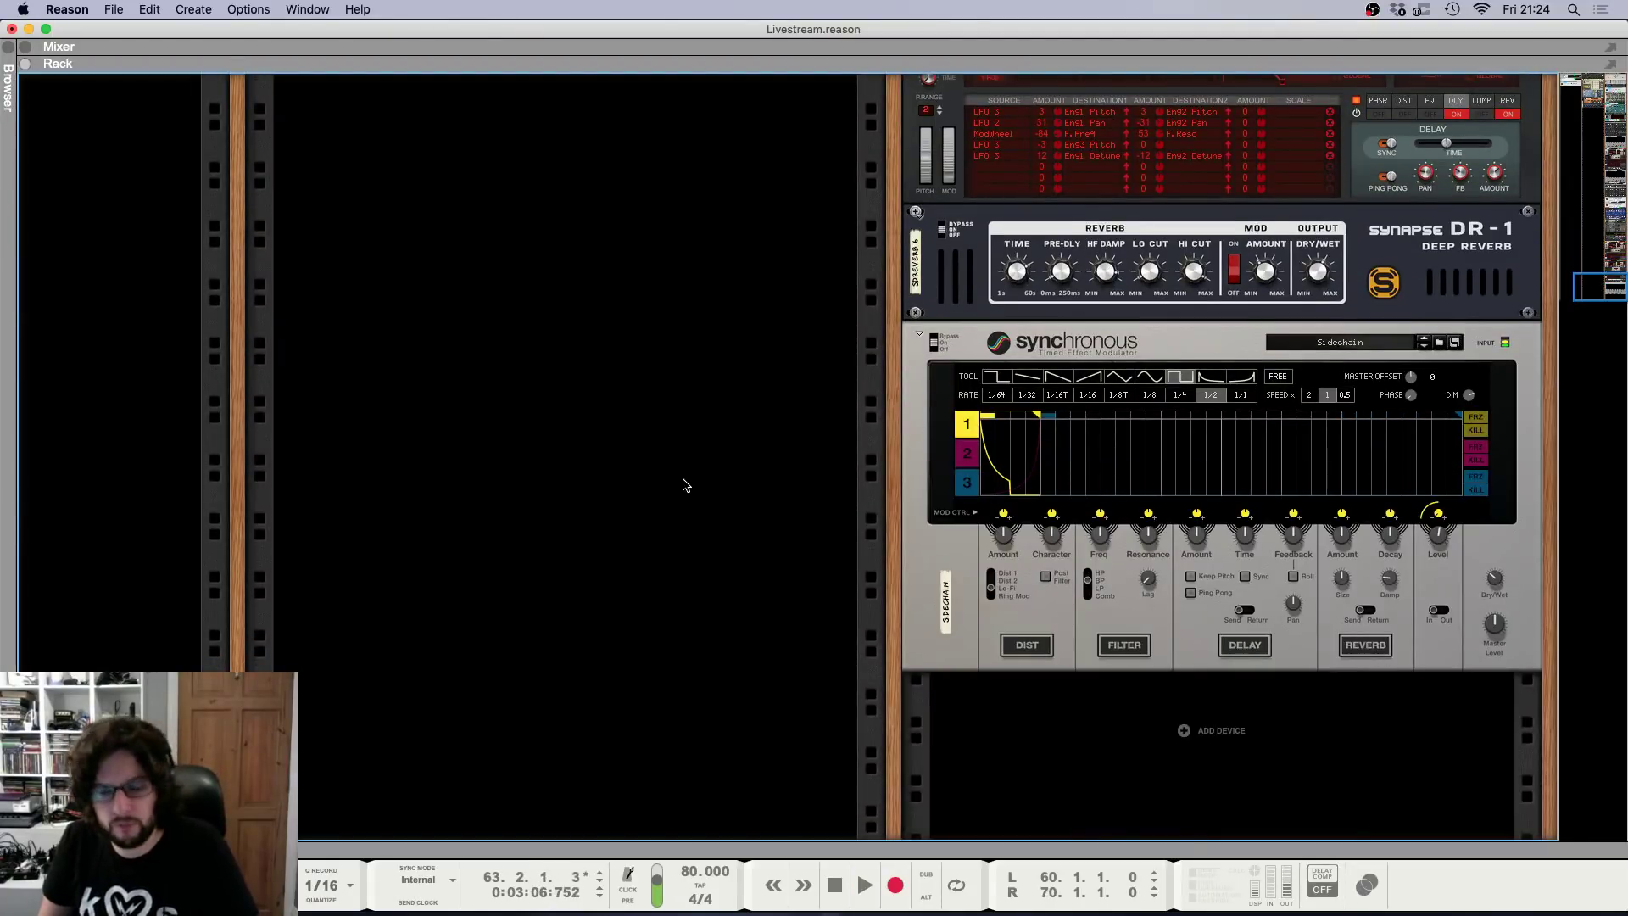
Return to the sequencer and replay the section from bar 60.
key(F7)
key(space)
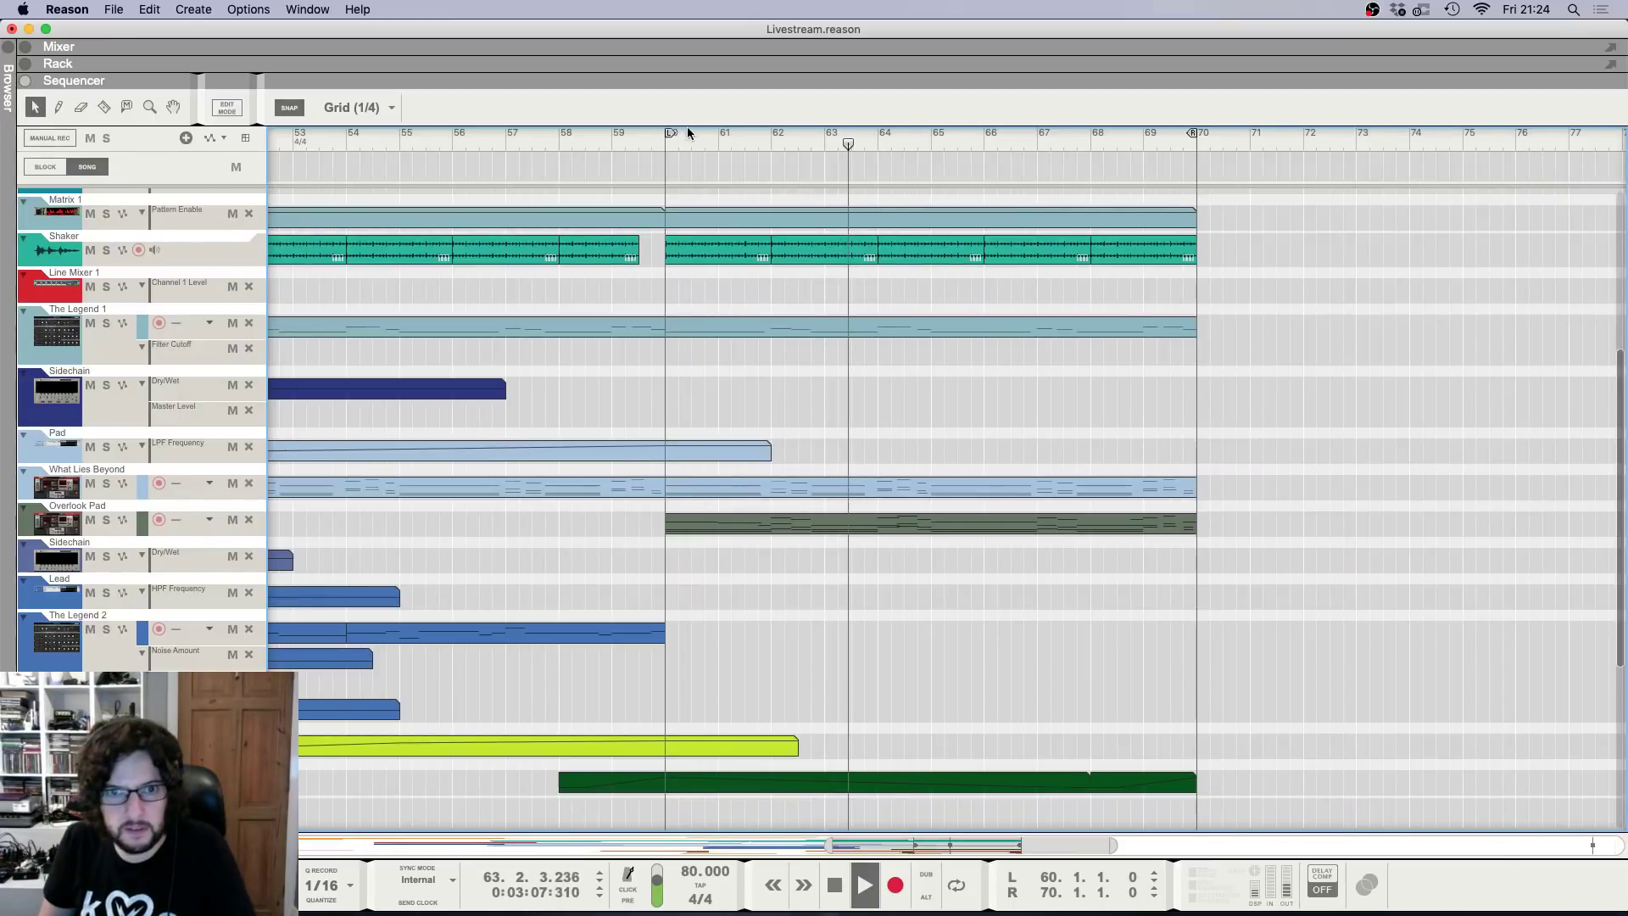
click(663, 144)
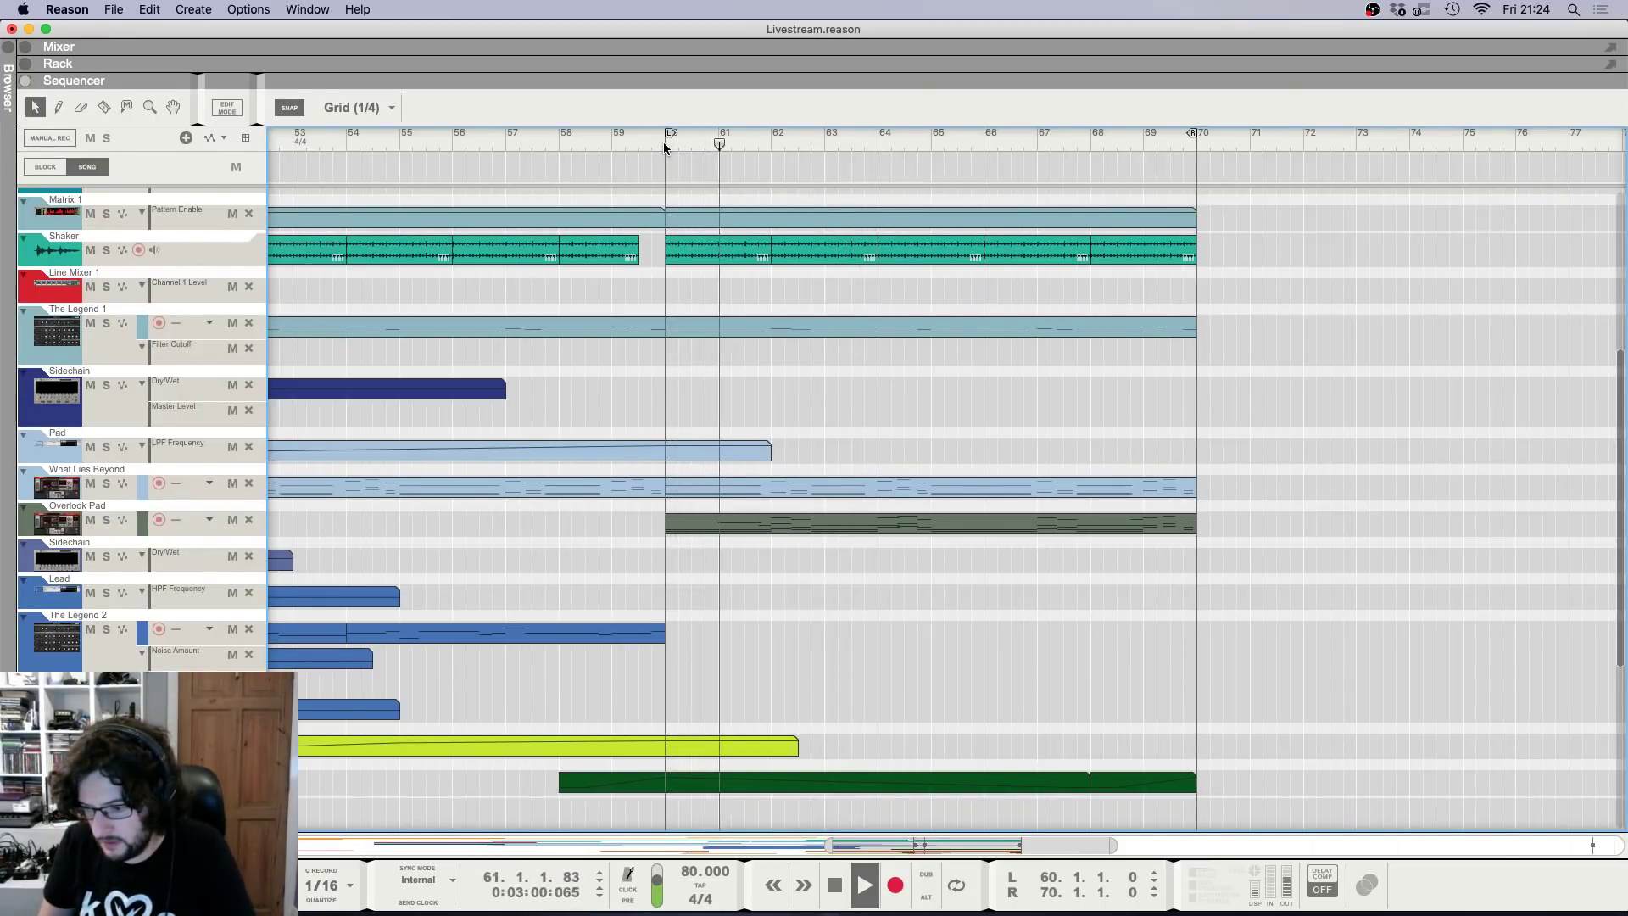
key(g)
key(g)
key(g)
scroll(709, 250, up, 5)
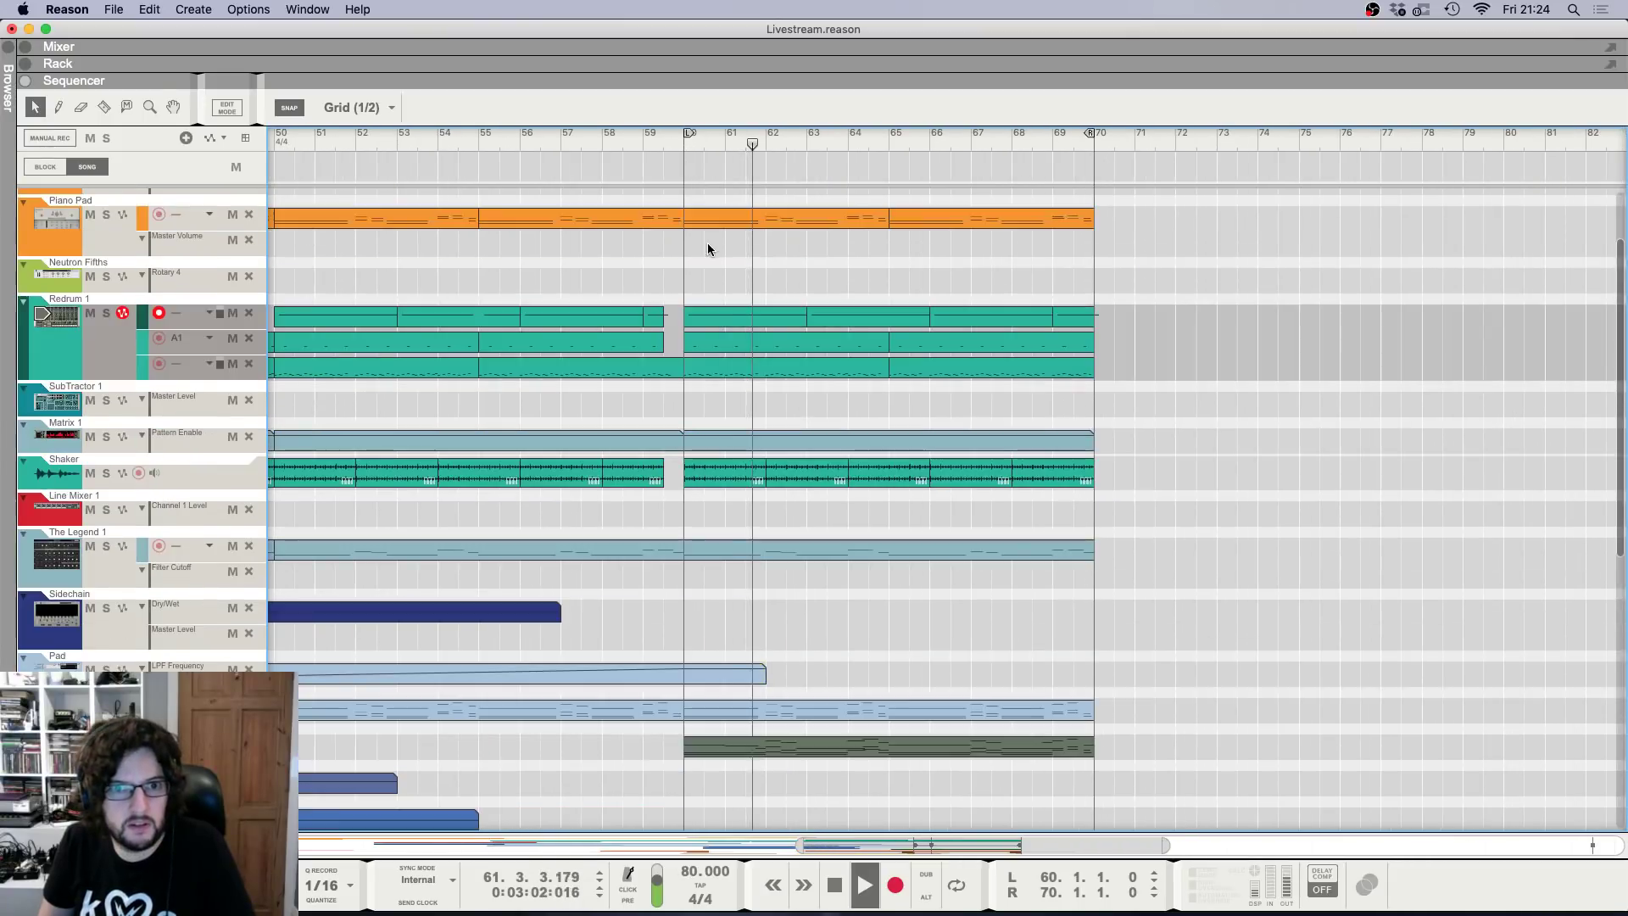
Replay the transition from the drum break at the end of bar 59 into bar 60, then stop and review the lower tracks.
click(664, 140)
scroll(714, 288, up, 3)
key(h)
key(h)
key(h)
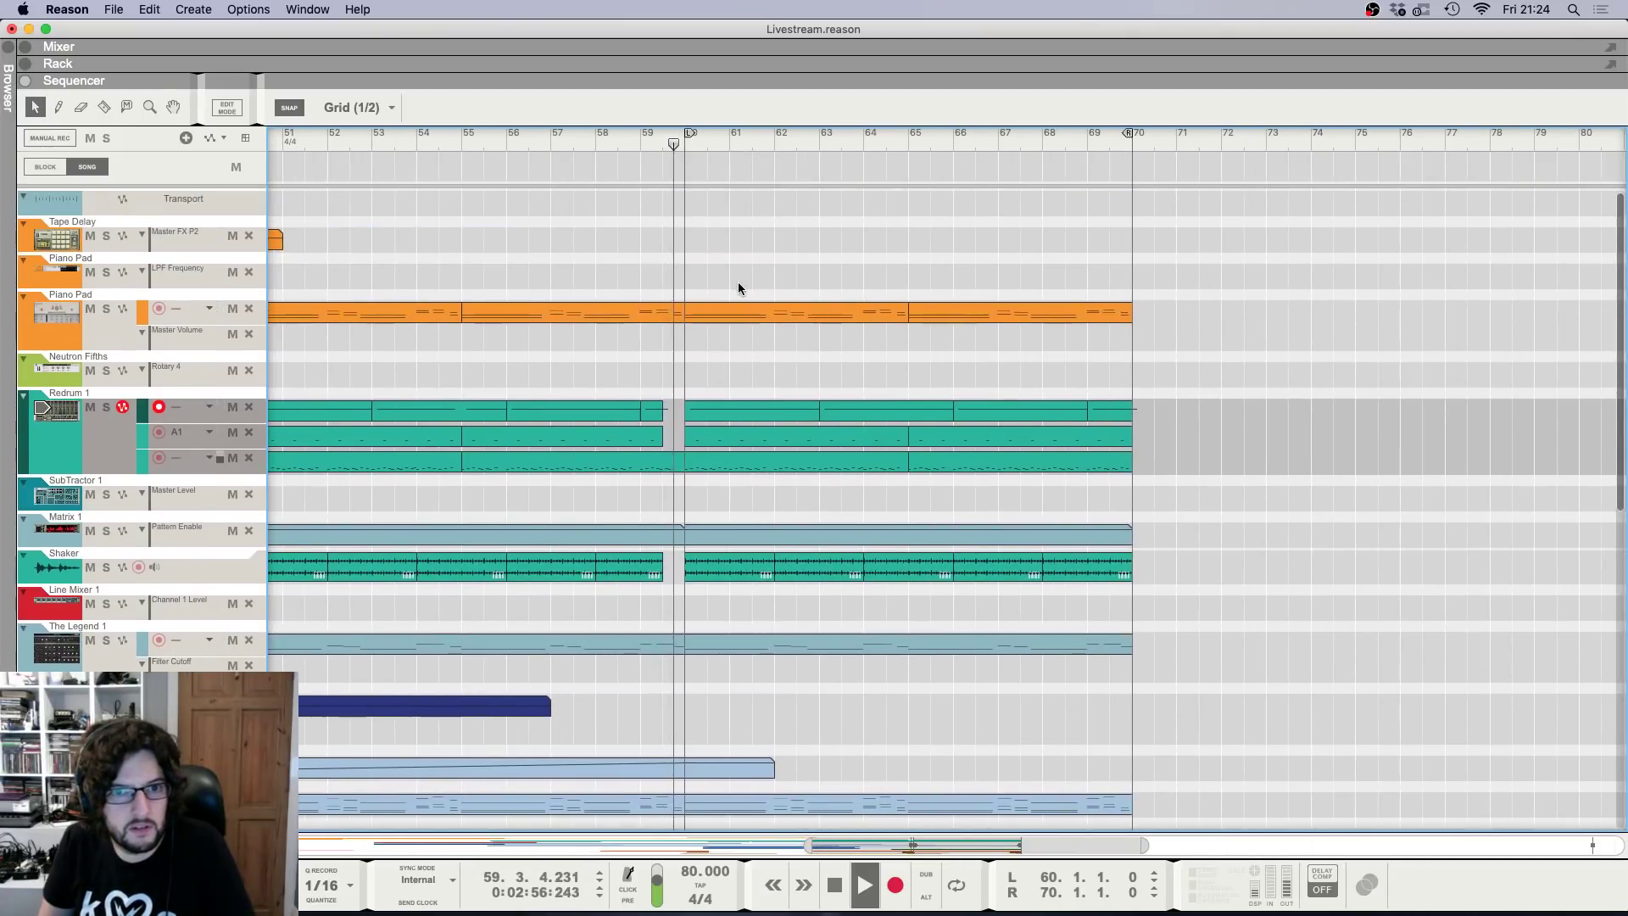
scroll(695, 248, down, 5)
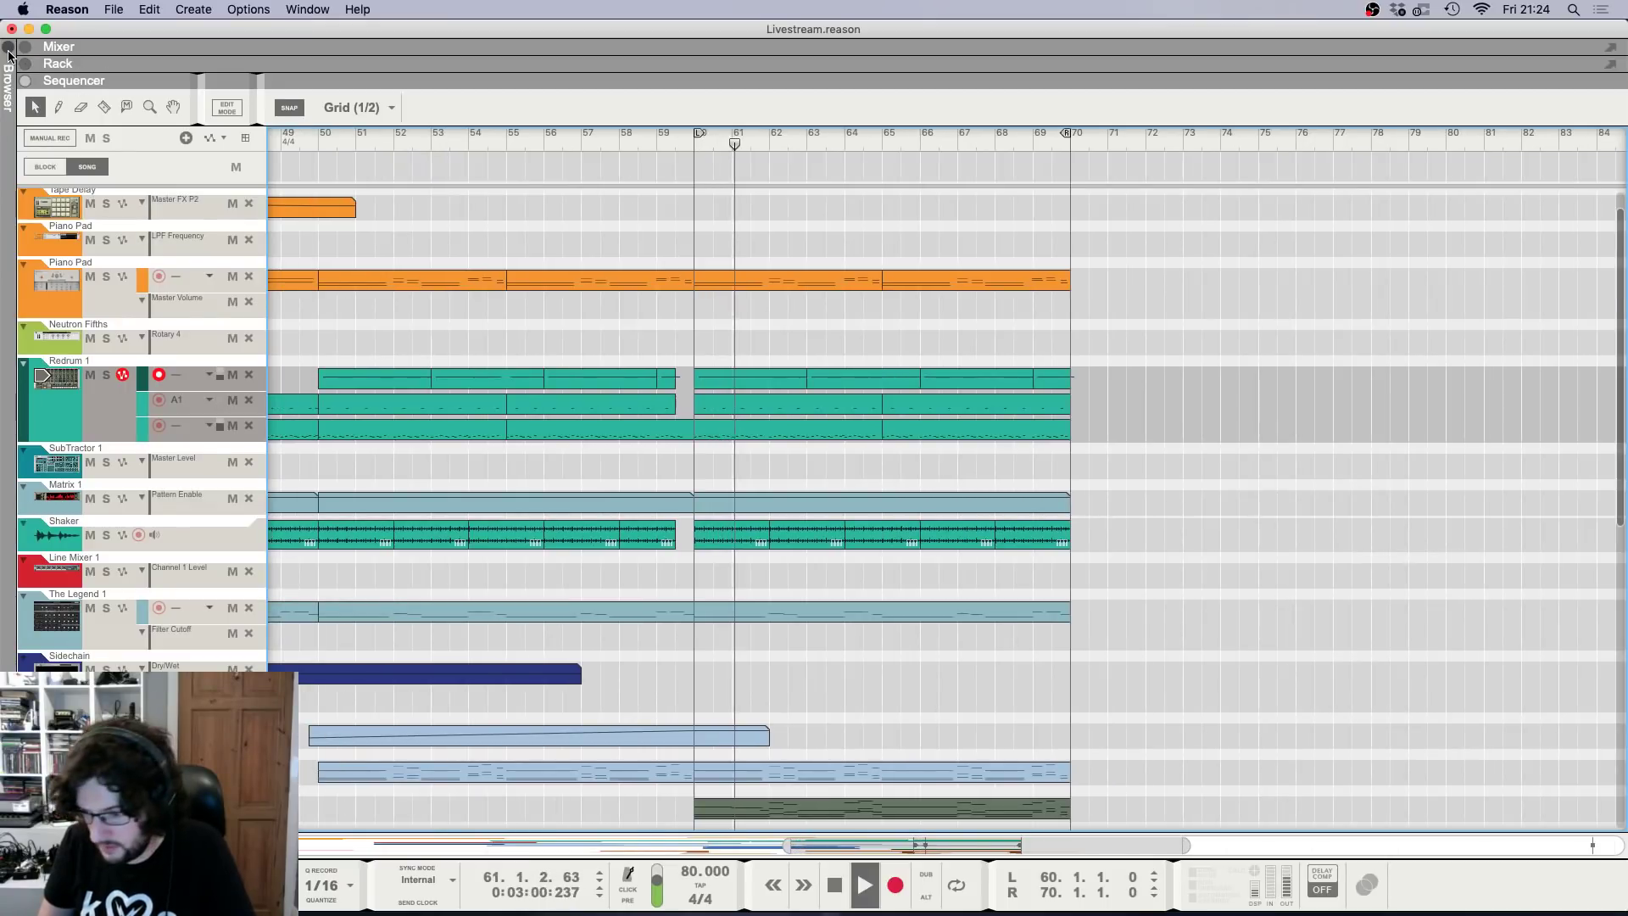
key(space)
scroll(853, 500, down, 8)
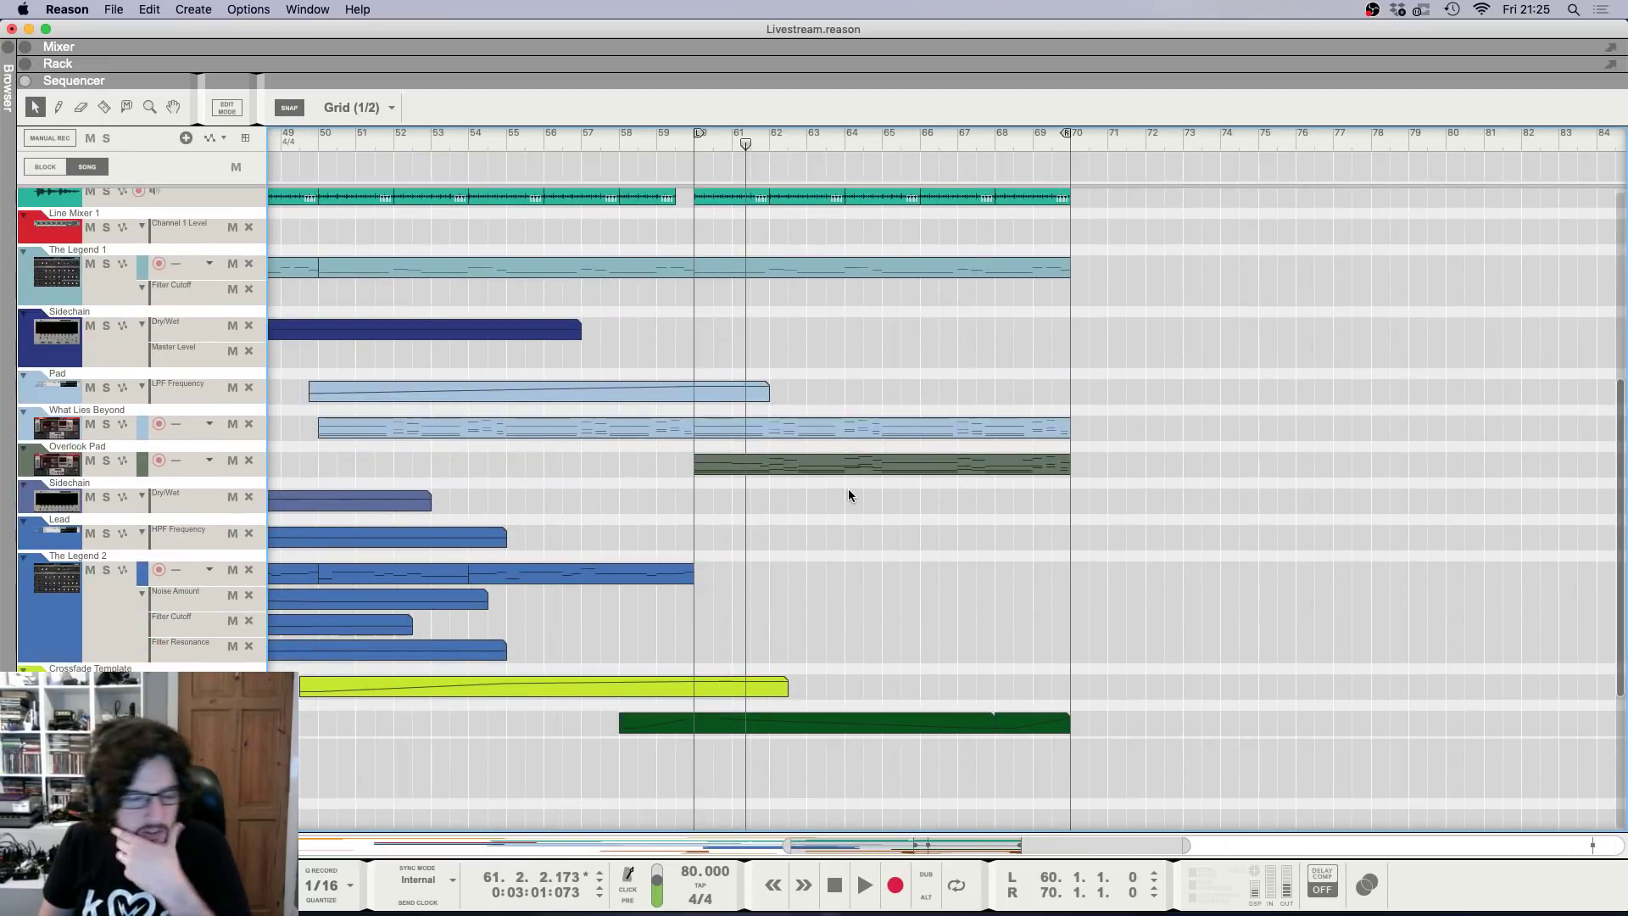
key(F6)
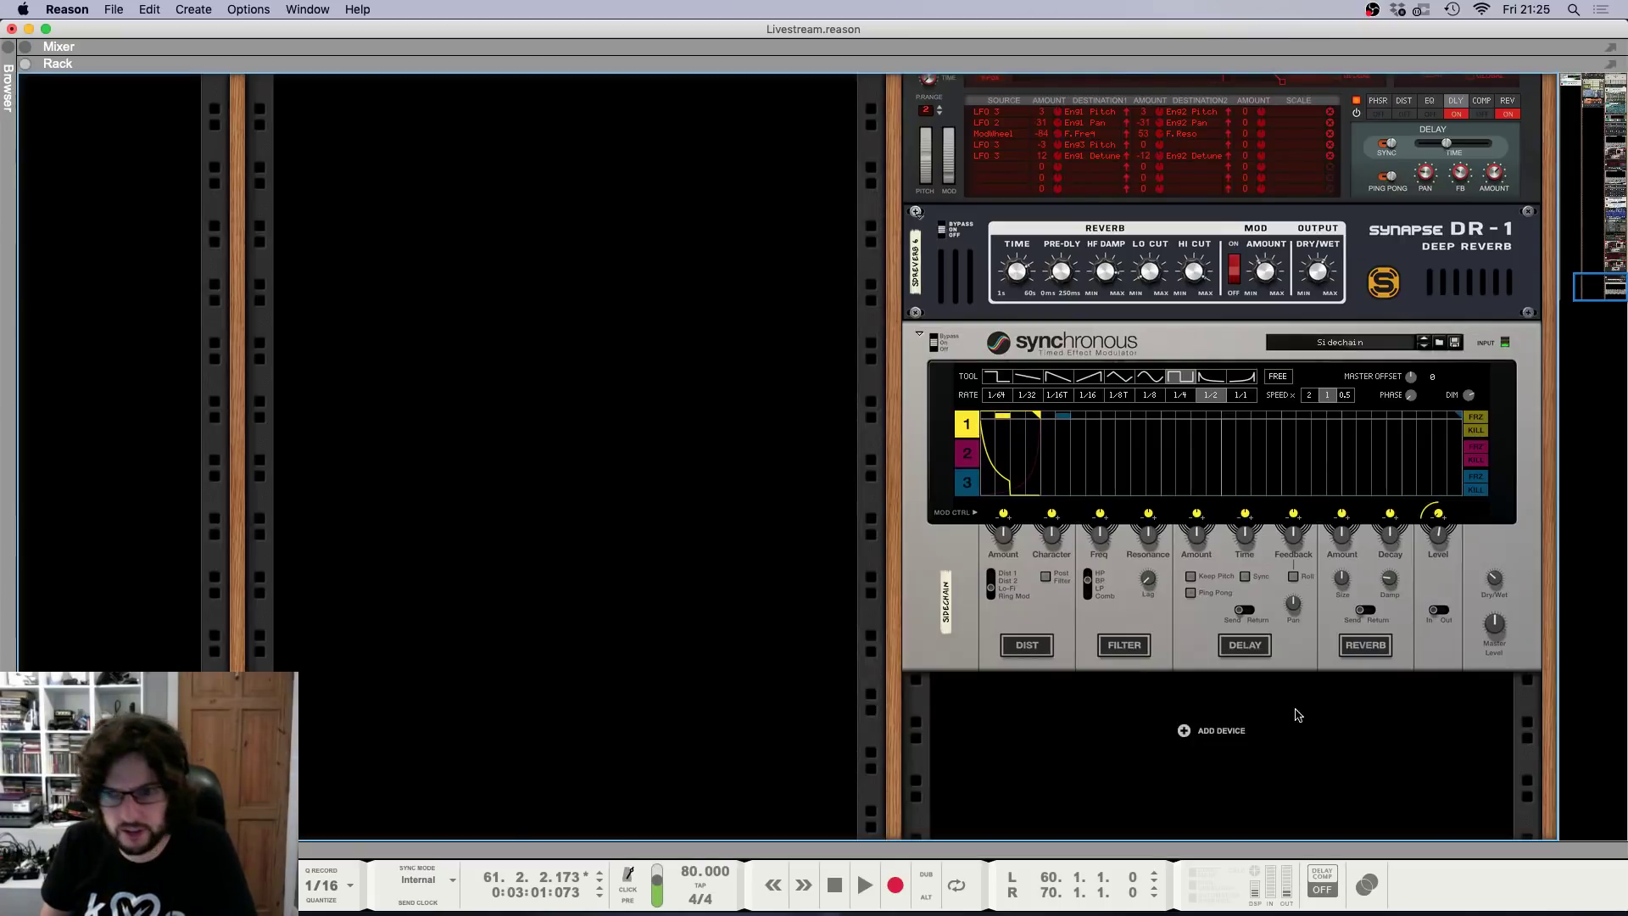
right_click(1231, 741)
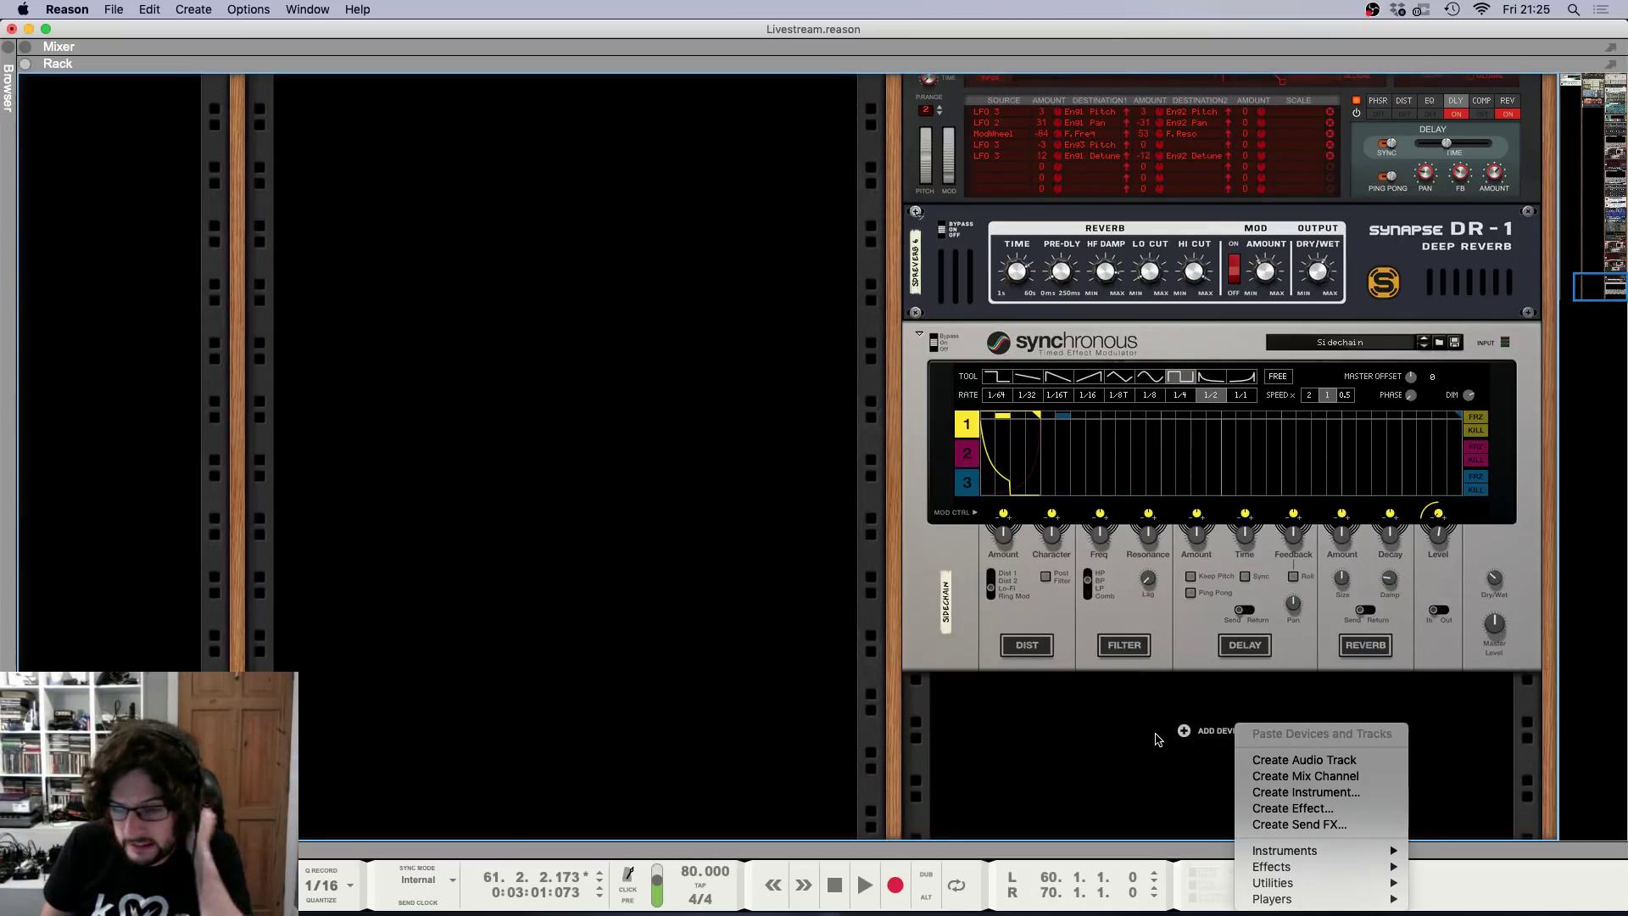
click(830, 749)
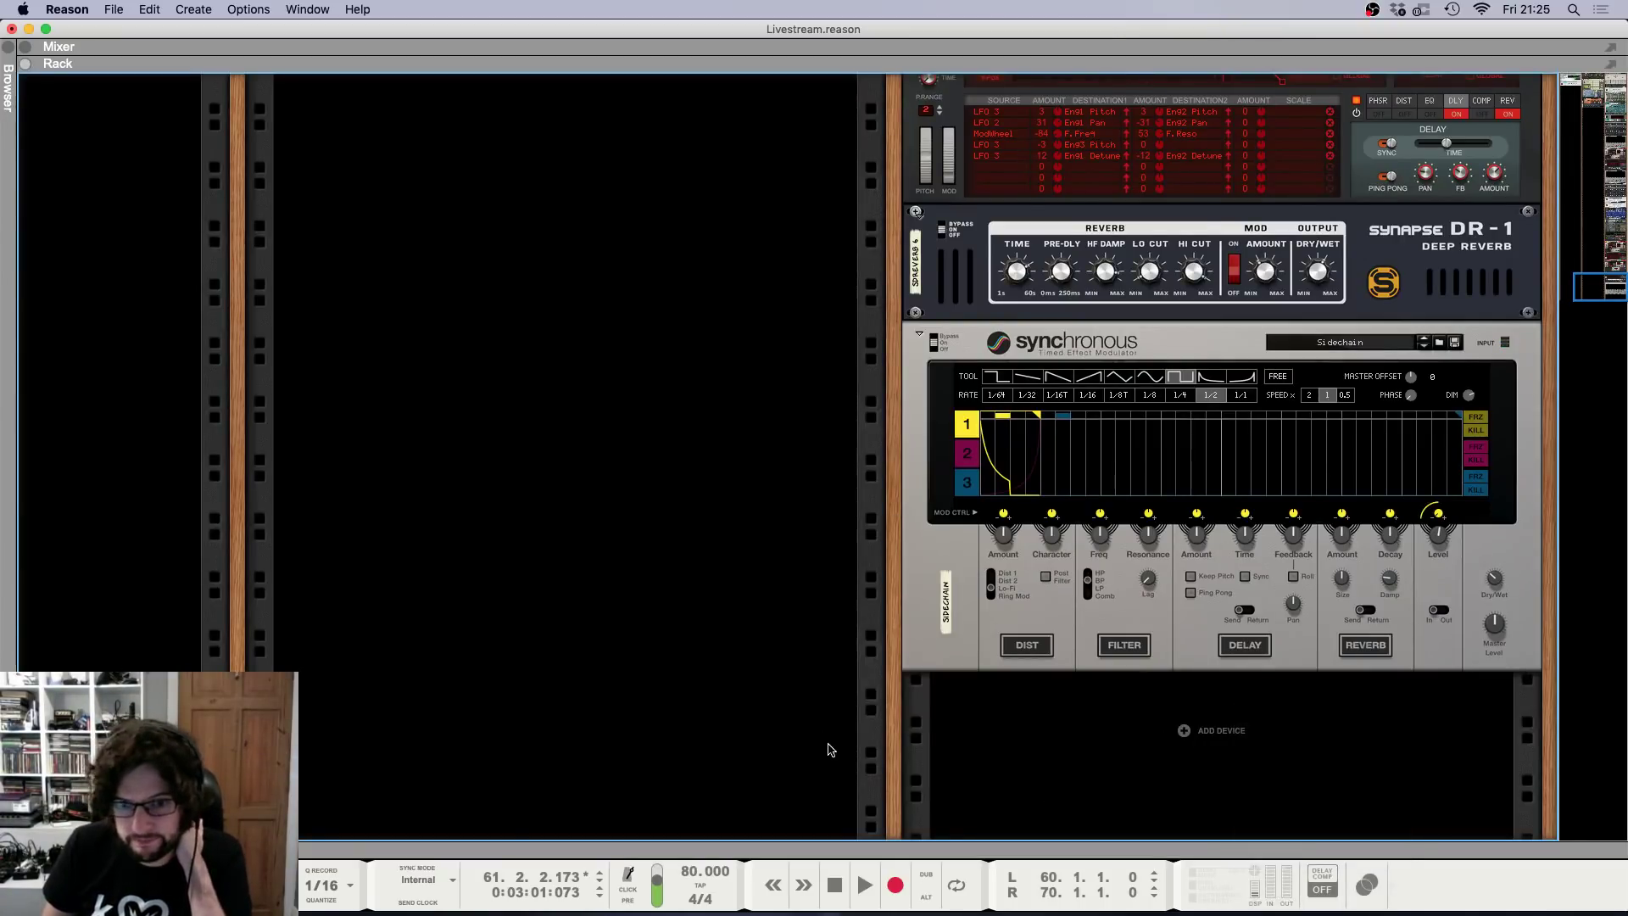
Open the Patternarium folder inside Export and audition Unclostoma Repleveitis (73).aif and Unconvey Primorocephal (53).aif.
click(6, 49)
click(93, 605)
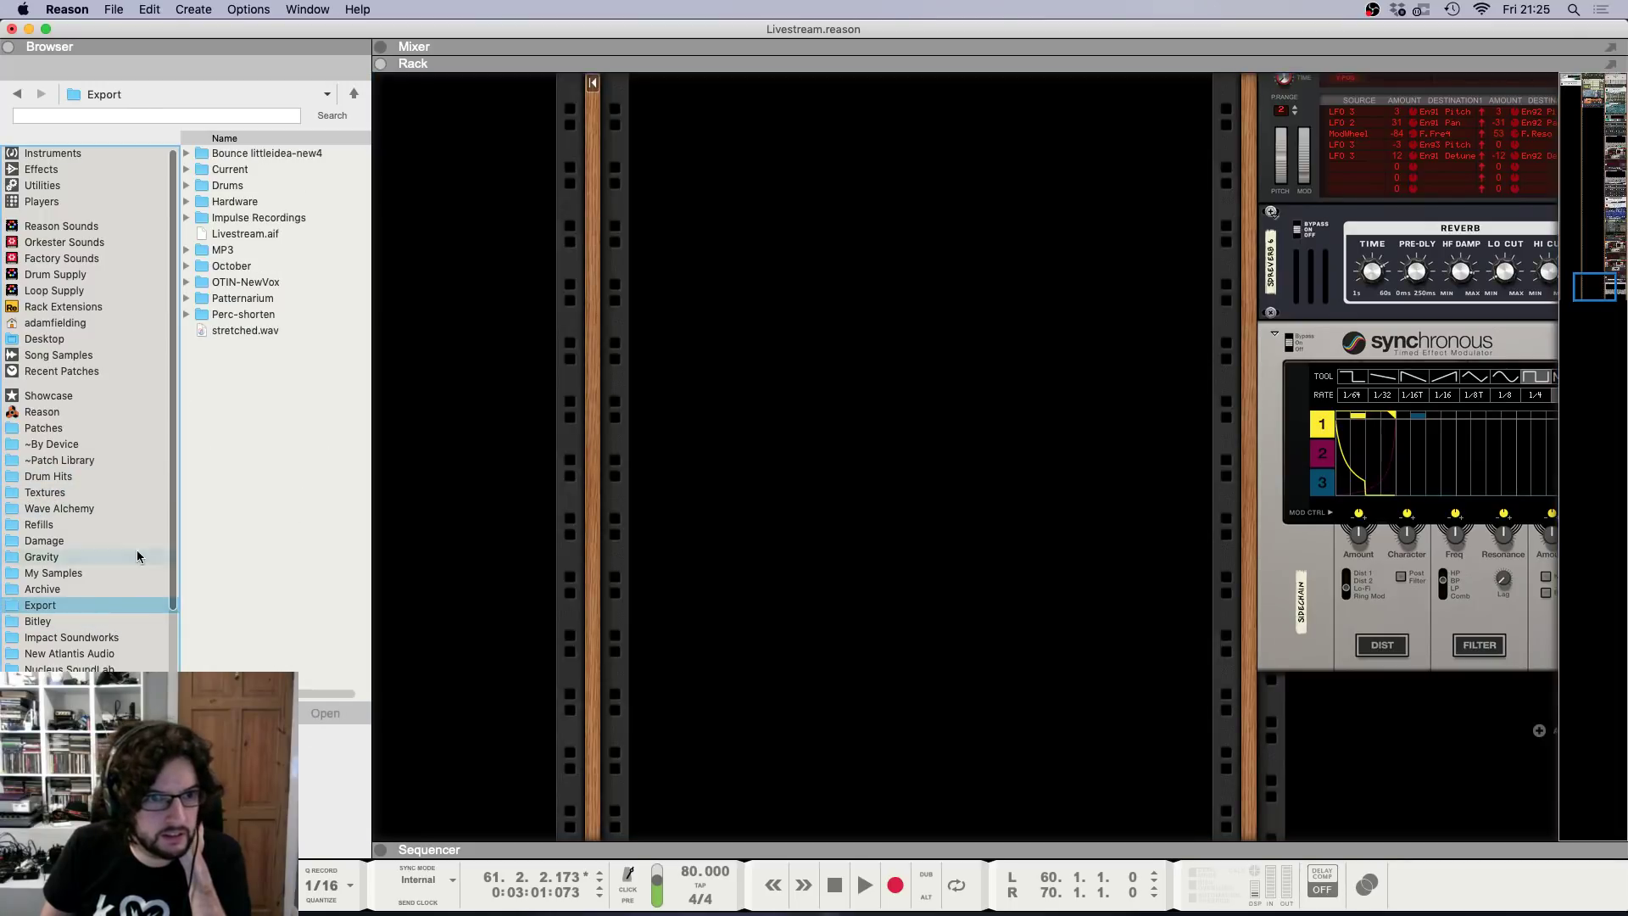
double_click(243, 297)
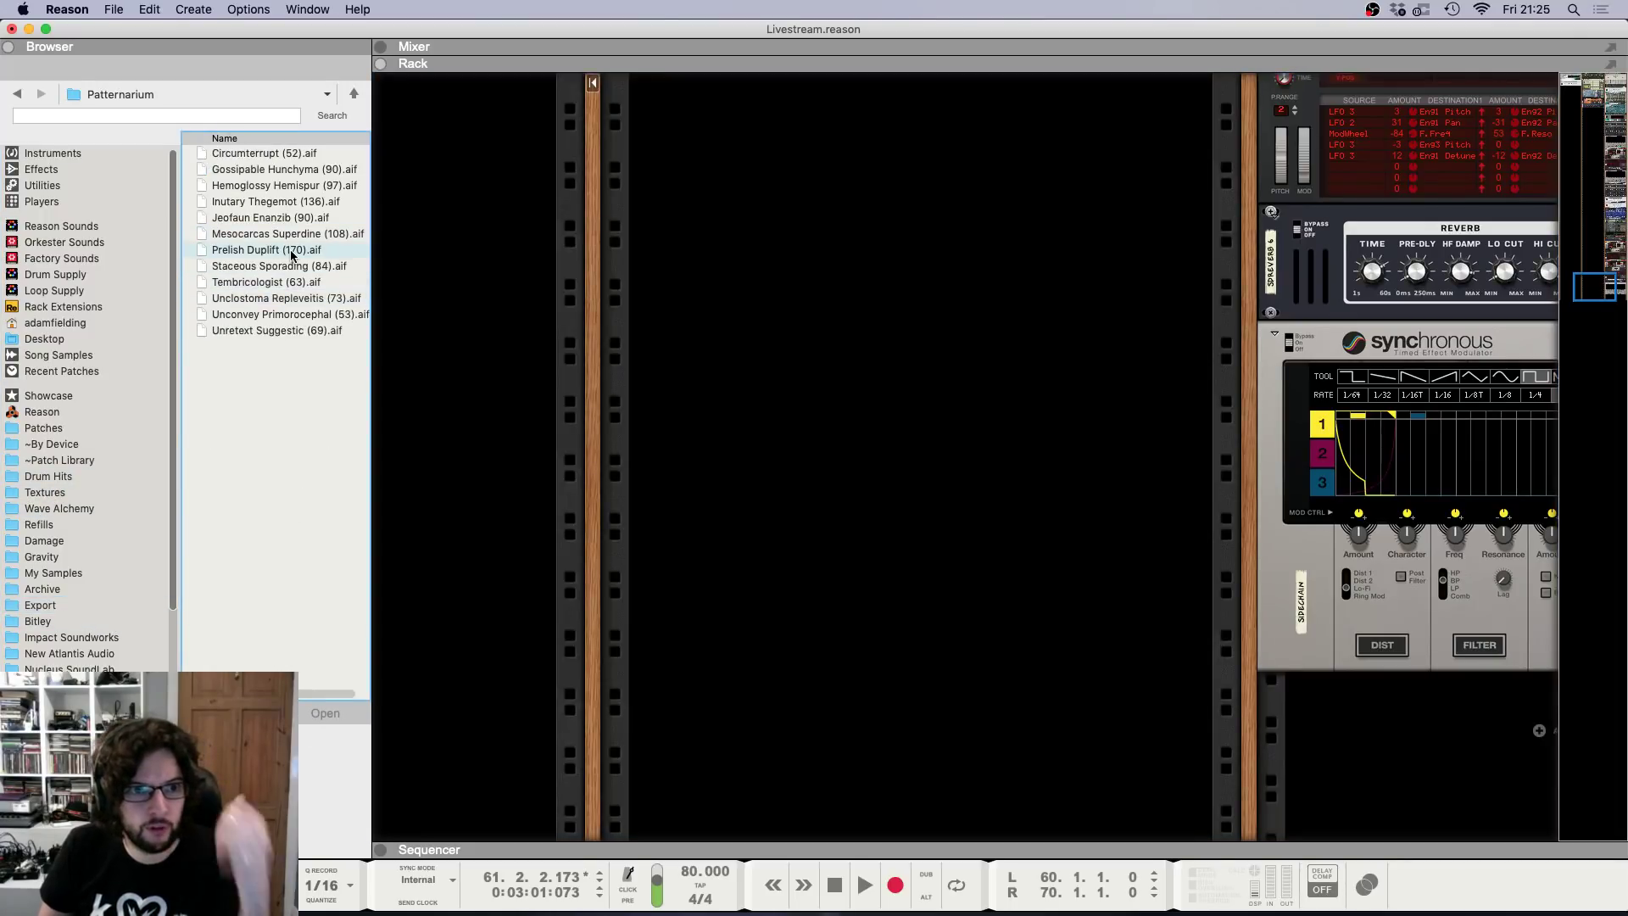
click(297, 299)
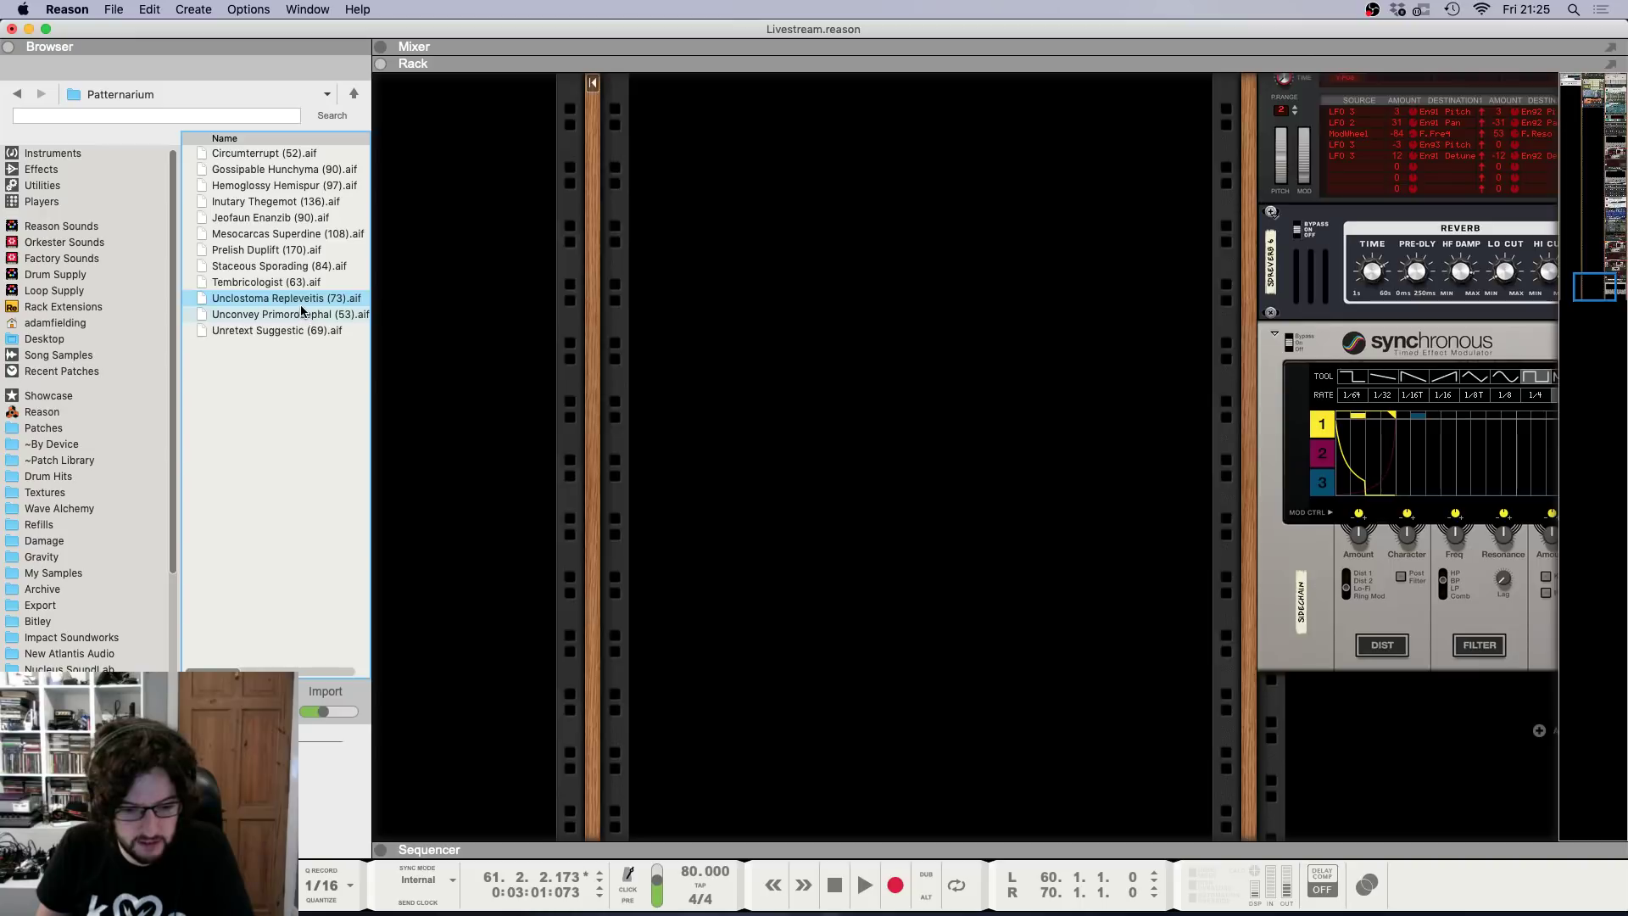
click(301, 312)
With the sequencer in view, audition more Patternarium loops, from Mesocarcas Superdine (108).aif up to Circumterrupt (52).aif, and Unretext Suggestic (69).aif.
key(F7)
click(302, 232)
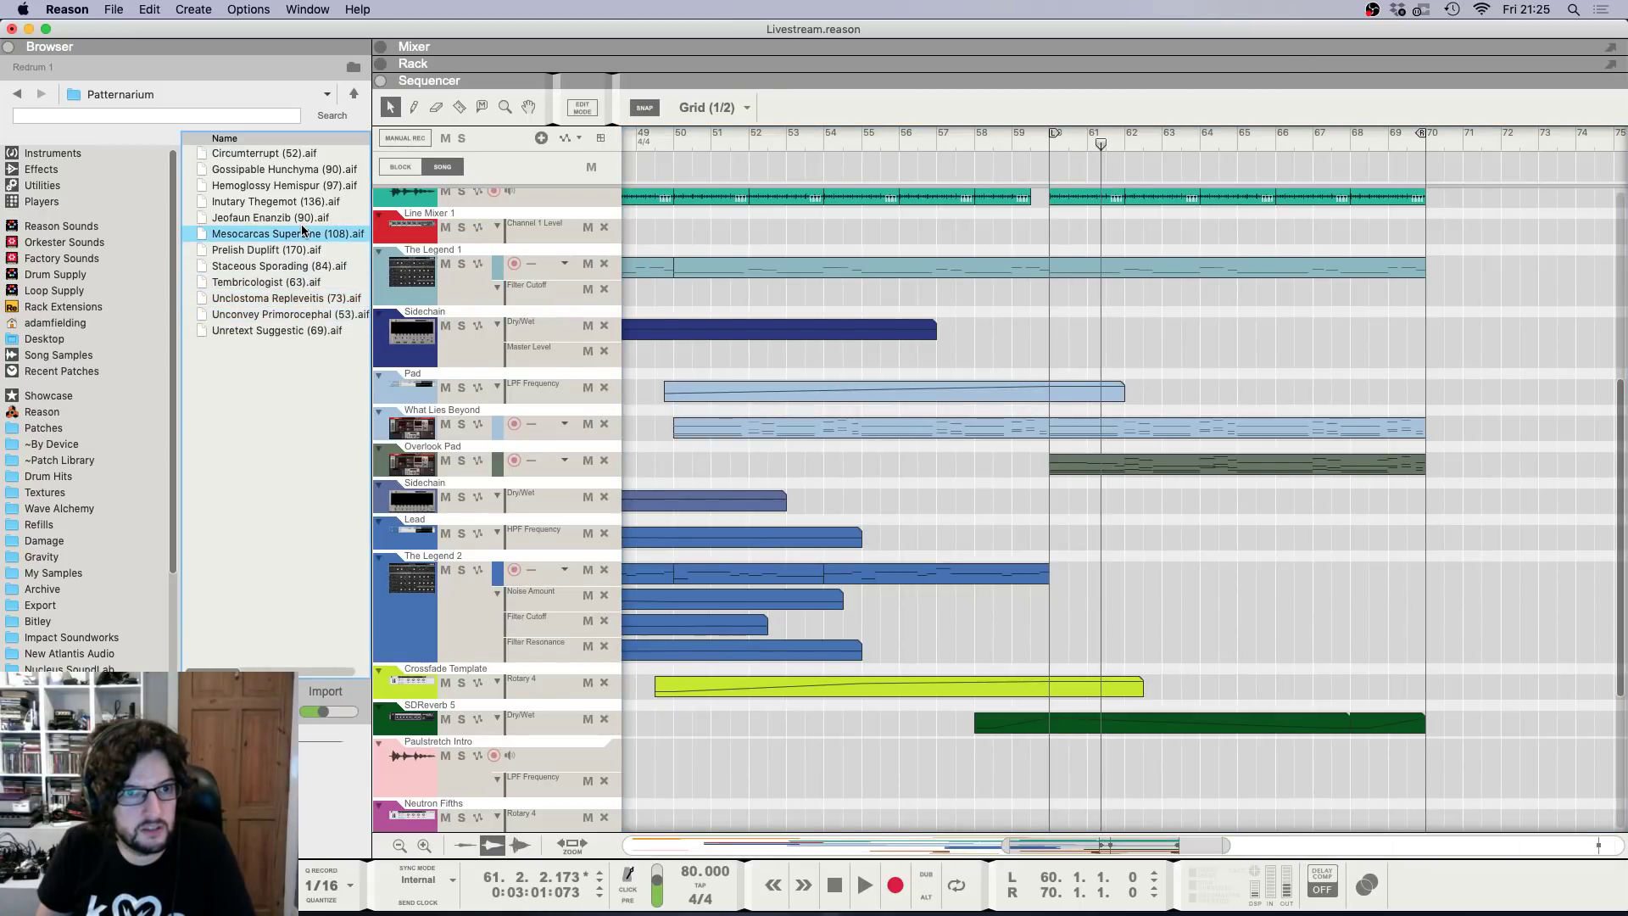
click(280, 204)
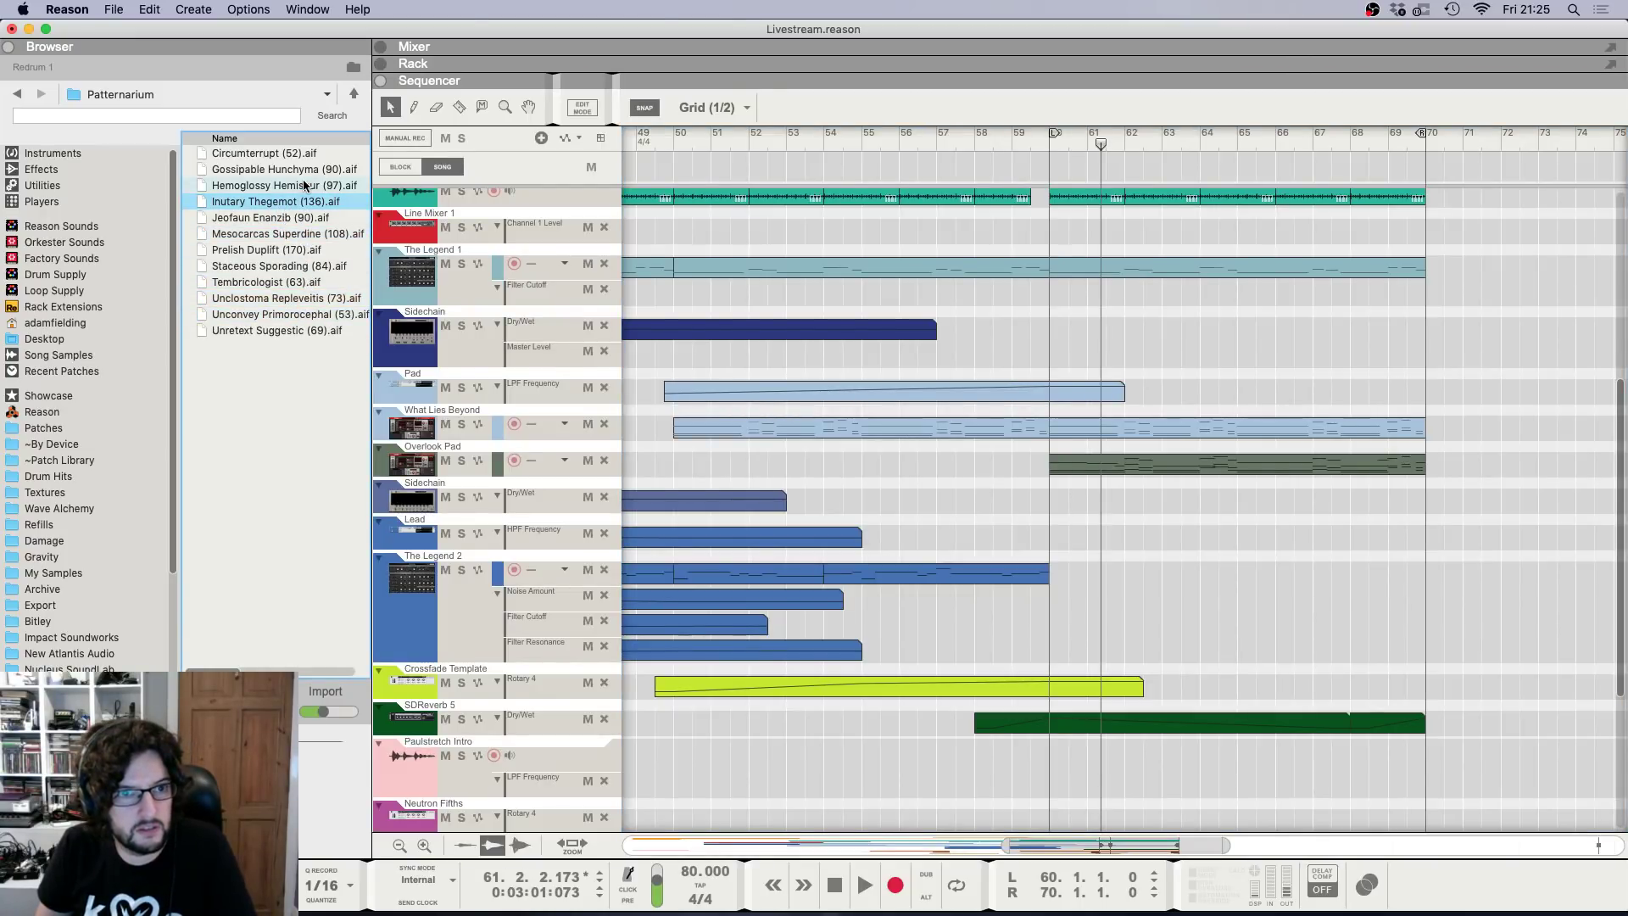
click(304, 186)
click(301, 171)
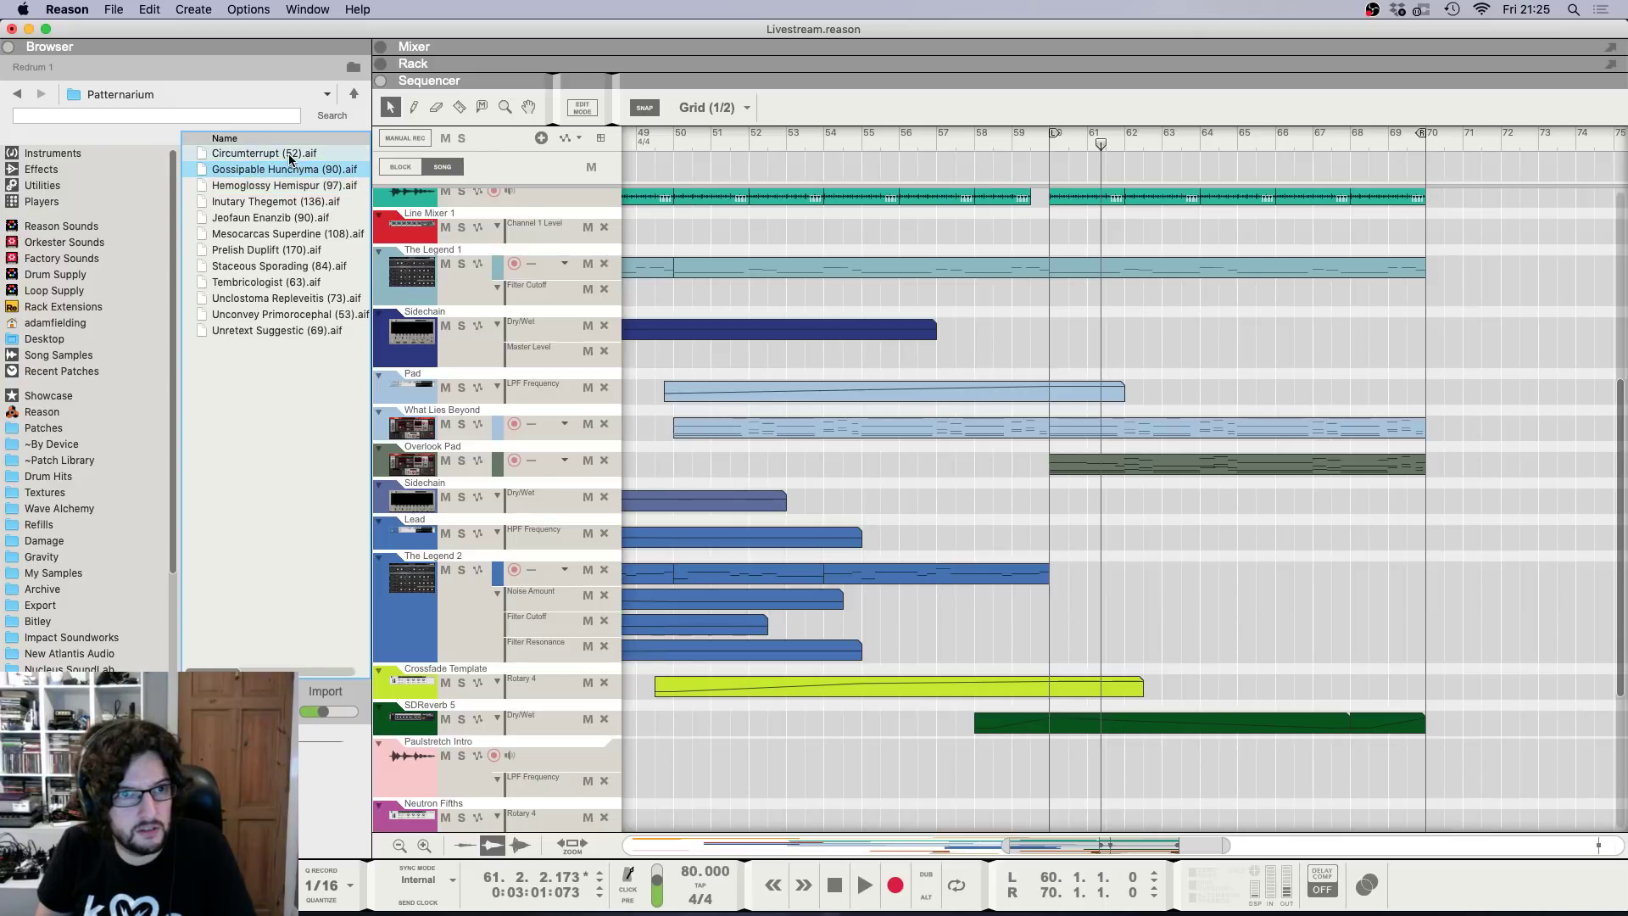
click(290, 155)
click(313, 332)
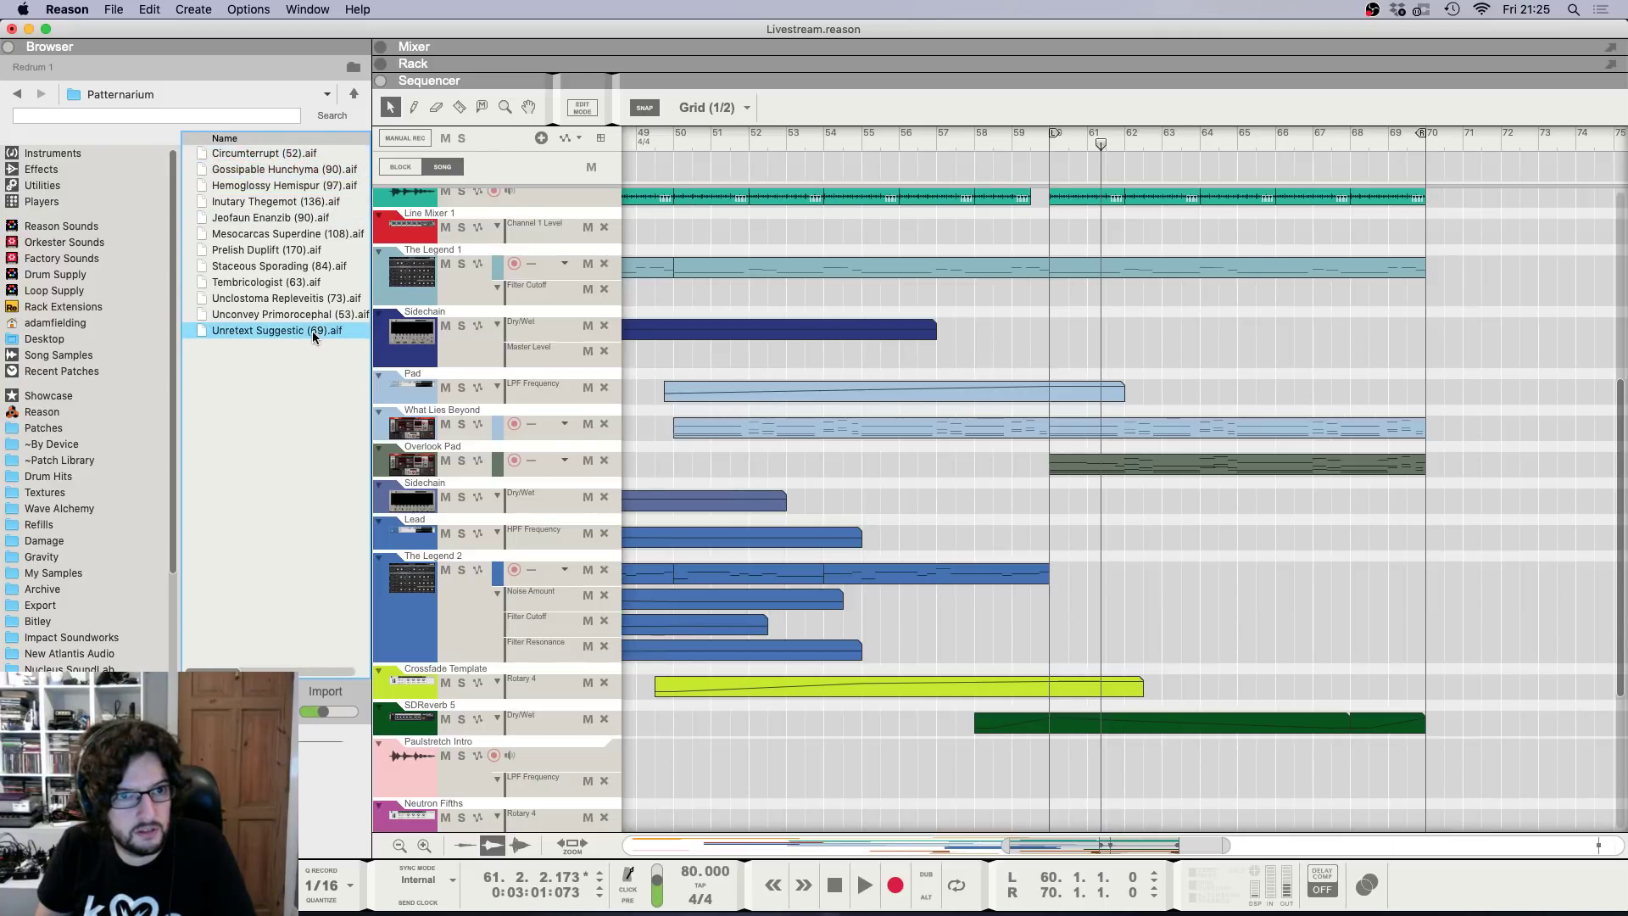
click(297, 315)
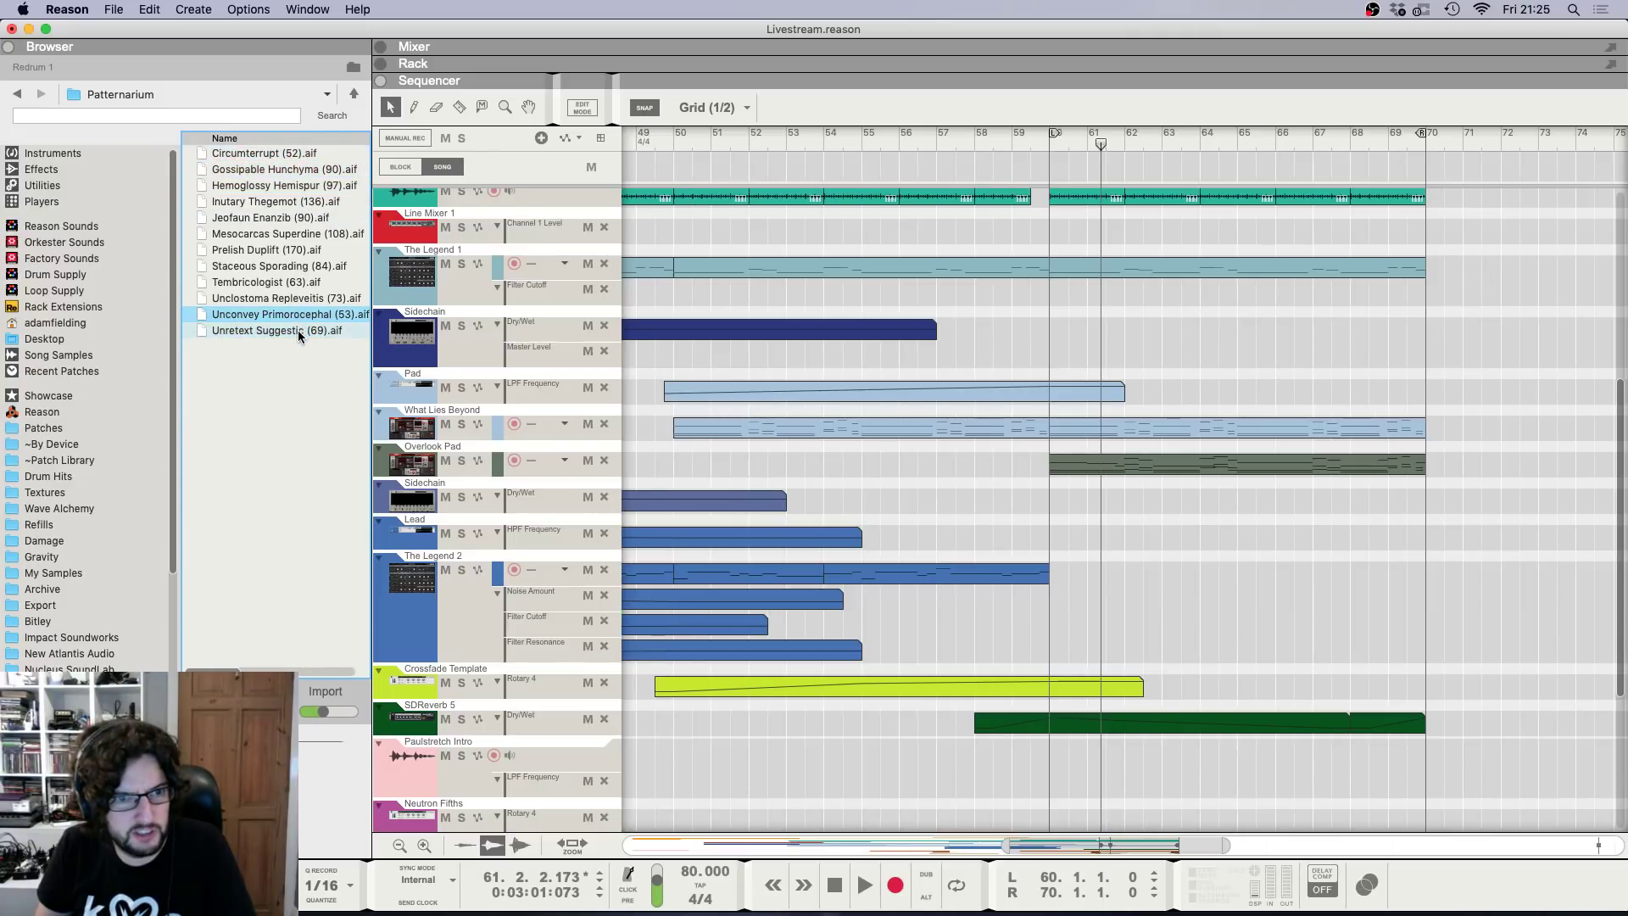
Place Unretext Suggestic (69).aif on a new audio track at bar 60 and play from there.
drag(298, 329, 1048, 564)
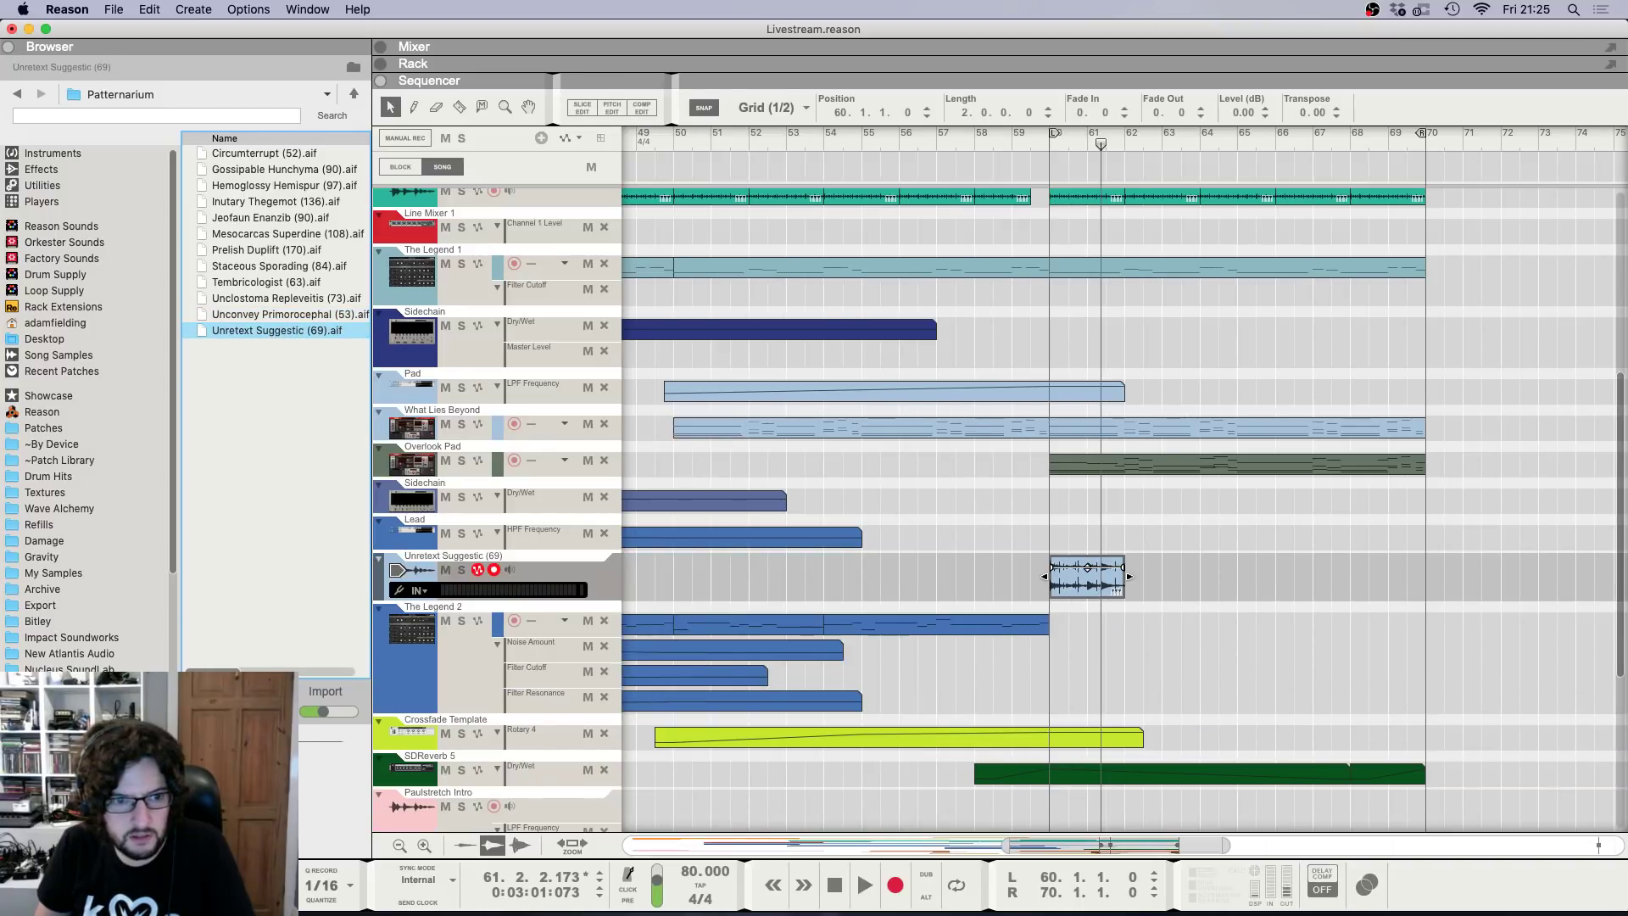
click(1048, 151)
key(space)
Lower the Unretext Suggestic mixer channel to -9.28 dB and enable its high-pass filter at 335.1 Hz.
key(F5)
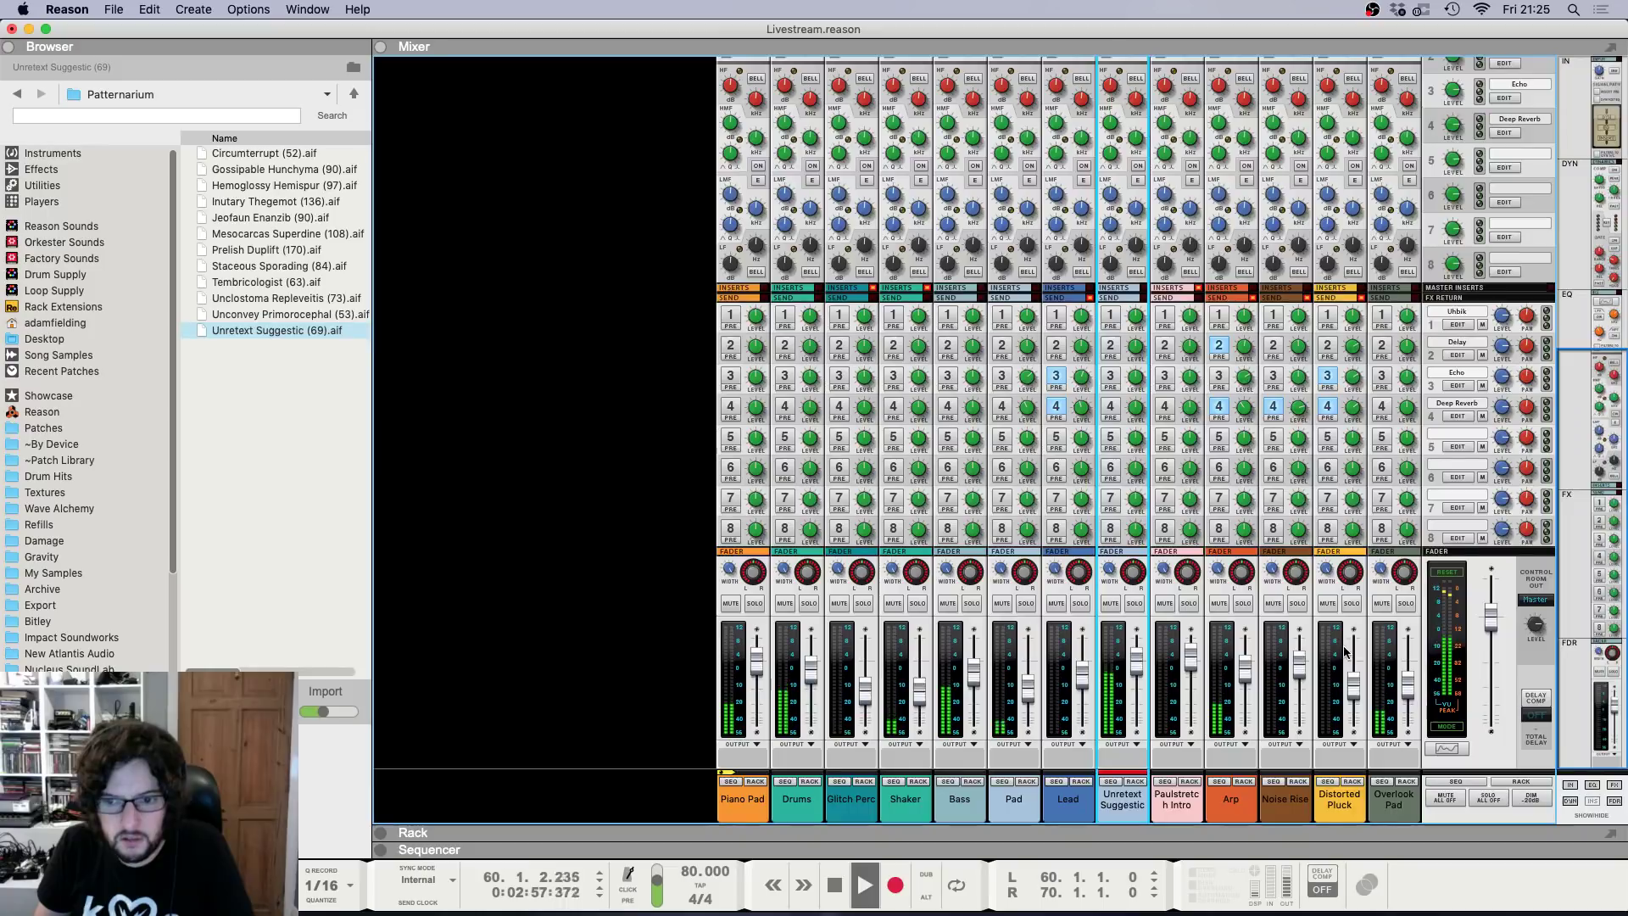
drag(1138, 667, 1139, 678)
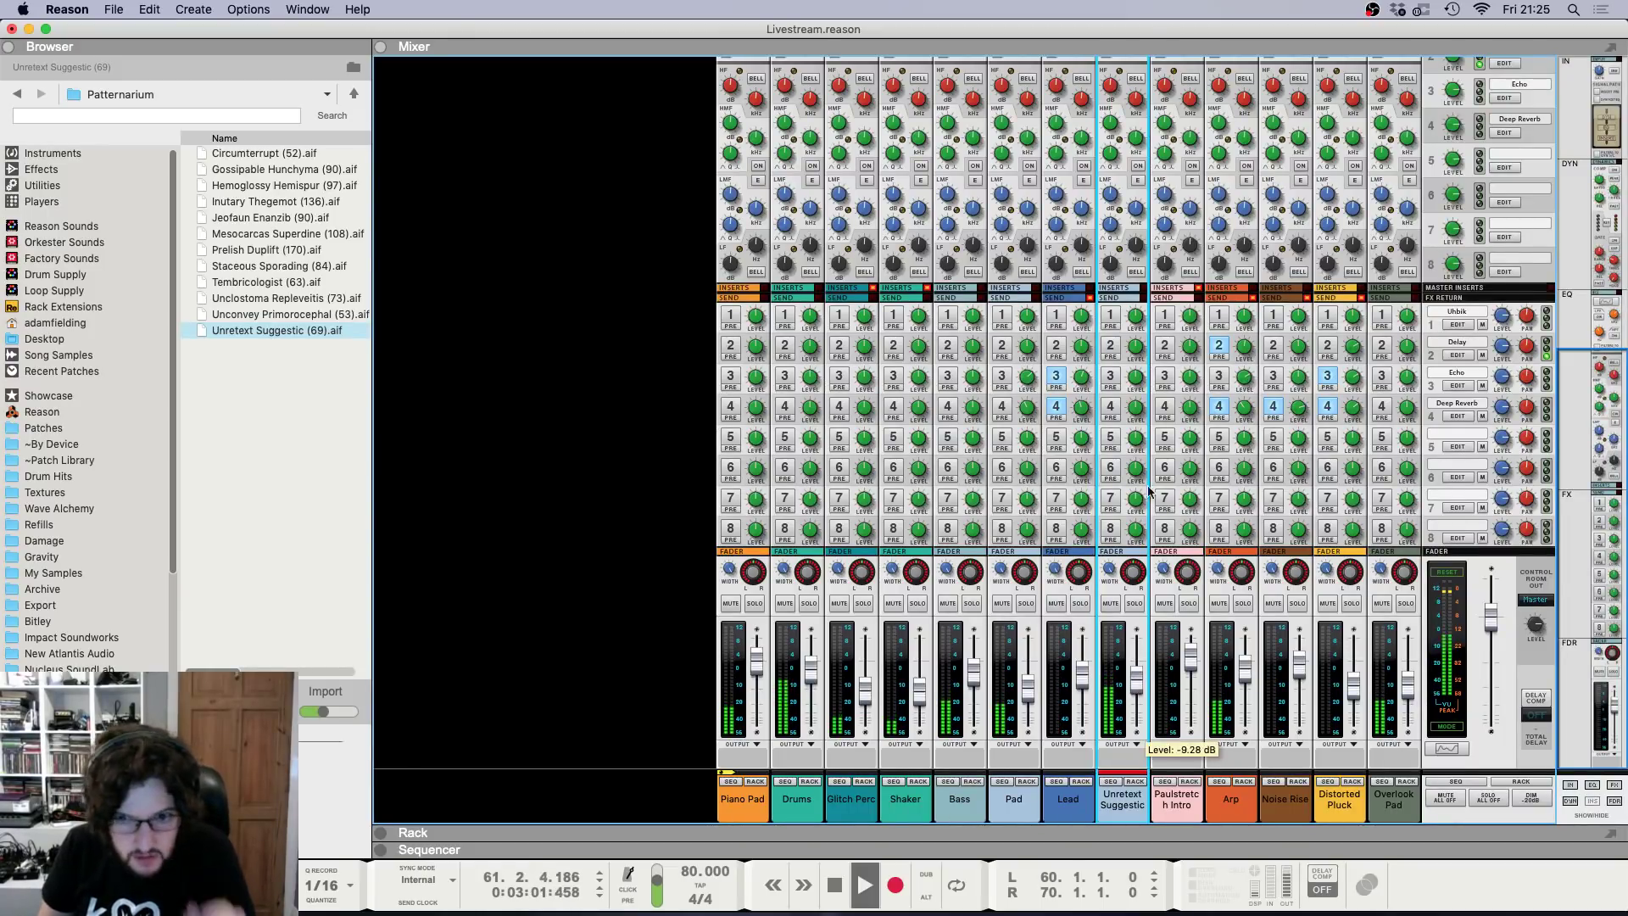
scroll(1150, 491, up, 5)
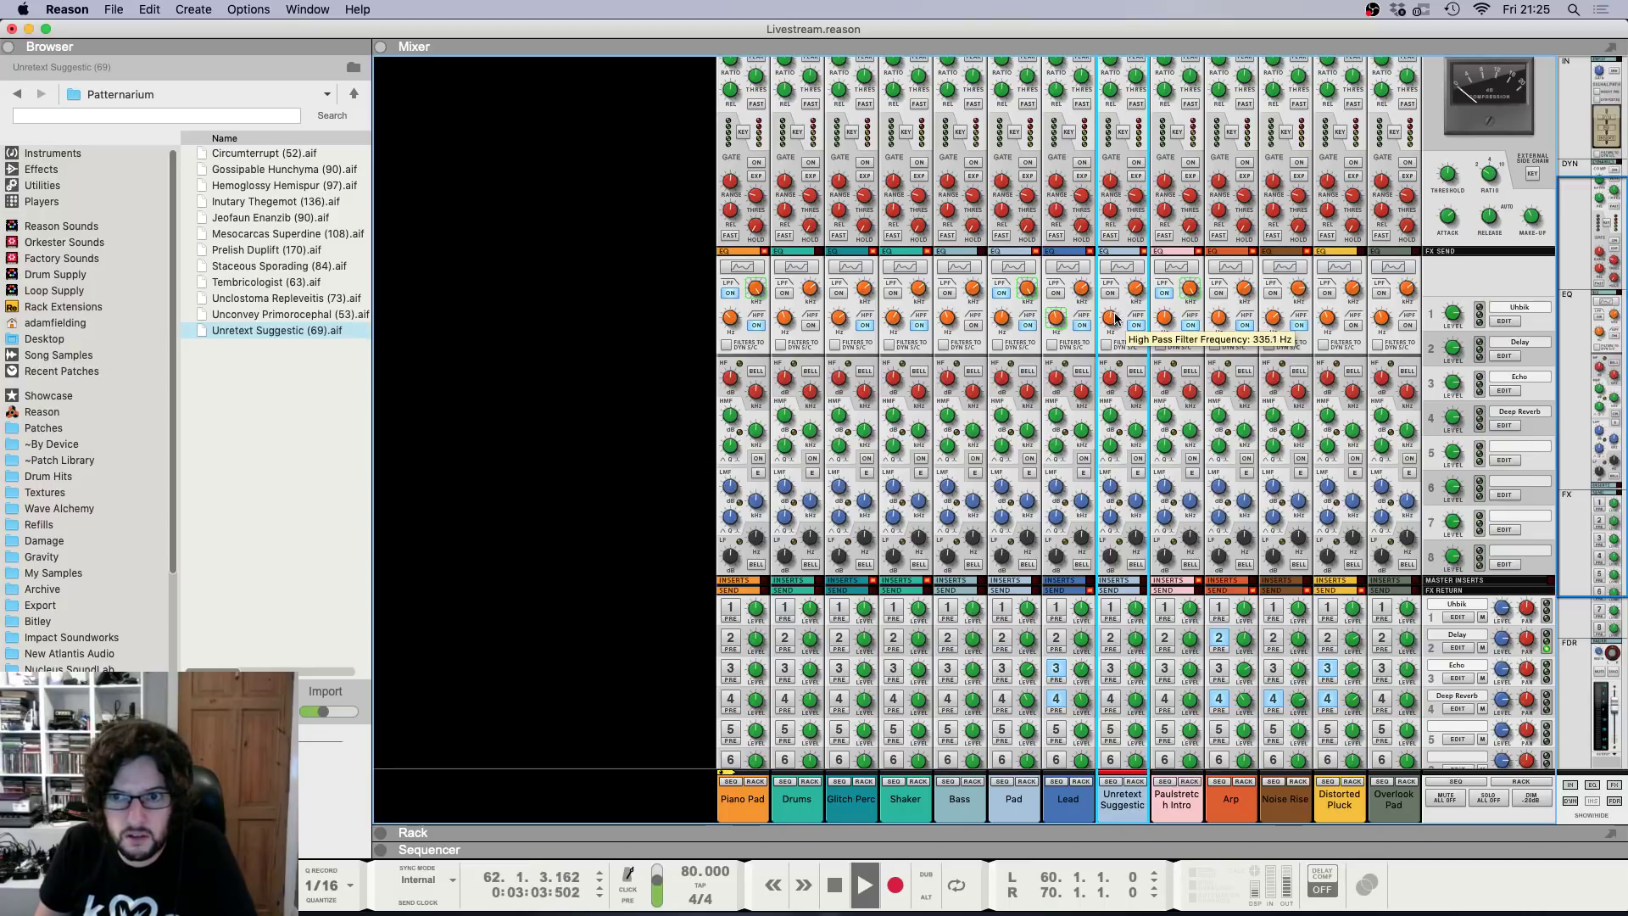
Replay from bar 60, enable the Deep Reverb send on the Unretext Suggestic channel and raise its level to -5.96 dB.
scroll(1116, 320, down, 5)
key(F7)
key(space)
click(1051, 145)
key(space)
key(F5)
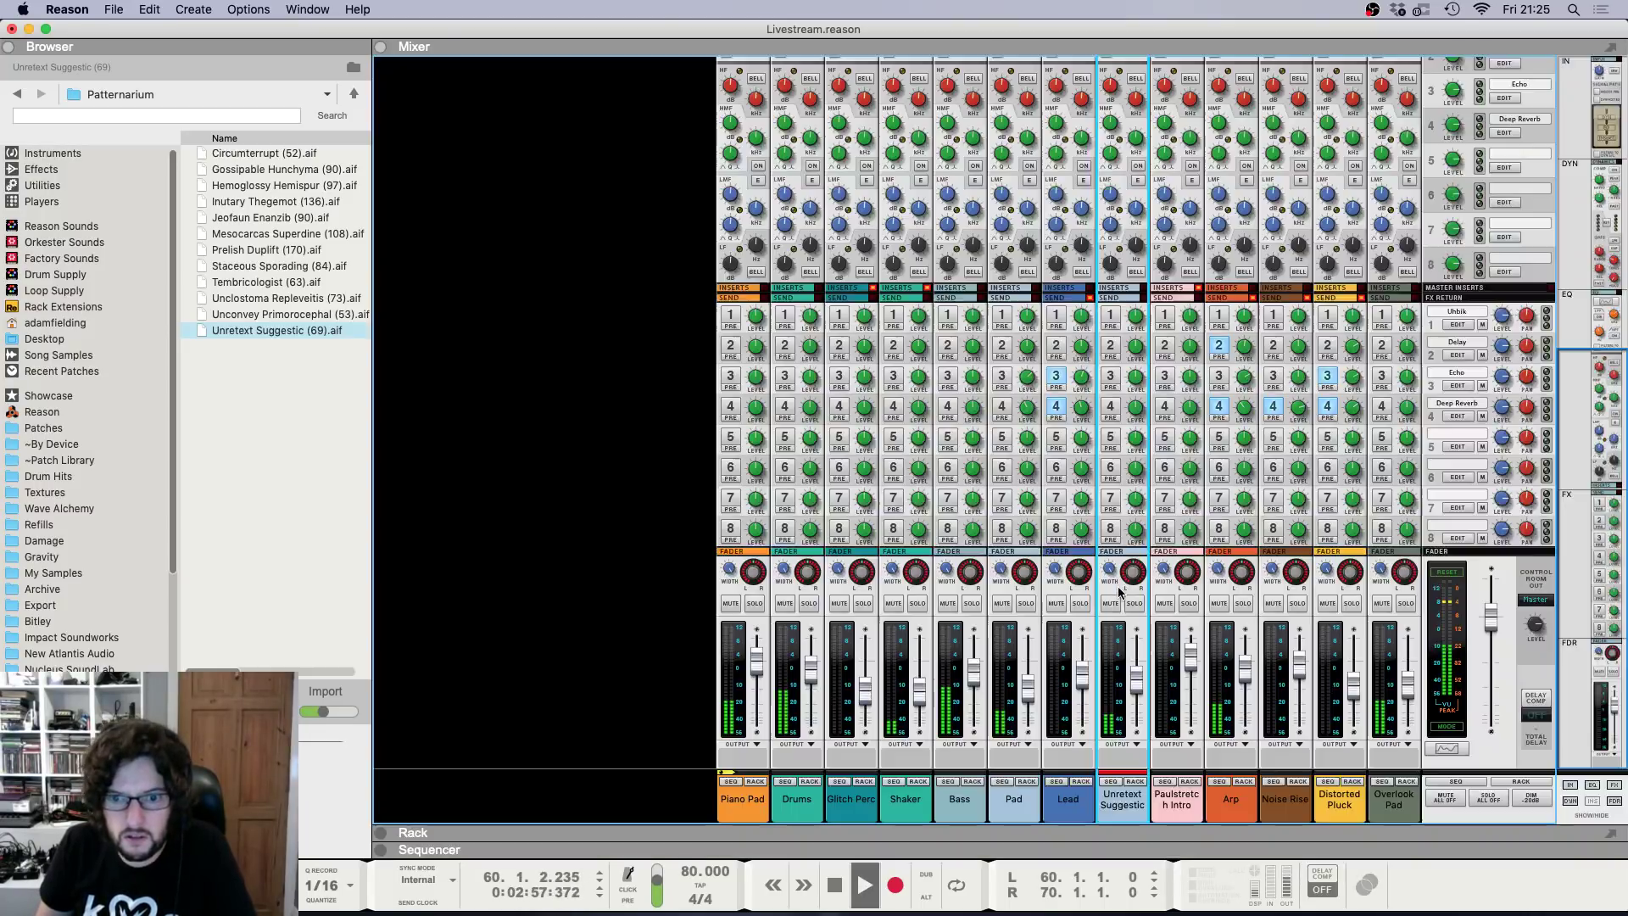
click(1111, 407)
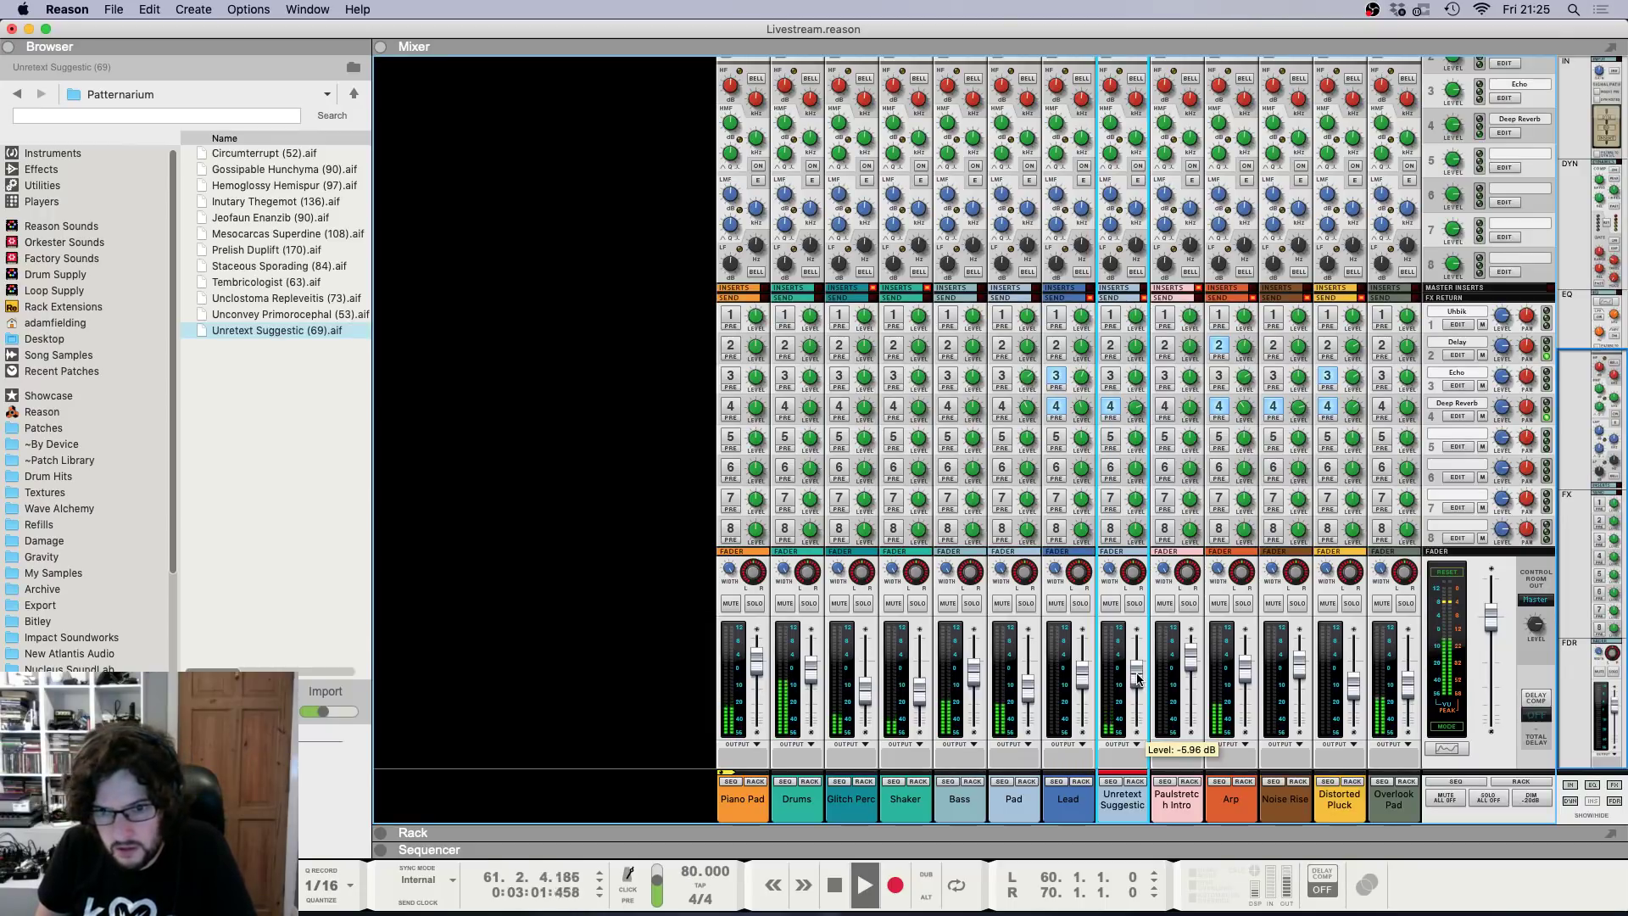
Repeat the two-bar Unretext Suggestic (69) clip from bar 60 up to bar 70 and play the section from bar 60.
key(F7)
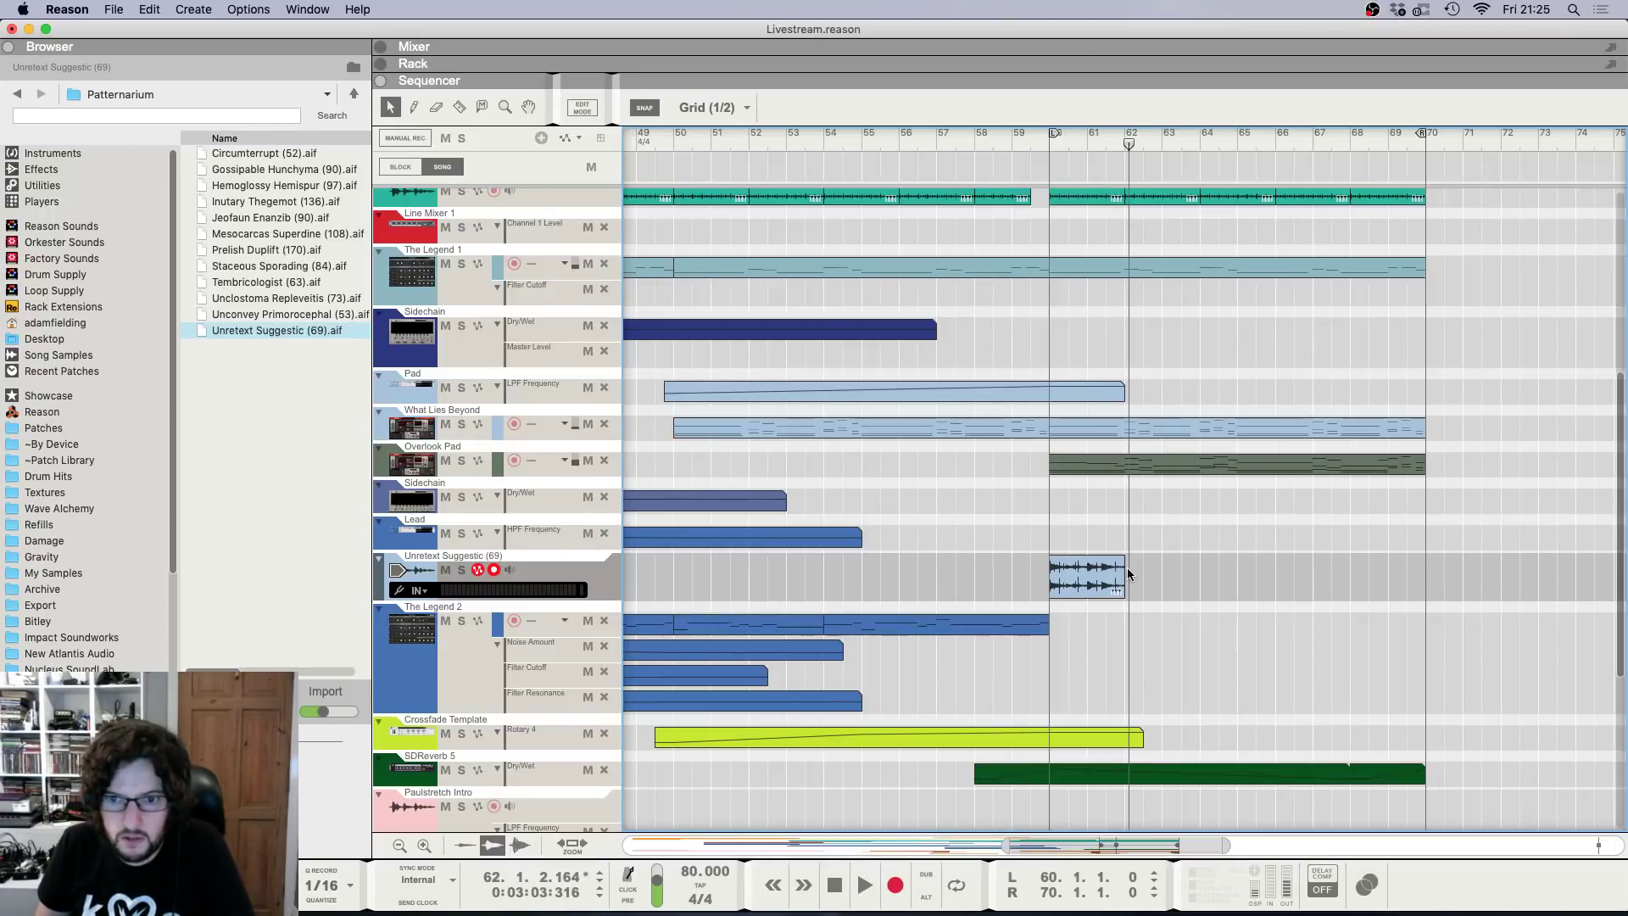
click(1051, 149)
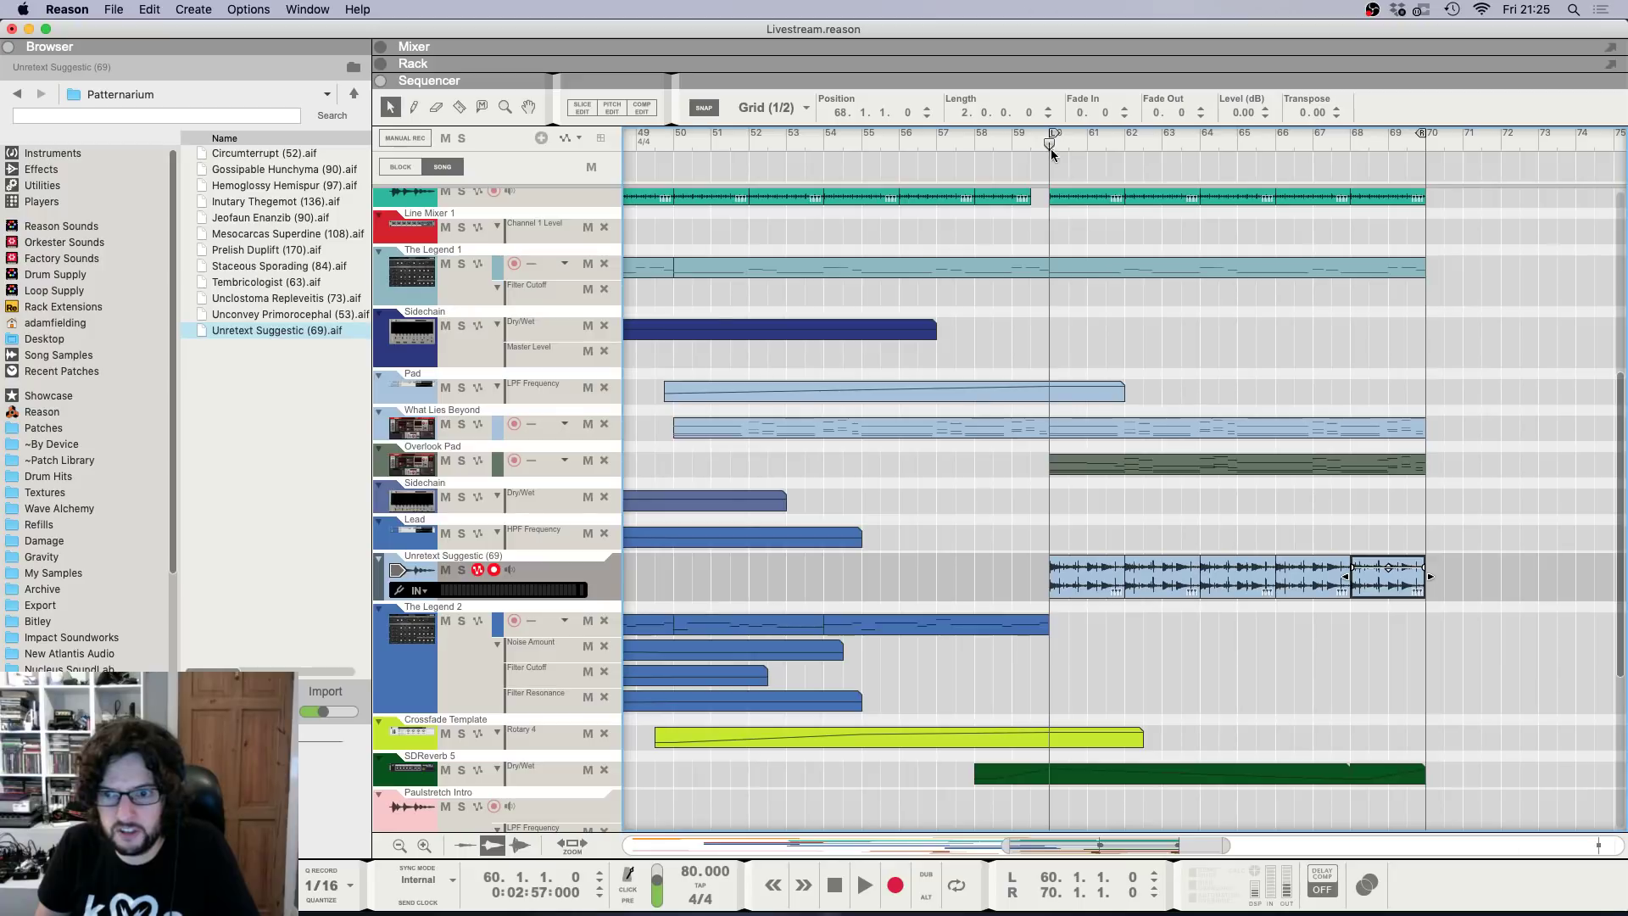
click(10, 48)
key(space)
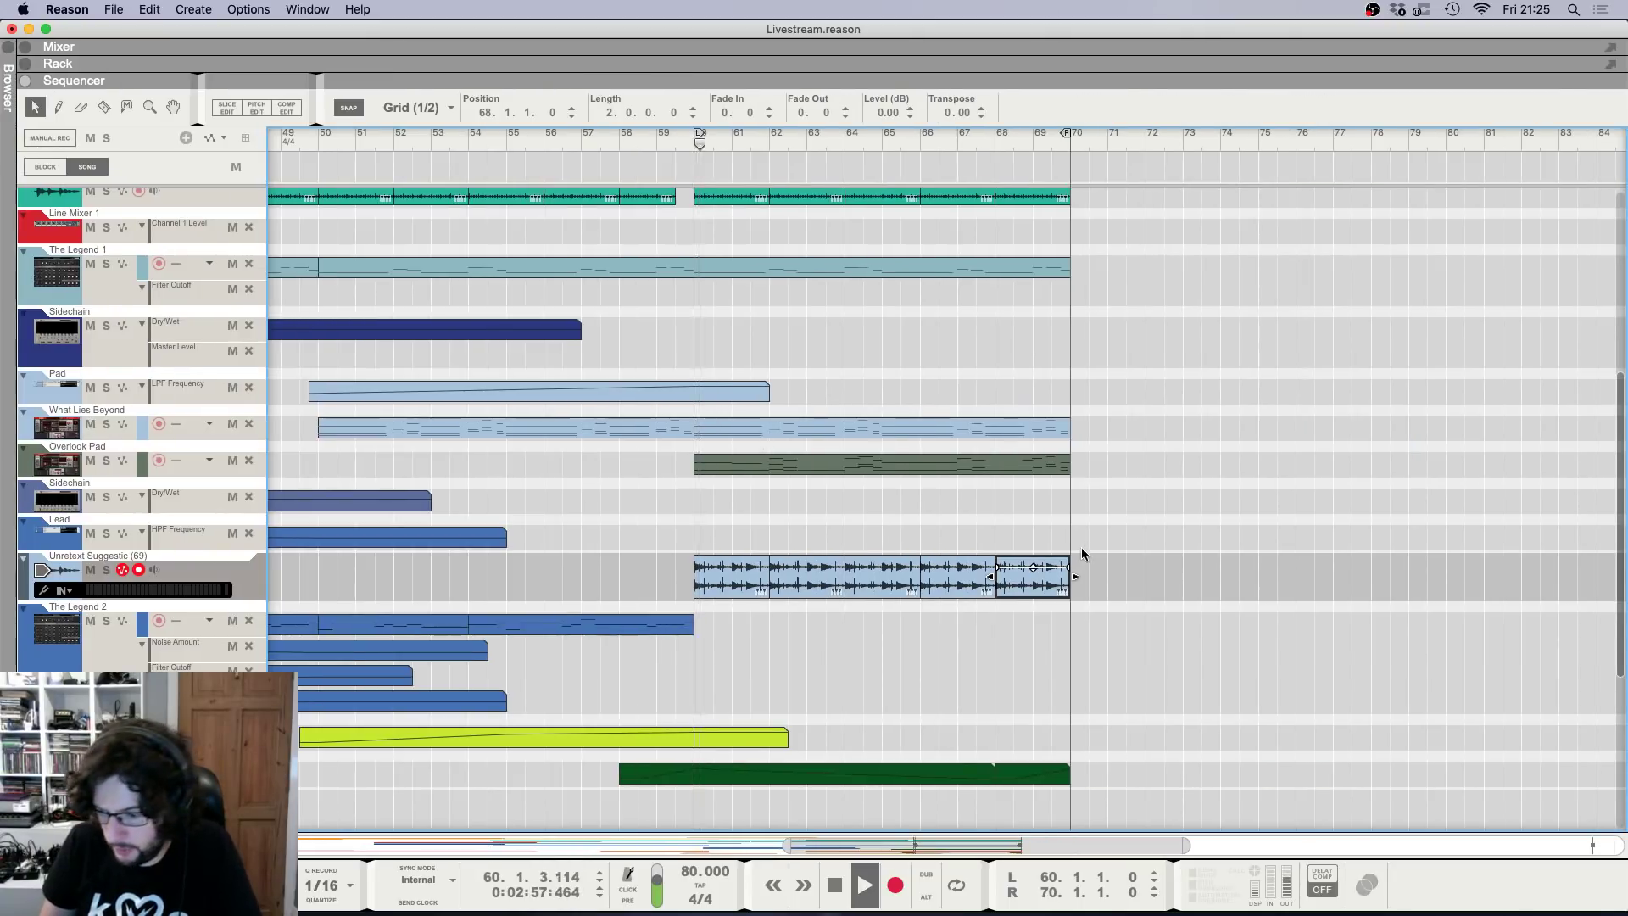
Raise the Unretext Suggestic mixer channel level to -5.08 dB.
key(F5)
scroll(1141, 345, down, 6)
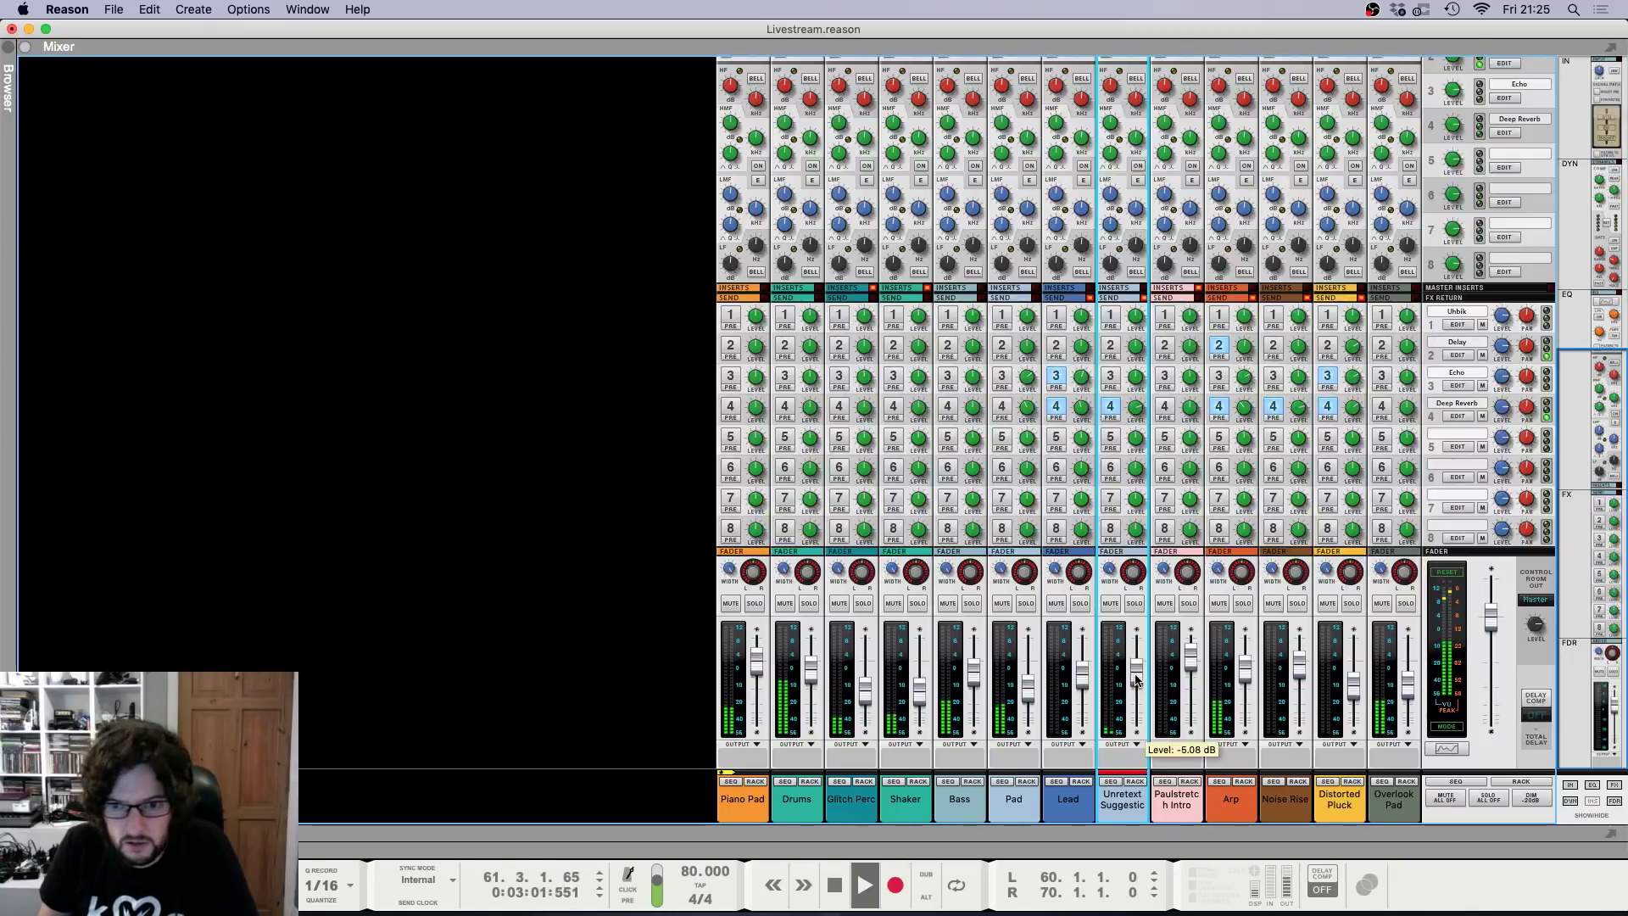
key(F7)
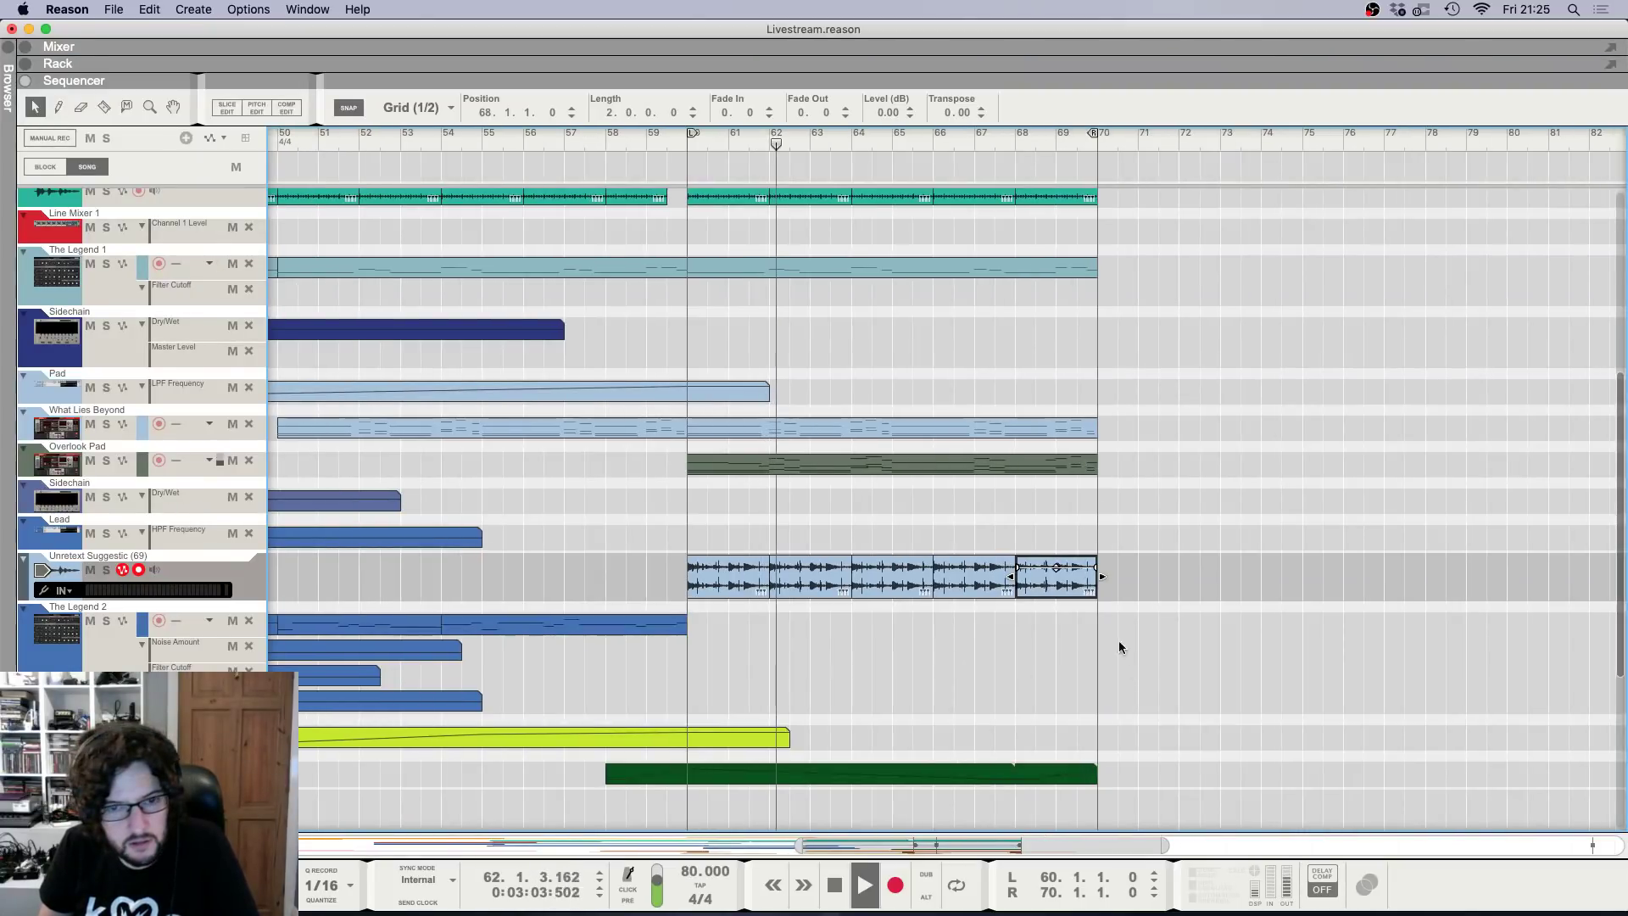
Set a 0.1 fade-in and fade-out on all five Unretext Suggestic clips and replay from bar 60.
click(699, 573)
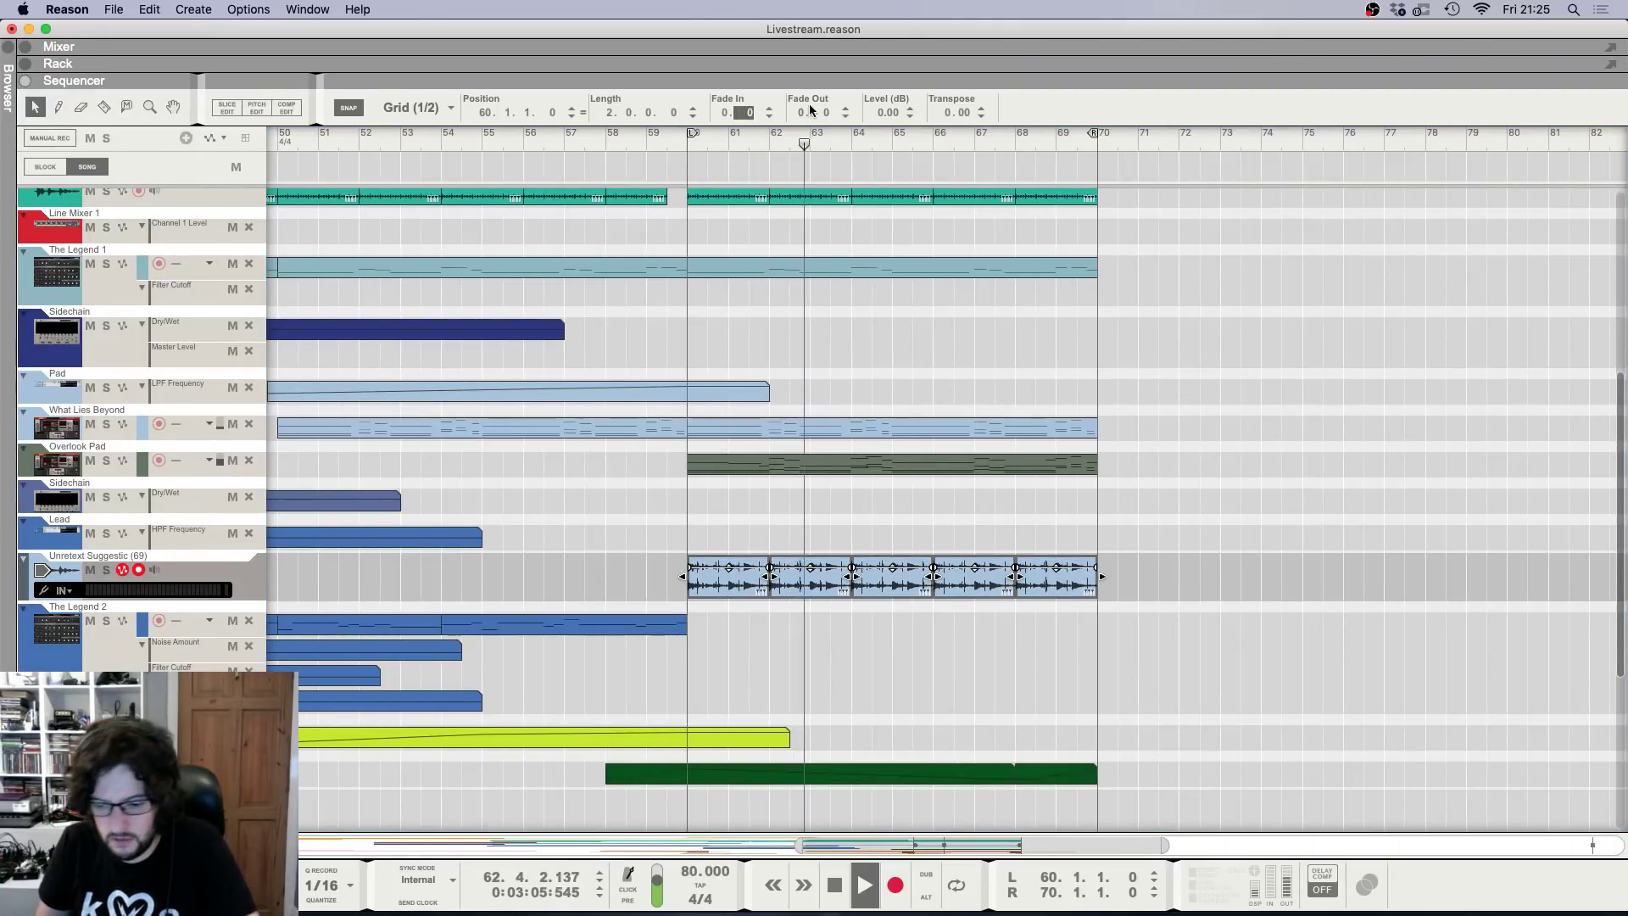
key(space)
key(space)
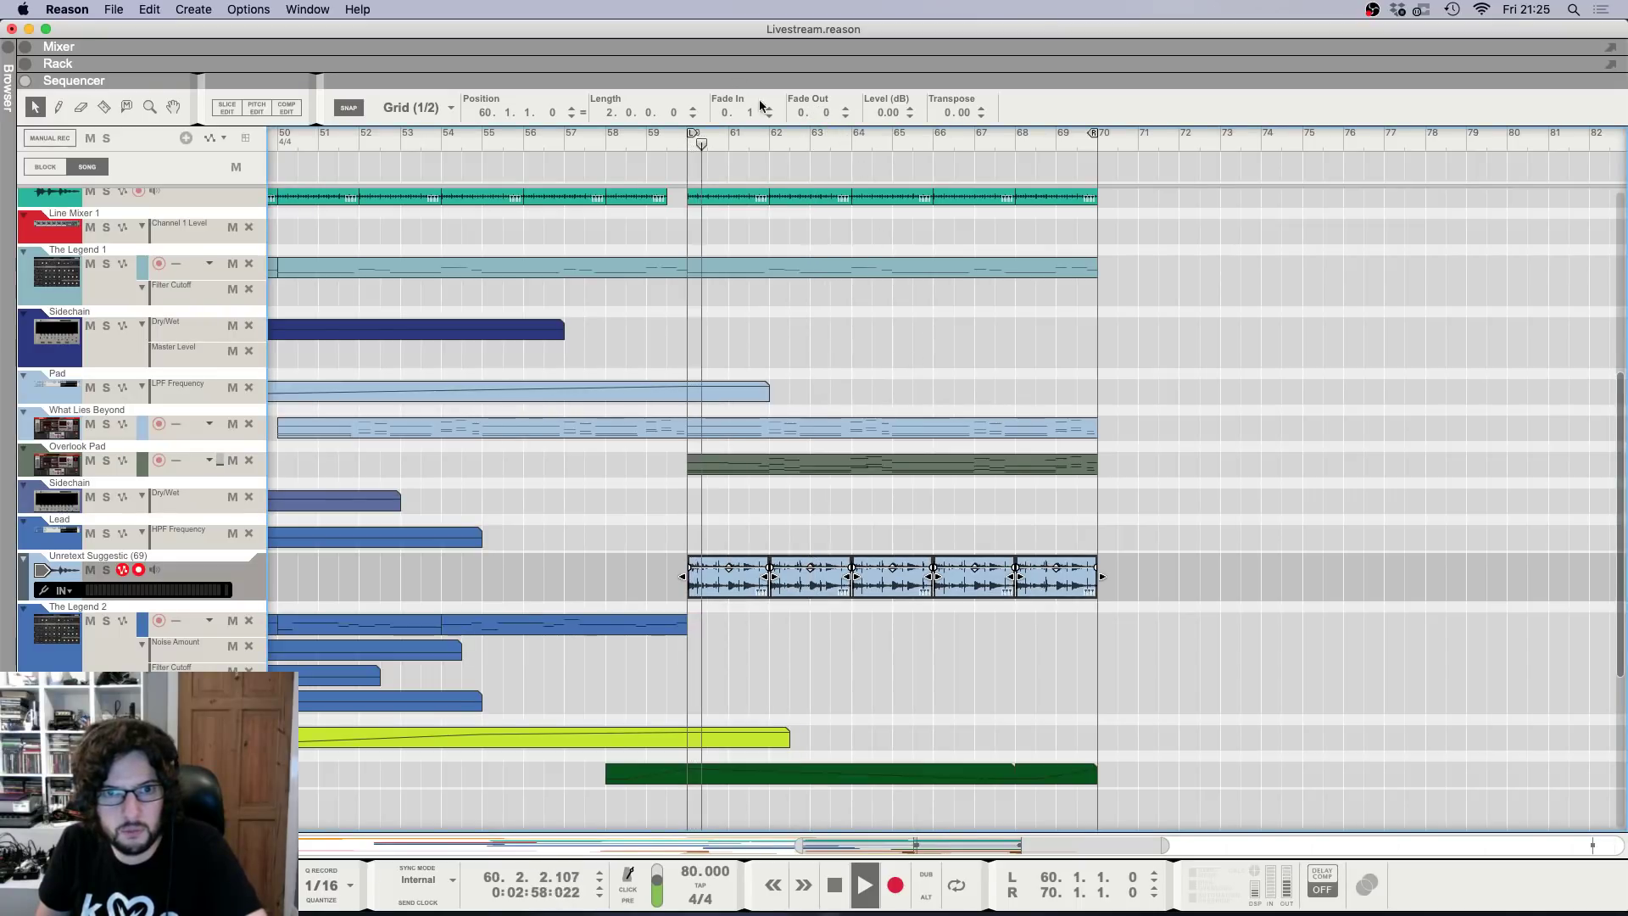
Set the Unretext Suggestic channel level to -4.65 dB and look over the devices in the rack.
key(F5)
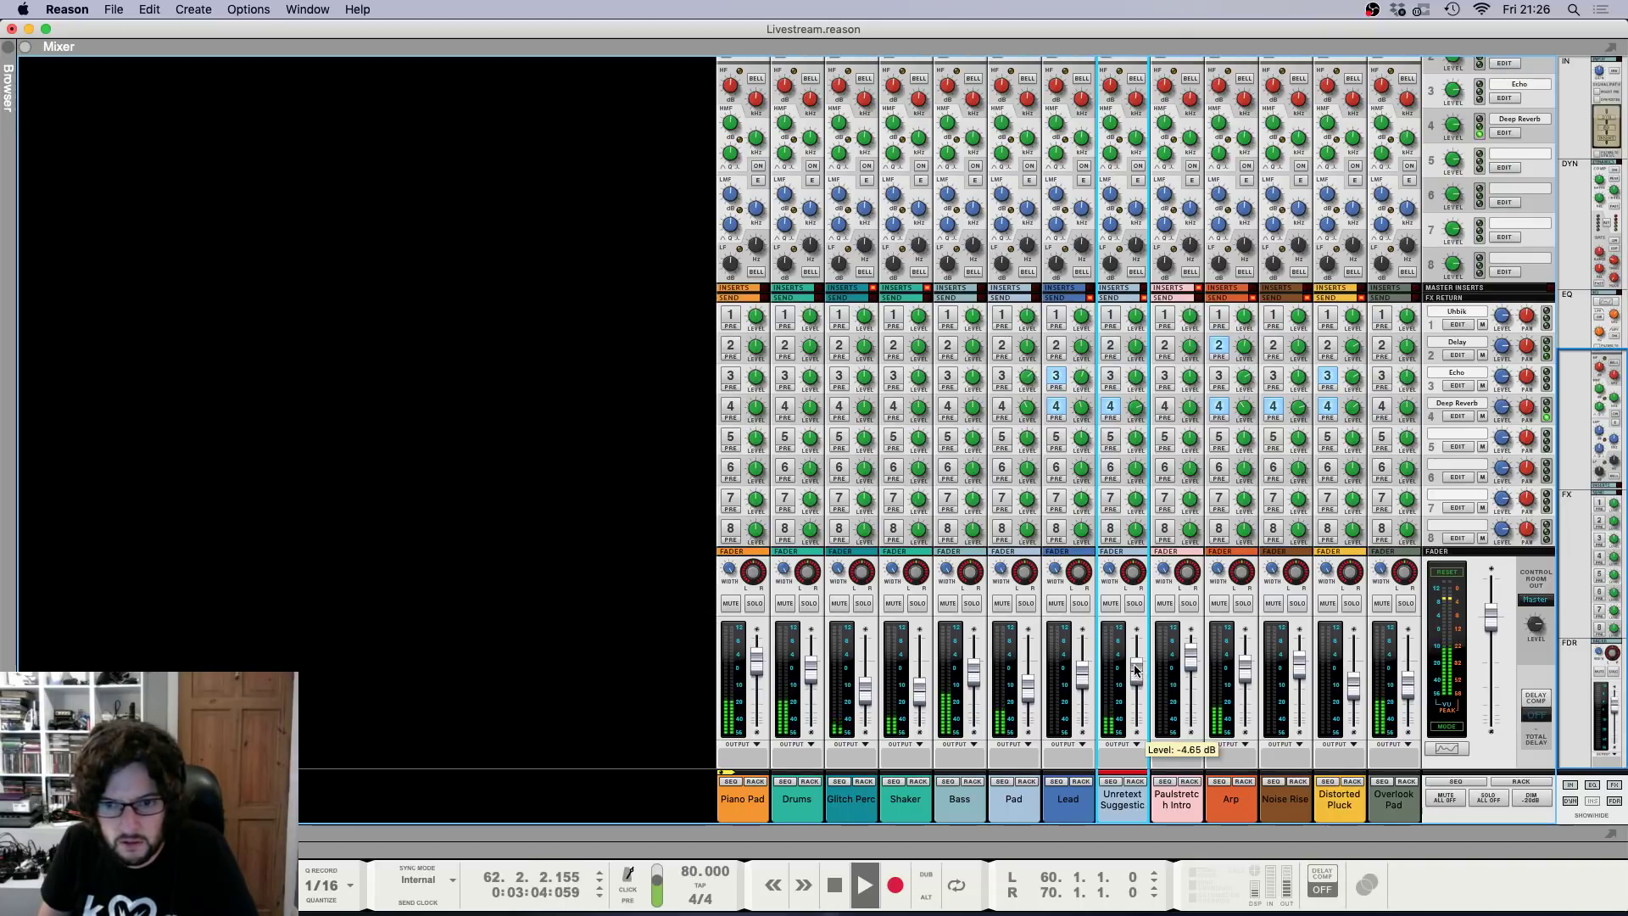
scroll(1104, 297, up, 5)
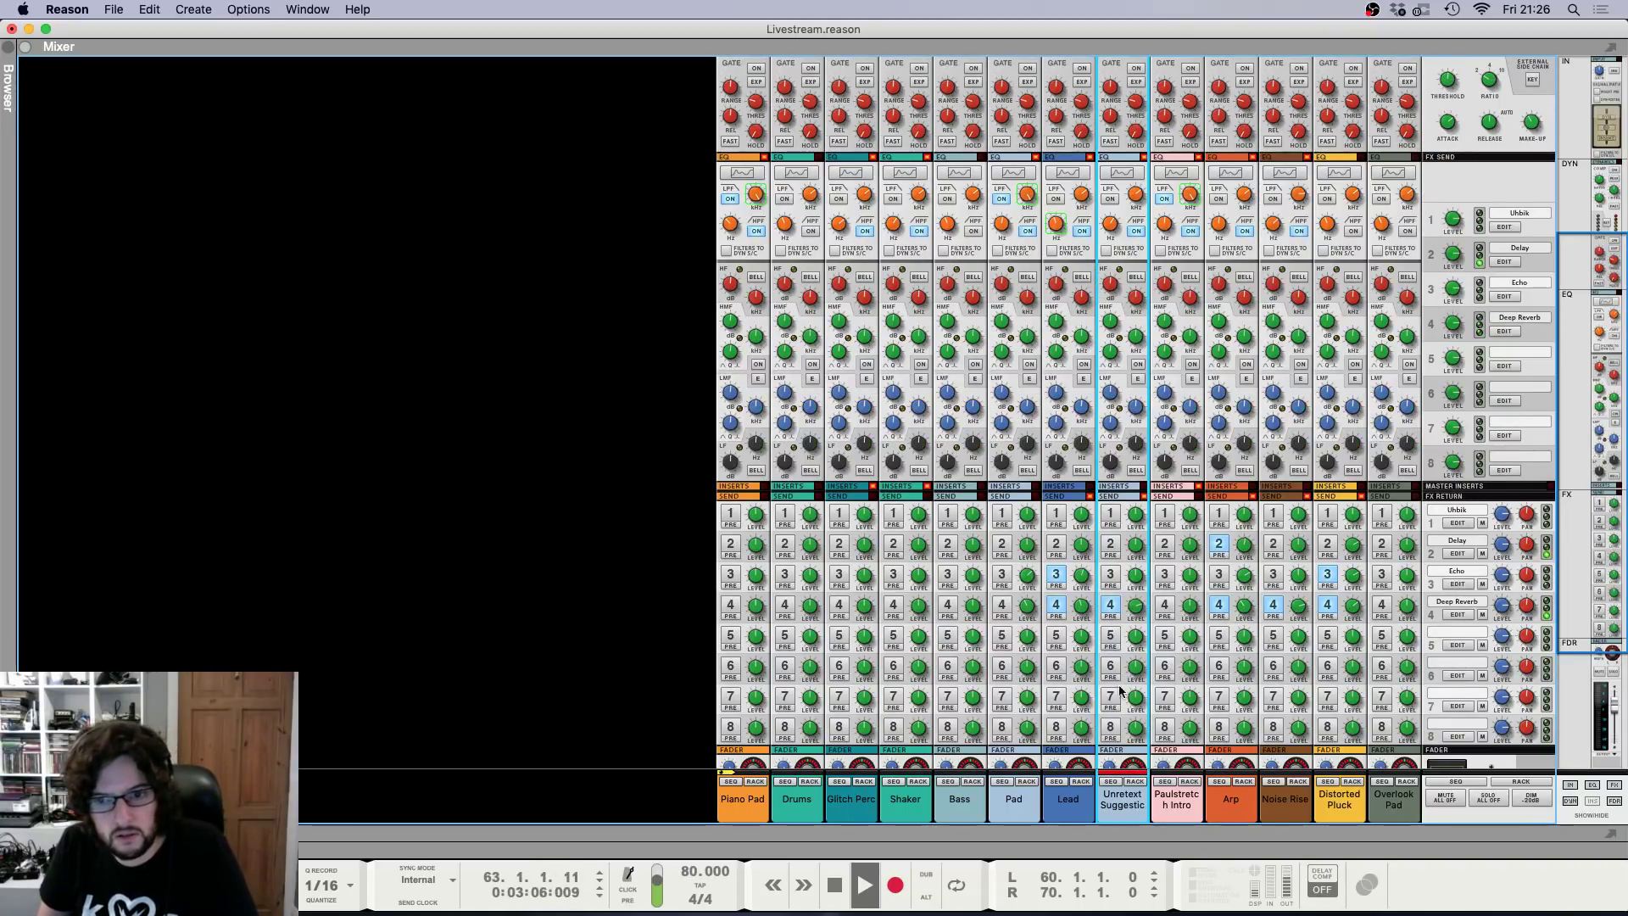
scroll(1120, 691, down, 5)
key(F6)
scroll(512, 359, up, 20)
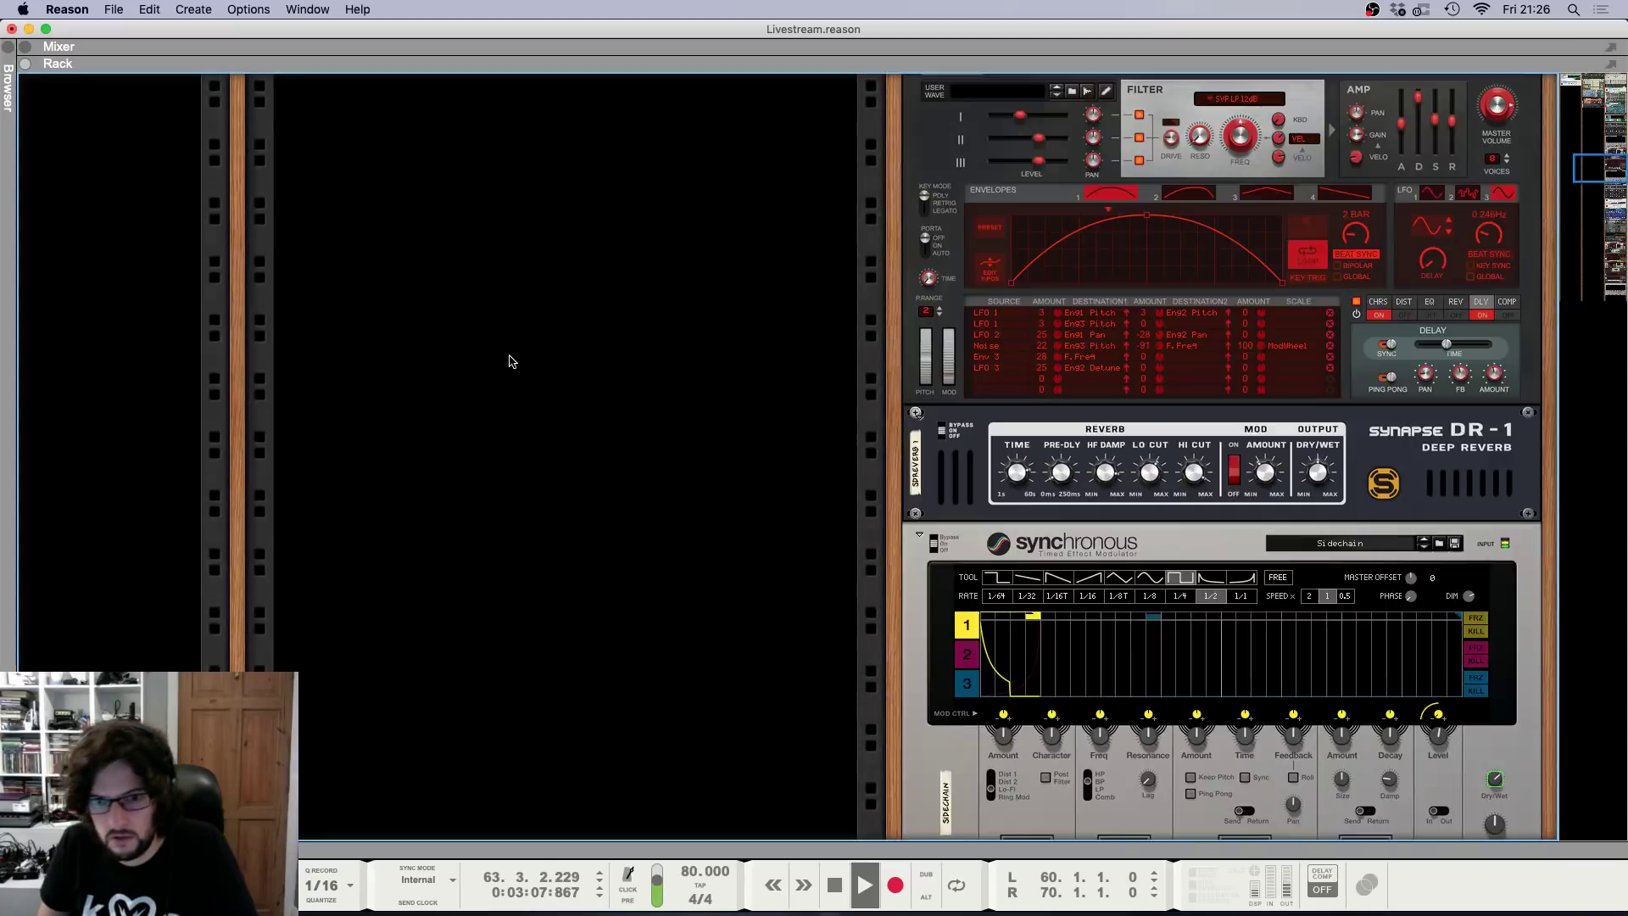
scroll(542, 402, down, 20)
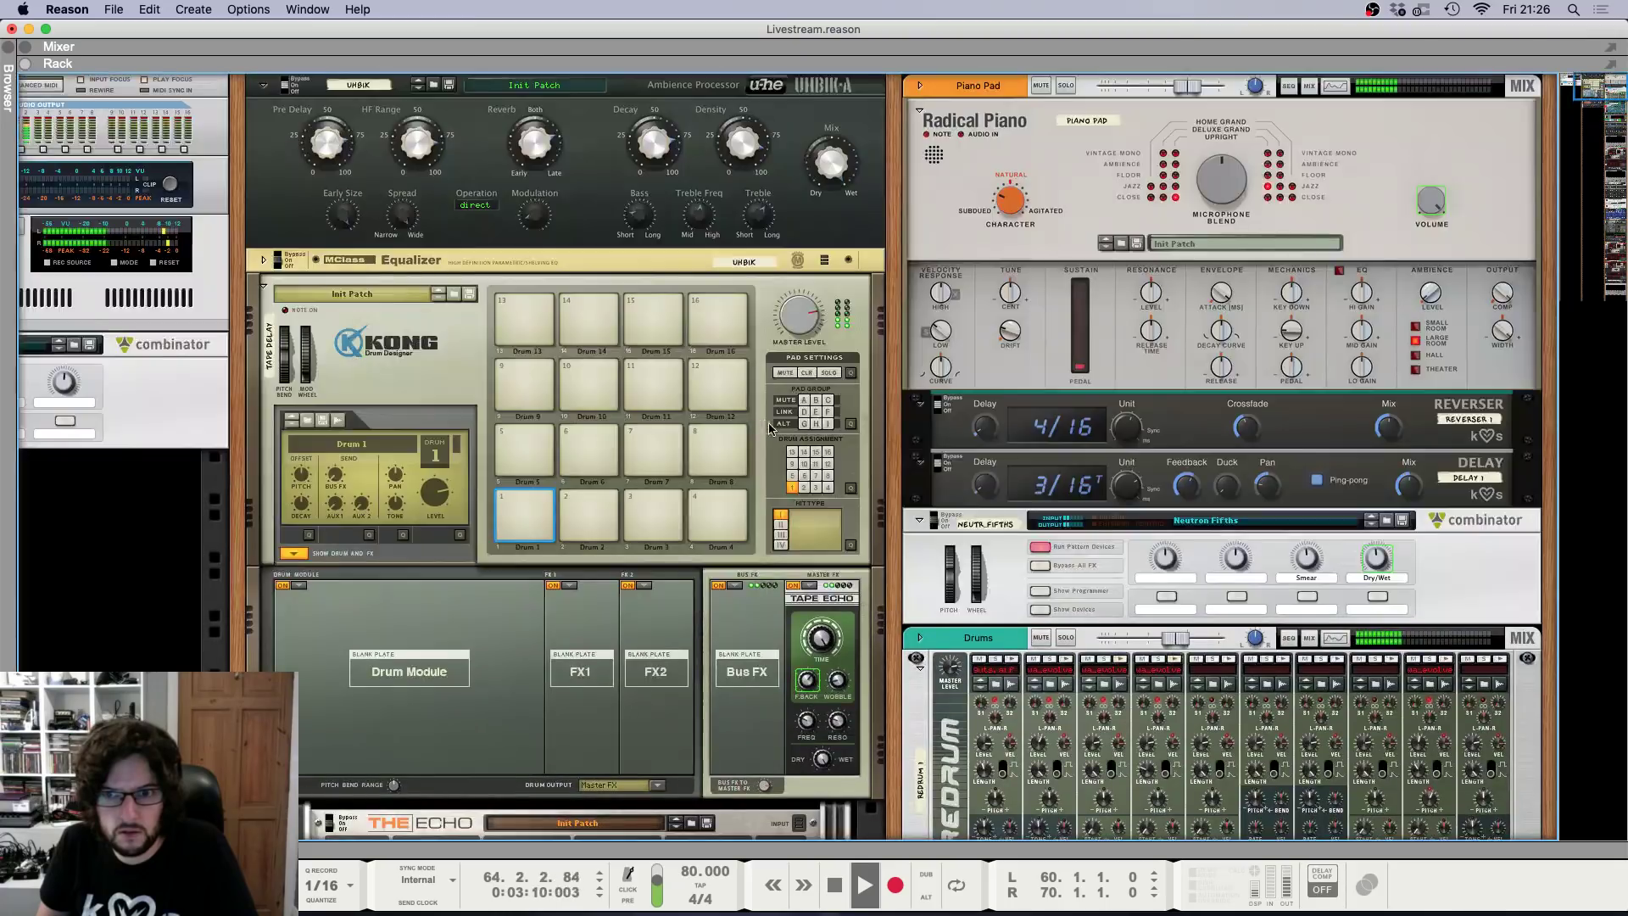
Lower the Unretext Suggestic mixer channel to -5.96 dB and rename it Patternarium Loop.
key(F5)
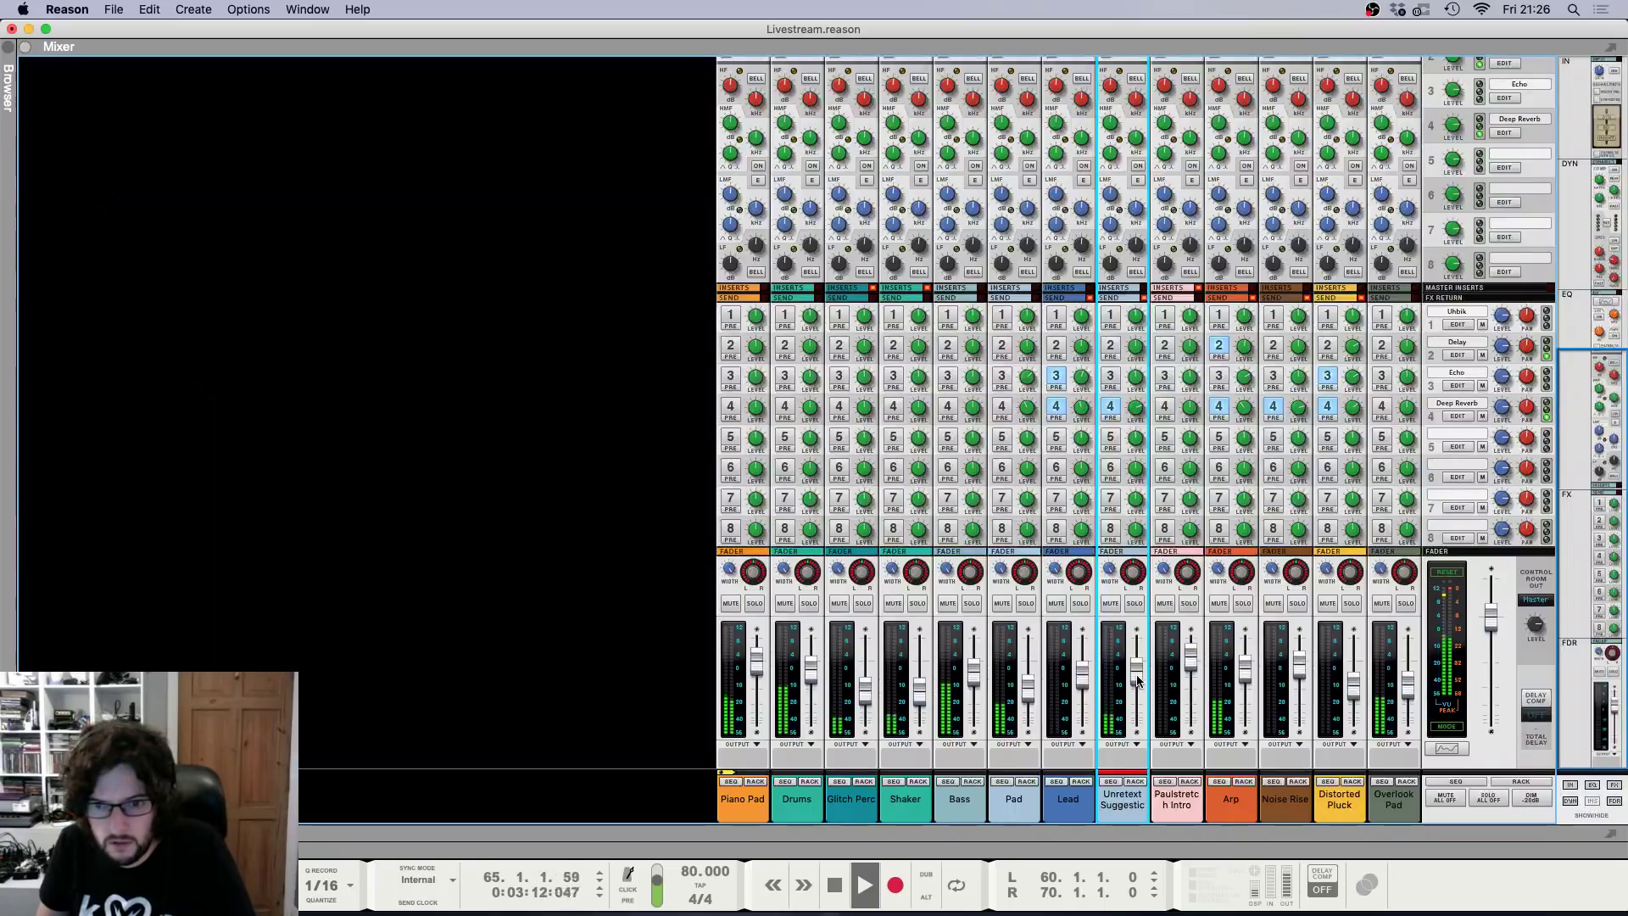
key(F7)
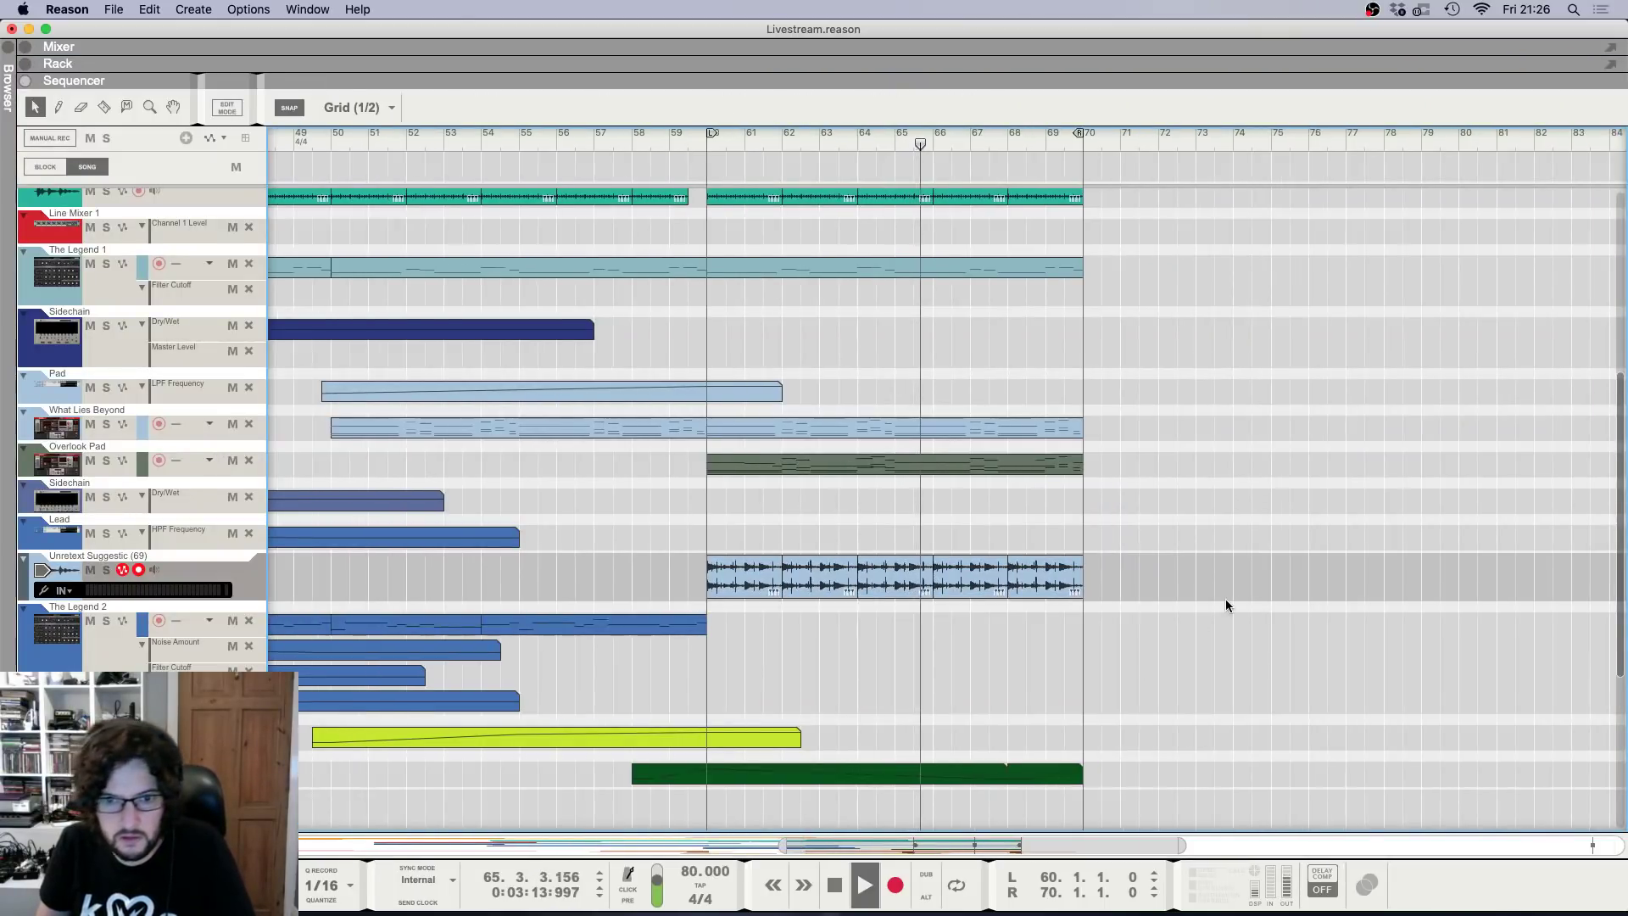
key(g)
key(g)
key(g)
key(g)
key(g)
key(g)
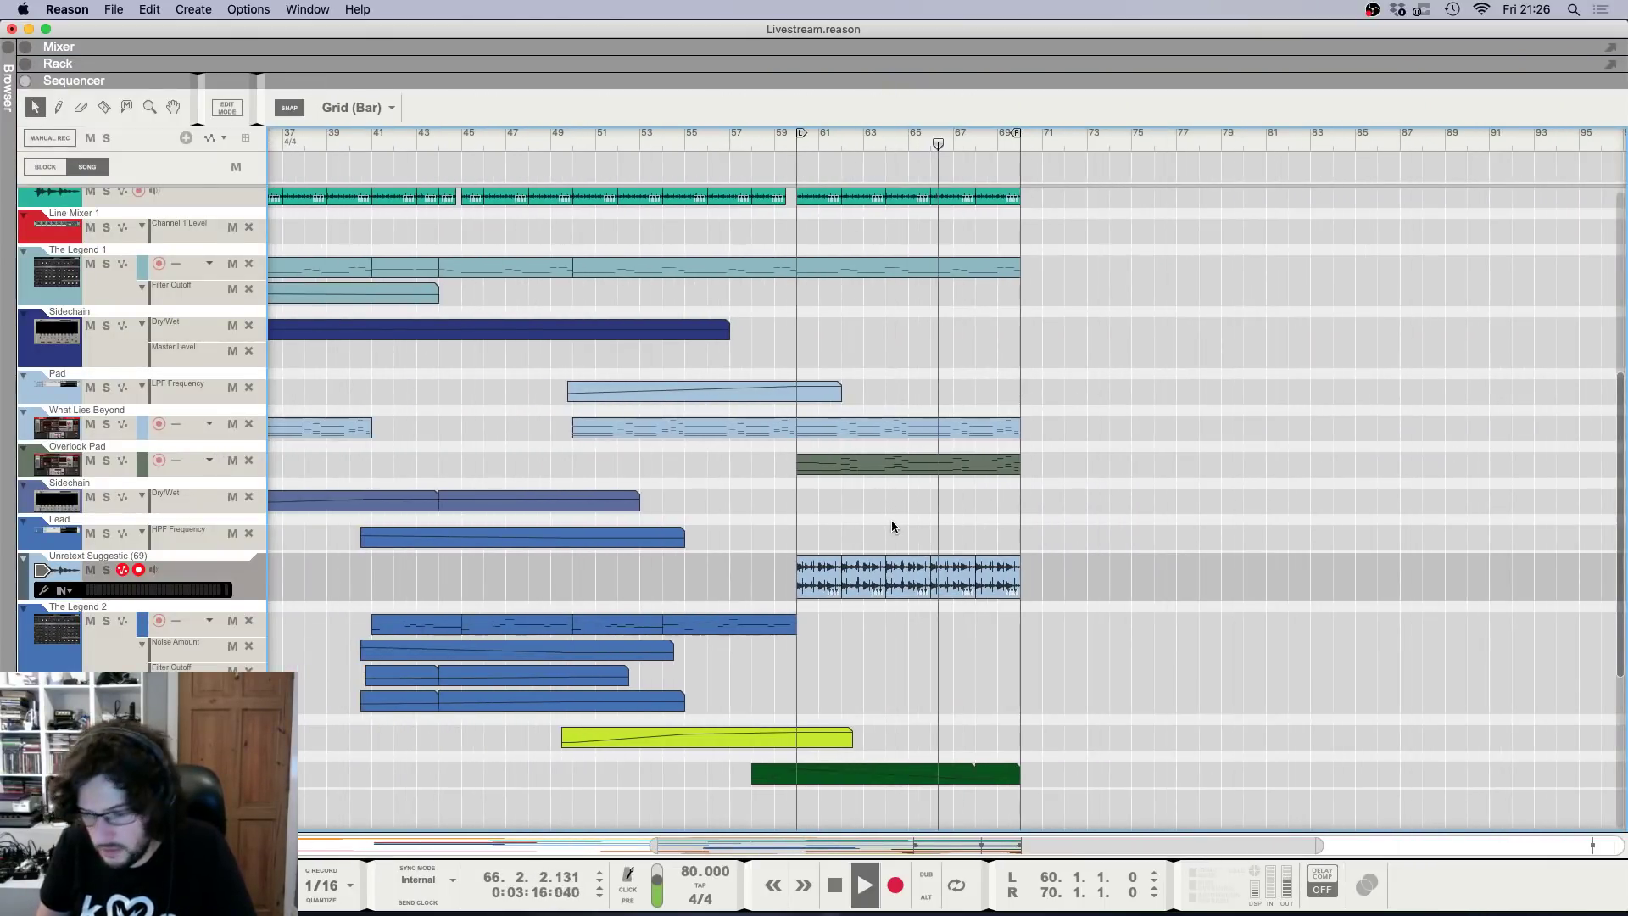
key(F5)
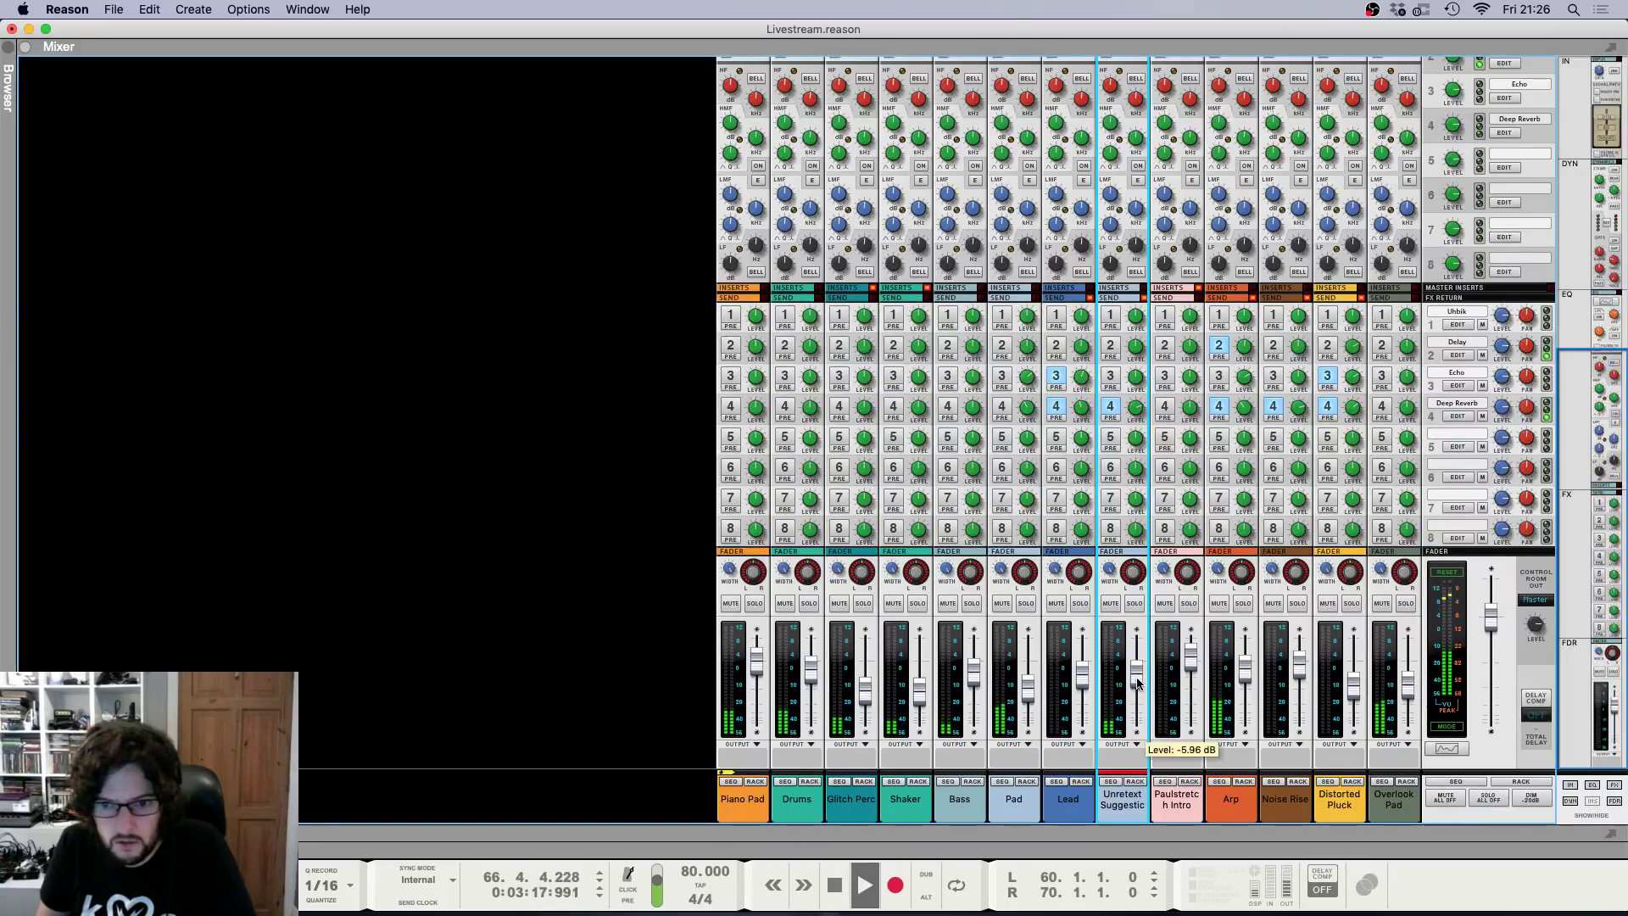
double_click(1122, 798)
text(Patternarium Loop)
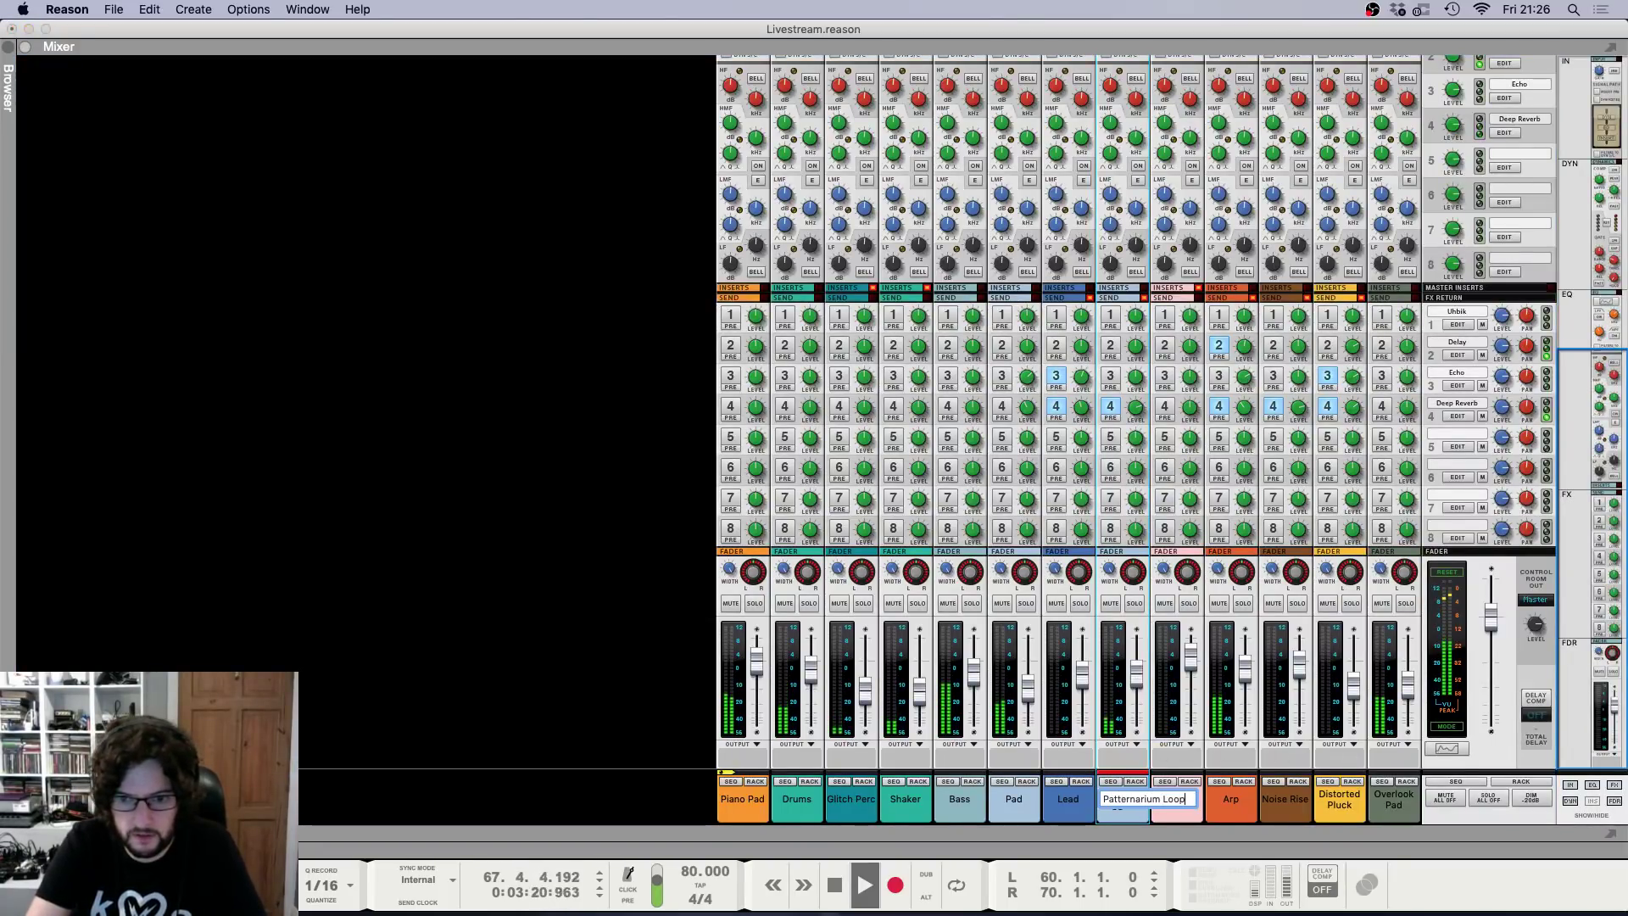
key(Return)
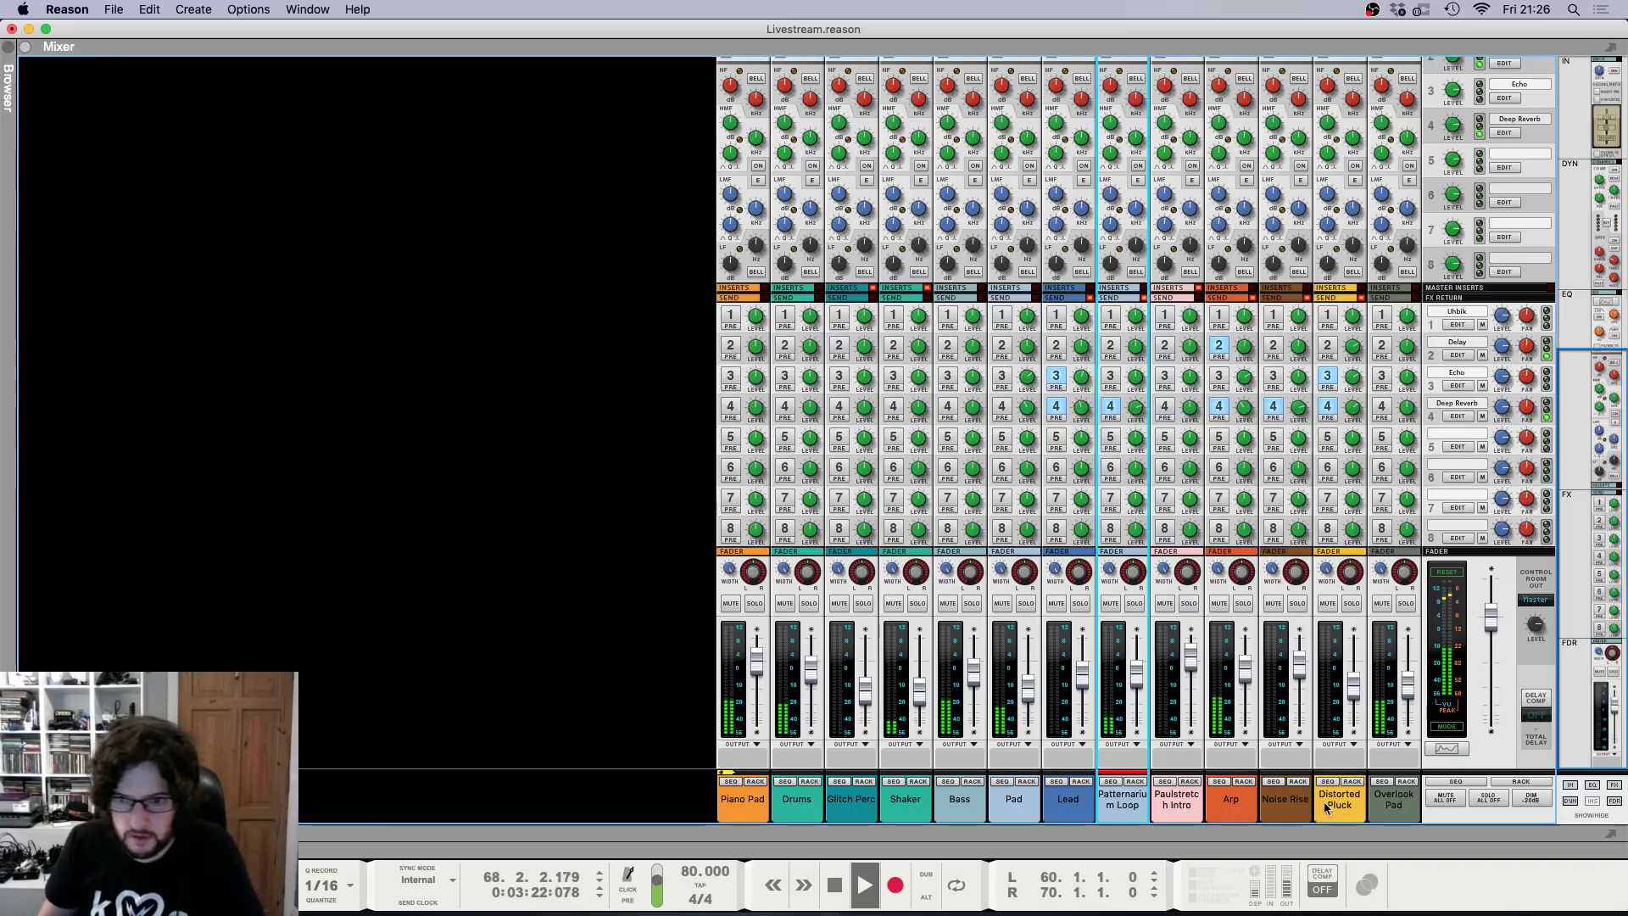
Rename the Overlook Pad mixer channel to End Pad.
double_click(1397, 802)
text(End Pad)
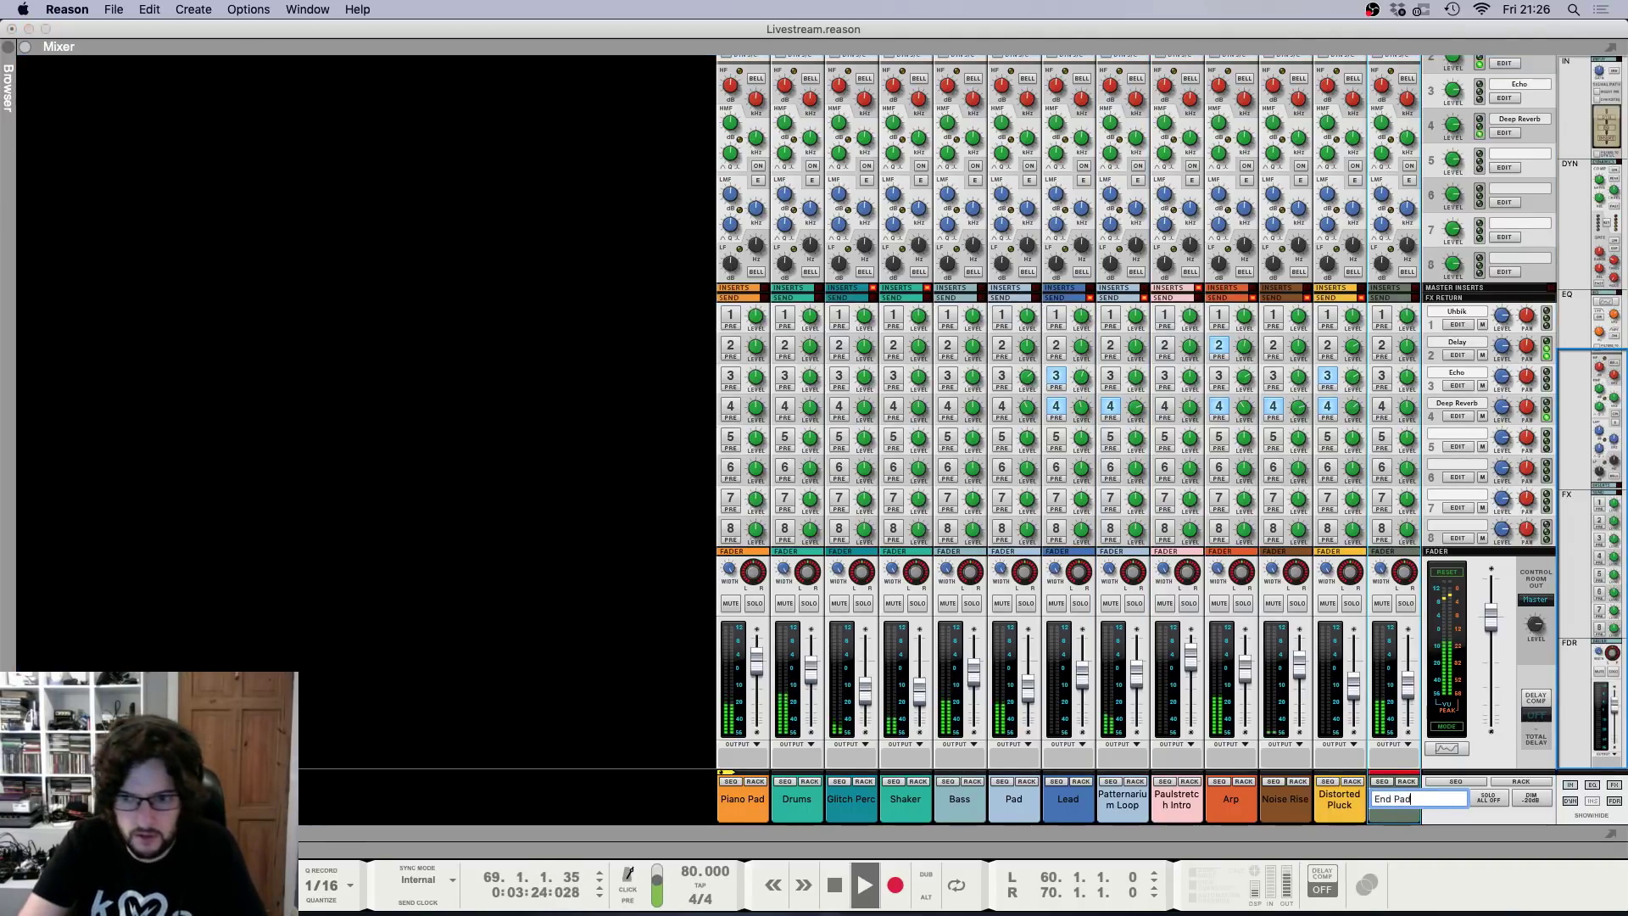
key(Return)
Review the lower sequencer tracks and play the song from bar 39.
key(F7)
key(g)
scroll(1111, 617, down, 5)
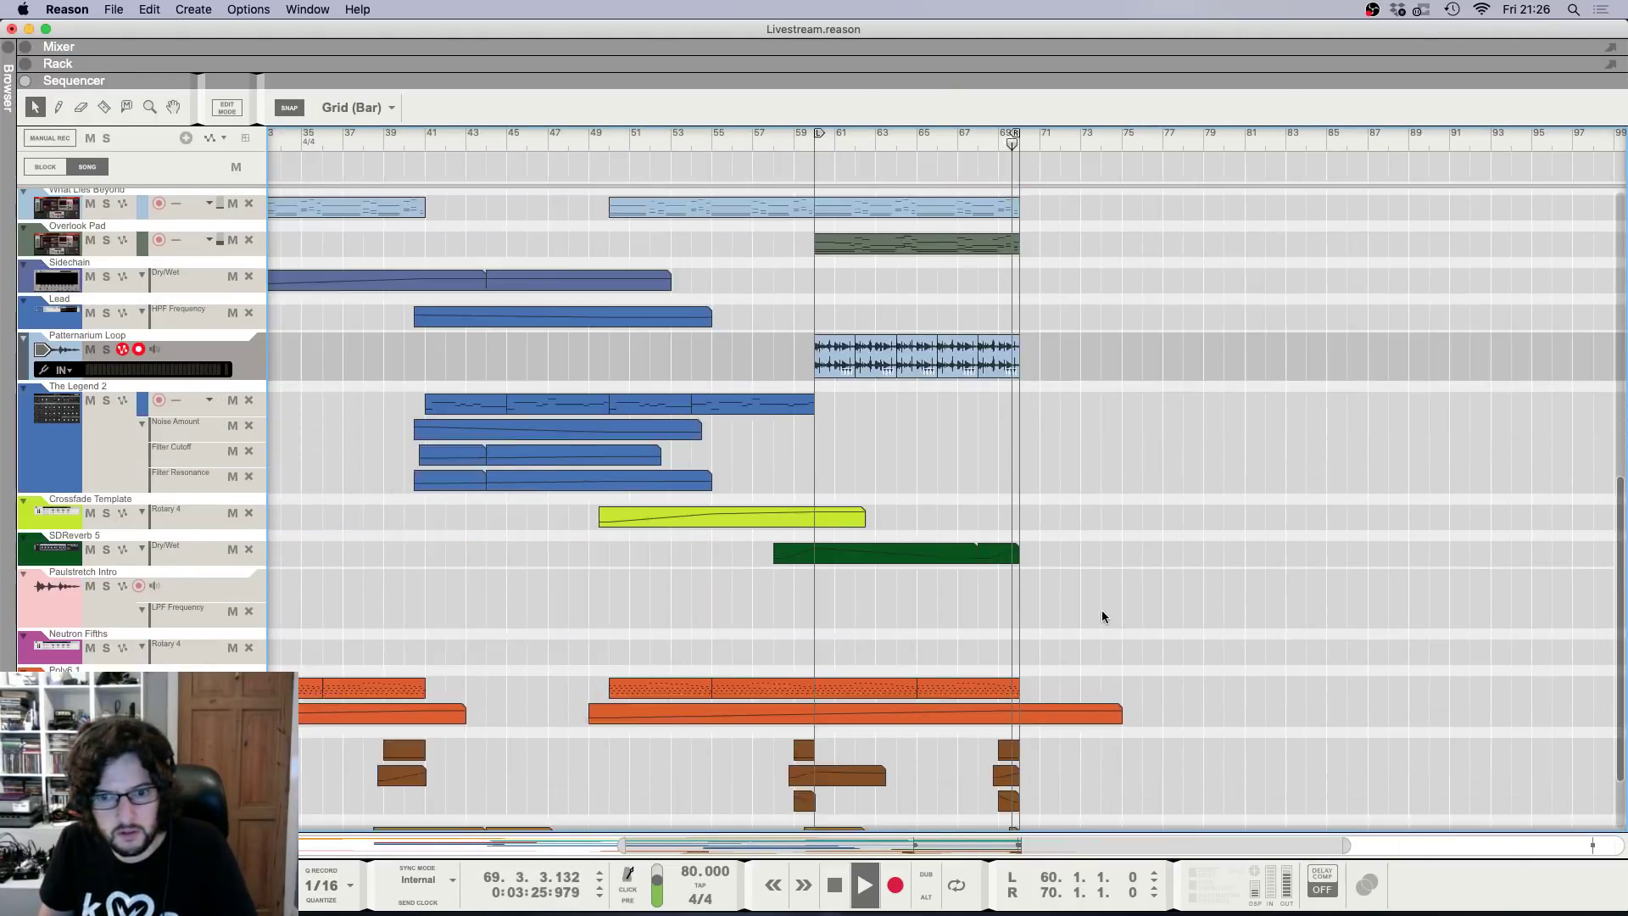
key(g)
scroll(1094, 576, down, 3)
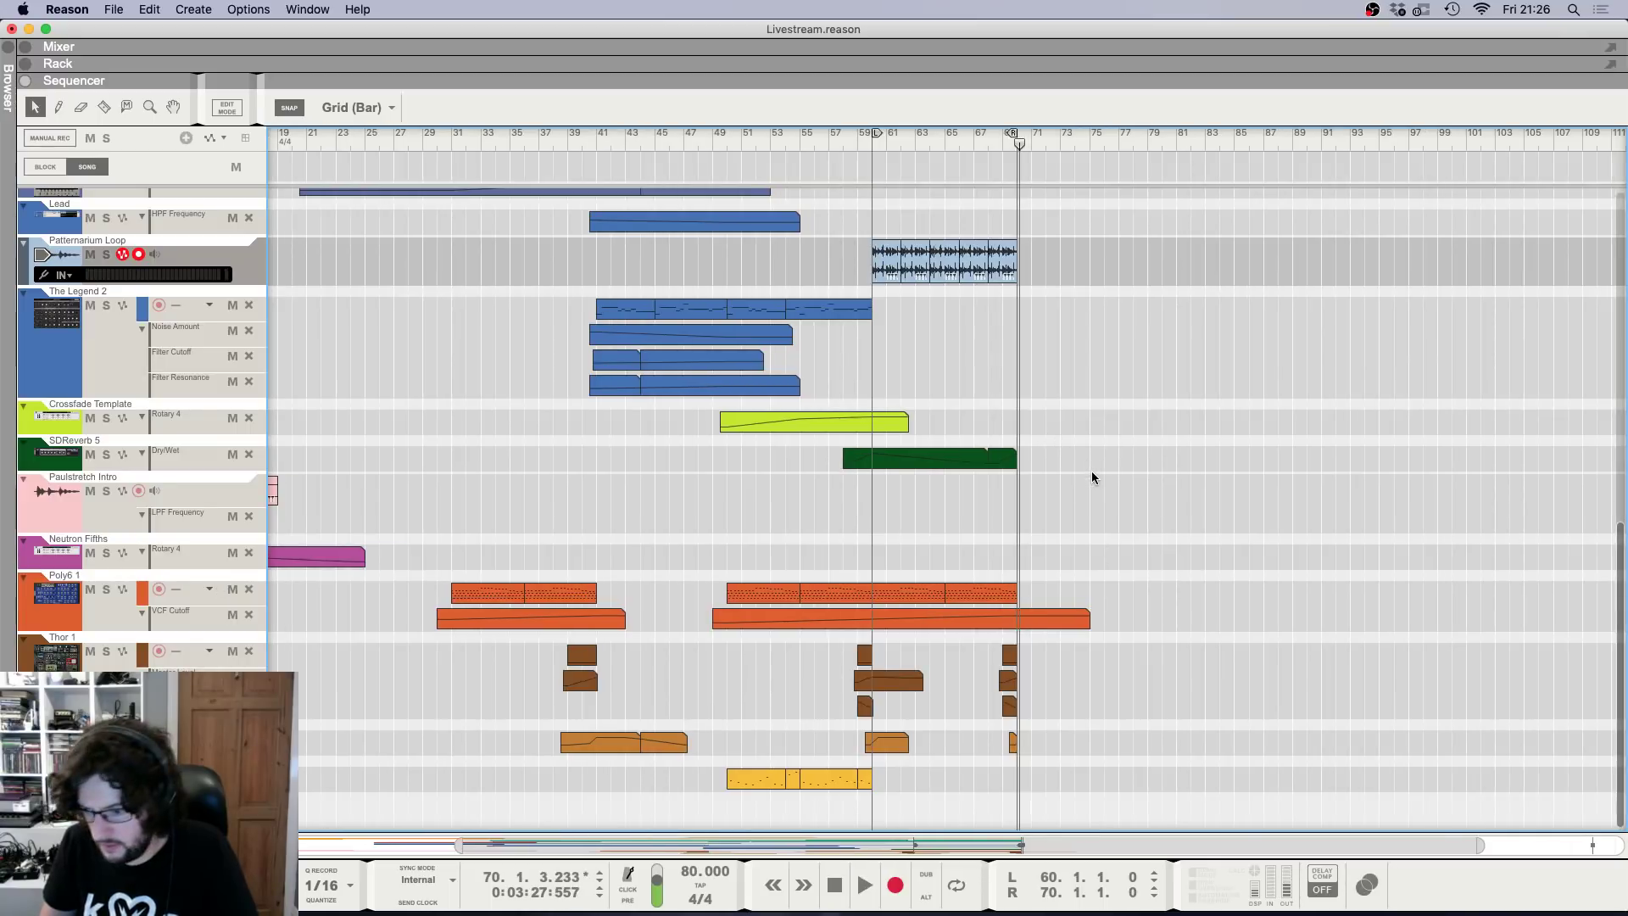
key(h)
click(432, 139)
key(space)
key(g)
key(g)
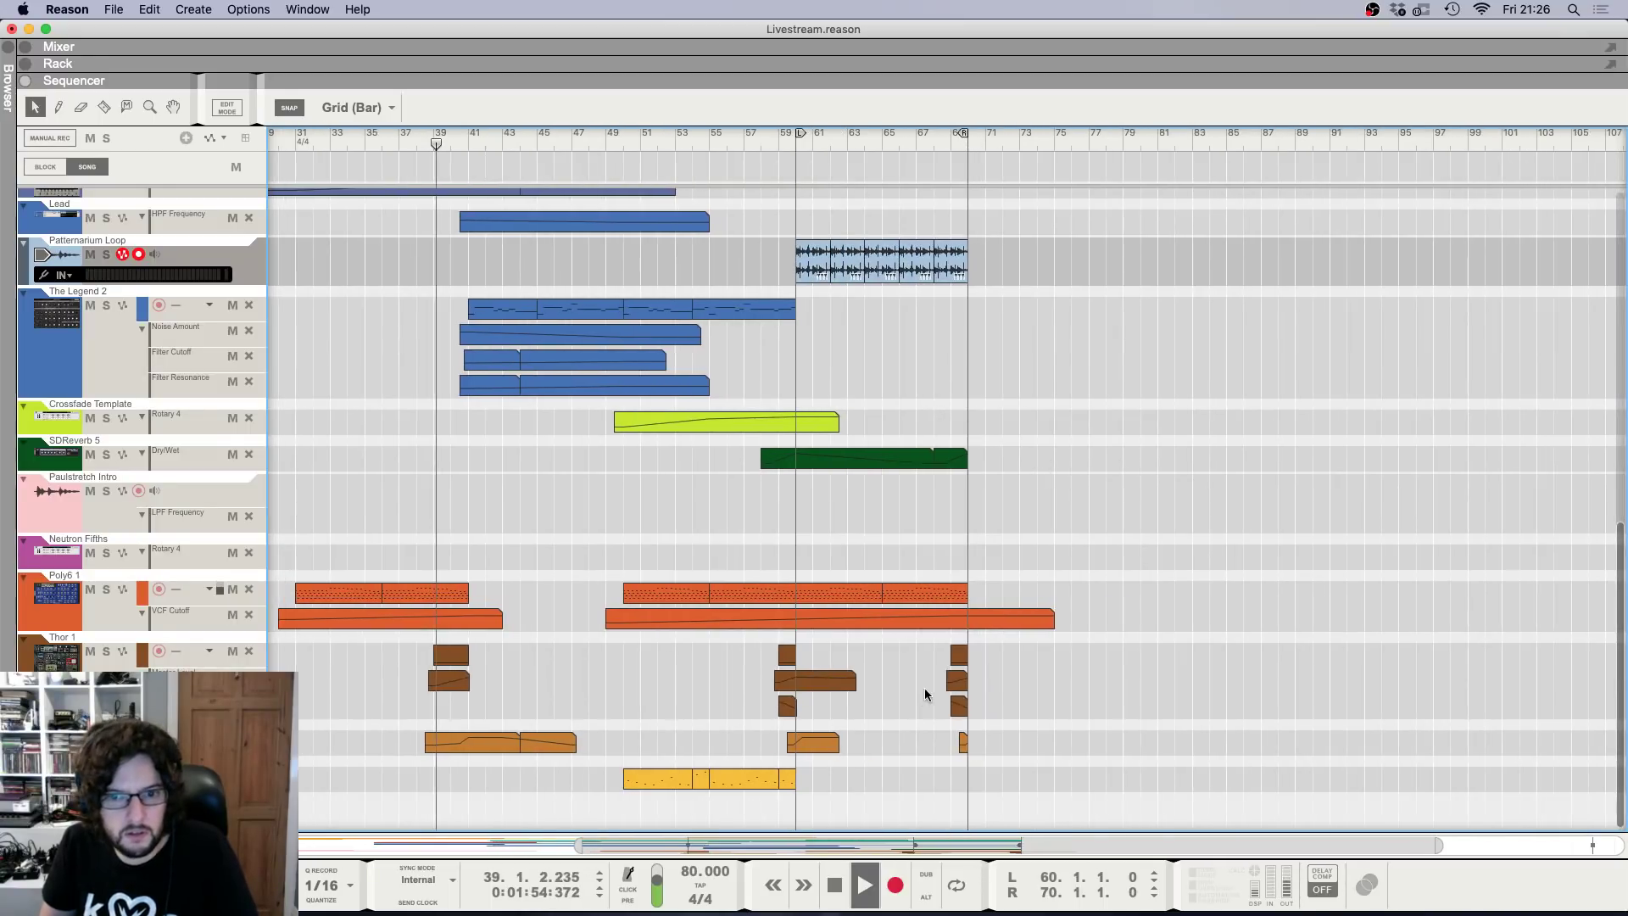
Replace the Thor 1 riser clips and the automation below them before bar 70 with copies from around bar 39, starting at bar 68.
drag(891, 643, 997, 755)
key(Delete)
drag(378, 644, 458, 756)
drag(444, 658, 877, 663)
Copy the two Tape Delay automation clips from bar 39 to bar 68 and play from bar 65.
scroll(509, 430, up, 10)
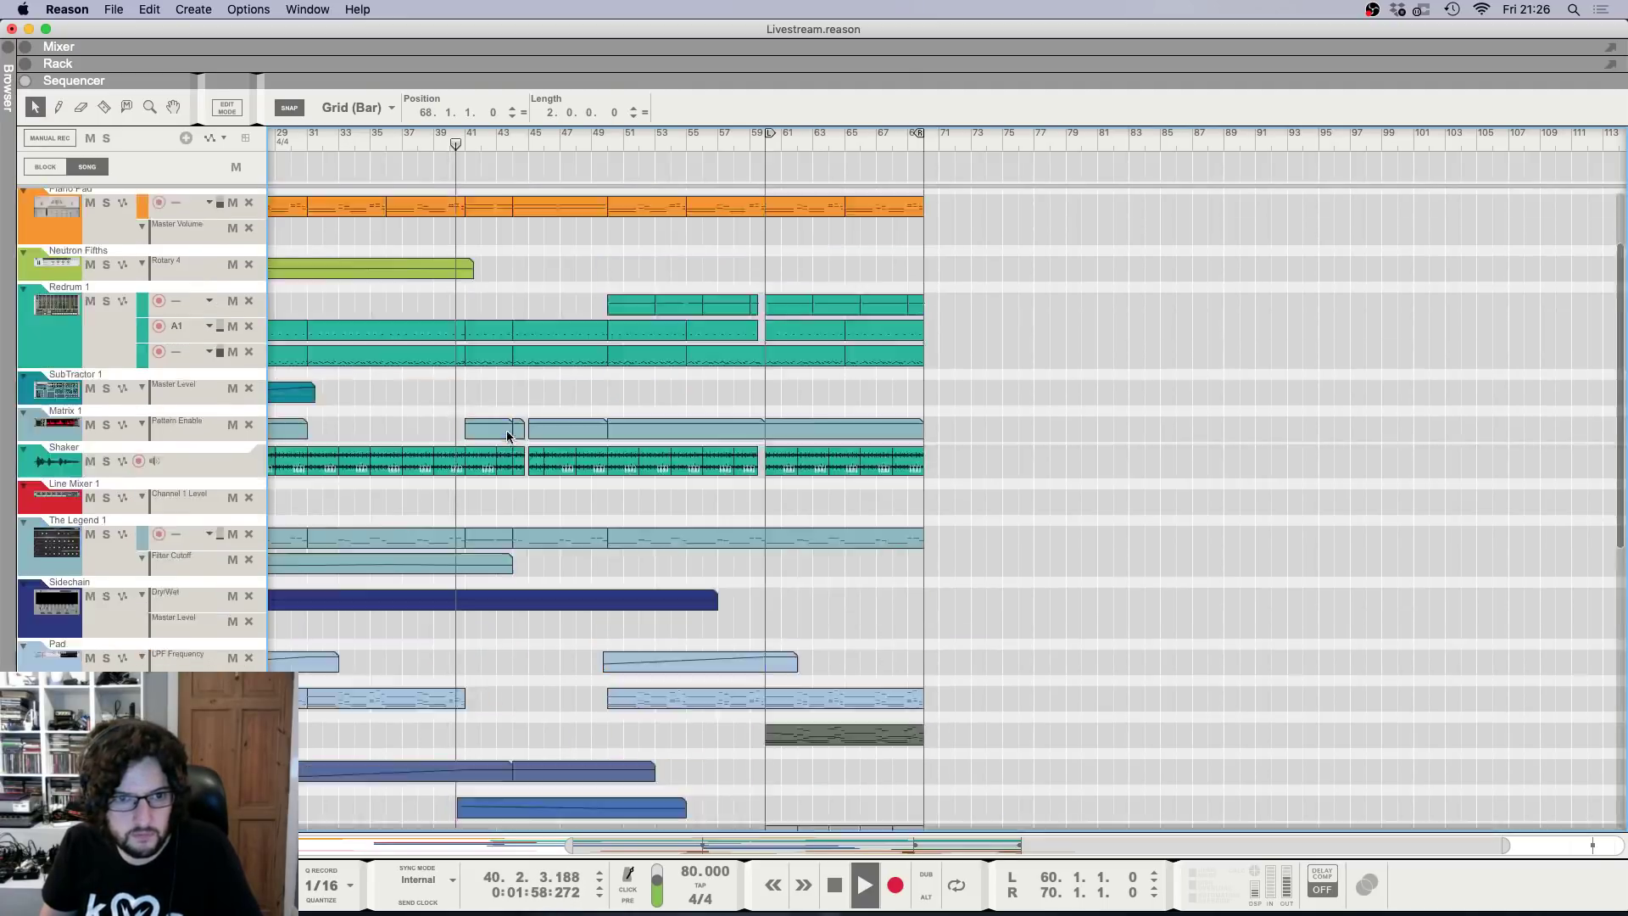
click(471, 250)
drag(509, 240, 913, 243)
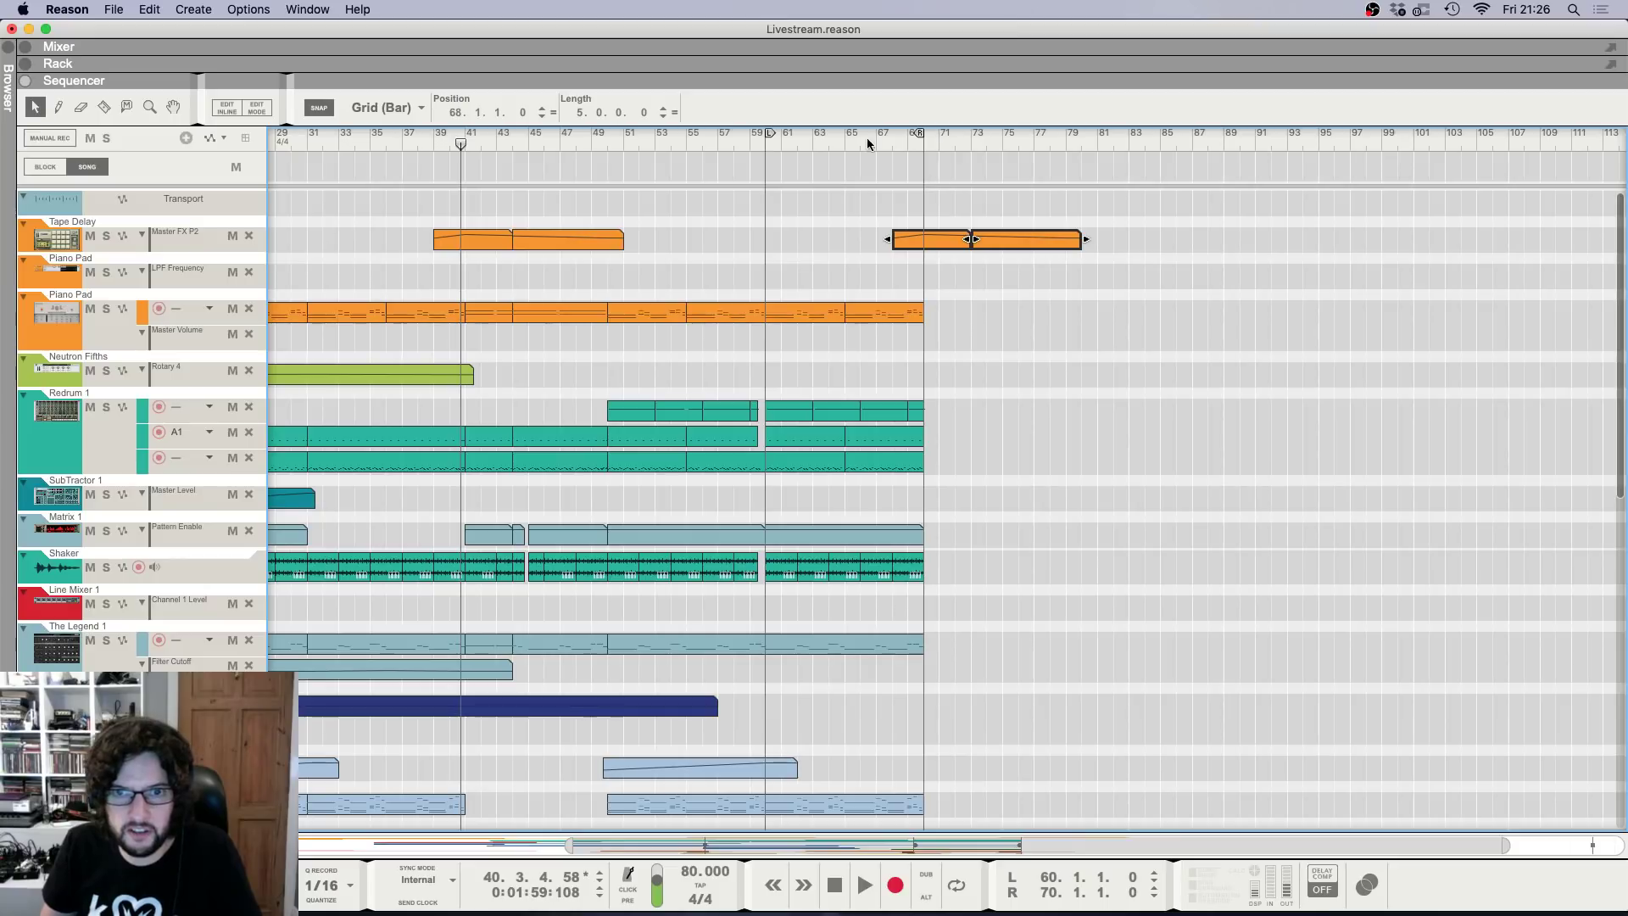
click(845, 139)
key(space)
click(1217, 517)
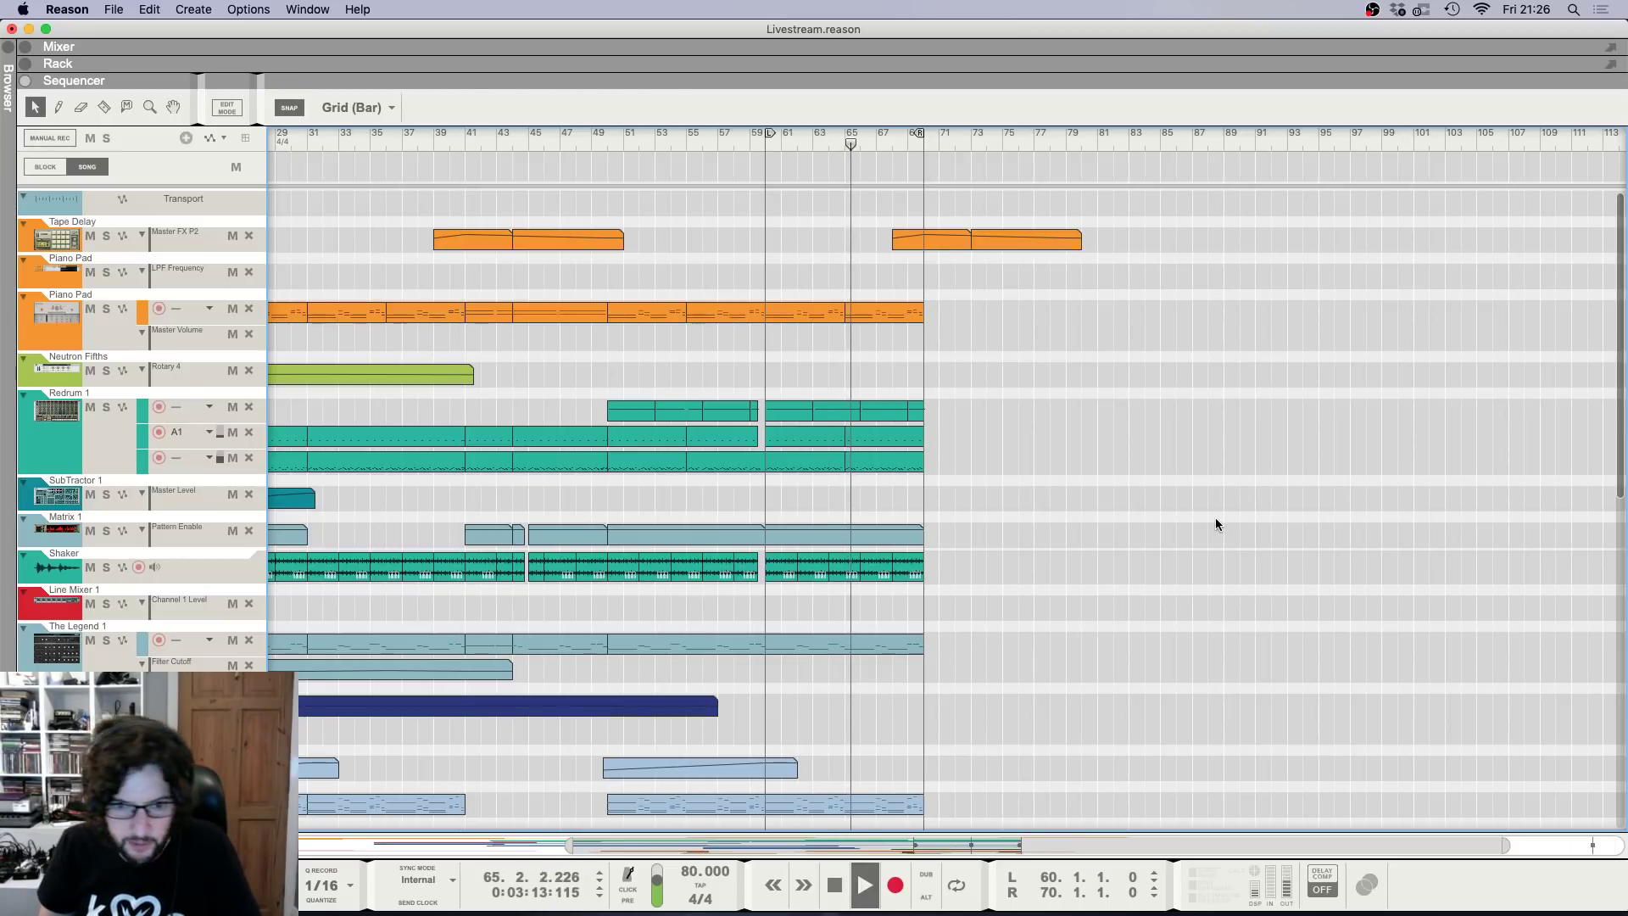
Move the left and right locators to bars 70 and 94 and copy the Patternarium Loop clips from bar 60 to bar 70.
alt+click(1320, 138)
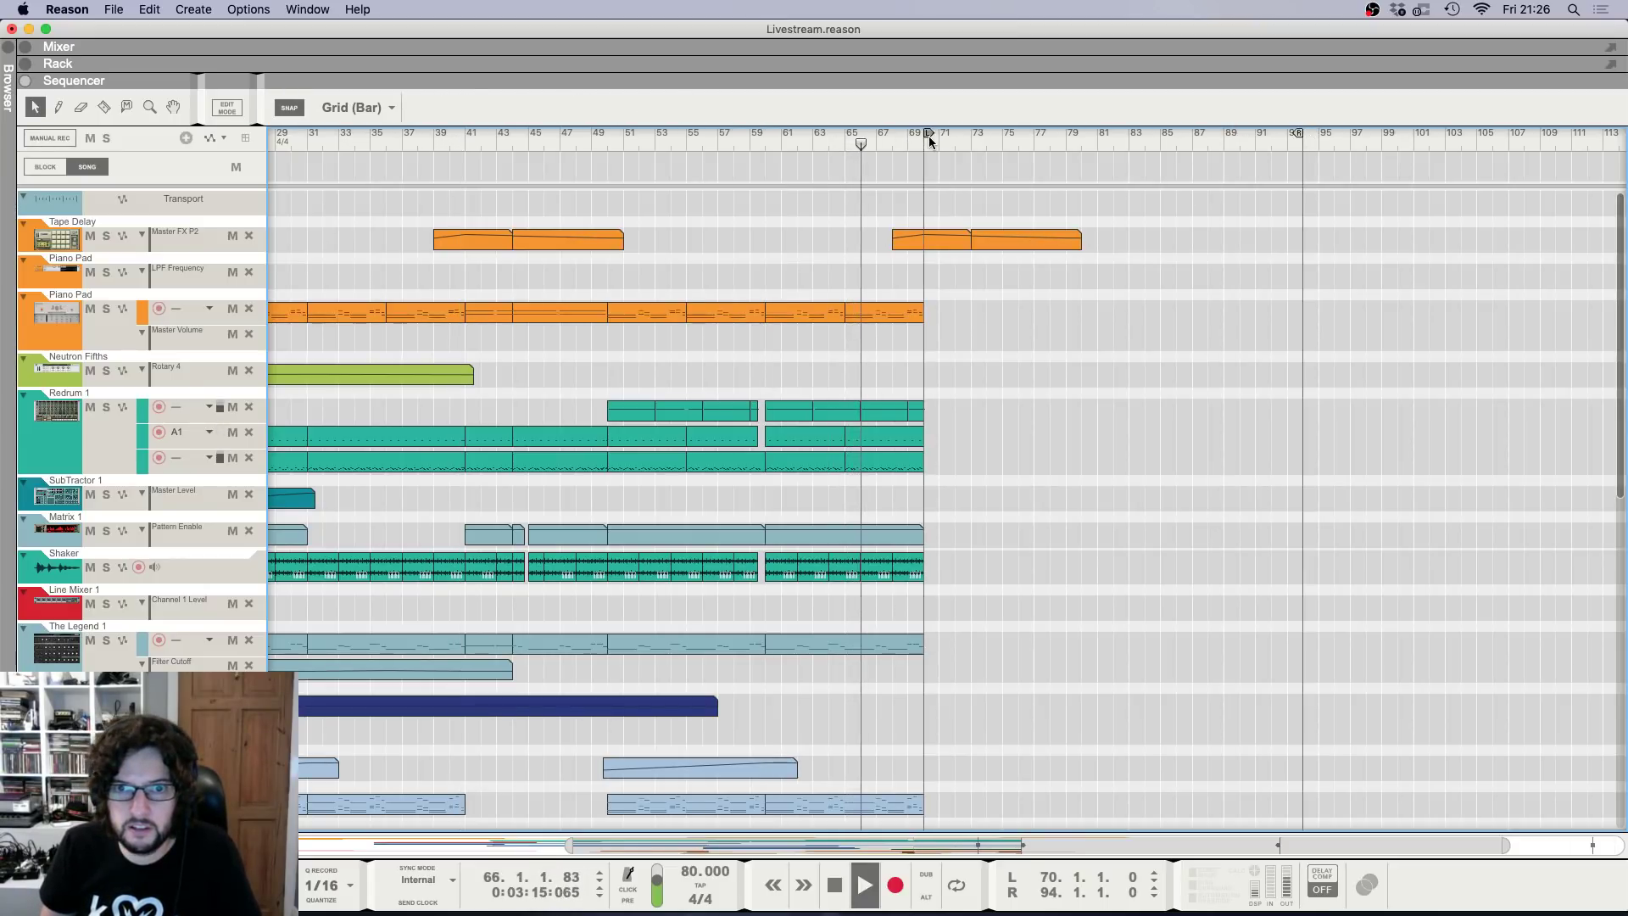
super+click(924, 134)
scroll(1191, 491, down, 1)
scroll(1191, 491, down, 5)
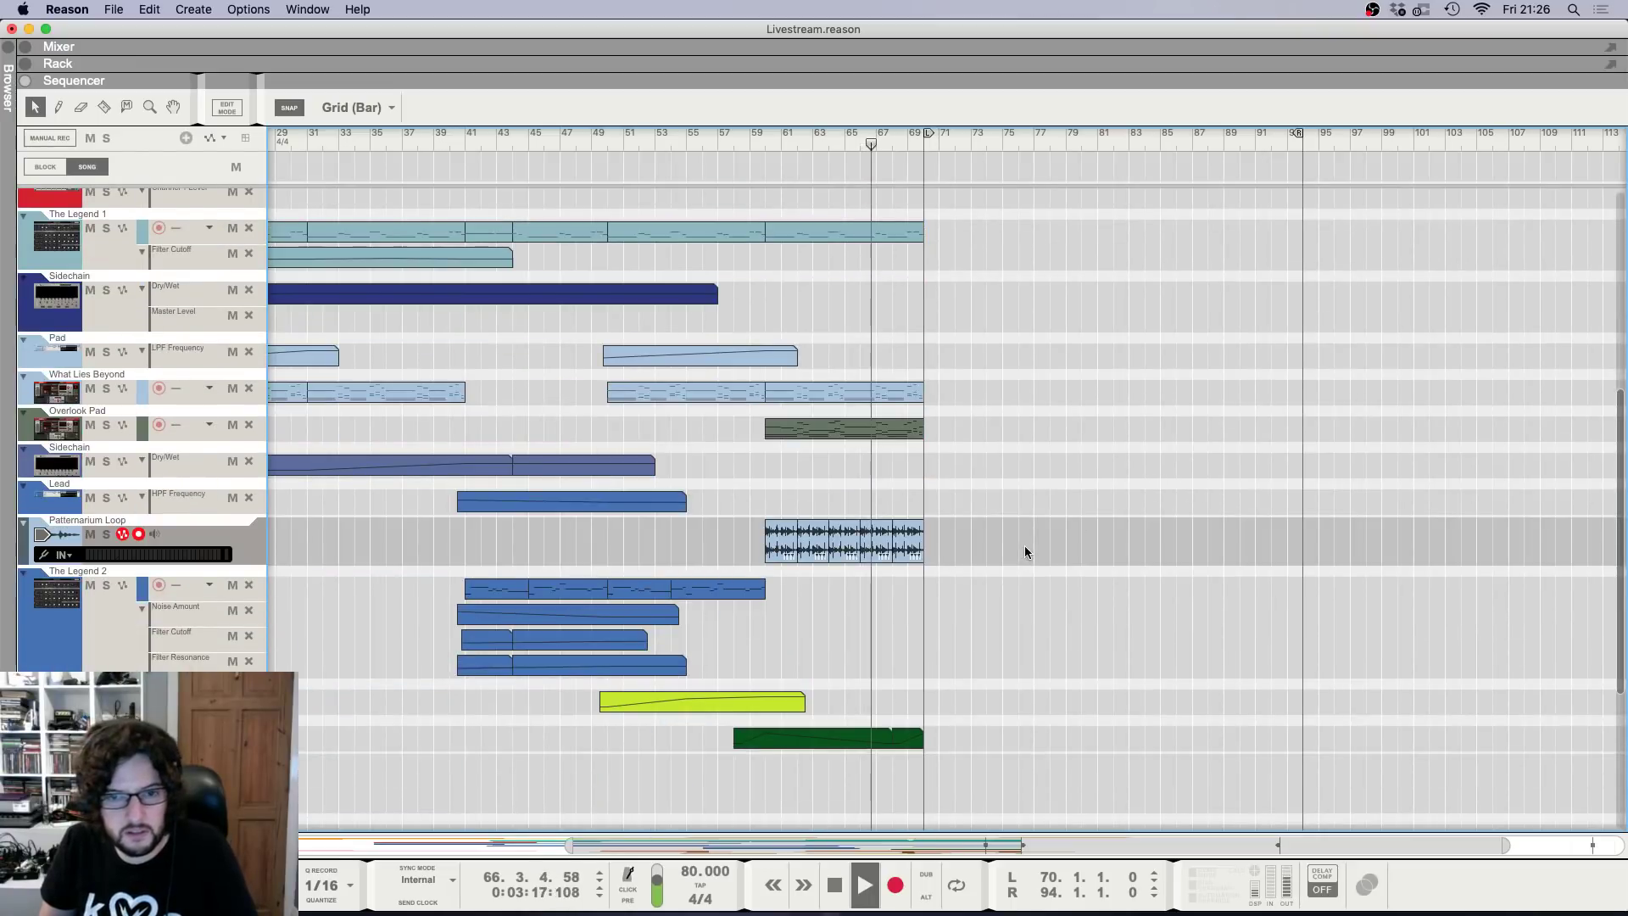
drag(1025, 546, 933, 568)
scroll(953, 459, up, 1)
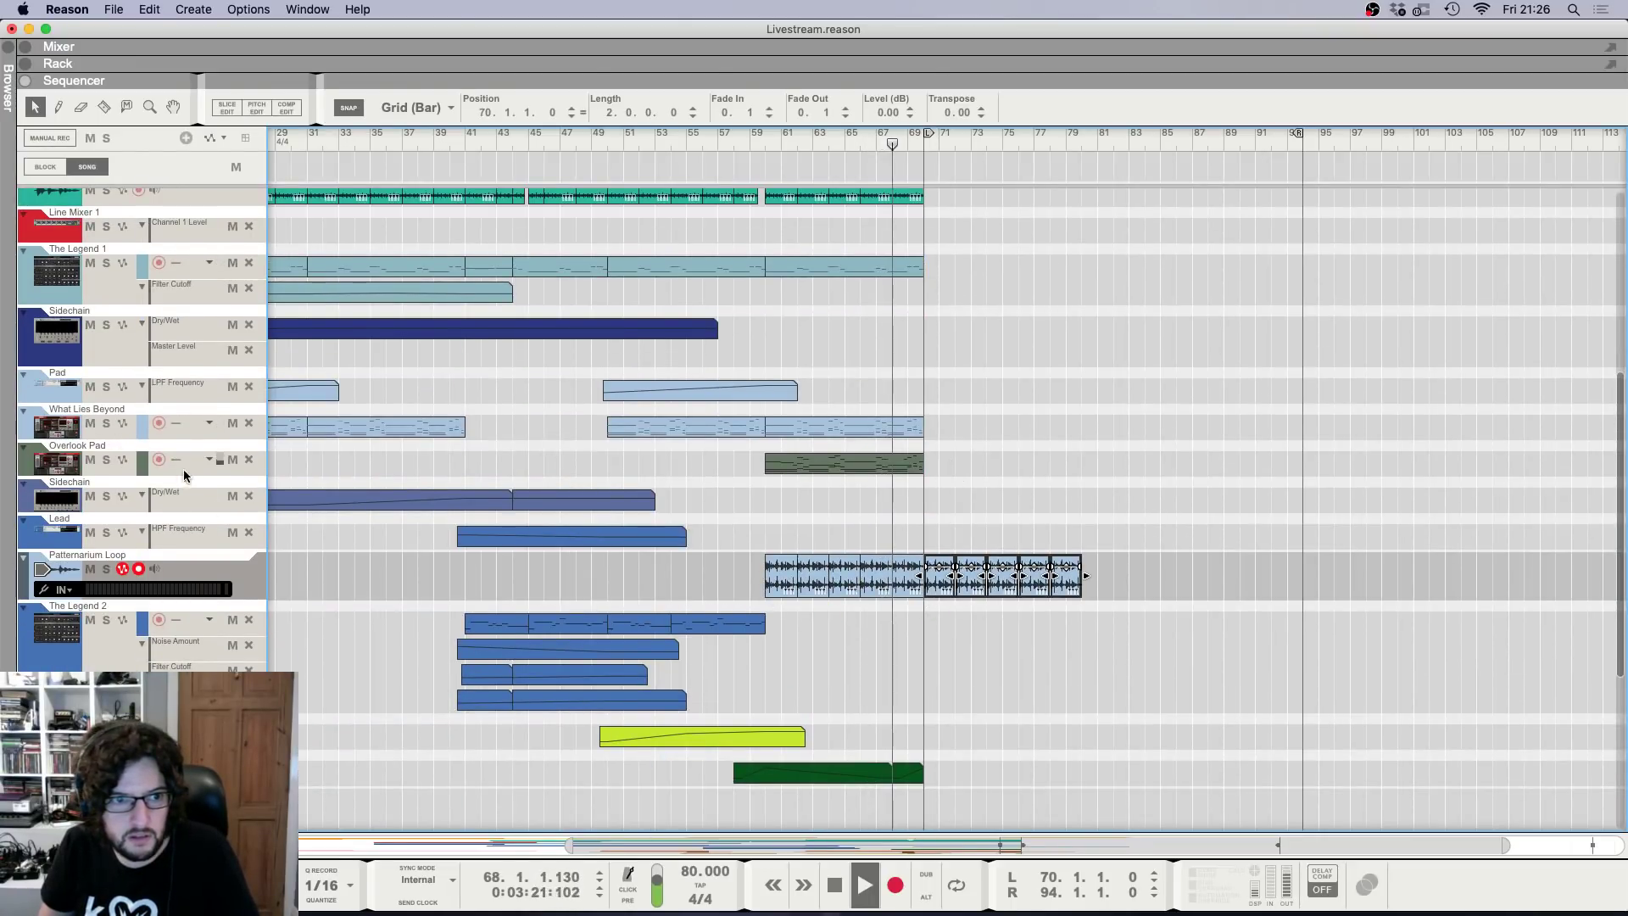
click(756, 501)
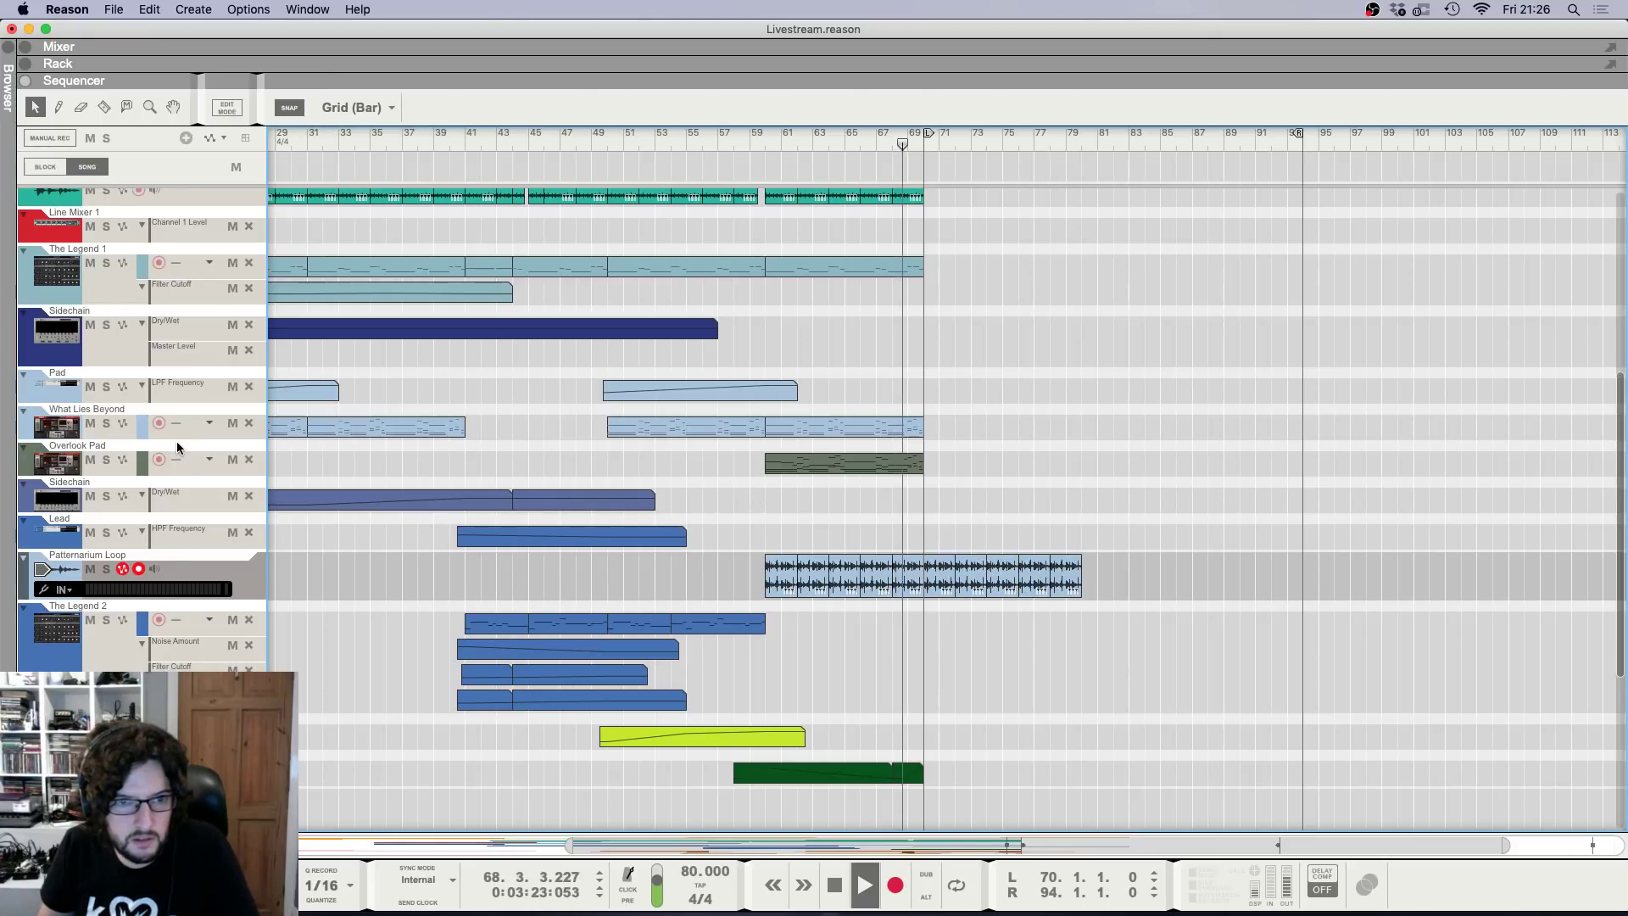
Add a Reverb Time automation lane for the Deep Reverb on the Overlook Pad.
click(176, 443)
key(F6)
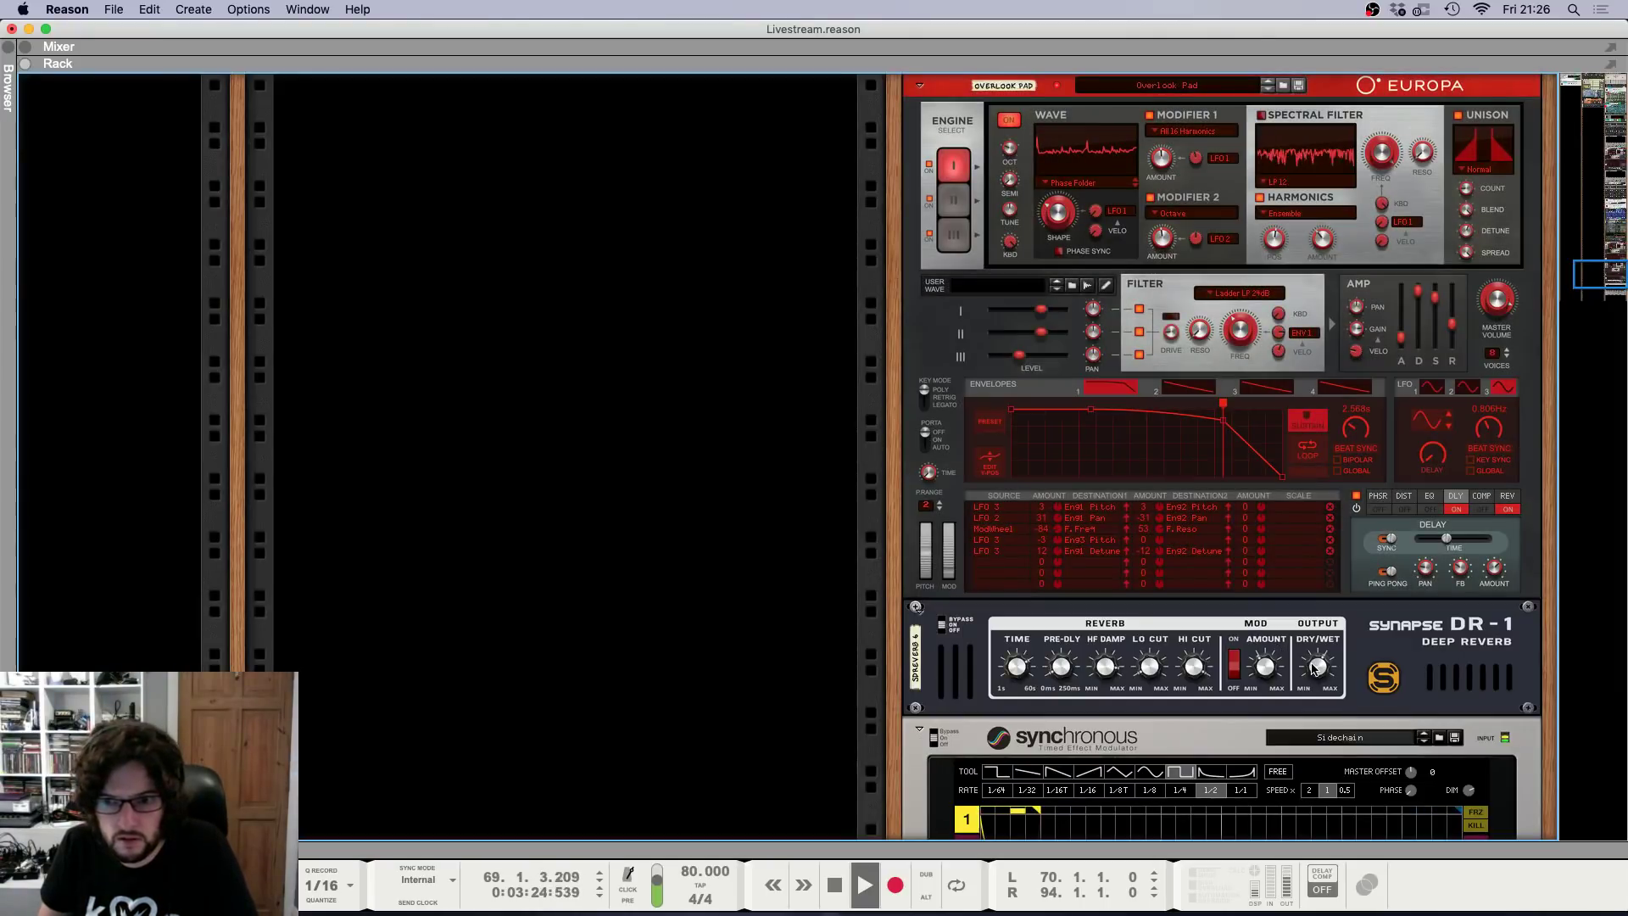
right_click(1020, 661)
click(1059, 669)
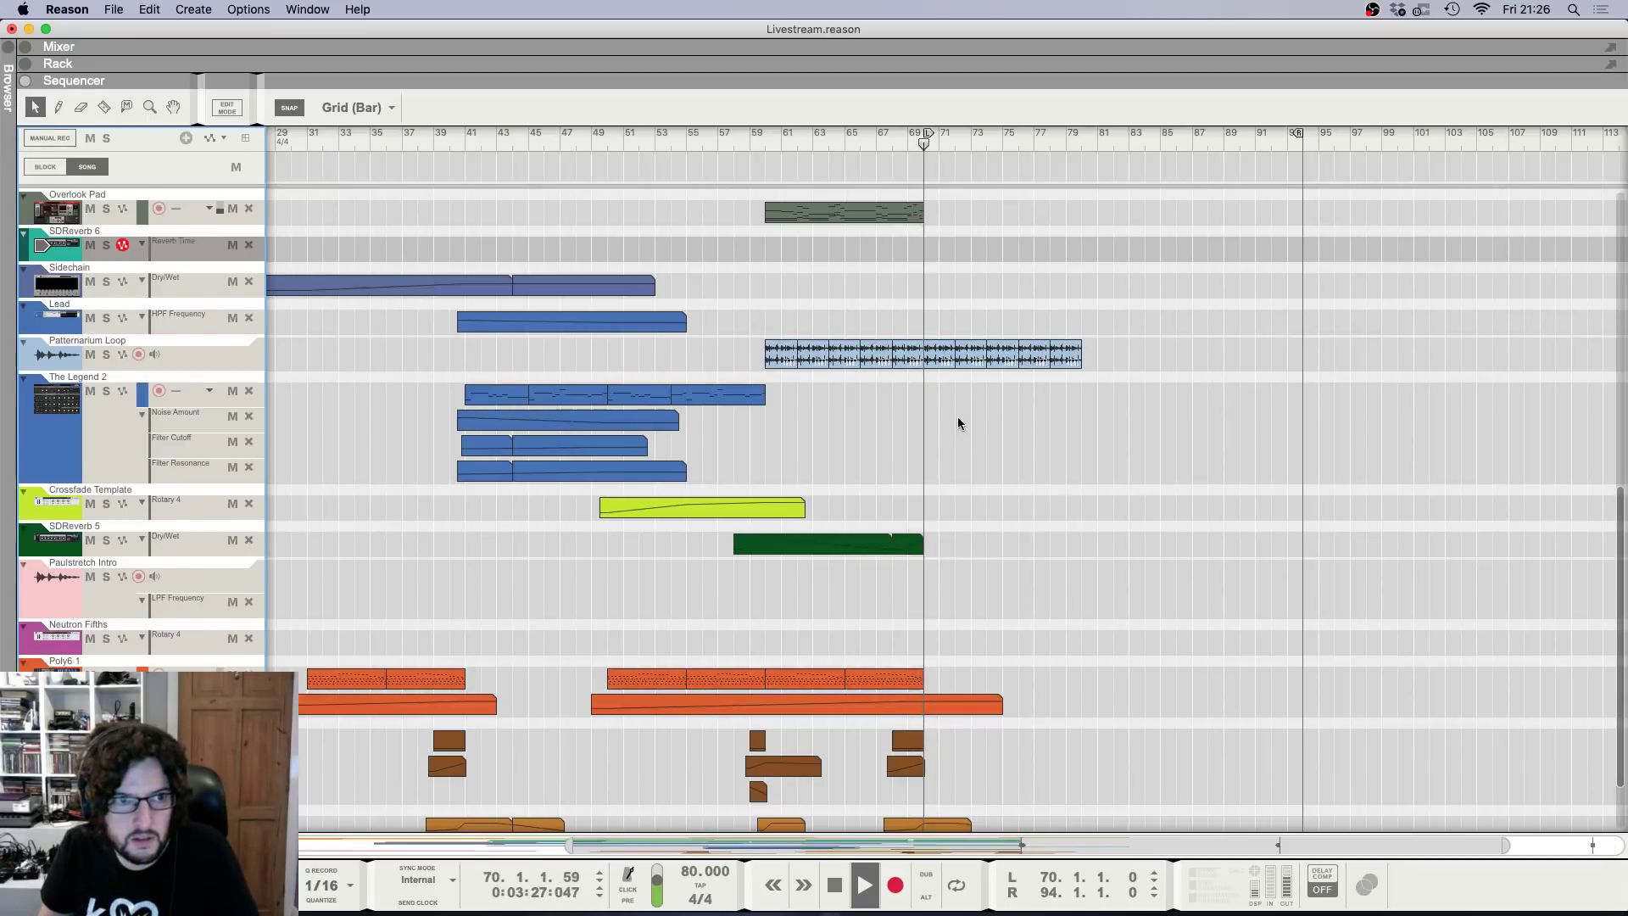
Draw a Reverb Time automation clip from bar 67 to bar 80, peaking at 47.33 s at bar 70 and falling again by bar 79.
scroll(958, 417, up, 10)
drag(883, 633, 967, 631)
double_click(901, 634)
key(space)
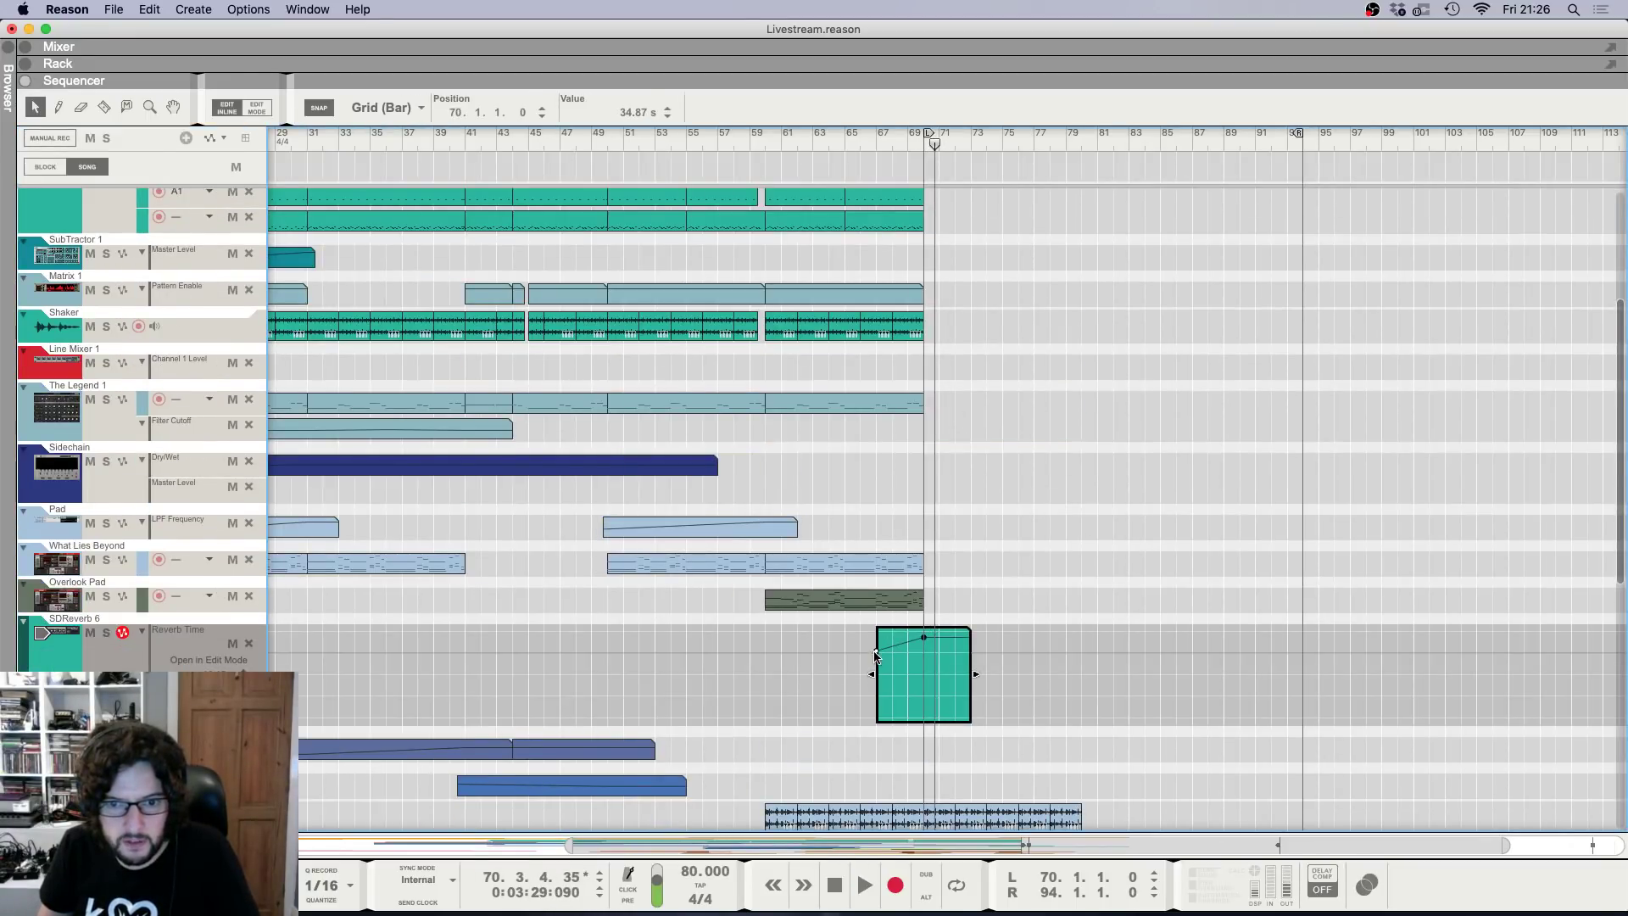
click(1066, 650)
click(924, 639)
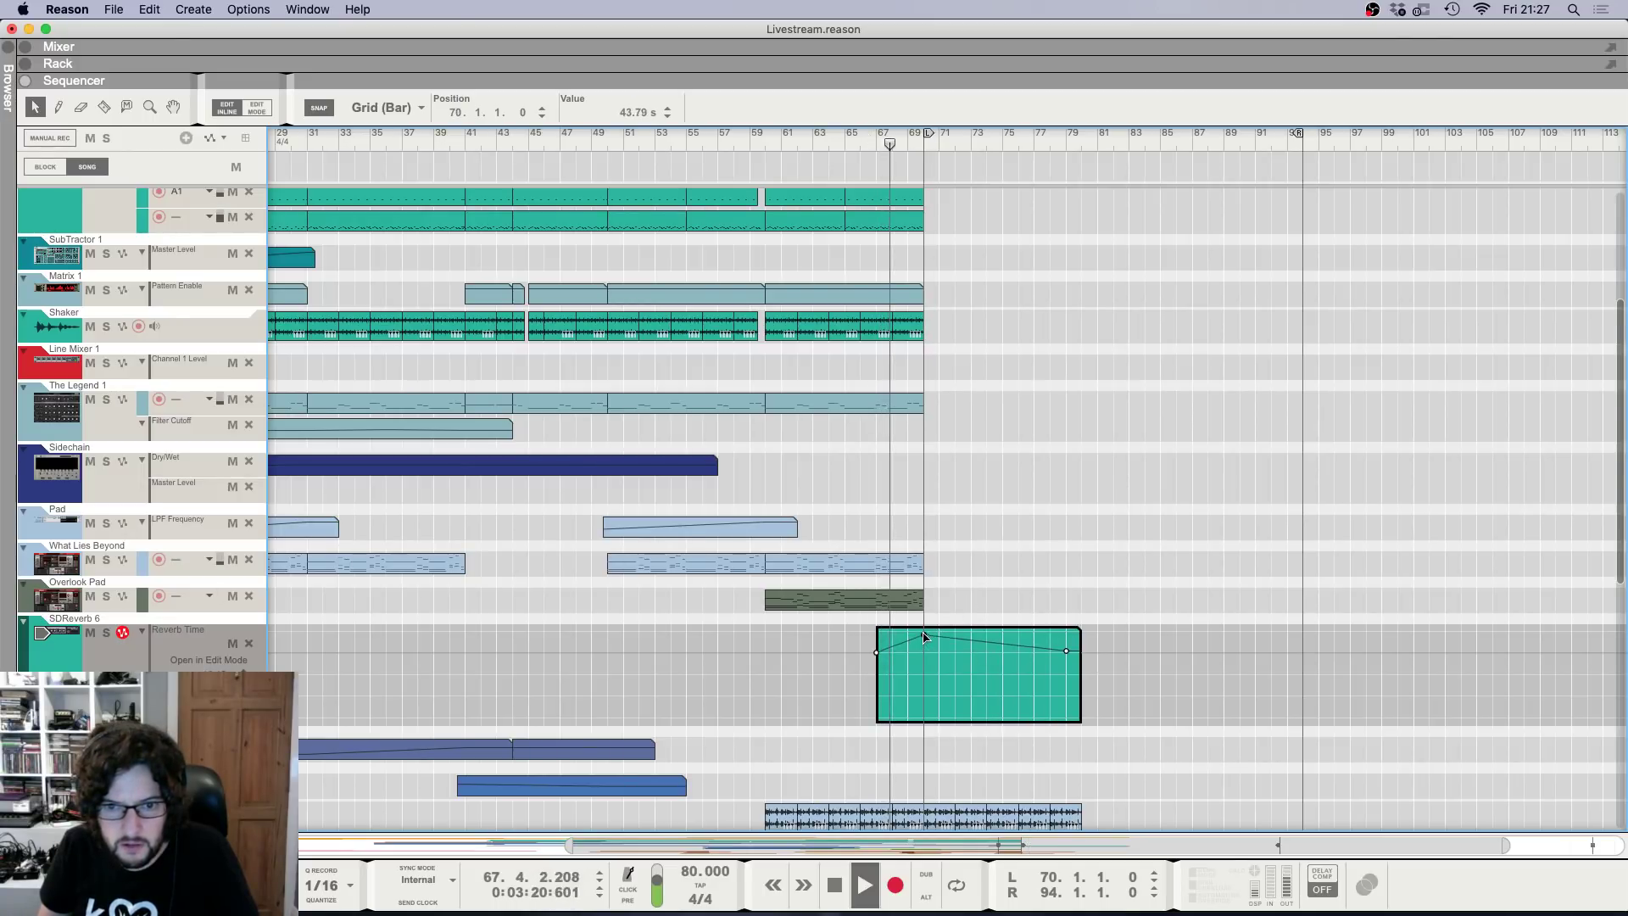
Copy the Piano Pad, Redrum 1 and Shaker clips of bars 60 to 70 to bar 70.
scroll(916, 441, up, 5)
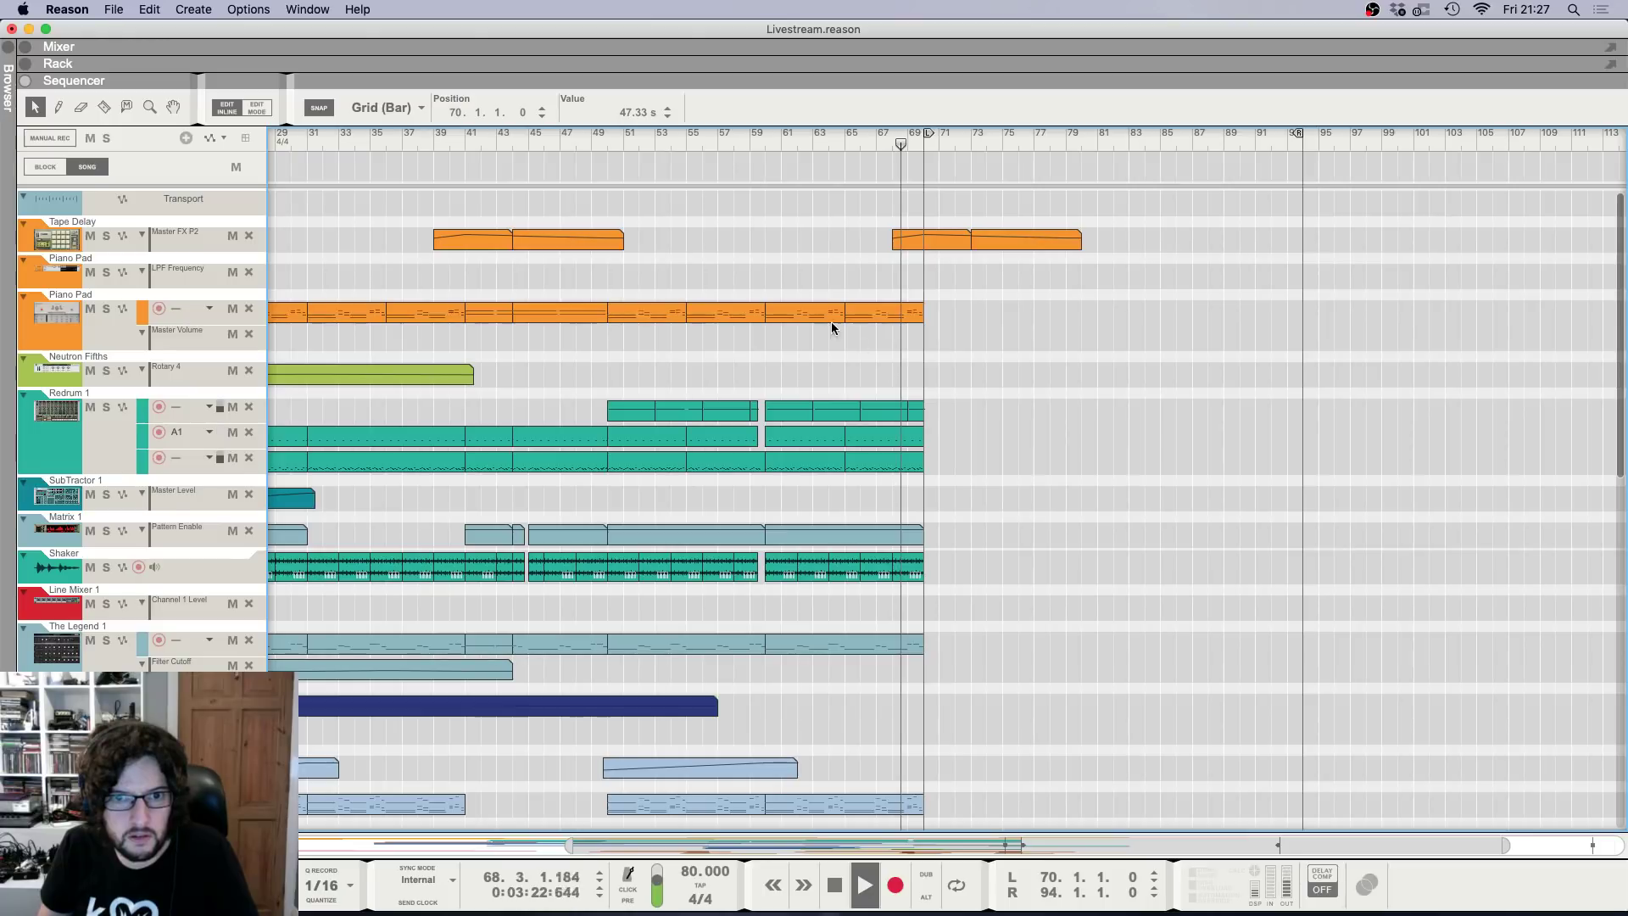
drag(768, 278, 1013, 509)
drag(788, 462, 953, 462)
scroll(960, 491, down, 1)
mouse_move(951, 528)
mouse_down()
mouse_move(773, 558)
mouse_move(936, 555)
mouse_up()
scroll(946, 547, down, 3)
click(967, 599)
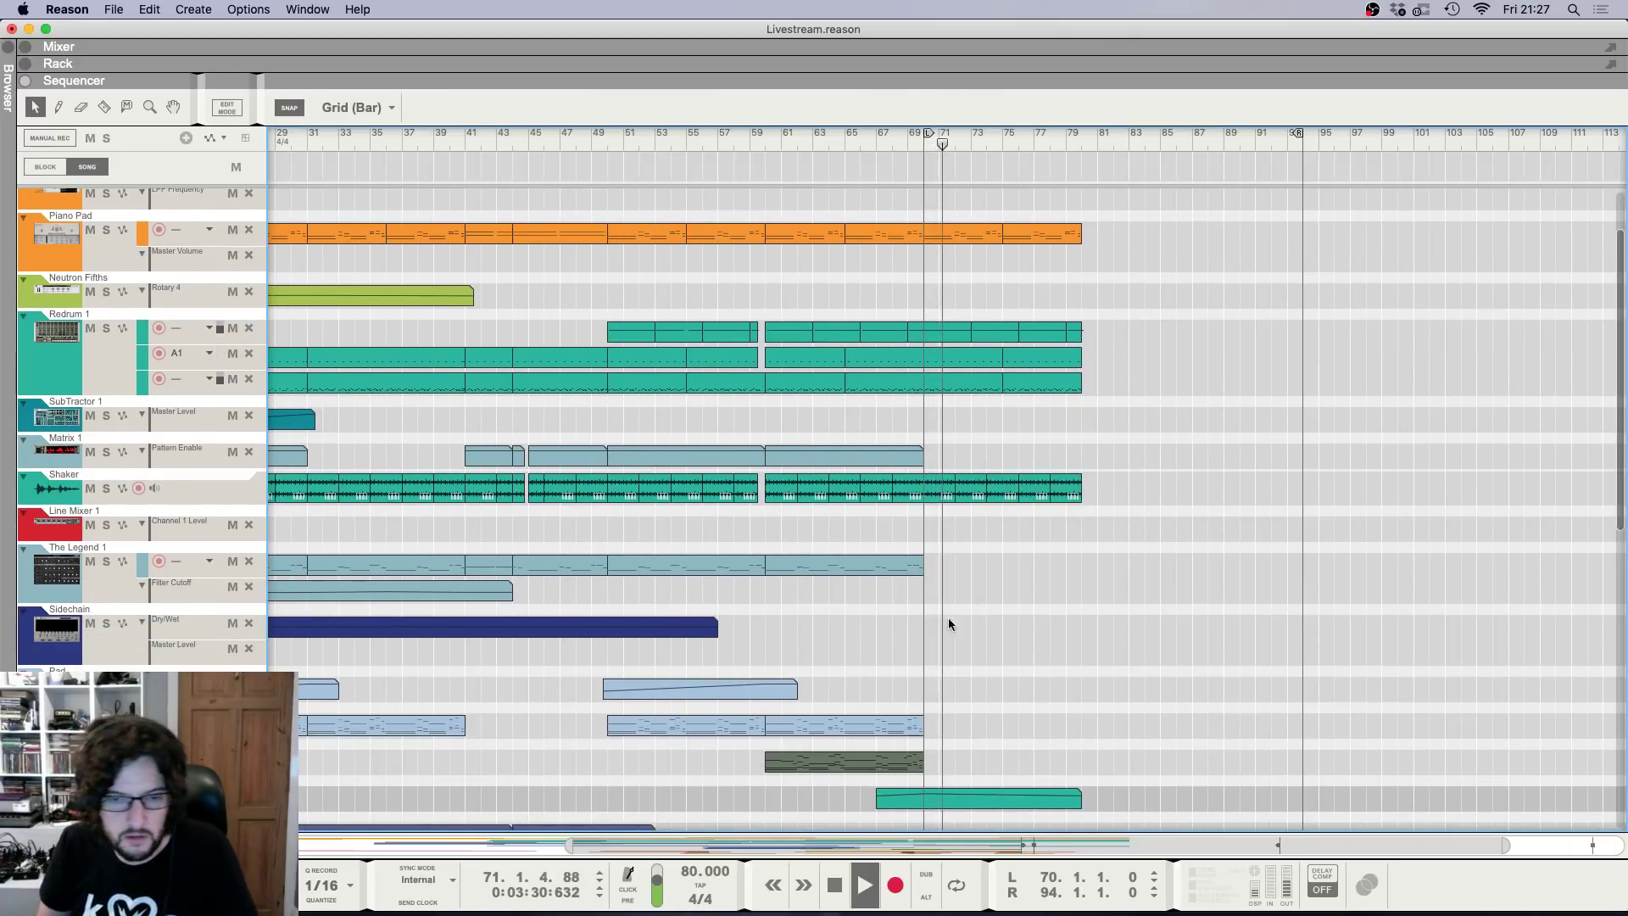
Copy The Legend 1's ten-bar clip from bar 60 to bar 70.
click(826, 569)
scroll(488, 562, down, 3)
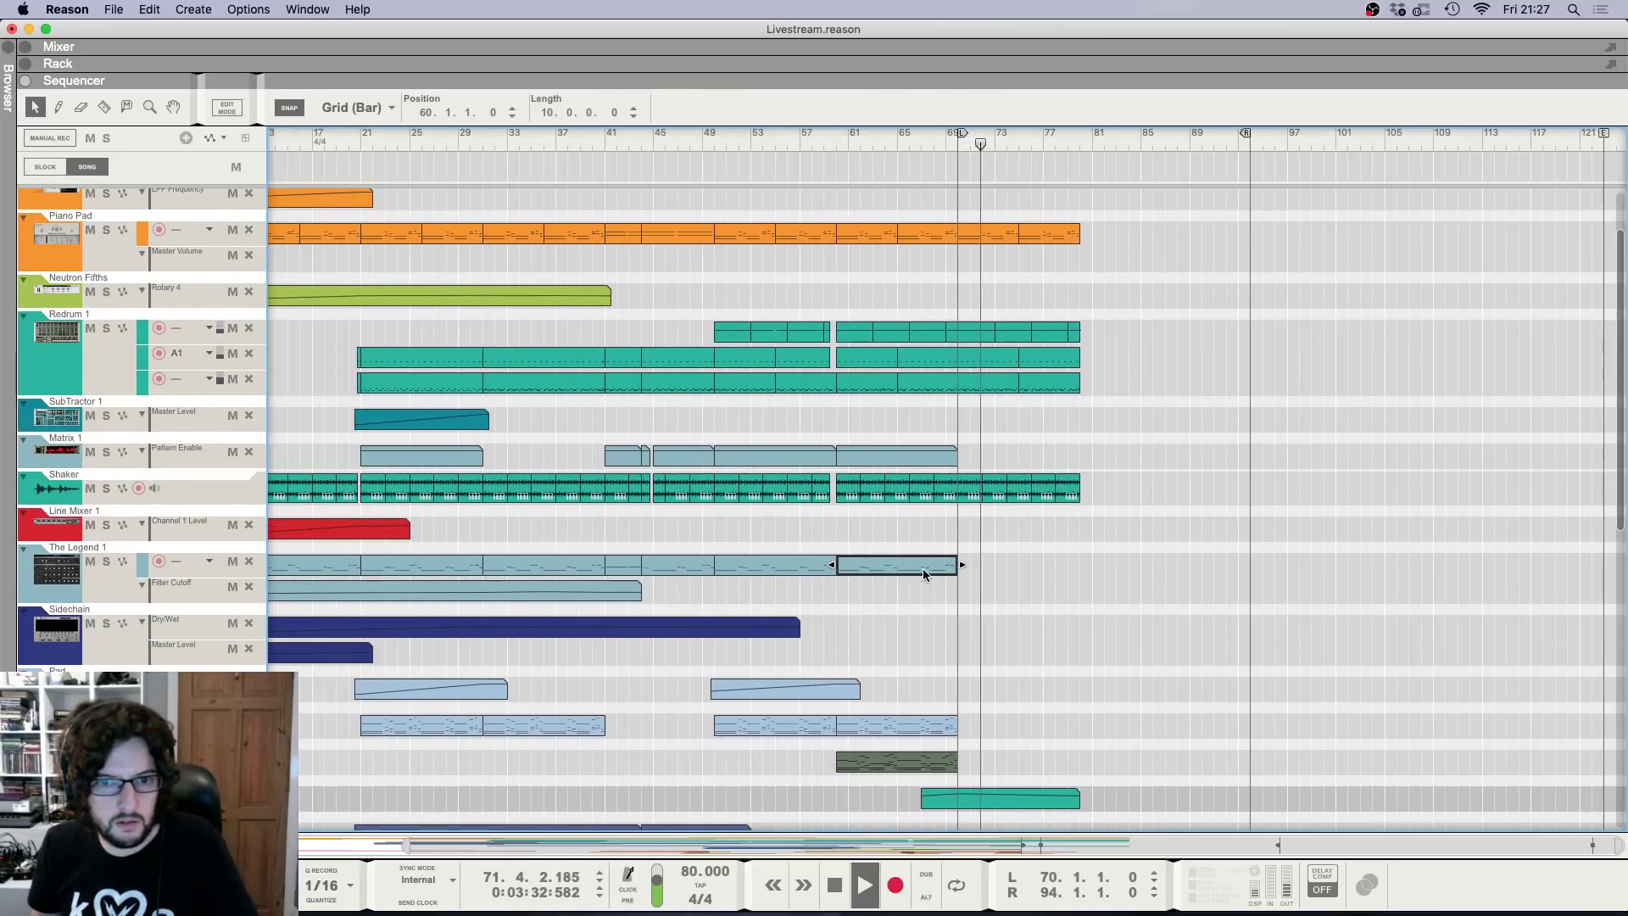
drag(885, 568, 998, 577)
Draw a Channel 1 Level automation clip for Line Mixer 1 from bar 68 to bar 88, fading down between bars 70 and 79.
scroll(1030, 626, up, 2)
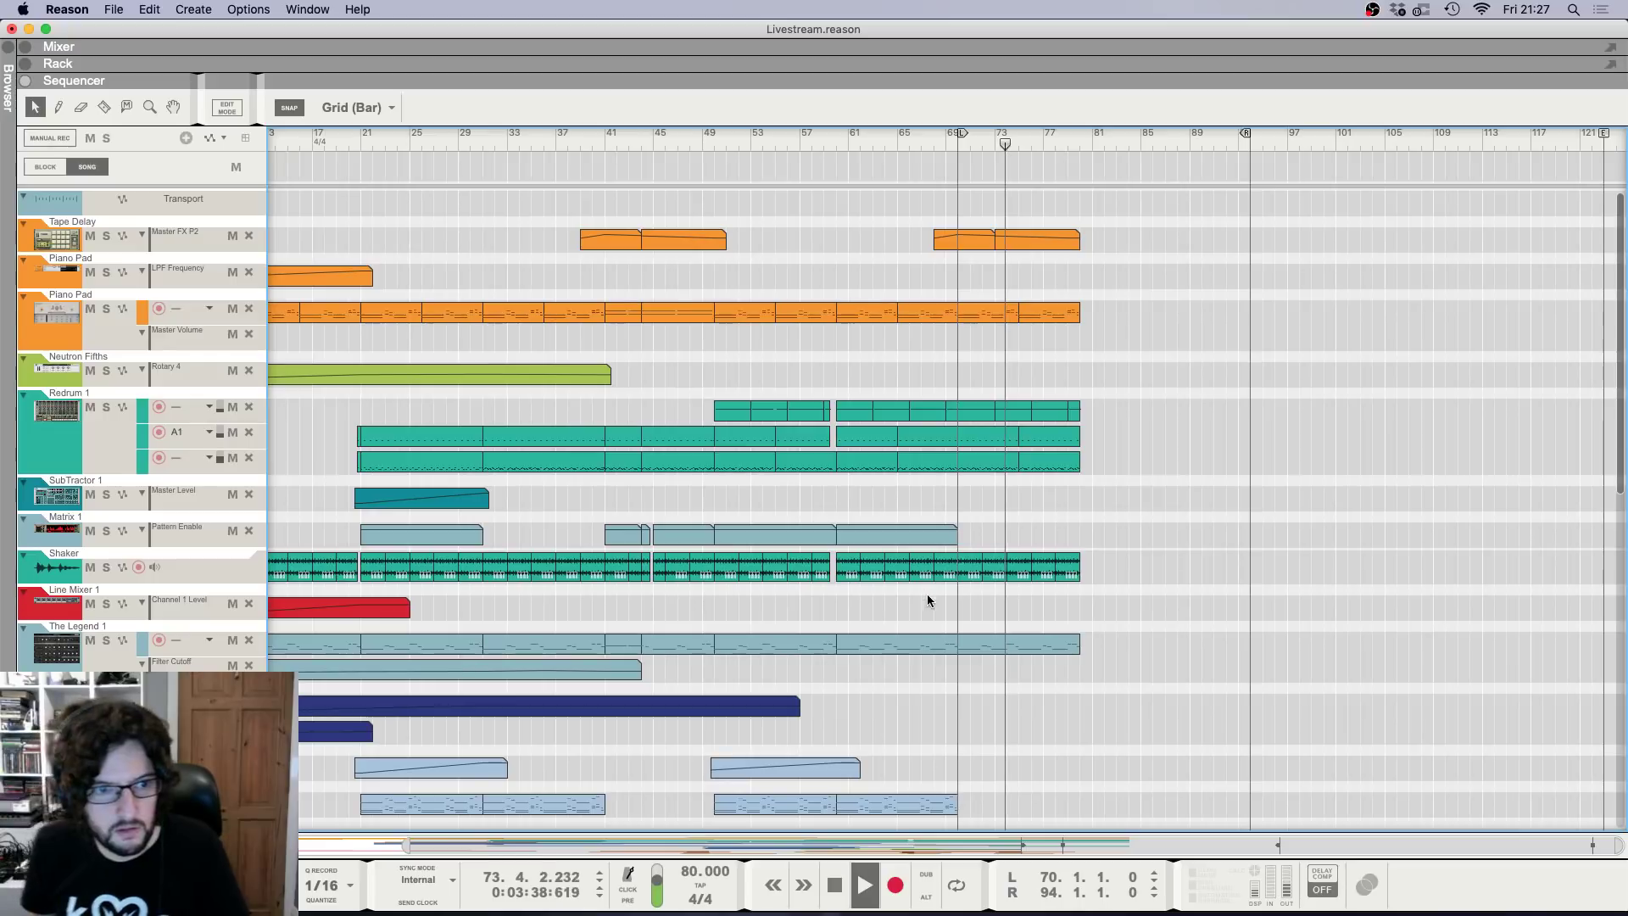
drag(962, 607, 1174, 608)
double_click(1127, 614)
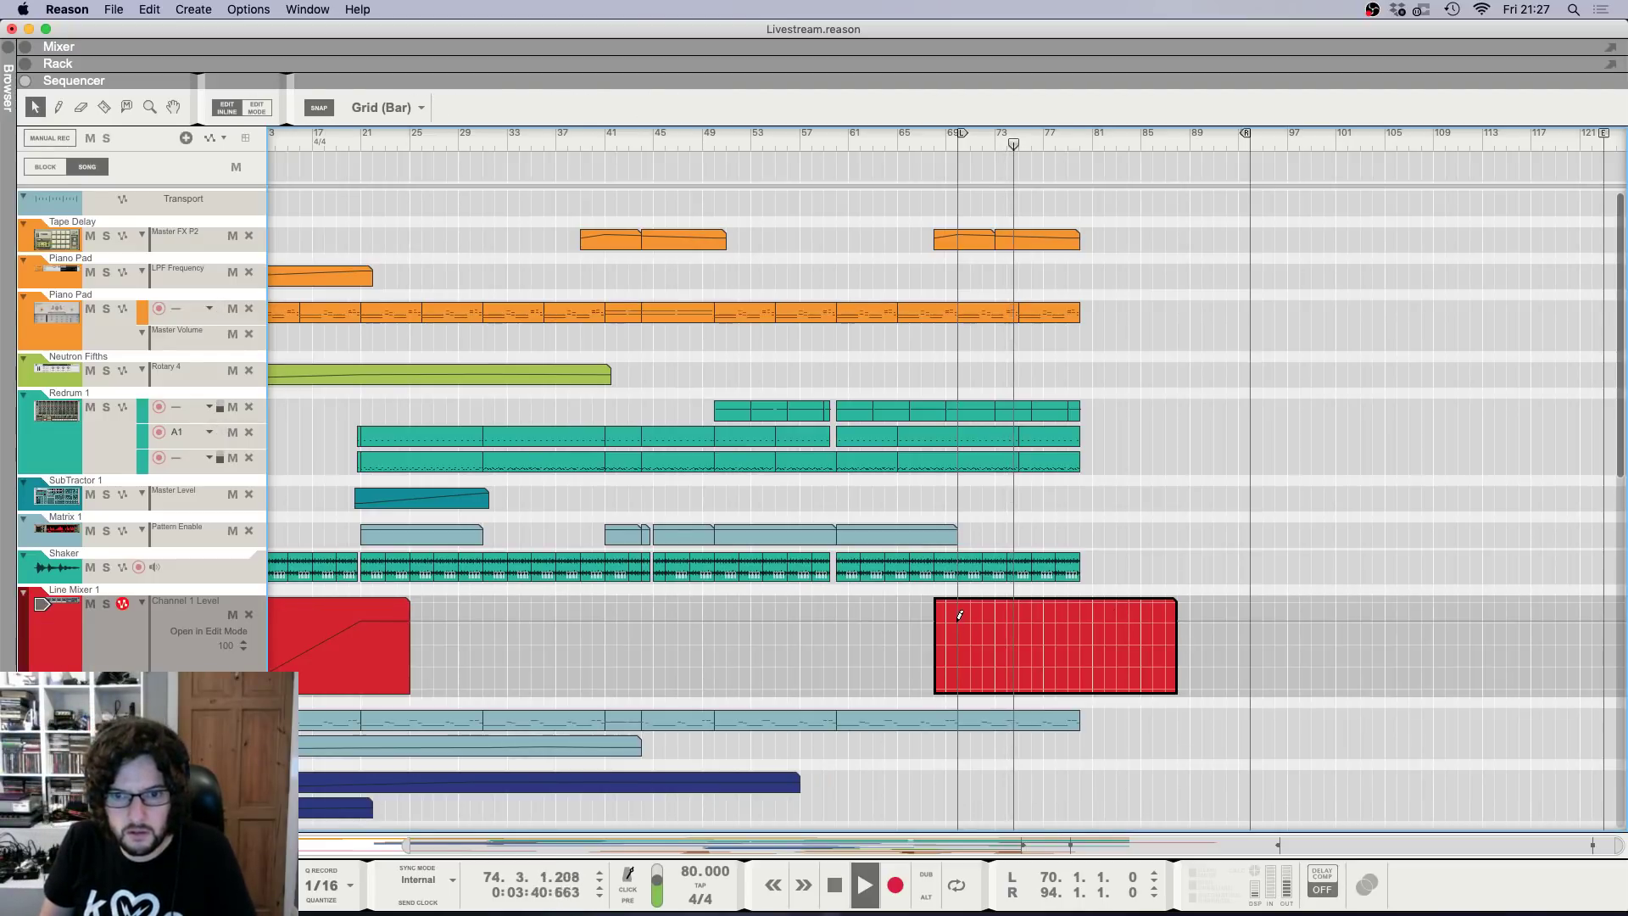
click(958, 619)
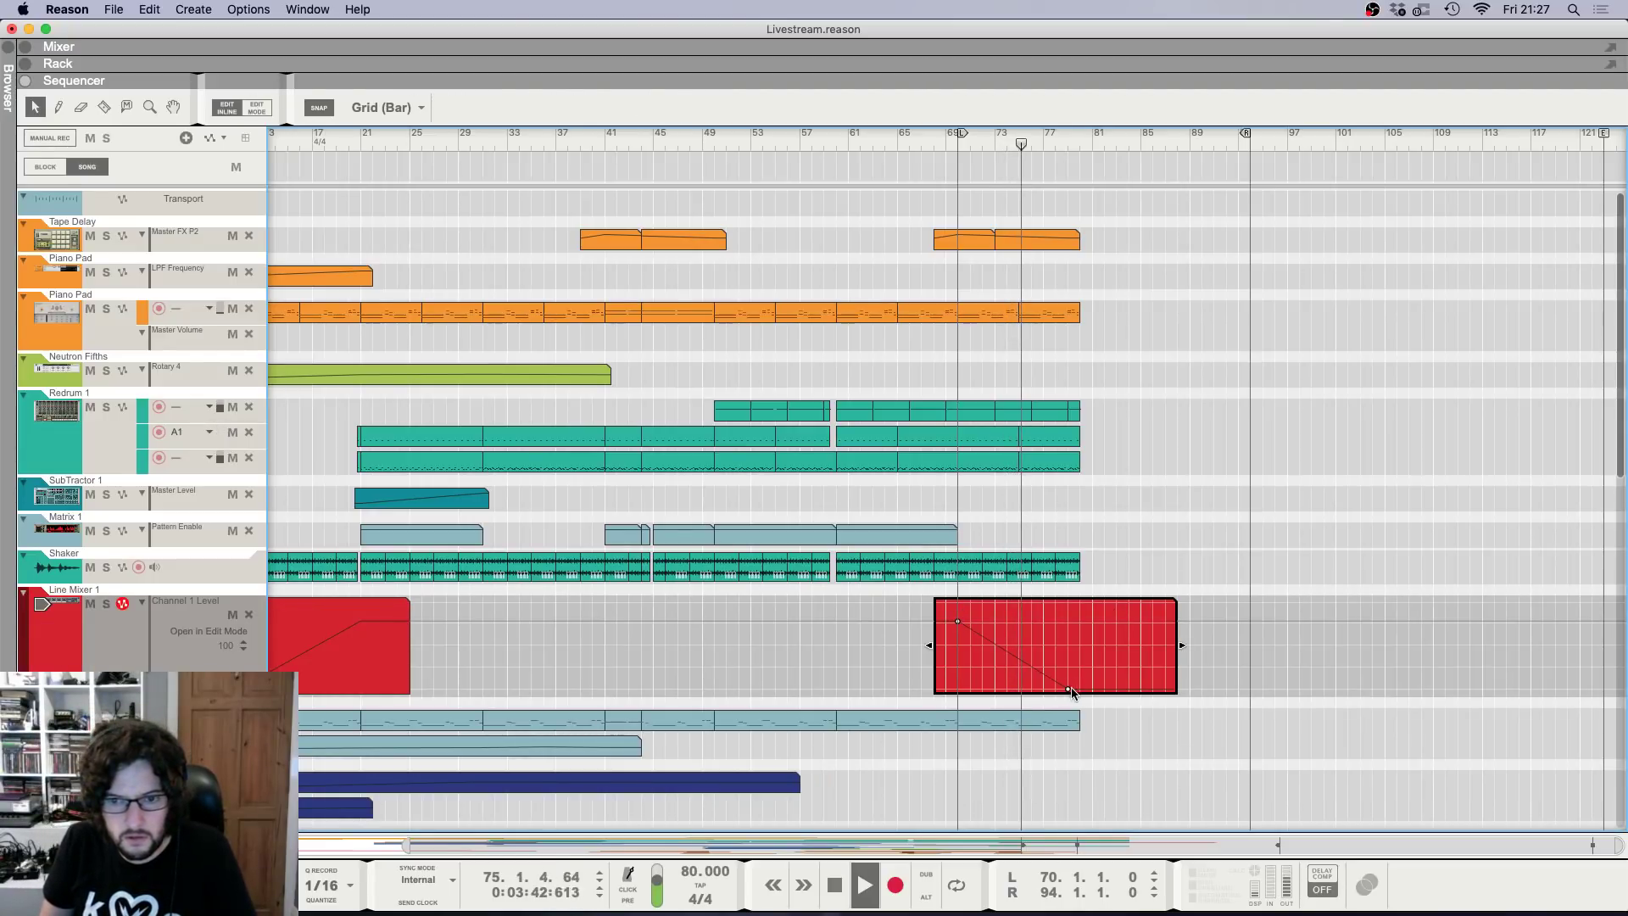
click(1146, 553)
Locate the Patternarium Loop track's device in the rack and stop playback.
click(189, 581)
scroll(877, 599, down, 8)
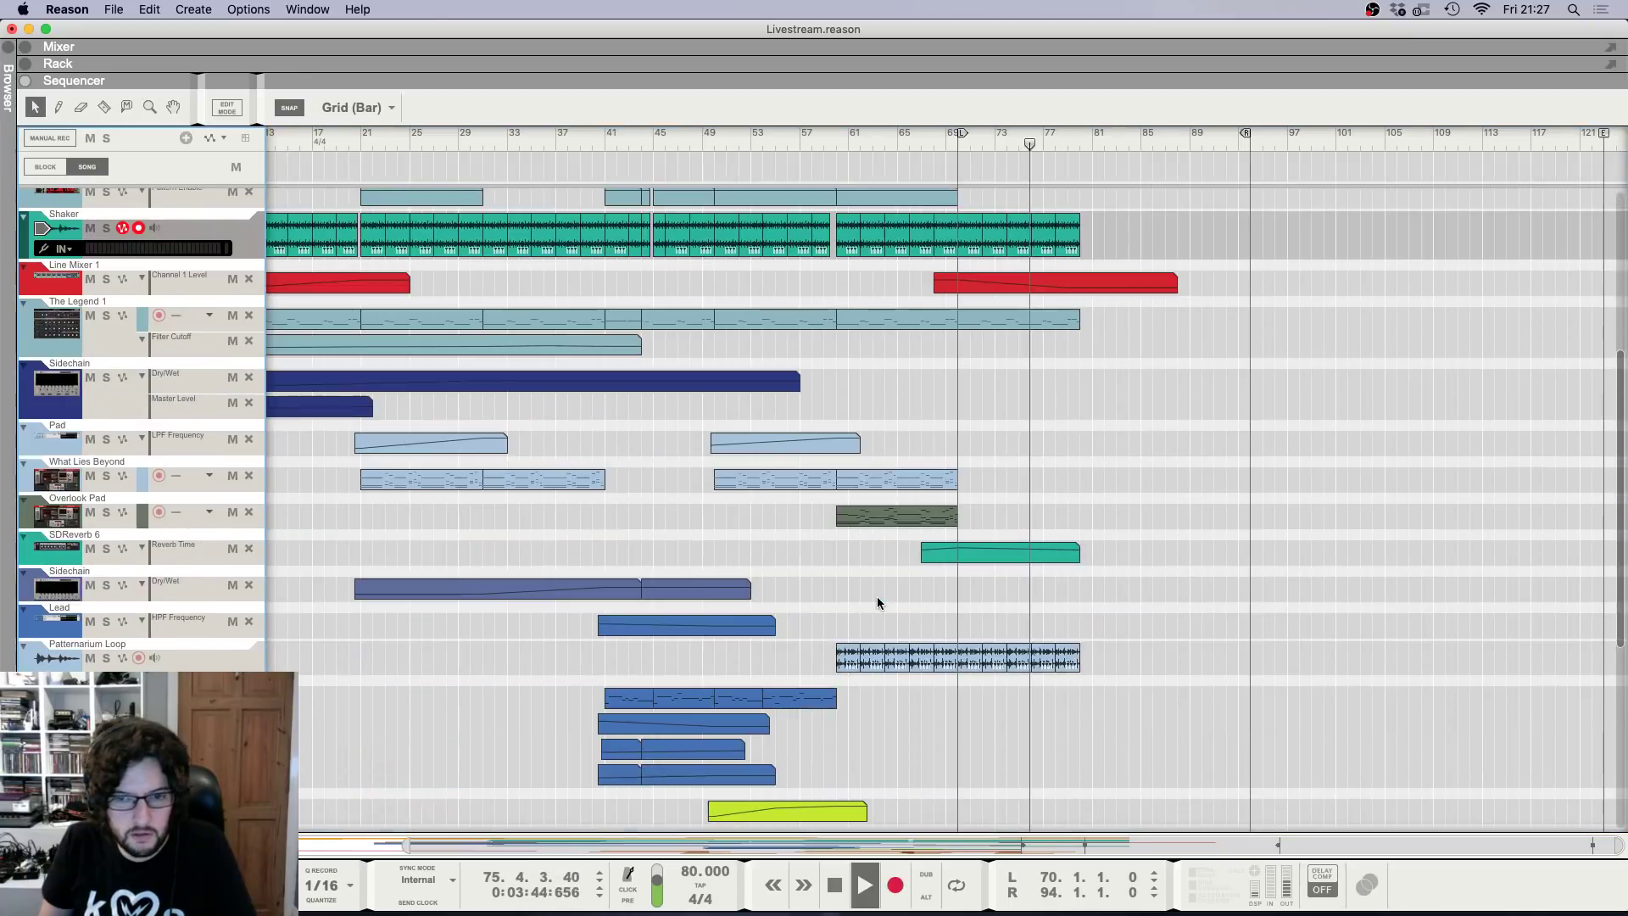
click(226, 657)
key(F6)
key(F5)
key(F6)
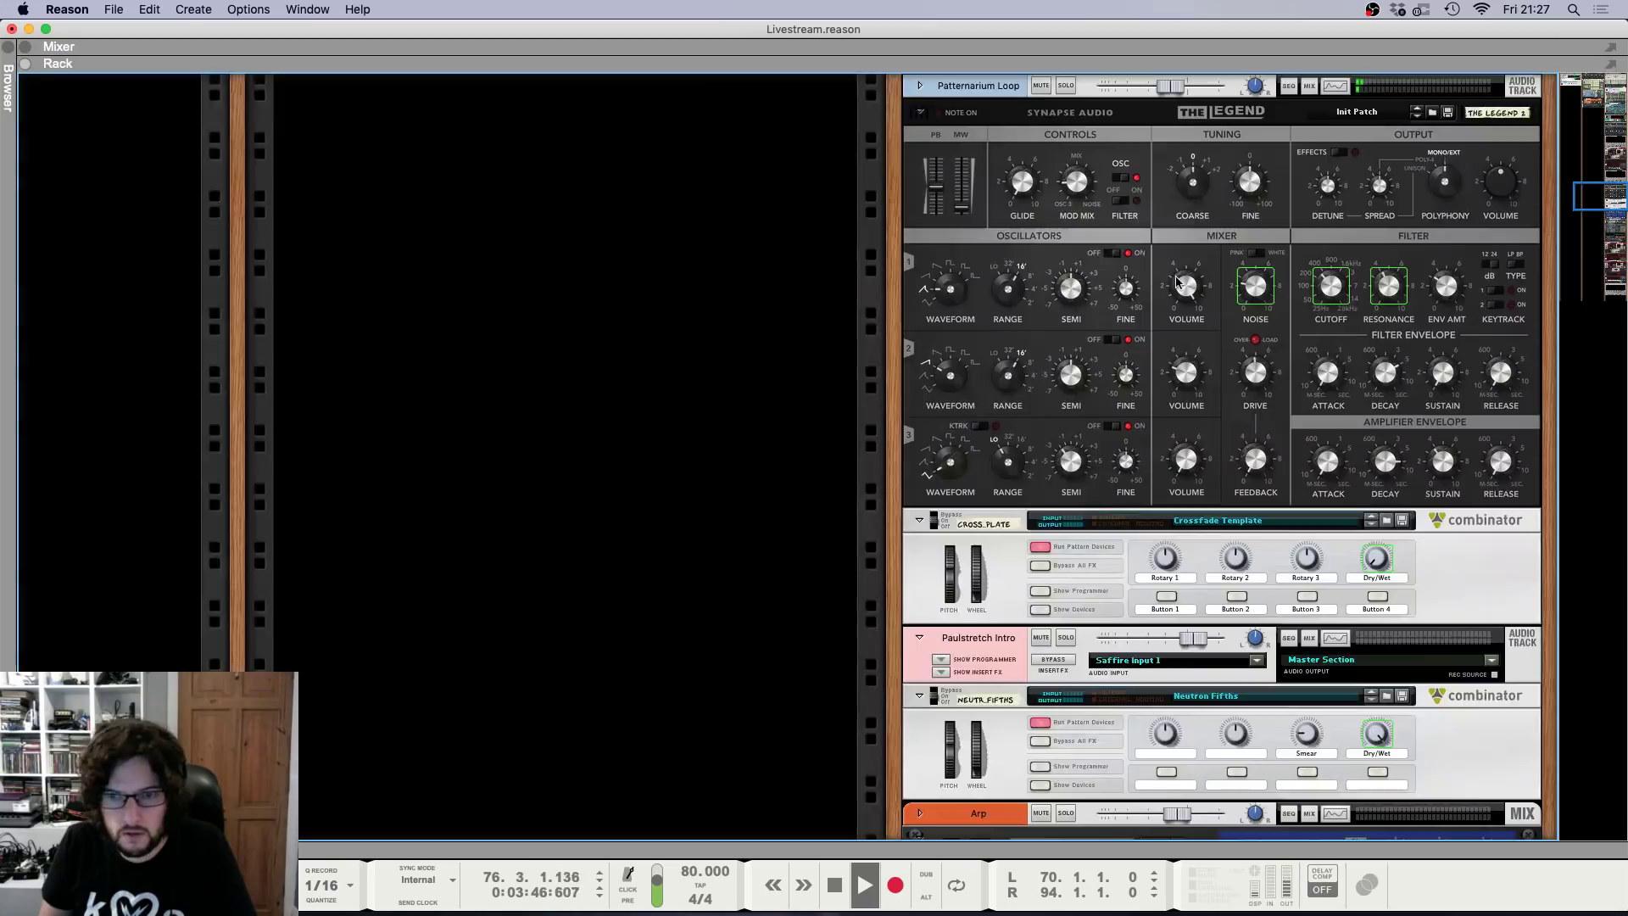
key(space)
Unfold the Patternarium Loop audio track device and add a Line Mixer 6:2 in its insert effects area.
scroll(974, 182, up, 3)
click(919, 217)
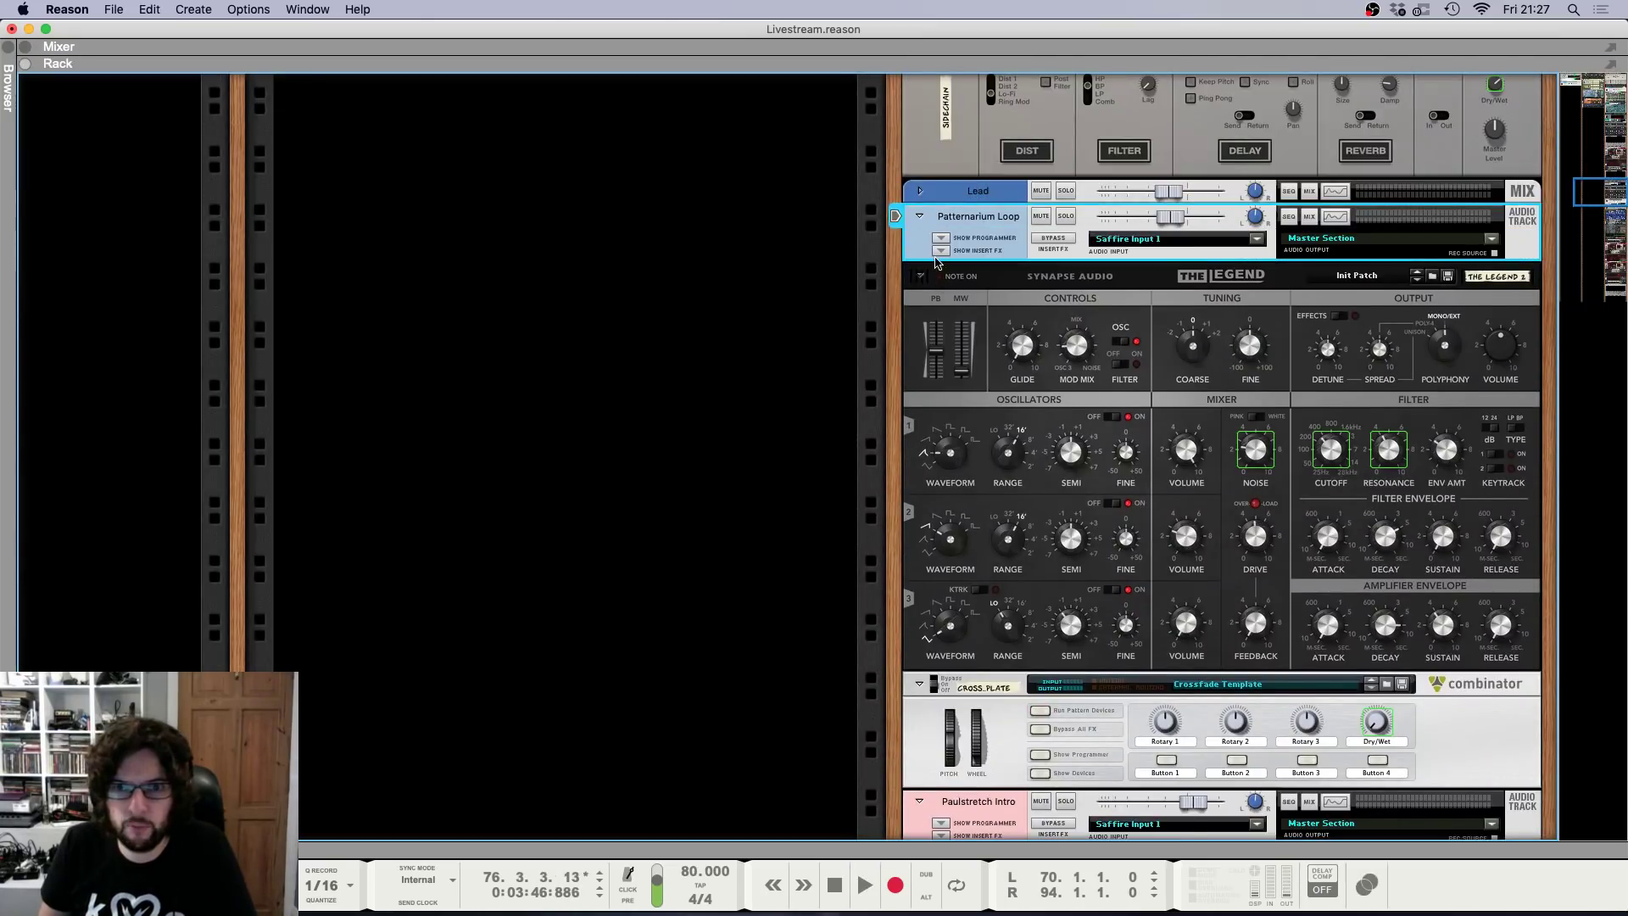
click(940, 251)
right_click(975, 277)
mouse_move(1145, 481)
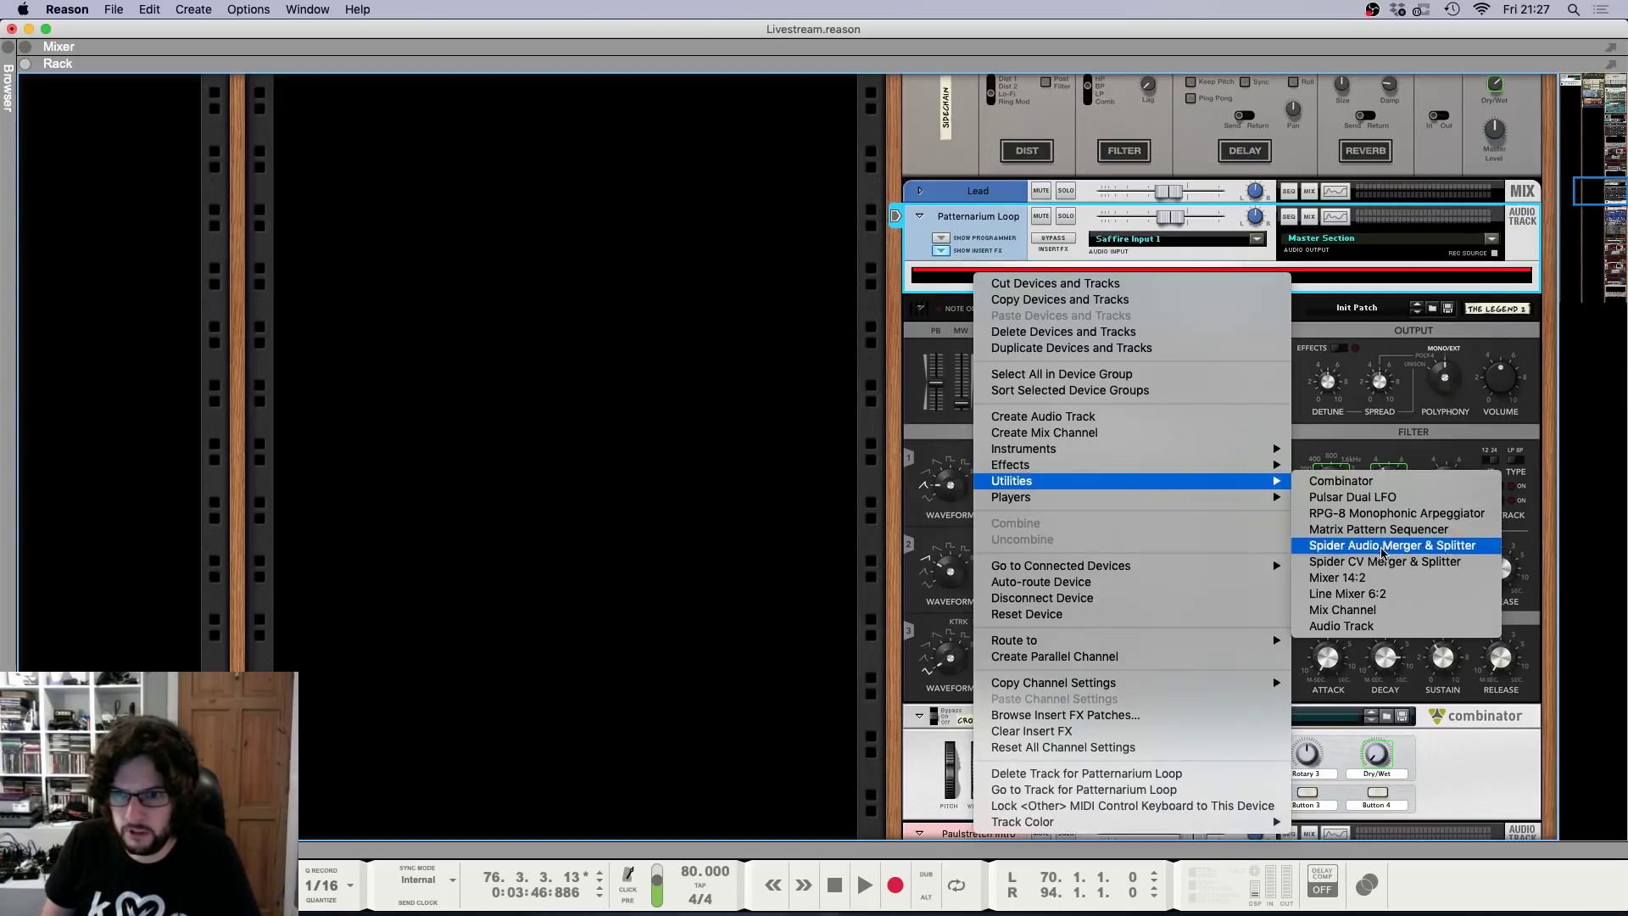
click(1378, 594)
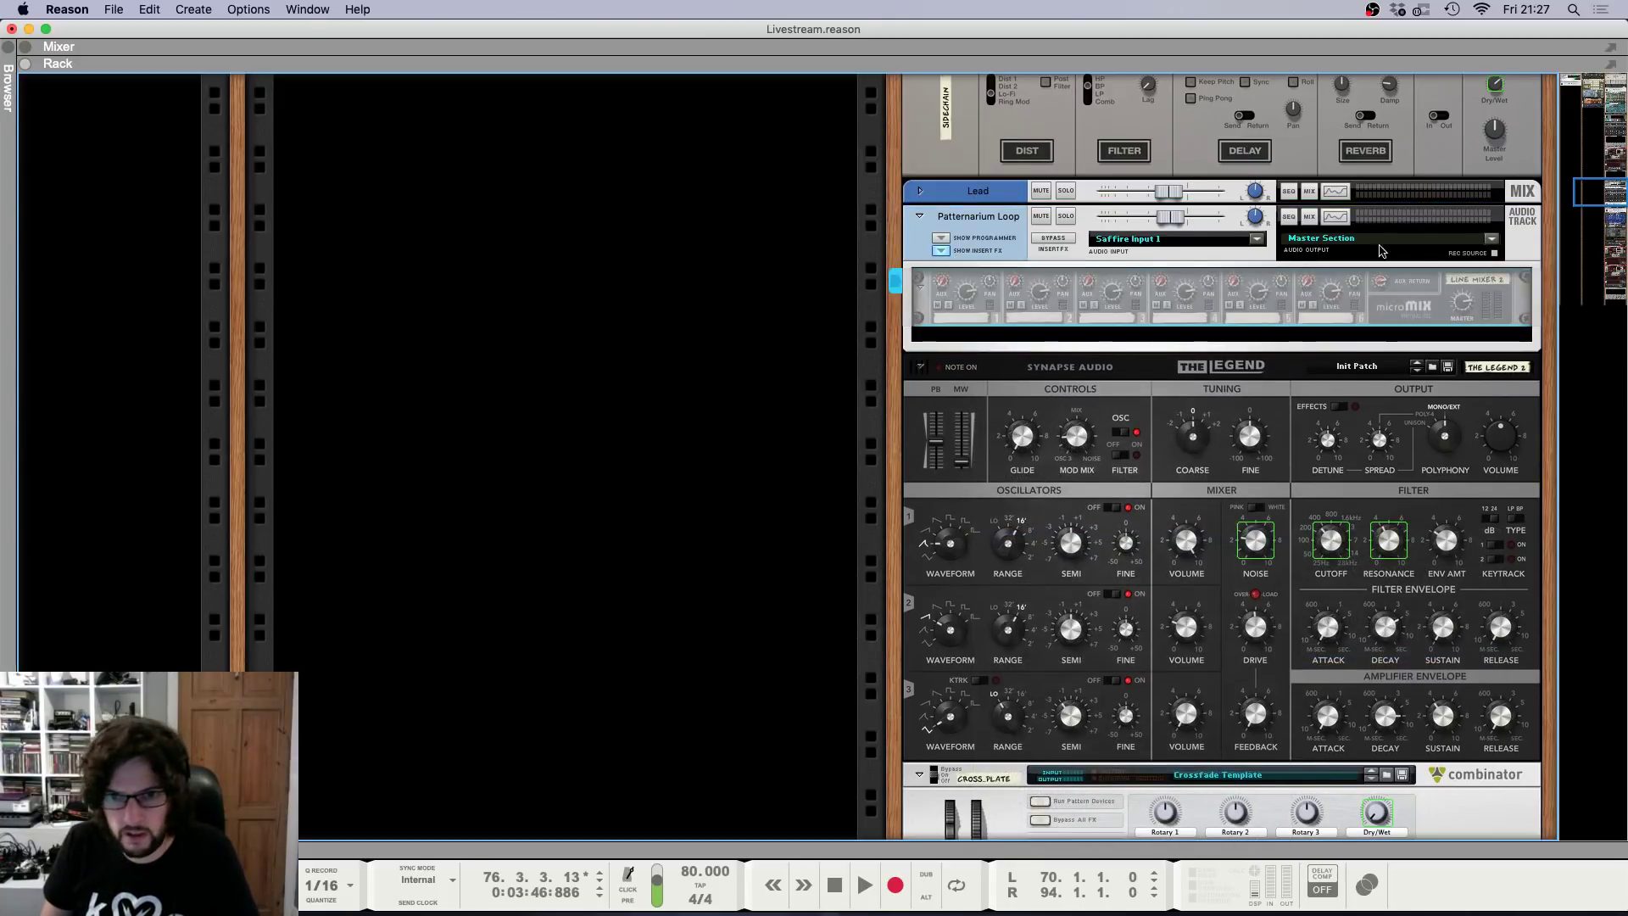
Cable Patternarium Loop's insert send into the line mixer's channel 1 and the mixer's master output back into the insert return.
key(Tab)
drag(1317, 234, 951, 292)
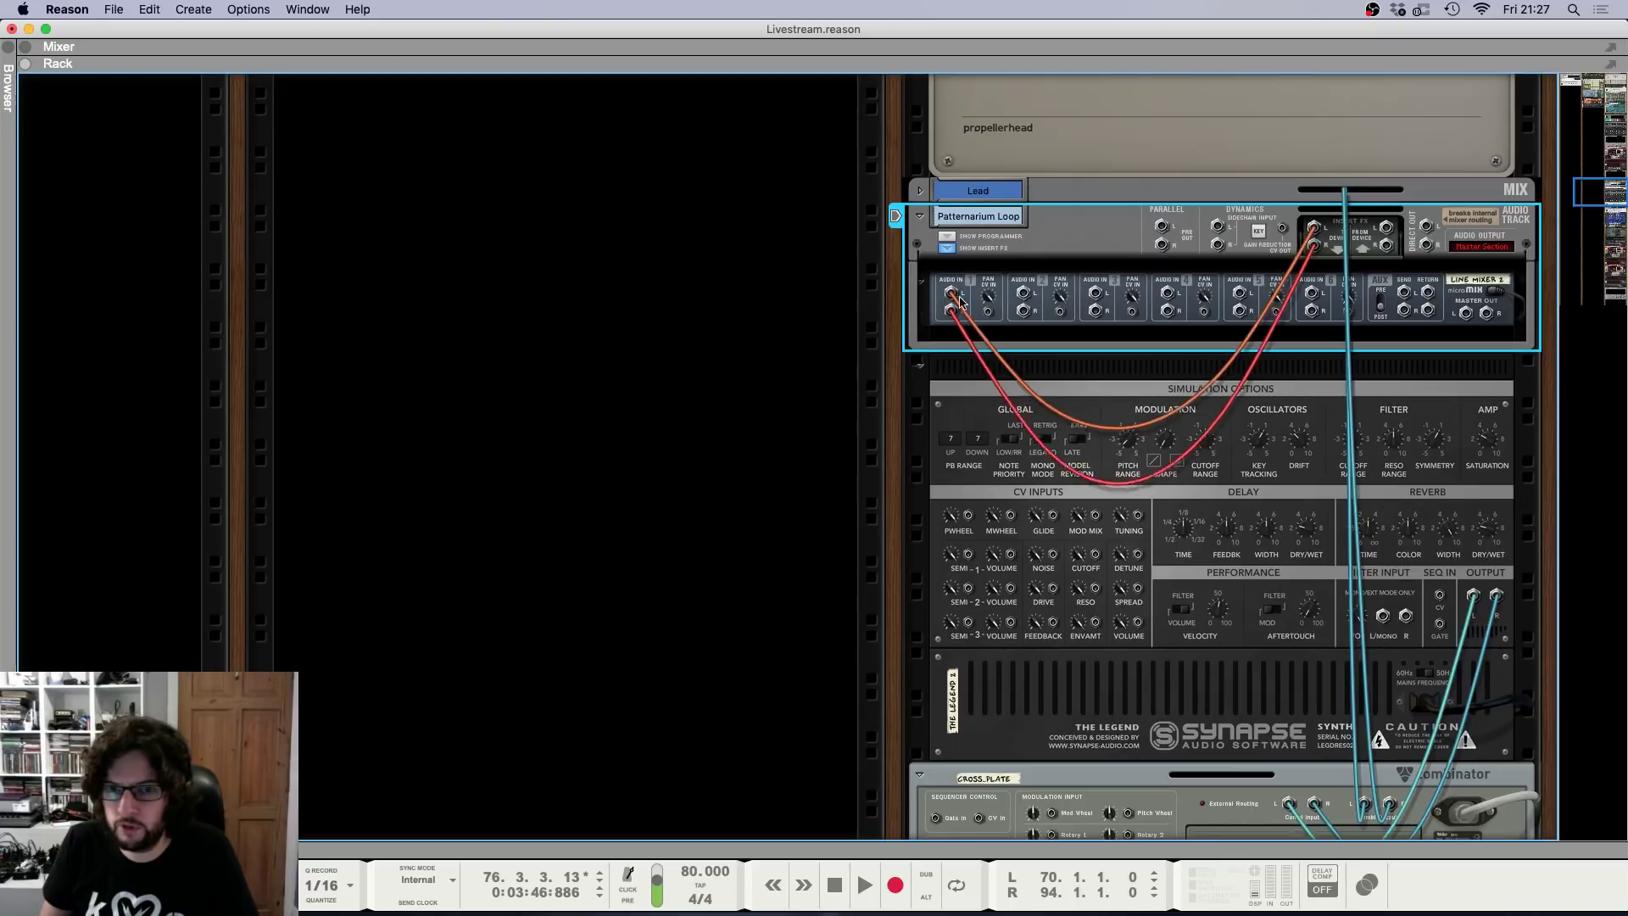
drag(1465, 313, 1389, 234)
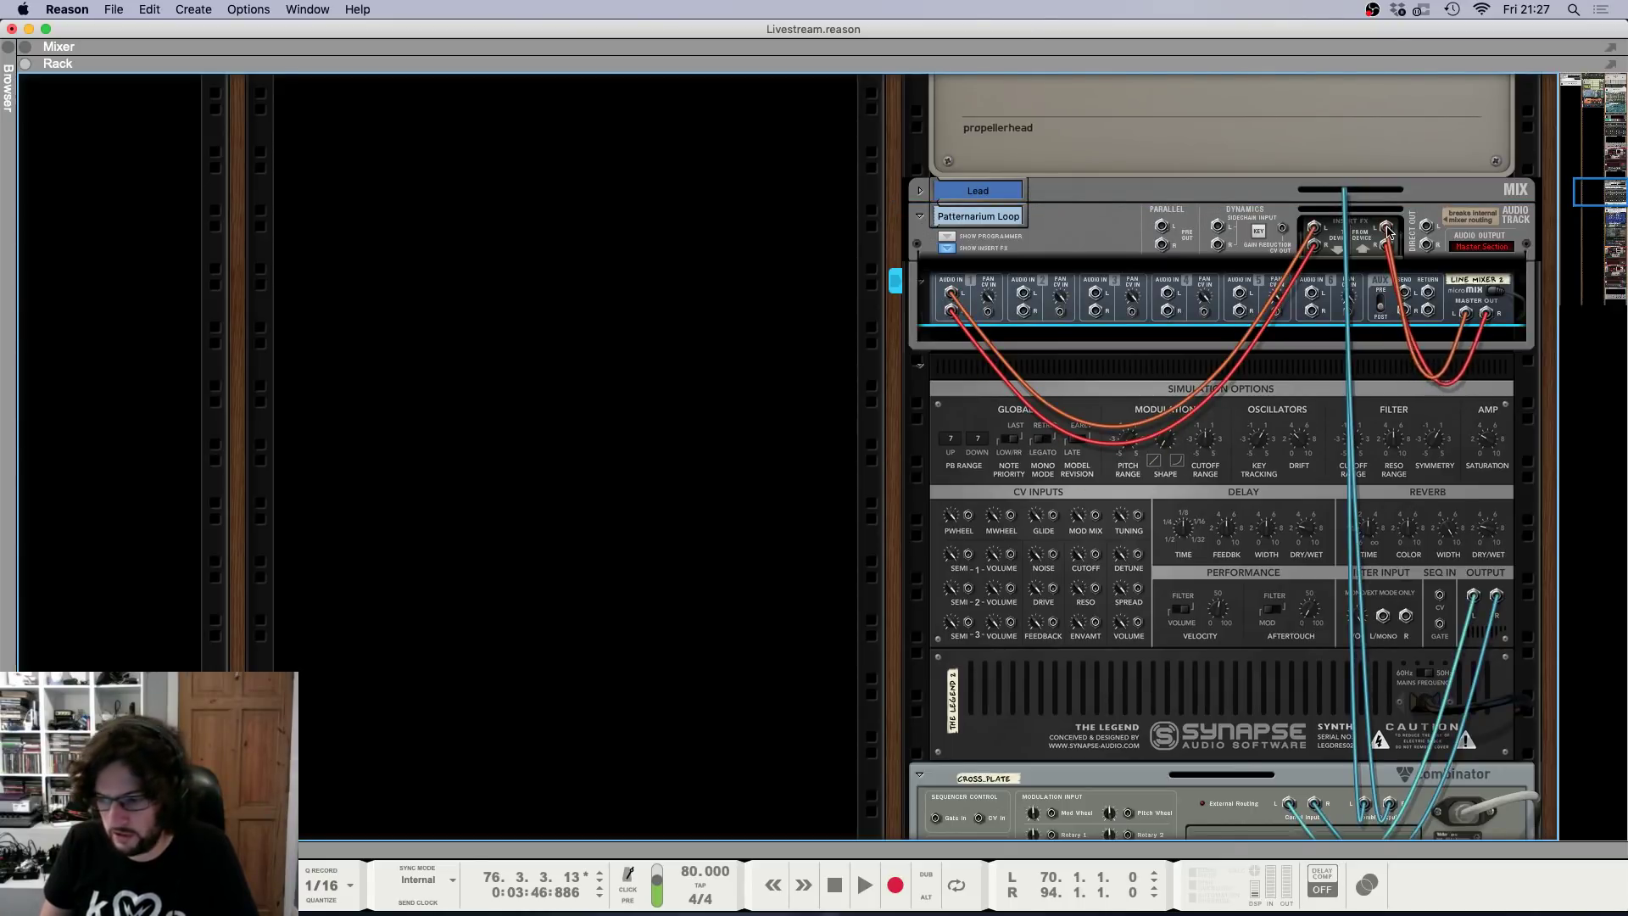
key(Tab)
Create a Channel 1 Level automation lane for the new line mixer and bring it up in the sequencer.
right_click(965, 294)
click(975, 299)
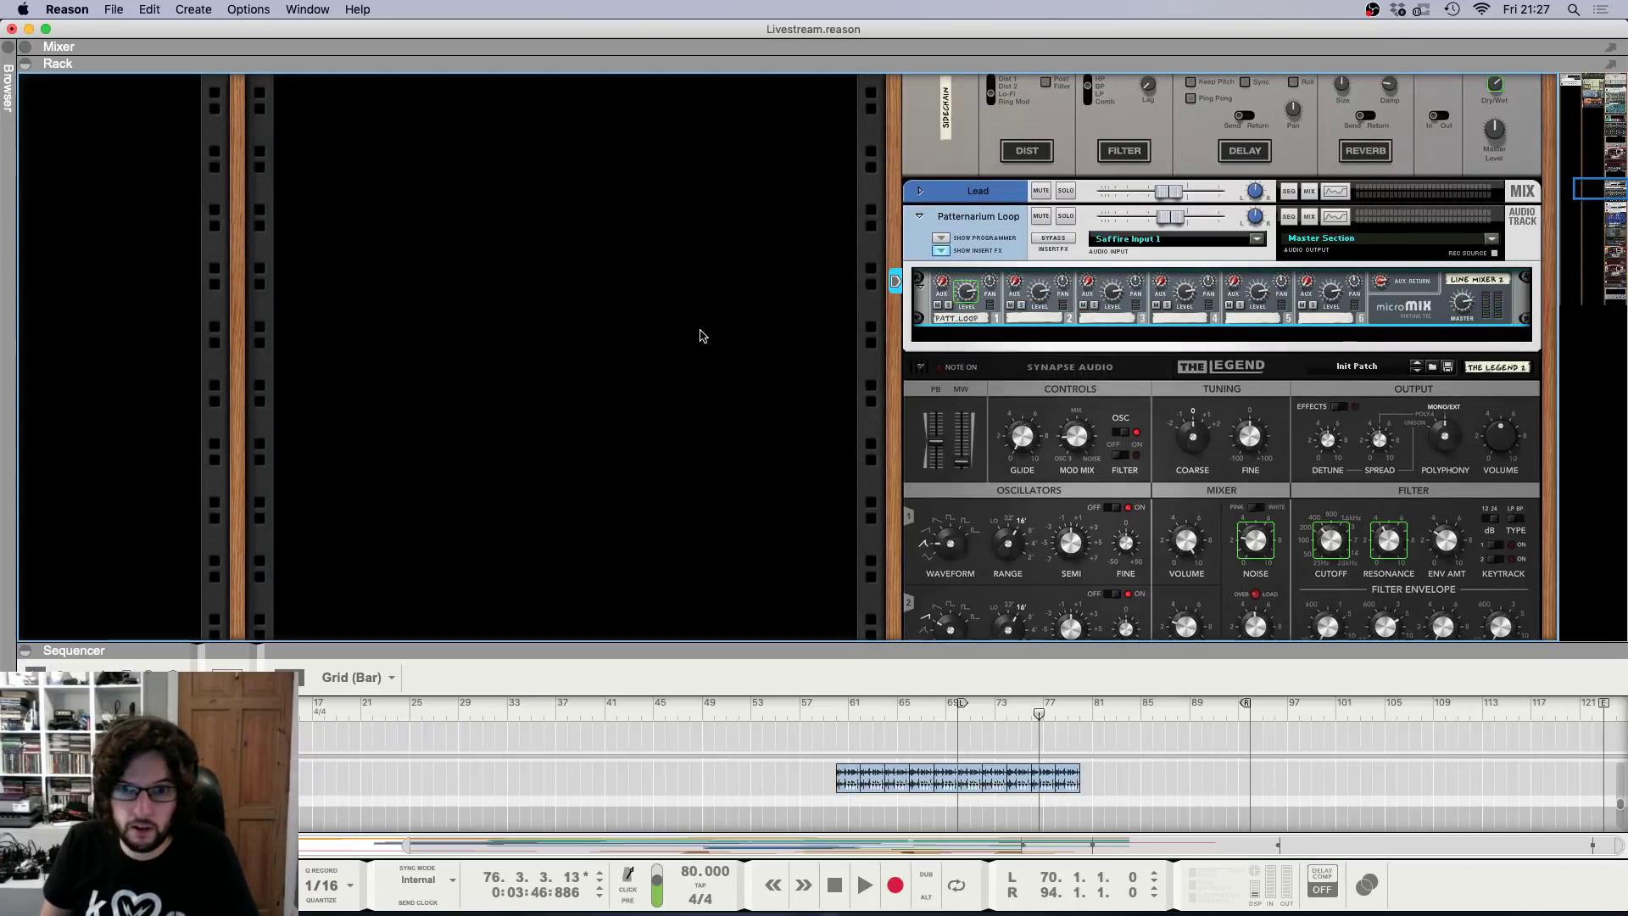
key(F7)
click(1056, 400)
scroll(1029, 331, up, 1)
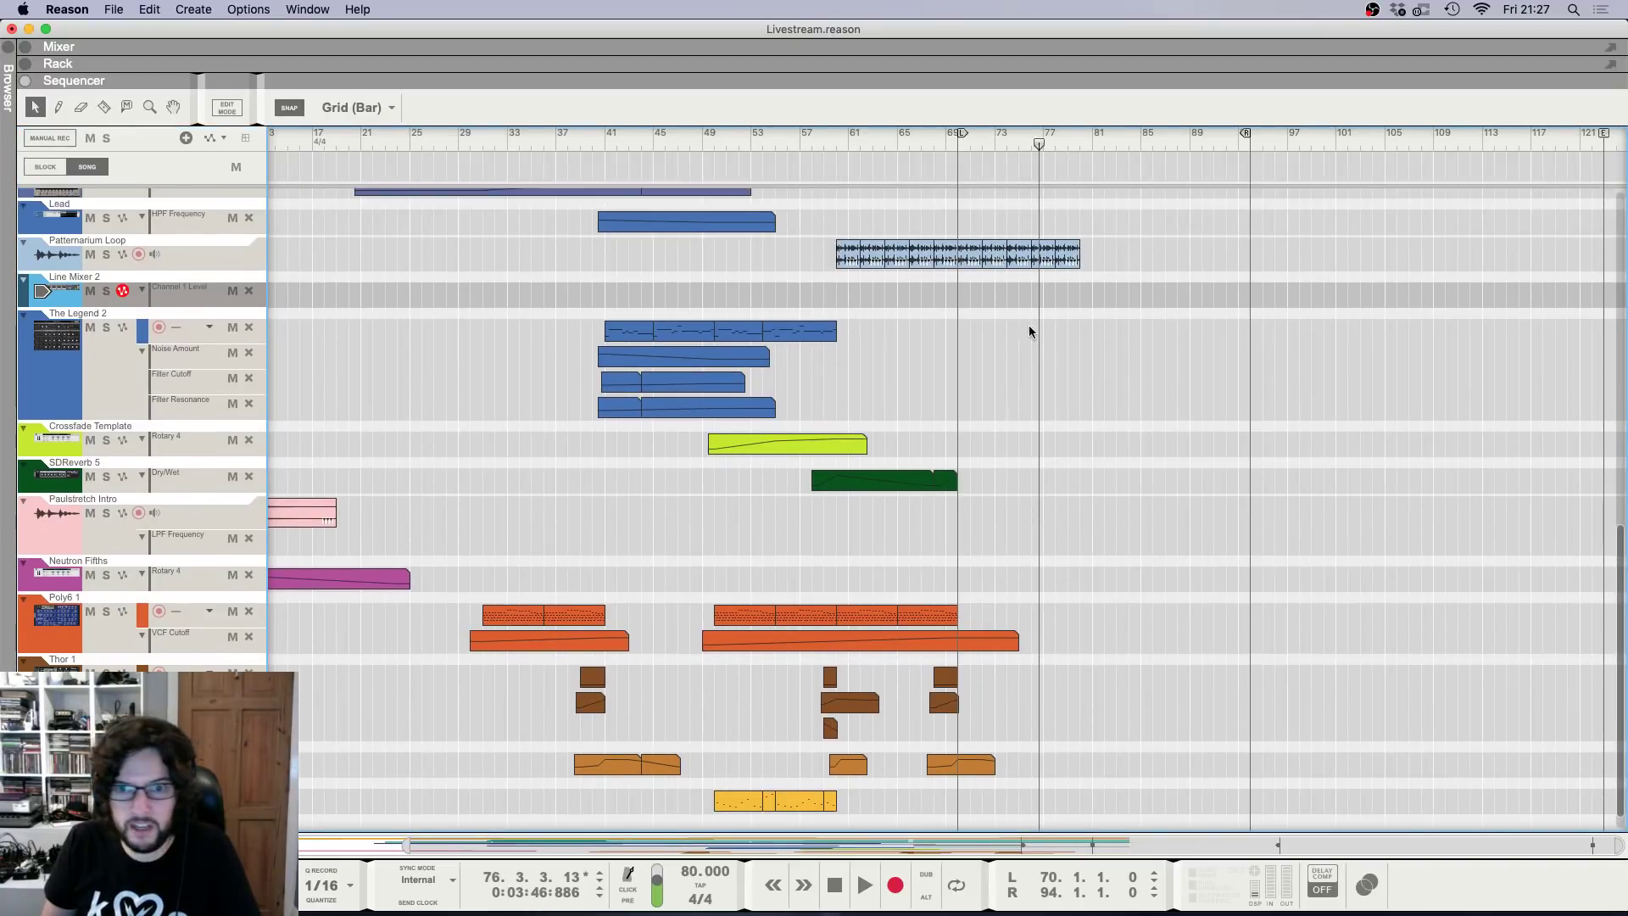
Draw a Channel 1 Level automation clip for Line Mixer 2 from bar 69 to bar 82, fading down from 100 at bar 70.
key(h)
key(h)
key(h)
click(923, 145)
click(922, 284)
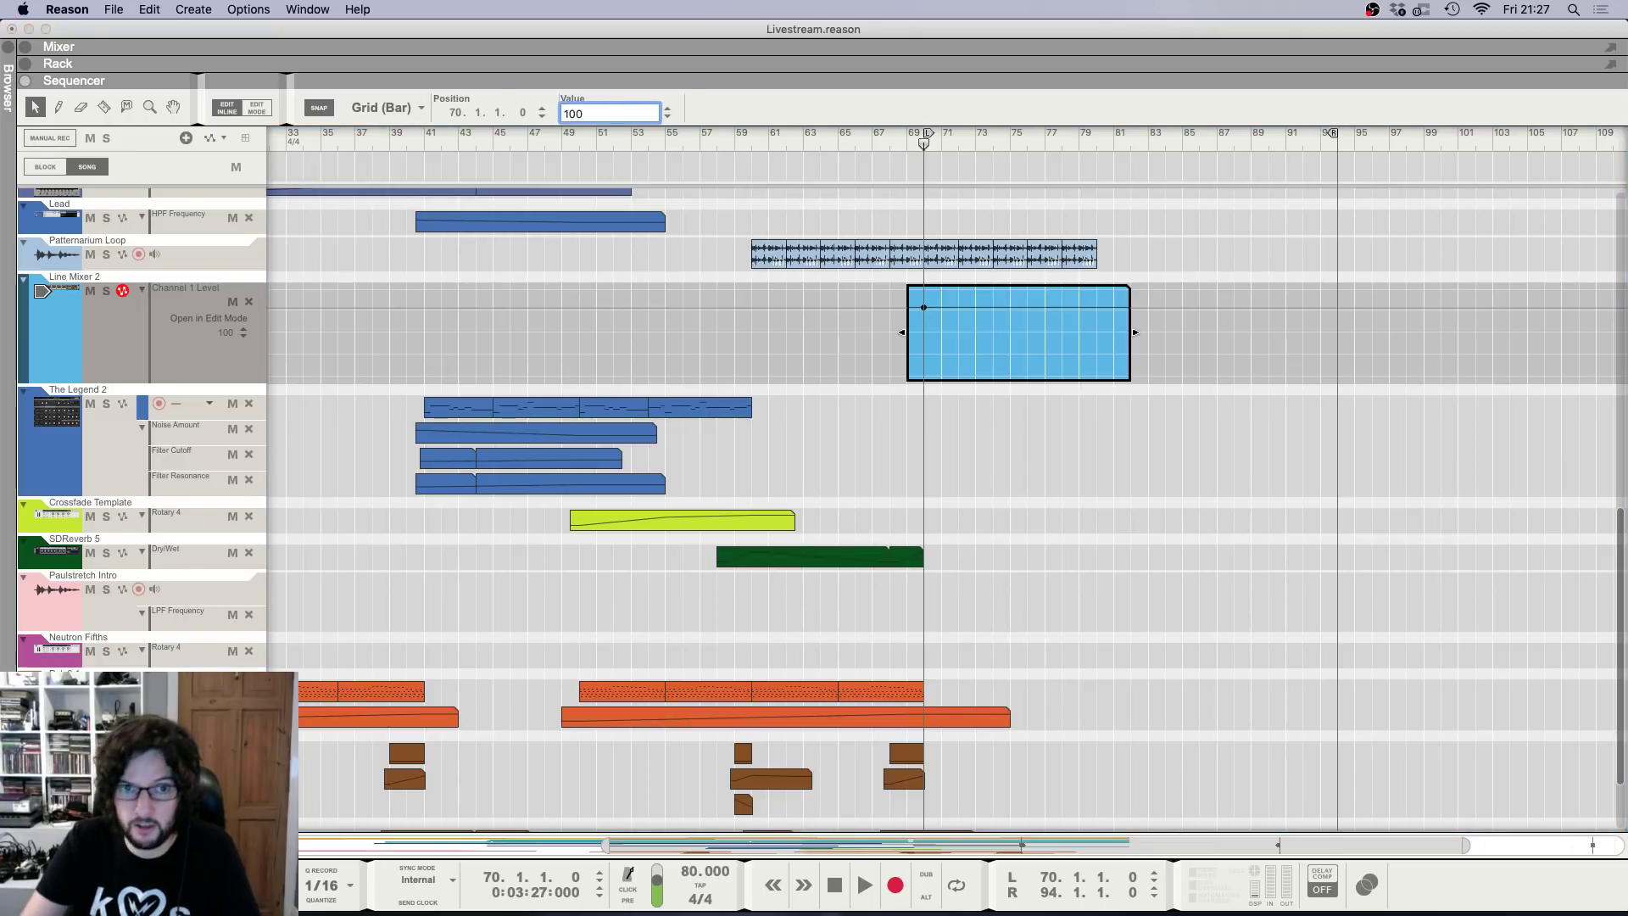
key(Return)
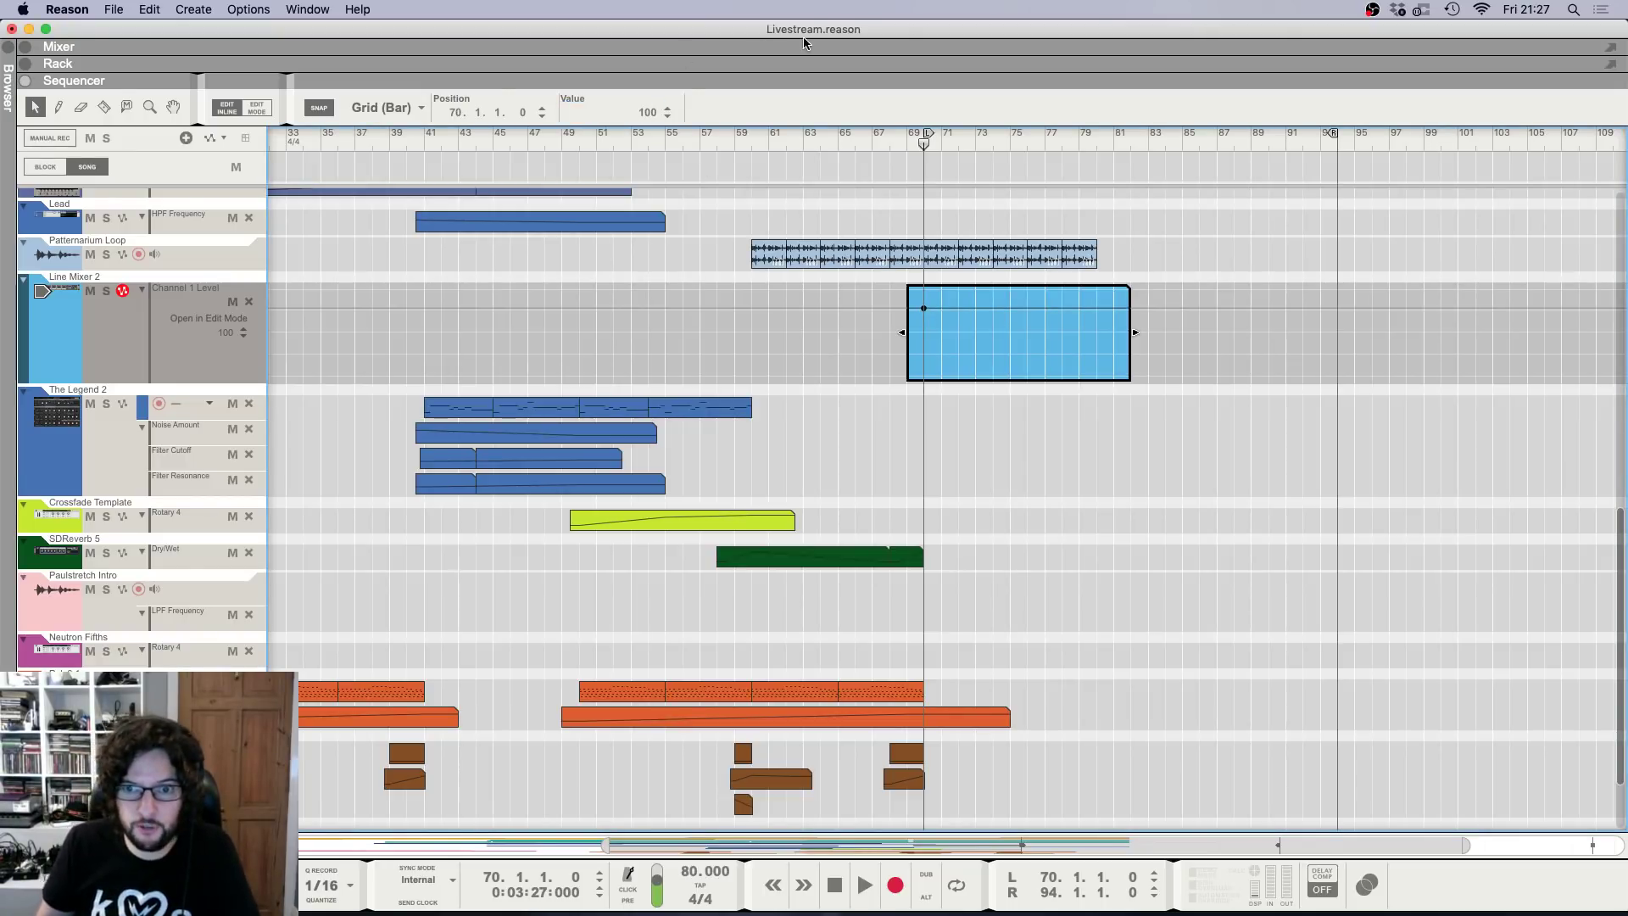
click(1116, 474)
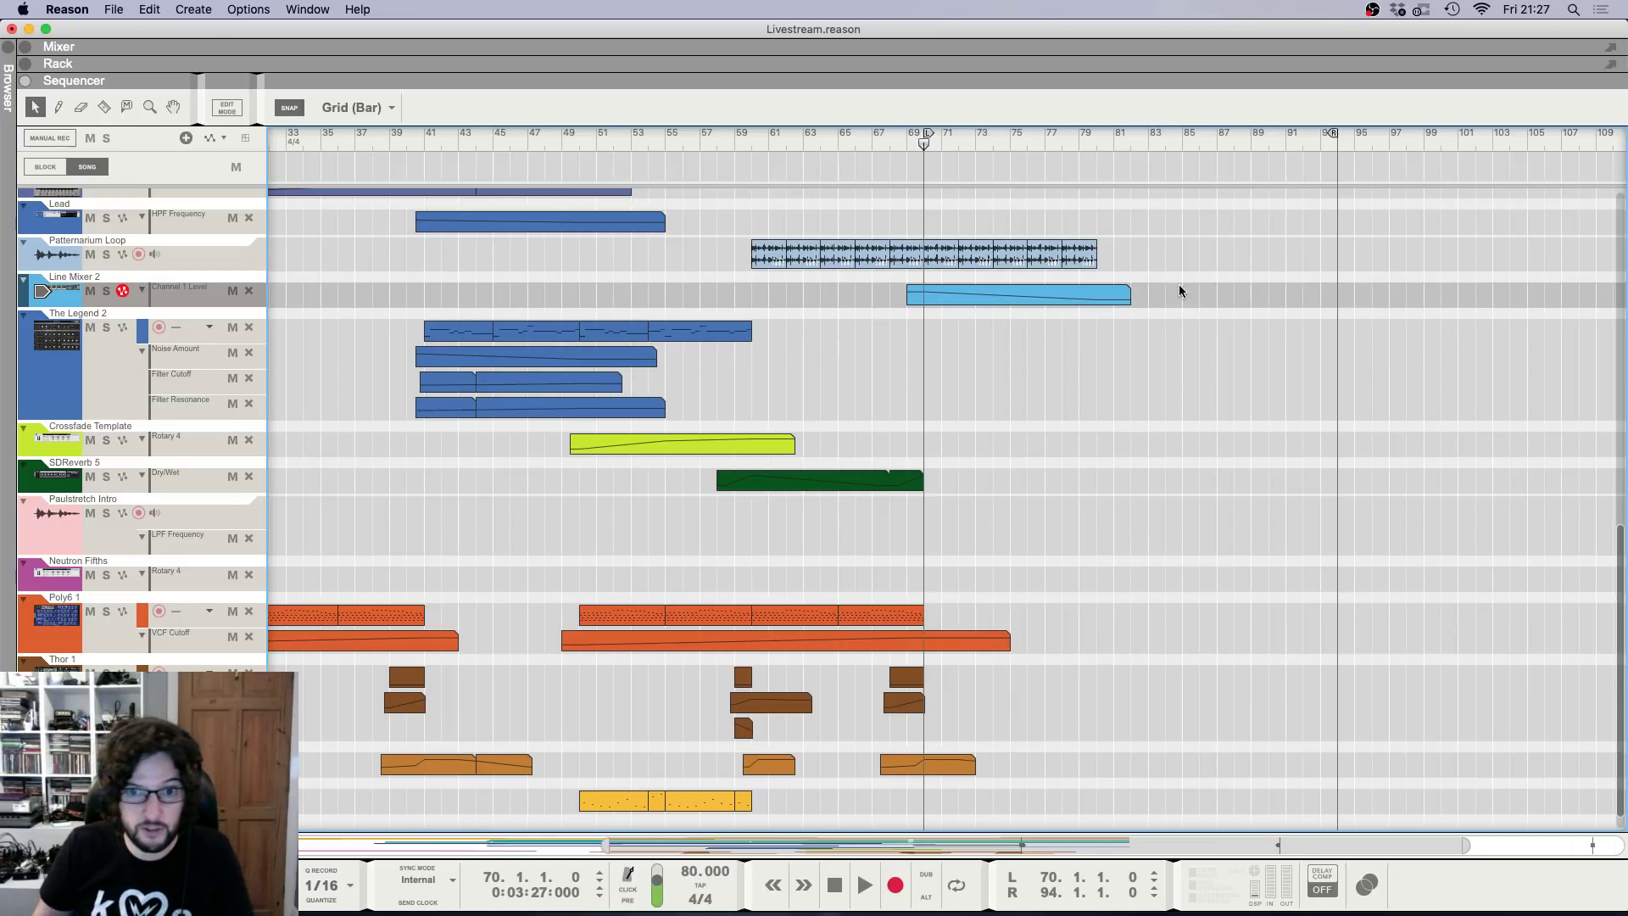
Play the song from about bar 66 to listen to the transition into the outro.
key(h)
key(h)
key(h)
key(h)
key(h)
key(h)
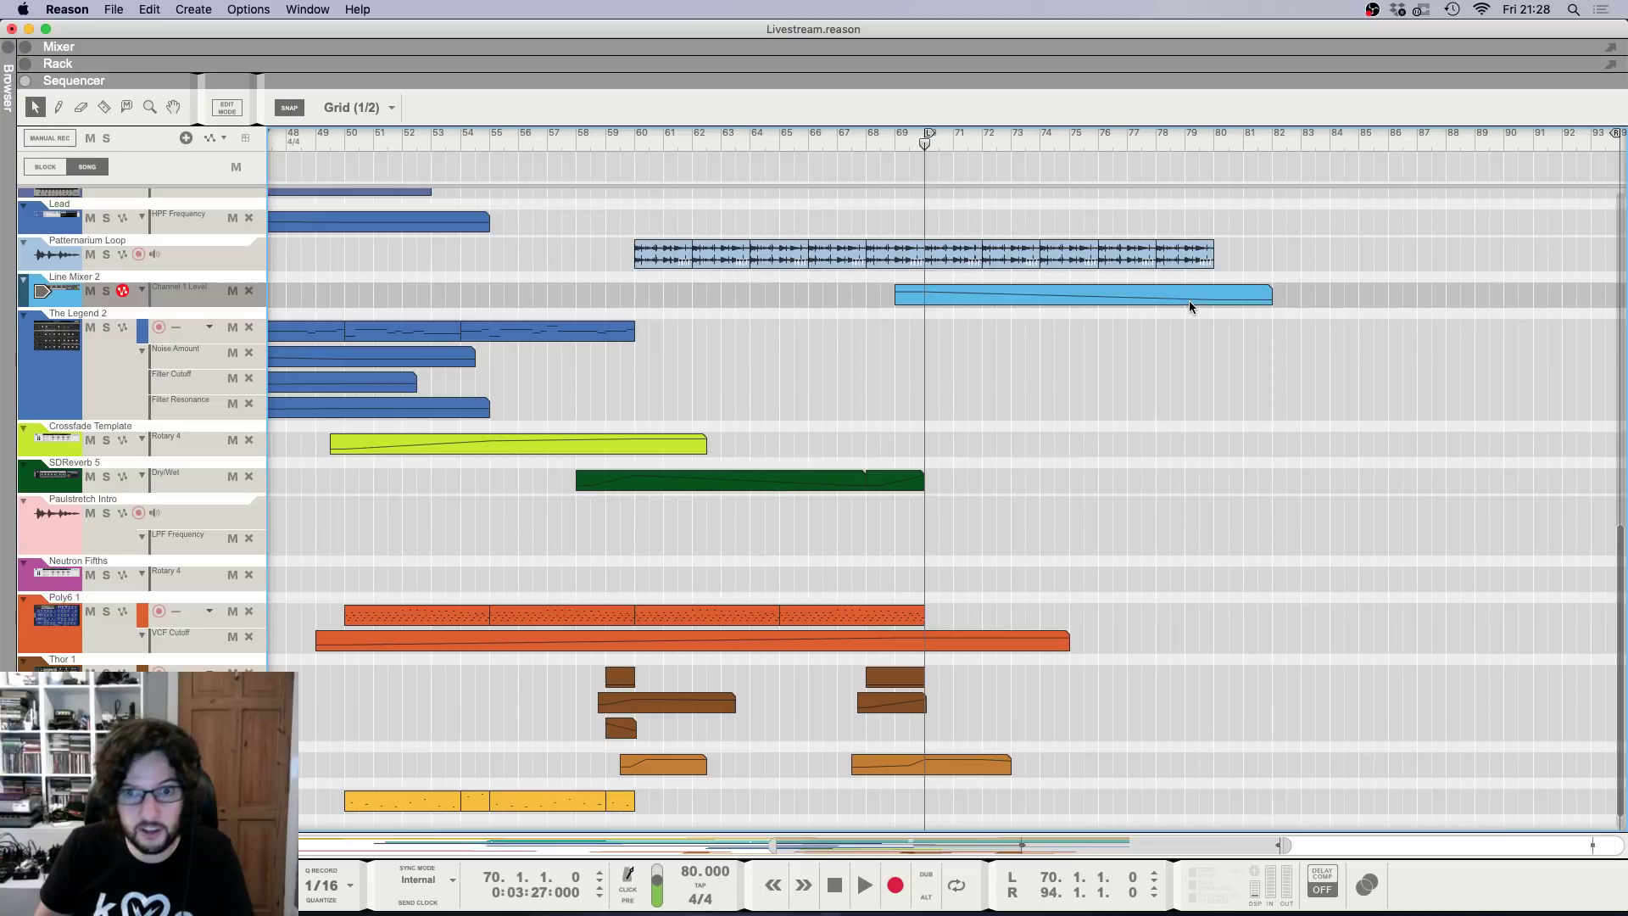
key(space)
key(h)
key(g)
key(g)
key(g)
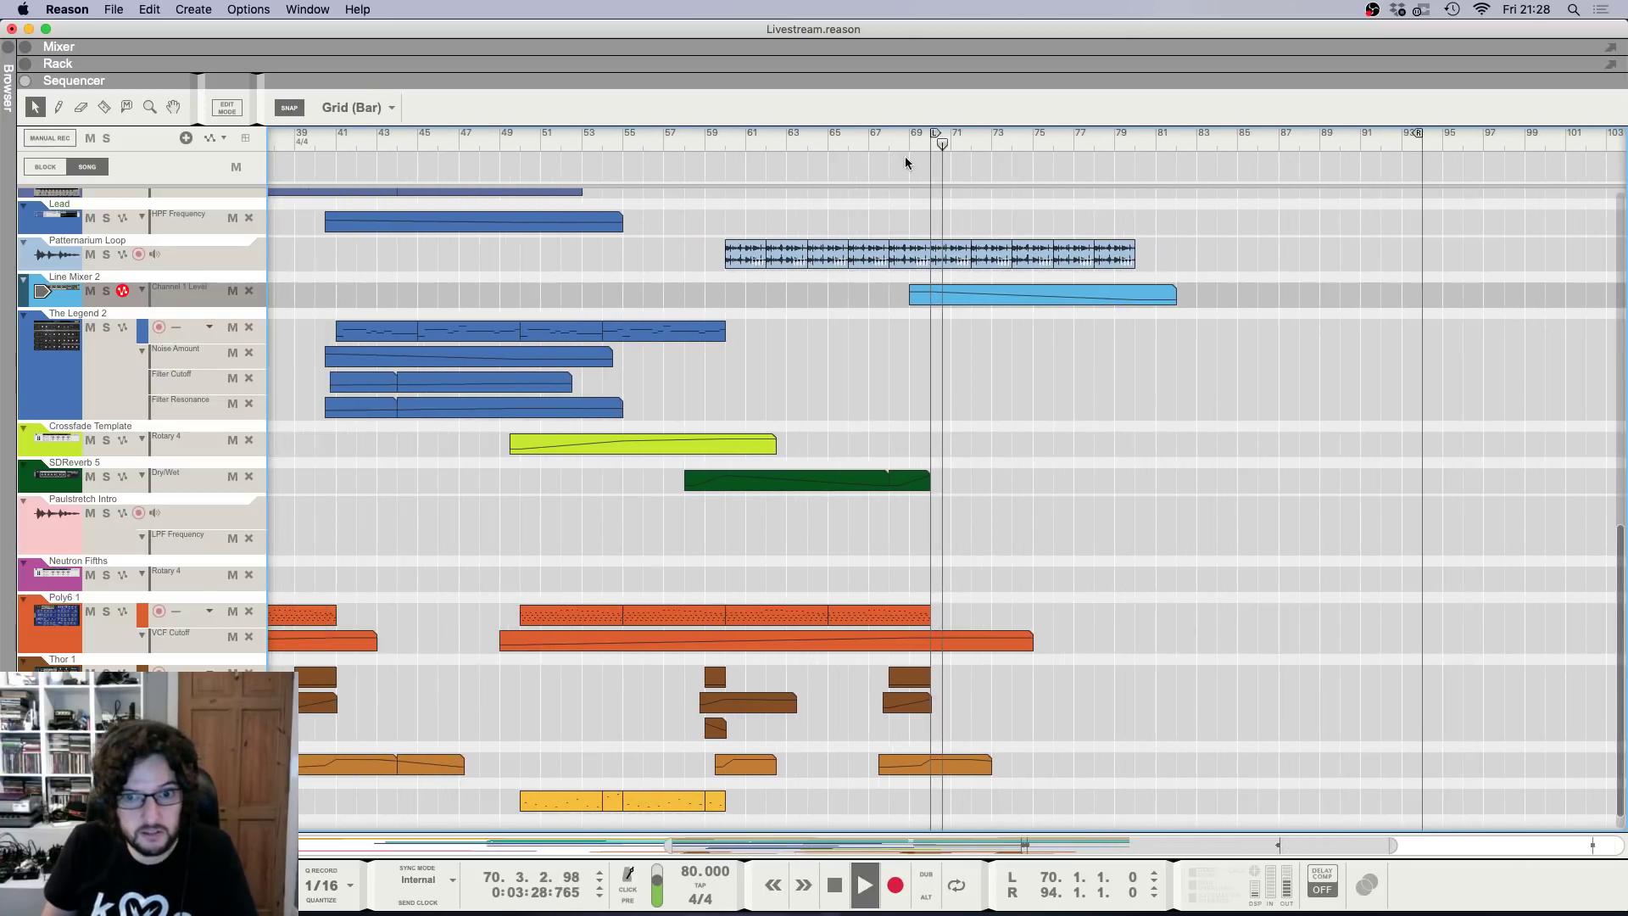
click(844, 134)
key(g)
key(g)
key(g)
key(g)
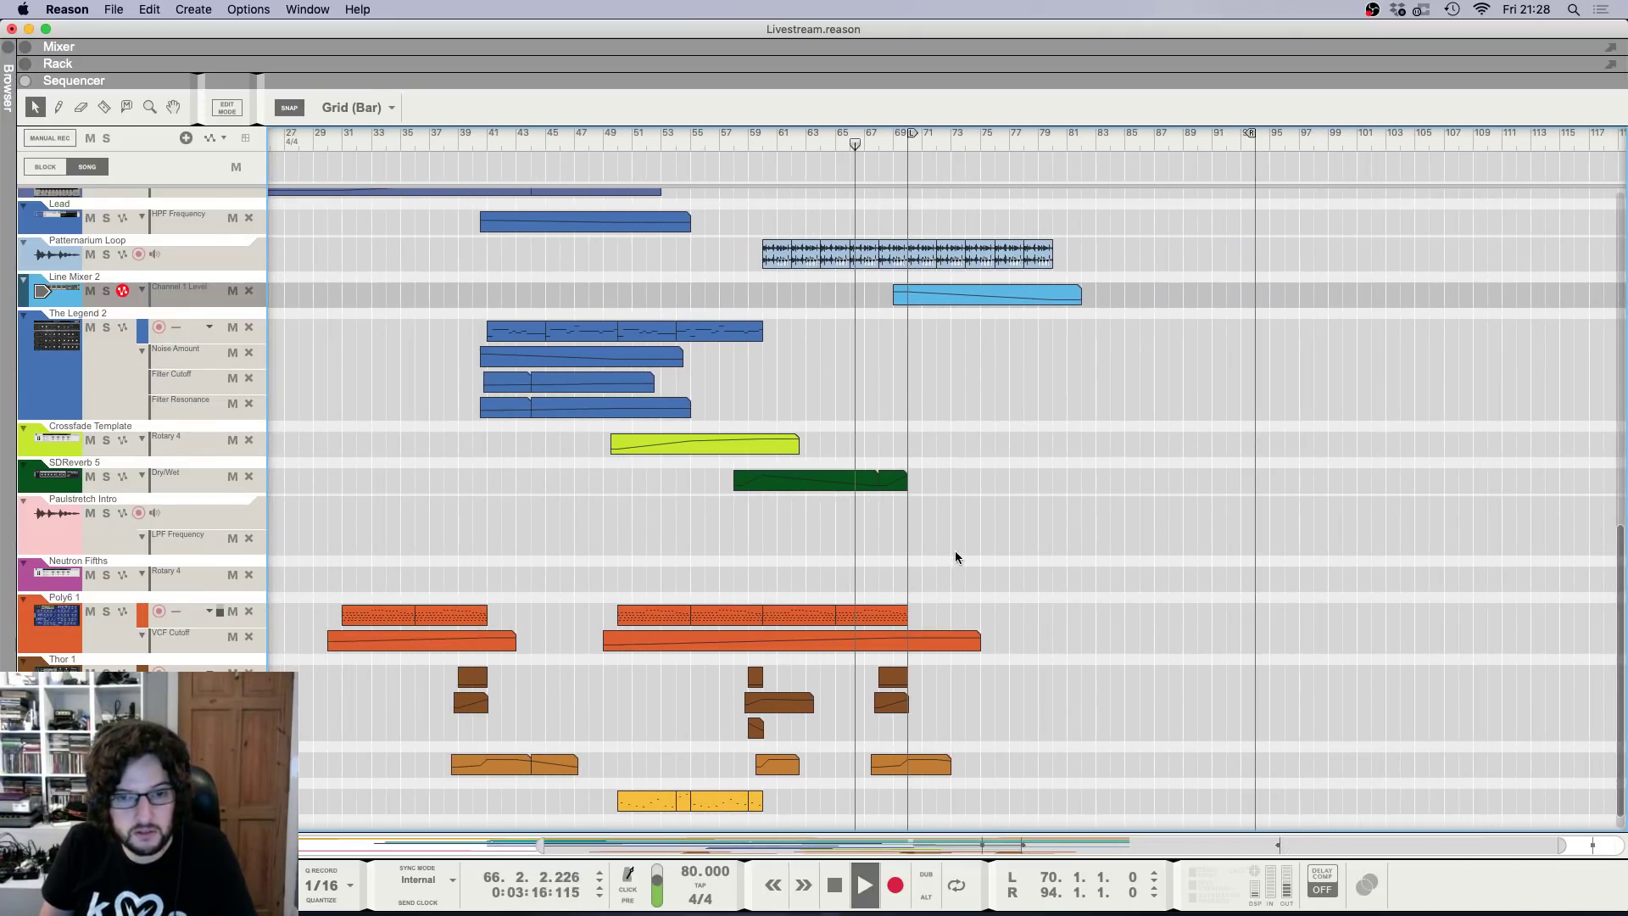
Delete the clips on Redrum 1's first lane from bar 70 to 80 and set the right locator to bar 80.
scroll(955, 551, up, 1)
scroll(659, 532, up, 10)
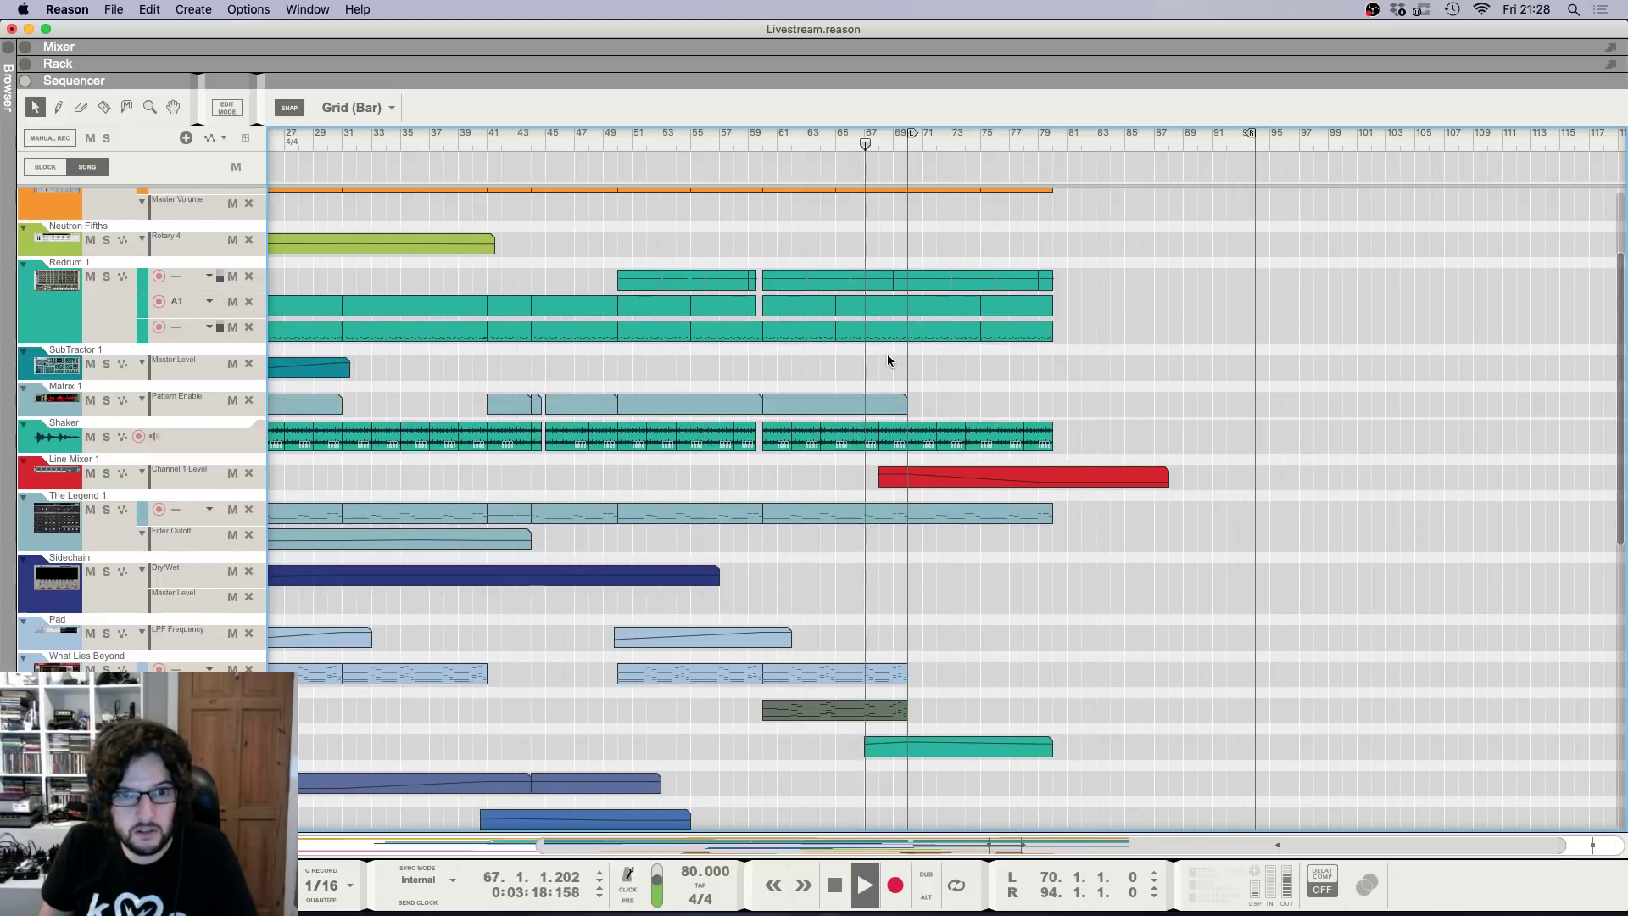
scroll(930, 416, up, 1)
drag(819, 477, 961, 483)
key(Delete)
scroll(849, 420, up, 1)
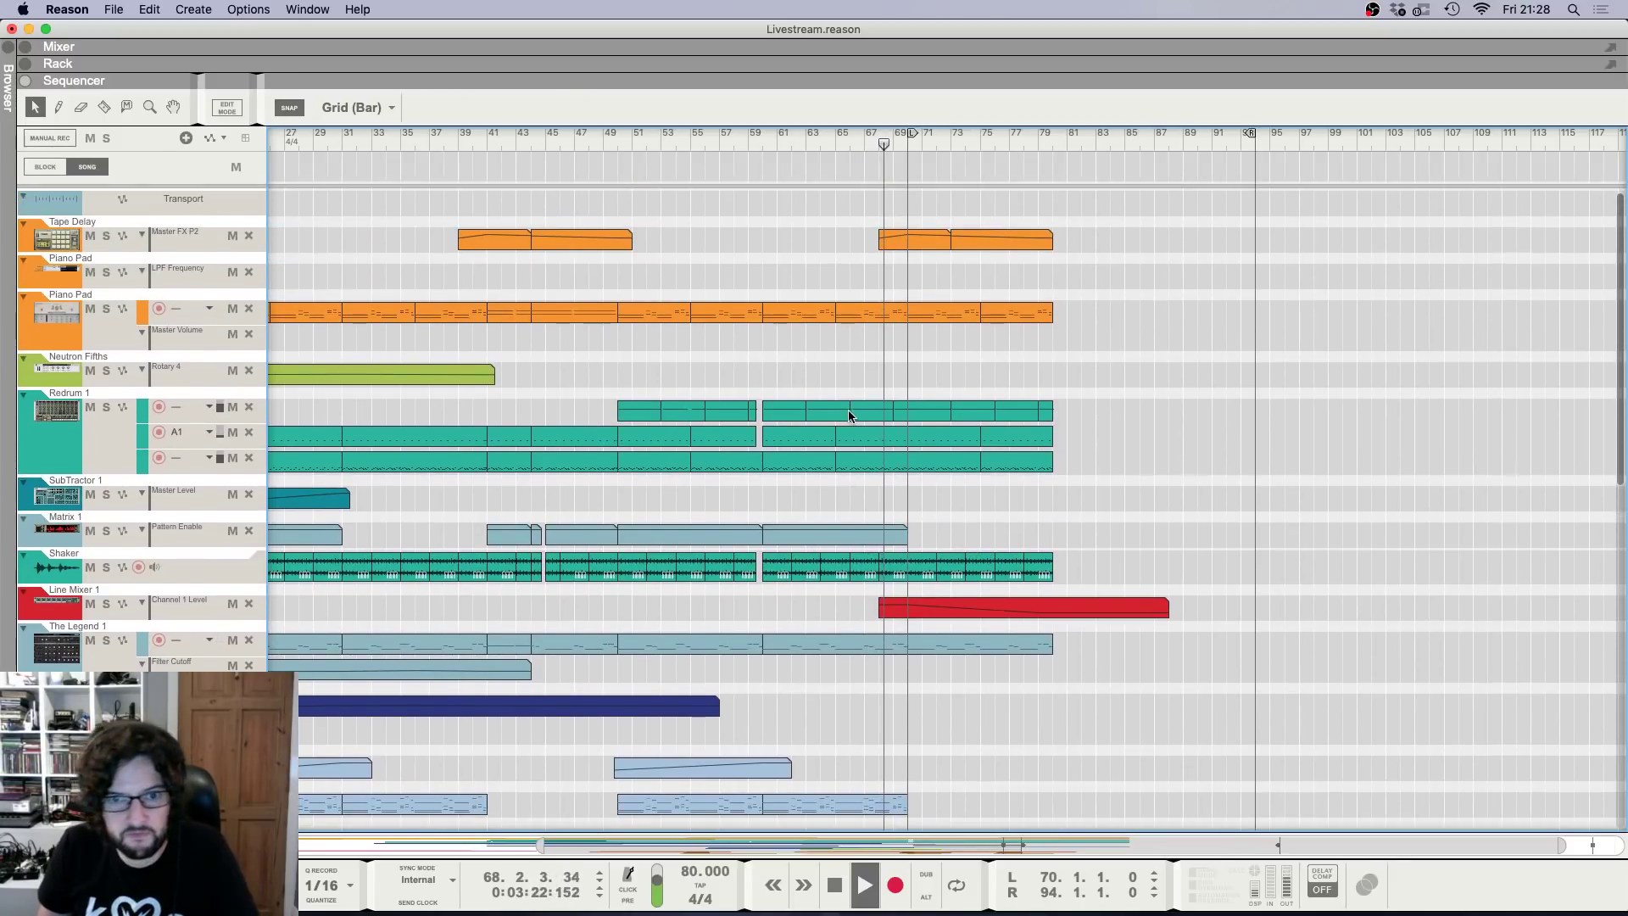
drag(974, 405, 937, 410)
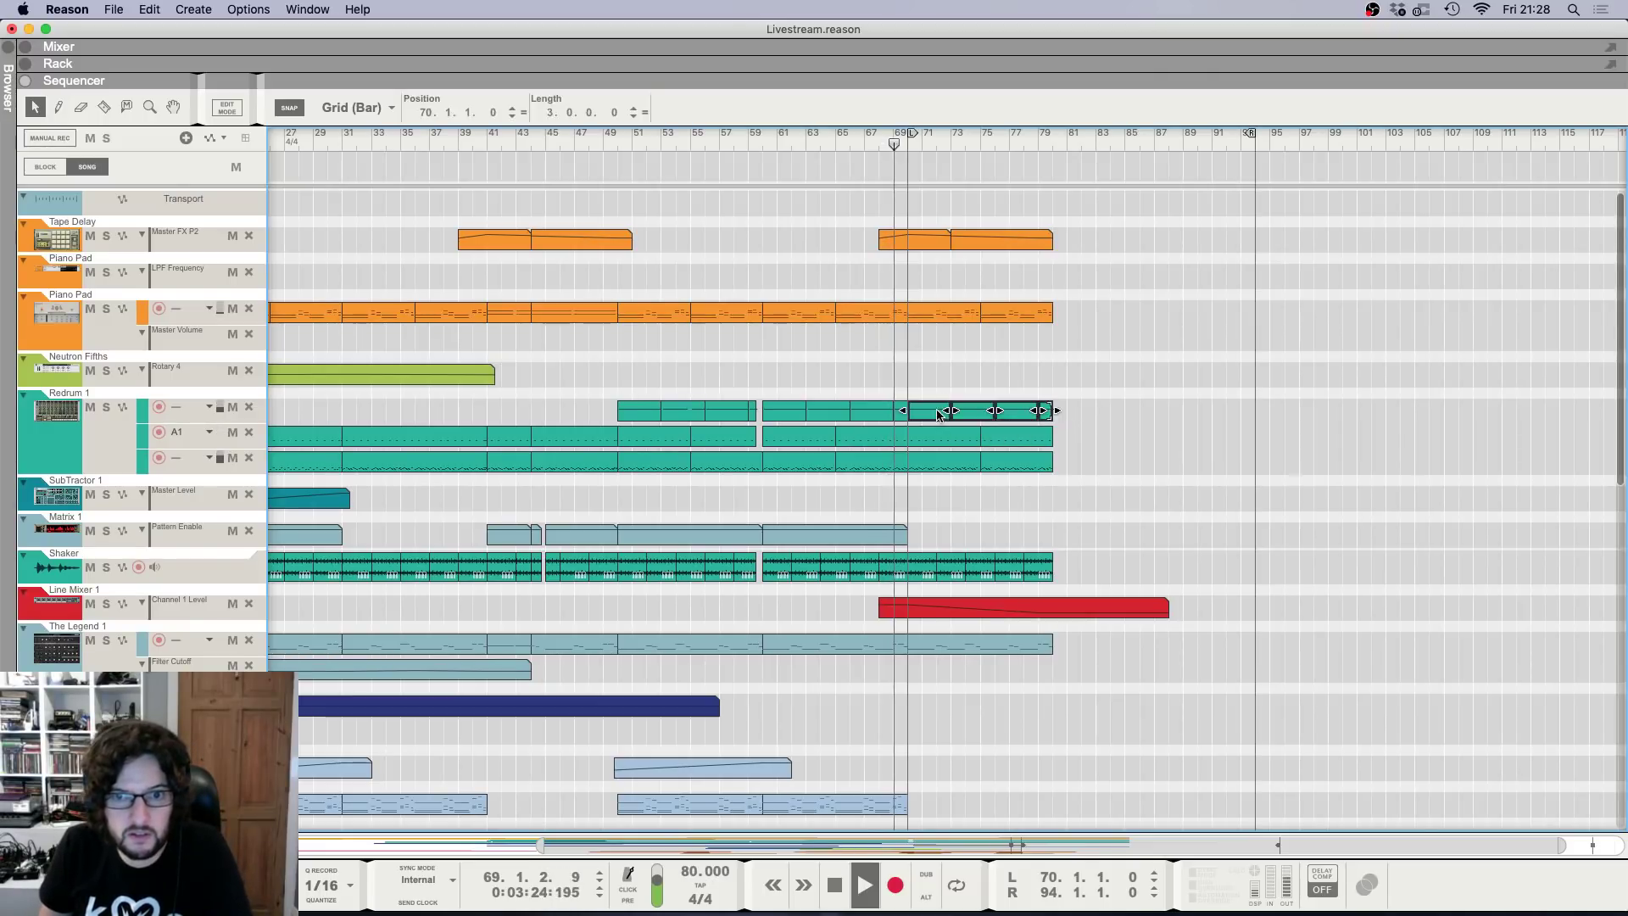
alt+click(1051, 143)
Open Redrum 1's third-lane clip at bar 70 for editing and delete its closed hi-hat notes up to bar 75.
scroll(1076, 393, down, 4)
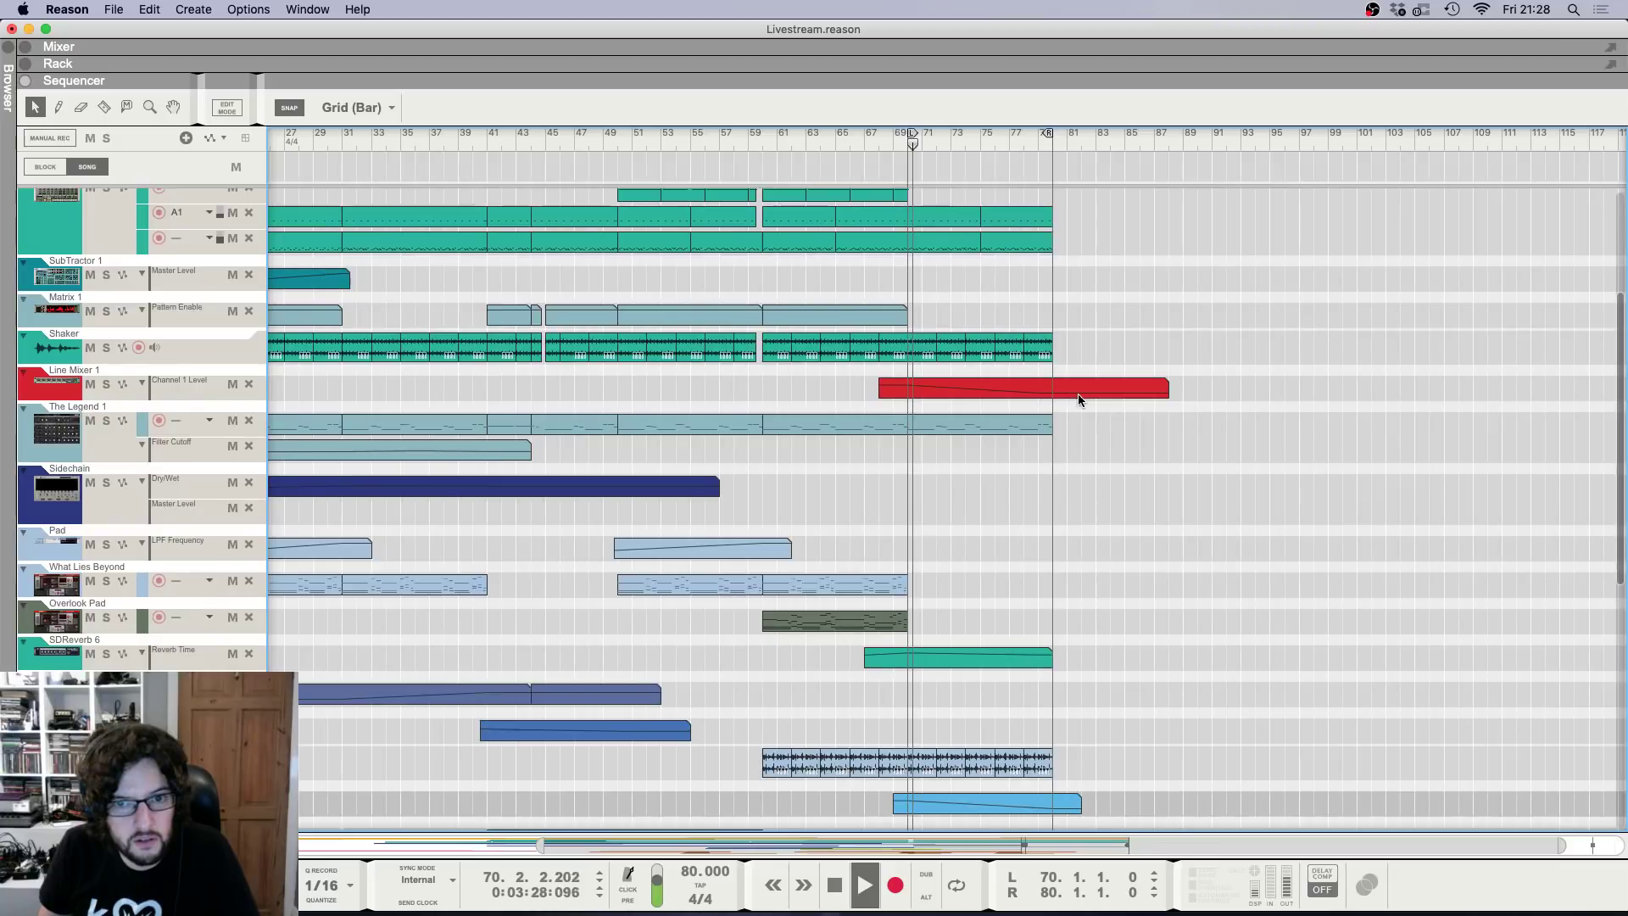
scroll(1077, 393, up, 3)
double_click(945, 407)
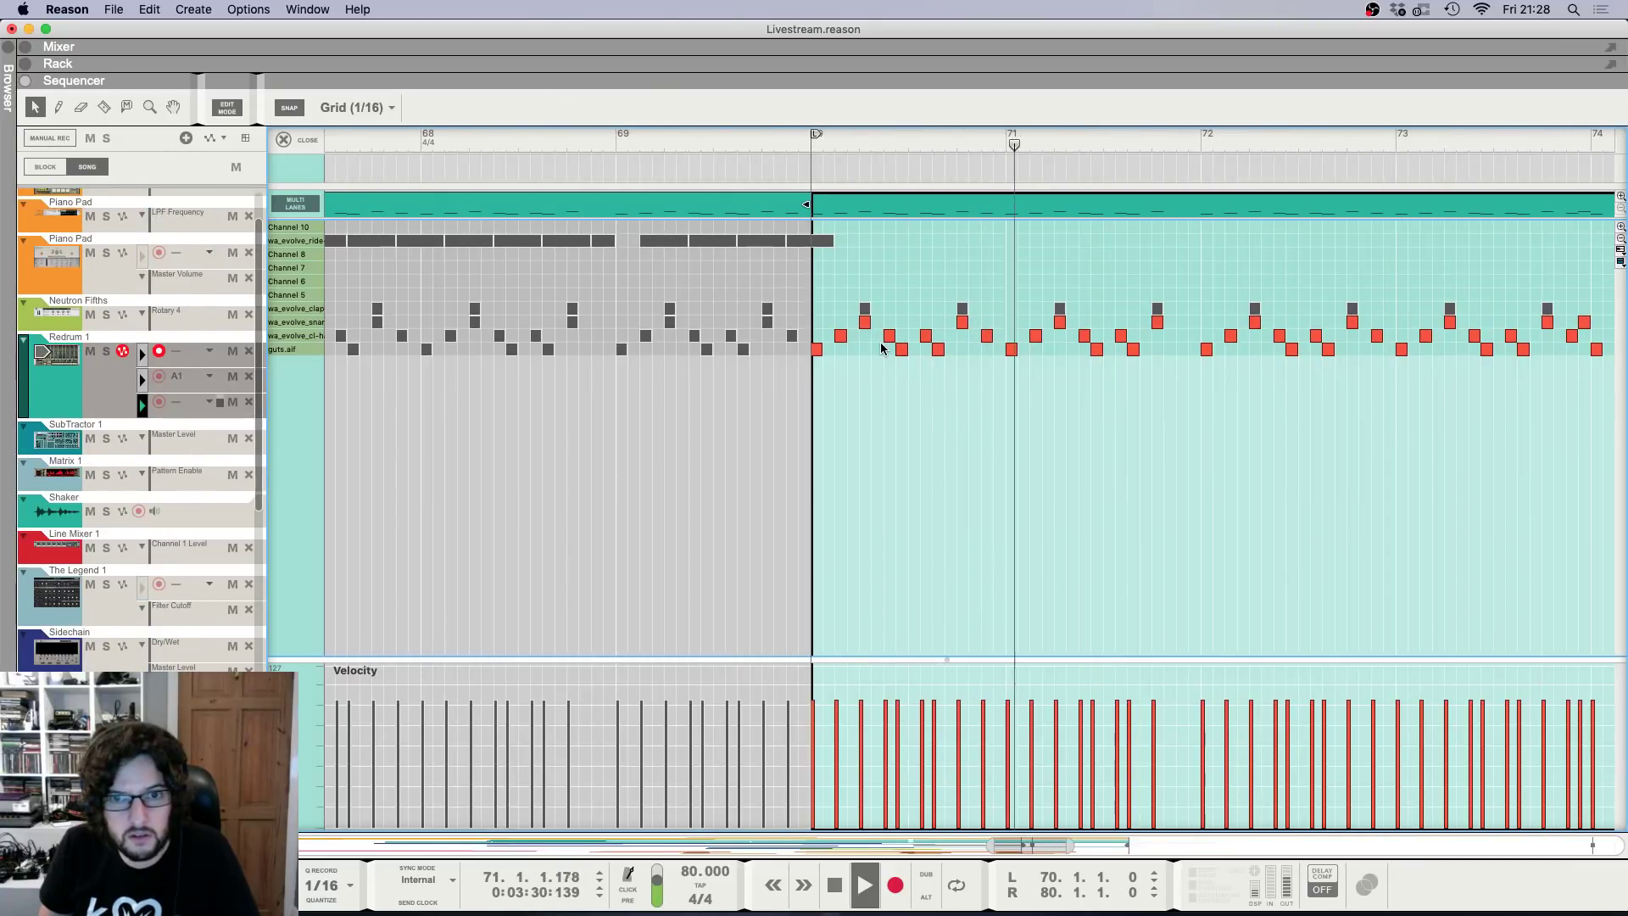
scroll(882, 348, down, 5)
drag(953, 336, 1362, 347)
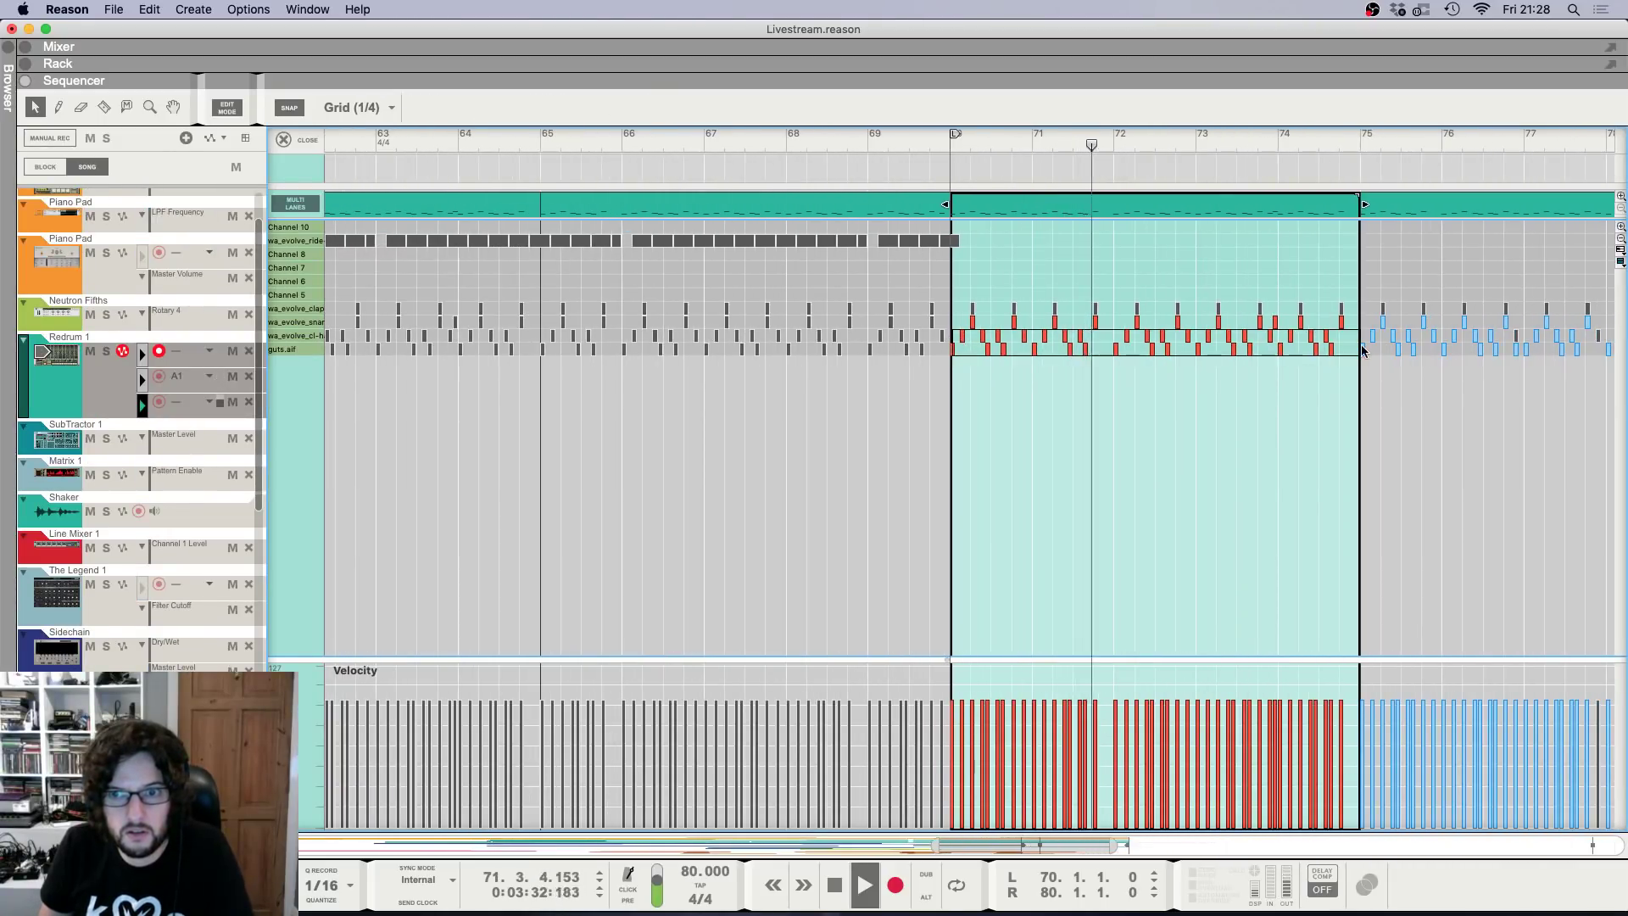
key(super+d)
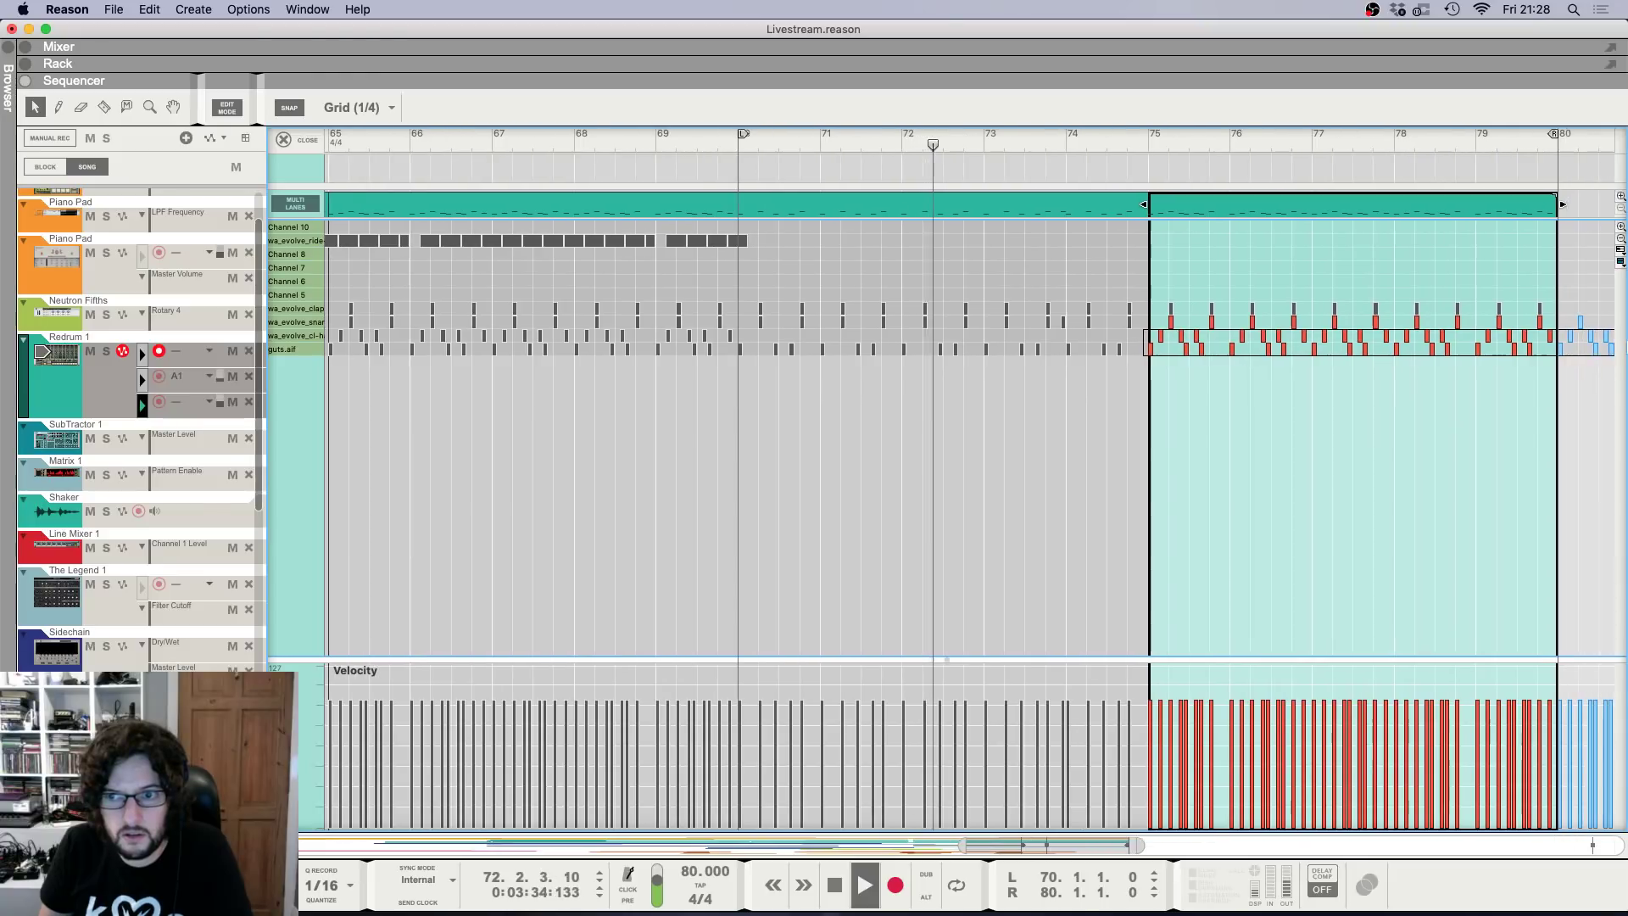
Delete the closed hi-hat notes in the Redrum 1 clip from bar 75 to 80 and close the note editor.
mouse_move(1627, 347)
mouse_down()
mouse_move(1597, 338)
mouse_move(1621, 339)
mouse_up()
key(Delete)
drag(1396, 312, 1560, 405)
key(Delete)
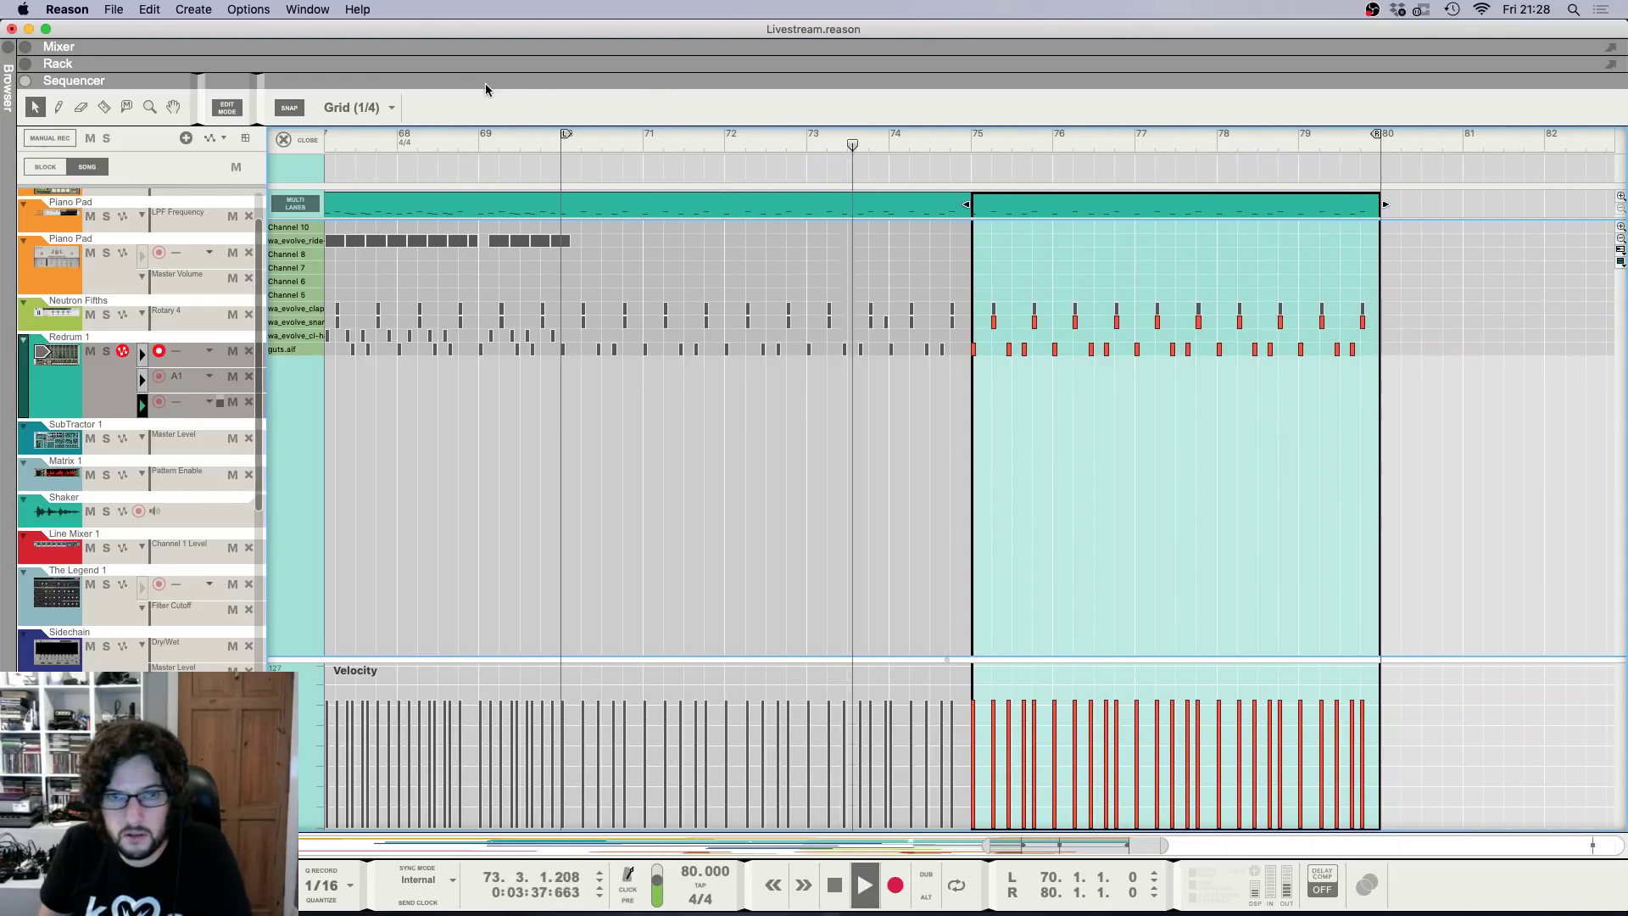
click(315, 141)
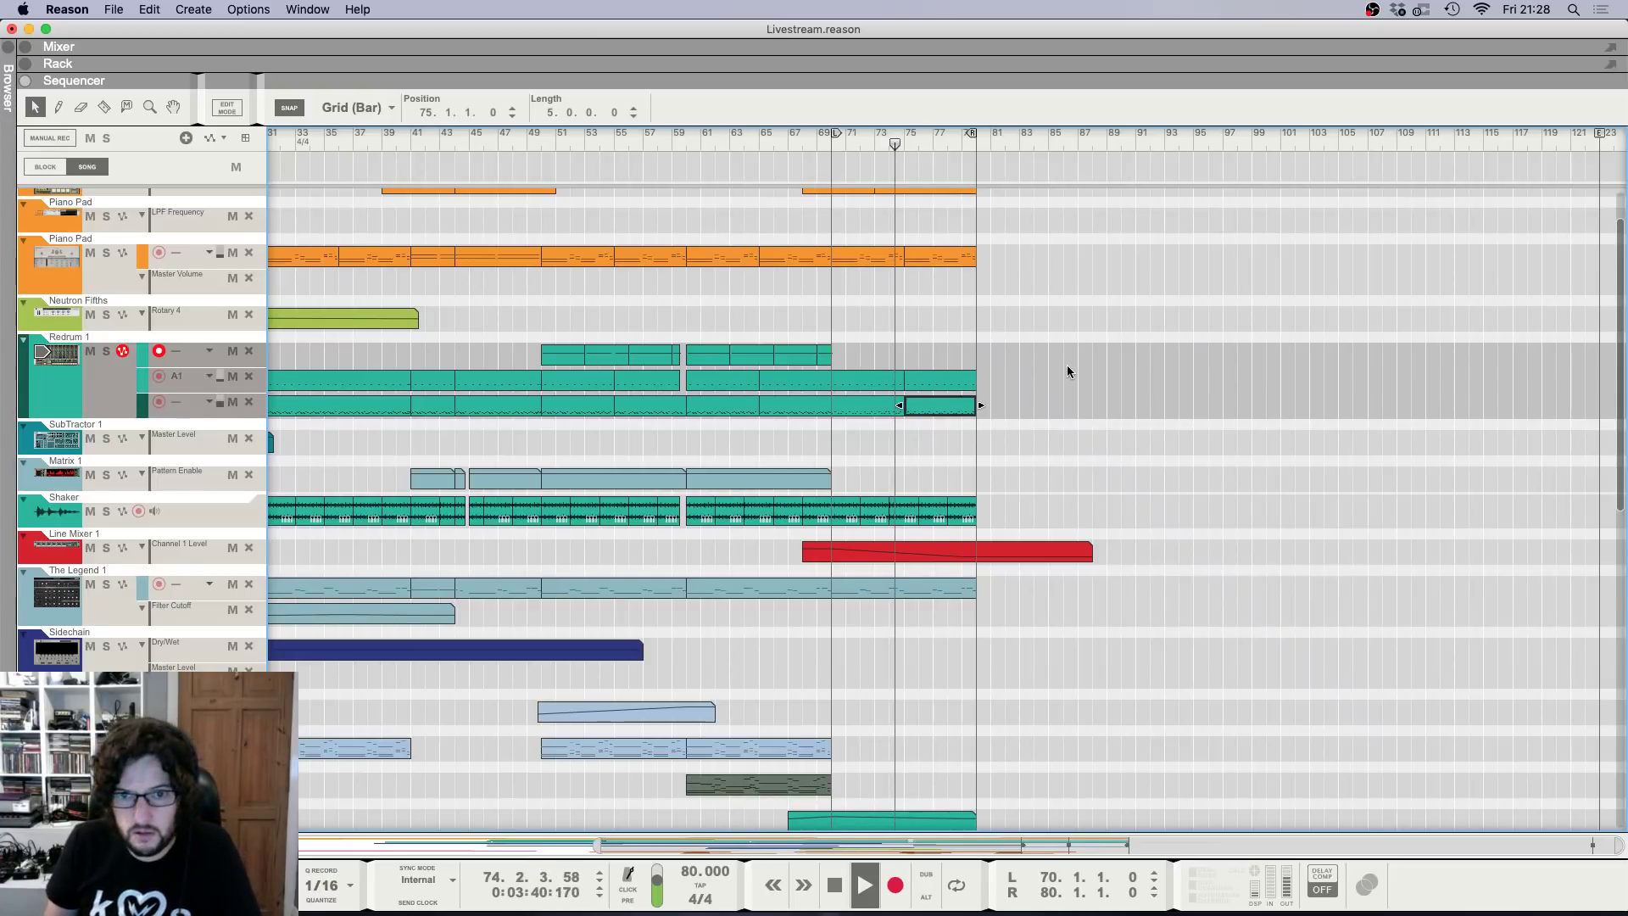
Examine the arrangement between bars 70 and 80 and the drum devices in the rack while the outro plays.
click(1056, 346)
scroll(1067, 354, left, 4)
scroll(1073, 358, up, 5)
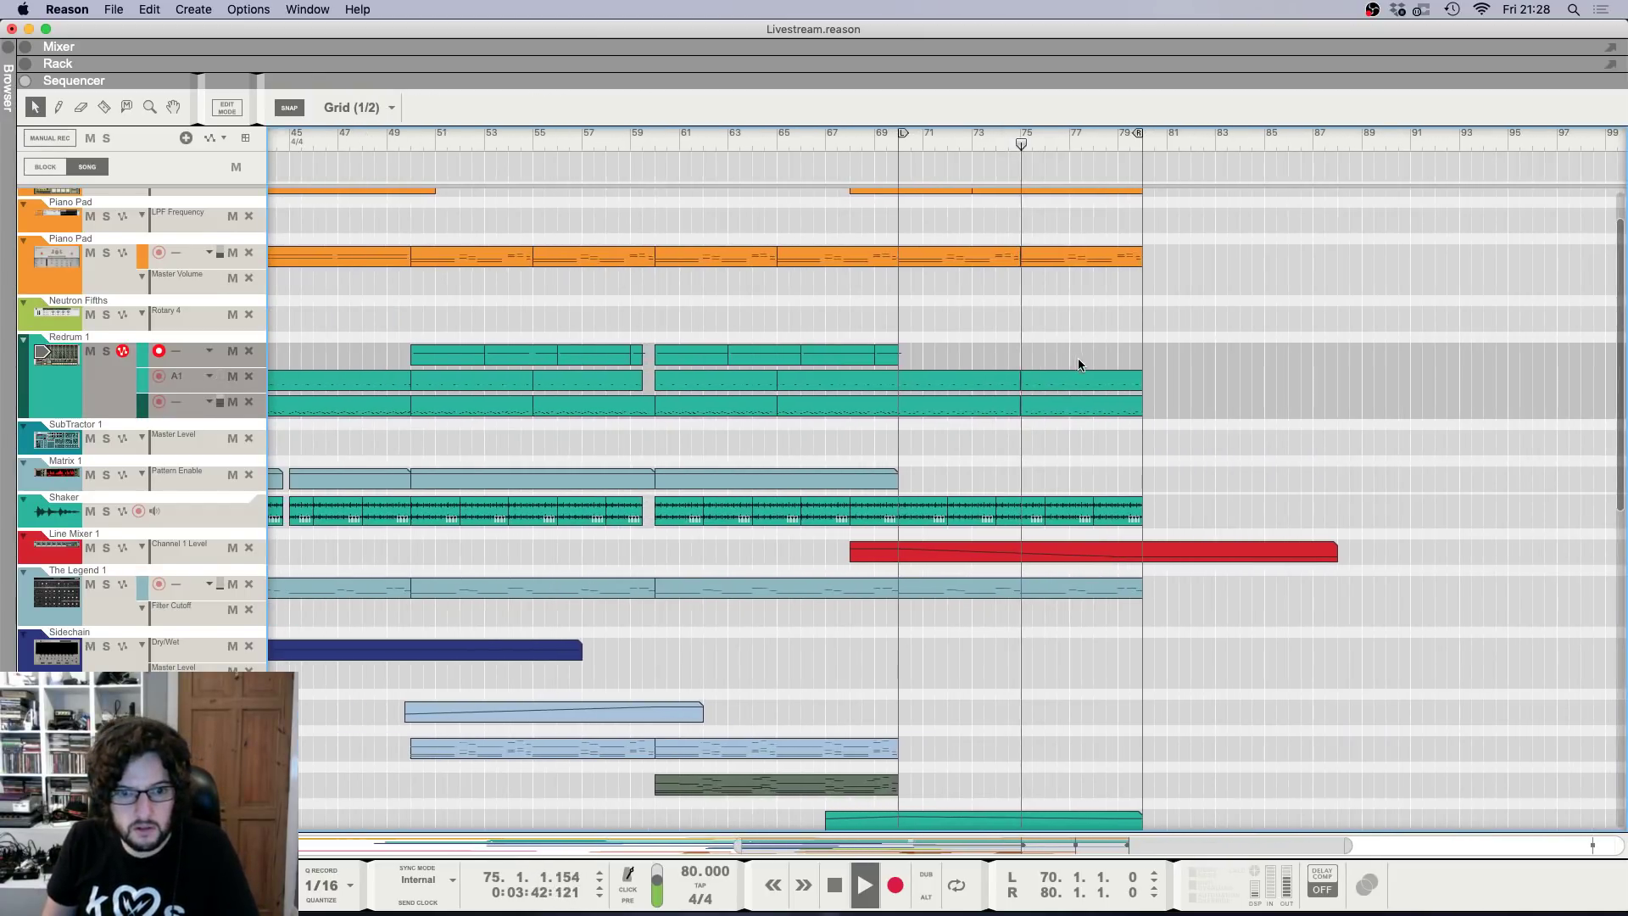
scroll(1077, 357, down, 3)
scroll(1139, 418, up, 4)
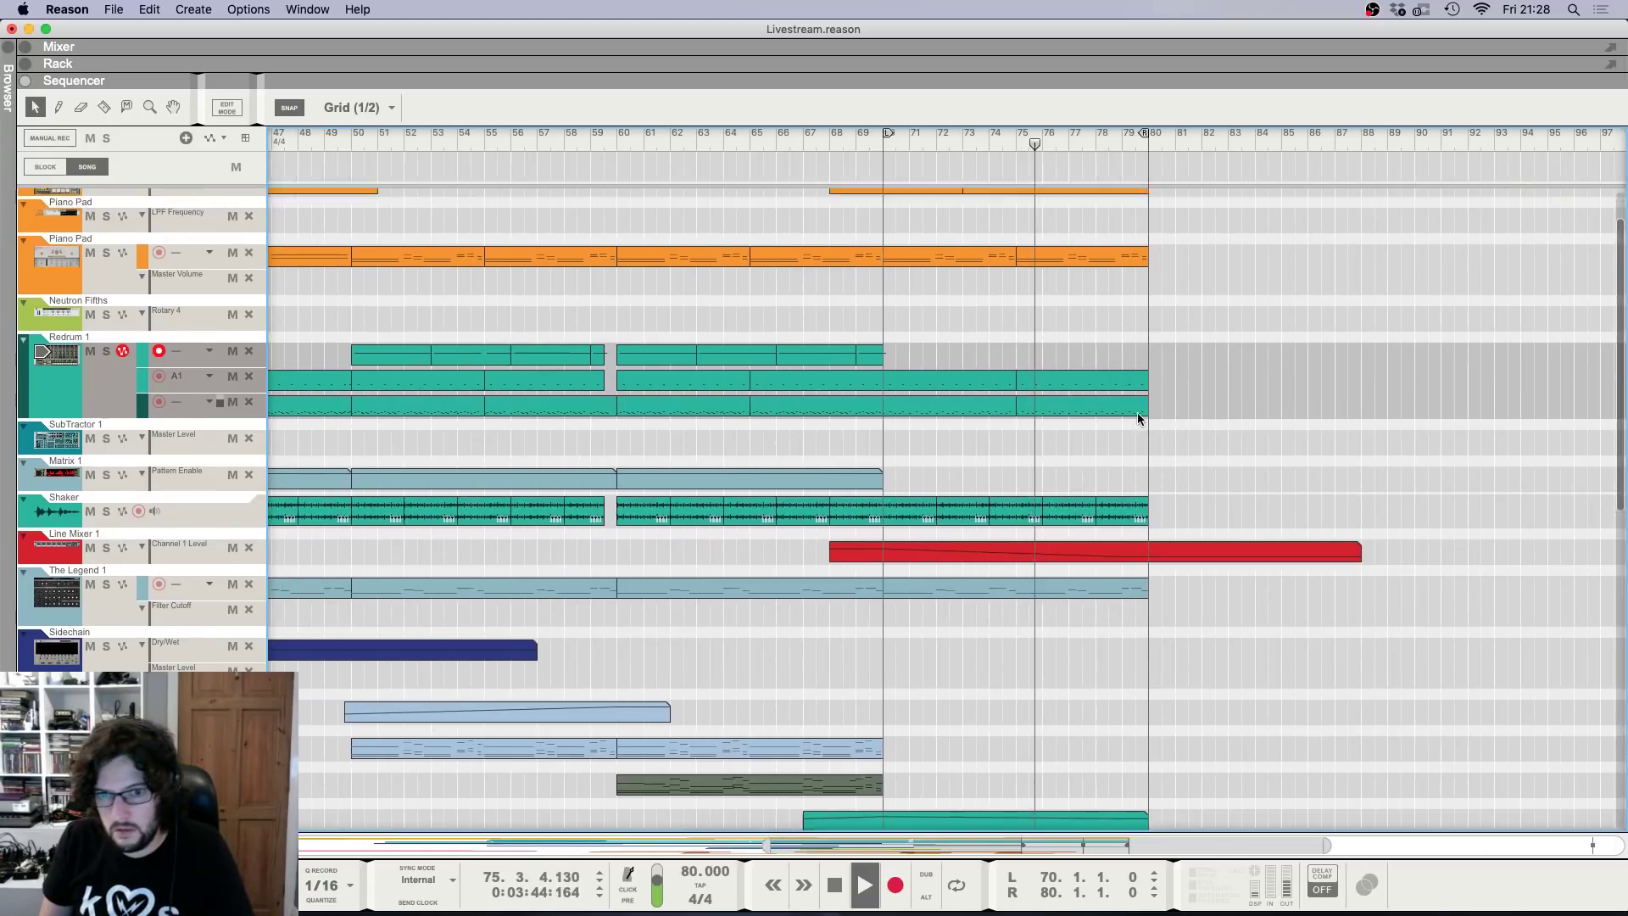
scroll(1137, 412, up, 1)
scroll(1137, 412, down, 1)
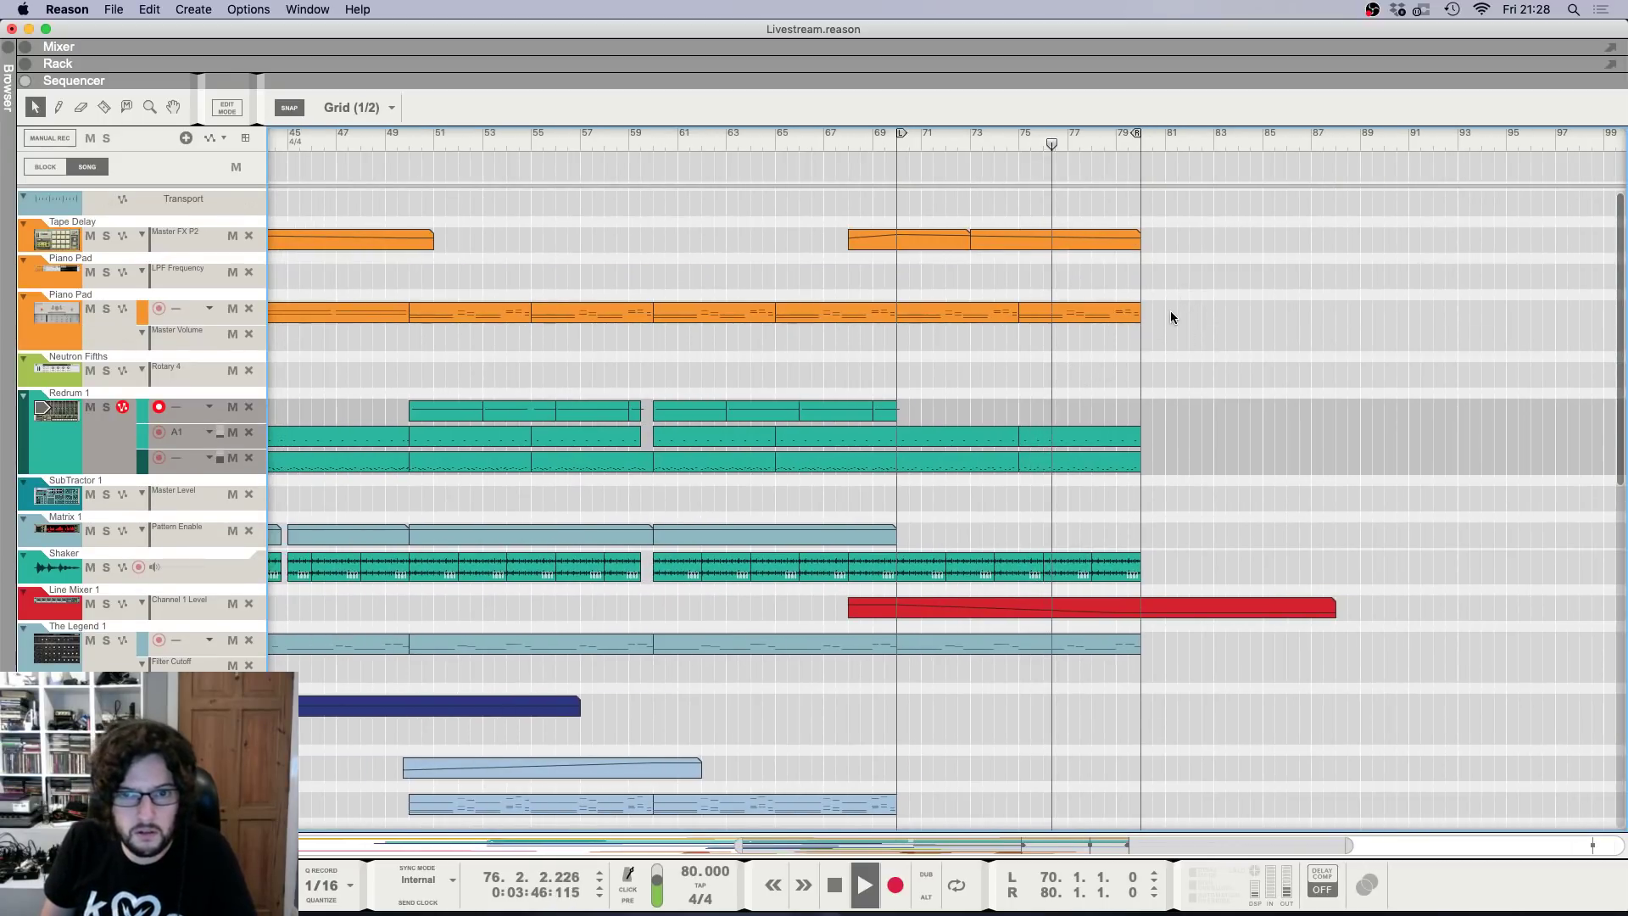
drag(1170, 317, 1018, 312)
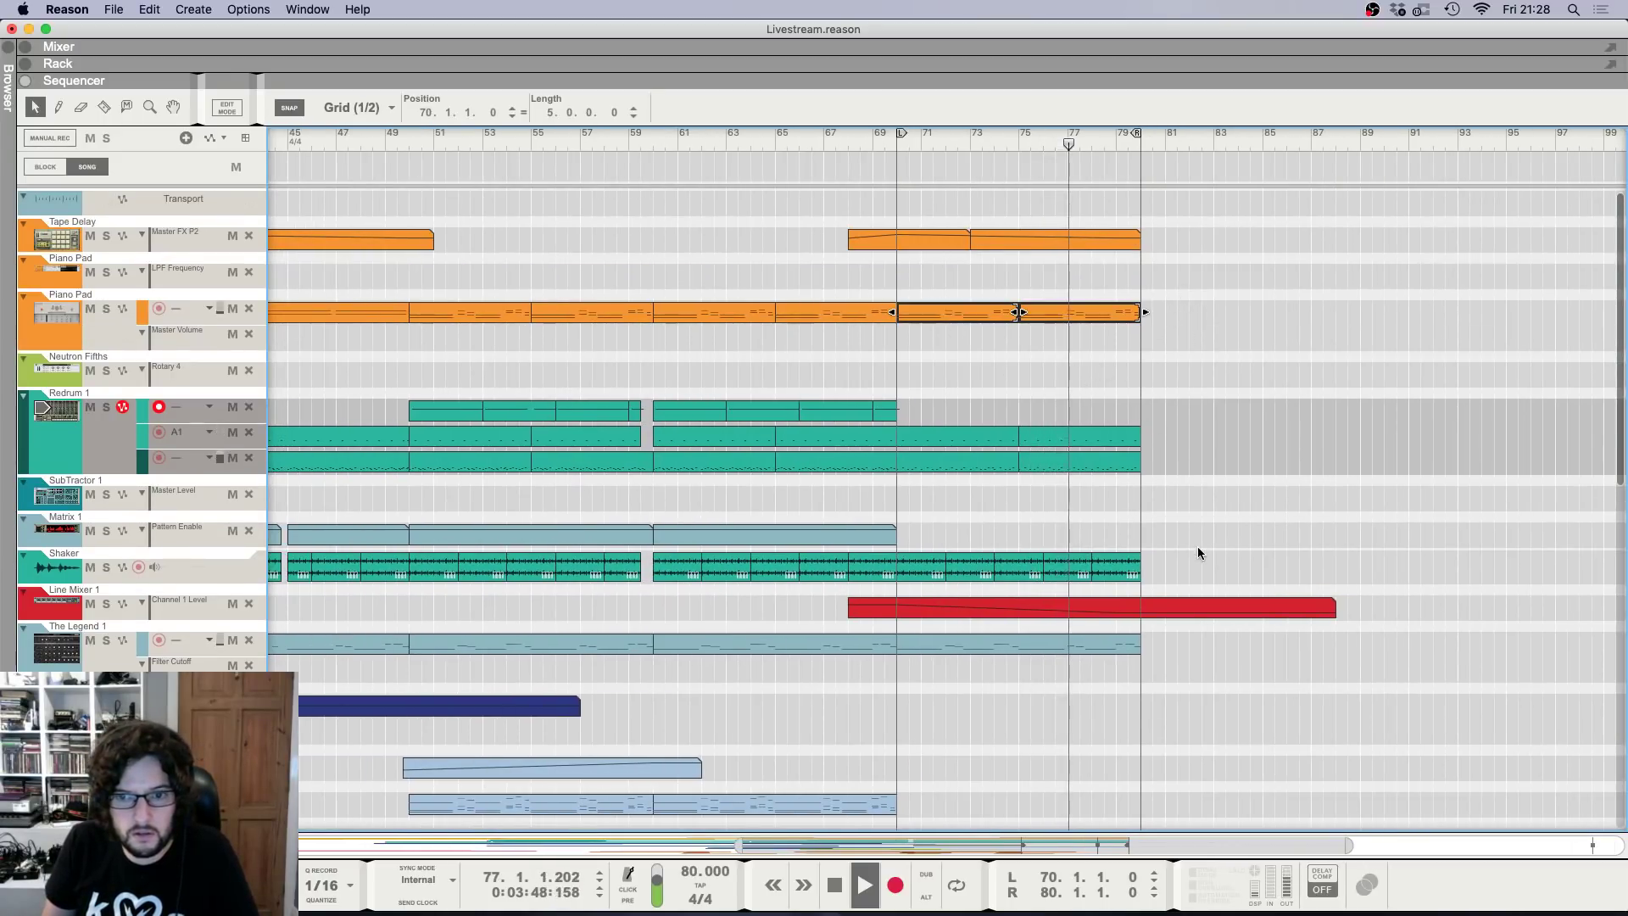
scroll(1140, 411, up, 1)
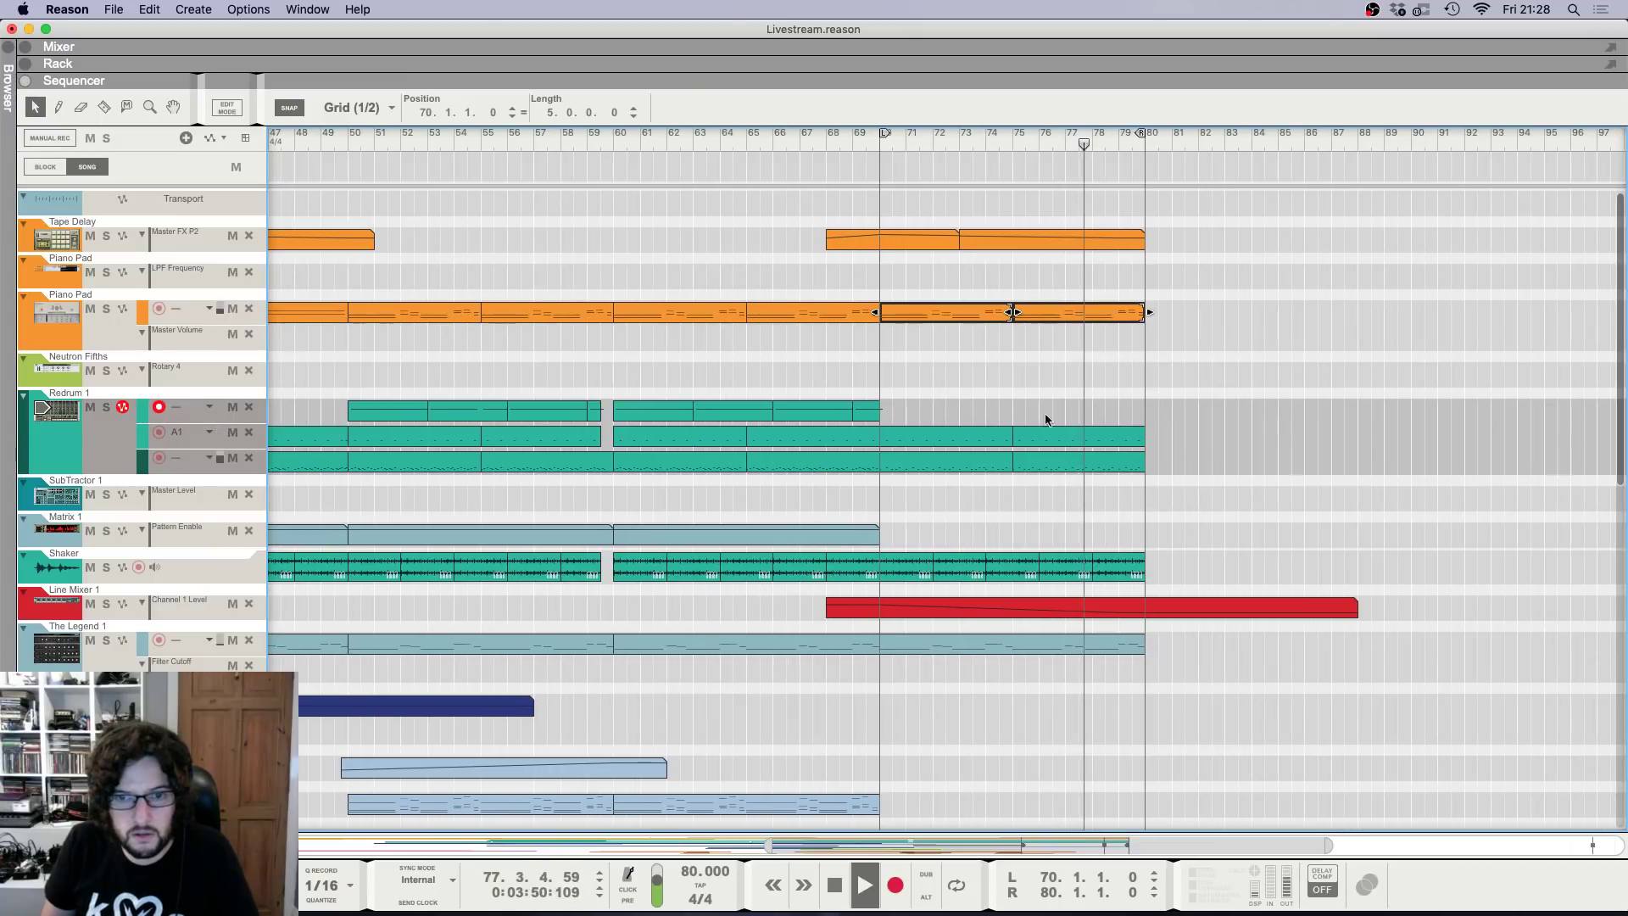
scroll(1046, 420, up, 2)
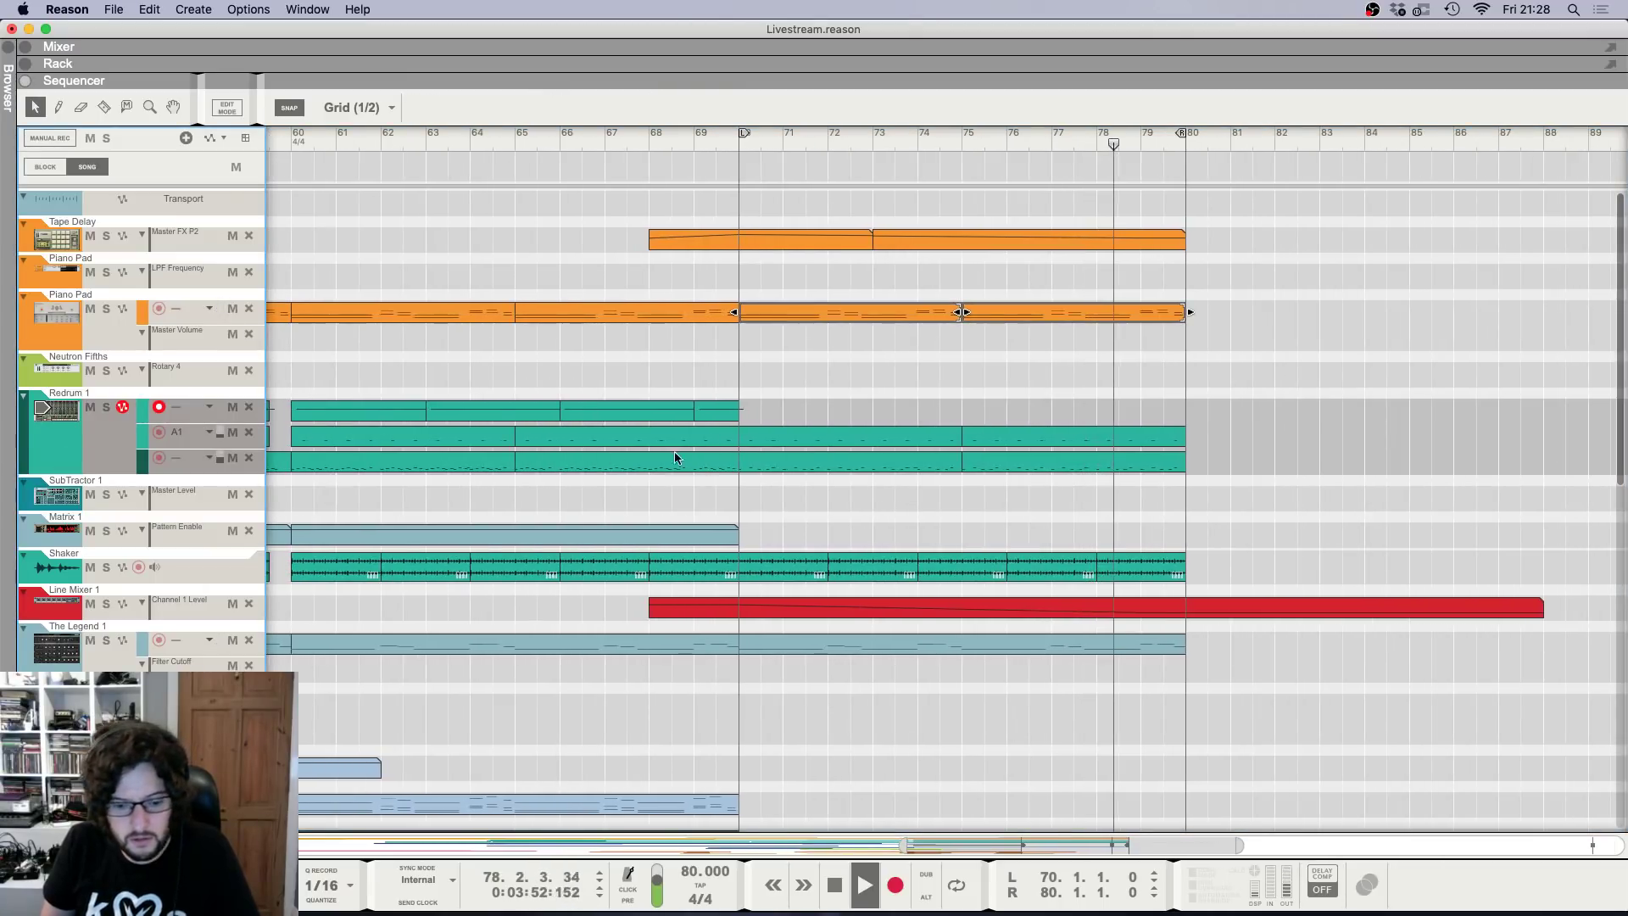
key(F6)
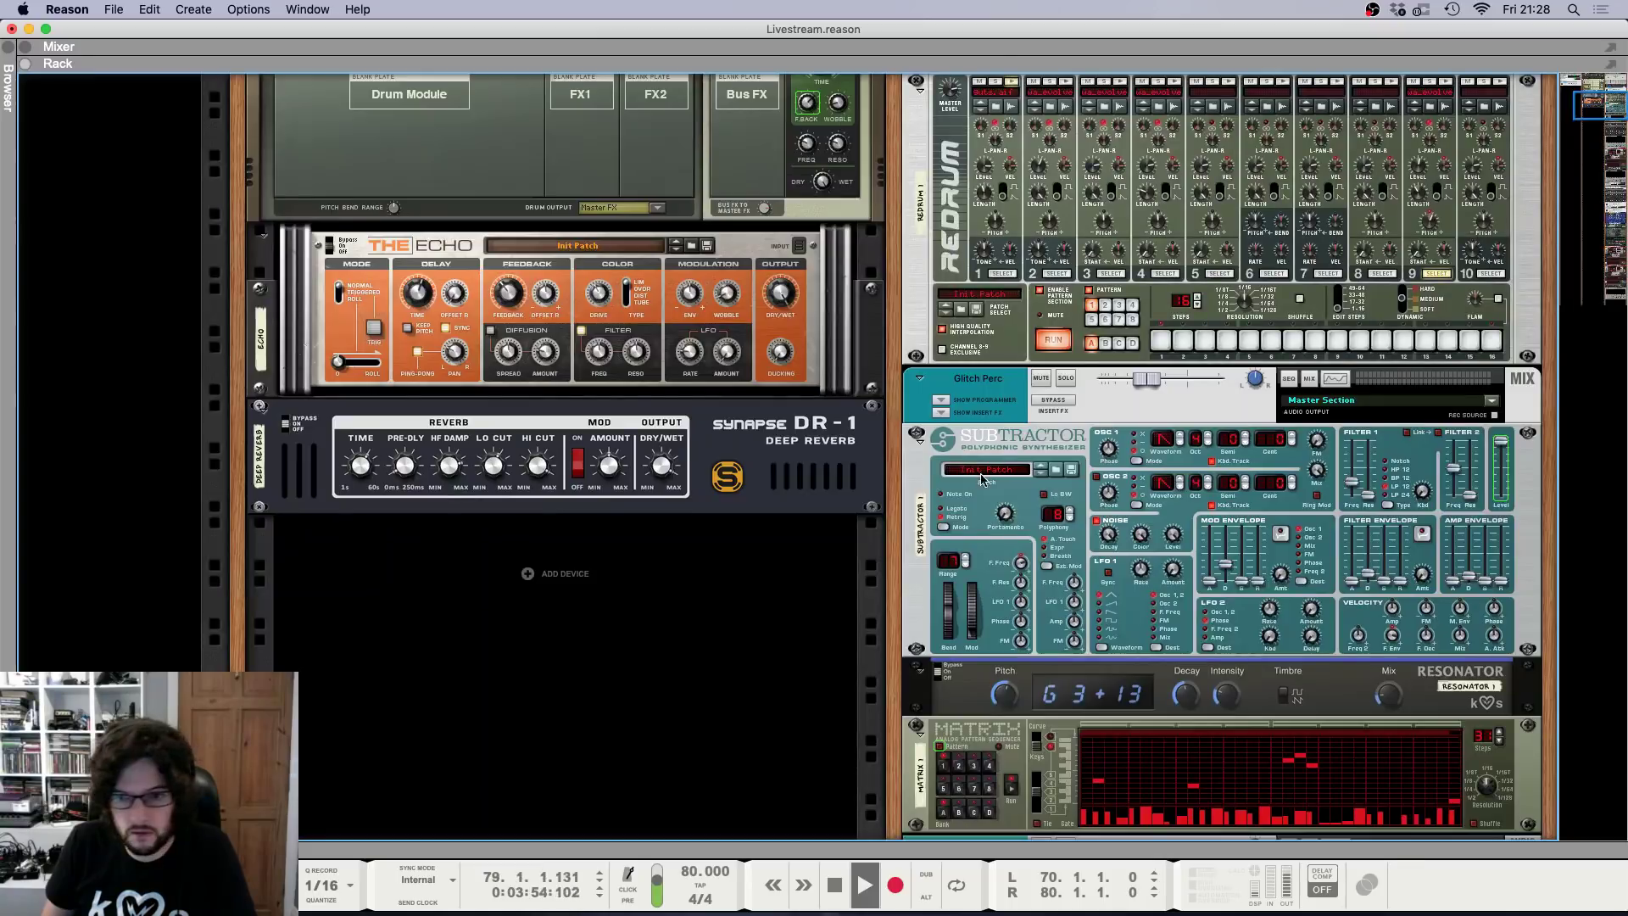
scroll(1229, 488, up, 5)
key(F7)
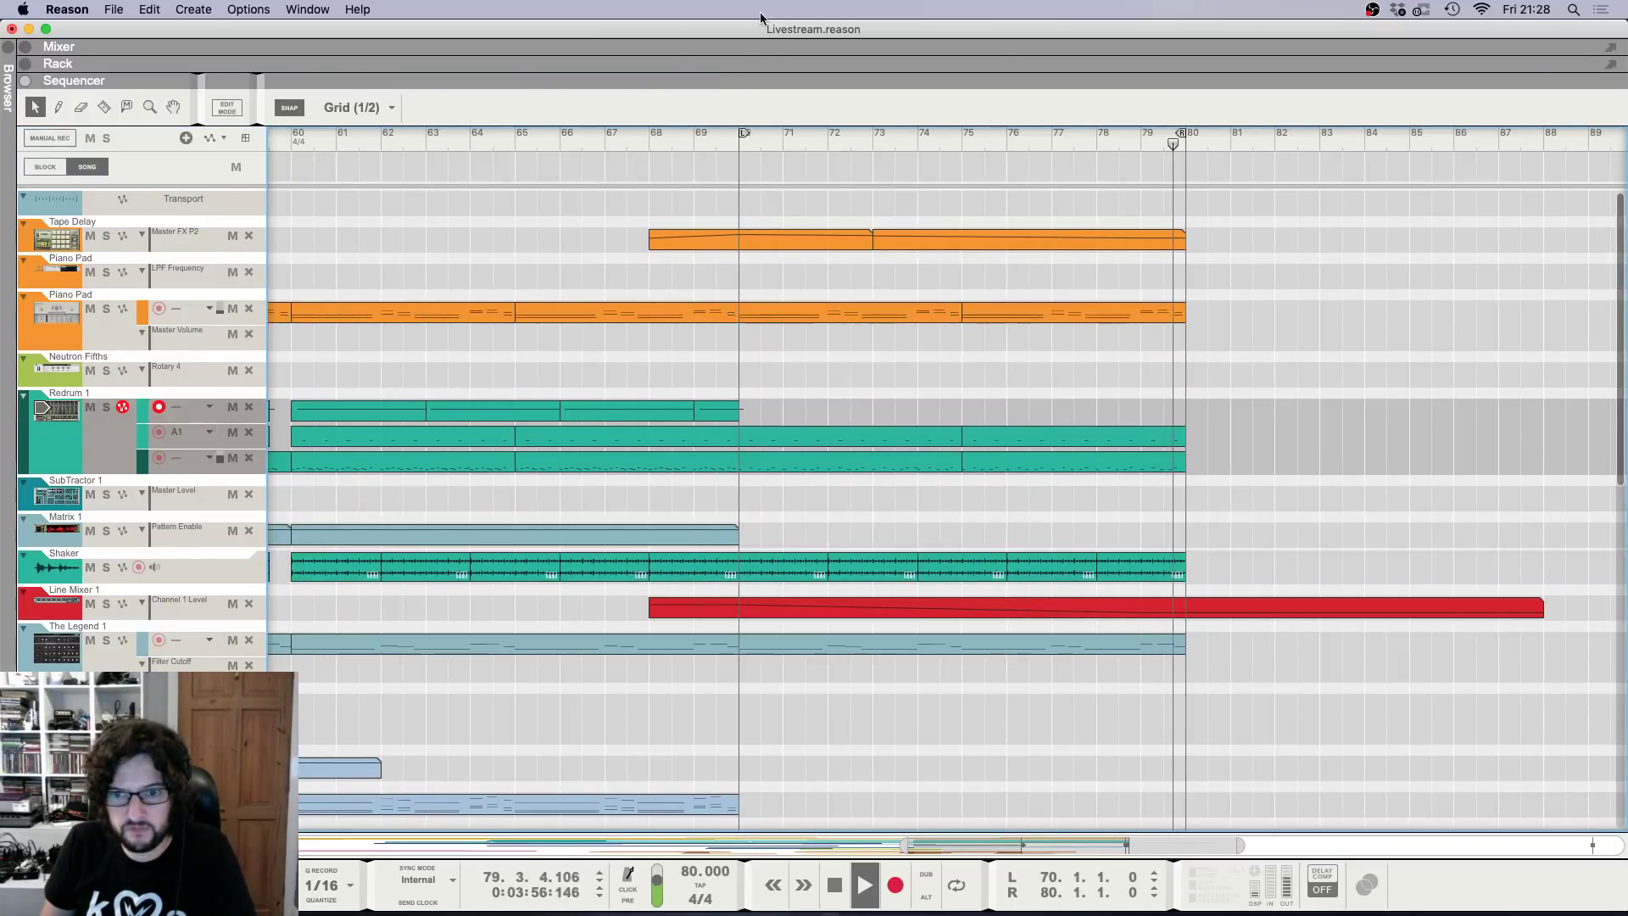
Play from bar 70 and add an automation lane for Redrum 1's Master Level.
click(740, 144)
key(space)
key(F6)
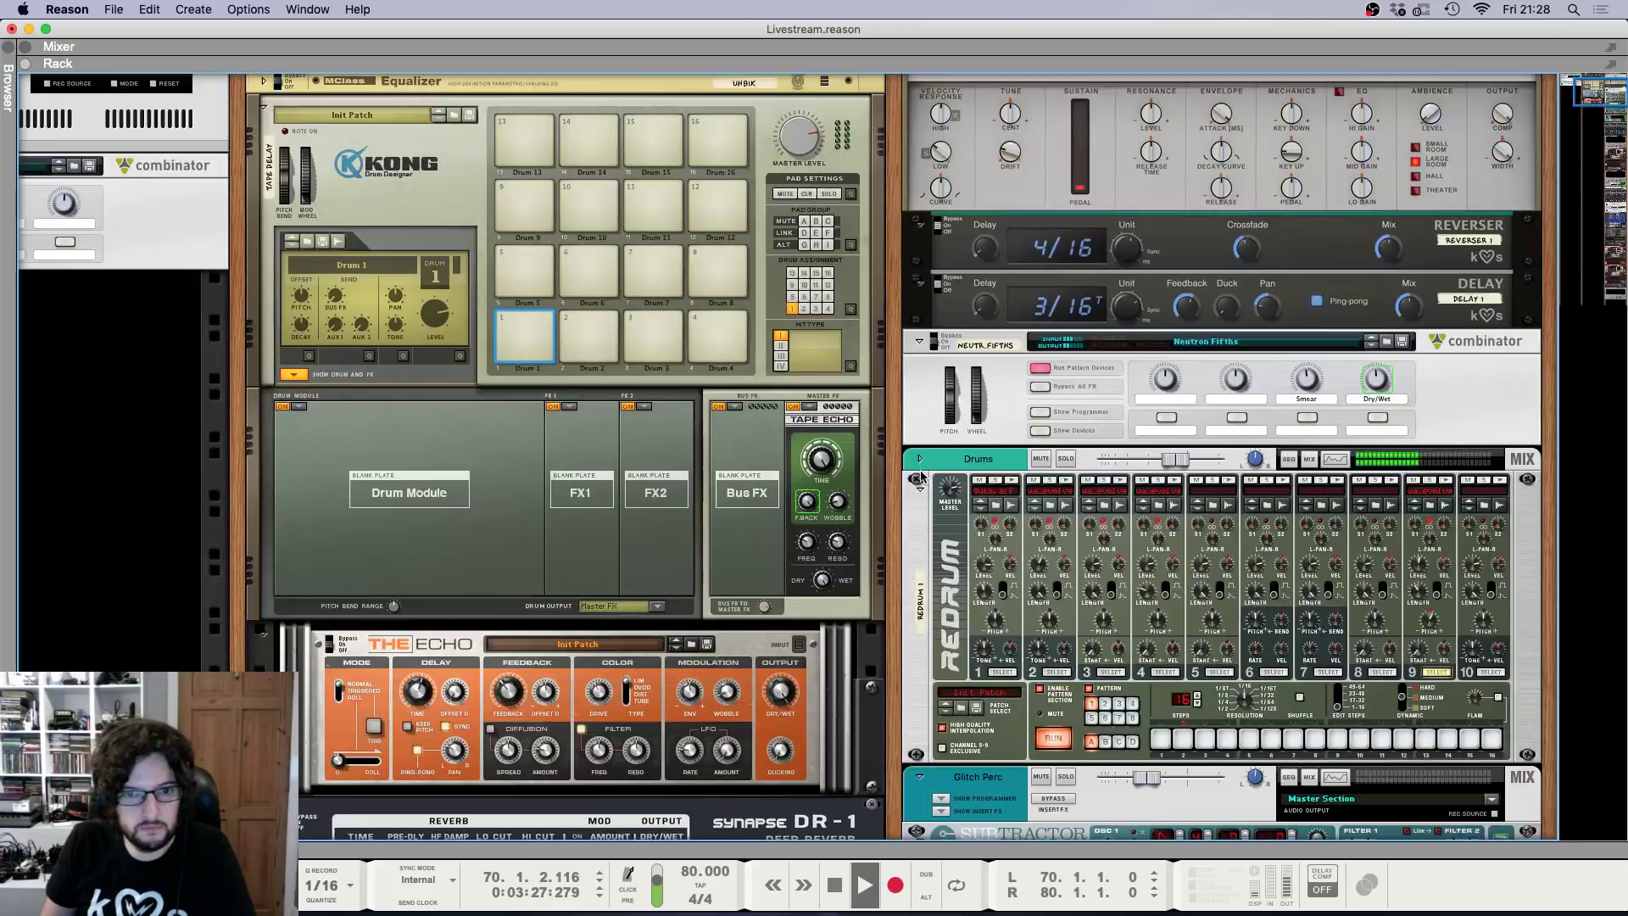
right_click(981, 565)
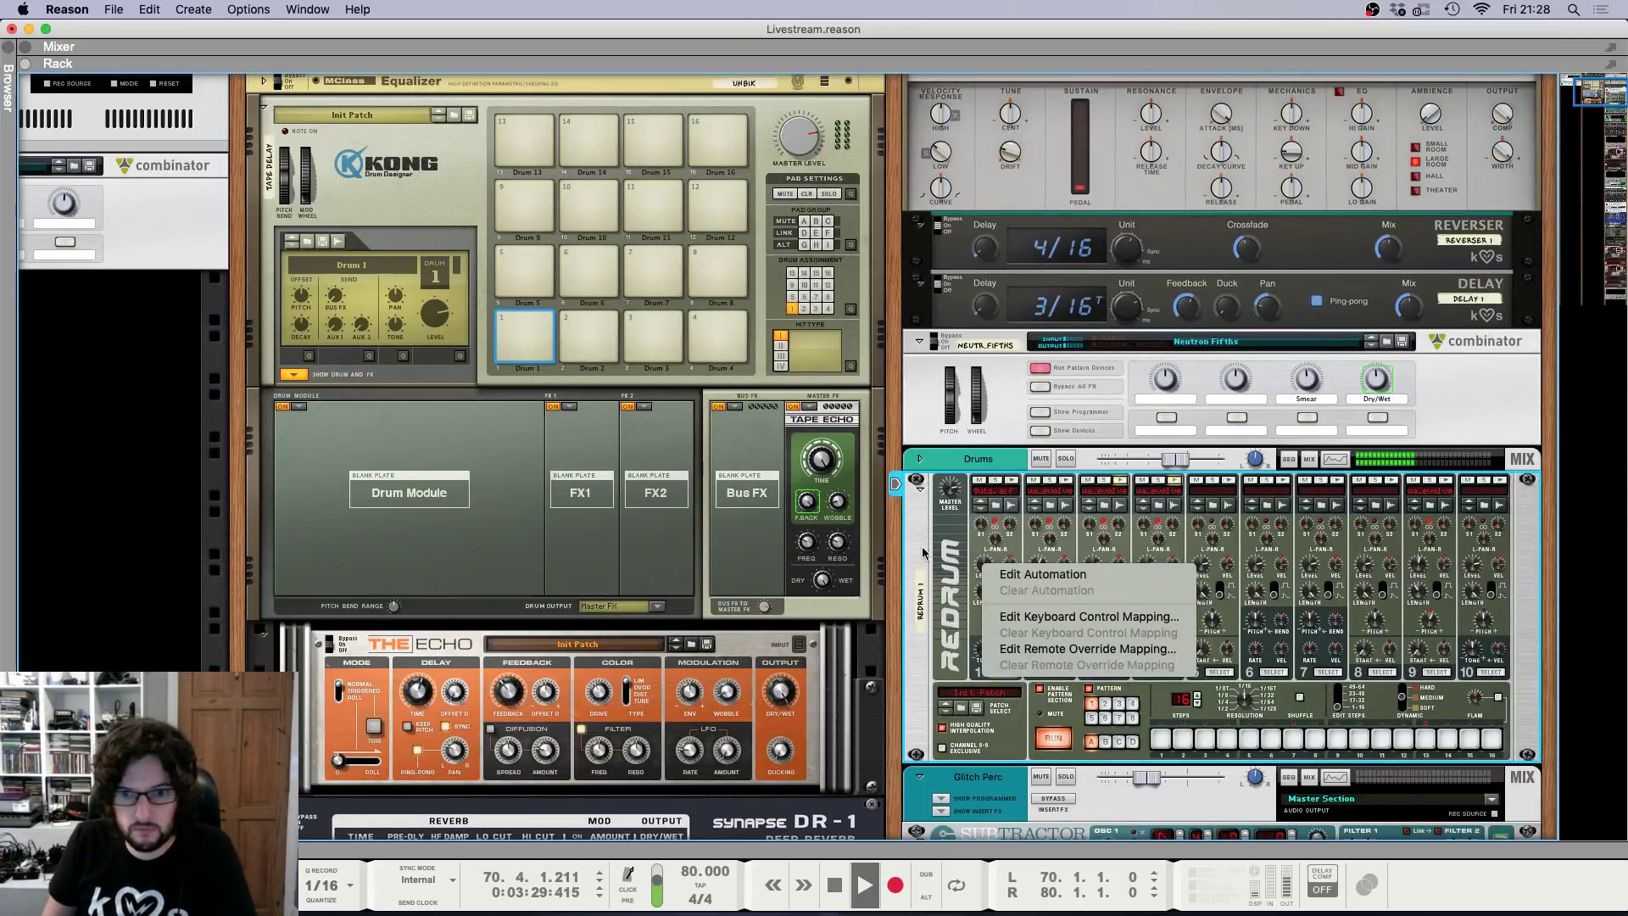
click(924, 547)
right_click(953, 488)
click(961, 494)
key(F7)
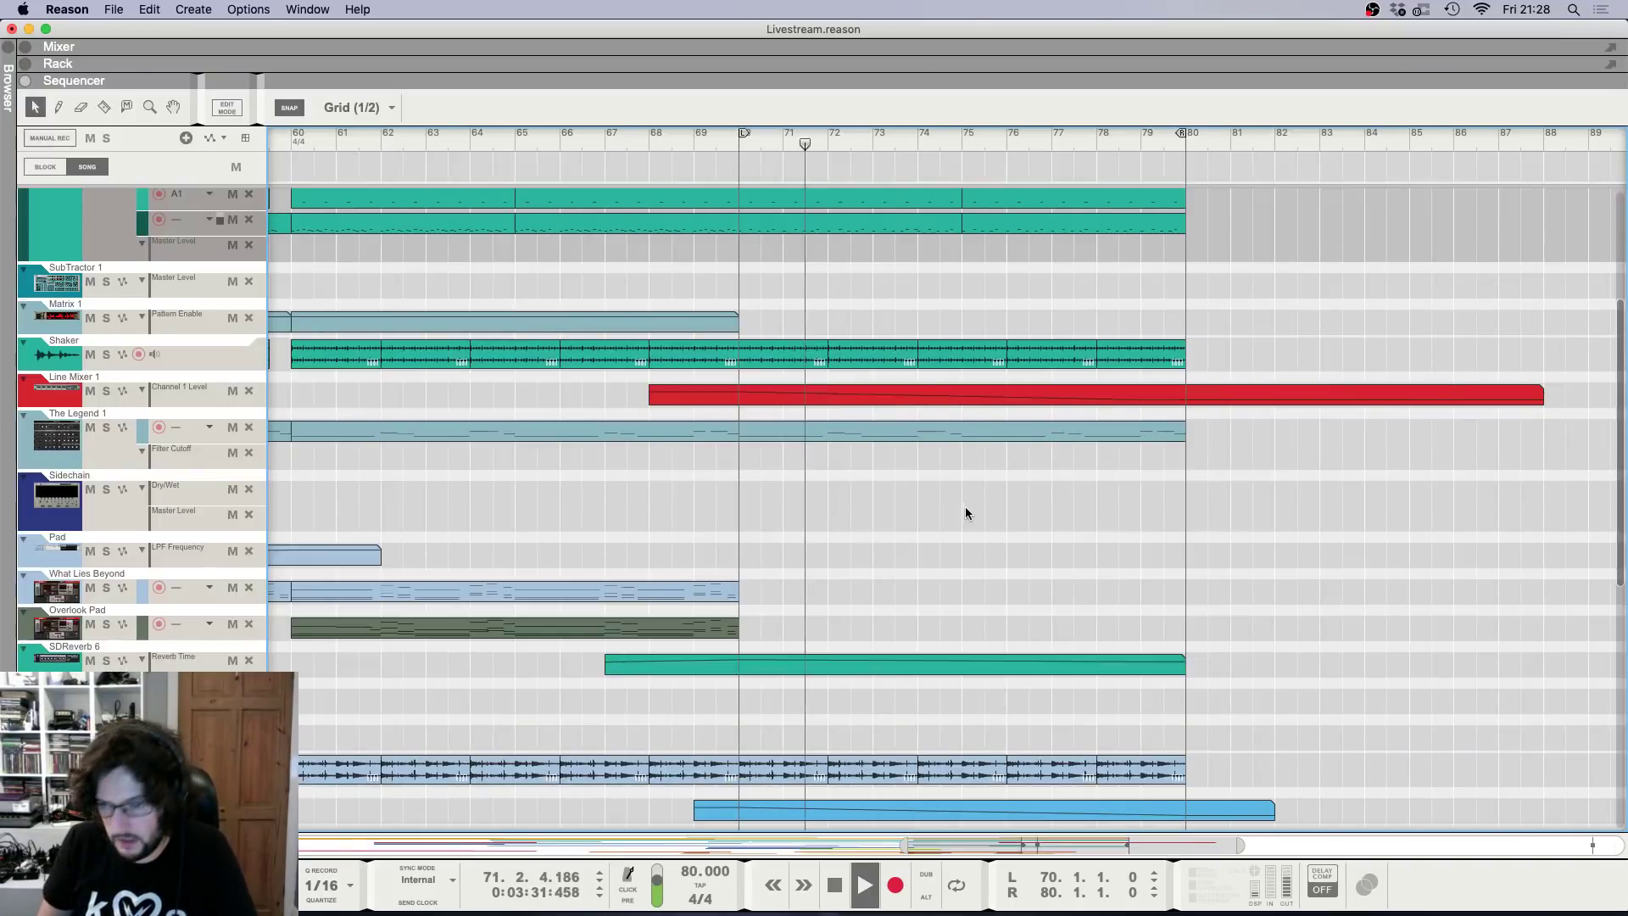
Draw a Redrum 1 Master Level clip from bar 69.3 to bar 88, fading from 102 at bar 70 to 0 at bar 80.
scroll(870, 367, up, 4)
drag(717, 441, 1542, 442)
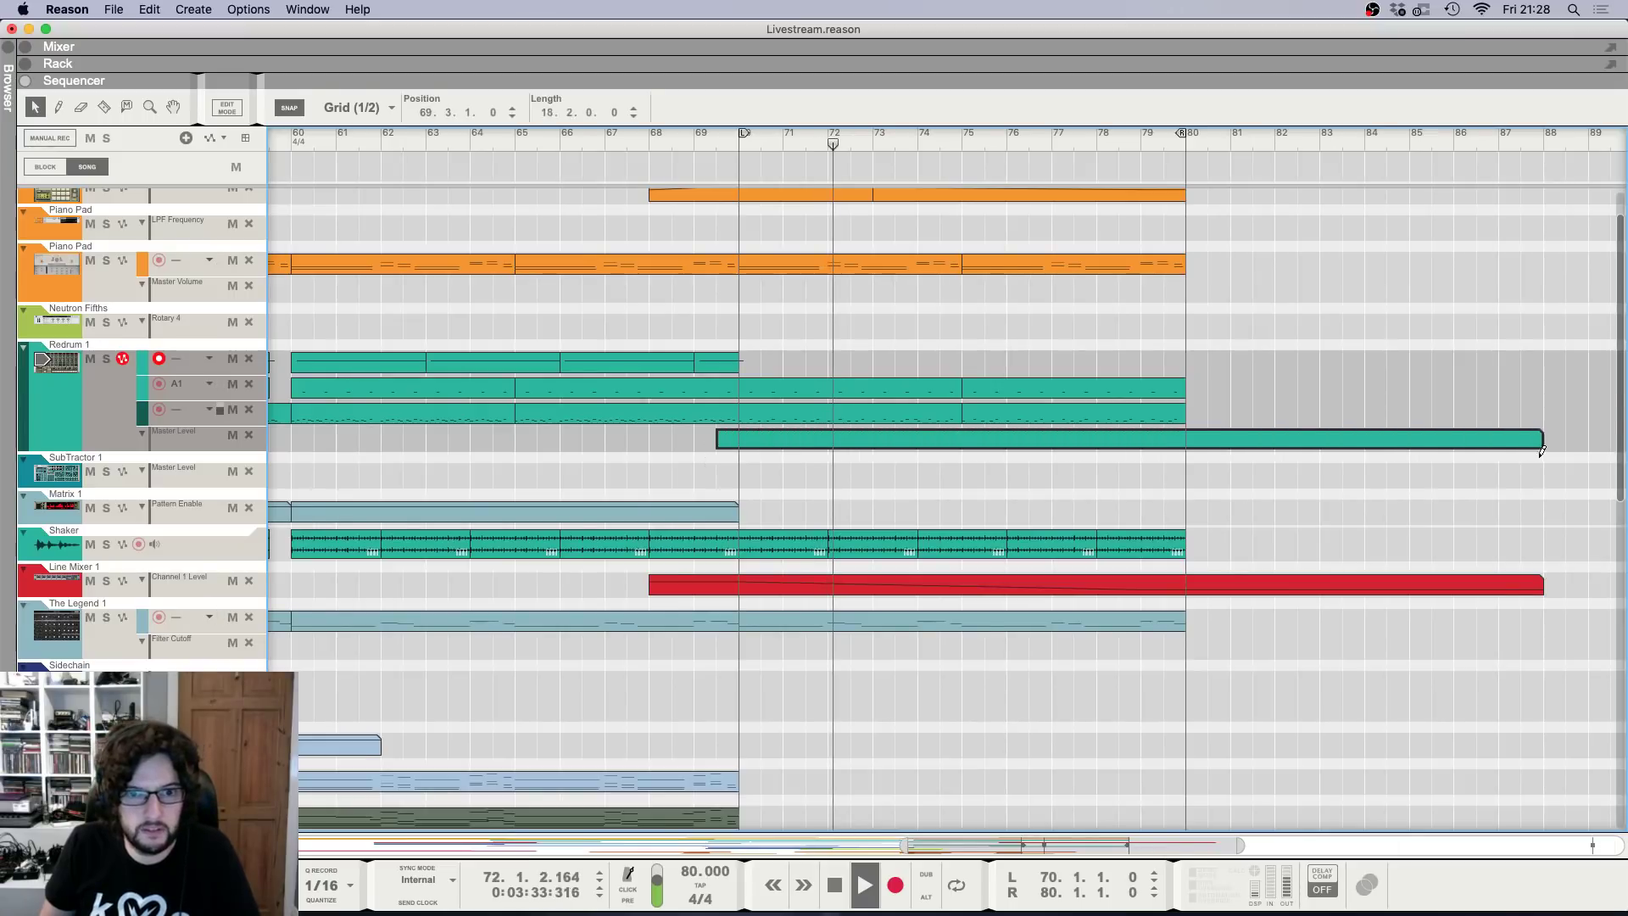
double_click(1167, 441)
super+click(736, 449)
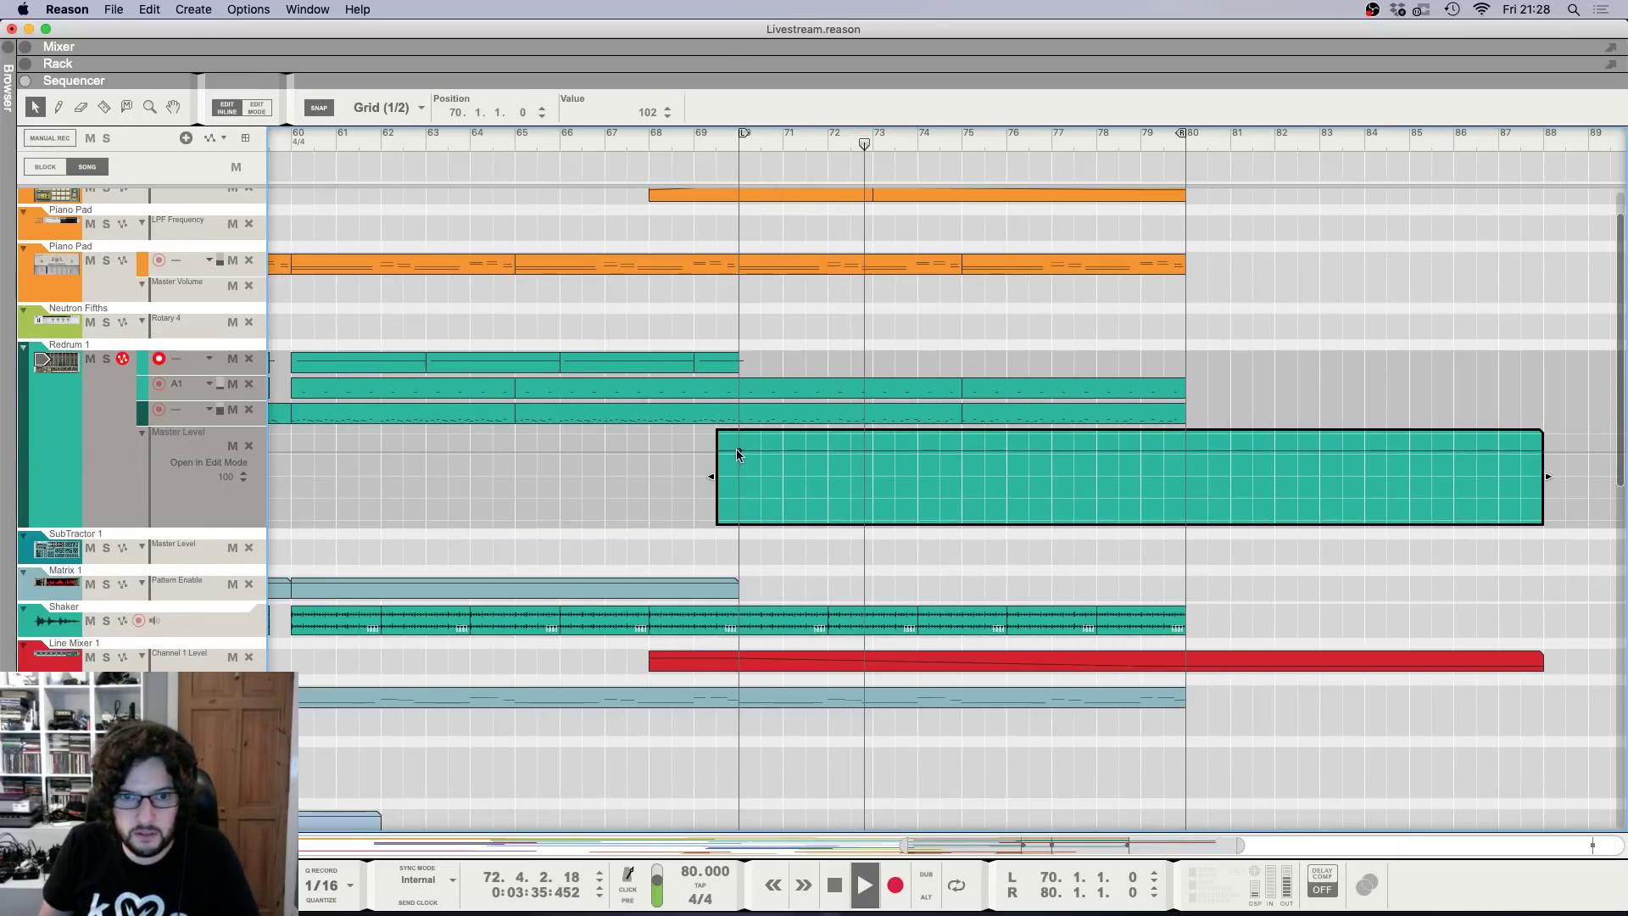
super+click(1184, 519)
key(h)
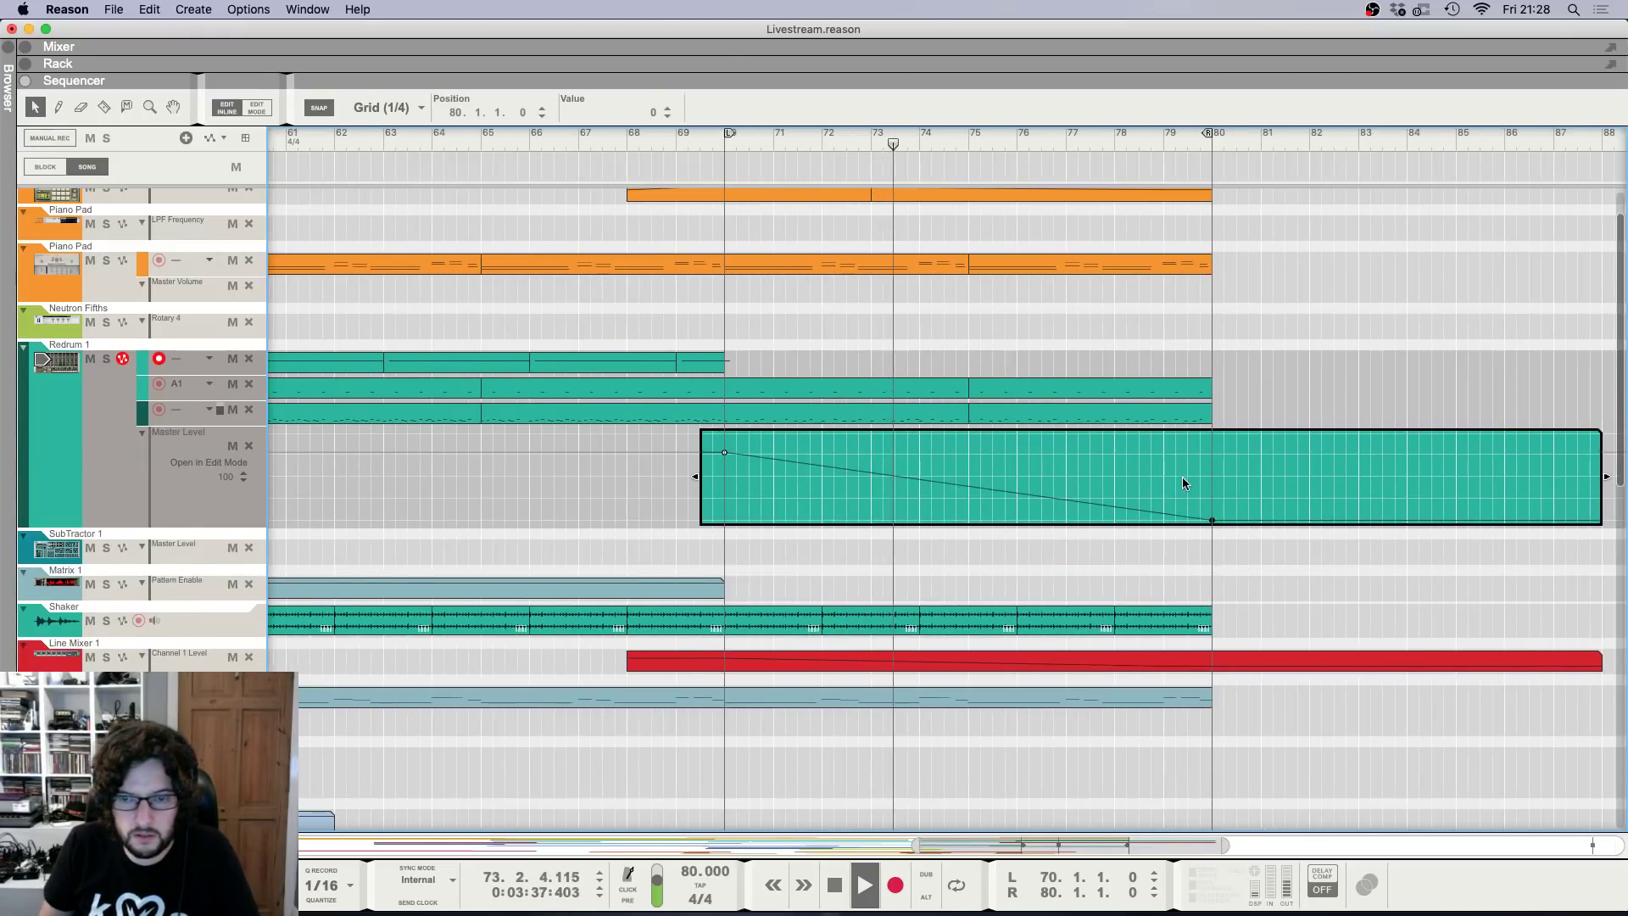
key(g)
key(g)
key(g)
key(g)
key(g)
key(g)
key(g)
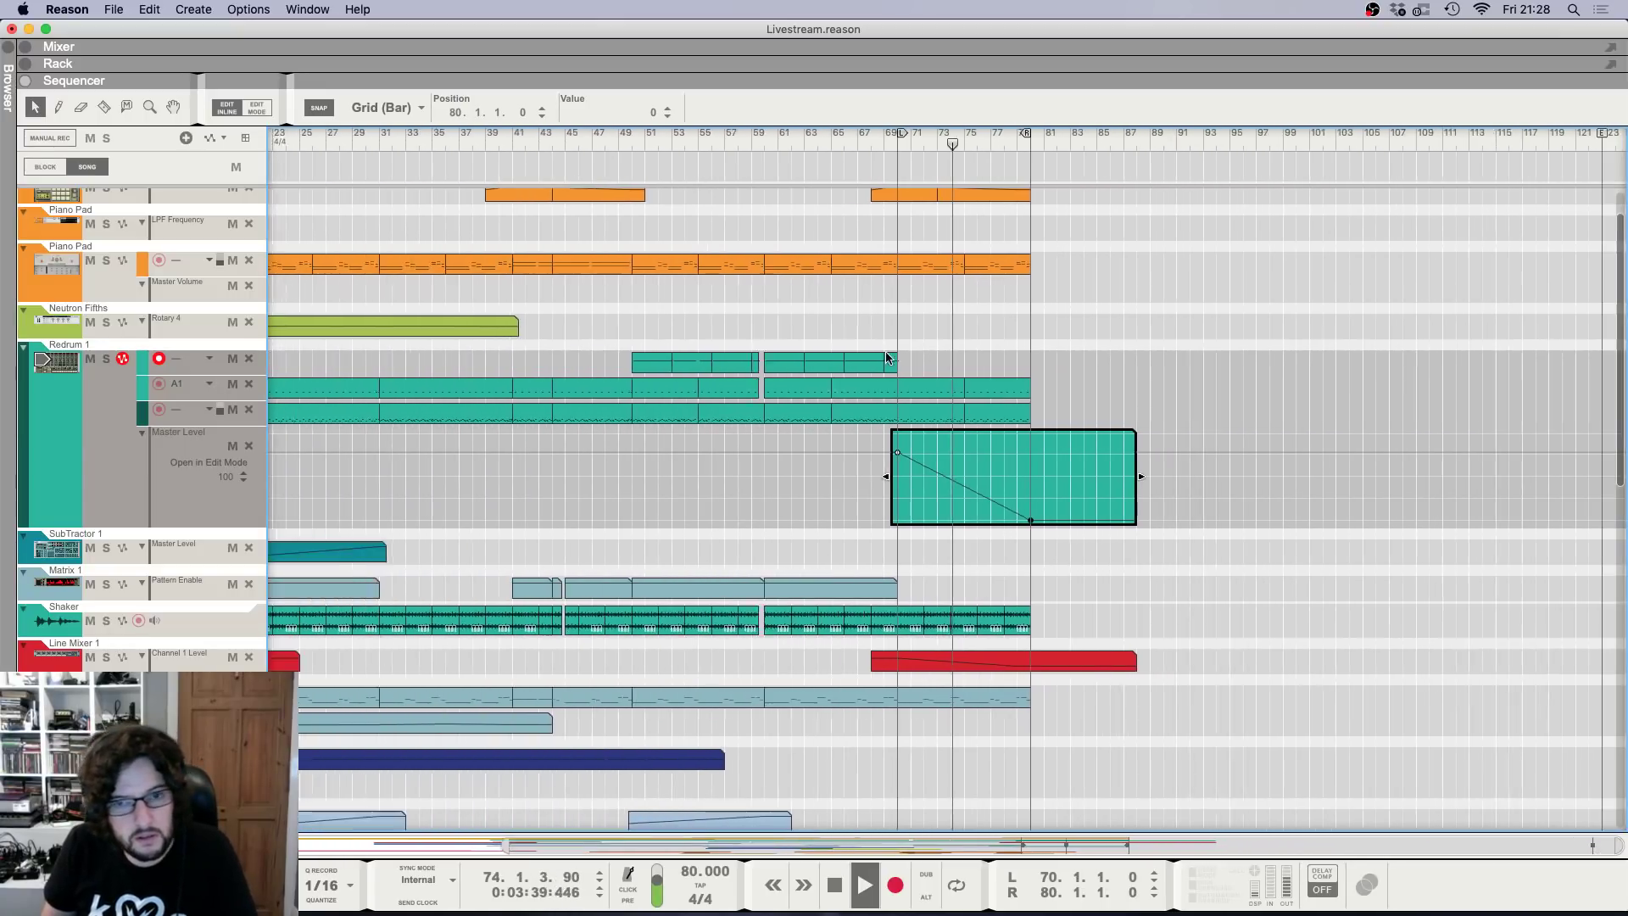
key(h)
key(h)
key(h)
key(h)
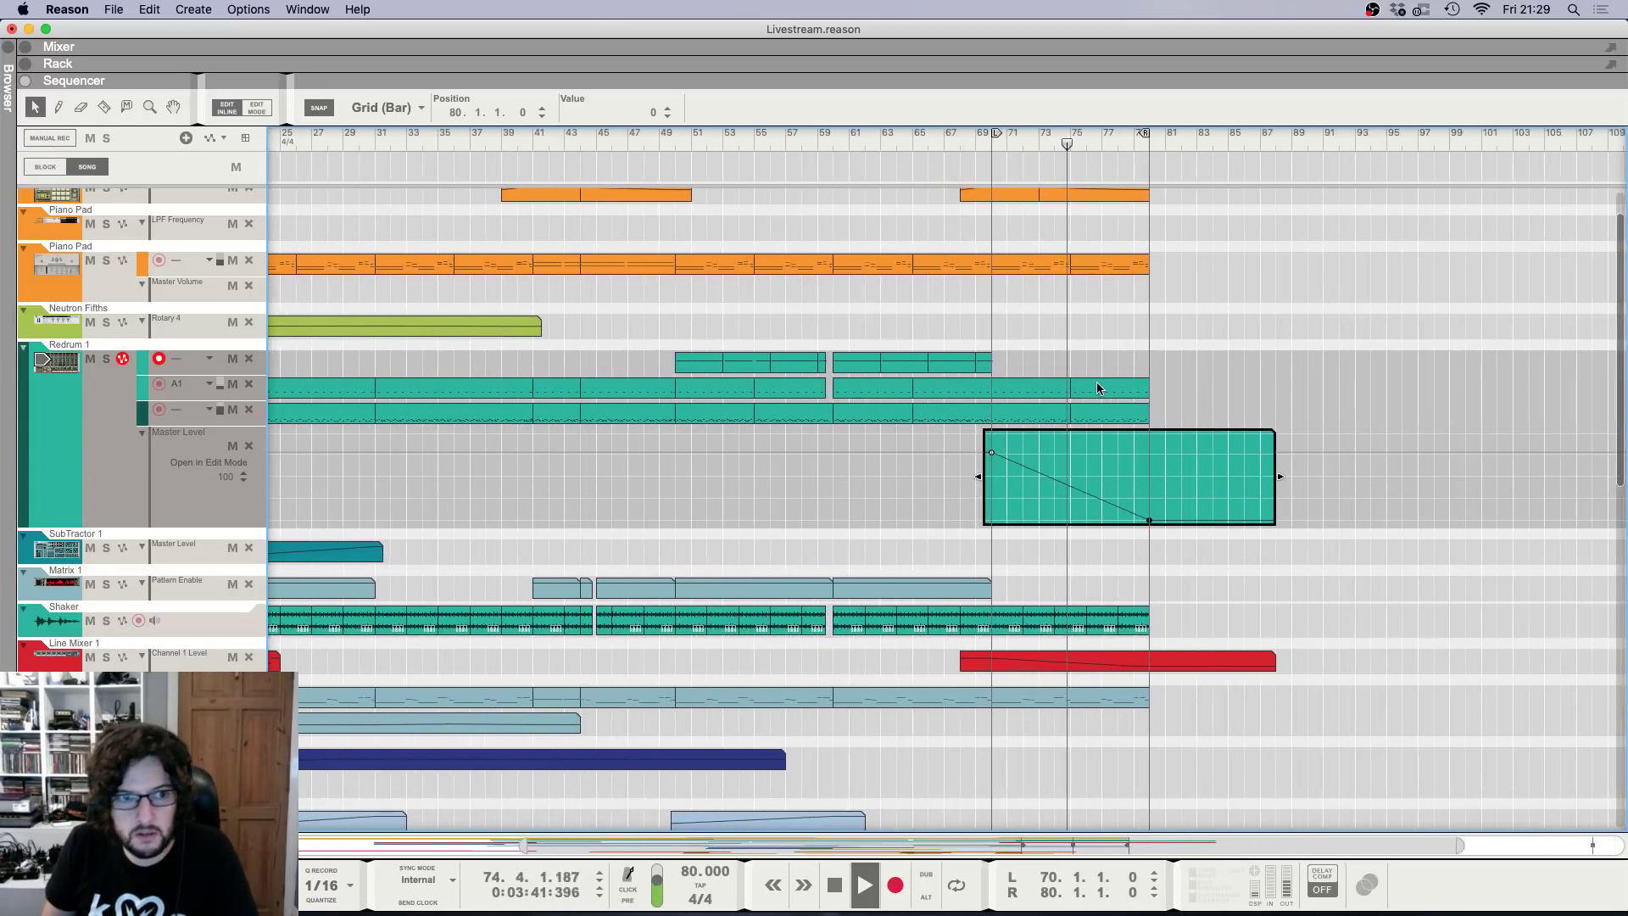
click(1211, 364)
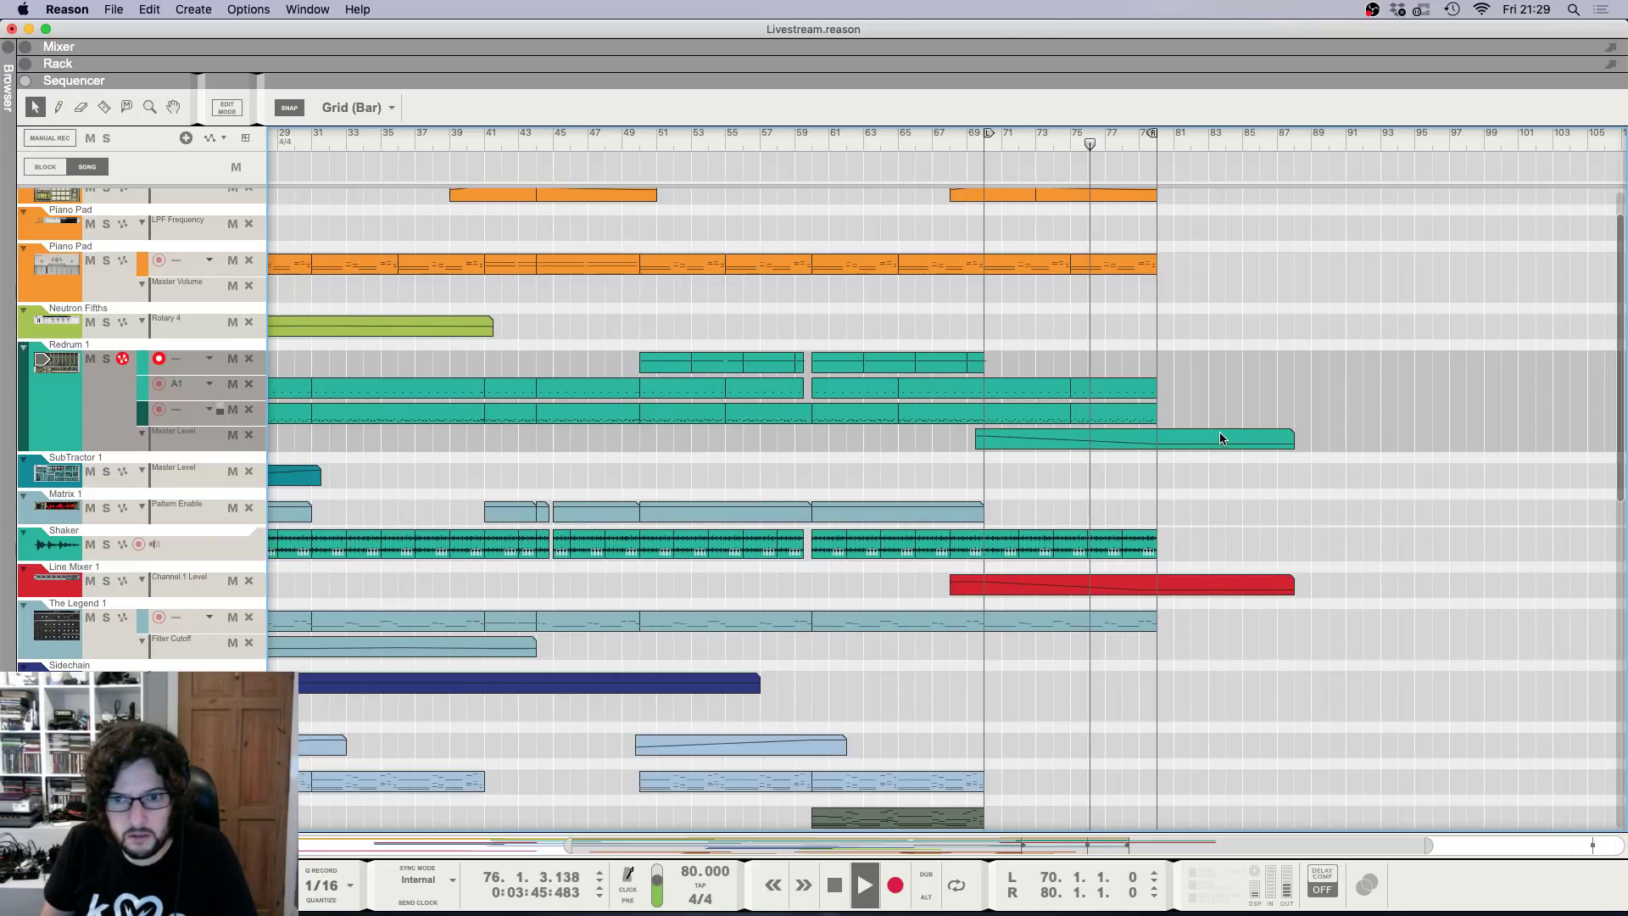
Replay from about bar 70 and move the end point of Line Mixer 2's Channel 1 Level fade to bar 75.
click(982, 152)
scroll(1049, 432, down, 5)
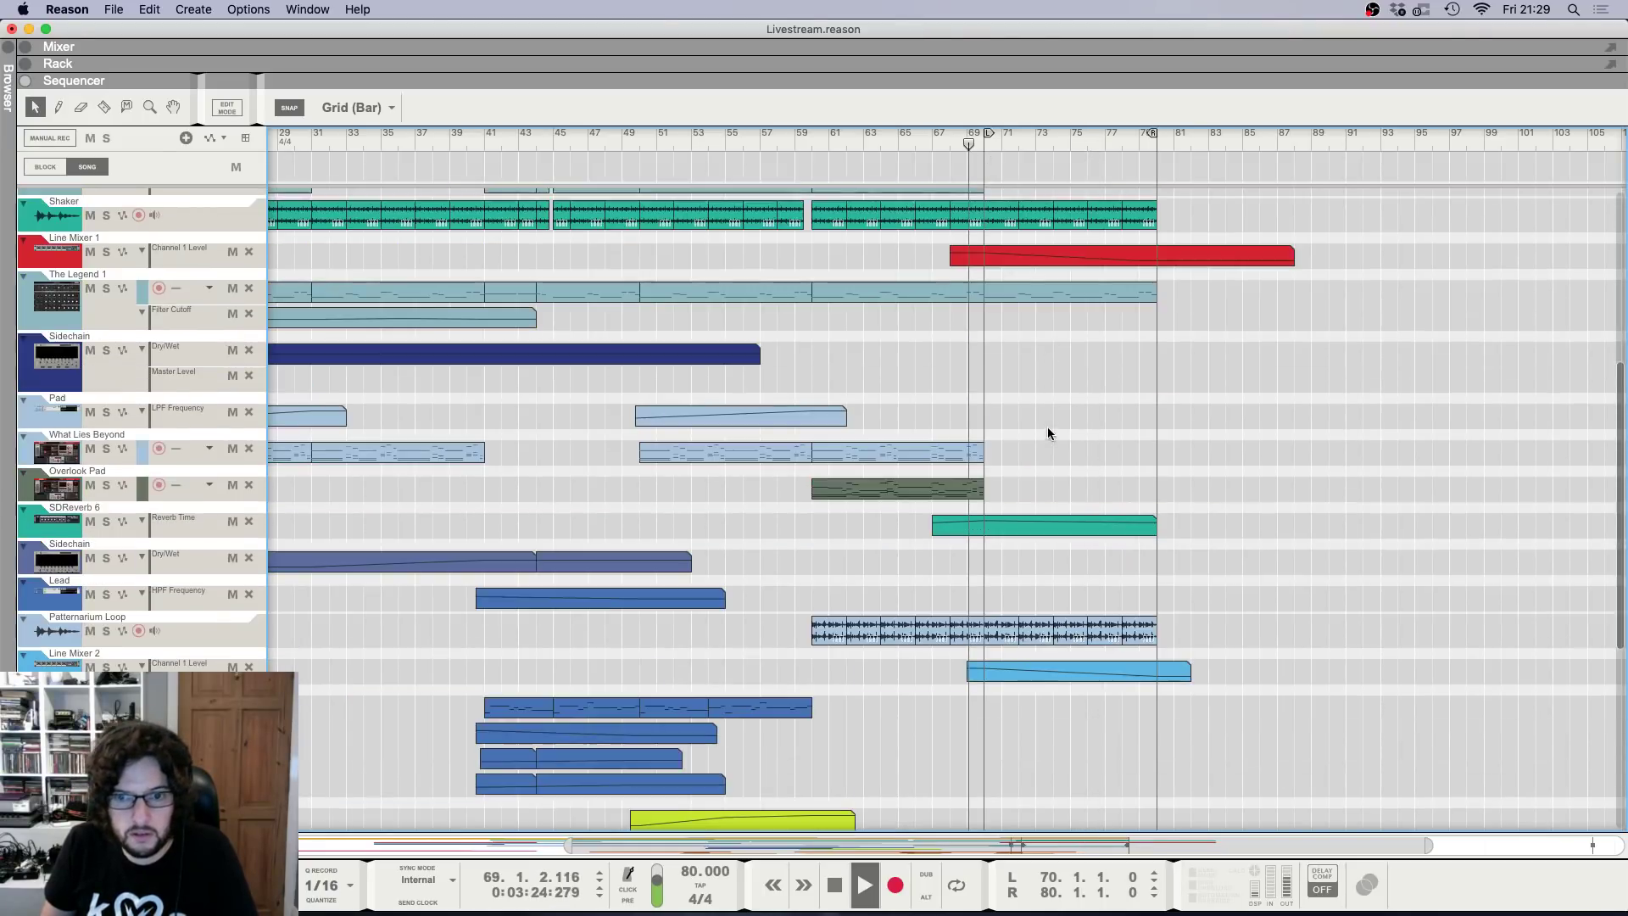
double_click(1118, 672)
drag(1157, 752, 1075, 775)
key(Escape)
Move the end point of Line Mixer 2's Channel 1 Level fade to bar 80 and delete Redrum 1's Master Level clip.
scroll(1099, 562, down, 5)
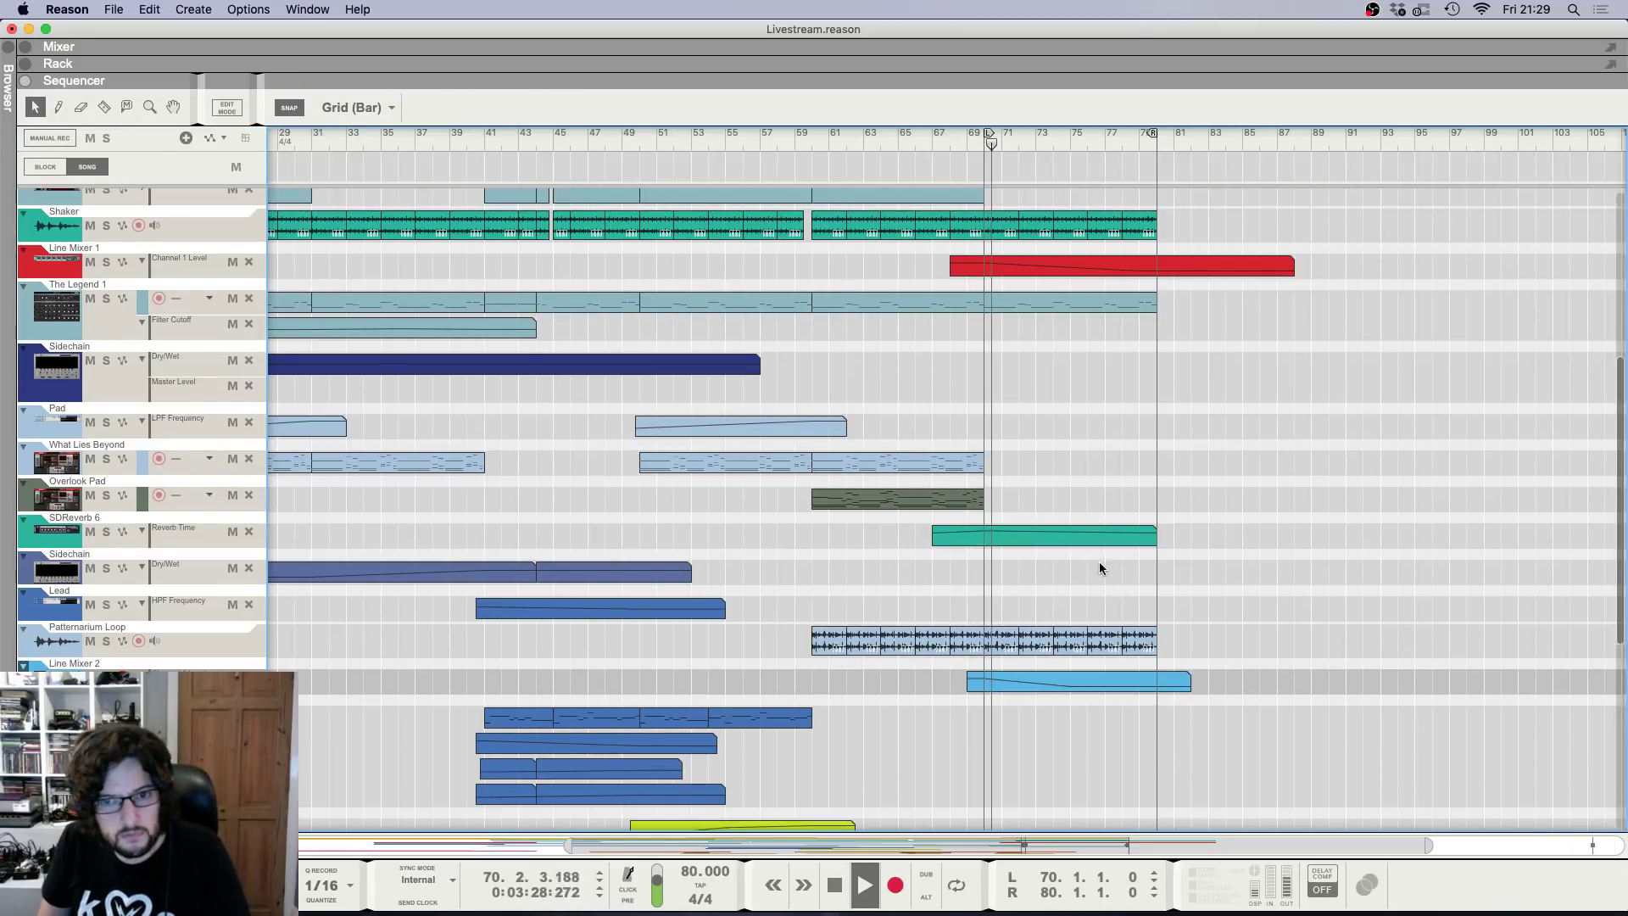
scroll(1099, 571, up, 3)
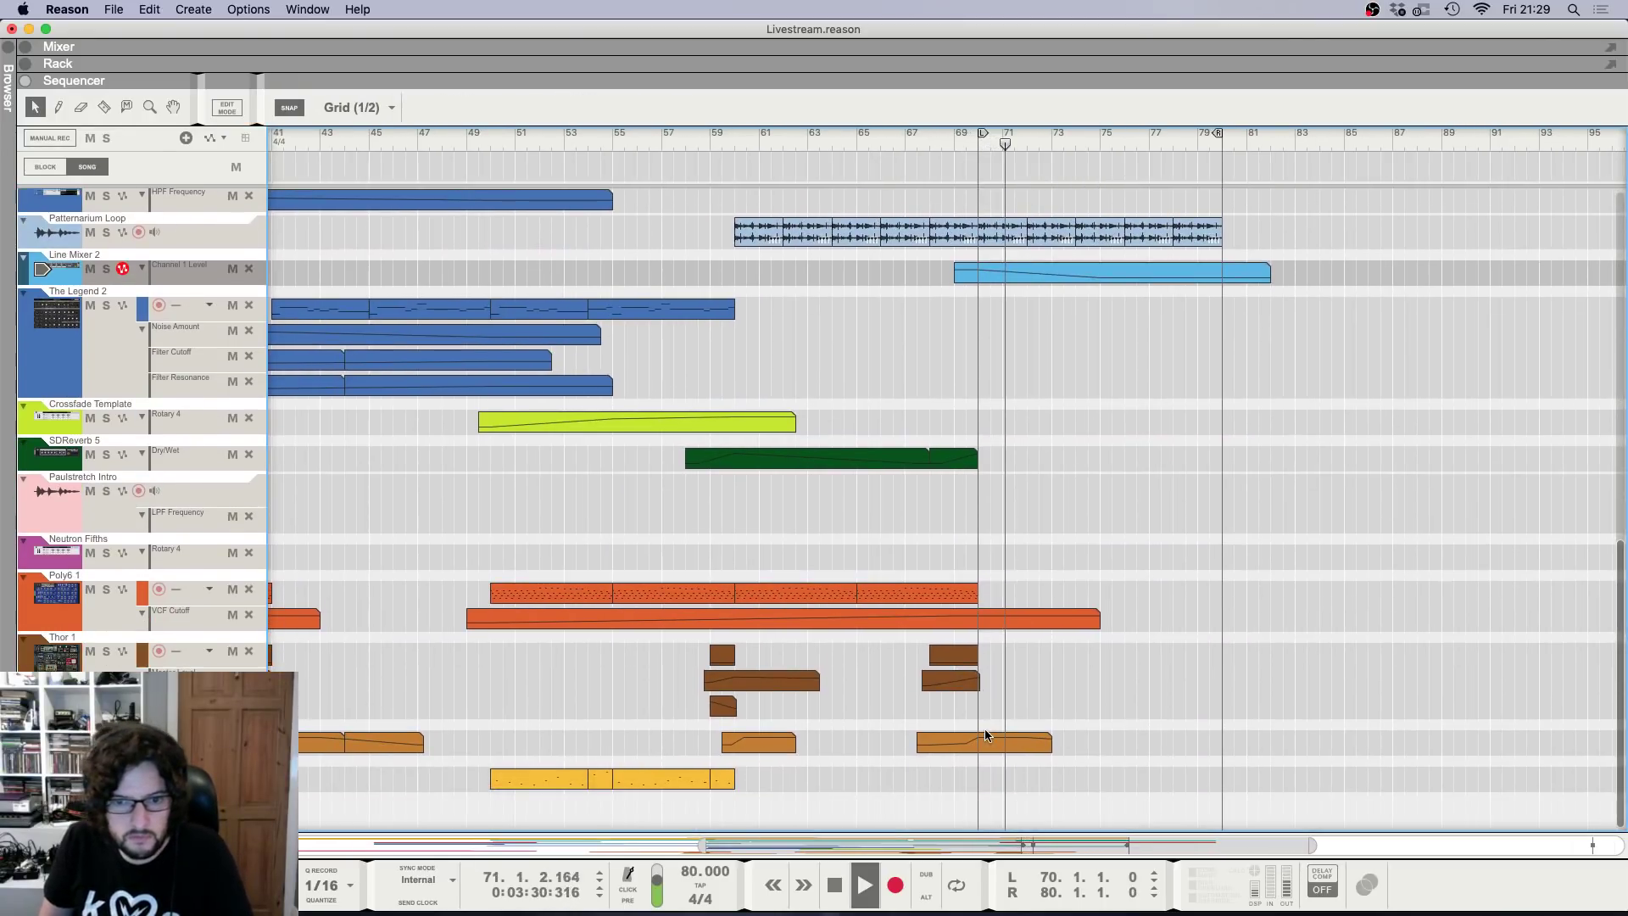
scroll(980, 738, down, 1)
scroll(1032, 646, up, 2)
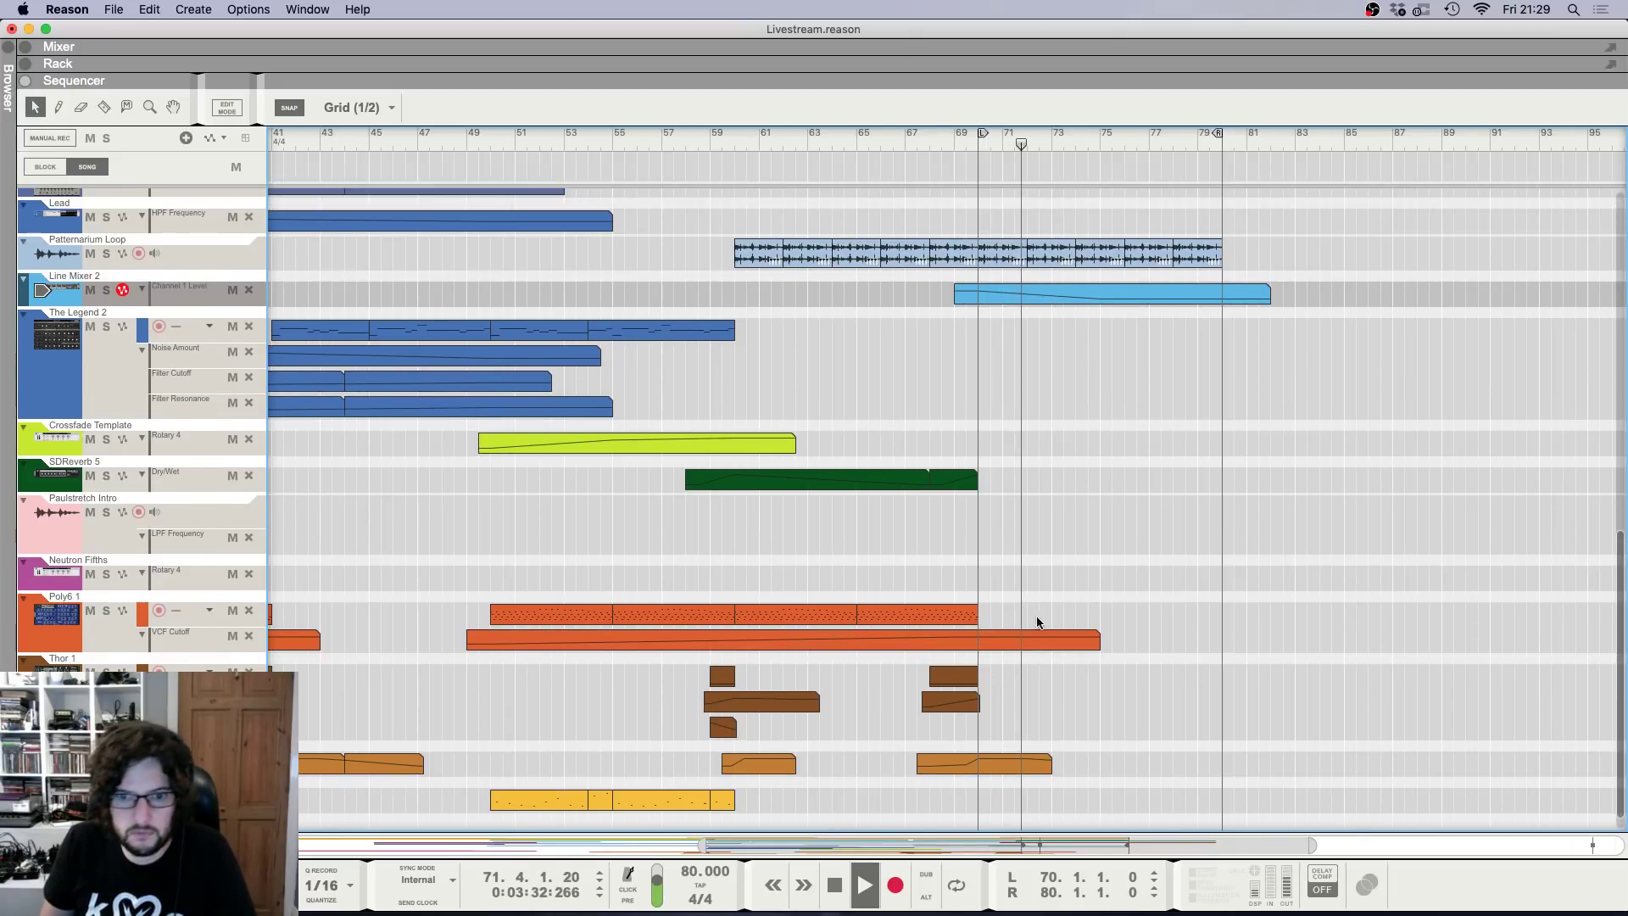
scroll(1041, 602, up, 6)
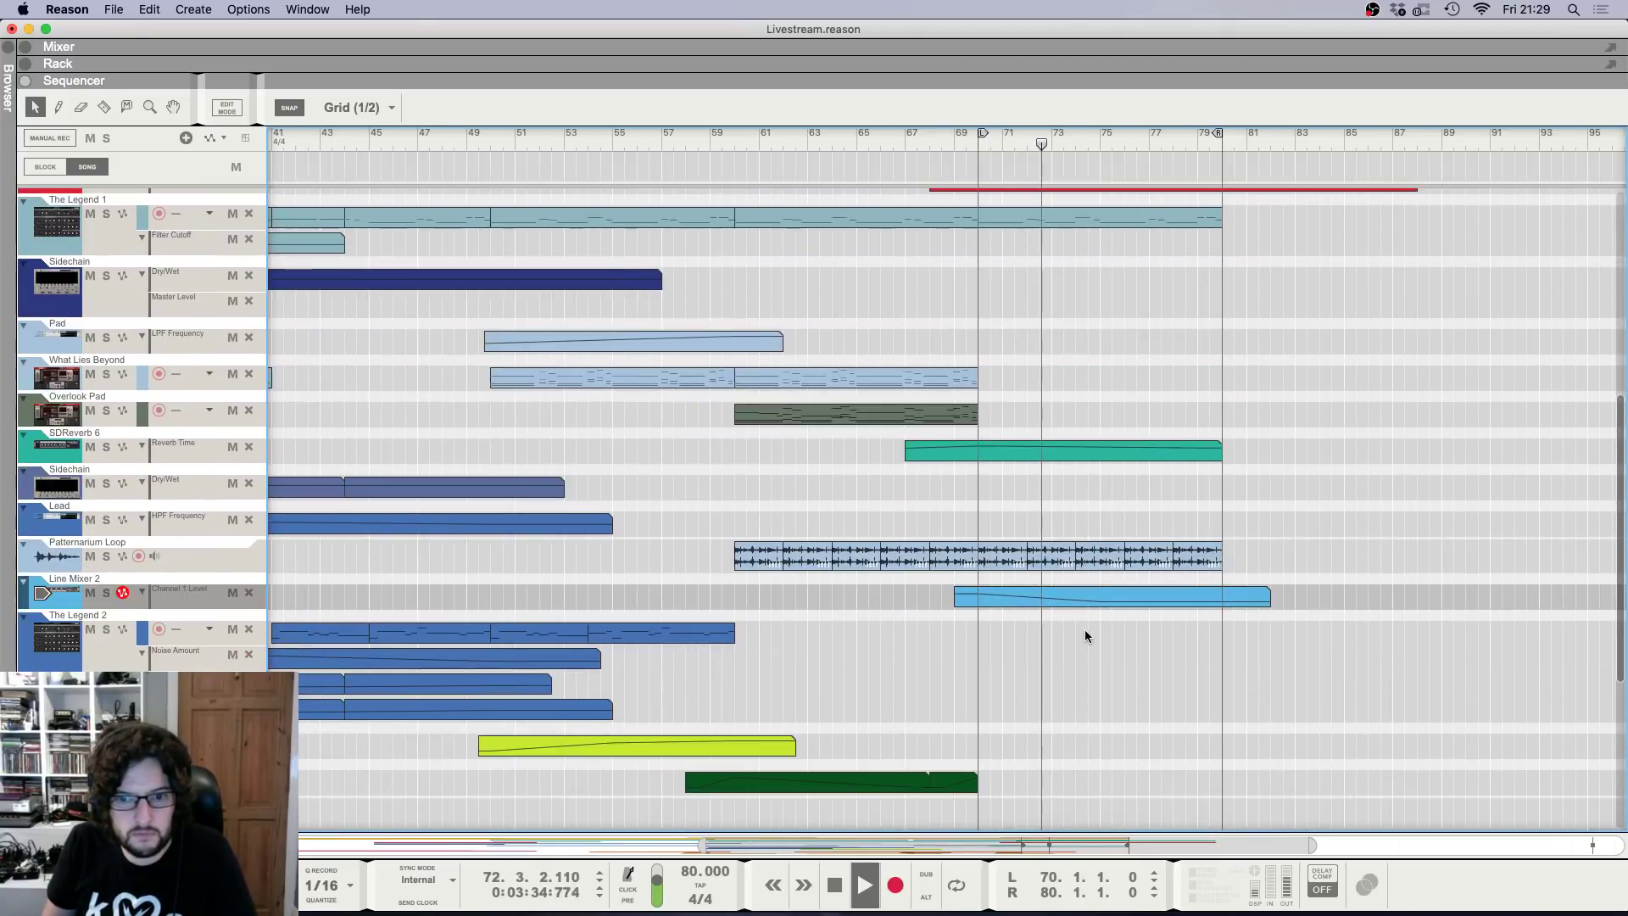
double_click(1080, 595)
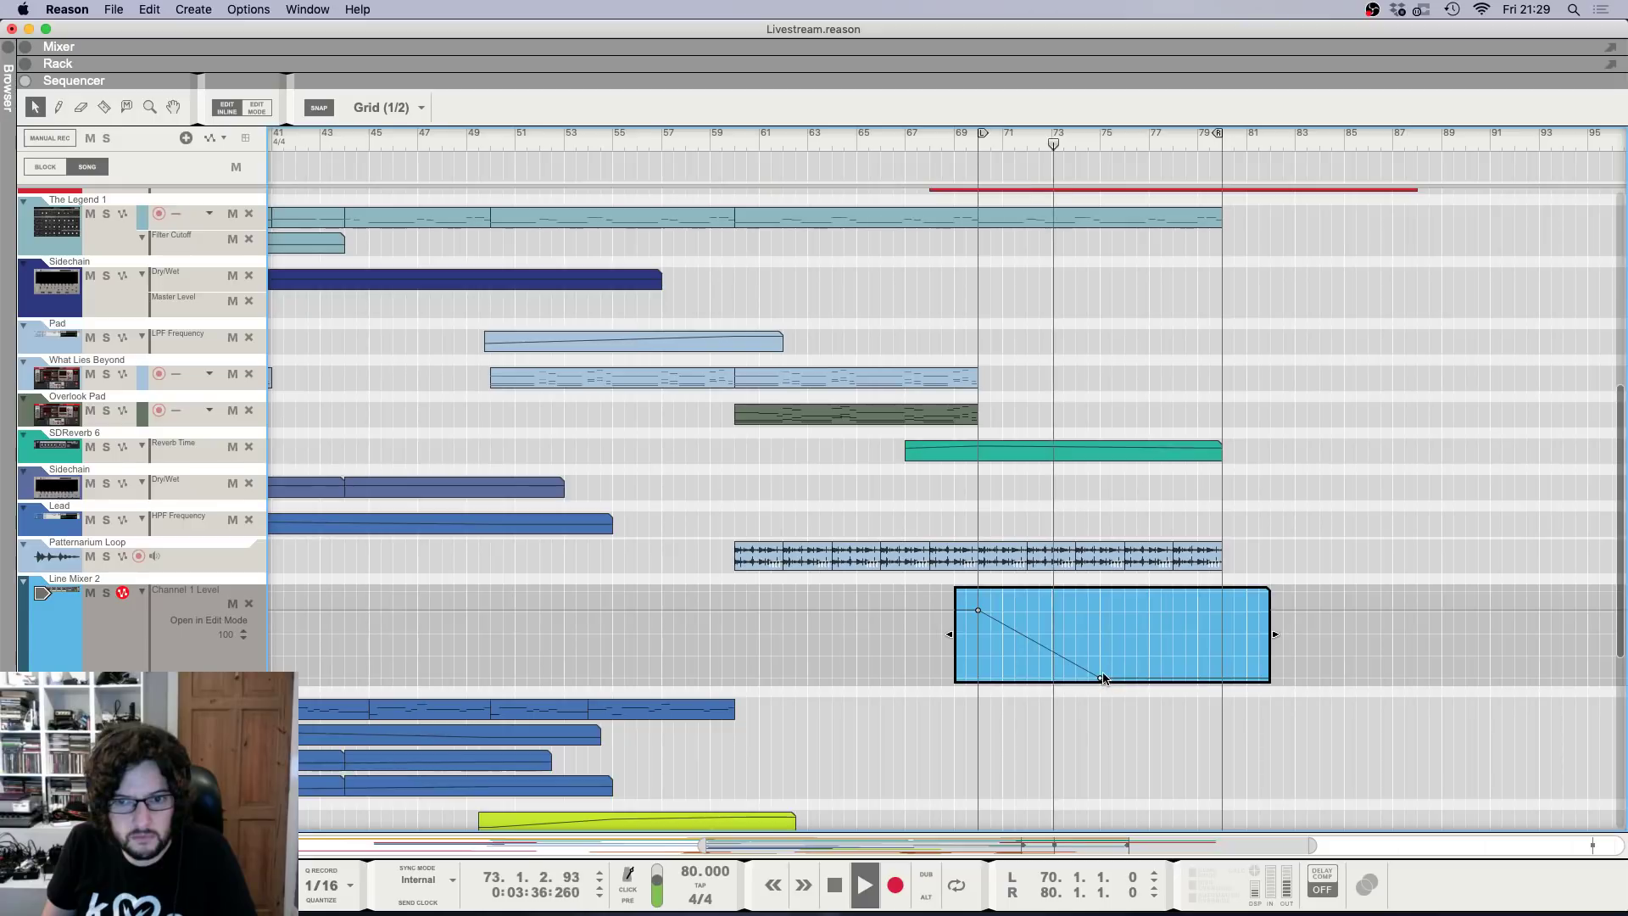
drag(1100, 678, 1221, 678)
scroll(1249, 435, up, 10)
click(1233, 476)
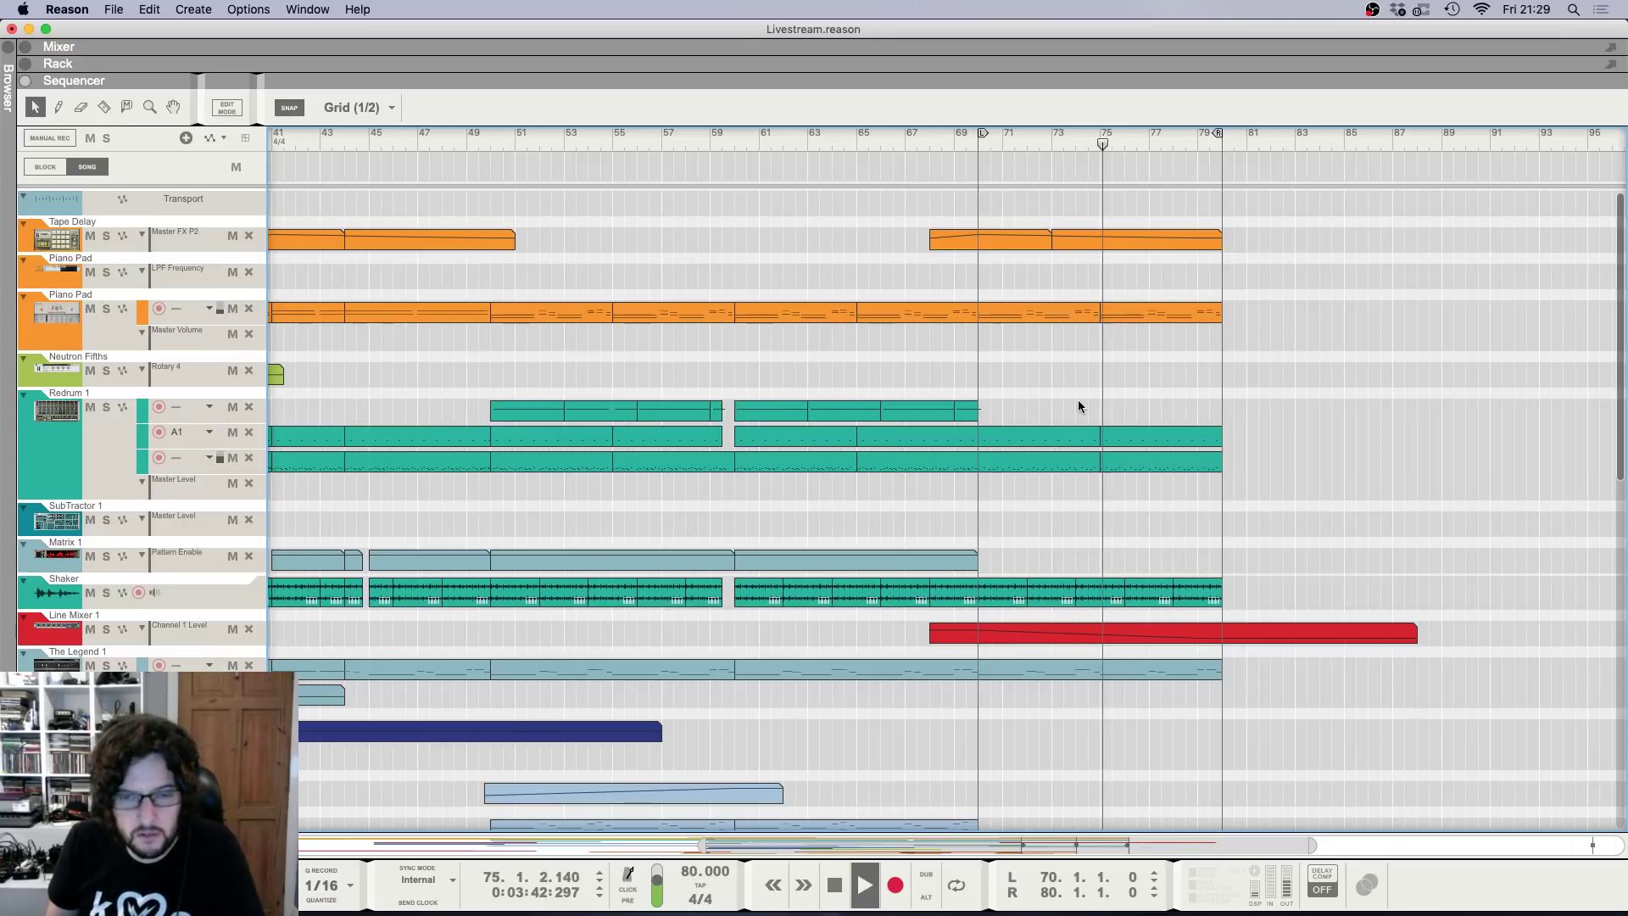
Copy the group of Thor 1 note and automation clips at bar 59 to bar 79.
scroll(806, 516, down, 10)
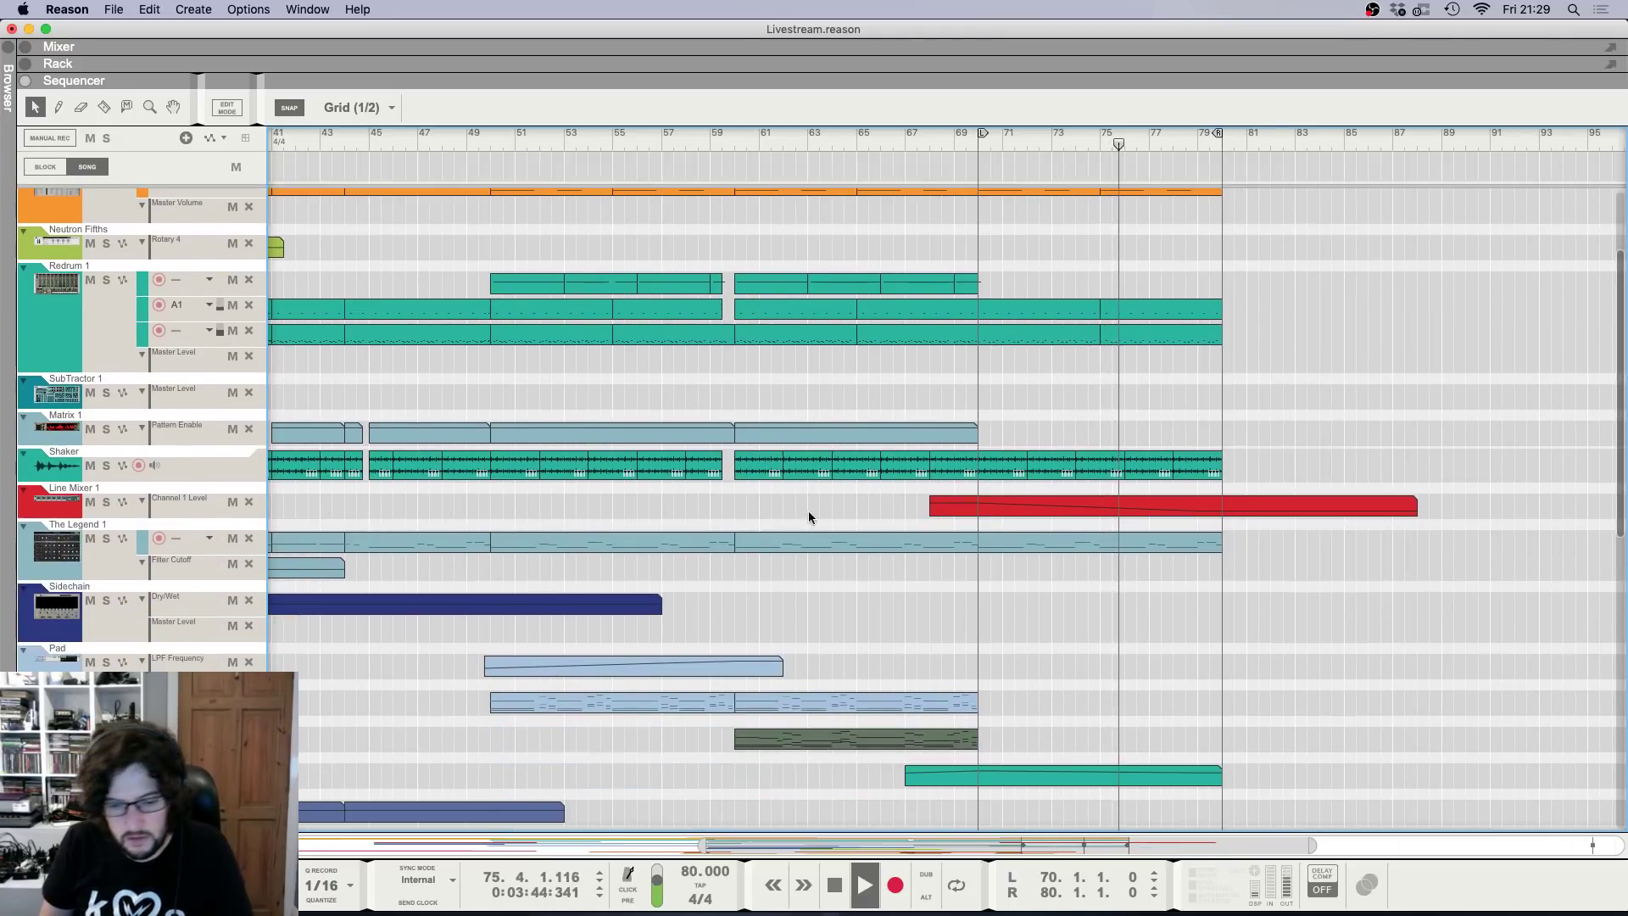
scroll(971, 572, down, 8)
key(g)
key(g)
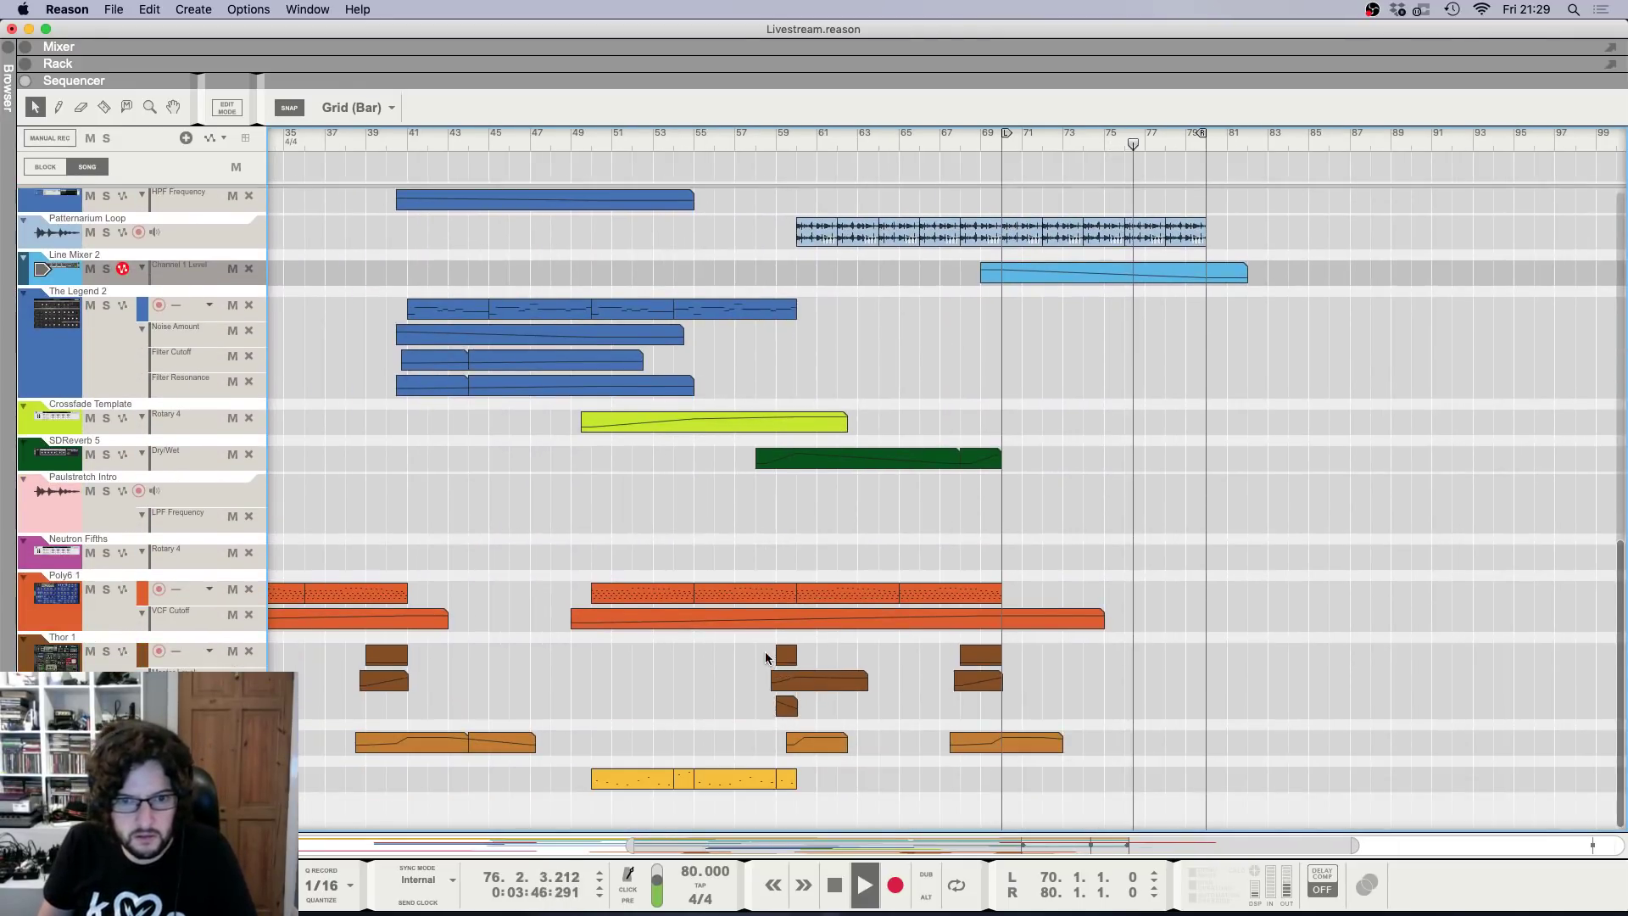
drag(765, 653, 1222, 702)
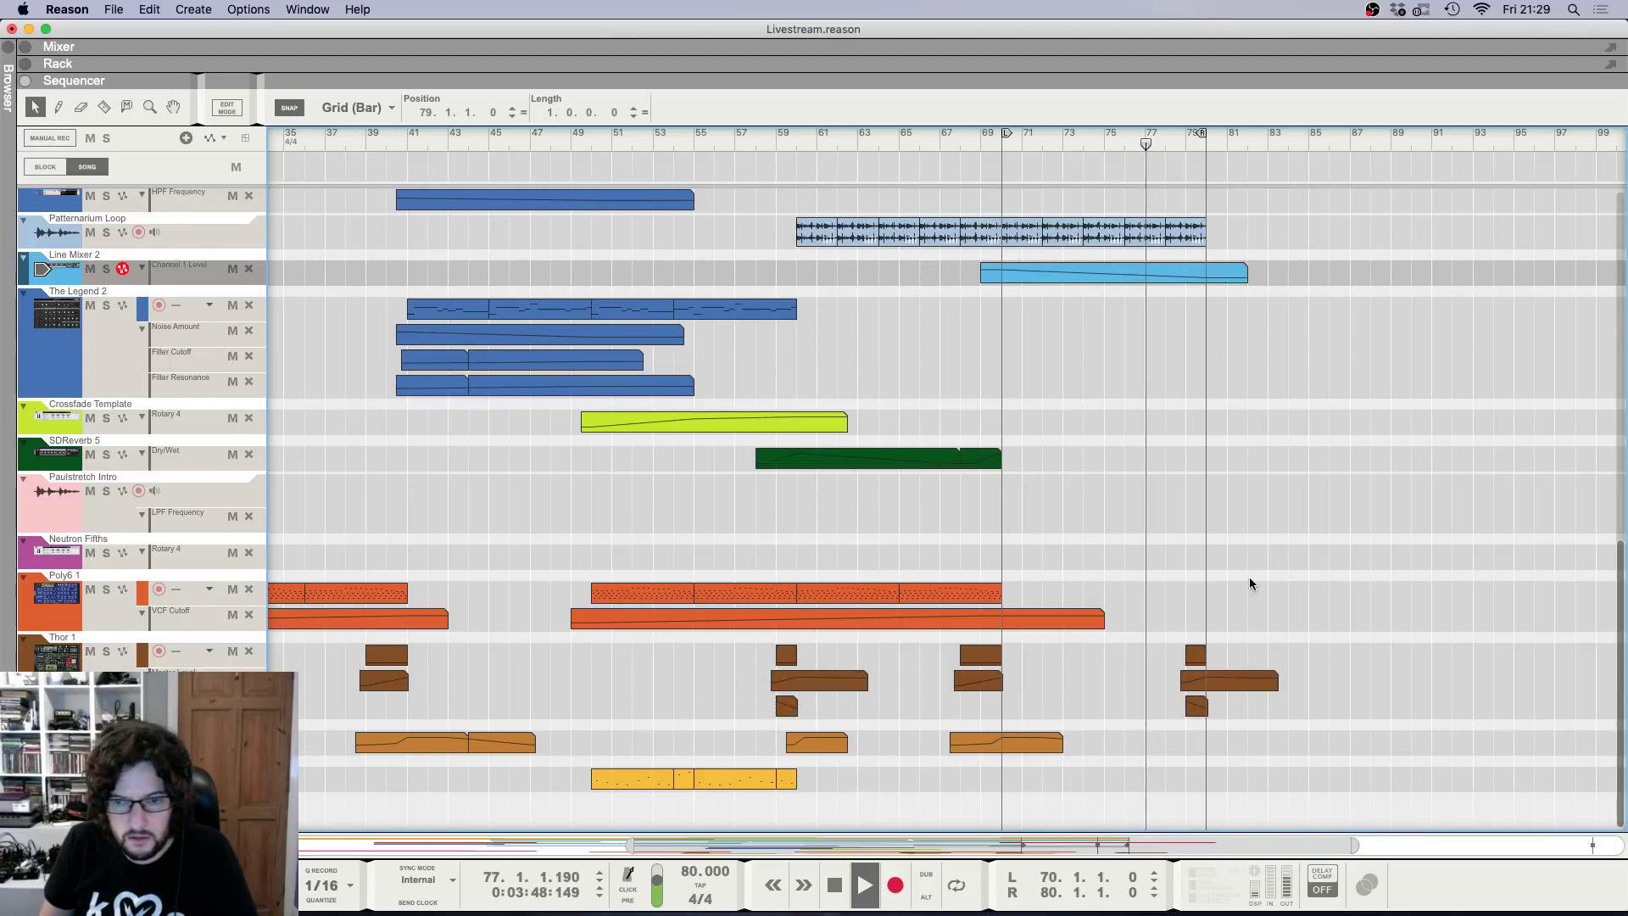
Set the left and right locators to bars 80 and 94 and copy the five-bar Piano Pad clip from bar 70 to bar 80.
scroll(1246, 585, up, 6)
scroll(1247, 593, up, 12)
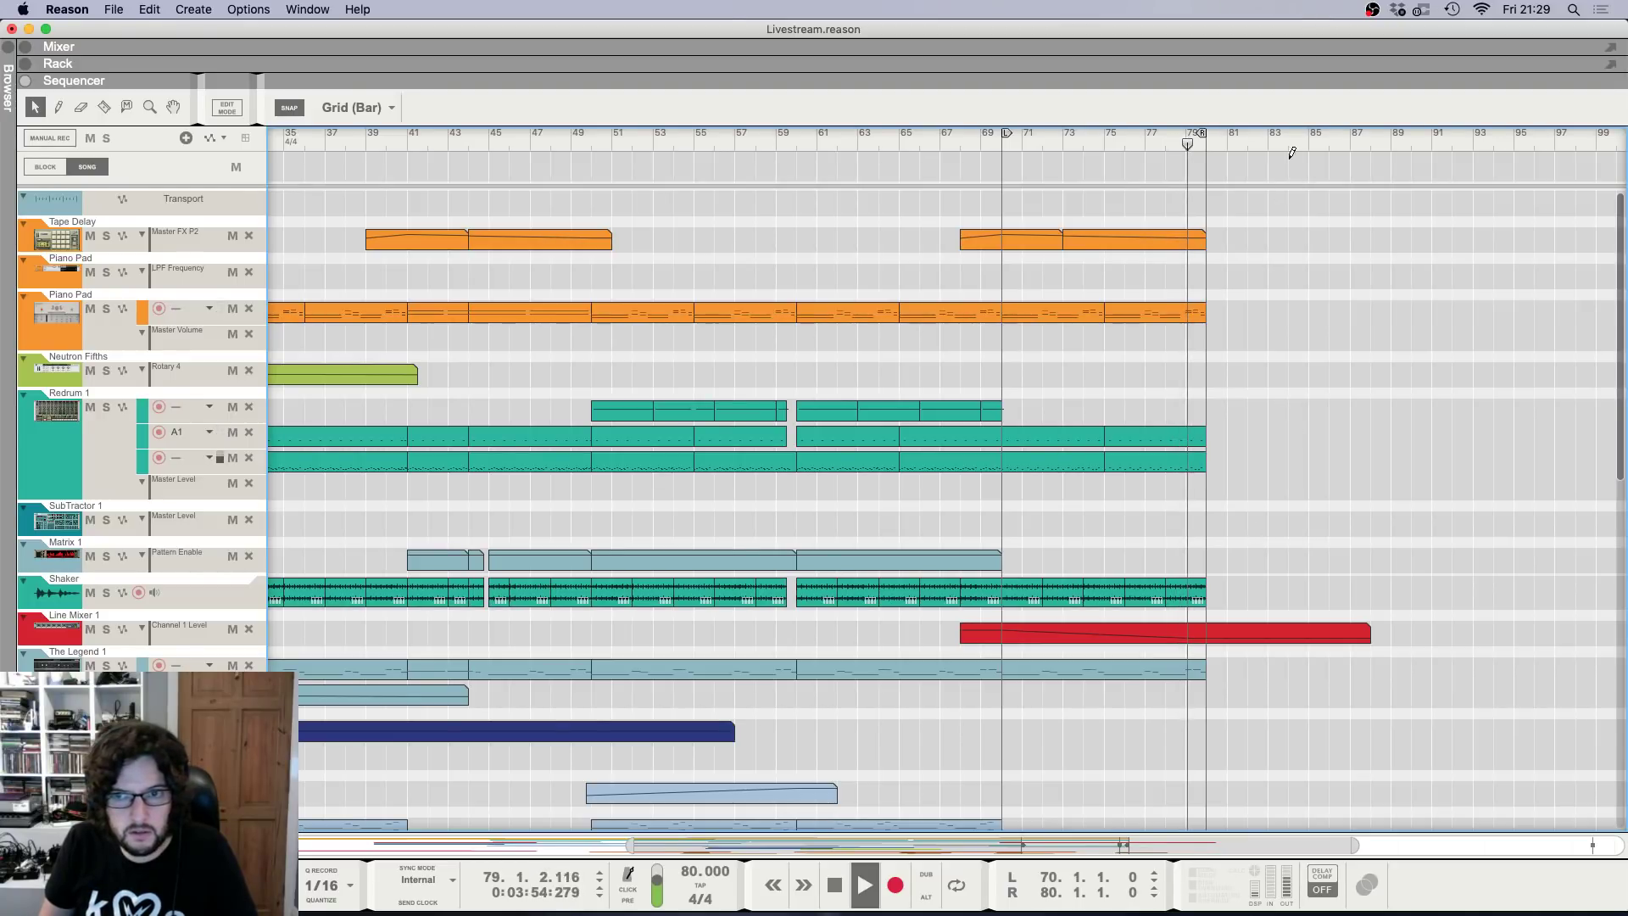
super+click(1485, 142)
alt+click(1212, 145)
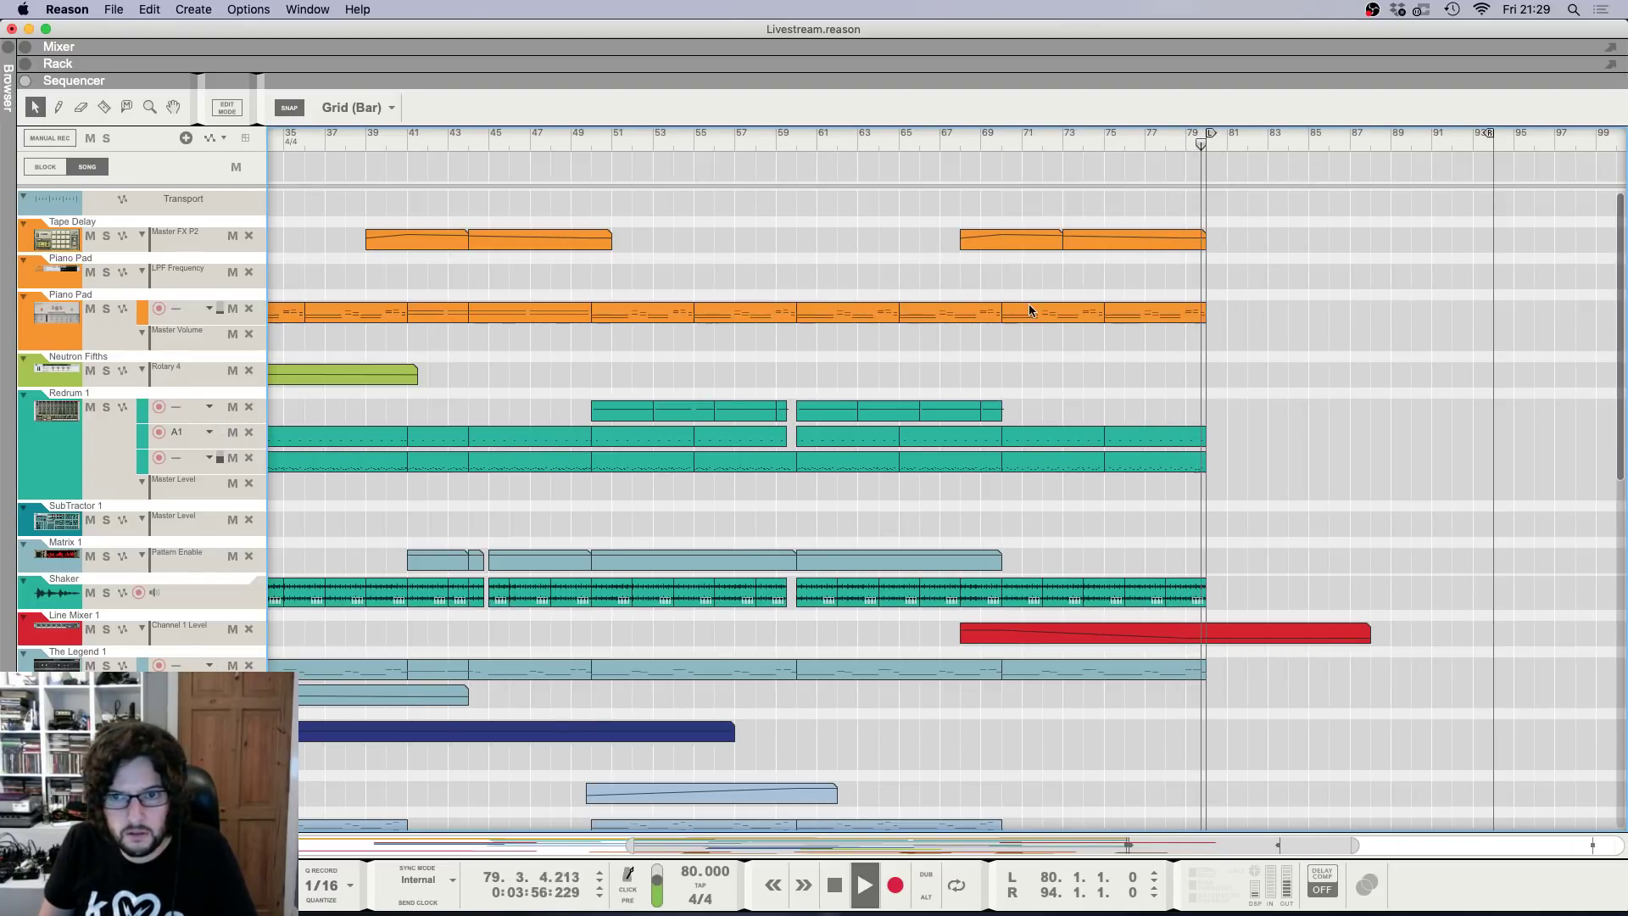
drag(1030, 309, 1231, 316)
key(space)
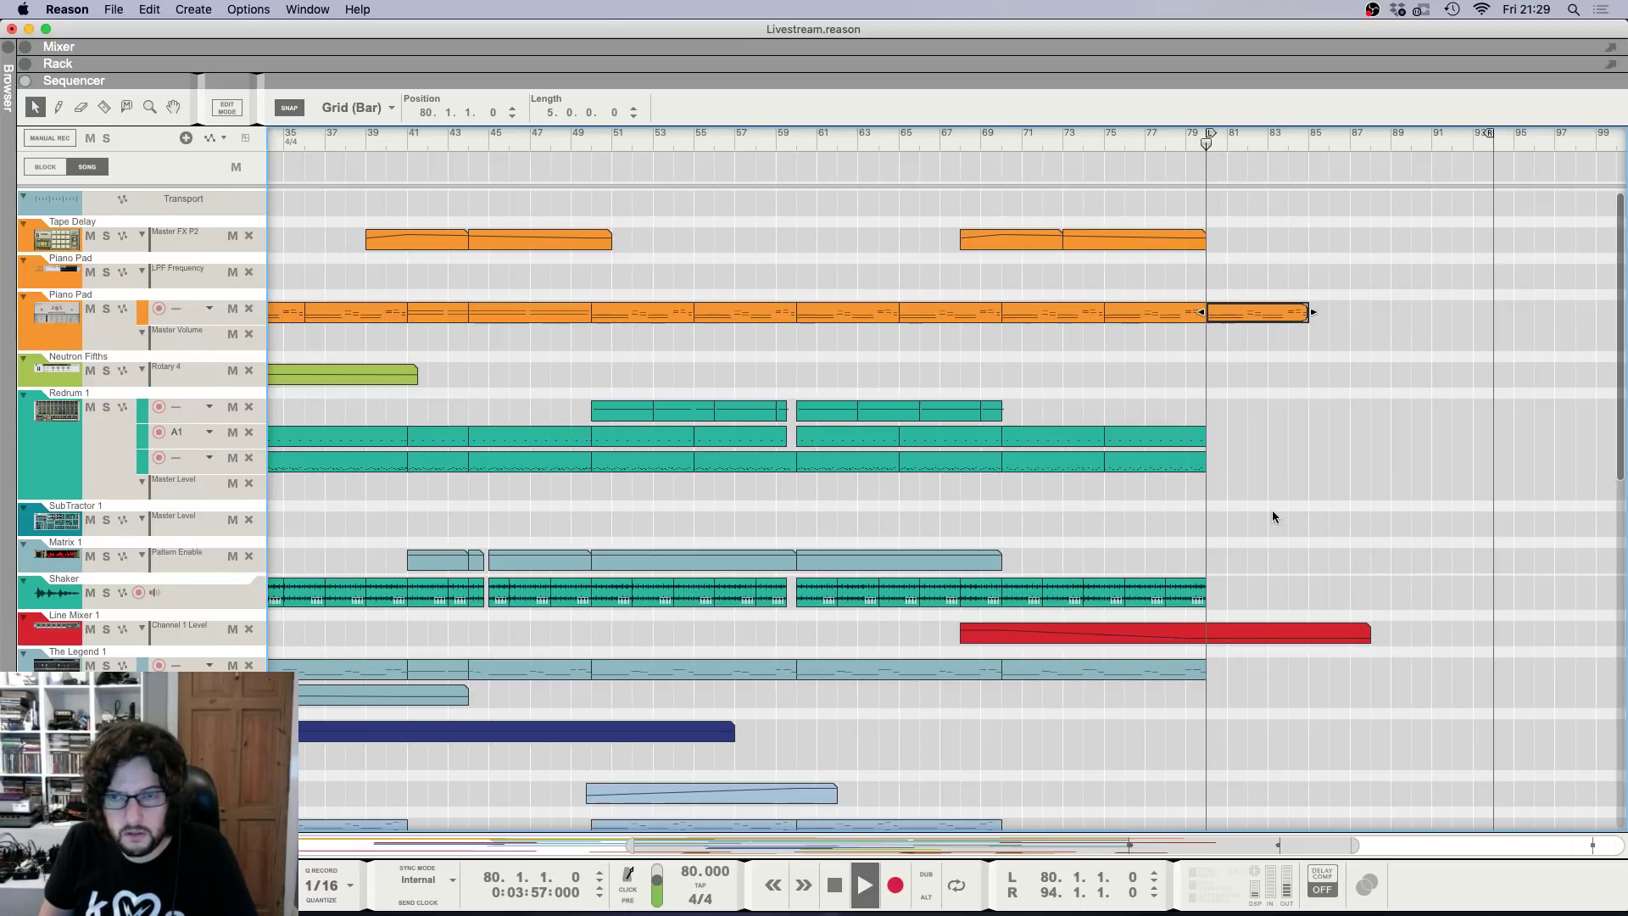
Lower the bar 80 point in Thor 1's first automation clip near bar 79 to a value of 73.
scroll(1272, 509, down, 15)
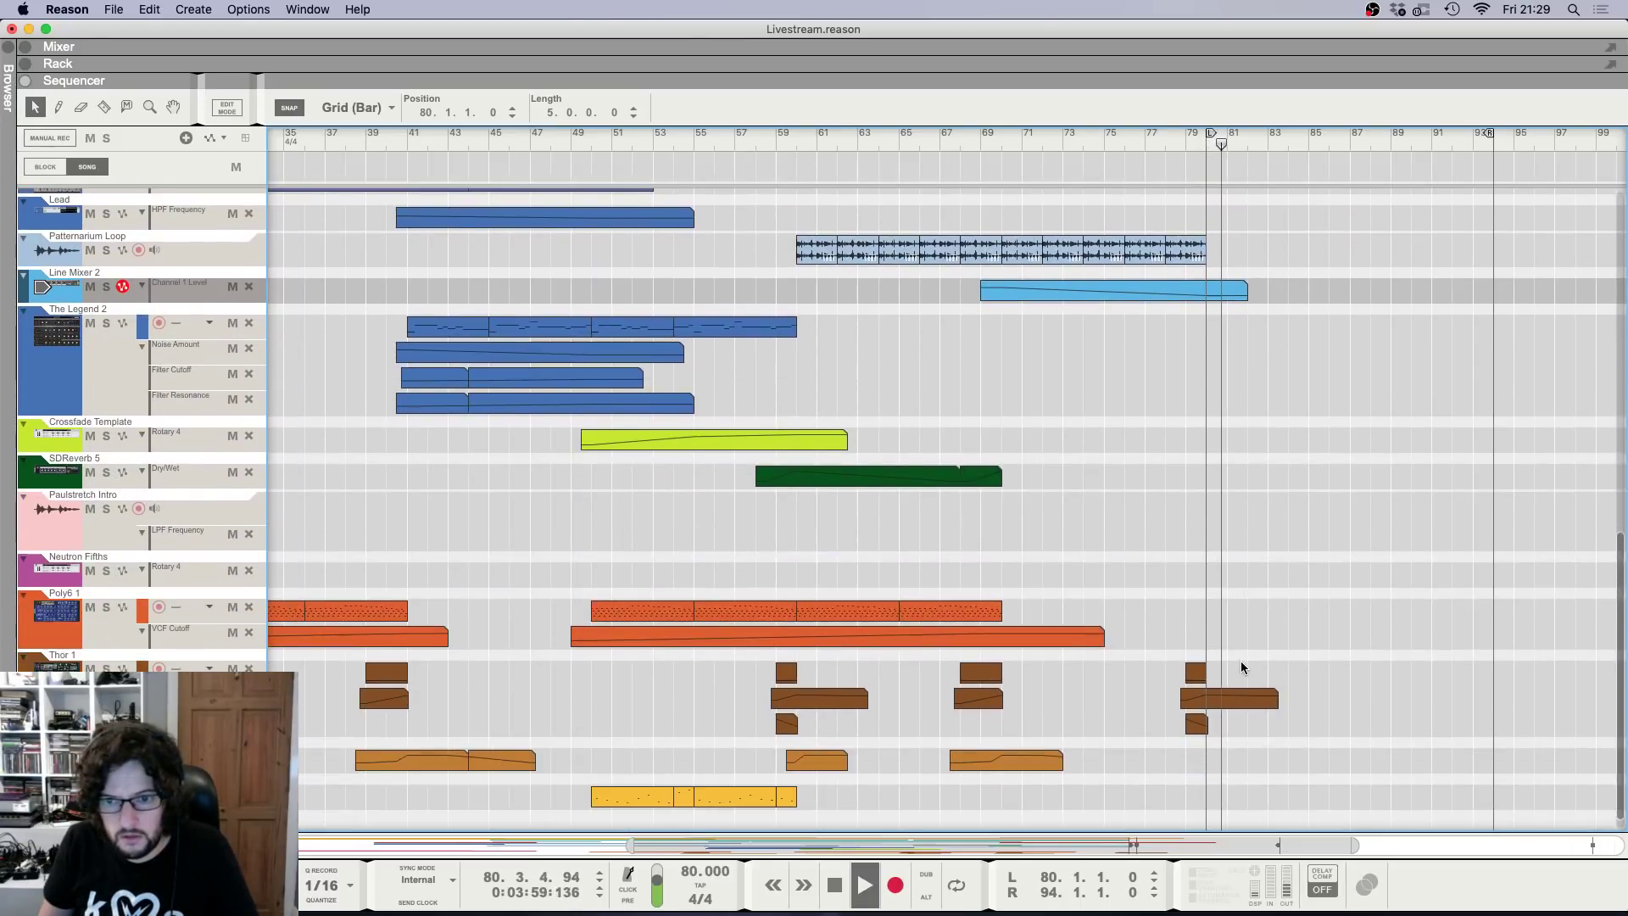
double_click(1204, 714)
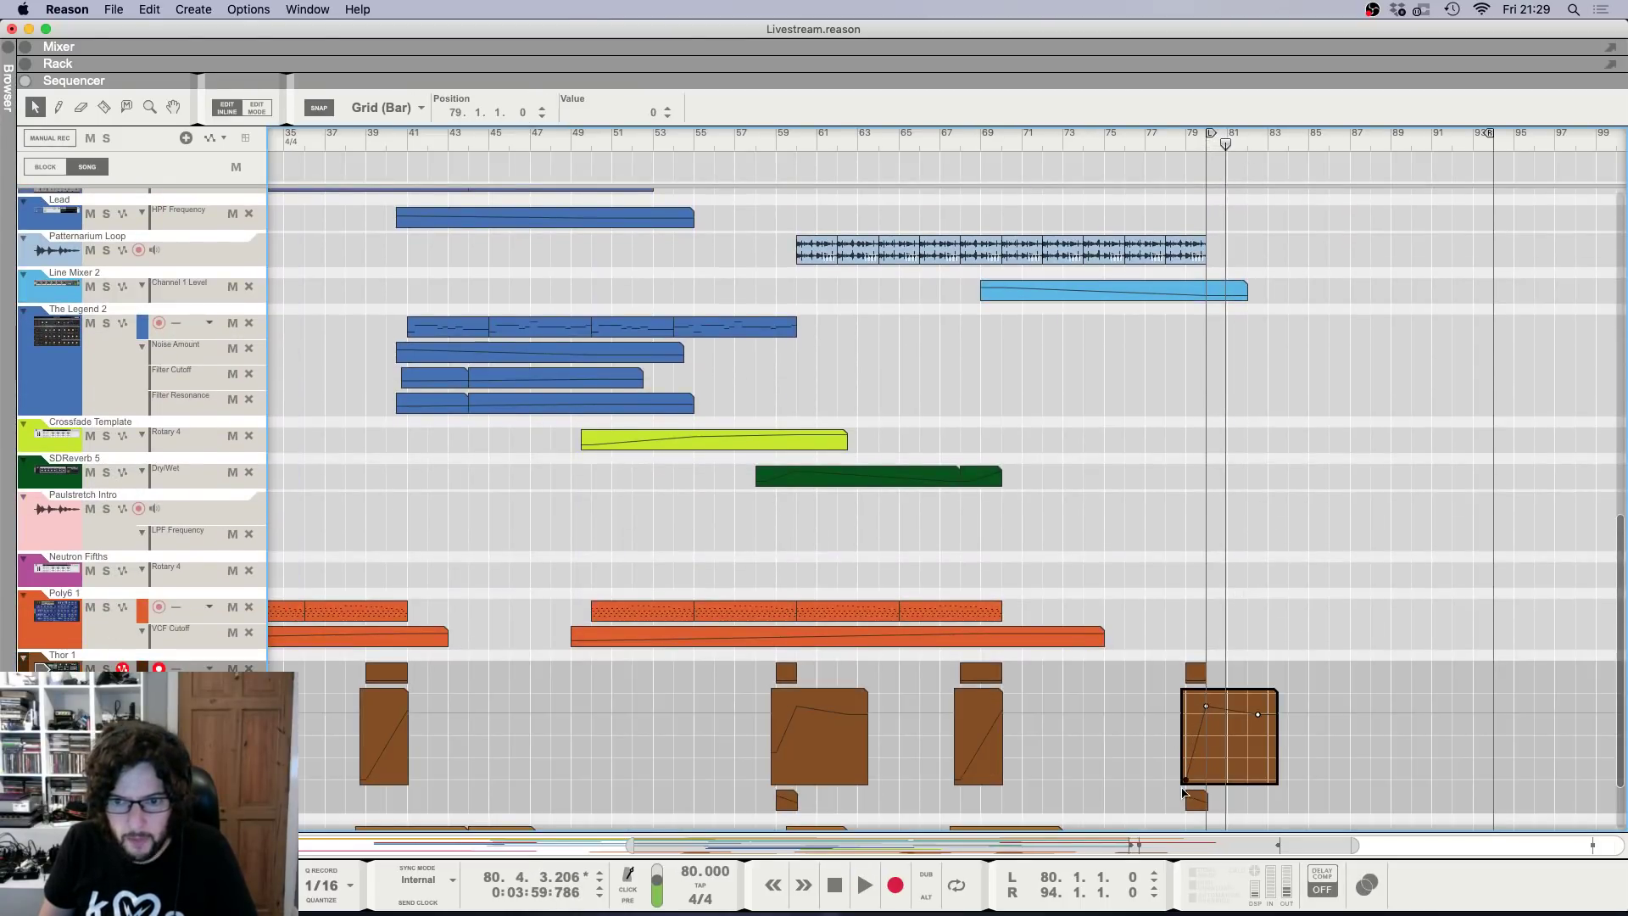
click(1185, 144)
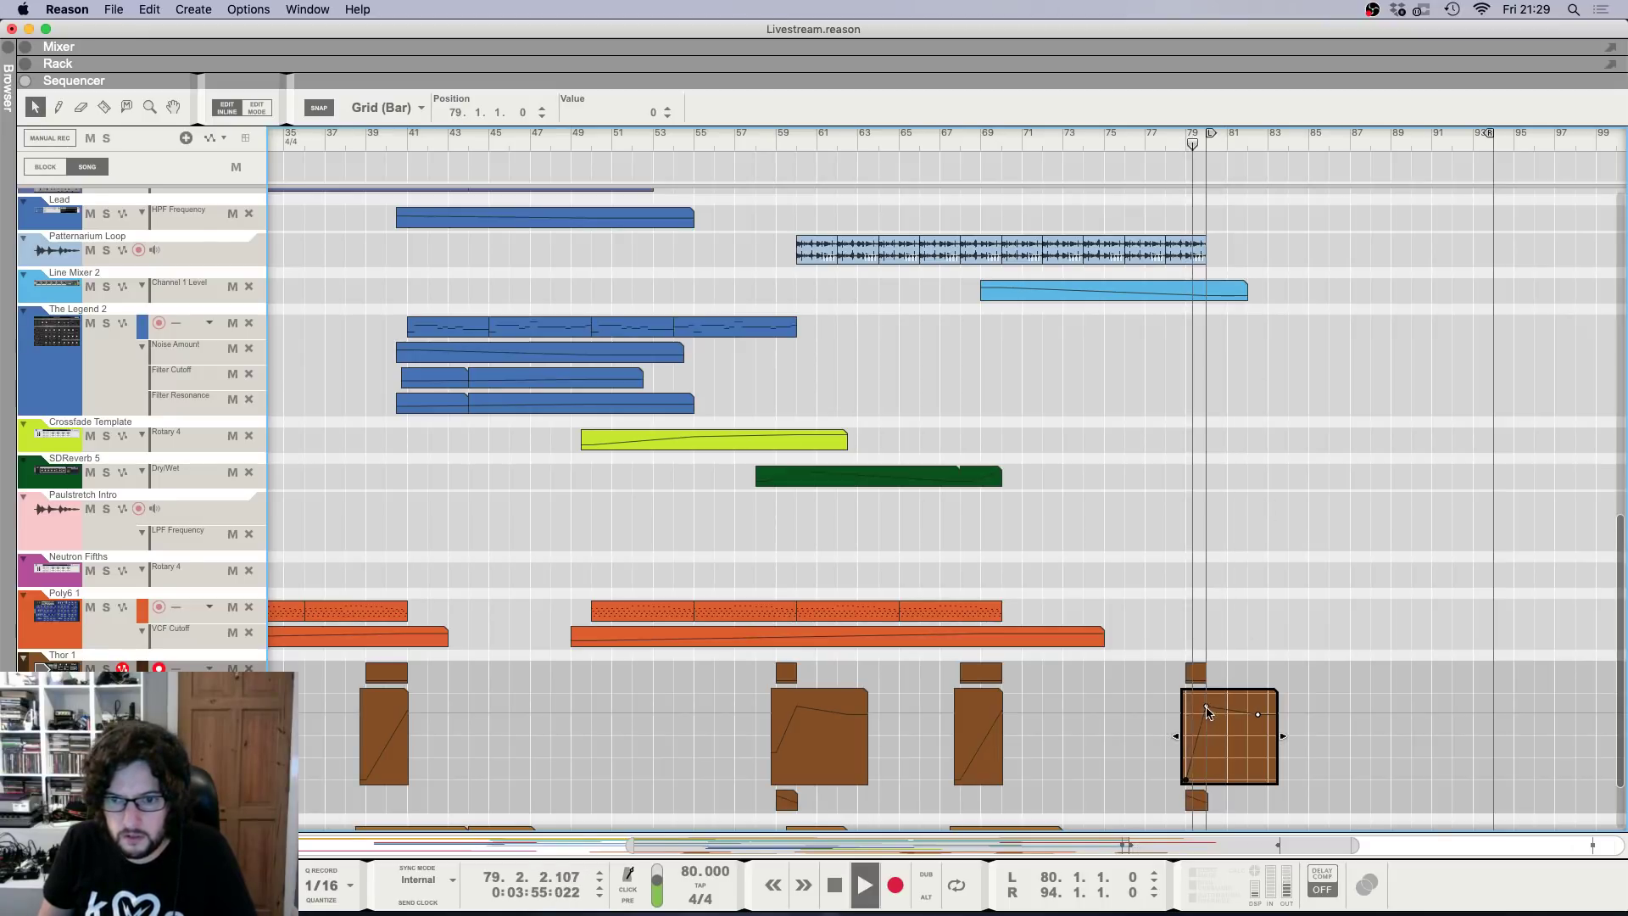
drag(1209, 712, 1209, 724)
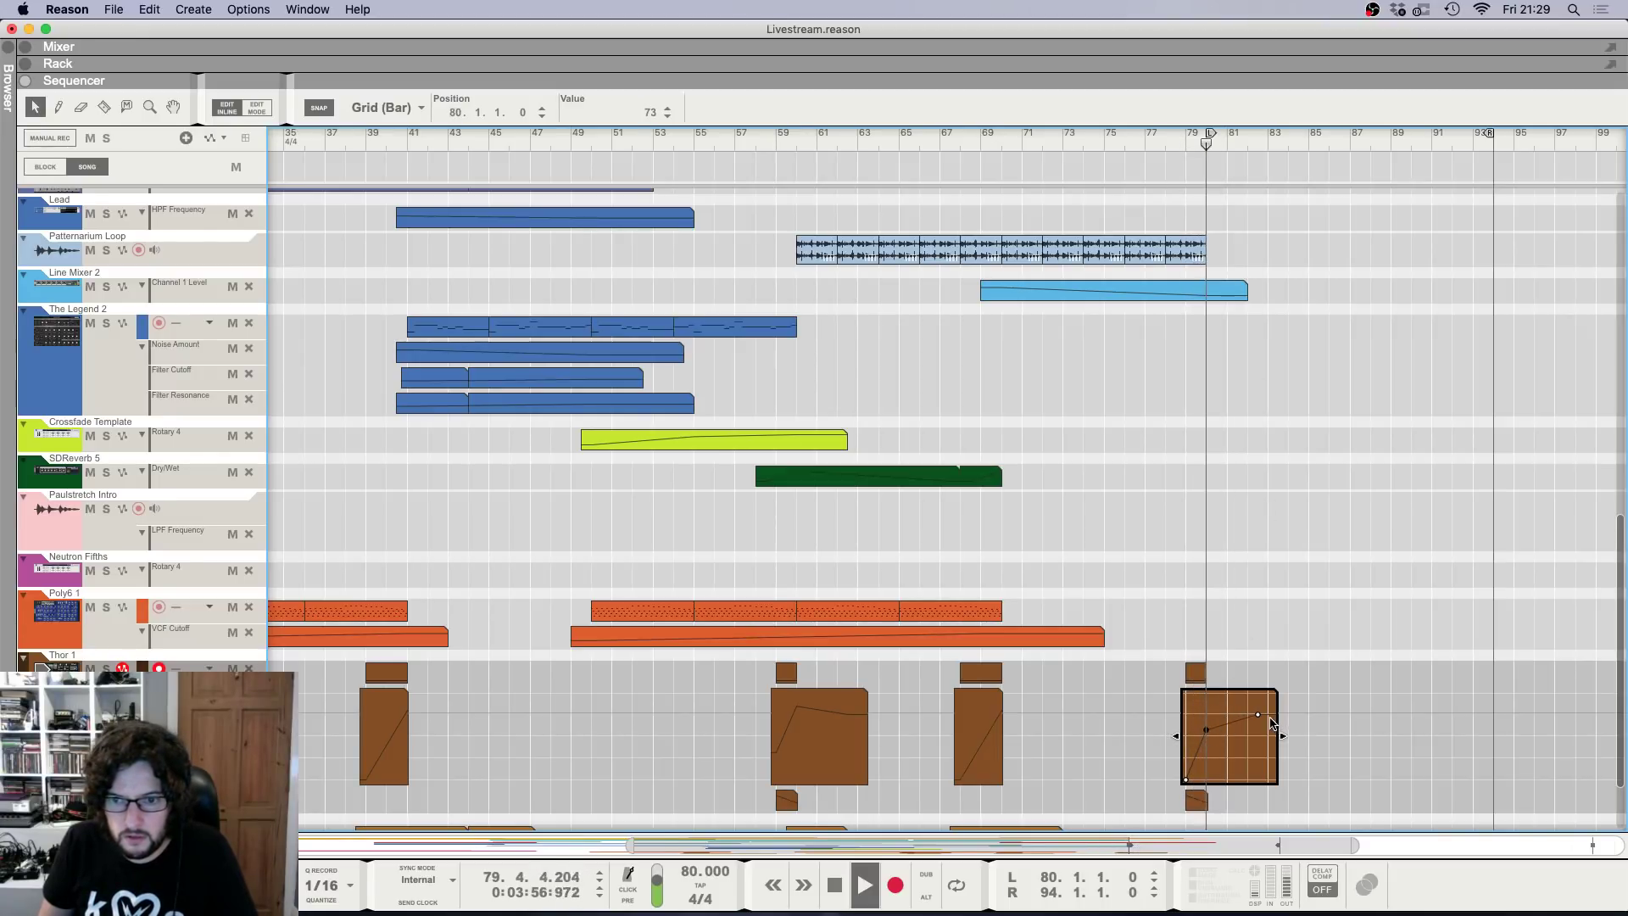
key(Escape)
key(space)
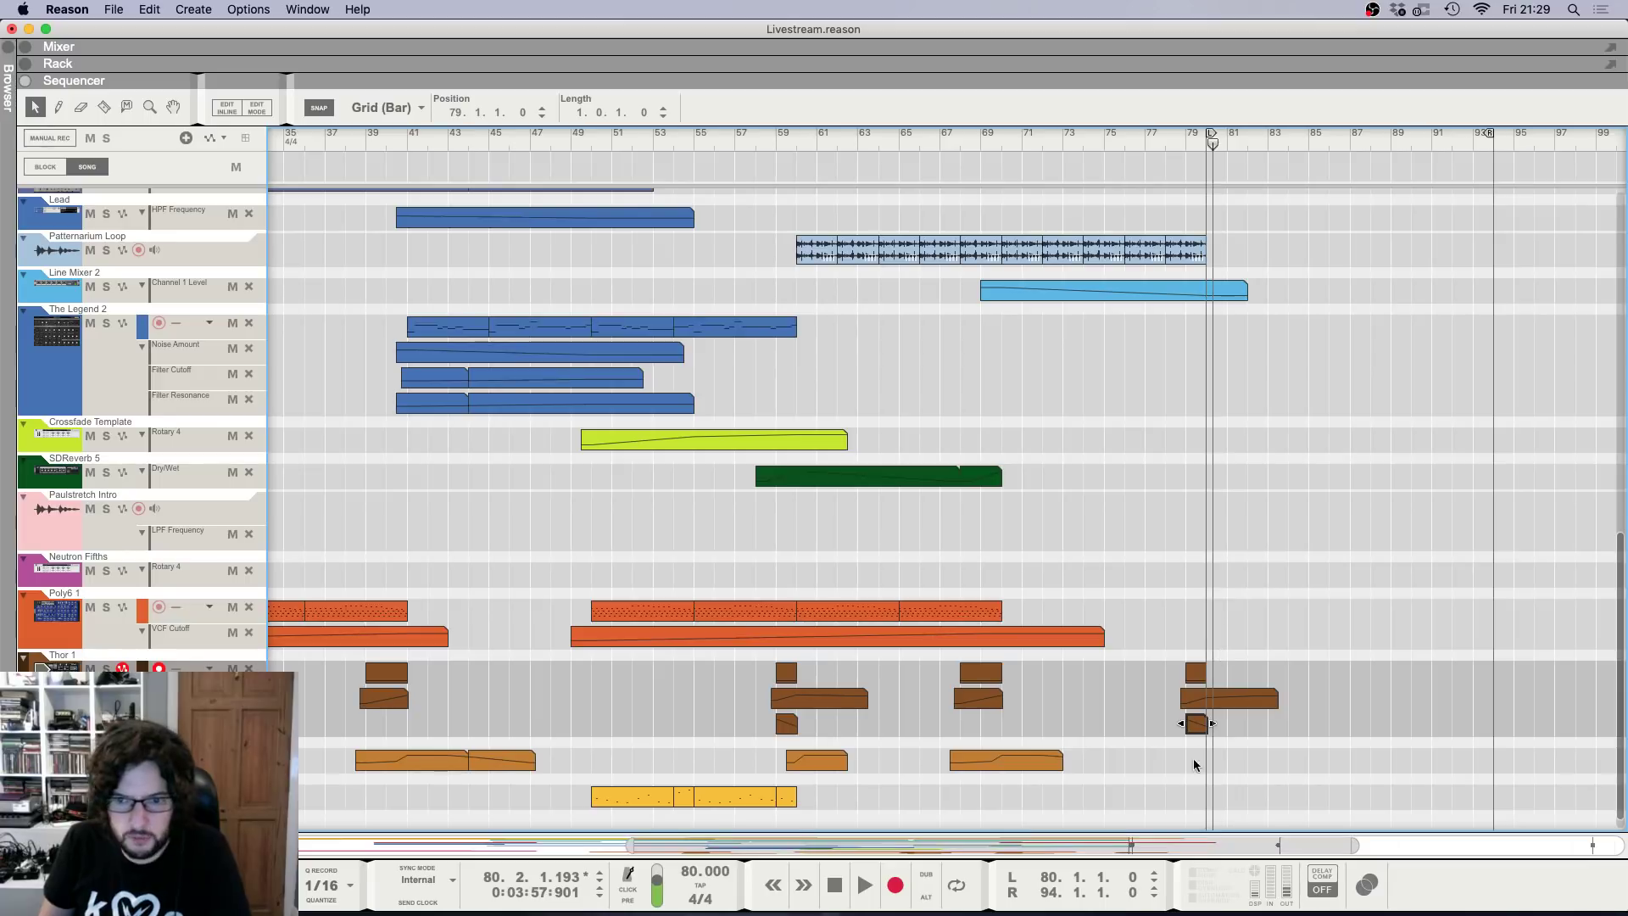
Set the bar 80 point in Thor 1's second automation clip at bar 79 to 85 and replay from bar 79.
double_click(1199, 724)
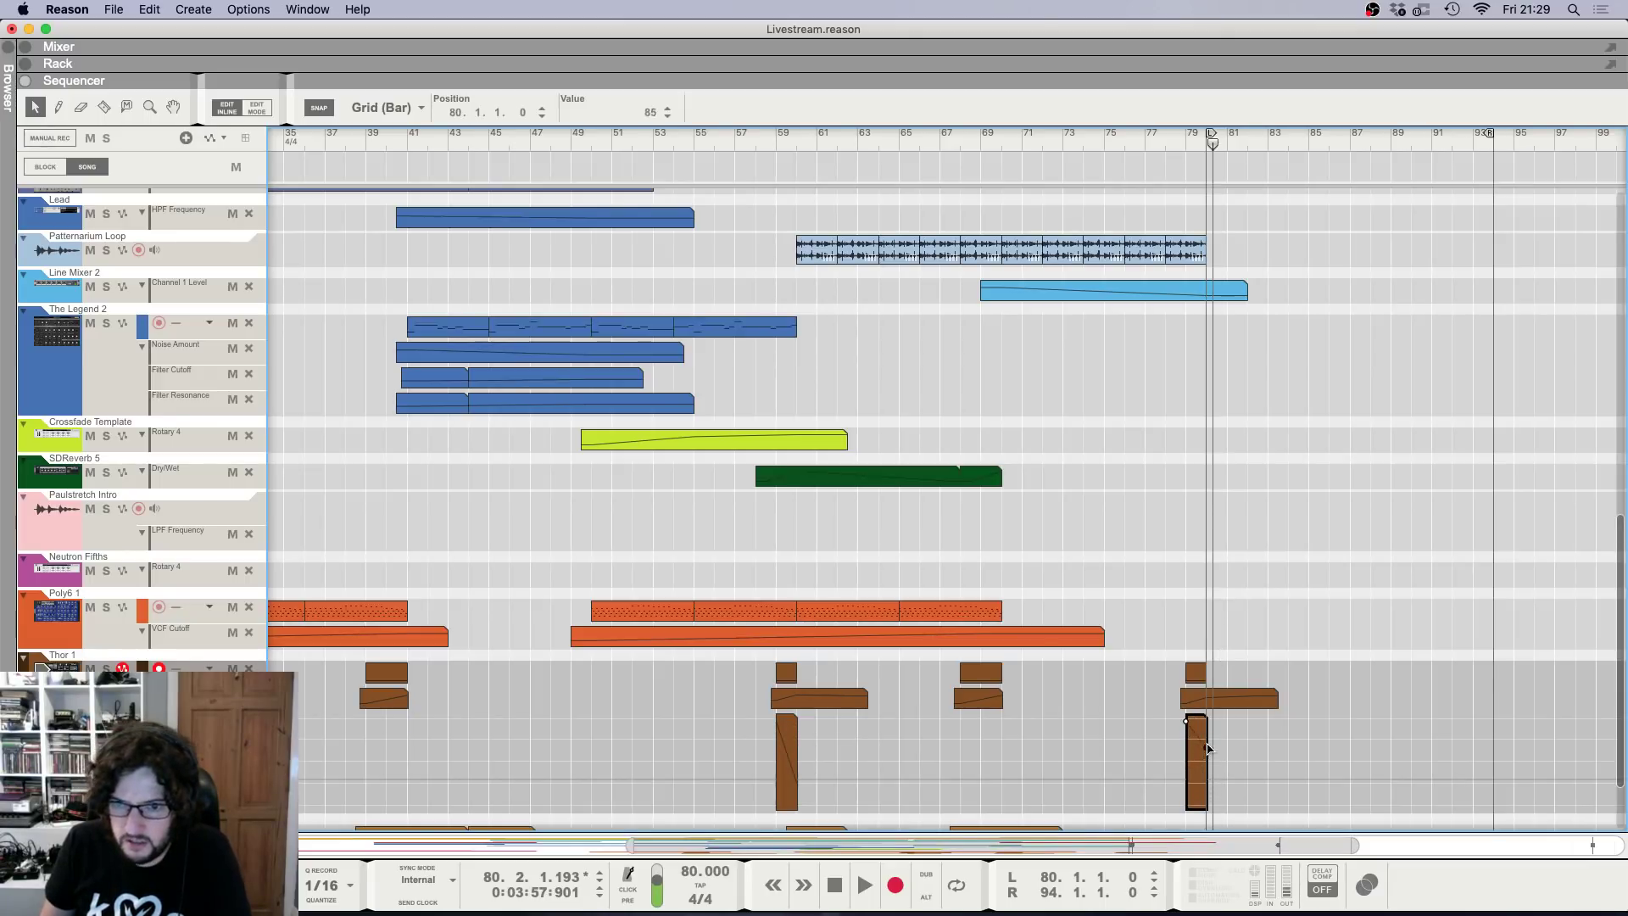
click(1185, 142)
key(space)
click(1337, 501)
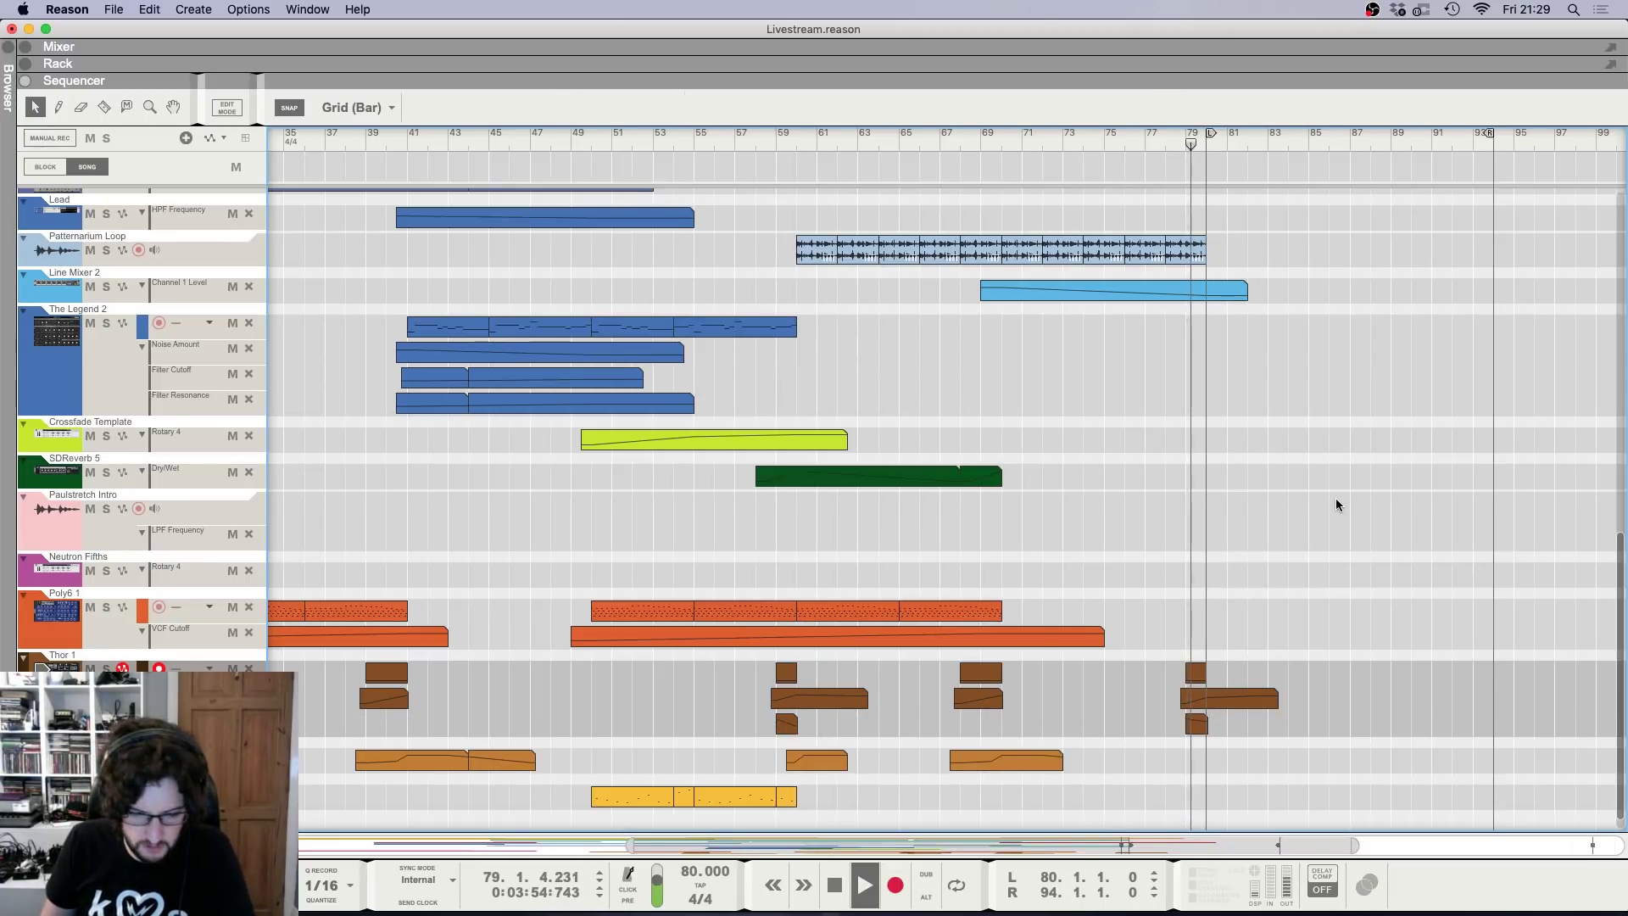
Examine the clips around the bar 80 transition while the song plays across it.
key(h)
key(h)
key(h)
key(h)
key(h)
key(h)
key(h)
key(h)
key(g)
key(g)
key(g)
key(g)
key(g)
key(g)
key(g)
key(g)
key(g)
key(g)
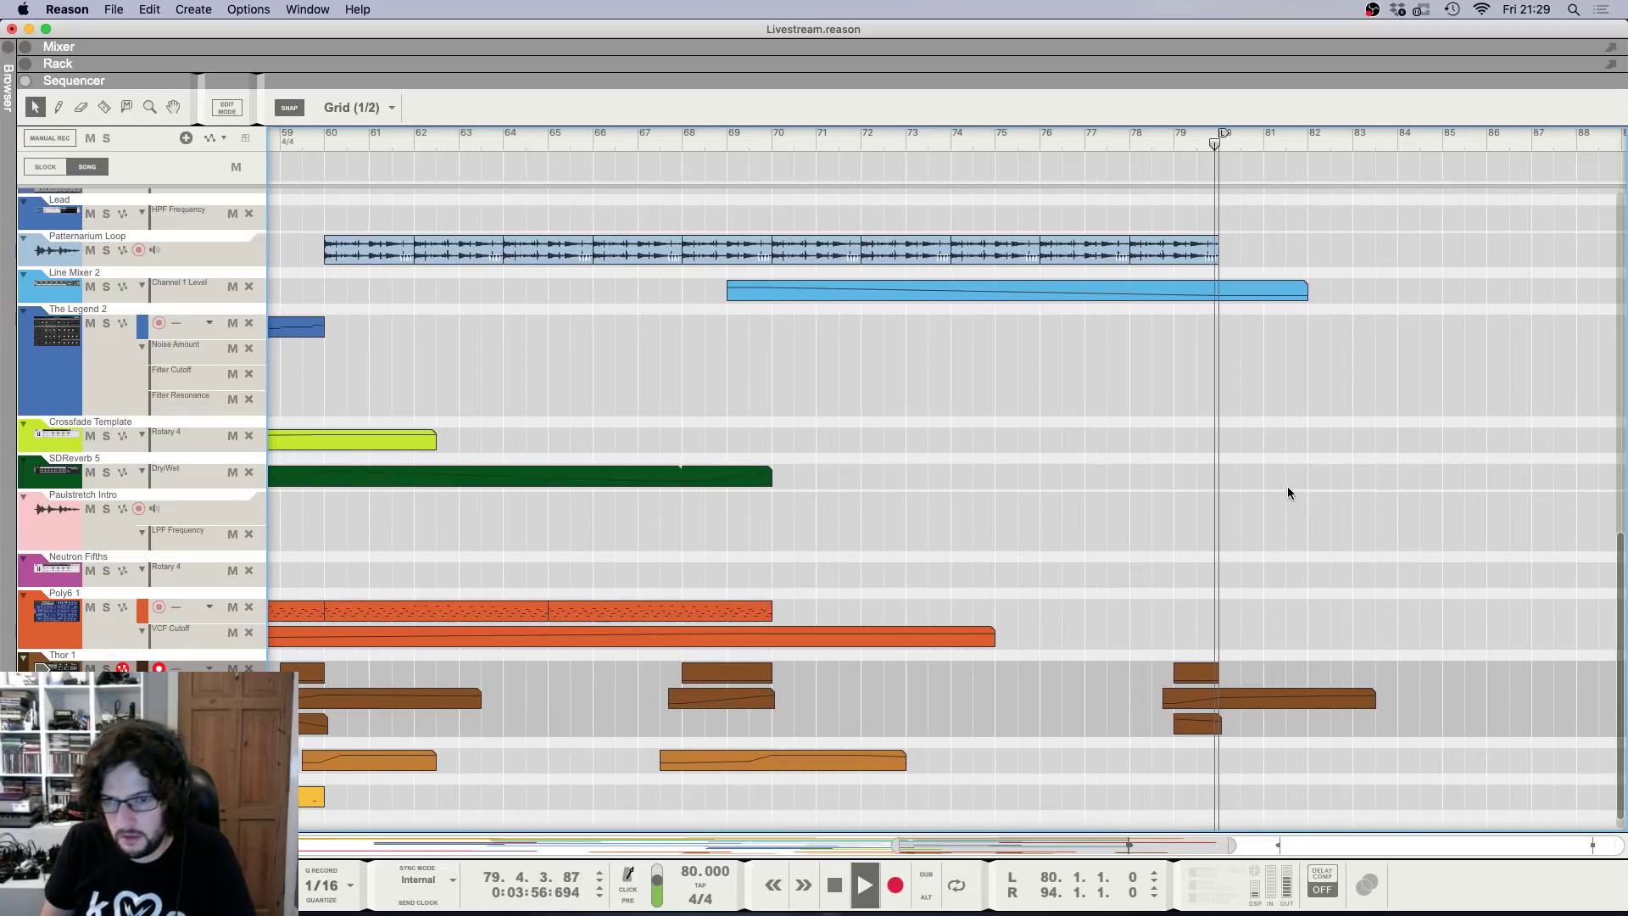
key(g)
scroll(1258, 465, up, 5)
scroll(1255, 474, down, 5)
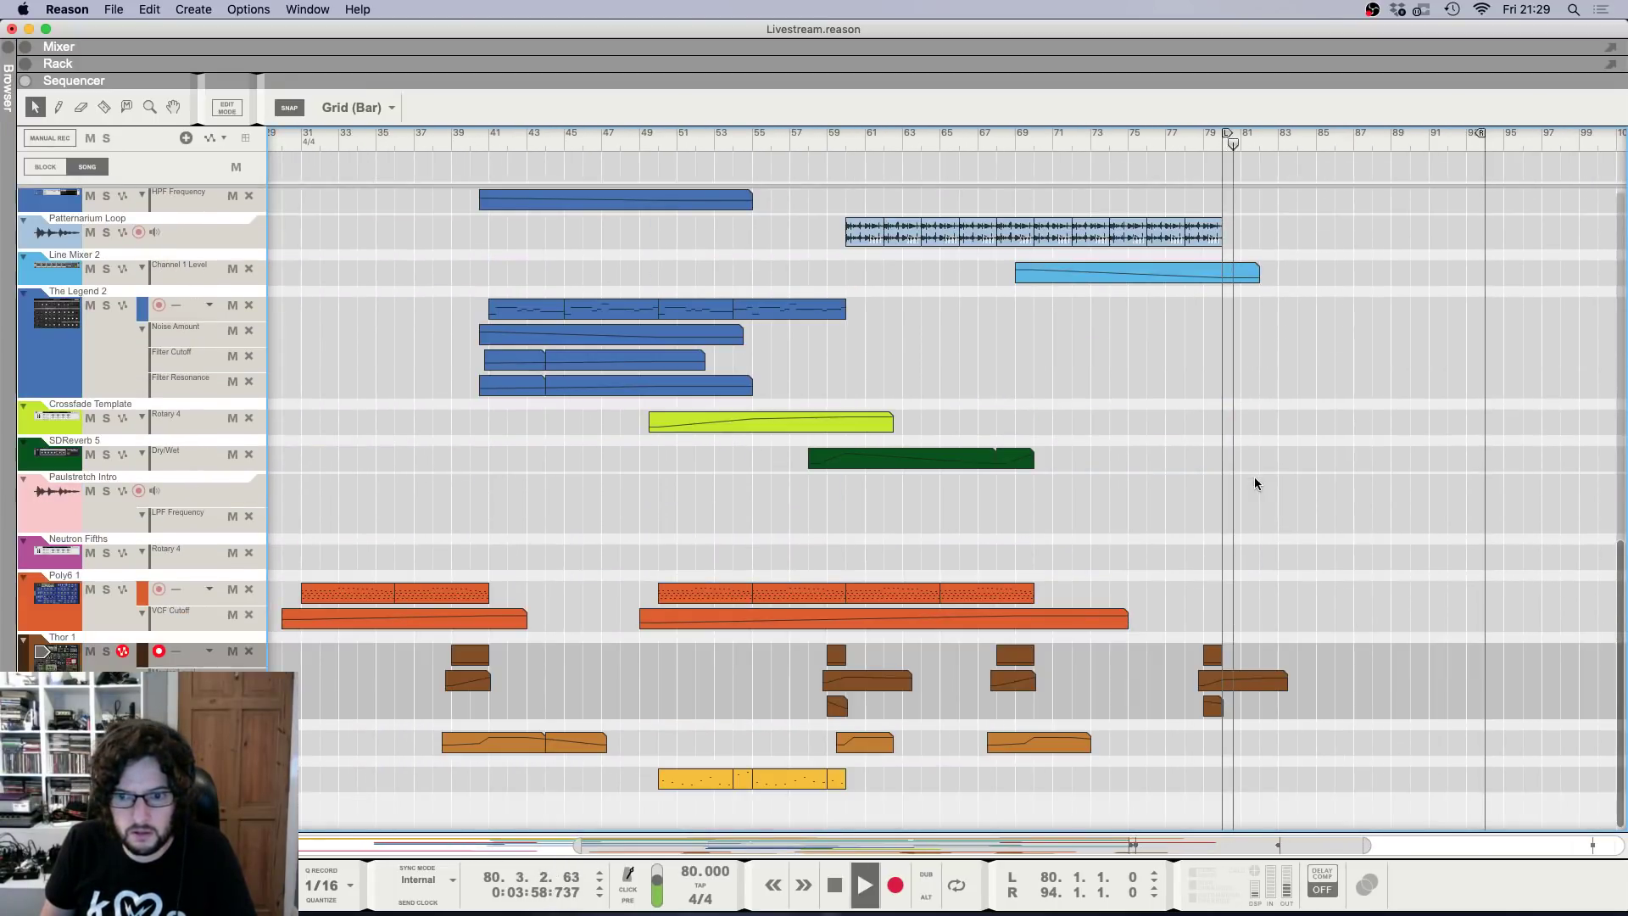
Copy the three-bar automation clip near bar 60 on the track below Thor 1 to bar 79.3 and resume playback.
key(space)
drag(839, 746, 1204, 757)
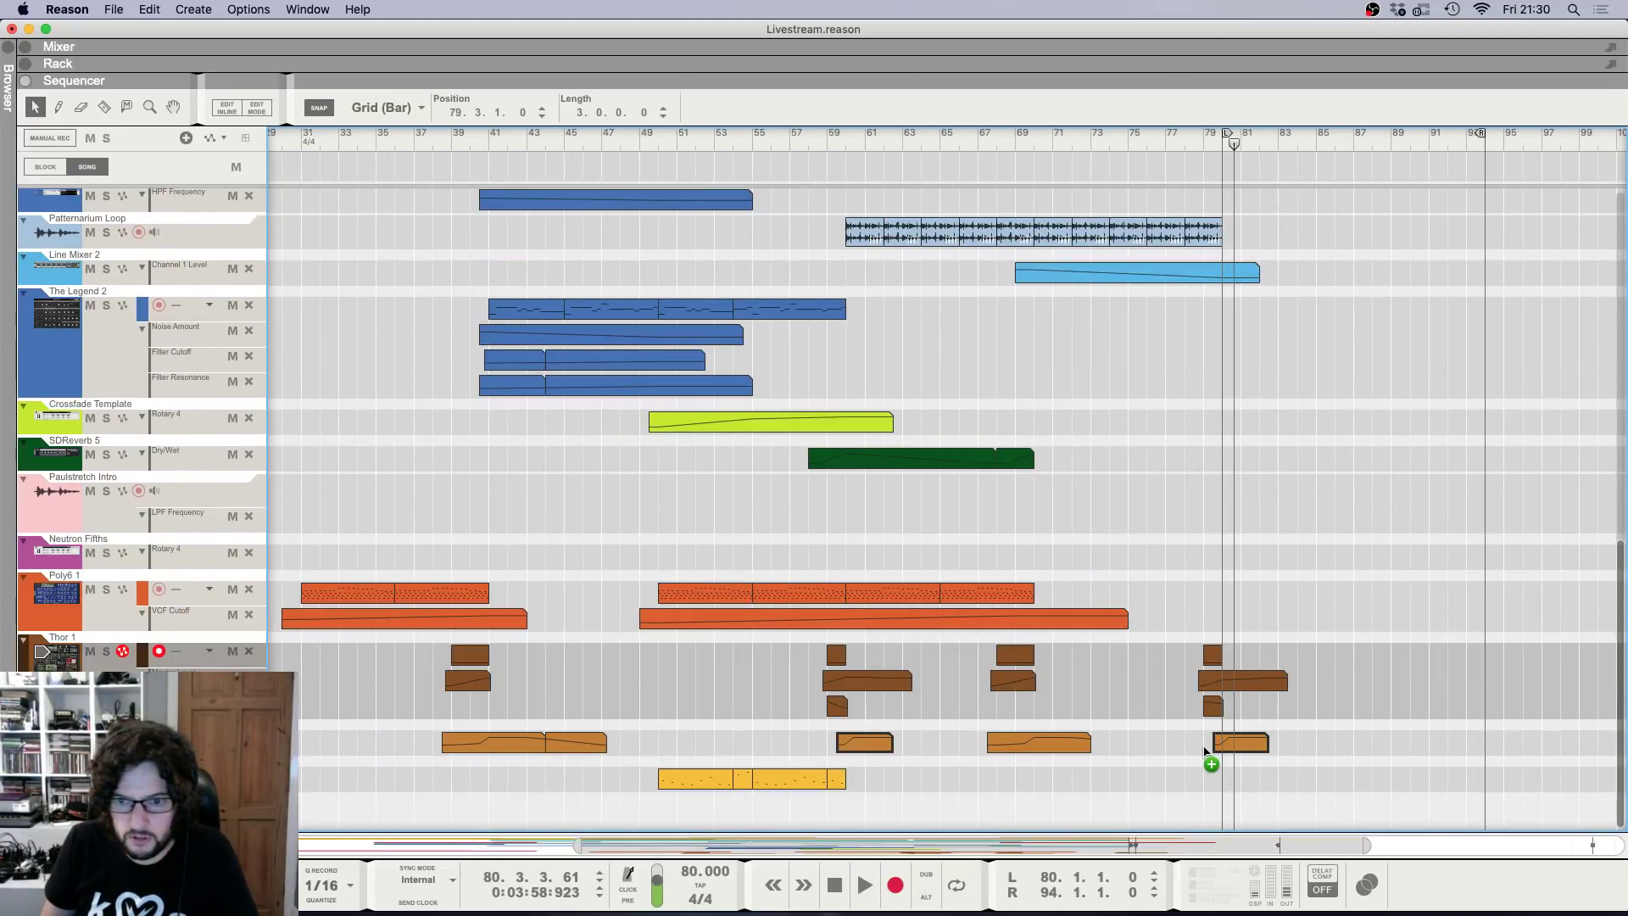
key(space)
Open Redrum 1's third-lane clip at bar 75 and move its last snare note at 79.4 to the guts.aif row.
scroll(1326, 346, up, 15)
key(h)
key(h)
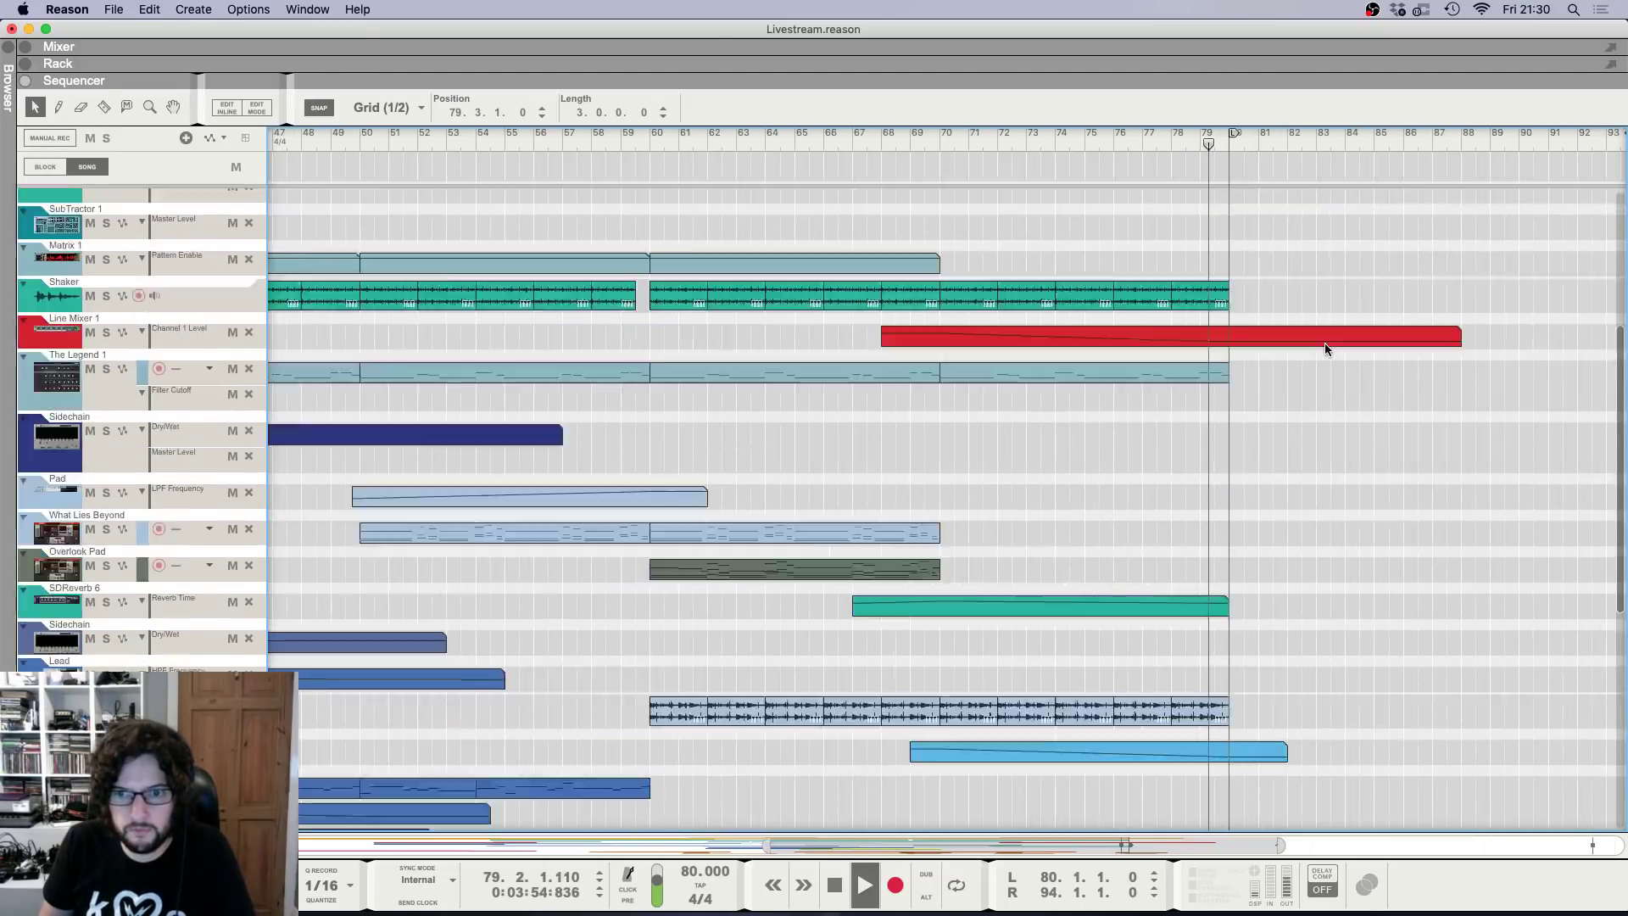
key(space)
double_click(1217, 464)
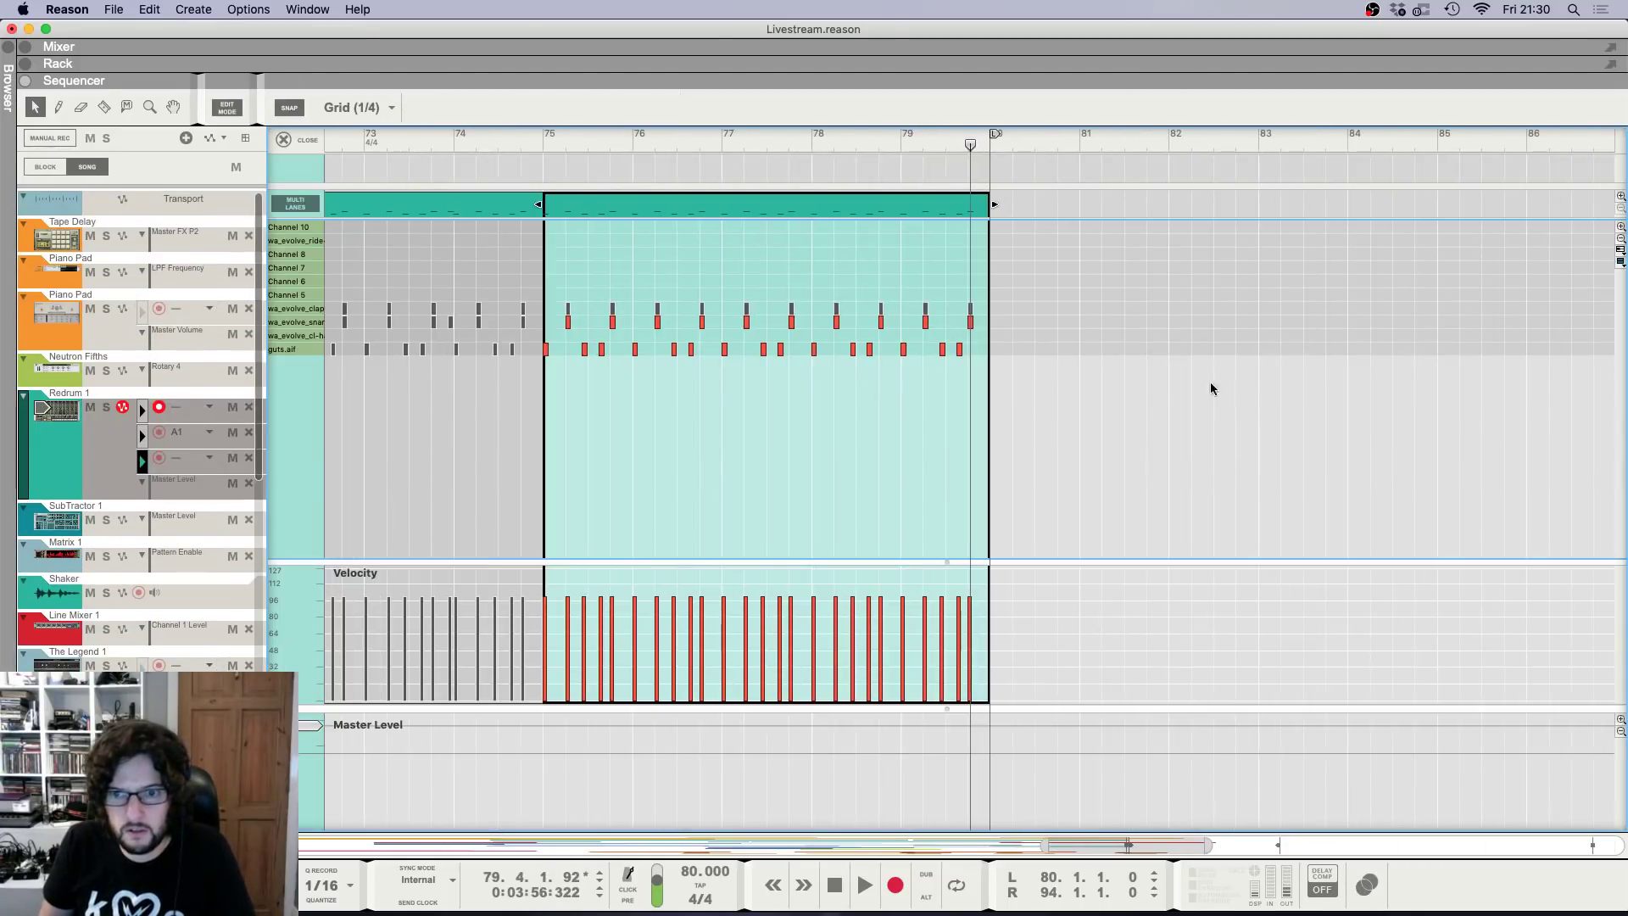
drag(973, 326, 971, 352)
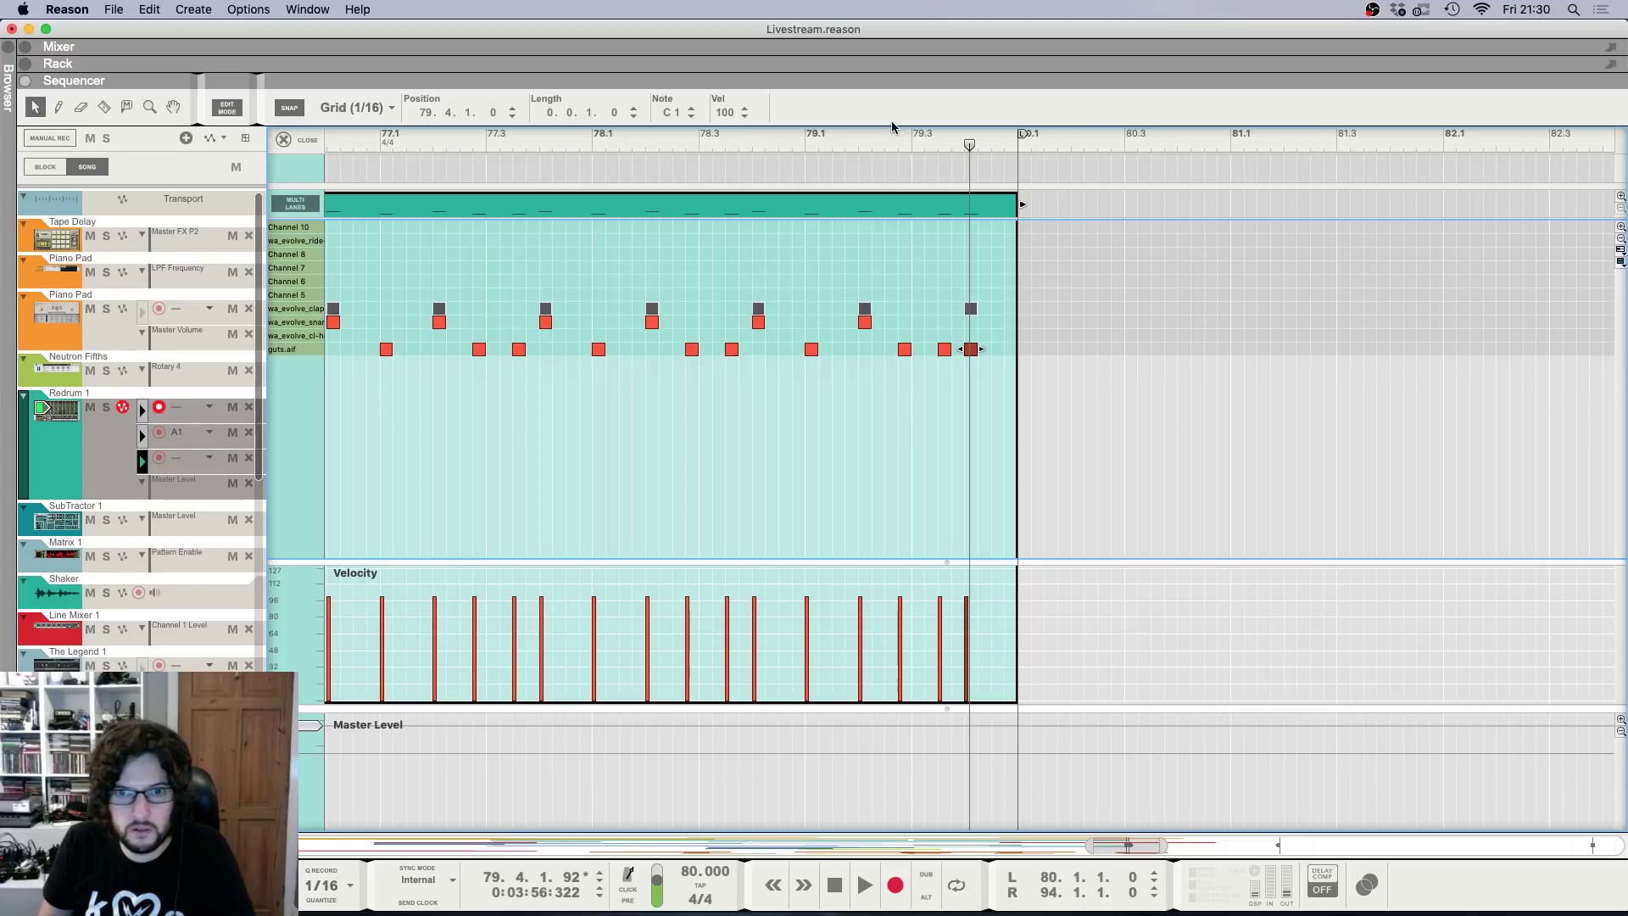
Inspect Redrum 1's second-lane clip at bar 75 while playing the song from bar 79 across the bar 80 transition.
click(872, 137)
click(283, 139)
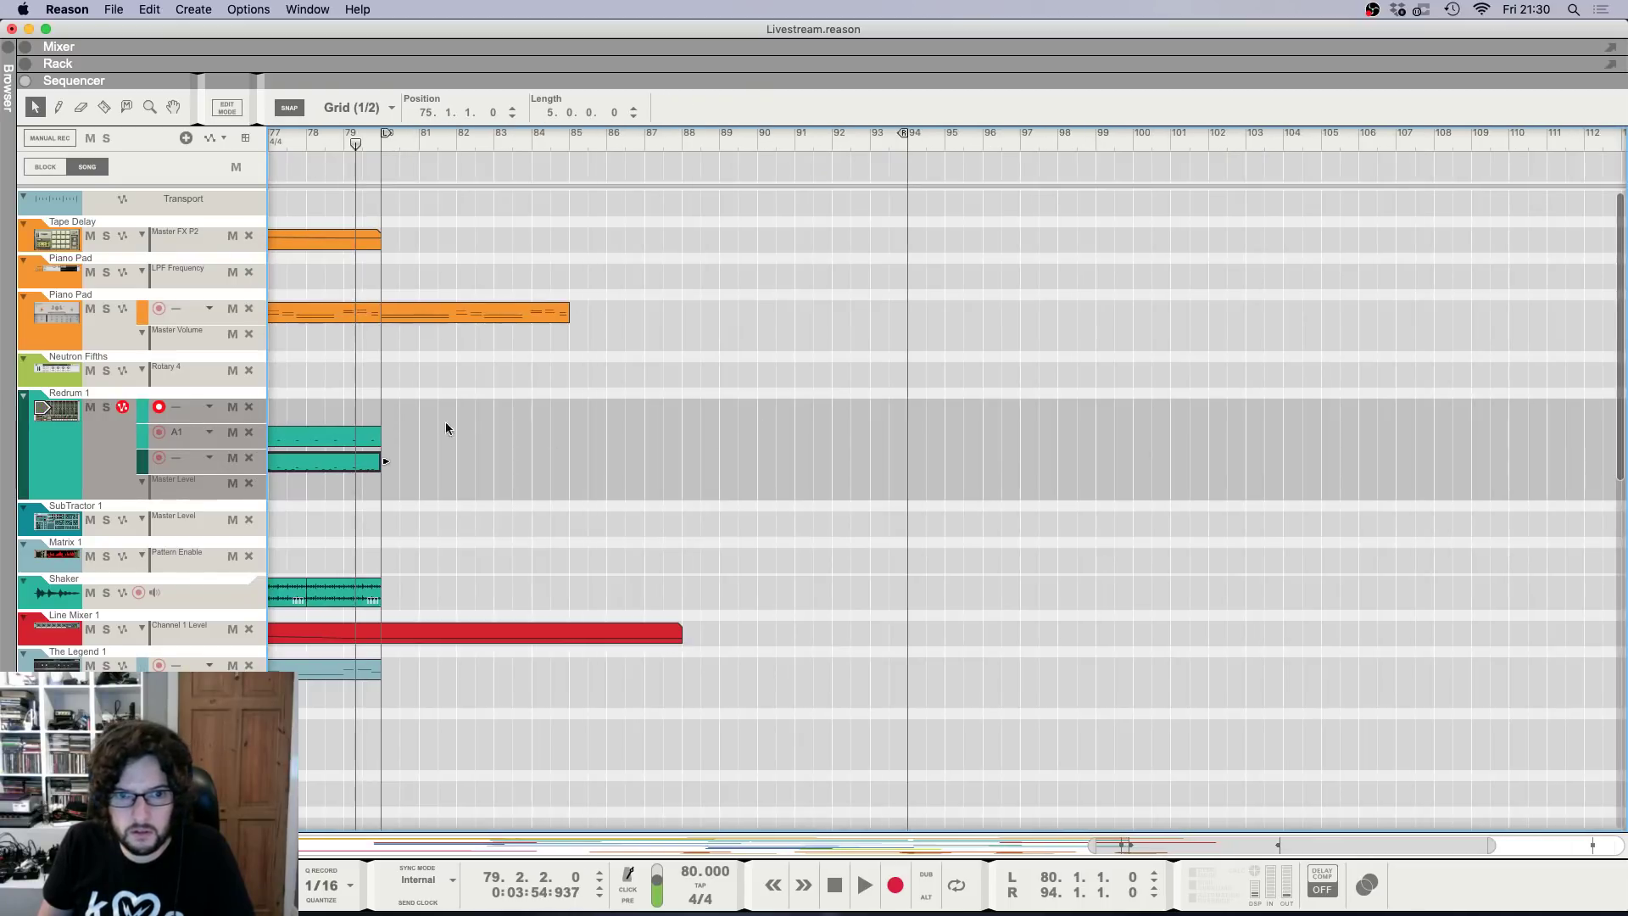
double_click(352, 437)
key(space)
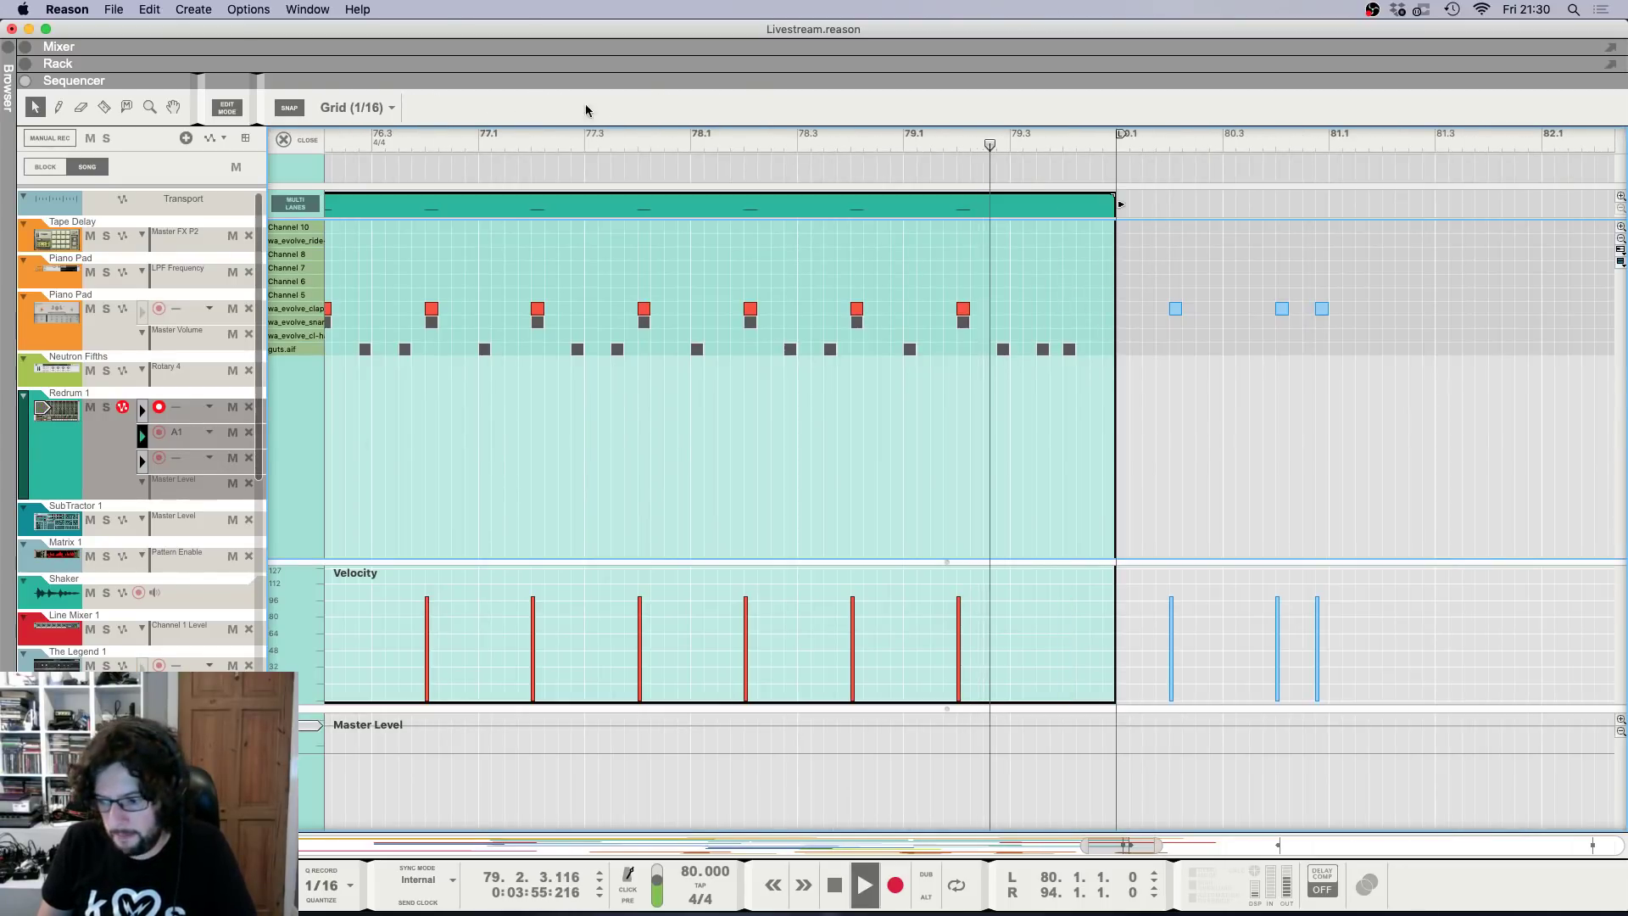
key(g)
key(g)
key(g)
key(g)
key(g)
key(g)
key(g)
click(305, 135)
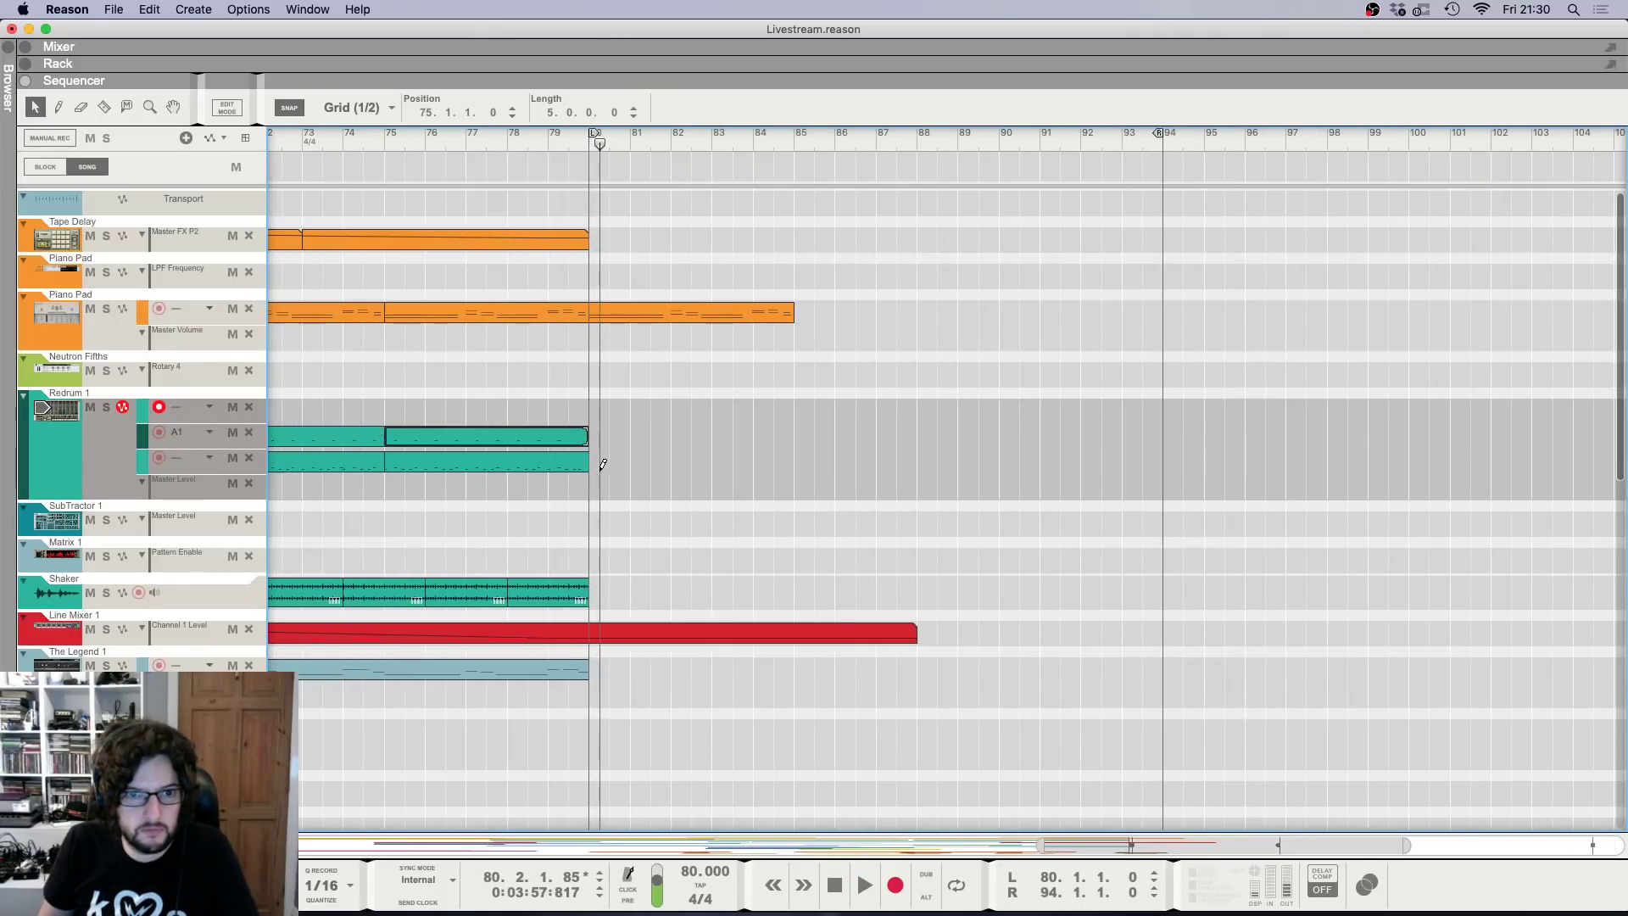
Add a clip at bar 80 on Redrum 1's third lane with a guts.aif hit at 80.1 and replay from bar 76.
drag(600, 468, 647, 466)
double_click(620, 465)
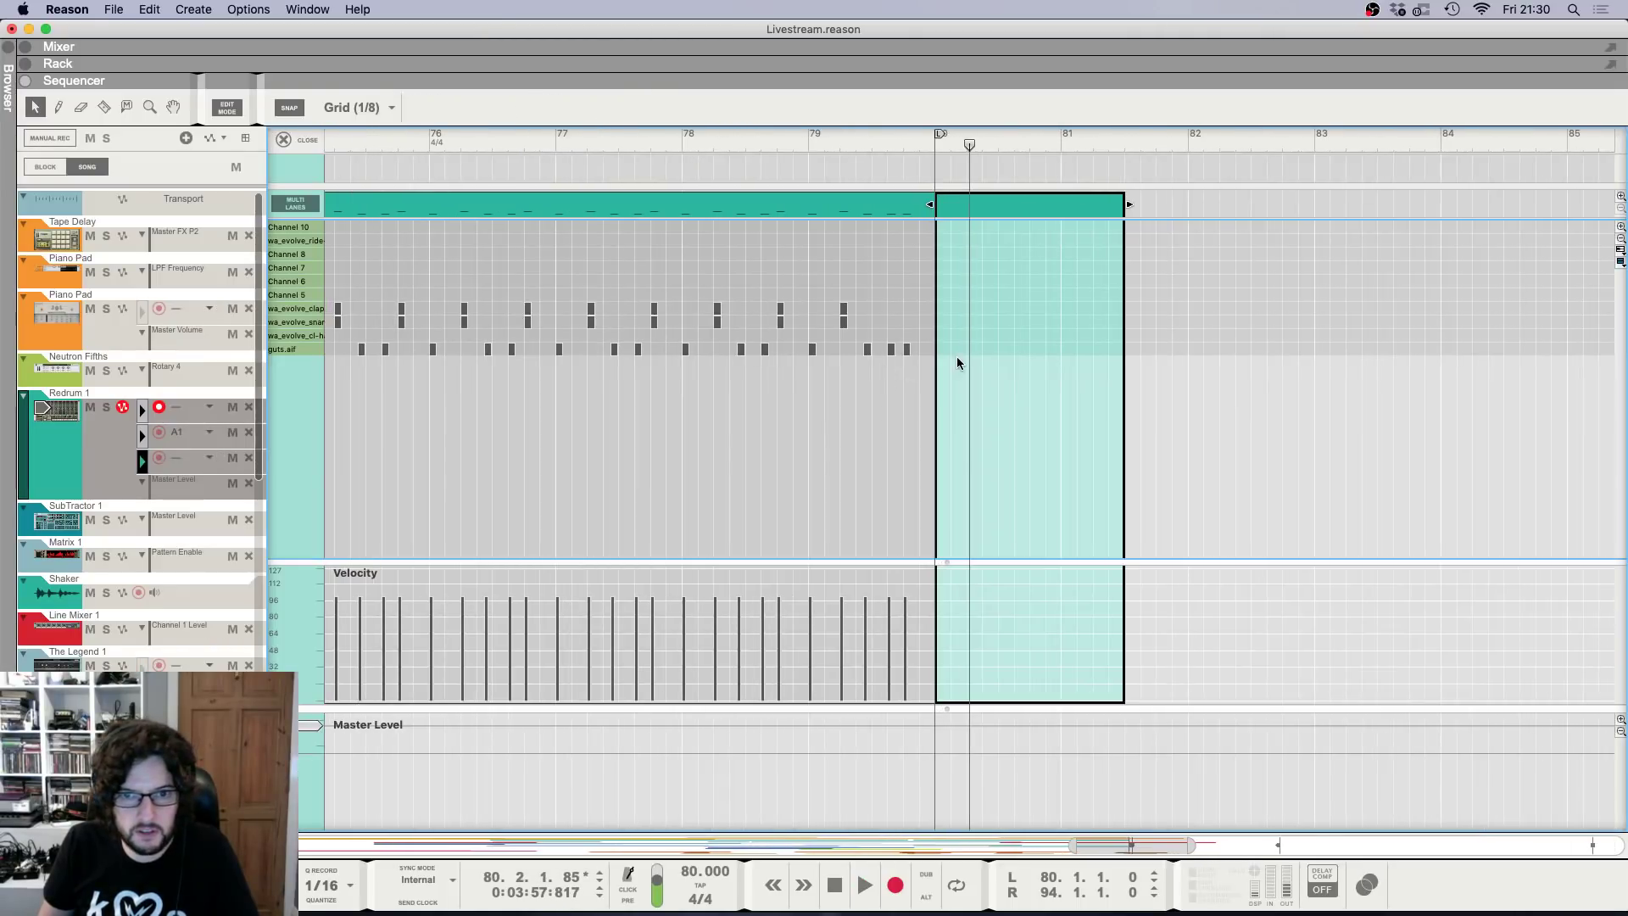
click(462, 143)
key(space)
click(302, 139)
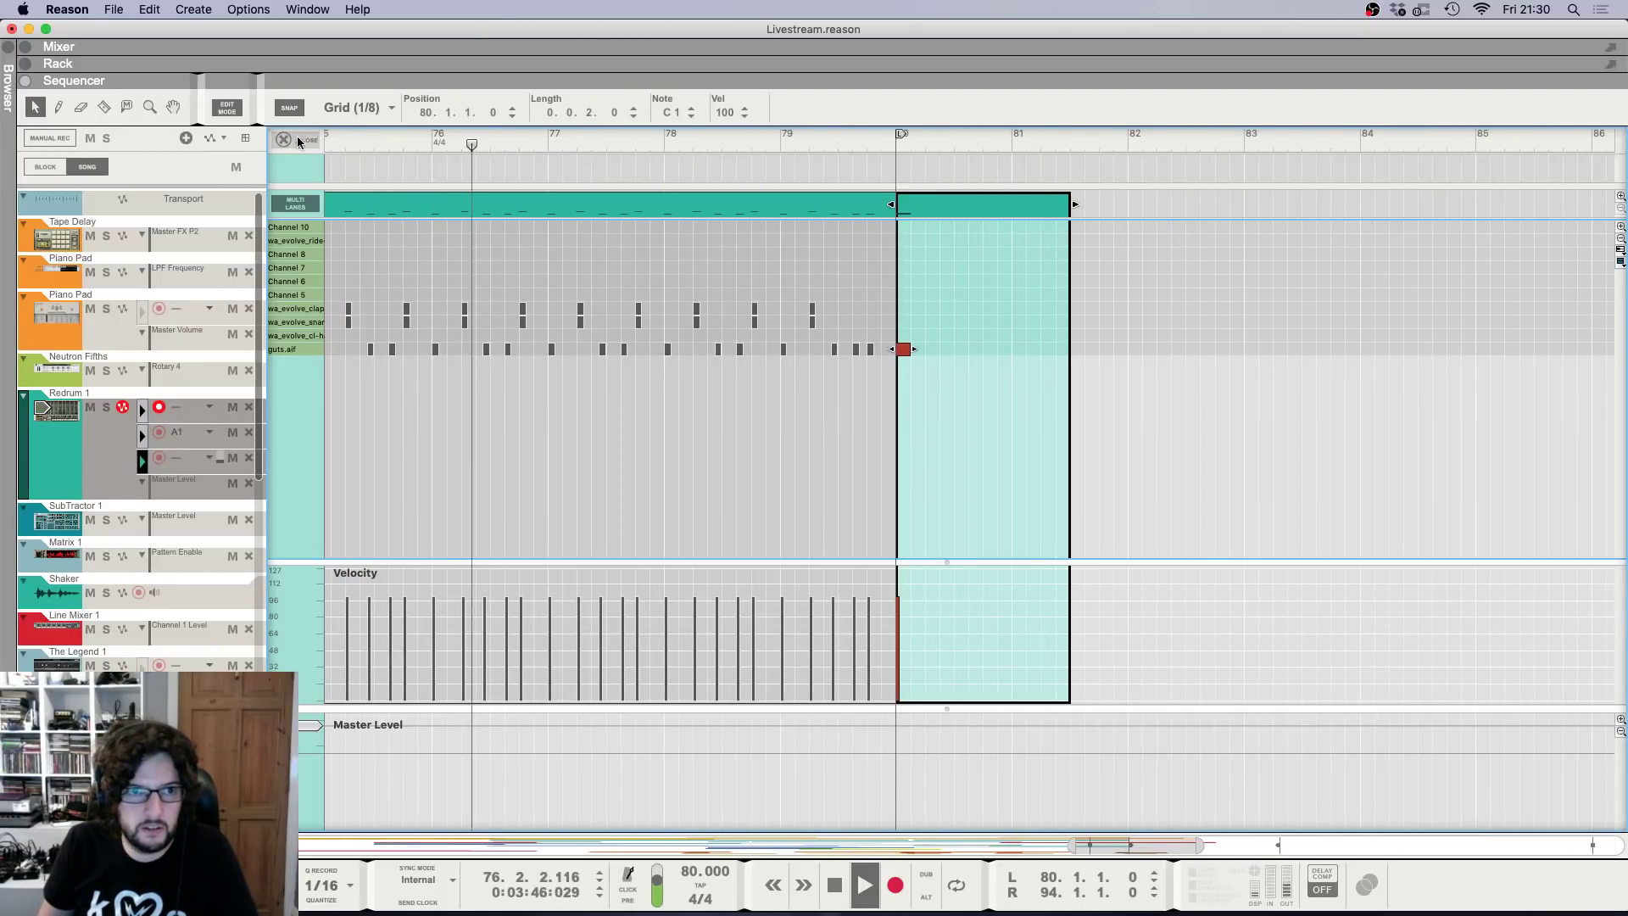
scroll(594, 453, left, 2)
scroll(609, 467, down, 9)
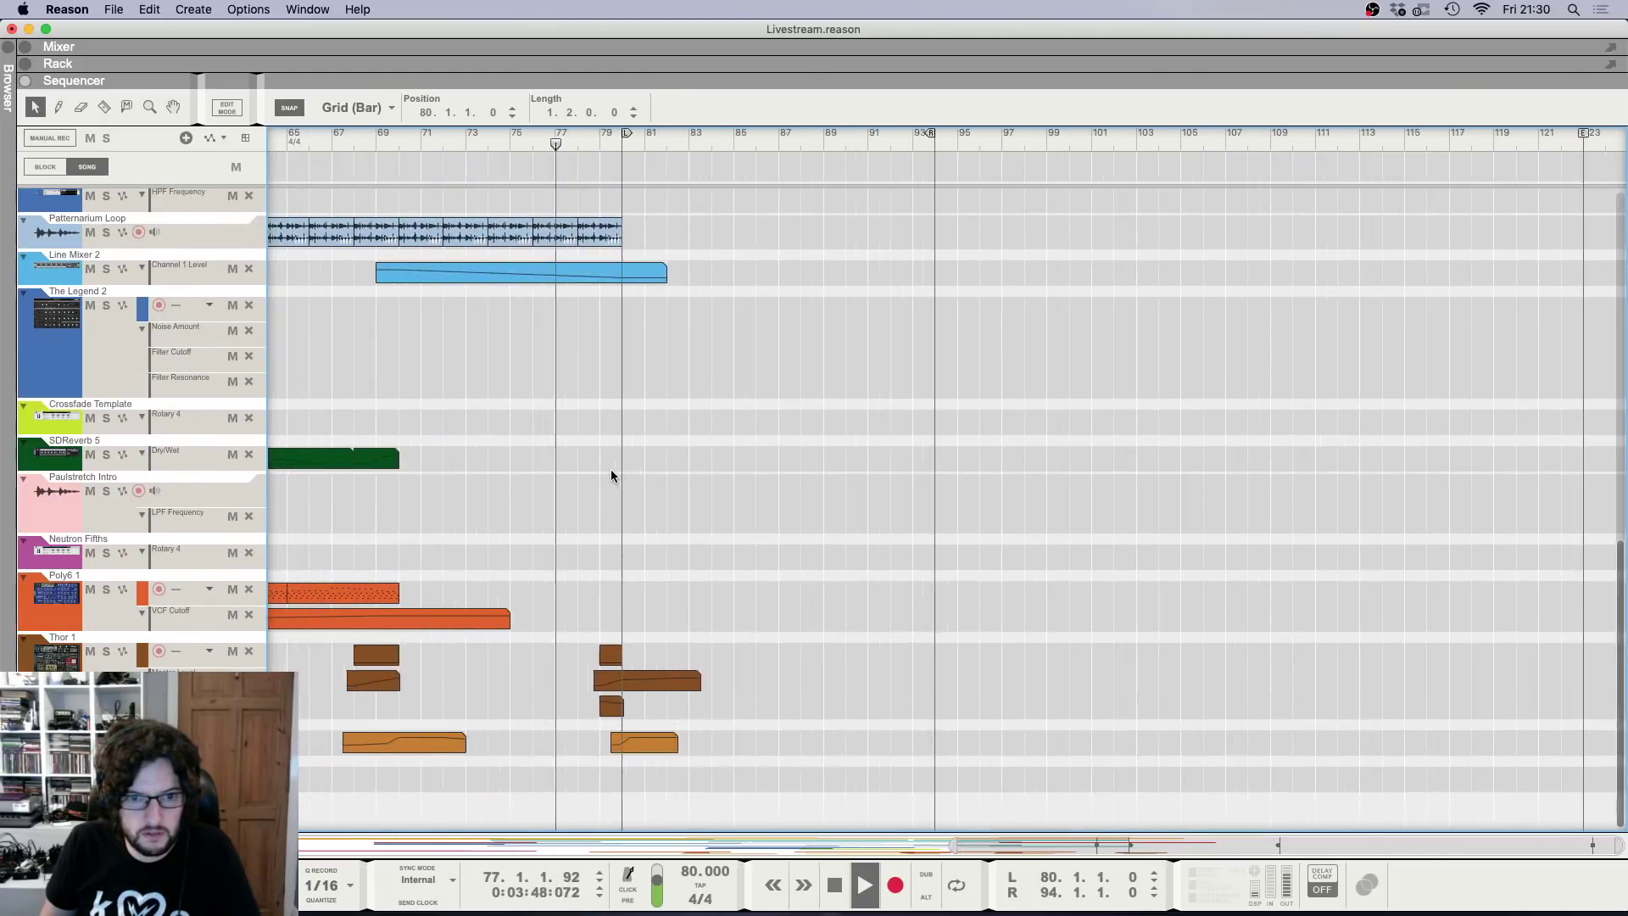
scroll(758, 465, up, 10)
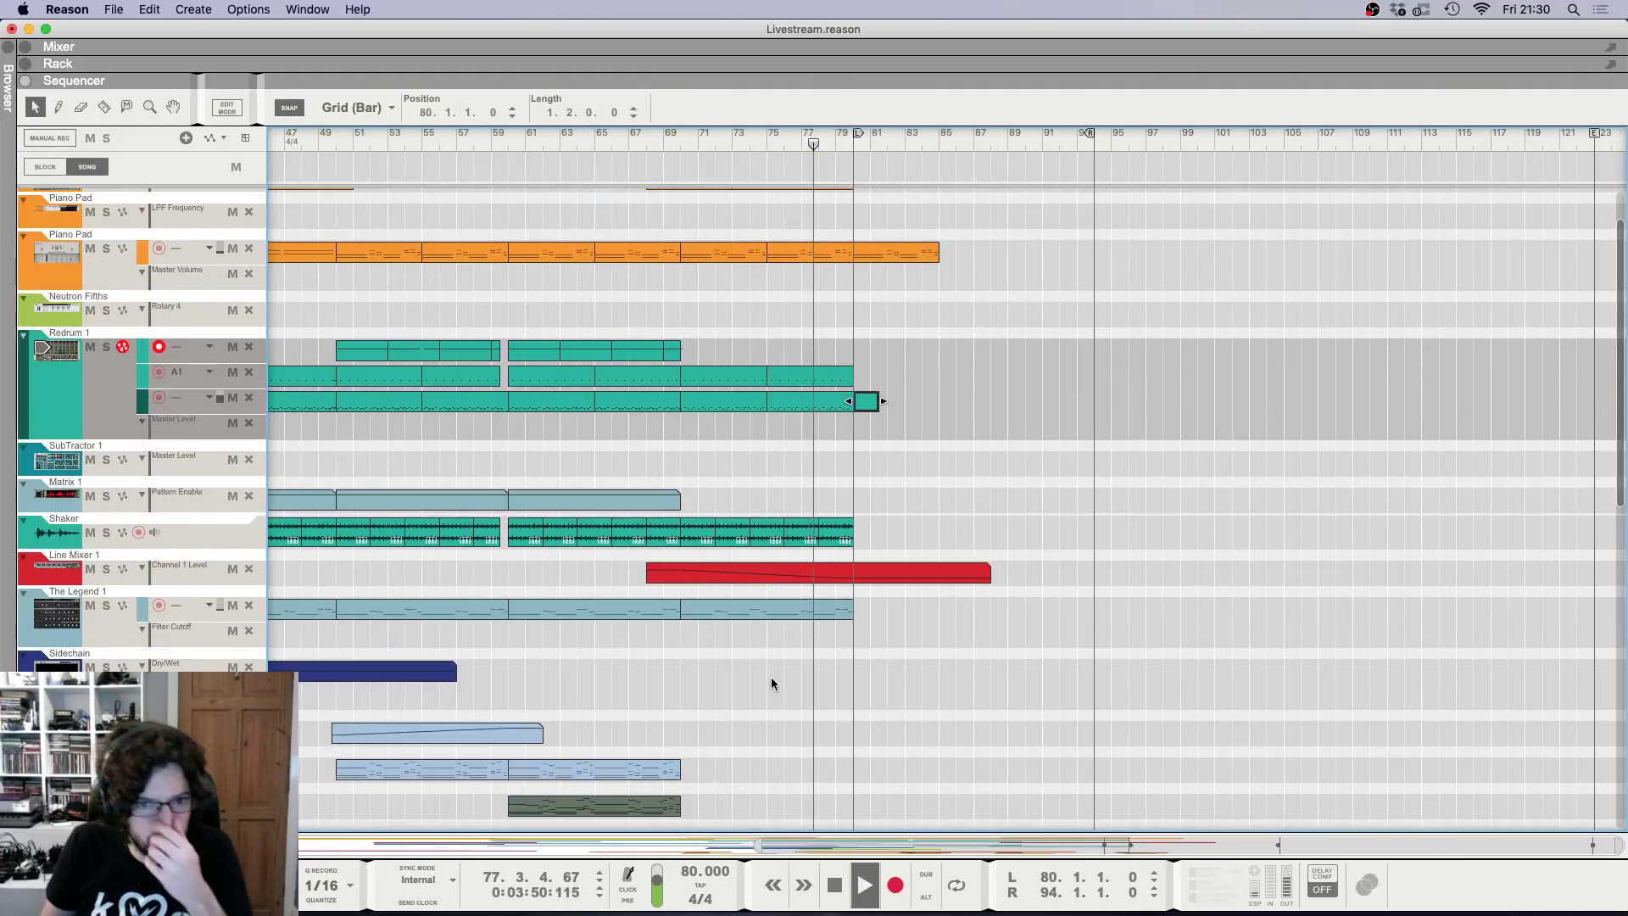
drag(710, 612, 886, 616)
scroll(887, 616, down, 5)
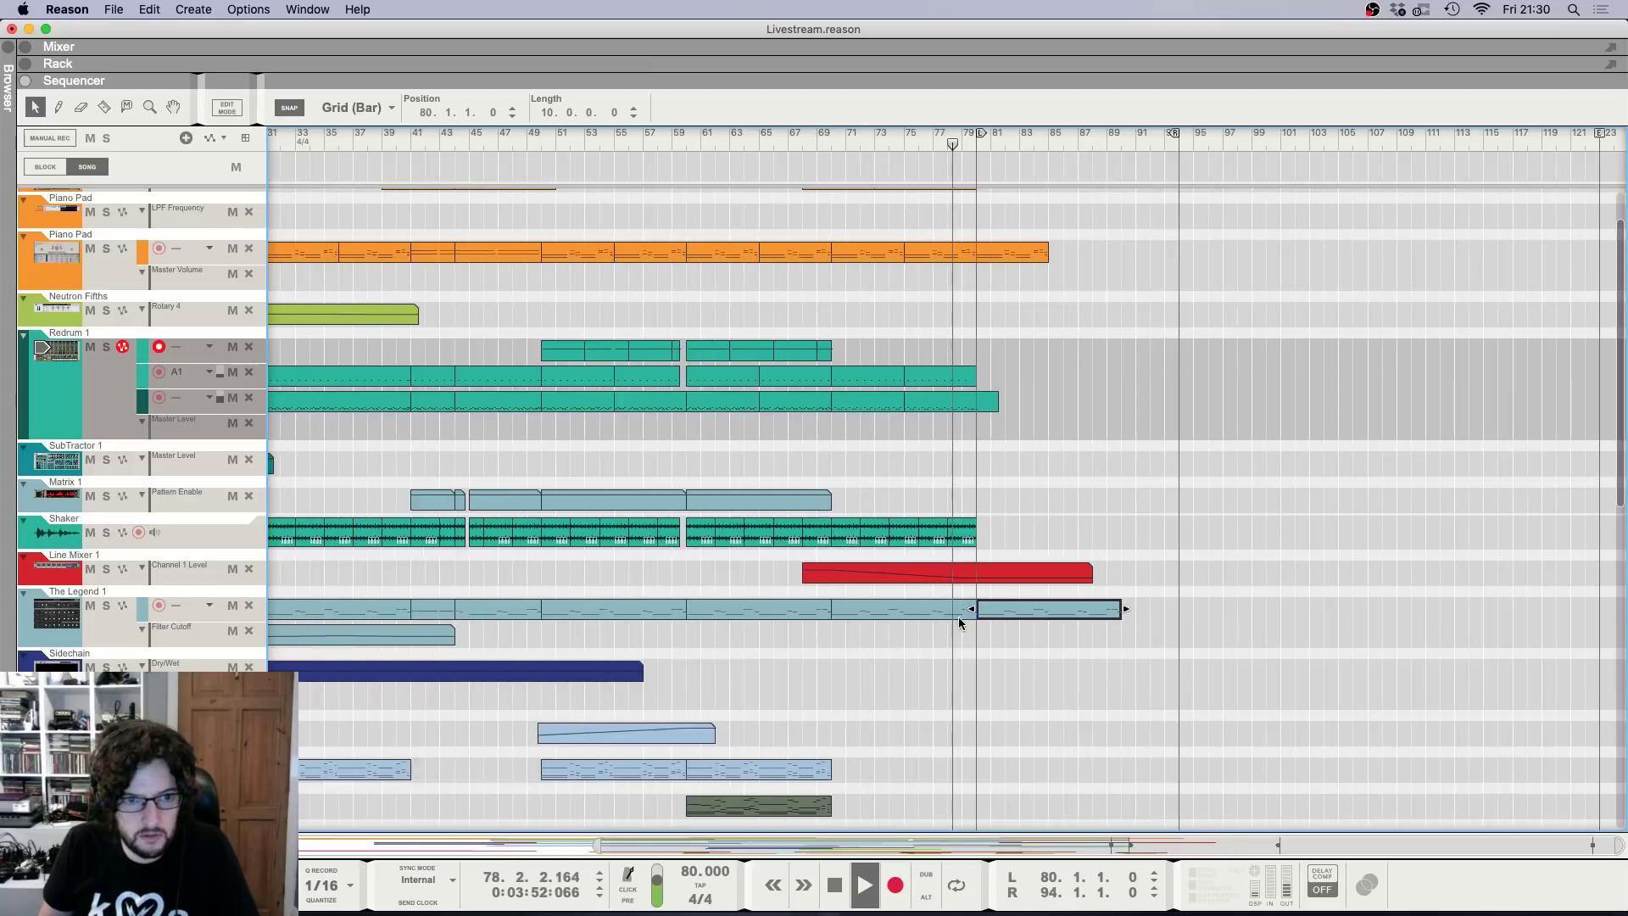
key(ctrl+z)
Copy The Legend 1's three-bar clip near bar 41 to bar 80, extend it to nine bars and open it.
click(707, 610)
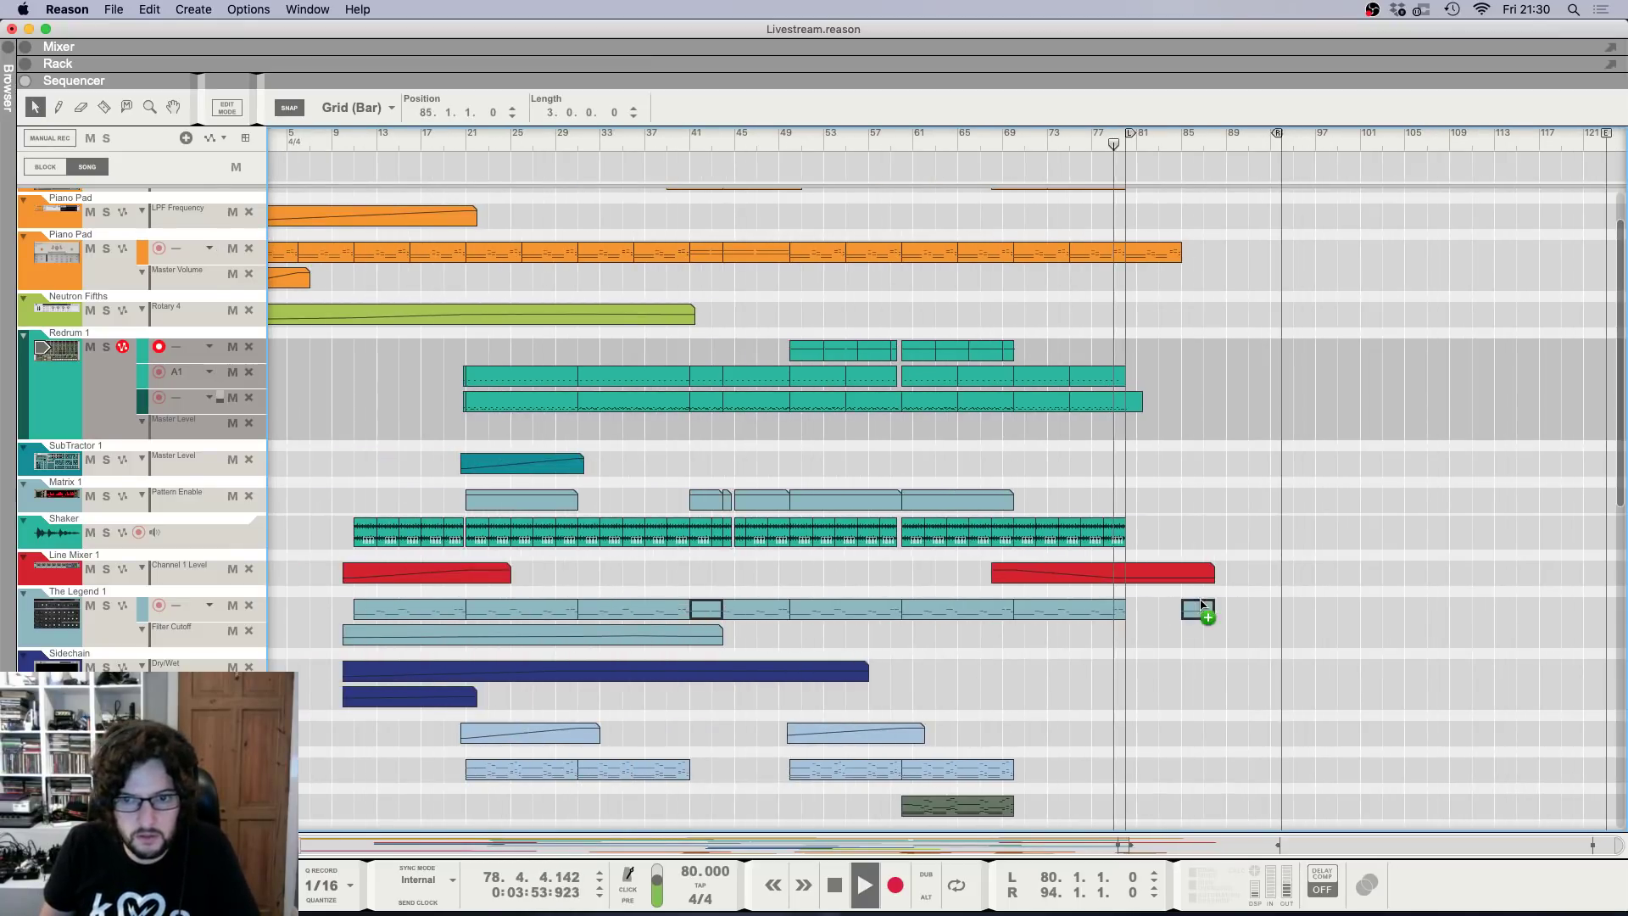
mouse_move(1202, 604)
mouse_down()
mouse_move(1138, 609)
mouse_move(1229, 608)
mouse_up()
double_click(1170, 612)
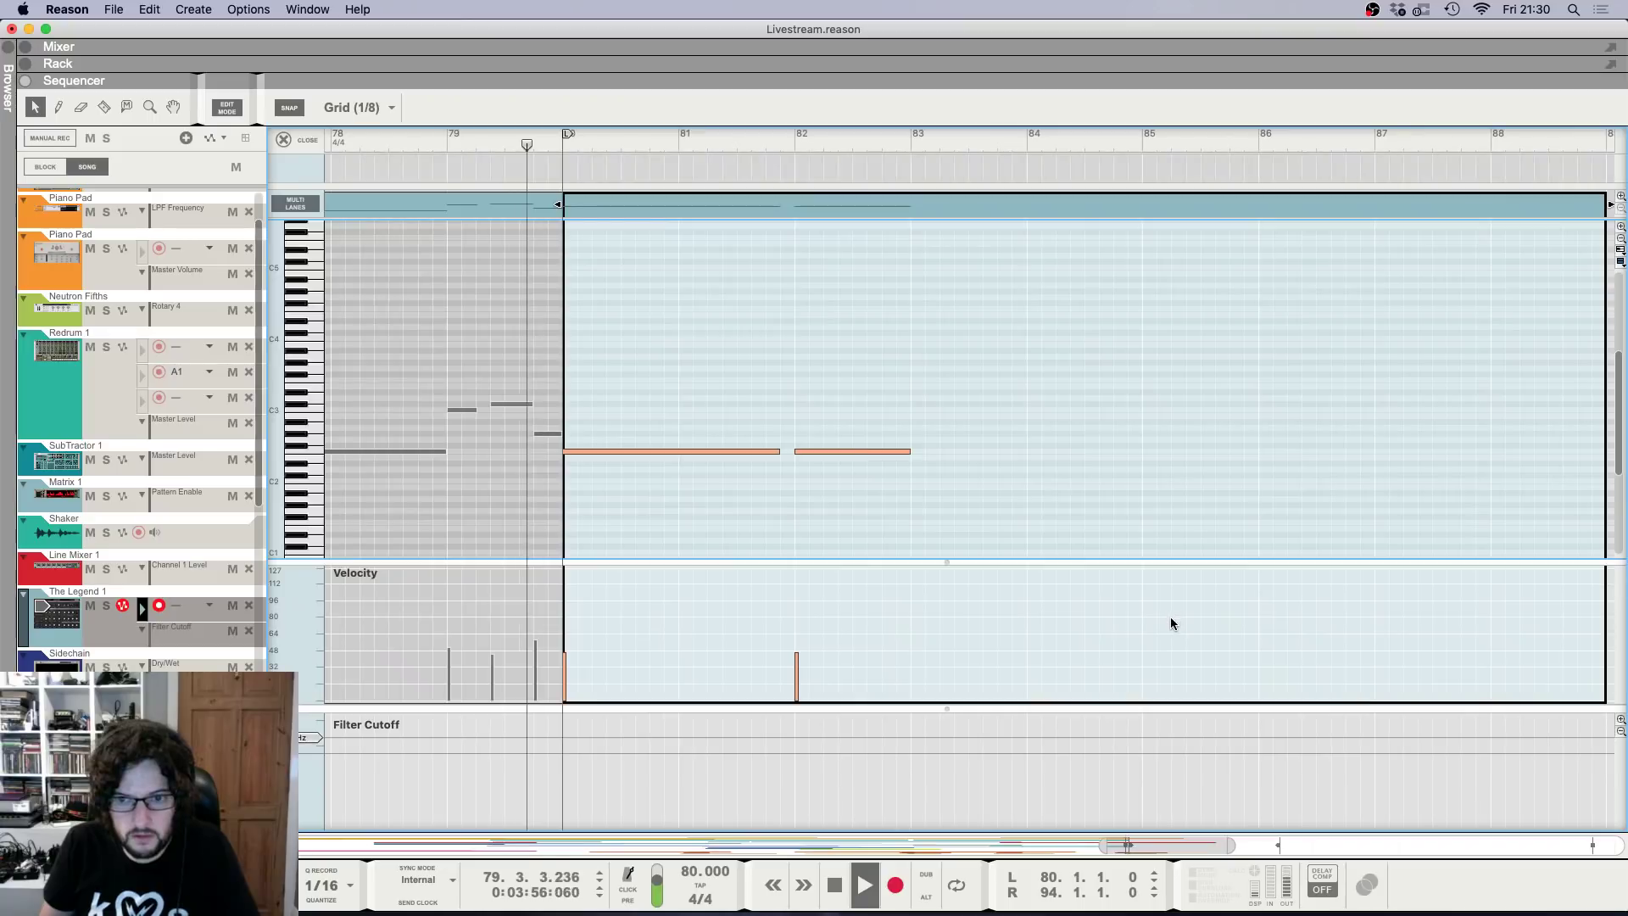
Delete the note at bar 82 in The Legend 1's clip and lengthen the F2 note at bar 80 to six bars.
click(871, 452)
key(Delete)
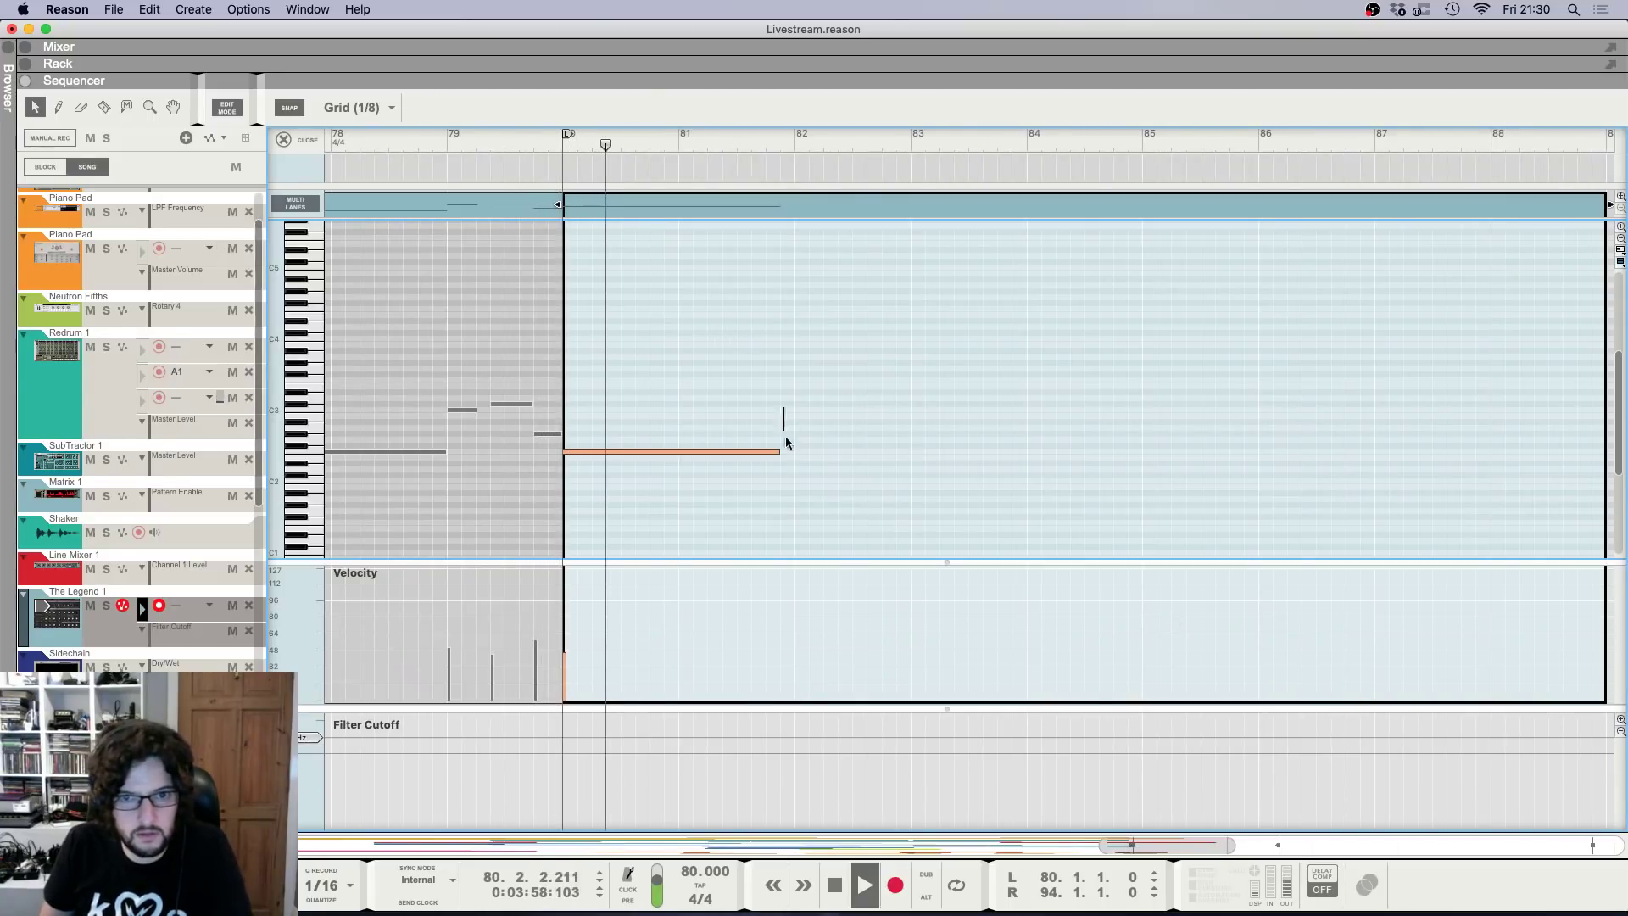
drag(781, 449, 918, 449)
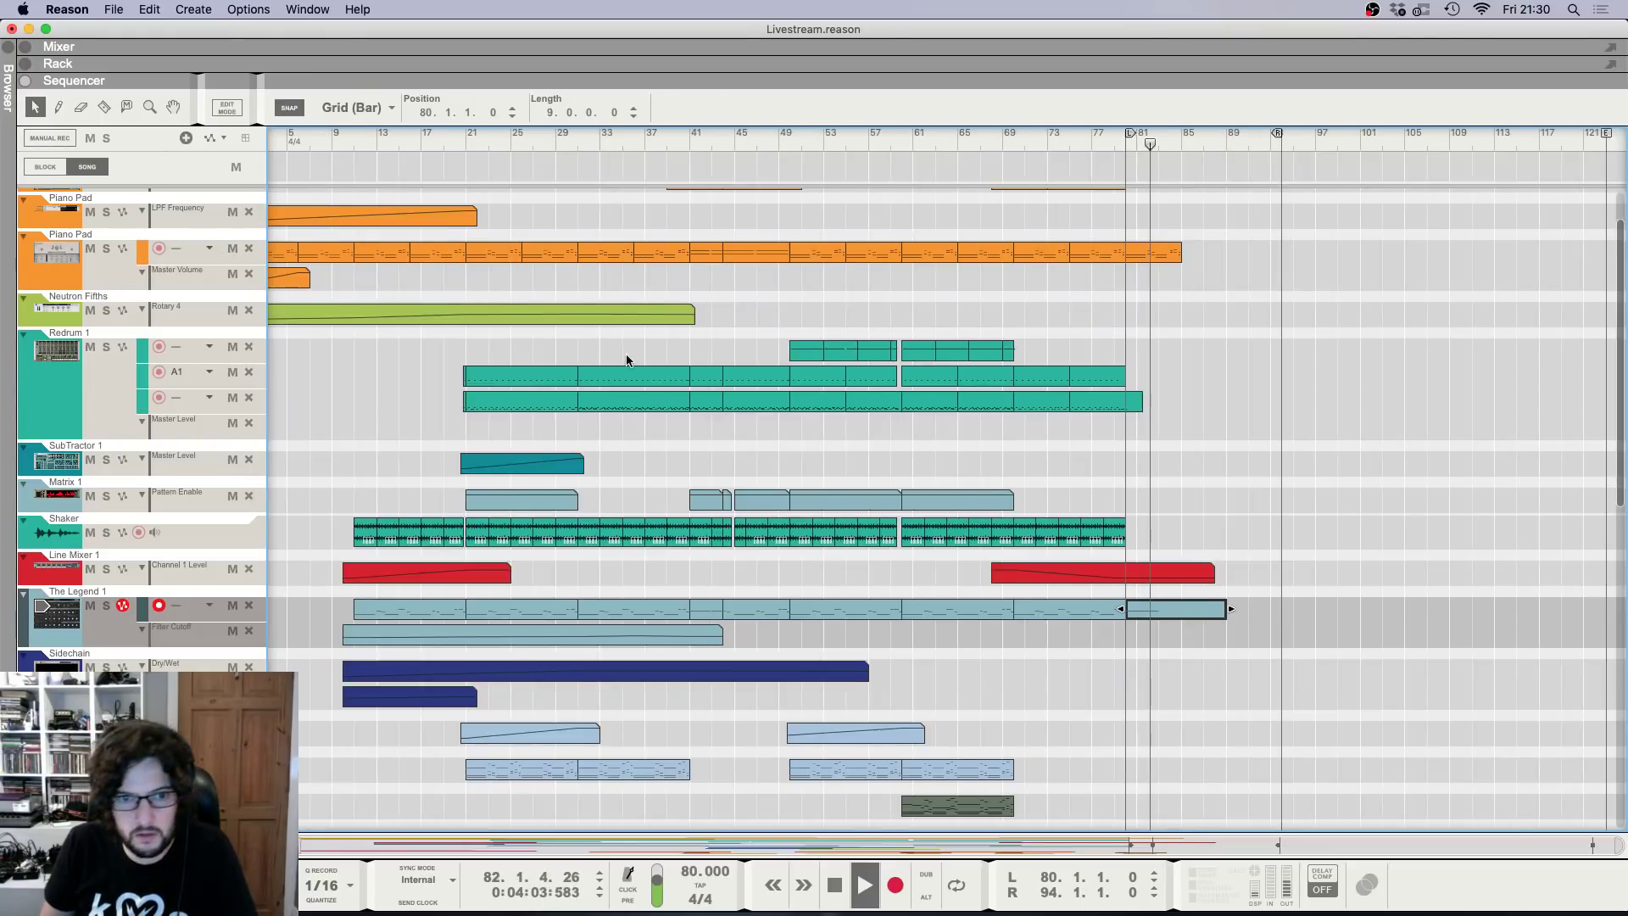
click(293, 141)
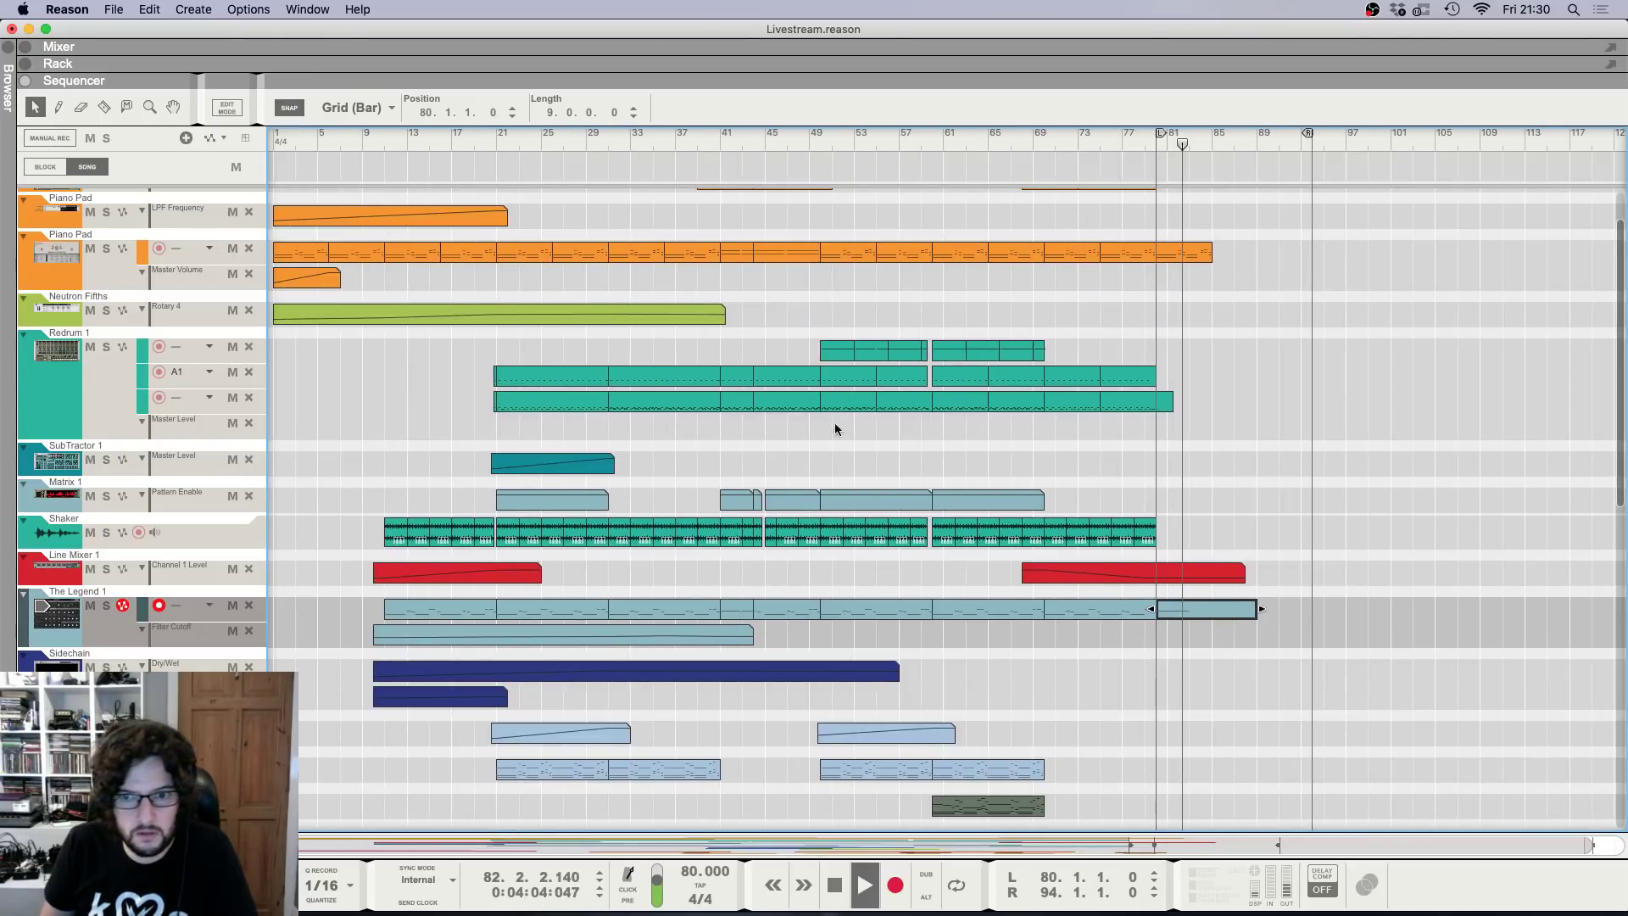
double_click(1207, 611)
drag(1042, 378, 1360, 485)
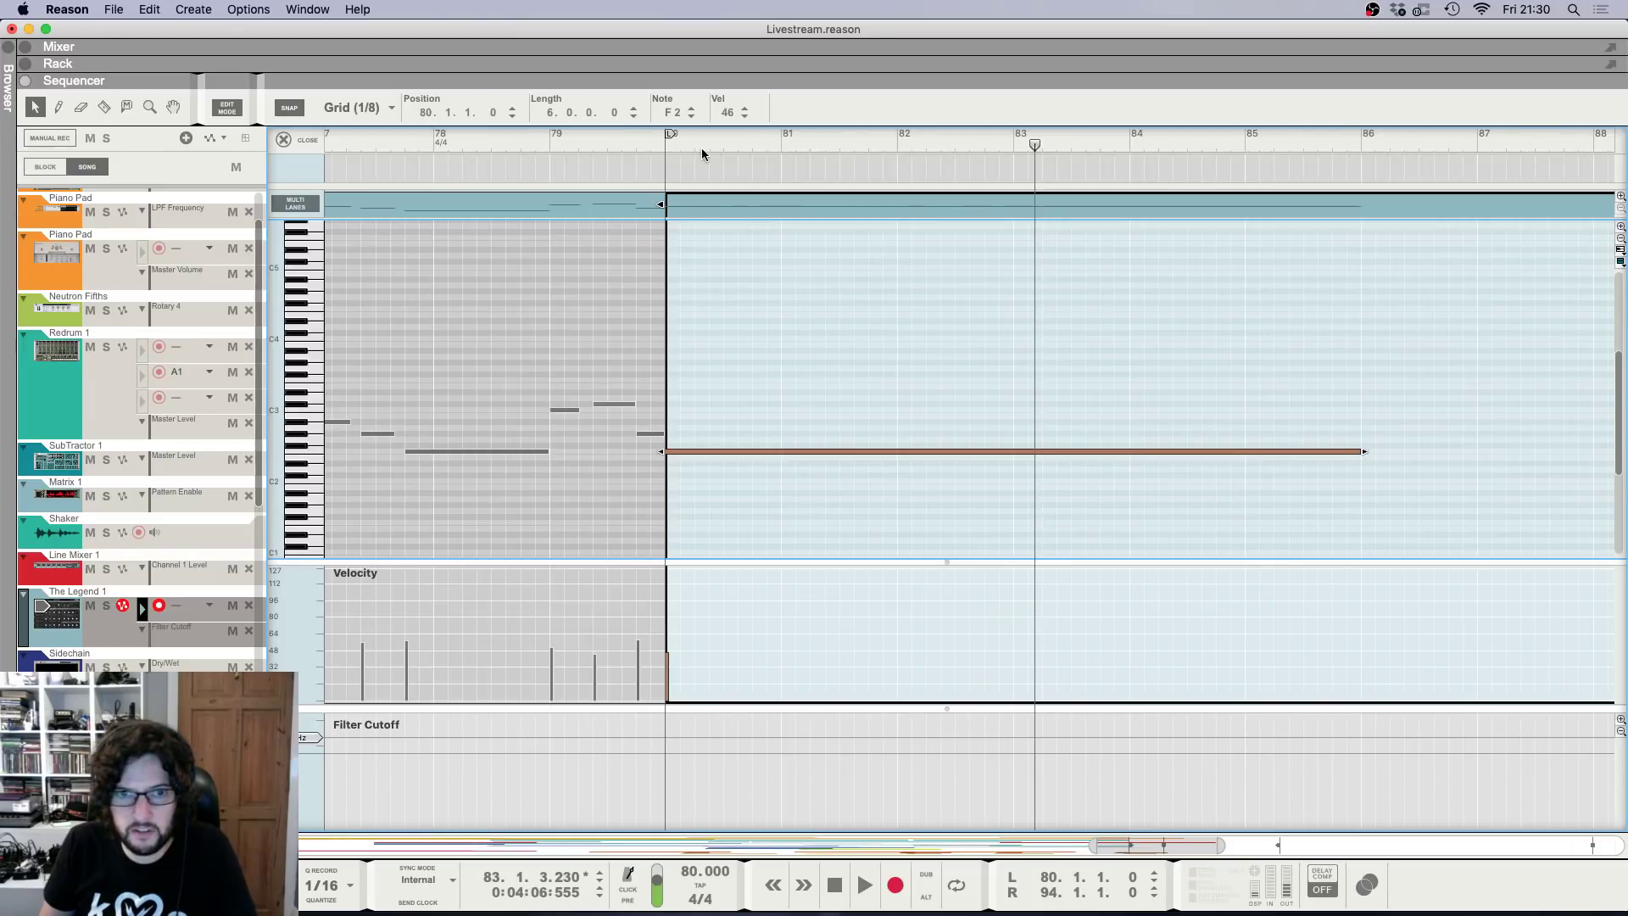
Locate the Sidechain Synchronous device below The Legend 1 and show its Master Level automation in the sequencer.
key(F6)
key(F5)
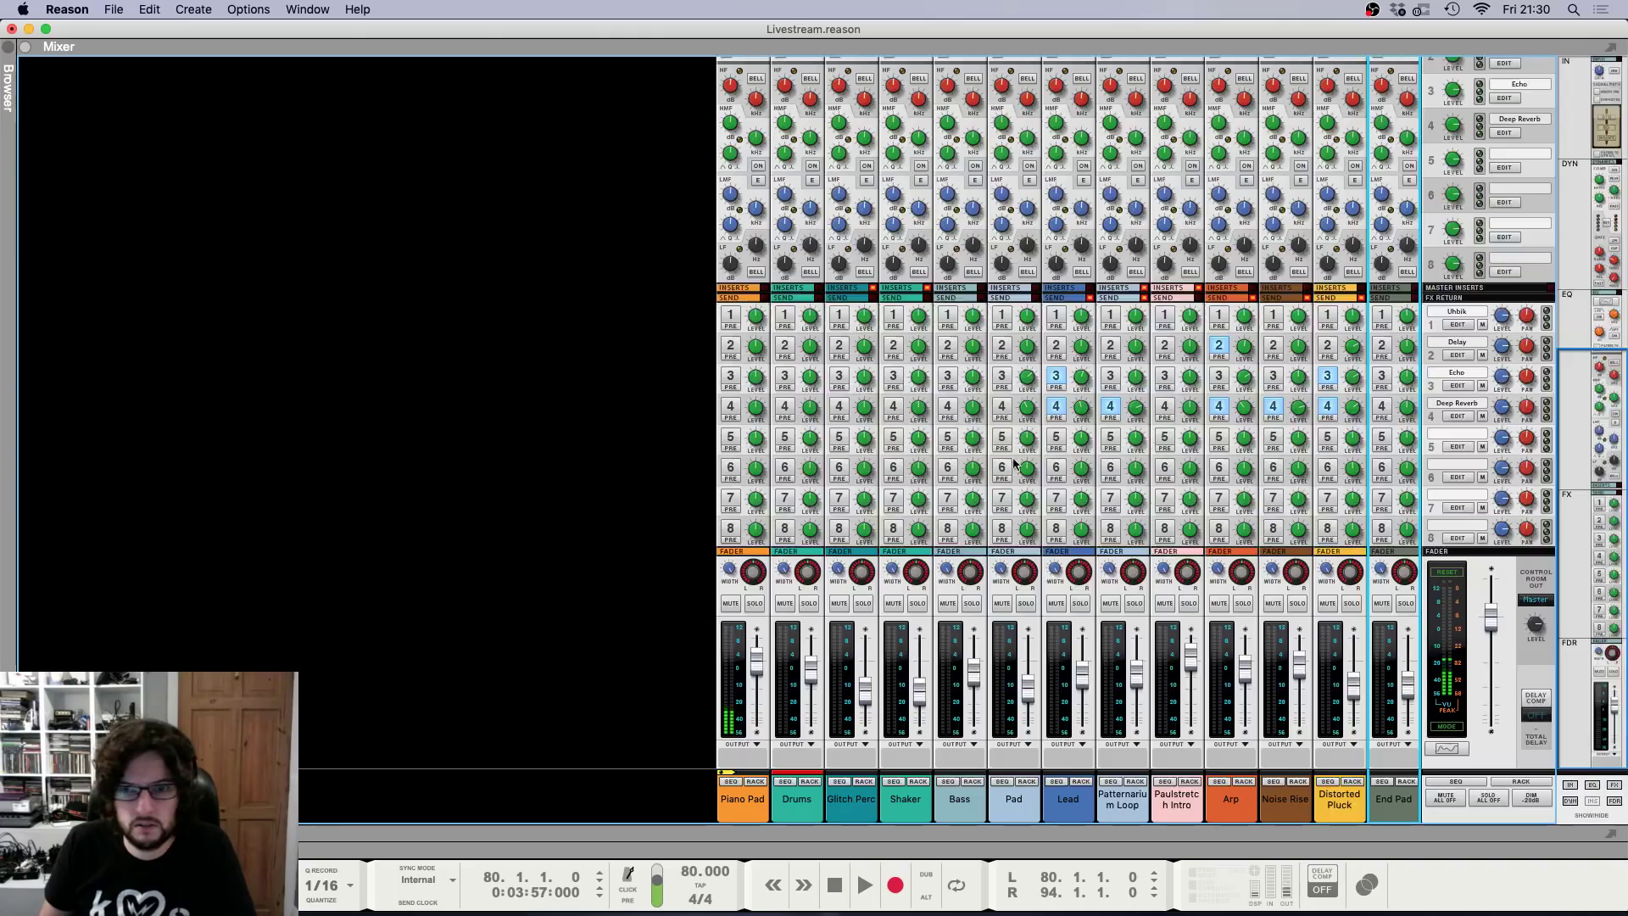
key(F6)
key(F7)
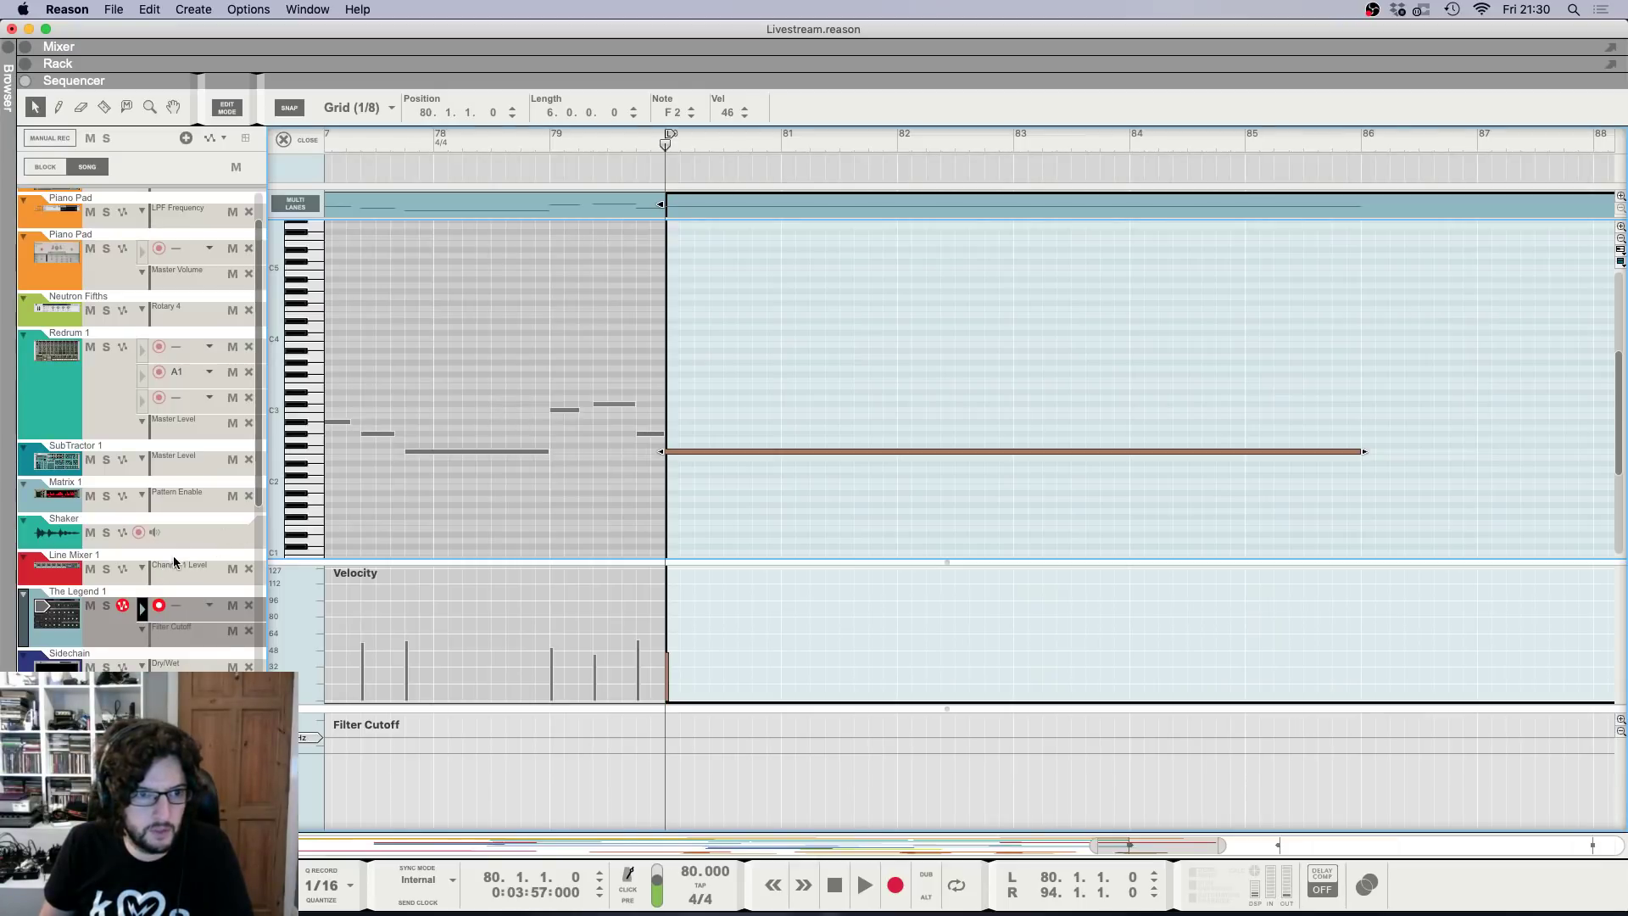
key(F6)
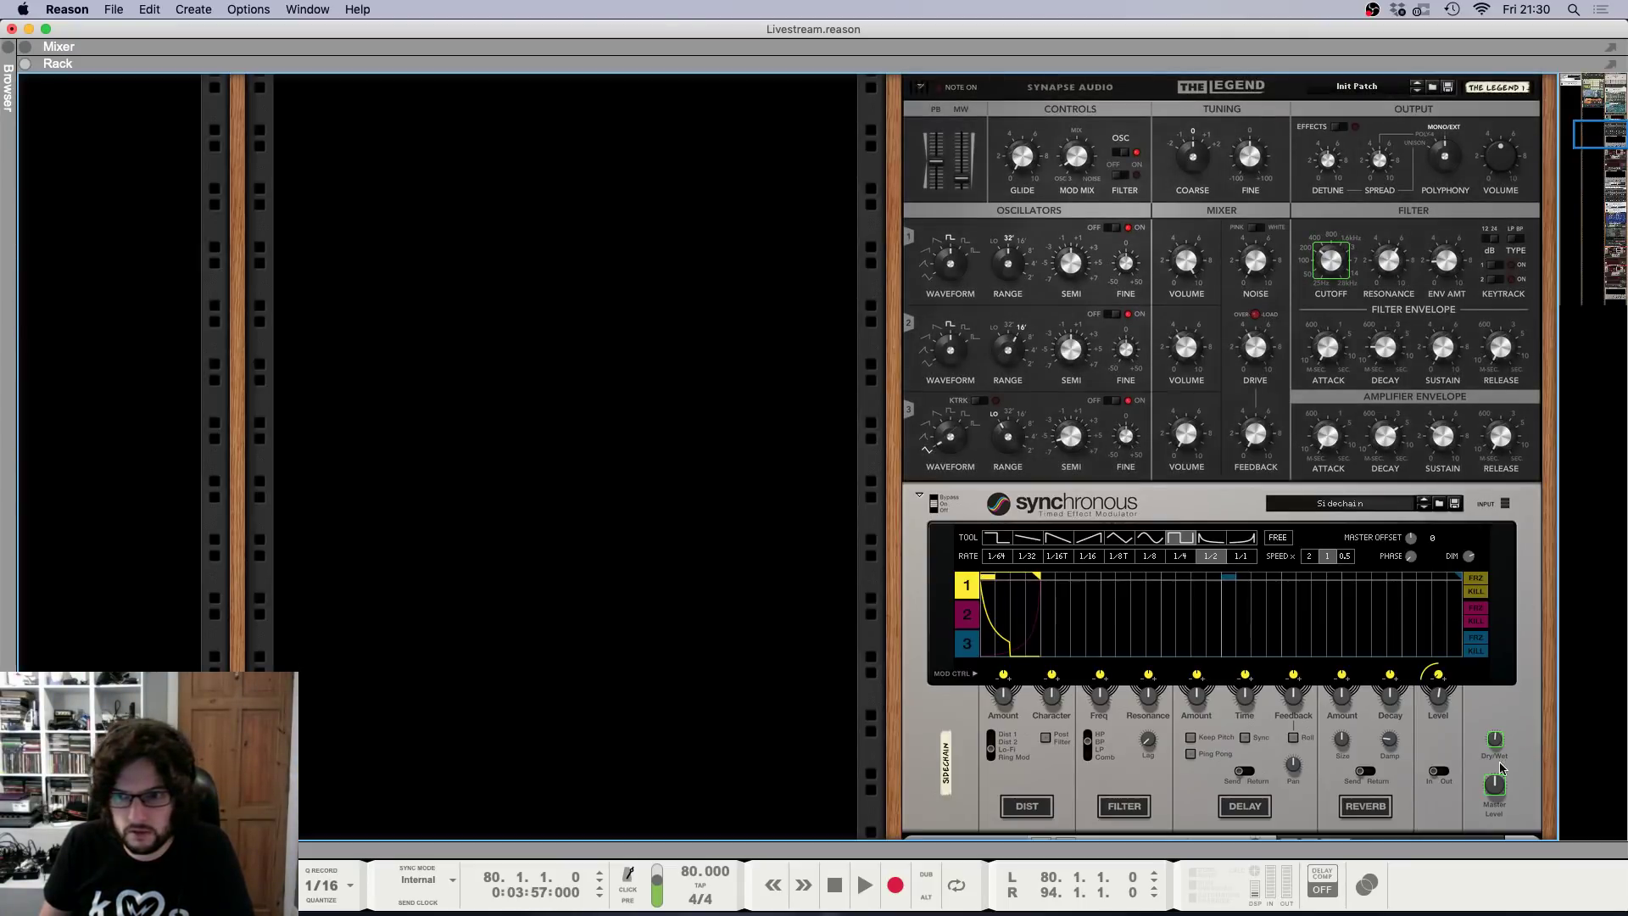
right_click(1501, 797)
click(1466, 804)
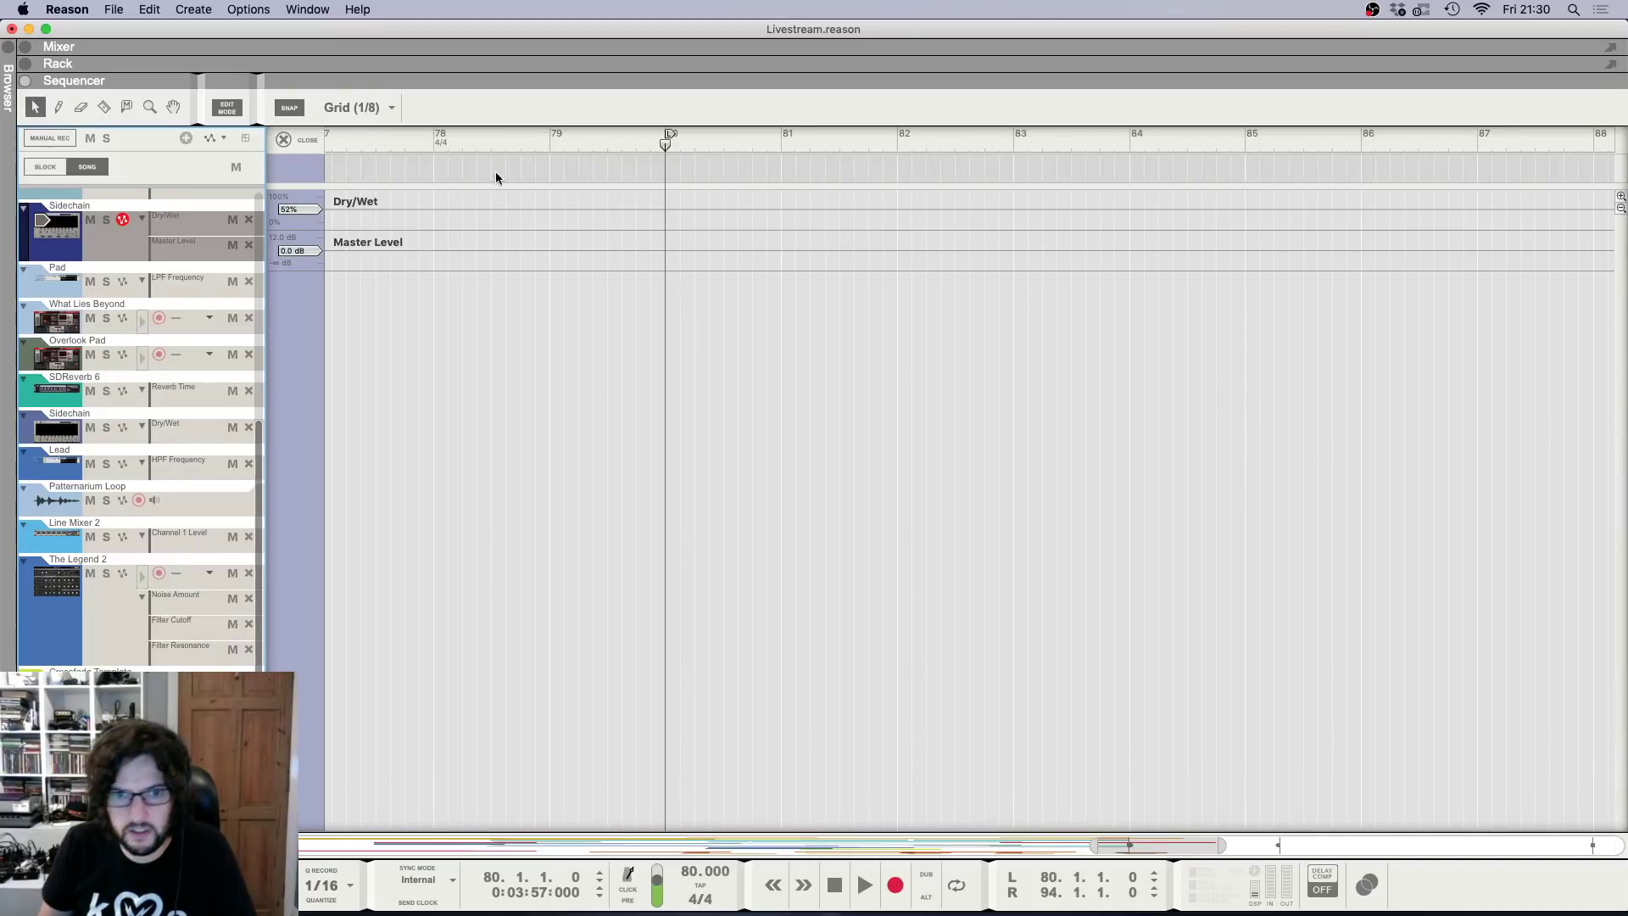
click(288, 139)
Draw a Master Level automation clip for Sidechain from bar 78 to 97, fading from 0.0 dB to -∞ dB at bar 89.
scroll(1115, 473, up, 4)
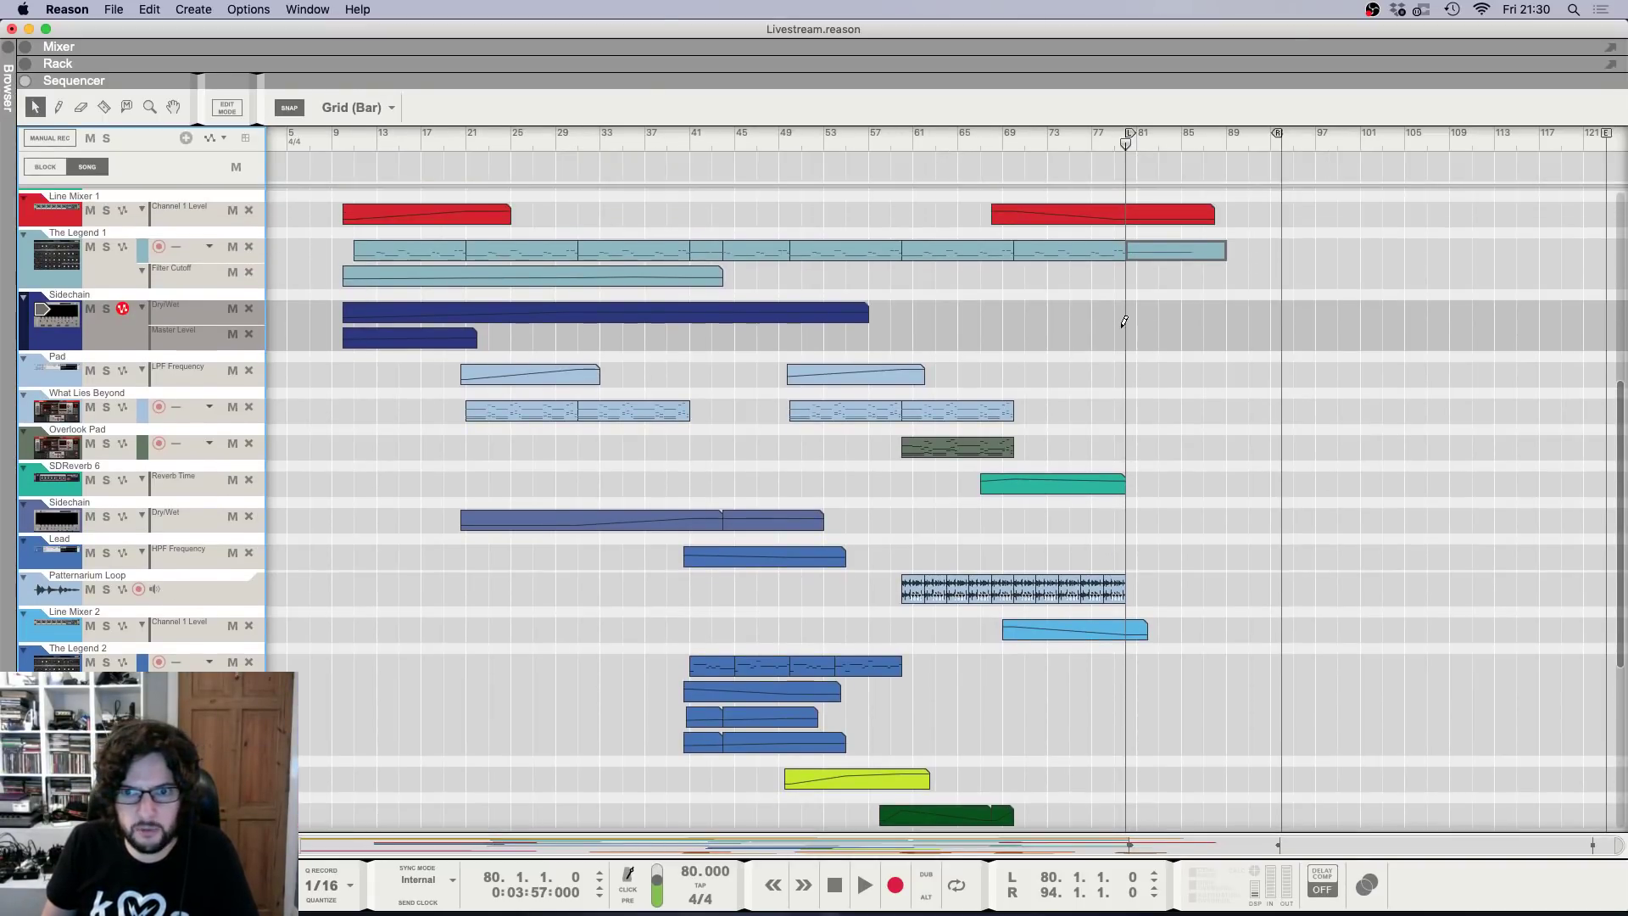
drag(1105, 339, 1314, 342)
double_click(1198, 347)
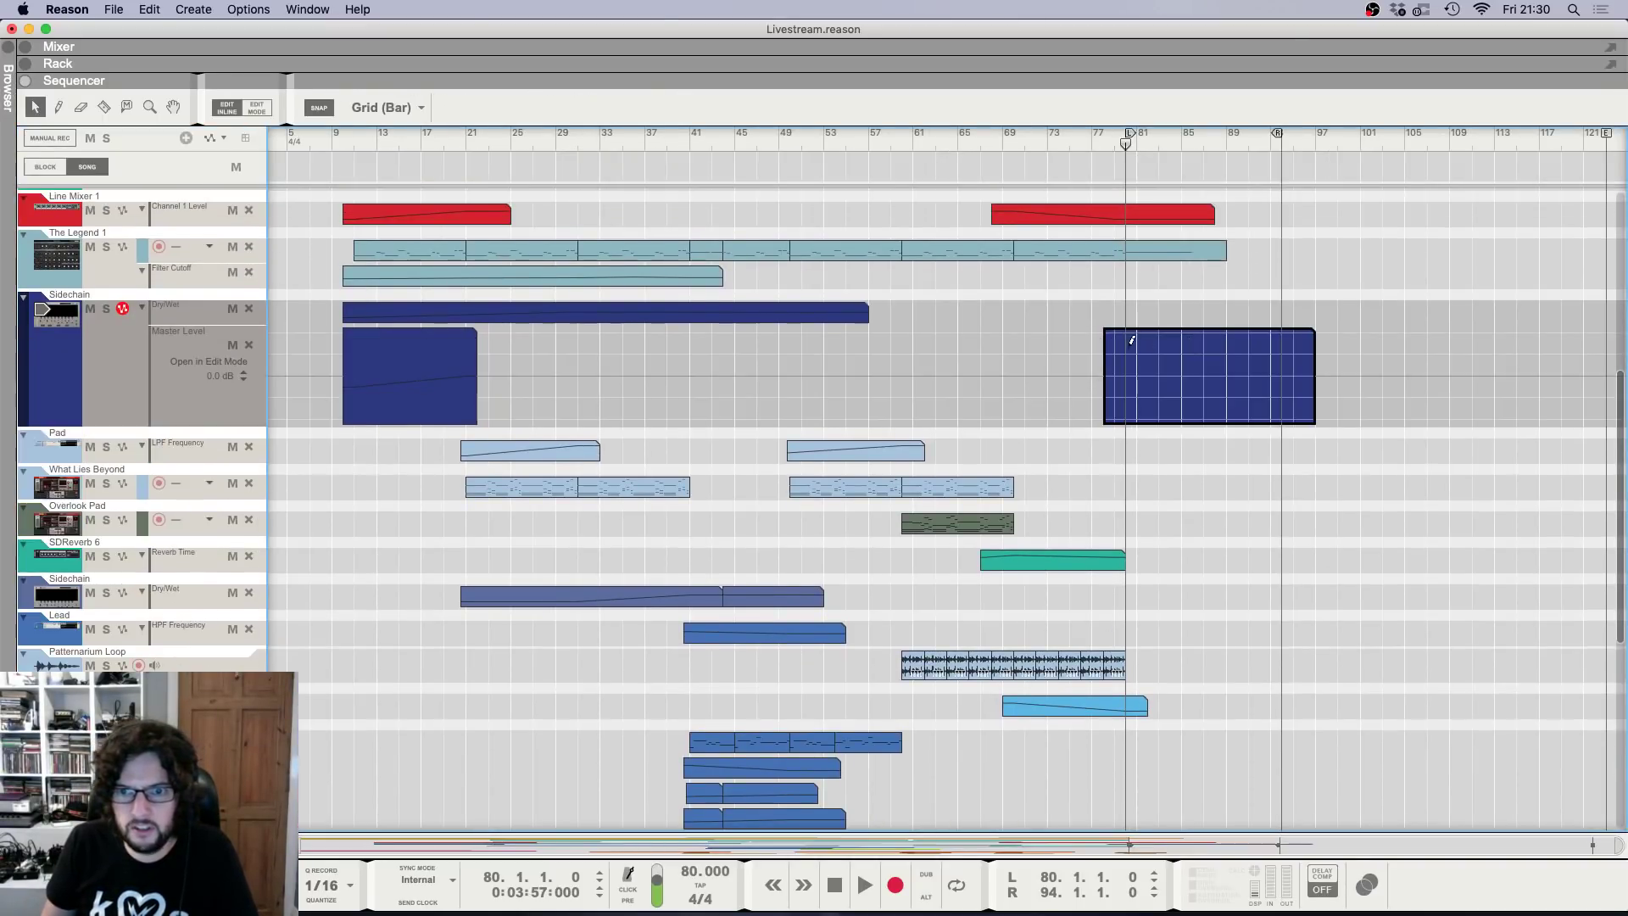
click(1123, 376)
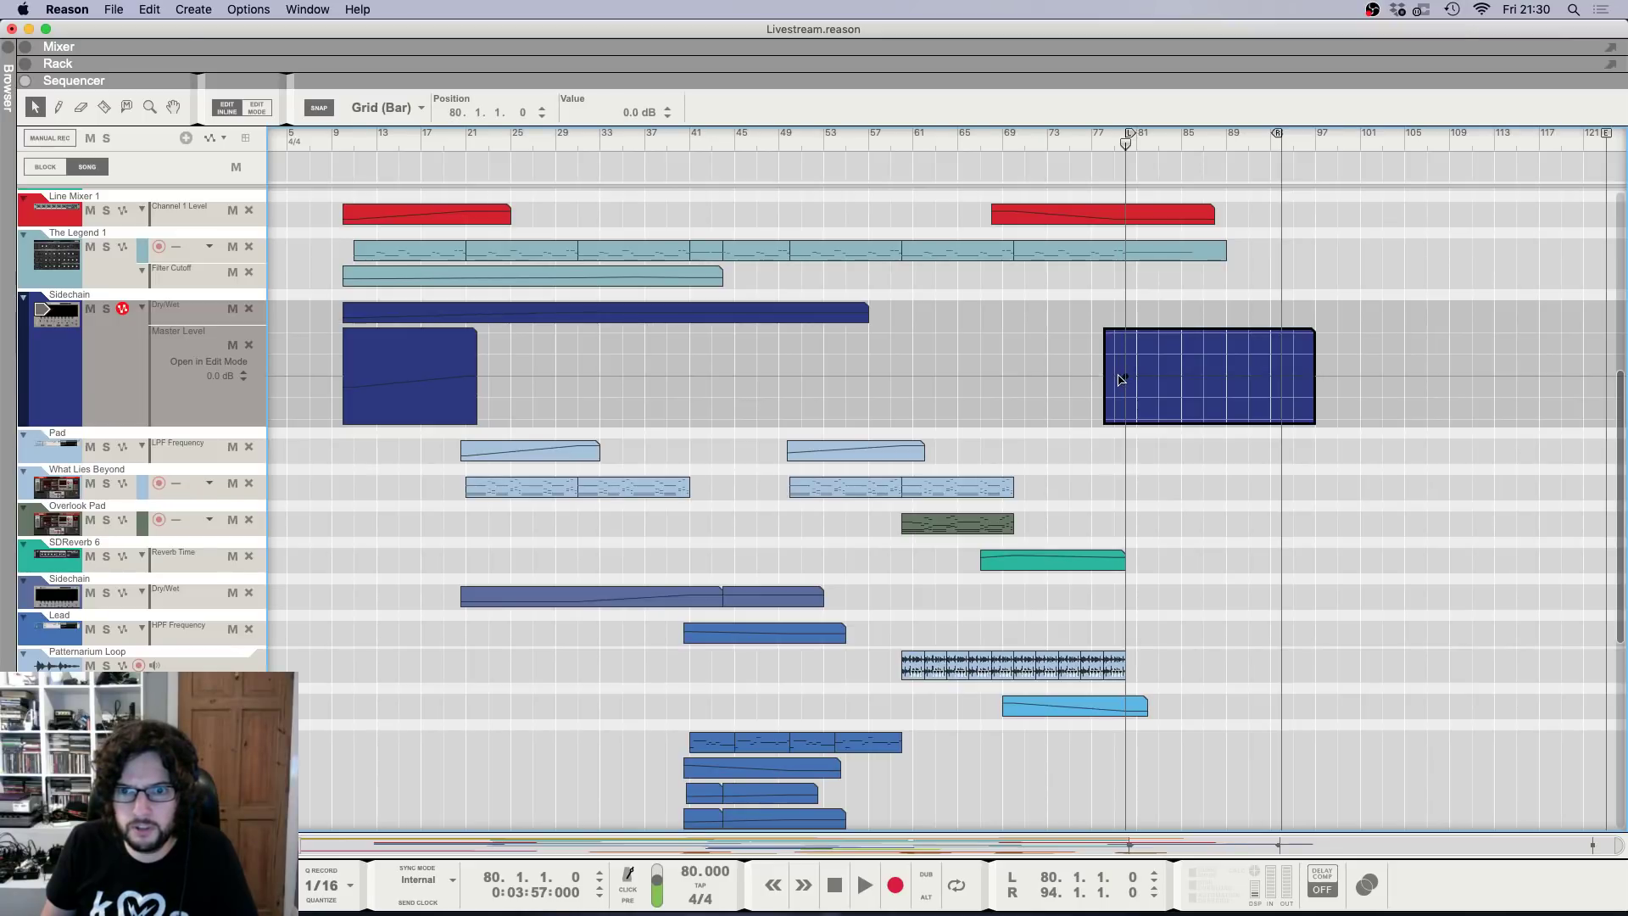
scroll(1164, 262, up, 6)
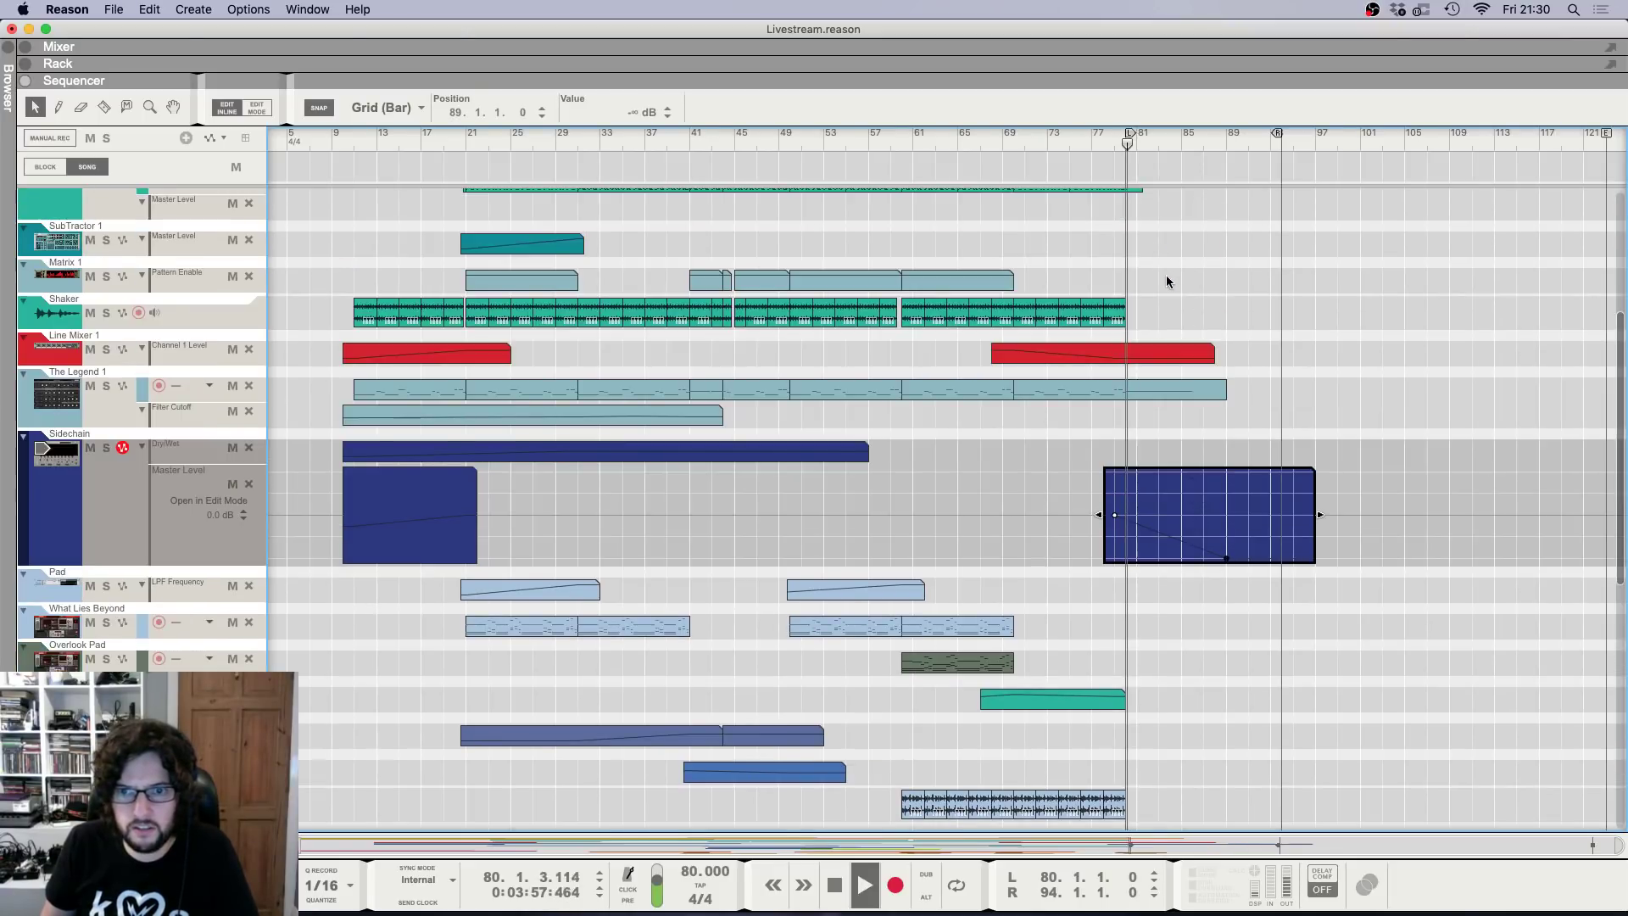
click(269, 477)
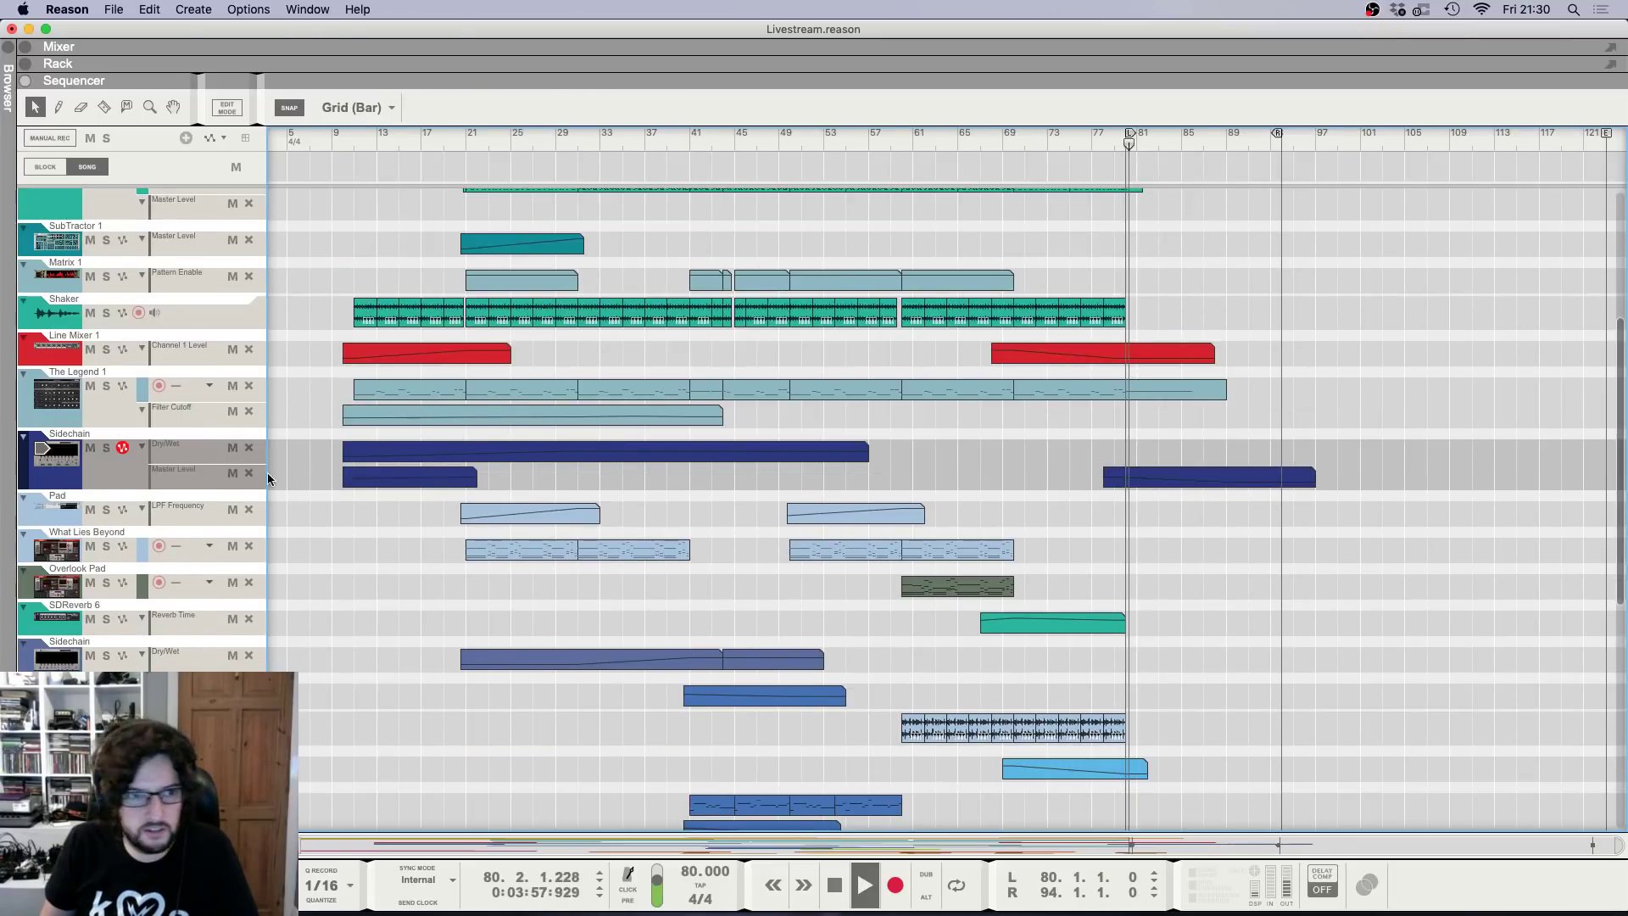
Draw a Dry/Wet automation clip for Sidechain from bar 73 to about bar 95, ramping down from 51% at bar 80 until bar 88.
click(865, 449)
drag(1051, 448, 1285, 448)
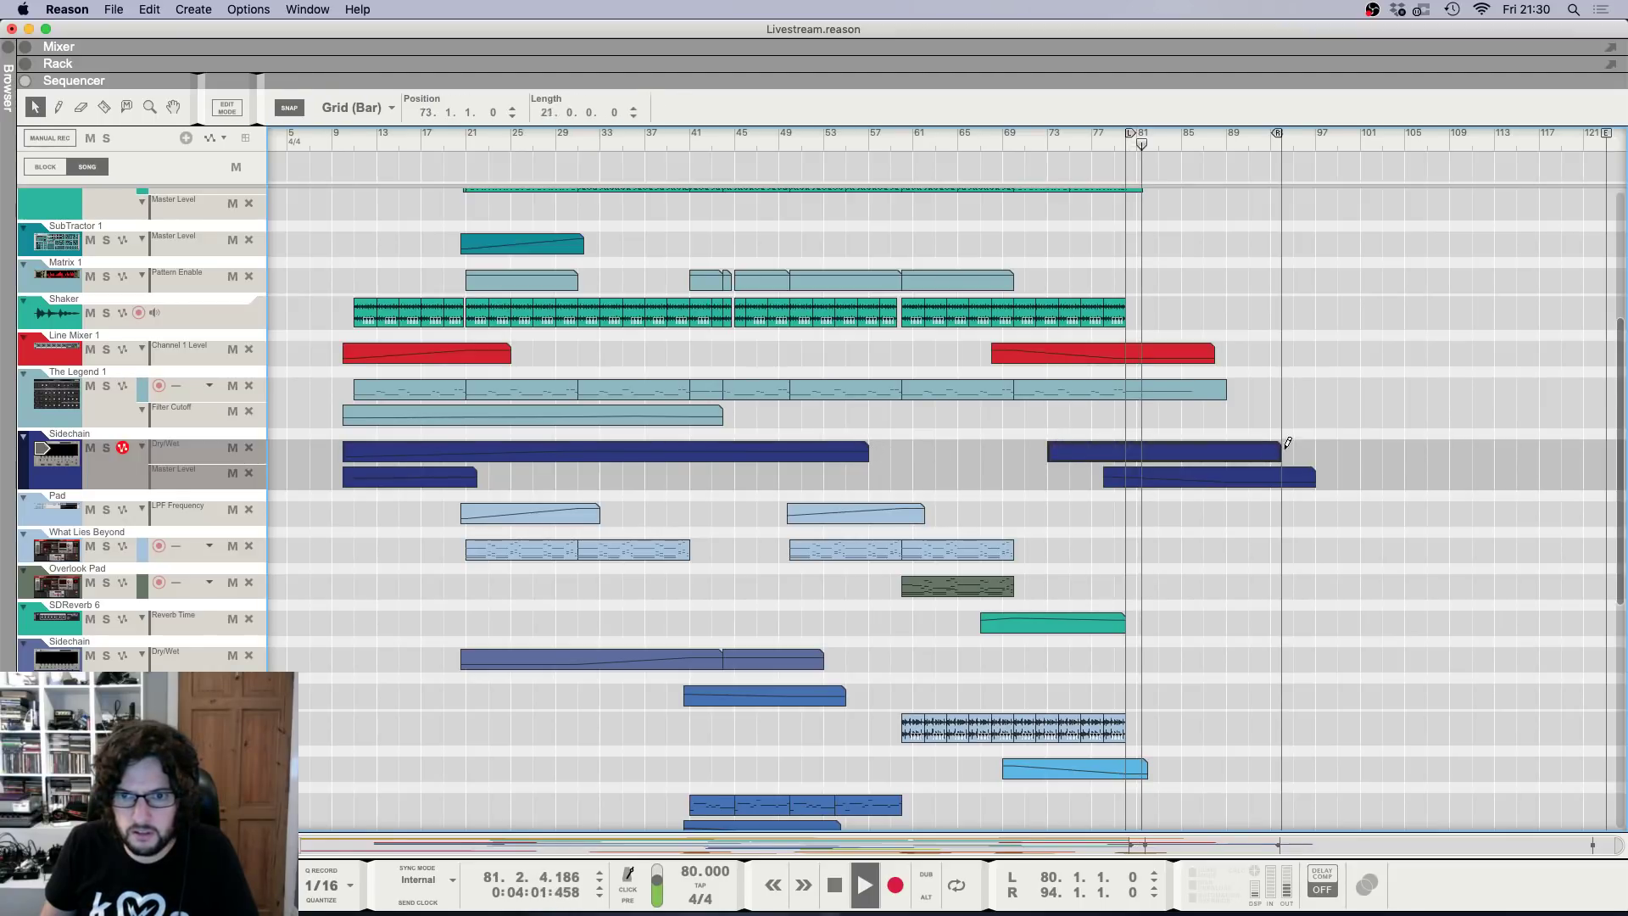
double_click(1128, 452)
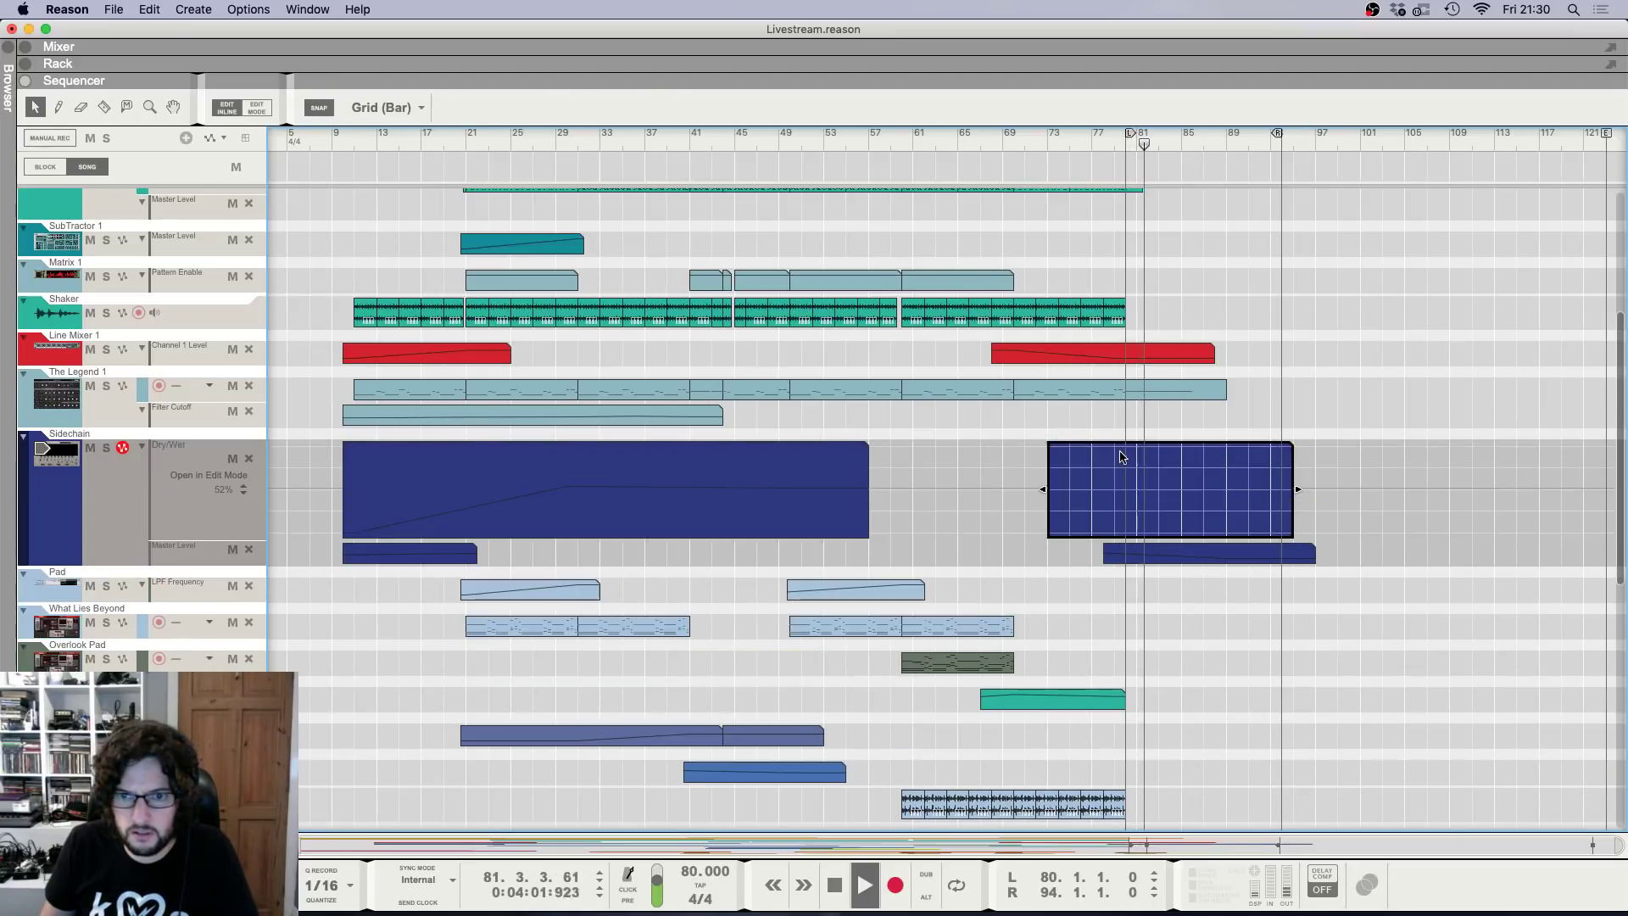
super+click(1213, 531)
drag(1124, 491, 1124, 489)
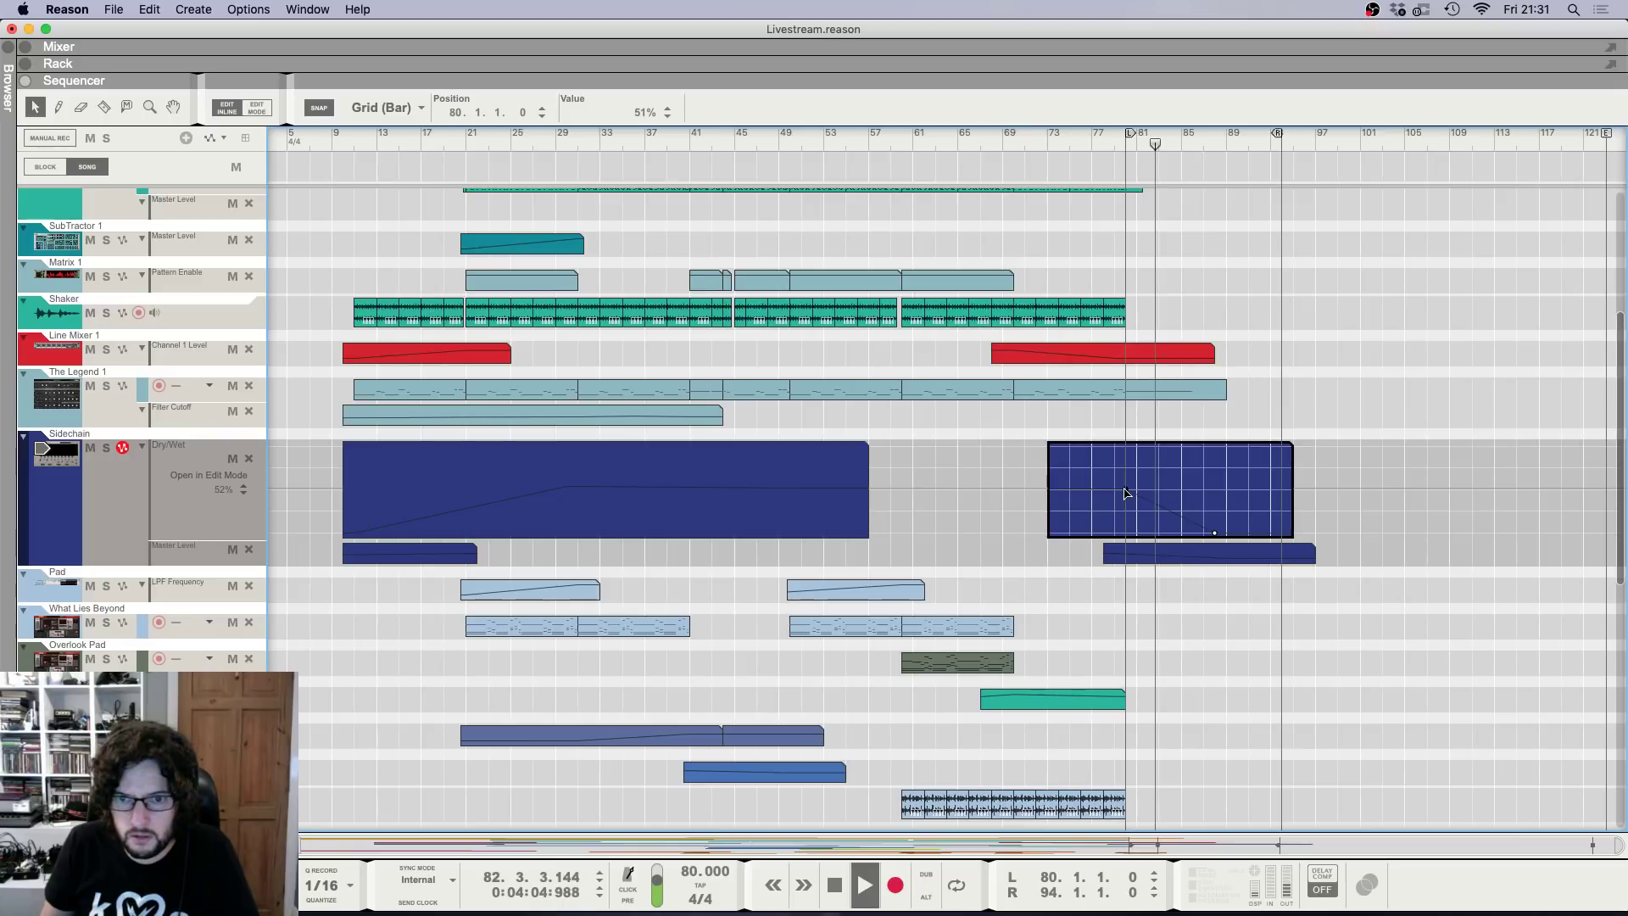
click(936, 420)
Copy the Paulstretch Intro audio clip from the song's start to bar 77.
scroll(921, 449, down, 10)
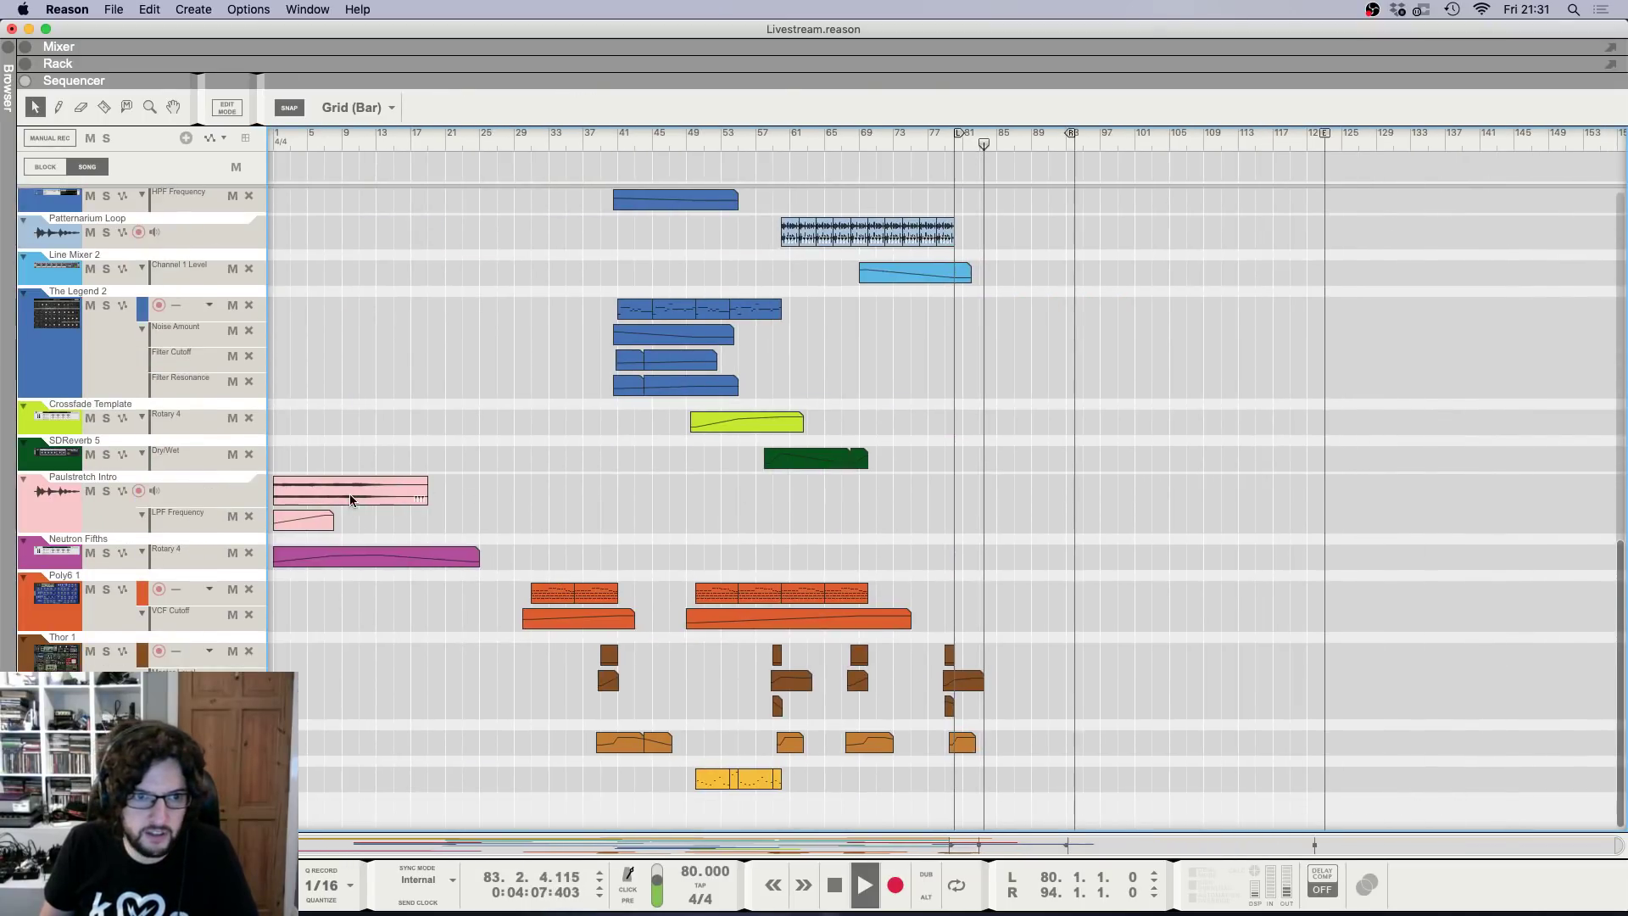
drag(350, 501, 975, 488)
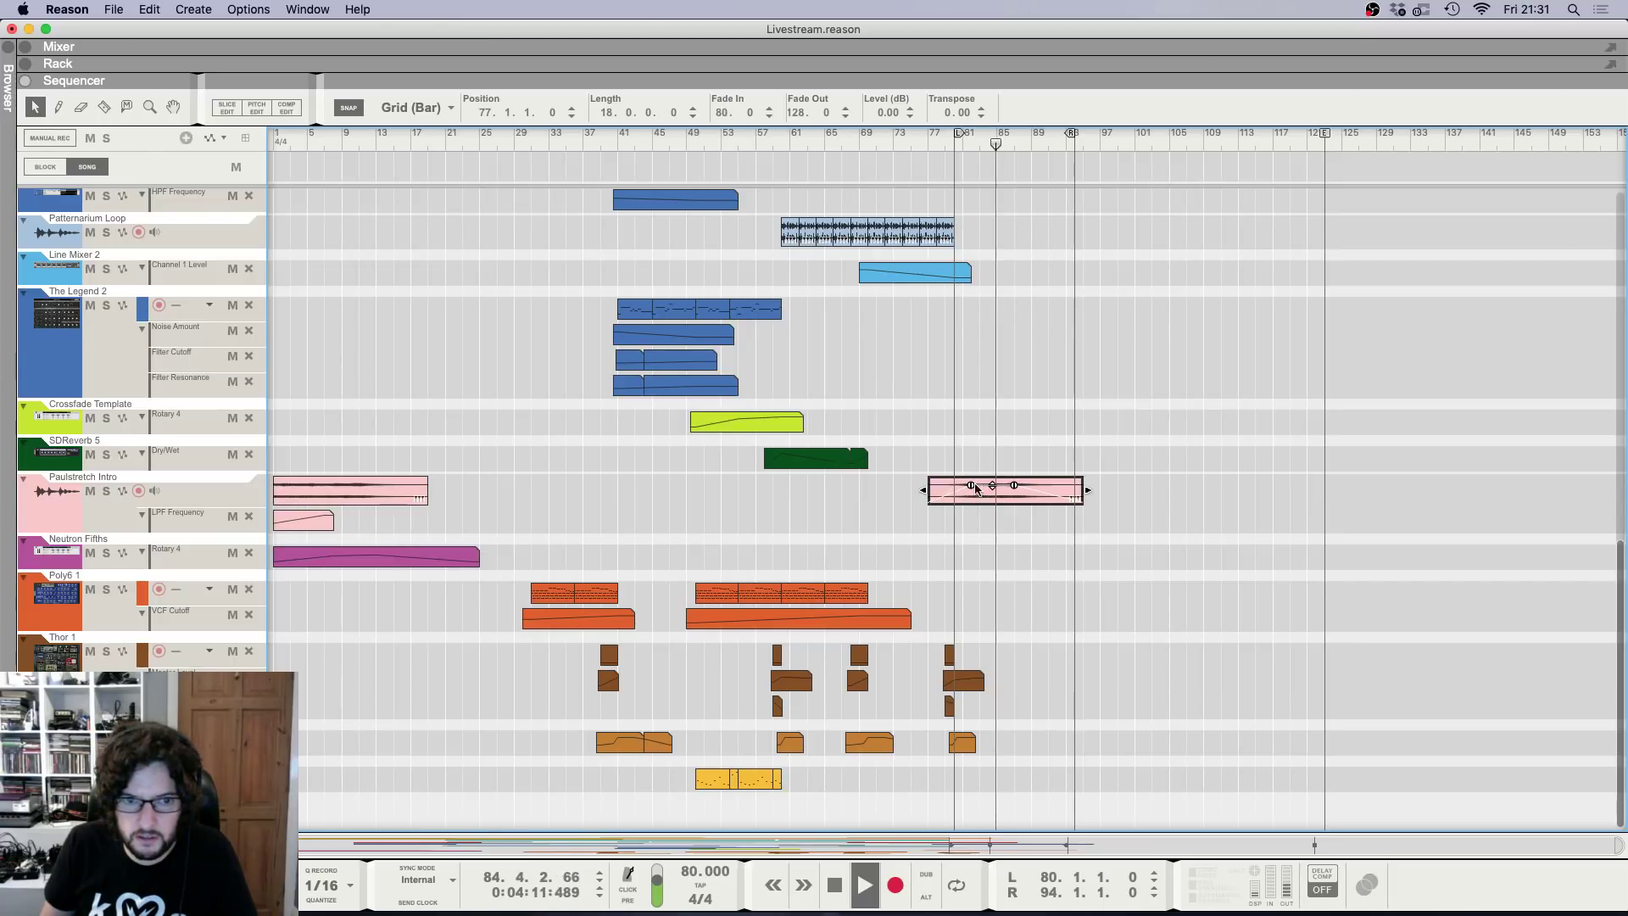
Draw a 35-bar Rotary 4 automation clip for Neutron Fifths from bar 74, falling from 27 at bar 77 until about bar 93.
click(902, 551)
drag(1031, 554, 1201, 556)
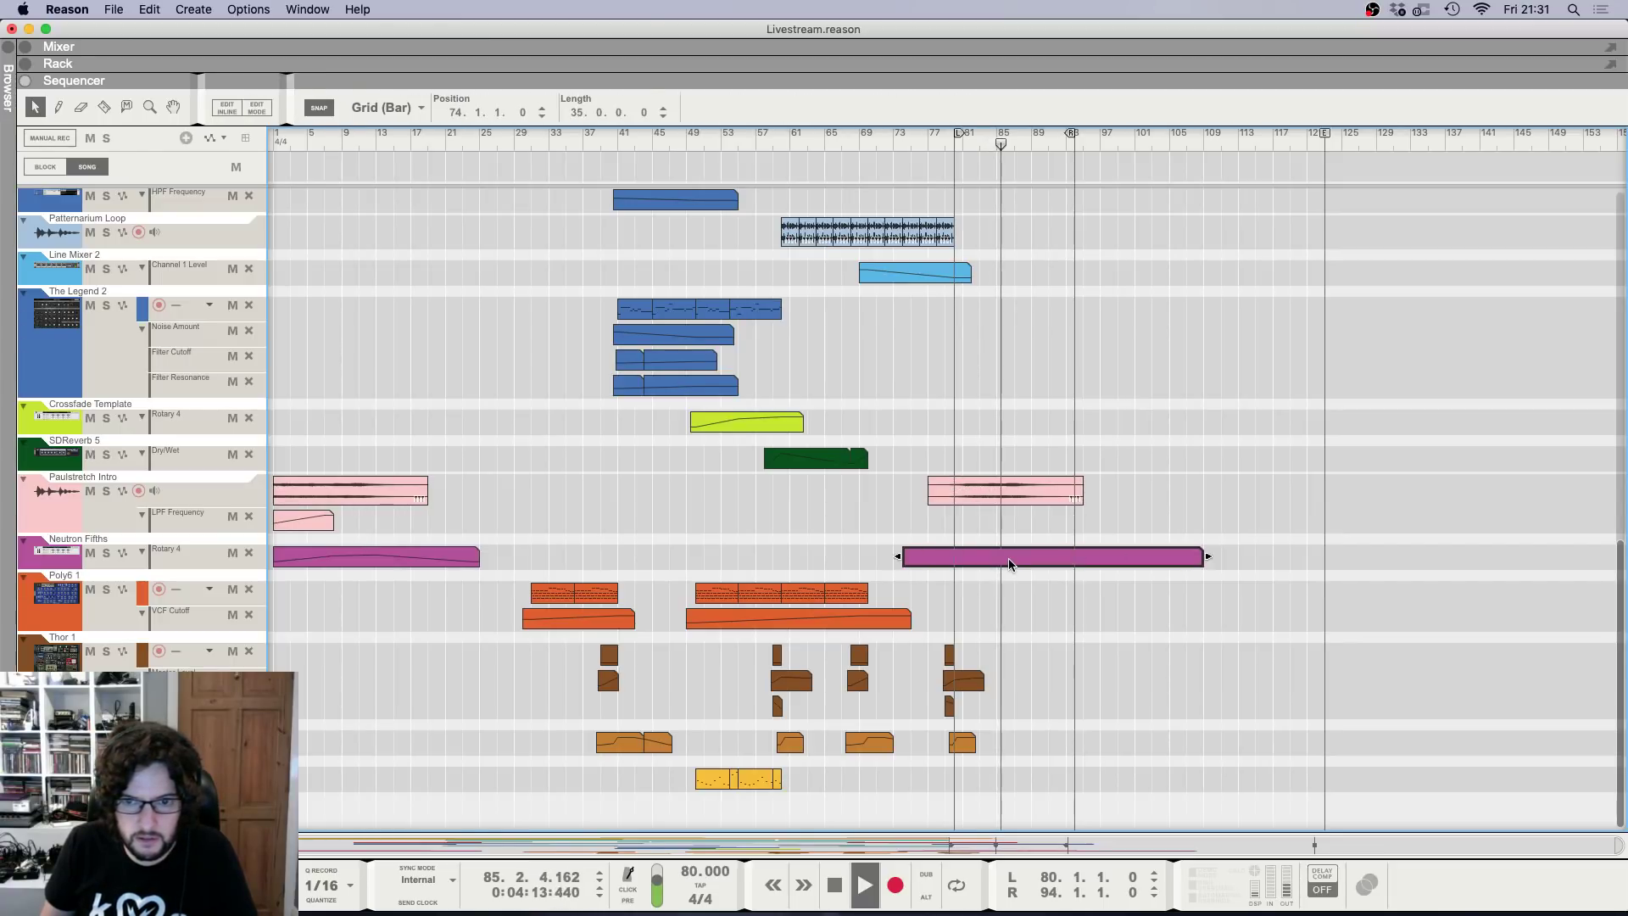
drag(928, 619, 927, 620)
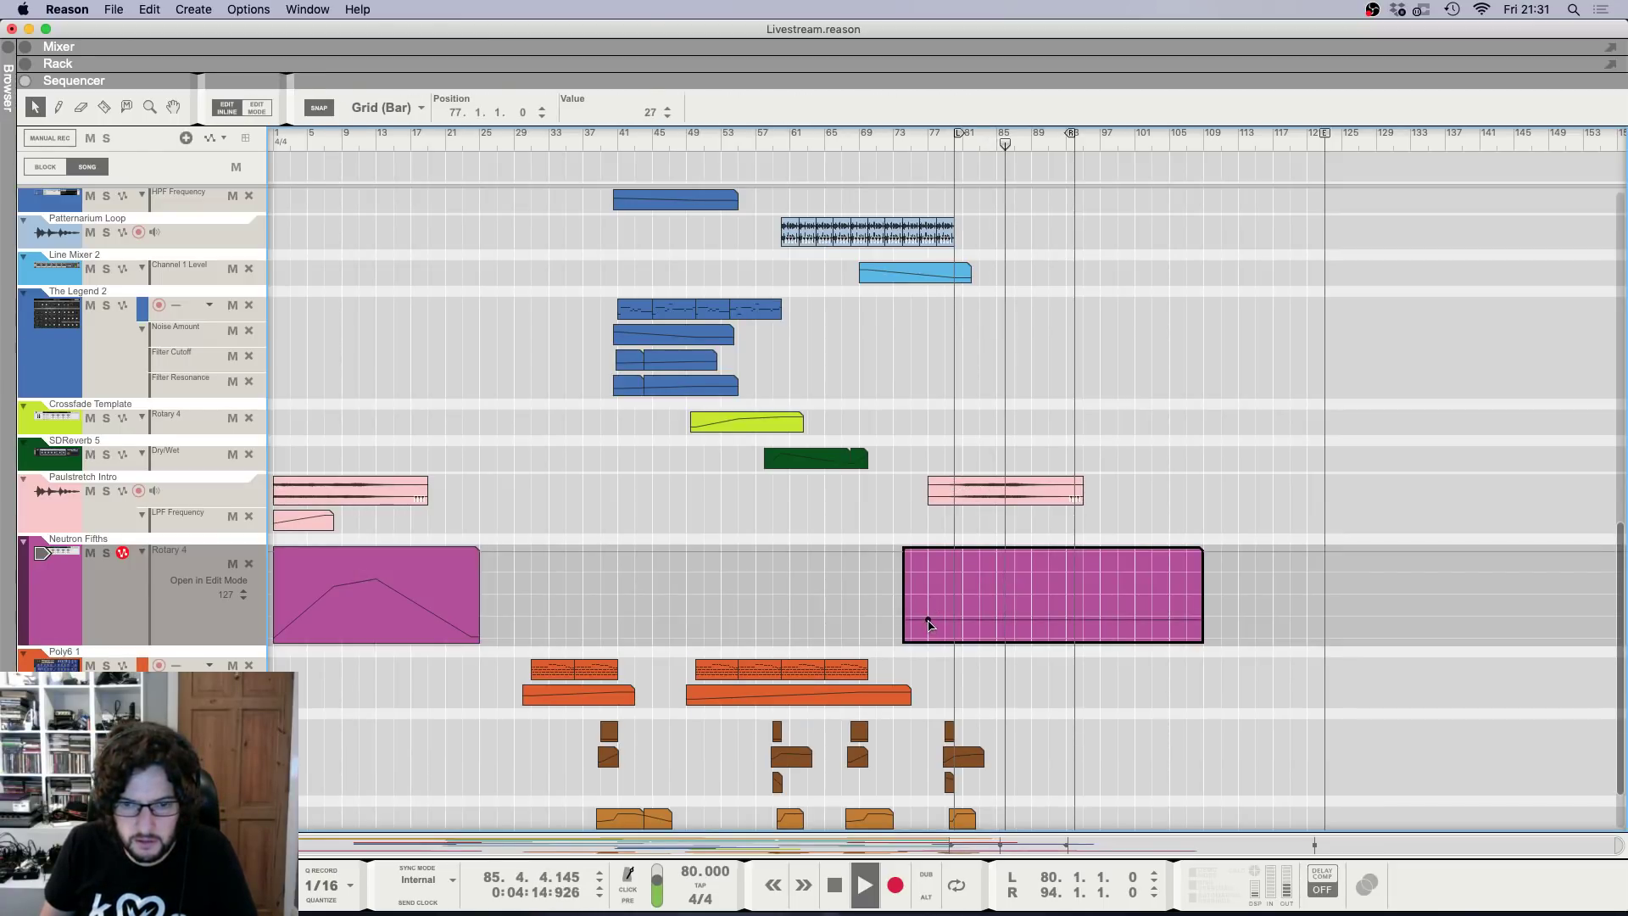
super+click(1067, 637)
click(1126, 516)
Draw a 35-bar LPF Frequency clip for Paulstretch Intro from bar 75, descending from bar 76 to 216 at bar 92 and 0 at bar 94.
drag(917, 517, 1208, 514)
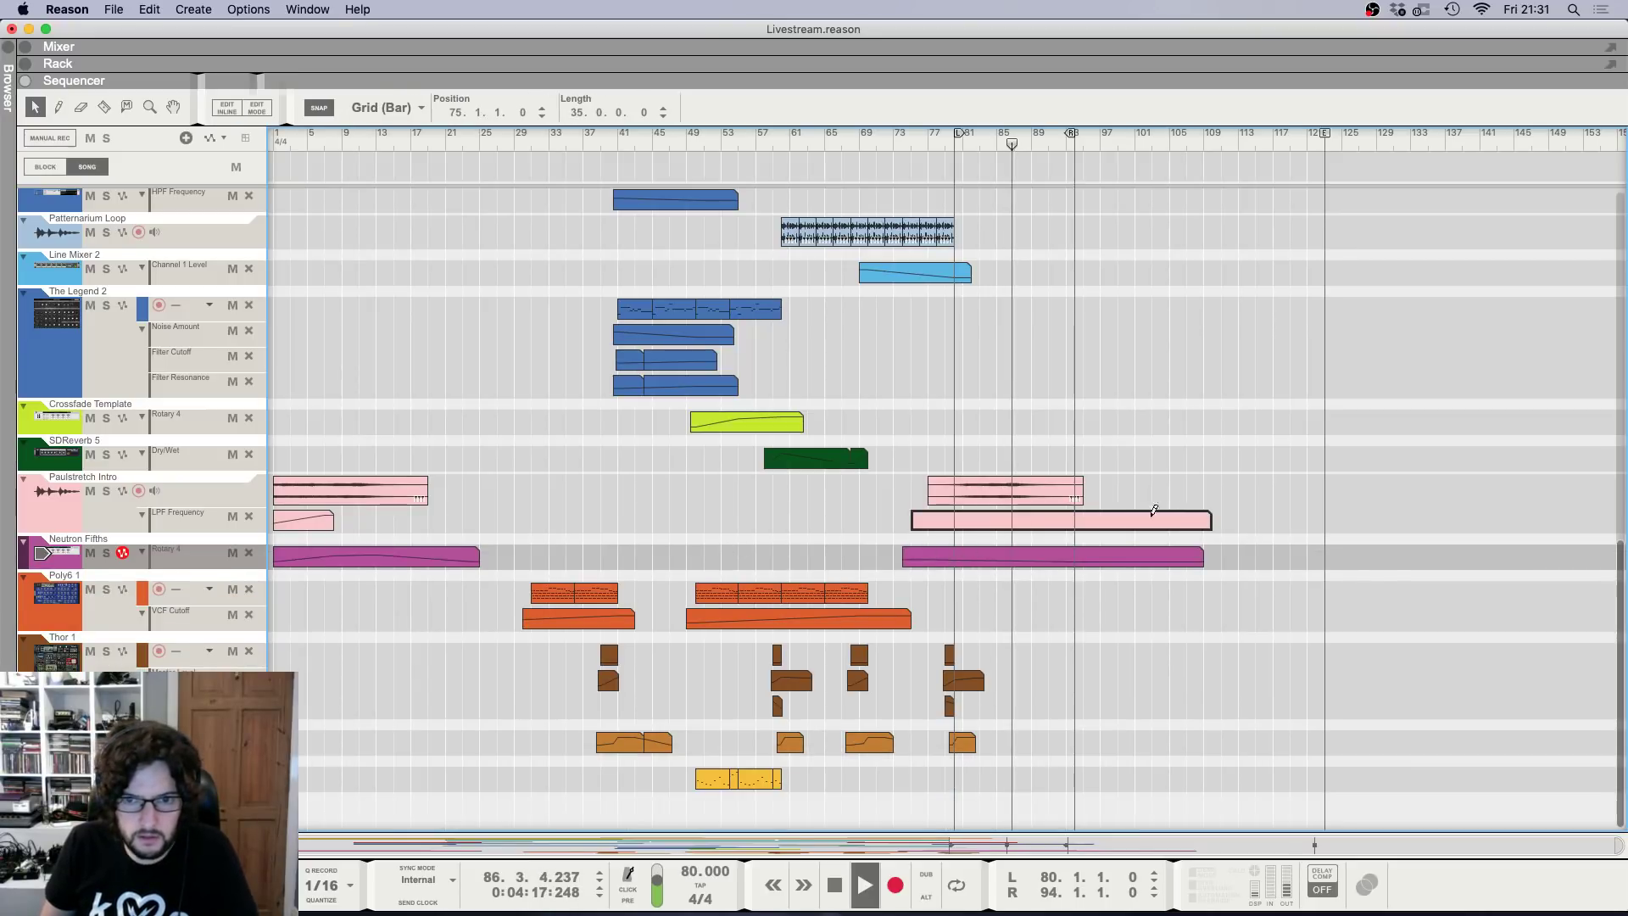
click(919, 570)
click(1075, 614)
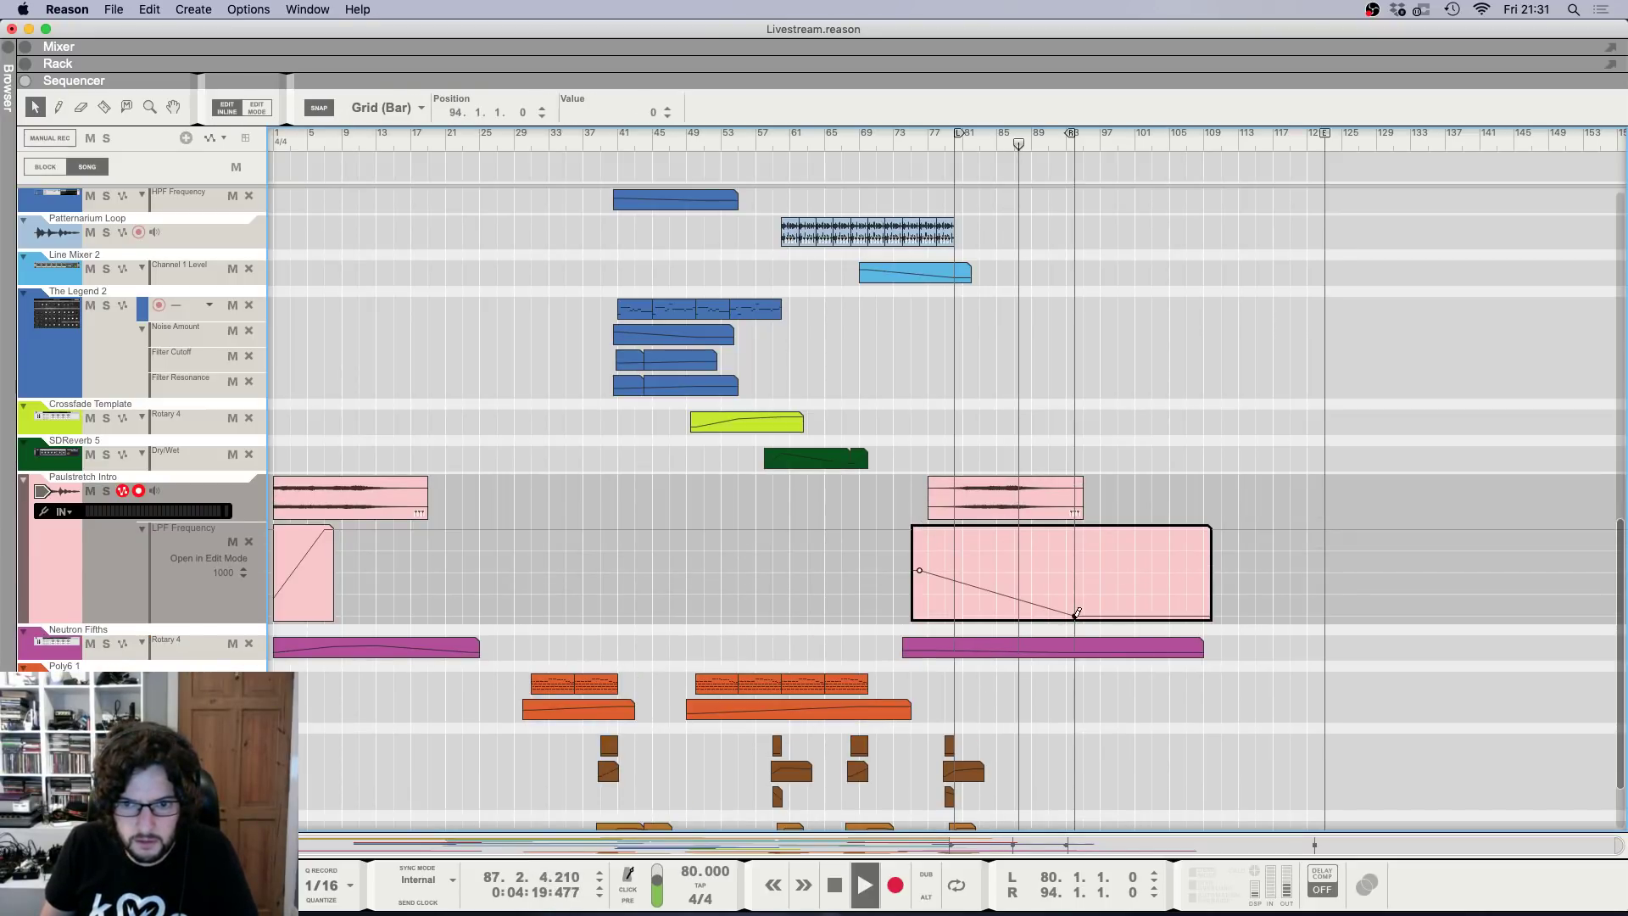
click(1058, 596)
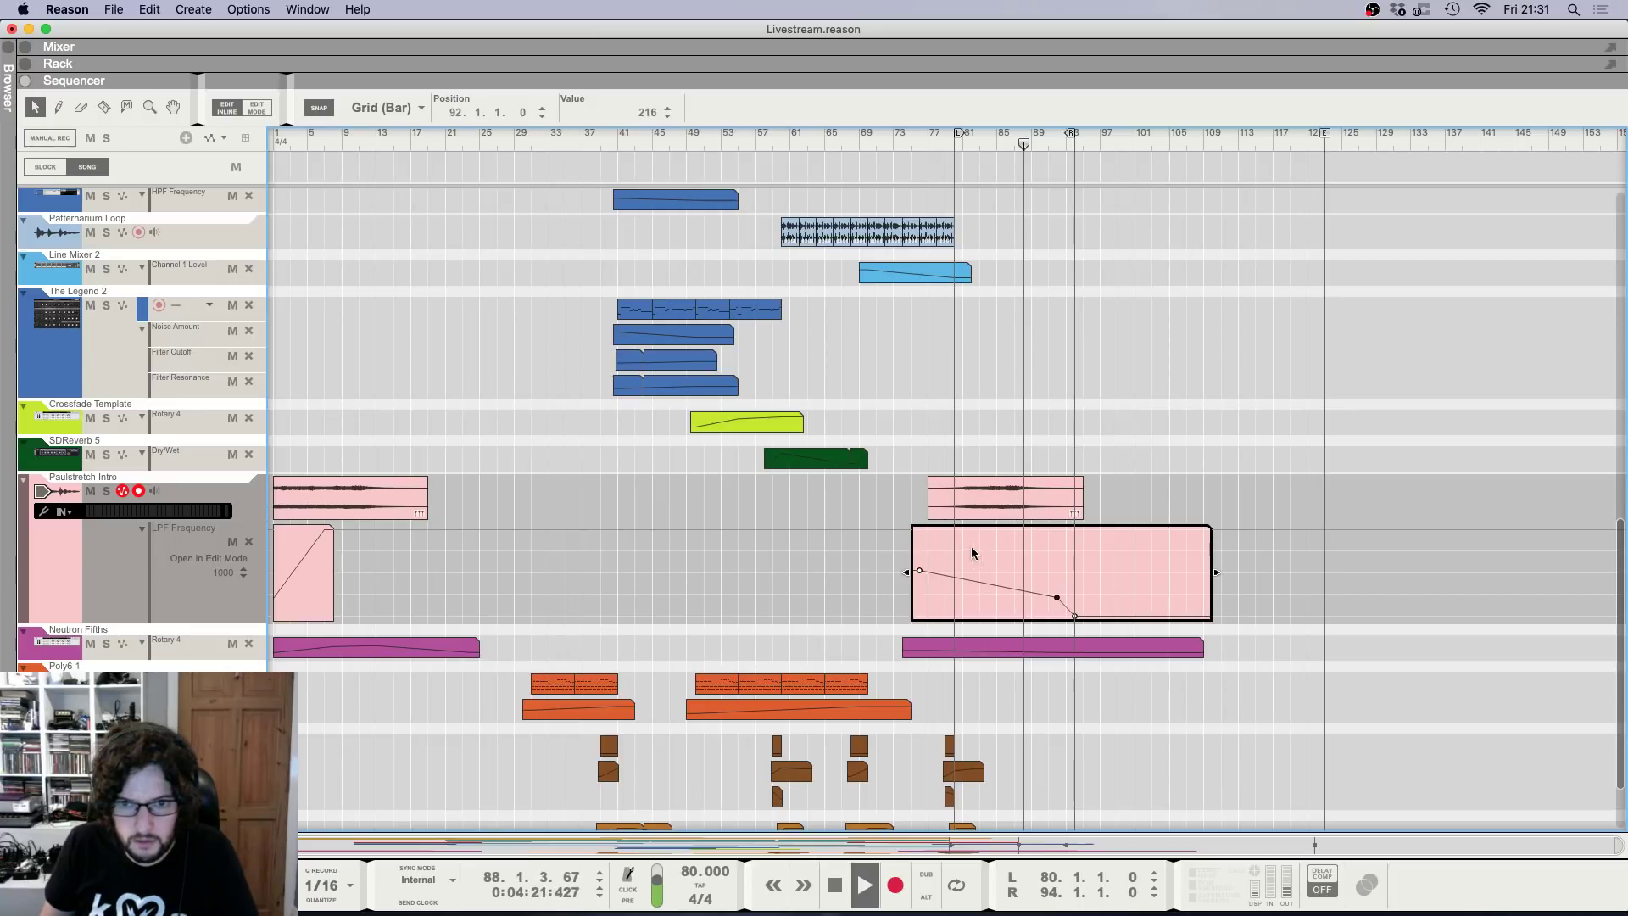
click(1086, 403)
Replace the Piano Pad clip at bar 80 with copies of the two preceding five-bar clips and set the right loop locator to bar 90.
scroll(1082, 424, up, 5)
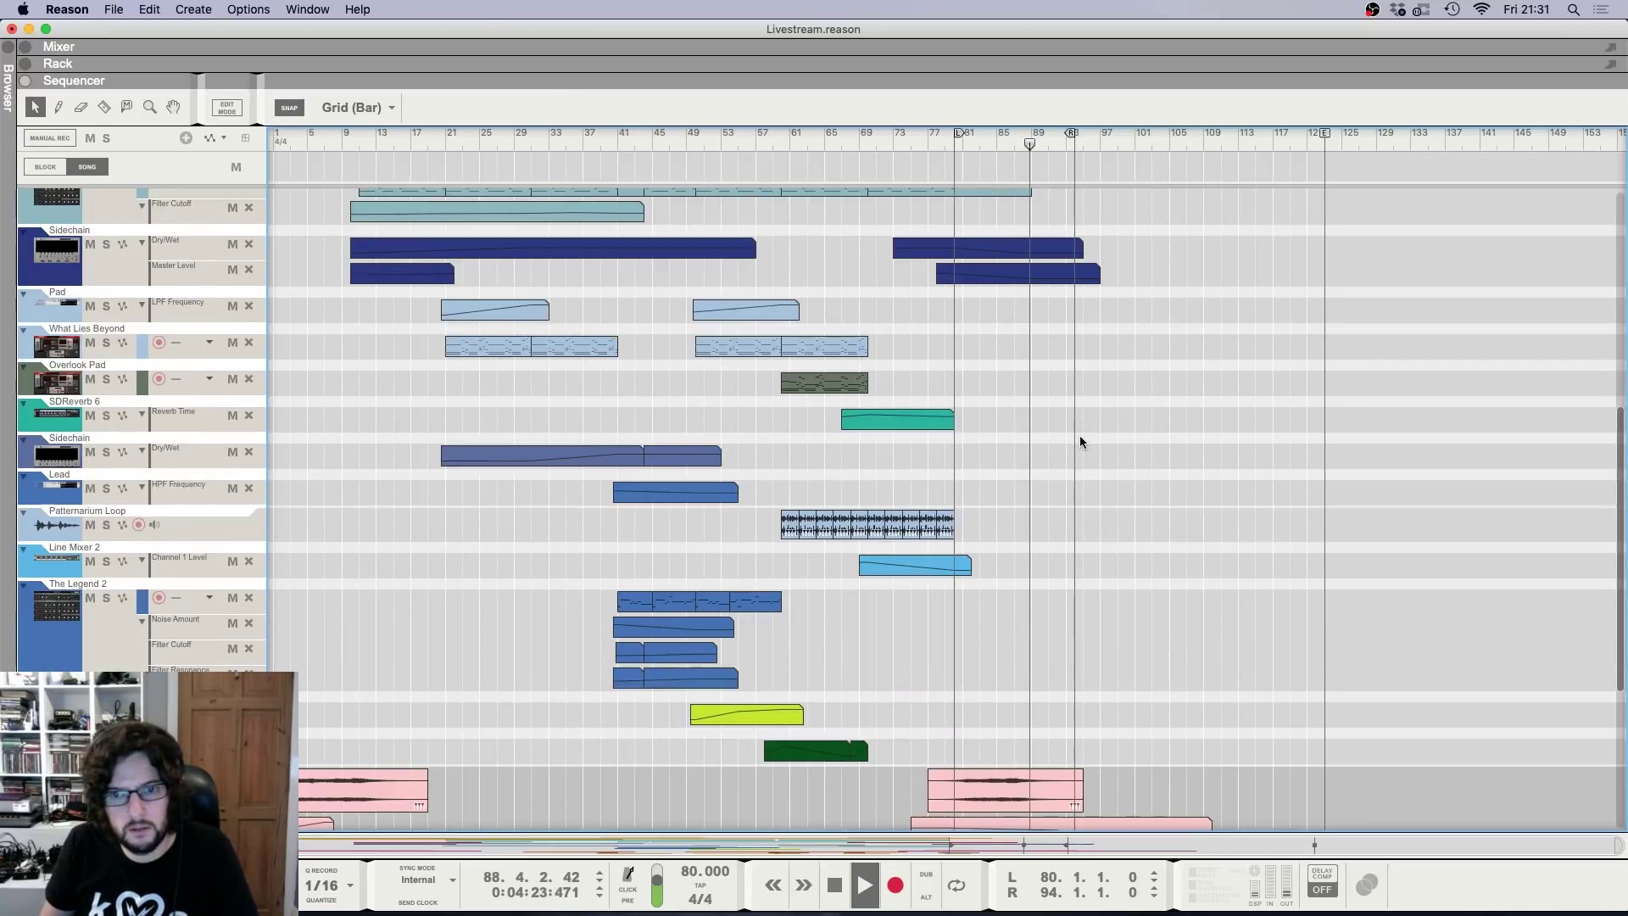
scroll(1082, 458, down, 5)
scroll(1086, 526, up, 6)
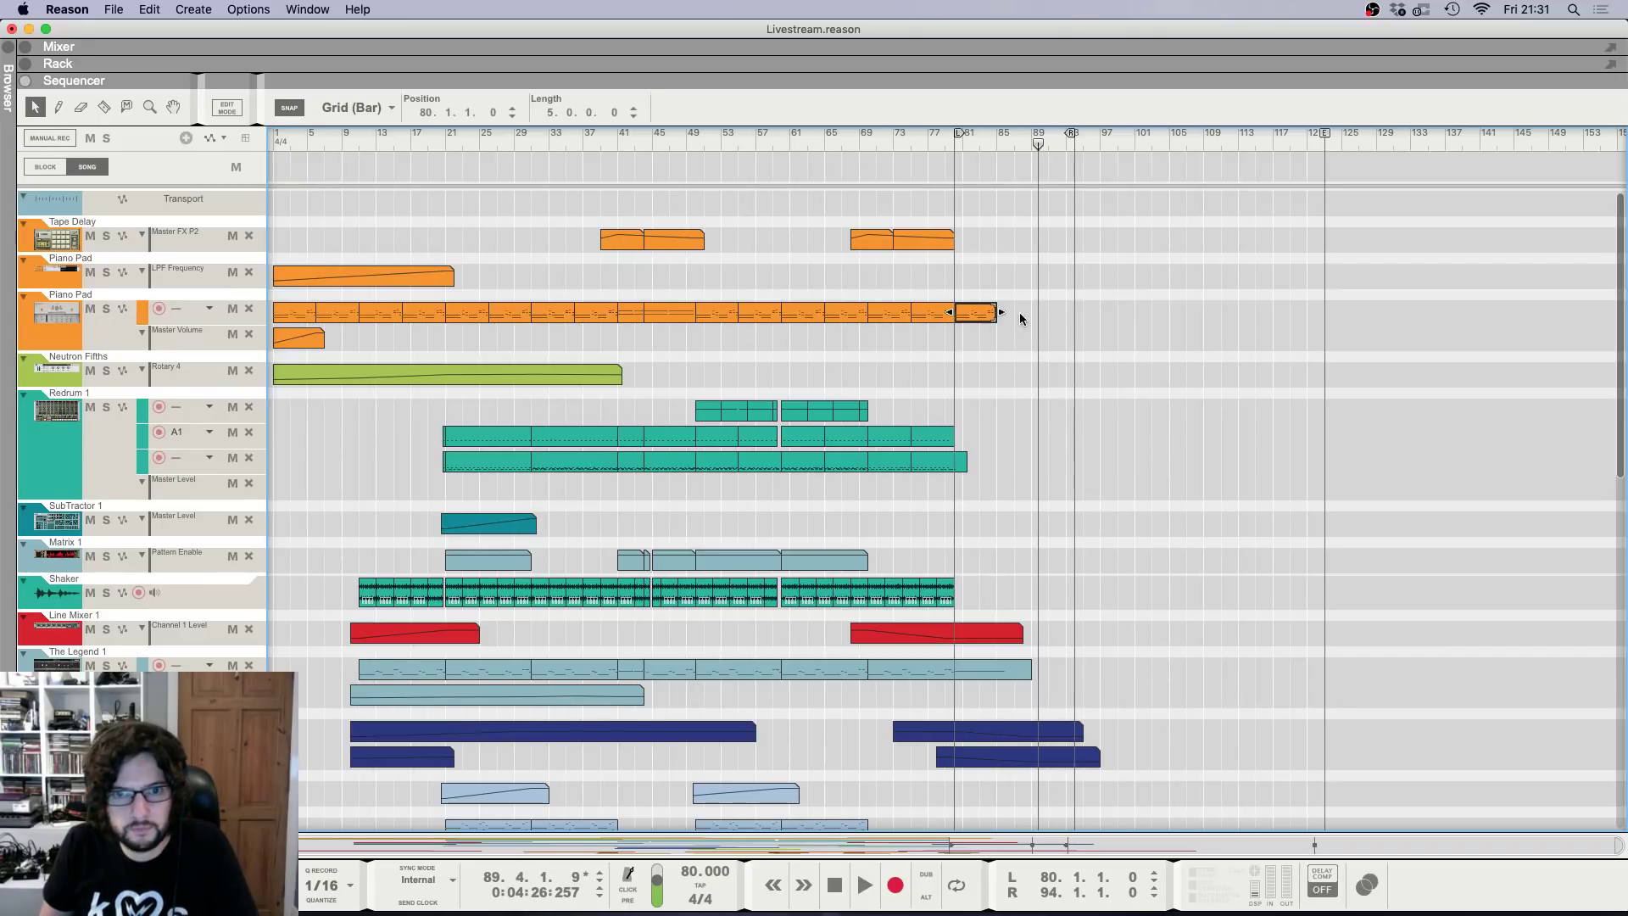
key(Delete)
drag(988, 263, 894, 341)
key(super+c)
click(958, 145)
key(super+v)
click(958, 145)
key(space)
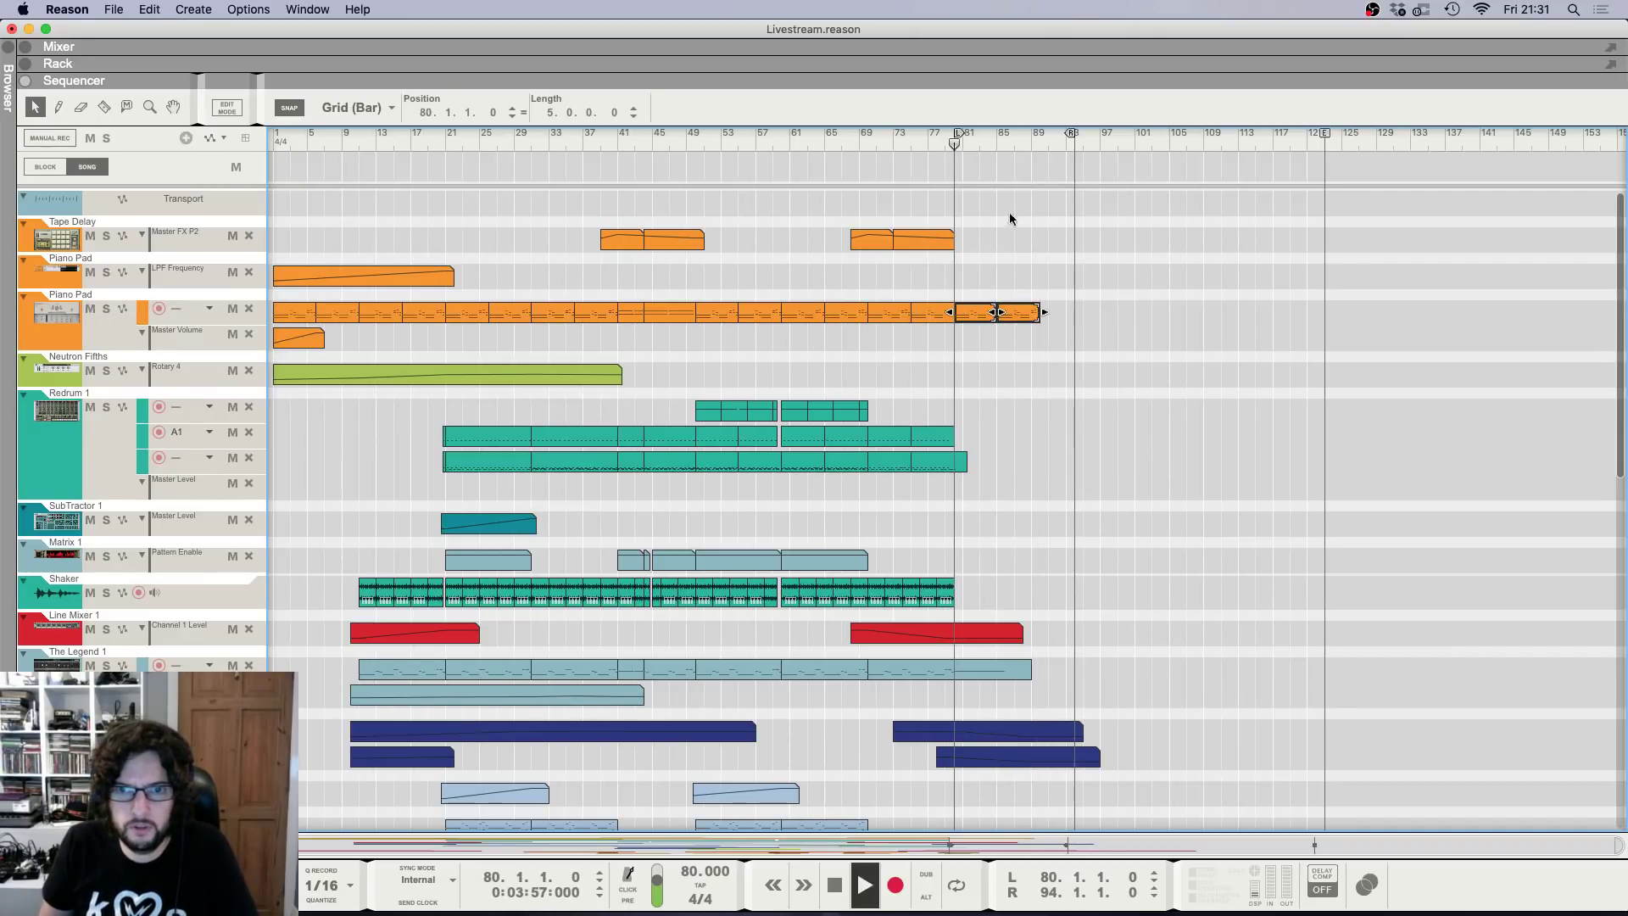
super+click(1035, 141)
super+click(1038, 141)
Examine the remaining arrangement tracks and the mixer channels while the outro plays.
scroll(1102, 433, down, 8)
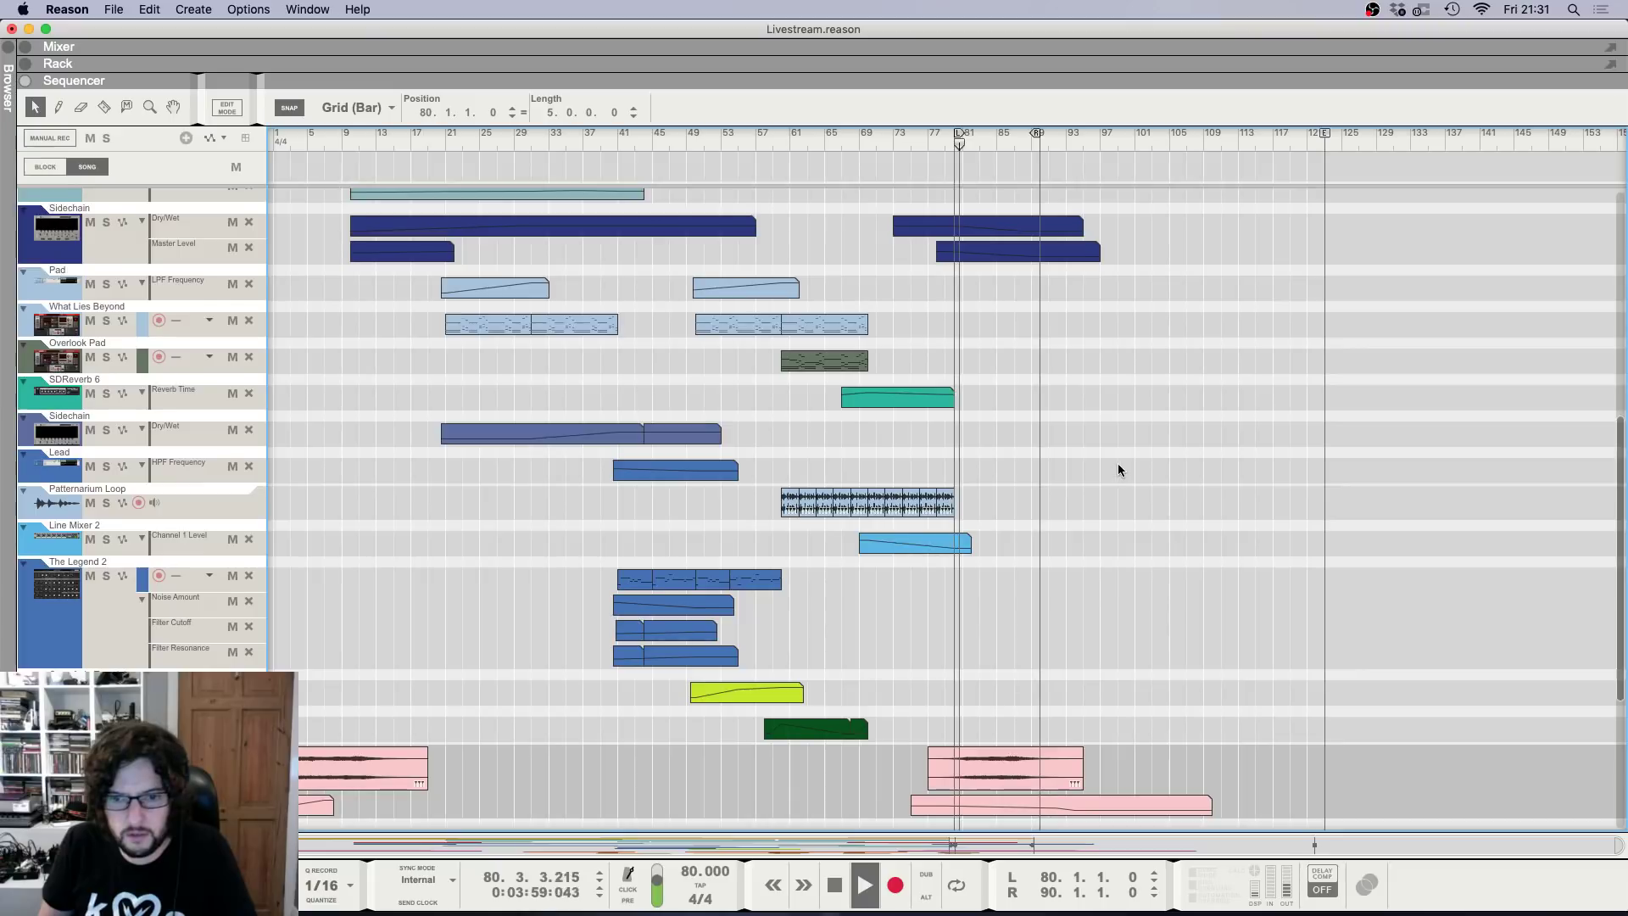
scroll(1118, 469, down, 1)
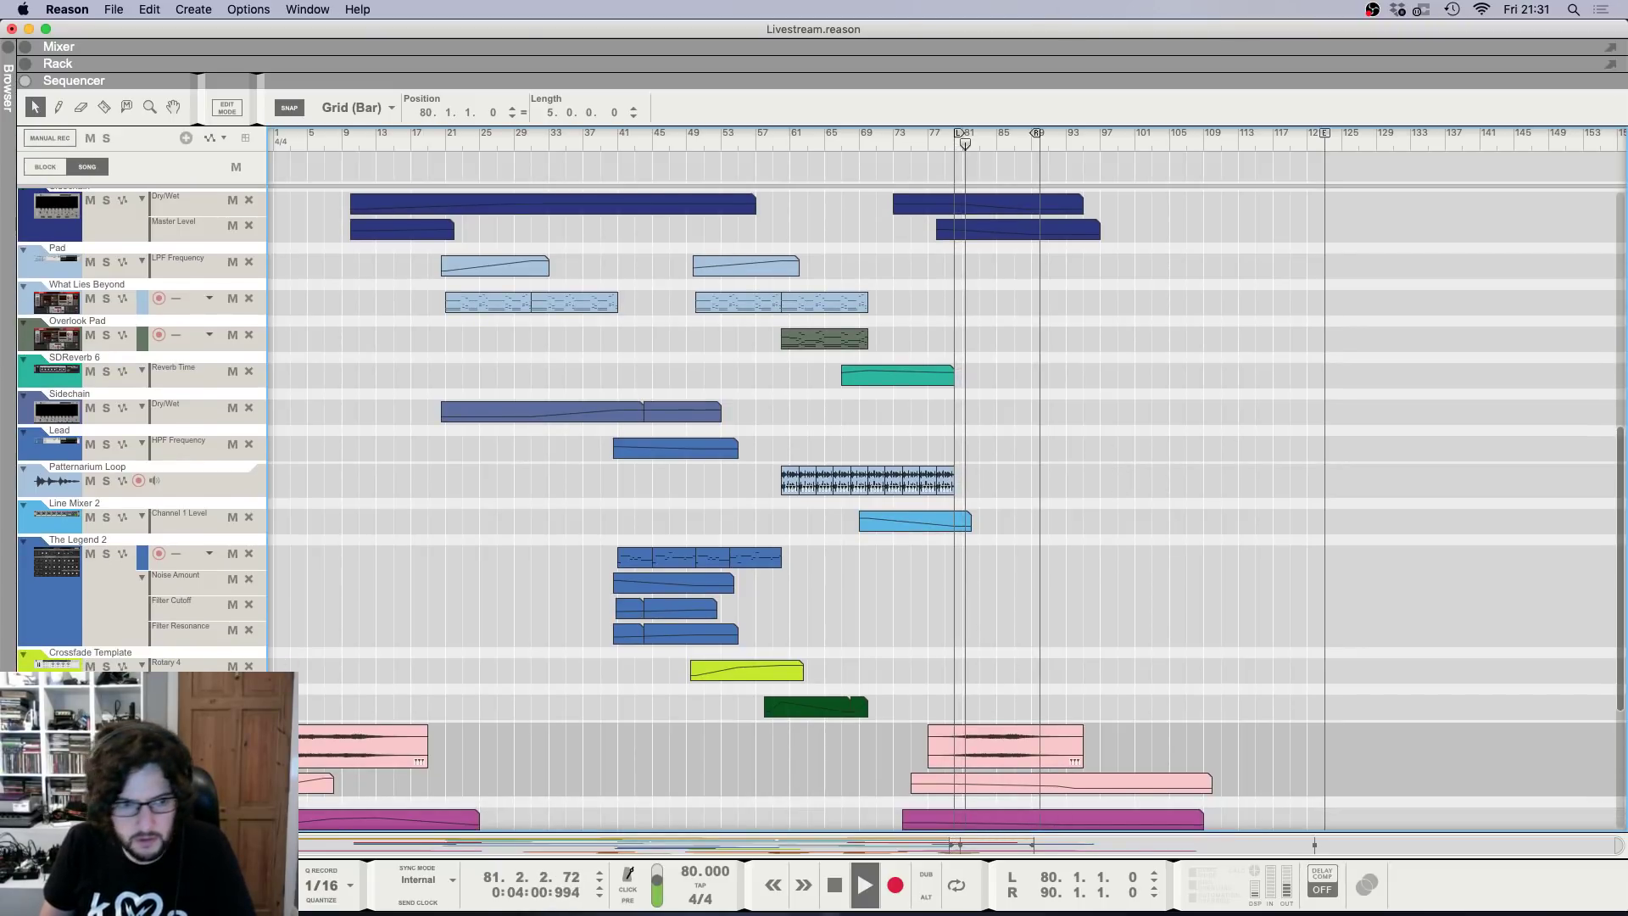
key(F5)
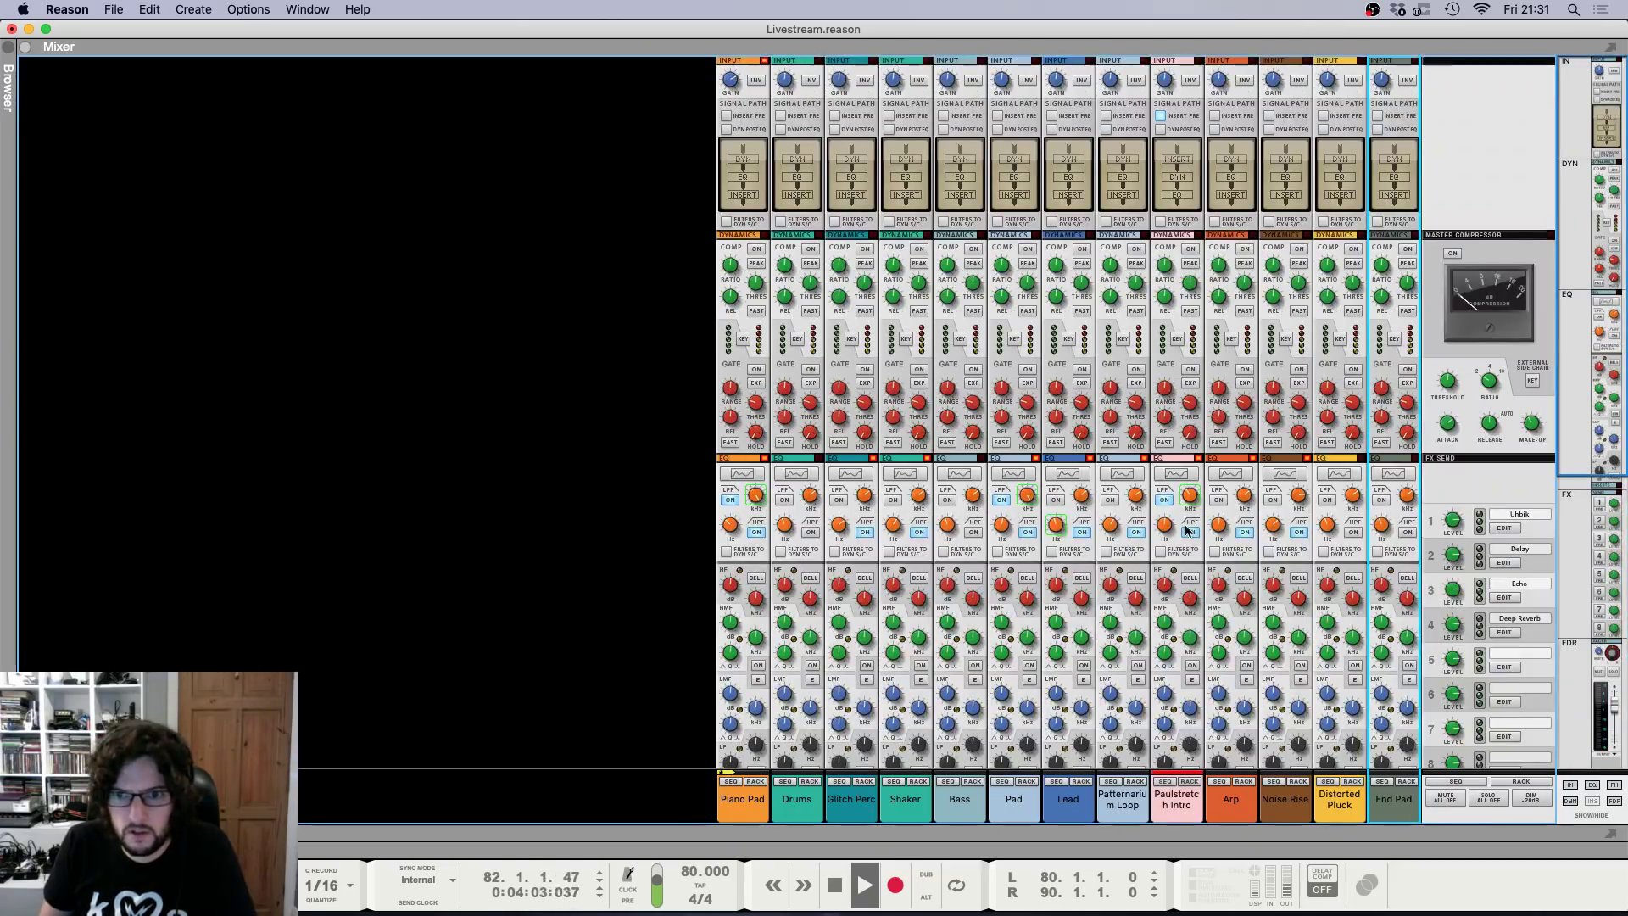
key(F6)
key(F7)
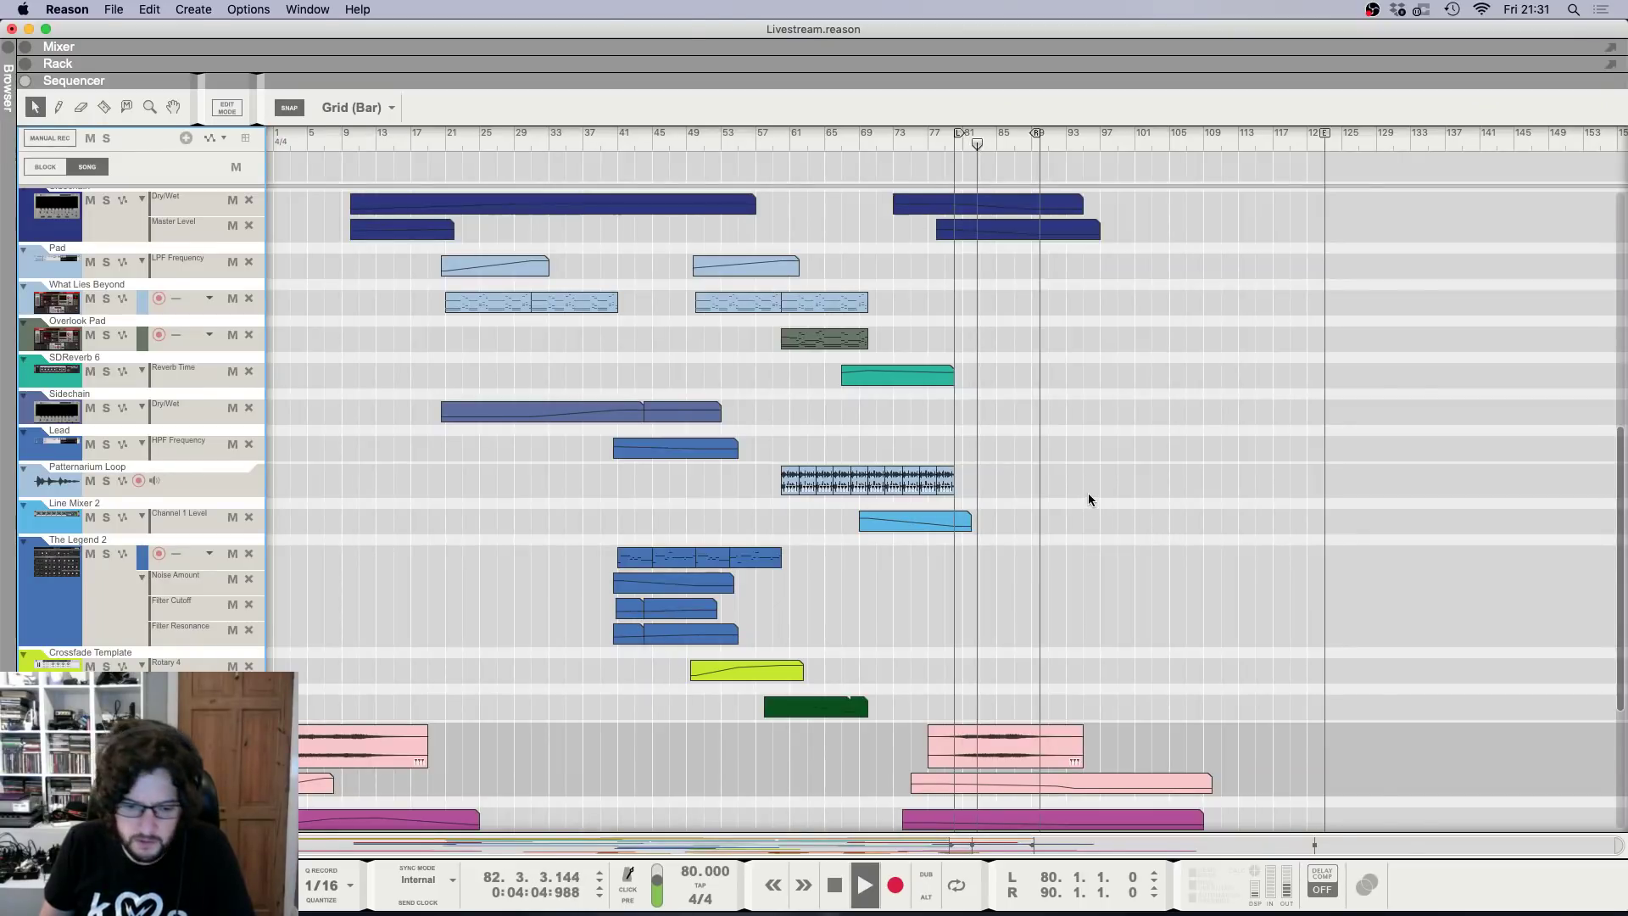
scroll(1092, 497, up, 10)
scroll(1509, 191, down, 5)
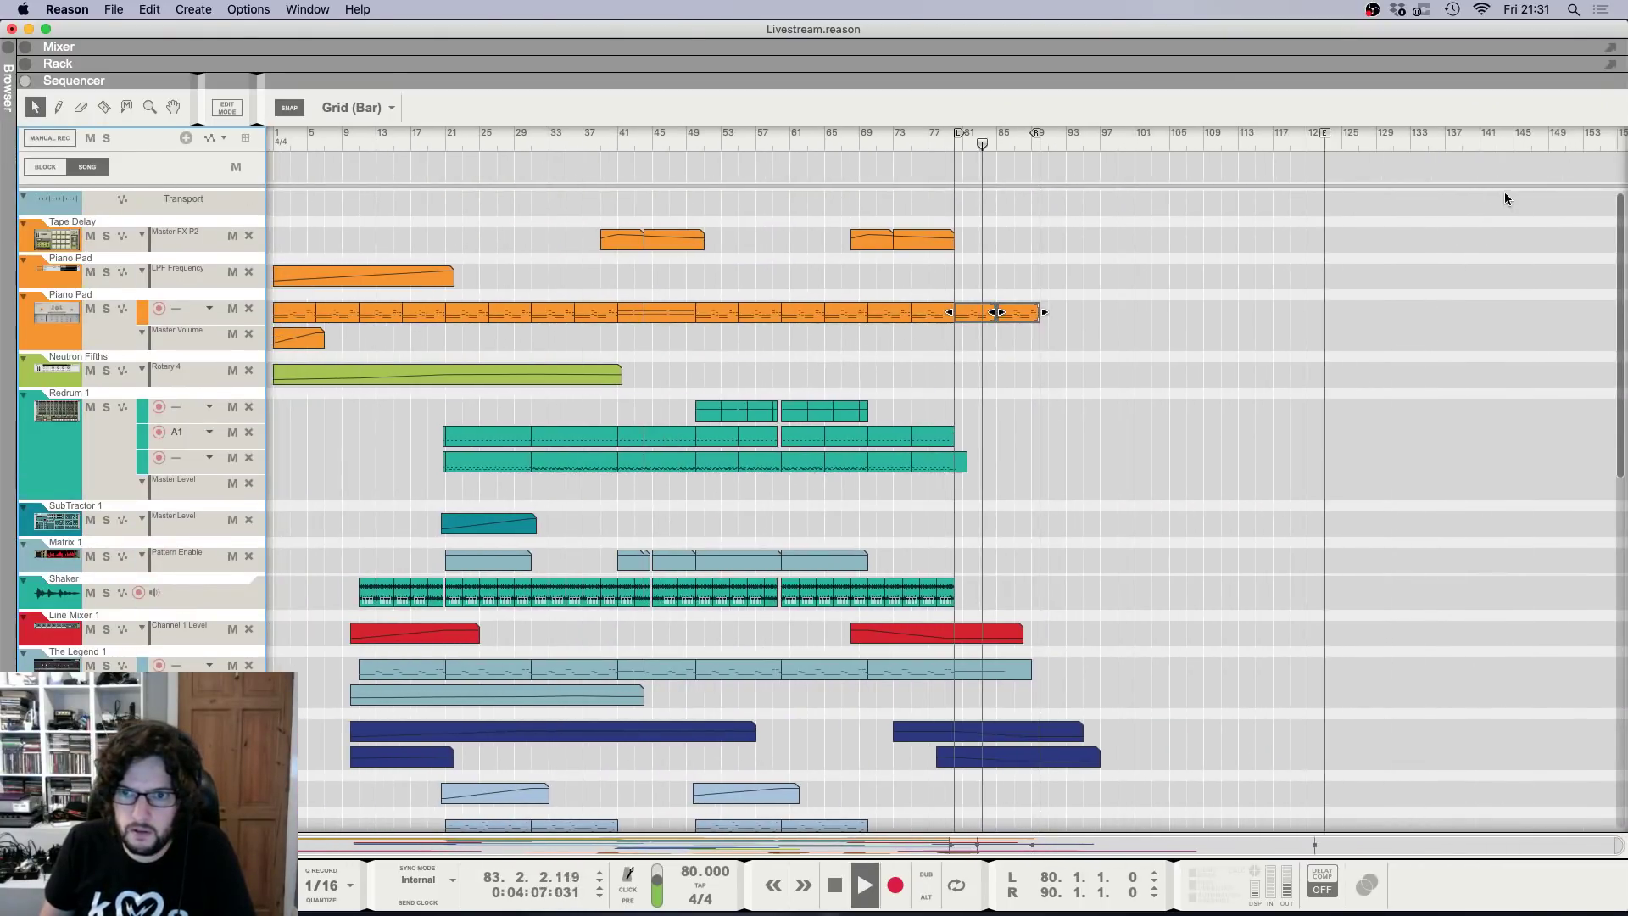
Draw an 18-bar Rotary 4 automation clip for Neutron Fifths from bar 79, falling from 60 at bar 80 until bar 90.
drag(1238, 134, 978, 147)
scroll(1146, 300, up, 8)
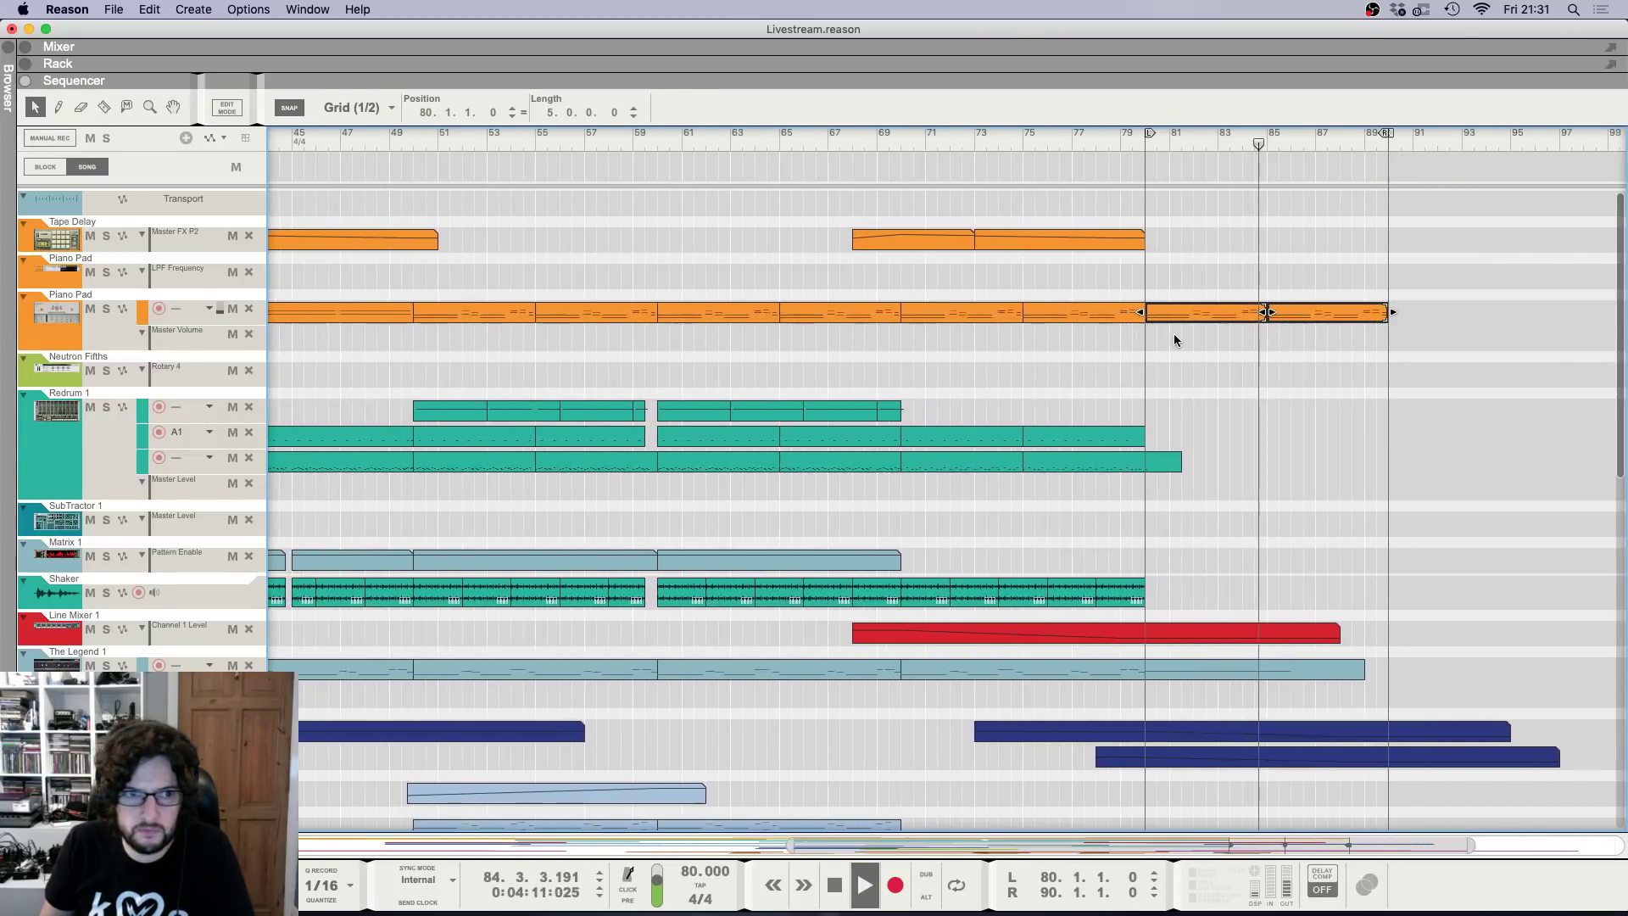
scroll(1088, 369, down, 3)
drag(1122, 371, 1393, 371)
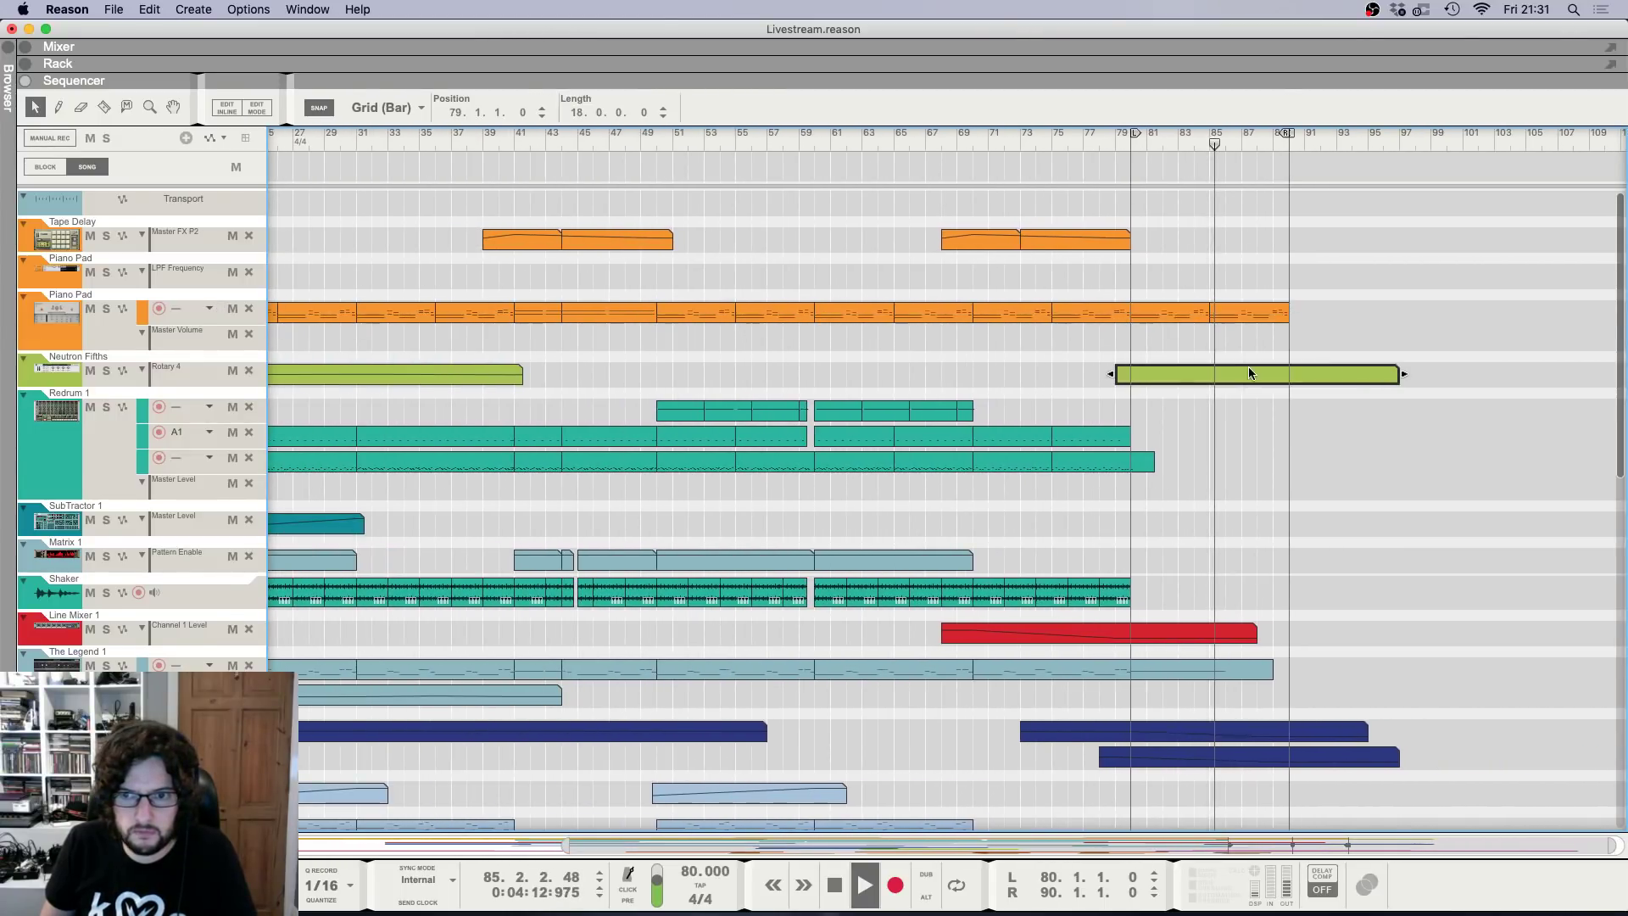
double_click(1248, 370)
click(1130, 414)
click(1289, 456)
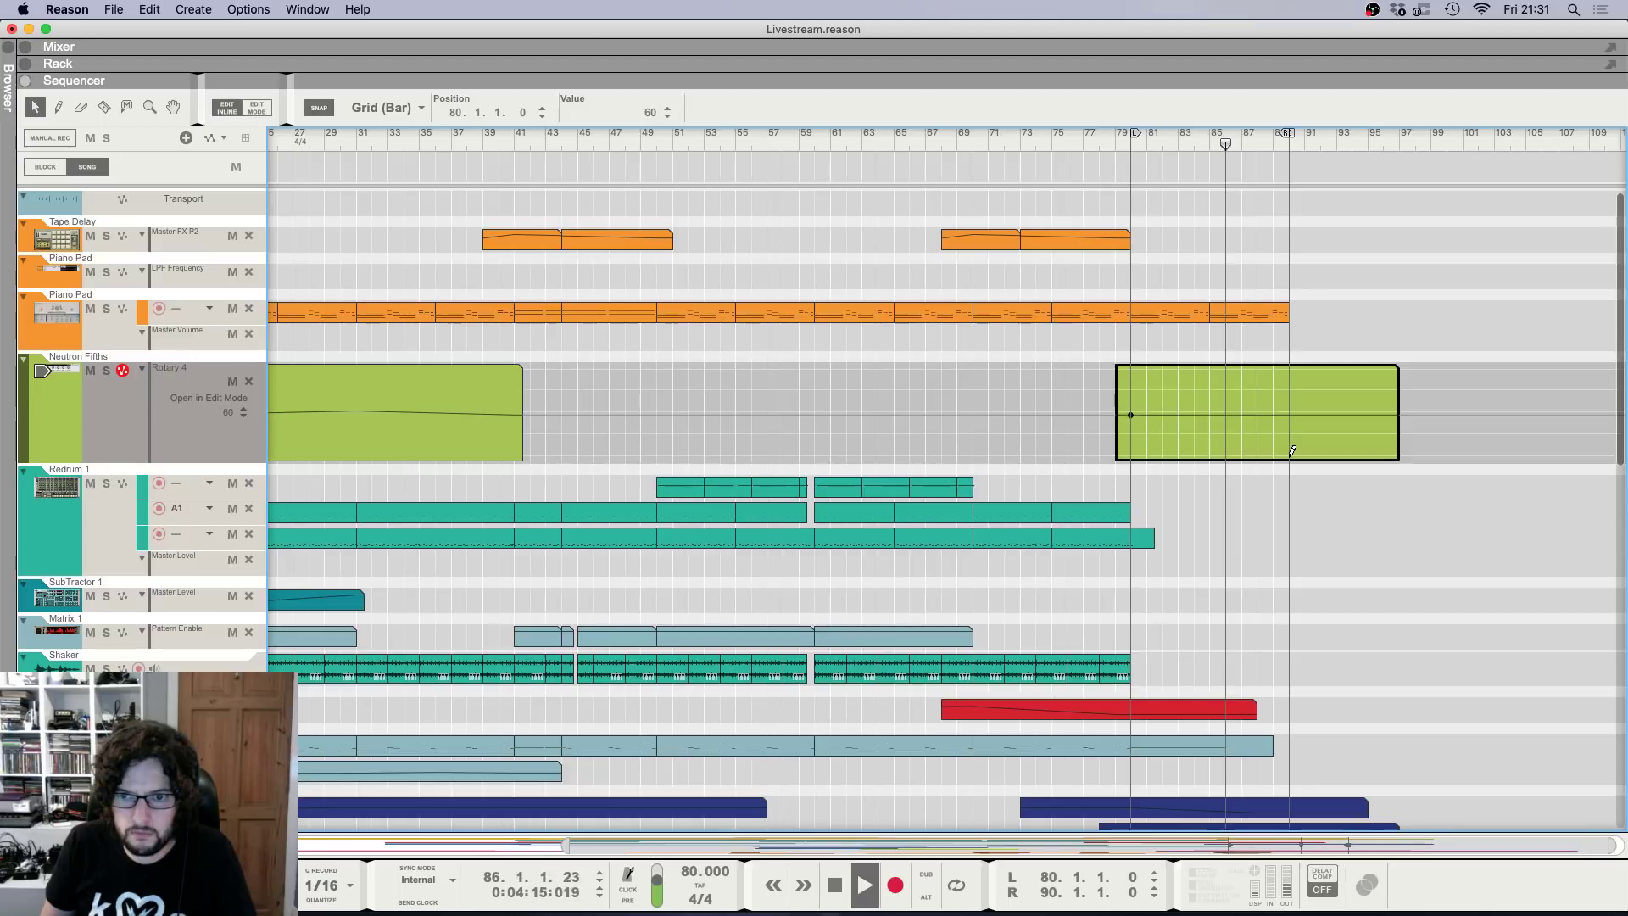
click(1378, 302)
scroll(1372, 322, down, 5)
scroll(1372, 324, up, 5)
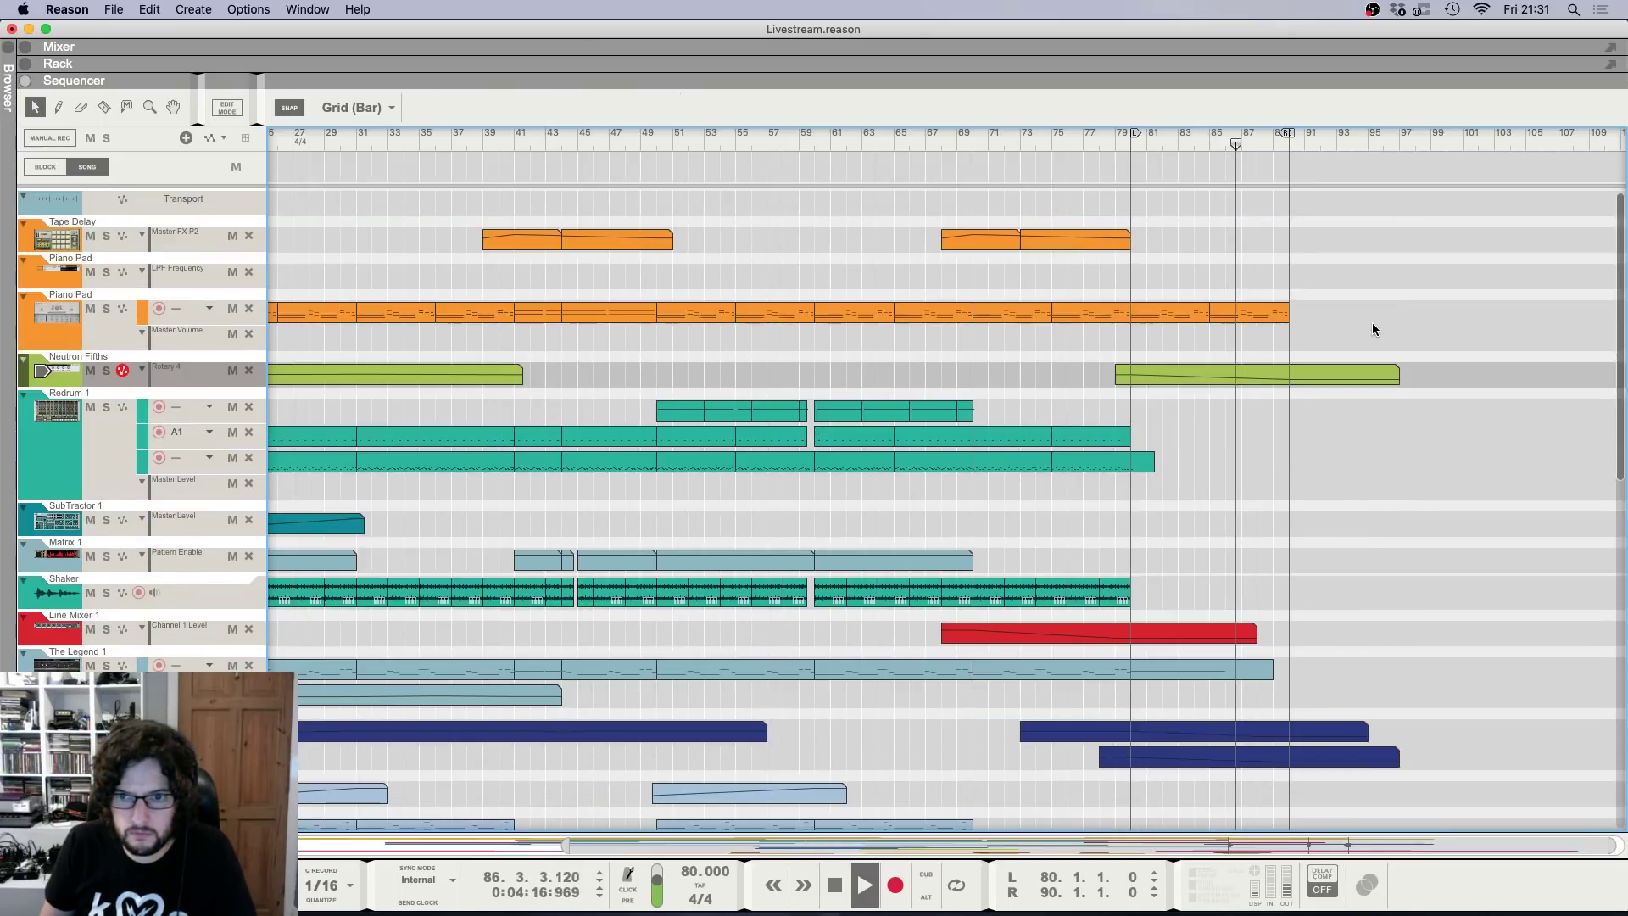
Try raising the Rotary 4 point at bar 90, and delete the Neutron Fifths automation clip starting at bar 79.
double_click(1311, 375)
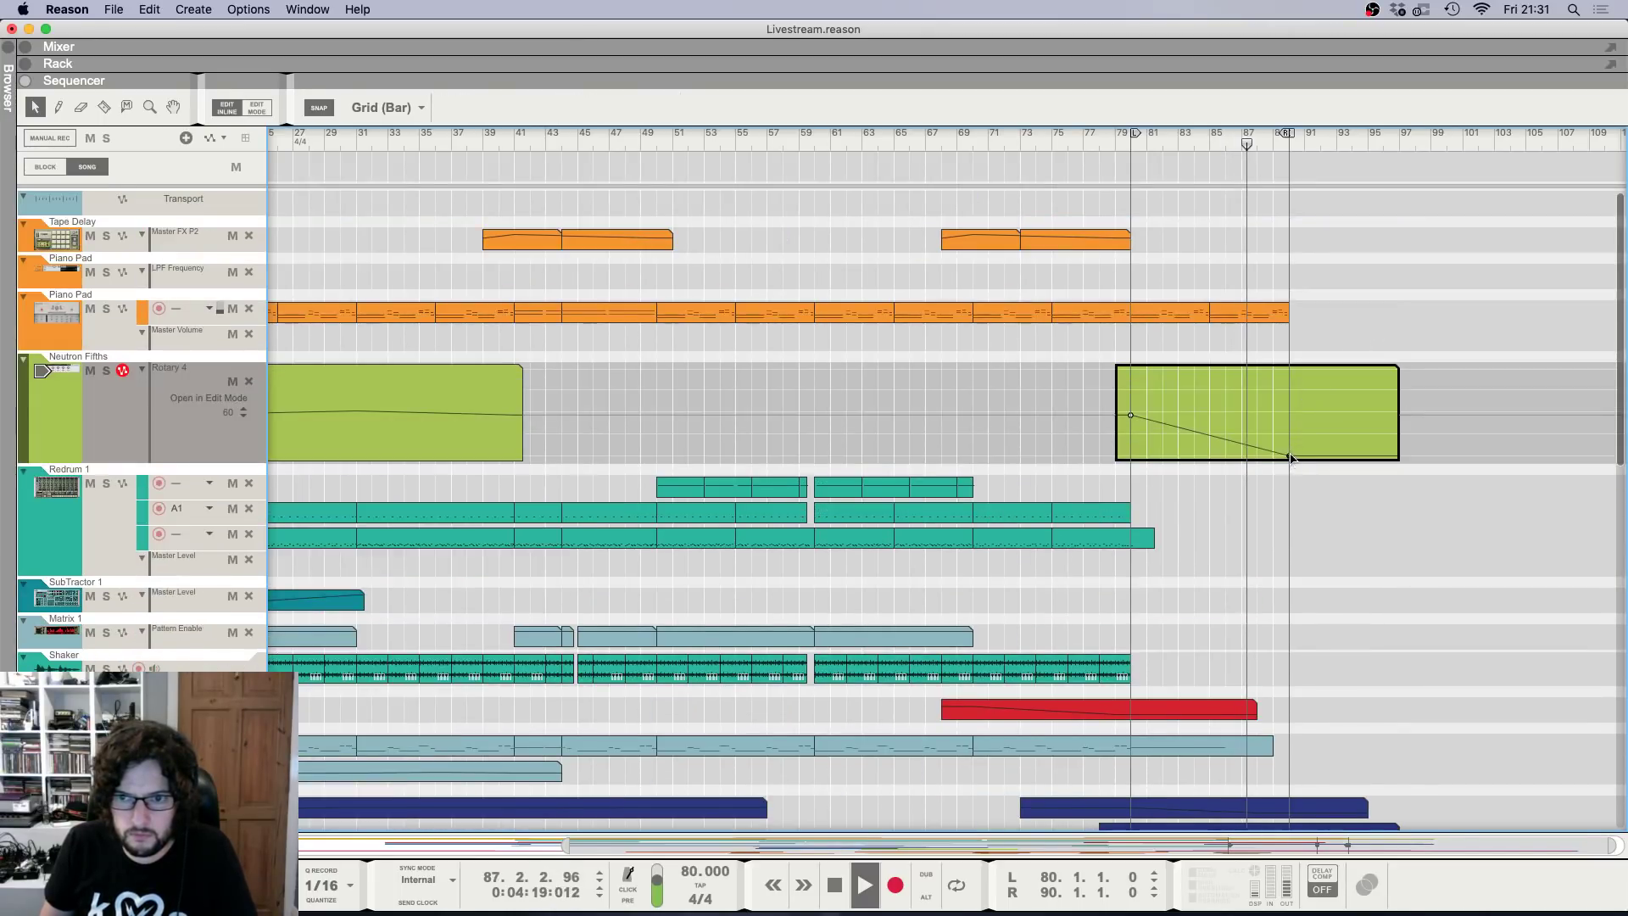
drag(1289, 456, 1289, 418)
click(1320, 339)
click(1306, 379)
key(Delete)
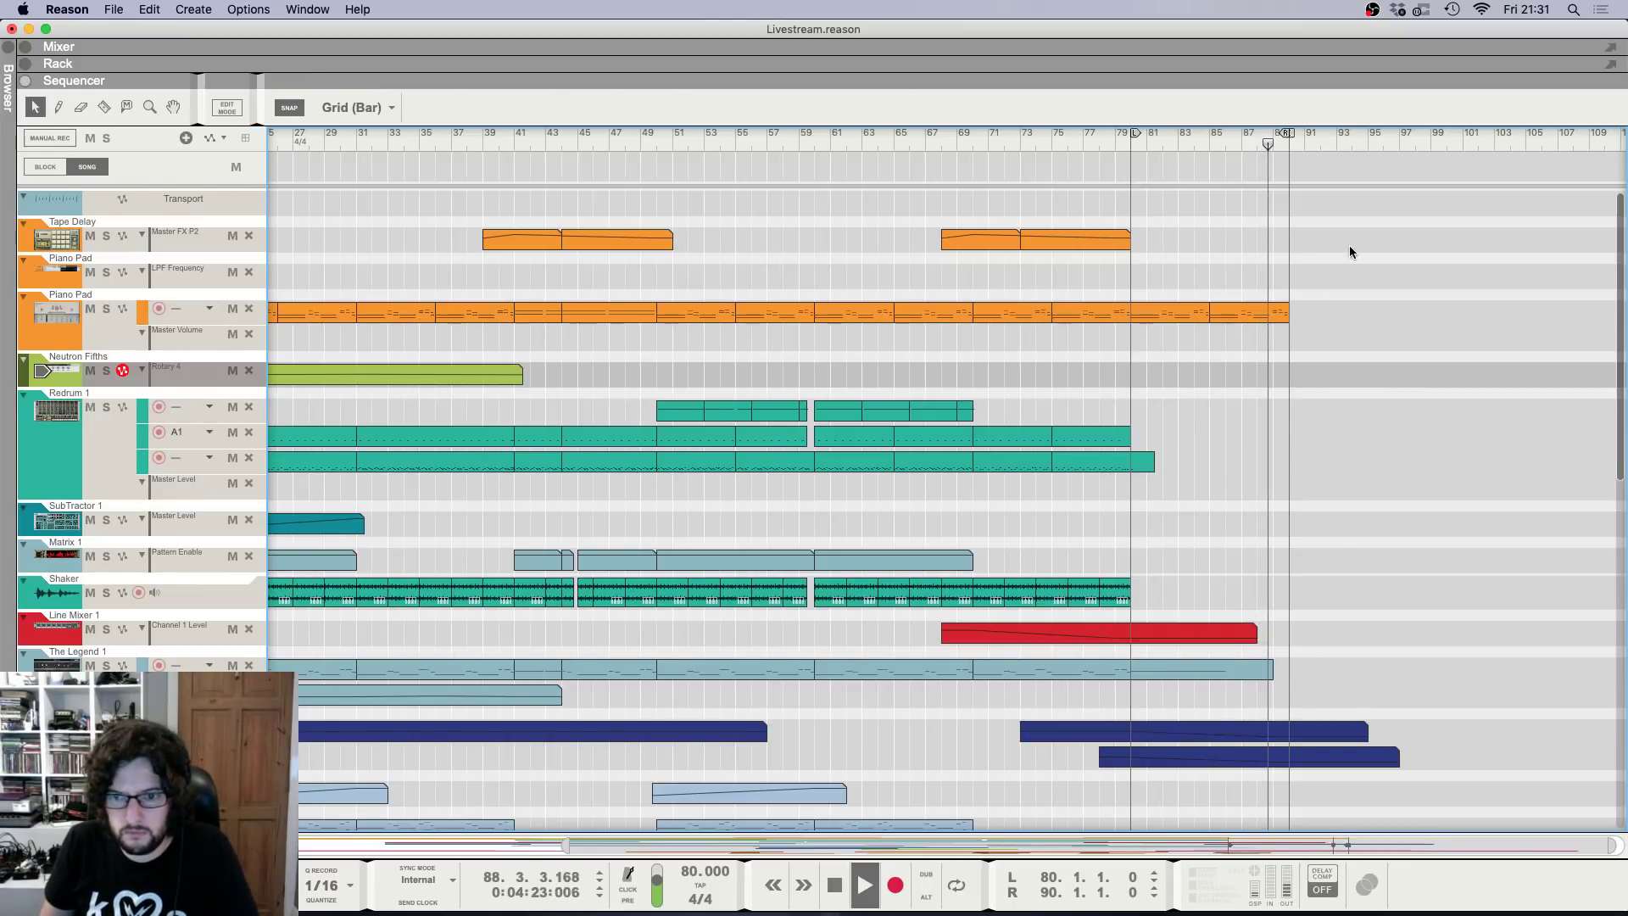
Set the right loop locator to bar 94 and stop playback.
scroll(1331, 538, down, 10)
scroll(1331, 534, up, 10)
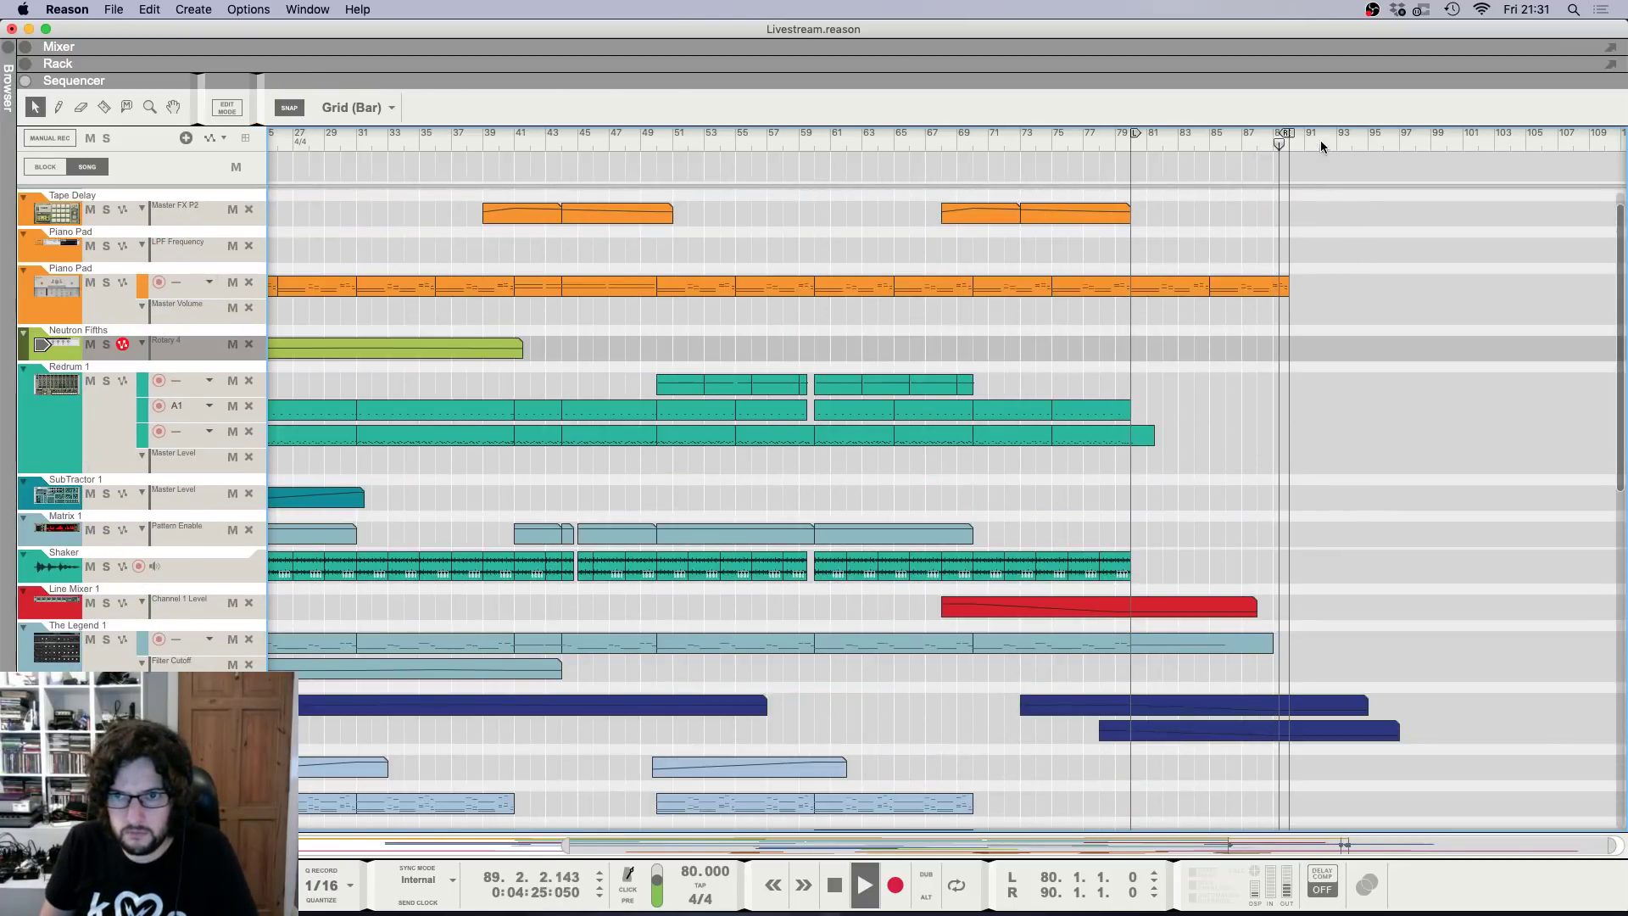
super+click(1320, 140)
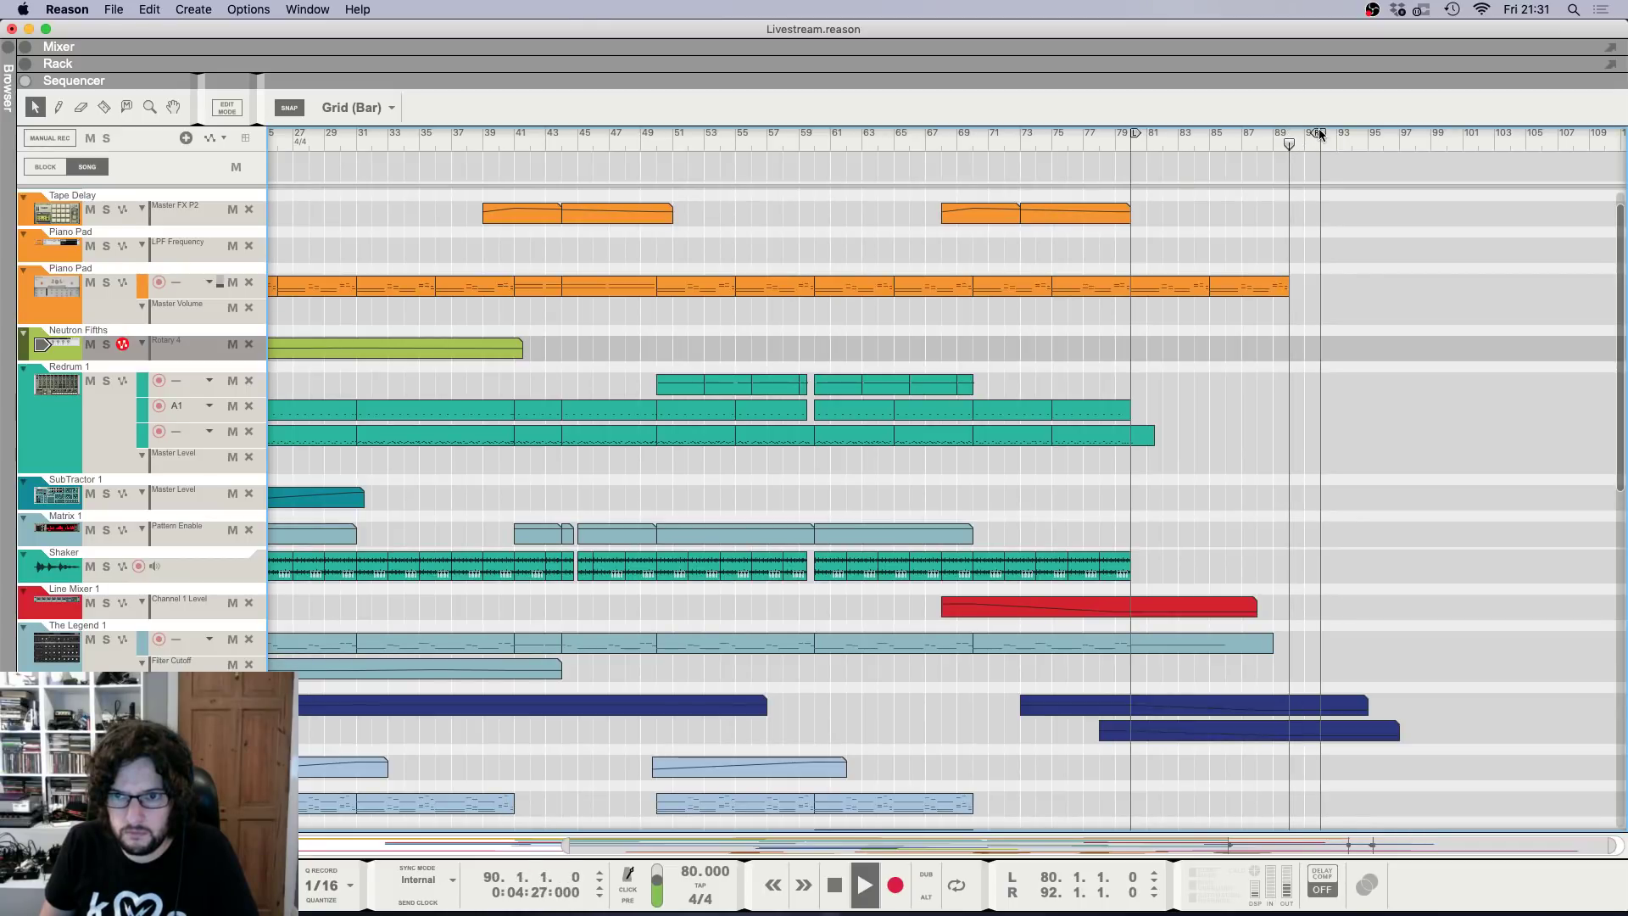
drag(1326, 138, 1366, 136)
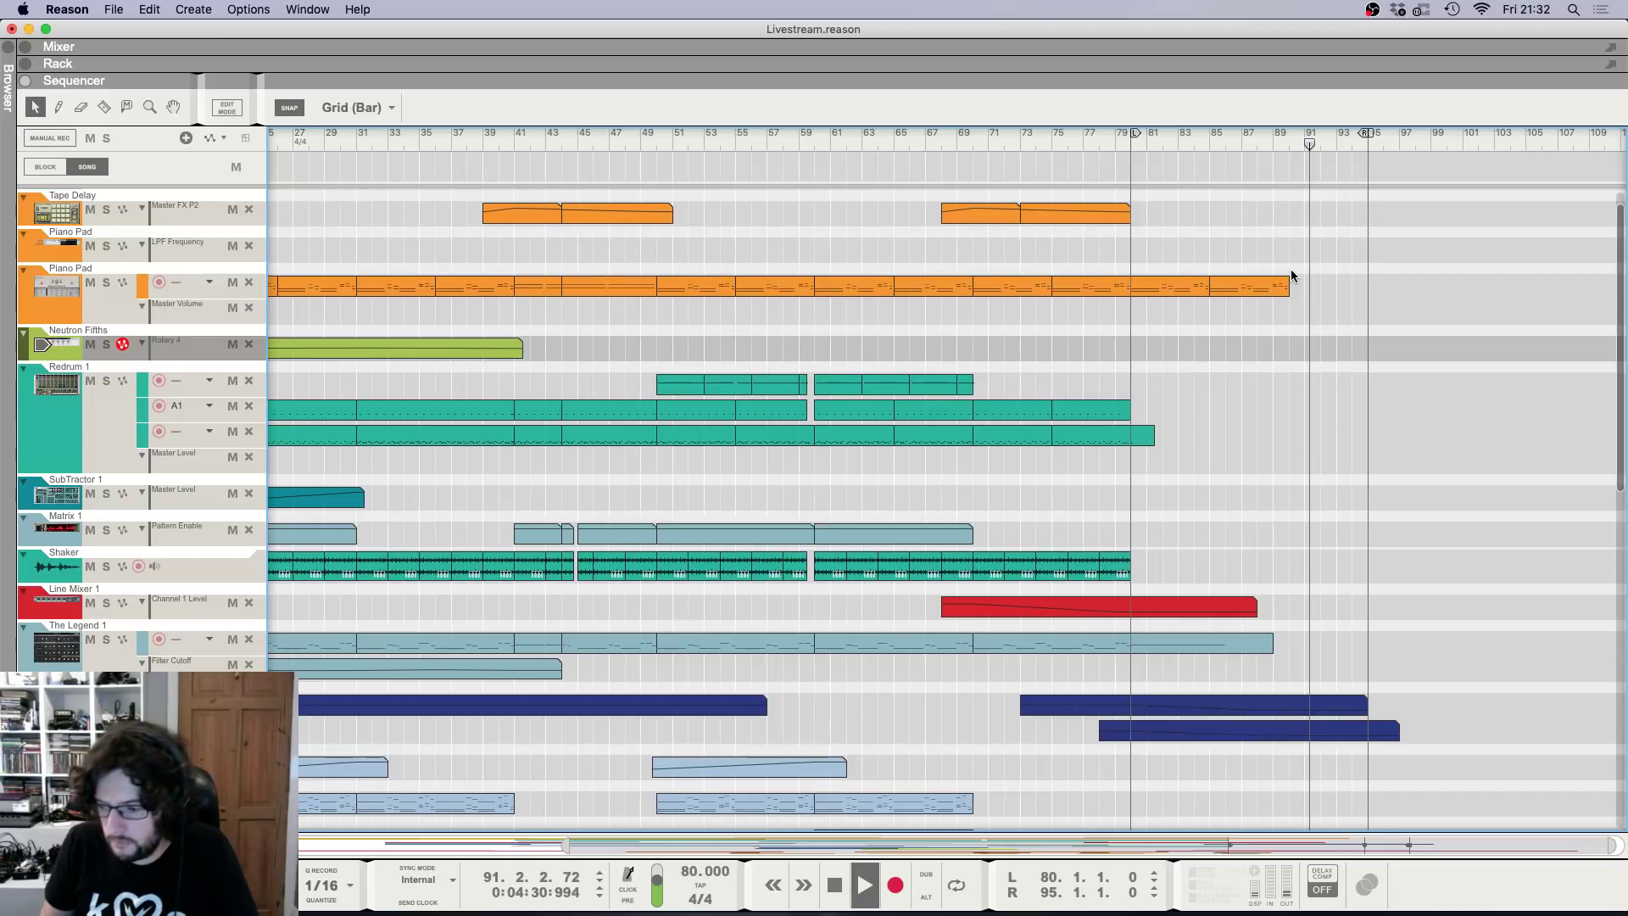
key(h)
key(h)
key(h)
key(h)
key(h)
key(h)
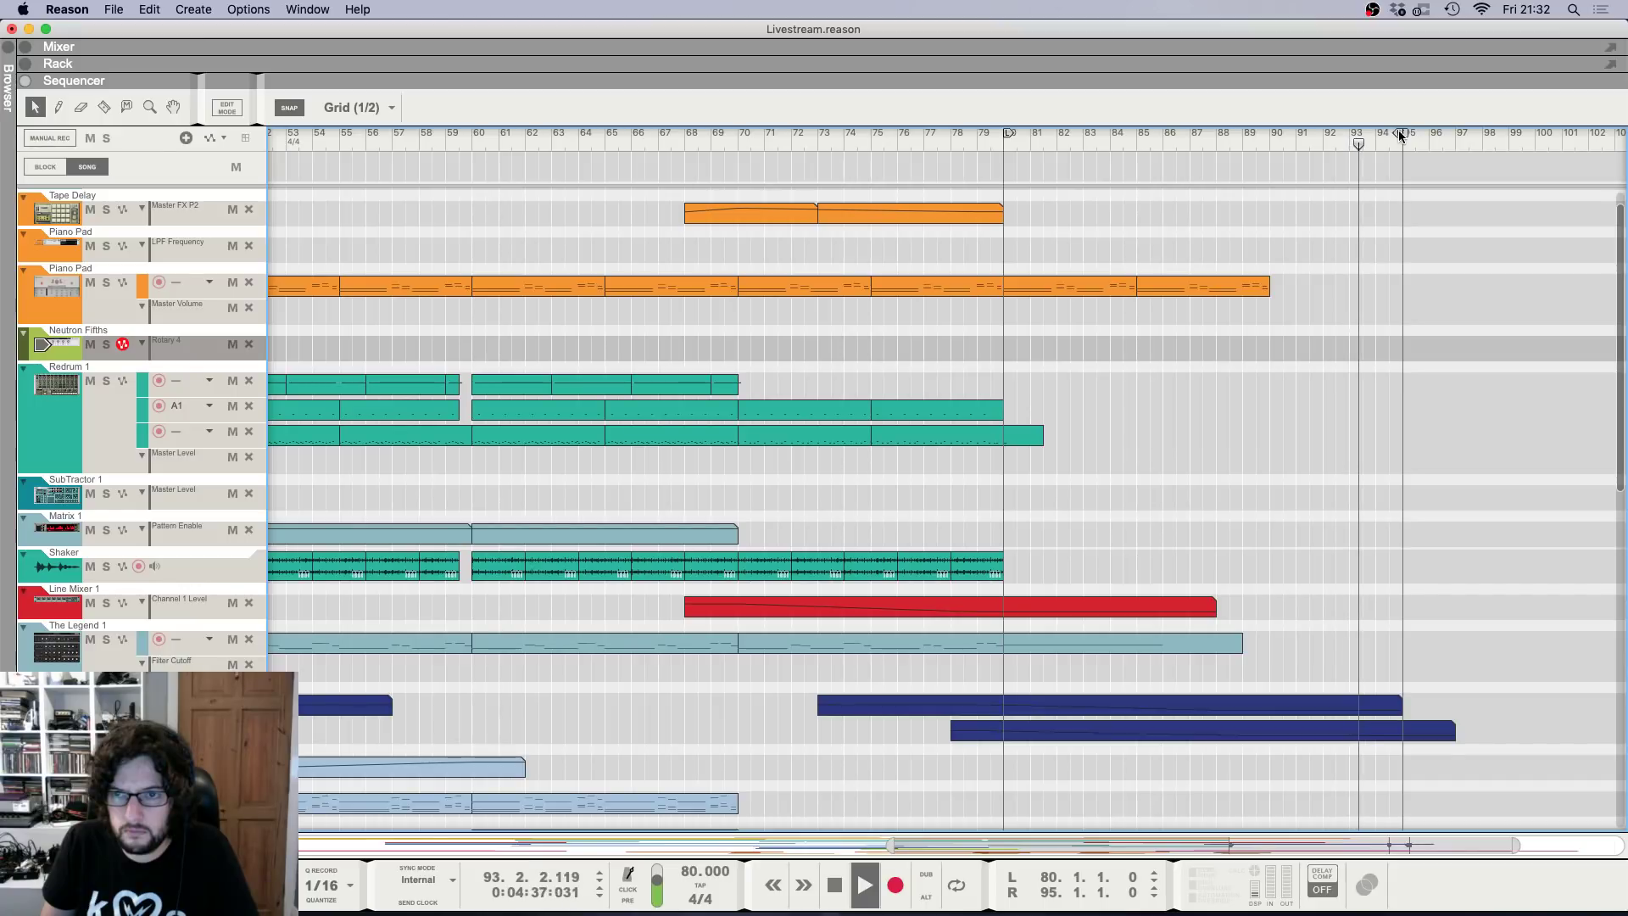
key(space)
drag(1400, 136, 1374, 138)
key(g)
key(g)
key(g)
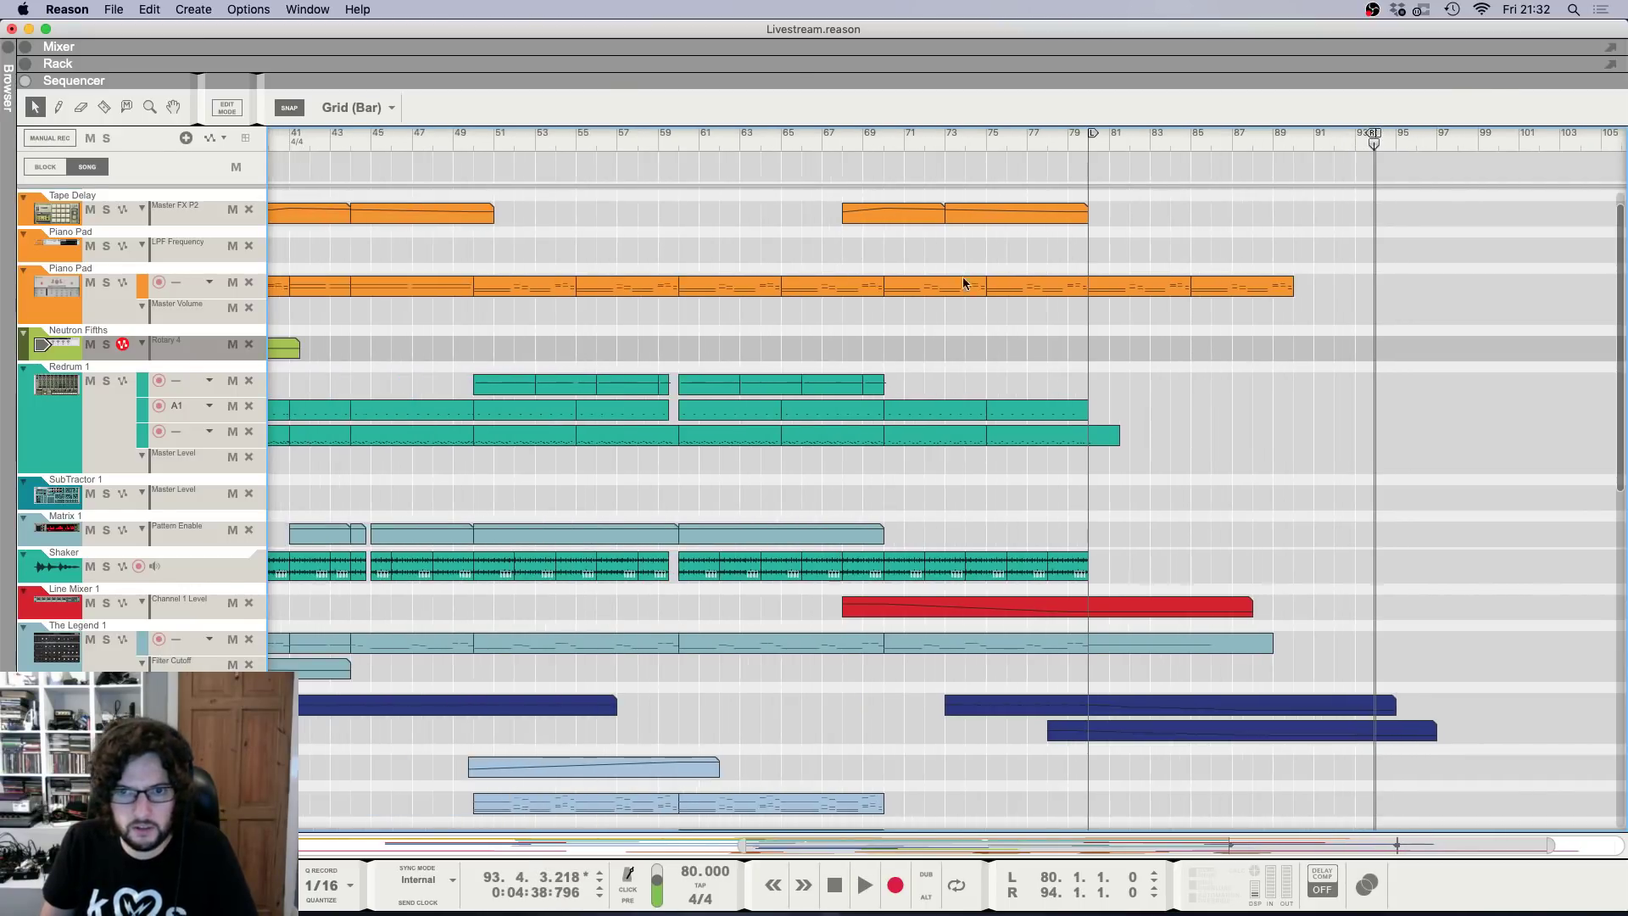
Add a Line Mixer to the Master Section's insert effects and check its cabling on the rear of the rack.
key(F6)
scroll(270, 305, left, 5)
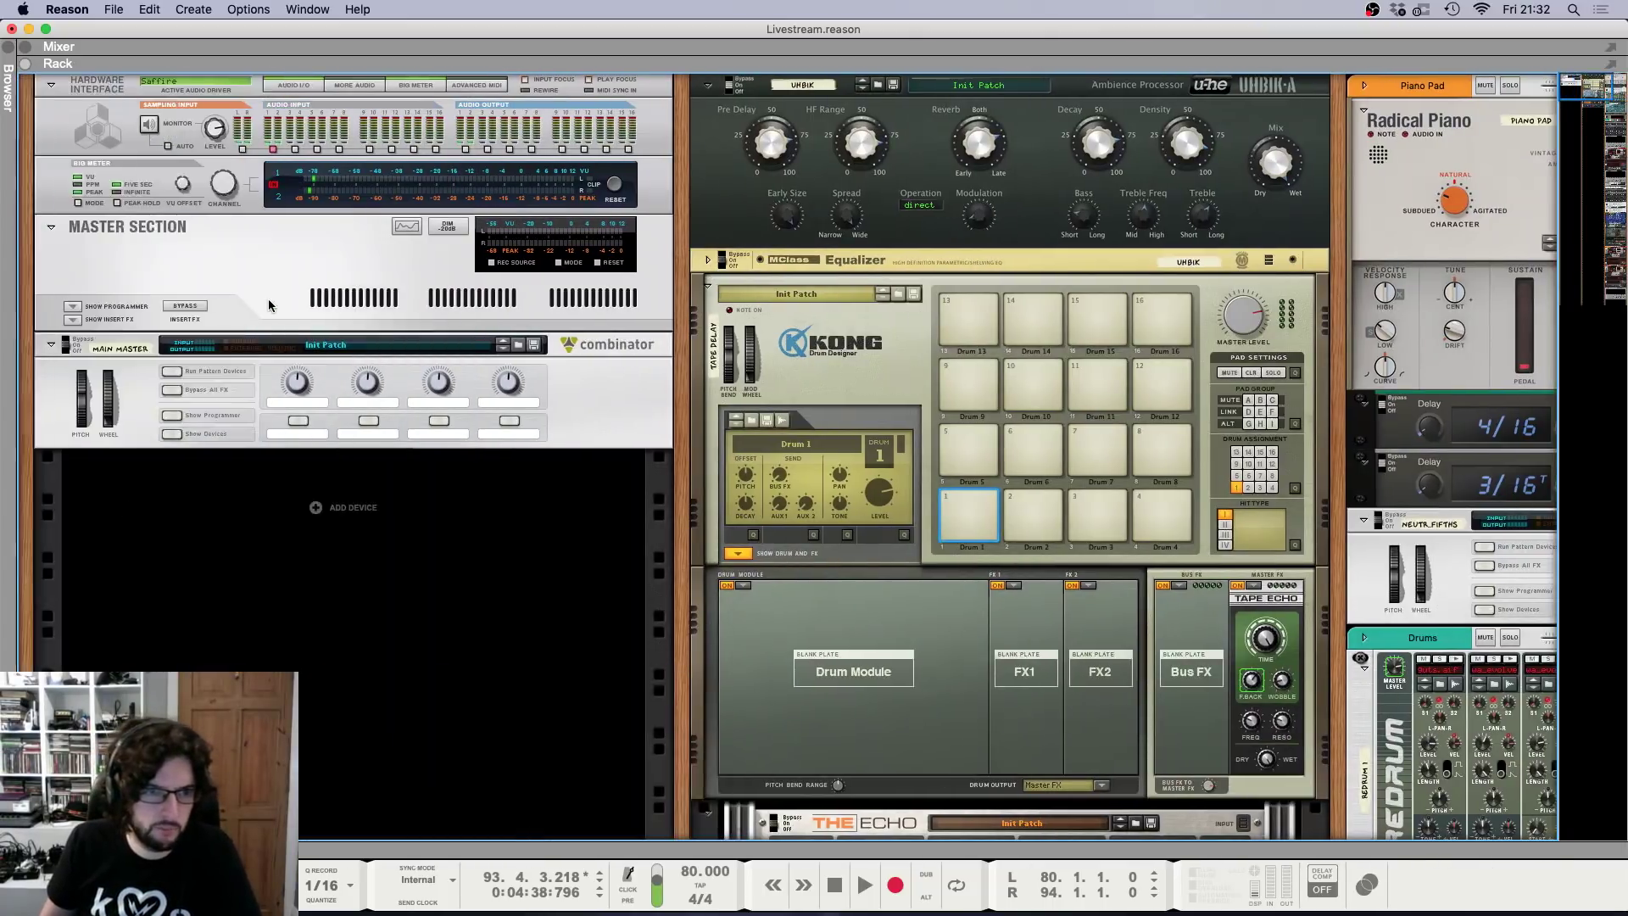
click(57, 318)
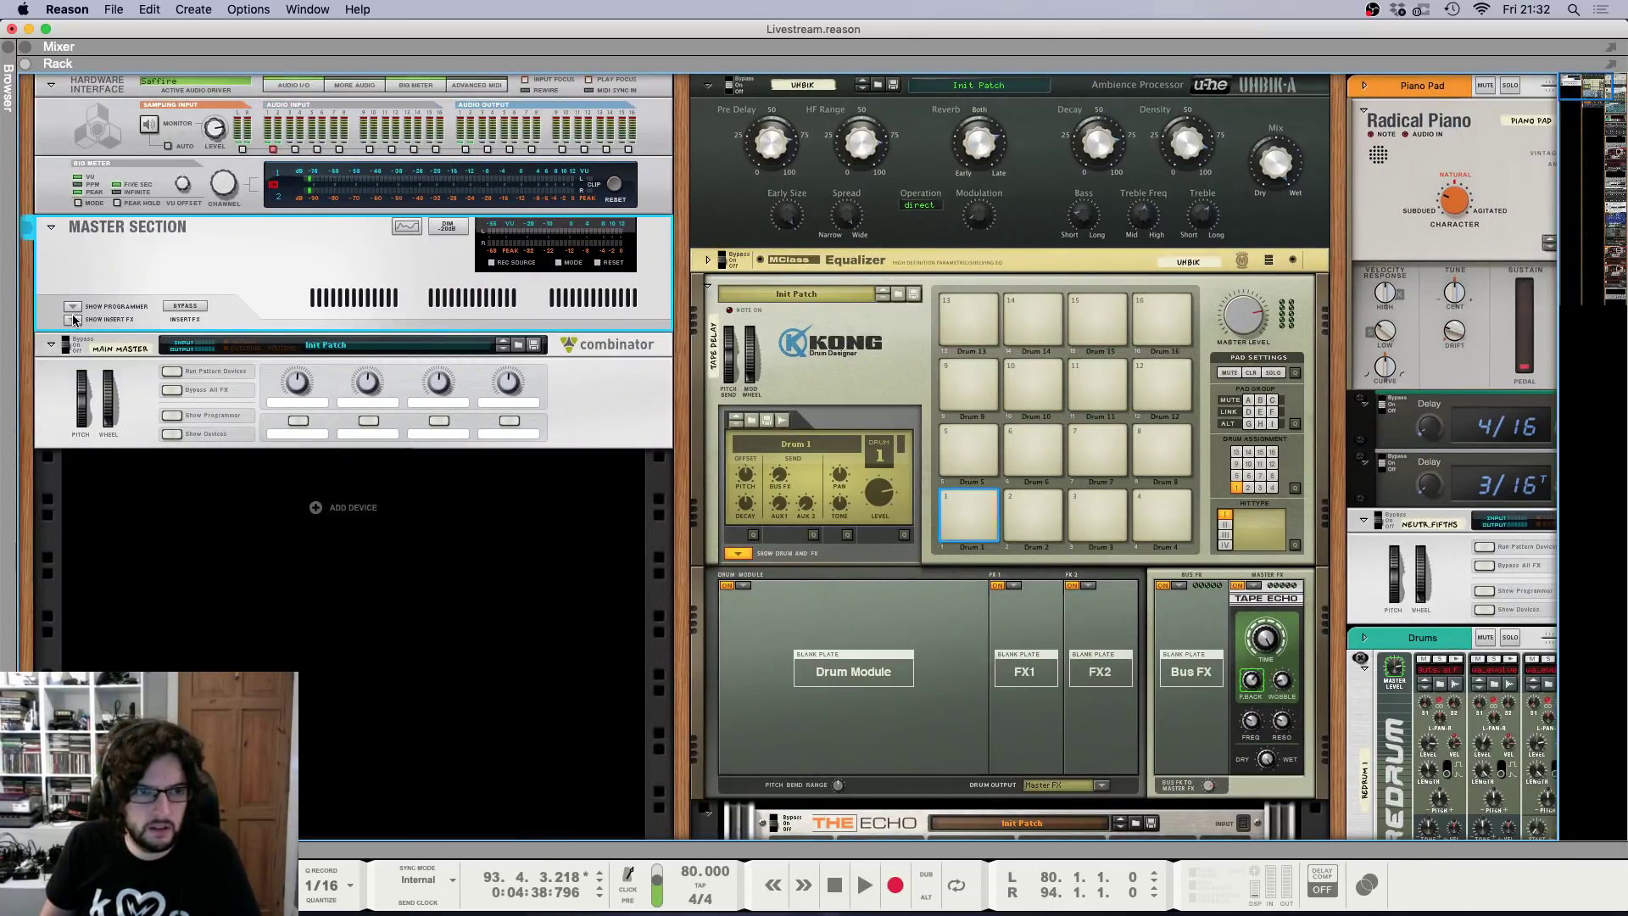
click(72, 320)
right_click(131, 346)
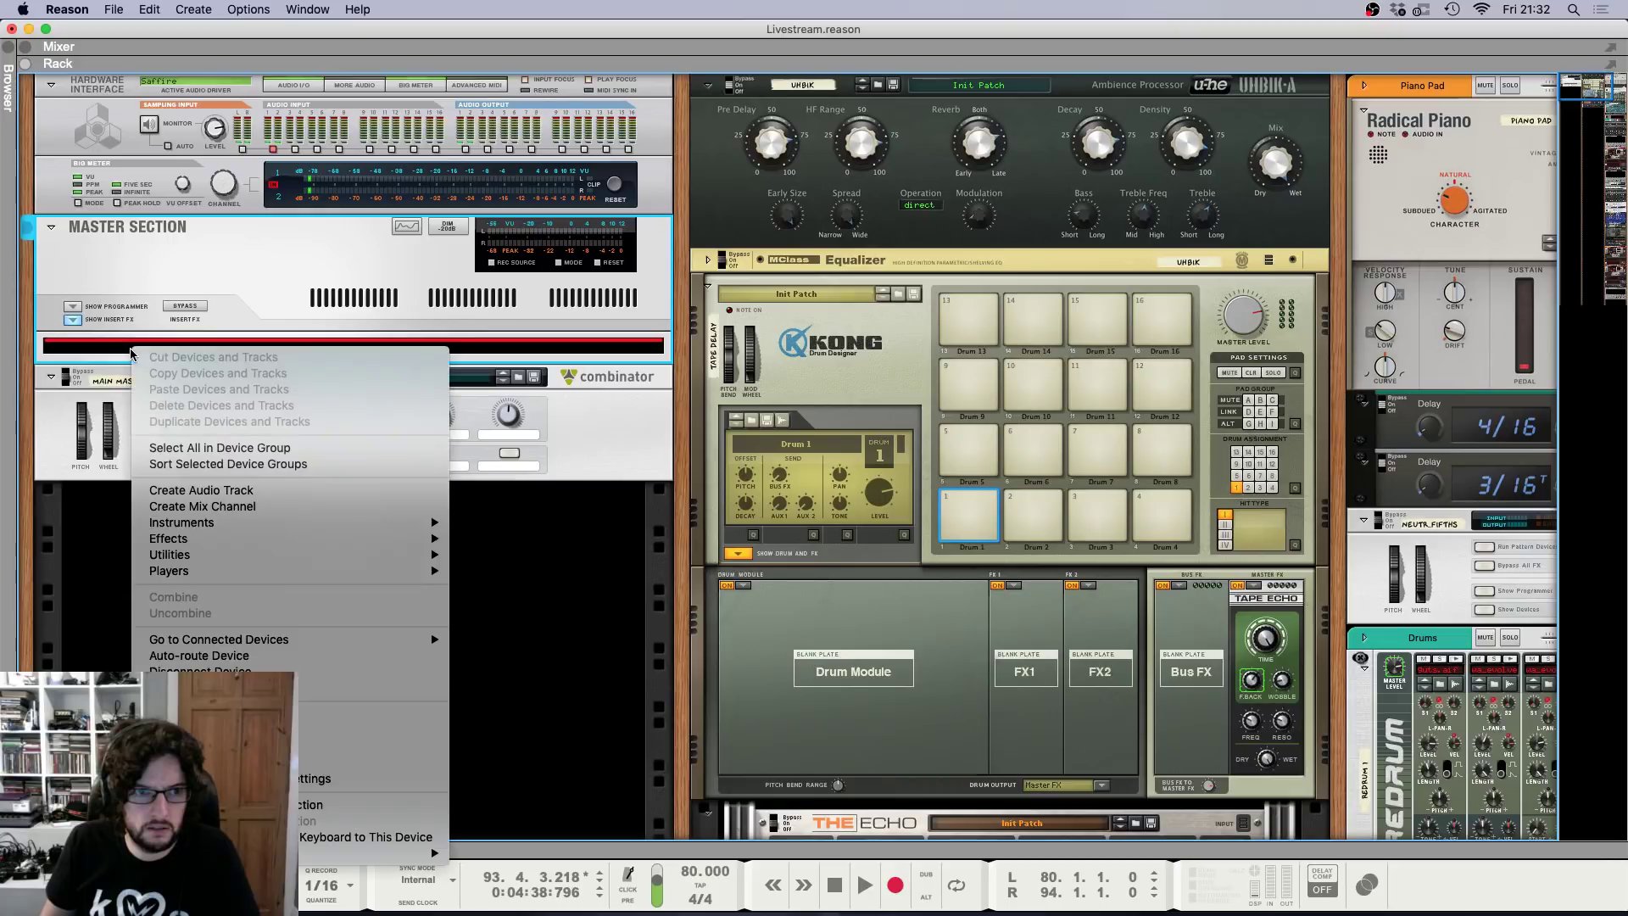
mouse_move(407, 554)
click(505, 667)
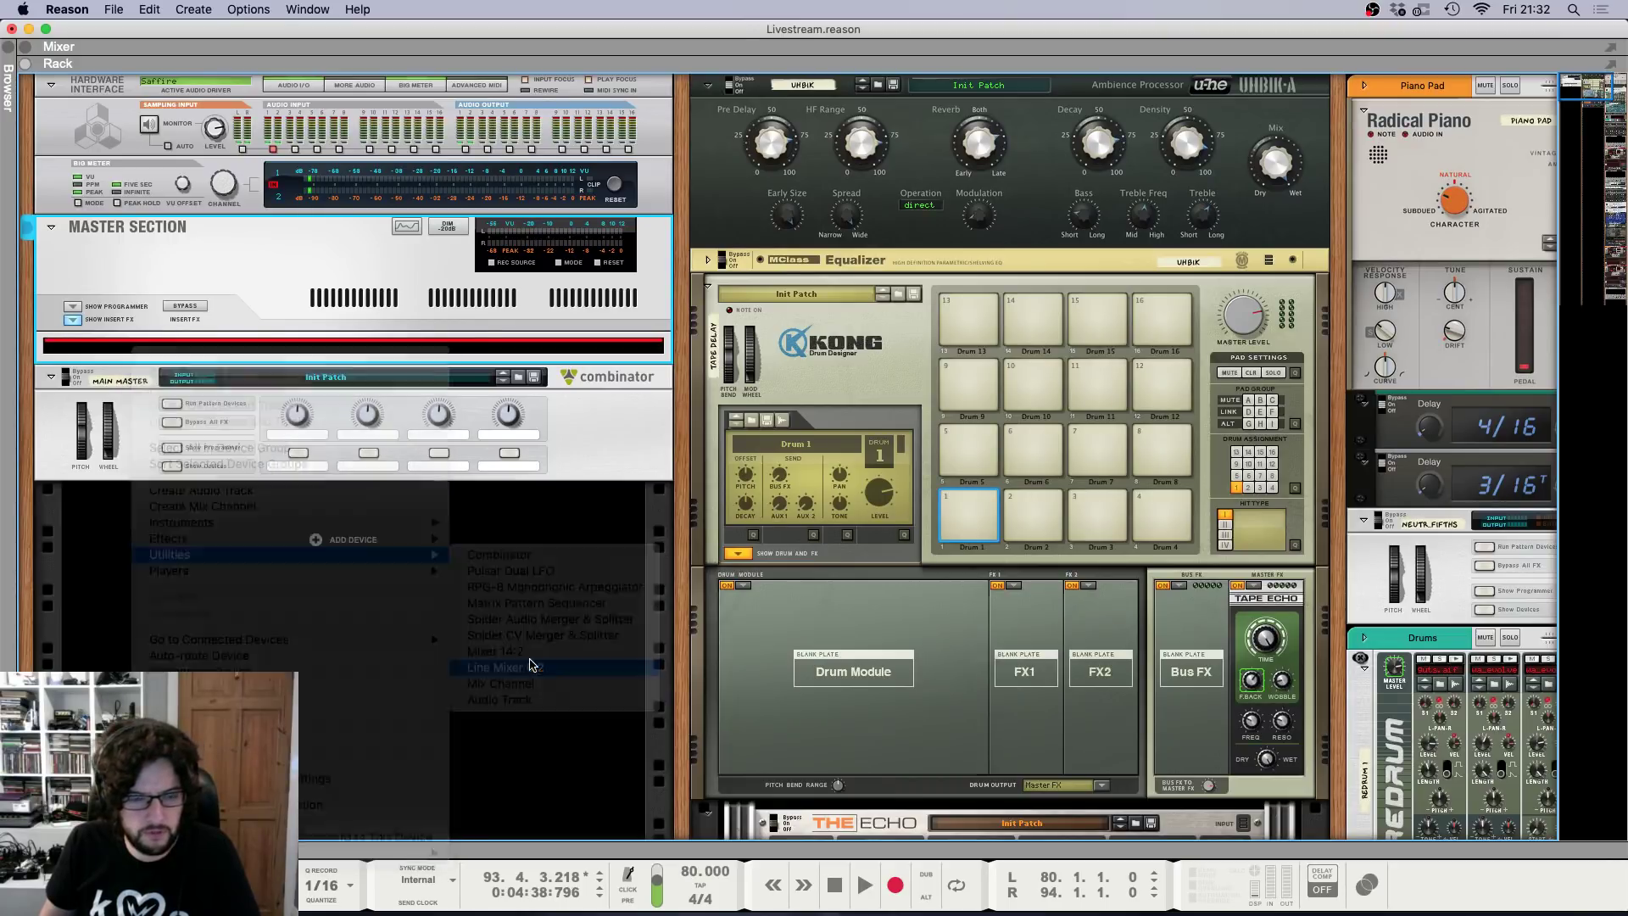
key(Tab)
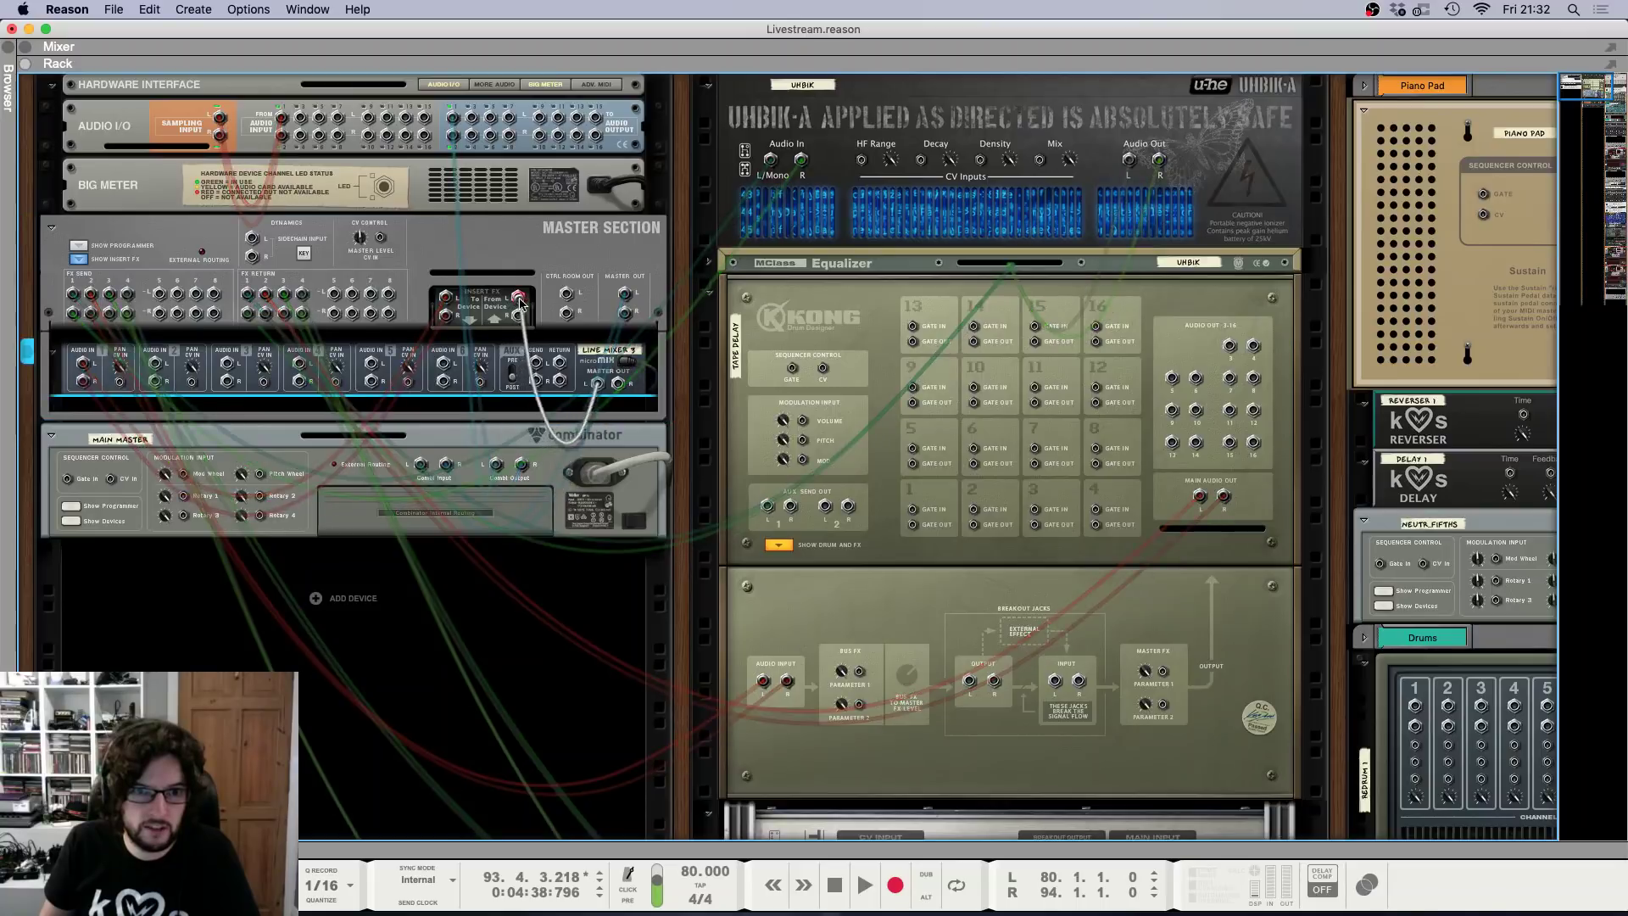
key(Tab)
Automate Channel 1 Level of the master insert Line Mixer with a seven-bar clip from bar 89, falling from 100 at bar 92 until about bar 94.
right_click(96, 368)
click(127, 375)
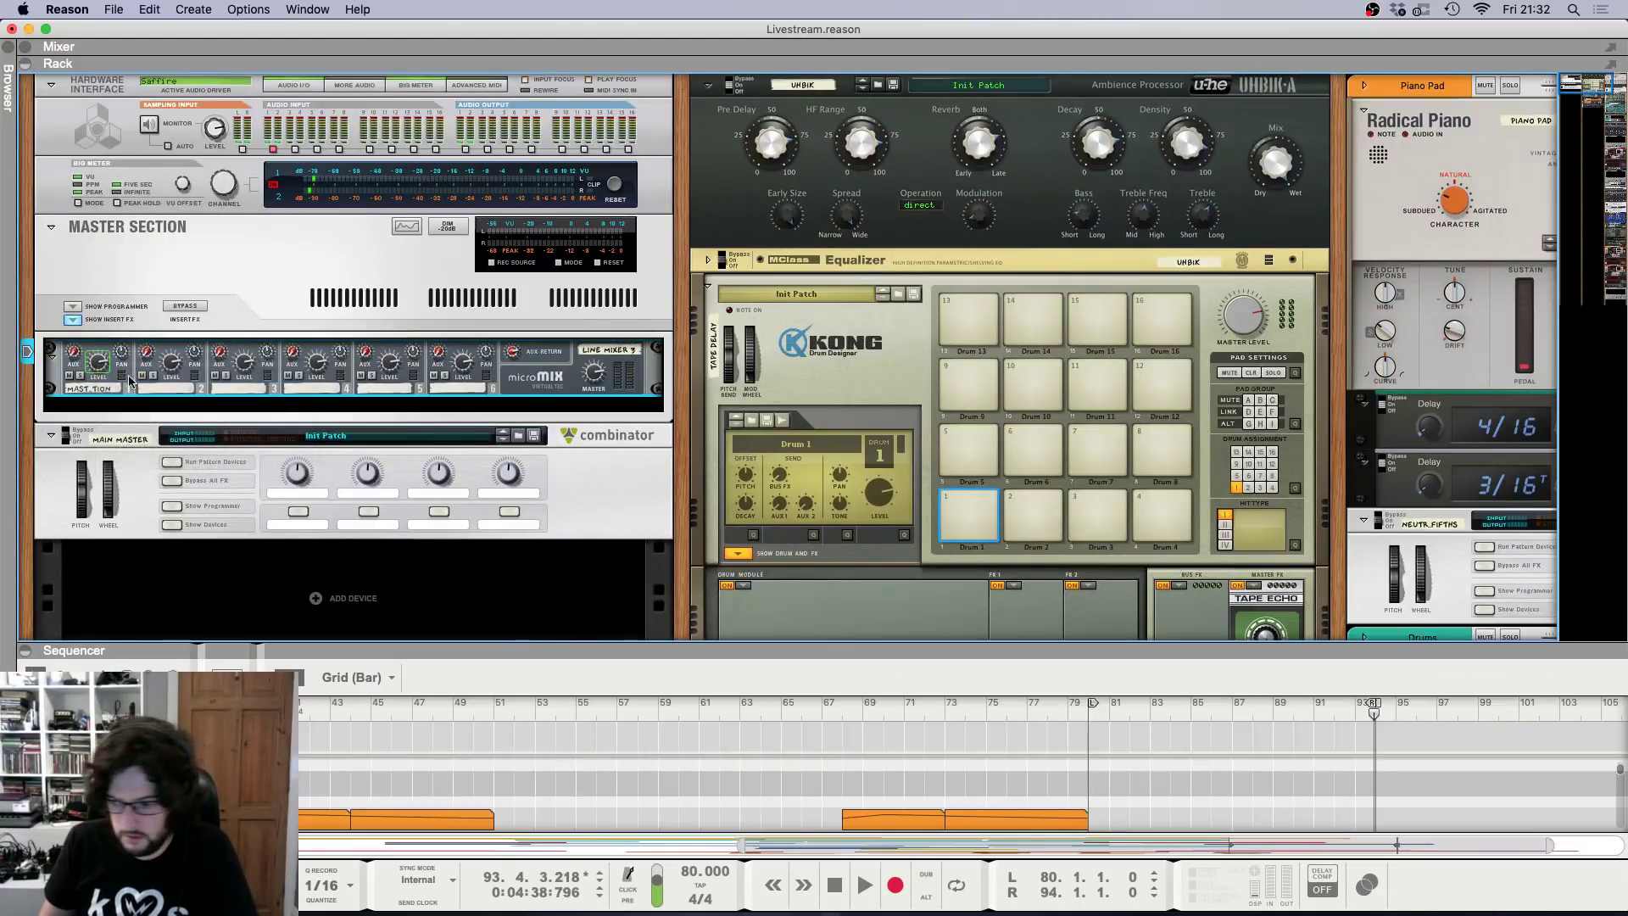
scroll(1314, 280, up, 2)
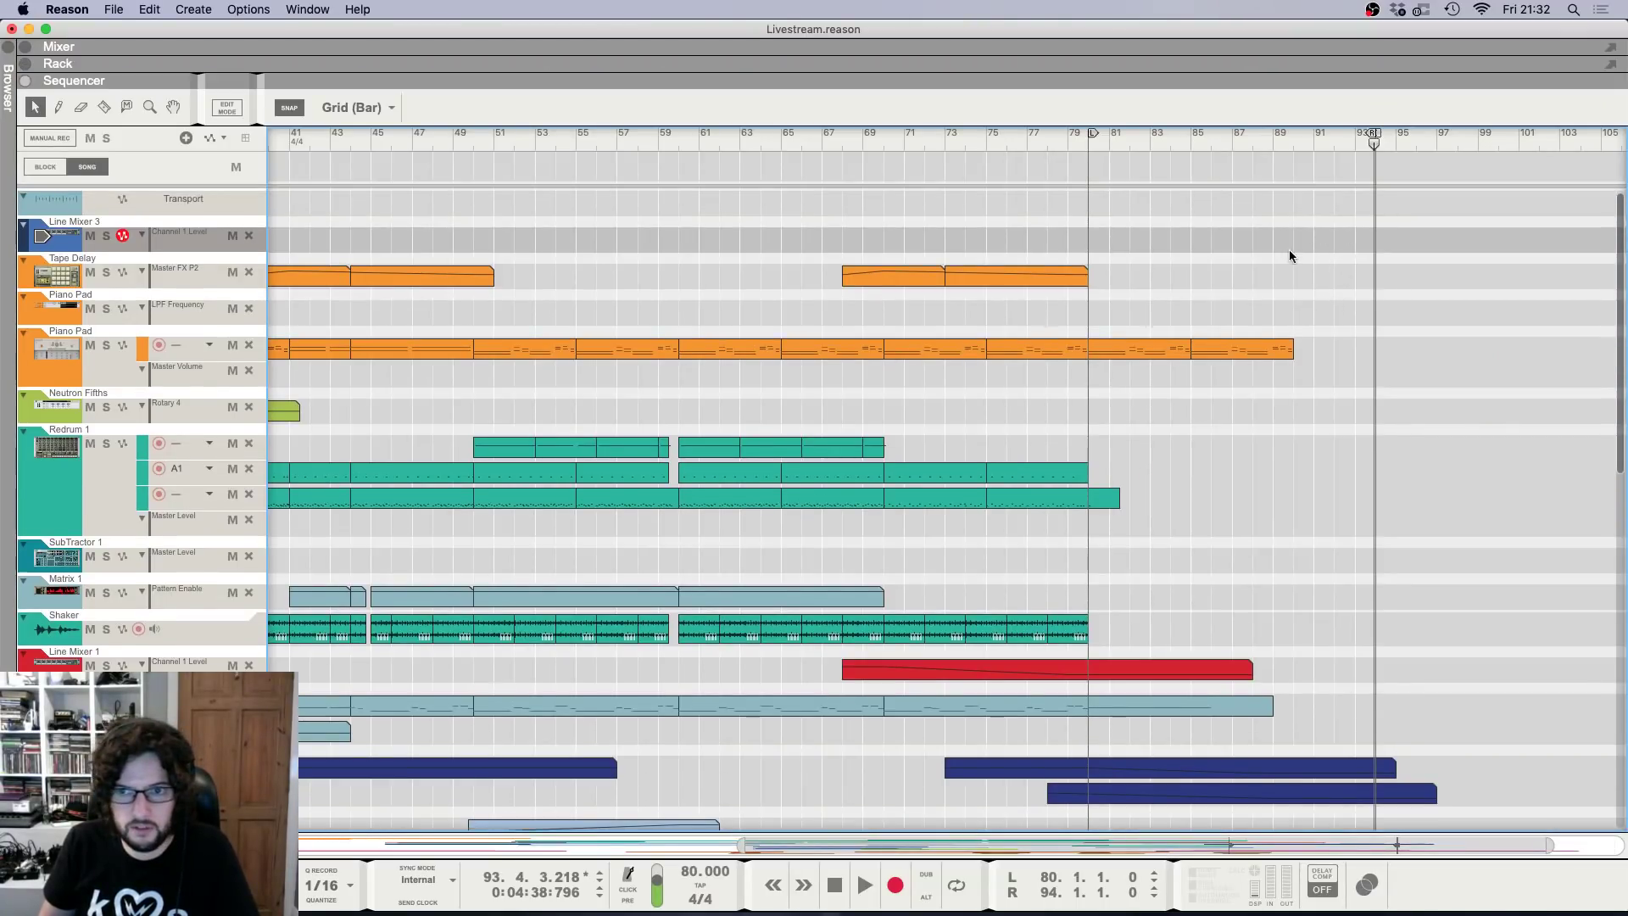
drag(1280, 239, 1409, 240)
double_click(1324, 244)
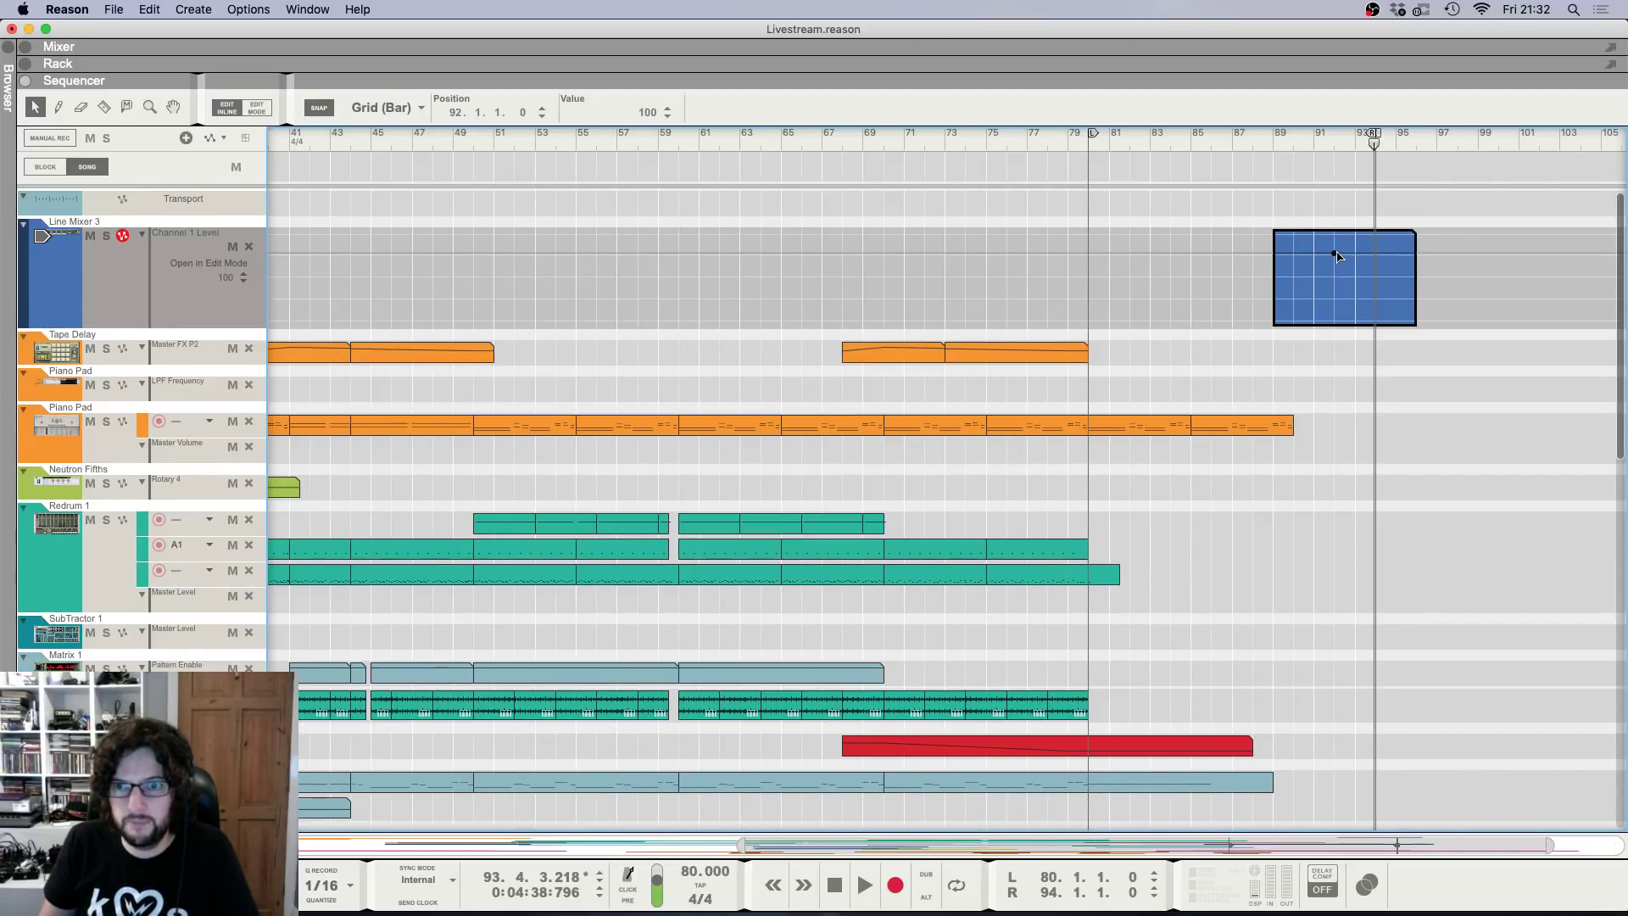
click(1370, 480)
click(1311, 239)
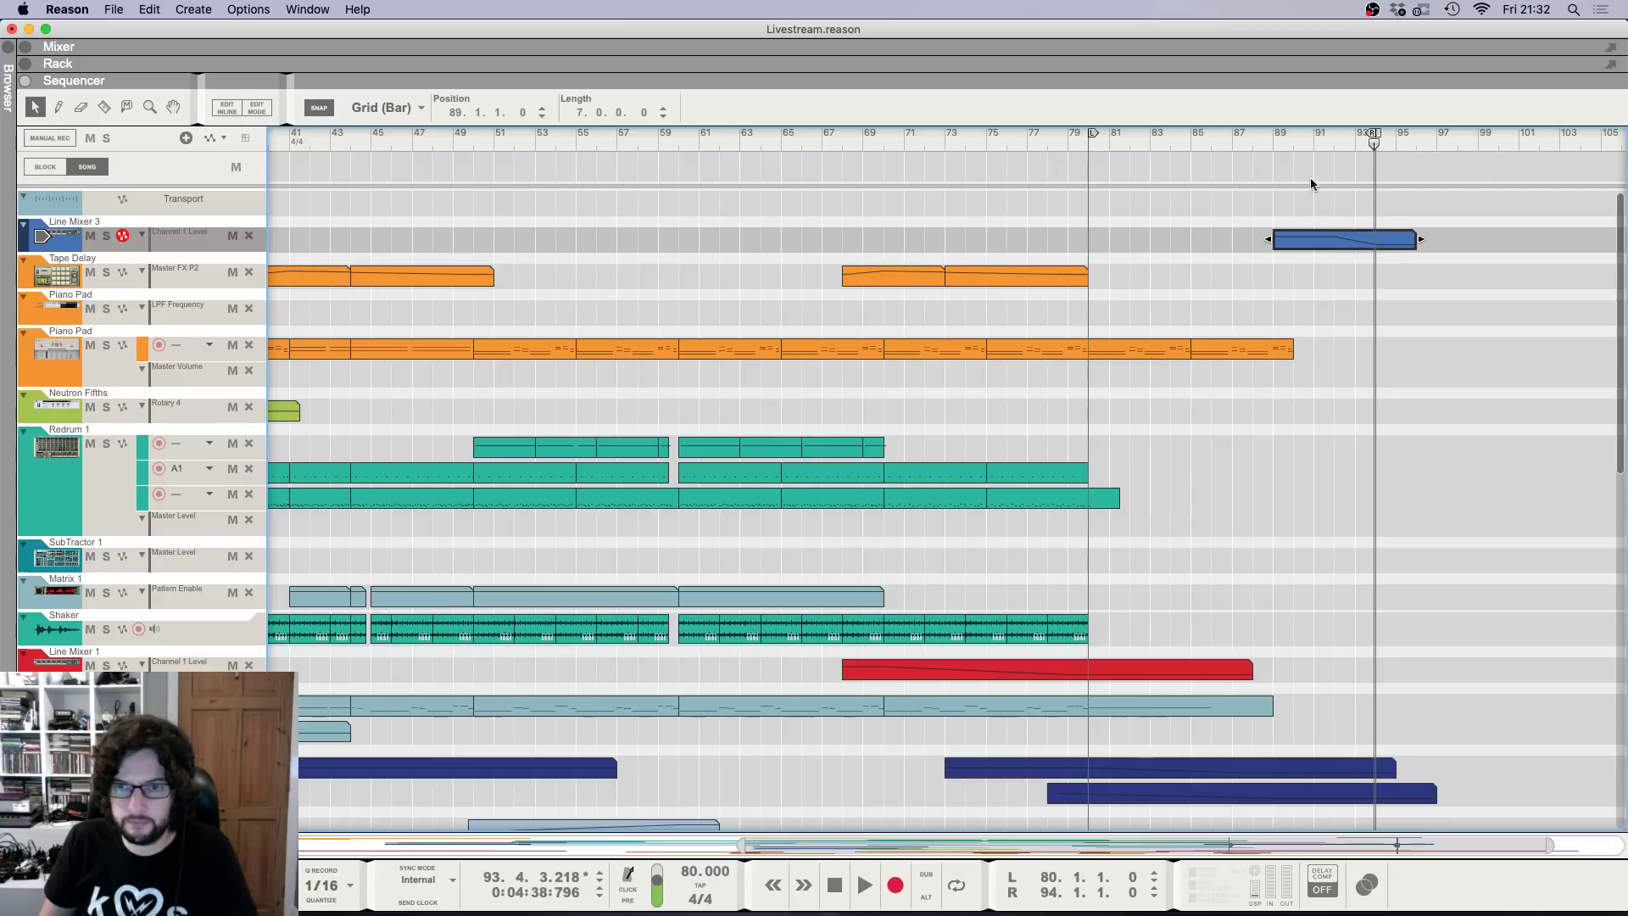
Inspect the master fader in the mixer, and play the outro from bar 80 while reviewing the arrangement.
click(1269, 144)
key(F5)
scroll(1371, 711, down, 6)
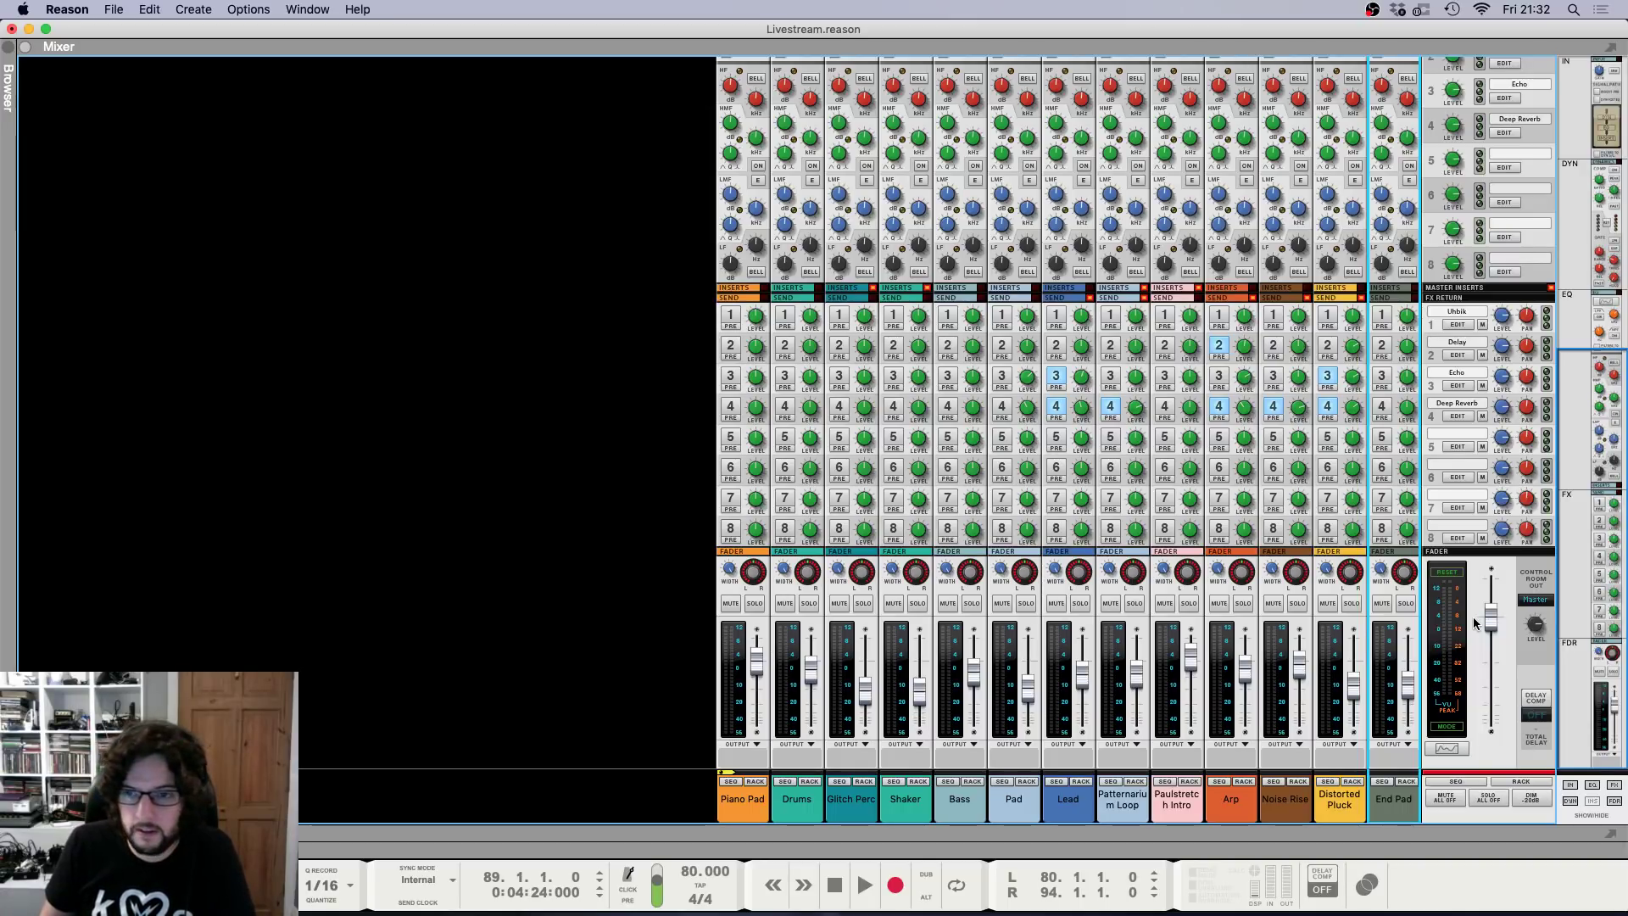
key(F5)
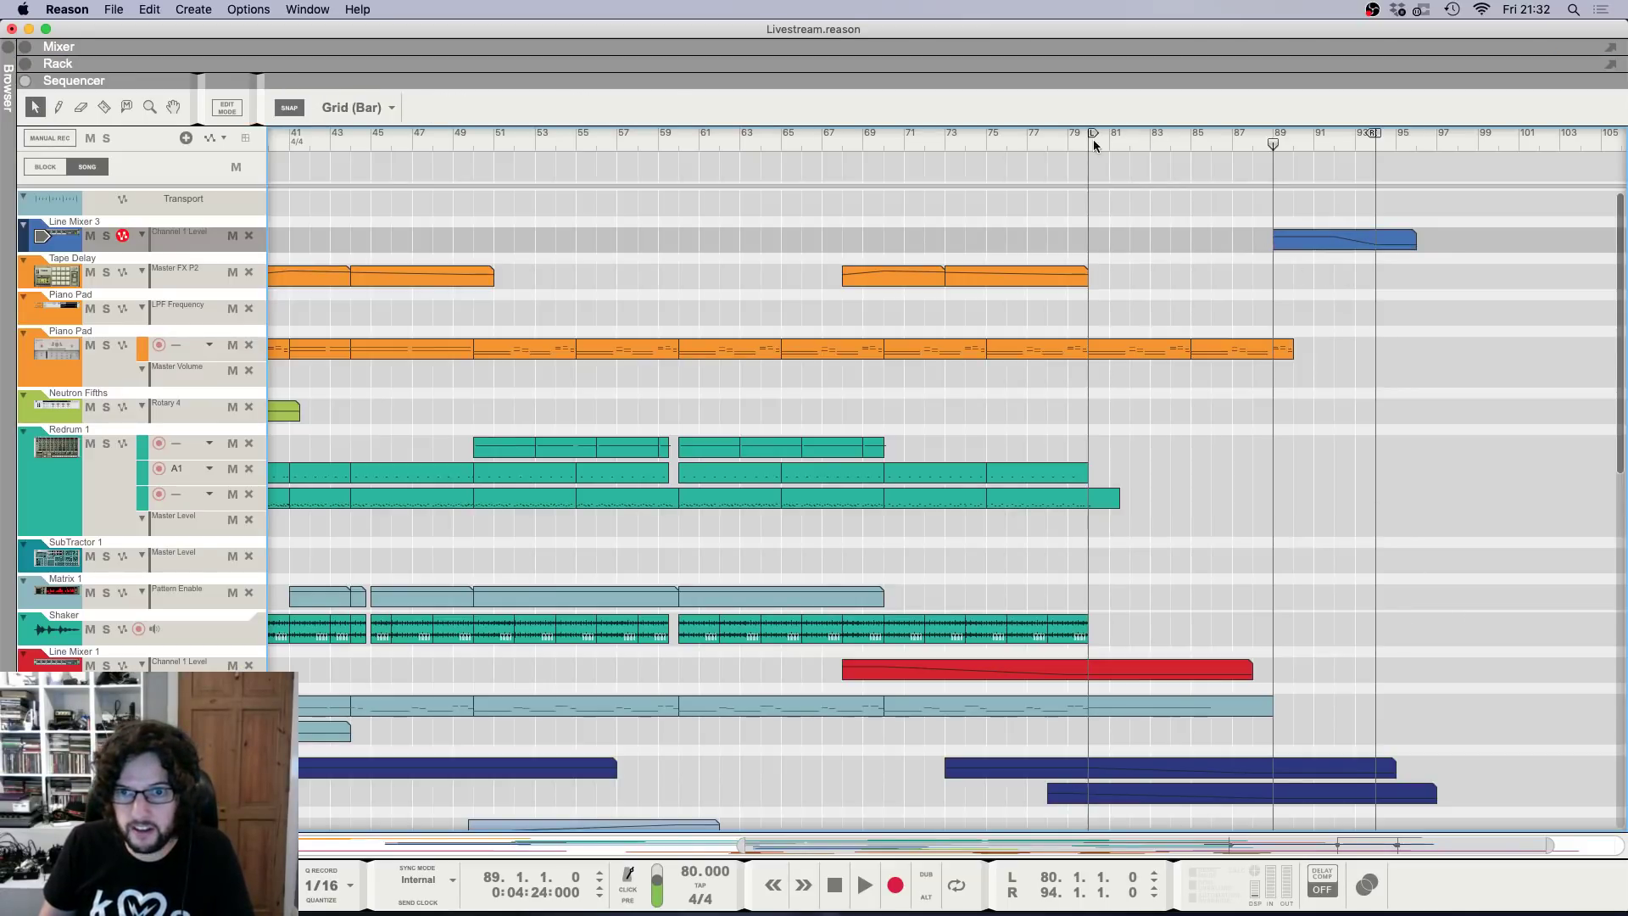
click(1093, 145)
key(space)
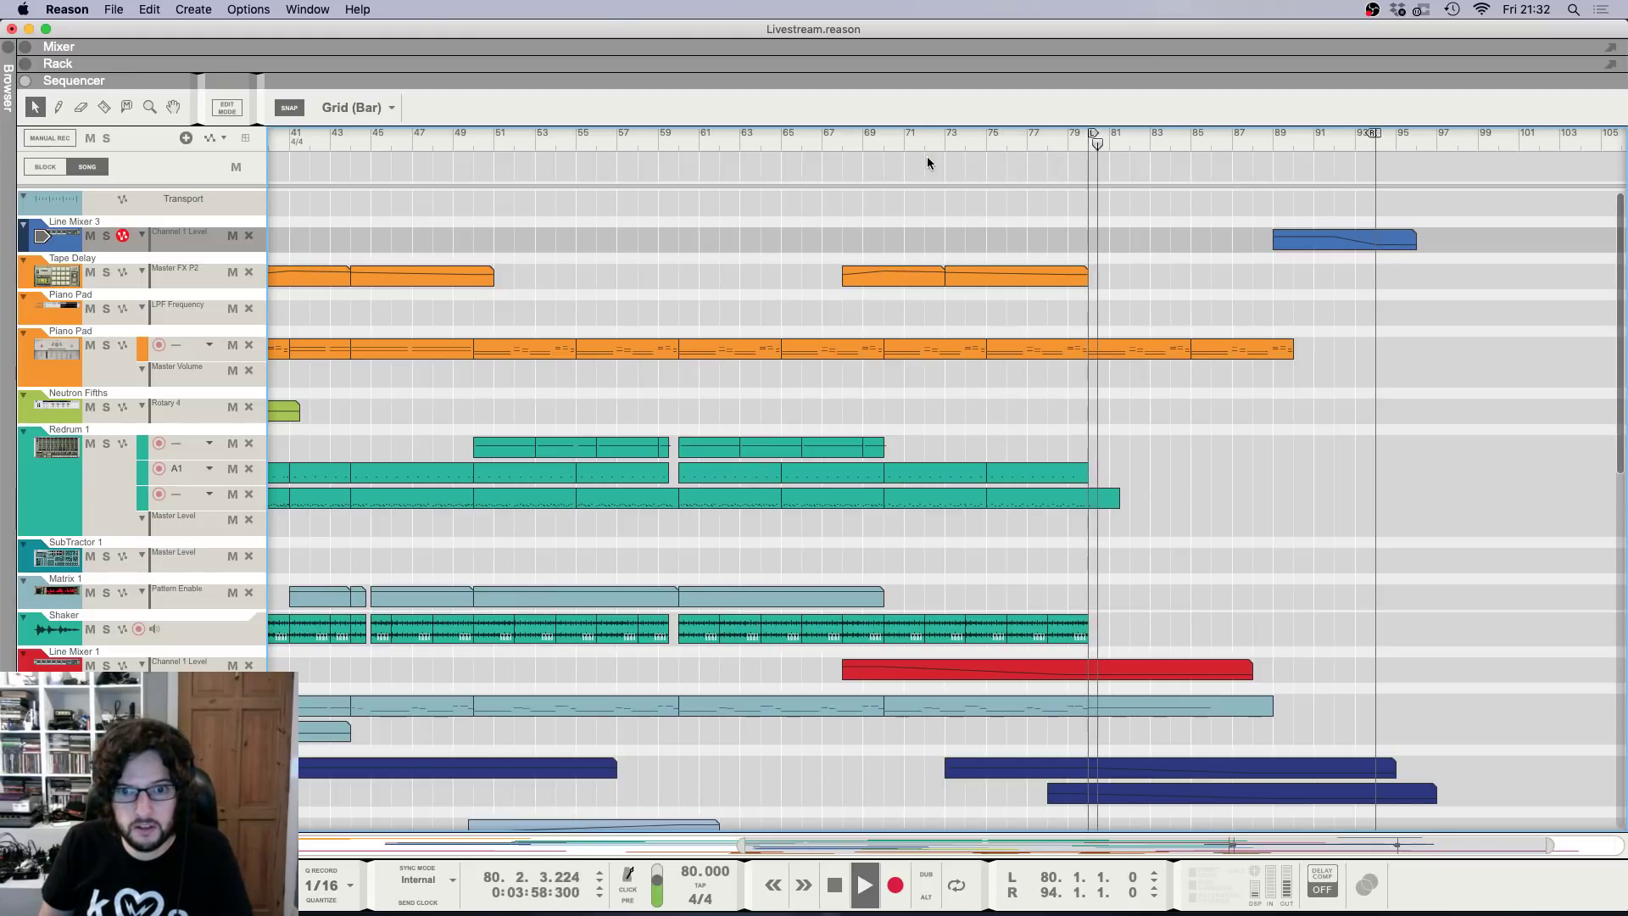
scroll(1096, 280, down, 5)
scroll(1074, 373, down, 5)
scroll(1073, 403, down, 3)
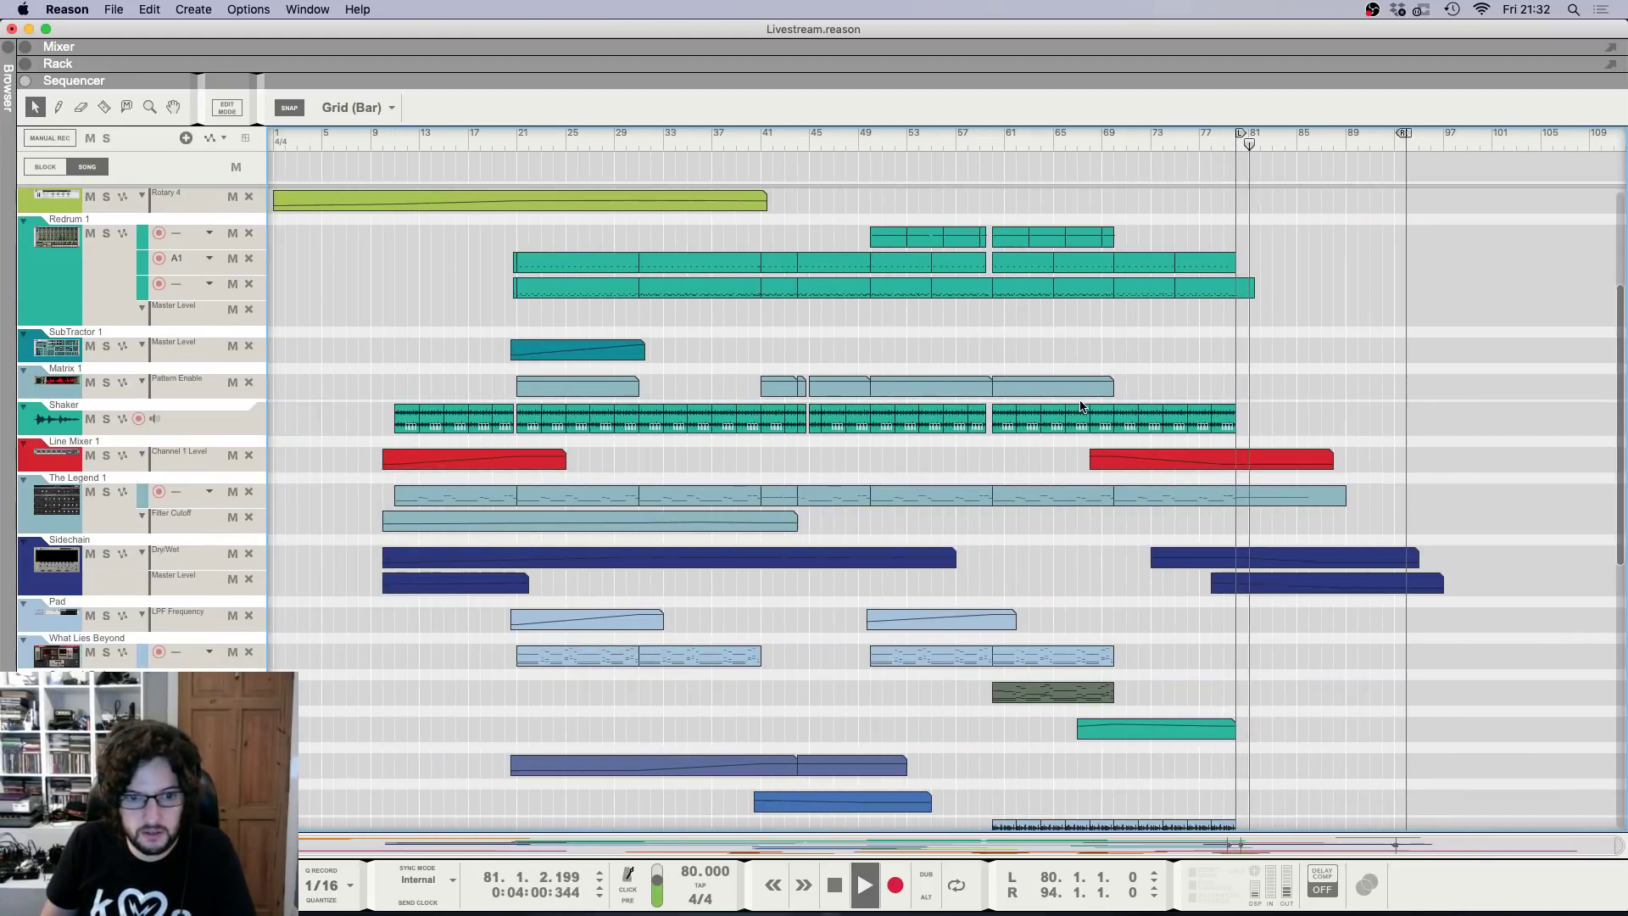
scroll(1086, 405, up, 5)
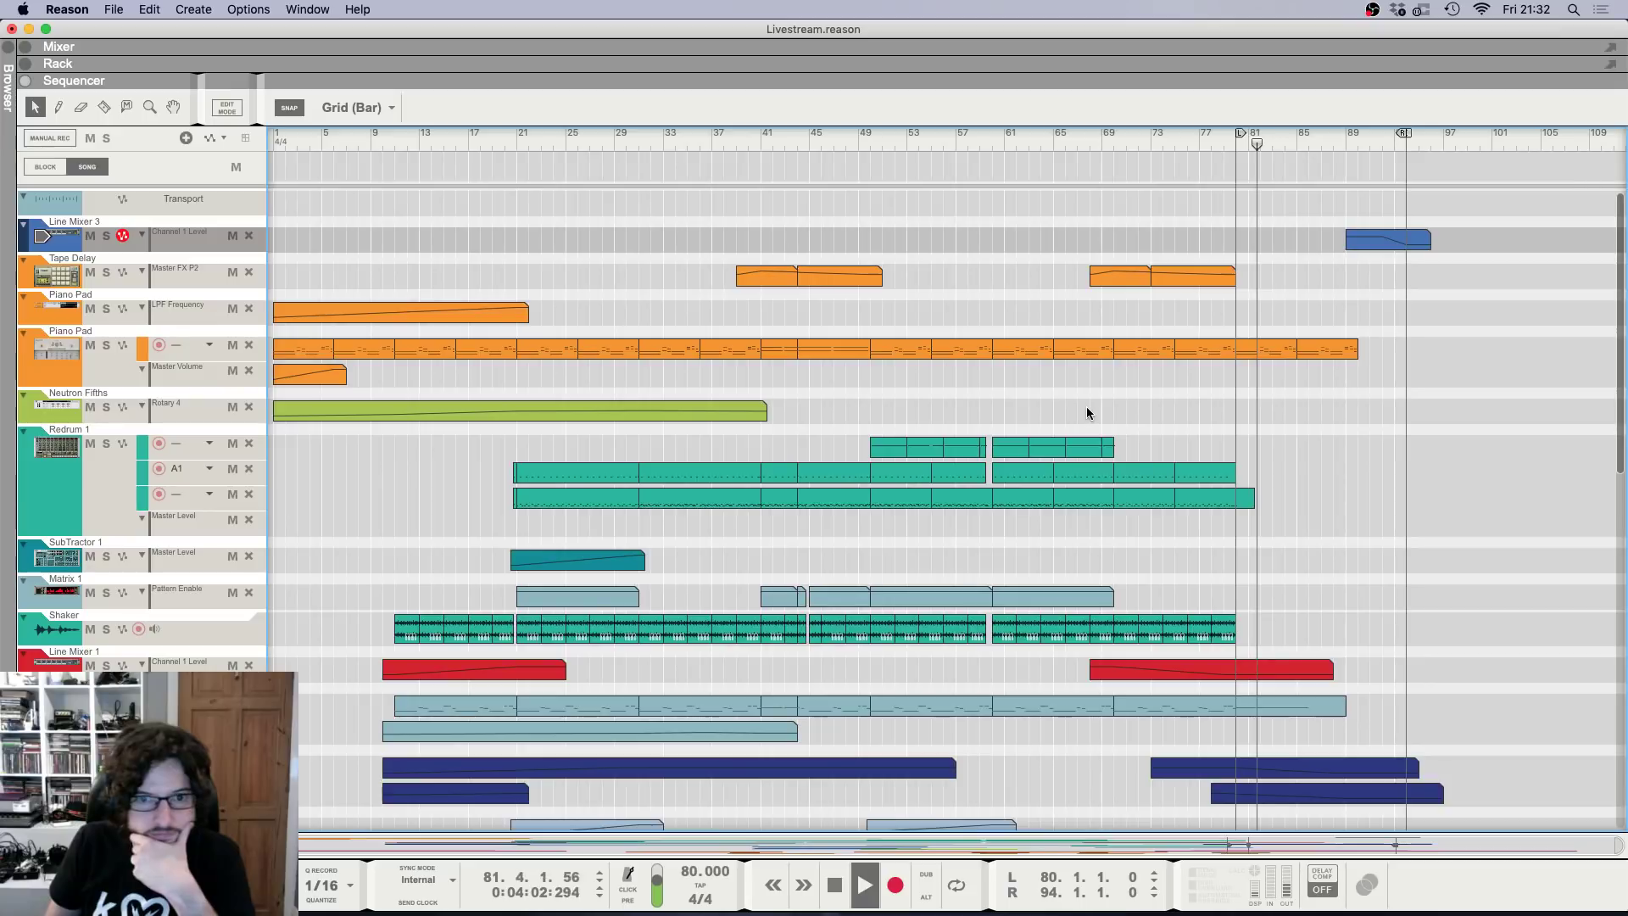
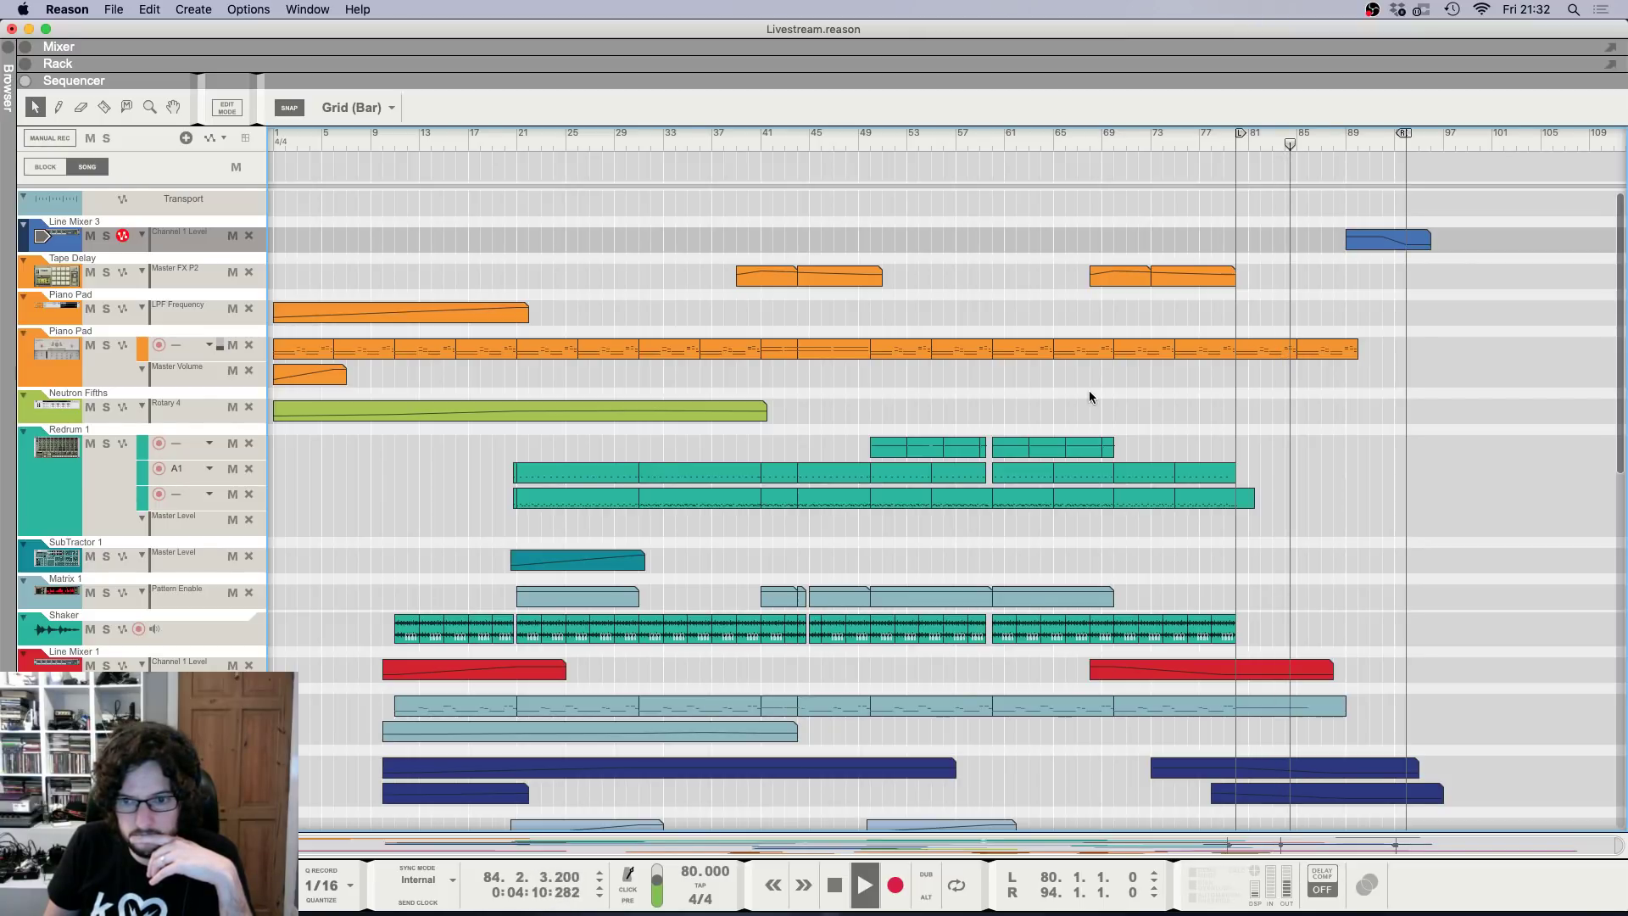
scroll(1088, 390, up, 6)
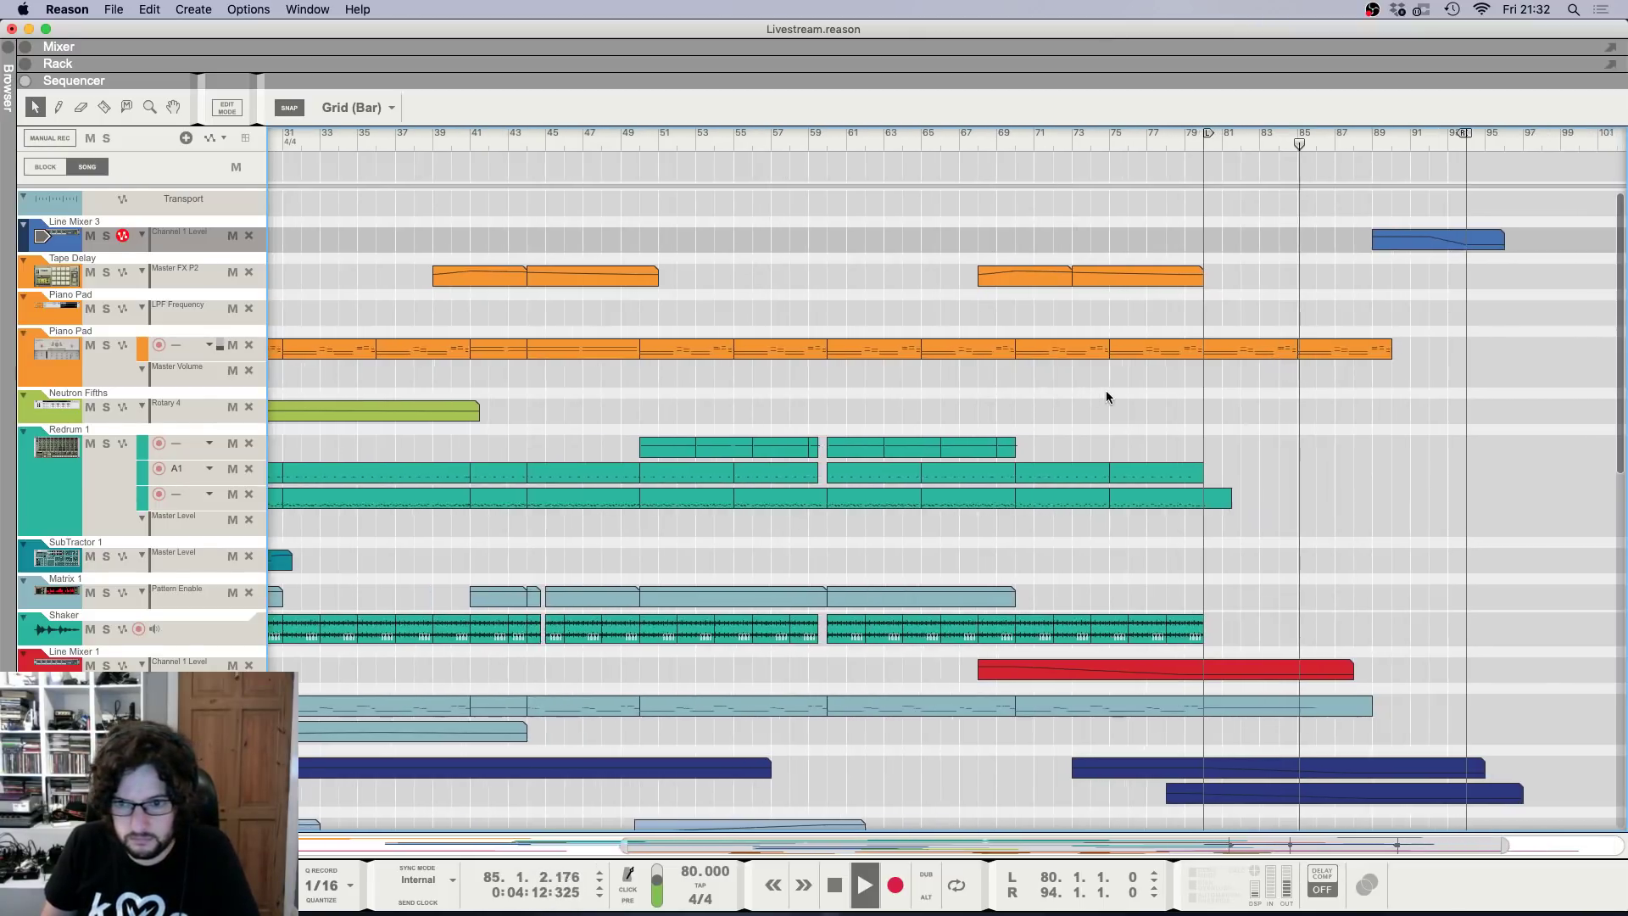
Shorten the outro clip on the Paulstretch Intro track so that it ends at bar 93.
scroll(1106, 390, down, 5)
scroll(1109, 392, down, 6)
scroll(1116, 392, up, 5)
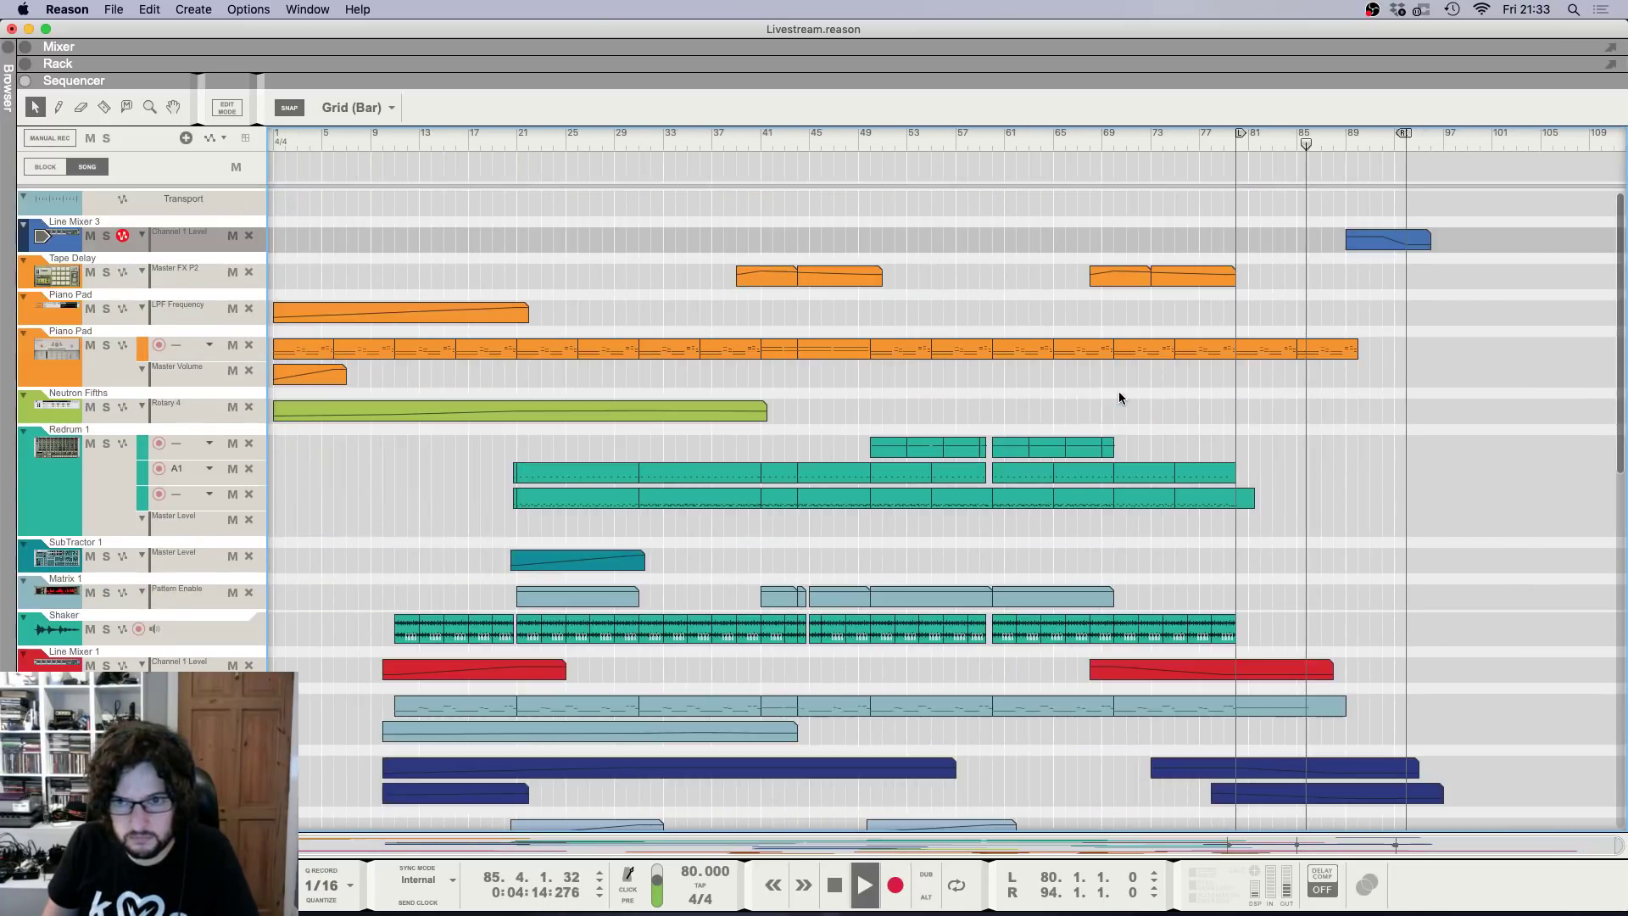
scroll(1120, 395, down, 12)
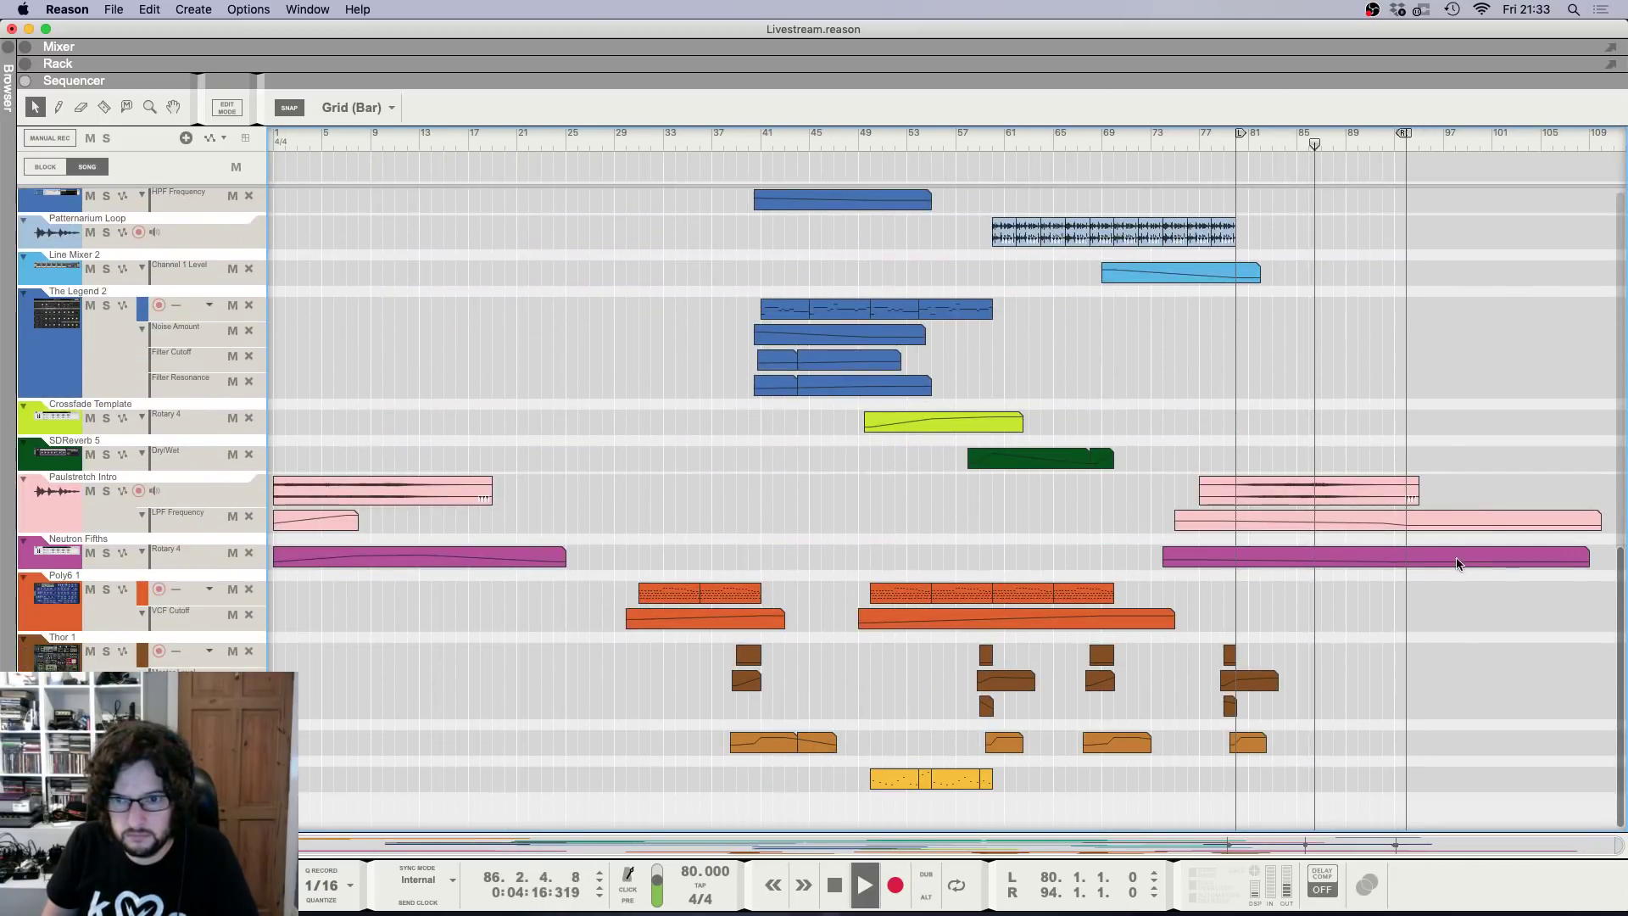
click(1377, 495)
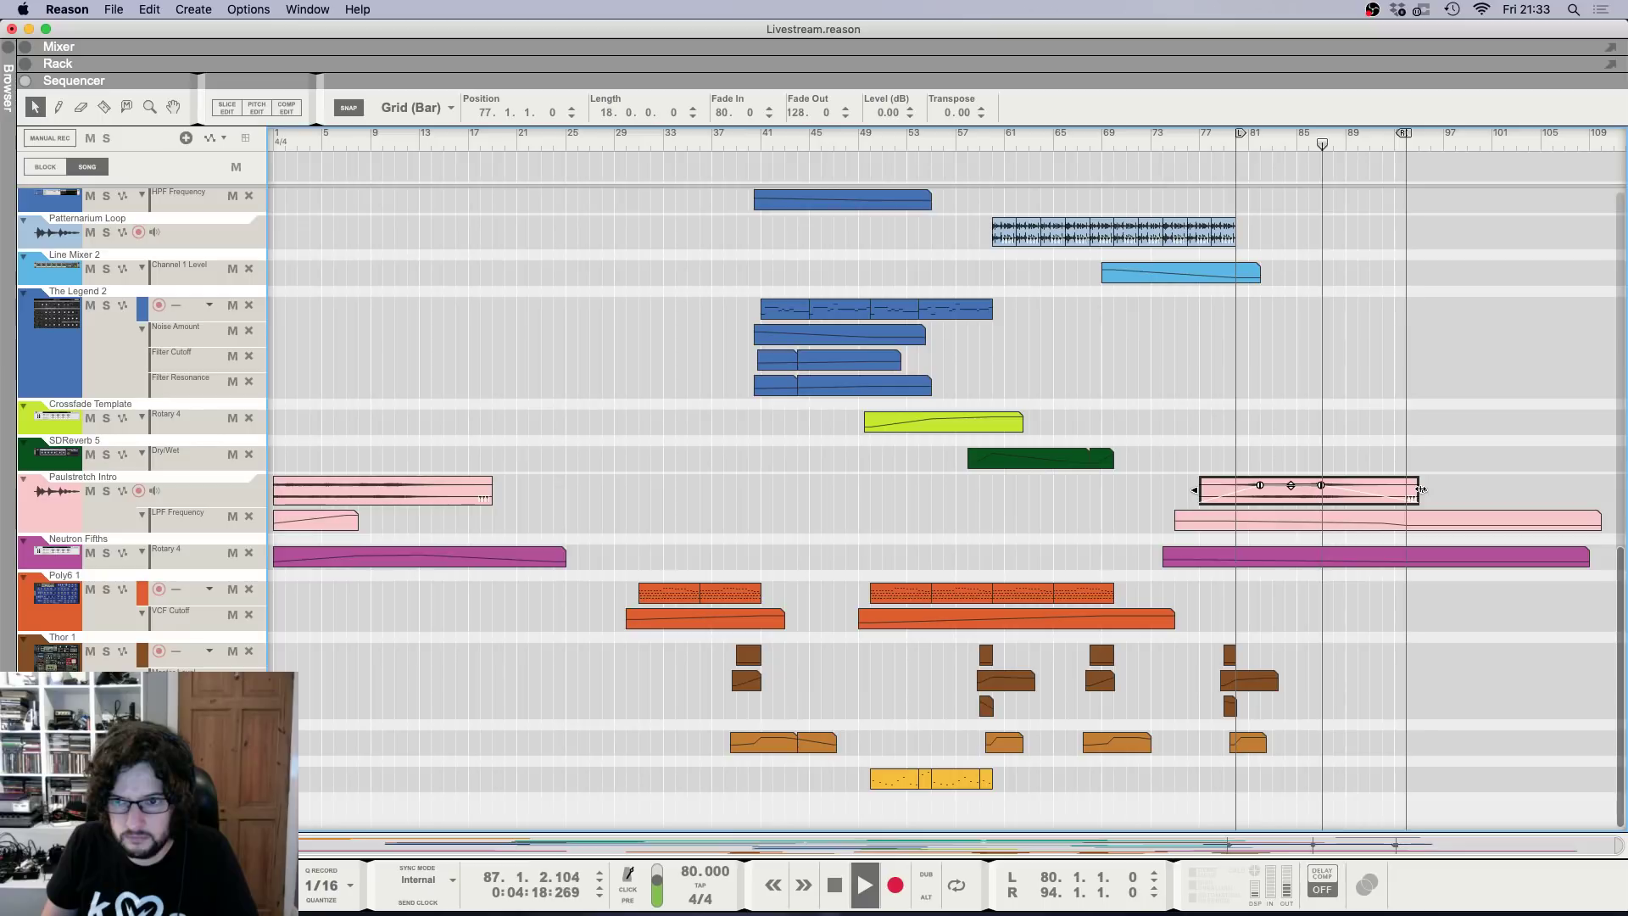
drag(1420, 489, 1395, 490)
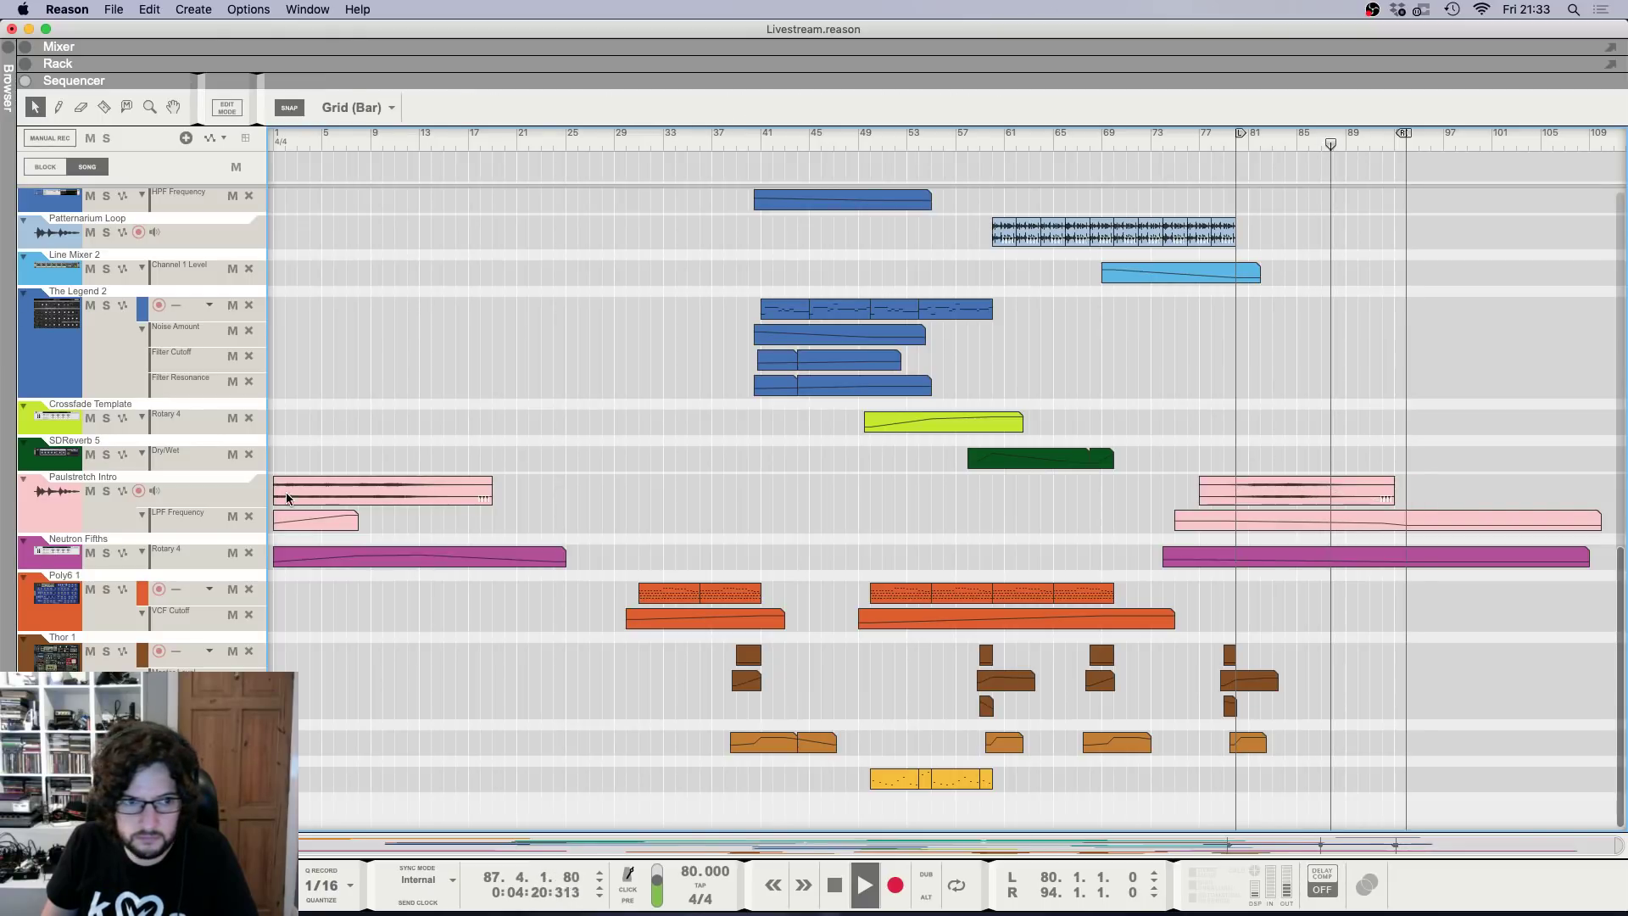
Check the Paulstretch Intro track's device in the rack and the Line Mixer 3 fade clip, and stop playback.
click(121, 524)
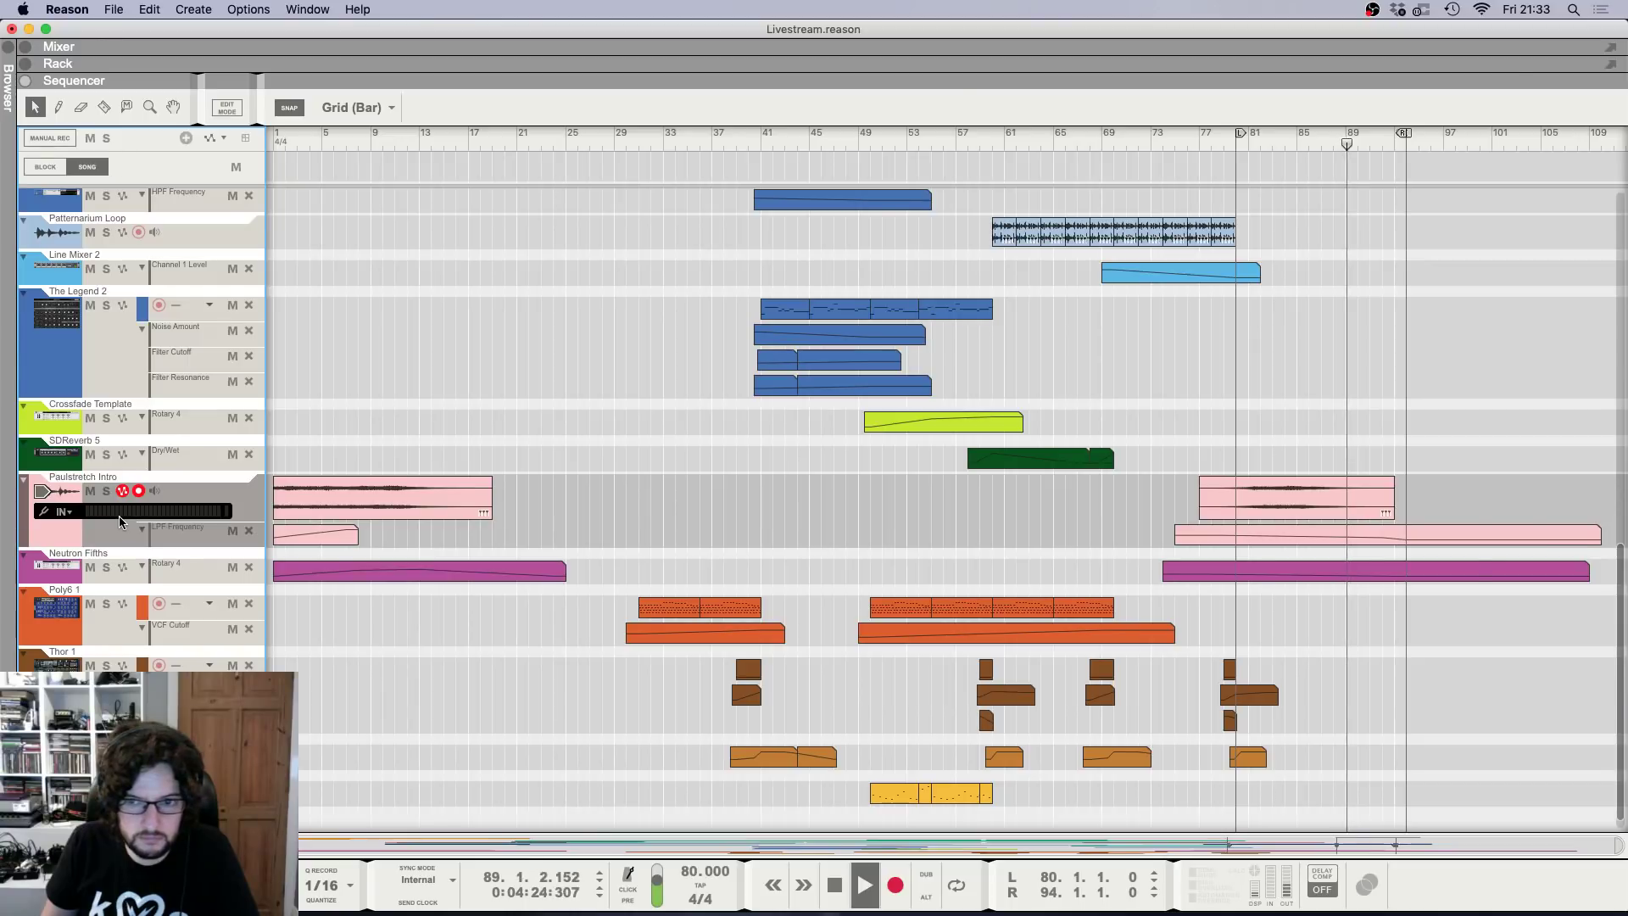
key(F6)
scroll(1482, 348, up, 5)
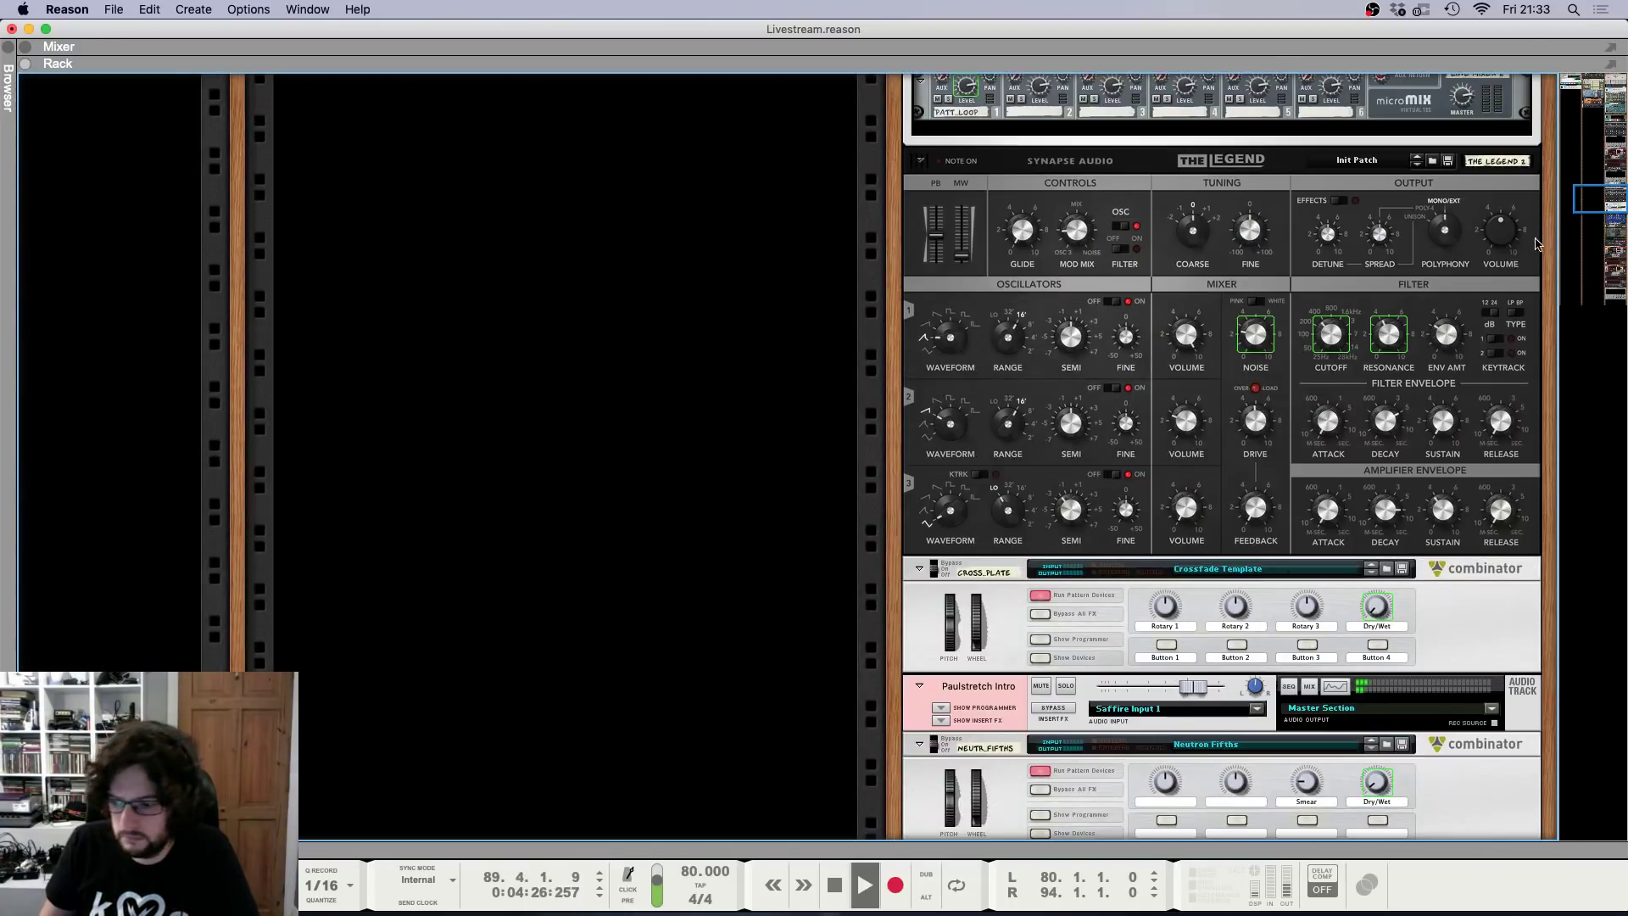
drag(1586, 116, 1578, 89)
key(F7)
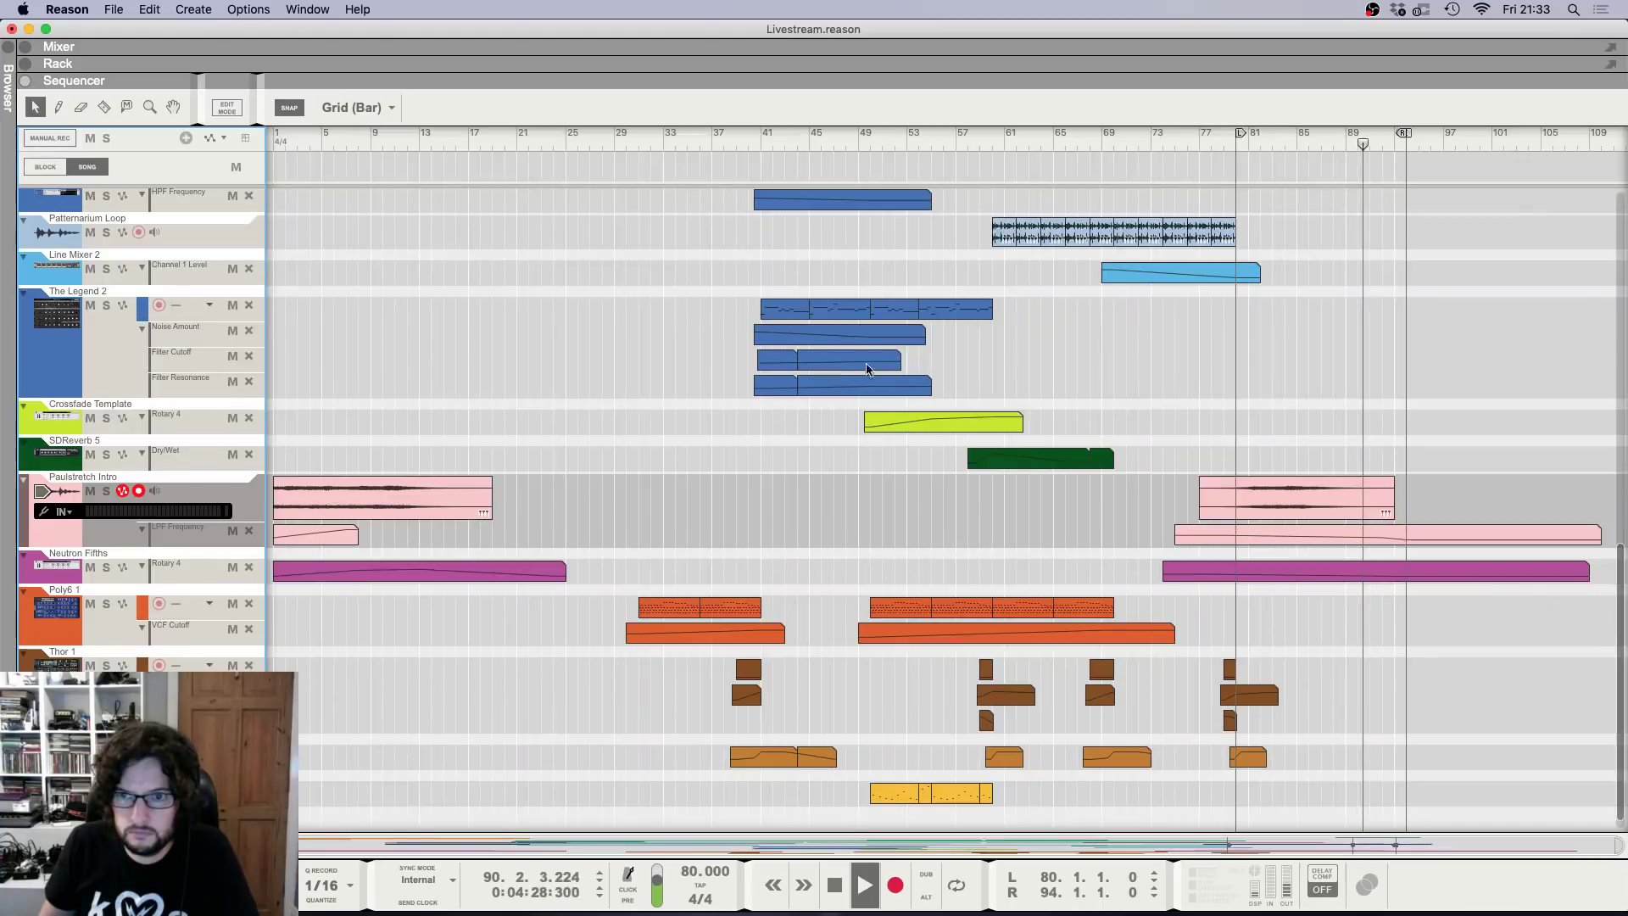
scroll(1042, 365, up, 5)
scroll(1043, 365, up, 5)
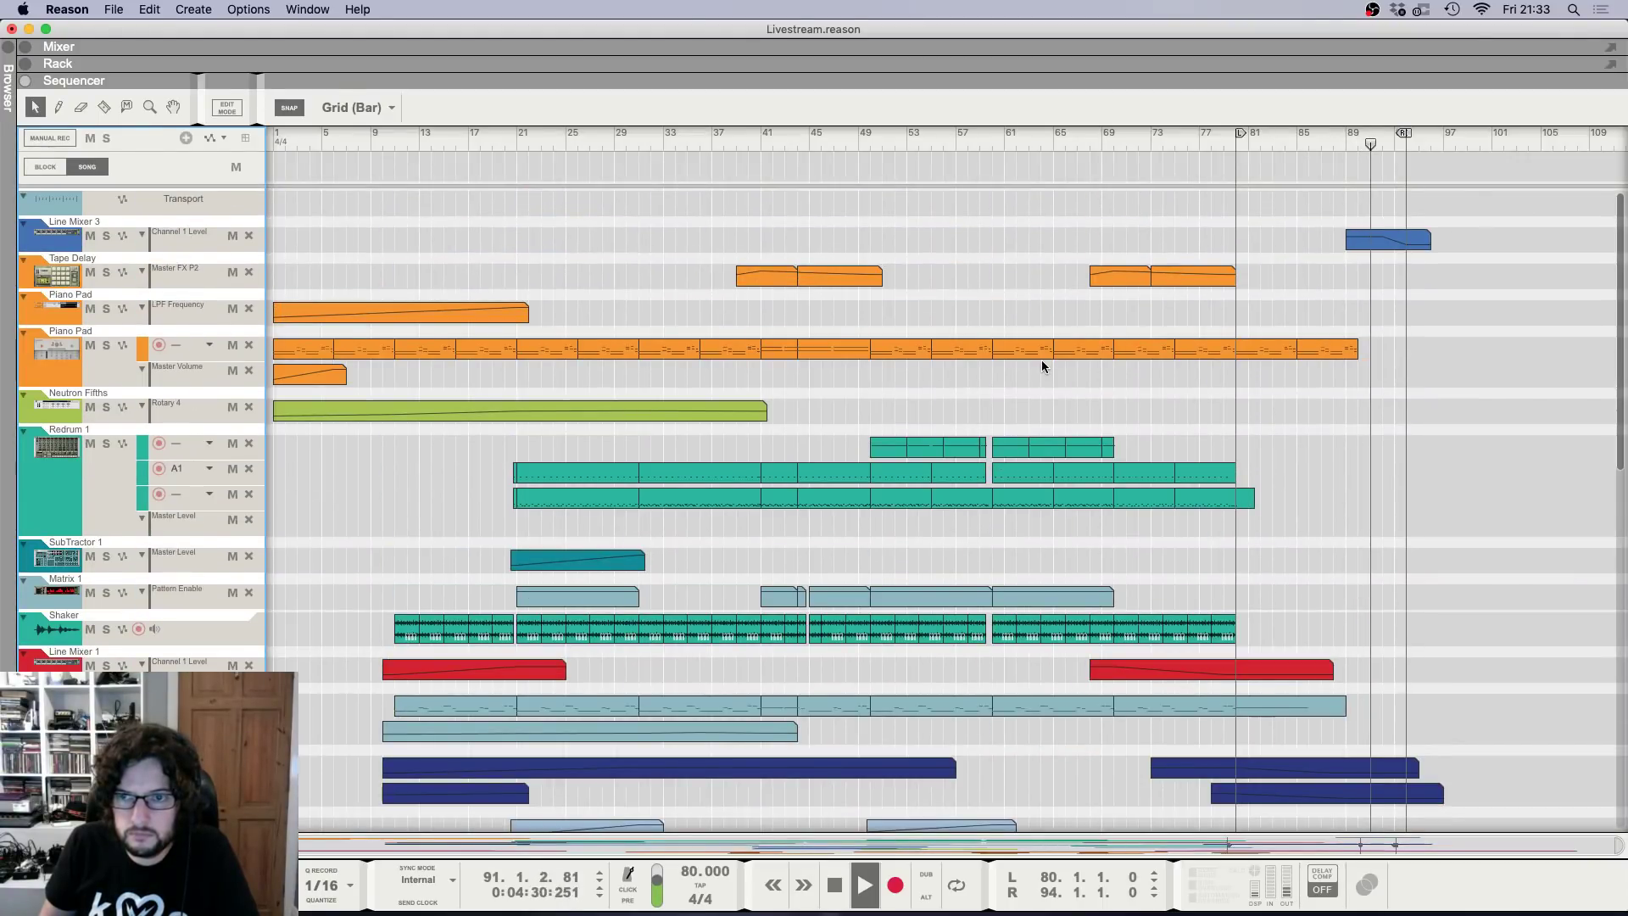
click(1420, 240)
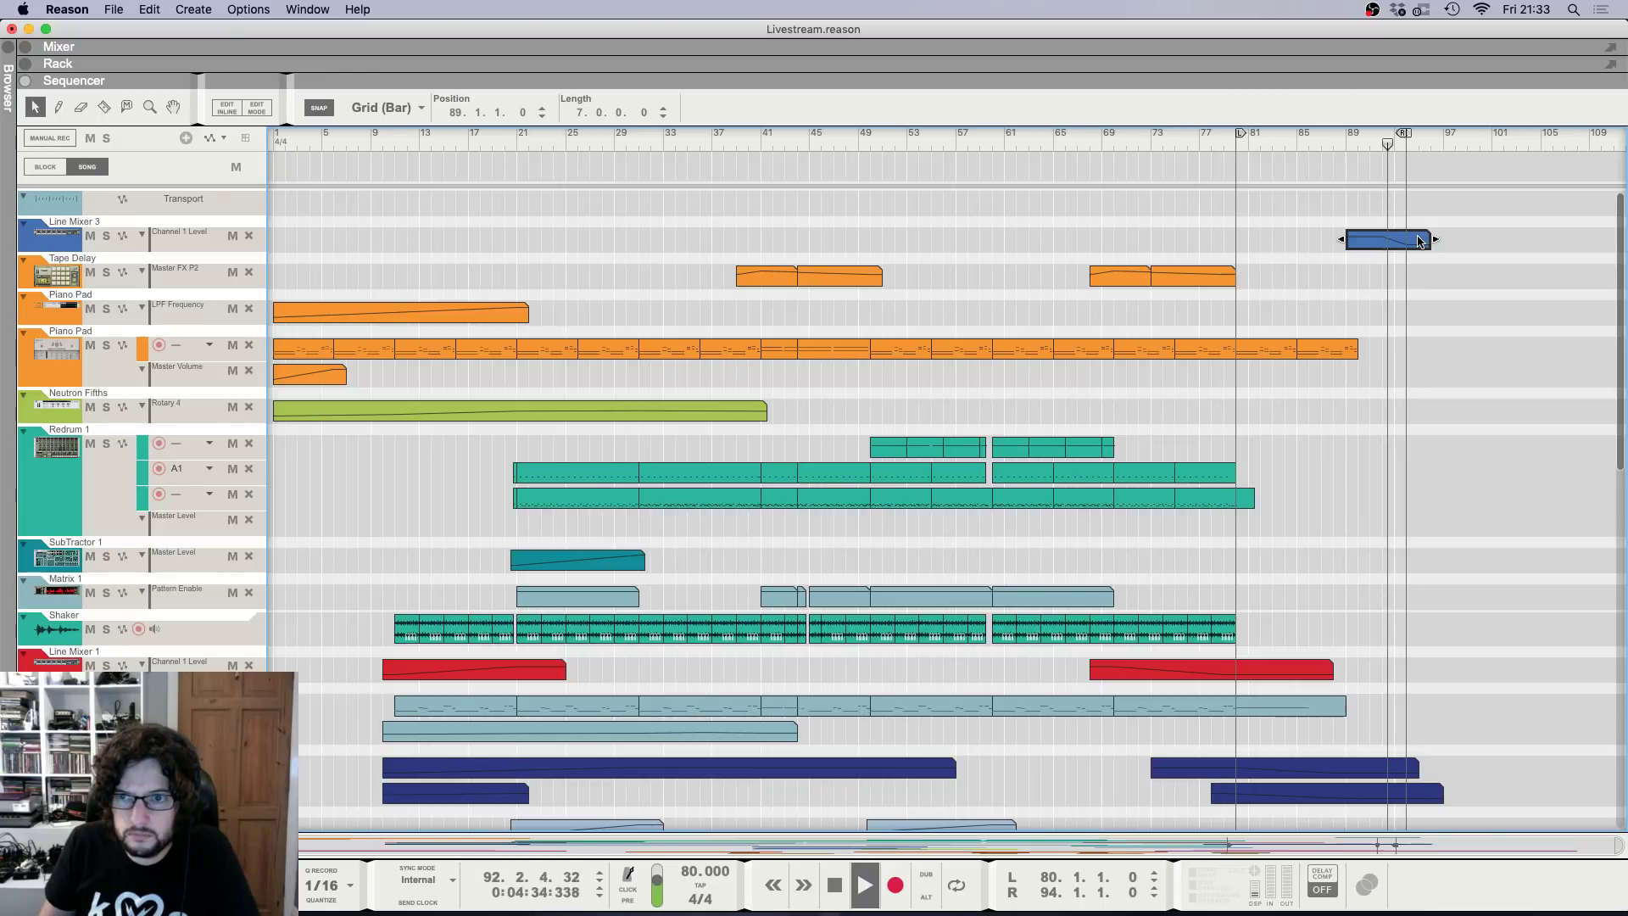
click(1433, 209)
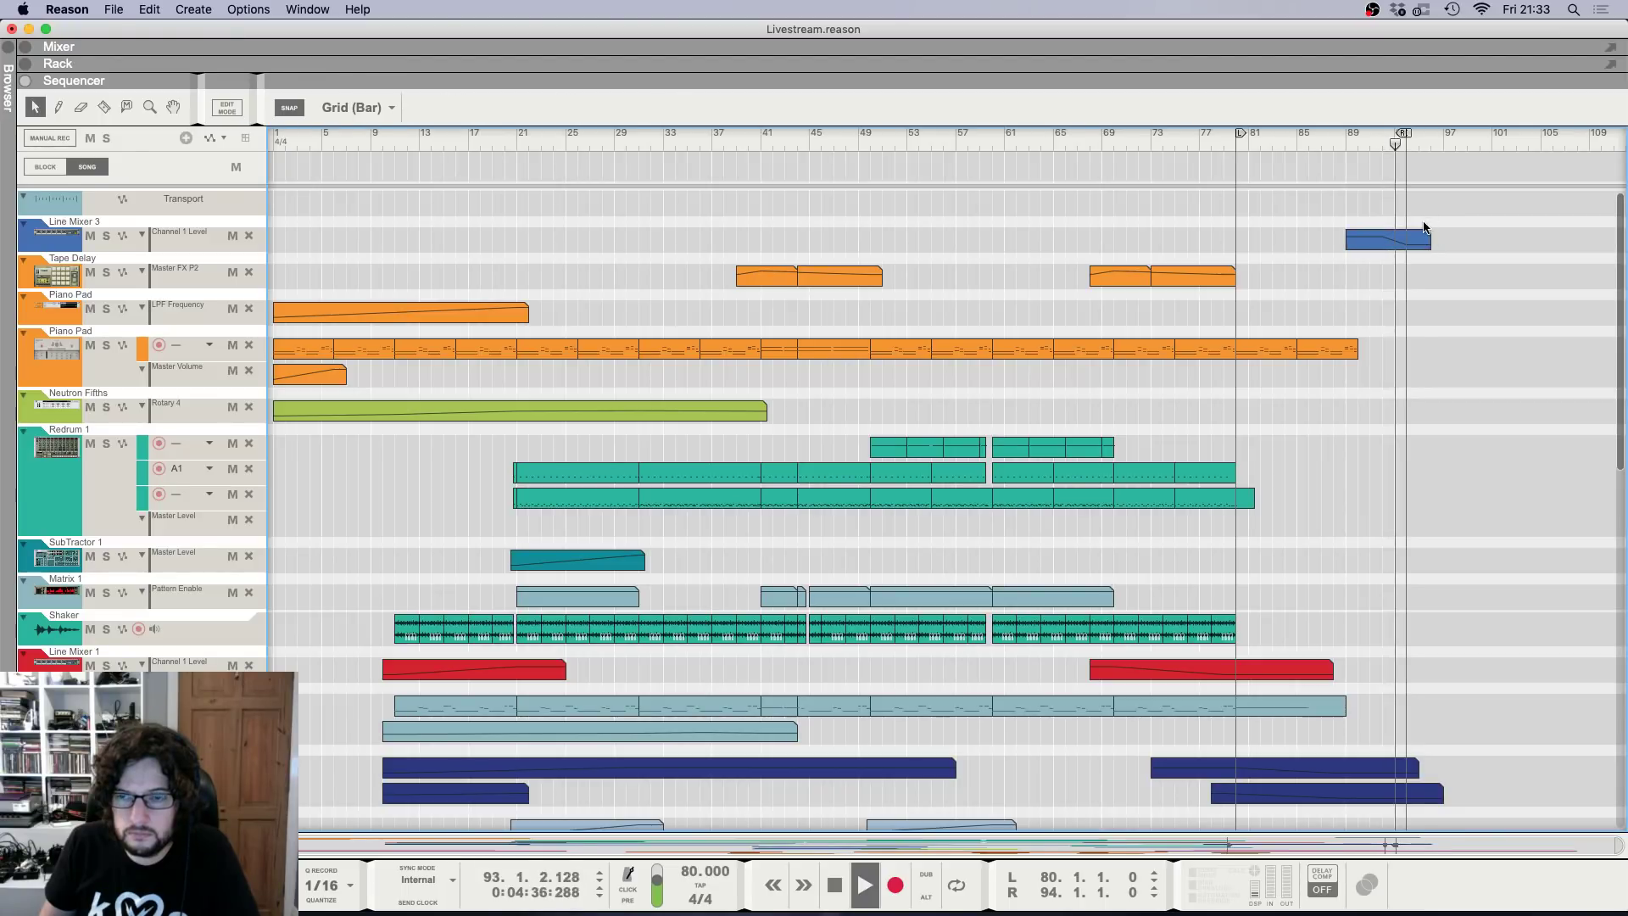
key(space)
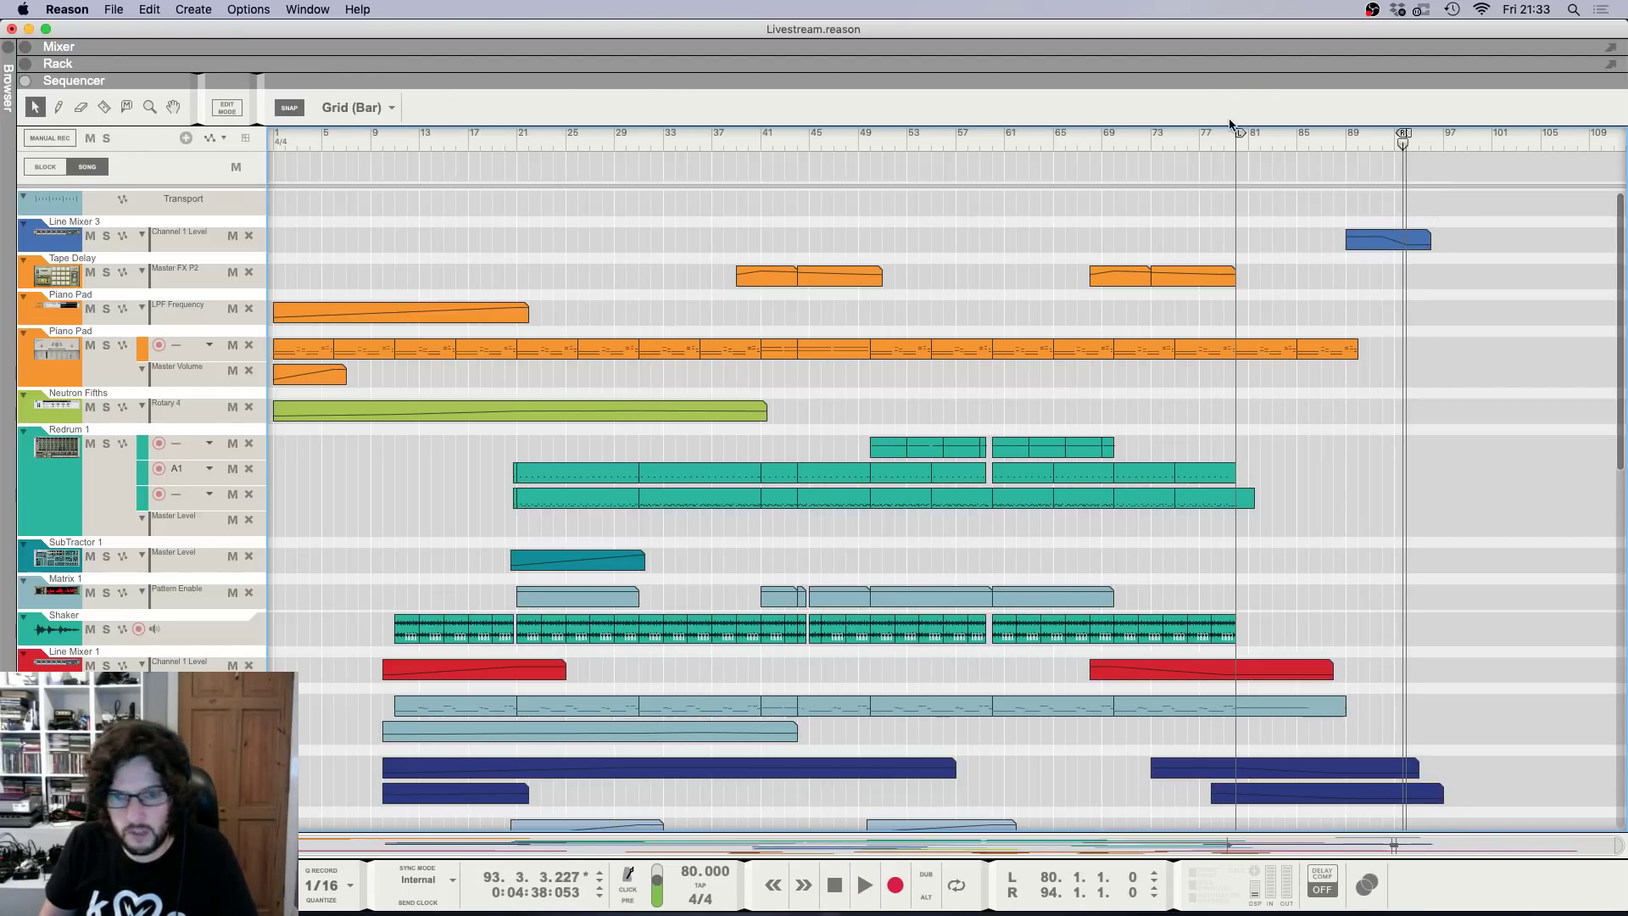
Set the left loop locator to bar 1 and save the song.
key(g)
drag(1088, 136, 278, 136)
key(super+s)
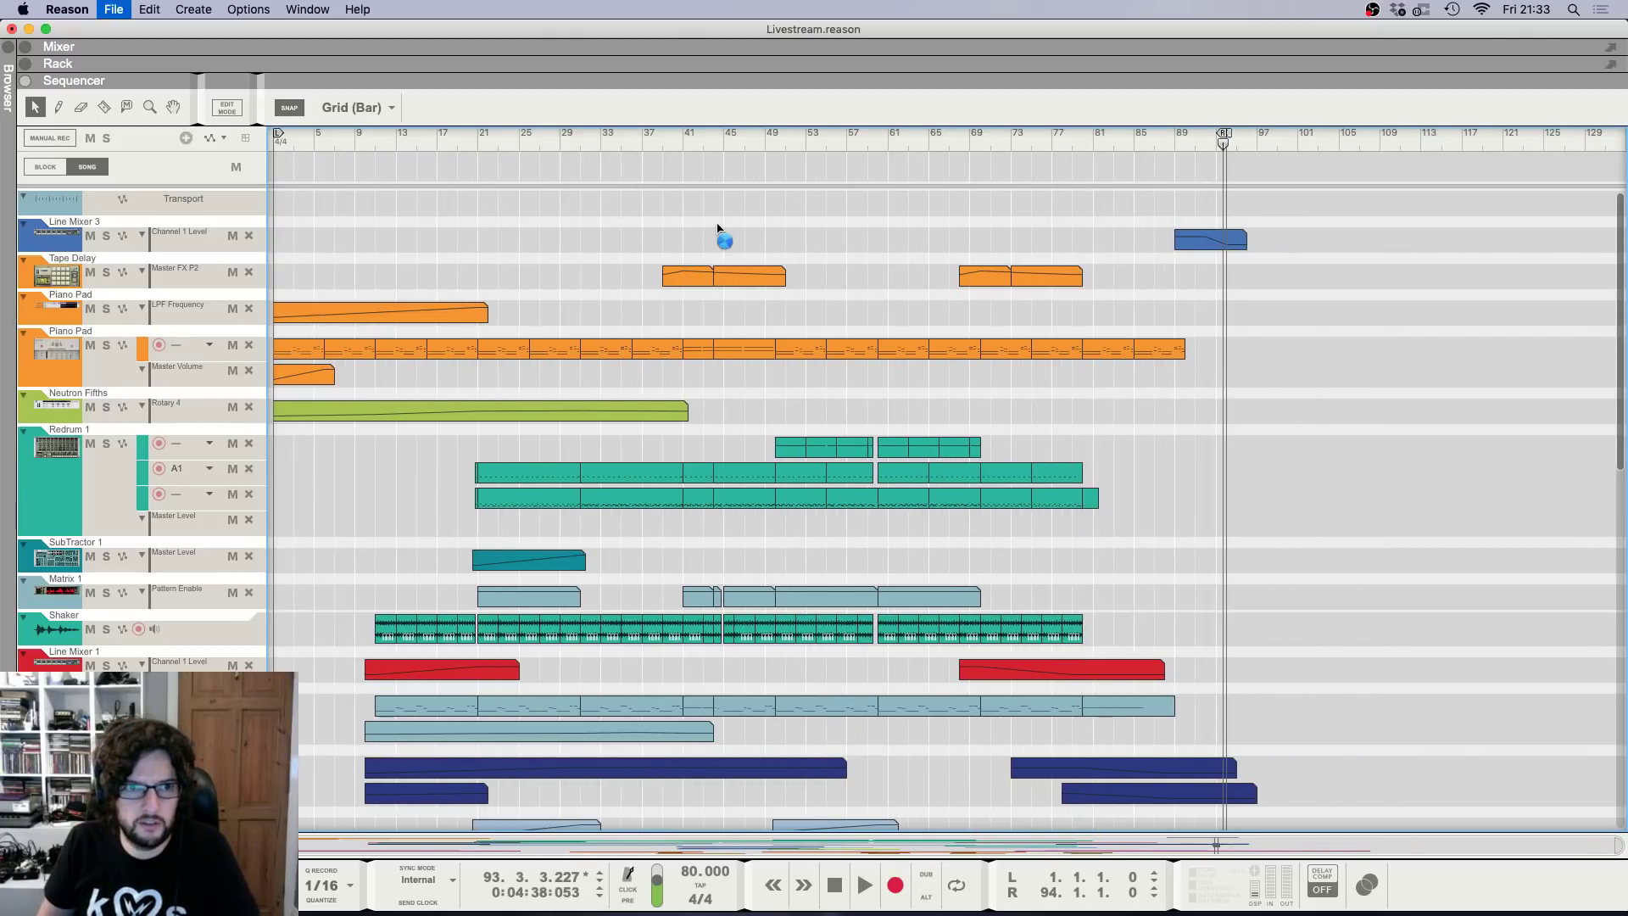
Play the song from the beginning and examine the arrangement down to the lower tracks.
key(Return)
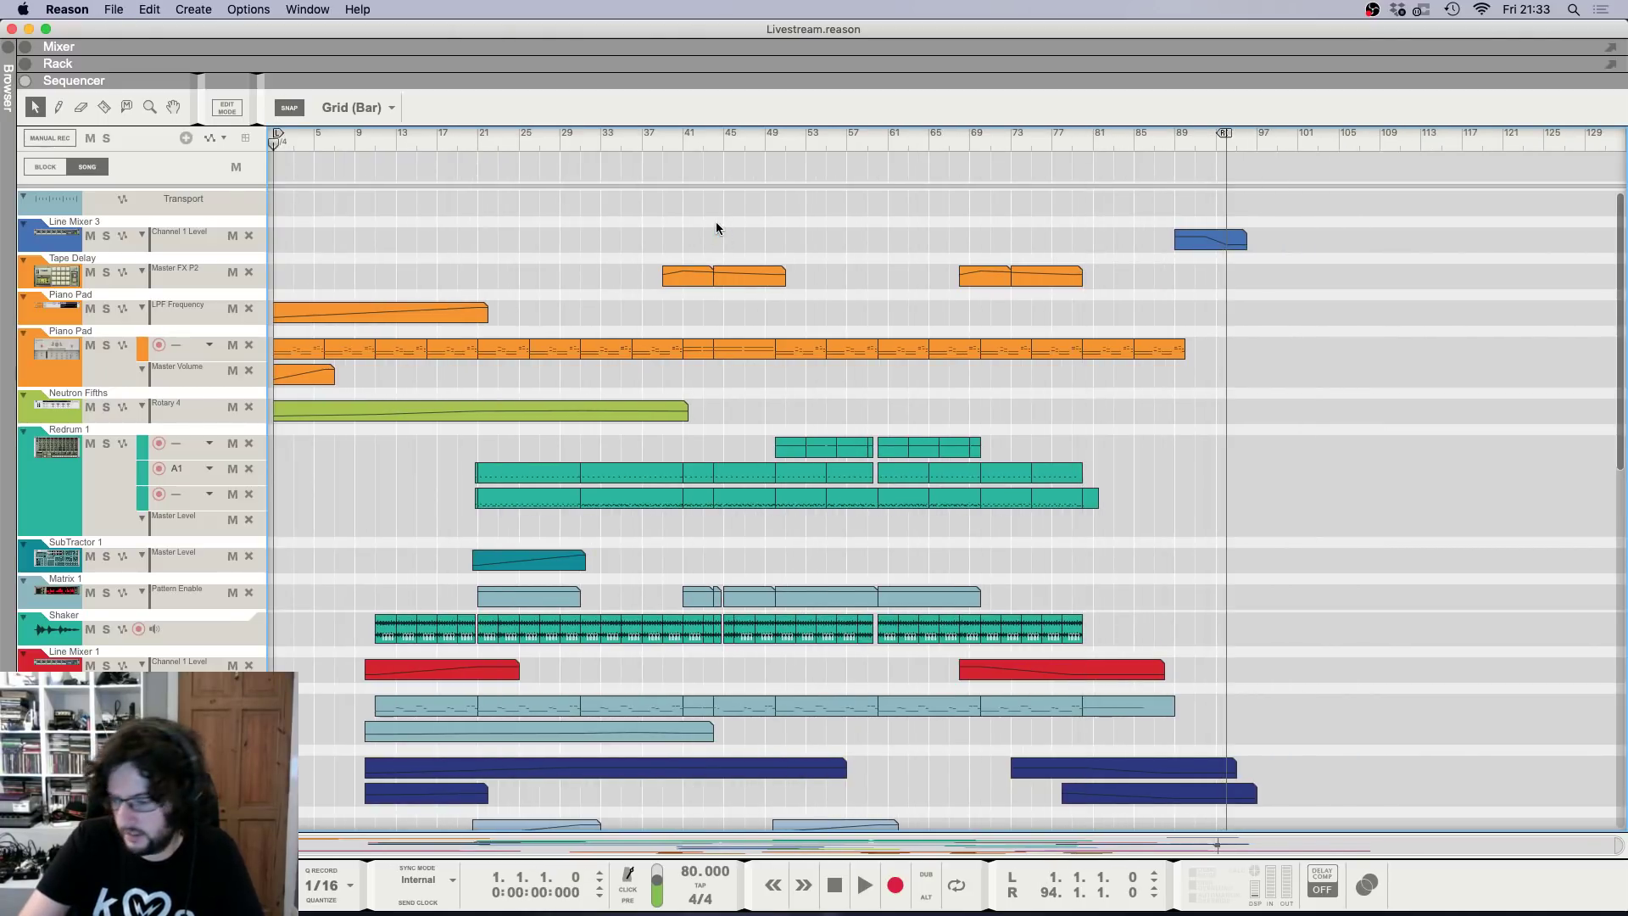
key(space)
key(h)
key(h)
key(h)
key(h)
key(h)
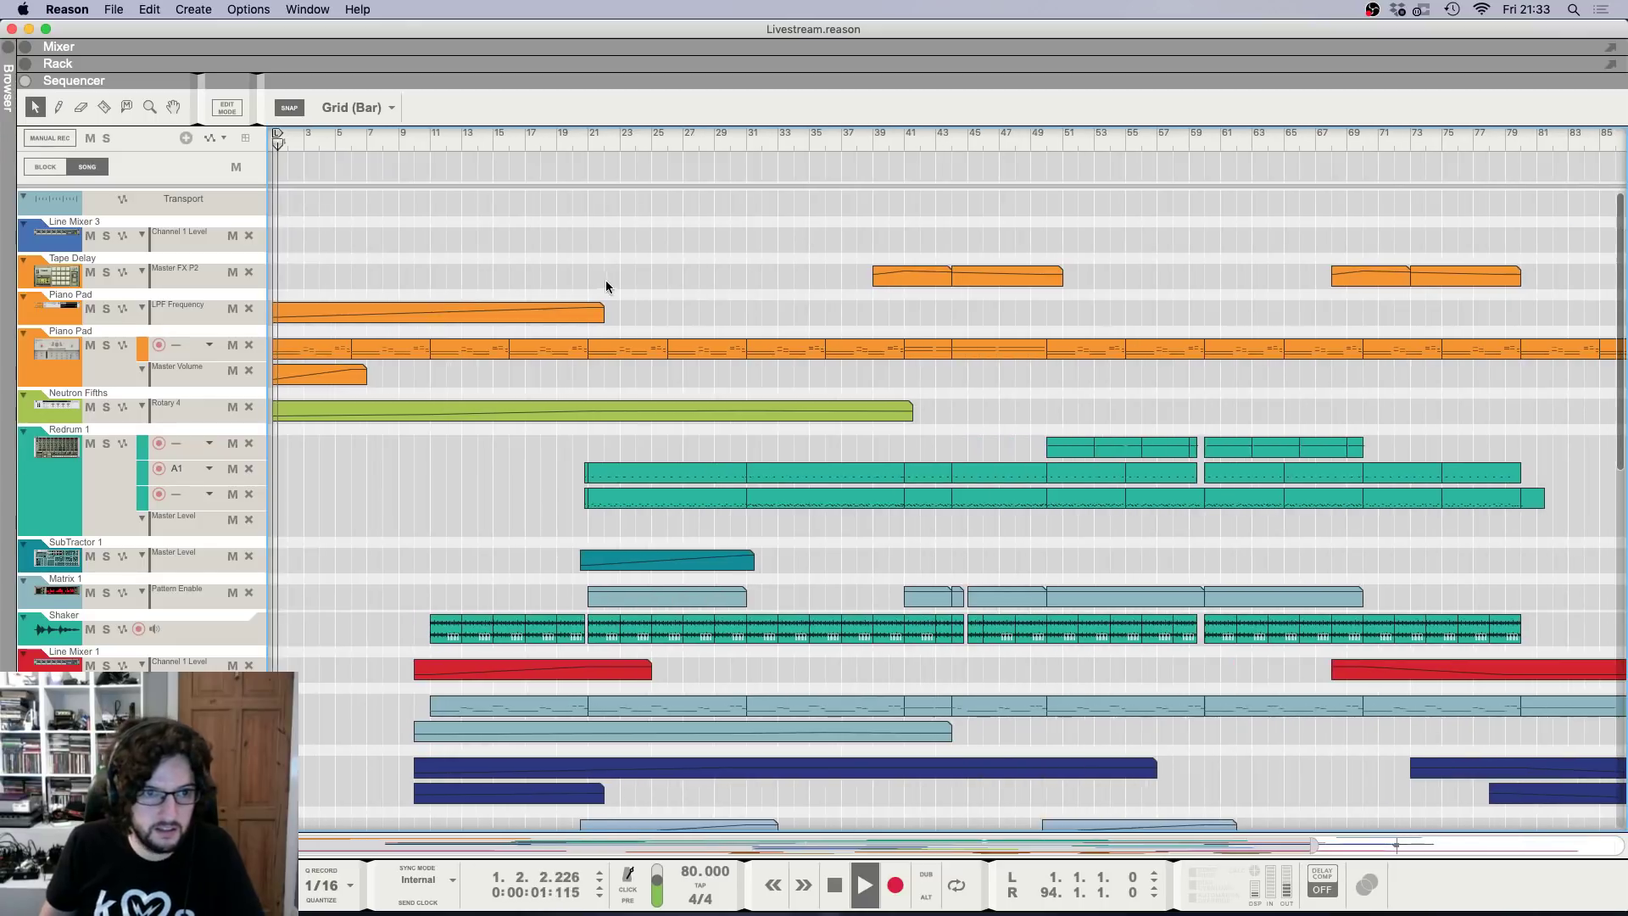
scroll(573, 283, down, 8)
scroll(491, 340, down, 10)
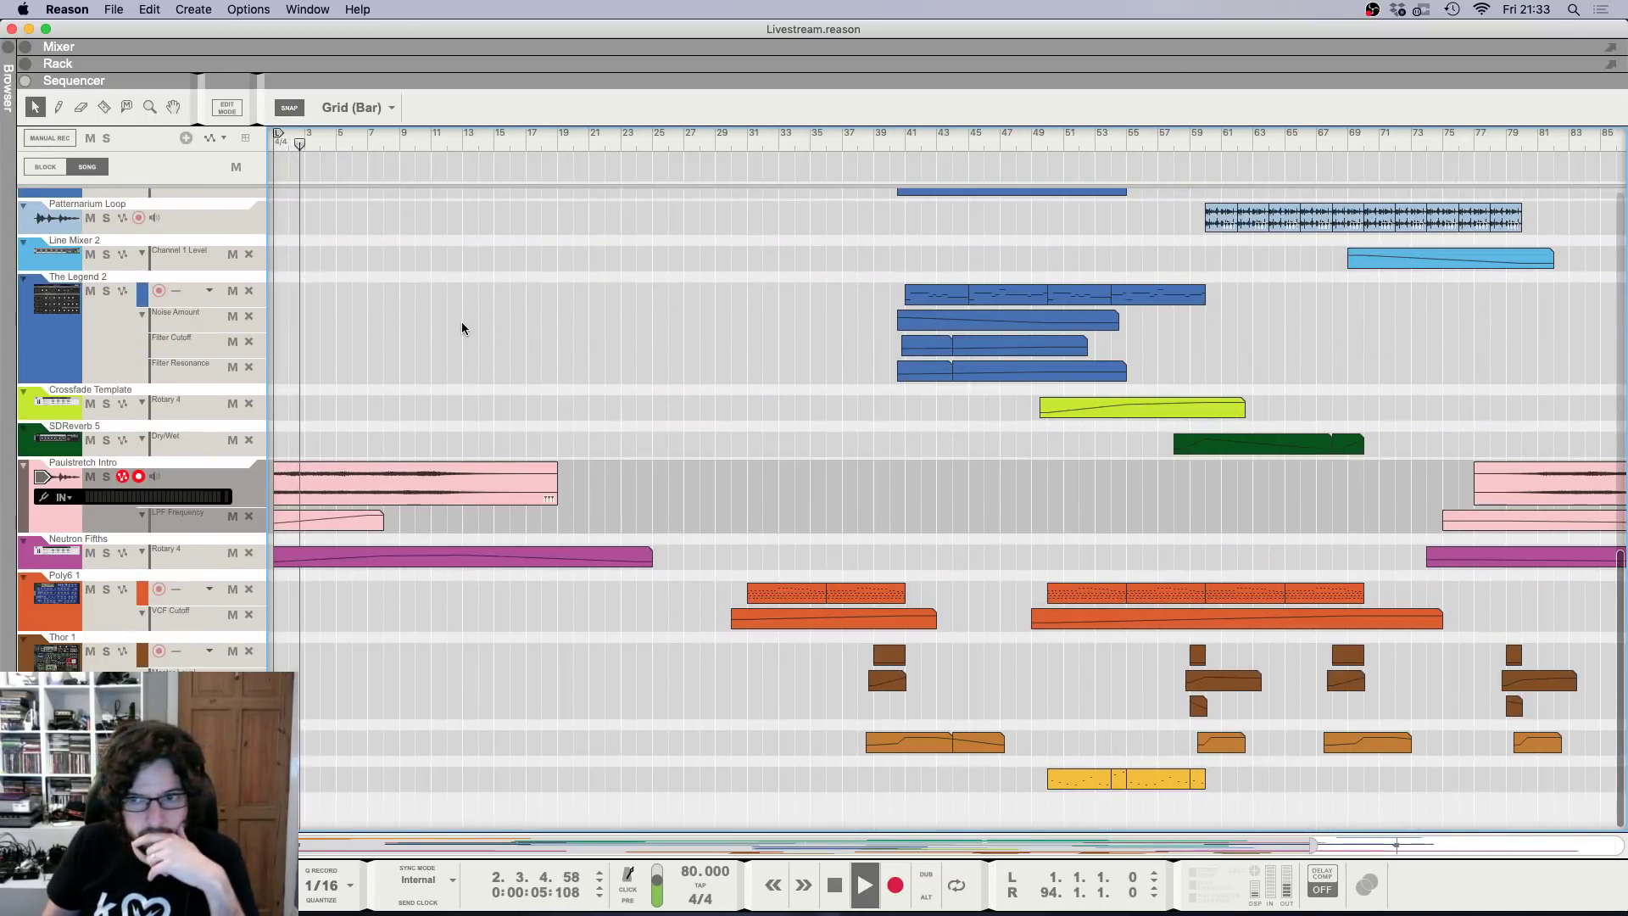
Bounce the opening Paulstretch Intro clip to a new recording and delete its unused recordings.
key(g)
key(g)
right_click(343, 482)
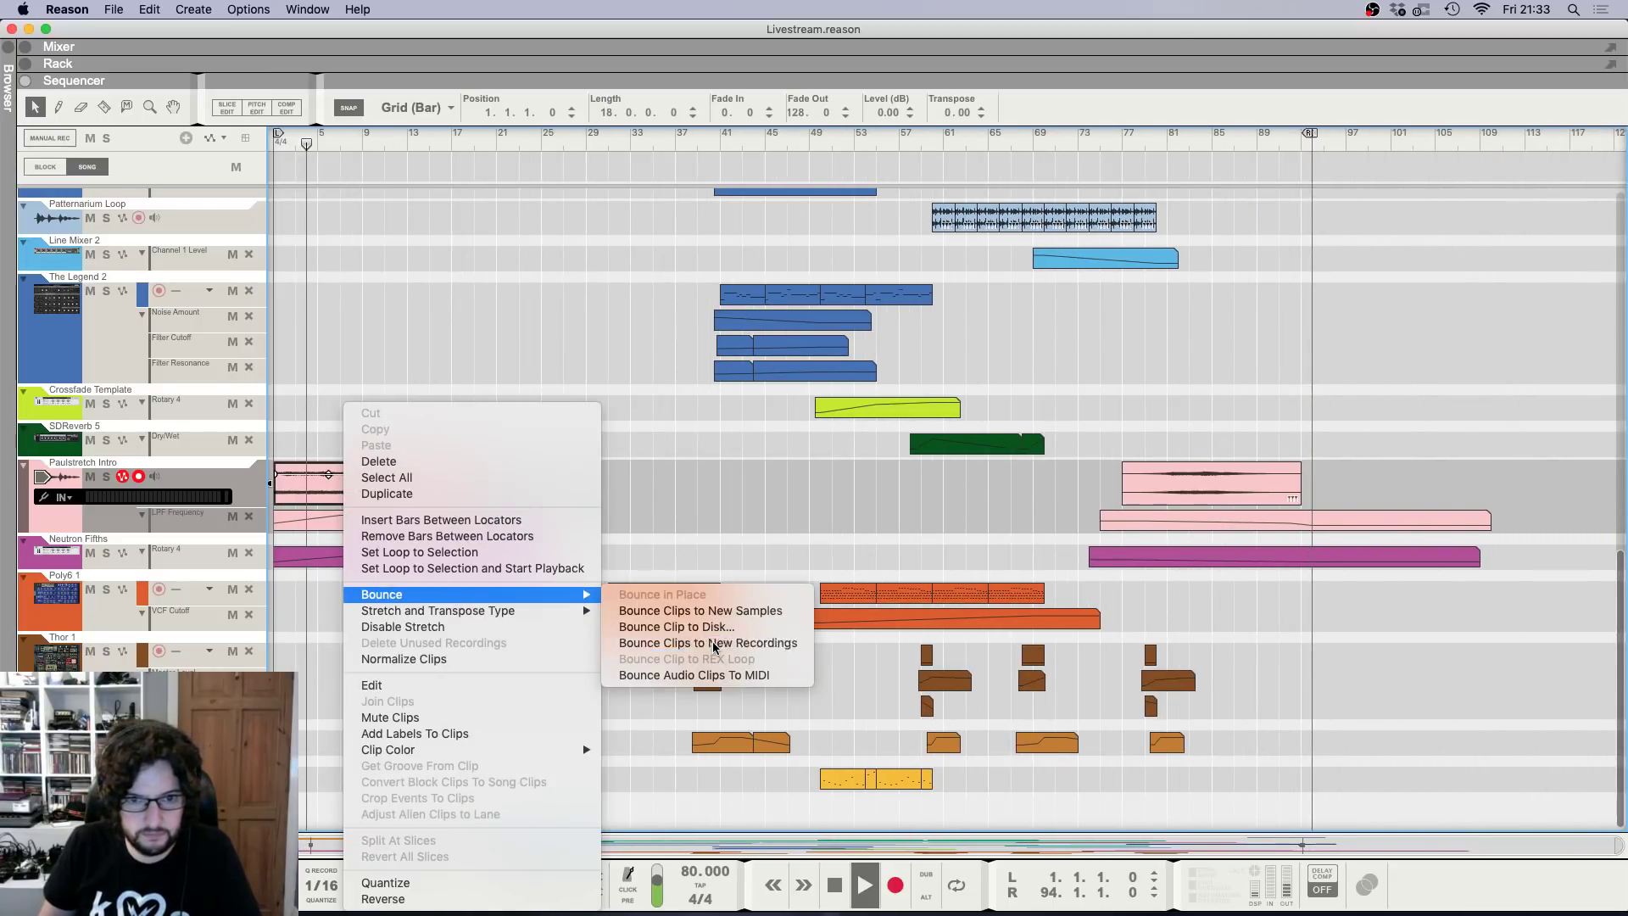
click(389, 522)
right_click(386, 521)
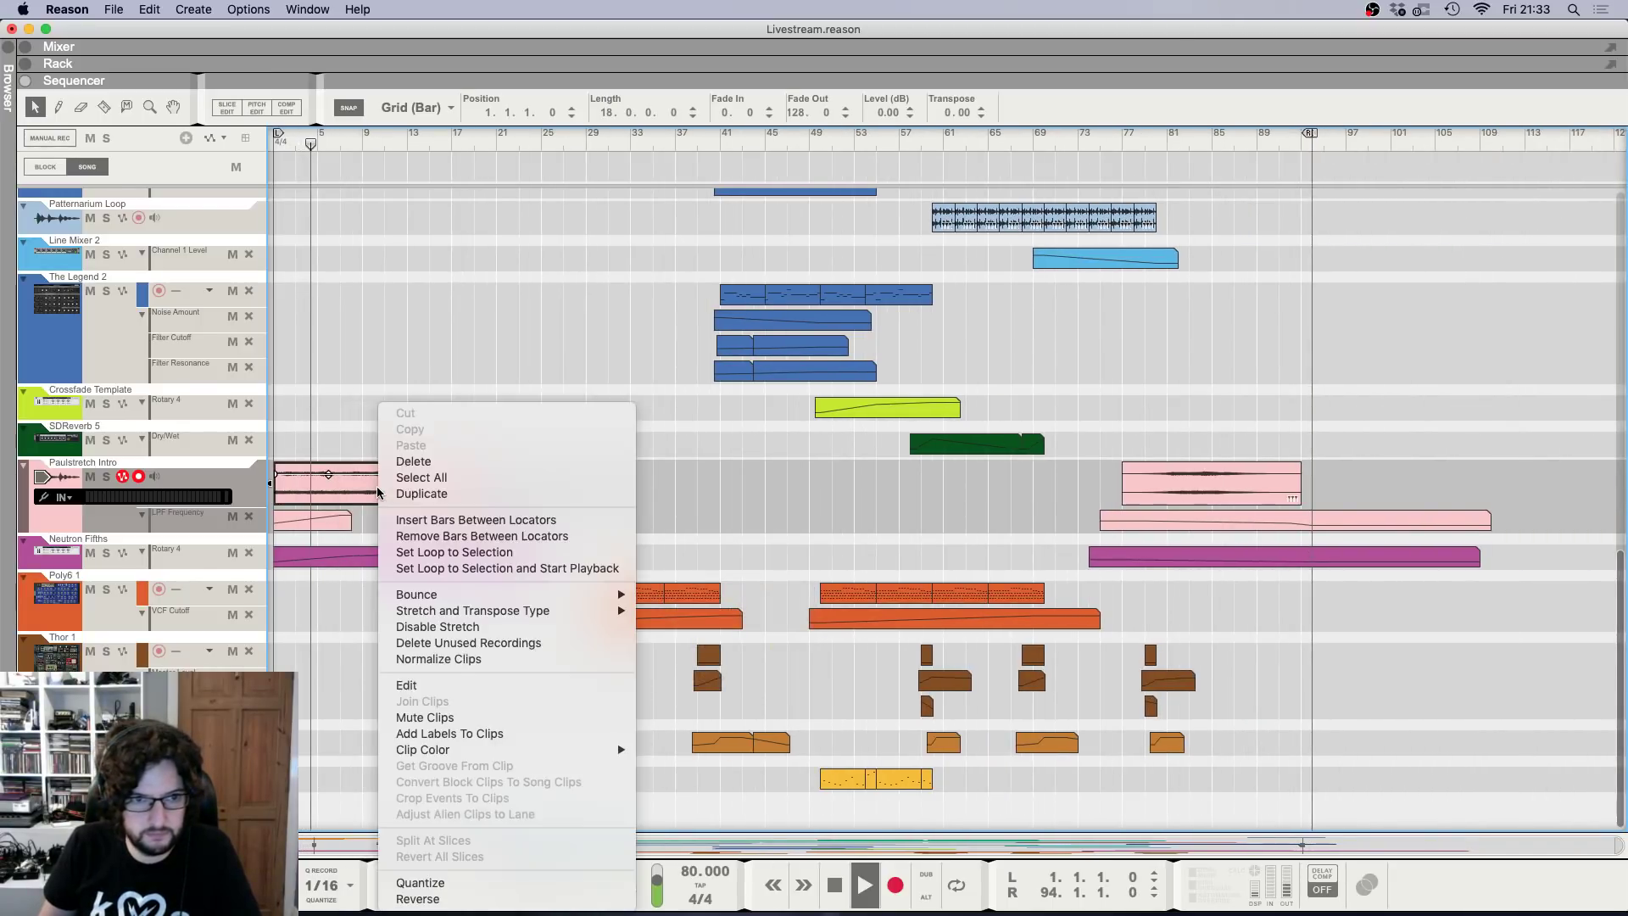
click(539, 643)
click(941, 318)
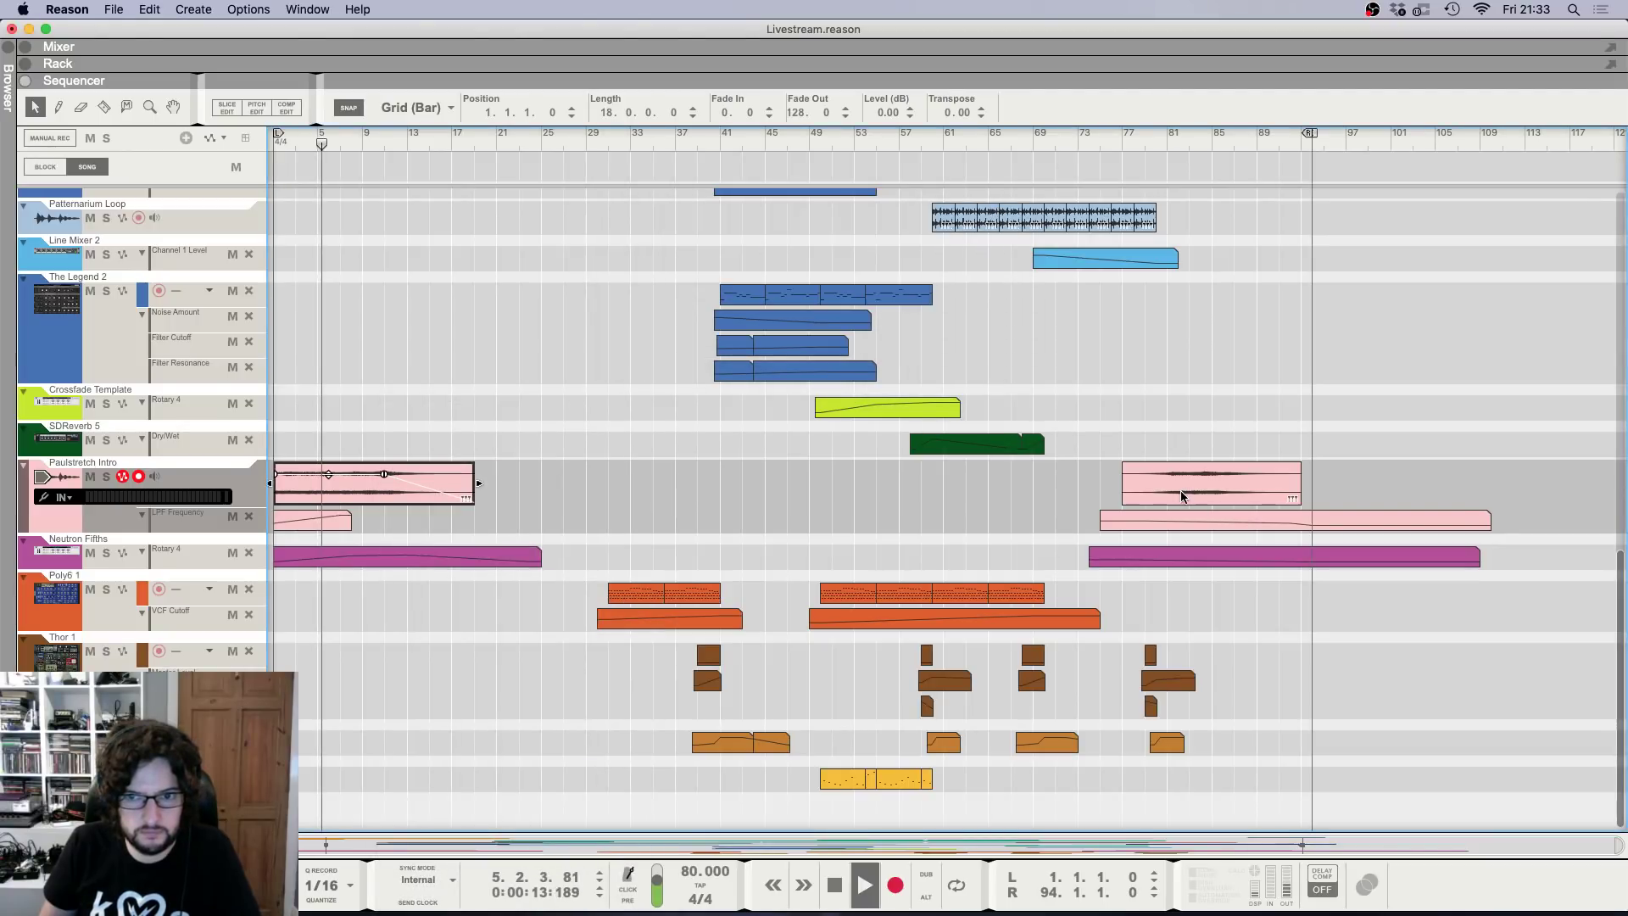
Replace the outro Paulstretch Intro clip with a copy of the opening clip at bar 77, 15 bars long with a fade-in of 80.
click(1141, 499)
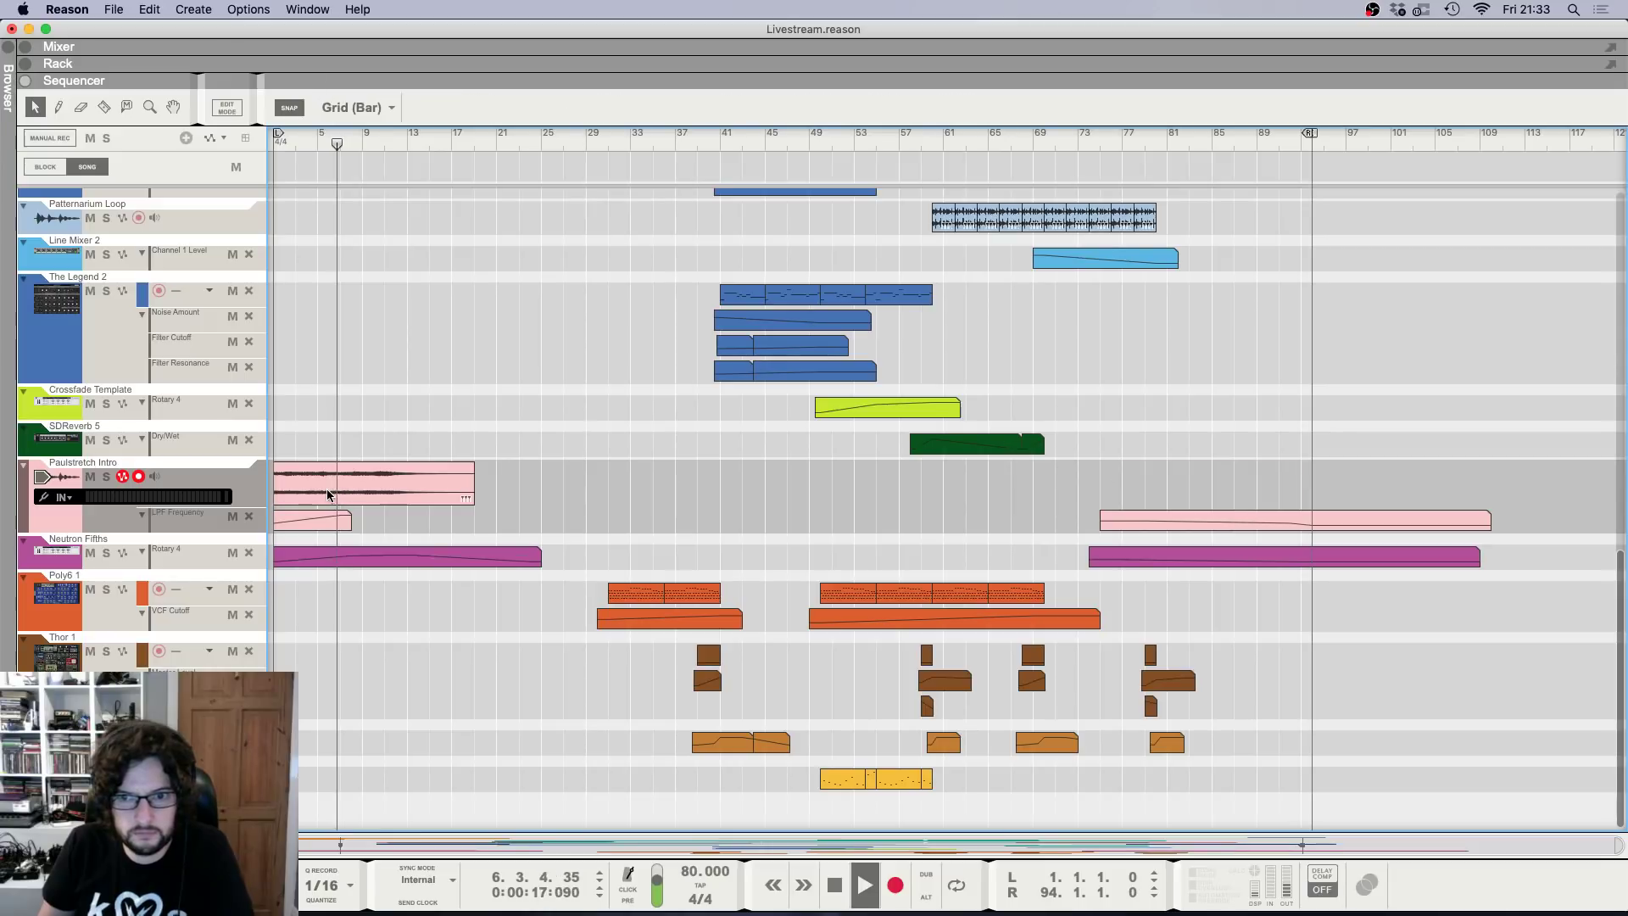
mouse_move(1175, 496)
mouse_down()
mouse_move(1127, 501)
mouse_move(1176, 490)
mouse_up()
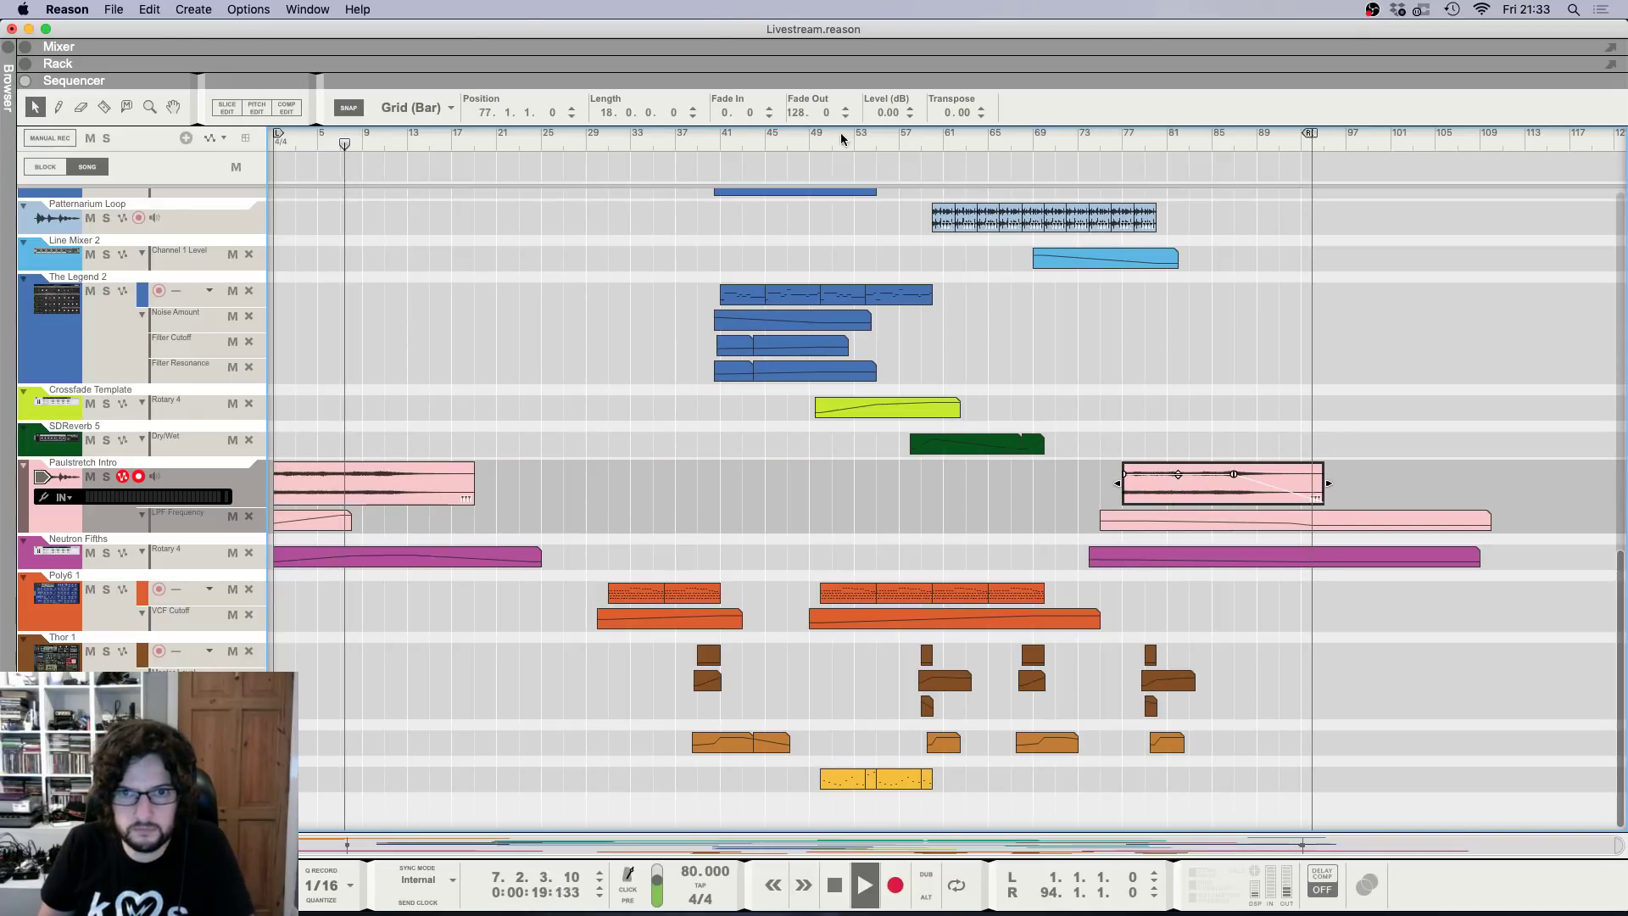
double_click(726, 112)
text(80)
key(Return)
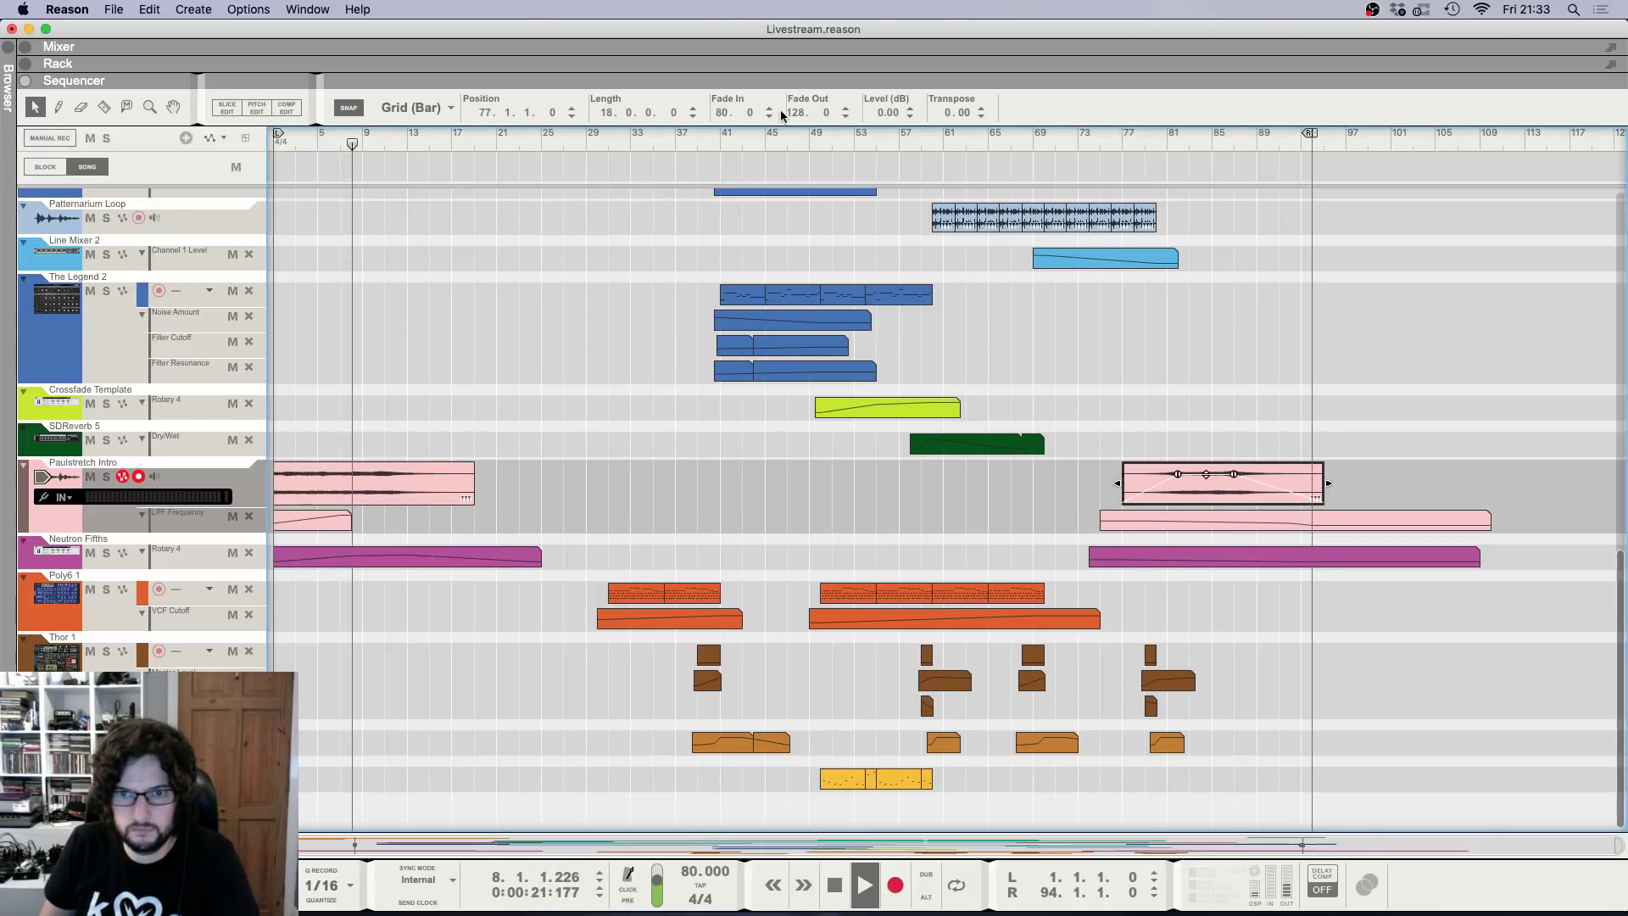
drag(1321, 487, 1287, 486)
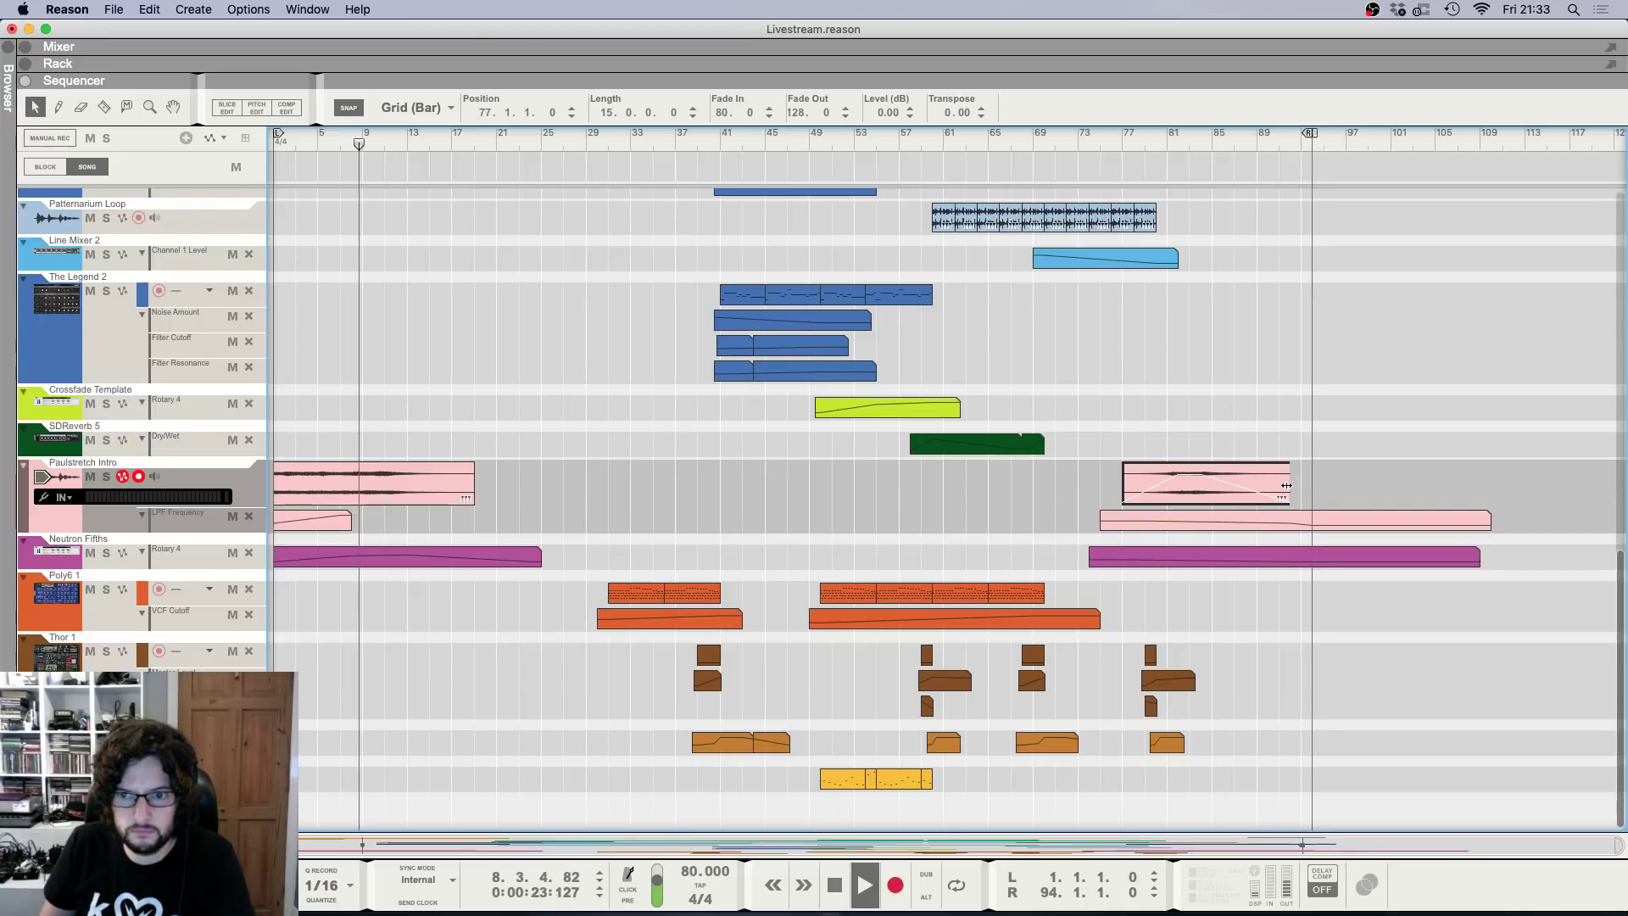
click(1264, 410)
Review the arrangement's clips and automation across the tracks while the opening section plays.
scroll(571, 381, up, 15)
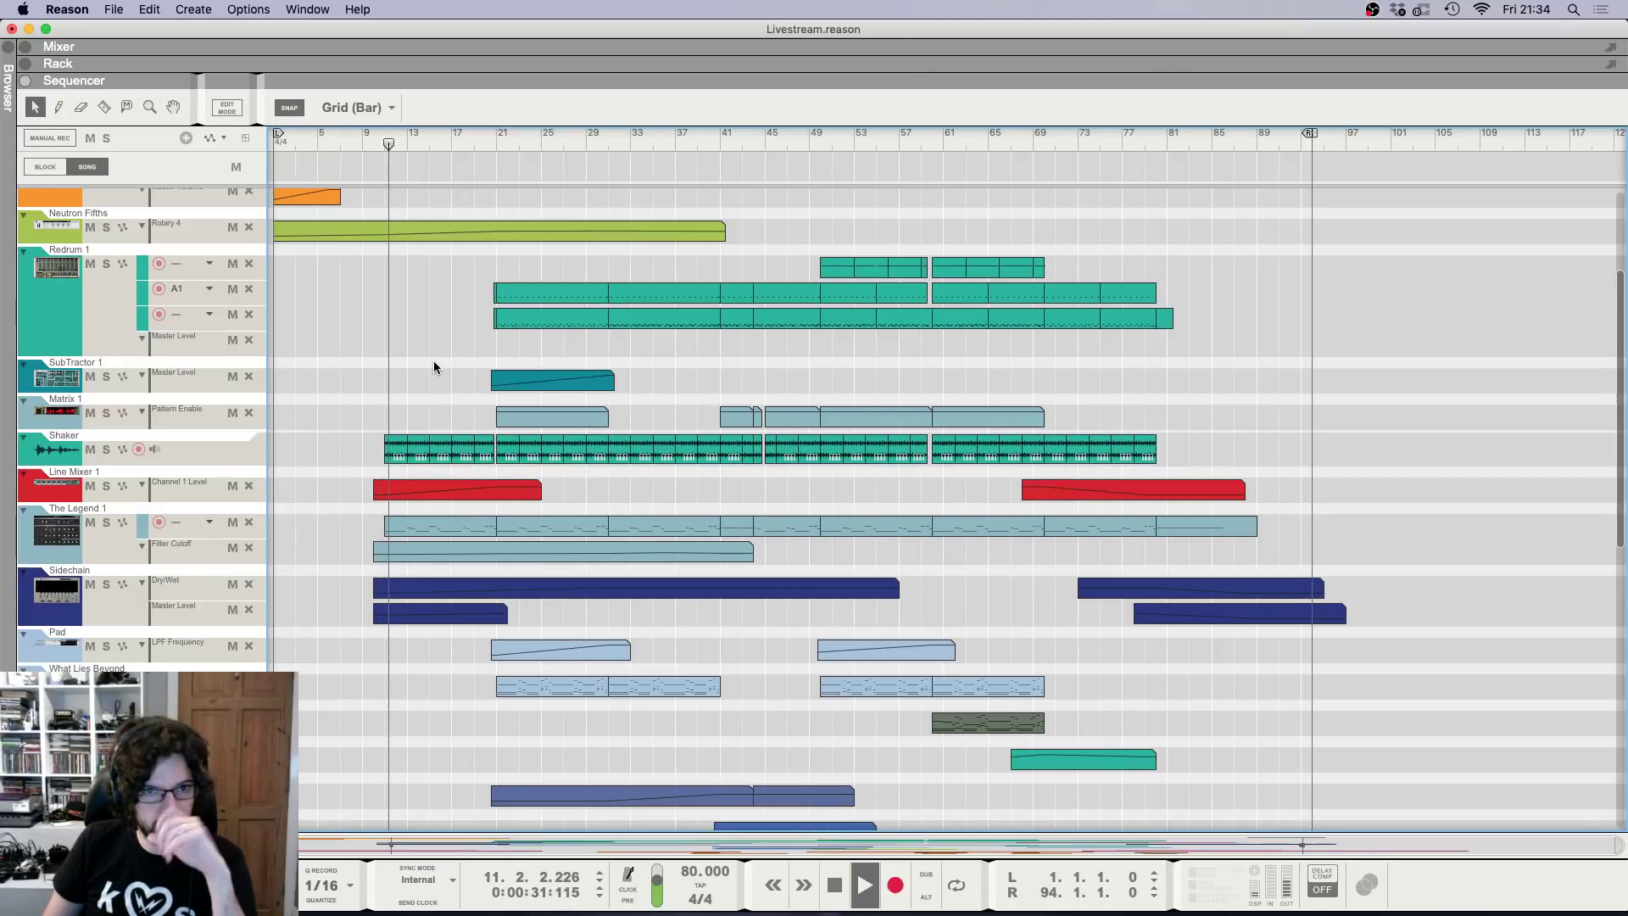
scroll(398, 363, up, 3)
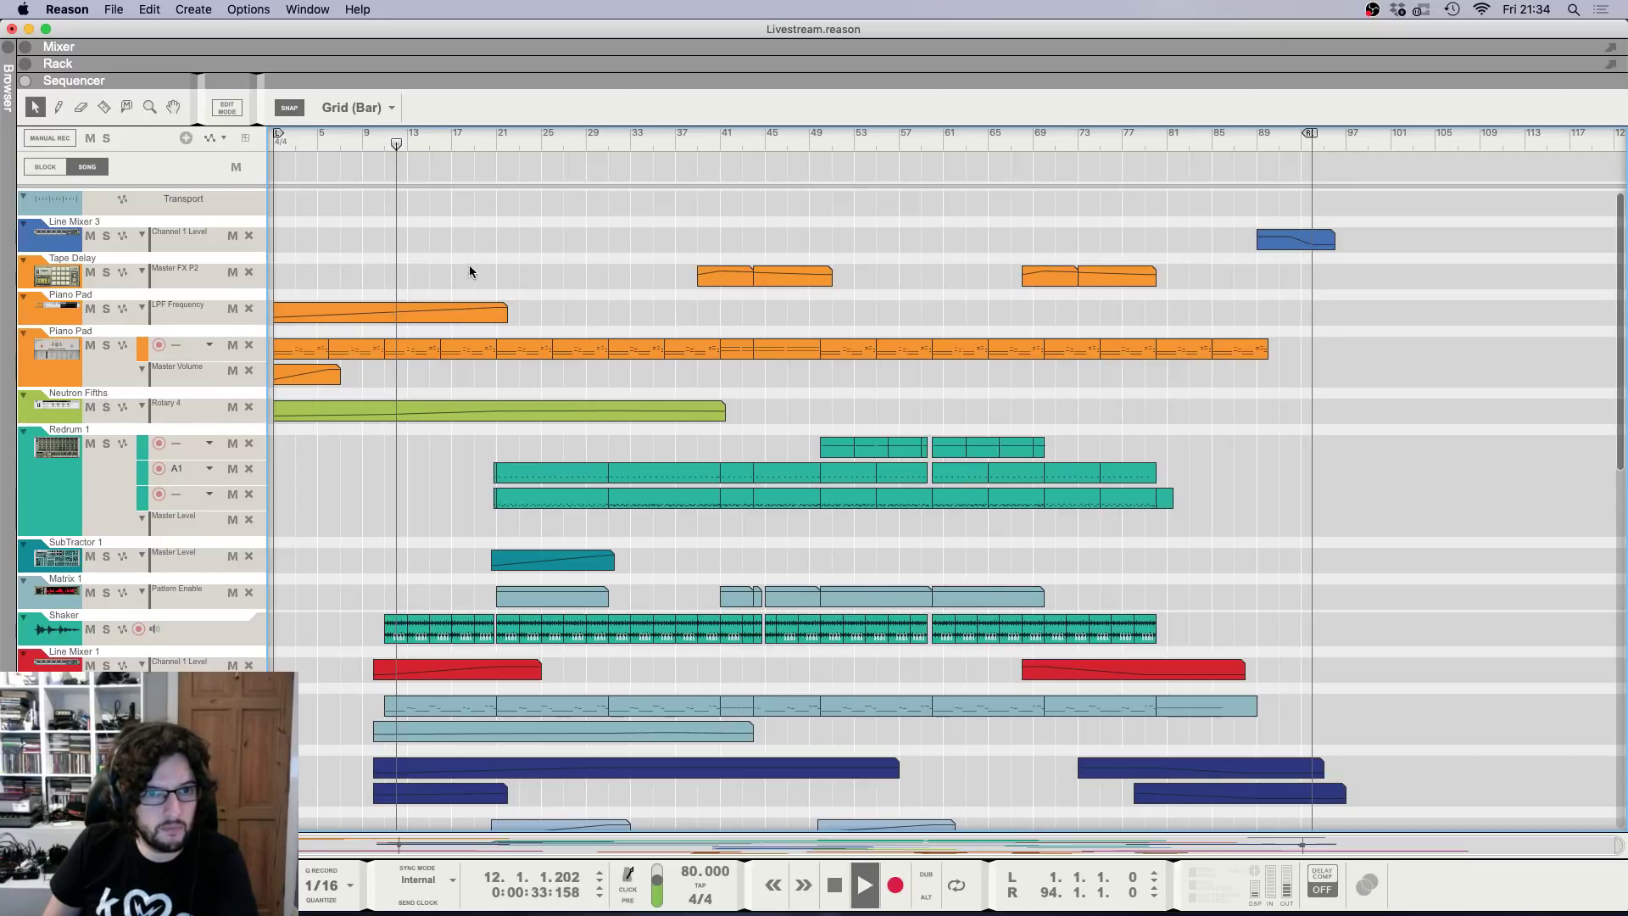
scroll(464, 273, down, 10)
scroll(466, 288, up, 10)
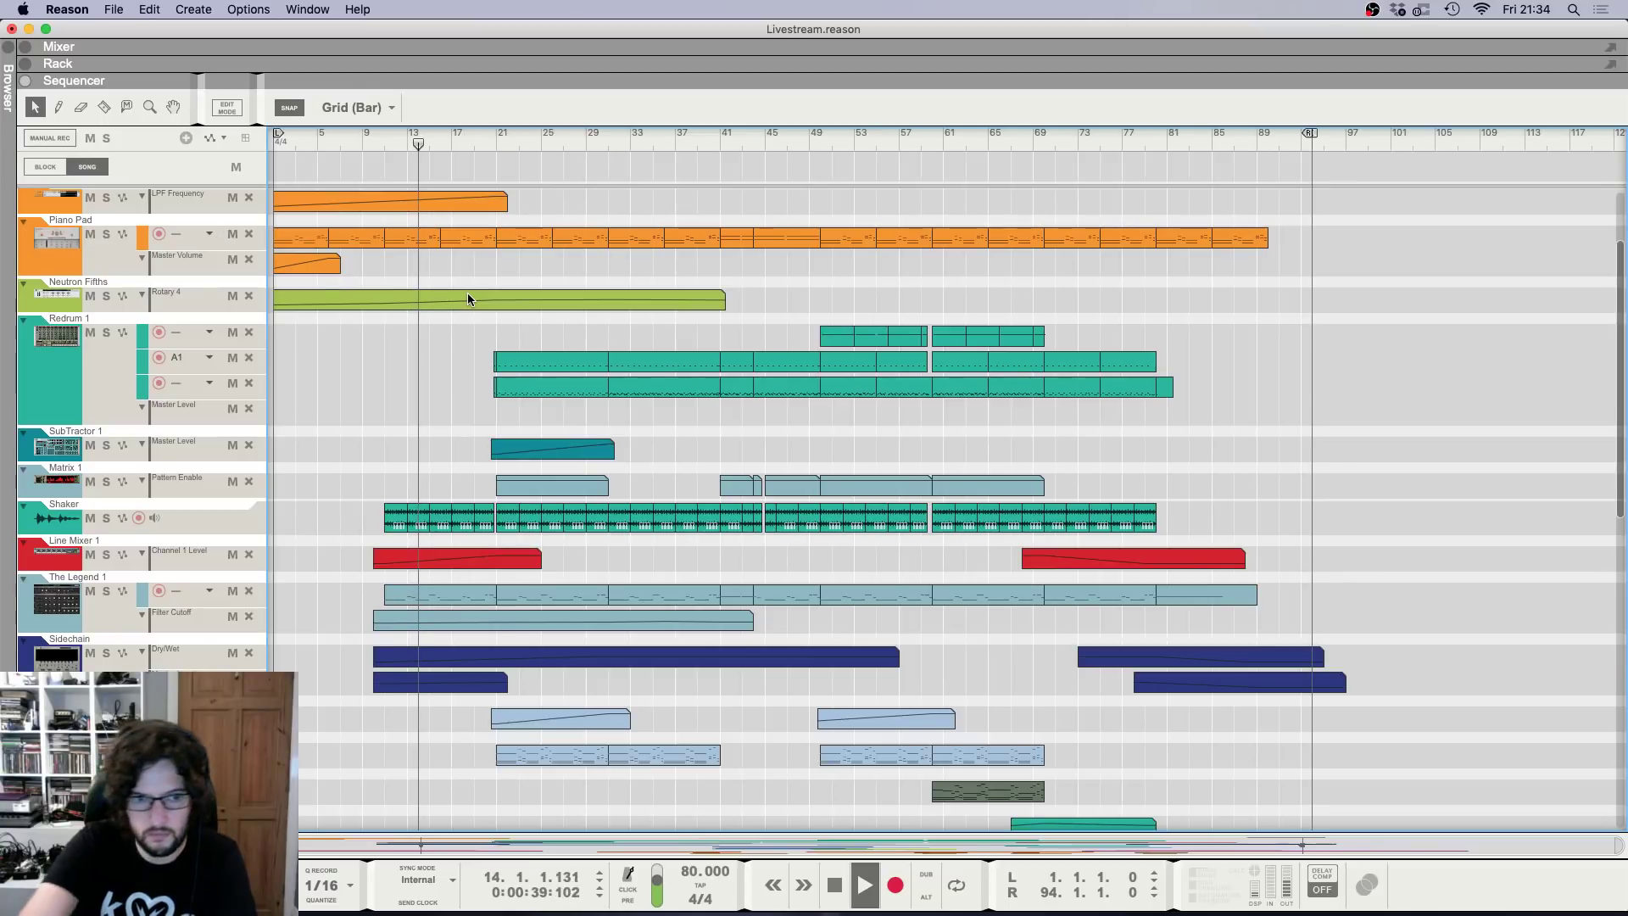
scroll(375, 483, down, 5)
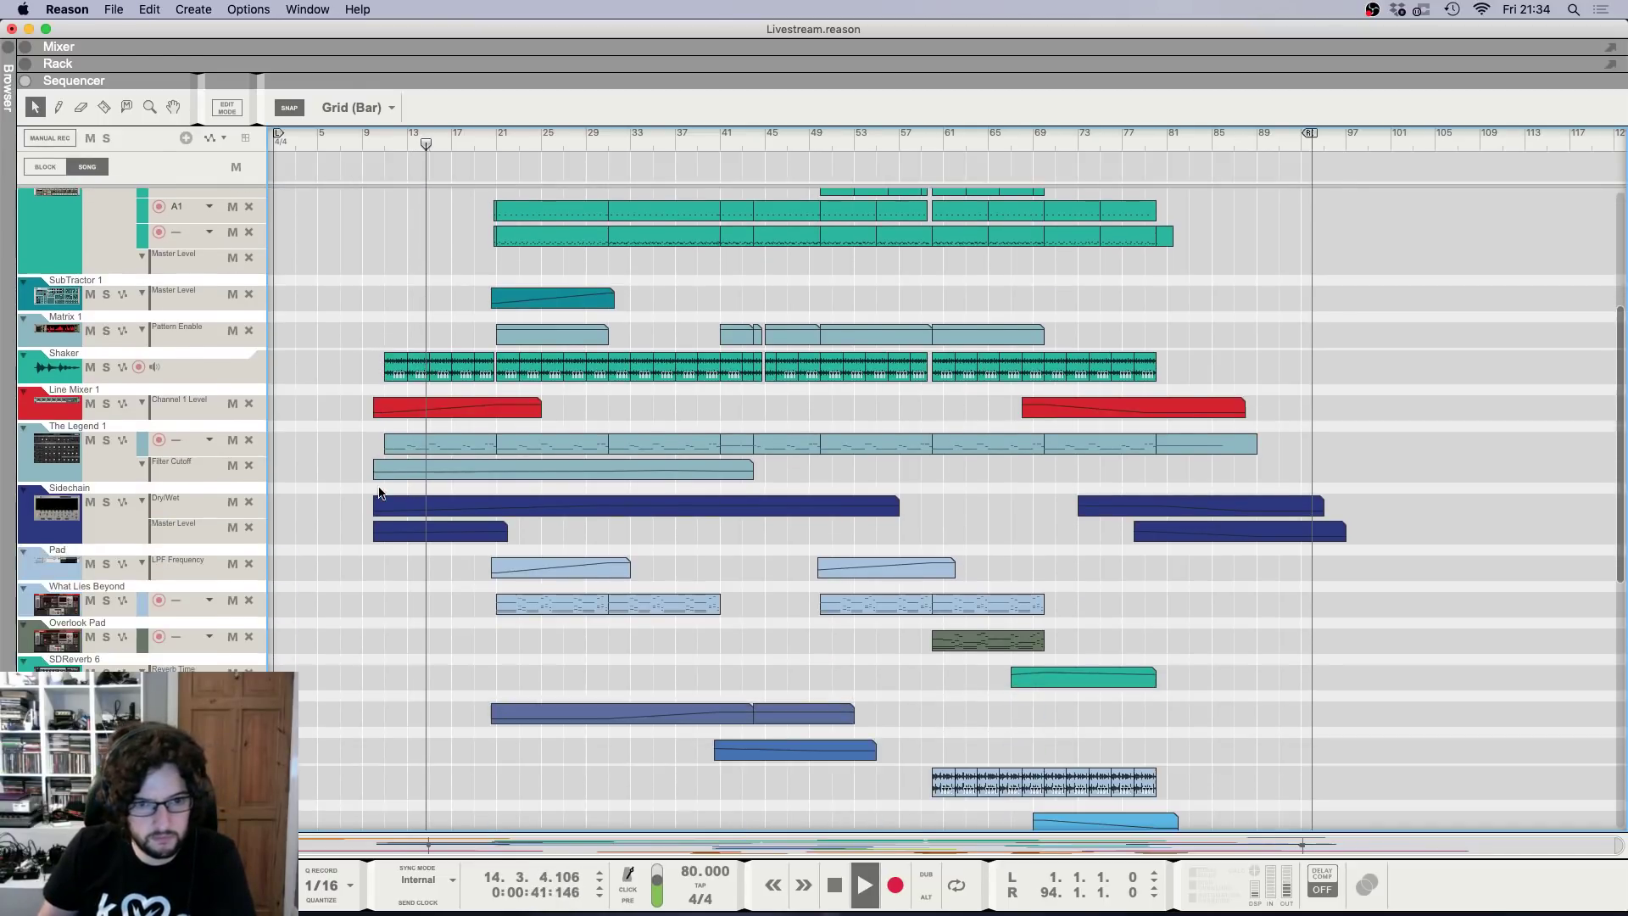
scroll(364, 467, down, 4)
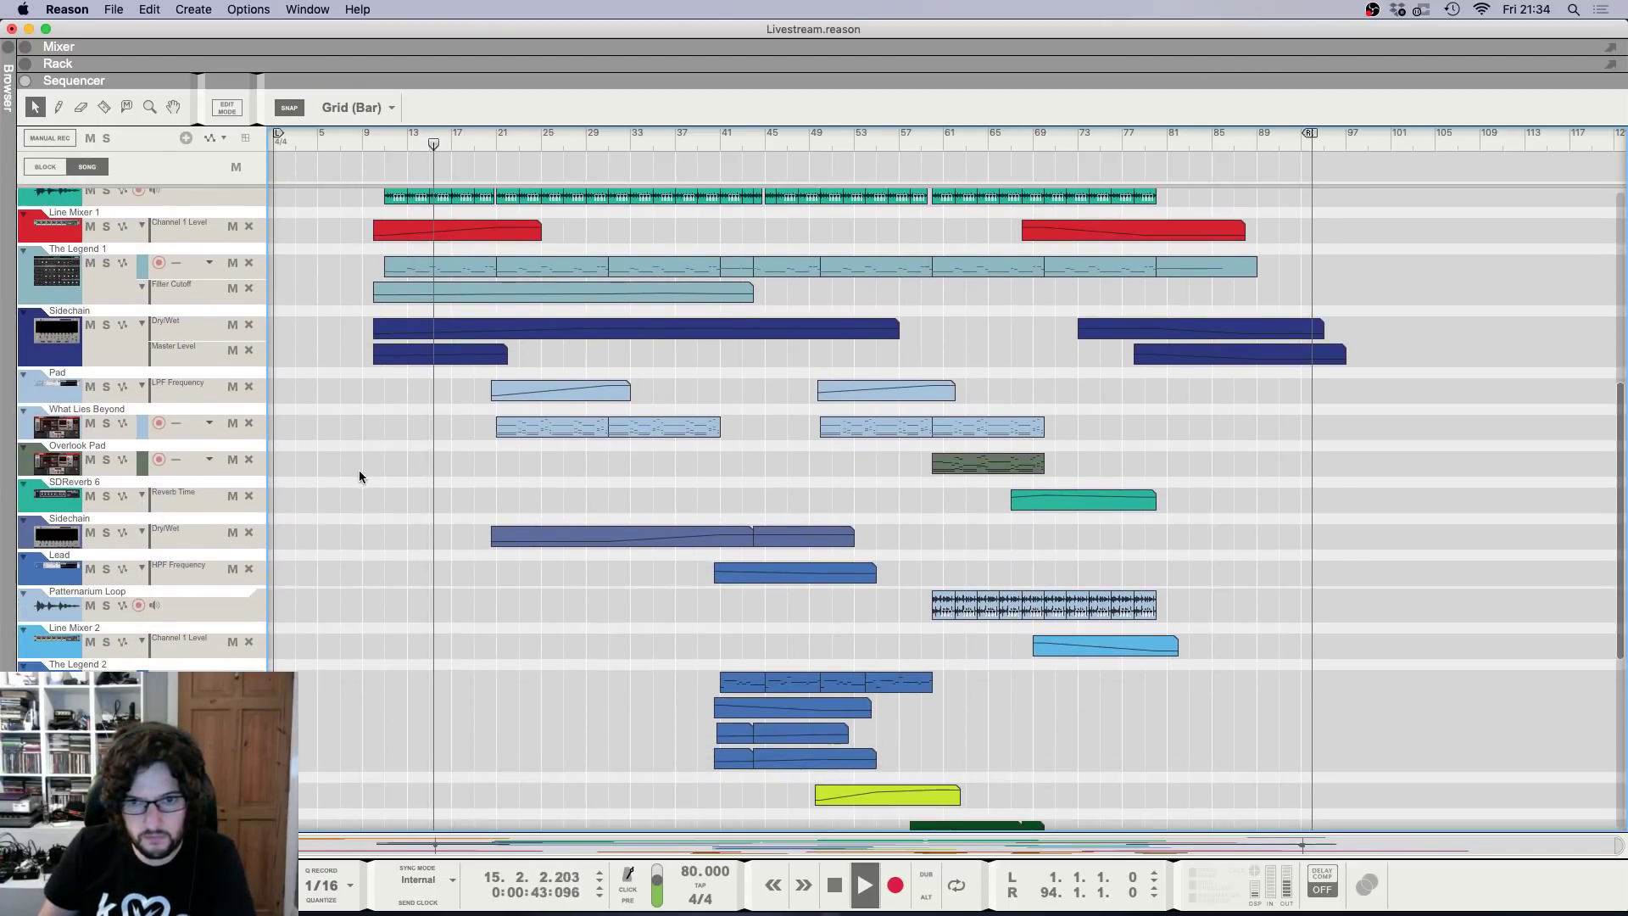
scroll(361, 466, up, 10)
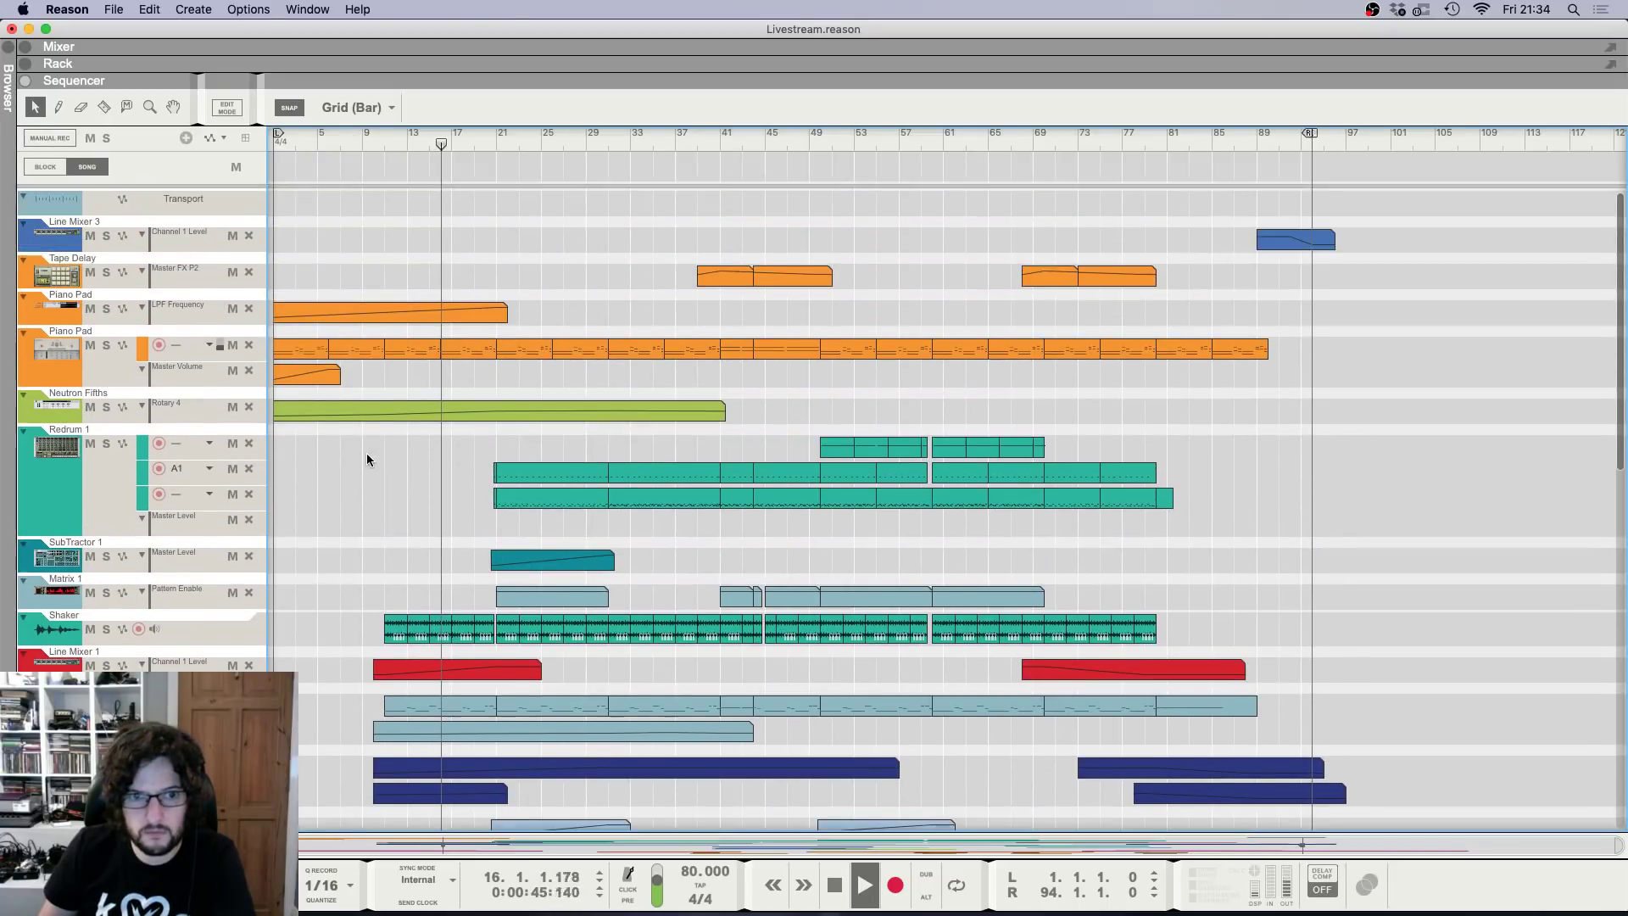
scroll(366, 462, up, 3)
scroll(367, 458, down, 14)
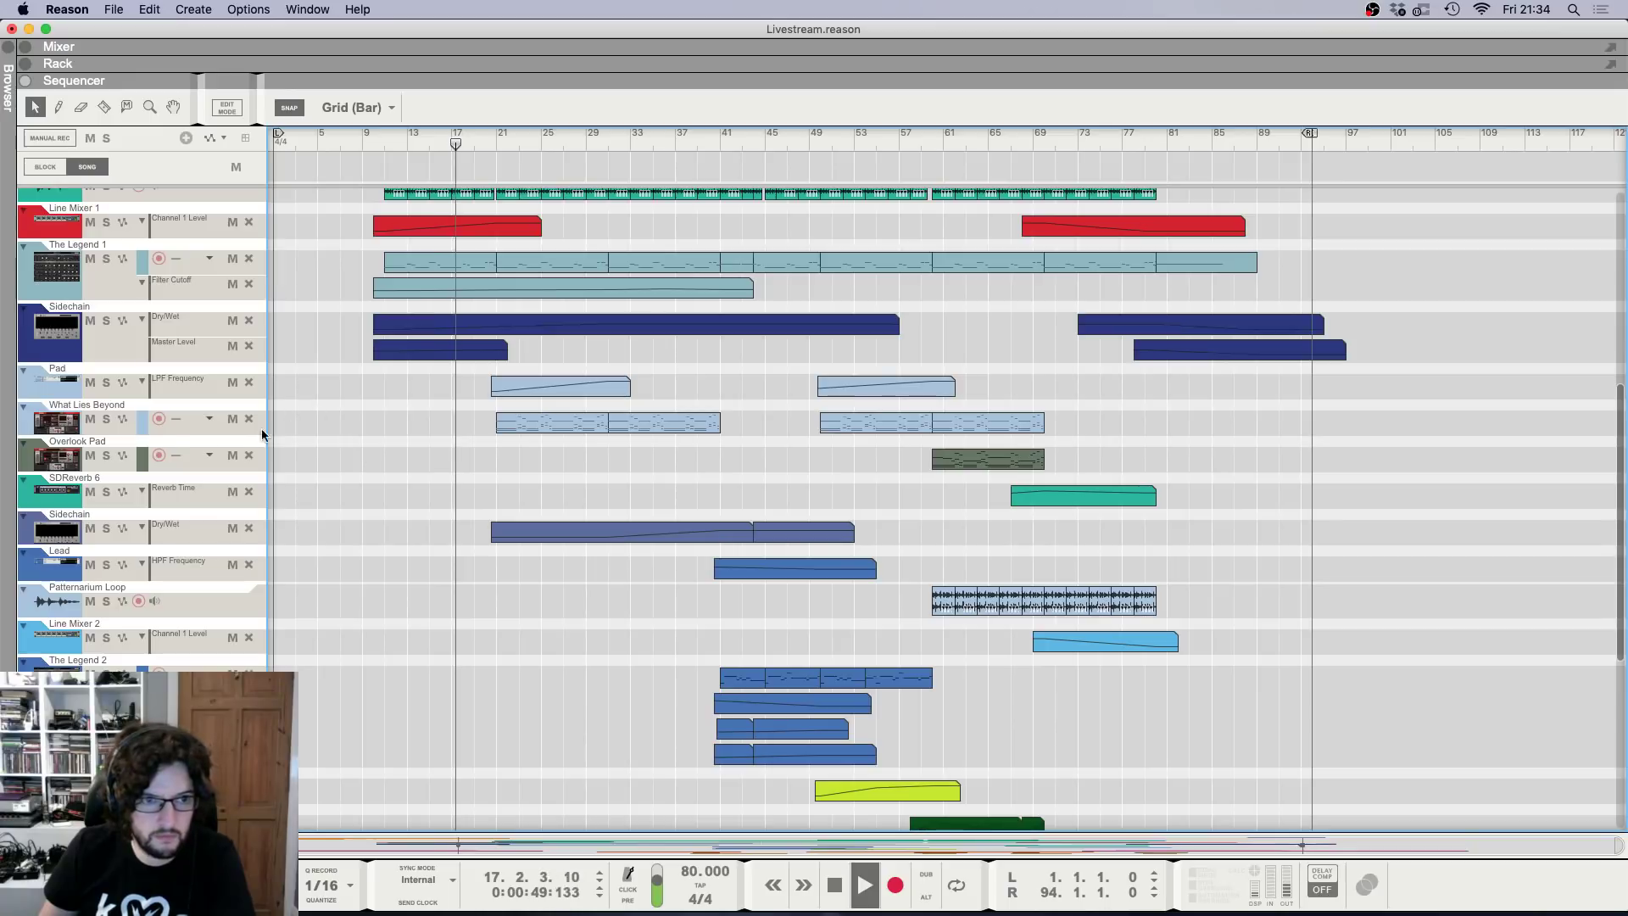
Select the Overlook Pad track, look over the tracks around it, and show the channels in the mixer.
click(133, 443)
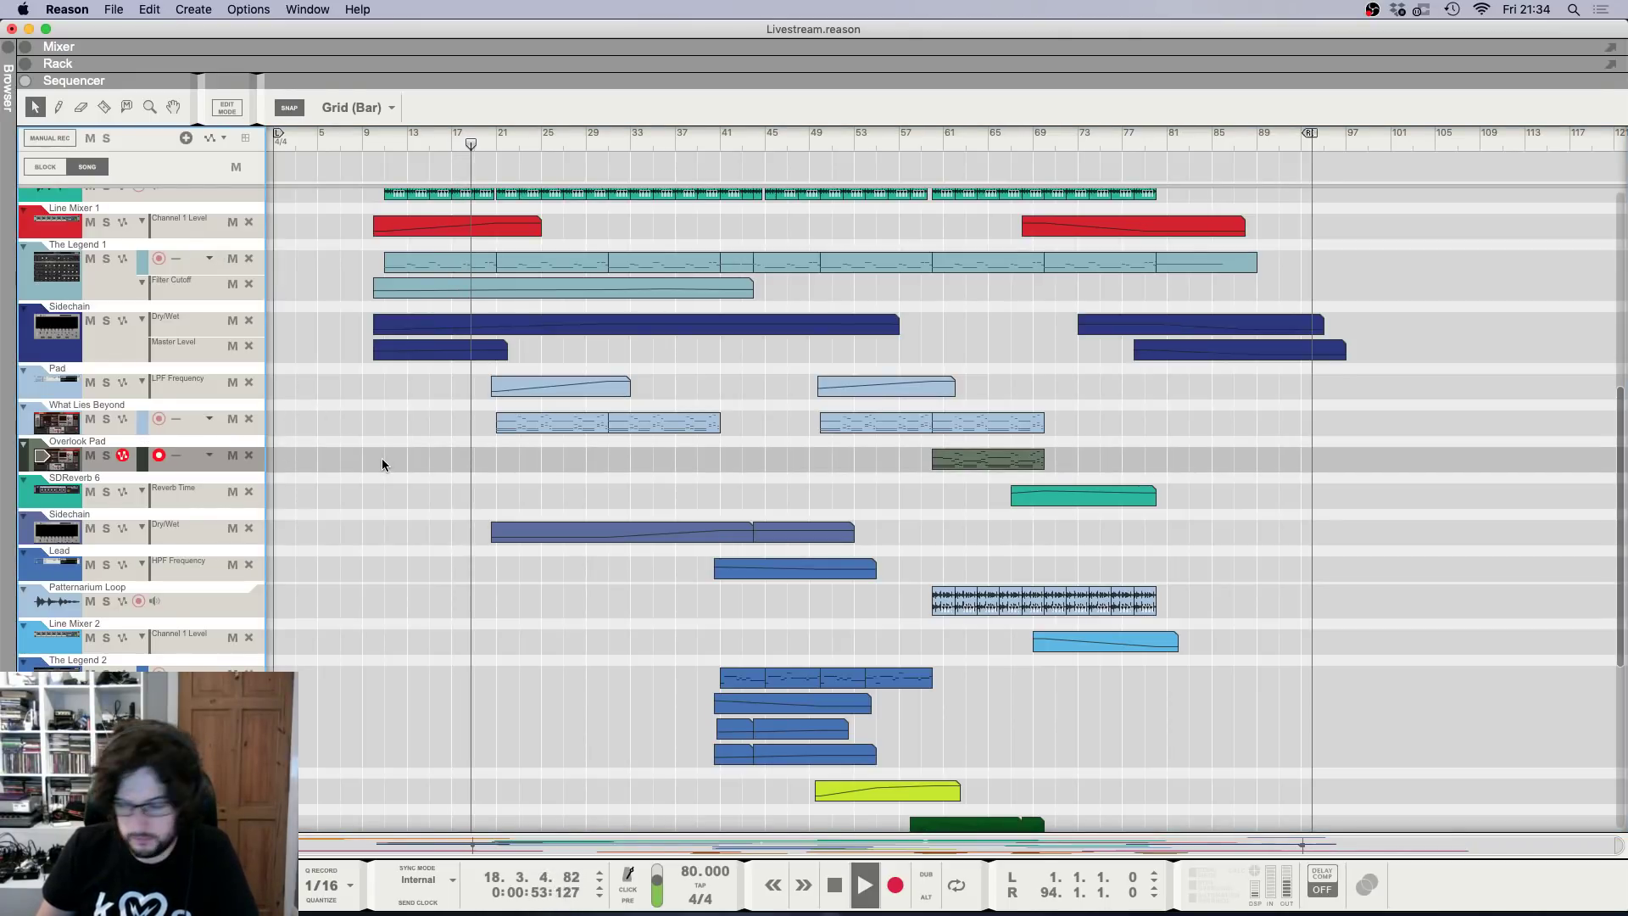
scroll(382, 458, down, 4)
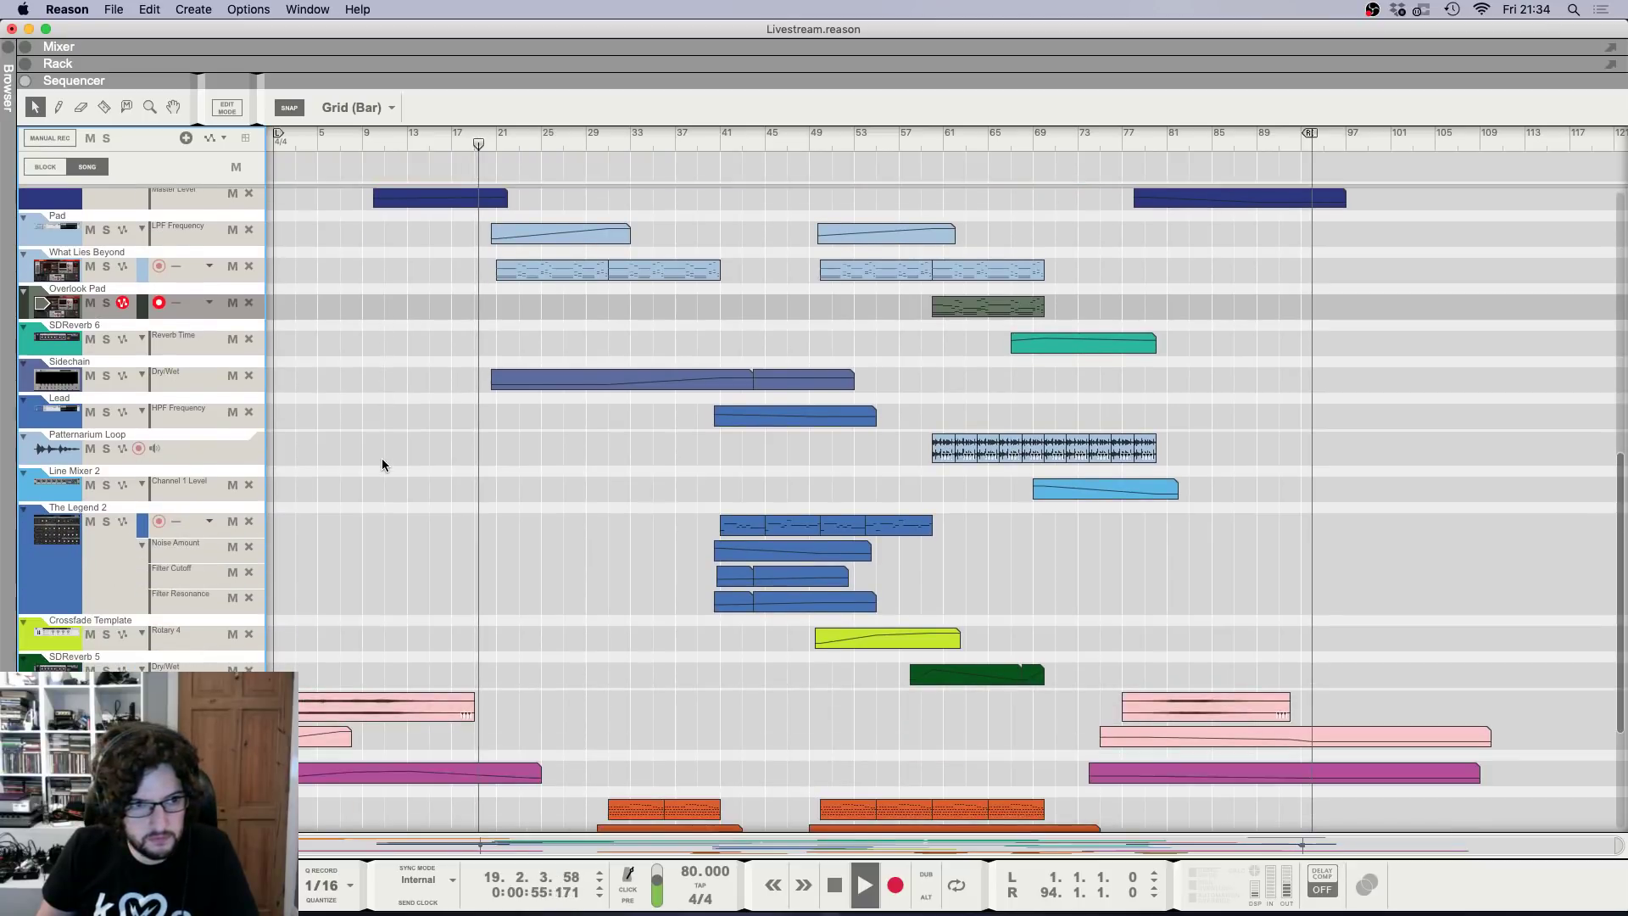
scroll(382, 458, down, 2)
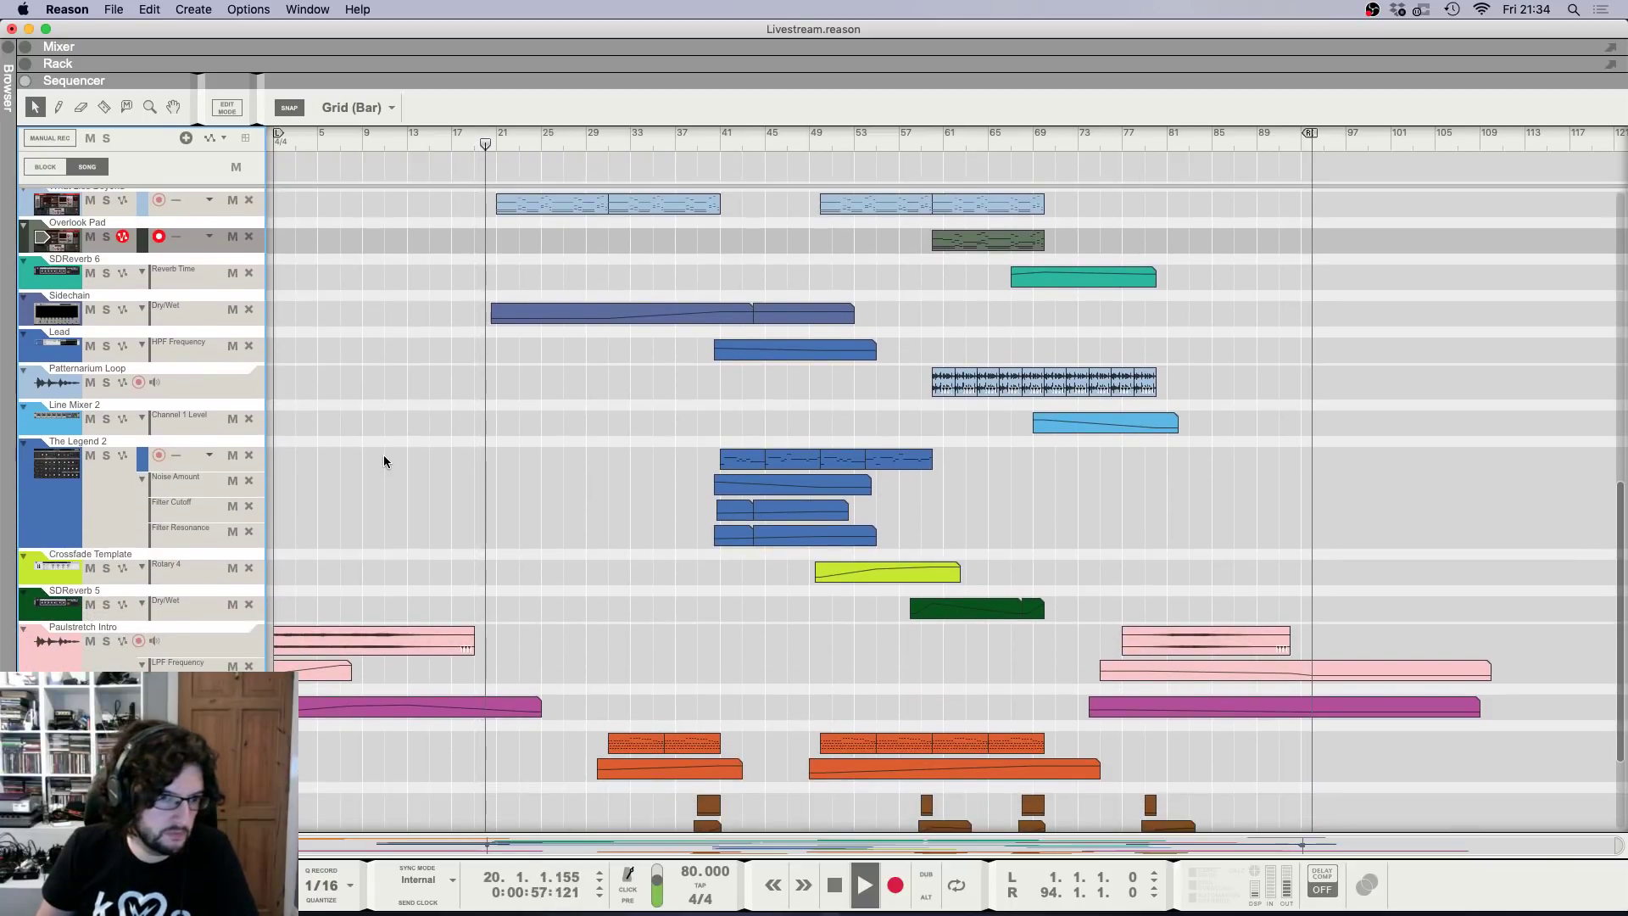
scroll(384, 461, up, 10)
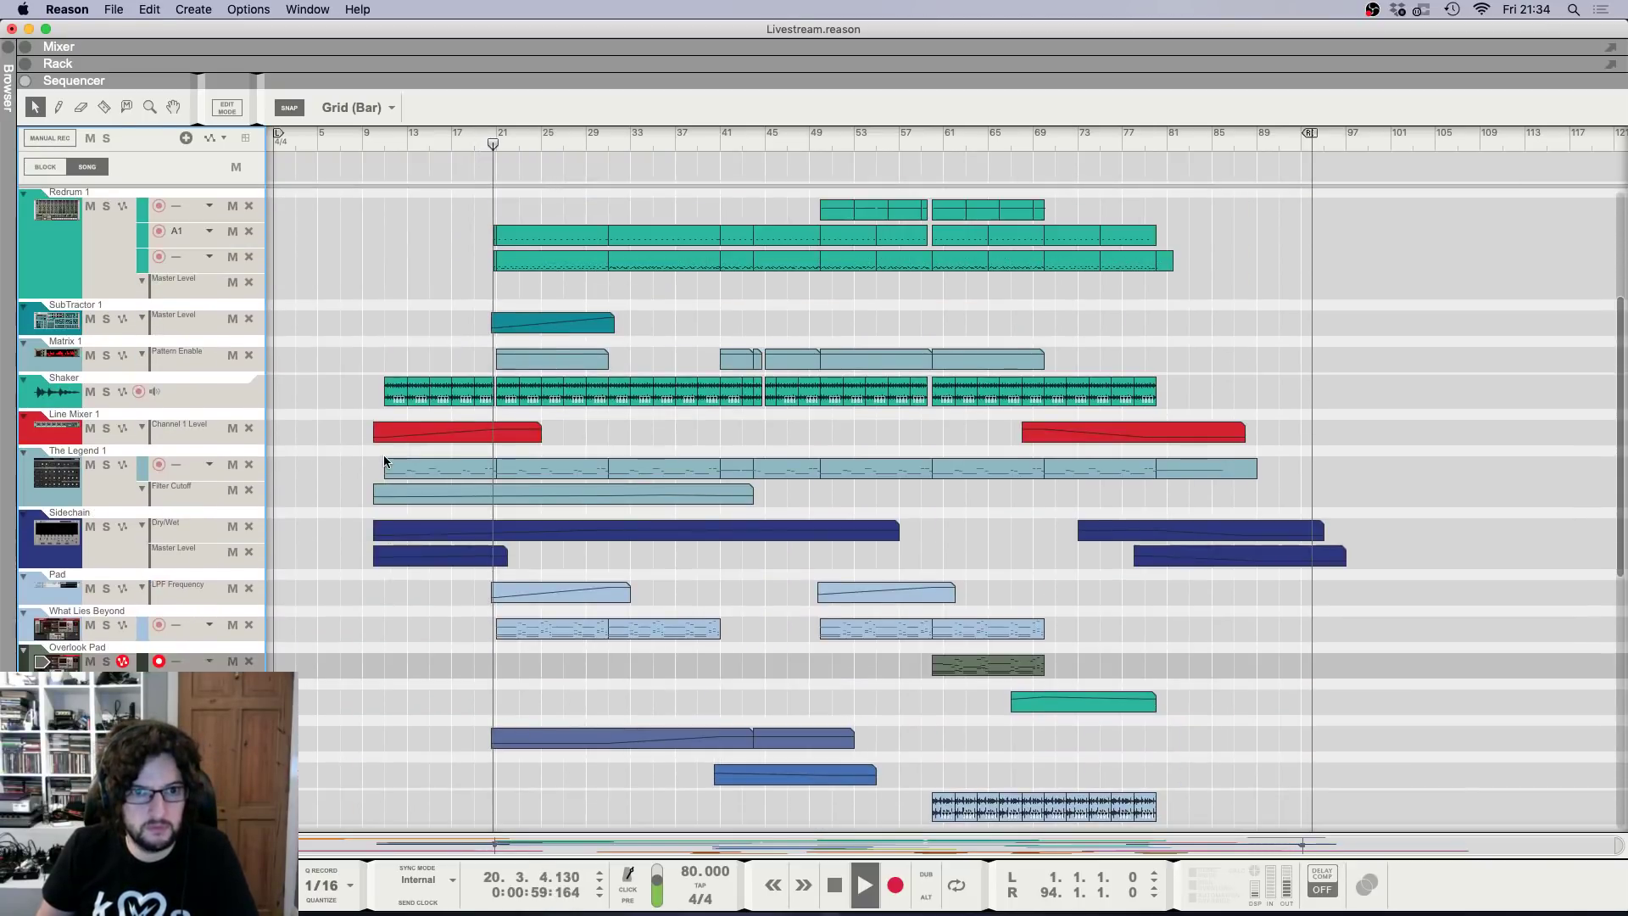
scroll(384, 461, up, 6)
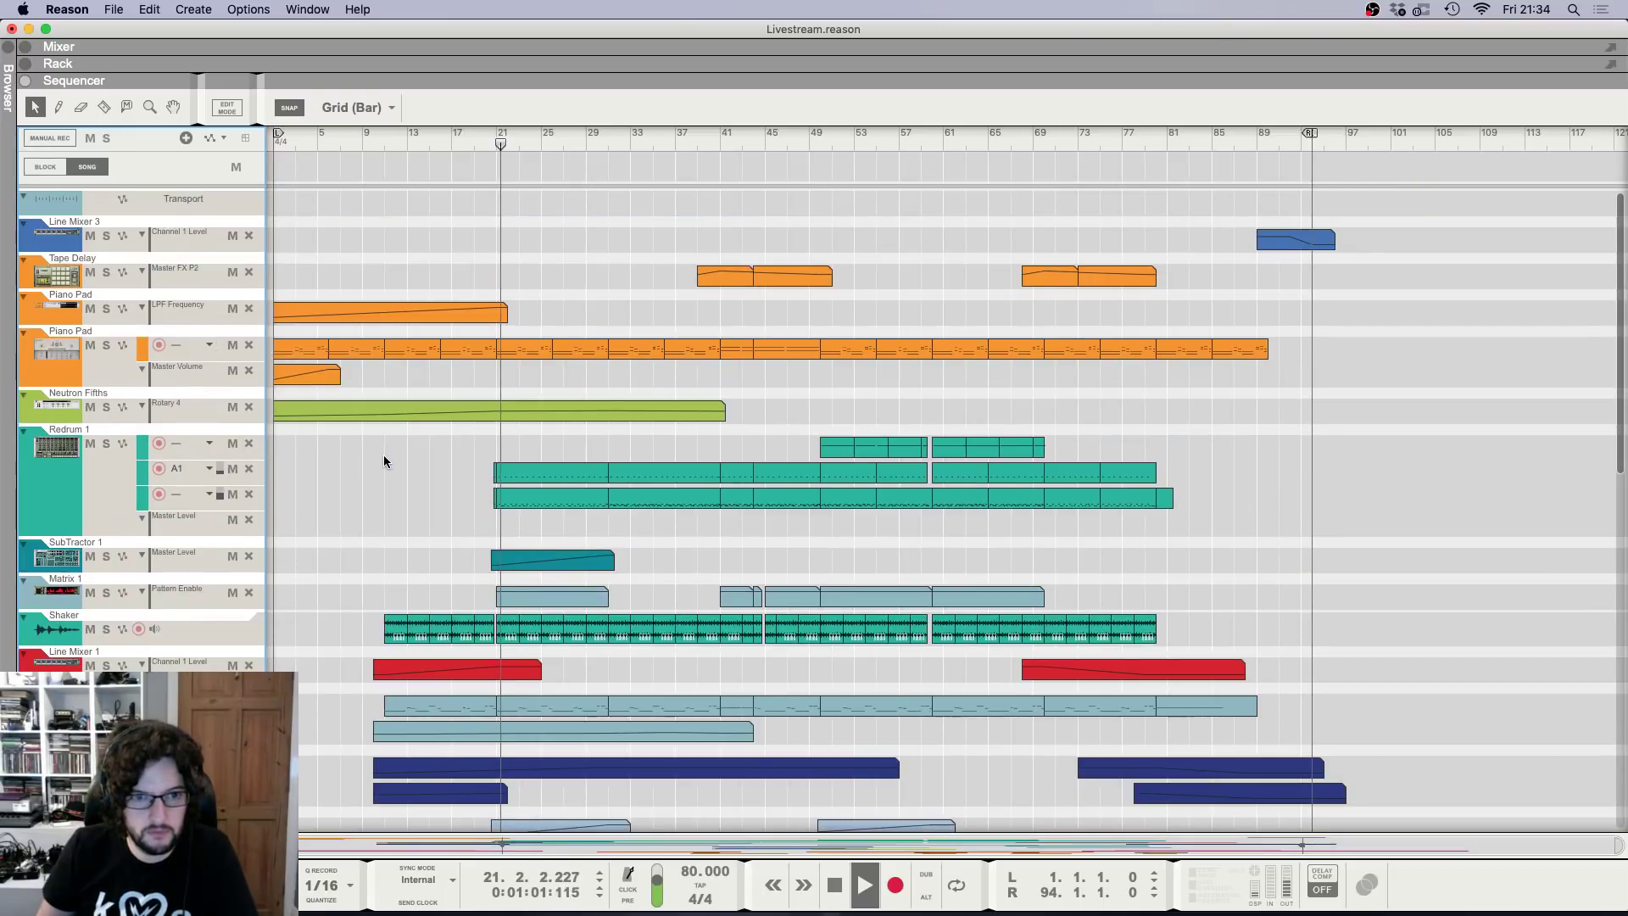
key(F5)
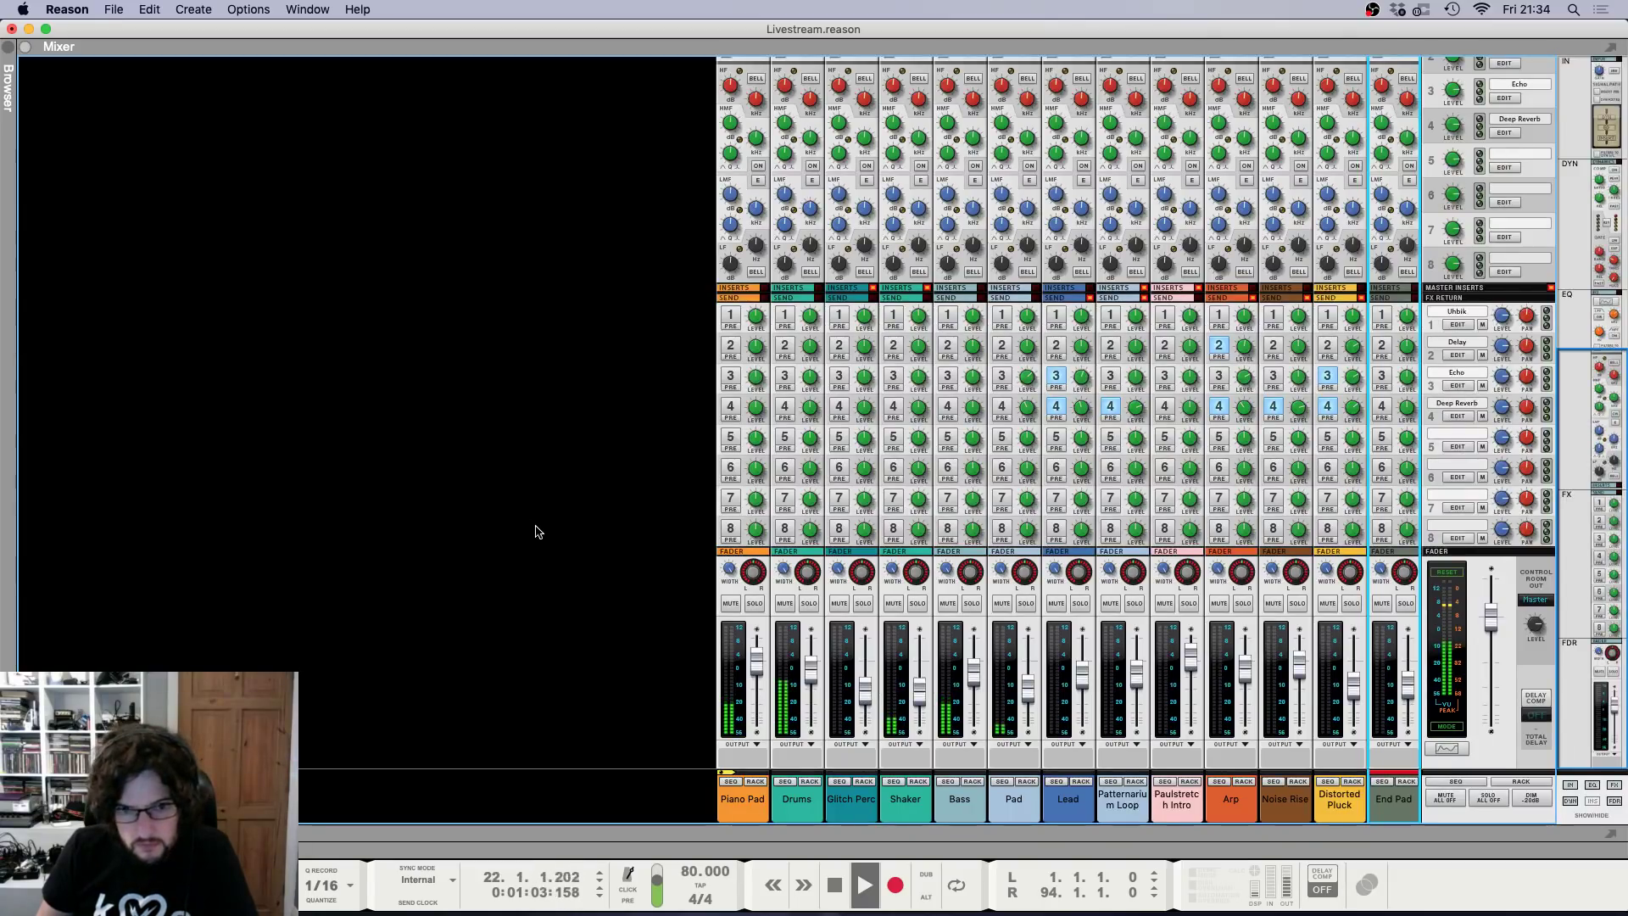
Review the arrangement's clips and automation across the tracks and check the channel meters while playback passes bars 22 to 29.
key(F6)
key(F7)
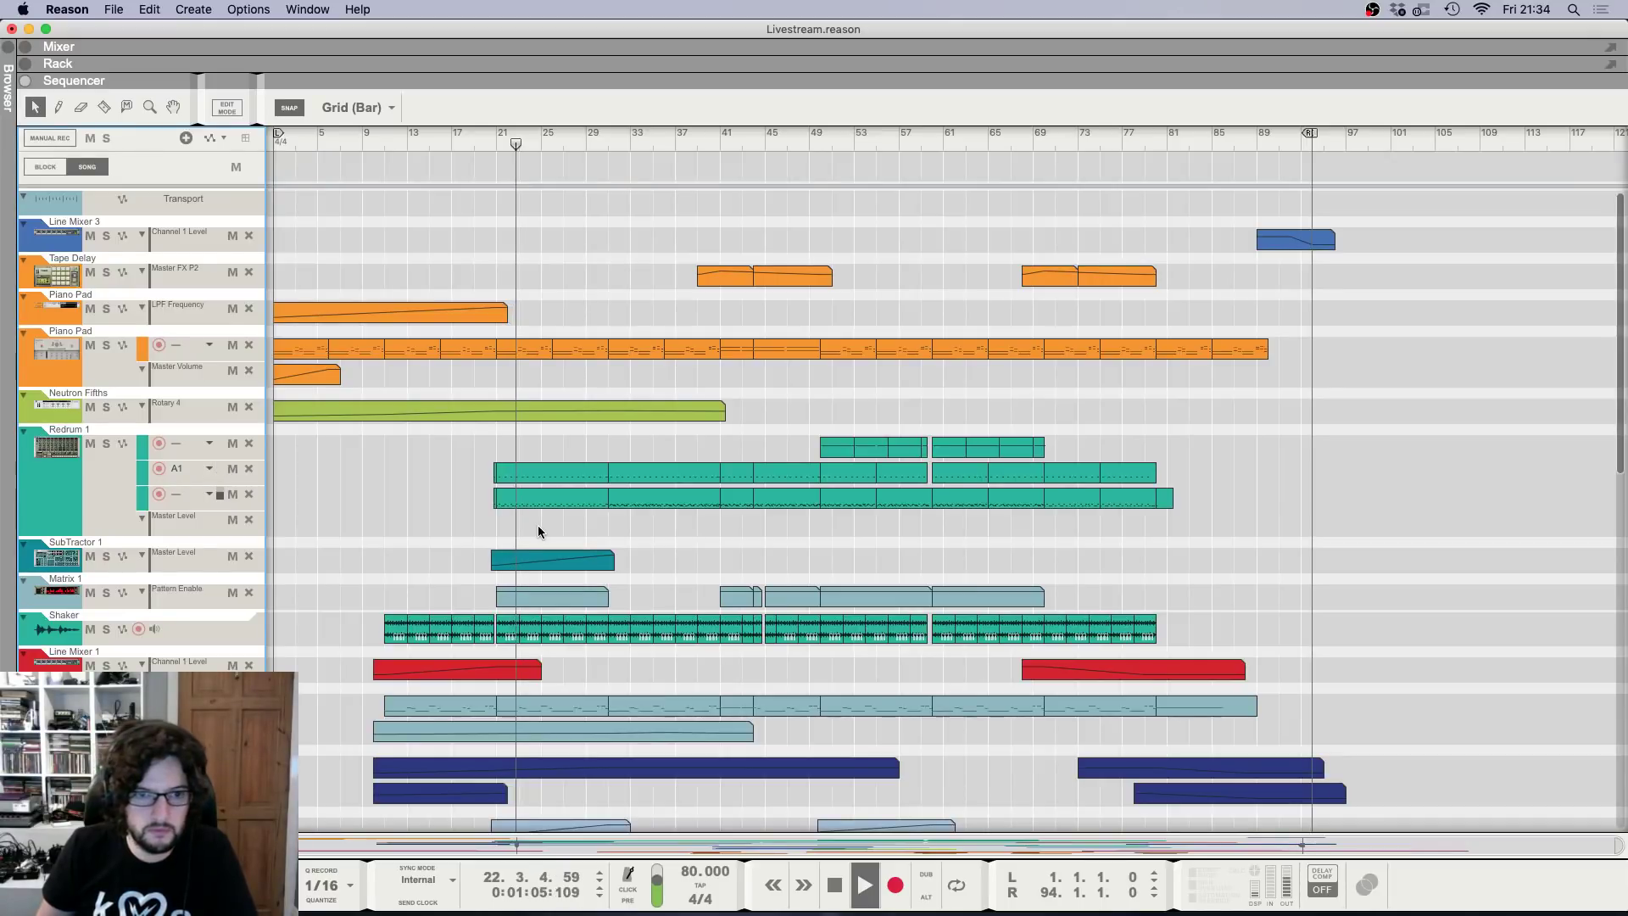
key(F5)
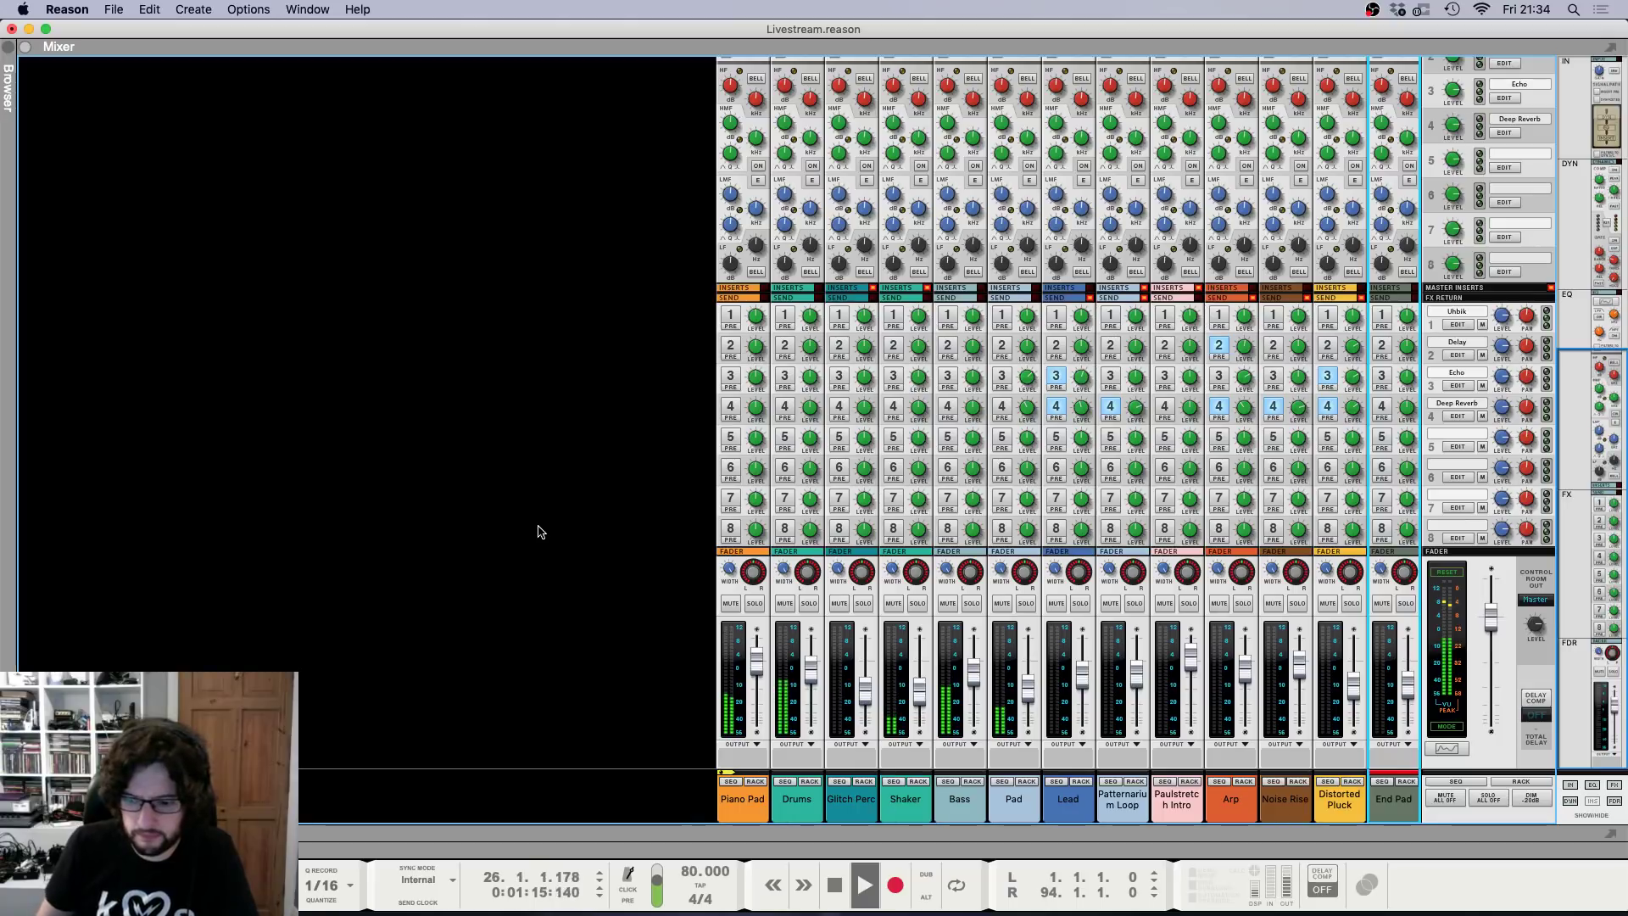
key(F7)
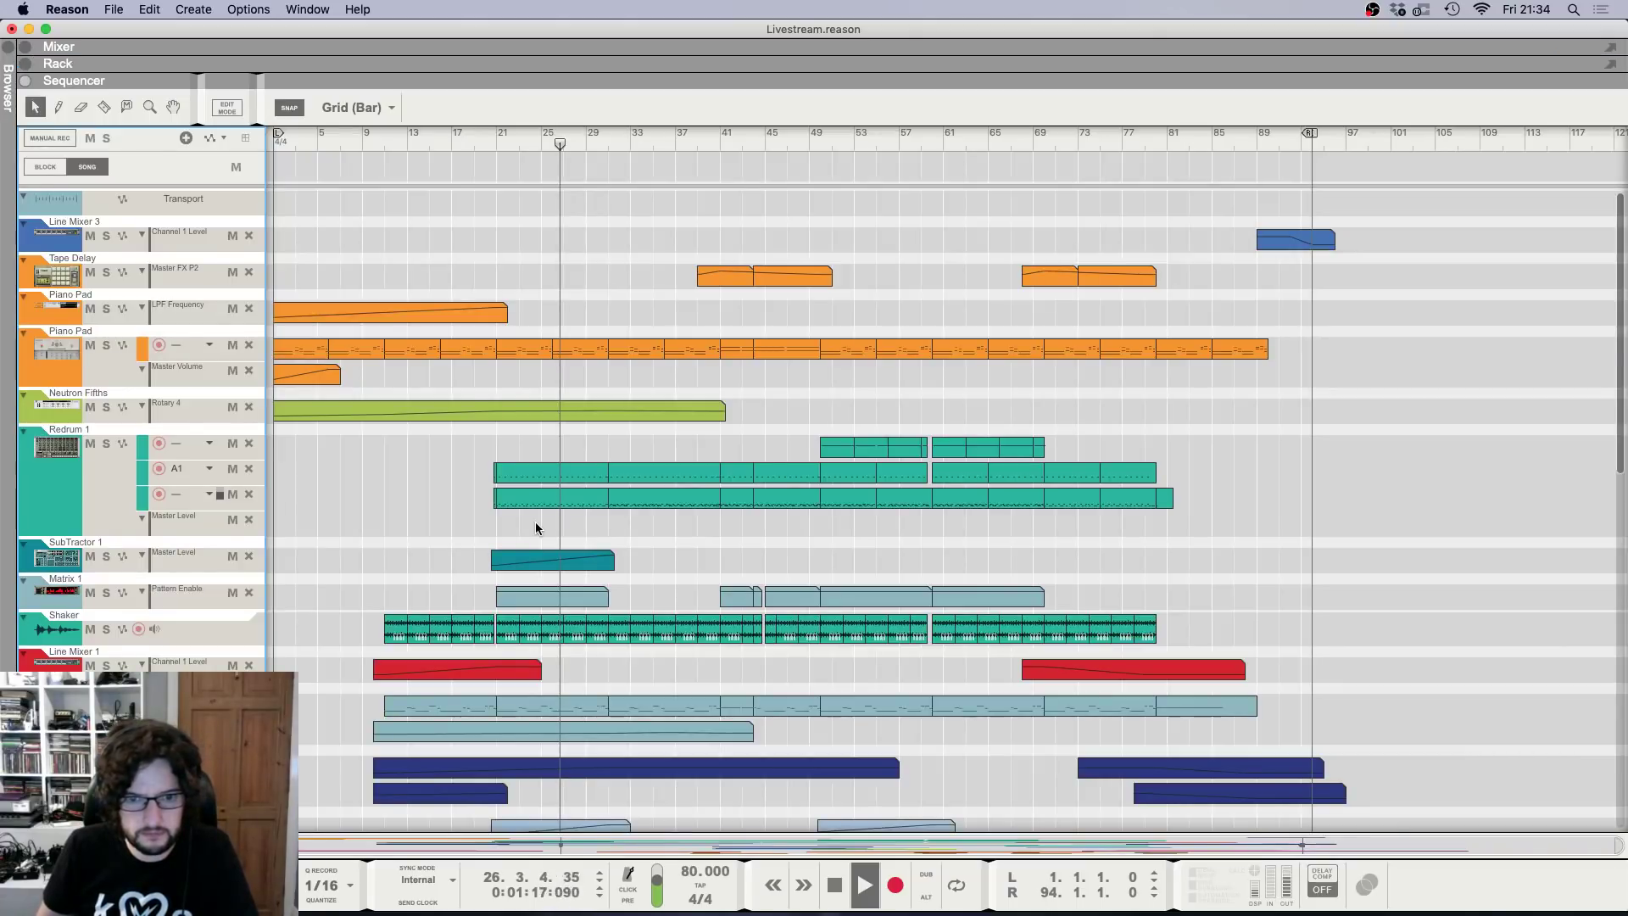
scroll(658, 570, down, 10)
scroll(653, 580, down, 8)
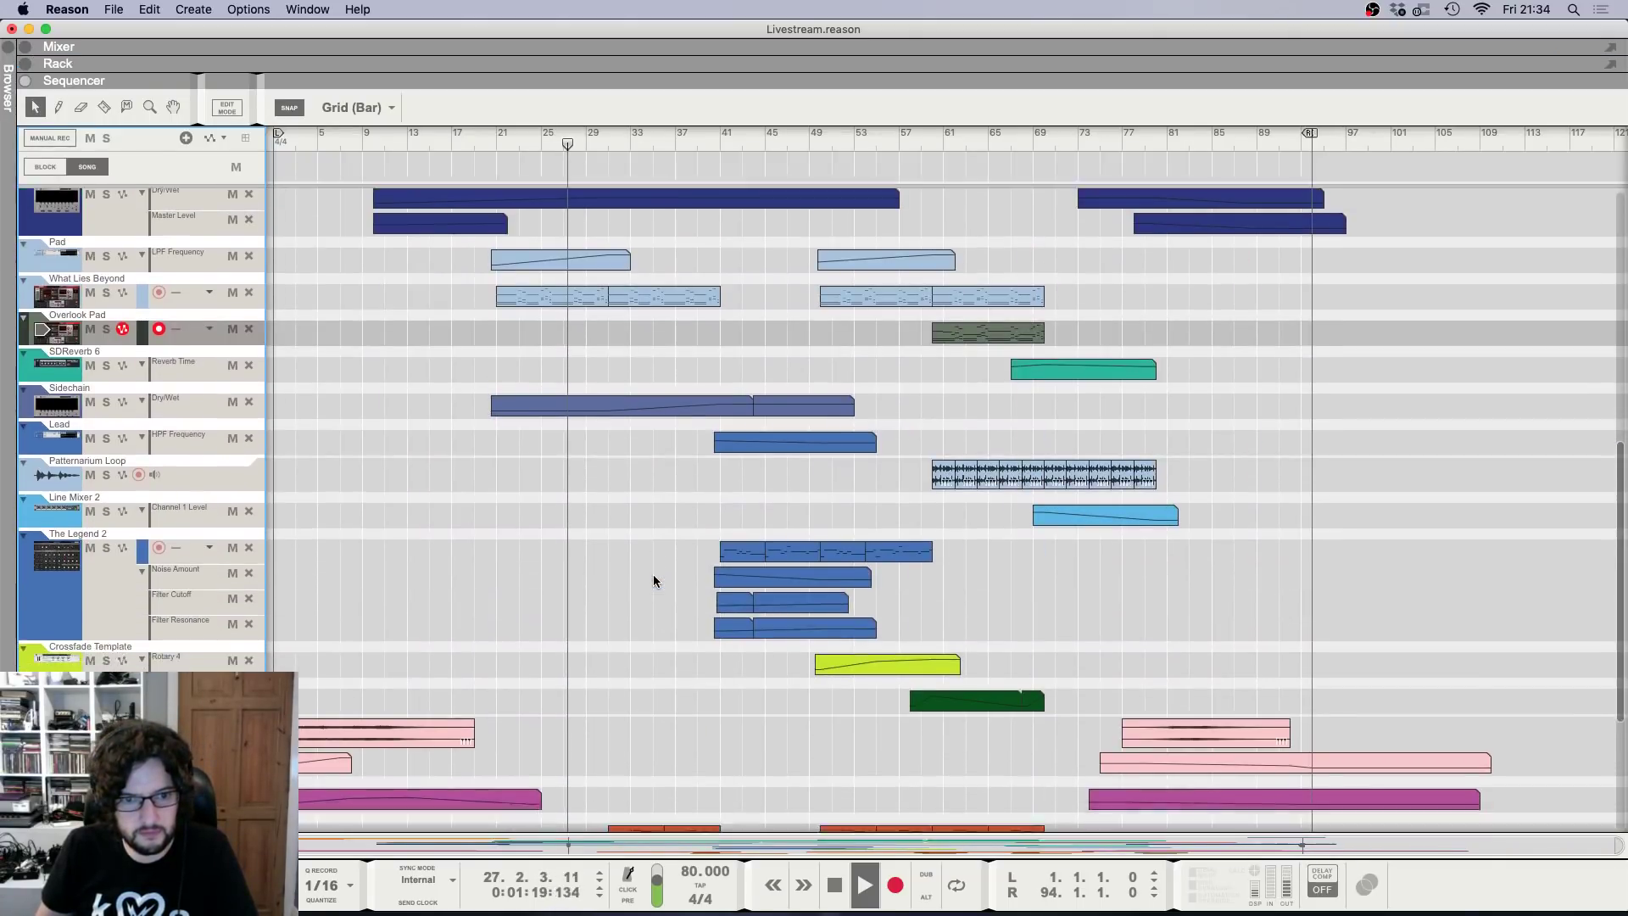
scroll(636, 573, up, 20)
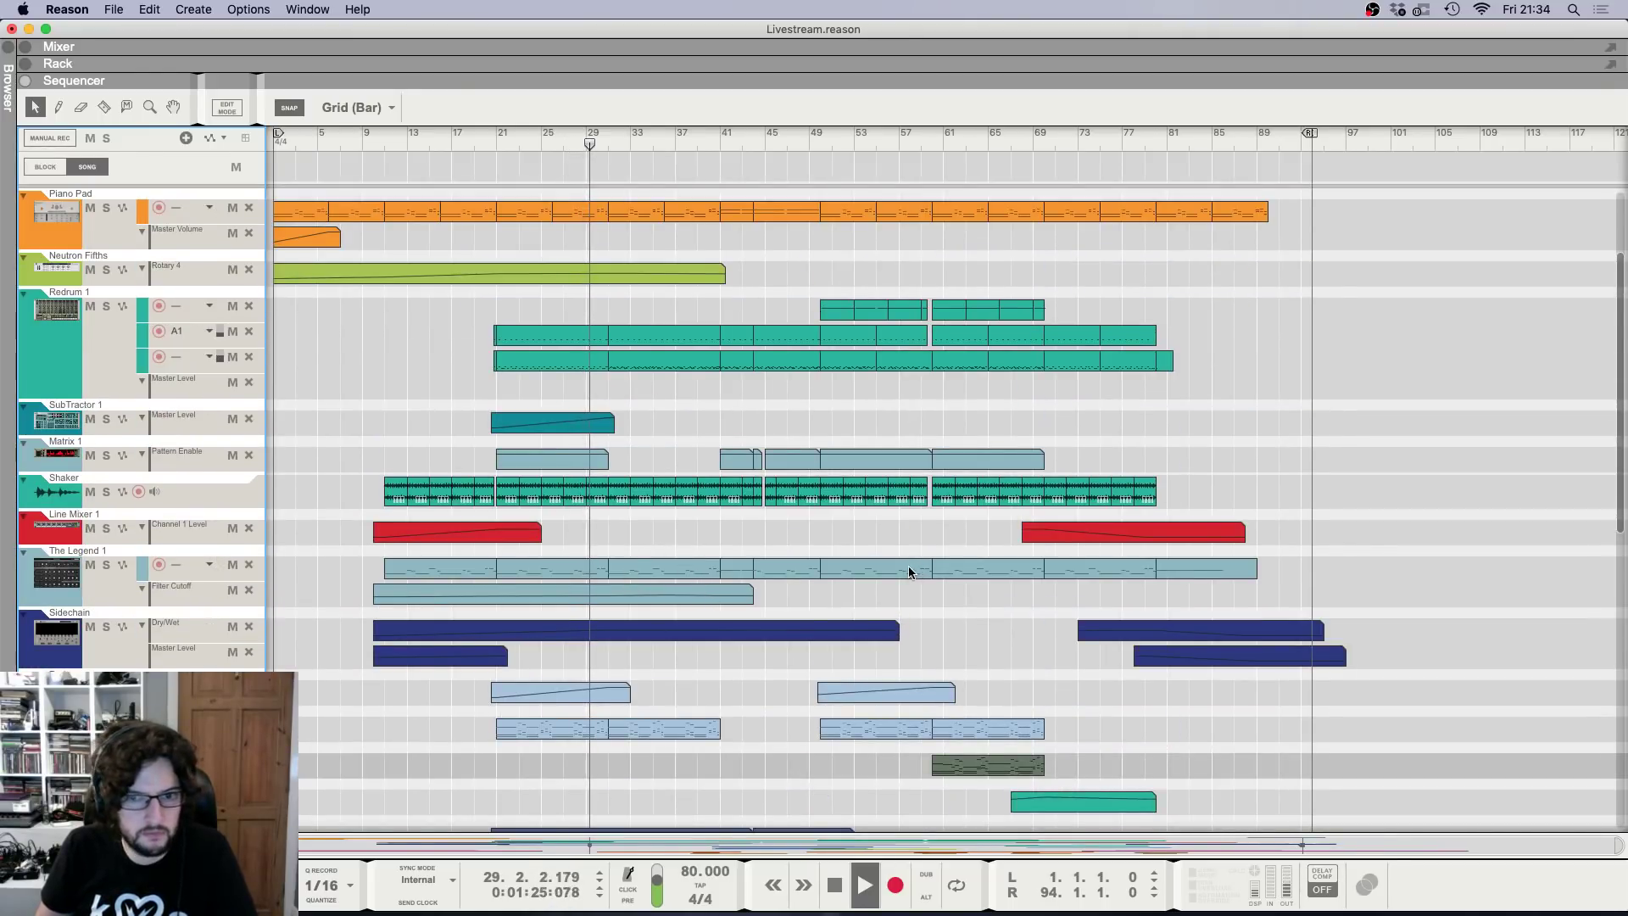
Adjust the Pad channel's level to about -14.92 dB in the mixer, and return to the arrangement.
key(F5)
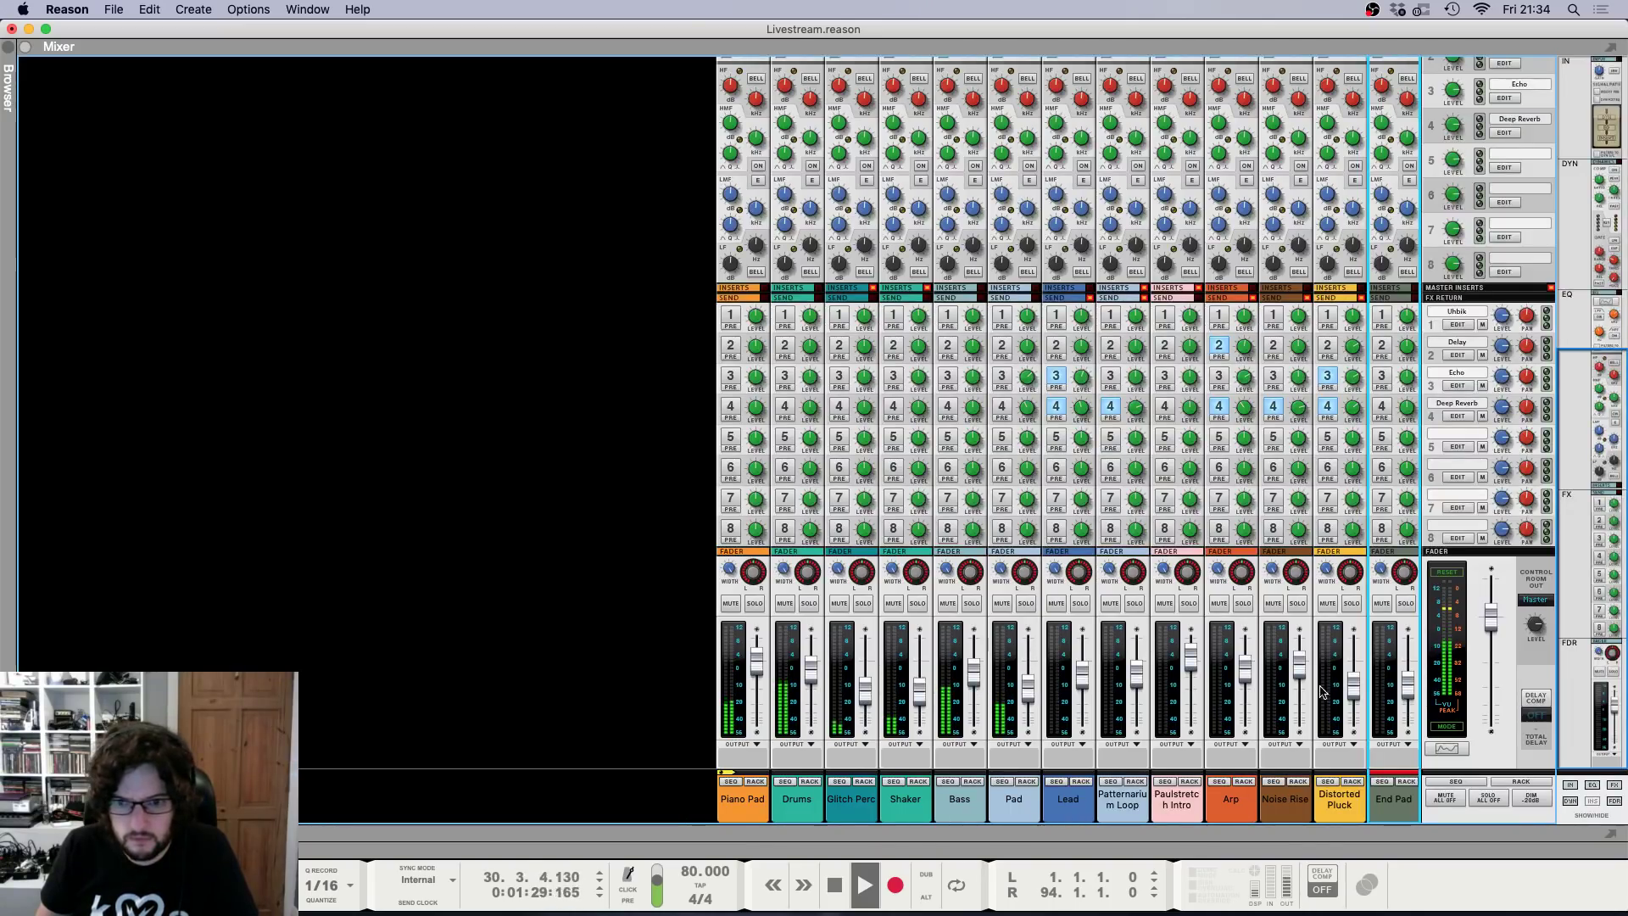
click(1028, 692)
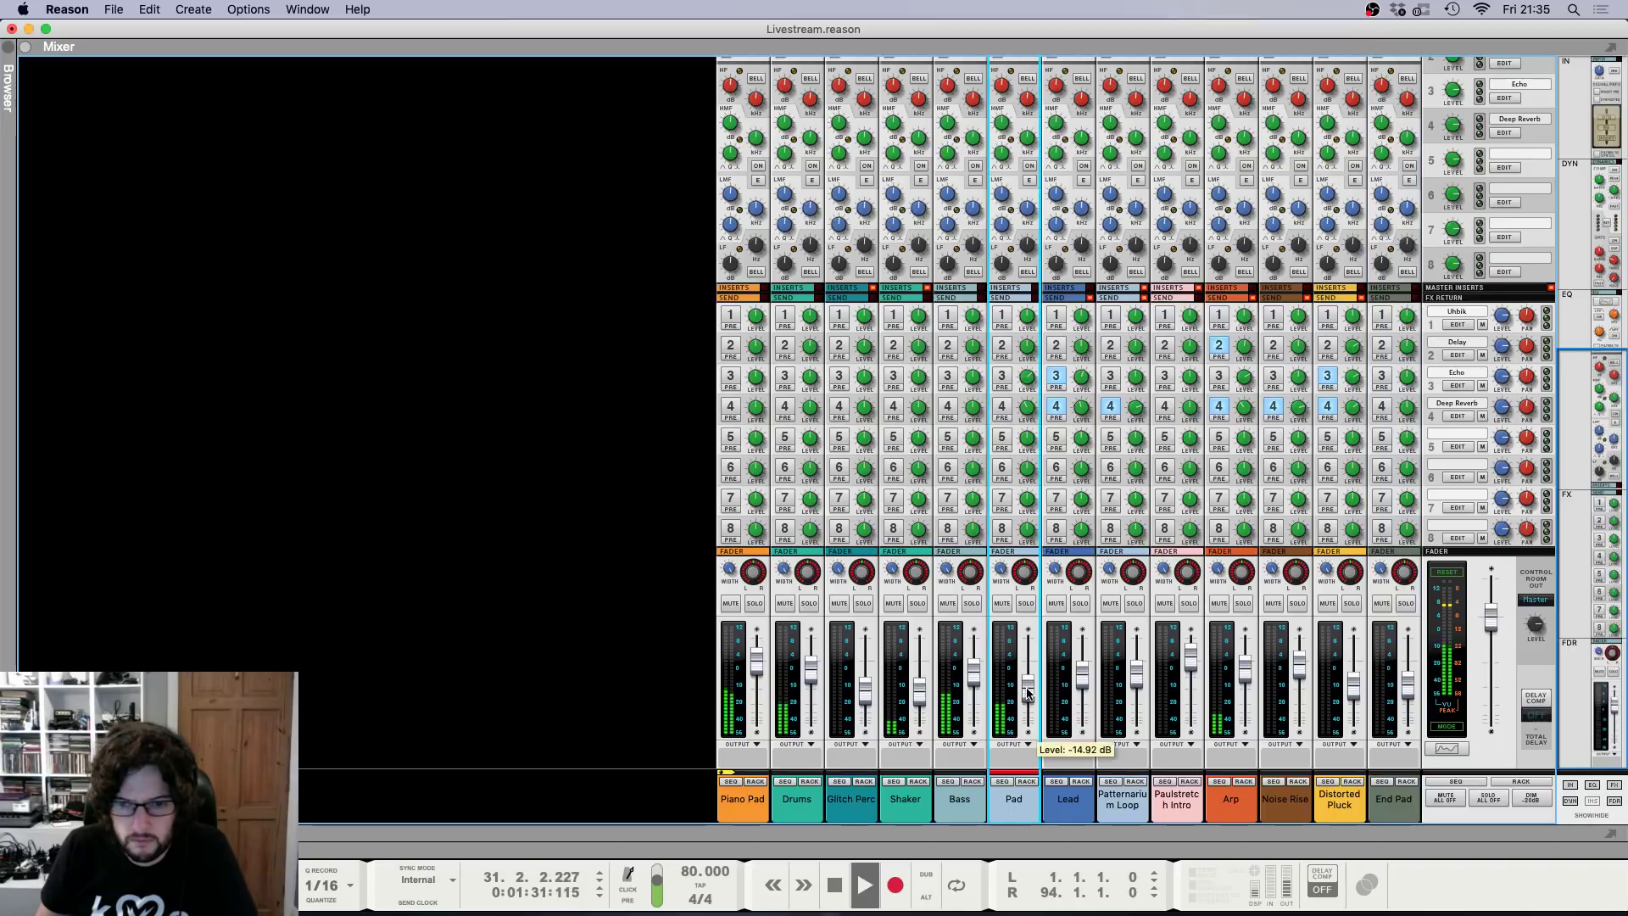
key(F7)
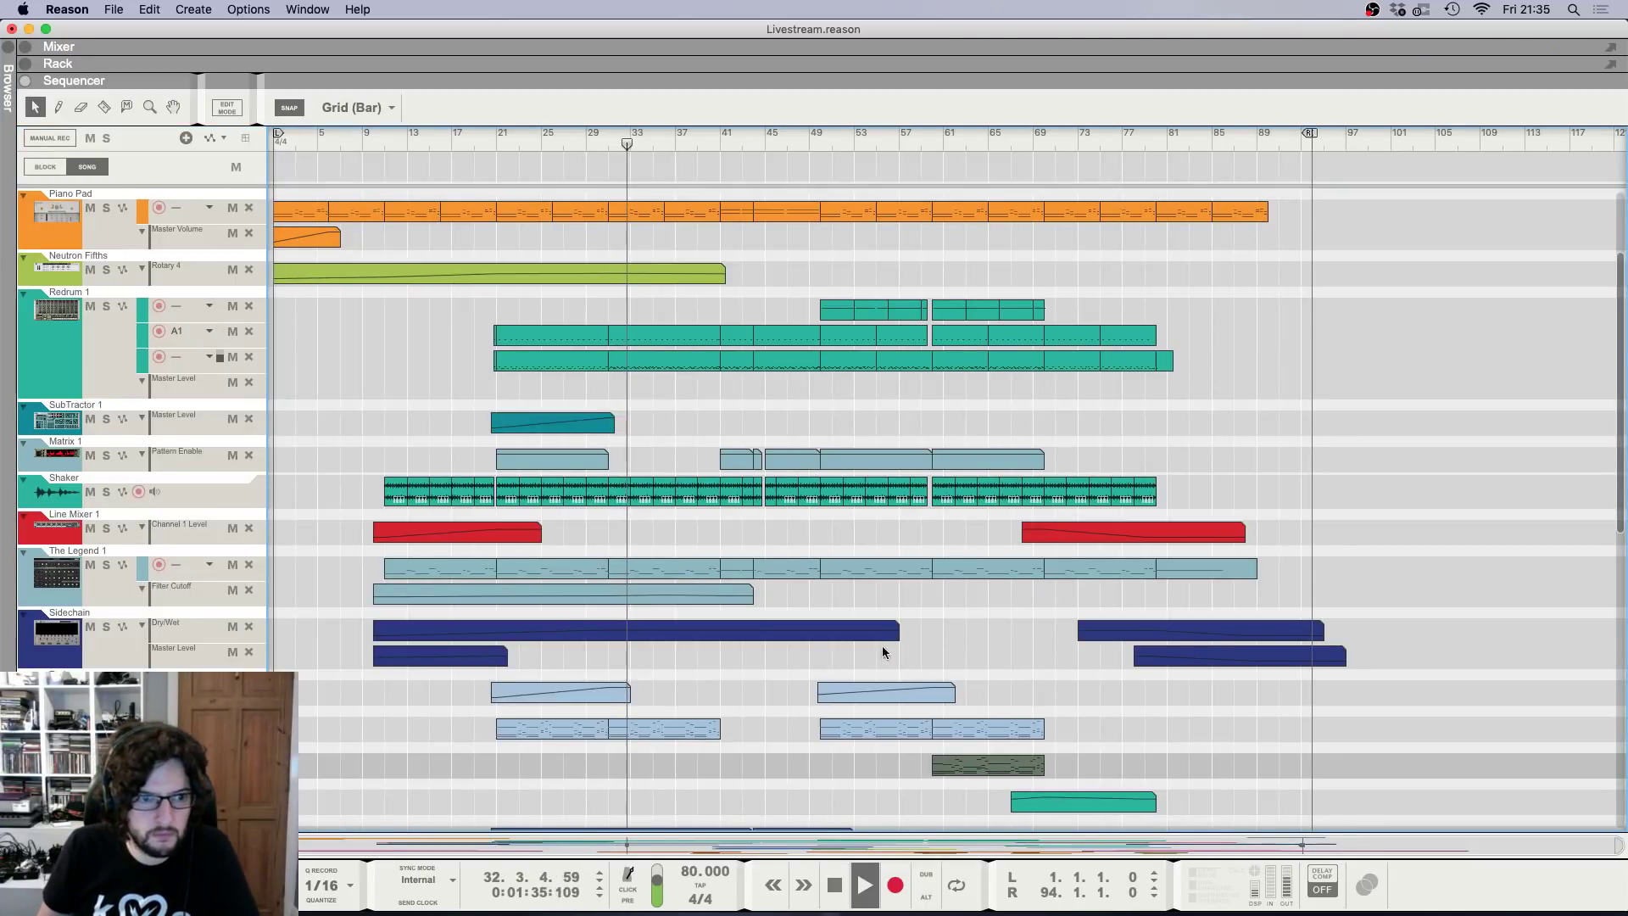
Raise the bar 36 point in The Legend 1's Filter Cutoff automation clip to 556 Hz.
click(687, 596)
double_click(685, 594)
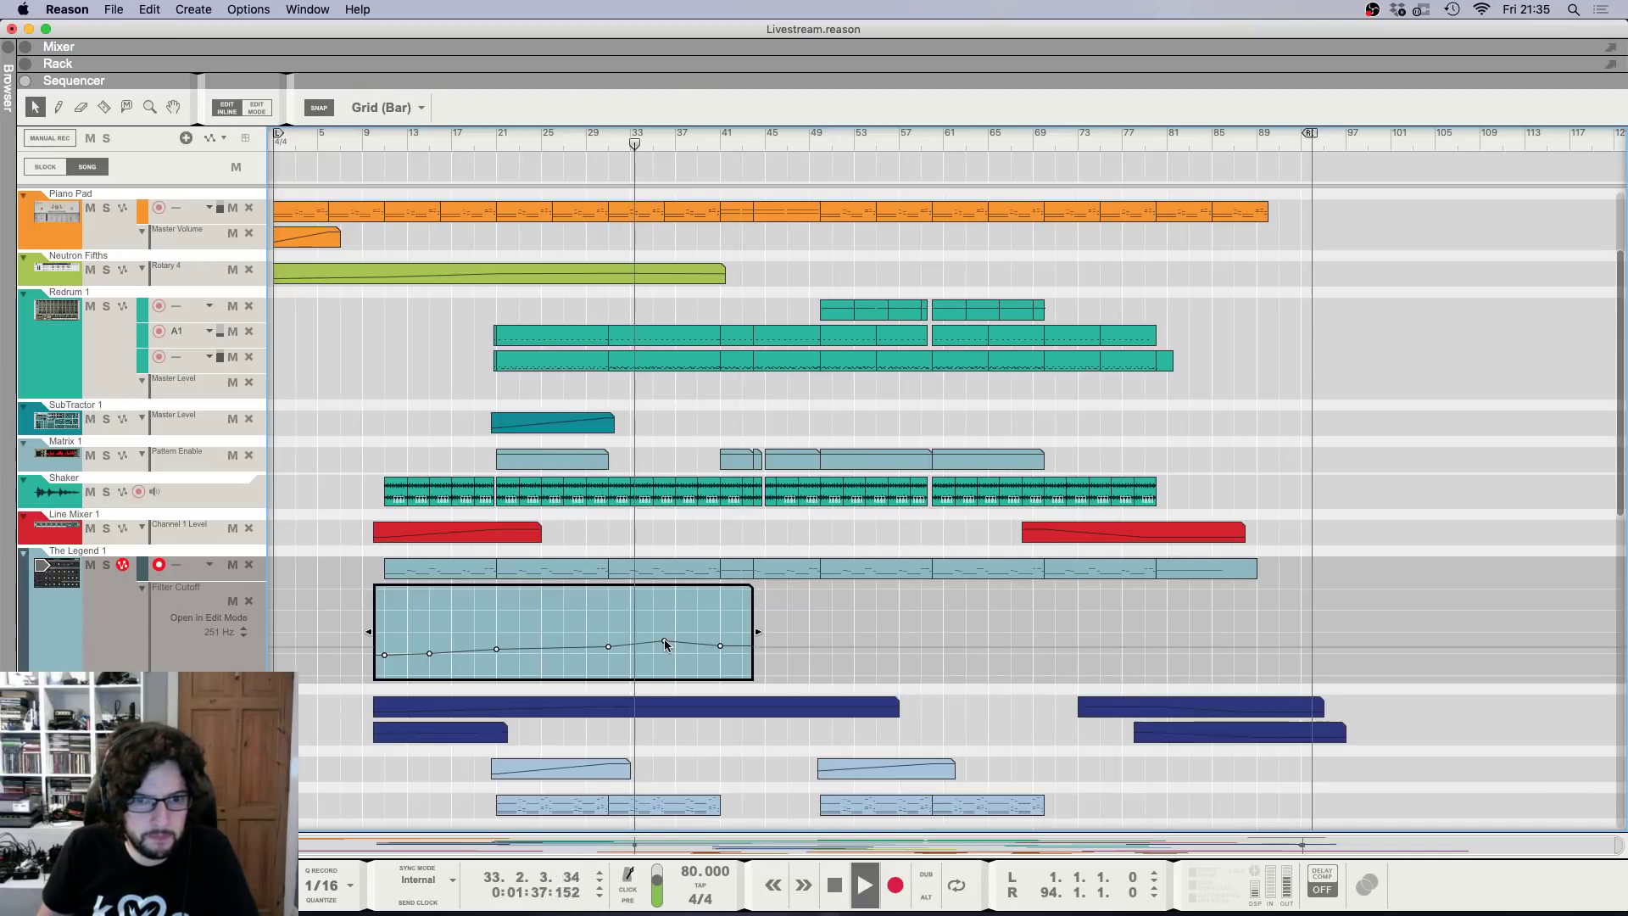
click(664, 638)
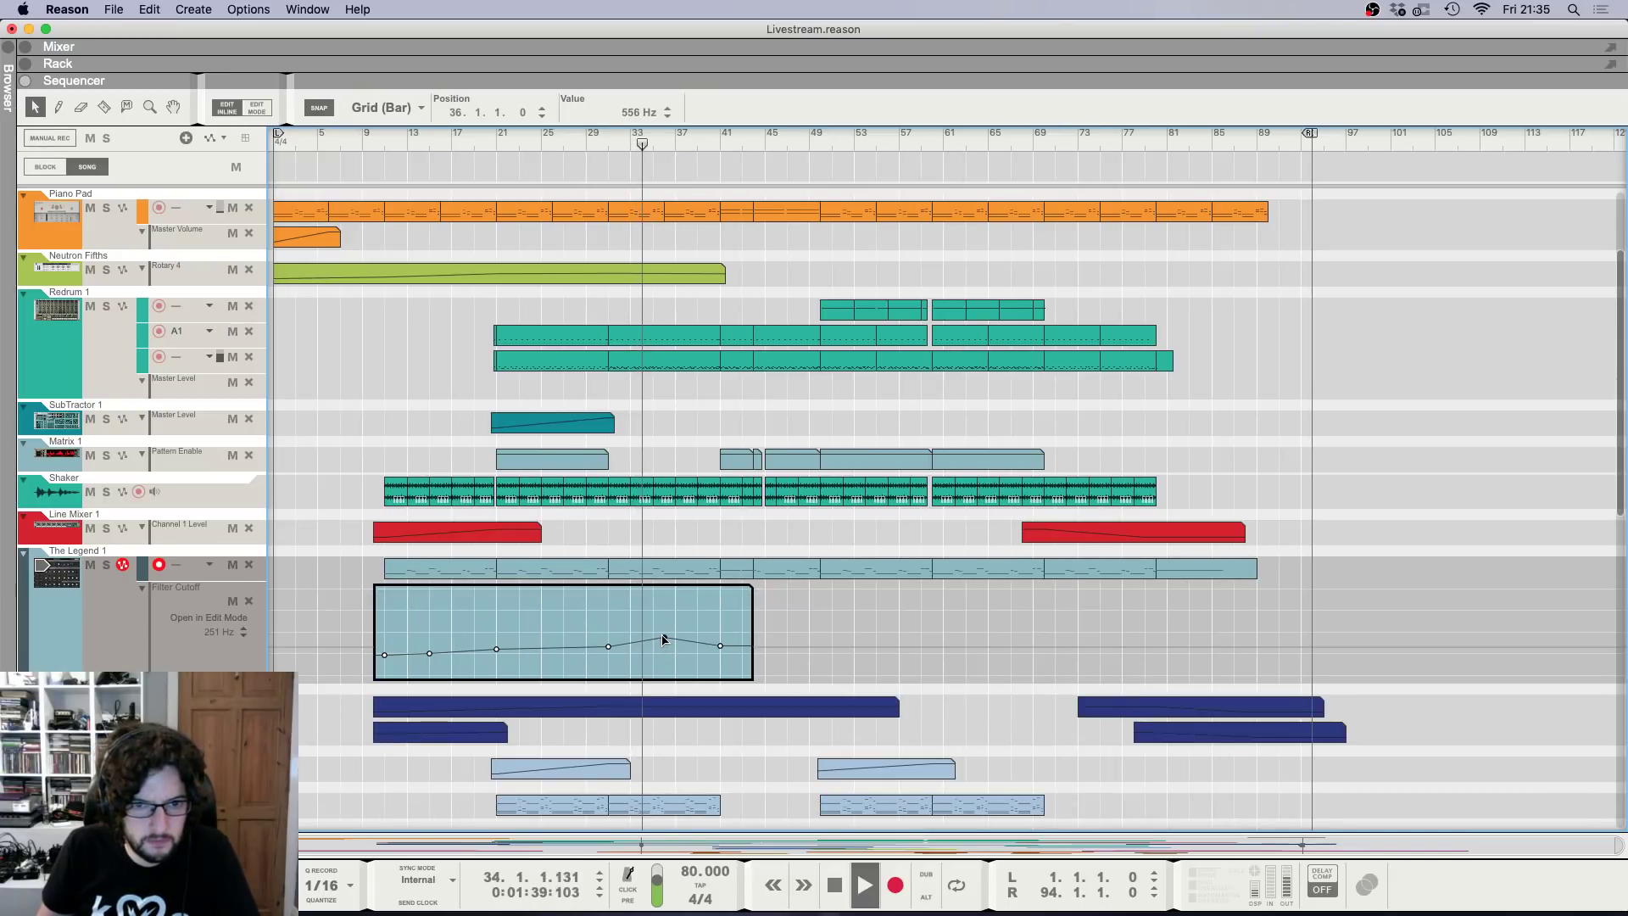
click(778, 655)
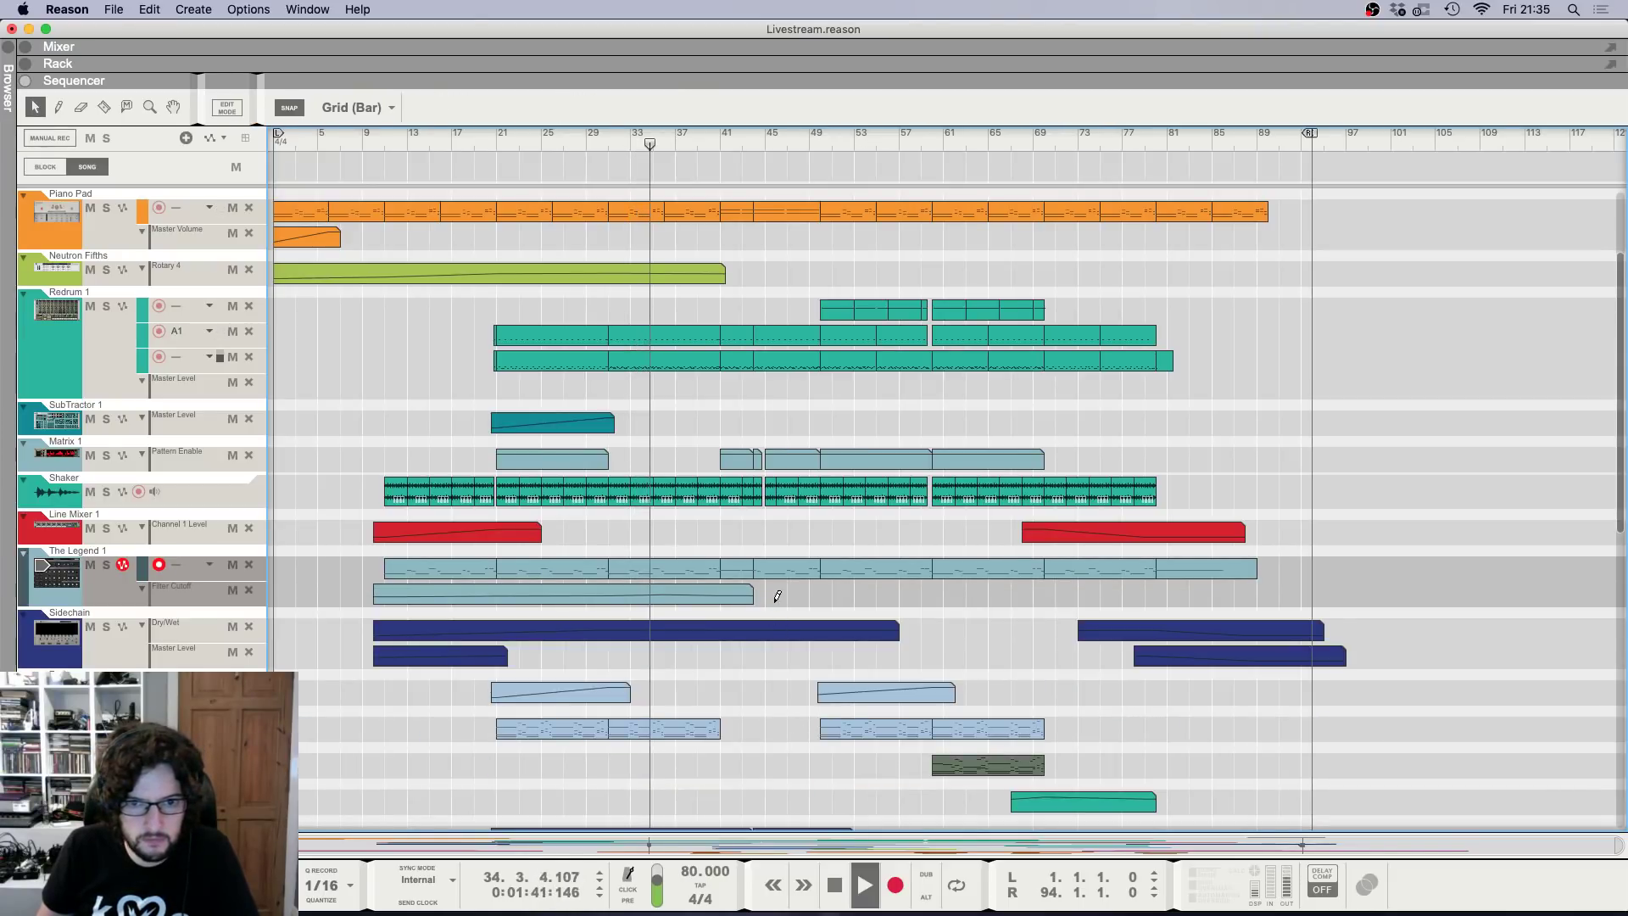
Draw a second Filter Cutoff automation clip from bar 46 to bar 86, and move the first clip's last point to bar 43 at 260 Hz.
drag(776, 595, 1223, 595)
click(1022, 573)
double_click(1002, 593)
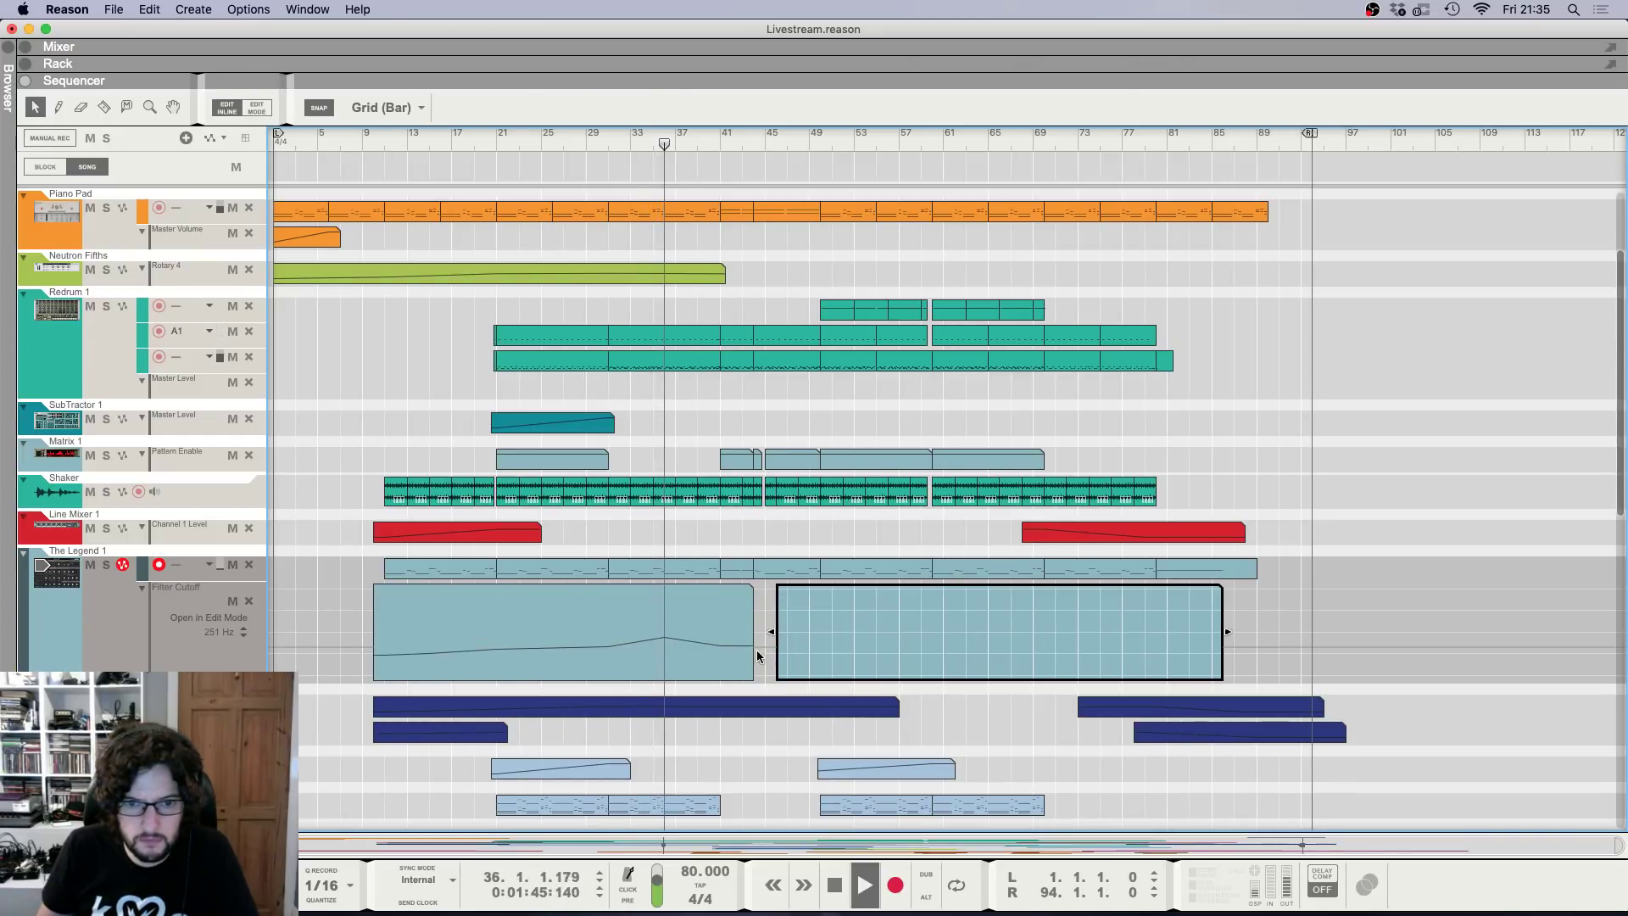
double_click(729, 649)
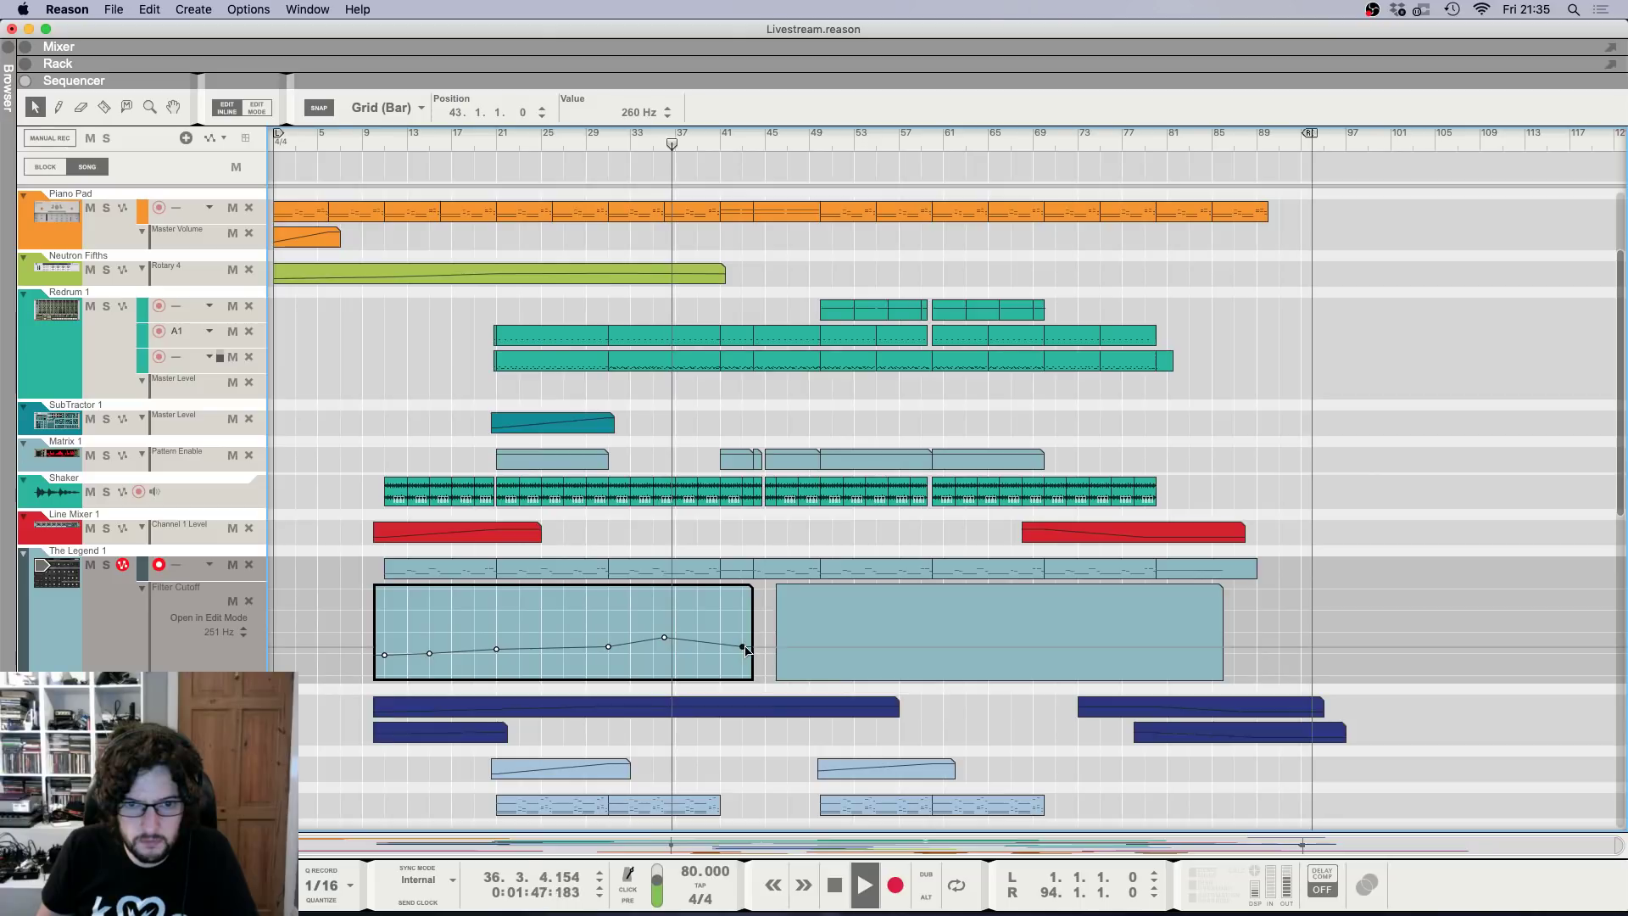
Add points to the second Filter Cutoff clip: 260 Hz at bar 46, 227 Hz at bar 54, 452 Hz at bar 63 and 260 Hz at bar 70.
double_click(805, 649)
click(783, 644)
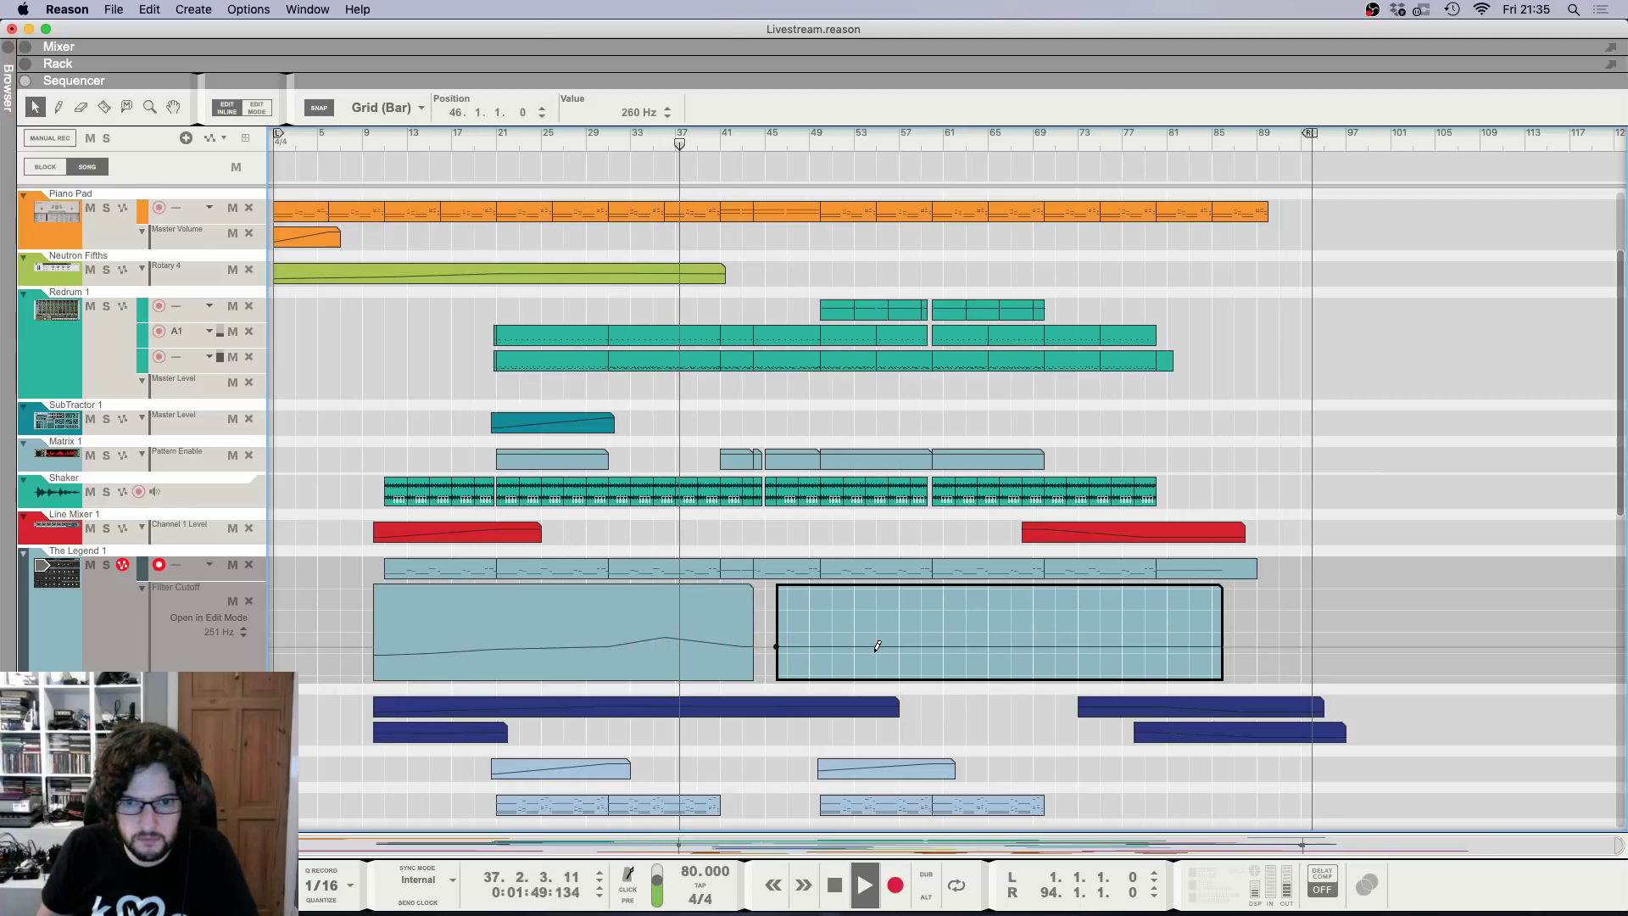
click(865, 648)
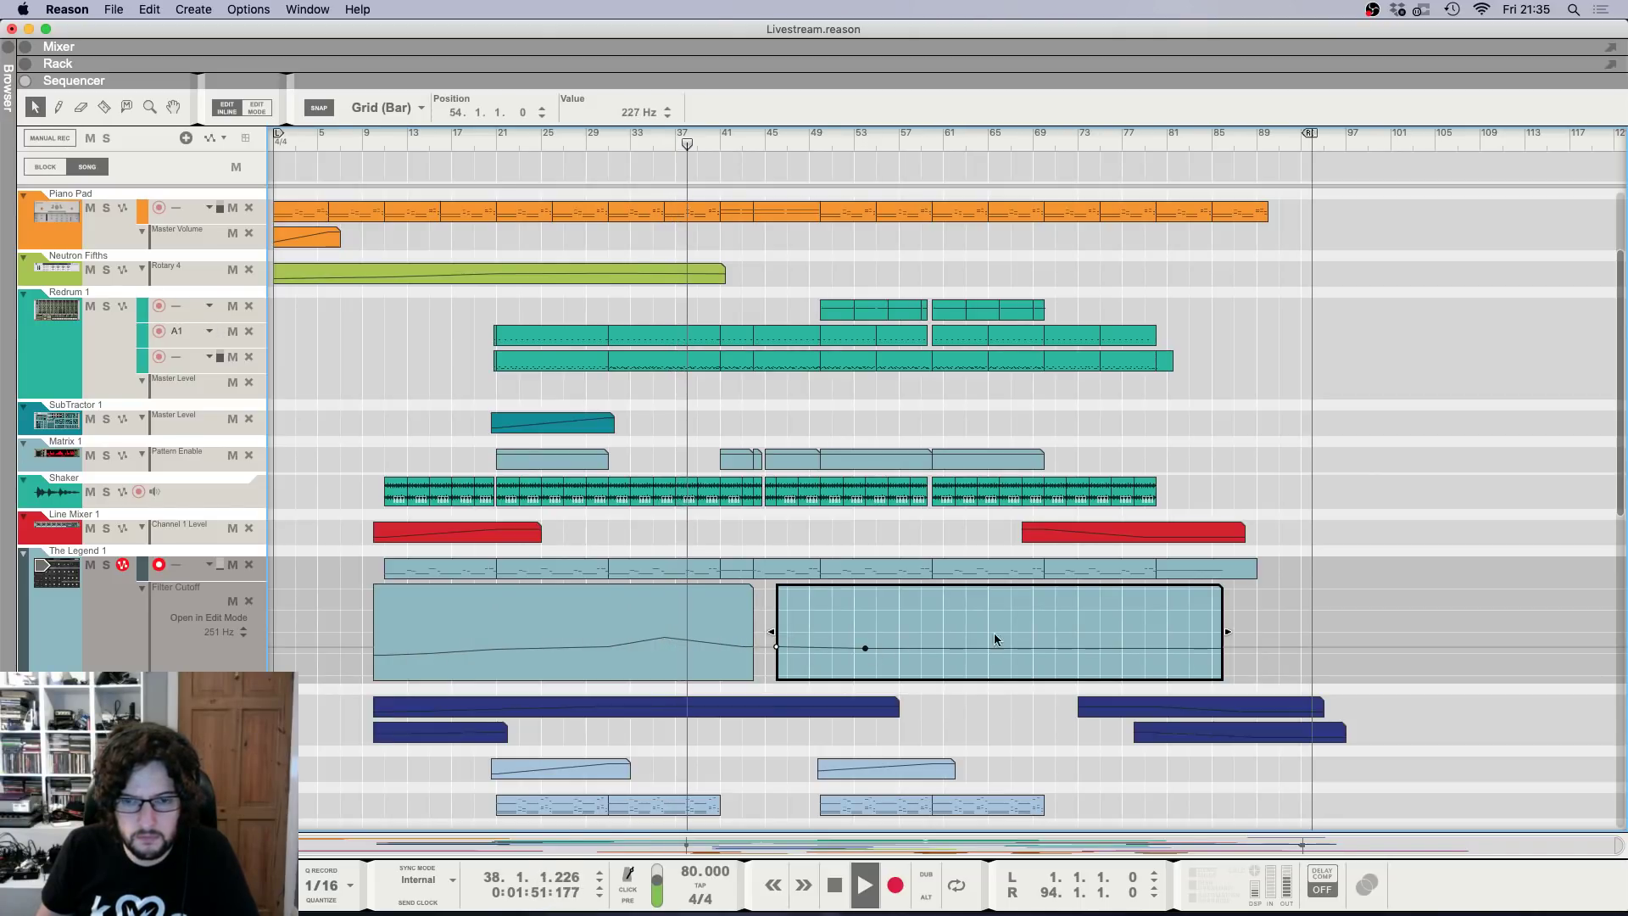
click(966, 640)
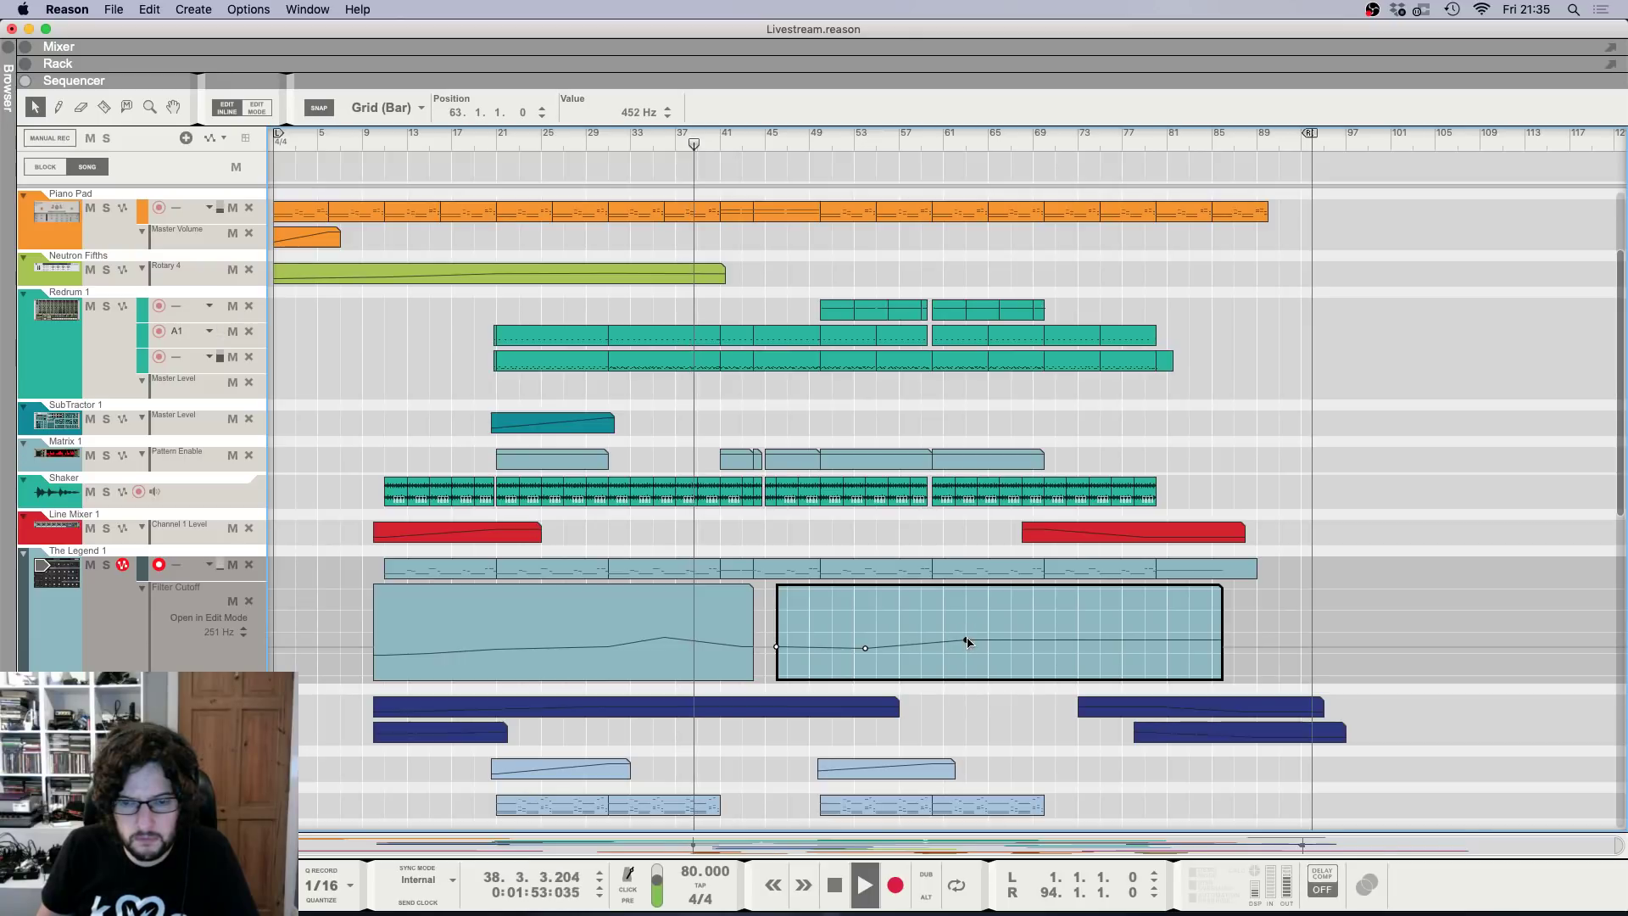
click(1032, 649)
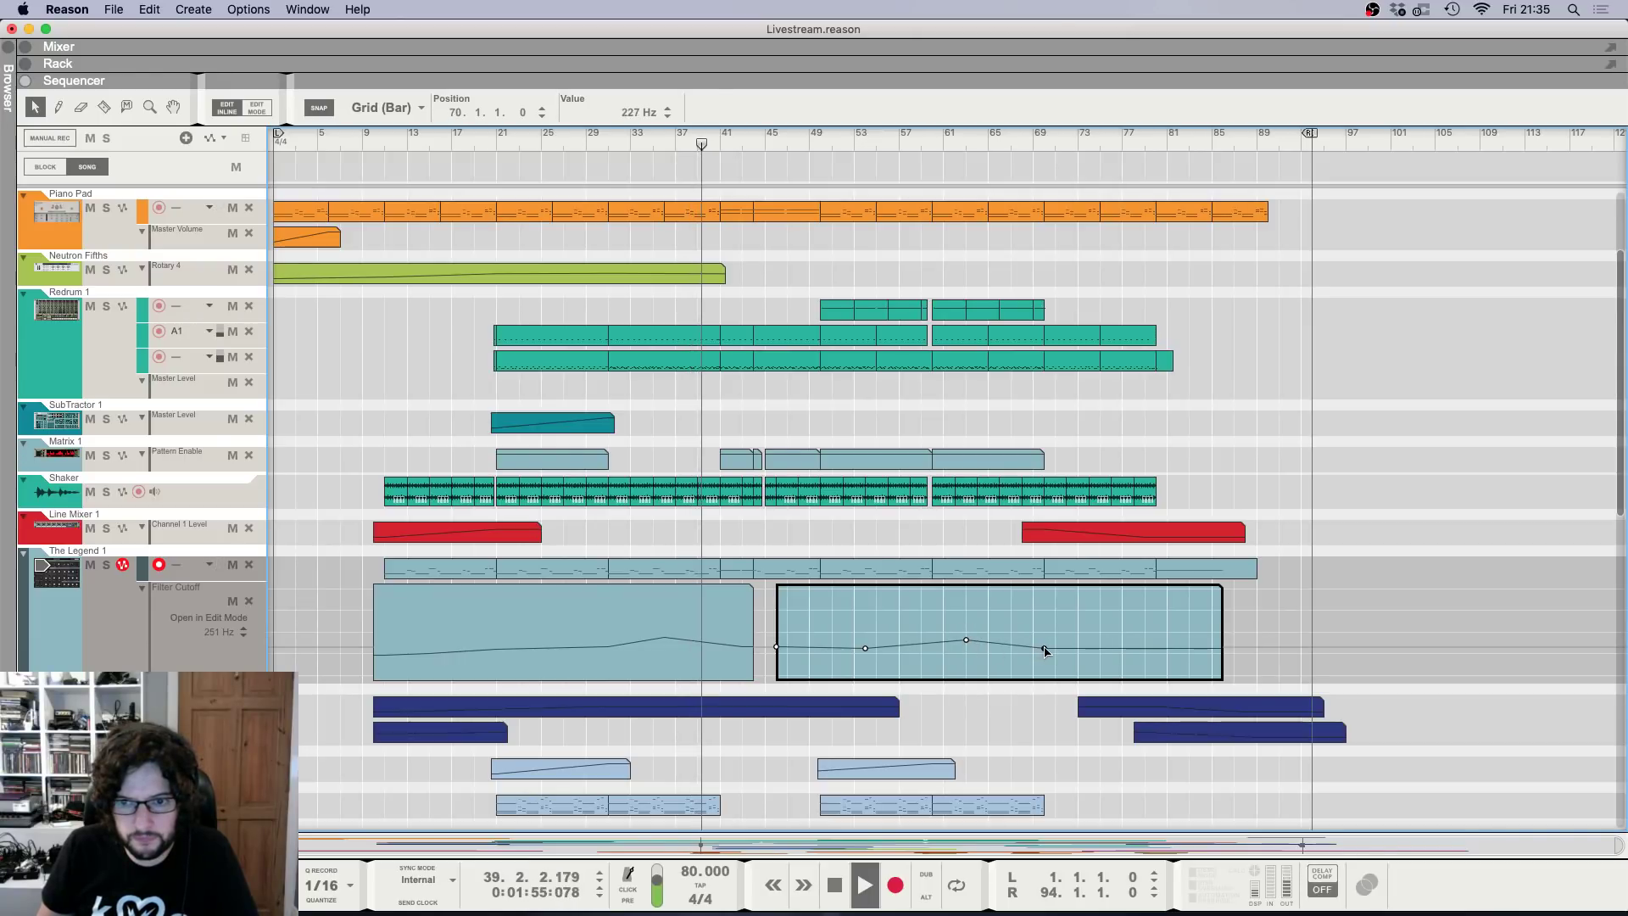
drag(1043, 647, 1045, 646)
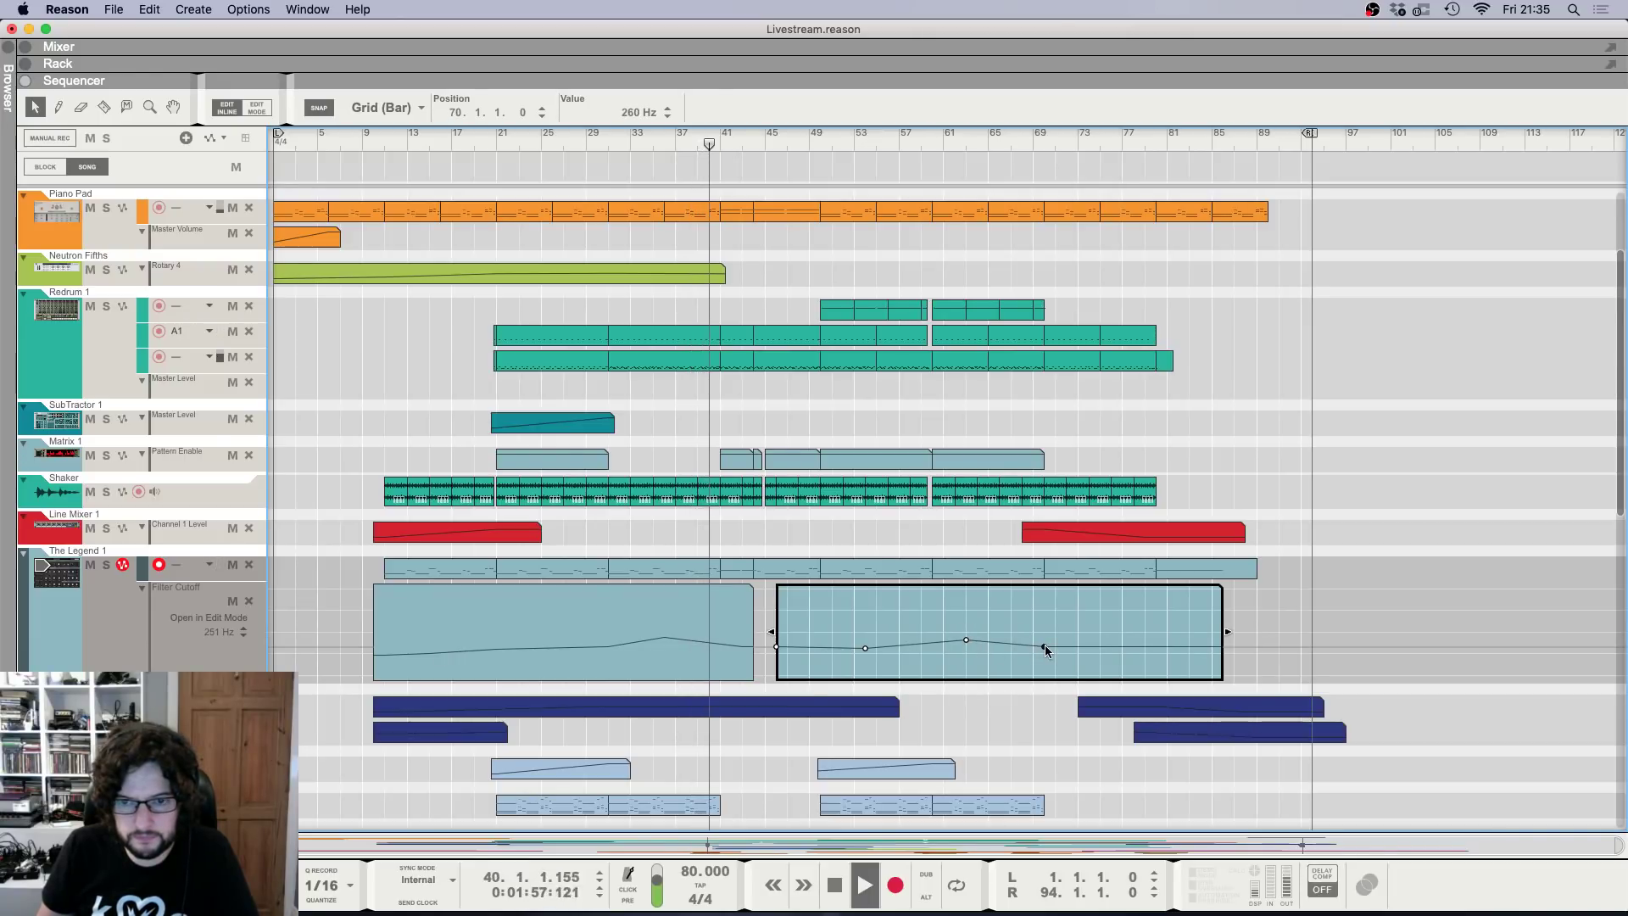
click(1035, 727)
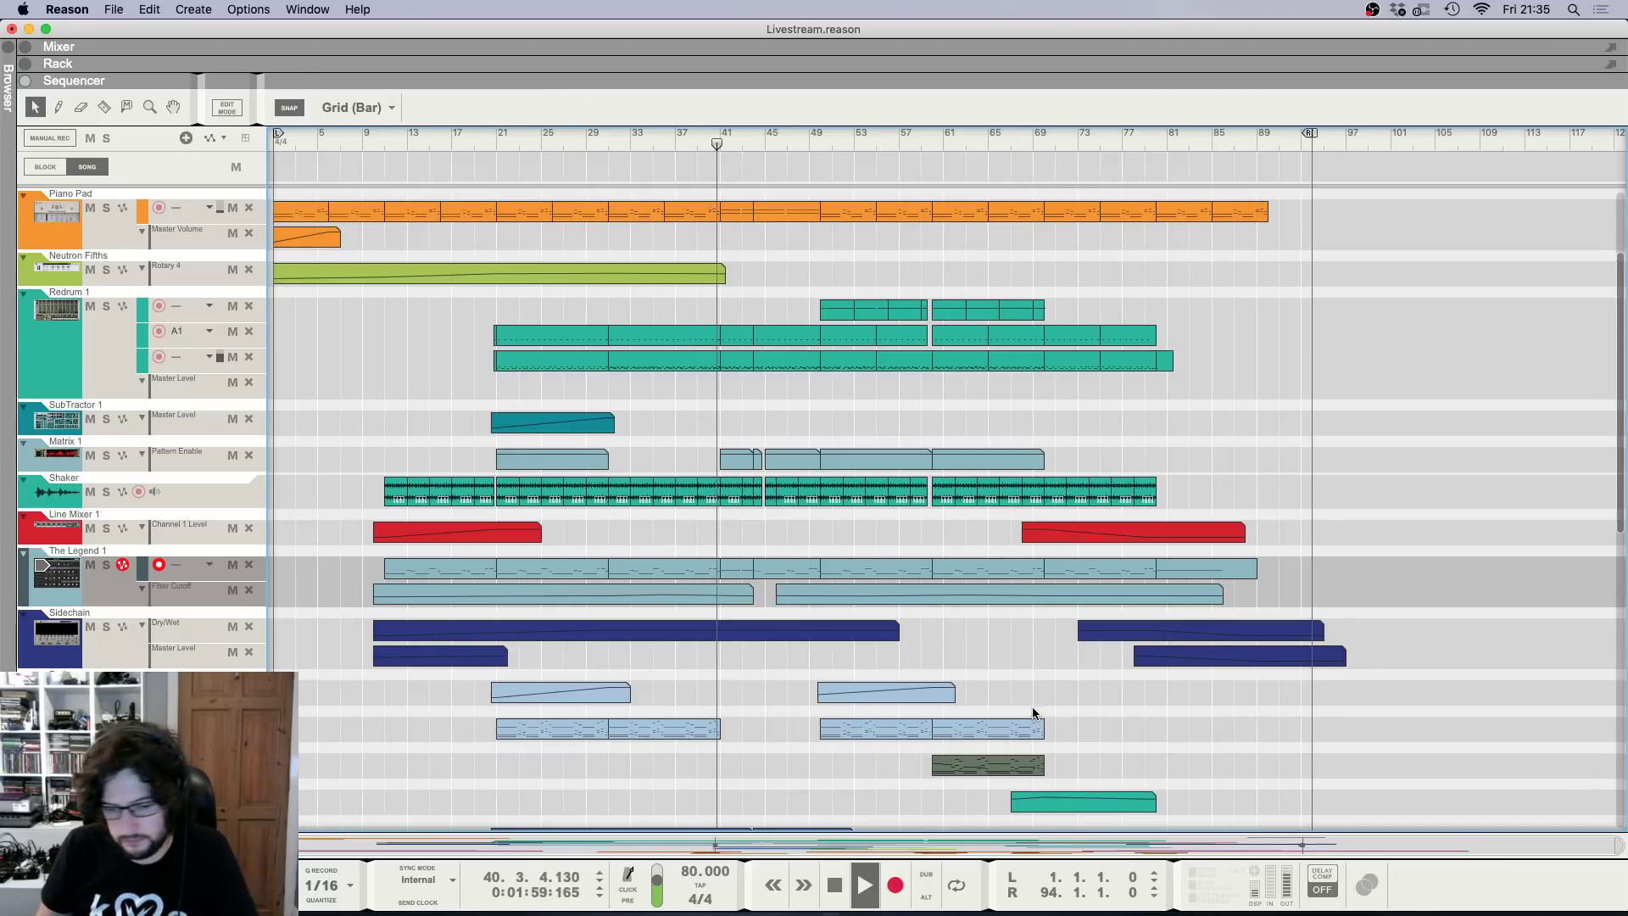
Examine the clips and automation around bars 41 to 44 while the middle section plays.
key(h)
key(h)
key(h)
key(h)
key(h)
scroll(807, 568, up, 4)
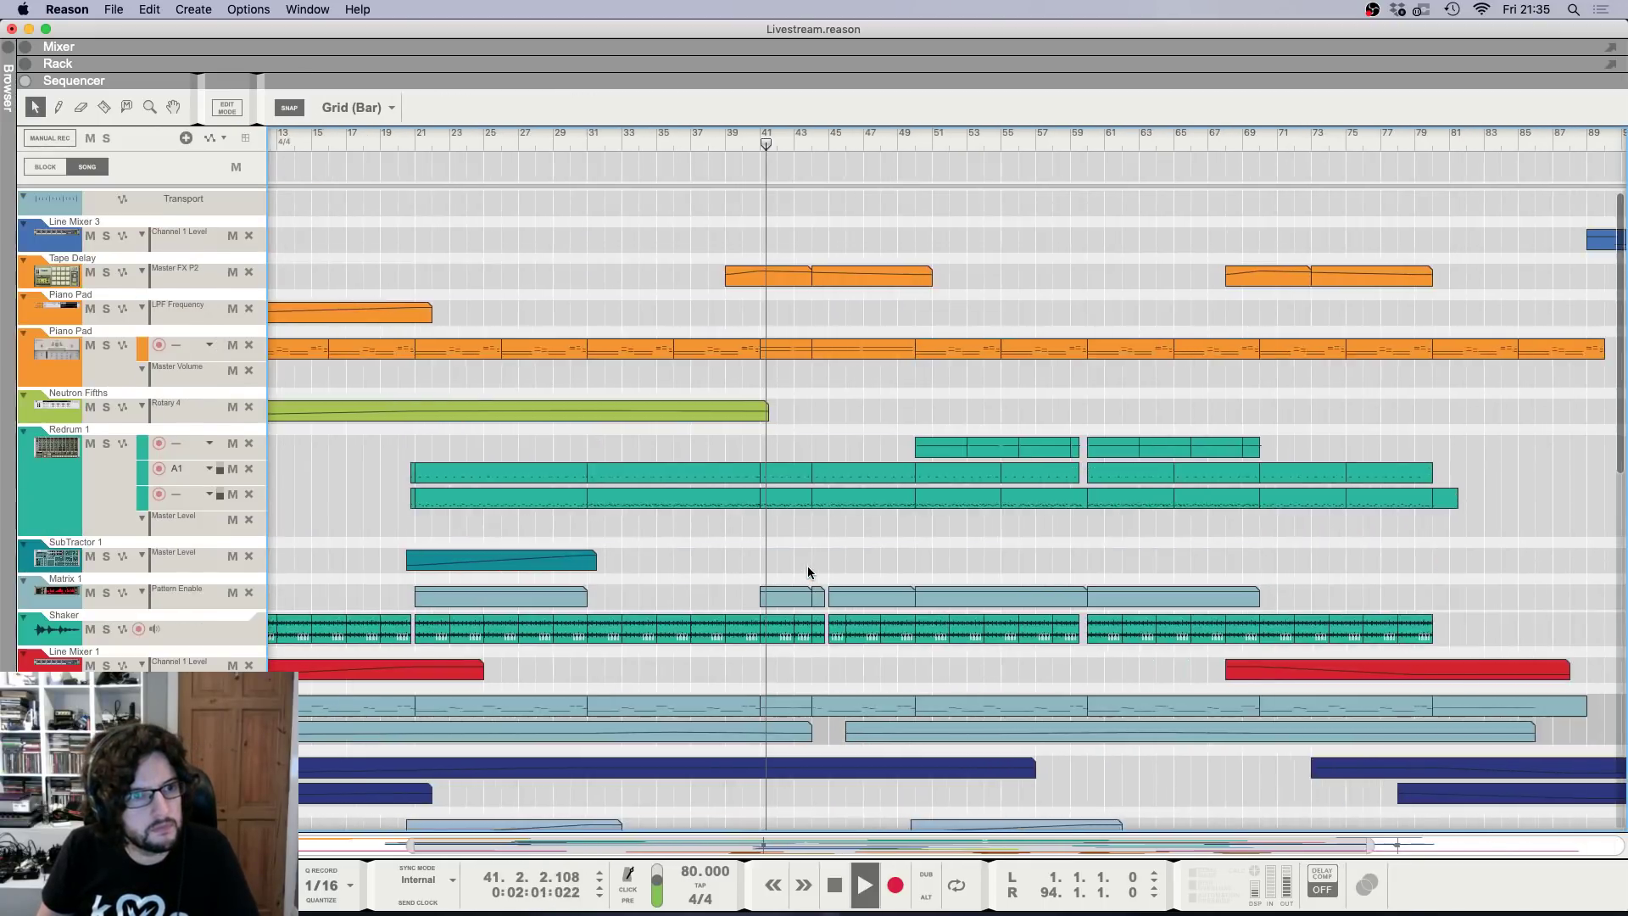
key(h)
key(g)
key(g)
key(g)
key(g)
key(g)
key(g)
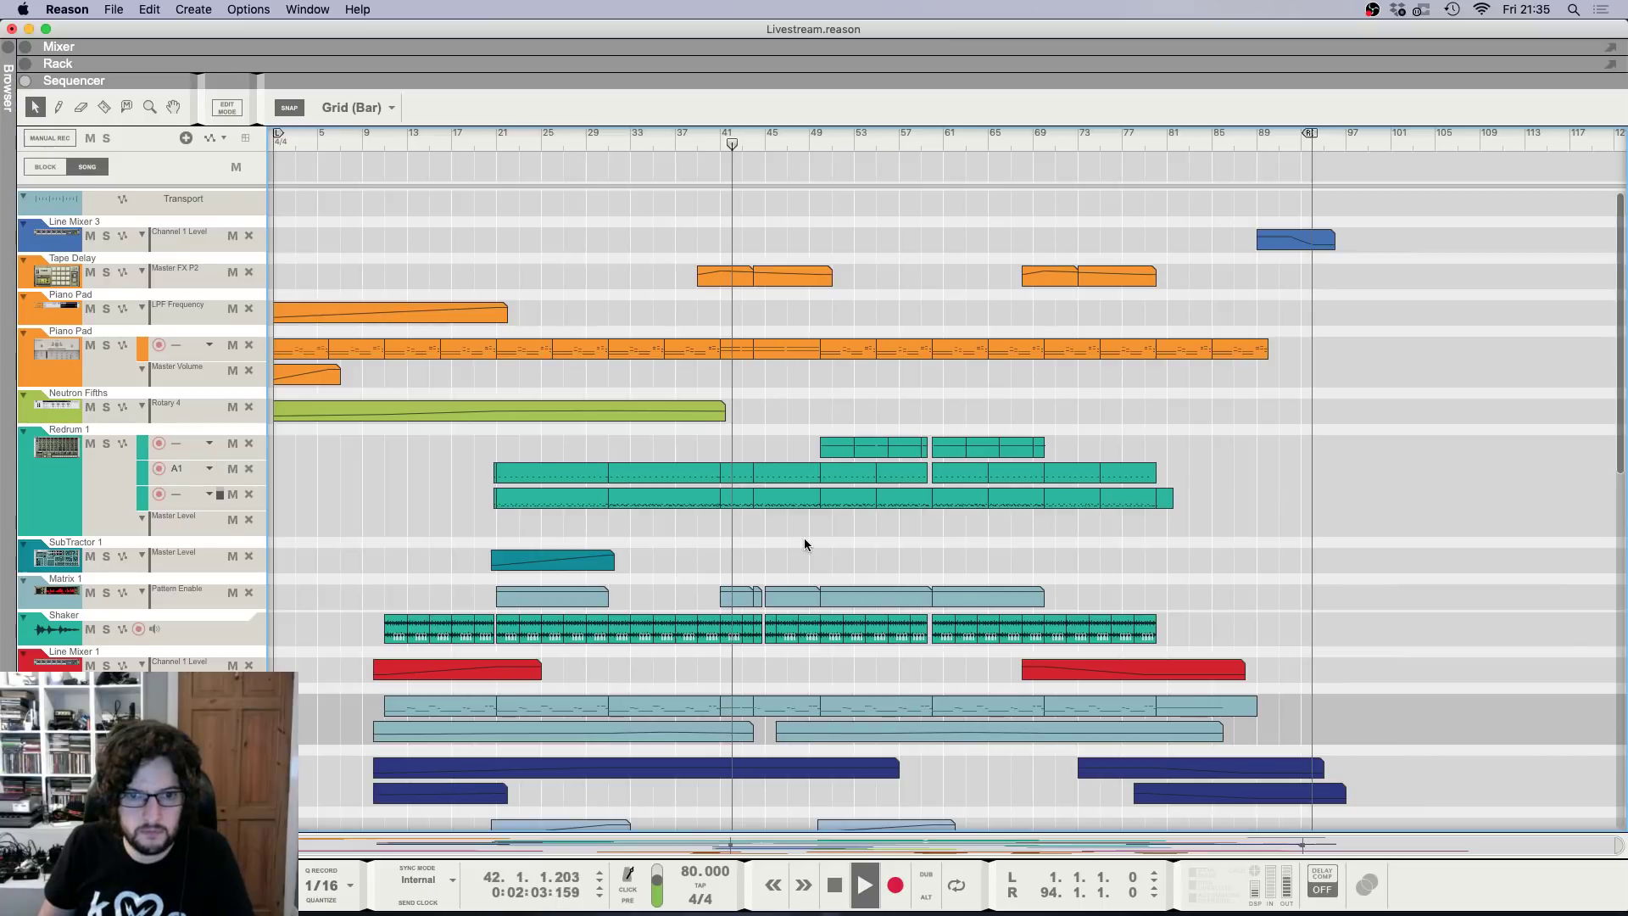
scroll(804, 539, down, 5)
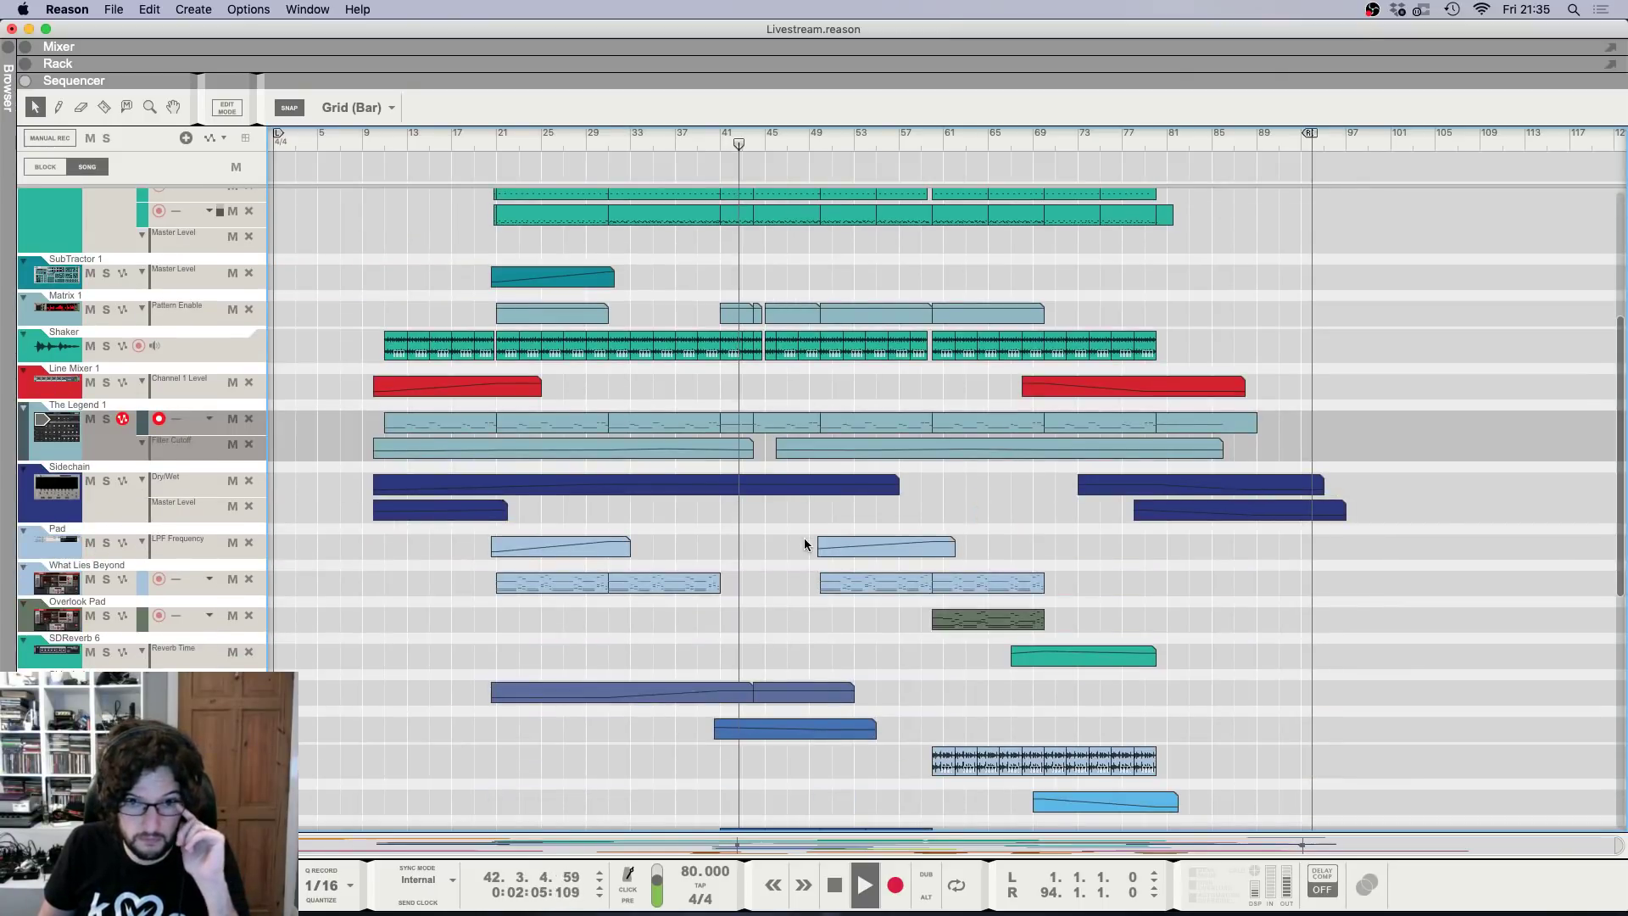
key(h)
key(h)
key(h)
key(h)
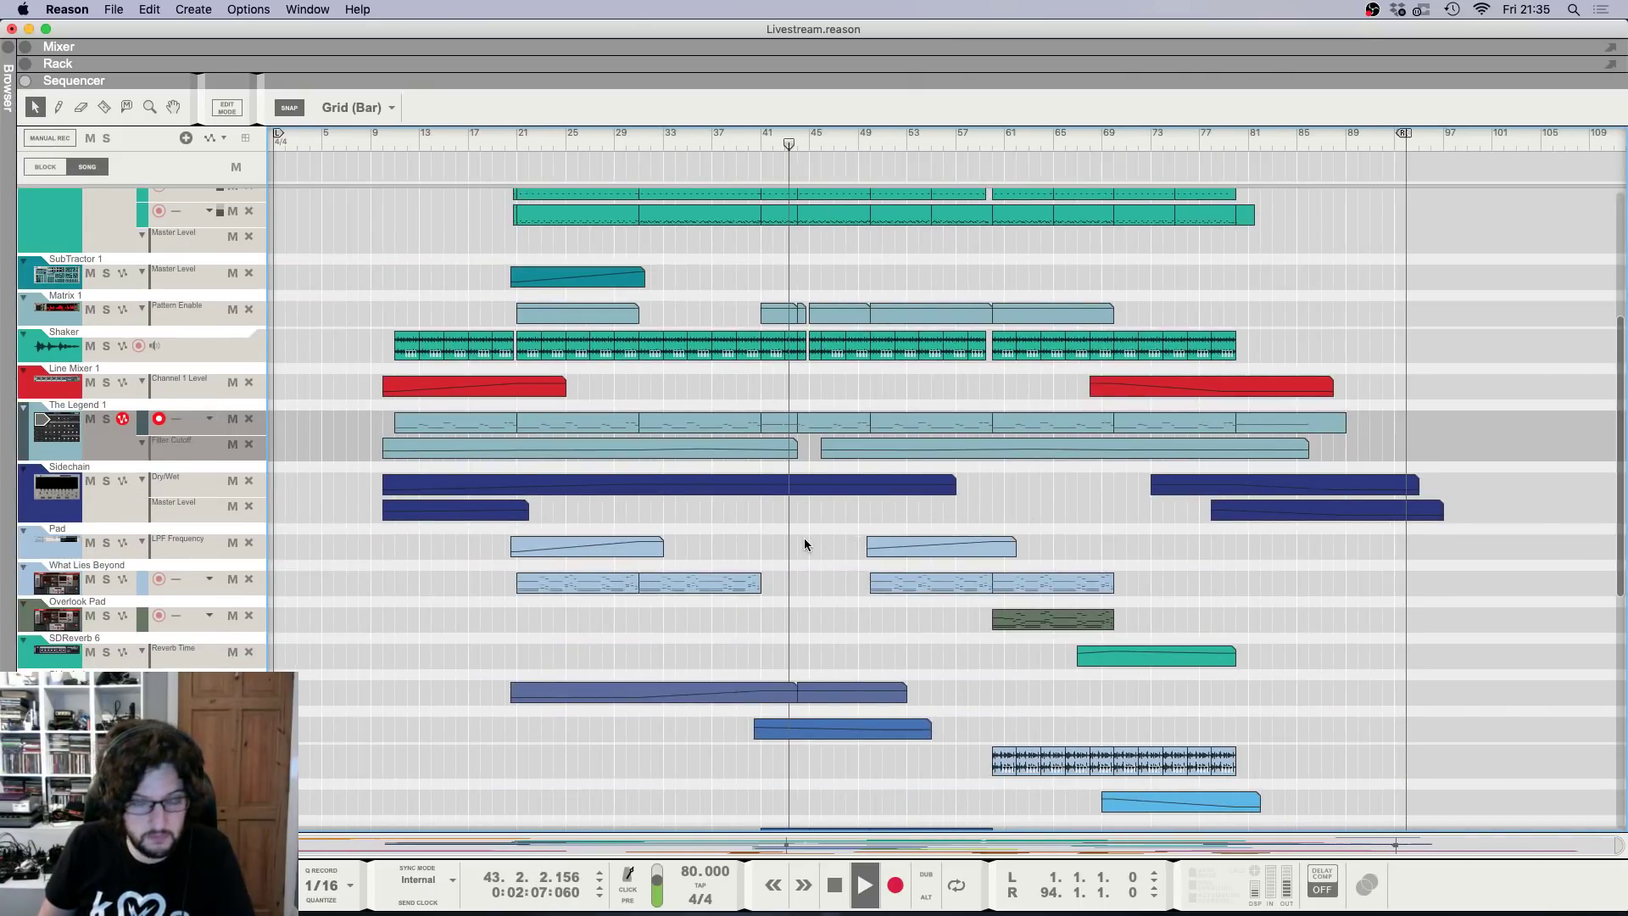
key(g)
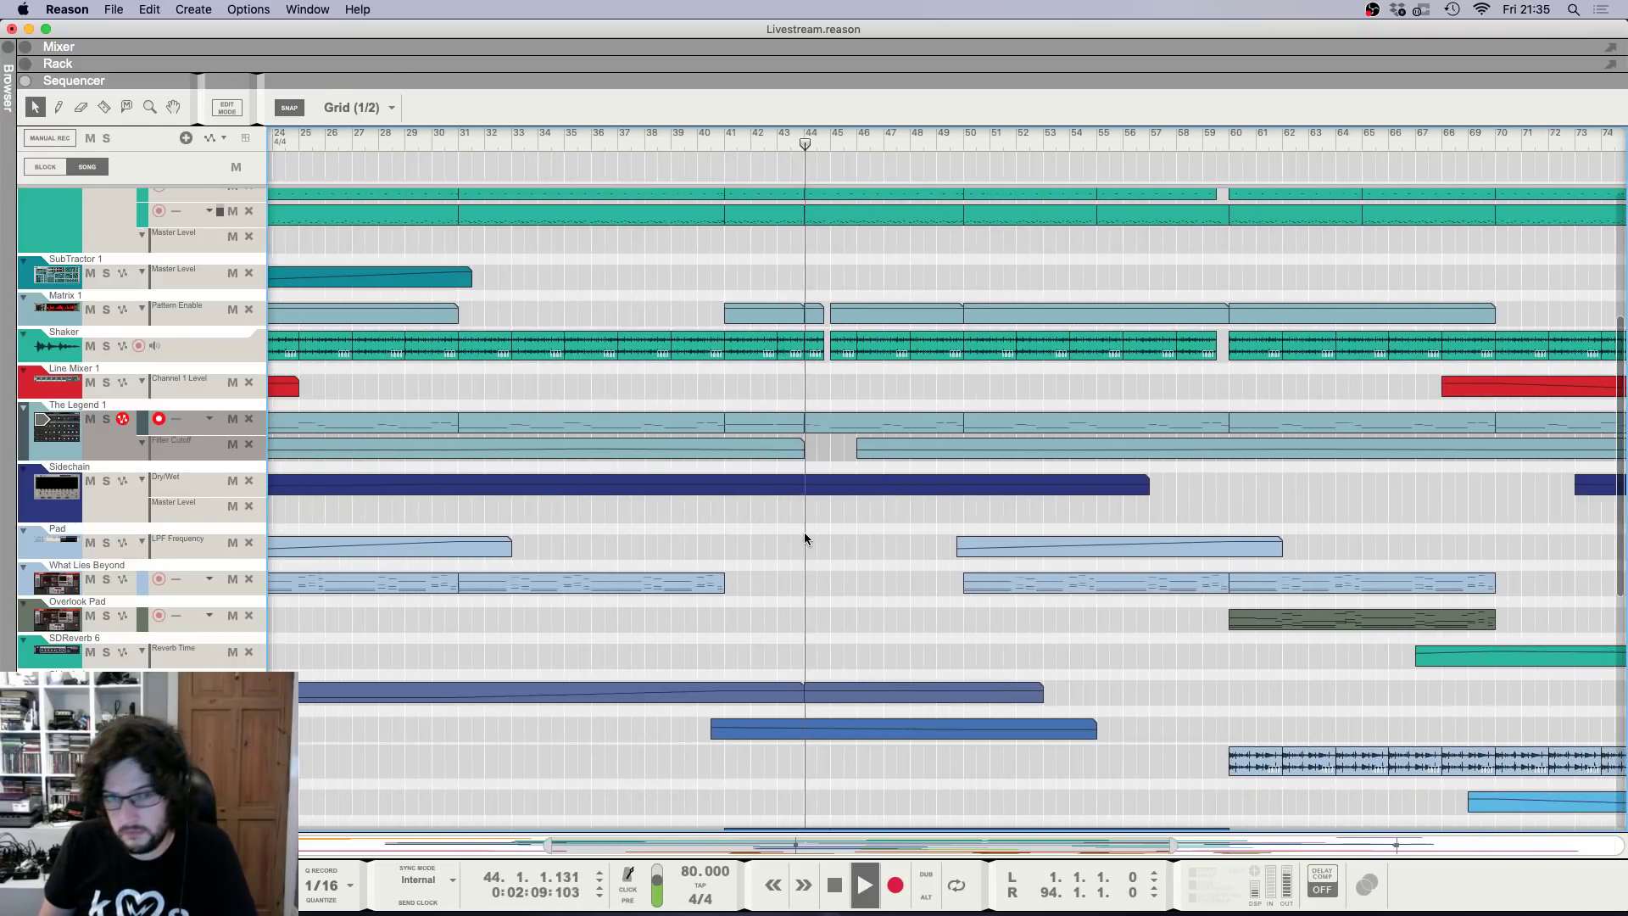
key(g)
Adjust the Glitch Perc channel's level to about -17.57 dB in the mixer, and return to the arrangement.
key(F5)
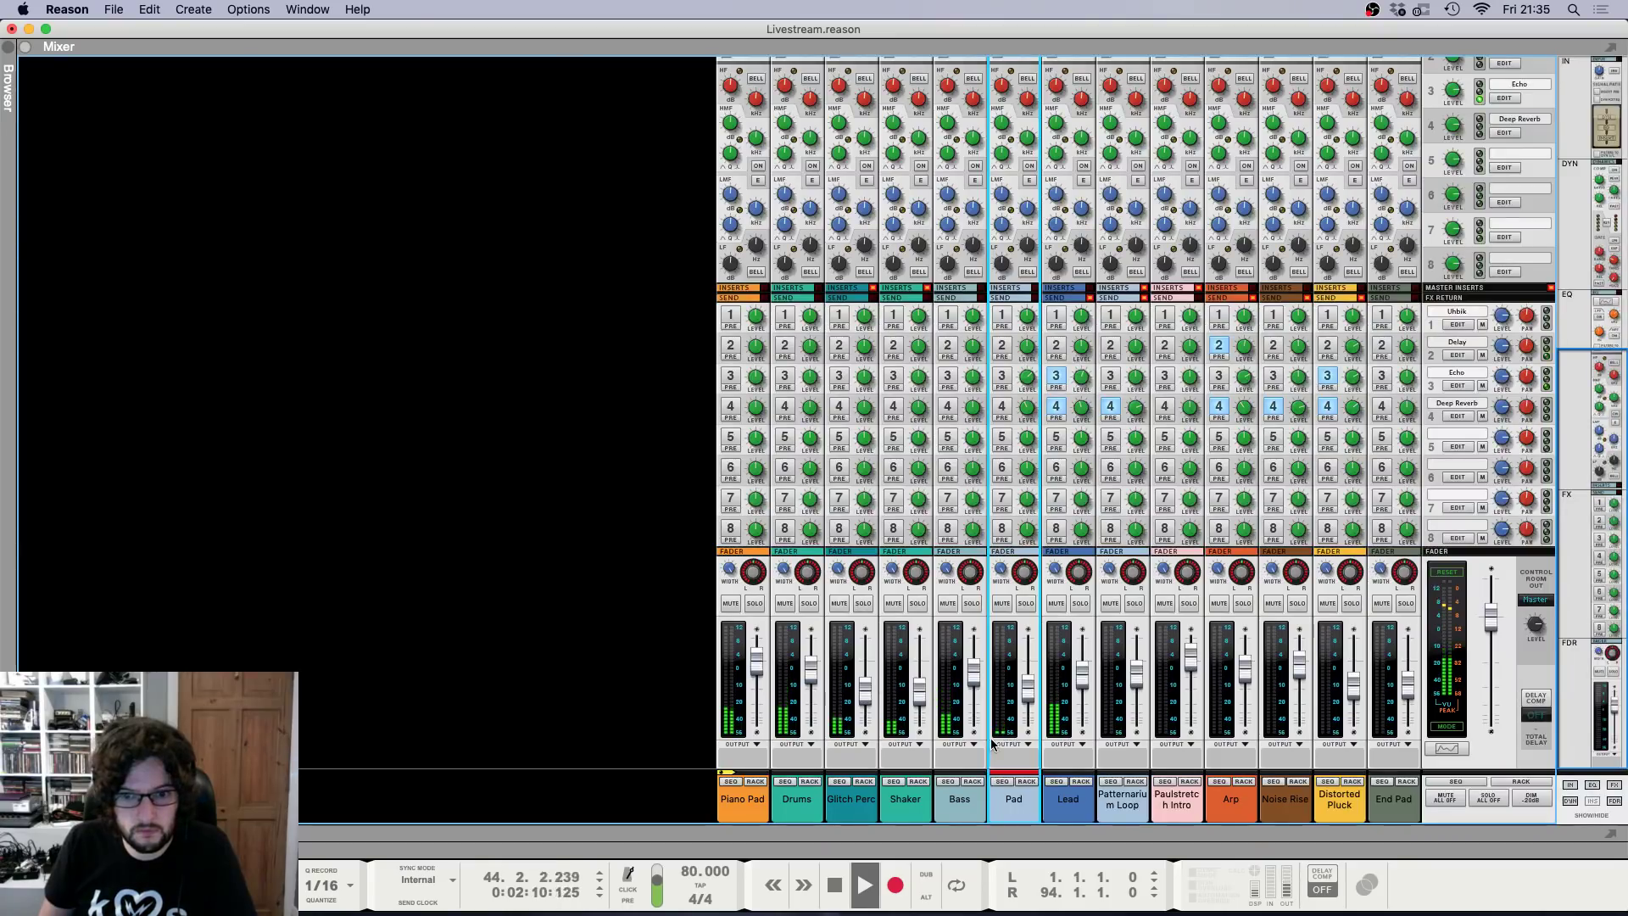
click(869, 697)
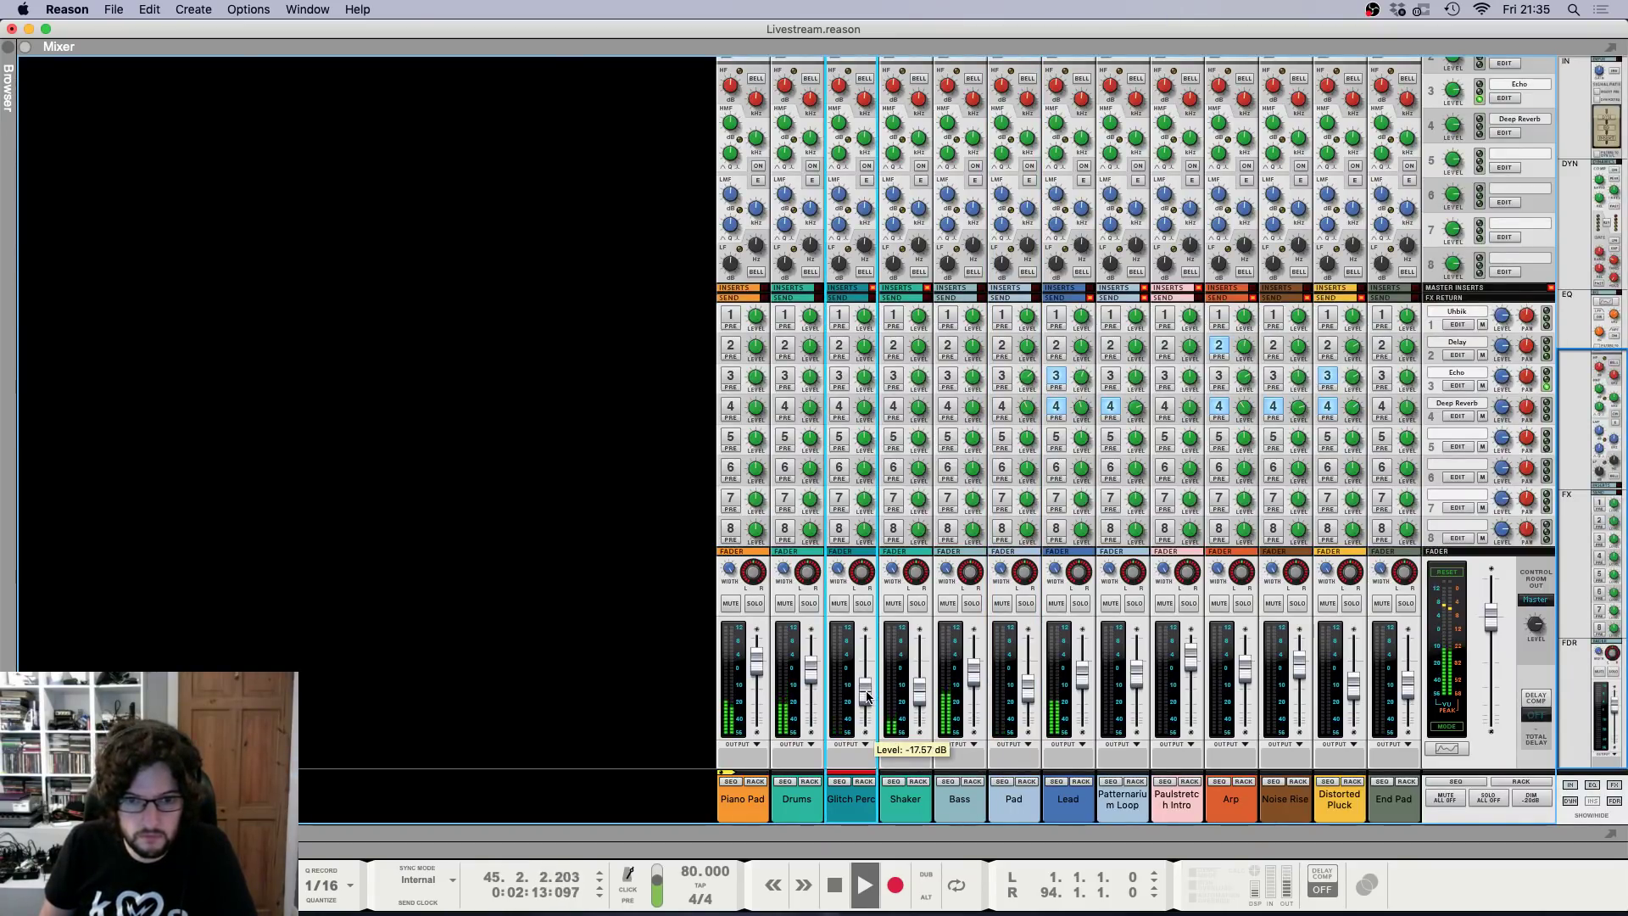
key(F7)
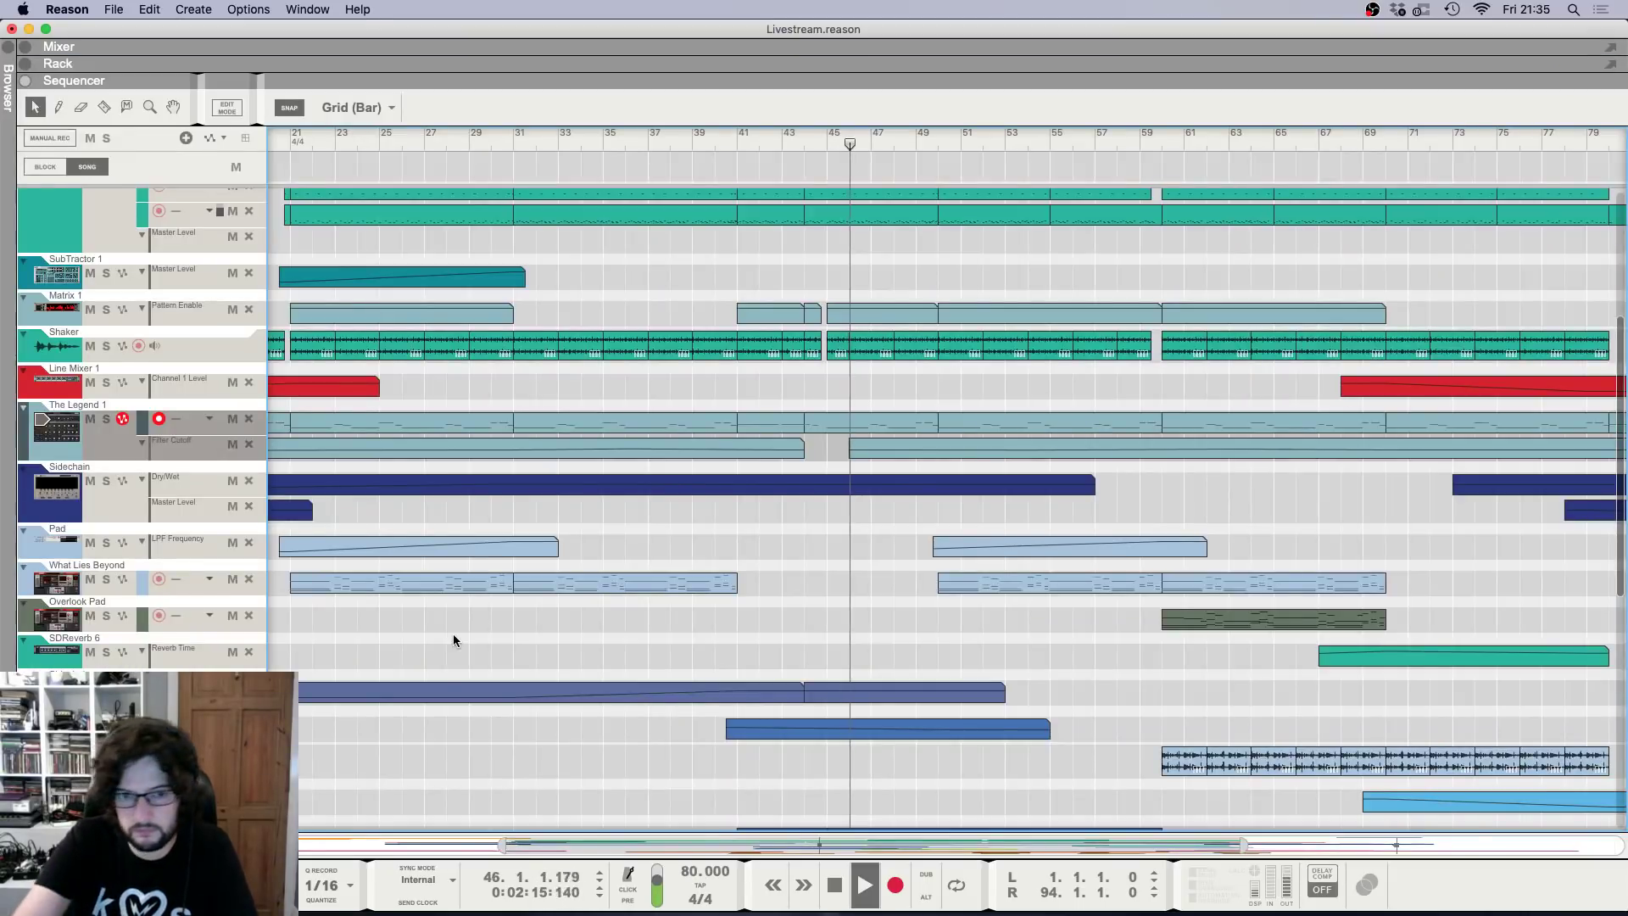
Look over the drum, piano and effect tracks' clips as playback reaches bar 50.
key(g)
key(g)
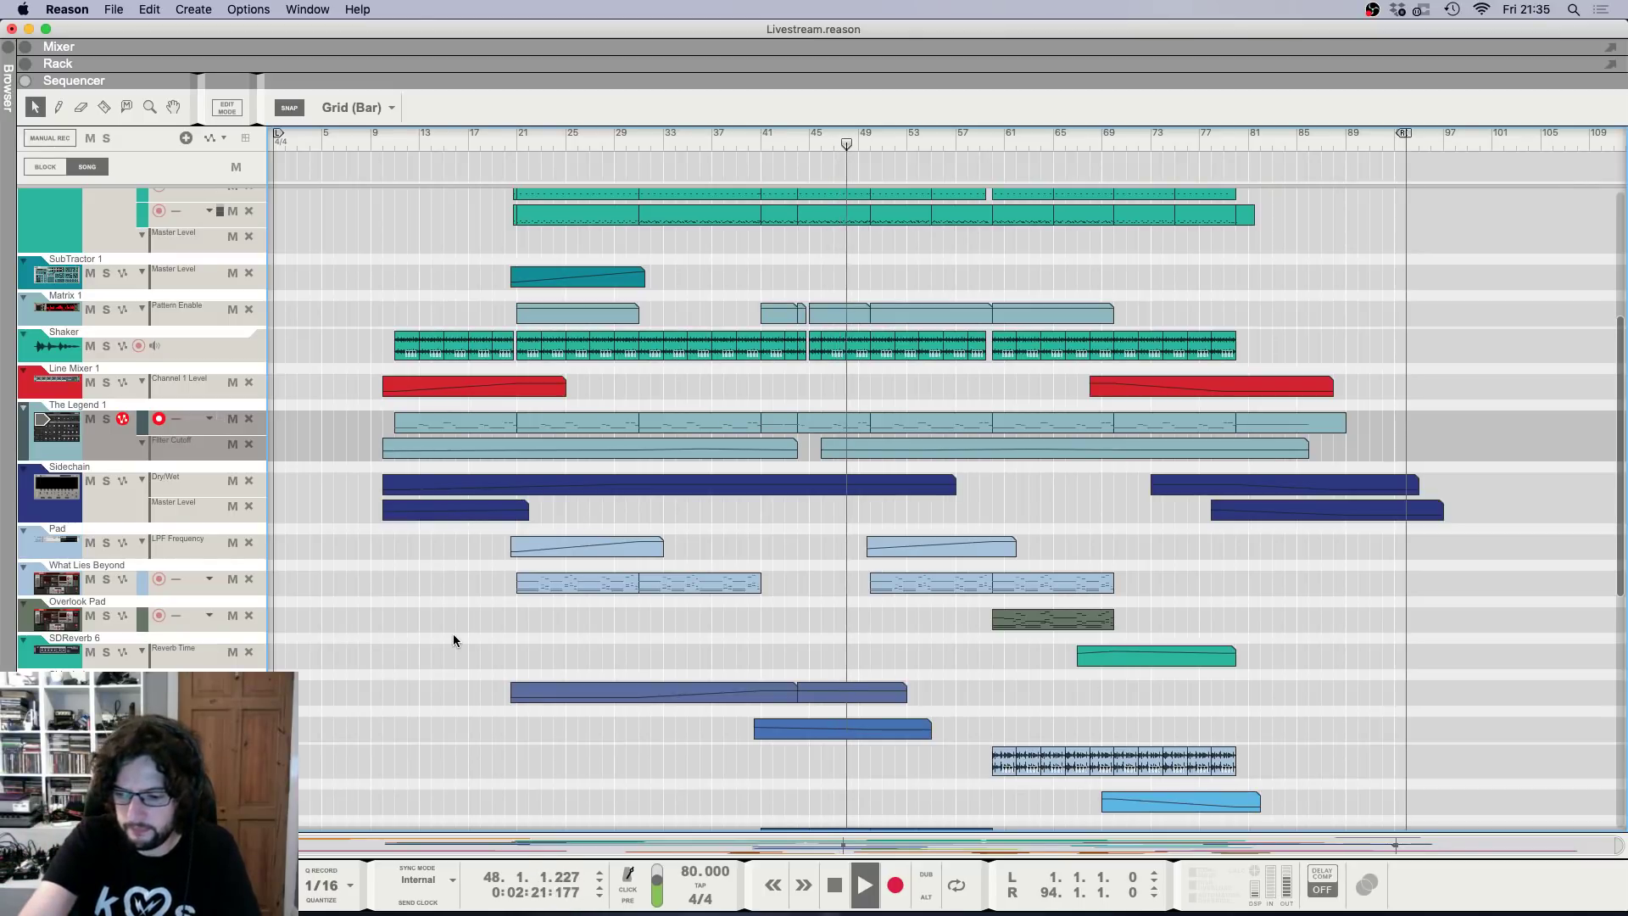
scroll(719, 504, up, 5)
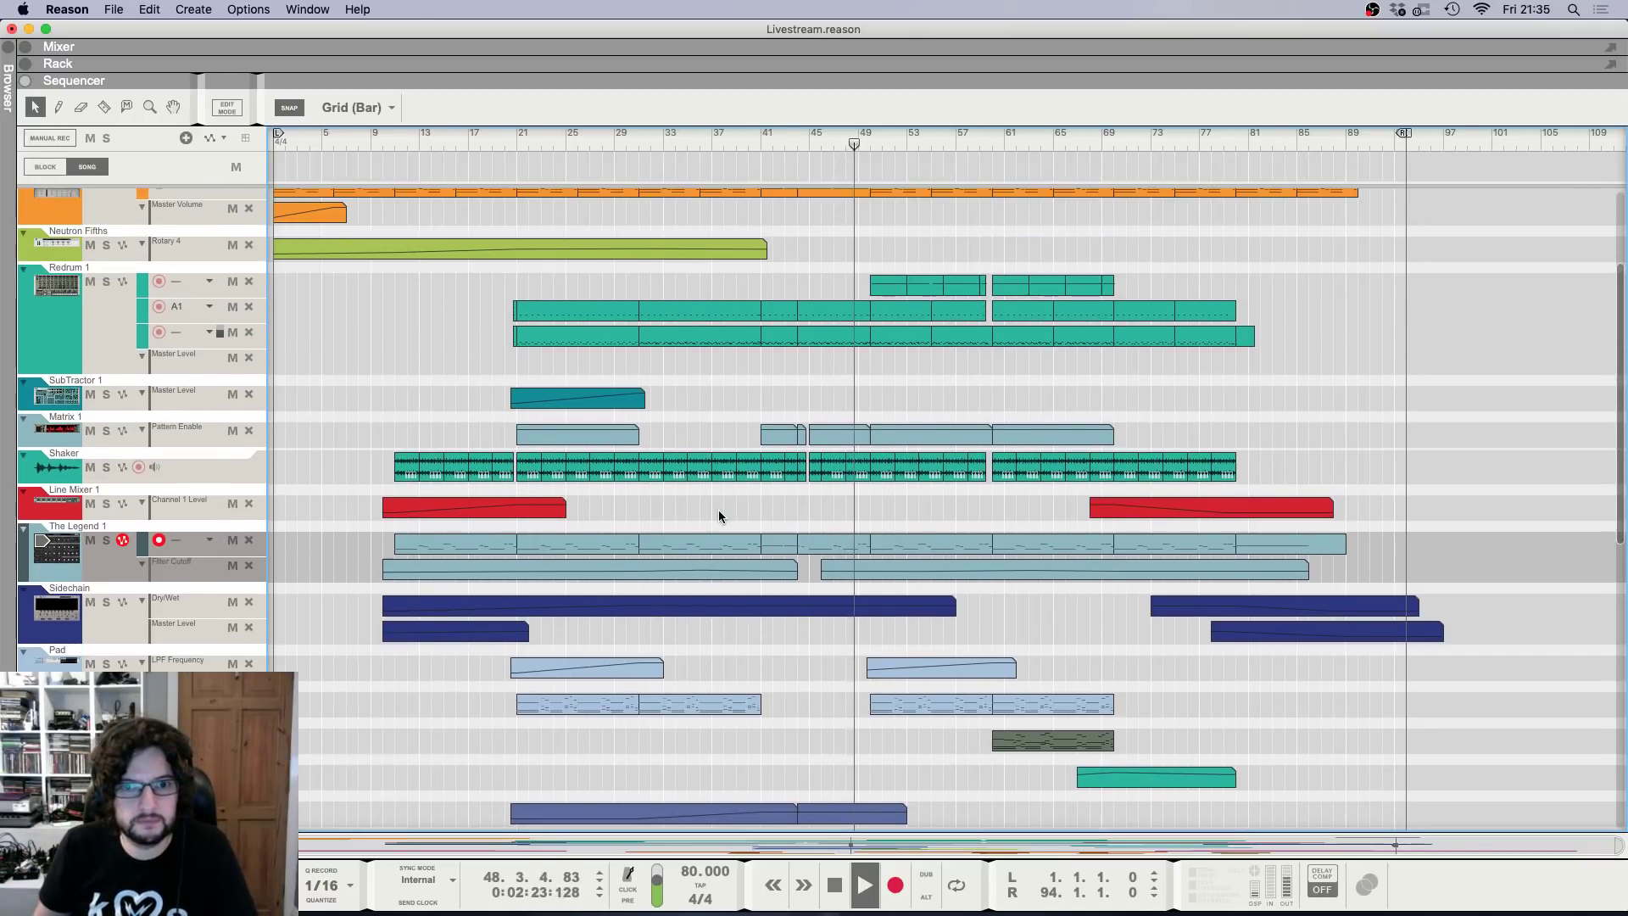
scroll(723, 527, up, 2)
scroll(727, 524, up, 4)
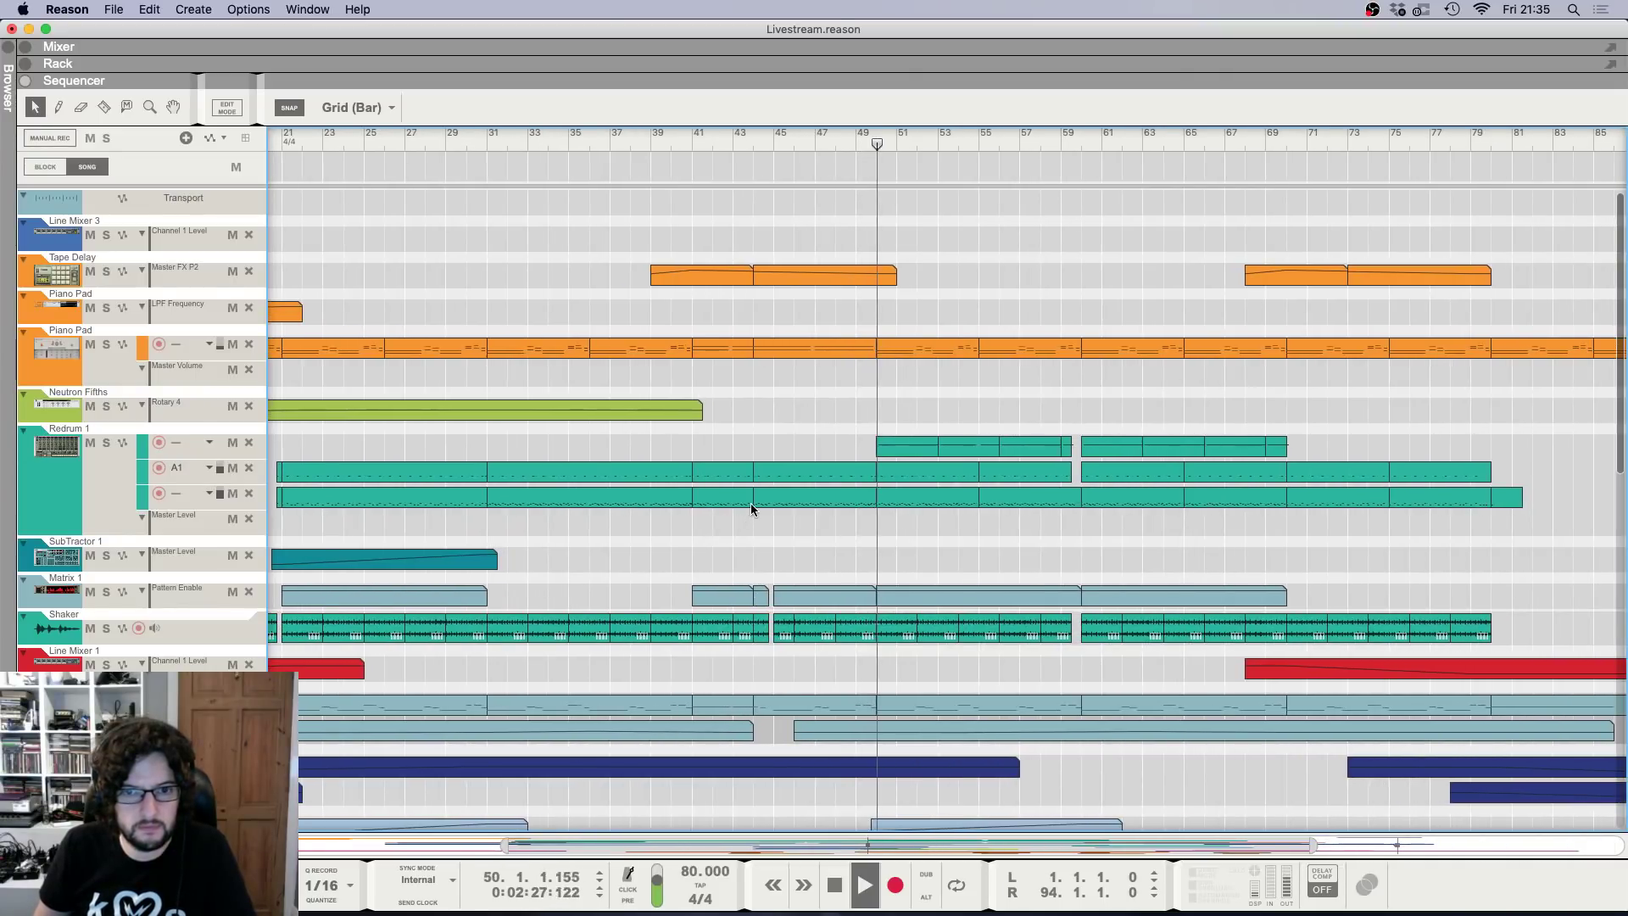
scroll(772, 505, up, 1)
scroll(843, 504, up, 3)
Create an automation lane for the Drum 9 Level of Redrum 1 and show it in the arrangement.
key(F6)
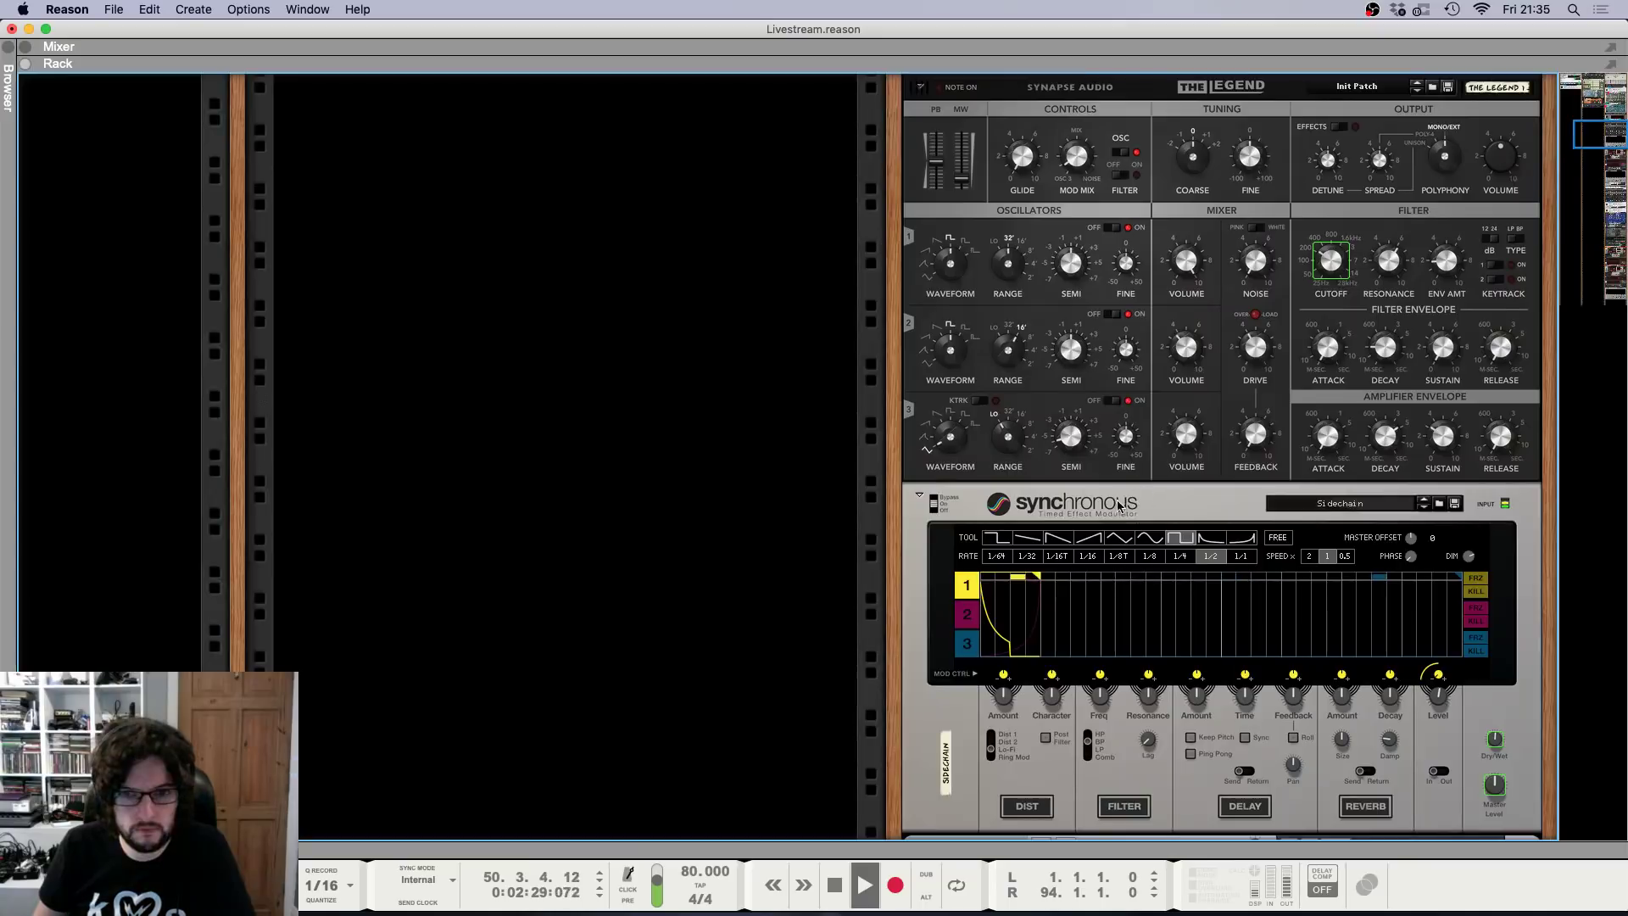
scroll(1050, 519, up, 10)
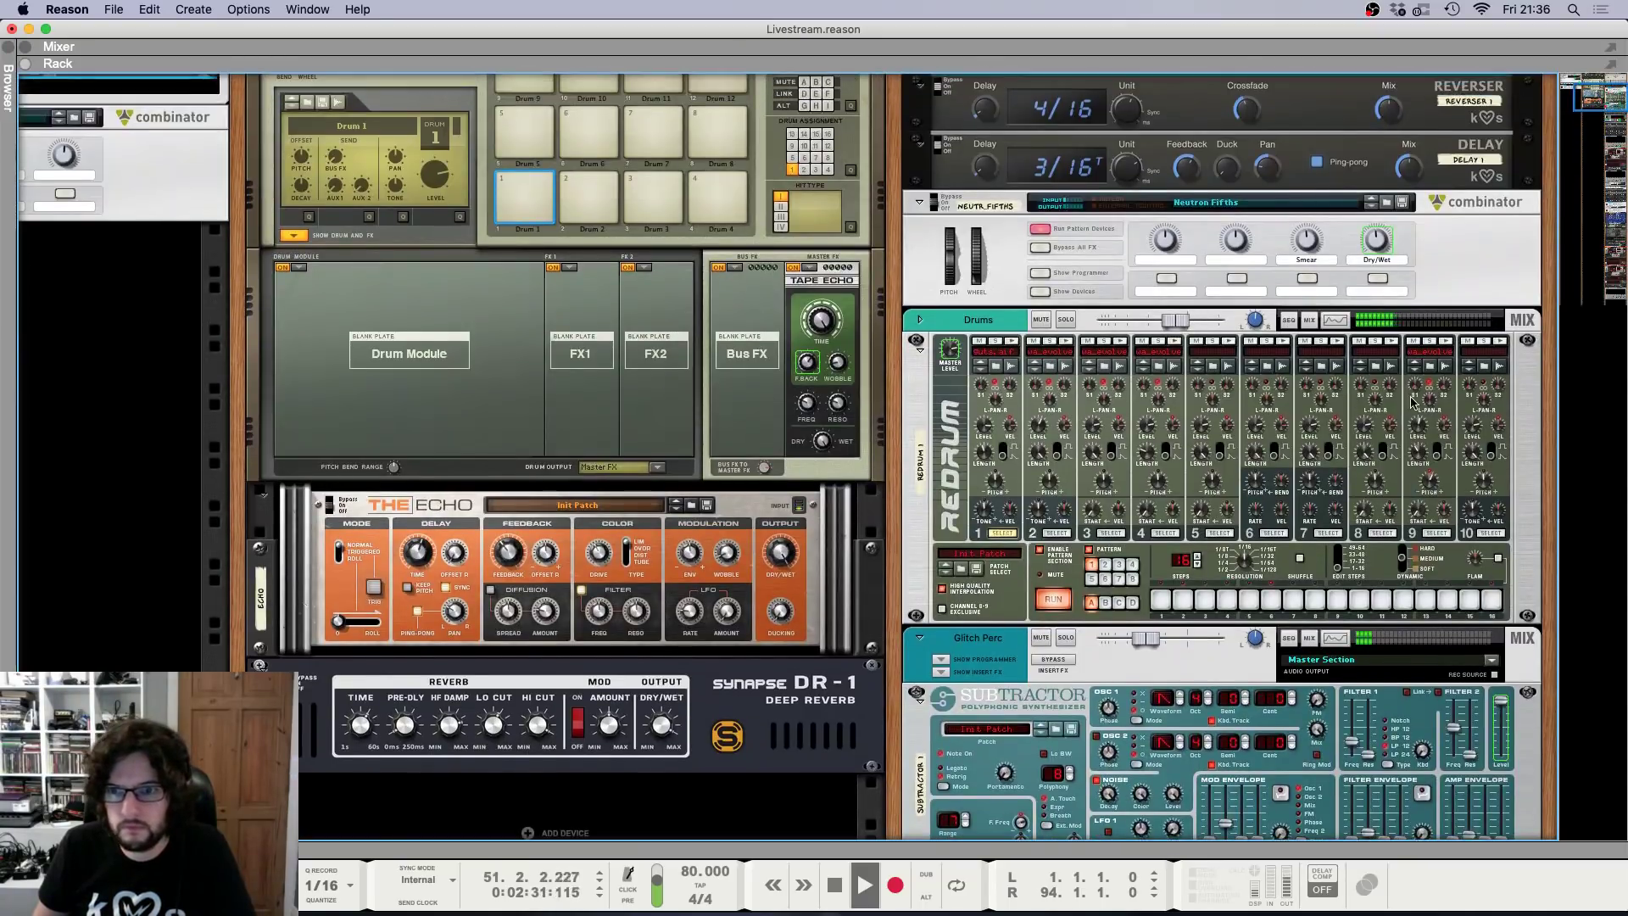
right_click(1422, 428)
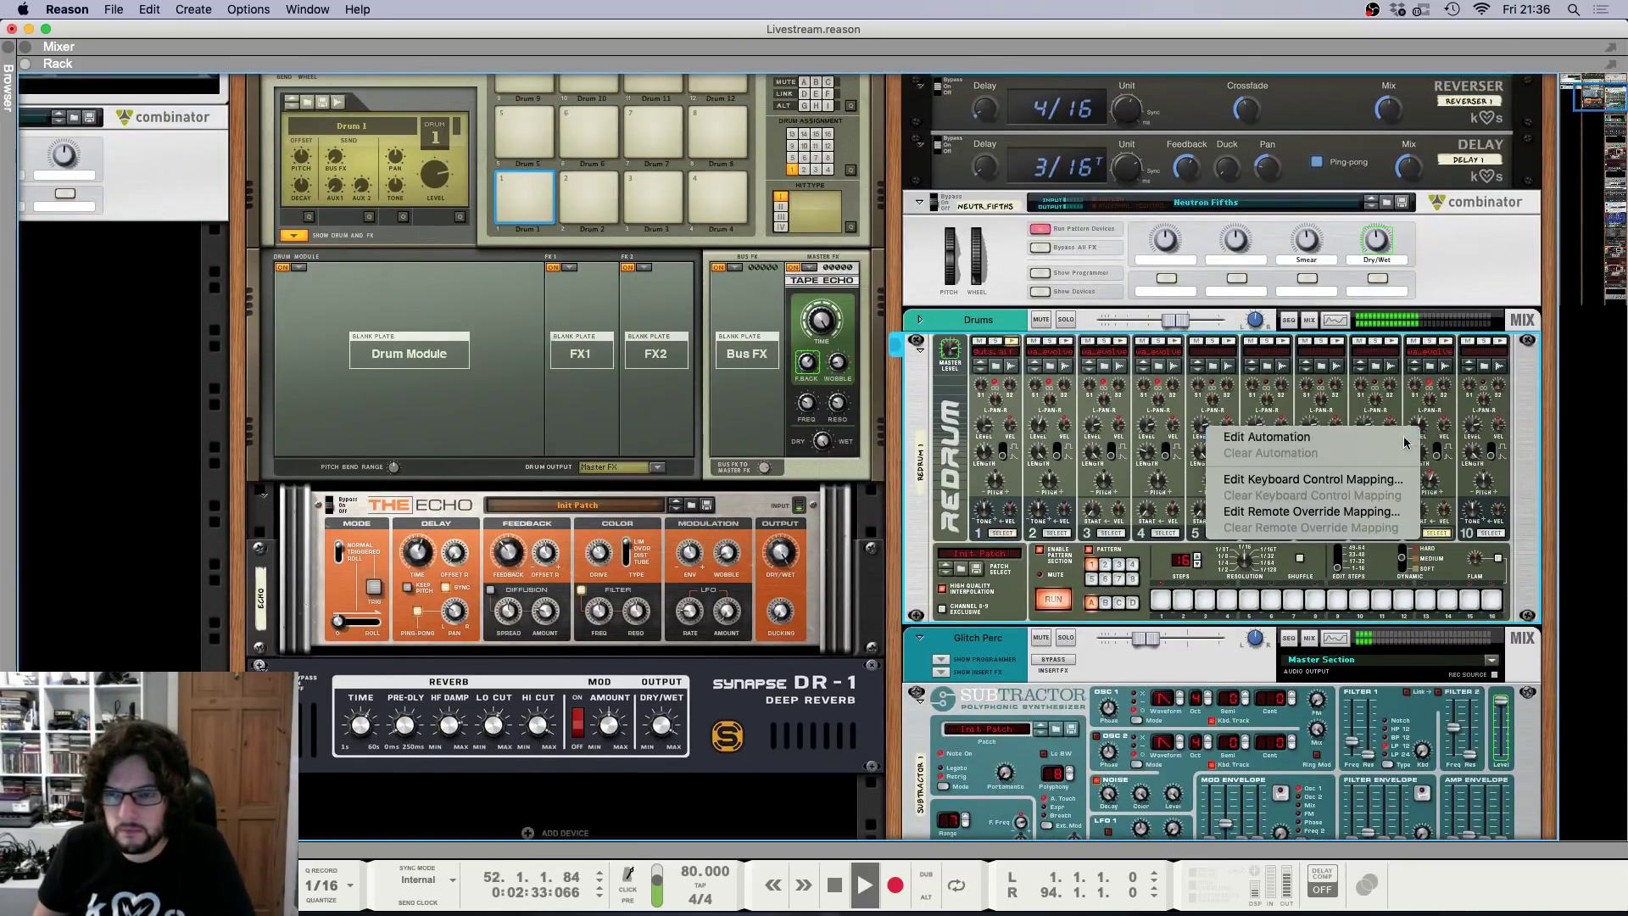
click(1412, 437)
scroll(1001, 416, down, 3)
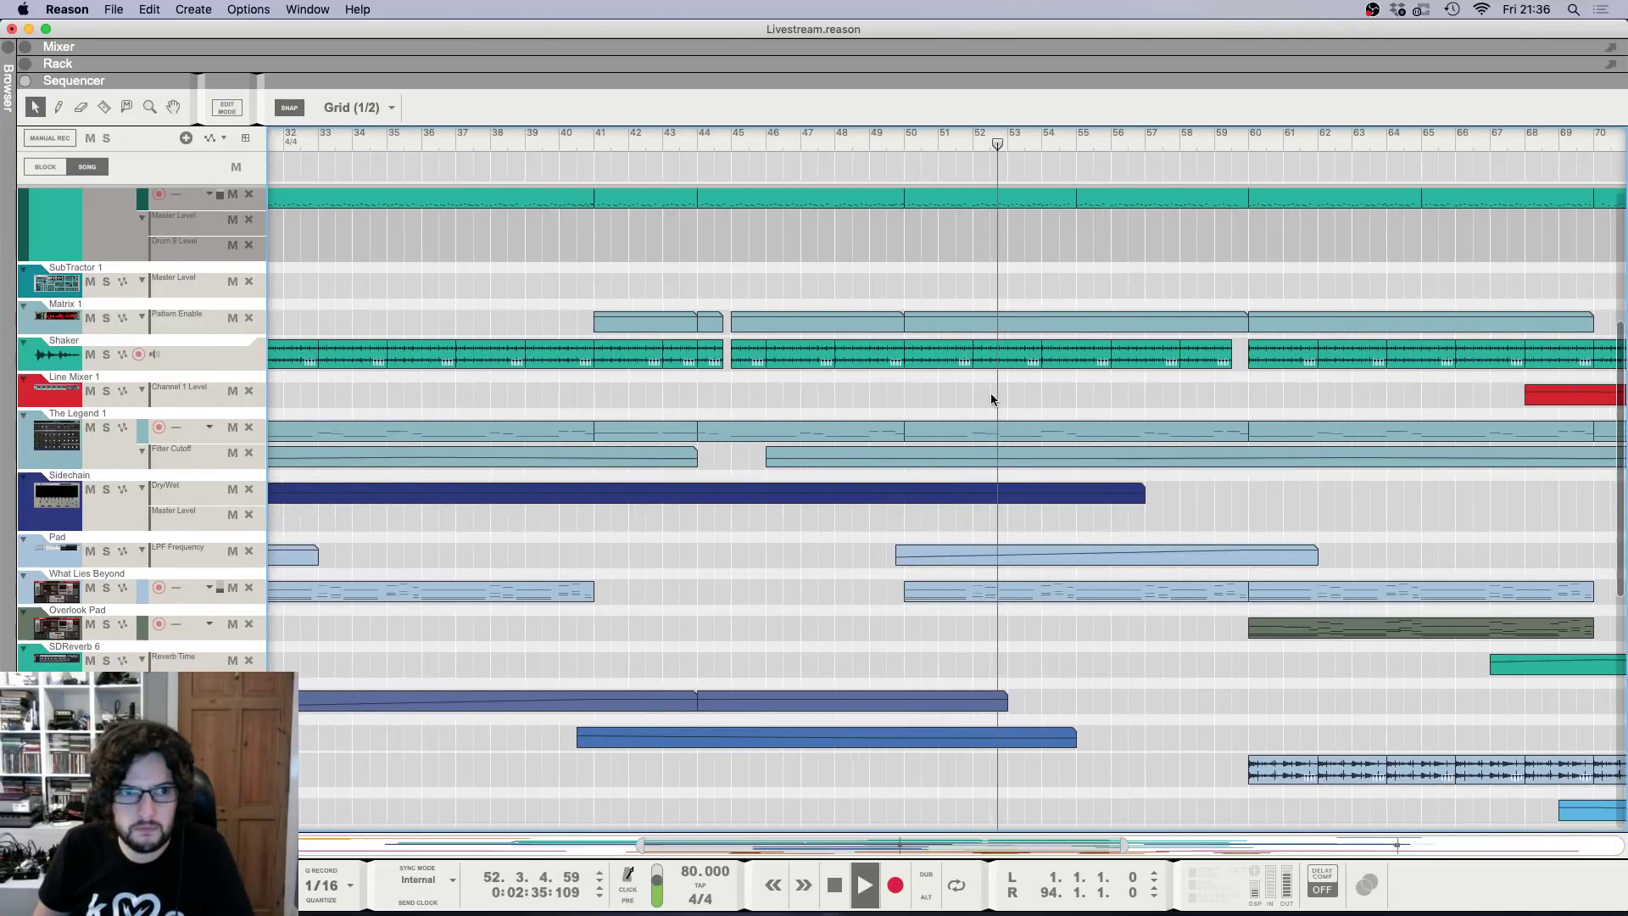
scroll(991, 386, up, 5)
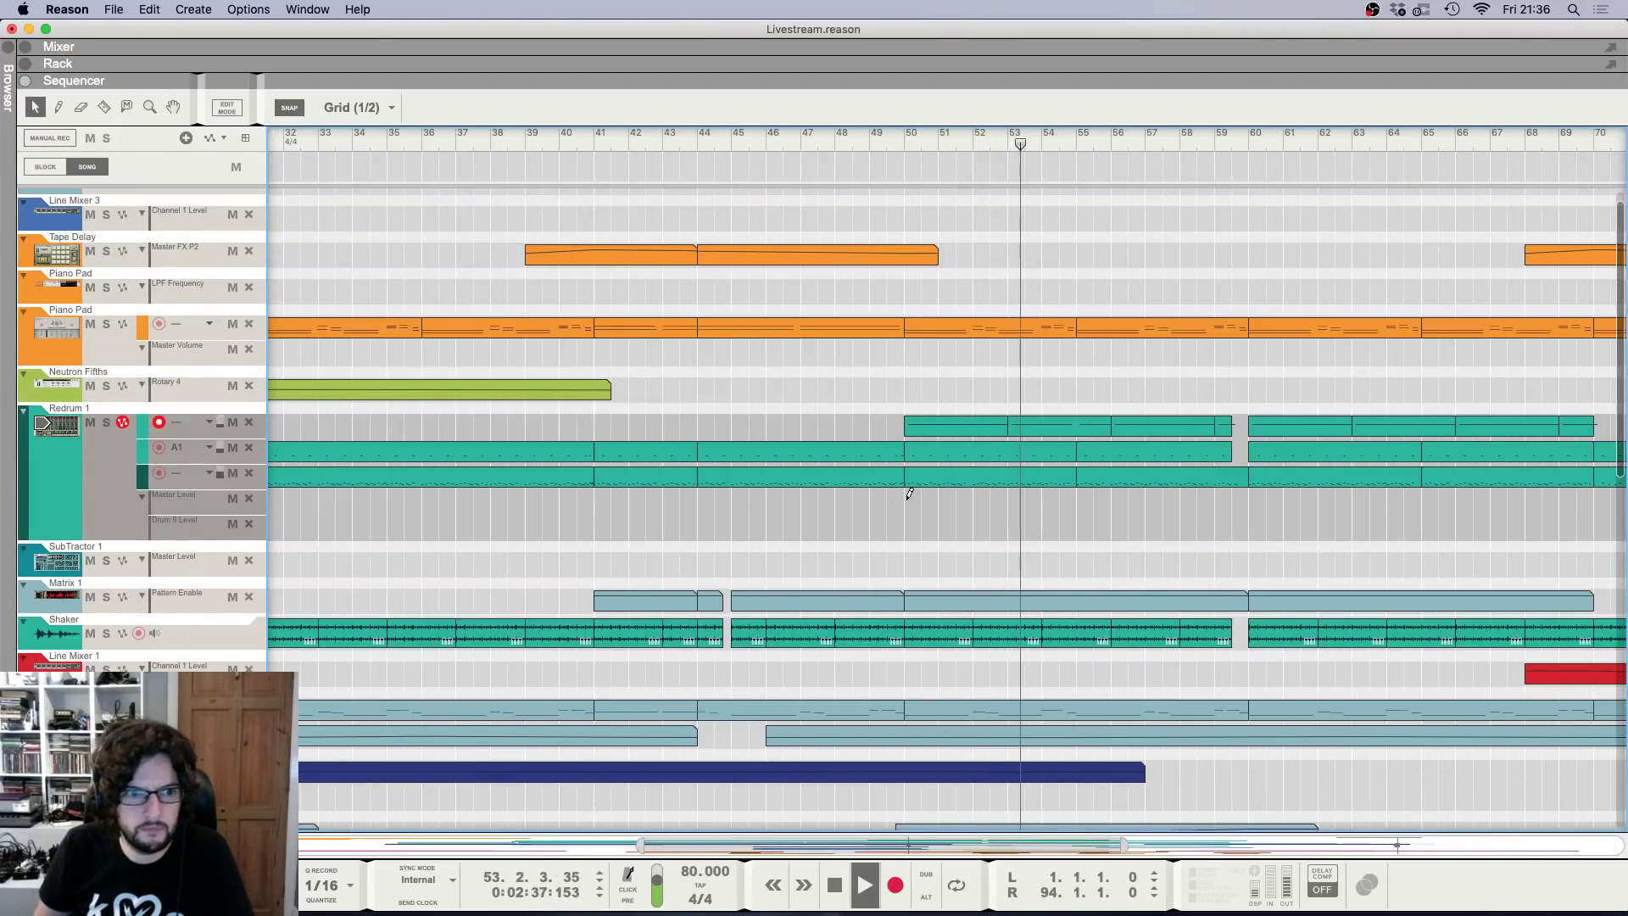
Draw a Drum 9 Level automation clip on Redrum 1 starting at 49.3, ramping from 27 at bar 50 to 70 at bar 60.
drag(894, 528, 1249, 529)
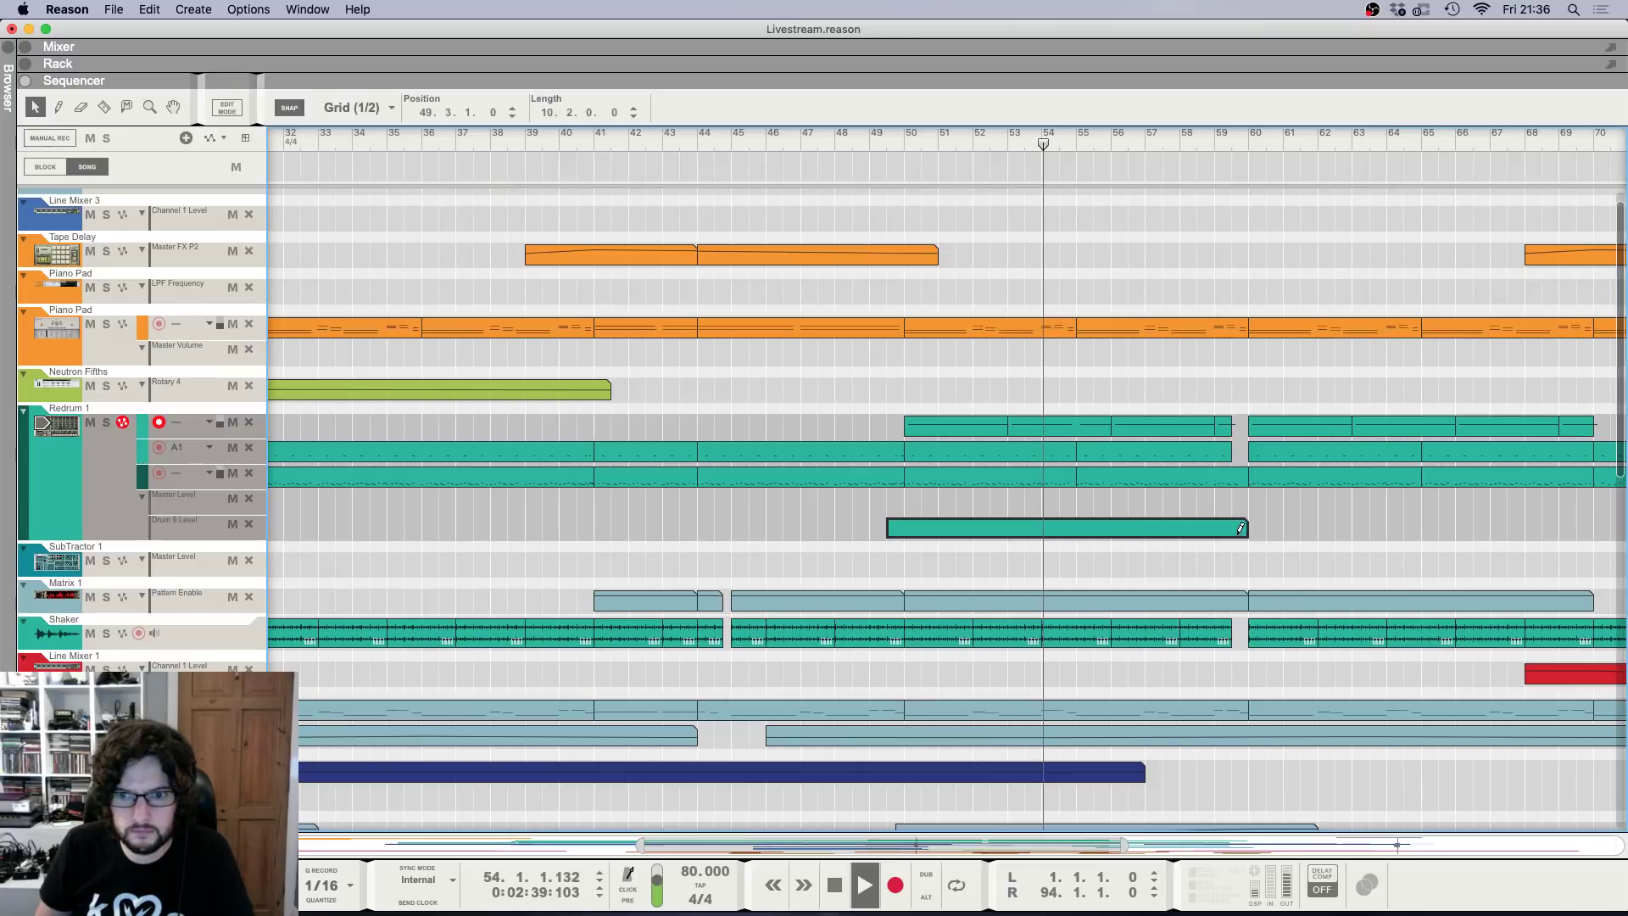
double_click(1085, 532)
click(904, 590)
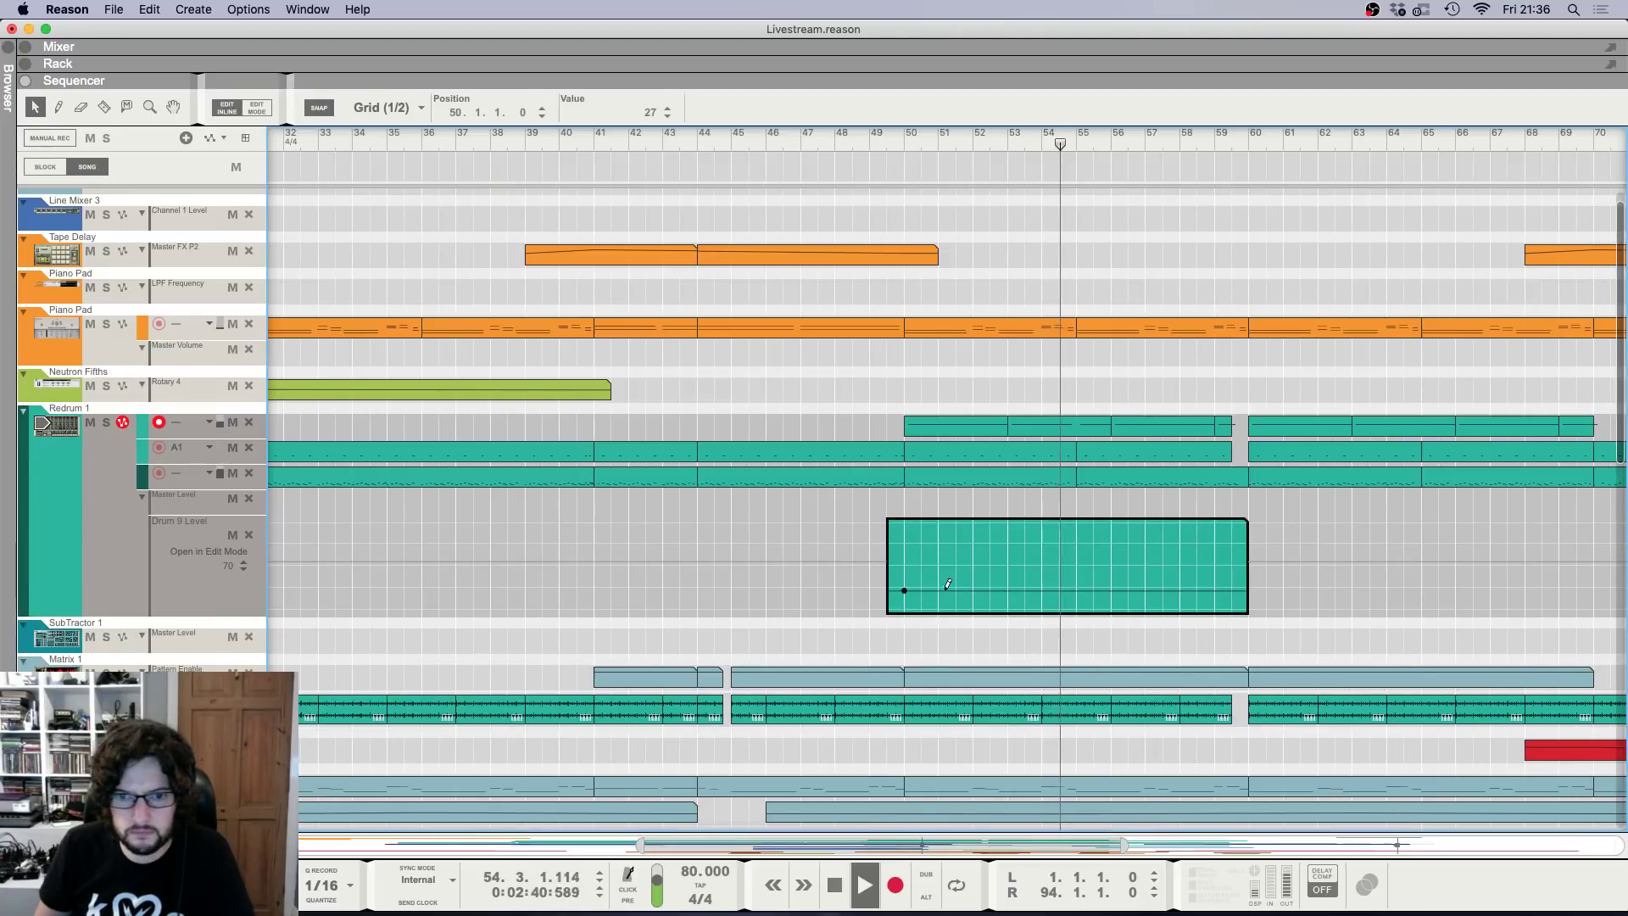
click(1249, 564)
drag(1249, 565, 1249, 561)
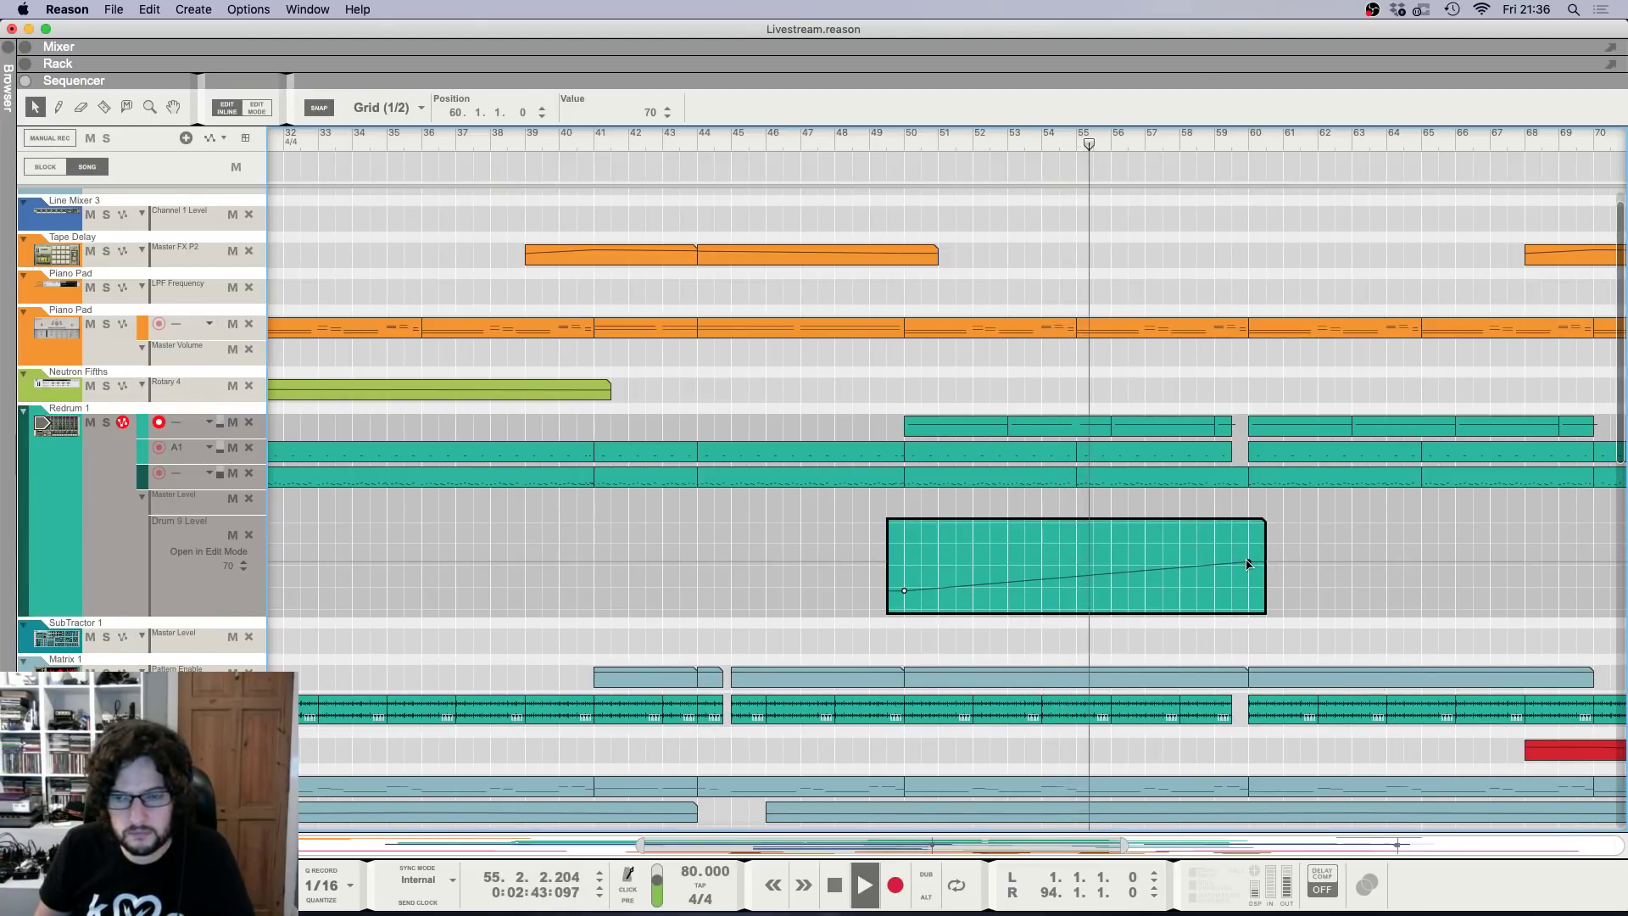
click(1235, 394)
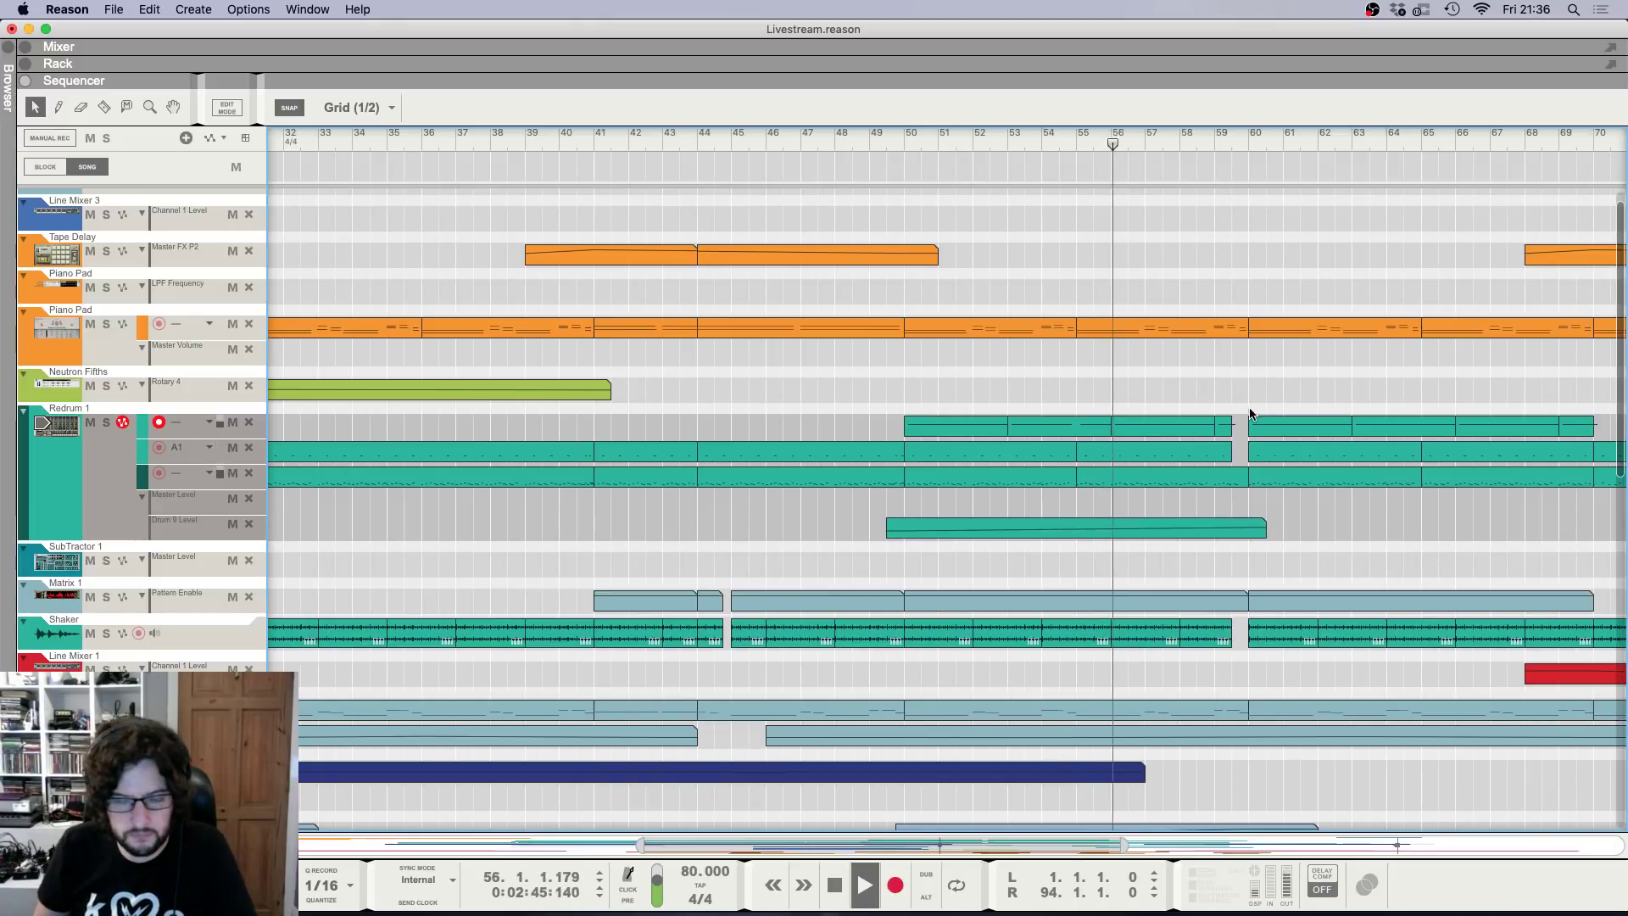
Adjust the Distorted Pluck channel's level to about -13.10 dB in the mixer, and return to the arrangement.
scroll(1174, 454, down, 6)
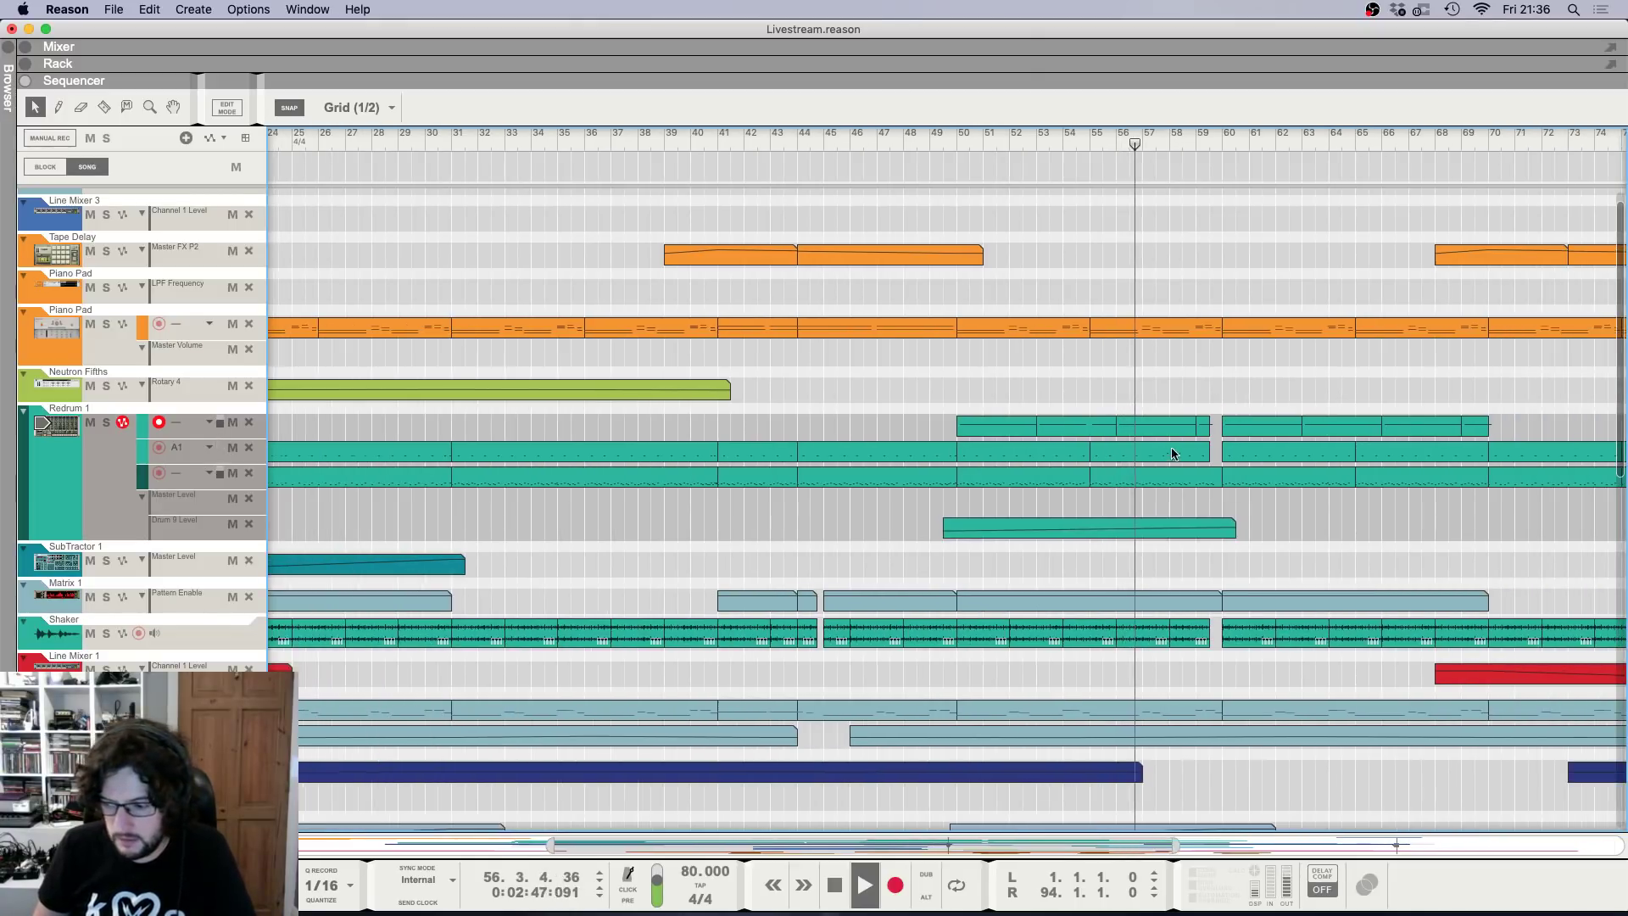
scroll(1168, 462, down, 9)
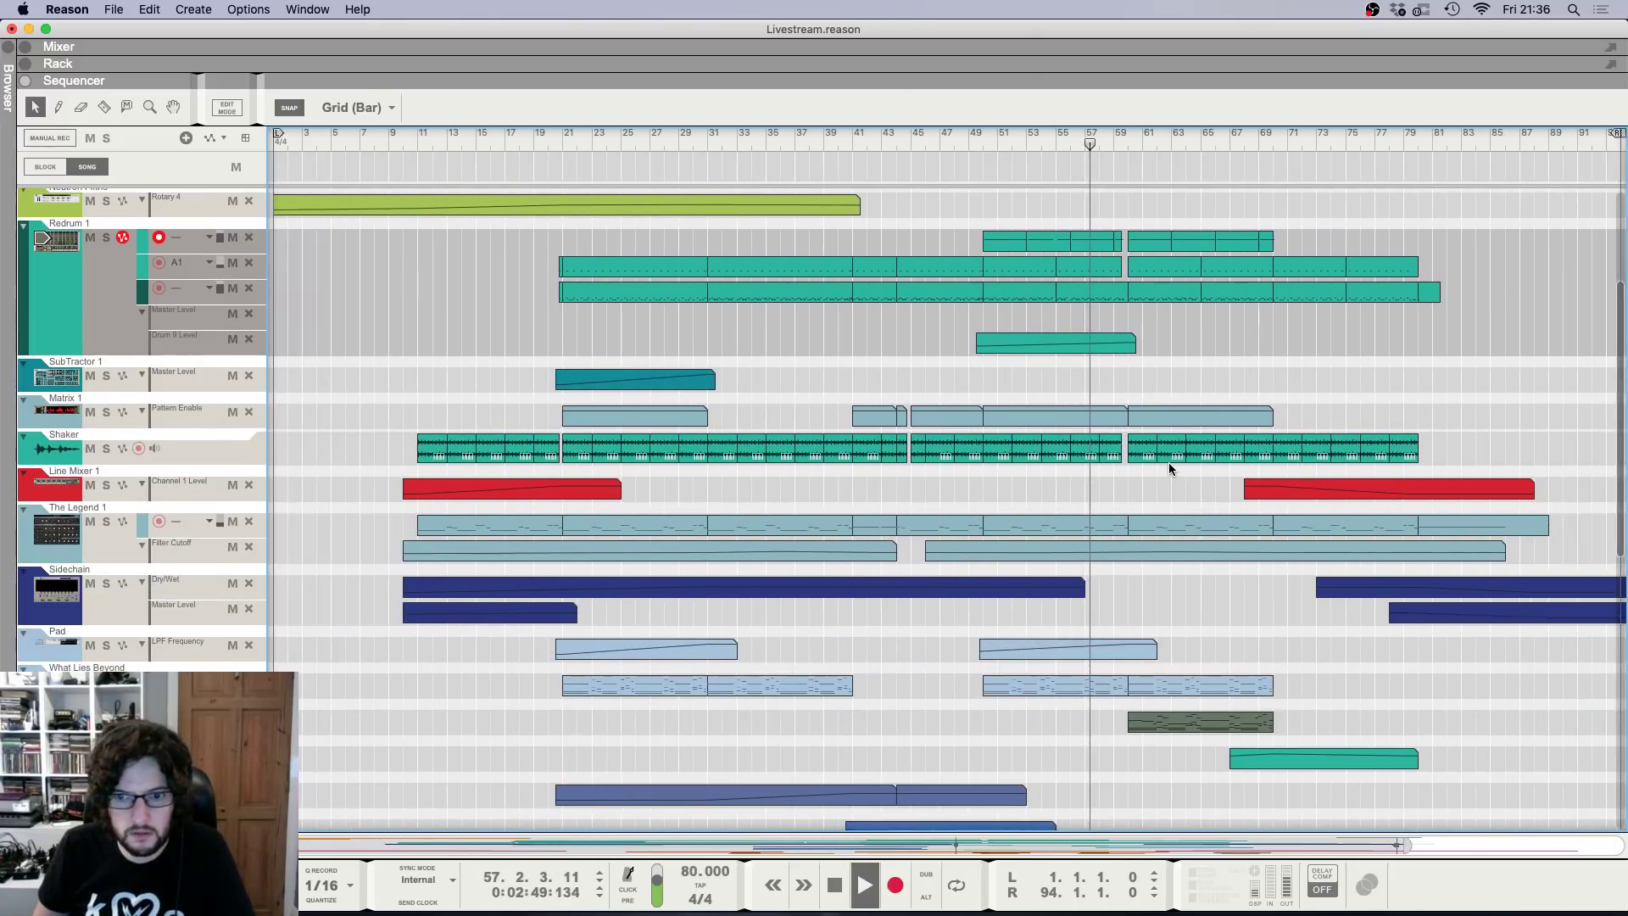
scroll(1168, 463, down, 5)
key(F5)
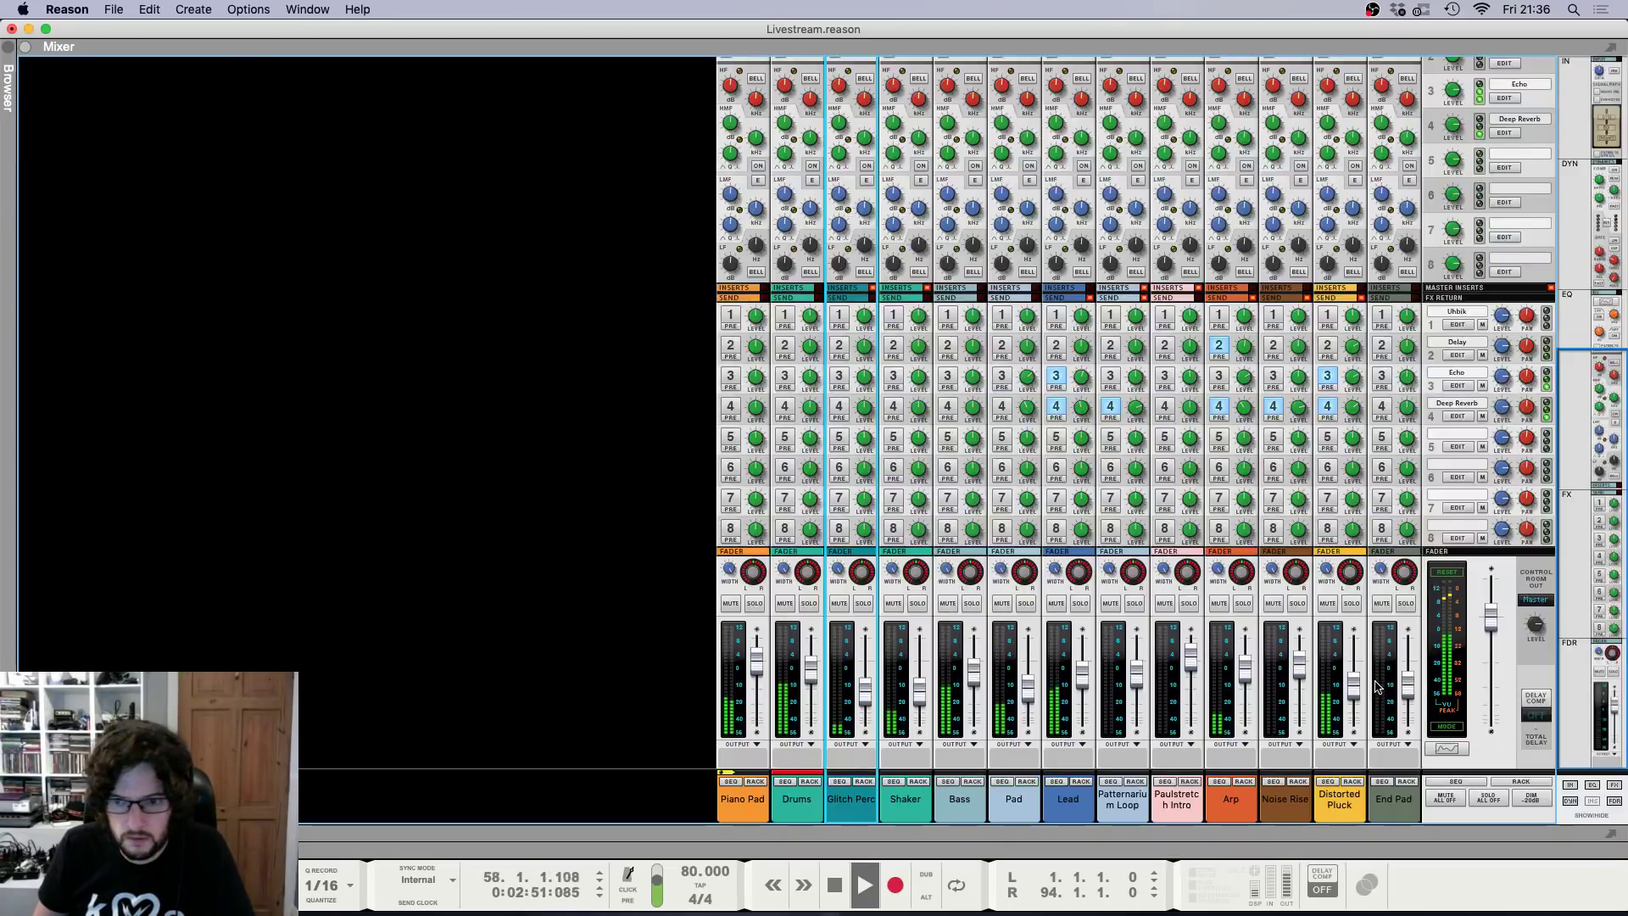
click(1354, 686)
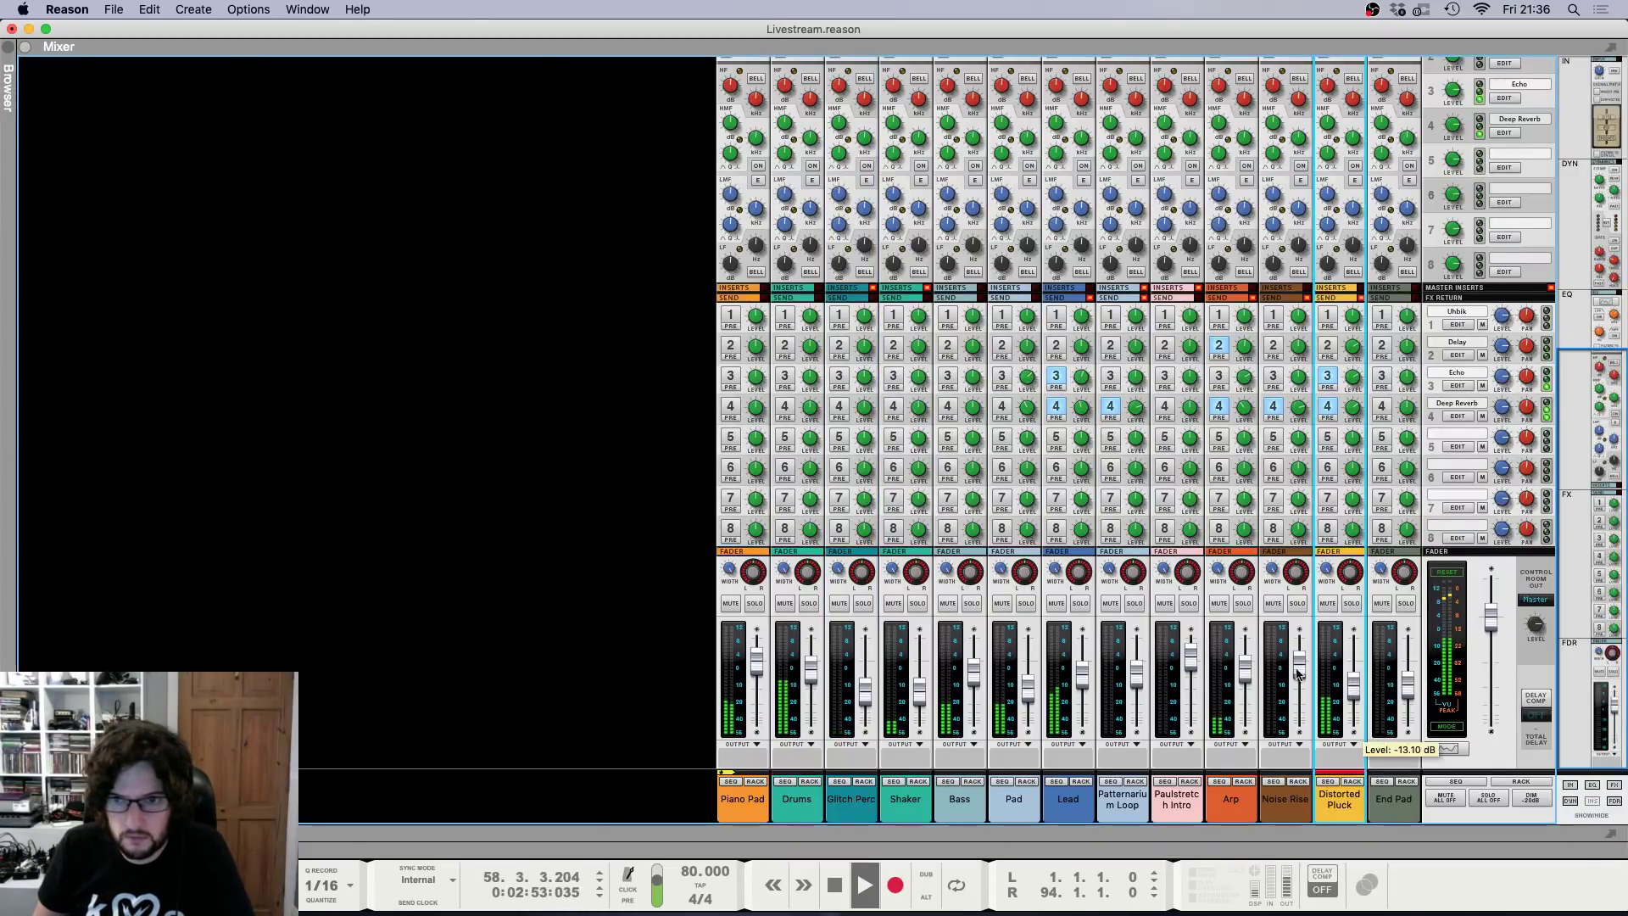
key(F6)
scroll(1197, 563, down, 5)
key(F7)
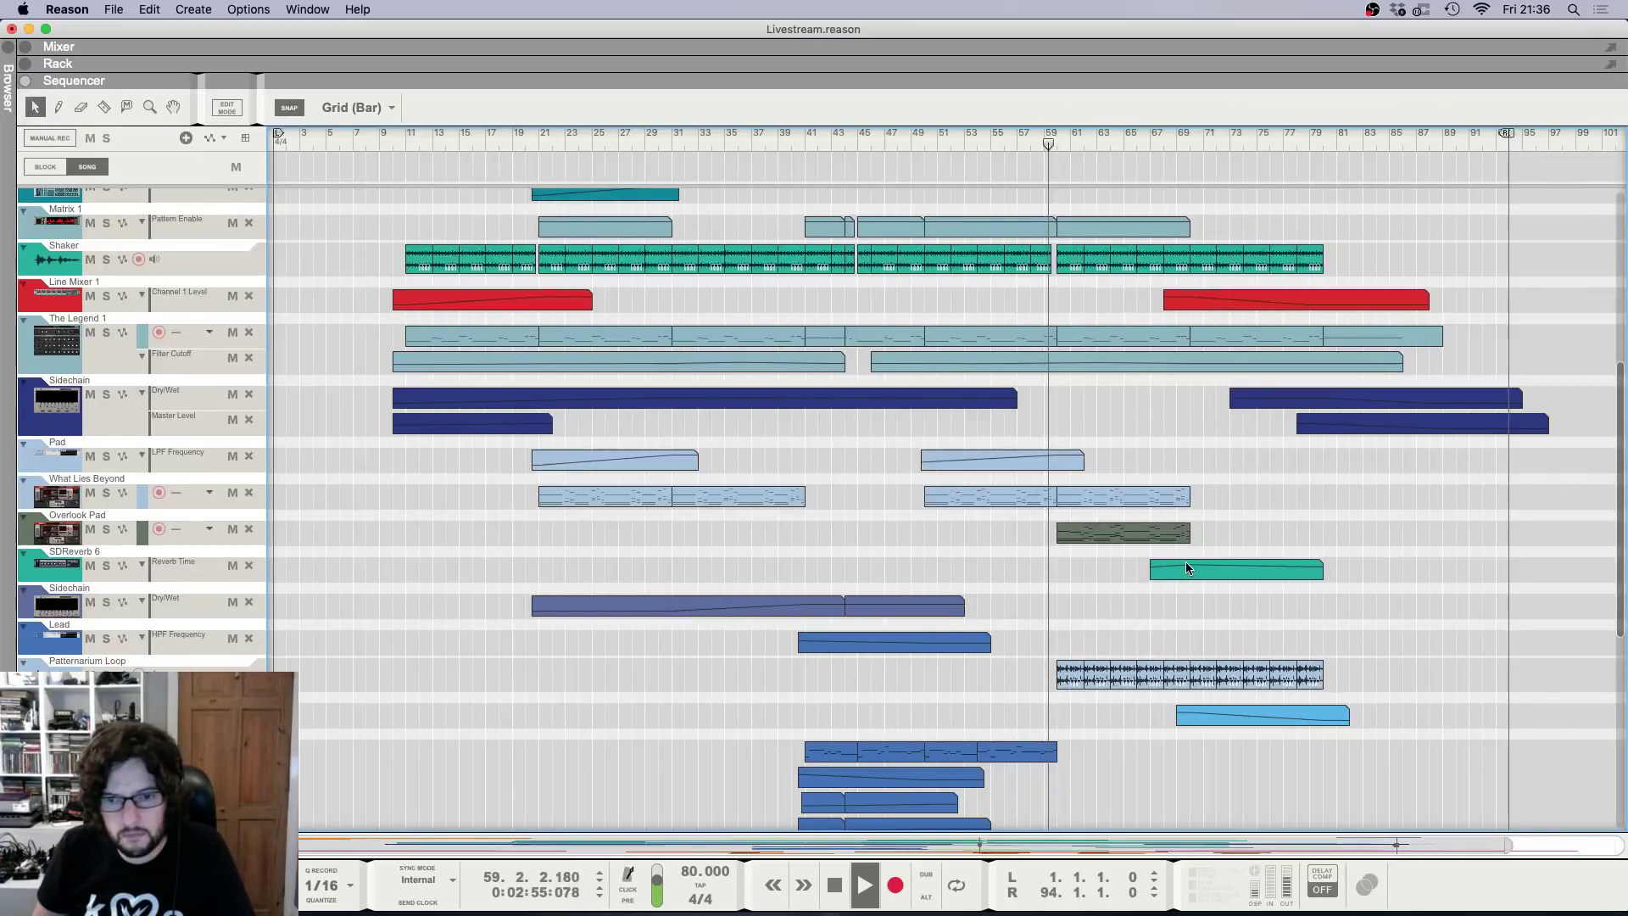
Adjust the Patternarium Loop channel's level to about -6.87 dB in the mixer, and return to the arrangement.
scroll(1185, 565, up, 1)
scroll(1184, 567, up, 8)
scroll(1184, 559, up, 10)
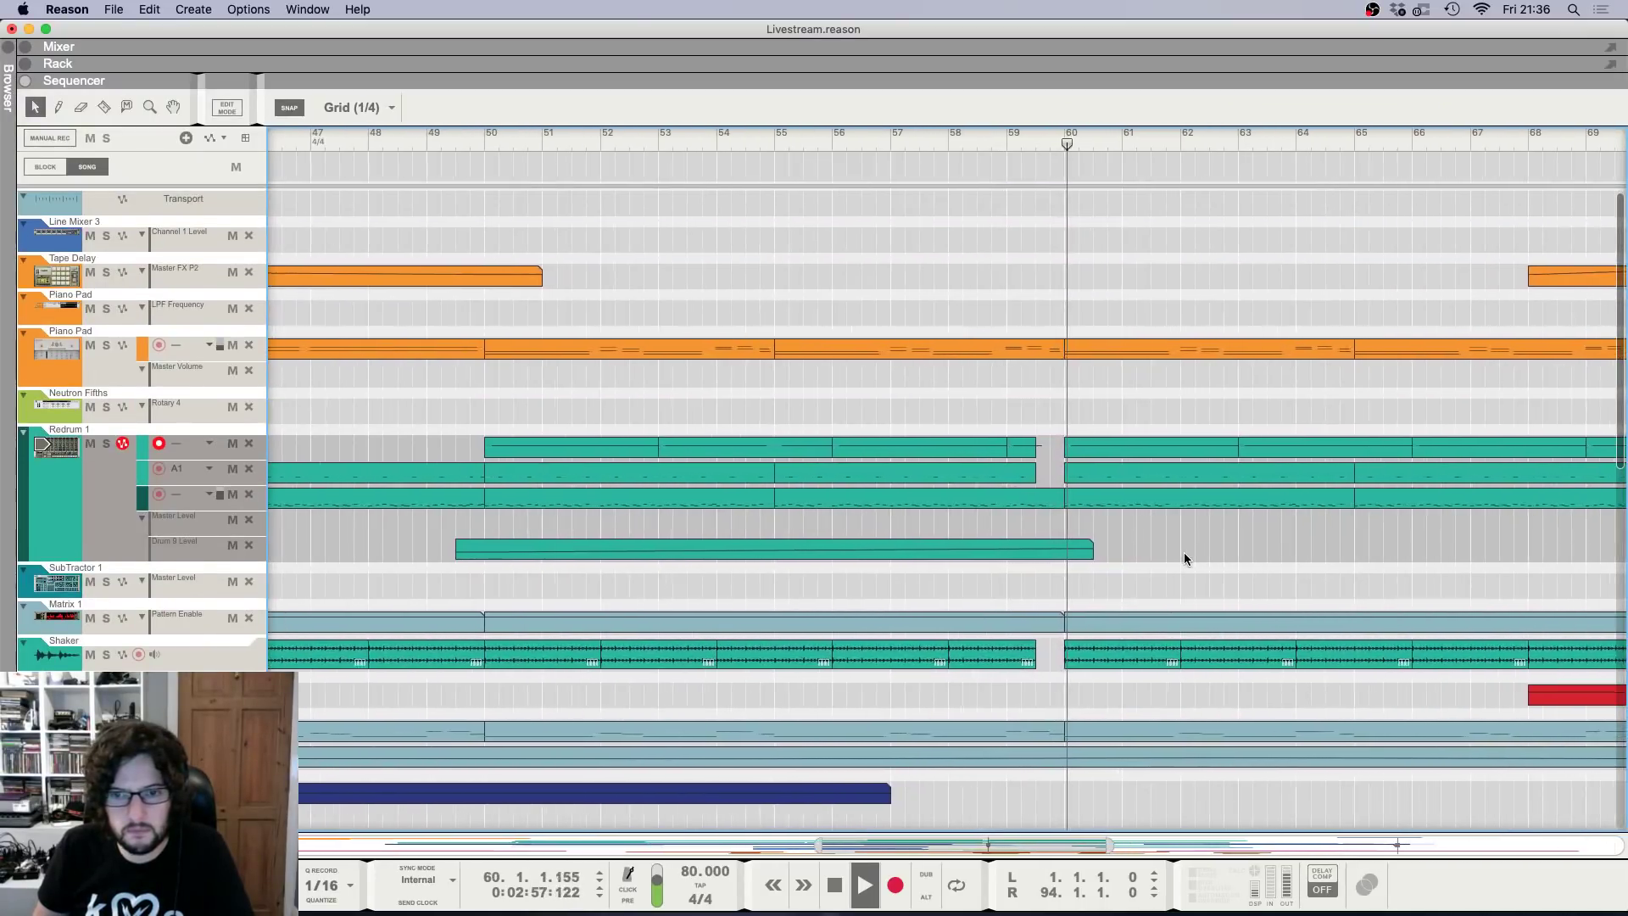
key(F5)
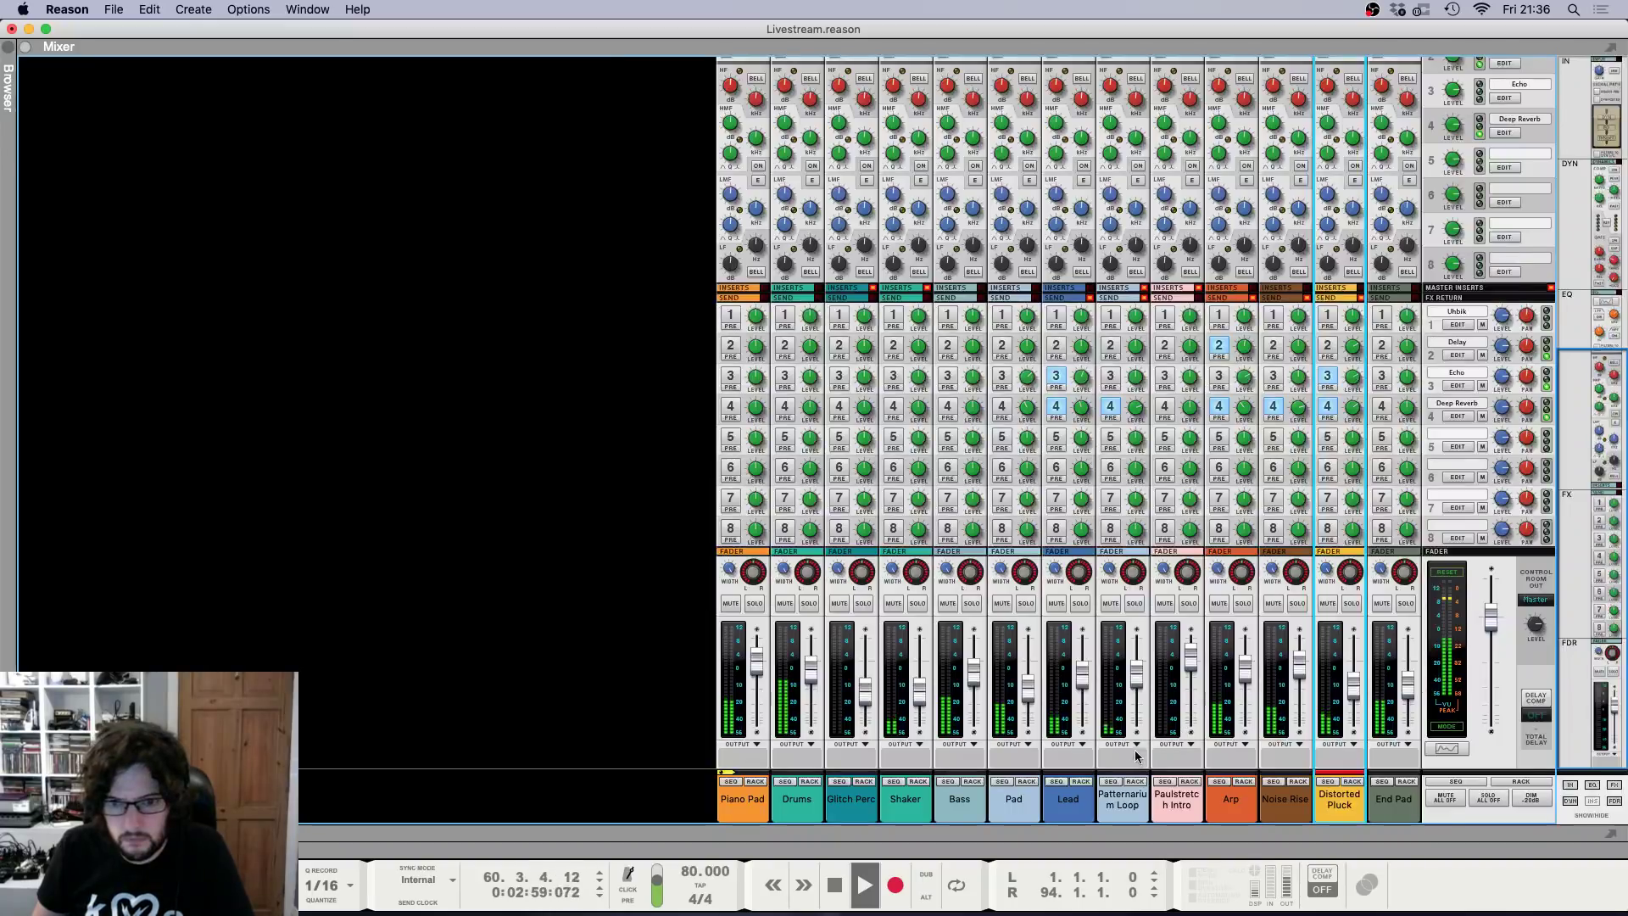
click(1136, 689)
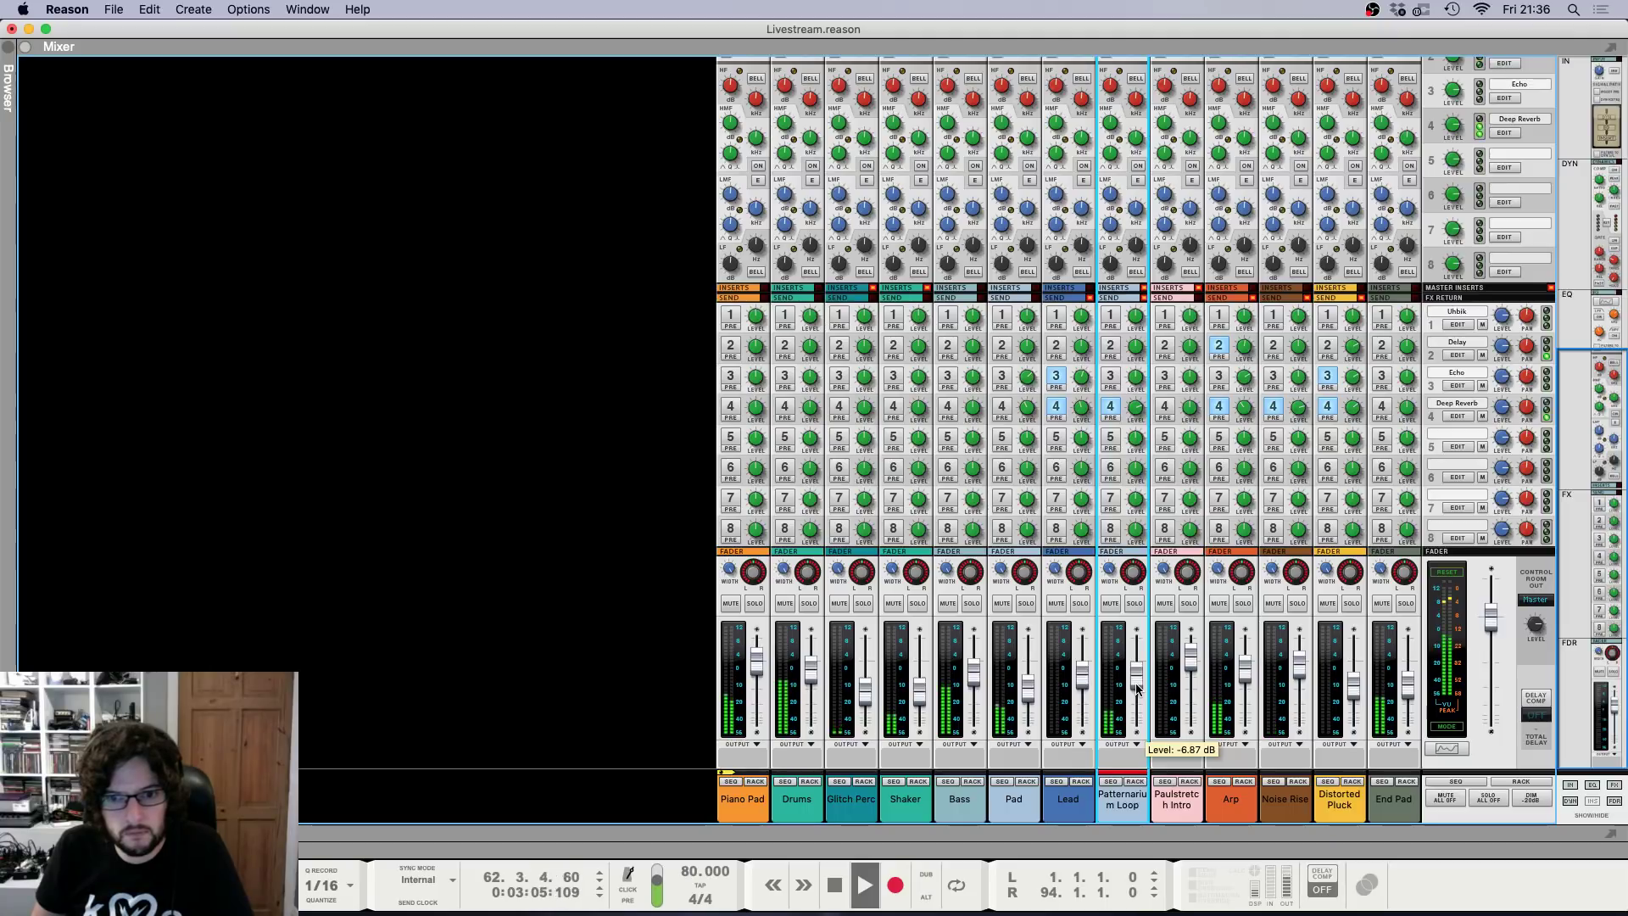
key(F7)
scroll(1252, 585, down, 5)
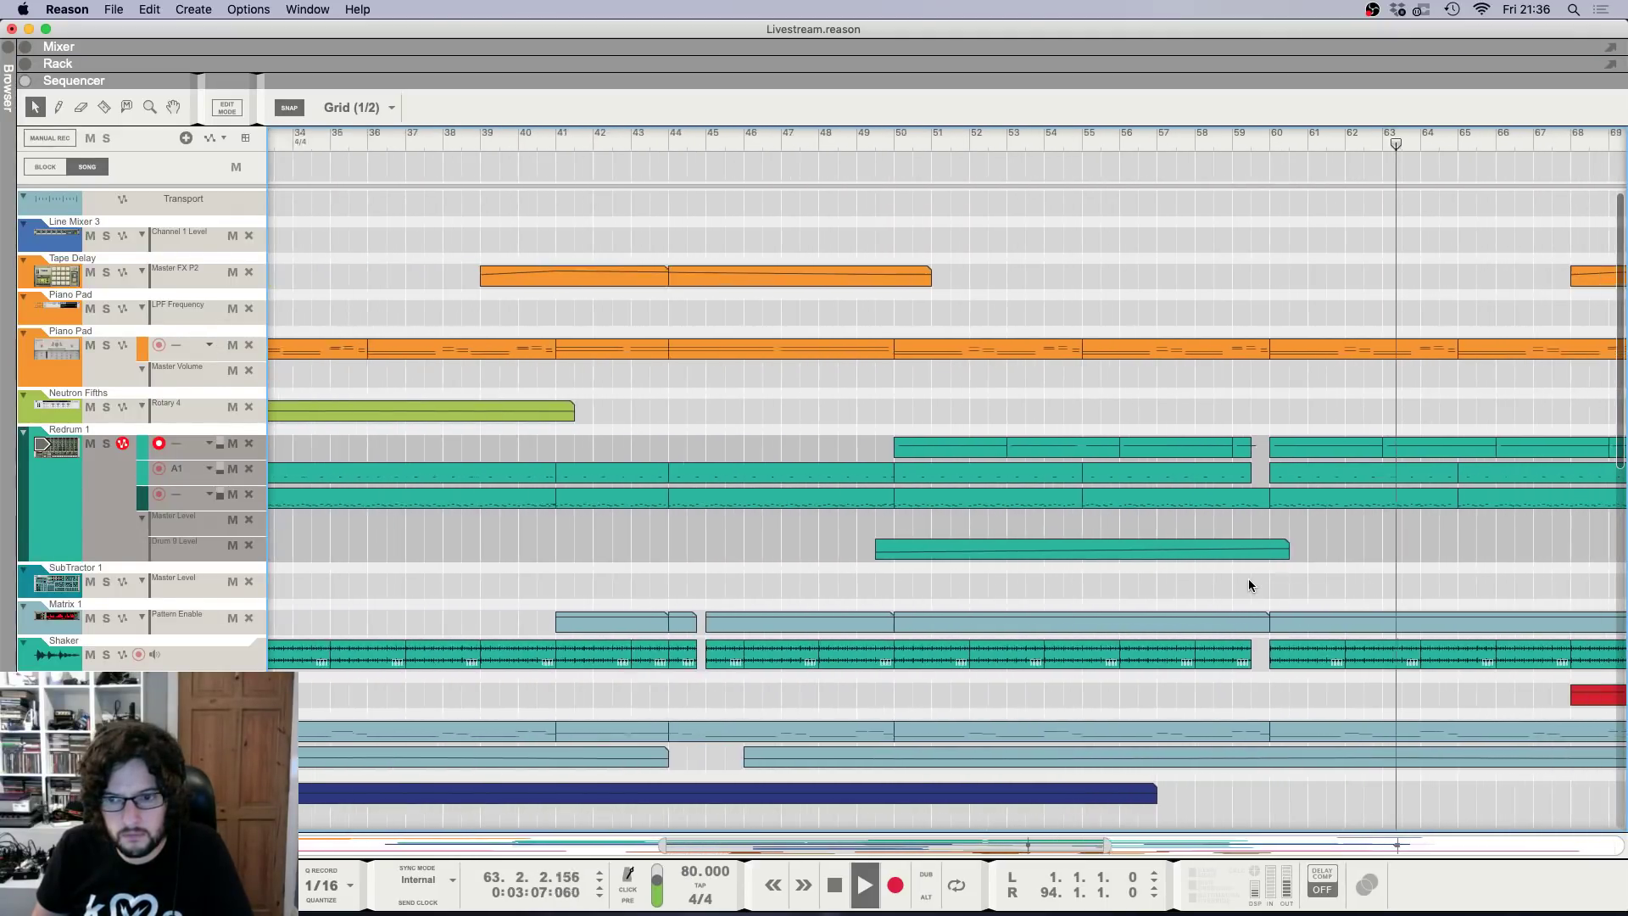
Copy the four-bar note clip at bar 50 on The Legend 2 track to bar 65.
scroll(1248, 583, down, 4)
scroll(1247, 585, down, 3)
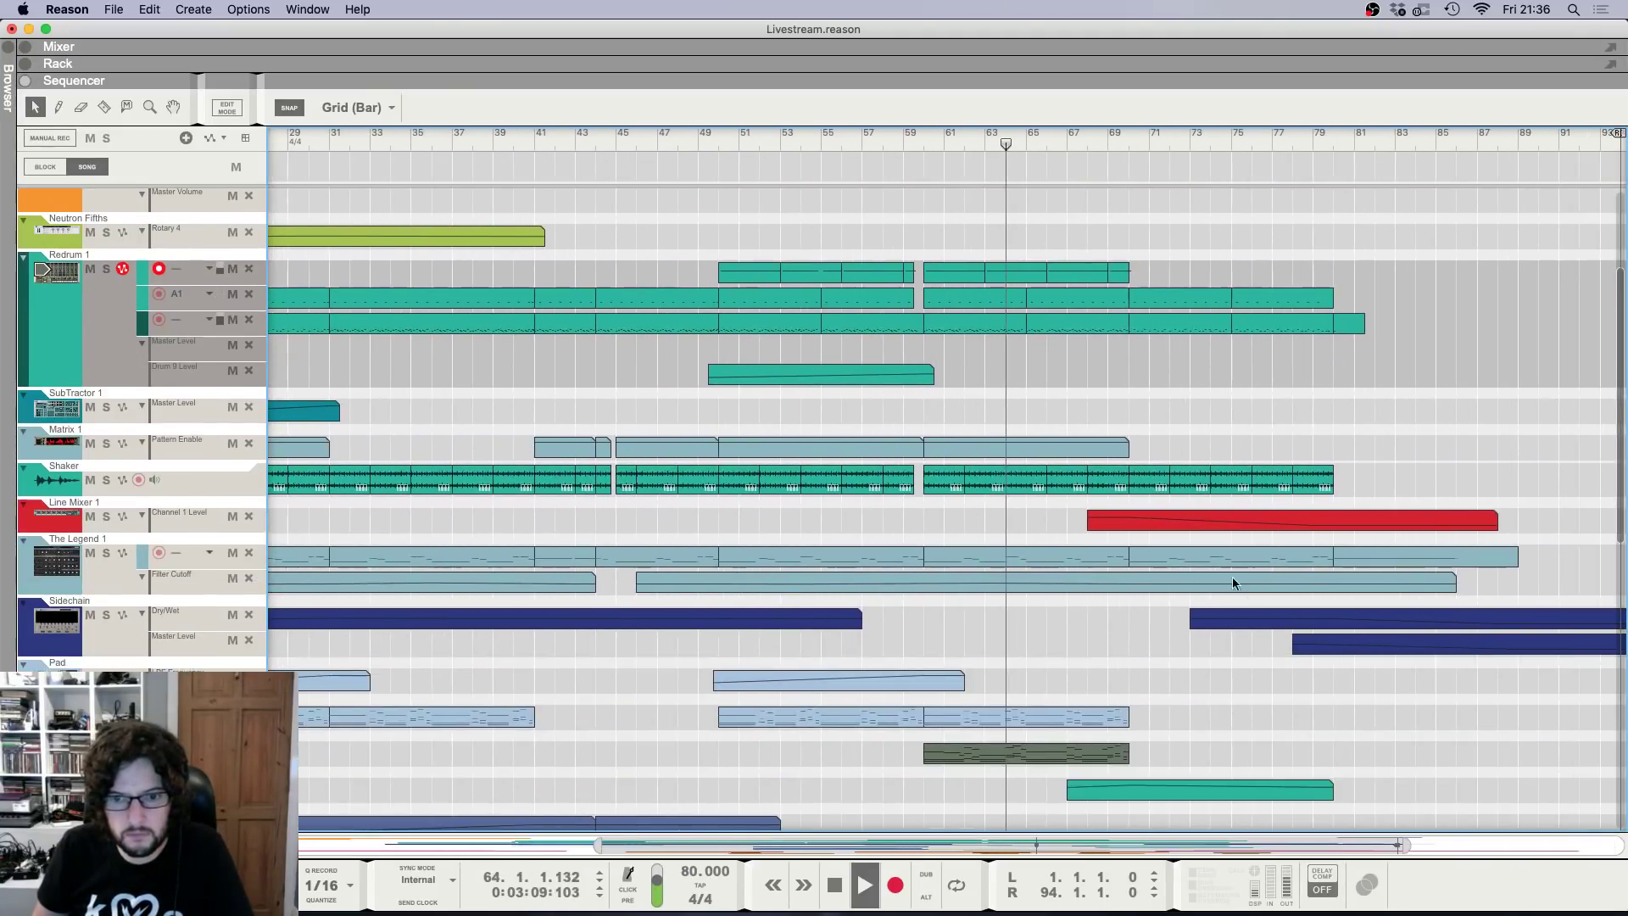
scroll(967, 575, up, 2)
scroll(960, 571, down, 8)
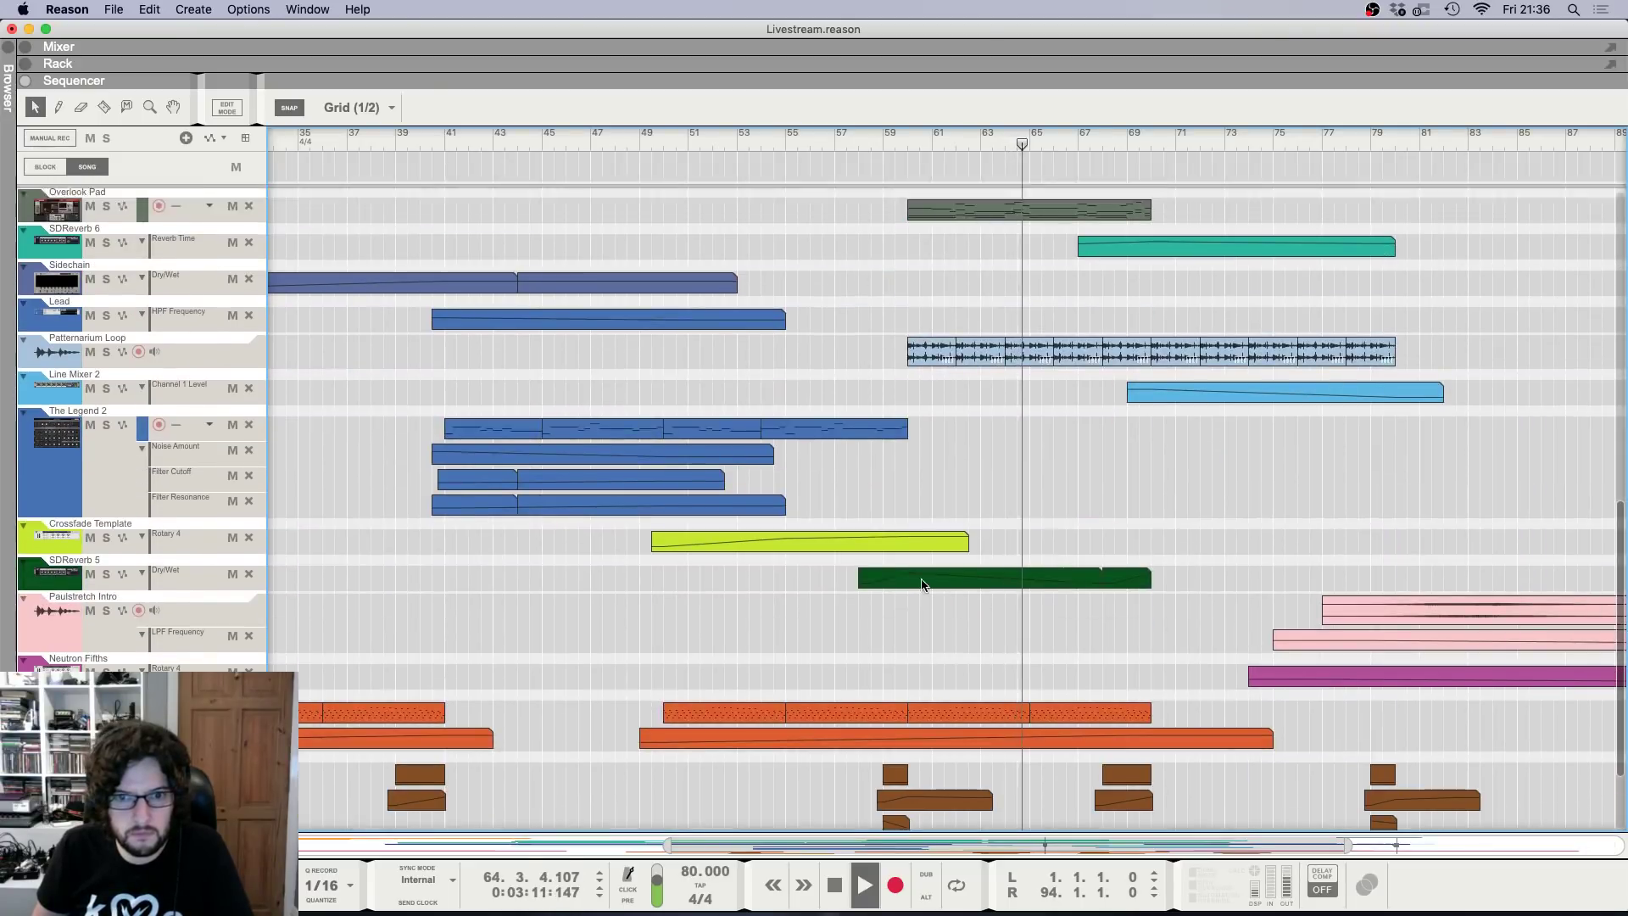
scroll(923, 583, up, 4)
drag(737, 584, 1088, 591)
click(1080, 554)
click(1055, 591)
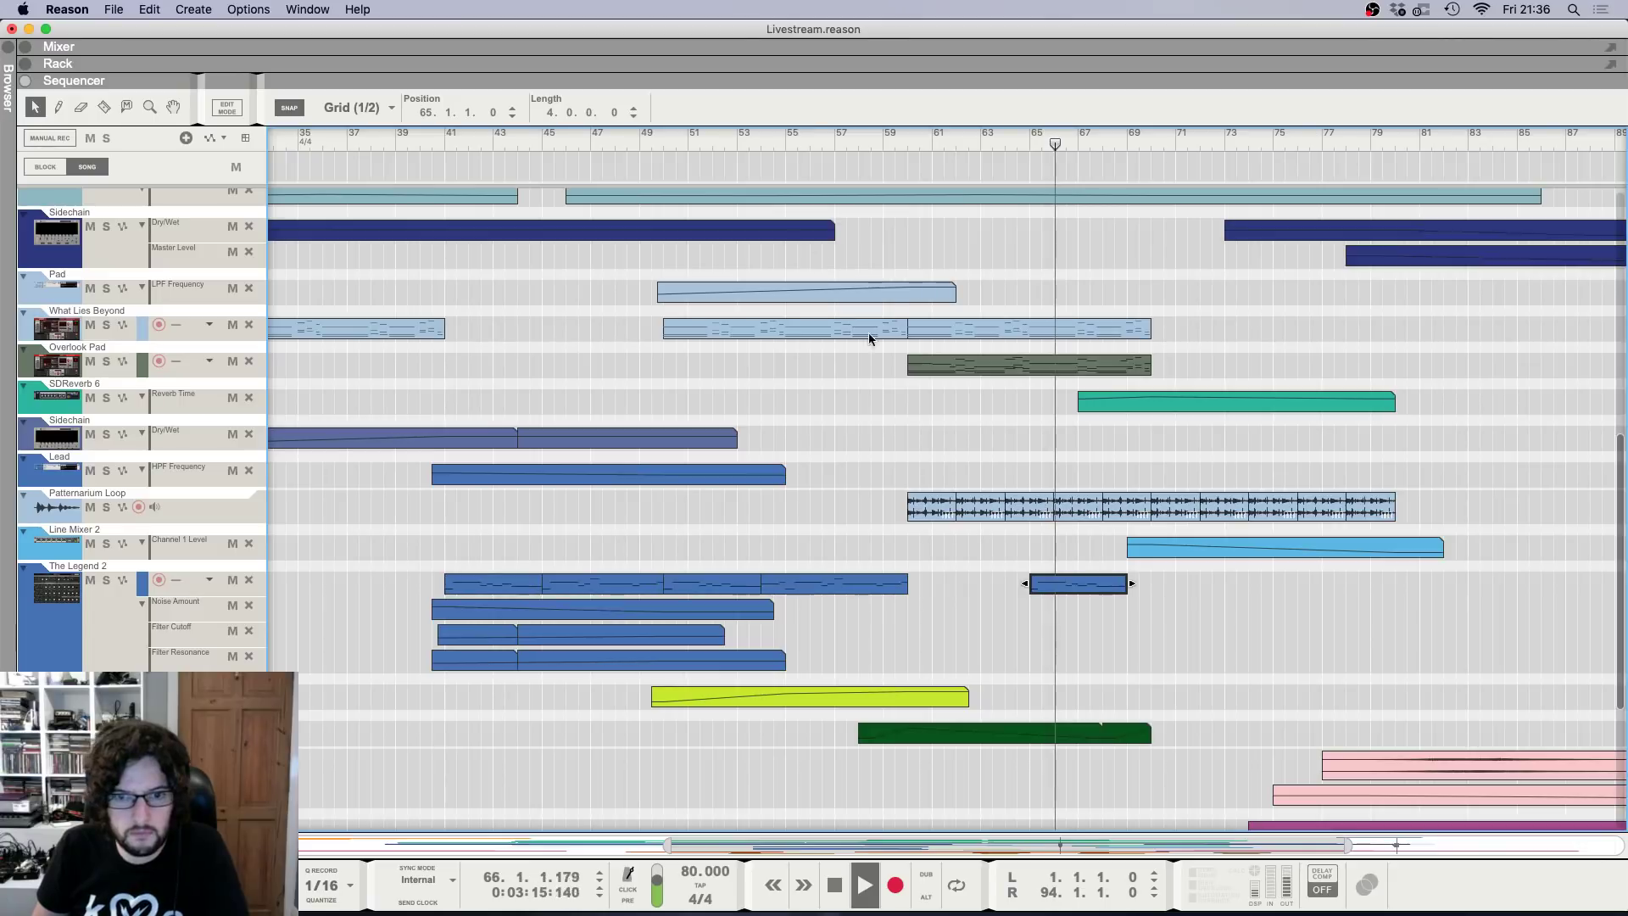
click(874, 520)
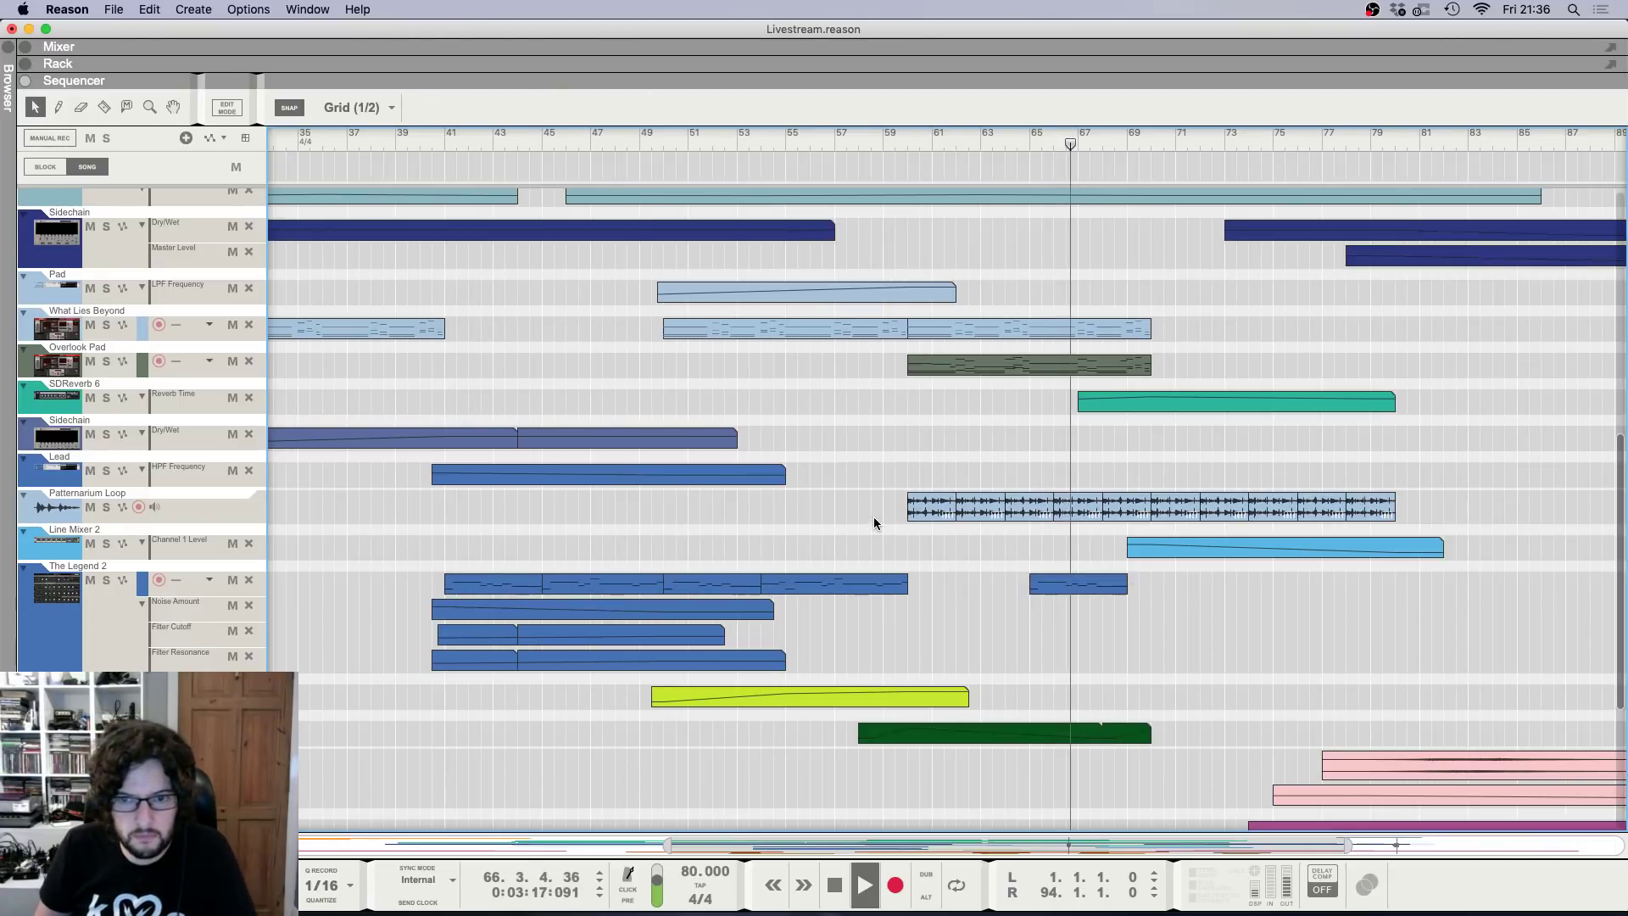
Copy the six-bar Legend 2 note clip that ends at bar 60 to bar 69, directly after the previous copy.
scroll(874, 520, down, 1)
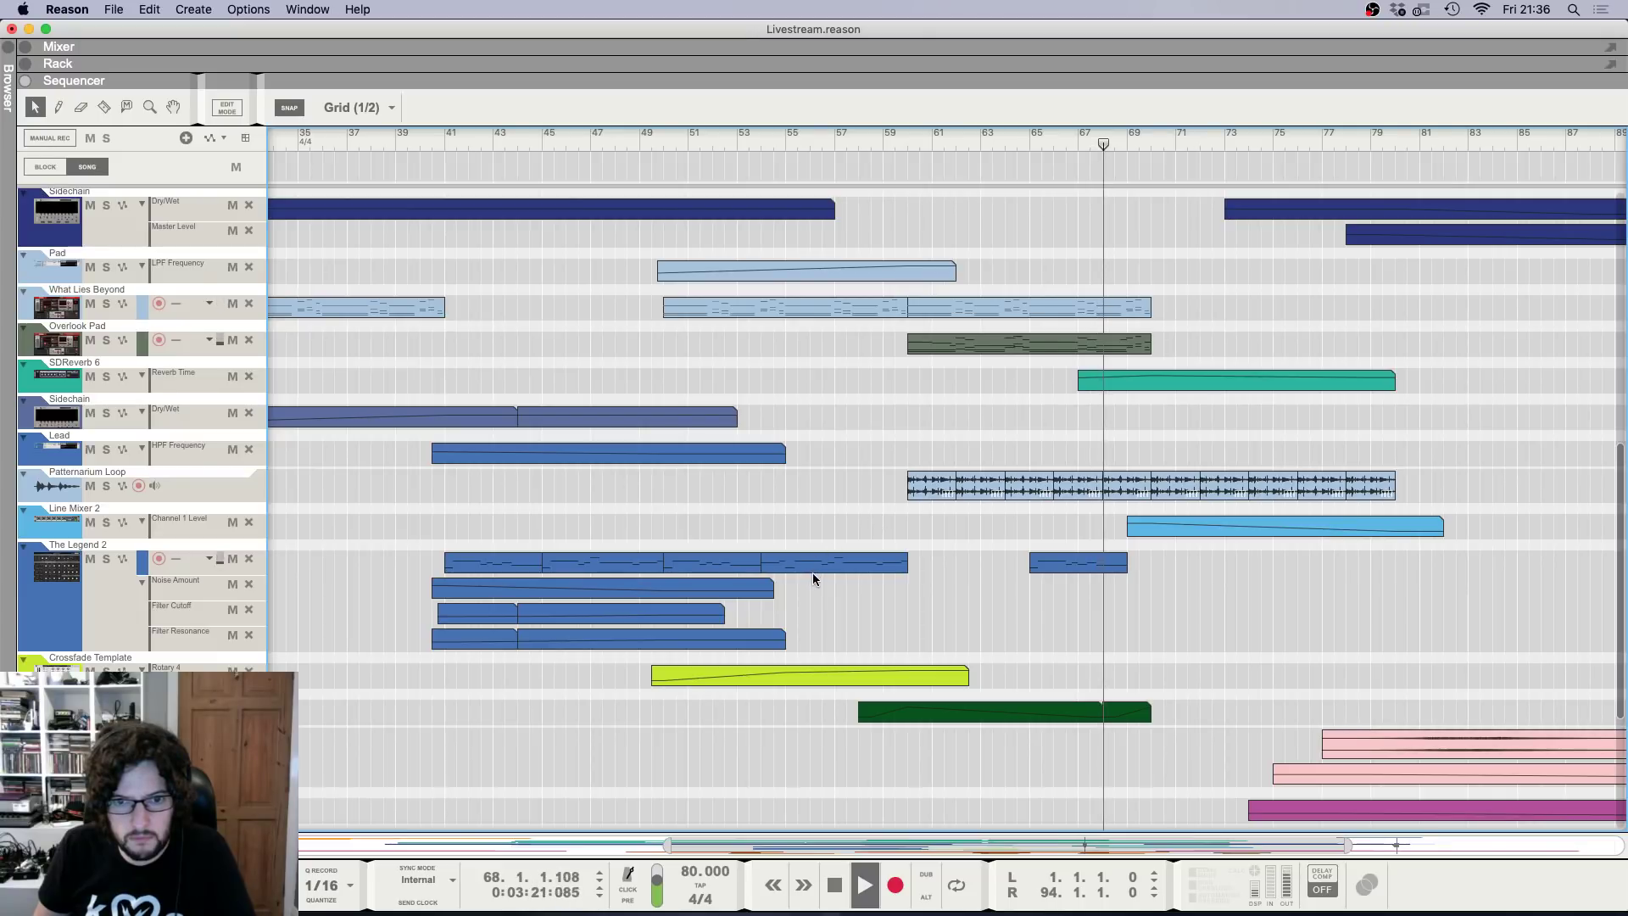
click(1107, 567)
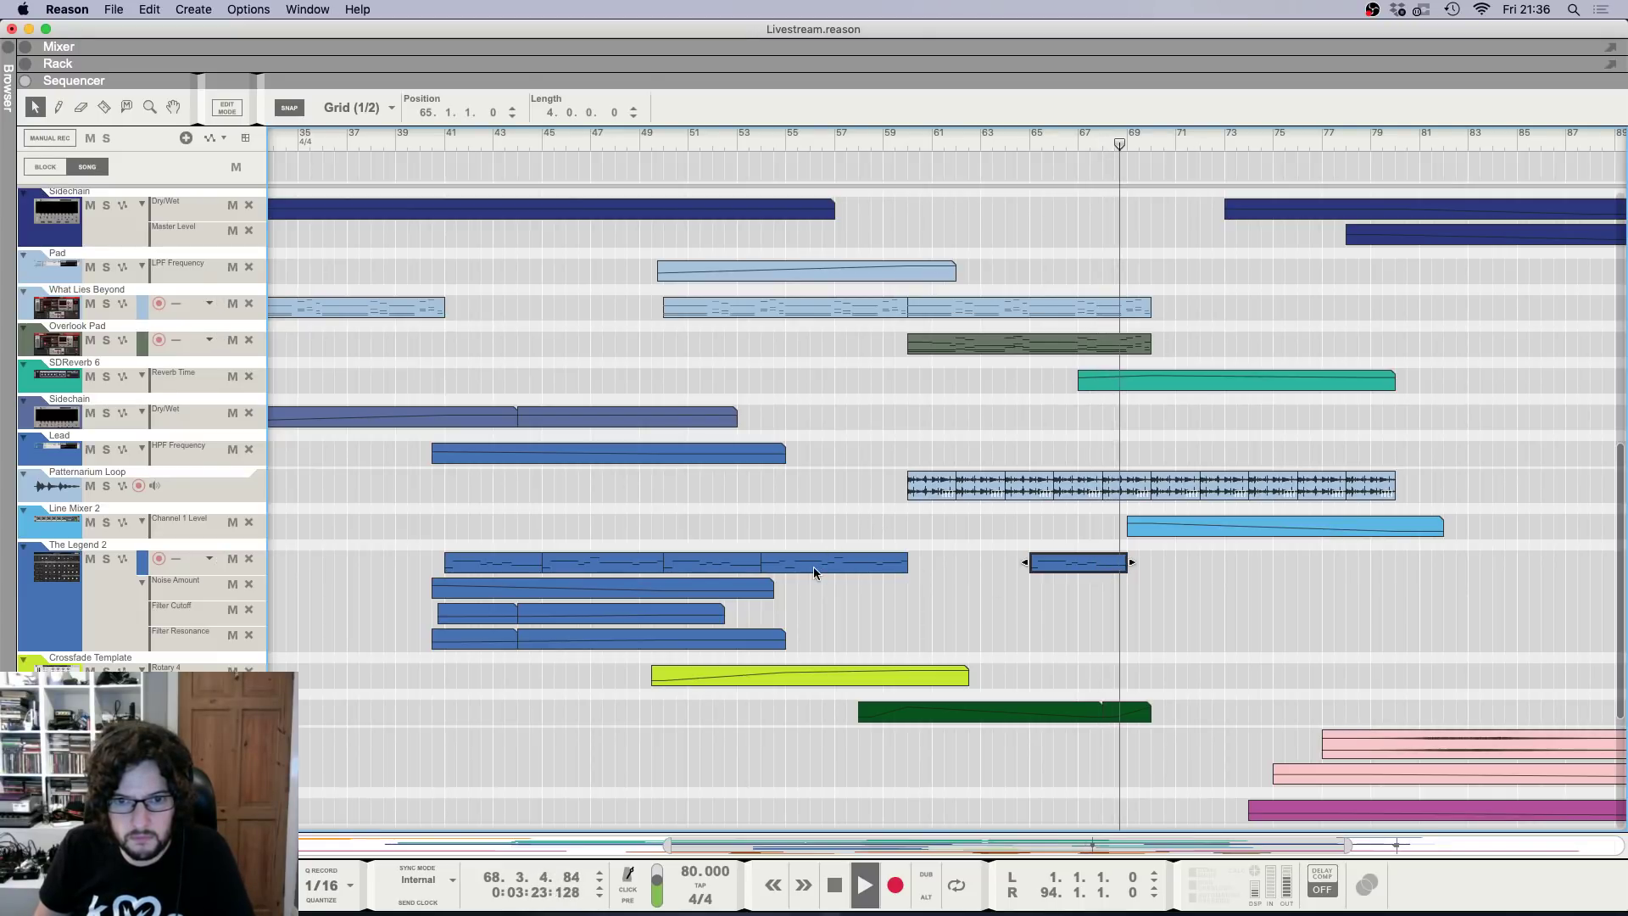
drag(814, 569, 1182, 572)
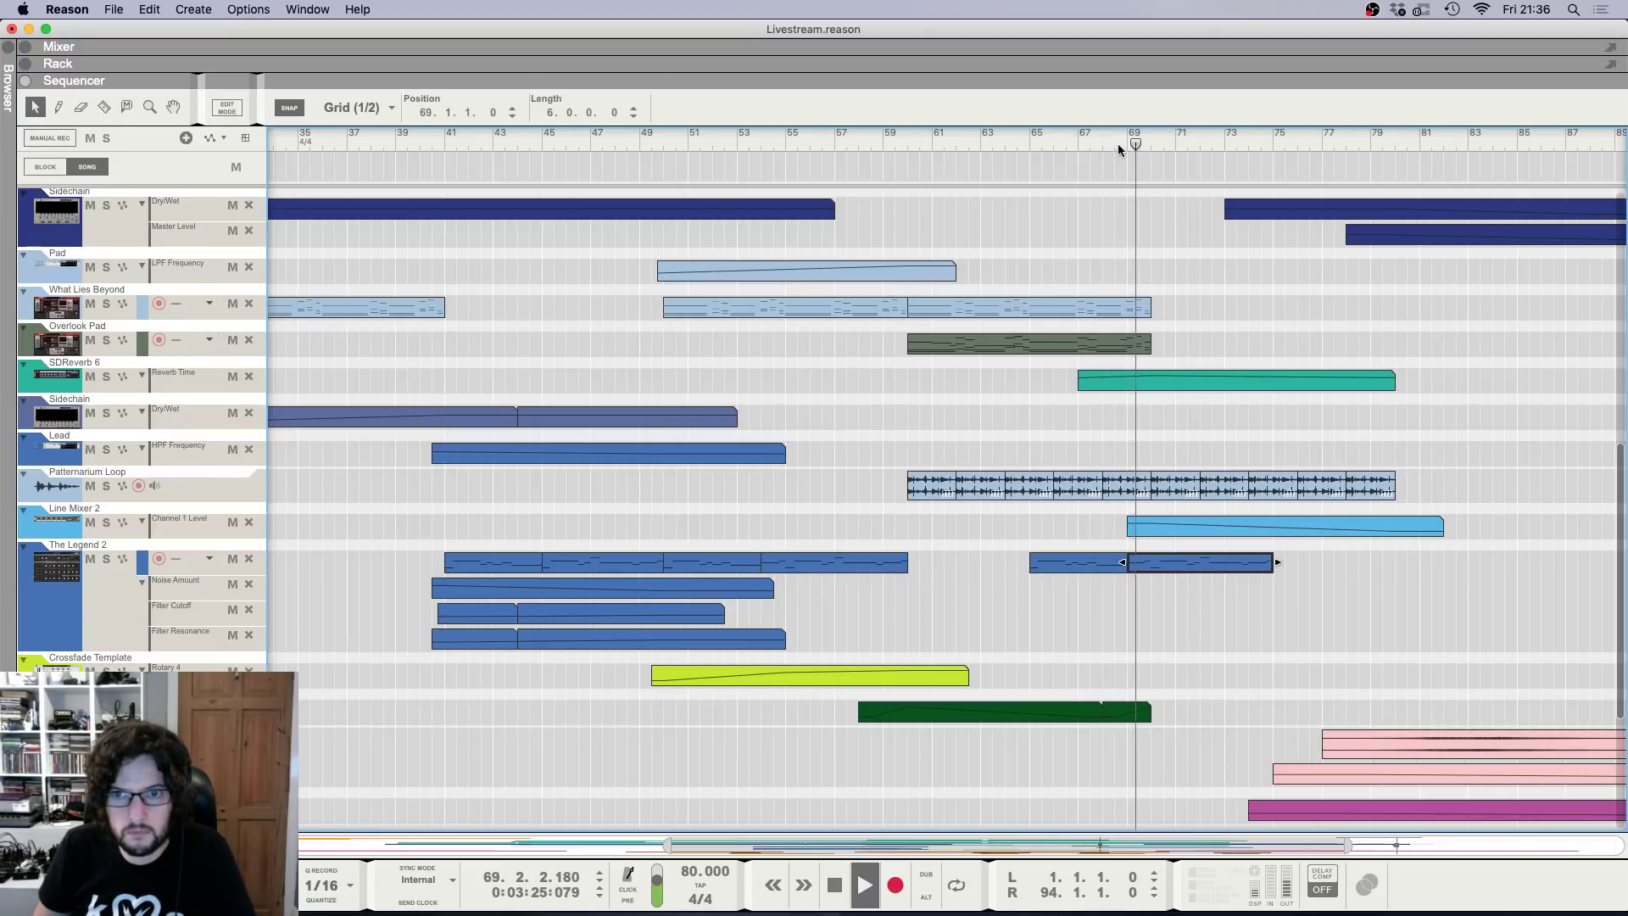
Examine the notes of the Legend 2 clip at bar 69 during playback and return to the arrangement.
scroll(1137, 597, up, 4)
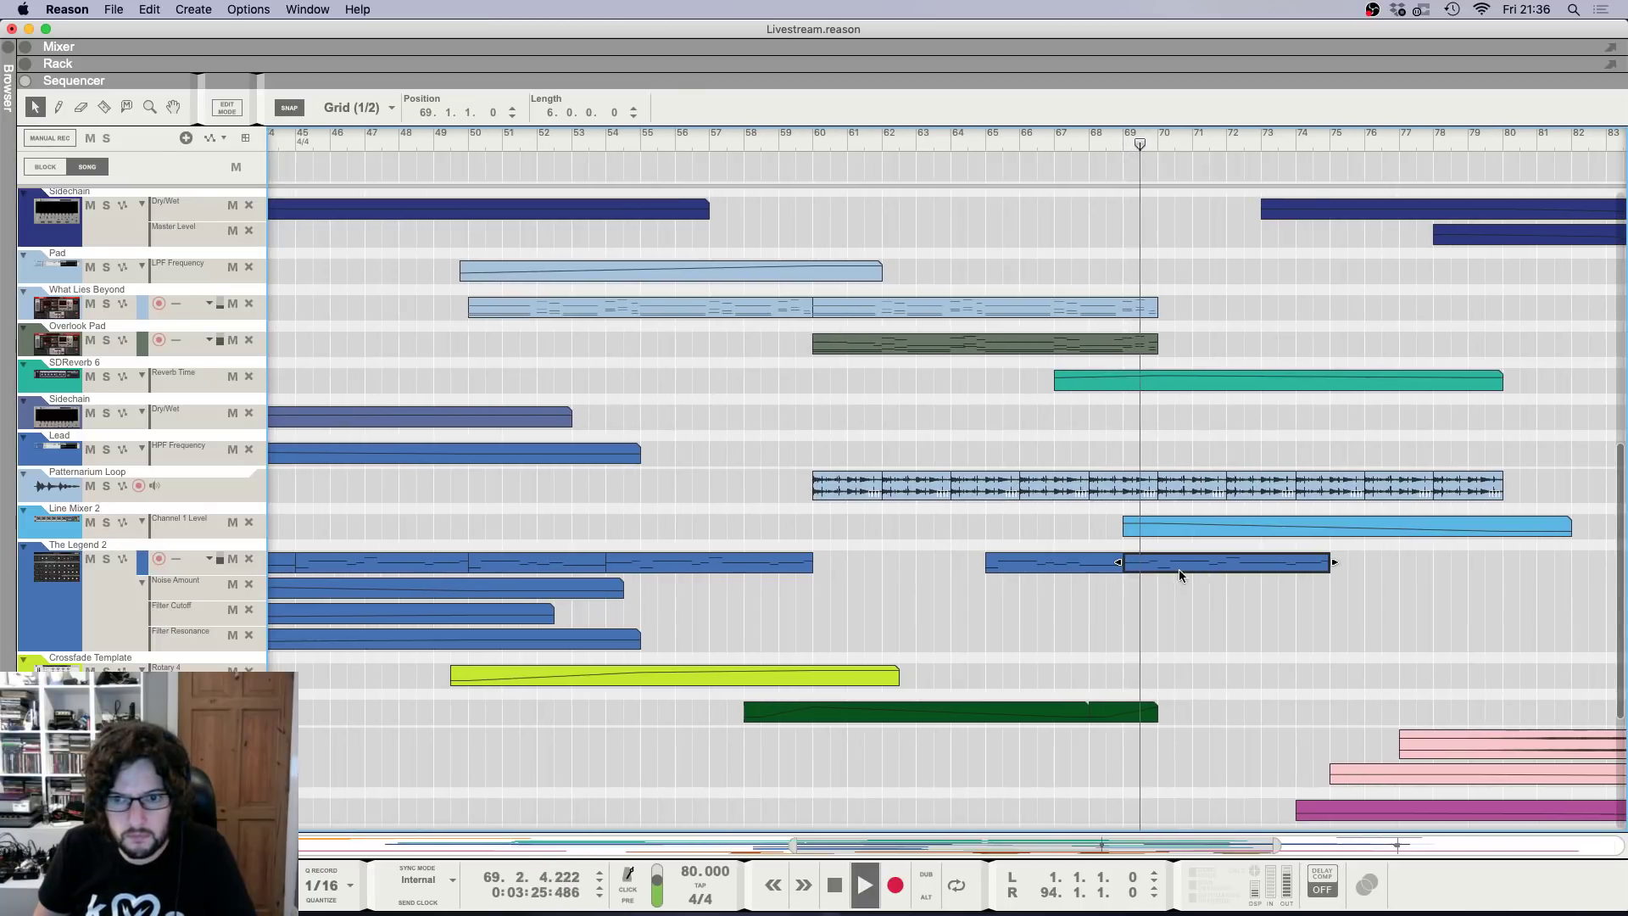
double_click(1178, 568)
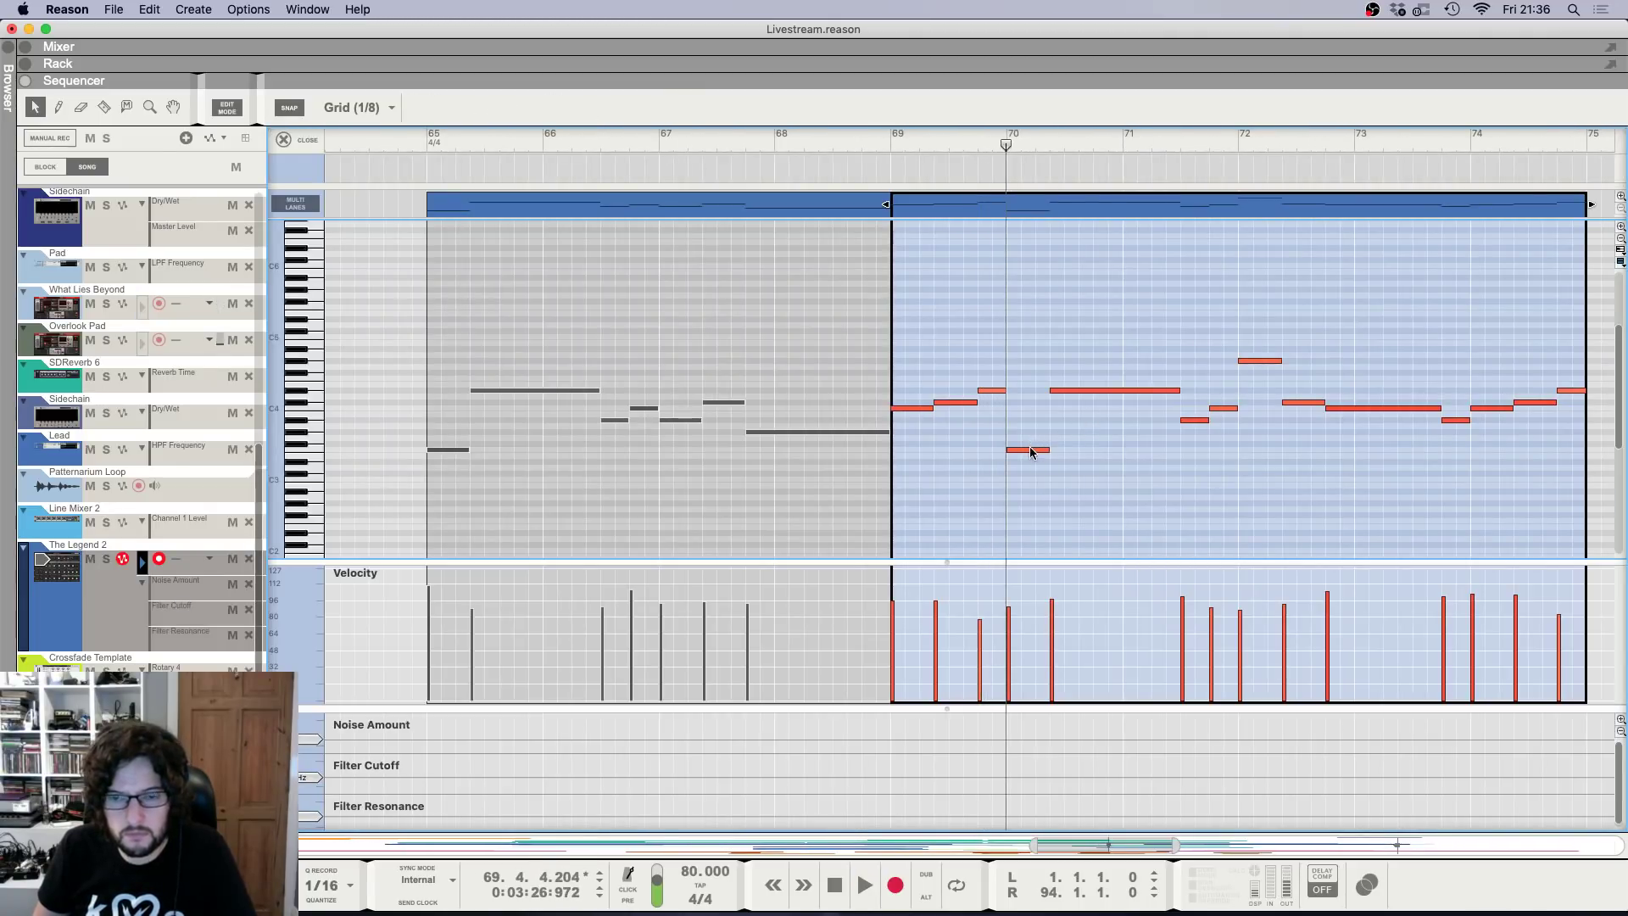
key(space)
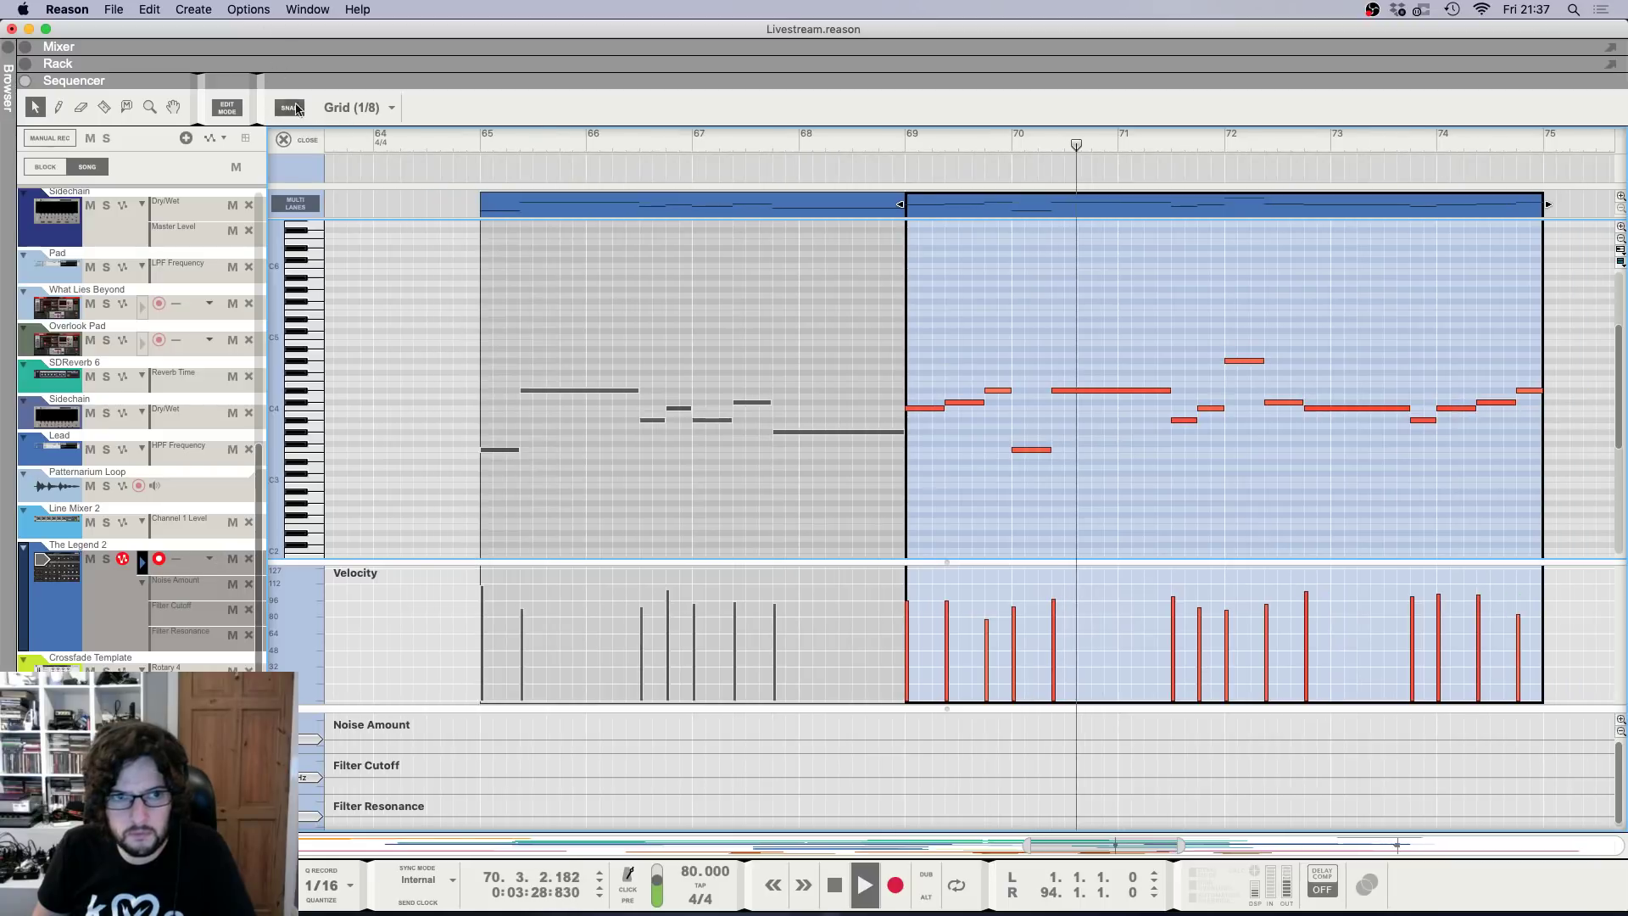
scroll(302, 141, down, 5)
click(302, 141)
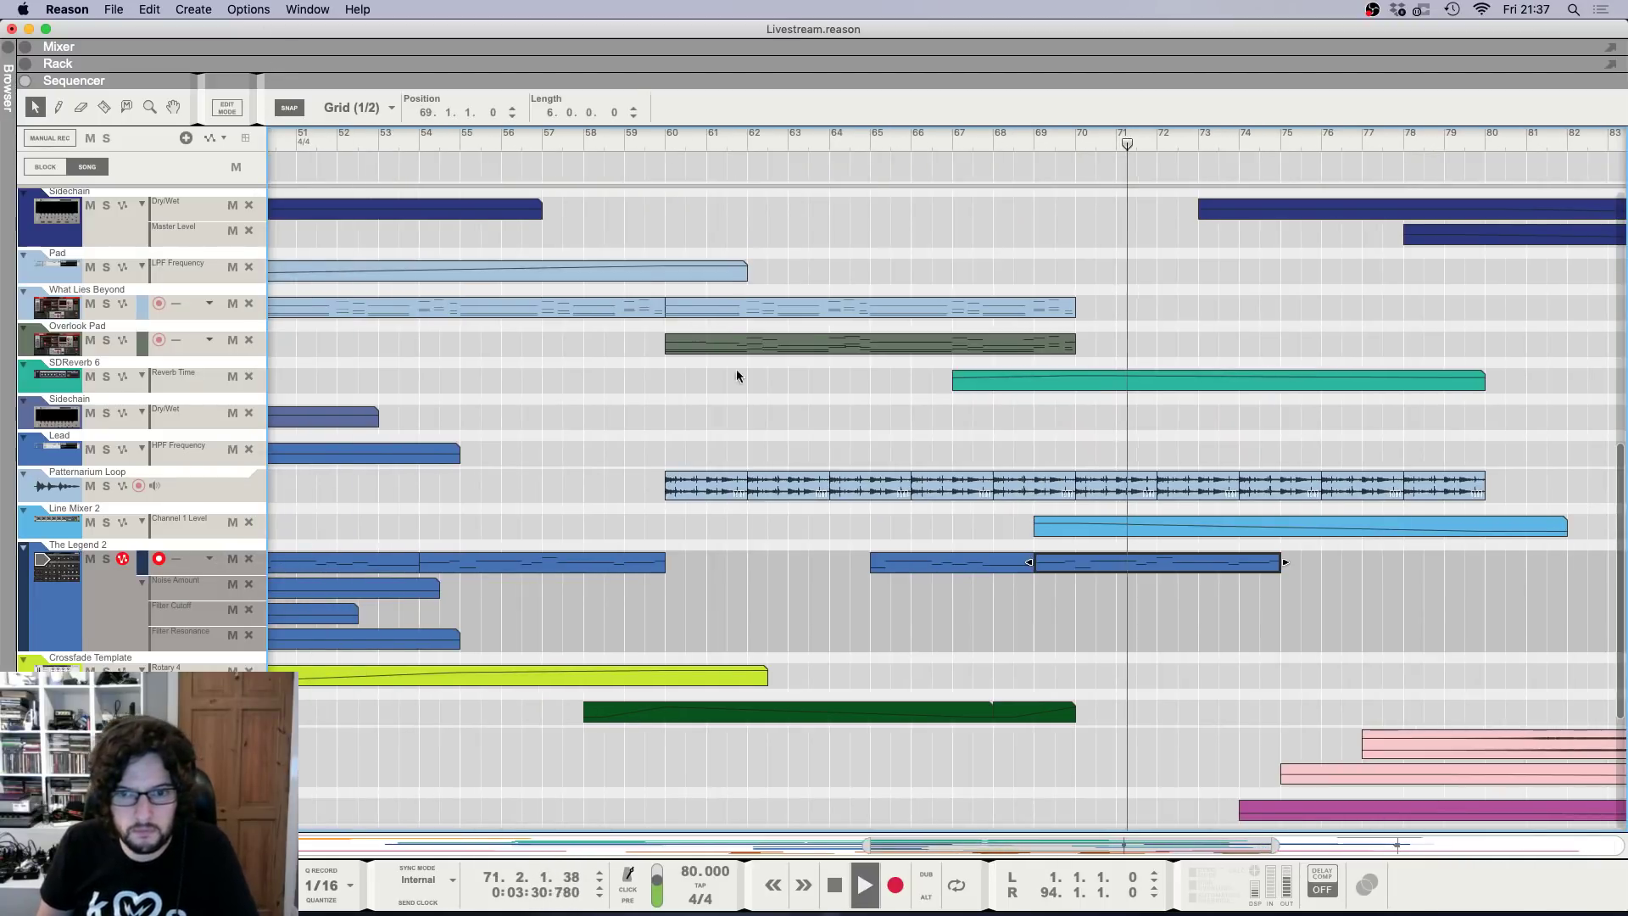
Create a Legend 2 Filter Cutoff automation clip from 68.3, 8.2 bars long, with the curve falling to 114 Hz at bar 75.
click(1050, 619)
scroll(1050, 619, down, 2)
scroll(1051, 615, down, 2)
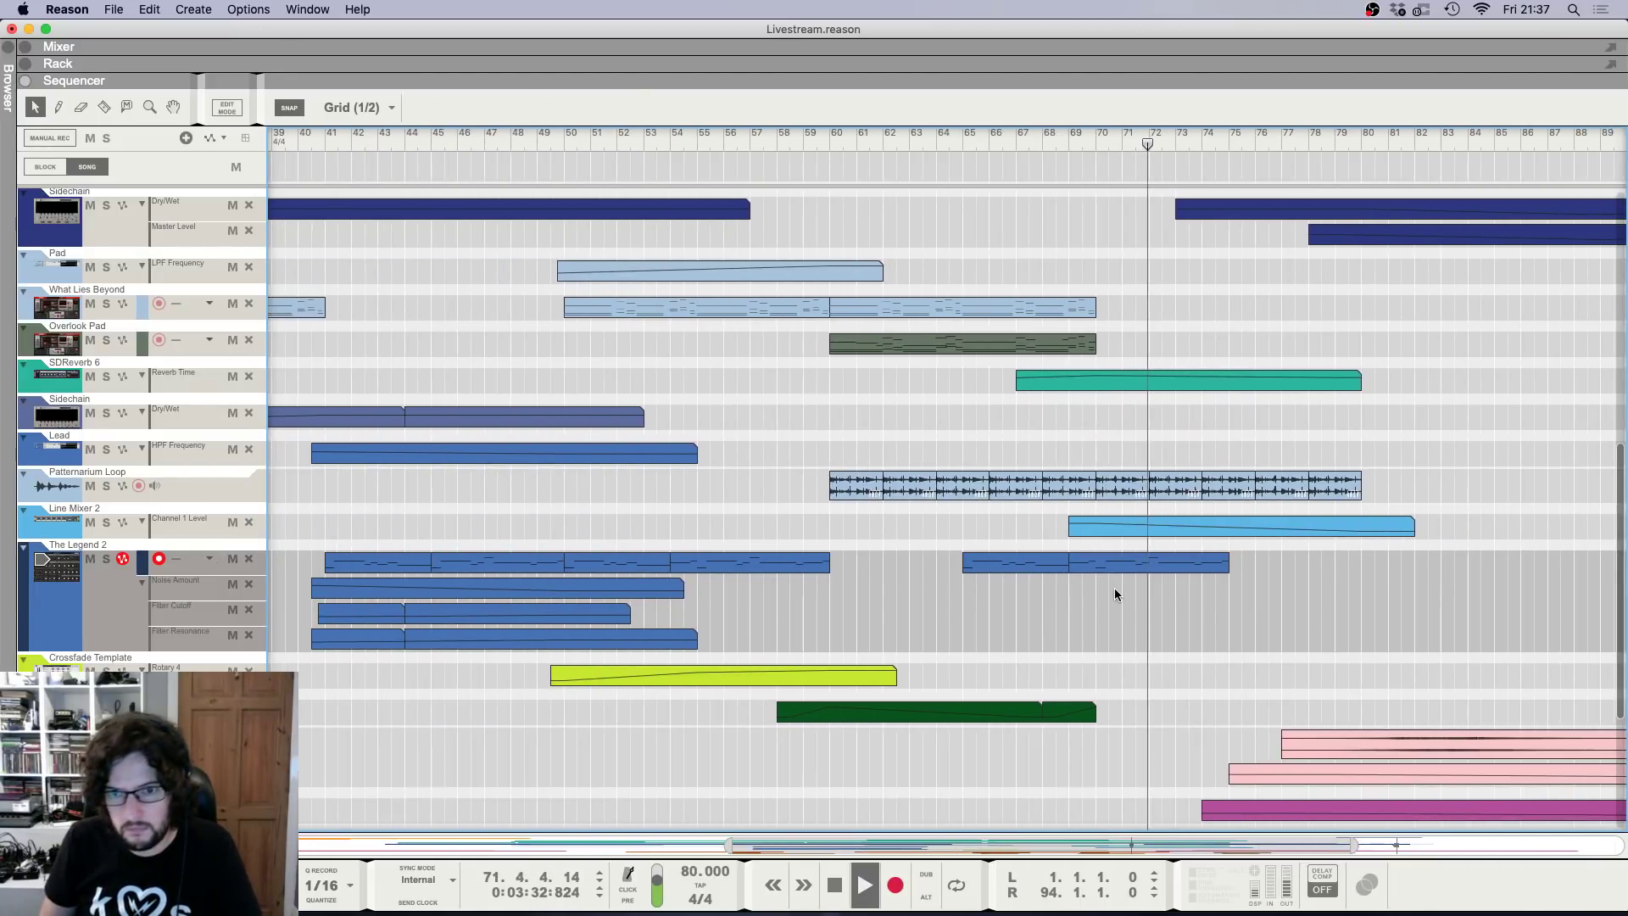
scroll(1114, 594, up, 3)
scroll(1153, 568, down, 2)
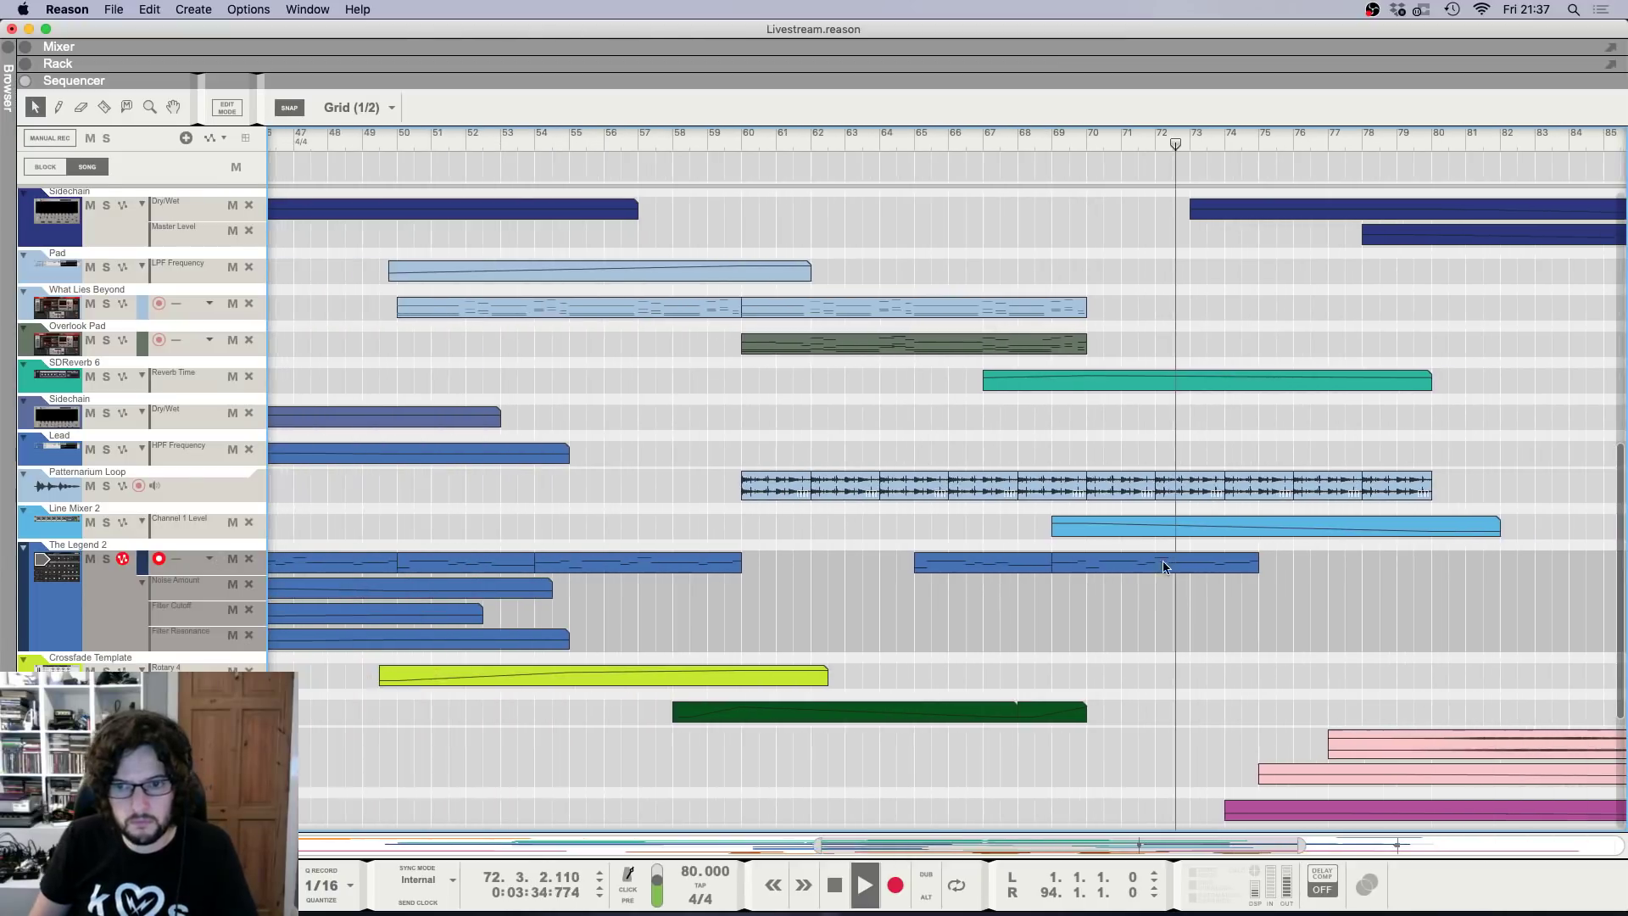
scroll(803, 585, down, 2)
scroll(826, 575, up, 1)
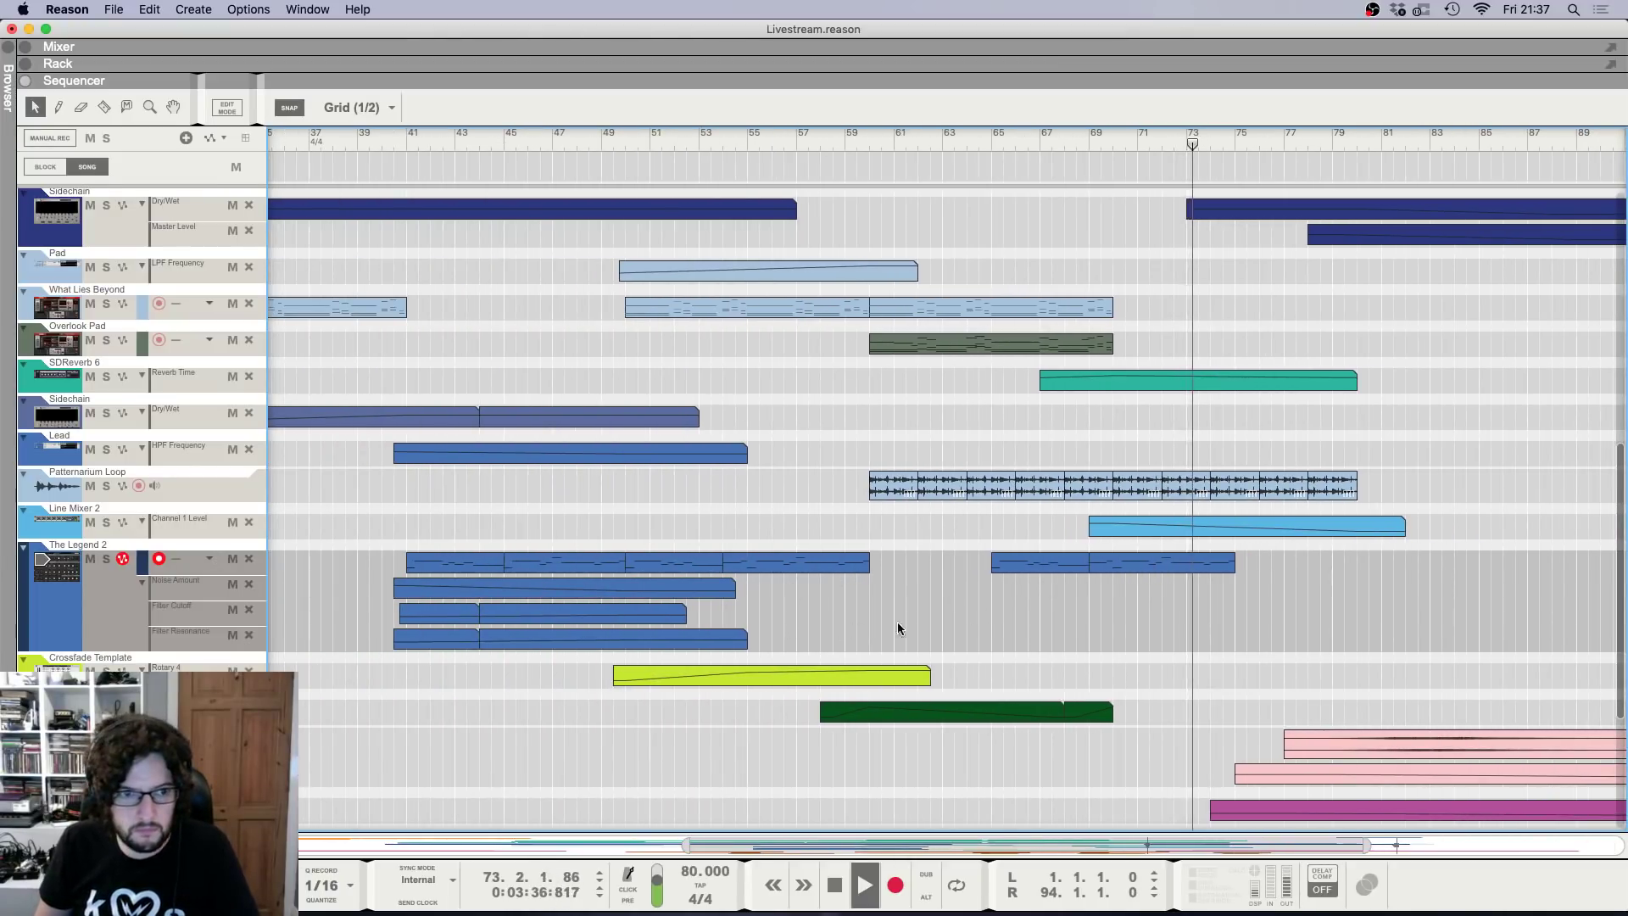
drag(1082, 609, 1284, 614)
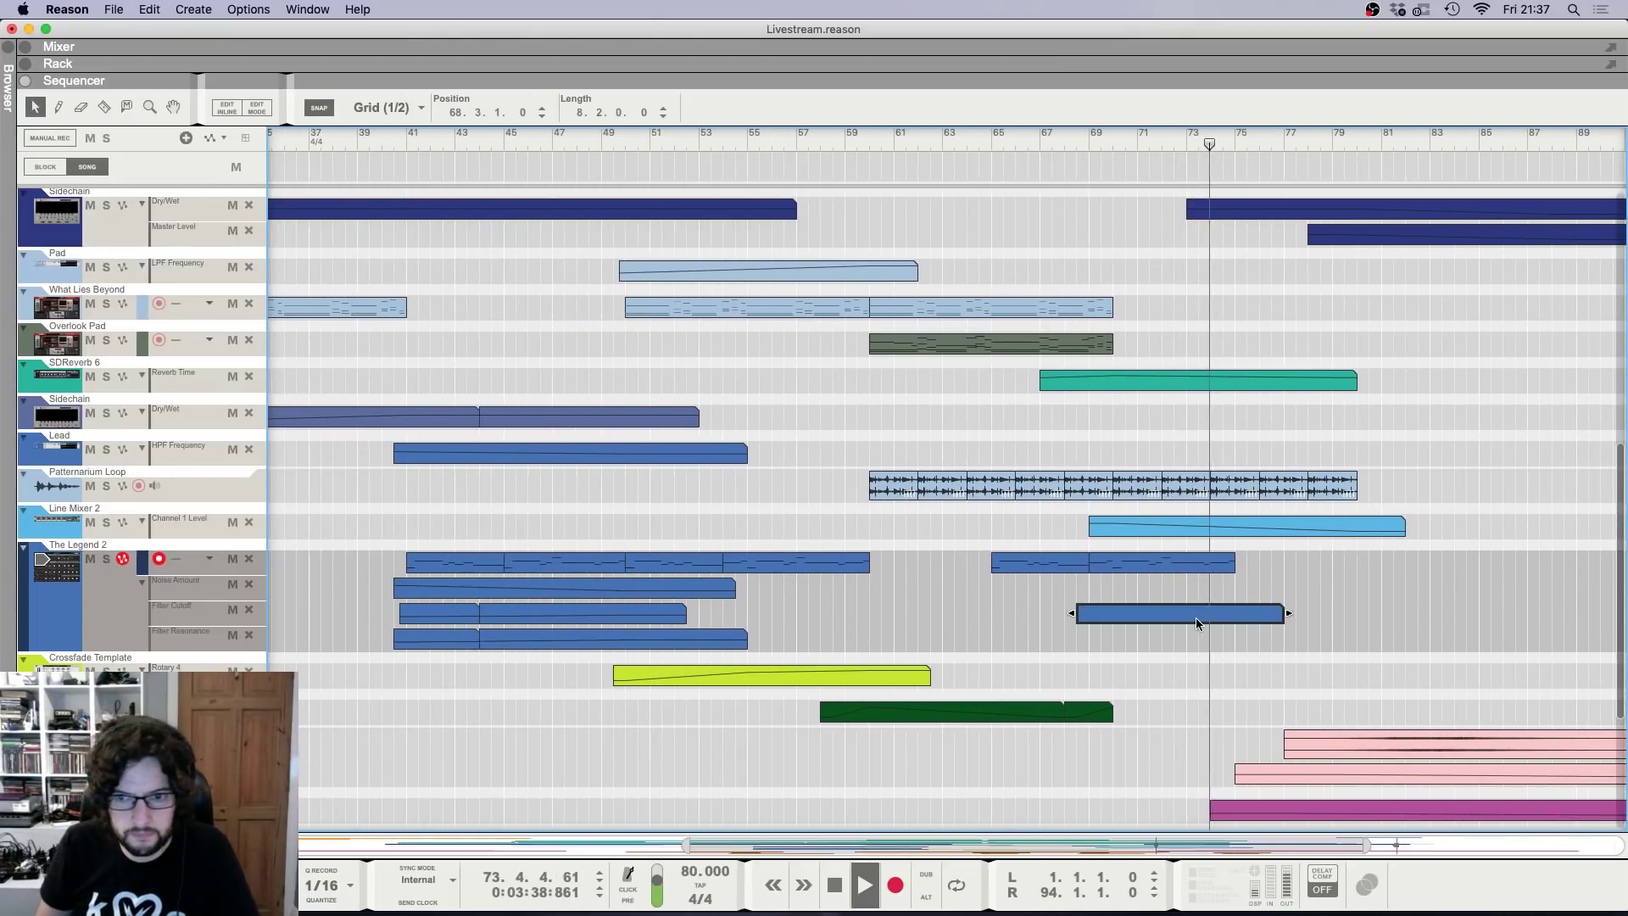
double_click(1197, 624)
drag(1089, 664, 1236, 674)
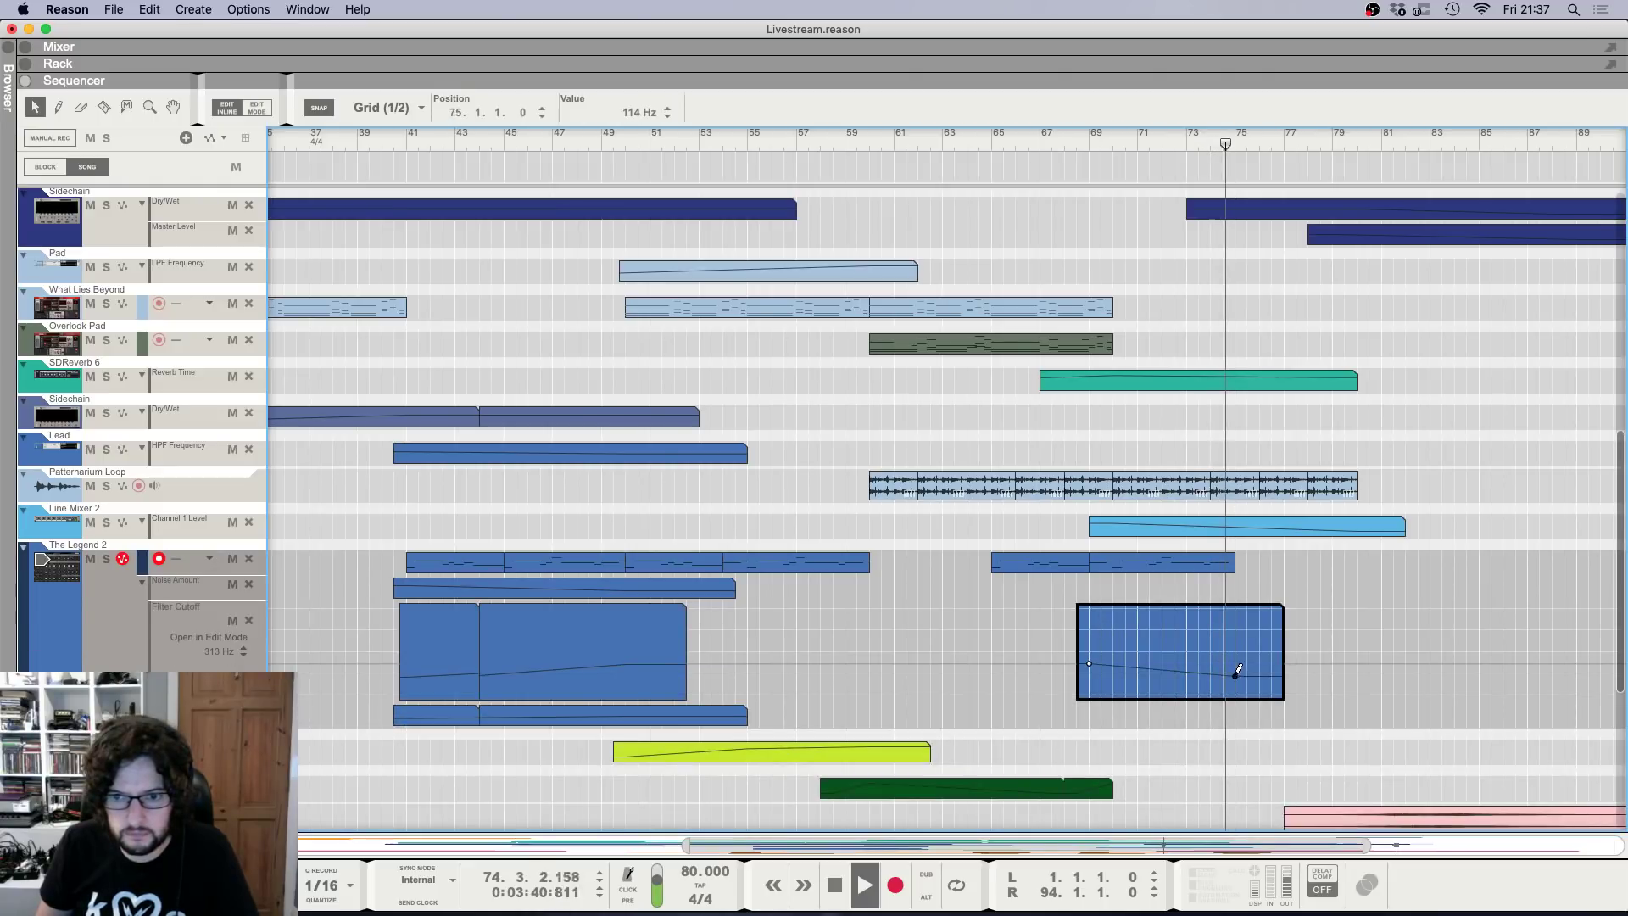
key(Escape)
Copy the first four-bar Legend 2 note clip, at bar 41, to bar 75 and play from there.
click(710, 141)
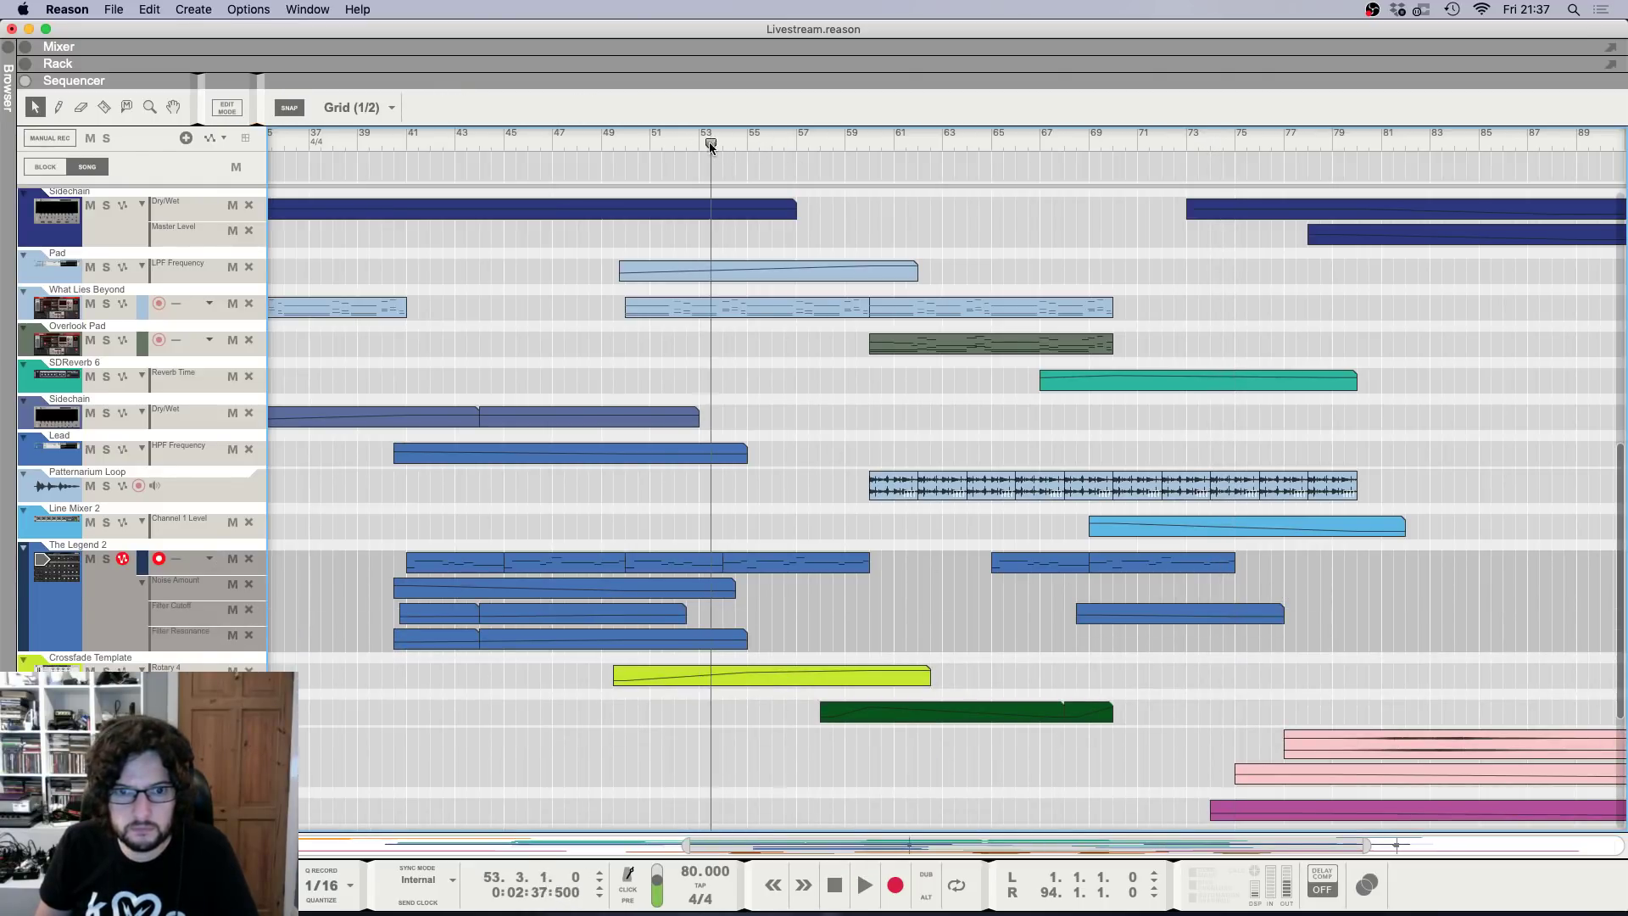
click(625, 142)
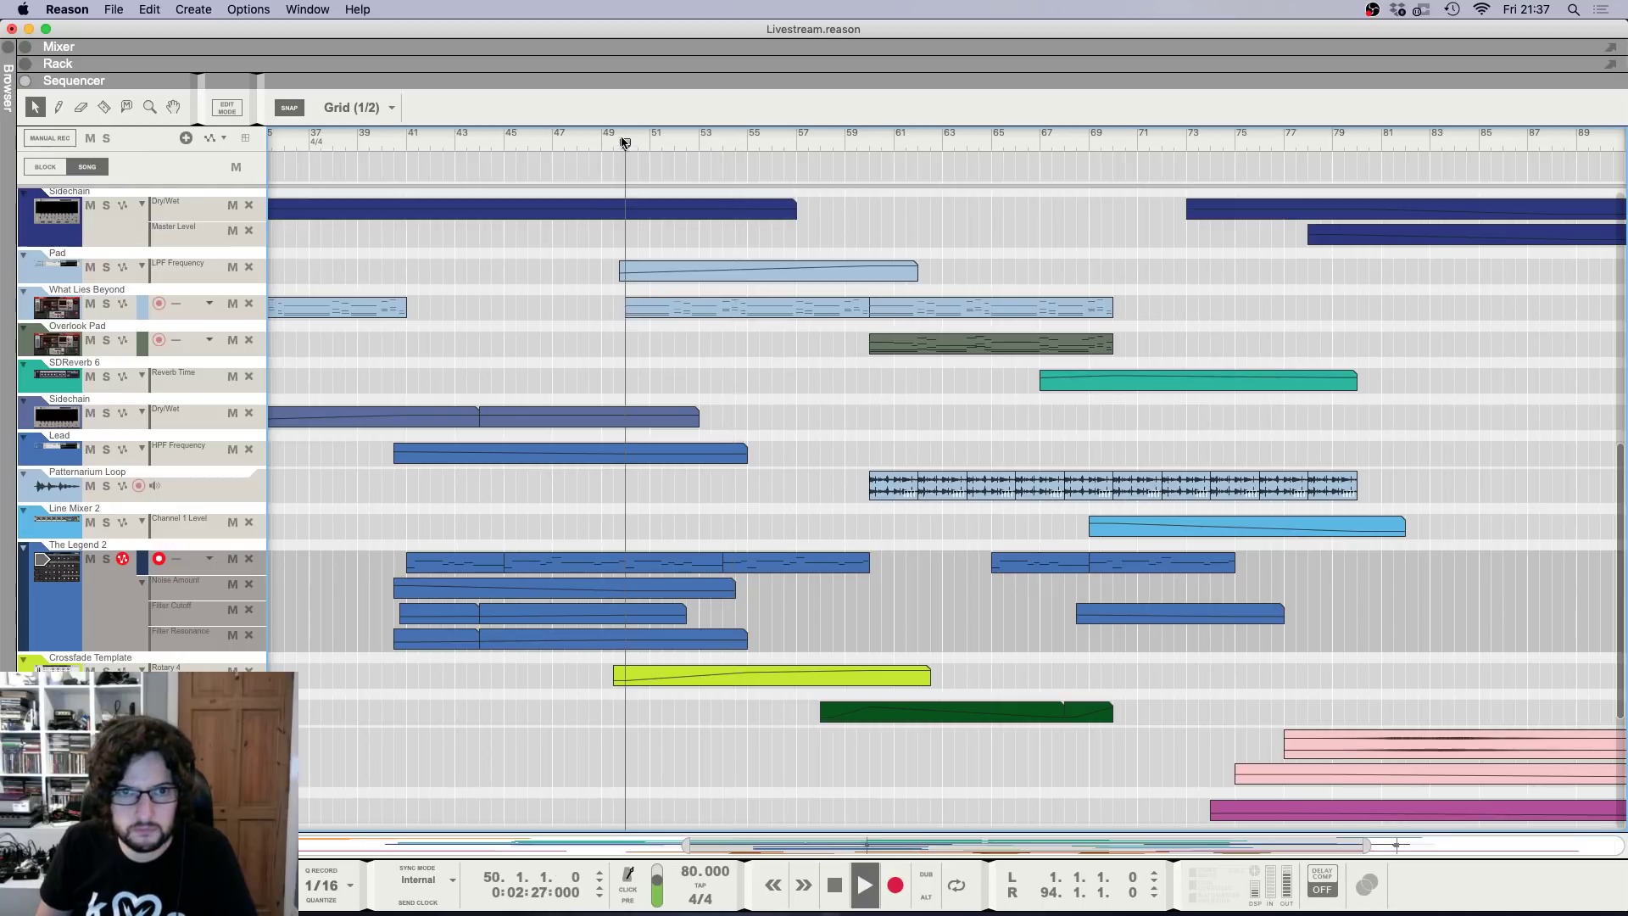
drag(426, 563, 1254, 563)
click(1238, 141)
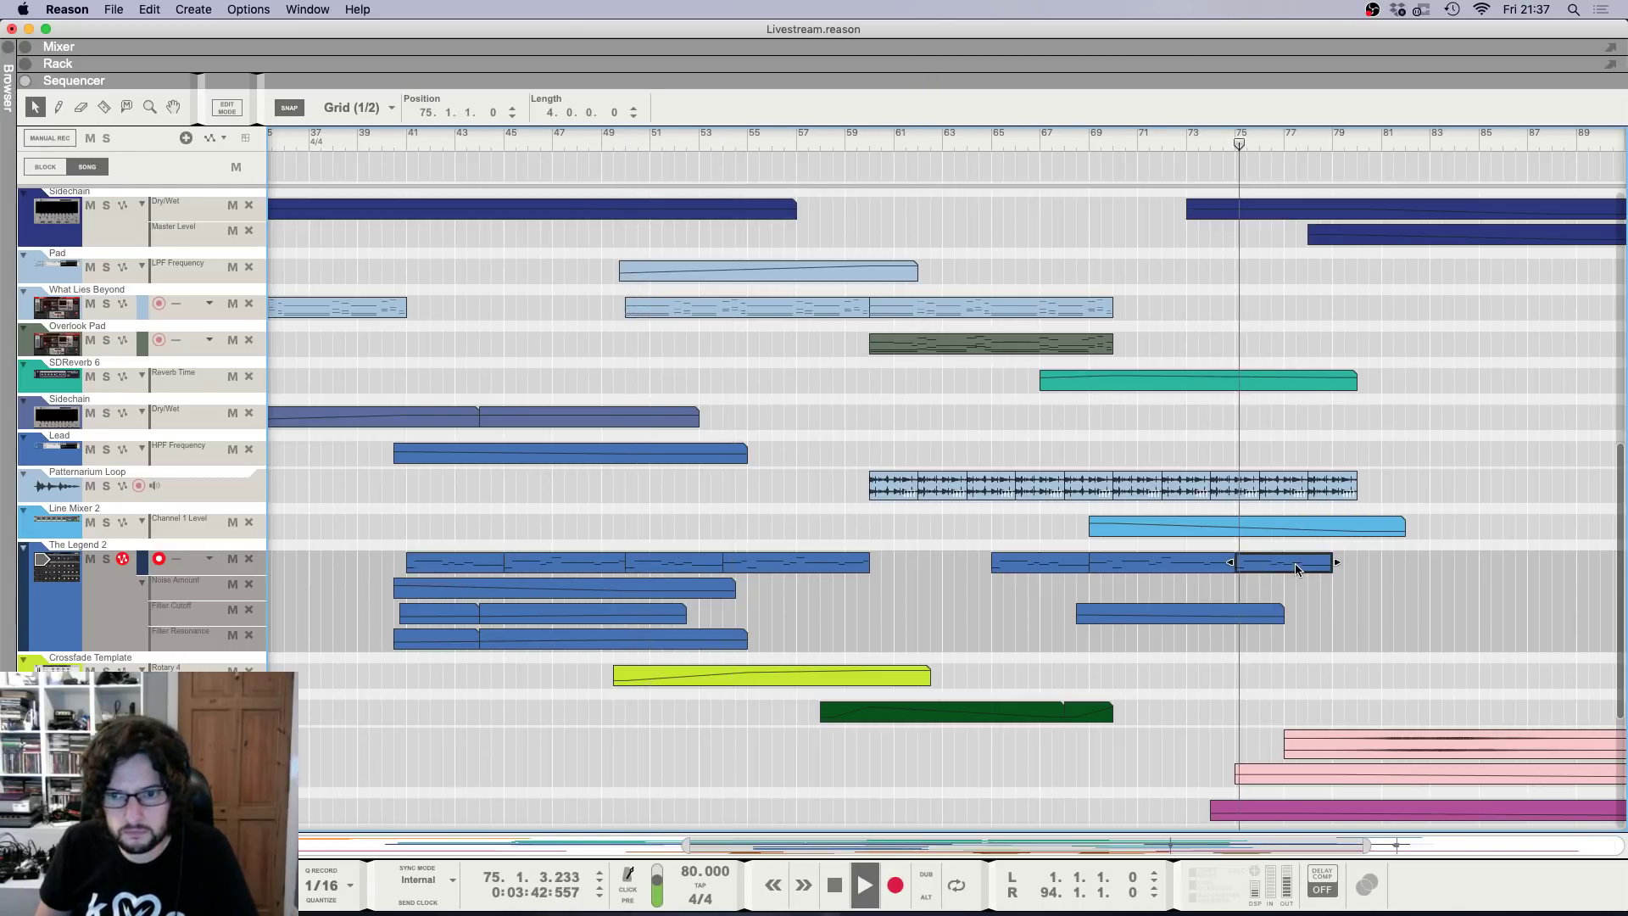
In the clip at bar 75, delete all notes after the second one and lengthen that second note to bar 79.
double_click(1298, 561)
drag(1007, 394, 1183, 462)
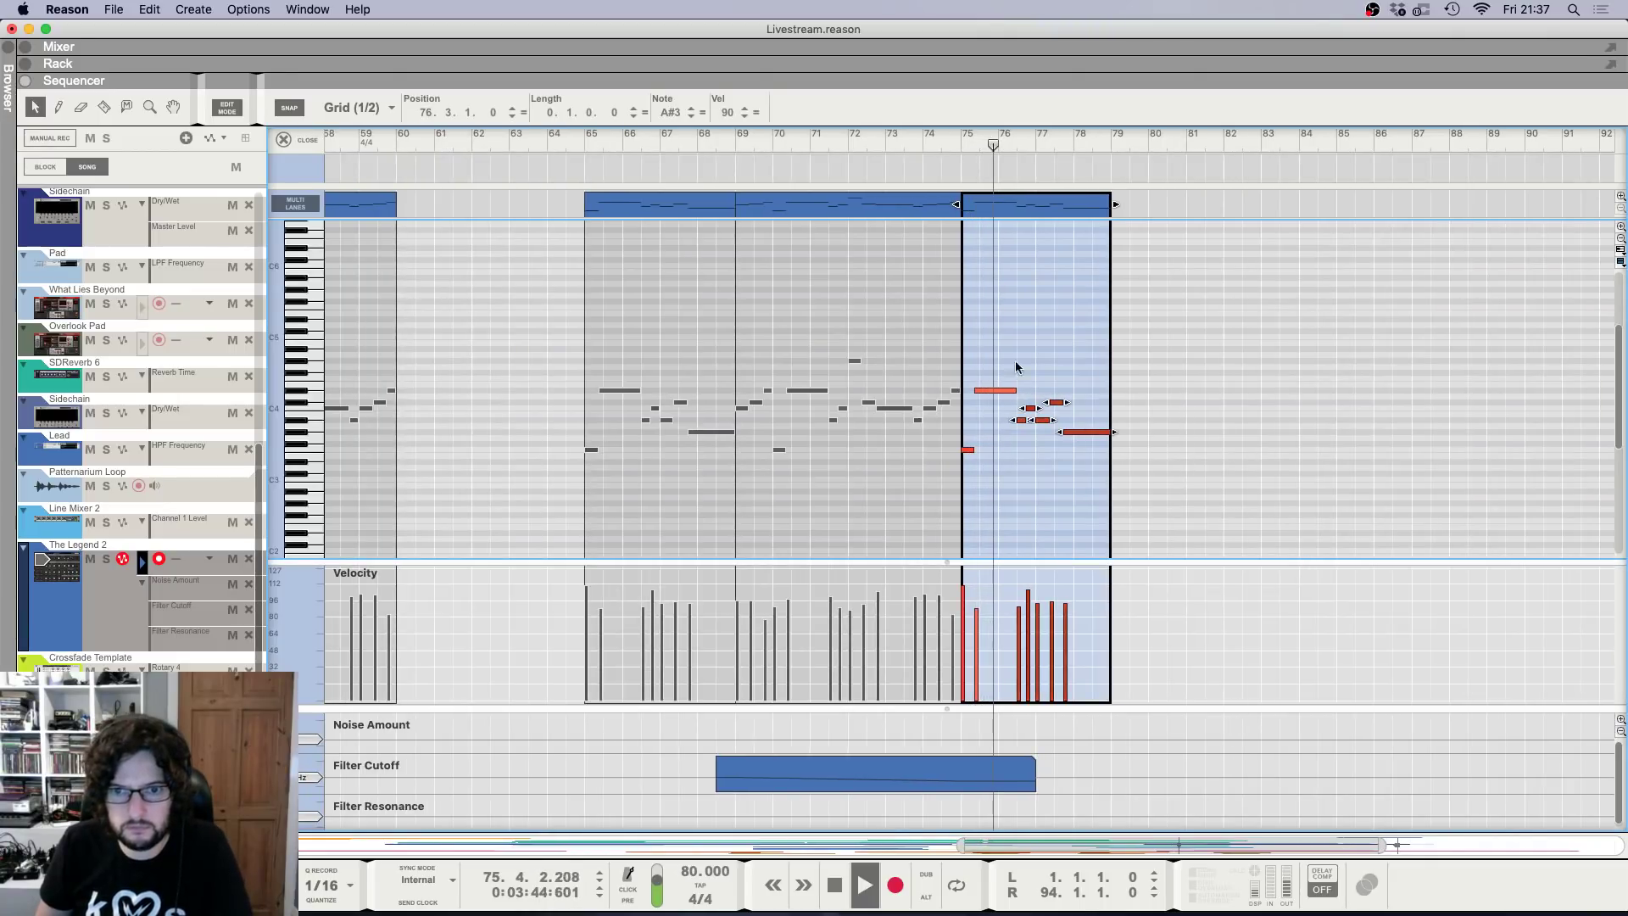
key(Delete)
click(1007, 391)
drag(1016, 391, 1098, 395)
Extend the Filter Cutoff automation clip to 13.2 bars and add a 25 Hz point at bar 79.
drag(1034, 774, 1224, 774)
click(1055, 786)
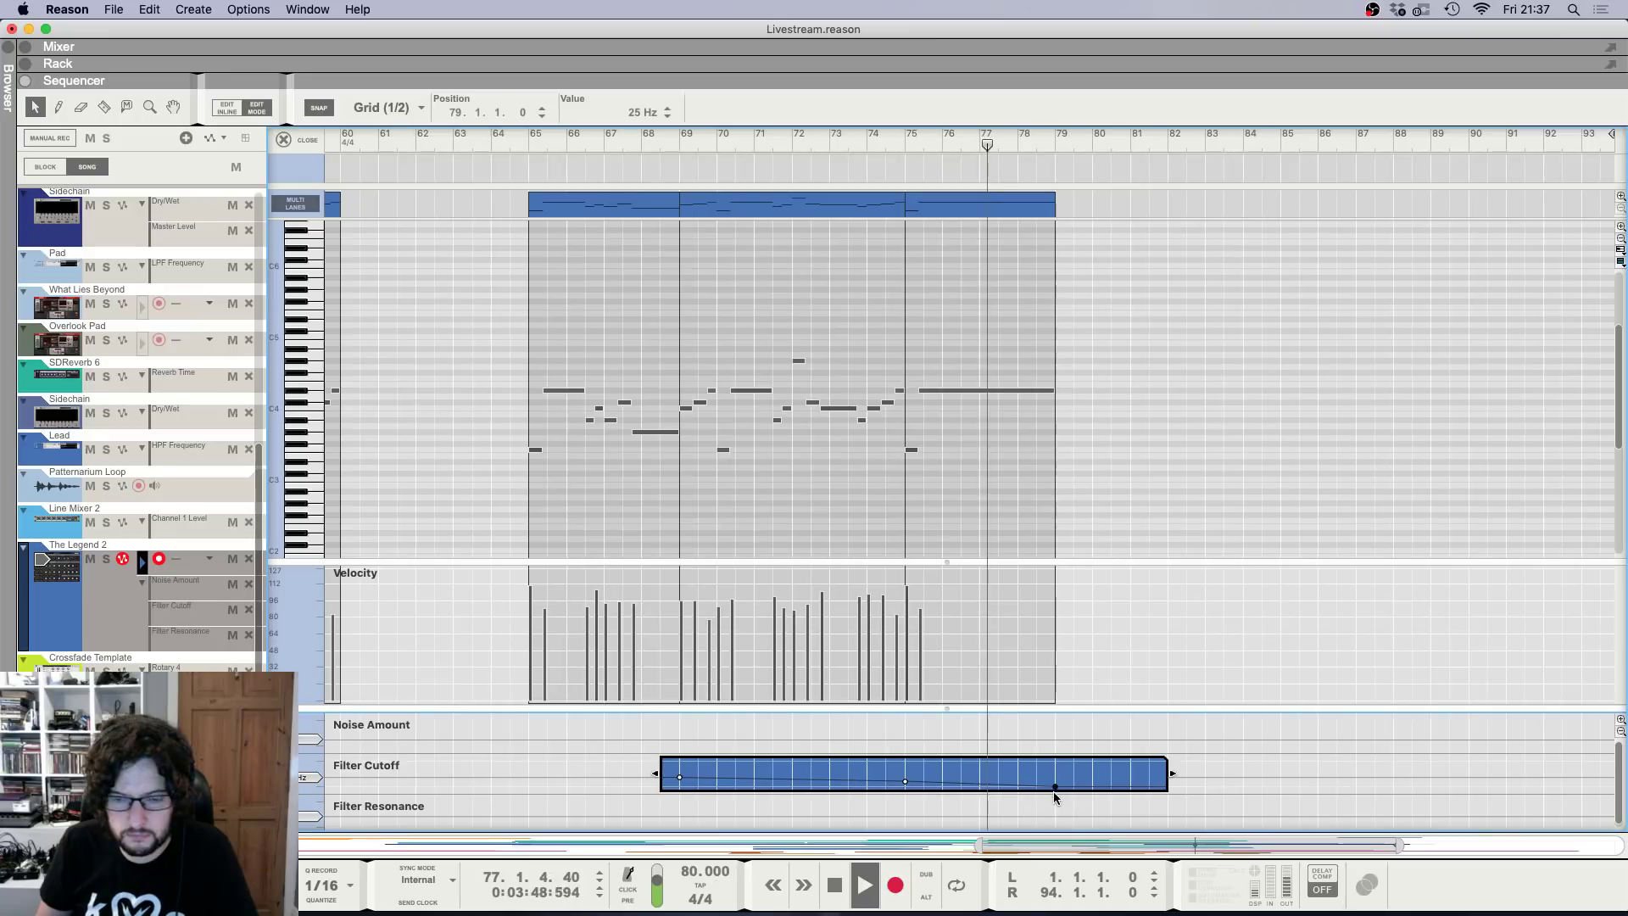
click(297, 145)
scroll(734, 272, down, 4)
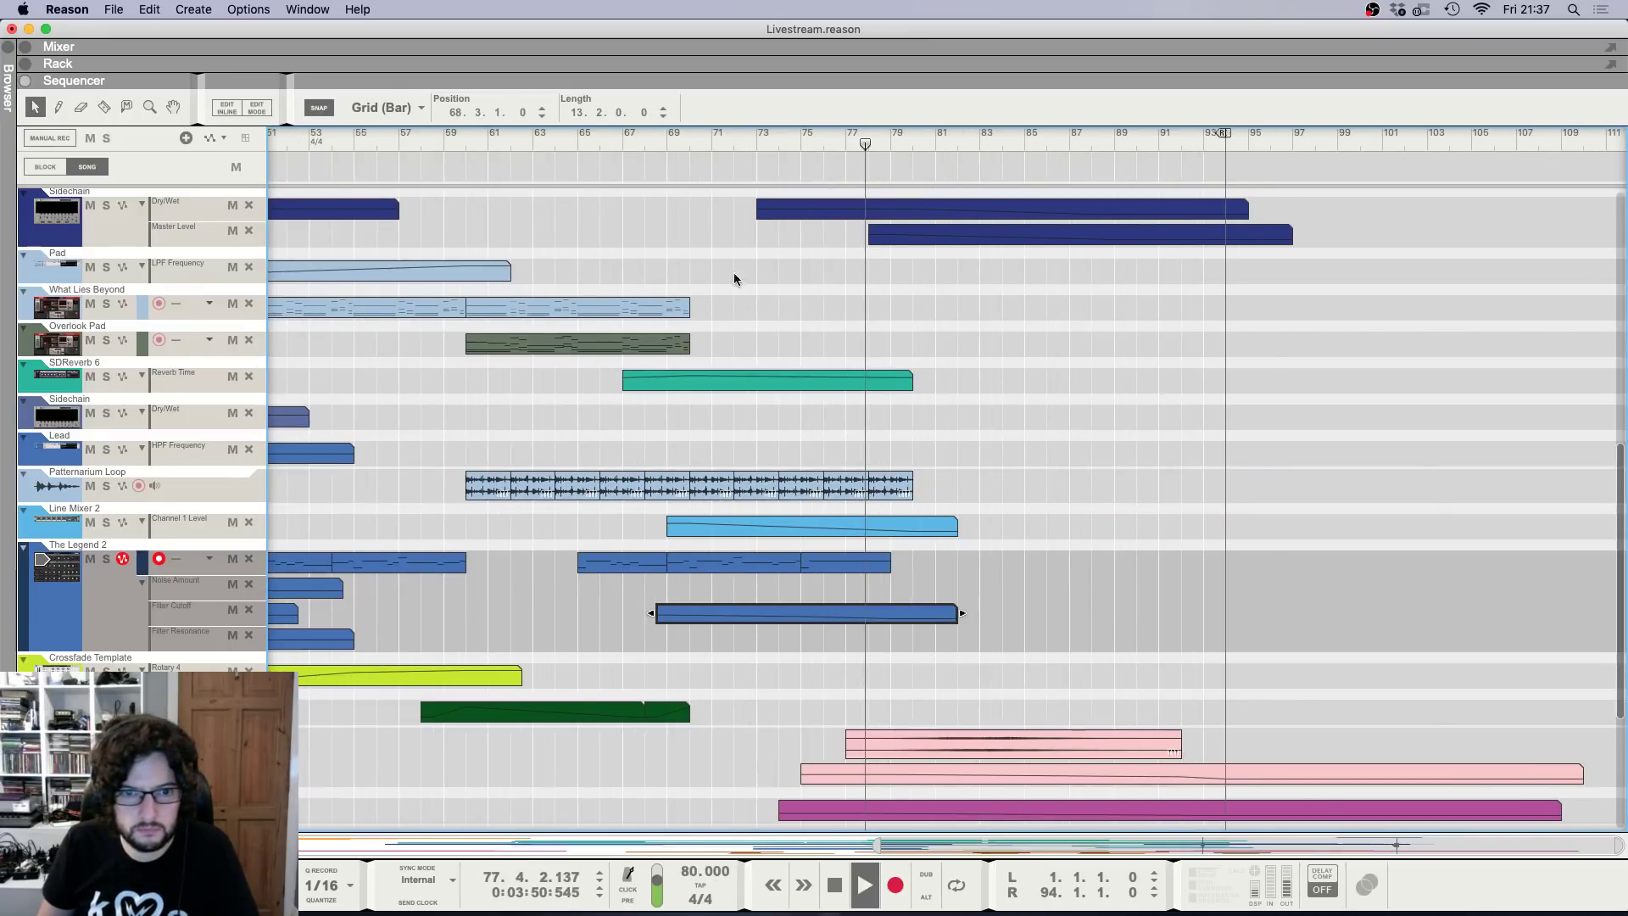
Play the arrangement from bar 60, look over the mixer and the rack, and return to the uppermost sequencer tracks.
click(735, 136)
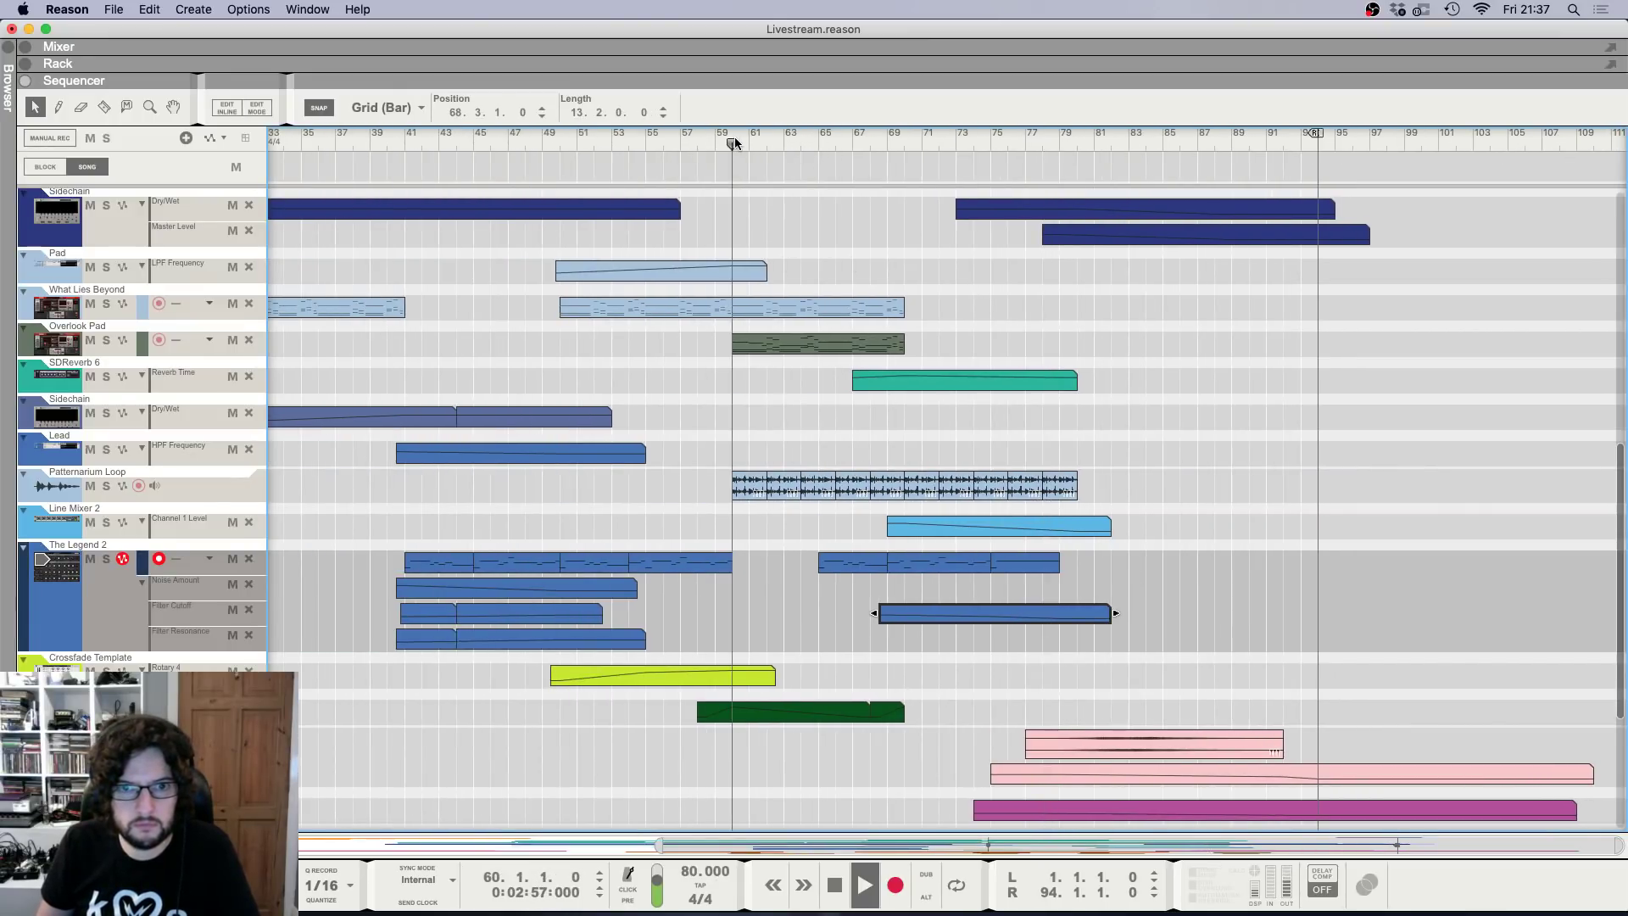
key(F5)
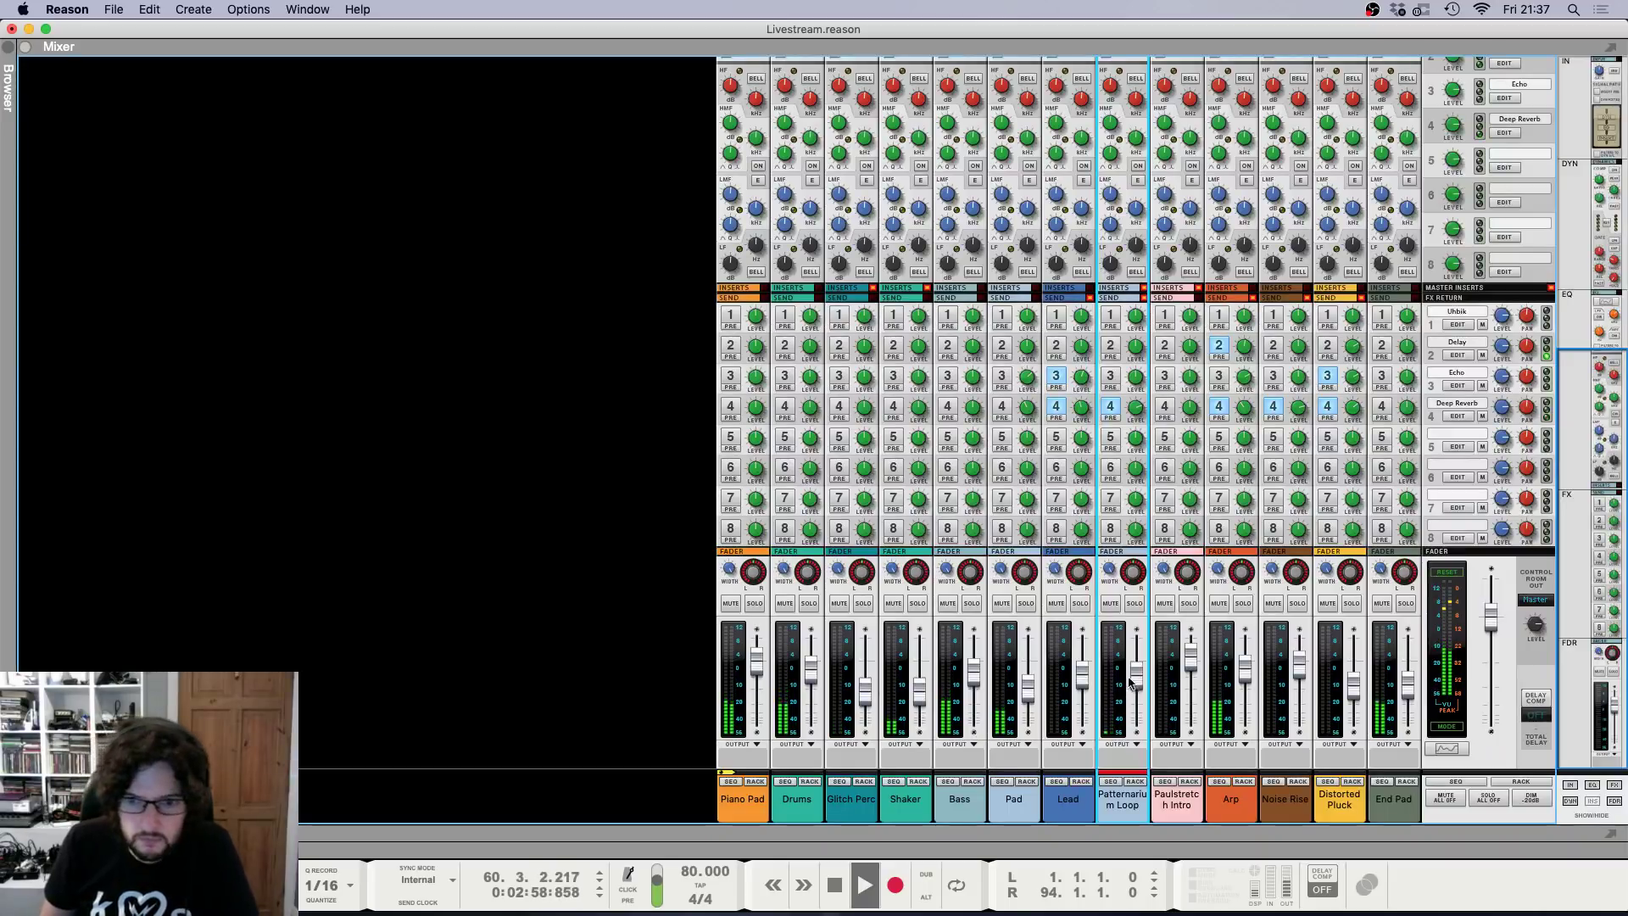
key(F6)
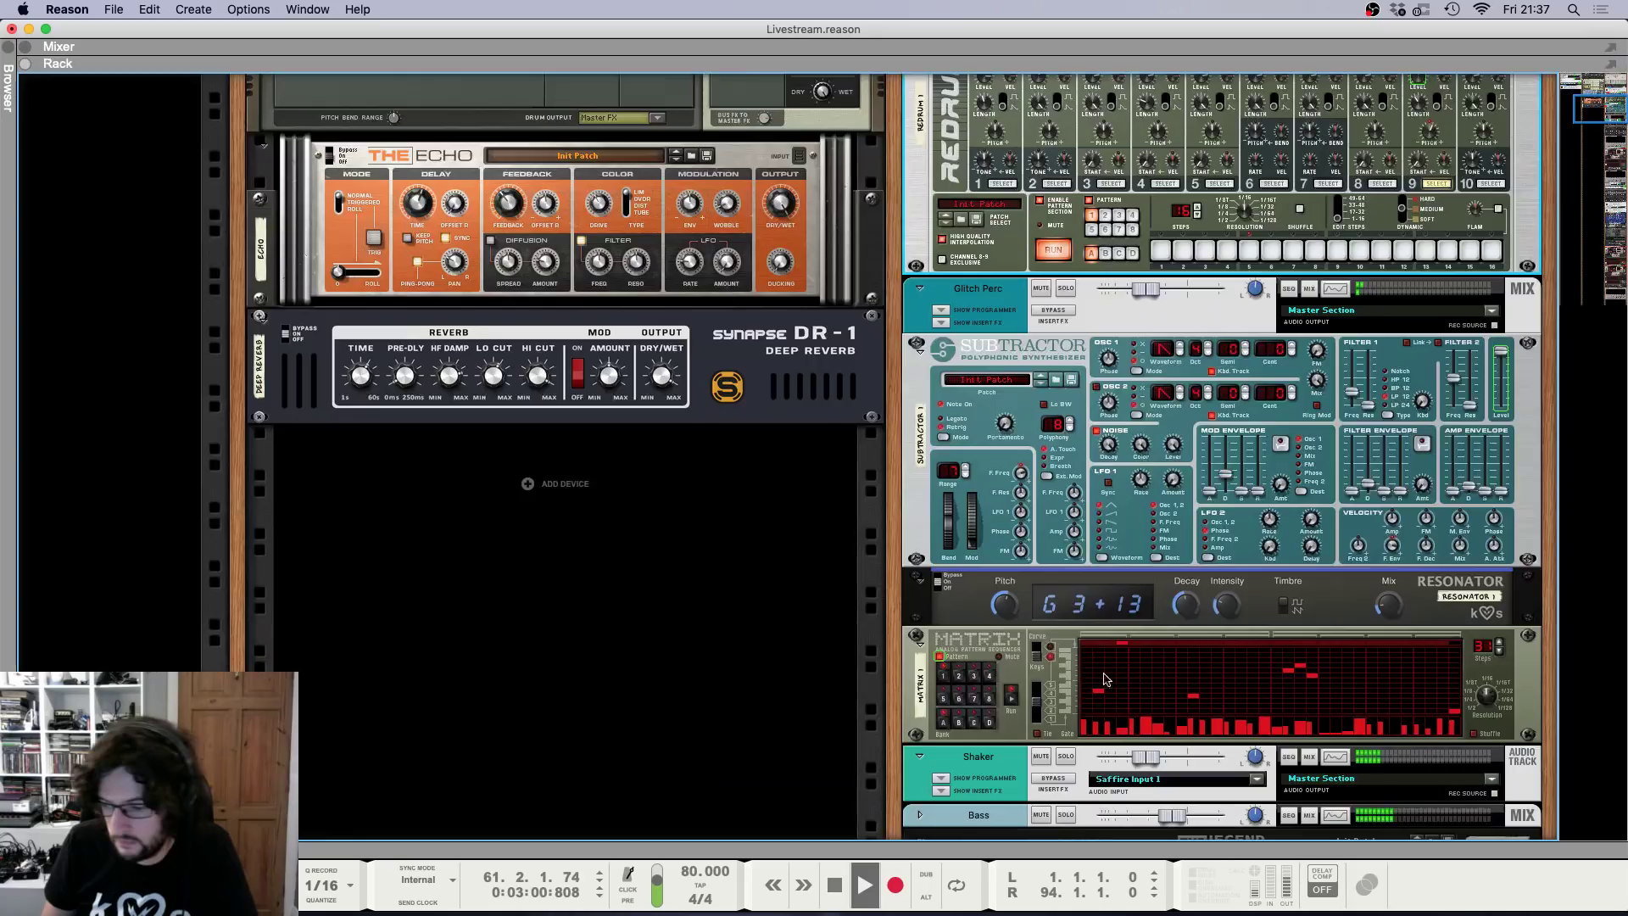
key(F7)
scroll(1023, 659, up, 10)
key(h)
key(h)
key(h)
key(h)
key(h)
key(h)
key(h)
key(h)
key(h)
key(h)
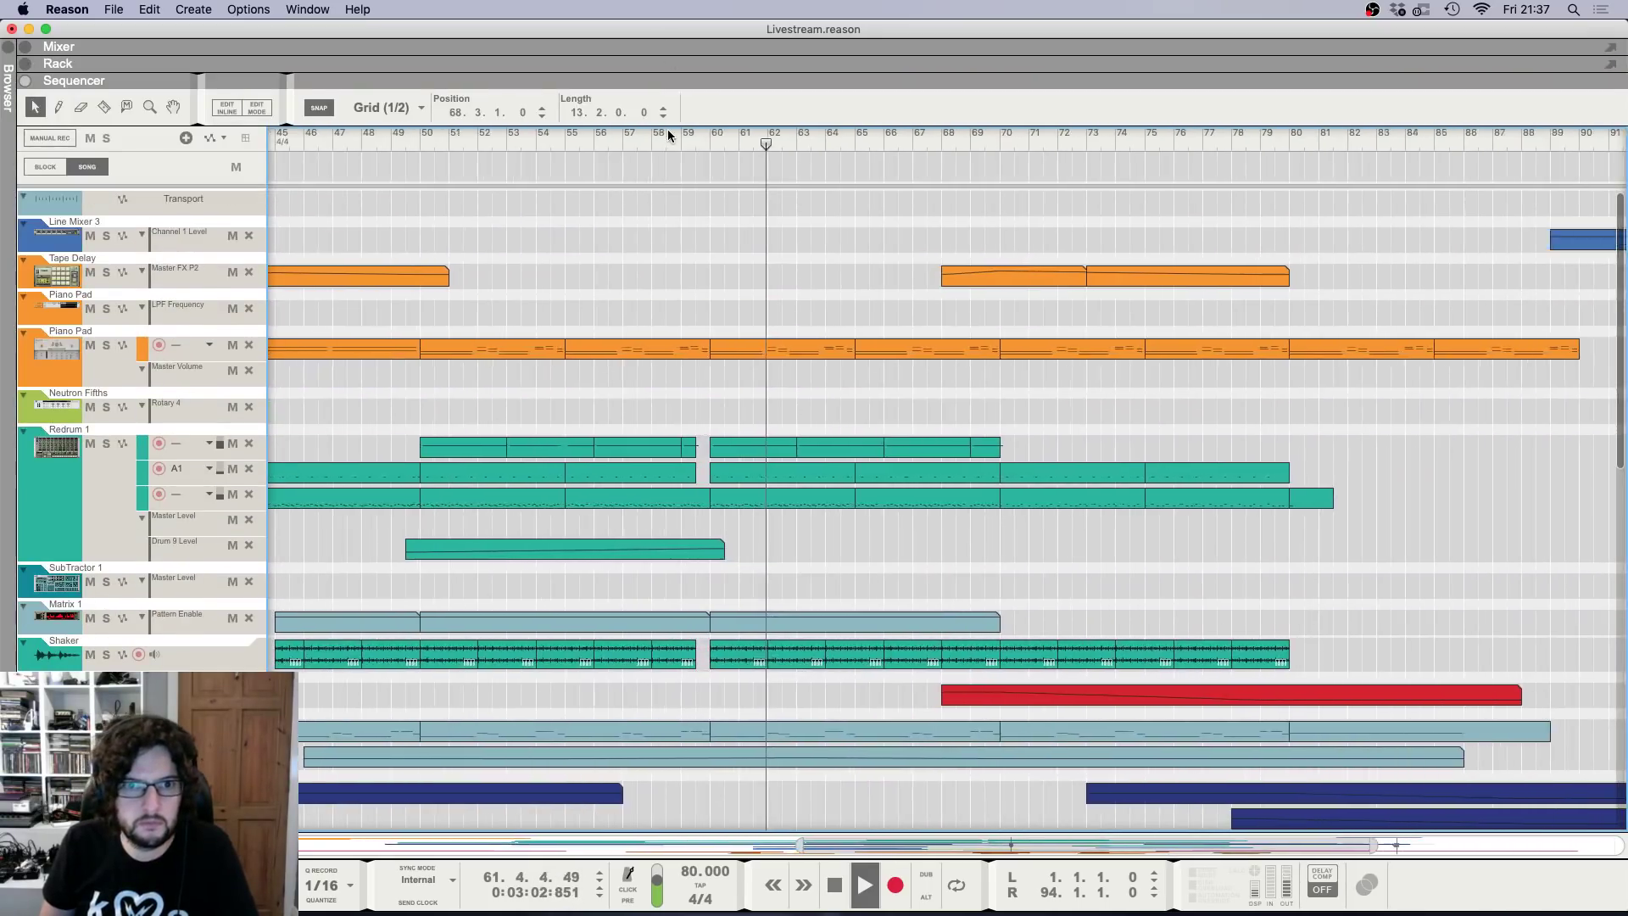
Play from about bar 58 and open the third-lane Redrum 1 clip spanning bars 55 to 60 for note editing near bar 59.
click(569, 142)
key(h)
key(h)
key(h)
key(h)
key(h)
key(h)
key(h)
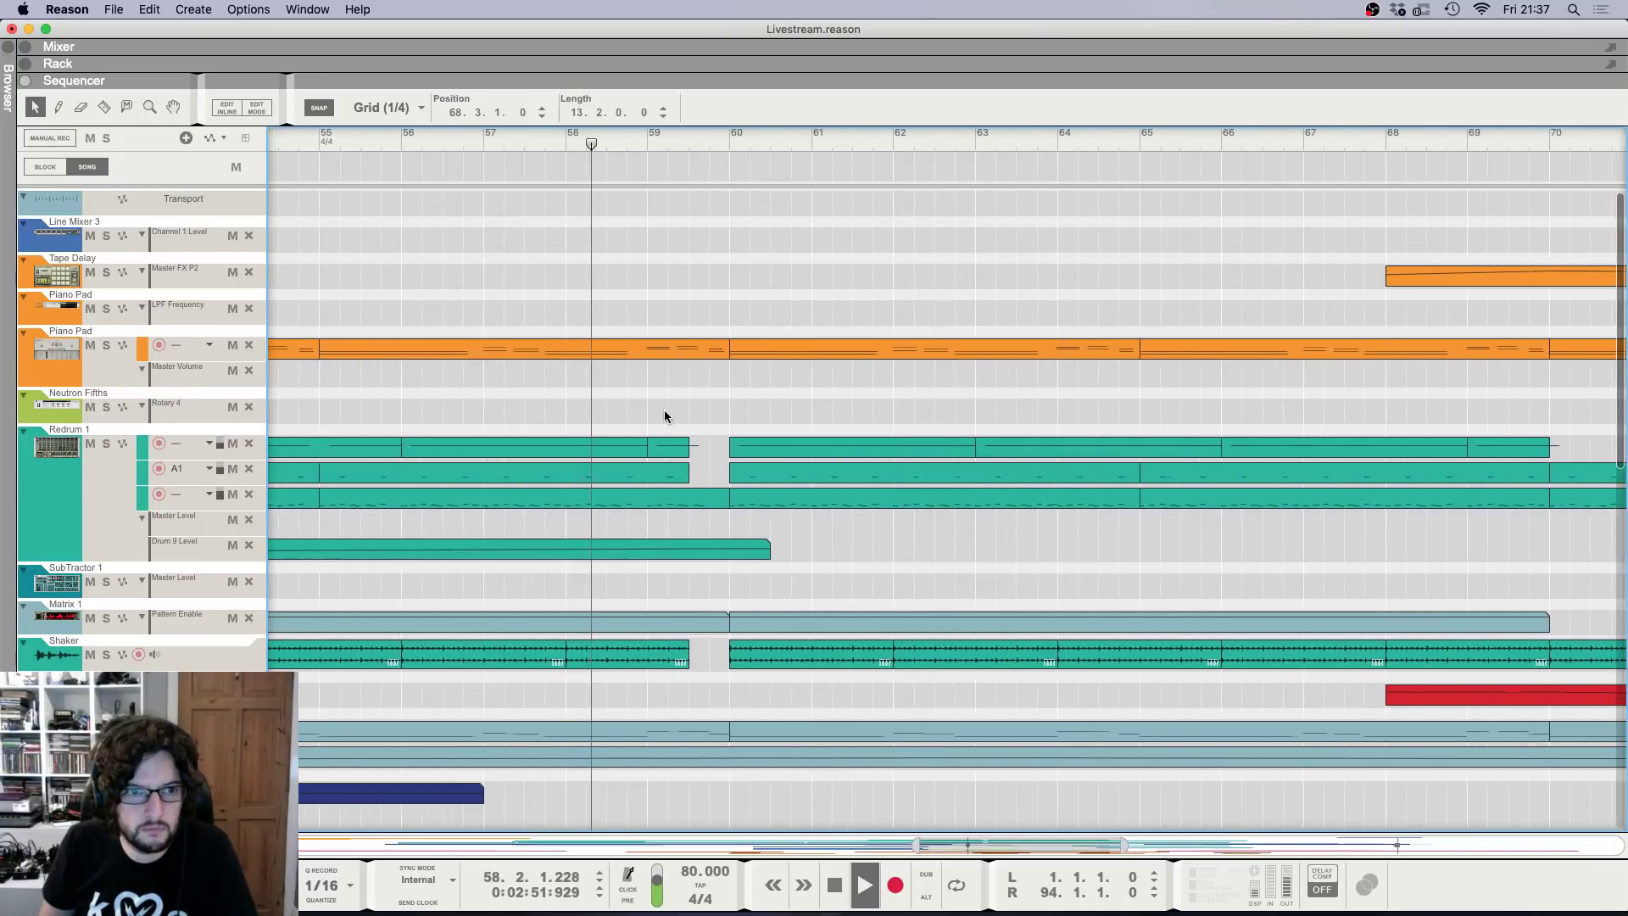
click(676, 404)
double_click(810, 501)
key(h)
key(h)
key(h)
key(h)
key(h)
key(h)
key(h)
key(h)
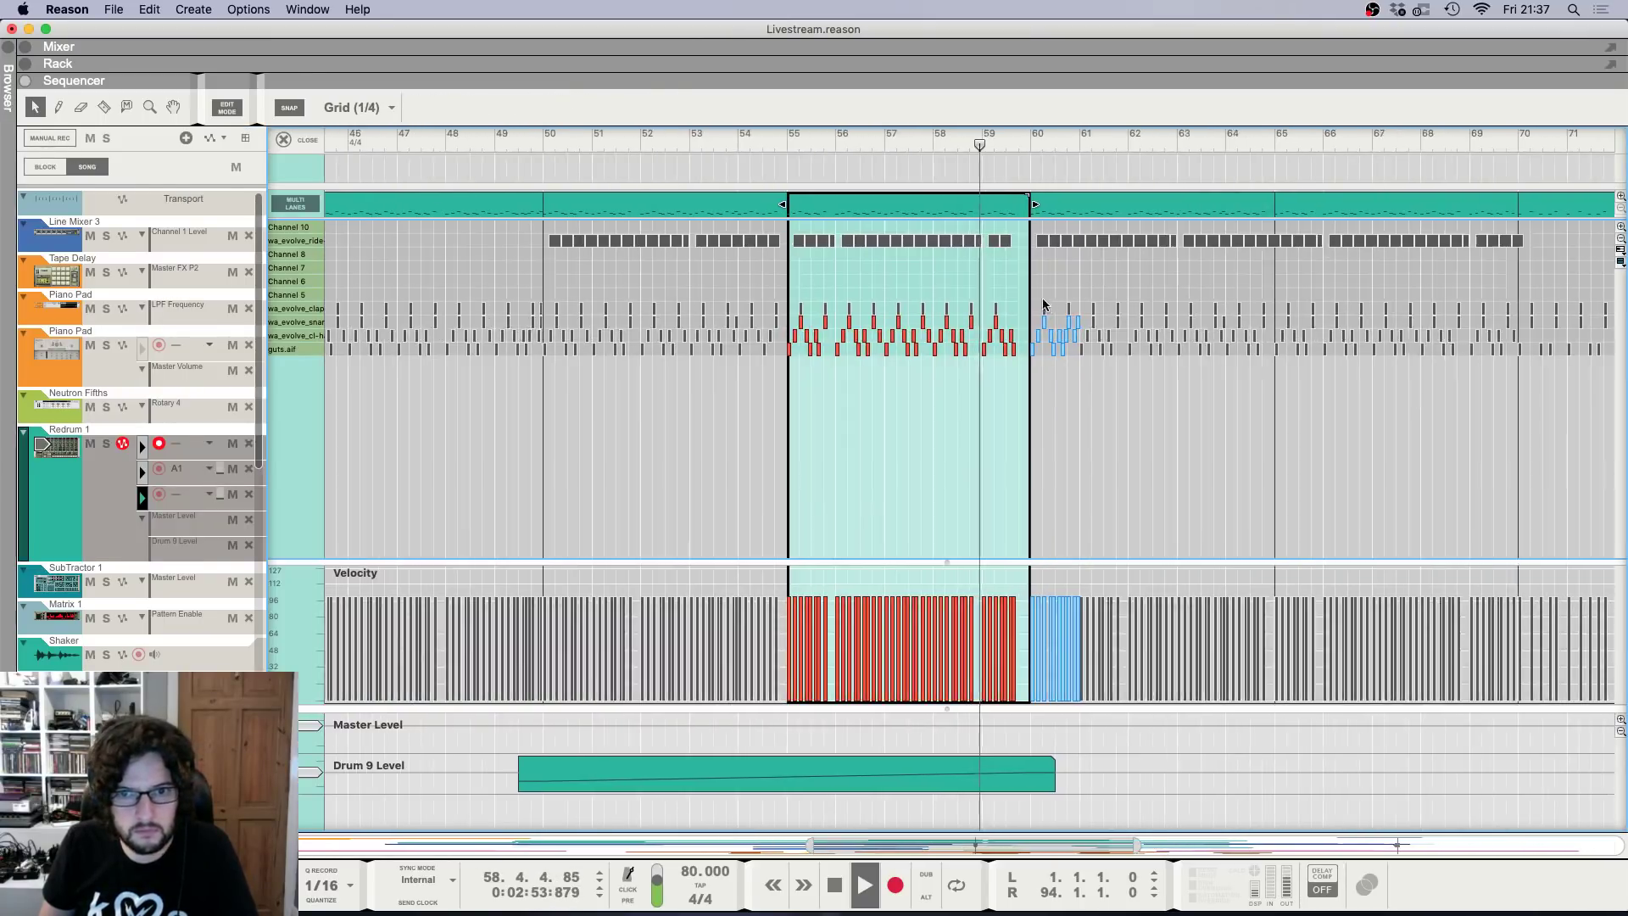
key(h)
key(h)
key(h)
key(h)
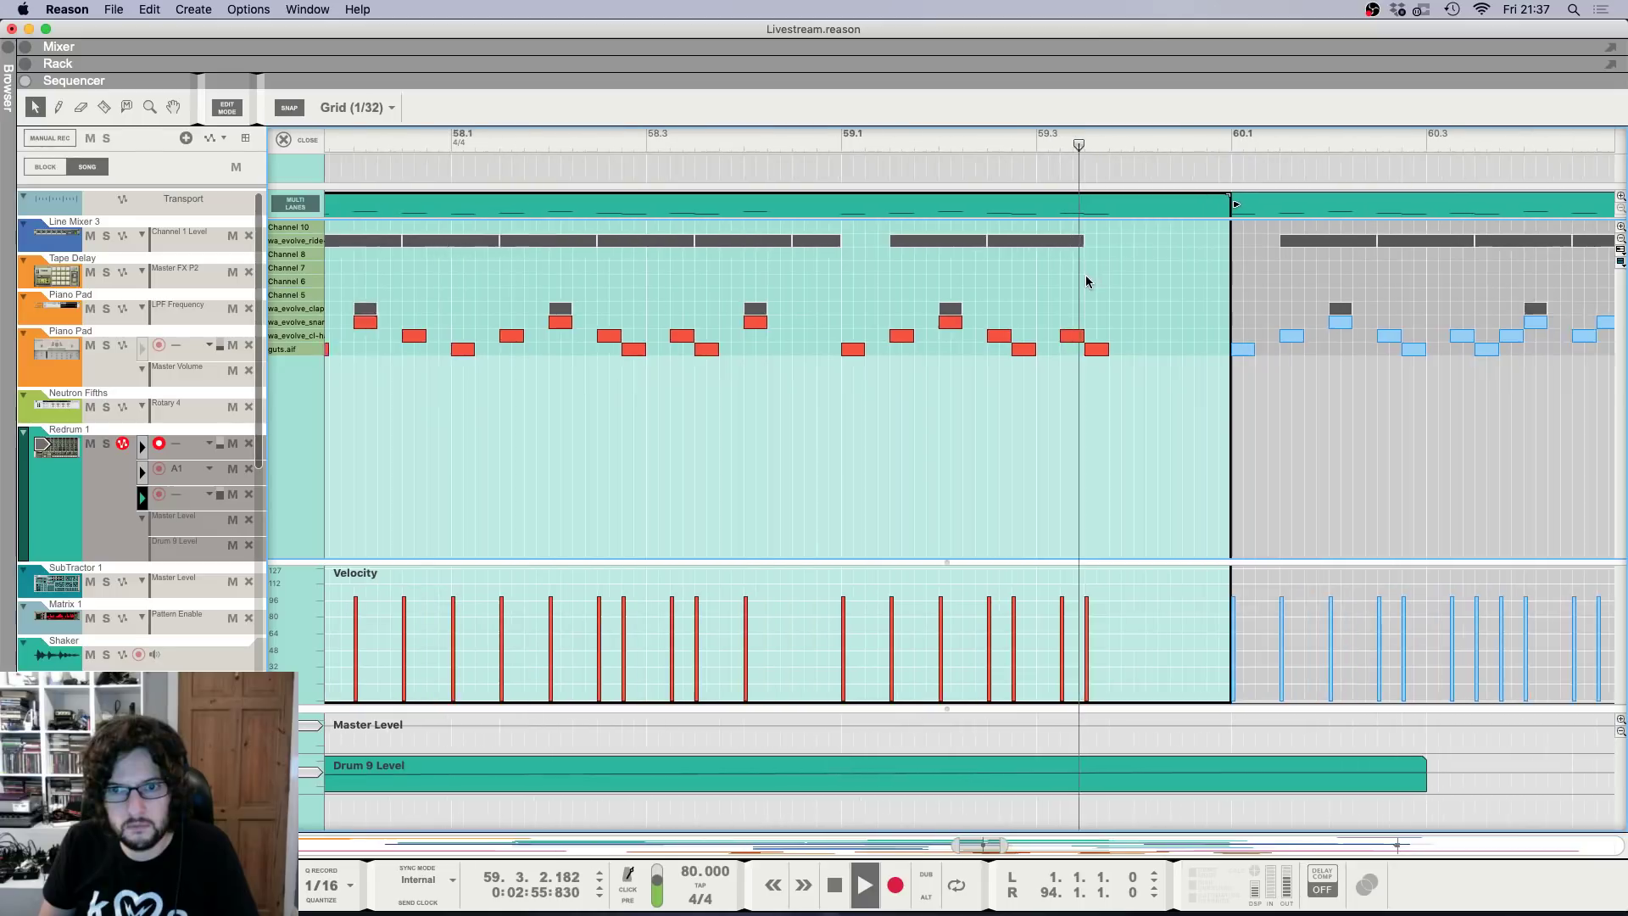
Add a guts.aif hit at 59.4.1 and snare hits at 59.4.2 and 59.4.3, and audition the fill.
key(space)
click(1105, 143)
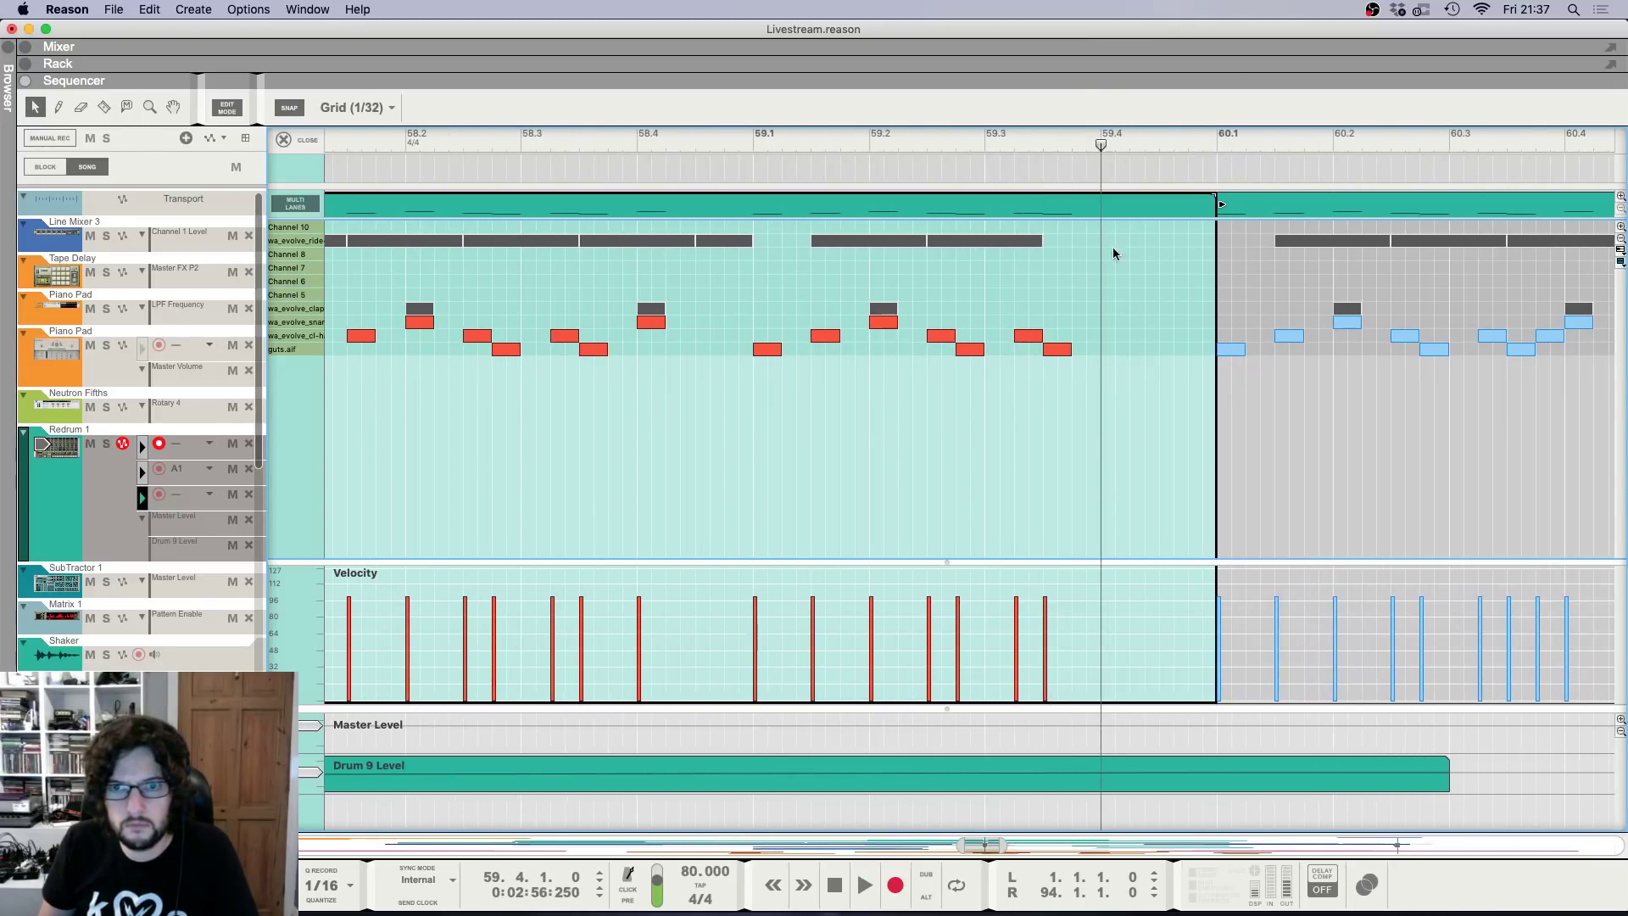
click(1116, 347)
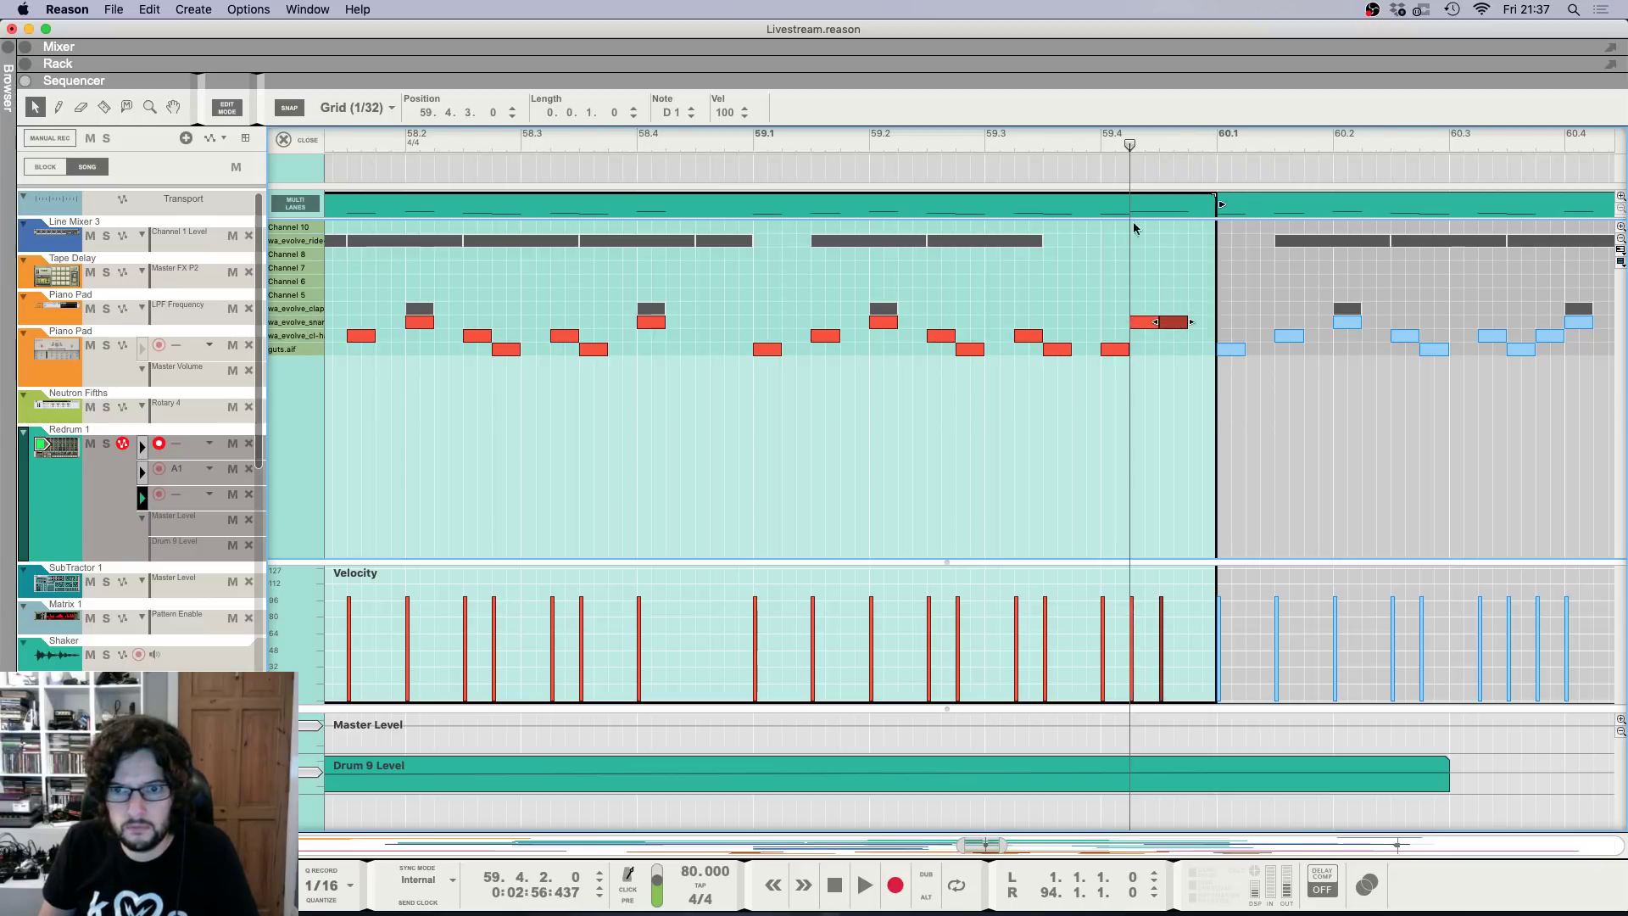
key(space)
key(space)
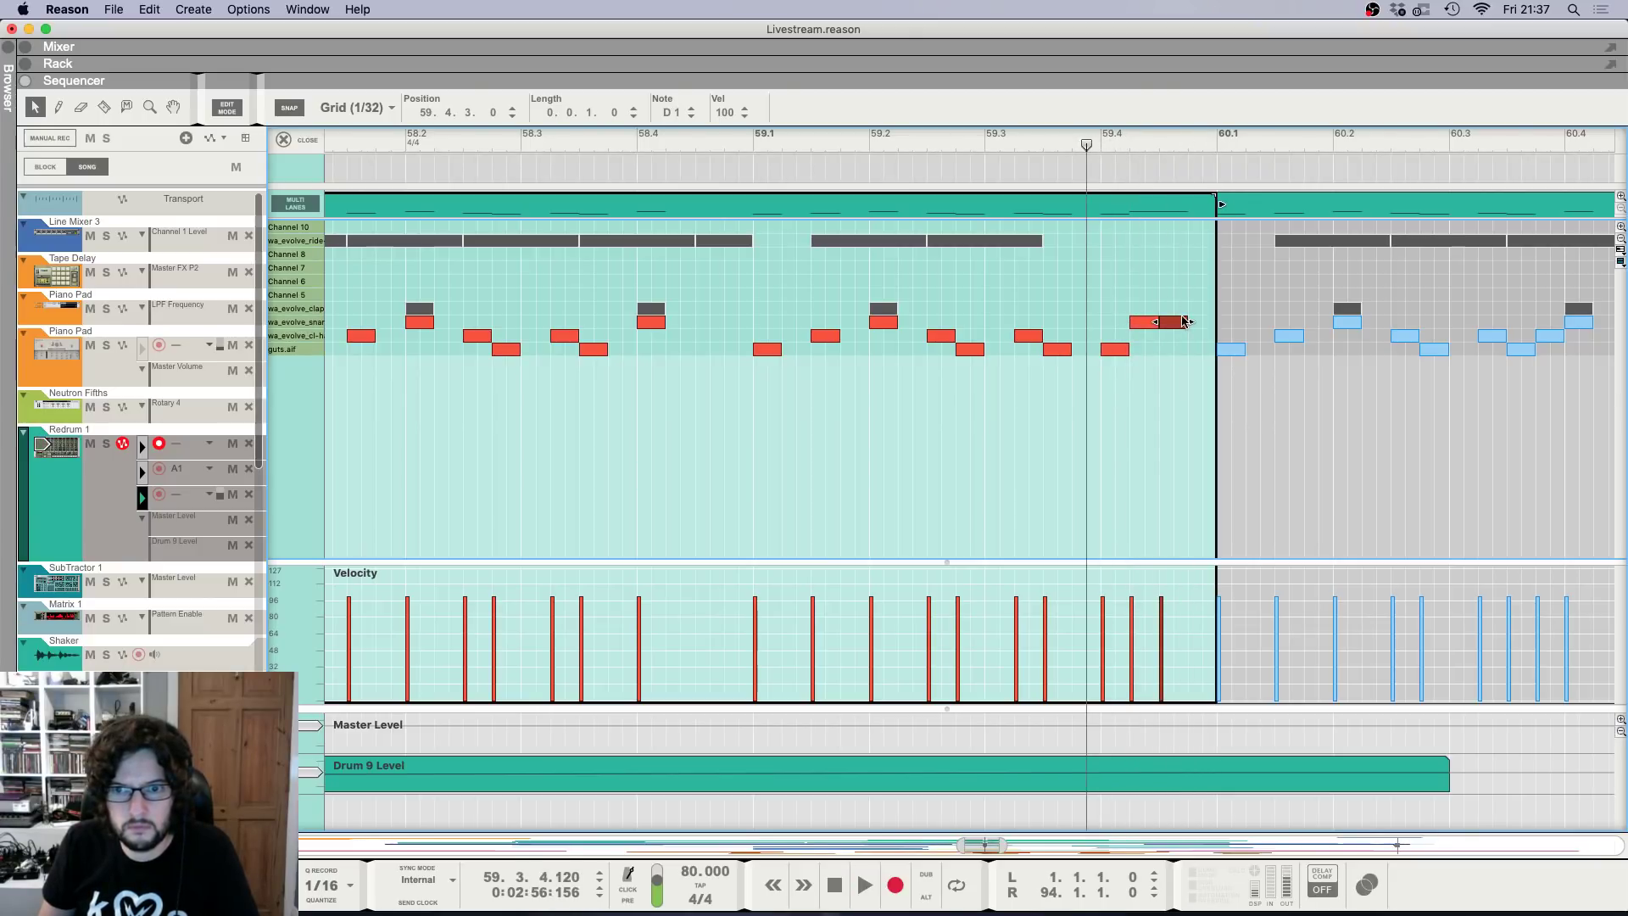
Shift the fill hits one sixteenth earlier, add guts.aif hits at 59.4.3 and 59.4.4, and audition the result.
drag(1094, 293, 1227, 359)
drag(1120, 349, 1092, 349)
key(space)
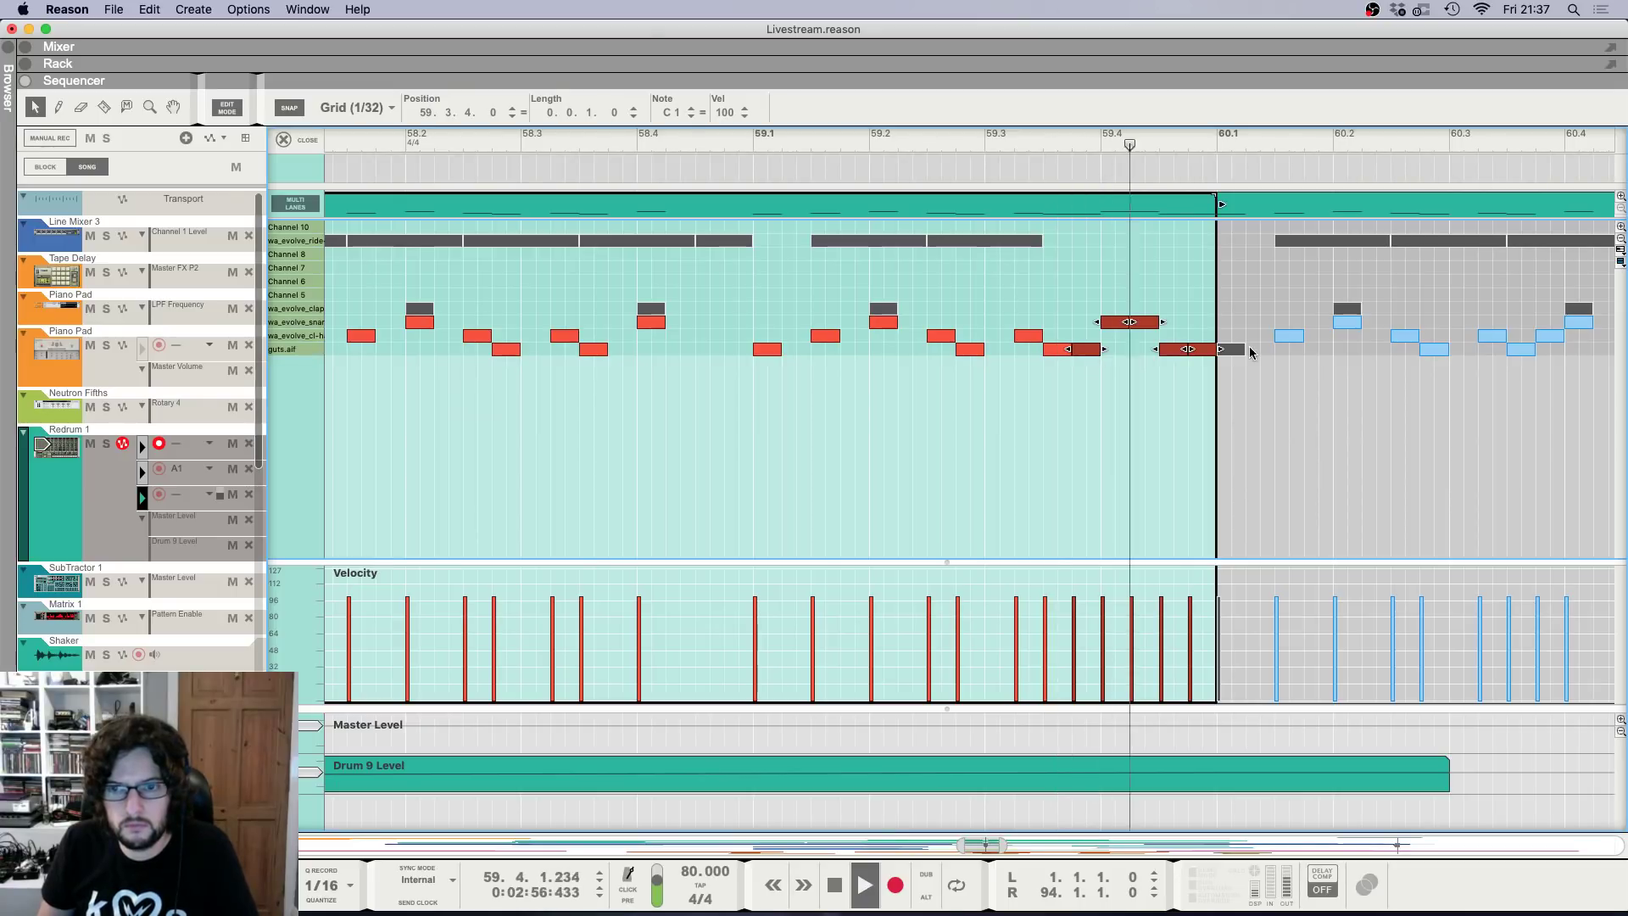
key(space)
key(Escape)
double_click(1182, 276)
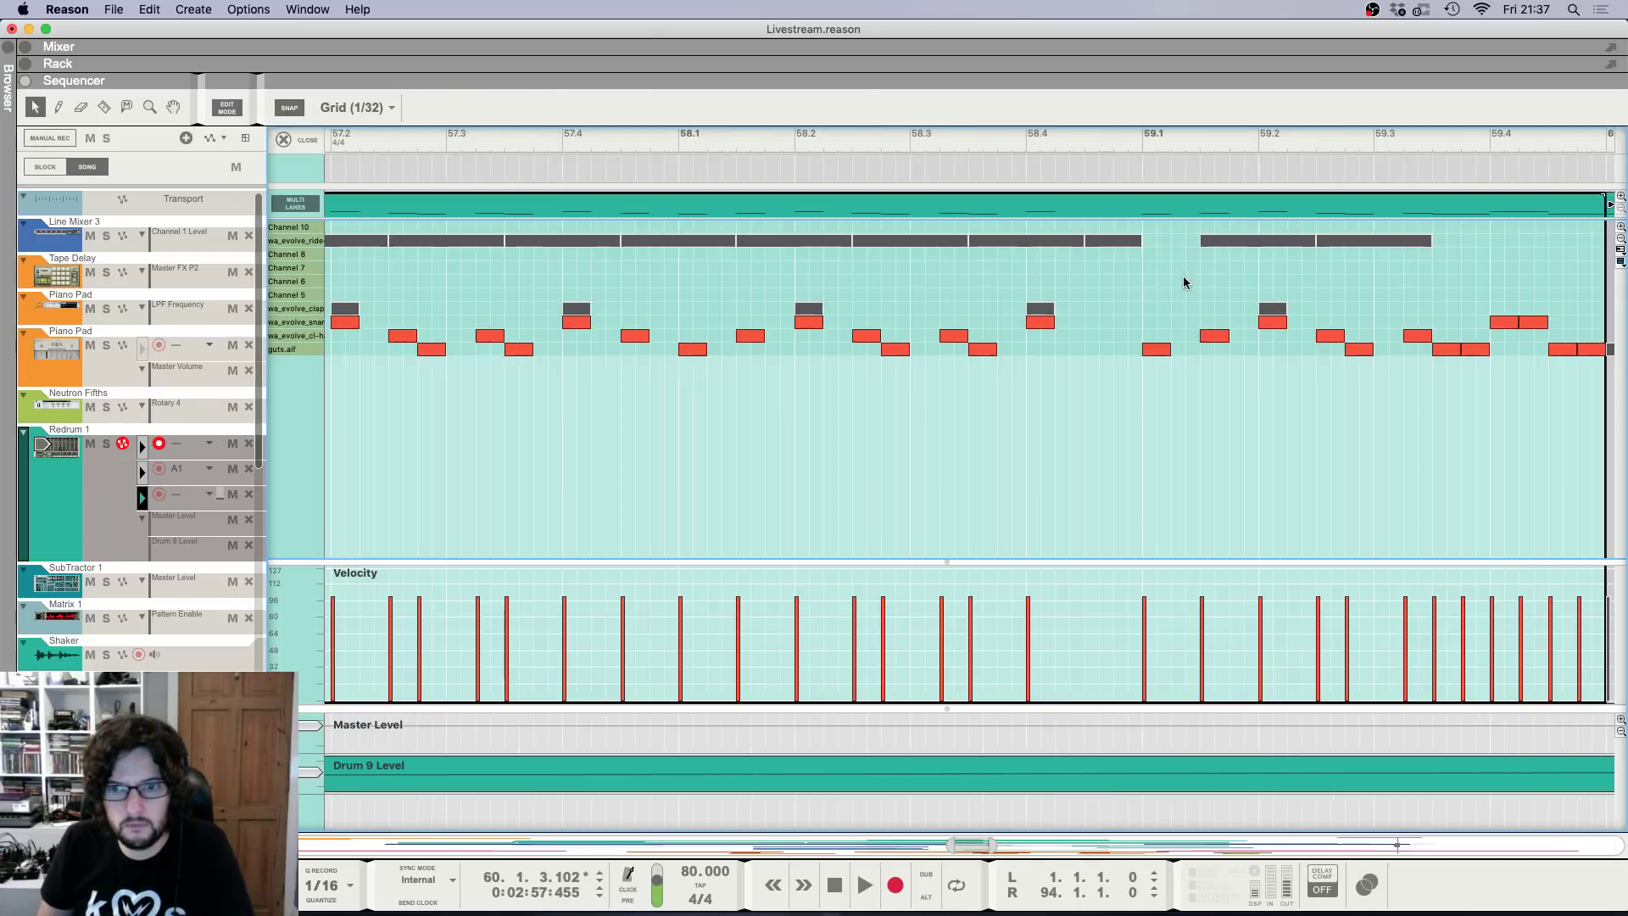
scroll(1387, 325, right, 2)
scroll(1387, 325, right, 1)
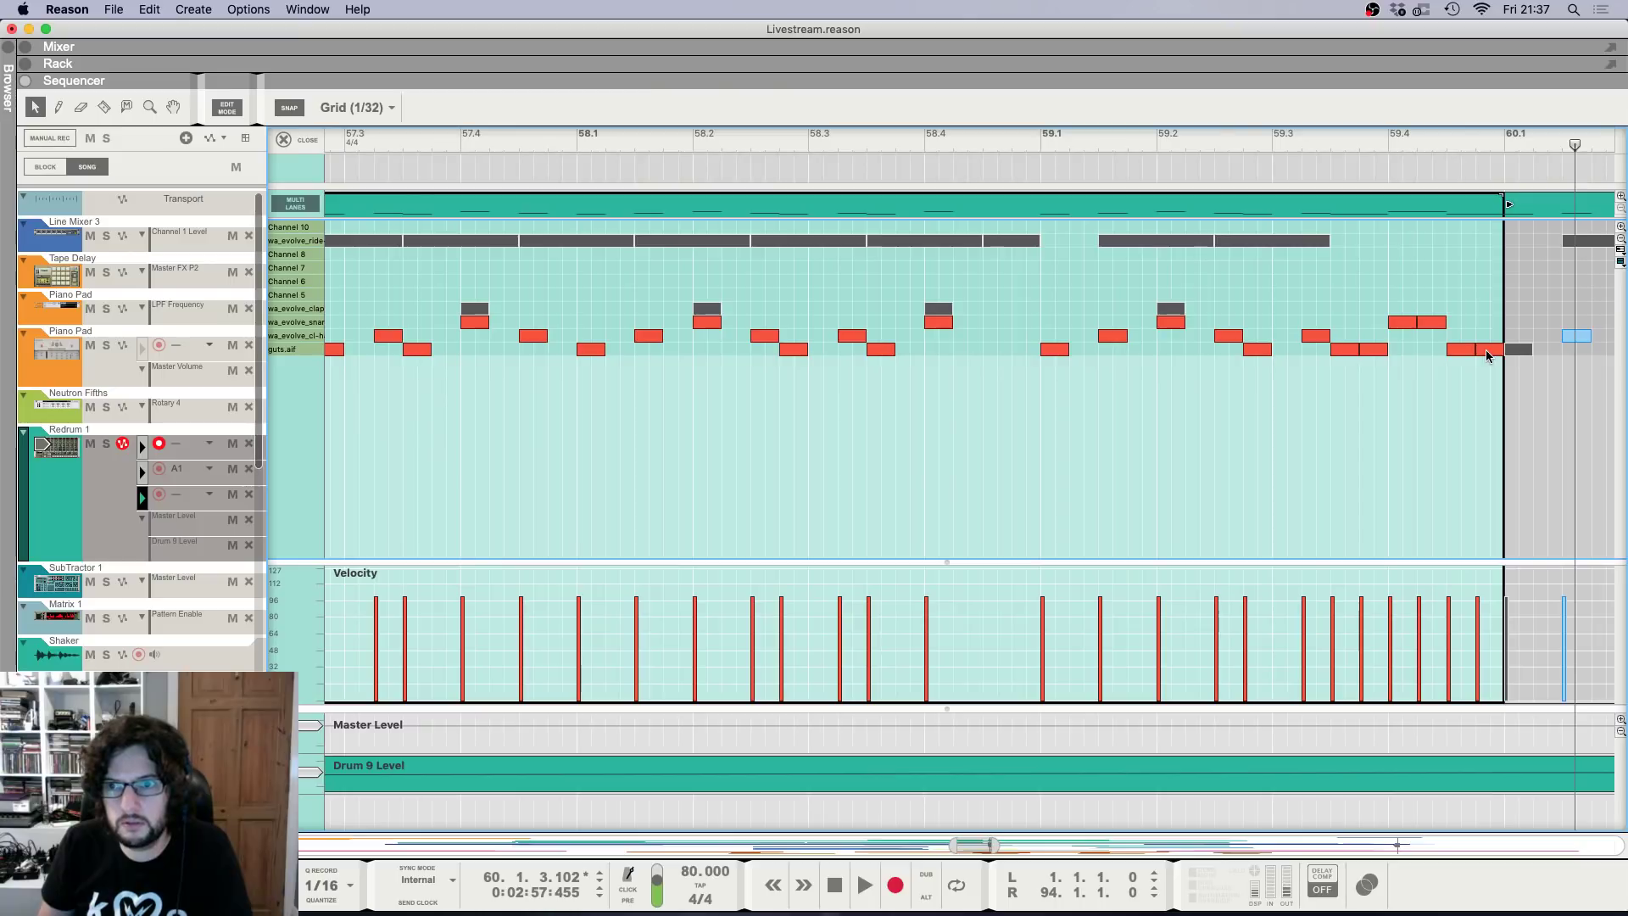
Delete the guts.aif hit at 59.4.4 from the third-lane Redrum 1 clip and audition the fill.
click(1485, 349)
key(Delete)
click(1315, 142)
key(space)
key(g)
key(g)
key(g)
key(space)
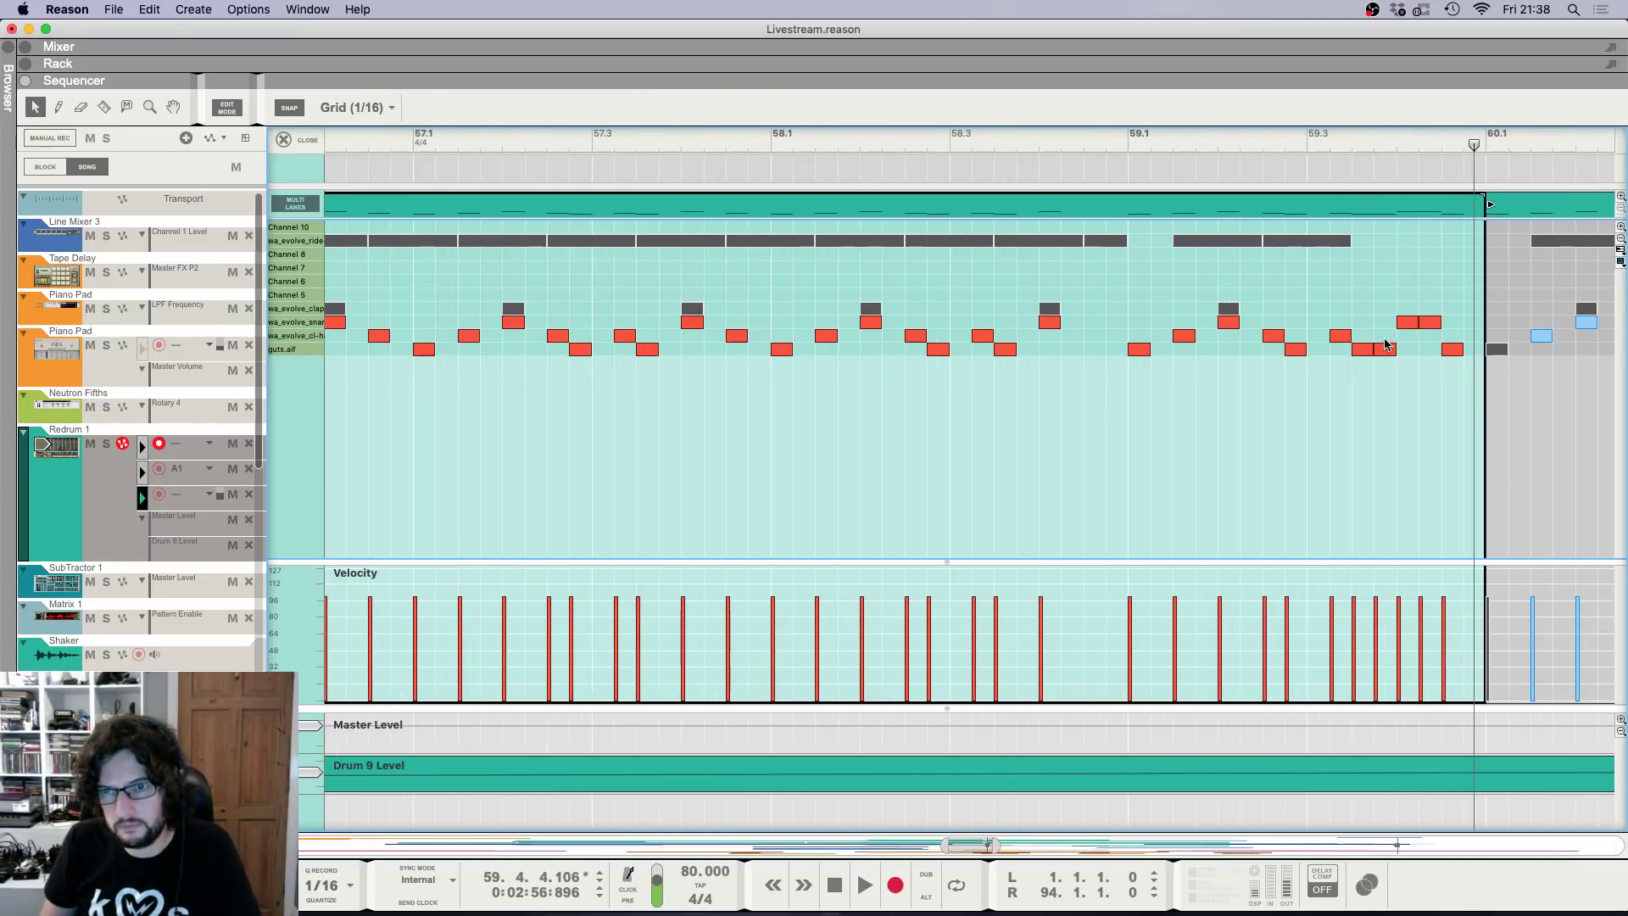
Remove the guts.aif hit at 59.3.3 and audition the fill again from shortly before bar 59.
key(g)
key(g)
key(g)
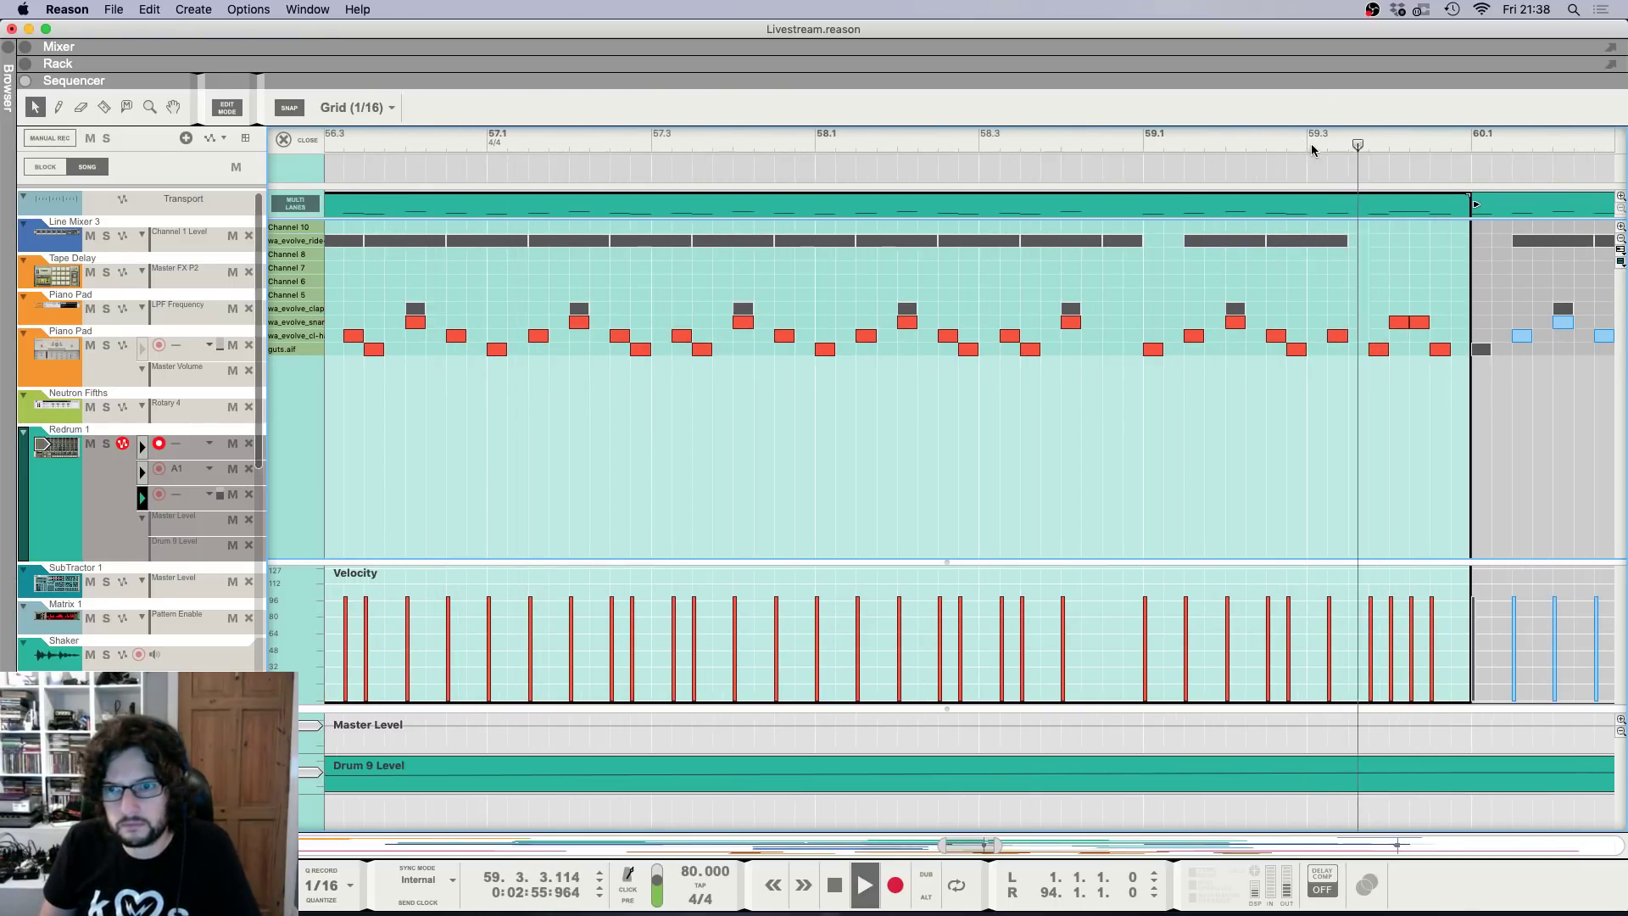
key(h)
key(h)
click(1183, 142)
key(space)
key(h)
key(h)
key(h)
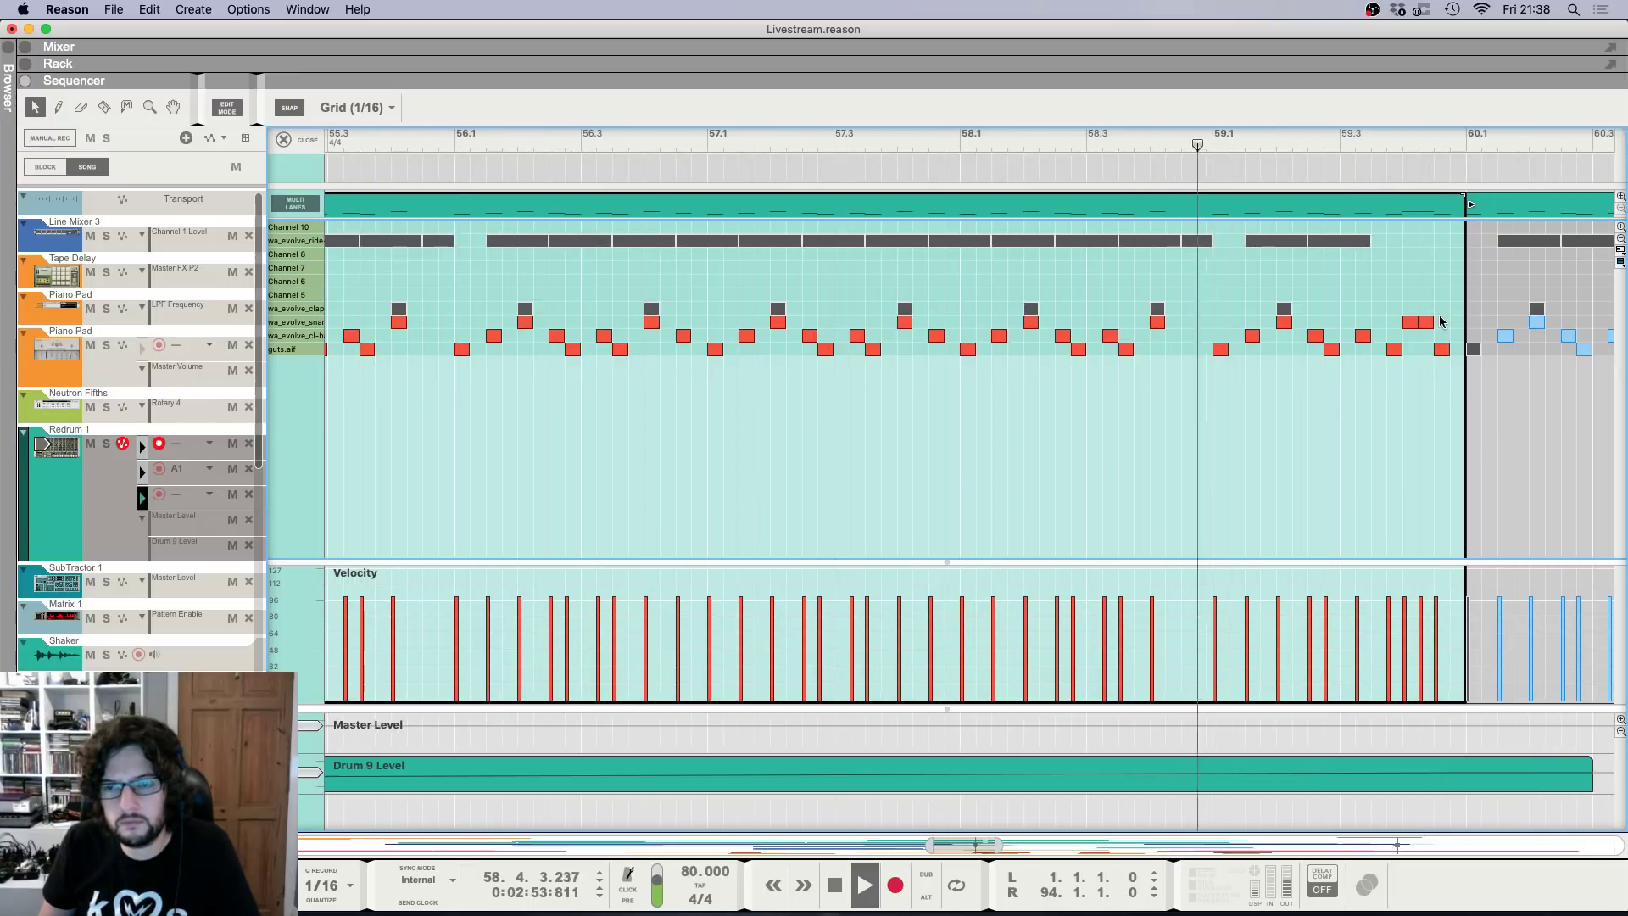
Hear the rest of the fill, stop playback, set the song position to 59.3.4, and close the third-lane clip's note editing.
scroll(1378, 284, right, 1)
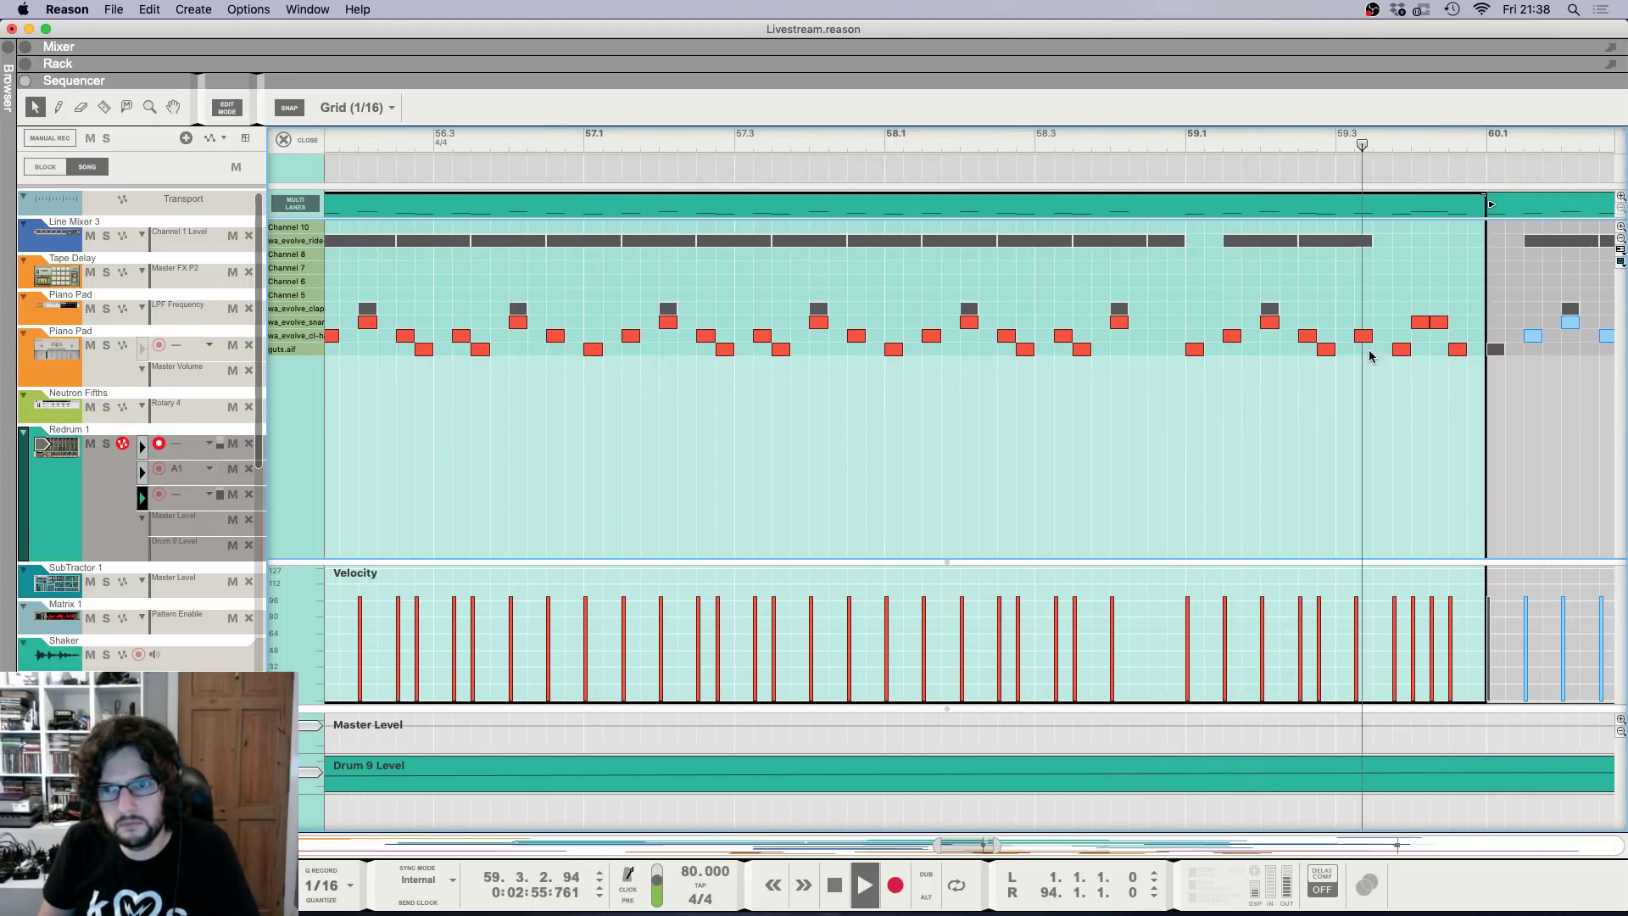
key(g)
key(g)
key(space)
click(1403, 140)
key(h)
key(h)
key(h)
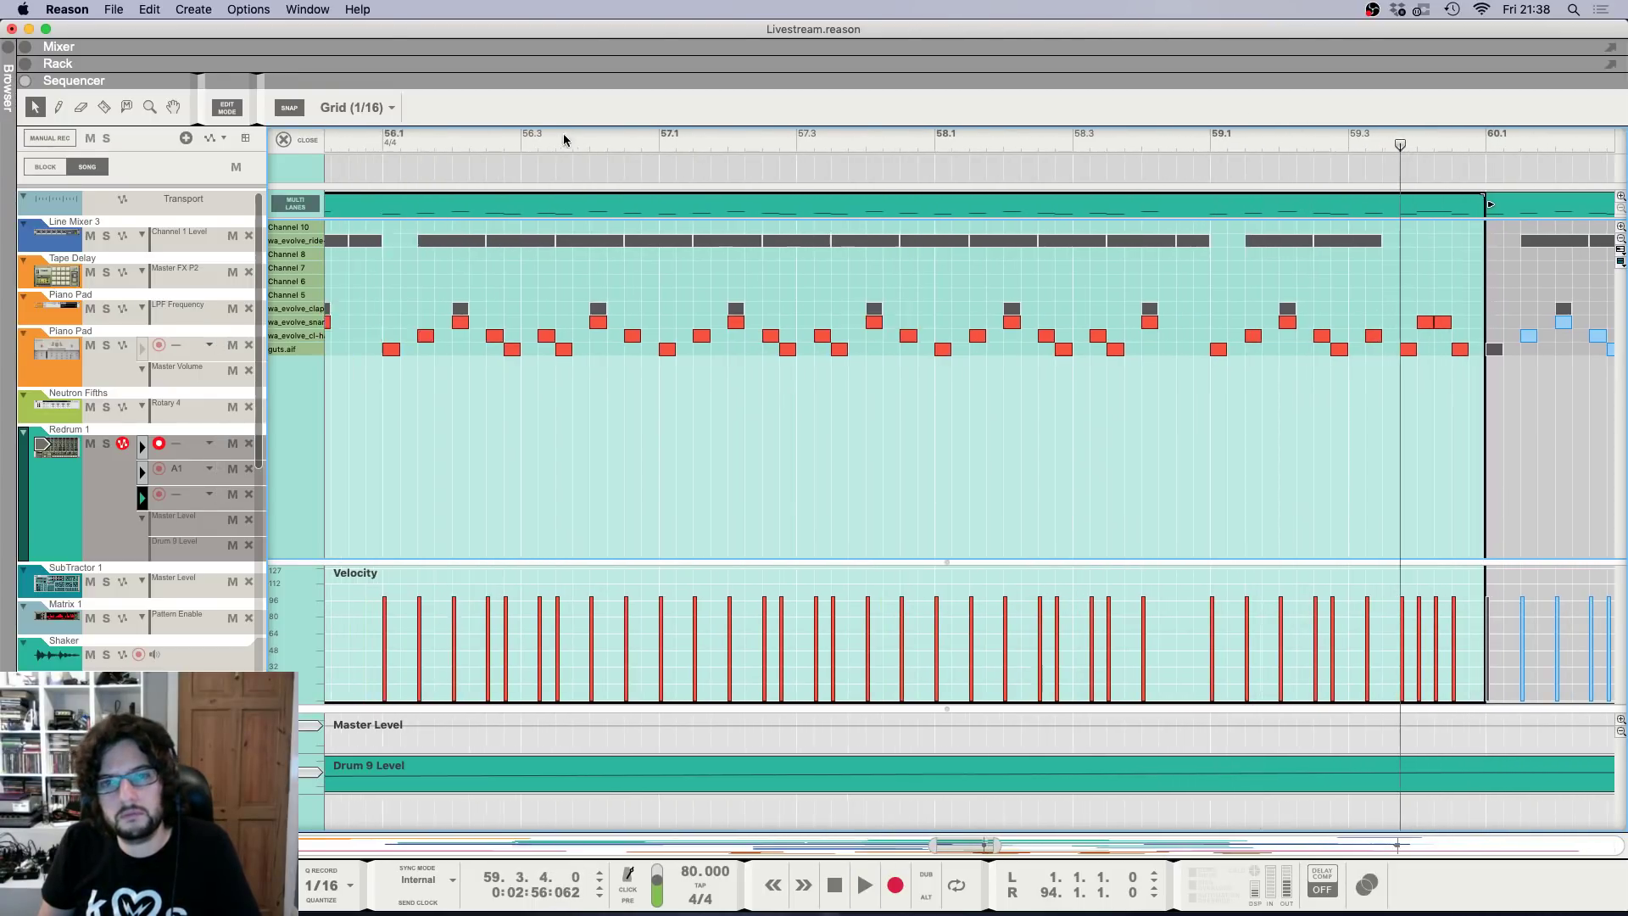
click(284, 142)
Draw a short clip from 59.4.3 to bar 60 on Redrum 1's A1 lane and open it for note editing.
key(h)
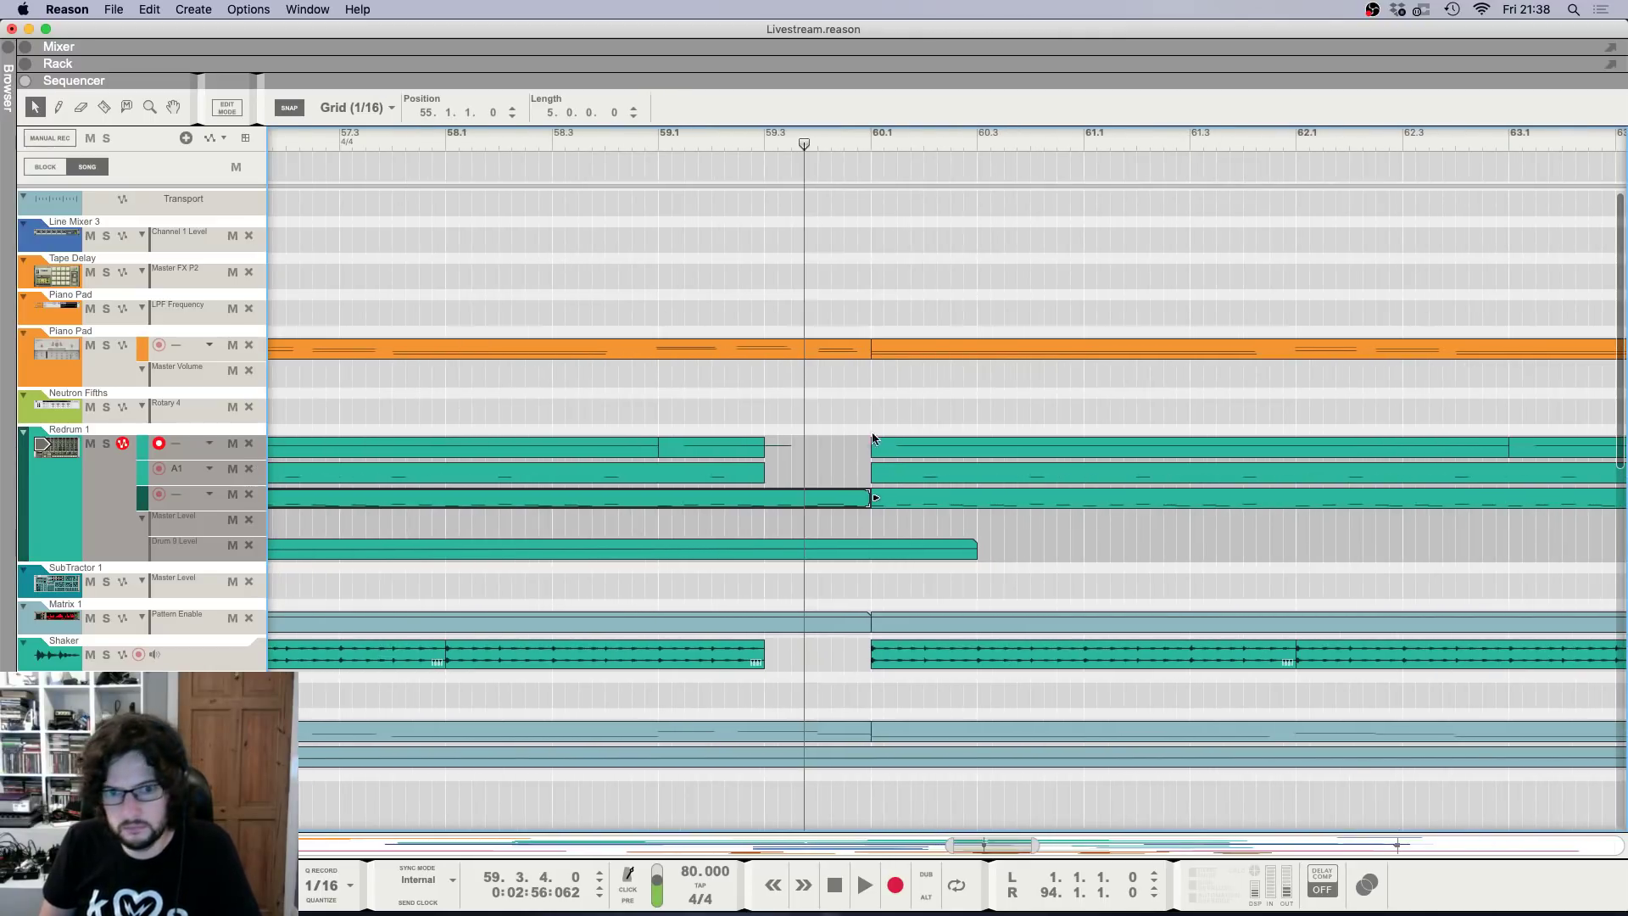
key(h)
key(h)
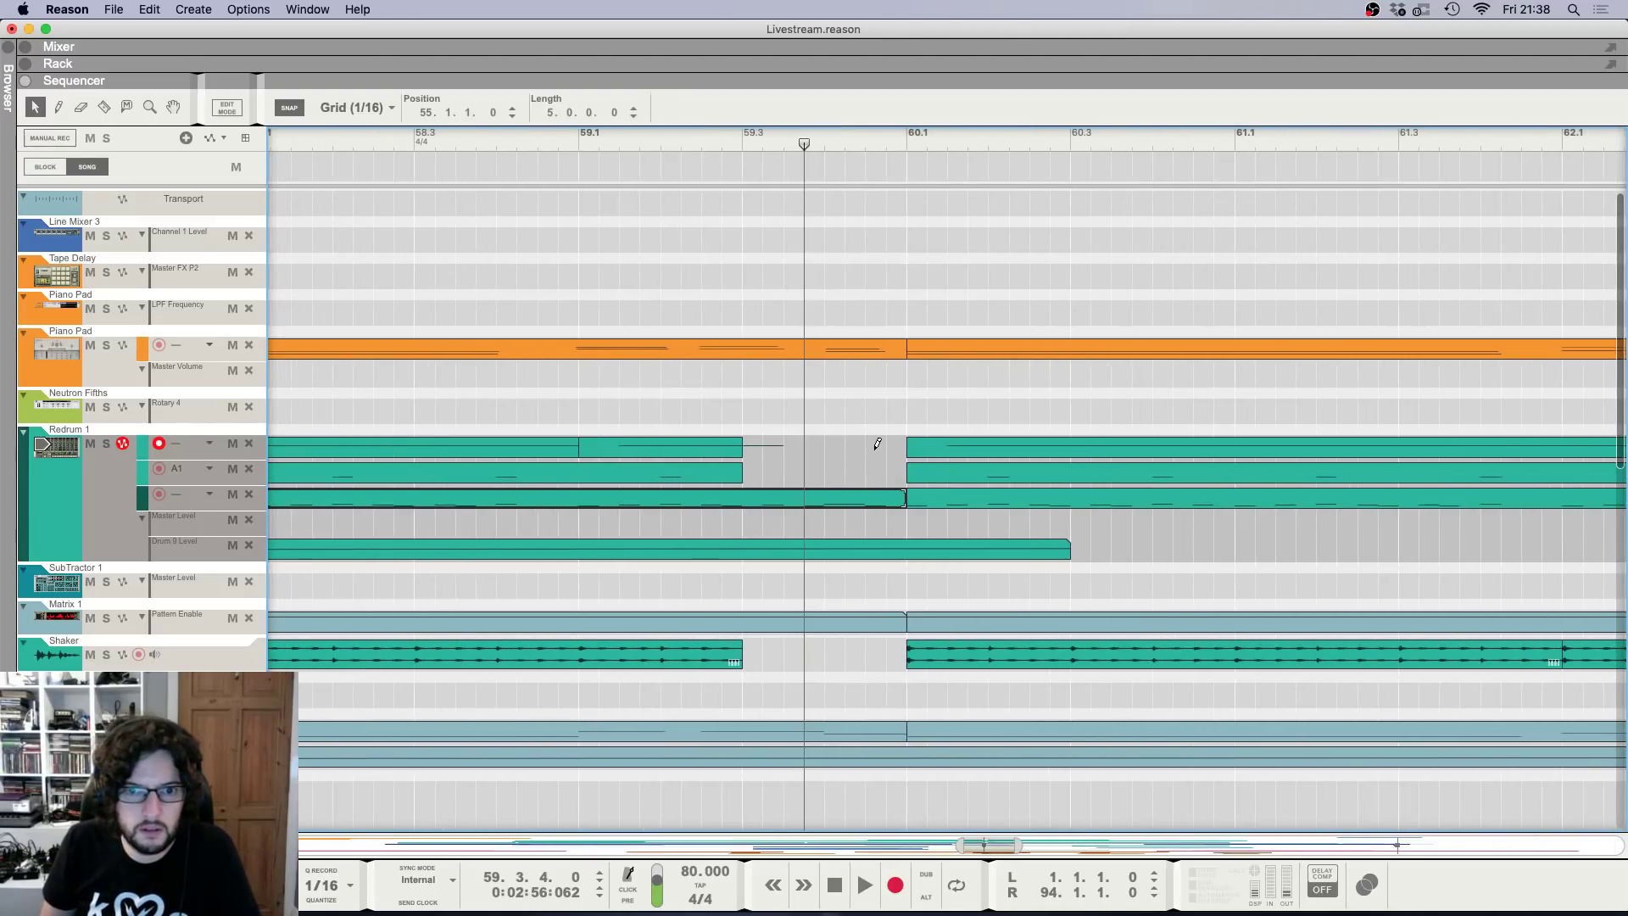
click(881, 472)
double_click(892, 472)
key(h)
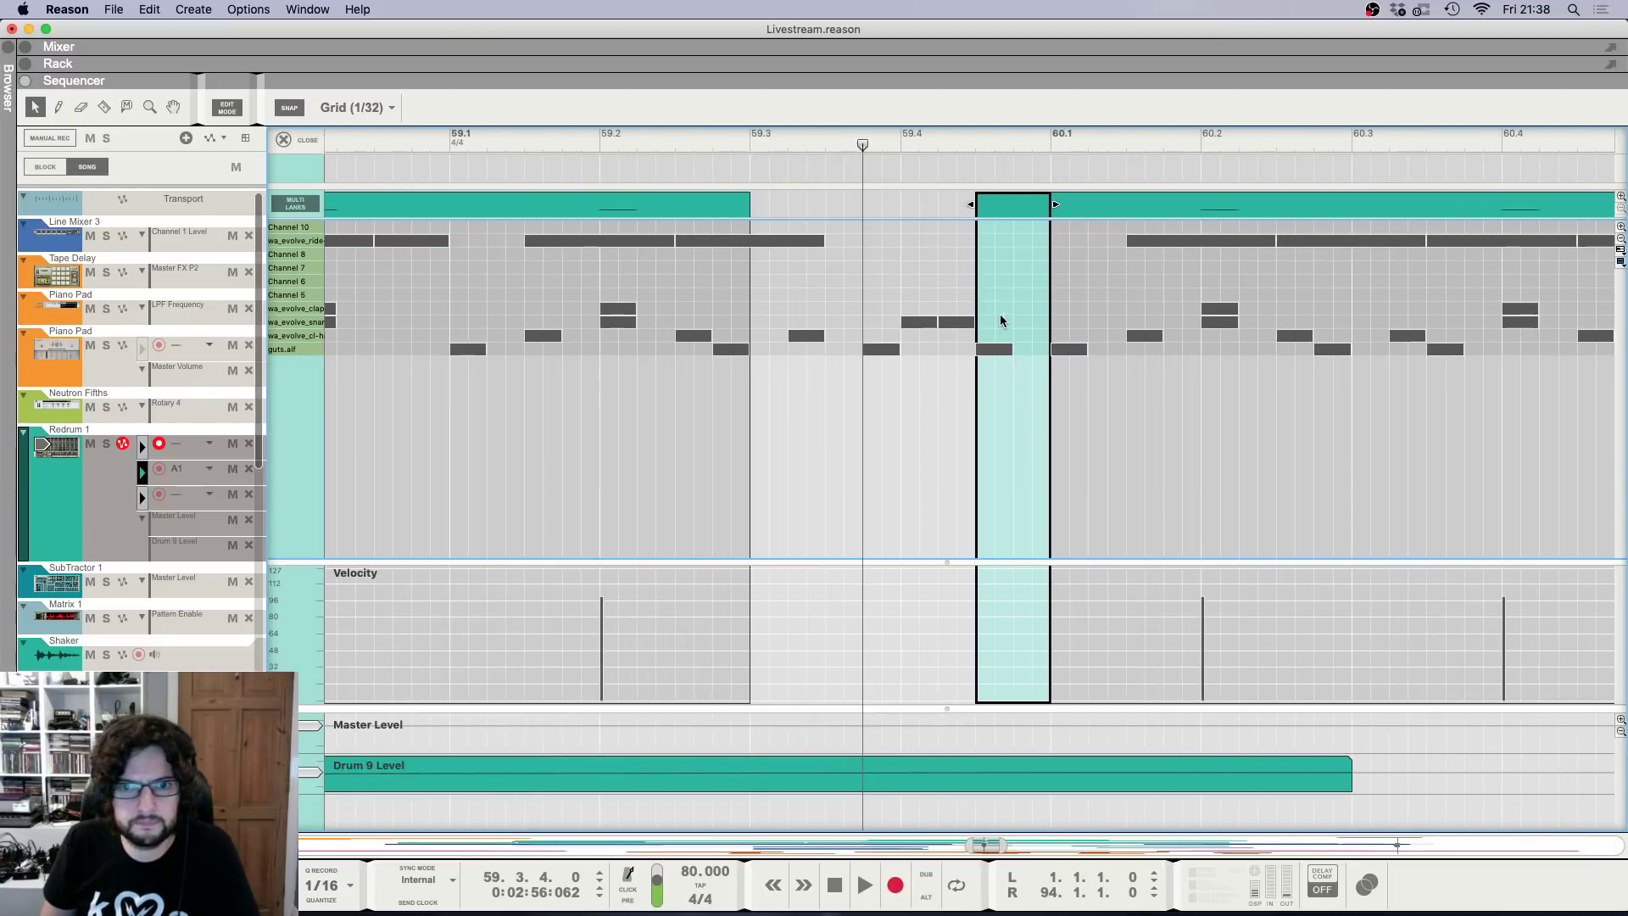
Add a short clap hit in the A1-lane clip, place it at 59.4.1, and audition the fill.
key(super+z)
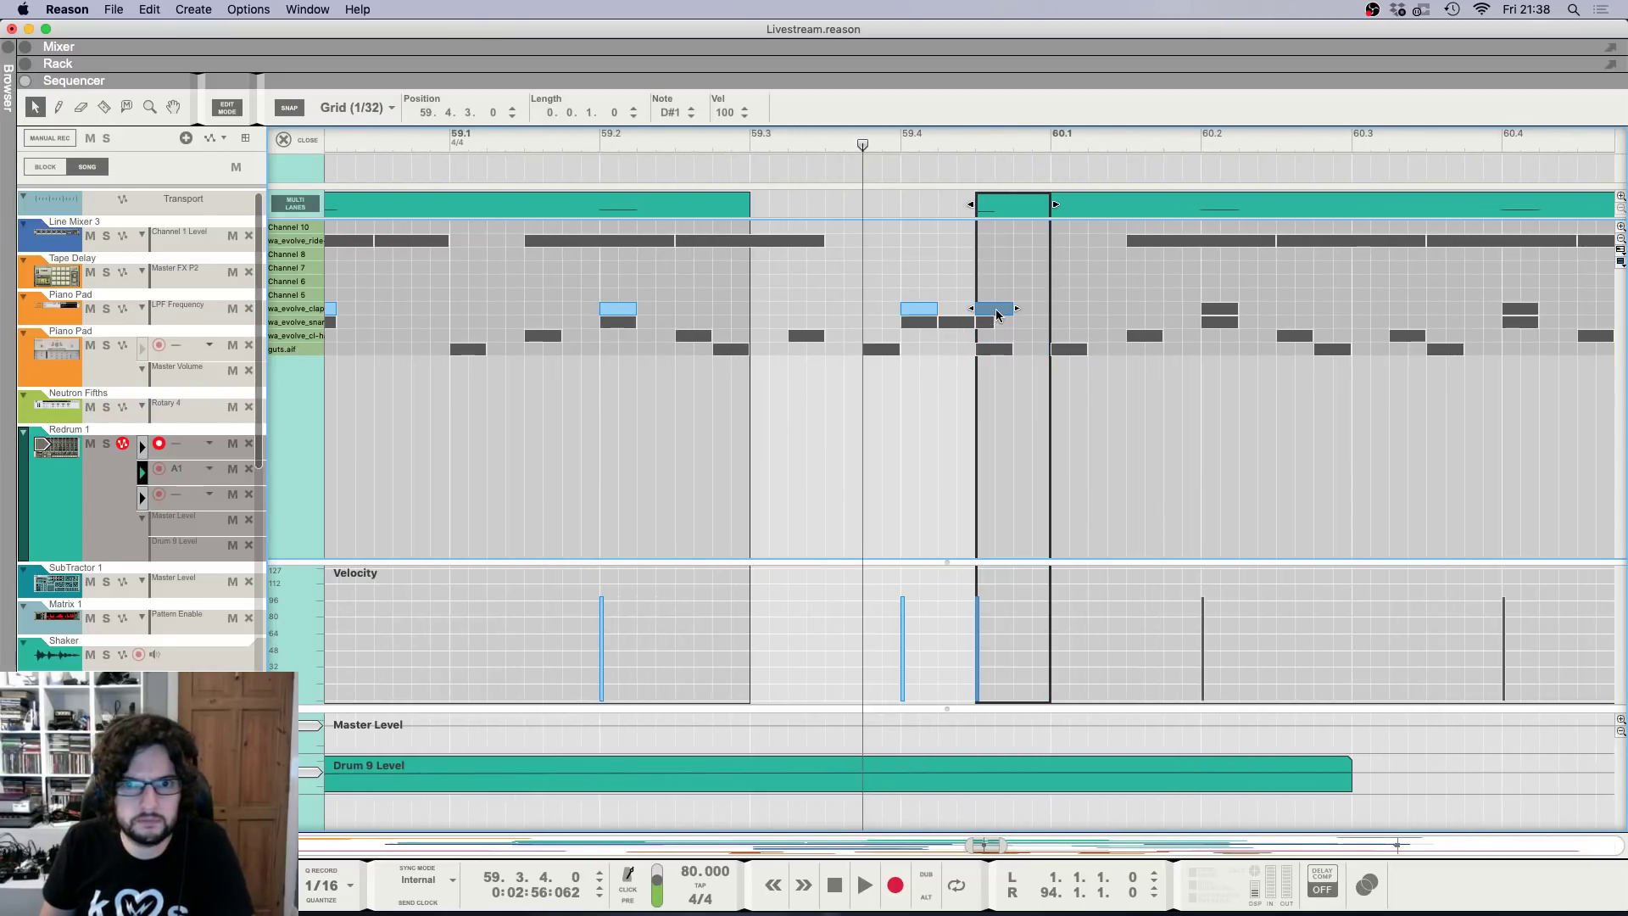
double_click(995, 207)
click(986, 324)
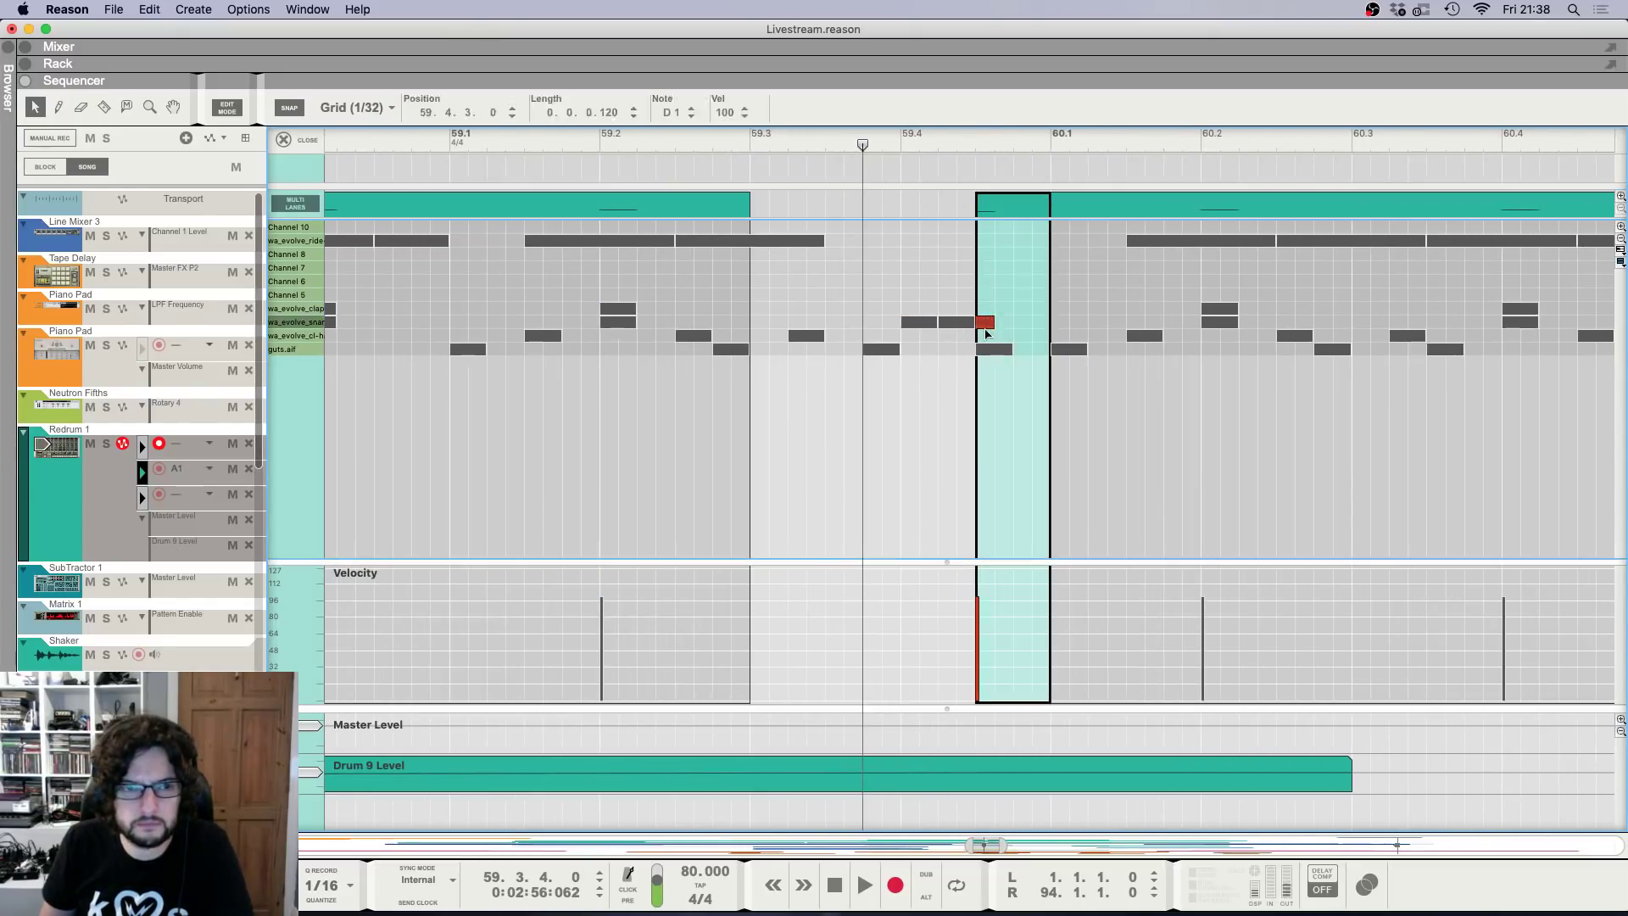
key(space)
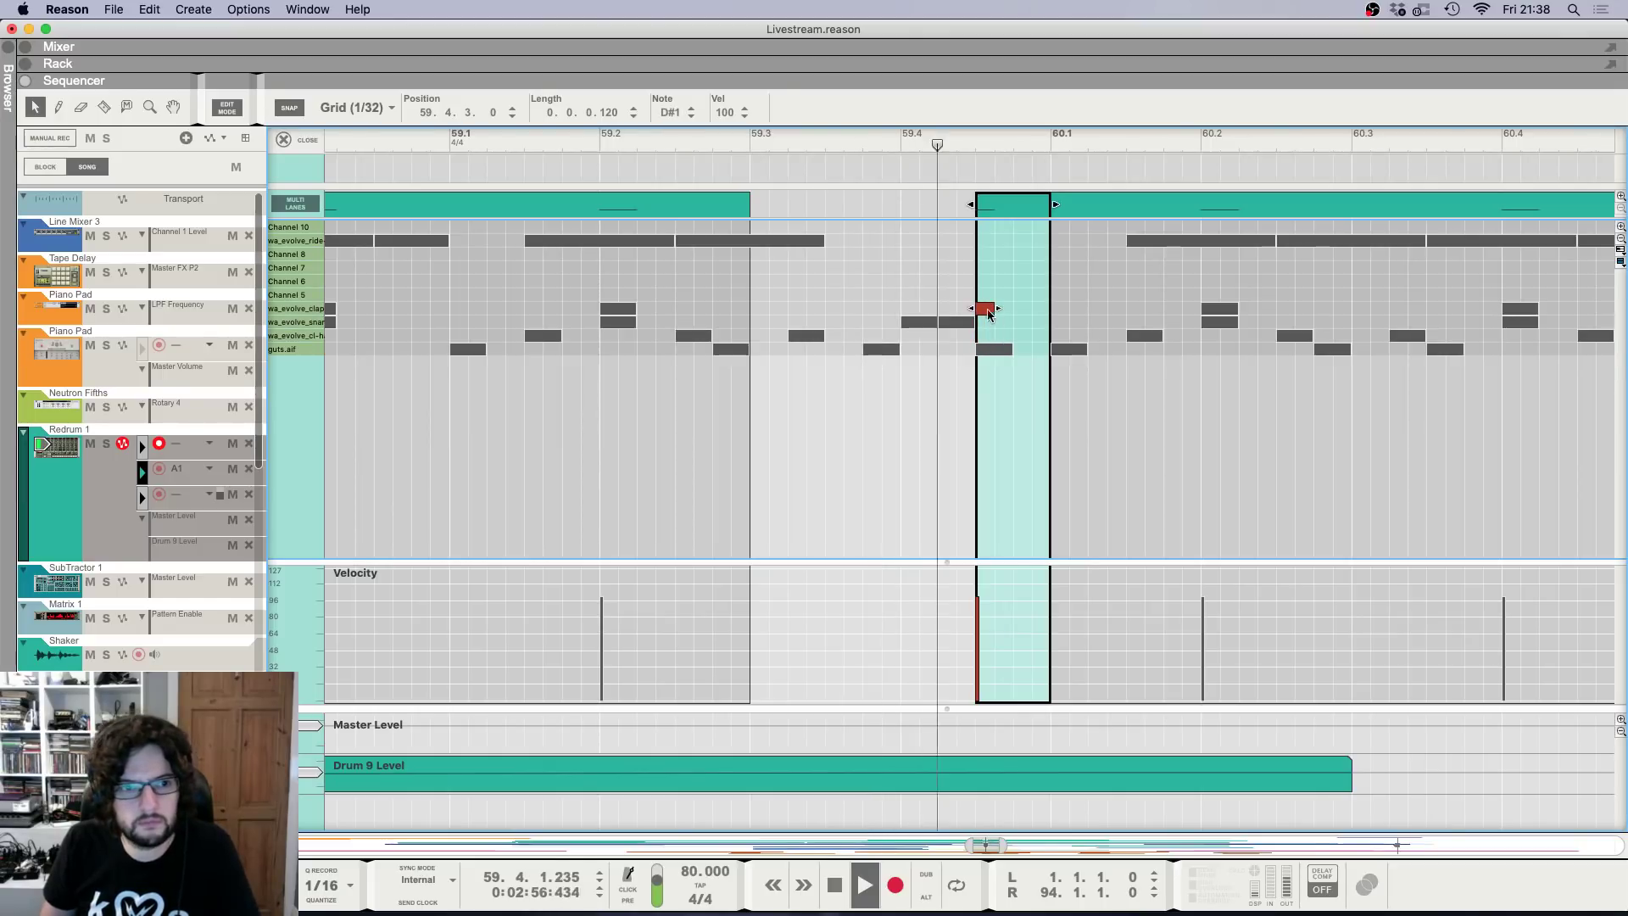
key(space)
drag(986, 314, 910, 312)
click(848, 149)
key(space)
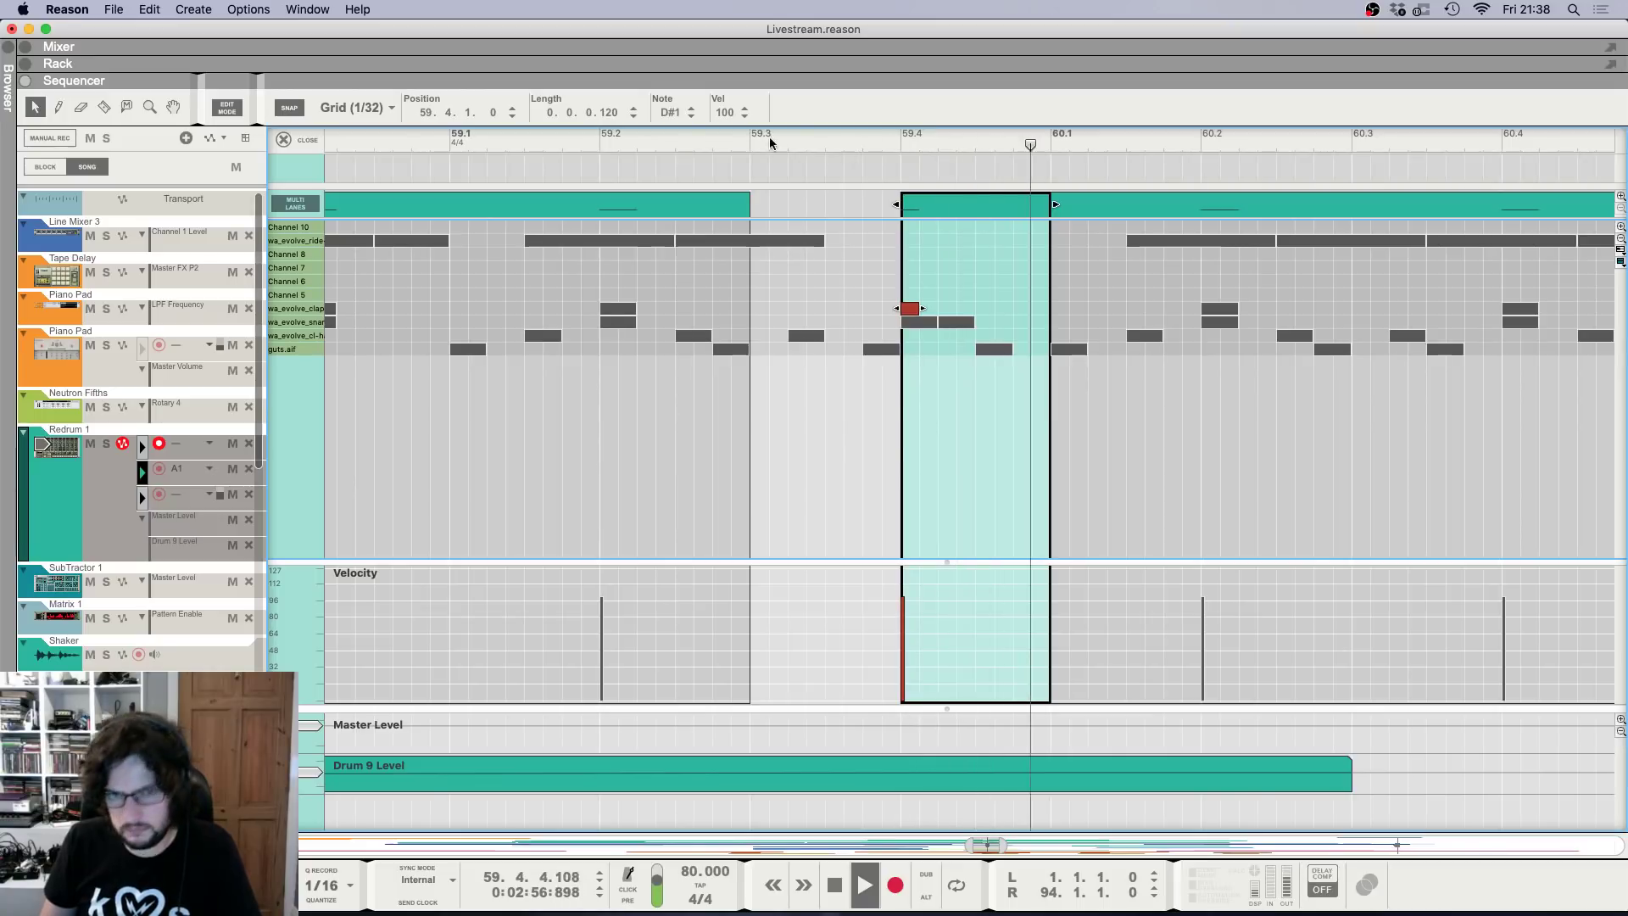
Close the A1-lane clip's note editing and play the whole arrangement from bar 55.
key(g)
click(284, 140)
key(g)
key(g)
key(g)
key(g)
key(g)
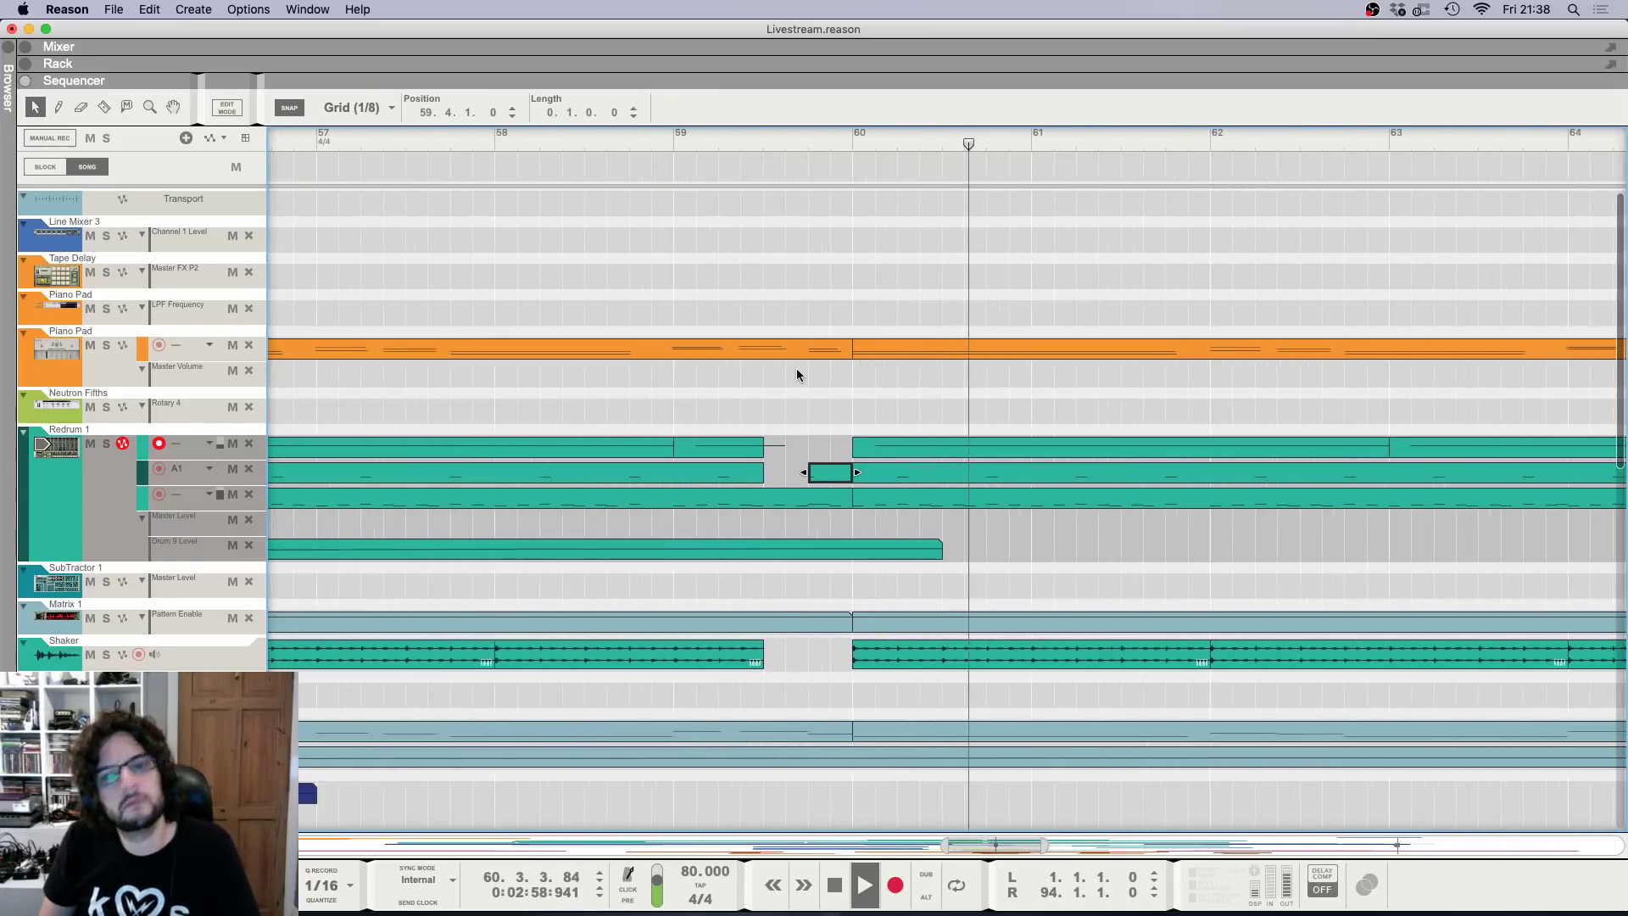
key(g)
key(g)
key(g)
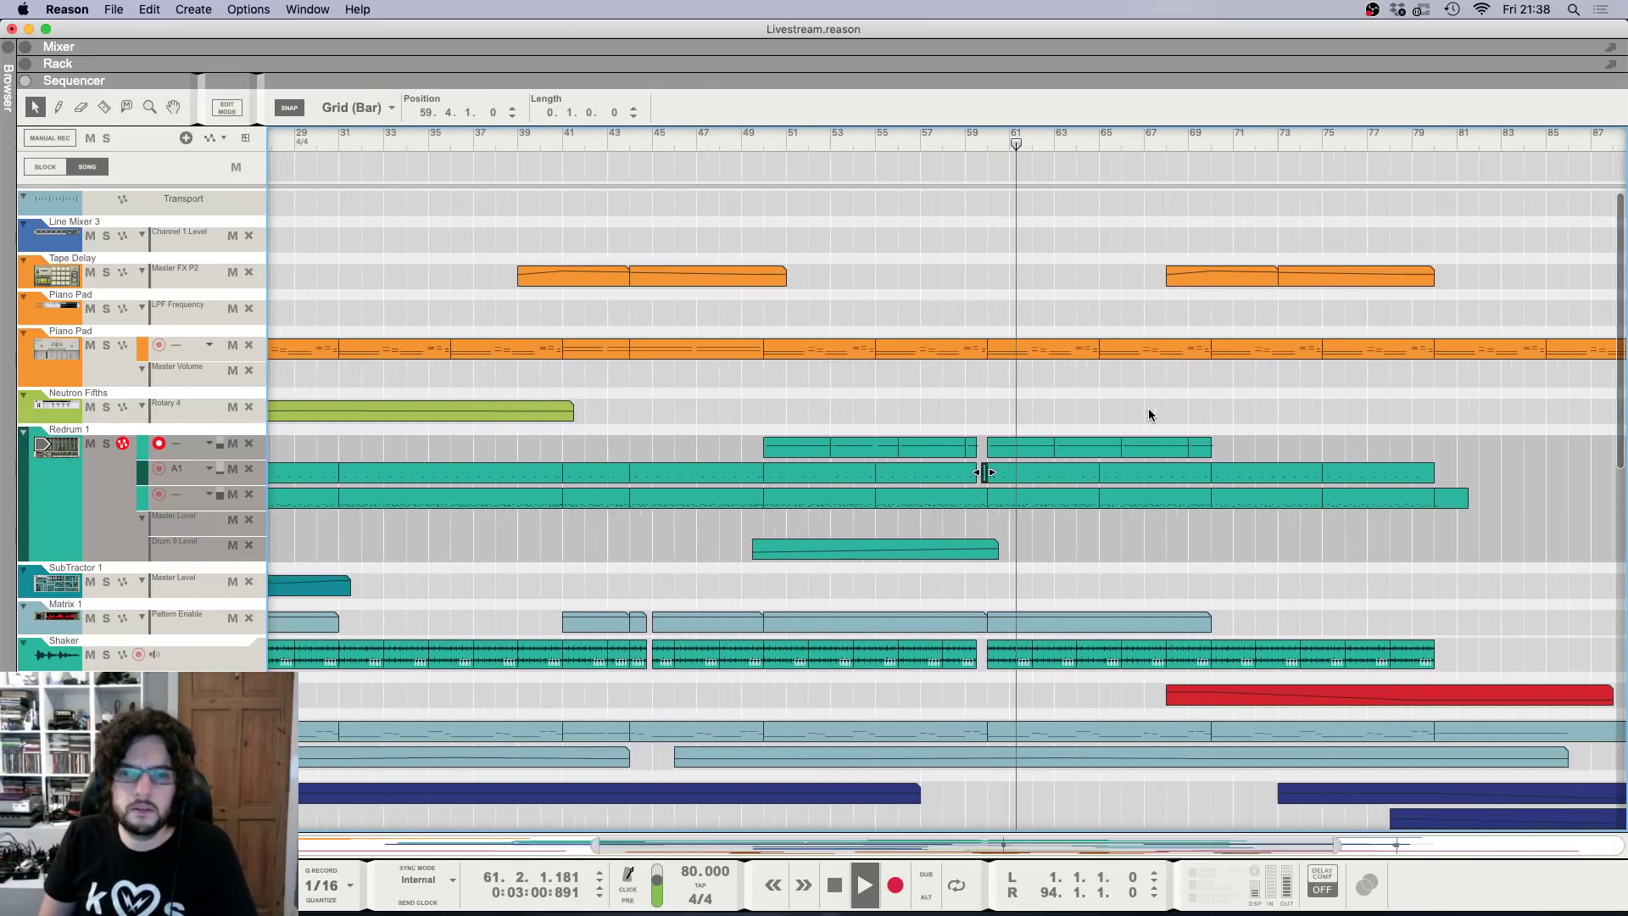
click(905, 140)
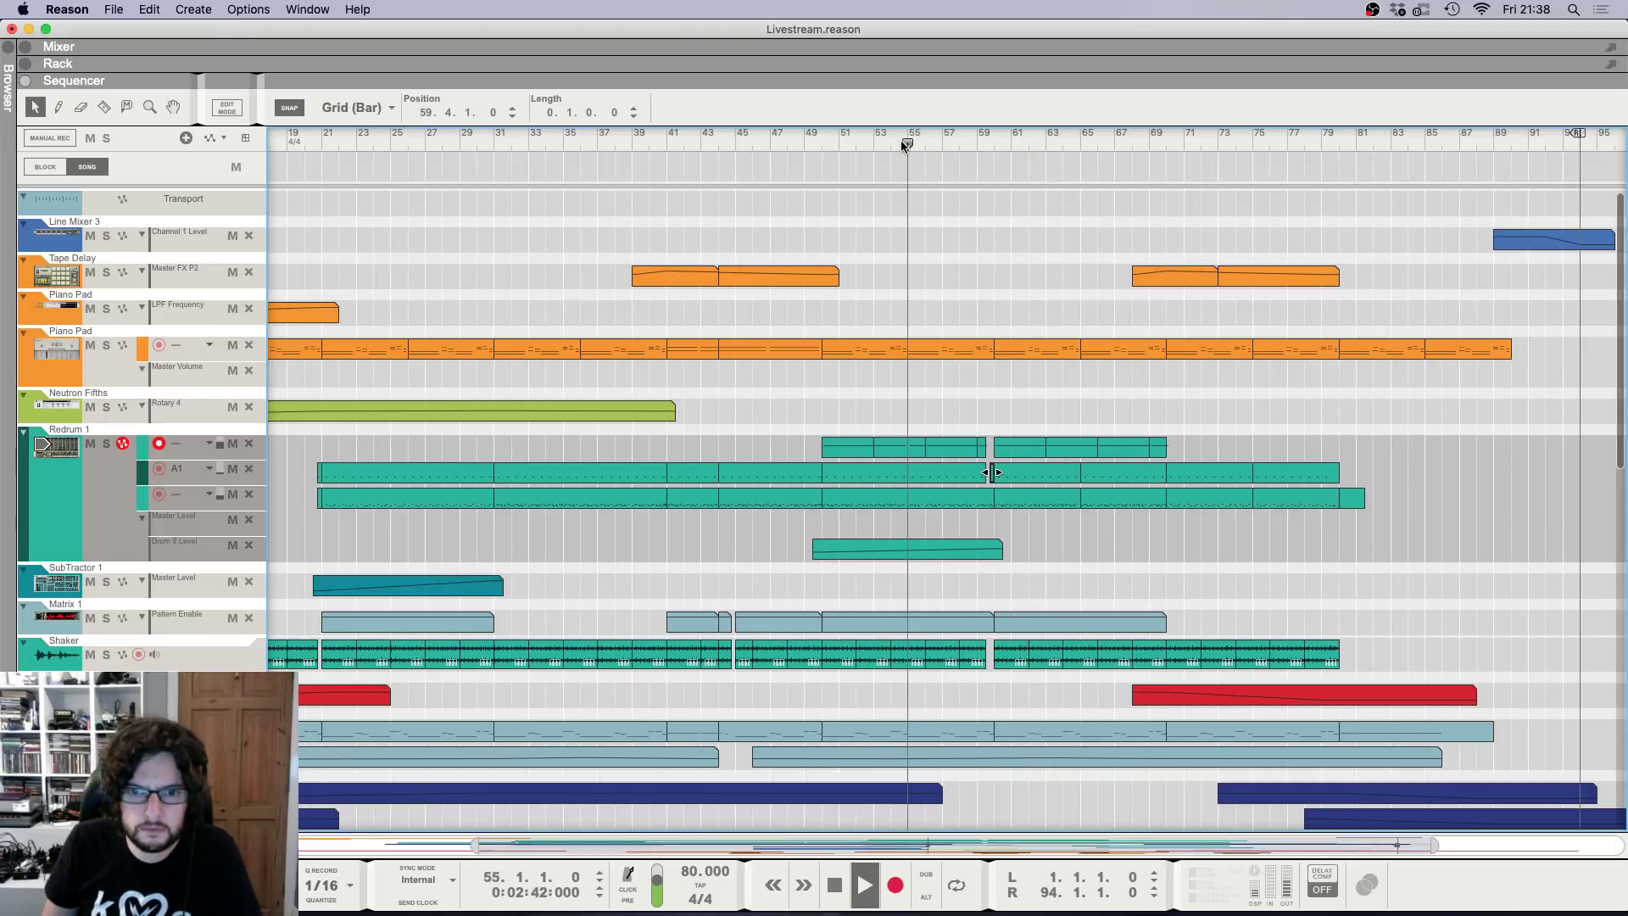
Extend Thor 1's note clip before bar 60 back to bar 58 and the two automation clips below it back to bar 57.
scroll(949, 382, down, 5)
scroll(949, 383, down, 9)
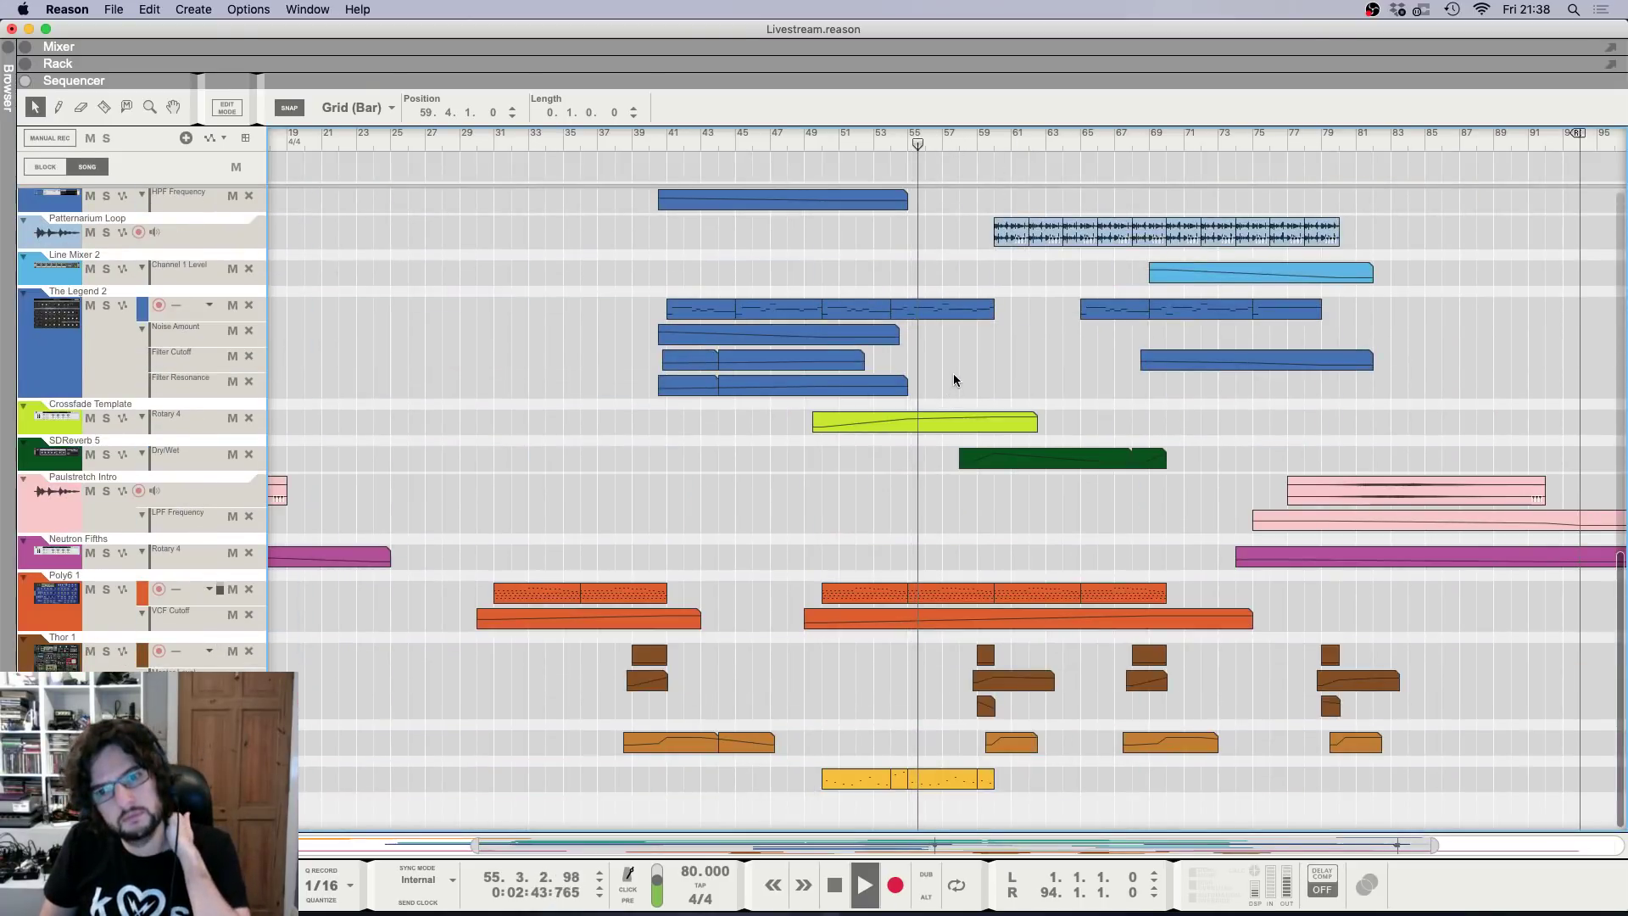
click(1008, 699)
click(980, 660)
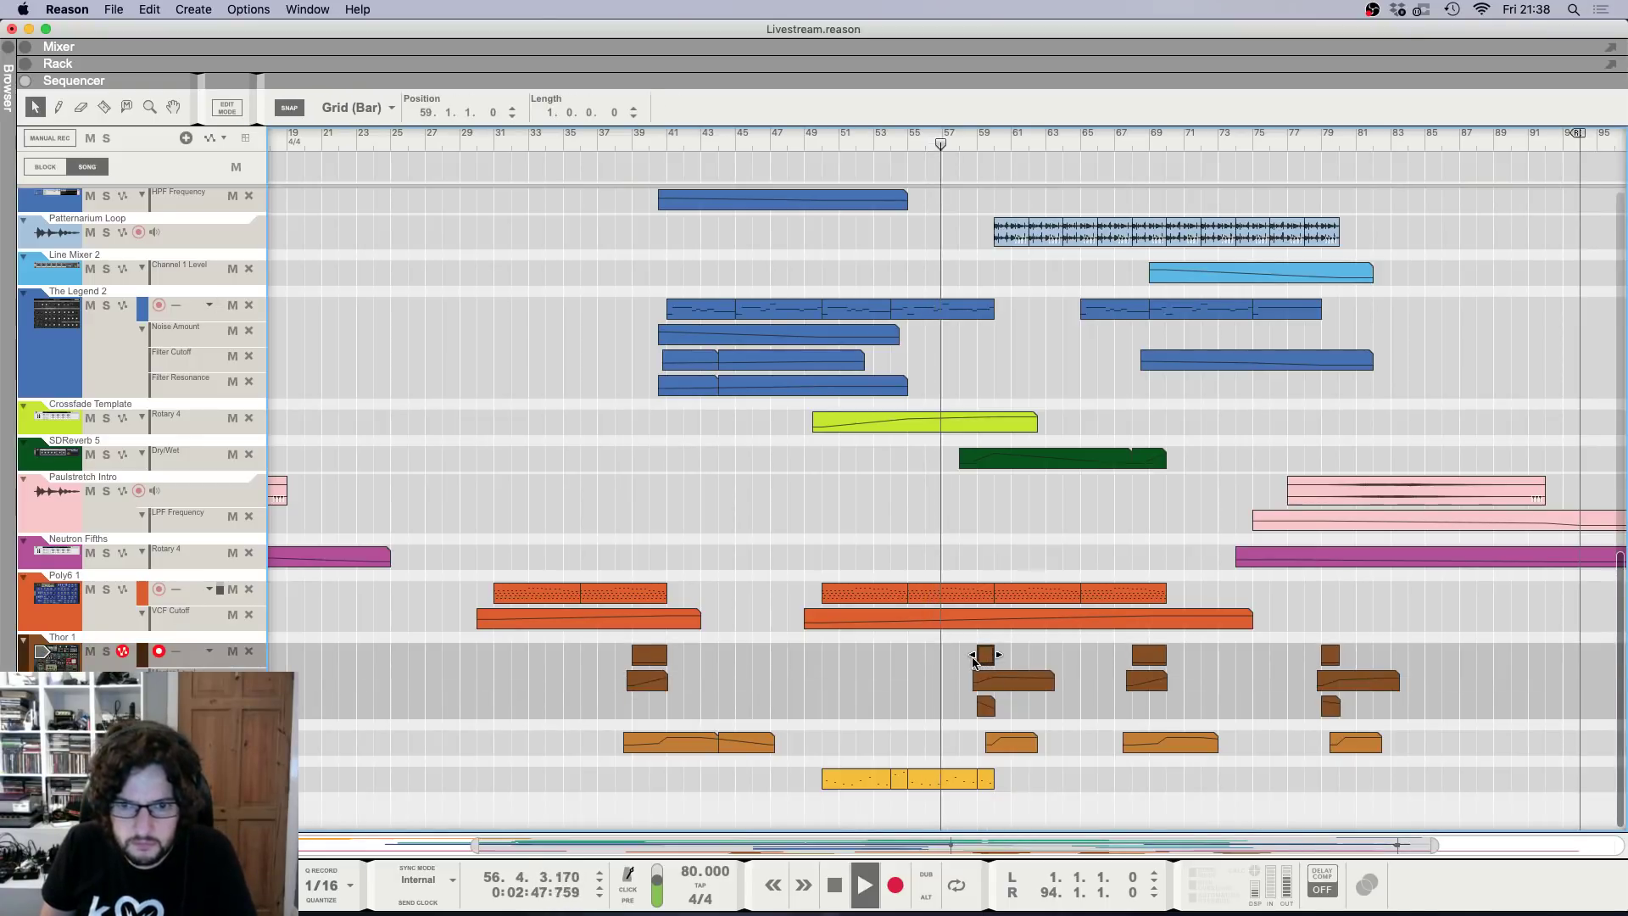
drag(973, 656, 942, 684)
click(904, 677)
click(969, 712)
click(965, 682)
Open the upper Thor 1 automation curve at bar 57, and extend the lower automation clip there to a length of 5 bars.
double_click(954, 683)
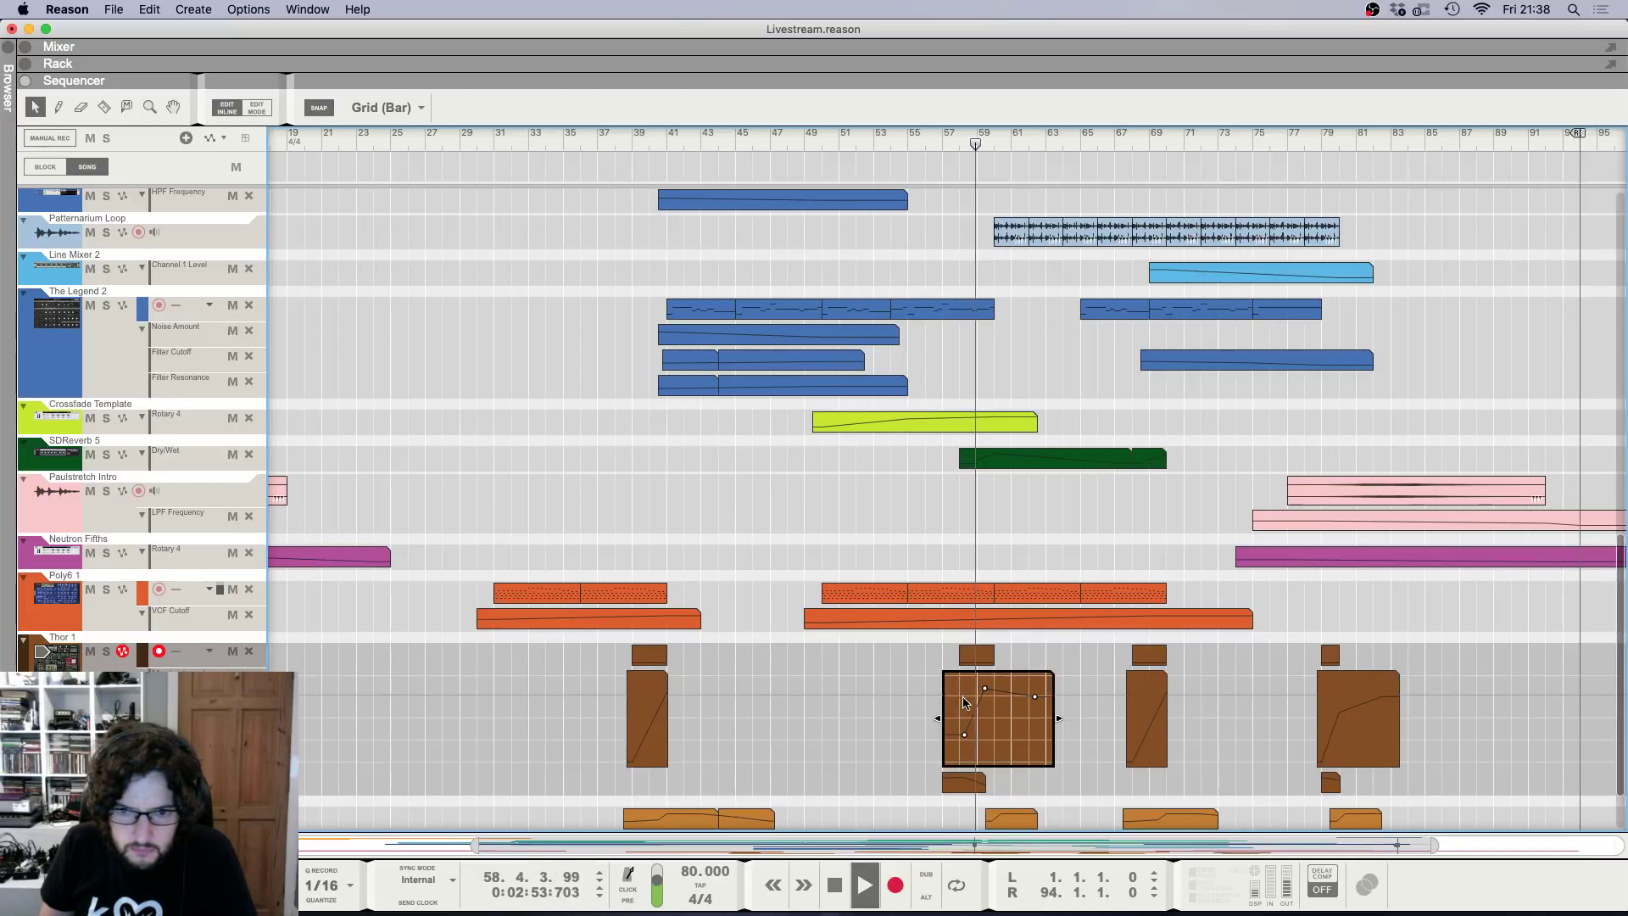
click(963, 784)
drag(990, 705, 1029, 707)
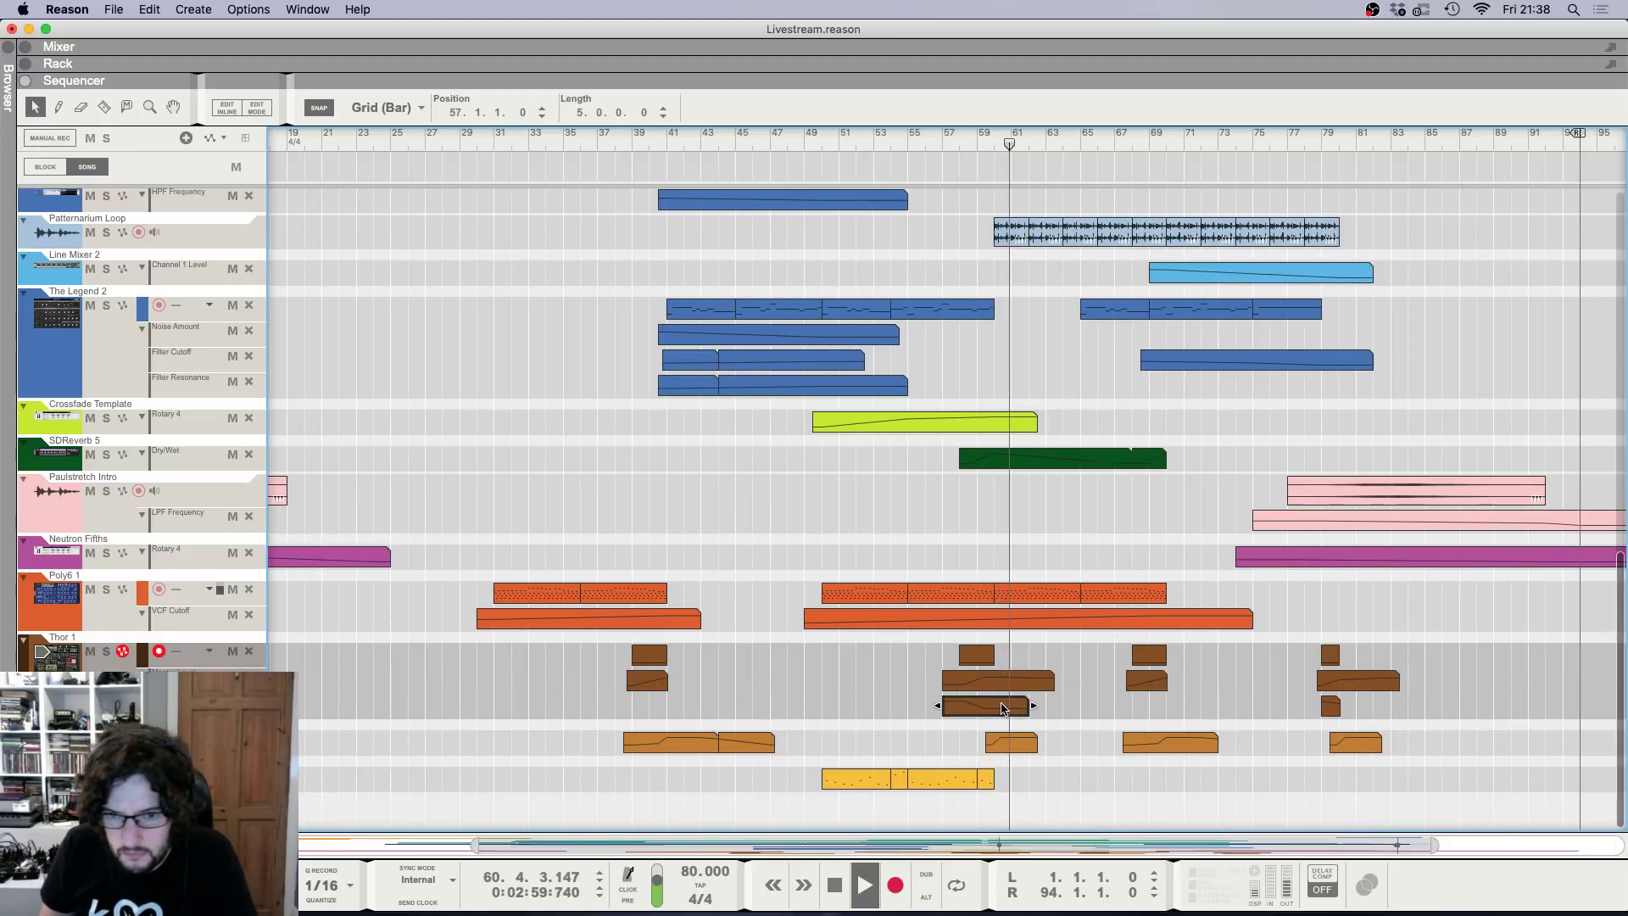
click(731, 683)
Find the End Pad channel's Sidechain effect in the rack and lower its Dry/Wet to 11%.
scroll(738, 678, up, 2)
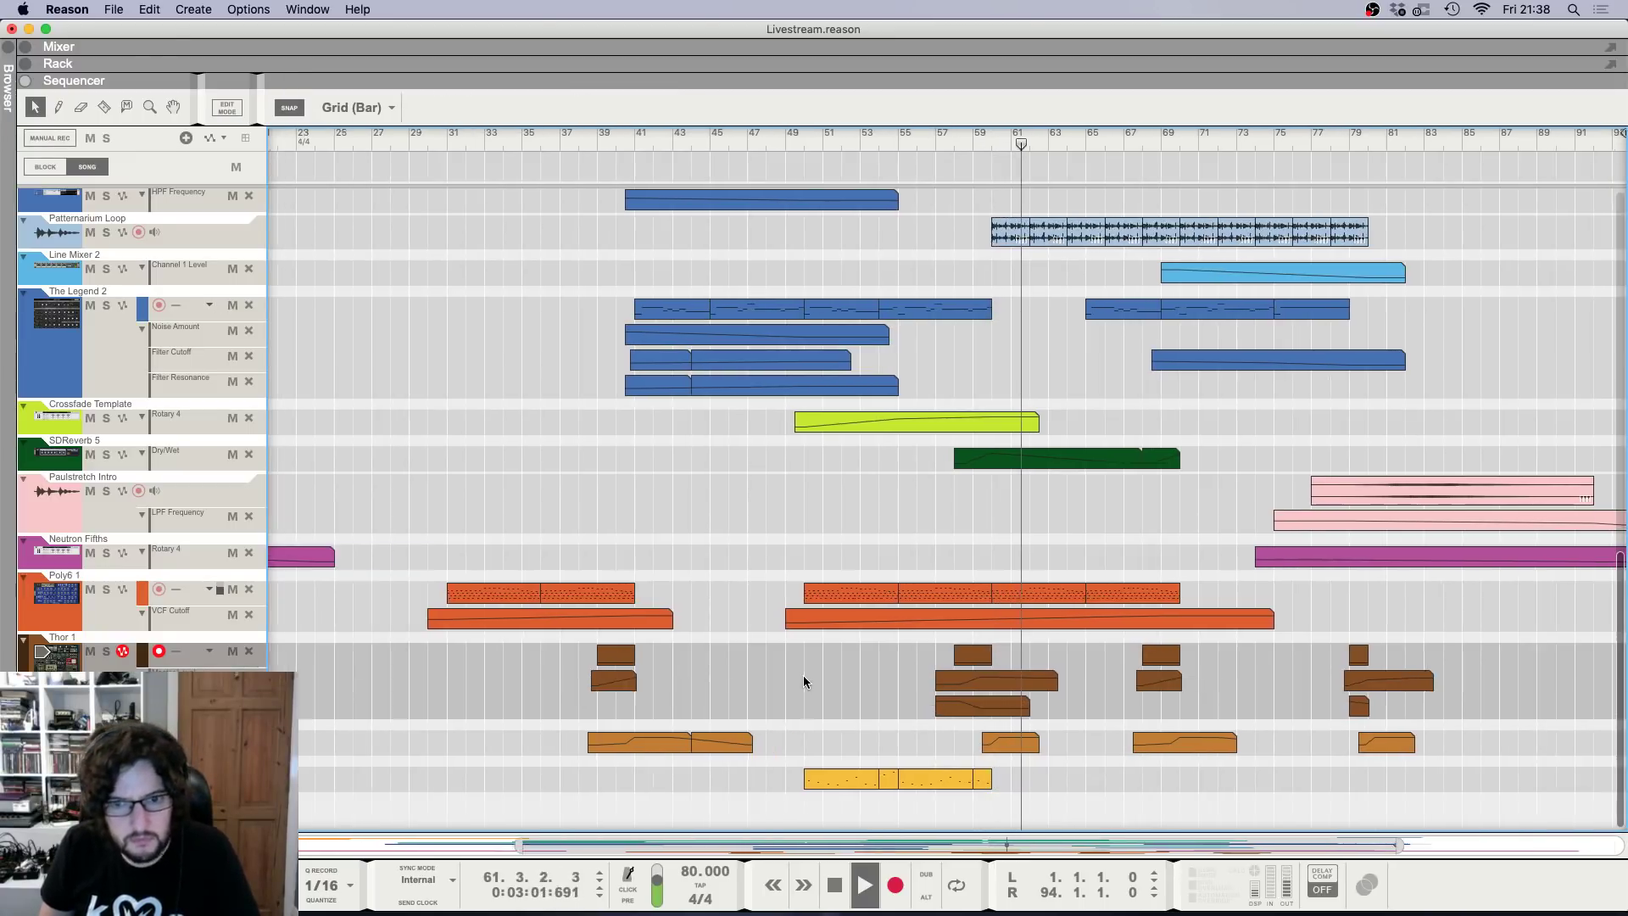
scroll(1032, 641, up, 2)
scroll(1032, 647, up, 5)
scroll(1035, 641, down, 1)
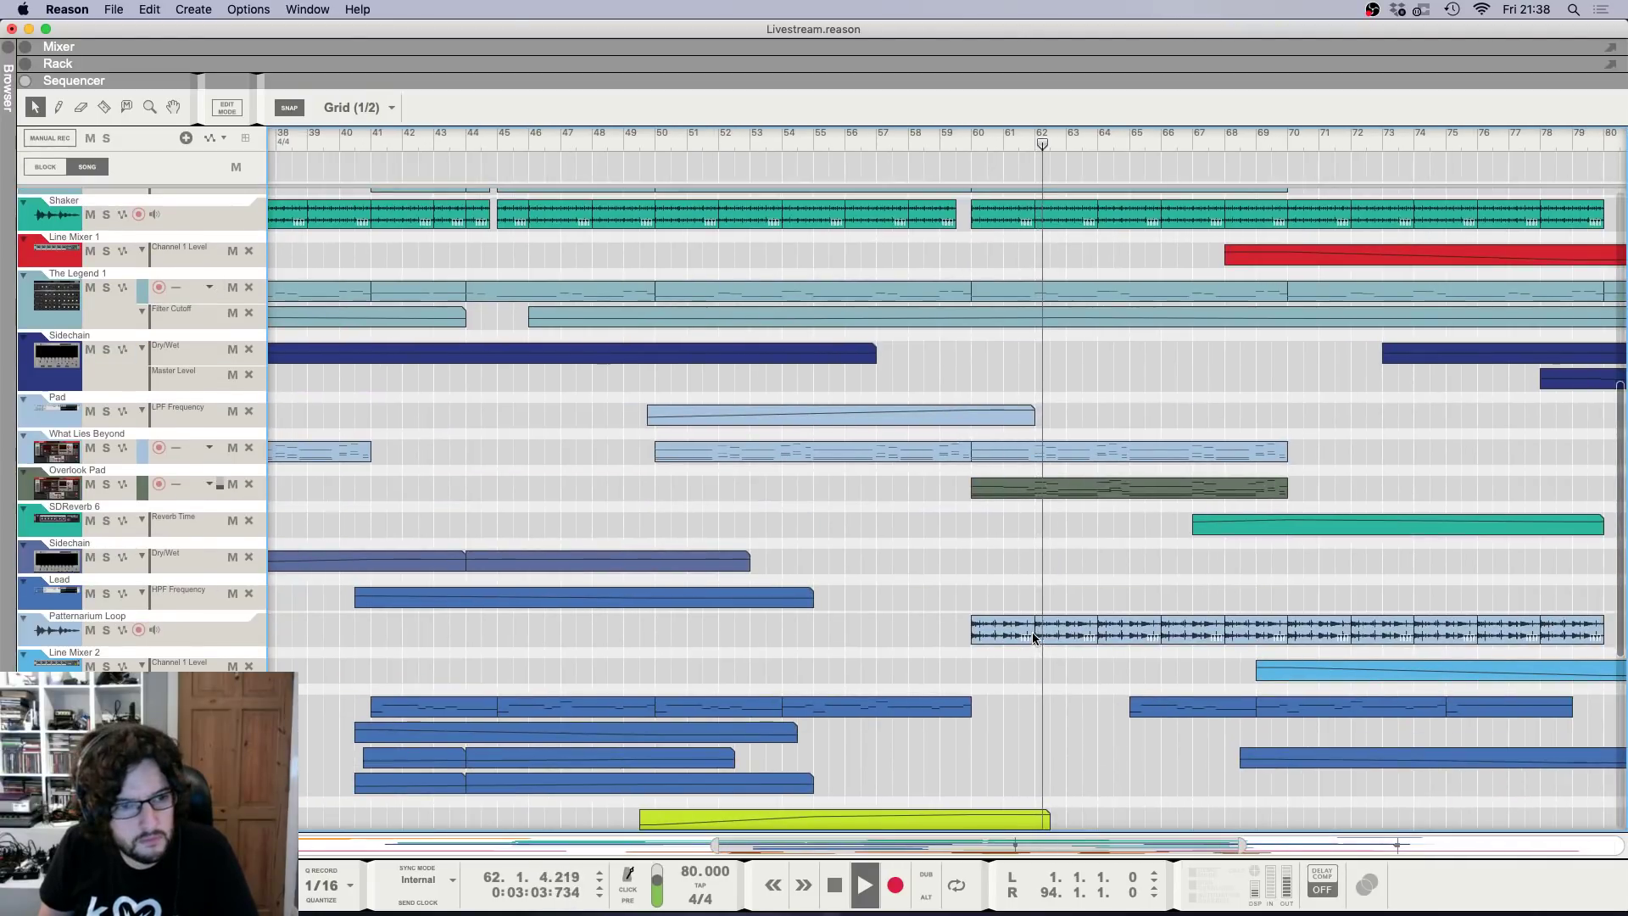
scroll(1035, 641, down, 2)
key(F5)
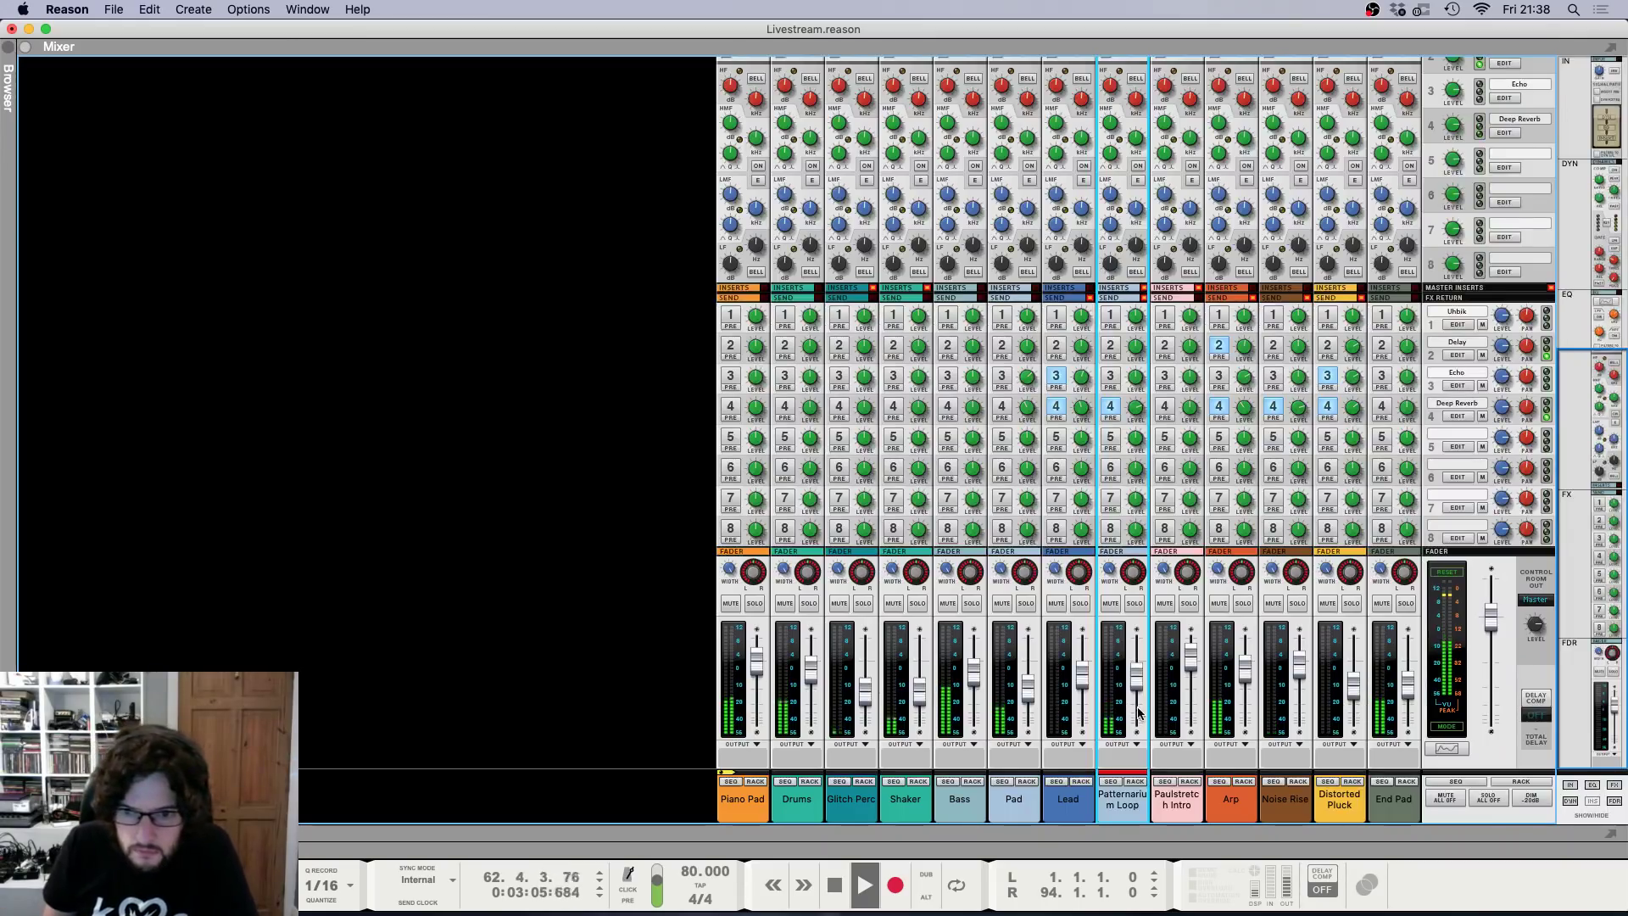
click(1407, 781)
key(F6)
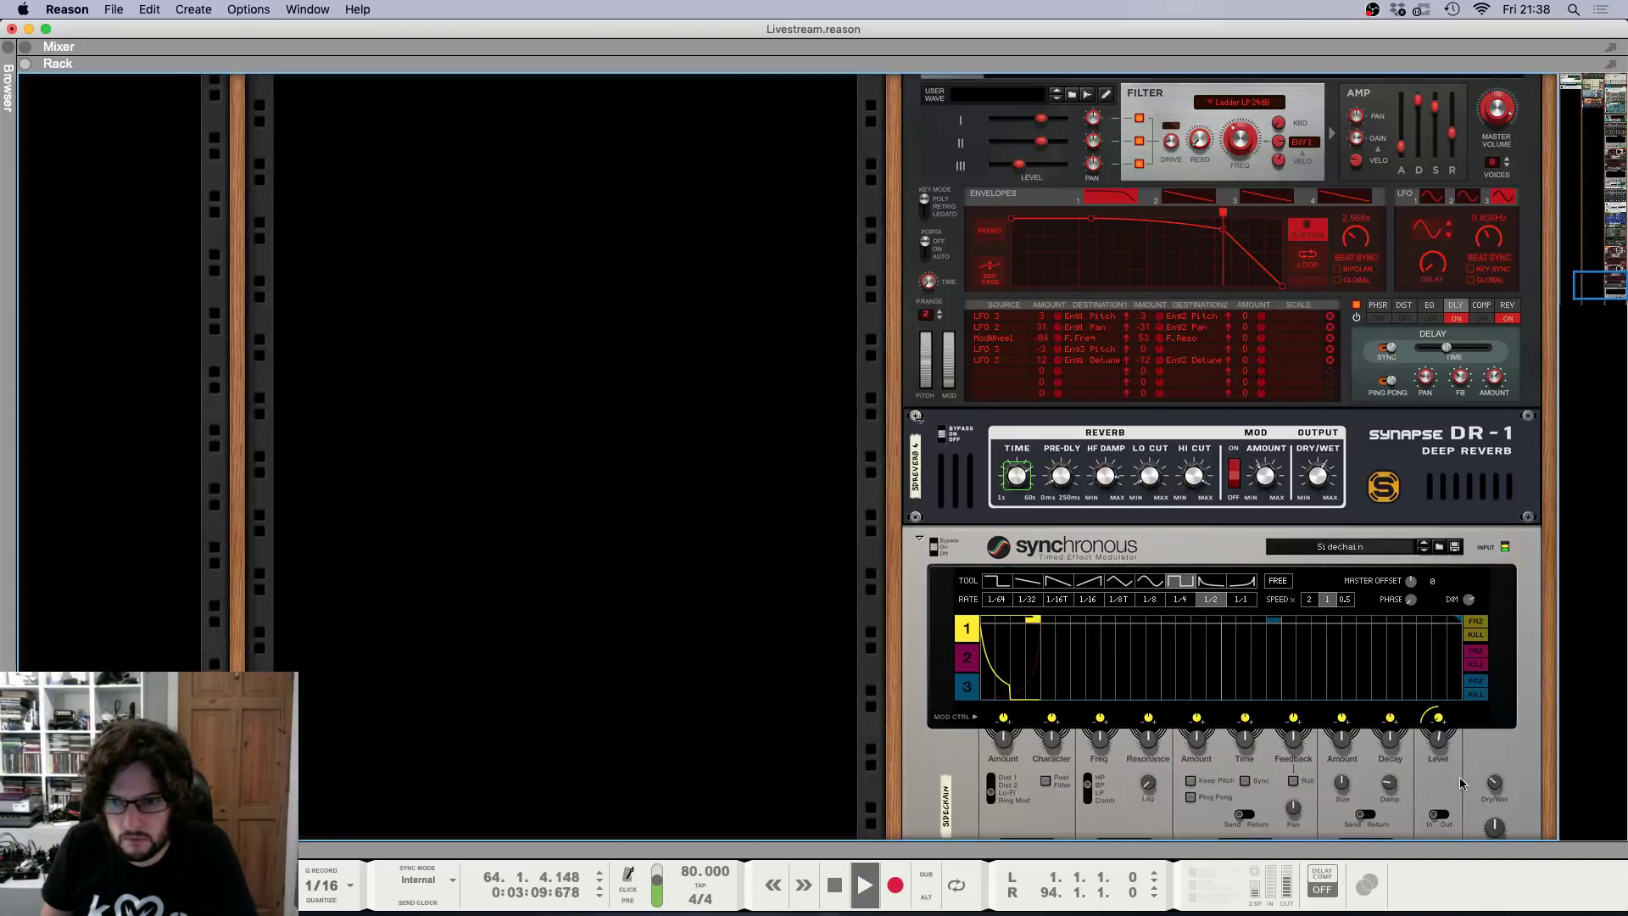
click(1497, 789)
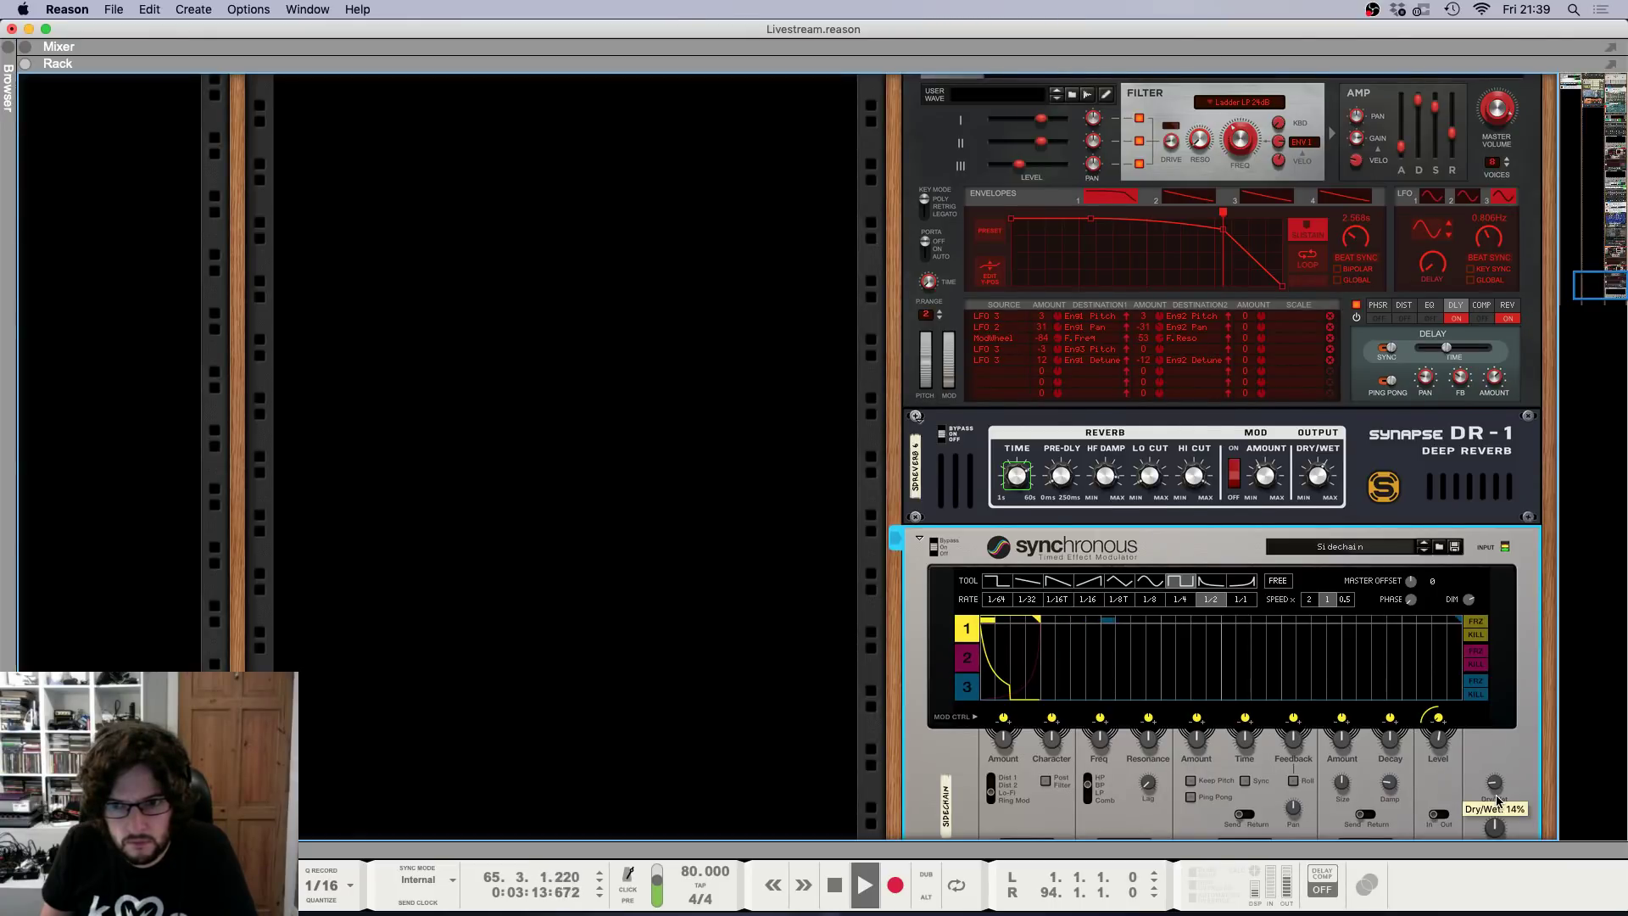
scroll(1496, 670, down, 3)
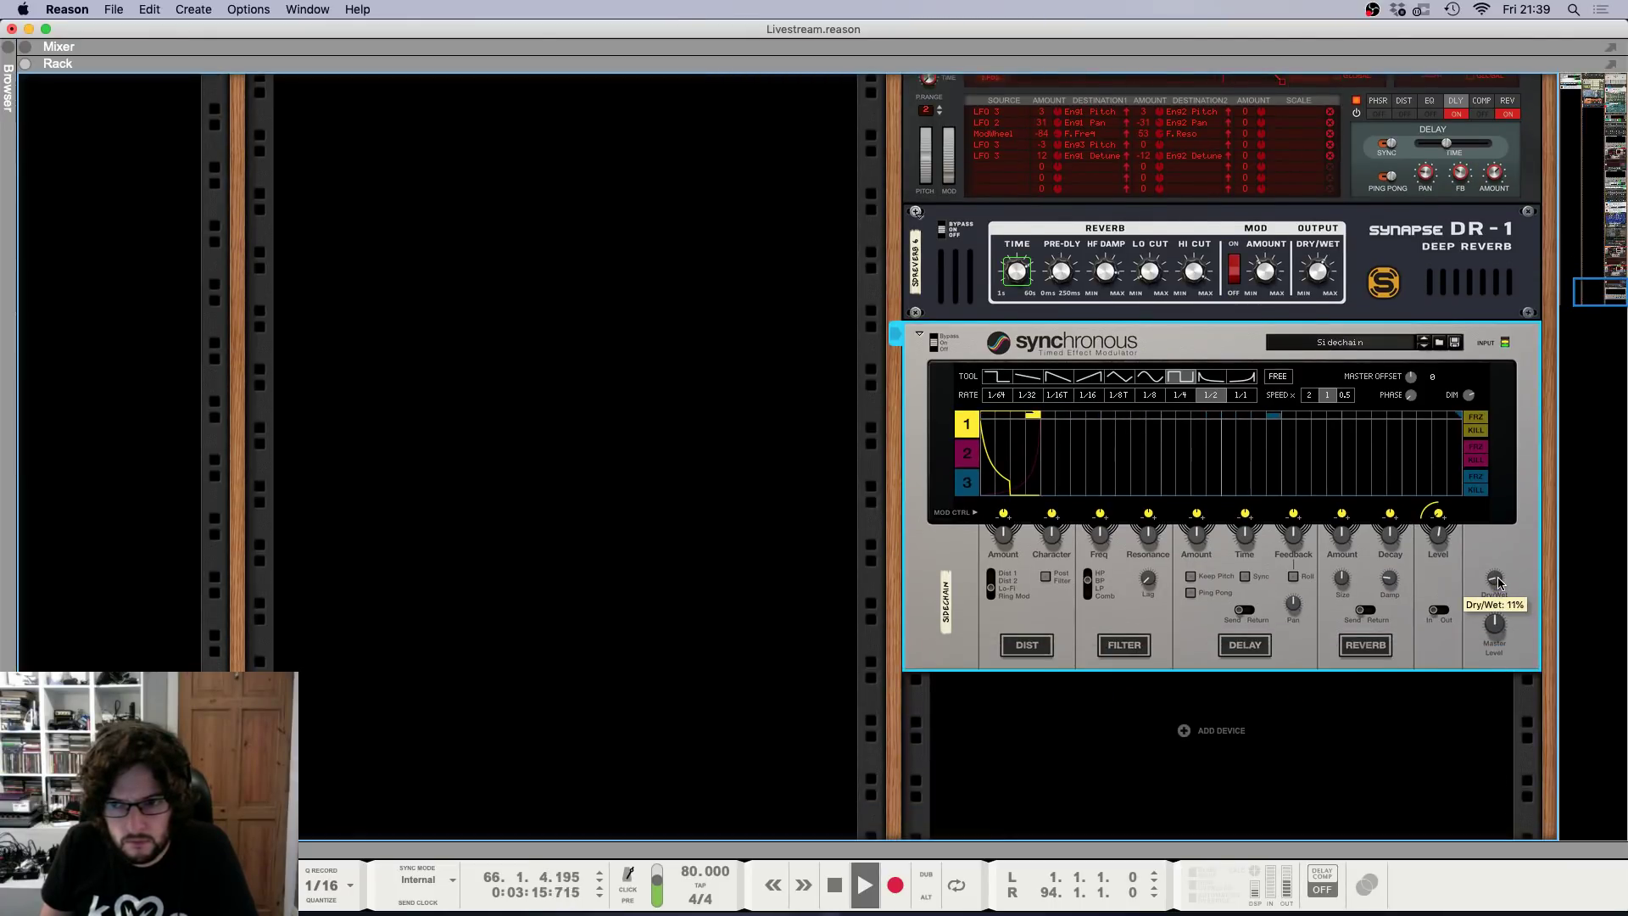
Return to the sequencer and examine the pad and lead tracks around bars 67 to 69 during playback.
key(F5)
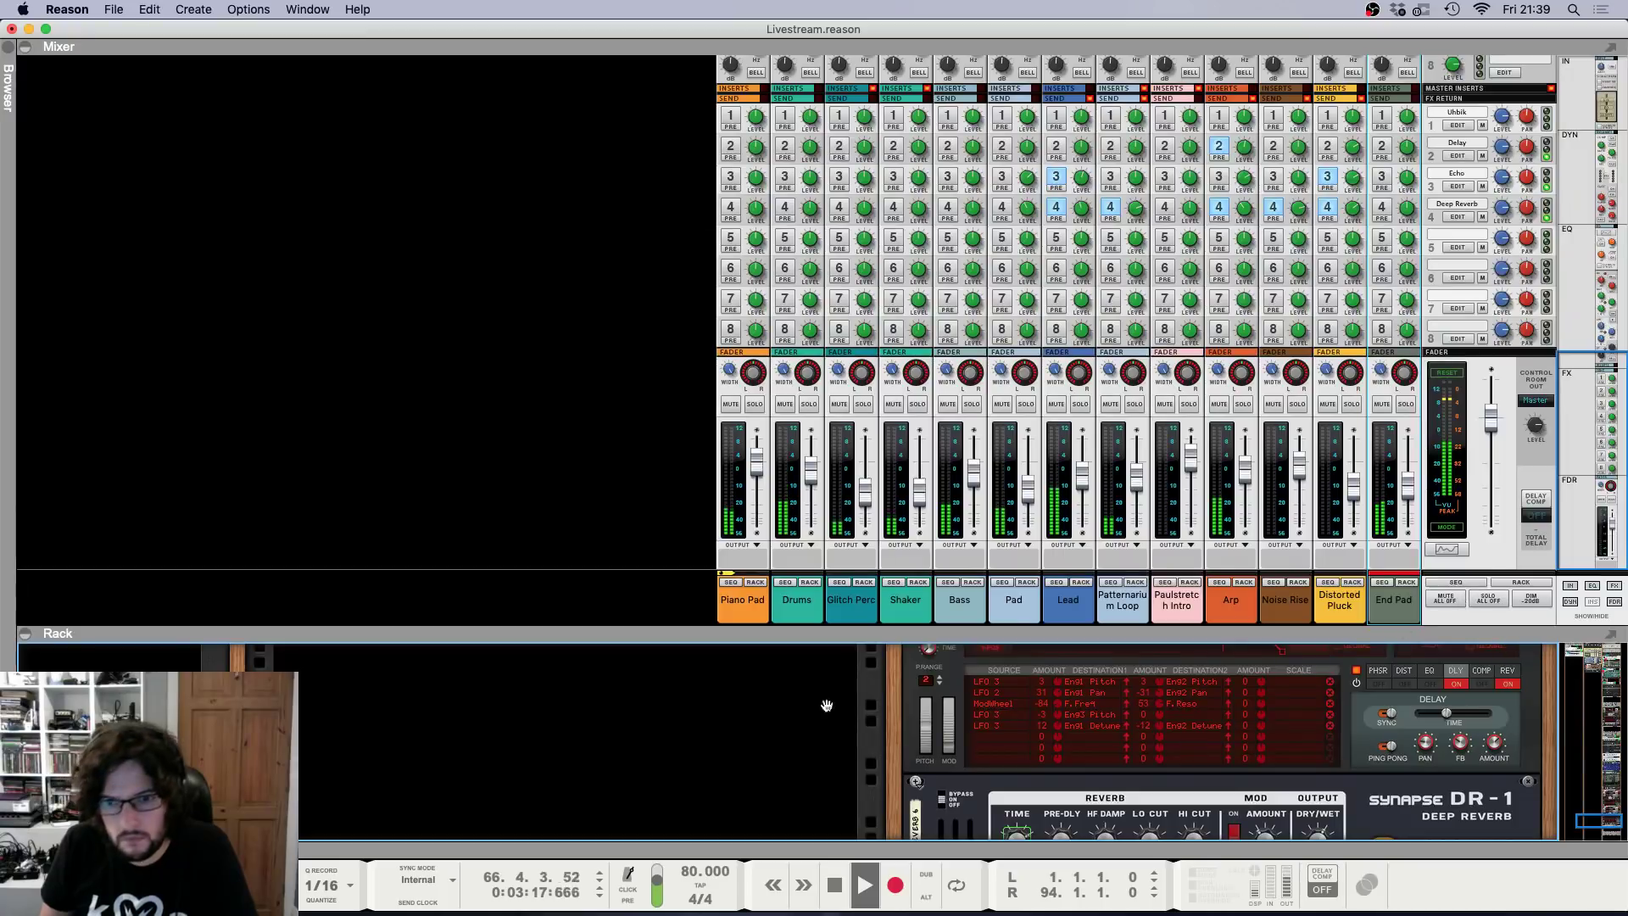
key(F7)
key(g)
key(g)
key(g)
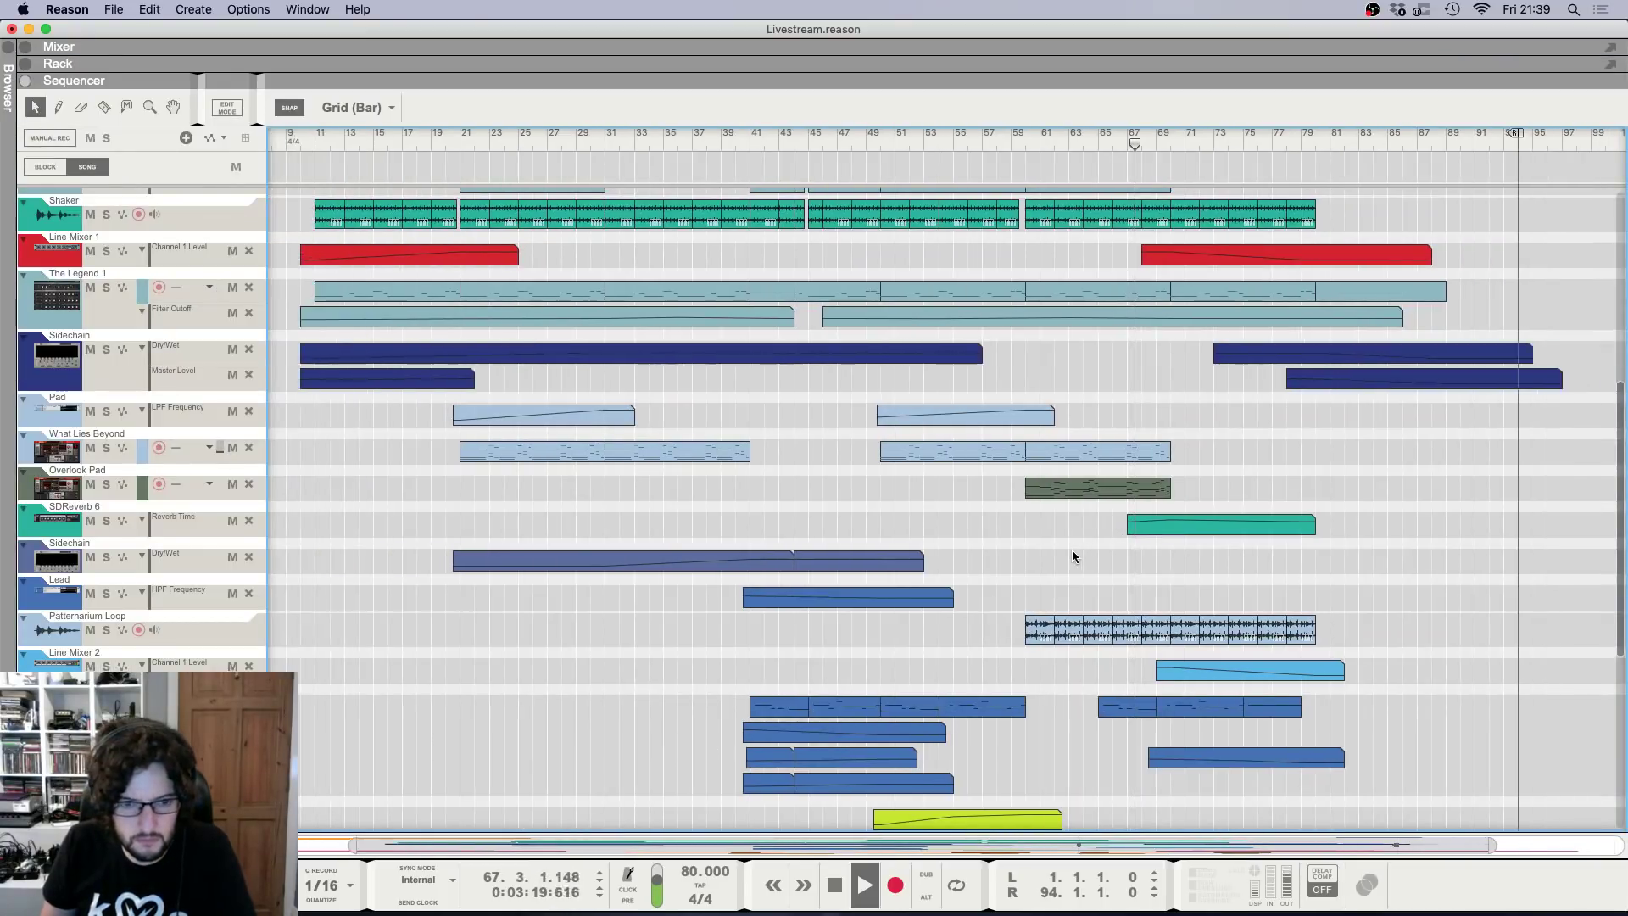
key(h)
key(h)
key(h)
key(h)
key(h)
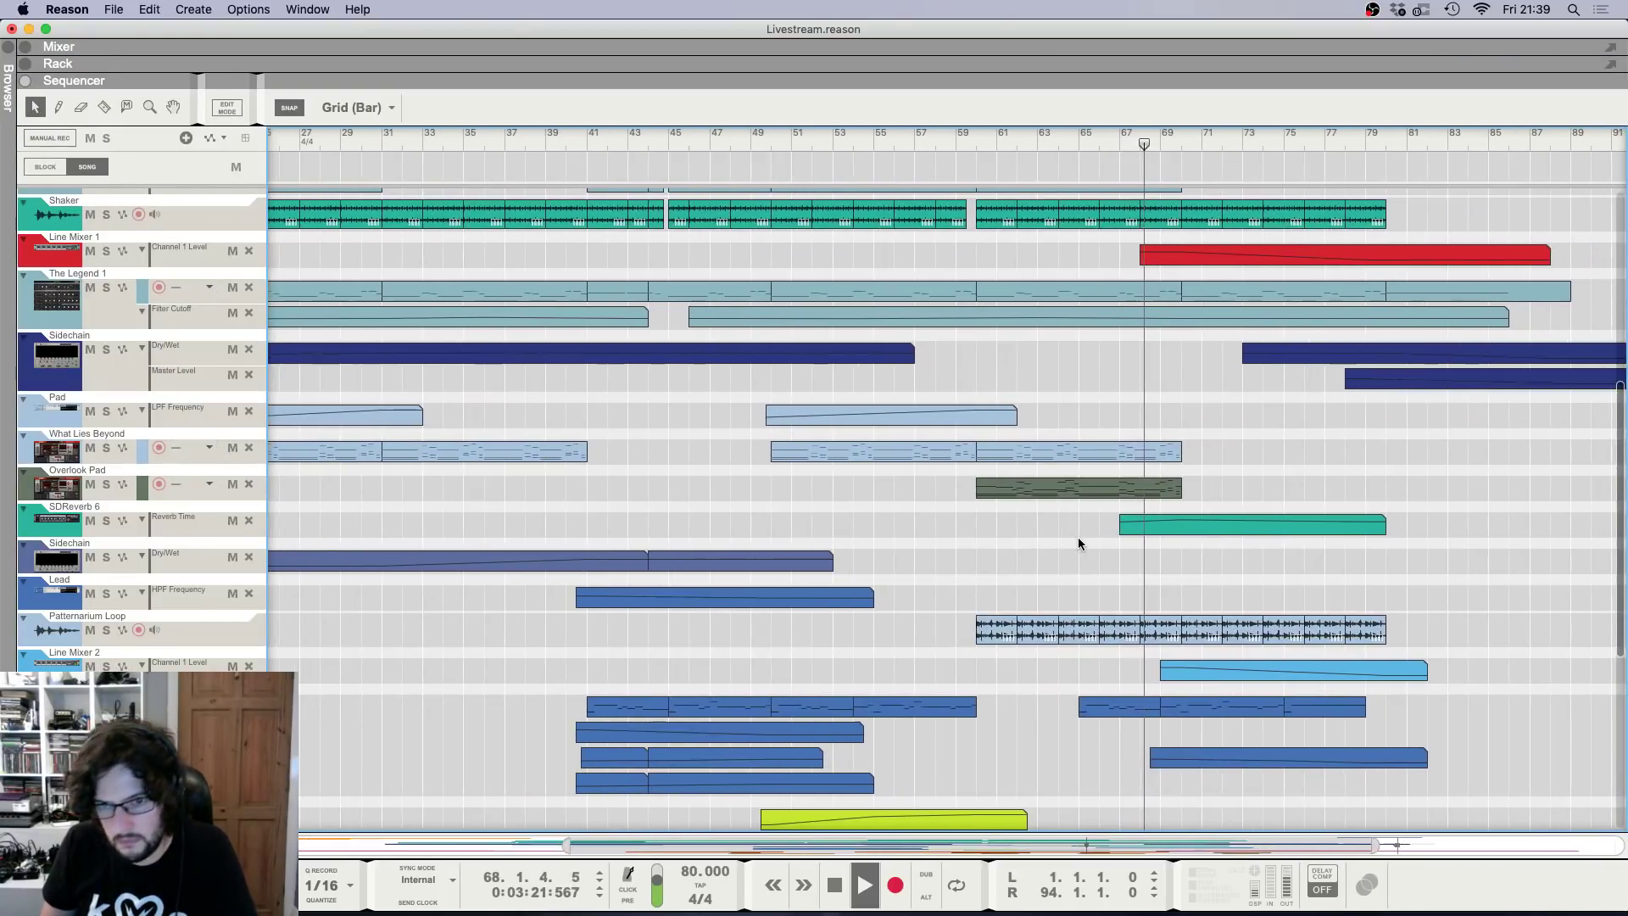
key(g)
key(g)
key(g)
key(g)
key(h)
key(h)
key(h)
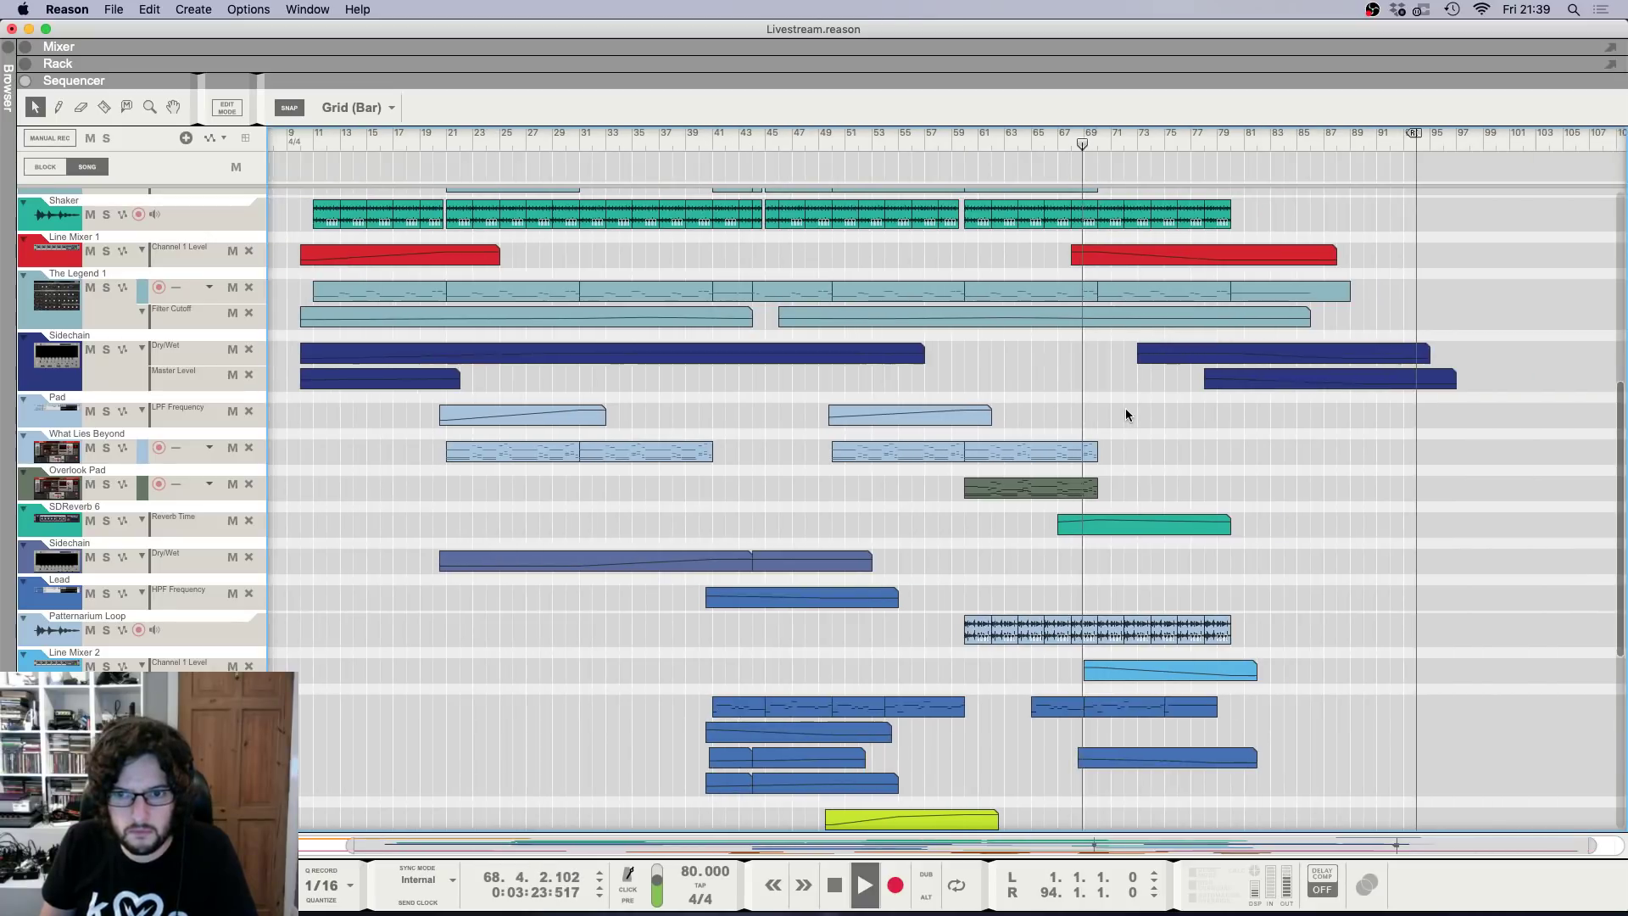
key(h)
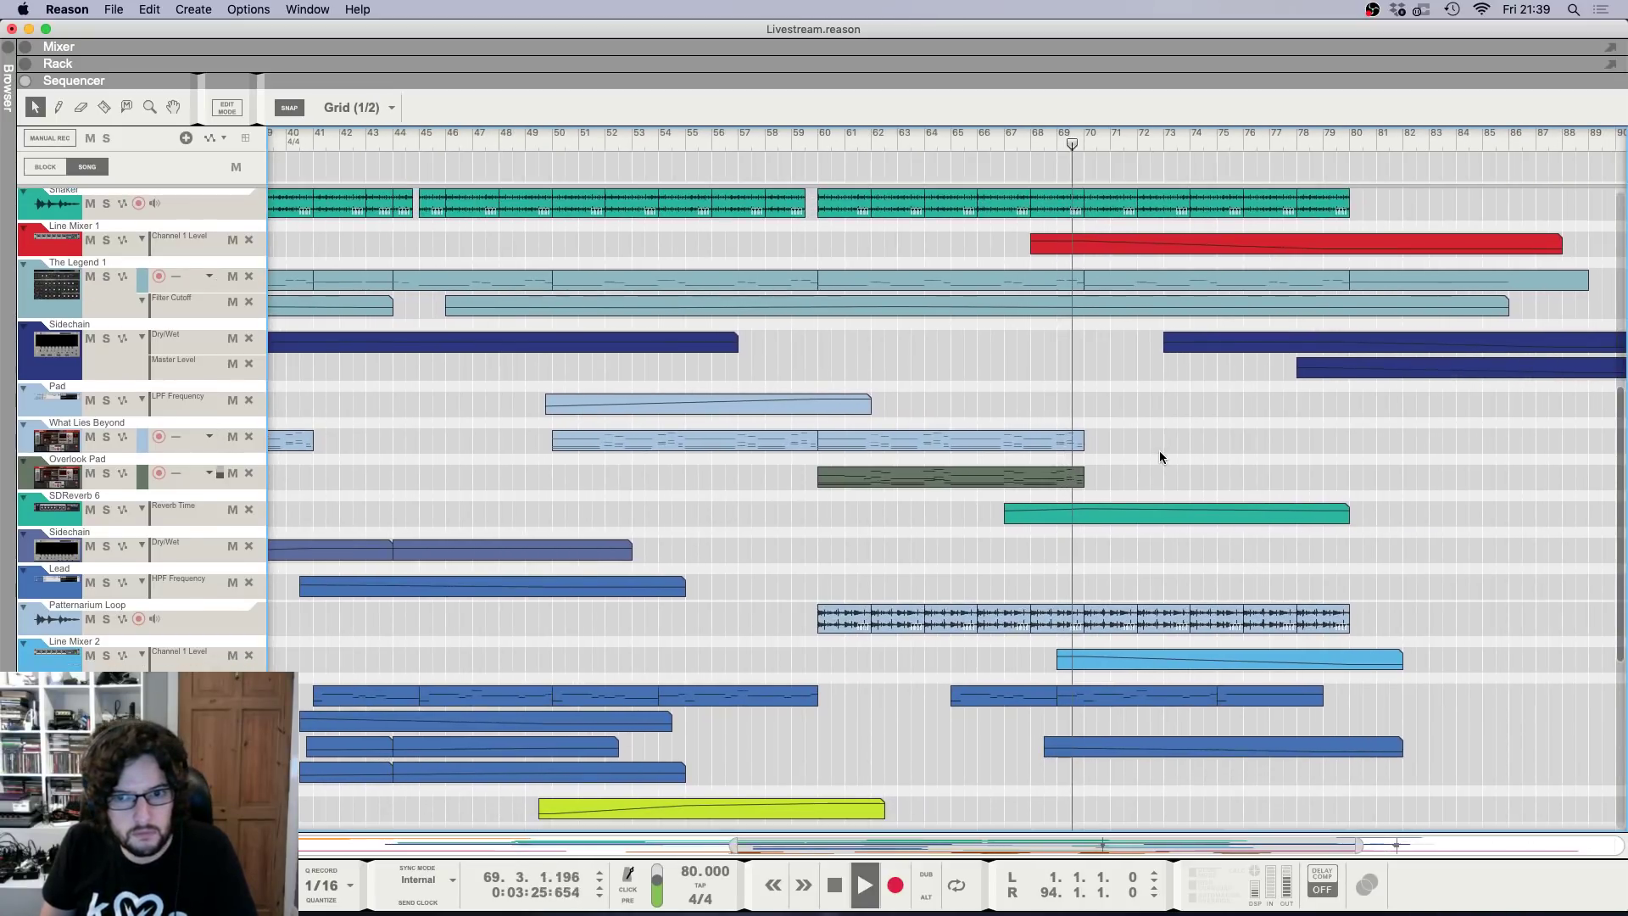
Review the arrangement from the uppermost tracks down to the Legend 2 lead while playback runs through bars 70 to 73.
scroll(1160, 458, up, 5)
scroll(1158, 451, up, 2)
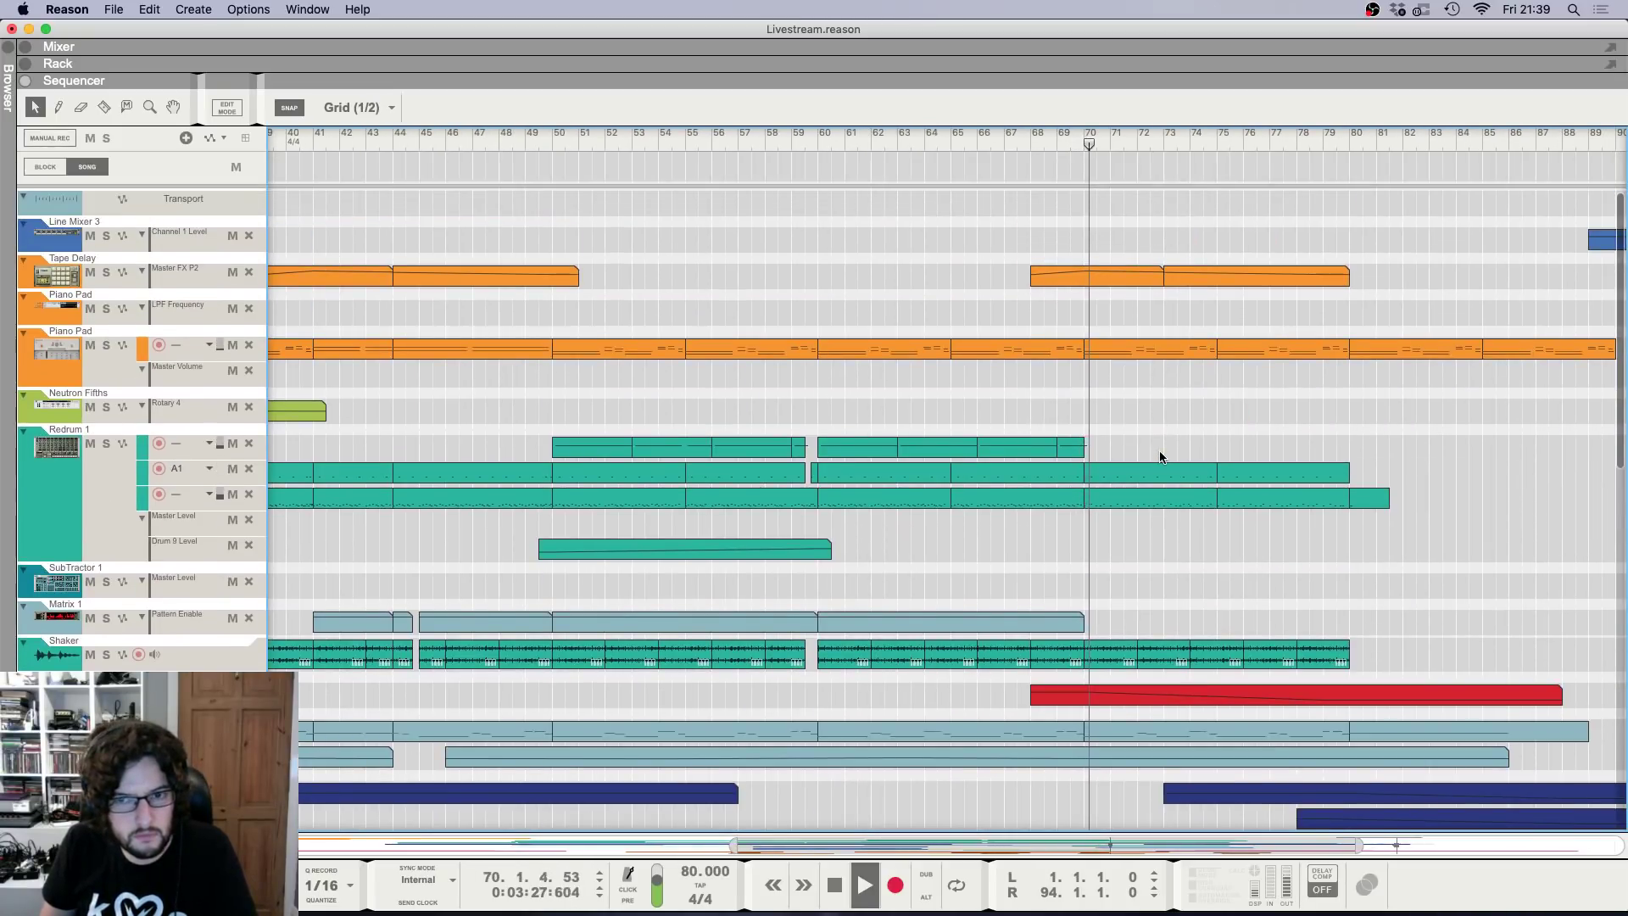
key(g)
key(g)
key(g)
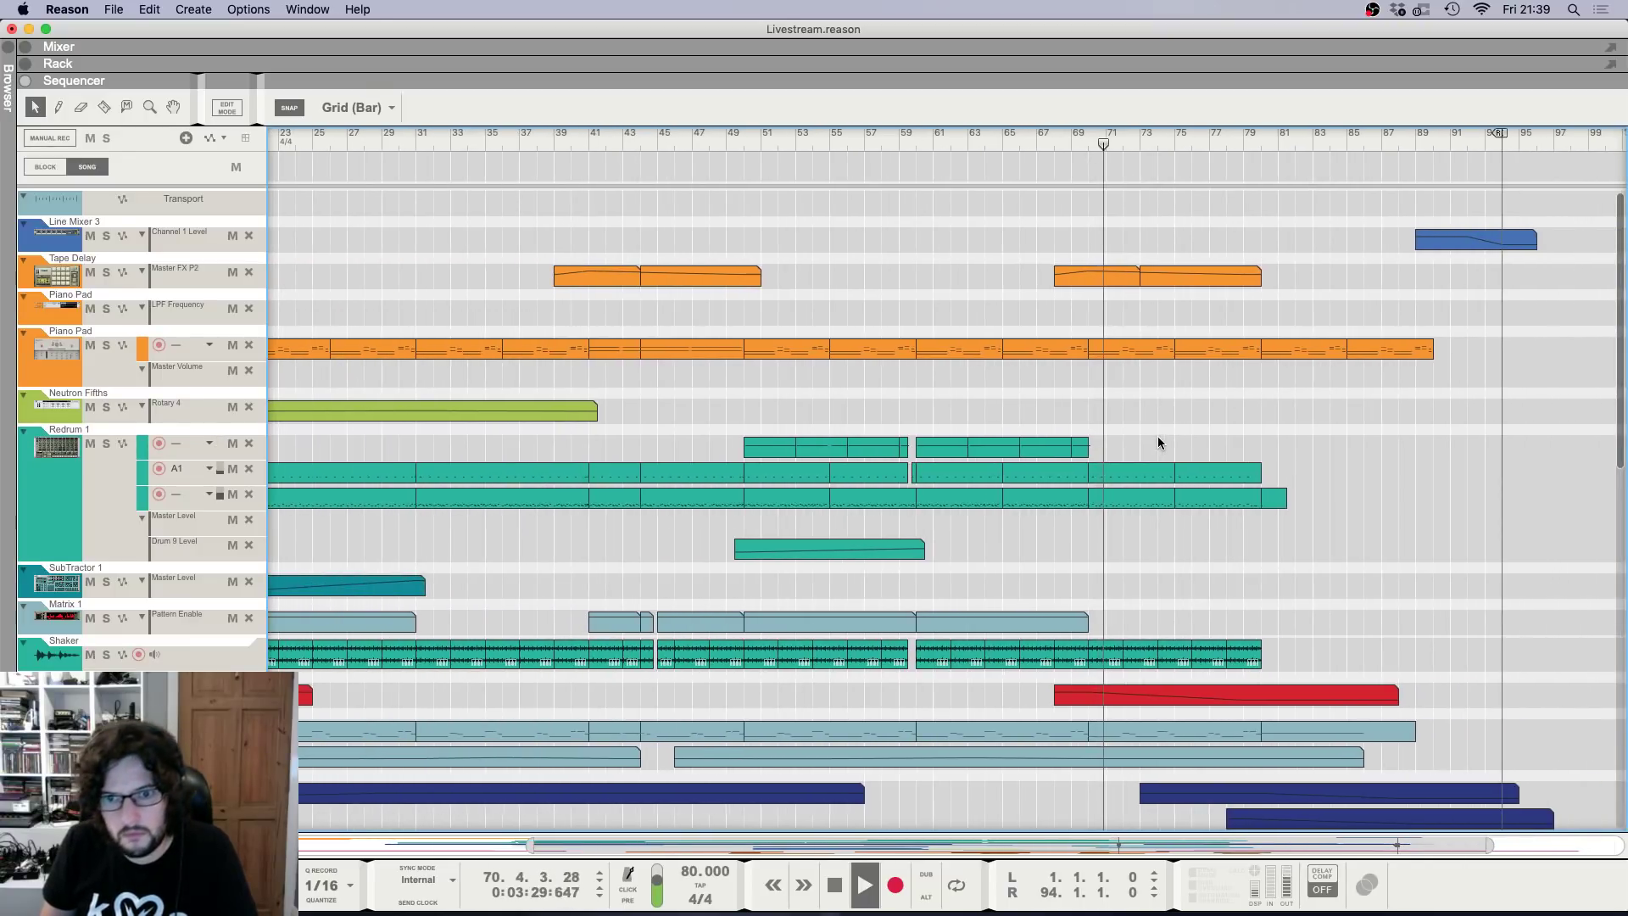
key(h)
key(h)
key(h)
scroll(1159, 442, down, 1)
key(g)
key(g)
key(g)
key(g)
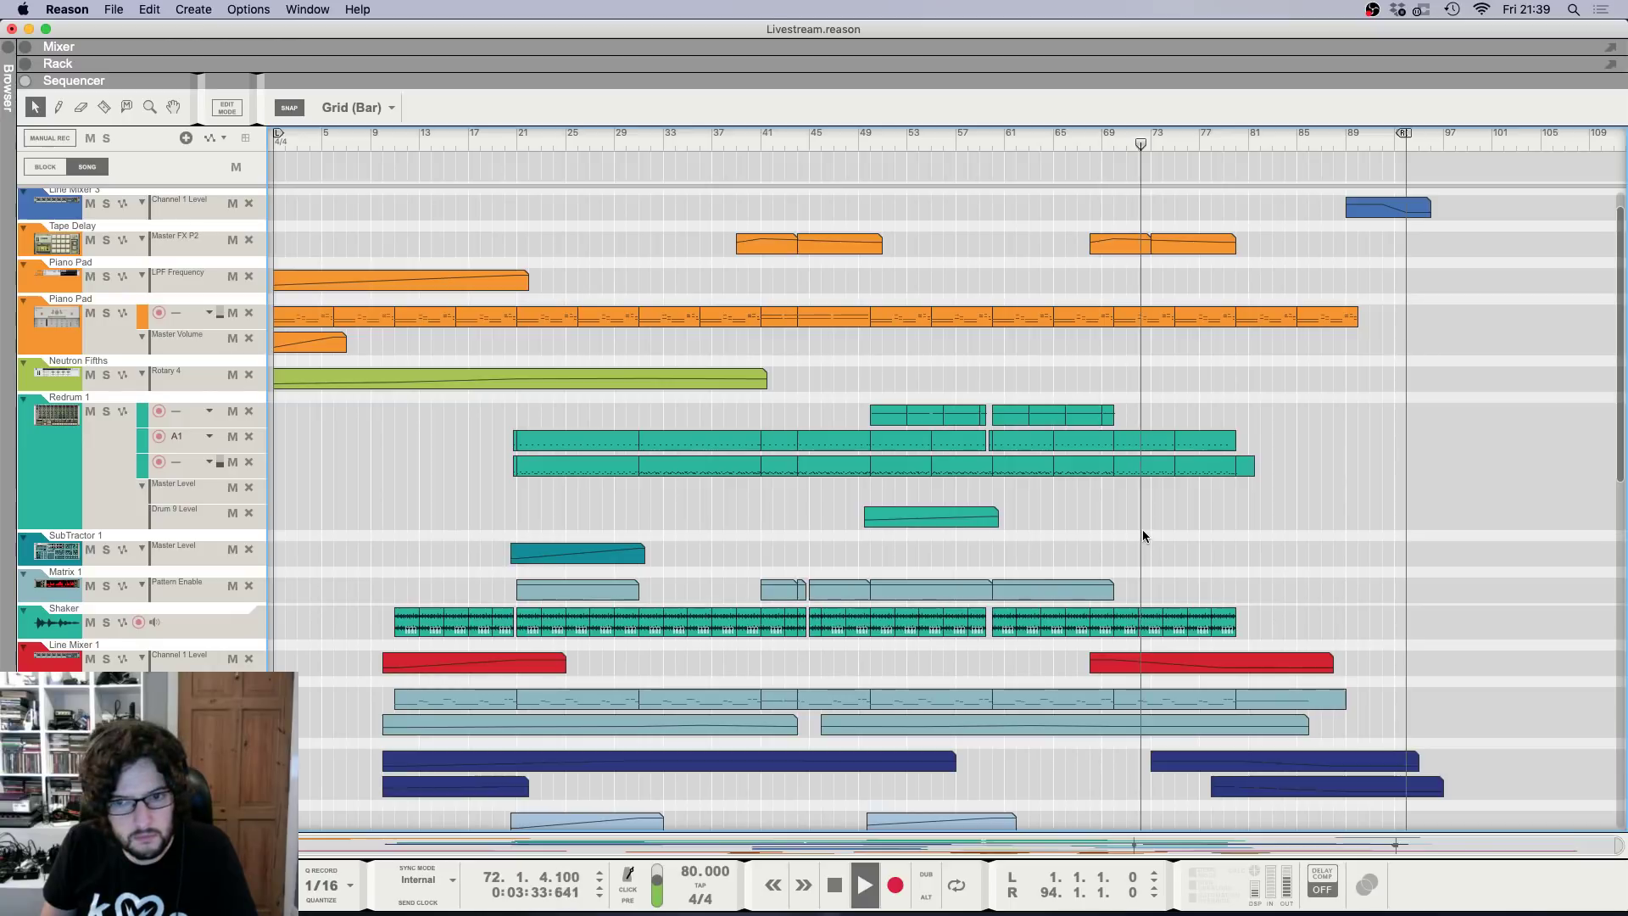
scroll(1144, 519, down, 1)
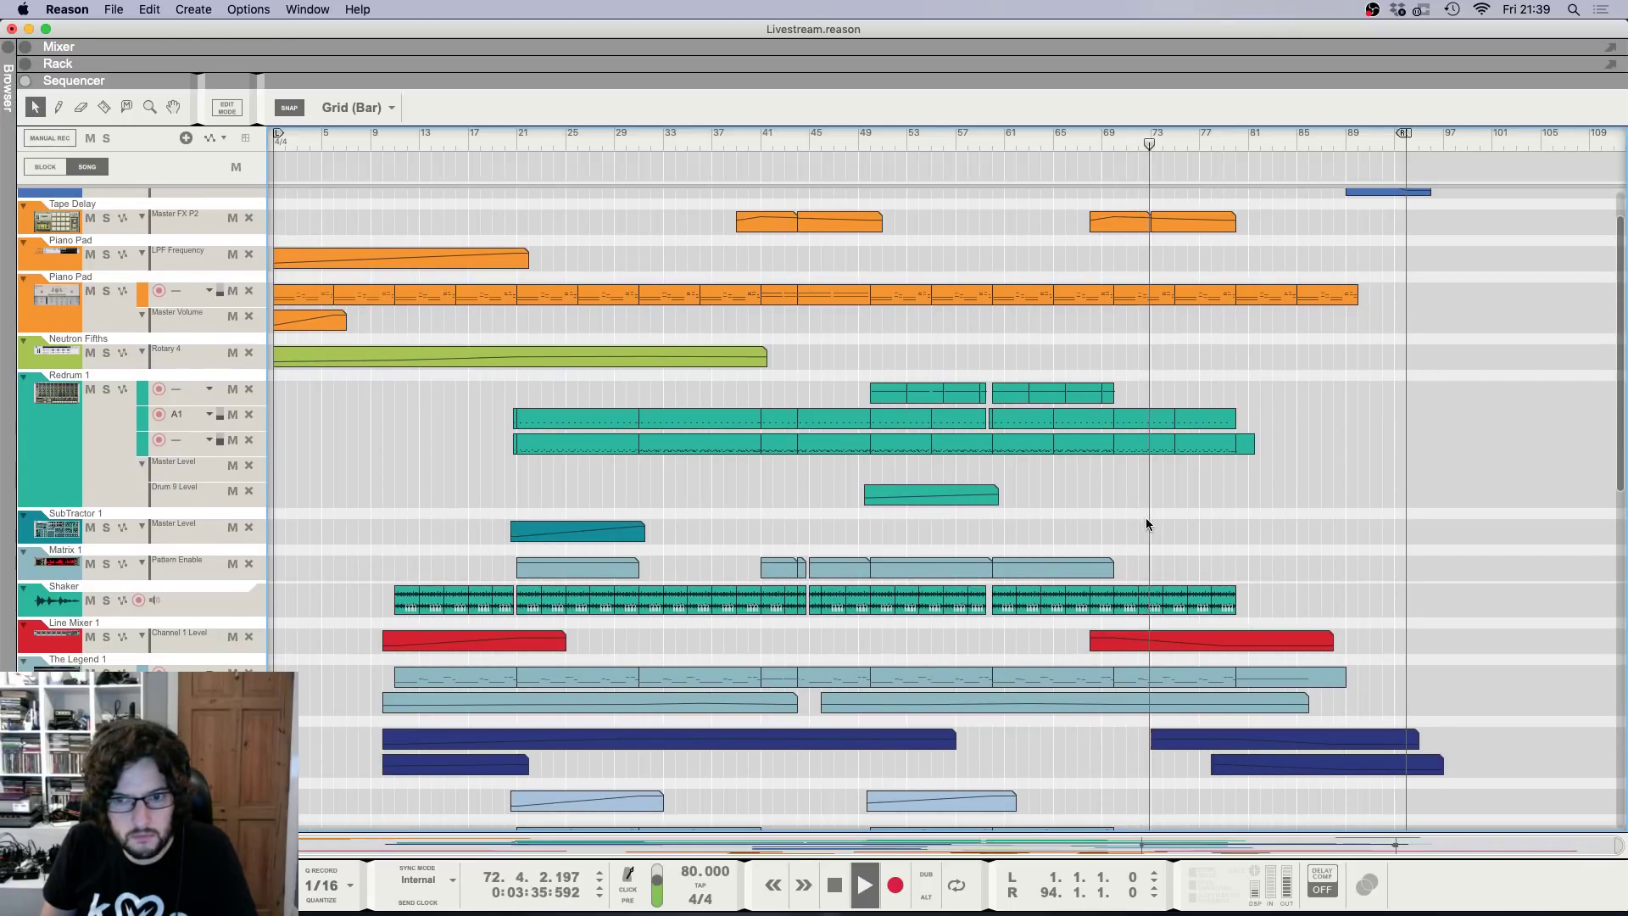
scroll(1146, 521, down, 8)
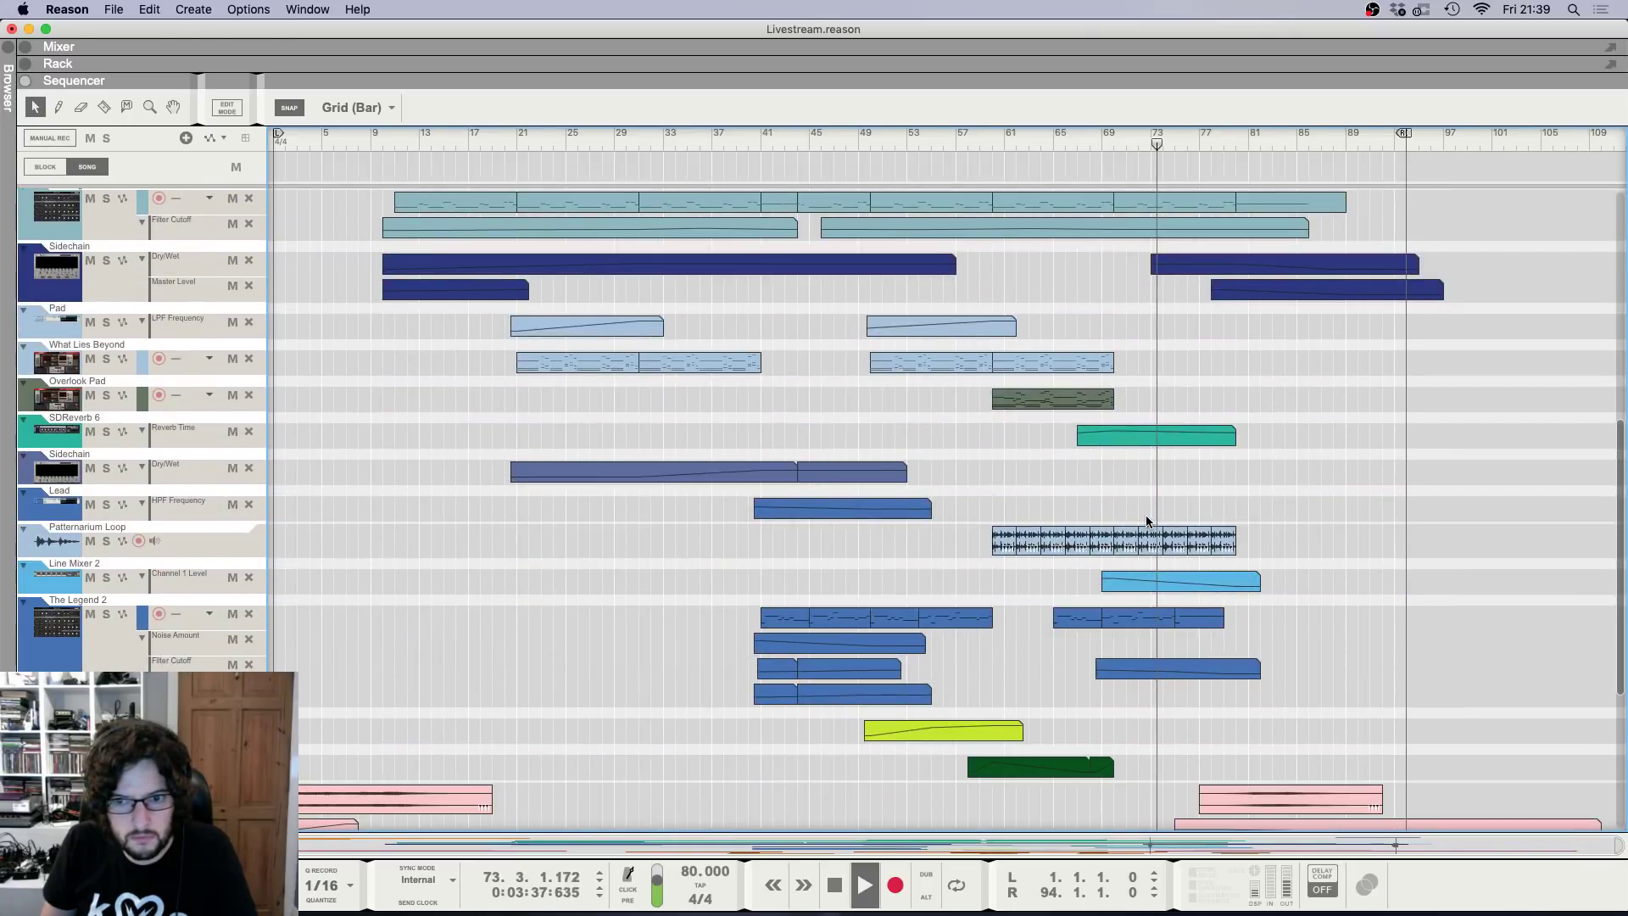
Solo the Patternarium Loop track during playback around bar 75, and restore the full mix.
key(h)
key(h)
key(h)
key(h)
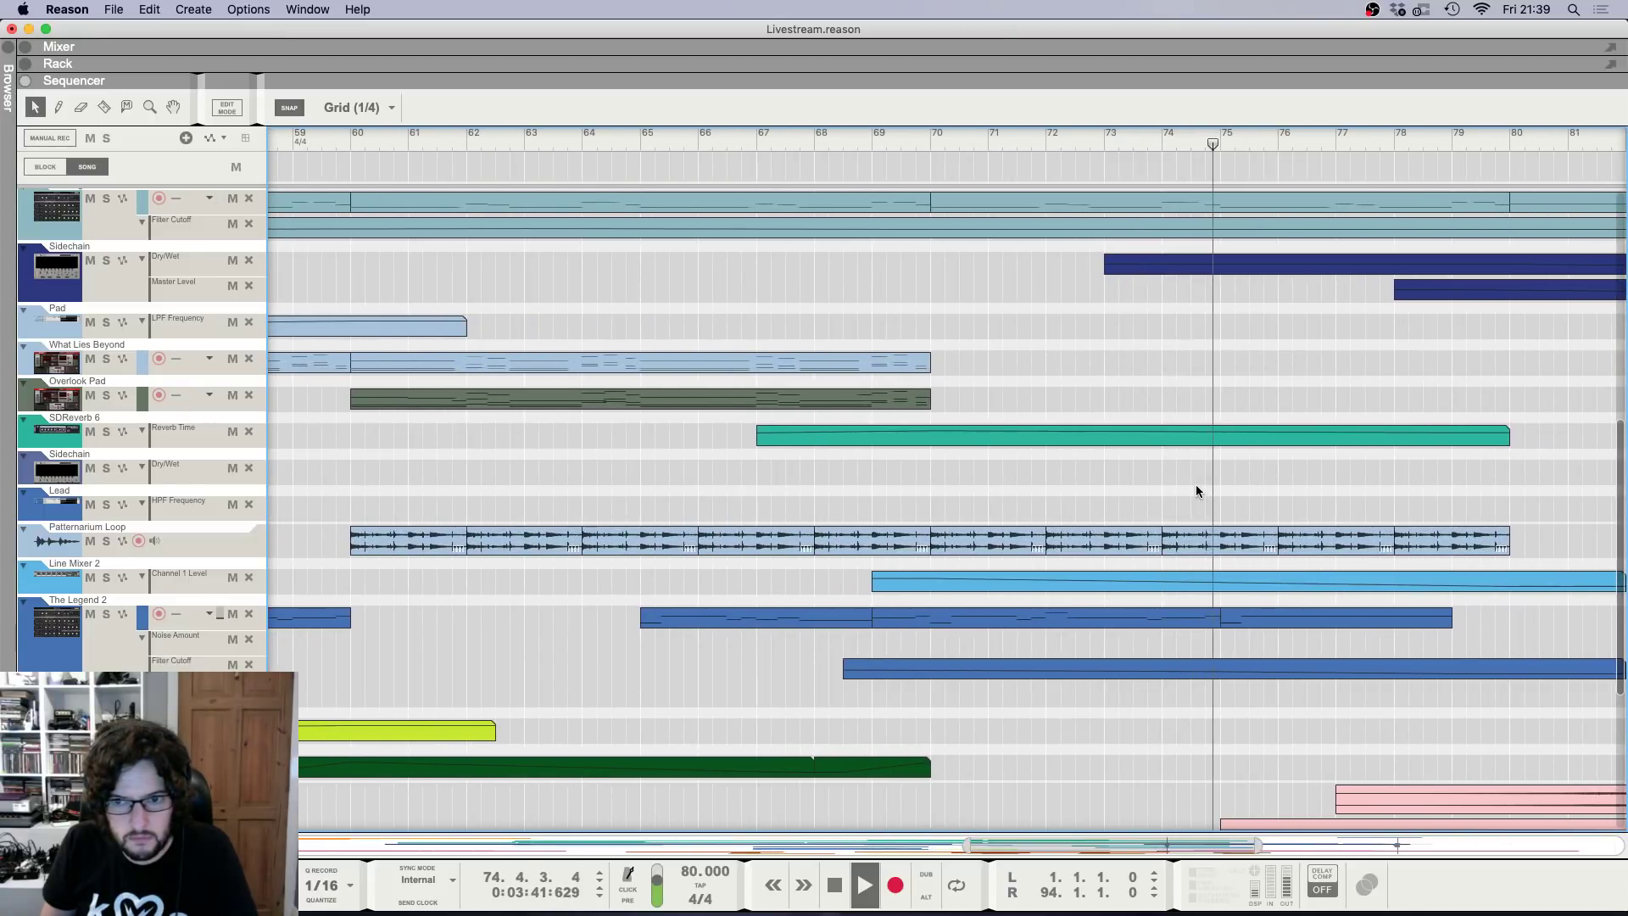
click(106, 541)
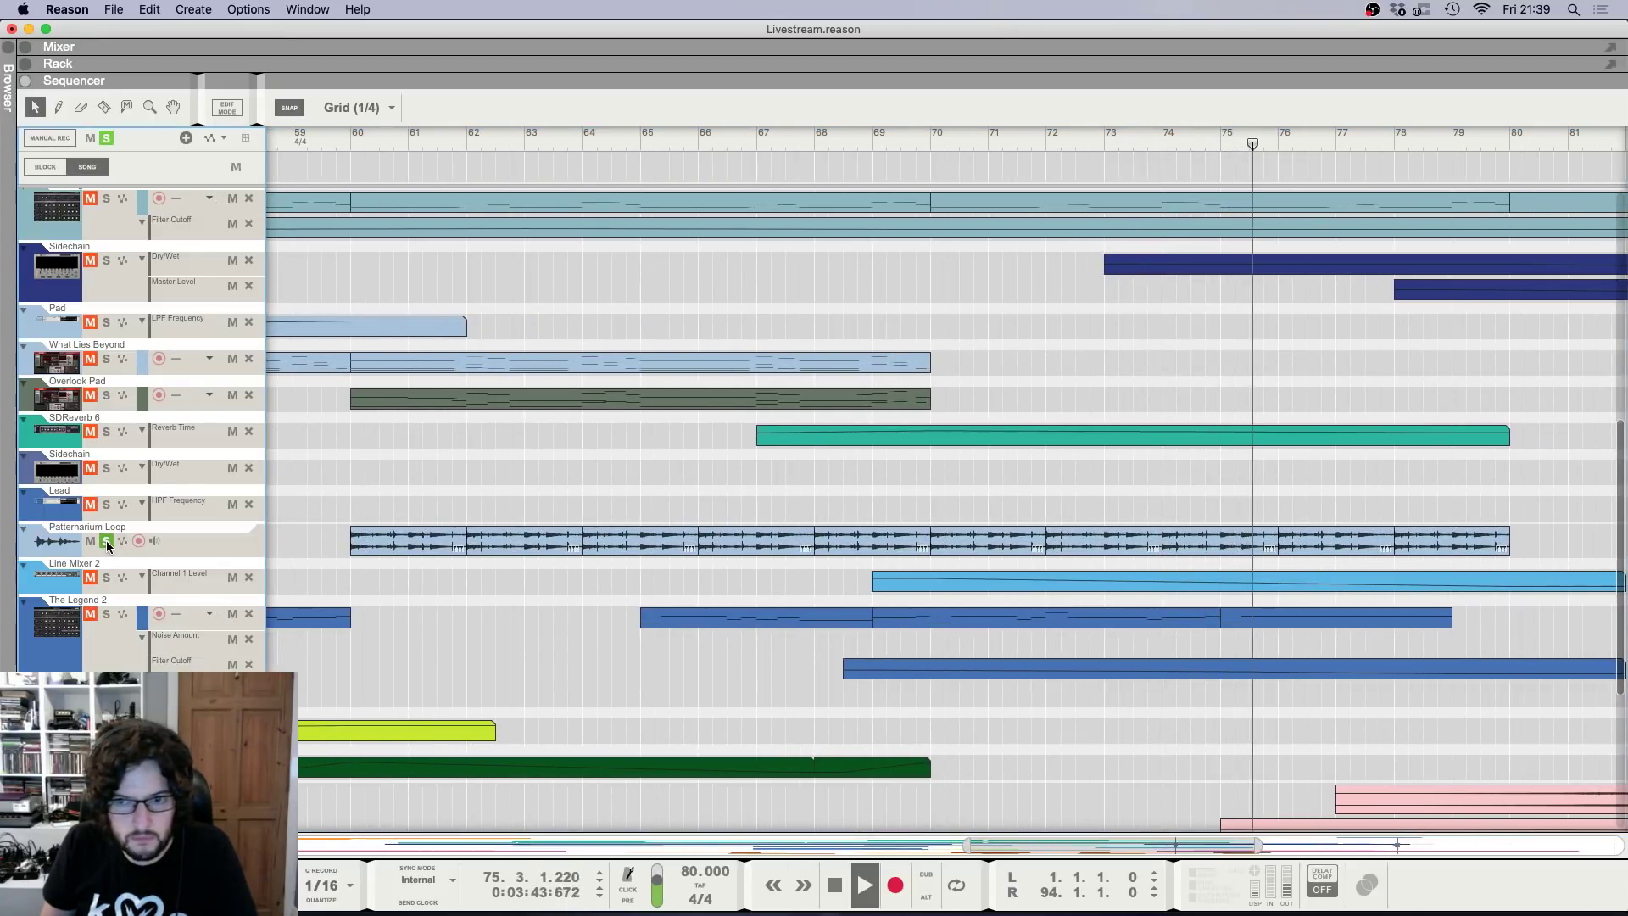
click(106, 541)
Stop playback and move the song position back to bar 50.
key(g)
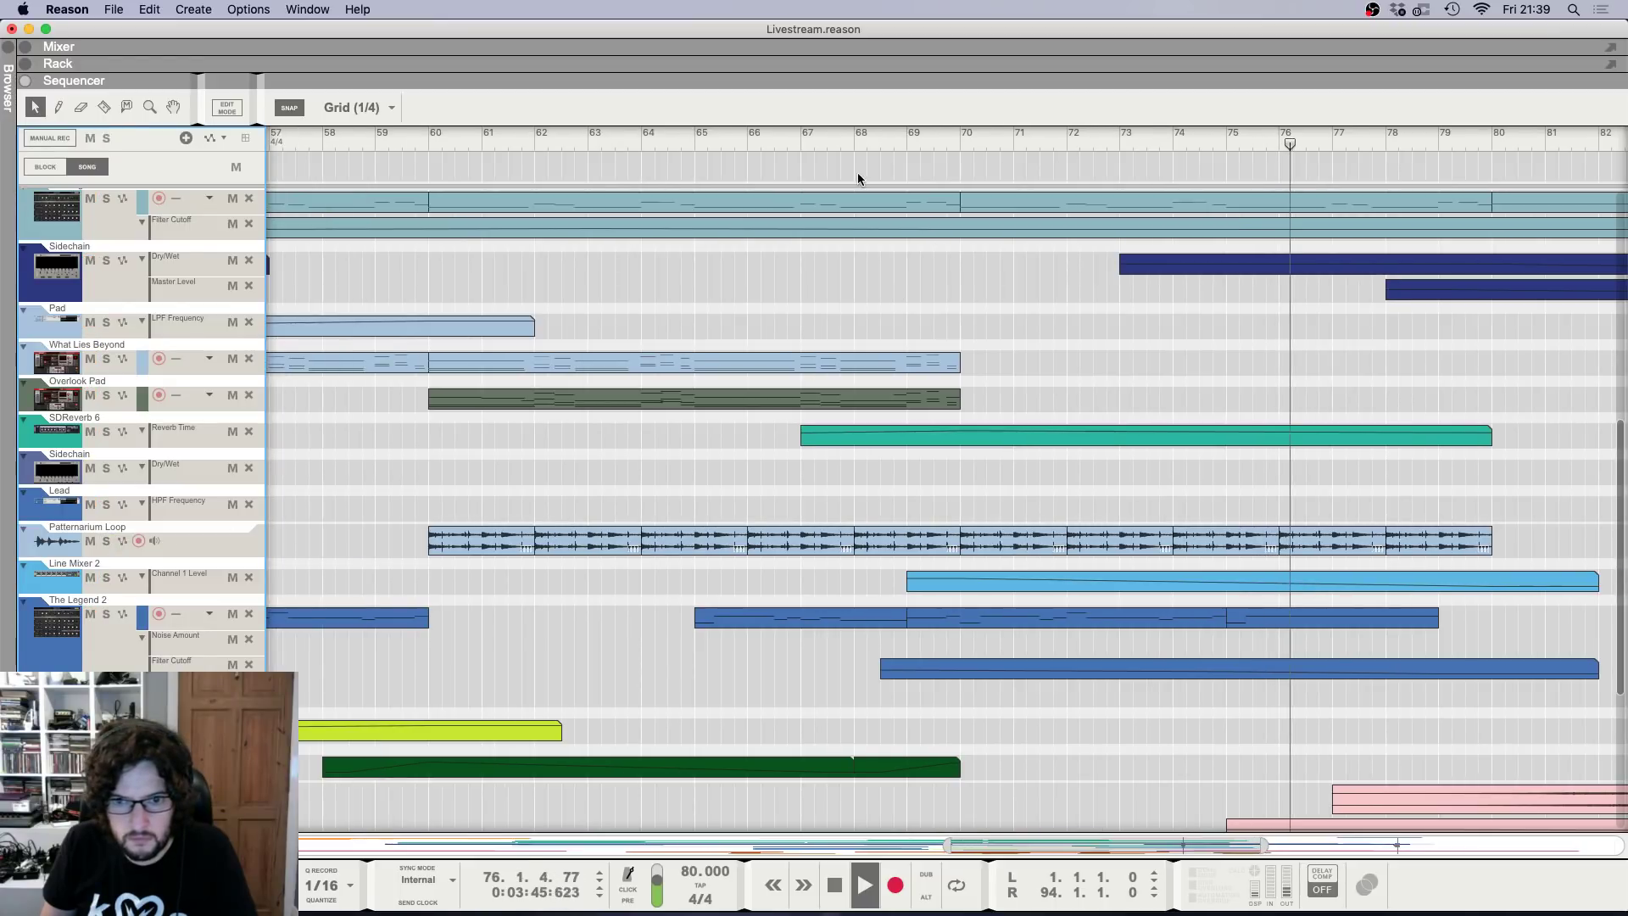
key(g)
key(g)
key(g)
key(g)
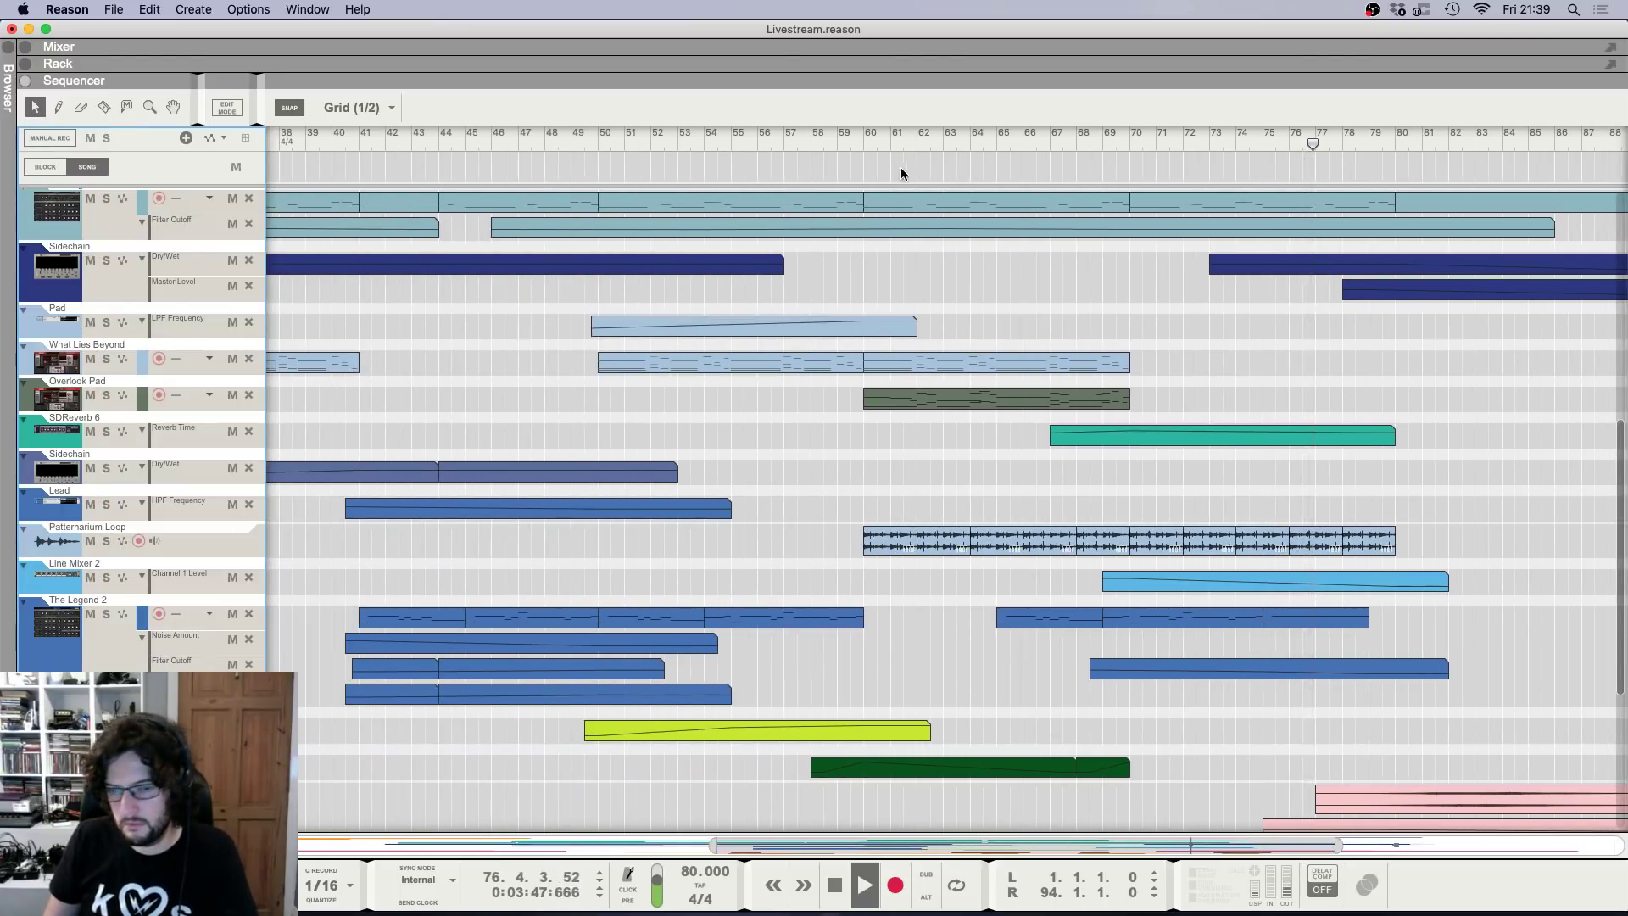
key(g)
key(g)
key(g)
key(g)
key(space)
click(807, 144)
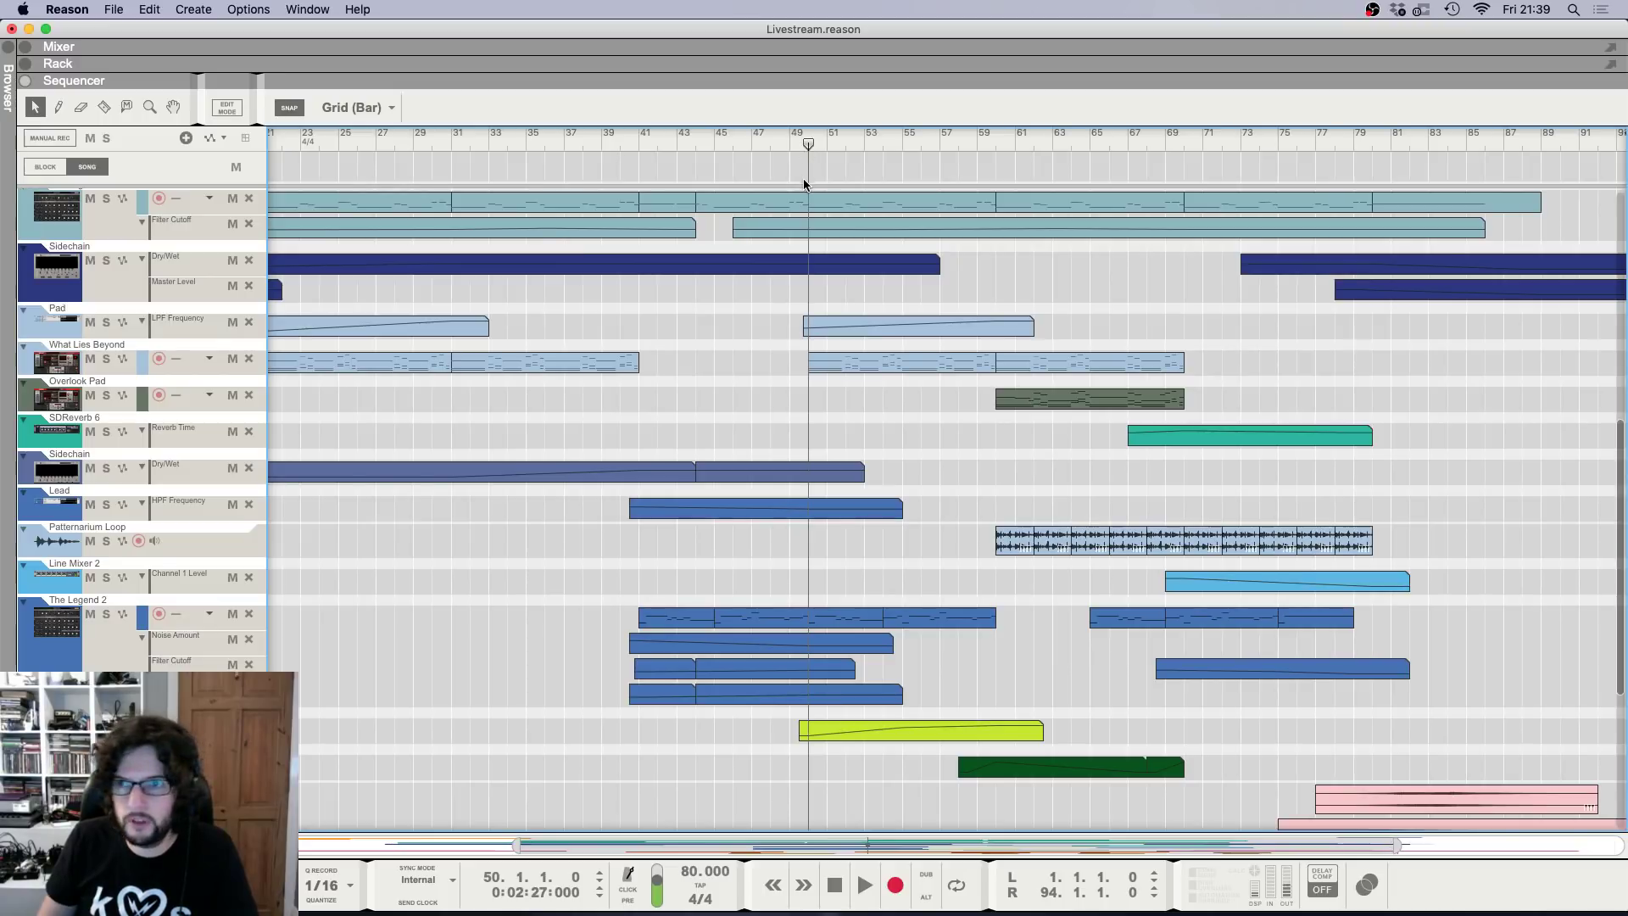
Play the song from bar 50 while examining the upper piano and drum tracks, and stop playback.
key(g)
key(g)
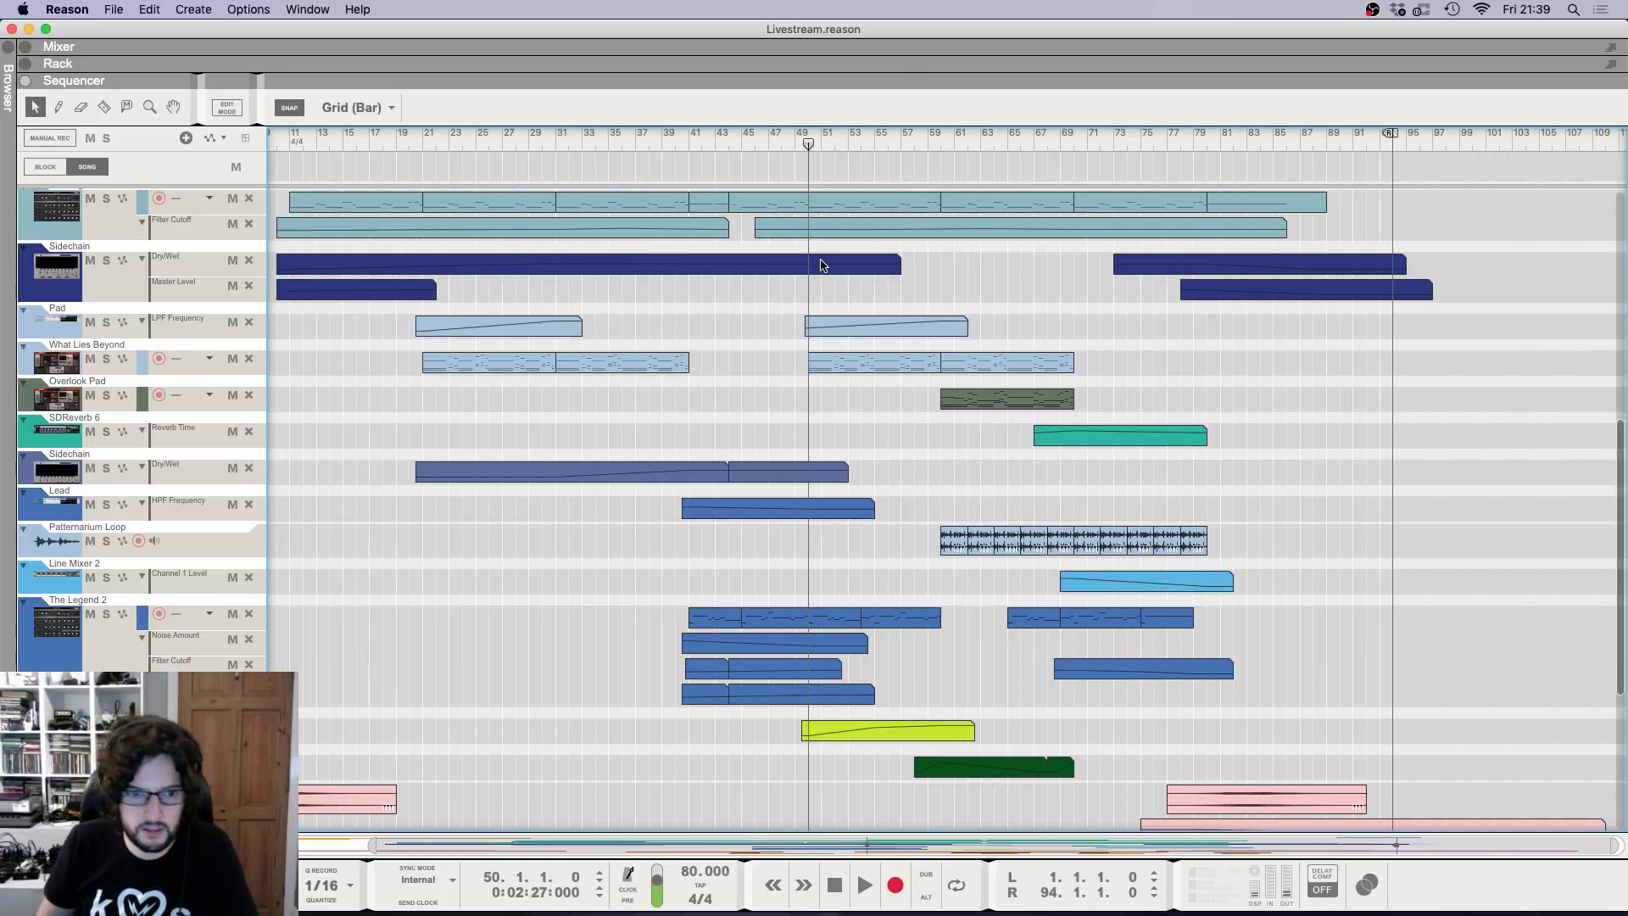
scroll(806, 195, up, 10)
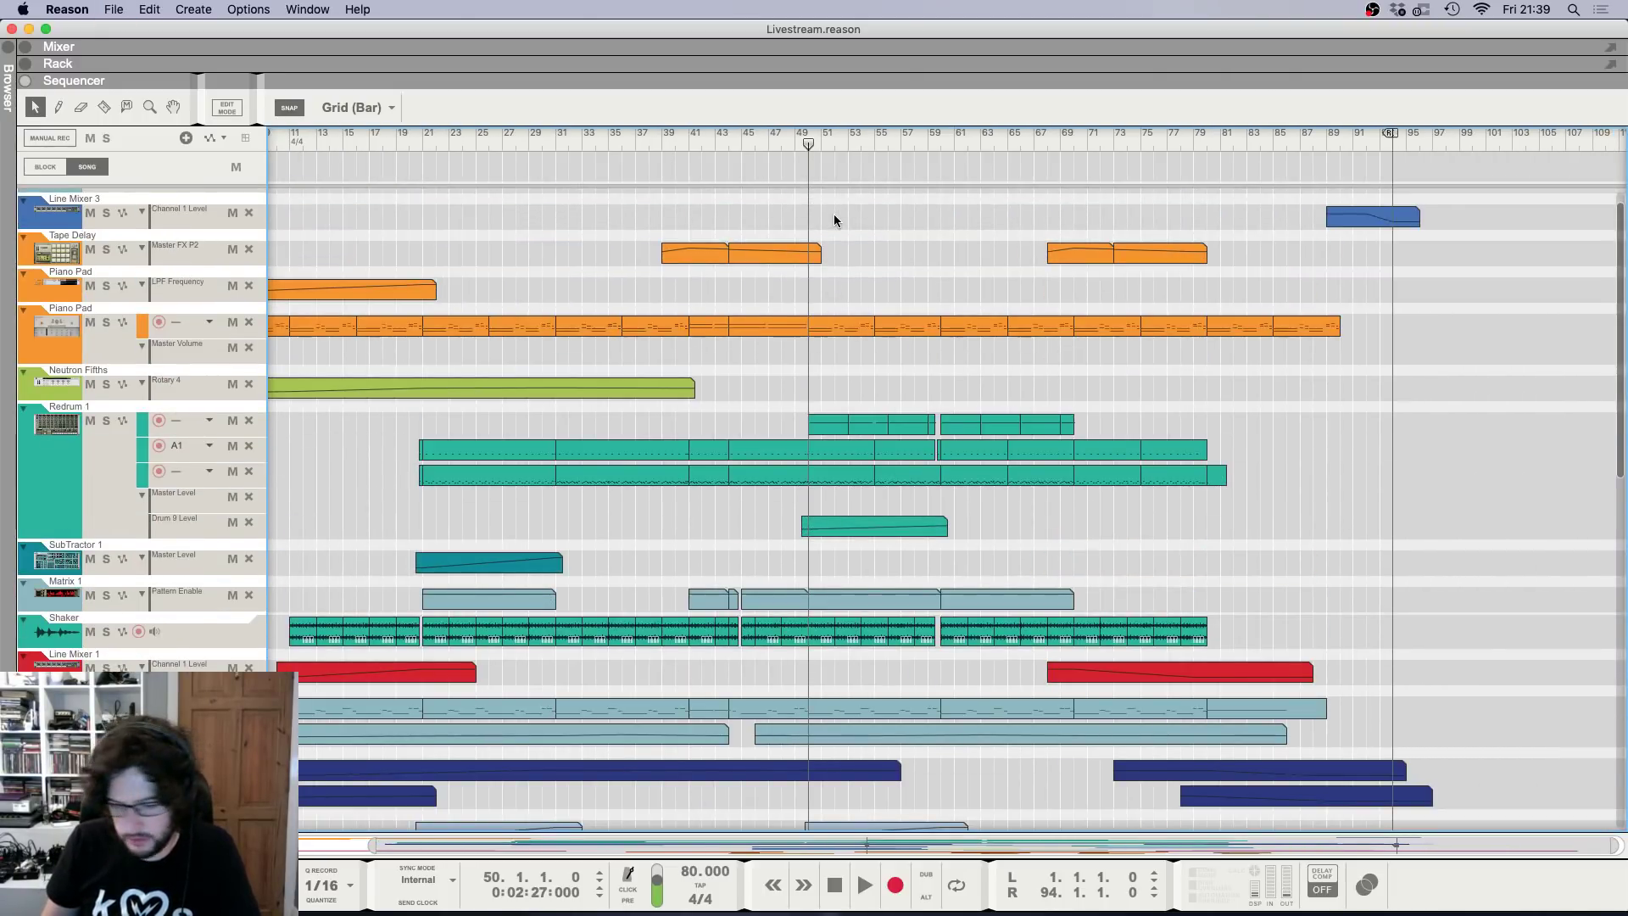
key(space)
key(h)
key(h)
key(h)
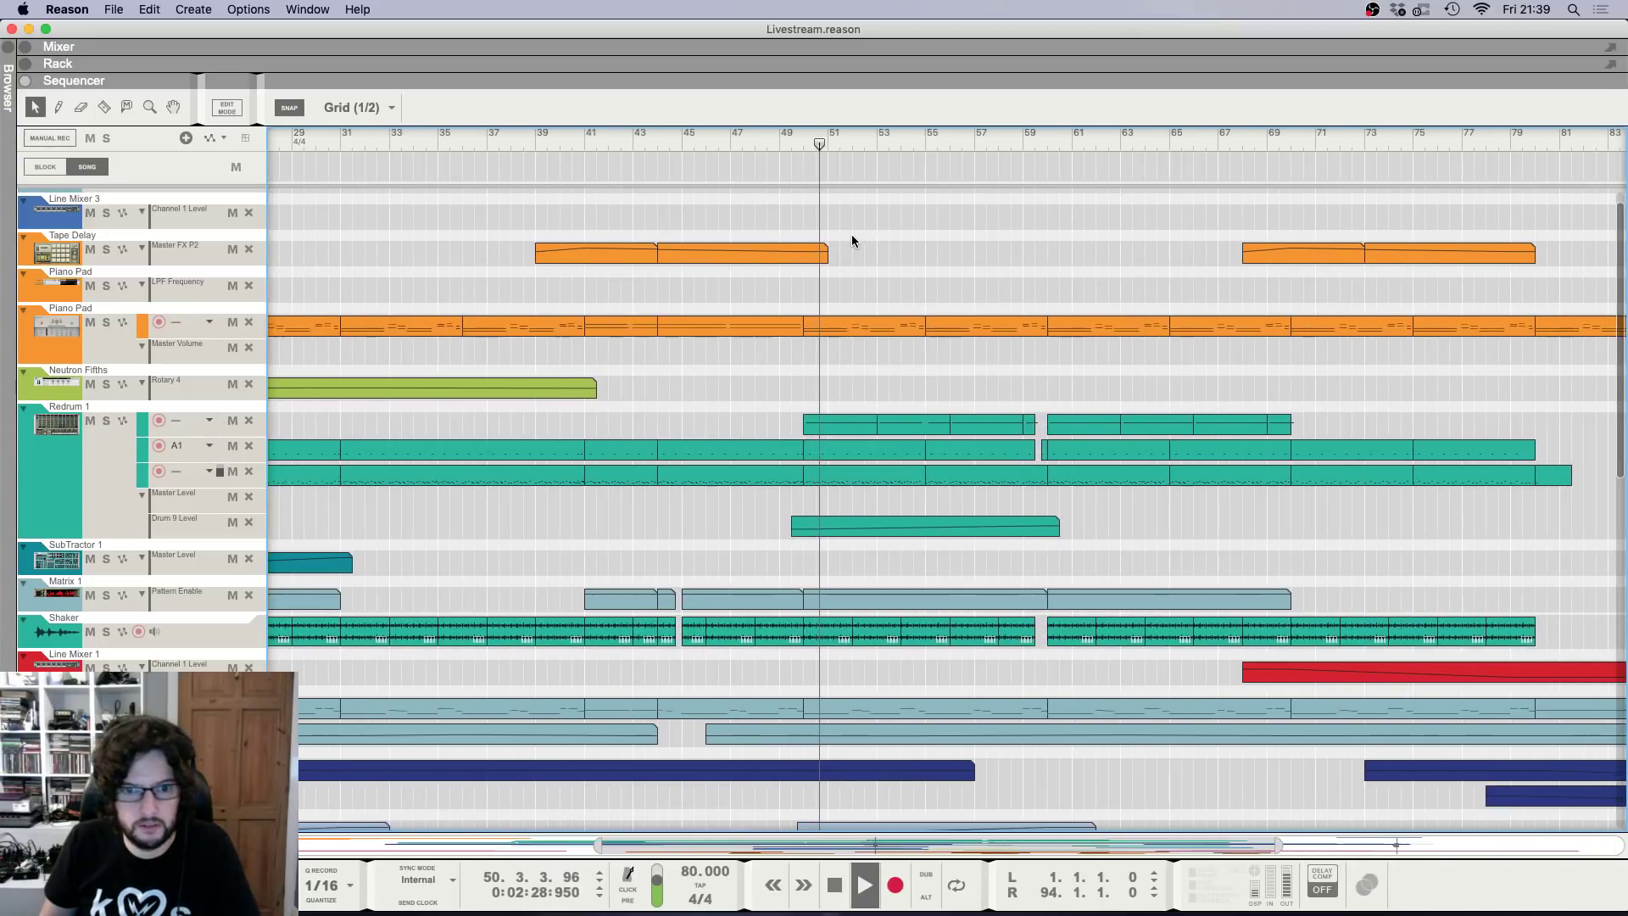
key(g)
key(space)
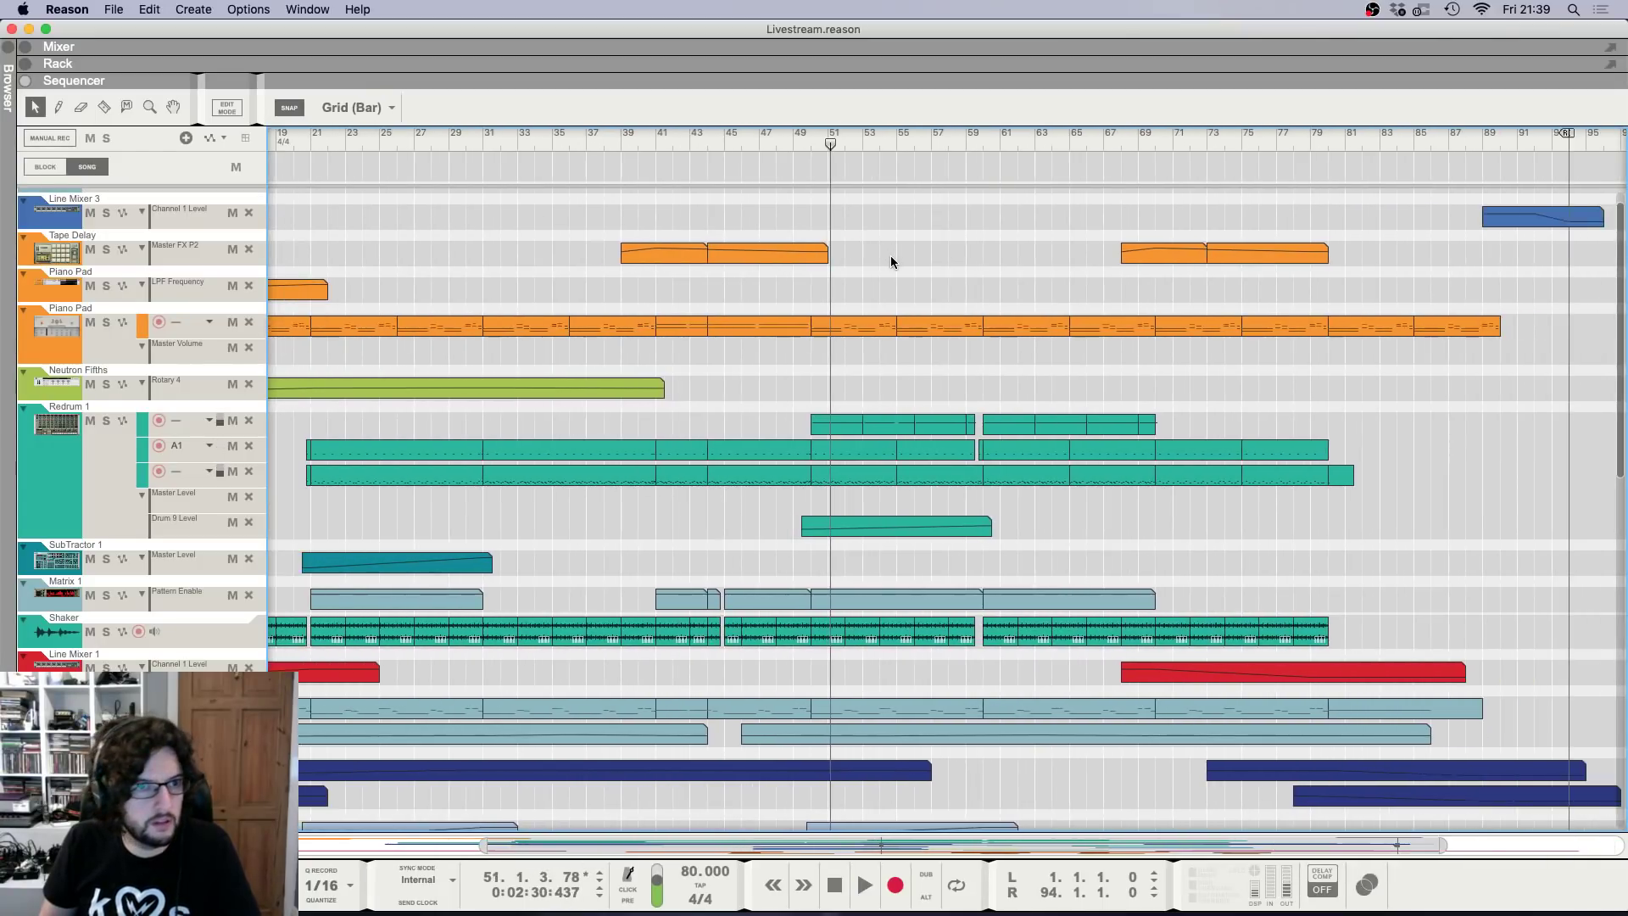
key(g)
key(g)
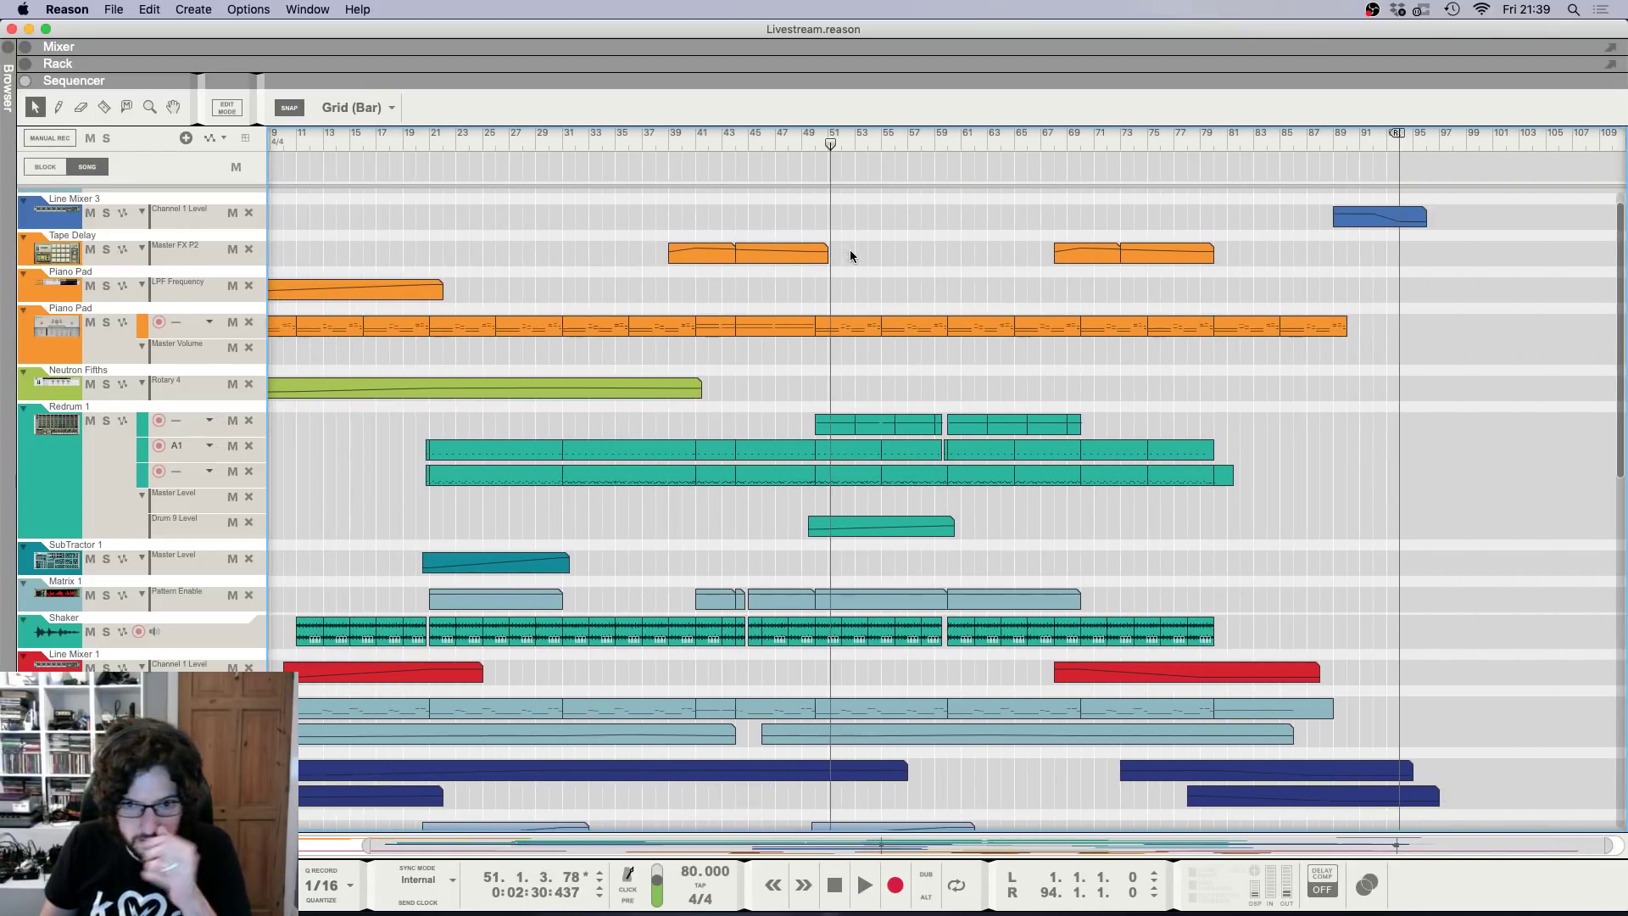
Move the song position to bar 59, just before the gap in the drum clips.
click(945, 145)
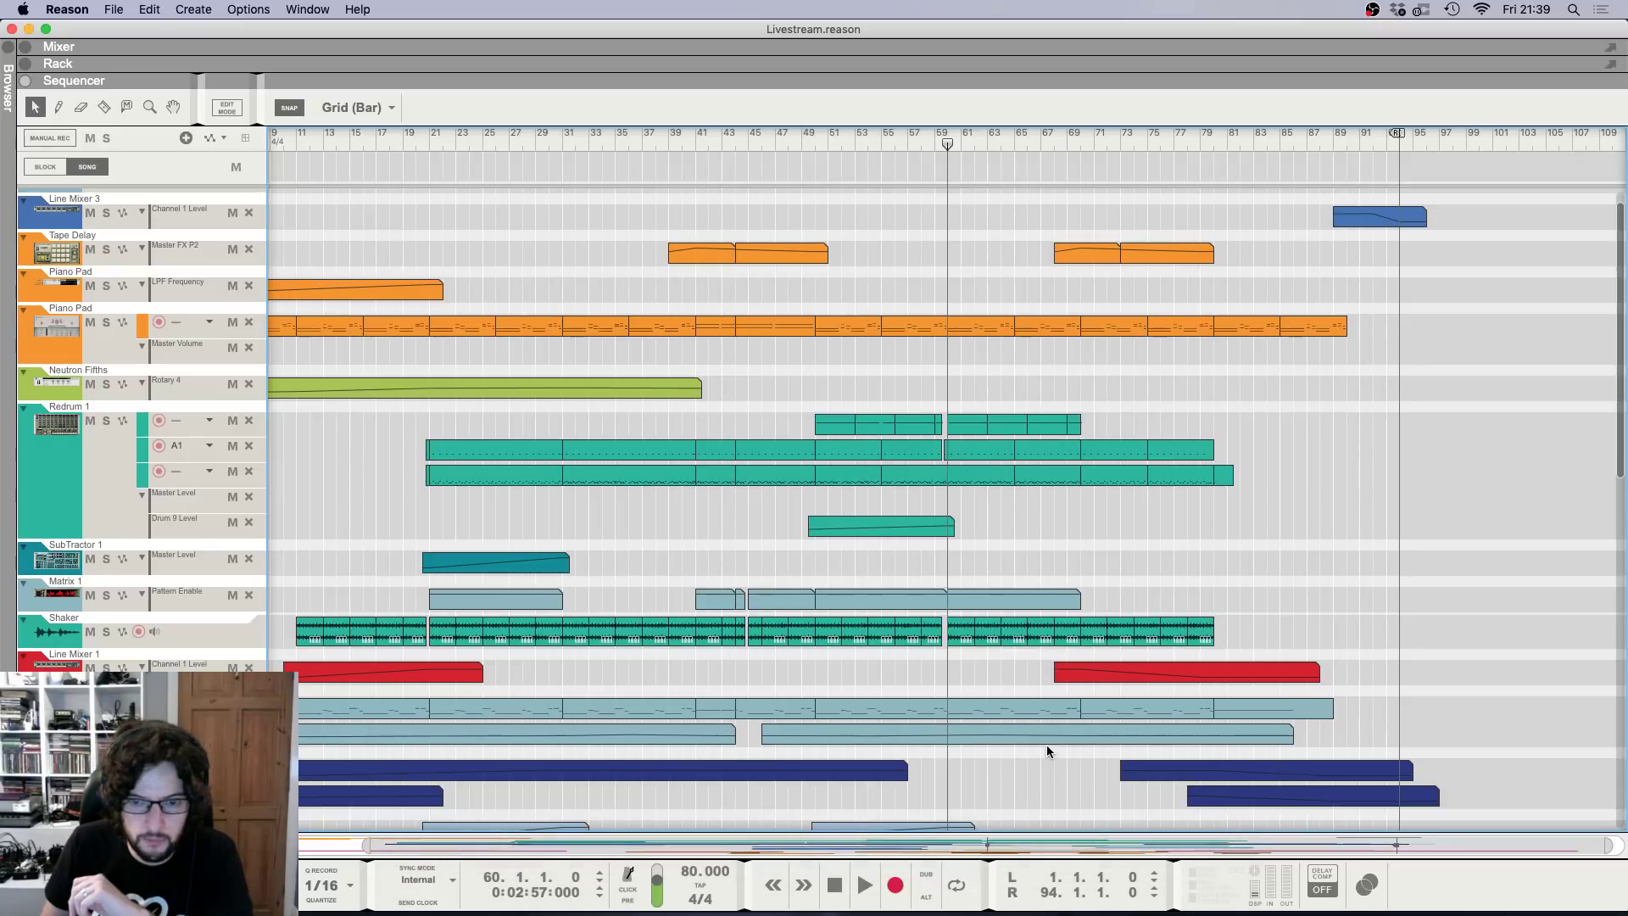
click(935, 144)
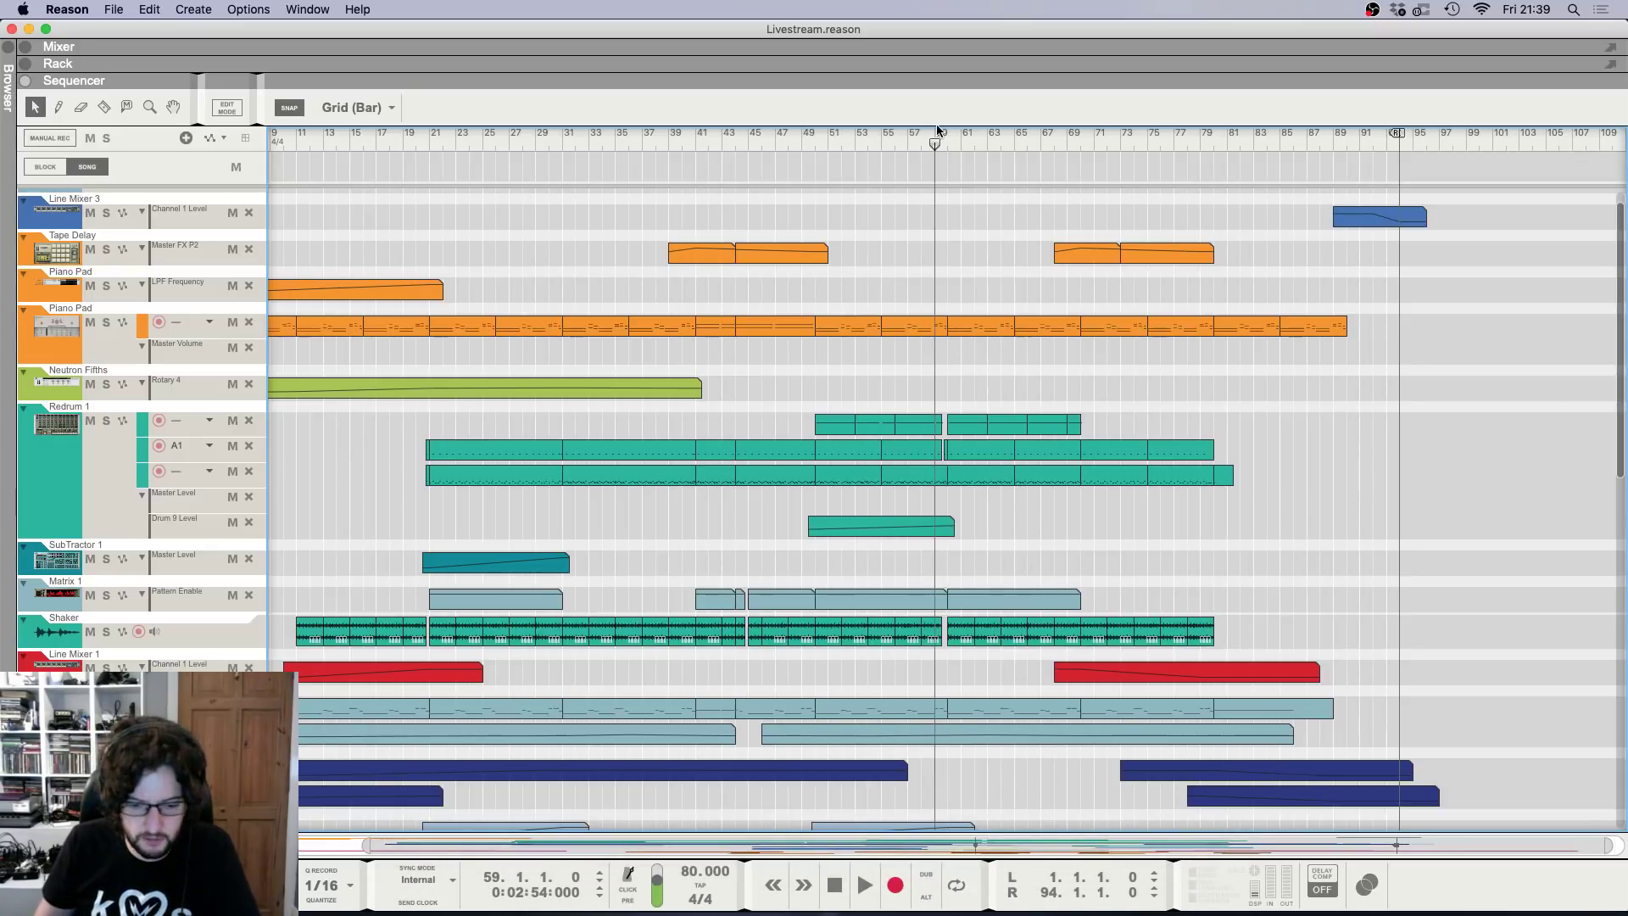
key(F6)
key(F7)
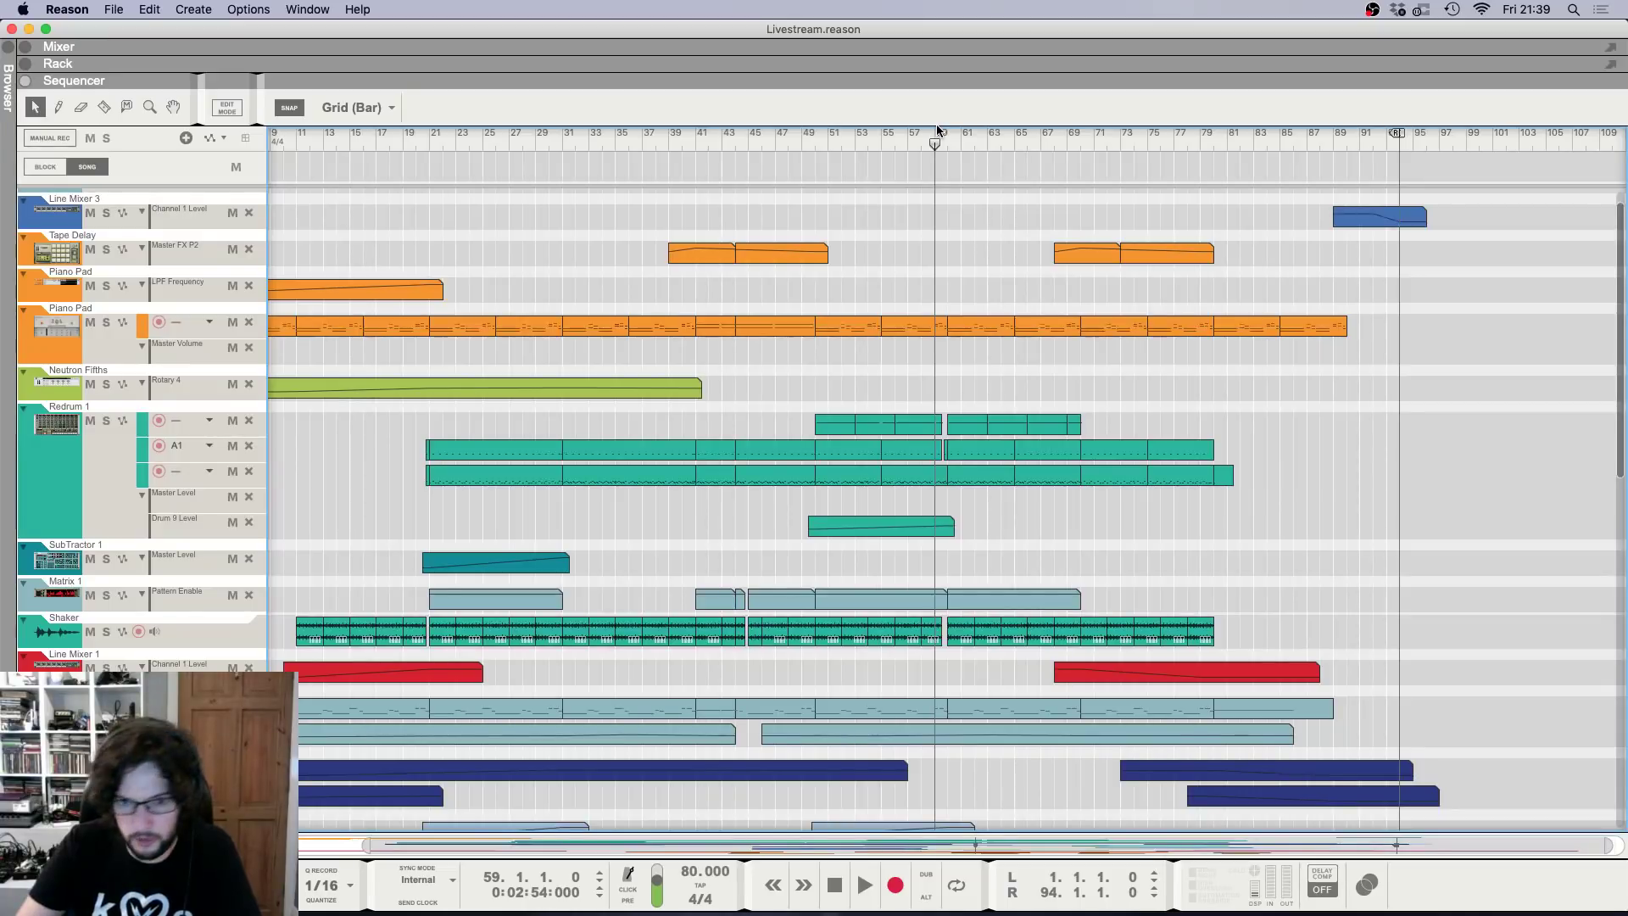
Switch to the Livestream Monitoring song in Studio One, turn off input monitoring on the Blue Mic track, and return to Reason.
key(ctrl+Right)
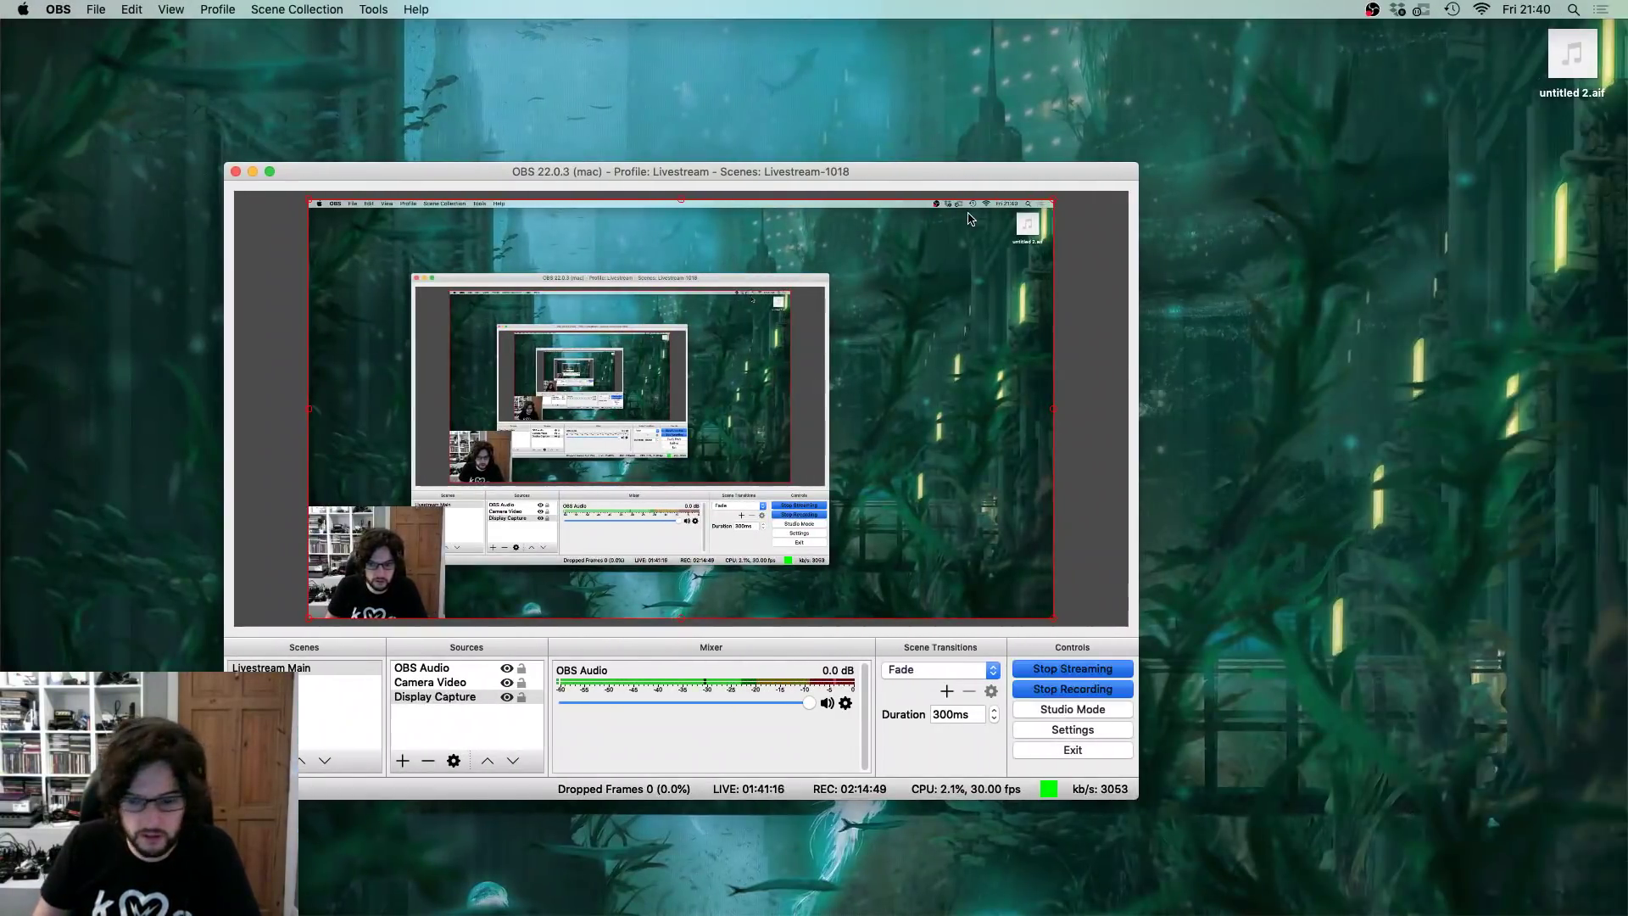
key(ctrl+Right)
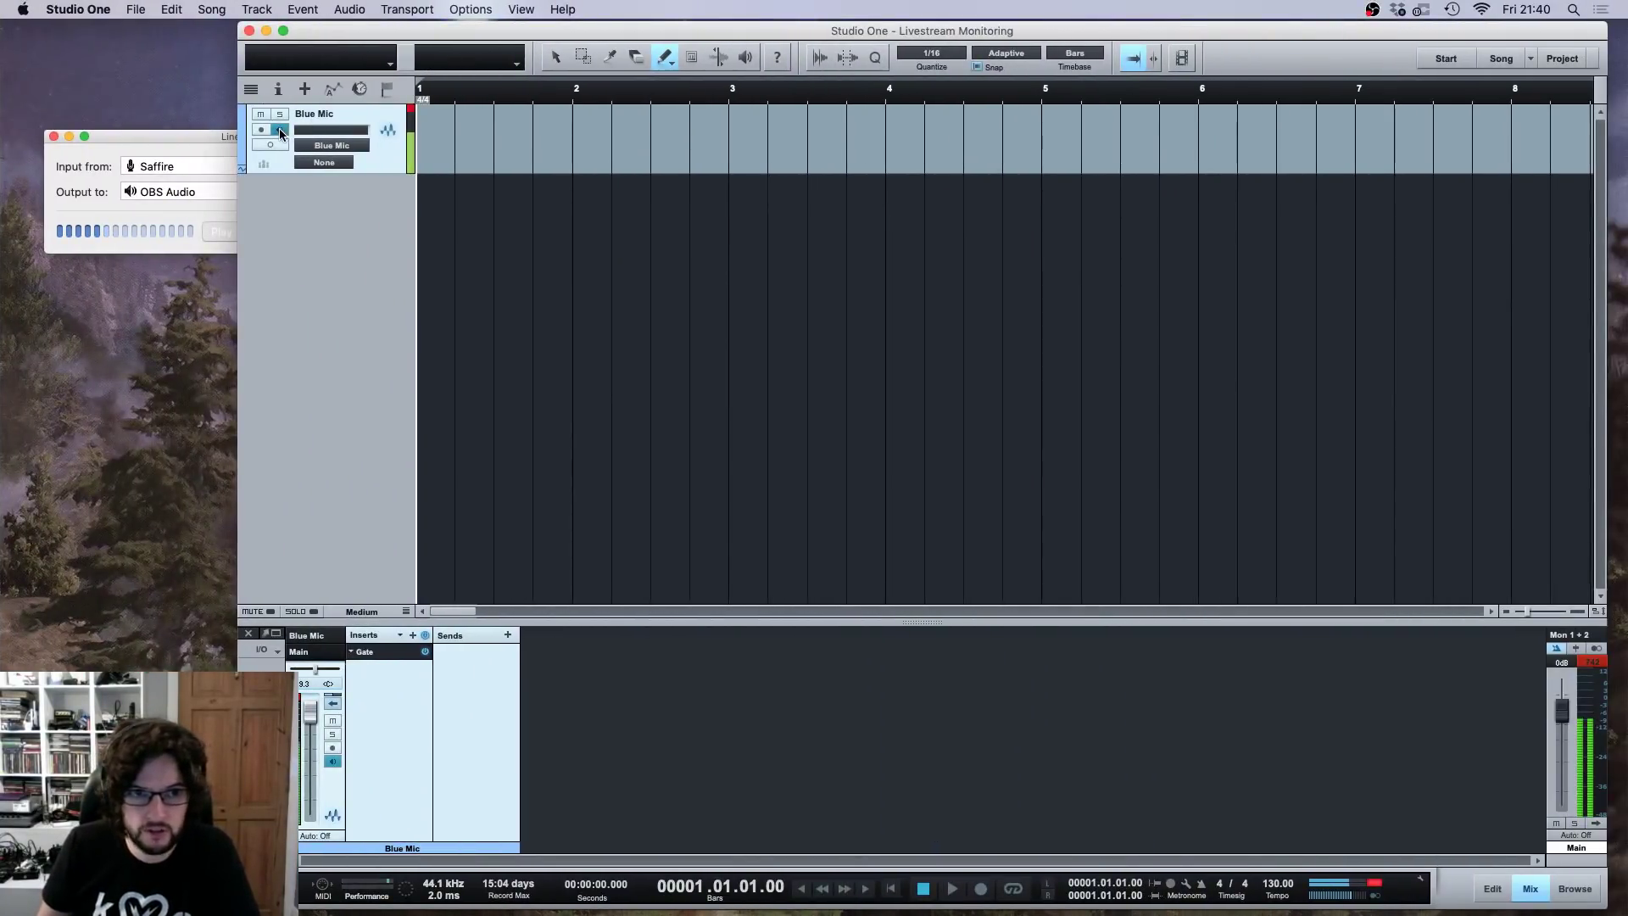
key(ctrl+Left)
key(ctrl+Left)
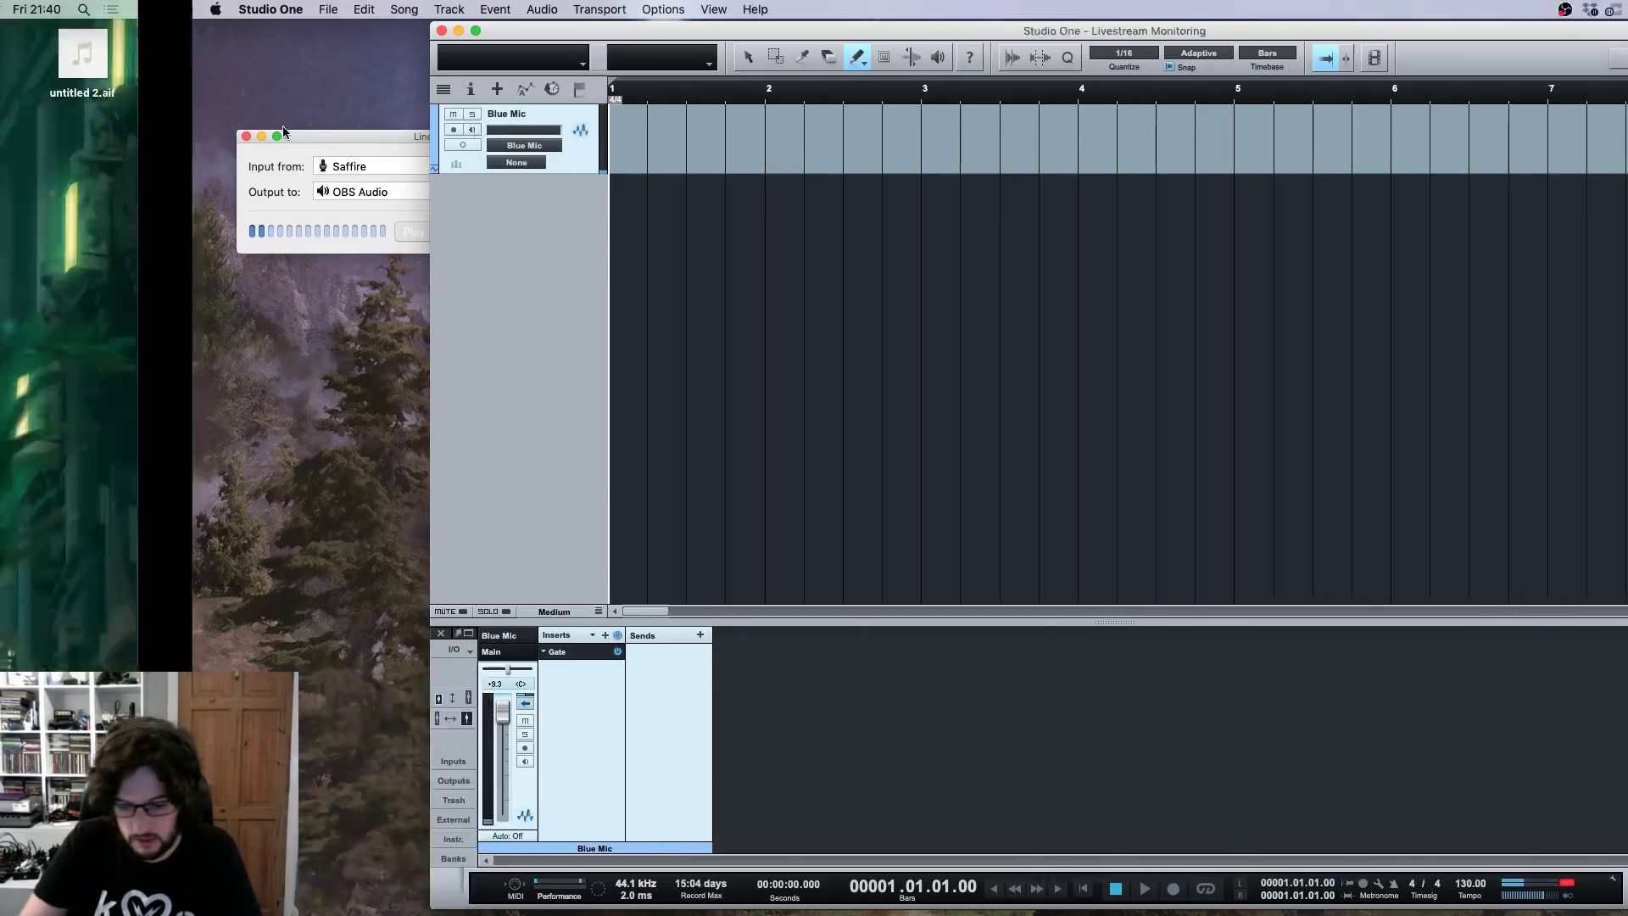
Set the audio device in Reason's preferences to Saffire Aggregate.
click(68, 10)
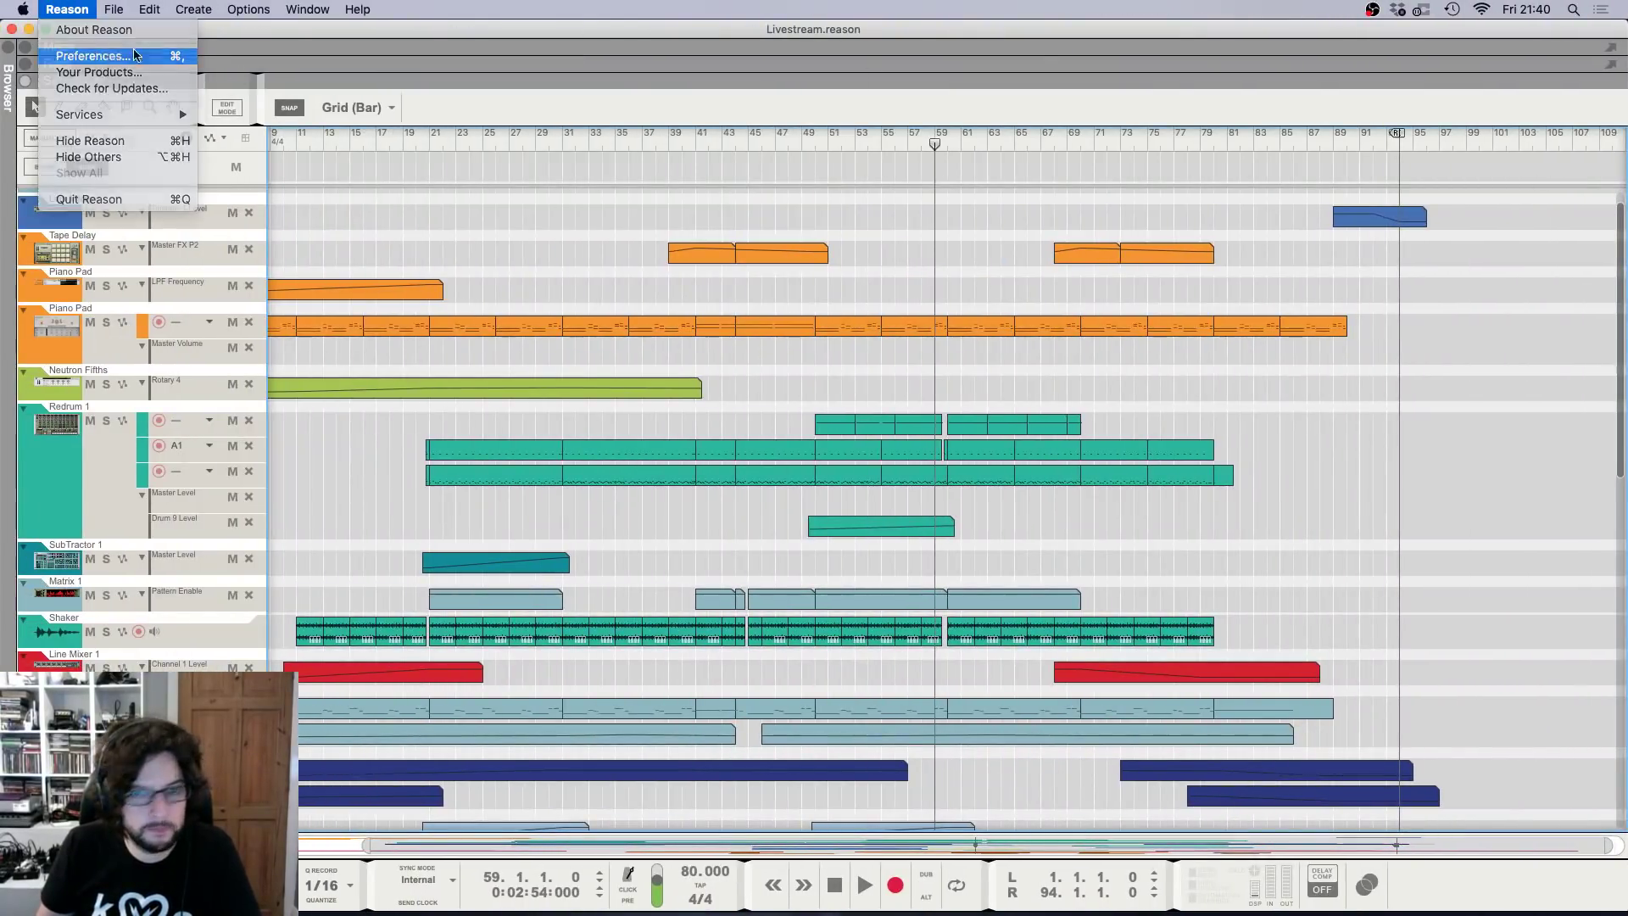
click(85, 54)
click(728, 320)
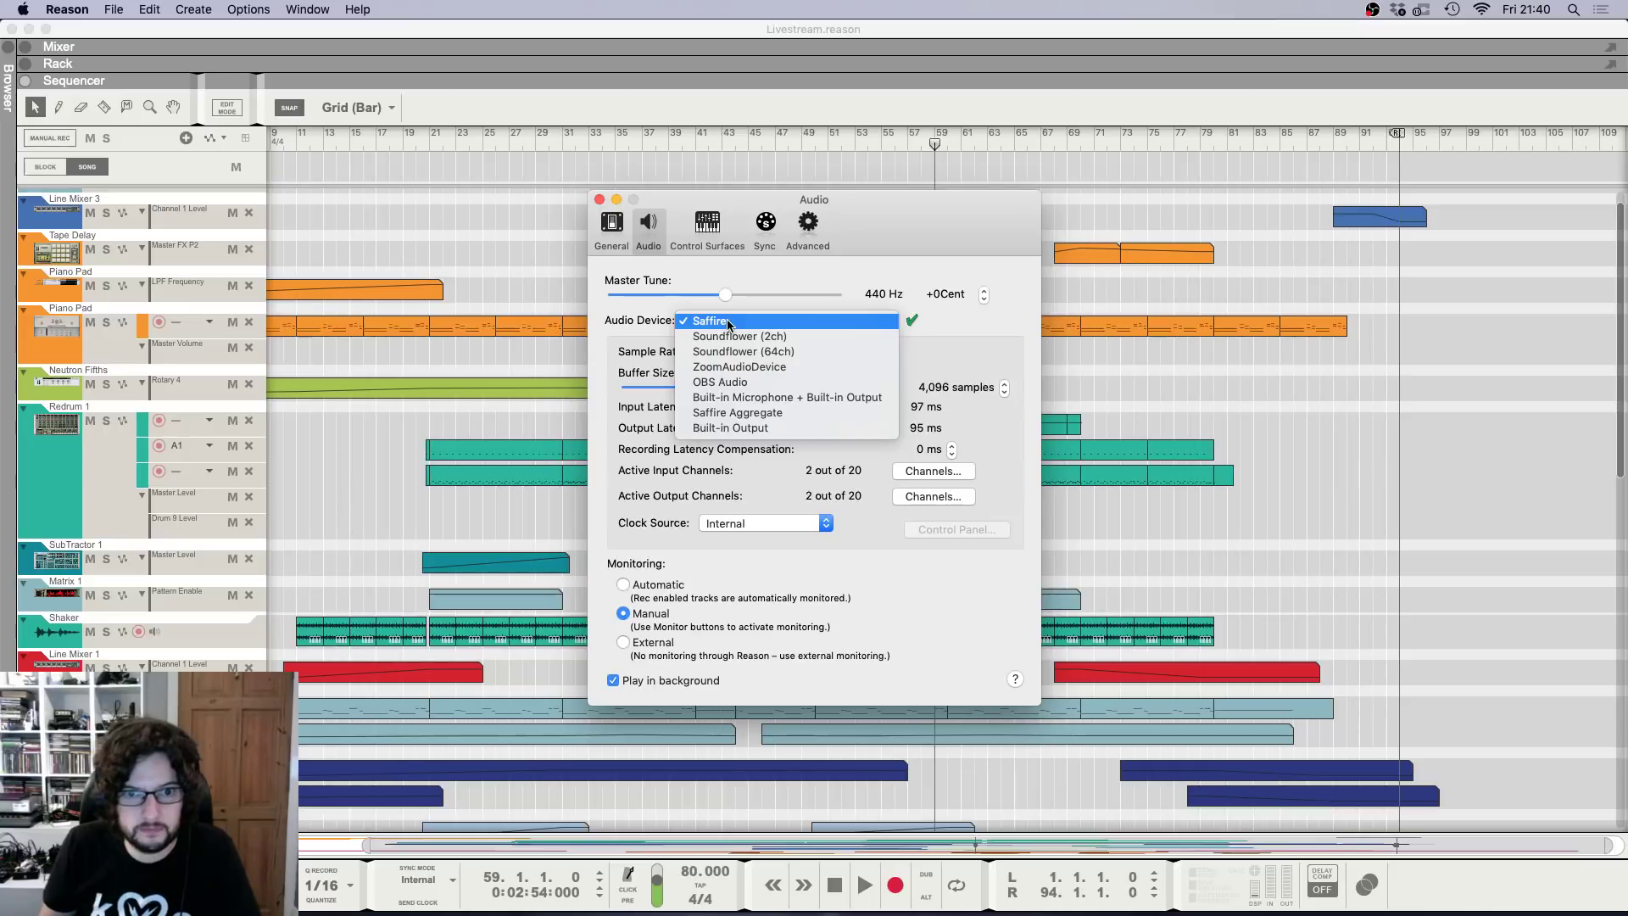
click(863, 419)
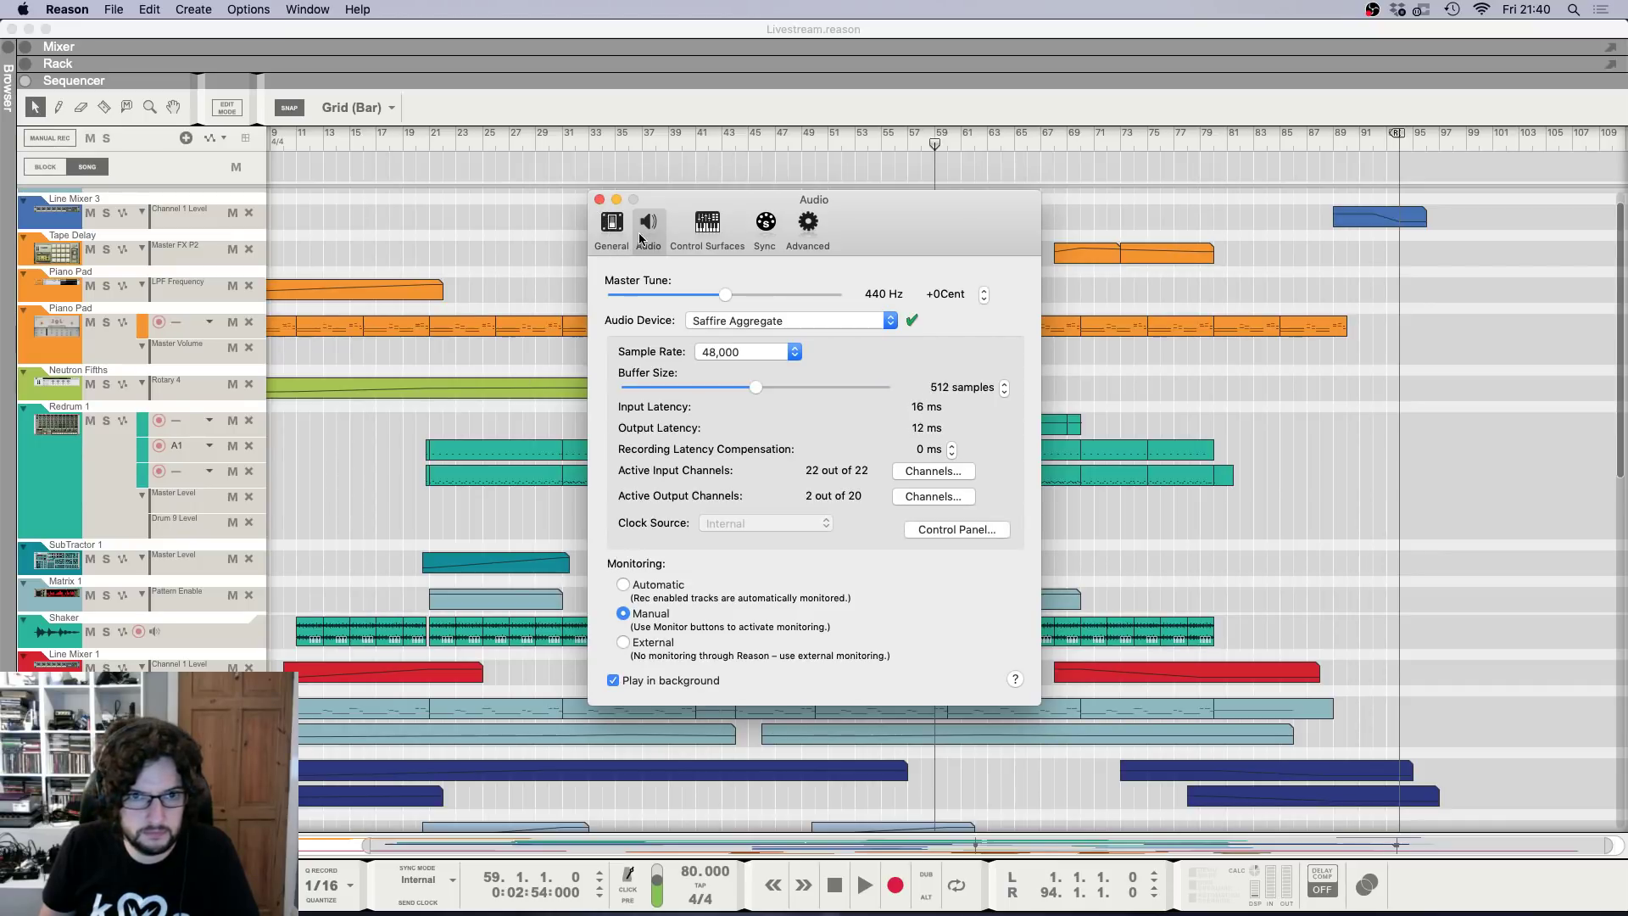
click(599, 200)
Create an audio track in the rack below the Sidechain Synchronous device, and recheck the audio device settings in the preferences.
key(F6)
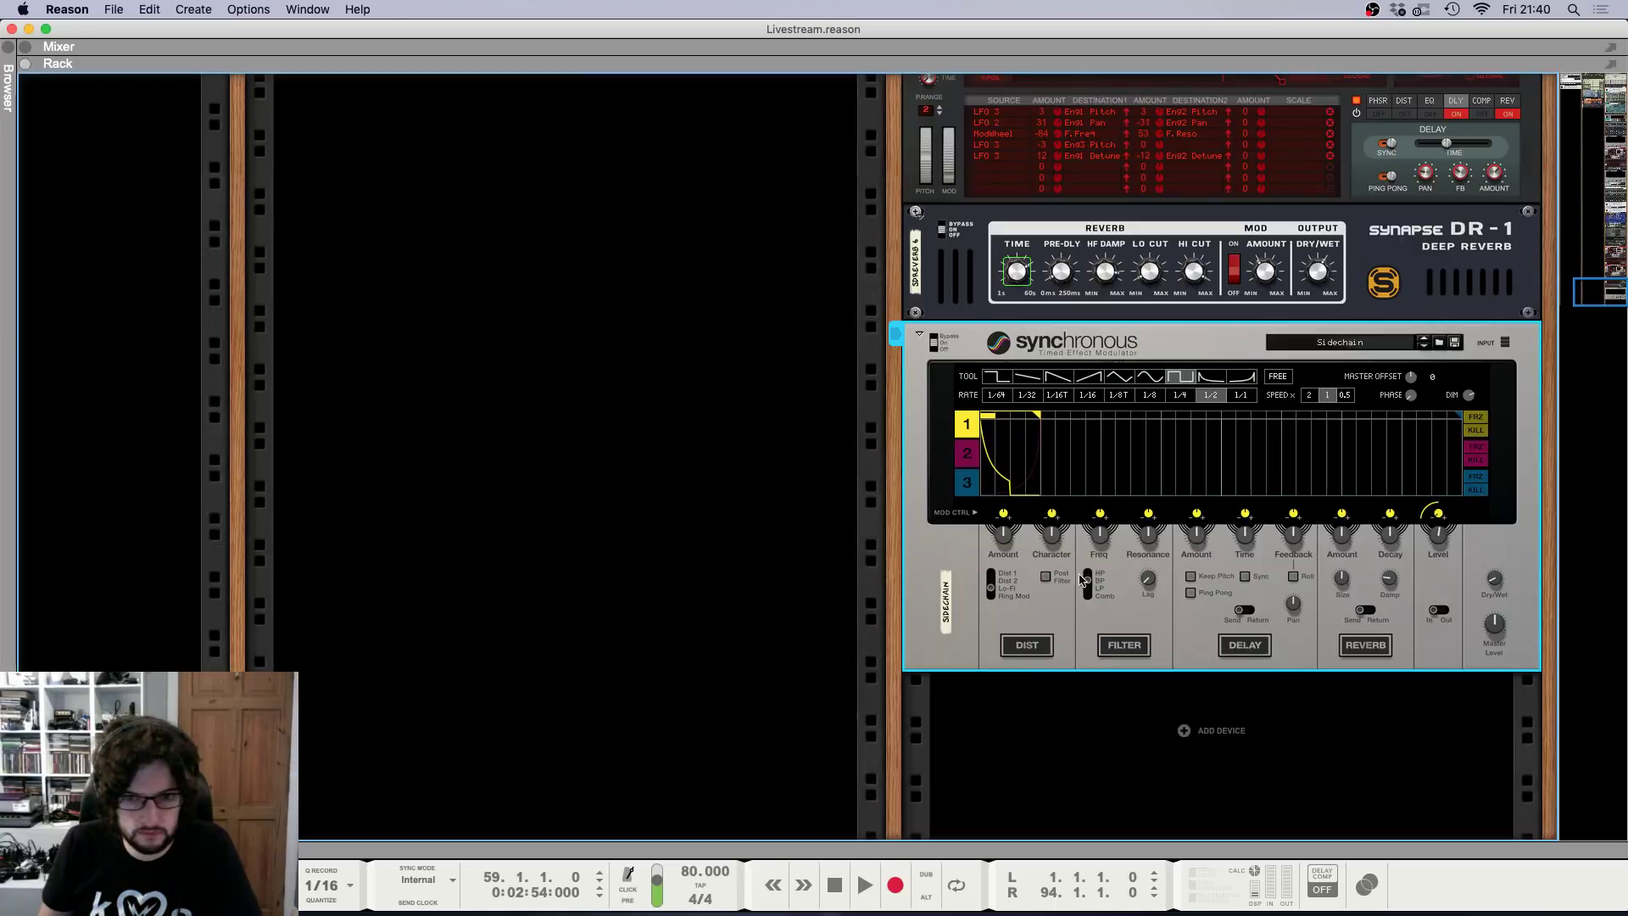
right_click(1173, 740)
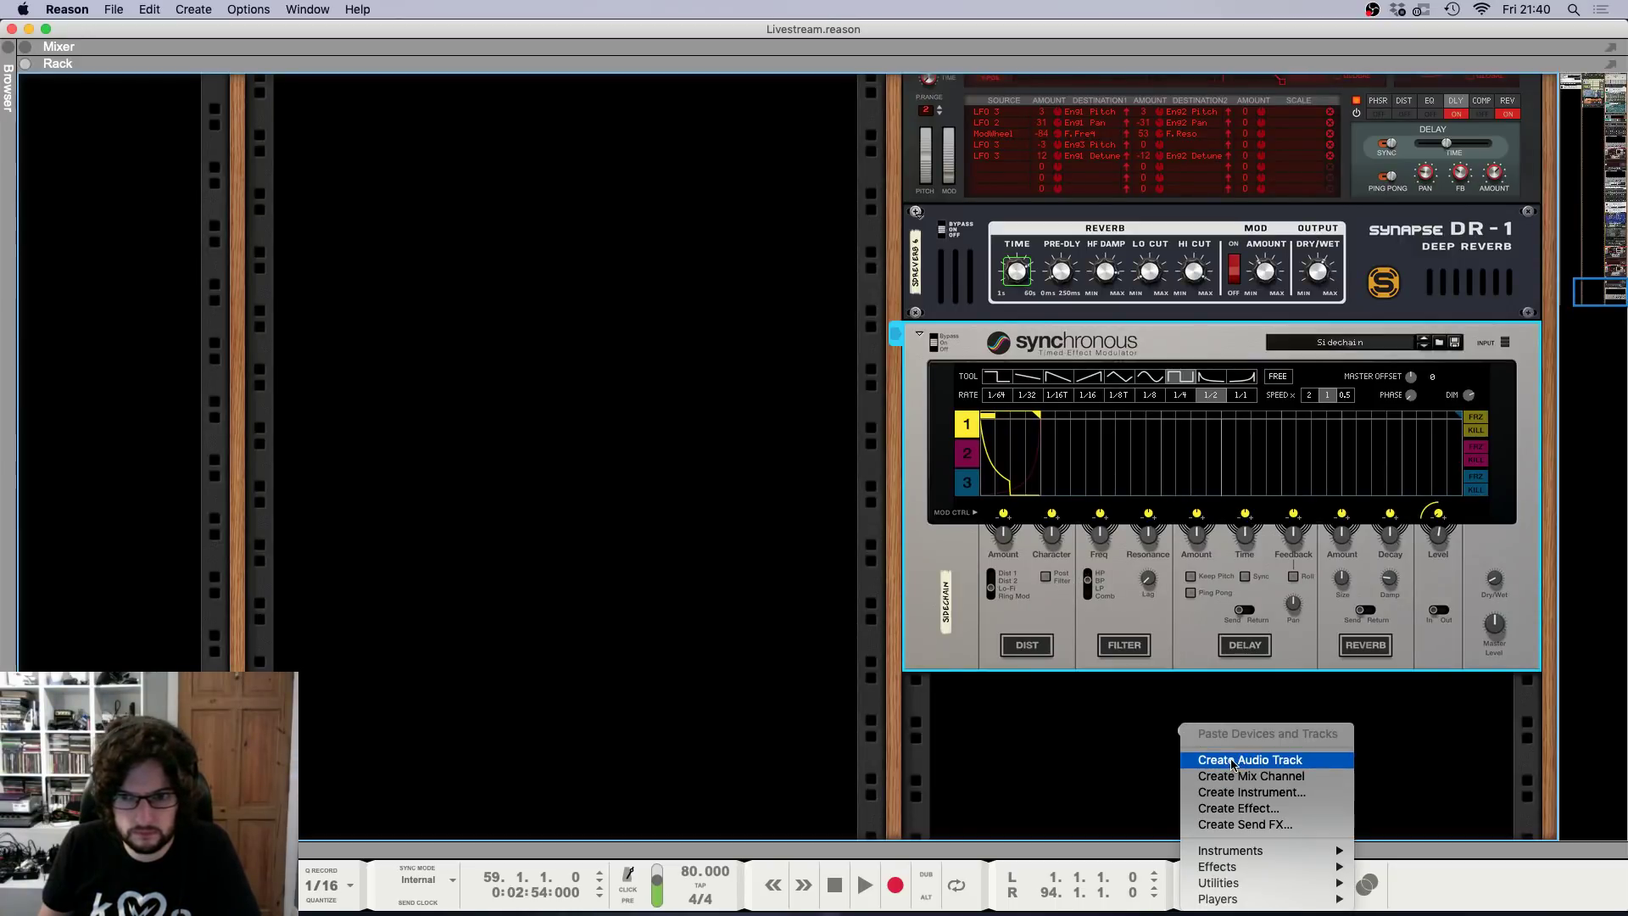
key(Escape)
click(76, 8)
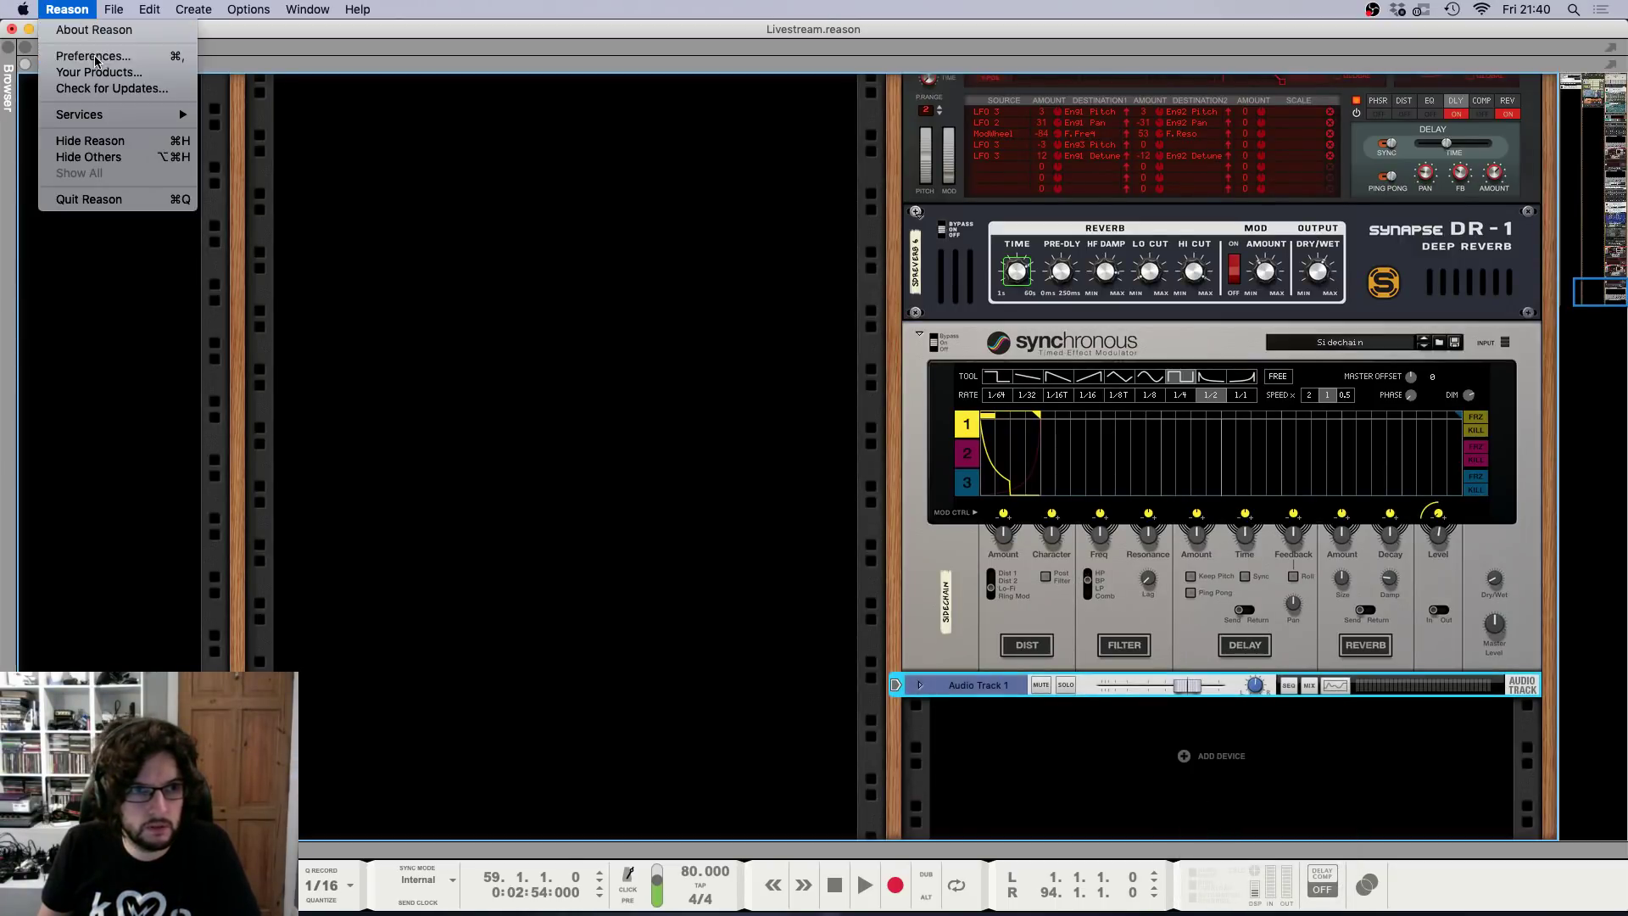
click(68, 56)
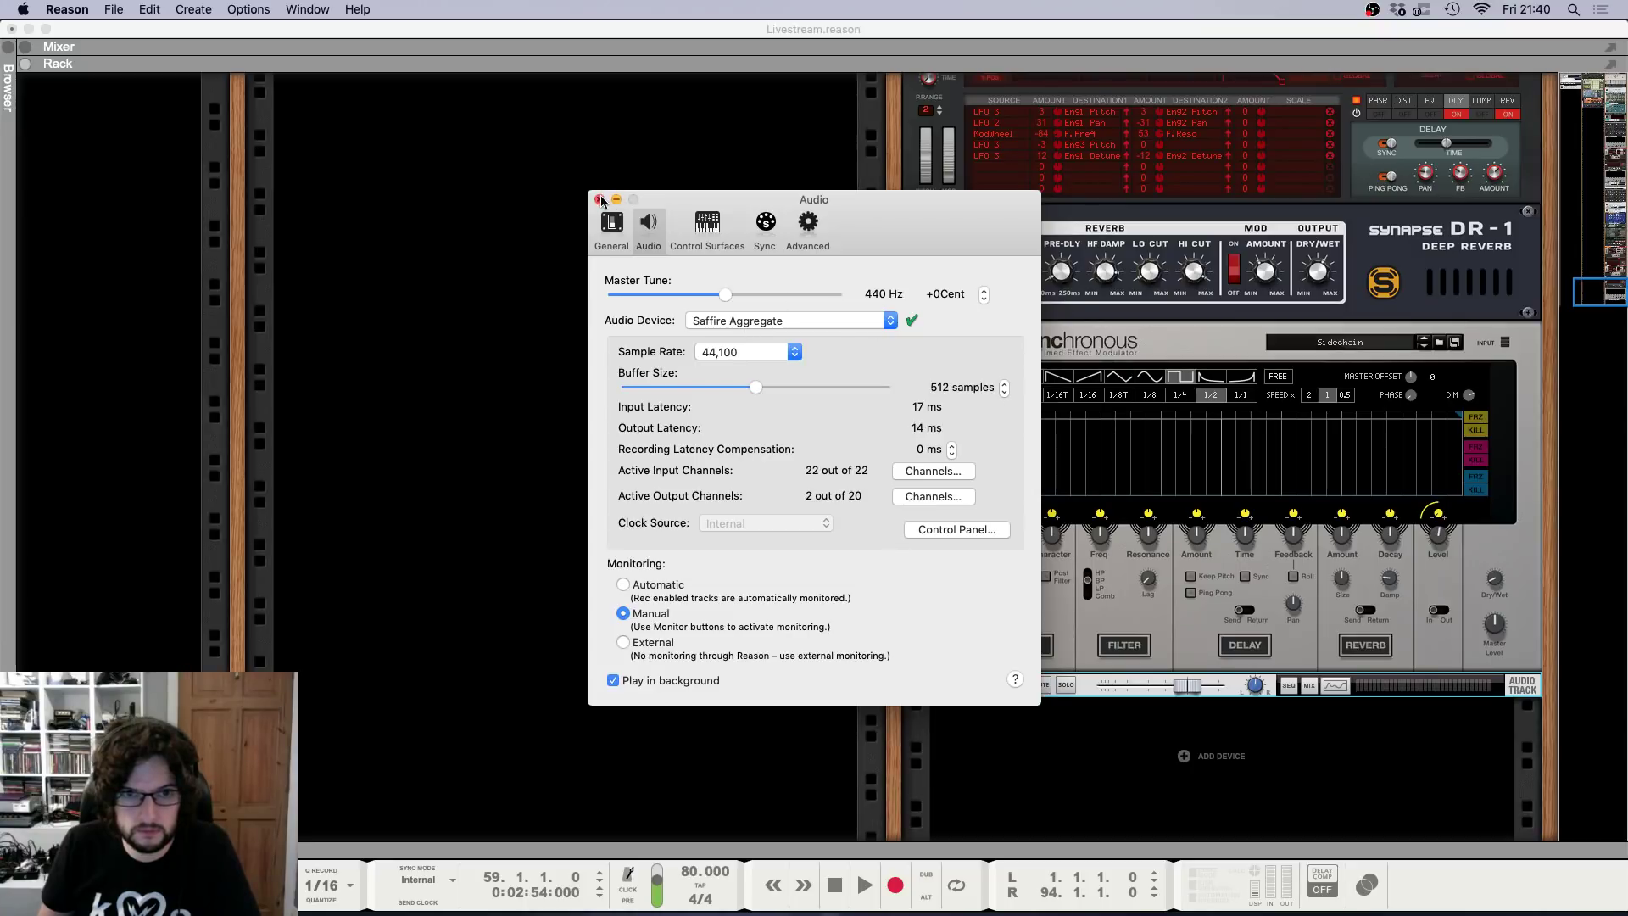
click(599, 199)
Unfold the new audio track device and set its audio input to Saffire Aggregate Input 21.
click(911, 687)
click(1165, 710)
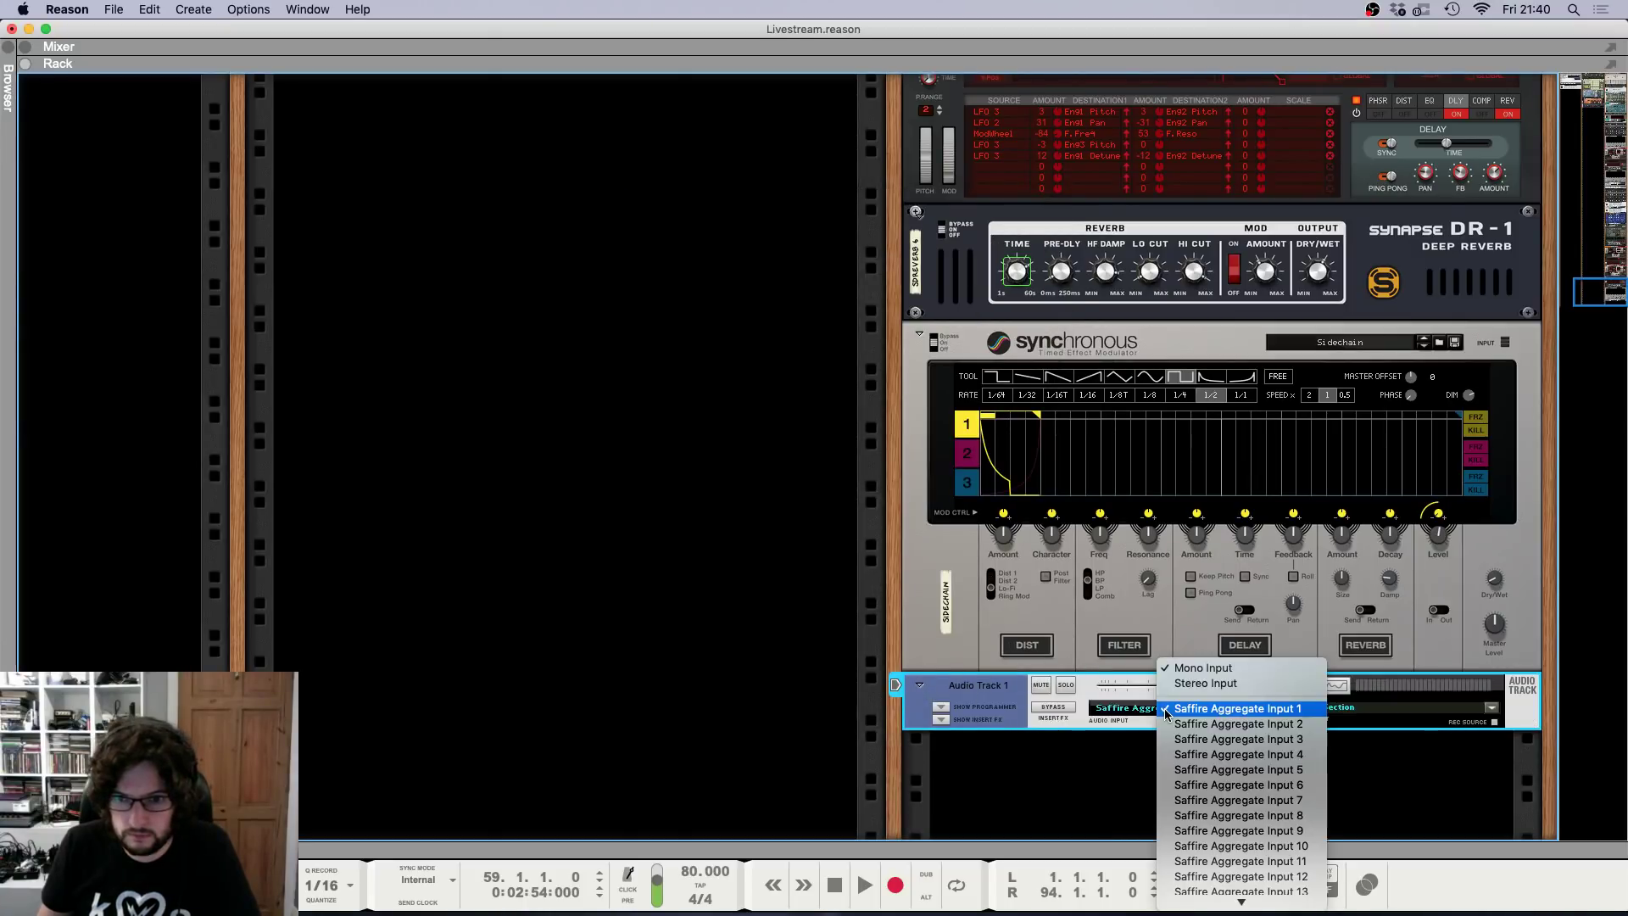
click(1166, 713)
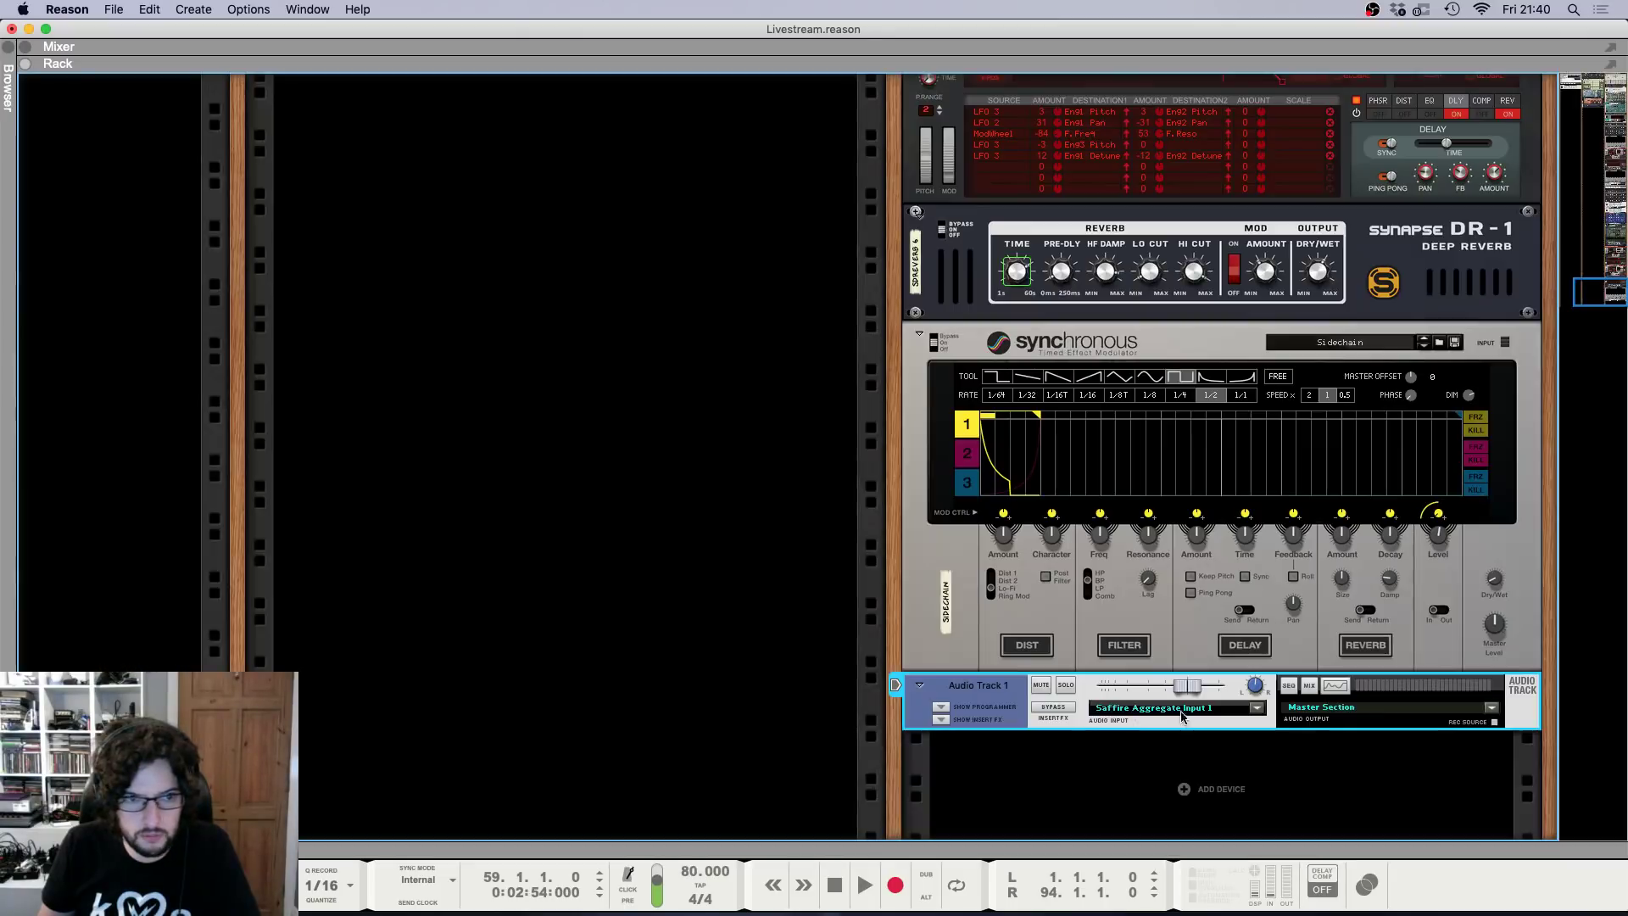
click(1158, 711)
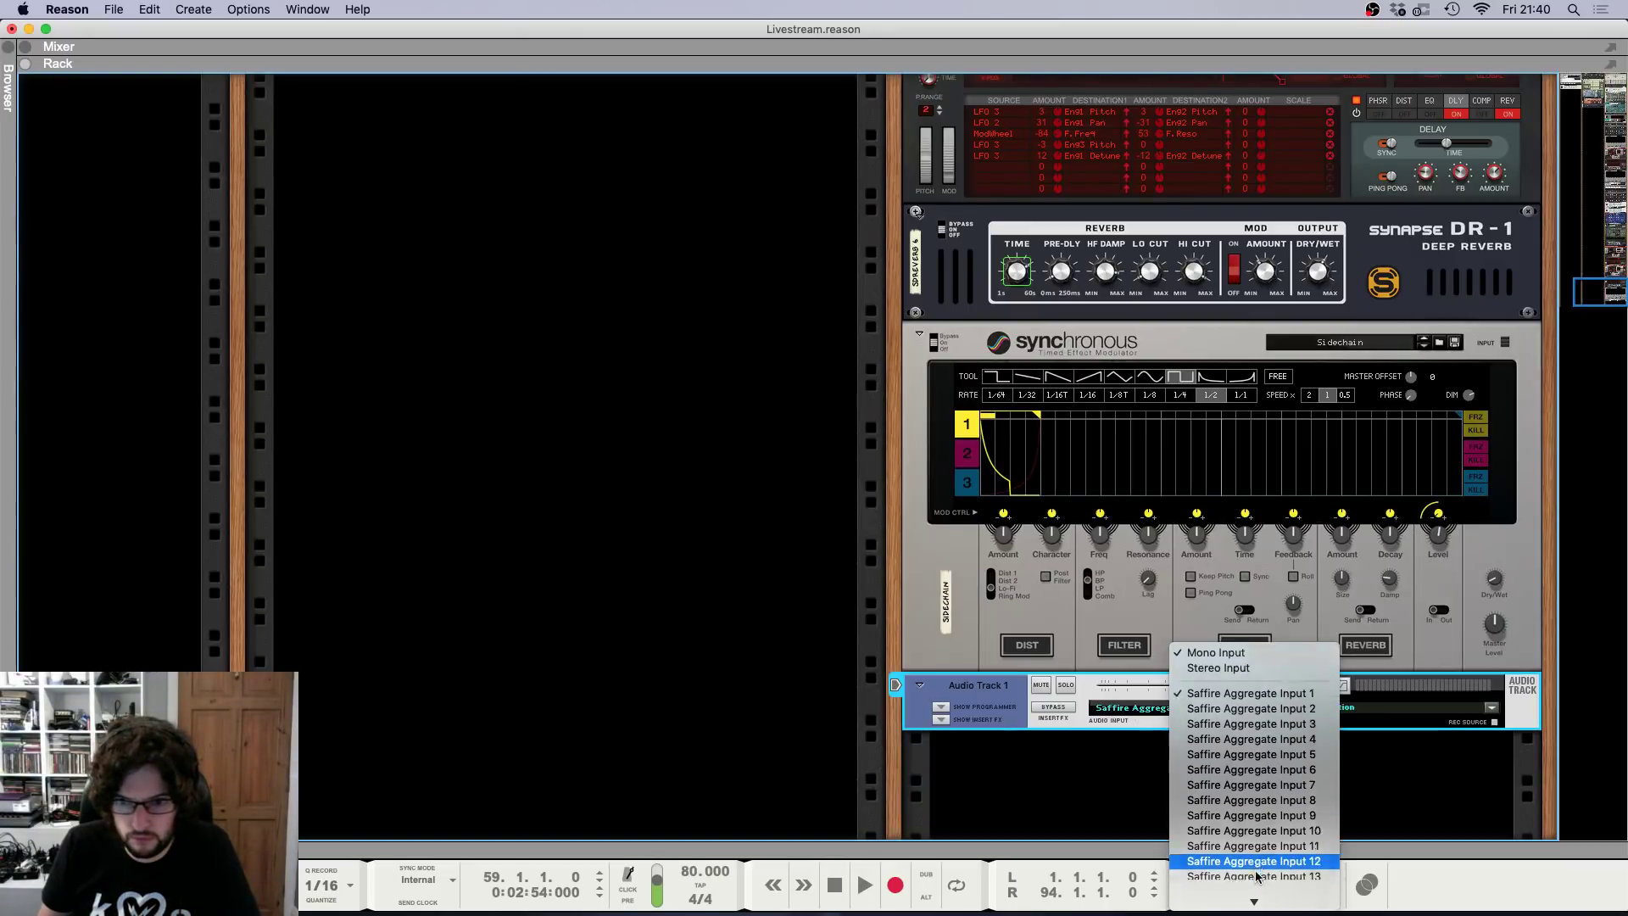
click(1246, 882)
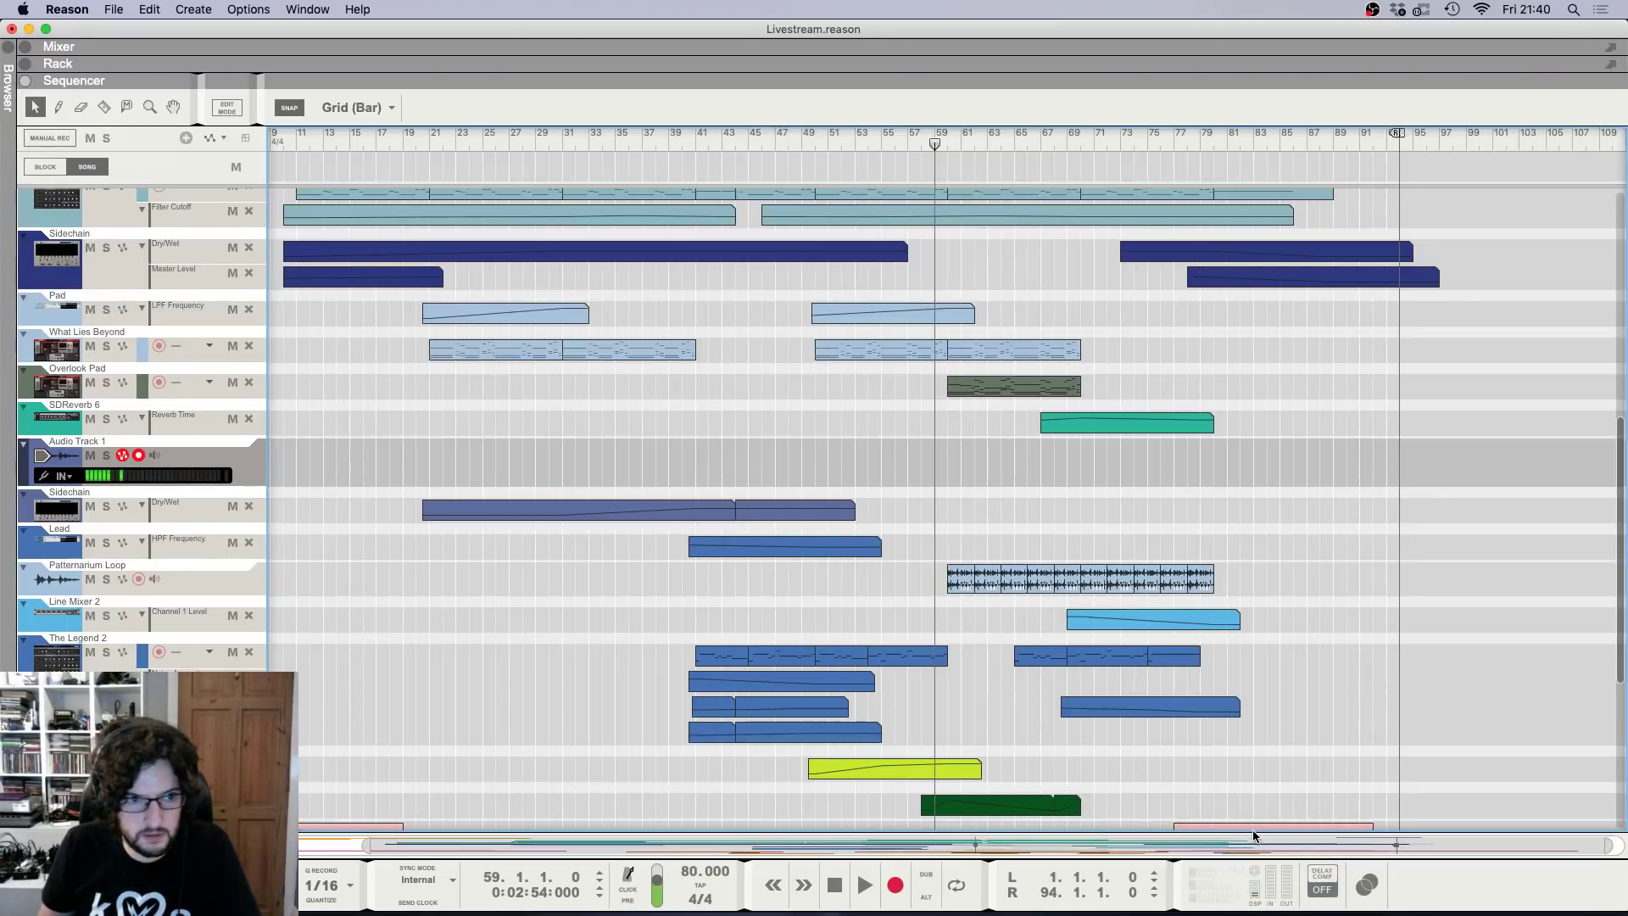
Enable input monitoring on Audio Track 1 and move the song position to bar 58.
click(154, 456)
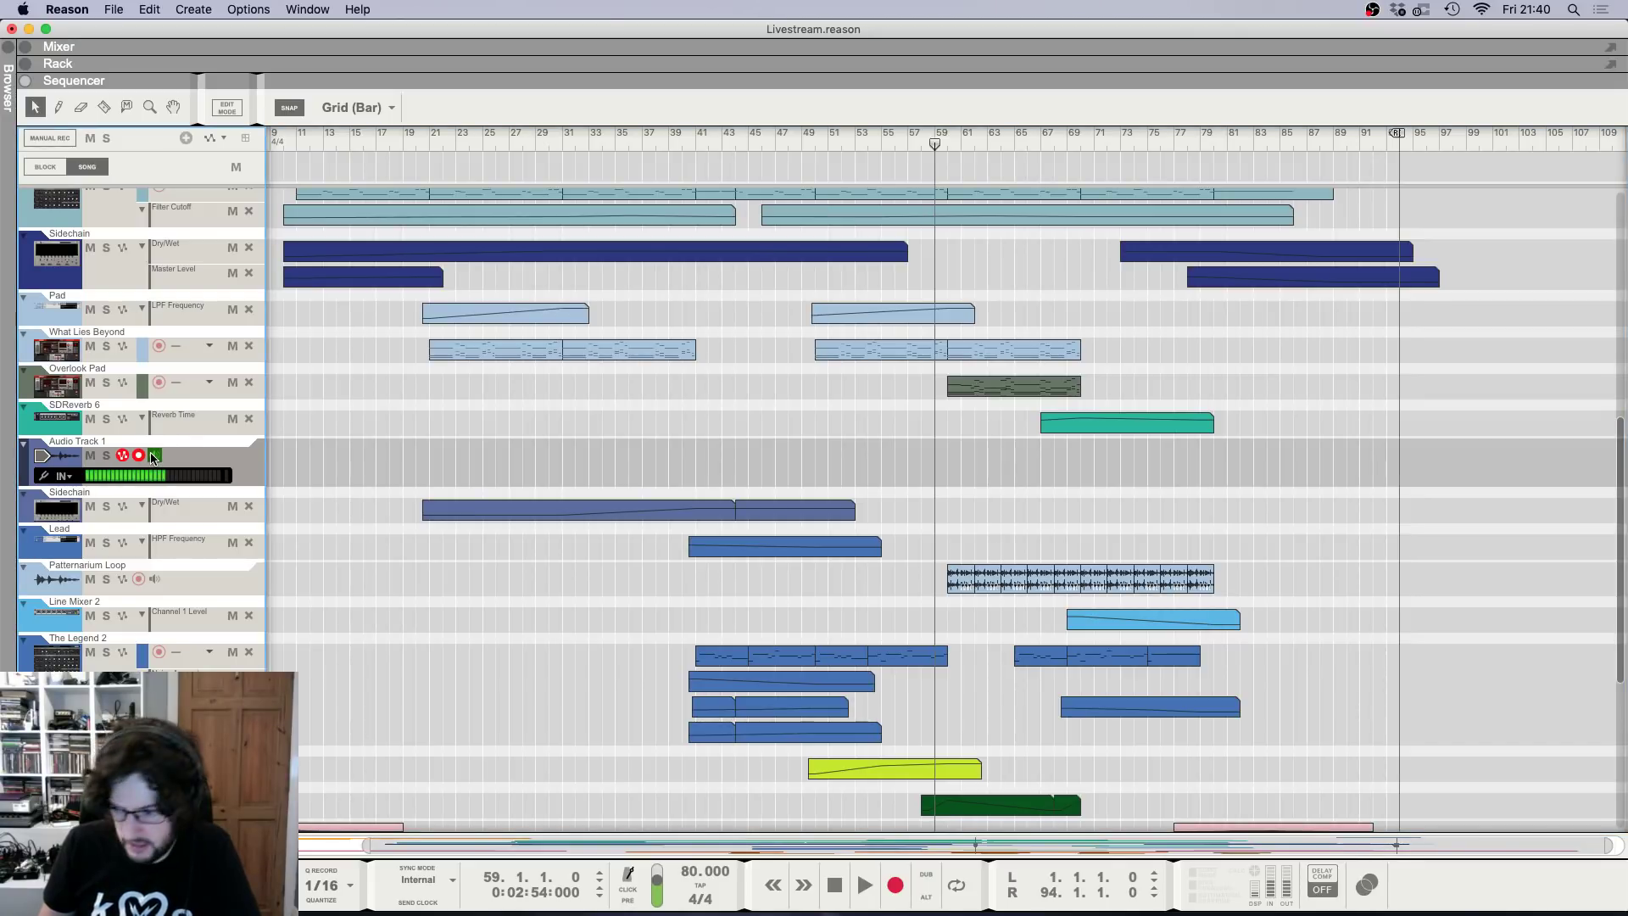
click(920, 145)
click(205, 446)
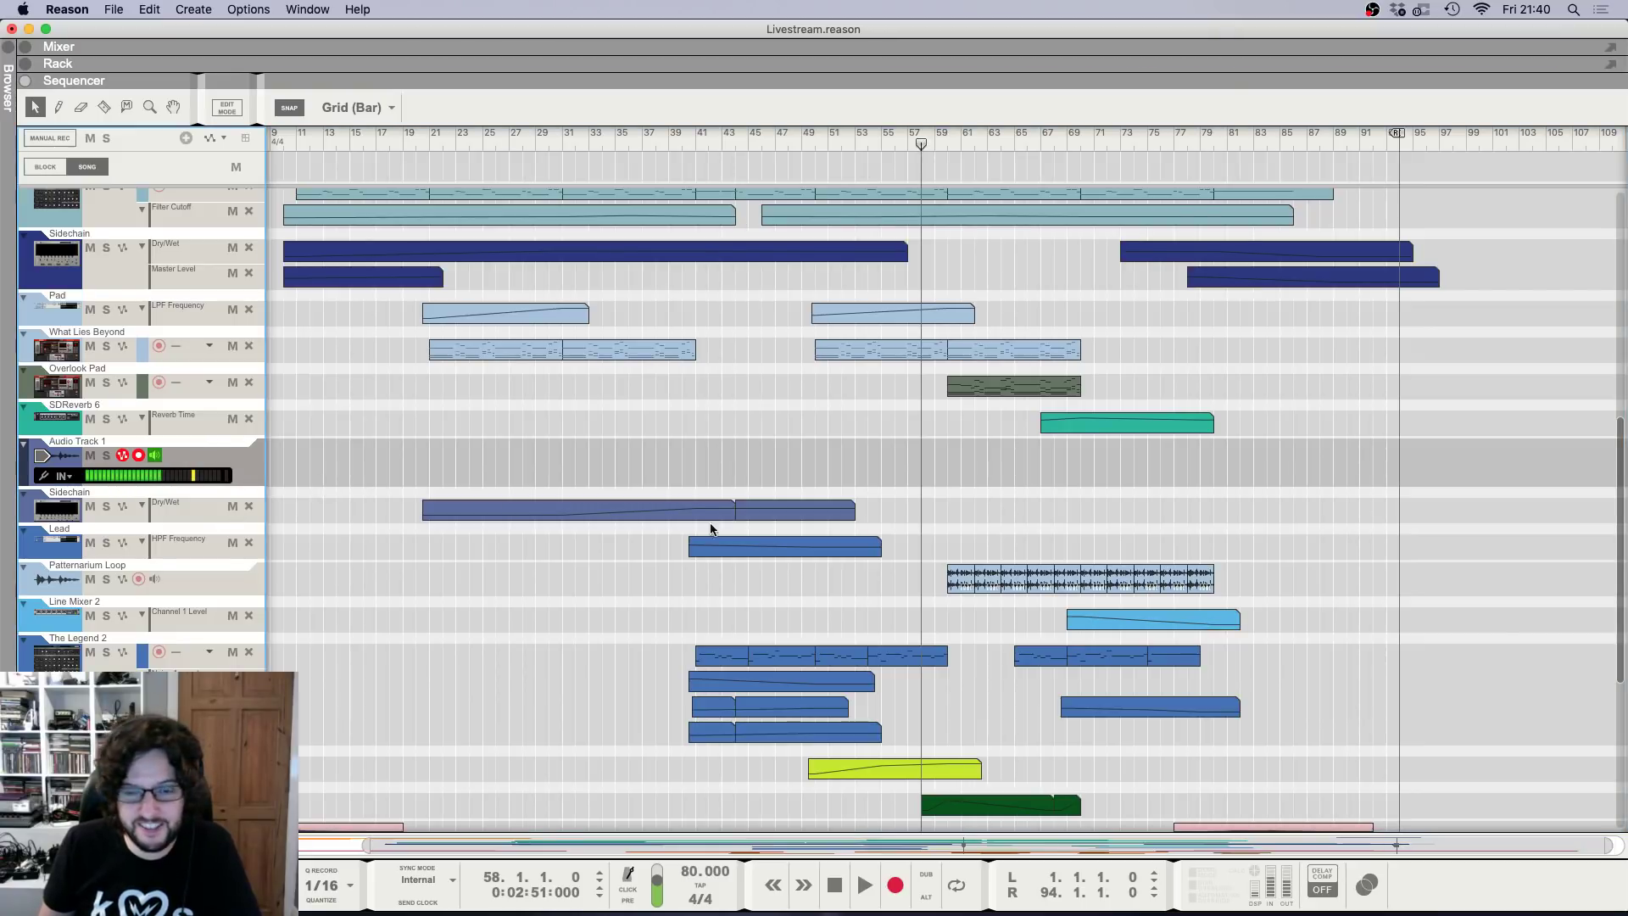
Add a Synapse DR-1 Deep Reverb as an insert effect on Audio Track 1.
key(F6)
click(945, 664)
right_click(984, 658)
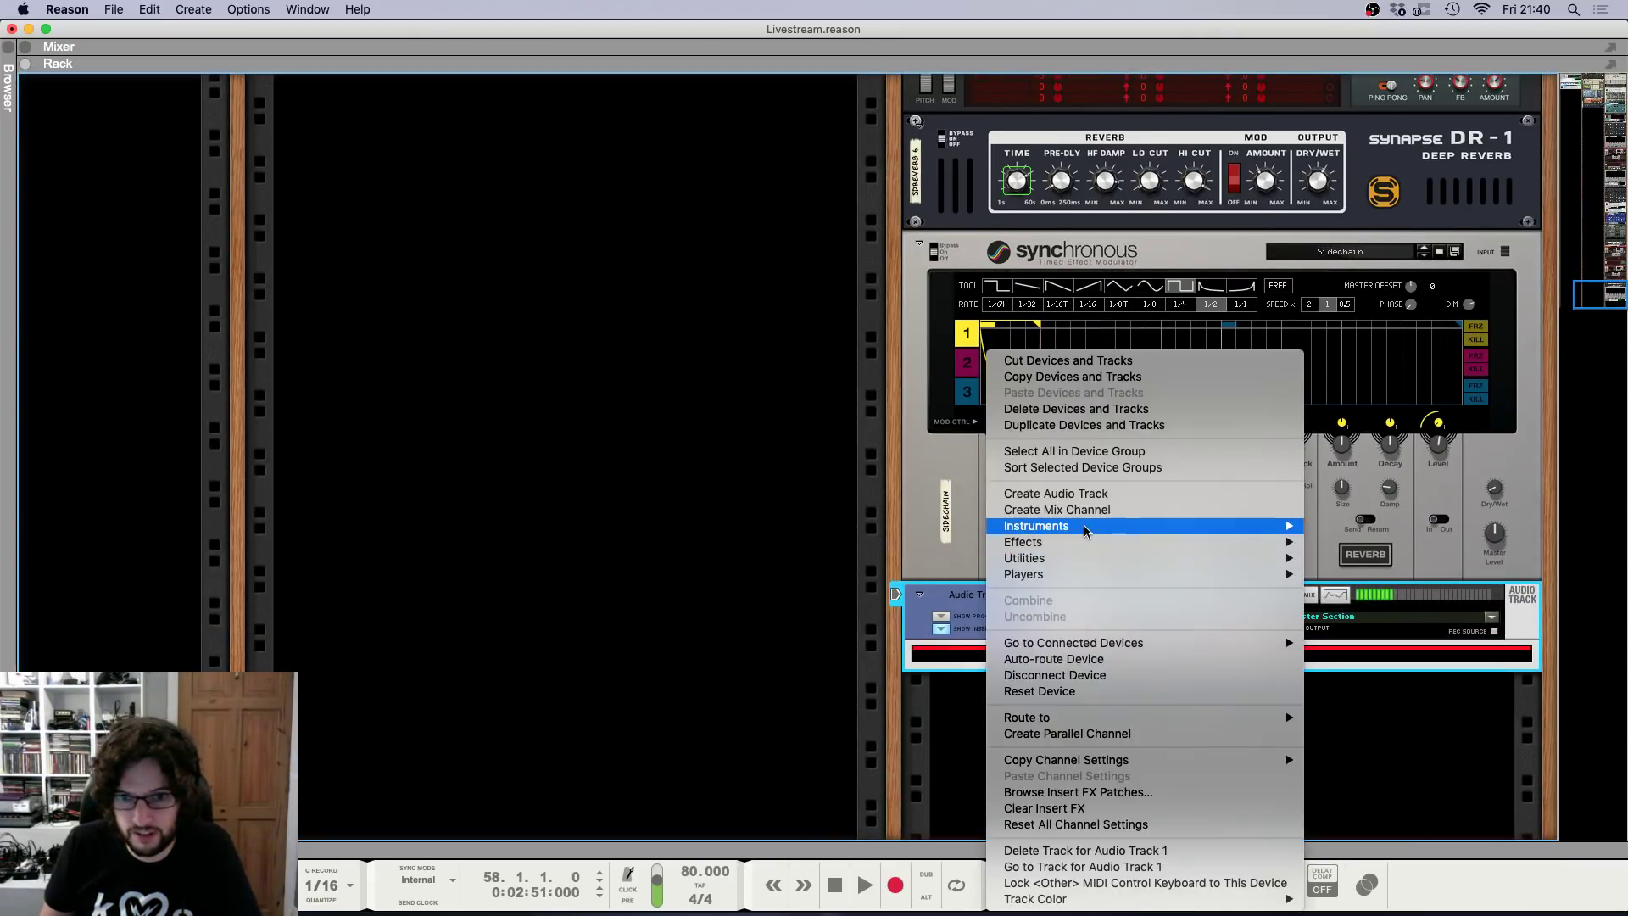
mouse_move(1243, 545)
mouse_move(1360, 855)
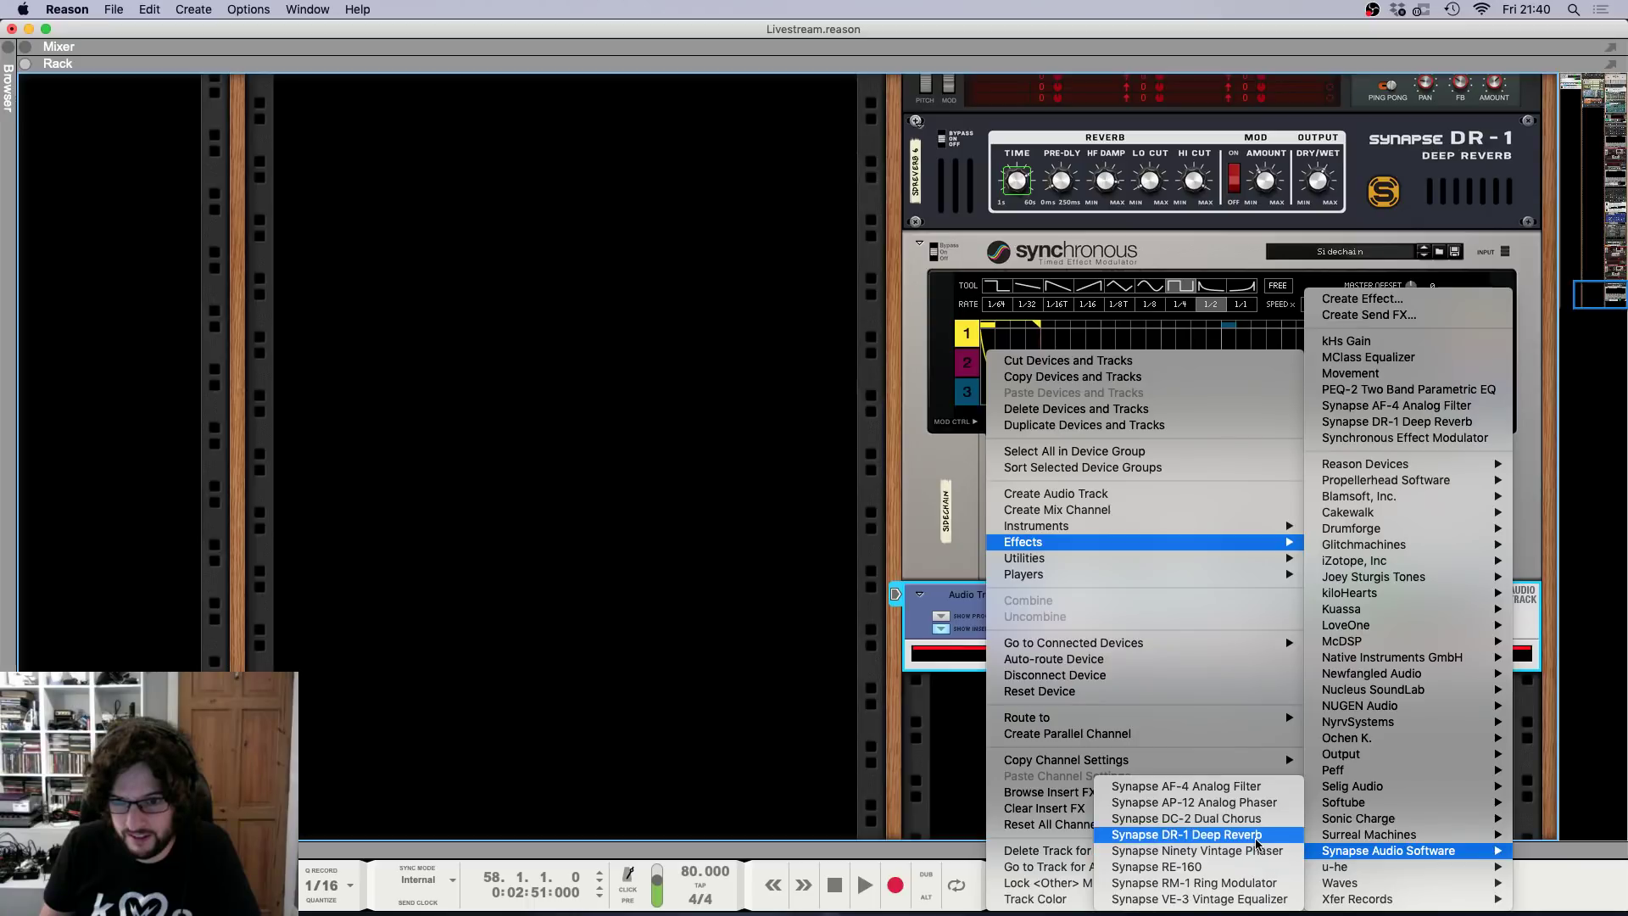
click(1204, 834)
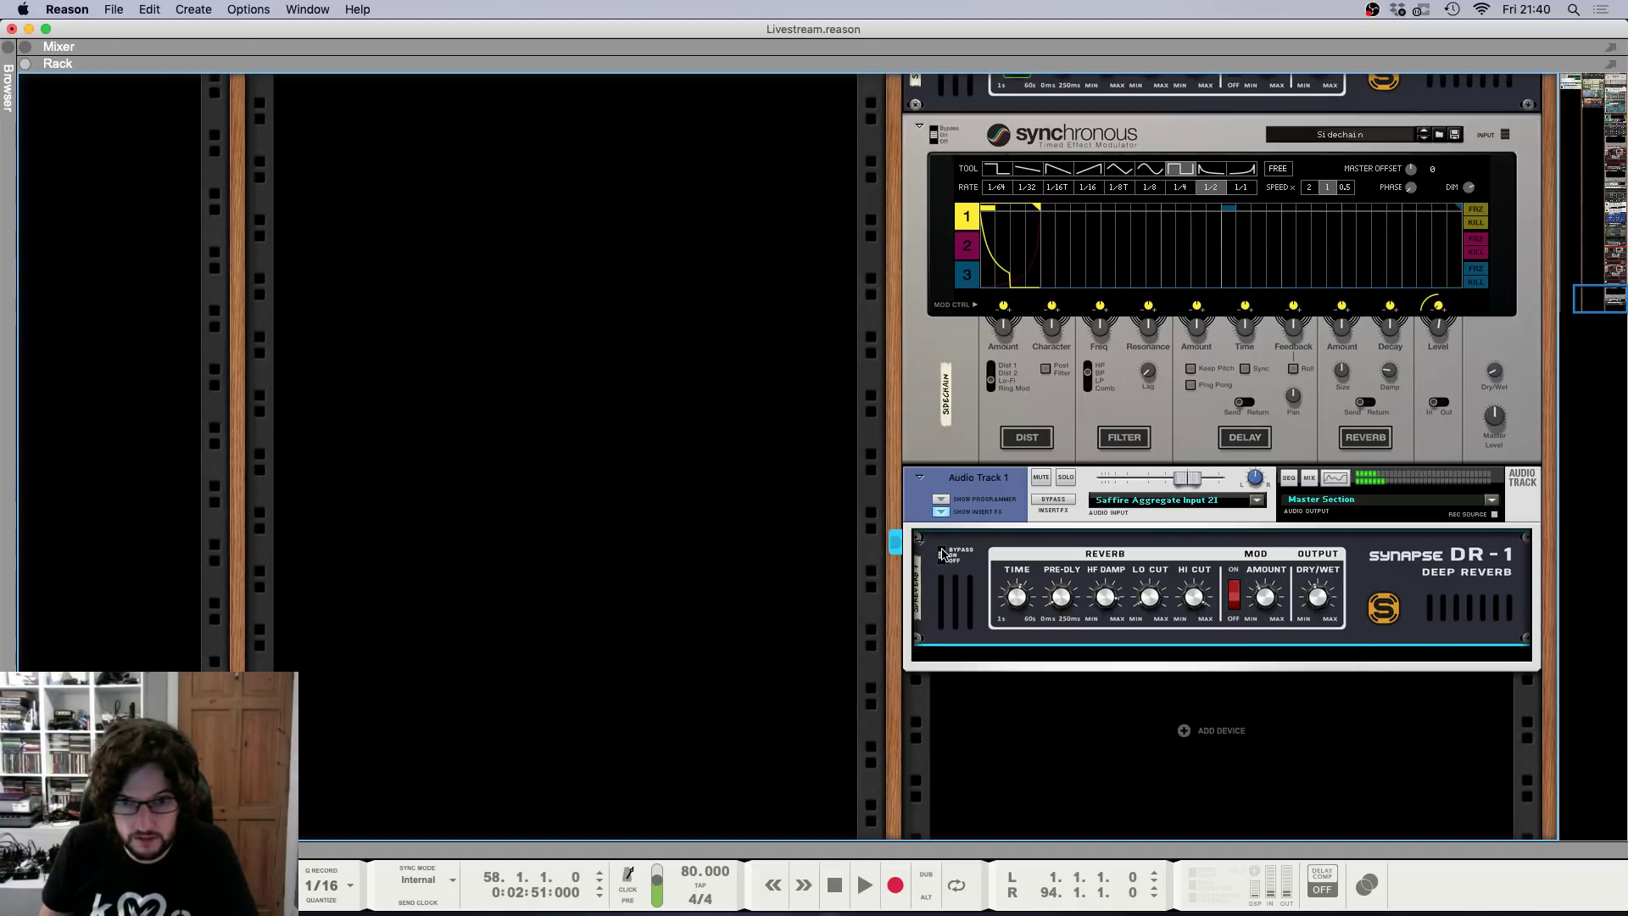
Play the song from bar 55 with Audio Track 1 monitored, and return to its reverb in the rack.
key(F7)
key(space)
click(947, 144)
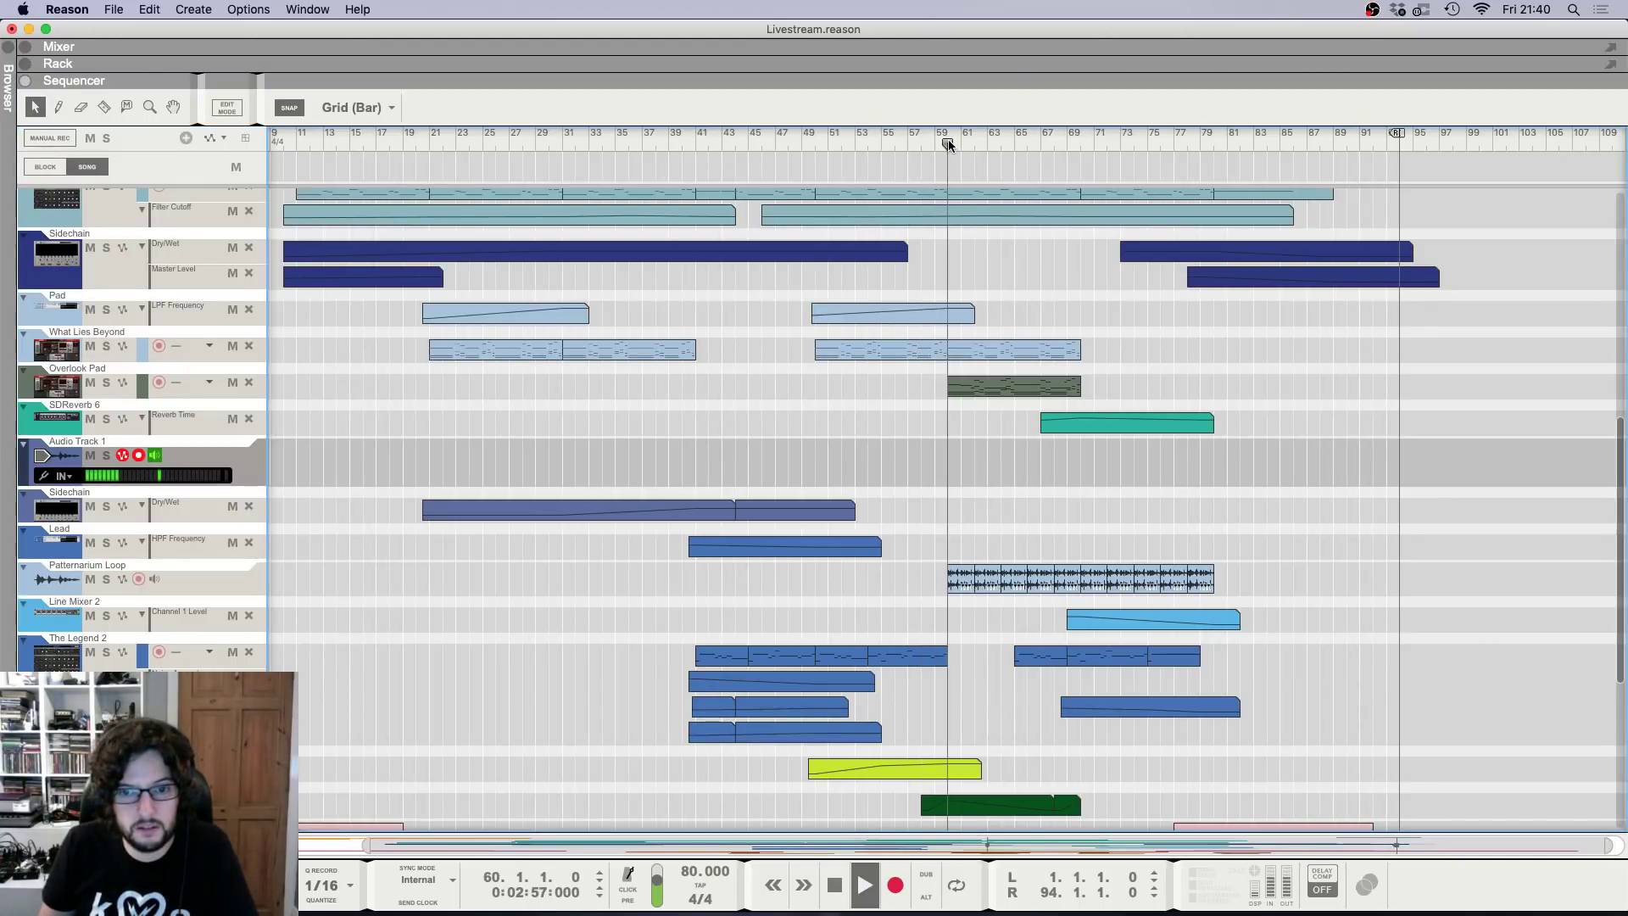
click(876, 145)
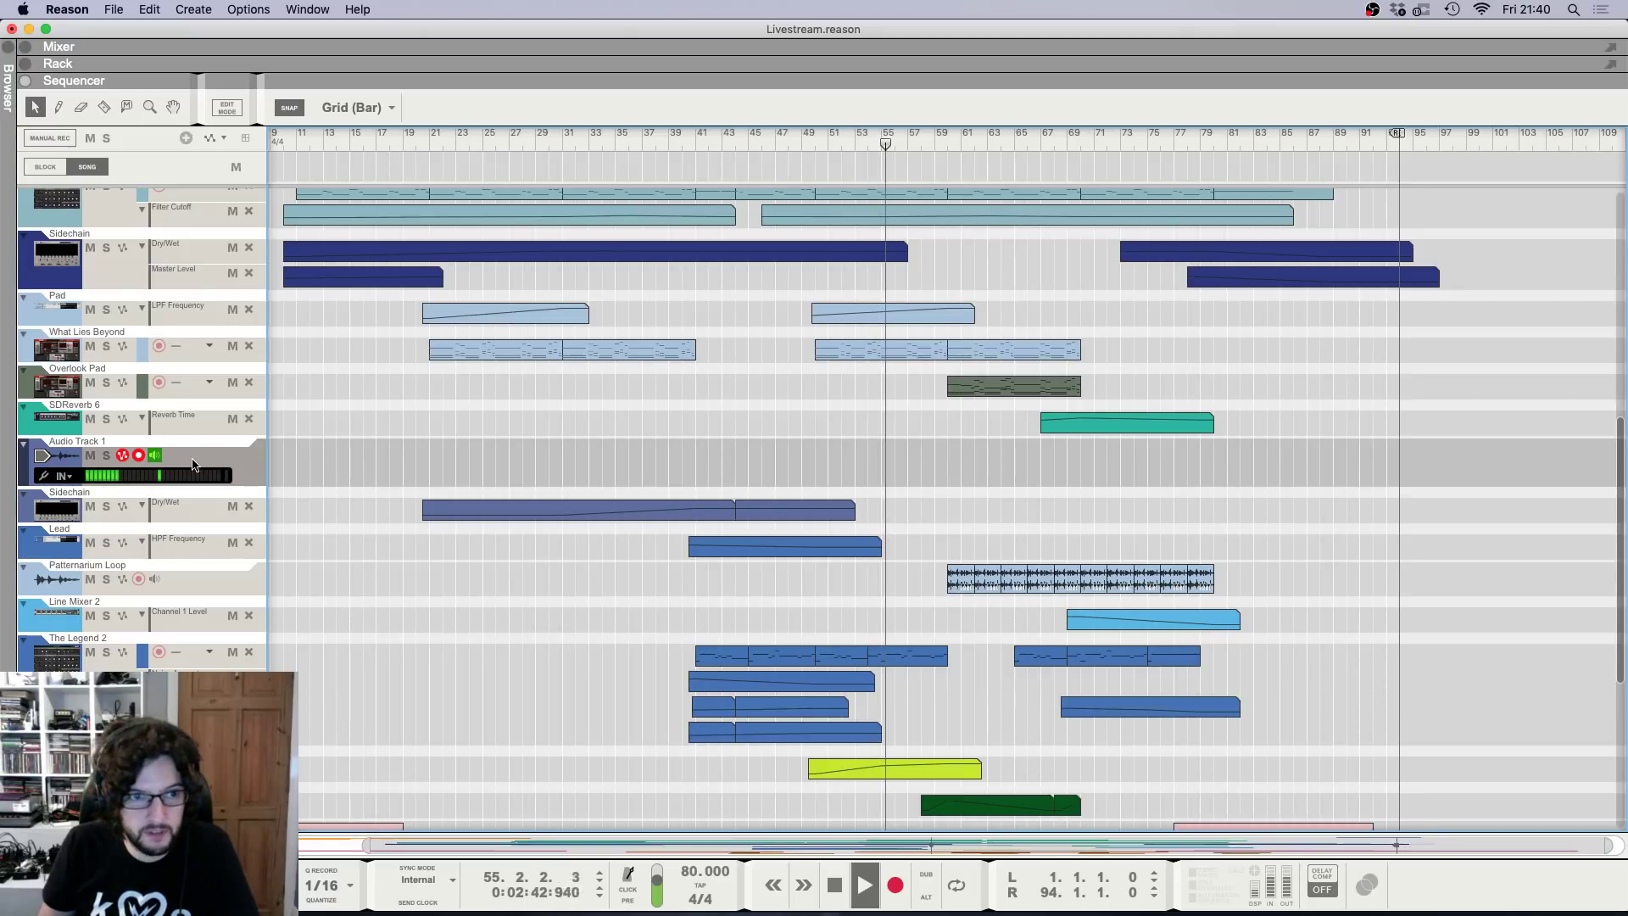
key(F7)
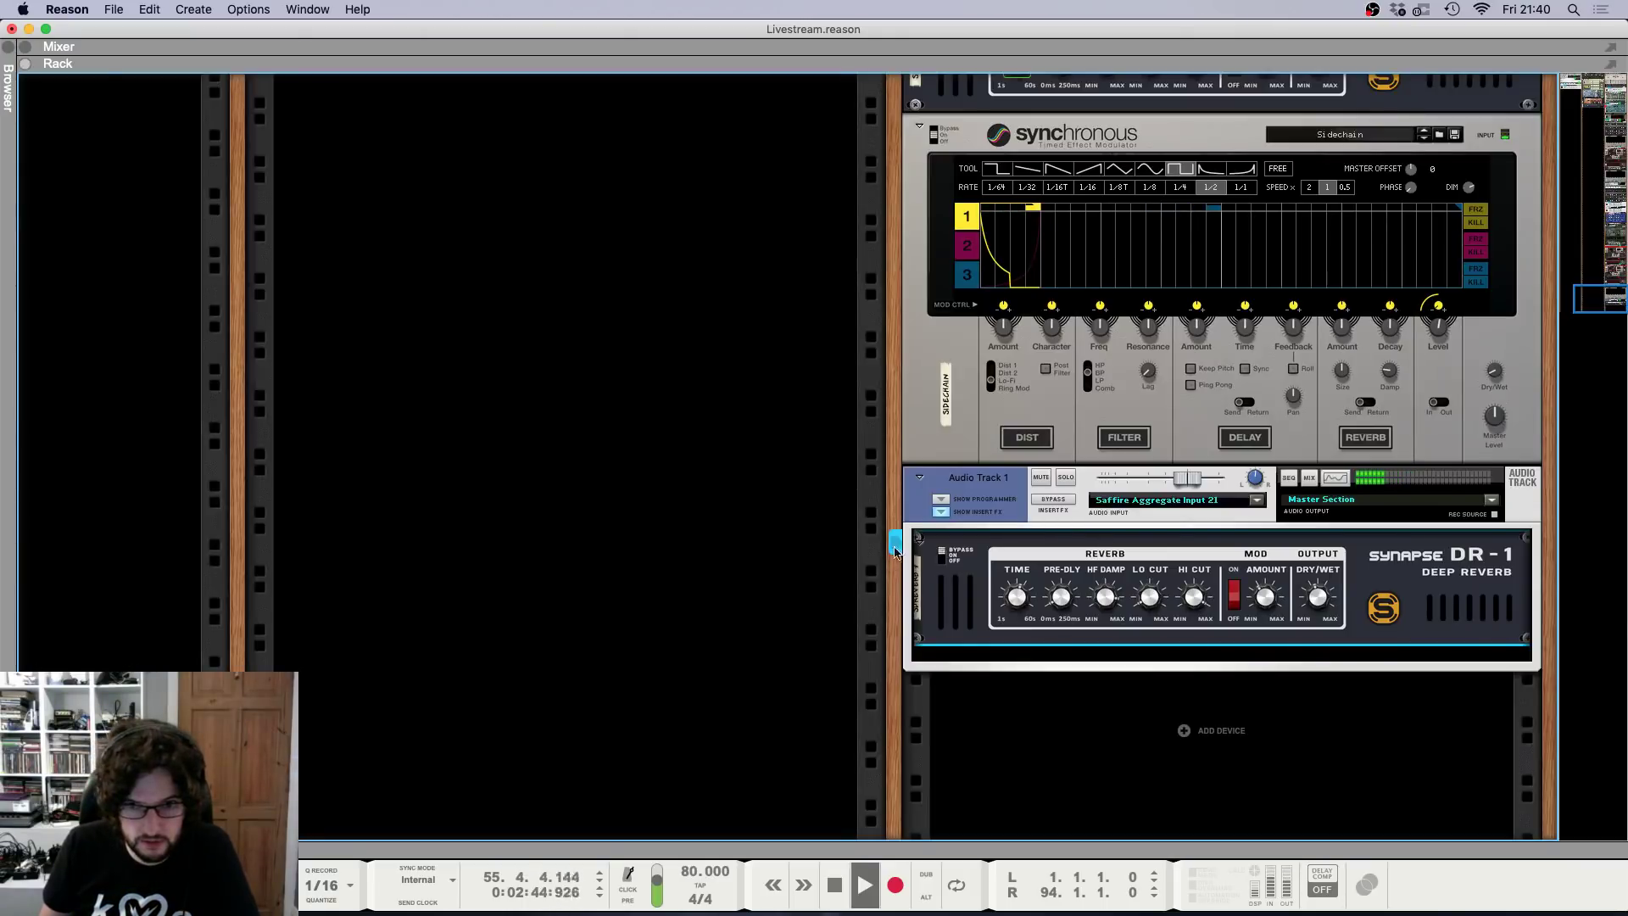
Record a live microphone take on Audio Track 1 from bar 57 to about bar 72, and stop the transport.
key(F7)
key(F6)
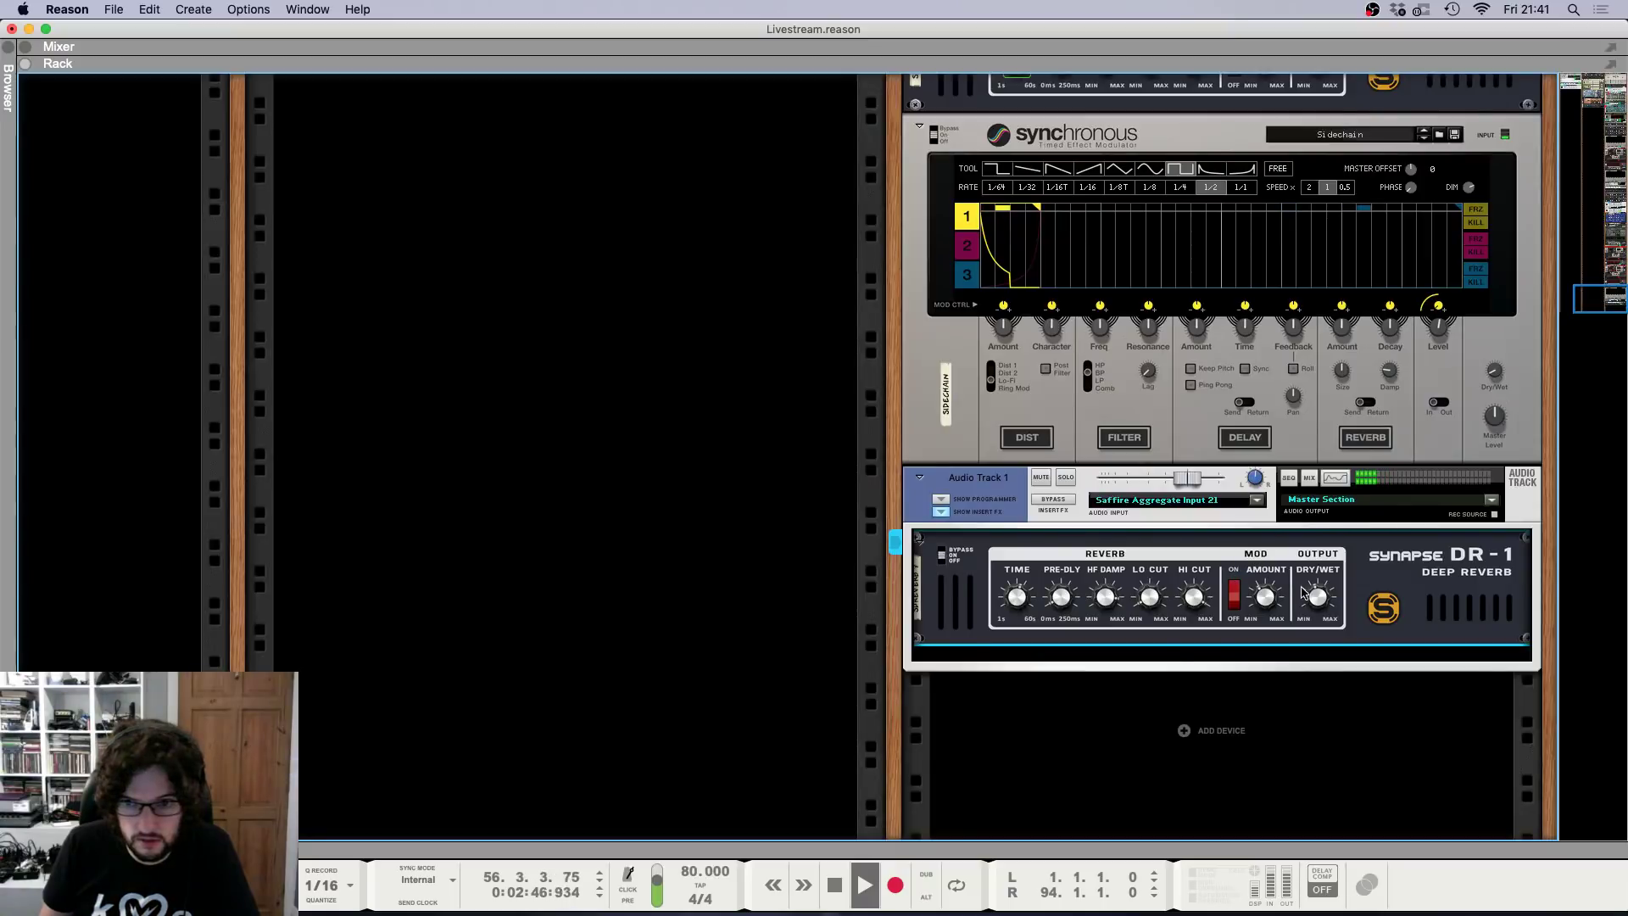
key(F7)
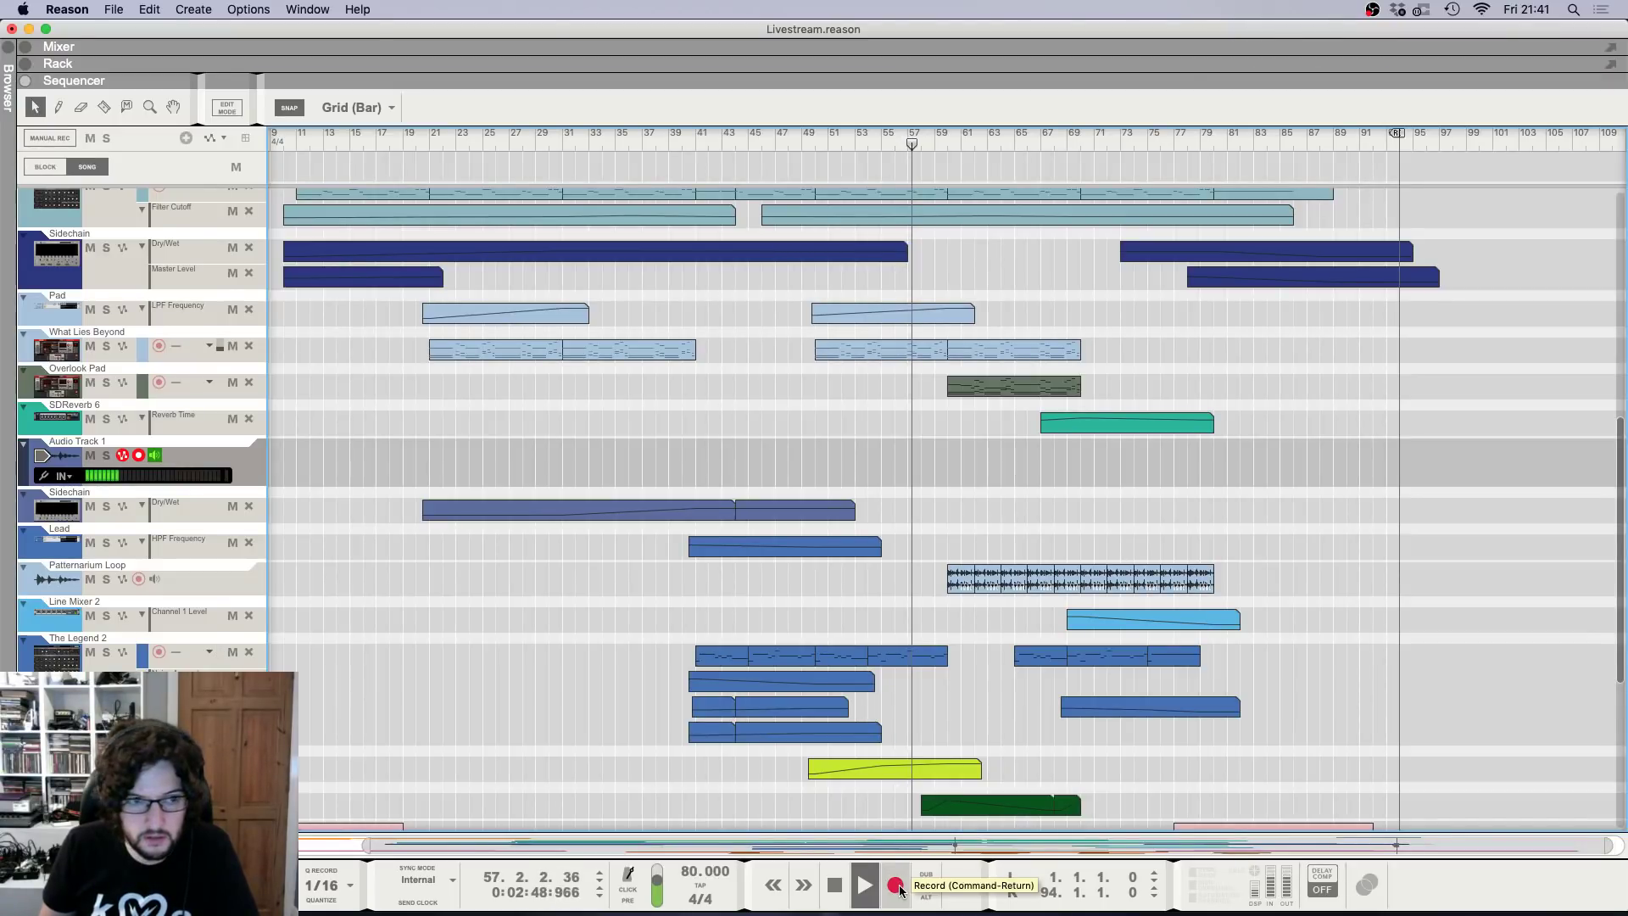
click(896, 886)
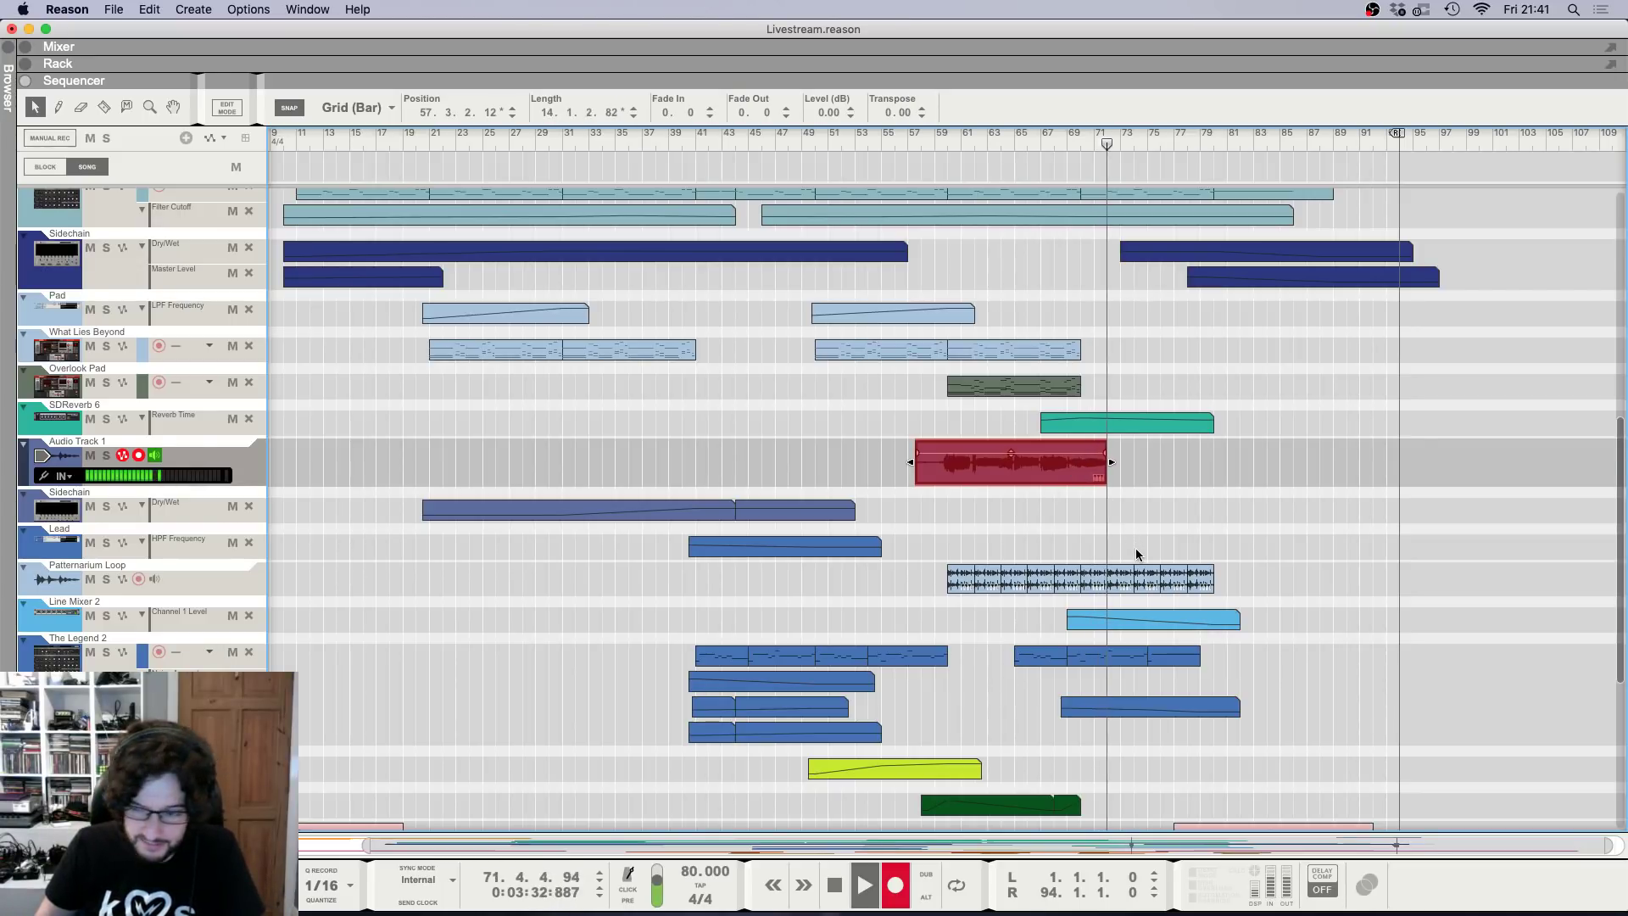
key(space)
Lower Audio Track 1's mixer fader slightly and check its DR-1 reverb in the rack.
key(F5)
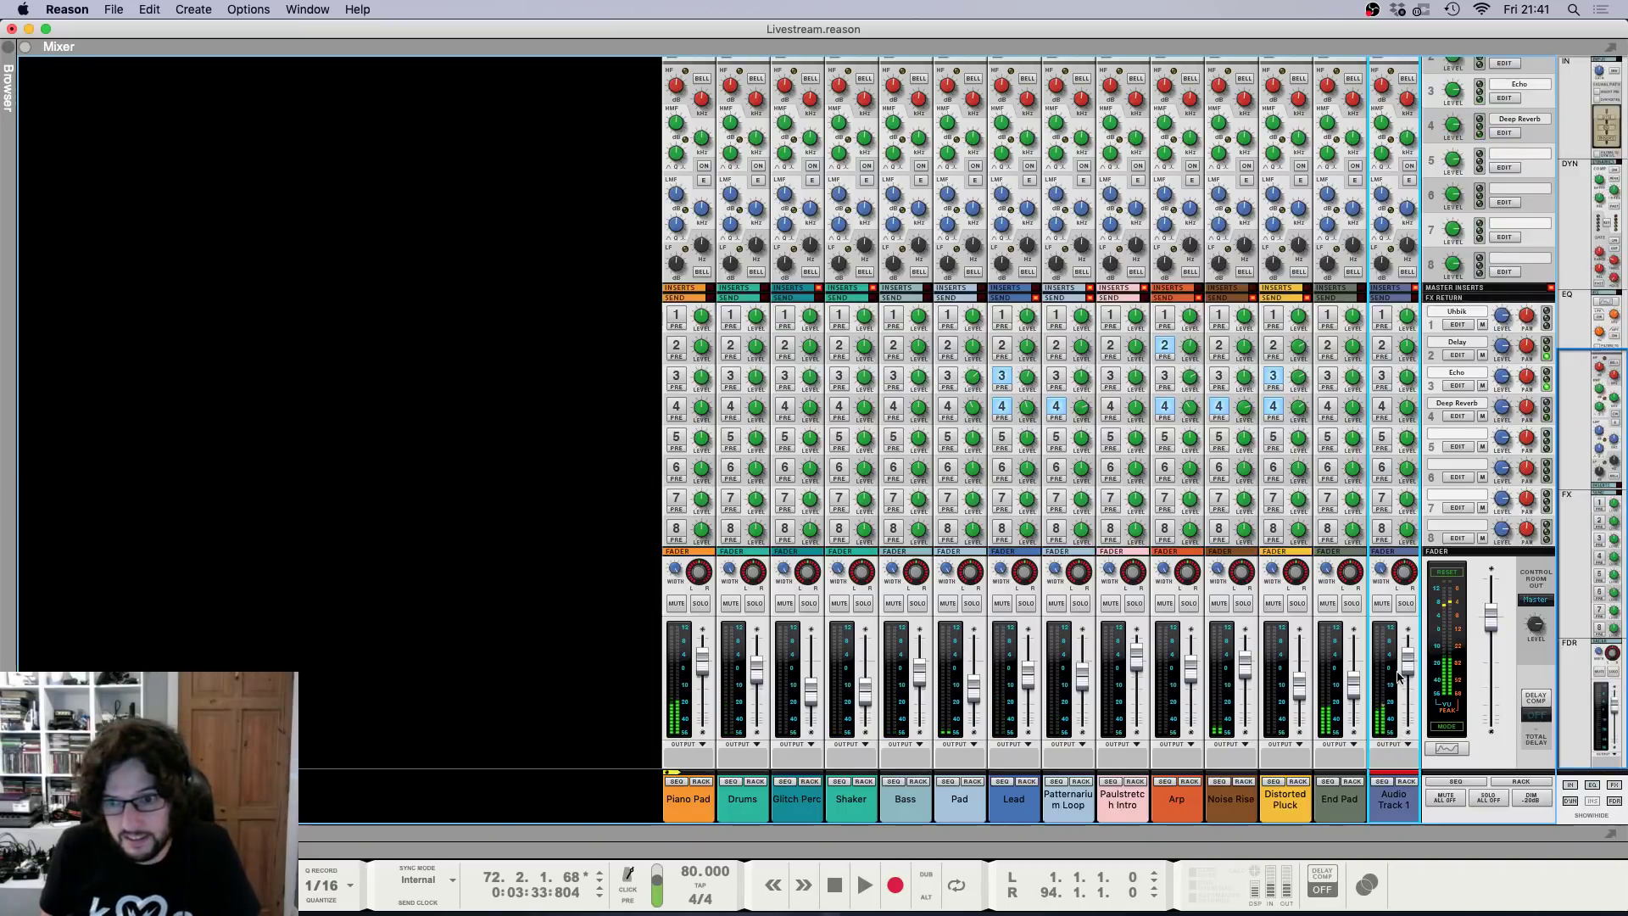
key(F7)
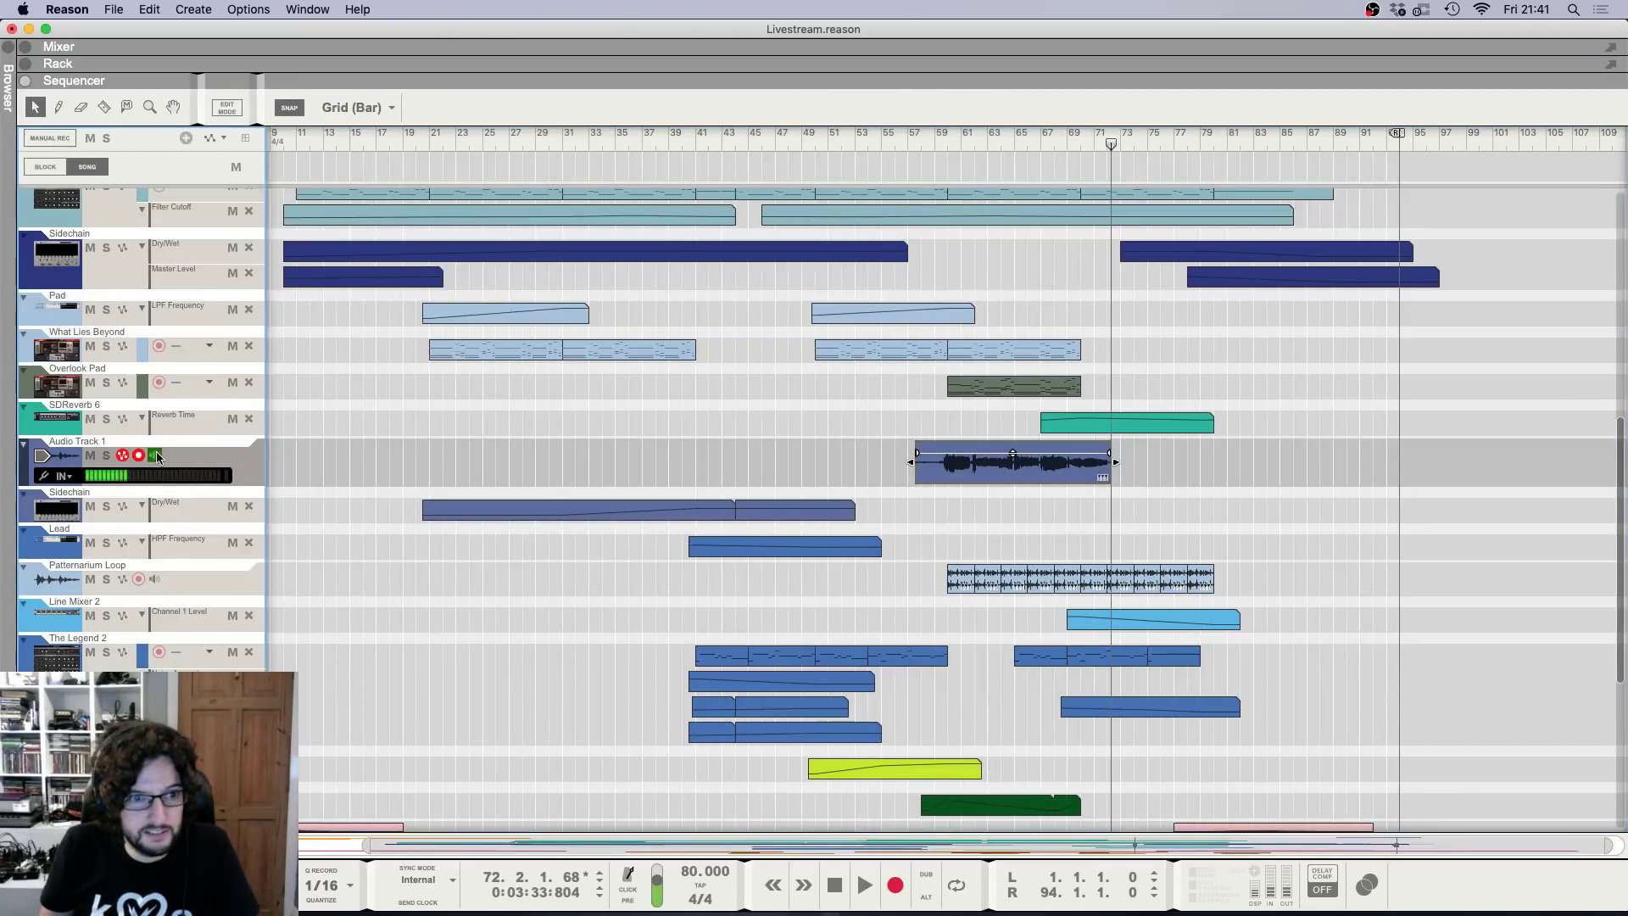
key(F6)
key(F5)
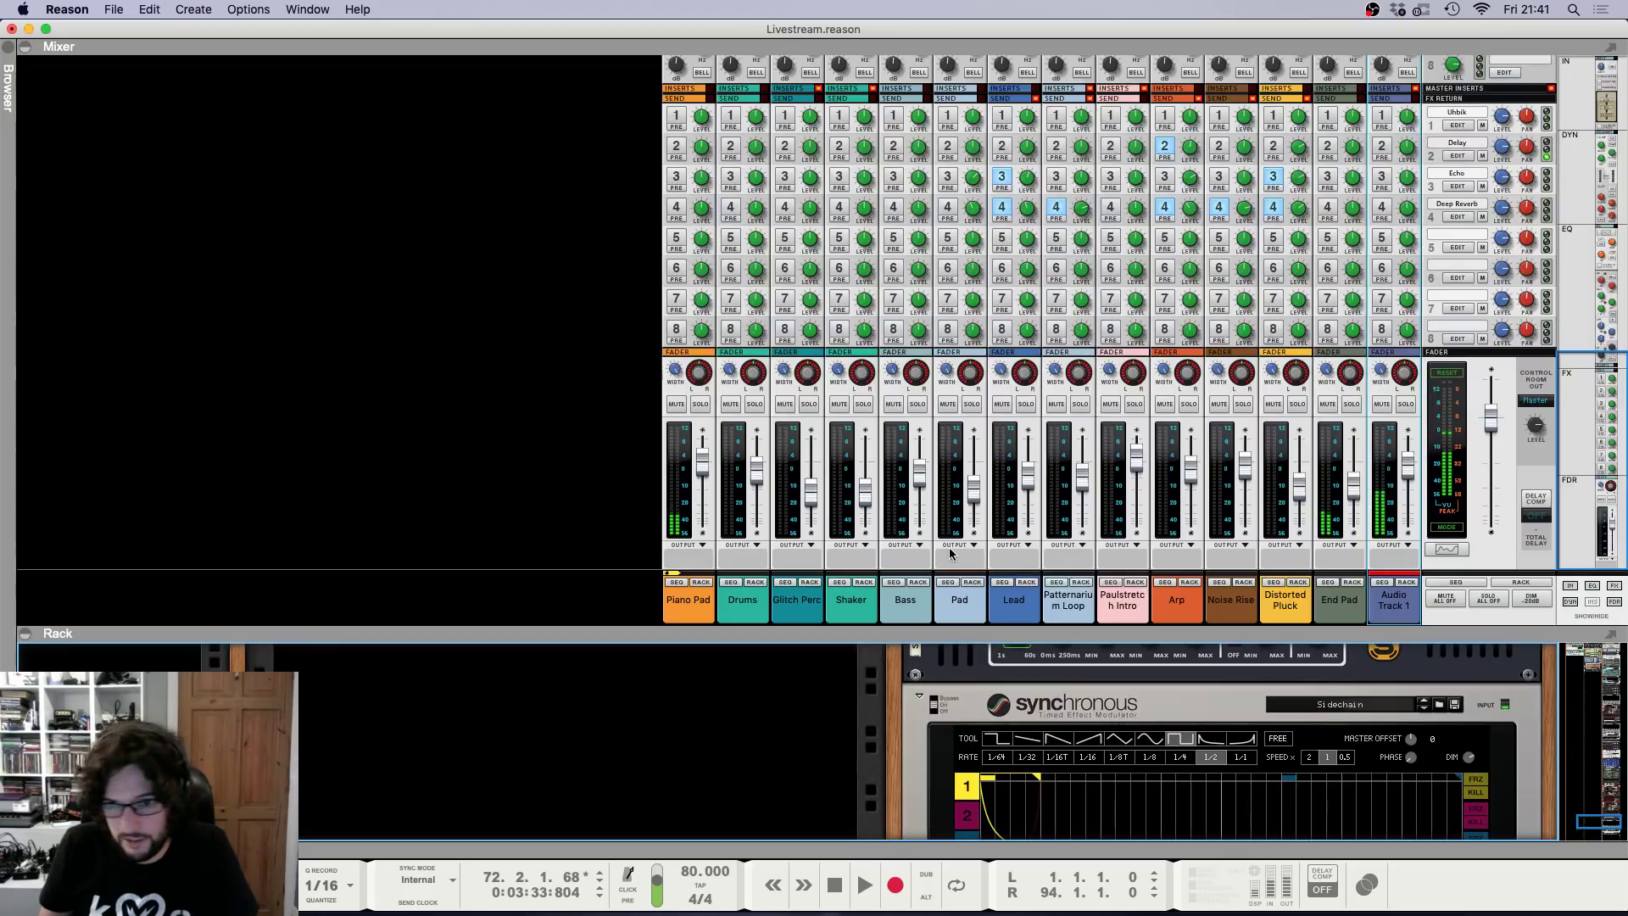
key(F7)
key(F6)
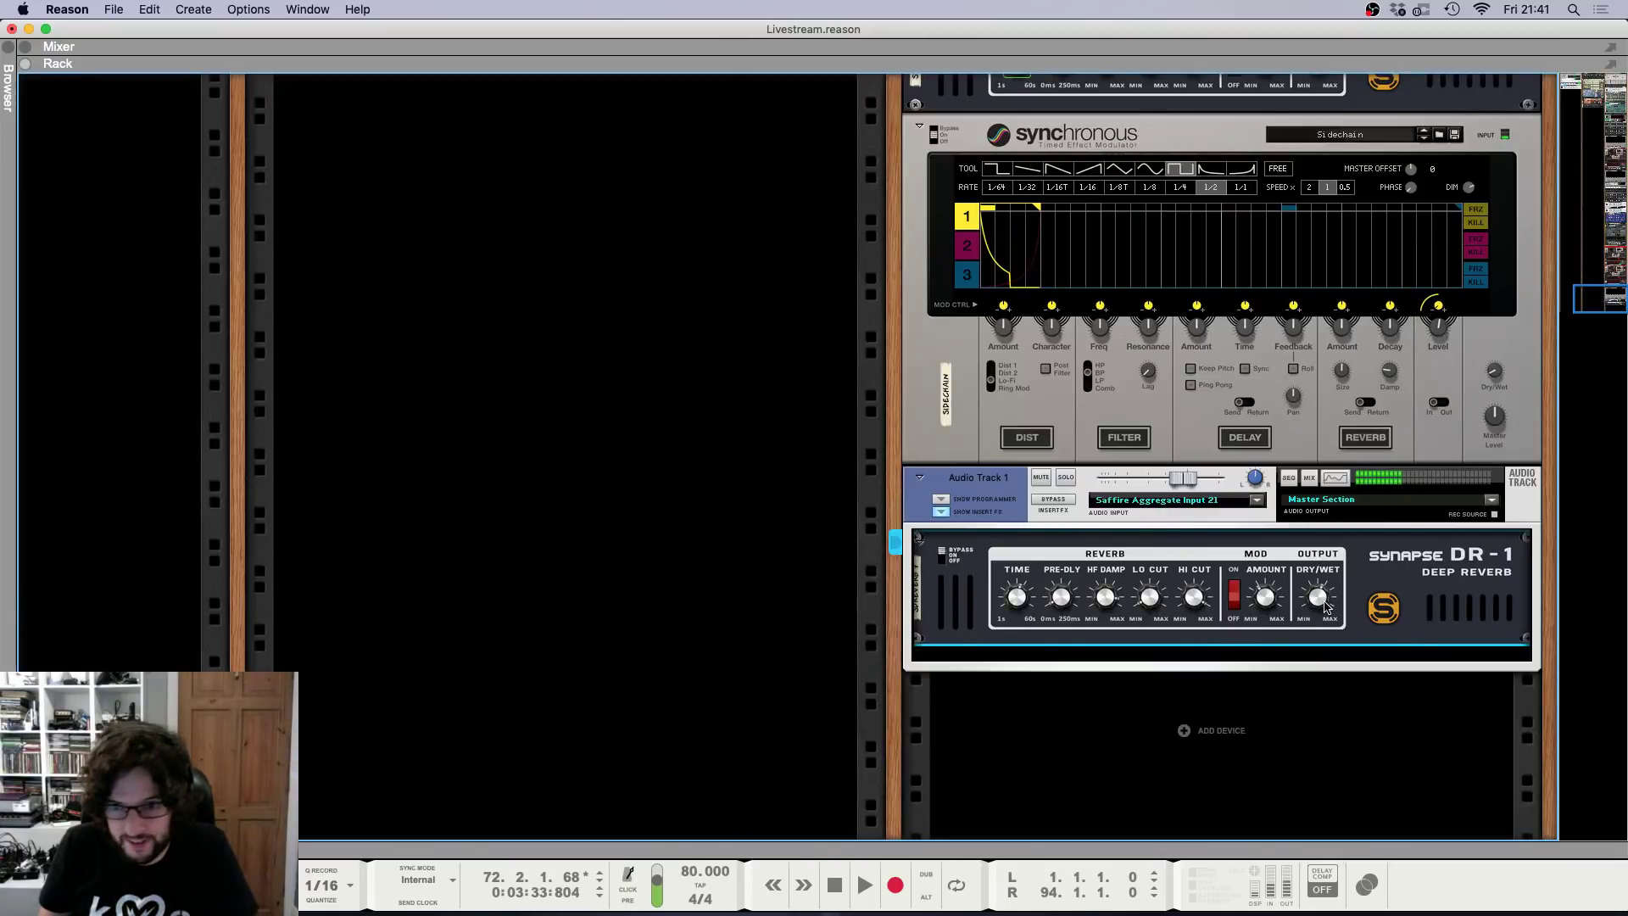
key(F5)
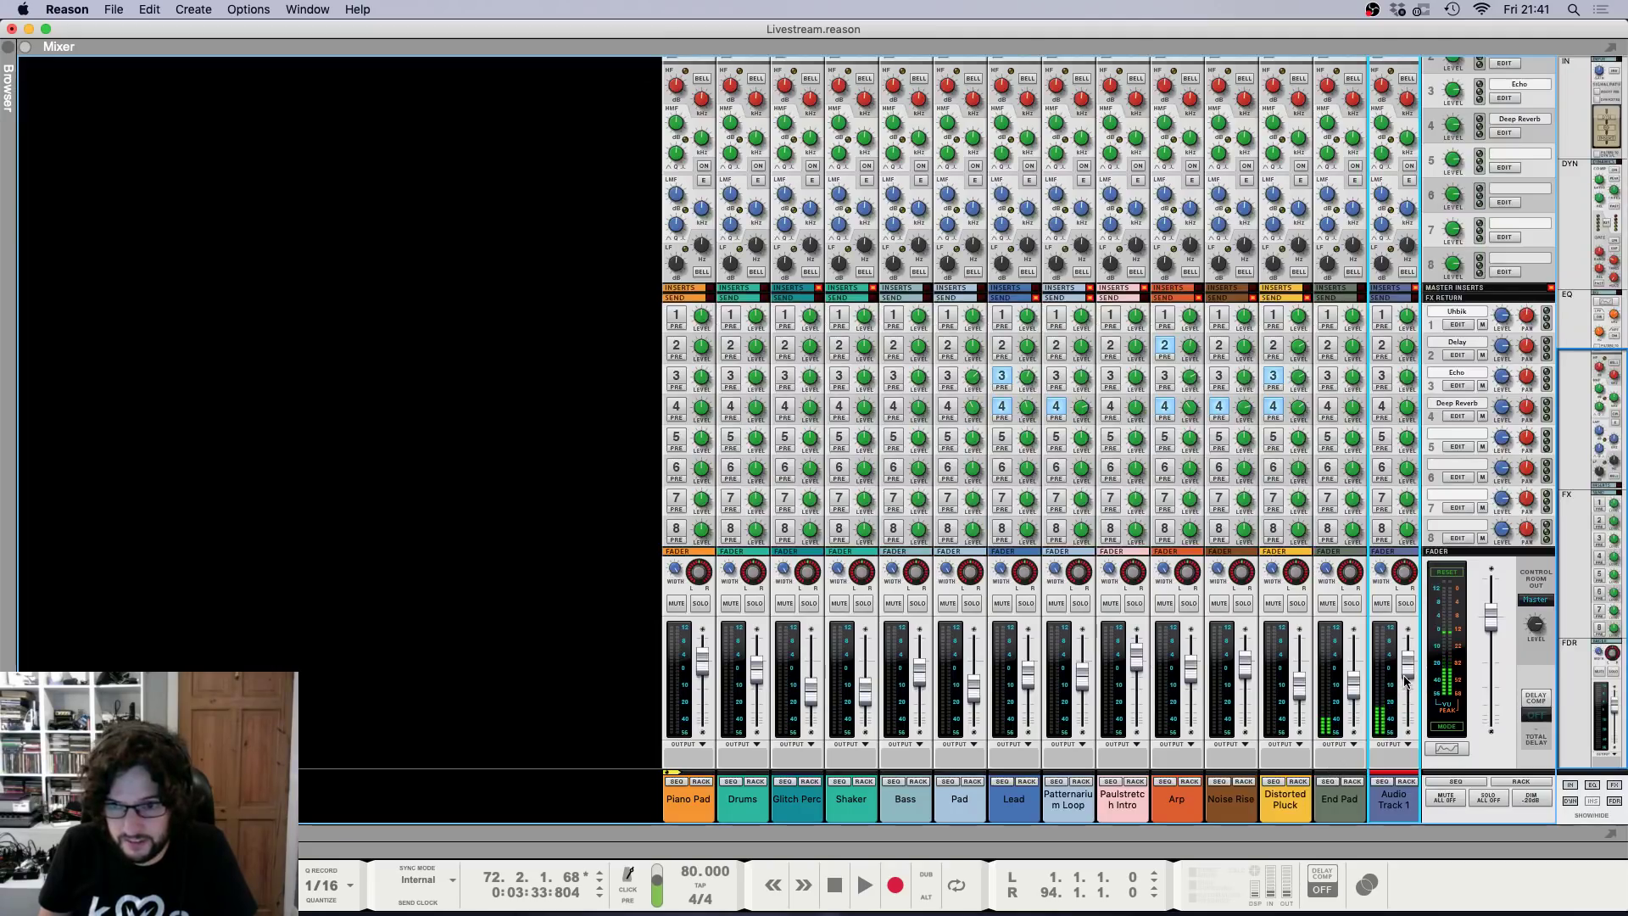
mouse_move(1406, 689)
Turn off input monitoring on Audio Track 1 and move the song position to bar 59.
key(F7)
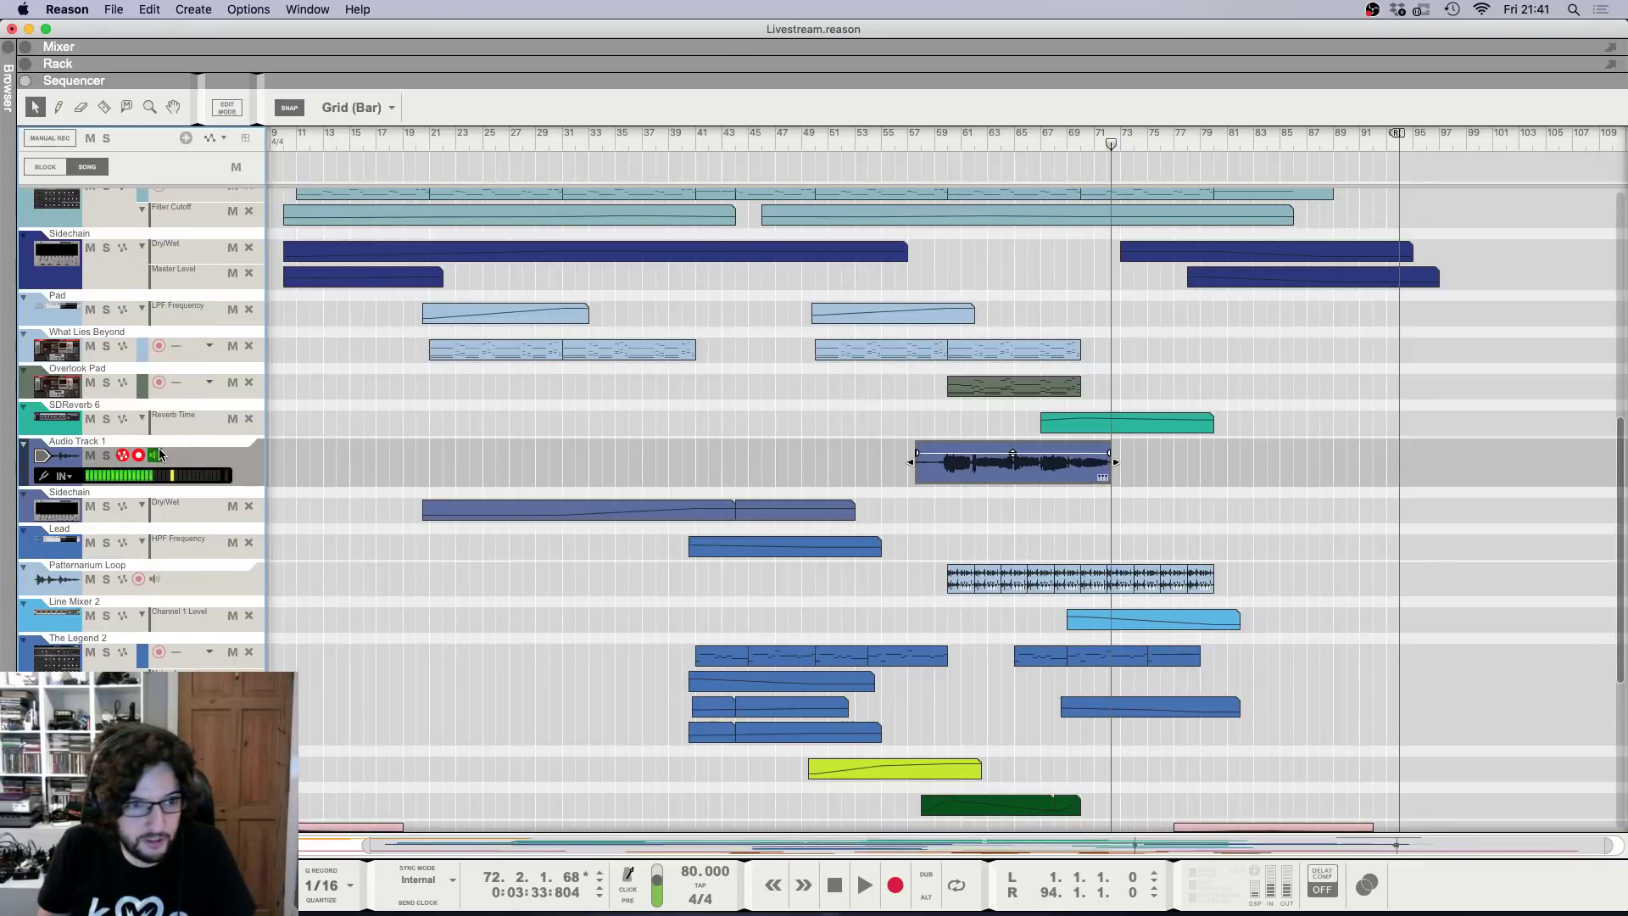
click(936, 147)
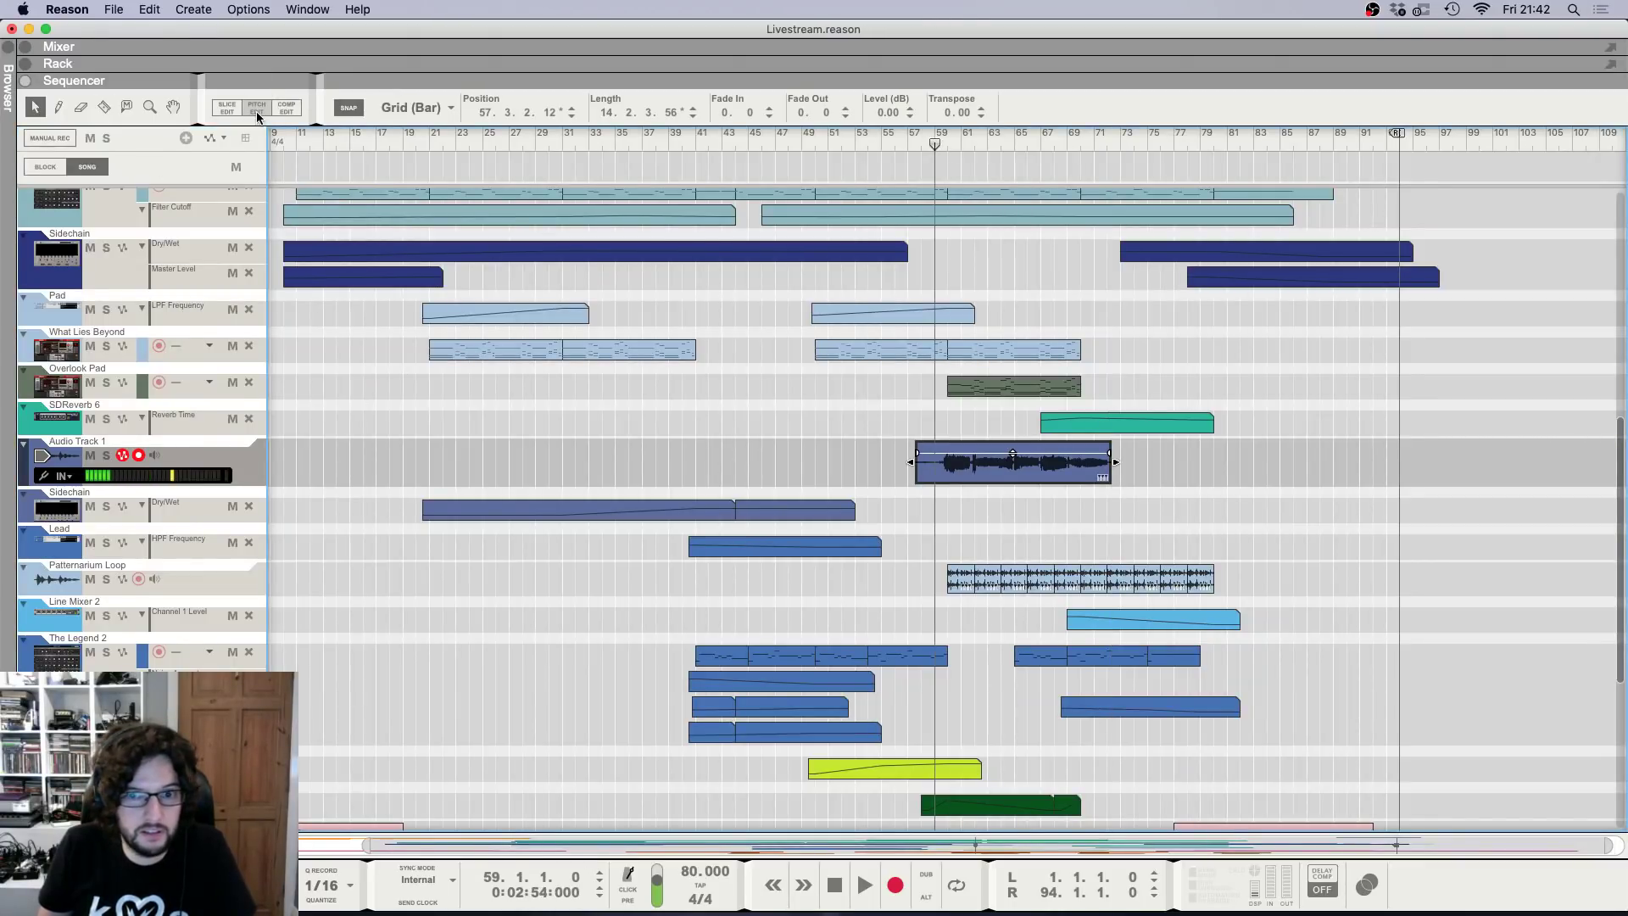
Switch to Studio One to check the Blue Mic monitoring track, and return to the song in Reason.
key(ctrl+Right)
key(ctrl+Right)
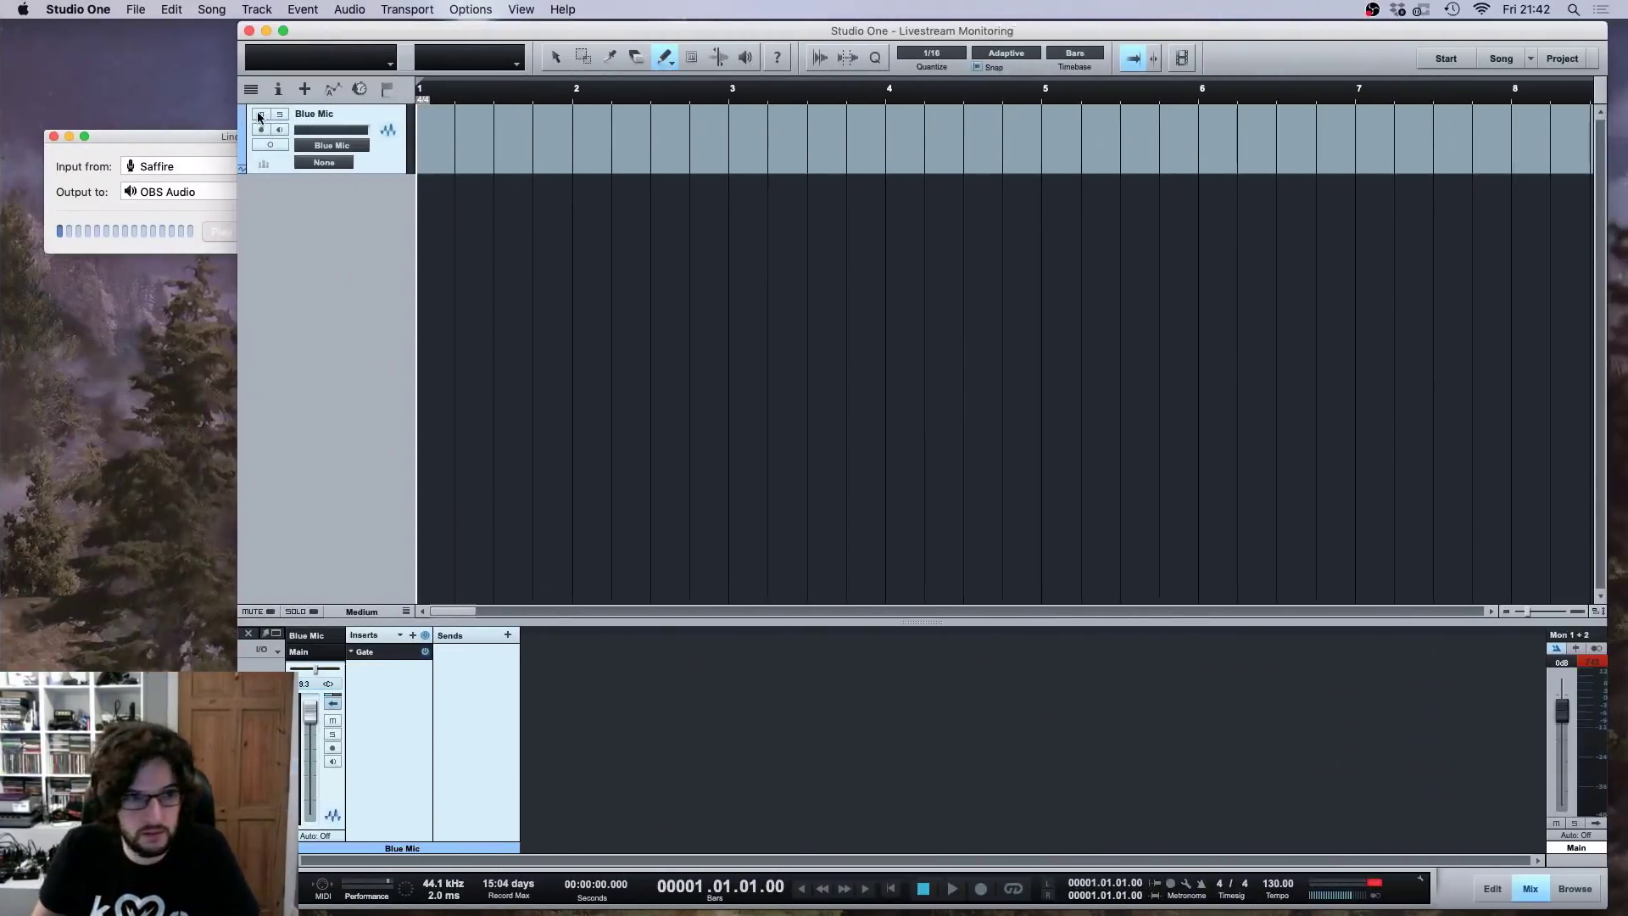
key(ctrl+Left)
key(ctrl+Left)
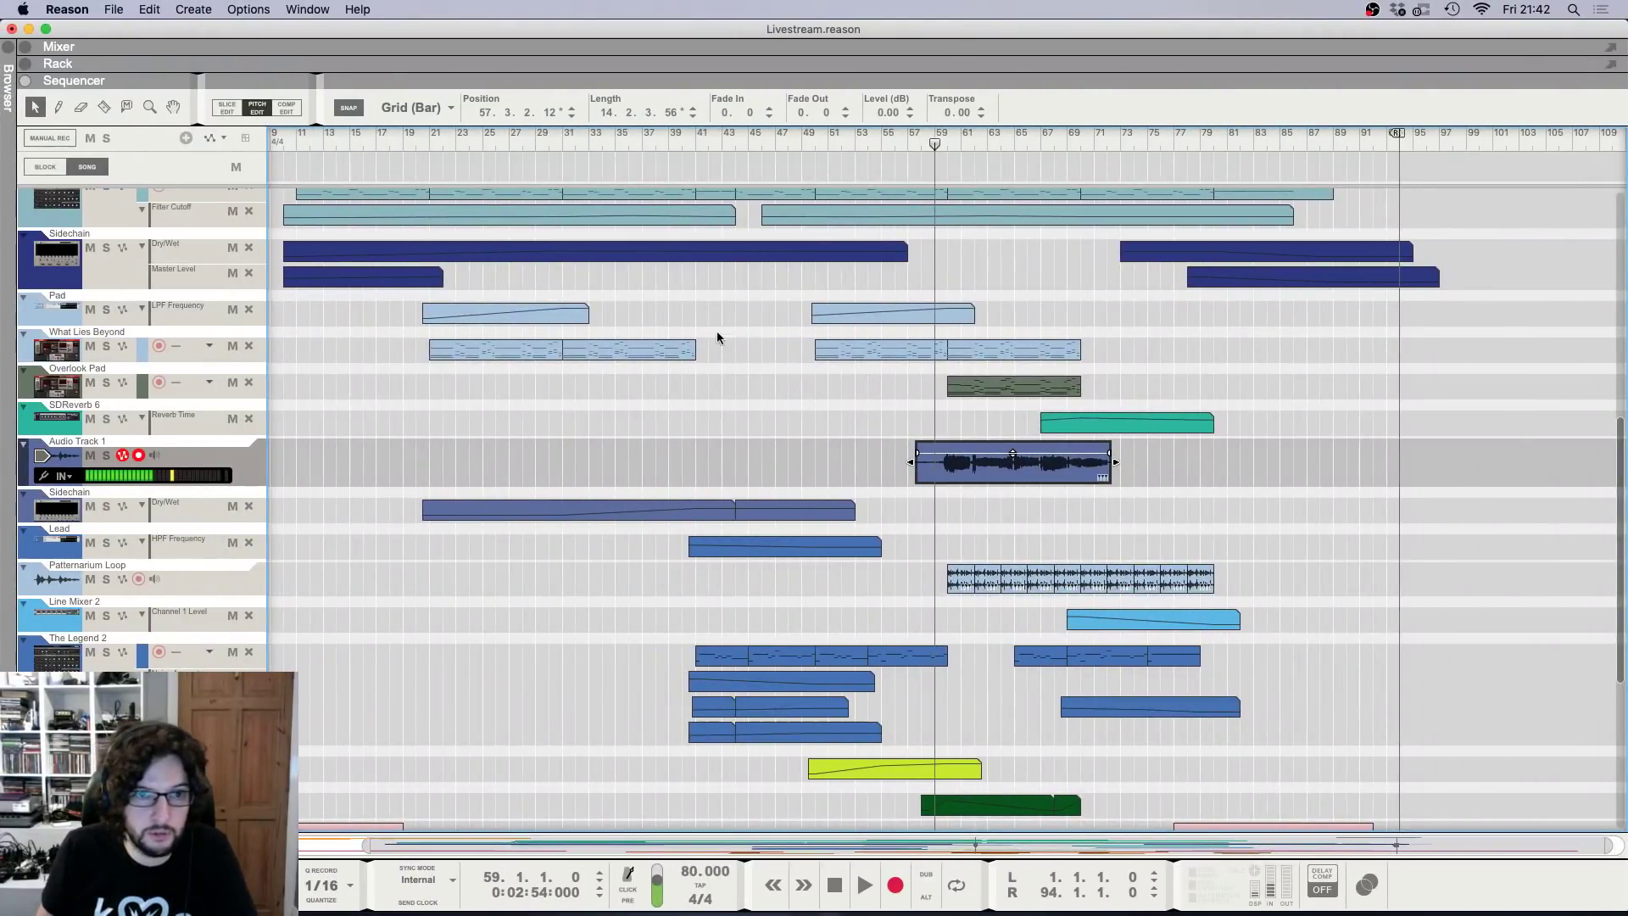
Open the Audio Track 1 recording for pitch editing and split its first sung note at 59.4.4 with the Razor tool.
key(Return)
key(g)
key(g)
key(g)
key(g)
key(g)
key(g)
key(g)
key(g)
key(g)
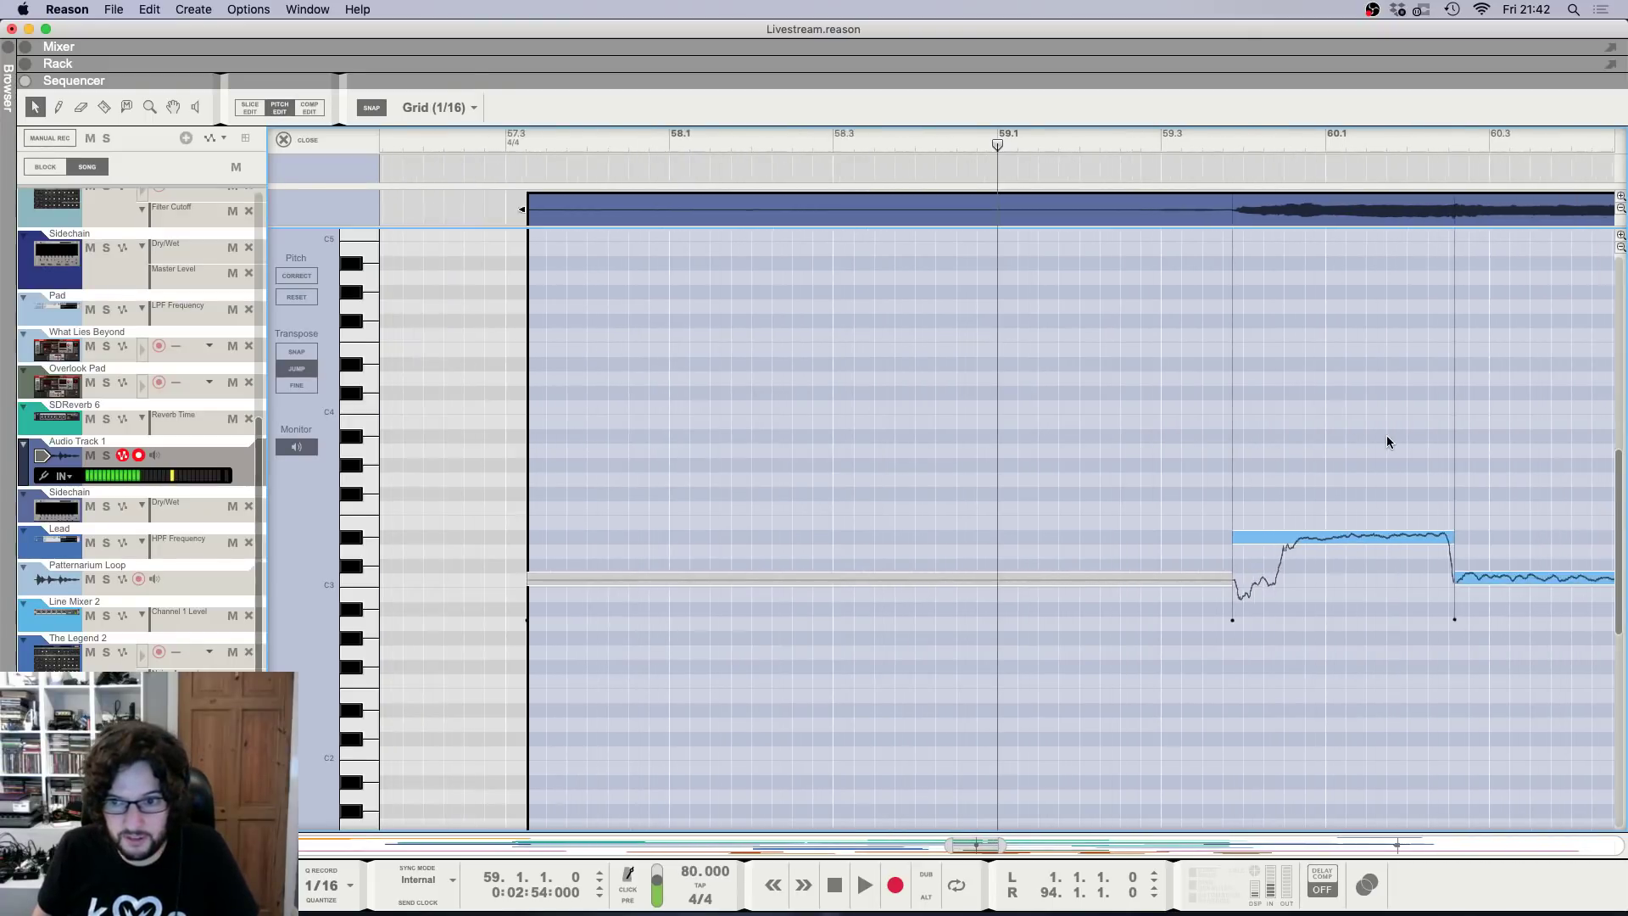
key(h)
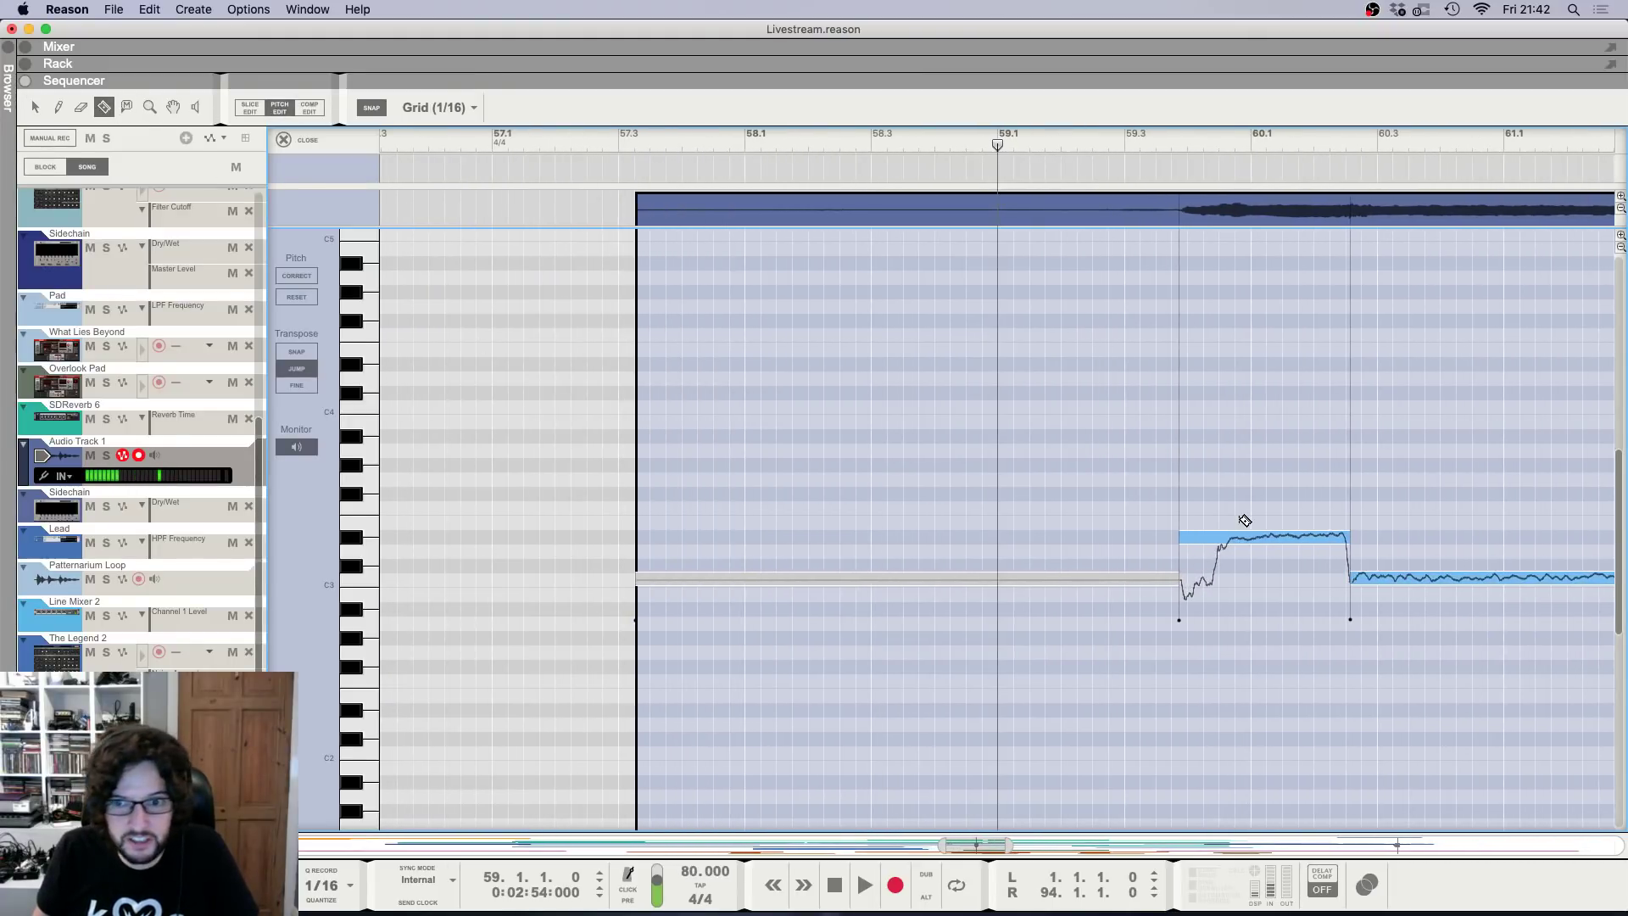
click(1238, 537)
key(g)
key(q)
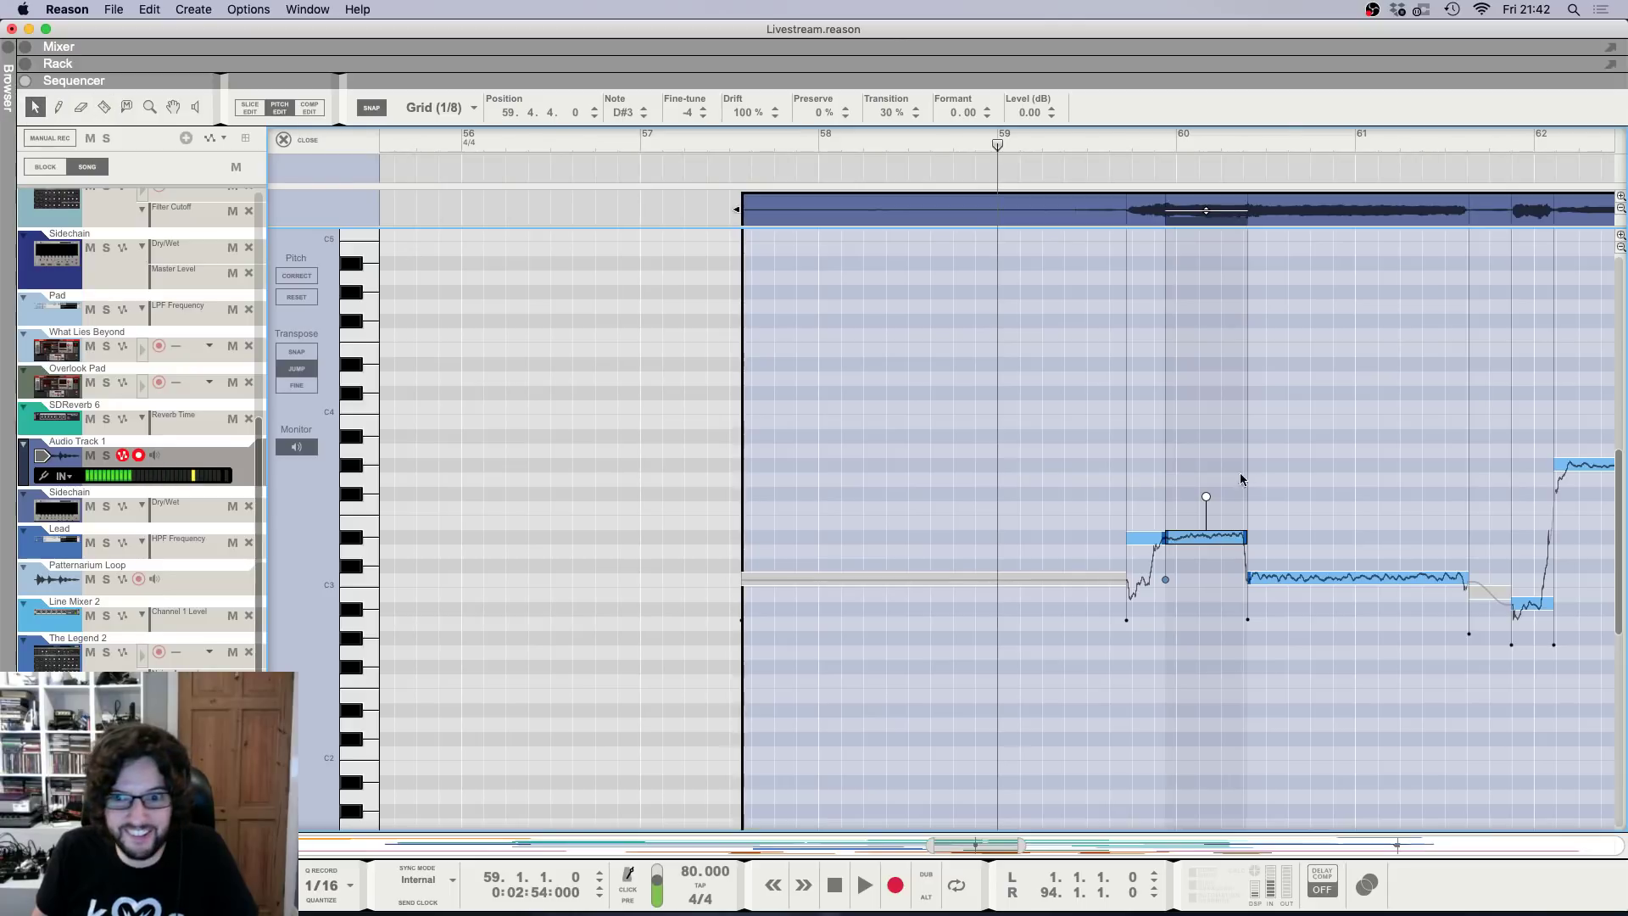
Select all notes of the recorded clip and apply automatic pitch correction.
scroll(1230, 470, right, 15)
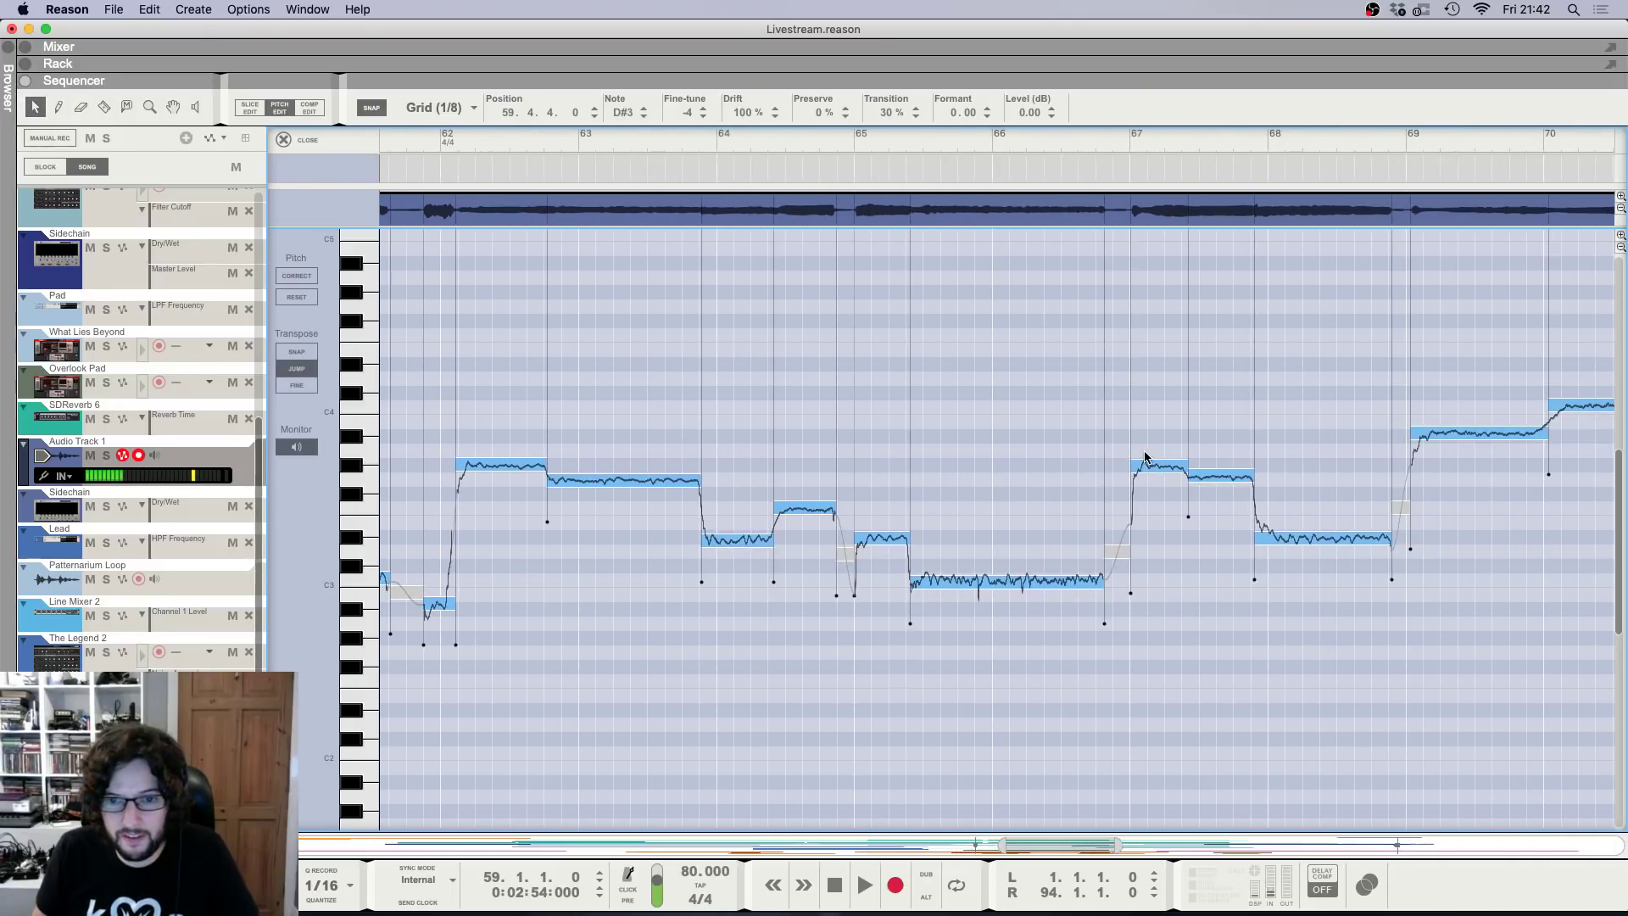
key(g)
key(g)
key(super+a)
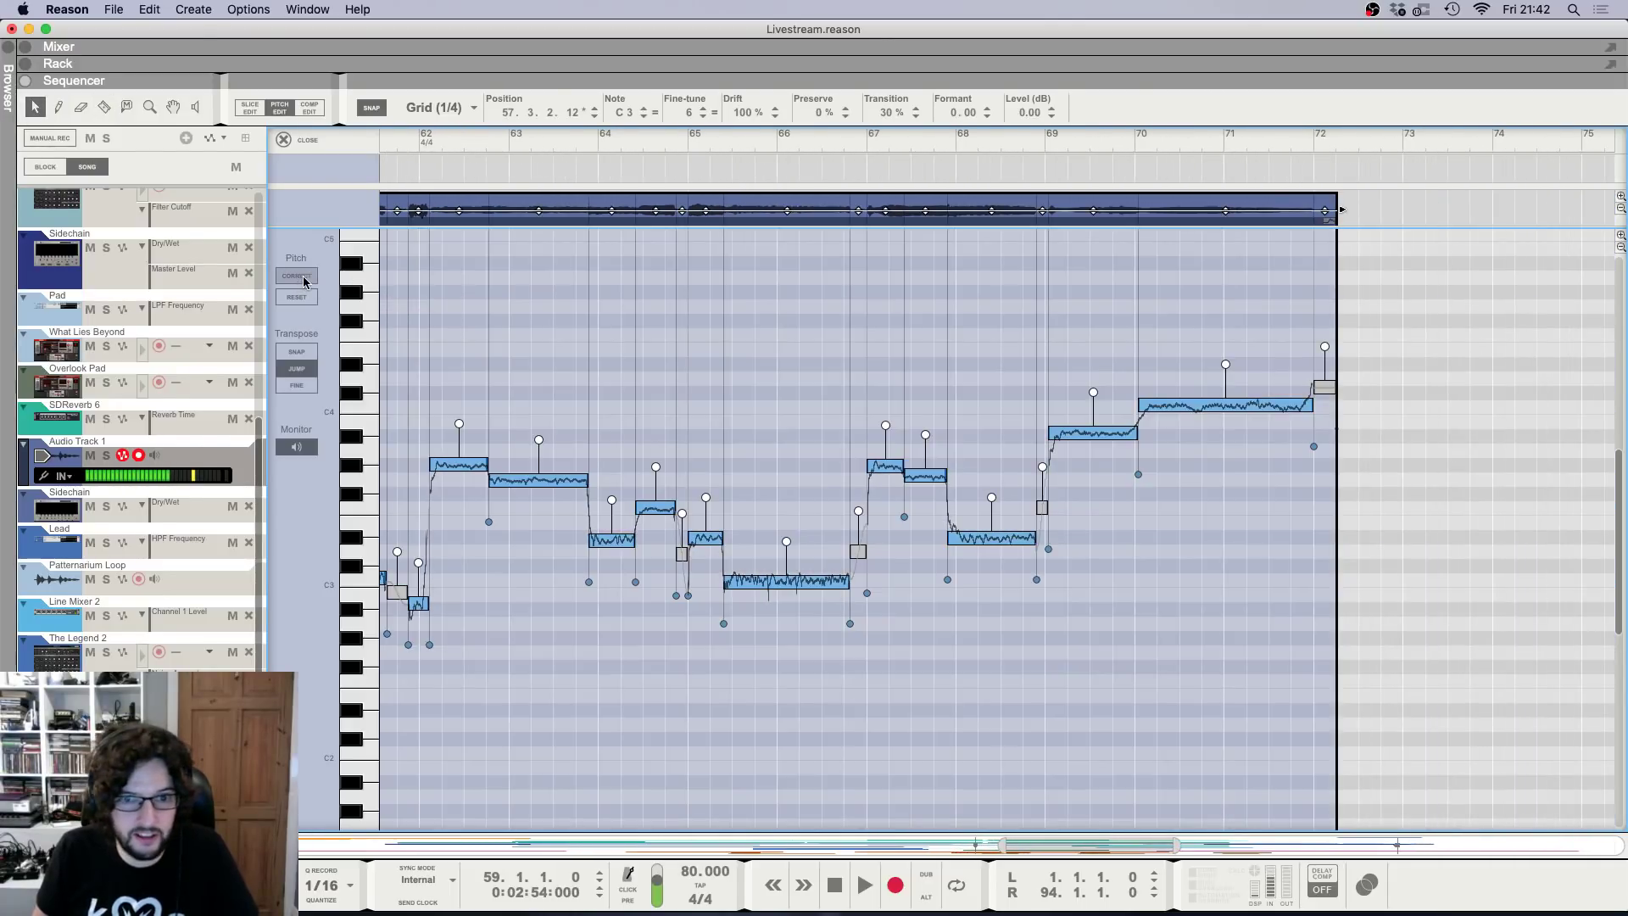
click(304, 279)
Move the song position to 59.3.1 and close the pitch editor to return to the arrangement.
scroll(570, 348, down, 2)
scroll(593, 327, left, 10)
click(740, 141)
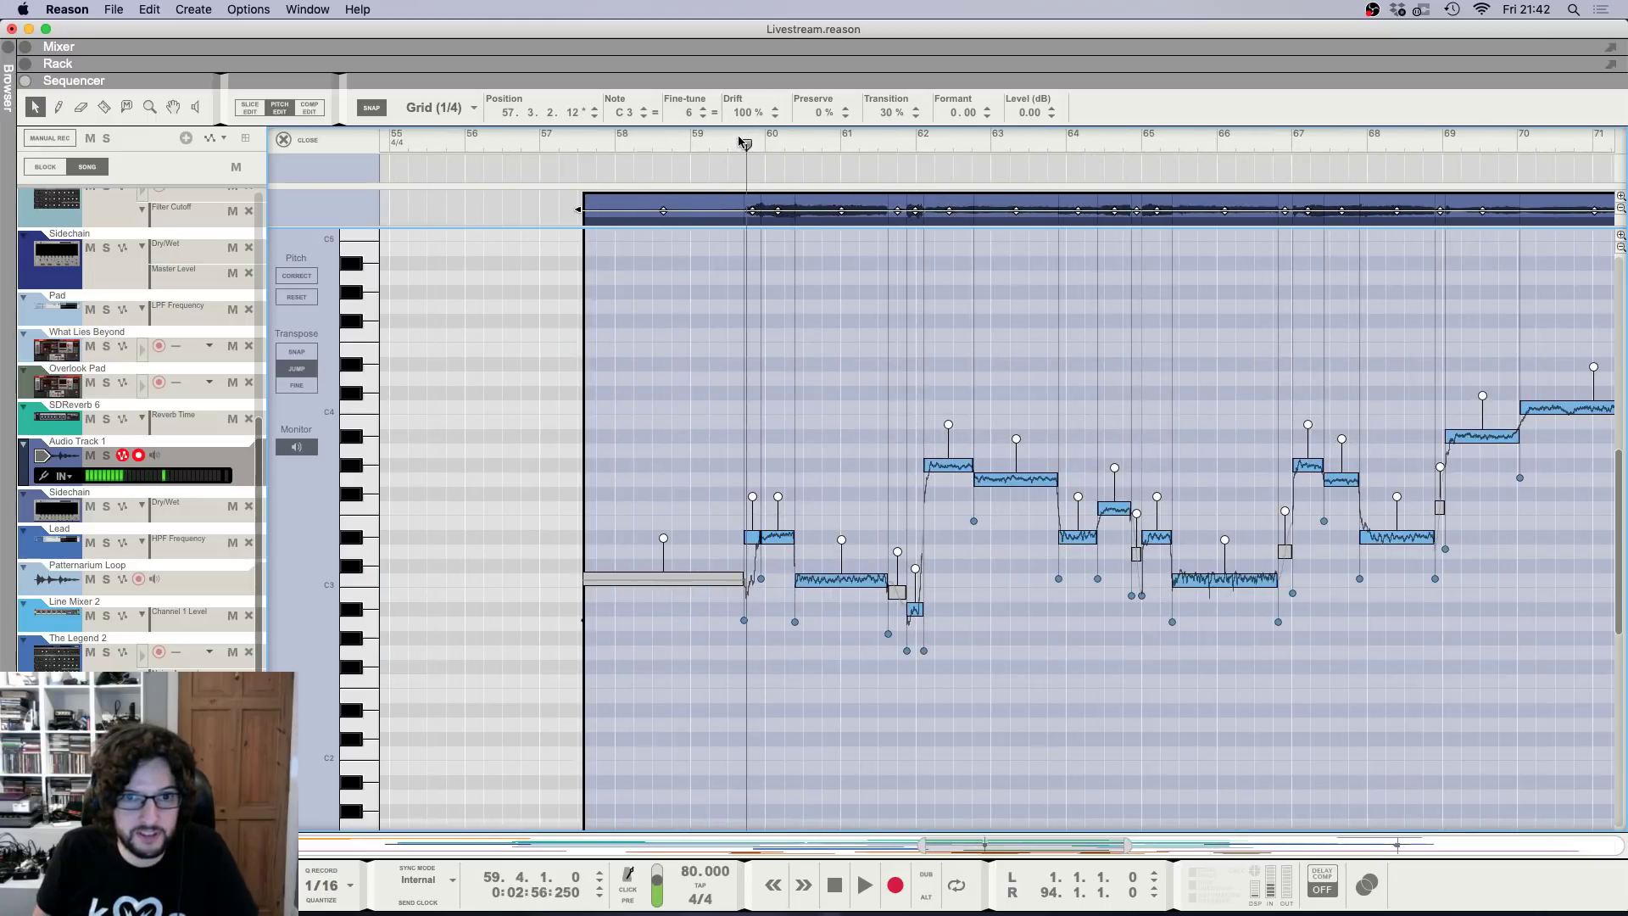
drag(738, 137, 727, 138)
click(297, 139)
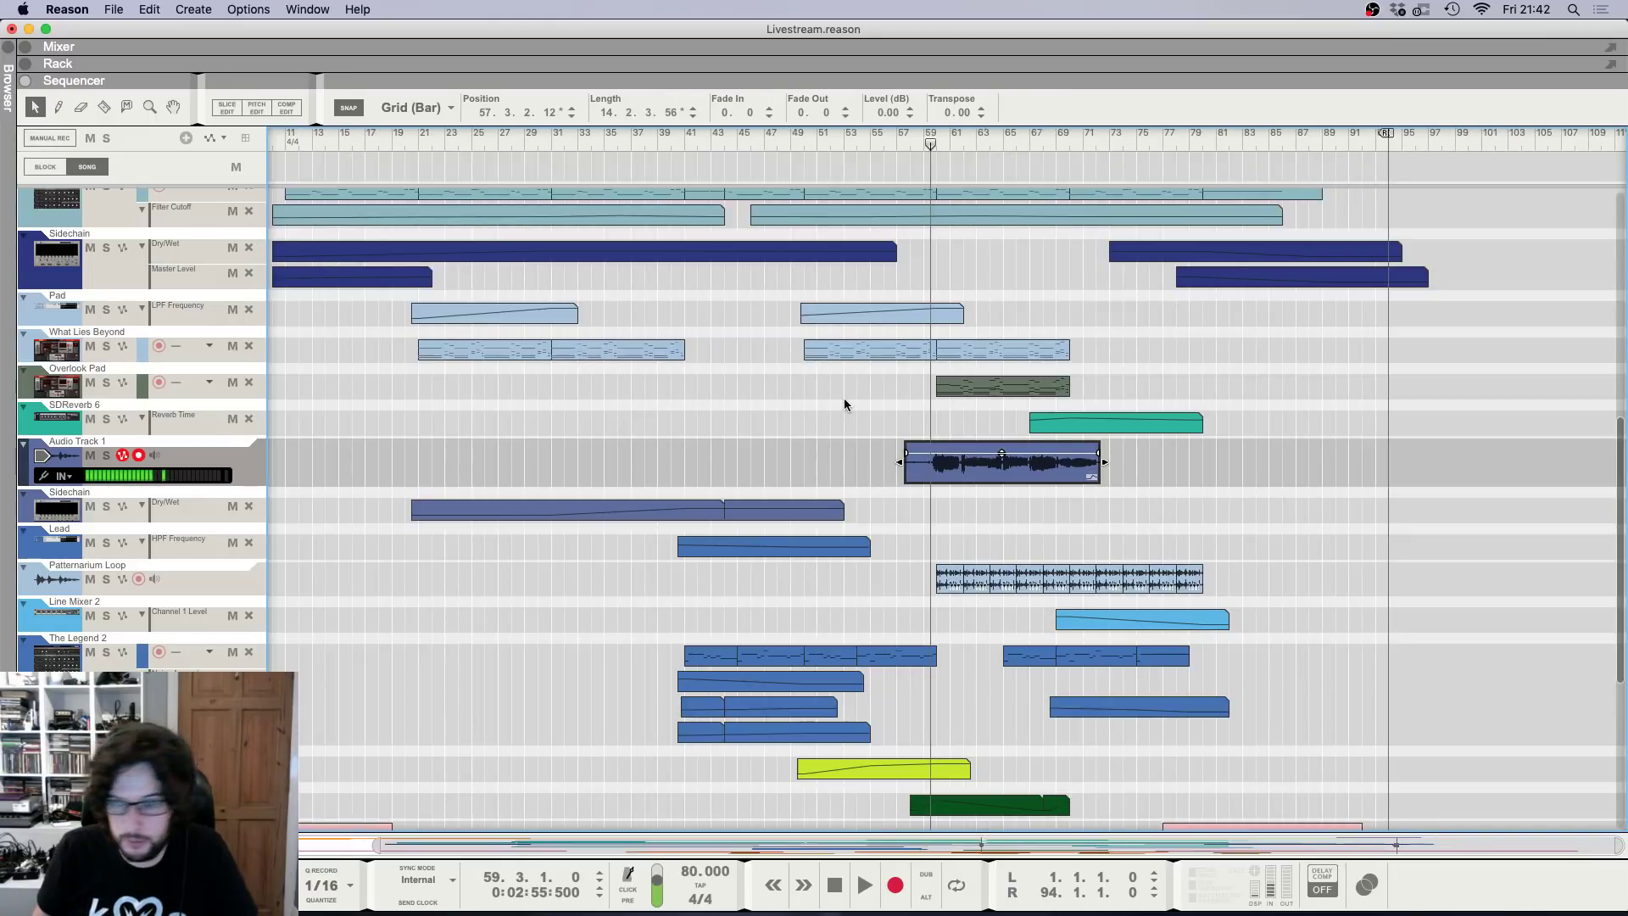
Play the pitch-corrected take with the song and lower Audio Track 1's mixer fader to about -5.5 dB.
key(space)
key(h)
key(h)
key(h)
key(h)
key(h)
key(h)
key(h)
key(h)
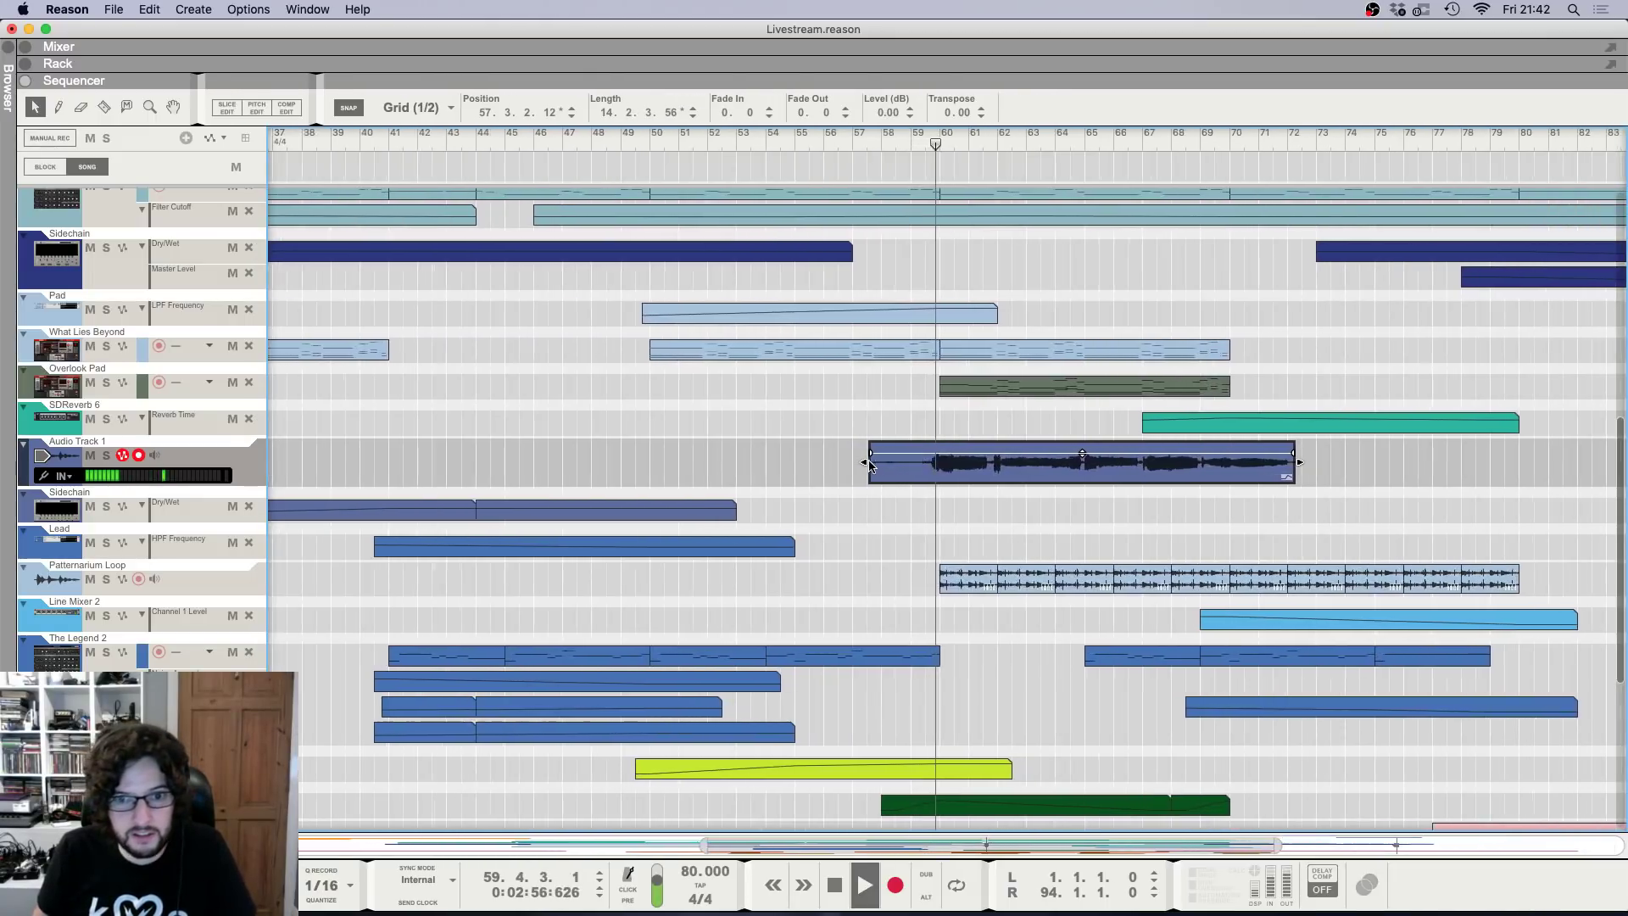
key(h)
key(h)
key(F5)
key(F6)
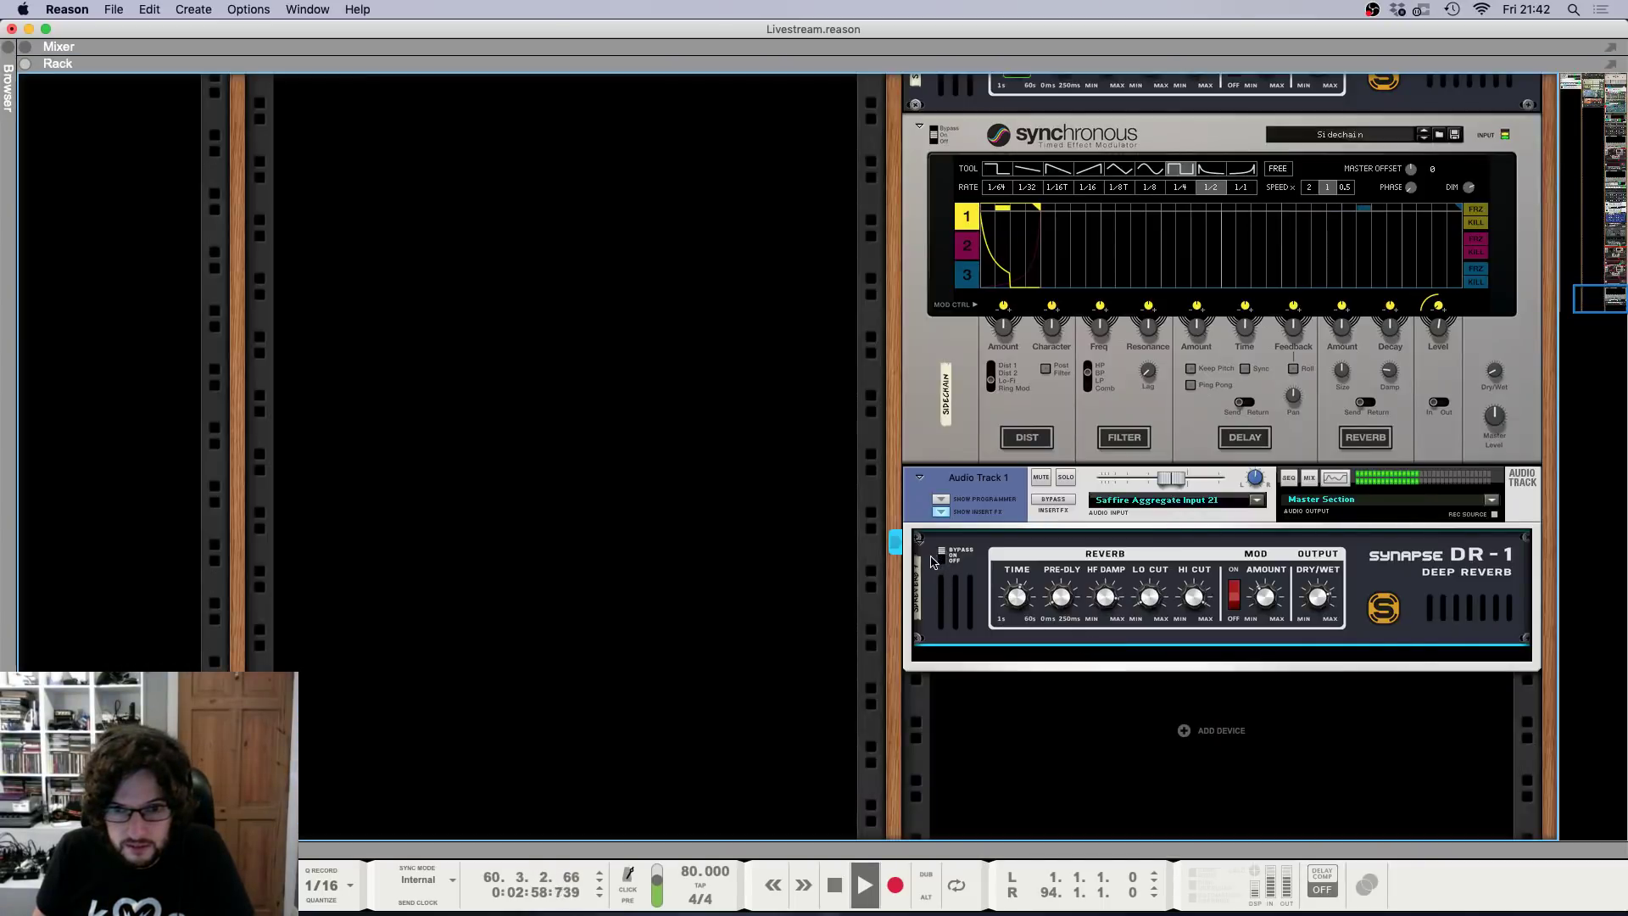
key(F7)
key(F5)
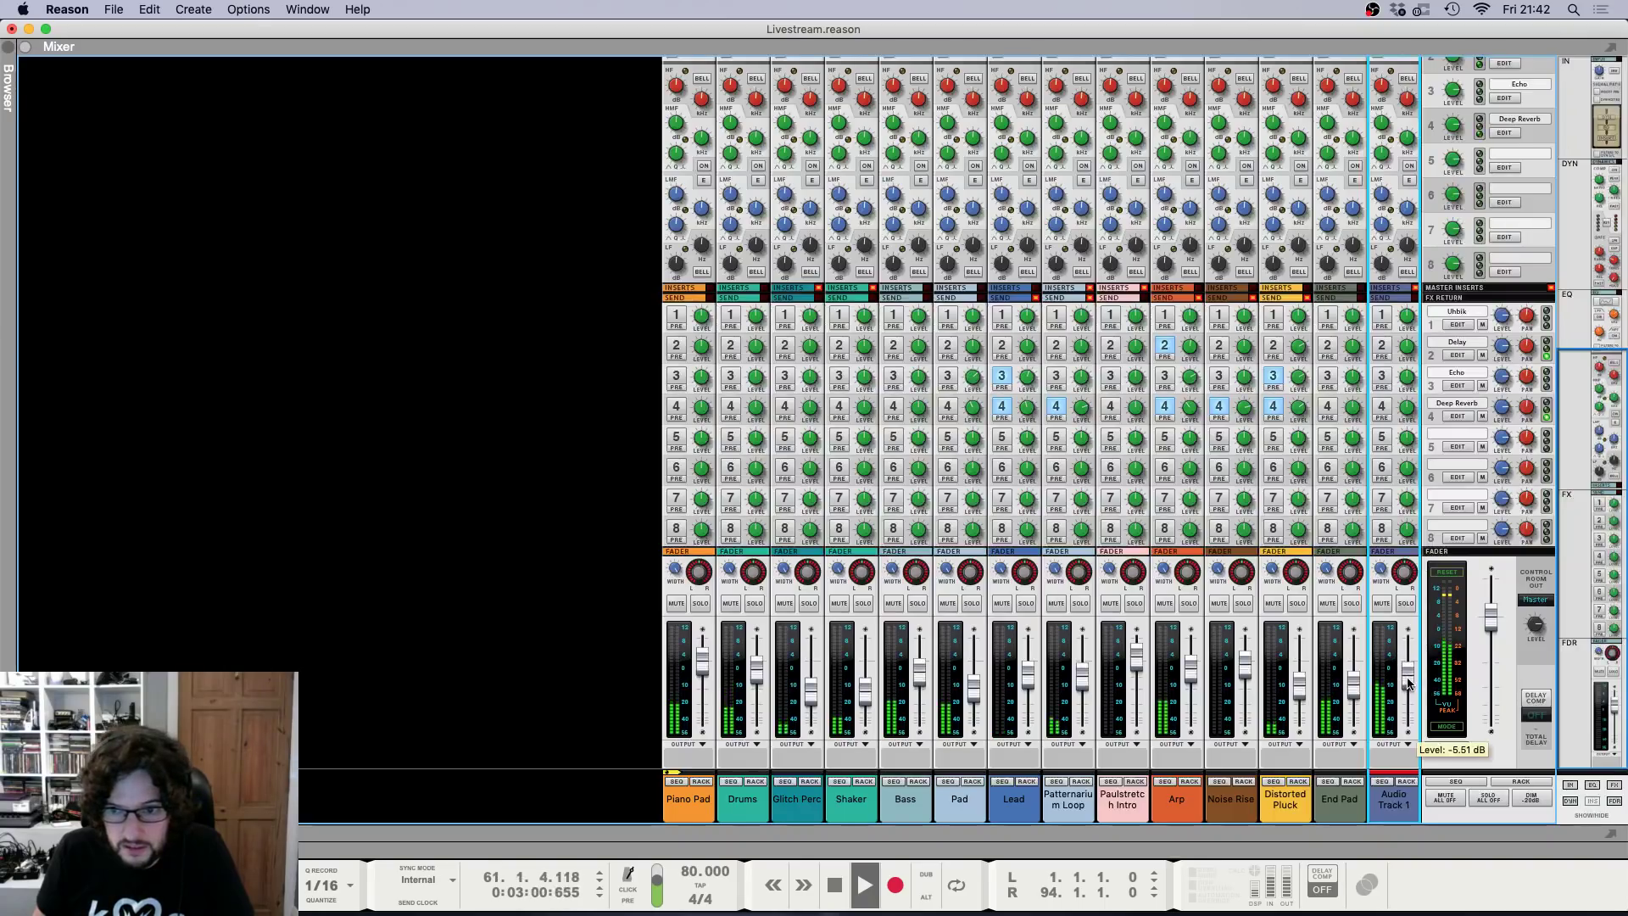
Trim the start of the recorded clip on Audio Track 1 to bar 59 and deselect it.
key(F7)
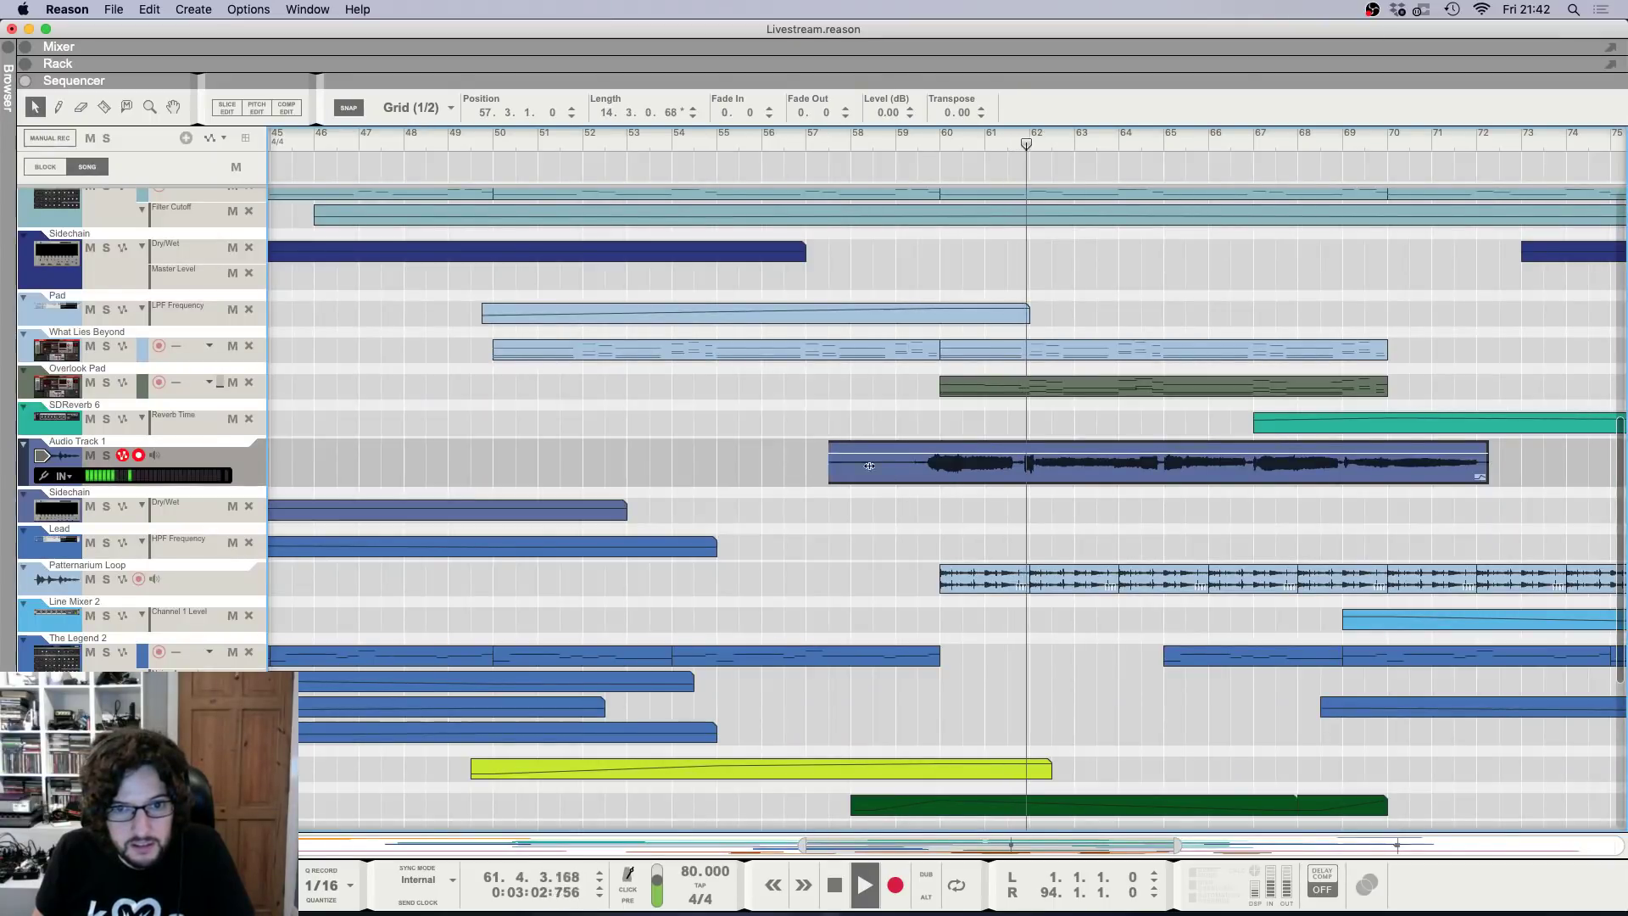
drag(828, 480, 892, 480)
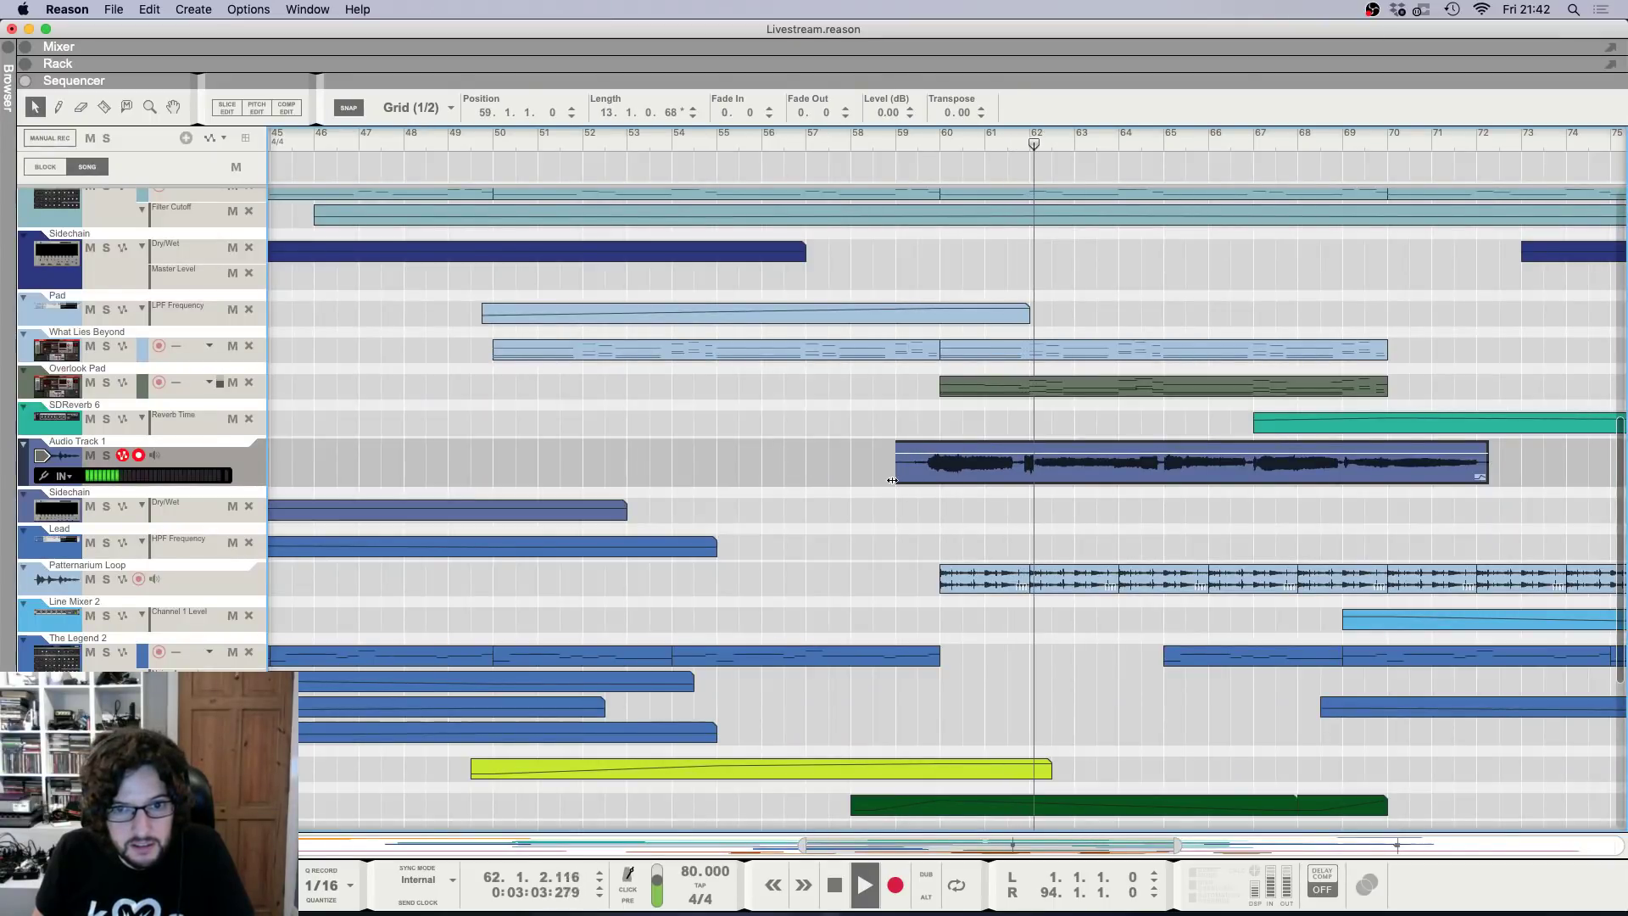
click(911, 424)
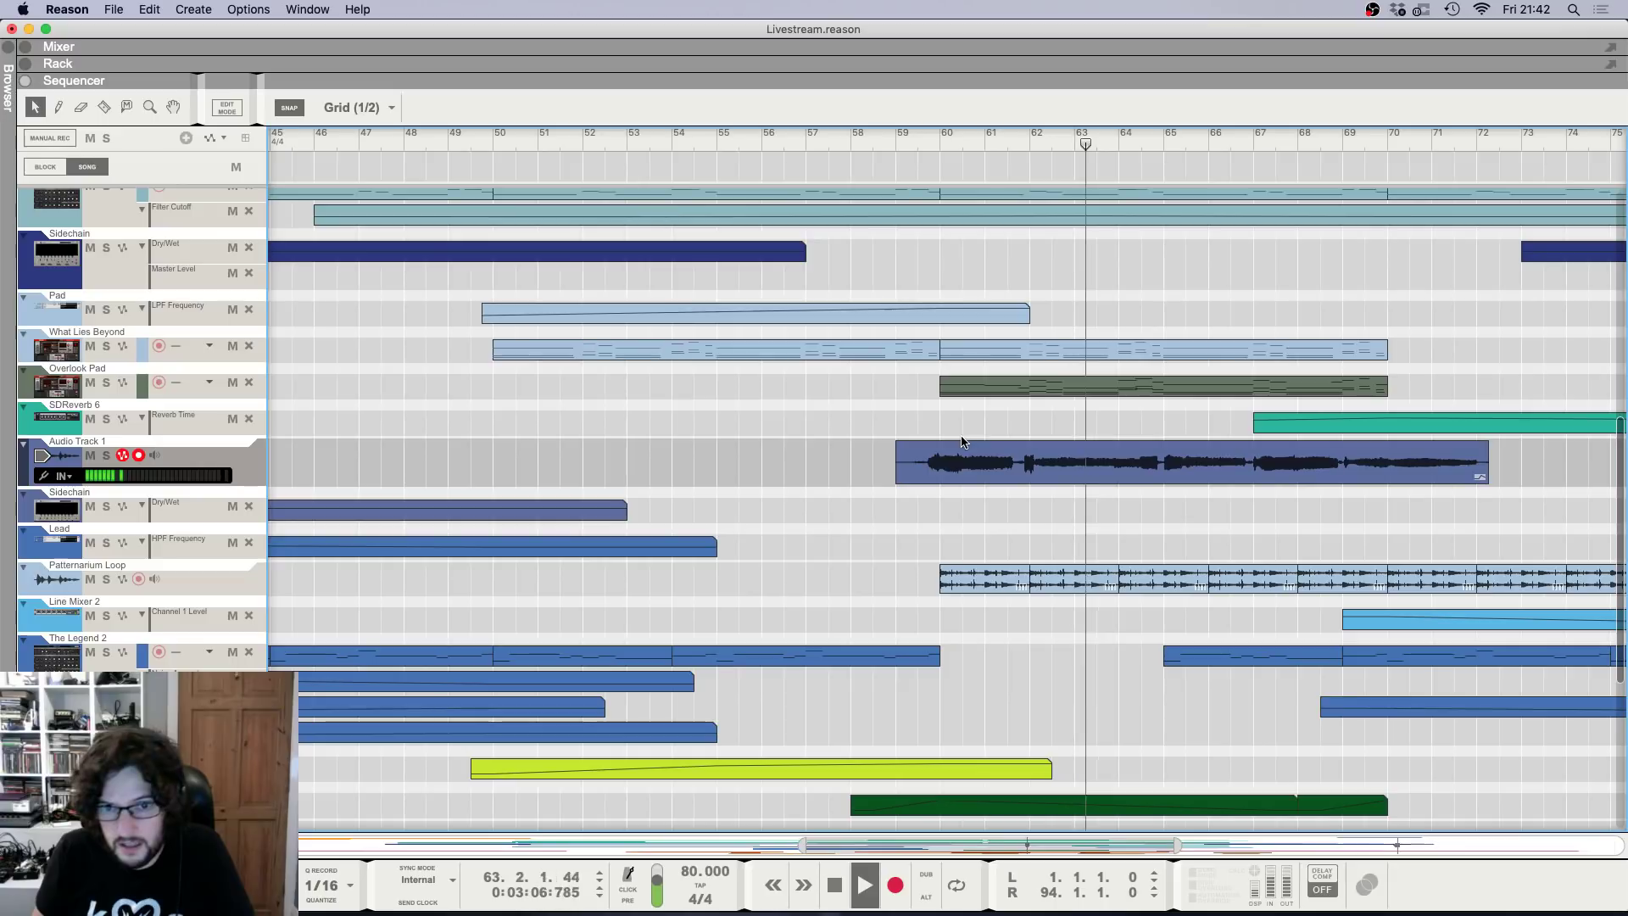
key(g)
key(g)
key(g)
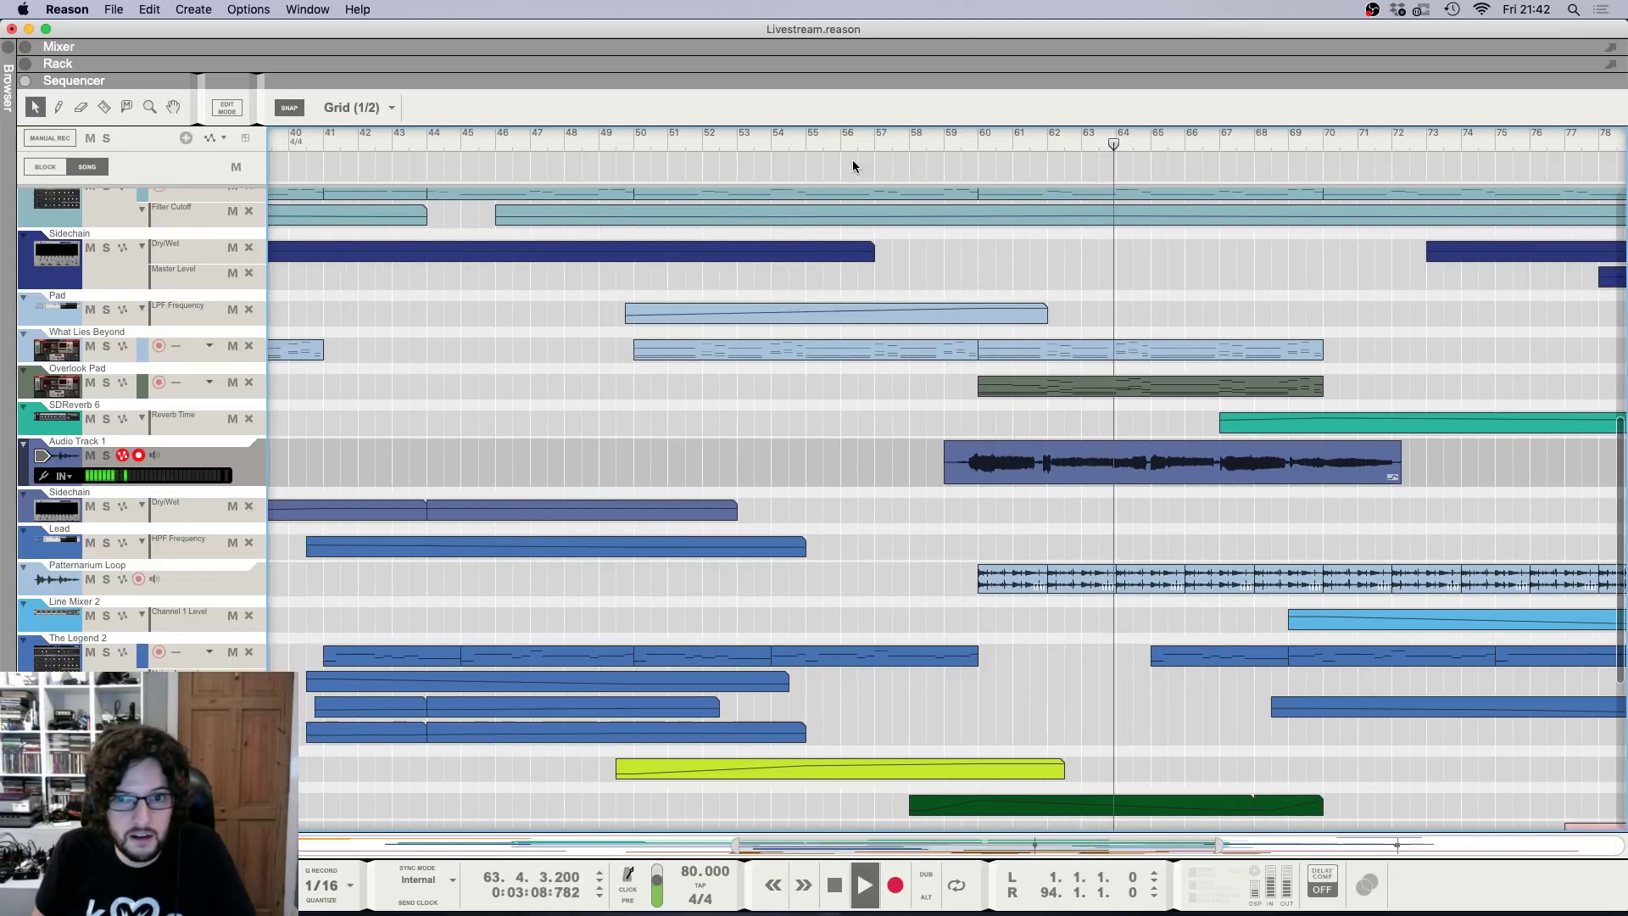
key(h)
key(h)
key(h)
Add a Cakewalk RE-2A Leveling Amplifier to Audio Track 1's insert effects.
key(F6)
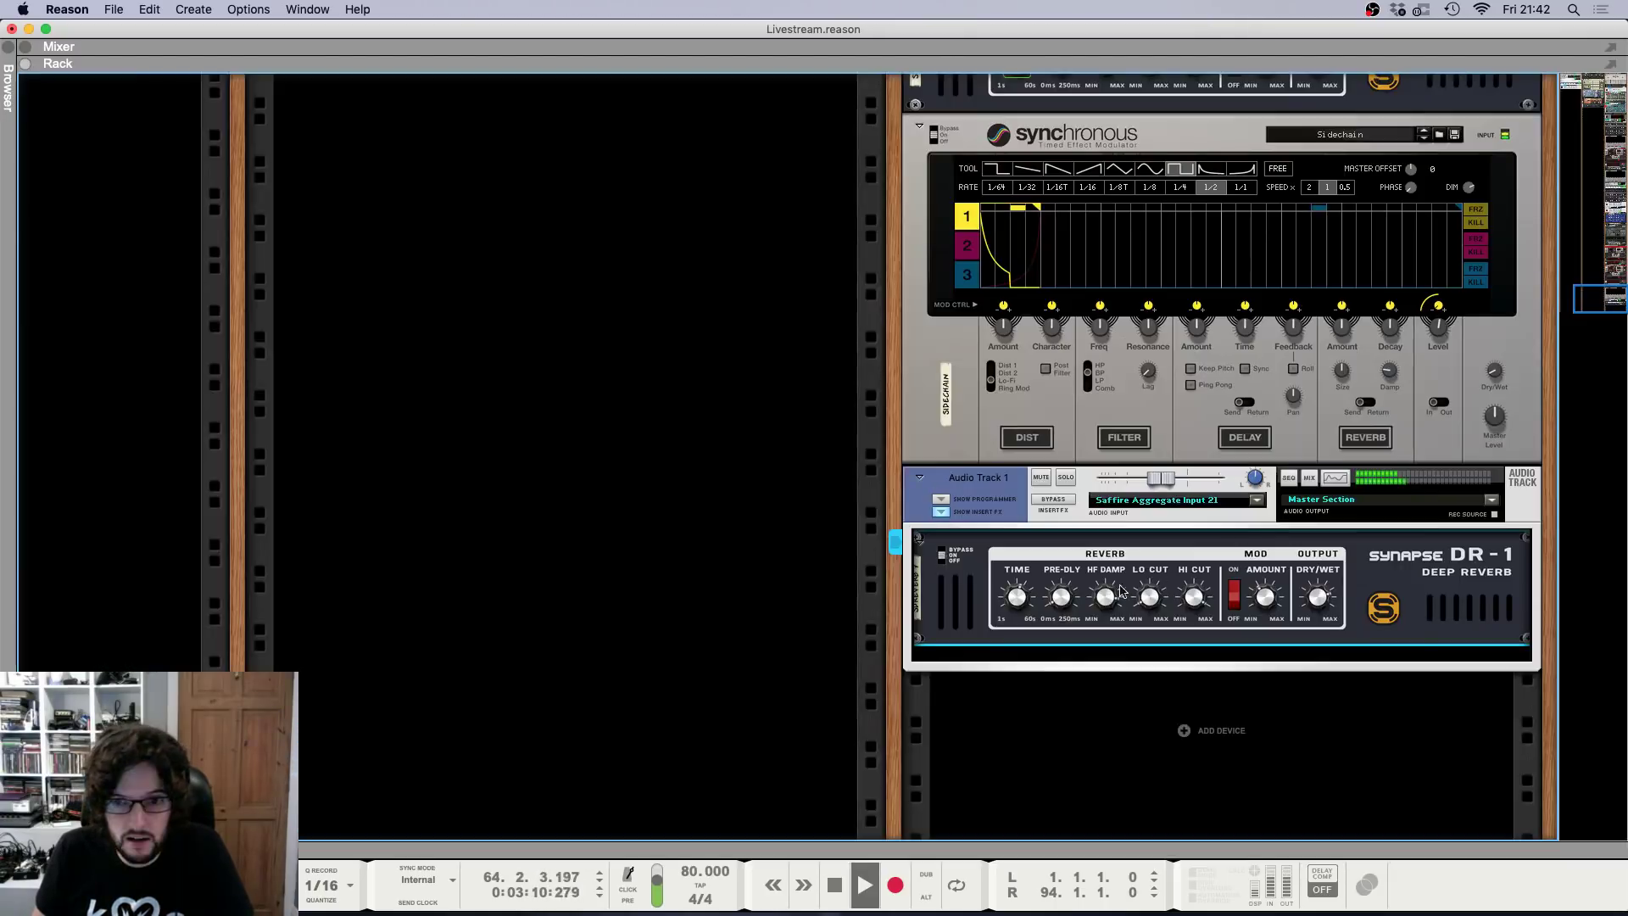
right_click(1042, 654)
mouse_move(1323, 542)
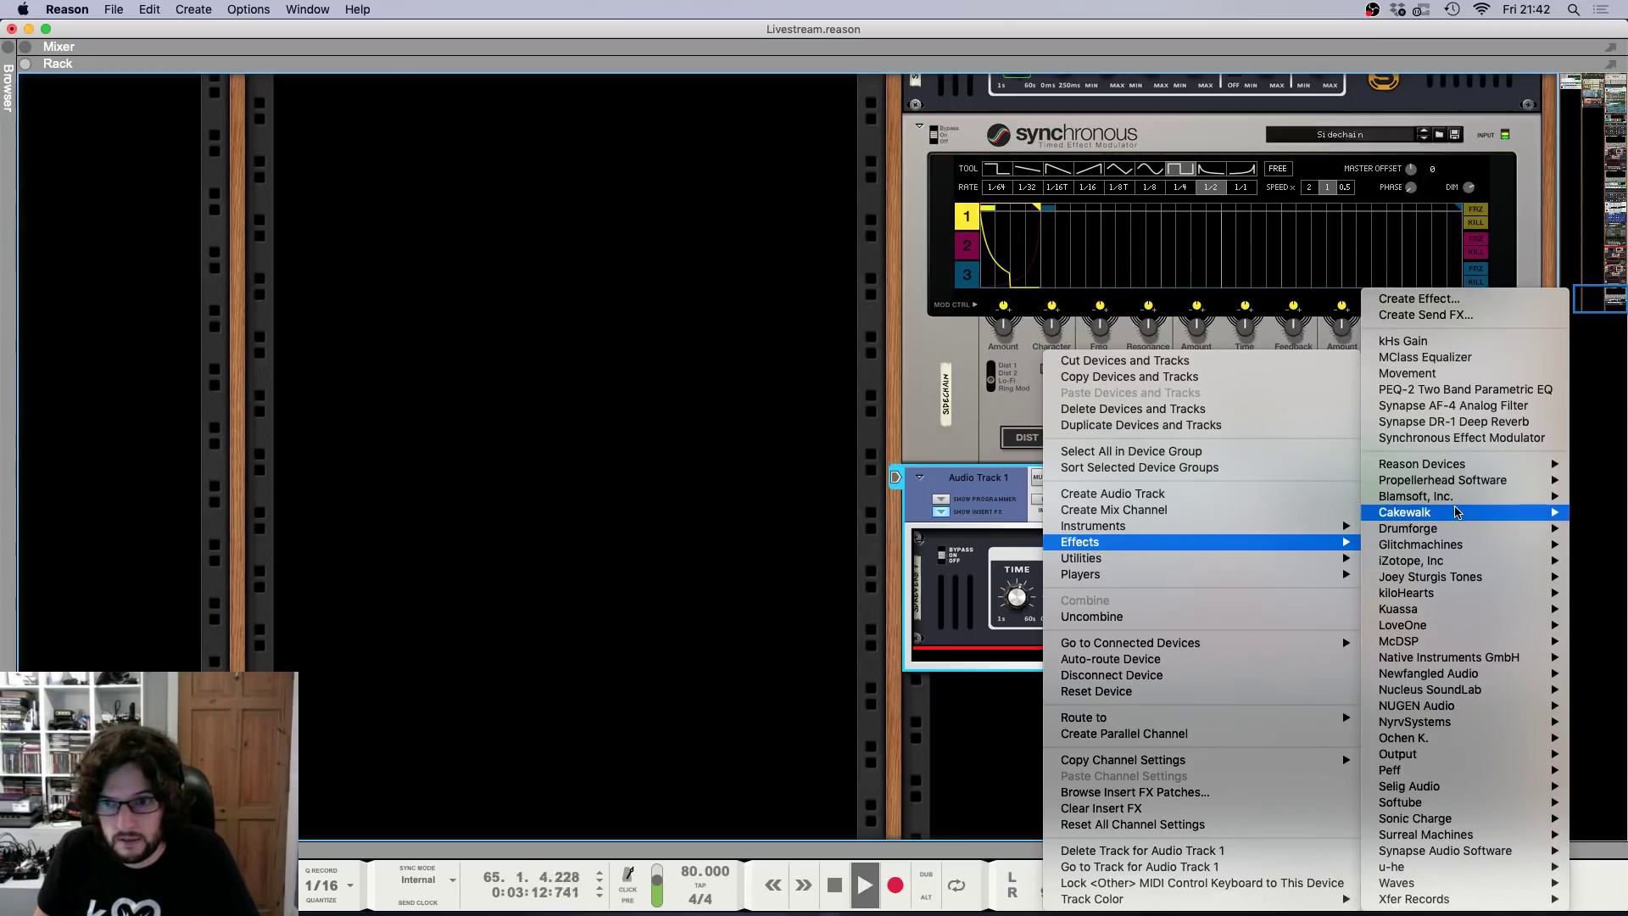
mouse_move(1456, 512)
click(1272, 512)
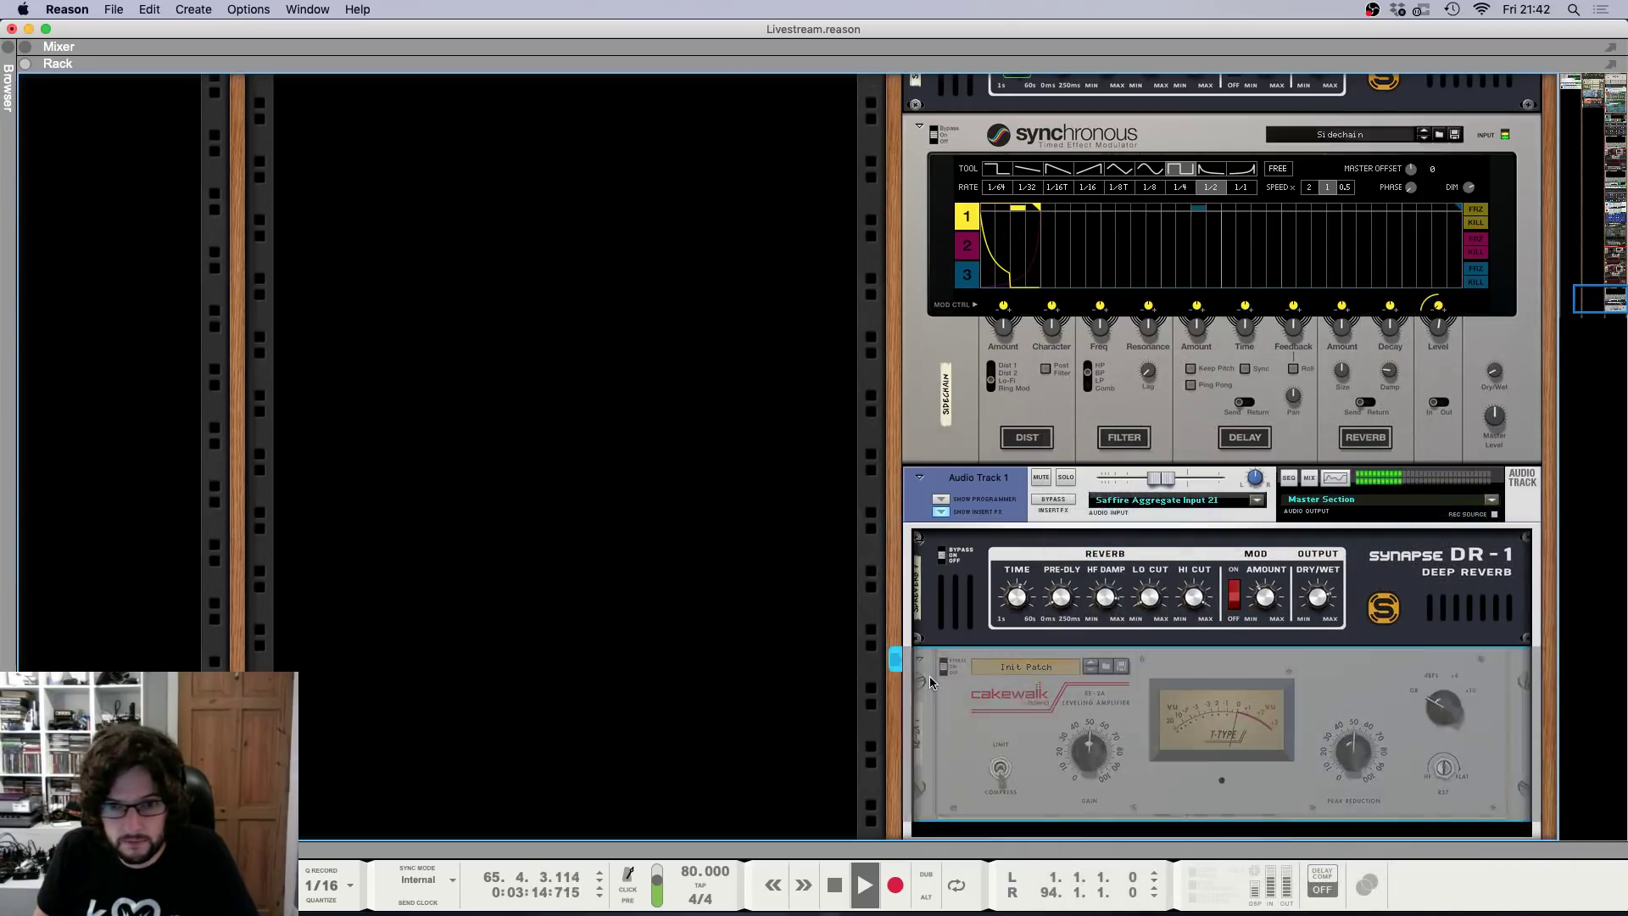
Move the RE-2A above the DR-1 reverb and re-patch the reverb's input cabling at the back of the rack.
drag(930, 681, 930, 560)
key(Tab)
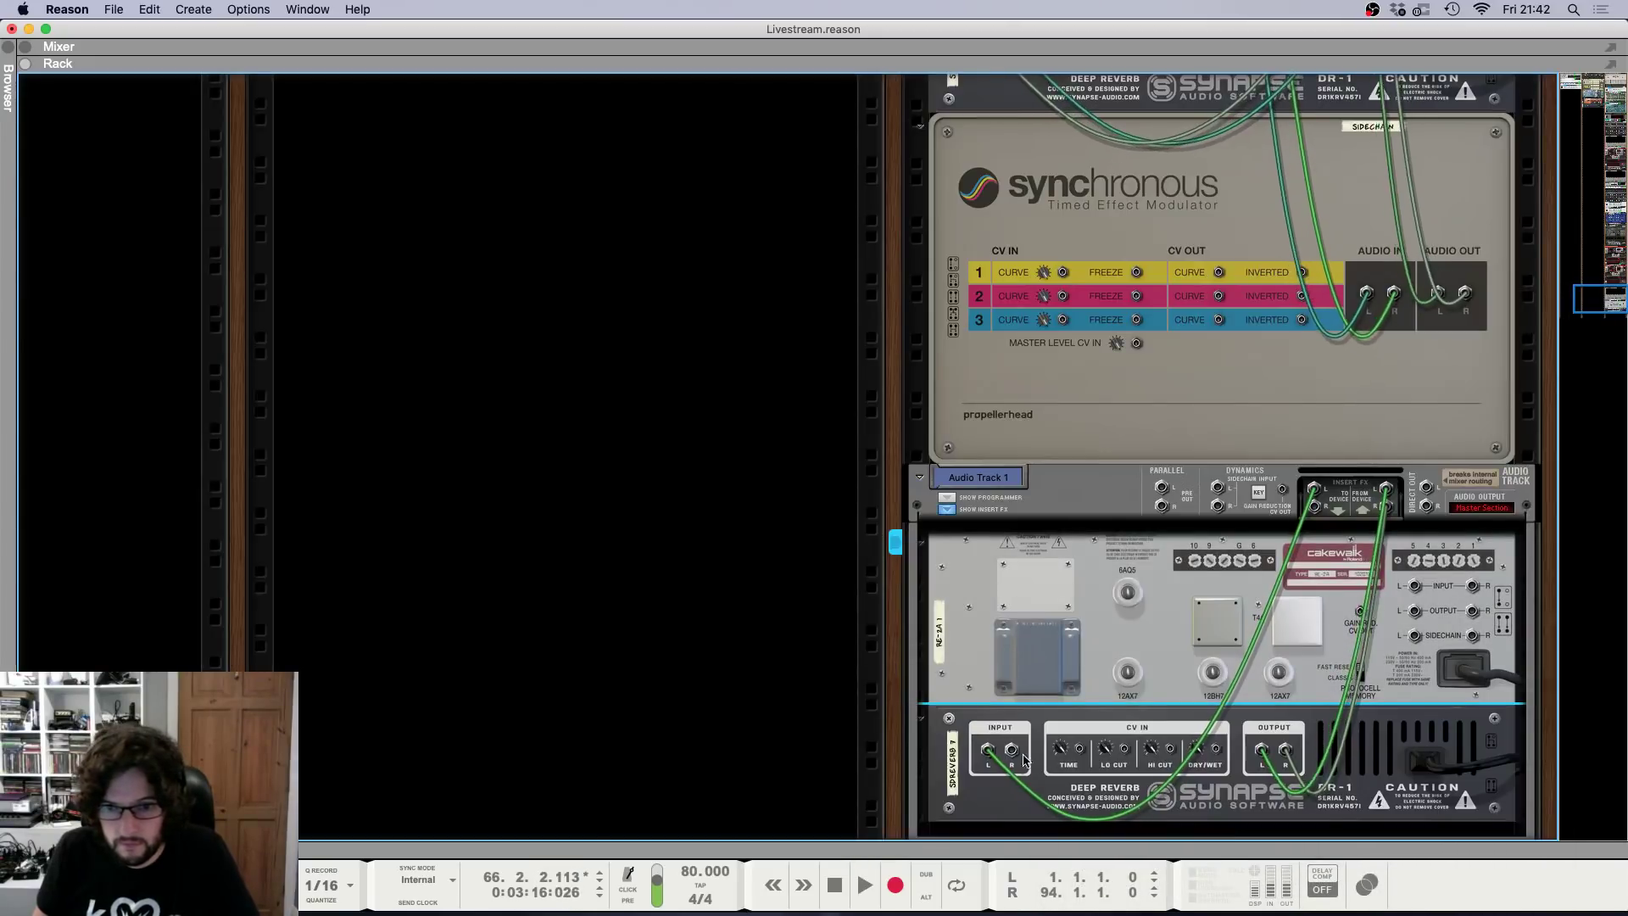
mouse_move(988, 750)
mouse_down()
mouse_move(1421, 589)
mouse_move(963, 799)
mouse_move(988, 749)
mouse_up()
key(Tab)
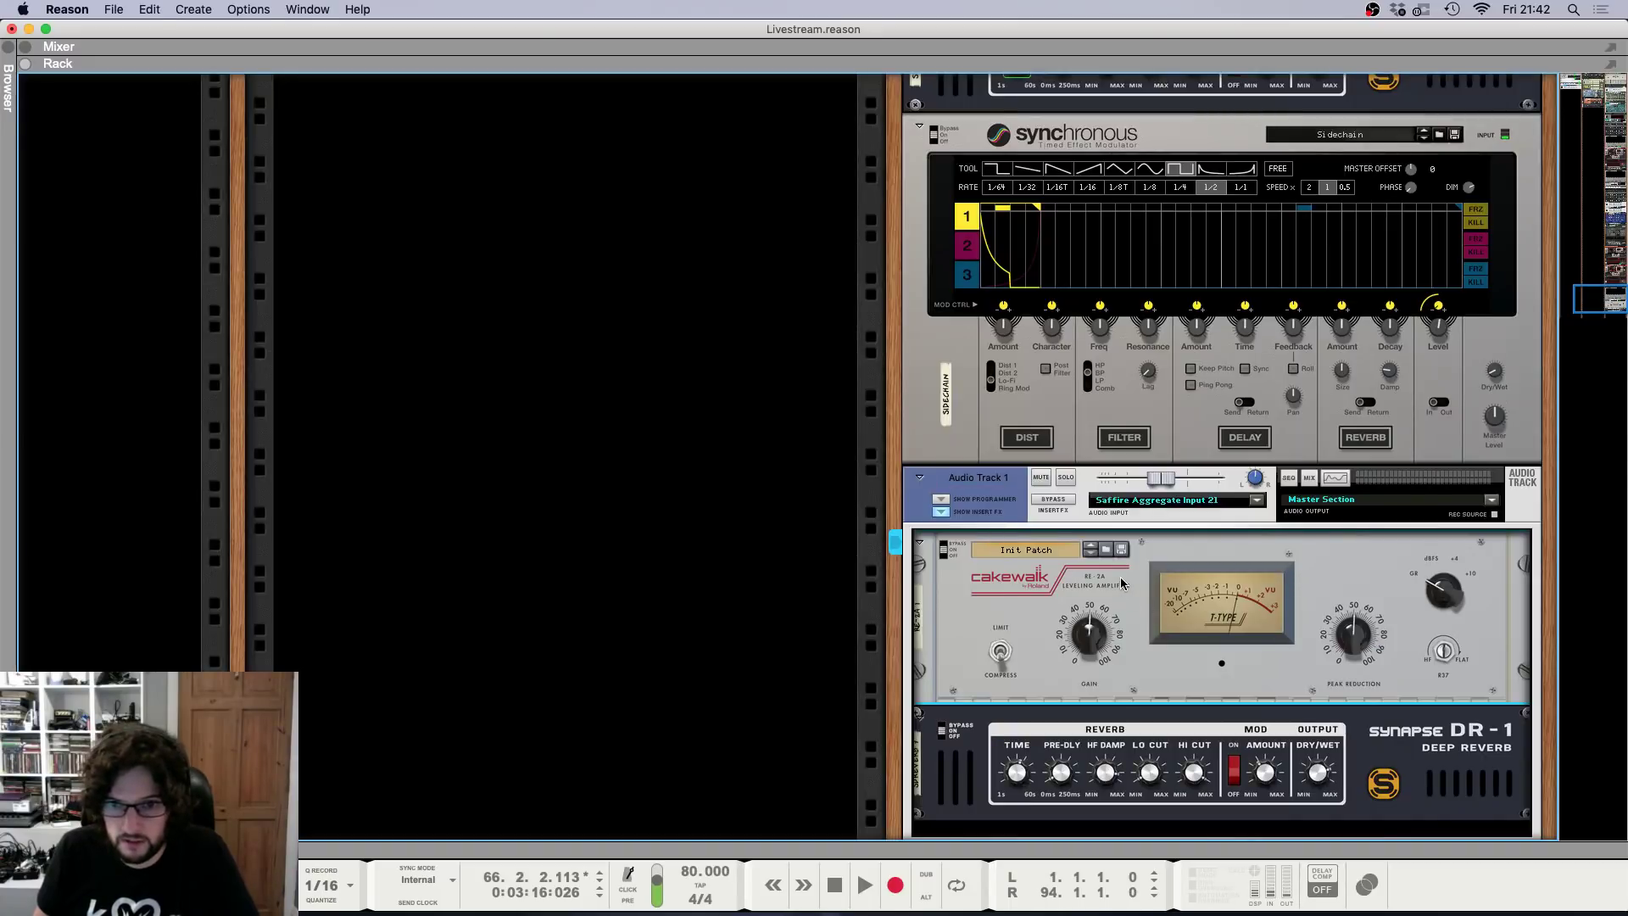
Load the Vocals patch into the RE-2A Leveling Amplifier and close the patch browser.
click(1107, 550)
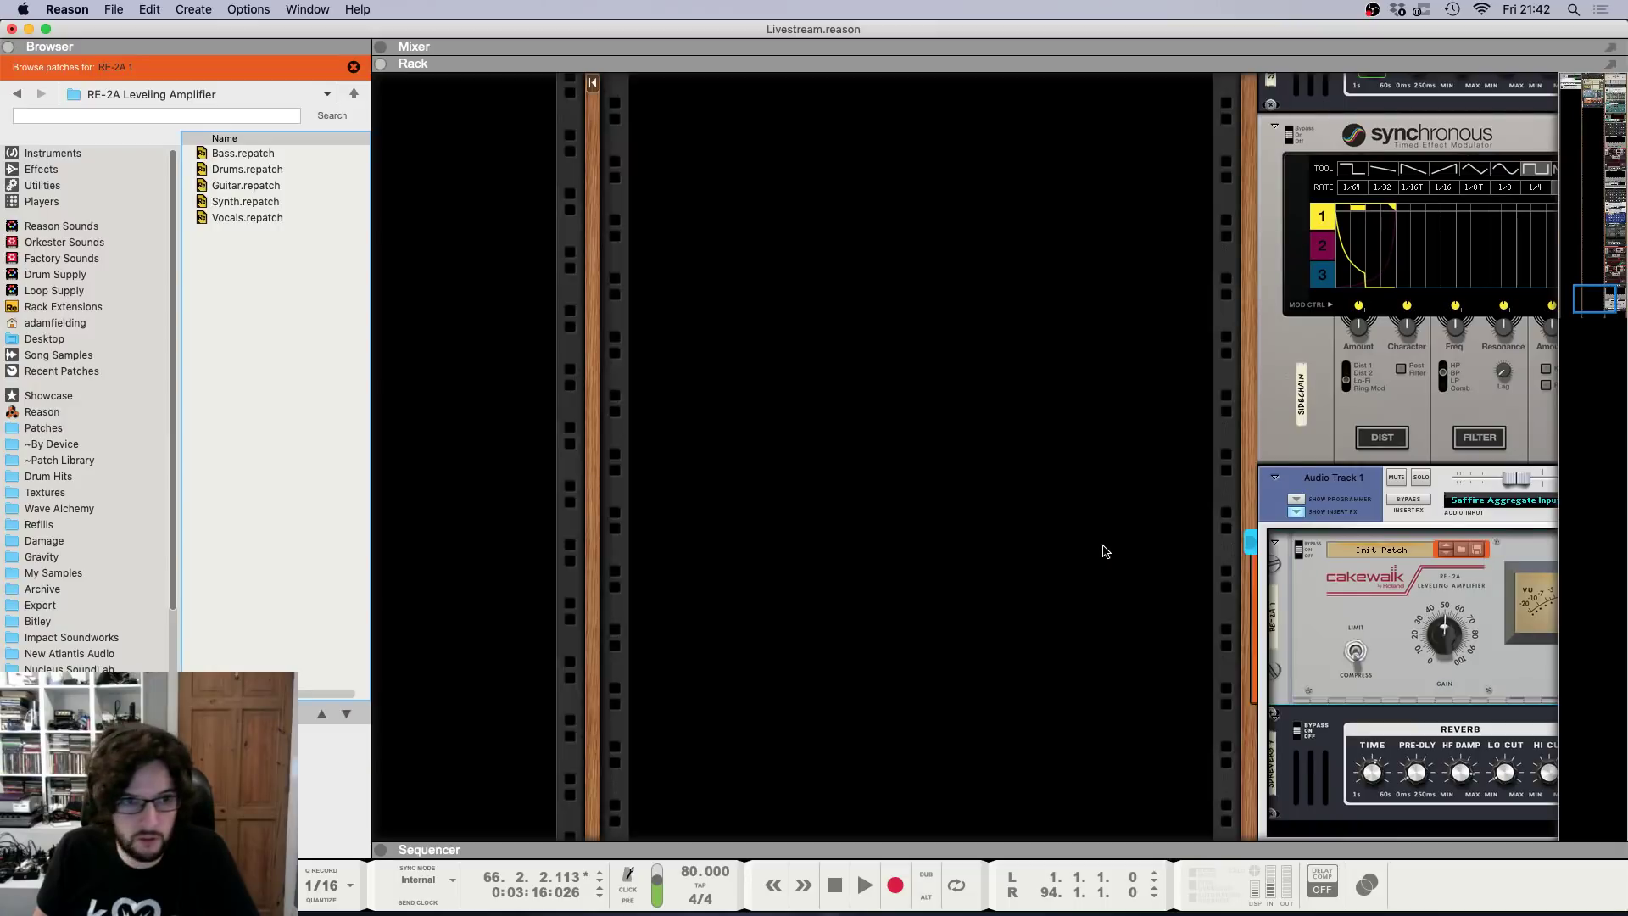
click(247, 218)
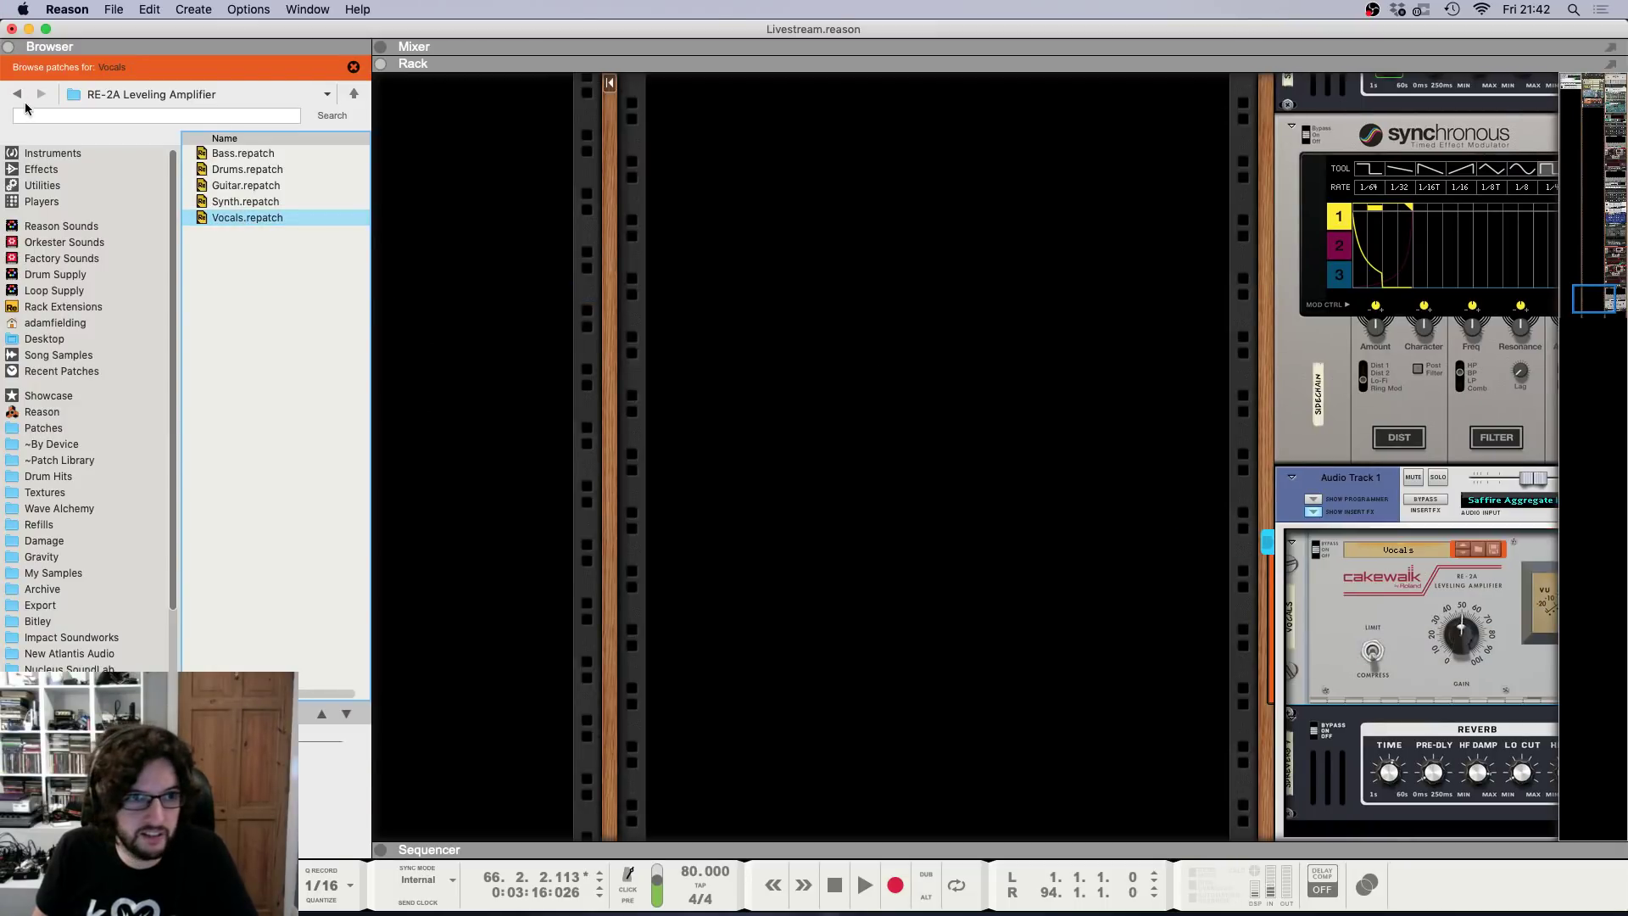
click(10, 47)
Resume playback from bar 66 and lower Audio Track 1's mixer fader to about -8.3 dB.
key(F7)
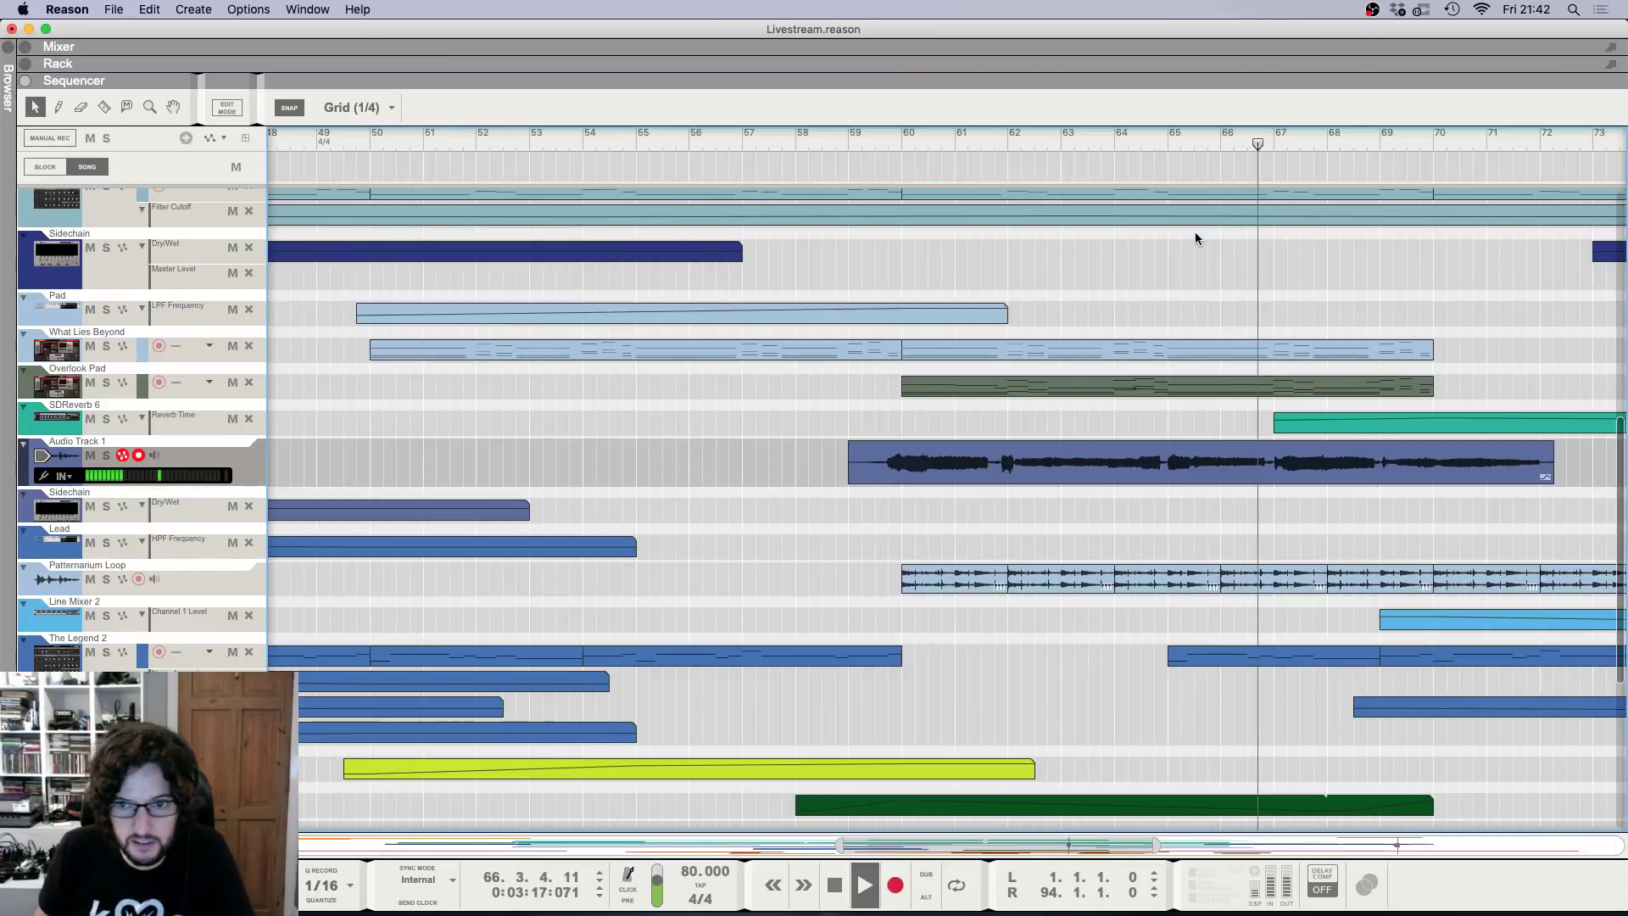
key(F6)
key(F5)
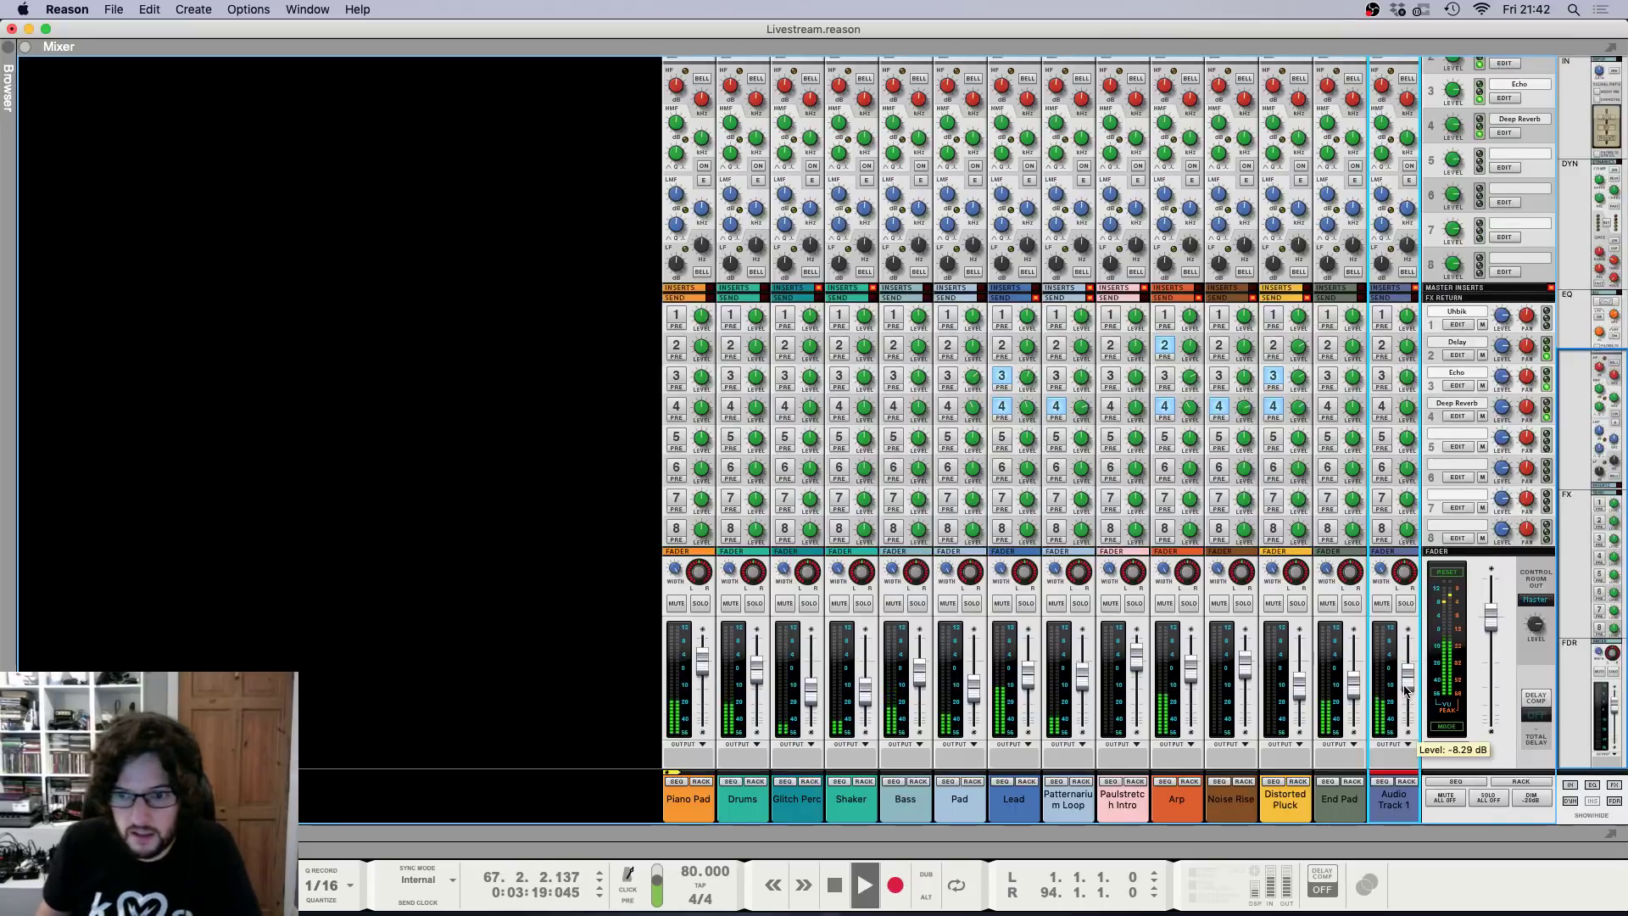
Return to the sequencer and restart playback from the start of the recorded take at bar 59.
key(F6)
key(F7)
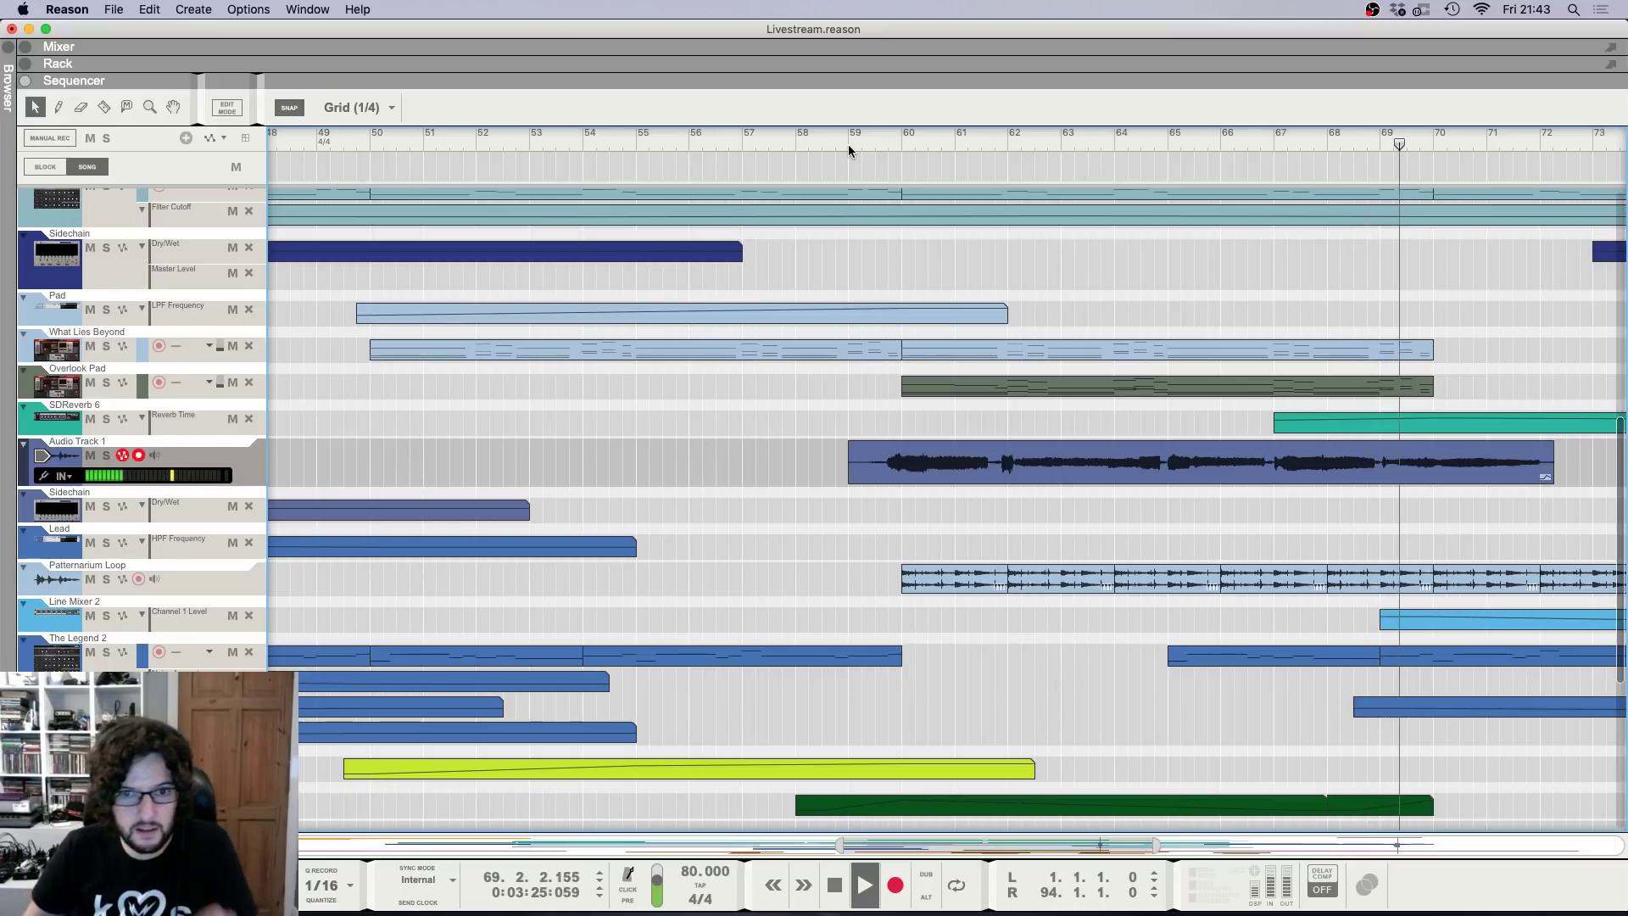
key(g)
key(g)
key(g)
key(g)
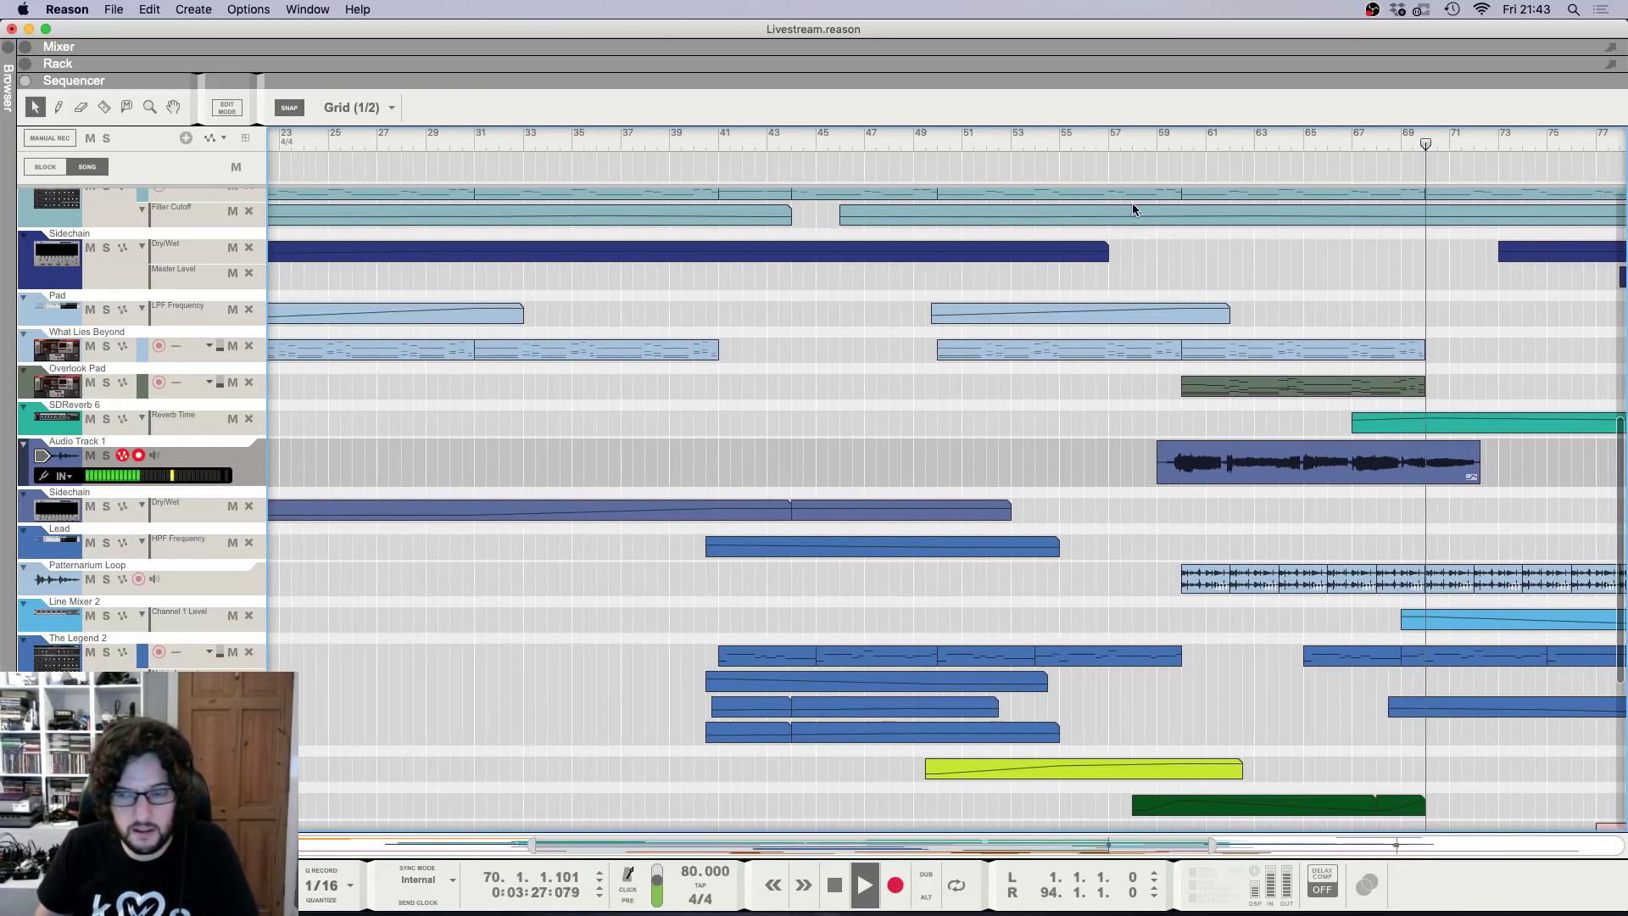
key(h)
key(h)
key(h)
key(h)
key(g)
key(g)
key(g)
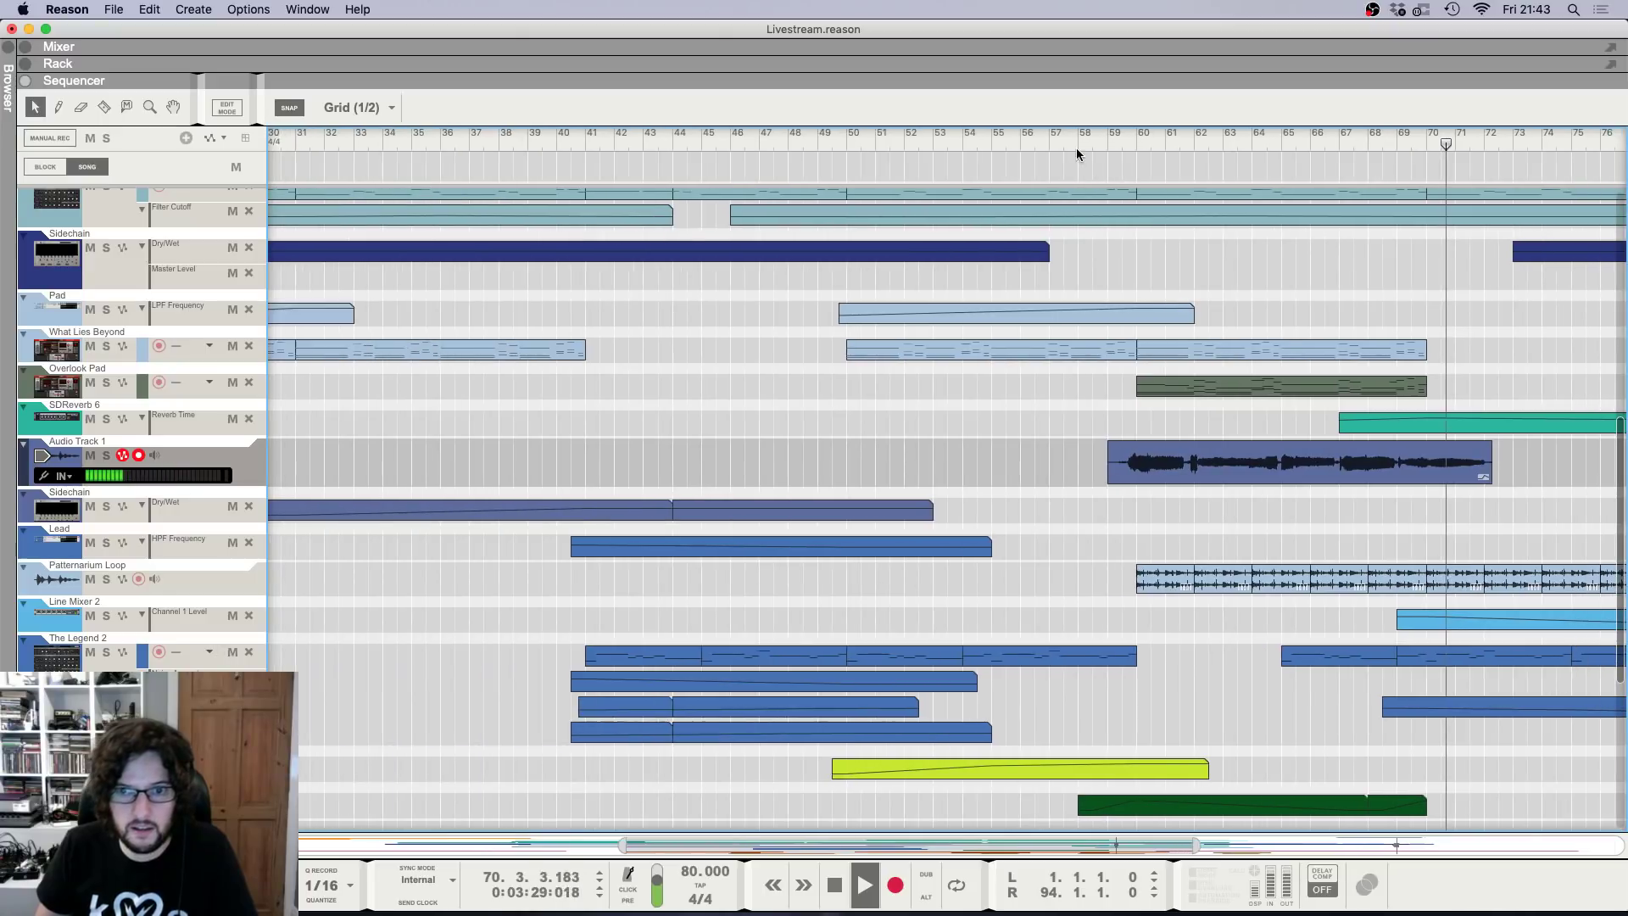
click(1106, 145)
key(g)
key(g)
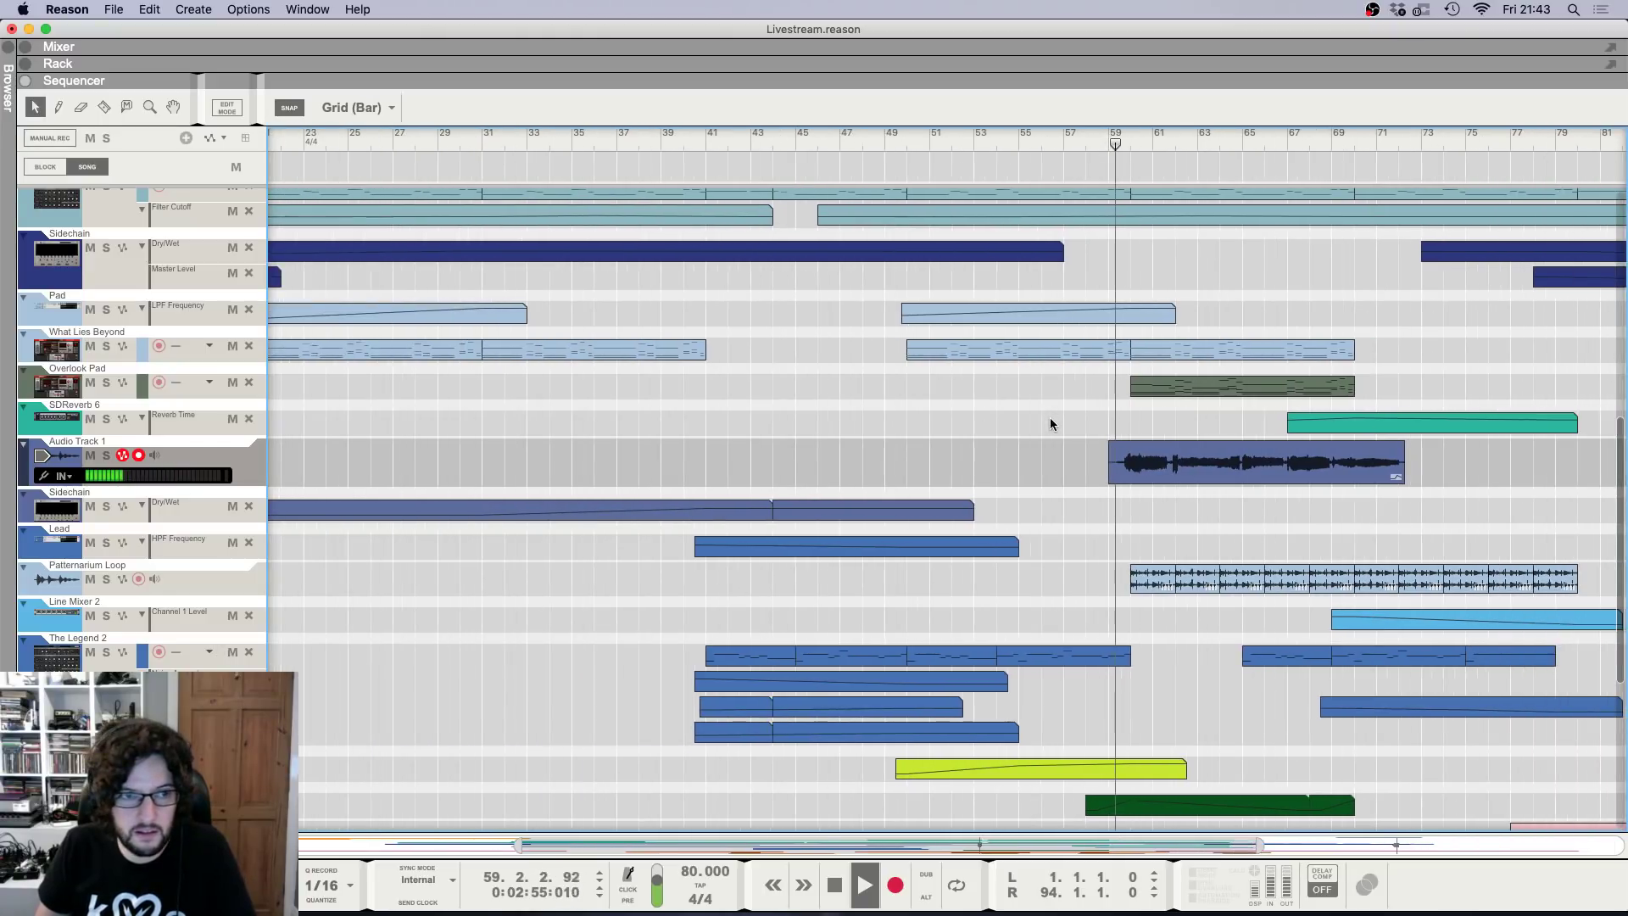
Check the DR-1 reverb's settings on Audio Track 1 and lower the track's mixer fader to about -10.85 dB.
key(F5)
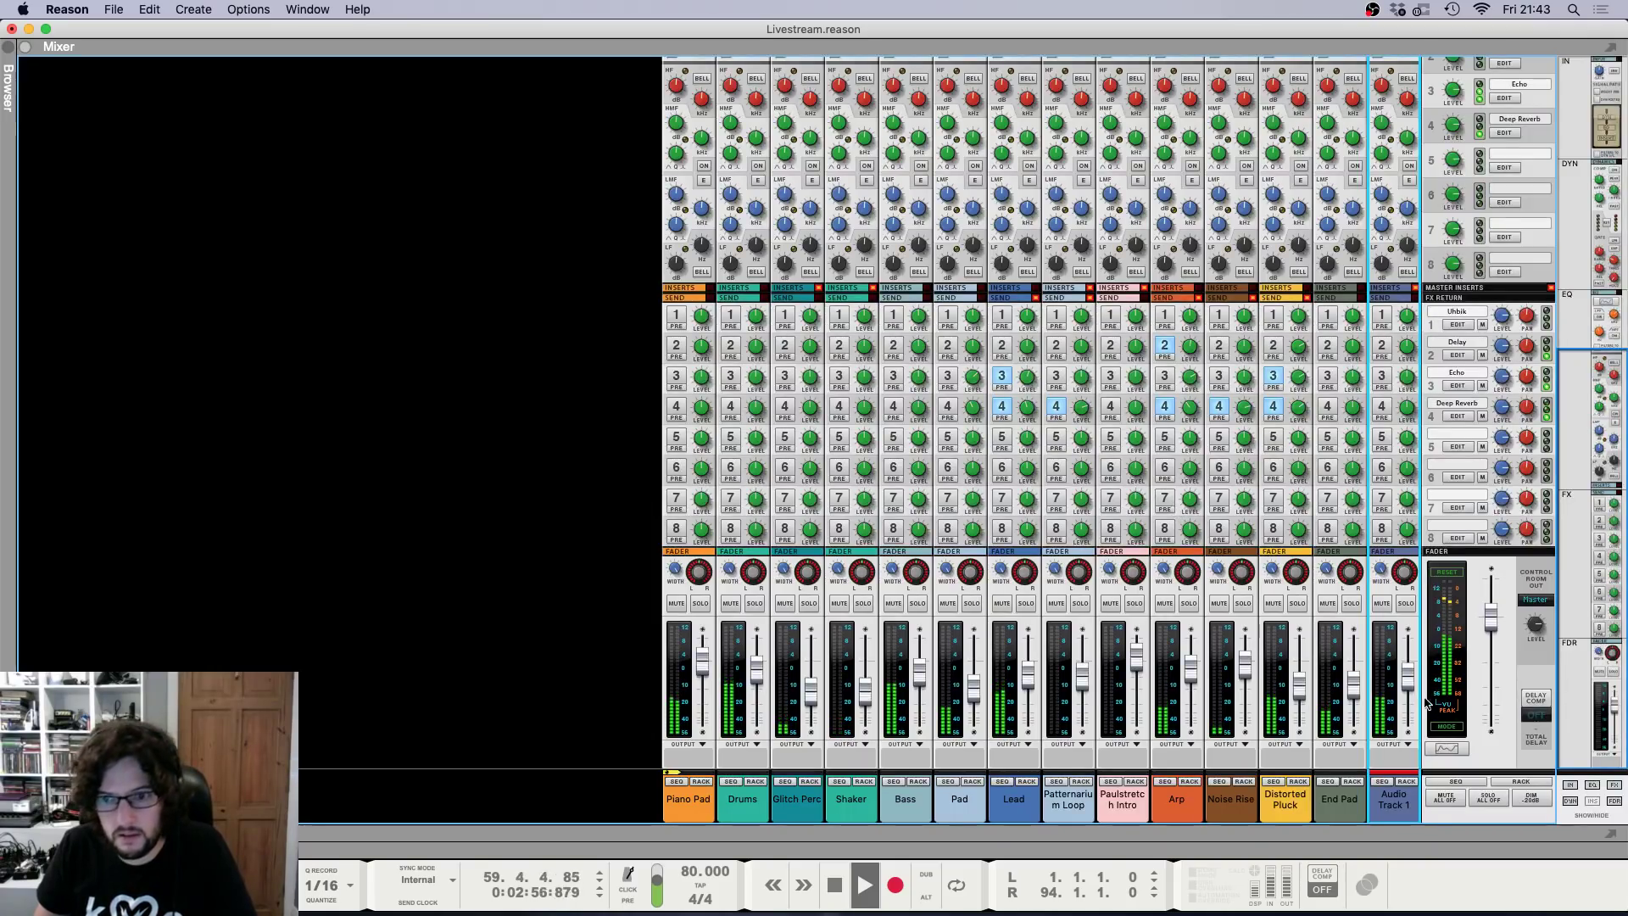
key(F6)
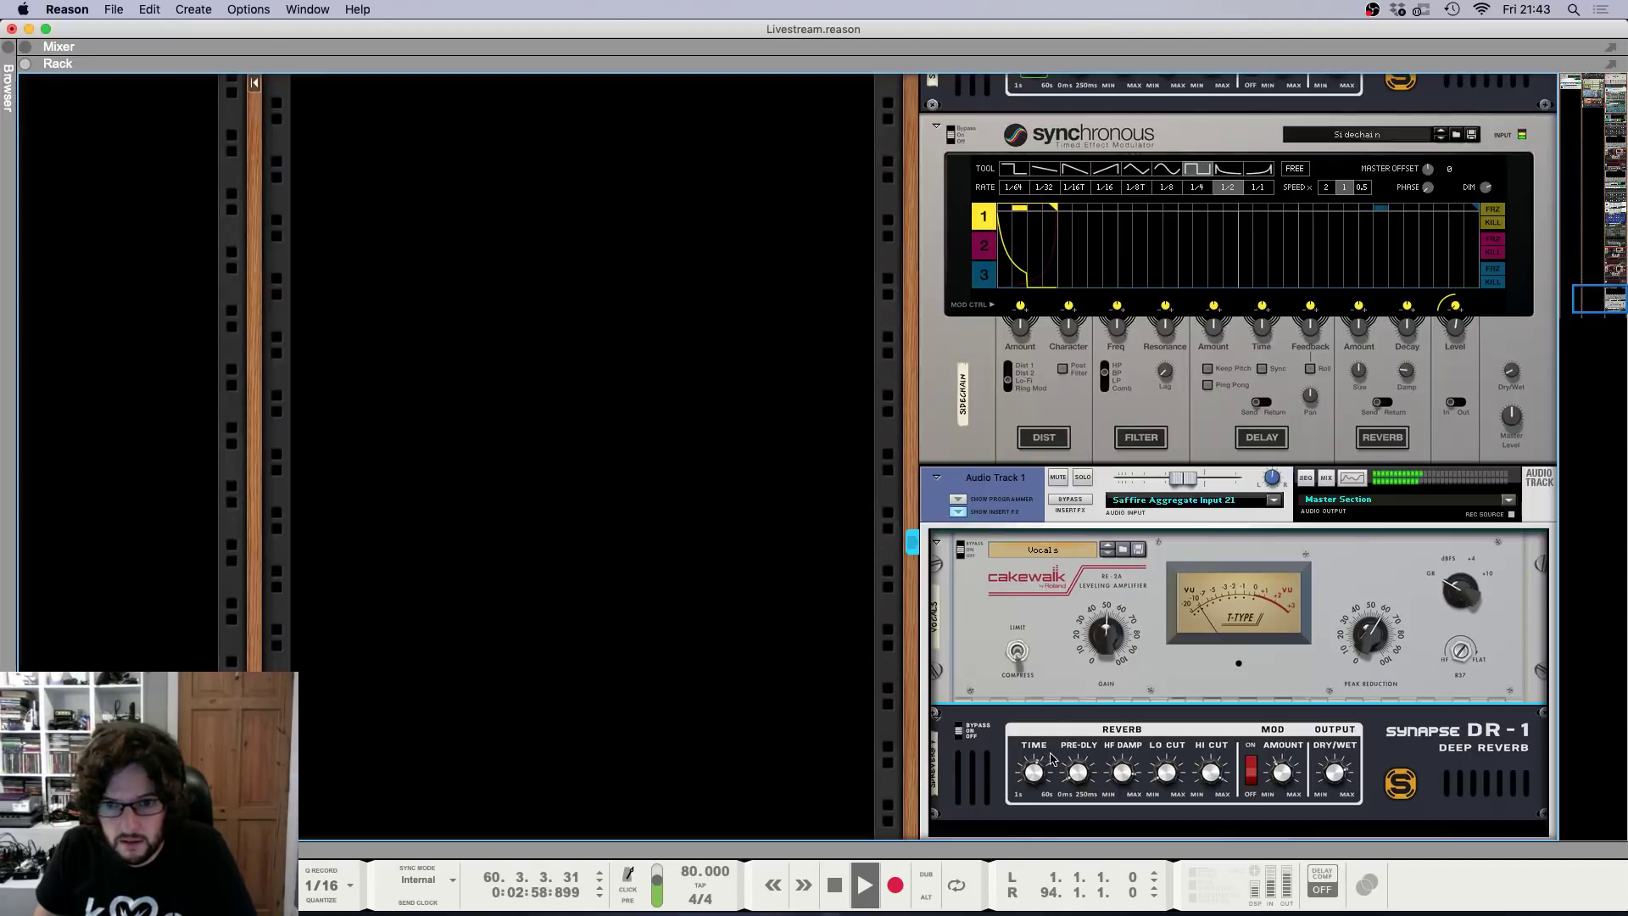
click(1338, 778)
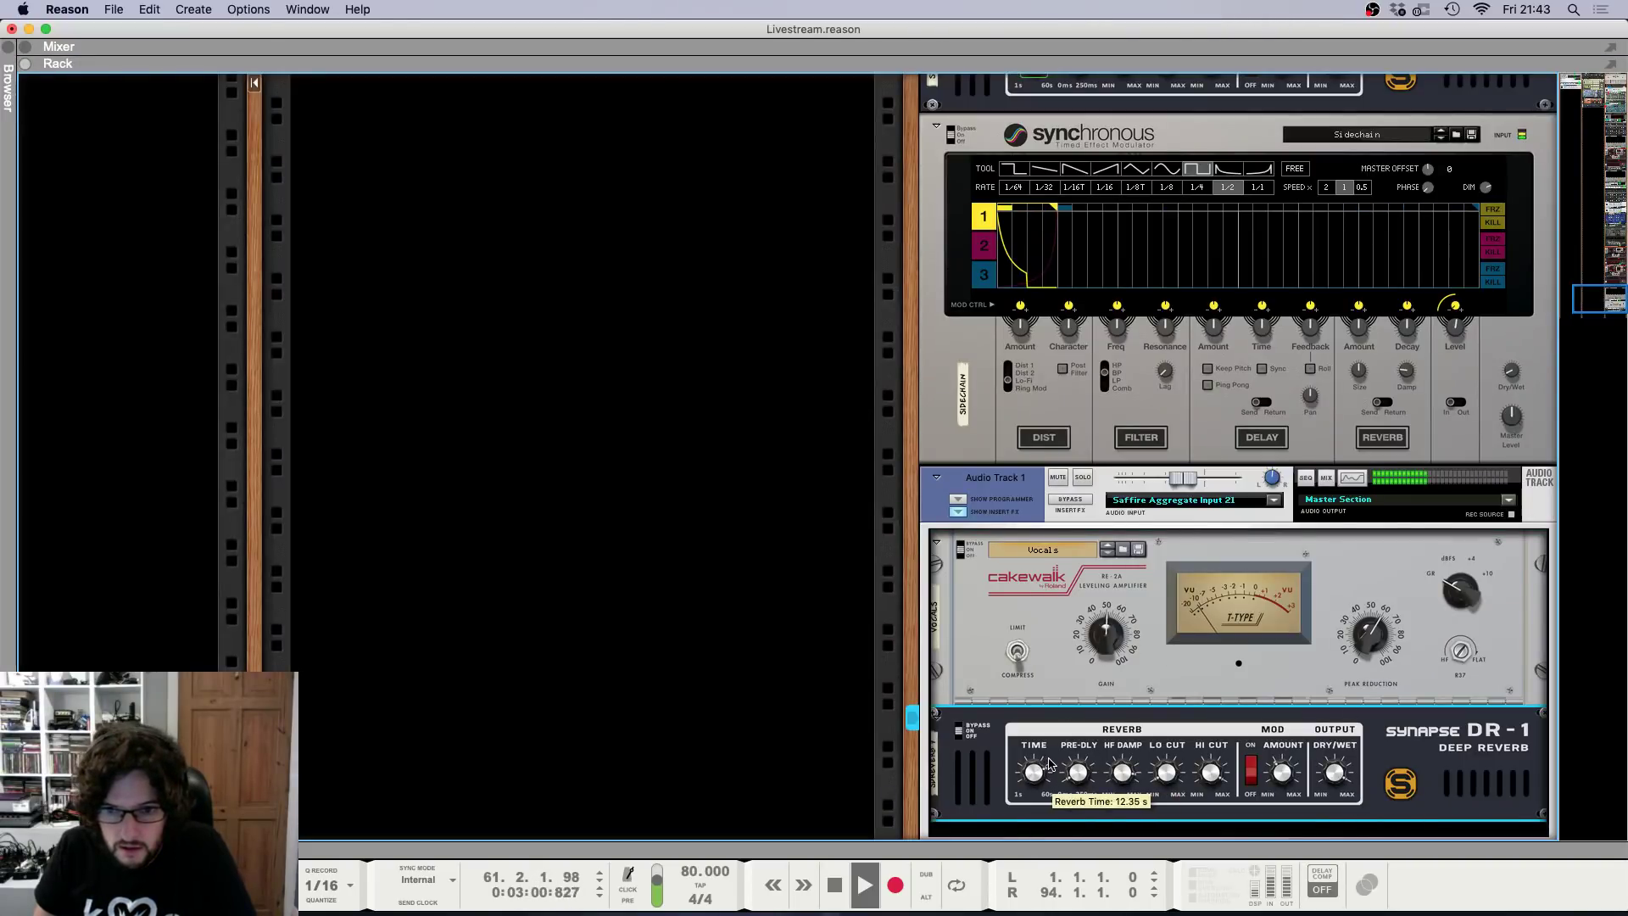
key(F5)
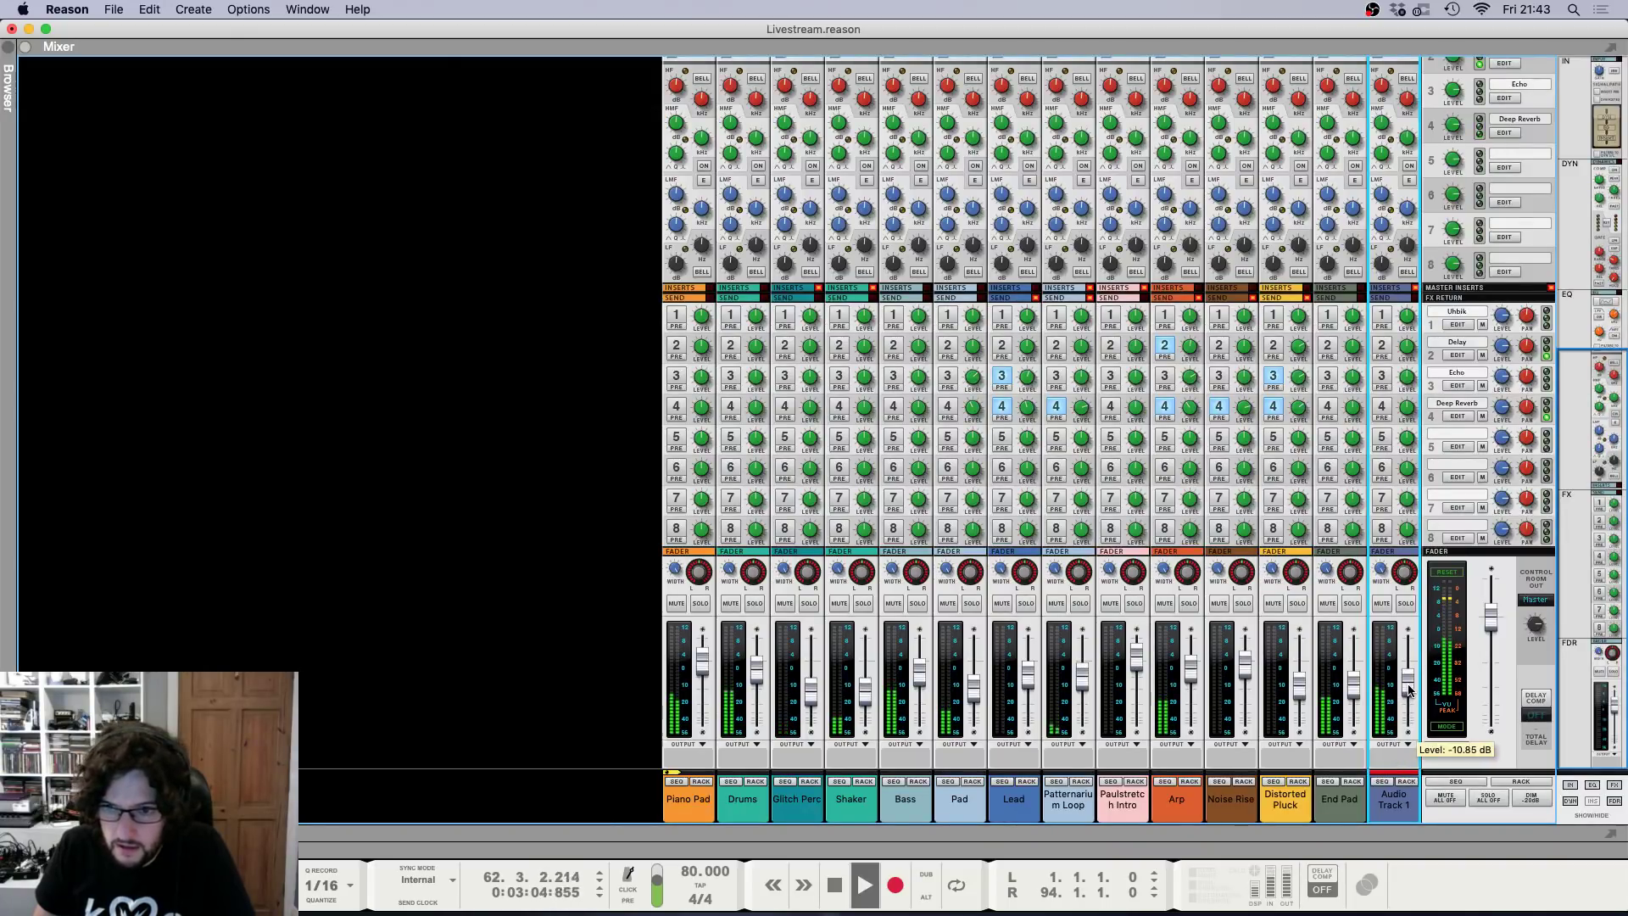
Examine the arrangement around the recorded take in the sequencer while the song plays.
key(F6)
key(F7)
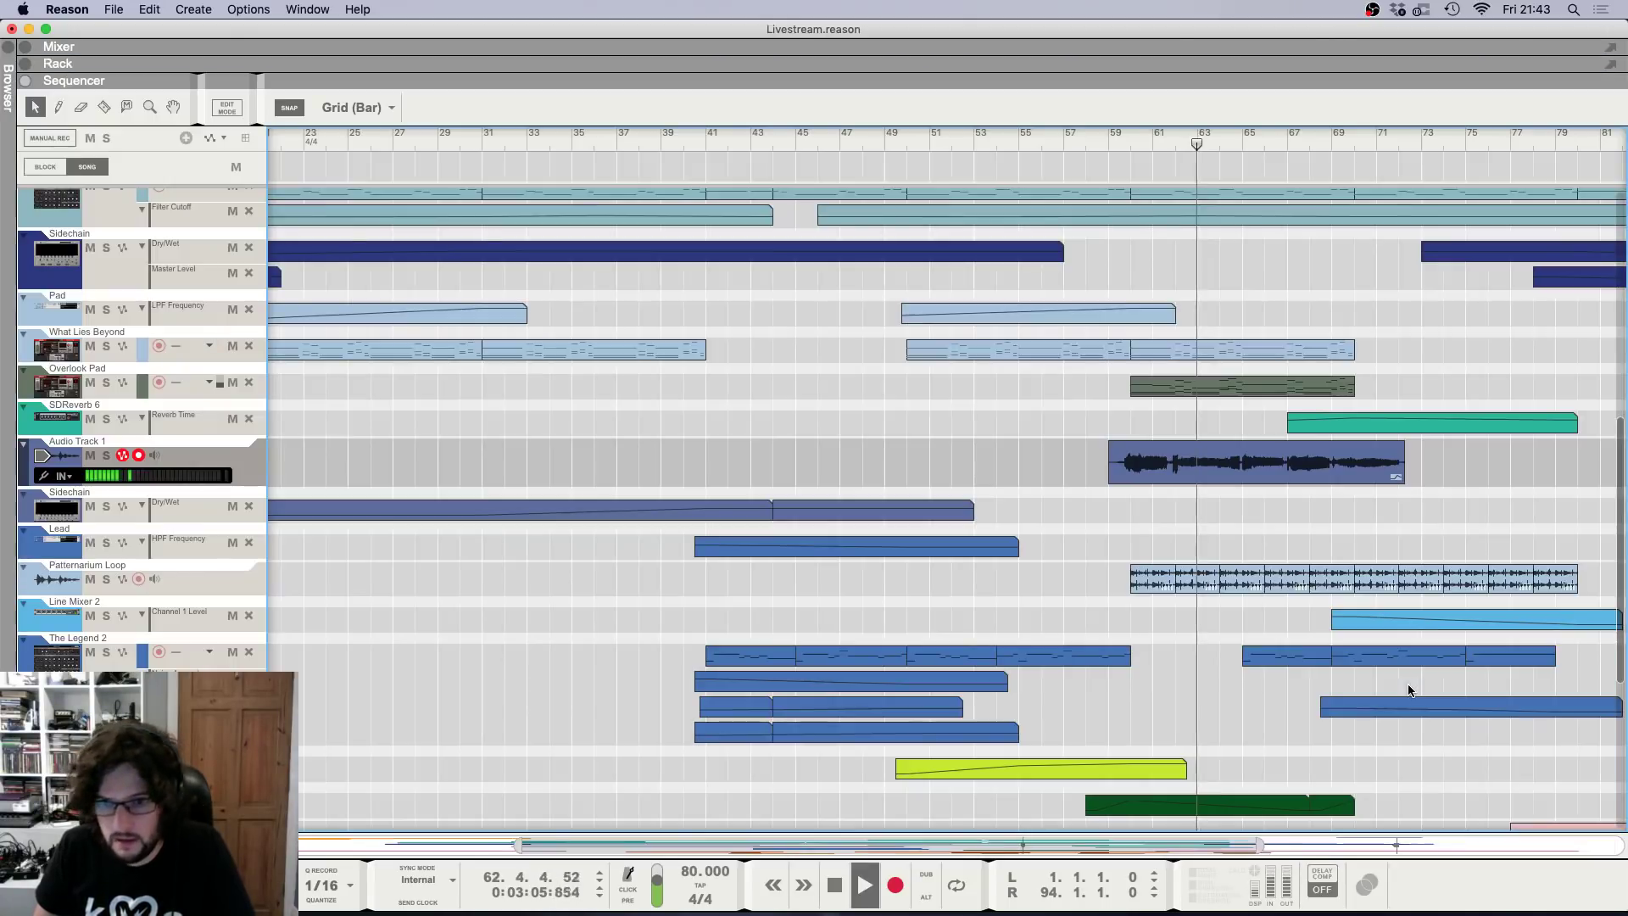
click(989, 357)
key(g)
key(g)
key(g)
key(g)
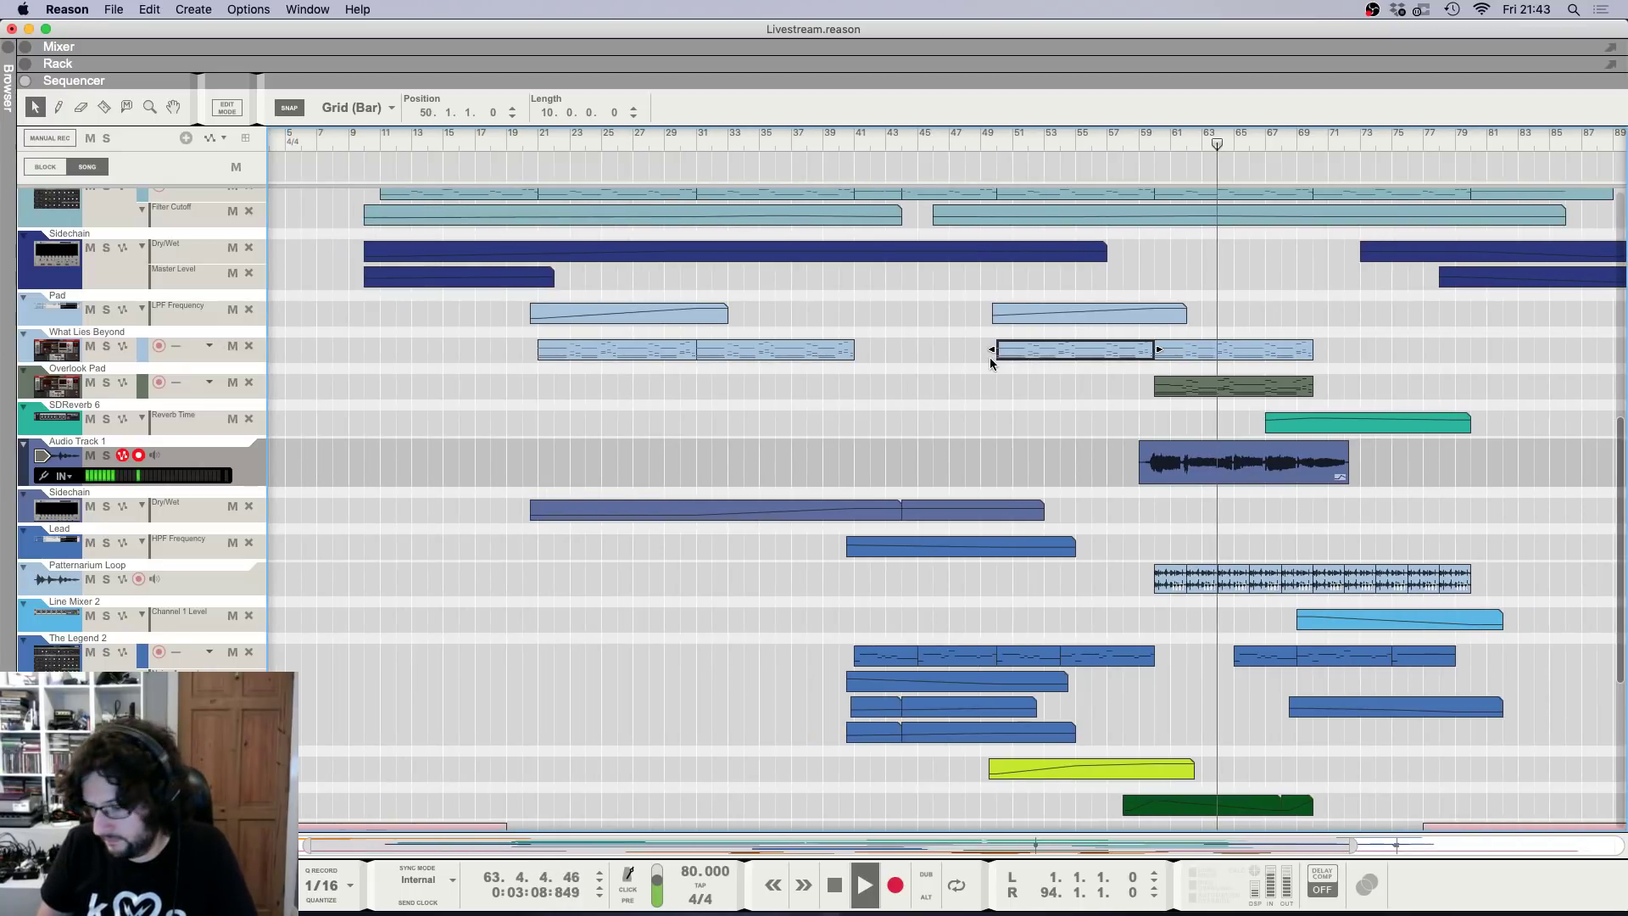
click(992, 374)
key(h)
key(h)
key(h)
key(h)
key(h)
key(h)
key(h)
key(h)
key(h)
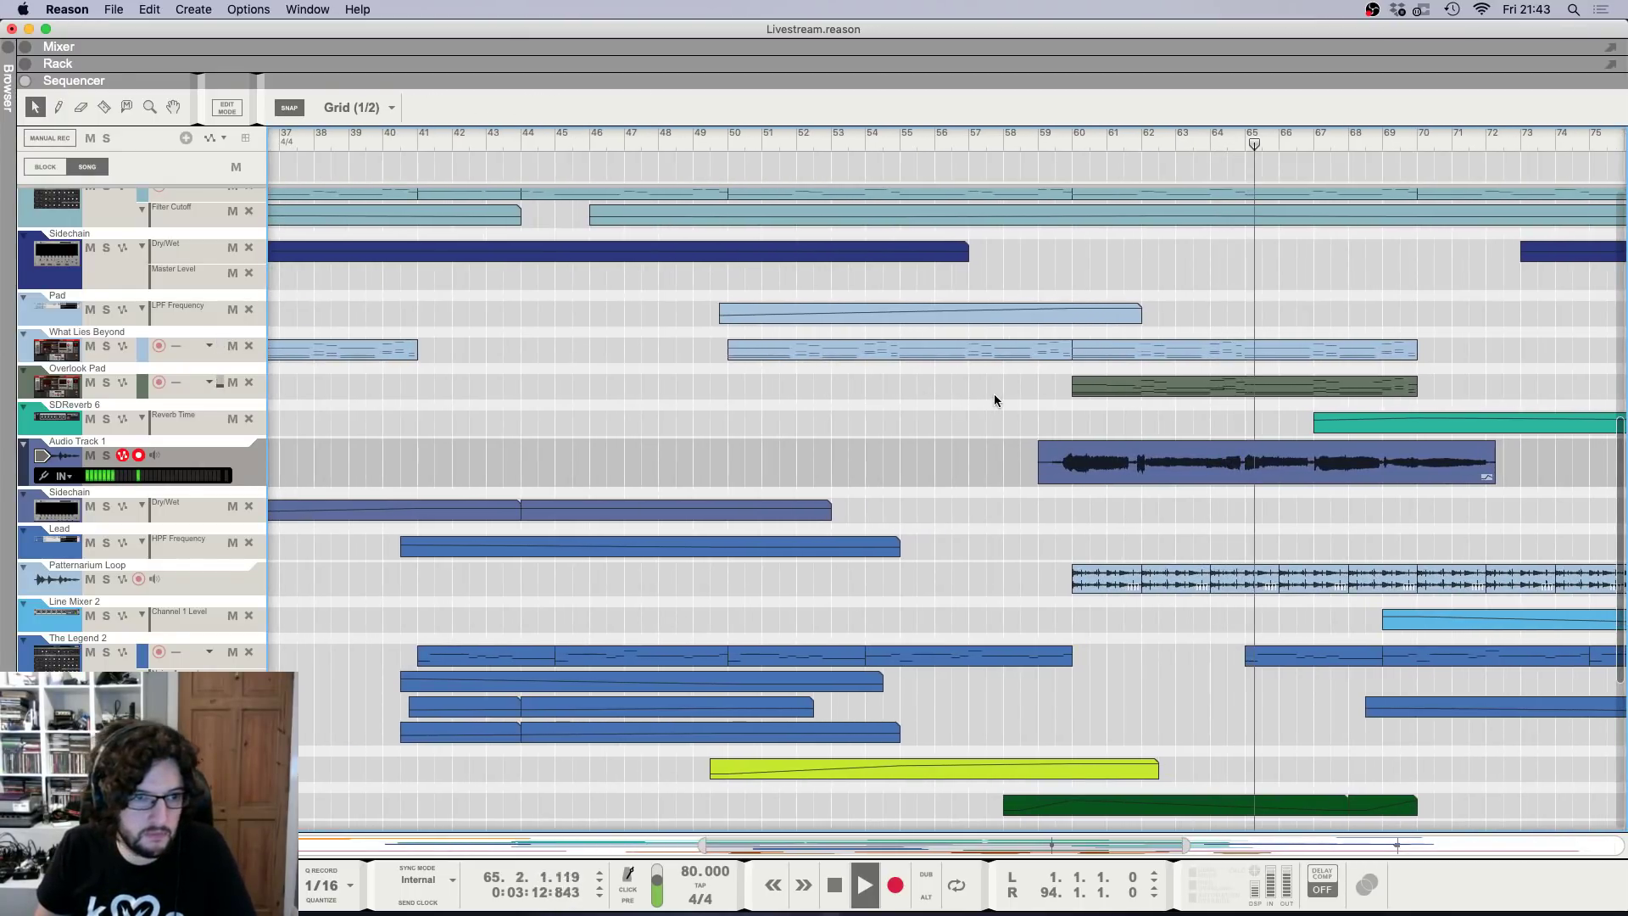
Rename the Audio Track 1 mixer channel as End Vox.
key(F5)
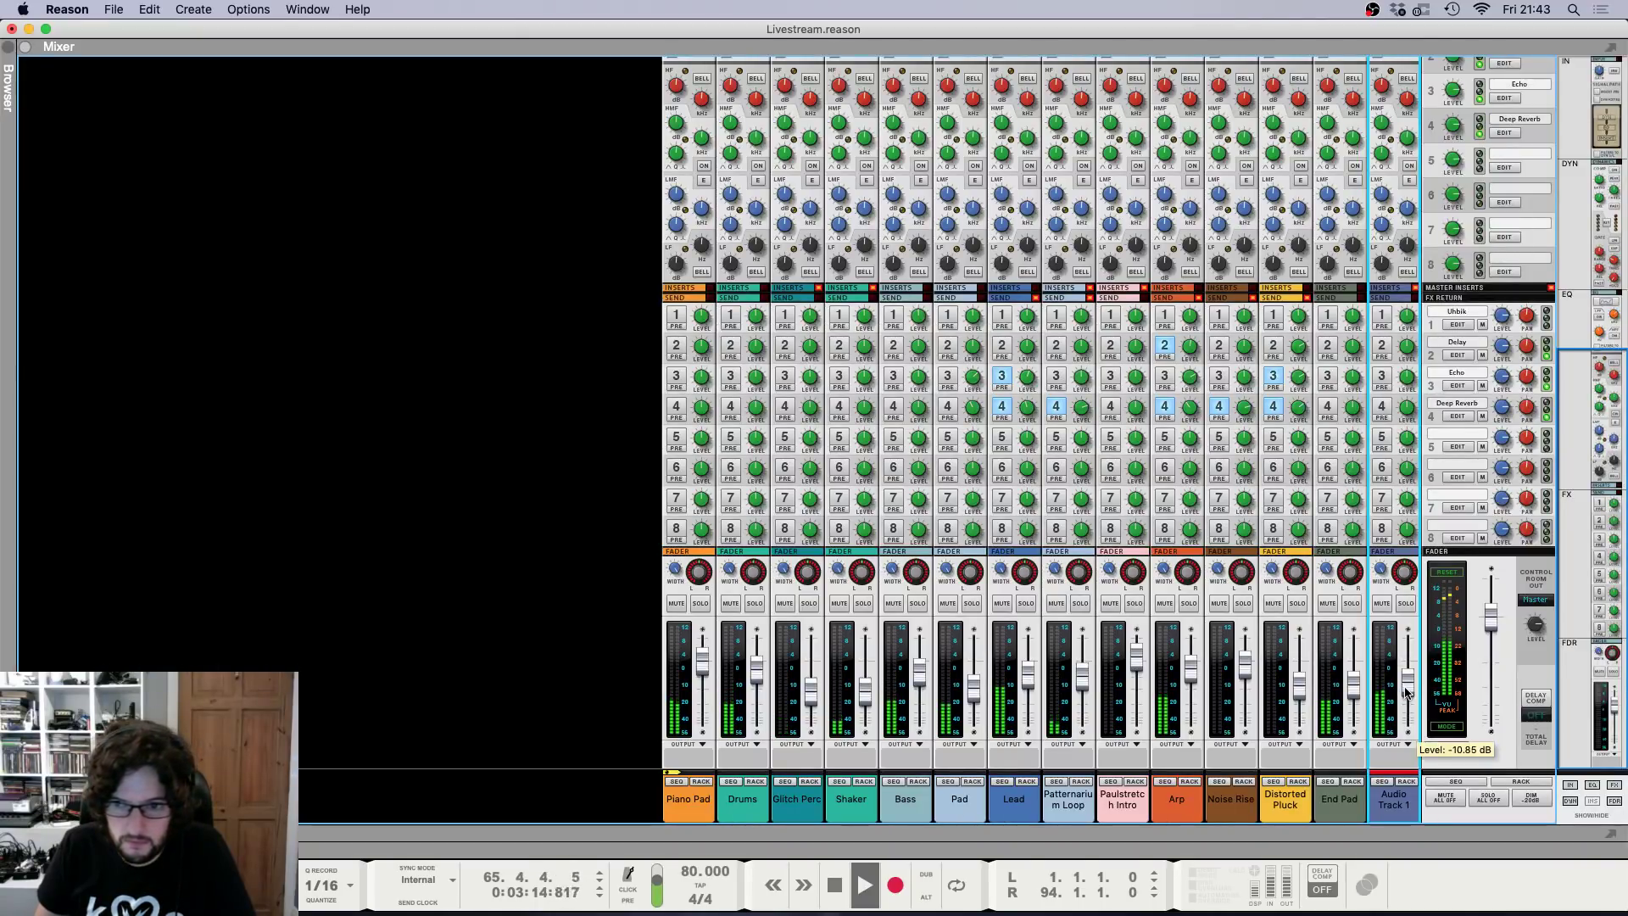
double_click(1398, 800)
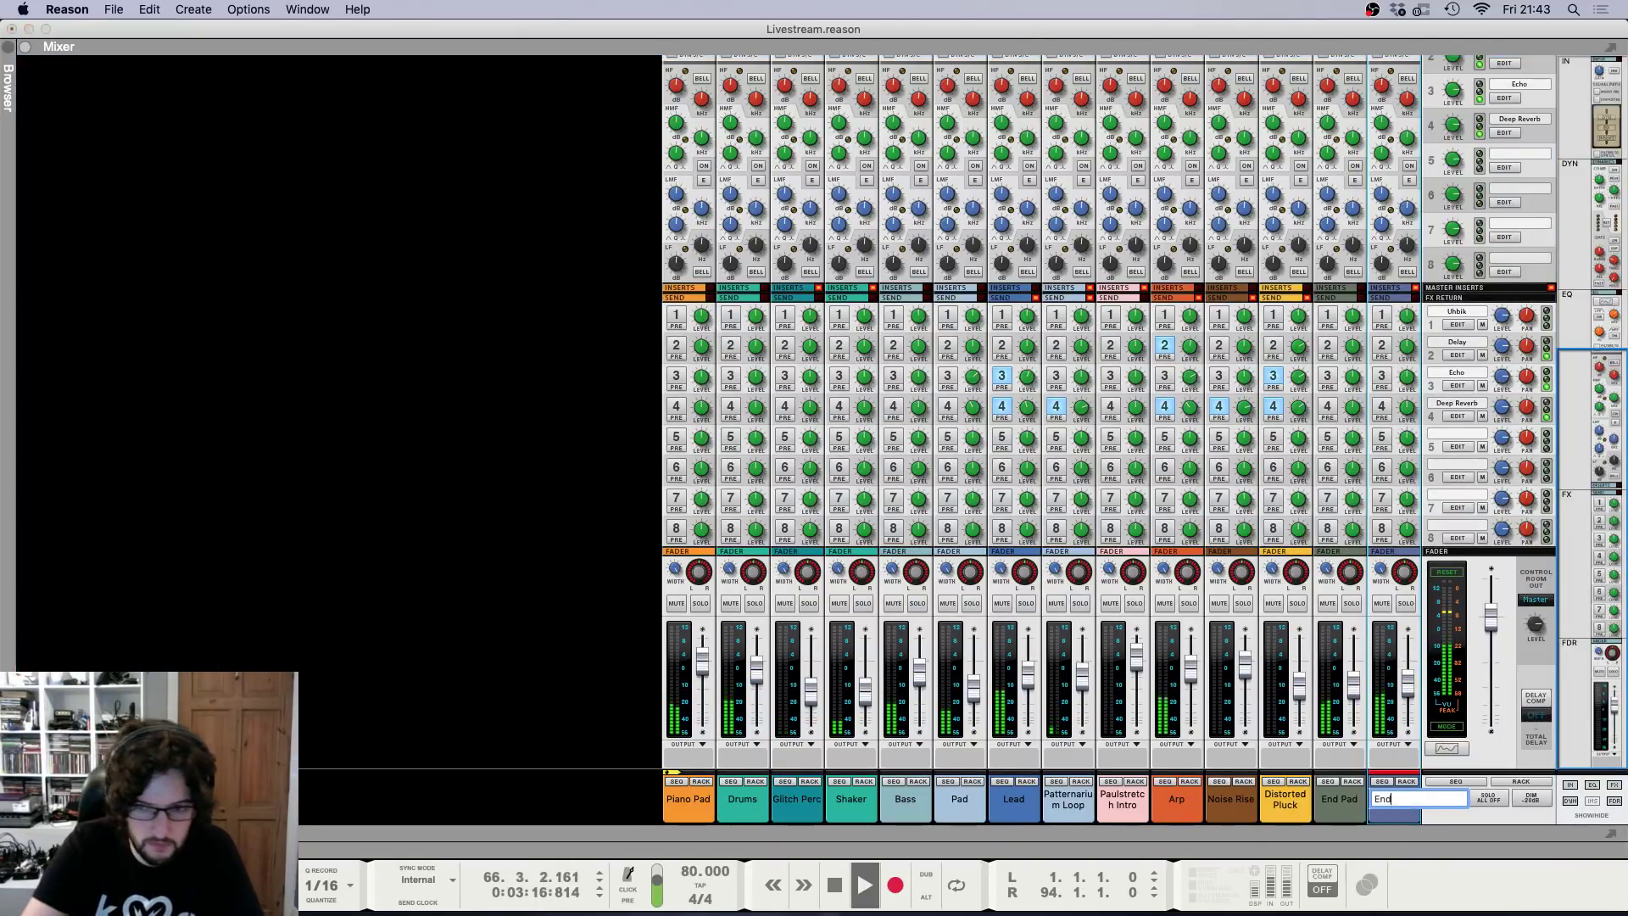
text(End Vox)
key(Return)
Replay the song from bar 57 in the sequencer and select the End Vox clip at its fade-in.
key(F7)
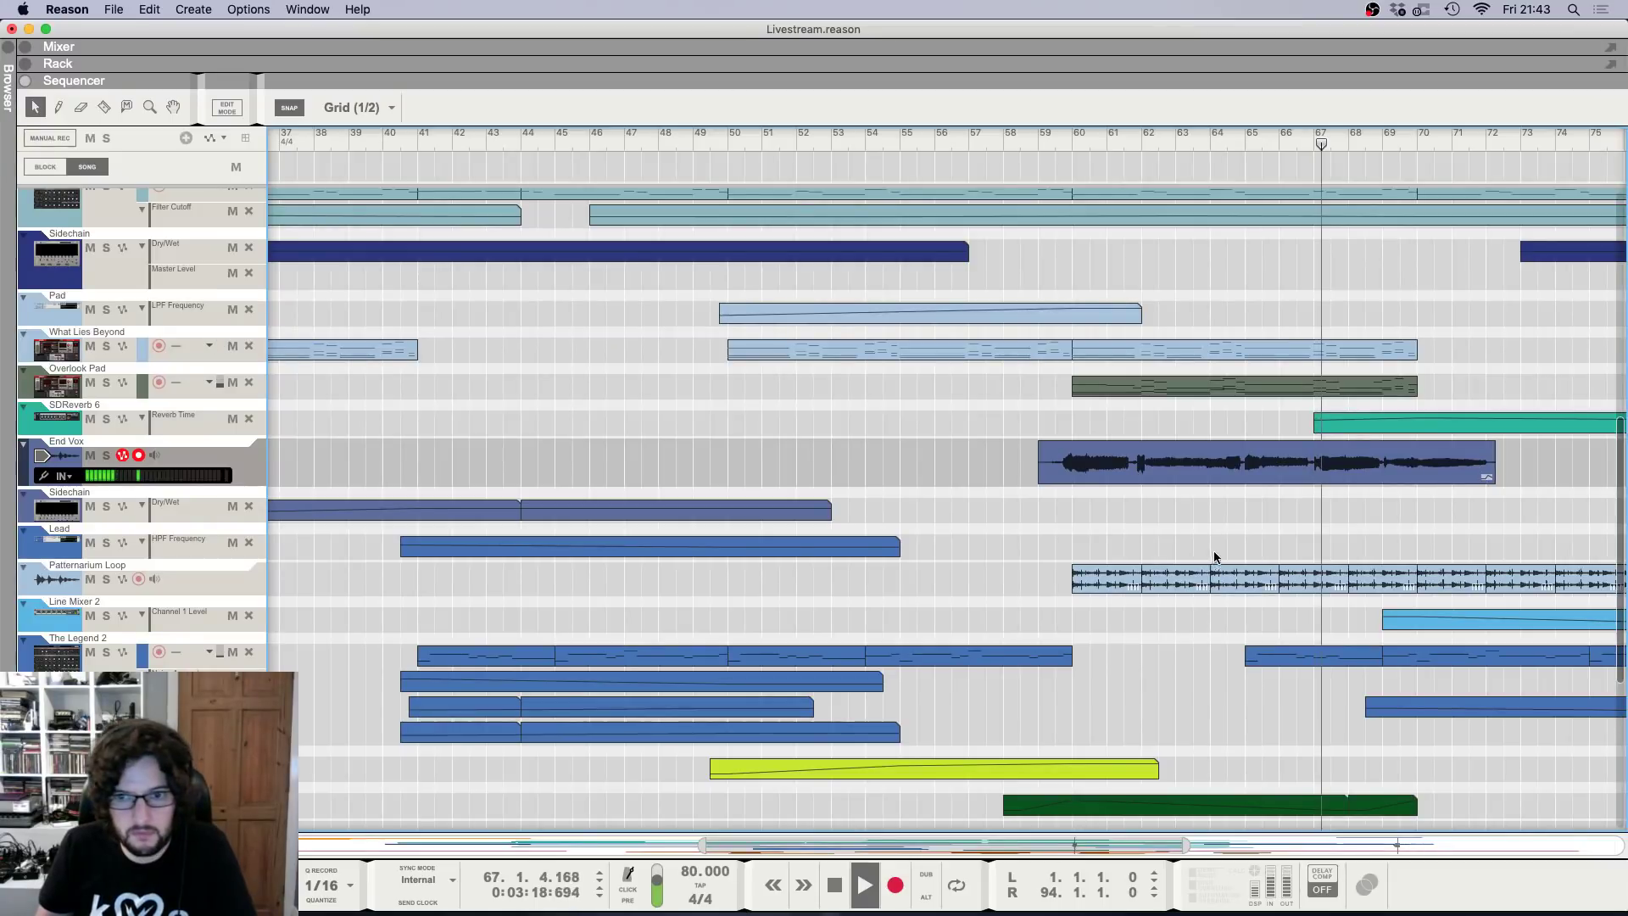
scroll(1255, 521, down, 5)
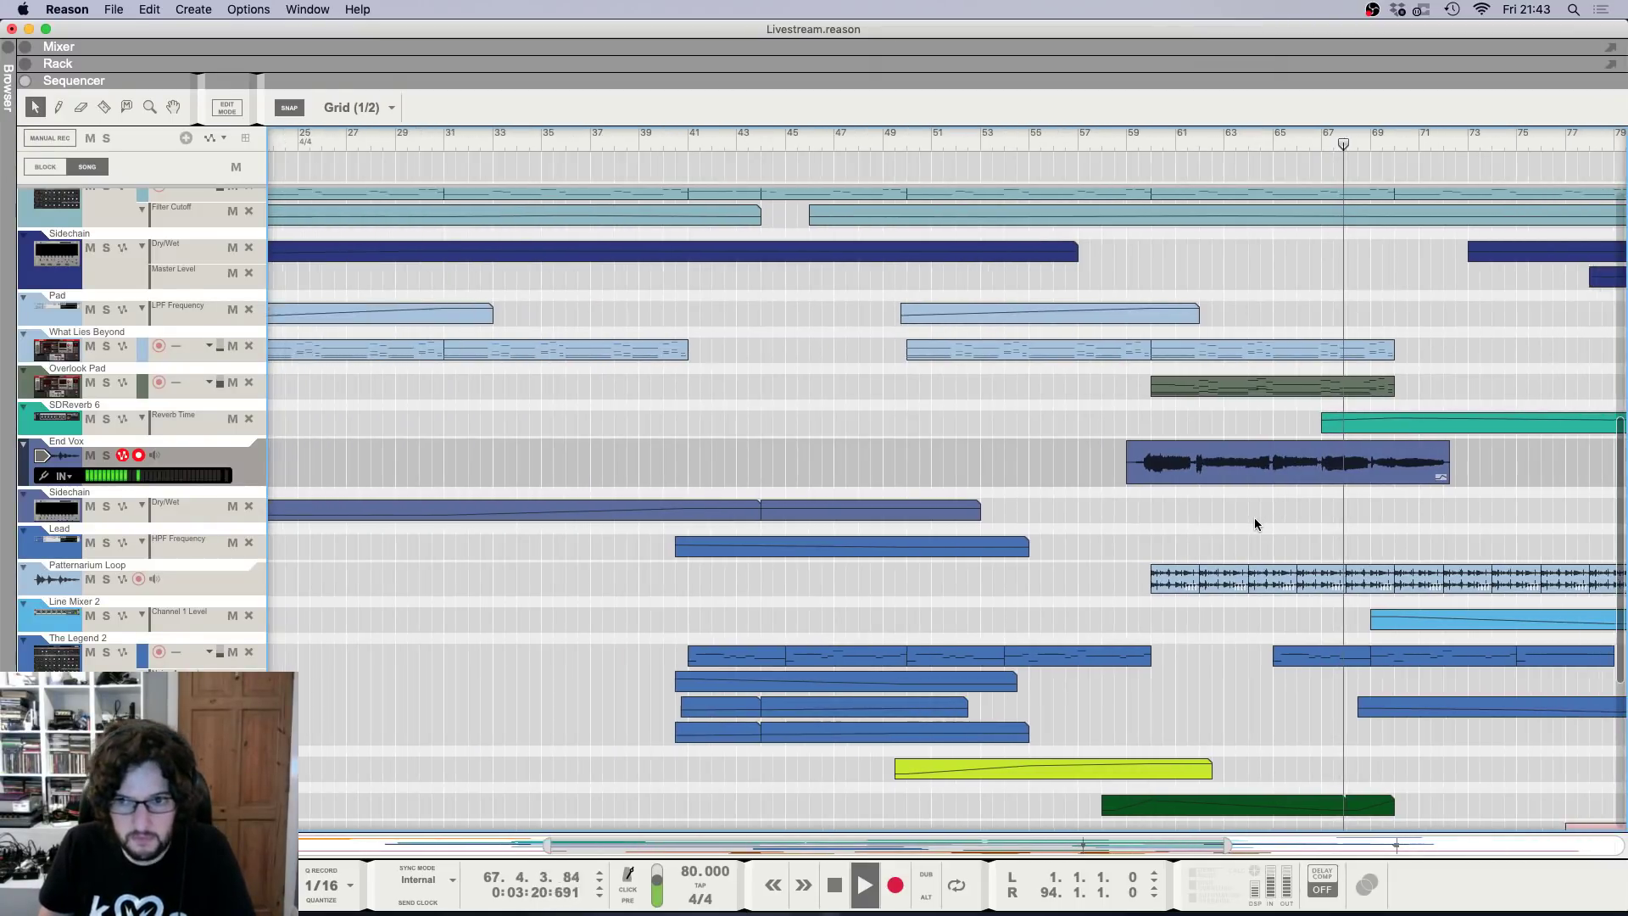
key(space)
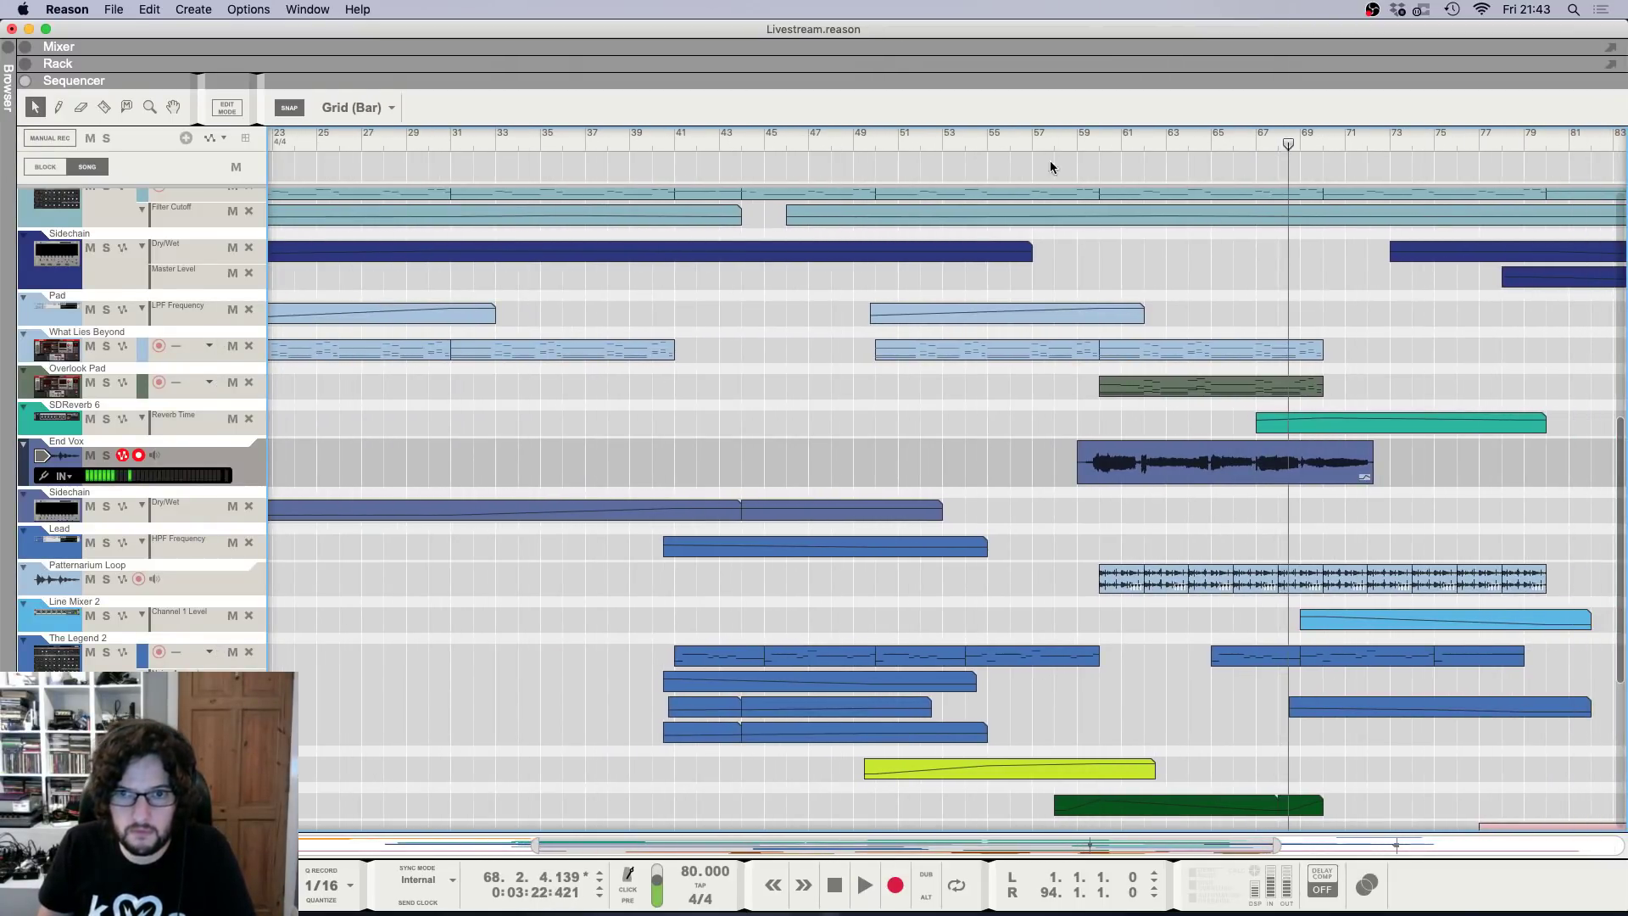
click(1032, 144)
key(space)
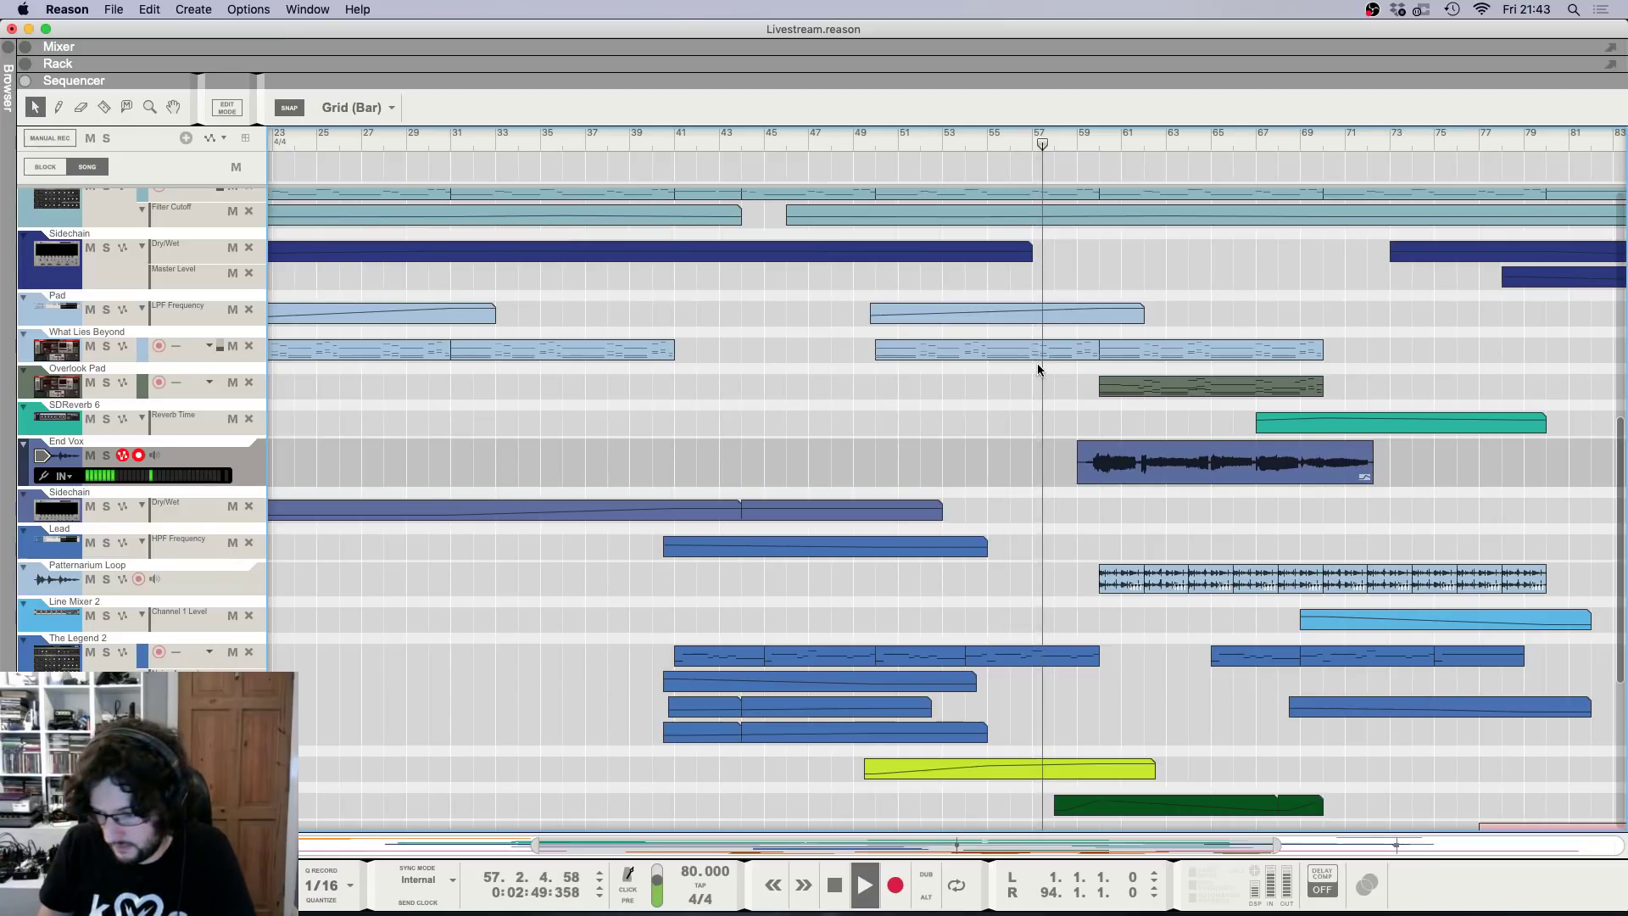
scroll(1038, 370, up, 1)
scroll(1043, 382, up, 1)
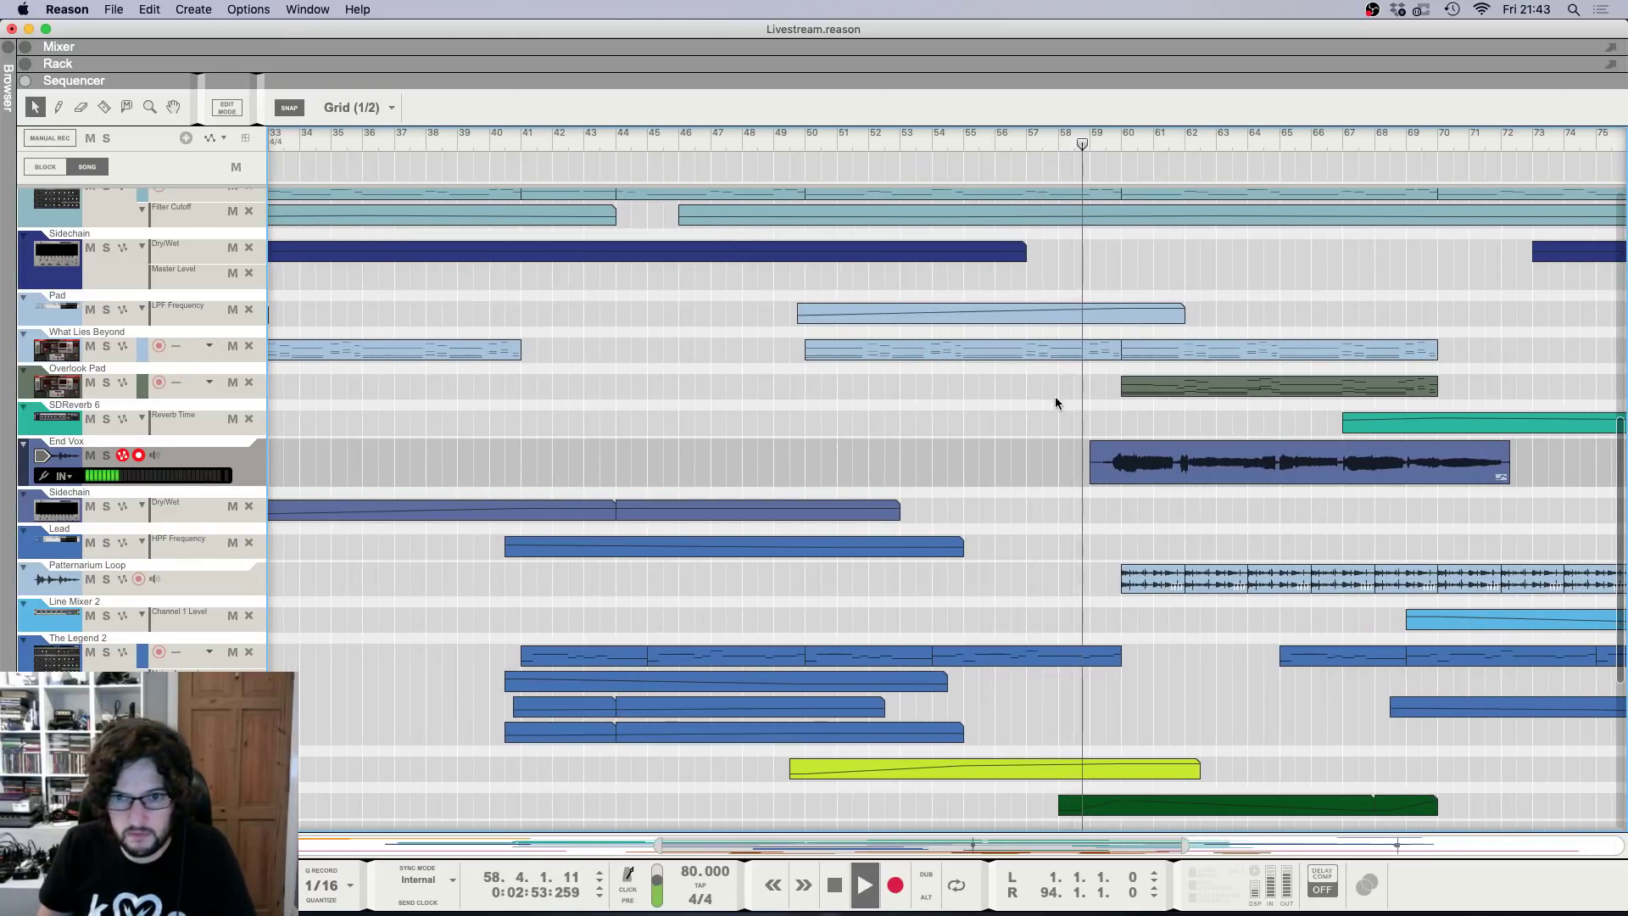
scroll(1056, 391, up, 4)
scroll(1057, 396, up, 2)
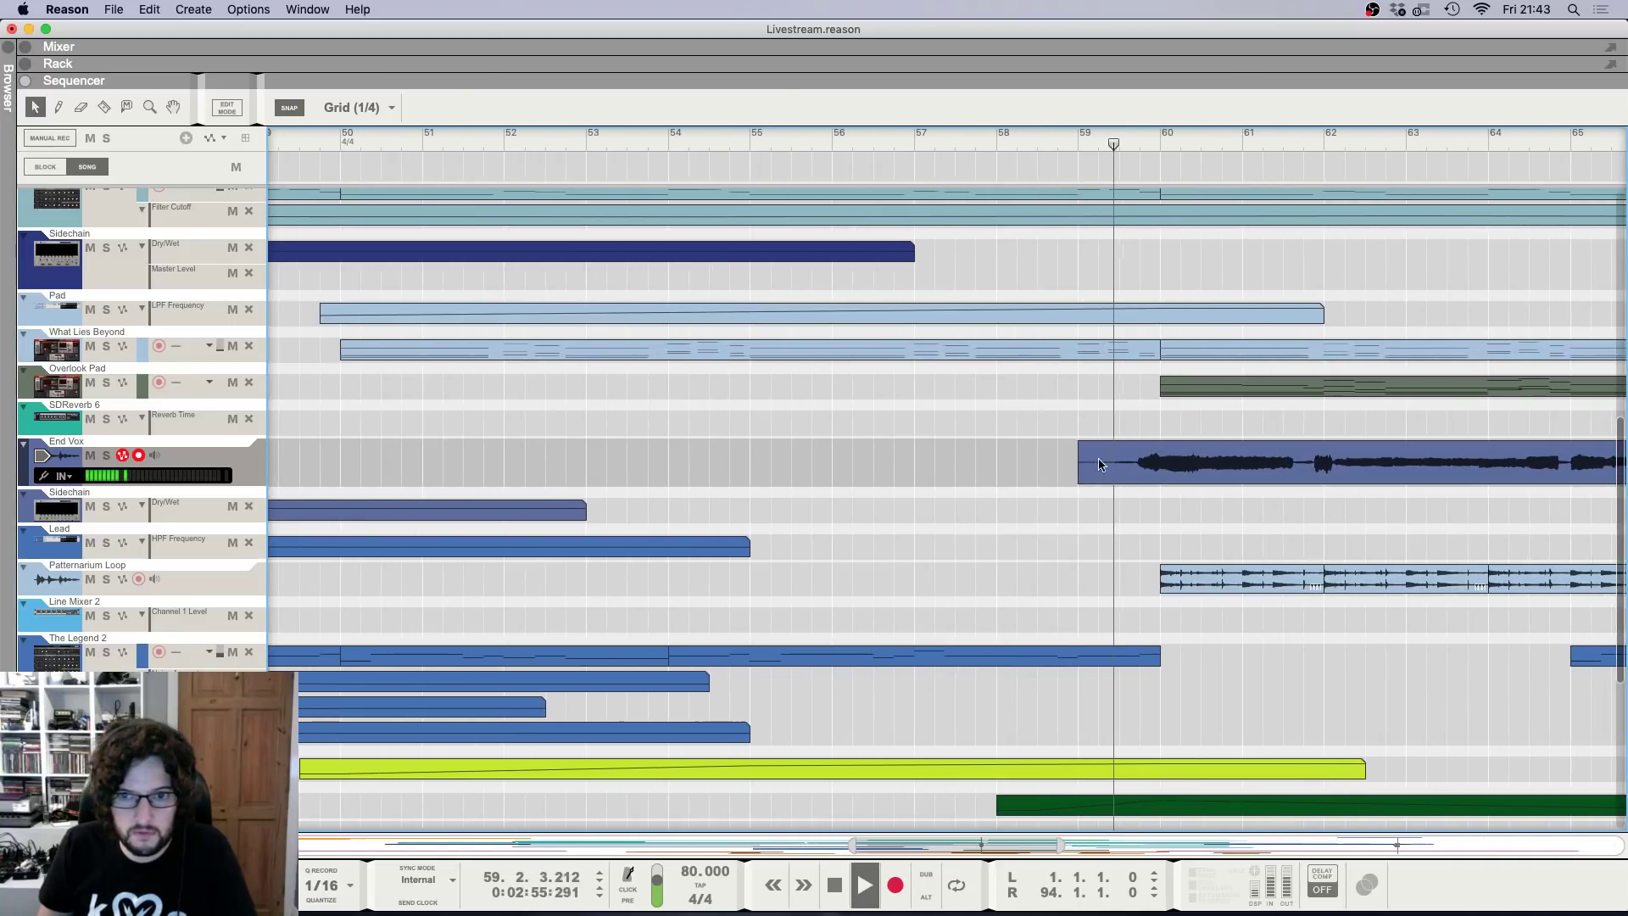
click(1098, 462)
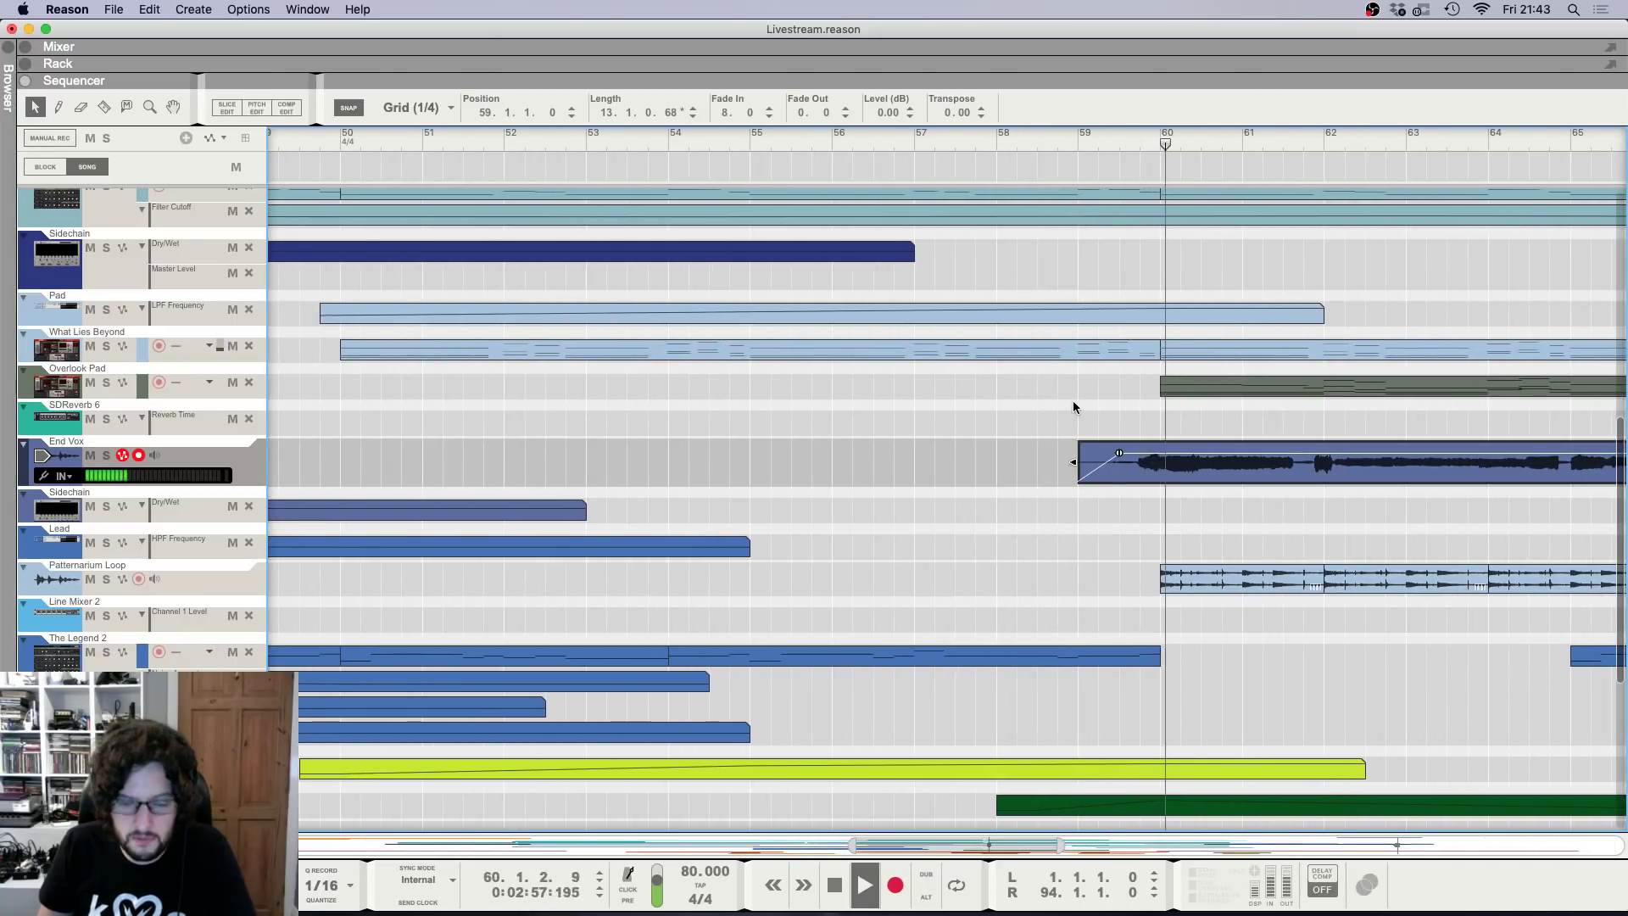
Check the DR-1 reverb's dry/wet setting and lower the End Vox mixer fader to about -11.95 dB.
key(F5)
key(F6)
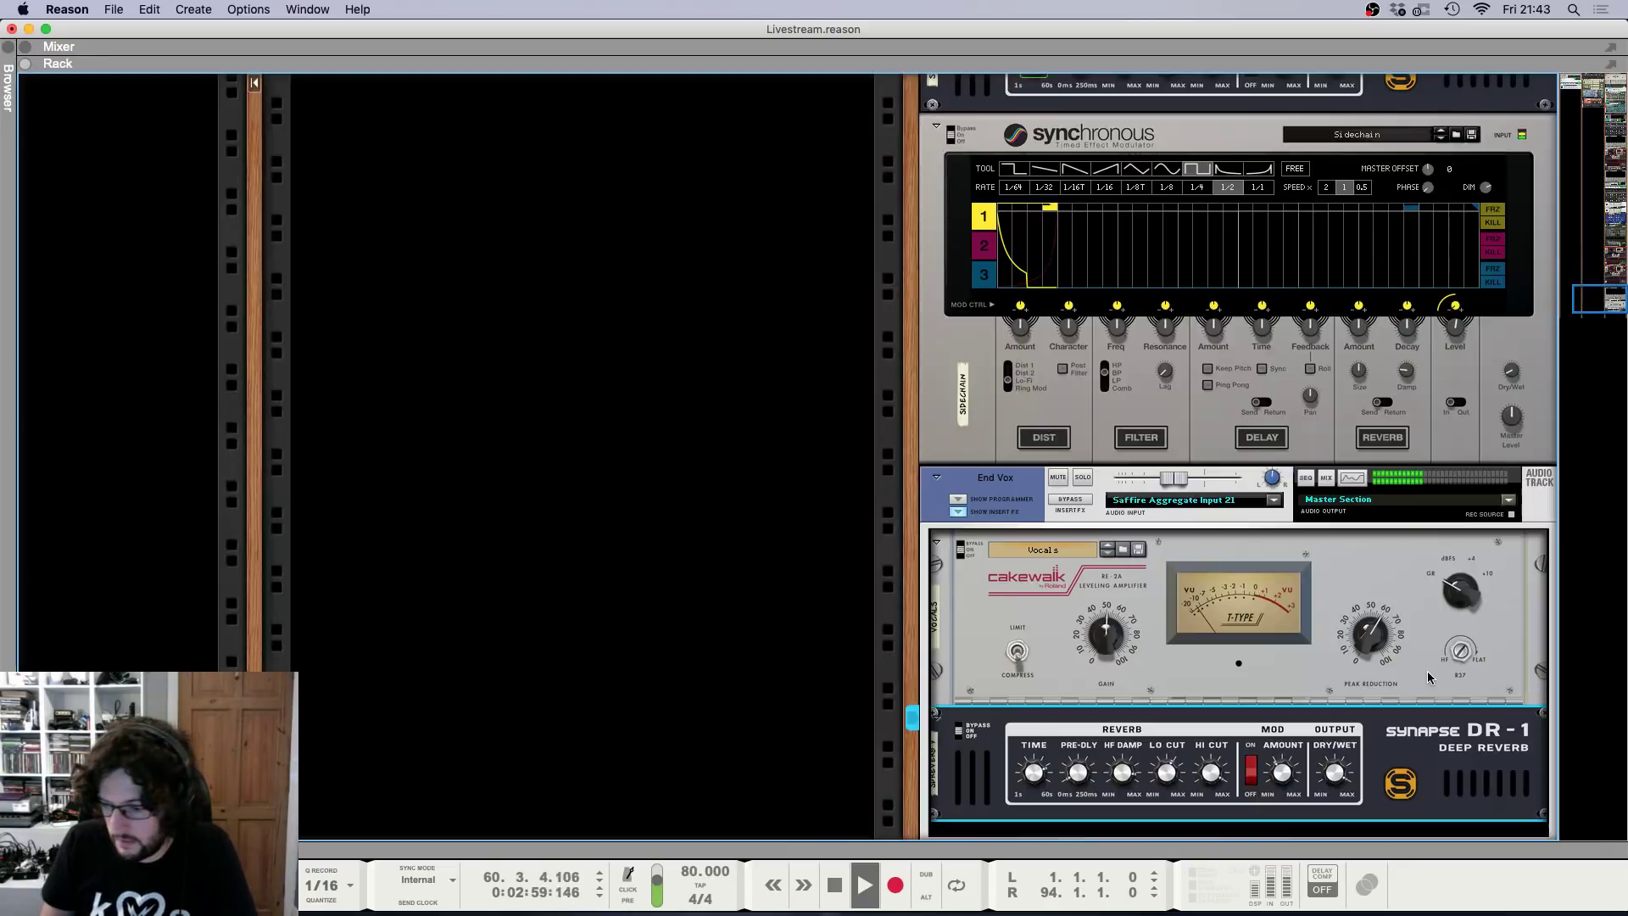
key(F7)
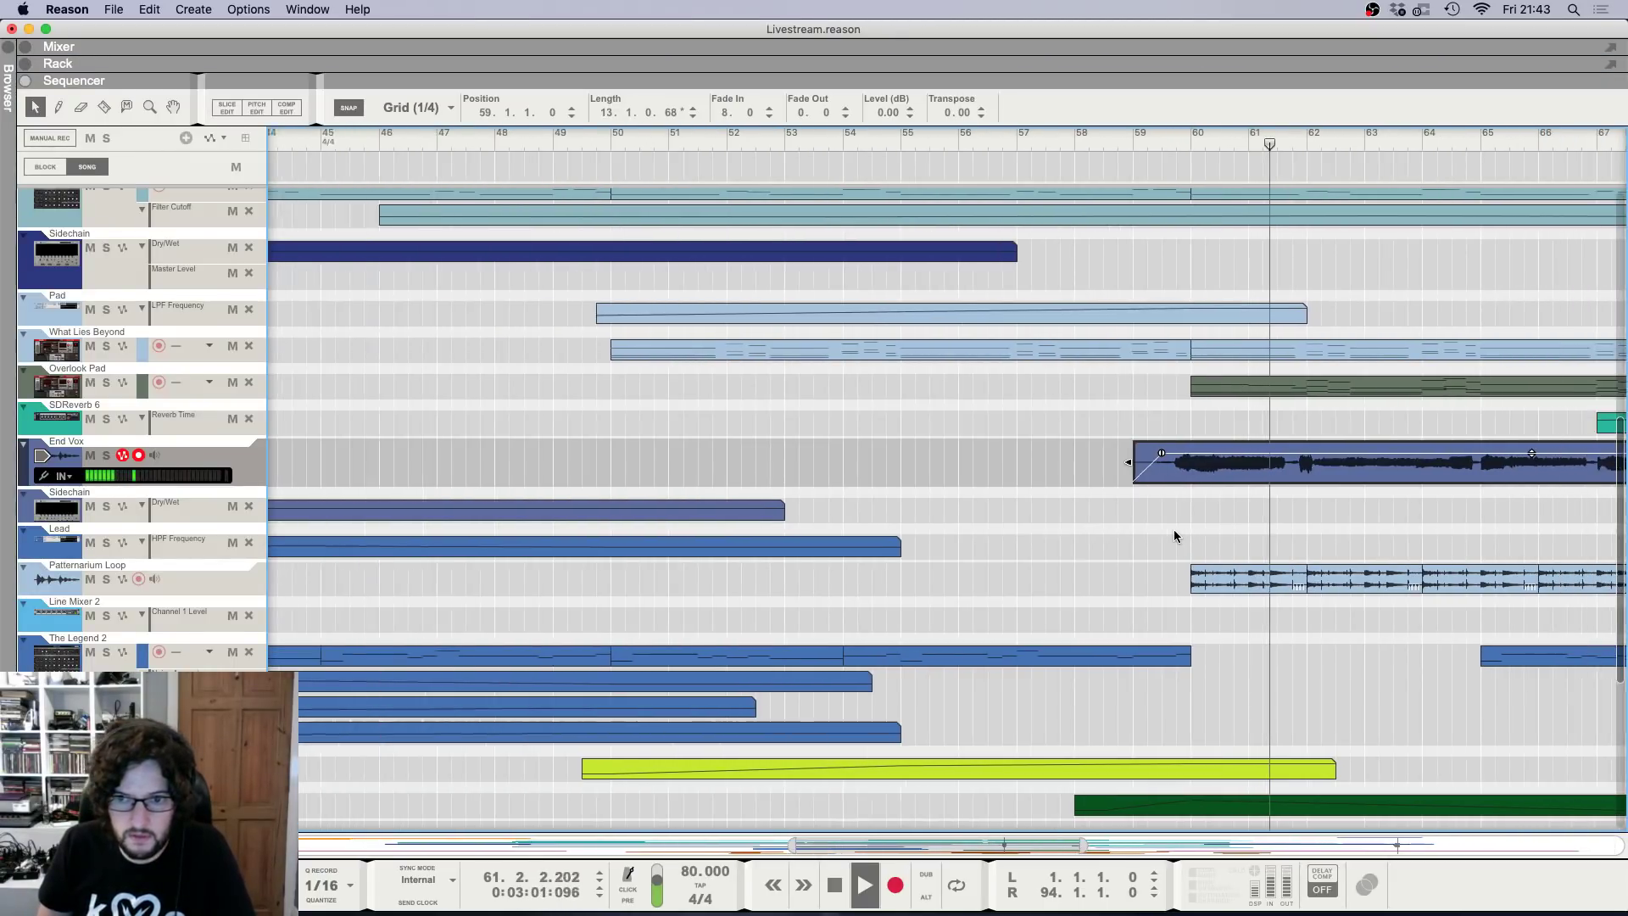
key(F5)
key(F6)
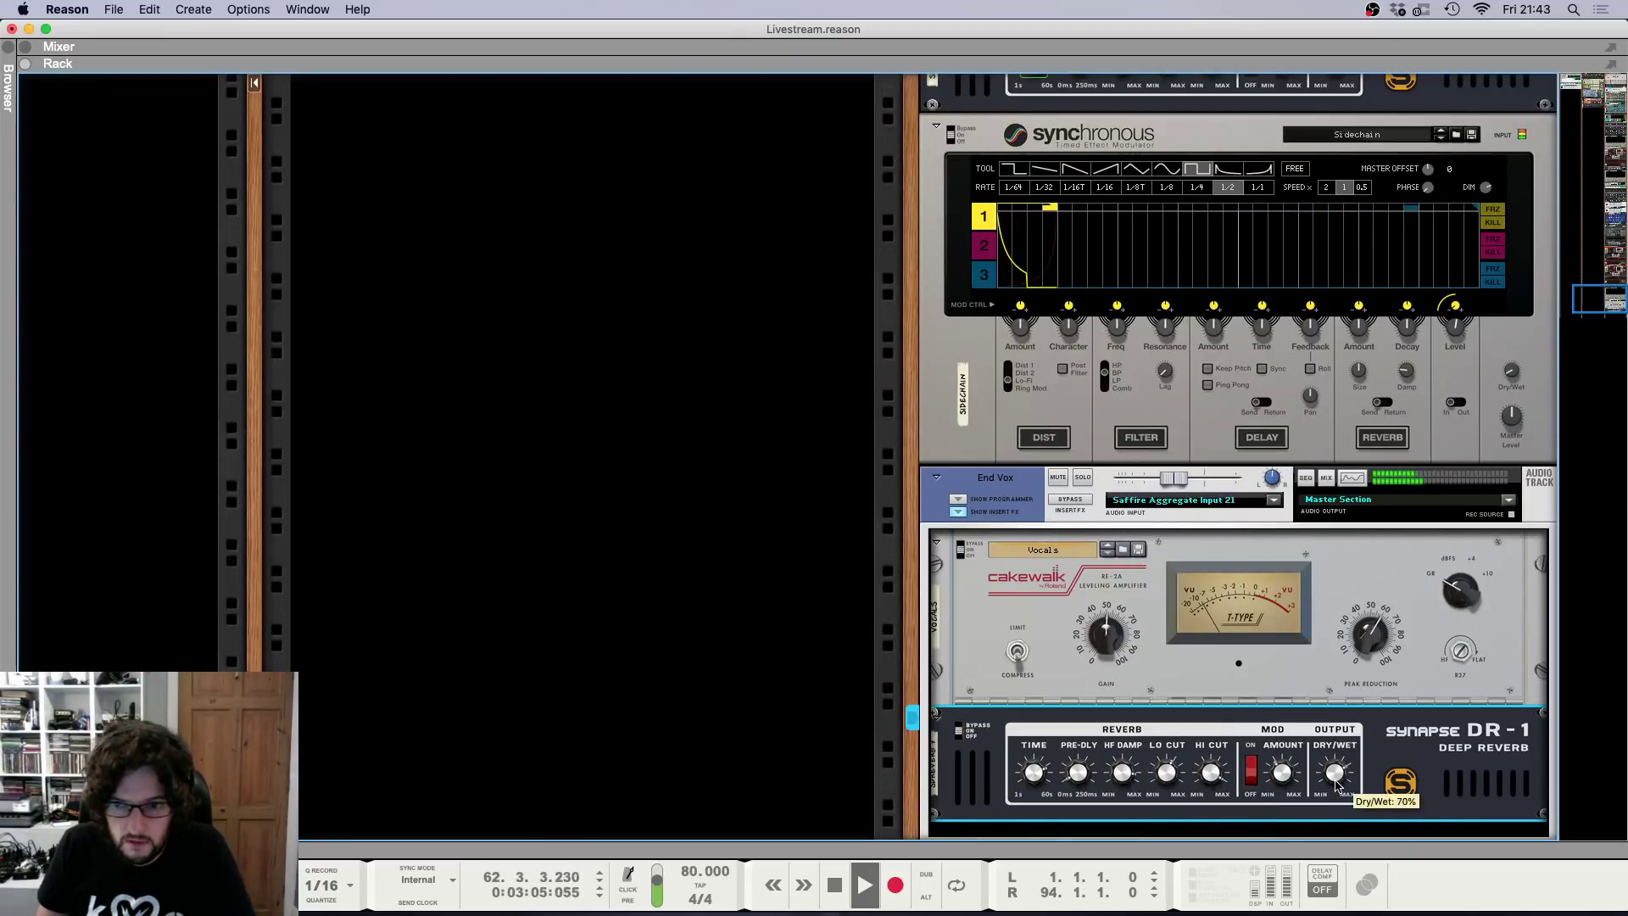
key(F5)
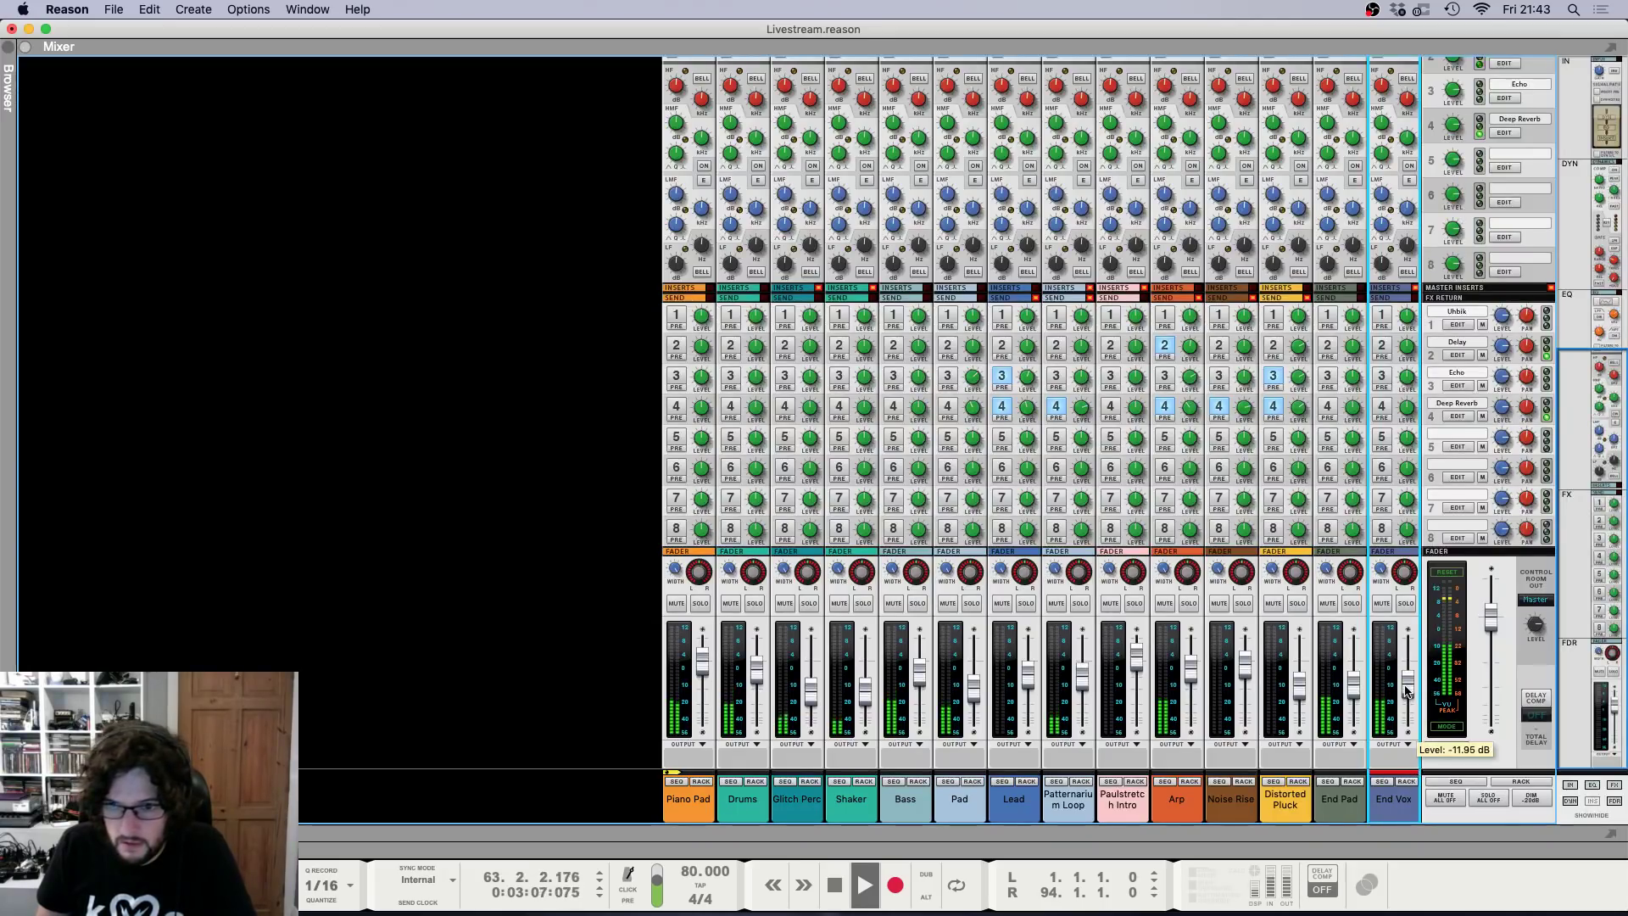
Solo the End Vox track in the sequencer and restart playback from bar 60.
key(F7)
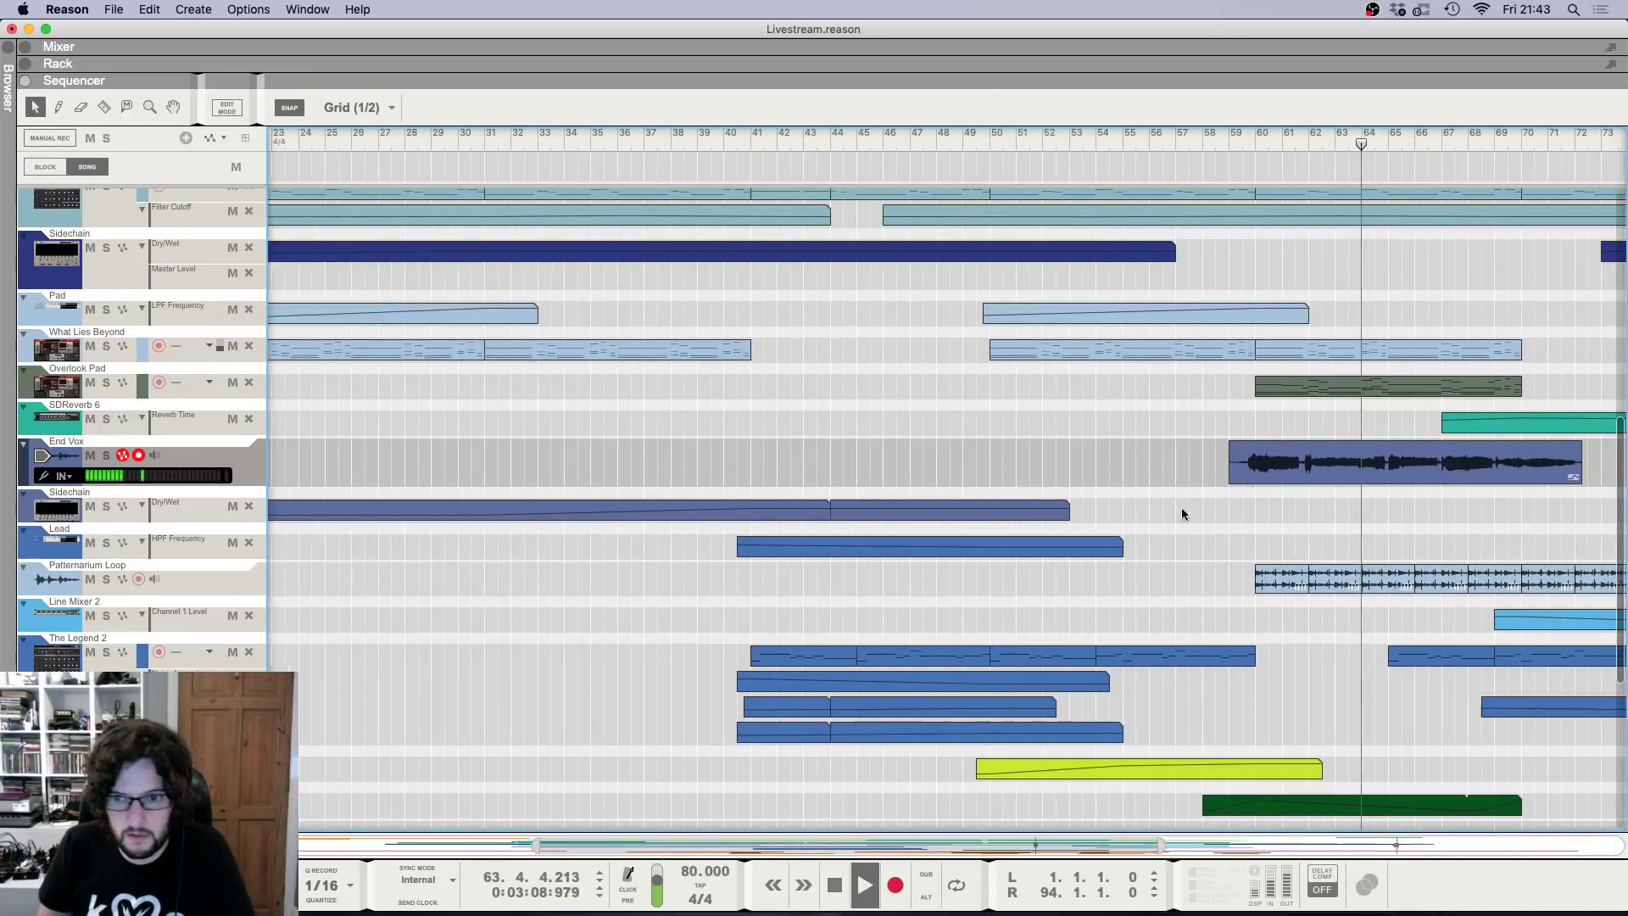
scroll(1152, 508, down, 3)
scroll(1152, 513, right, 4)
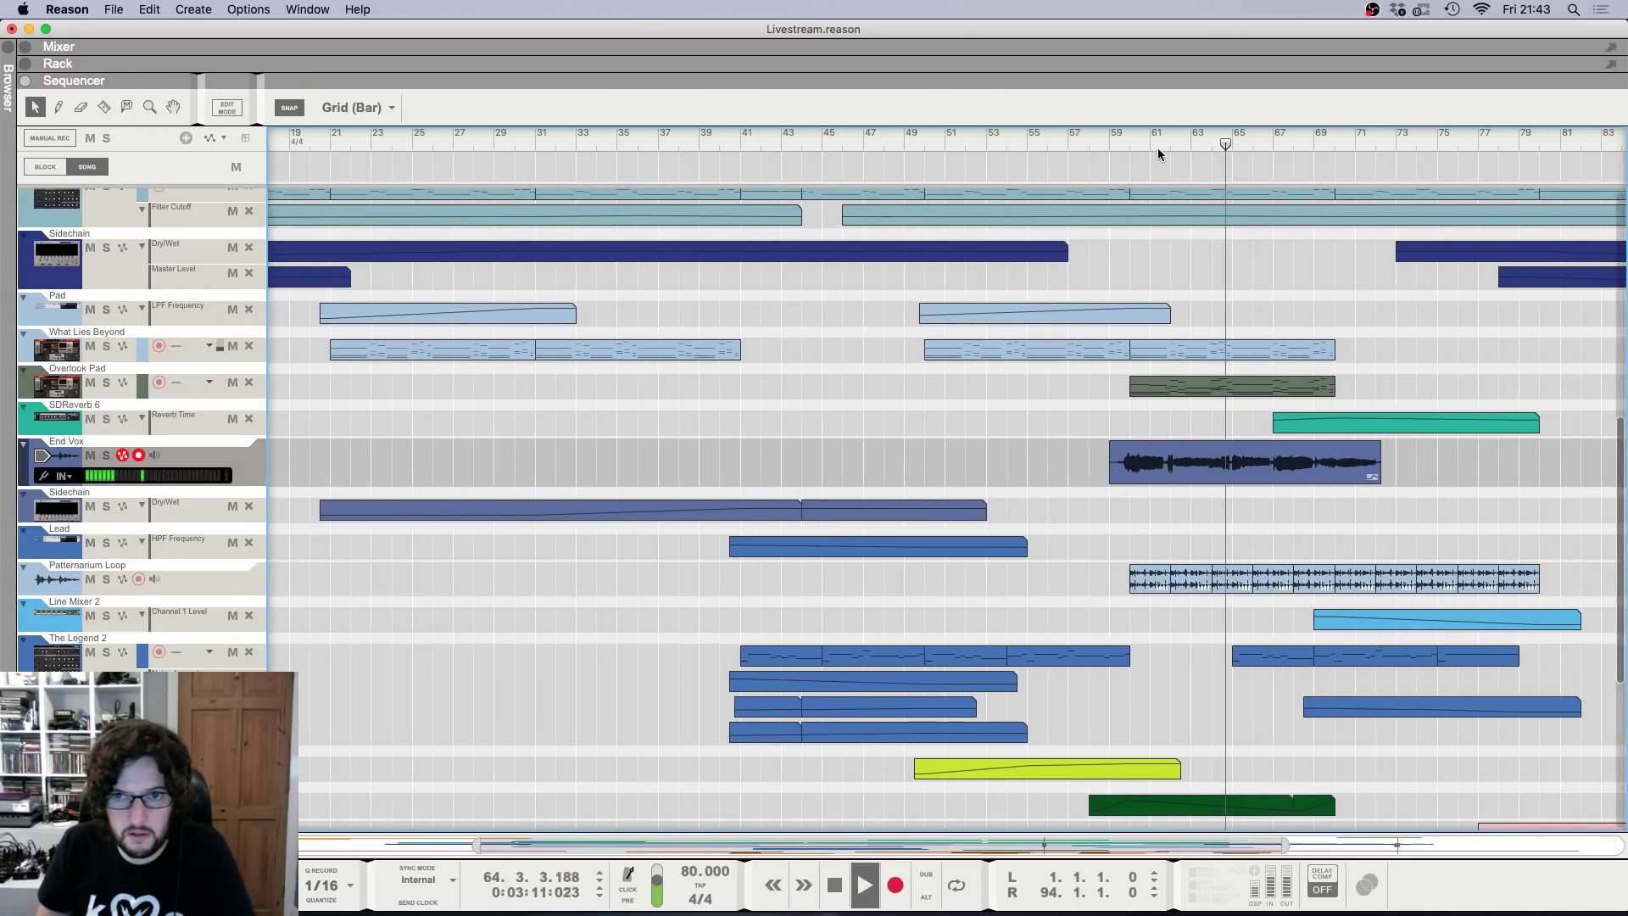
key(space)
click(1126, 143)
click(106, 455)
key(space)
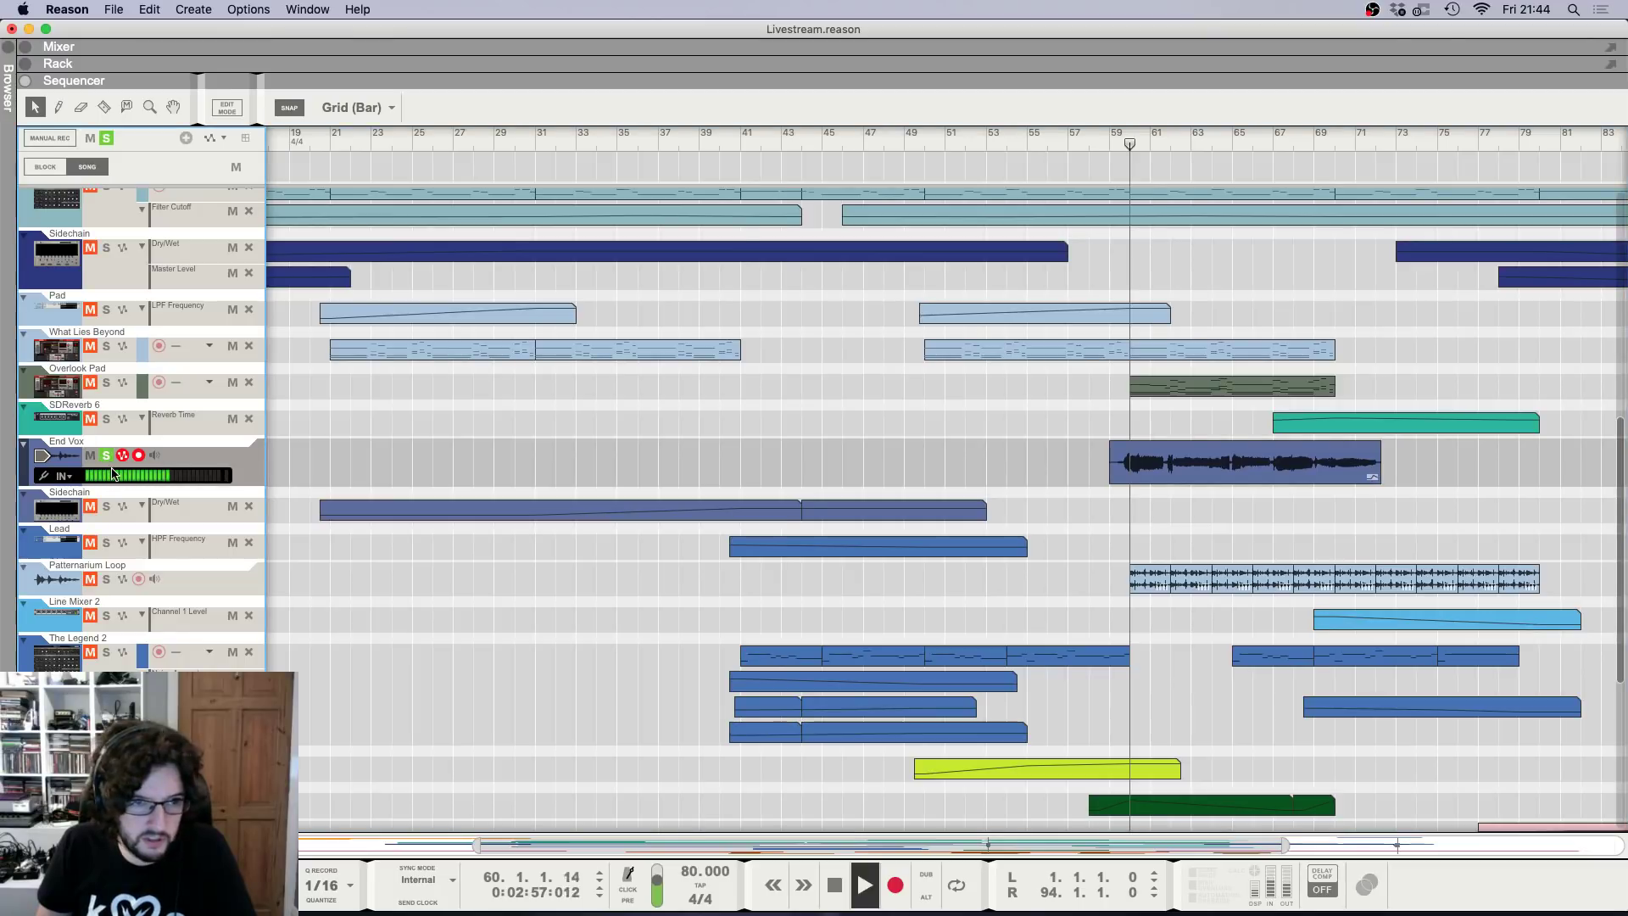
scroll(709, 487, up, 5)
scroll(975, 487, up, 3)
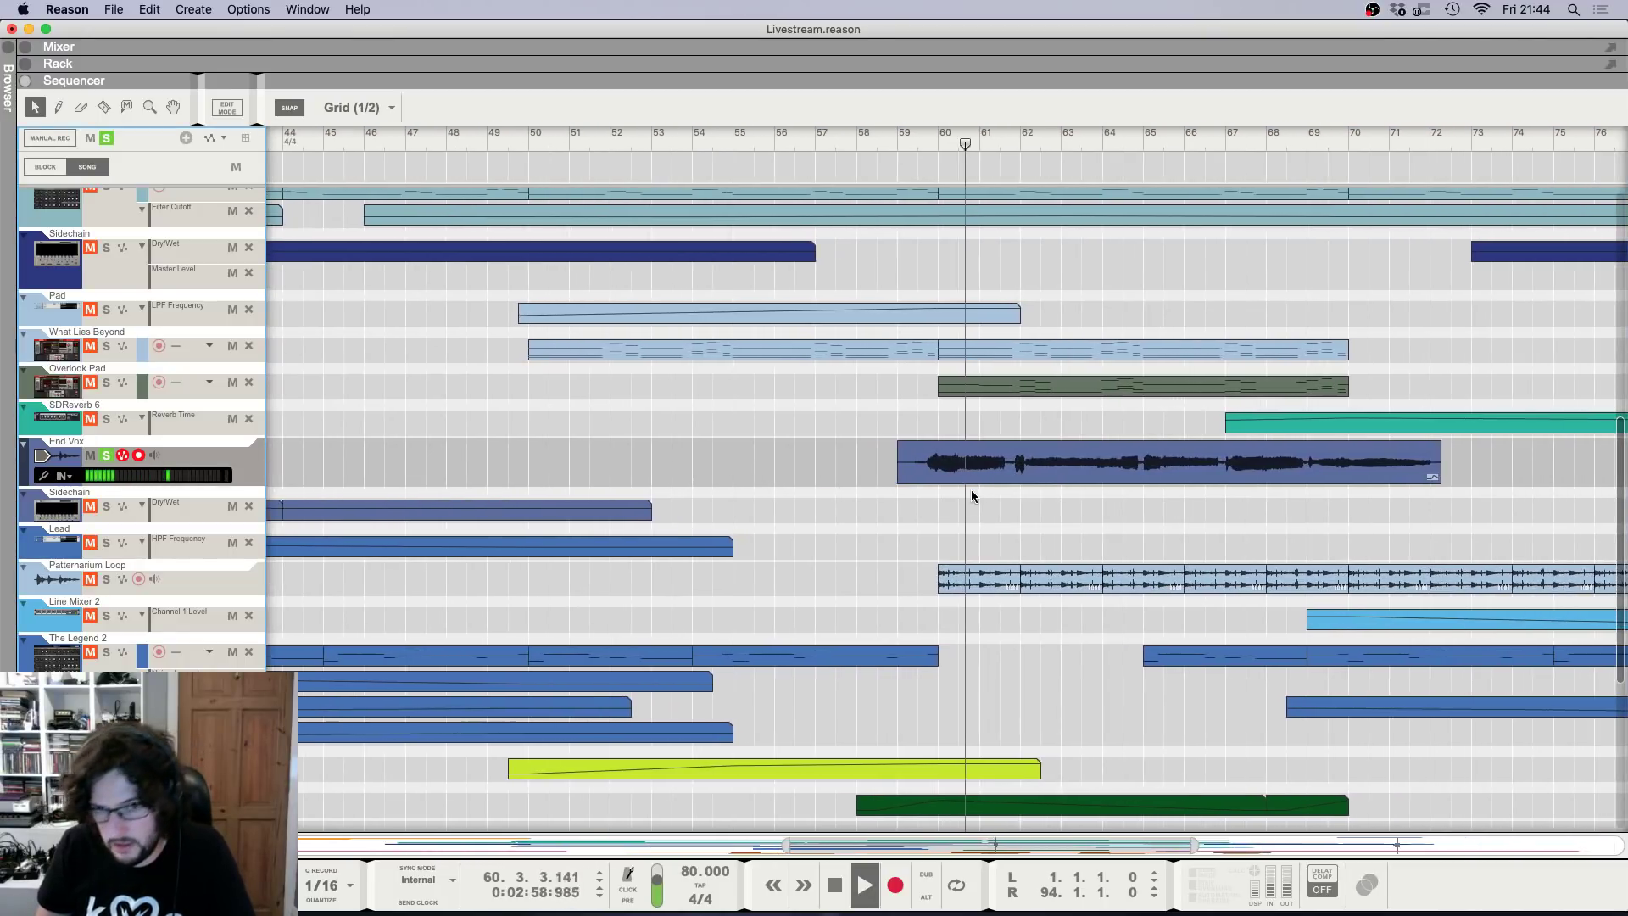
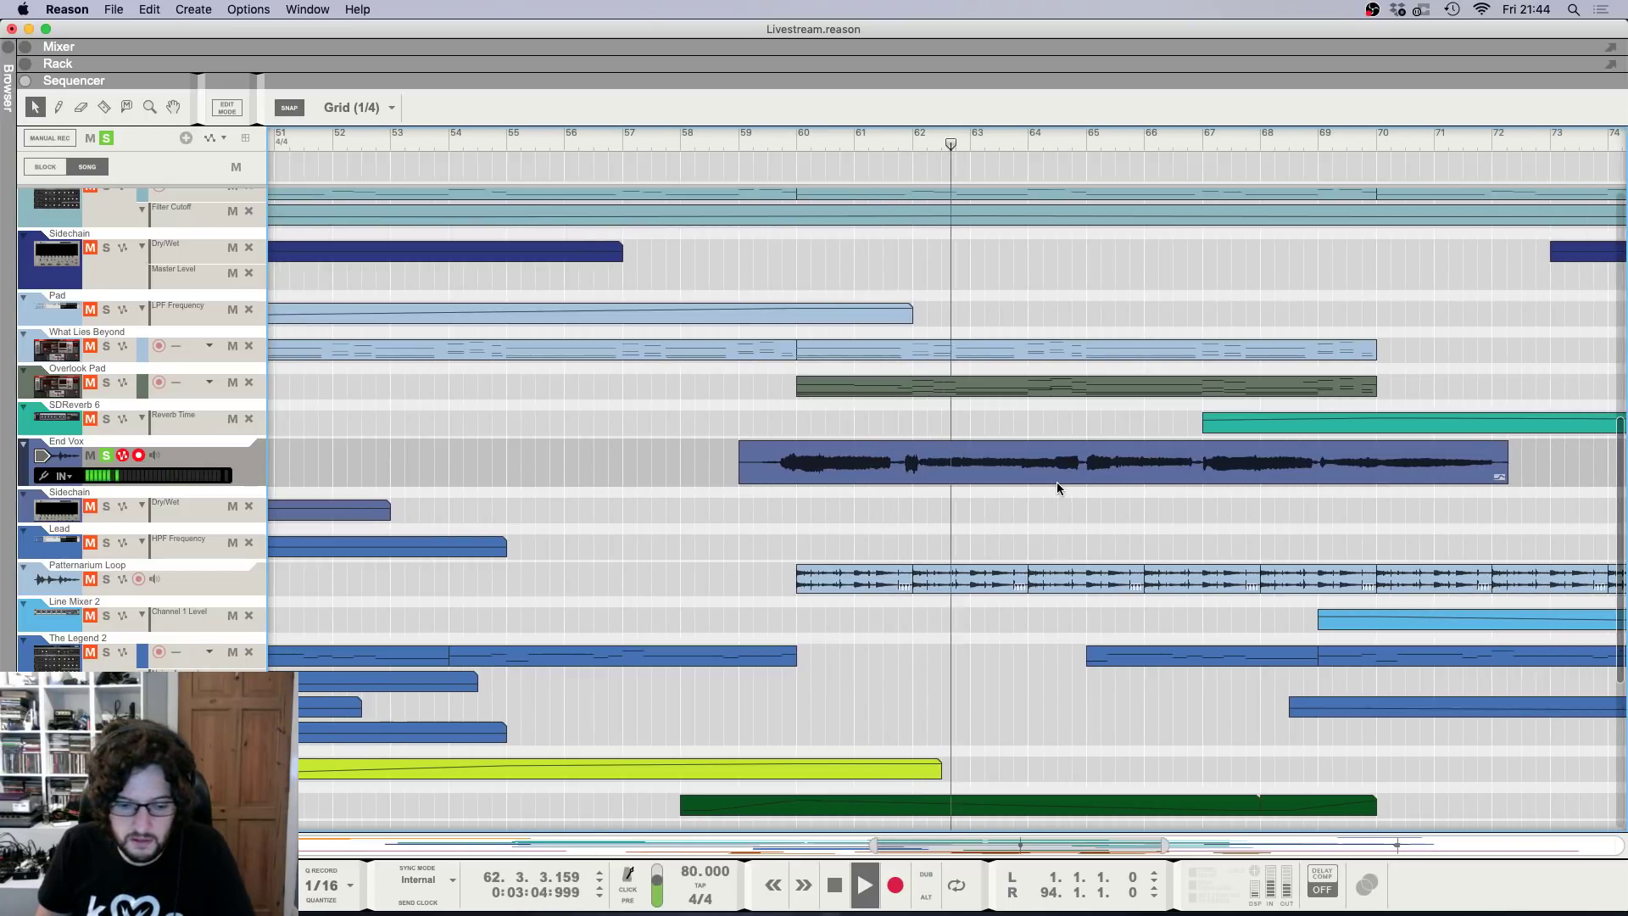
Look over the End Vox insert effects in the rack and raise its mixer fader to about -10.32 dB.
key(F6)
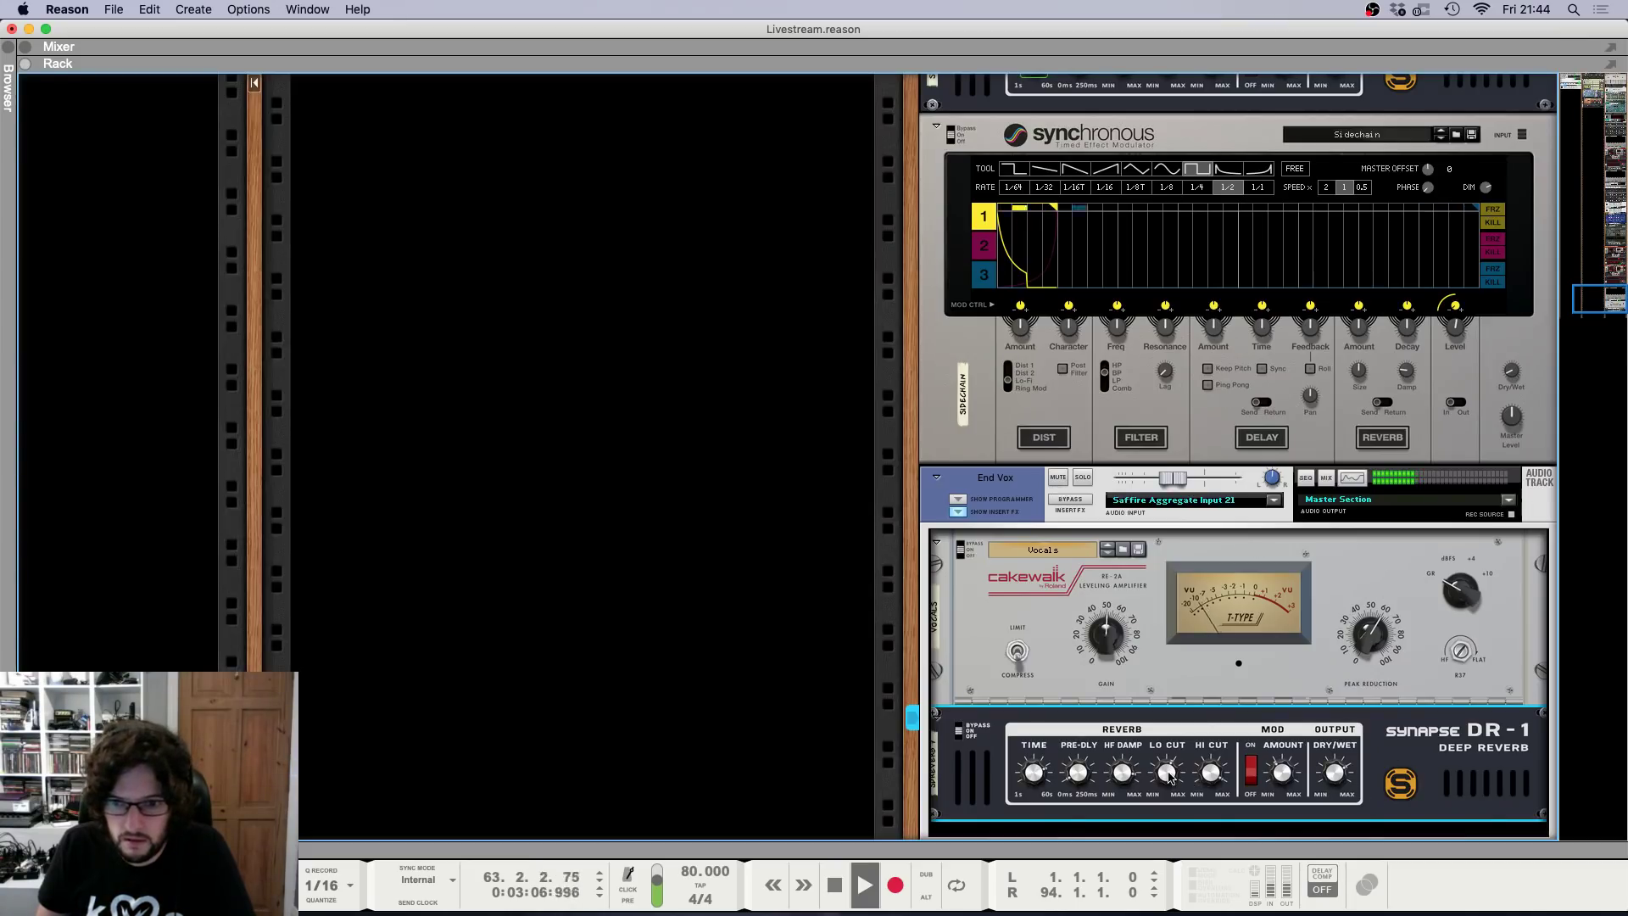
key(F5)
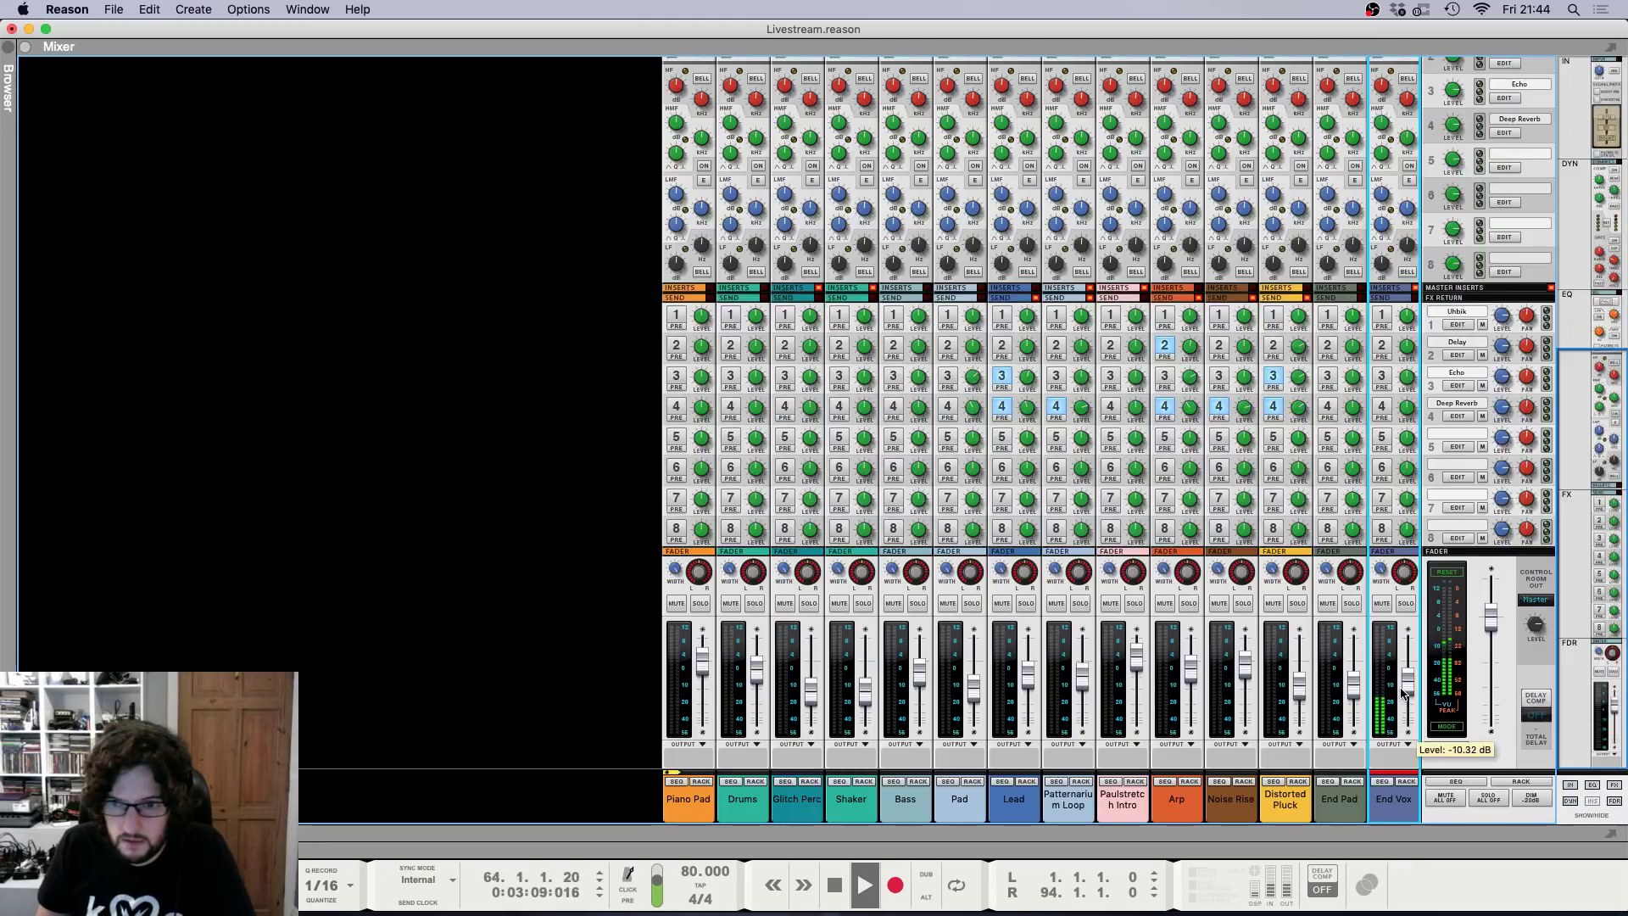
Set the End Vox channel's high-pass filter to about 307.9 Hz and place its inserts before the dynamics and EQ.
scroll(1408, 424, up, 5)
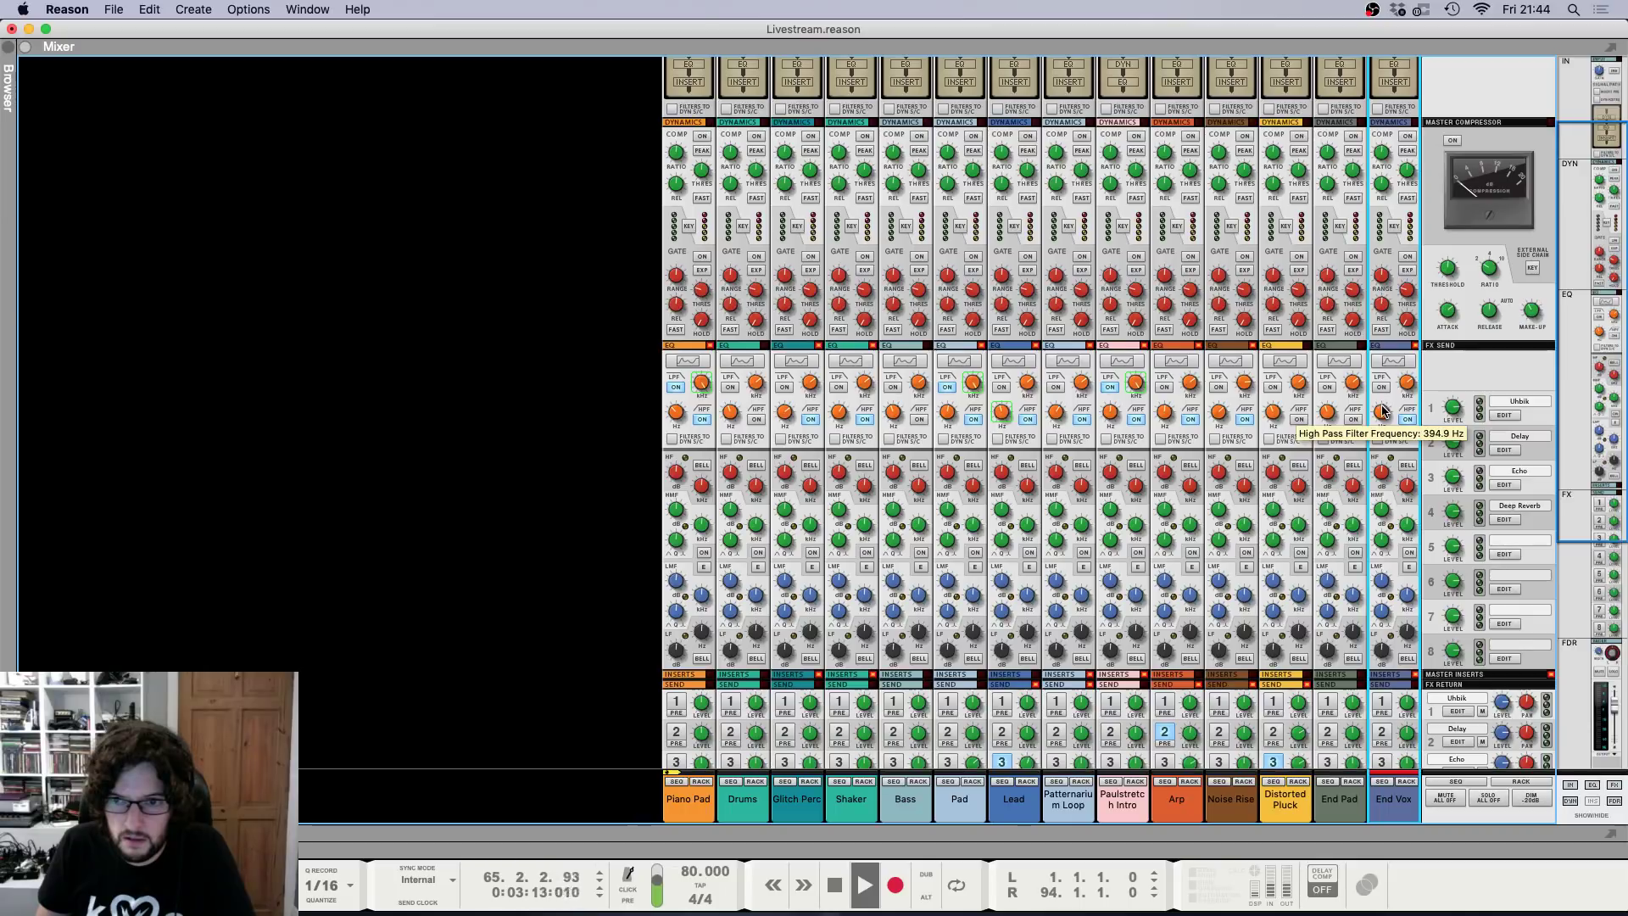
drag(1382, 410, 1382, 413)
scroll(1405, 157, up, 3)
click(1379, 115)
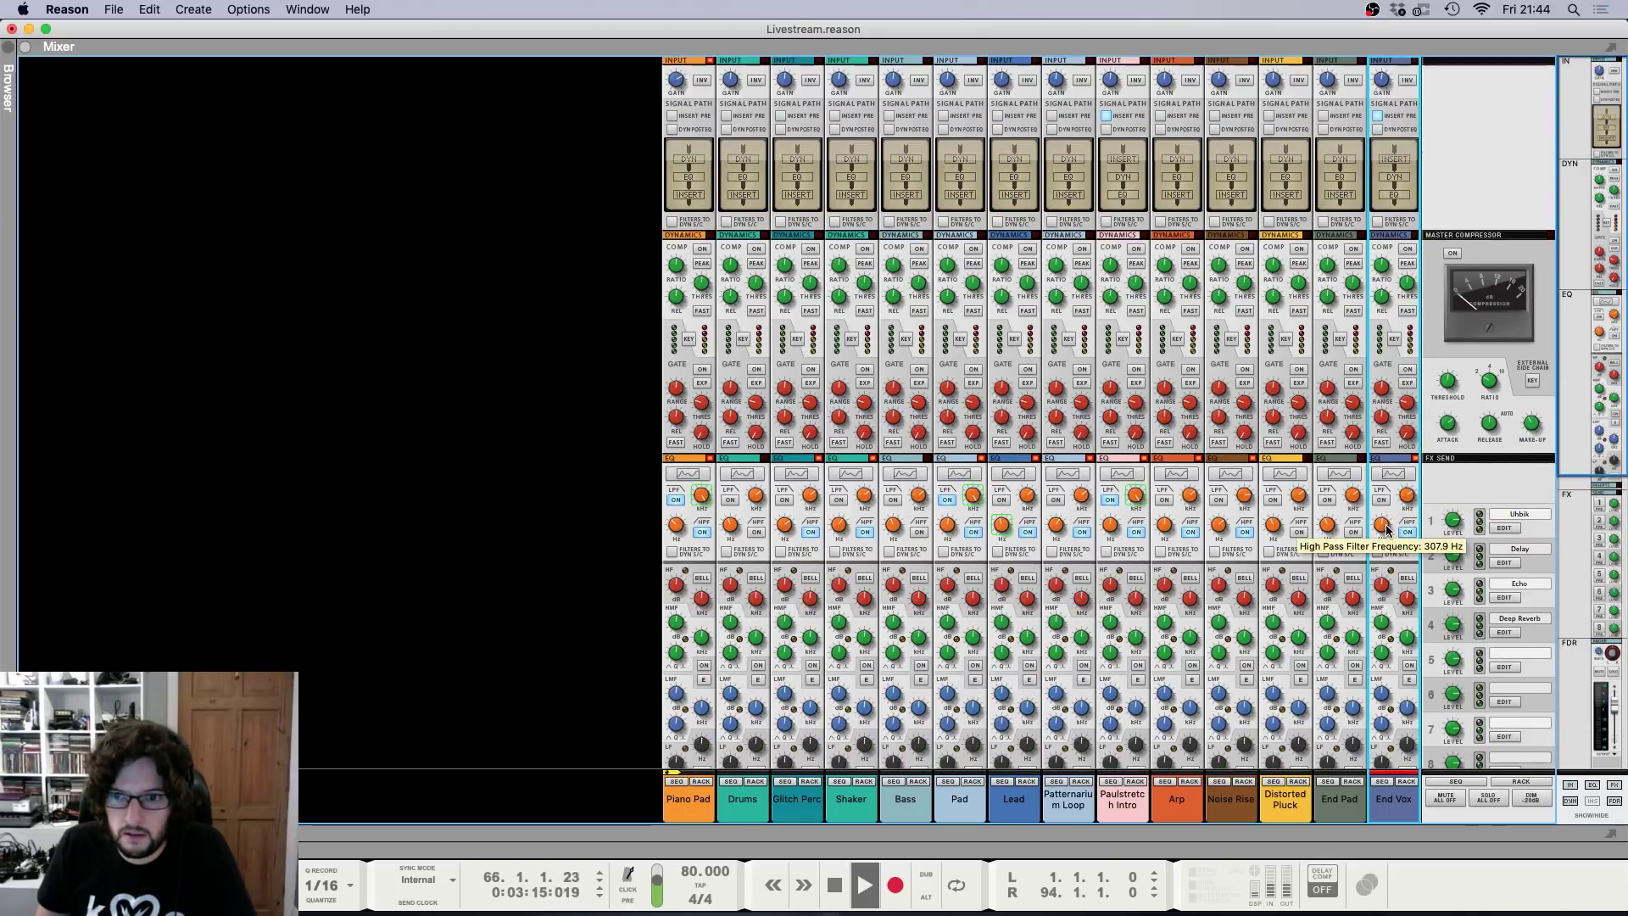
Raise the End Vox mixer fader to about -9.28 dB and return to the sequencer.
key(F7)
key(F5)
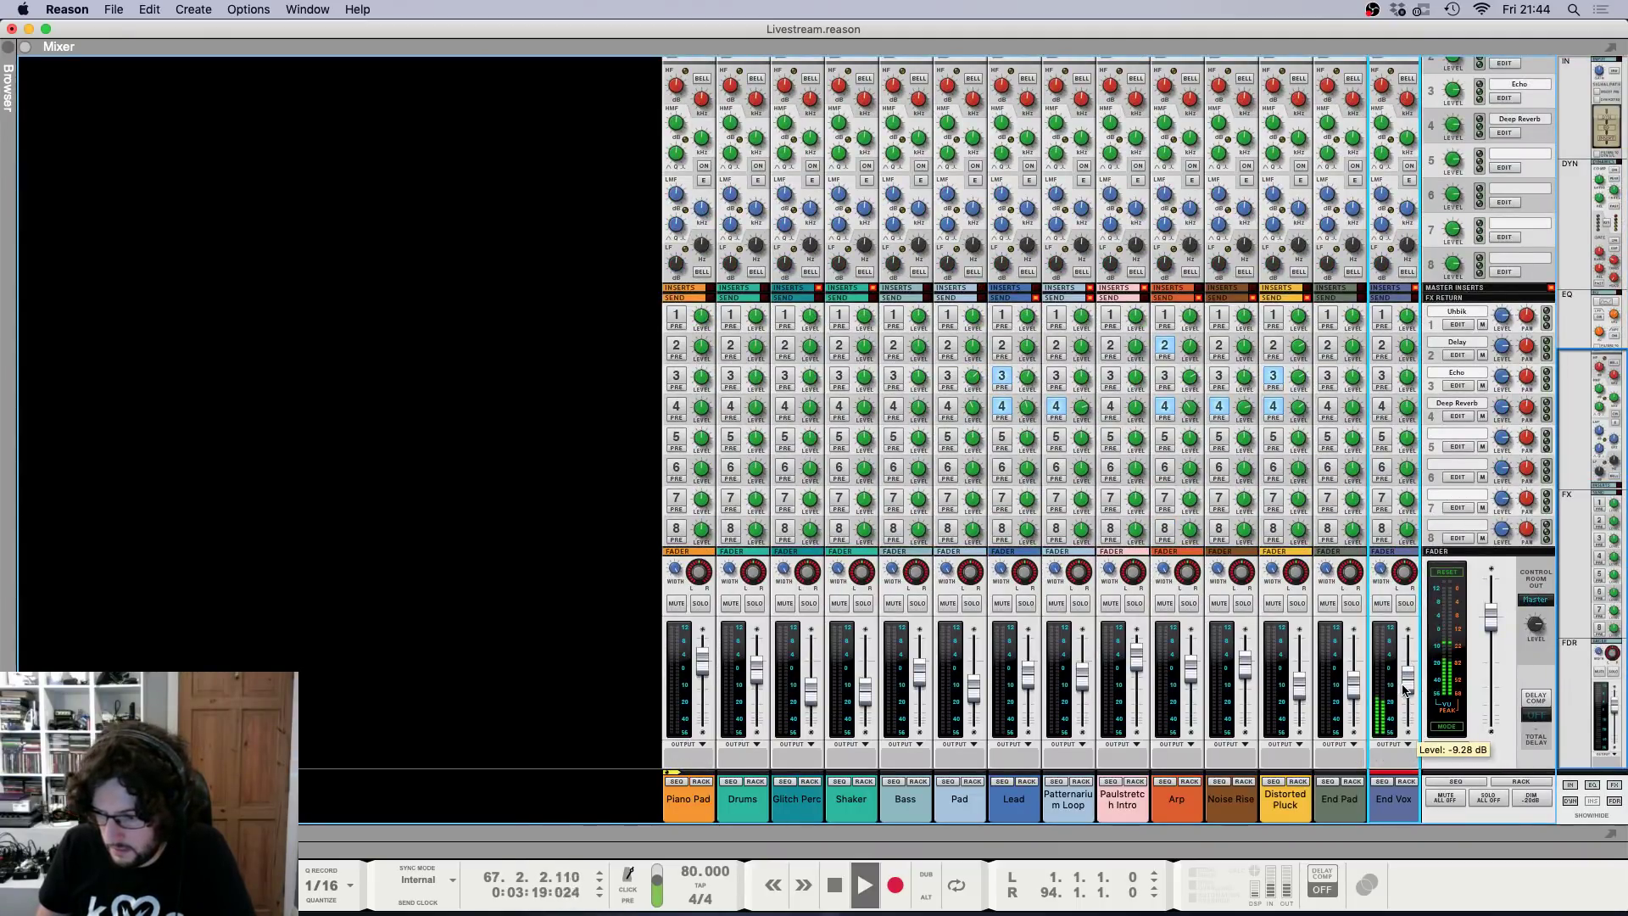
key(F6)
key(F7)
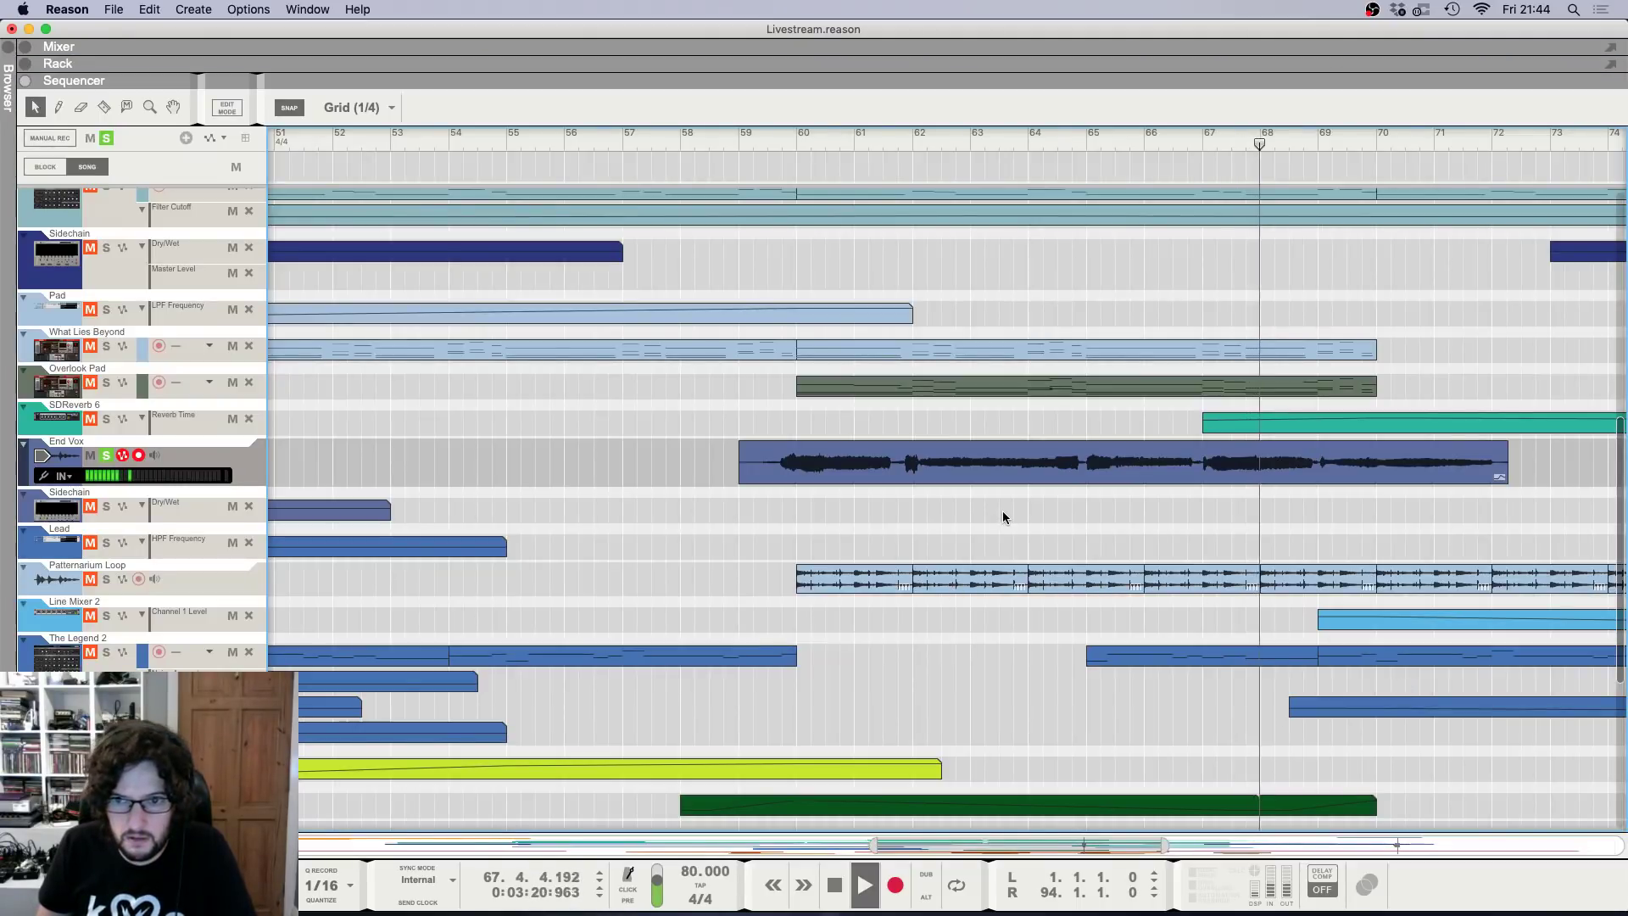
Open the End Vox clip for pitch editing and lower the drift of the D#3 note near bar 68 to 44%.
double_click(960, 462)
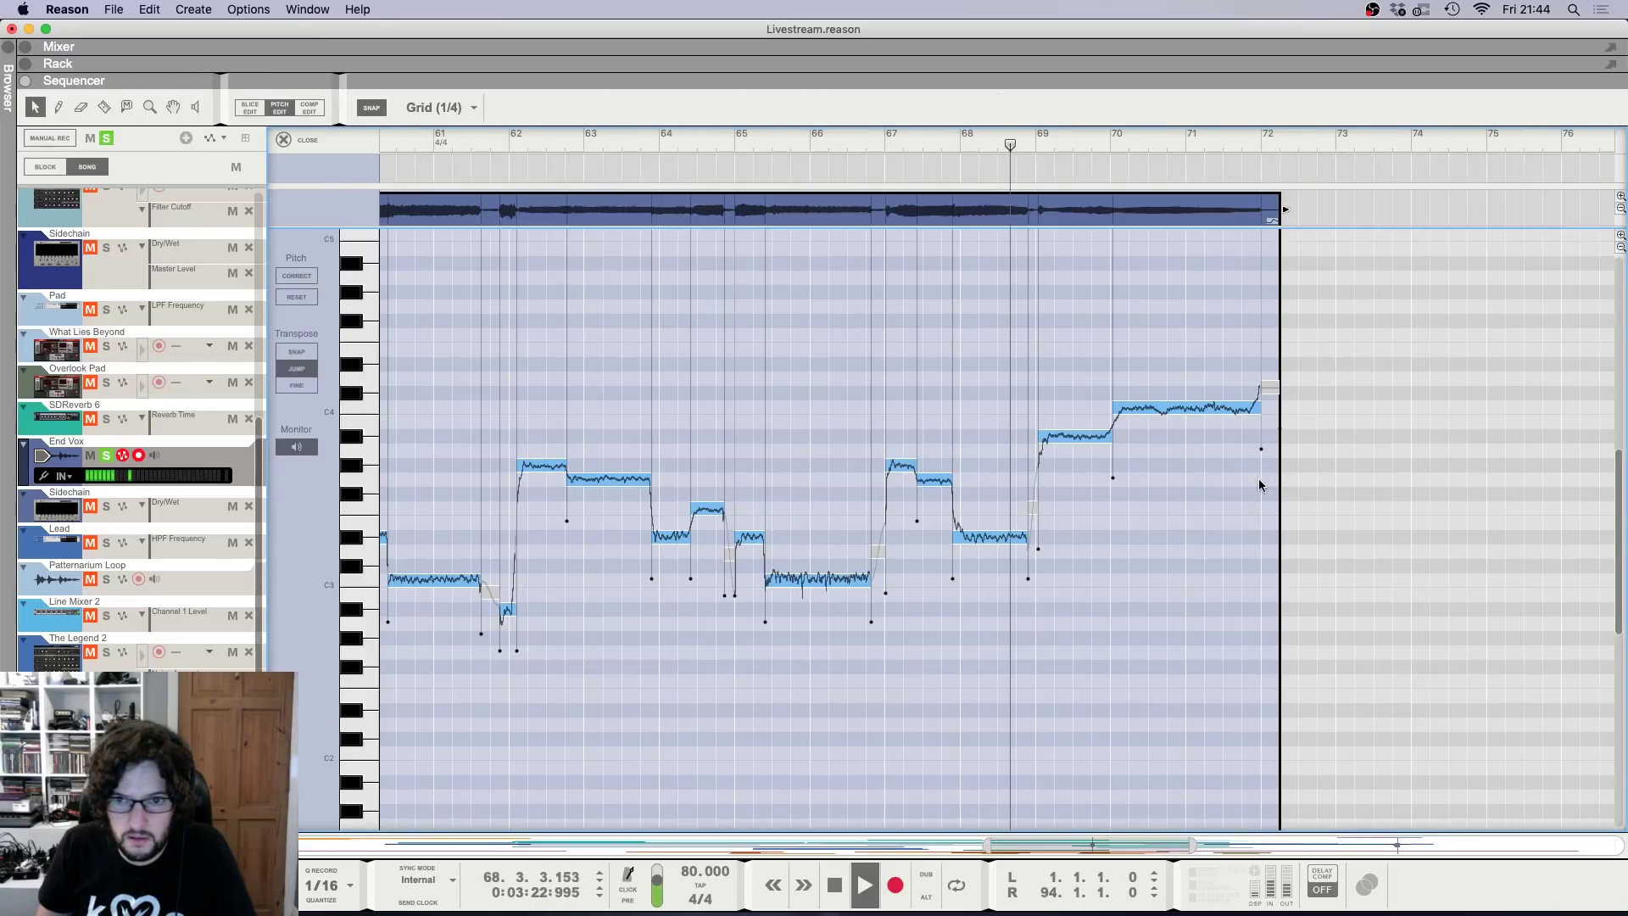
click(936, 480)
click(973, 537)
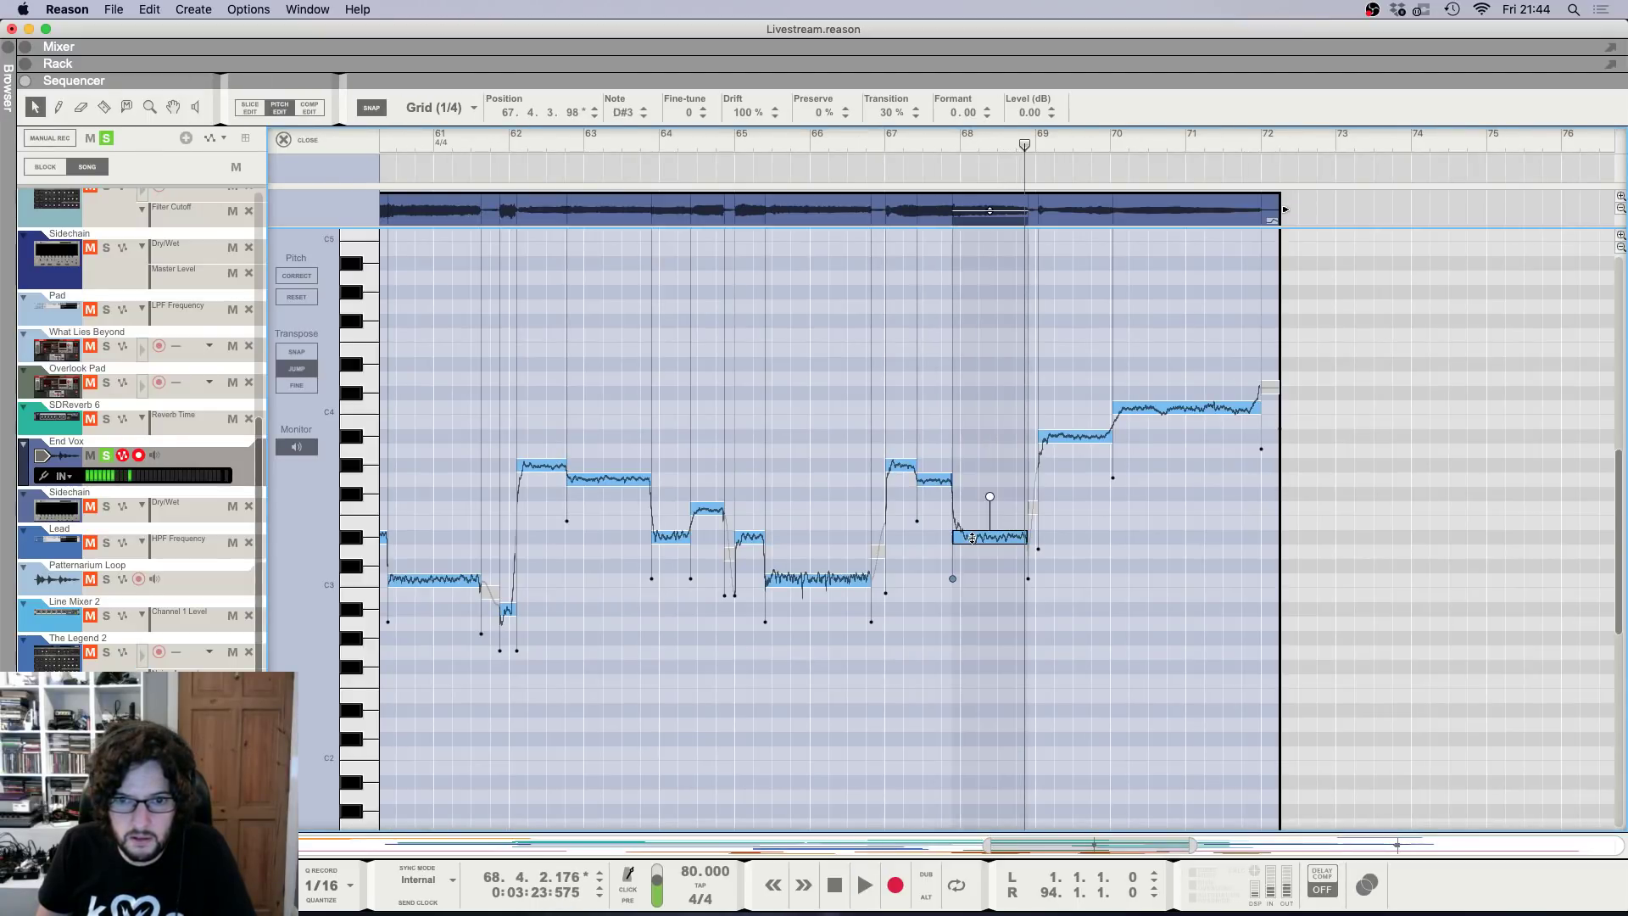
Play the edited vocal note back from 67.4.1 and close the pitch editor.
click(942, 143)
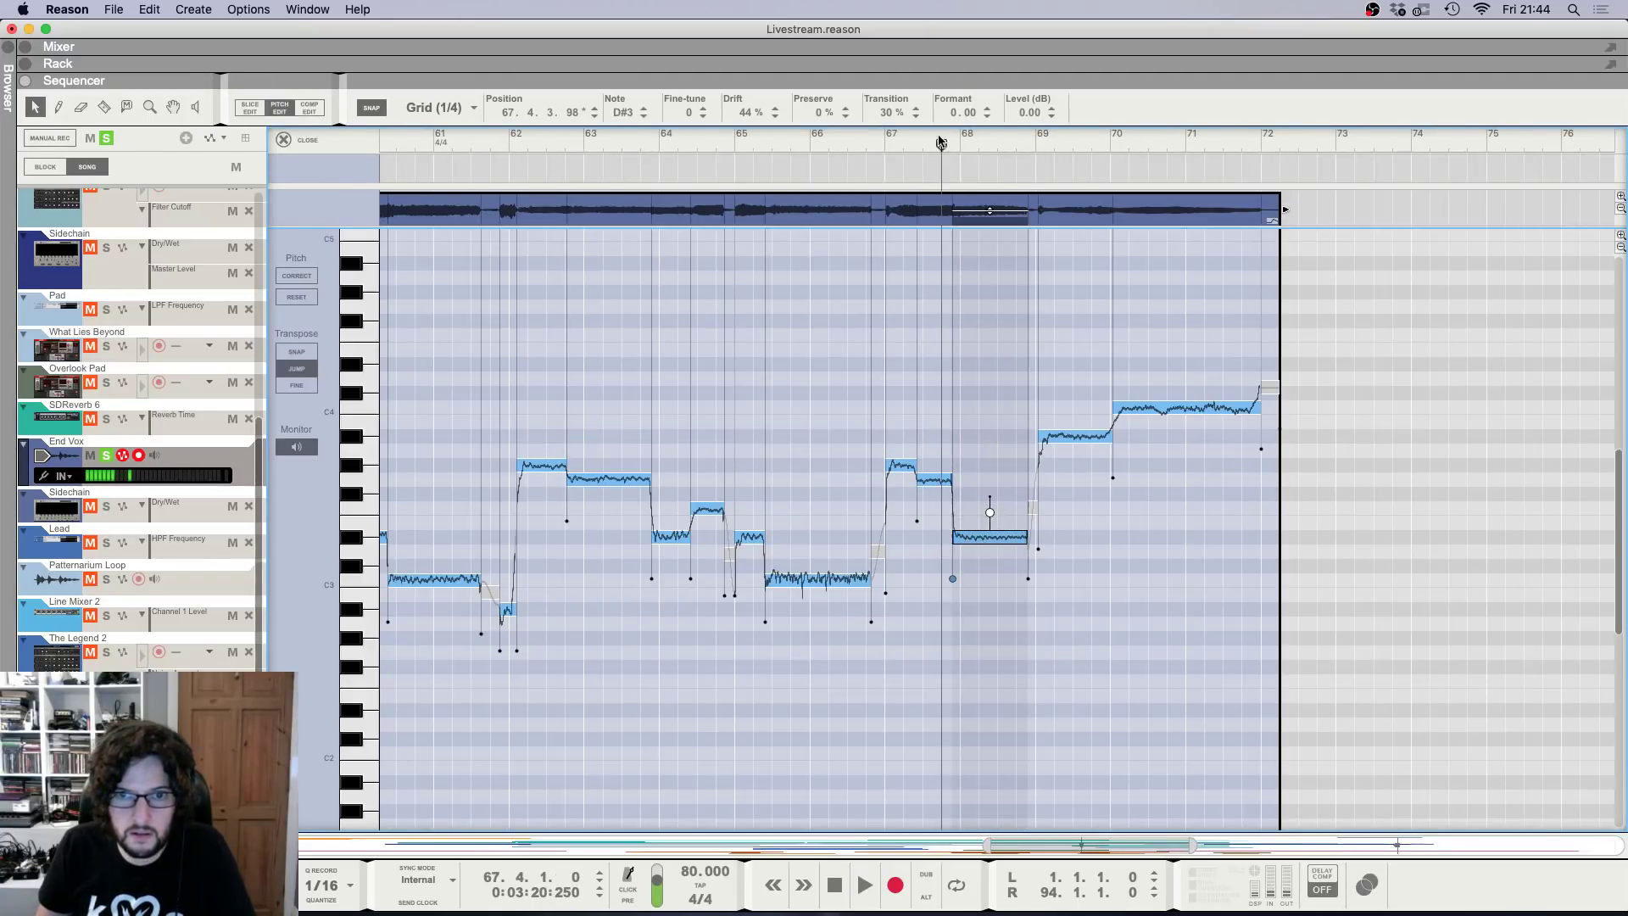
key(space)
key(g)
key(h)
key(h)
key(h)
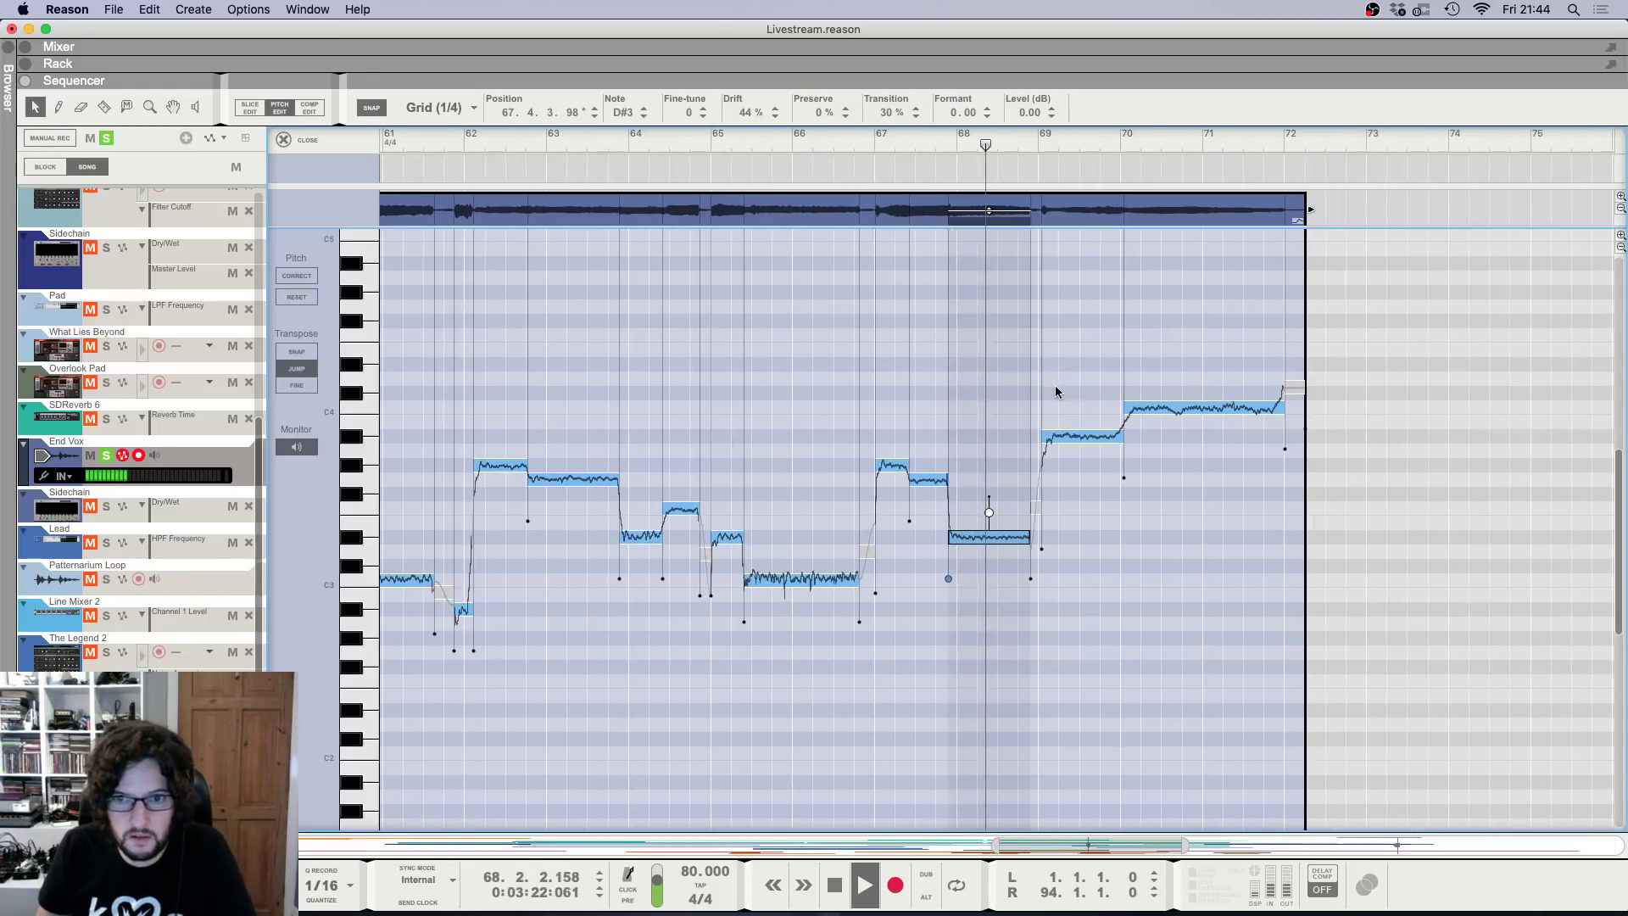
key(g)
key(g)
key(g)
key(g)
key(g)
click(285, 140)
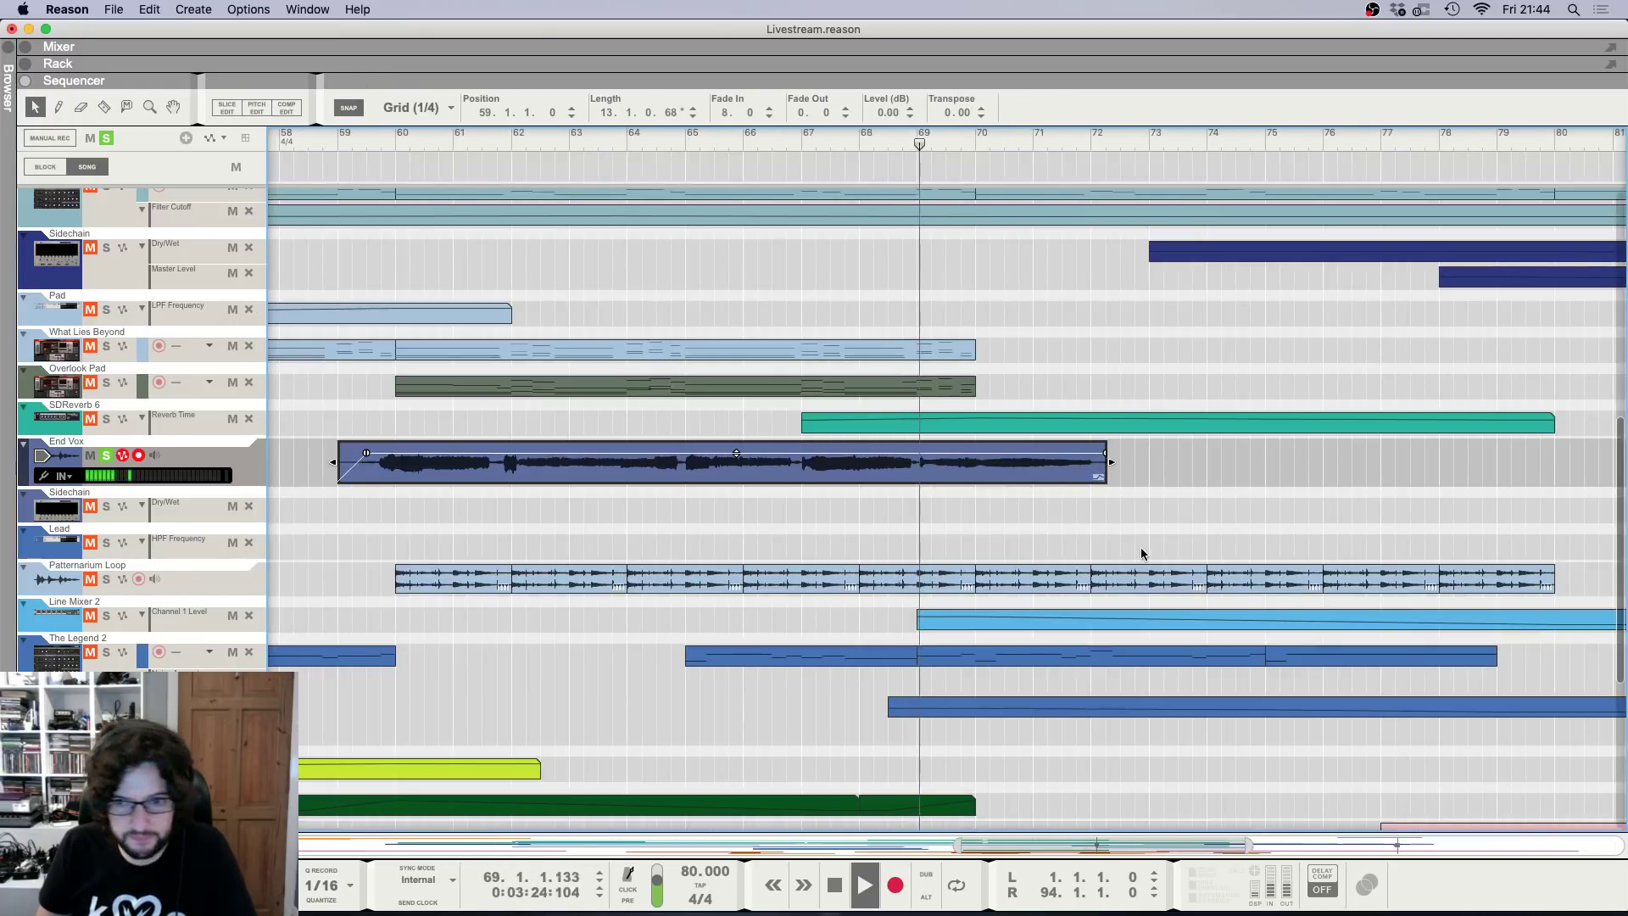
Check the End Vox compressor and reverb settings in the rack and return to the sequencer.
key(F5)
key(F6)
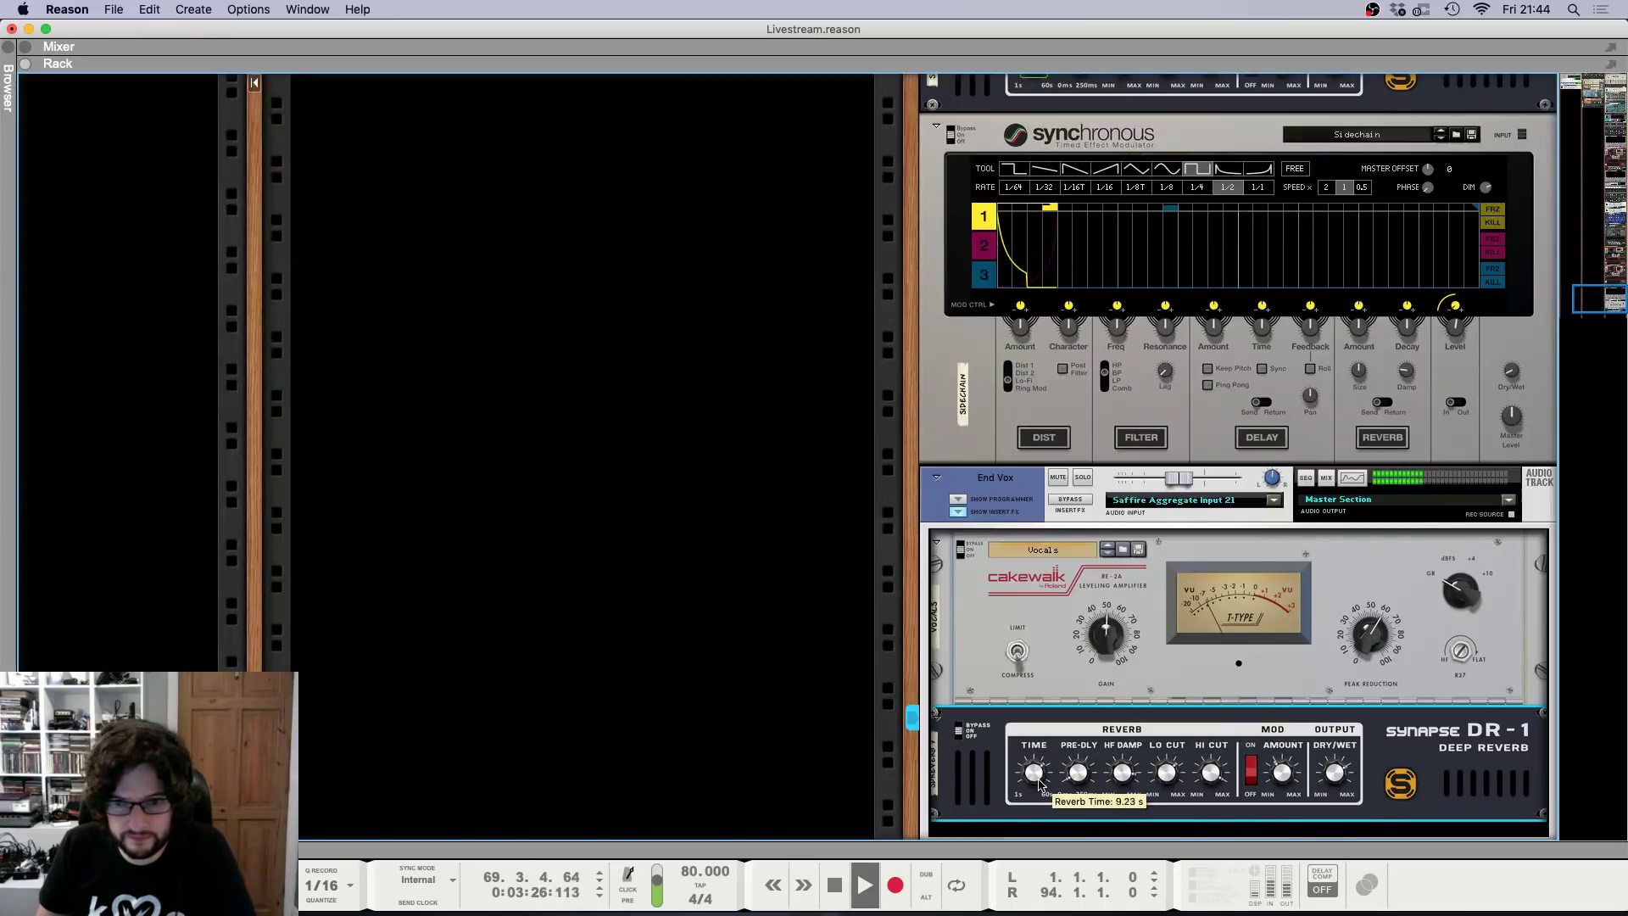
key(F5)
key(F7)
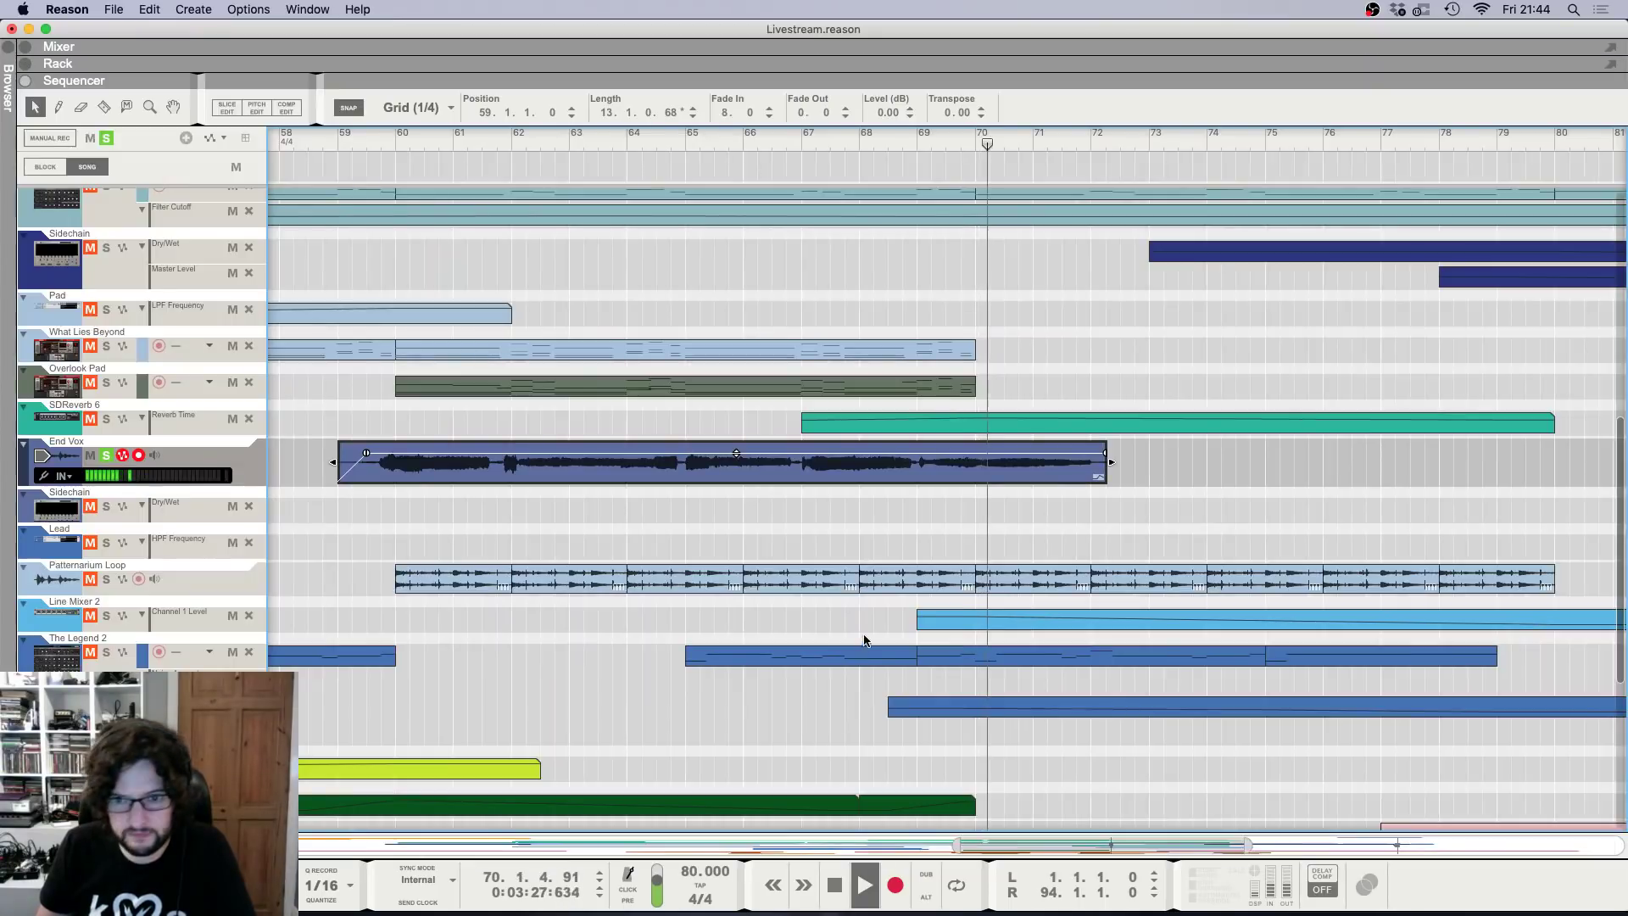
Lower the pitch drift of the long C4 note at bar 70 in the End Vox clip and close the pitch editor.
click(981, 498)
double_click(1043, 470)
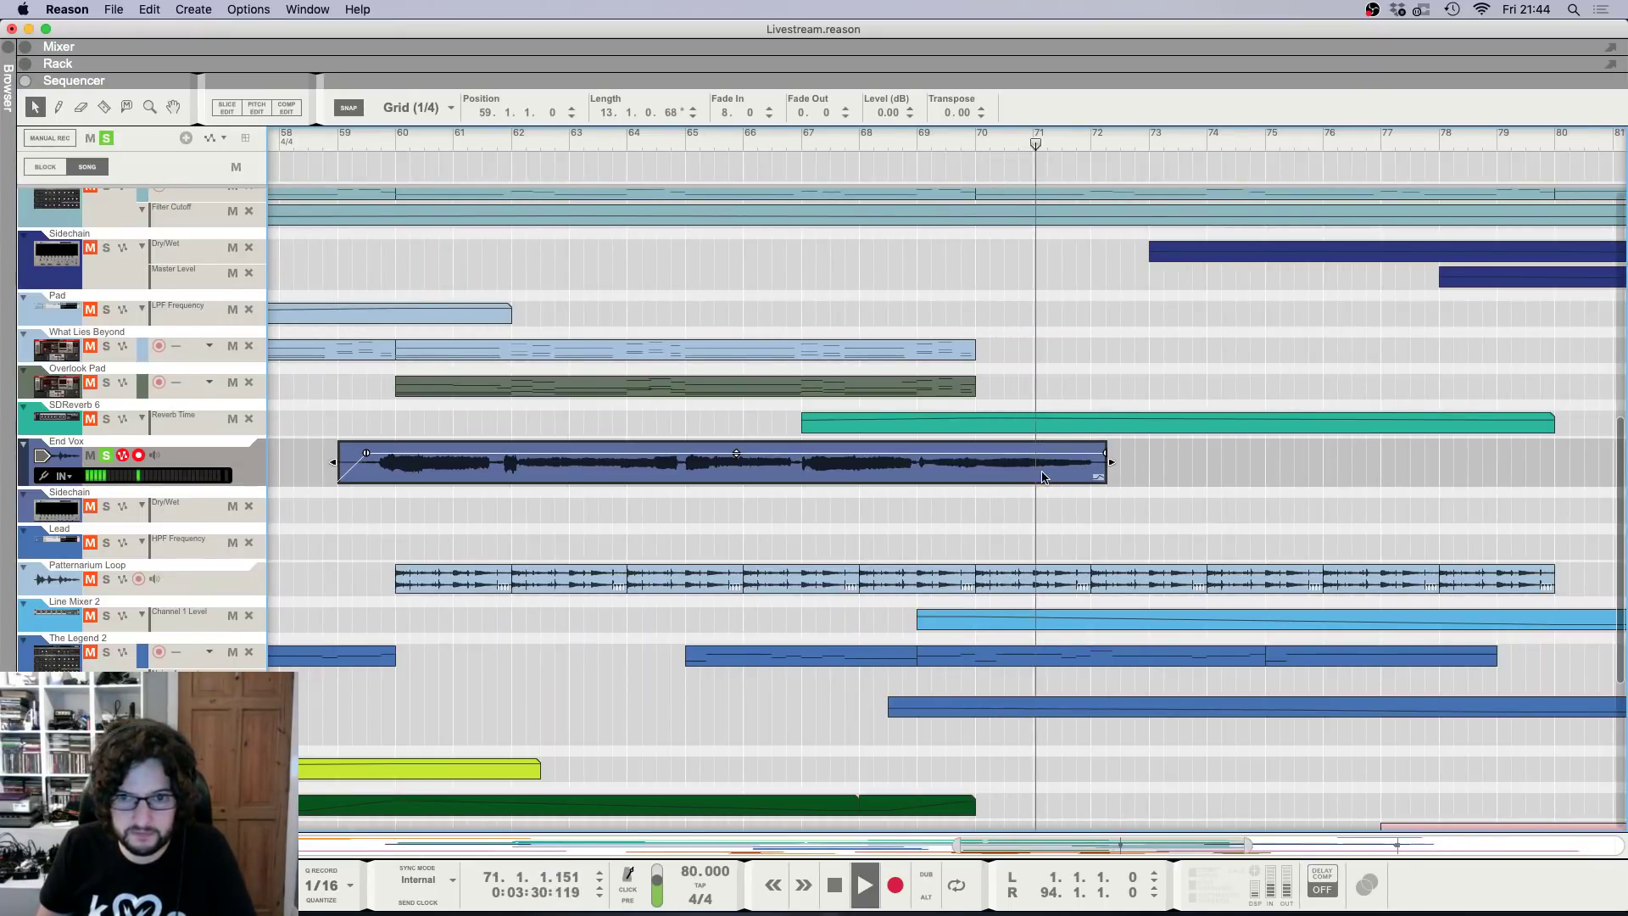
click(988, 407)
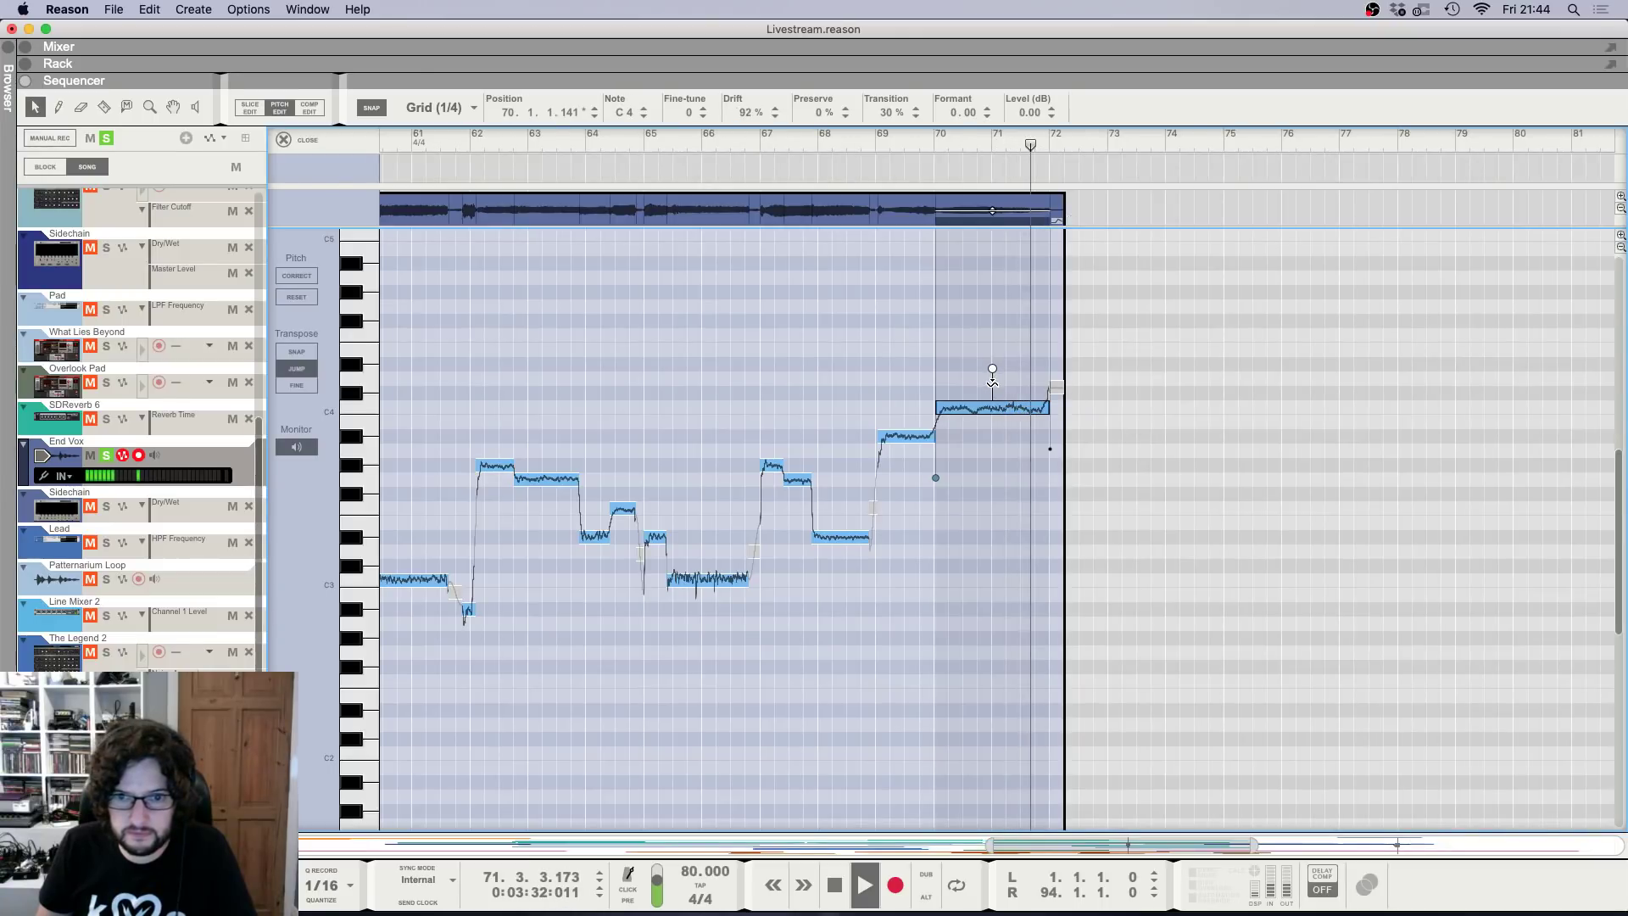
click(305, 139)
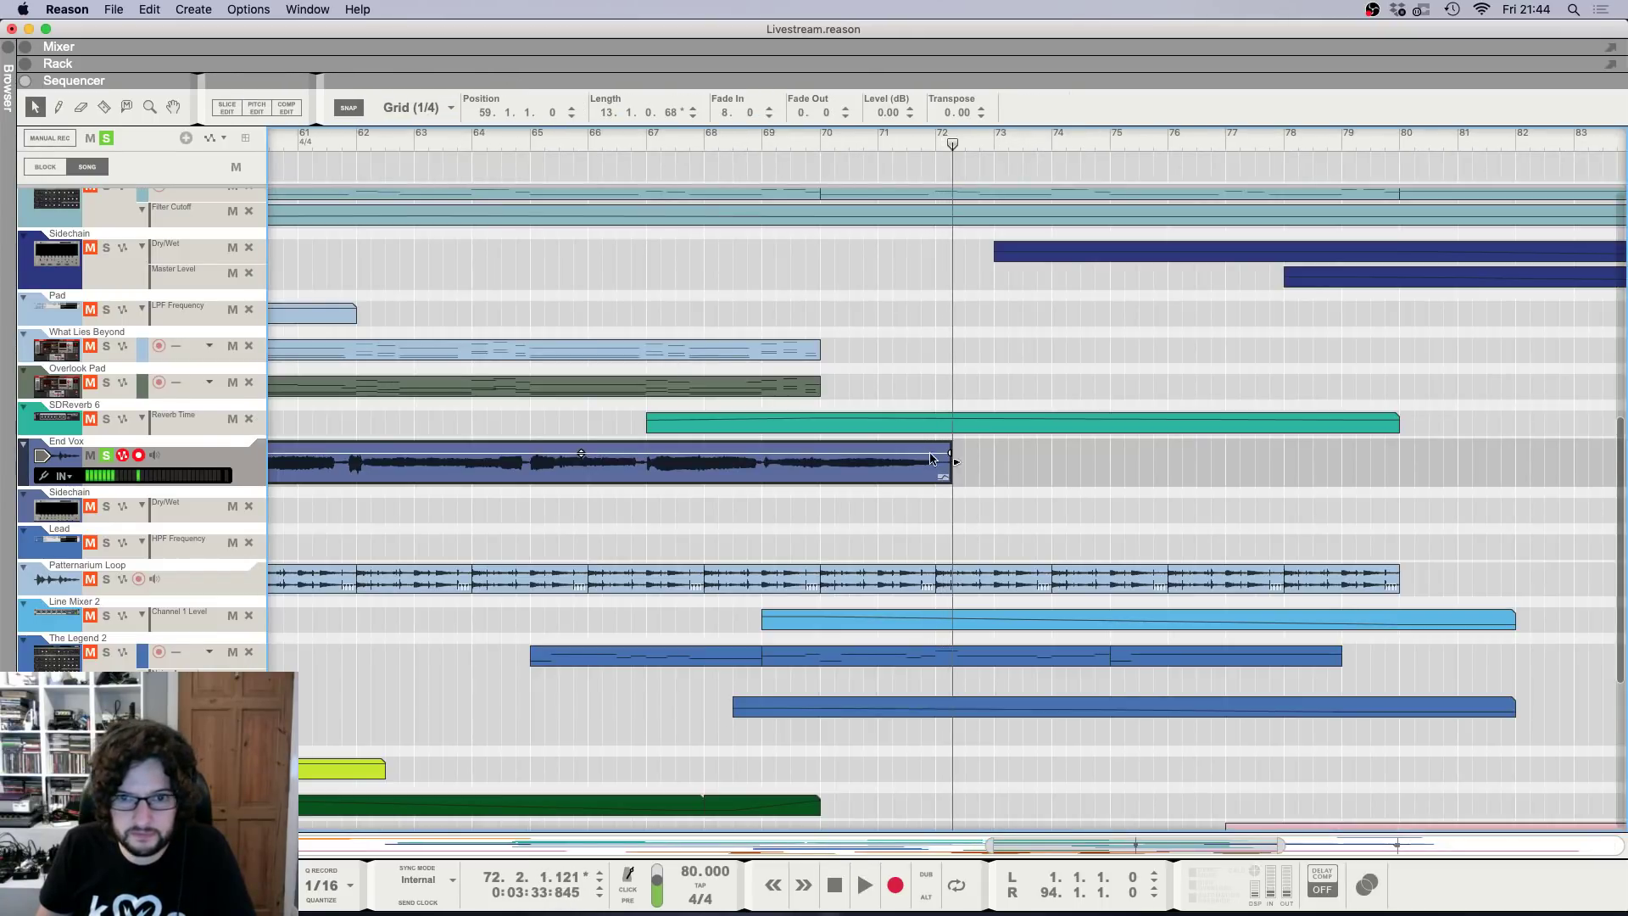
Set the fade-out at the end of the End Vox clip to 4 and deselect the clip.
scroll(893, 468, down, 4)
scroll(893, 469, left, 3)
click(591, 513)
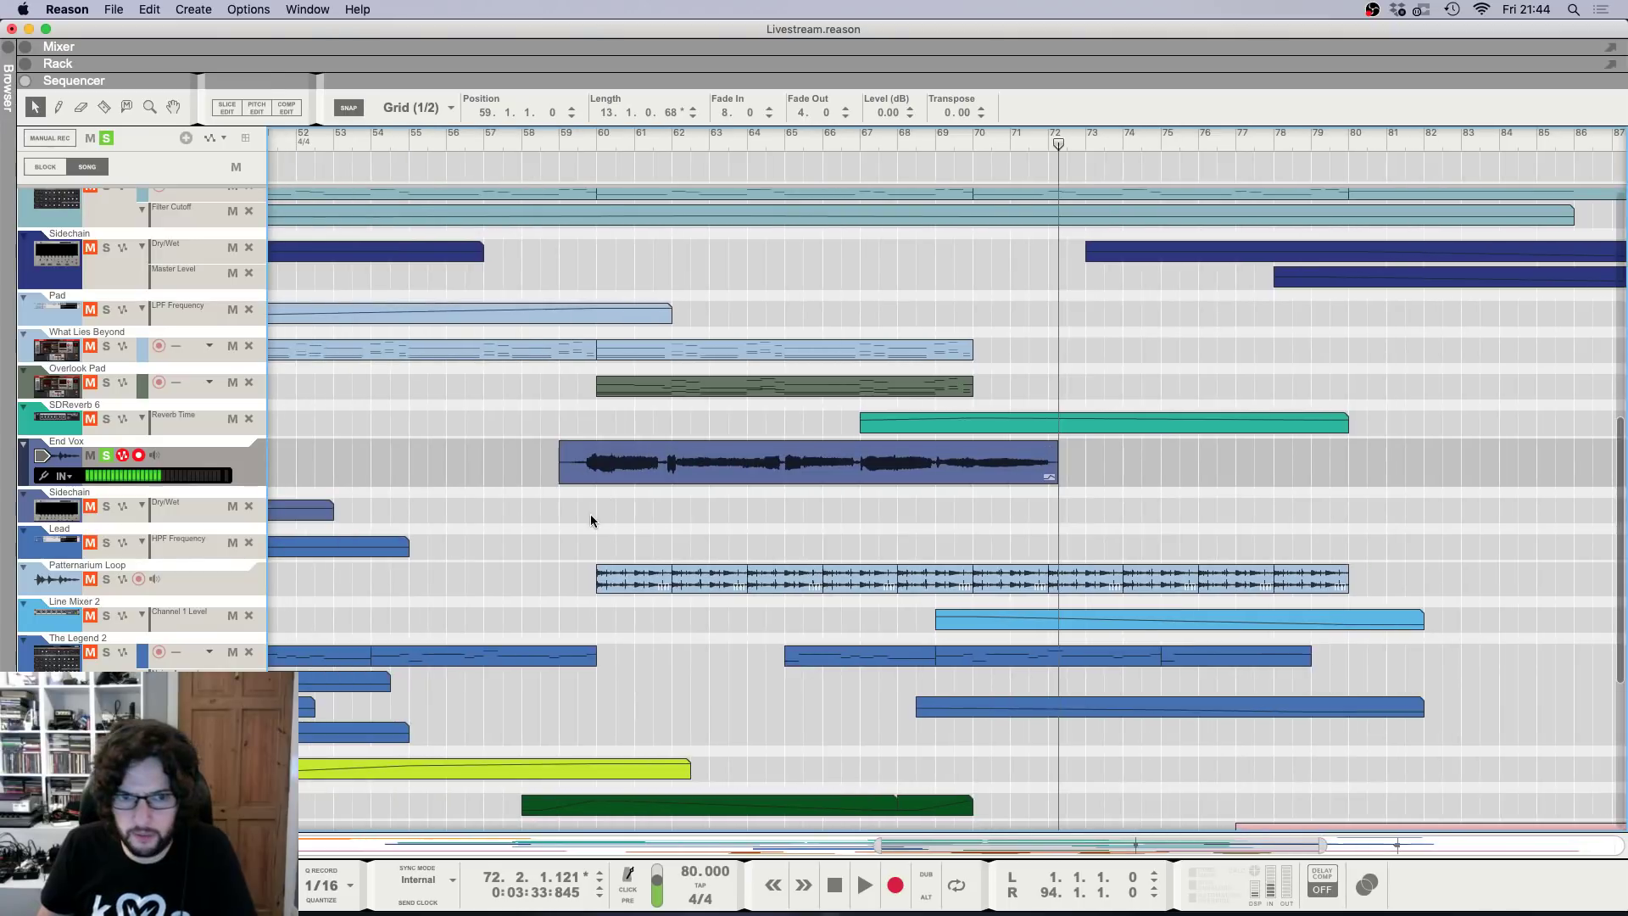
Unsolo End Vox with playback running from about bar 49 and move its clip to start at 49.3.1.0.
scroll(491, 436, left, 5)
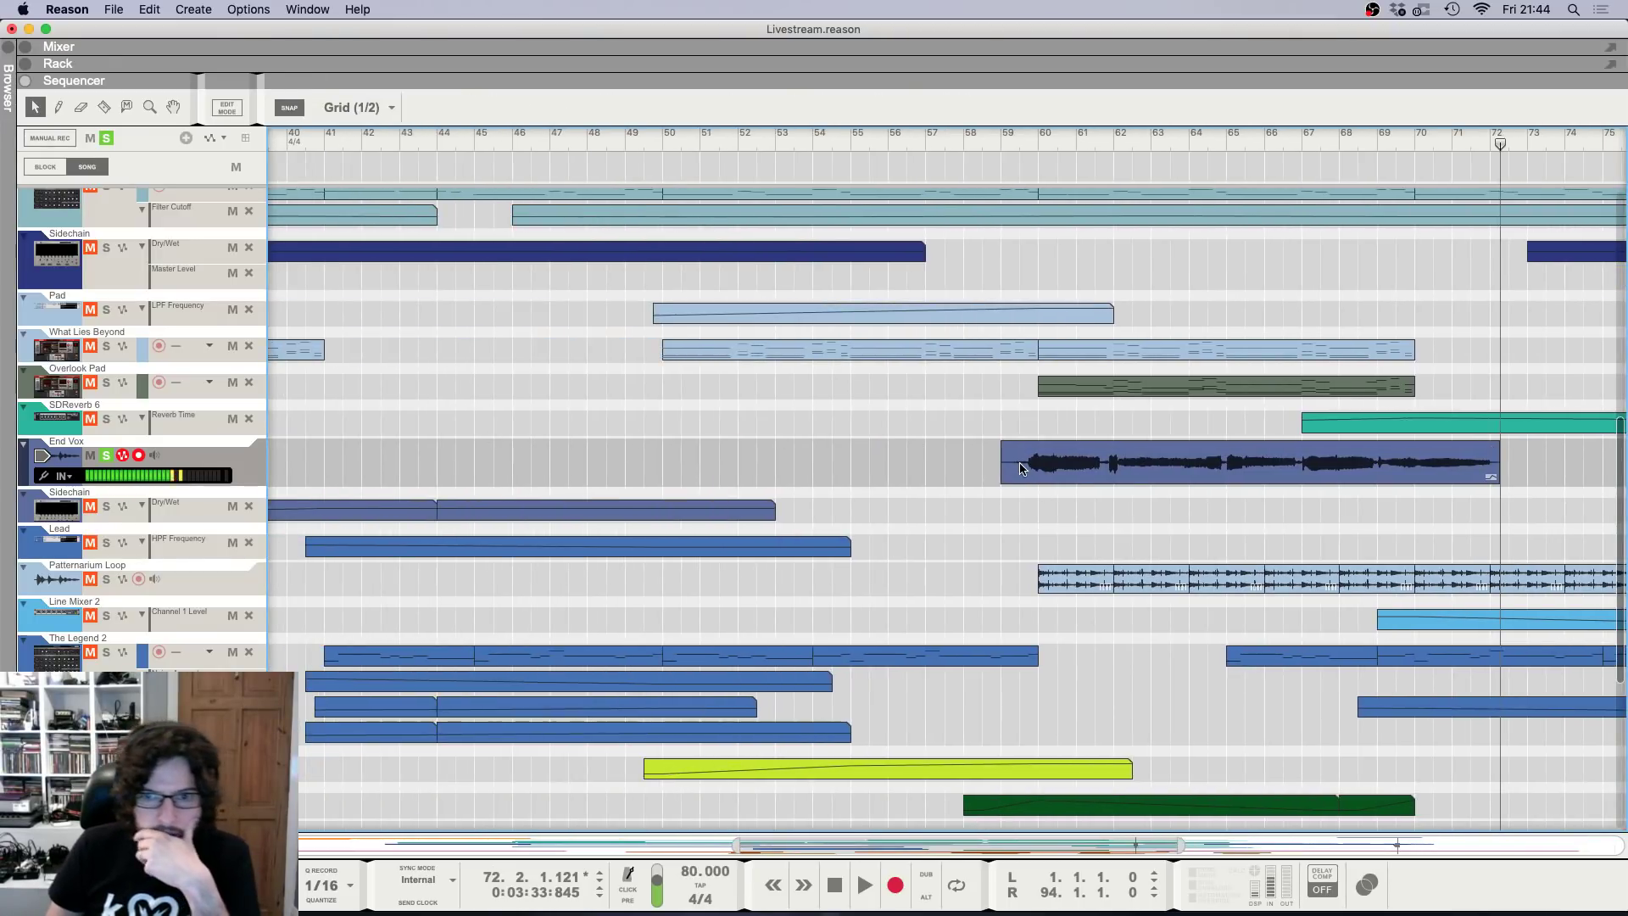
click(627, 144)
key(space)
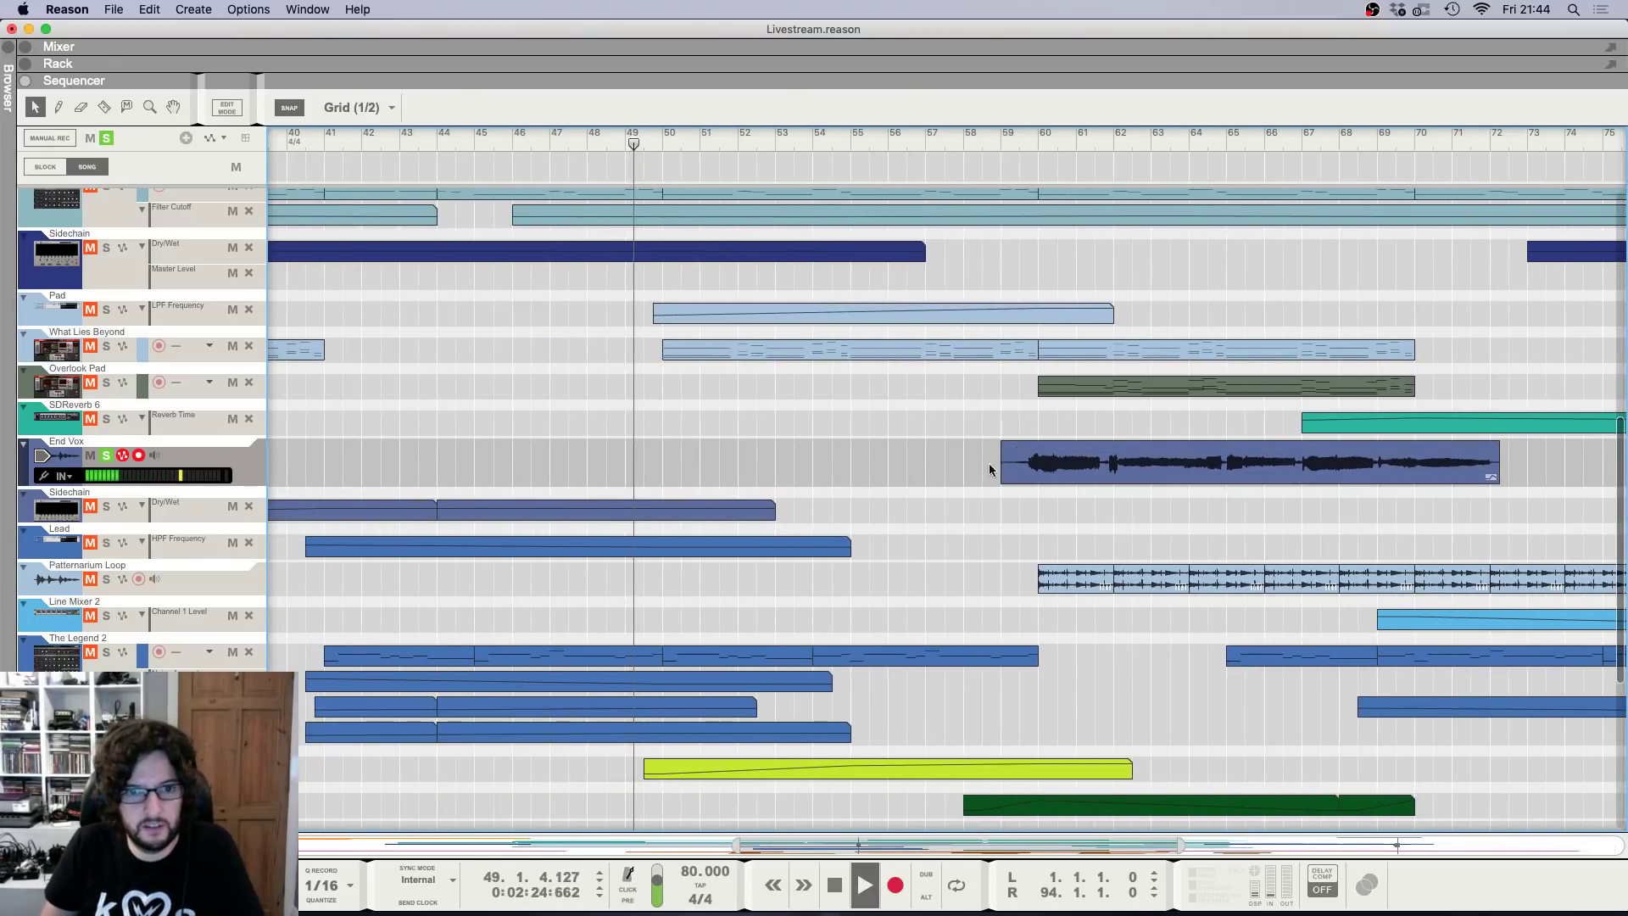
click(106, 455)
scroll(897, 470, down, 4)
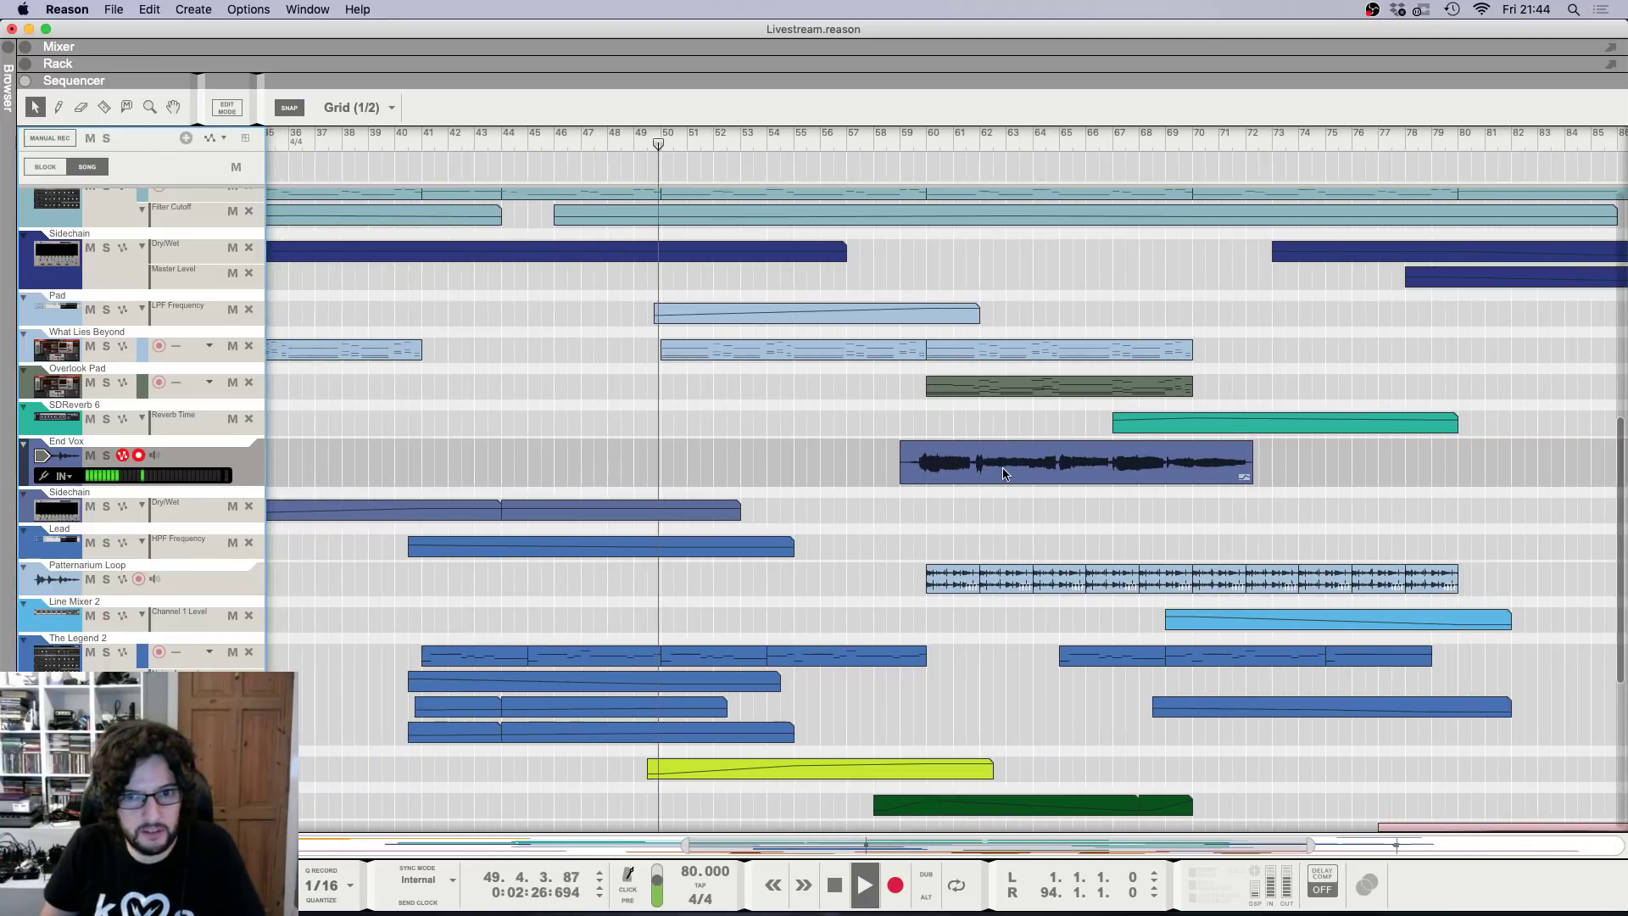
drag(1003, 474, 757, 476)
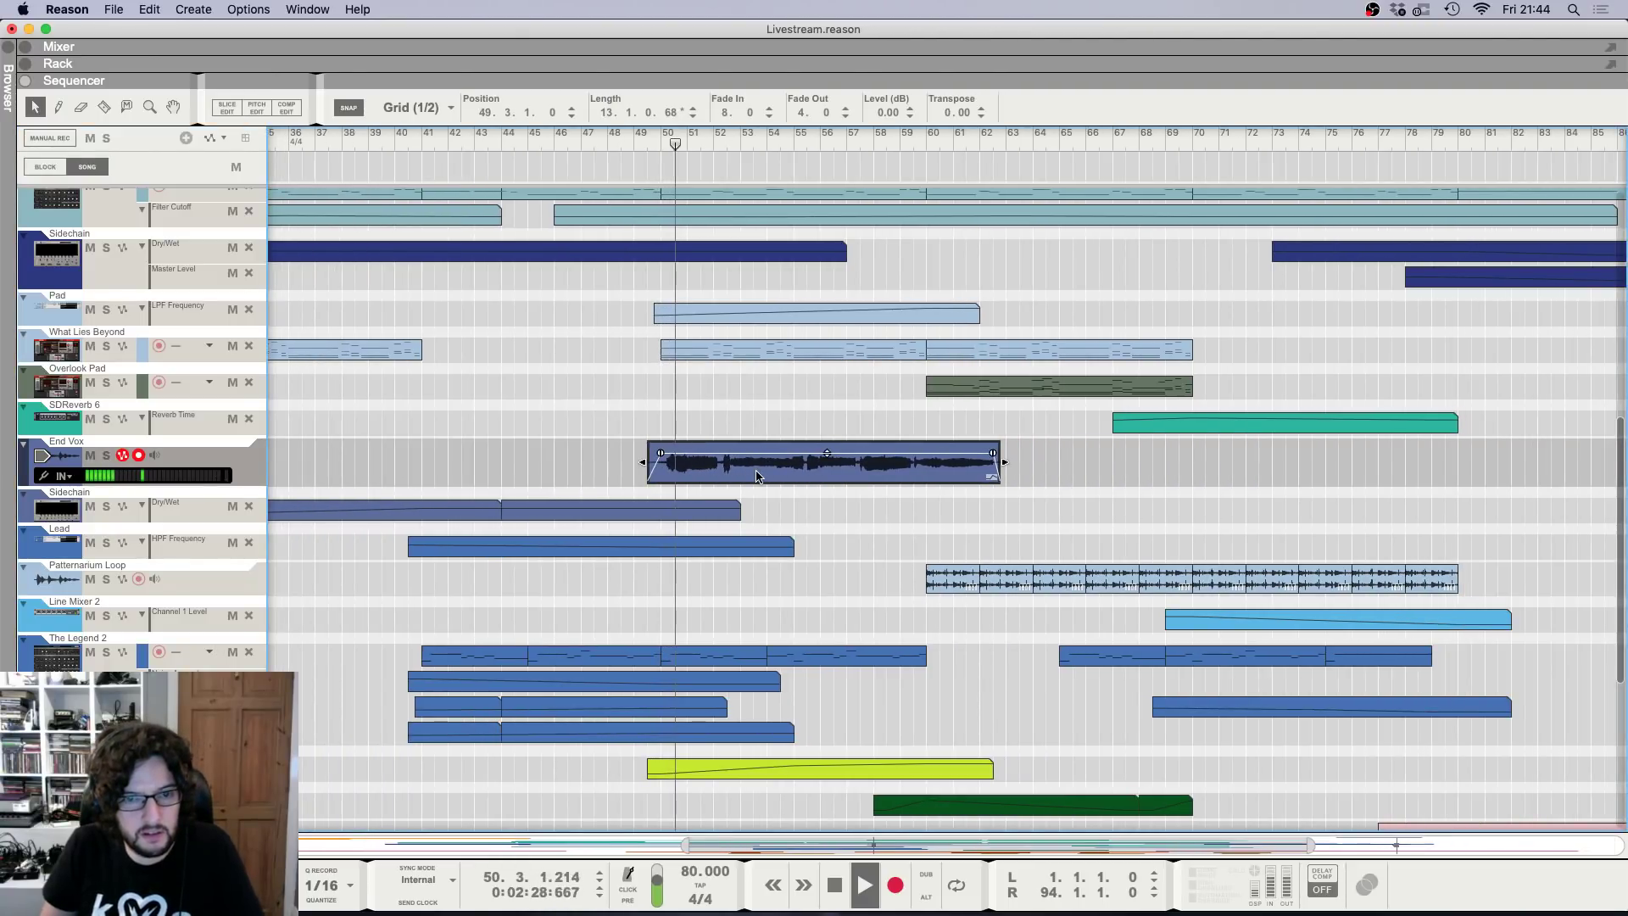
Listen to the moved vocal clip against the full arrangement, check its mixer fader, and stop playback before bar 60.
key(F5)
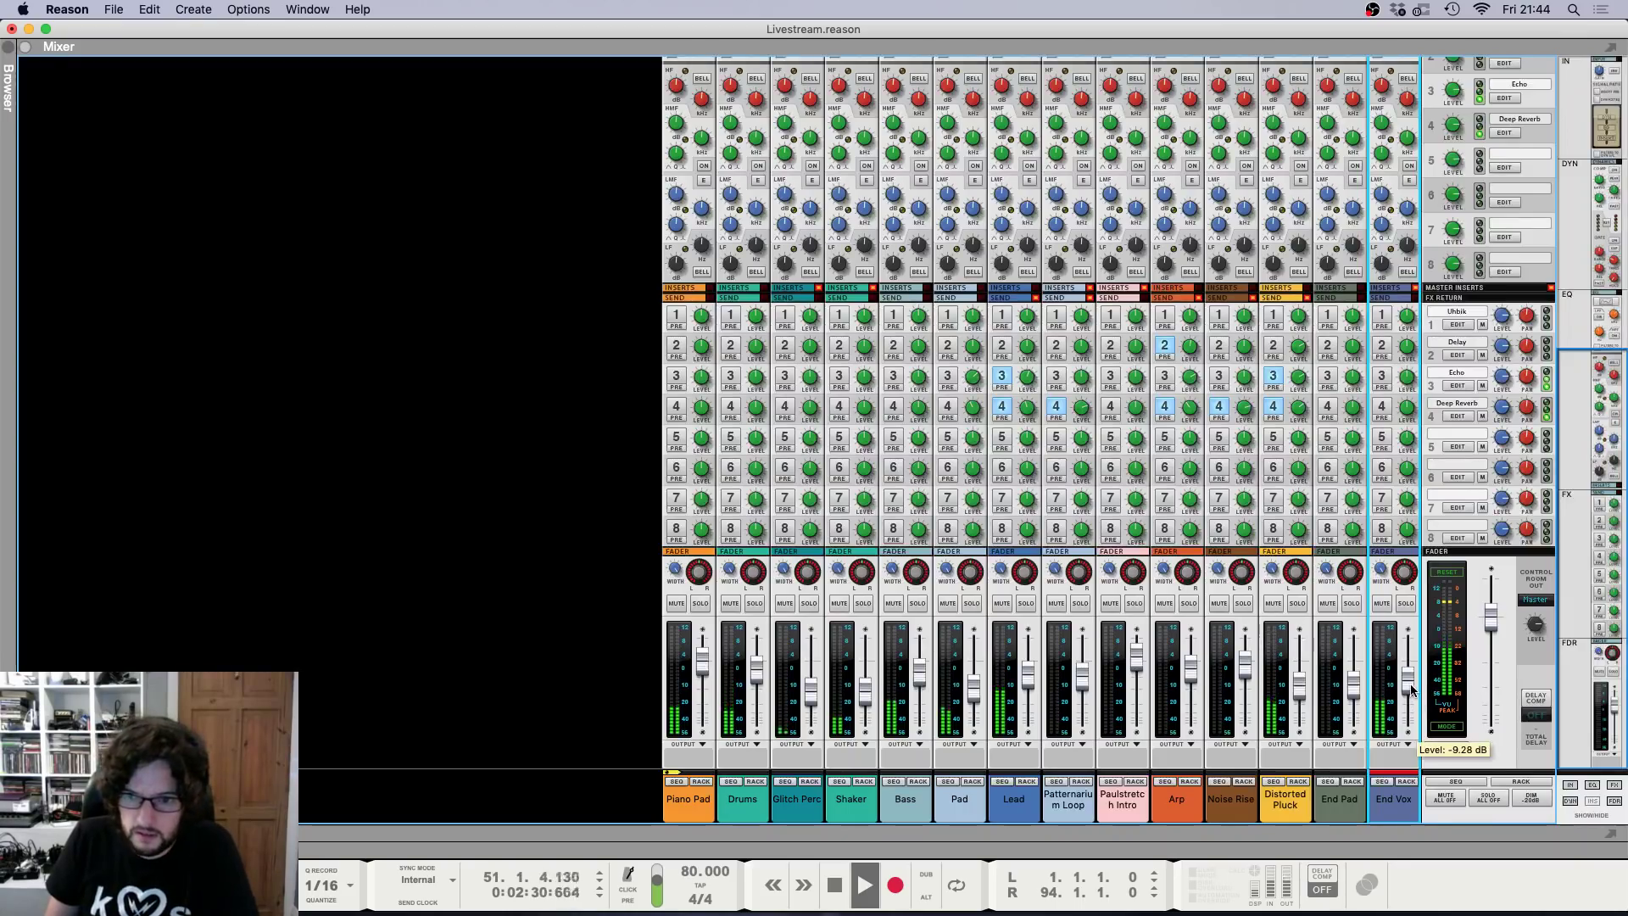
key(F7)
scroll(985, 447, down, 2)
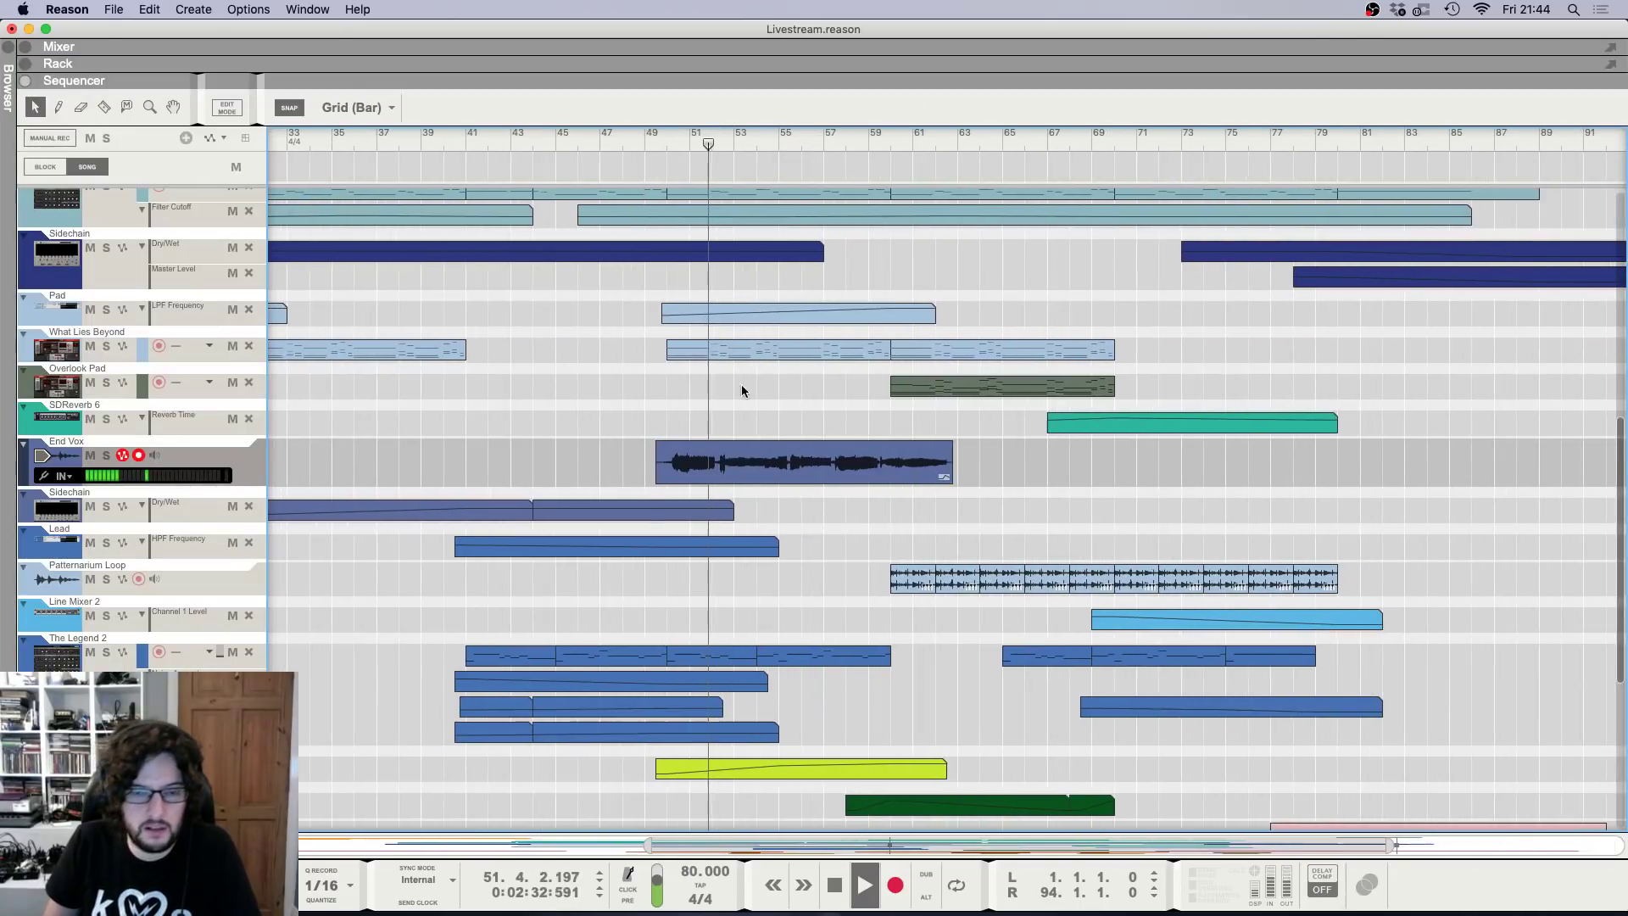
scroll(766, 392, up, 2)
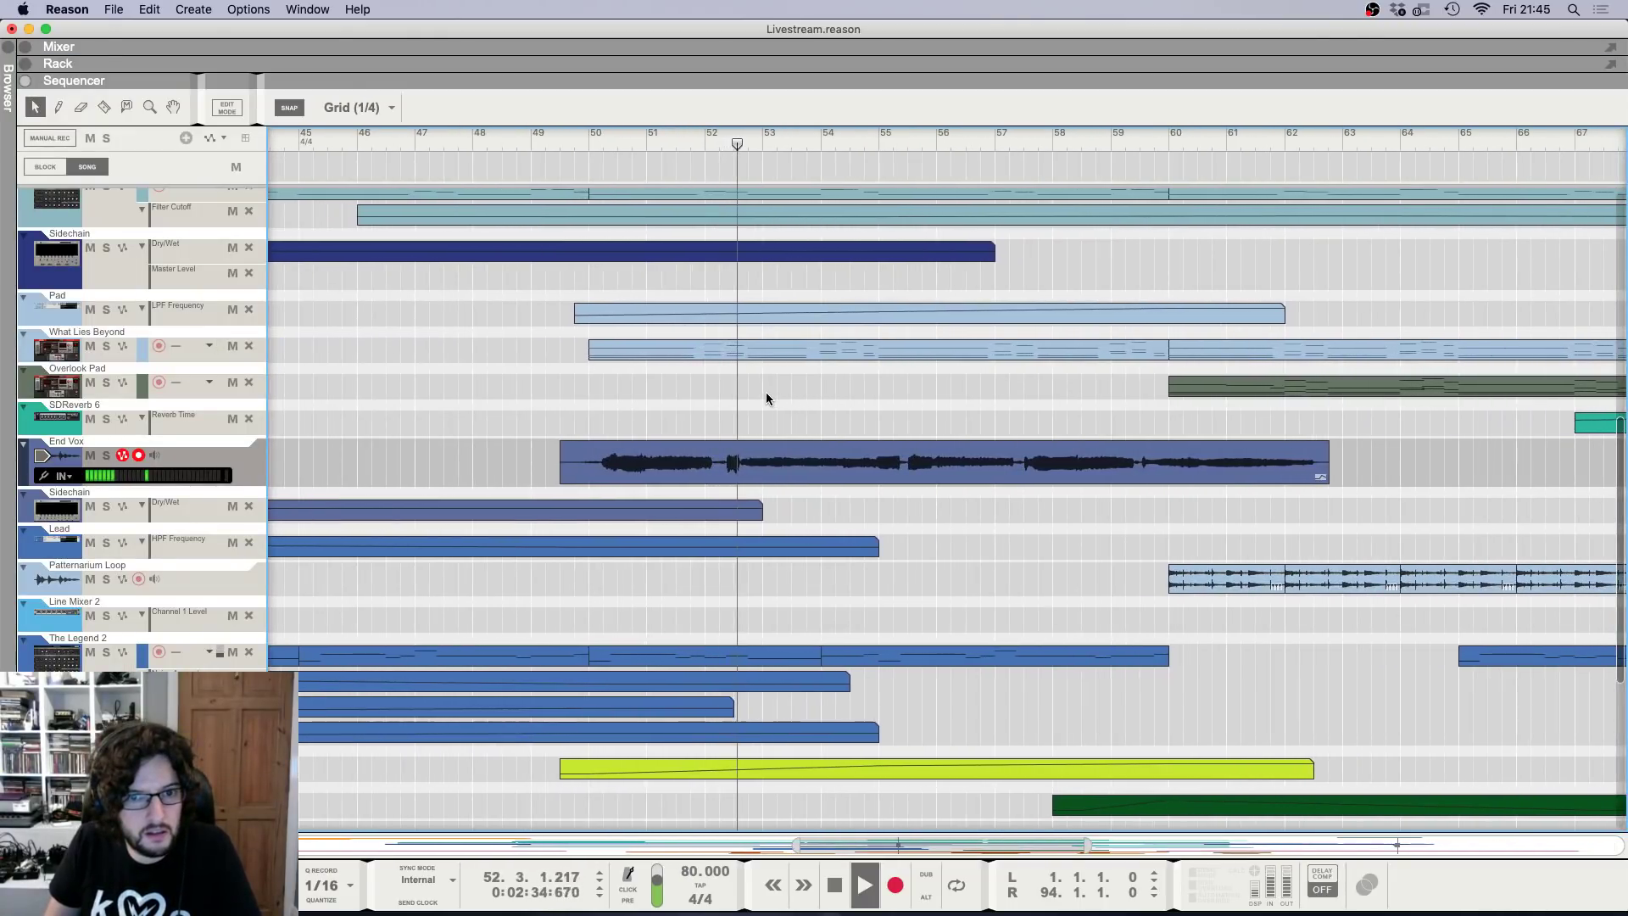
scroll(765, 391, down, 2)
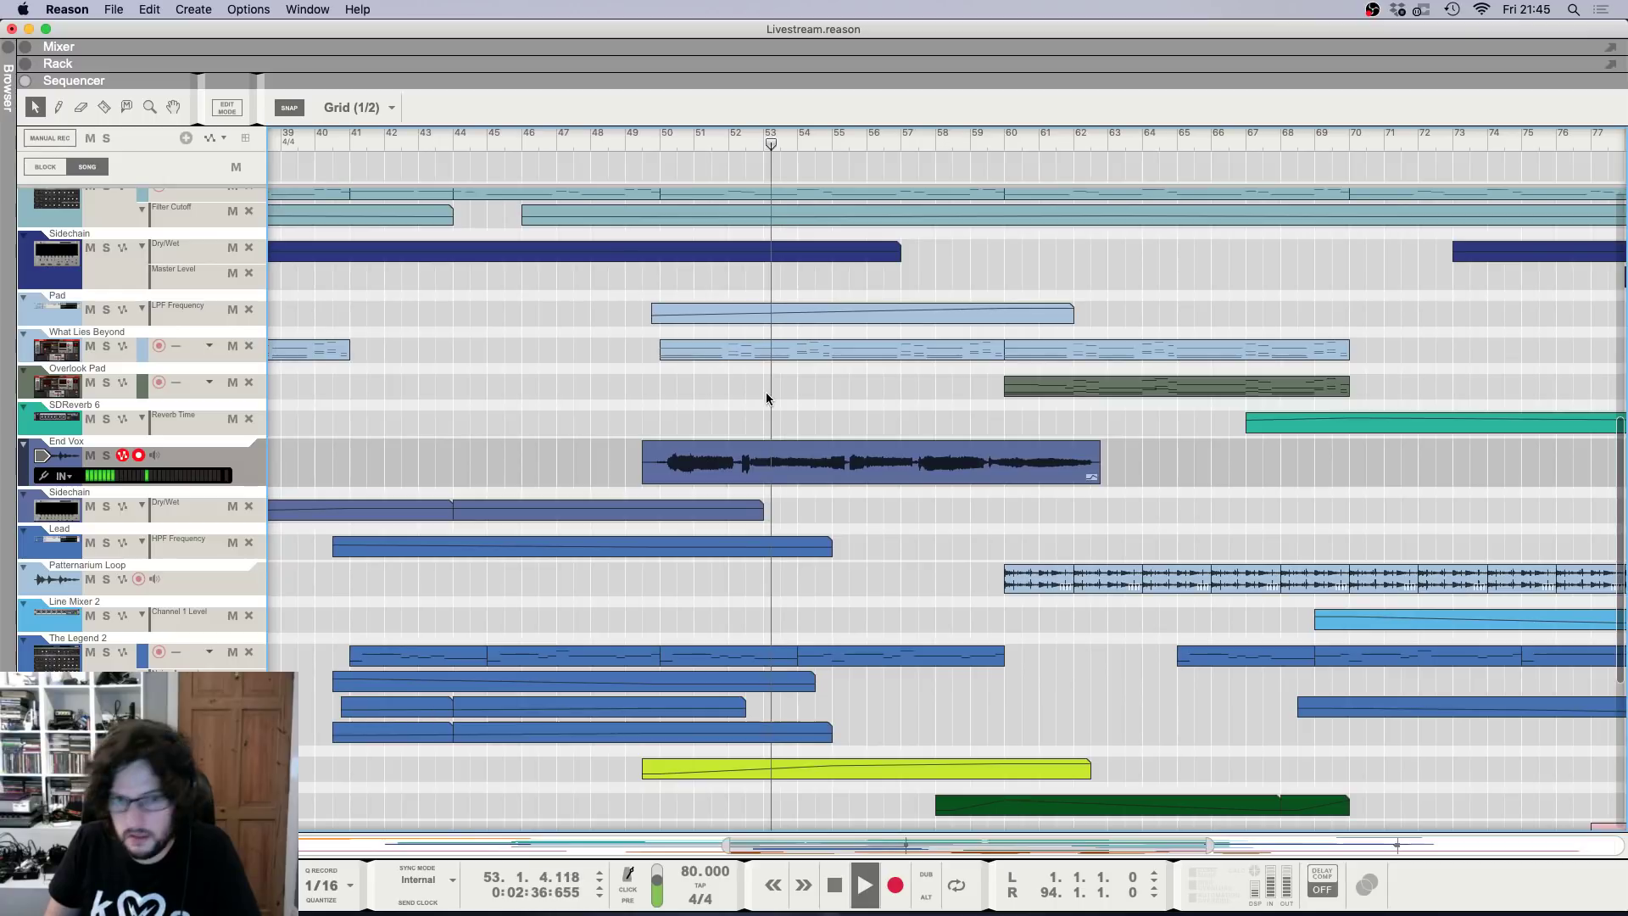
scroll(767, 395, down, 2)
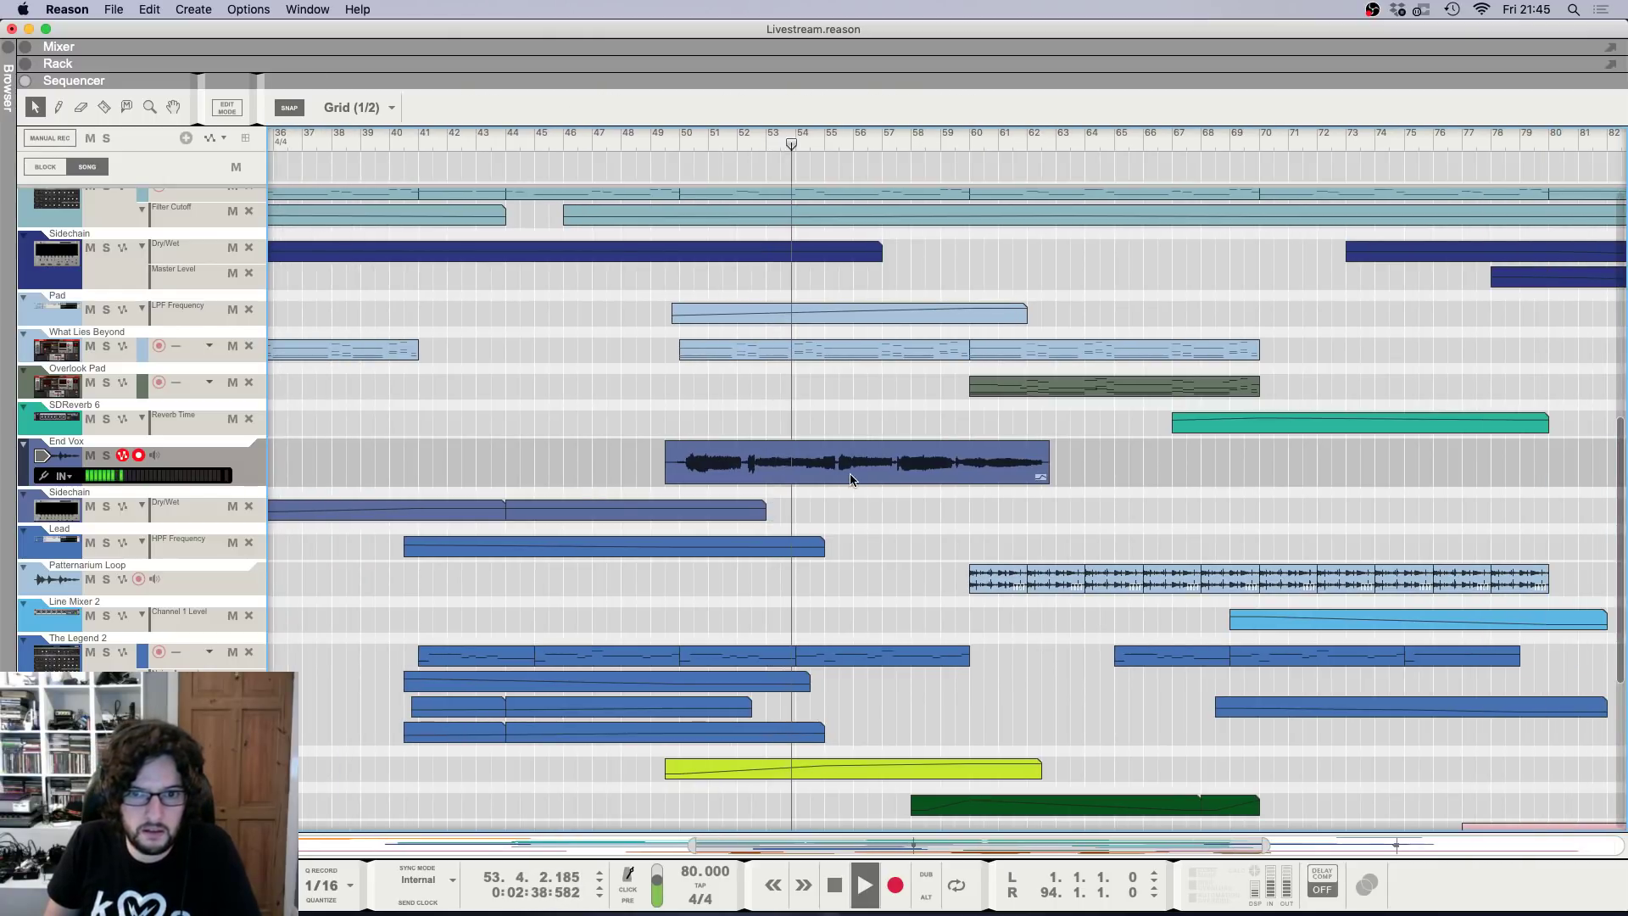
click(829, 467)
click(794, 422)
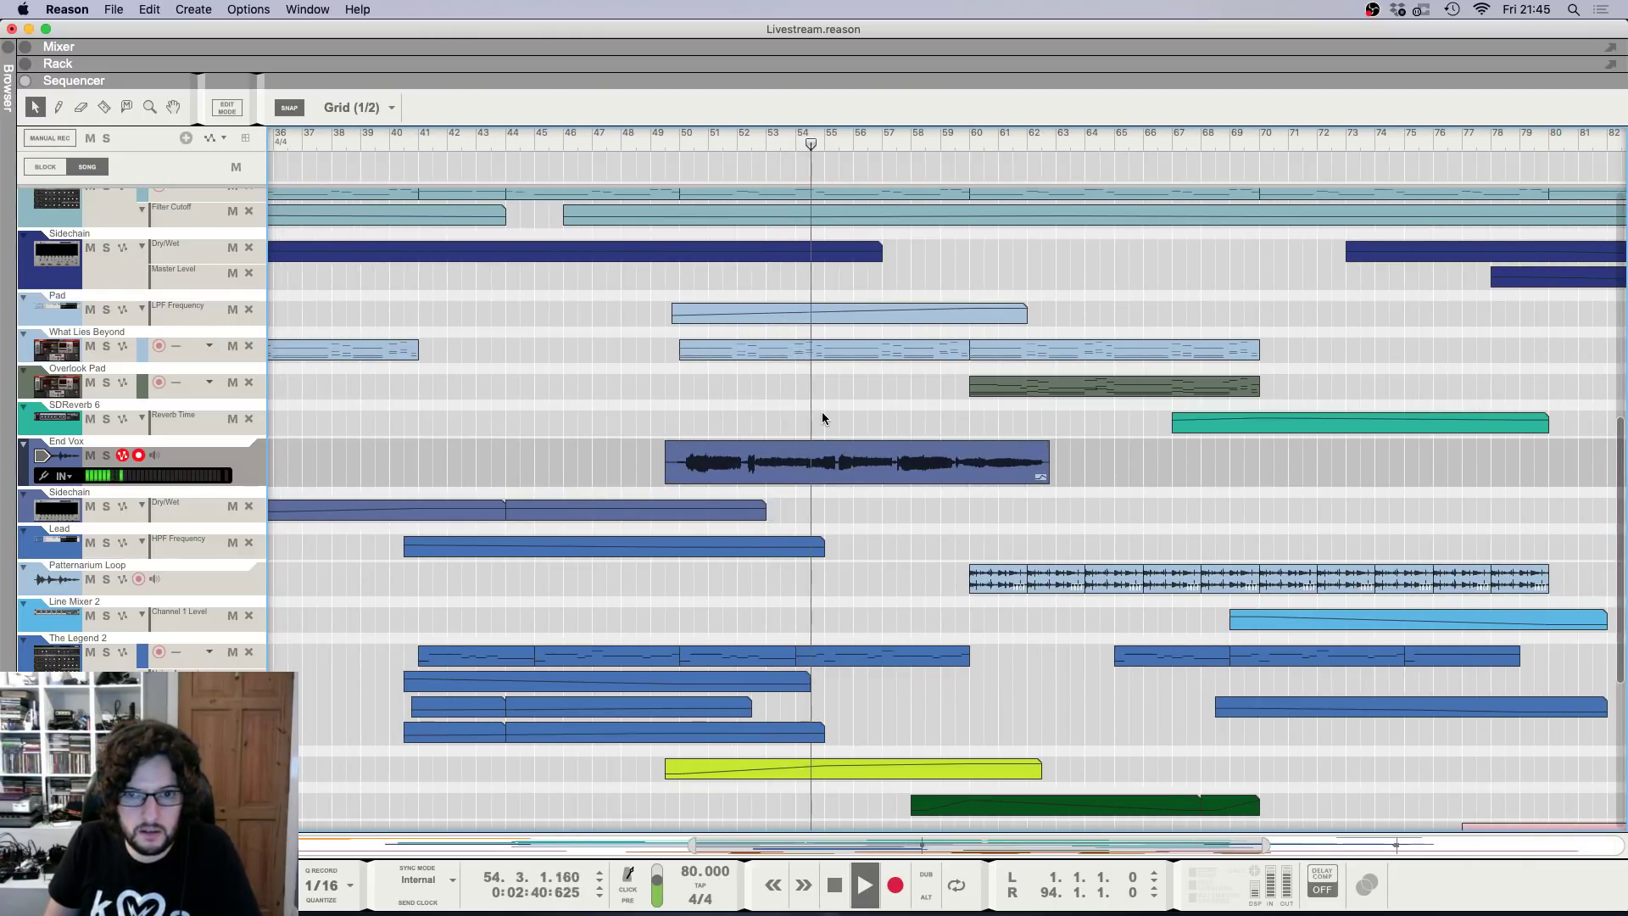
click(818, 462)
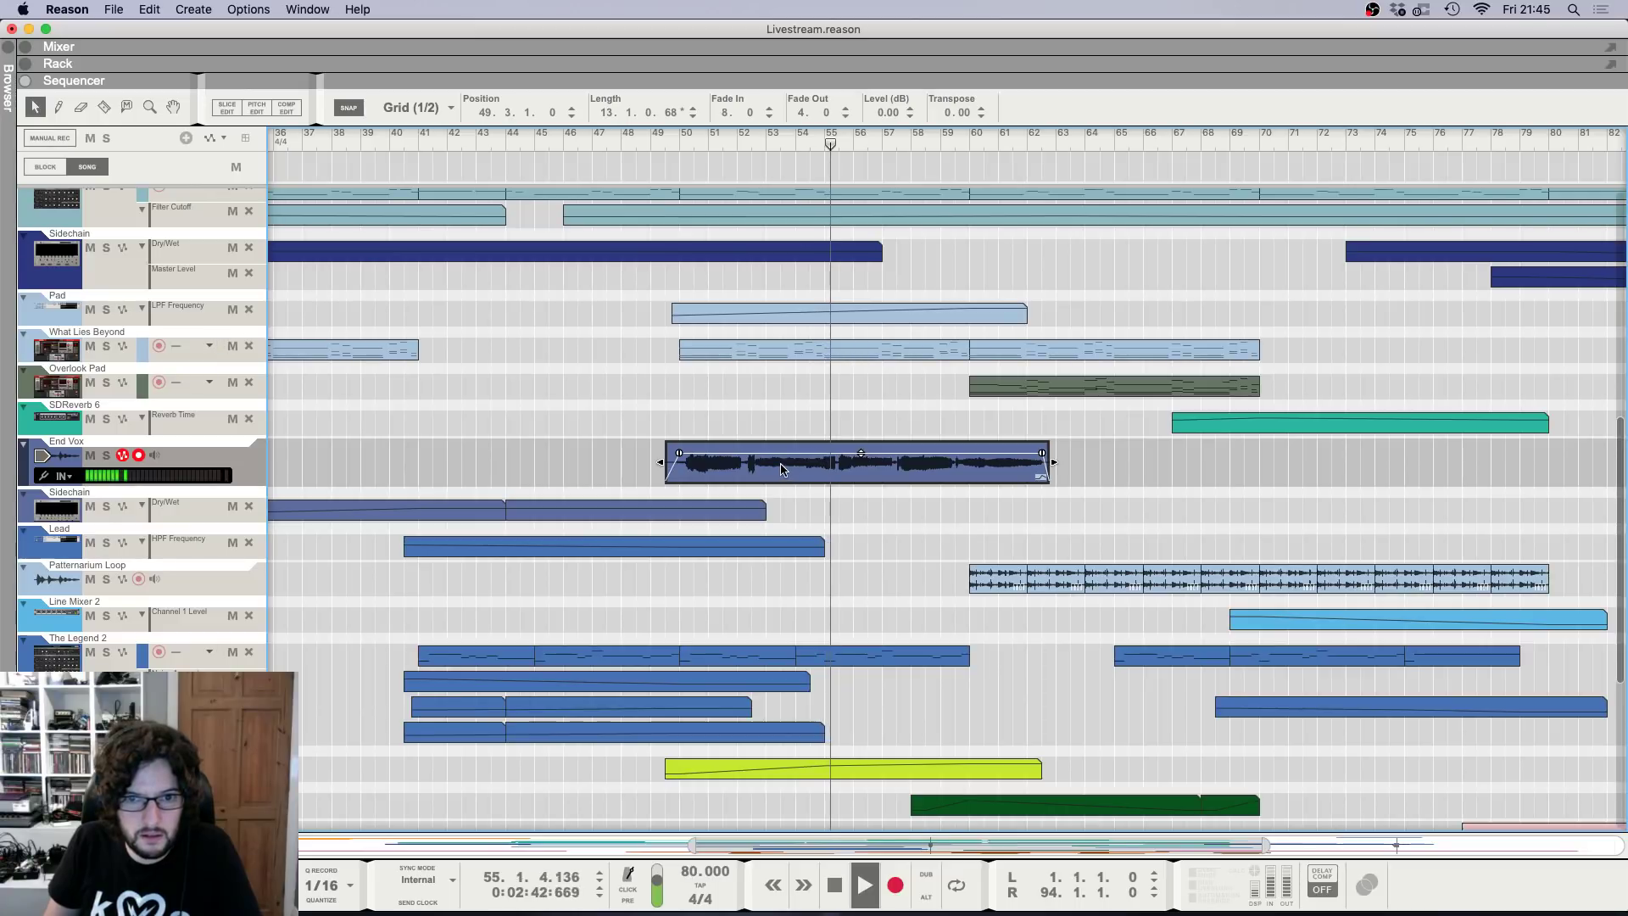
click(815, 416)
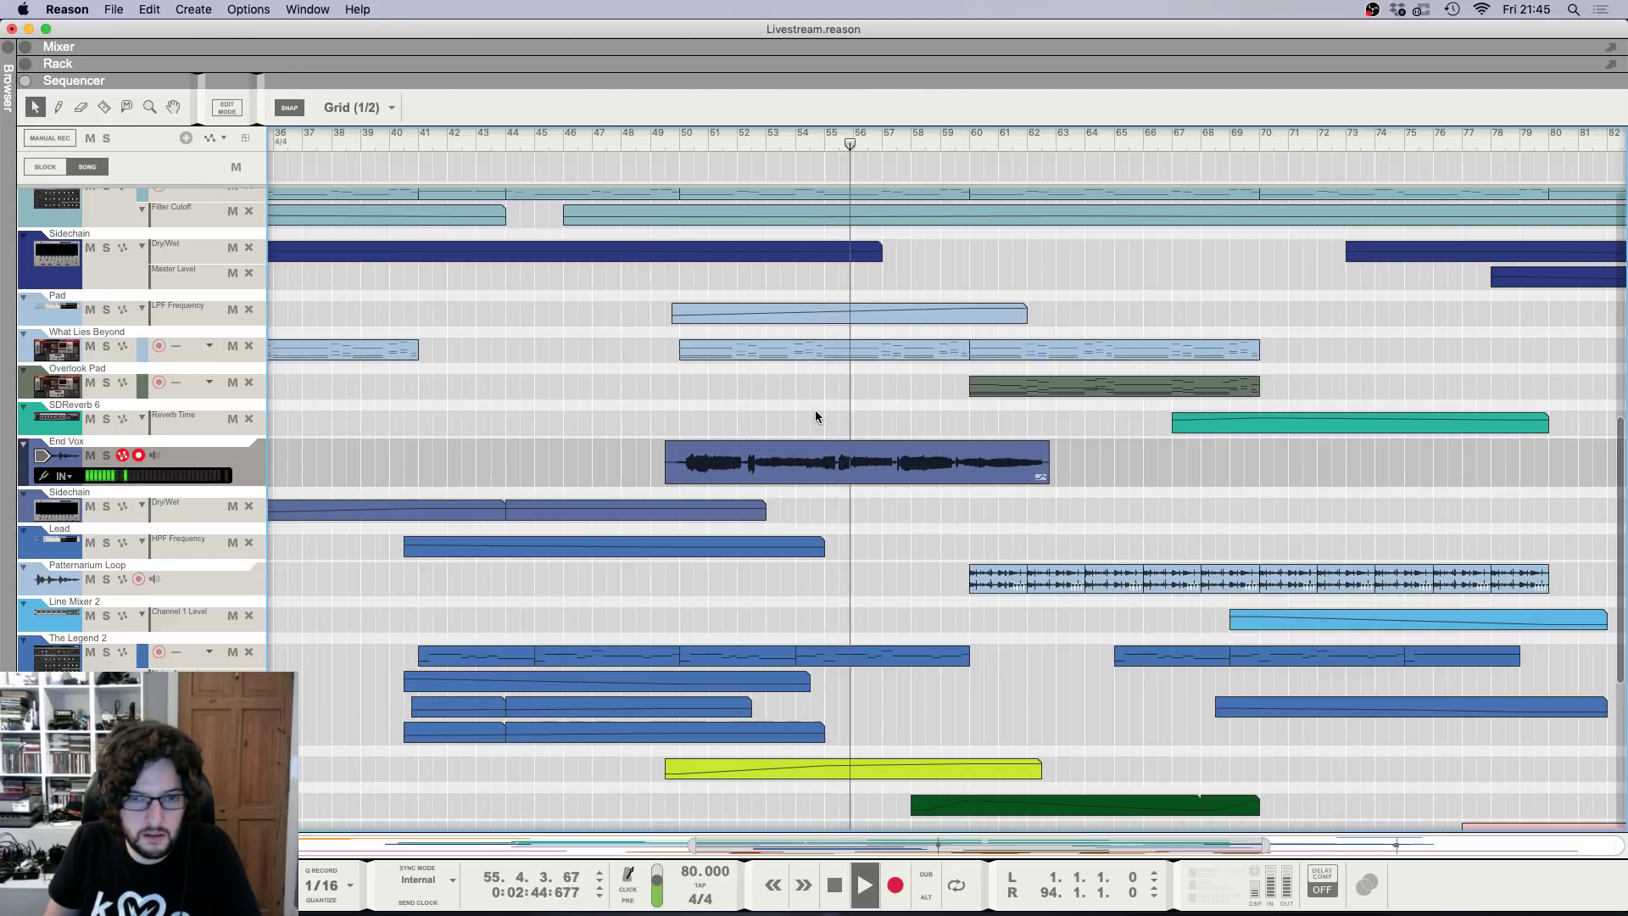
click(747, 462)
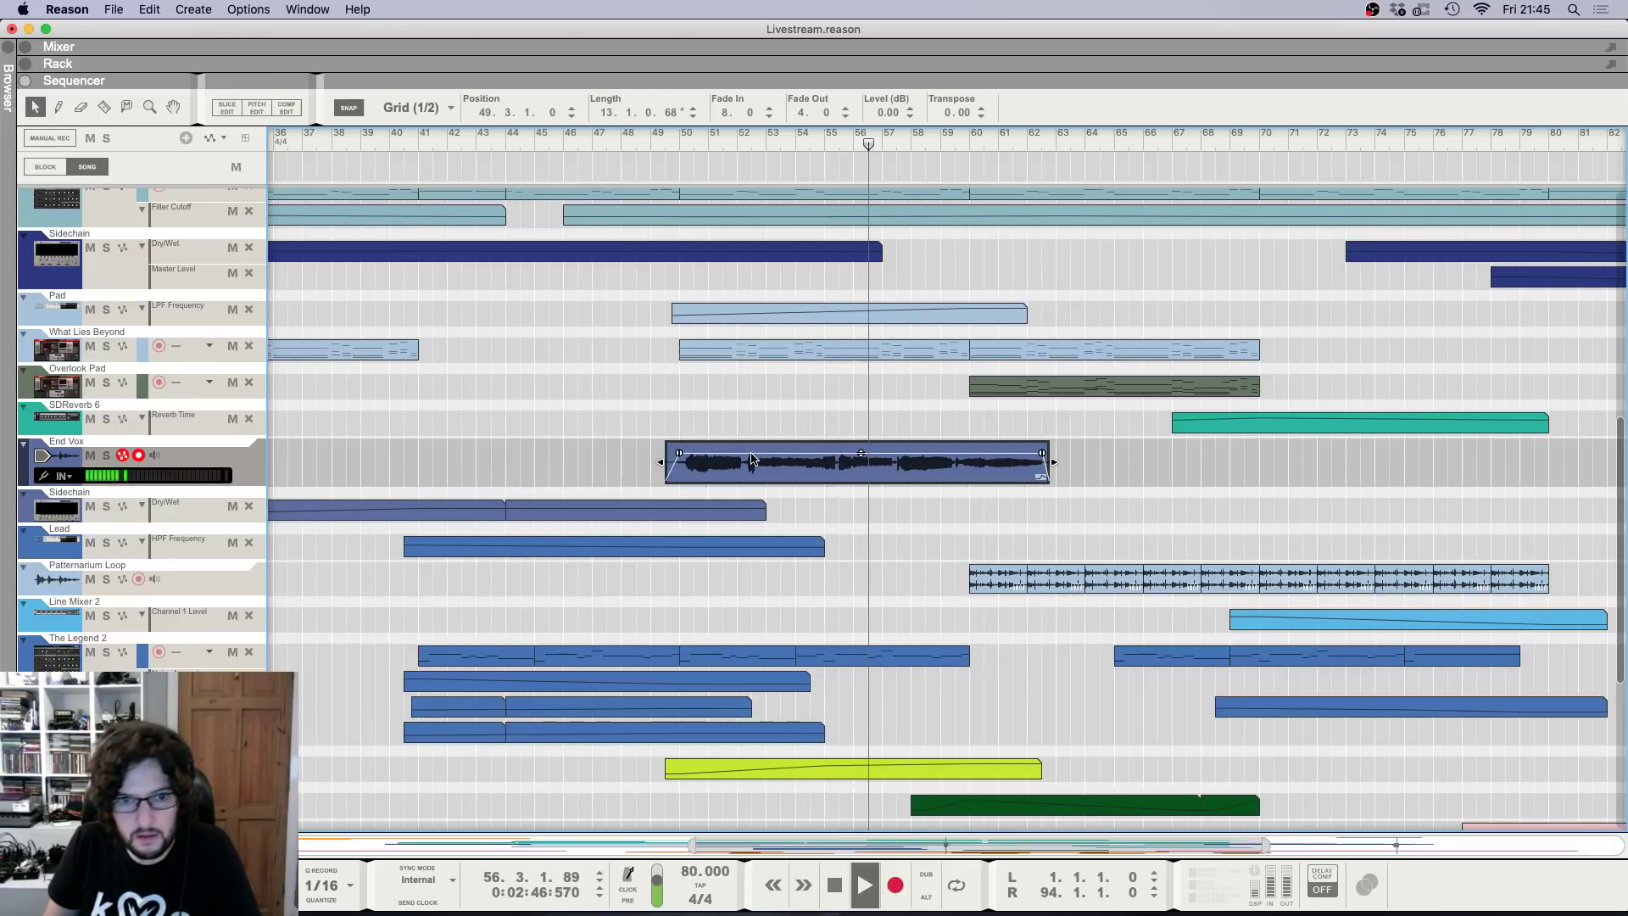
click(733, 415)
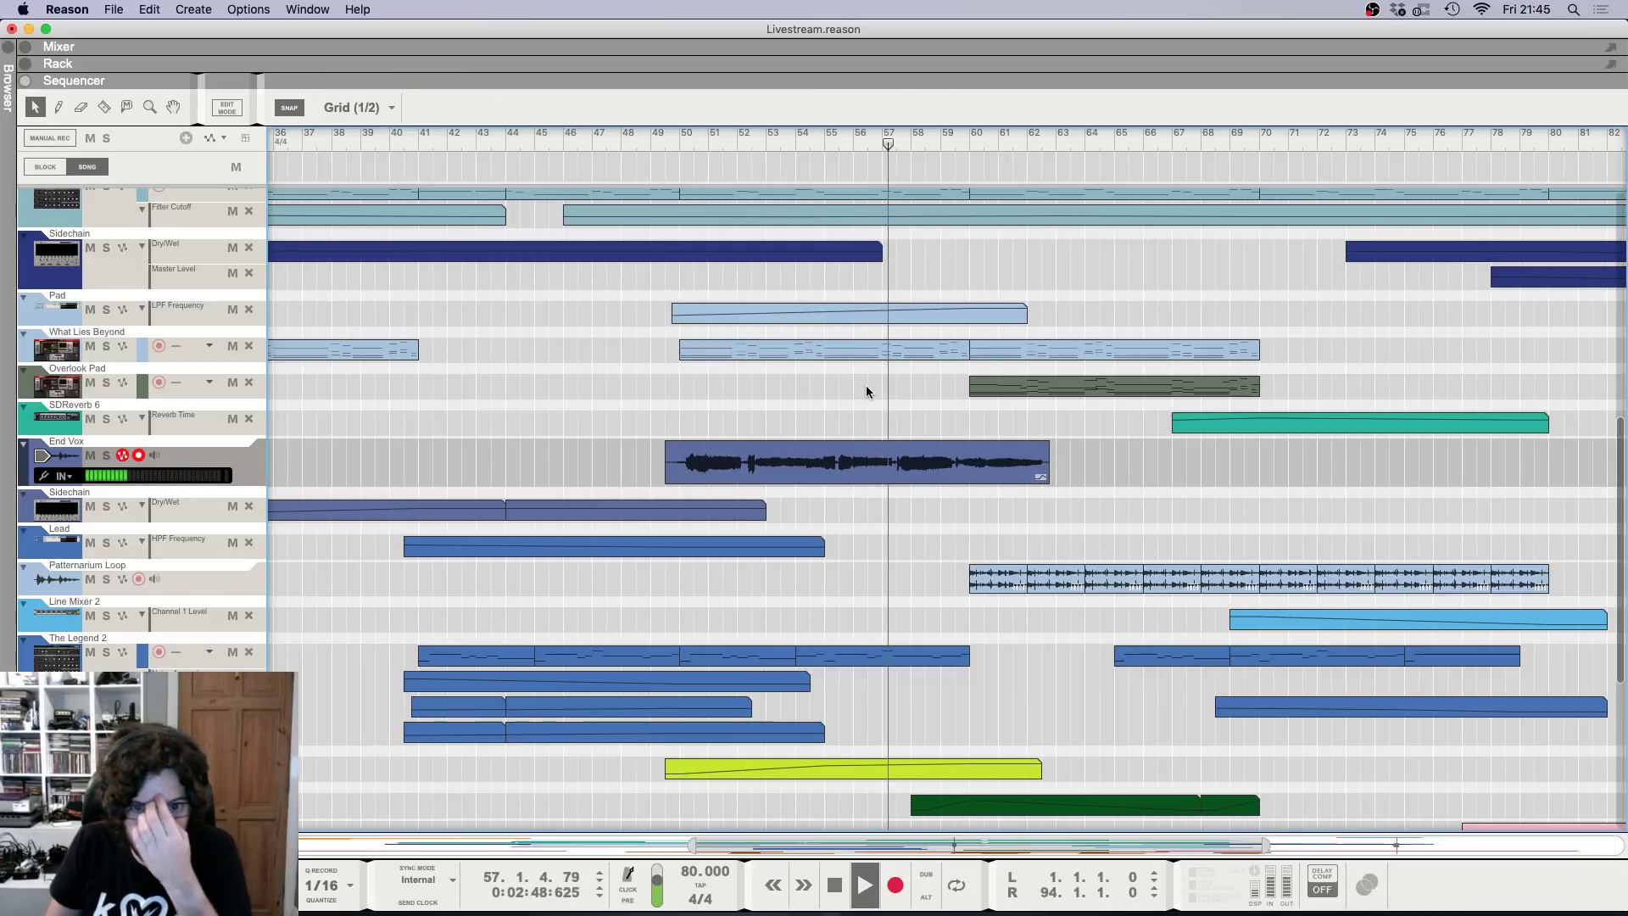
click(962, 473)
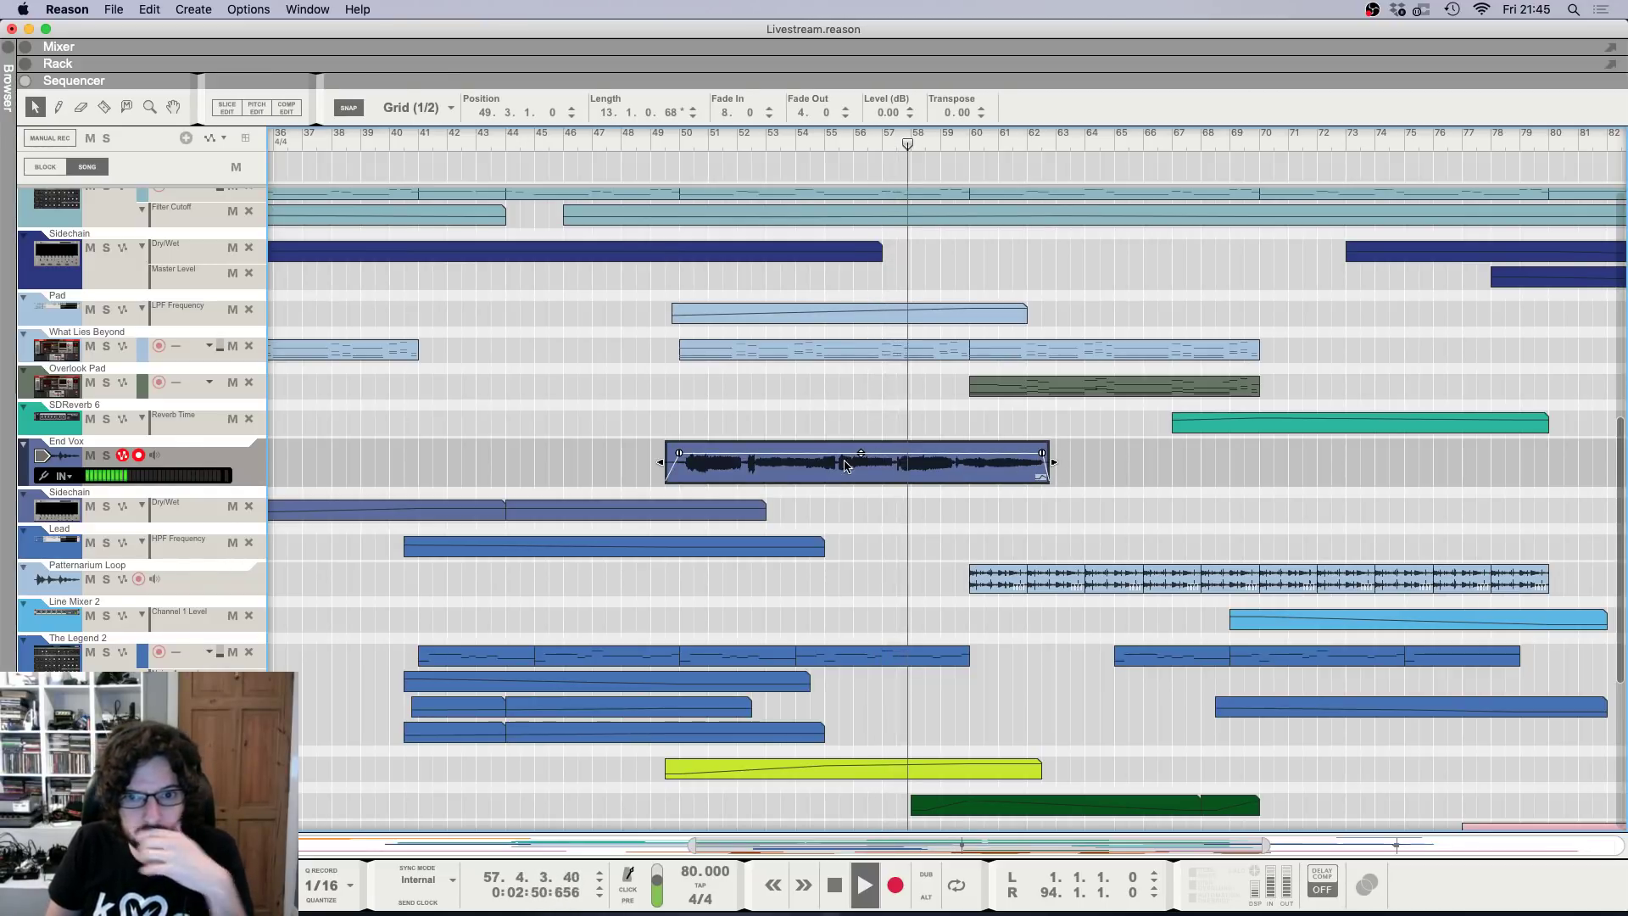
scroll(960, 475, up, 3)
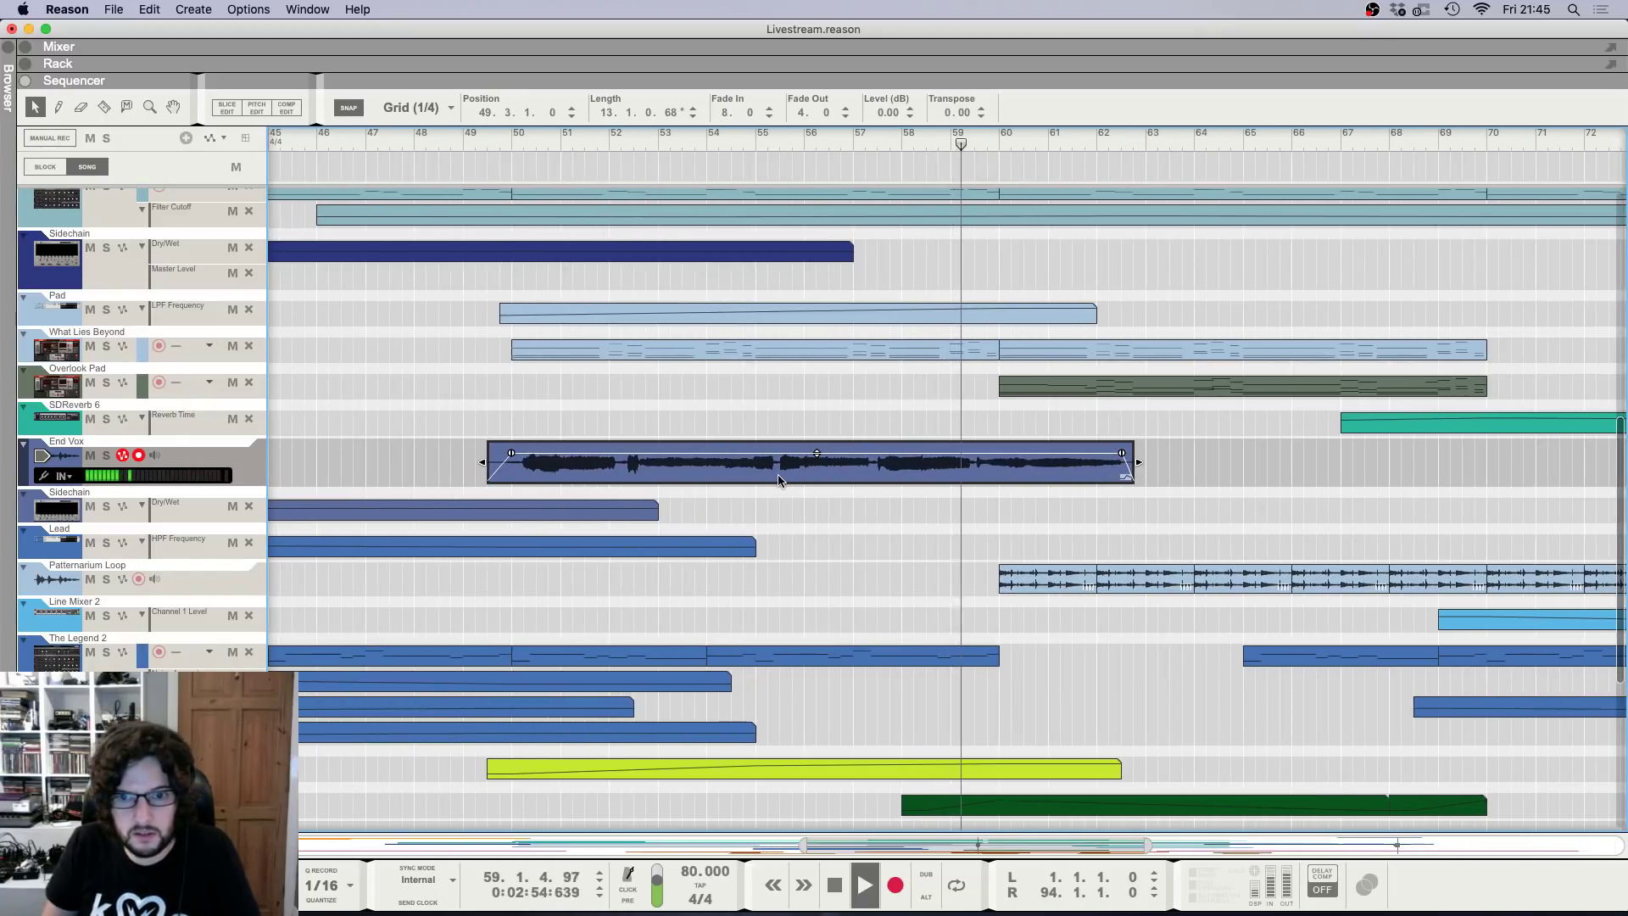
key(space)
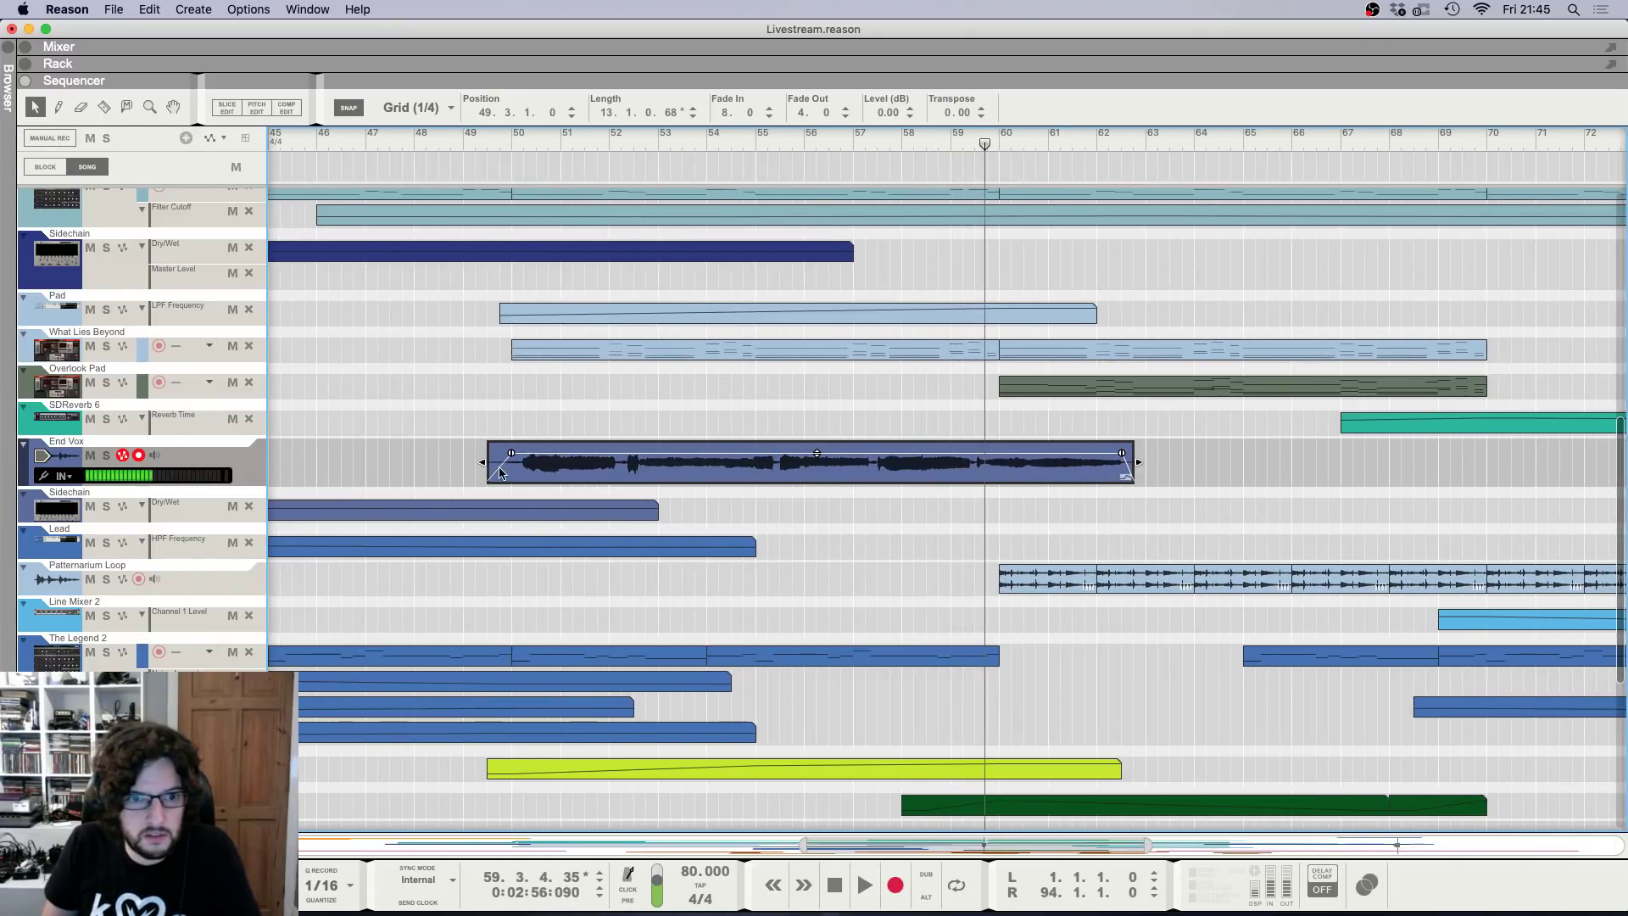
Duplicate the End Vox clip to start at 59.3.1.0 and join the two clips despite their overlapping fades.
drag(497, 477, 988, 483)
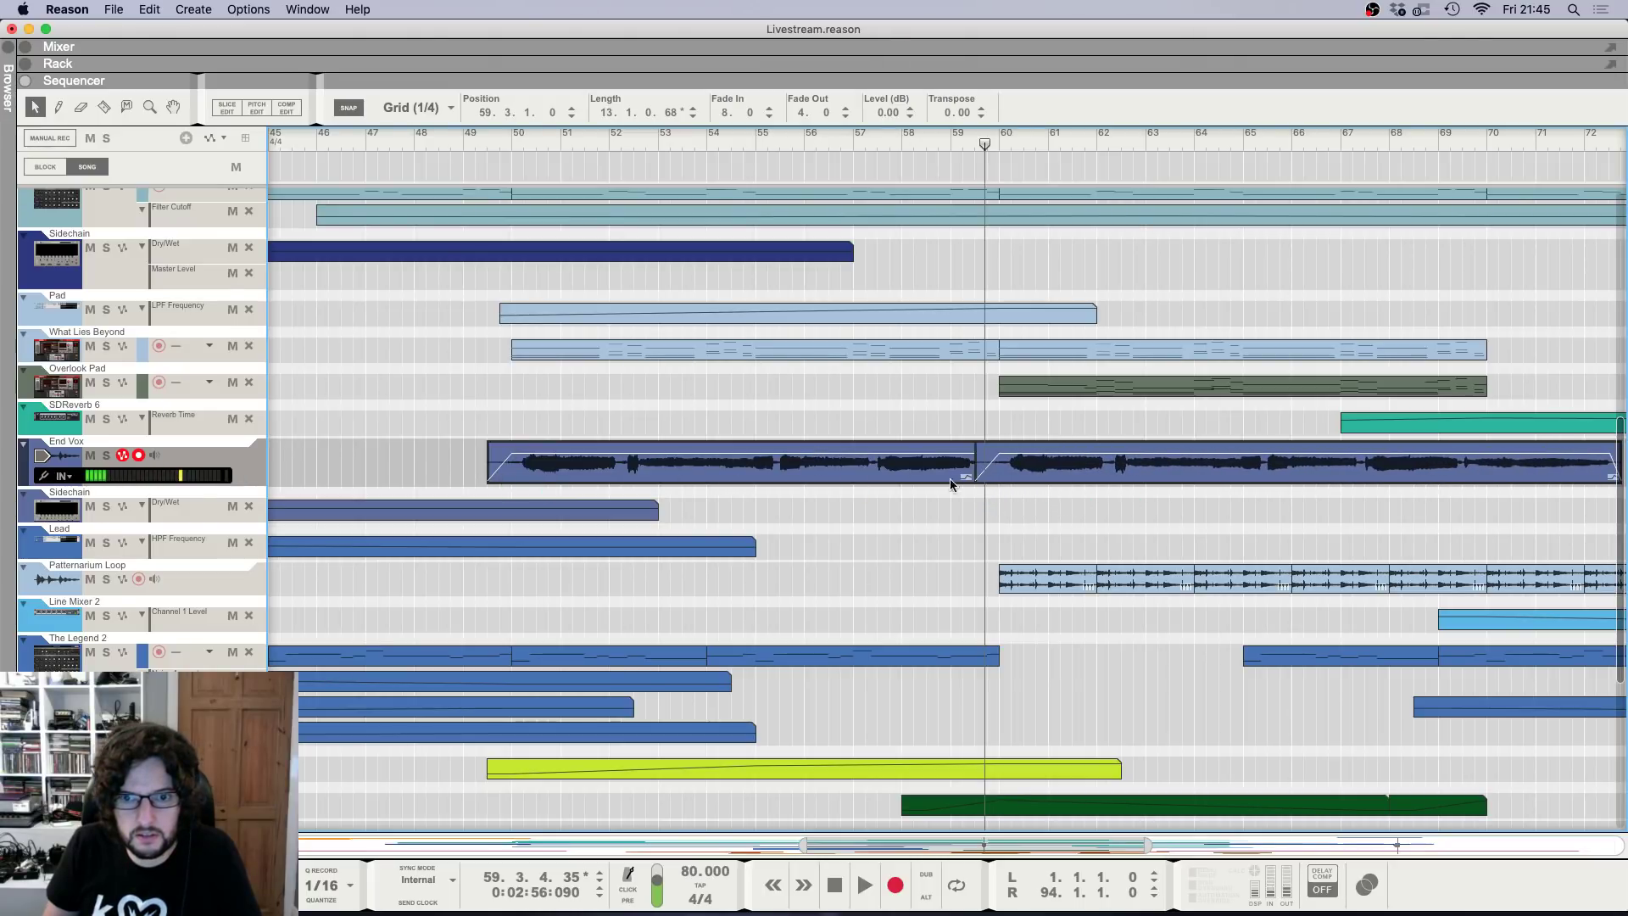
right_click(993, 475)
click(1062, 701)
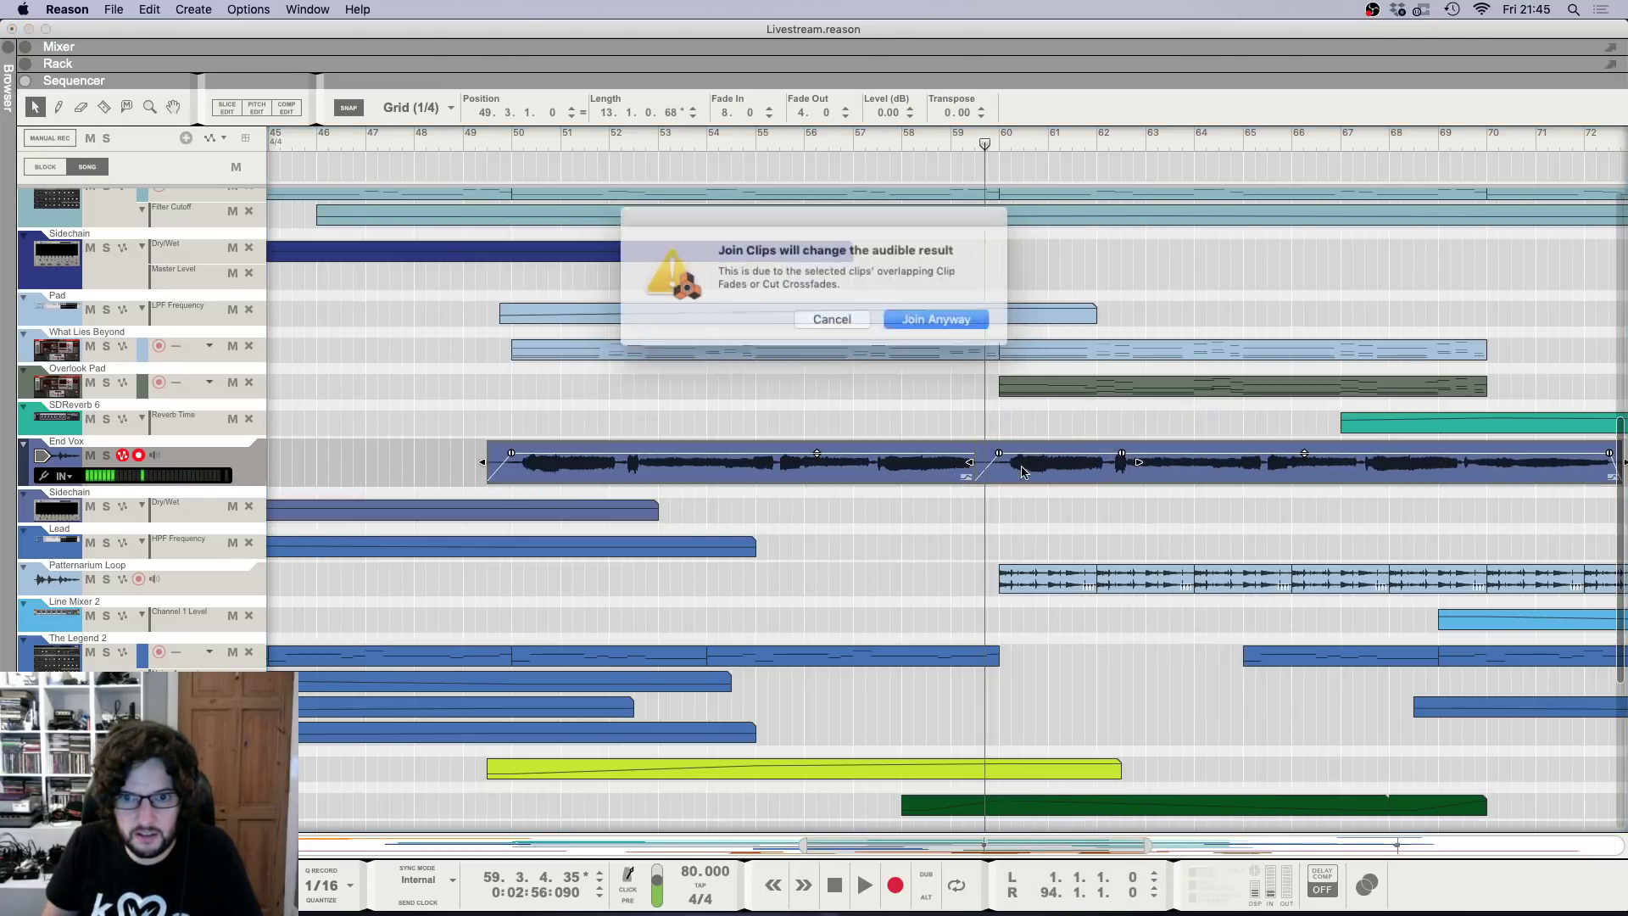
click(933, 317)
Open the joined End Vox clip for comp editing and set the cut to 59.4.3.0 with a 10.204.10 crossfade.
click(930, 143)
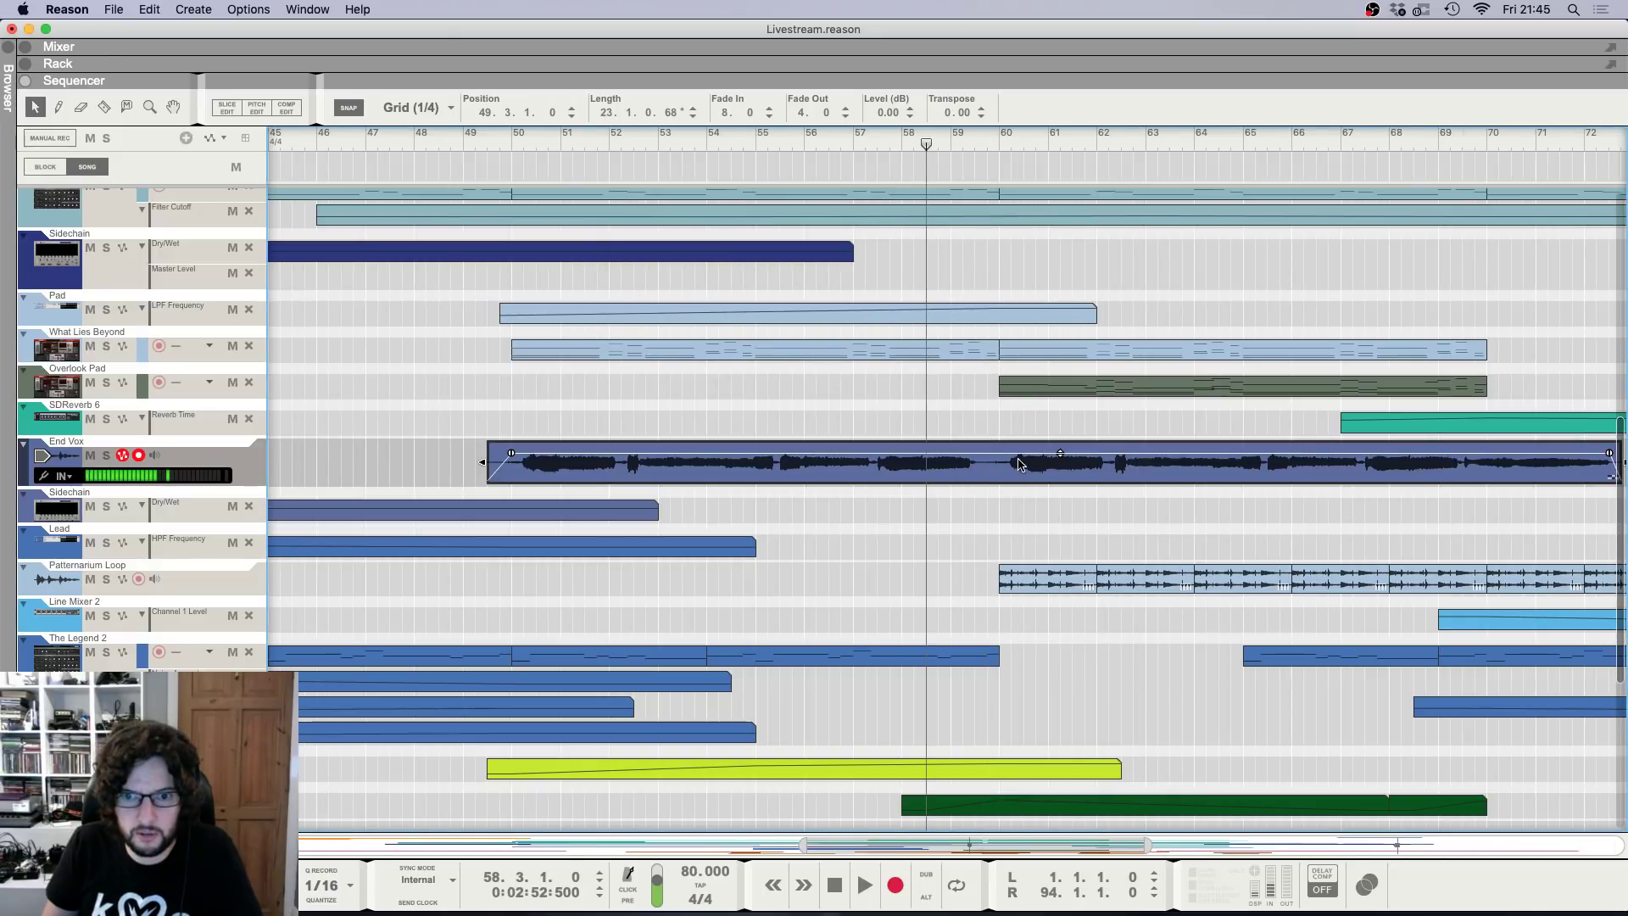
double_click(1020, 464)
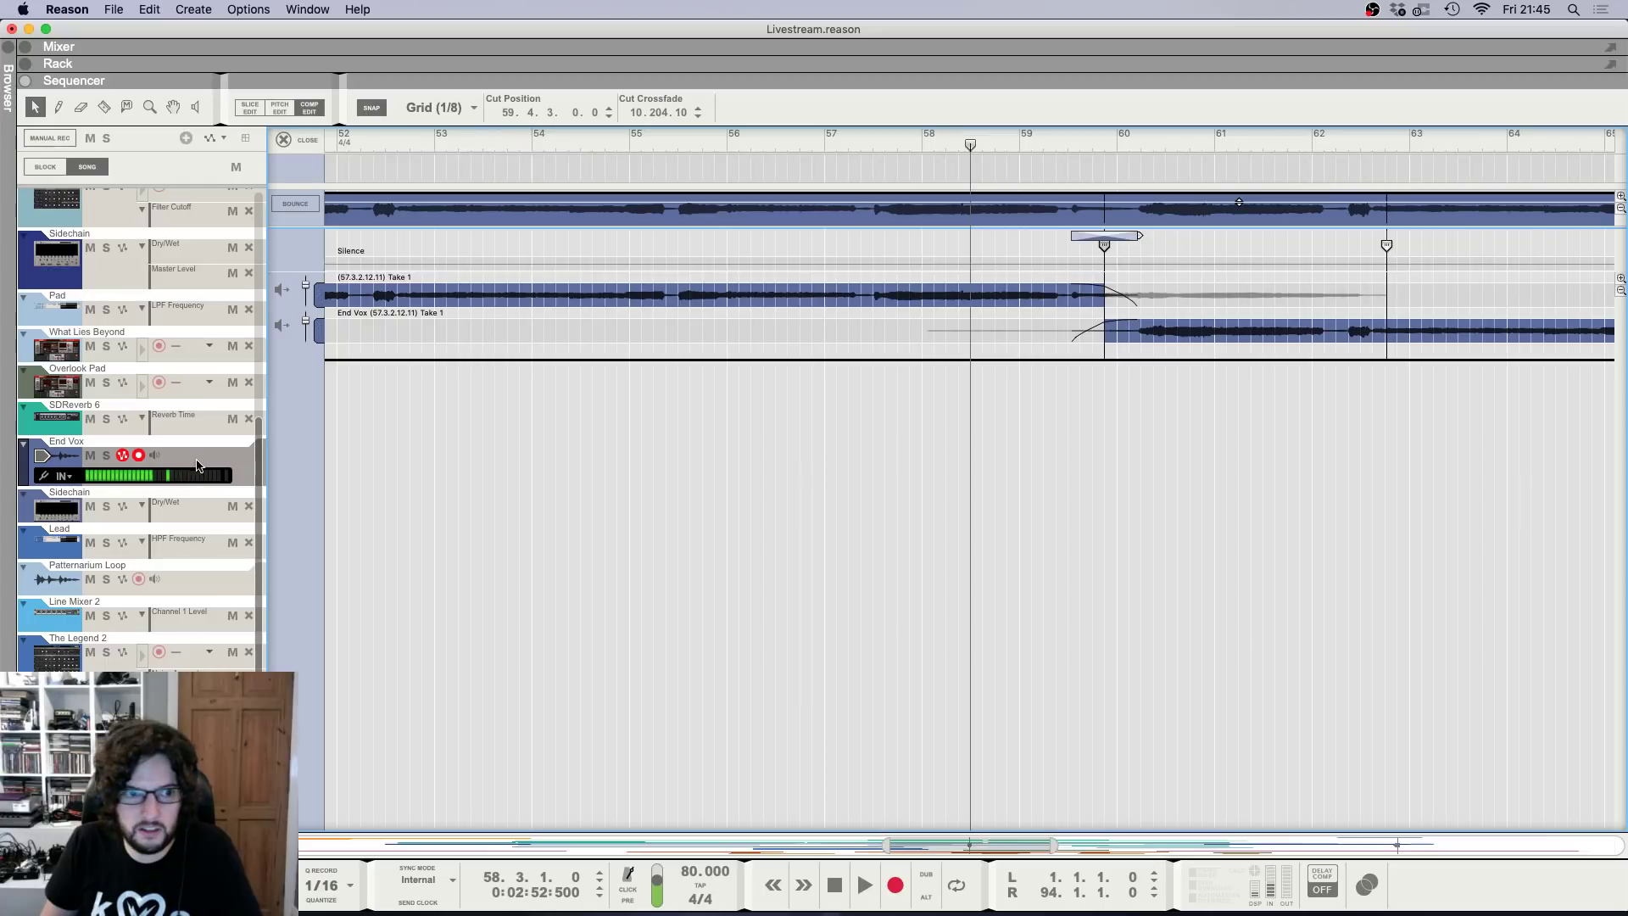
Solo End Vox and play across the cut between the two takes from 58.3.1.0.
click(106, 455)
key(space)
key(g)
key(g)
key(g)
key(g)
key(g)
key(g)
key(g)
key(g)
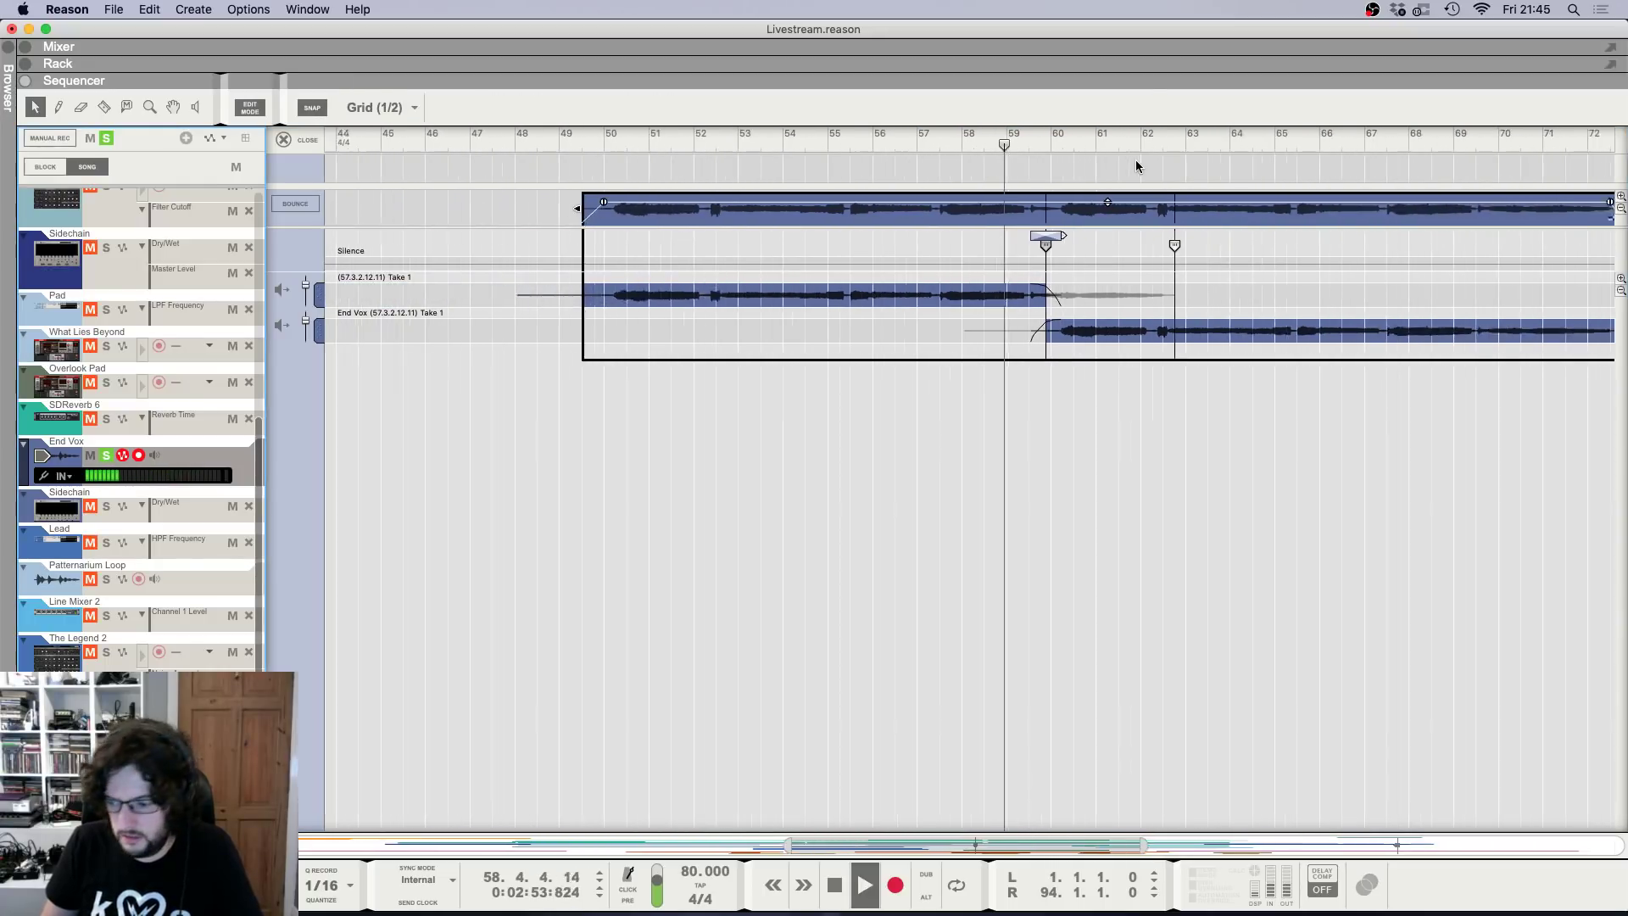
key(g)
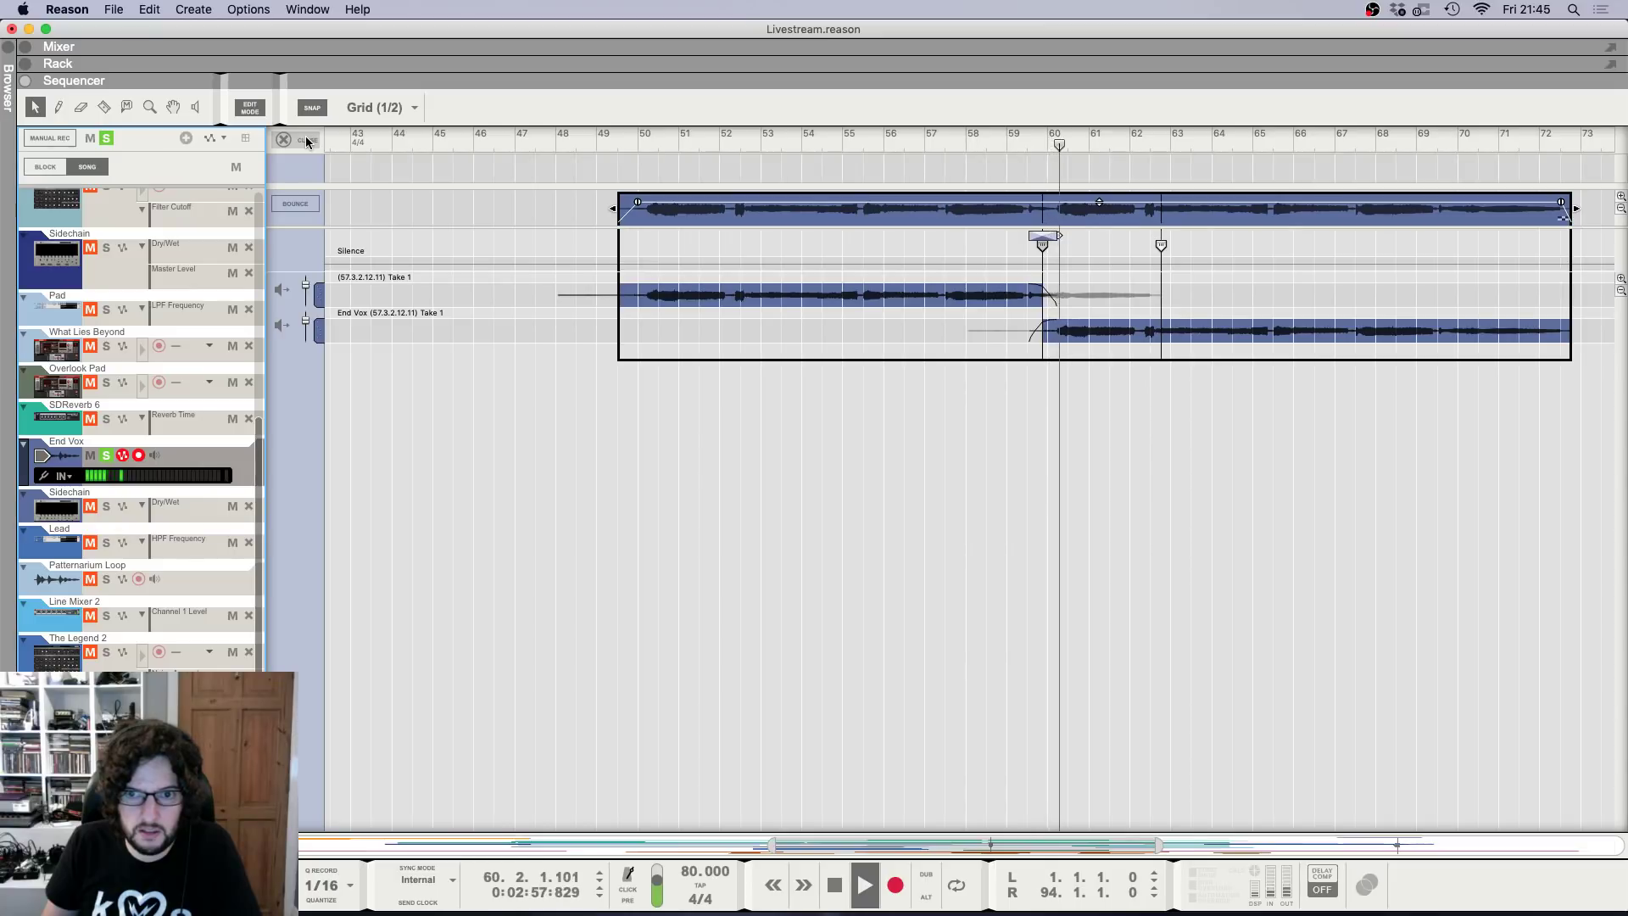
Stop playback and move the cut between the two vocal takes earlier to 59.2.3.0.
key(space)
drag(1048, 246, 1028, 246)
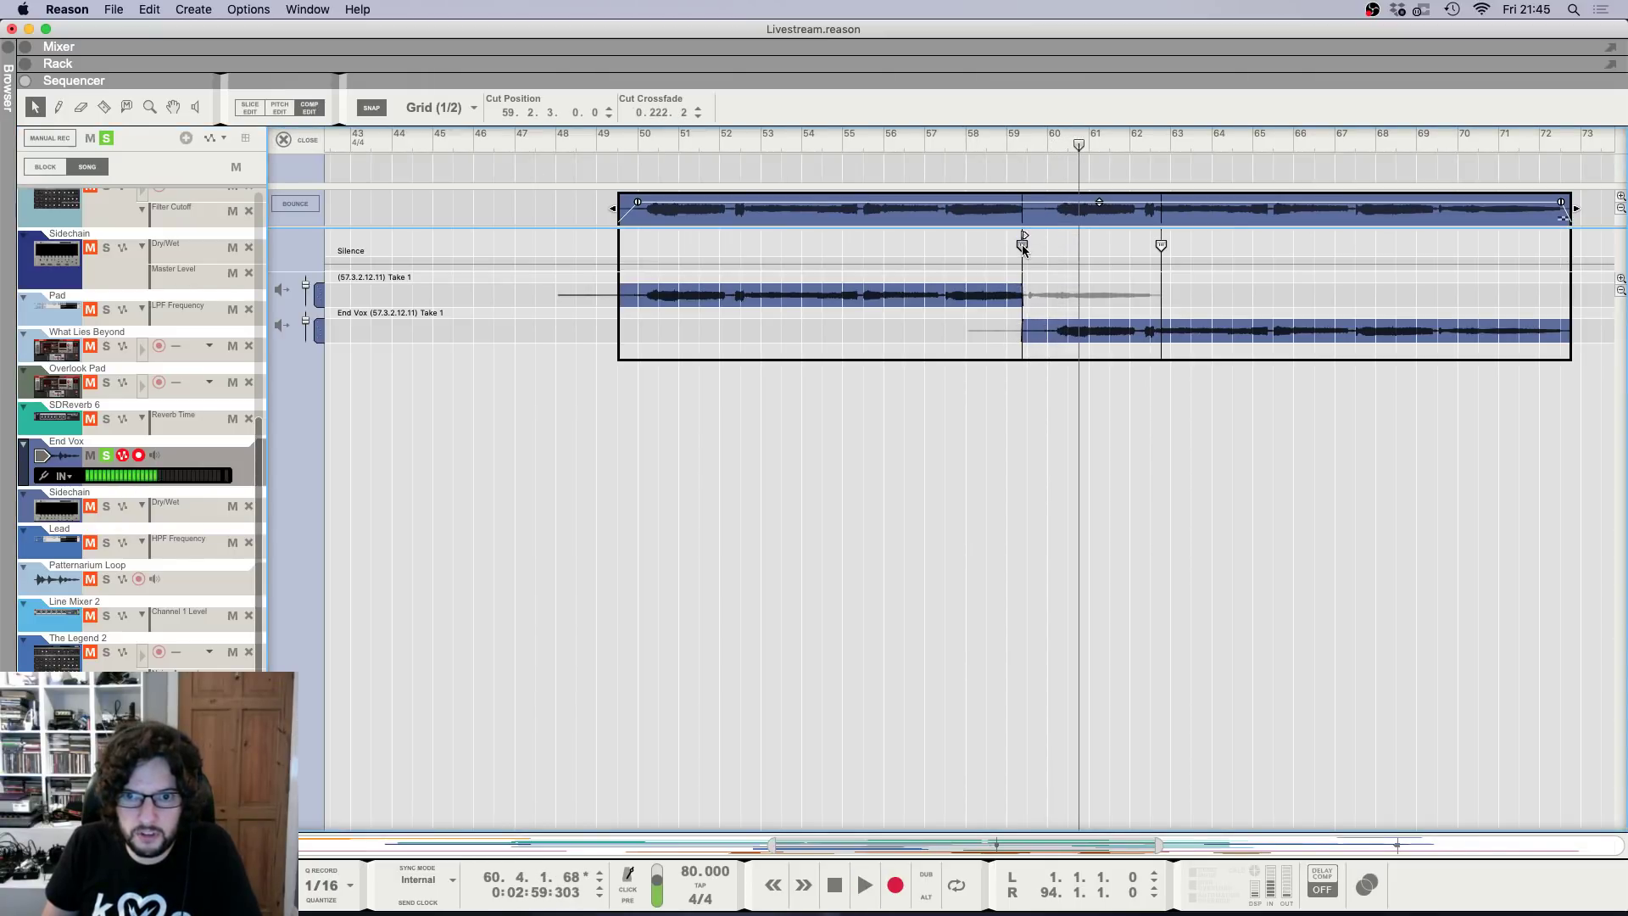
Play the soloed End Vox across the moved cut from just before bar 59.
click(1002, 144)
key(space)
key(h)
key(h)
key(h)
key(h)
key(h)
key(h)
key(h)
key(h)
key(h)
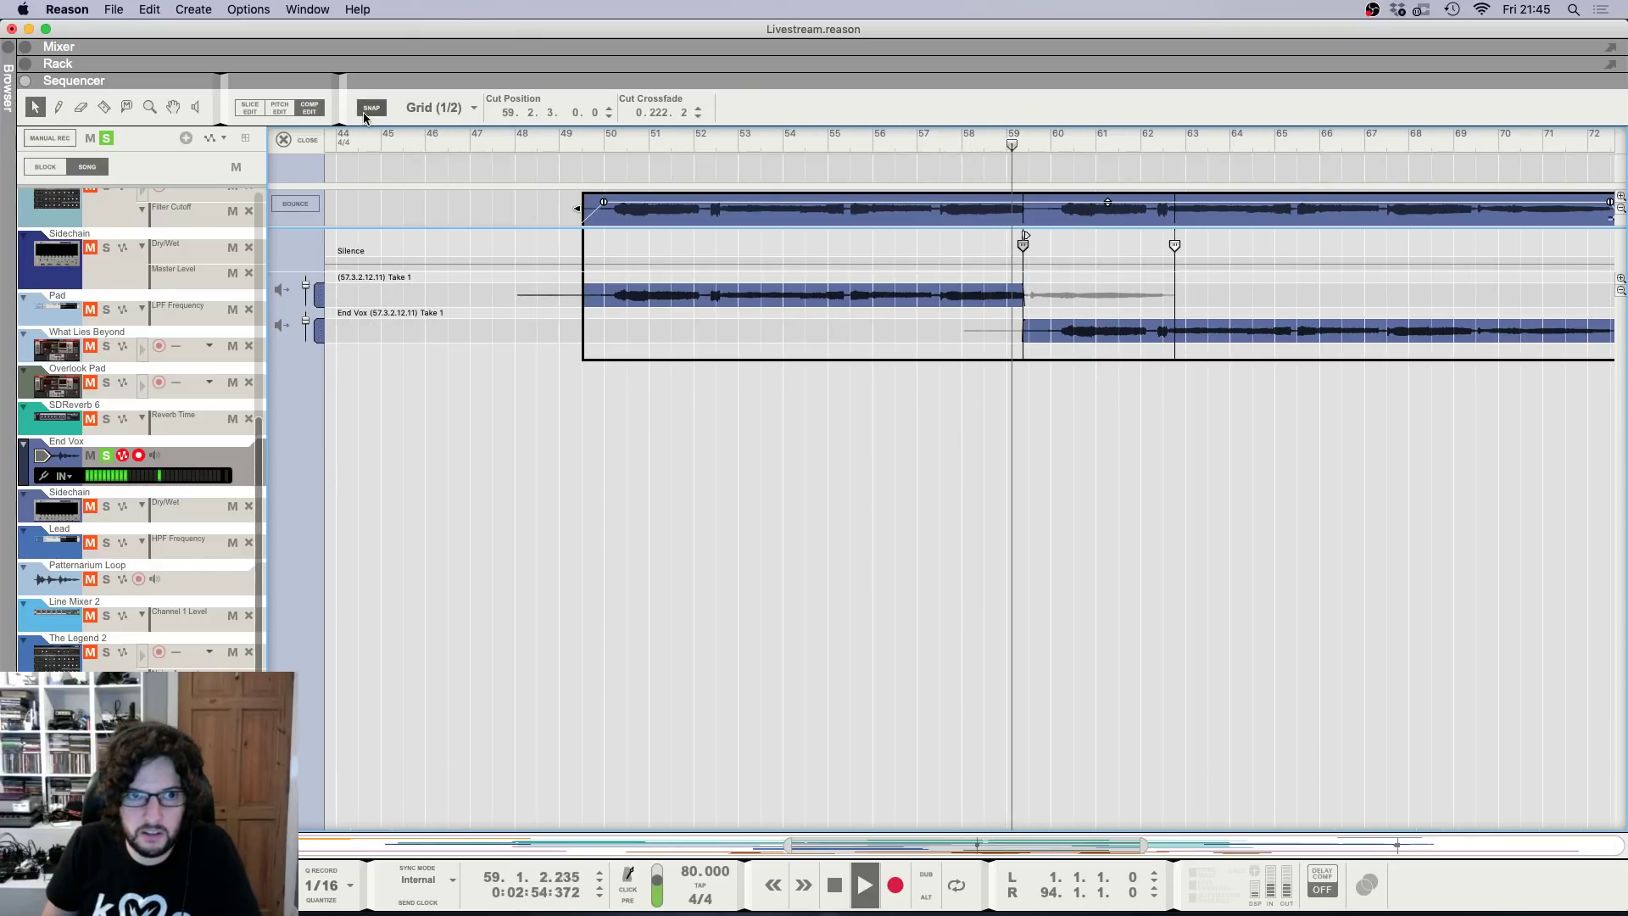
Turn off snap and examine the crossfade at the cut between the two takes while it plays.
click(372, 112)
key(h)
key(h)
key(h)
key(h)
key(h)
key(h)
key(h)
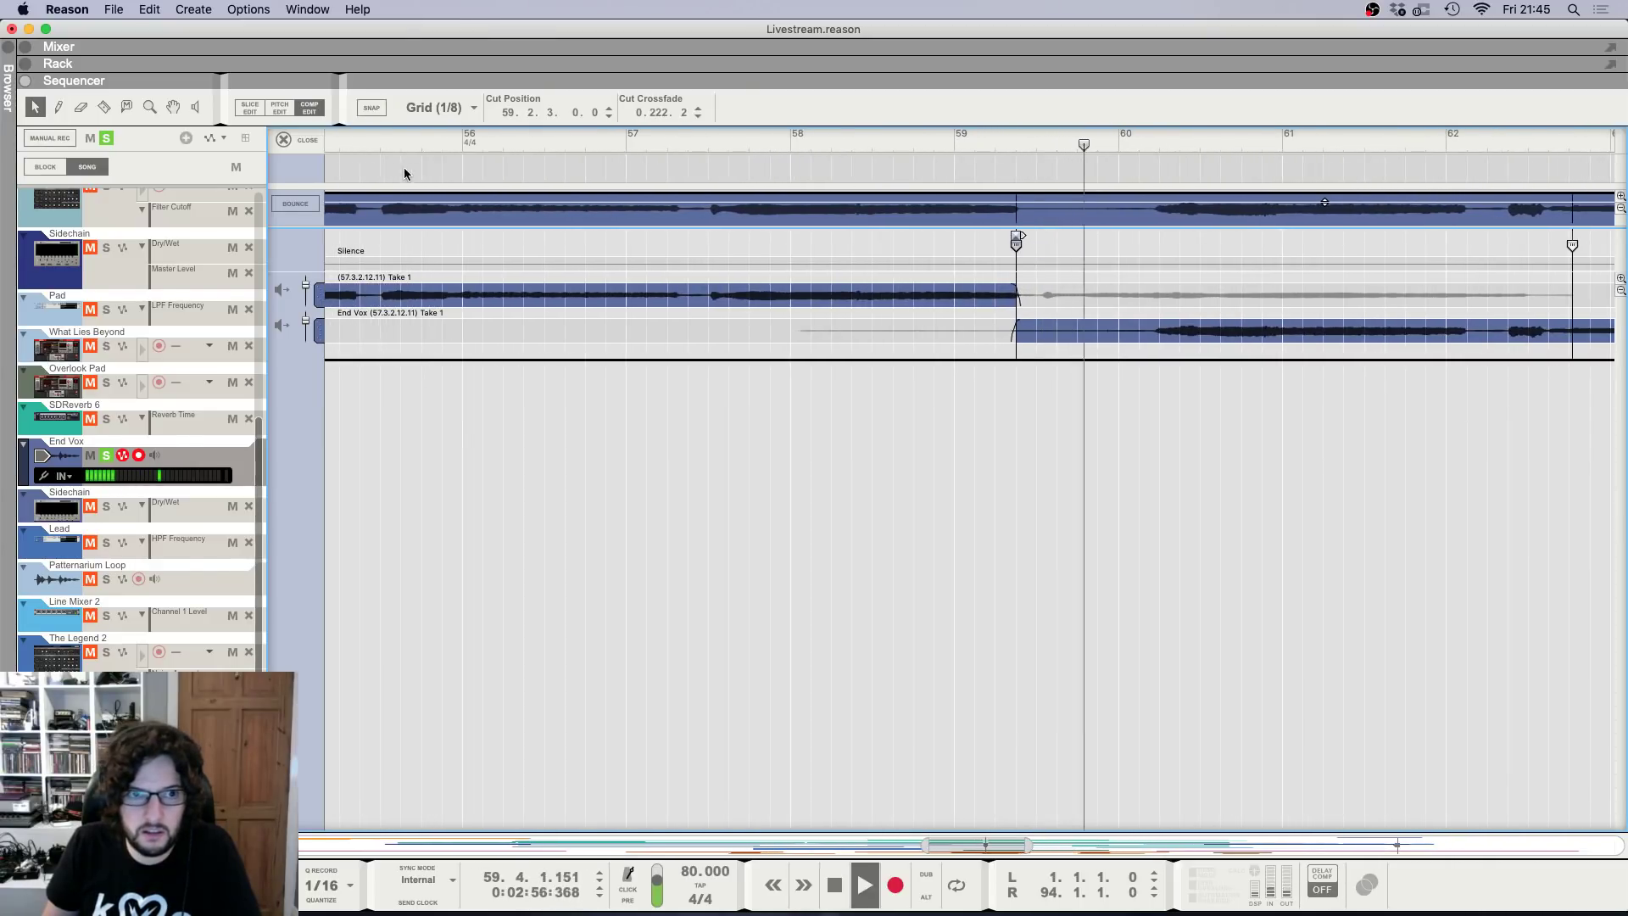
key(g)
key(g)
key(g)
key(g)
key(g)
key(g)
key(g)
key(g)
Close the comp editor, clear the End Vox solo and play the full mix from about bar 49.
click(303, 140)
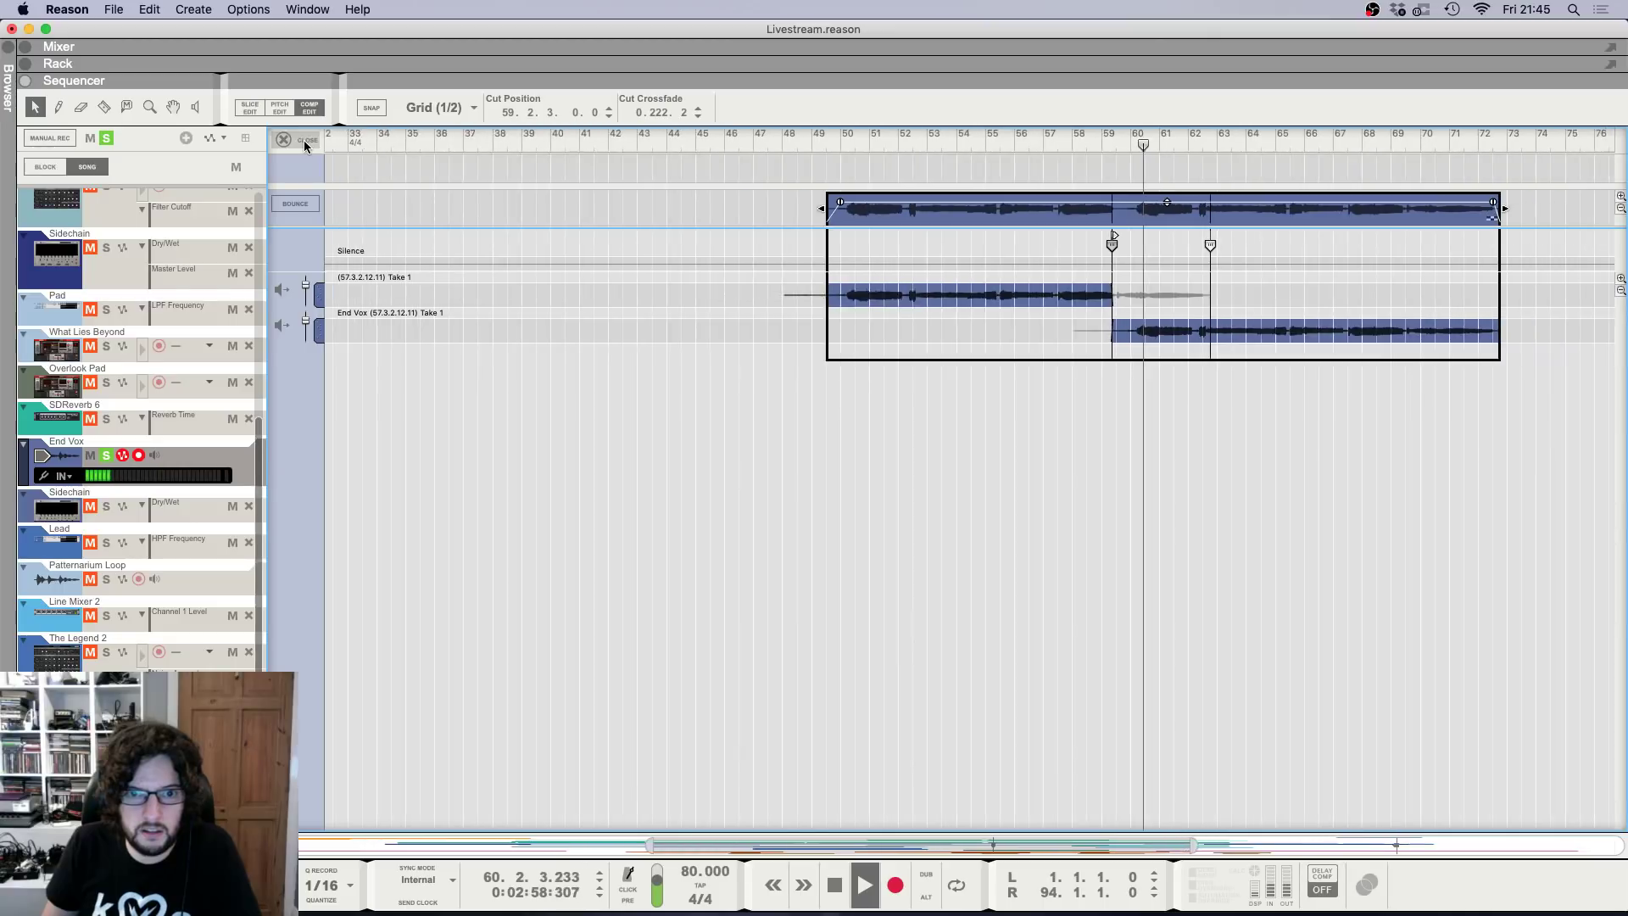
key(g)
key(g)
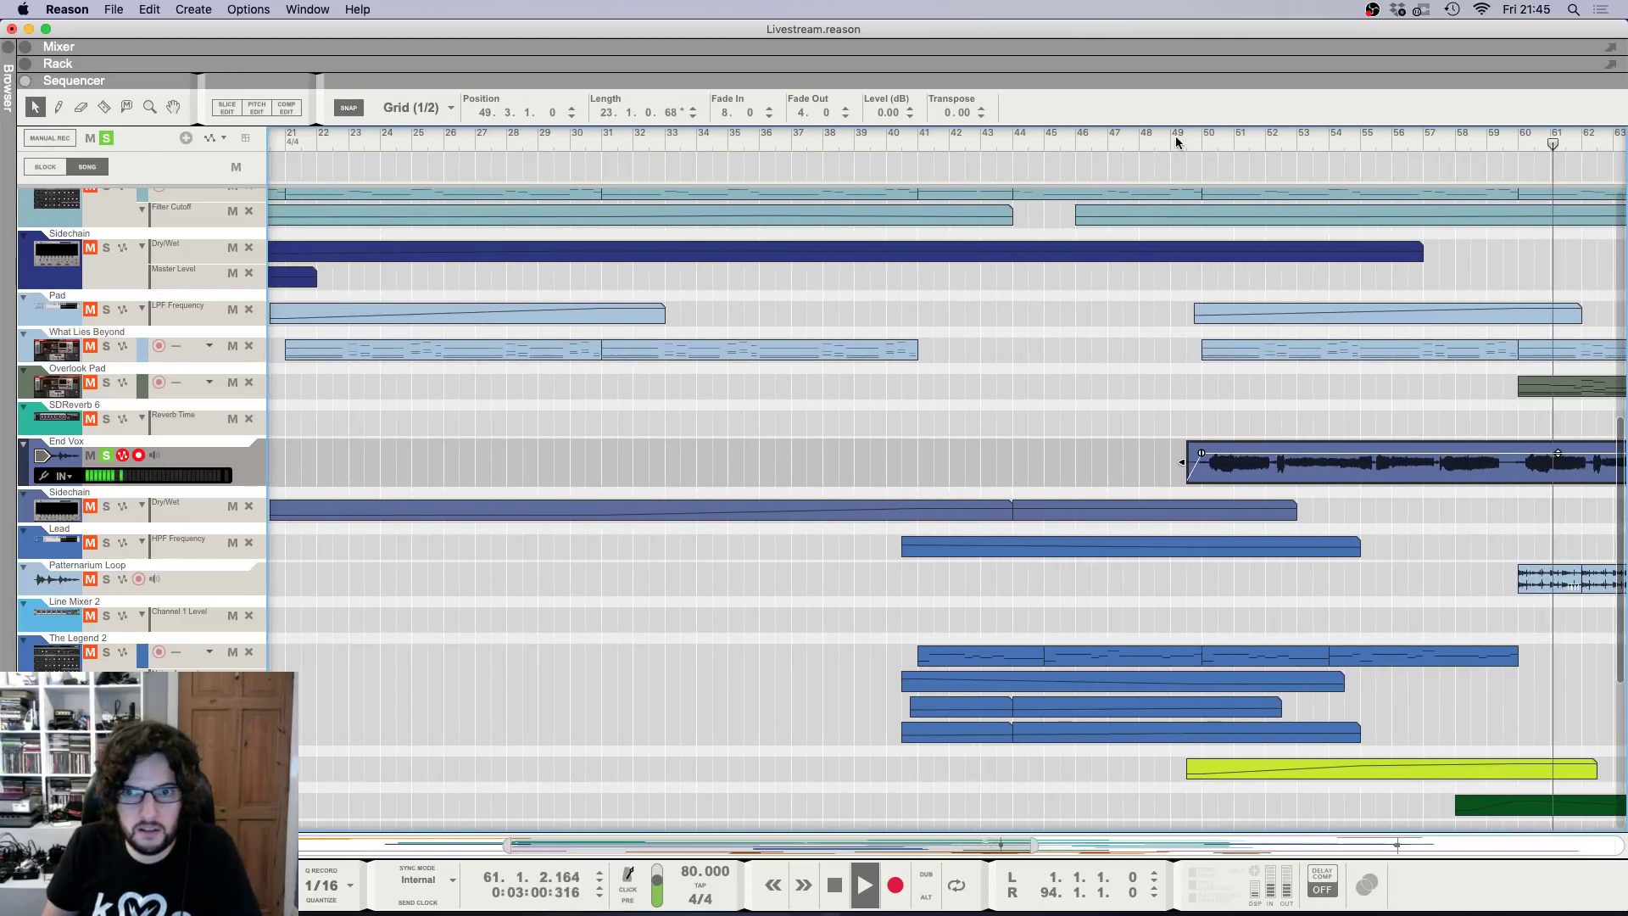
click(1179, 141)
click(108, 140)
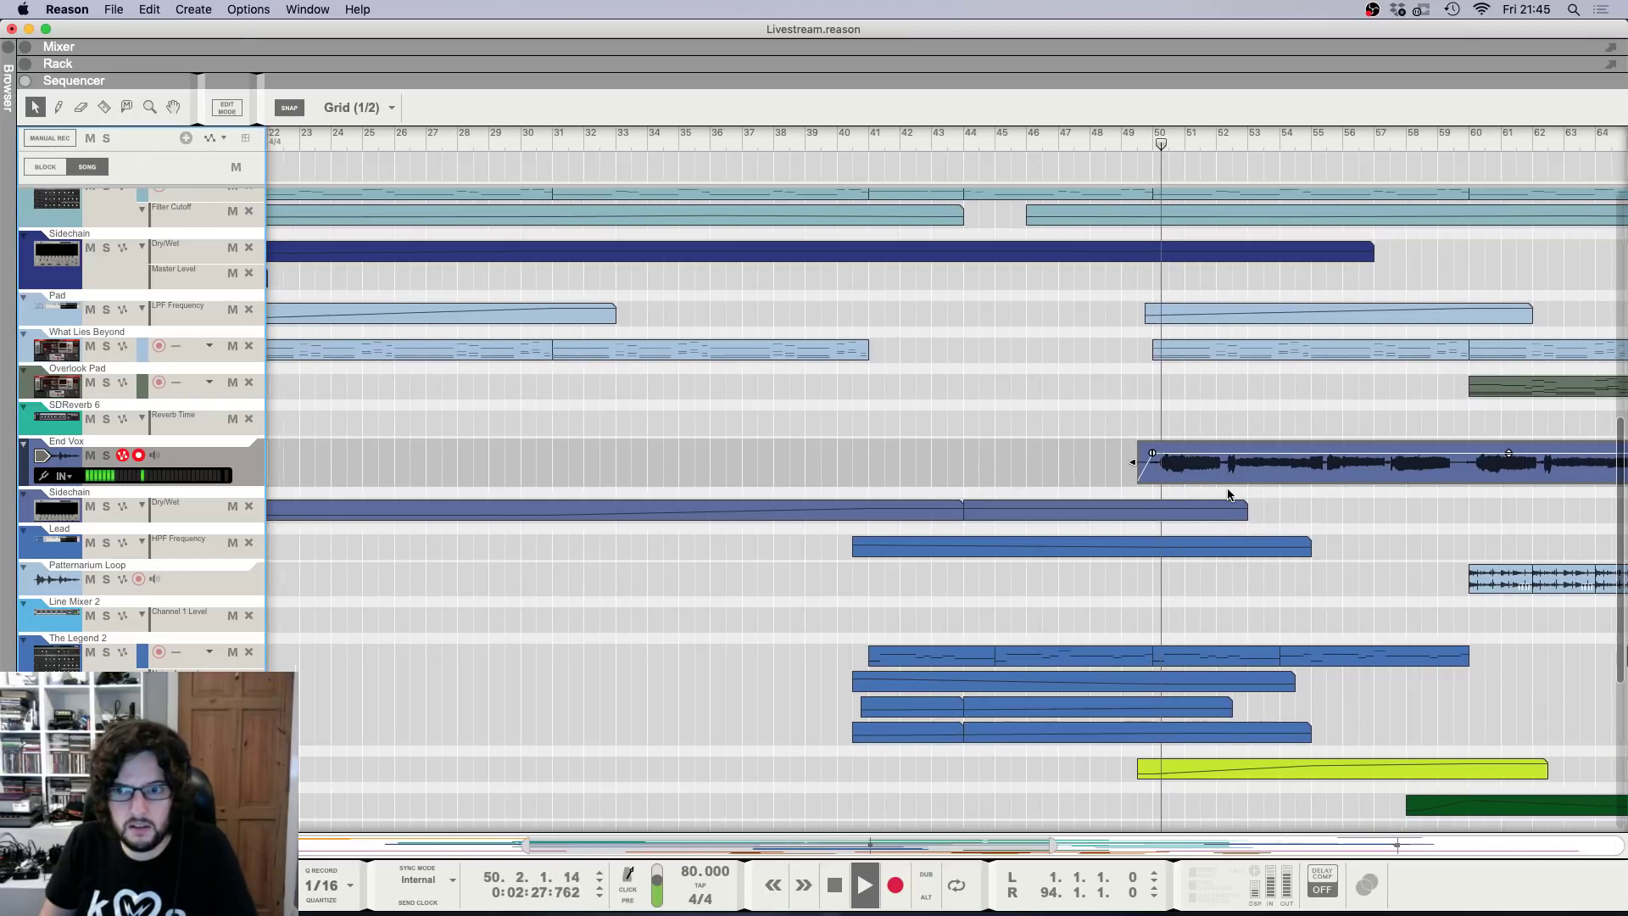
Reopen the joined End Vox clip for comp editing during playback.
scroll(1205, 486, right, 3)
key(h)
key(h)
key(h)
key(h)
key(h)
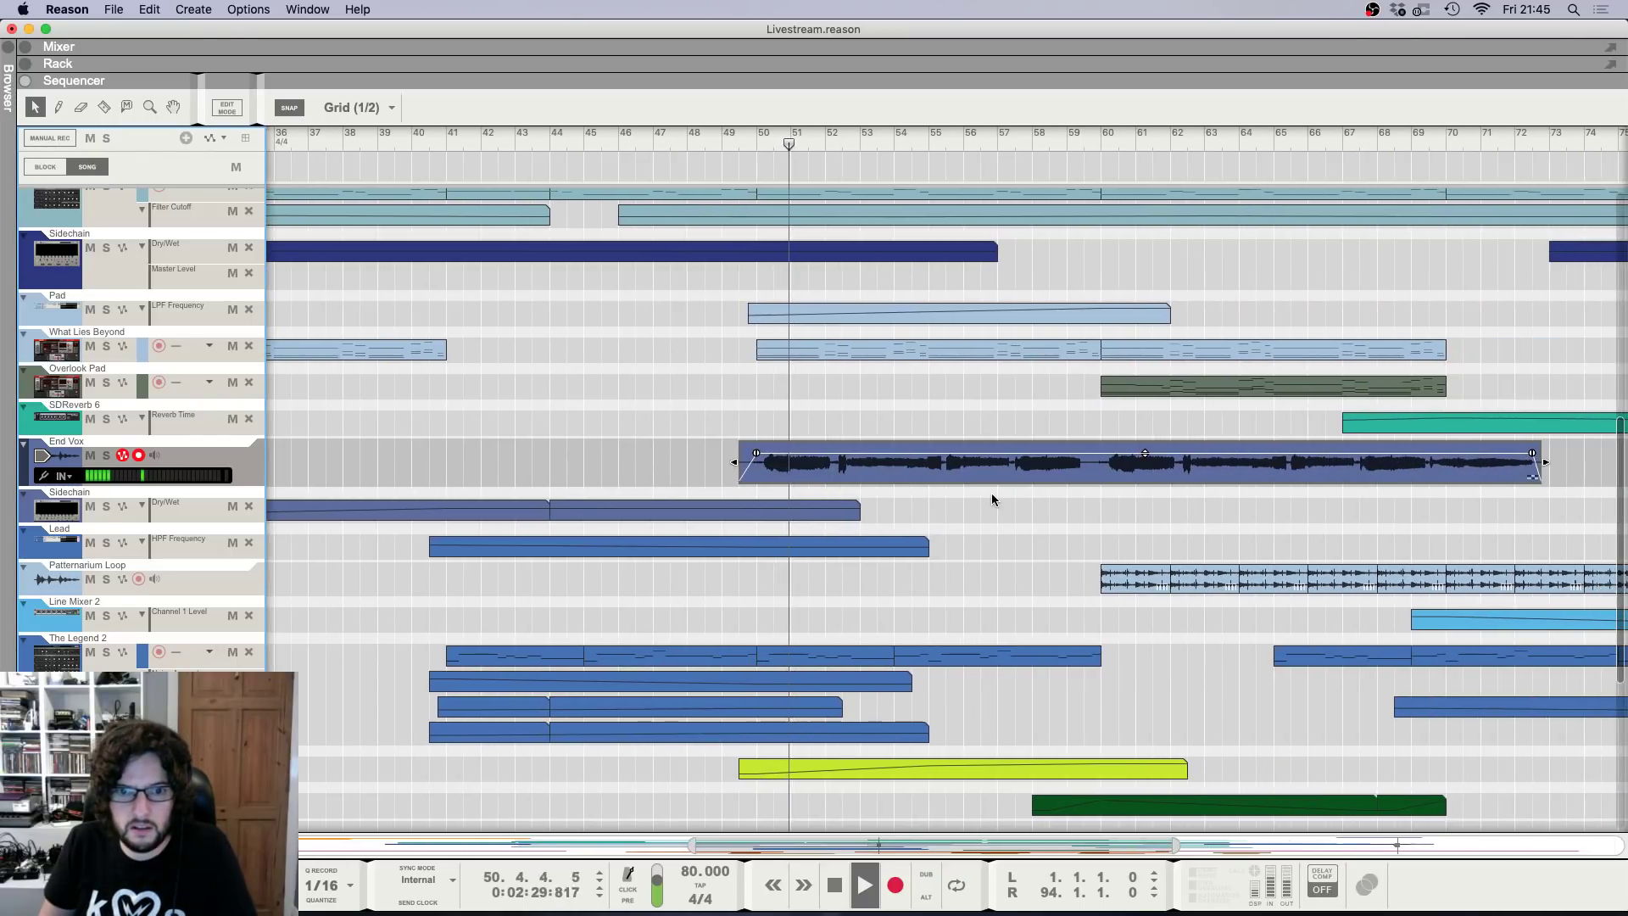
key(g)
key(g)
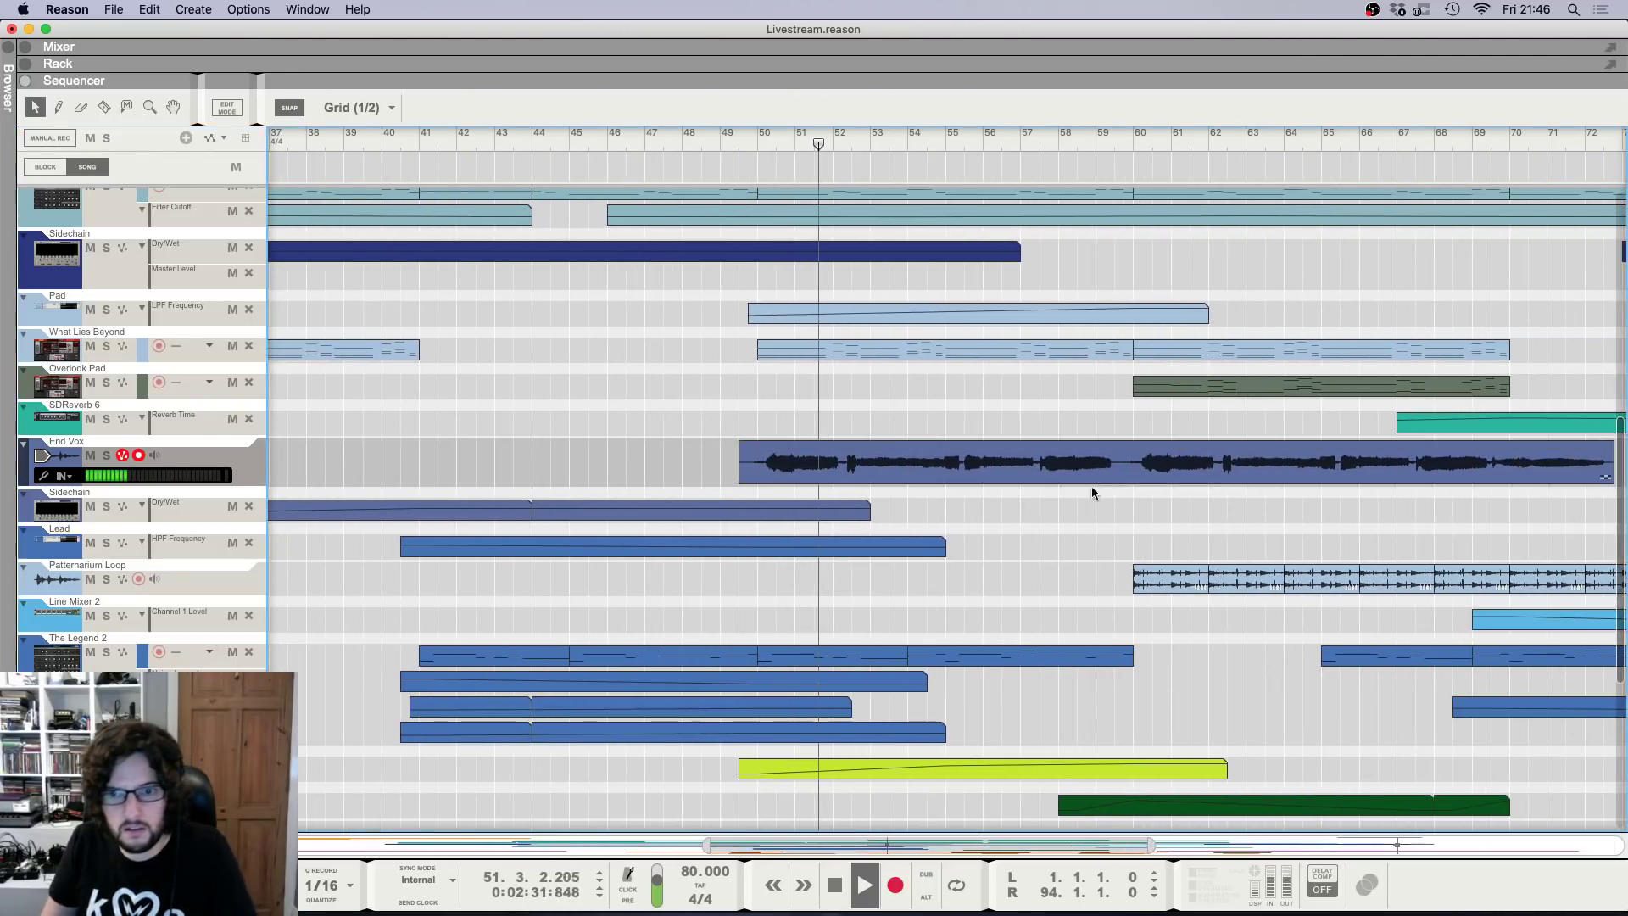
scroll(1103, 517, right, 2)
key(h)
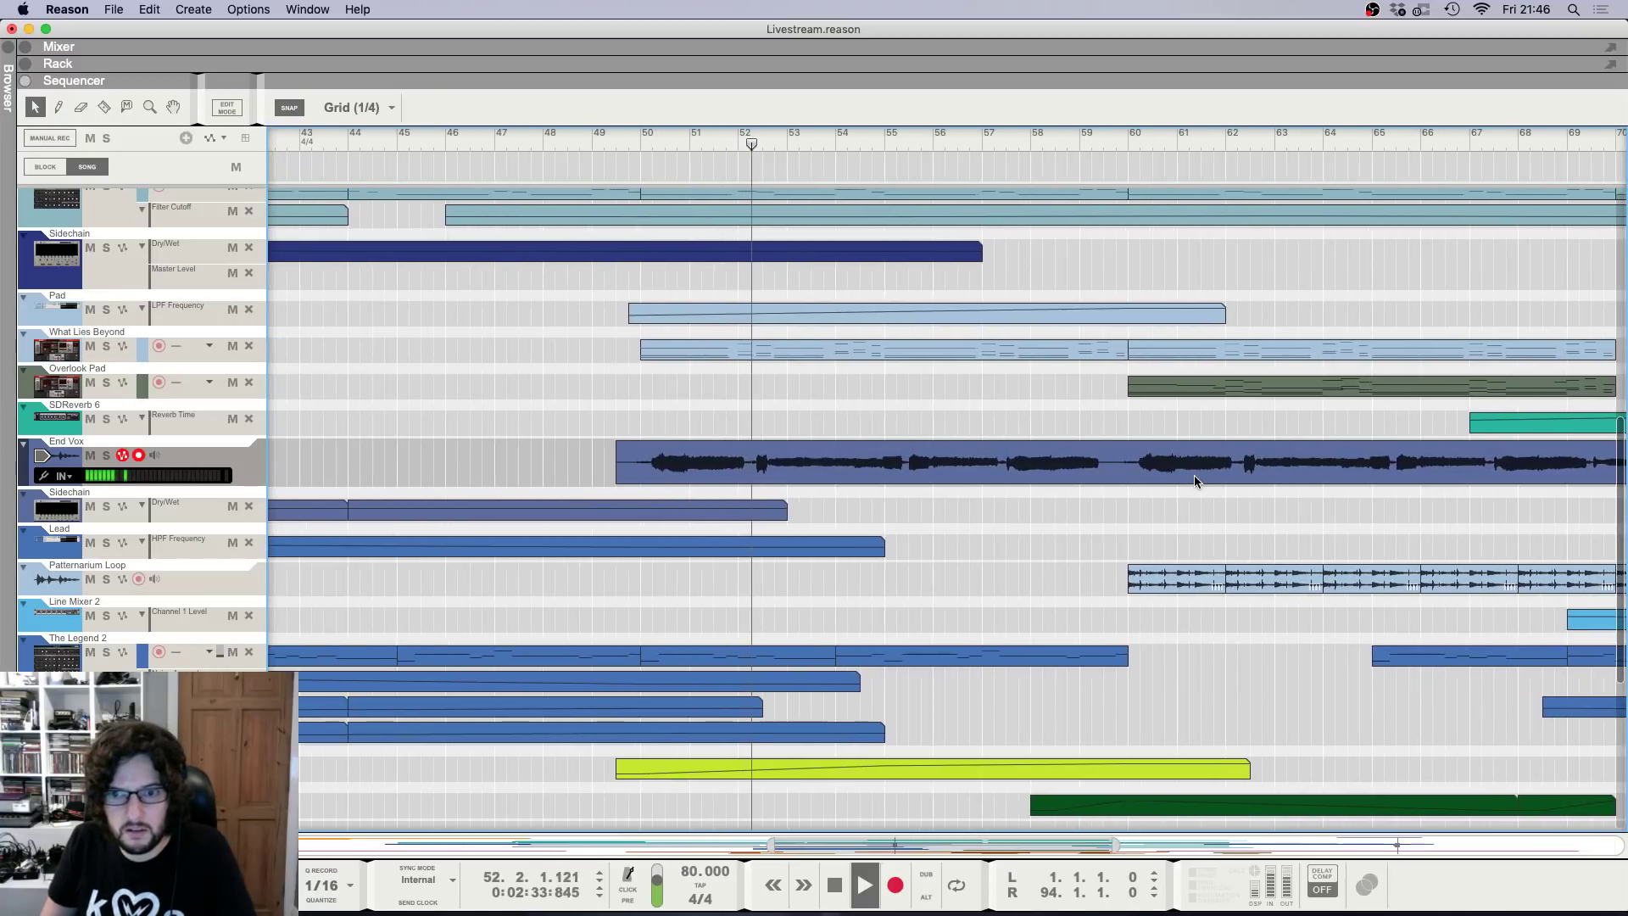
scroll(1193, 474, right, 2)
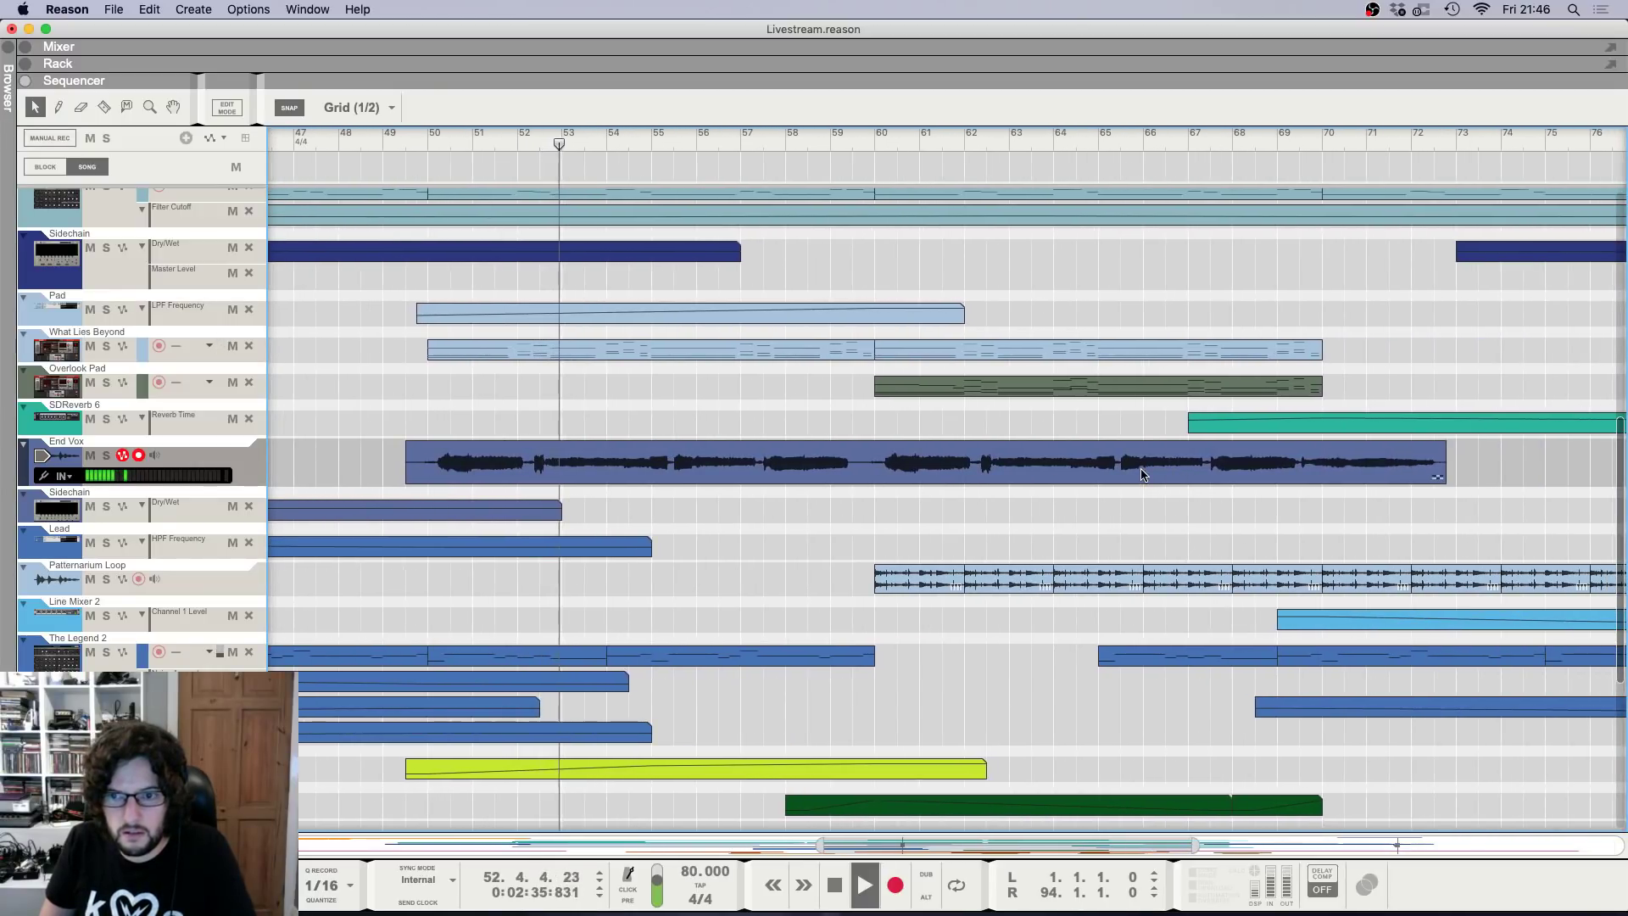
double_click(953, 475)
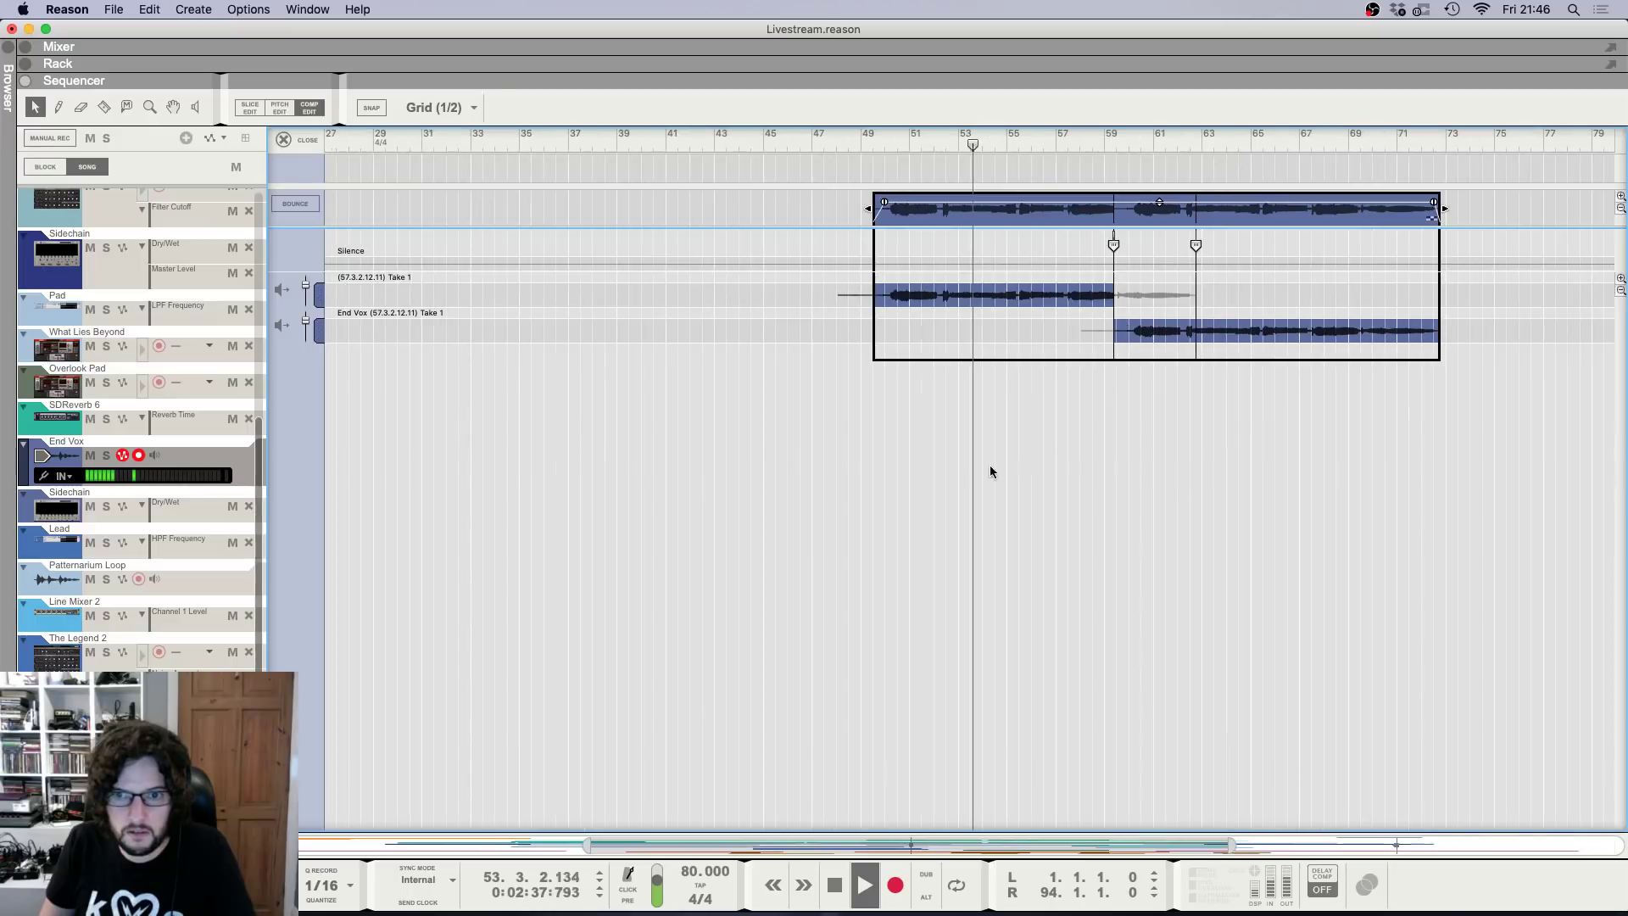
Try to slide the second vocal take earlier without snapping and undo the move.
click(1159, 333)
drag(1159, 332, 1150, 332)
key(h)
key(super+z)
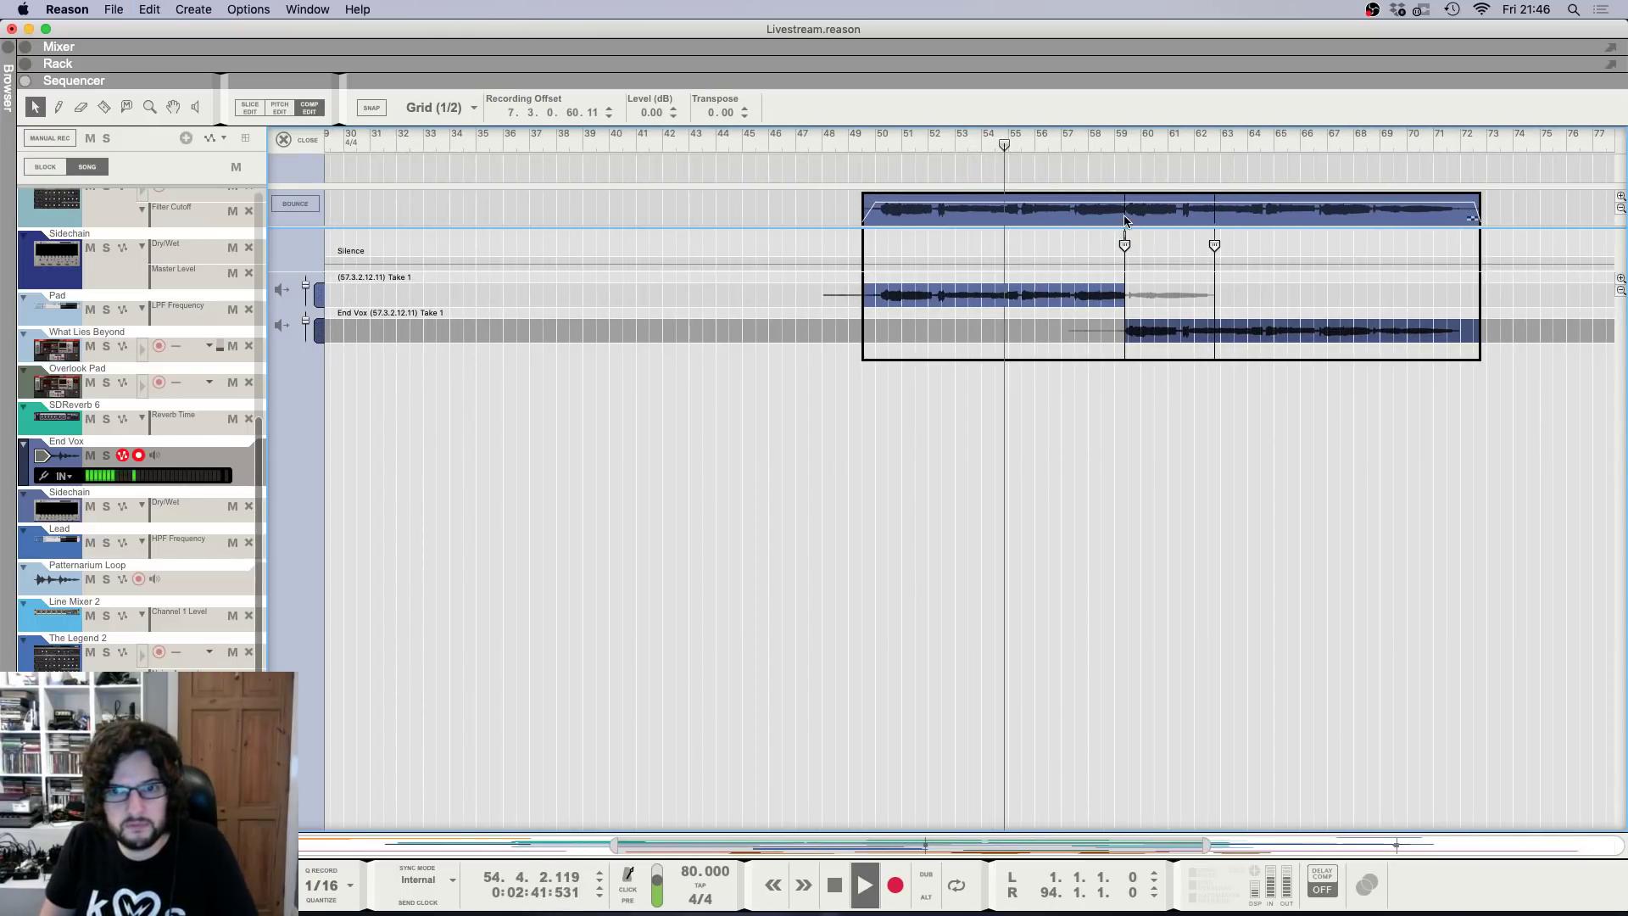
Turn snap on and slide the second vocal take earlier to a recording offset of 8.0.1.12.11.
key(g)
key(h)
key(h)
key(h)
key(h)
key(h)
key(h)
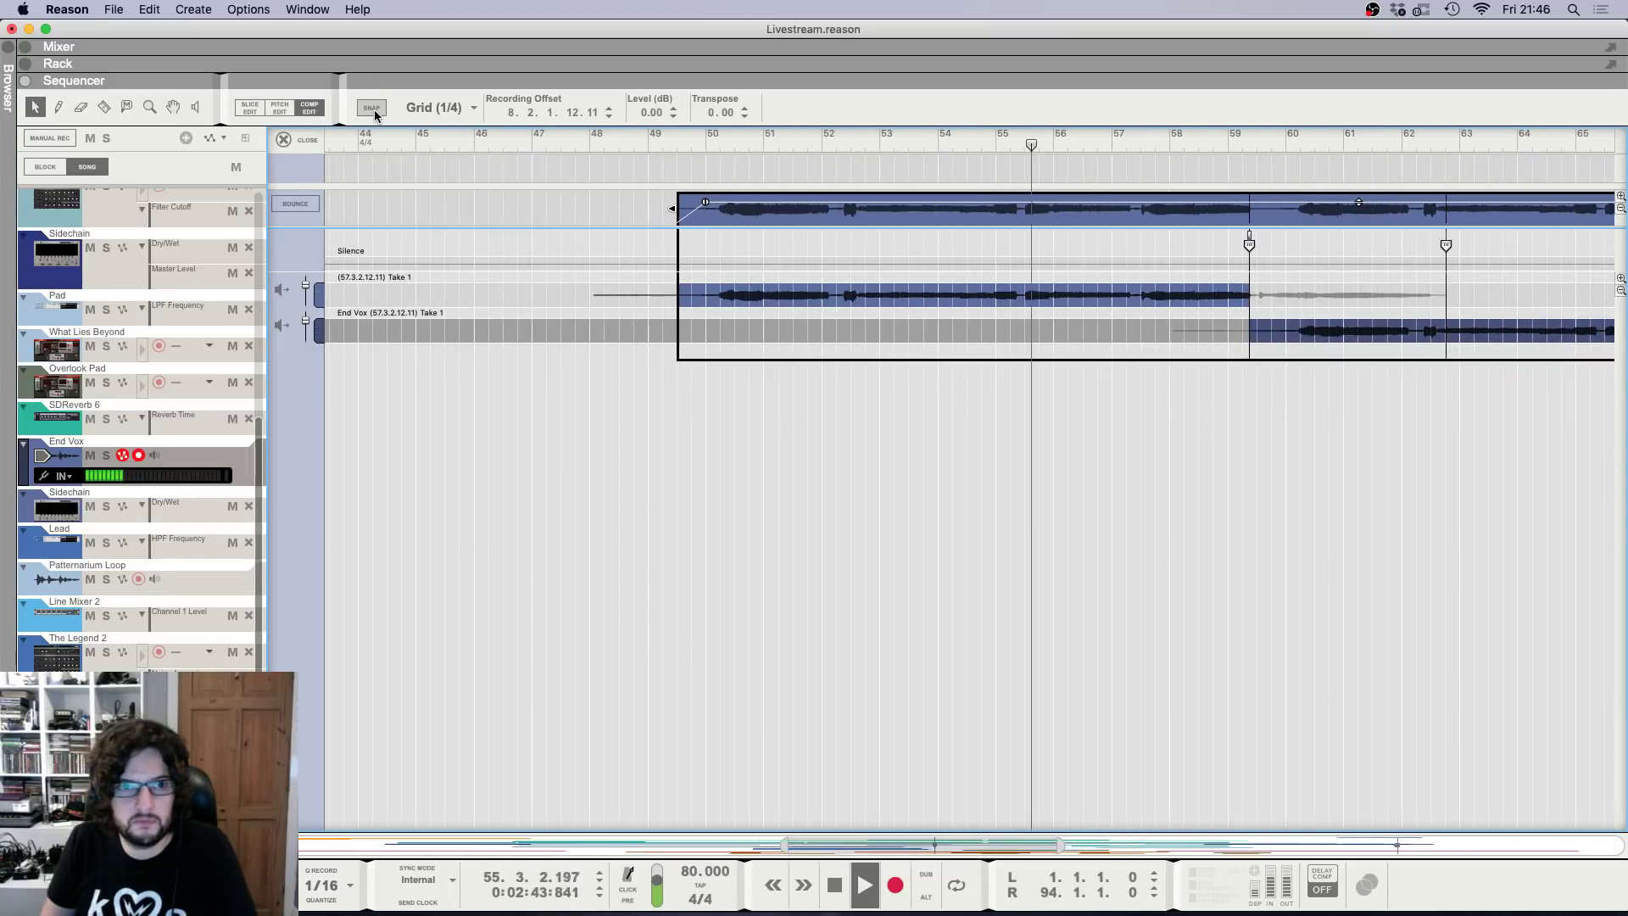
click(373, 111)
scroll(1103, 203, right, 4)
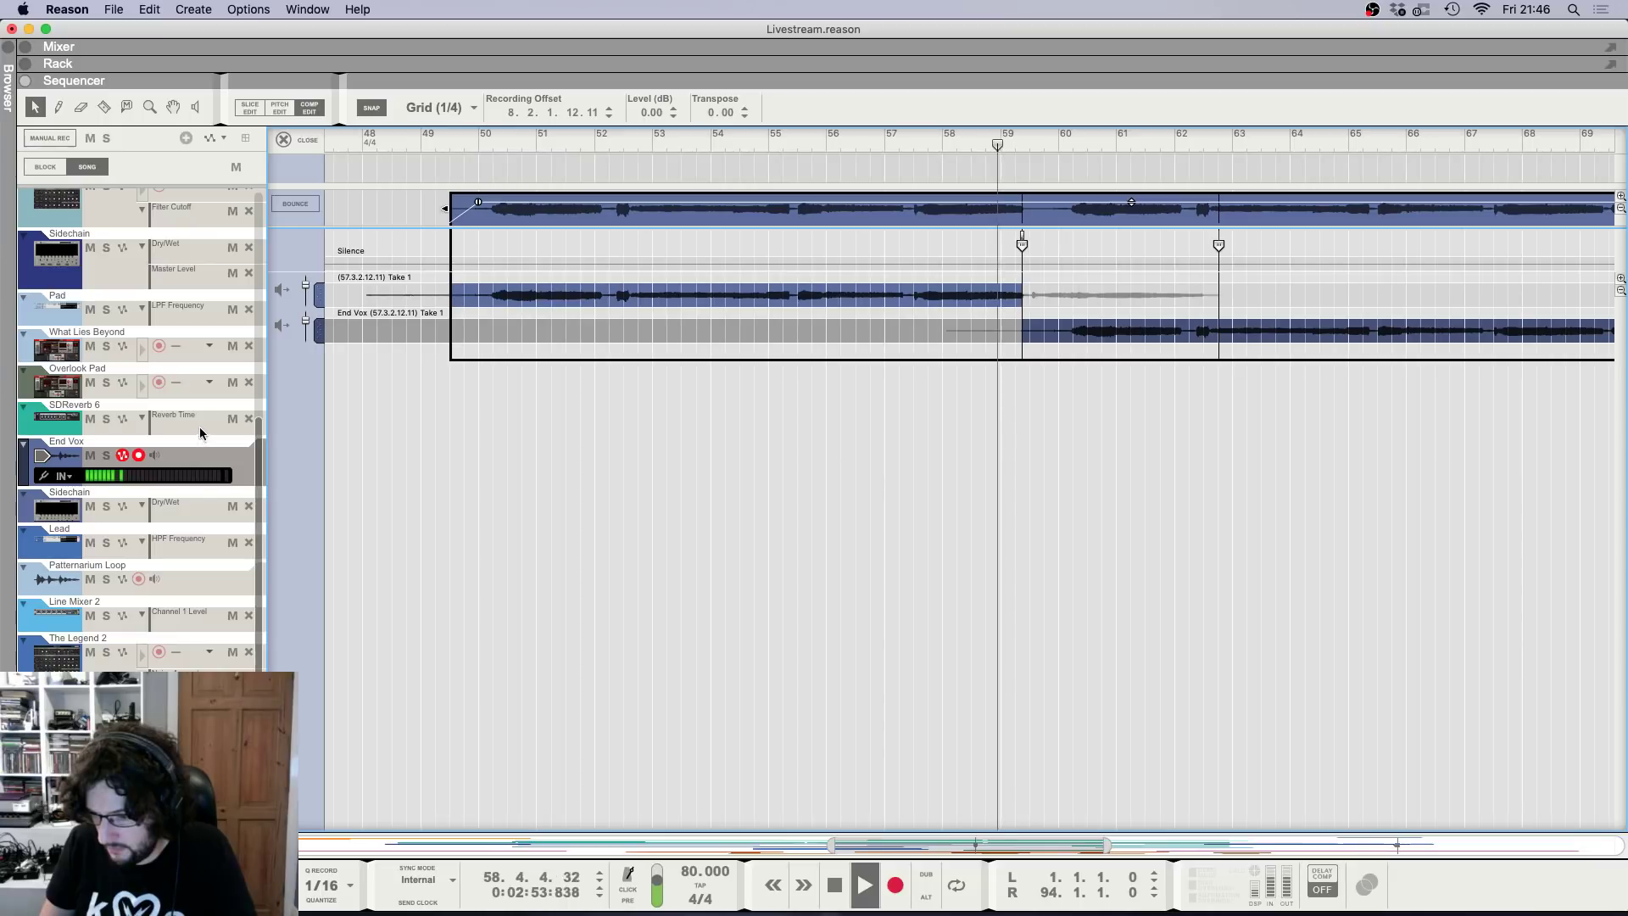
key(h)
key(h)
key(h)
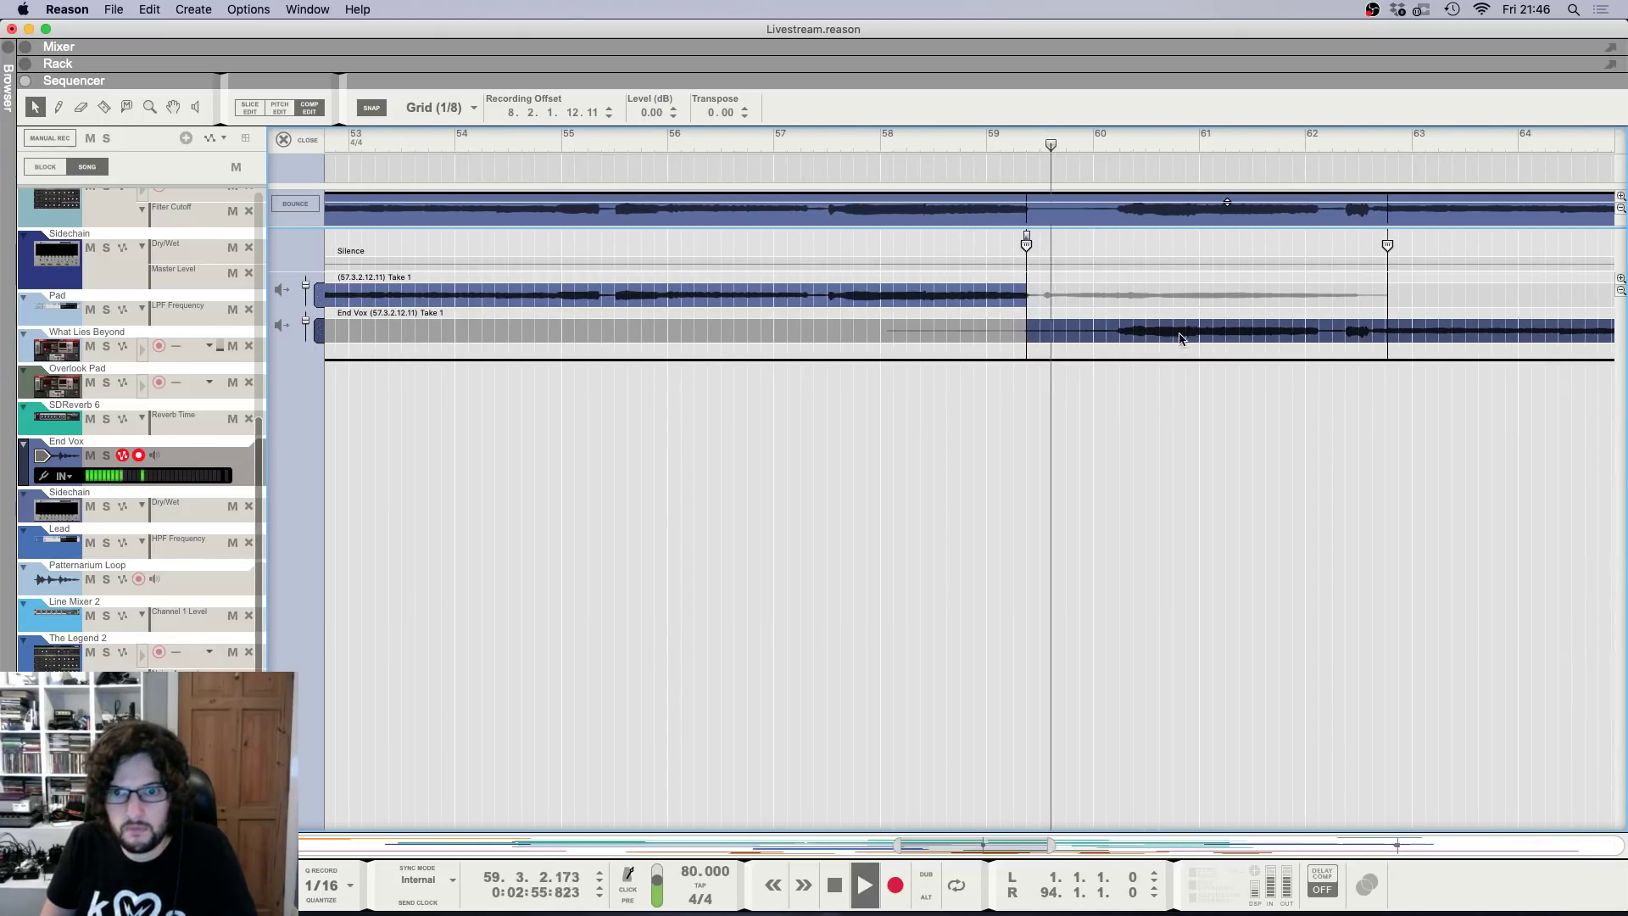
key(space)
key(space)
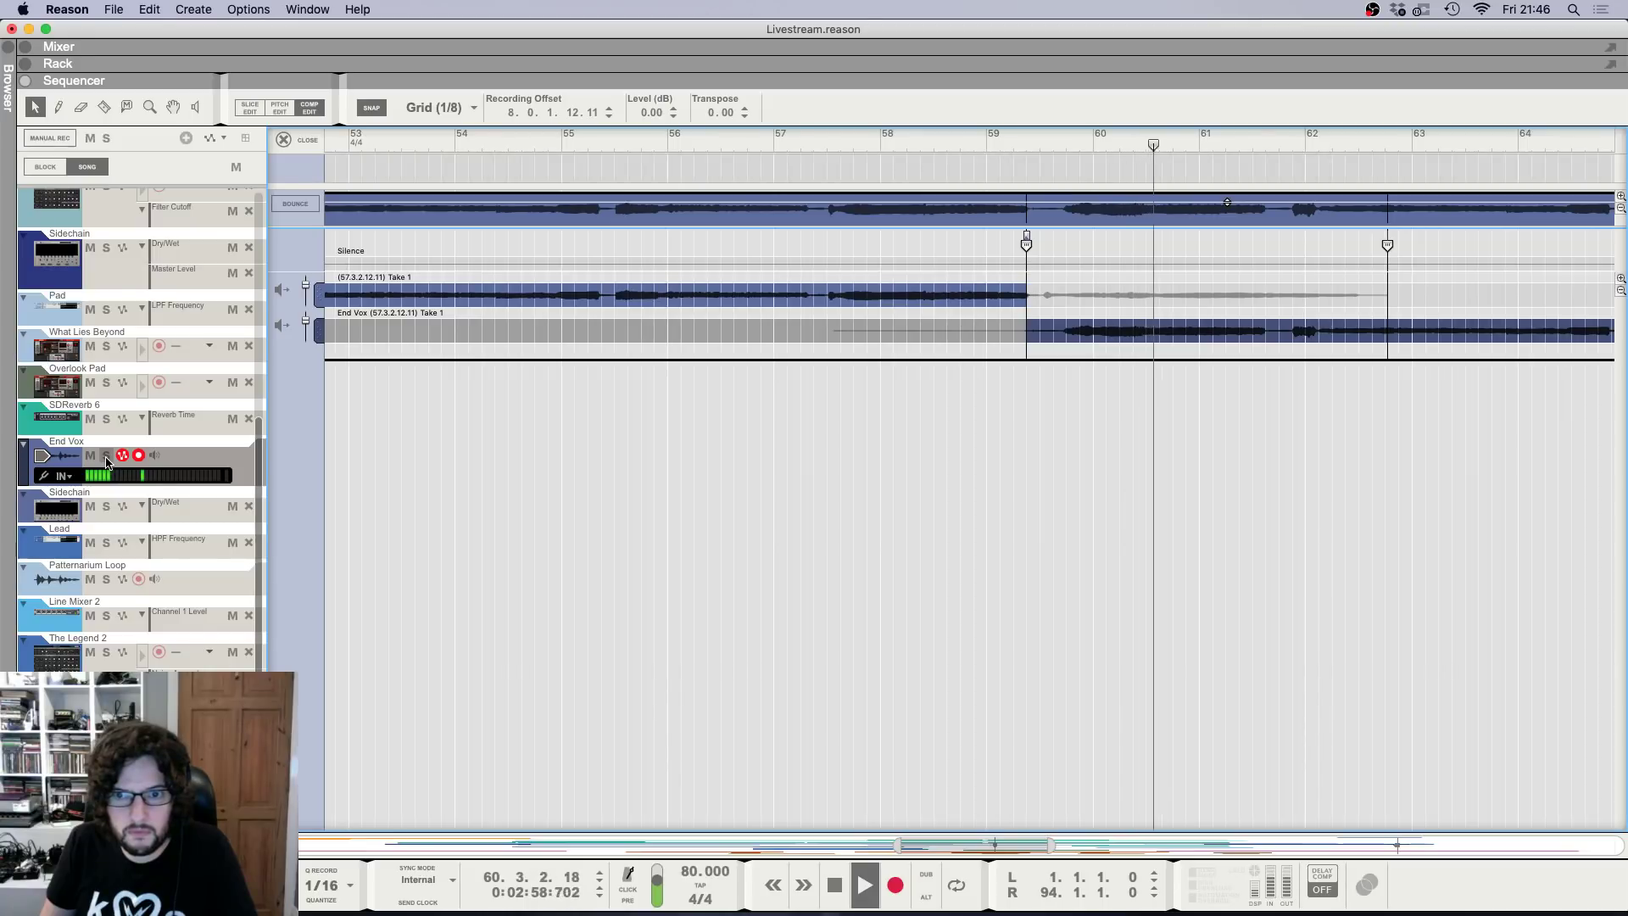
Listen to the shifted second take in the mix, close the comp editor and deselect the clip.
key(g)
key(g)
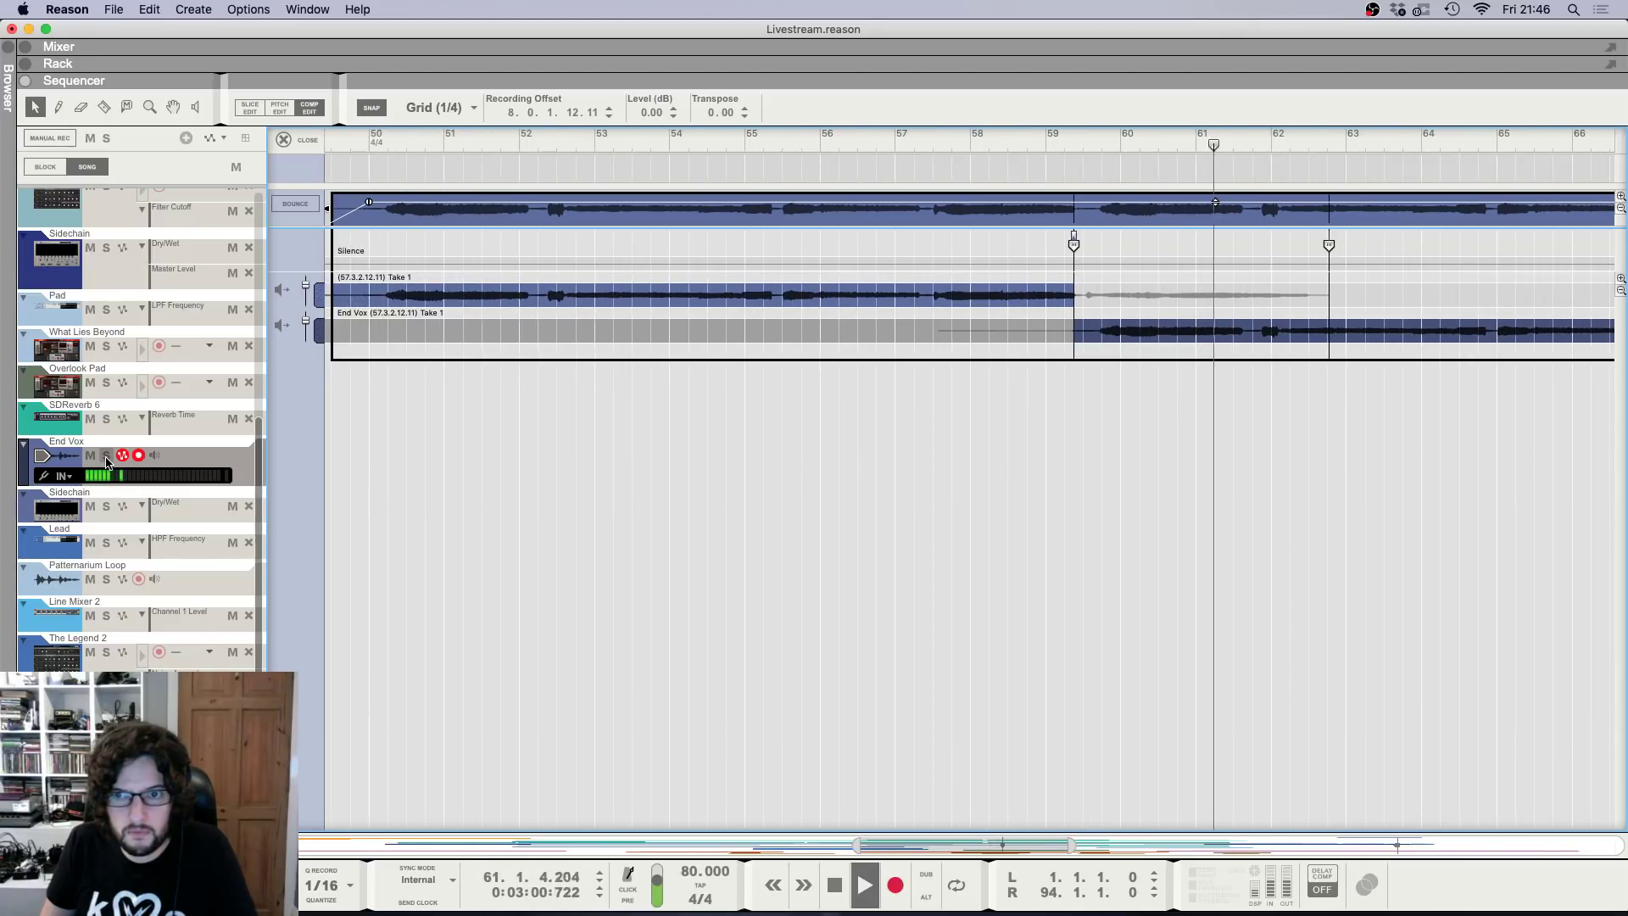
key(h)
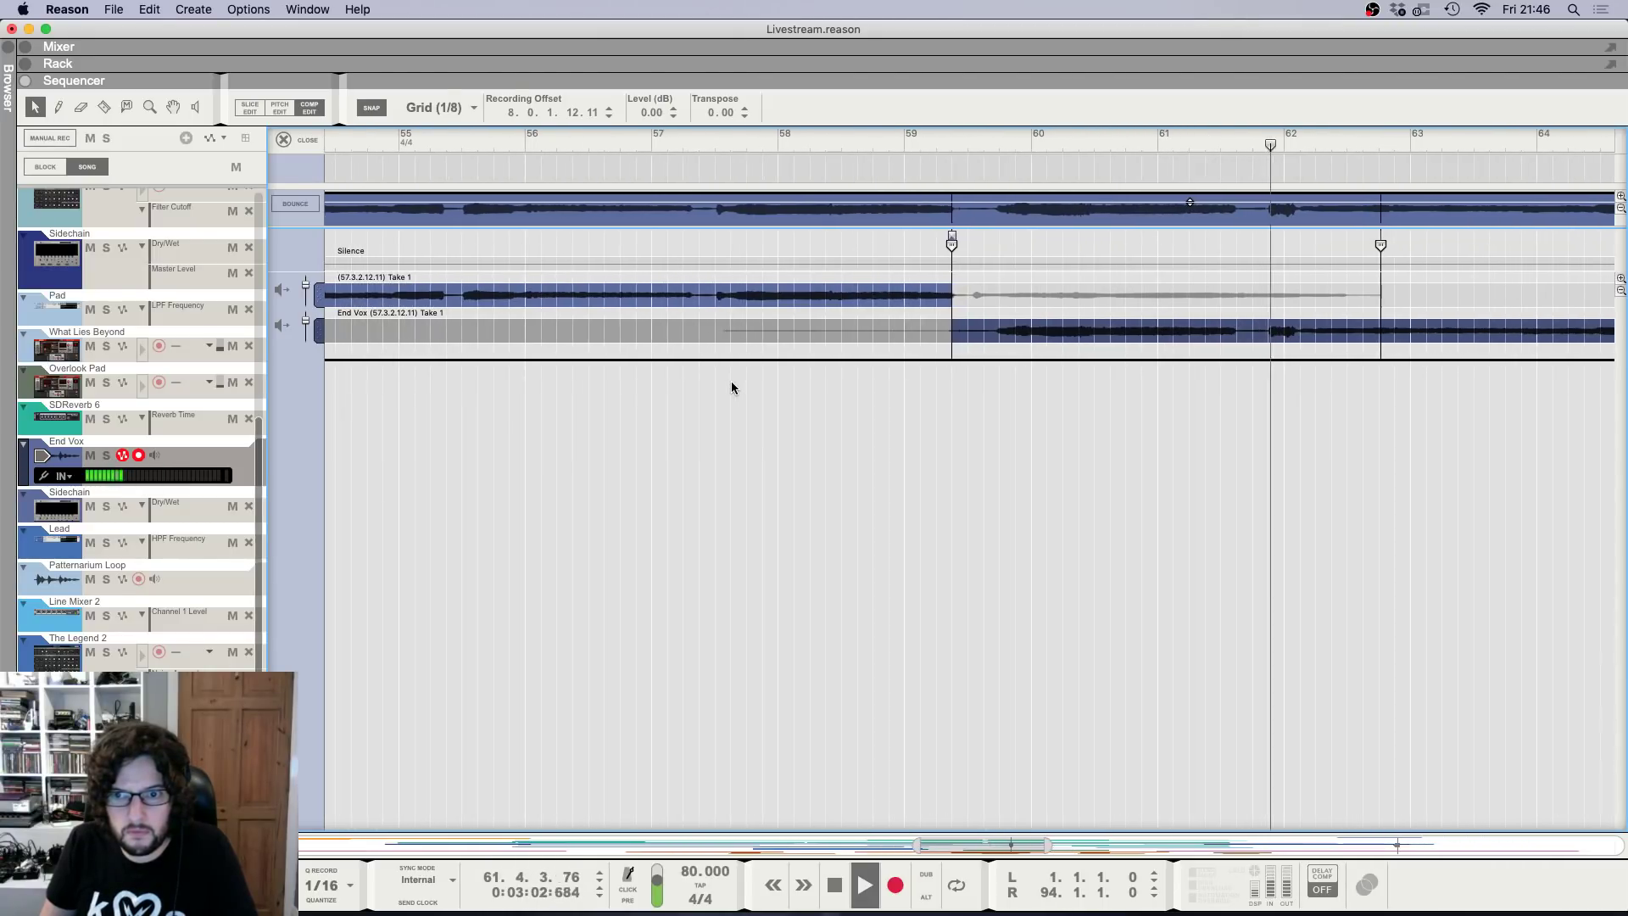
key(g)
key(g)
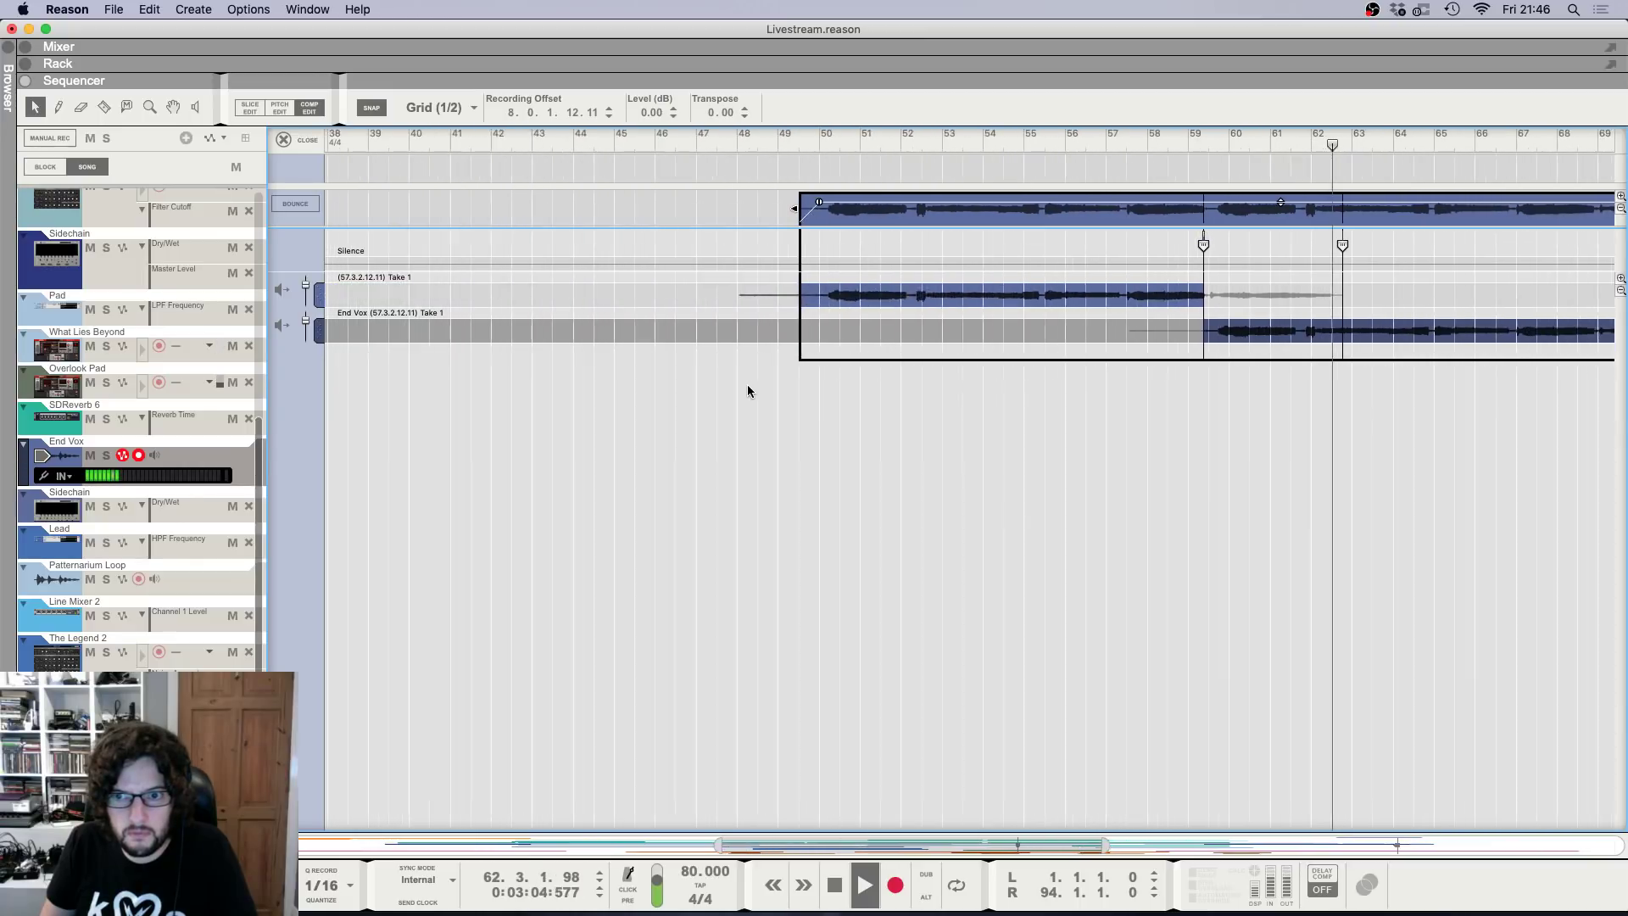
click(286, 140)
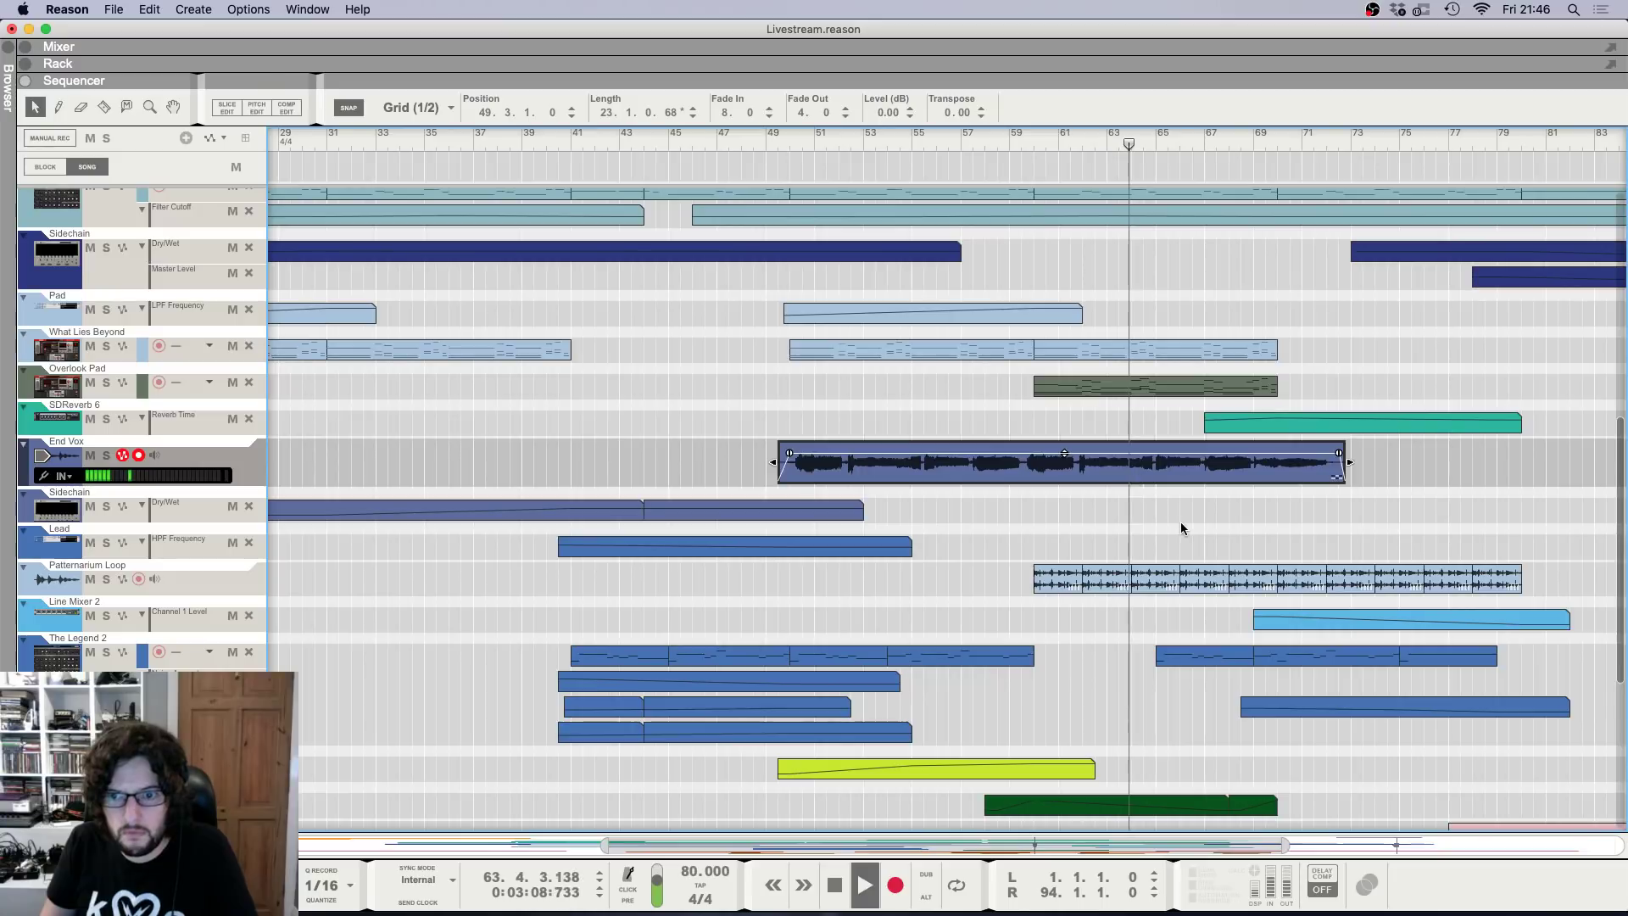
click(1179, 522)
Duplicate the End Vox track and device as an empty track named End Vox 2.
scroll(1260, 519, up, 4)
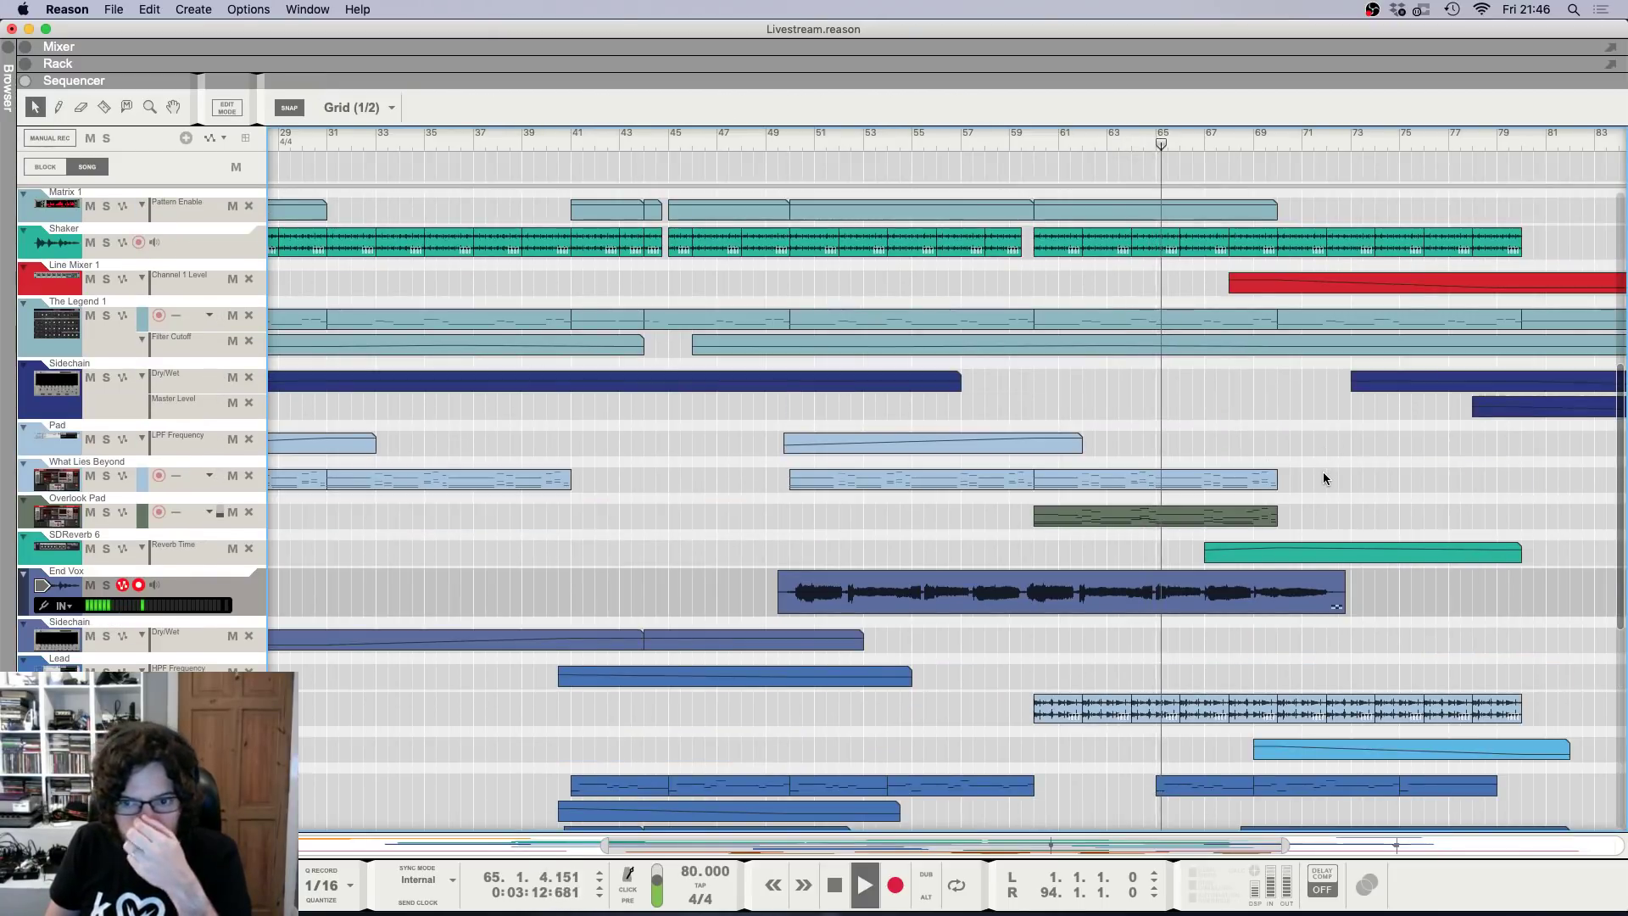
right_click(208, 585)
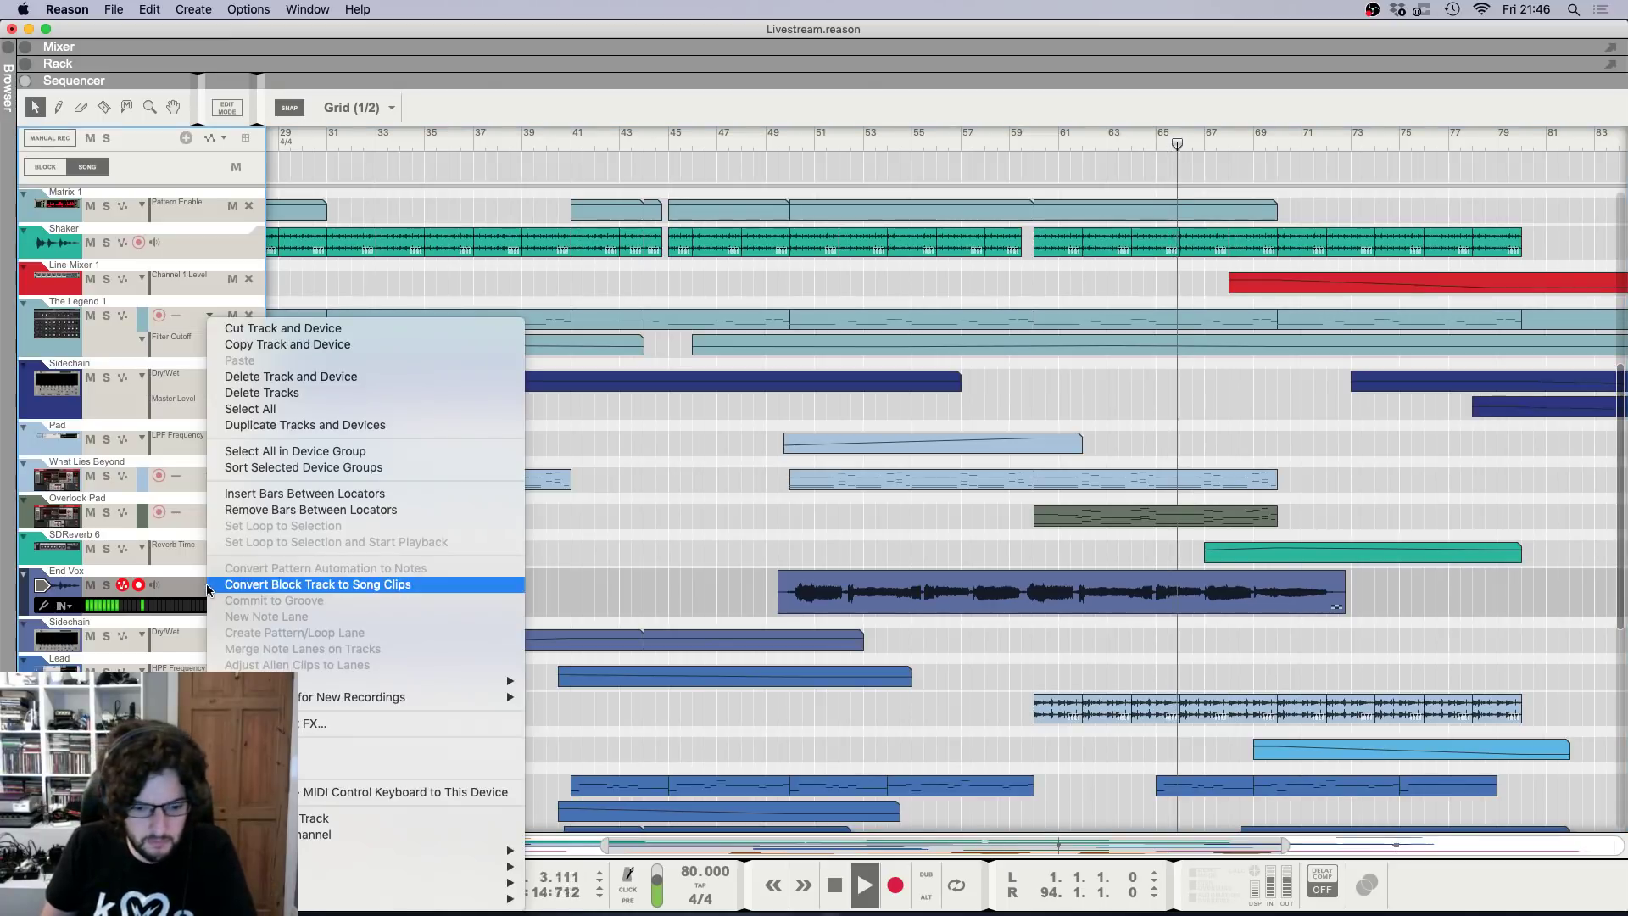
click(319, 426)
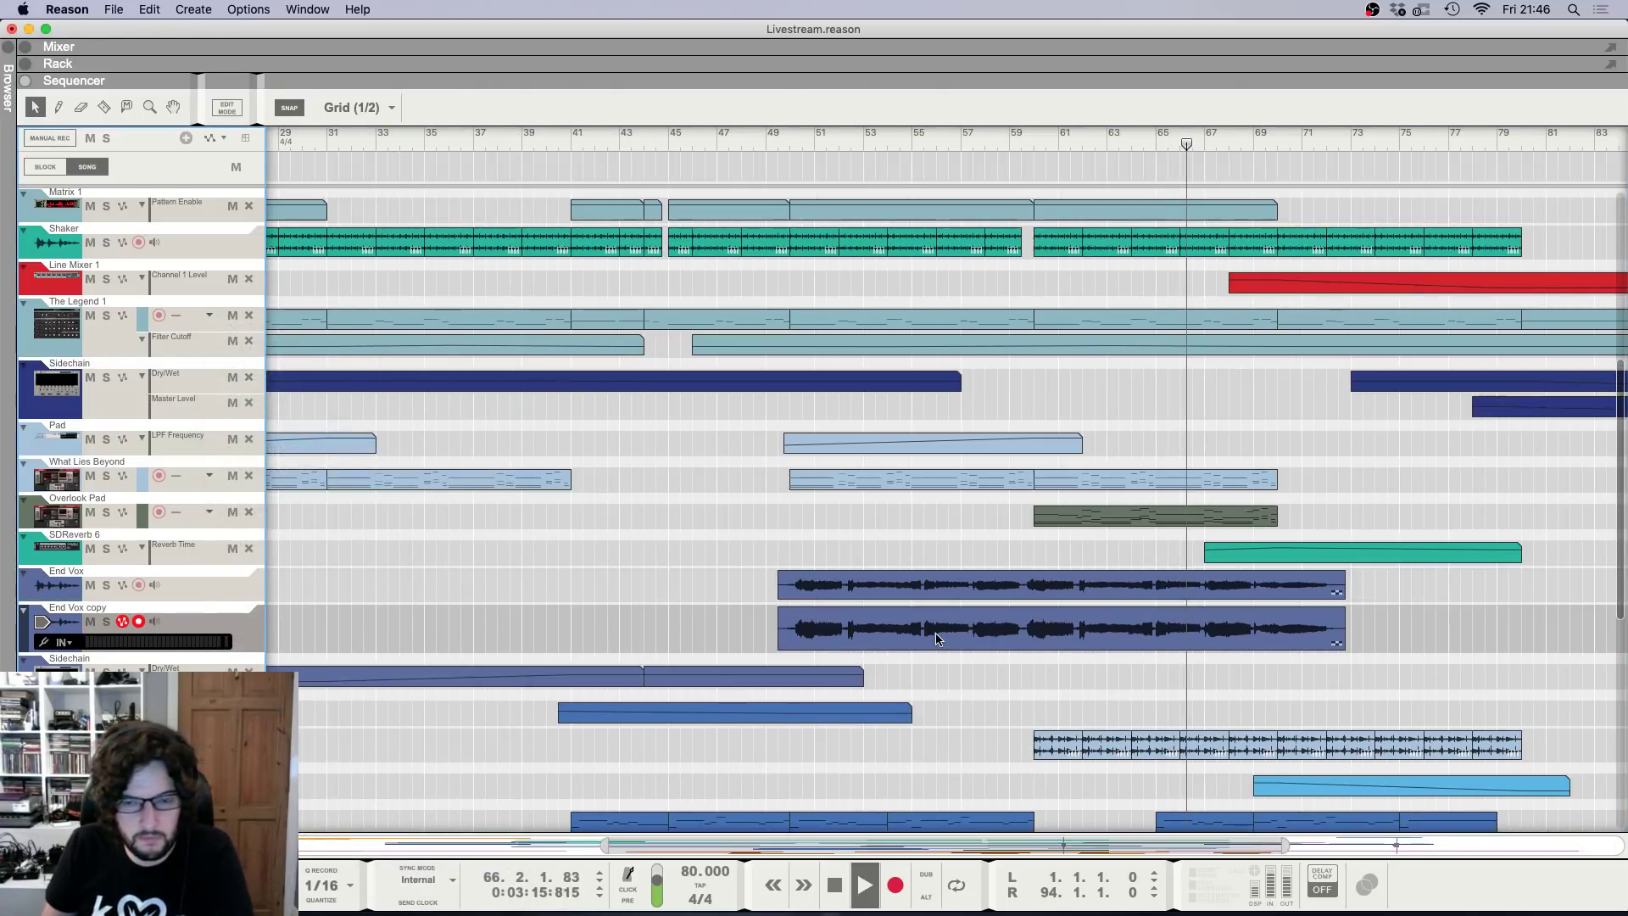
double_click(102, 608)
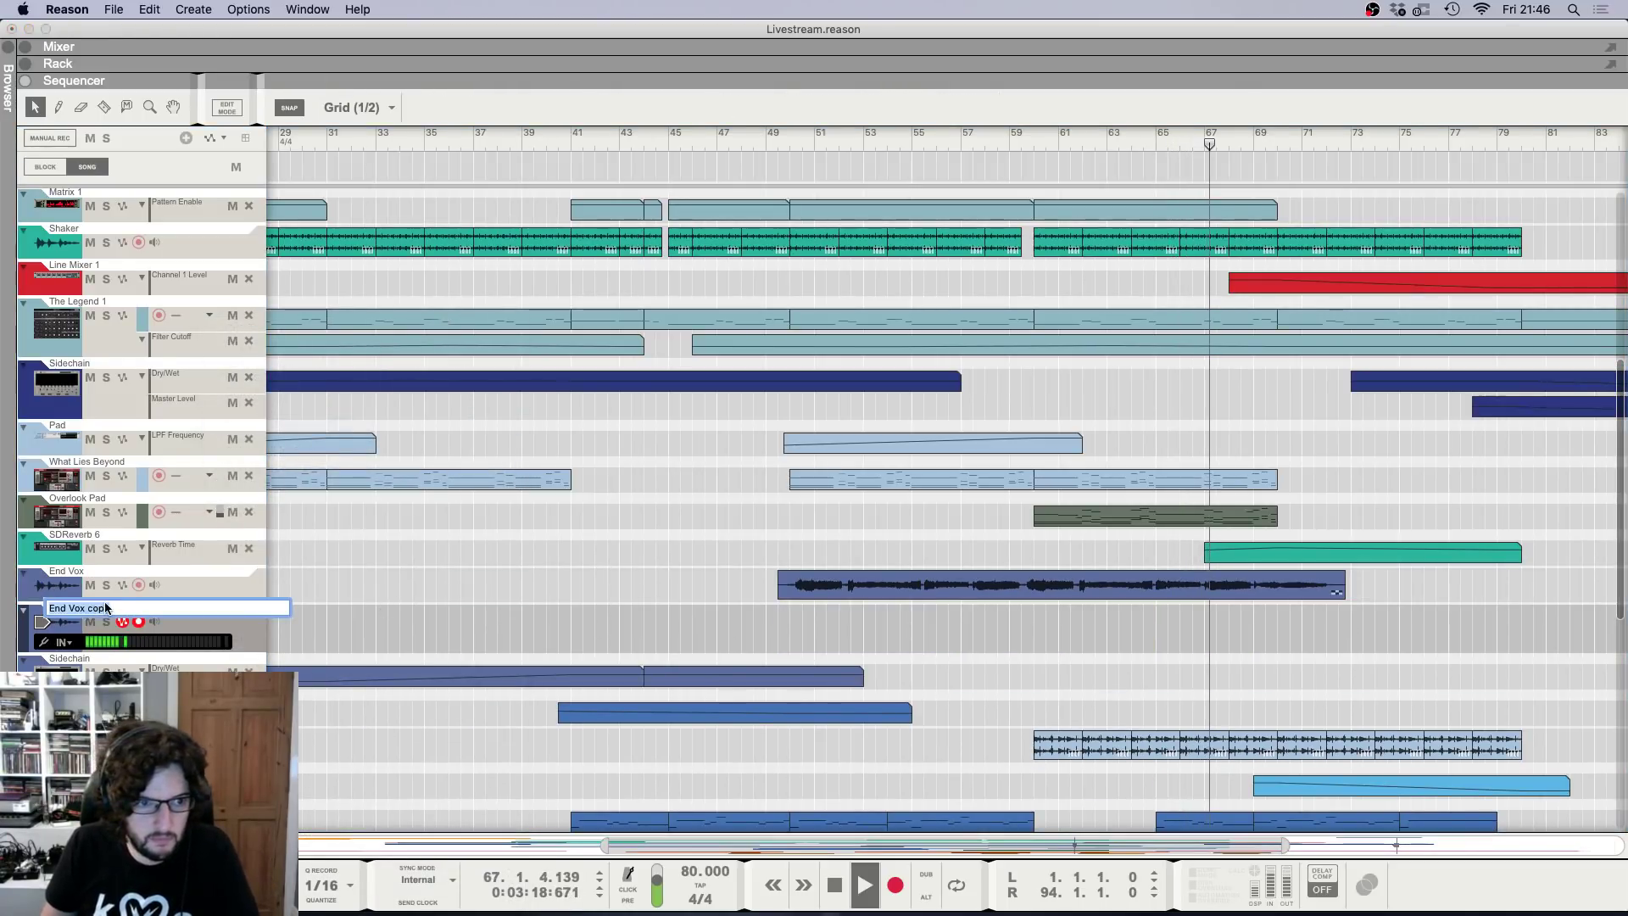
drag(110, 608, 86, 609)
text(2)
key(Return)
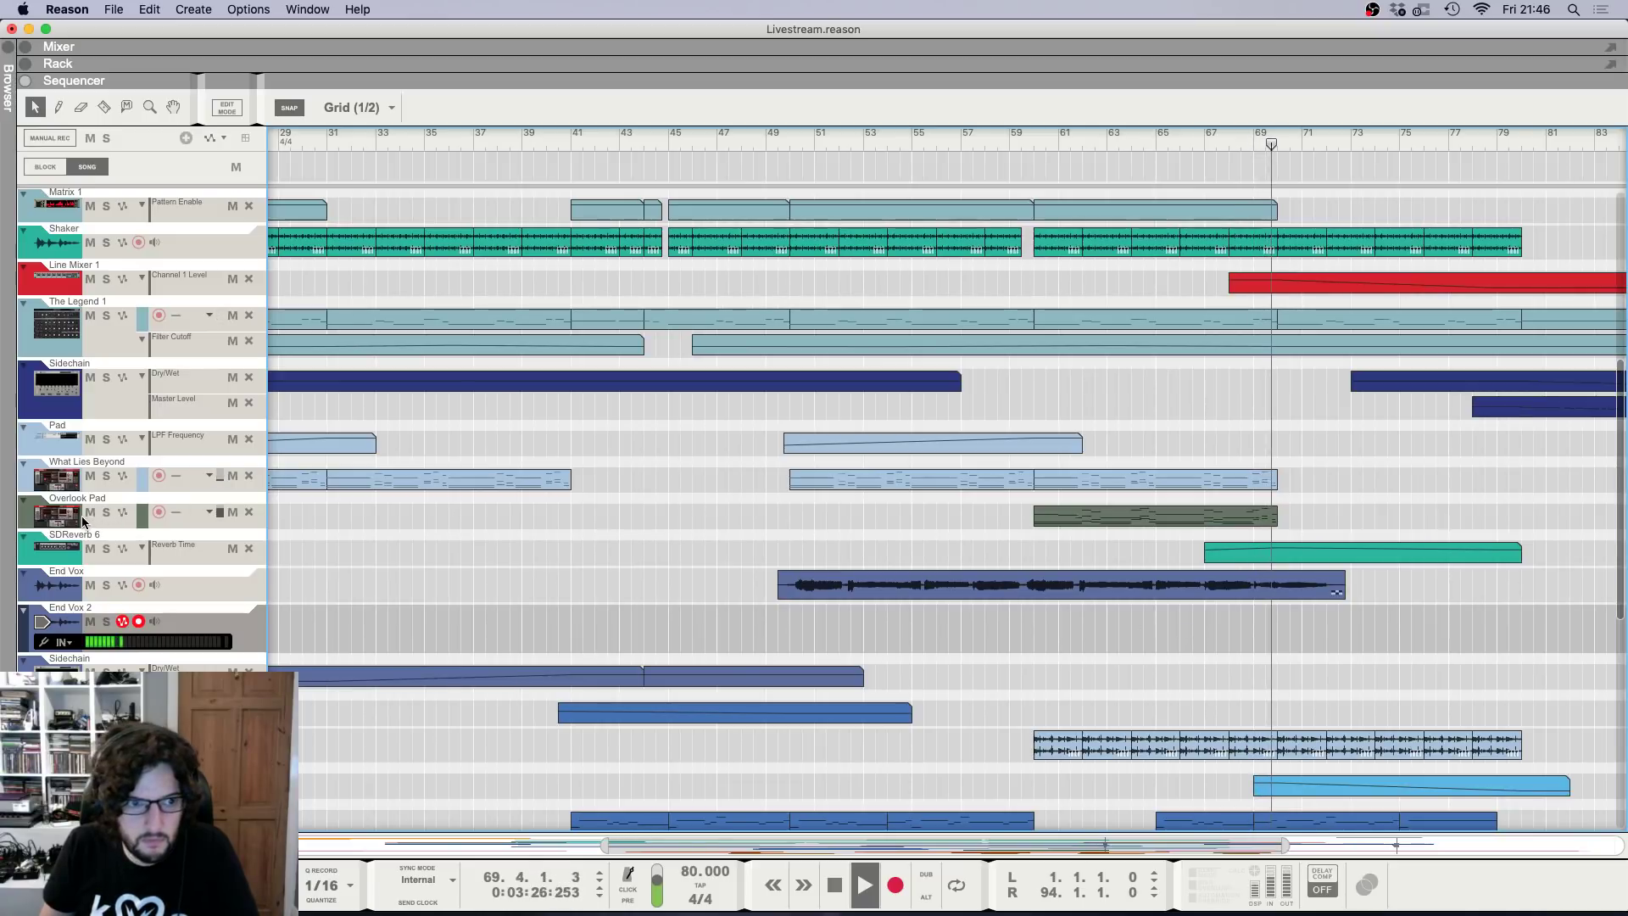
Mute What Lies Beyond and Overlook Pad, and open the Redrum clip starting at bar 65 while playing from about bar 69.
drag(90, 512, 90, 476)
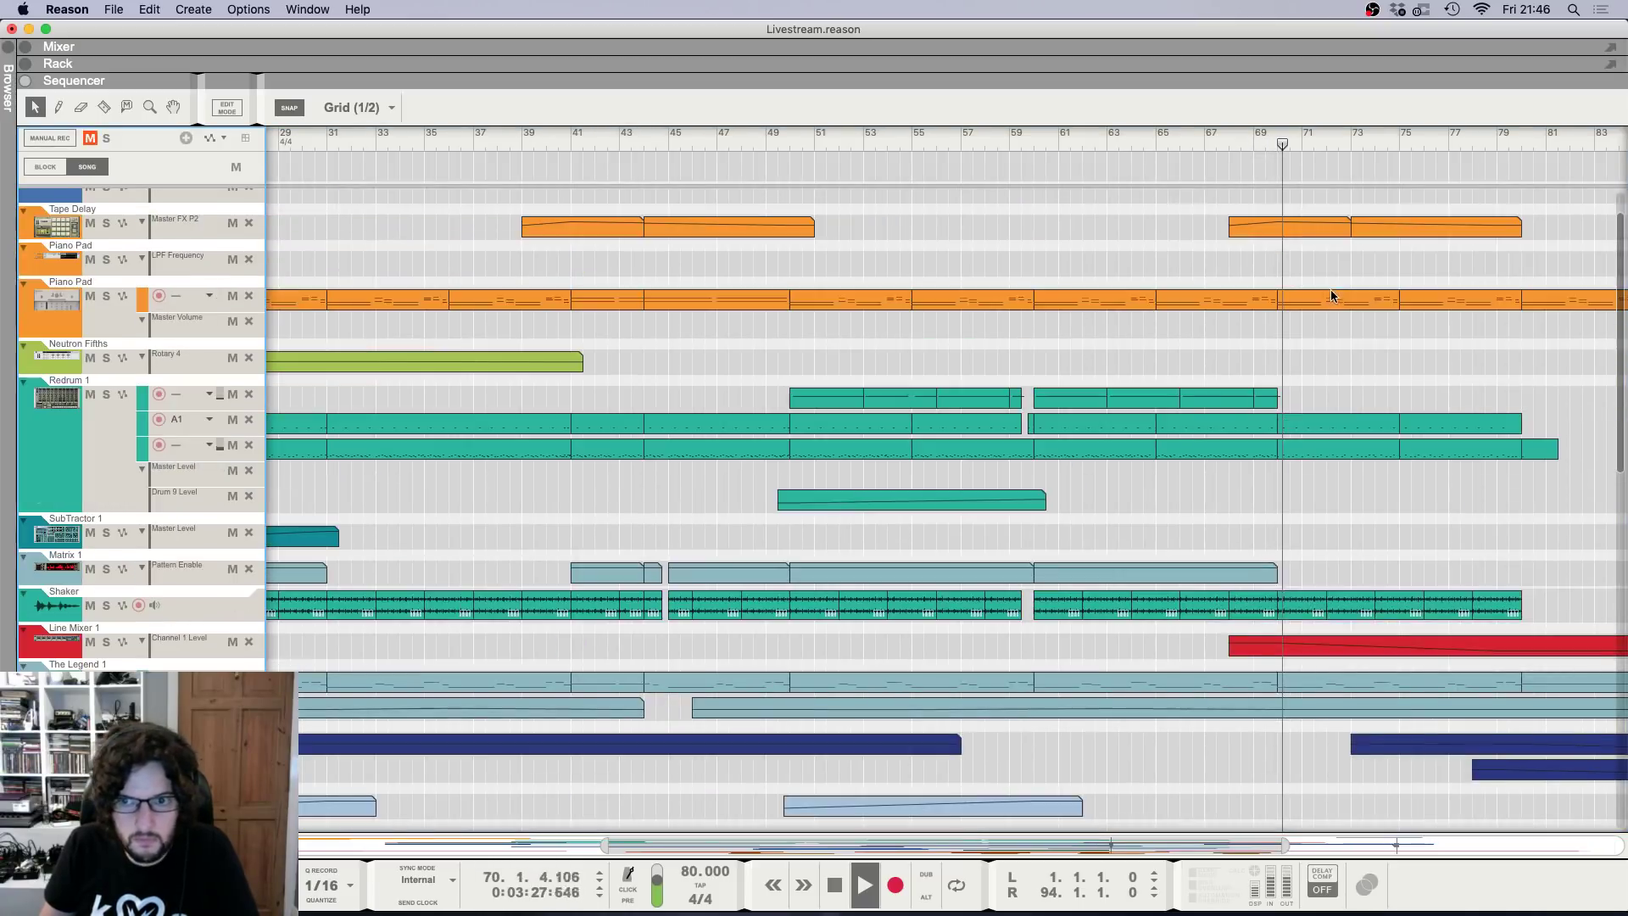
click(1255, 140)
scroll(1274, 424, up, 1)
double_click(1265, 452)
scroll(1018, 356, up, 5)
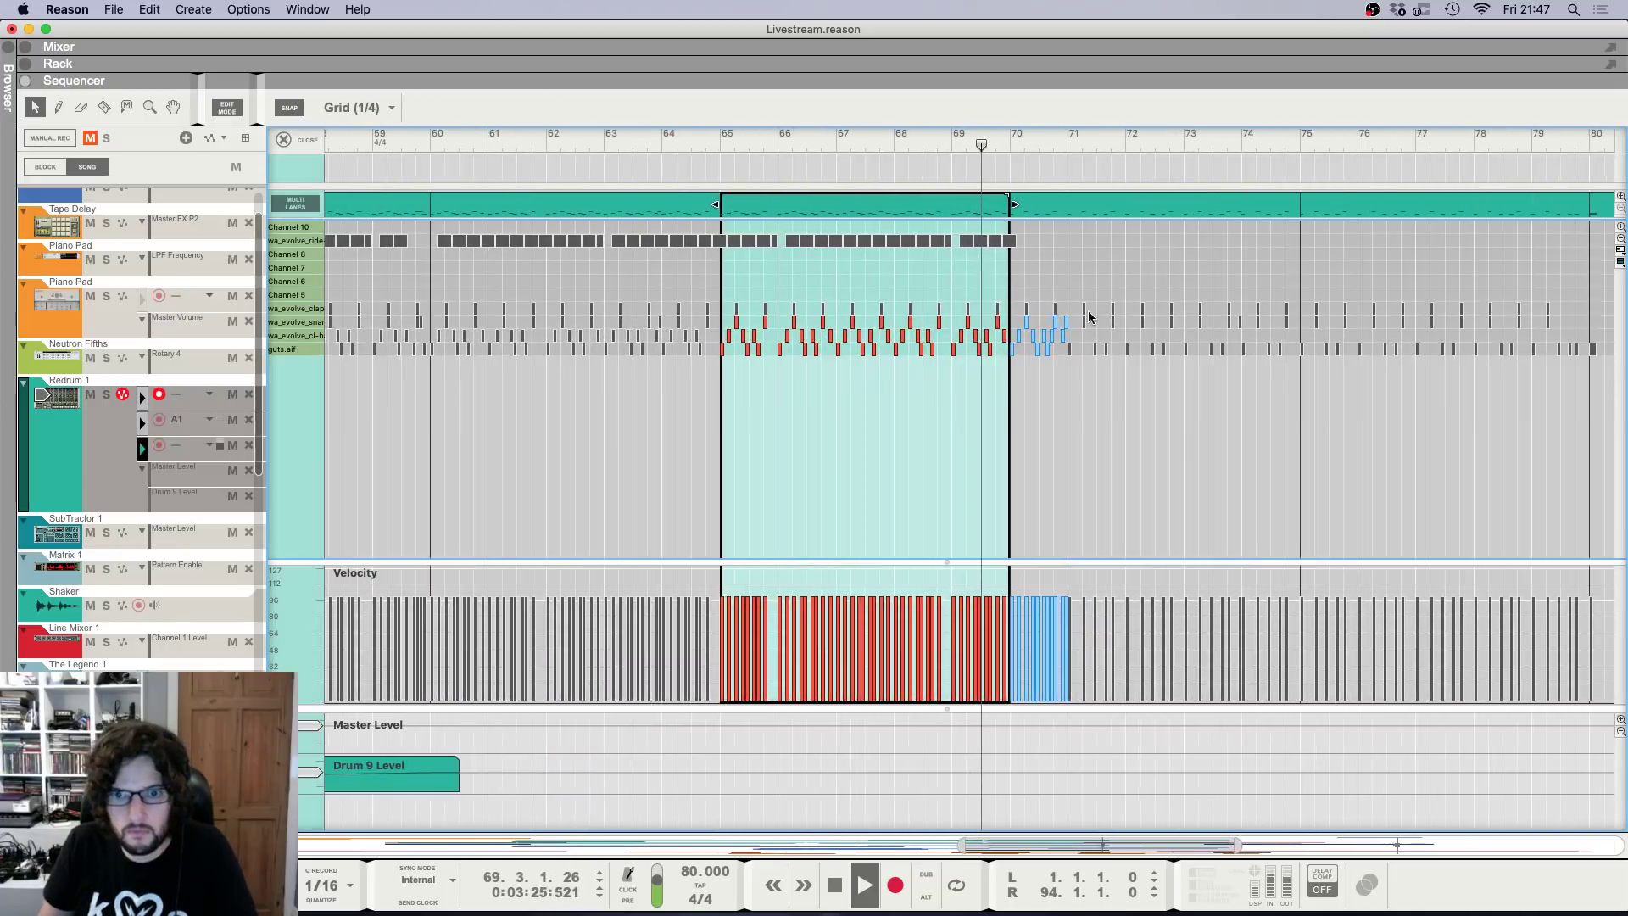
scroll(1045, 368, up, 4)
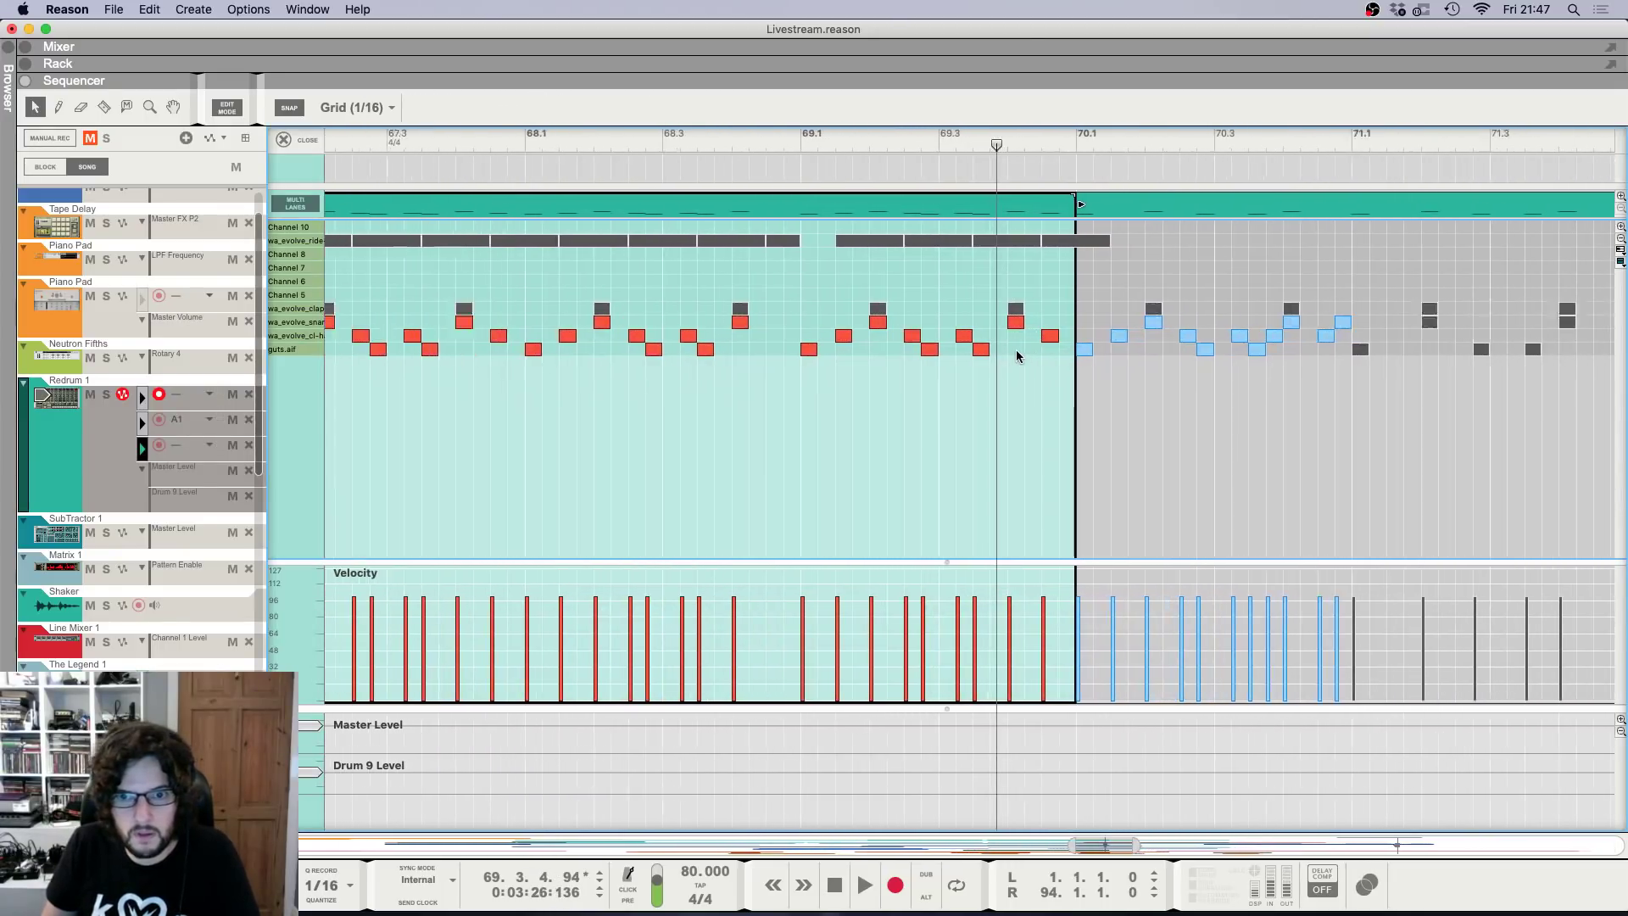
Add a 0.0.0.120-long guts.aif kick note at 69.3.4.0 in the Redrum clip and audition it.
click(1006, 349)
key(space)
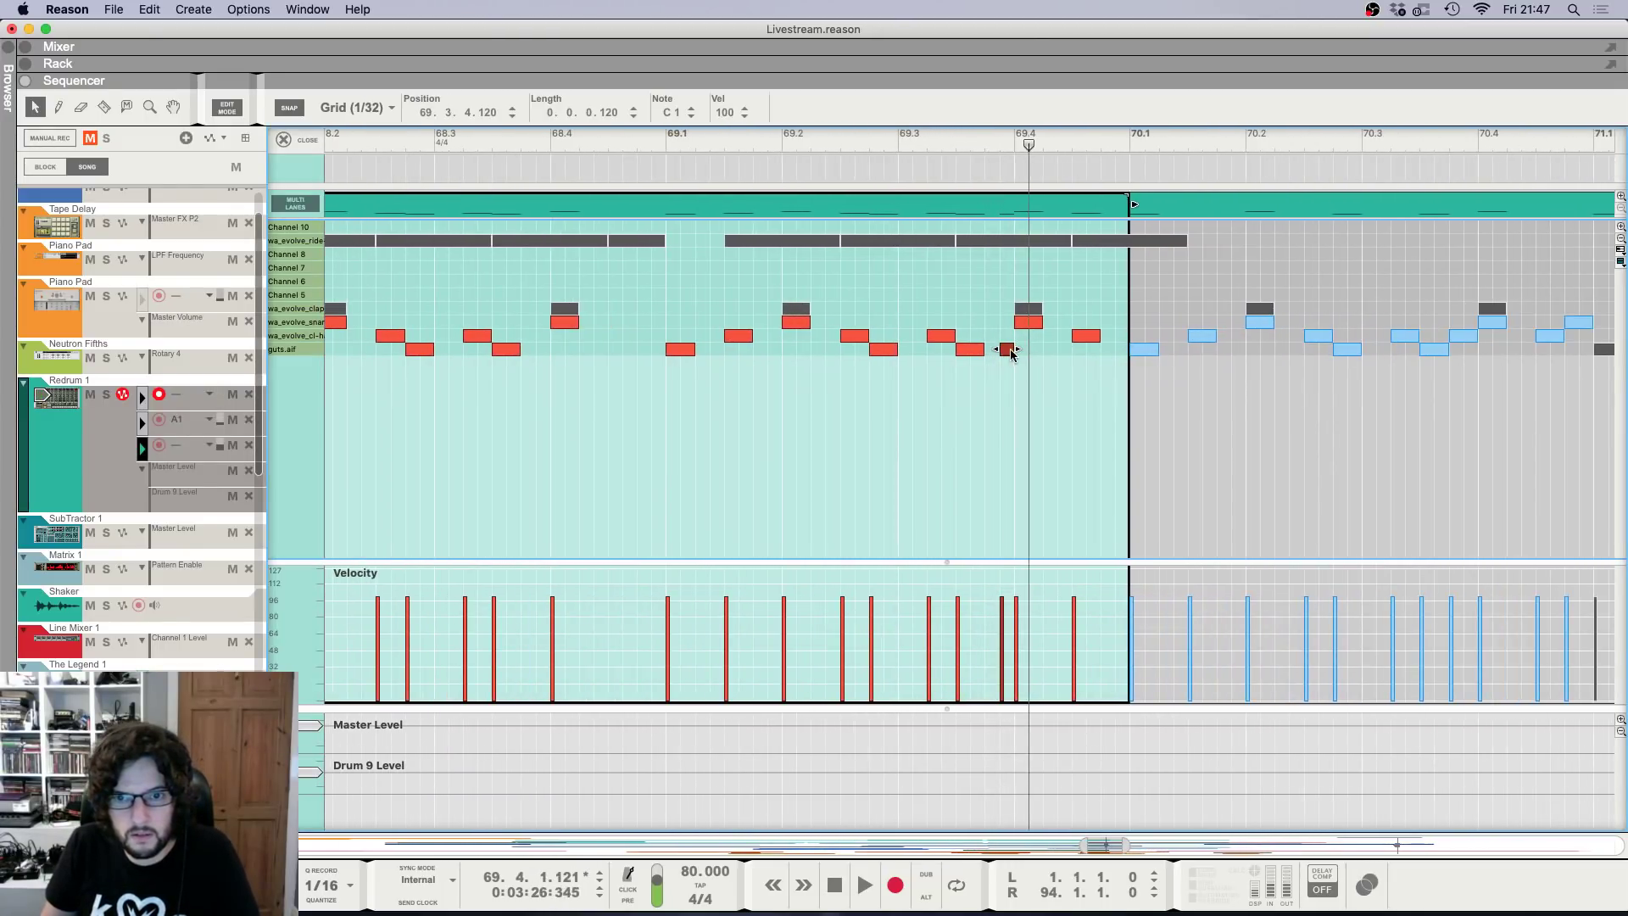
click(939, 140)
key(space)
key(space)
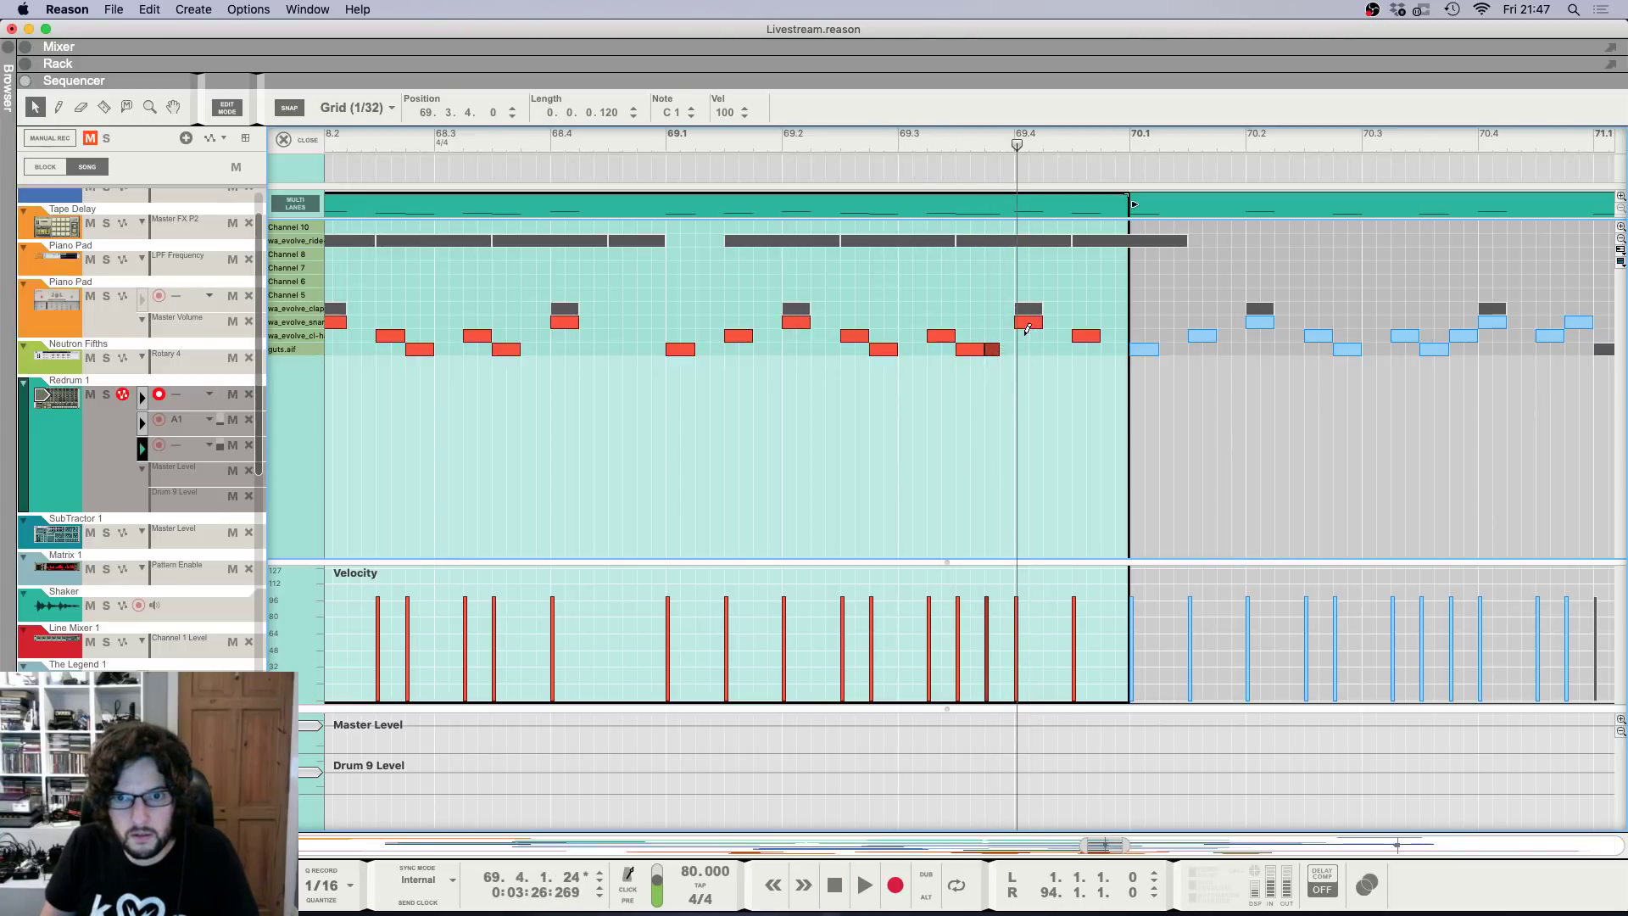
Extend the drum fill with a snare note at 69.4.2.0 and a guts.aif kick note at 69.4.3.0.
key(space)
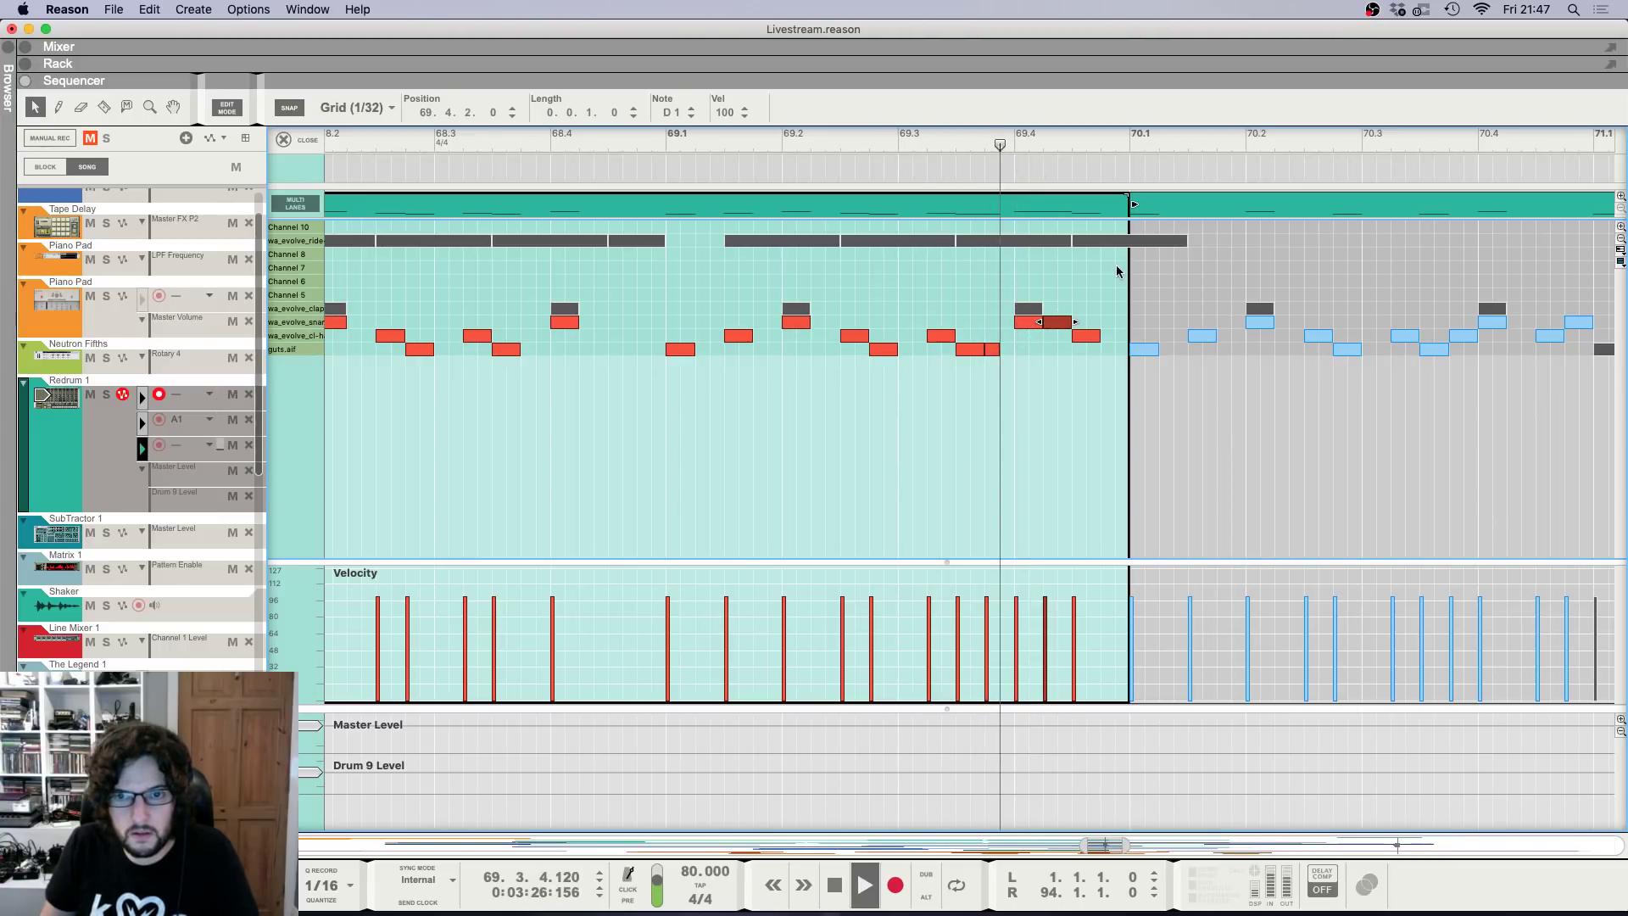
key(space)
alt+click(1093, 348)
click(988, 138)
key(space)
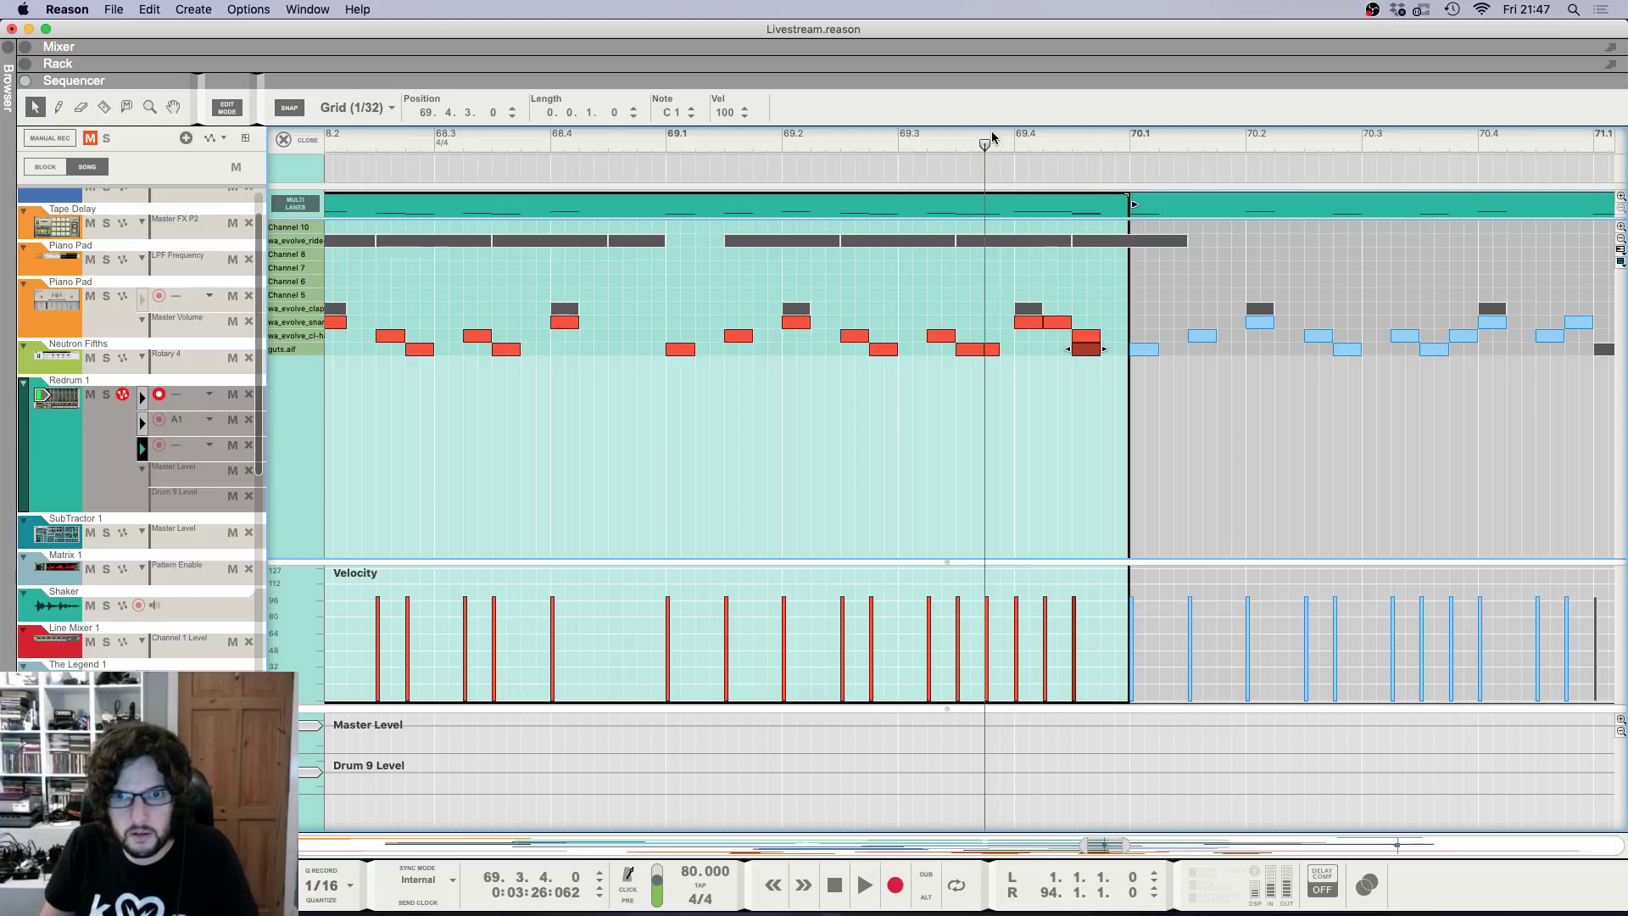
Play the new fill into bar 70, close the Redrum clip editor and stop playback.
scroll(988, 139, down, 5)
click(285, 140)
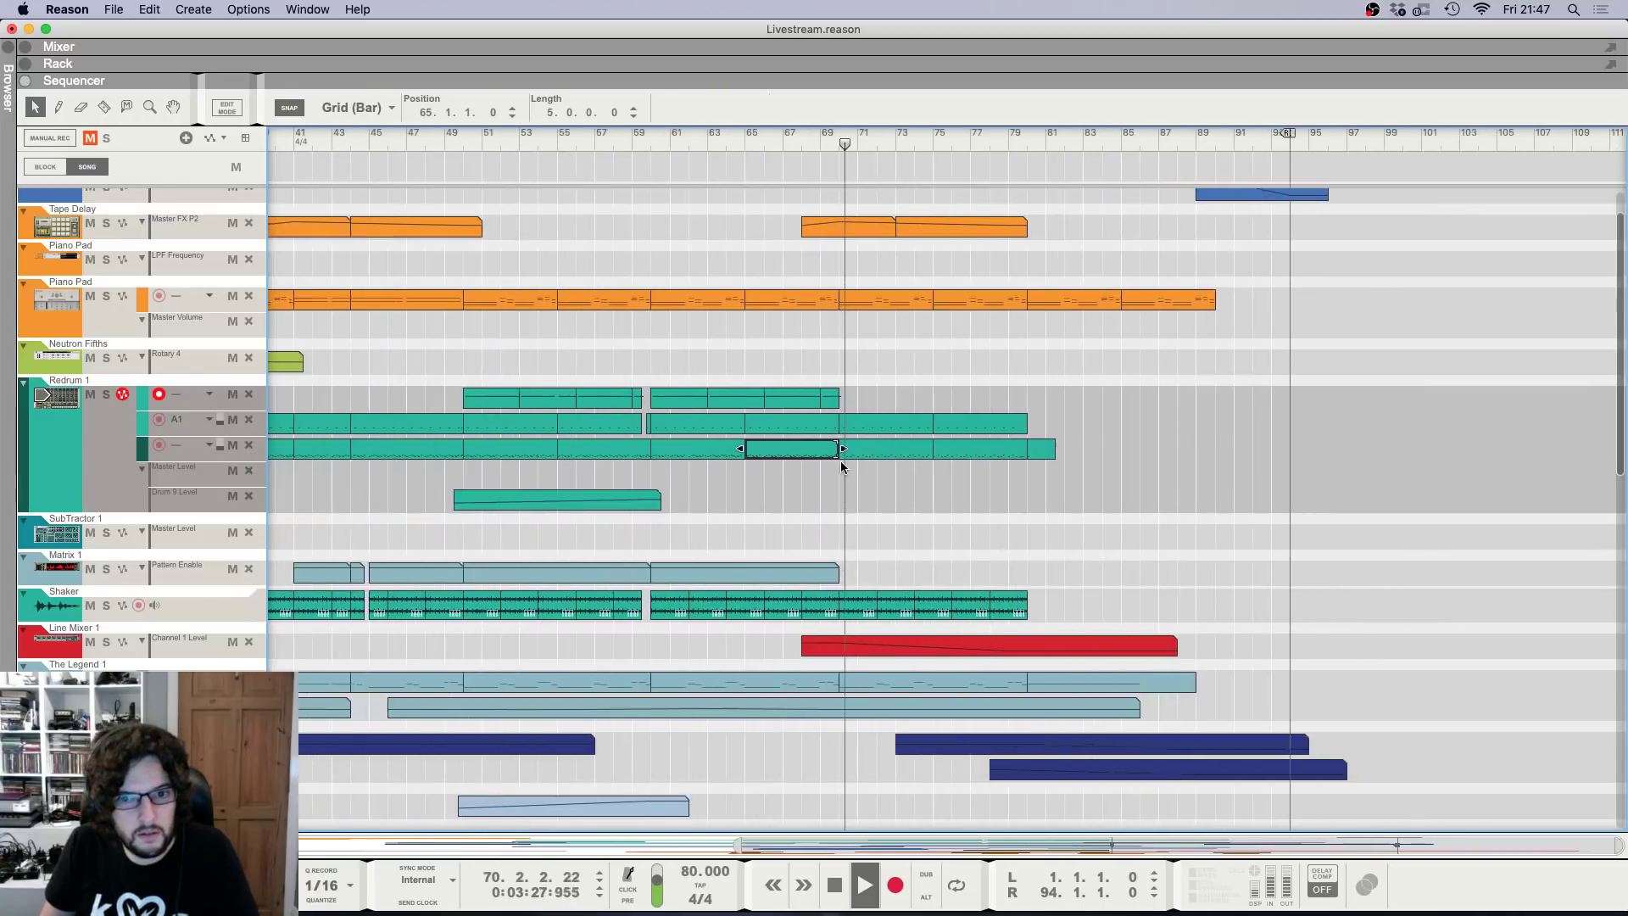
scroll(995, 232, down, 3)
key(space)
Move the playhead to bar 58 and select the End Vox 2 track for recording.
scroll(1077, 370, down, 6)
scroll(484, 492, up, 2)
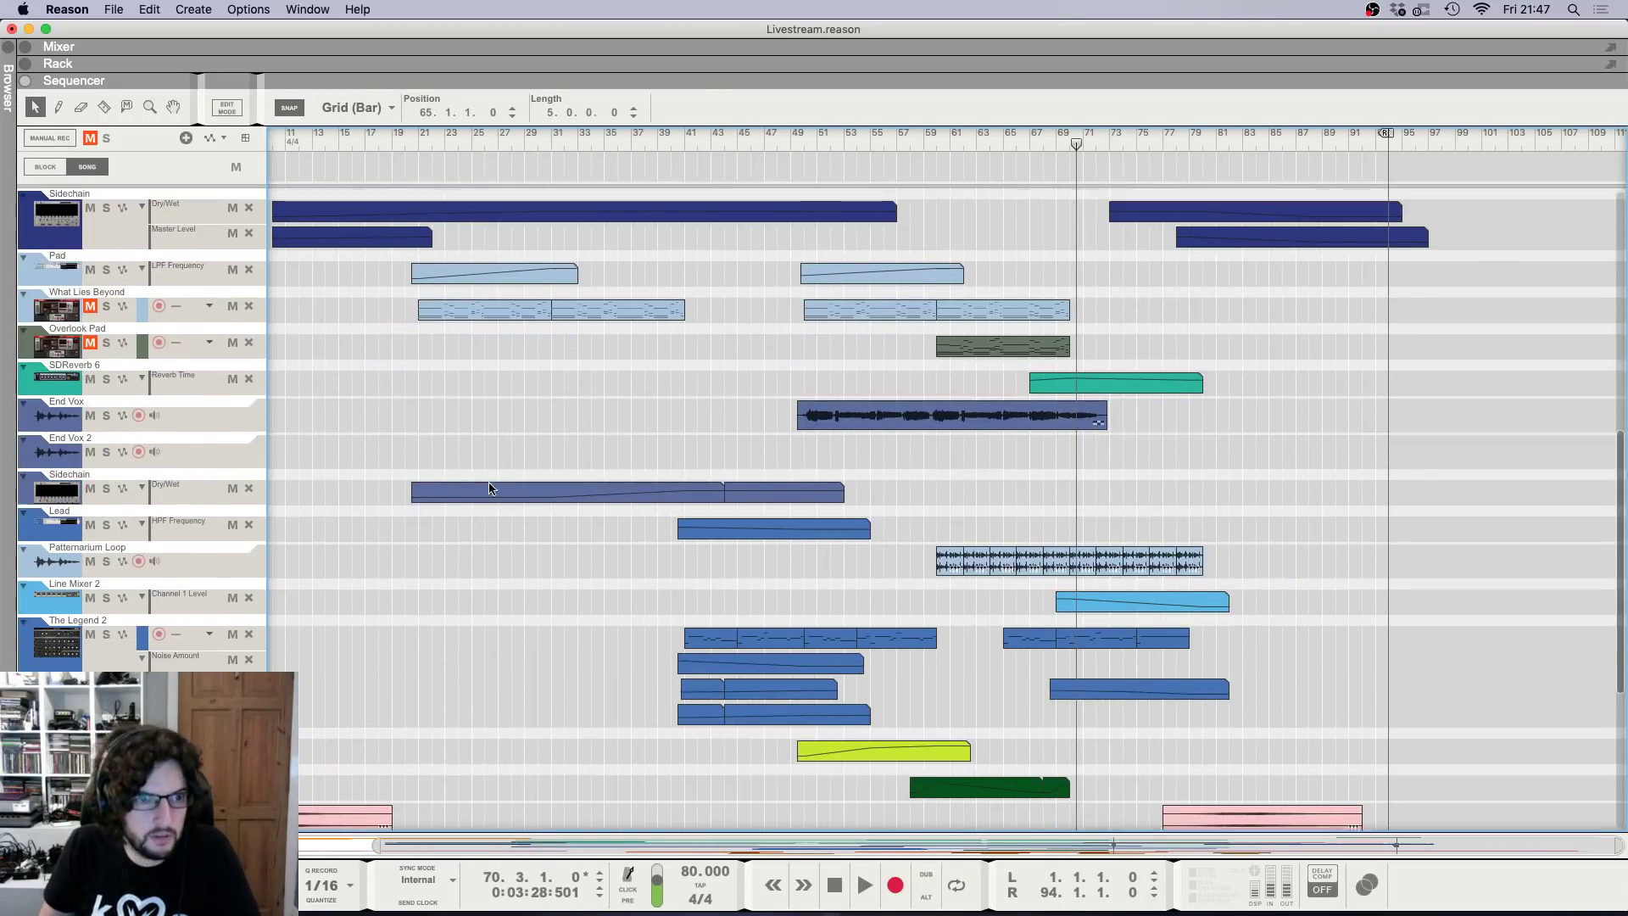
key(h)
key(h)
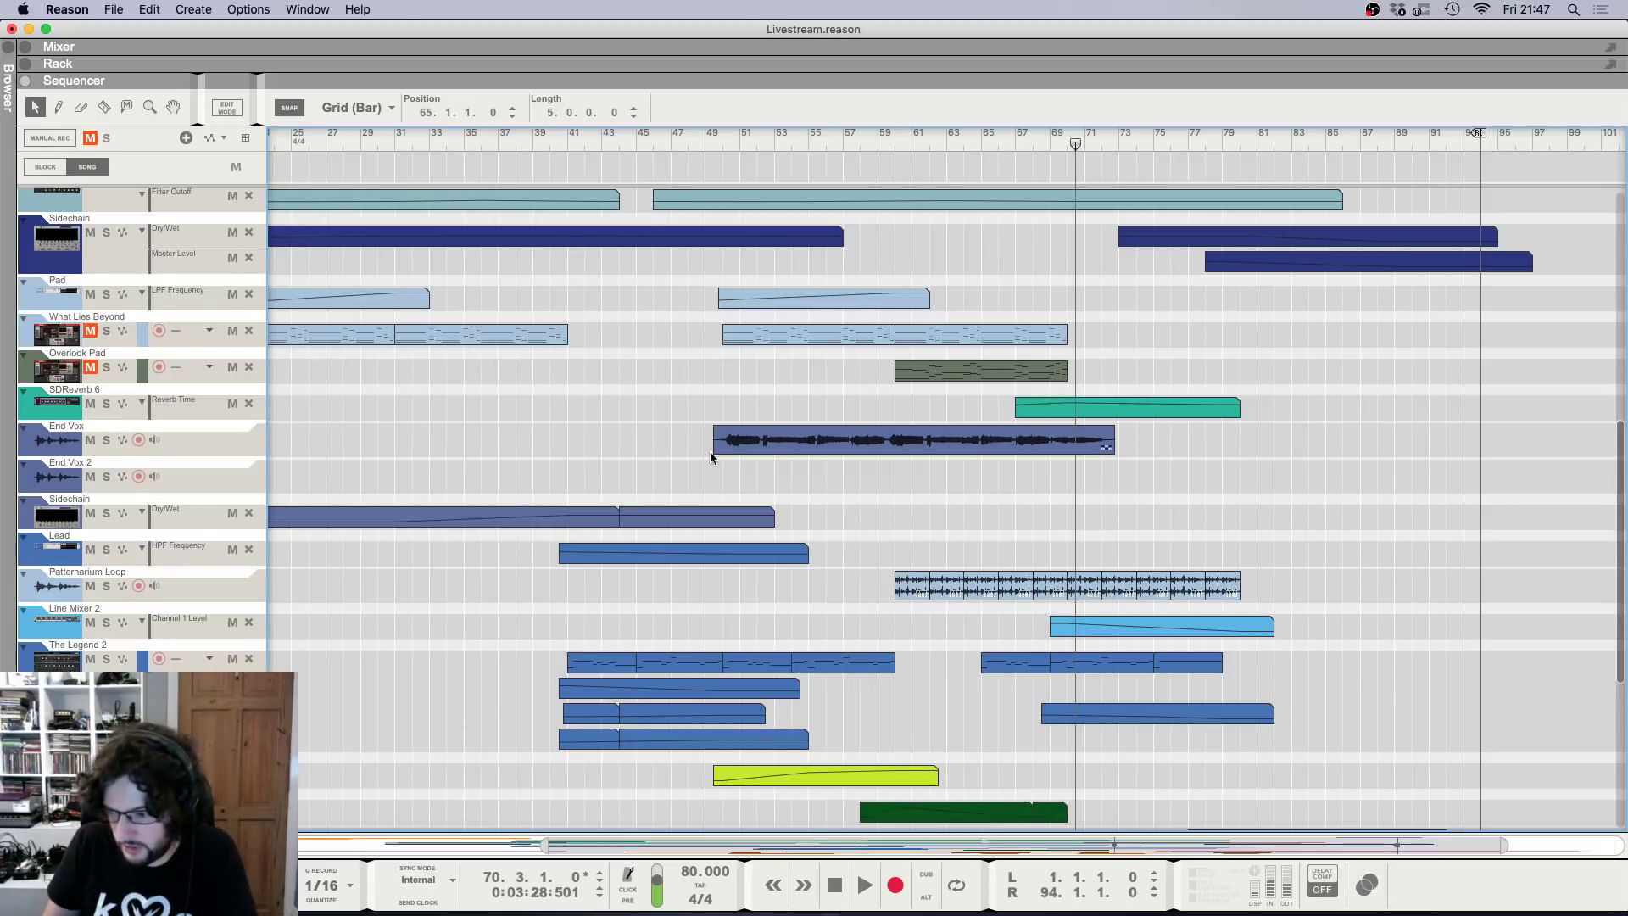
scroll(727, 459, down, 8)
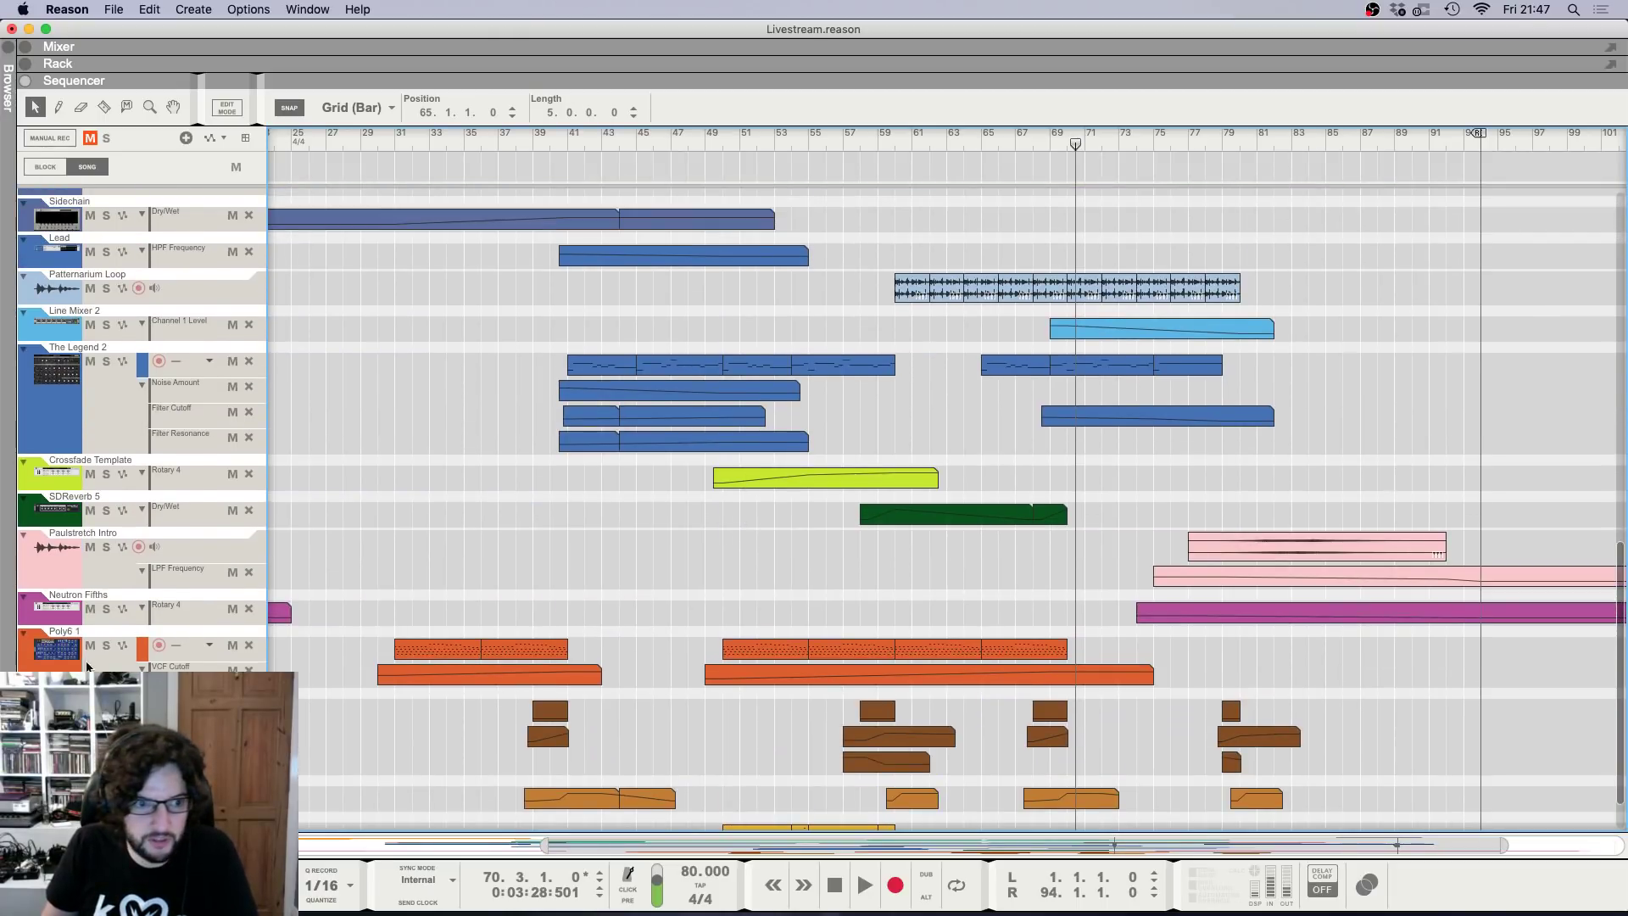
scroll(753, 631, up, 6)
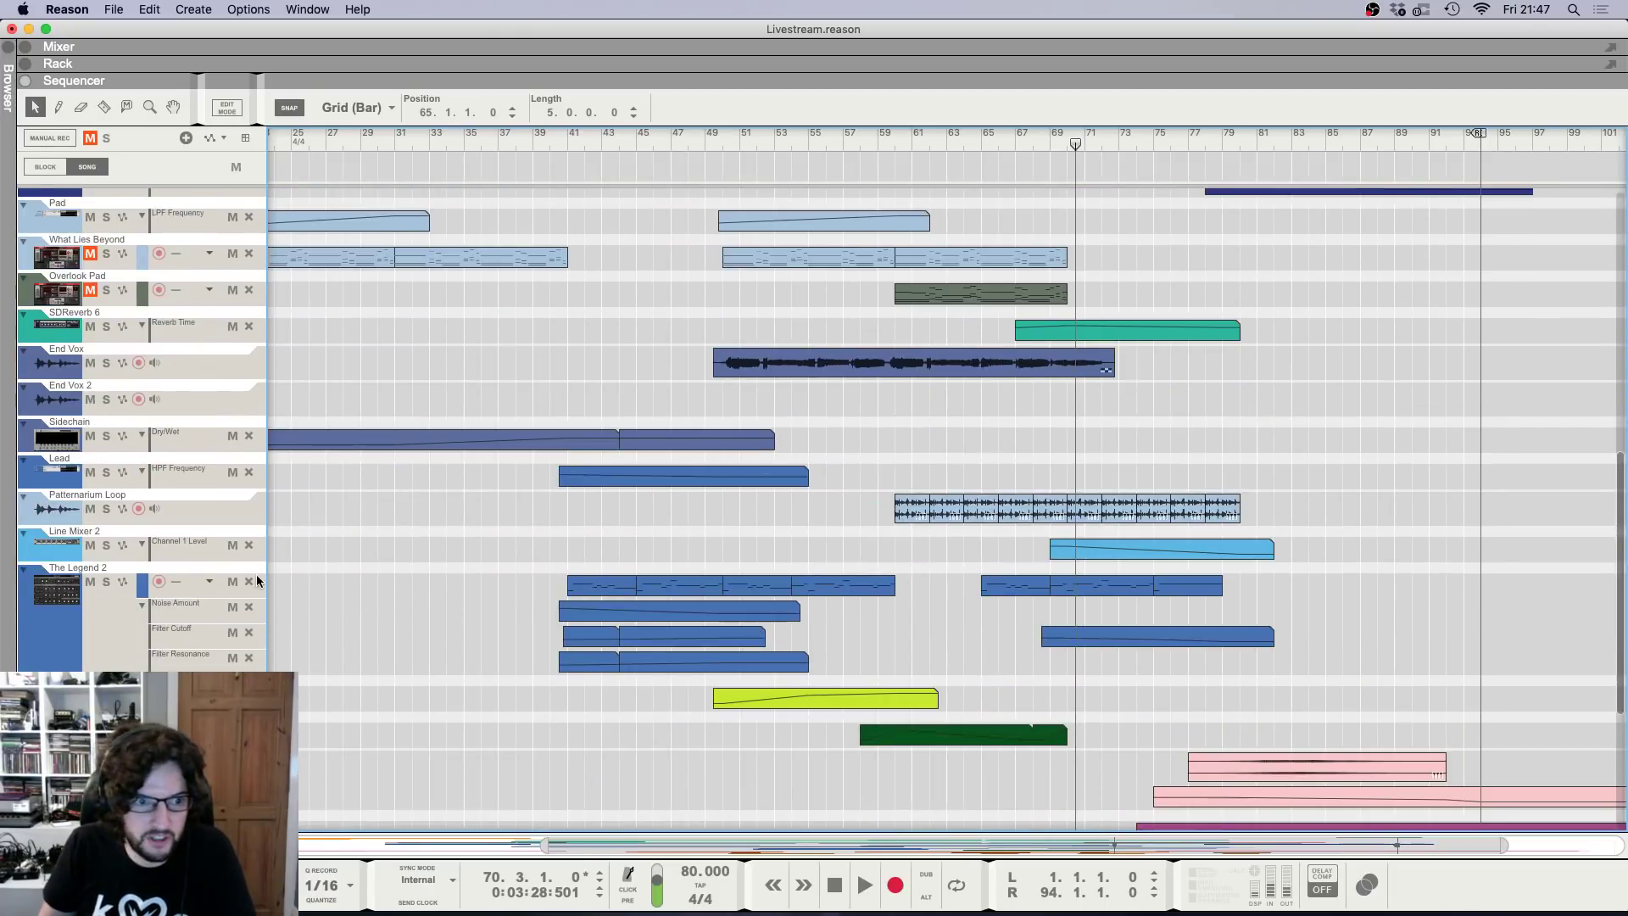
scroll(1051, 455, up, 10)
click(889, 146)
click(866, 145)
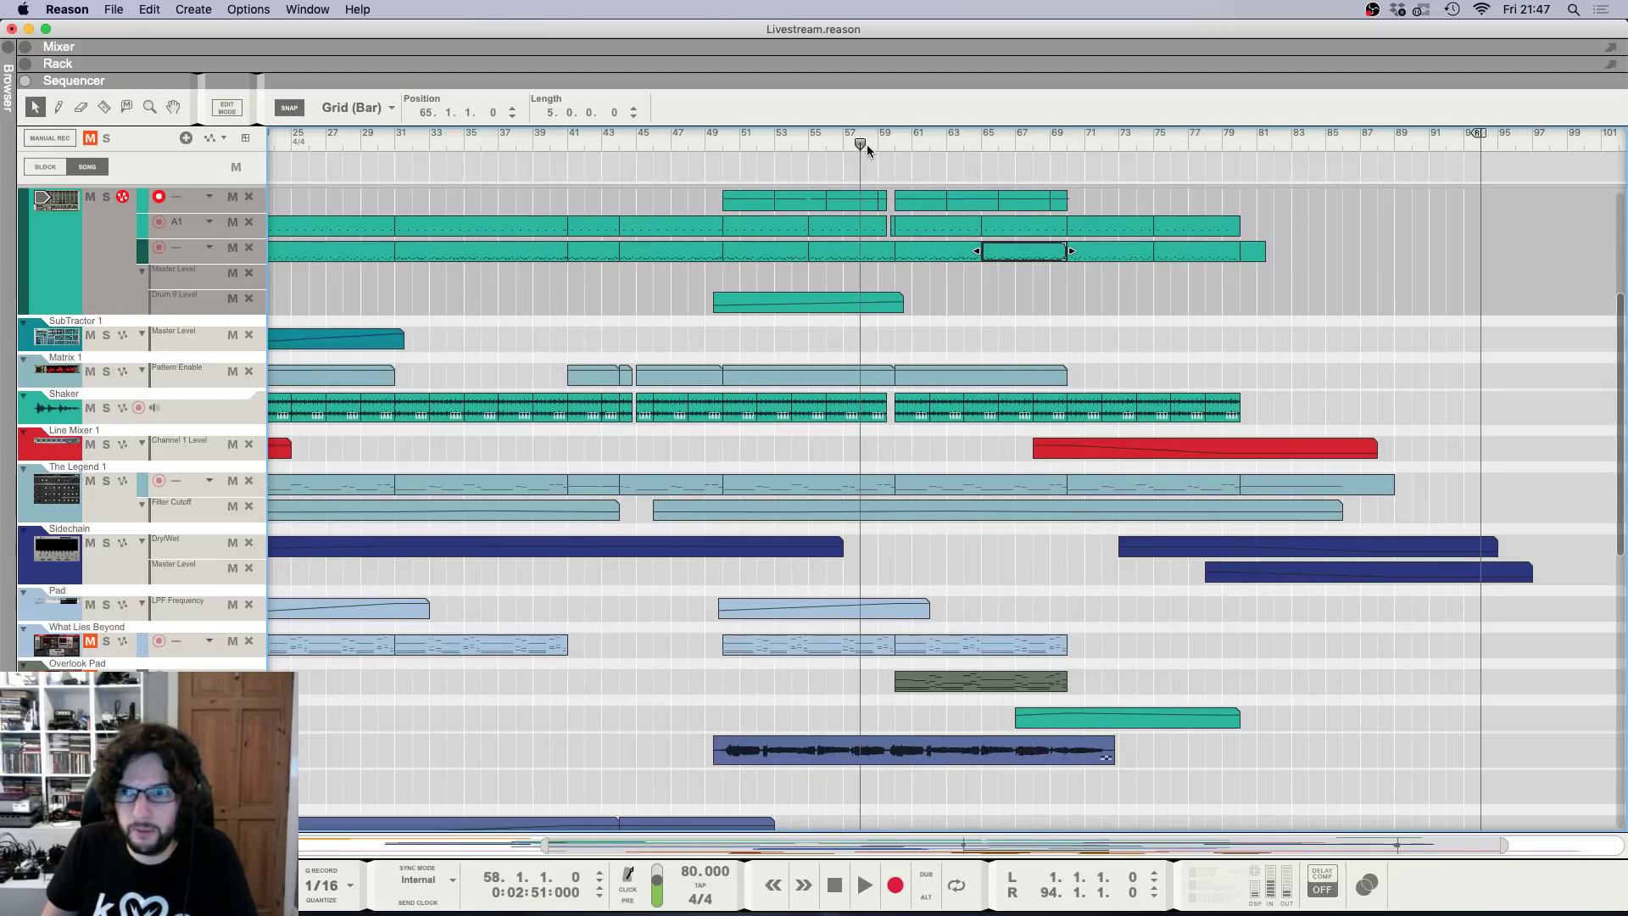
click(63, 785)
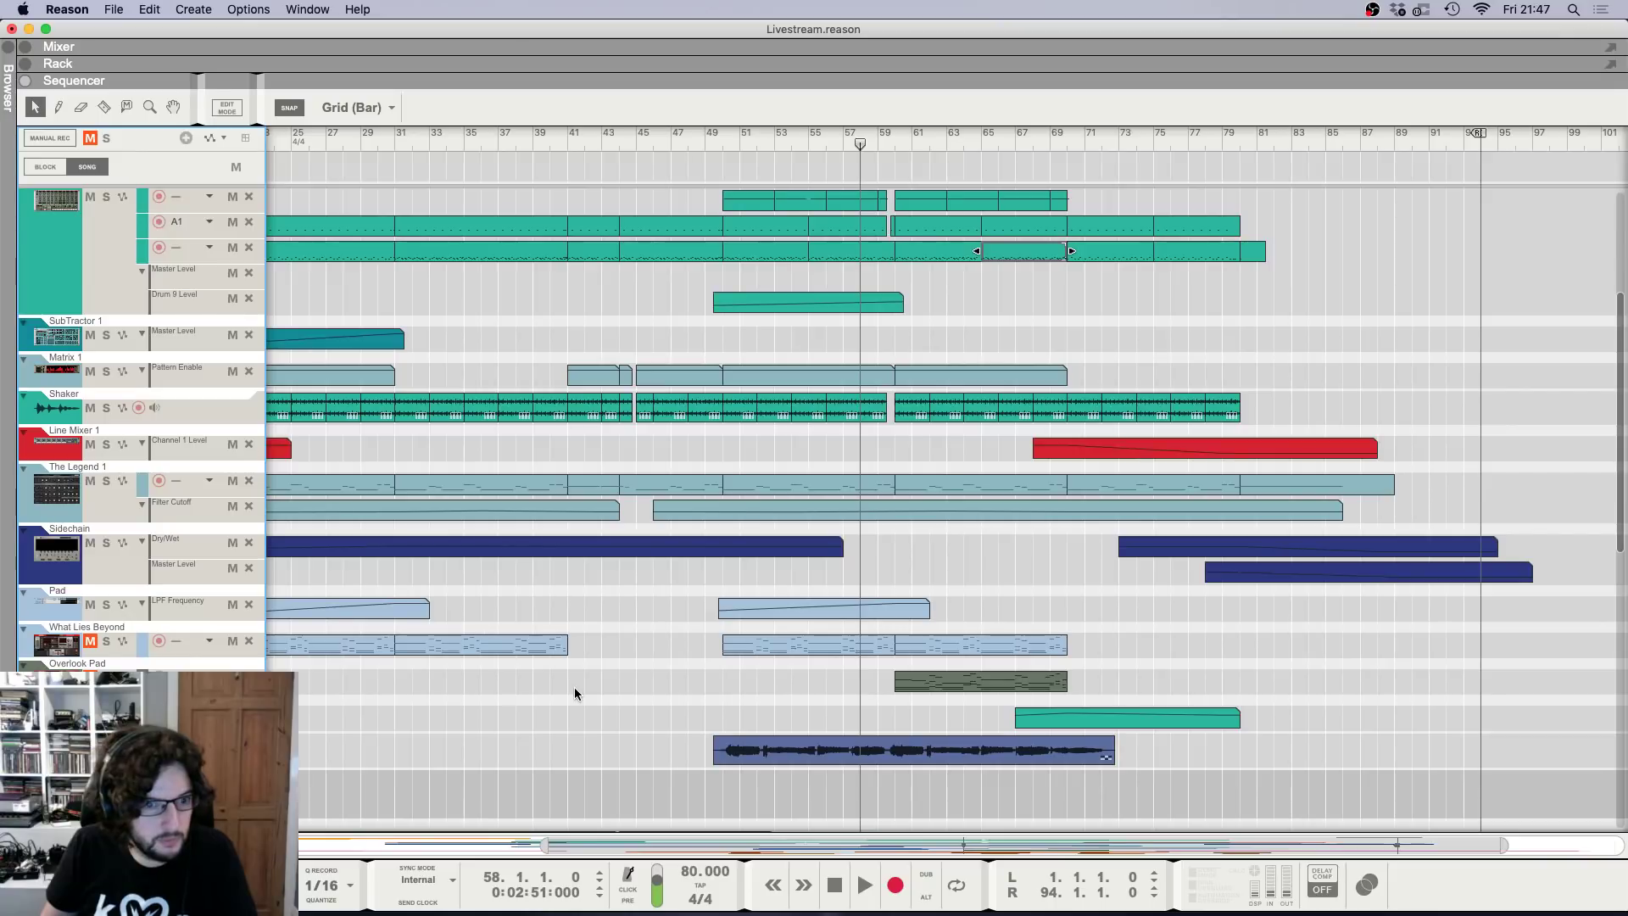
Check End Vox 2's insert effects and mixer level, glance at the OBS window, and return to the Reason sequencer.
key(F6)
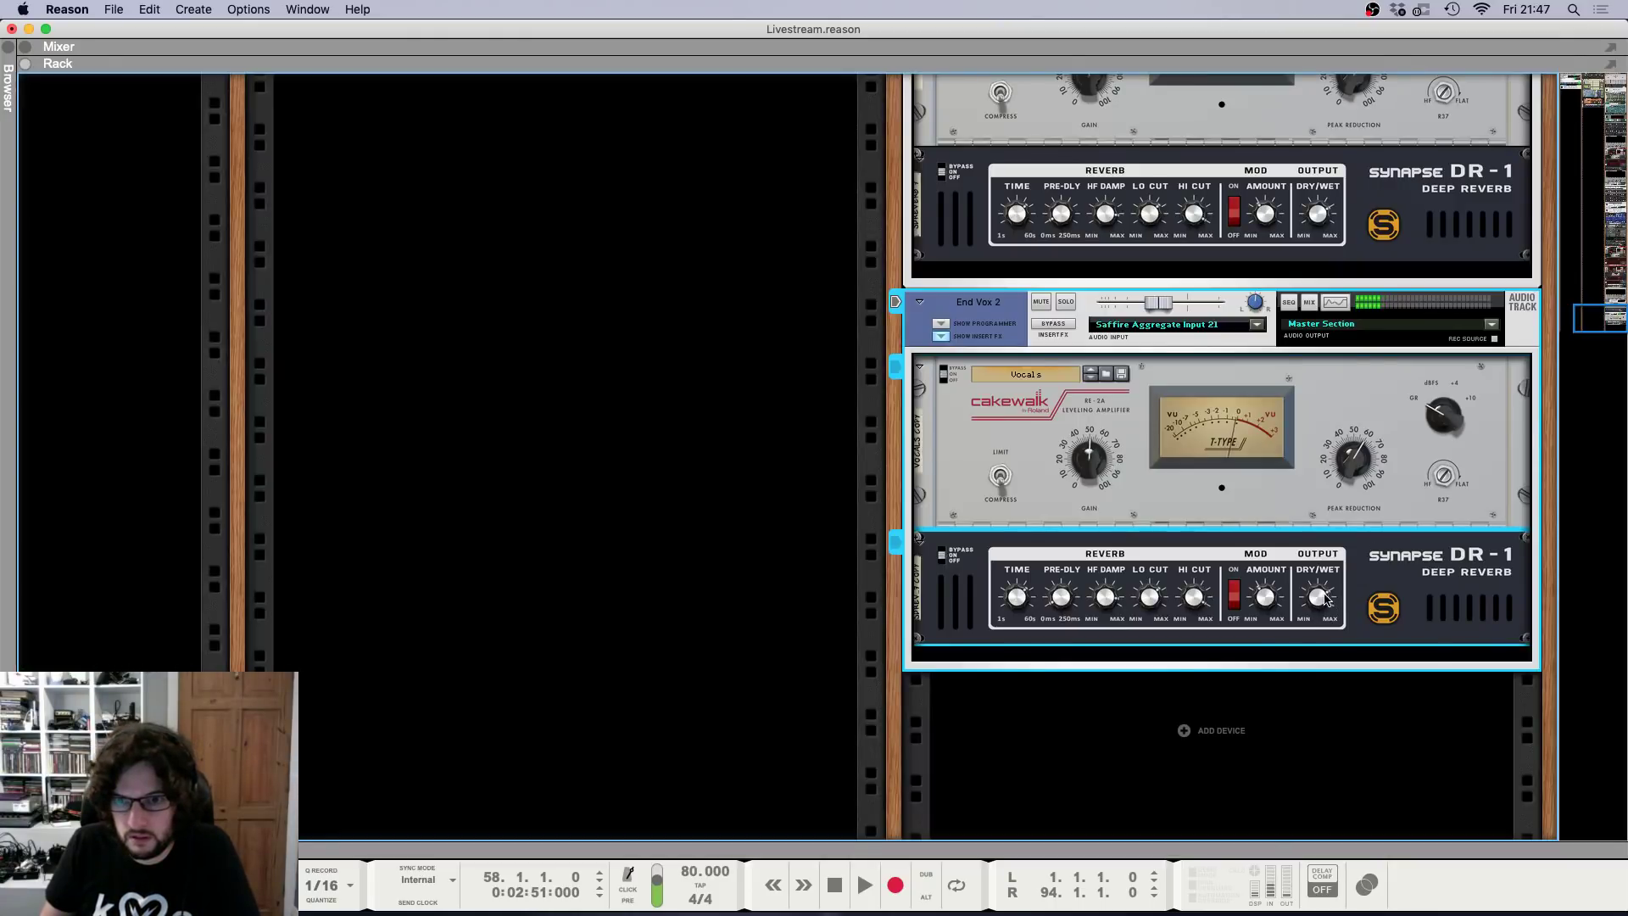
key(F7)
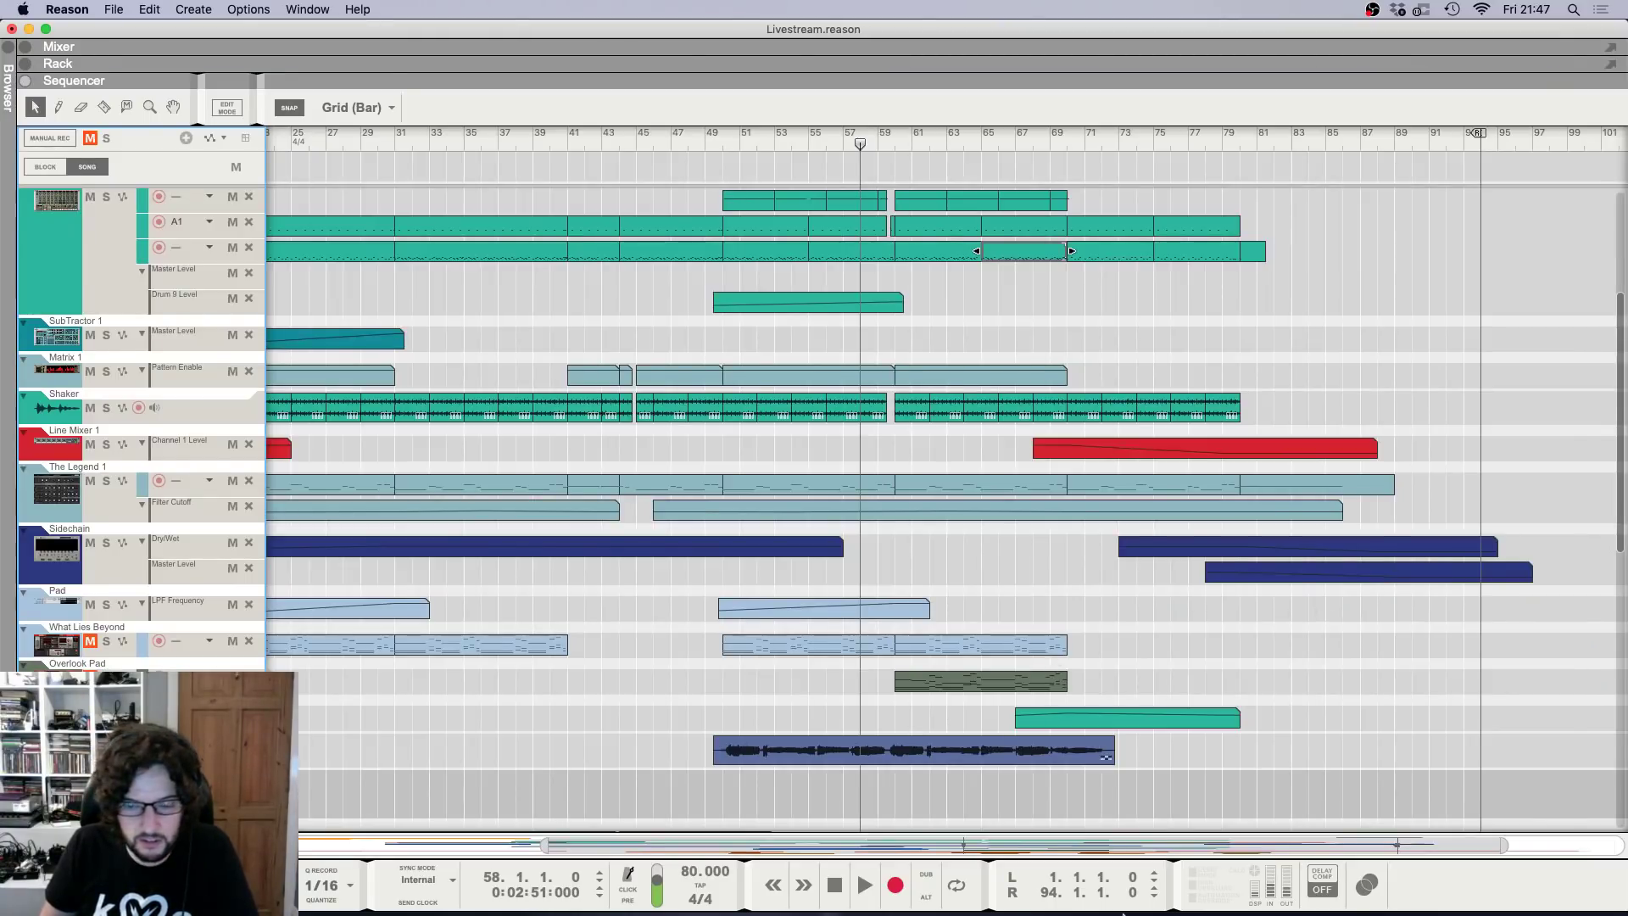
key(F5)
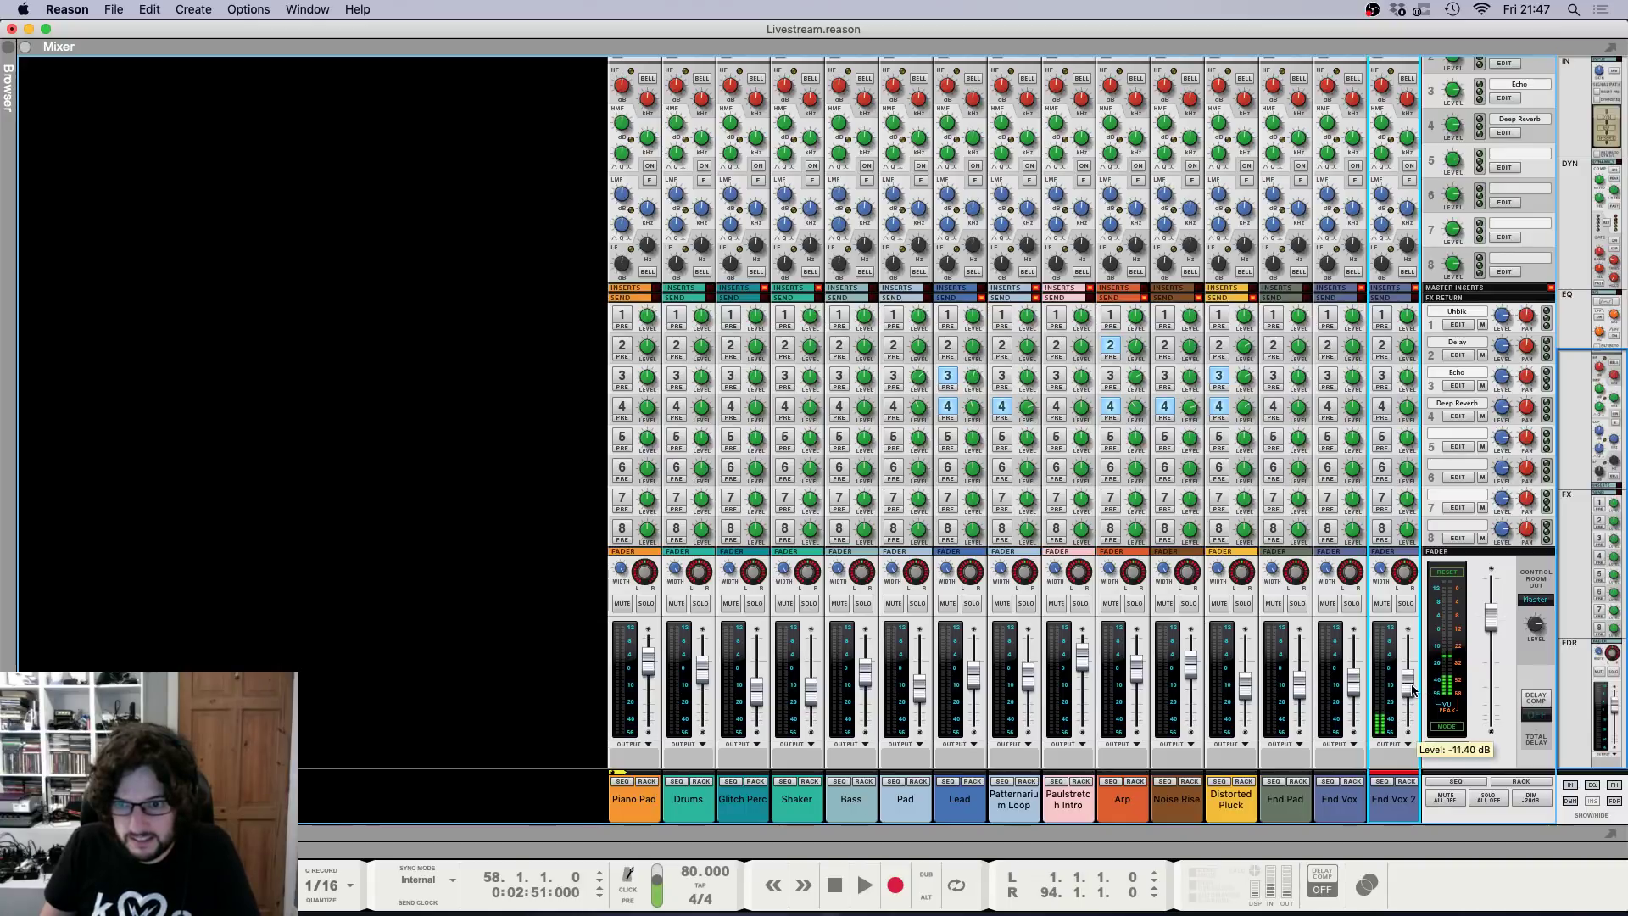
key(F7)
key(ctrl+Left)
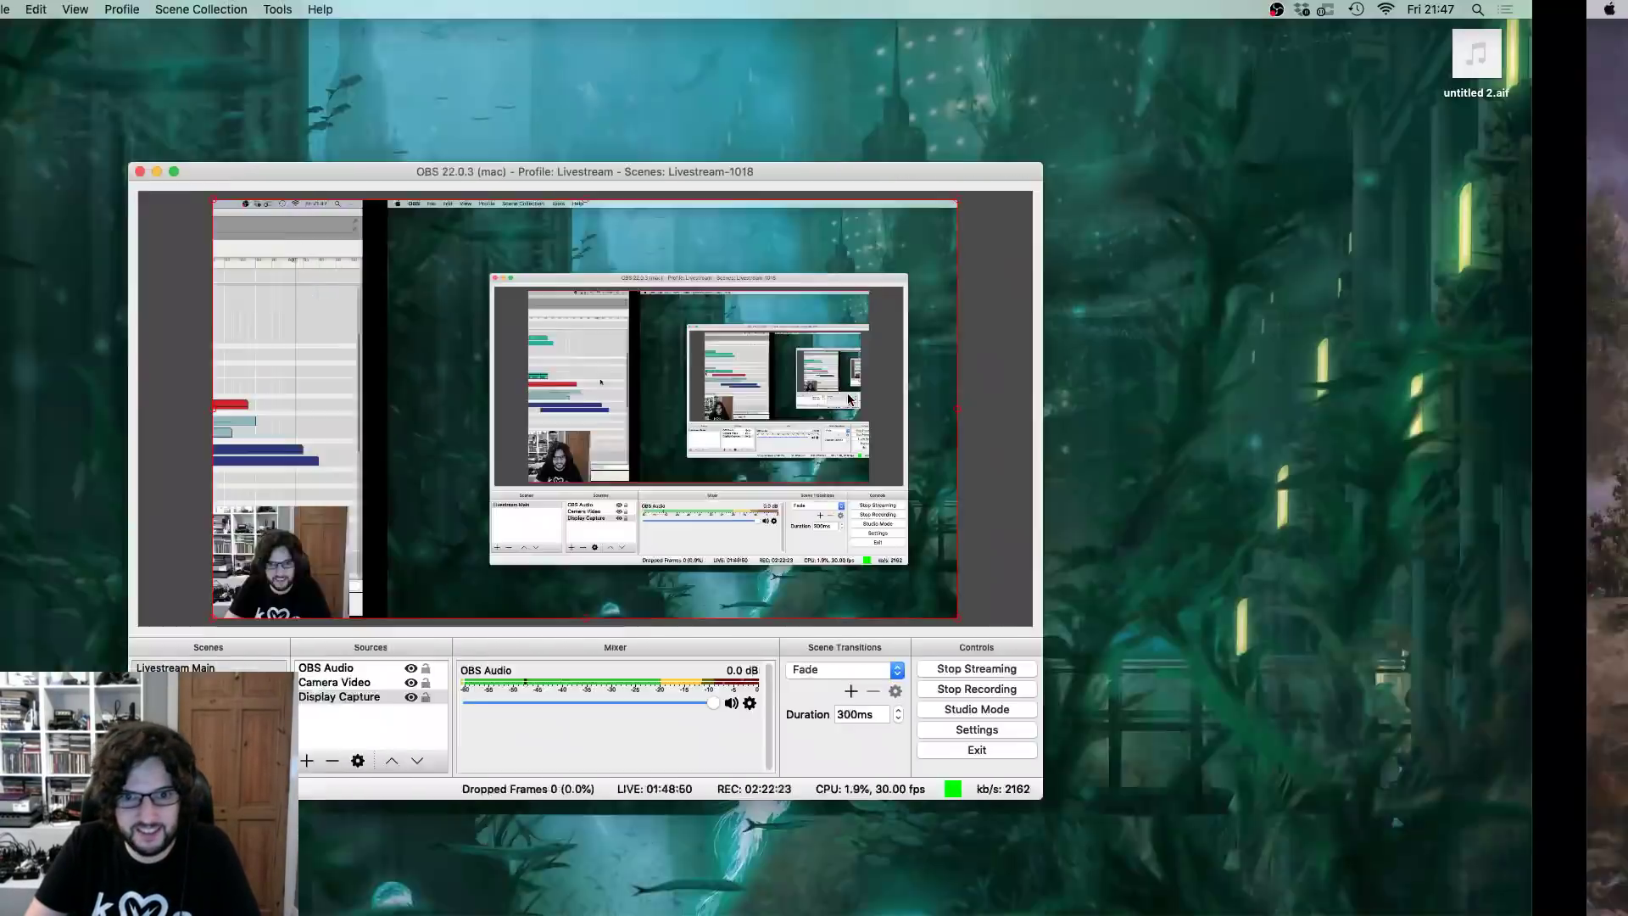
key(ctrl+Right)
key(ctrl+Left)
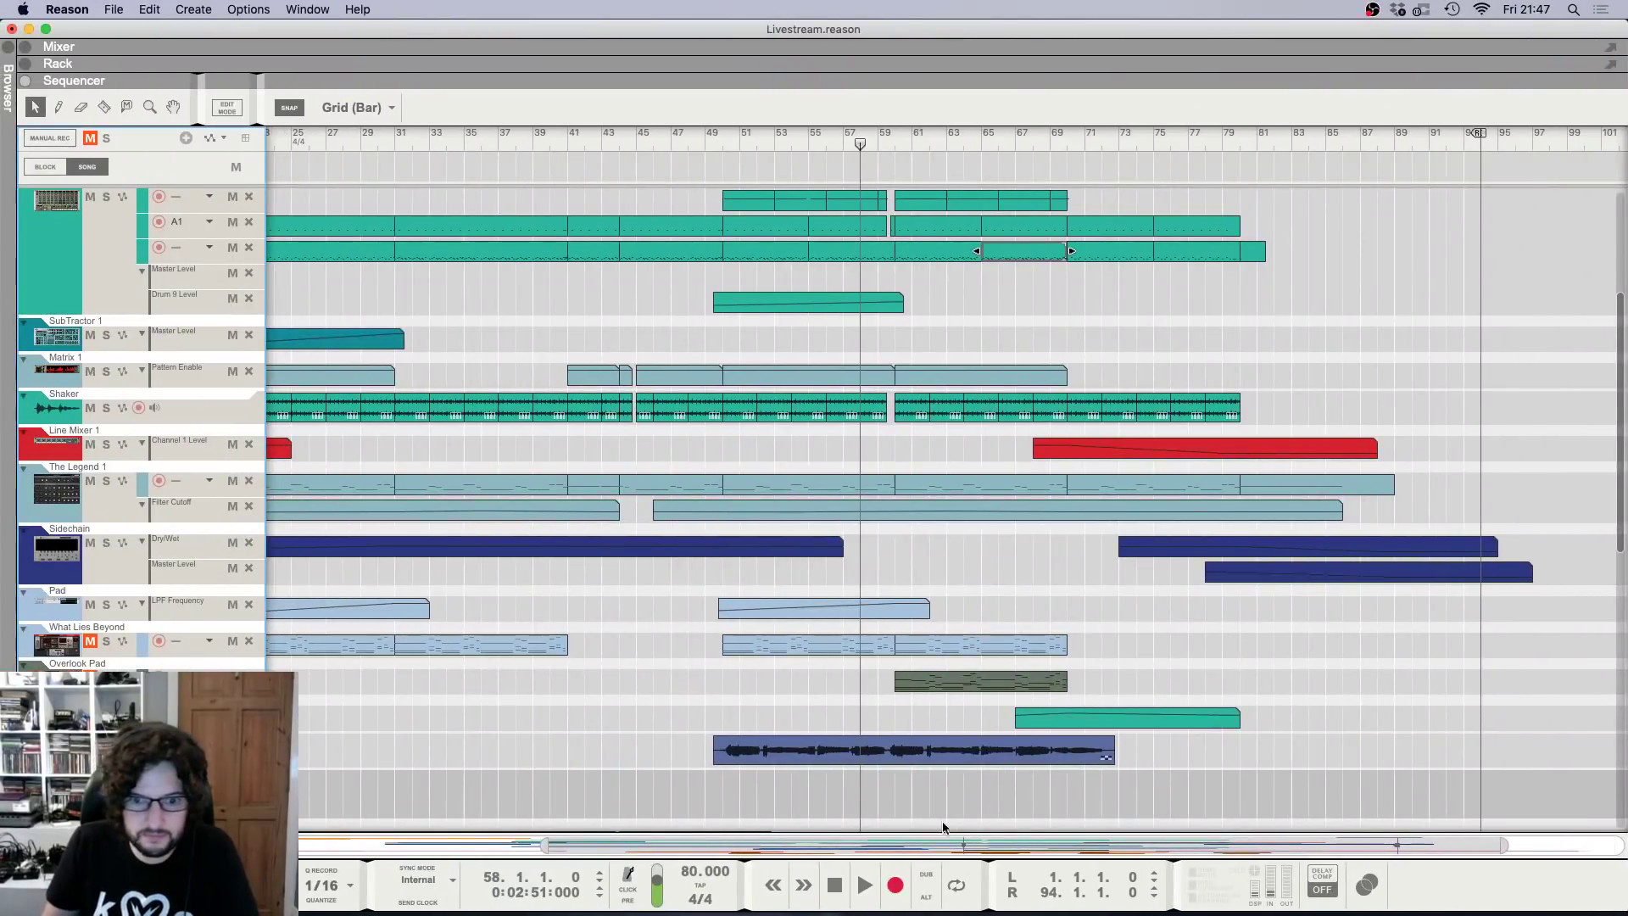
Record a vocal take on End Vox 2 from bar 58 to about bar 73, move the playhead to bar 59 and disarm the track.
click(895, 886)
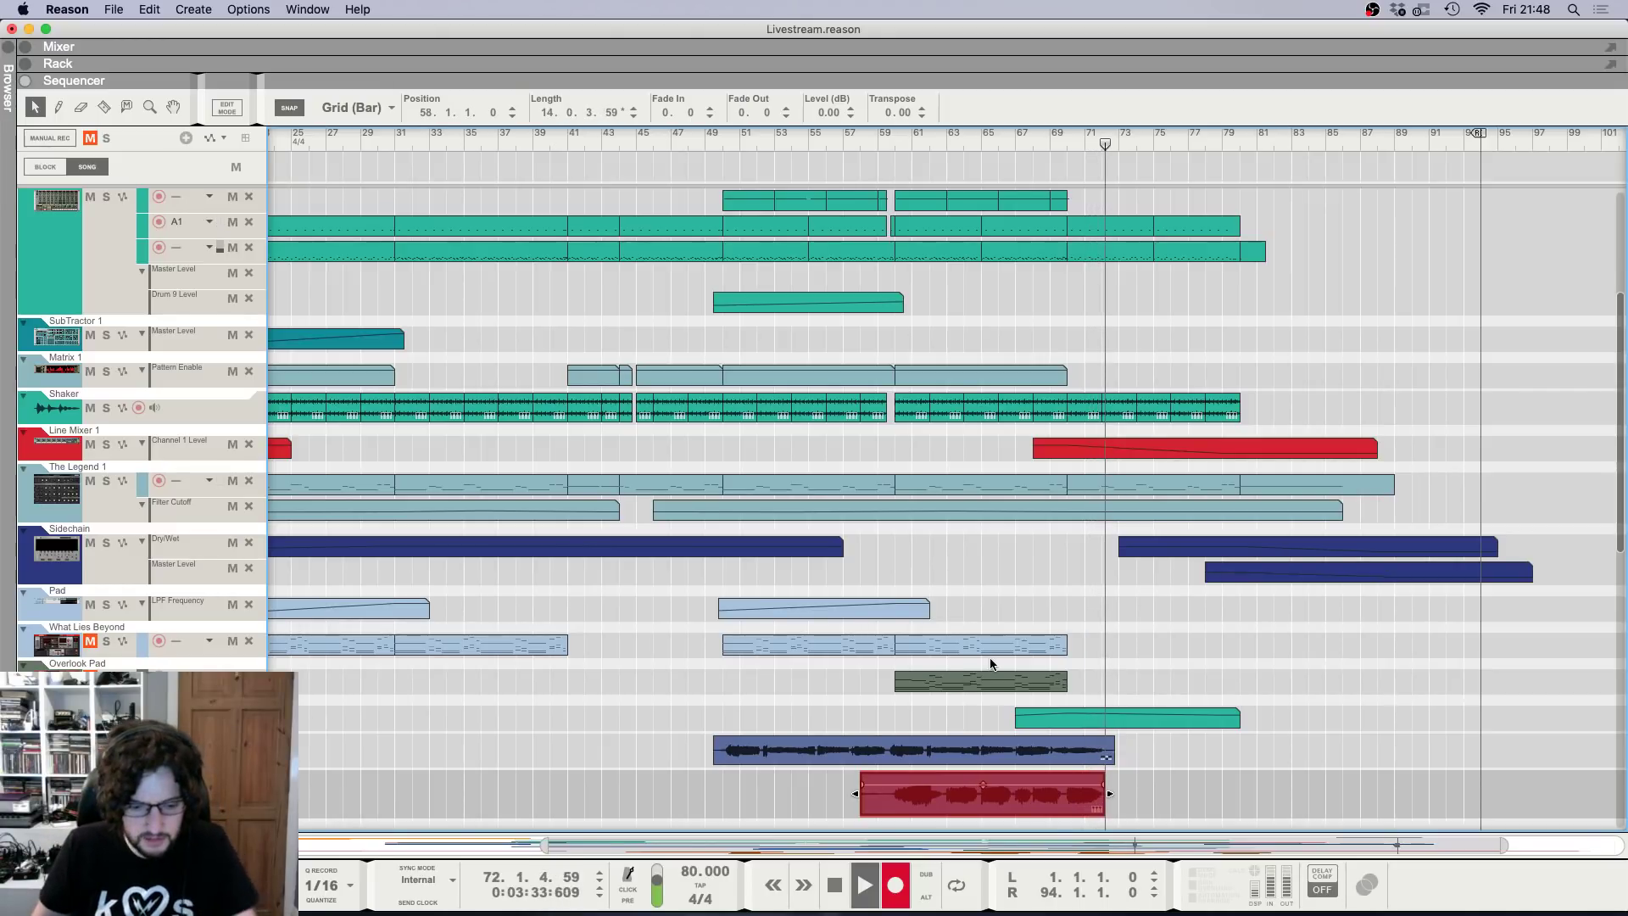
key(space)
click(877, 143)
click(138, 787)
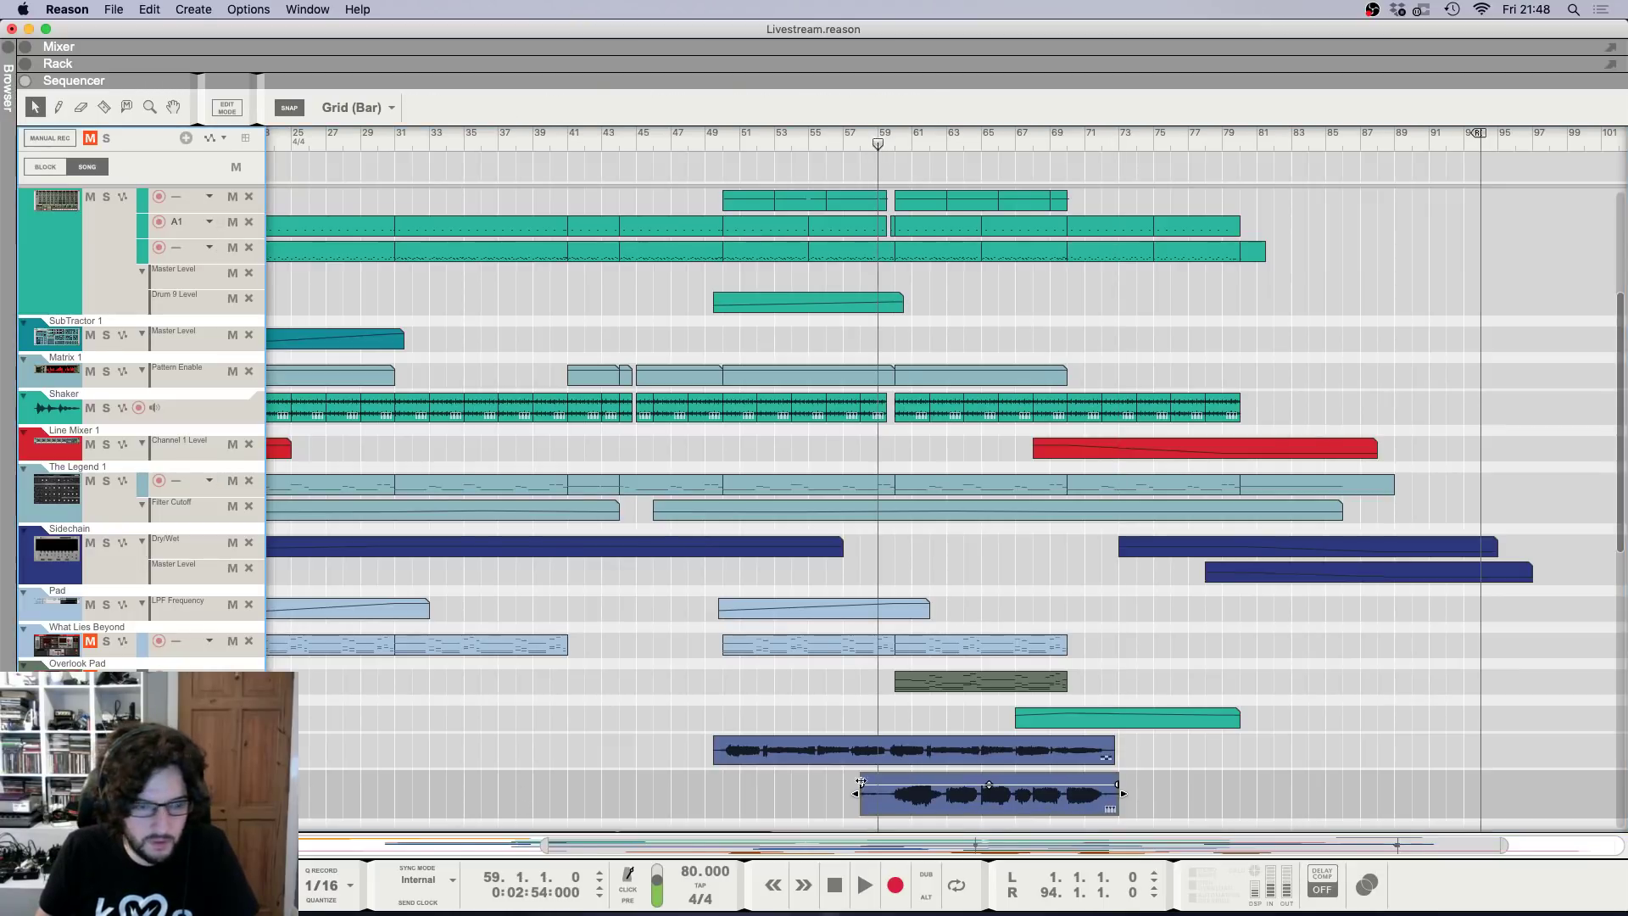
Check the Livestream Monitoring session in Studio One and switch back to Reason.
key(ctrl+Right)
key(ctrl+Right)
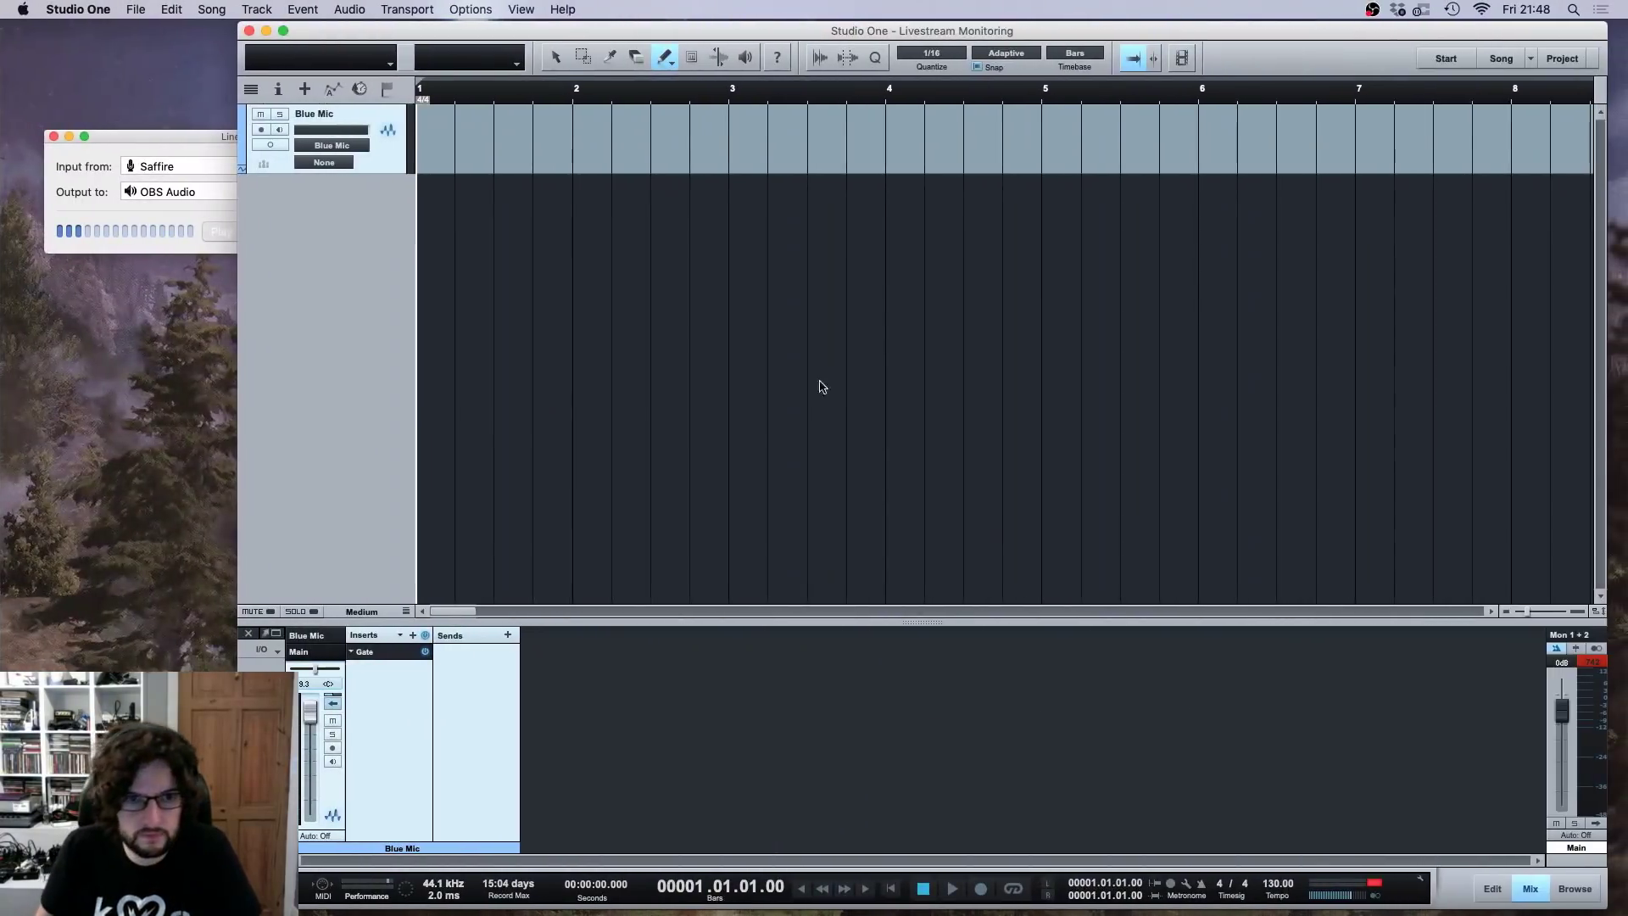
key(ctrl+Left)
key(ctrl+Left)
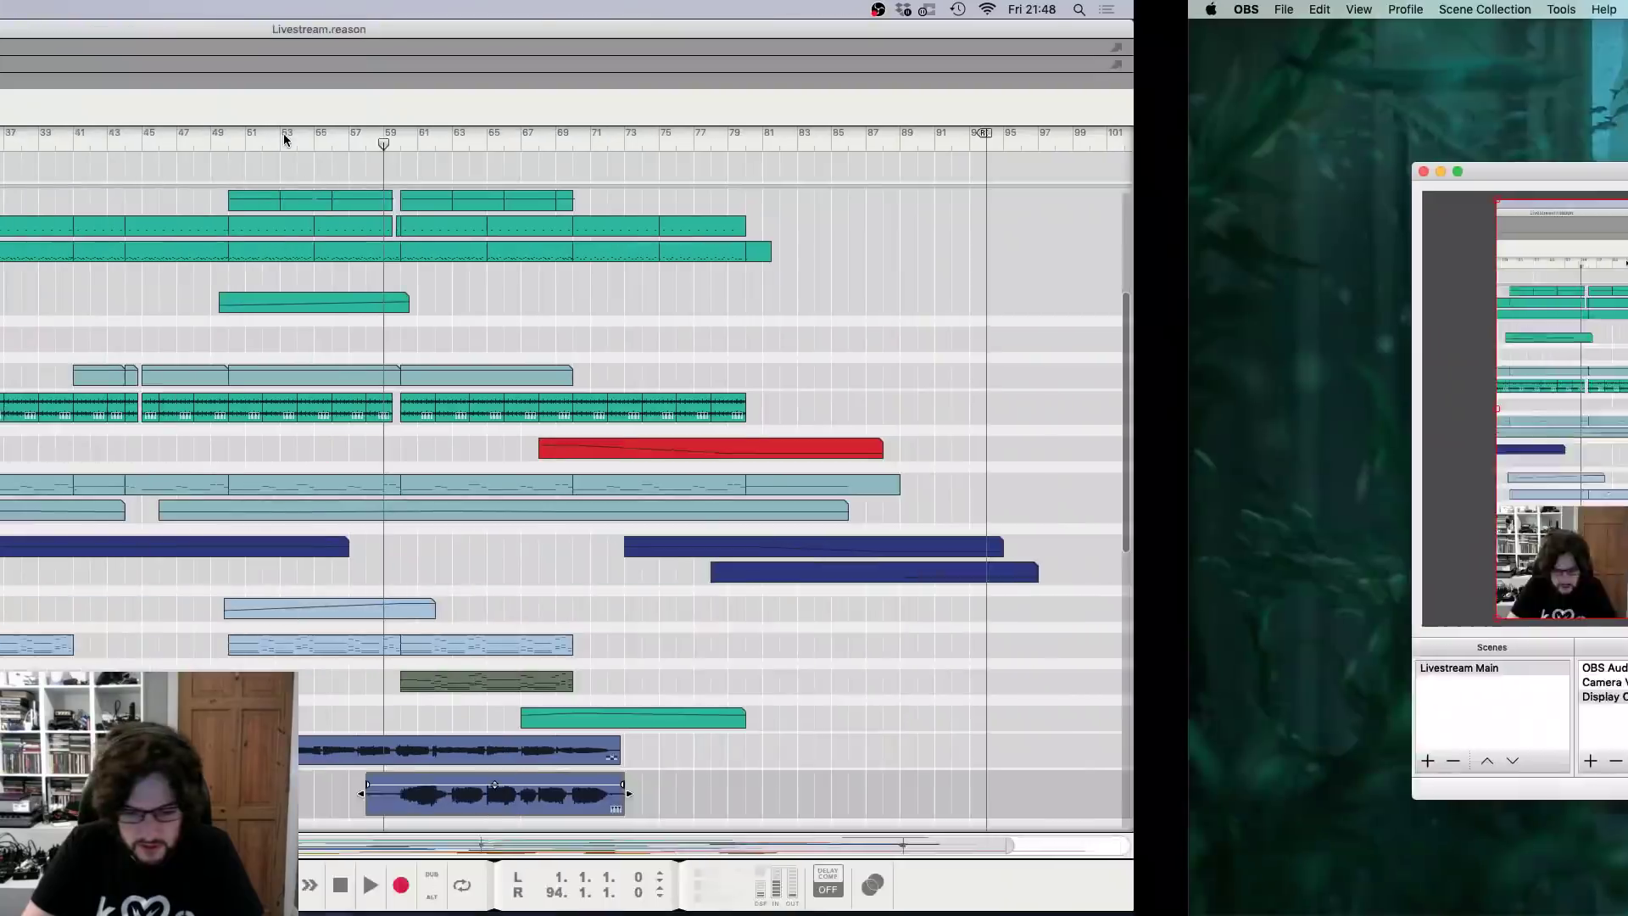
Trim the new End Vox 2 clip to start at 59.3.1.0 with a 13-bar length, with a fade-in and fade-out of 8.
key(h)
key(h)
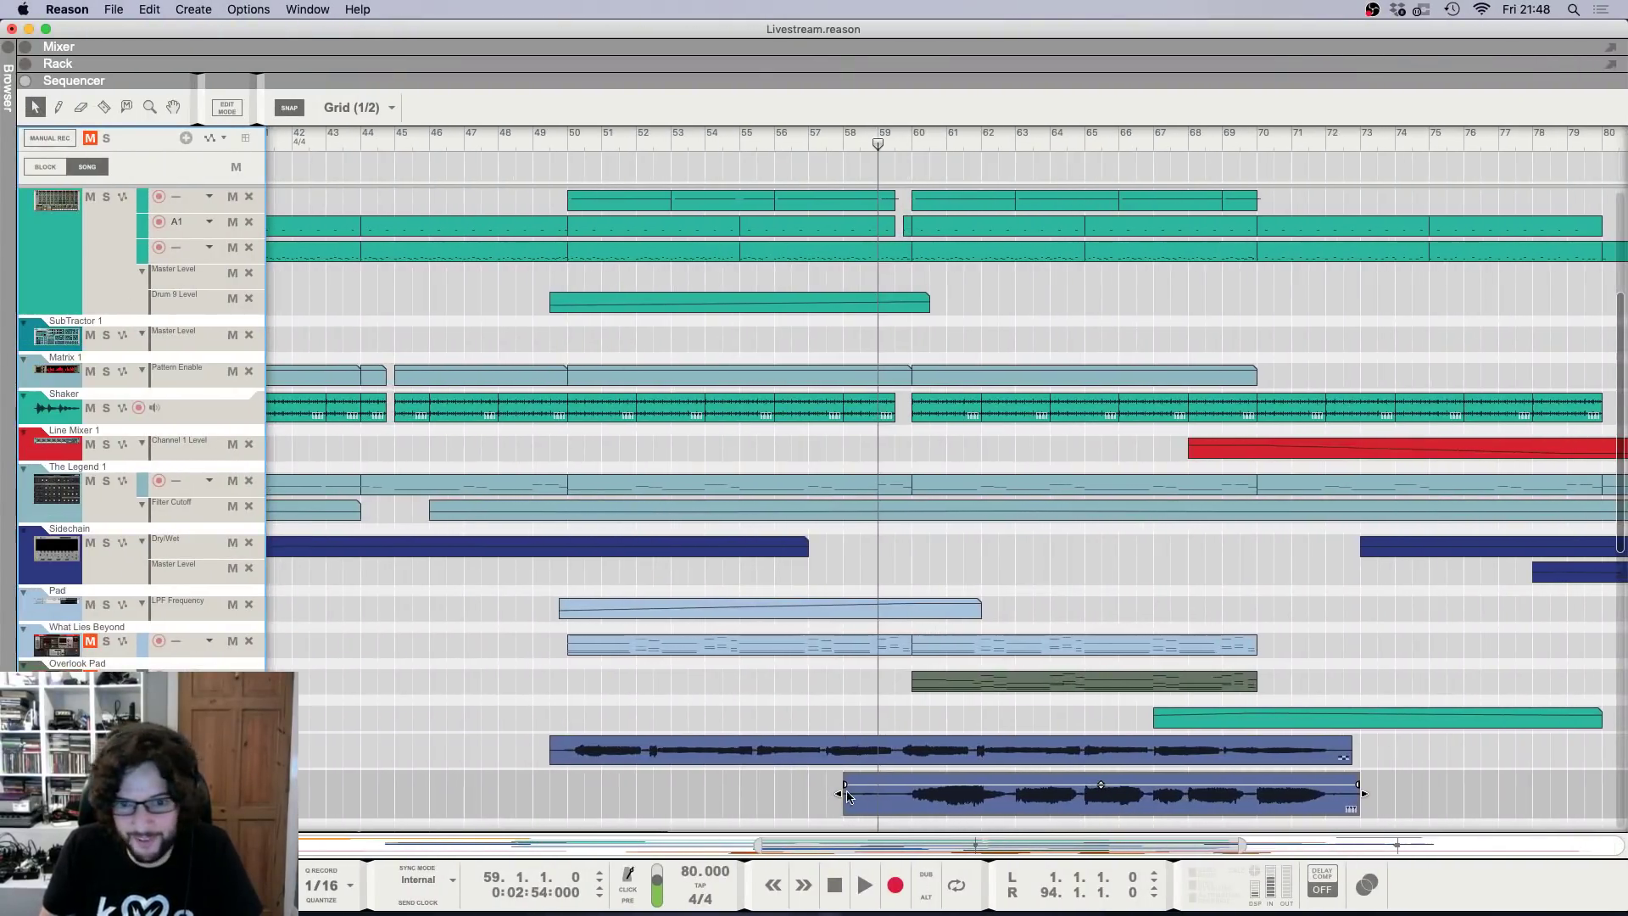
drag(840, 794, 854, 795)
click(906, 823)
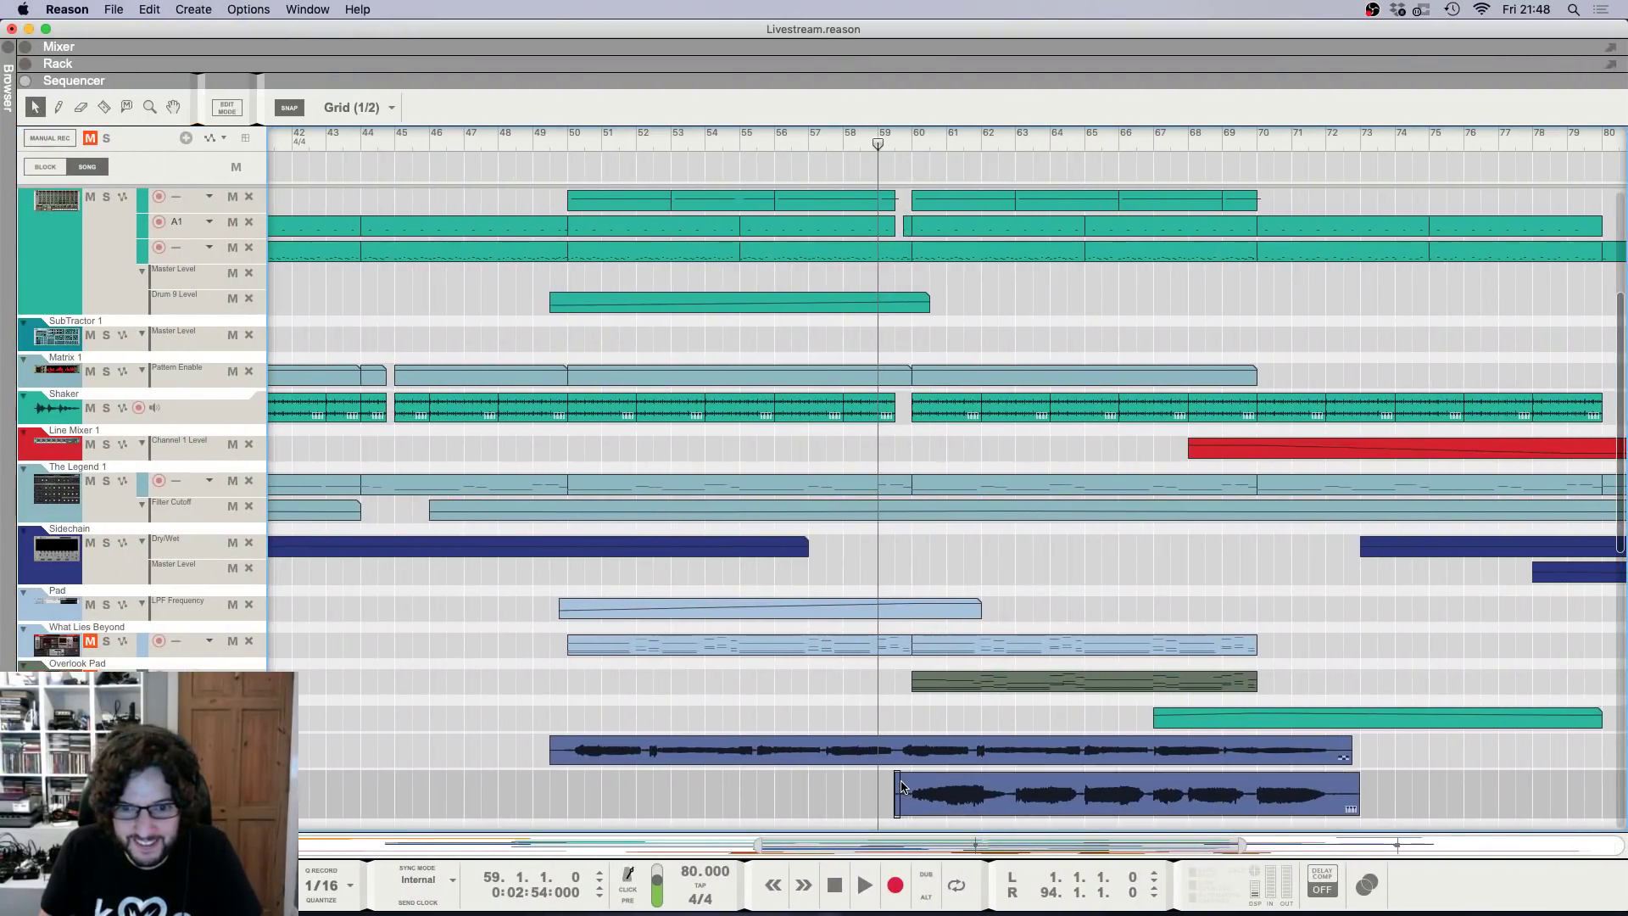
click(902, 789)
key(space)
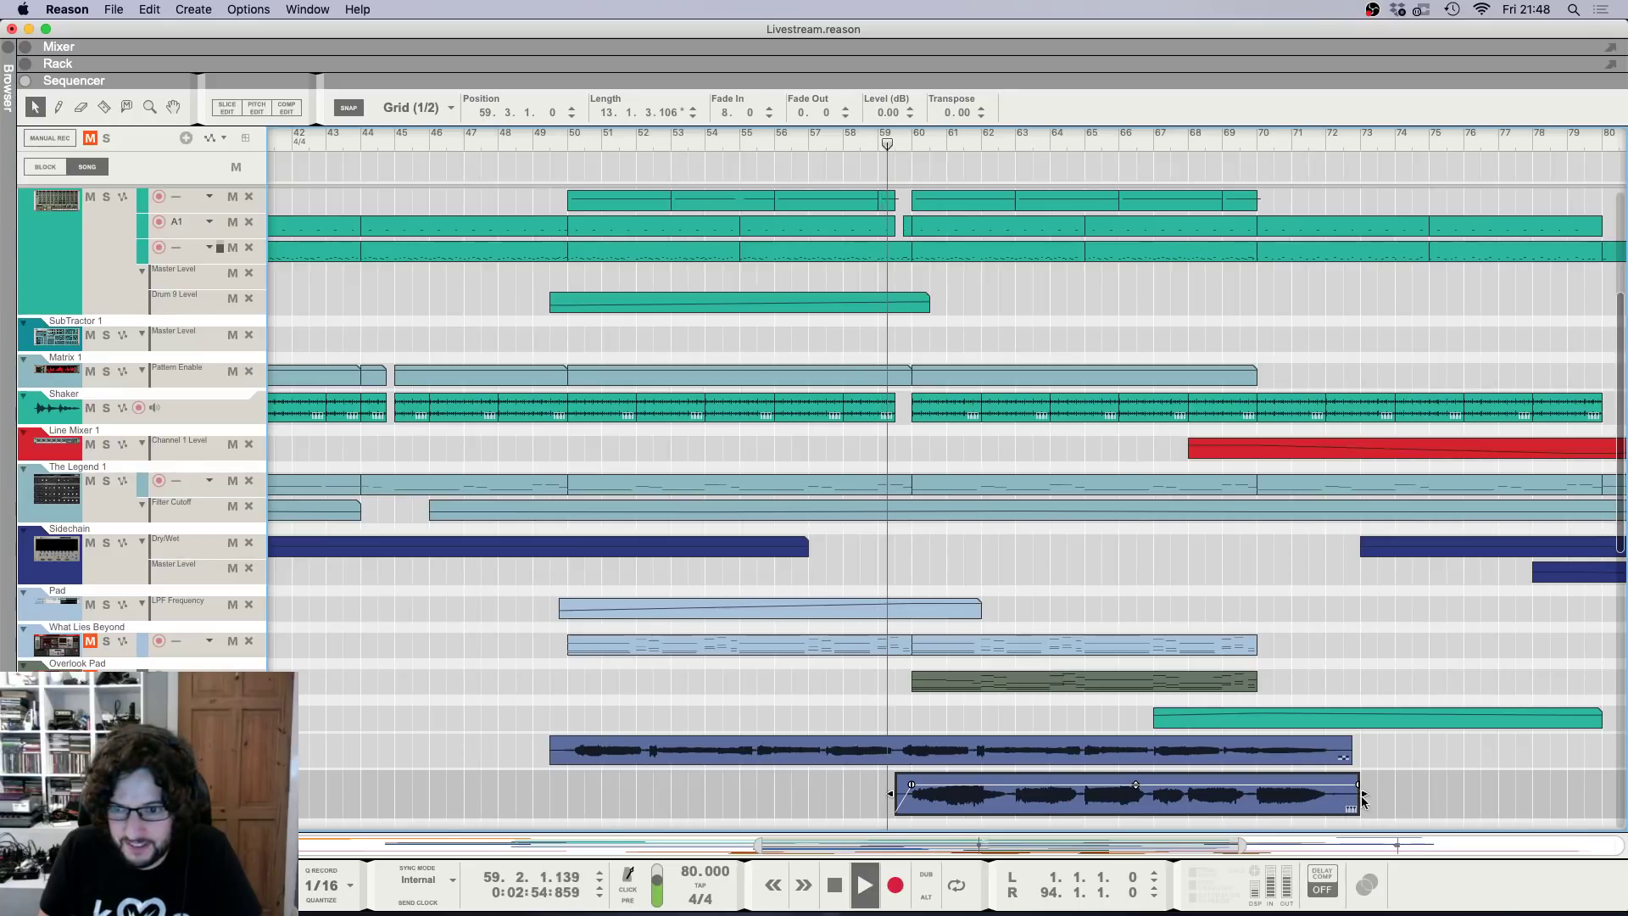
drag(1364, 795, 1343, 794)
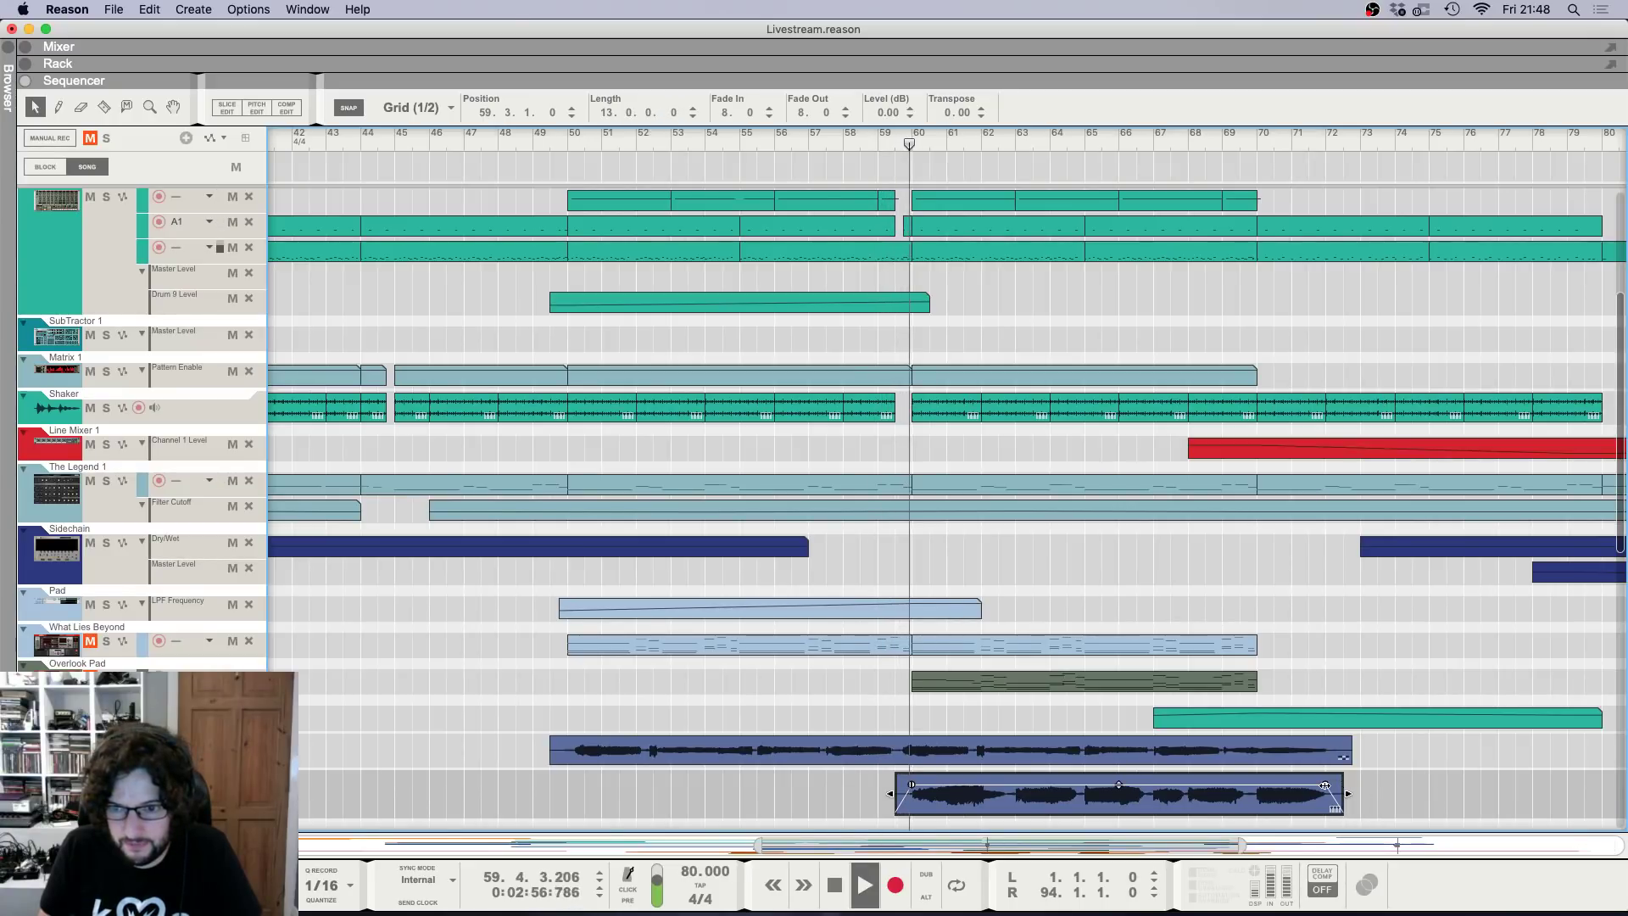
Unmute What Lies Beyond and Overlook Pad, and return the playhead to bar 60.
click(687, 732)
click(90, 642)
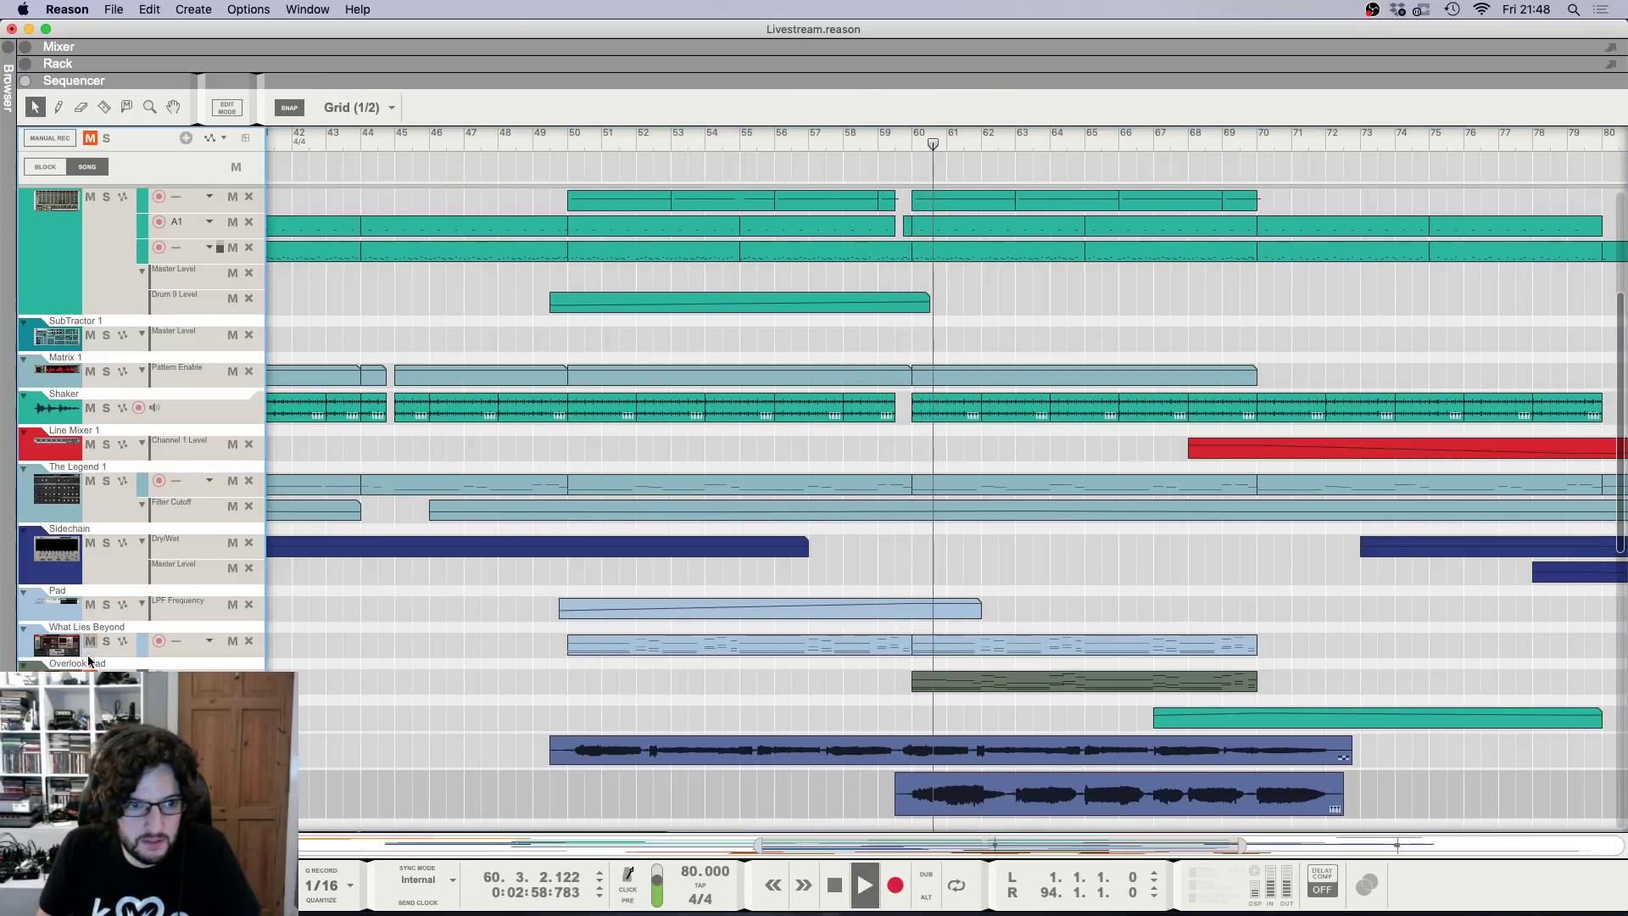
click(90, 677)
key(h)
key(h)
key(h)
key(h)
key(h)
click(902, 140)
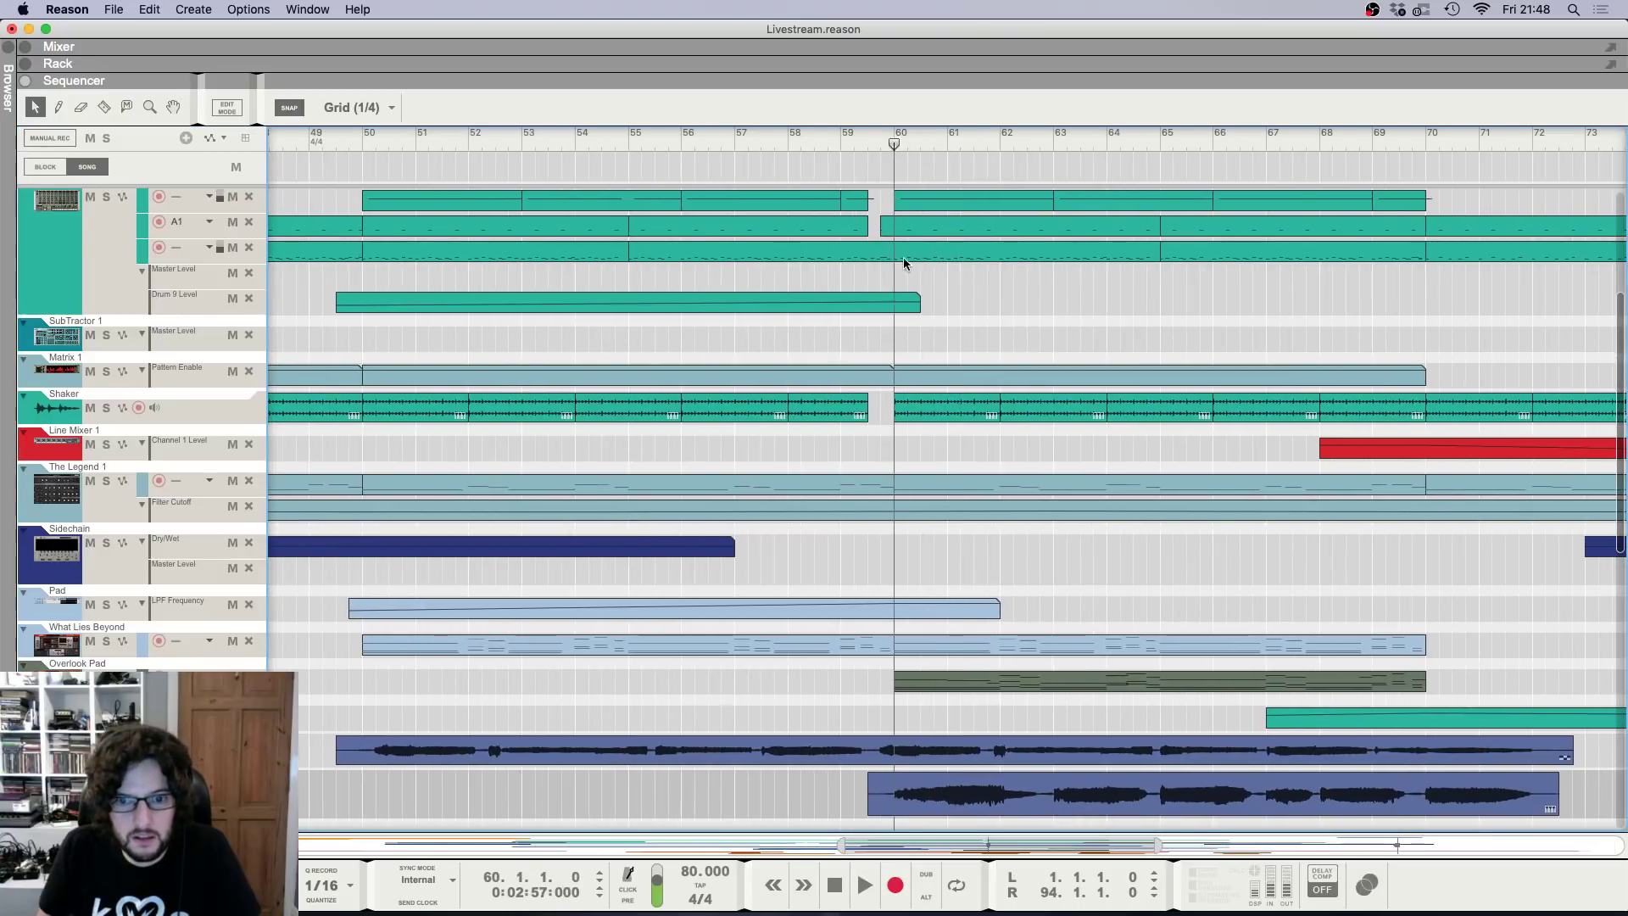
Open the End Vox 2 clip in Pitch Edit and correct the pitch of all its notes.
click(934, 803)
click(257, 108)
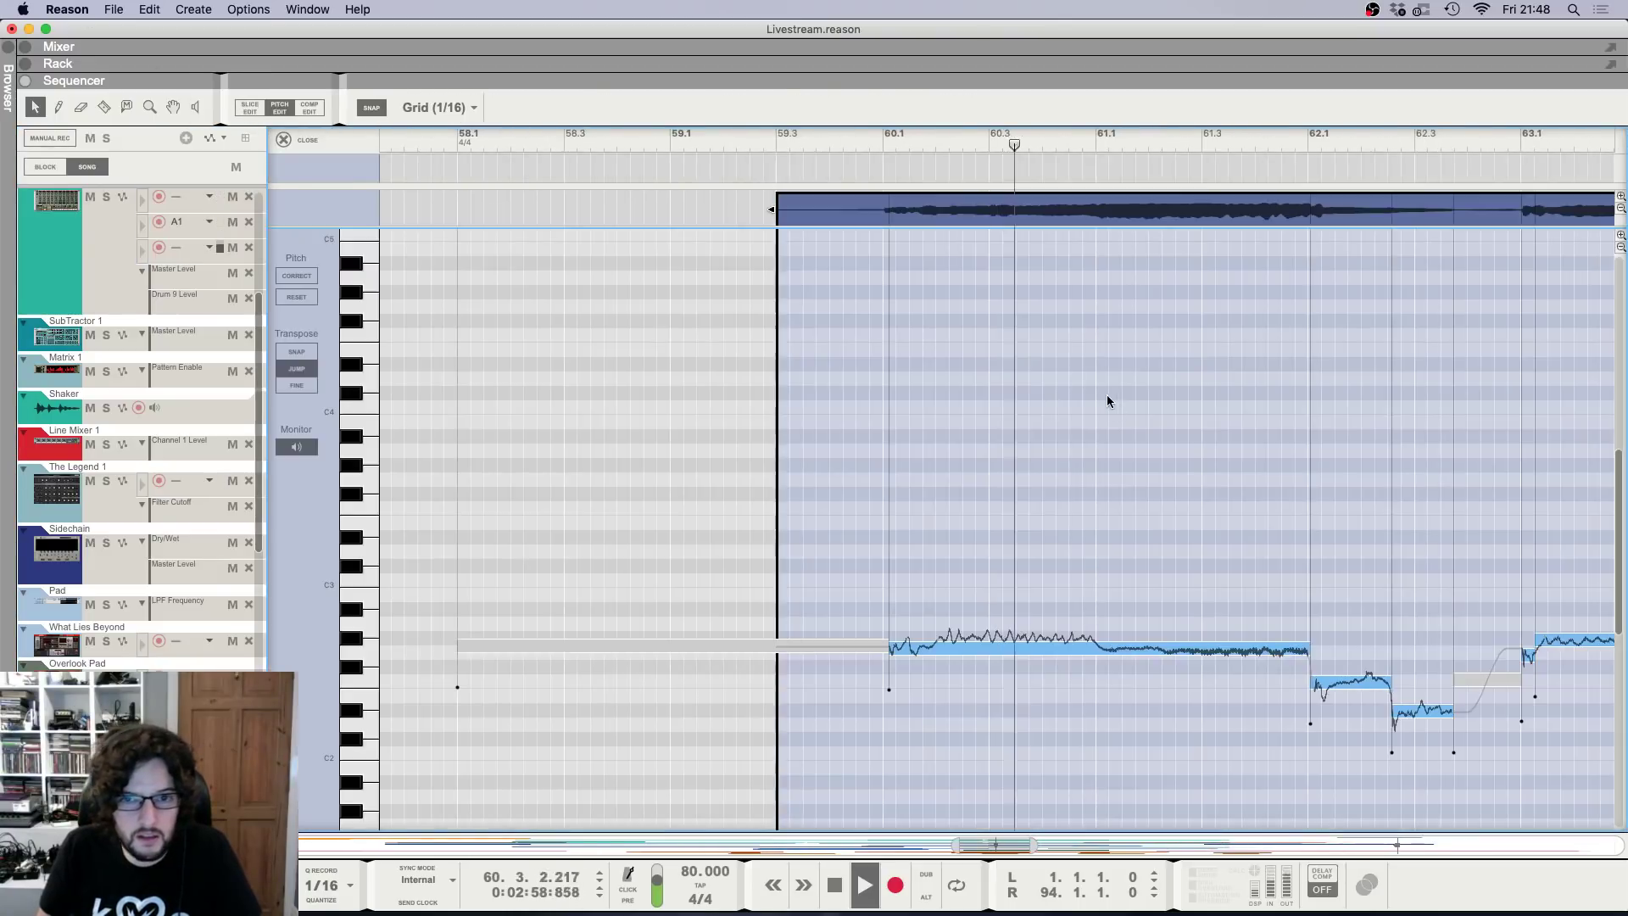
key(super+a)
click(307, 274)
key(g)
key(g)
key(g)
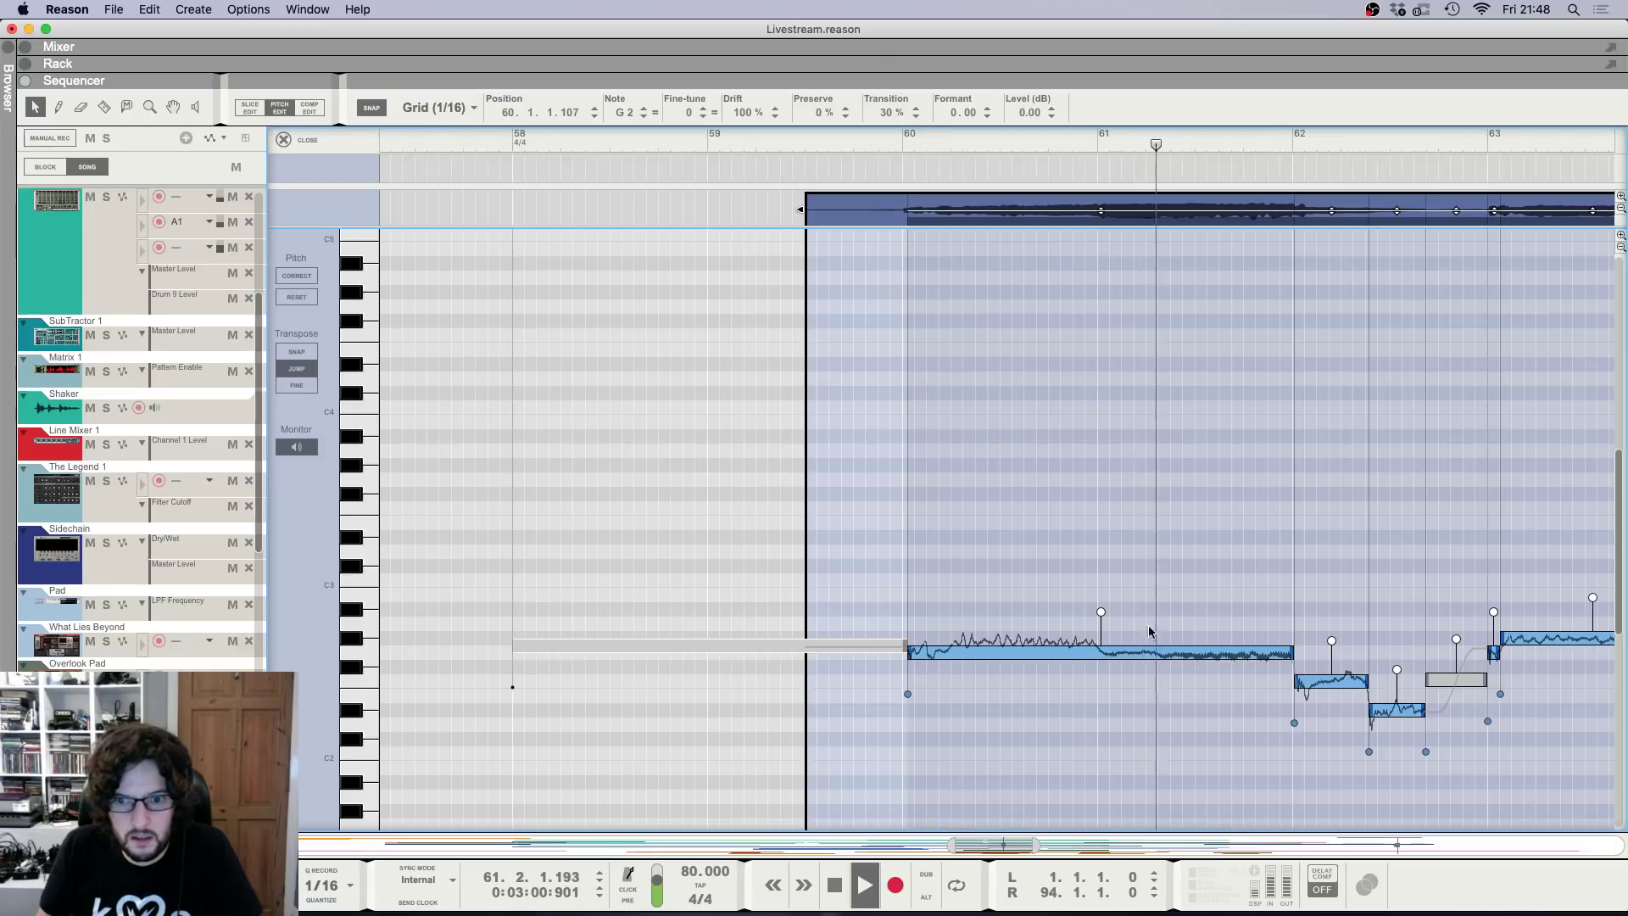
Split the clip's first long G2 note at 61.1.1.0 with the Razor tool and stop playback.
click(102, 108)
key(g)
key(g)
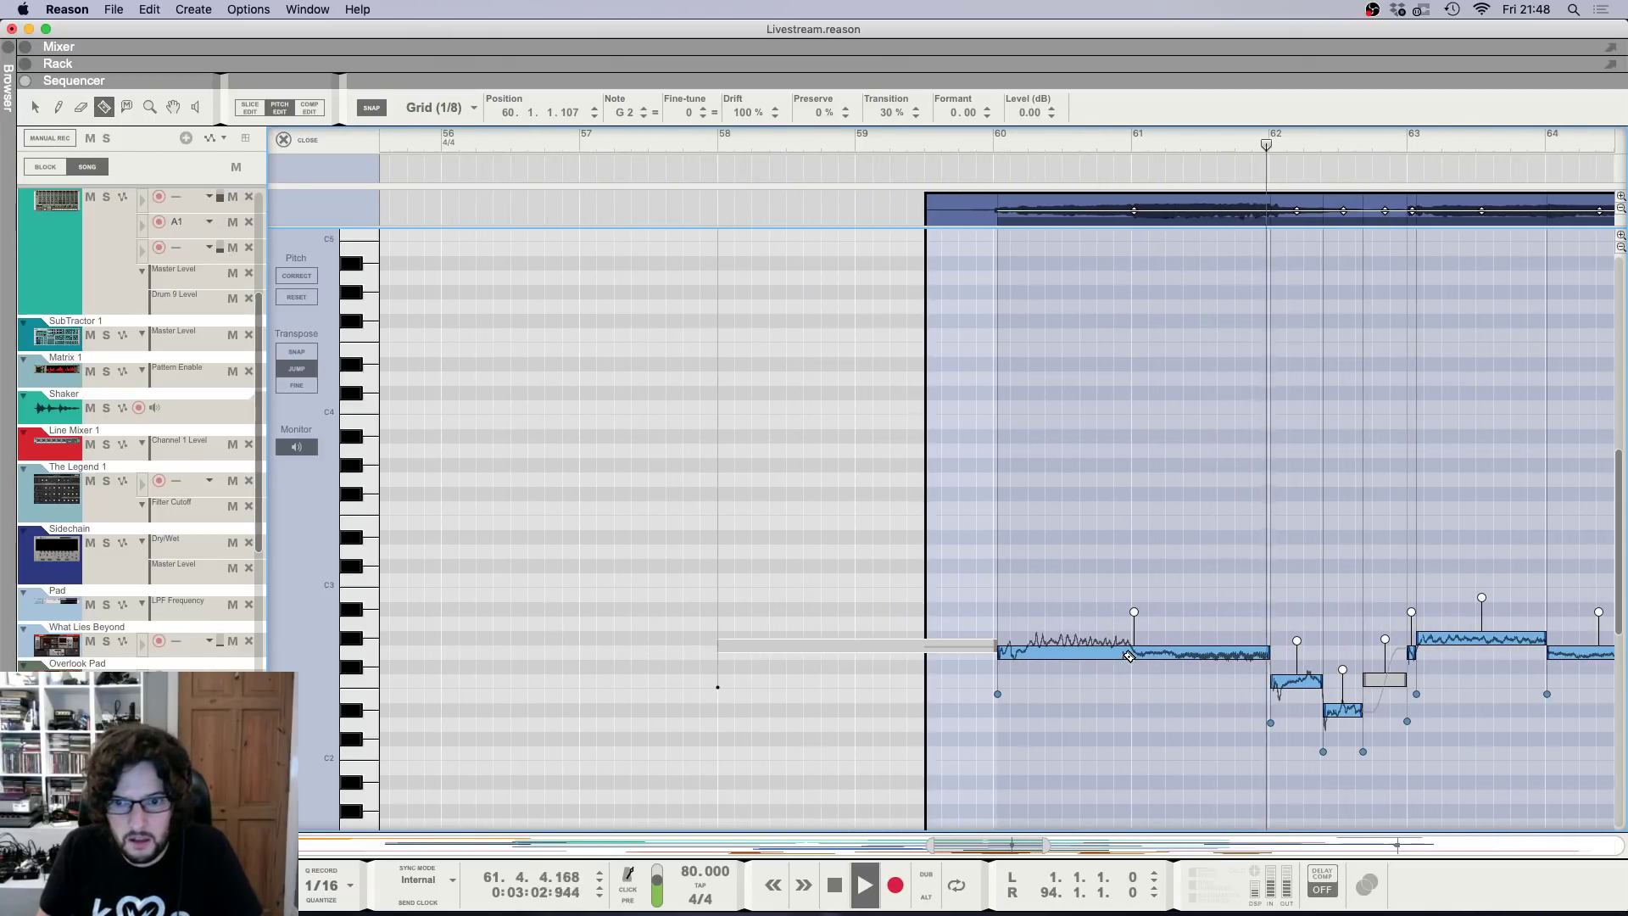
click(1131, 651)
key(space)
key(q)
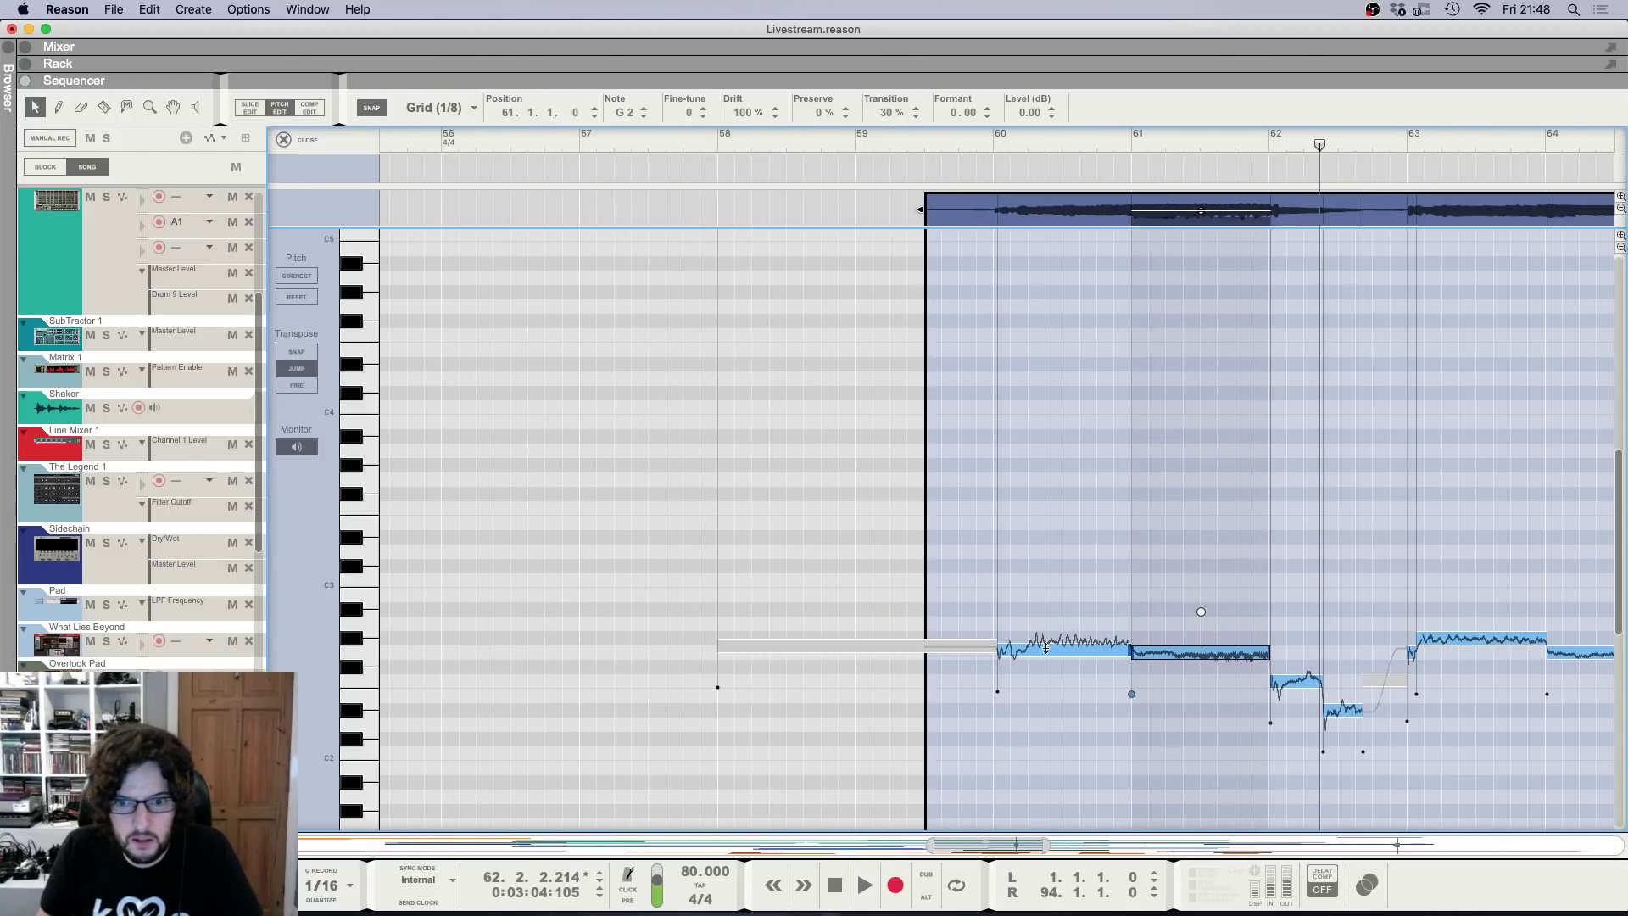
Raise the first vocal note at bar 60 to G#2 and apply pitch correction to all notes again.
click(1043, 645)
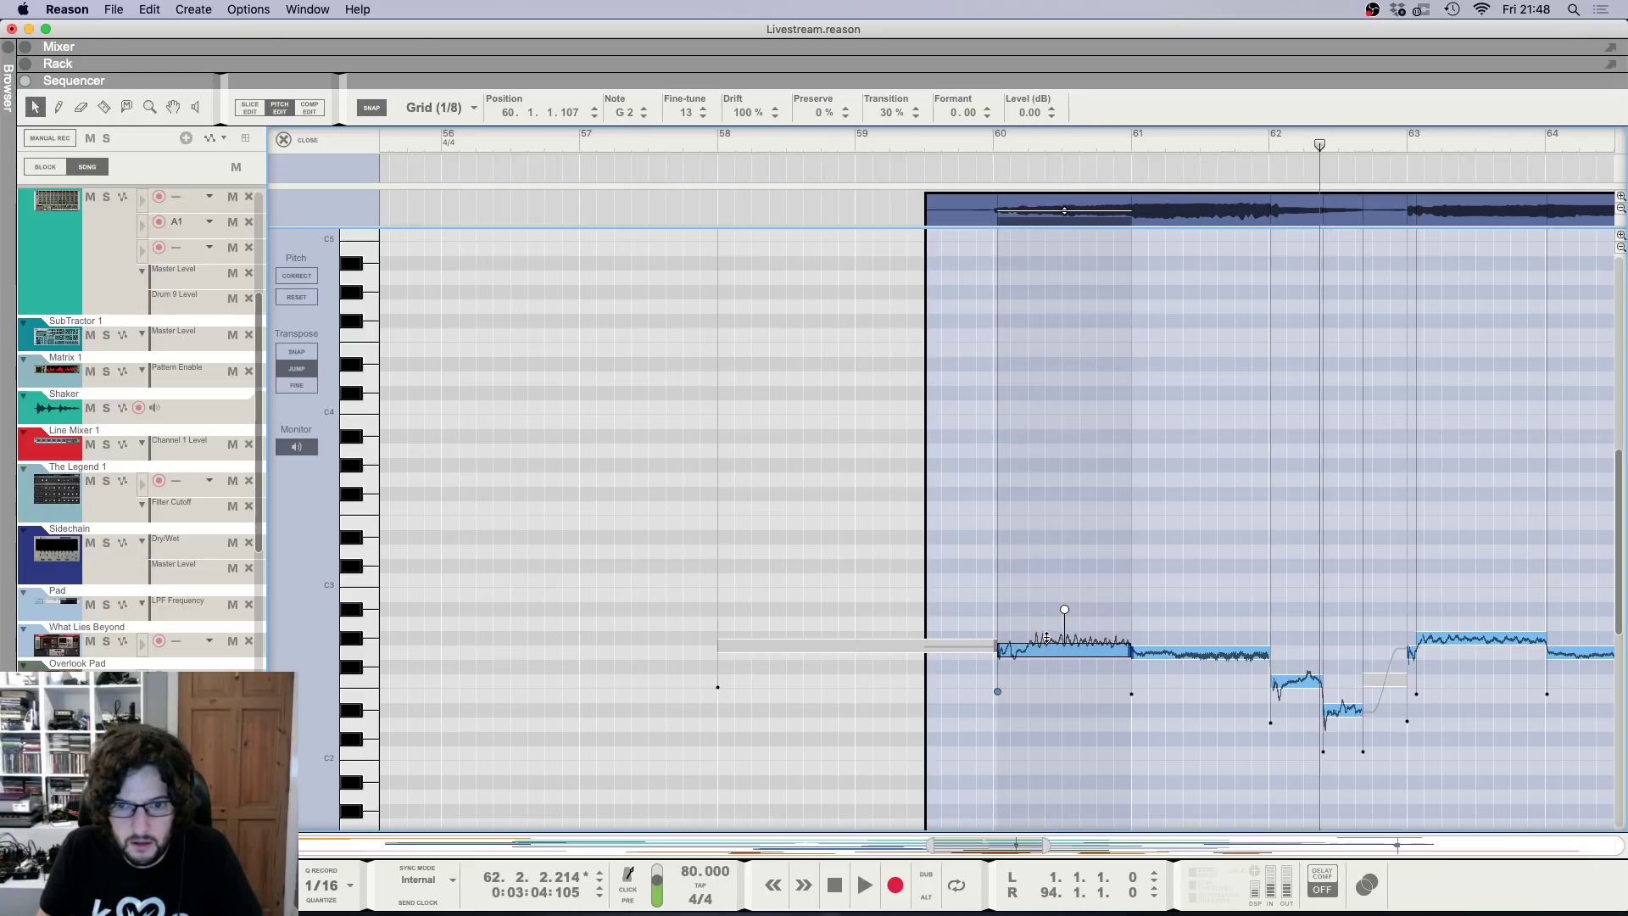
drag(1046, 637, 1047, 622)
key(super+a)
click(308, 277)
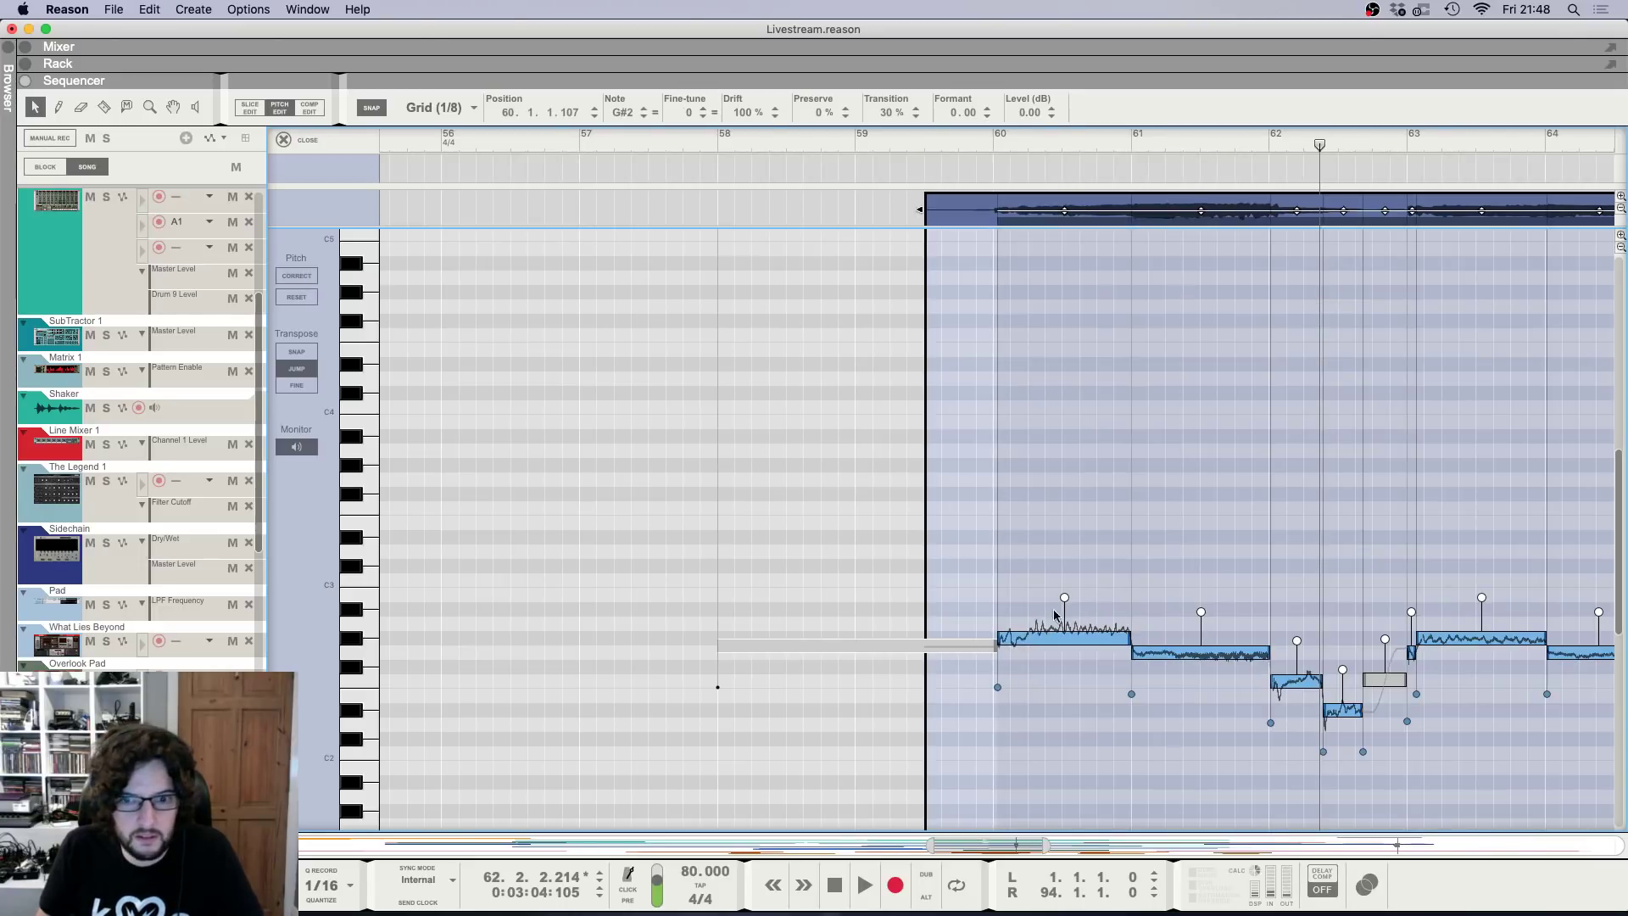
Reduce the drift of the G#2 note at bar 60 to 34%.
click(1053, 616)
click(1058, 637)
drag(1064, 598, 1065, 626)
click(1196, 631)
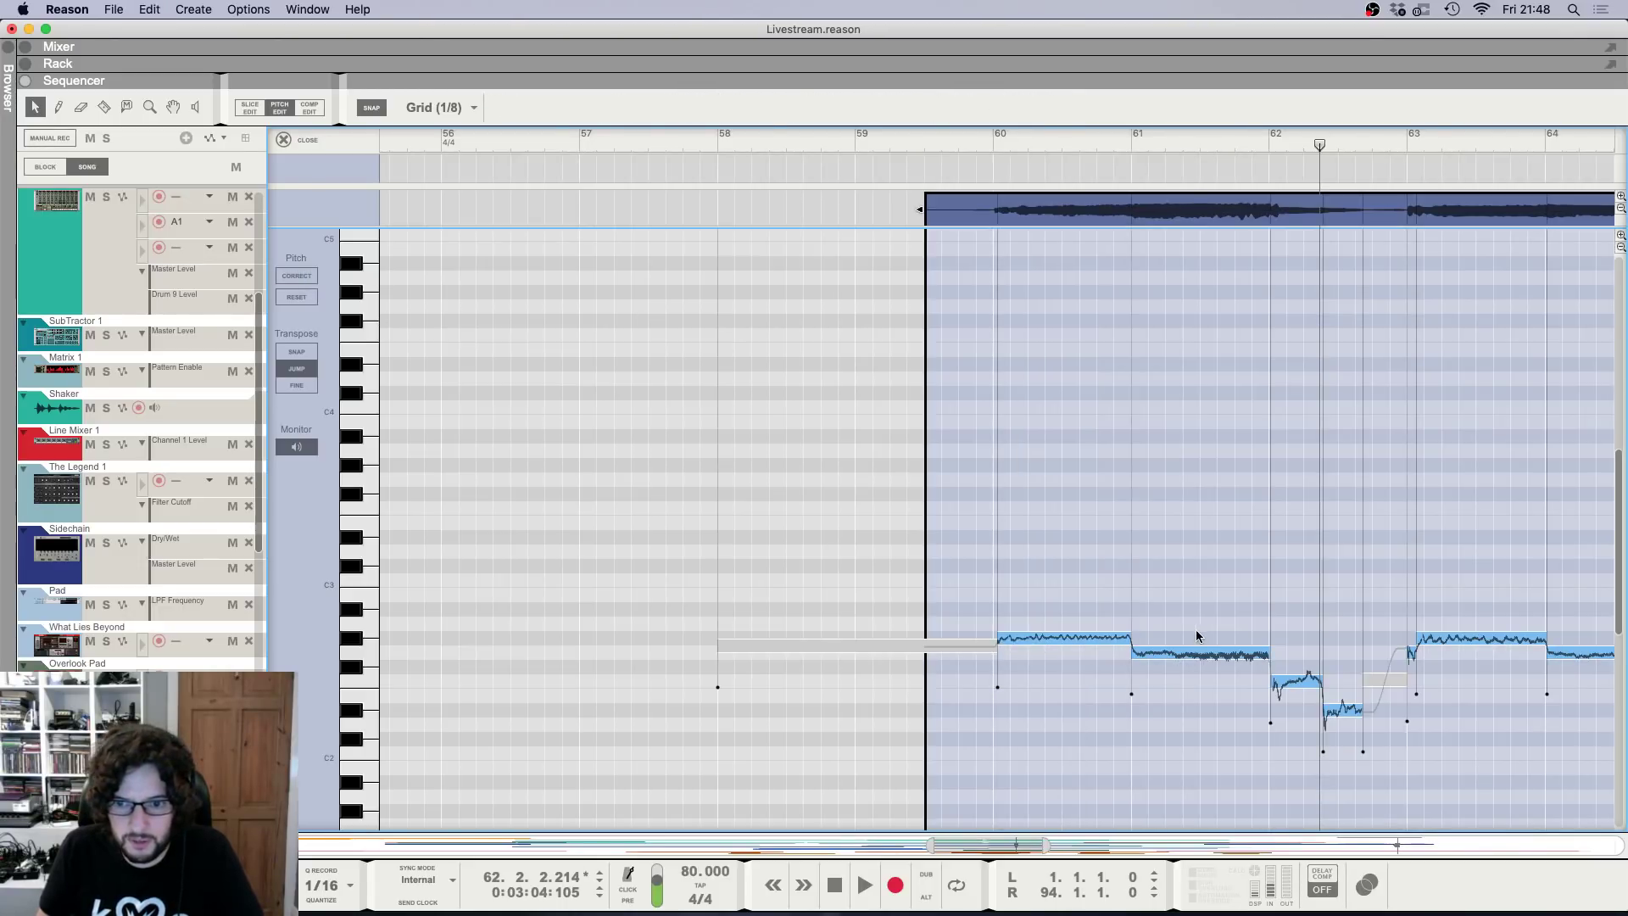
Select all vocal notes and lower their drift together, bringing the first note's drift to 0%.
key(super+a)
click(1216, 618)
key(super+a)
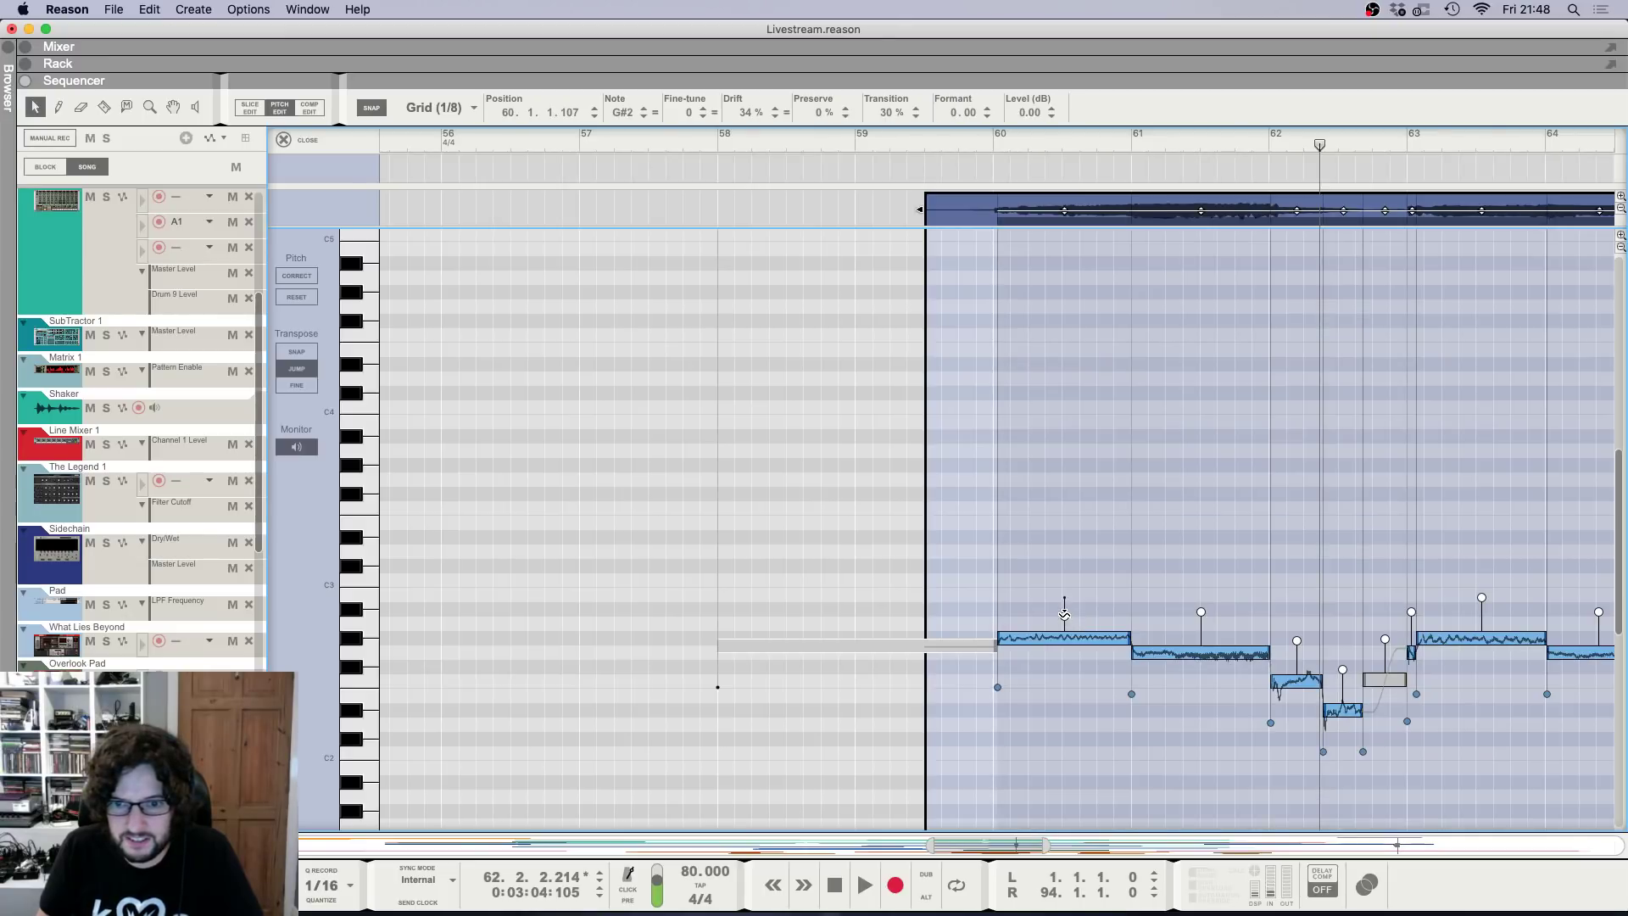
drag(1064, 612, 1064, 628)
Play the pitch-corrected vocal from bar 60, restarting it once from the same bar.
click(984, 143)
key(space)
key(g)
key(g)
key(g)
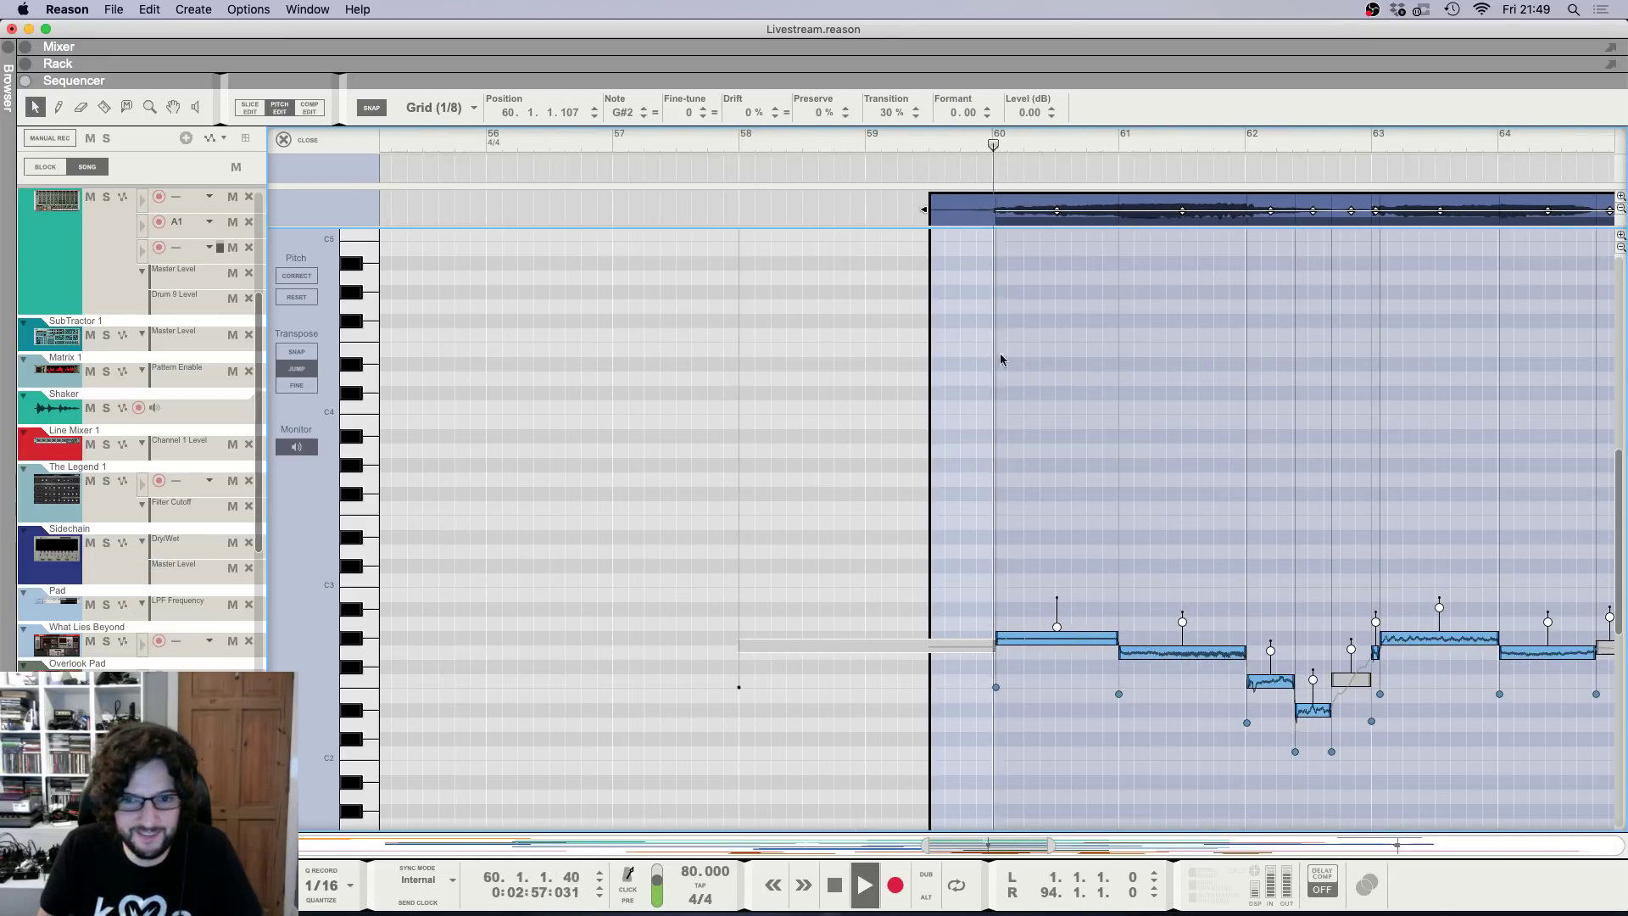
key(space)
click(990, 142)
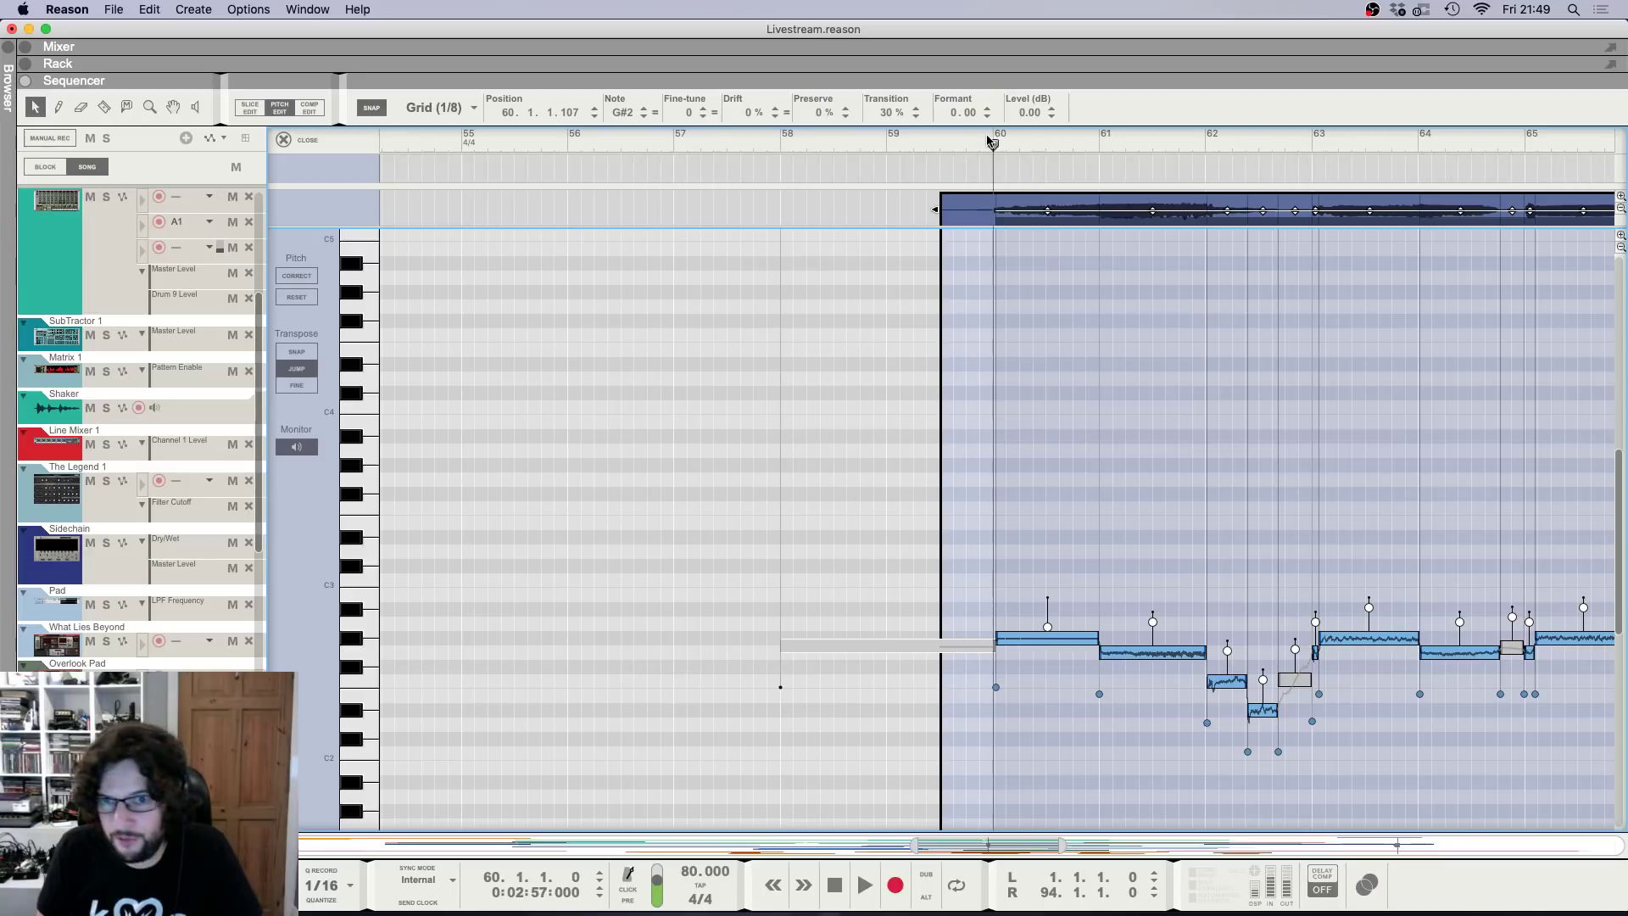
key(space)
key(g)
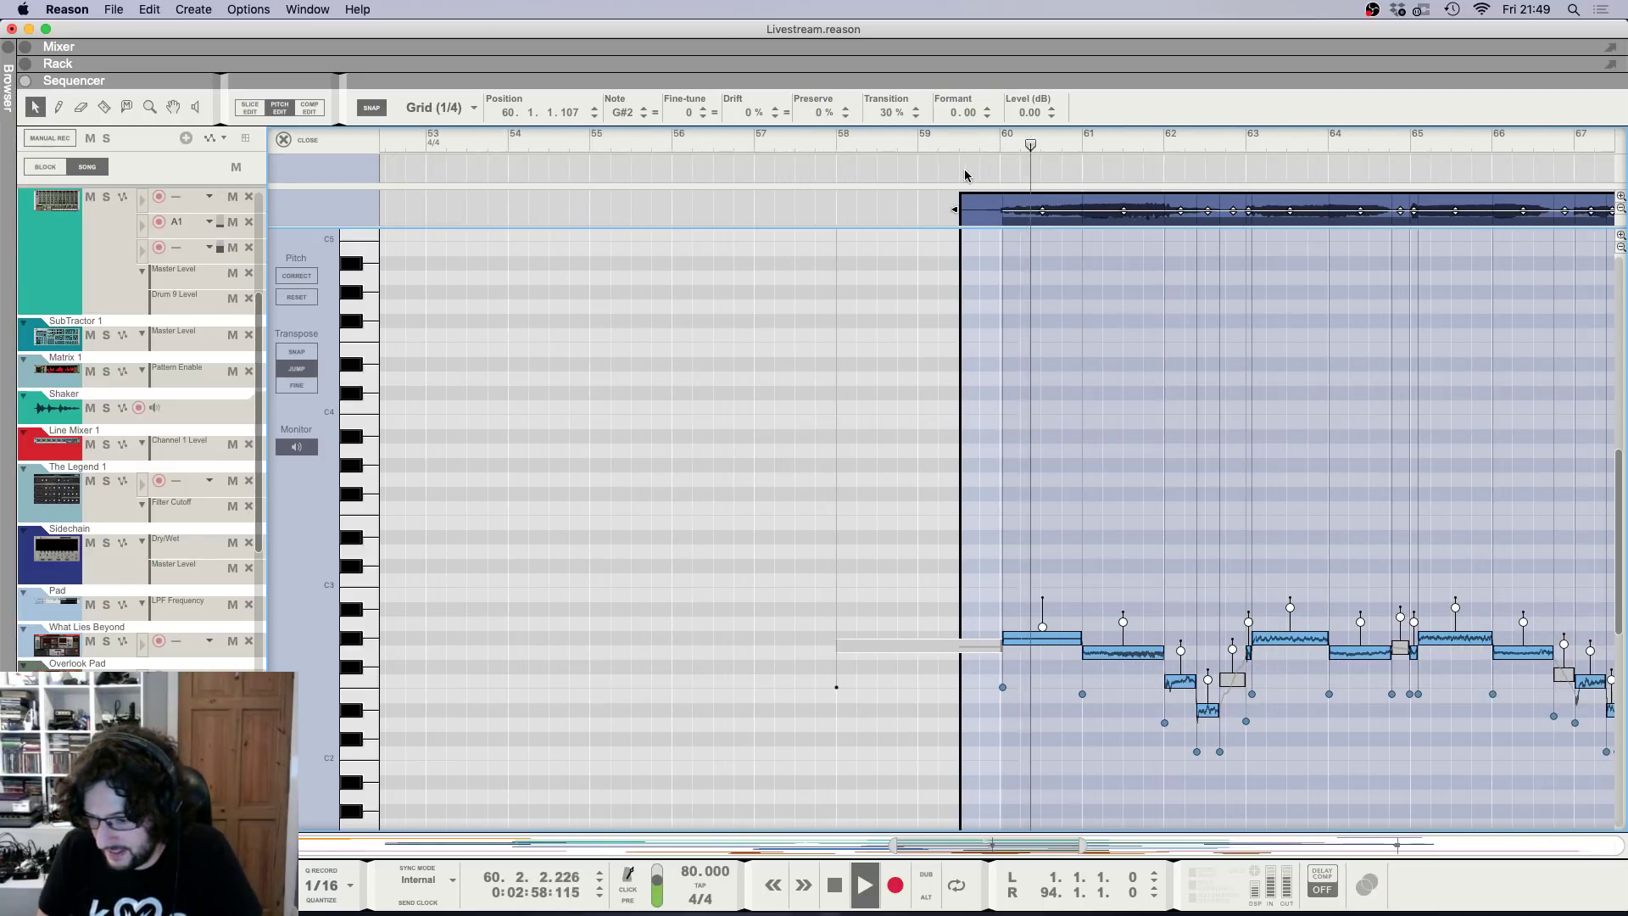
Check the End Vox 2 channel in the mixer and the rack during playback, and return to the pitch editor.
key(F5)
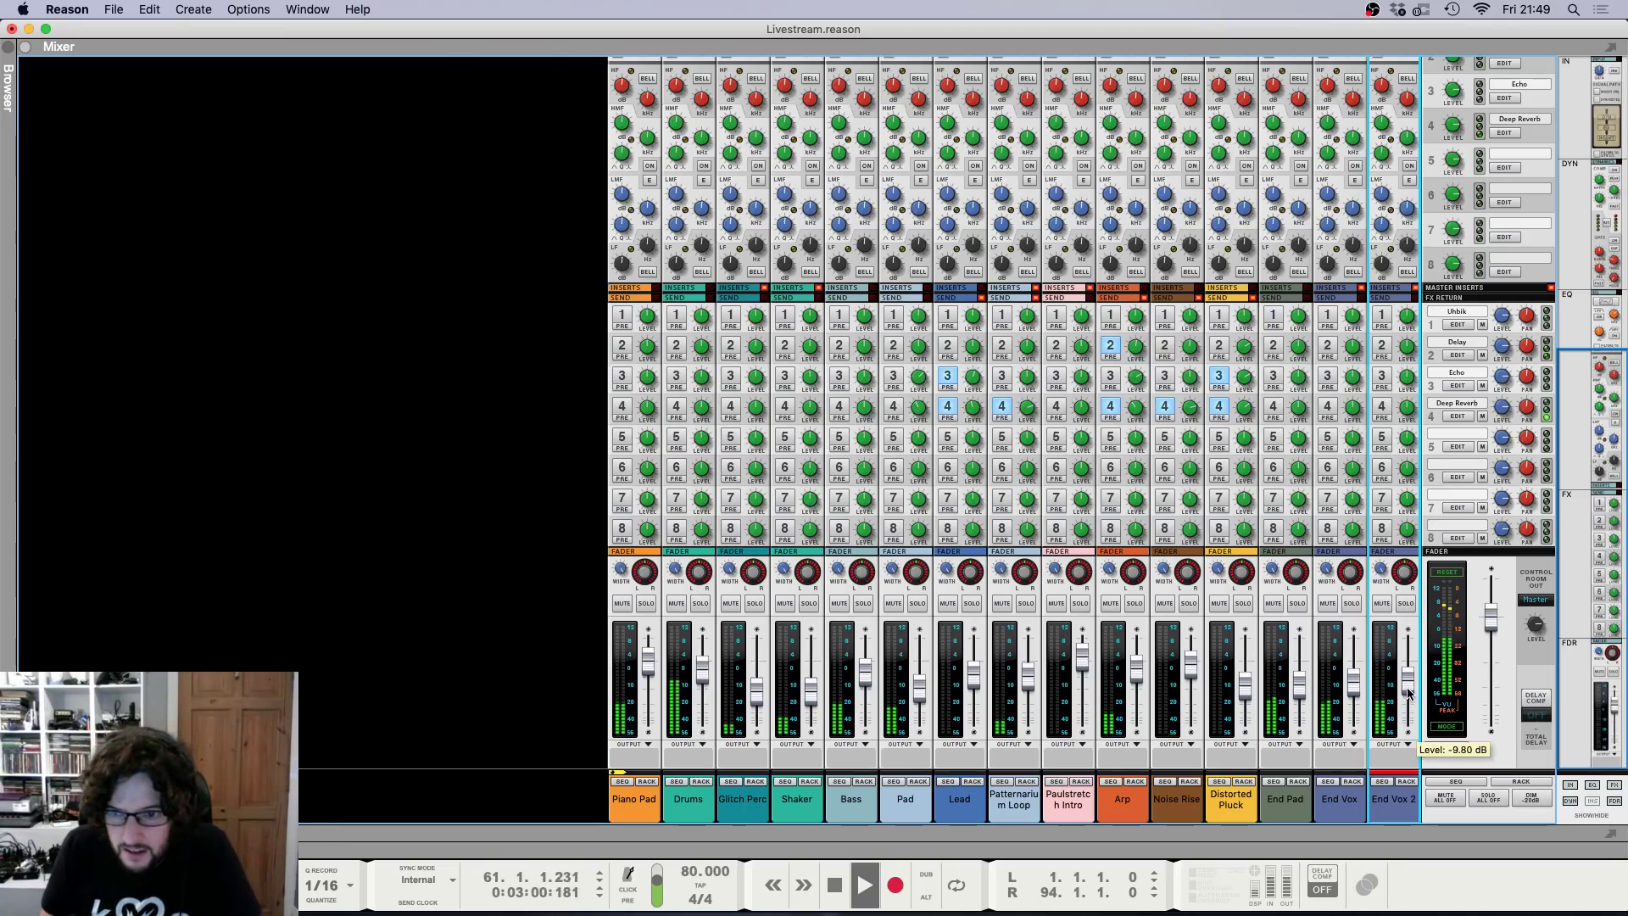
key(F6)
key(F7)
key(F5)
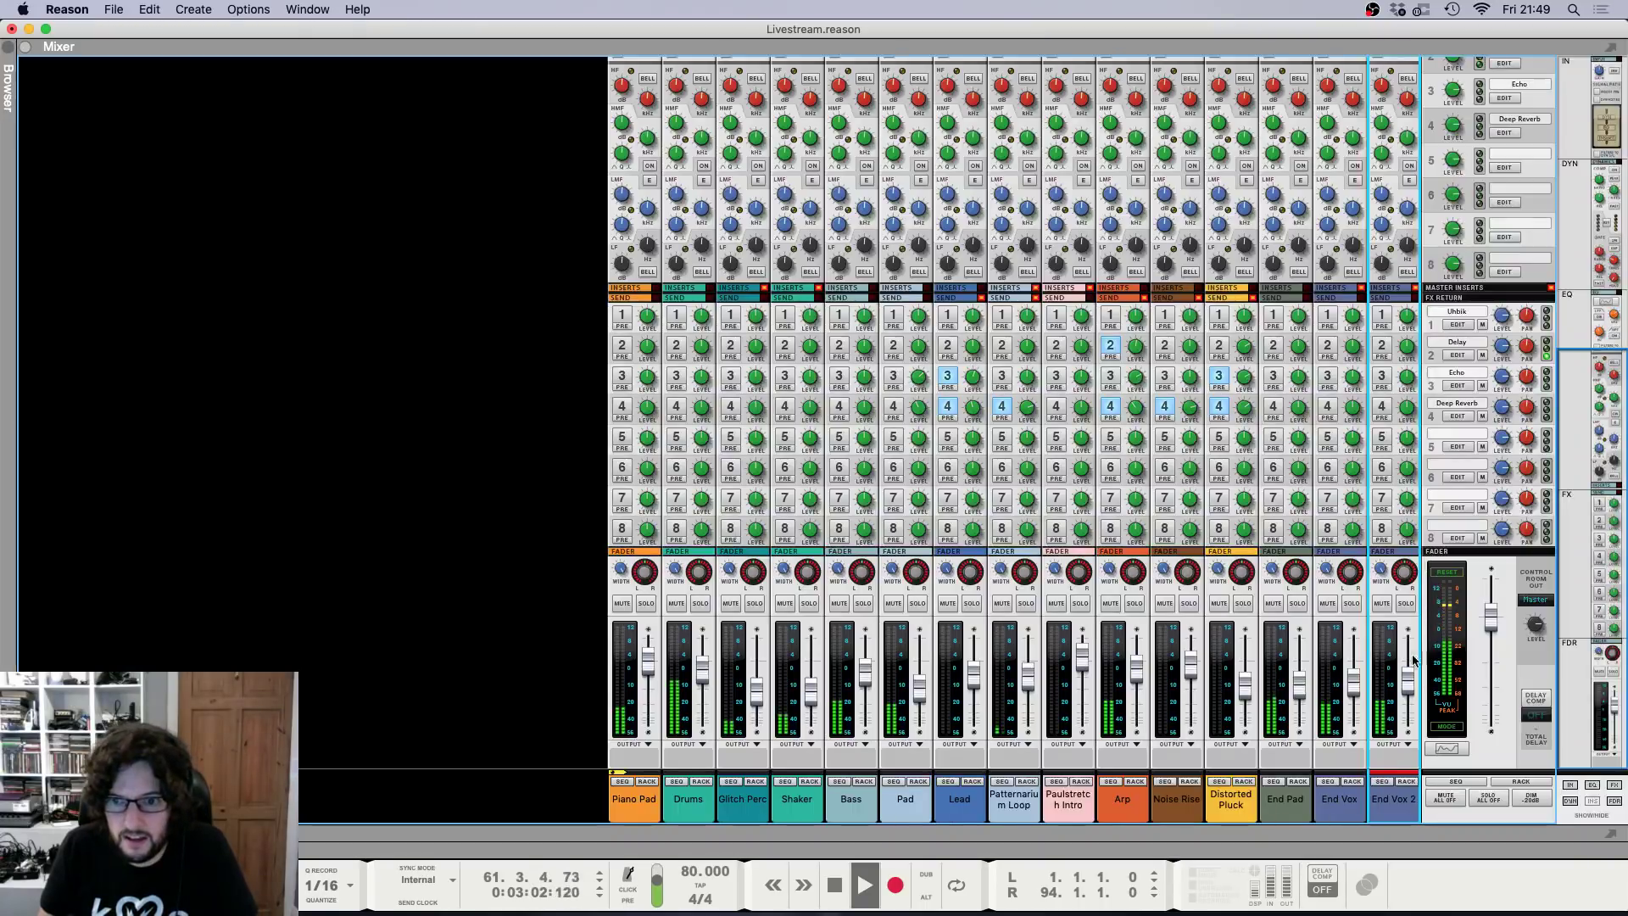
key(F6)
key(F7)
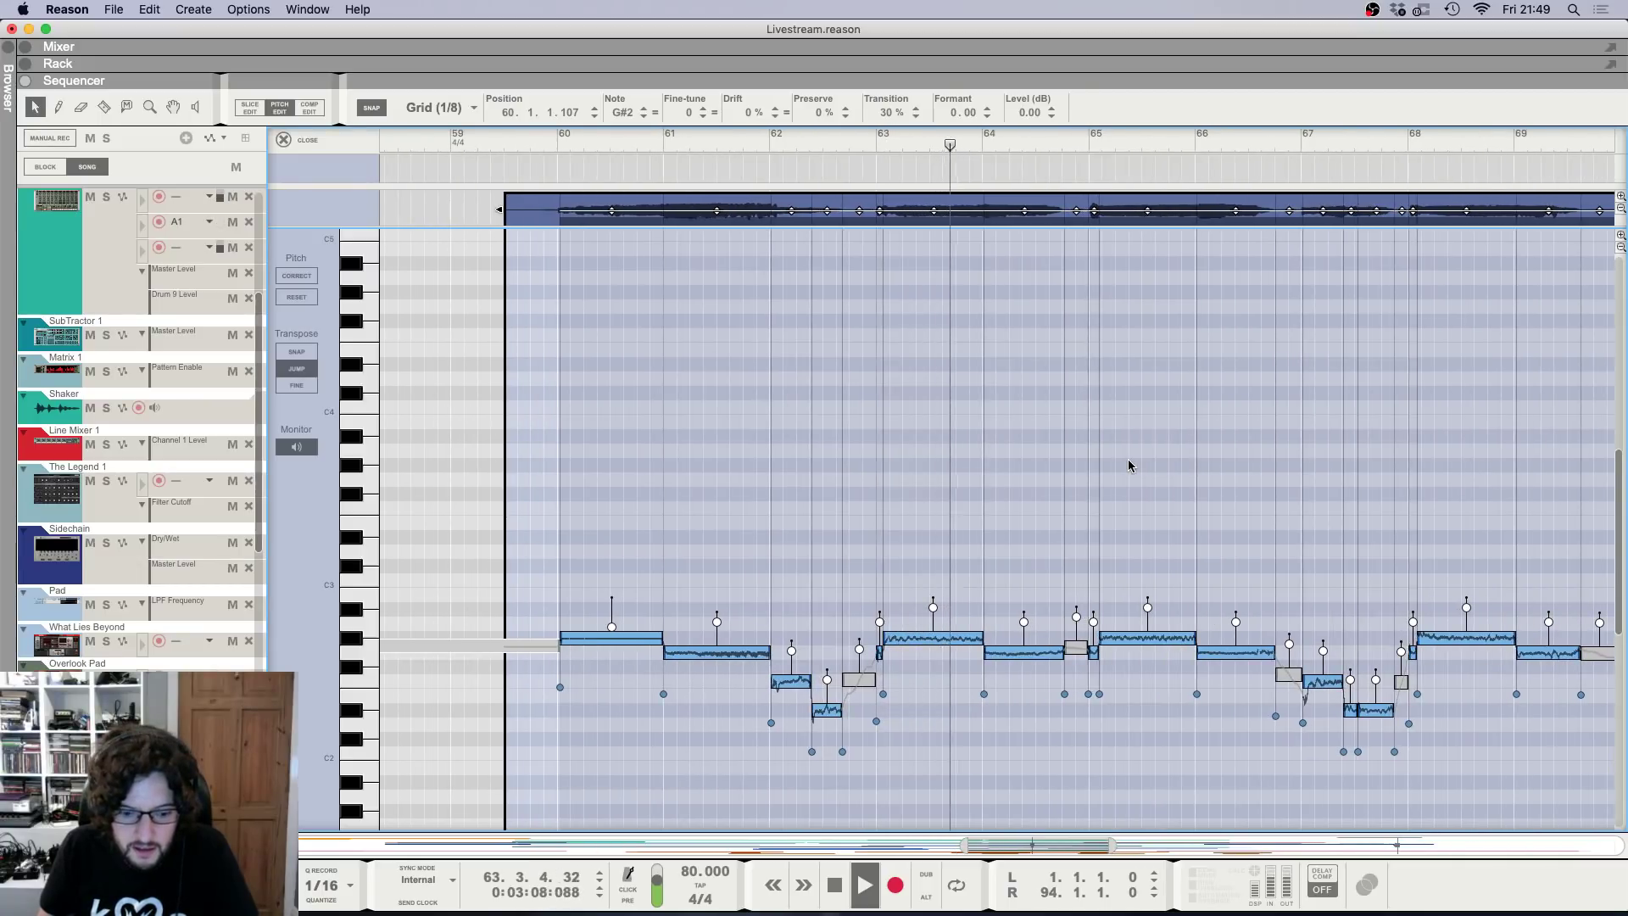
Check the compressor and DR-1 reverb on End Vox 2 in the rack while the vocal plays.
key(F6)
click(1309, 626)
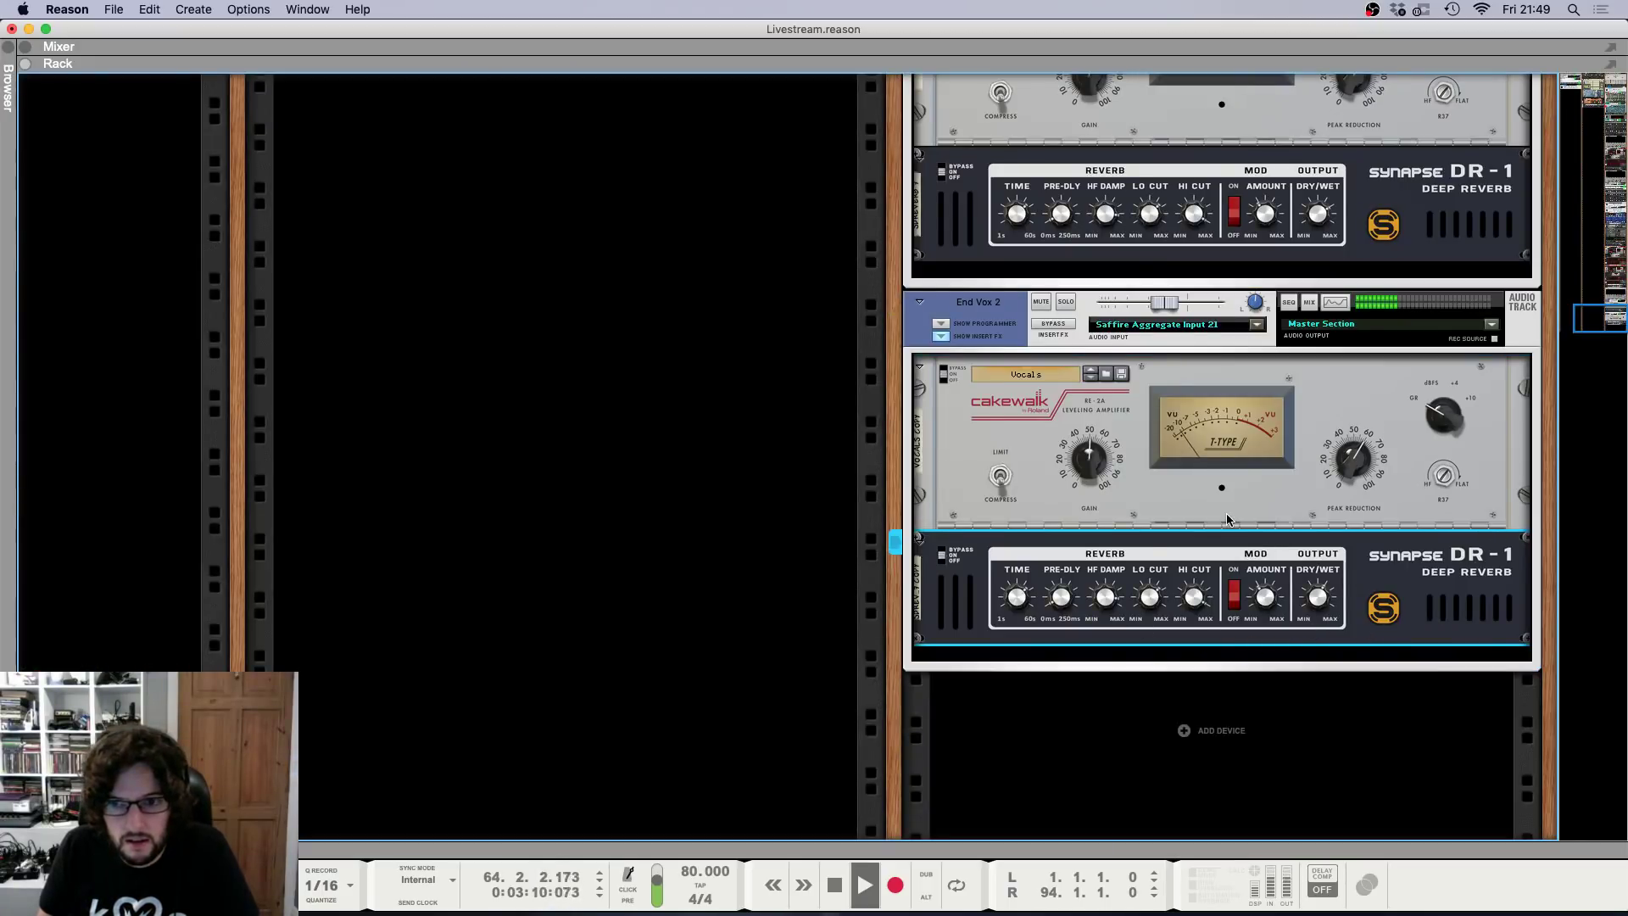
key(F7)
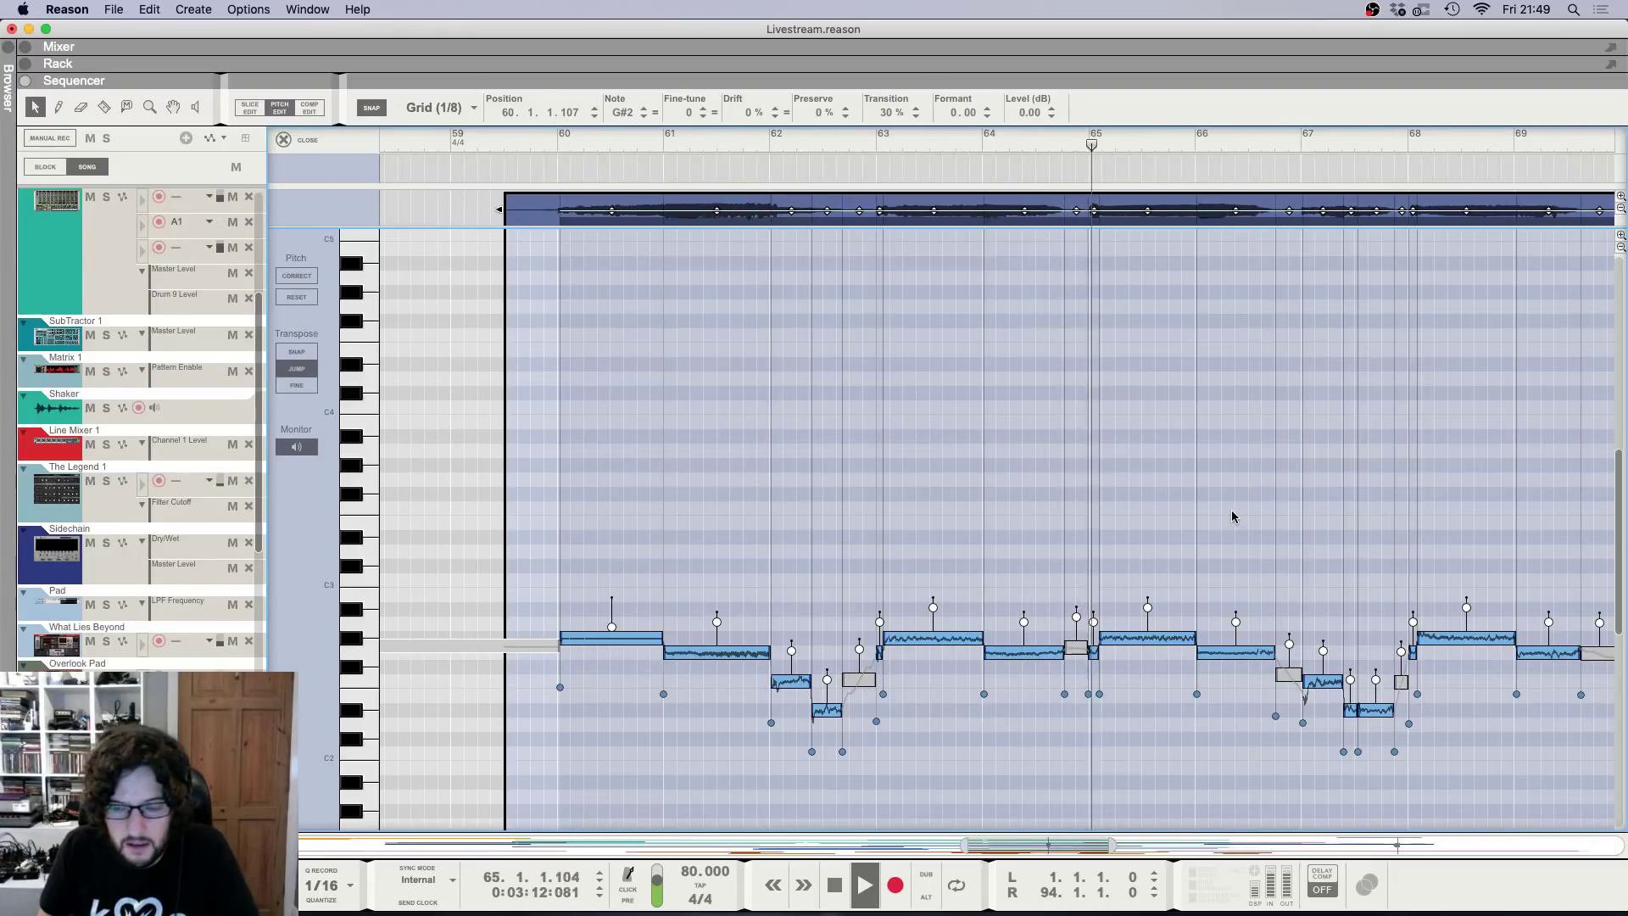
scroll(1188, 514, right, 3)
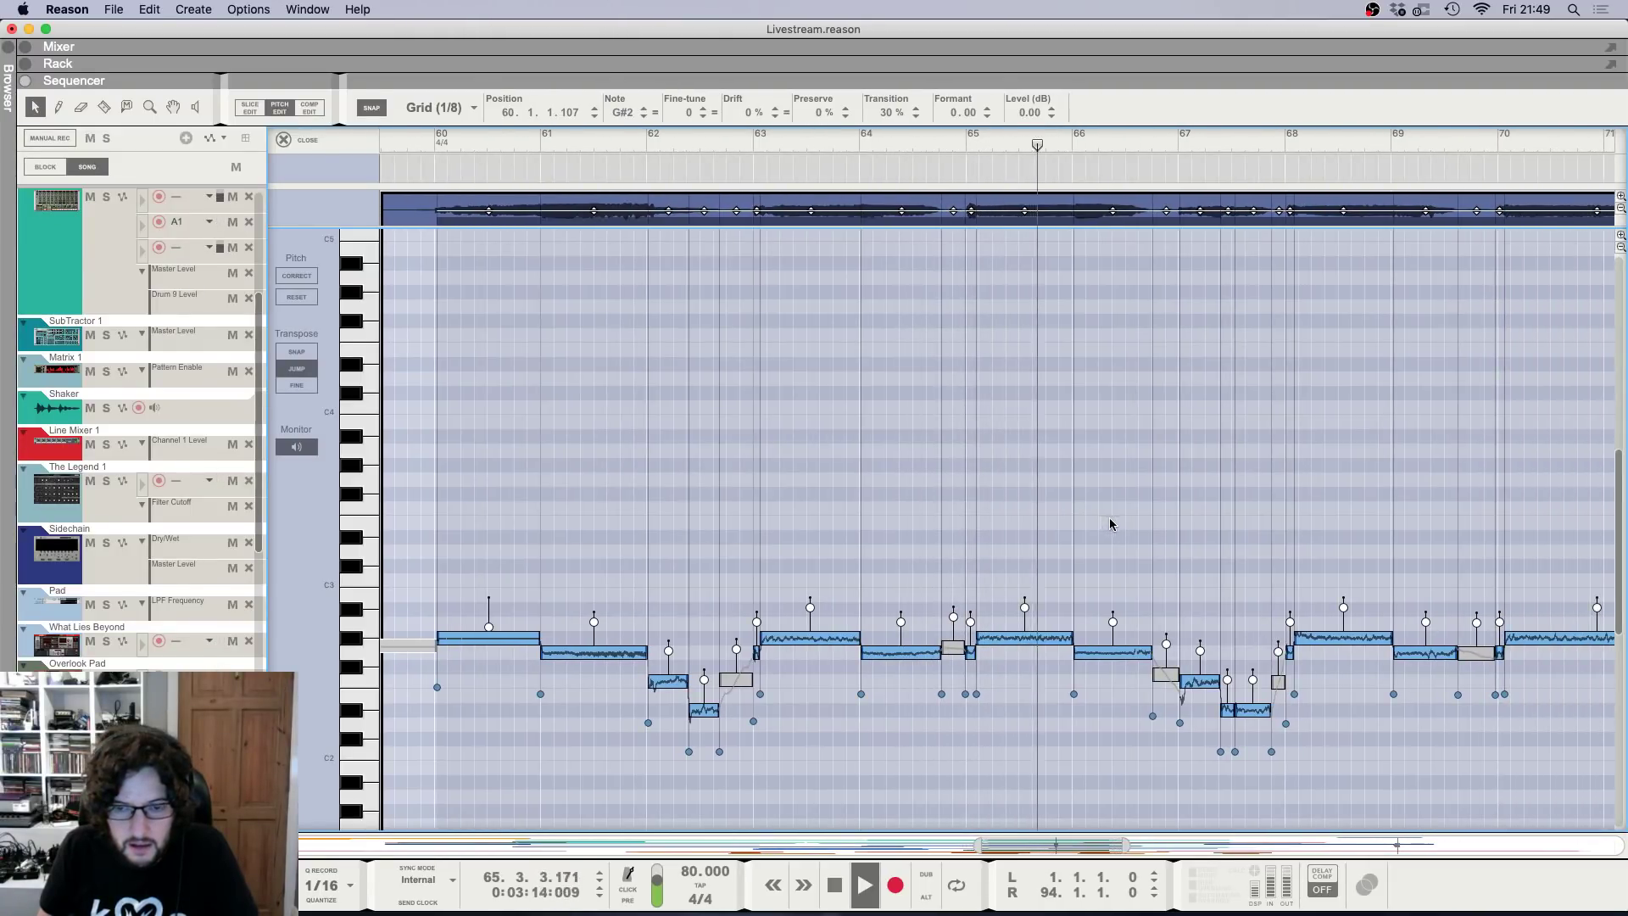
Fine-tune the End Vox fader in the mixer and set the End Vox 2 level to about -8.29 dB.
key(F5)
drag(1352, 694, 1352, 691)
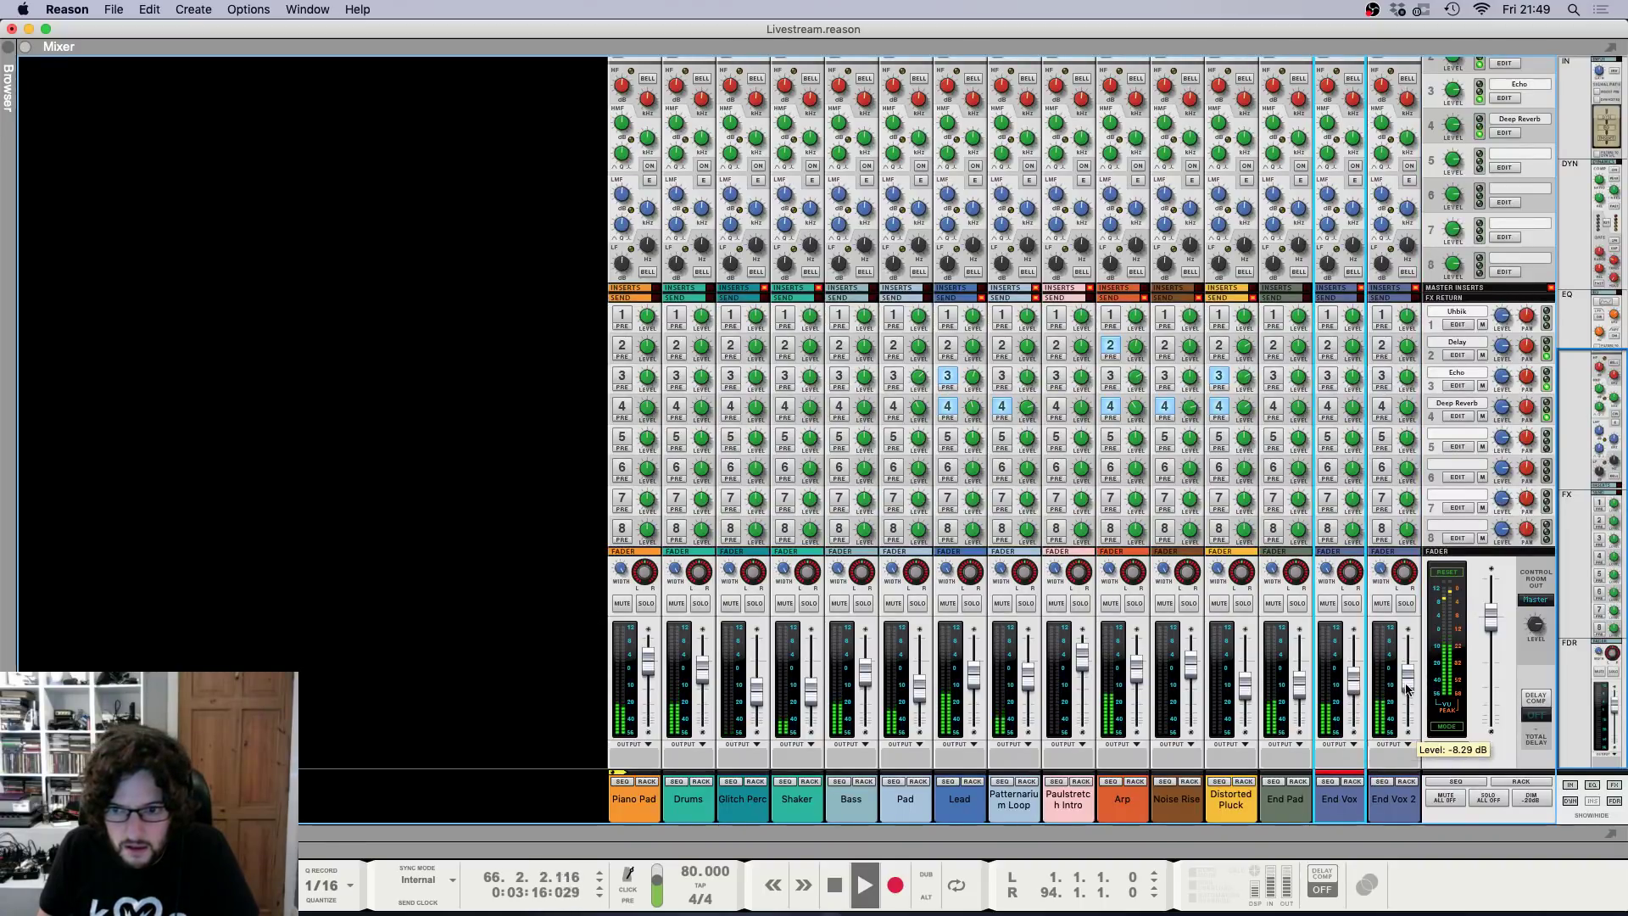
click(1409, 685)
key(F7)
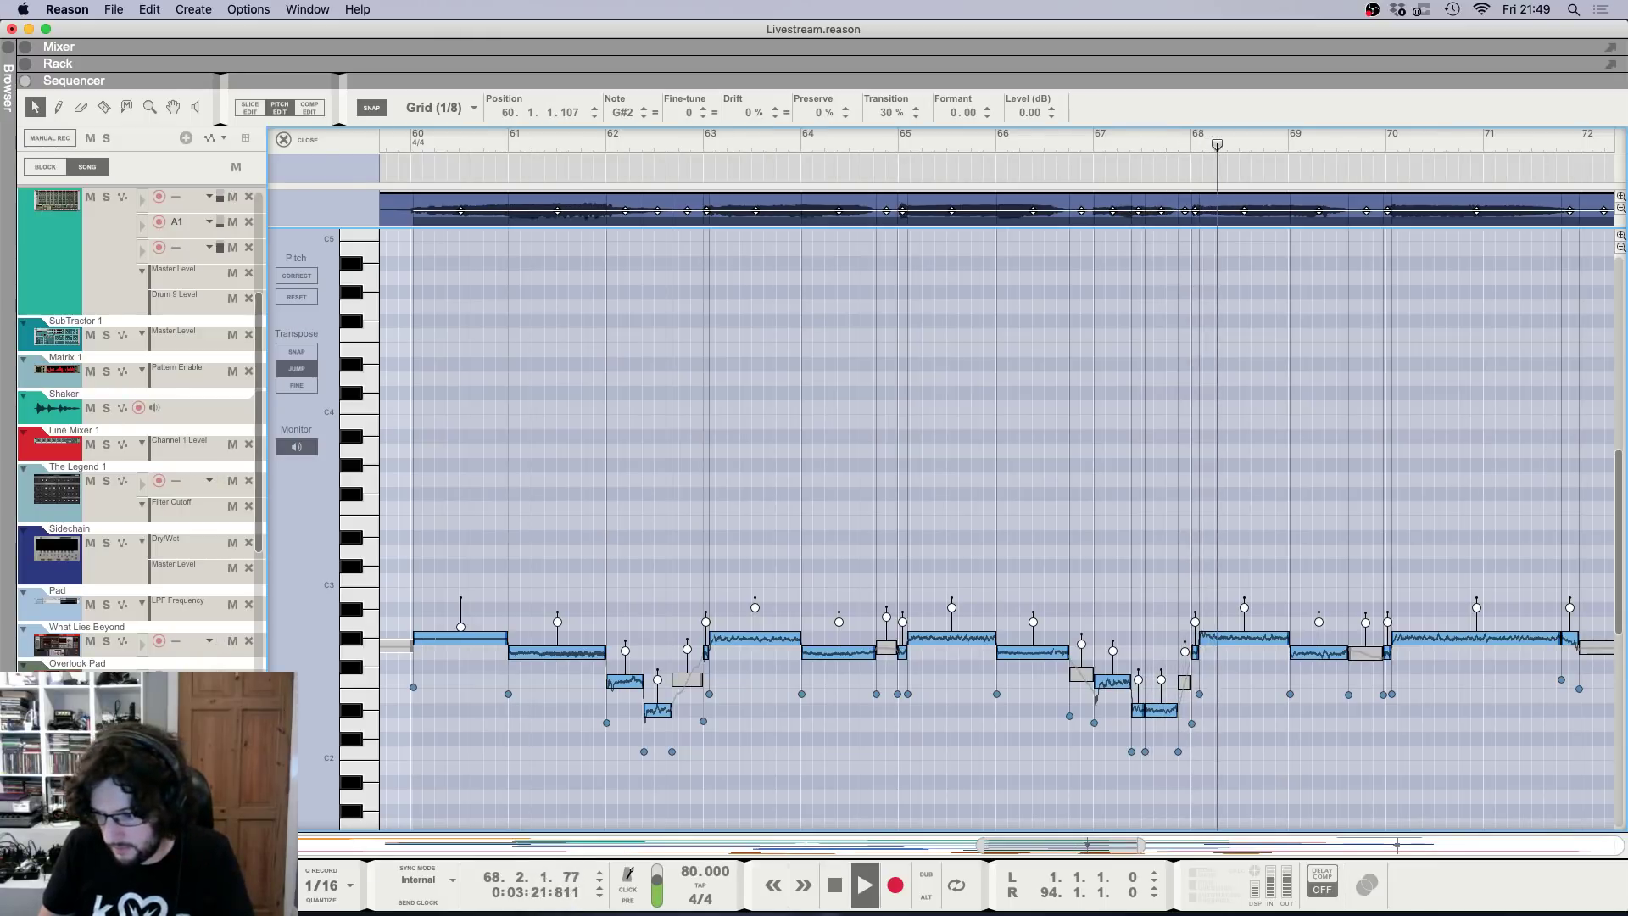
Deselect all the vocal notes in the pitch editor.
key(g)
key(g)
key(g)
key(g)
key(g)
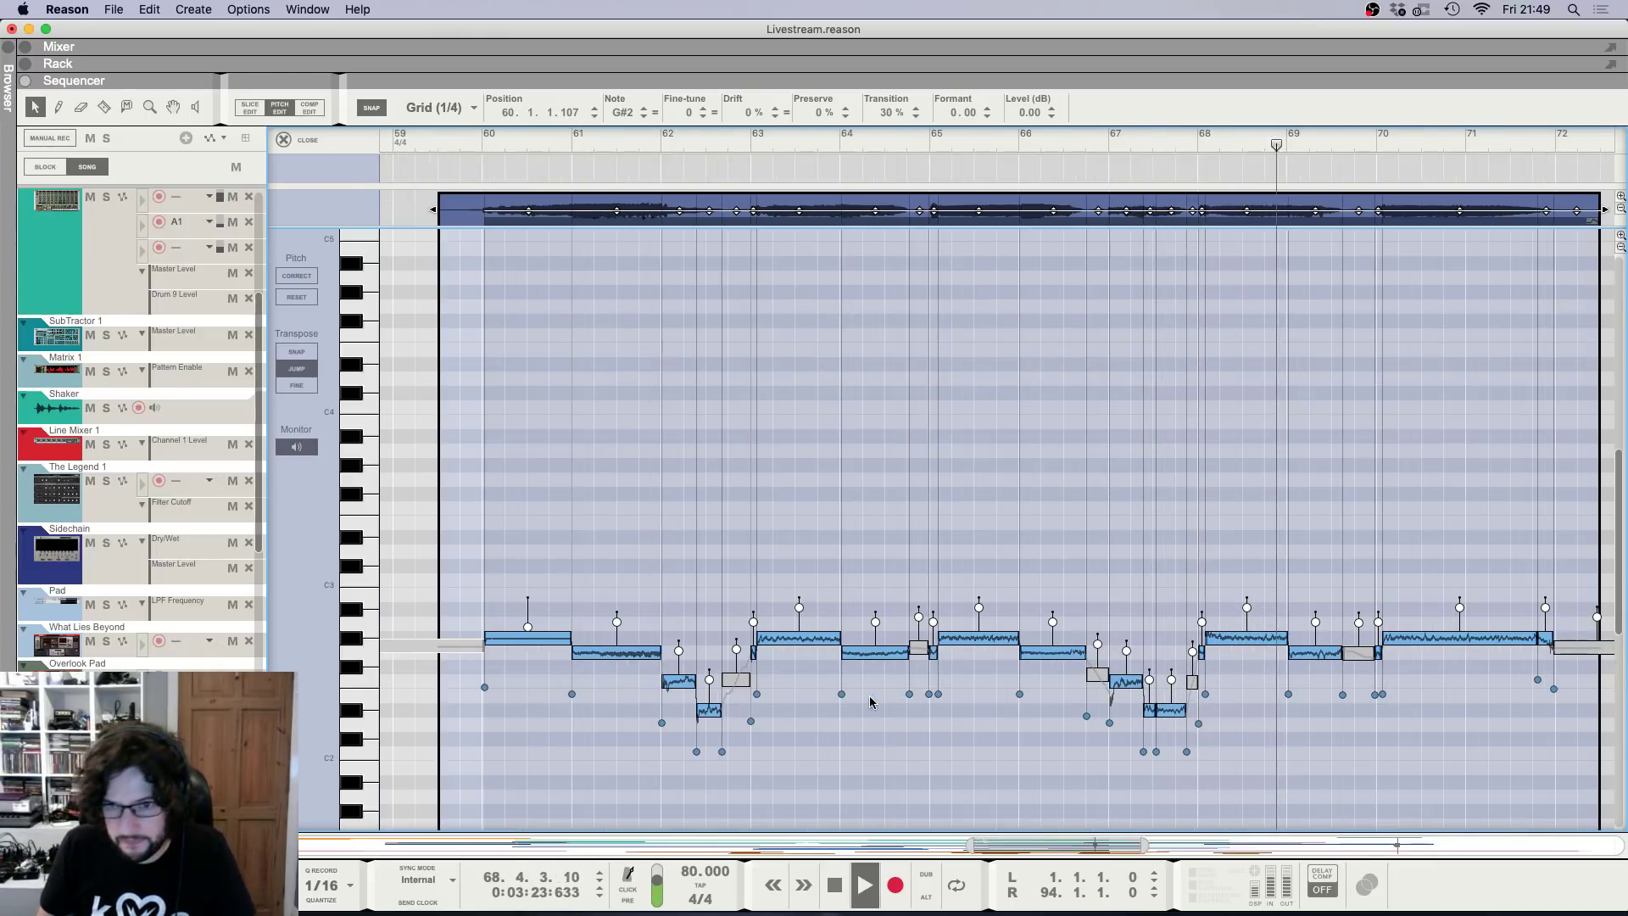
click(1349, 586)
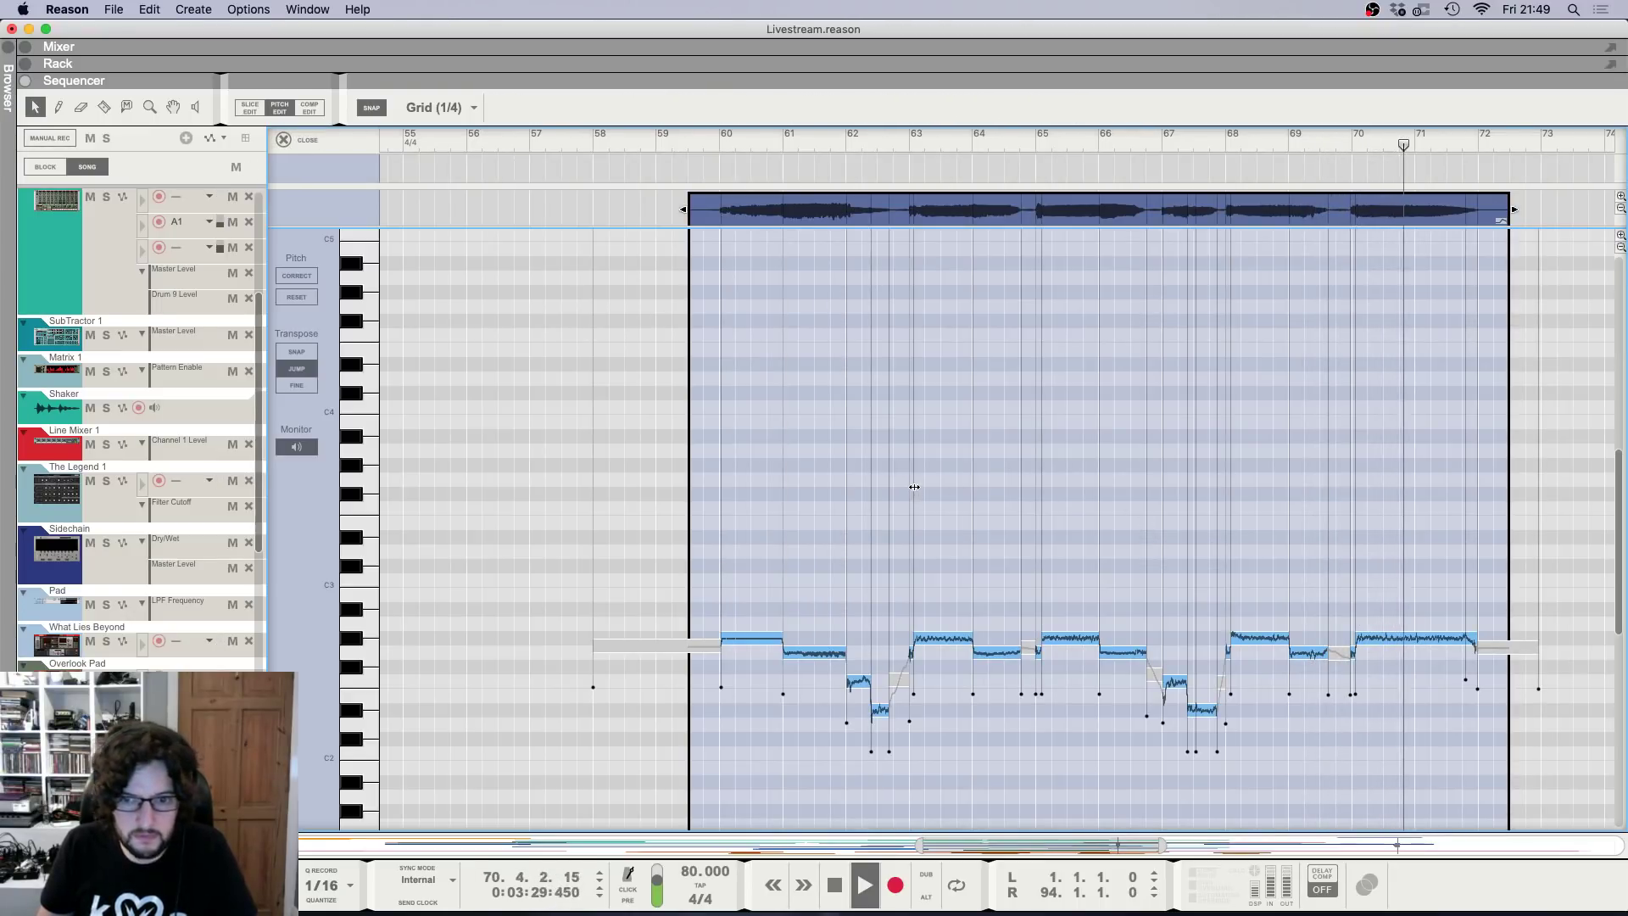
key(F5)
key(F7)
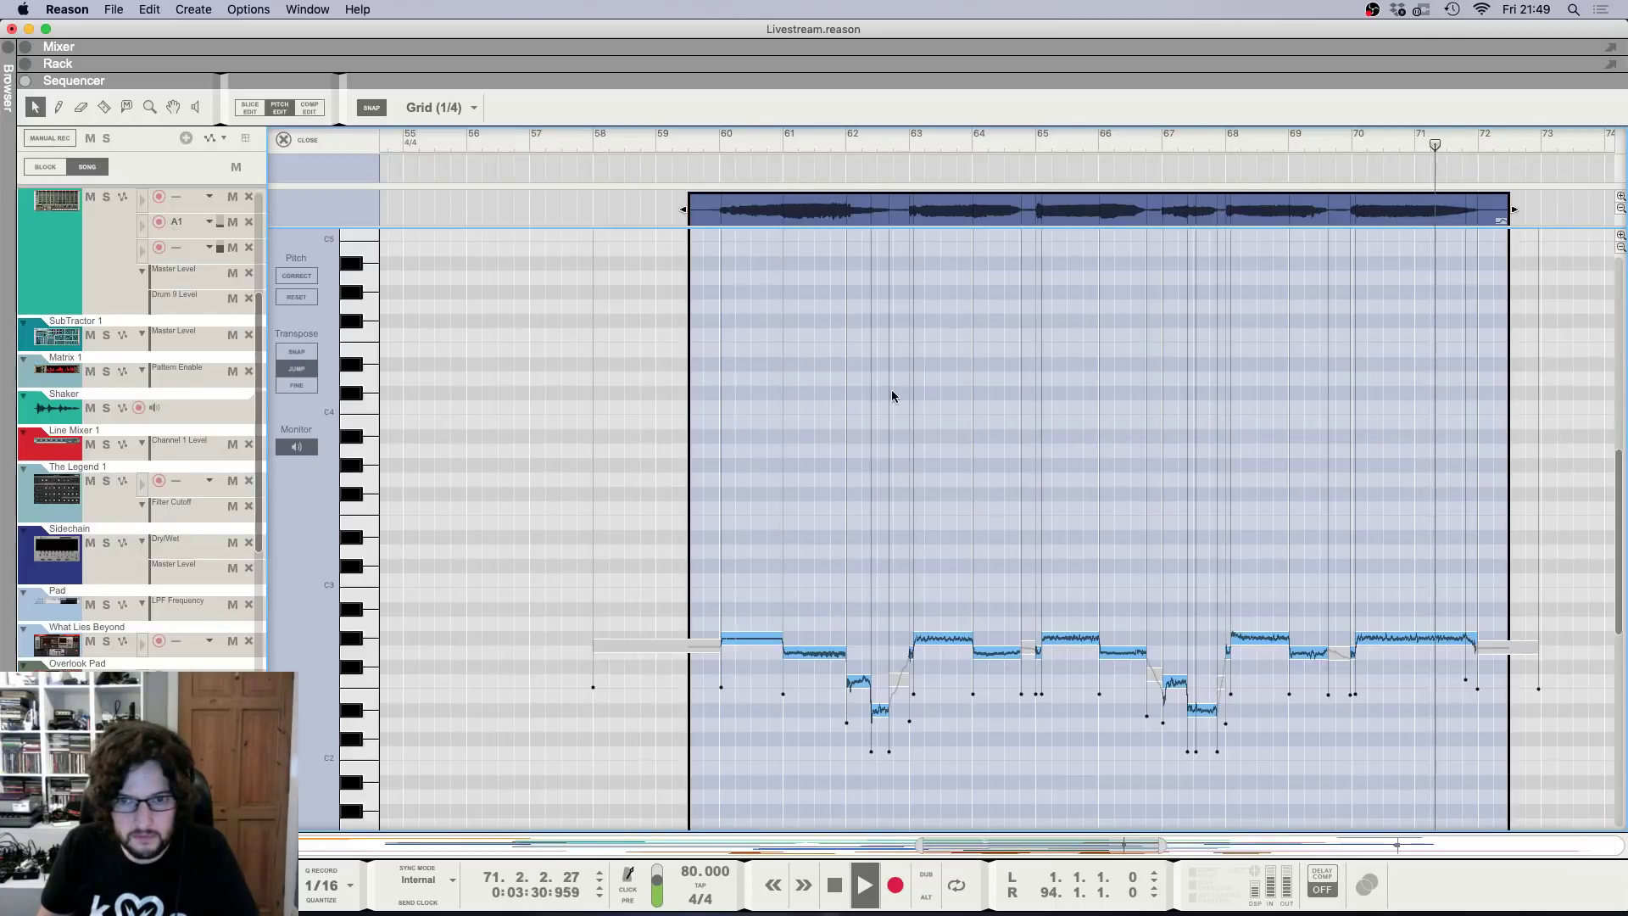
Close the pitch editor, stop playback and move the song position to bar 49.
click(287, 139)
key(g)
key(g)
key(g)
key(g)
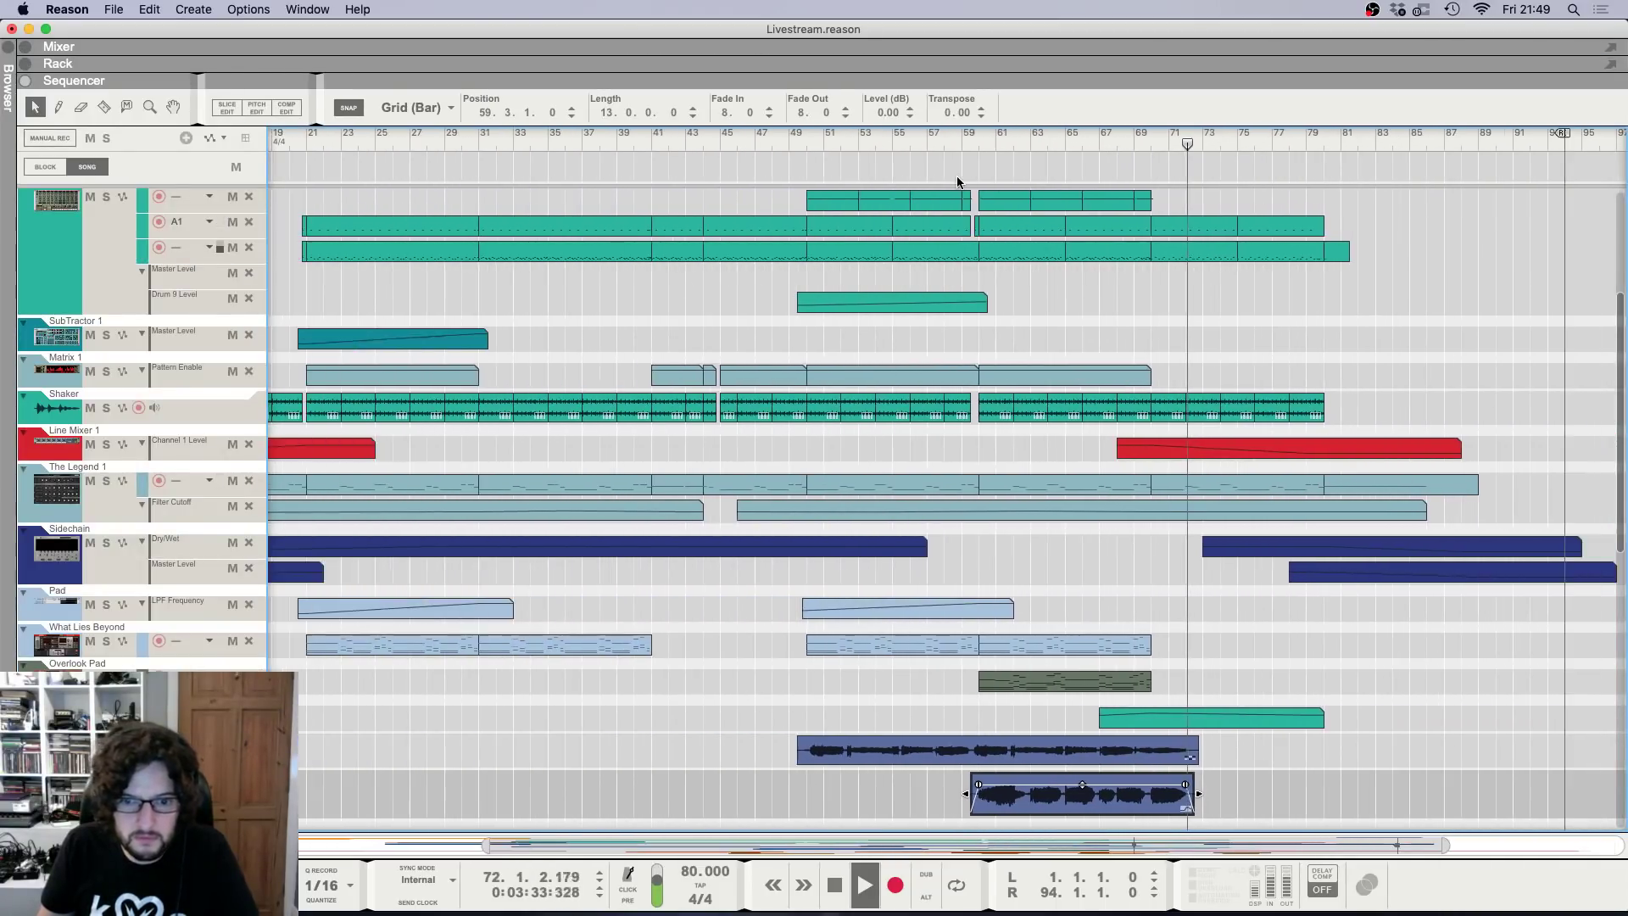
key(space)
click(792, 141)
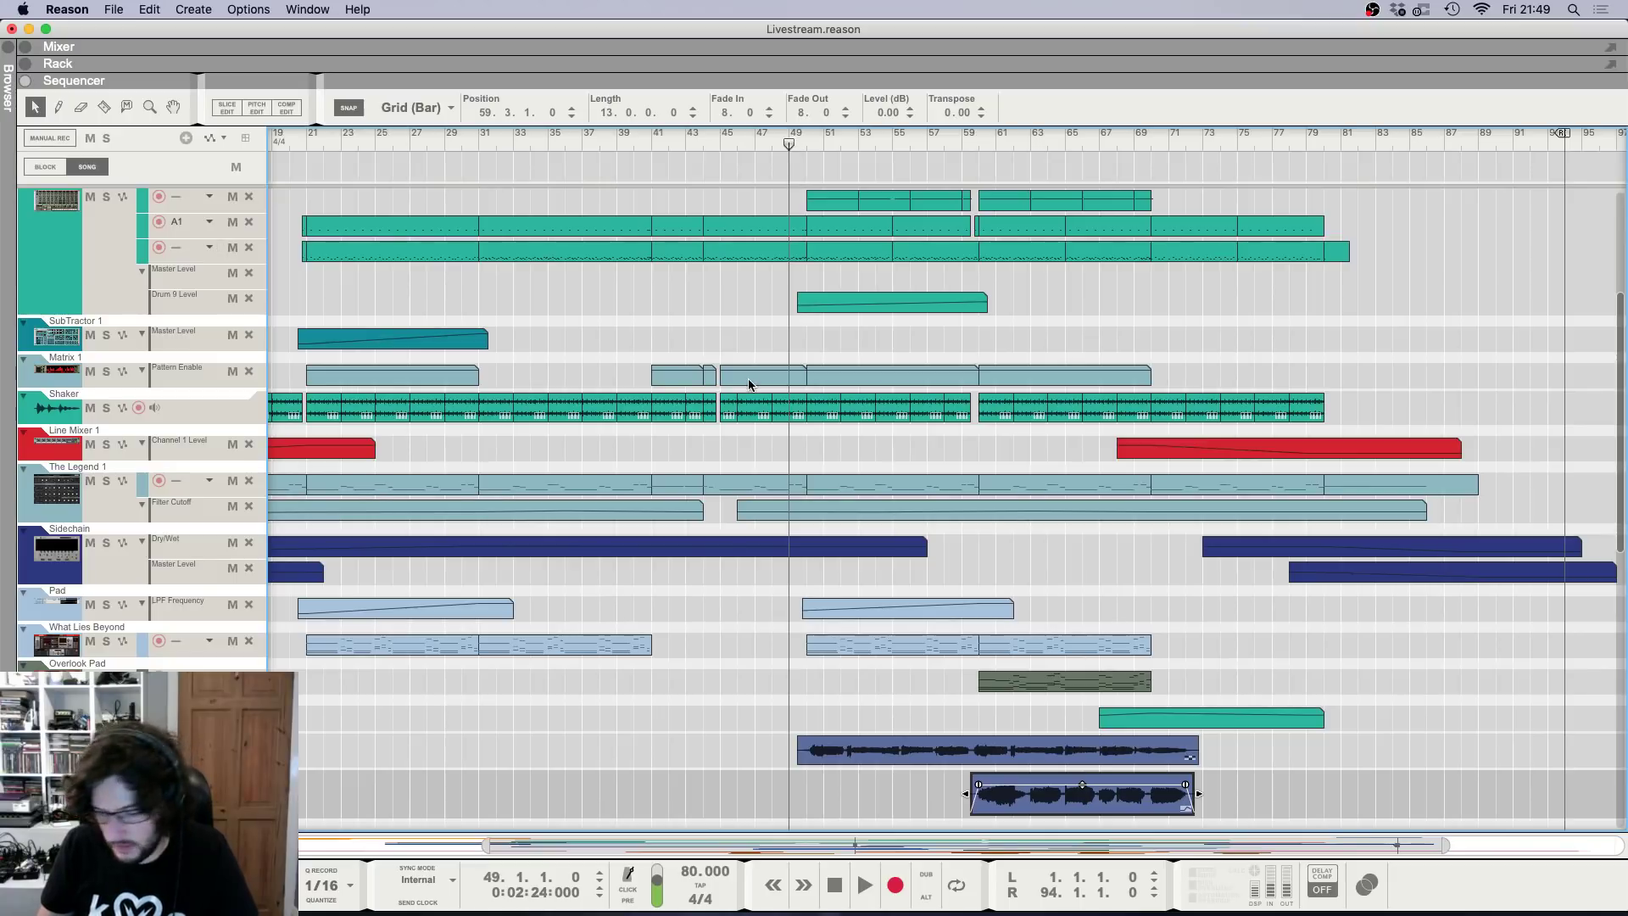
key(g)
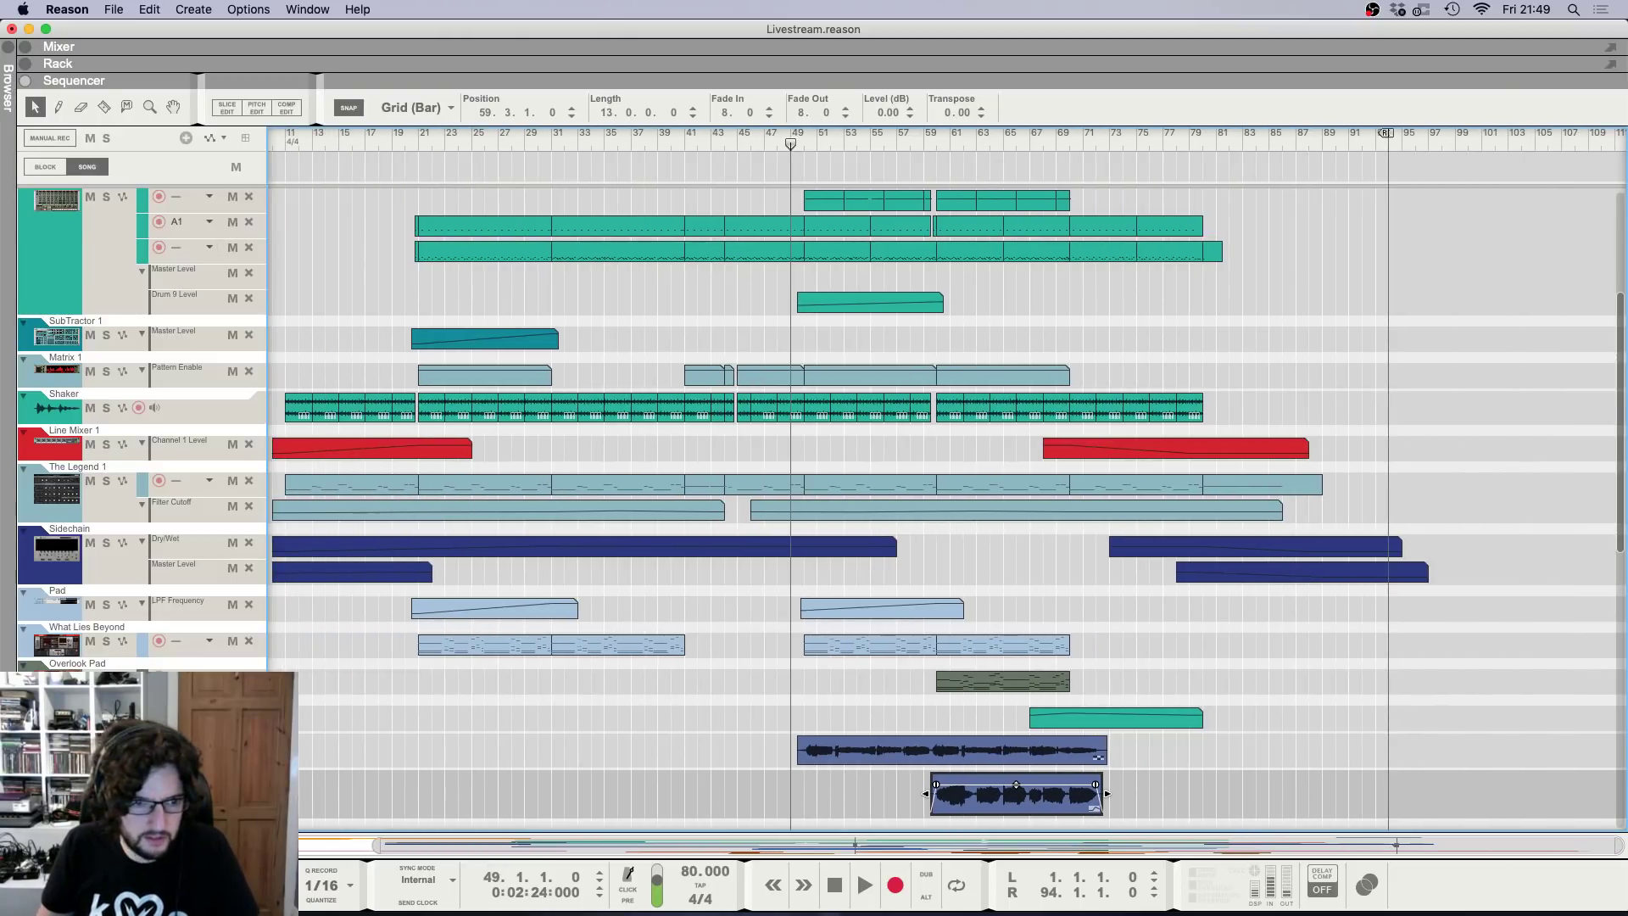
Add a kiloHearts Faturator below the DR-1 reverb on End Vox and raise its Stereo Turbo to about 72%.
click(63, 751)
key(F6)
right_click(978, 399)
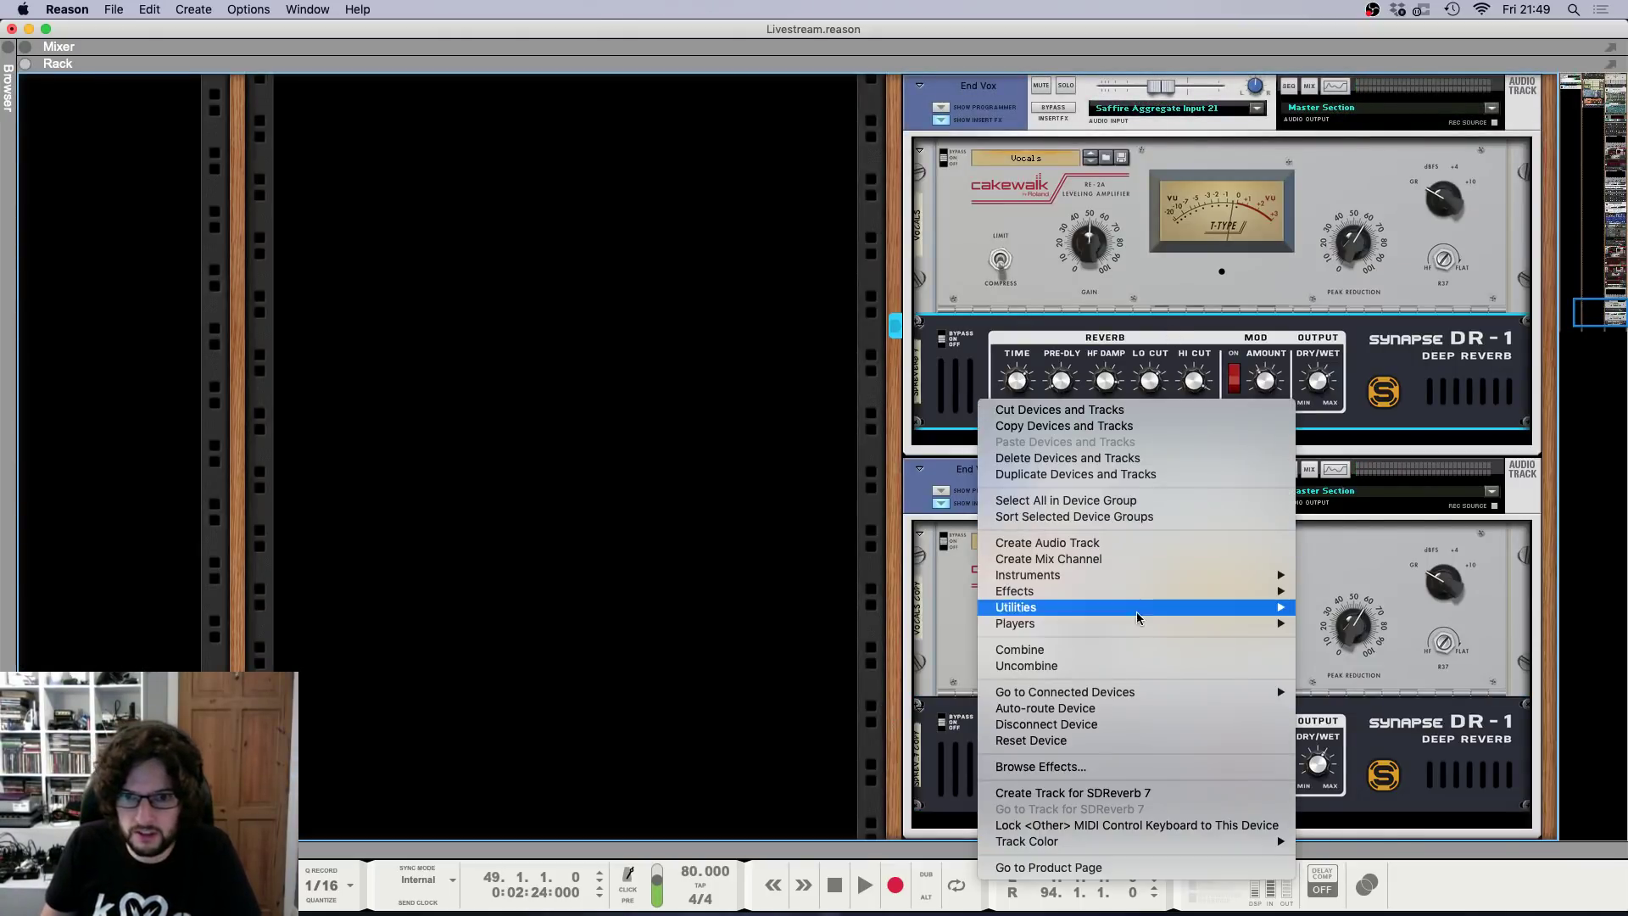
mouse_move(1137, 591)
mouse_move(1421, 592)
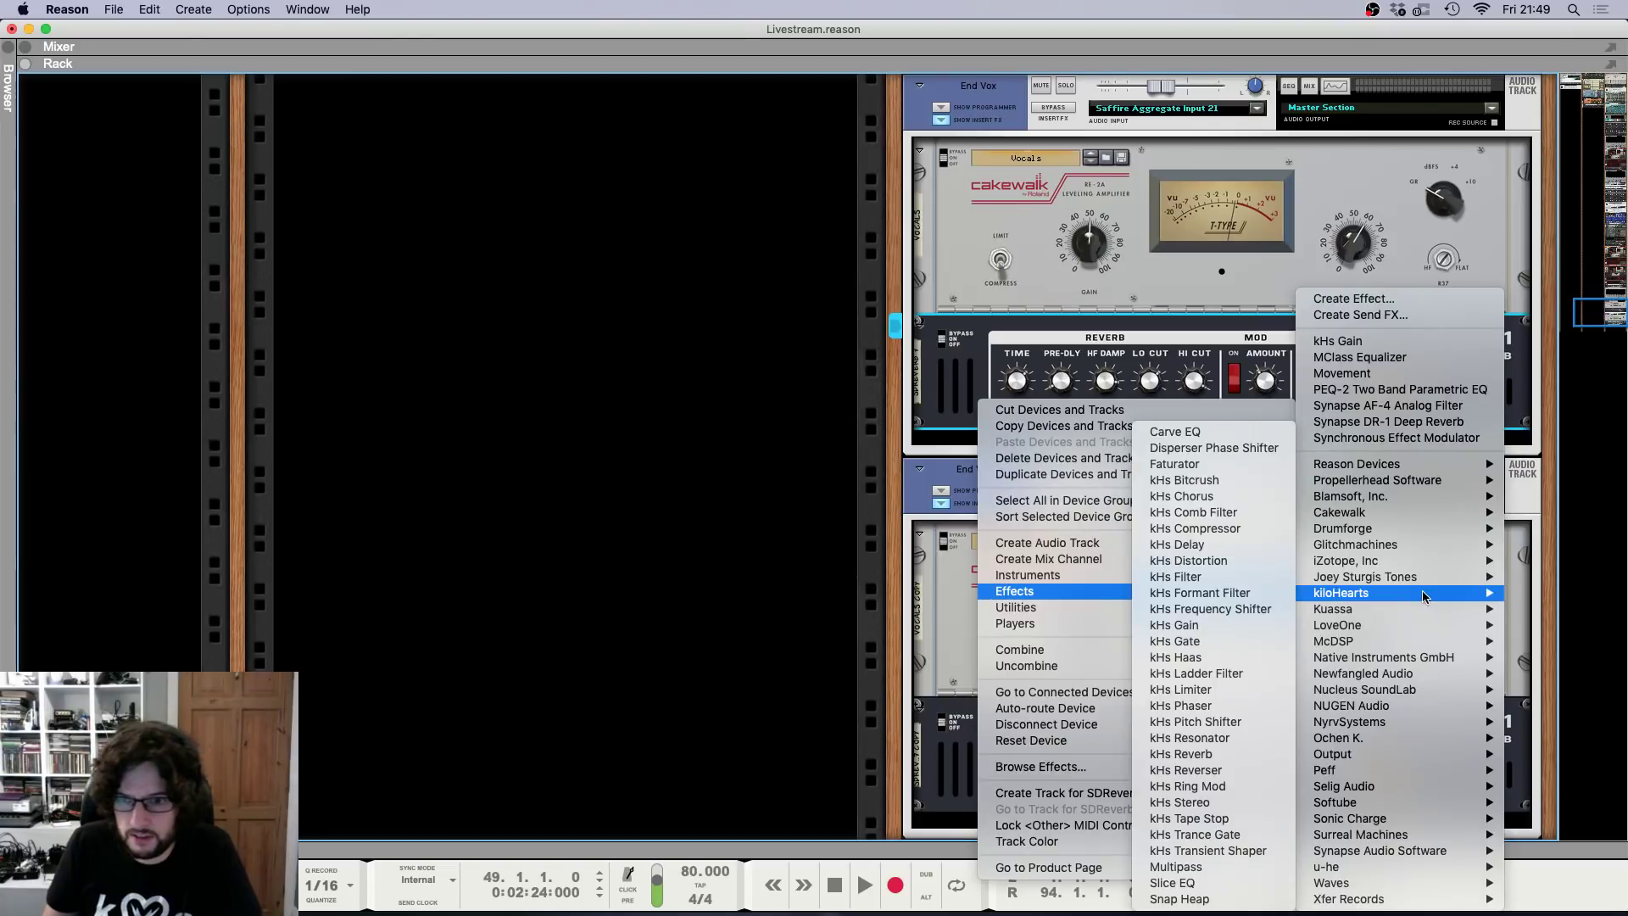
click(1192, 470)
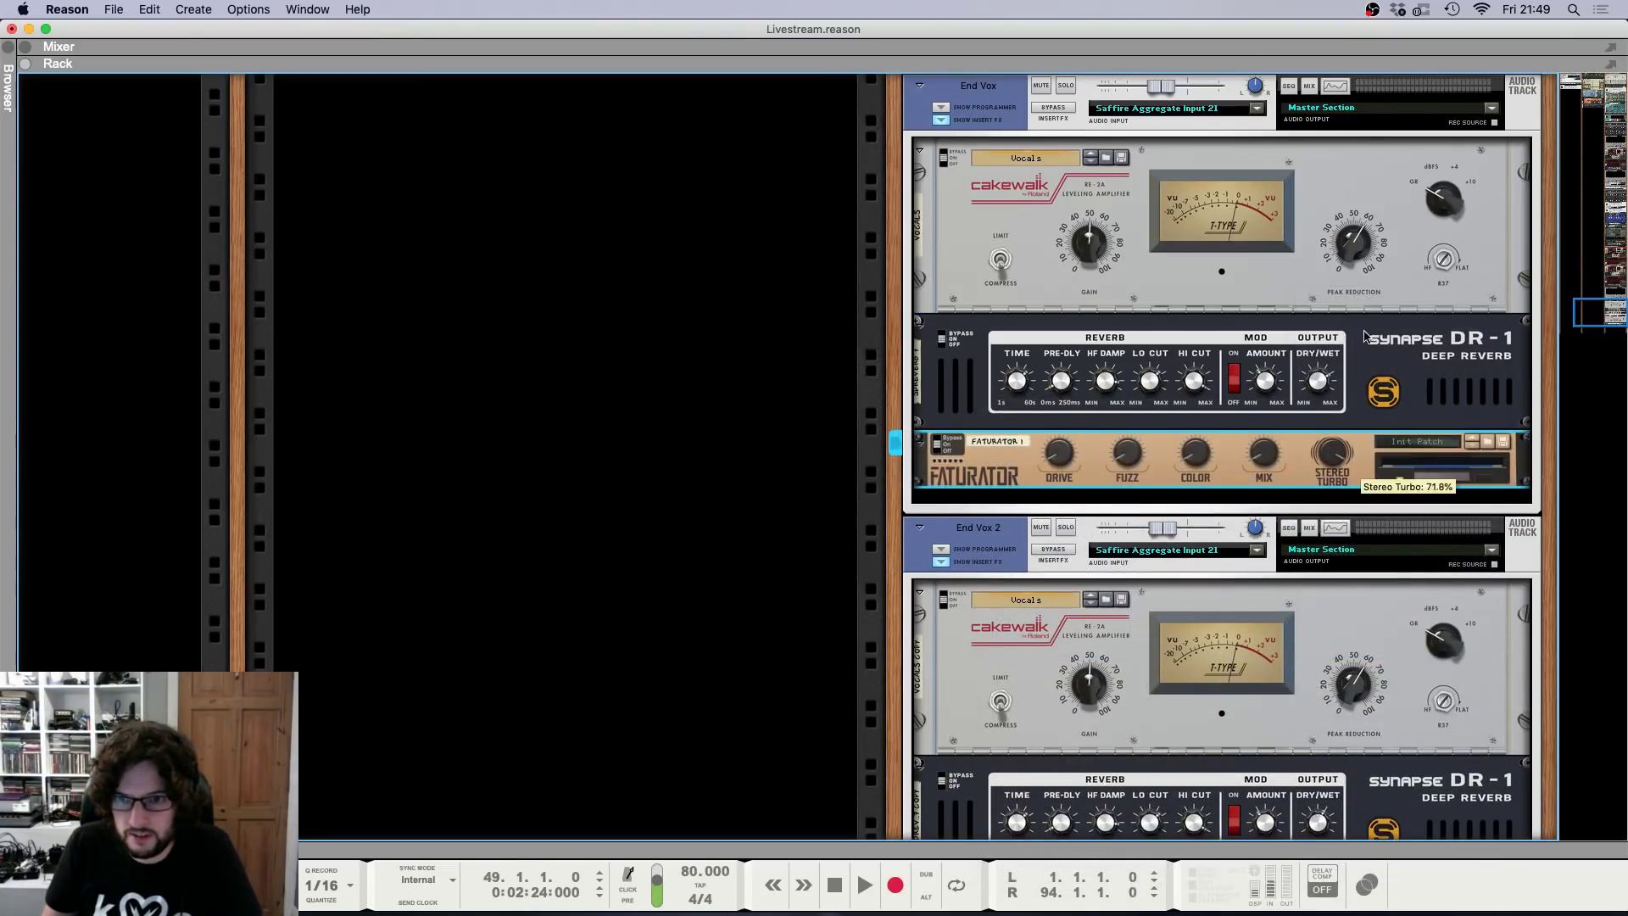
Add a kiloHearts Faturator below the DR-1 reverb on End Vox 2.
scroll(1399, 678, down, 2)
right_click(1397, 736)
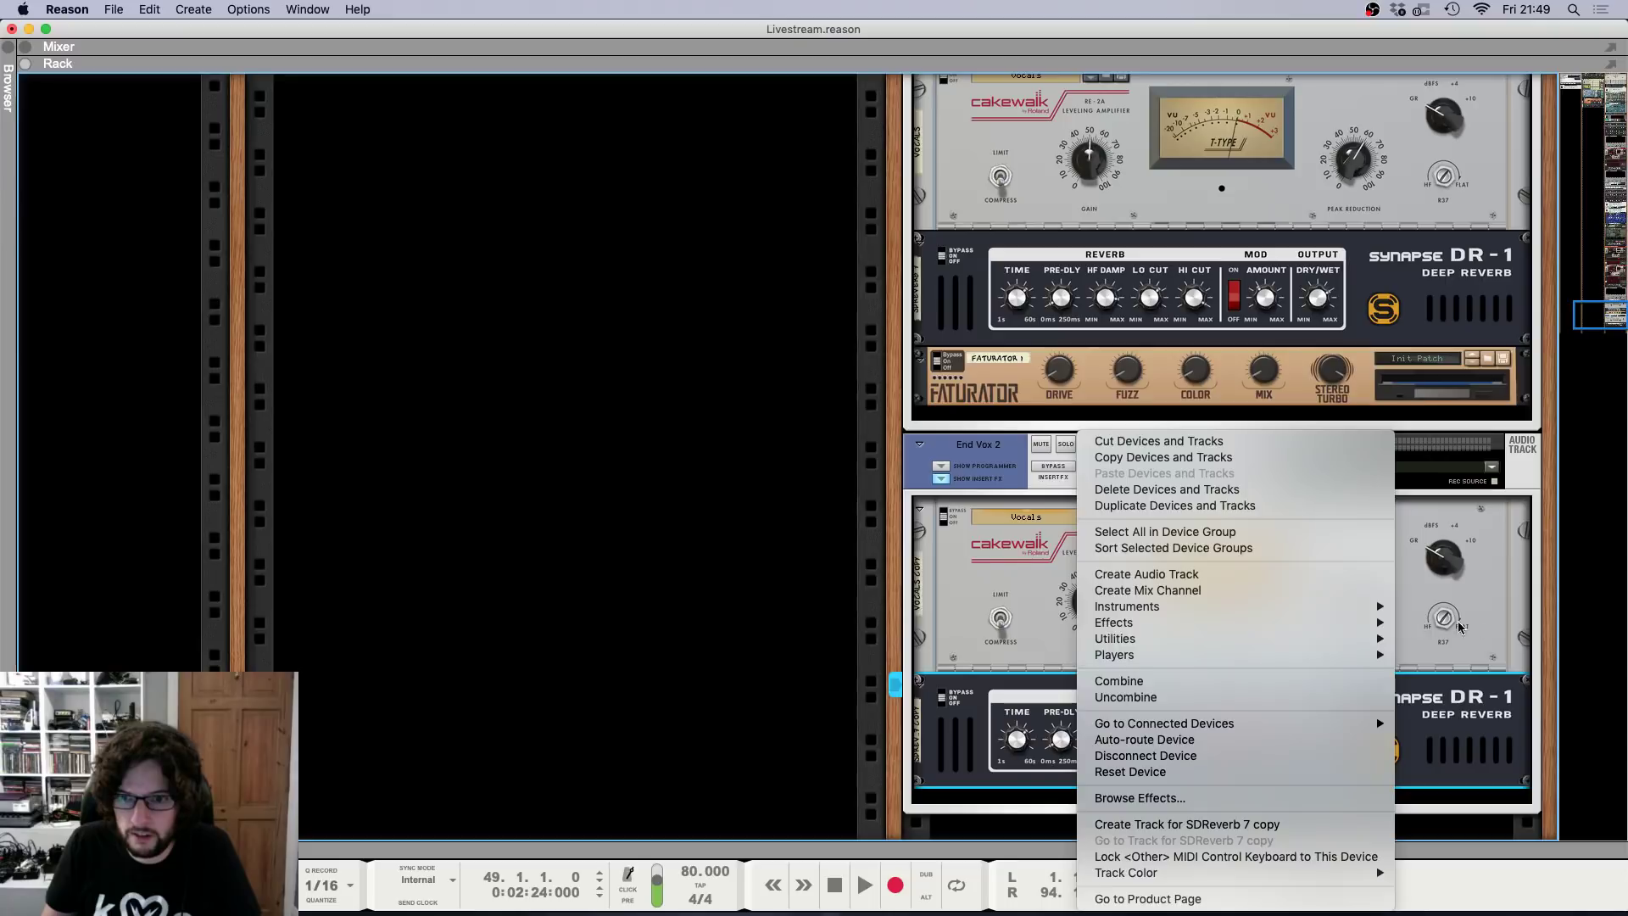
mouse_move(1262, 625)
mouse_move(1485, 593)
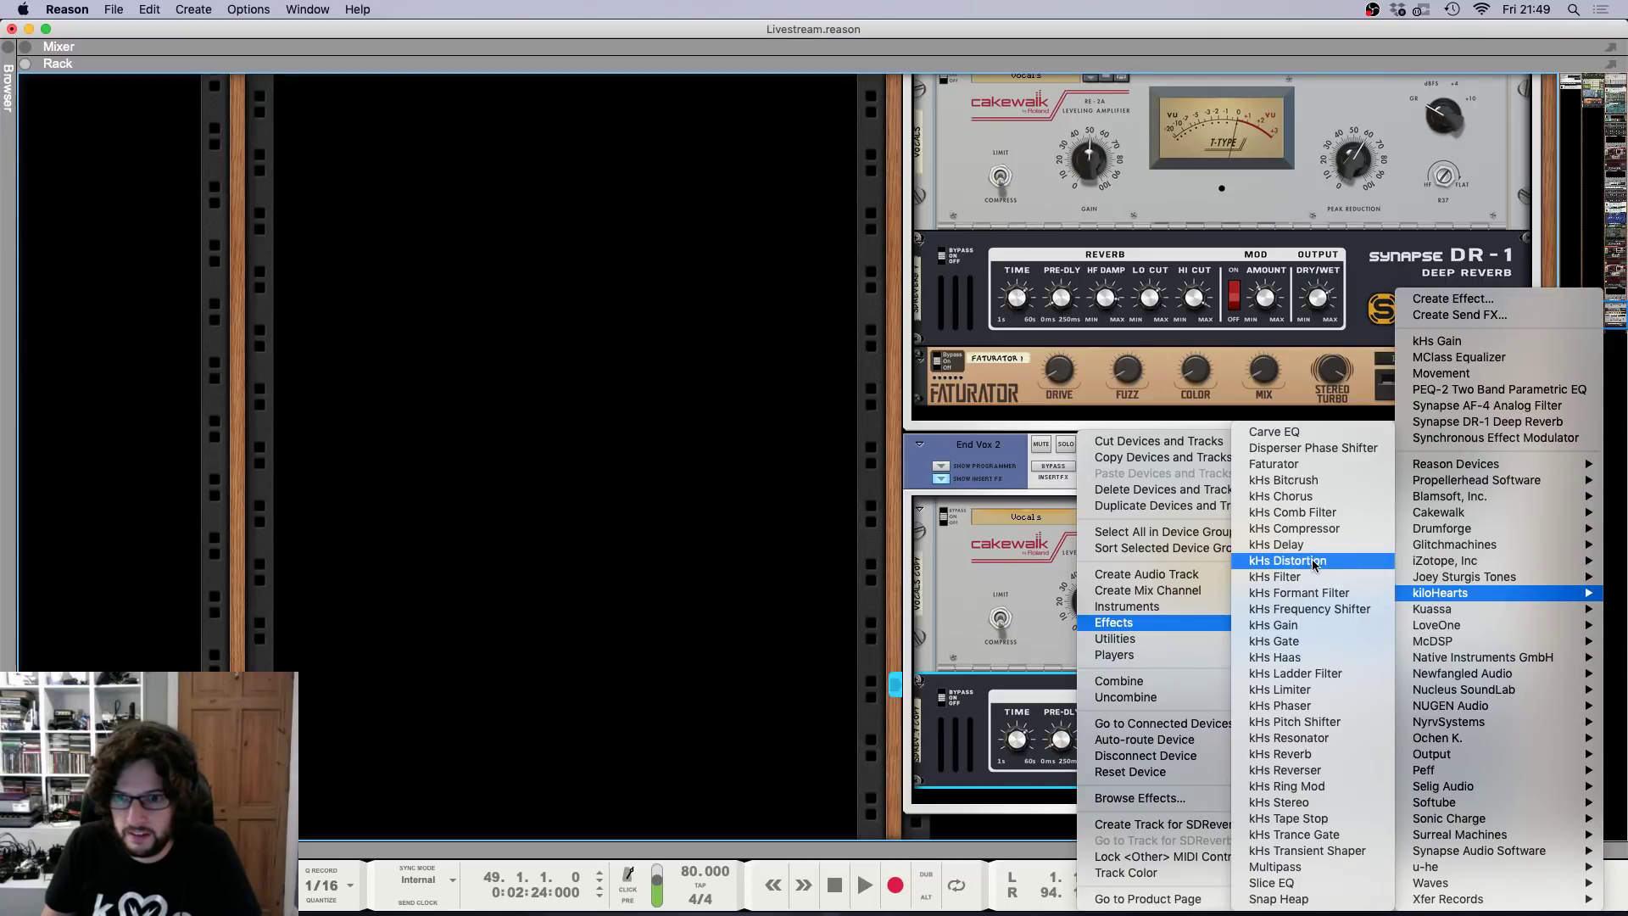
click(1274, 464)
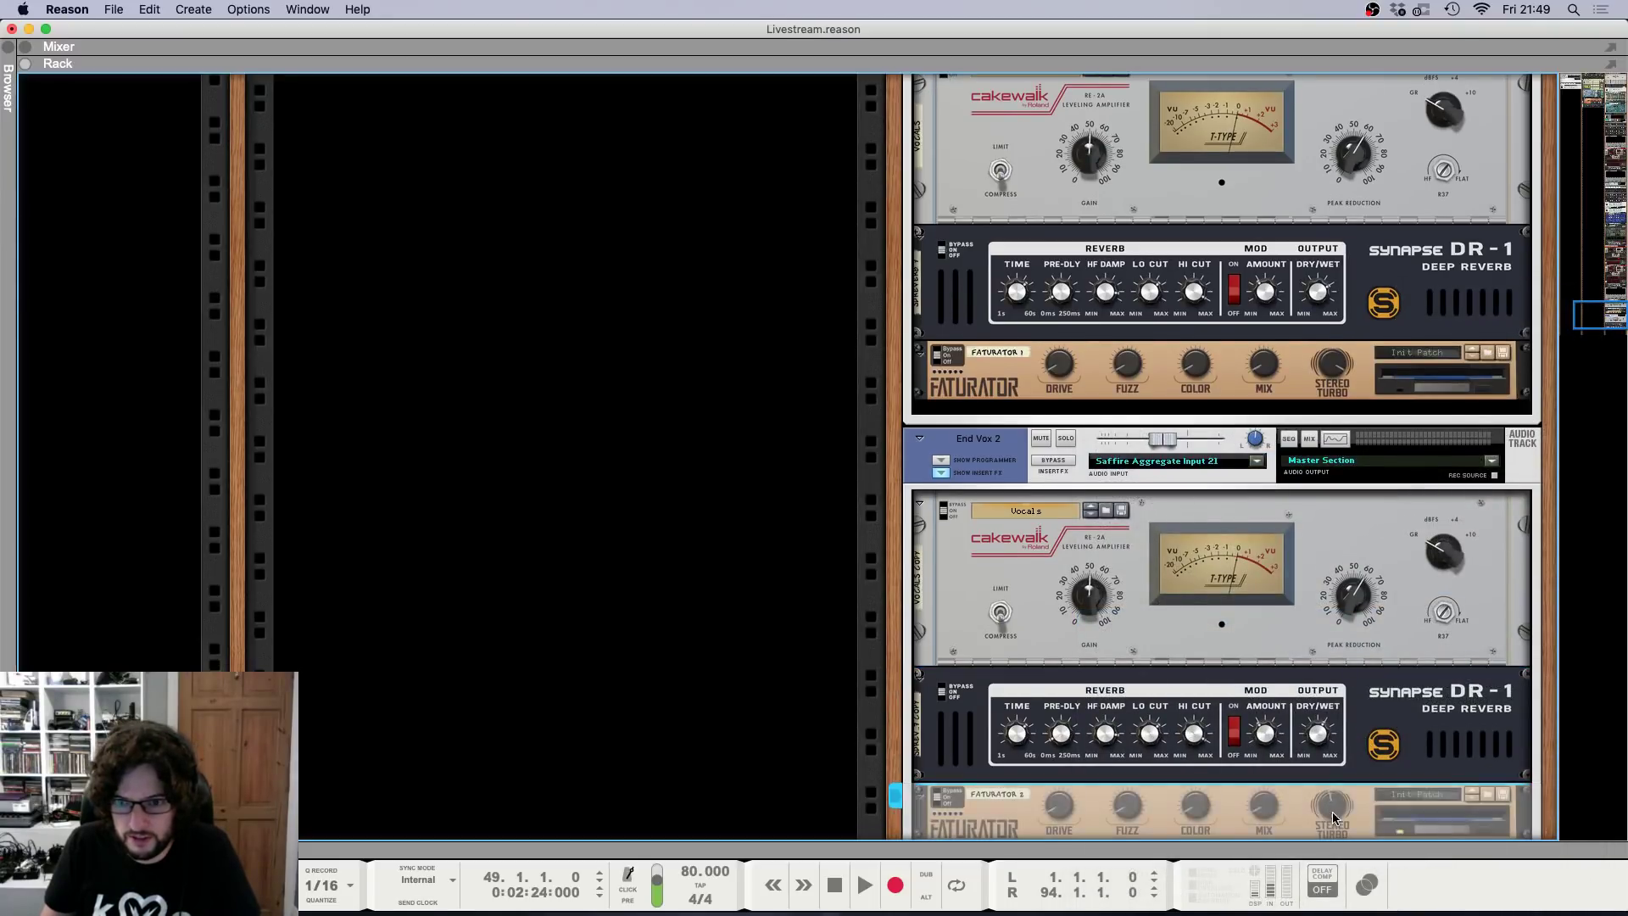
Play the vocals with the Faturators from bar 49, restart from bar 60 and check the End Vox 2 level in the mixer.
key(F7)
key(h)
key(h)
key(h)
key(h)
key(h)
key(h)
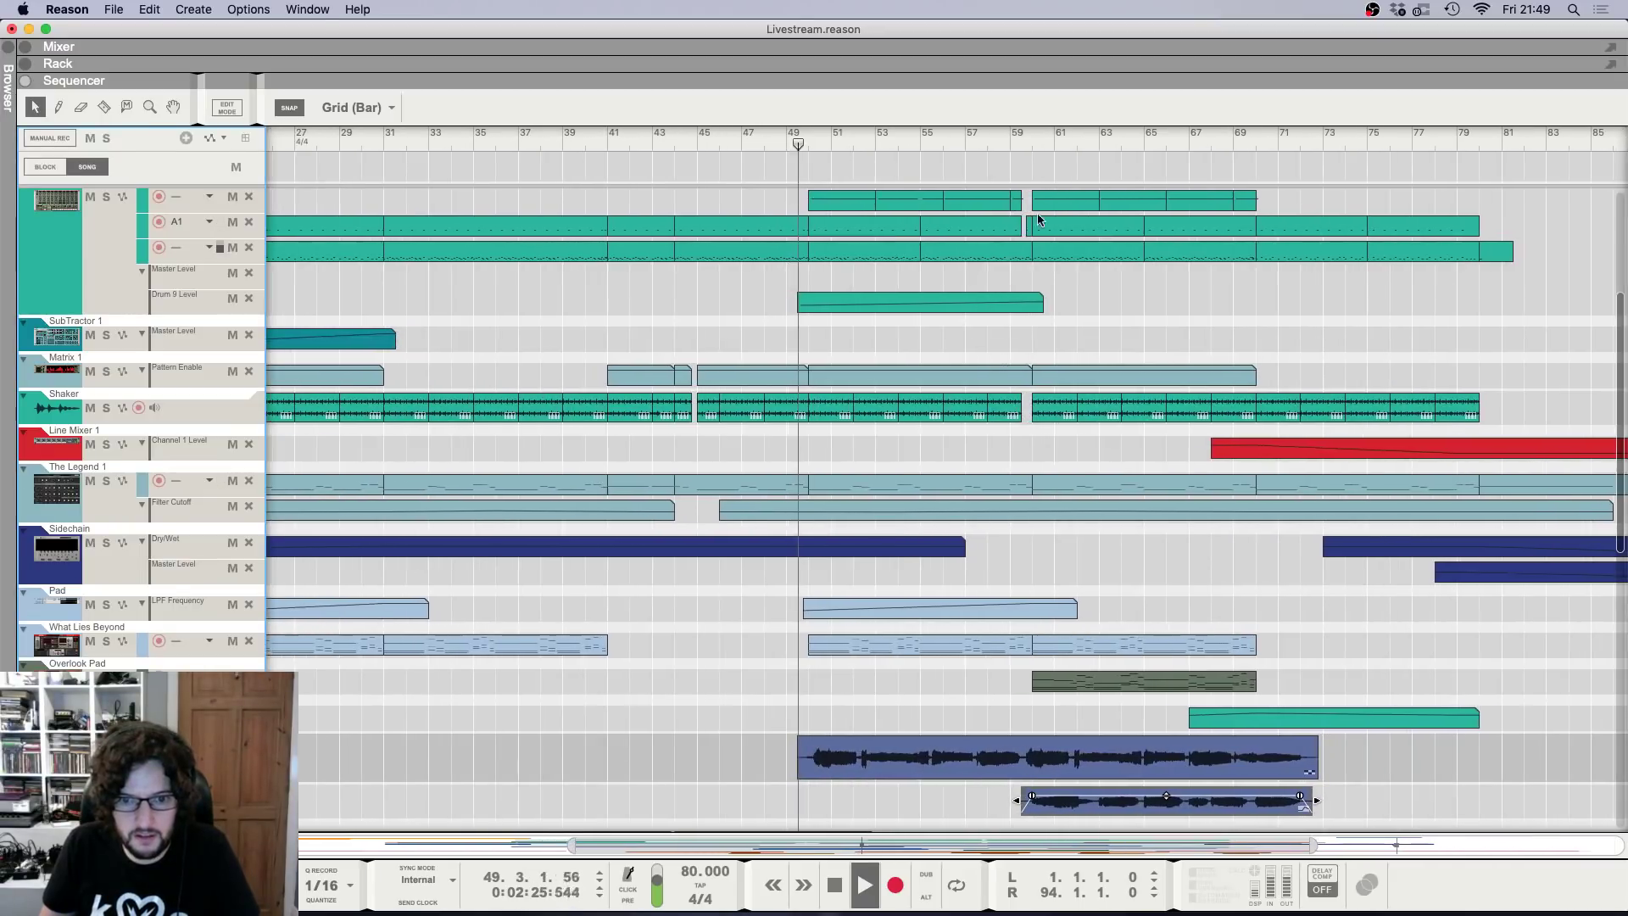
key(space)
click(1029, 138)
key(space)
key(F5)
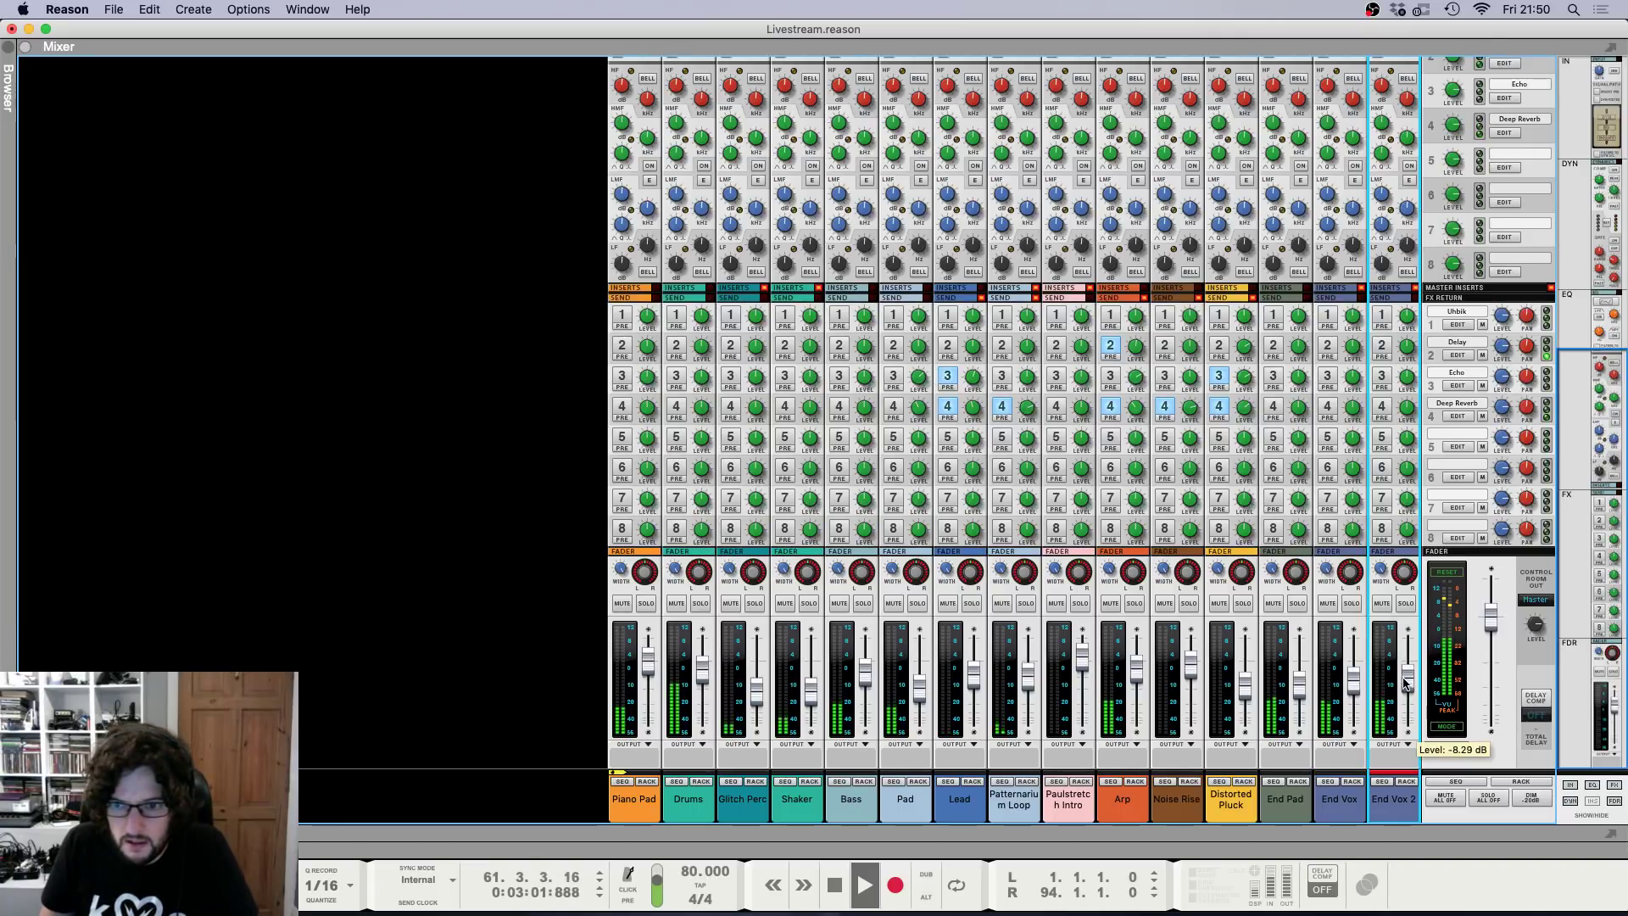
key(F7)
Look over the whole arrangement in the sequencer while the end vocals play, comparing the vocal clips with the other tracks.
key(g)
key(g)
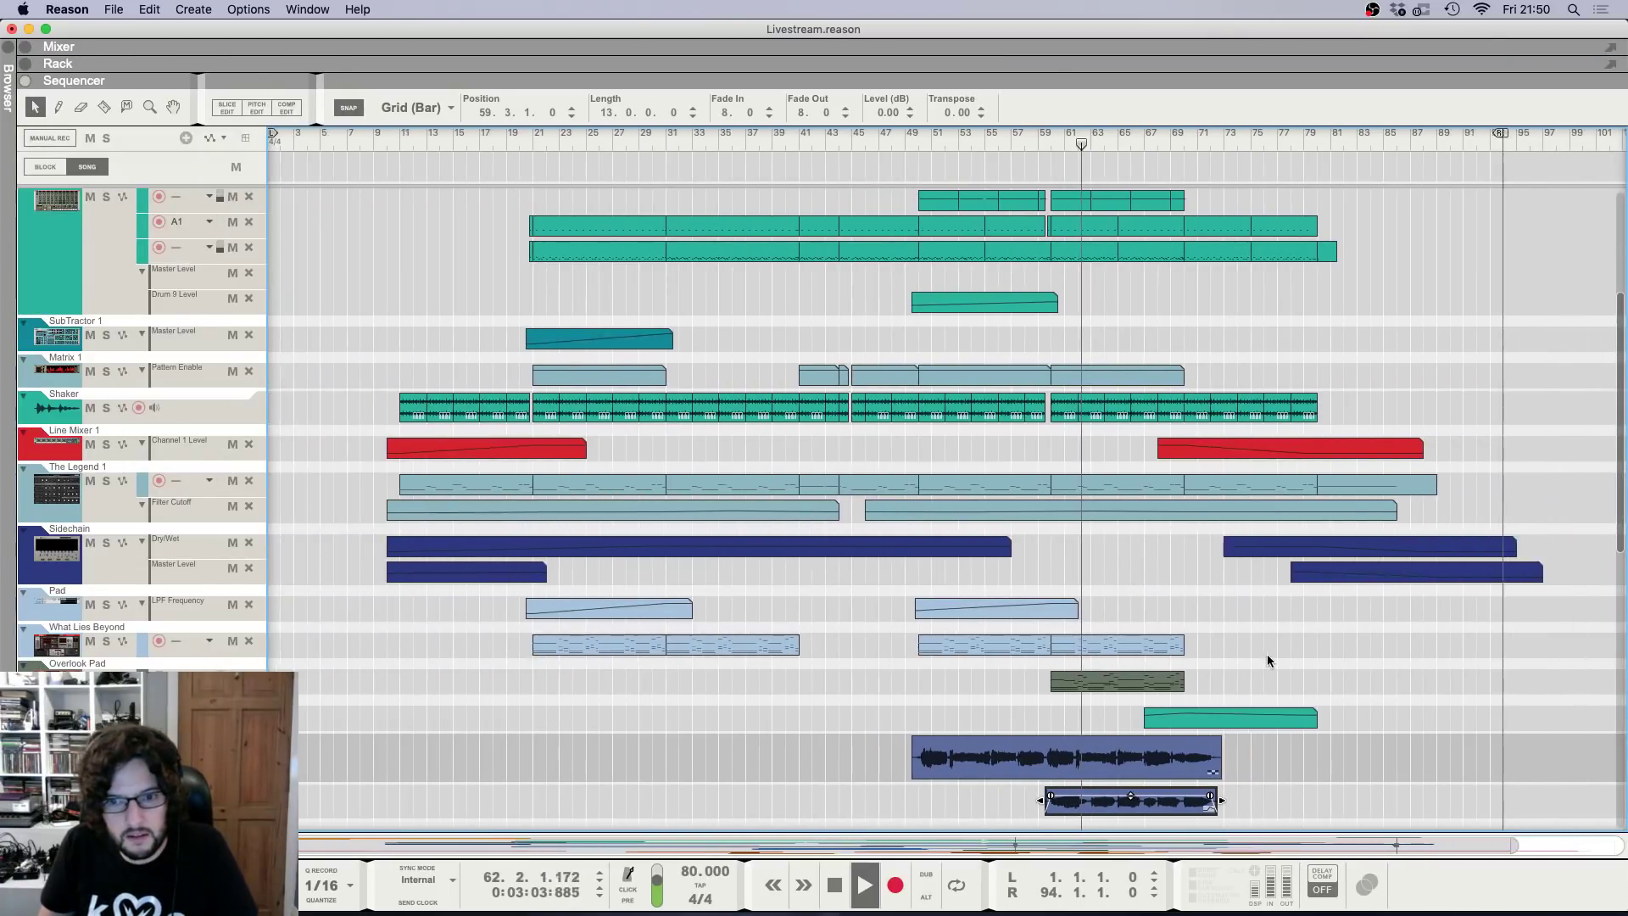
scroll(1257, 691, up, 5)
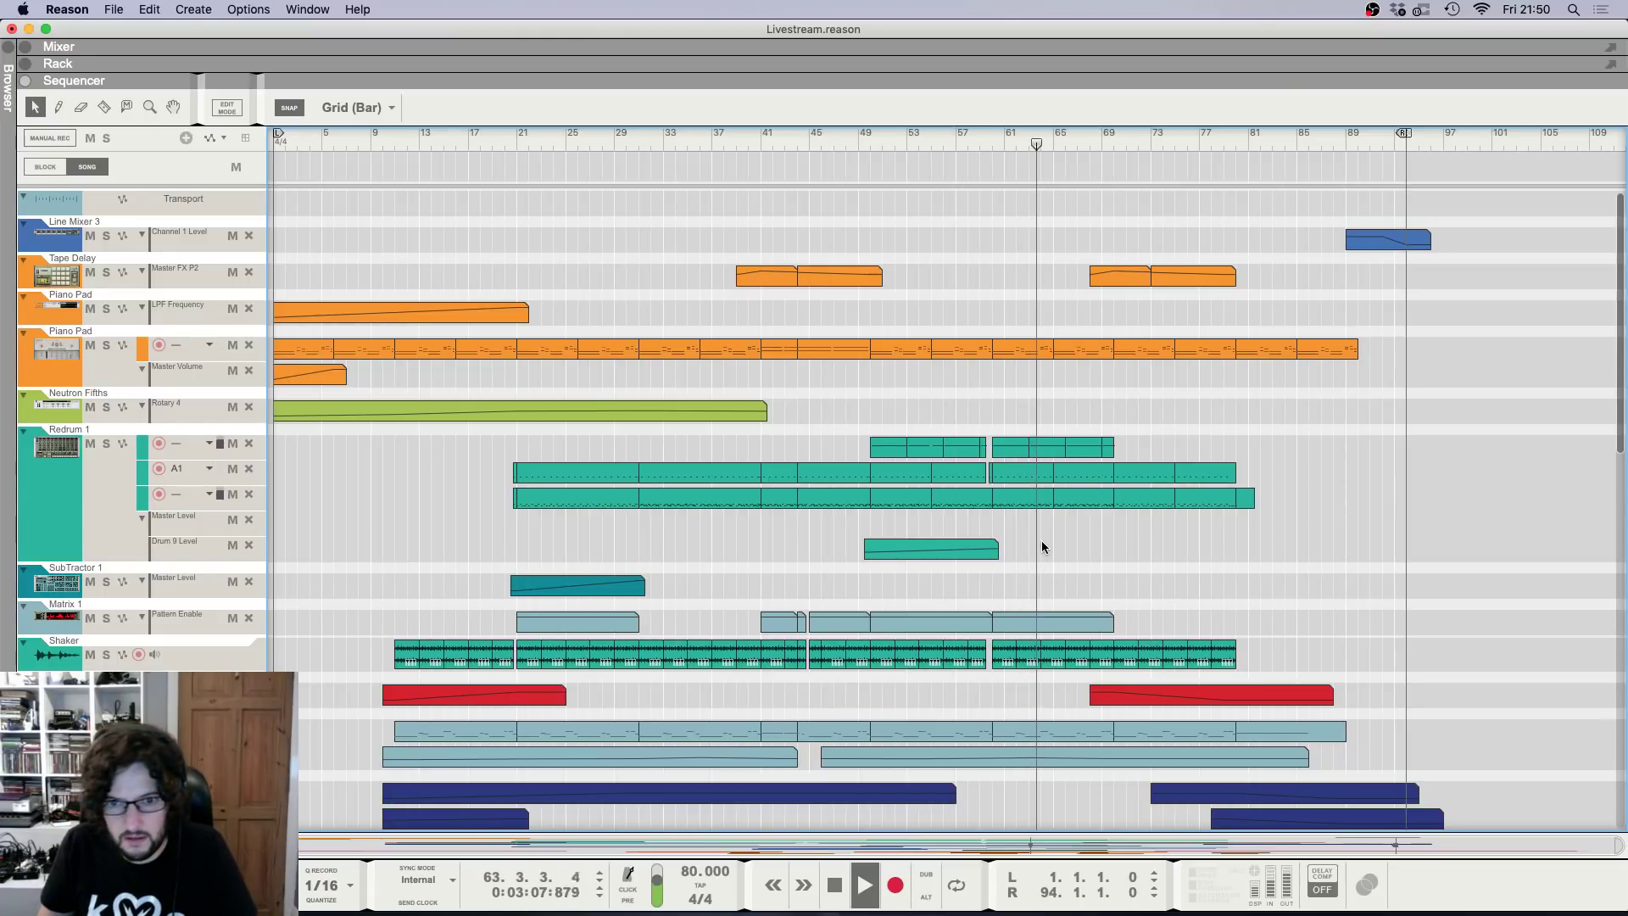
scroll(1041, 543, down, 3)
scroll(1042, 549, up, 2)
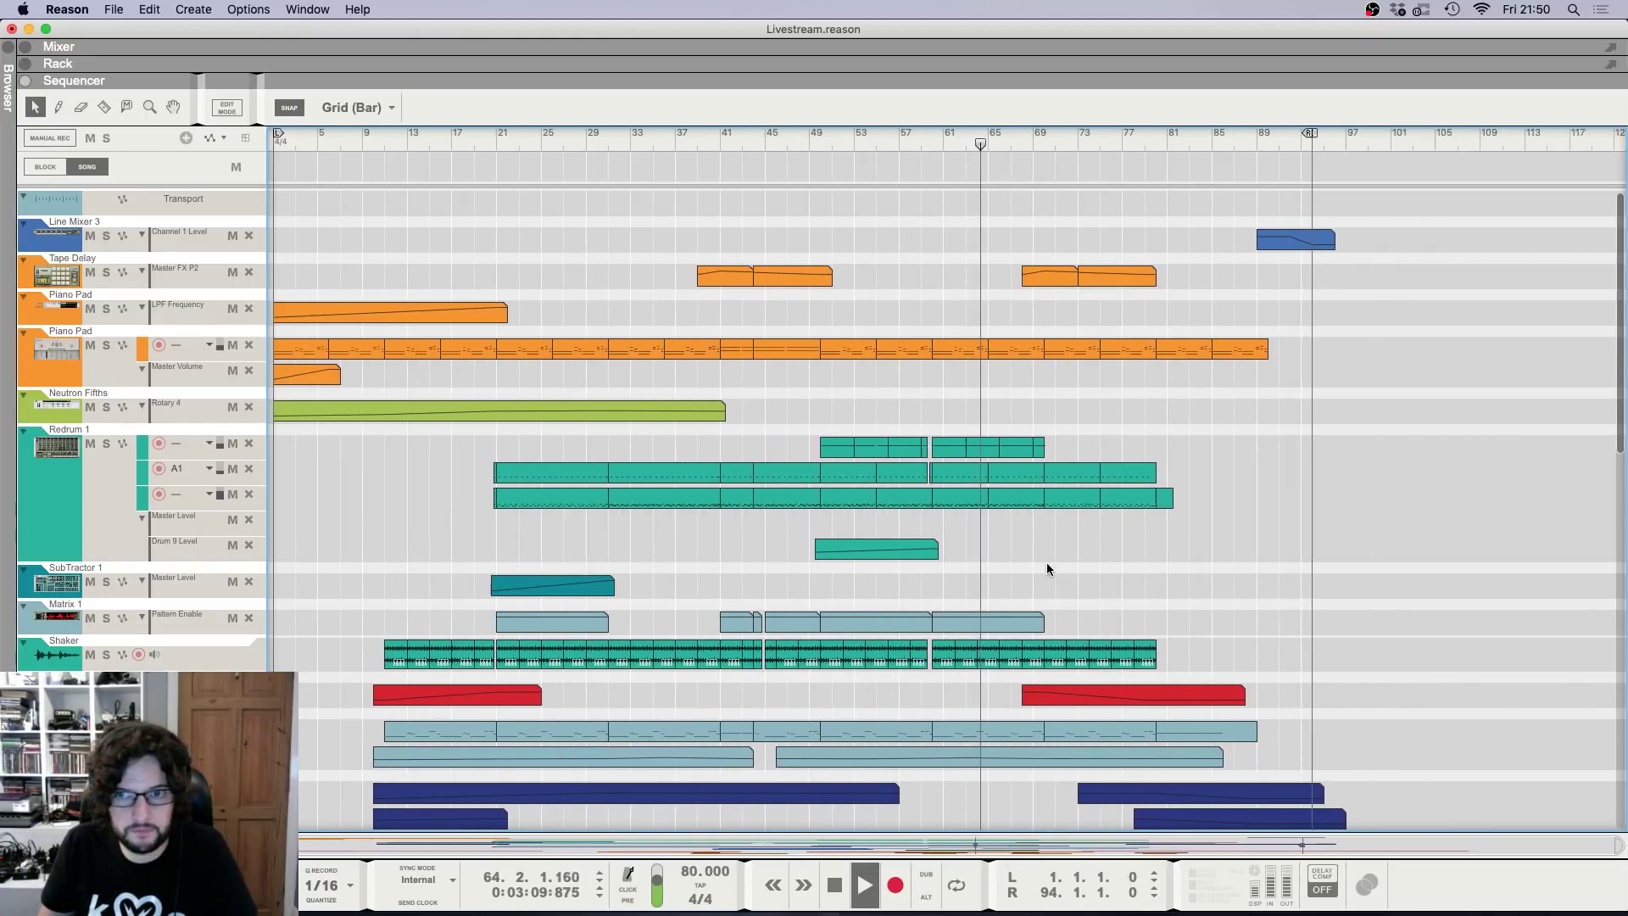
scroll(1047, 564, up, 1)
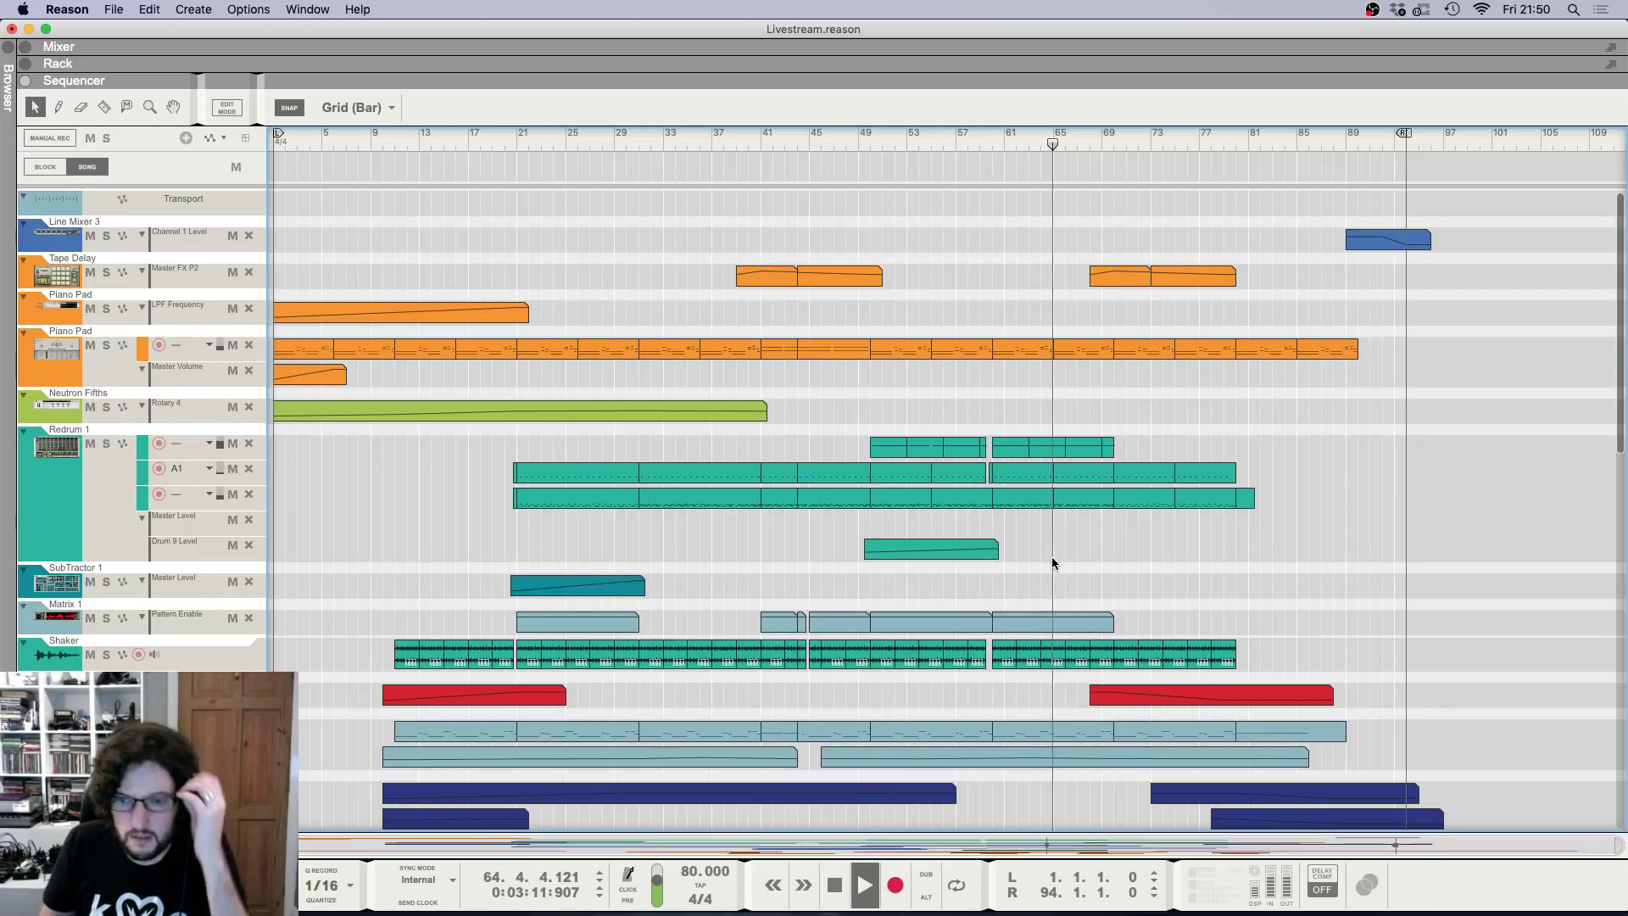
scroll(1051, 562, down, 5)
scroll(1064, 567, up, 2)
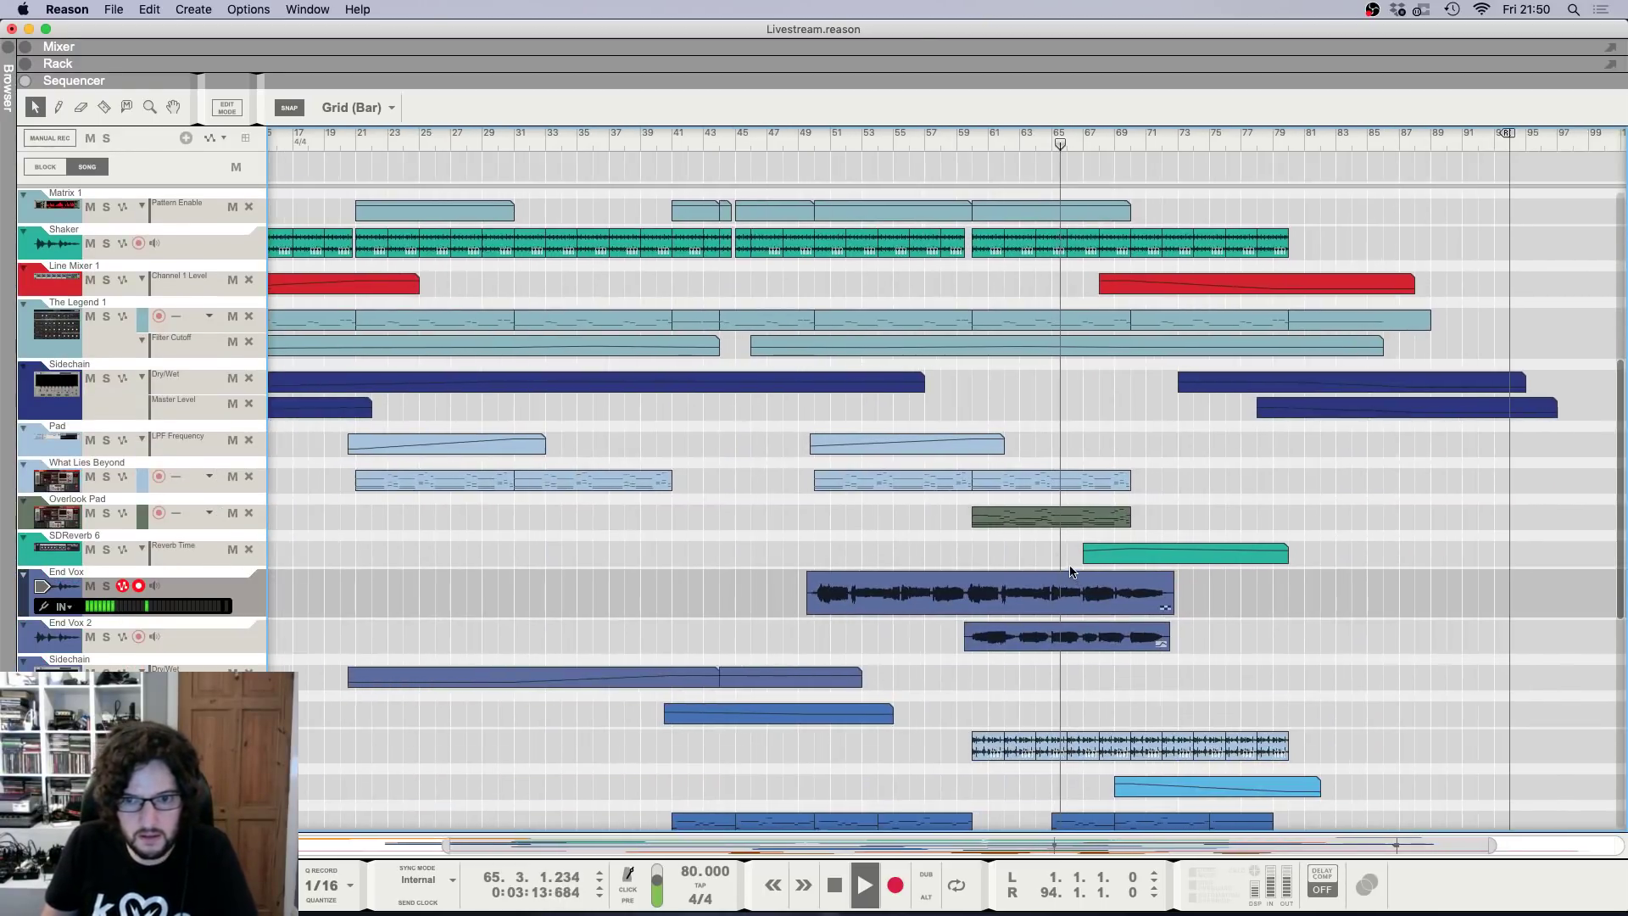
scroll(1071, 573, up, 3)
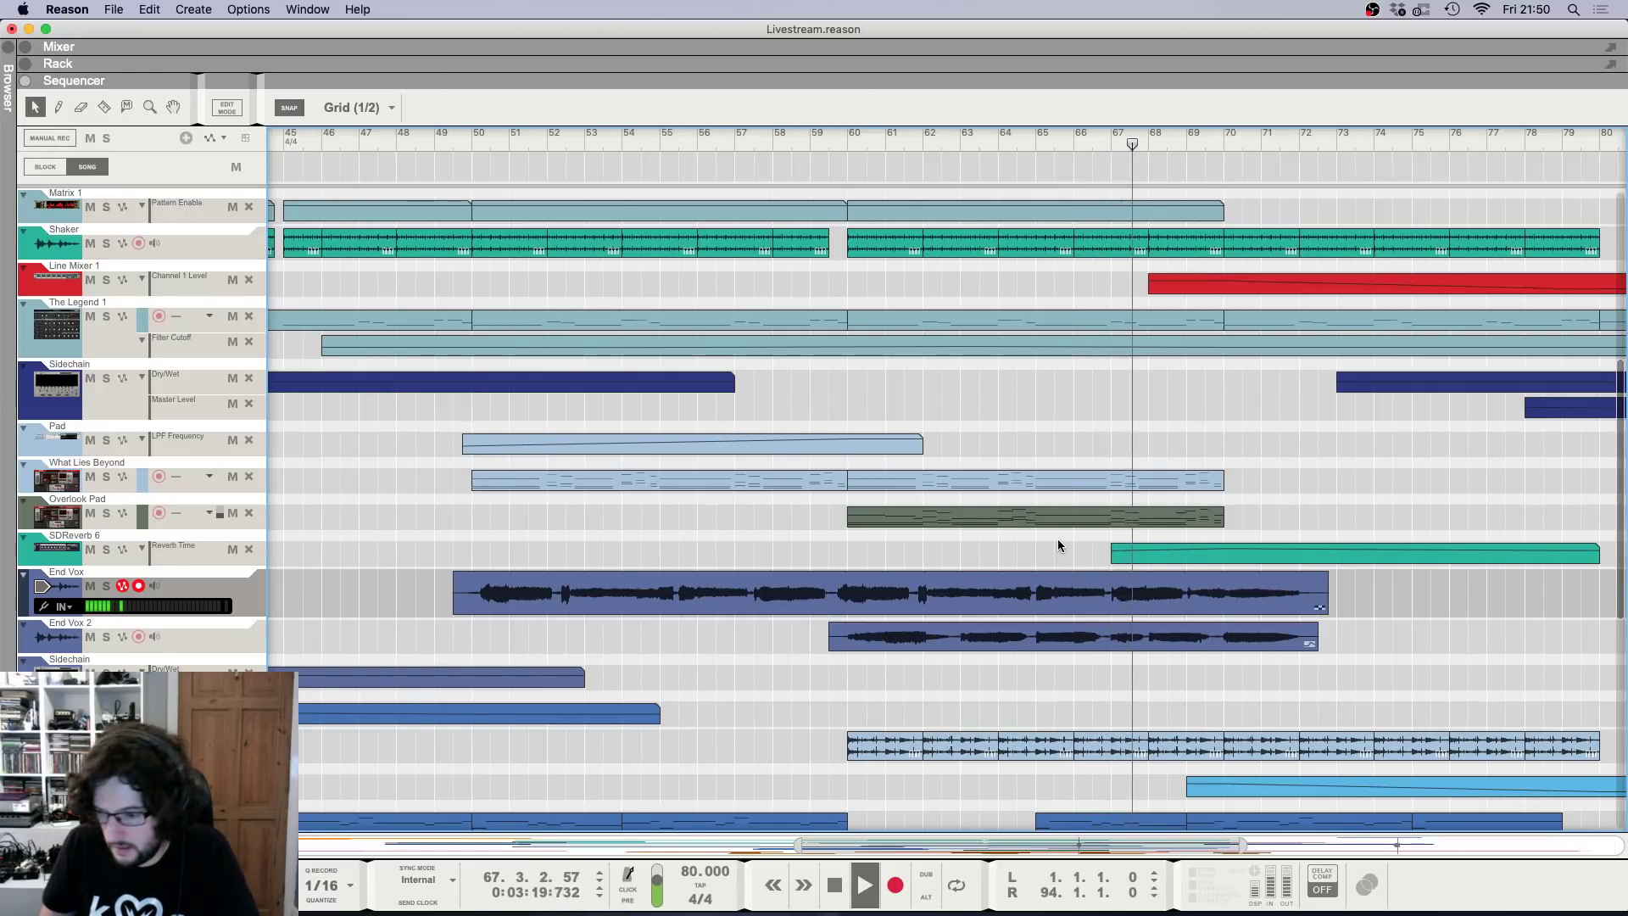
scroll(1057, 545, down, 2)
scroll(1057, 544, down, 2)
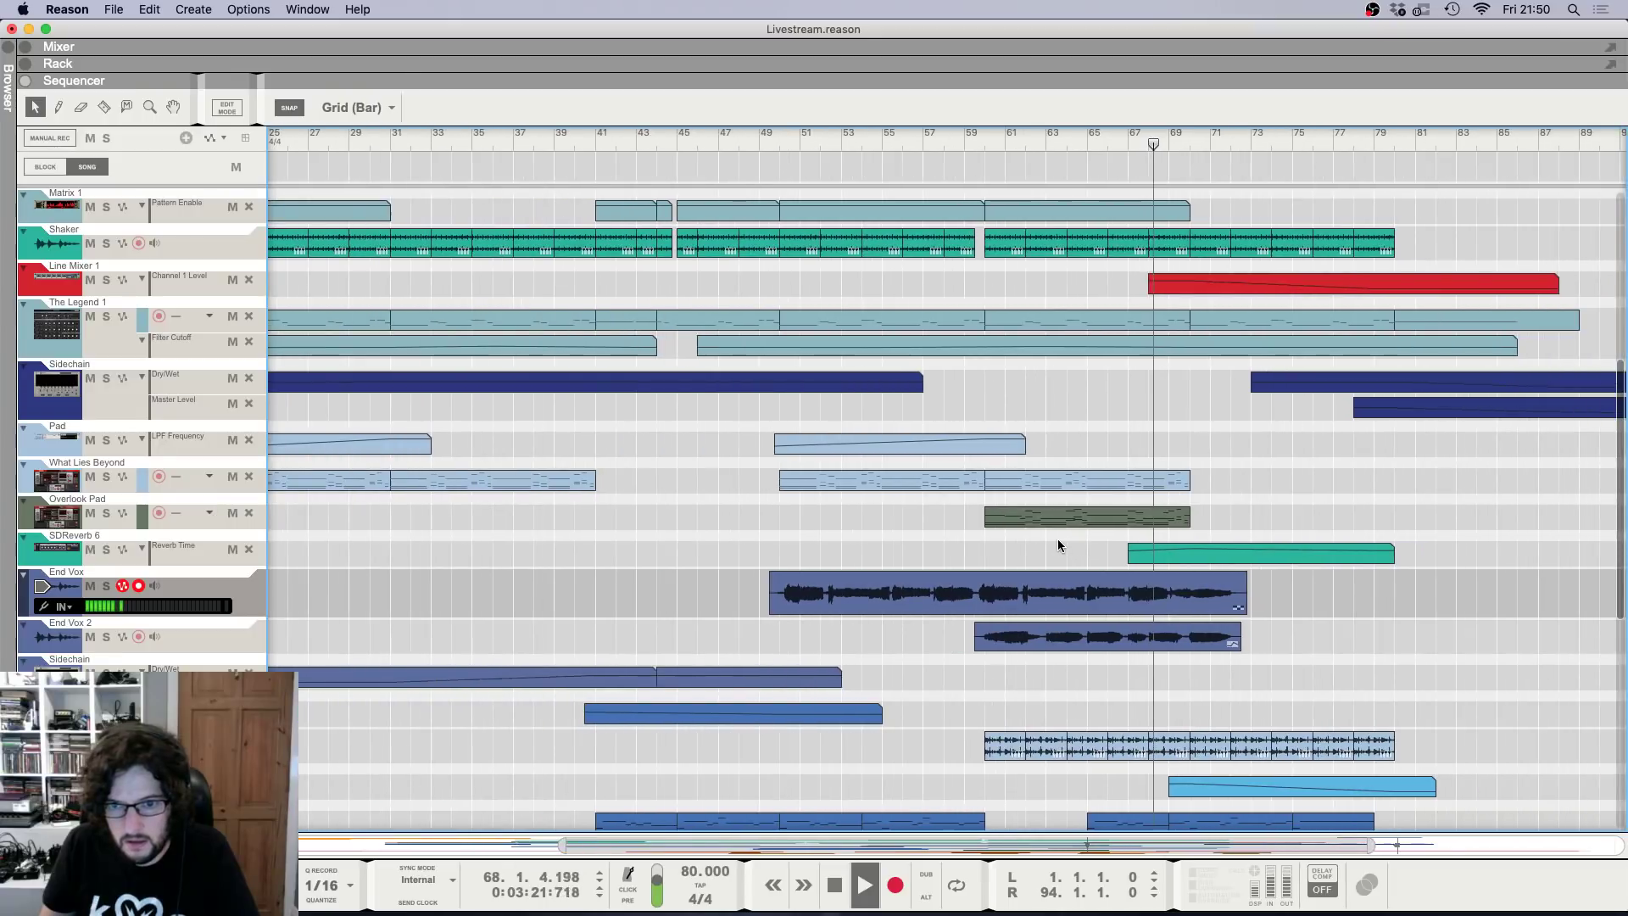
Set the End Vox 2 and End Vox faders to -8.78 dB in the mixer and return to the sequencer.
key(F5)
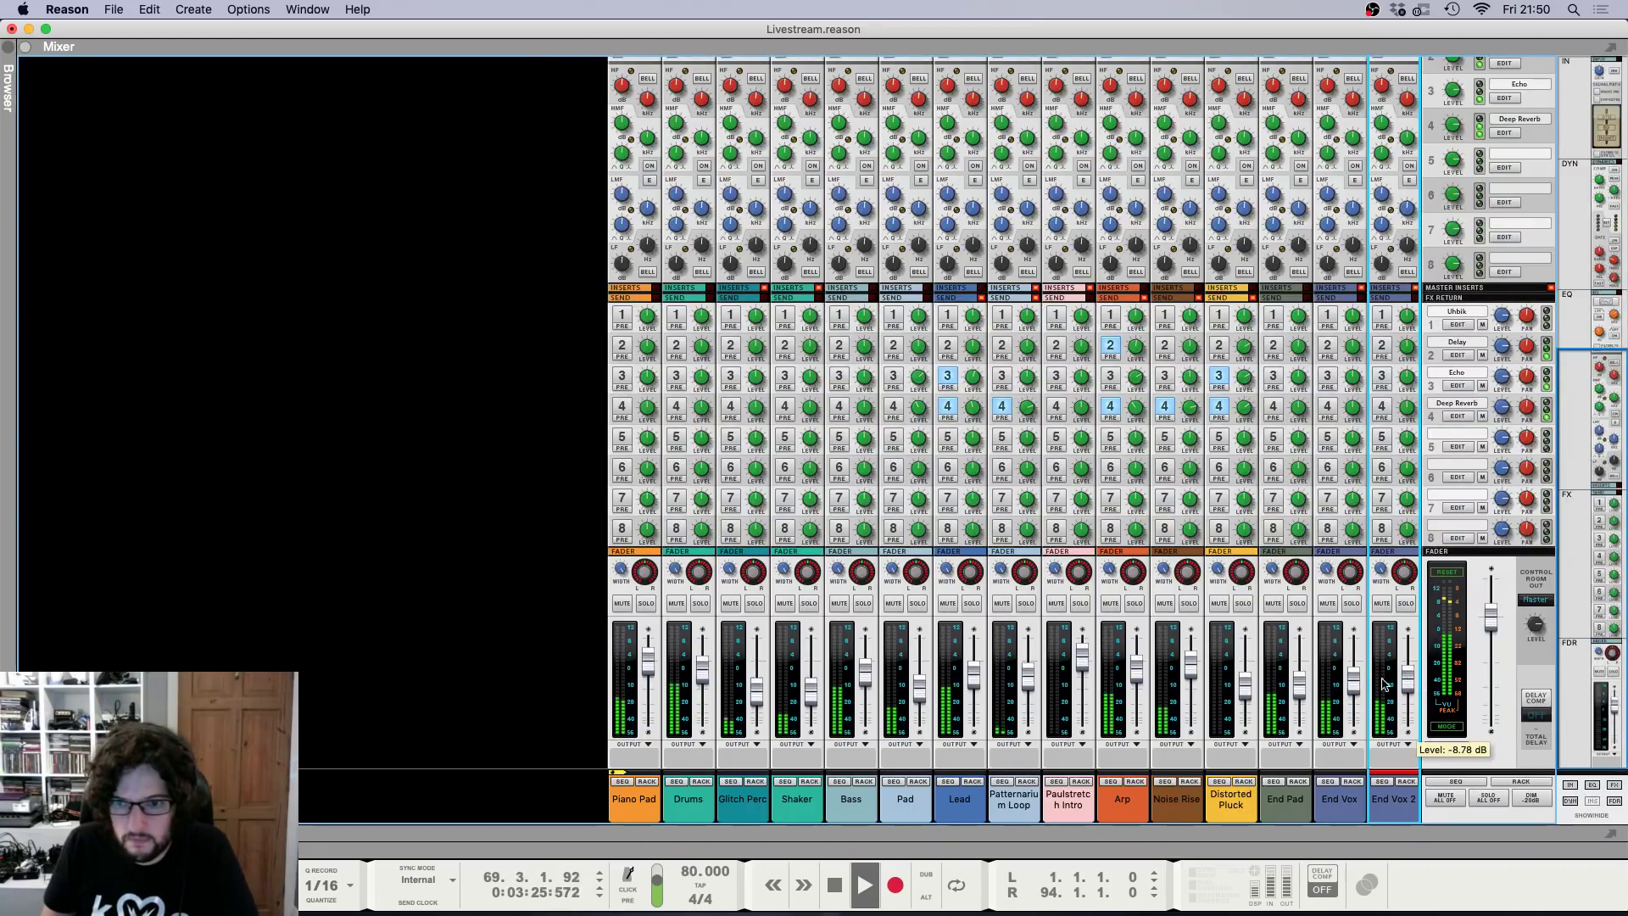
click(1352, 686)
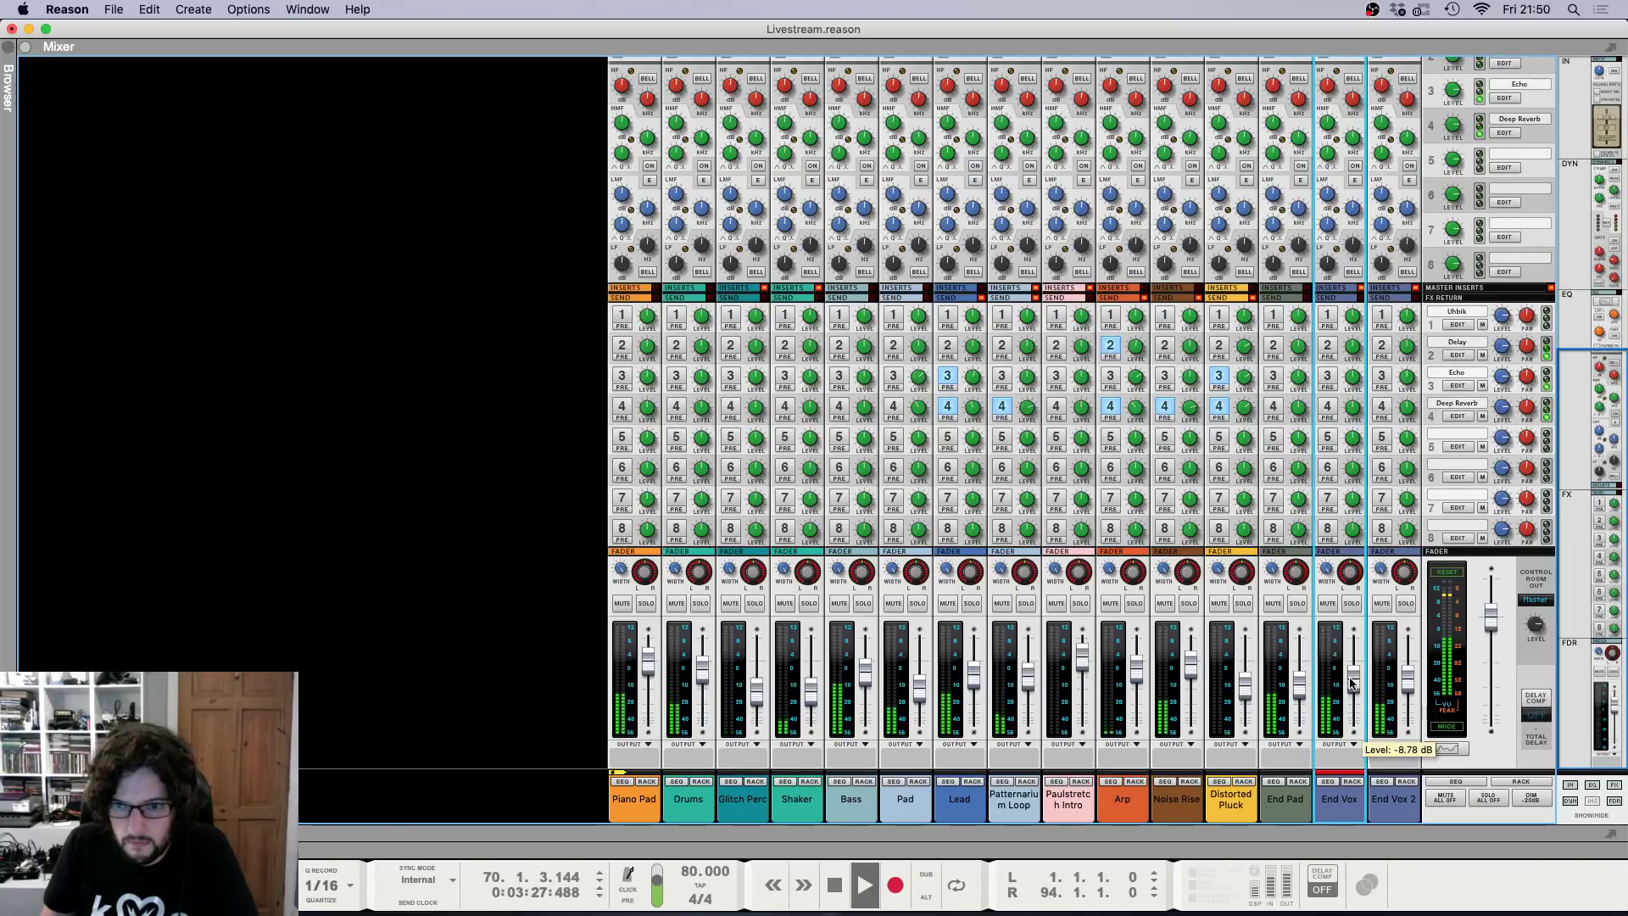
key(F7)
scroll(1288, 666, down, 4)
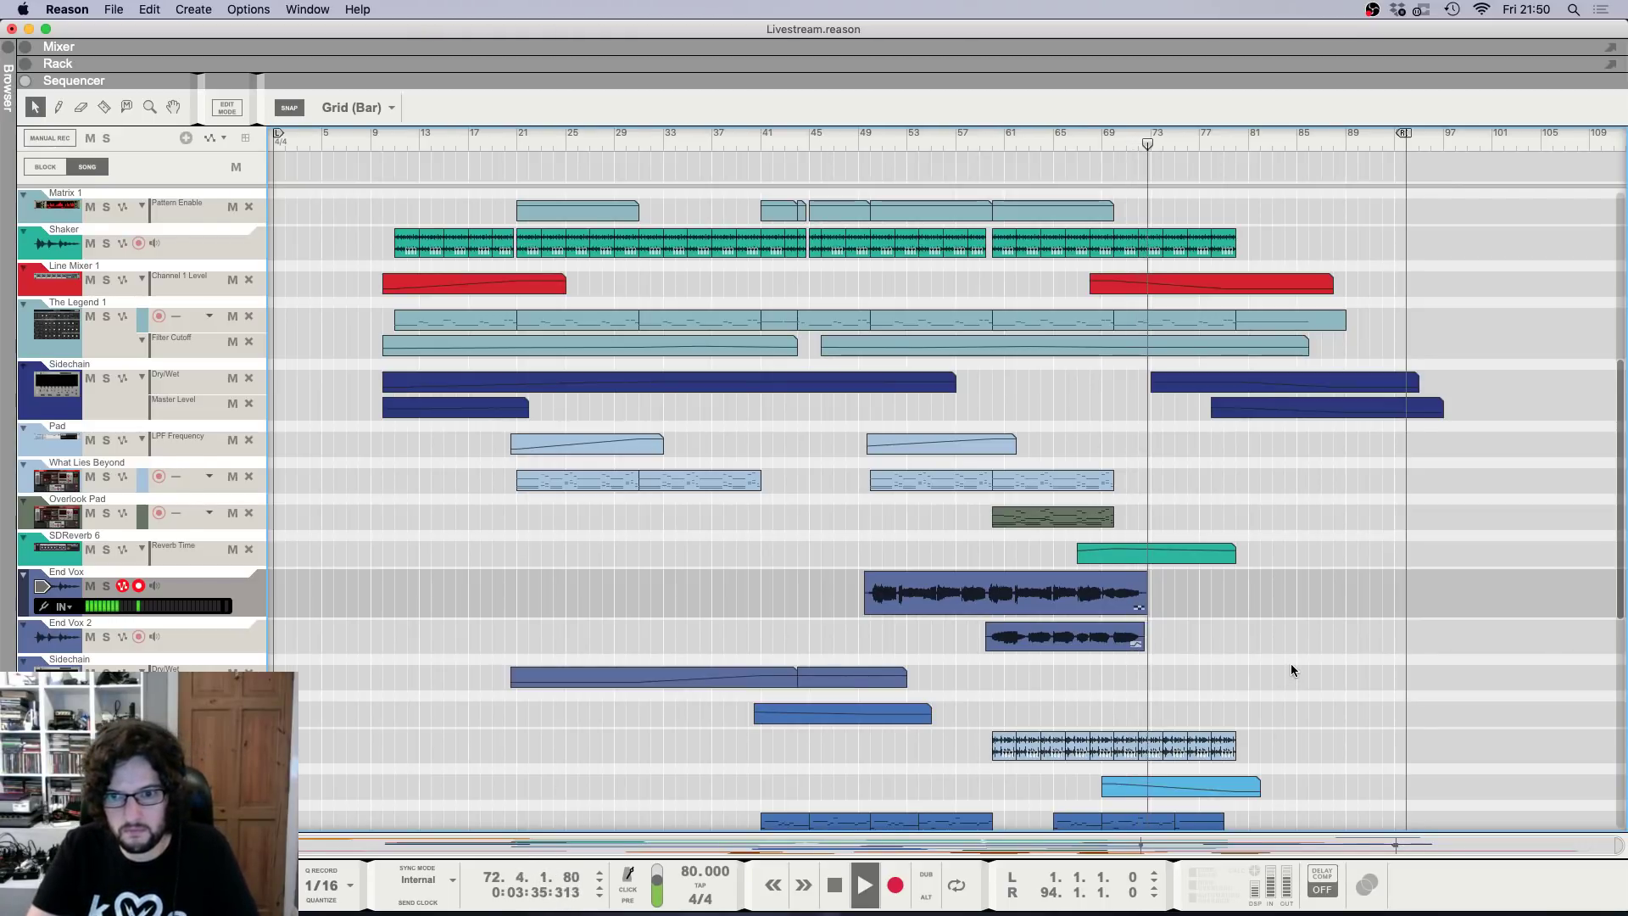
Stop playback and return the song position to bar 1.
key(space)
key(Return)
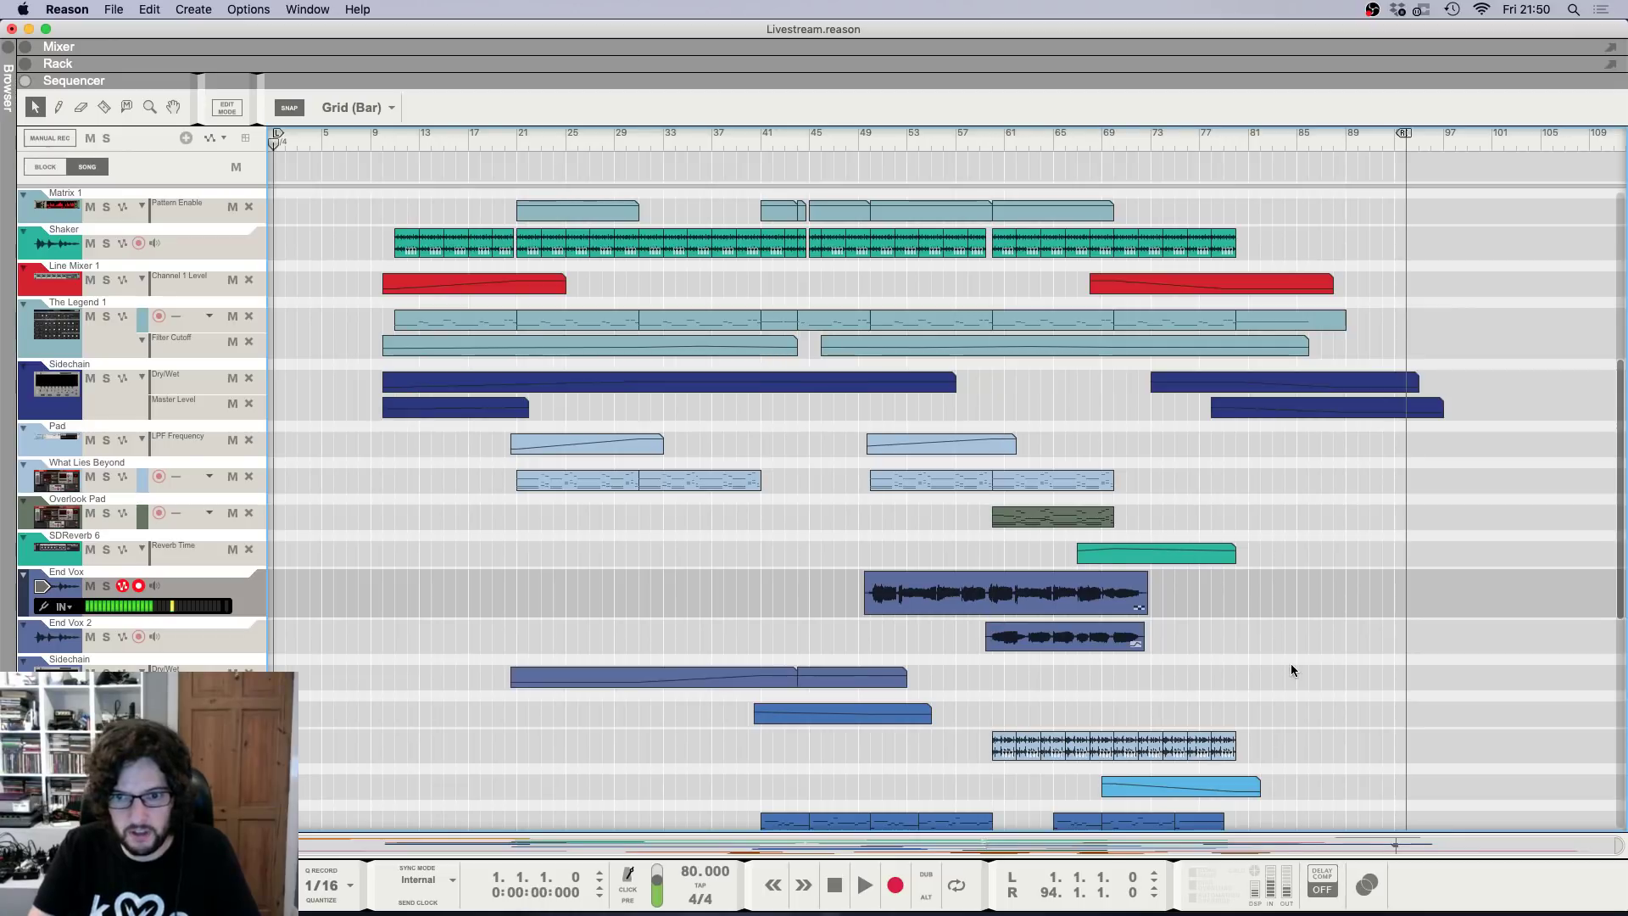
scroll(1178, 663, up, 10)
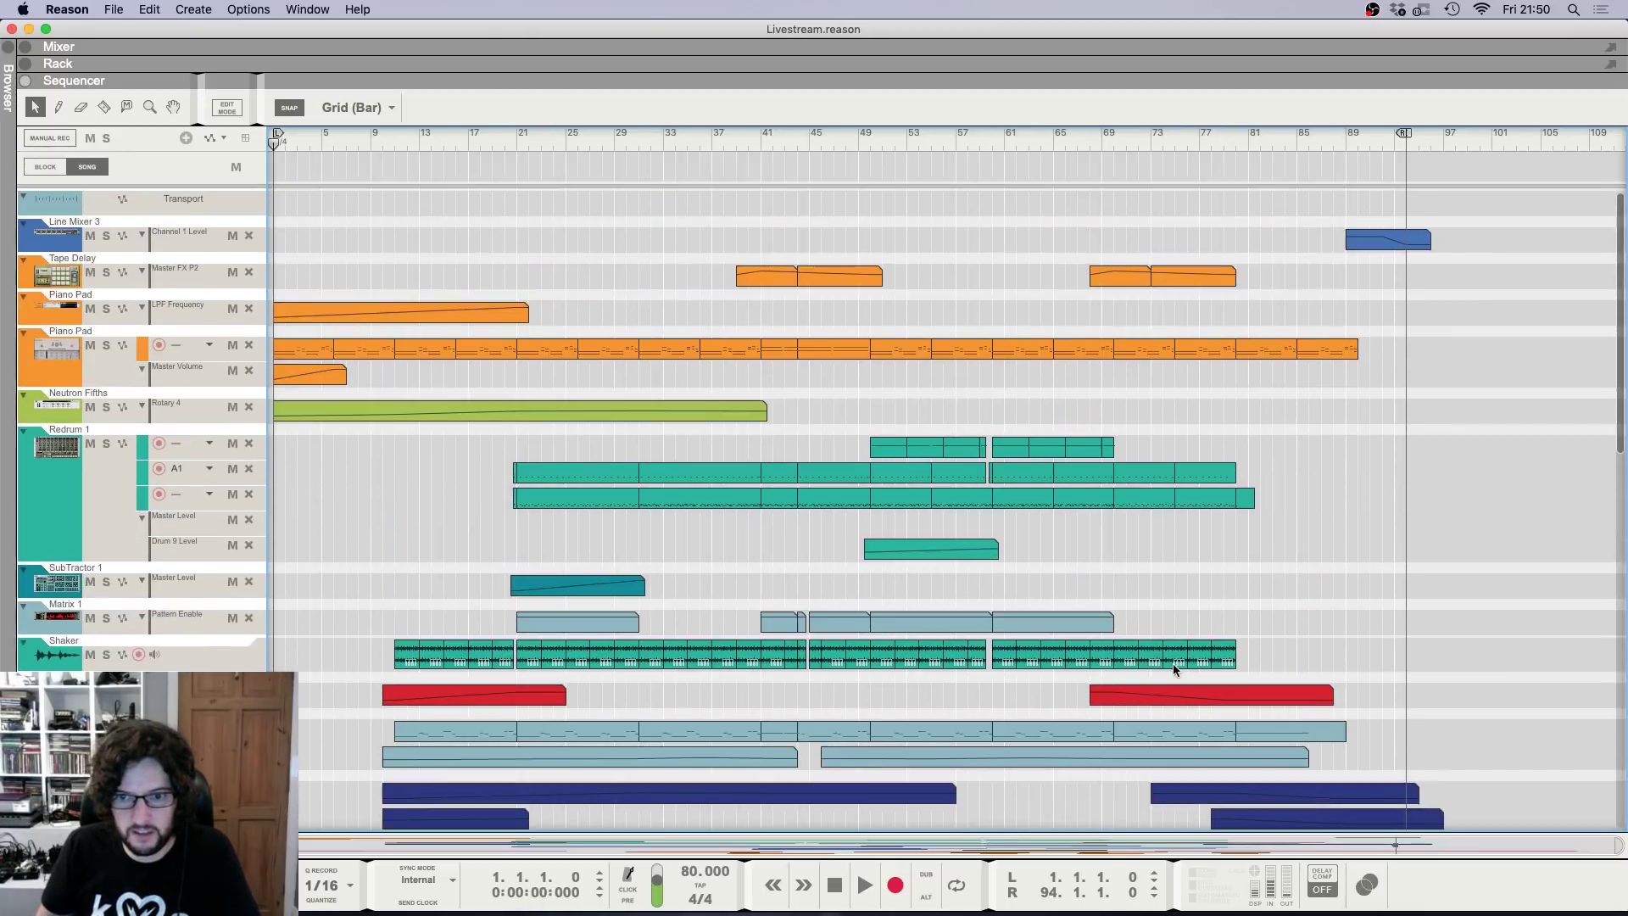
Export the loop as Livestream.aif in the Export folder, replacing the existing file, at 44,100 Hz and 16-bit without dither.
click(126, 9)
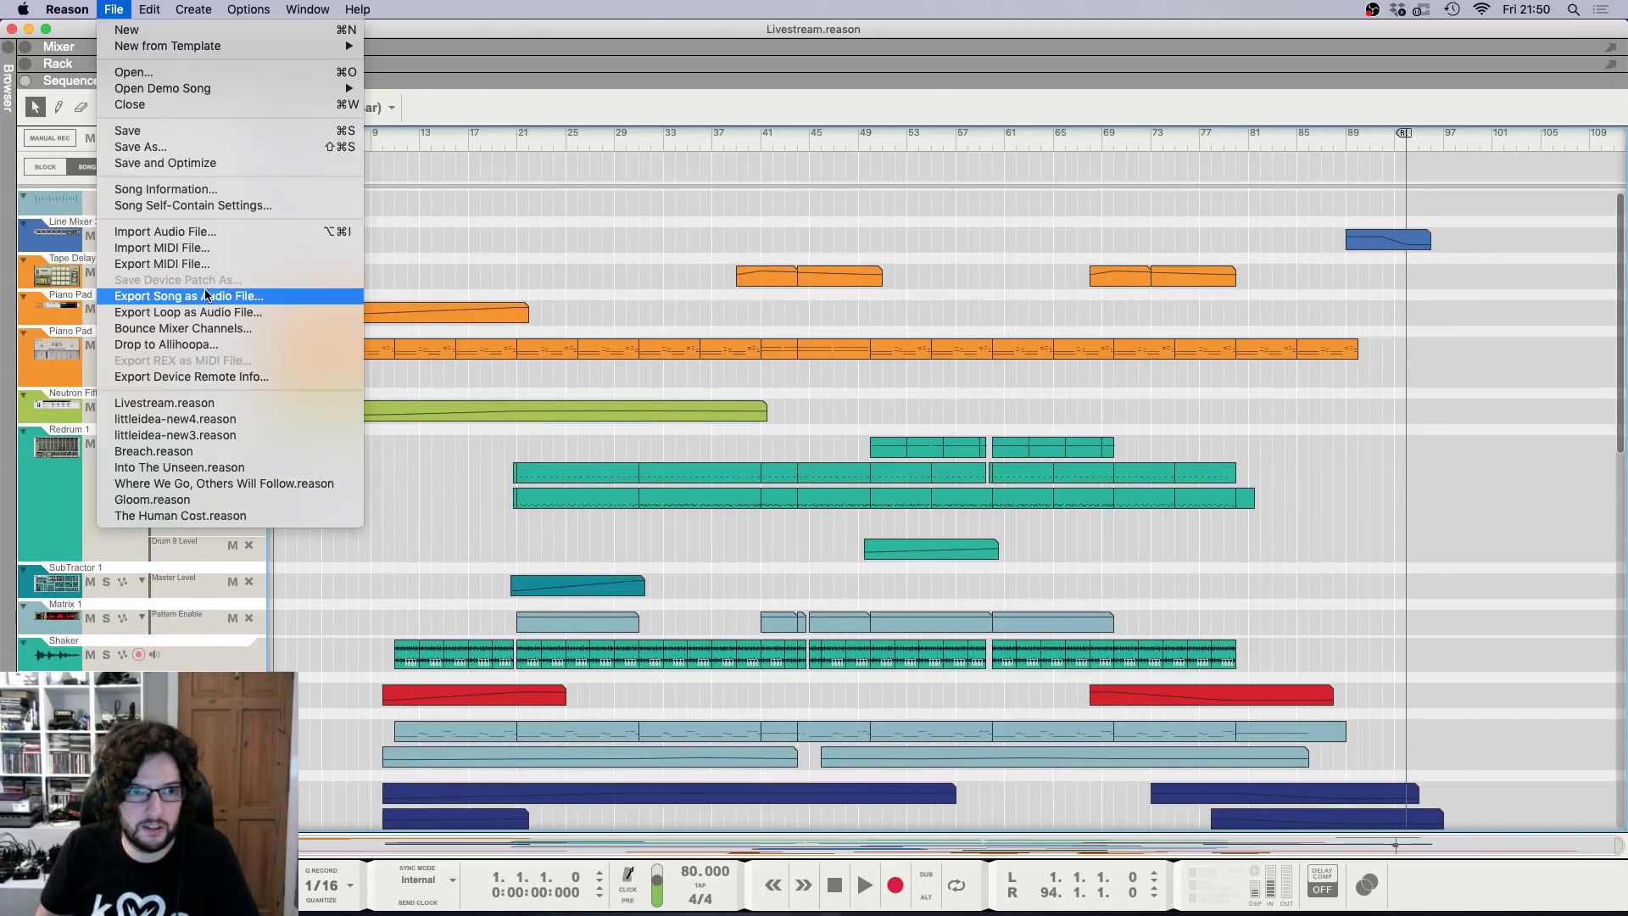
click(206, 314)
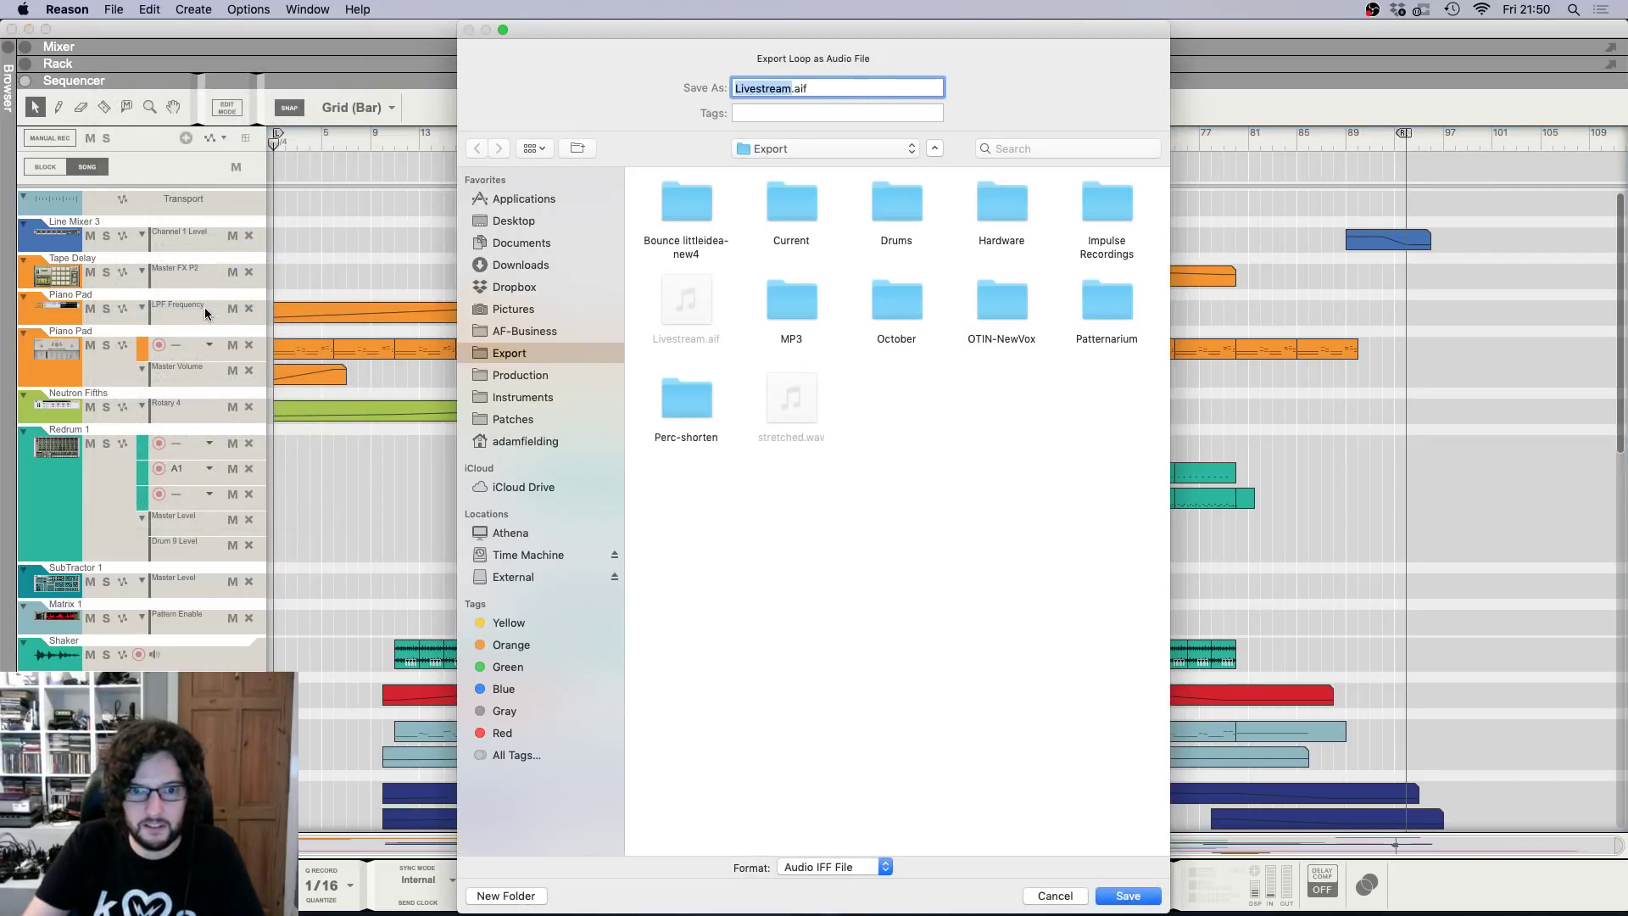
key(Return)
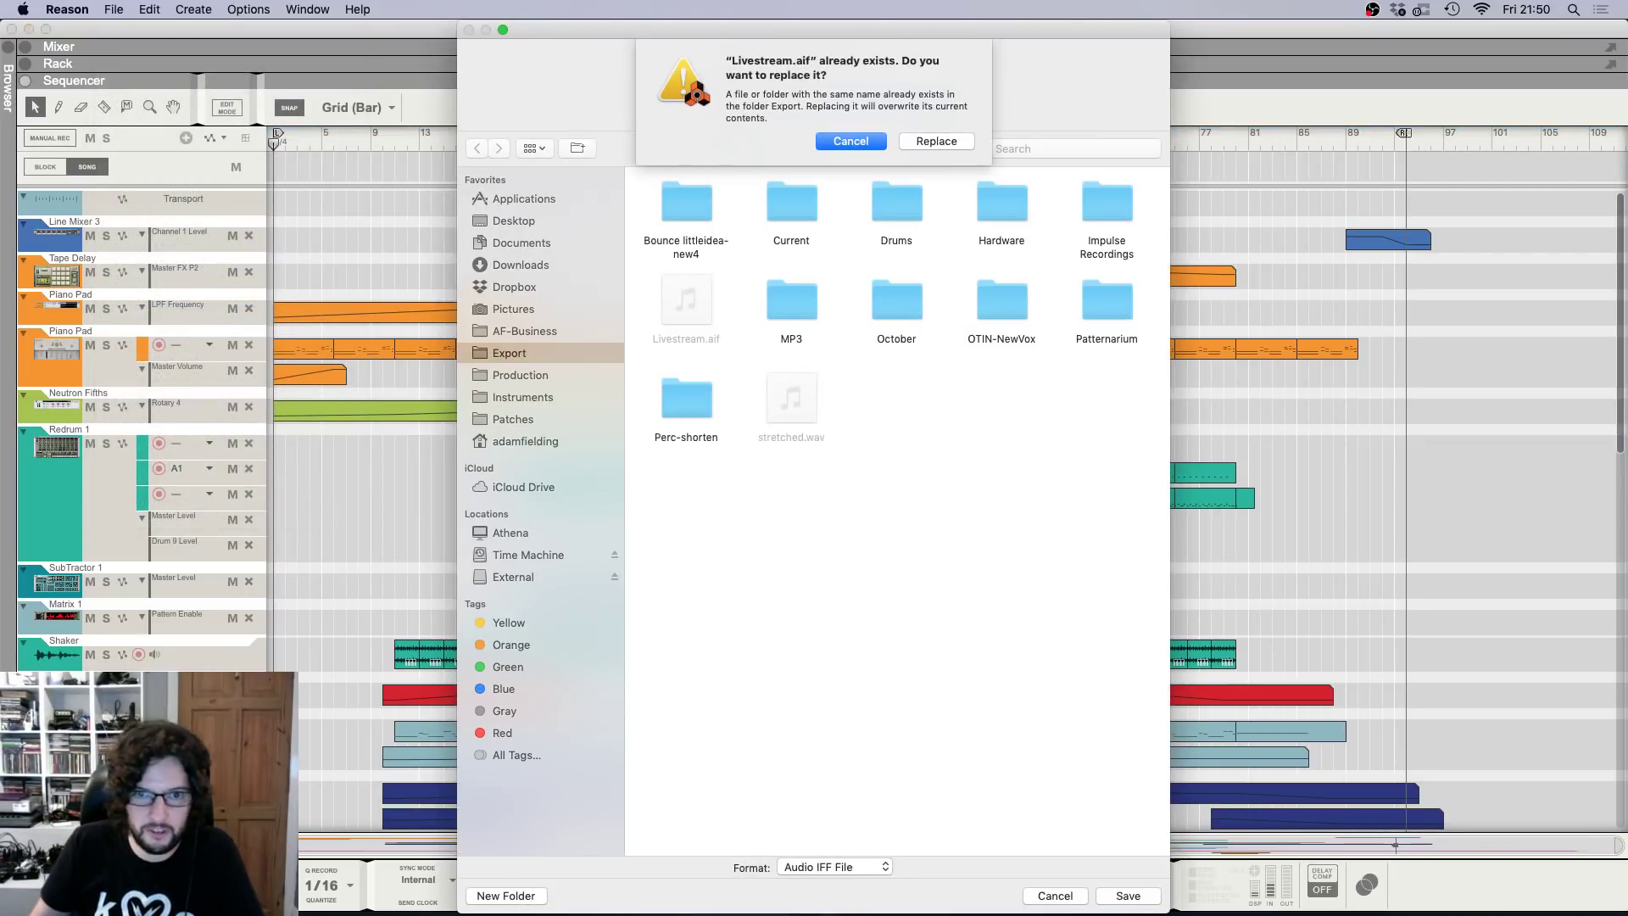
click(937, 141)
click(818, 457)
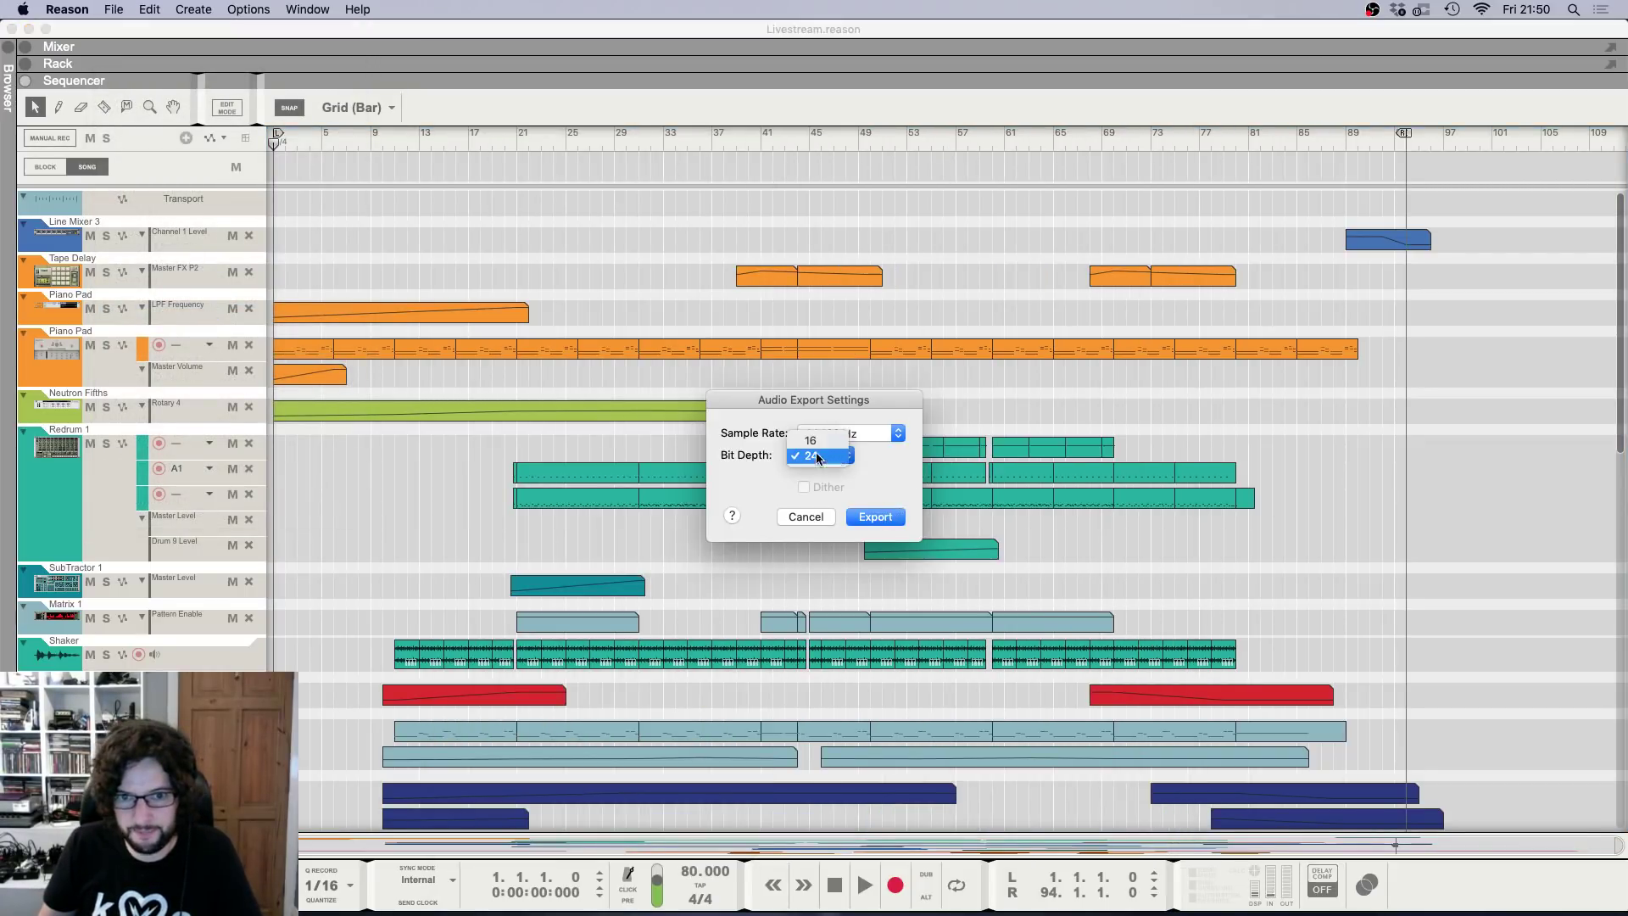
click(812, 440)
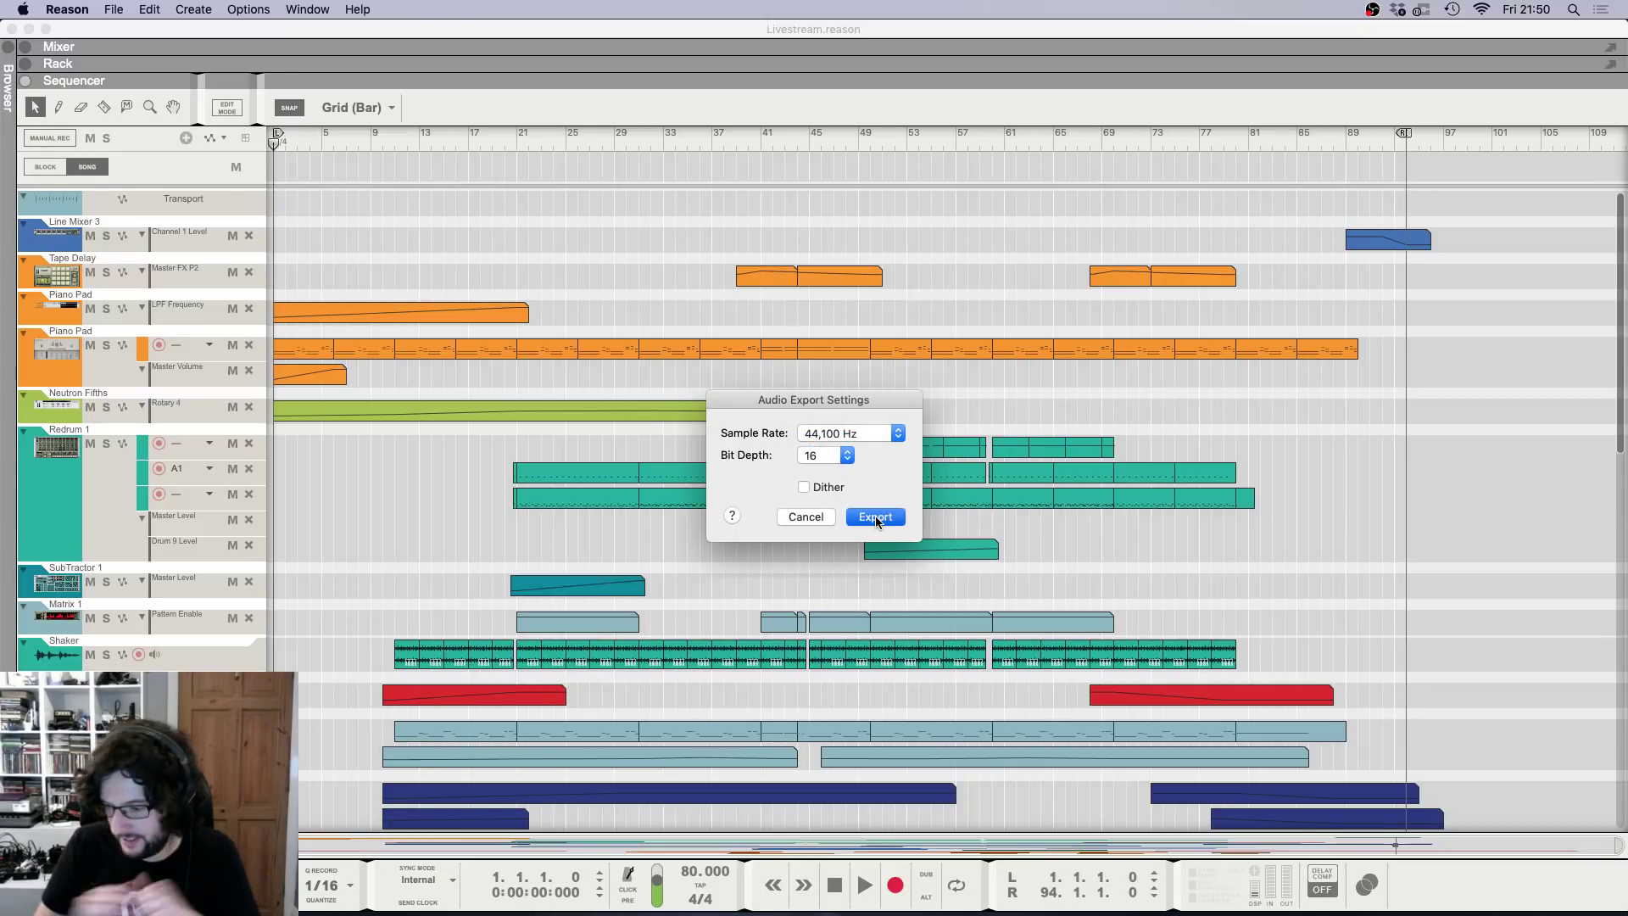
click(875, 517)
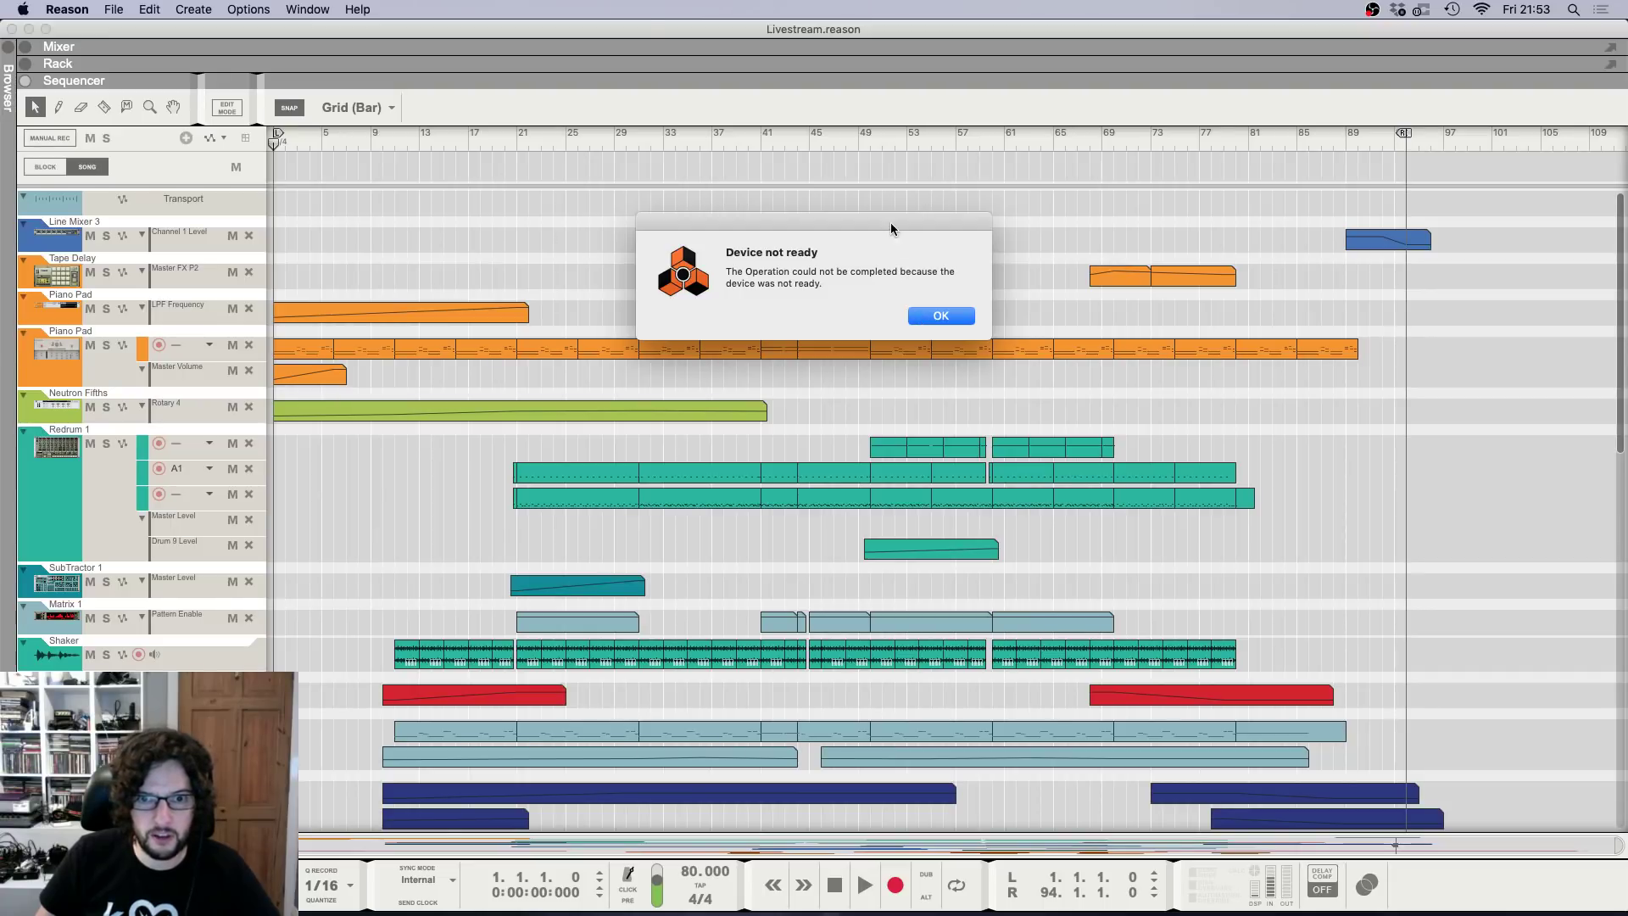
click(942, 317)
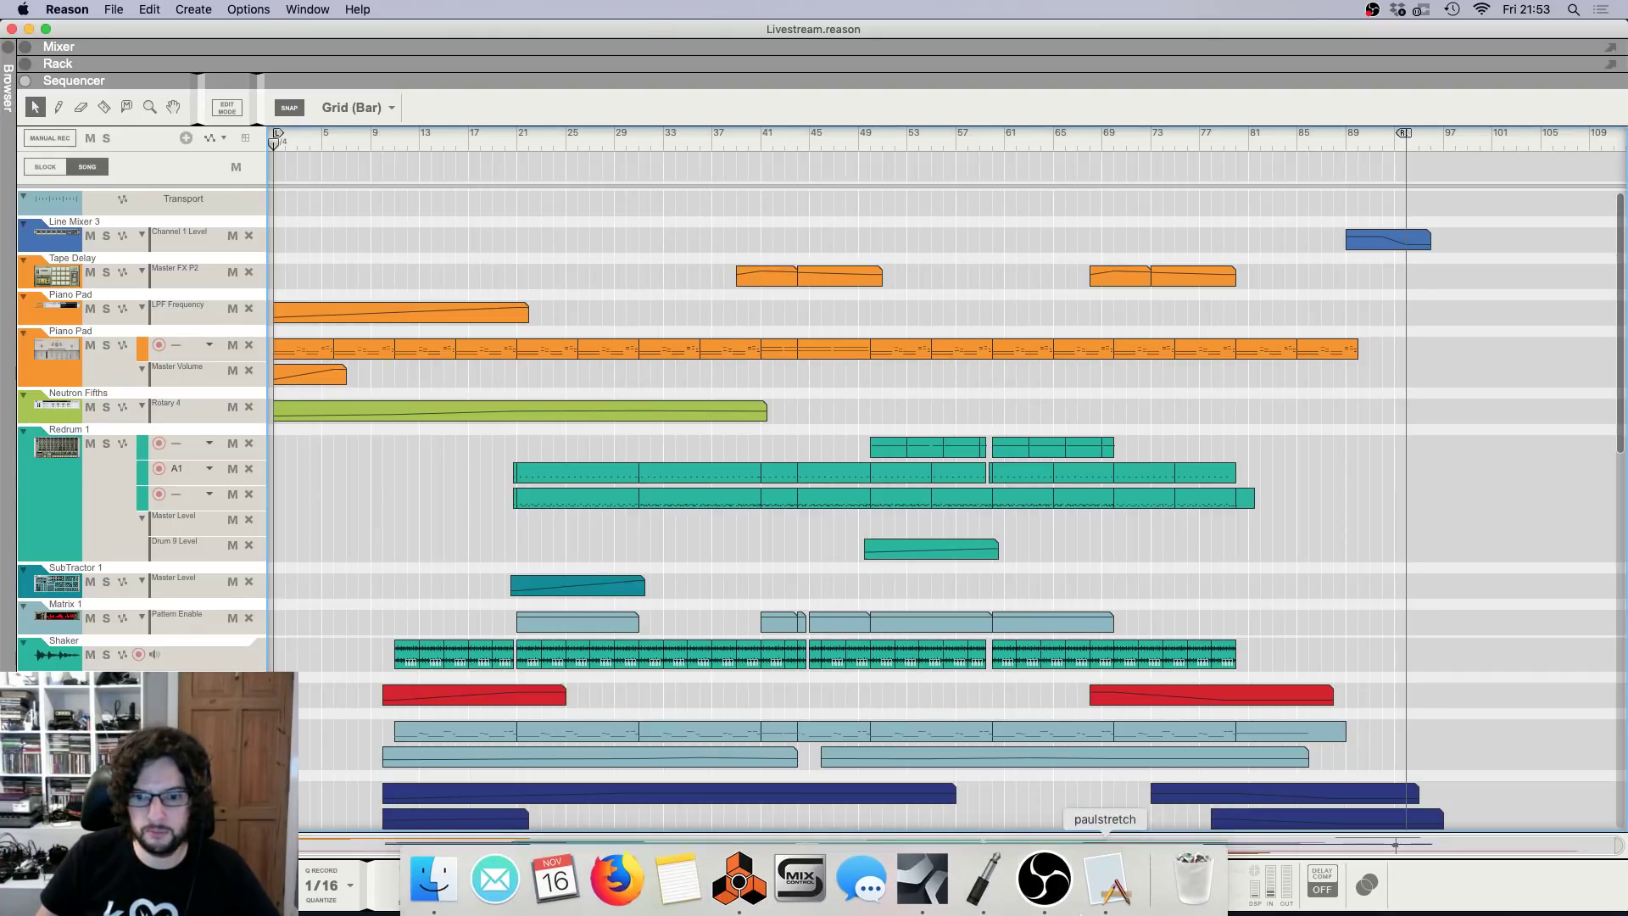
Close paulstretch and open the Export folder in Finder.
click(1107, 891)
key(super+h)
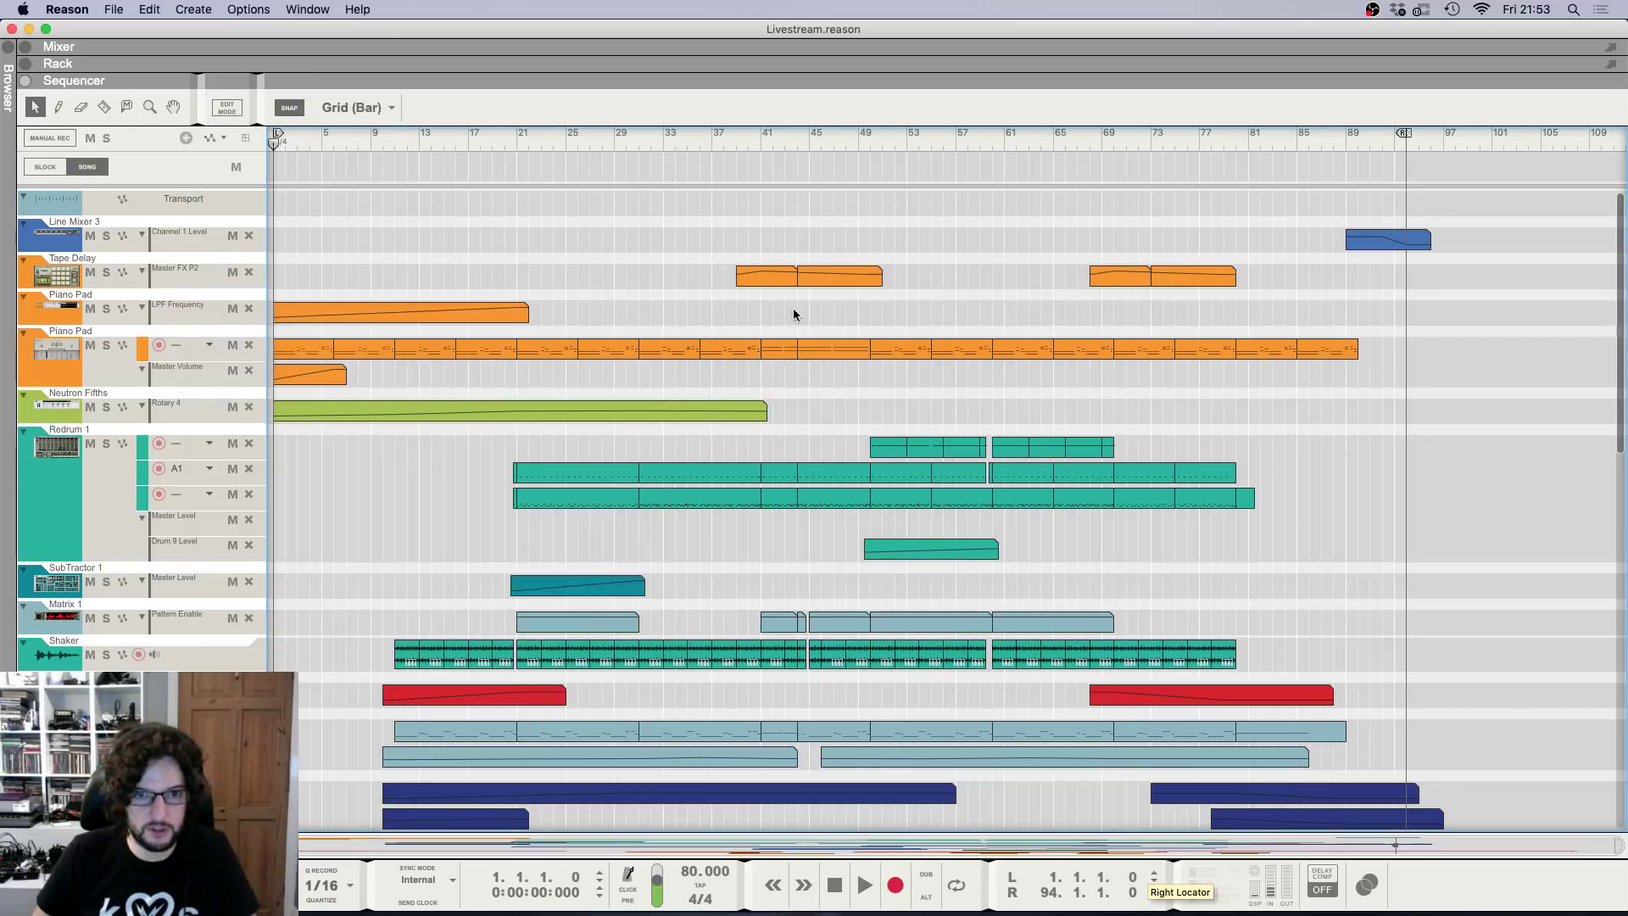
click(471, 886)
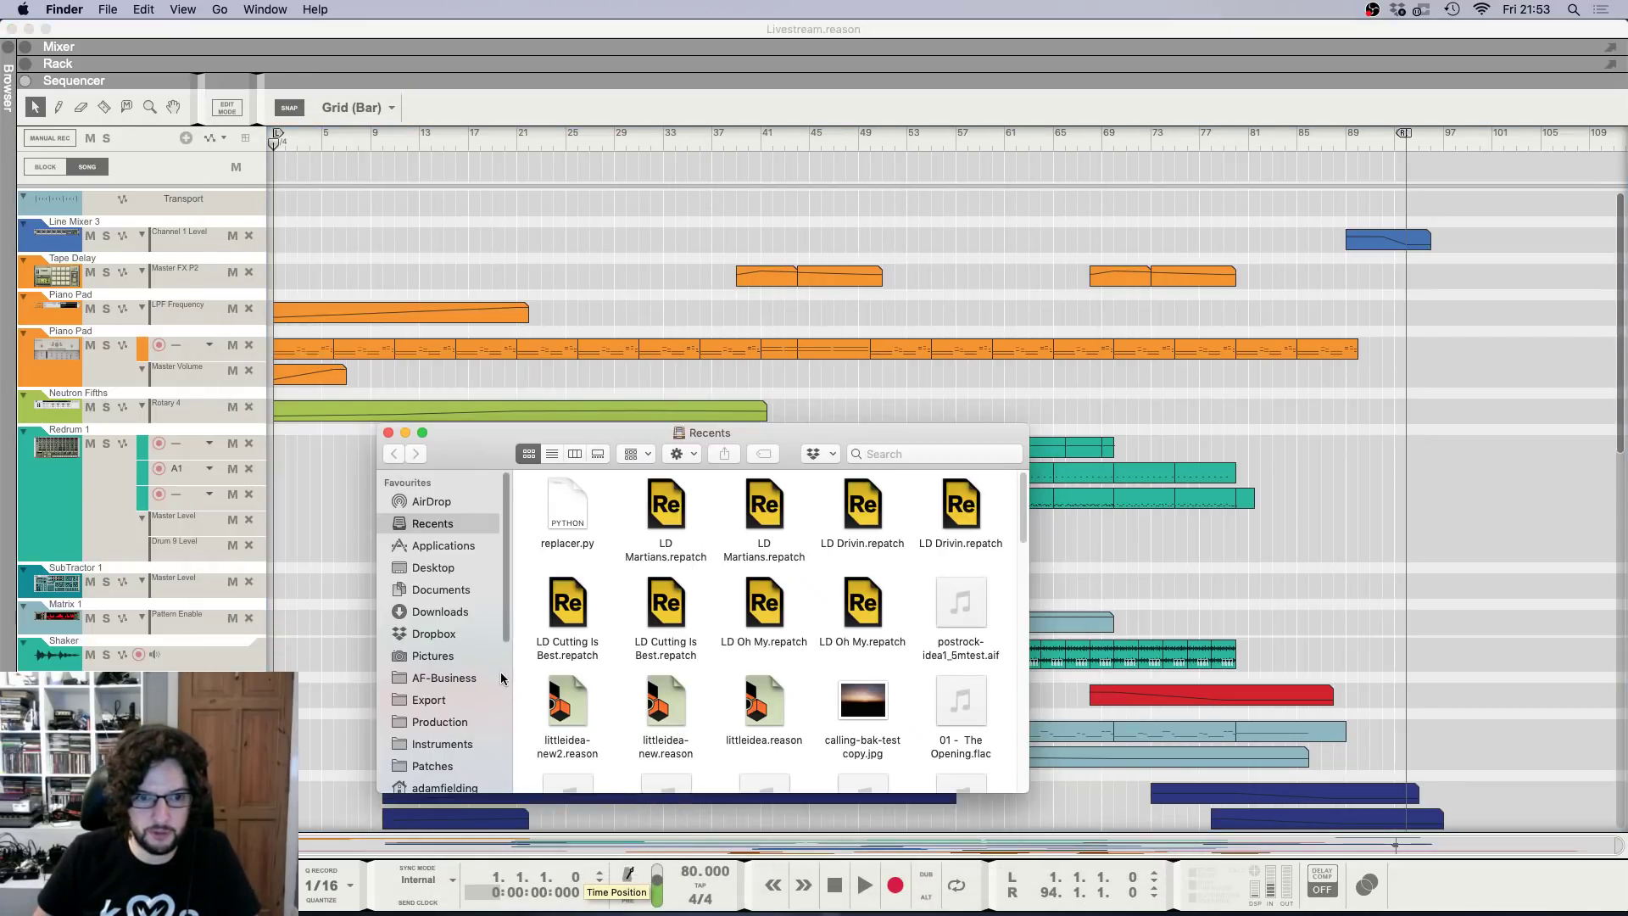
click(465, 701)
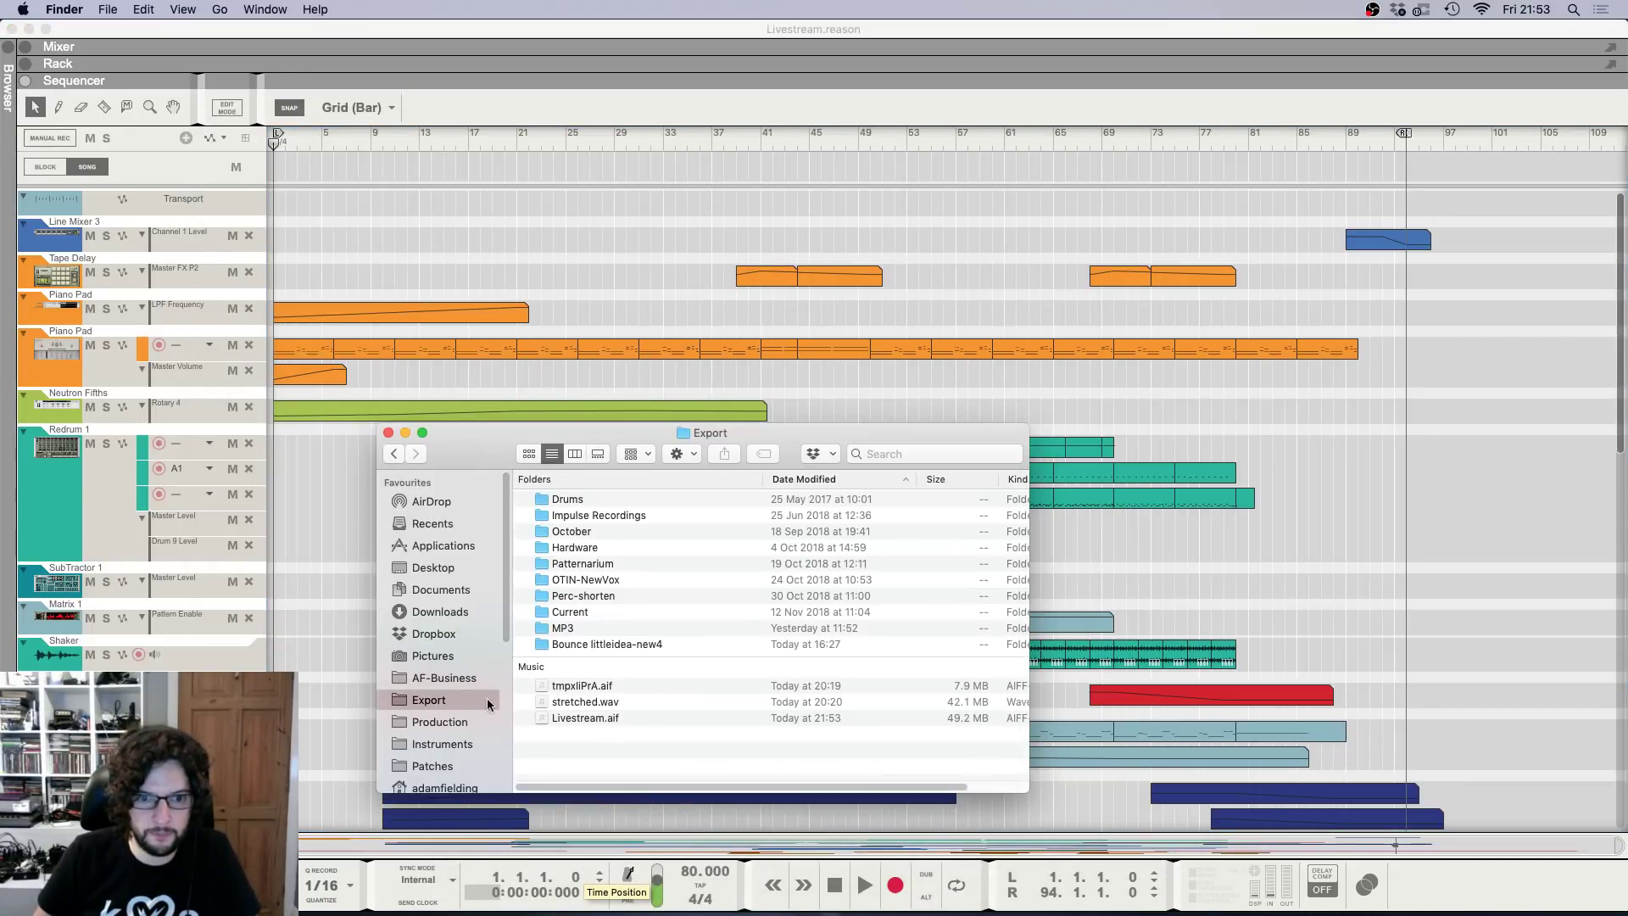
Preview the exported Livestream.aif briefly, and close the preview and the Finder window.
click(598, 704)
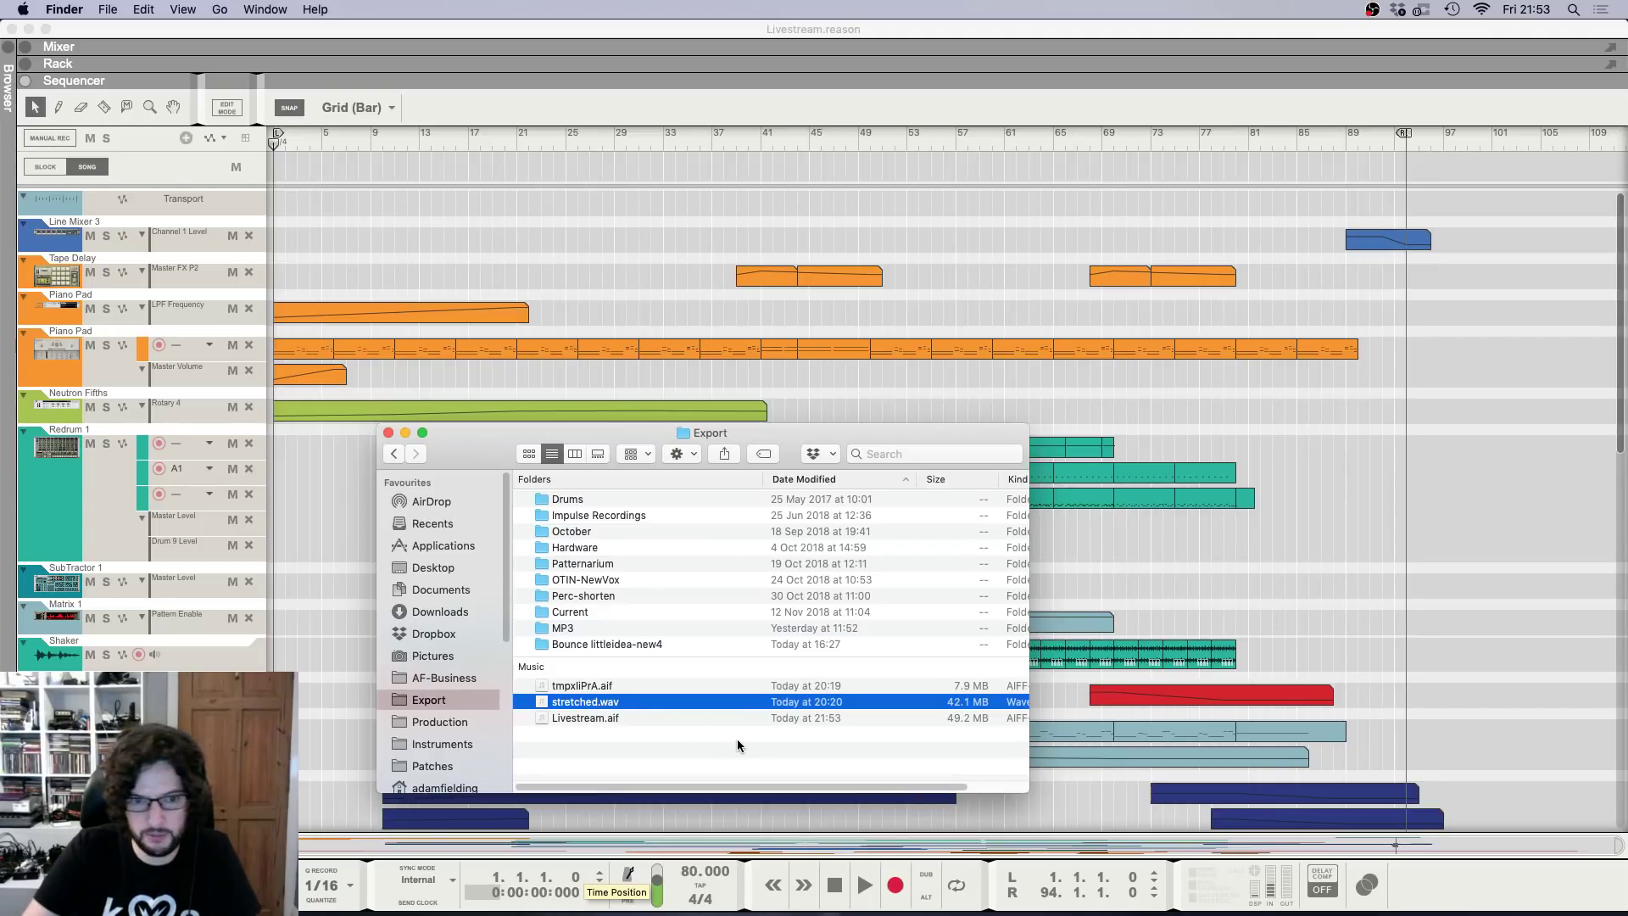
key(Down)
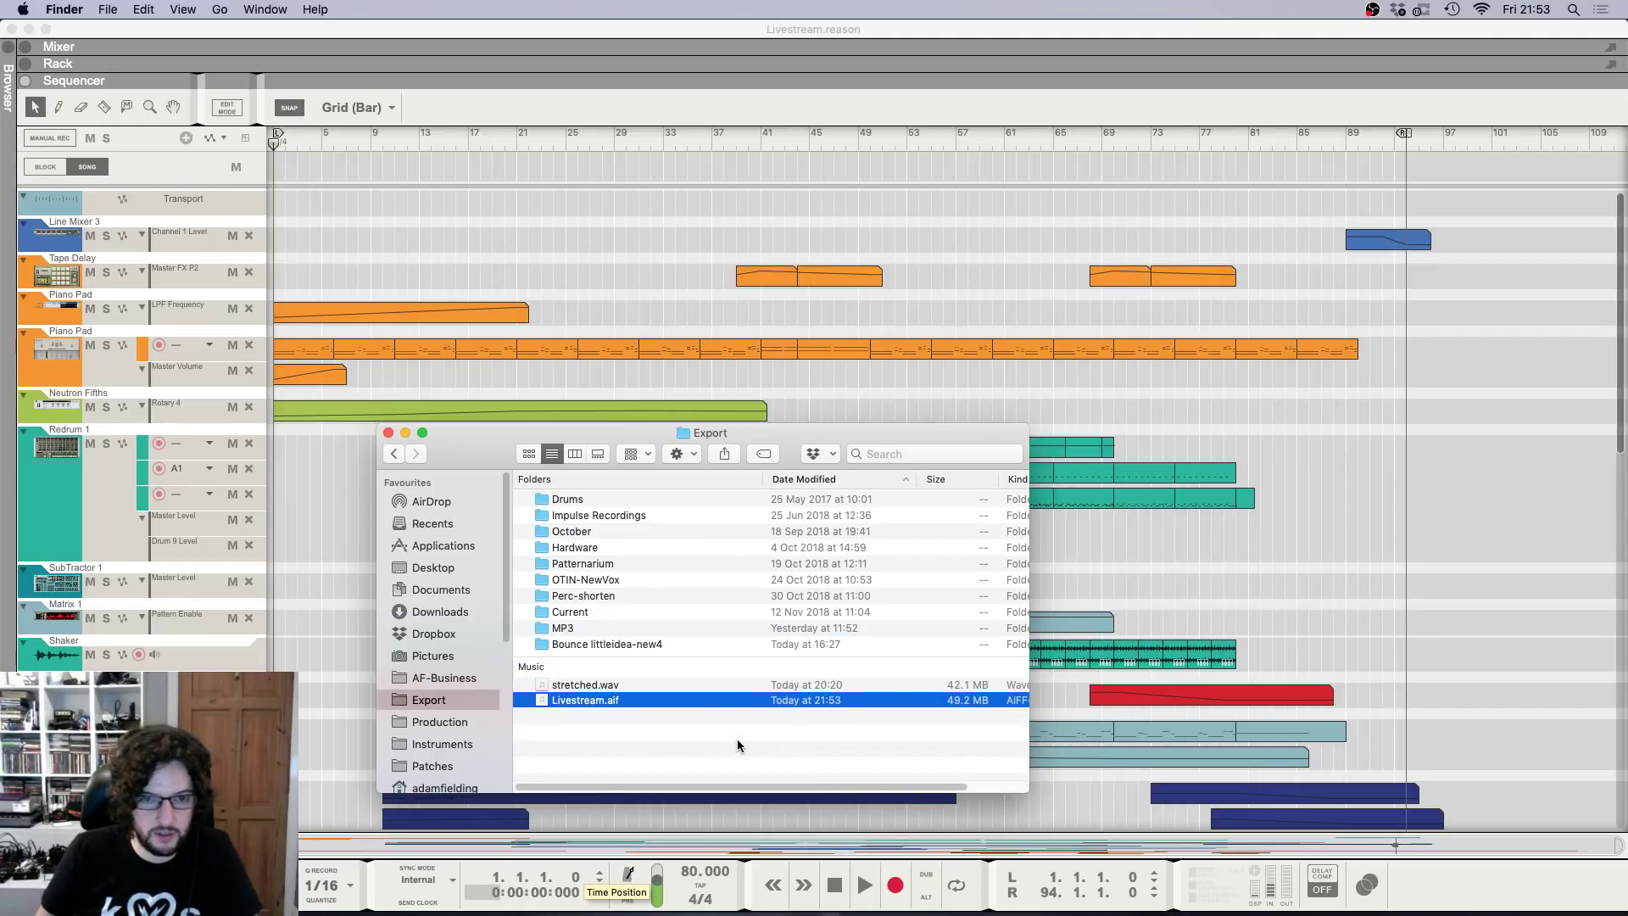
key(space)
drag(746, 44, 583, 464)
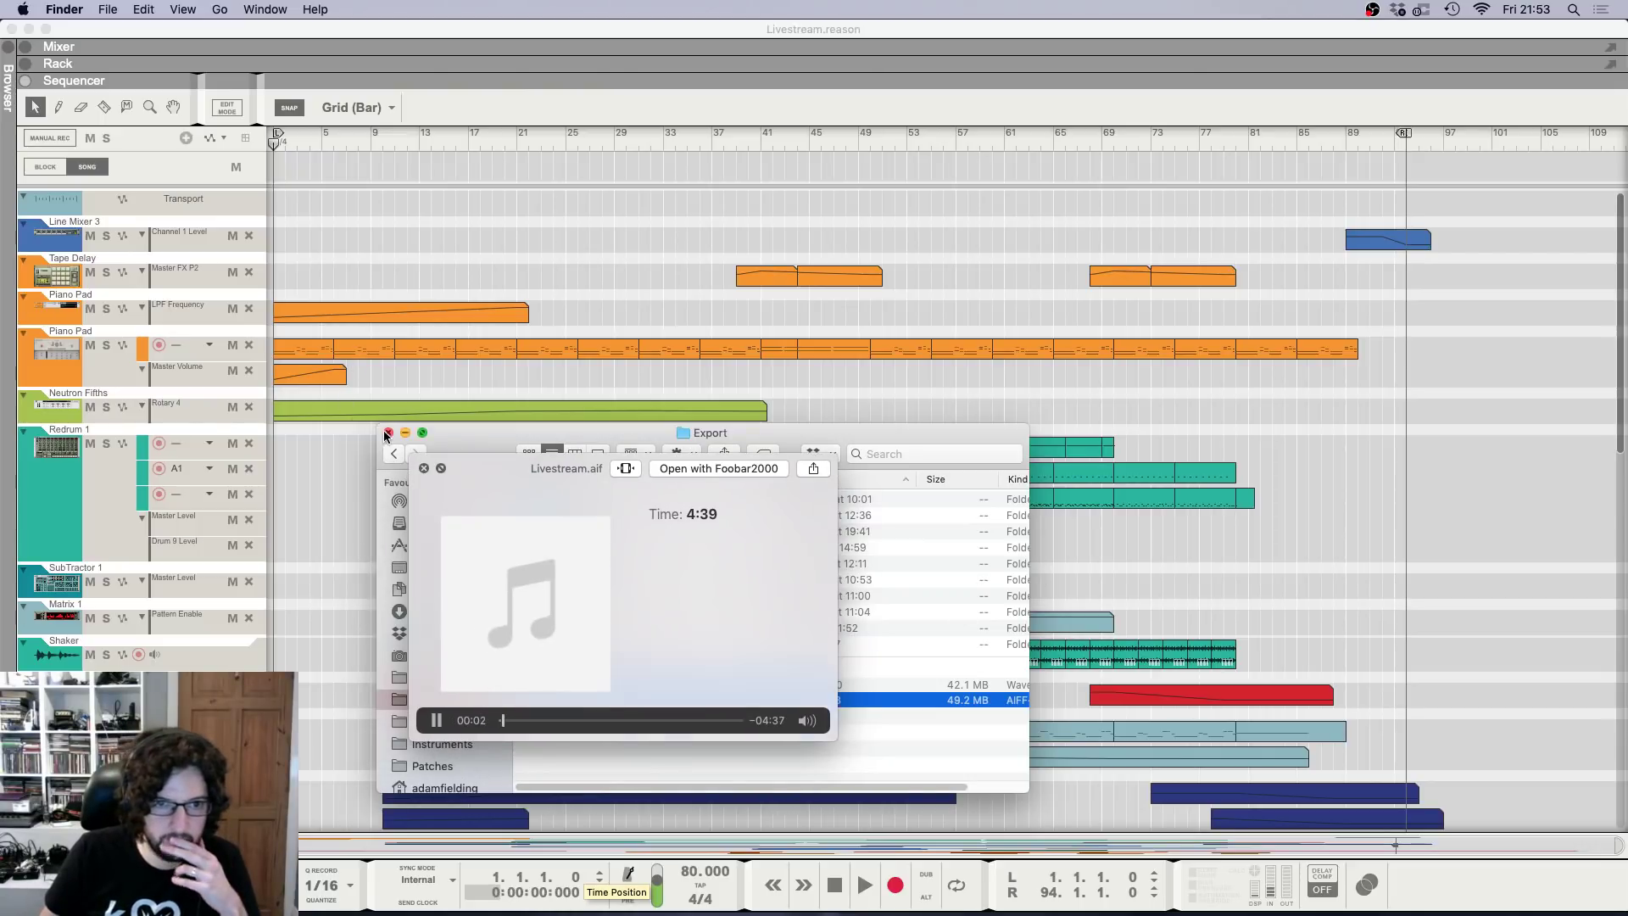
click(388, 432)
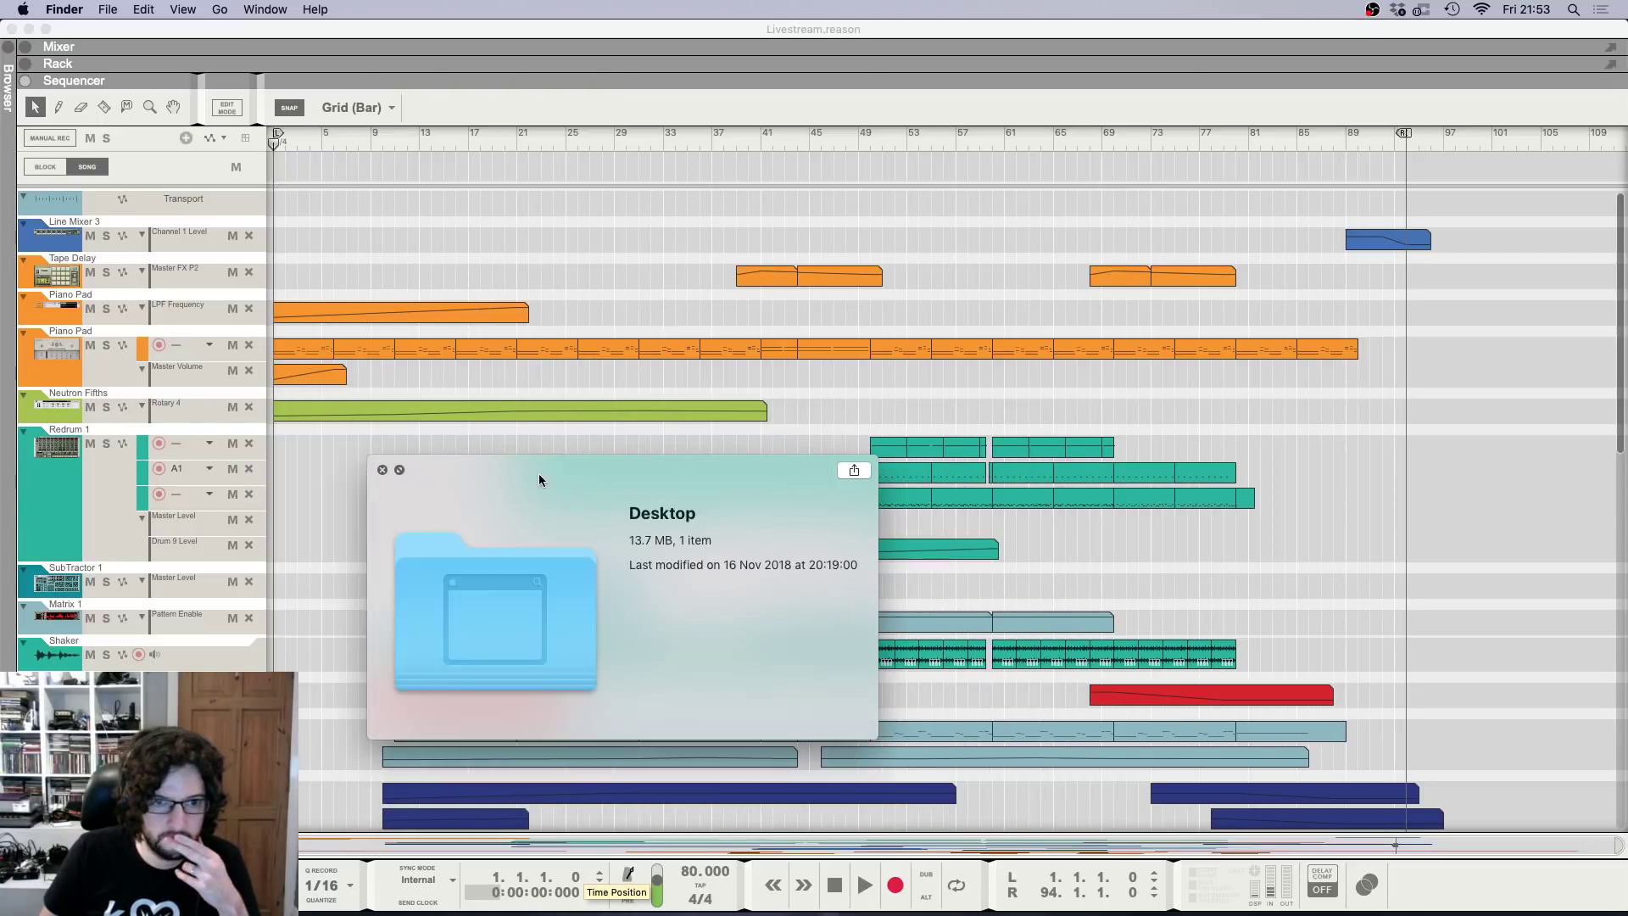
click(382, 469)
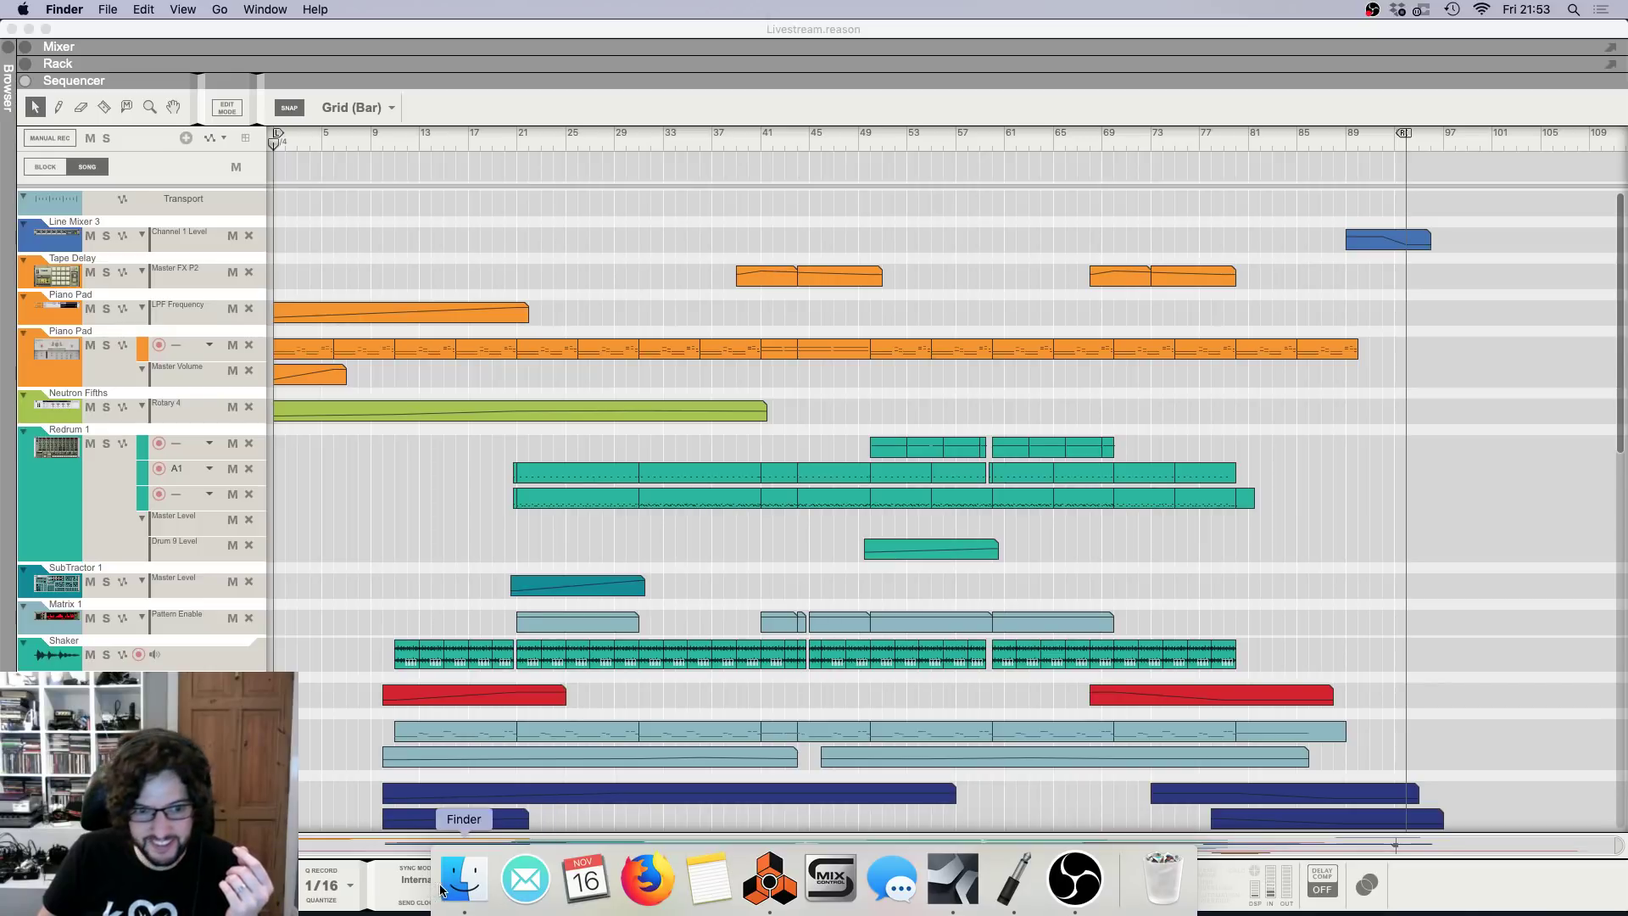
Reopen the Export folder in Finder and play the preview of Livestream.aif from the start.
click(462, 882)
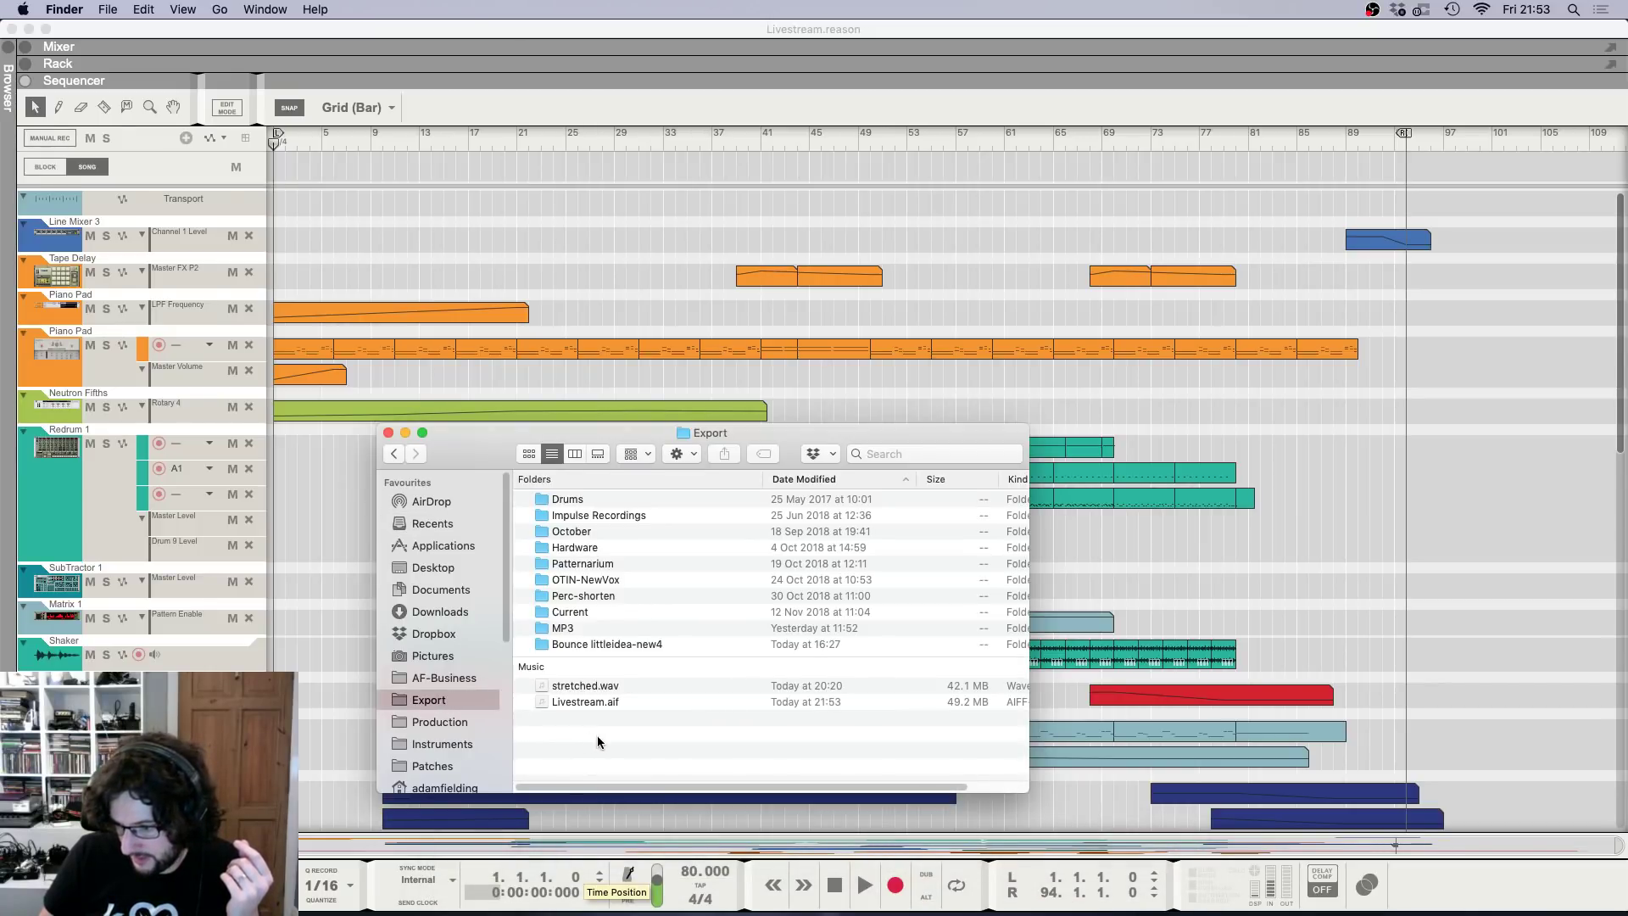
click(598, 704)
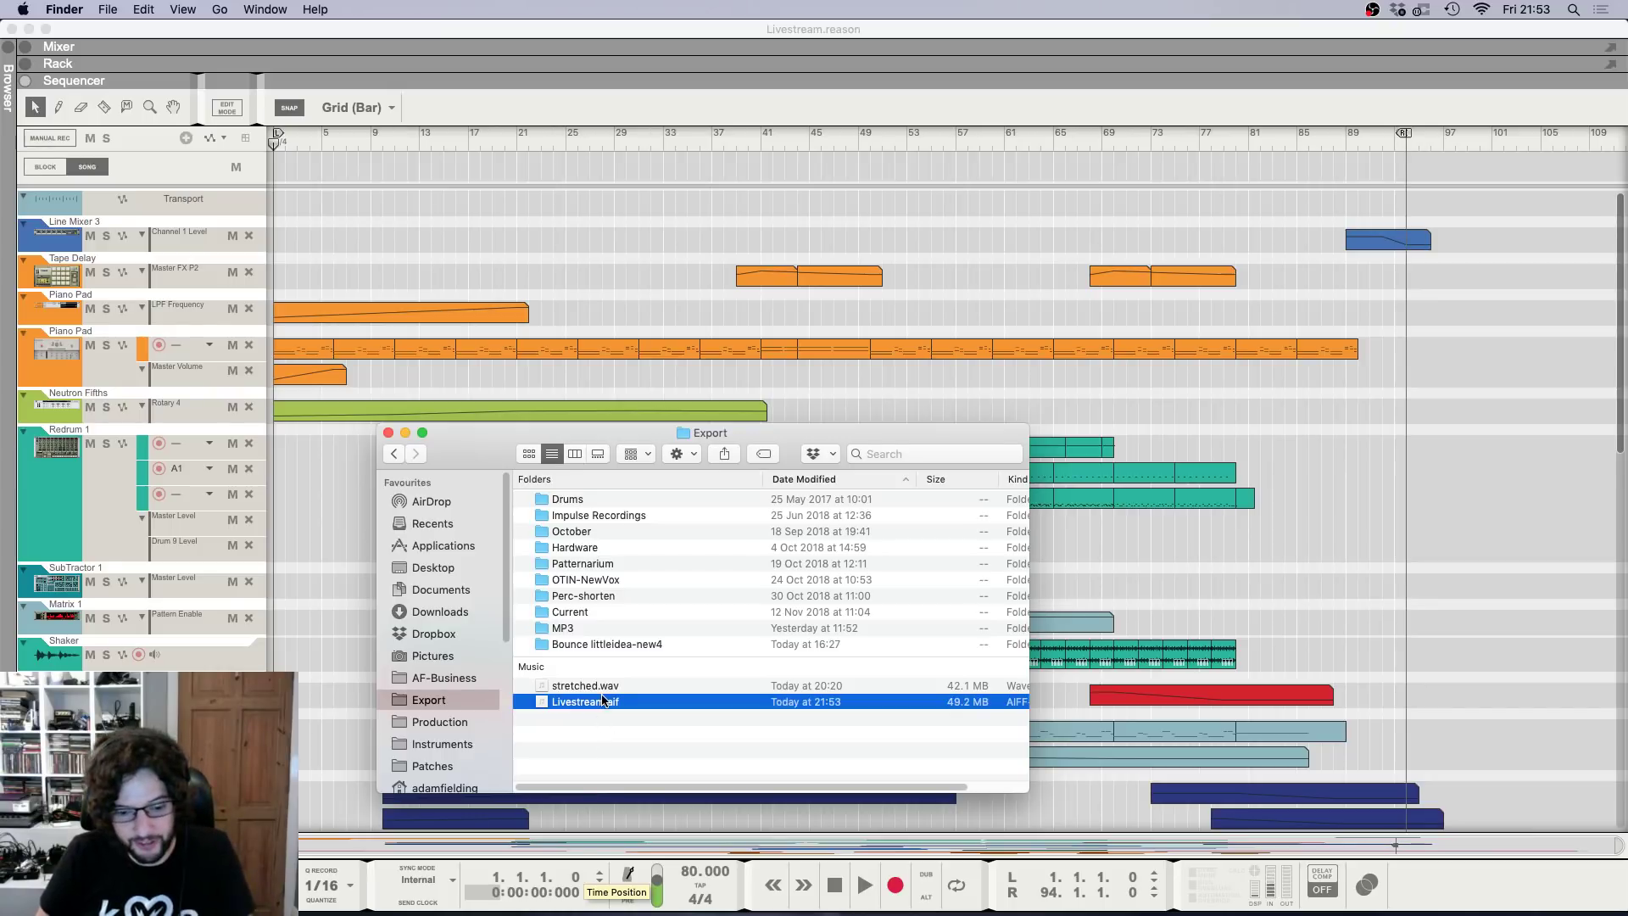
key(space)
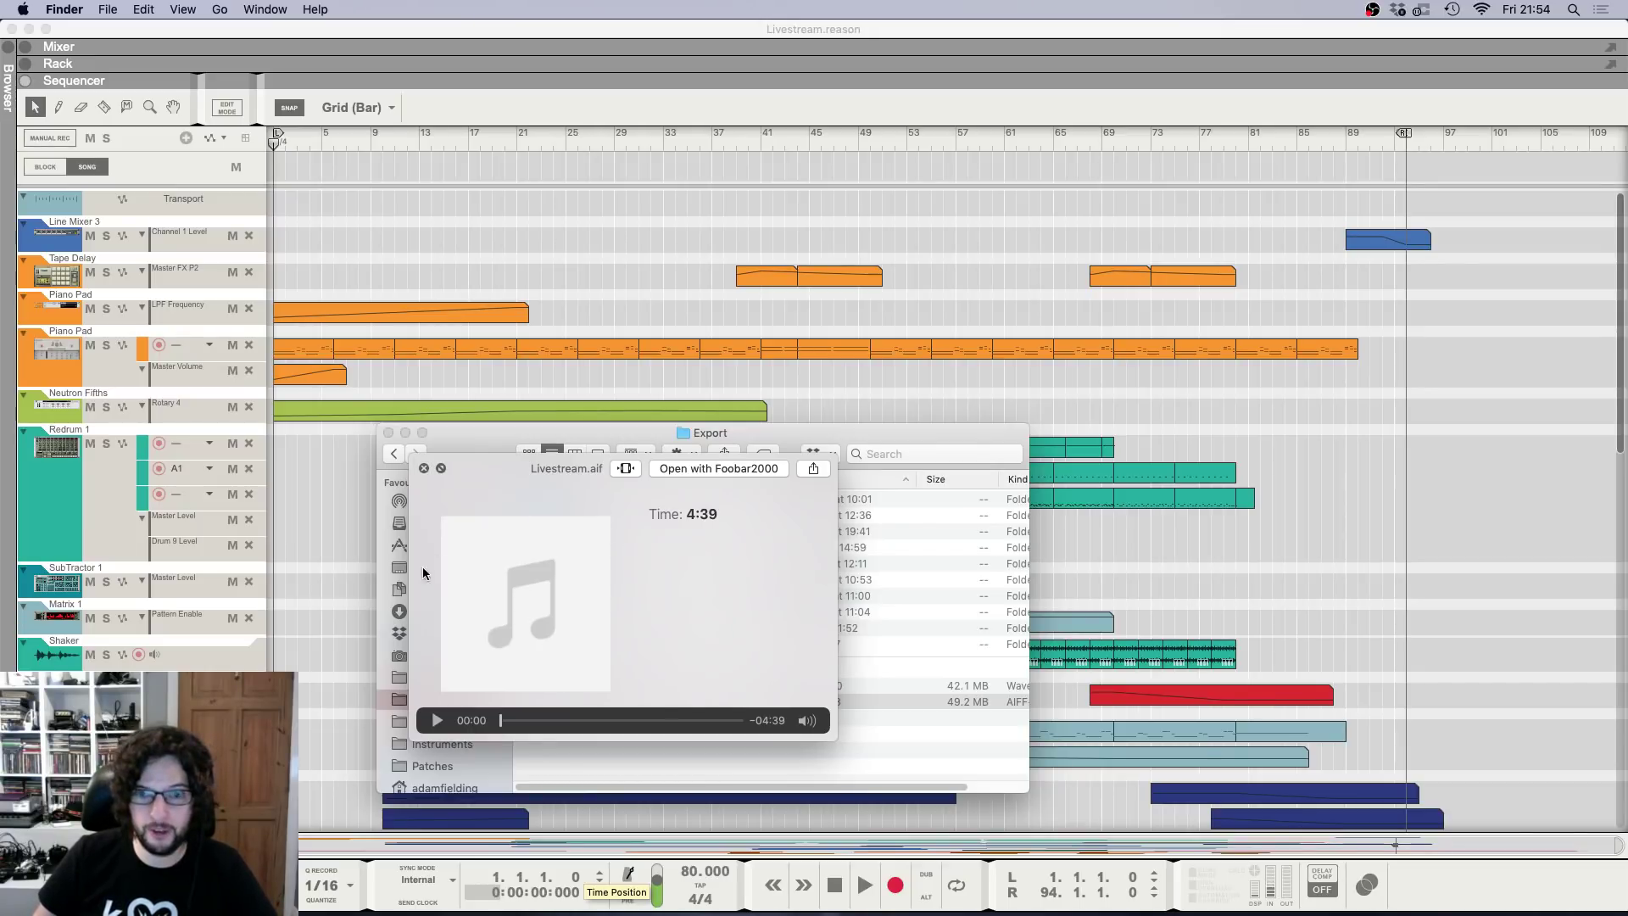
click(434, 723)
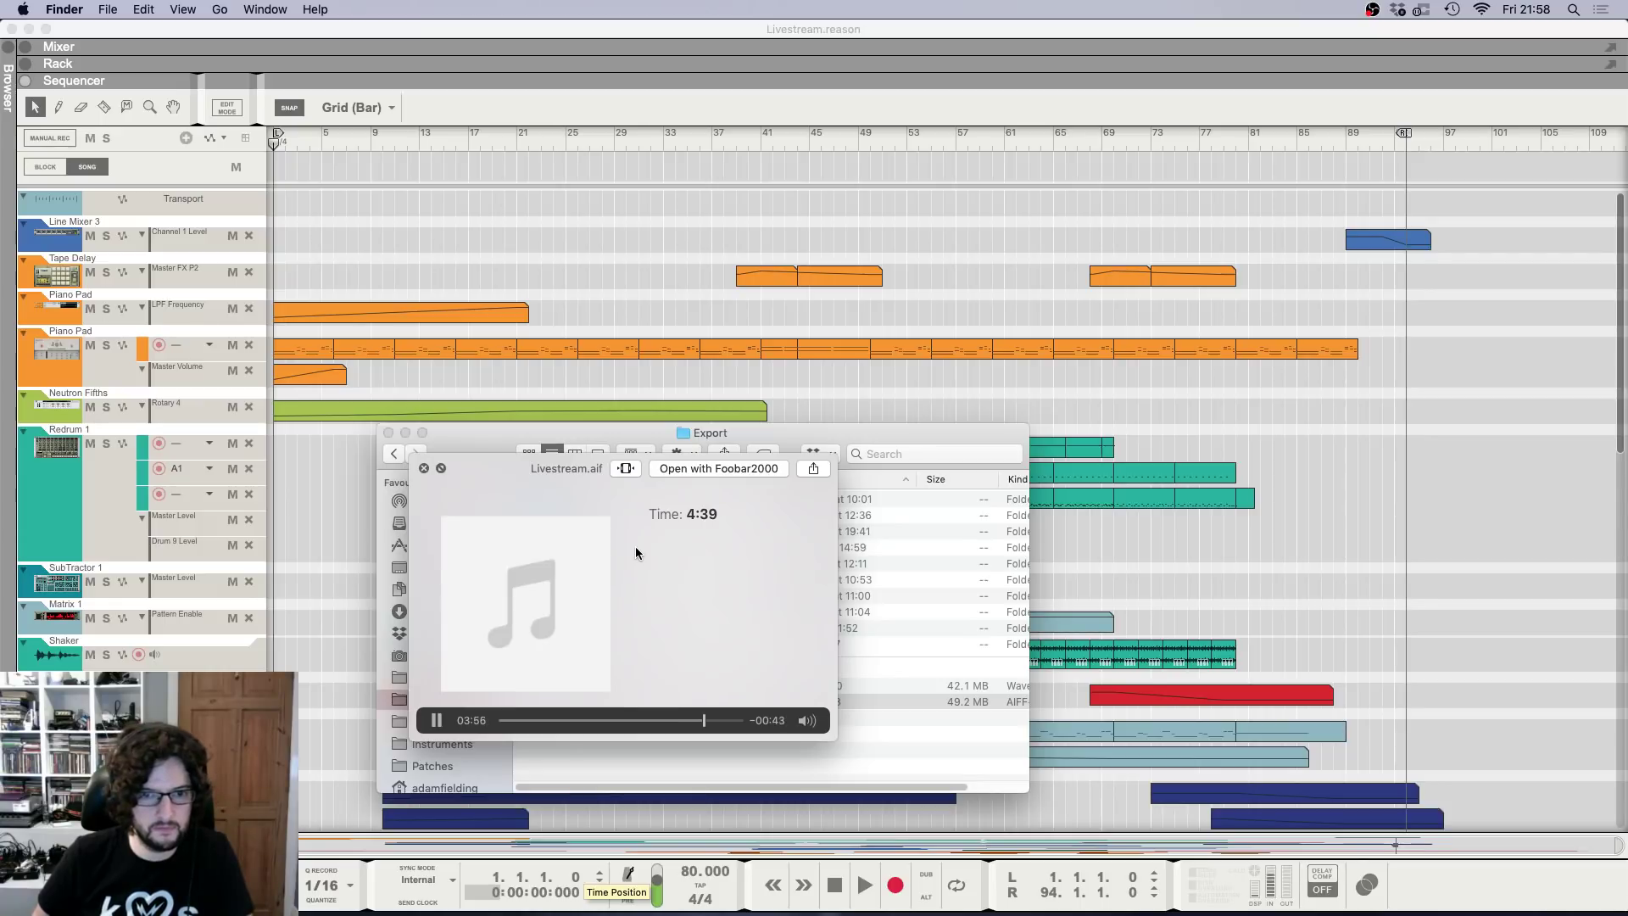
Look over the sequencer tracks while the exported mix plays to its end, and close the preview.
scroll(1129, 590, down, 10)
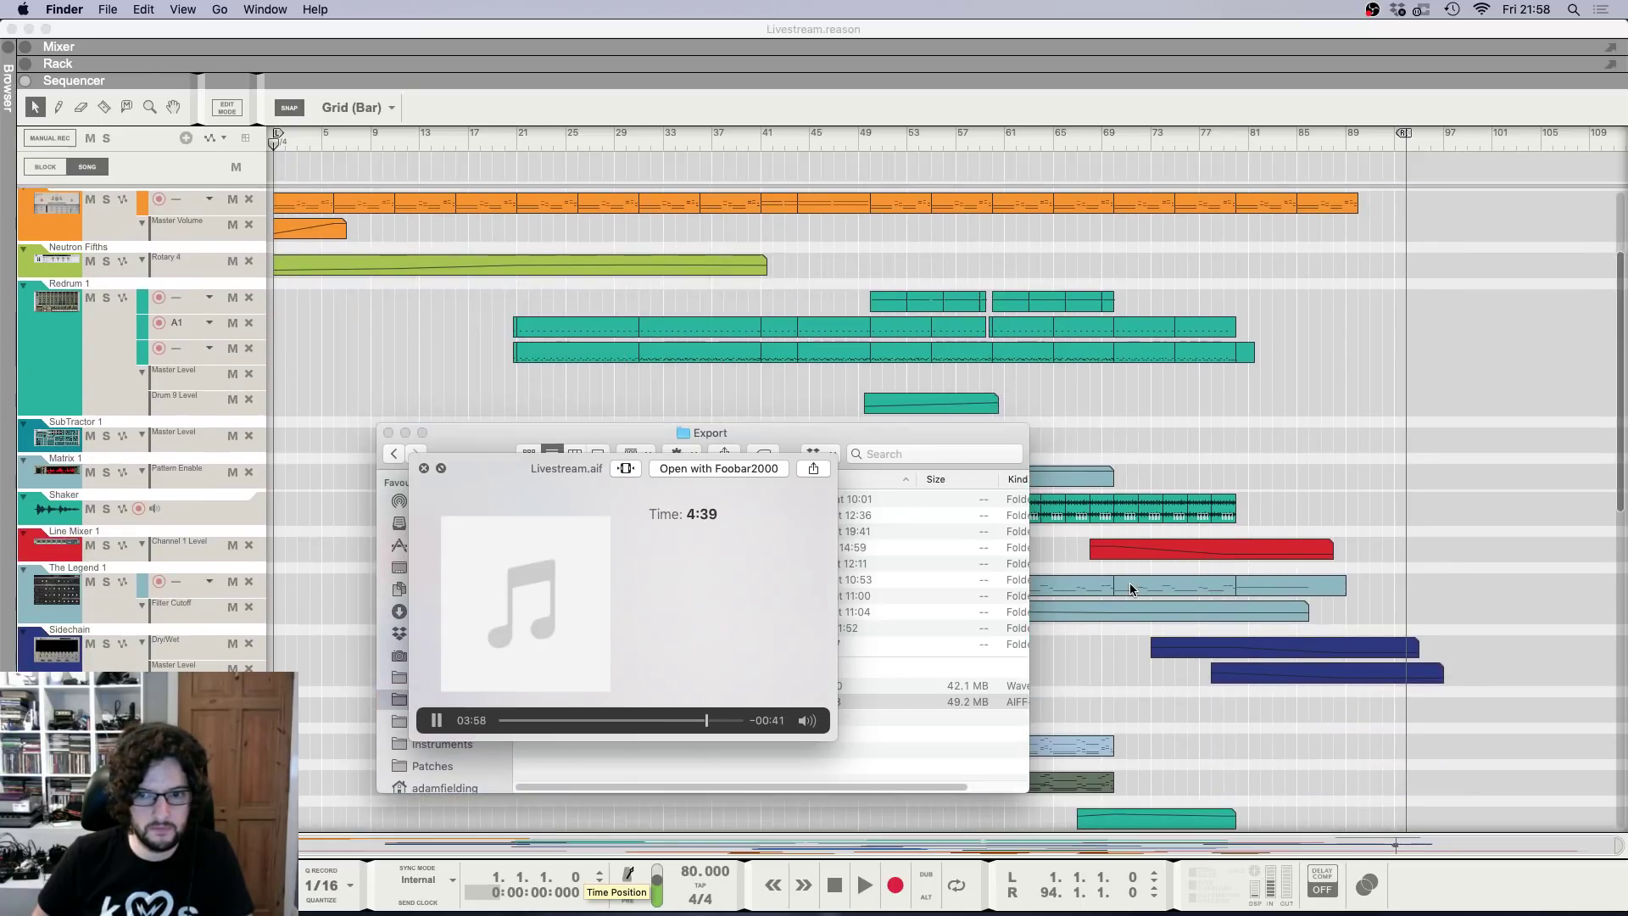
scroll(1133, 601, down, 13)
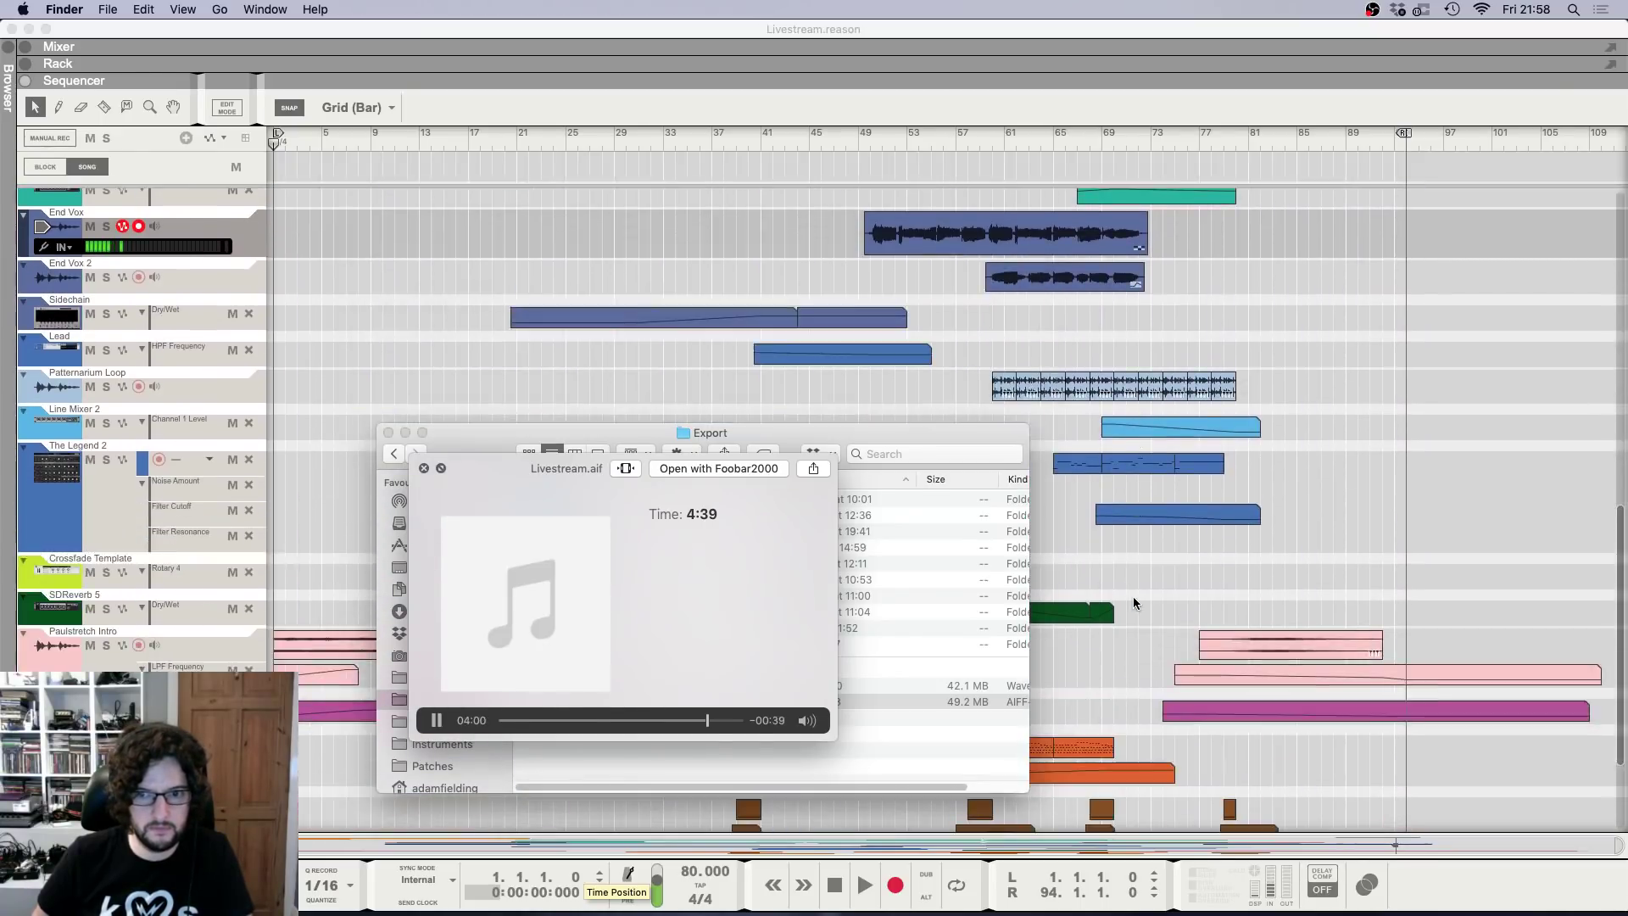
scroll(1134, 601, down, 2)
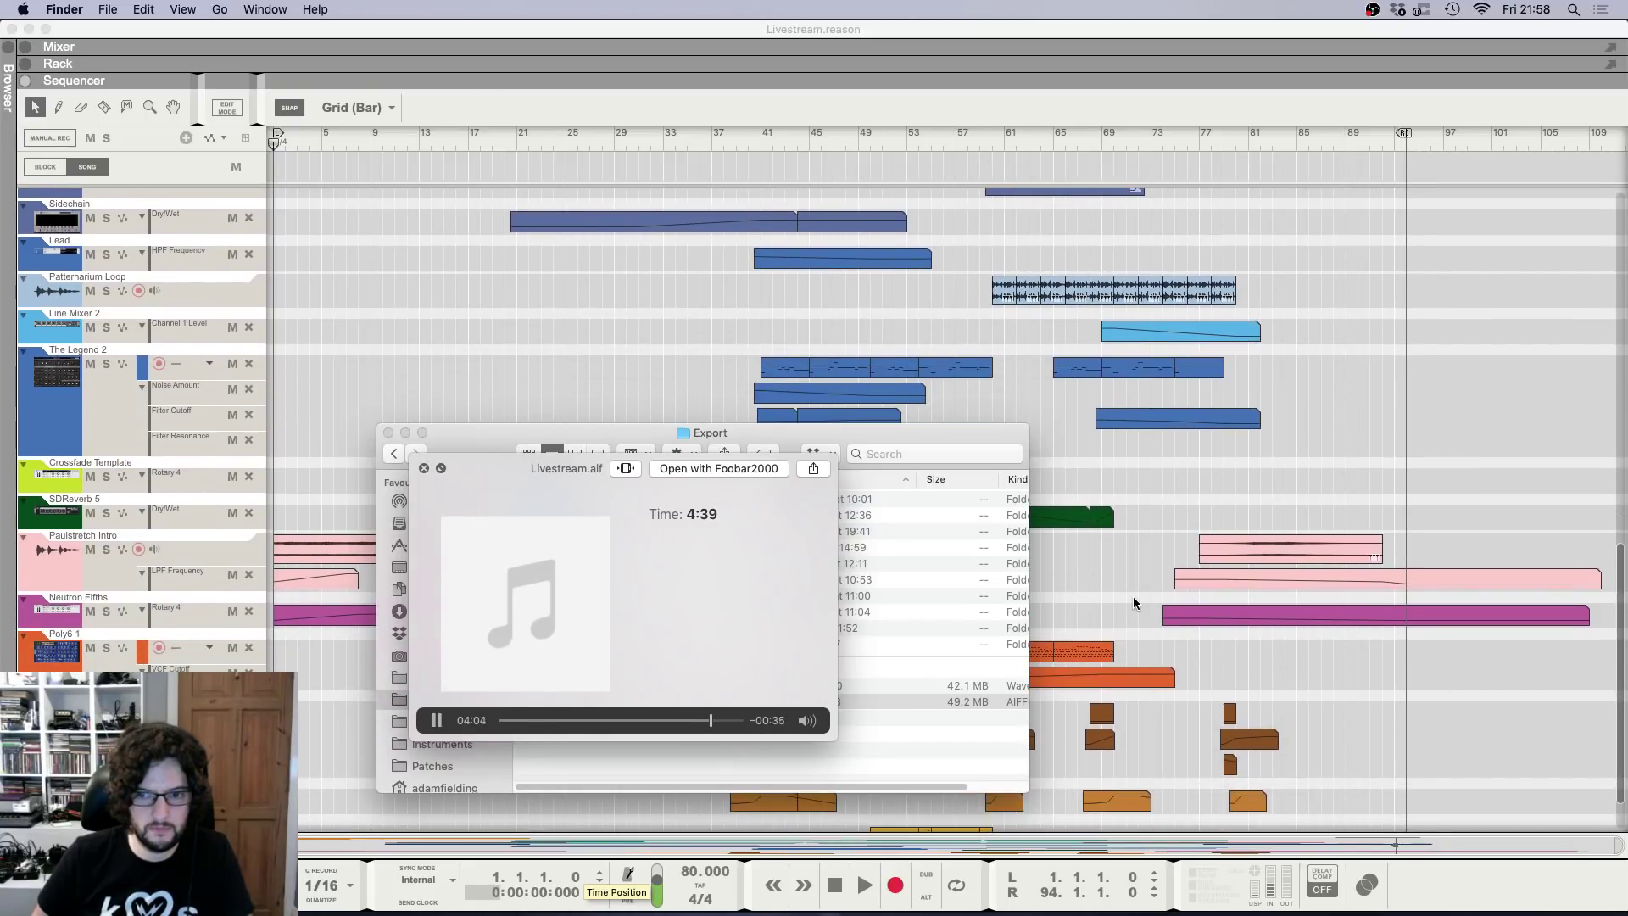
scroll(1133, 602, up, 1)
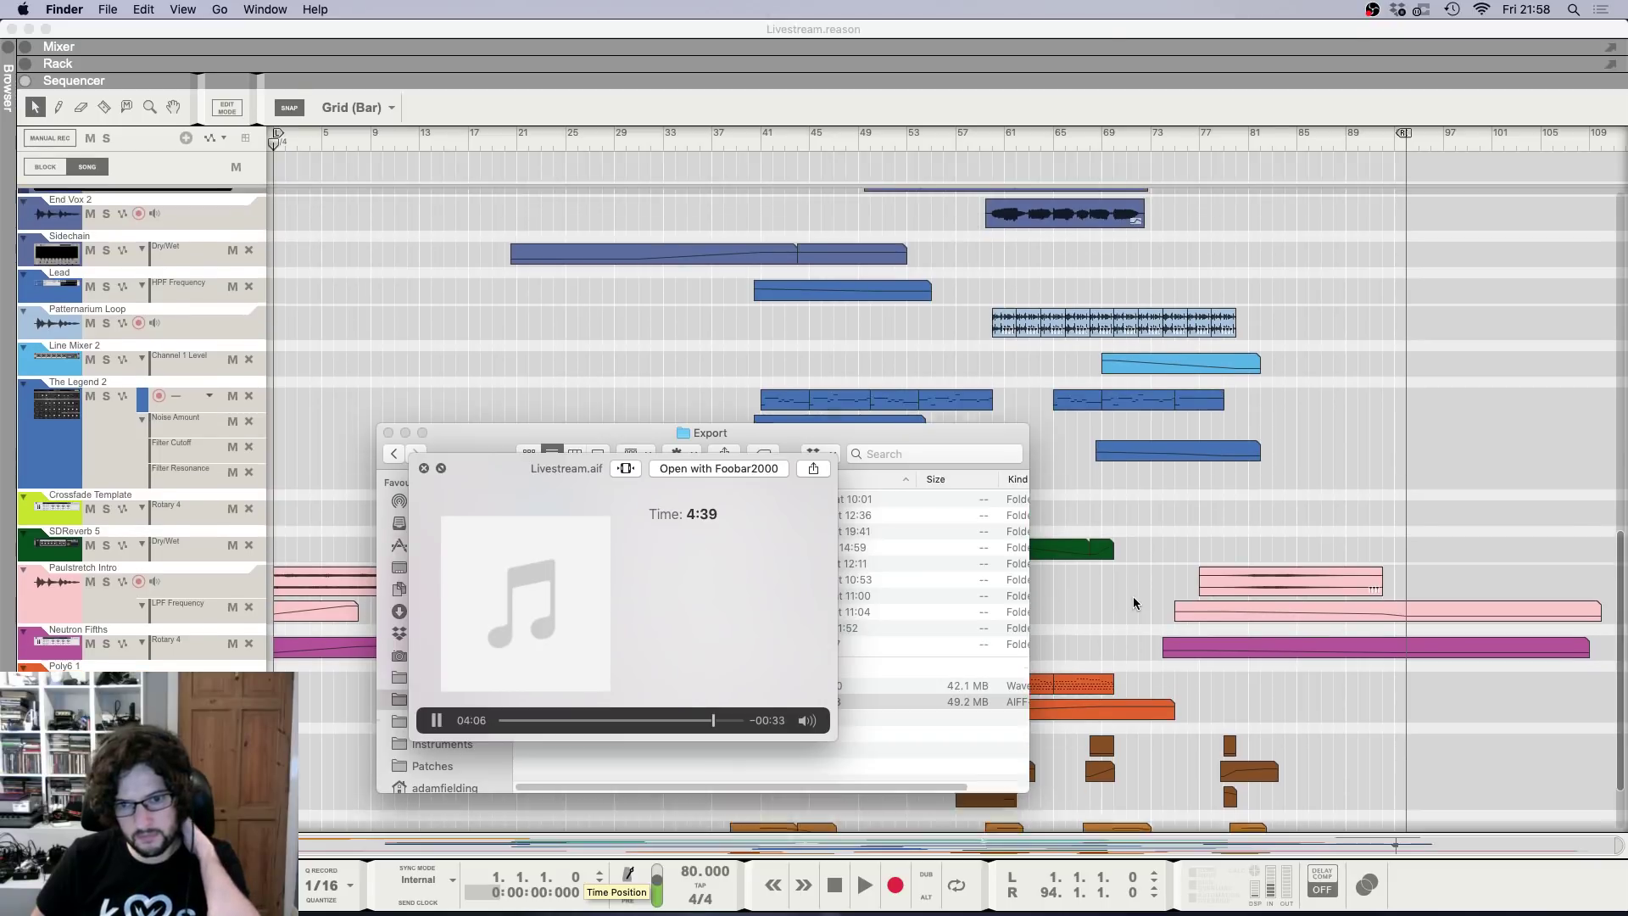
scroll(1134, 601, up, 2)
scroll(1133, 602, down, 5)
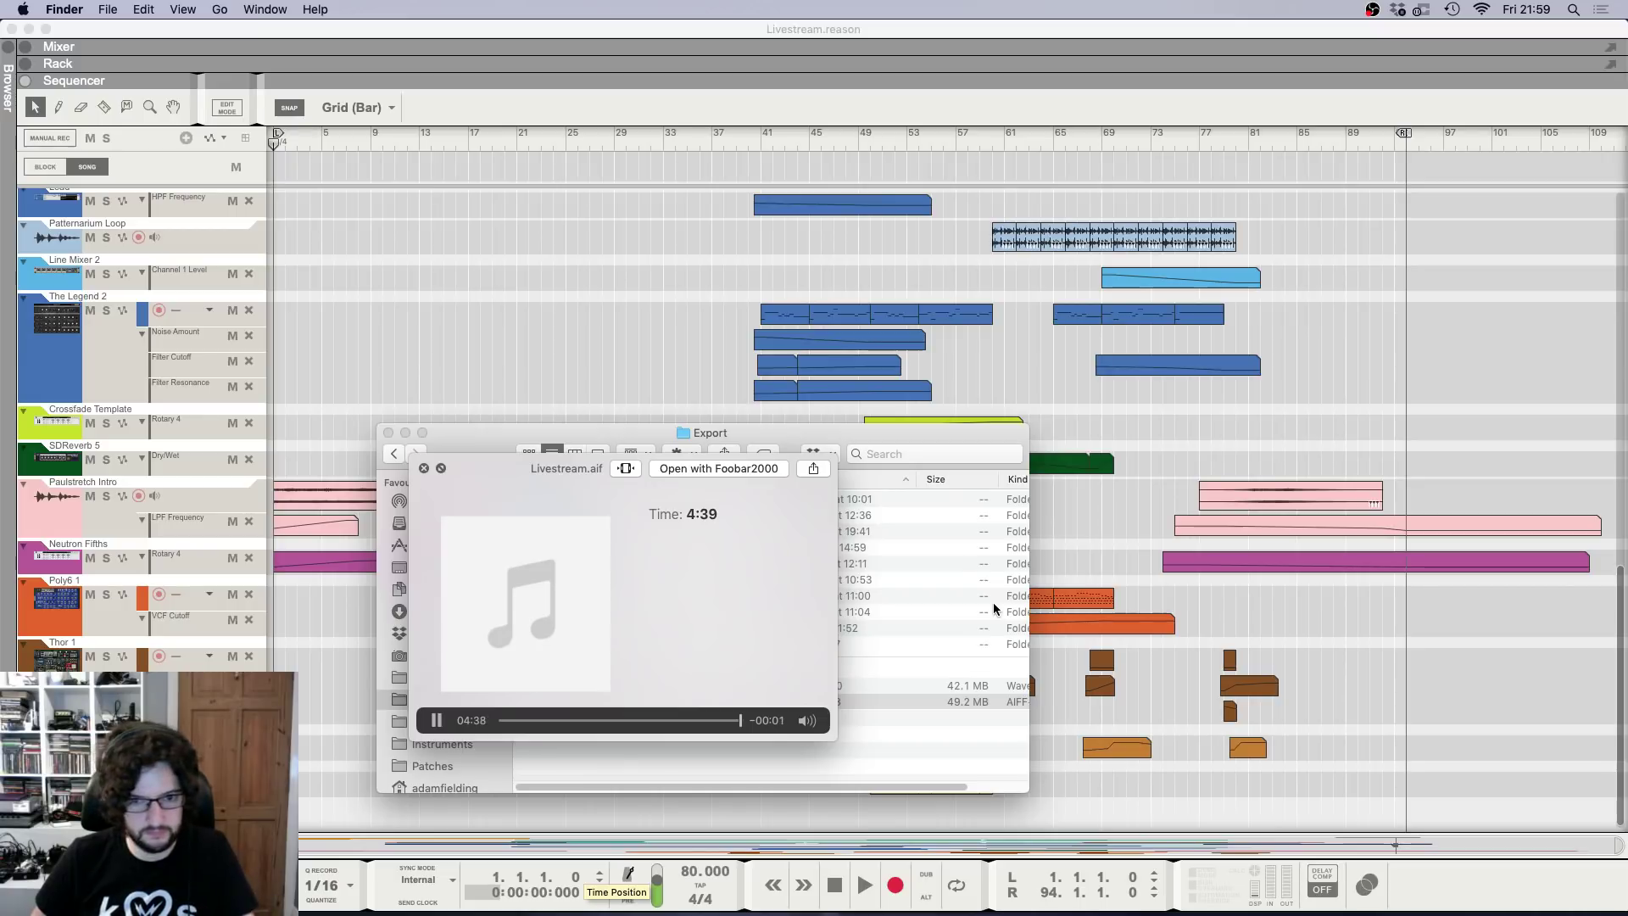
key(space)
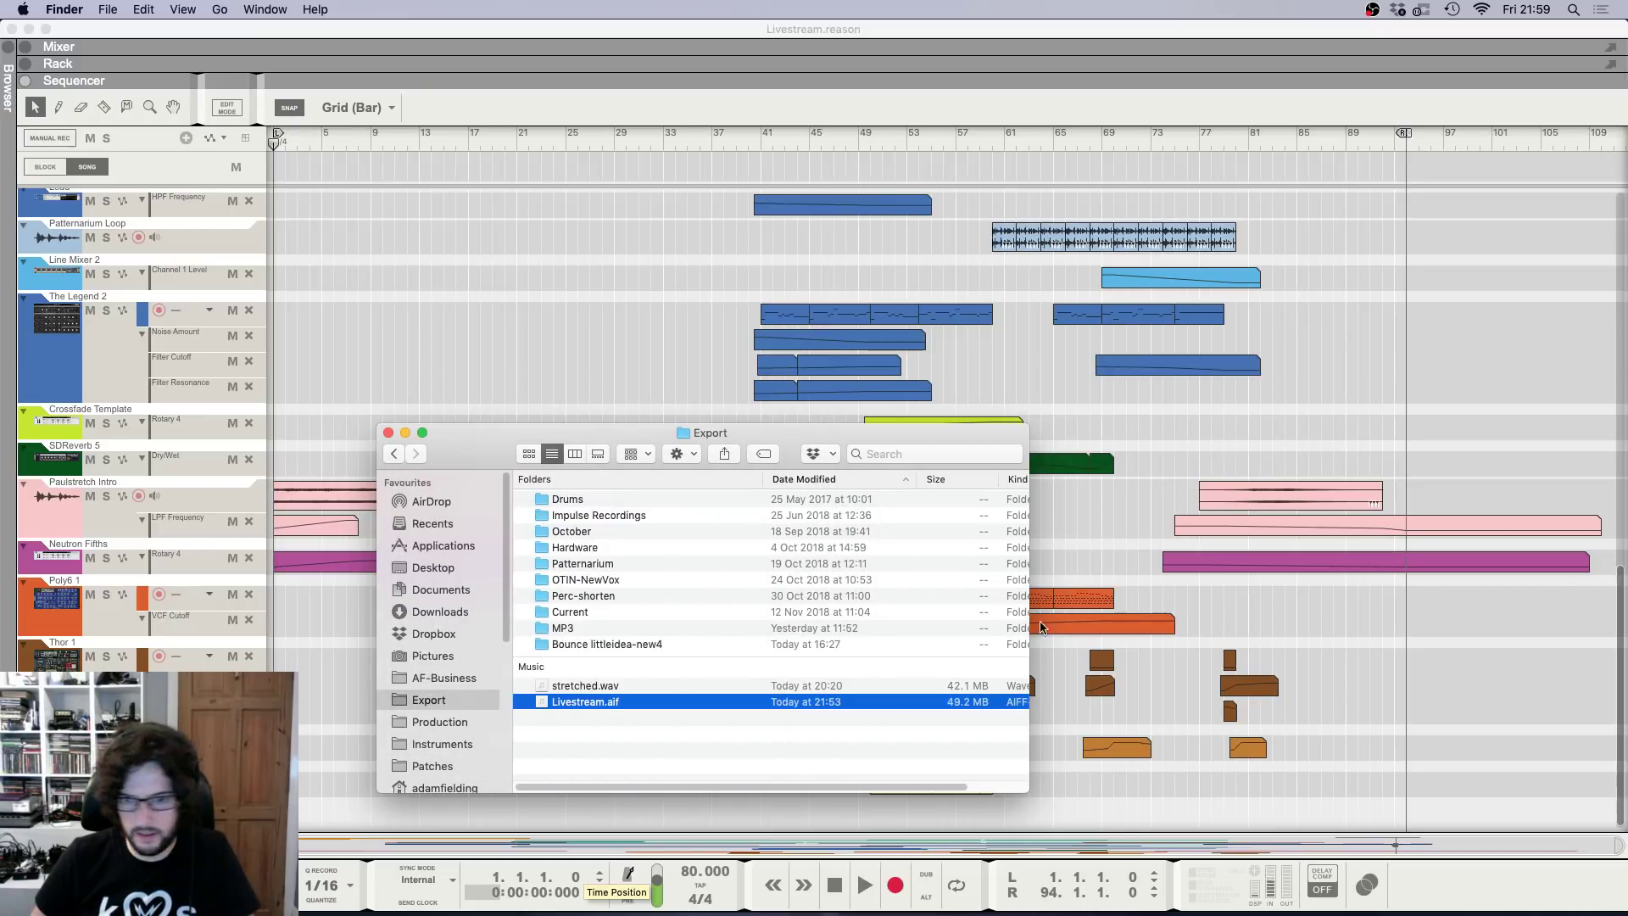
Switch to Reason, lower the End Vox 2 fader slightly in the mixer and return to the sequencer.
click(1160, 686)
key(F5)
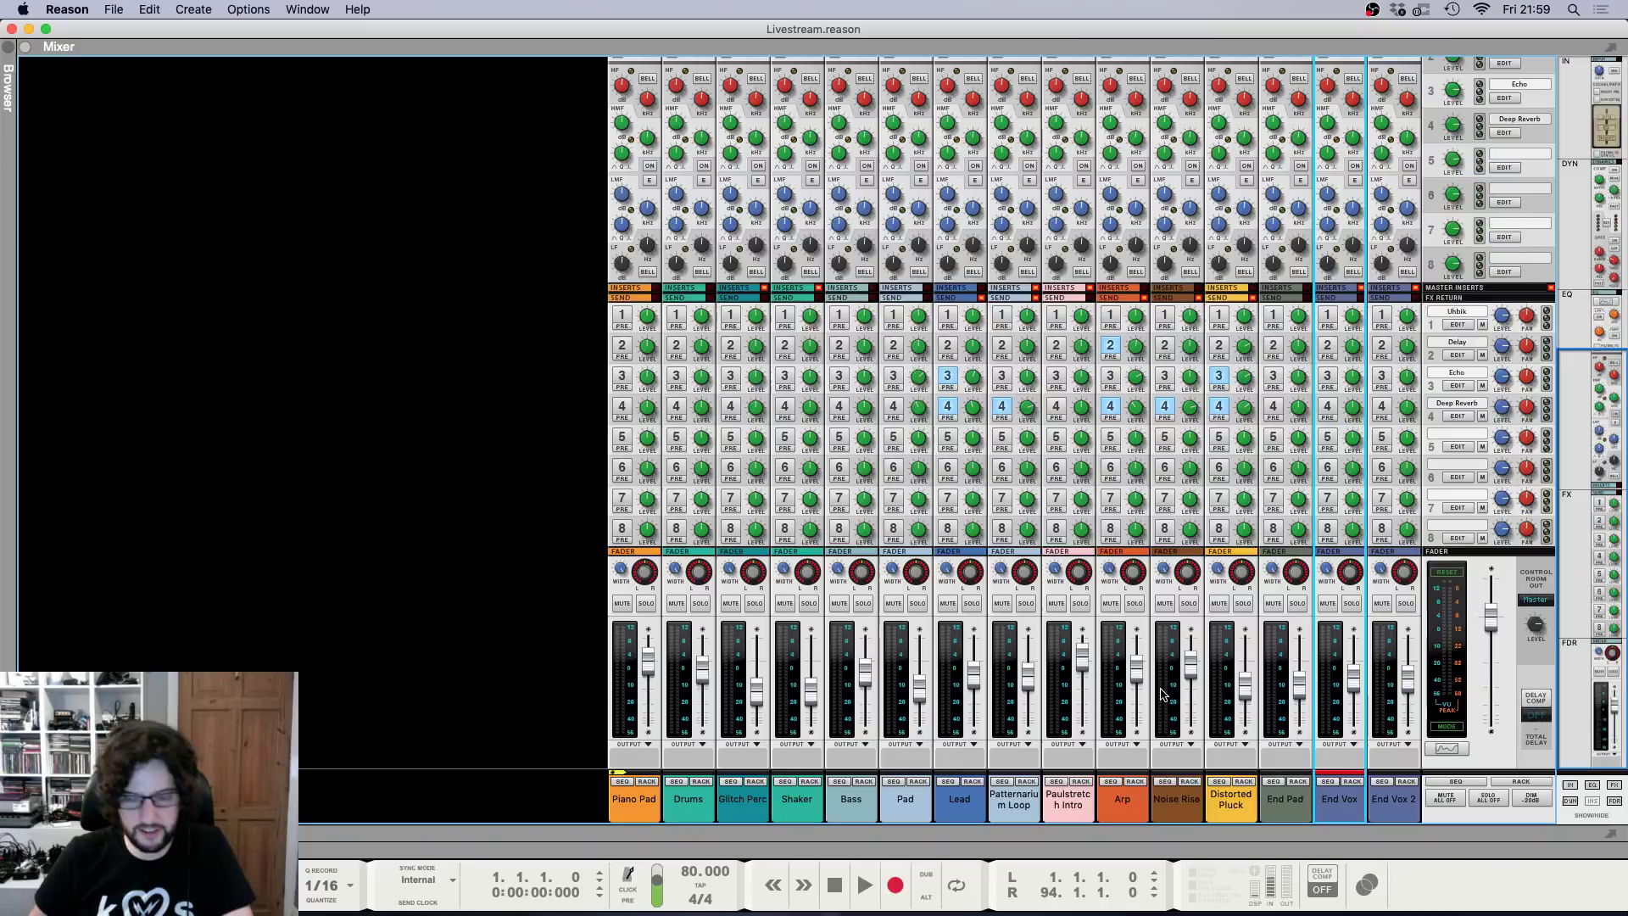
shift+click(1394, 790)
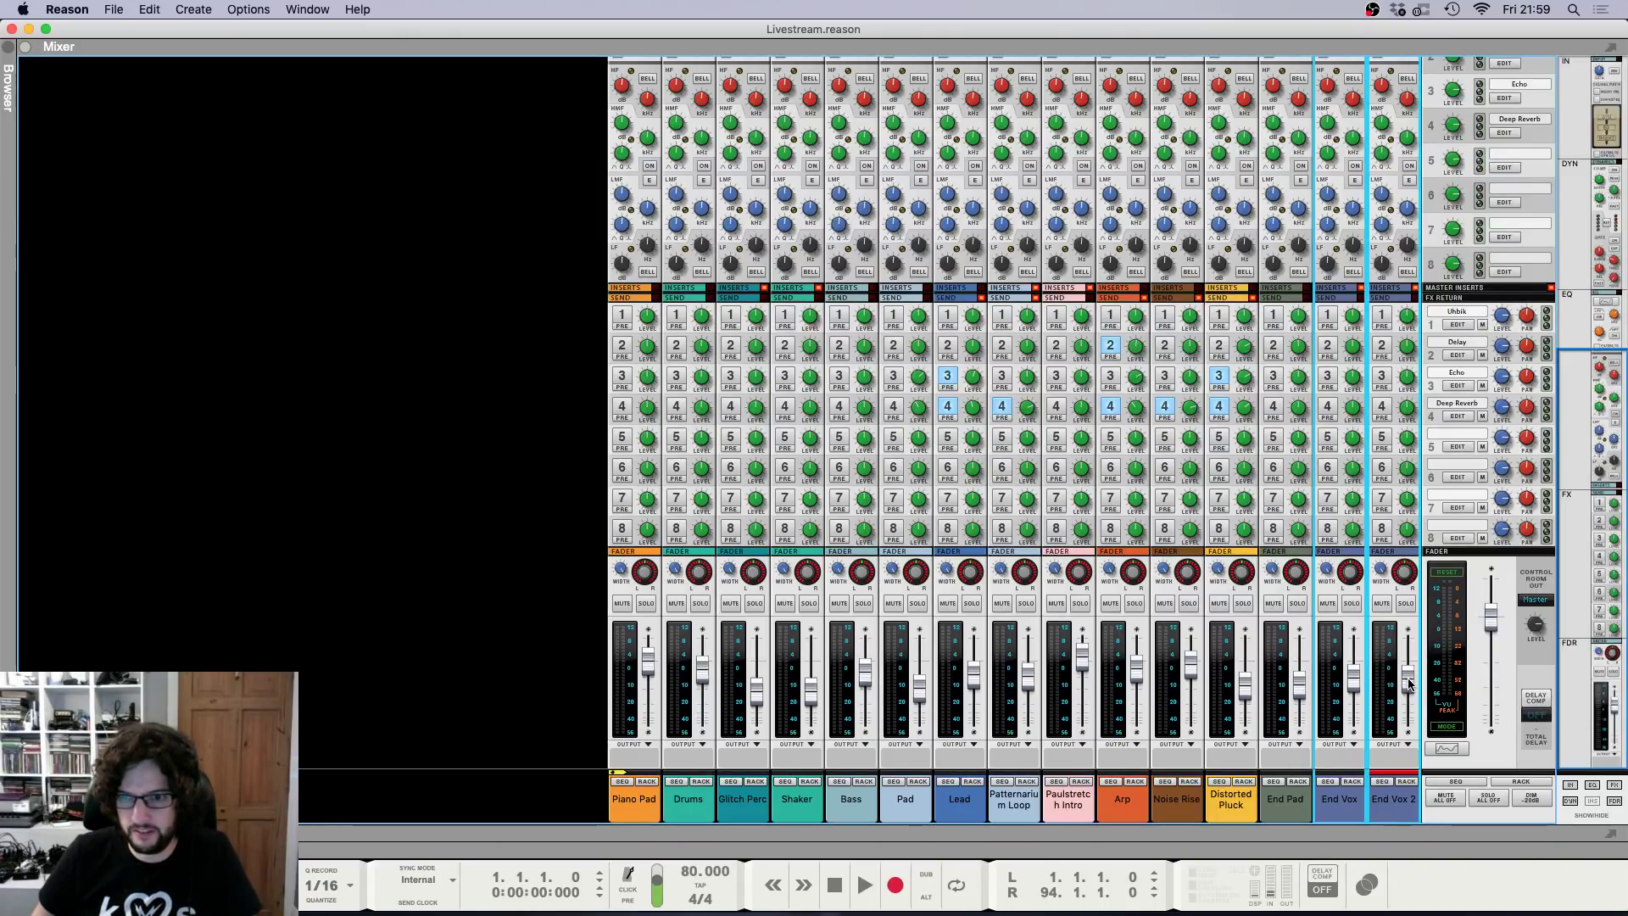
mouse_move(1409, 683)
drag(1408, 683, 1407, 695)
key(F7)
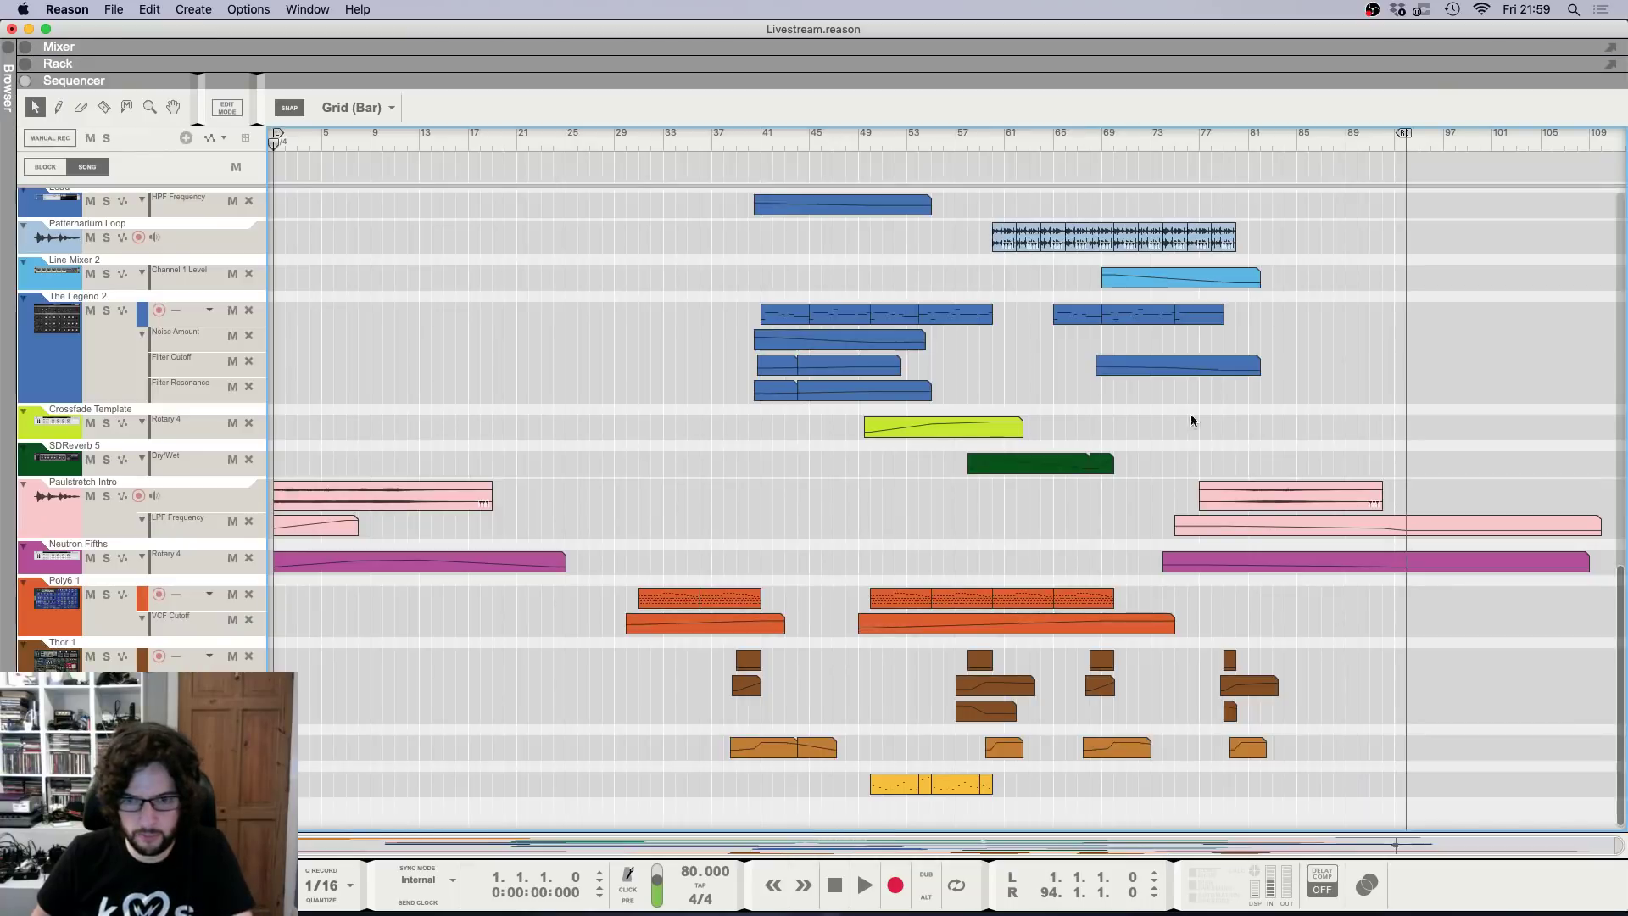
Move the song position to bar 70 and mute the Patternarium Loop clips from bar 70 to the track's last clip.
scroll(1147, 351, up, 5)
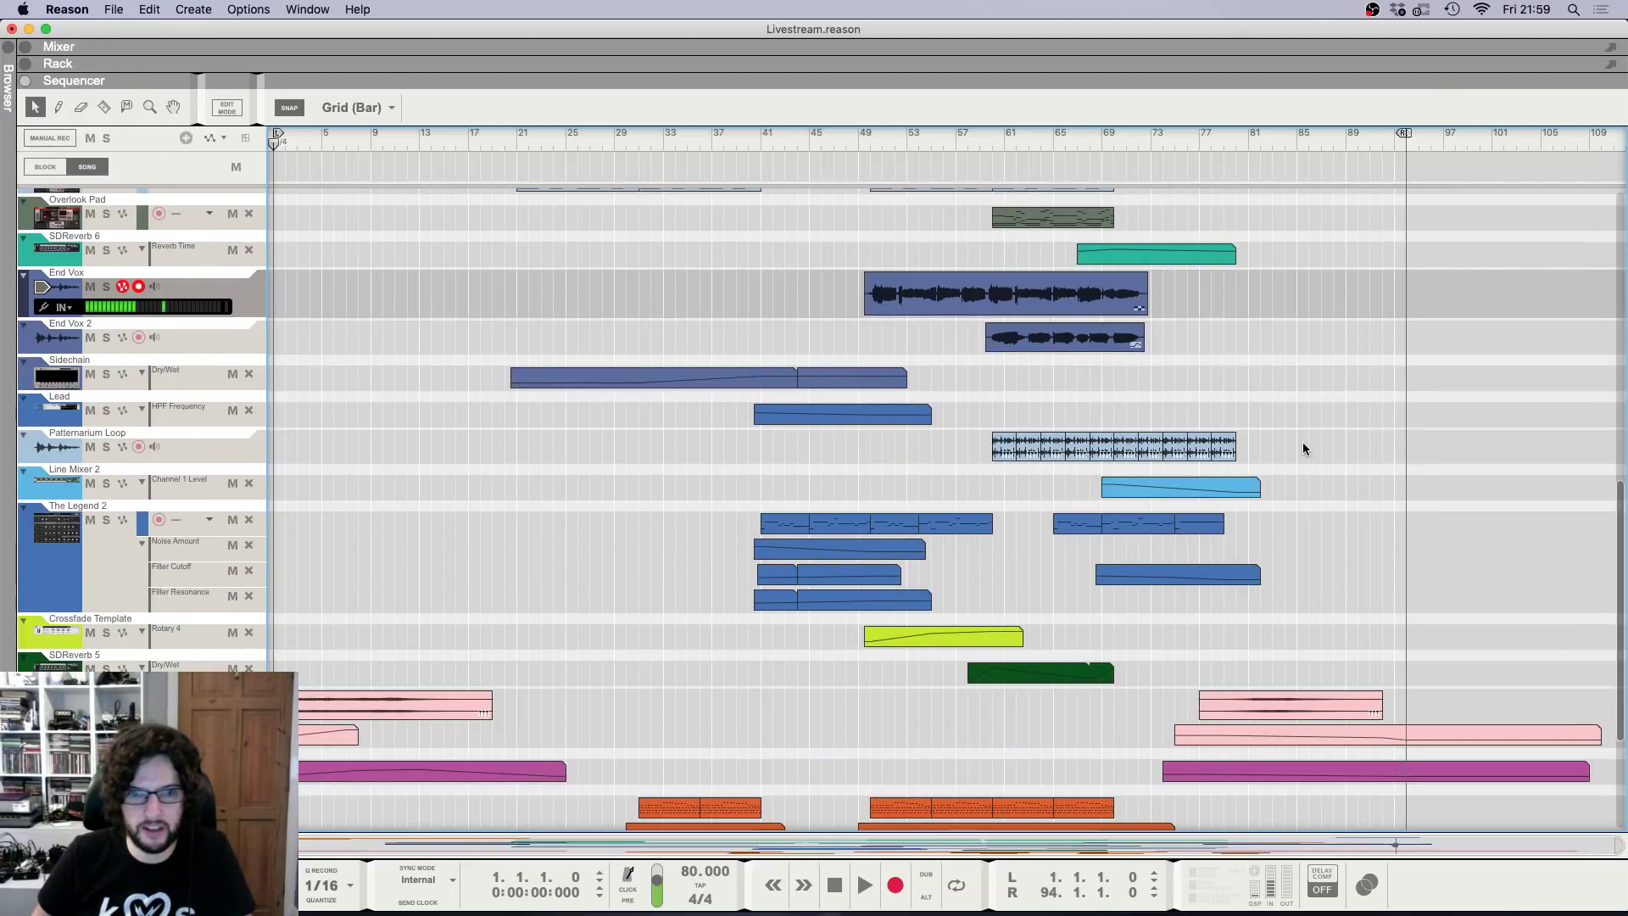
drag(1313, 443, 1159, 447)
scroll(1128, 339, up, 3)
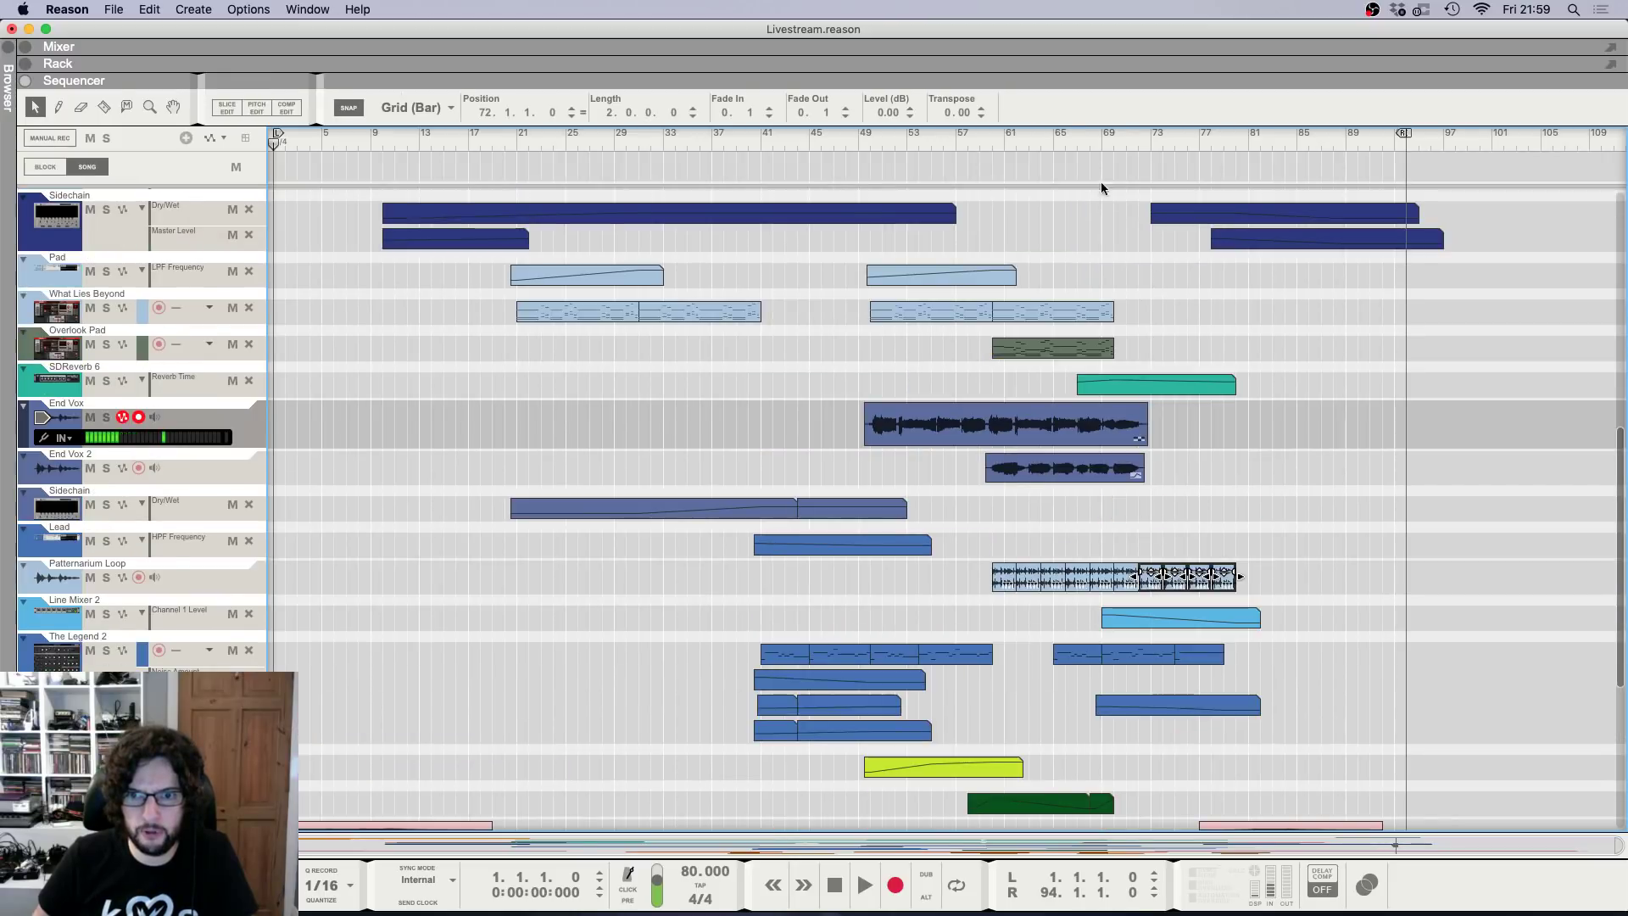
click(1116, 140)
drag(1125, 554, 1286, 569)
key(m)
Play the song from bar 70, enlarge the arrangement around the vocal clips and restart playback from bar 60.
key(space)
key(h)
key(h)
key(h)
key(h)
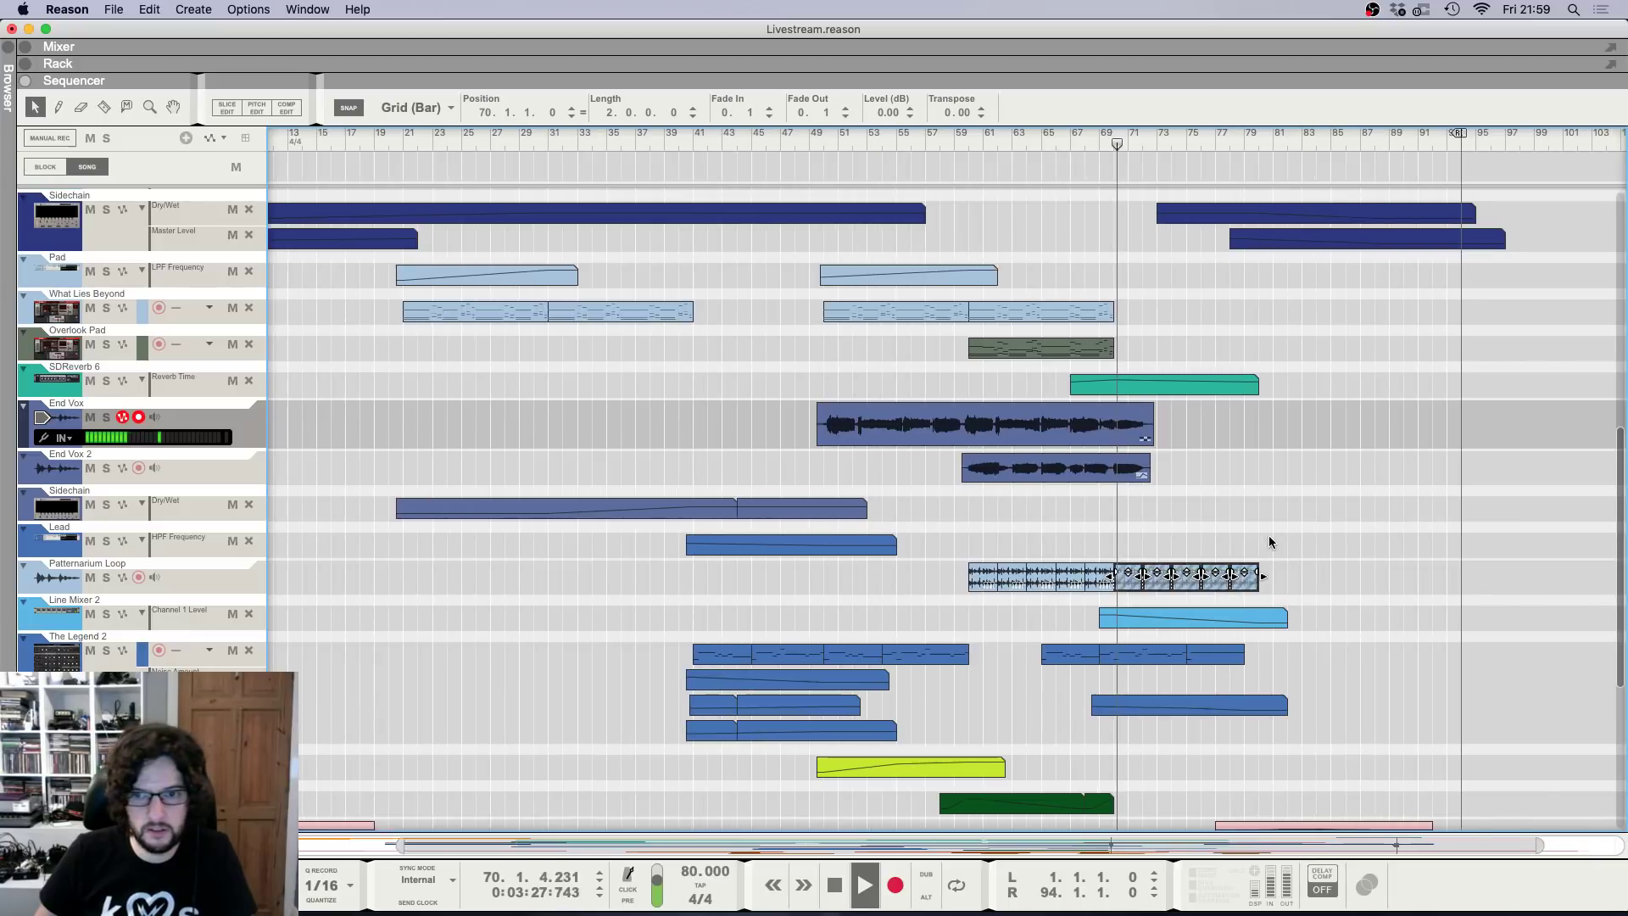
scroll(920, 208, up, 2)
click(848, 137)
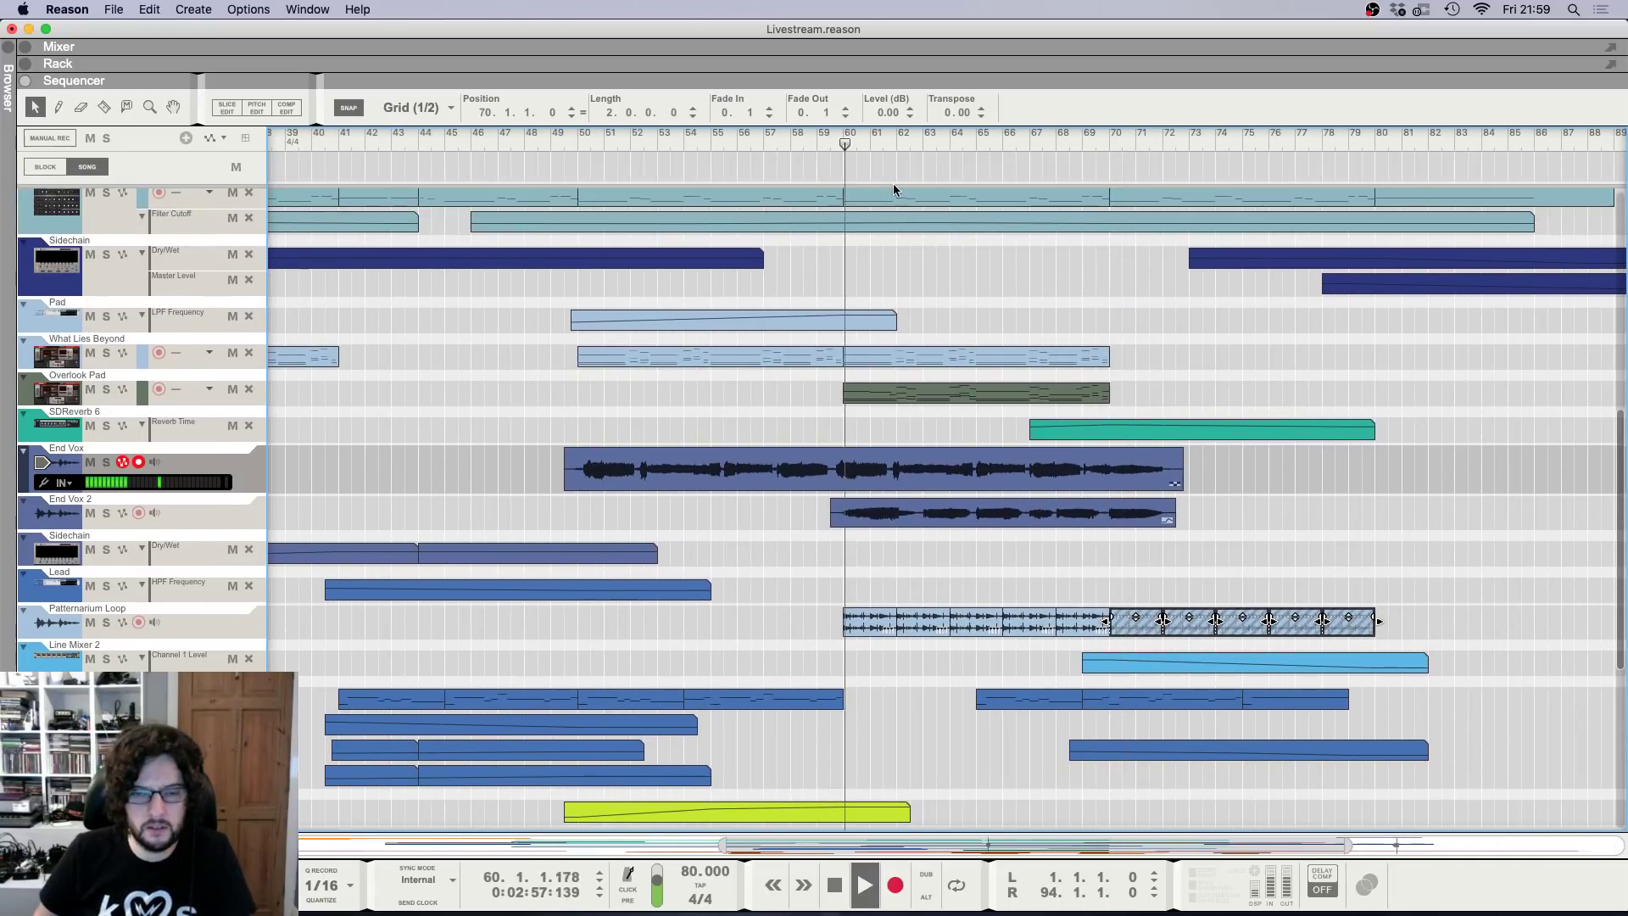
Set the End Vox fader to -12.98 dB in the mixer during playback and return to the sequencer.
key(F5)
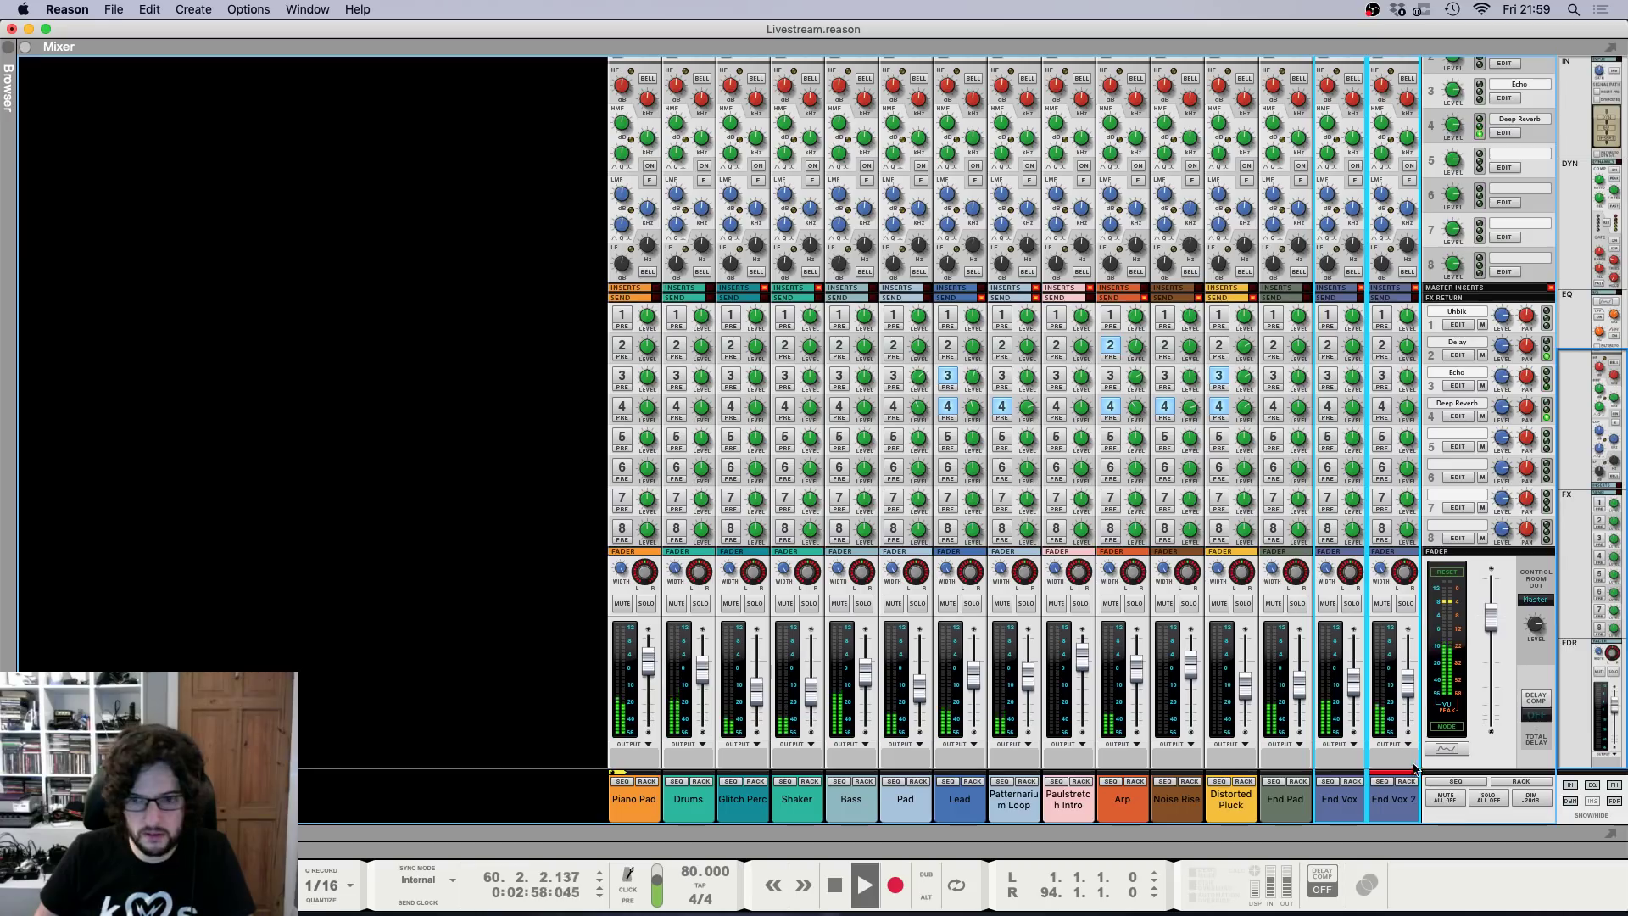
click(1354, 688)
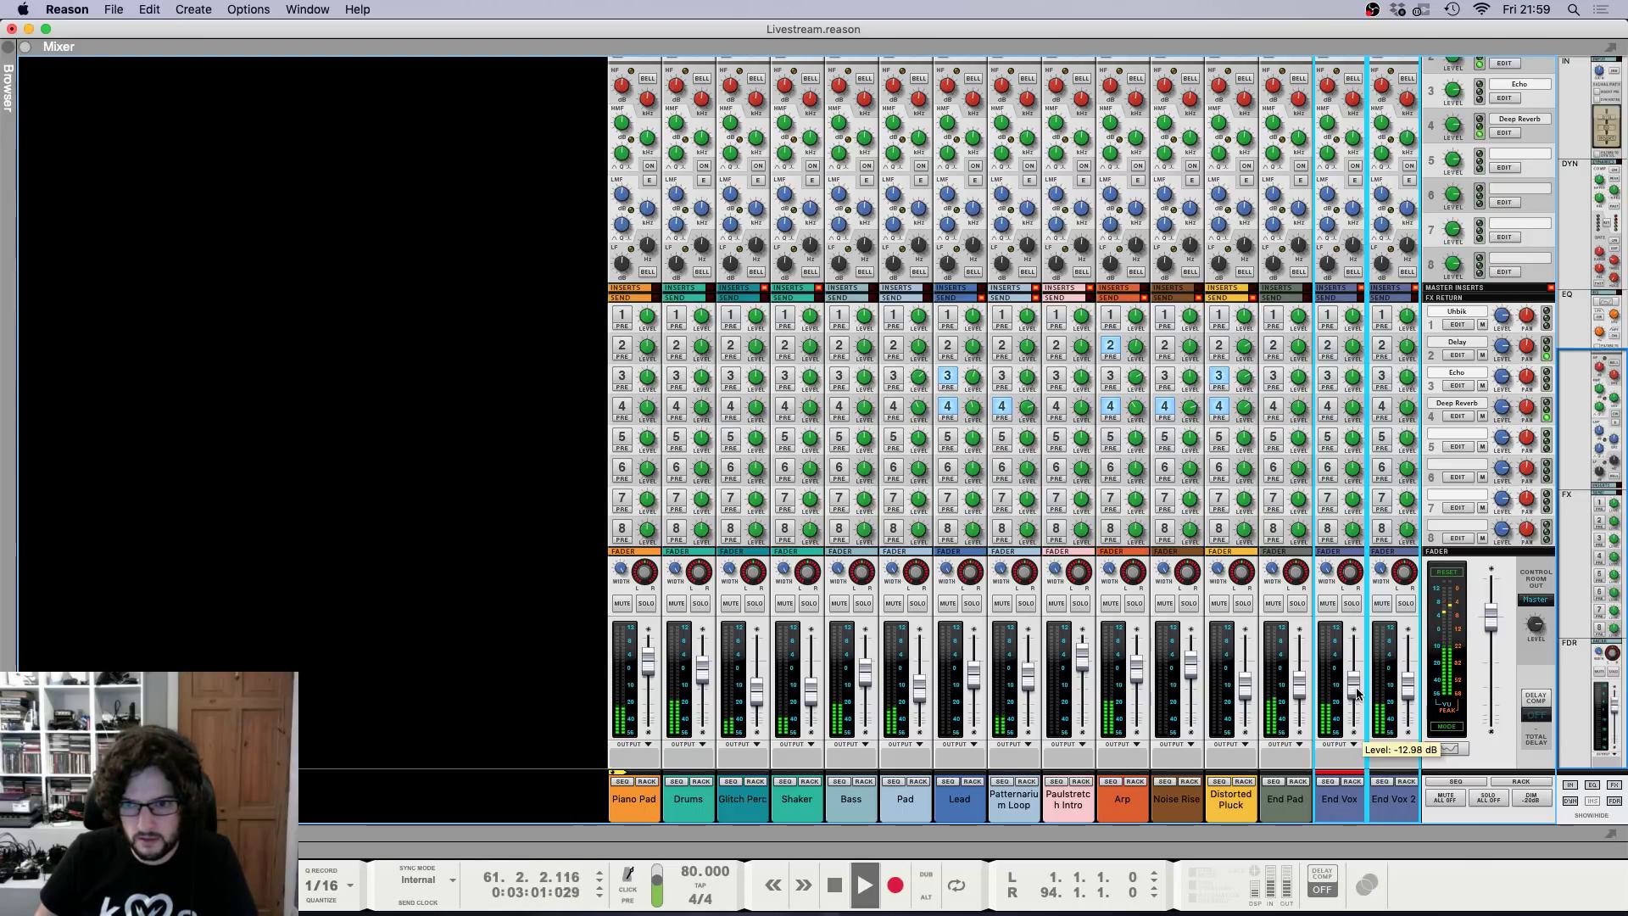
key(F7)
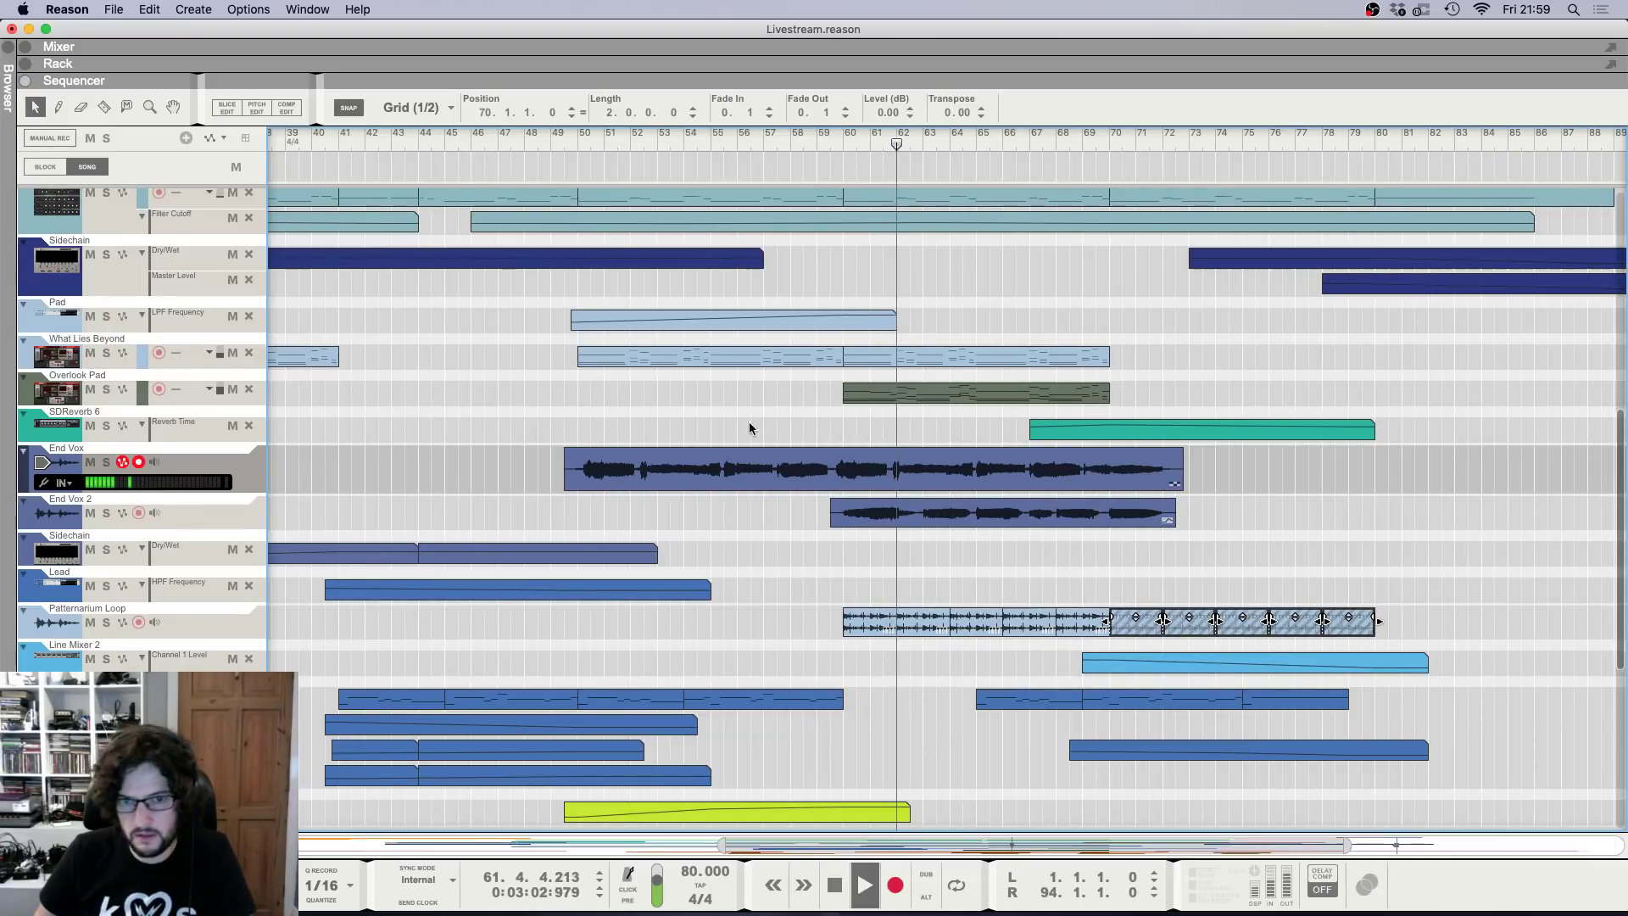
Restart playback from bar 50 and add a Selig Gain effect after the DR-1 reverb in the End Vox insert effects.
key(space)
click(577, 142)
key(space)
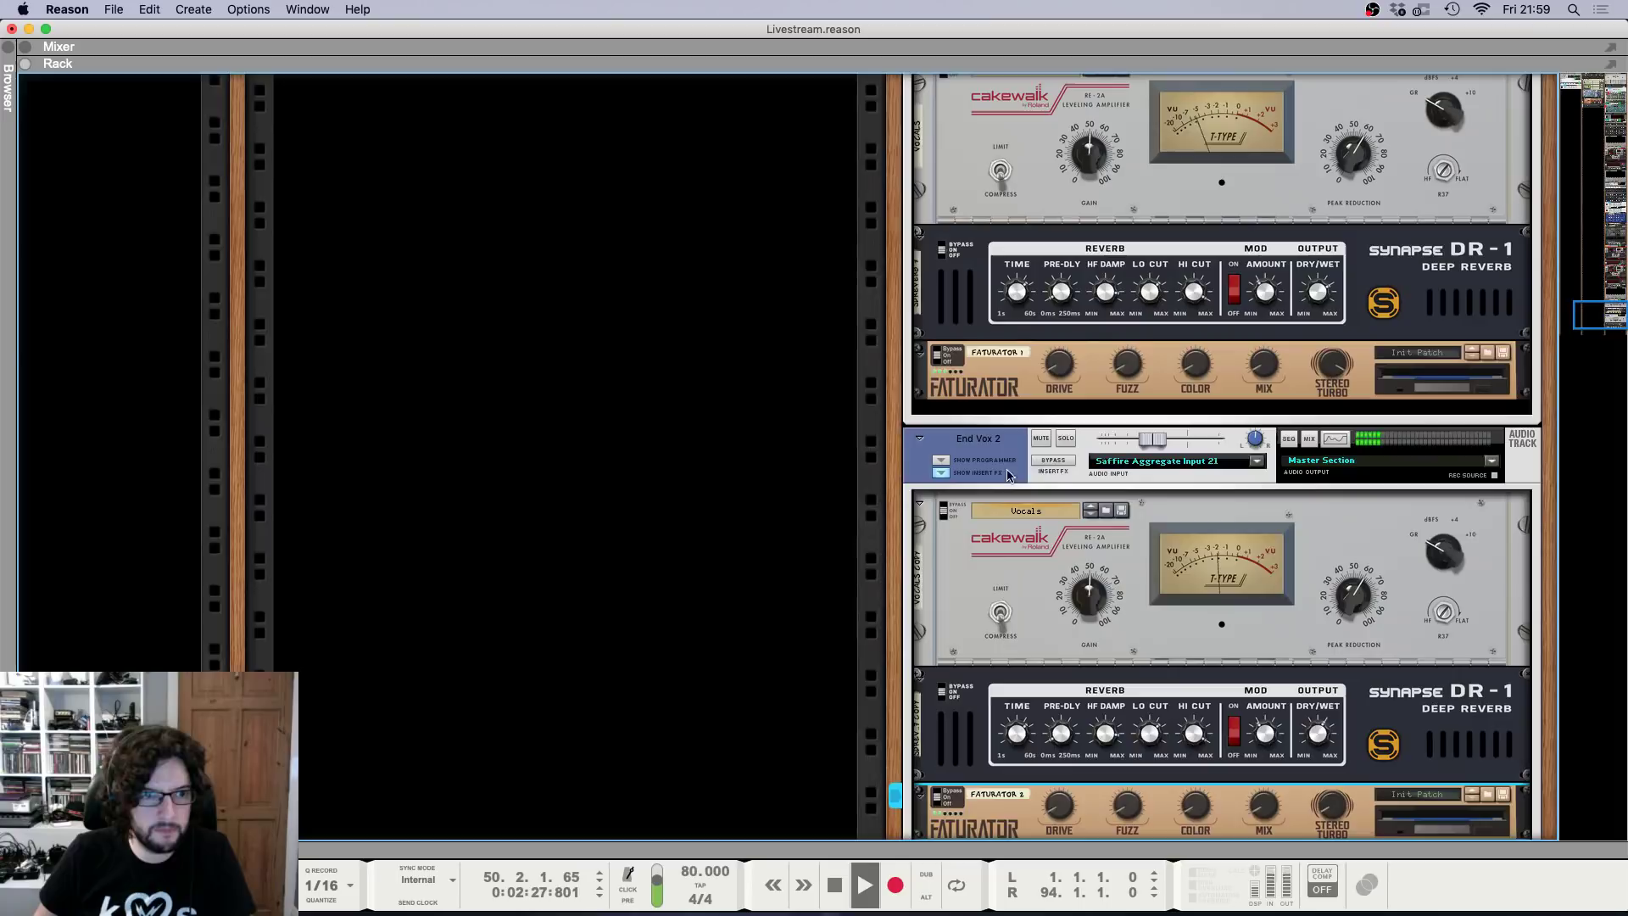
key(F6)
click(1021, 480)
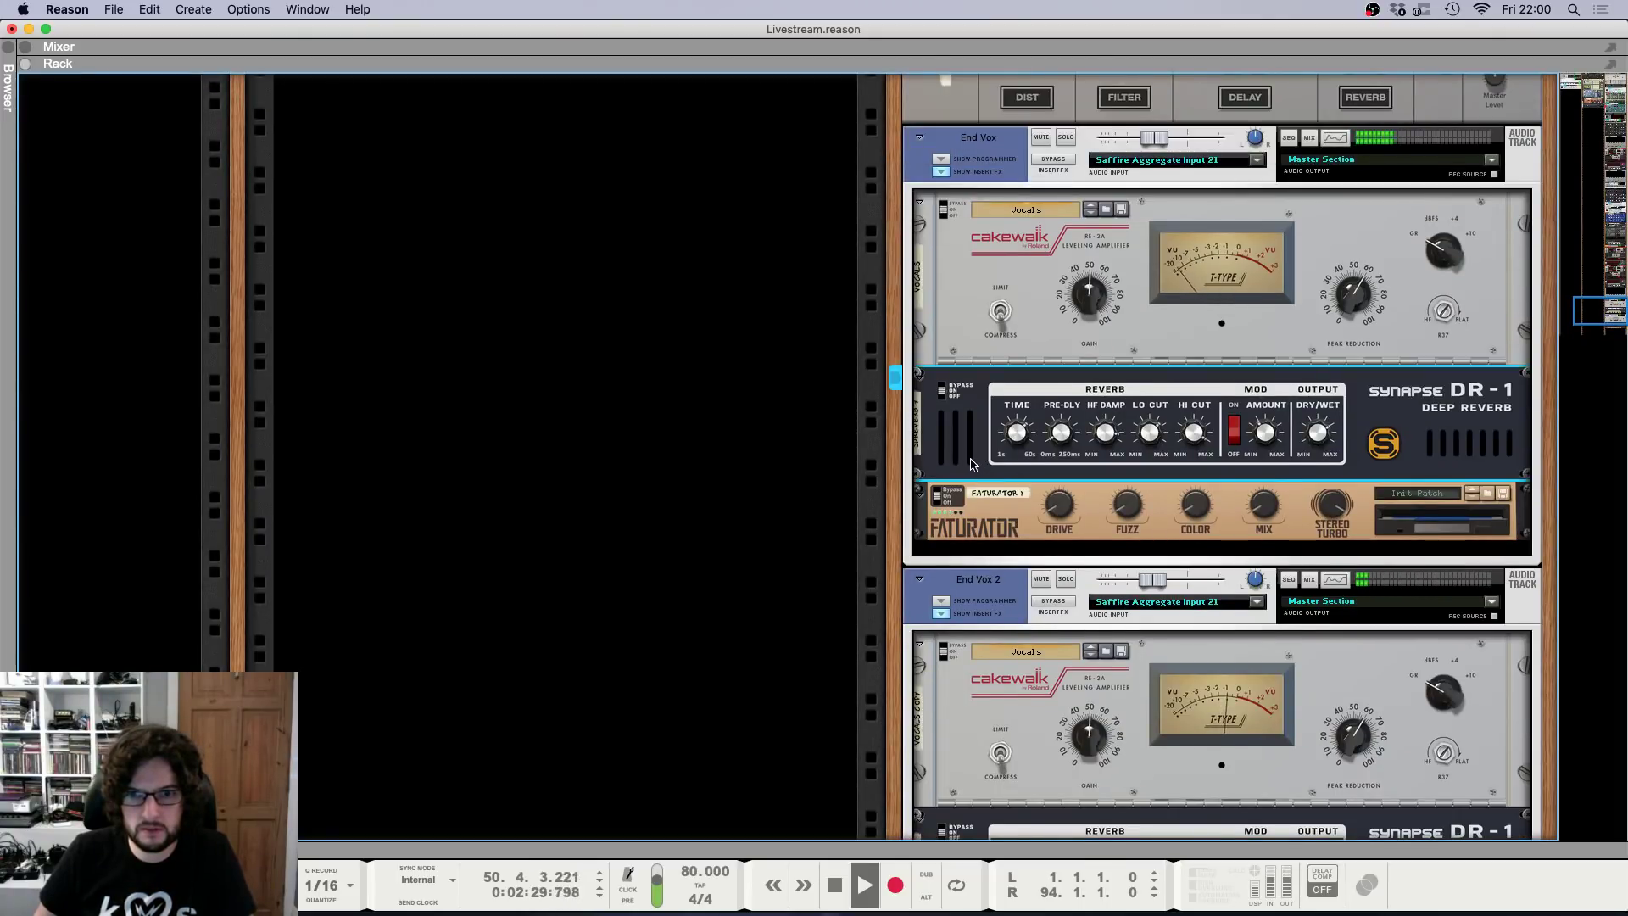
right_click(973, 461)
mouse_move(1280, 627)
mouse_move(1357, 786)
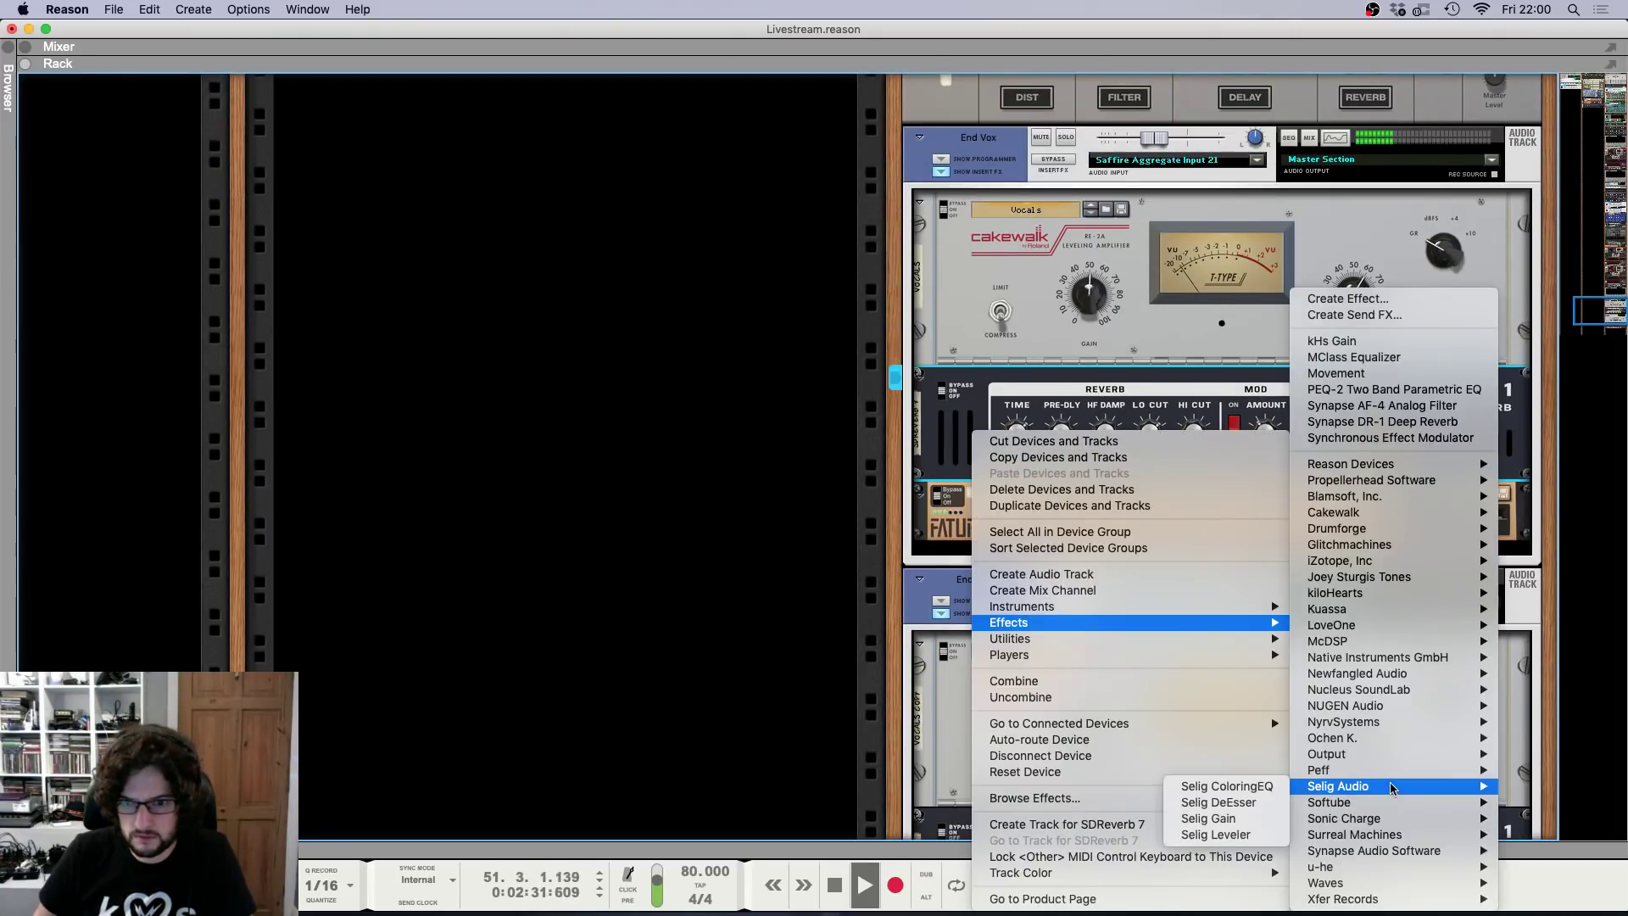
click(1260, 819)
Create a Trim Gain automation lane for the Selig Gain and draw an automation clip from bar 49 to bar 60.
right_click(1175, 511)
click(1204, 517)
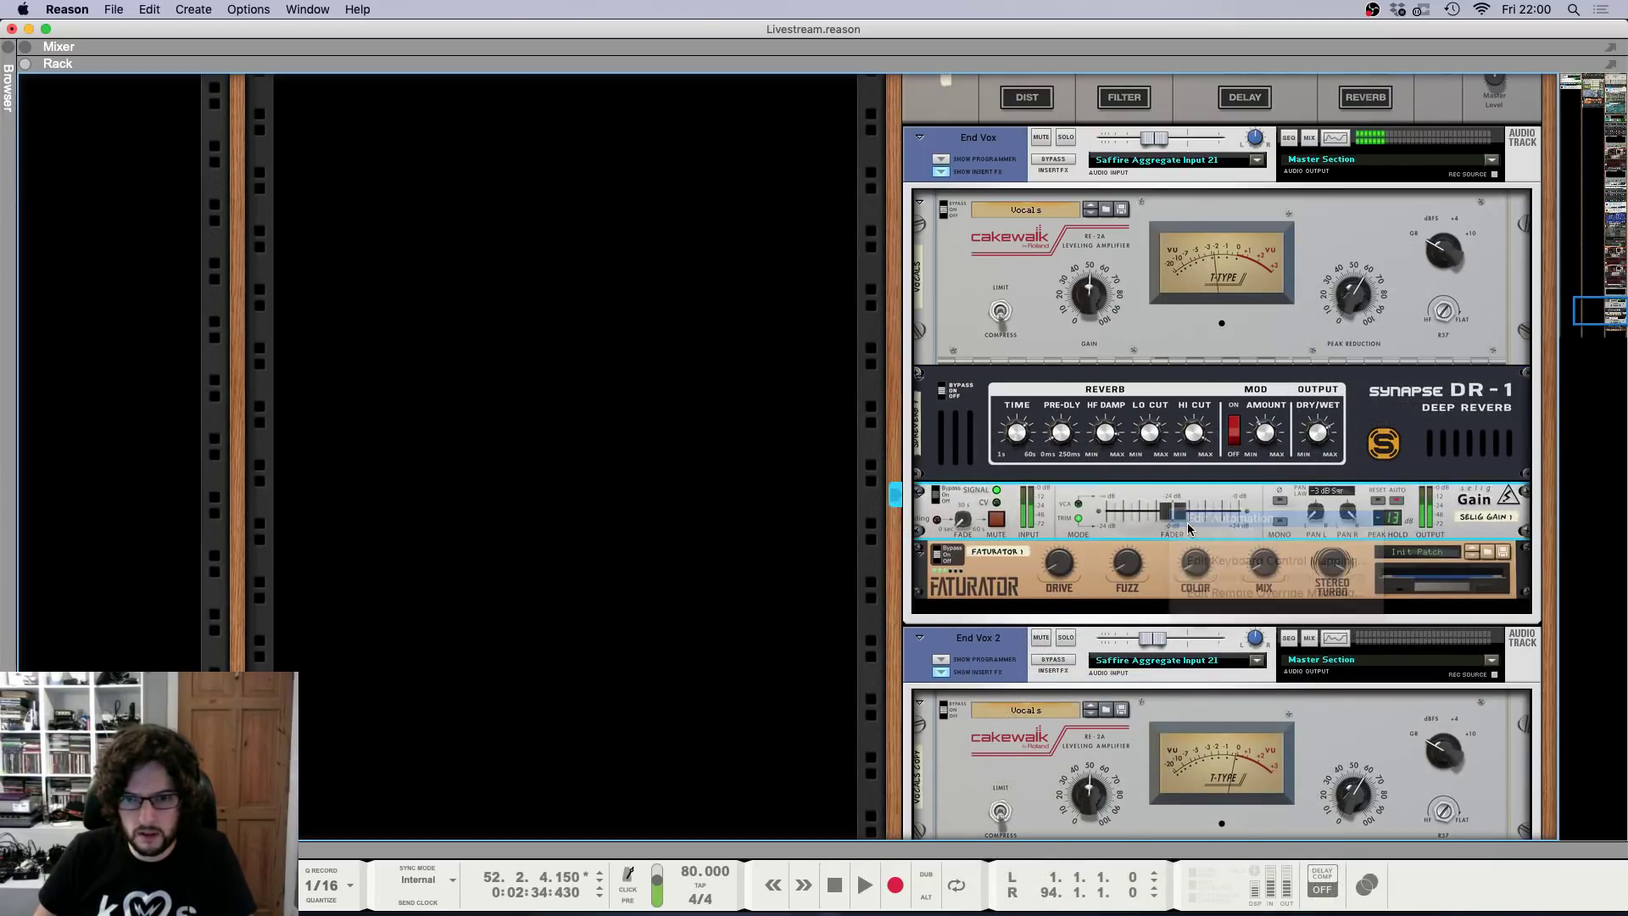
scroll(787, 495, up, 5)
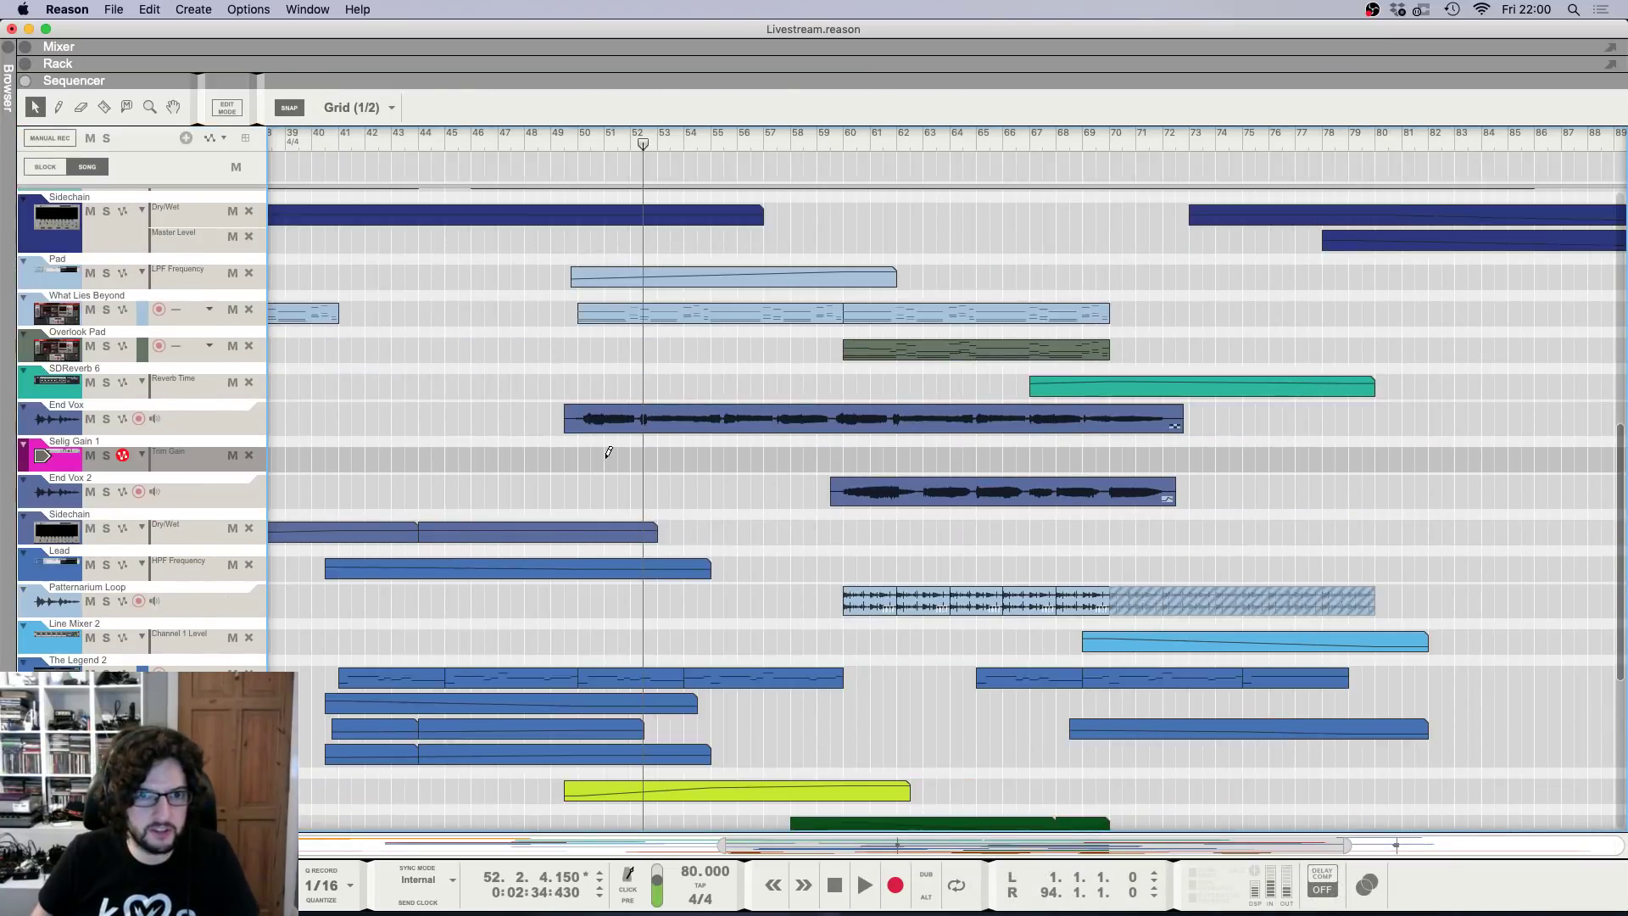
drag(554, 459, 838, 458)
Add Trim Gain automation points of -3.0 dB at bar 49.3 and -0.5 dB at bar 59.3 in the Selig Gain clip.
double_click(810, 460)
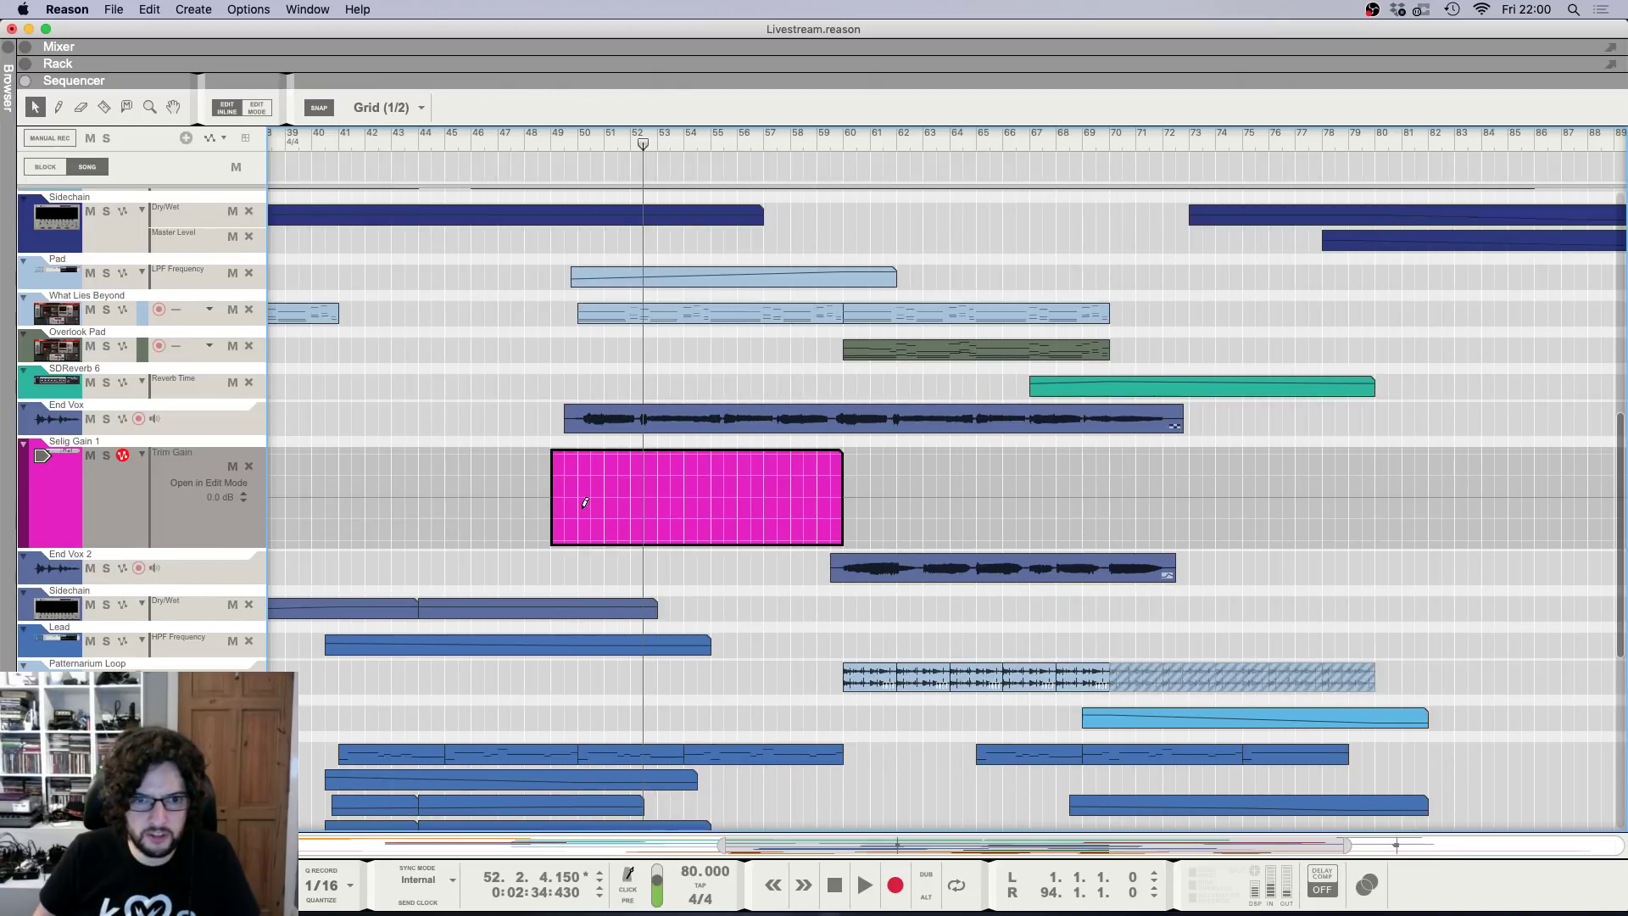
super+click(564, 511)
double_click(642, 113)
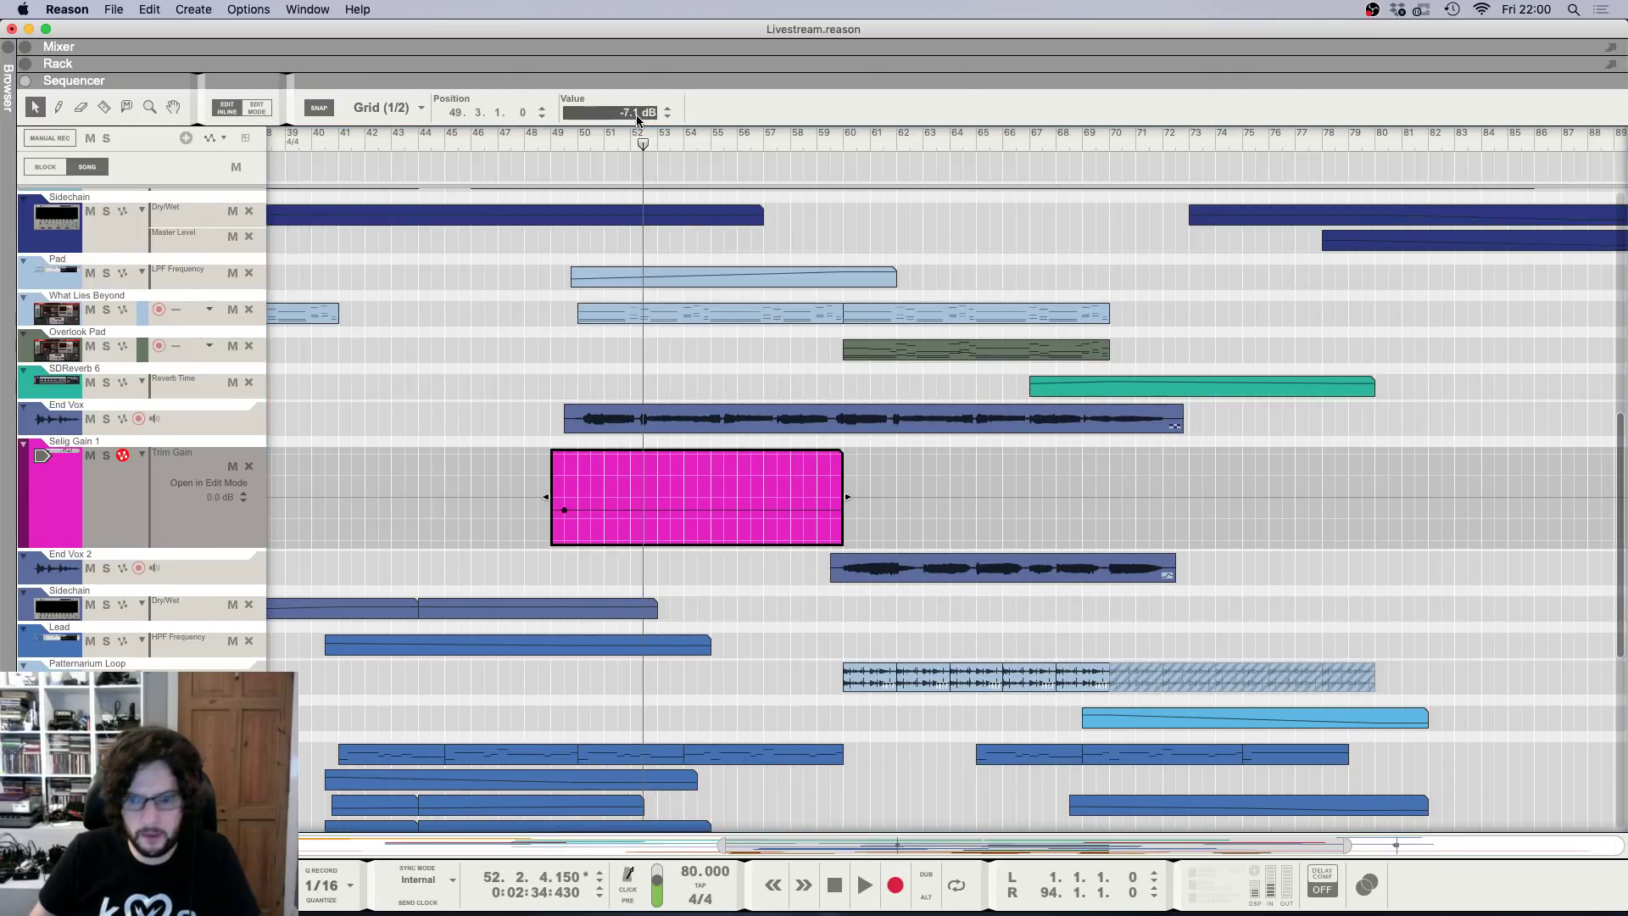
text(-3)
key(Return)
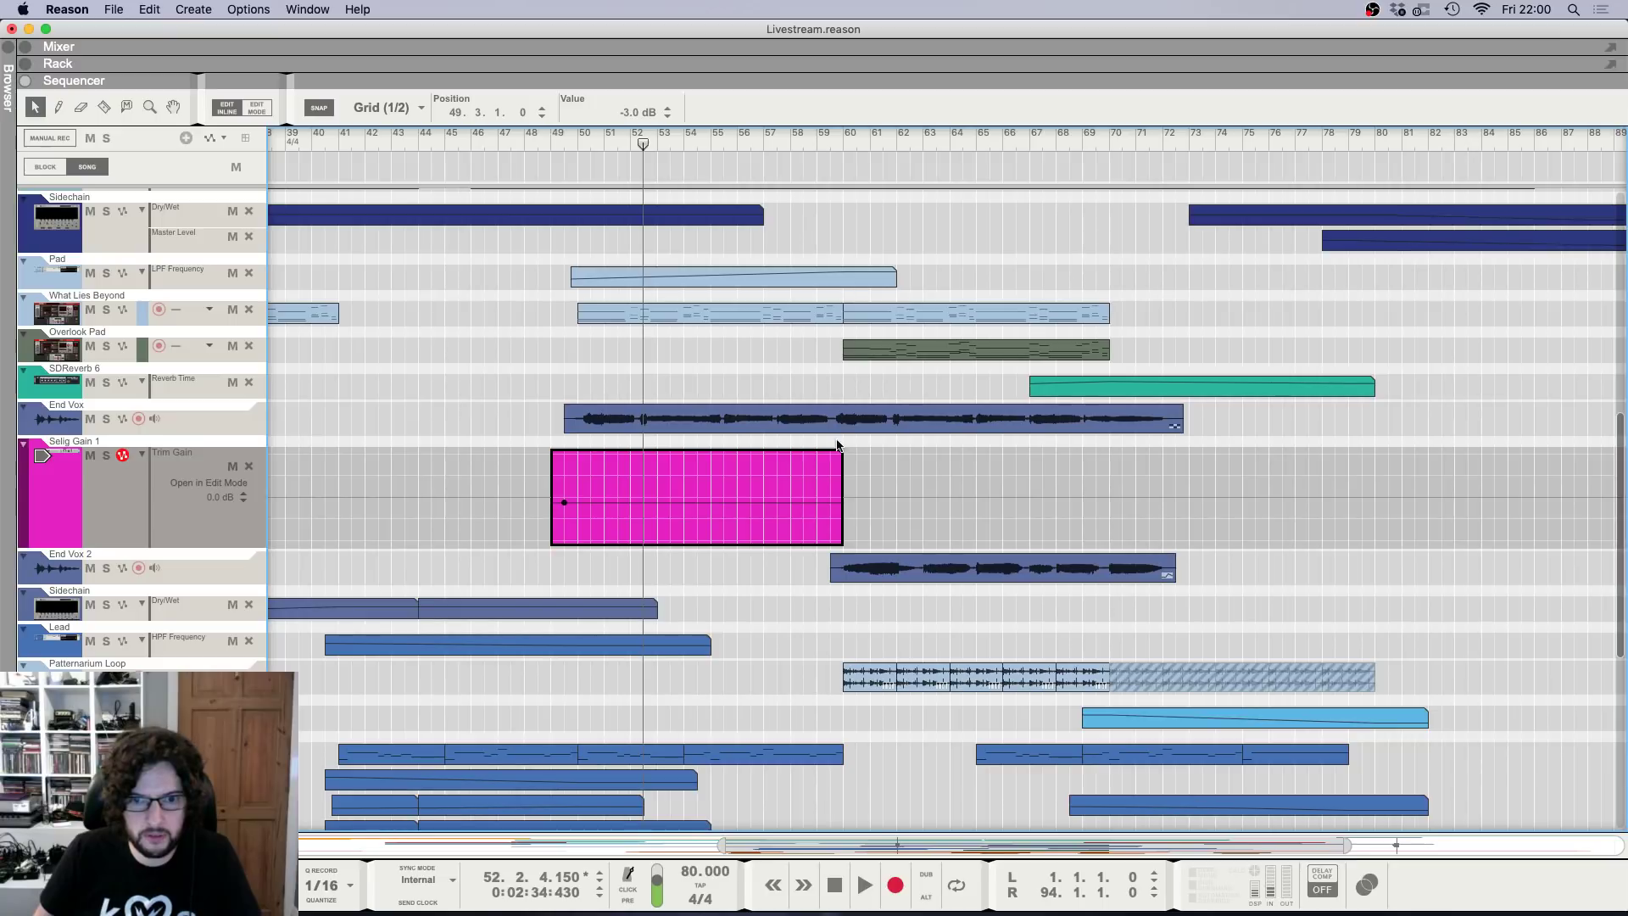
super+click(831, 497)
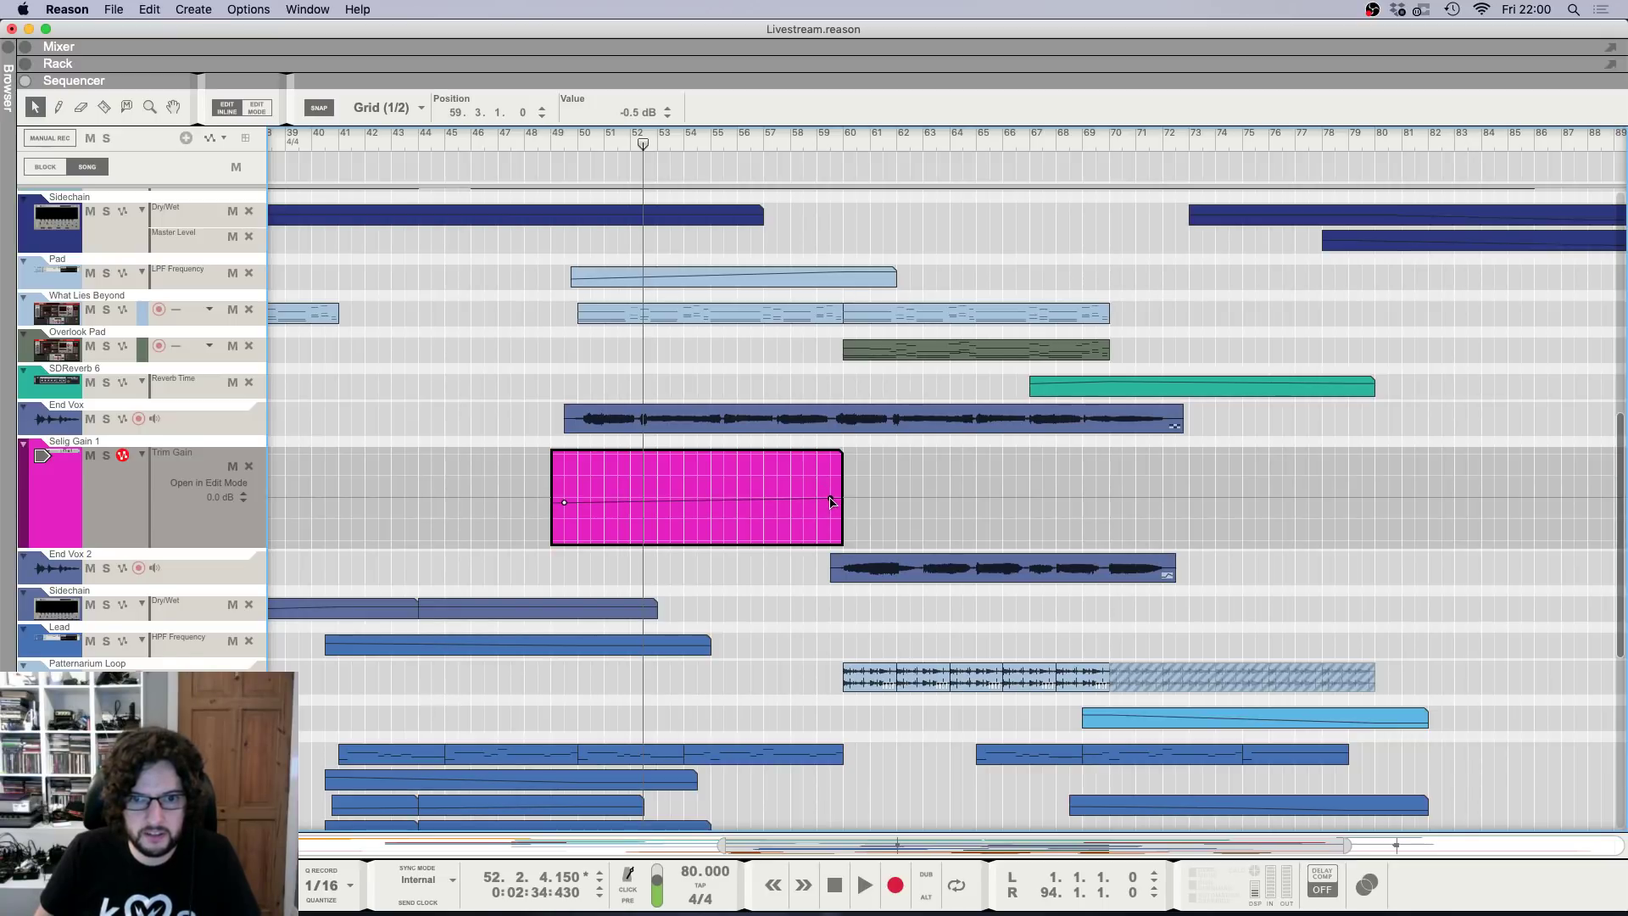
Play the song from about bar 50 to check the vocal gain ramp, close the automation clip and stop playback.
click(570, 142)
key(space)
key(h)
key(h)
key(h)
key(h)
key(h)
key(h)
key(h)
key(h)
key(h)
key(h)
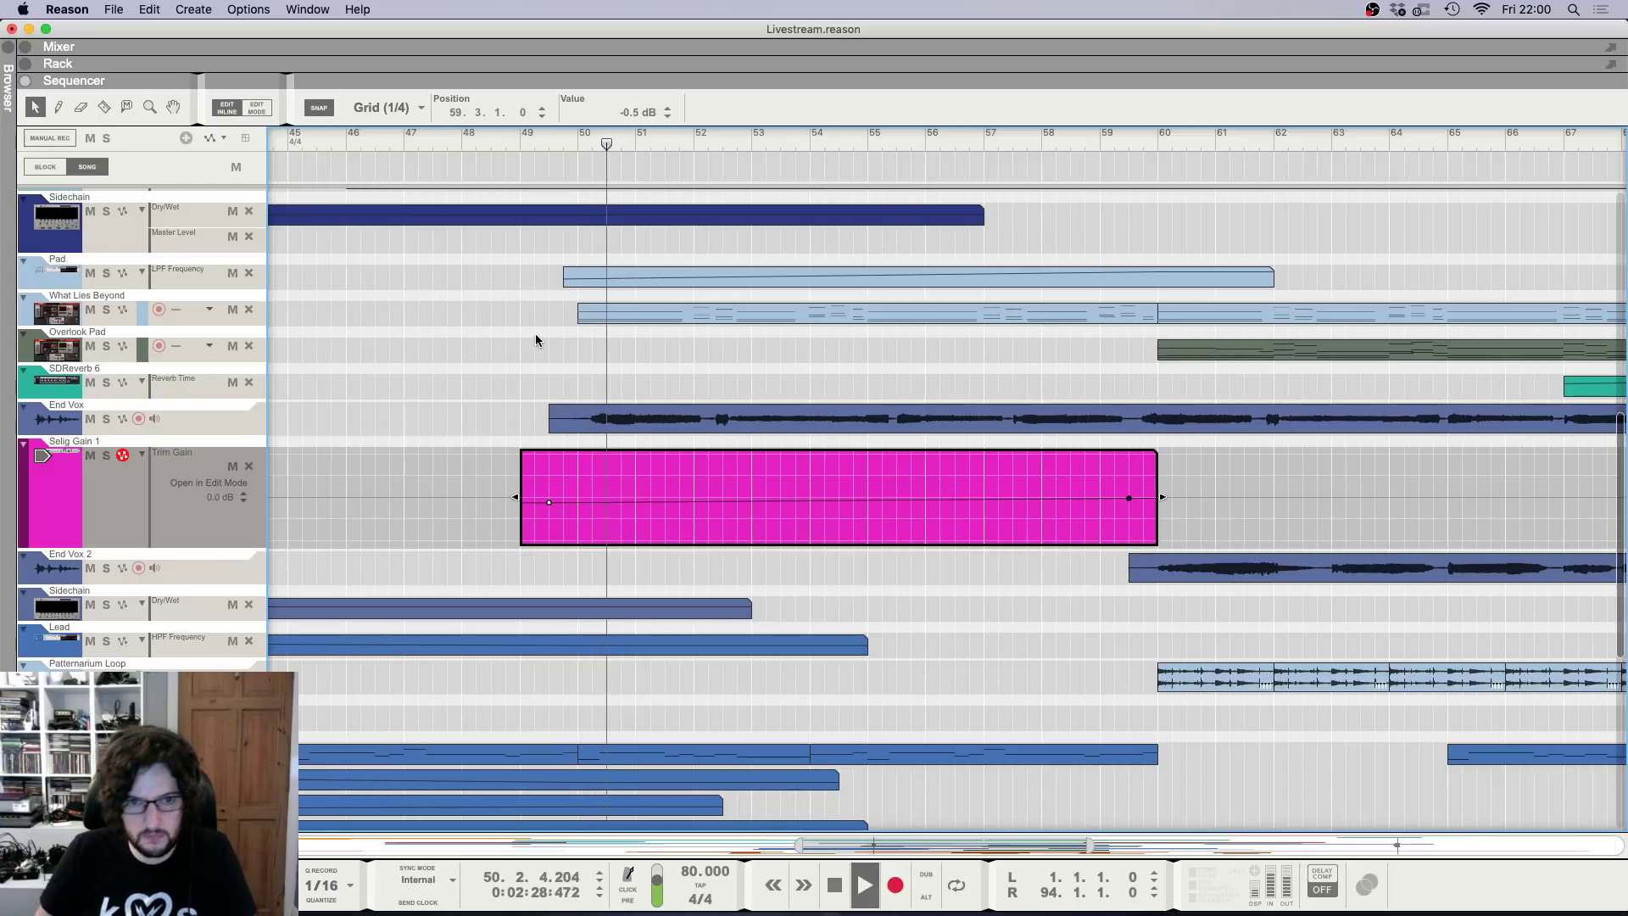
click(536, 341)
key(g)
key(g)
key(g)
key(g)
key(g)
key(g)
key(g)
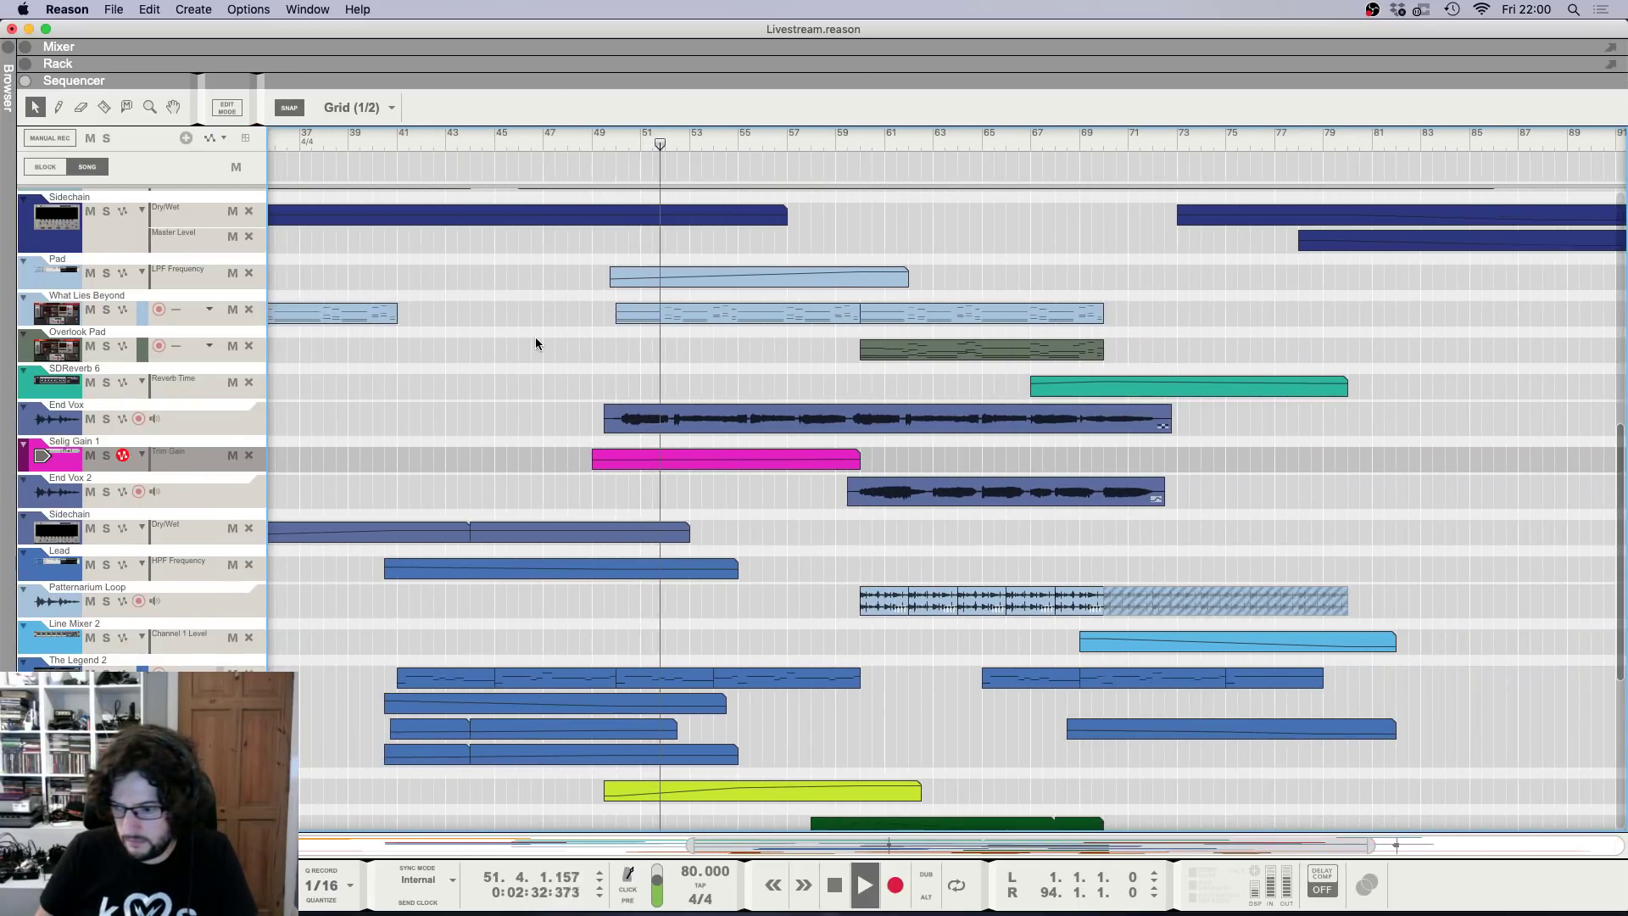
key(space)
Return the song position to the start and look over the whole arrangement across all tracks.
key(g)
key(g)
key(g)
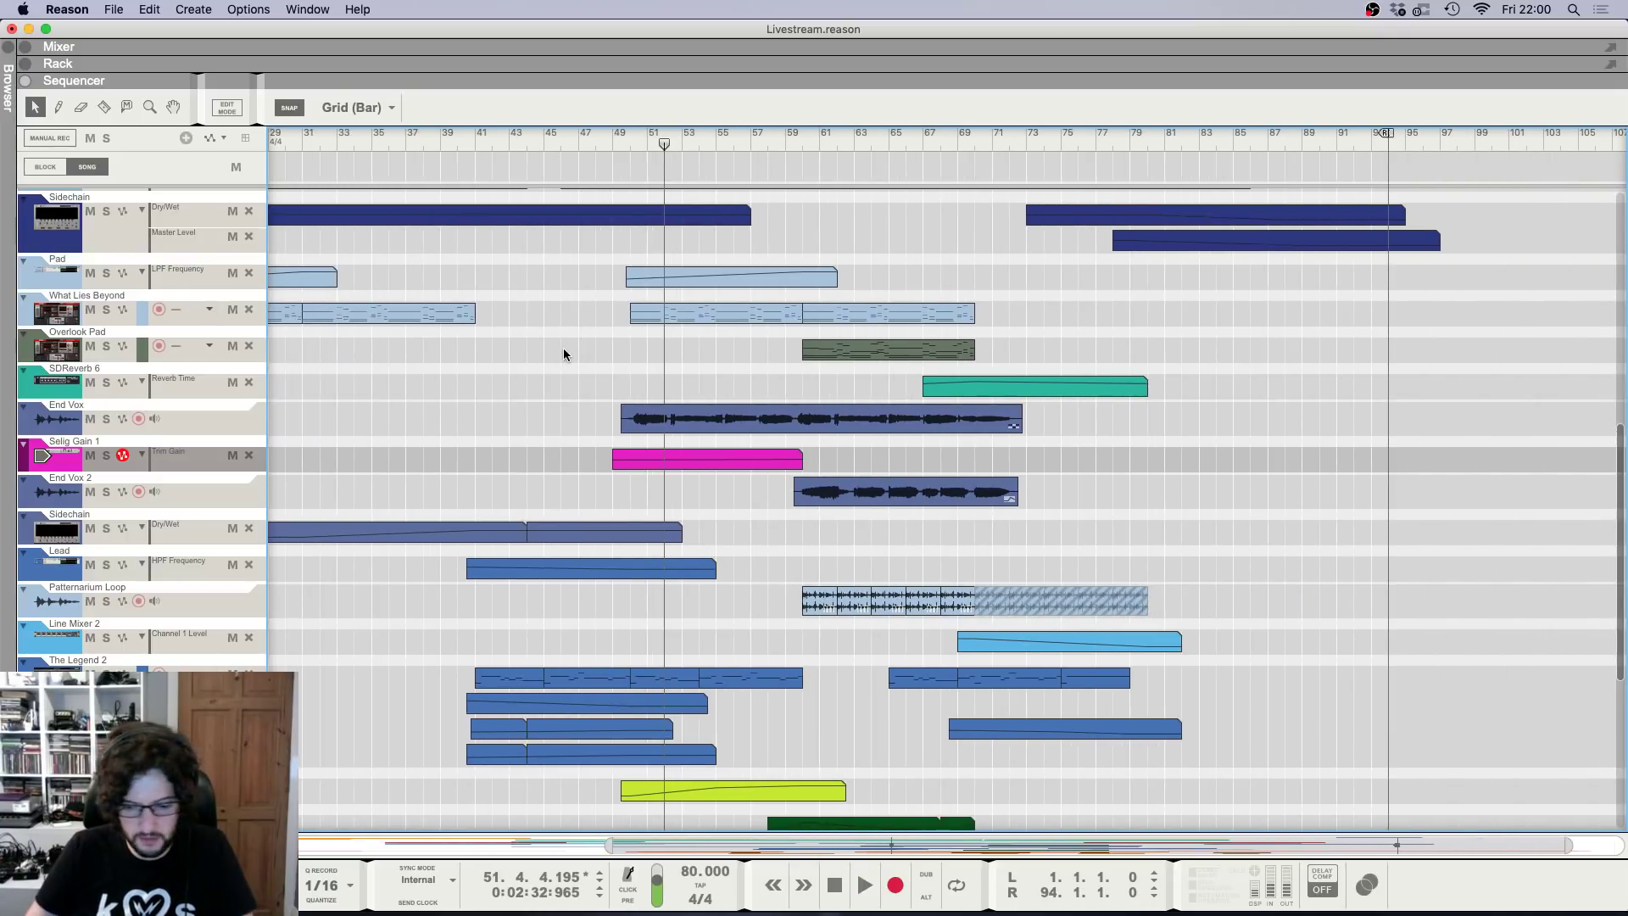
key(shift+Return)
key(g)
key(g)
key(g)
key(g)
key(g)
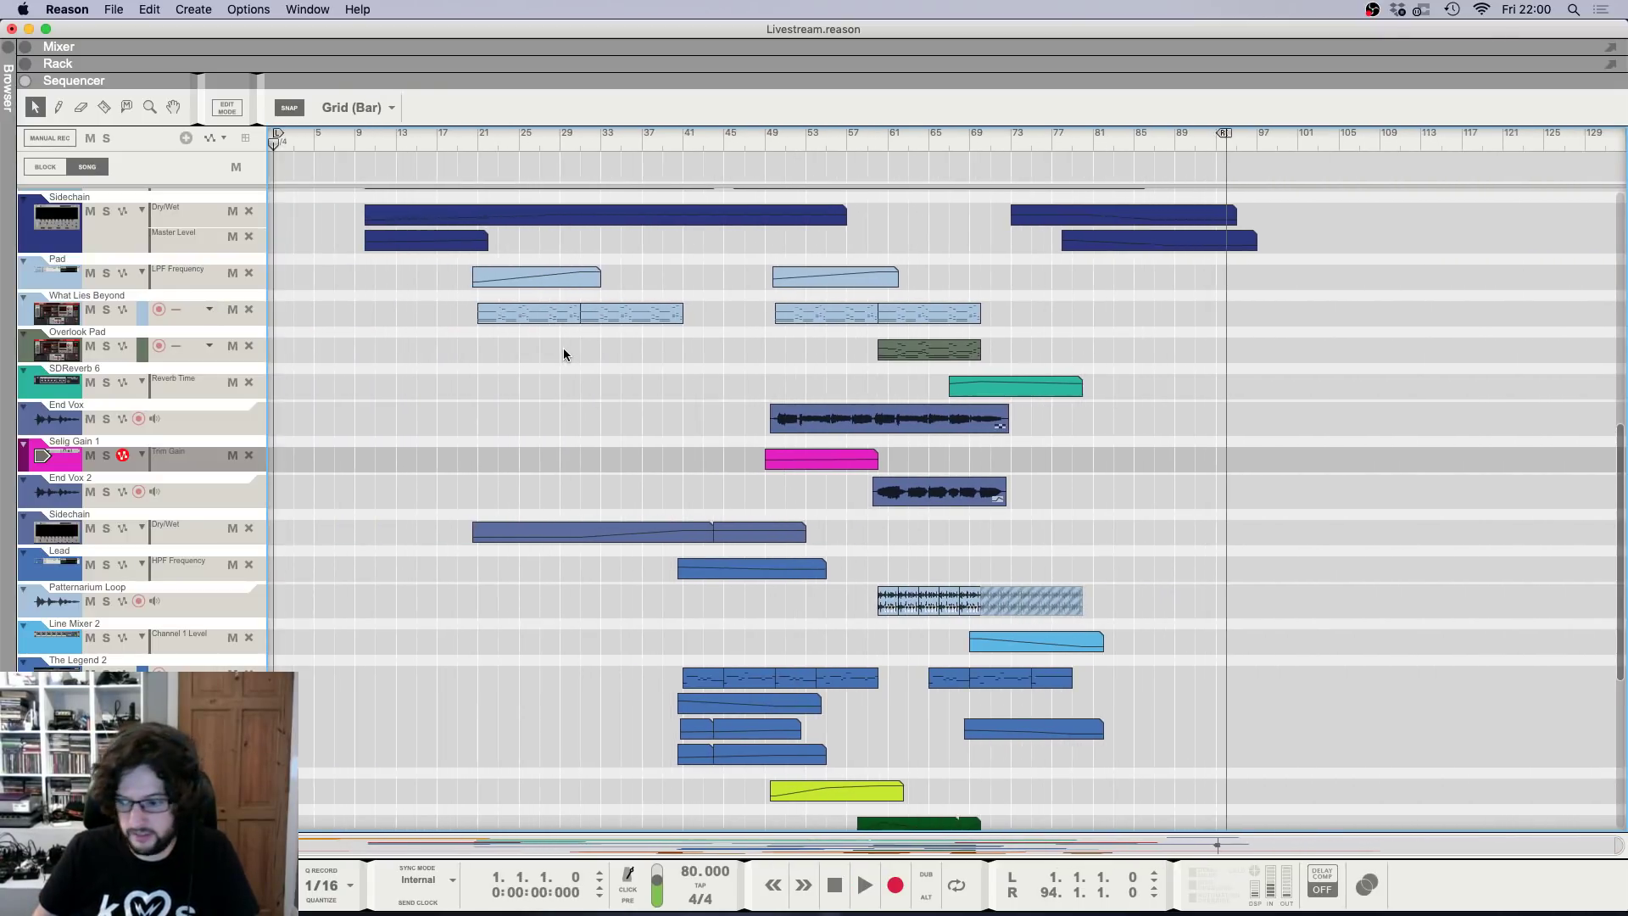
scroll(563, 364, up, 10)
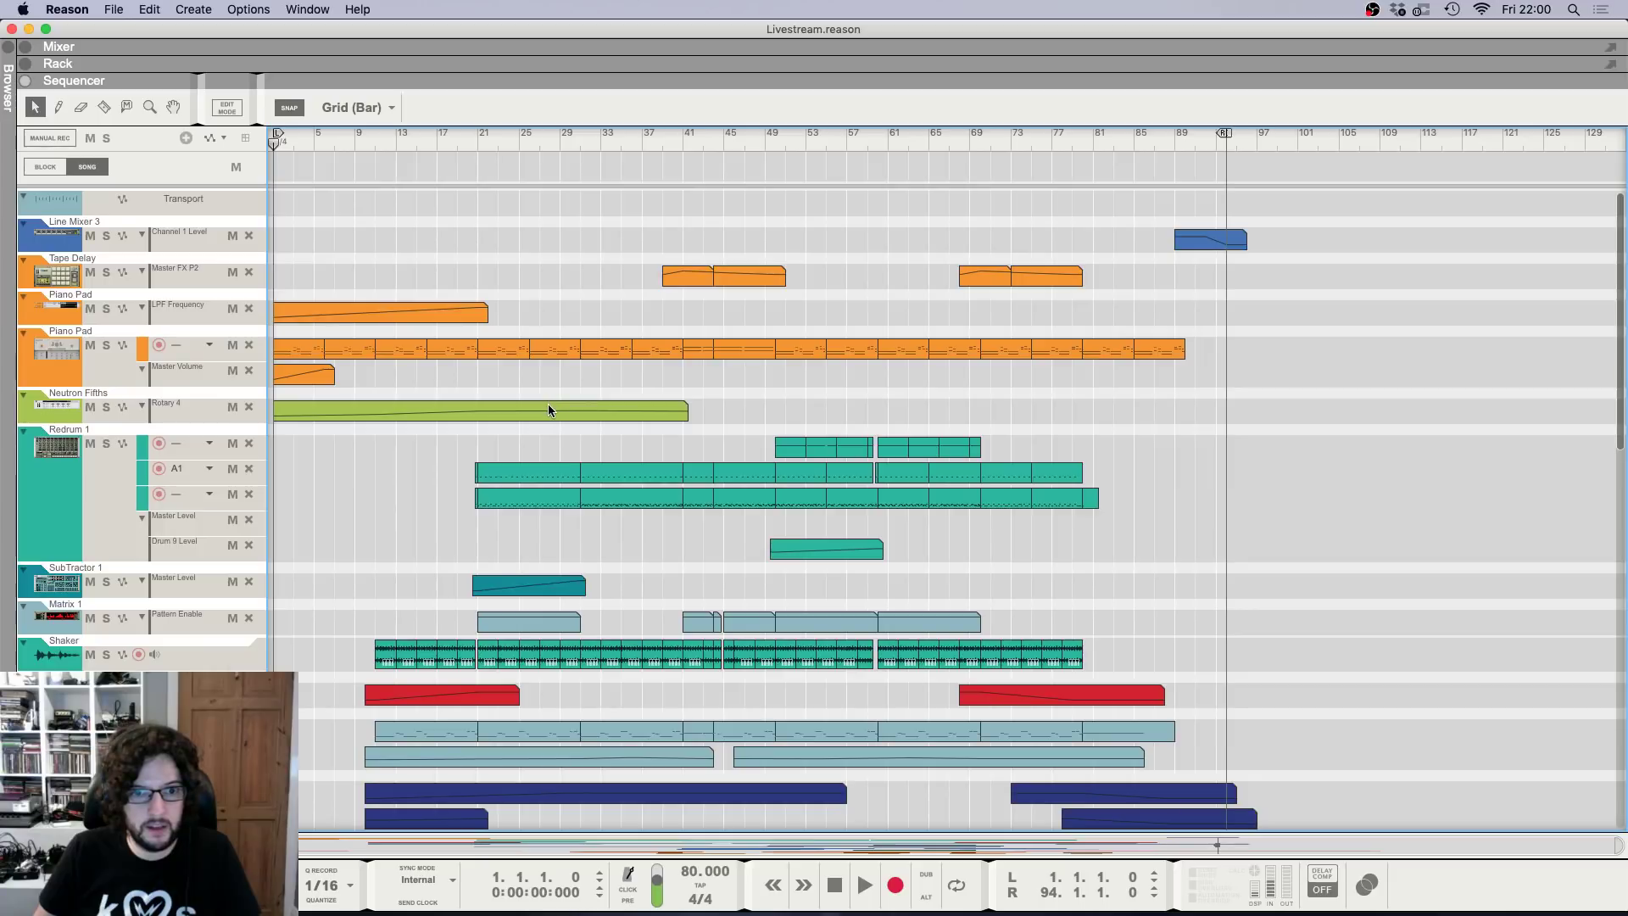
scroll(549, 410, down, 15)
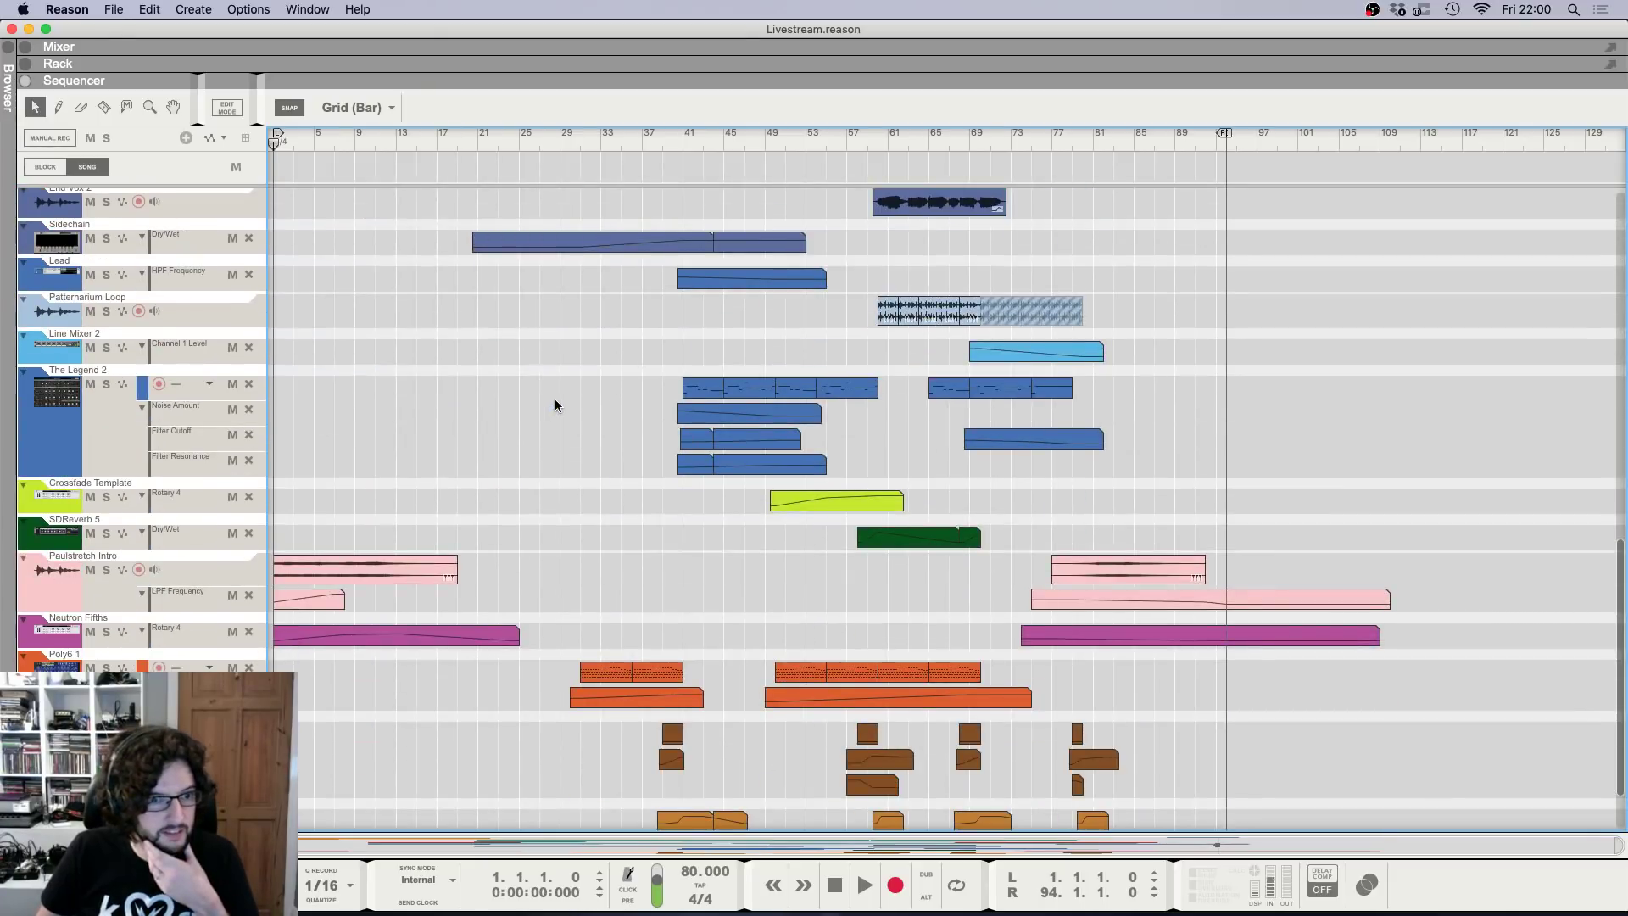